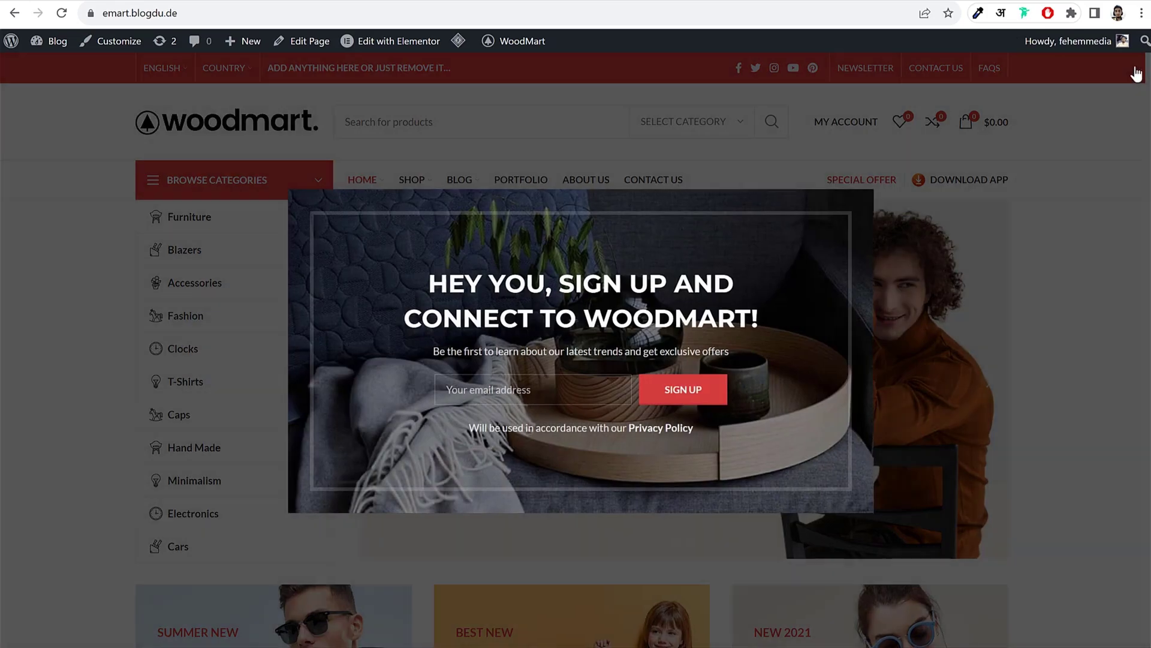
# Step: Add the Augue adipiscing euismod jacket from Featured Products to the wishlist and cart, then close the cart
pyautogui.scroll(-6, 999, 239)
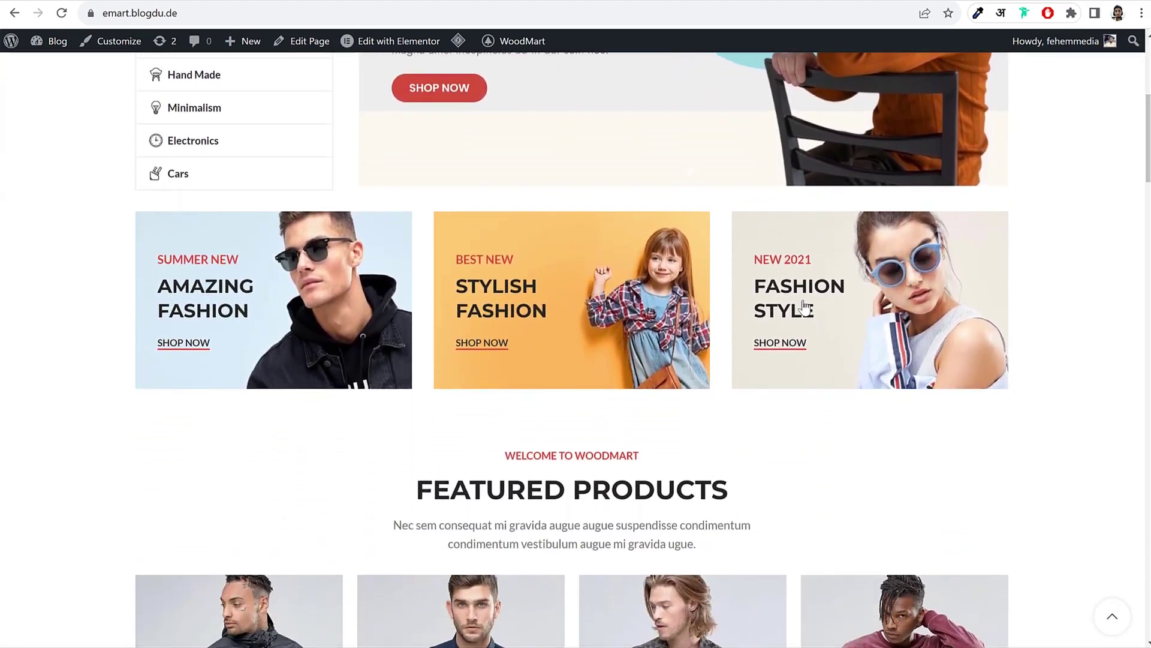
pyautogui.moveTo(804, 309); pyautogui.dragTo(632, 328)
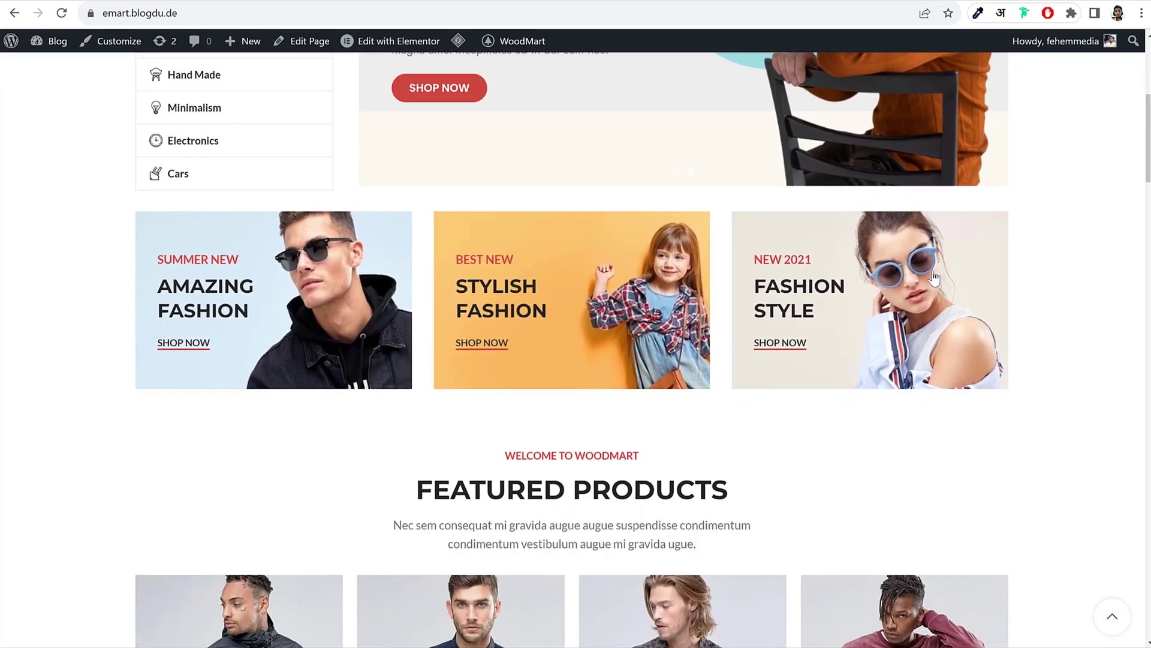
pyautogui.moveTo(1146, 126); pyautogui.dragTo(1146, 186)
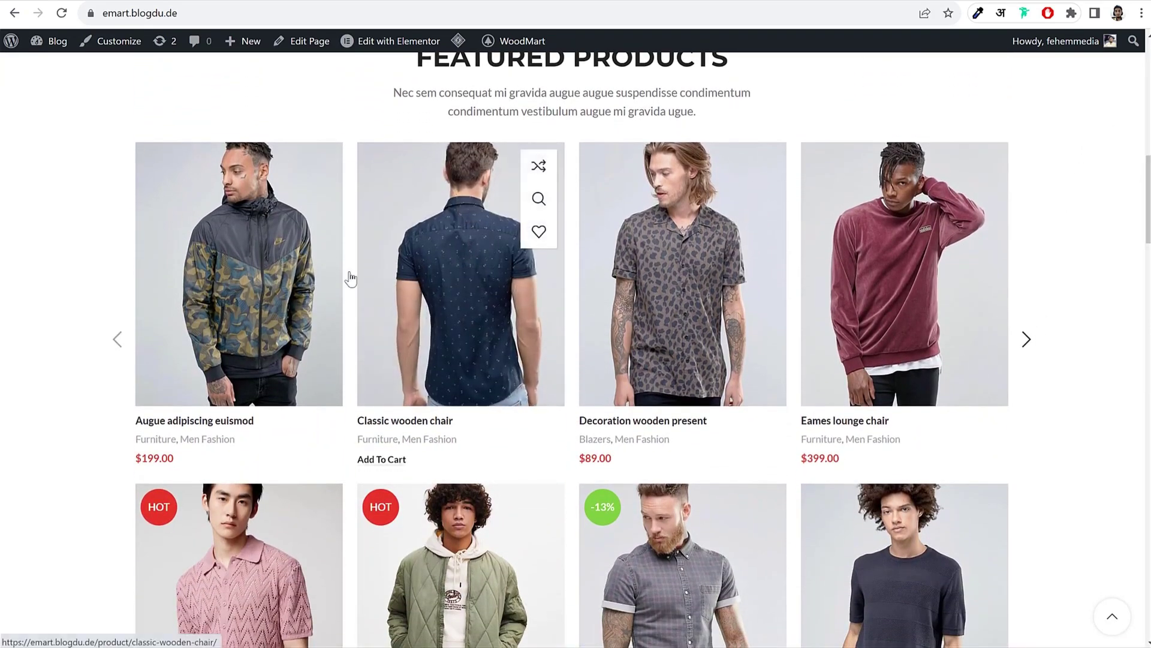
pyautogui.moveTo(276, 276)
pyautogui.click(318, 232)
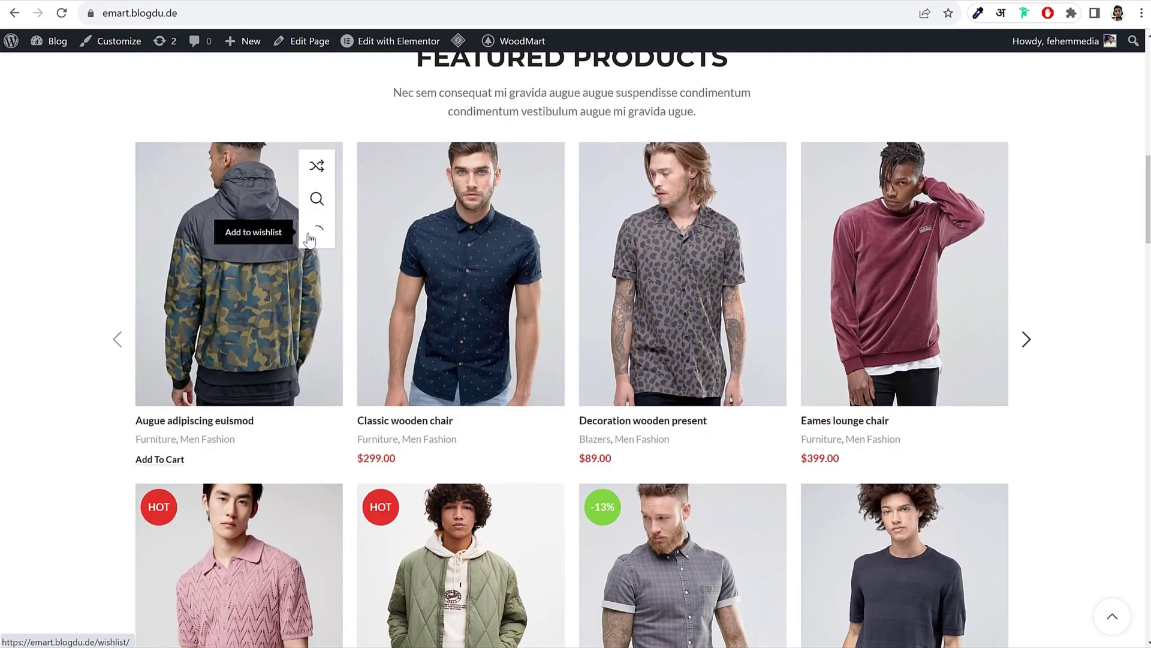
pyautogui.click(163, 463)
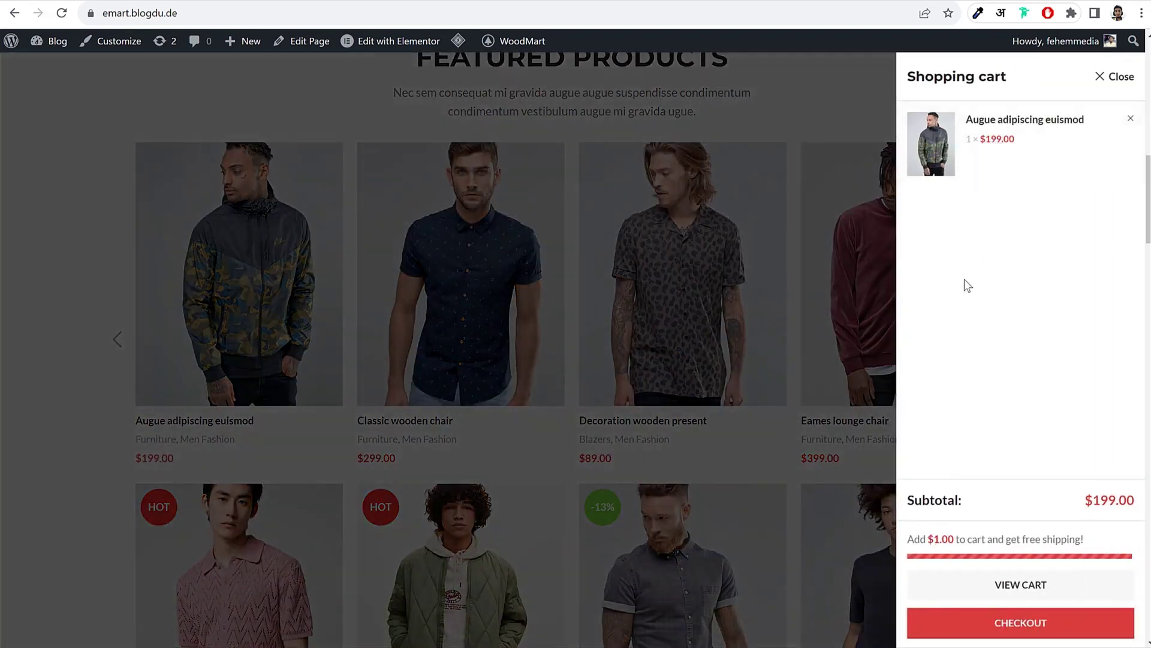
pyautogui.click(1120, 76)
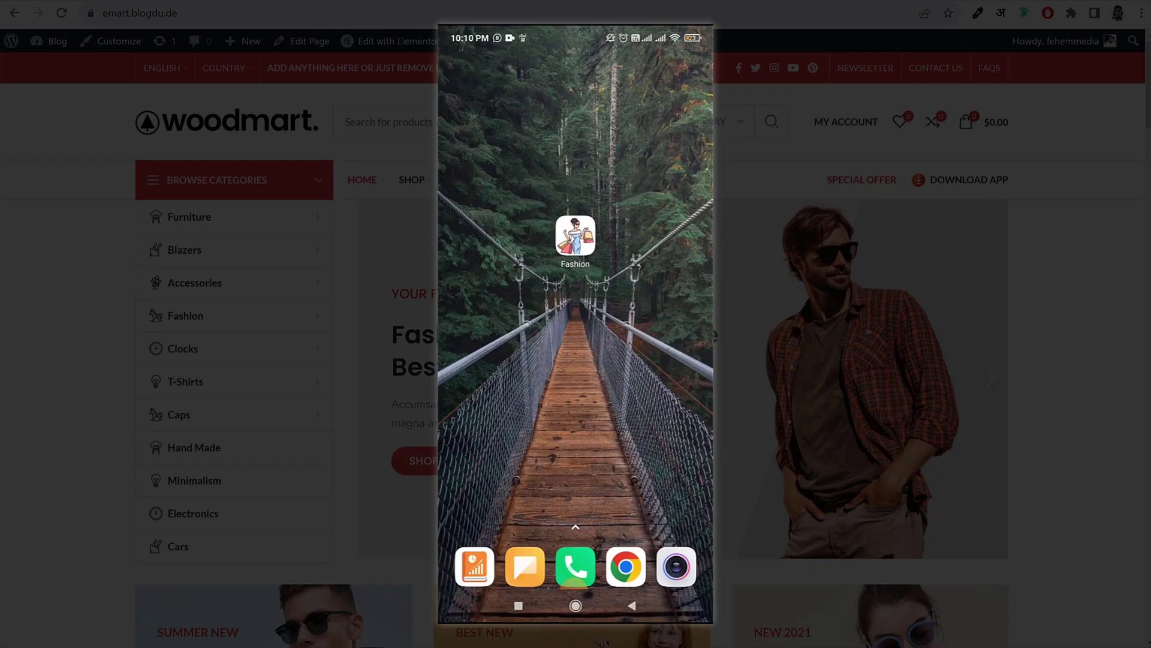
# Step: Launch the Fashion app on the phone and scroll through its home page
pyautogui.click(575, 235)
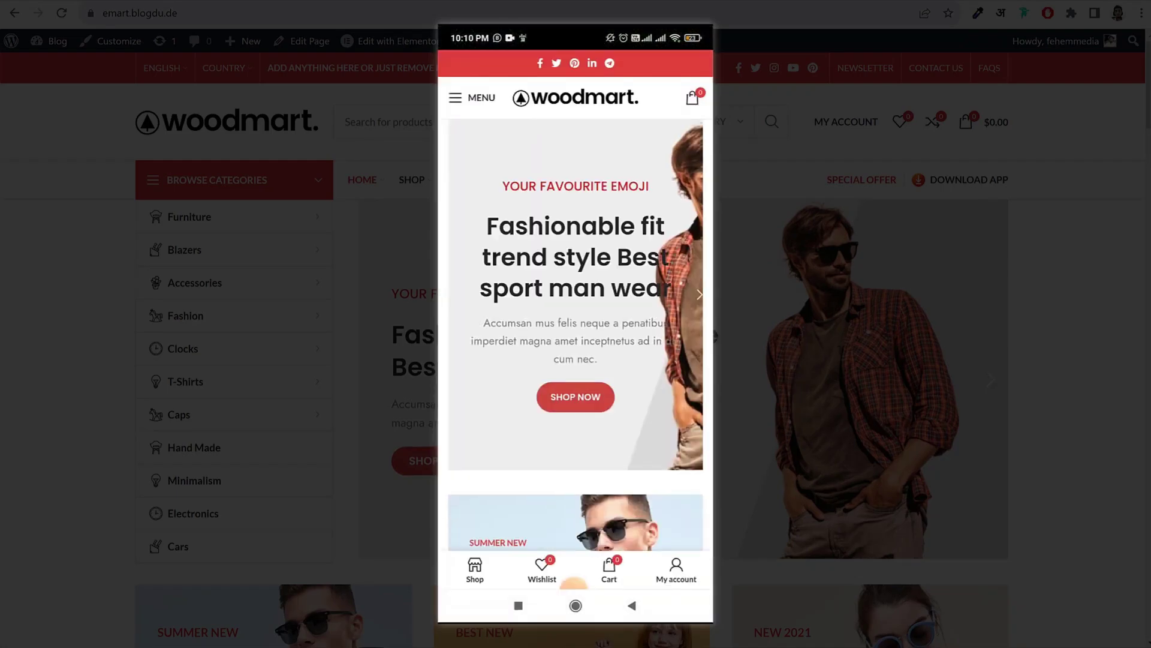
pyautogui.scroll(-5, 576, 300)
pyautogui.scroll(5, 576, 300)
# Step: Open the mobile navigation drawer, view its CATEGORIES tab, and close the drawer
pyautogui.click(472, 98)
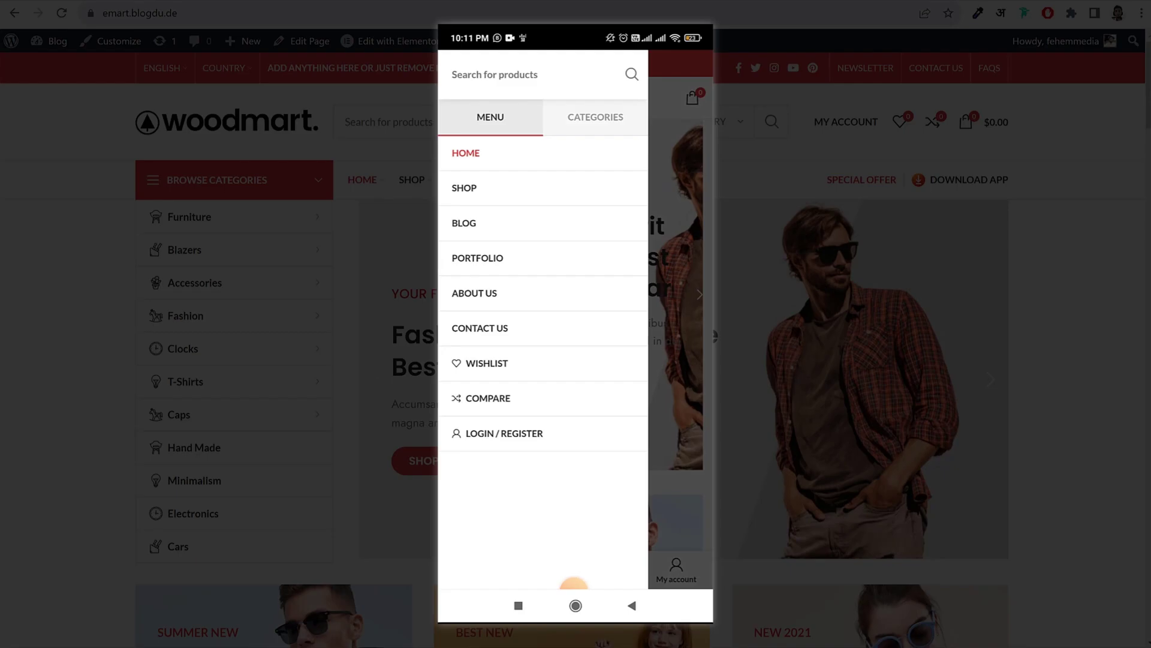
pyautogui.click(595, 117)
pyautogui.click(490, 117)
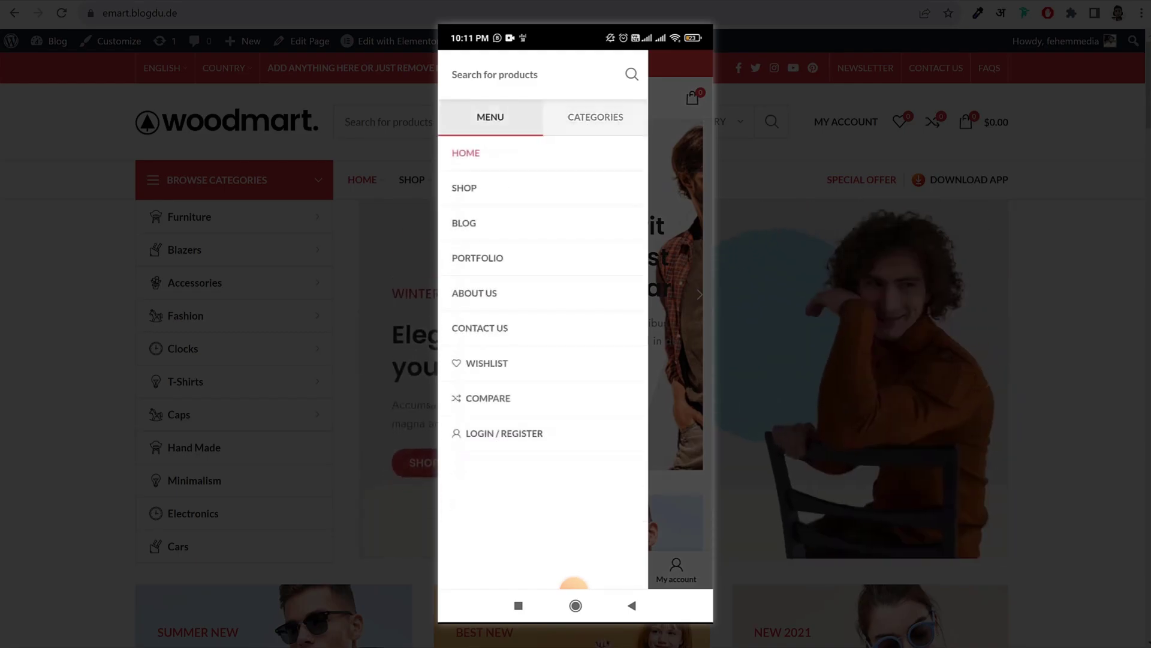
pyautogui.click(680, 300)
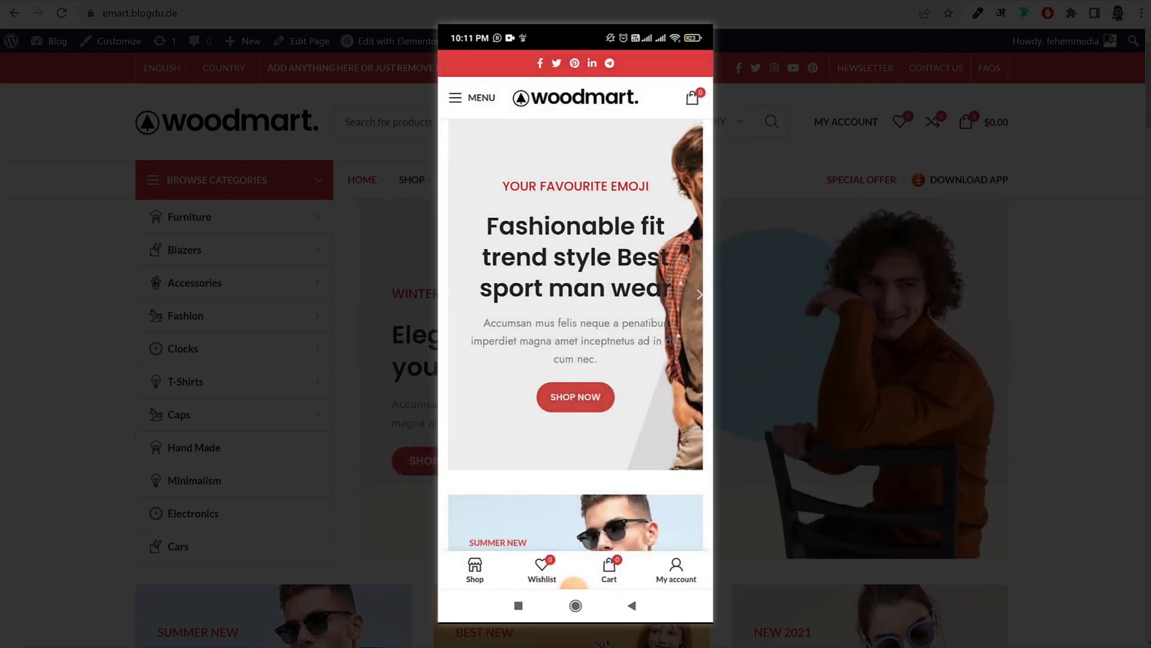
pyautogui.click(472, 97)
pyautogui.click(681, 300)
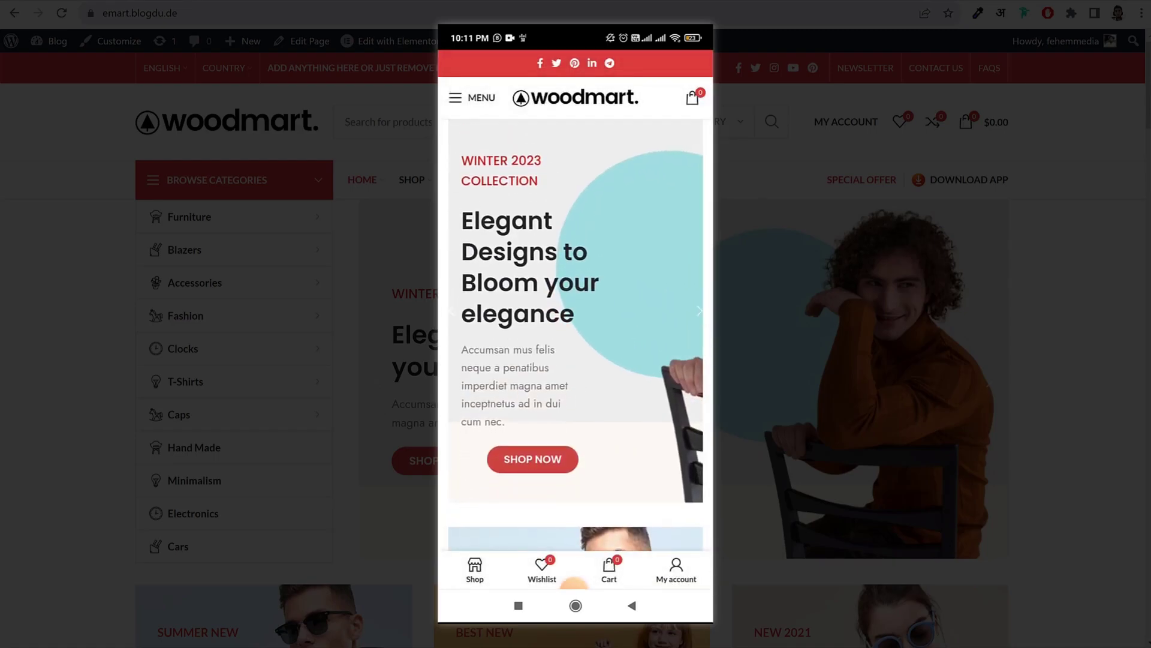
# Step: Open the empty shopping cart panel and scroll down the mobile store
pyautogui.click(576, 580)
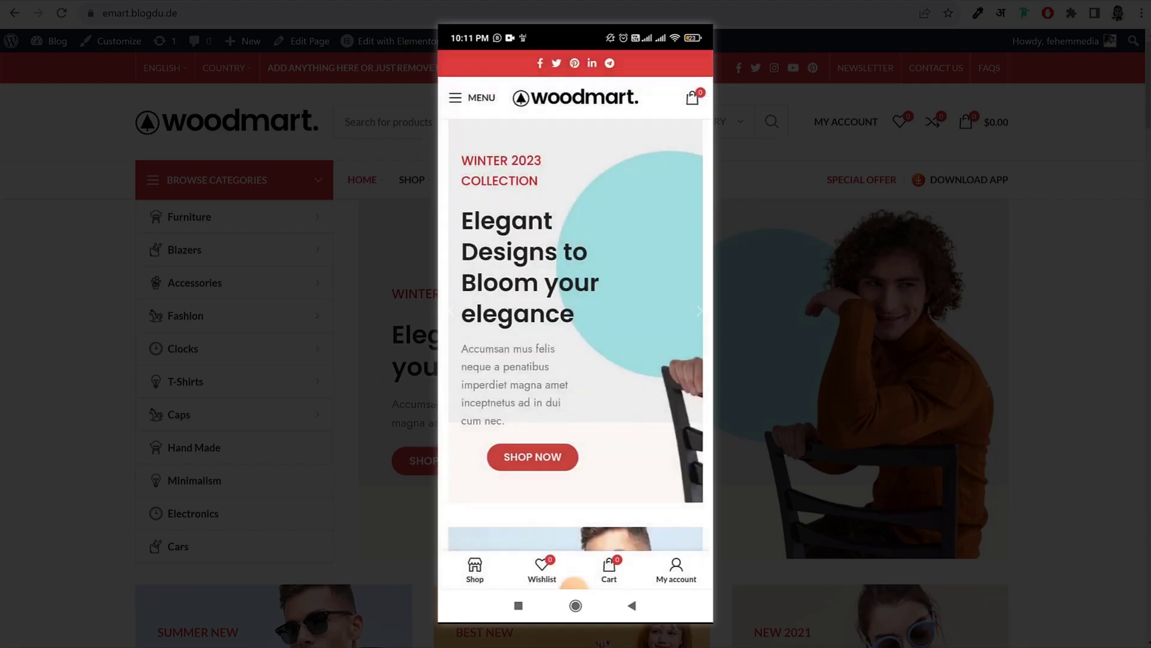
pyautogui.scroll(-5, 575, 300)
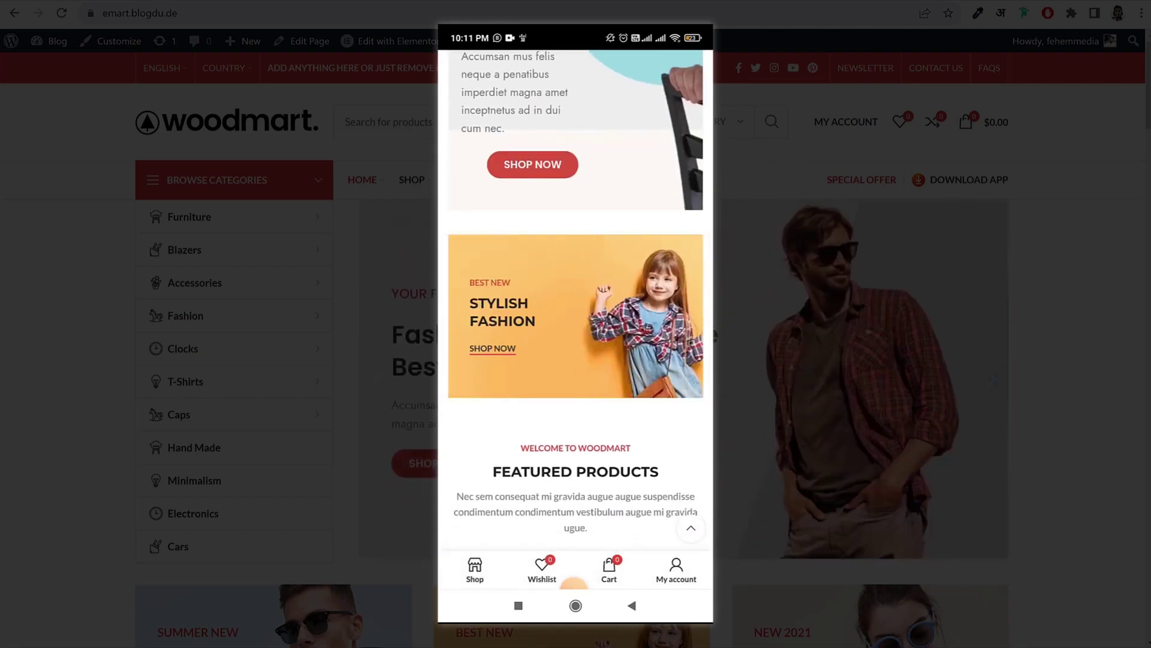
pyautogui.scroll(-5, 576, 300)
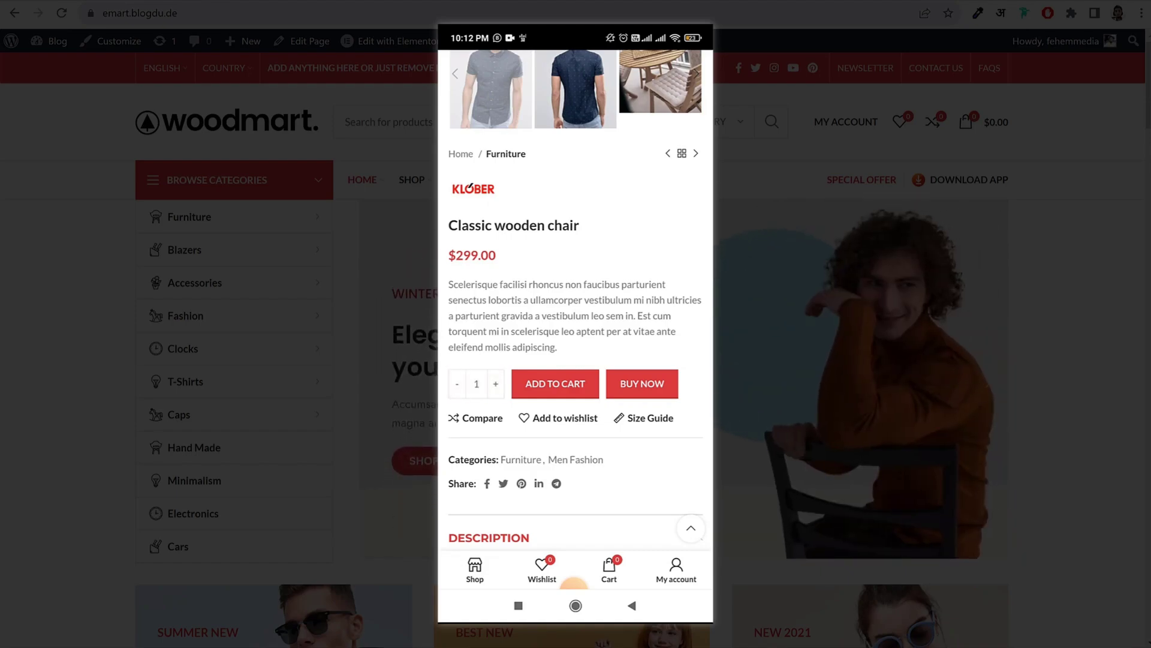
# Step: Read the Classic wooden chair's size and packaging guide, then close it
pyautogui.scroll(-1, 576, 299)
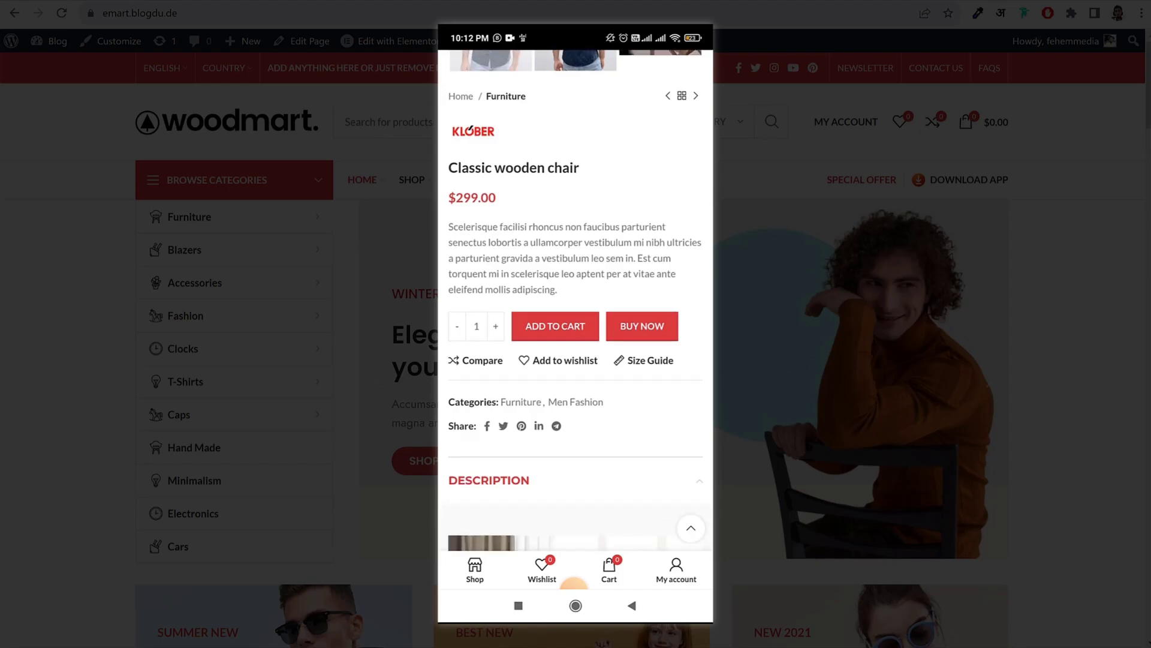
pyautogui.click(651, 360)
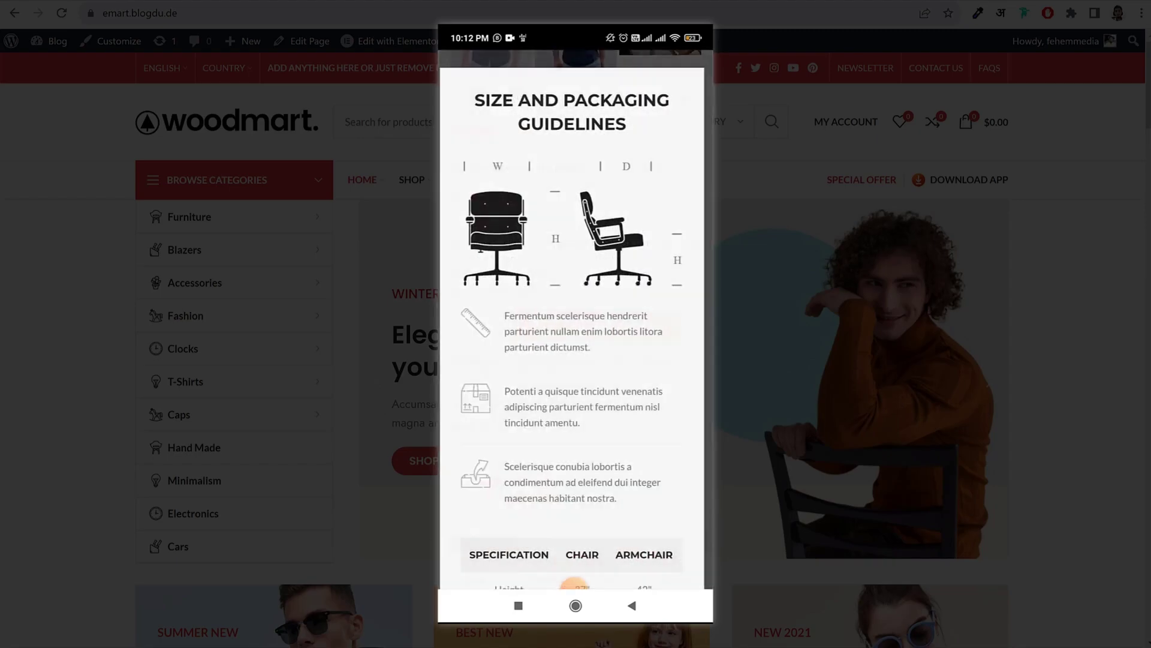
pyautogui.scroll(-5, 575, 299)
pyautogui.scroll(-4, 576, 299)
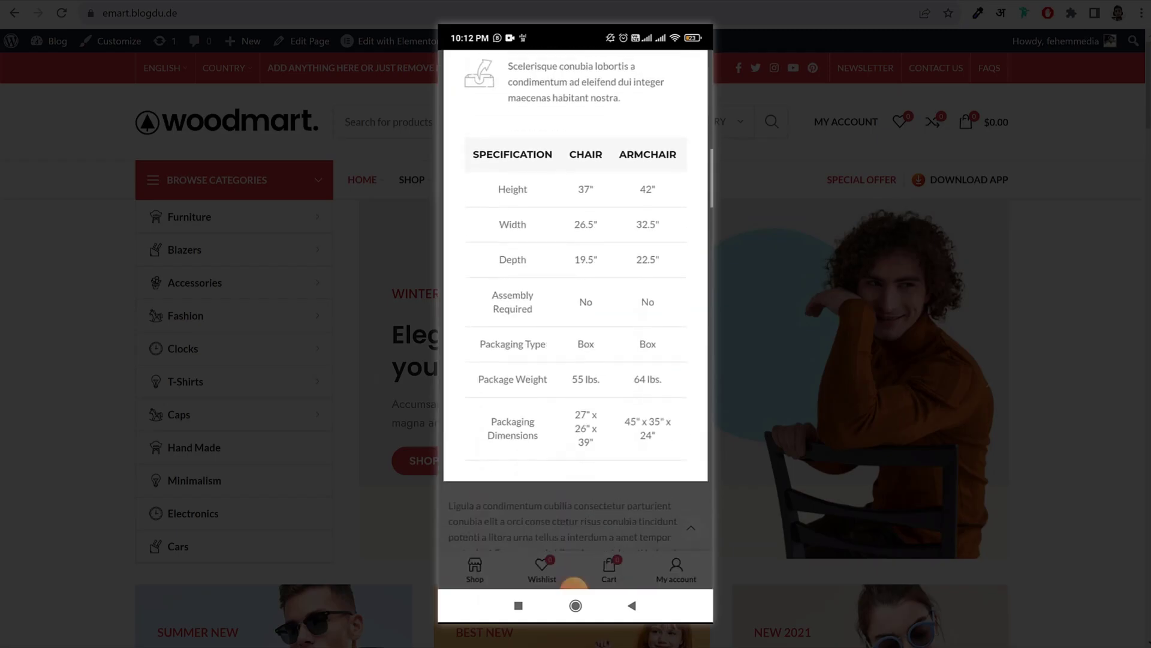
pyautogui.scroll(6, 576, 300)
pyautogui.scroll(4, 575, 300)
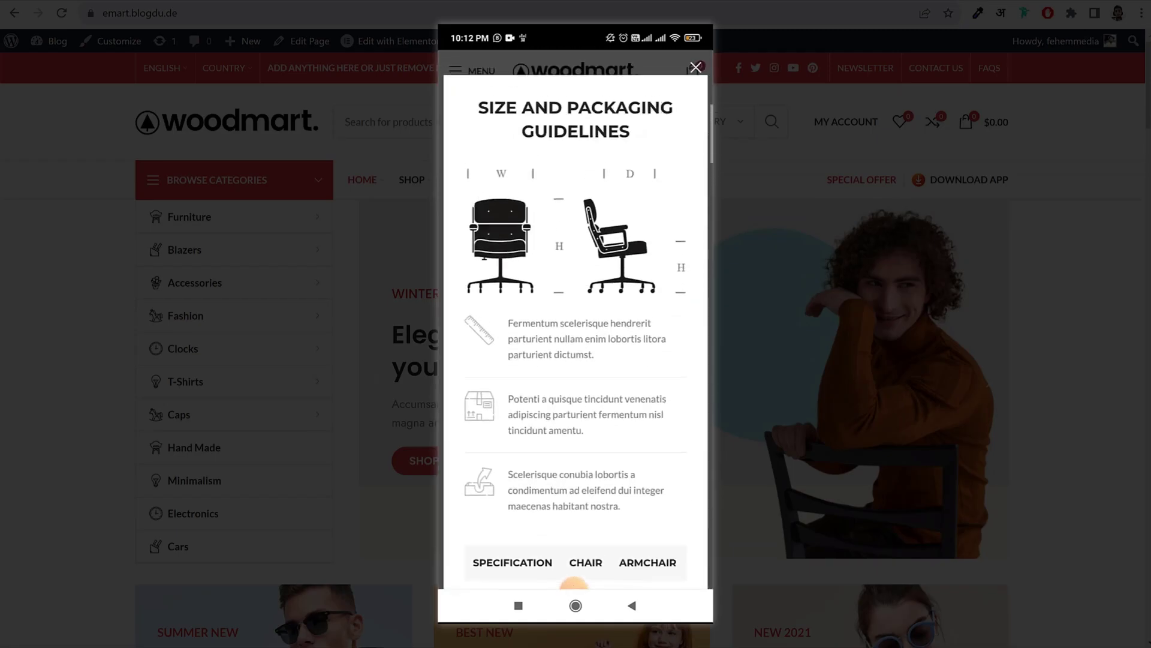
pyautogui.click(694, 66)
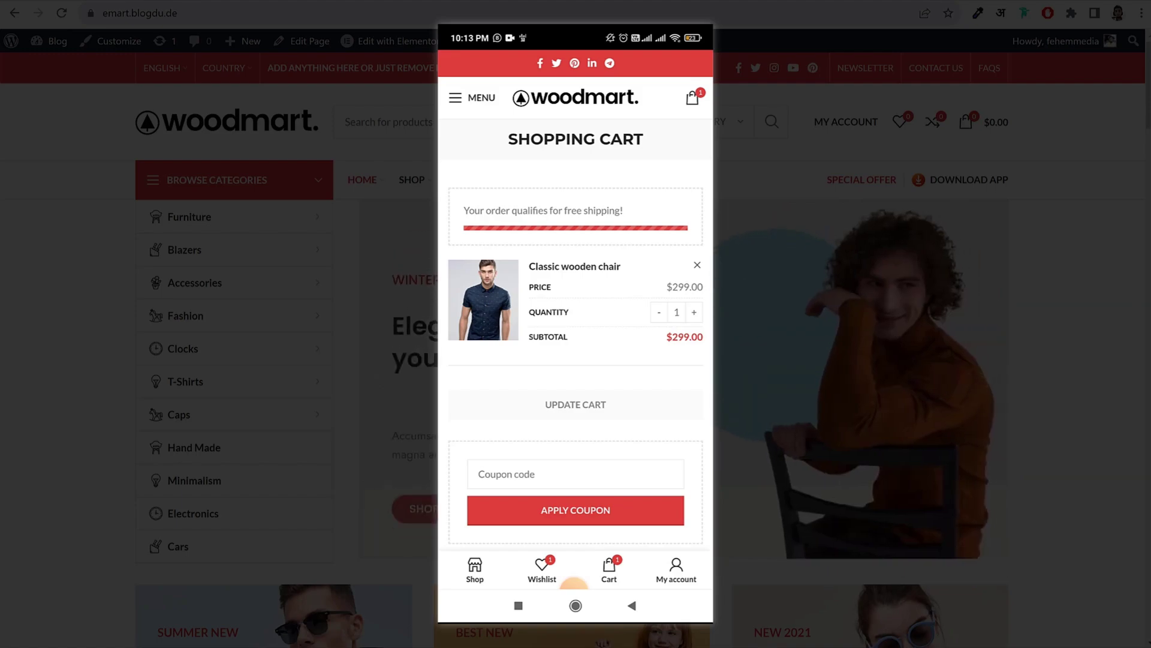
pyautogui.scroll(-5, 576, 300)
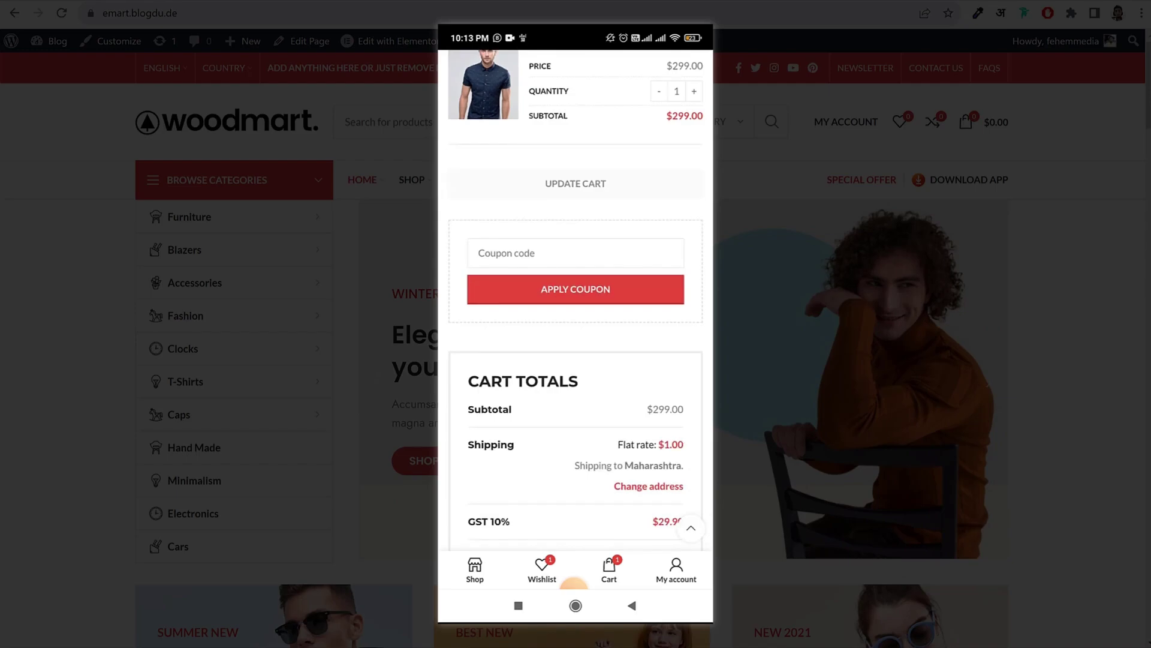
pyautogui.scroll(-3, 575, 300)
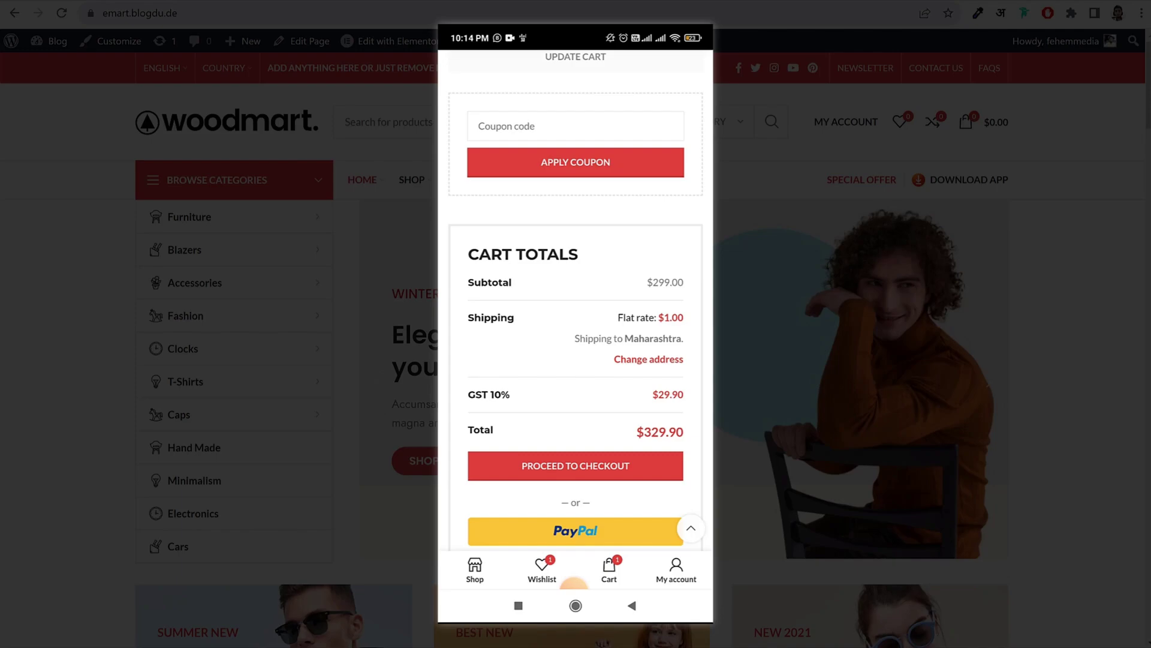
pyautogui.scroll(-2, 575, 300)
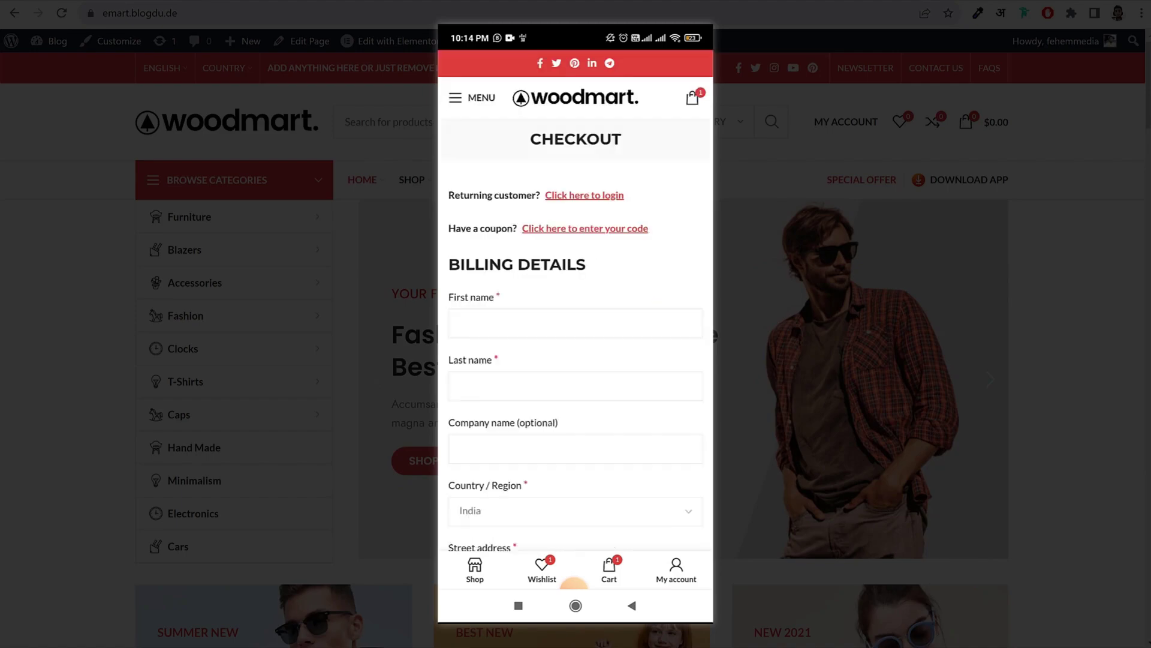
# Step: On the mobile checkout, try the Razorpay, credit/debit card and PayPal payment options
pyautogui.scroll(-2, 576, 300)
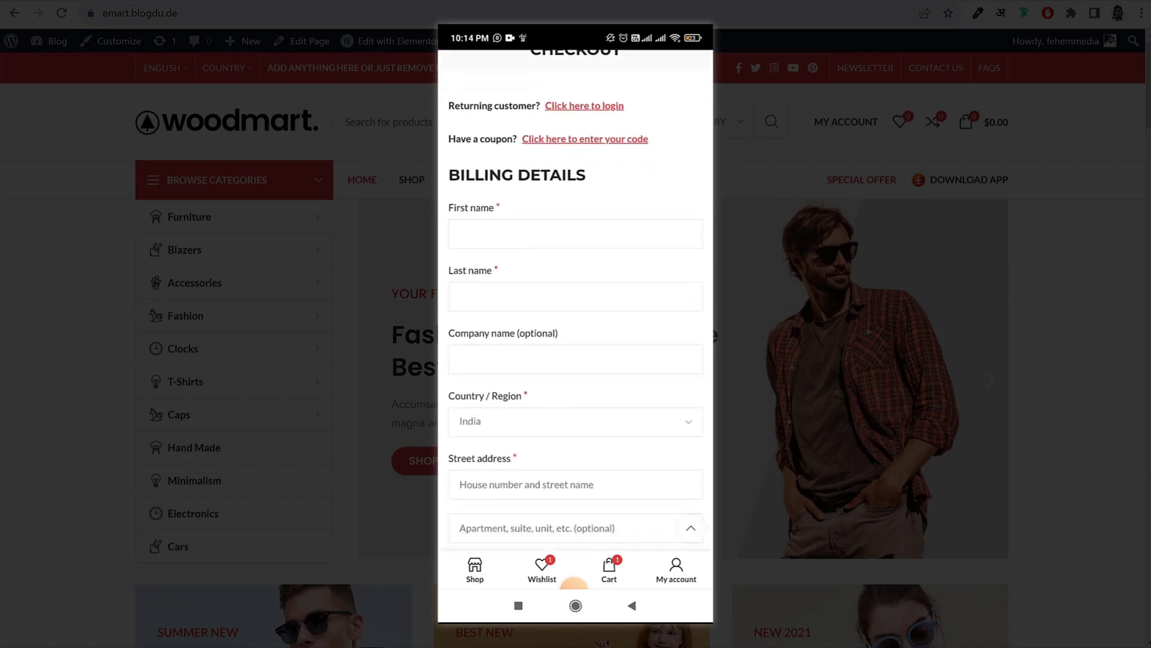
pyautogui.scroll(-10, 576, 299)
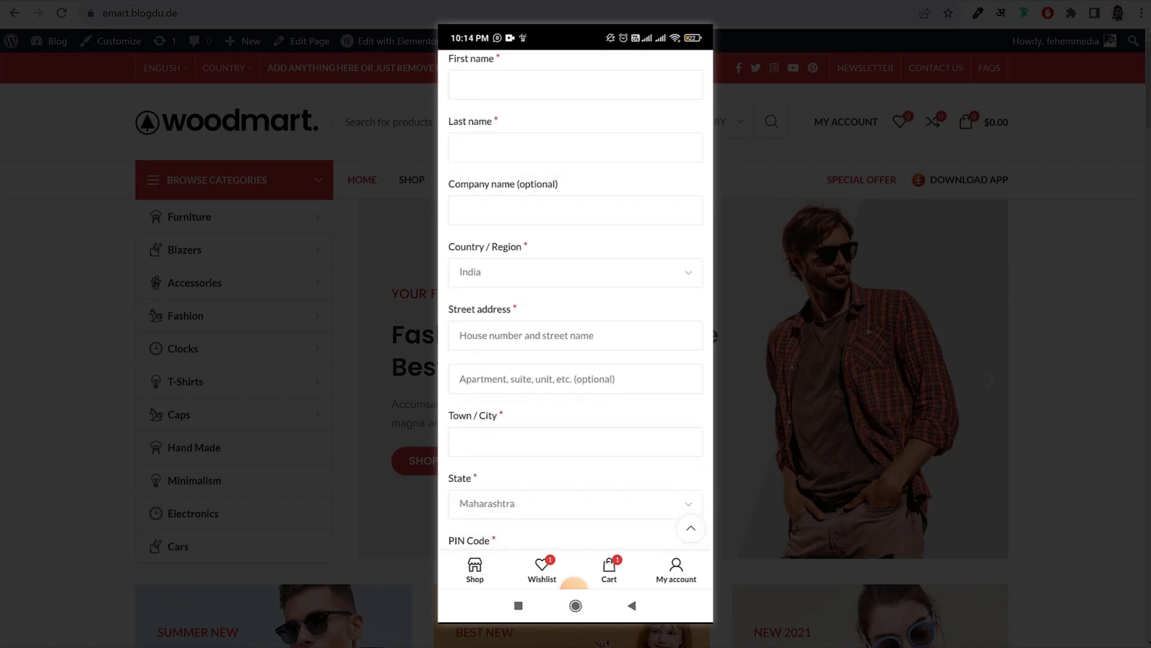
pyautogui.scroll(-10, 576, 300)
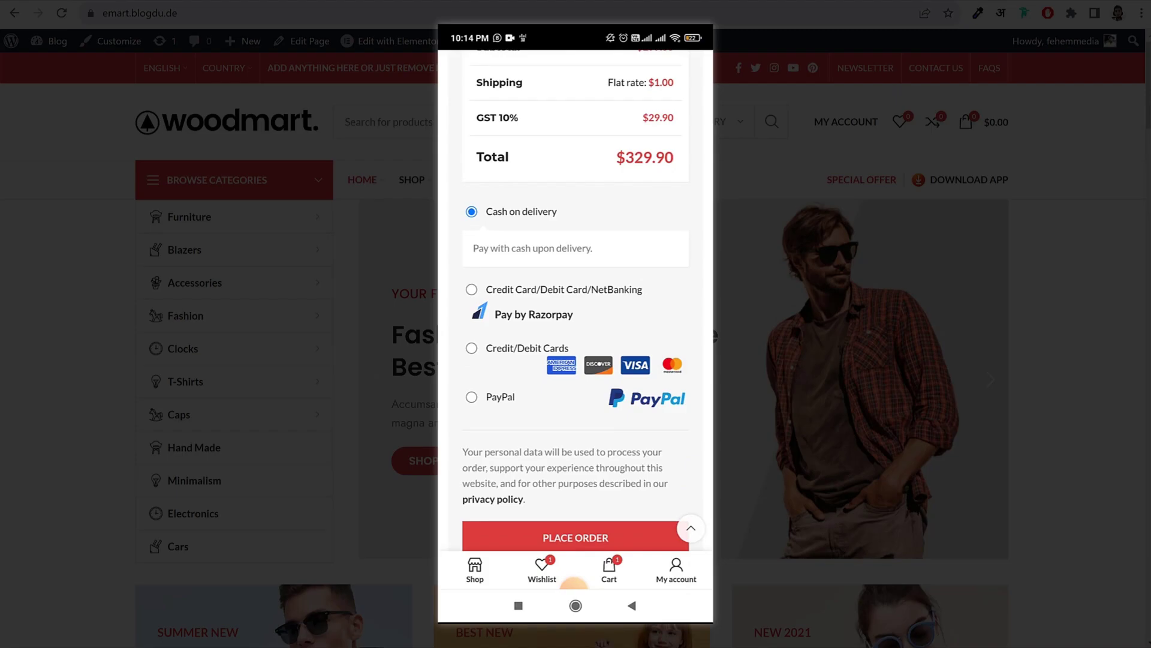
pyautogui.click(471, 289)
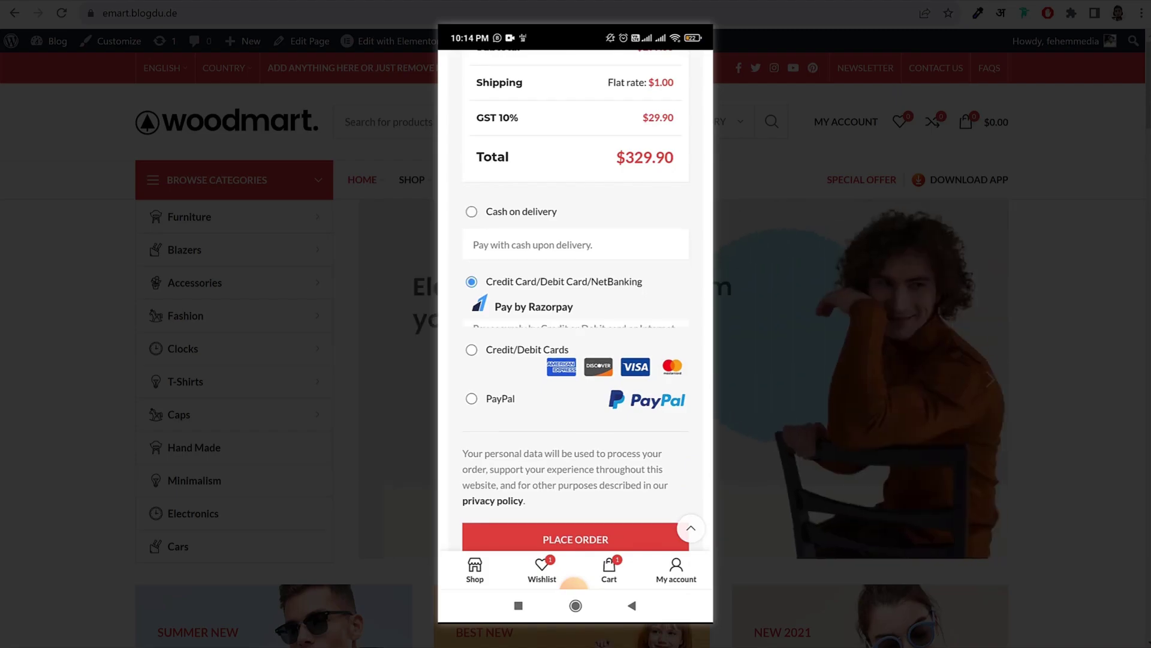
pyautogui.click(471, 363)
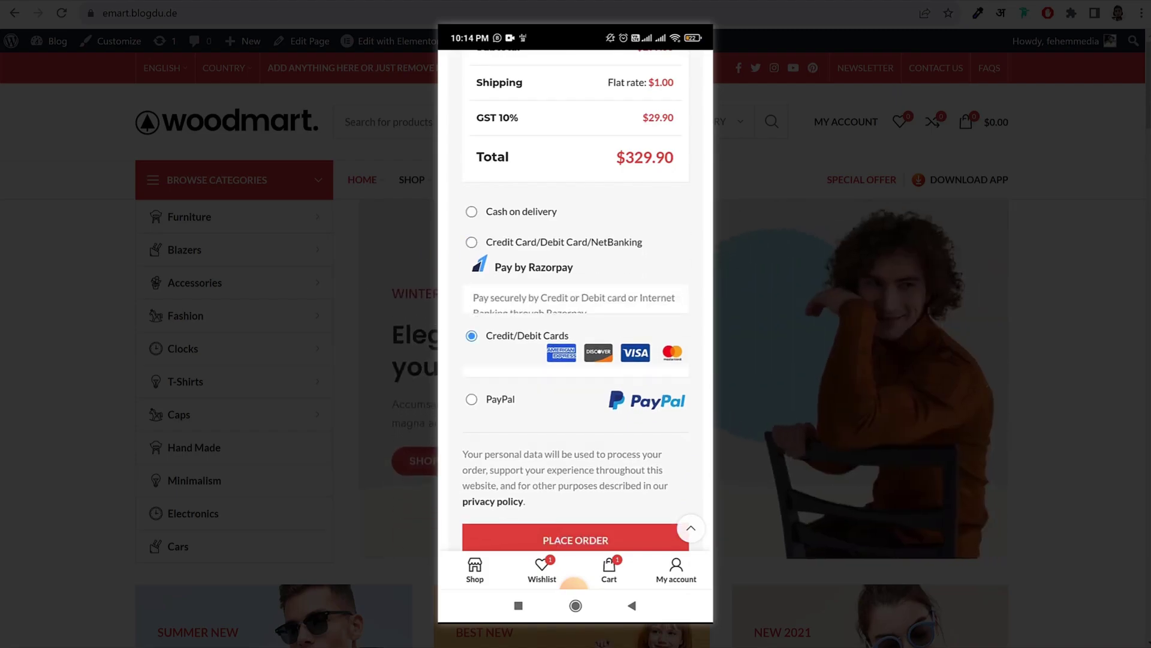
pyautogui.scroll(-2, 576, 300)
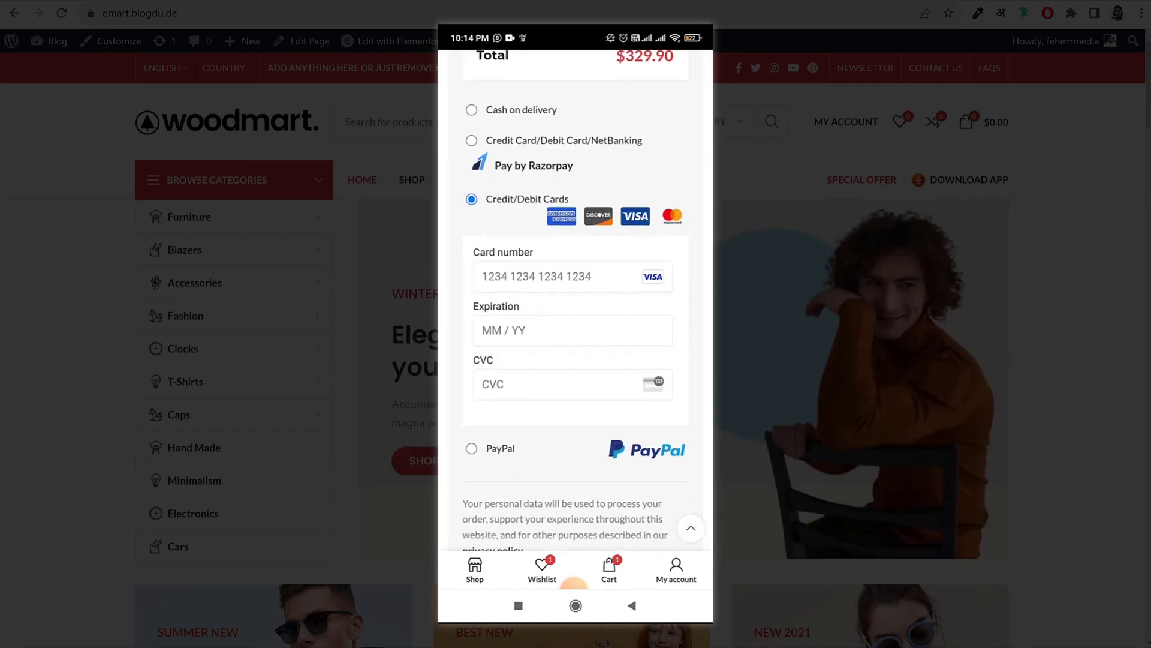
pyautogui.click(471, 448)
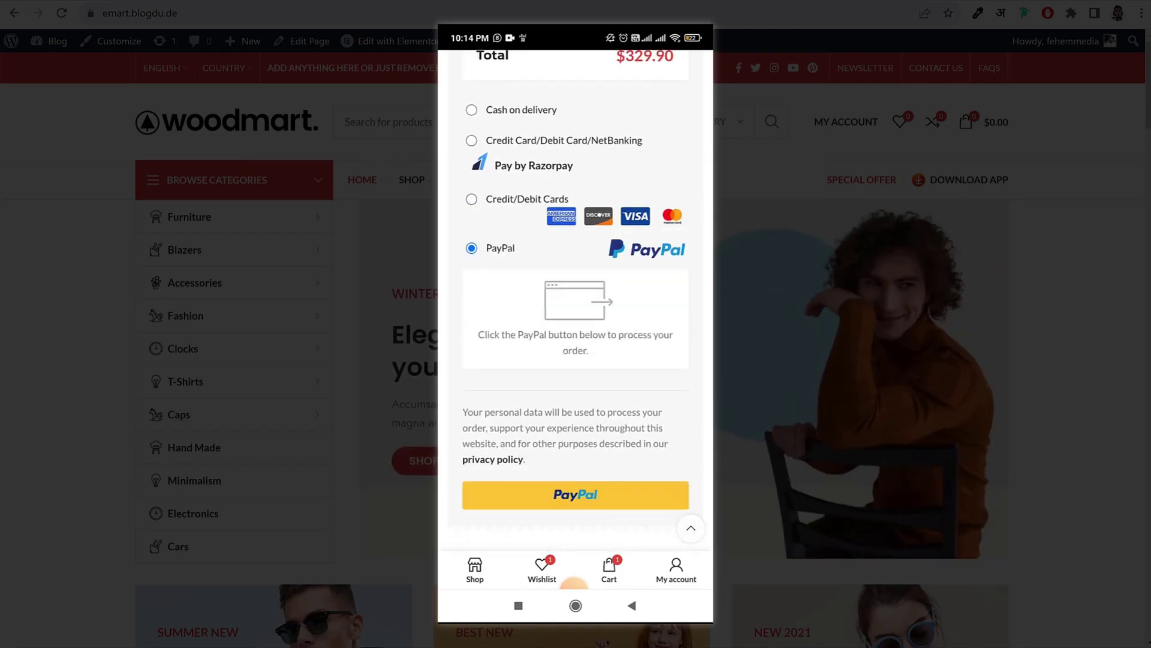
# Step: Scroll back up to Billing Details, then show the desktop Winter 2023 Collection hero slide
pyautogui.scroll(-3, 575, 300)
pyautogui.scroll(15, 576, 300)
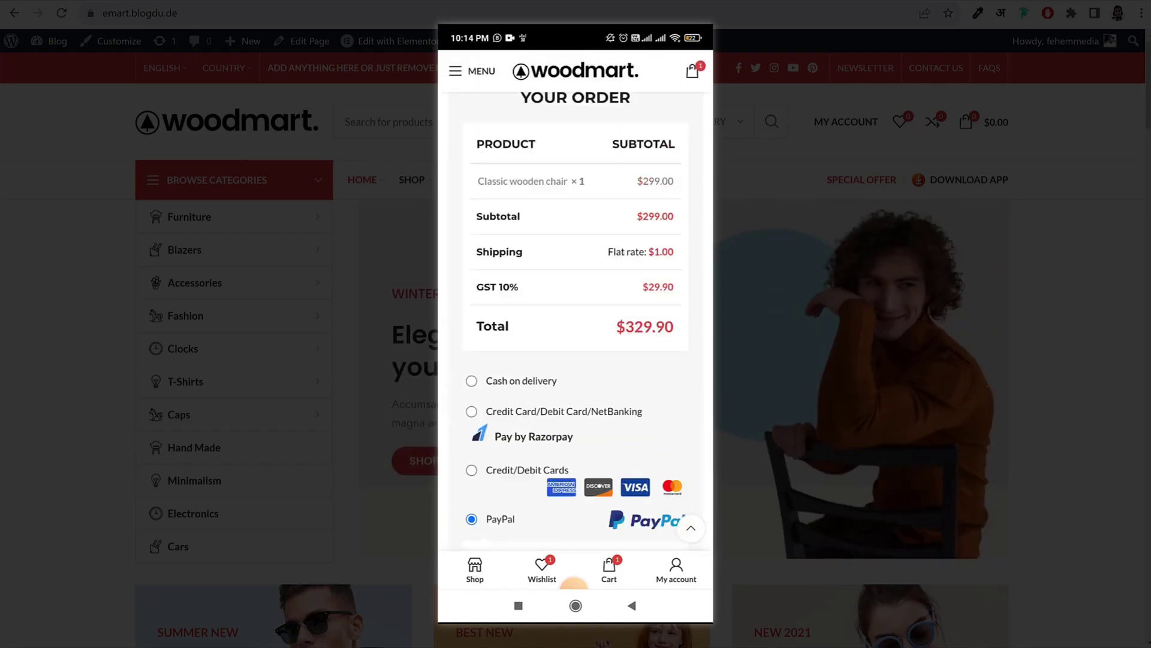
pyautogui.scroll(8, 575, 300)
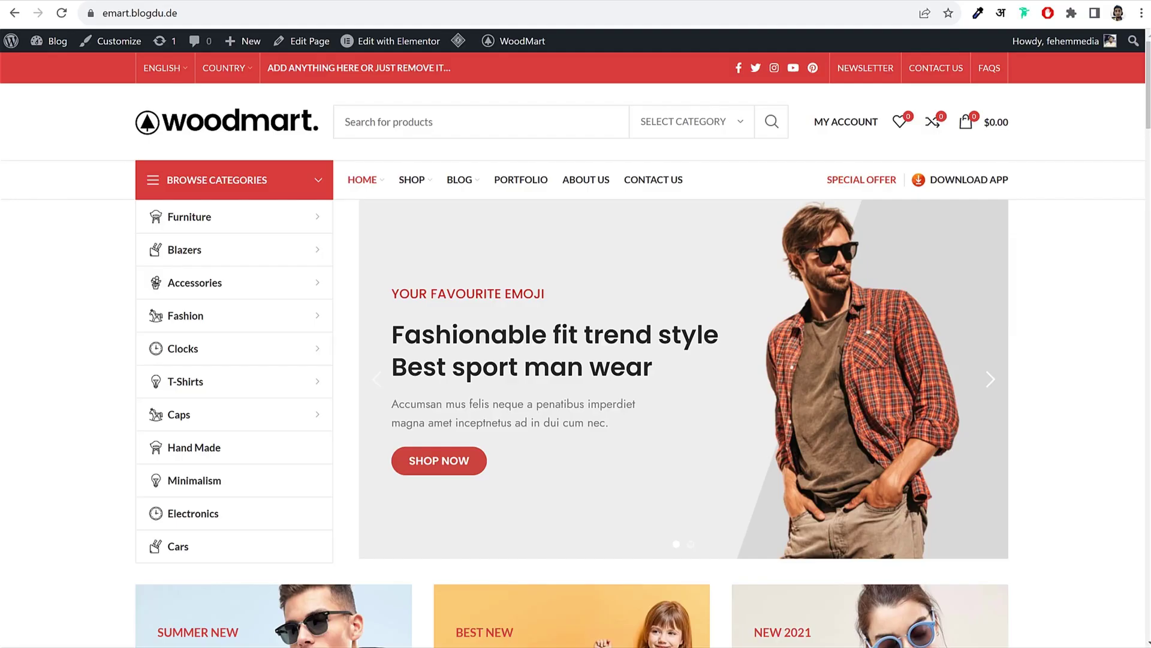
pyautogui.click(991, 379)
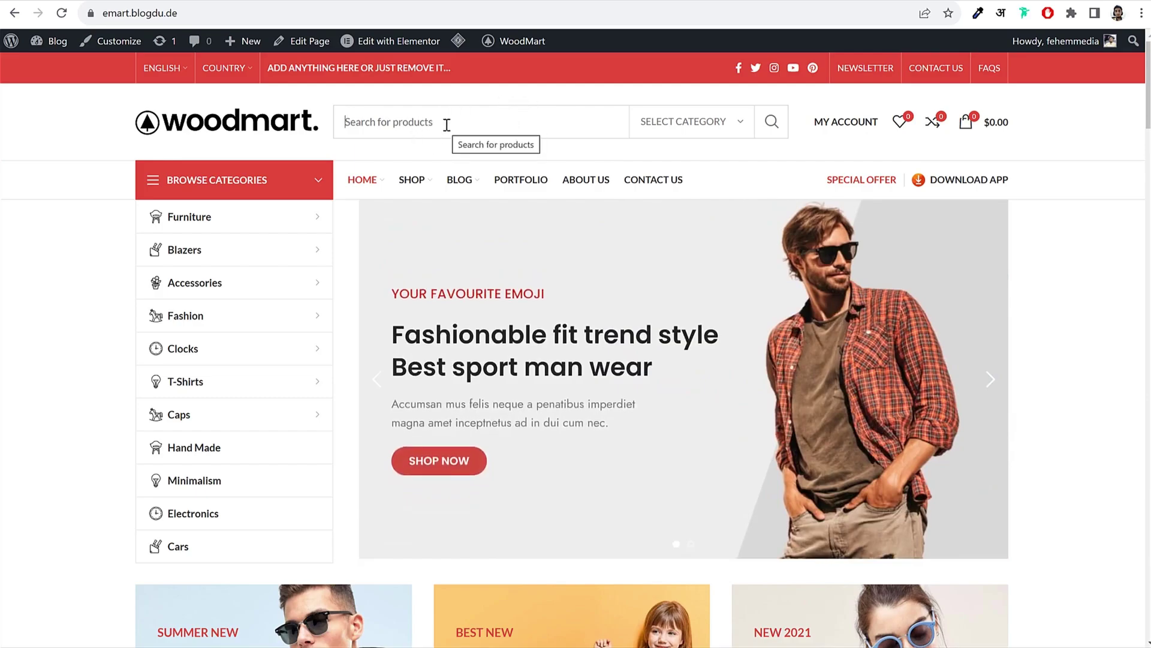
pyautogui.write('shi')
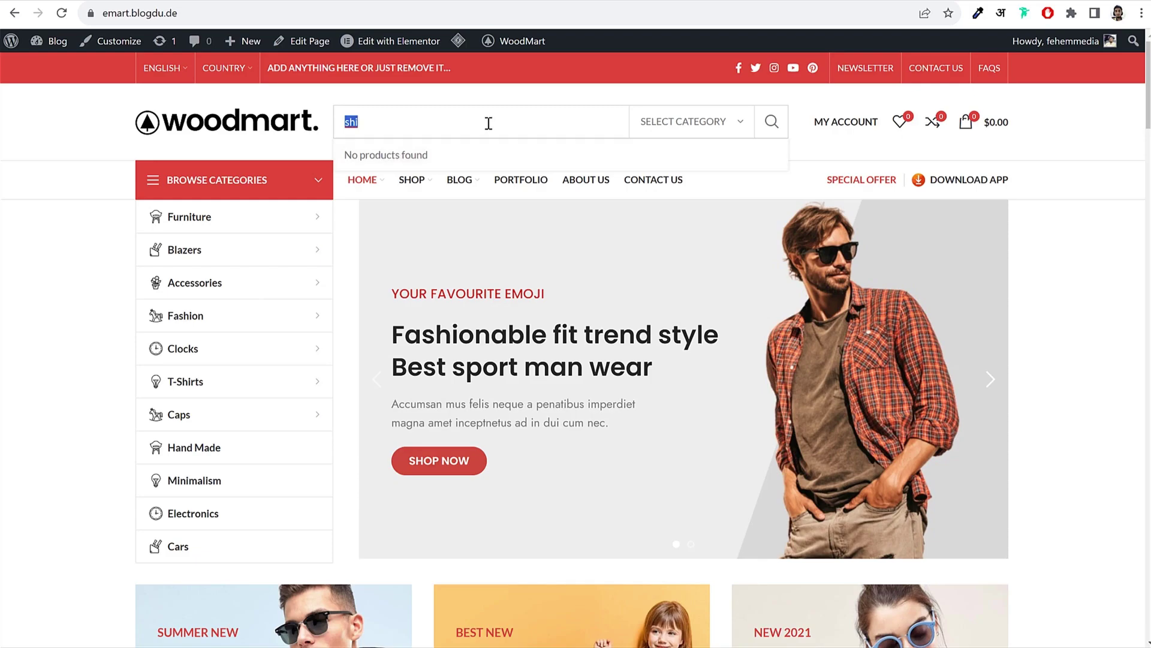
pyautogui.press('BackSpace')
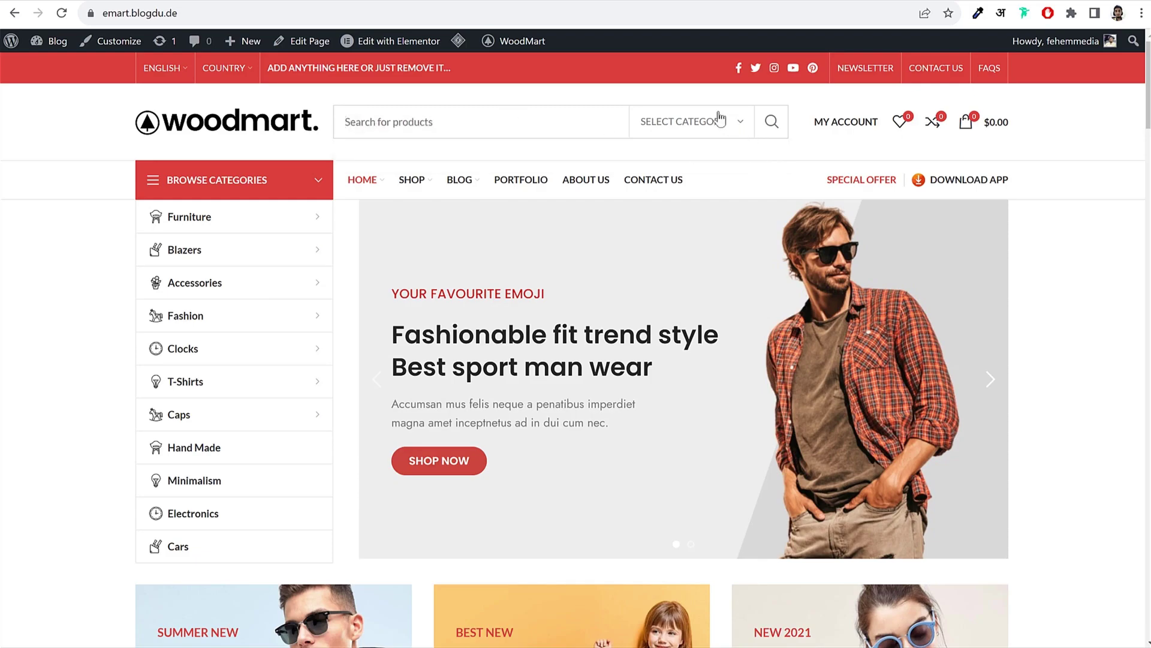
pyautogui.click(717, 121)
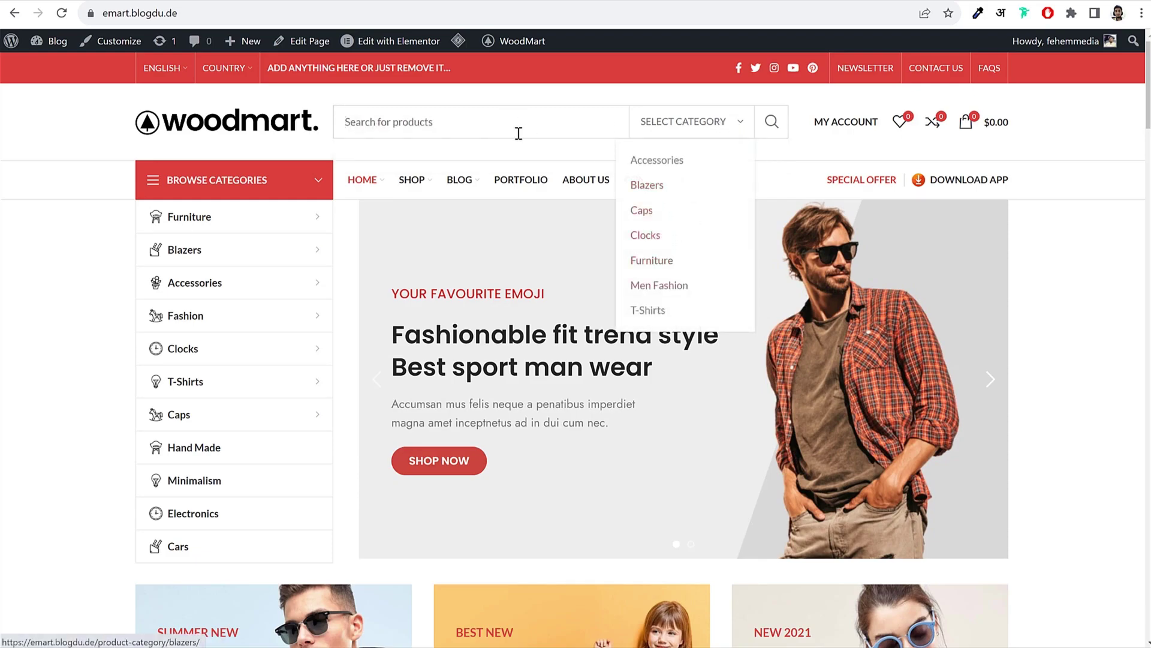
pyautogui.click(481, 125)
pyautogui.click(692, 122)
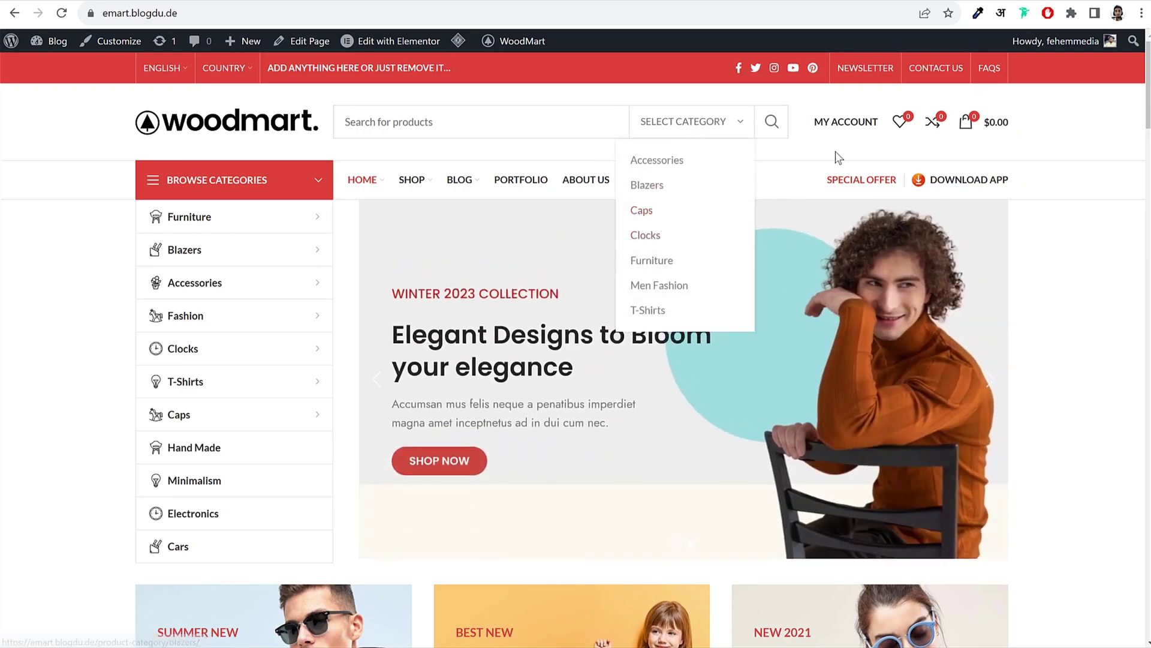
pyautogui.moveTo(824, 145)
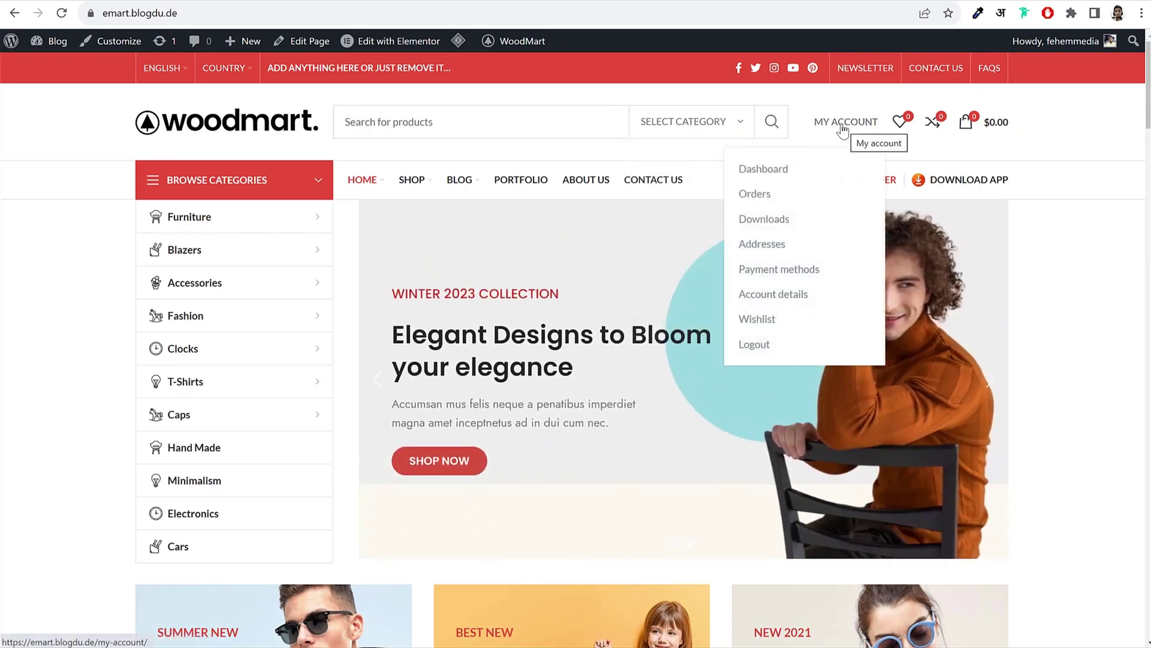
pyautogui.click(847, 125)
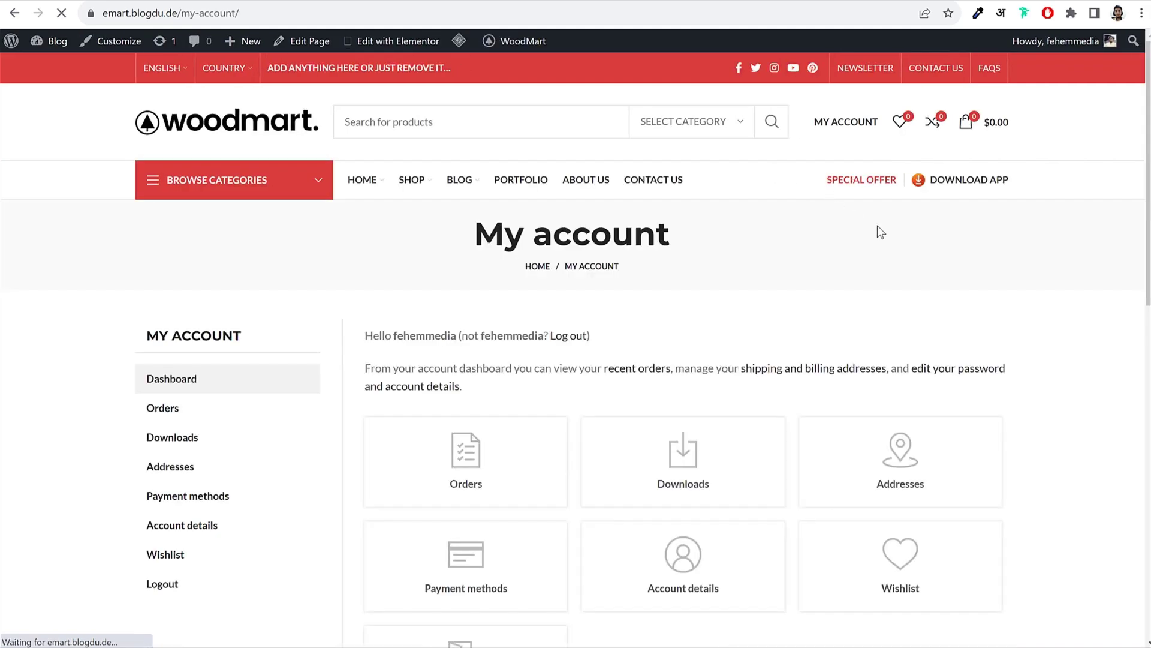
pyautogui.scroll(-3, 1057, 312)
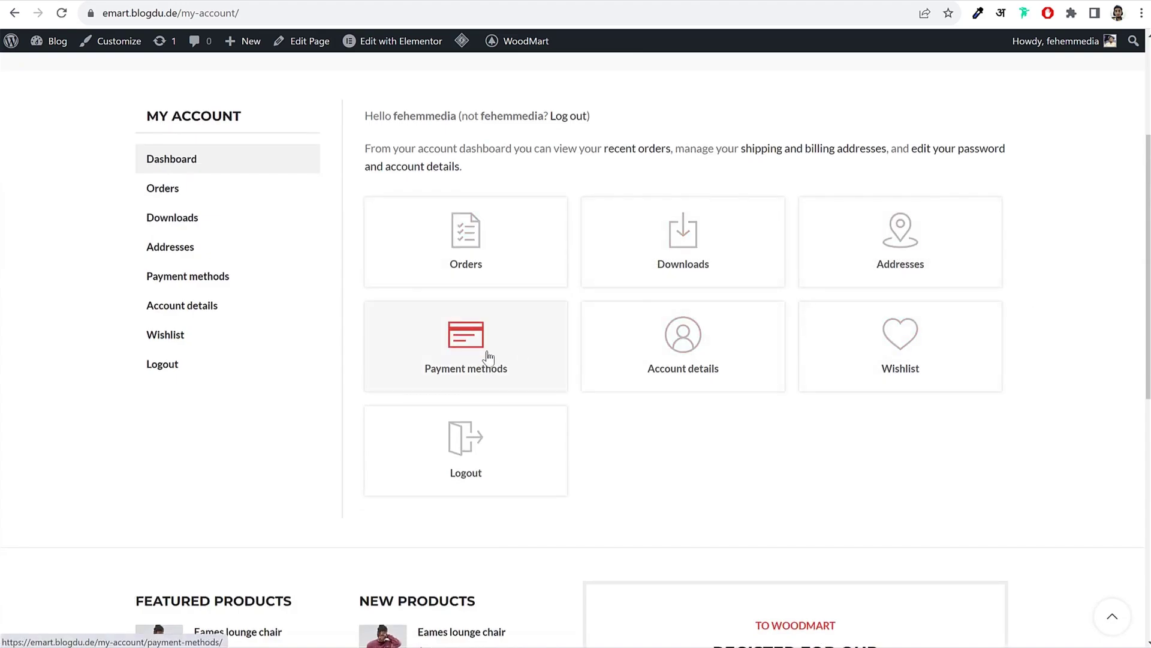
pyautogui.click(475, 246)
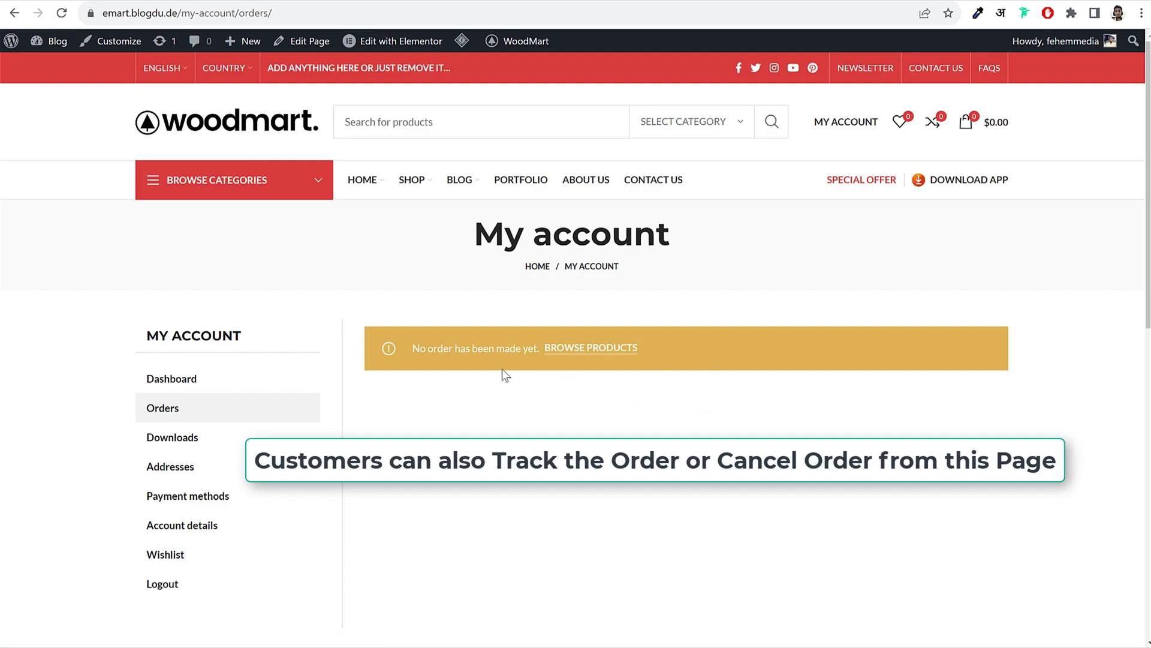
pyautogui.moveTo(440, 351); pyautogui.dragTo(514, 349)
pyautogui.click(515, 350)
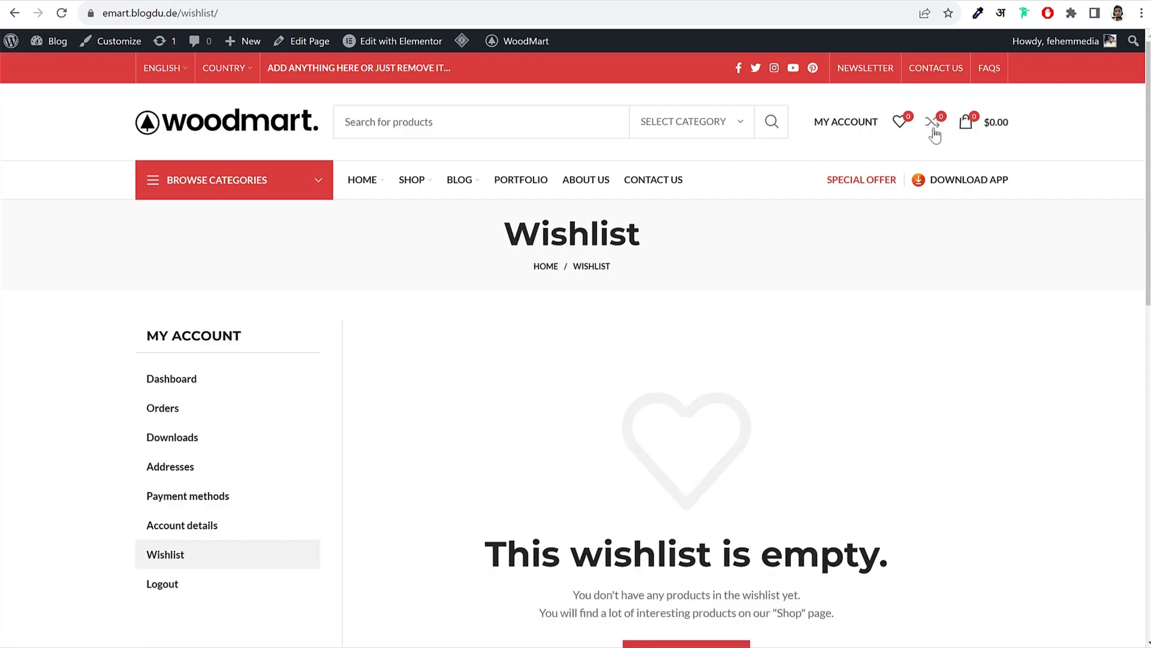
pyautogui.click(219, 131)
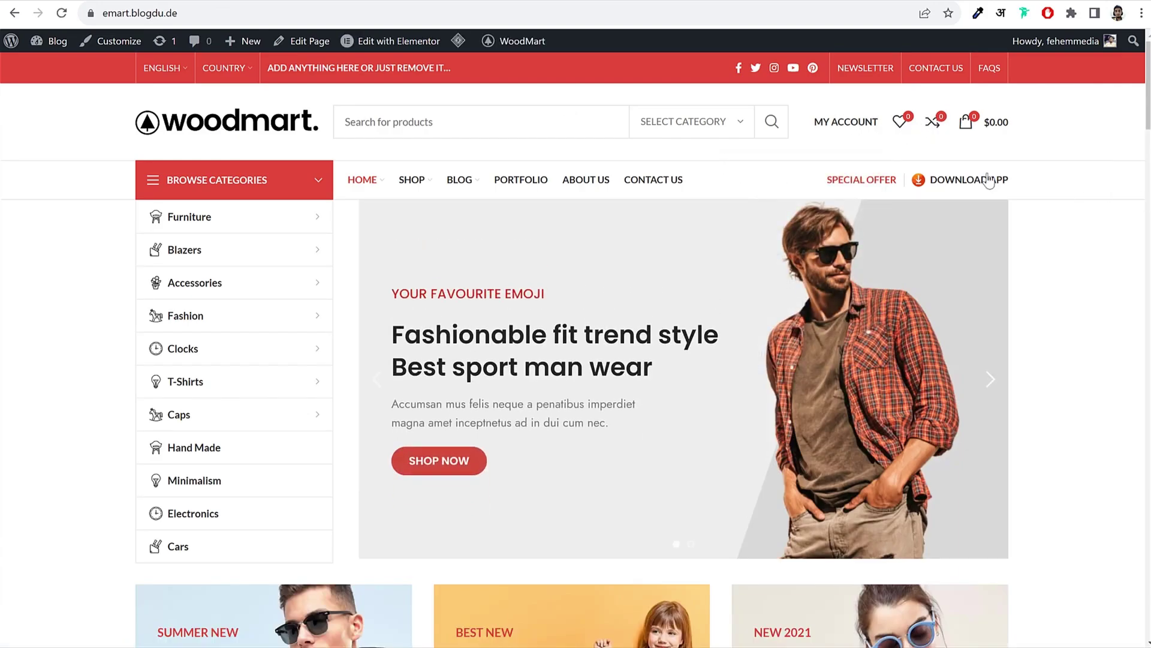
pyautogui.moveTo(412, 180)
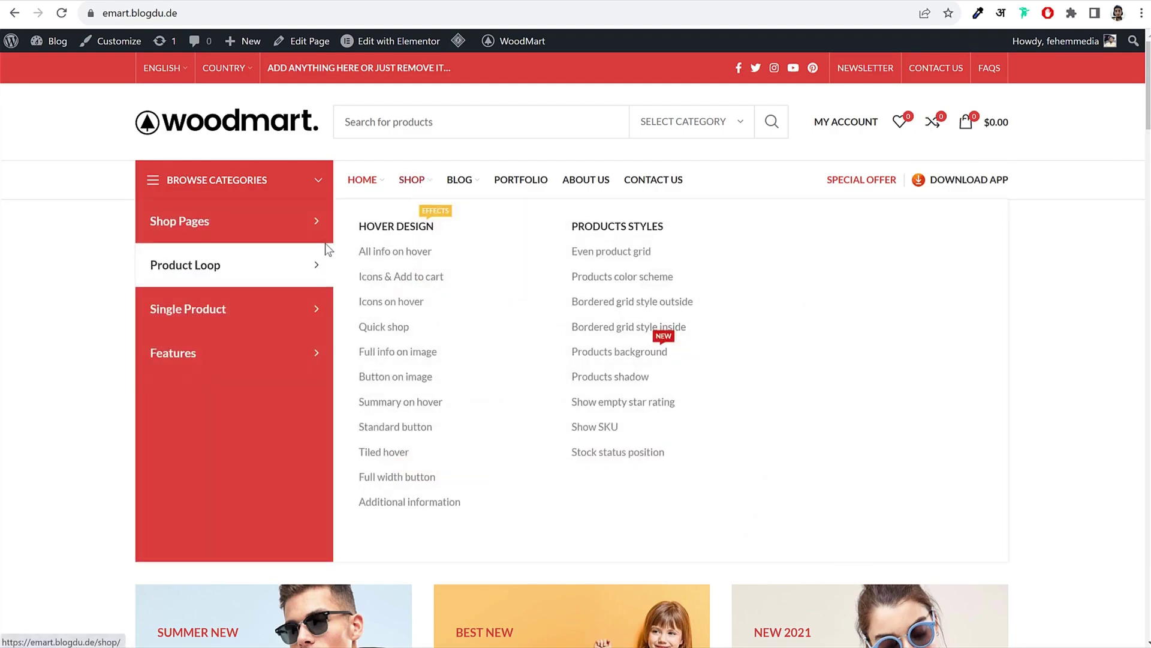
pyautogui.moveTo(252, 353)
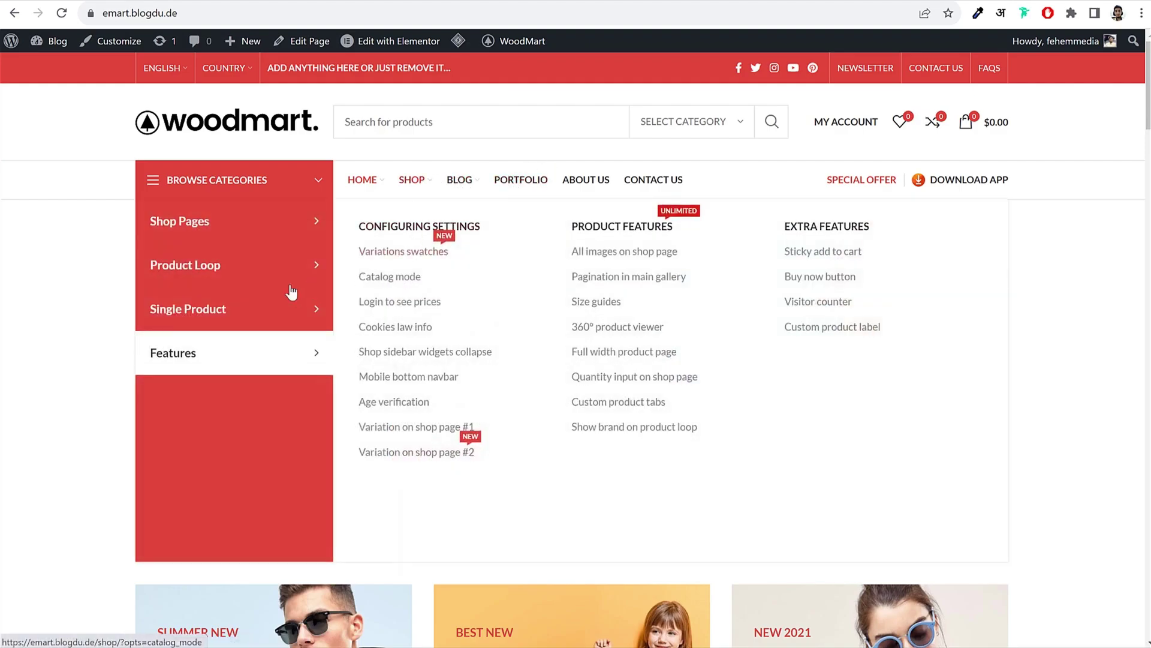
pyautogui.moveTo(231, 309)
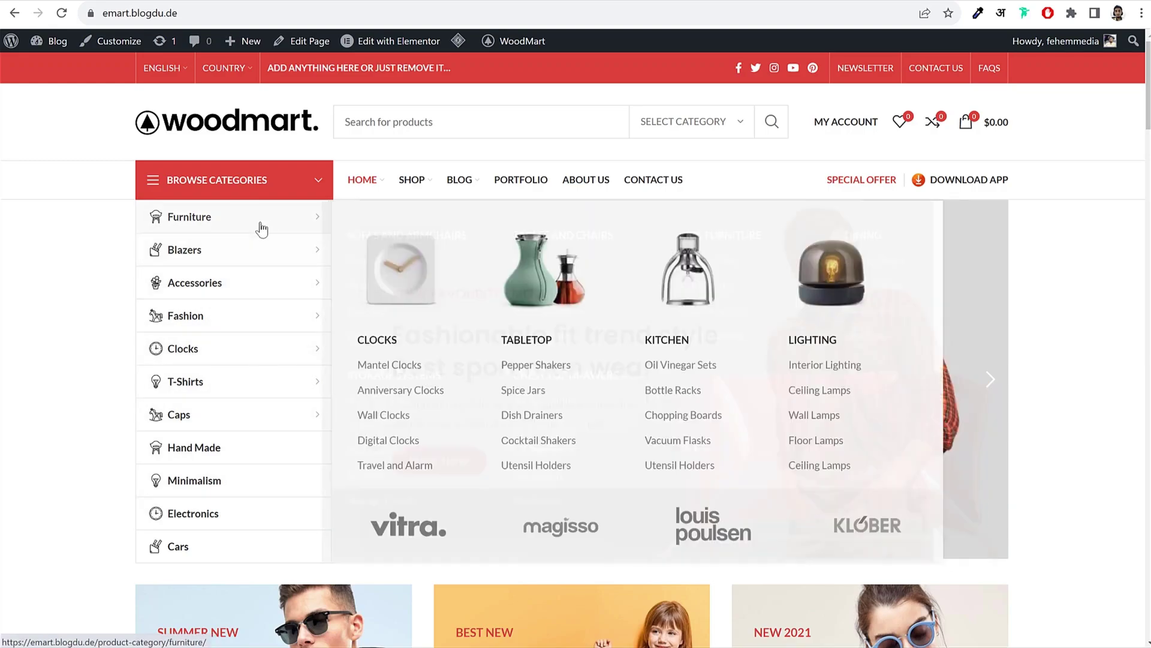
pyautogui.moveTo(264, 323)
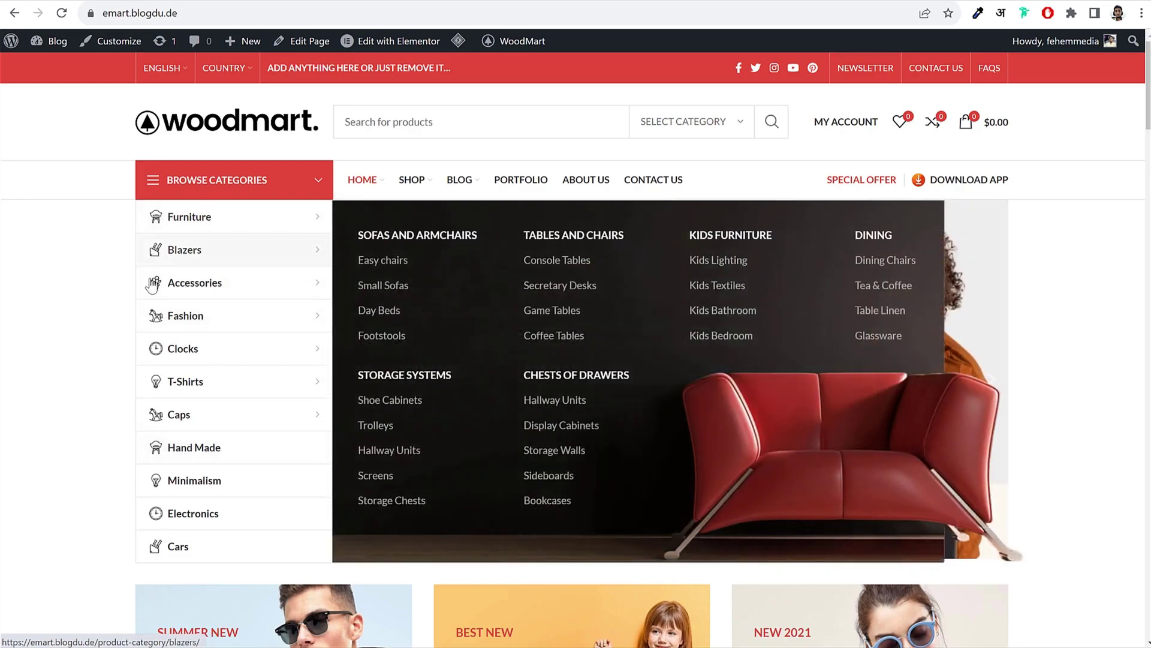
pyautogui.moveTo(155, 288)
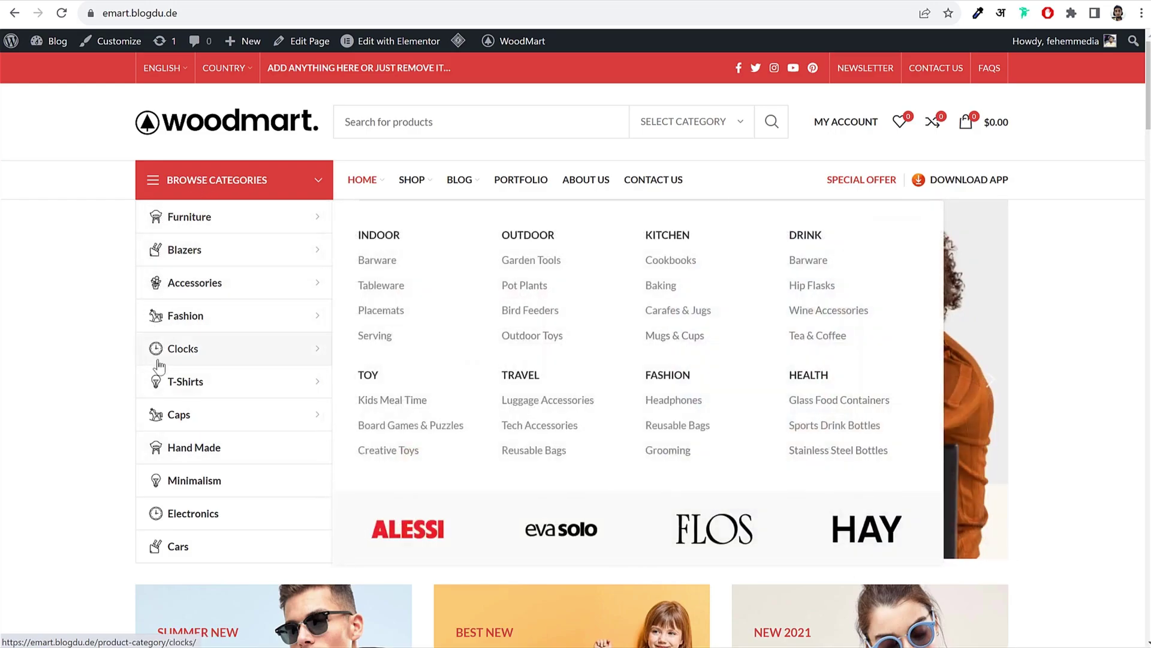
pyautogui.moveTo(163, 408)
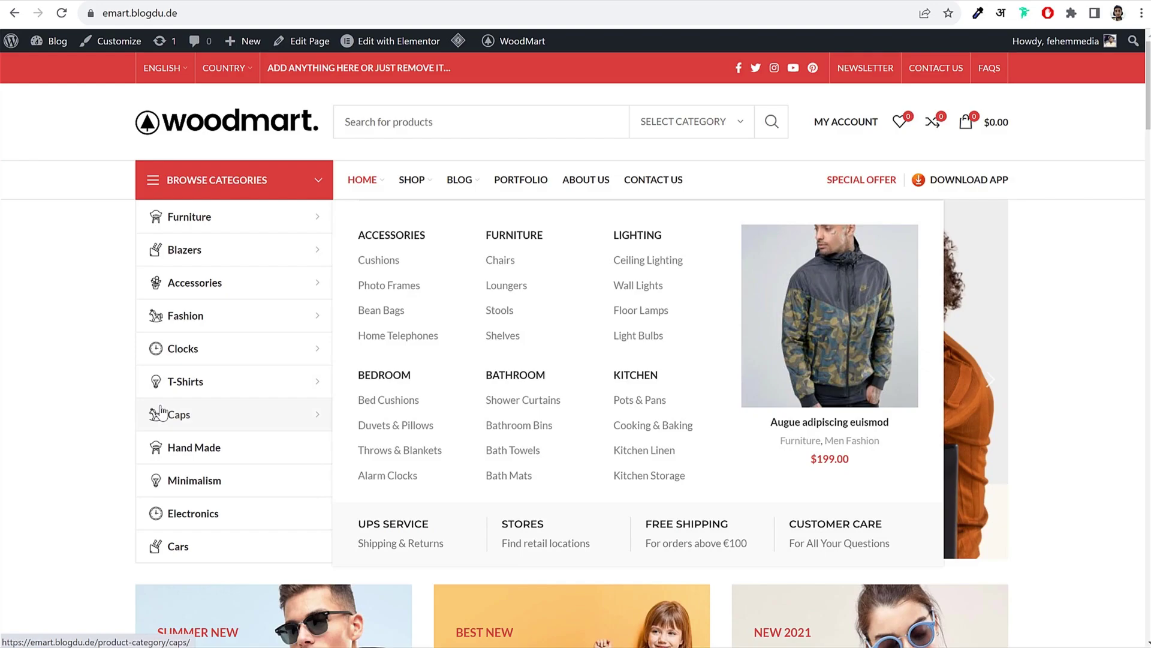
pyautogui.moveTo(161, 307)
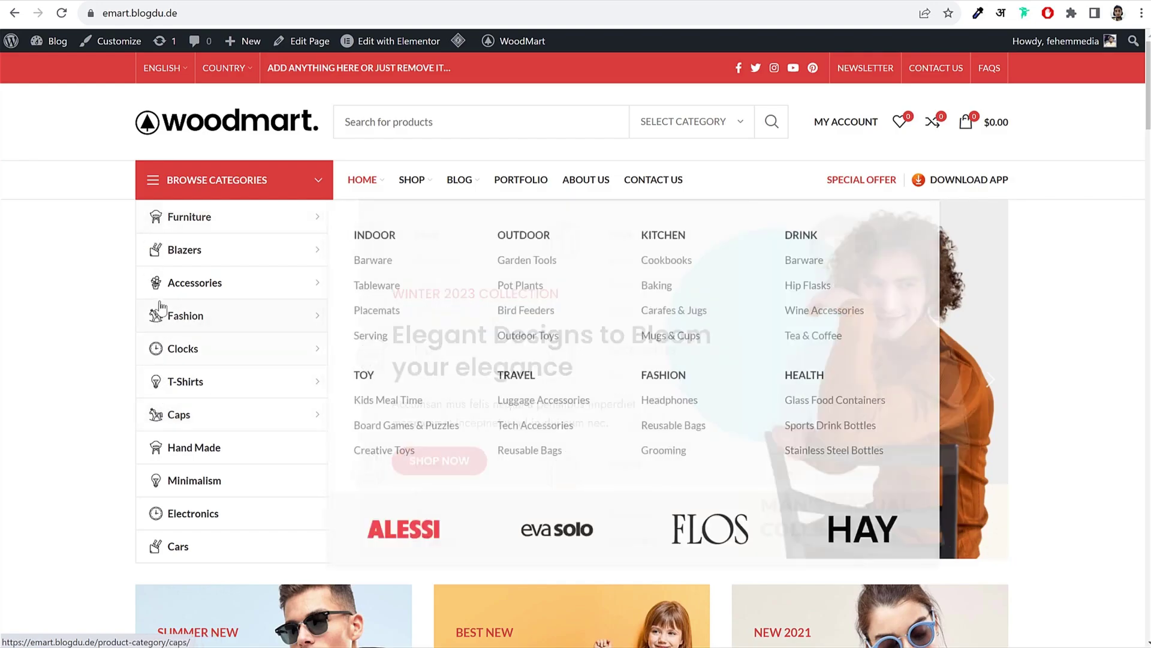
pyautogui.moveTo(238, 217)
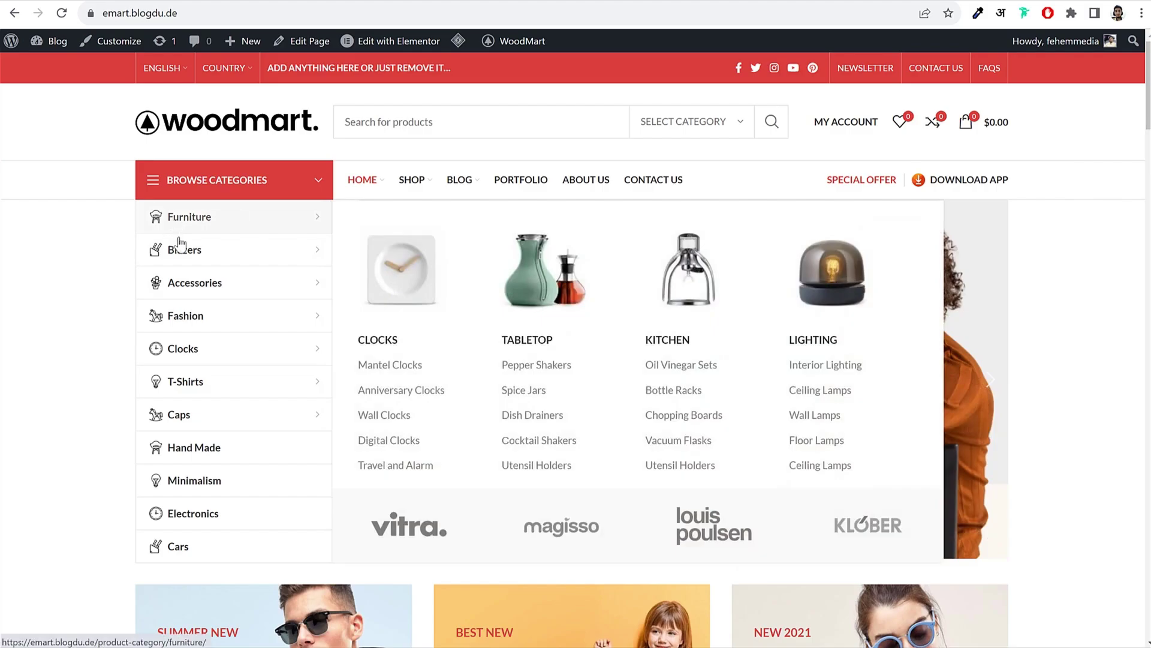
pyautogui.moveTo(181, 247)
pyautogui.moveTo(312, 294)
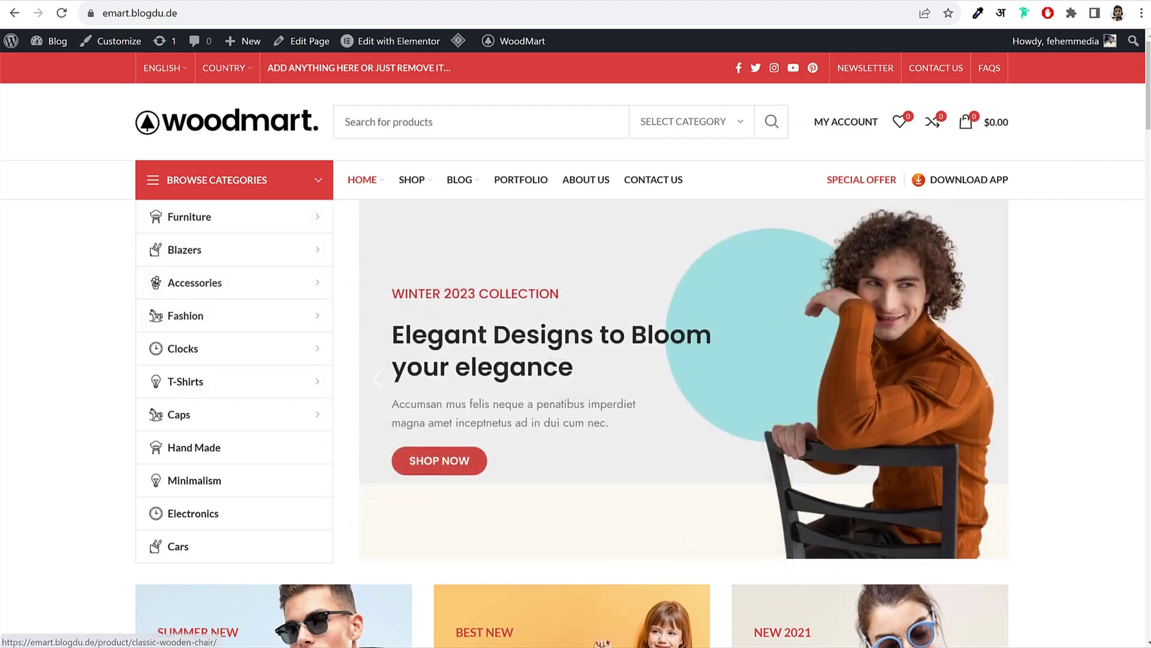
# Step: Cycle the hero between Fashionable fit trend style and Elegant Designs to Bloom, then reach Featured Products
pyautogui.click(377, 393)
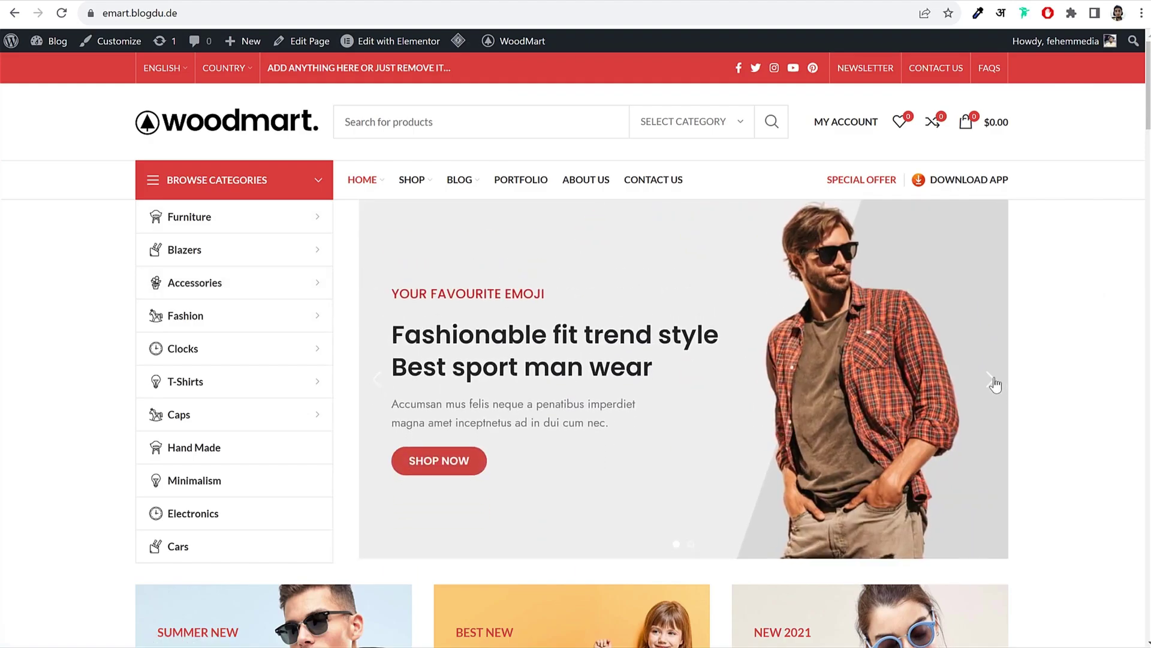
pyautogui.click(992, 381)
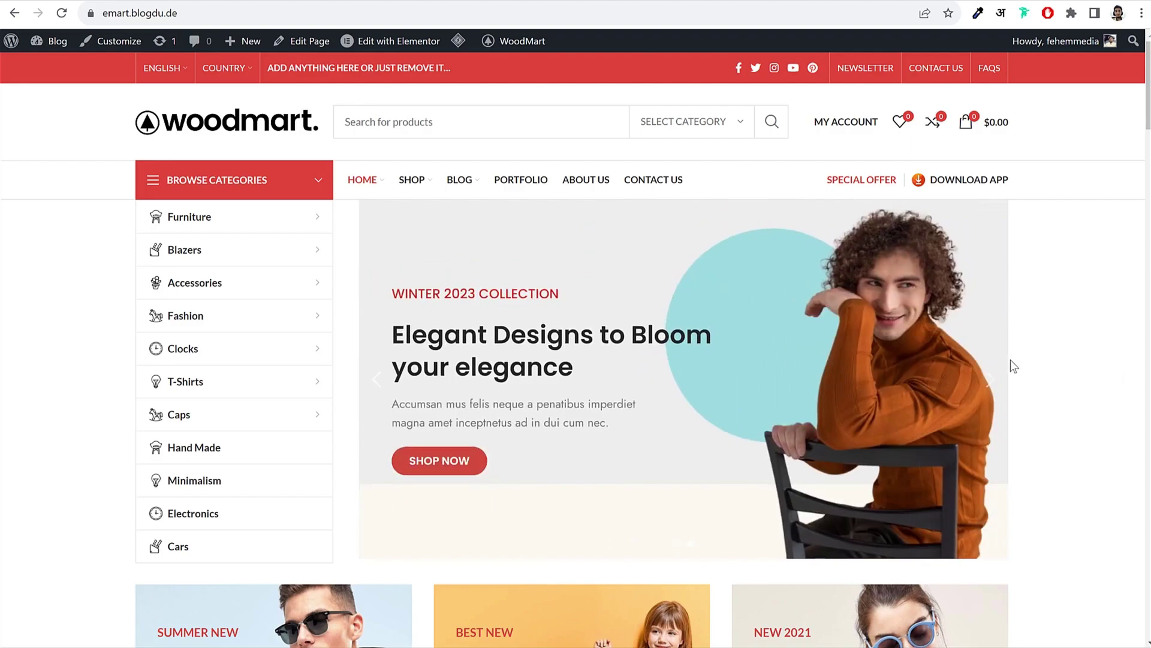
pyautogui.click(374, 390)
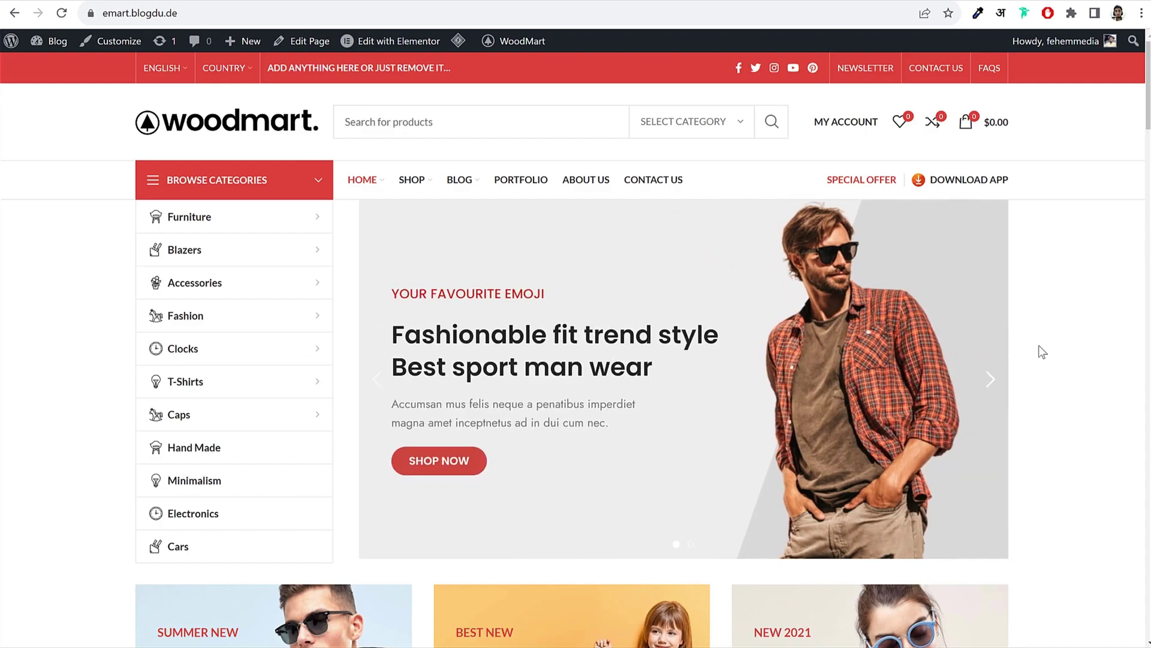
pyautogui.scroll(-6, 1076, 366)
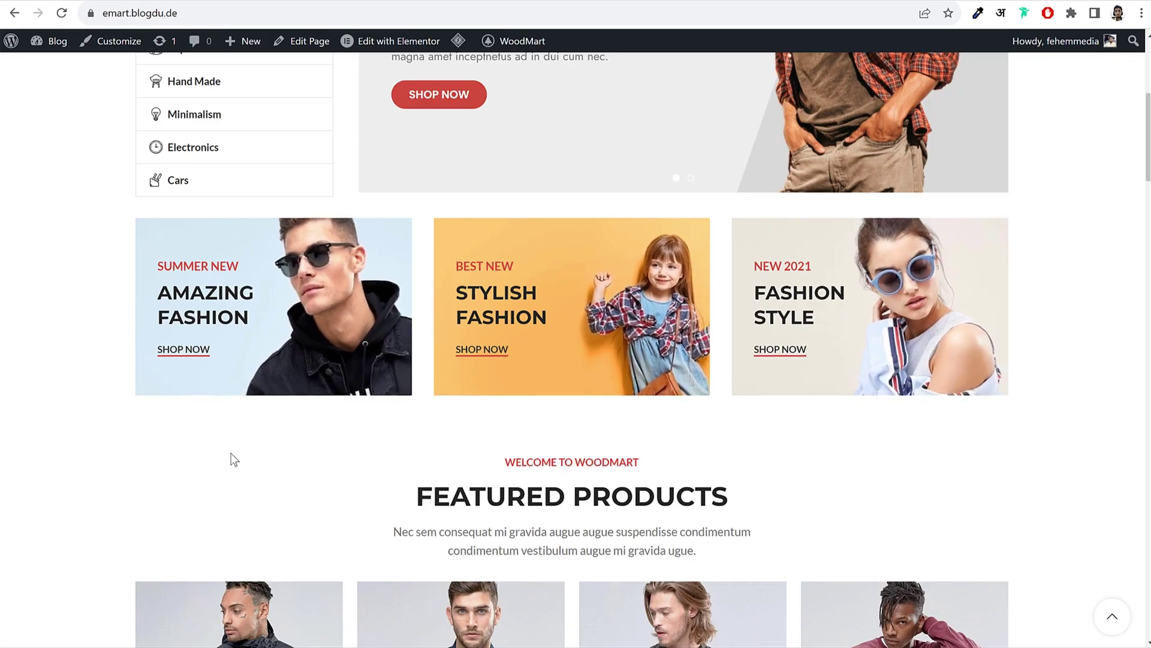
pyautogui.scroll(6, 221, 446)
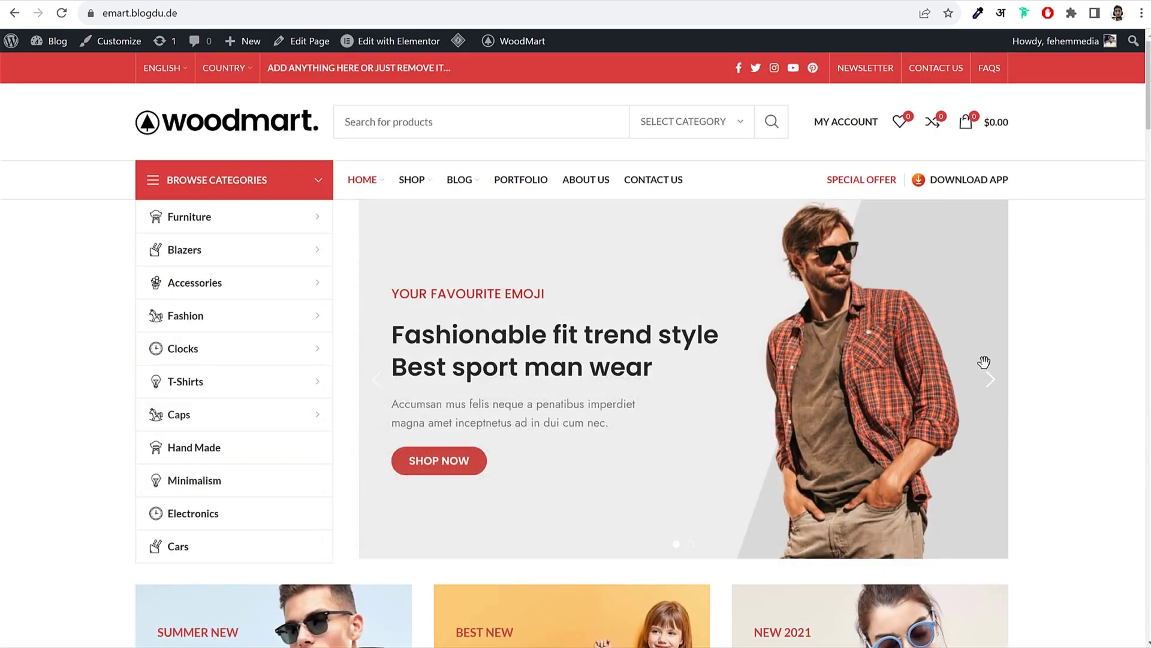
pyautogui.click(993, 383)
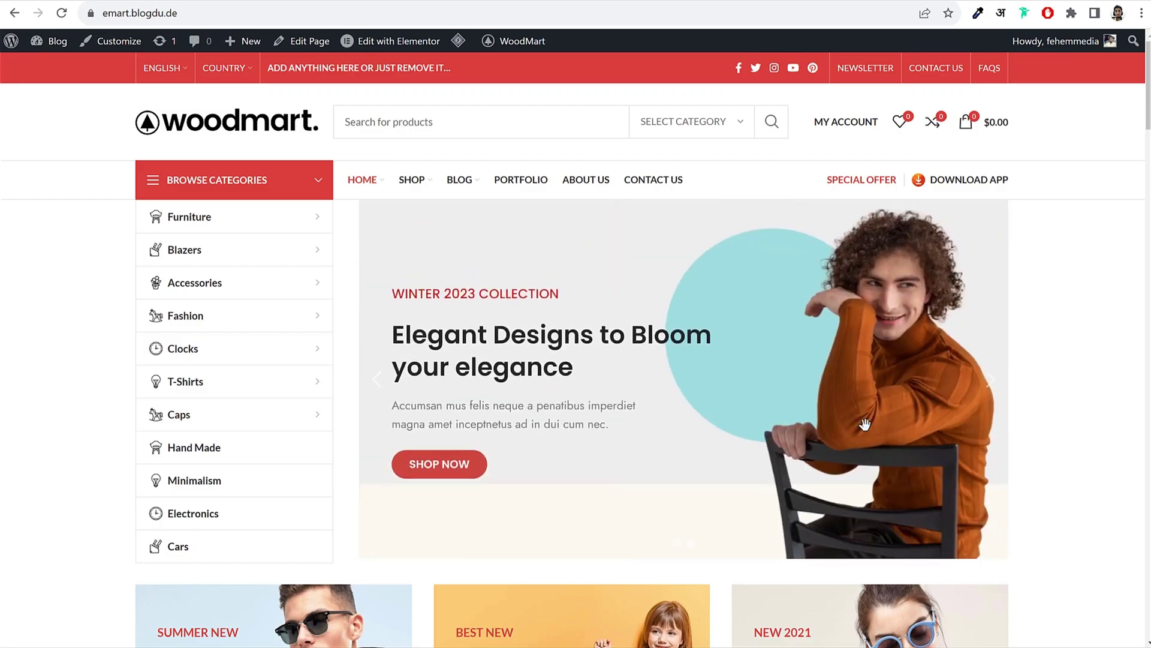
pyautogui.click(379, 382)
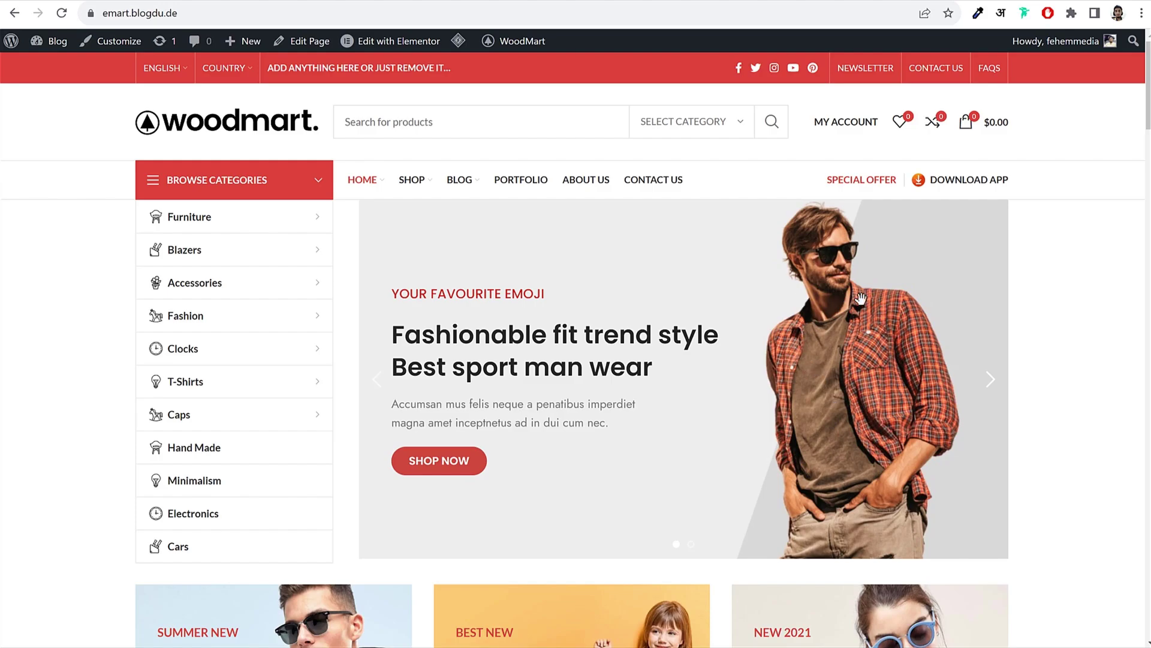
pyautogui.click(999, 379)
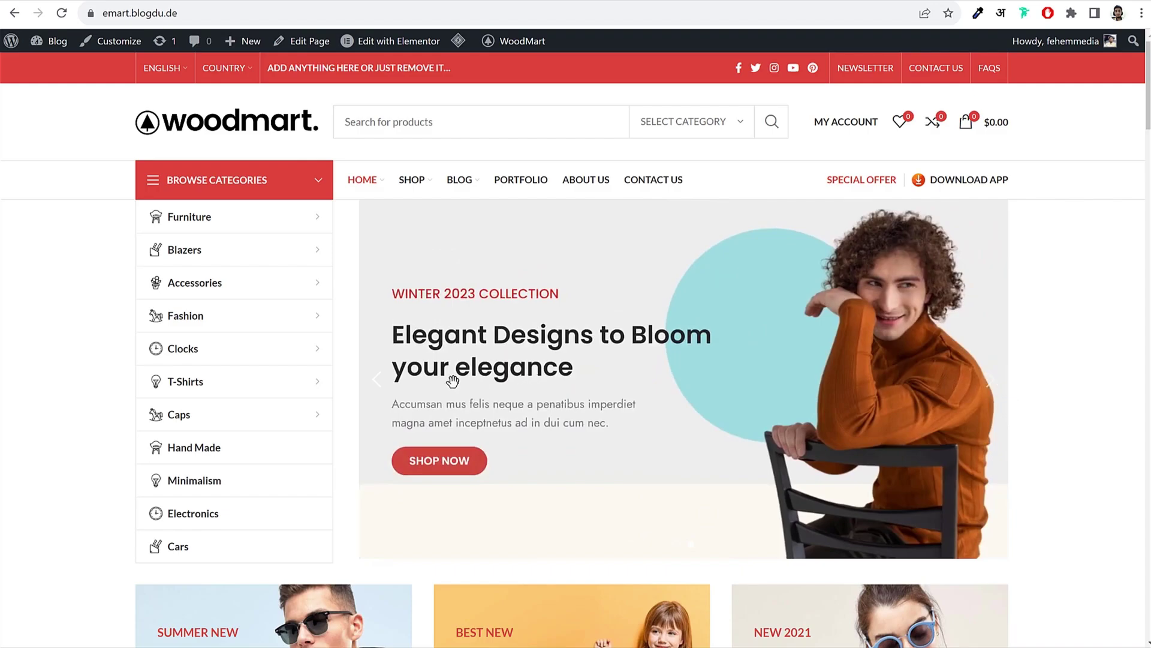
pyautogui.click(378, 383)
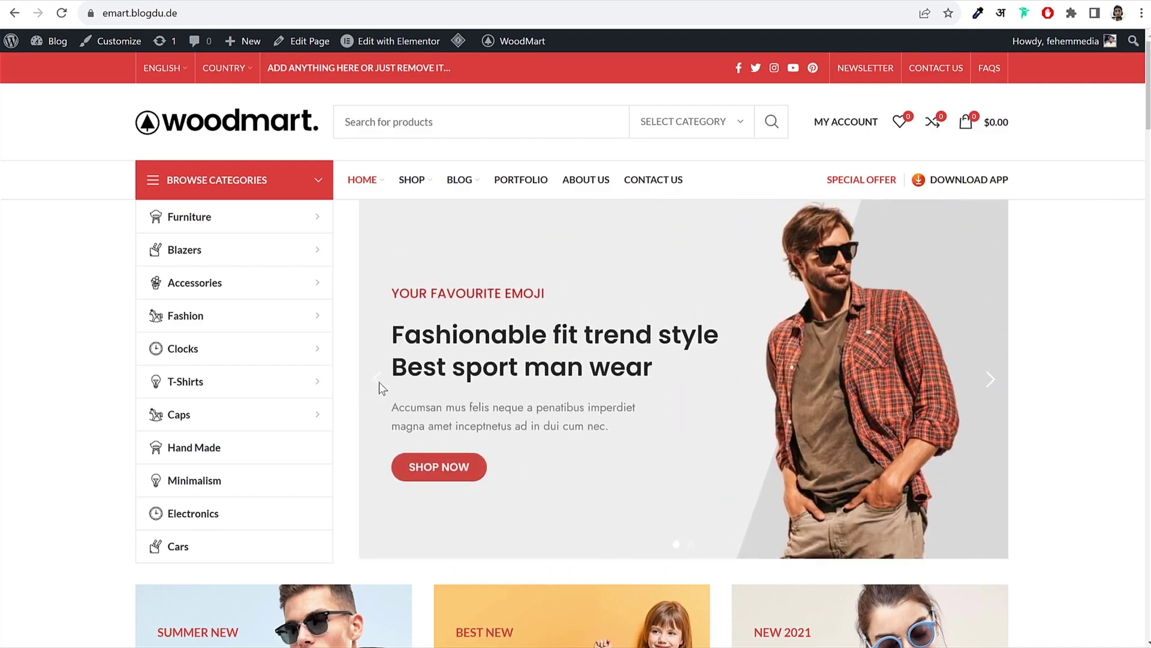
pyautogui.scroll(-10, 1055, 402)
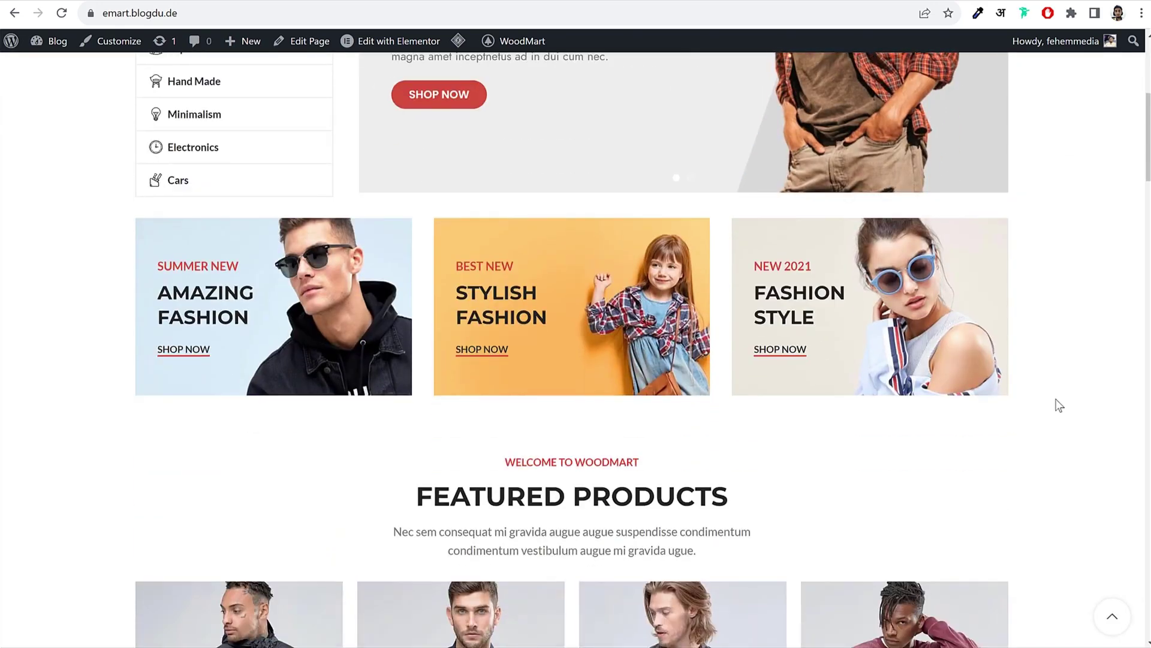
pyautogui.scroll(-2, 1060, 406)
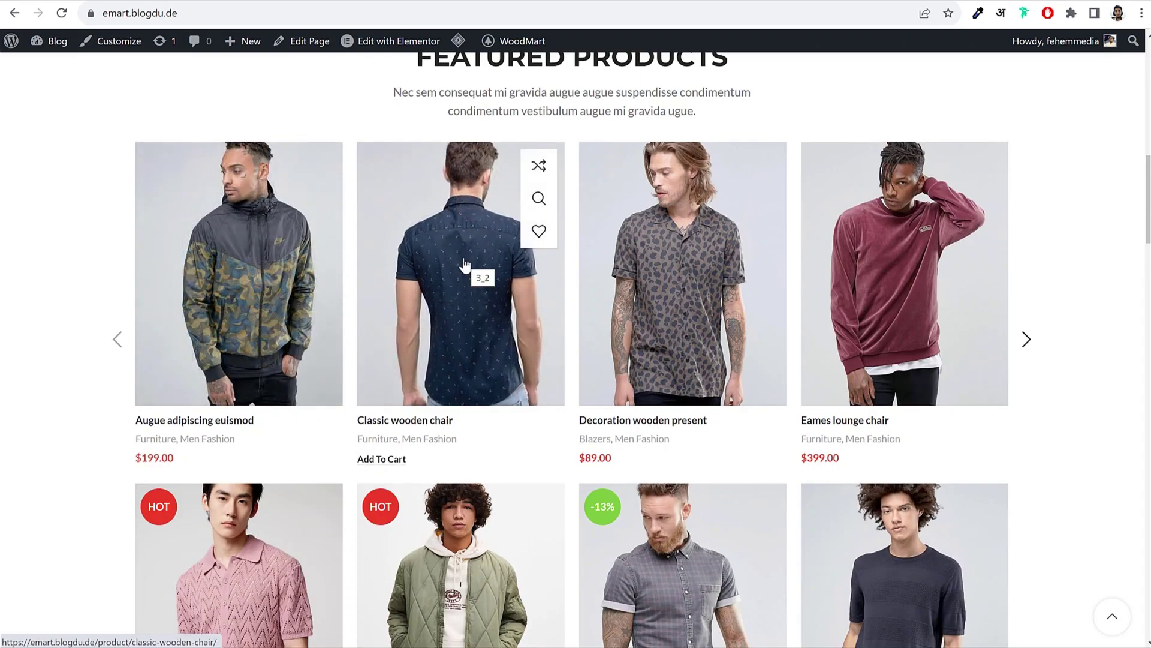
# Step: Wishlist the Classic wooden chair and add it and the Decoration wooden present to comparison
pyautogui.click(538, 237)
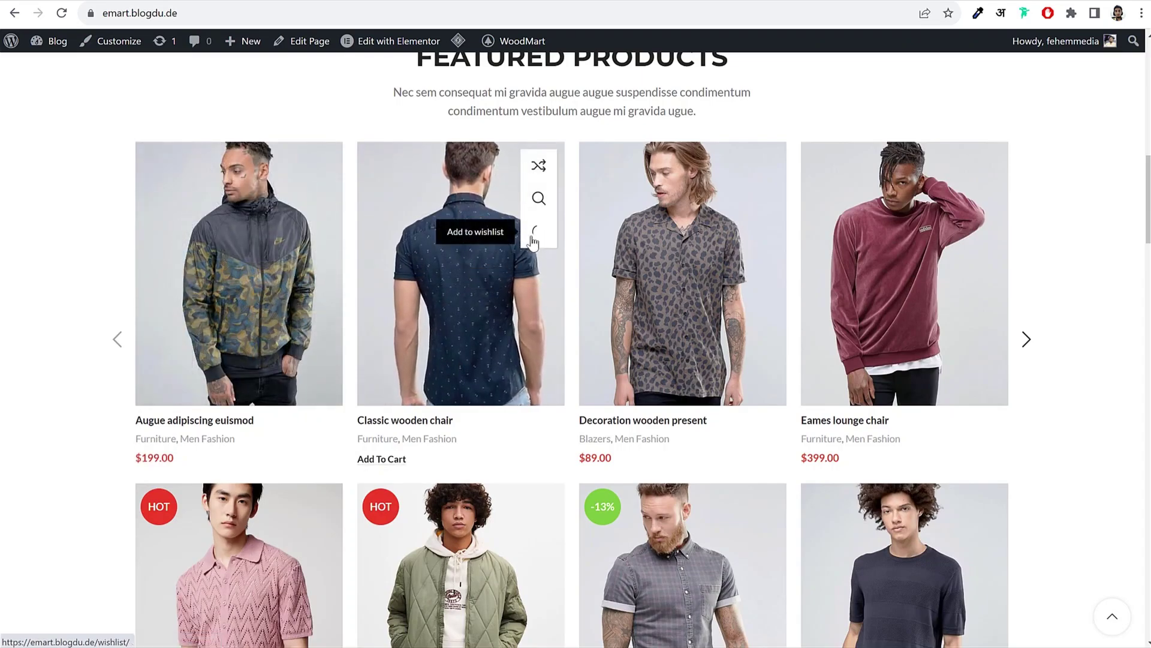
pyautogui.click(543, 172)
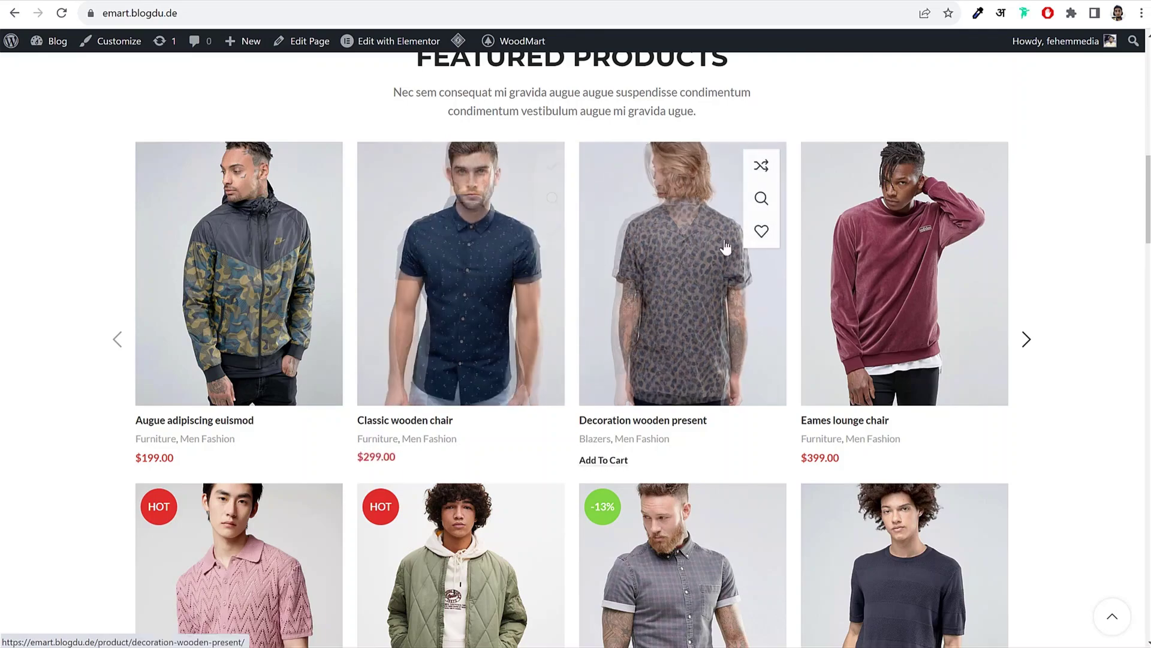
pyautogui.click(762, 167)
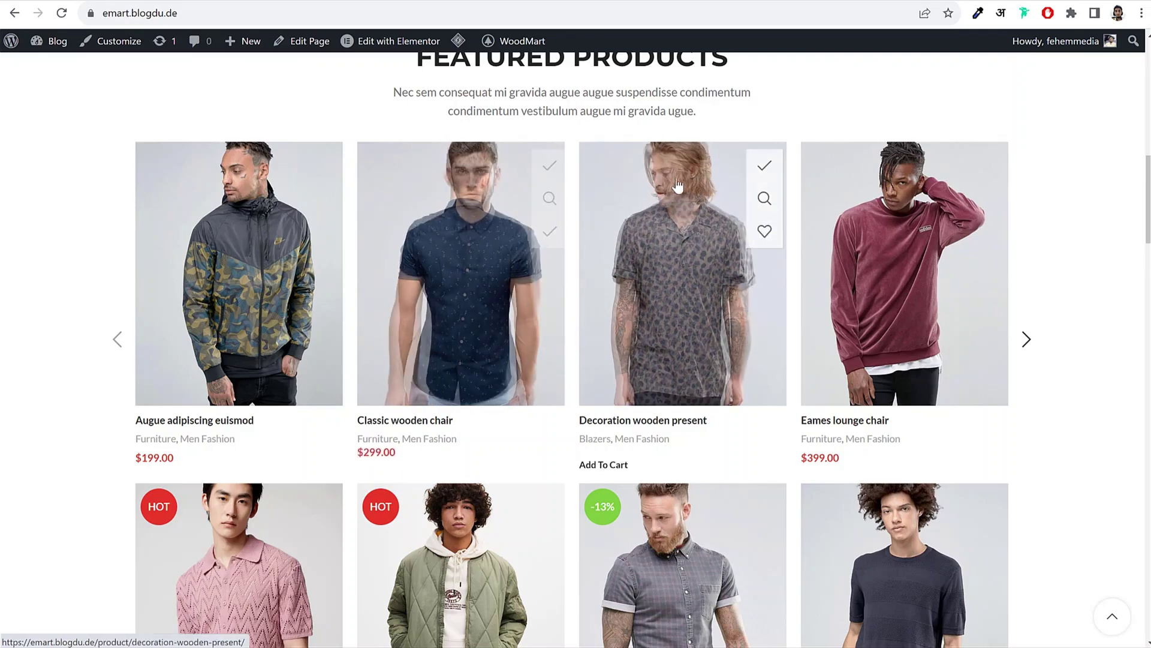
pyautogui.scroll(4, 790, 325)
pyautogui.scroll(8, 790, 325)
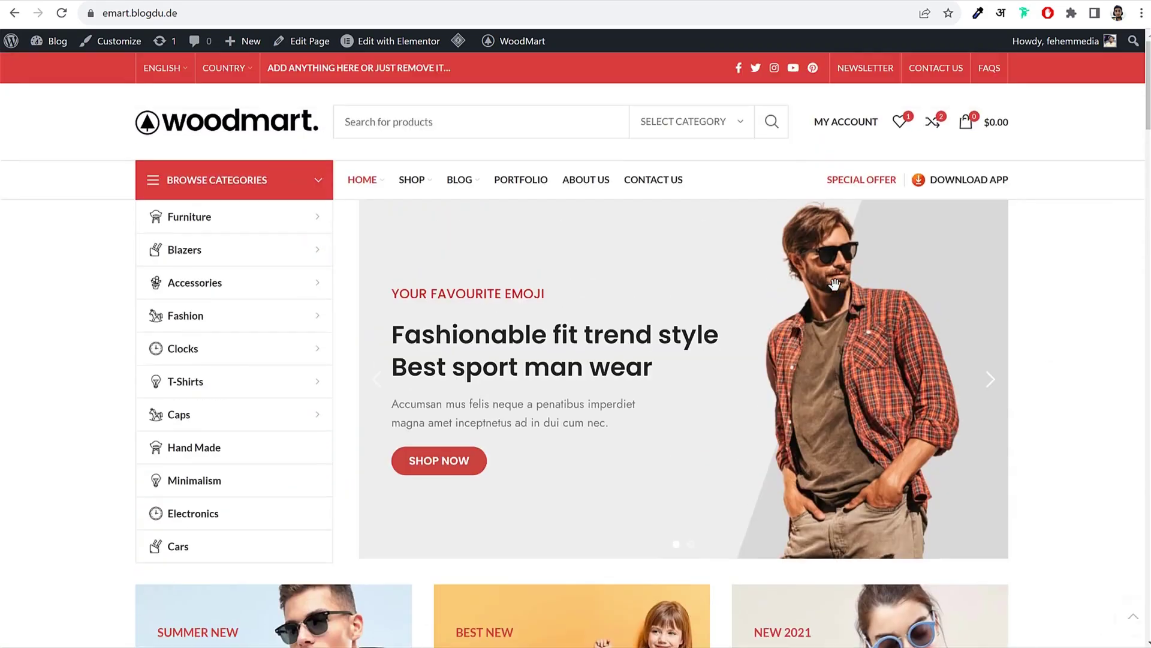
# Step: Review the product comparison page, then return to the homepage and scroll down
pyautogui.click(932, 123)
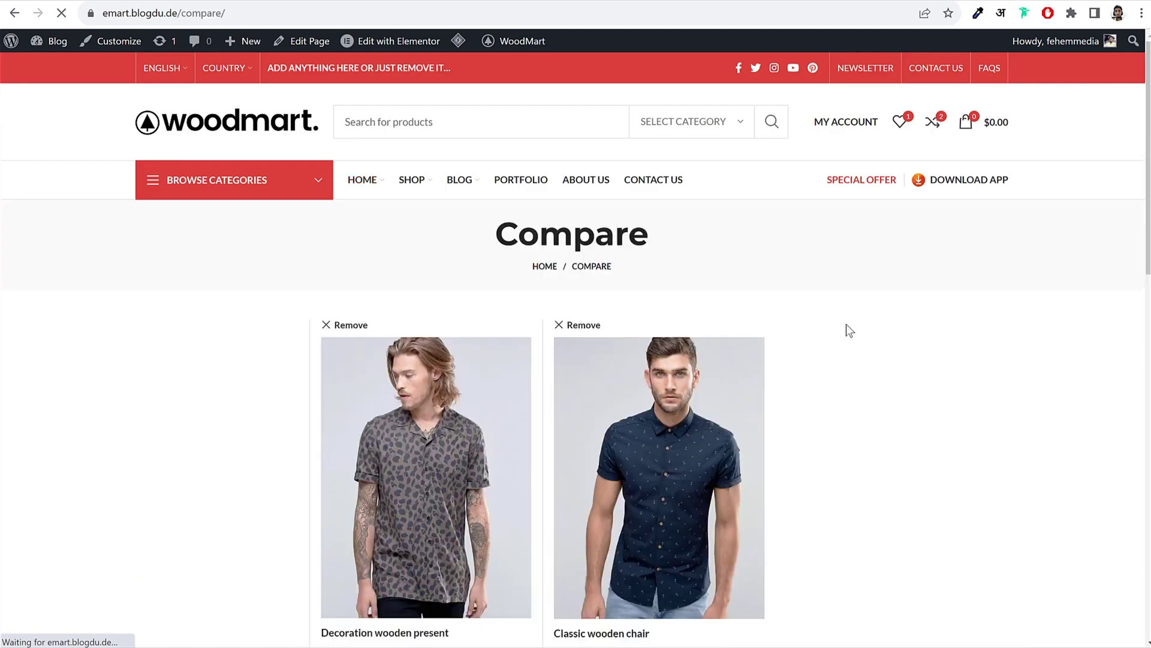
pyautogui.scroll(-2, 847, 323)
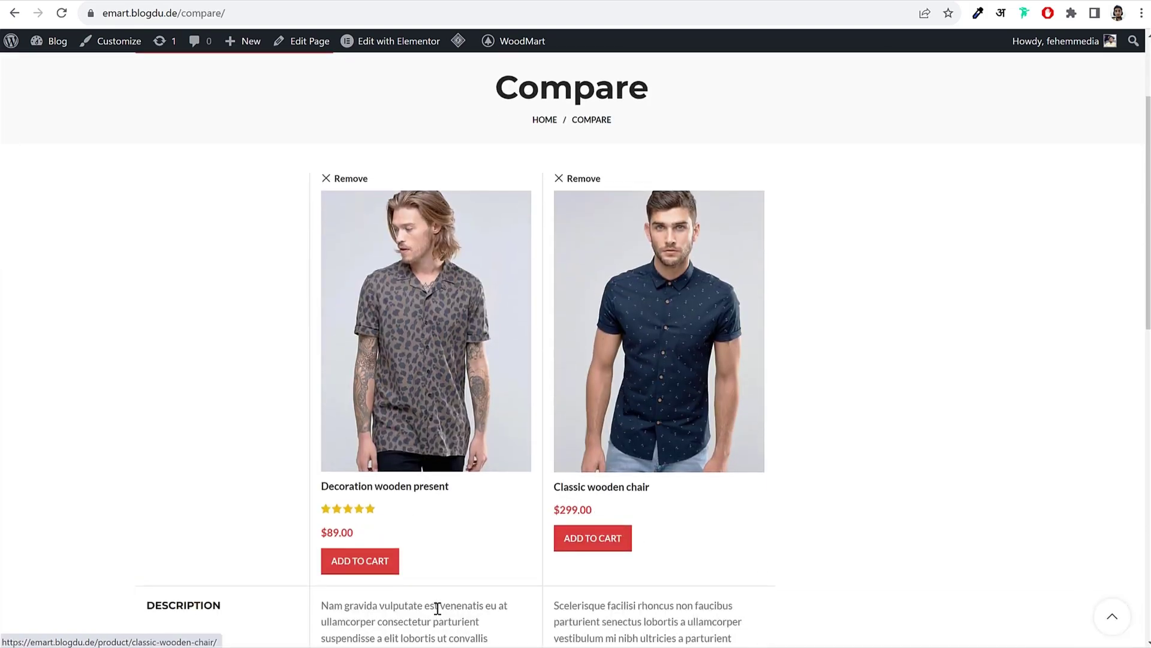
pyautogui.scroll(-4, 437, 609)
pyautogui.scroll(3, 508, 523)
pyautogui.scroll(5, 540, 419)
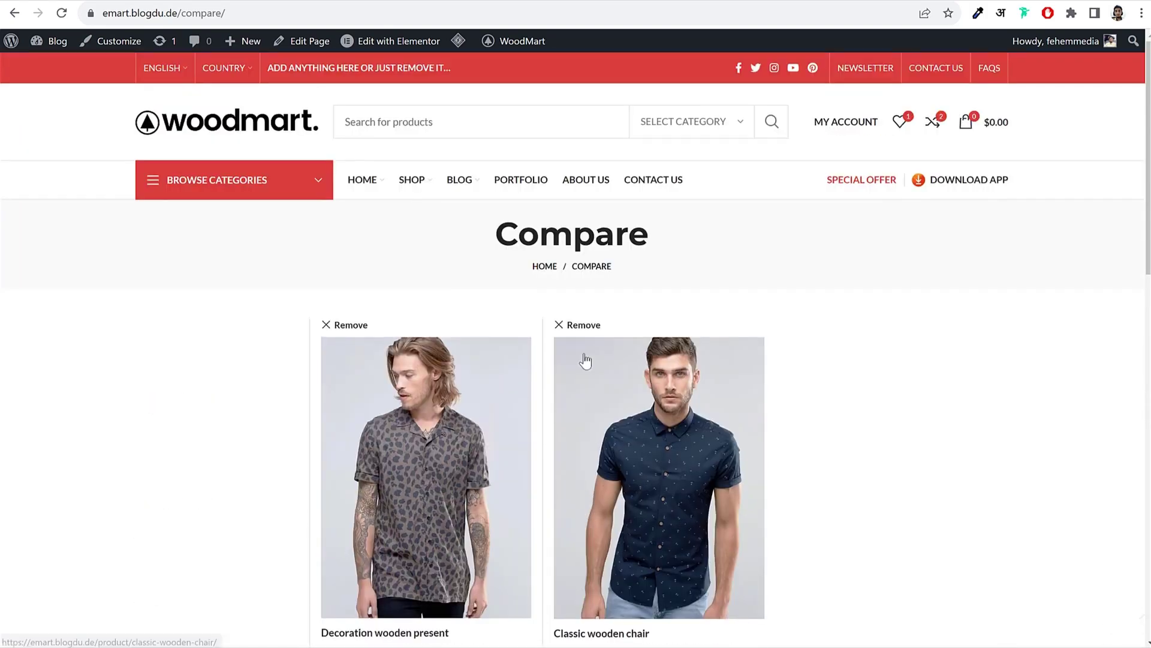
pyautogui.hotkey('alt', 'Left')
pyautogui.scroll(-2, 886, 381)
pyautogui.scroll(-8, 886, 382)
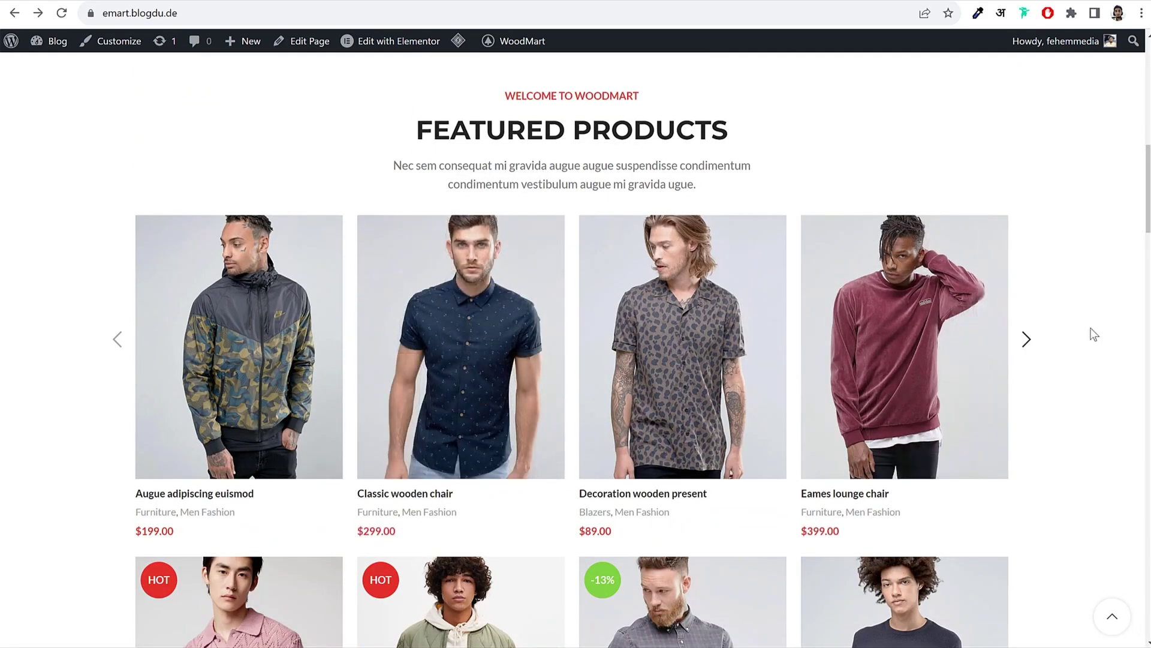
pyautogui.scroll(-5, 1092, 345)
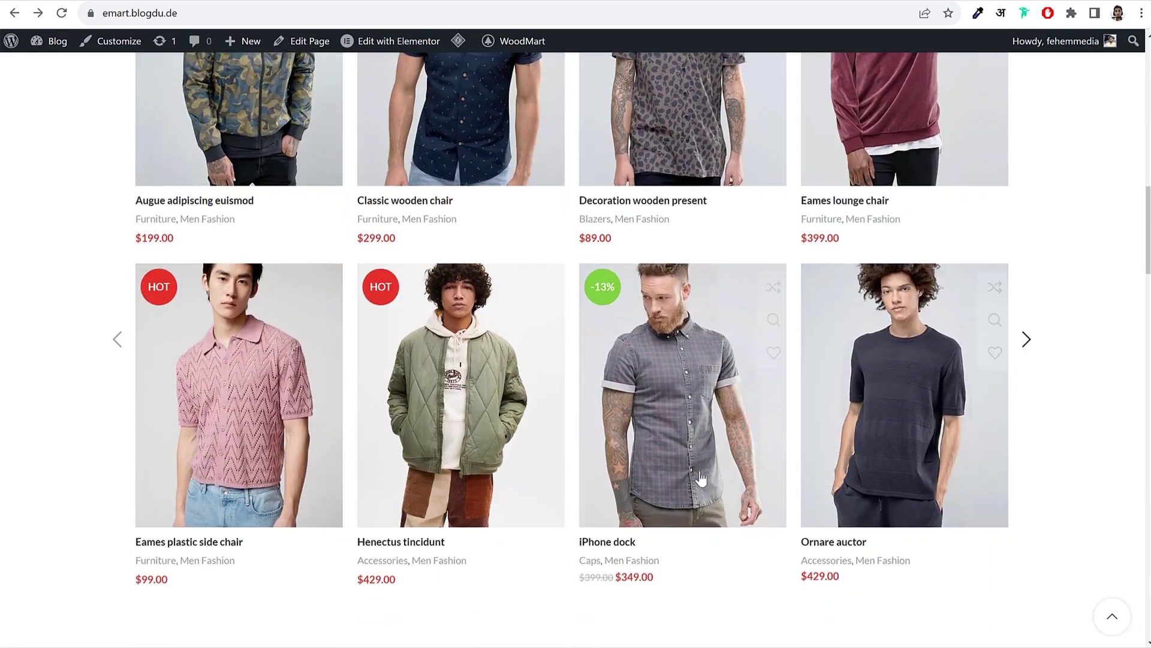
# Step: Open the iPhone dock product page and inspect its photos, -13% badge and description
pyautogui.click(695, 468)
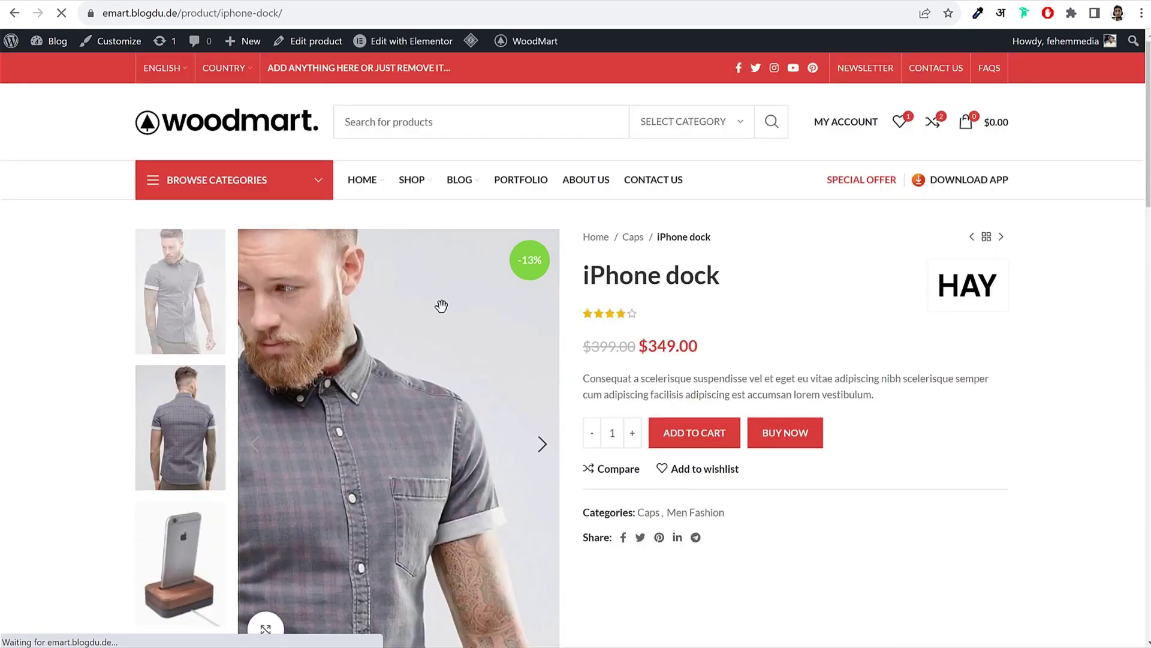
pyautogui.click(182, 393)
pyautogui.click(193, 293)
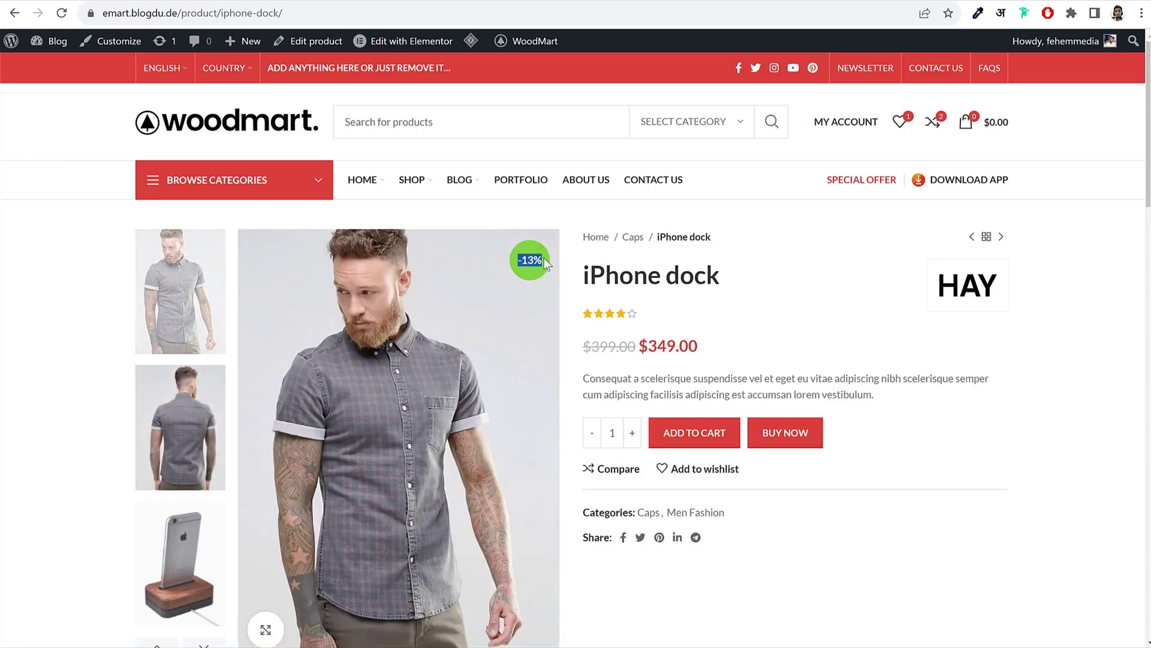
pyautogui.moveTo(544, 258); pyautogui.dragTo(517, 260)
pyautogui.click(524, 261)
pyautogui.moveTo(617, 378); pyautogui.dragTo(790, 386)
pyautogui.click(790, 386)
# Step: Add two iPhone docks to the cart, close the cart, then Buy Now with two more
pyautogui.click(632, 432)
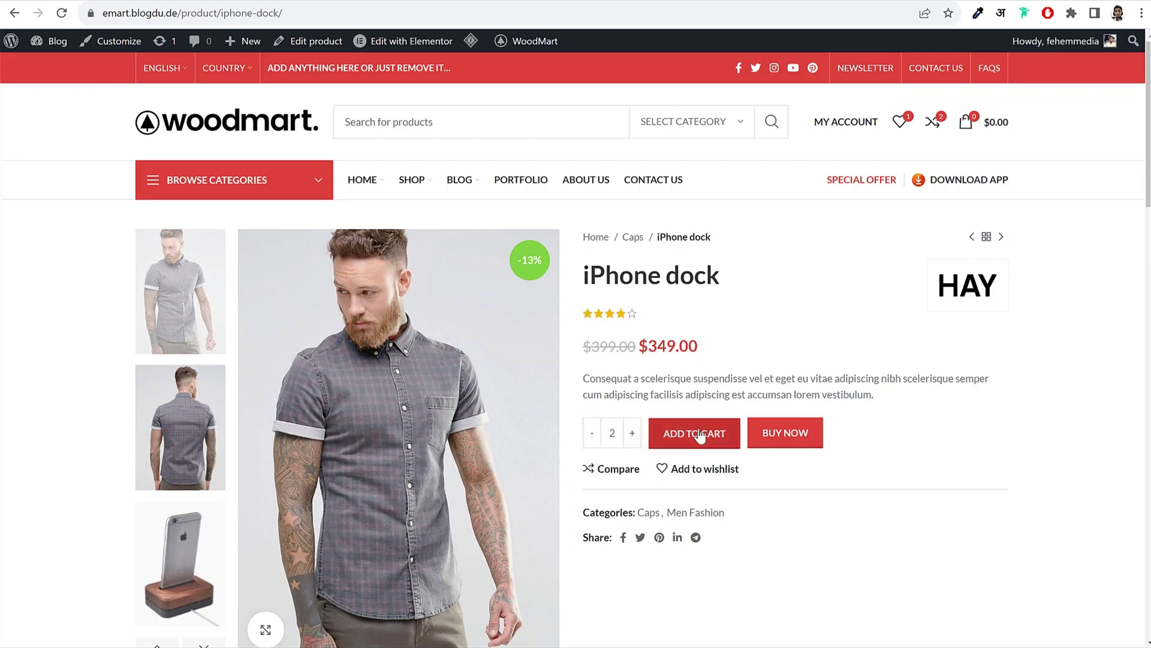
pyautogui.click(700, 435)
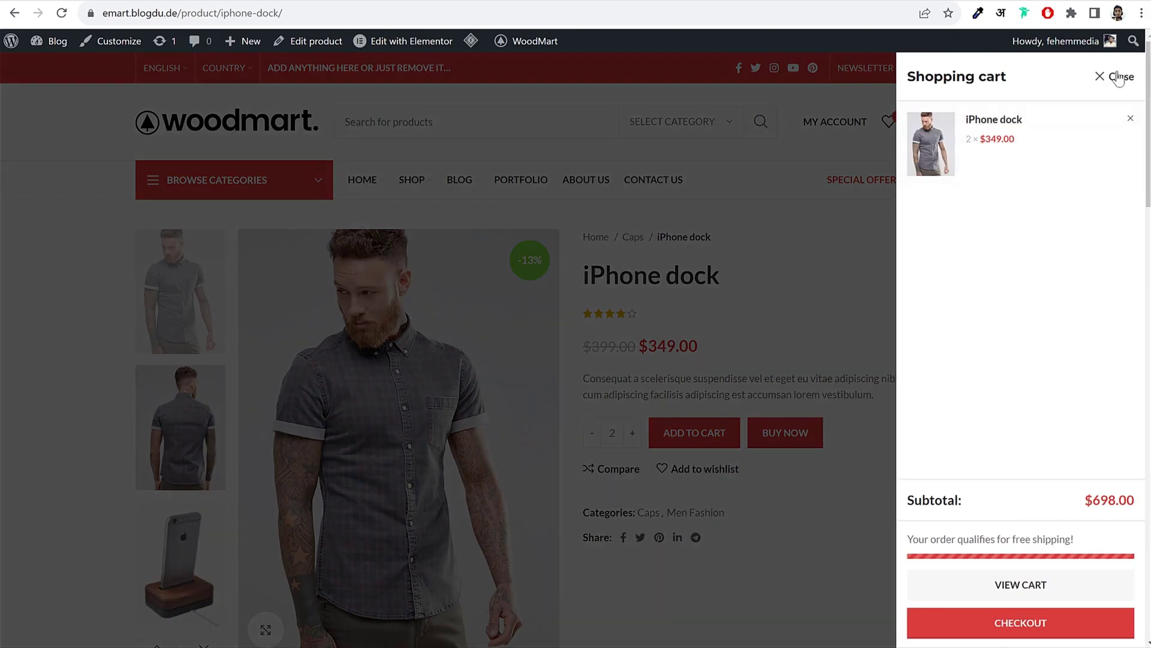
pyautogui.click(1116, 77)
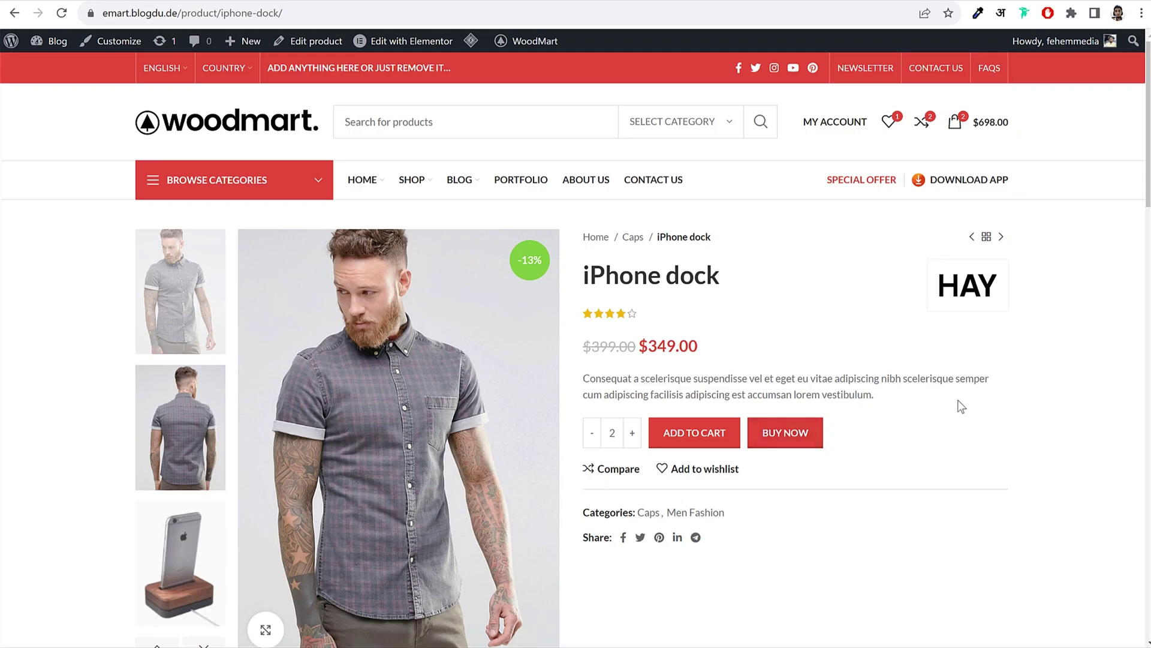
pyautogui.click(798, 447)
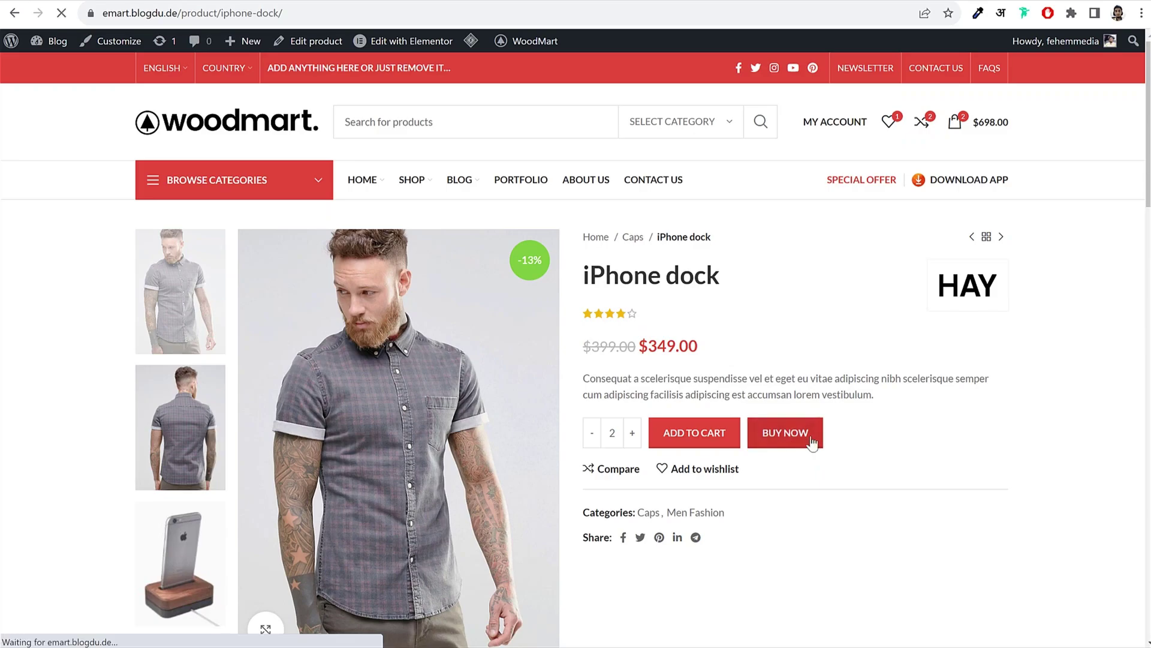
pyautogui.scroll(-10, 1012, 459)
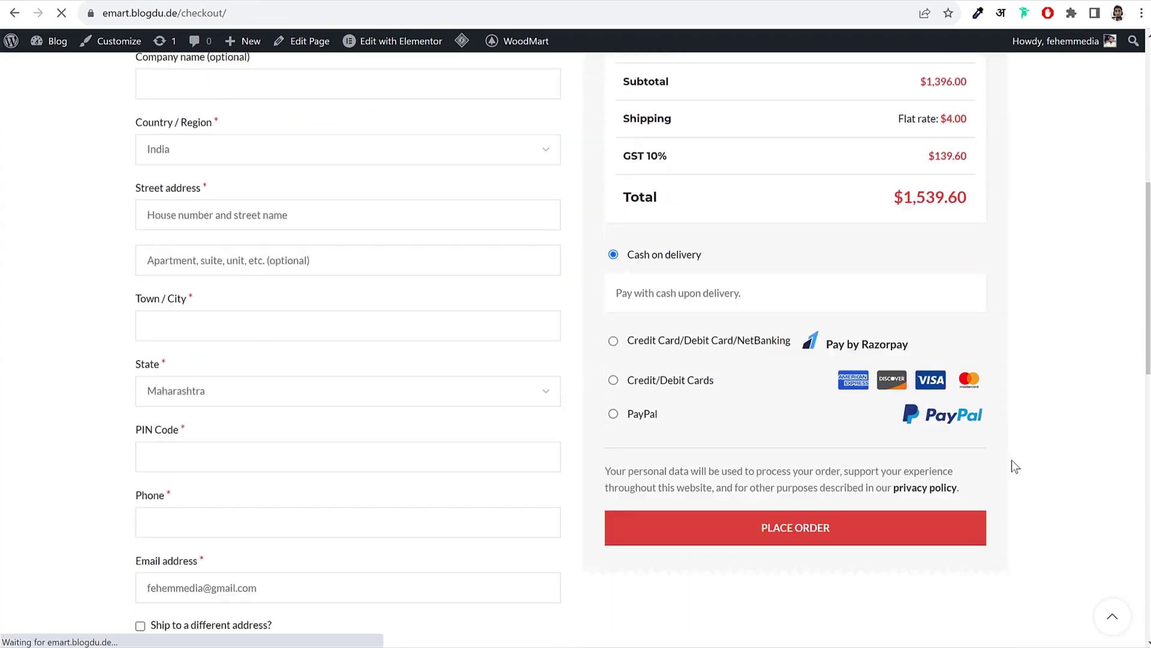
pyautogui.scroll(1, 1012, 467)
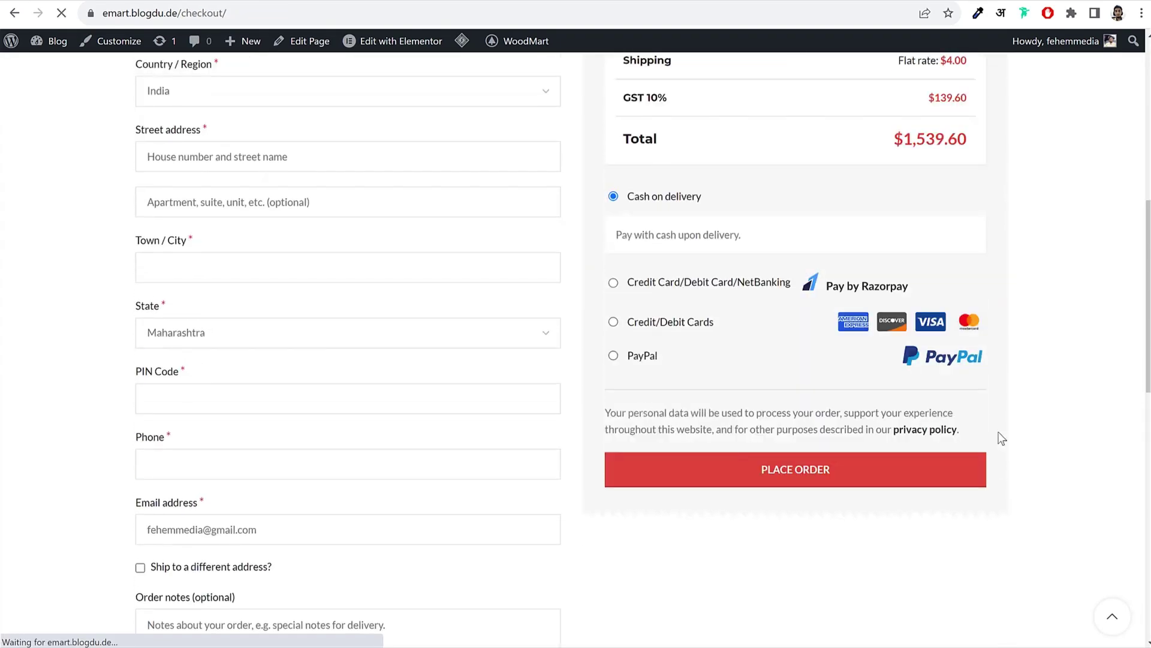
pyautogui.scroll(2, 743, 379)
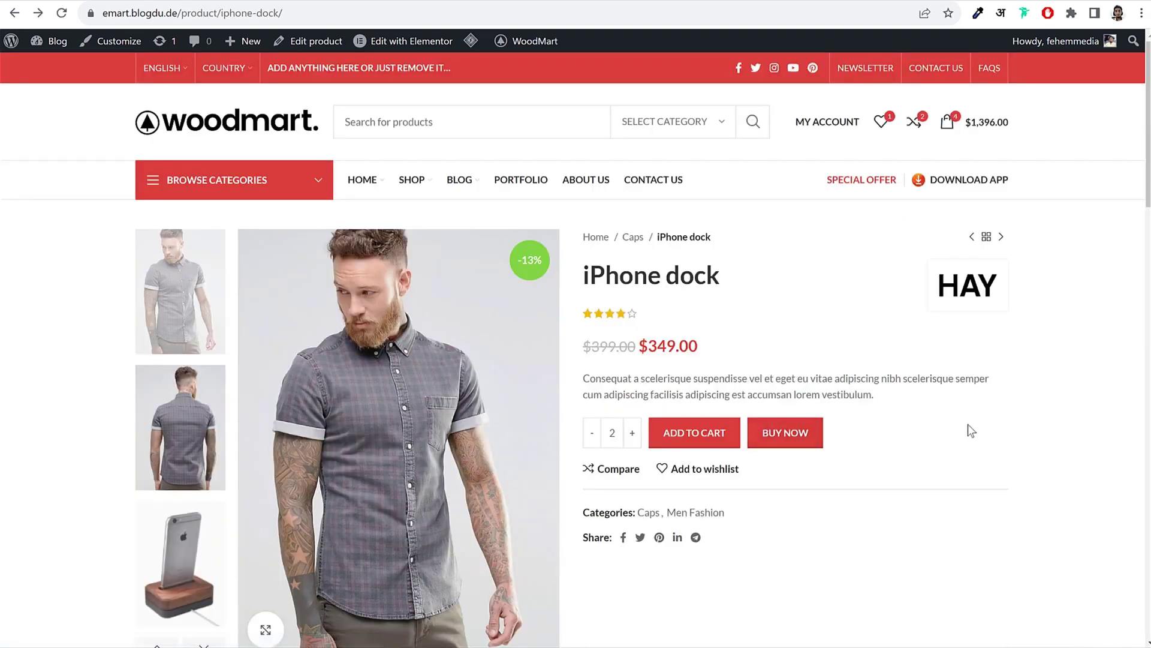
# Step: Add the iPhone dock to the wishlist and view its Additional Information and Brand tabs
pyautogui.click(700, 473)
pyautogui.scroll(-4, 948, 441)
pyautogui.scroll(-4, 947, 443)
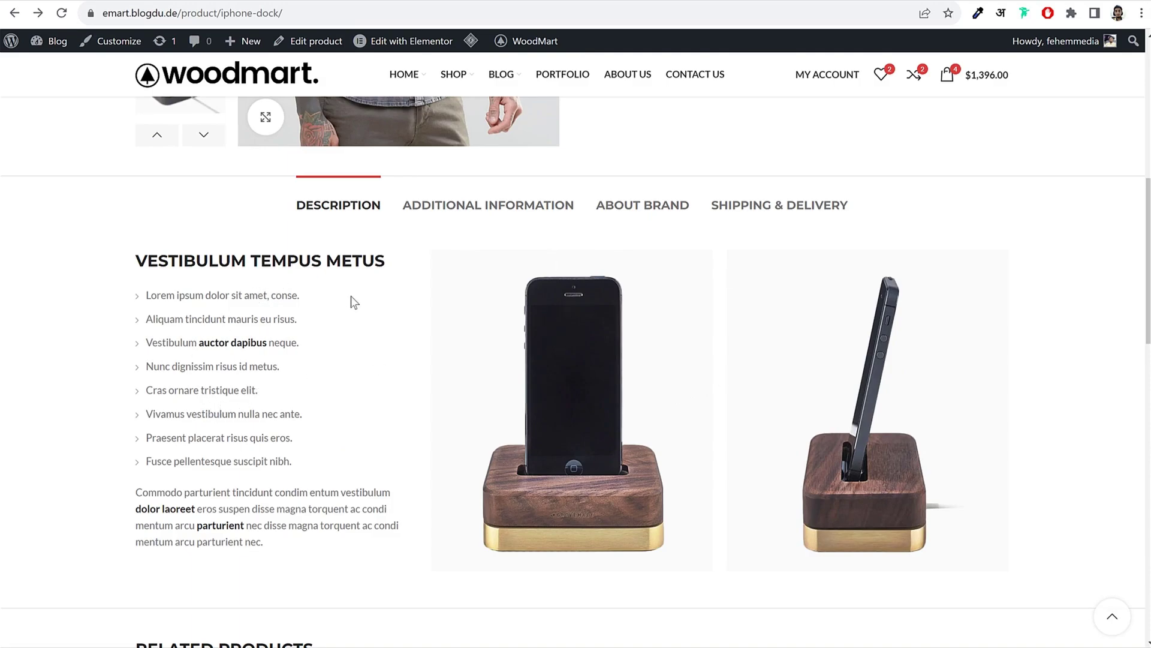
pyautogui.click(481, 212)
pyautogui.click(637, 211)
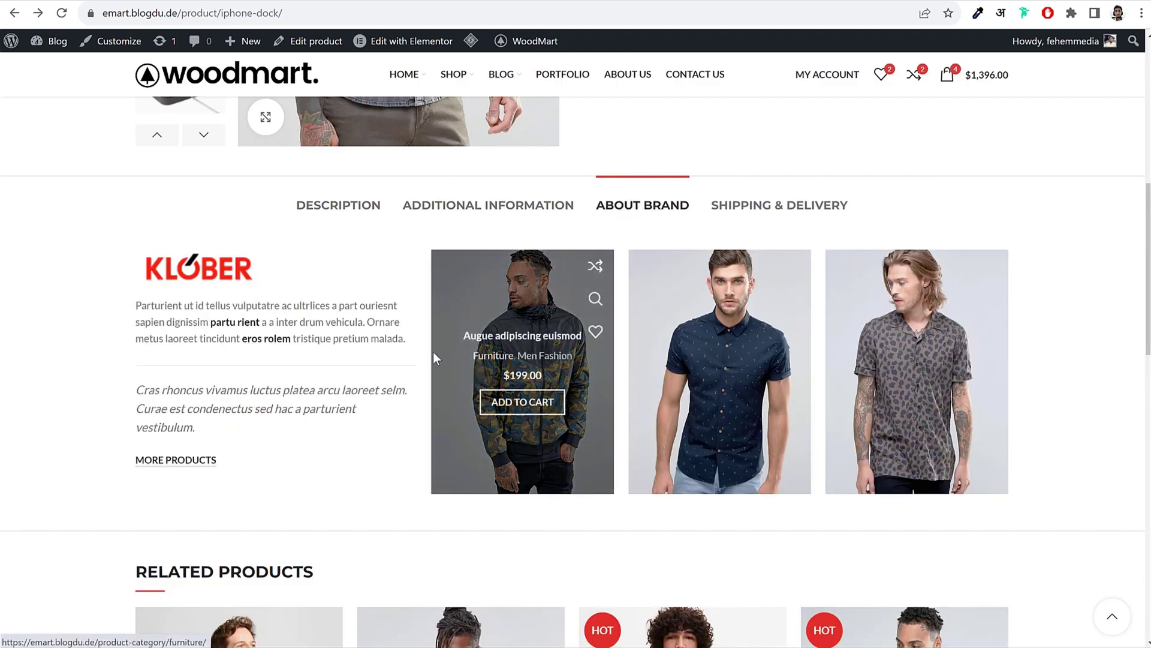
pyautogui.doubleClick(145, 305)
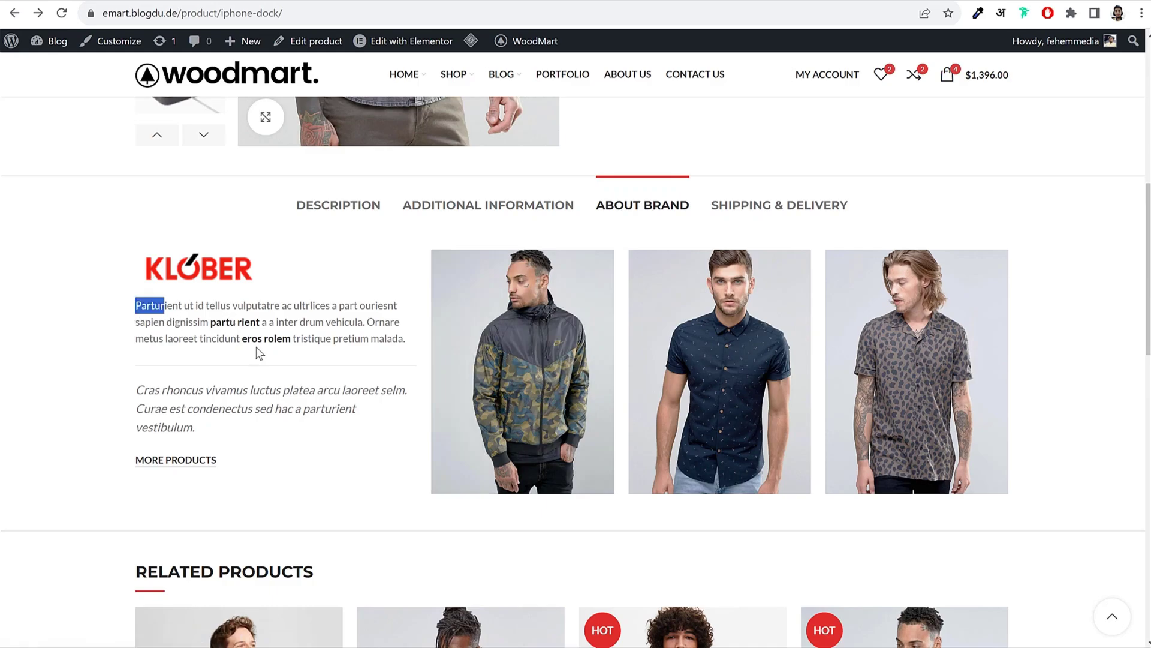
pyautogui.click(293, 423)
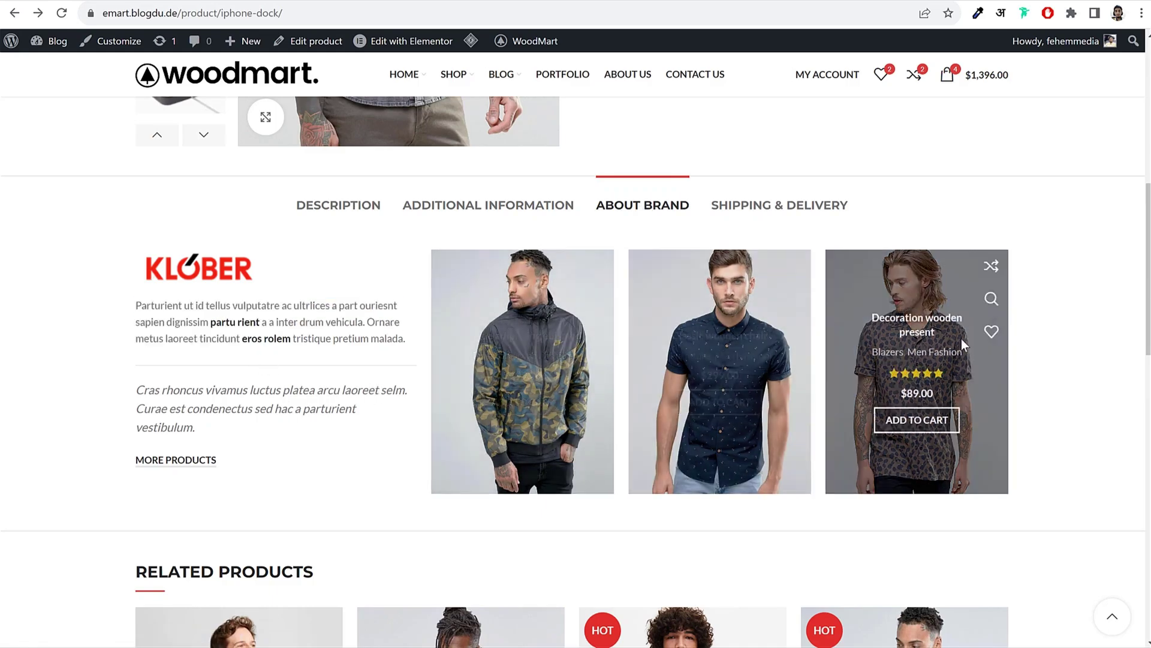
# Step: Show the Shipping & Delivery tab and scroll to the Related Products row
pyautogui.moveTo(791, 348)
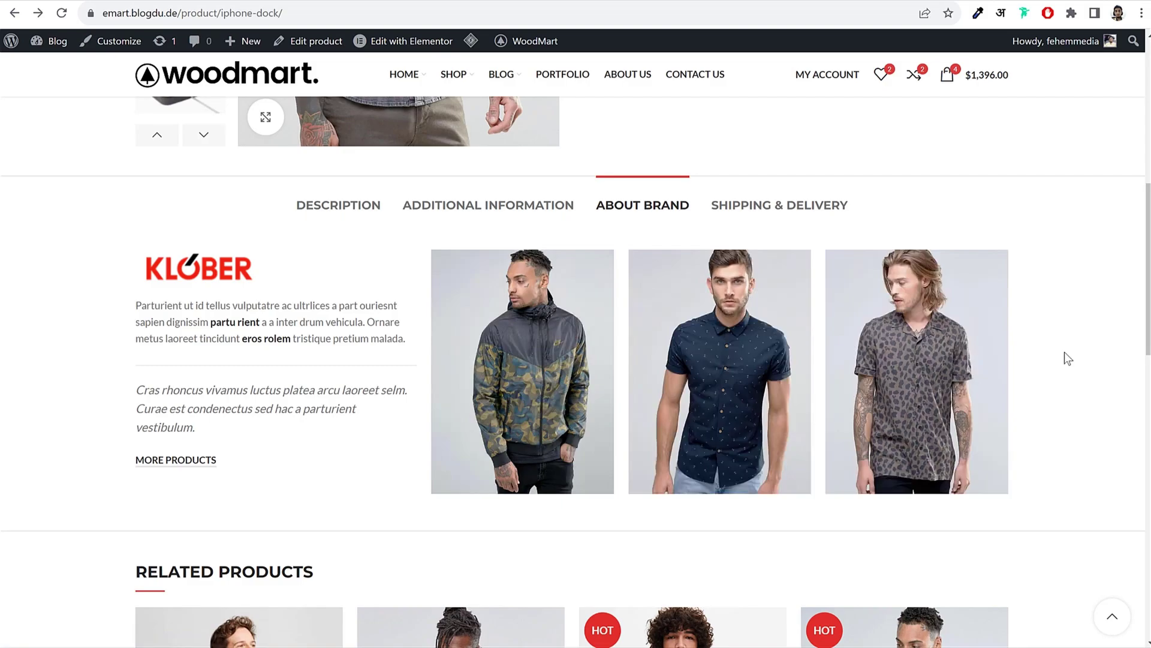
pyautogui.scroll(10, 869, 356)
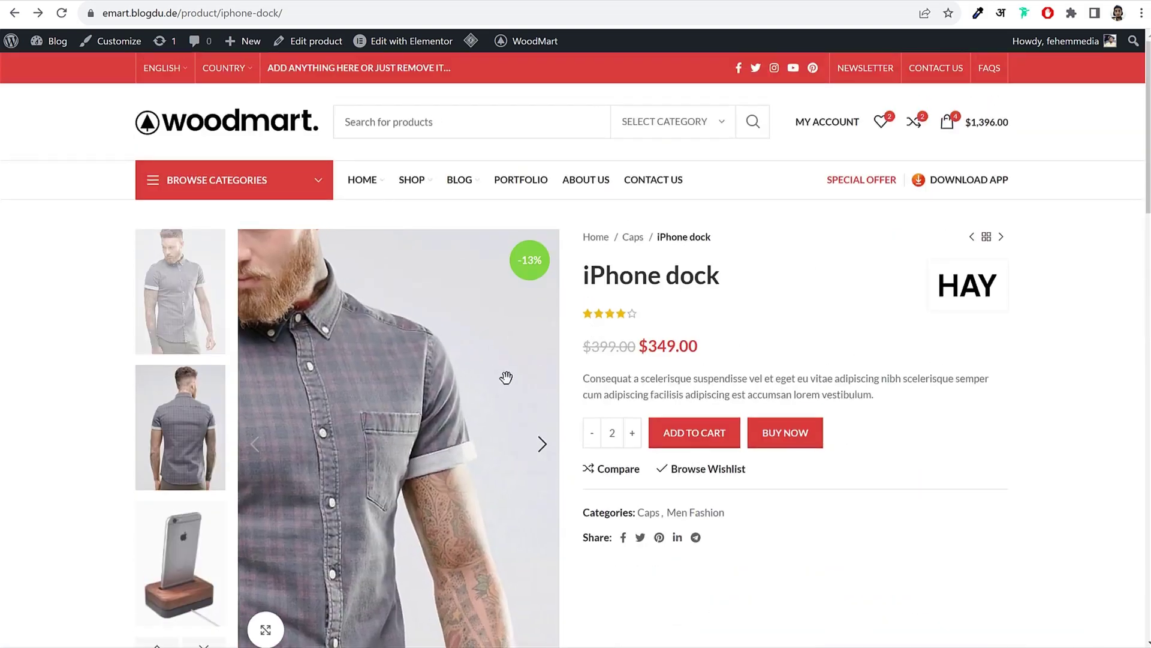
pyautogui.scroll(-8, 531, 377)
pyautogui.scroll(1, 702, 334)
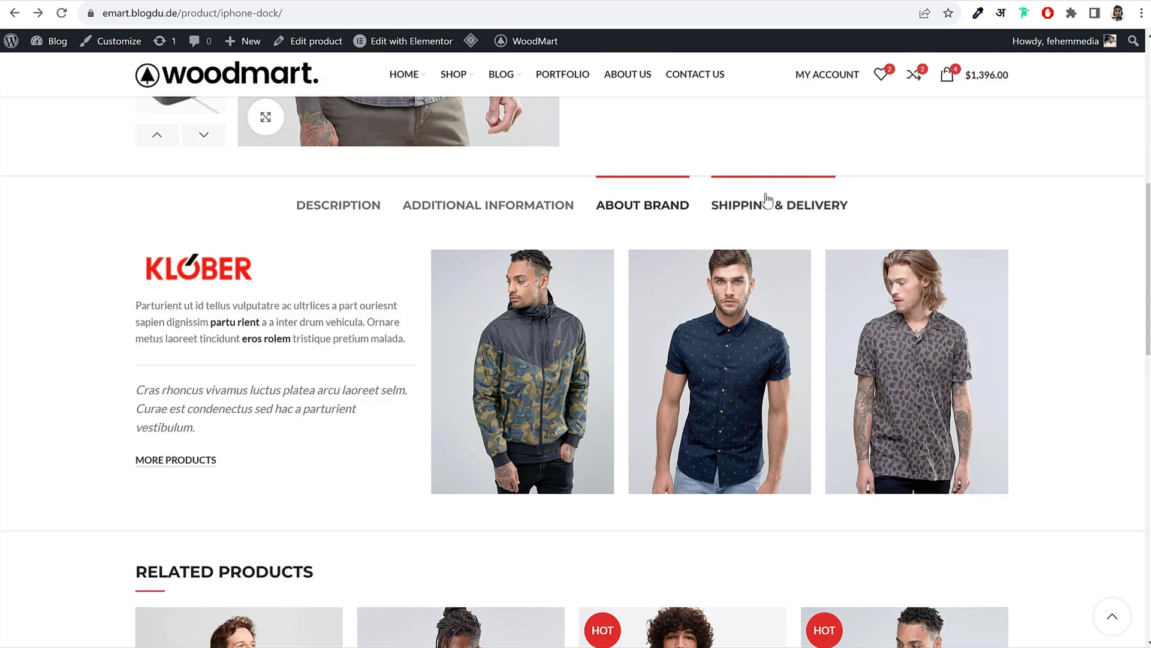
pyautogui.click(770, 204)
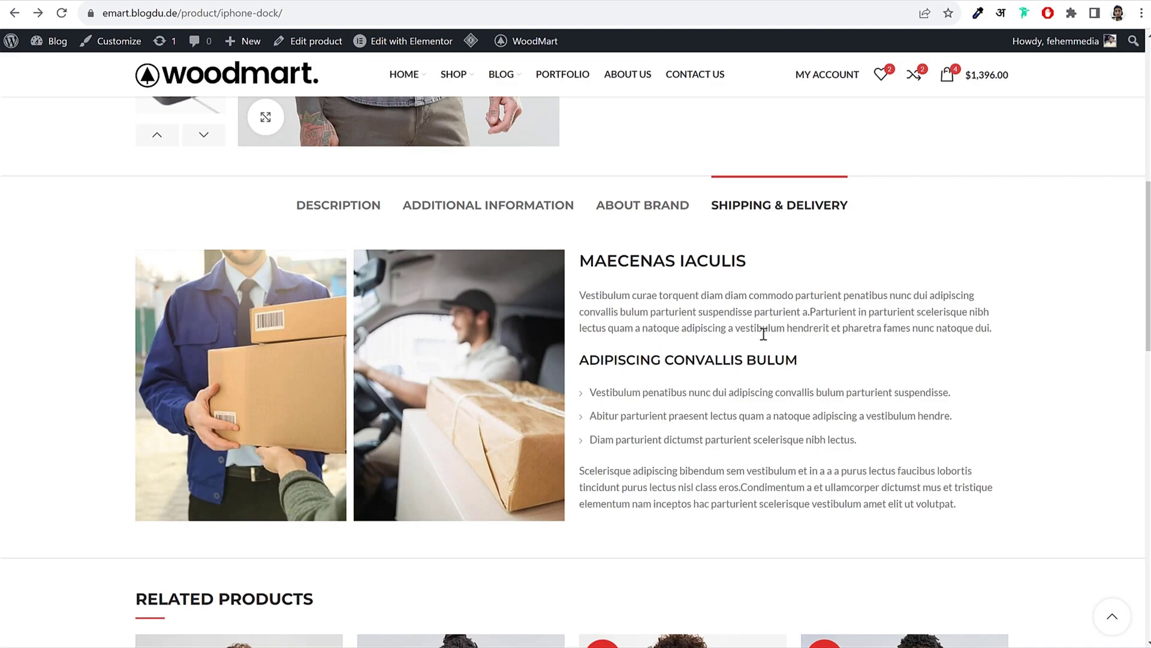
pyautogui.scroll(-7, 830, 355)
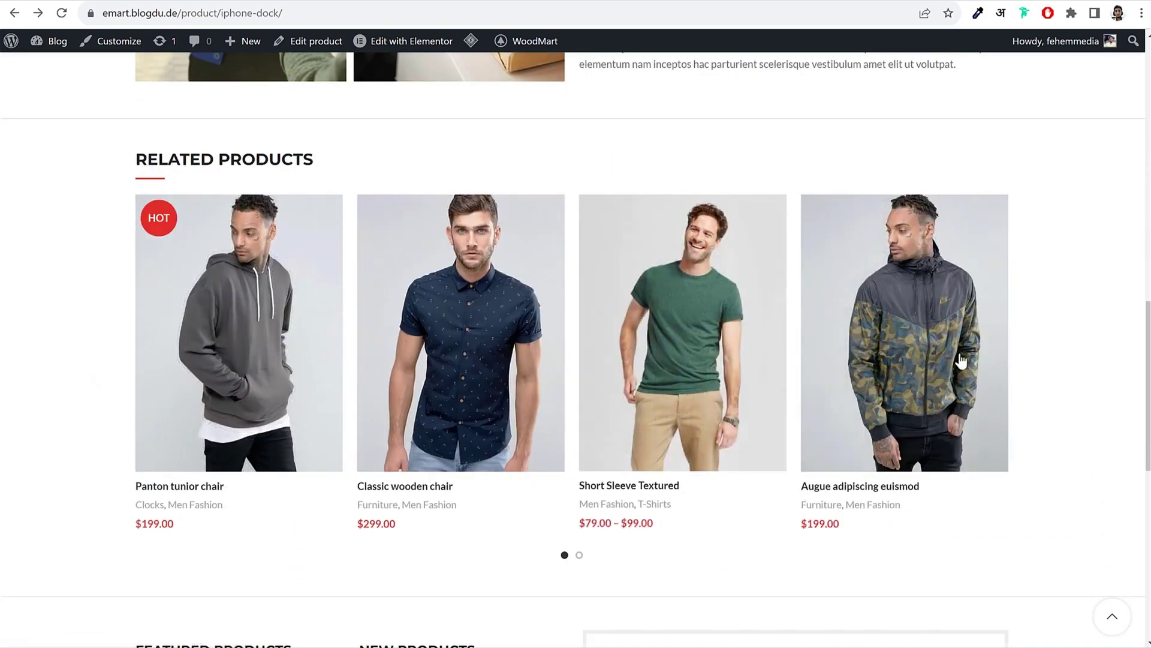
pyautogui.scroll(7, 878, 427)
pyautogui.scroll(6, 875, 423)
pyautogui.scroll(-12, 876, 423)
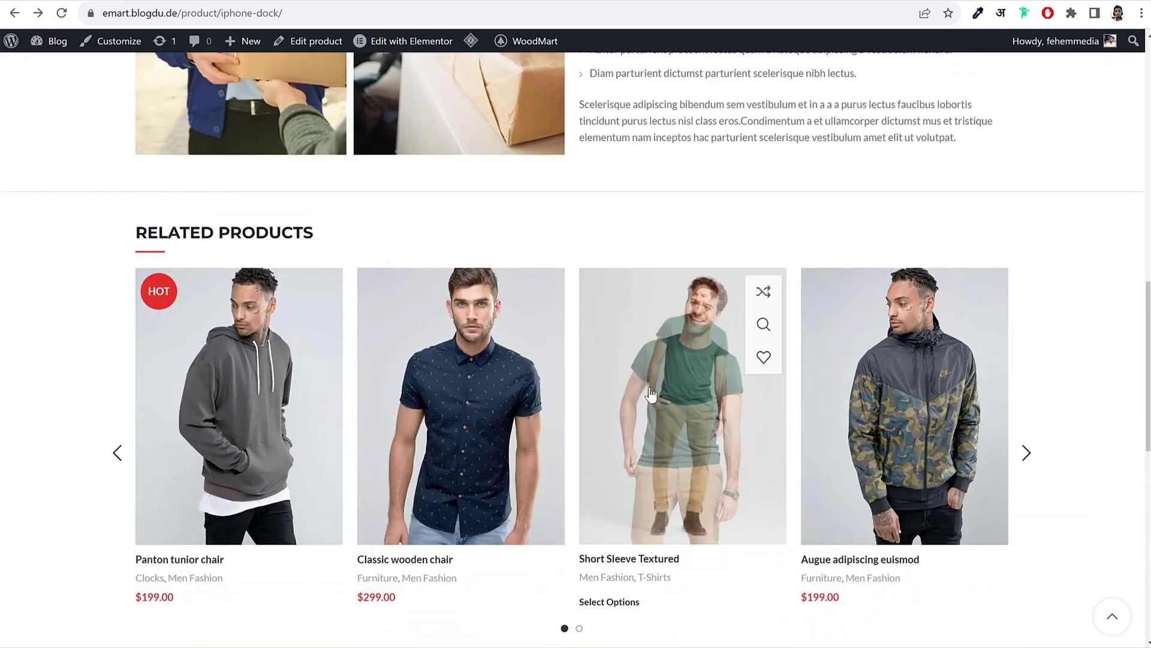
# Step: Open the Short Sleeve Textured product page and check its $89.00 price
pyautogui.click(653, 395)
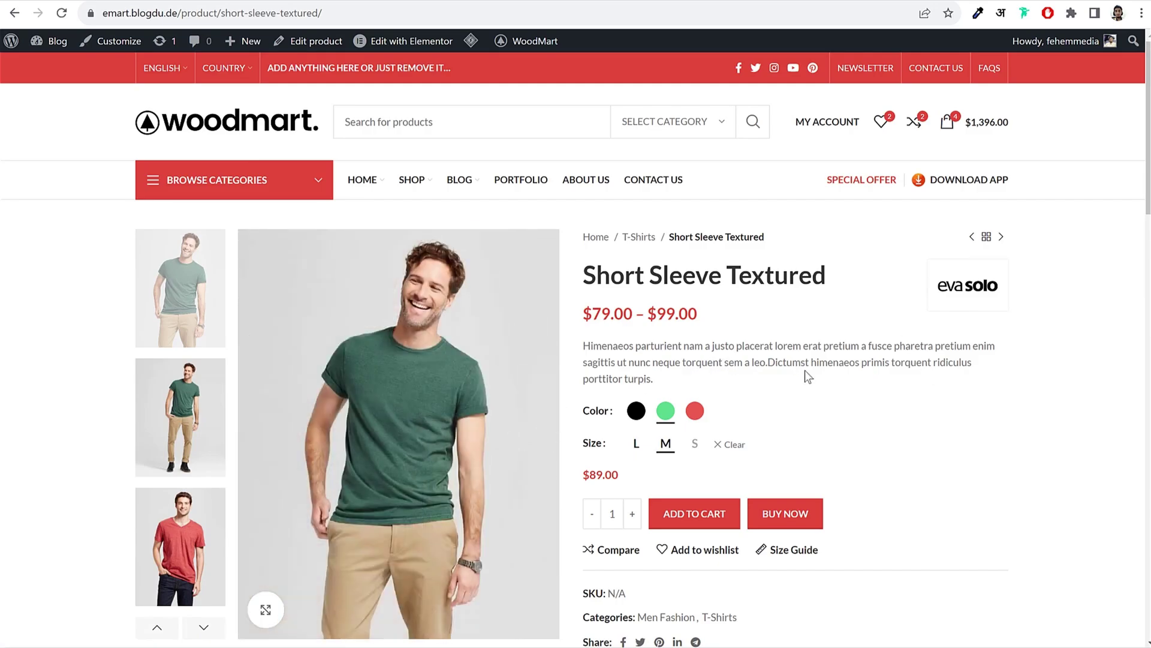
pyautogui.scroll(-1, 811, 371)
pyautogui.moveTo(591, 370); pyautogui.dragTo(609, 376)
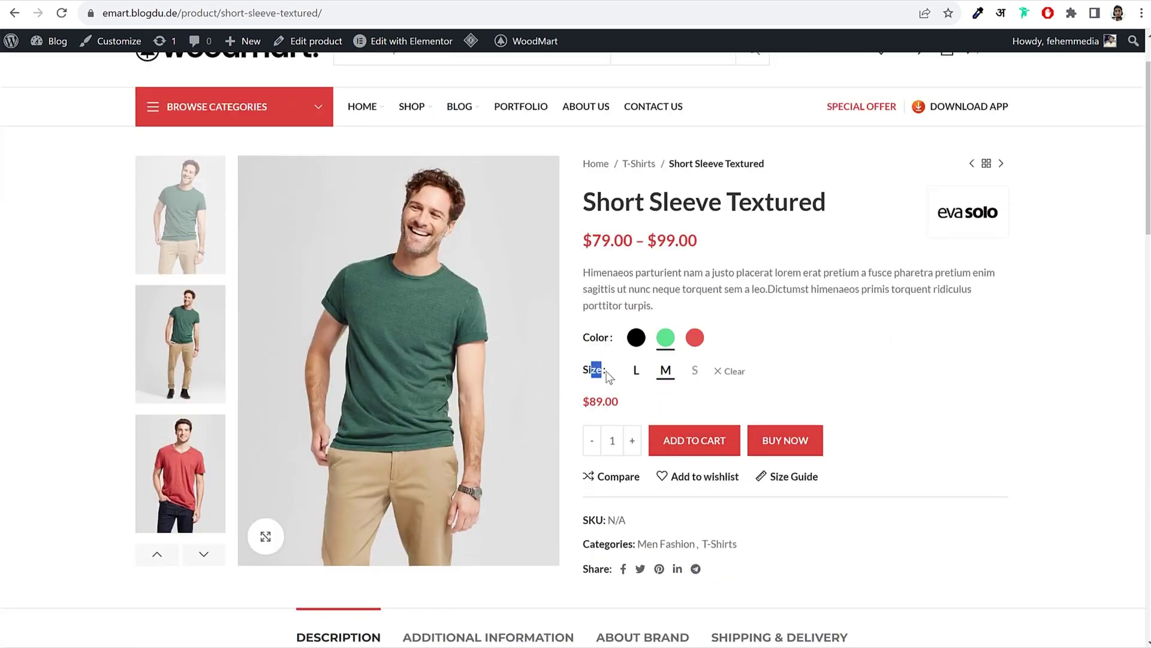
pyautogui.click(610, 376)
pyautogui.moveTo(618, 402); pyautogui.dragTo(585, 402)
pyautogui.click(597, 403)
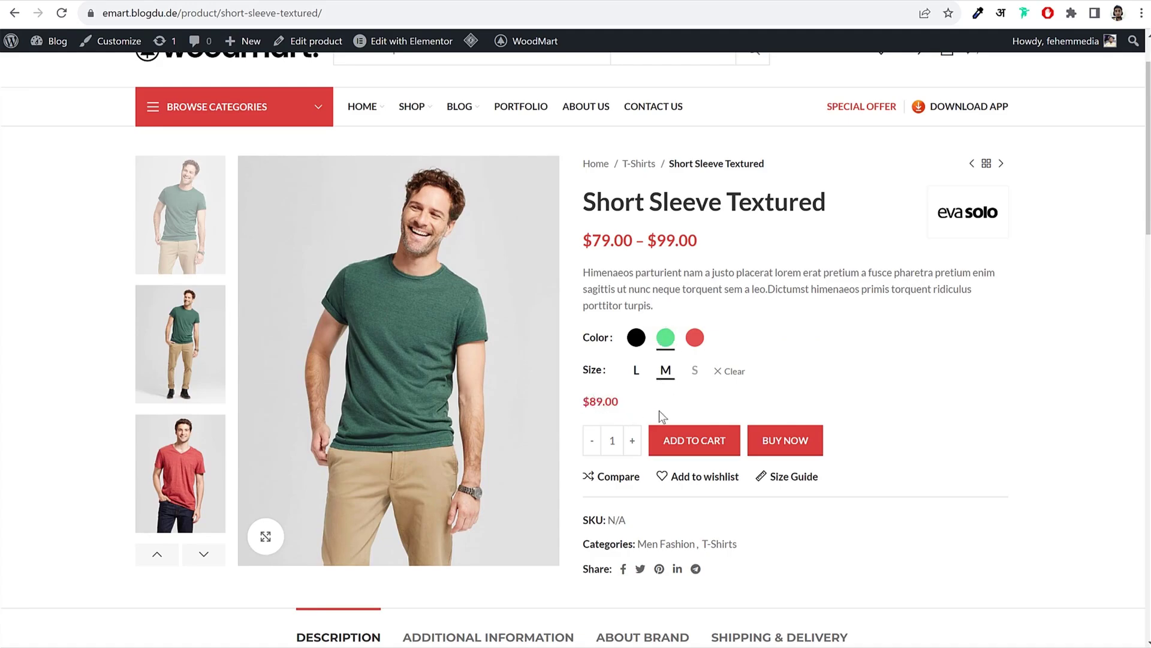
# Step: Try black, size L ($99.00) and red, ending on green, size M at $89.00
pyautogui.click(634, 339)
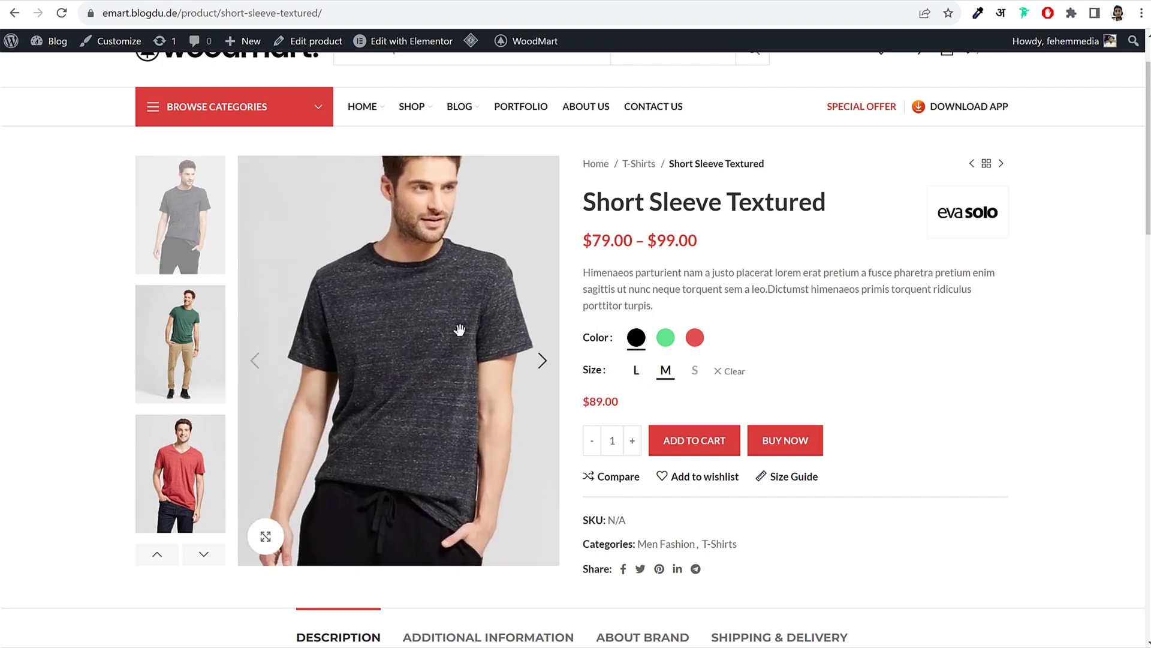
pyautogui.moveTo(620, 402); pyautogui.dragTo(580, 402)
pyautogui.click(608, 400)
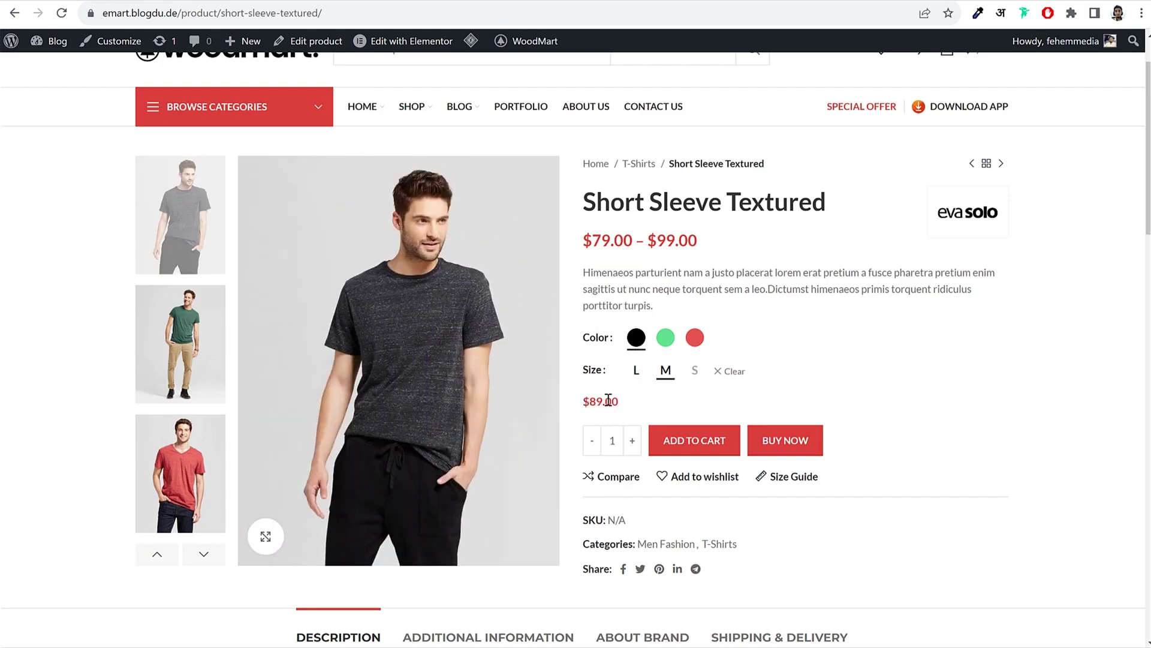
pyautogui.click(636, 373)
pyautogui.tripleClick(615, 402)
pyautogui.click(614, 401)
pyautogui.moveTo(614, 402); pyautogui.dragTo(583, 401)
pyautogui.click(612, 401)
pyautogui.click(696, 338)
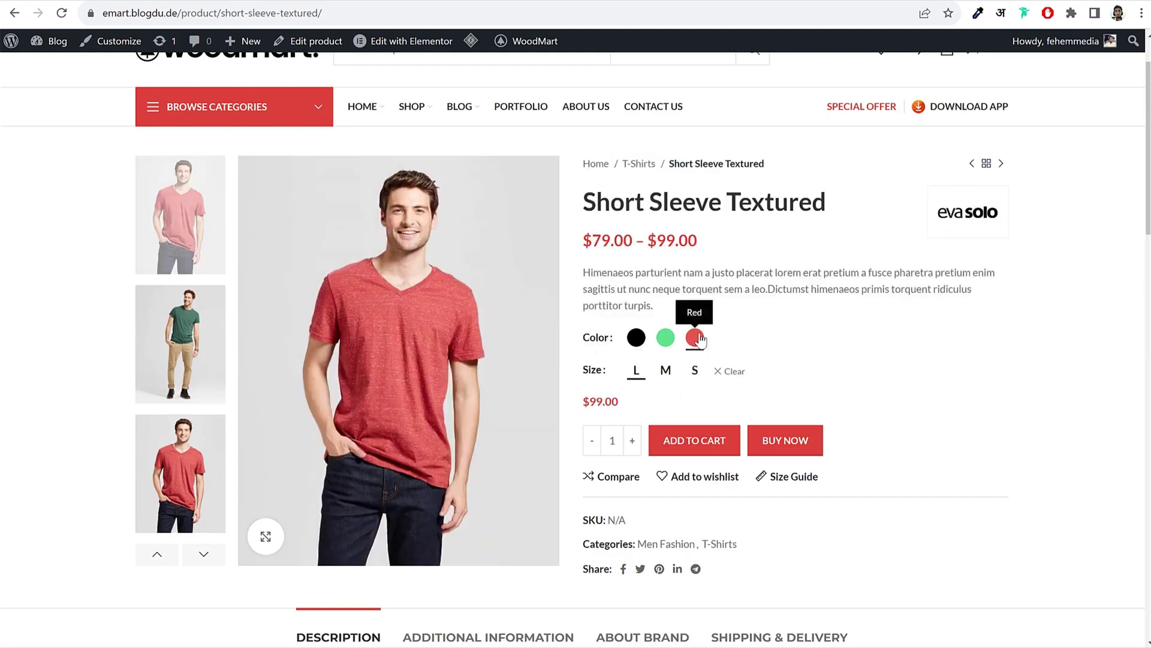
pyautogui.click(665, 338)
pyautogui.click(669, 375)
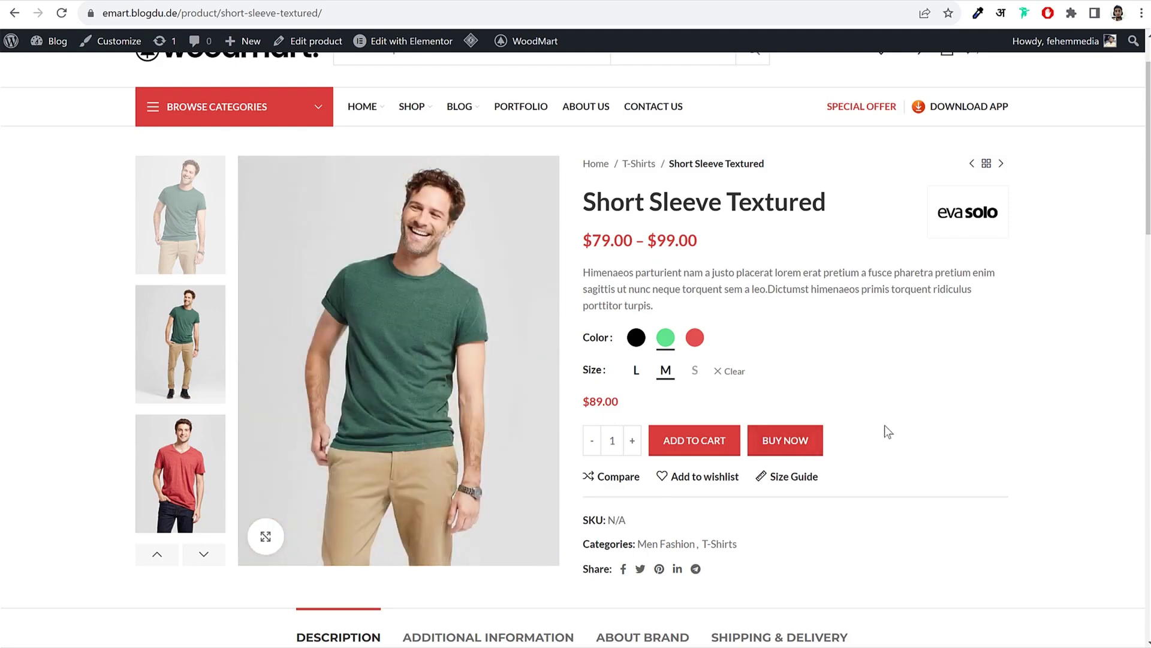
# Step: View and close the size and packaging guidelines, scroll down, then return to top
pyautogui.click(784, 481)
pyautogui.scroll(-1, 746, 441)
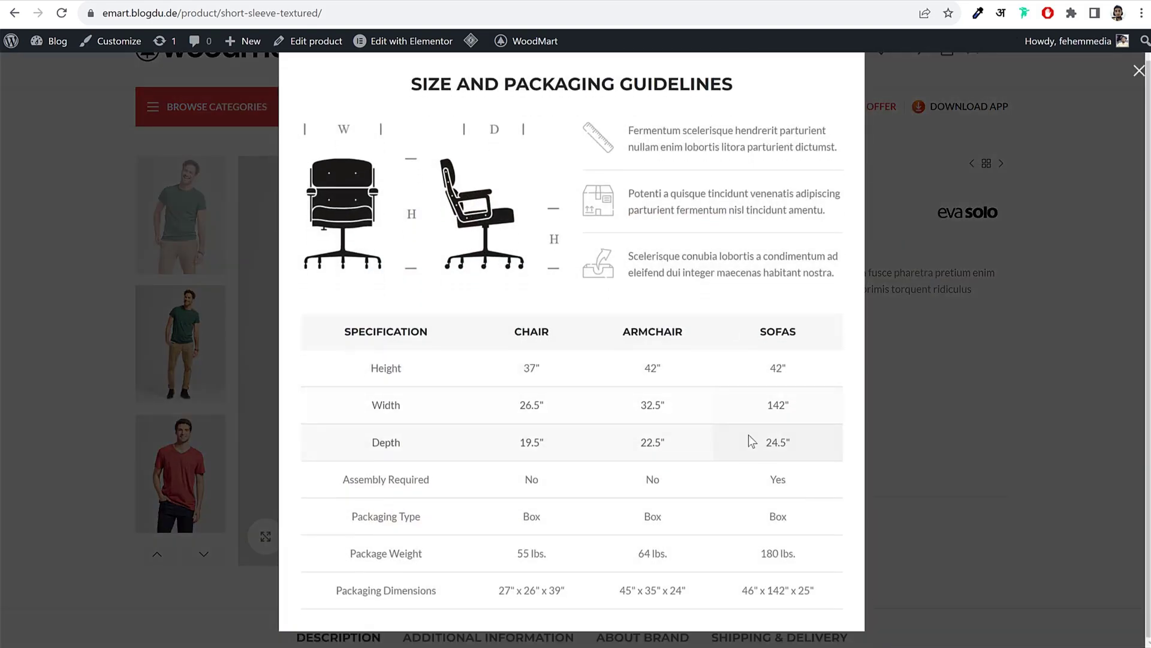
pyautogui.scroll(1, 469, 380)
pyautogui.click(1037, 200)
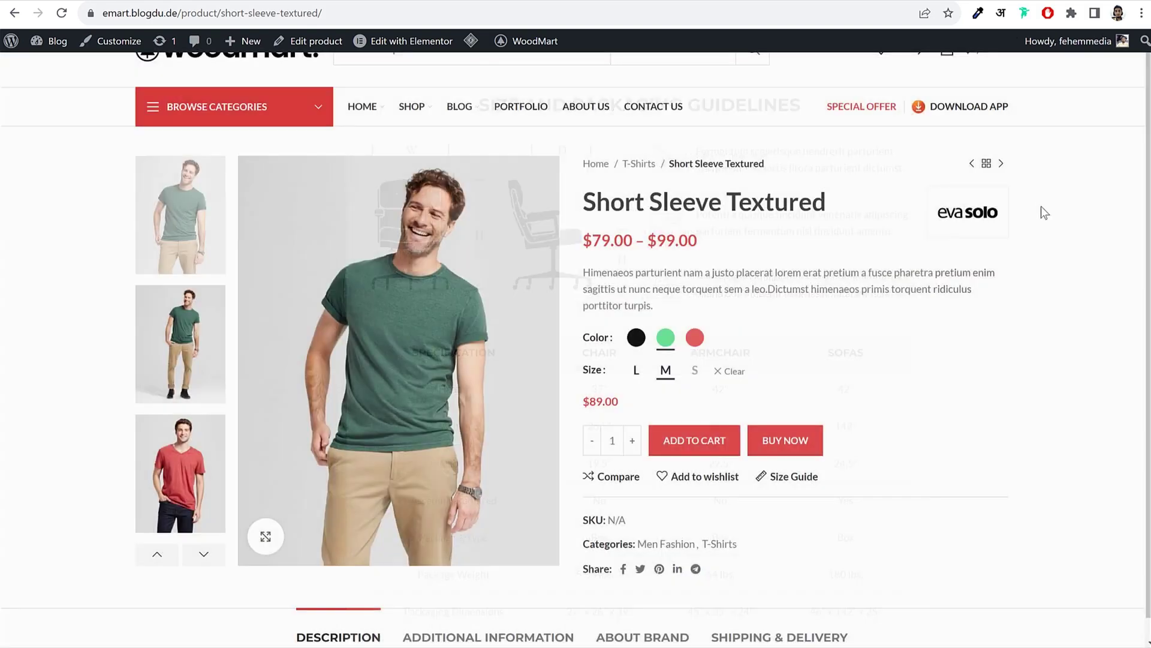
pyautogui.scroll(-7, 1019, 389)
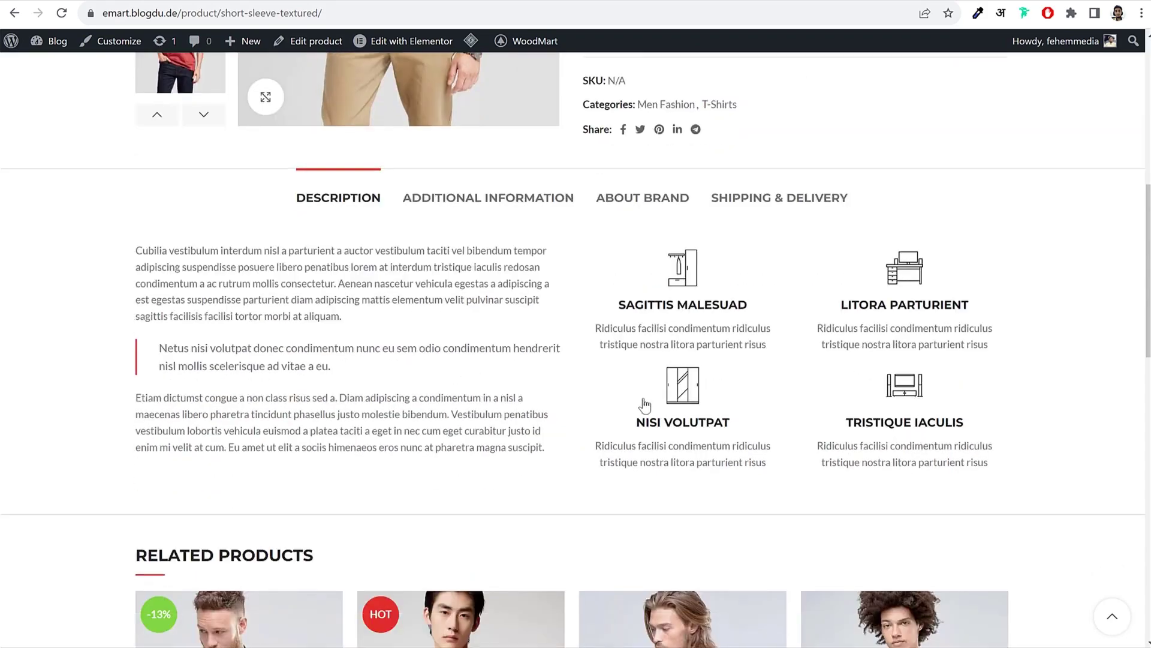
pyautogui.scroll(-7, 645, 405)
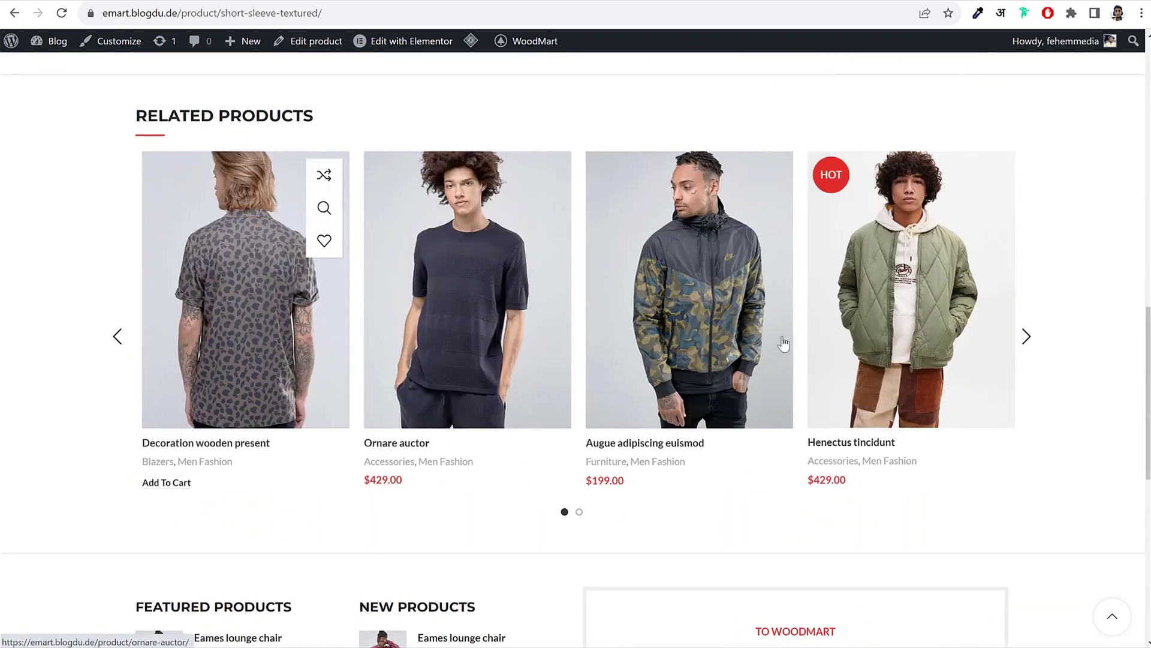
pyautogui.scroll(-6, 783, 344)
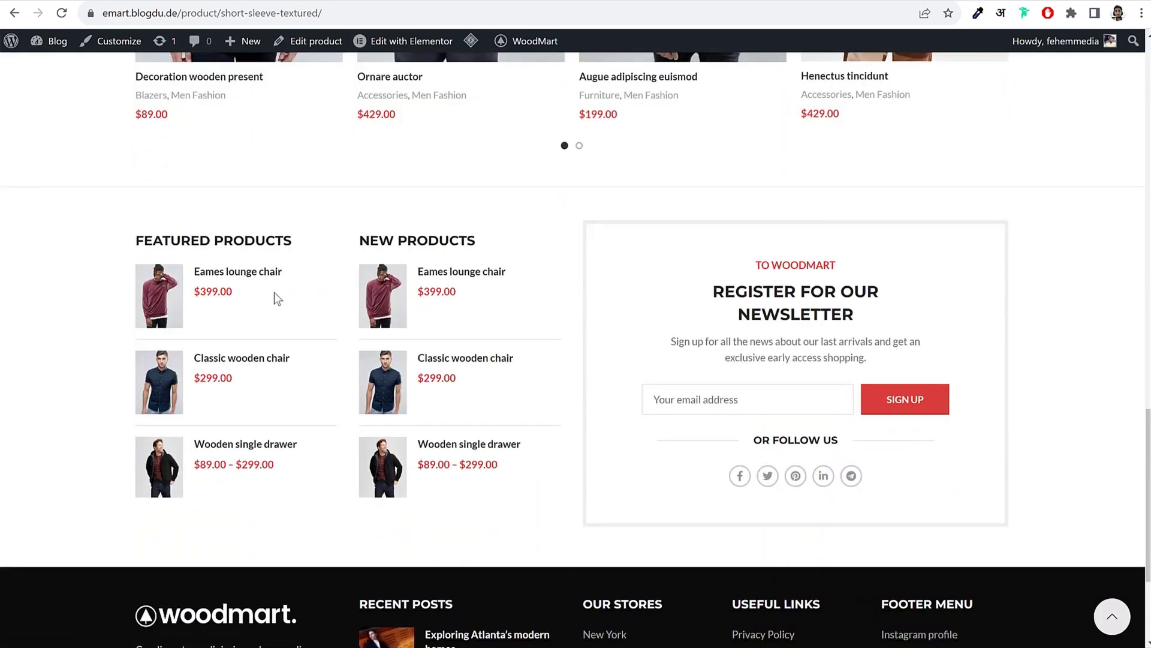
pyautogui.scroll(-3, 865, 396)
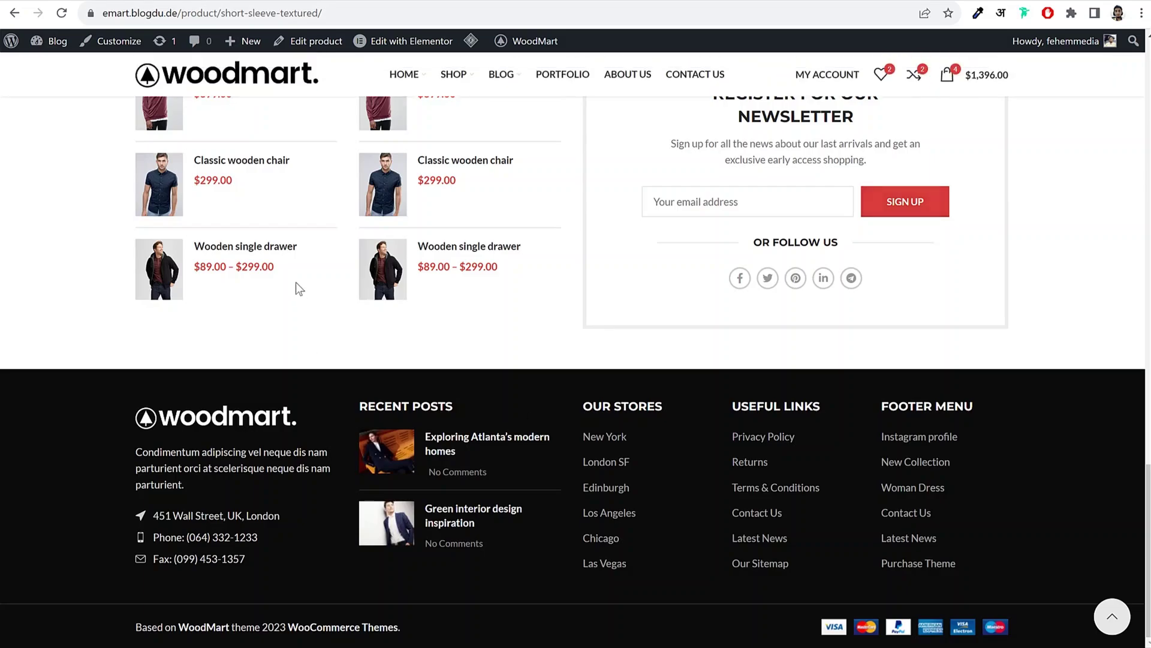
pyautogui.click(1113, 616)
pyautogui.click(204, 129)
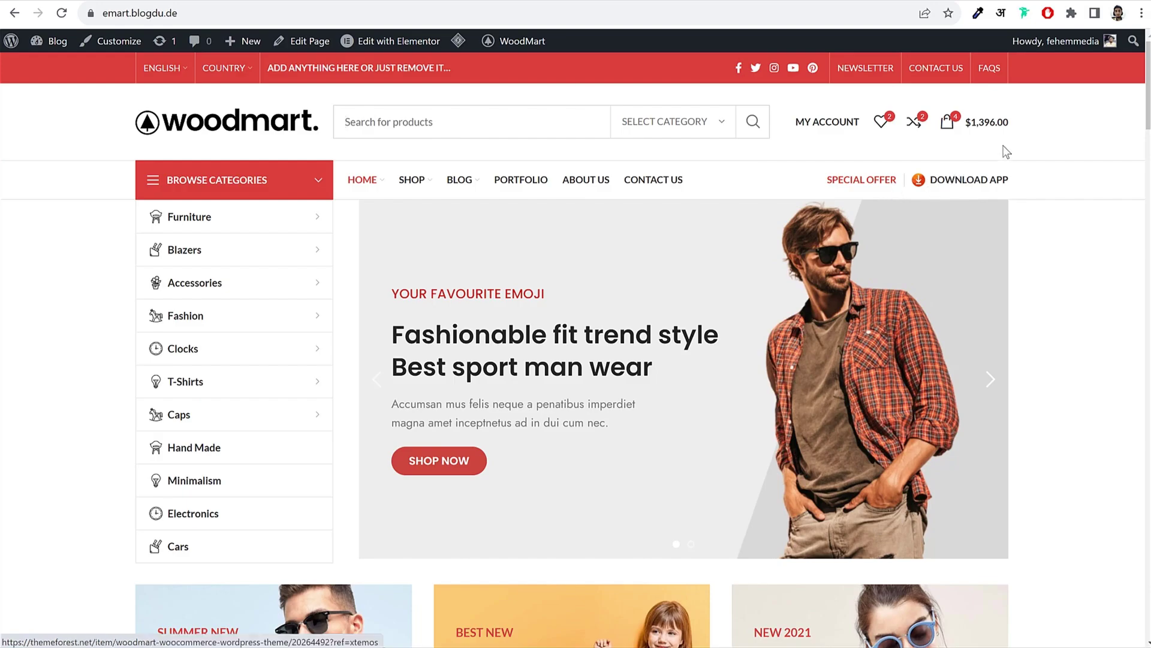
pyautogui.scroll(-20, 1097, 207)
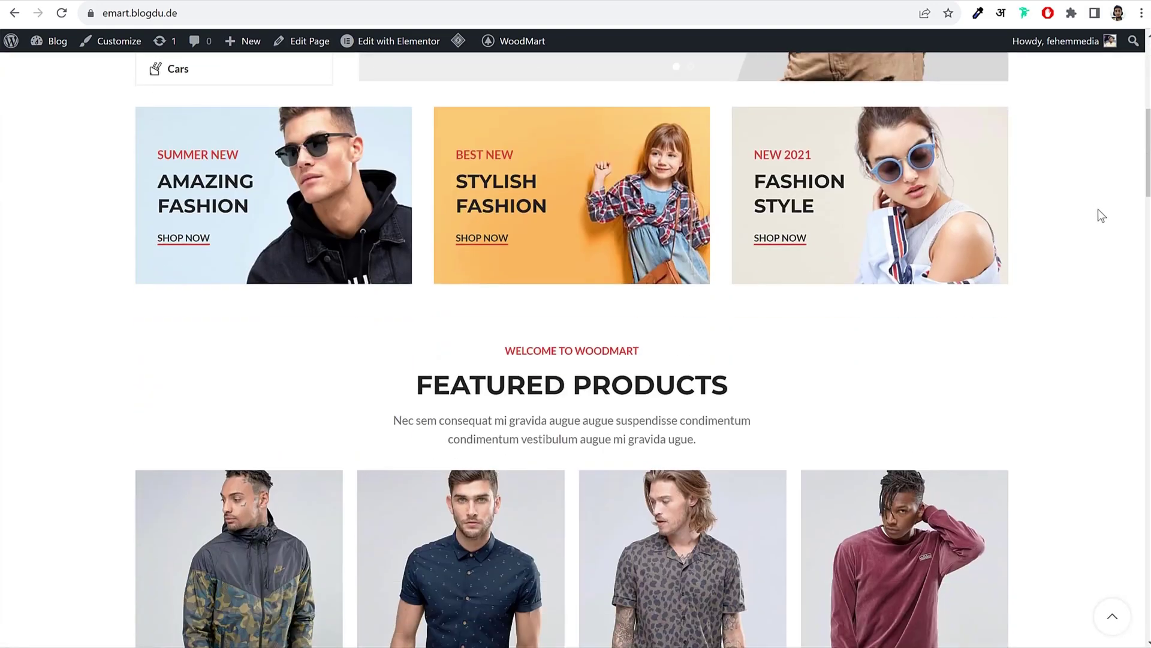
pyautogui.scroll(-2, 1098, 216)
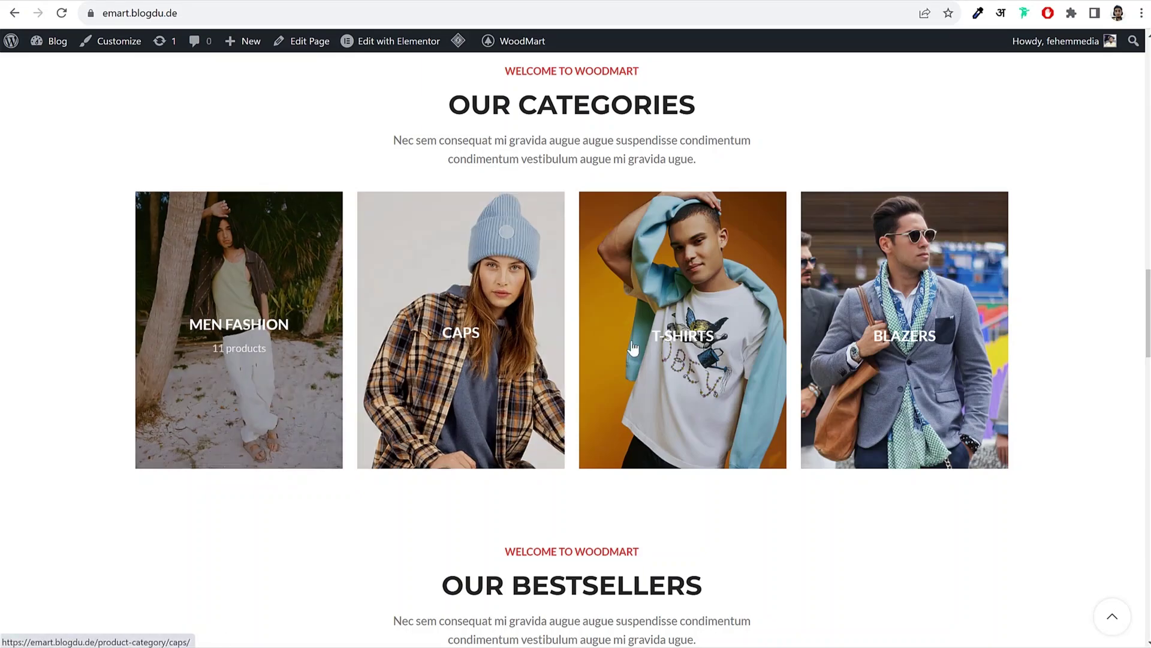
pyautogui.scroll(-4, 1123, 353)
pyautogui.scroll(-4, 1123, 353)
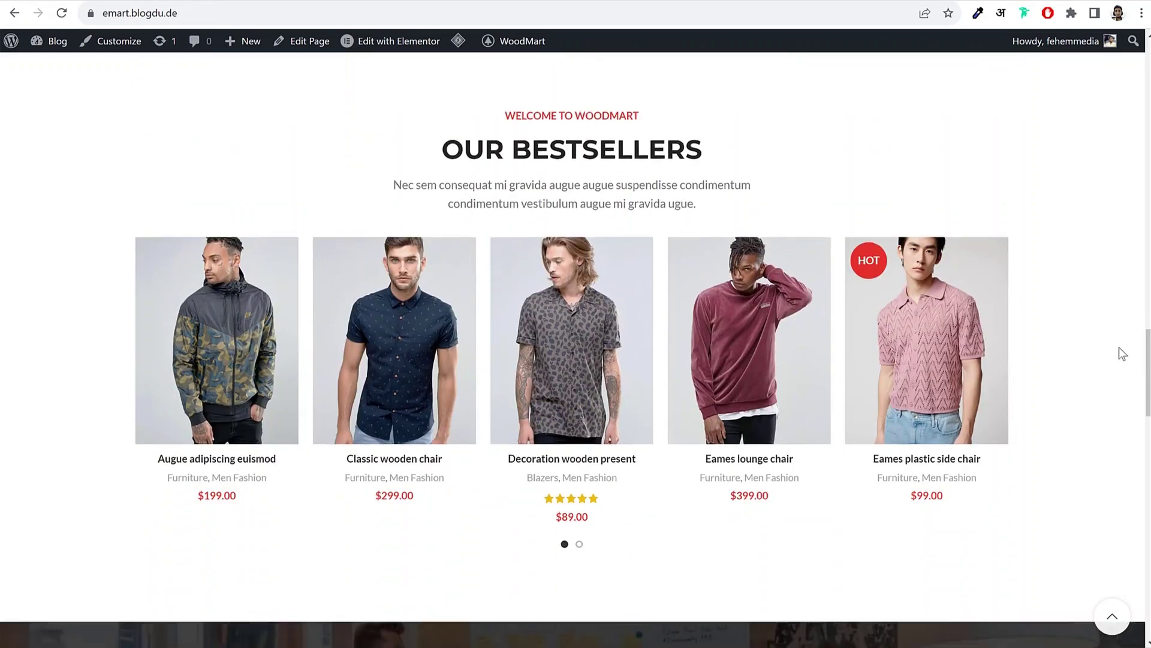
pyautogui.moveTo(780, 273)
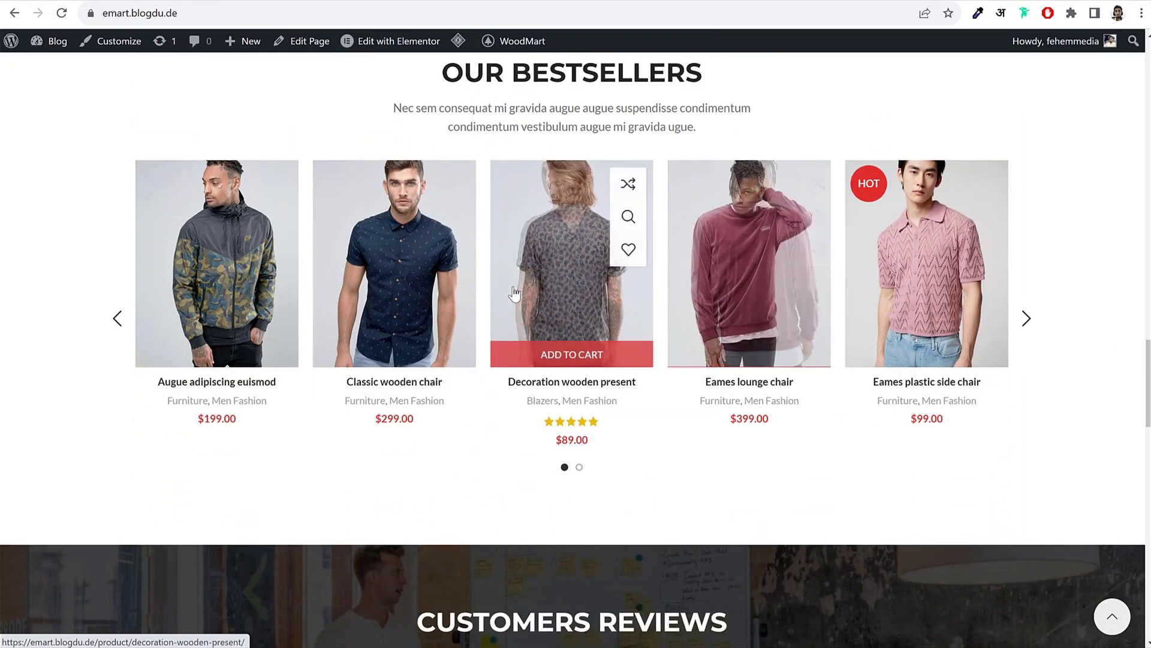
pyautogui.scroll(1, 1092, 262)
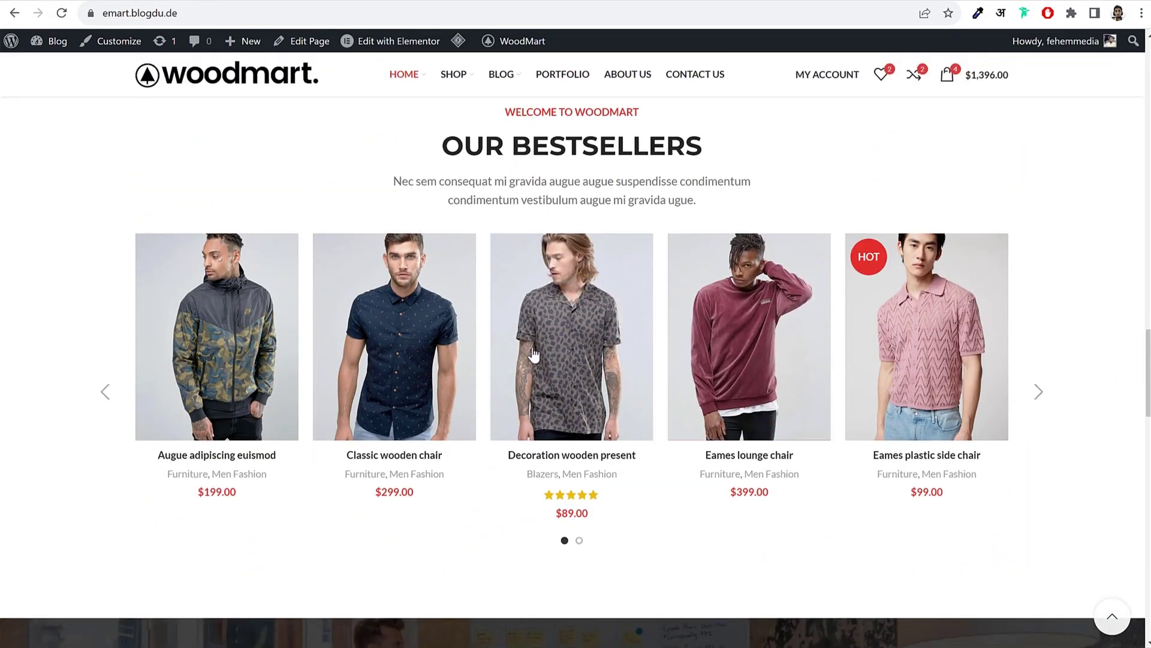
pyautogui.moveTo(550, 360)
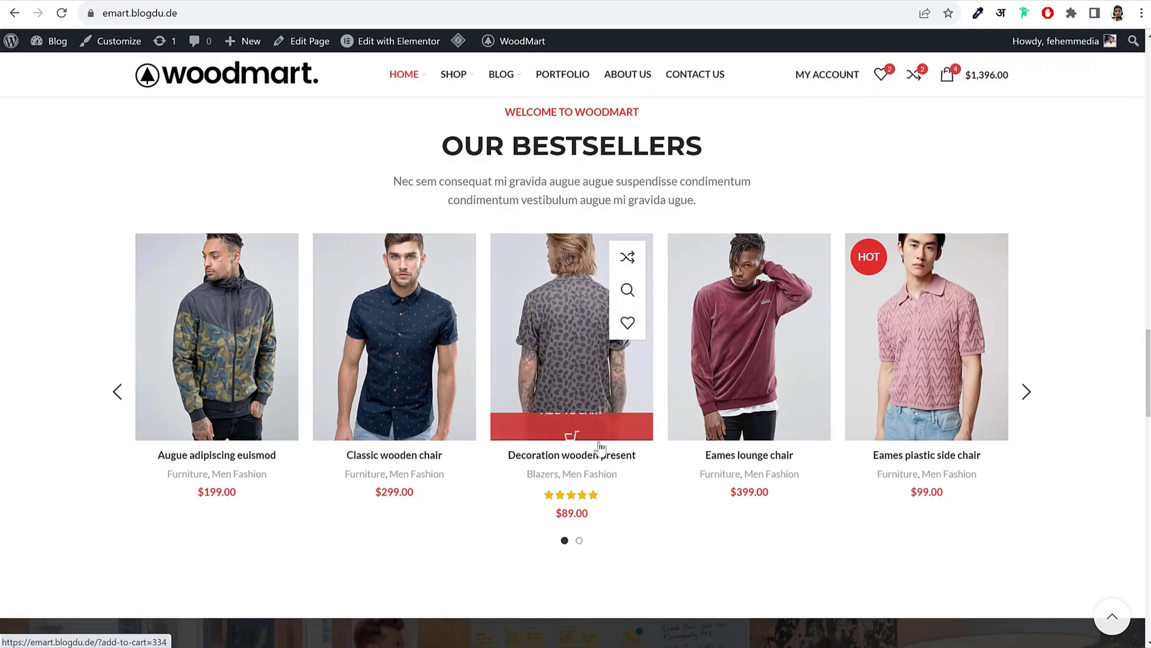
pyautogui.moveTo(383, 498)
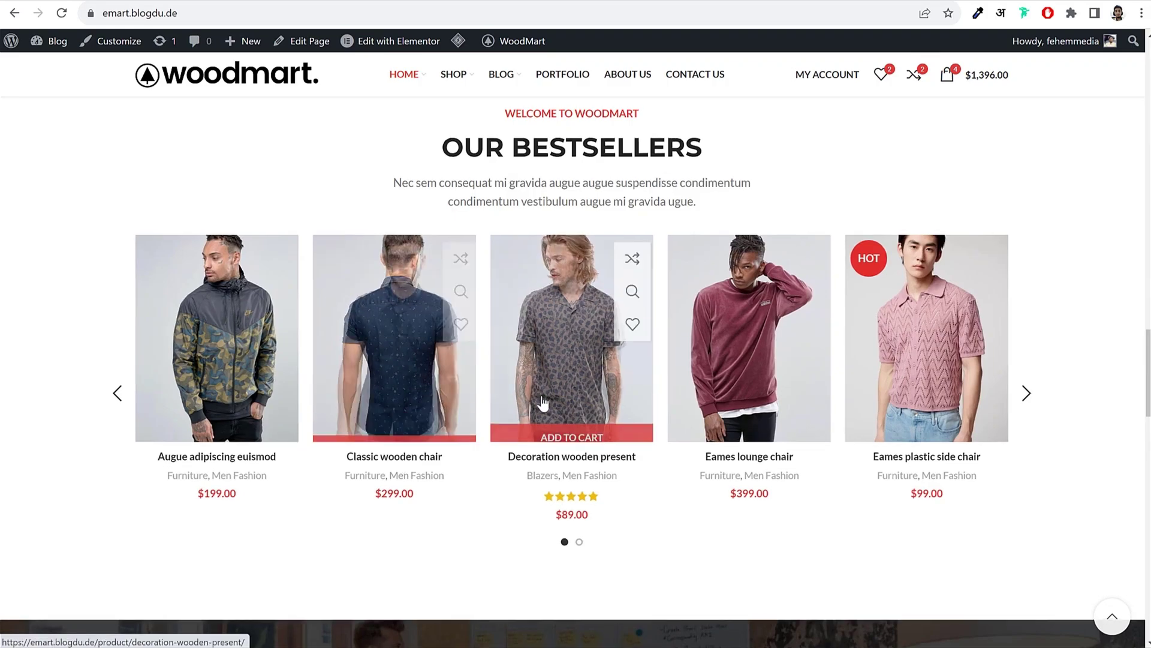
pyautogui.scroll(15, 490, 480)
pyautogui.scroll(1, 492, 485)
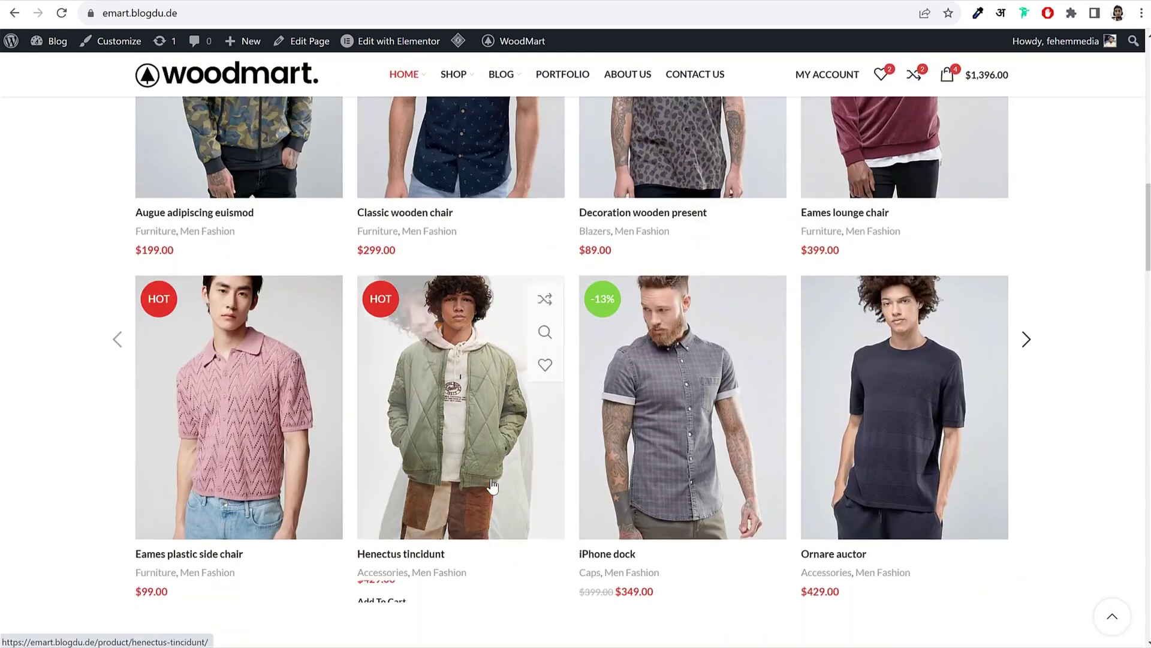
pyautogui.scroll(-2, 465, 442)
pyautogui.scroll(1, 391, 589)
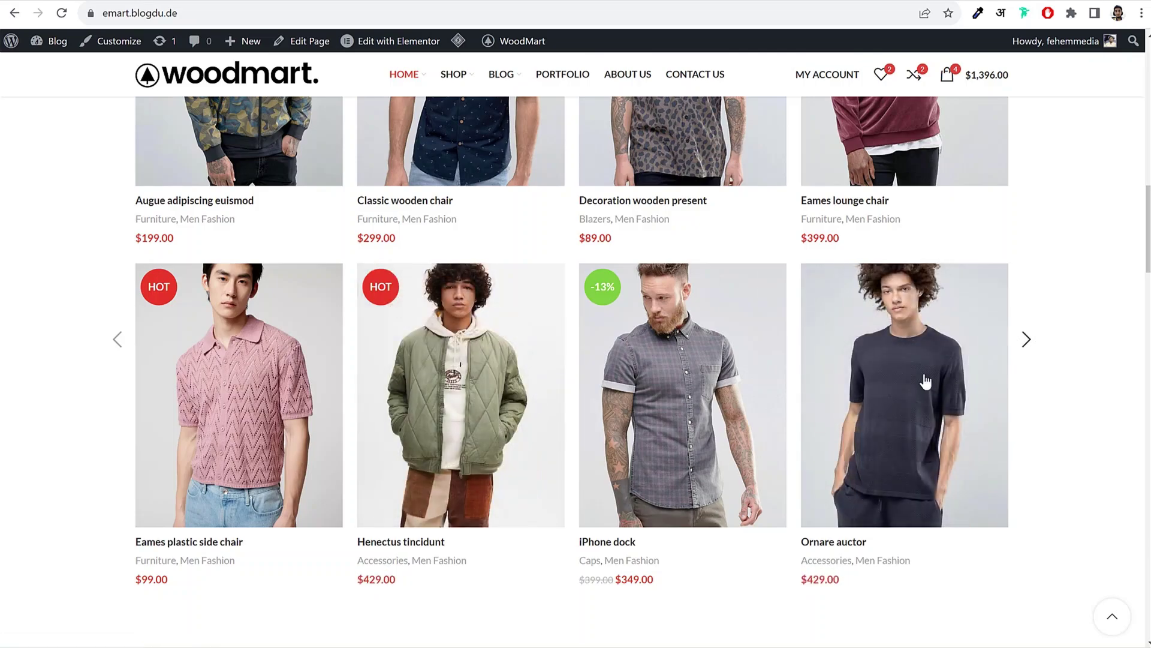
pyautogui.scroll(-5, 1018, 426)
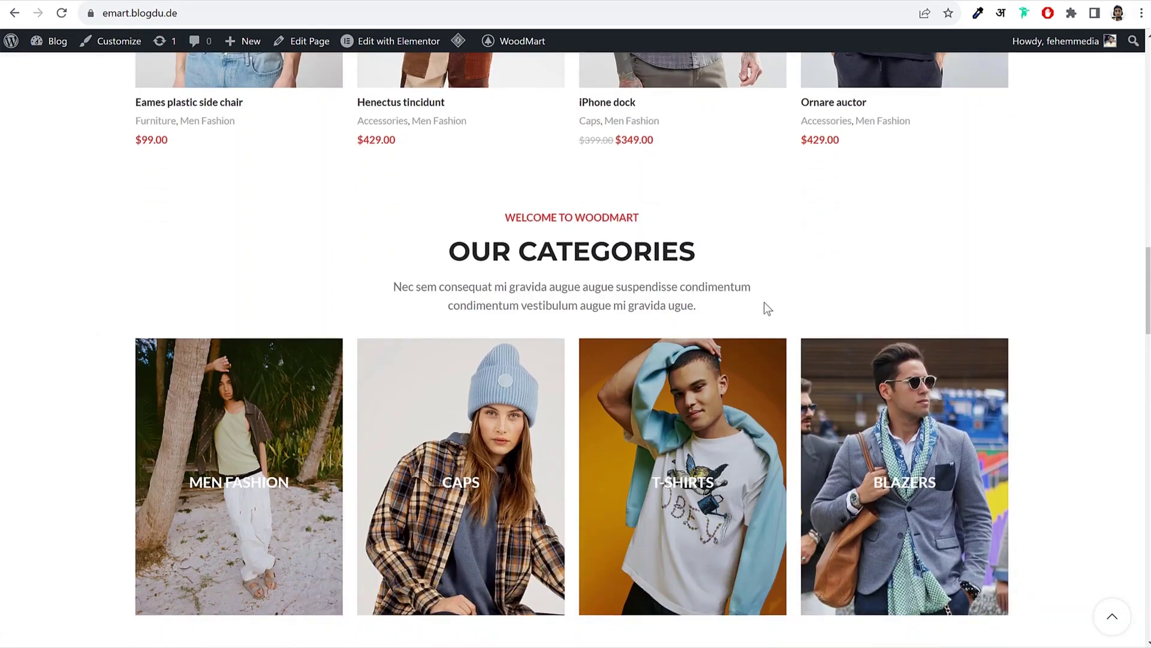
pyautogui.scroll(-10, 763, 306)
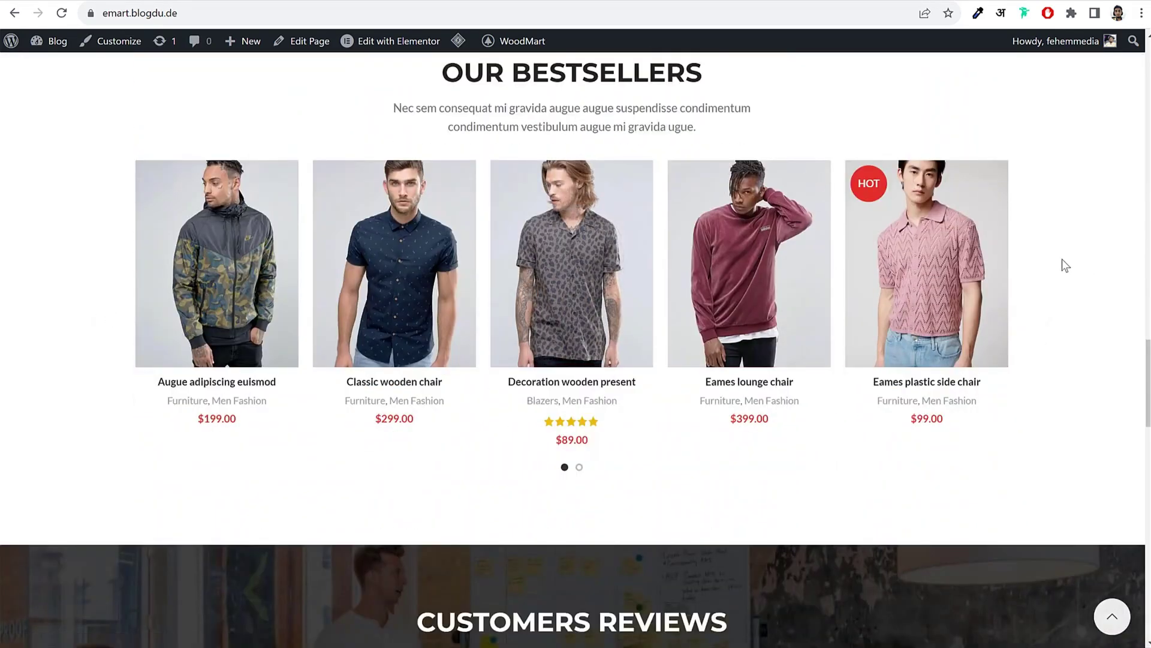
pyautogui.scroll(-7, 1056, 316)
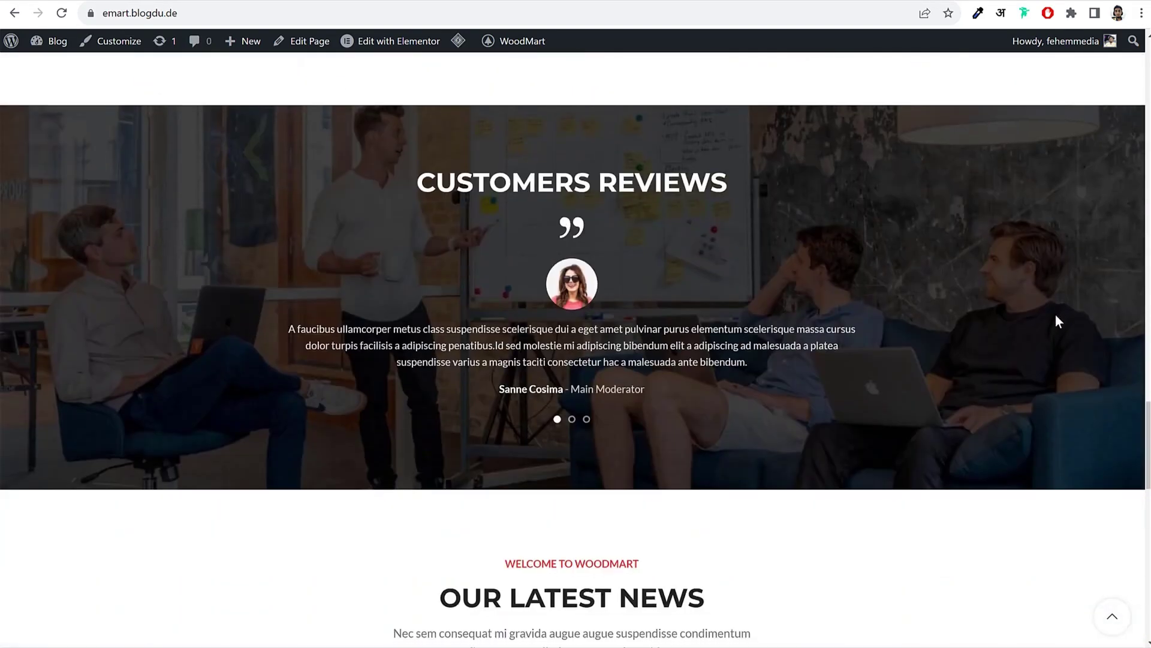
pyautogui.scroll(1, 577, 405)
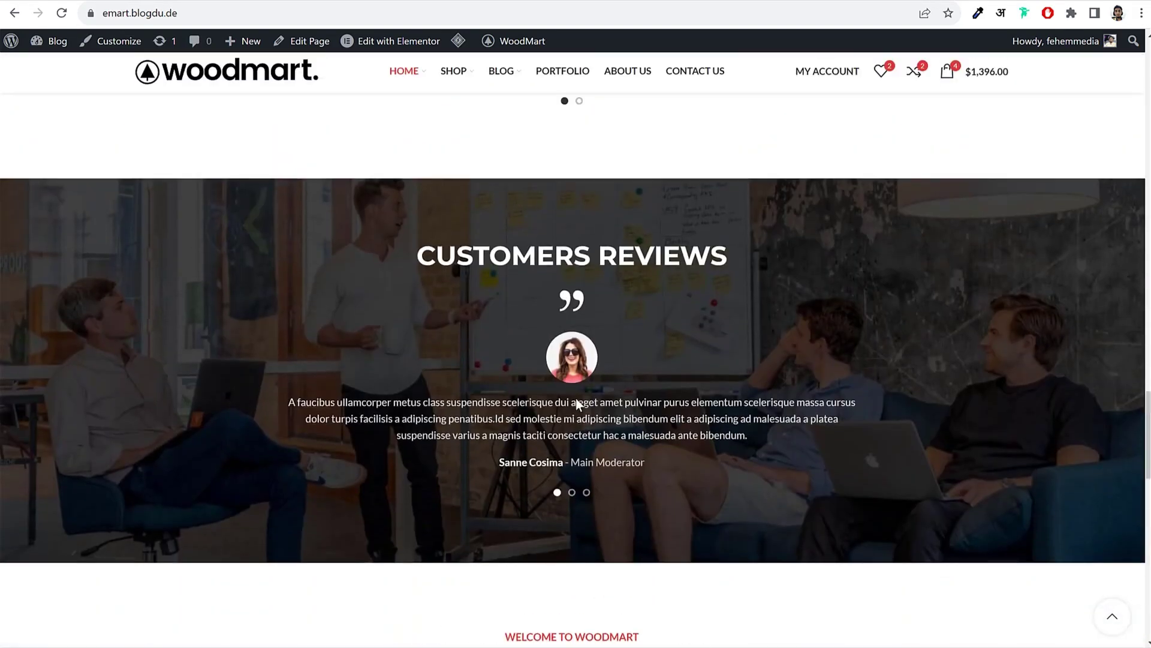
pyautogui.click(885, 420)
pyautogui.scroll(-9, 874, 427)
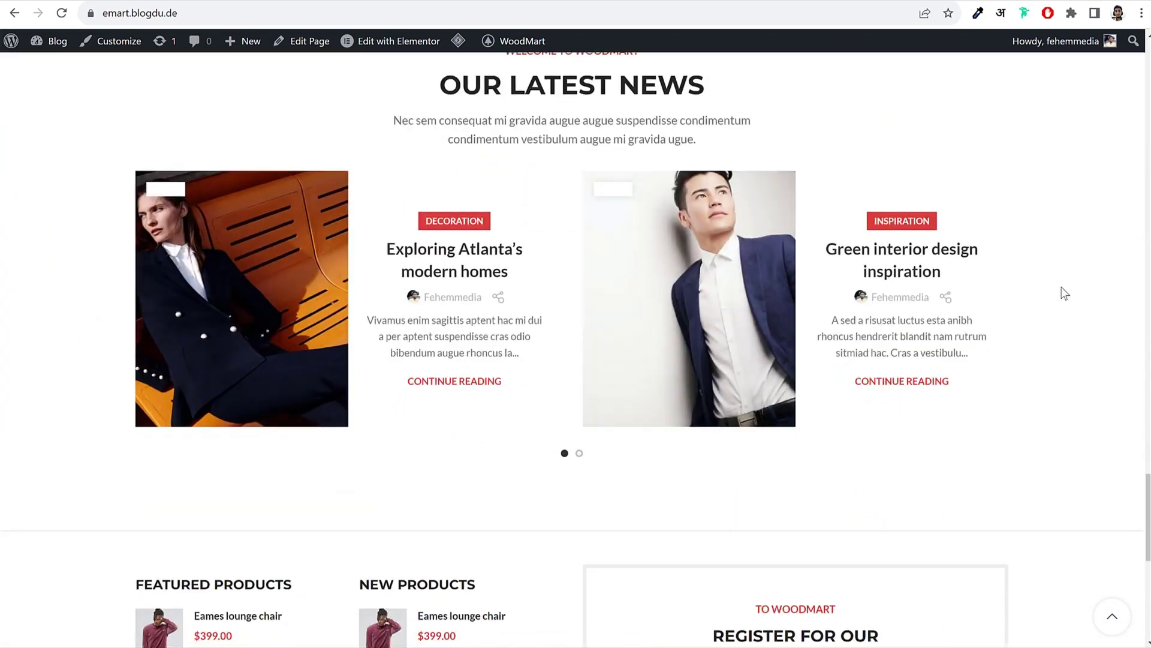
pyautogui.scroll(-6, 1020, 360)
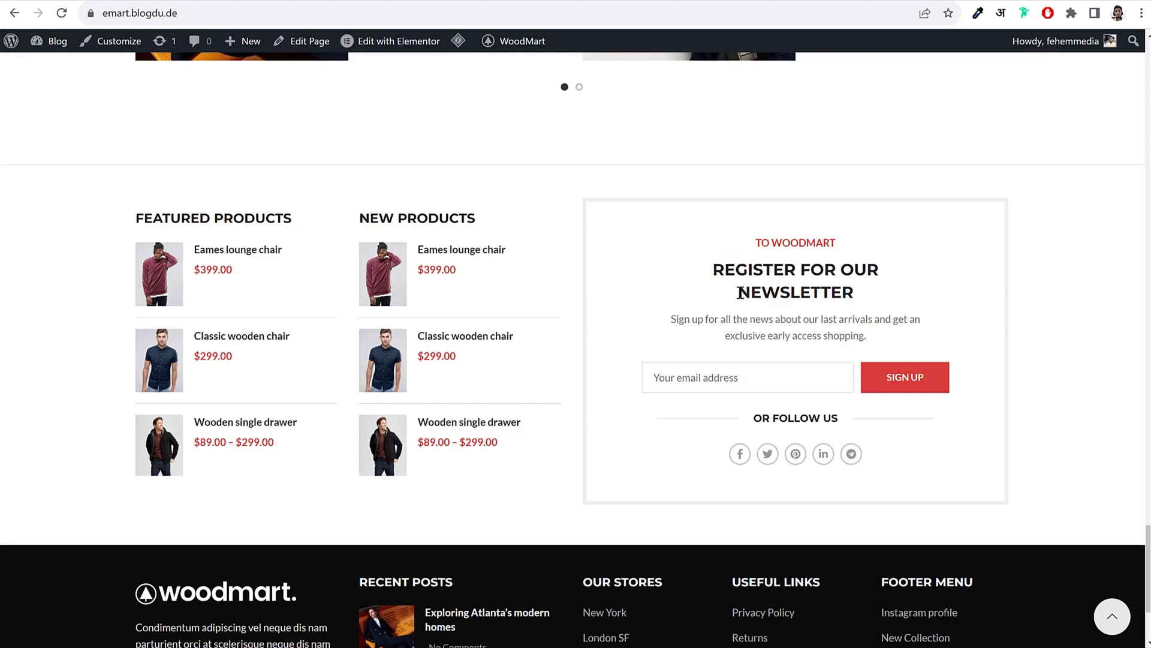
pyautogui.scroll(-3, 770, 408)
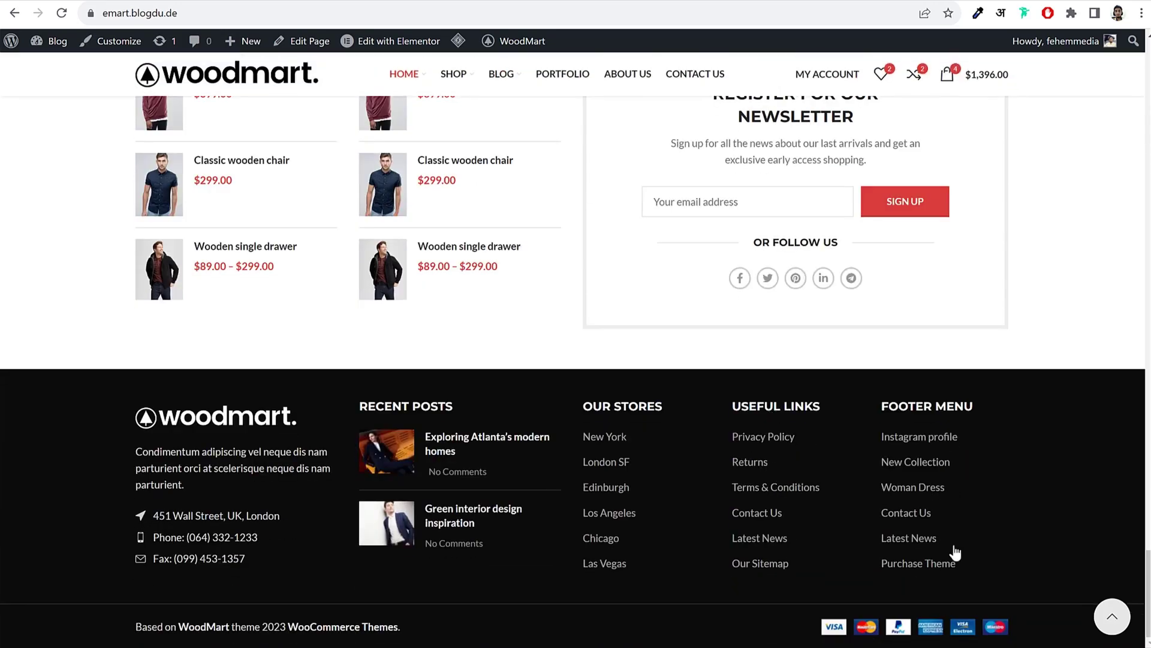
pyautogui.click(1113, 615)
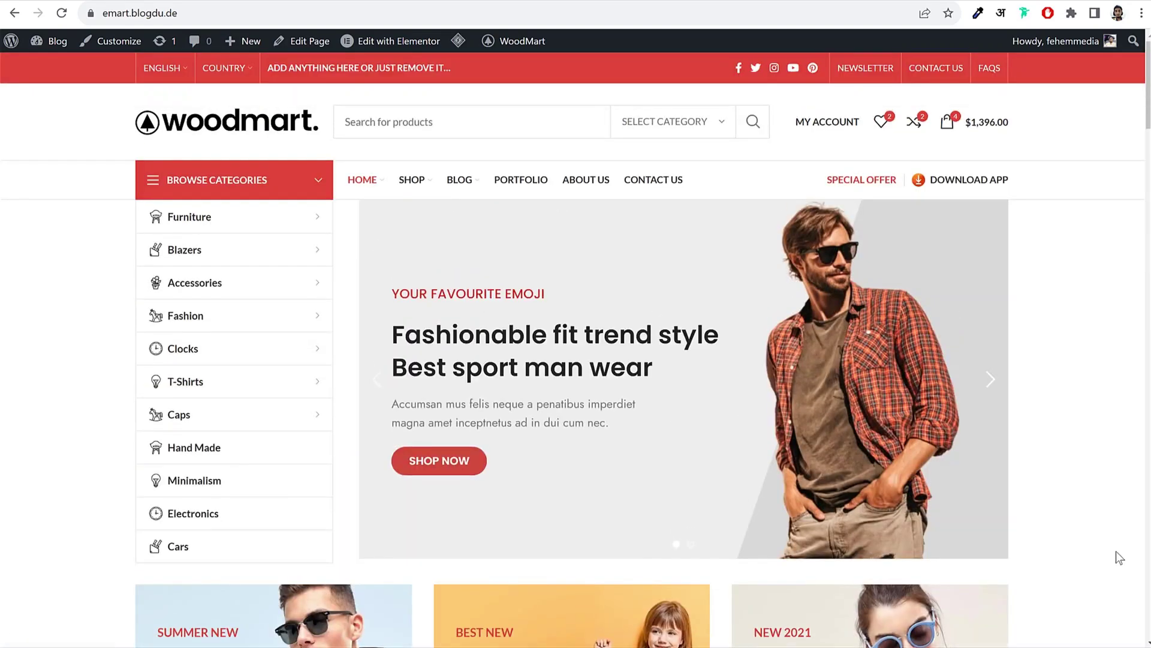
# Step: Open the shop and apply a $70–$150 price filter
pyautogui.click(412, 181)
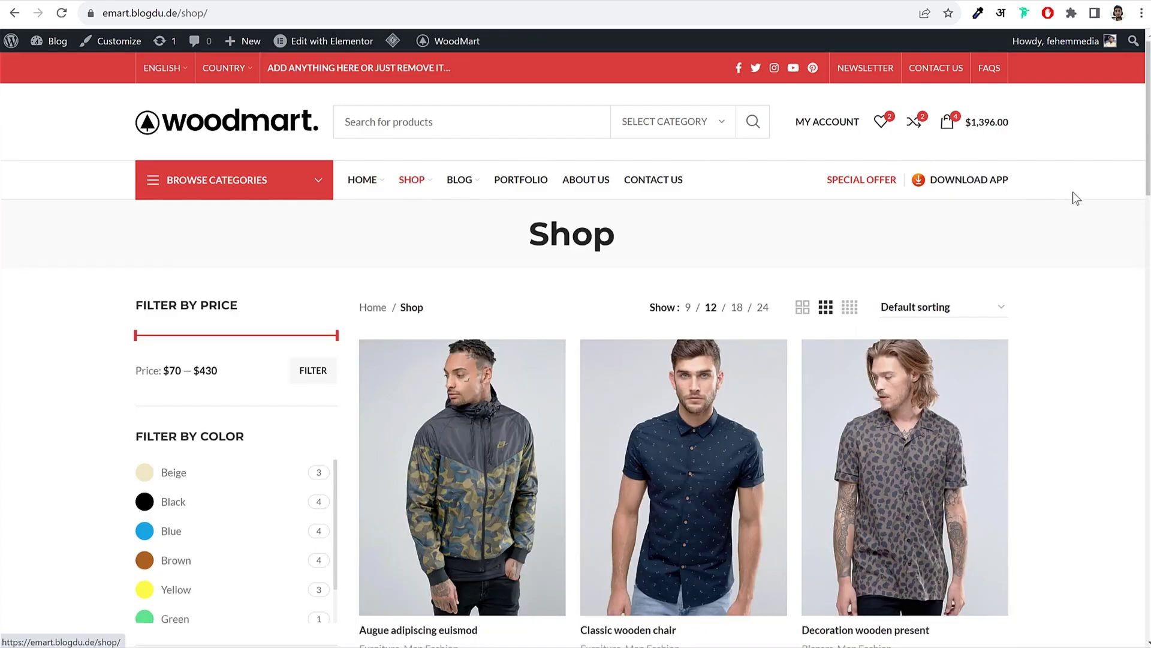
pyautogui.scroll(-1, 1096, 295)
pyautogui.scroll(-2, 1096, 295)
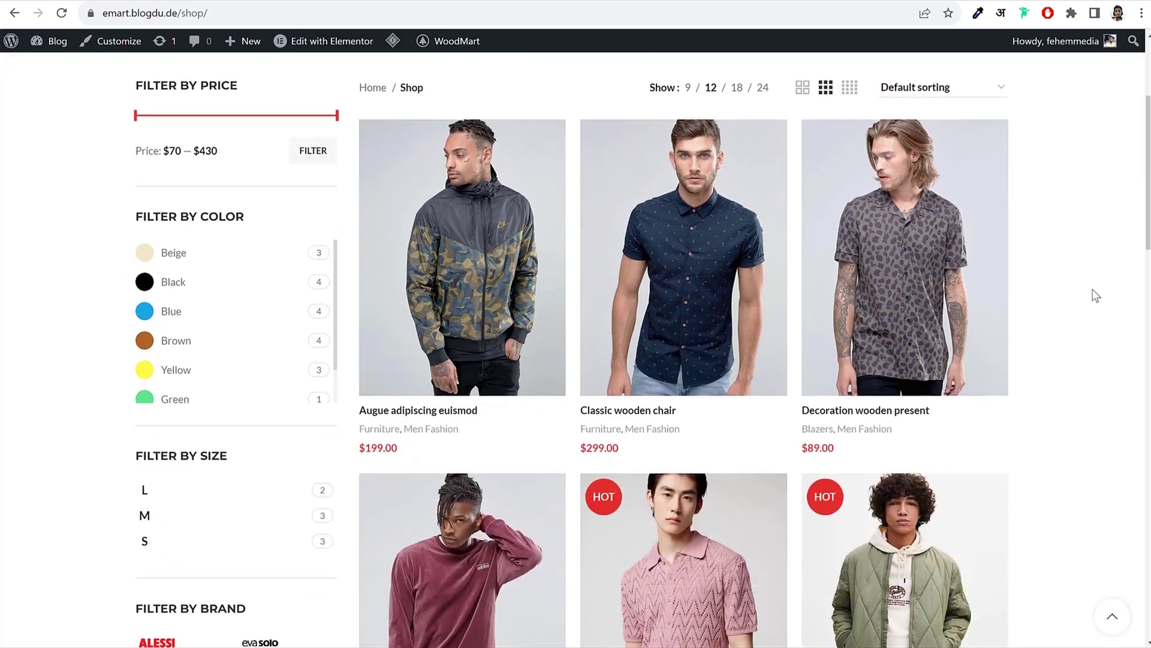
pyautogui.scroll(2, 1096, 295)
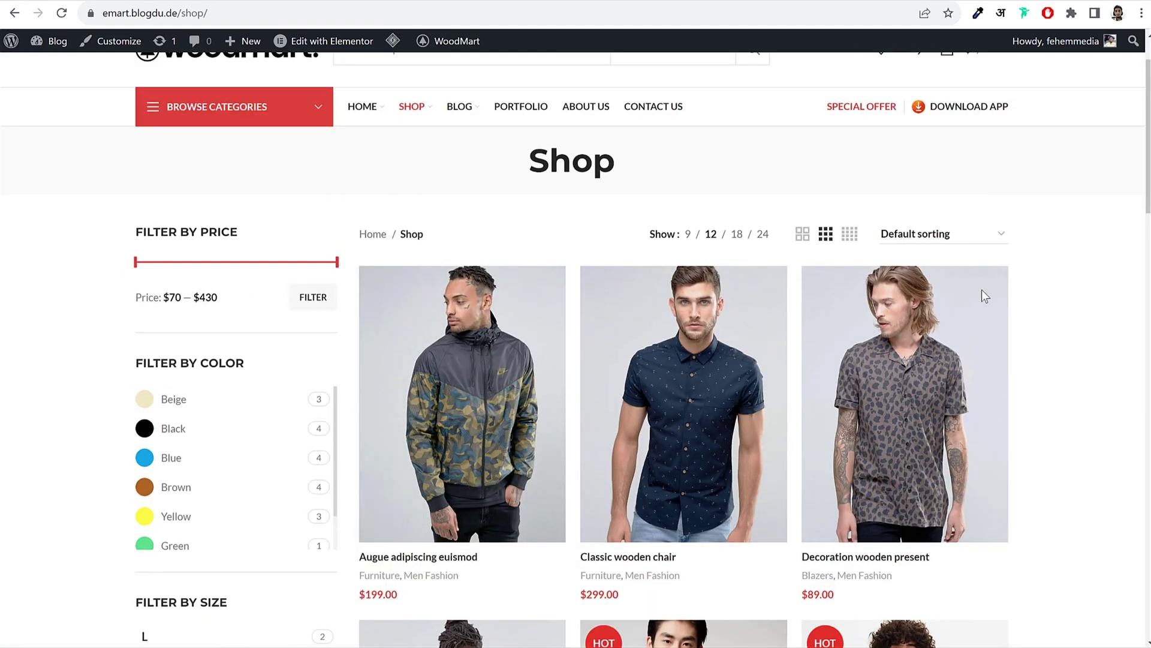
pyautogui.moveTo(171, 296); pyautogui.dragTo(183, 296)
pyautogui.moveTo(218, 297); pyautogui.dragTo(204, 298)
pyautogui.moveTo(334, 265); pyautogui.dragTo(220, 297)
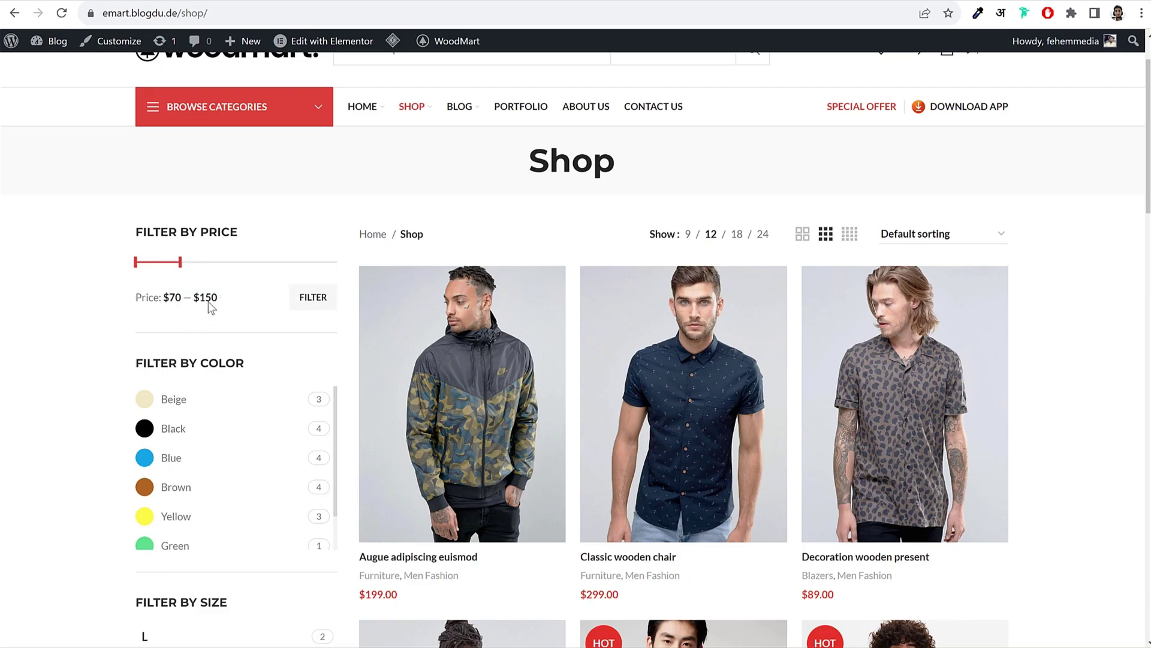
pyautogui.click(313, 305)
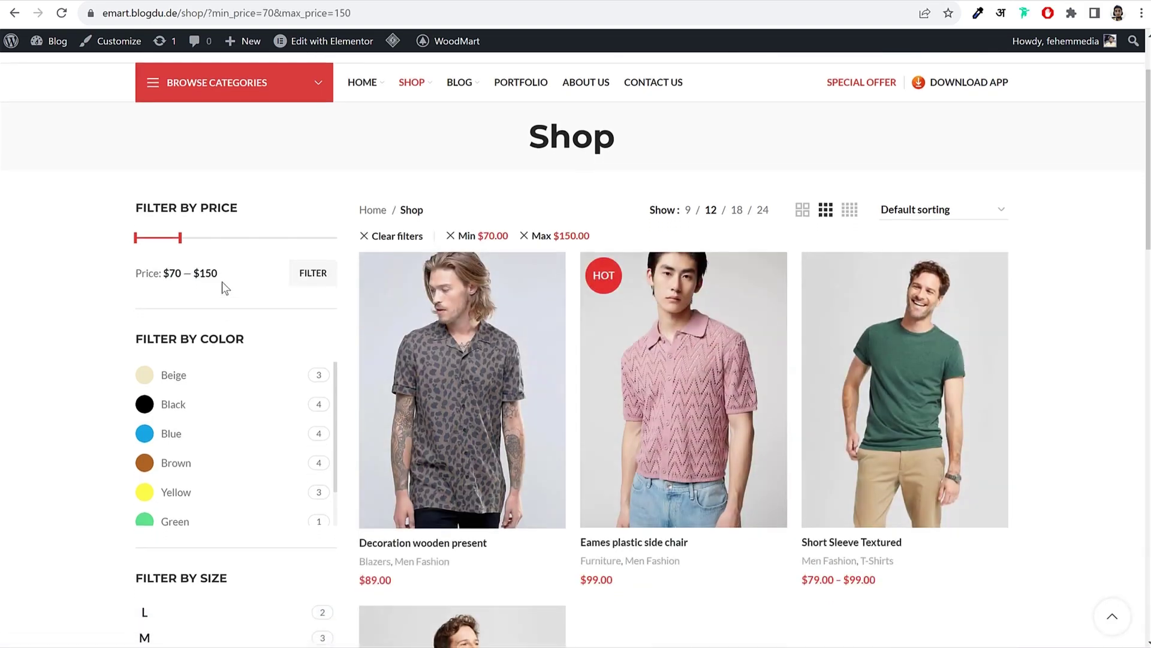
# Step: Filter by the colour Green, leaving only Short Sleeve Textured at $79.00–$99.00
pyautogui.scroll(-5, 900, 360)
pyautogui.scroll(4, 503, 311)
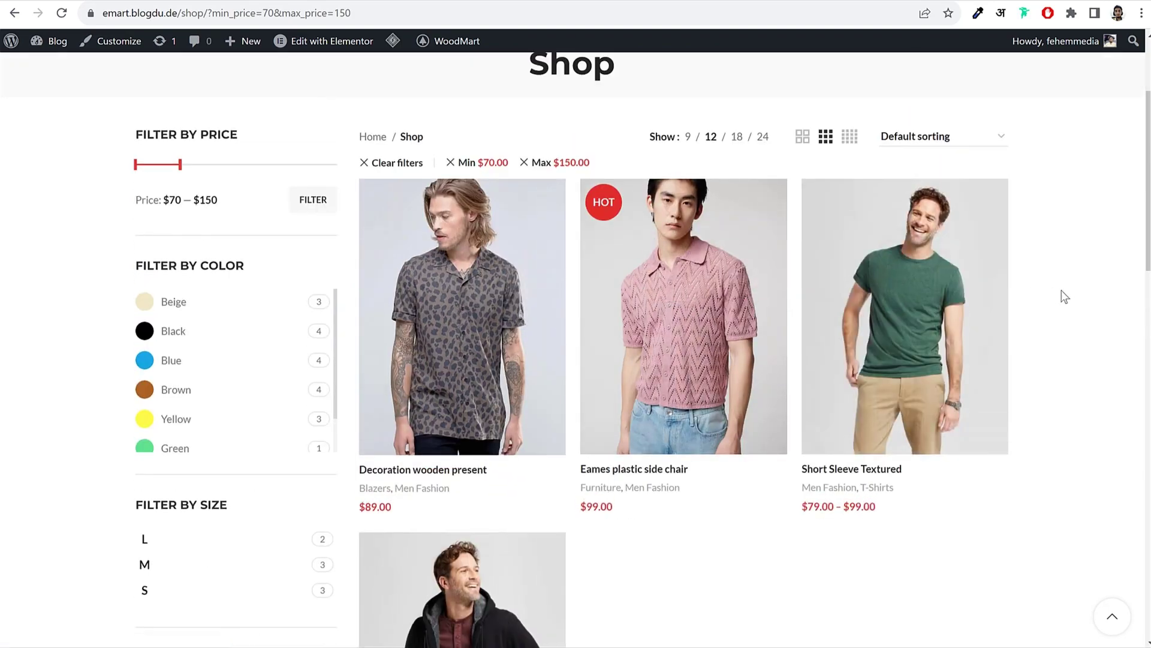
pyautogui.doubleClick(206, 202)
pyautogui.click(193, 198)
pyautogui.moveTo(224, 197); pyautogui.dragTo(187, 204)
pyautogui.click(215, 202)
pyautogui.scroll(-1, 185, 360)
pyautogui.click(173, 411)
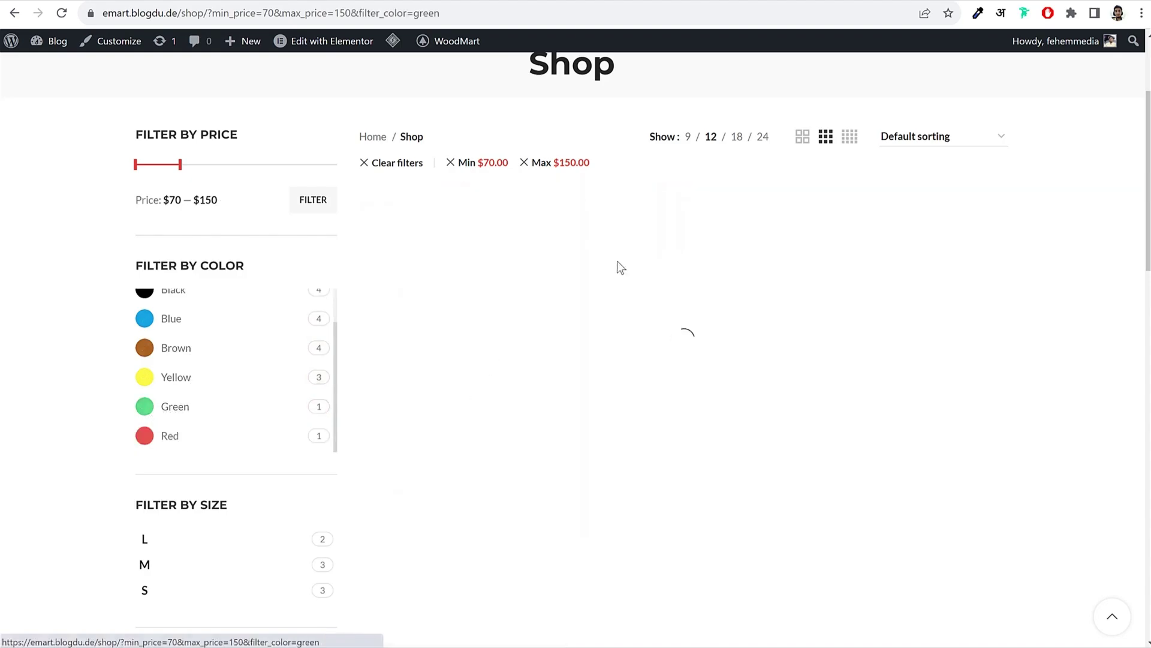
pyautogui.moveTo(450, 365)
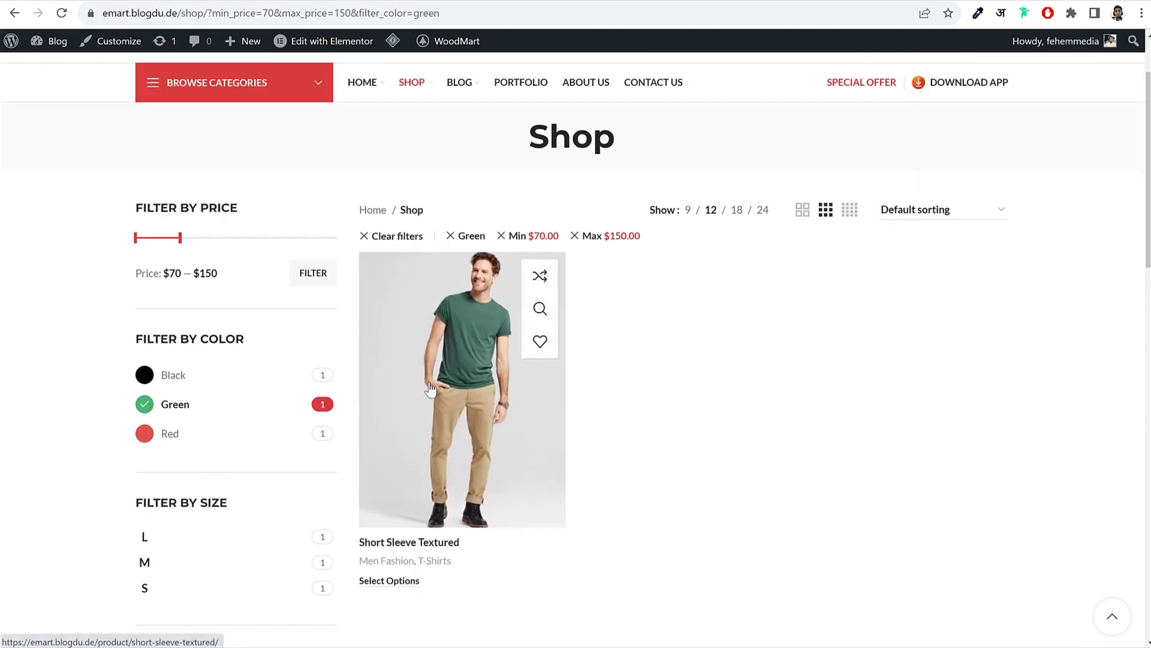
pyautogui.scroll(-3, 863, 358)
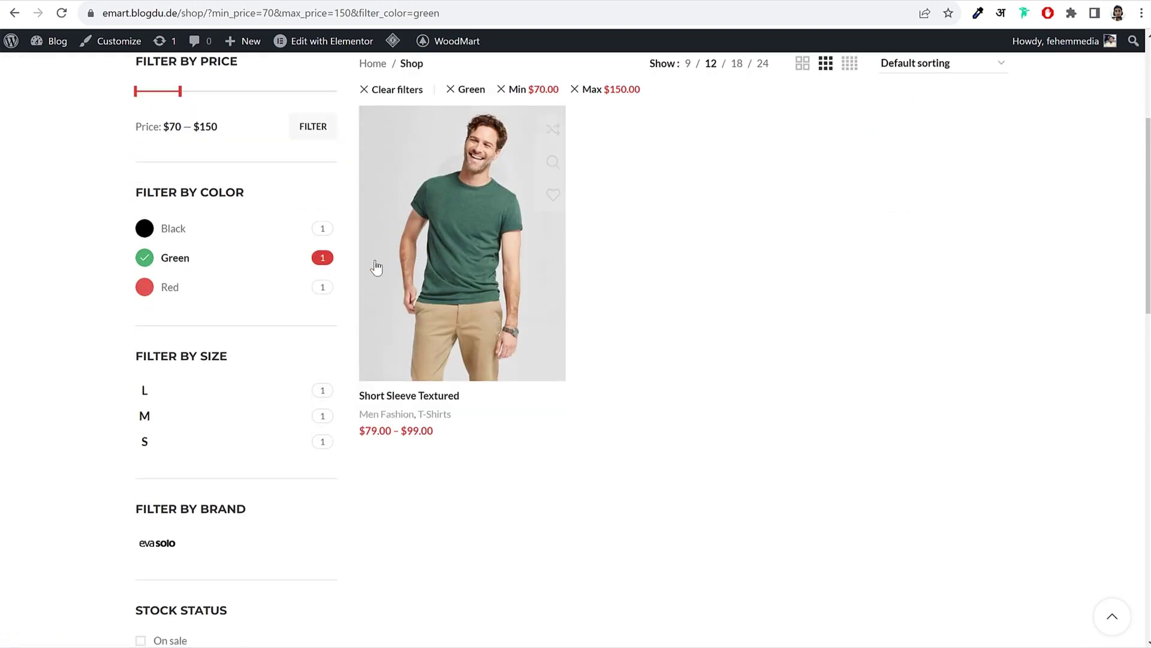
pyautogui.scroll(-4, 780, 318)
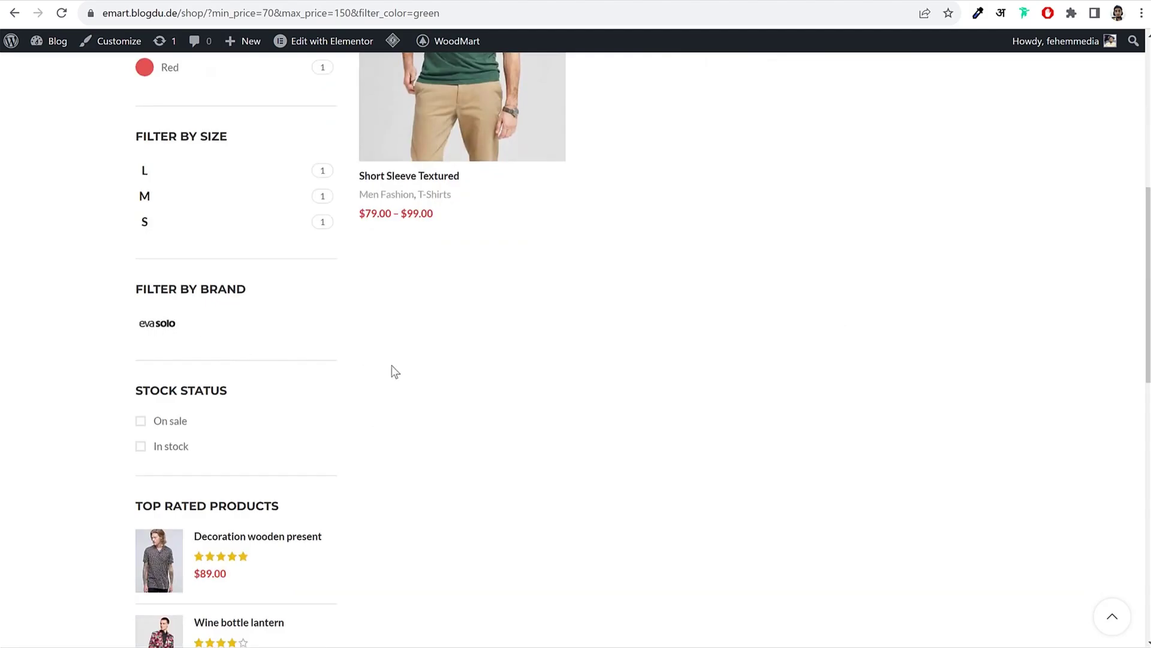
pyautogui.scroll(-4, 279, 365)
pyautogui.scroll(14, 246, 402)
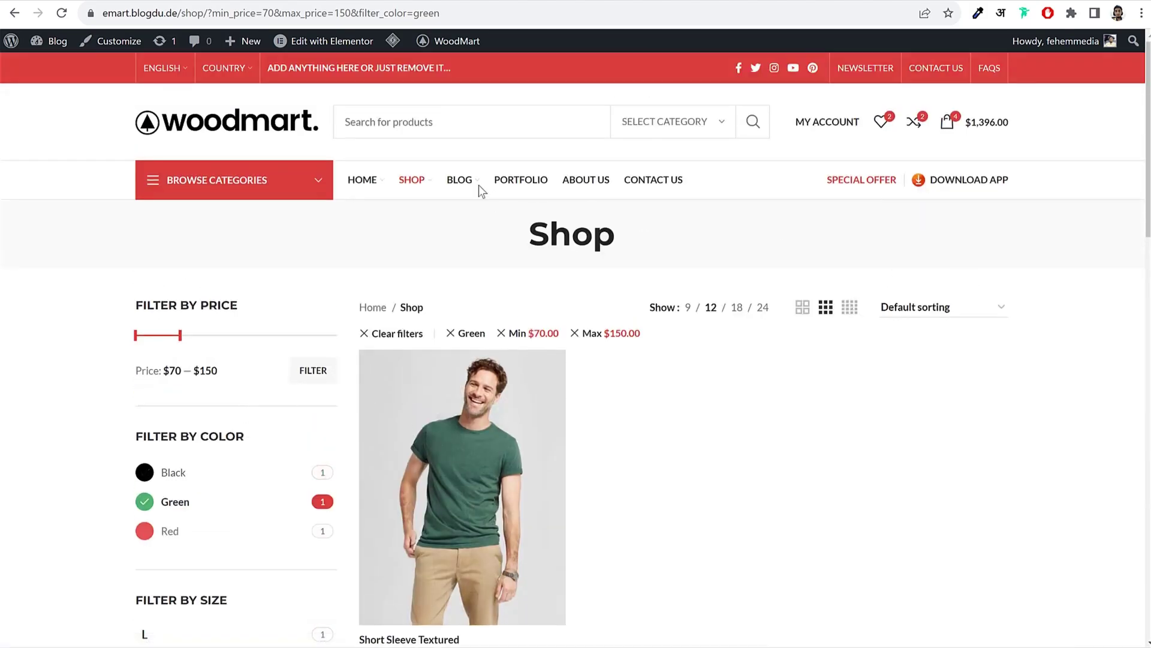
# Step: Go from the shop to the BLOG page and glance through it
pyautogui.click(517, 200)
pyautogui.scroll(-10, 1057, 326)
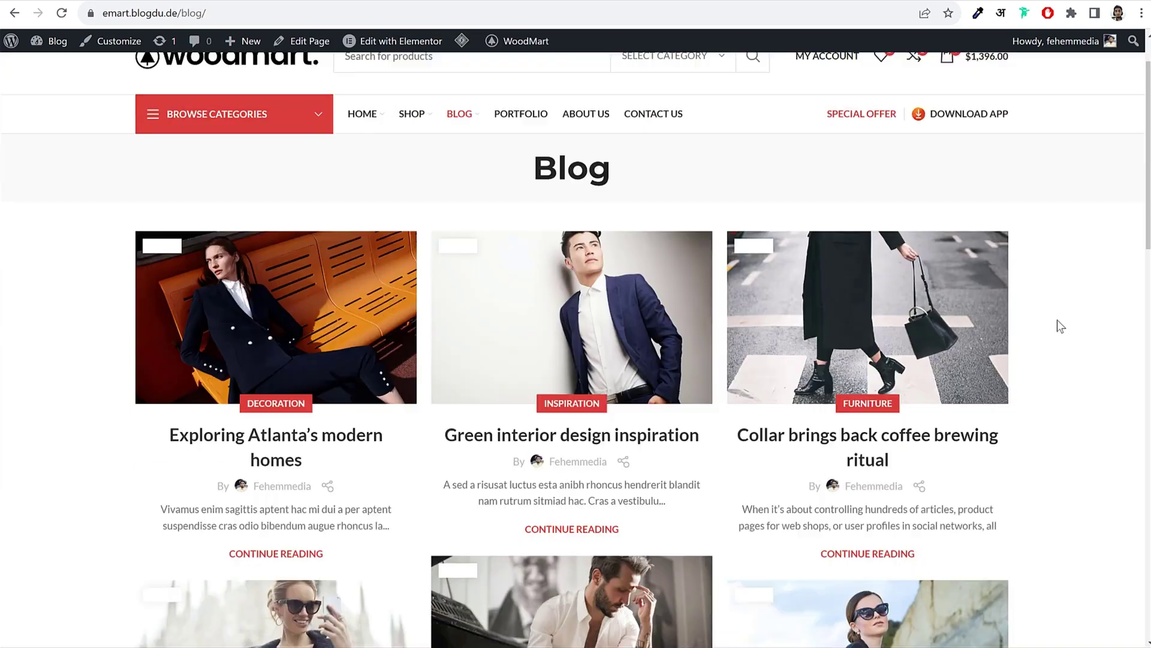
pyautogui.scroll(10, 1056, 319)
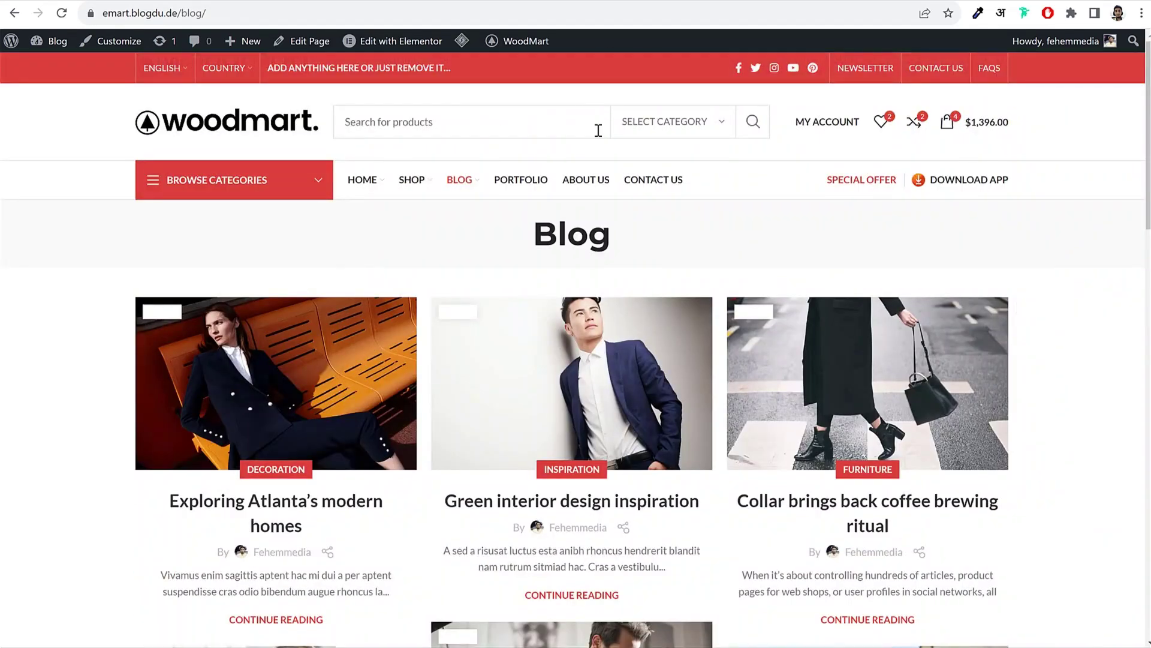
# Step: Open CONTACT US and scroll through its map, FAQ and contact form
pyautogui.click(657, 187)
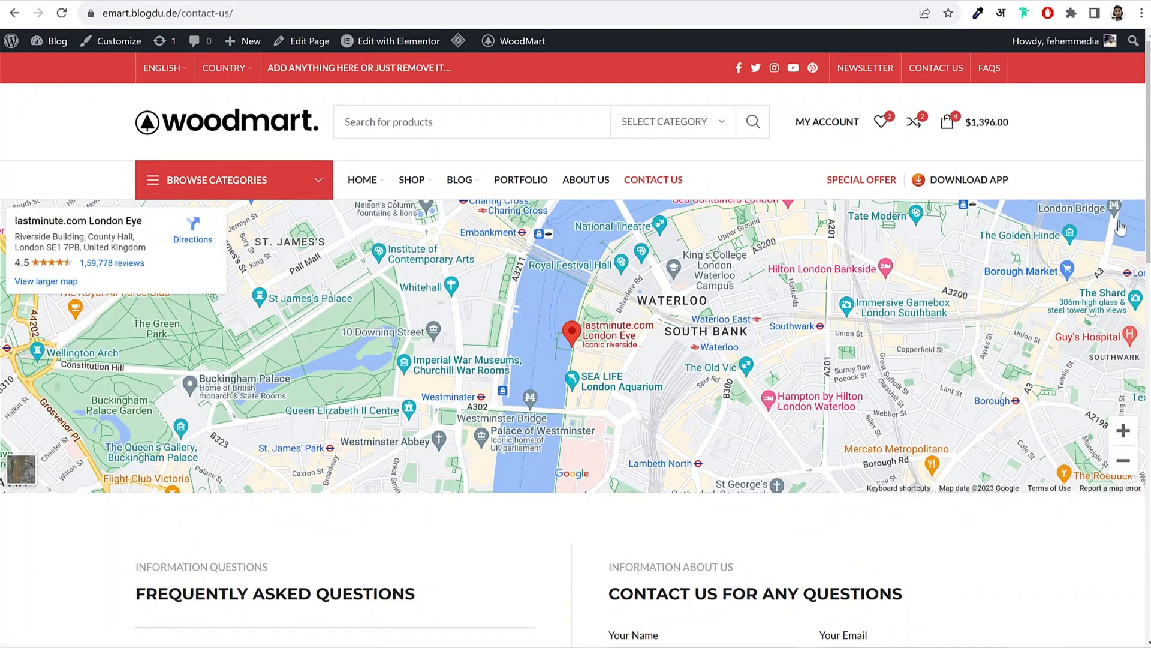
pyautogui.scroll(-5, 1121, 210)
pyautogui.scroll(-1, 1116, 226)
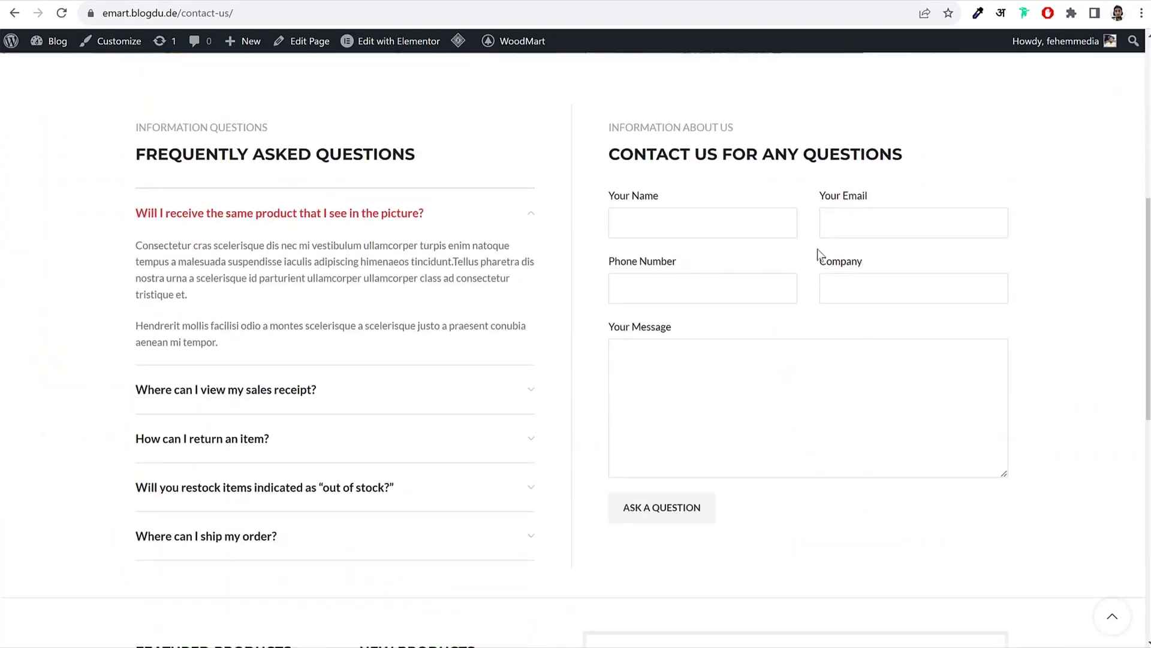
pyautogui.scroll(-5, 816, 255)
pyautogui.scroll(11, 819, 266)
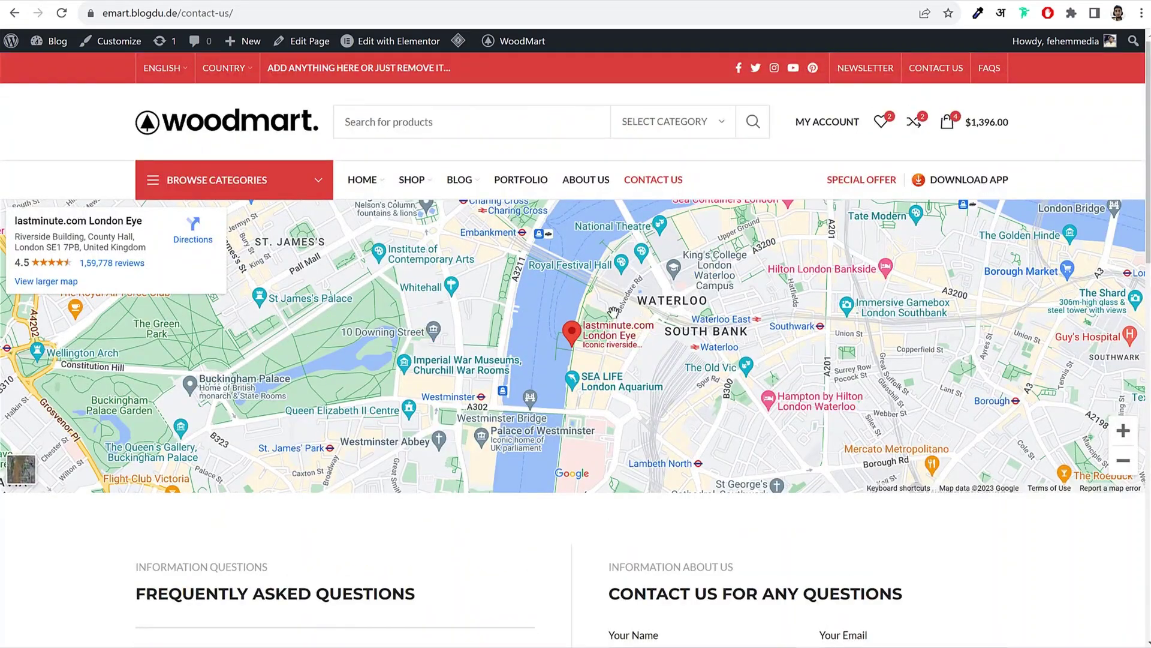
pyautogui.scroll(-10, 624, 354)
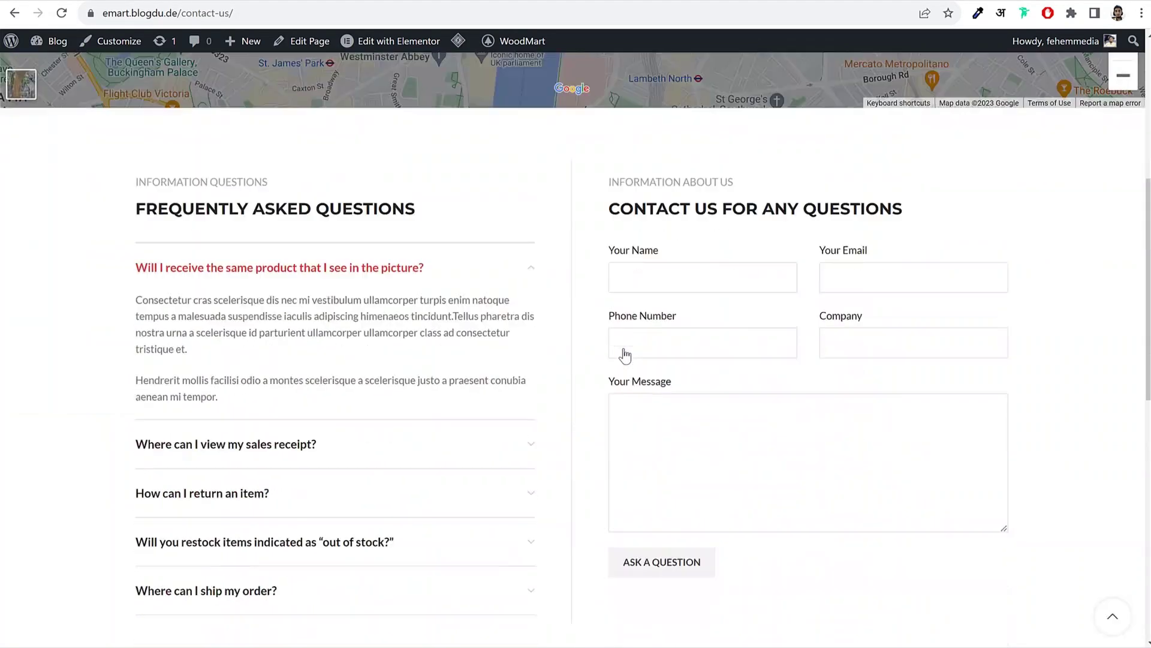
pyautogui.scroll(4, 618, 349)
# Step: Highlight the FREQUENTLY ASKED QUESTIONS heading, then return to the homepage
pyautogui.moveTo(125, 149); pyautogui.dragTo(435, 154)
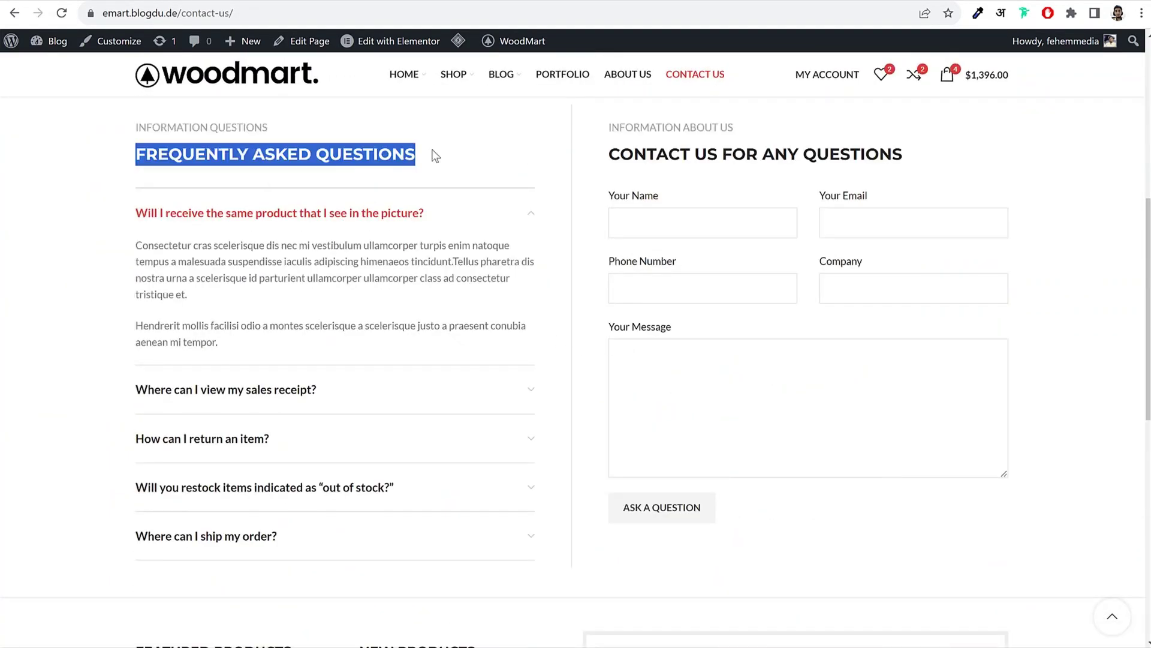
pyautogui.click(429, 152)
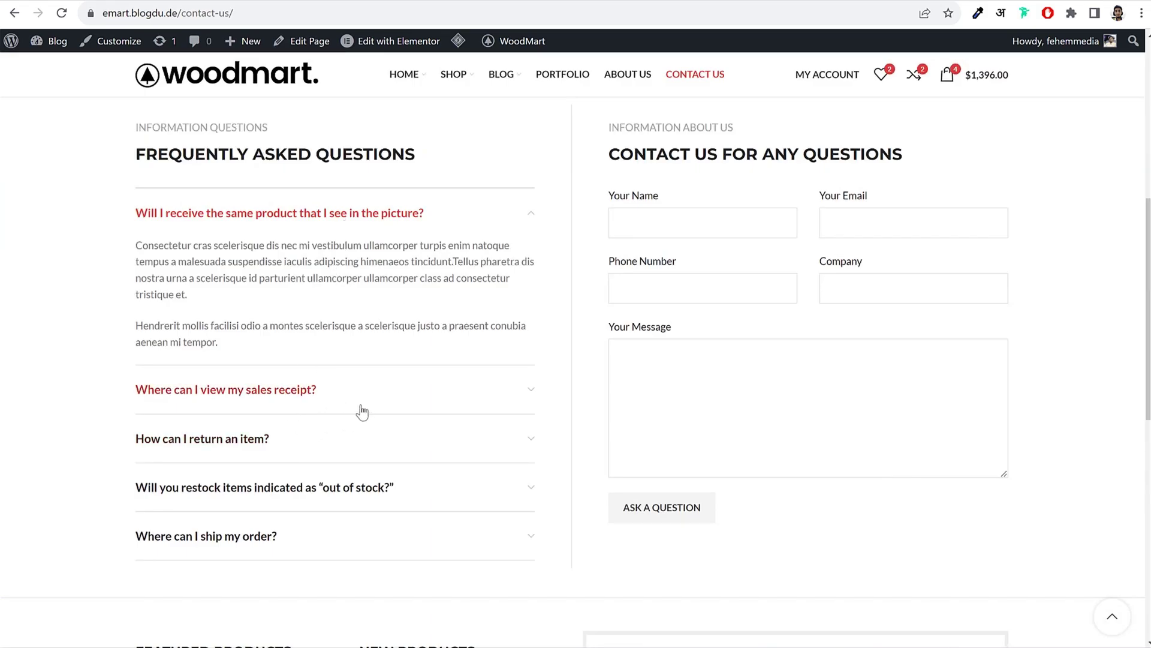
pyautogui.scroll(-10, 325, 393)
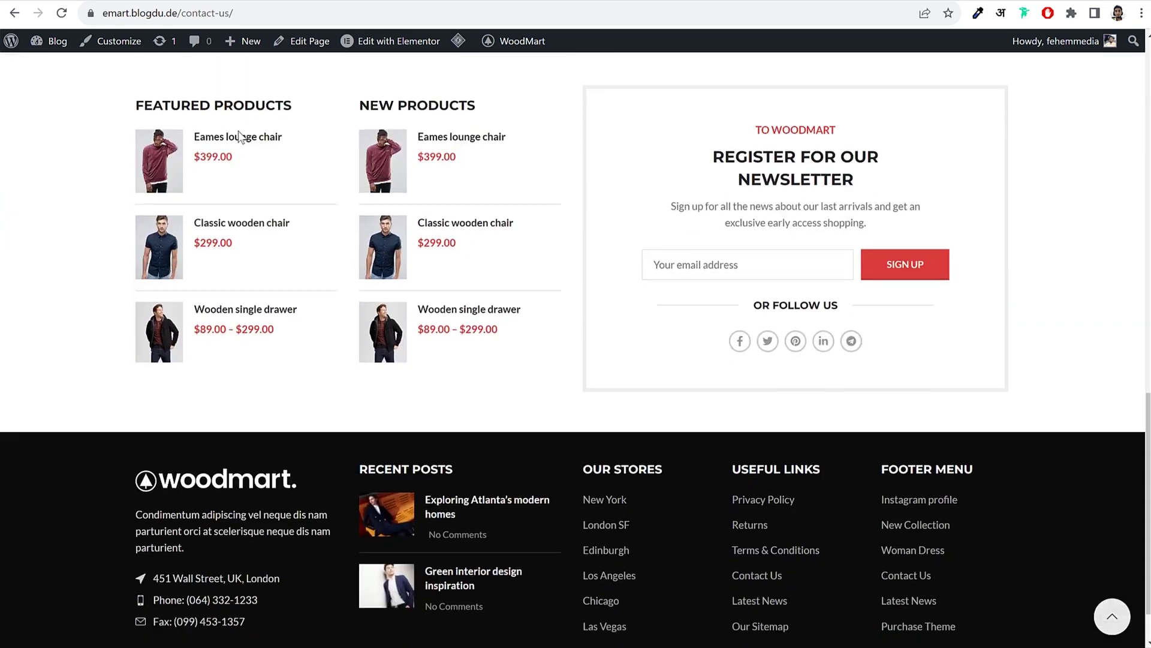
pyautogui.click(1112, 616)
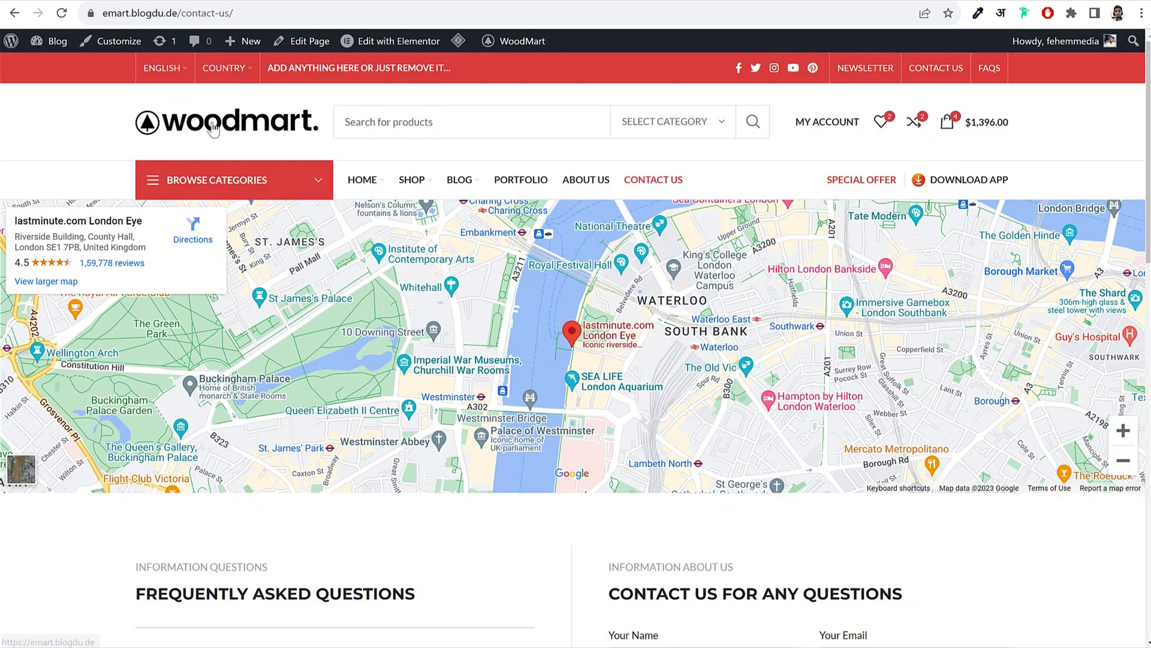
pyautogui.click(214, 127)
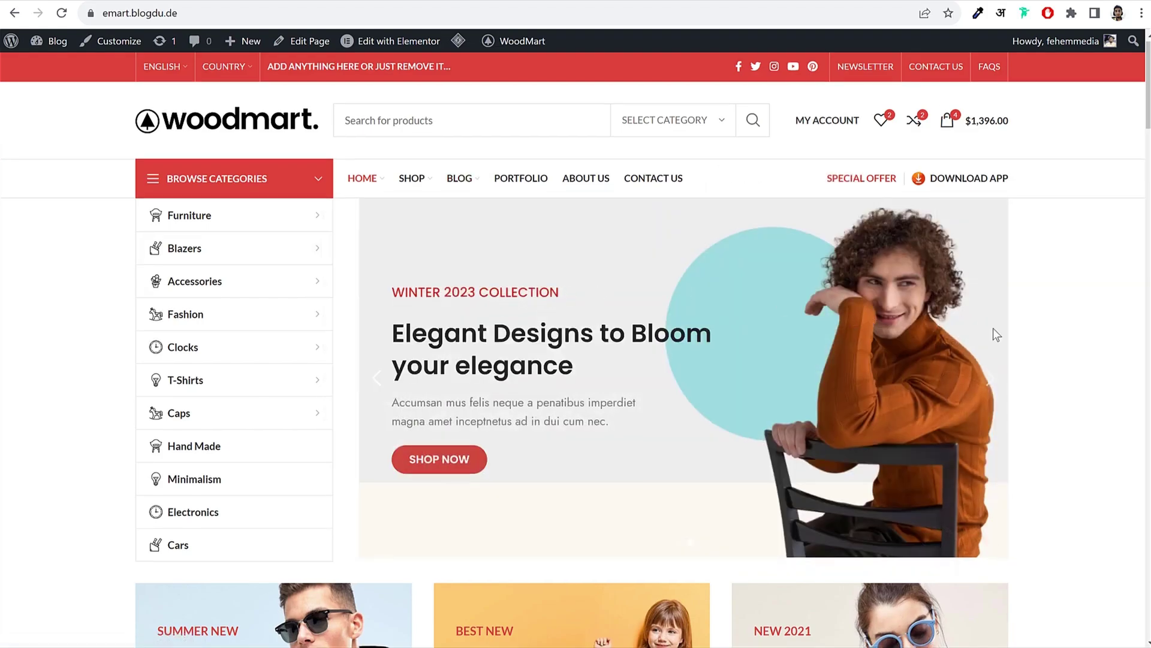
pyautogui.scroll(-20, 995, 333)
pyautogui.scroll(-15, 689, 474)
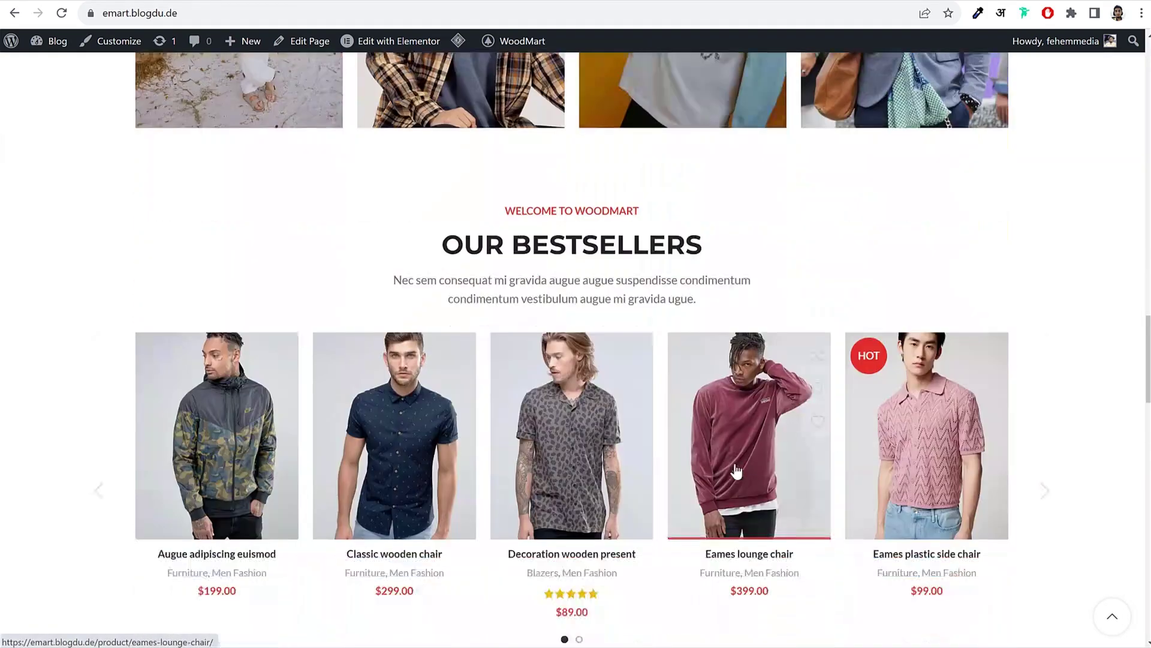
pyautogui.scroll(-3, 576, 359)
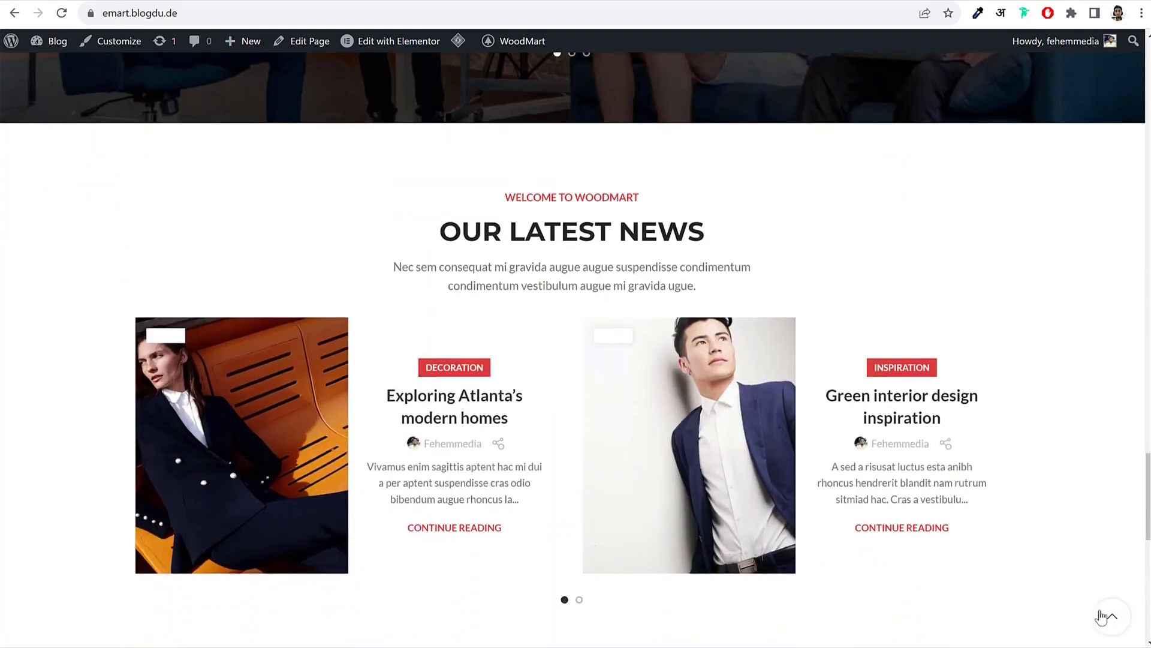
pyautogui.click(1113, 616)
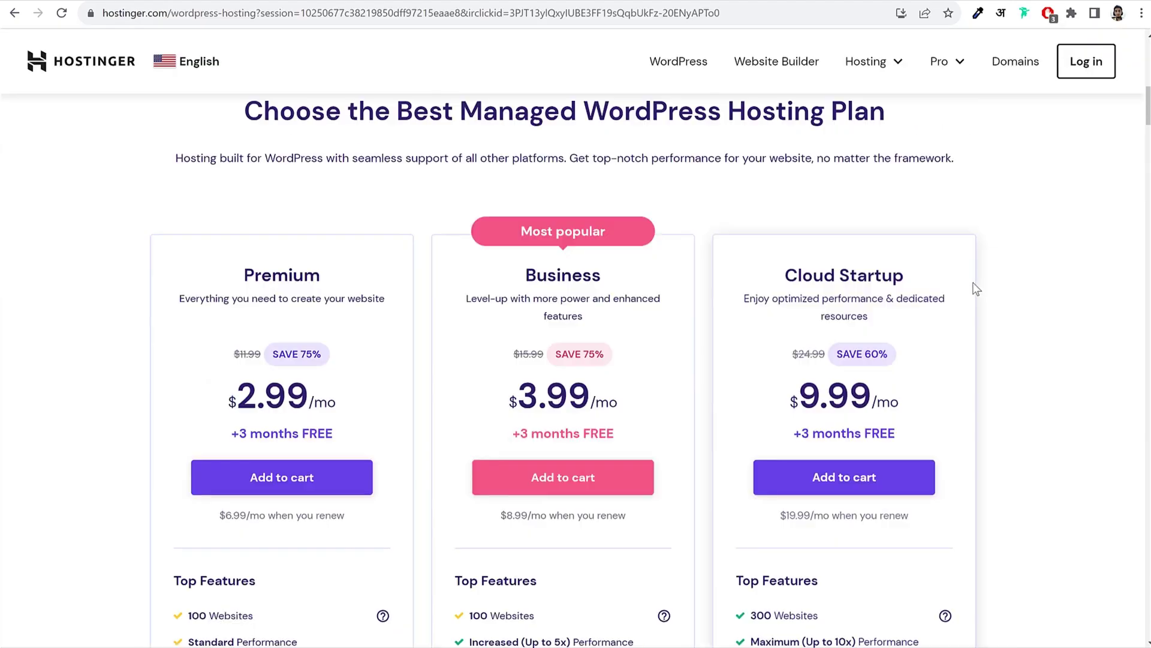
# Step: Scroll the WordPress hosting pricing page and highlight the Premium plan heading
pyautogui.scroll(-2, 900, 288)
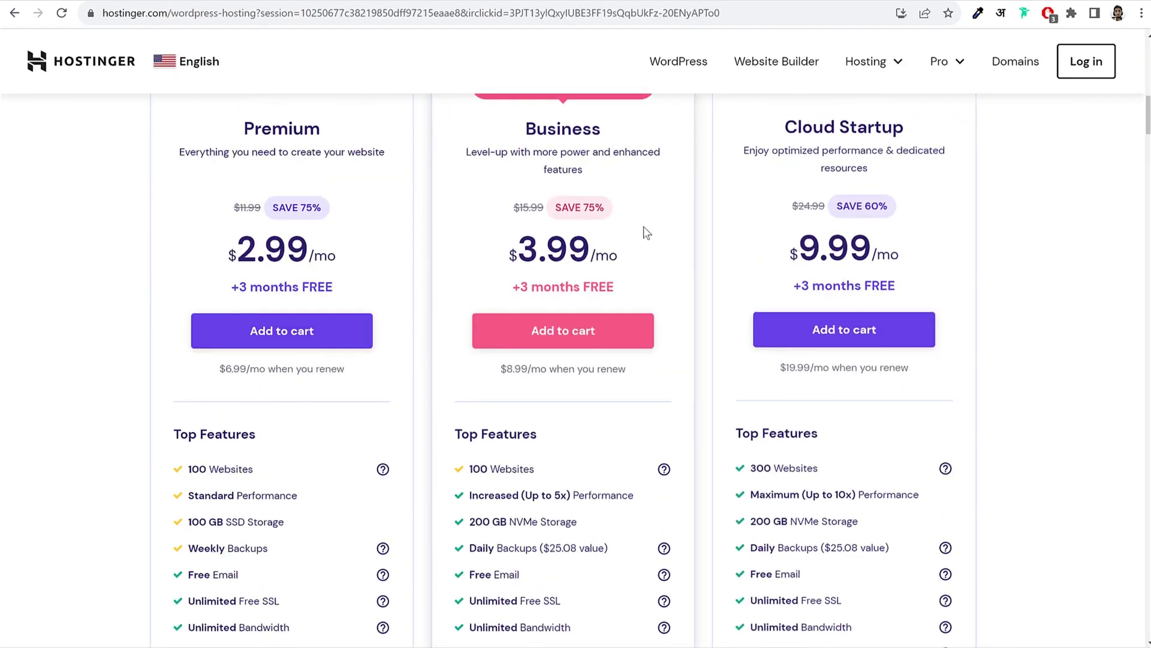
pyautogui.scroll(2, 1000, 255)
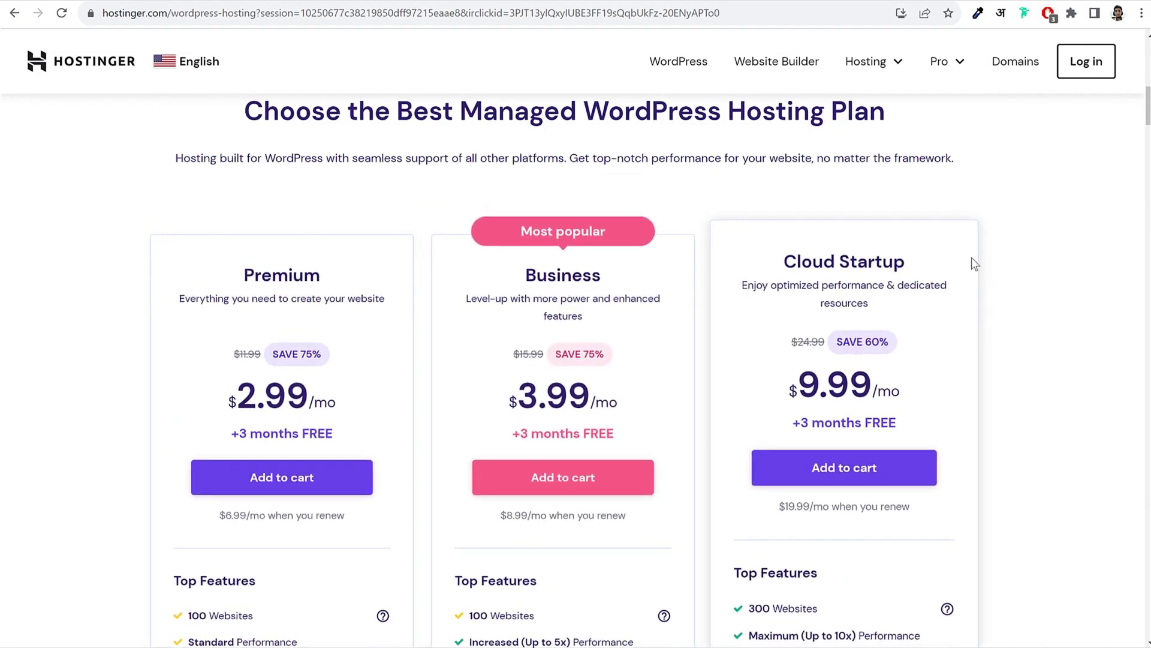
pyautogui.scroll(-3, 995, 267)
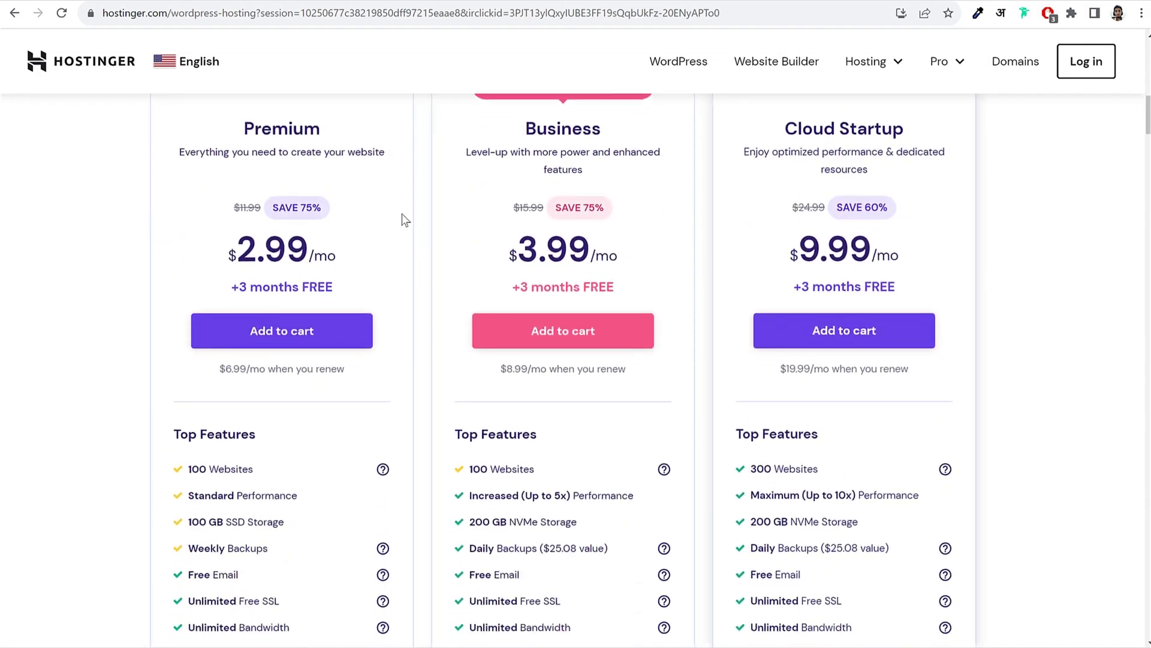
pyautogui.moveTo(241, 117); pyautogui.dragTo(329, 117)
pyautogui.click(315, 117)
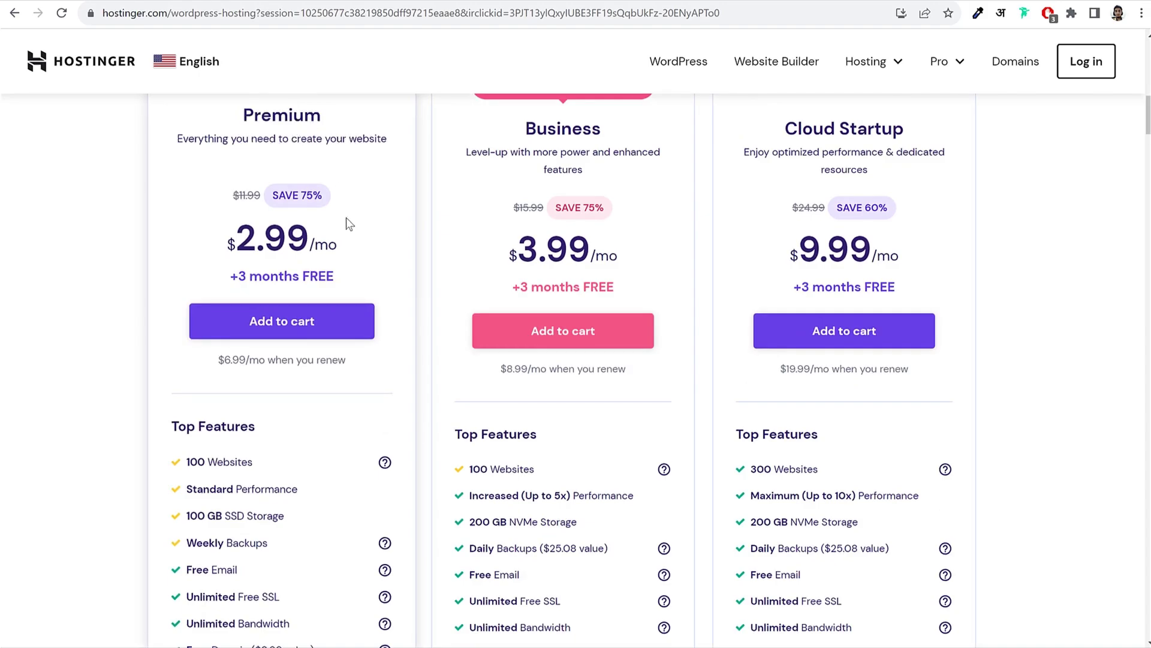
# Step: Highlight the Premium plan's 2.99 price
pyautogui.scroll(-2, 360, 268)
pyautogui.scroll(2, 360, 269)
pyautogui.moveTo(236, 232); pyautogui.dragTo(303, 229)
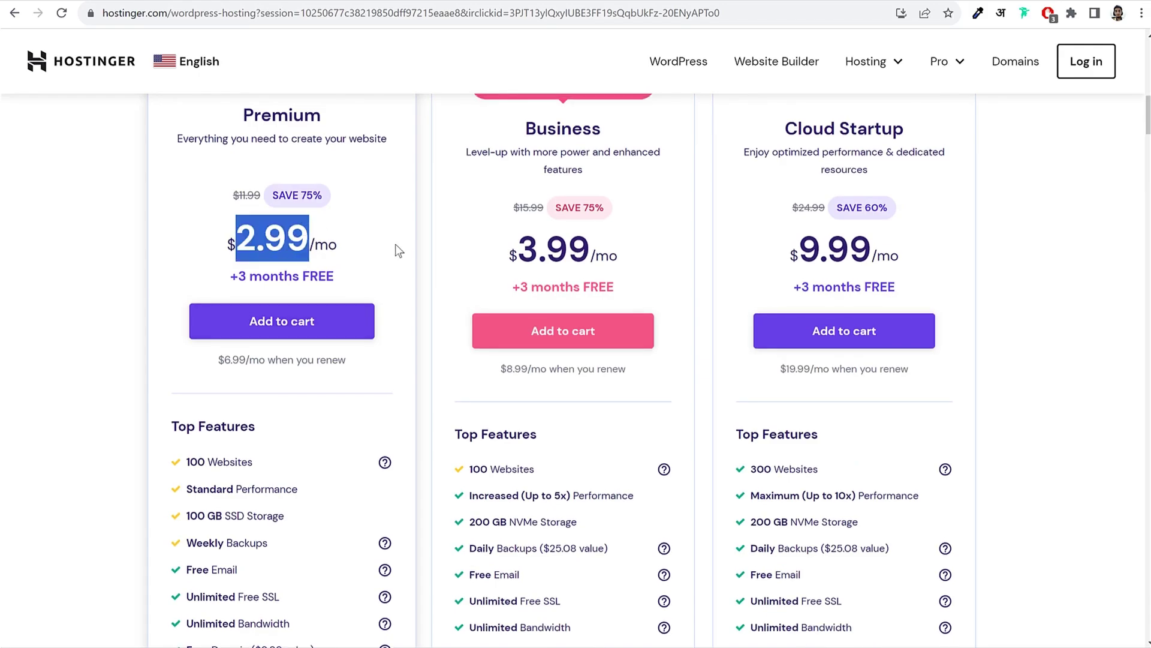
# Step: Scroll to the Premium card's Top Features and highlight '100 Websites'
pyautogui.scroll(-3, 398, 299)
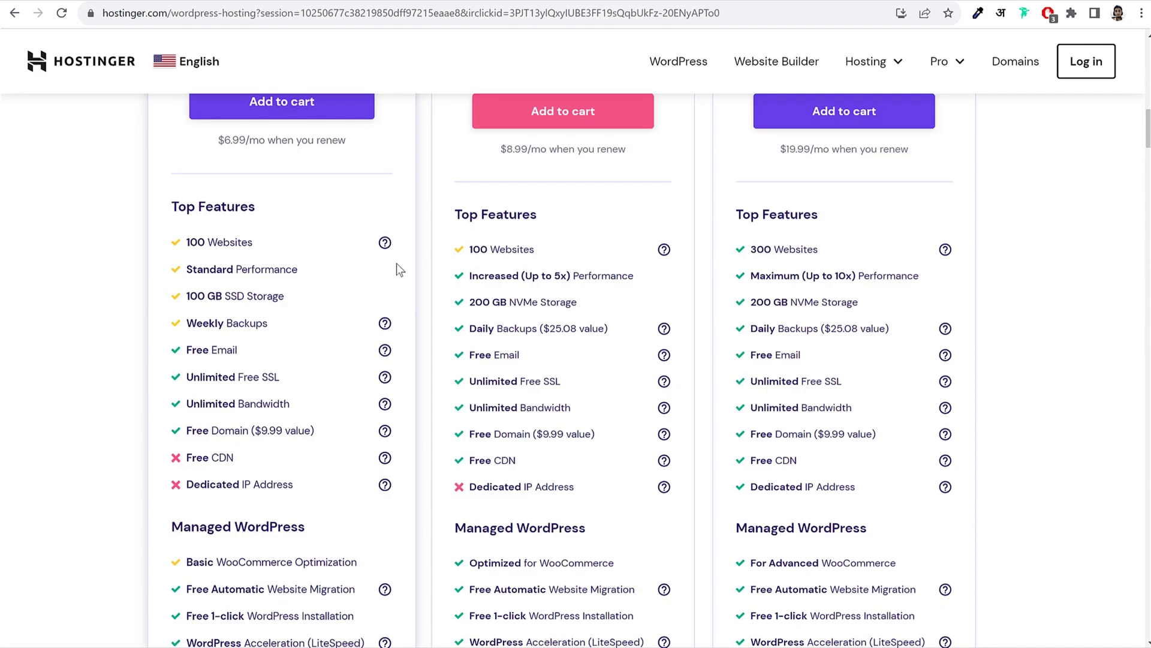
pyautogui.scroll(-5, 318, 354)
pyautogui.scroll(4, 318, 330)
pyautogui.scroll(6, 312, 338)
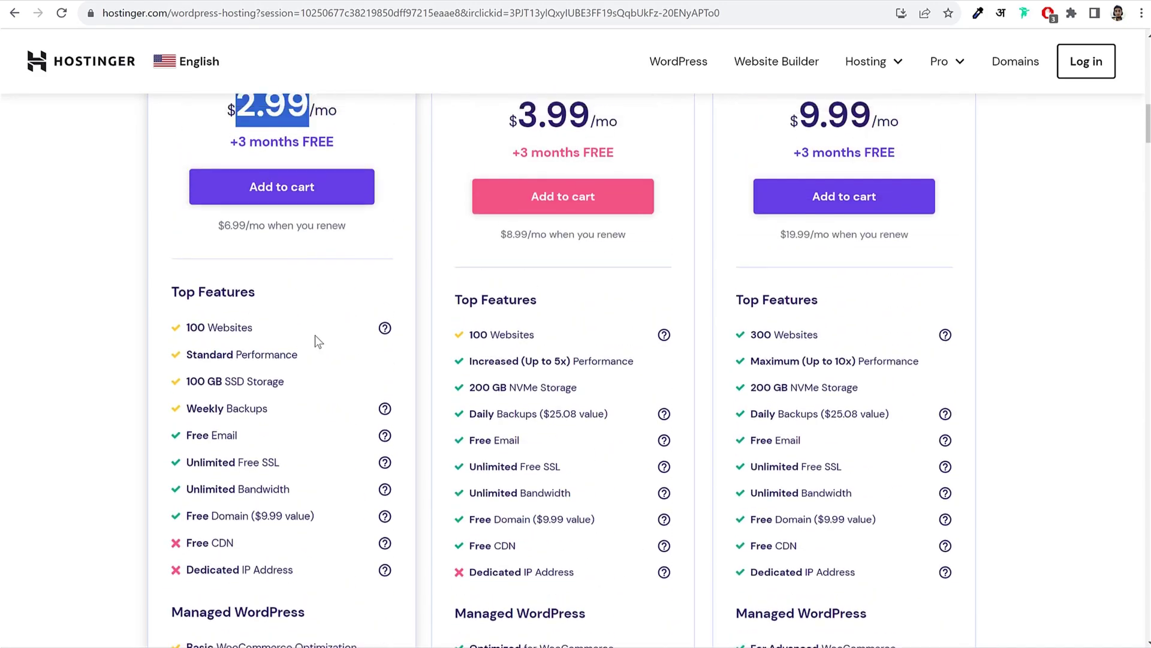
pyautogui.scroll(-3, 380, 287)
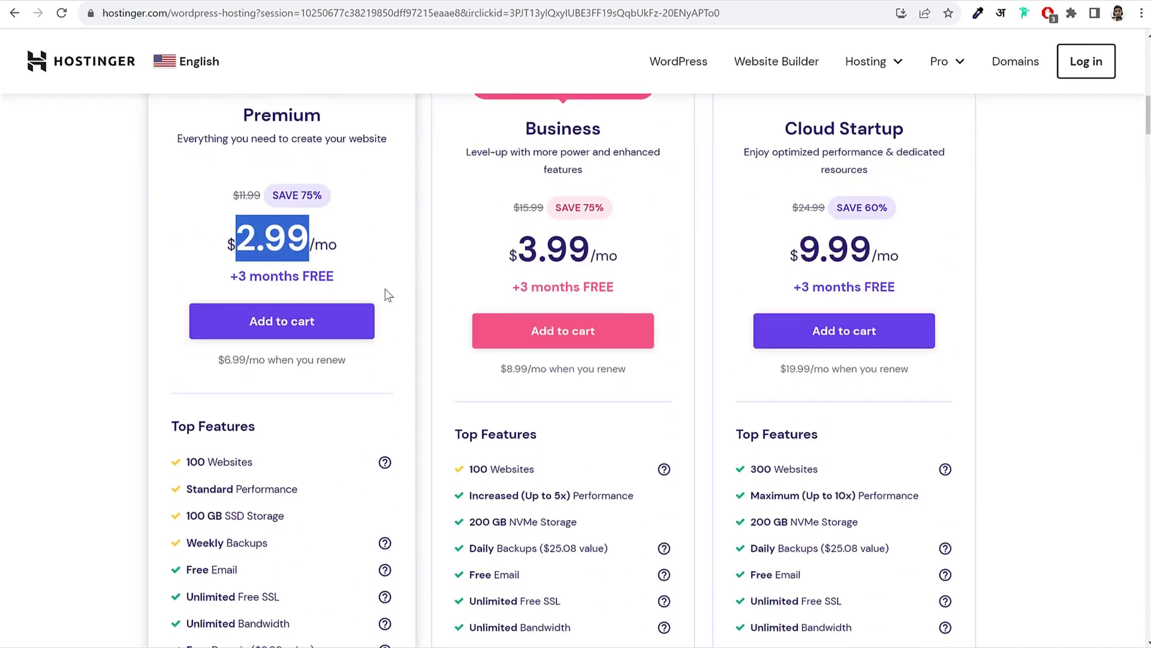
pyautogui.scroll(-2, 308, 461)
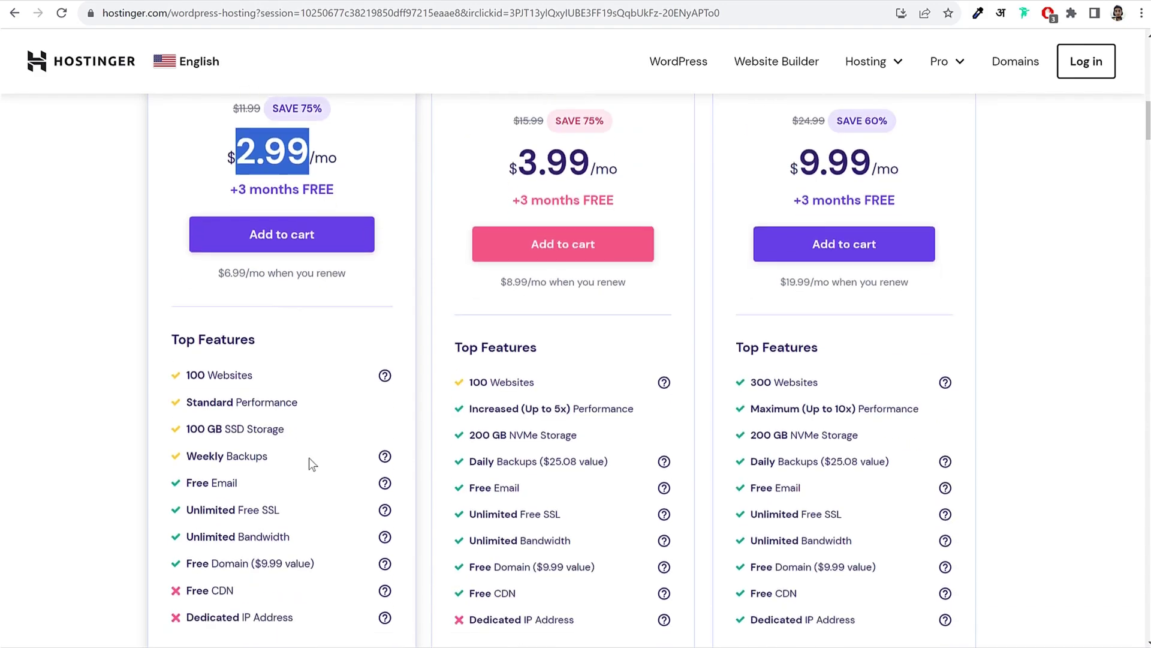
pyautogui.moveTo(262, 319); pyautogui.dragTo(183, 318)
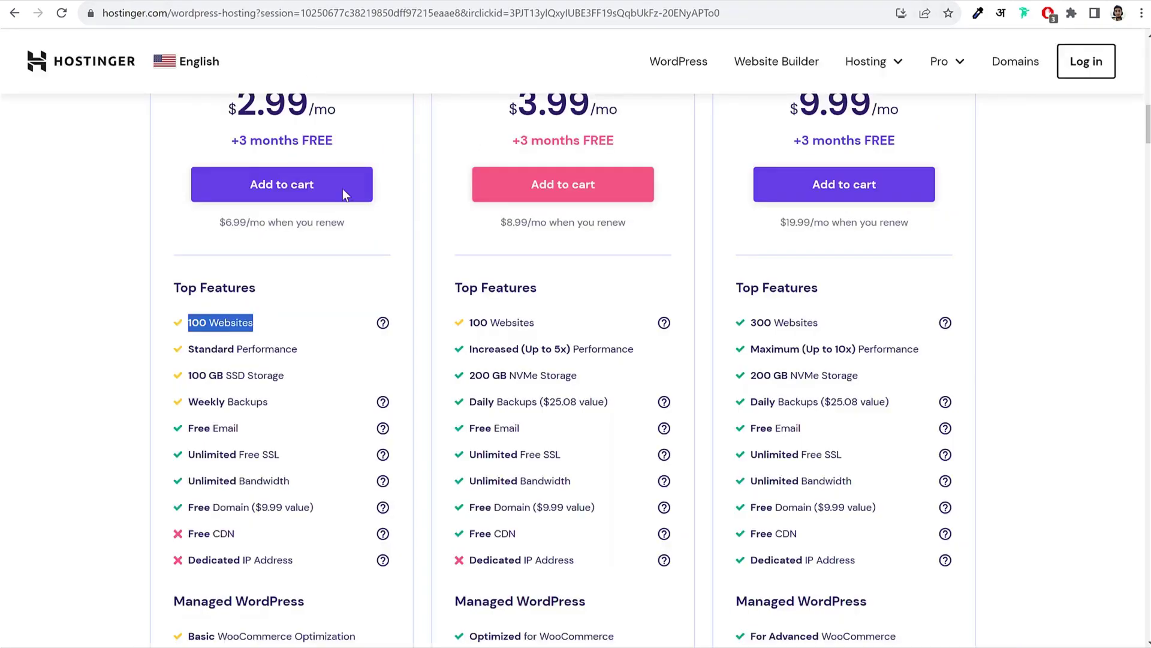
pyautogui.moveTo(382, 319)
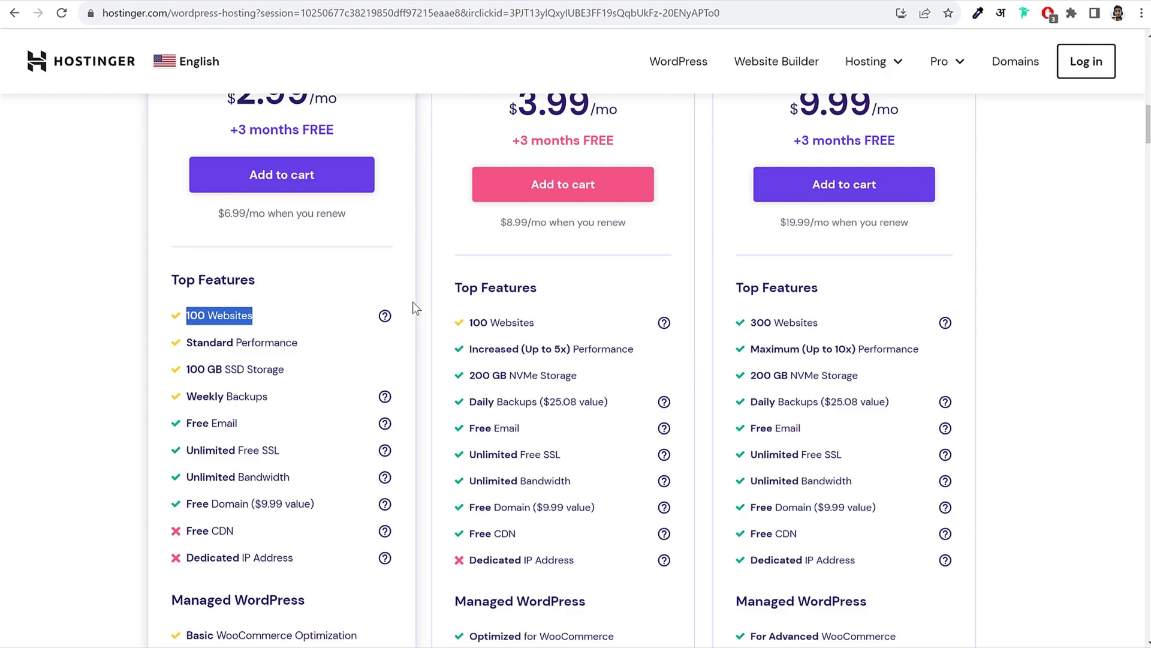
pyautogui.scroll(4, 413, 303)
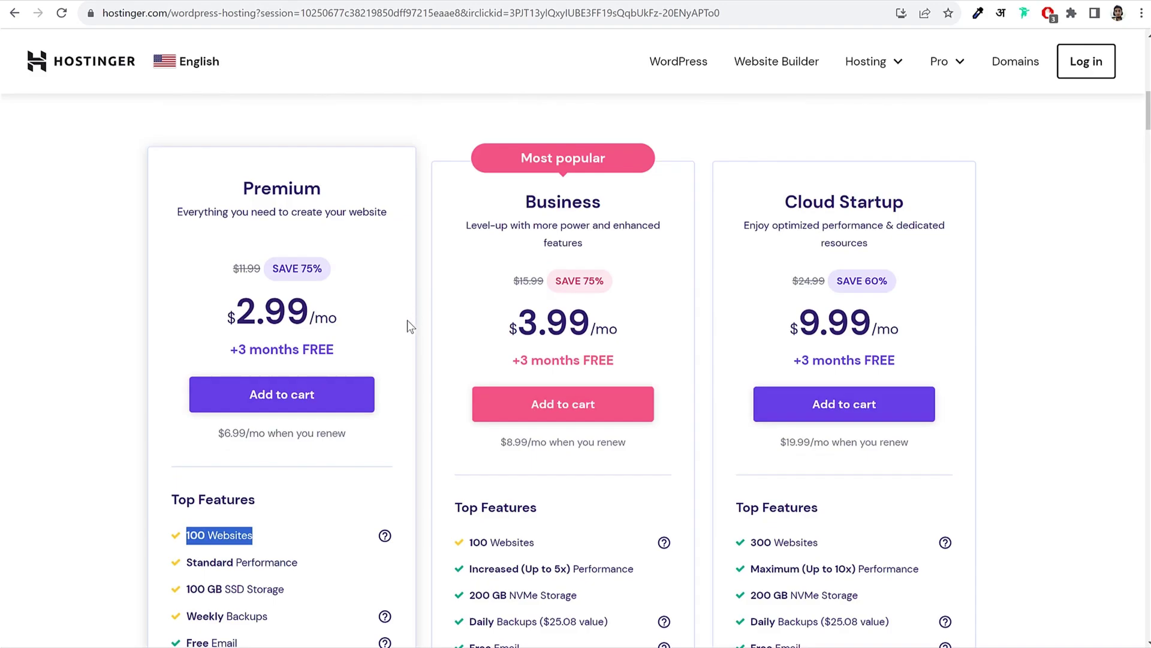
pyautogui.scroll(-3, 413, 312)
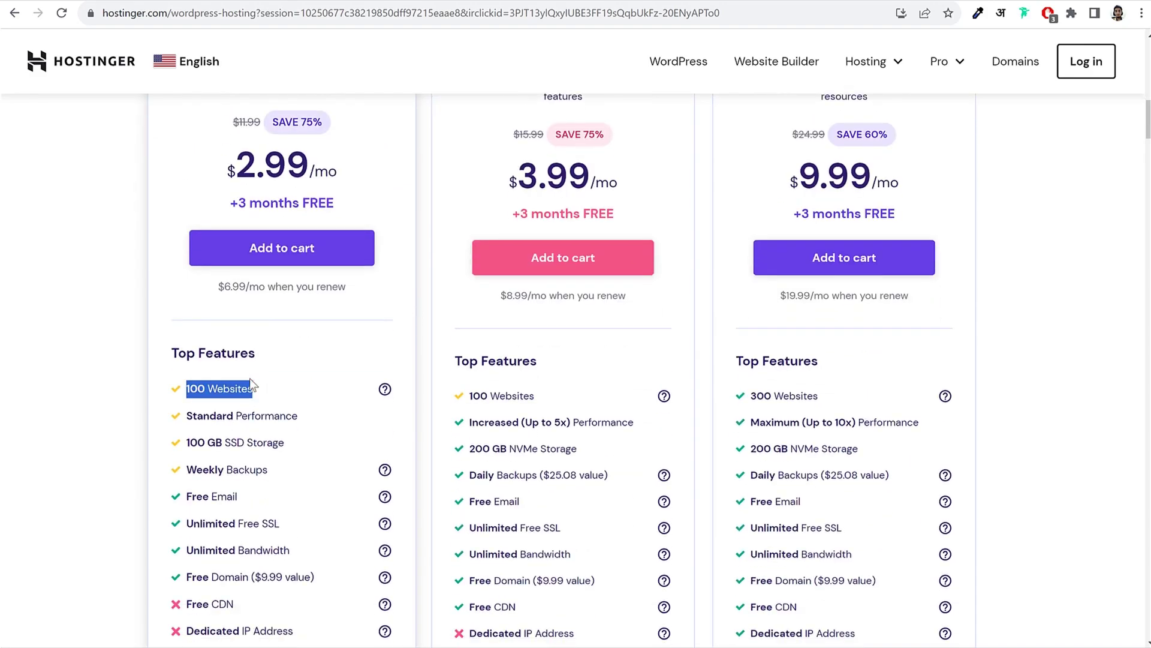
pyautogui.scroll(4, 261, 379)
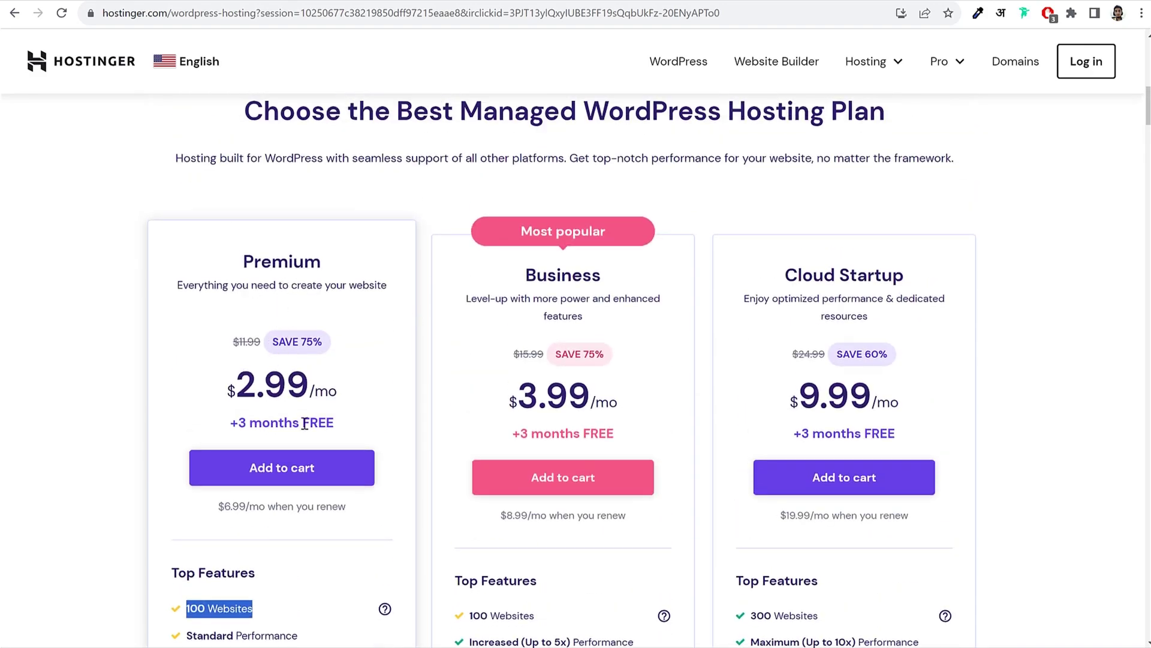
pyautogui.scroll(-3, 405, 401)
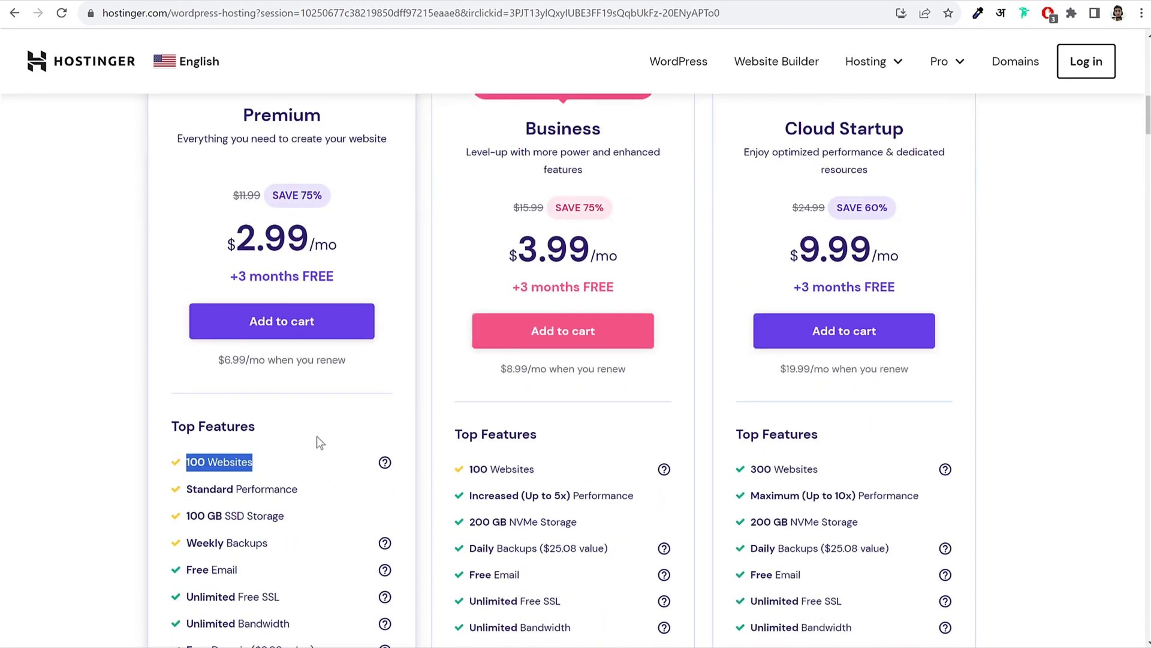
pyautogui.scroll(-4, 336, 433)
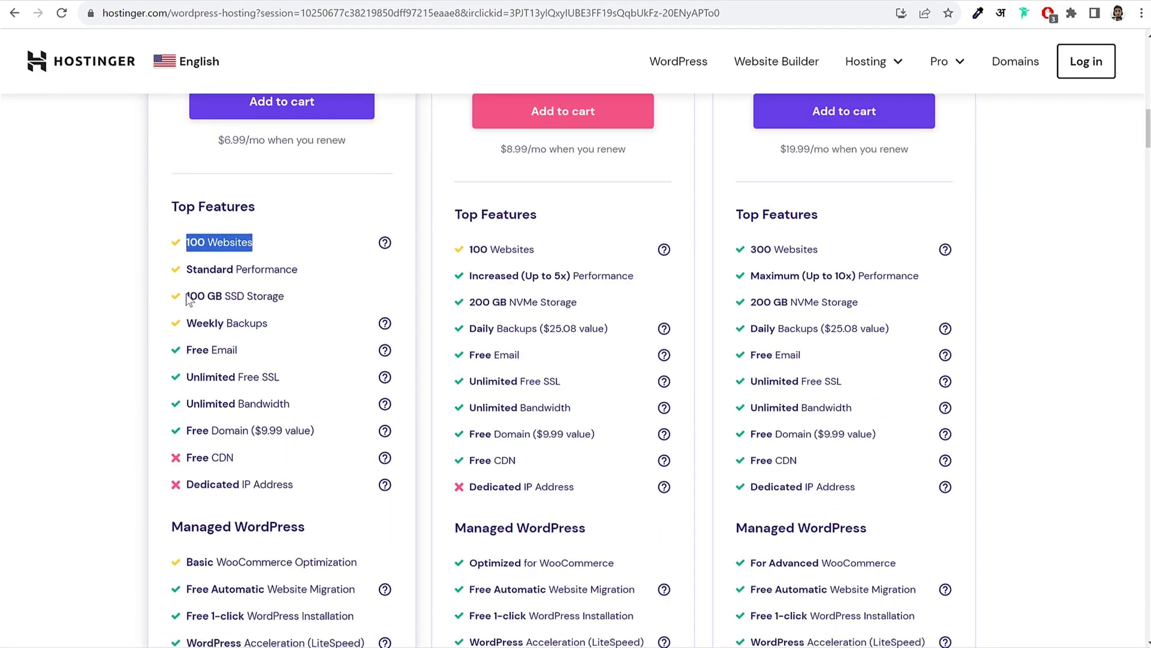
pyautogui.moveTo(185, 296); pyautogui.dragTo(284, 294)
pyautogui.click(285, 294)
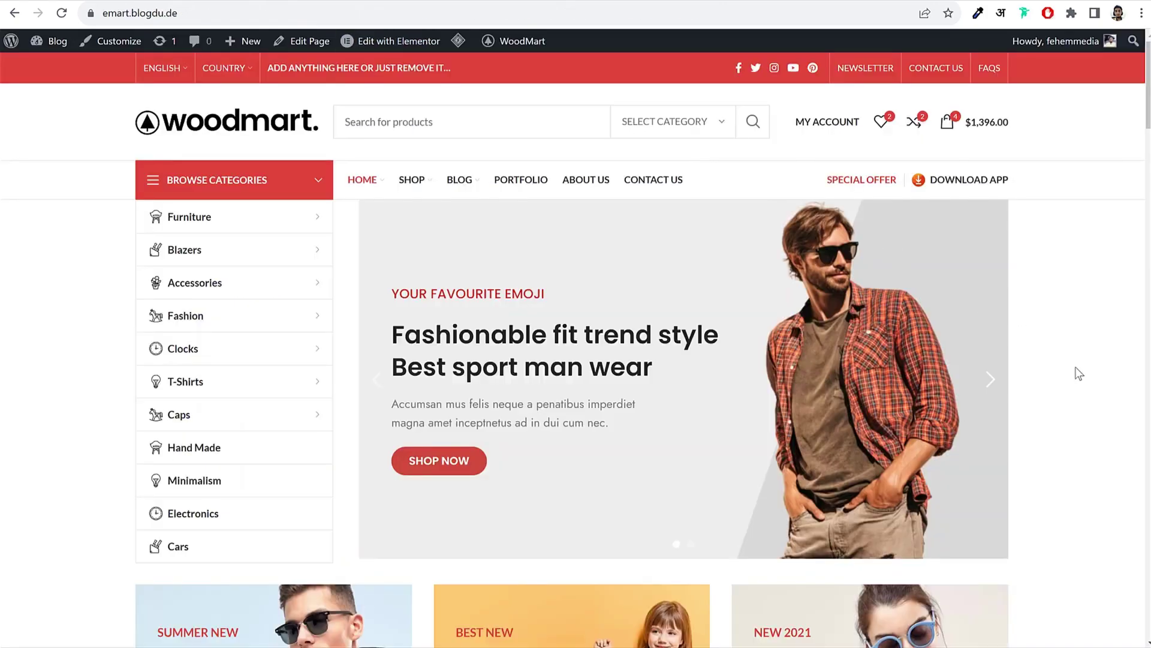
pyautogui.scroll(-8, 1077, 373)
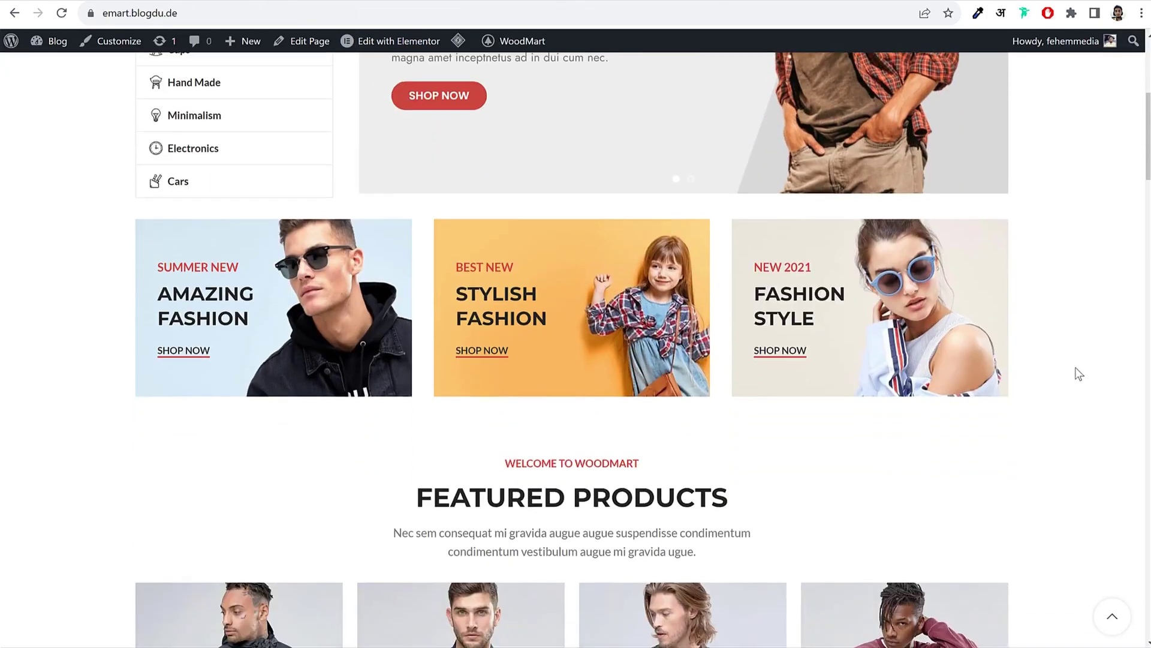
pyautogui.scroll(-5, 998, 365)
pyautogui.scroll(-13, 991, 386)
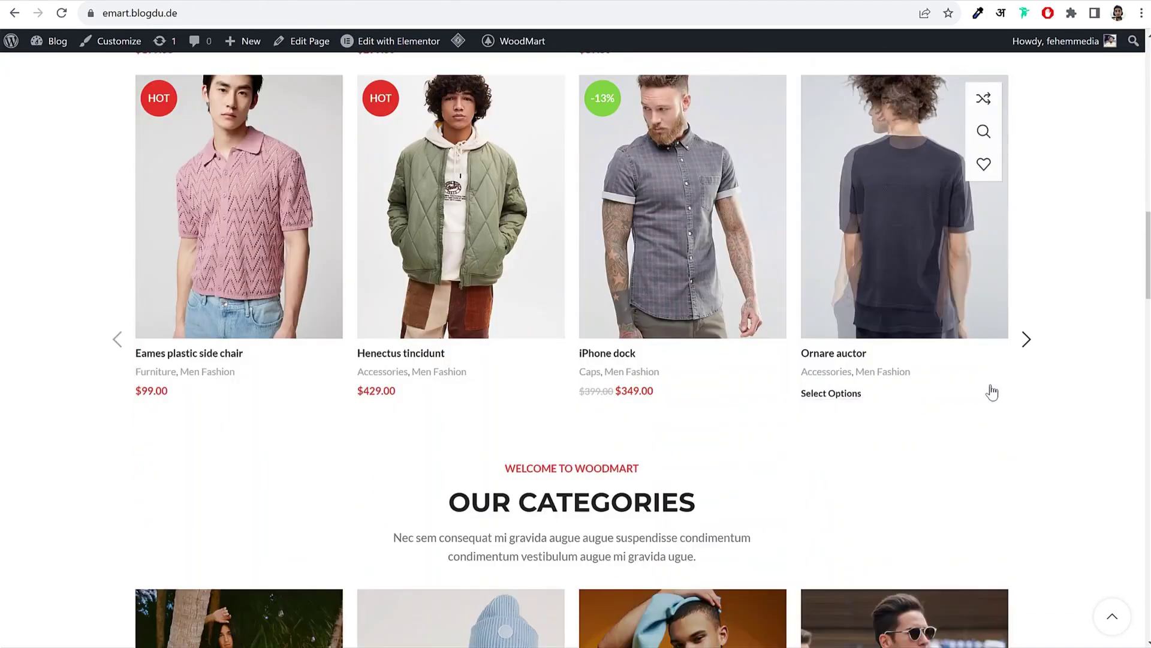
pyautogui.scroll(20, 991, 387)
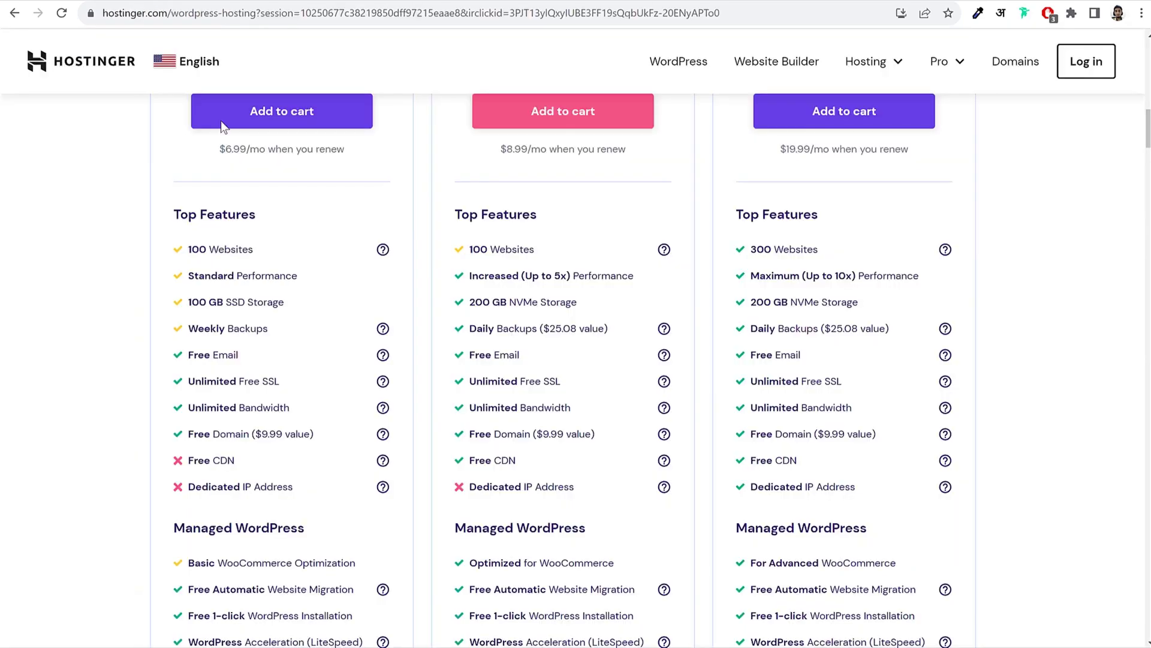
pyautogui.moveTo(185, 296); pyautogui.dragTo(281, 298)
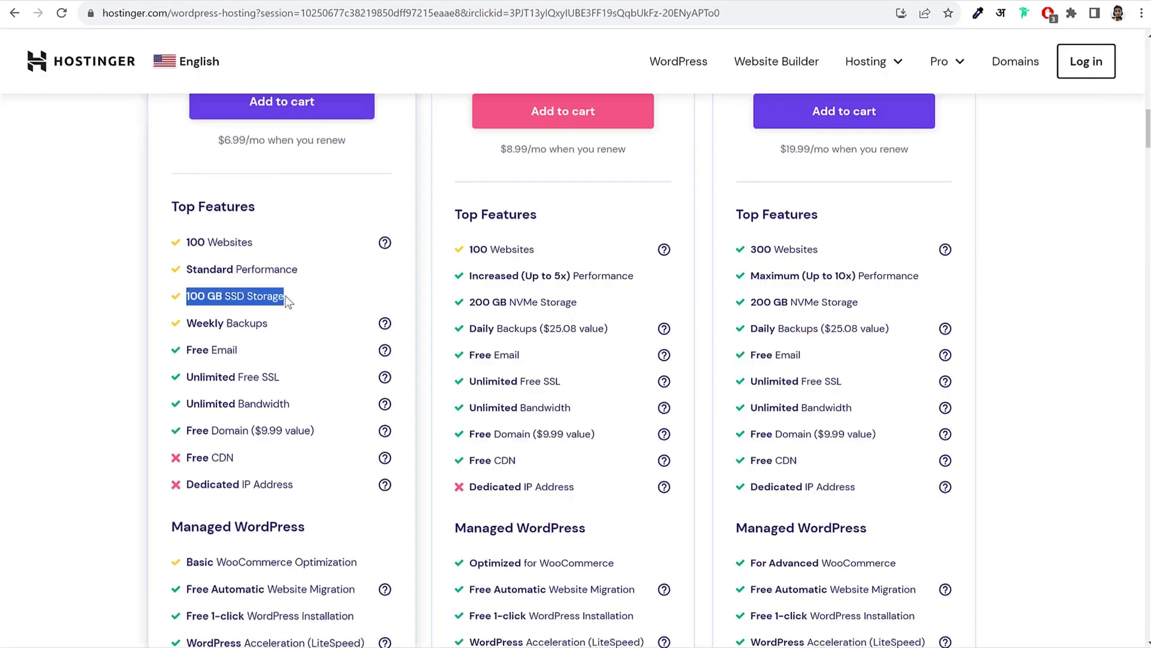
pyautogui.click(286, 296)
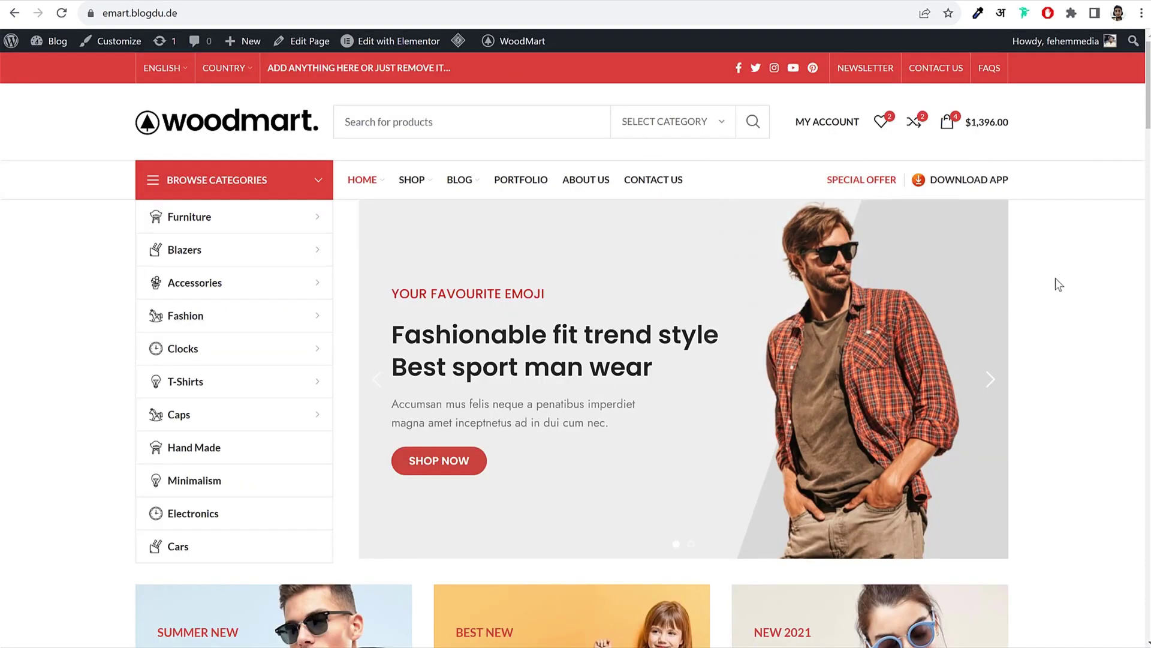
pyautogui.scroll(-15, 1048, 349)
pyautogui.scroll(15, 1049, 349)
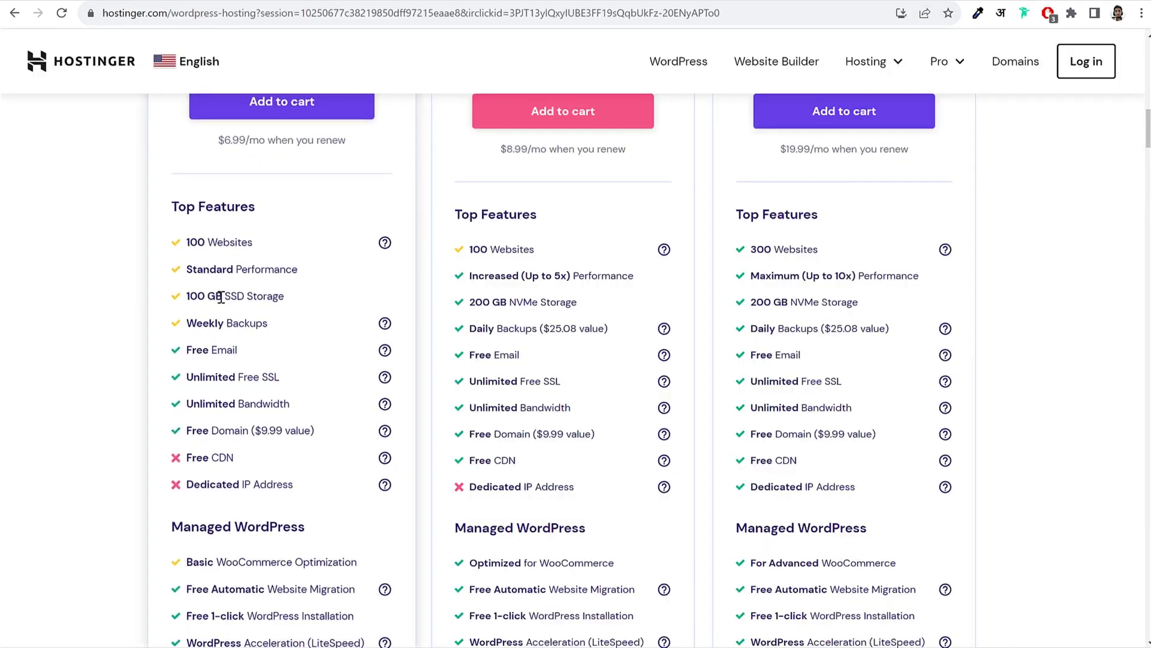
pyautogui.moveTo(223, 296); pyautogui.dragTo(188, 296)
pyautogui.click(191, 296)
pyautogui.moveTo(226, 296); pyautogui.dragTo(294, 300)
pyautogui.click(291, 295)
pyautogui.moveTo(226, 296); pyautogui.dragTo(304, 296)
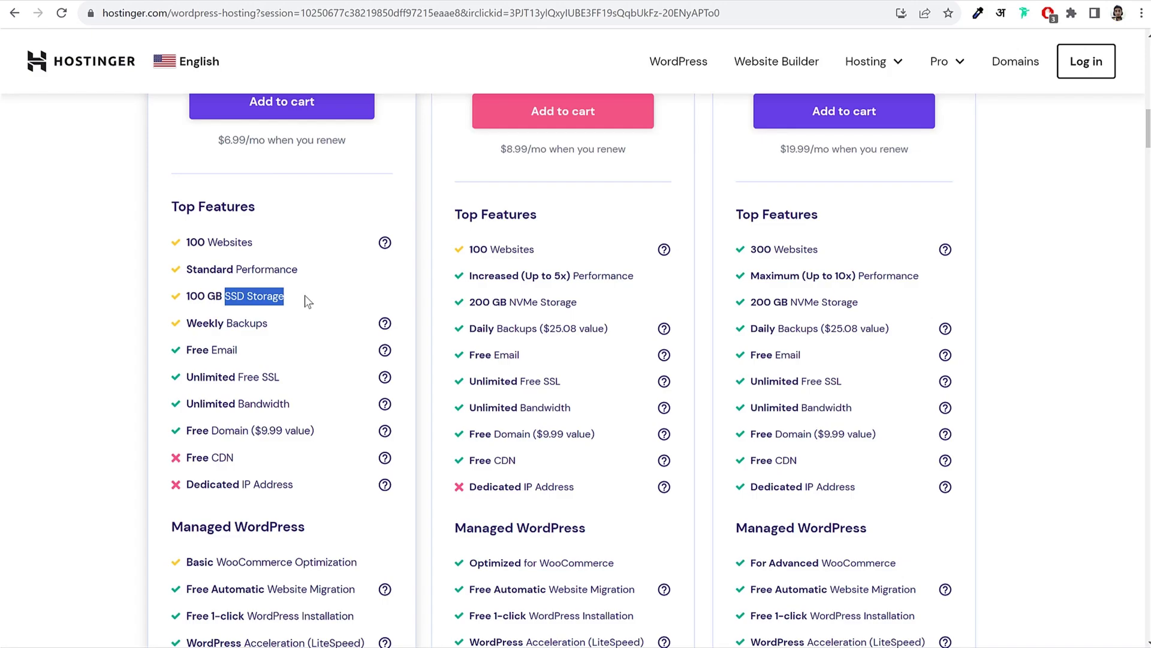
# Step: Highlight the Premium plan's Free Email and Unlimited Free SSL features in turn
pyautogui.moveTo(185, 351); pyautogui.dragTo(257, 356)
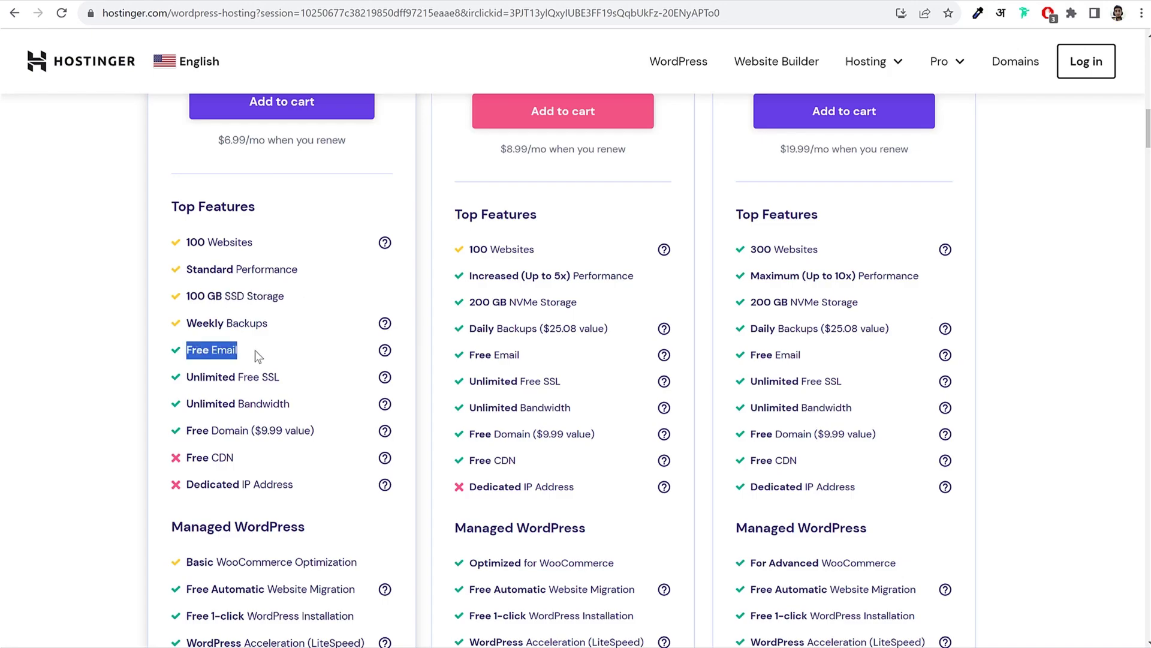
pyautogui.click(257, 354)
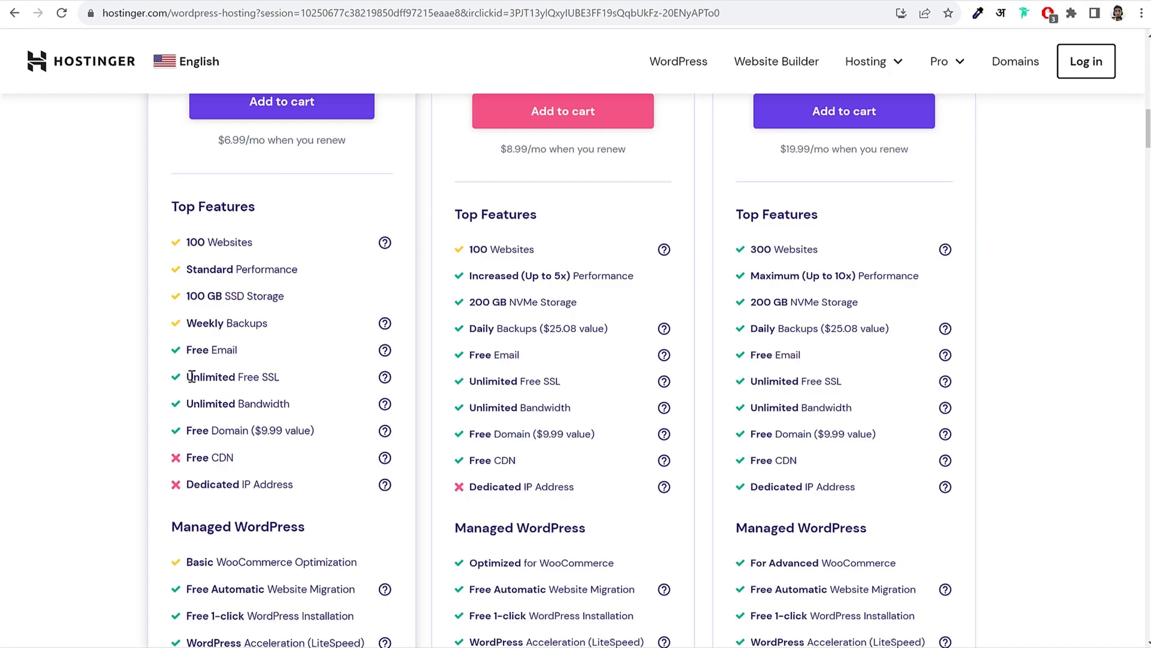
pyautogui.moveTo(191, 376); pyautogui.dragTo(290, 375)
pyautogui.click(291, 377)
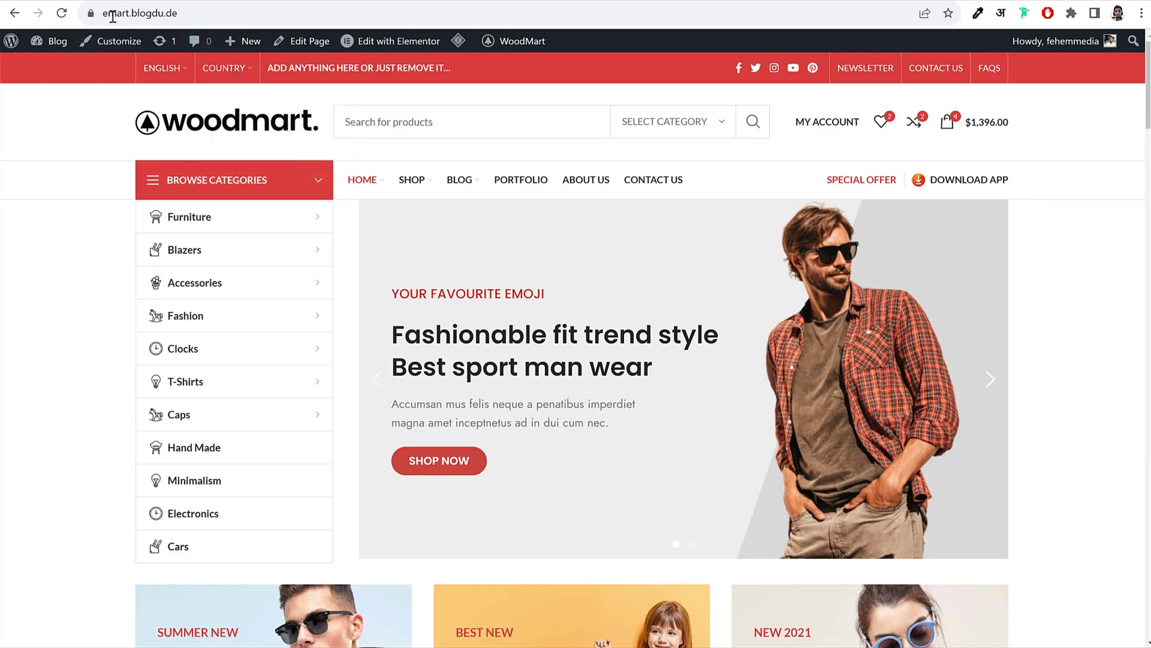
pyautogui.click(90, 17)
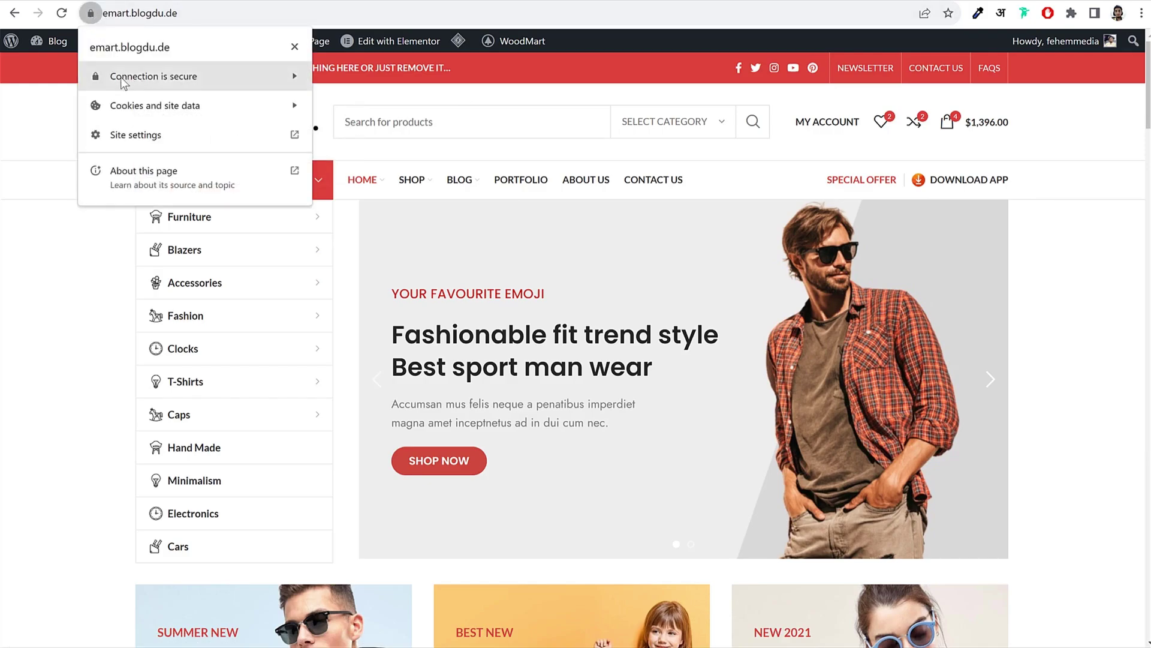
pyautogui.click(168, 77)
pyautogui.click(296, 46)
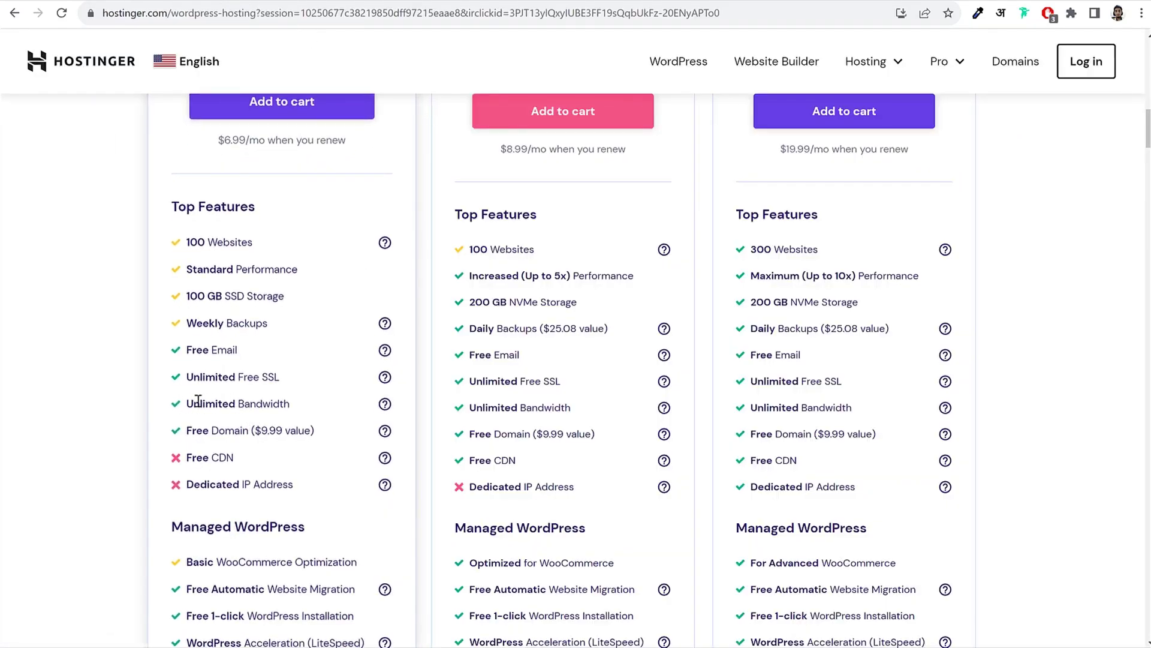
pyautogui.moveTo(193, 401); pyautogui.dragTo(187, 427)
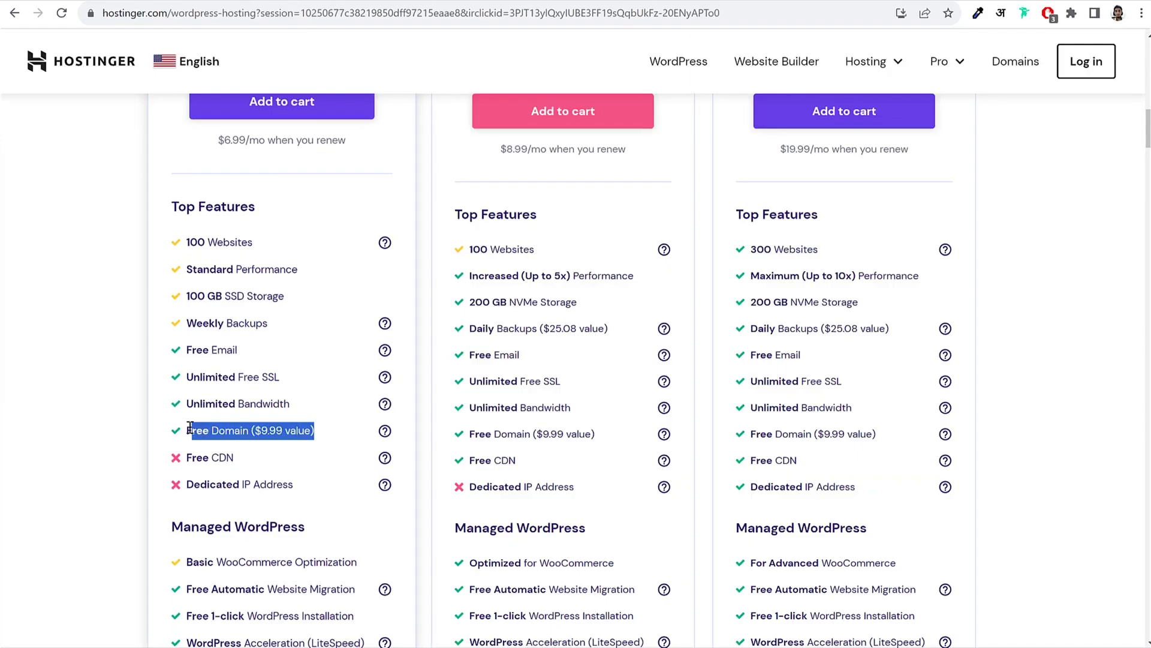
pyautogui.click(205, 427)
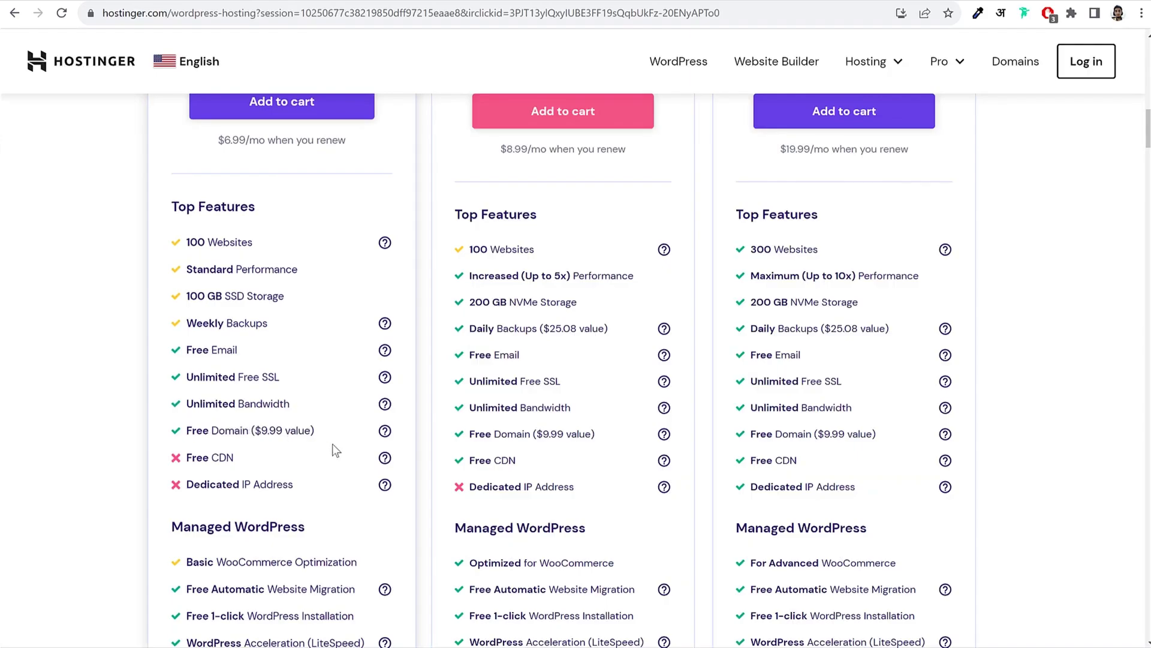
pyautogui.scroll(-6, 383, 480)
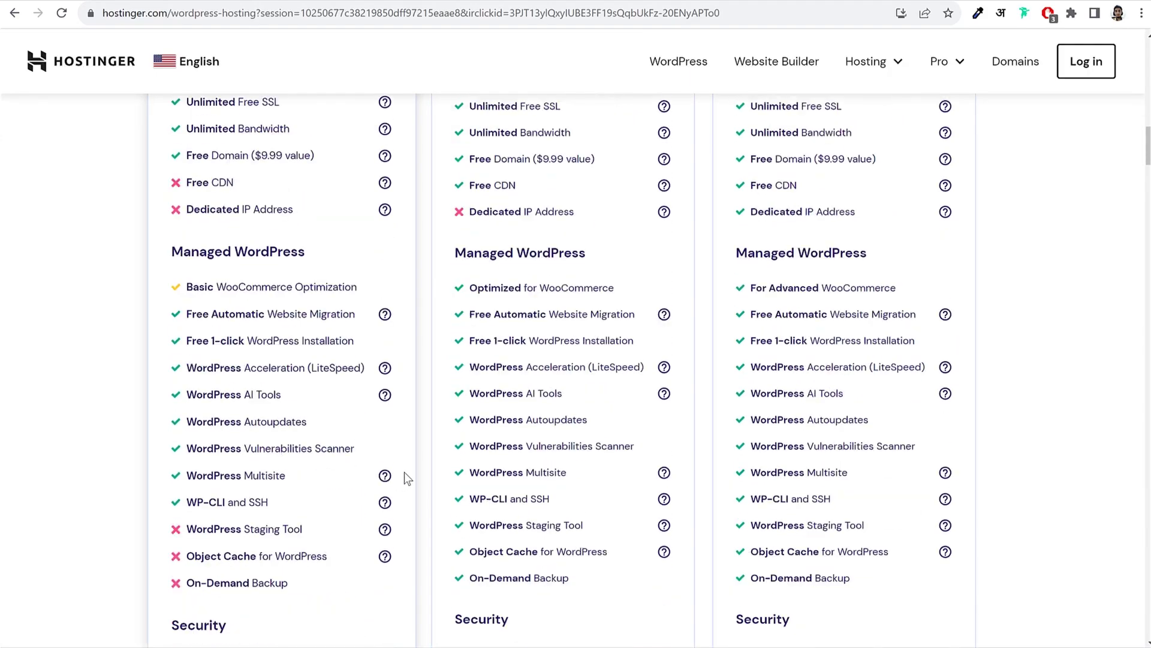
pyautogui.moveTo(174, 160); pyautogui.dragTo(305, 160)
pyautogui.click(305, 160)
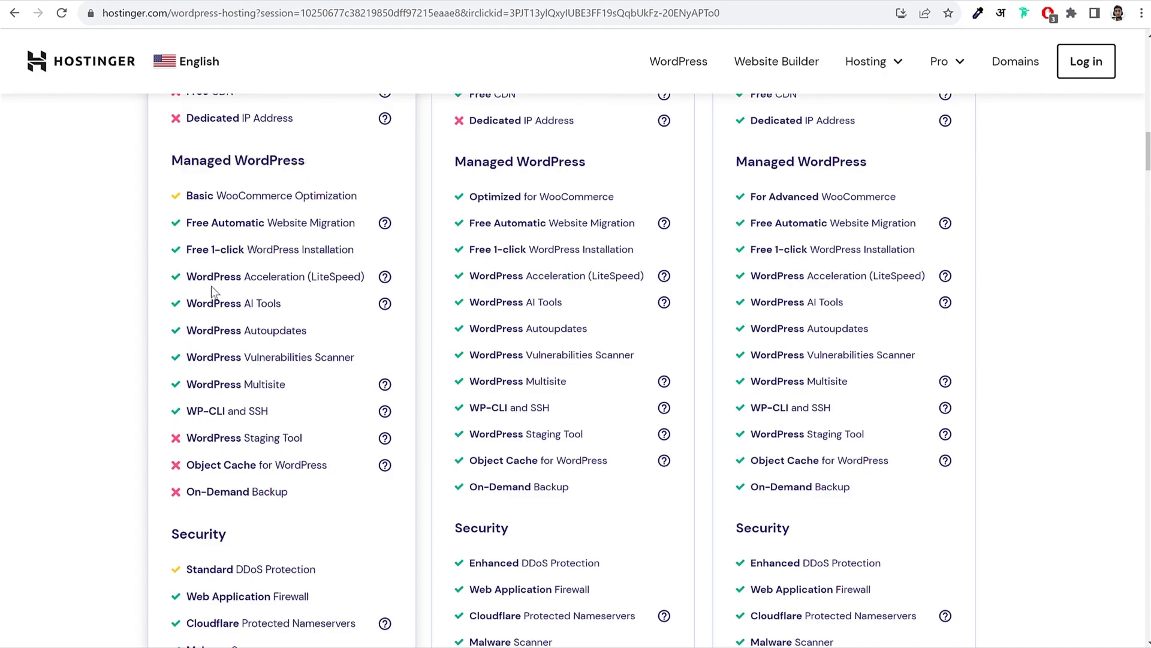
pyautogui.moveTo(188, 271); pyautogui.dragTo(364, 272)
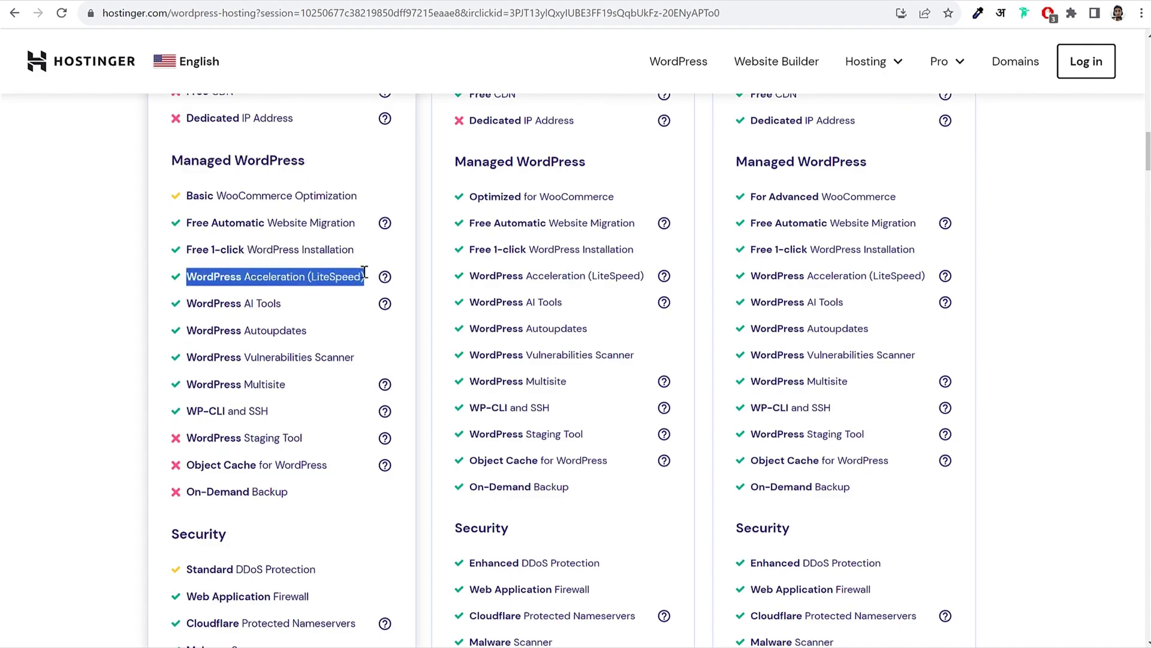
pyautogui.click(365, 273)
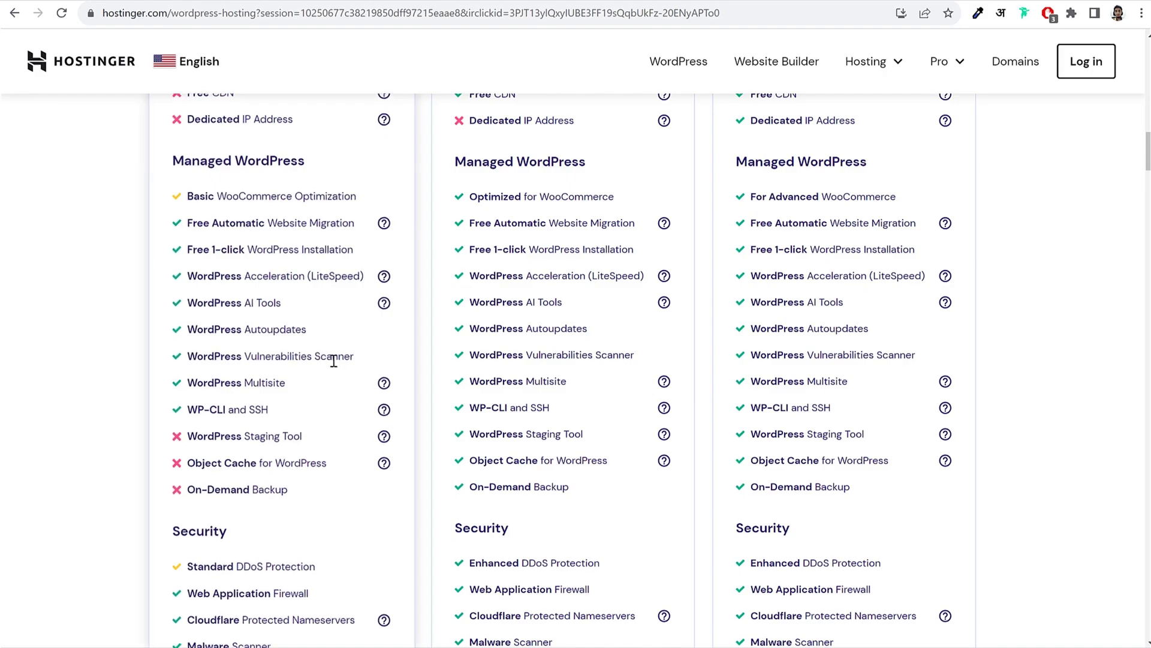
pyautogui.scroll(-3, 334, 363)
pyautogui.moveTo(176, 316); pyautogui.dragTo(234, 311)
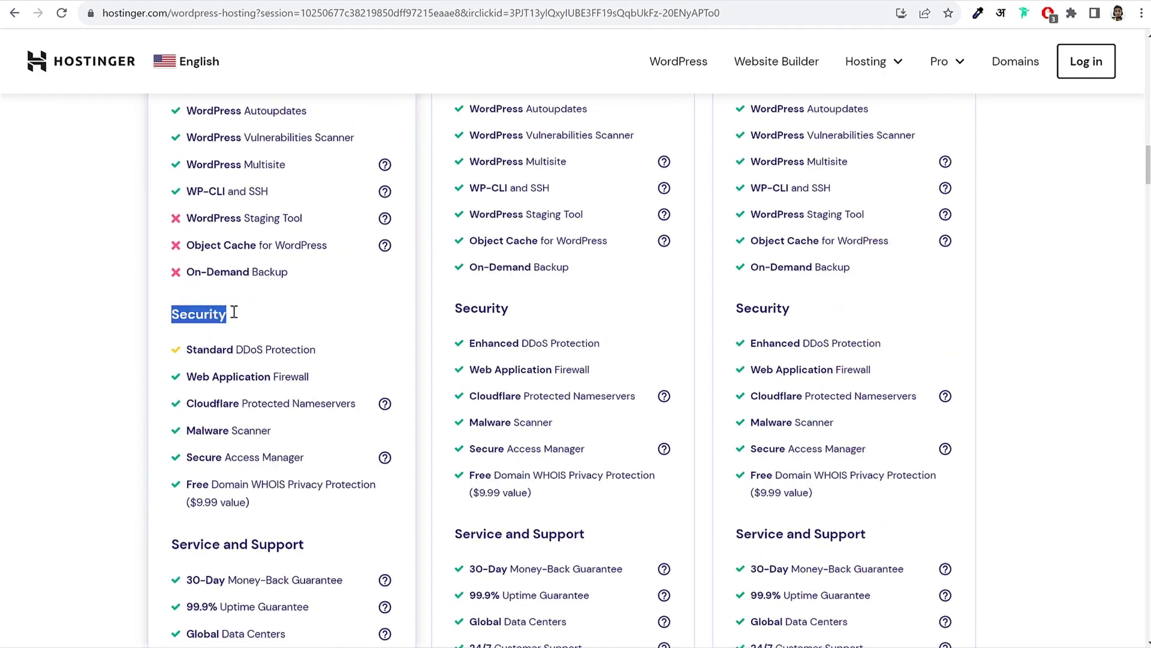
pyautogui.click(234, 311)
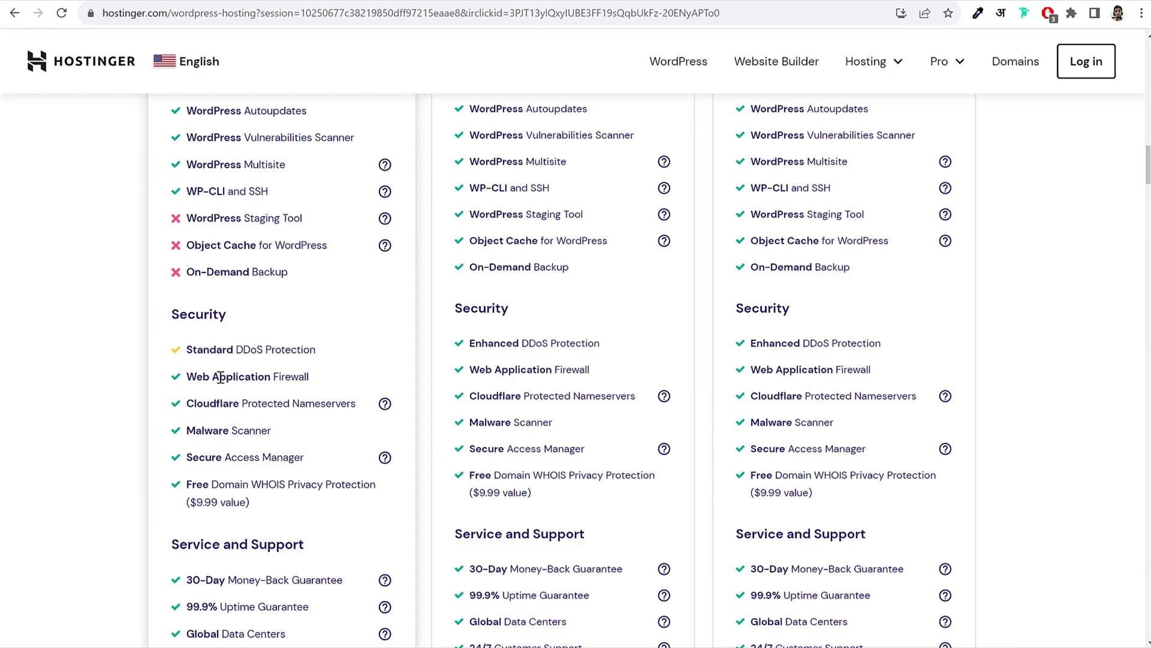
pyautogui.scroll(-2, 245, 396)
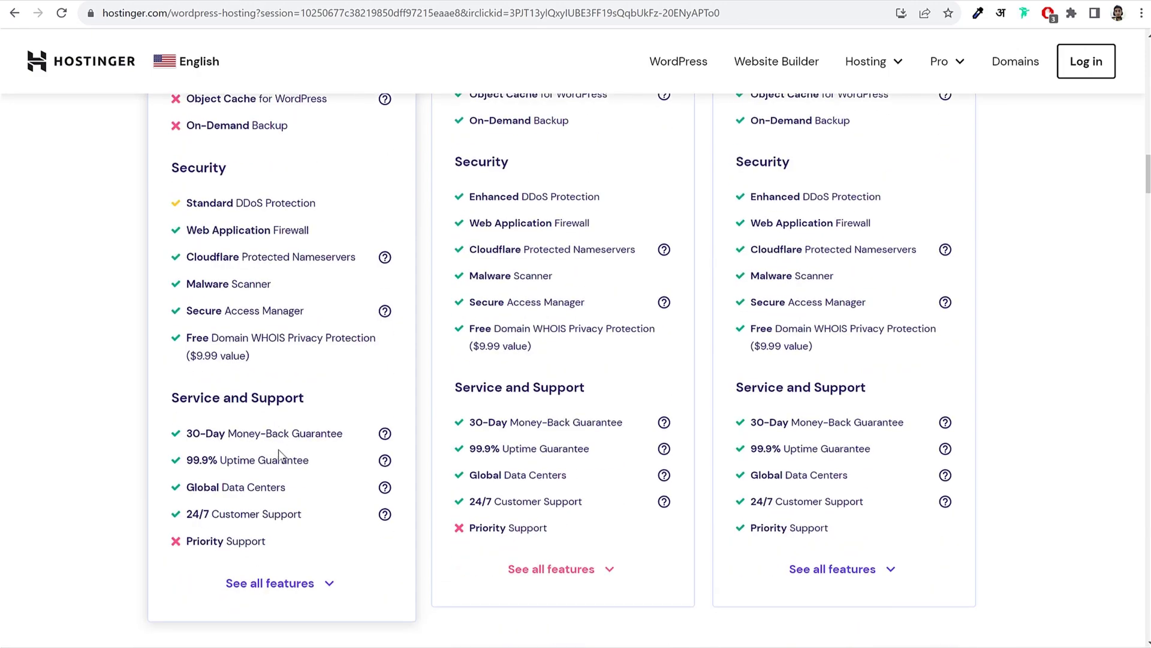
pyautogui.scroll(15, 286, 460)
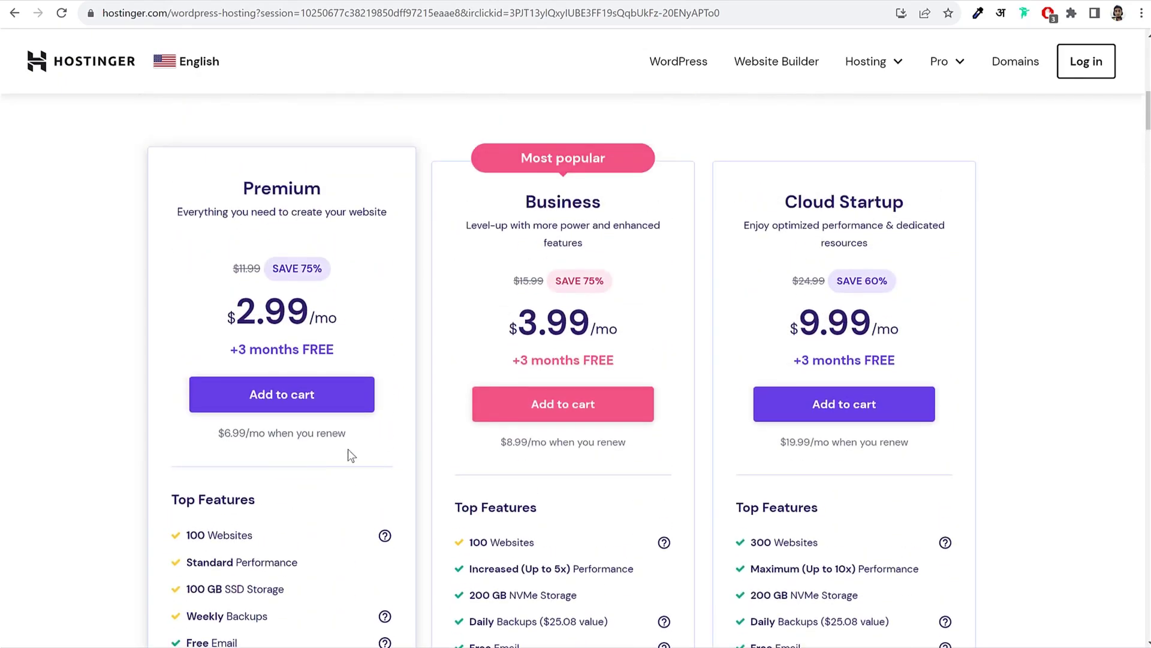
# Step: Highlight the Premium and Business plan names to compare them
pyautogui.doubleClick(276, 188)
pyautogui.click(335, 188)
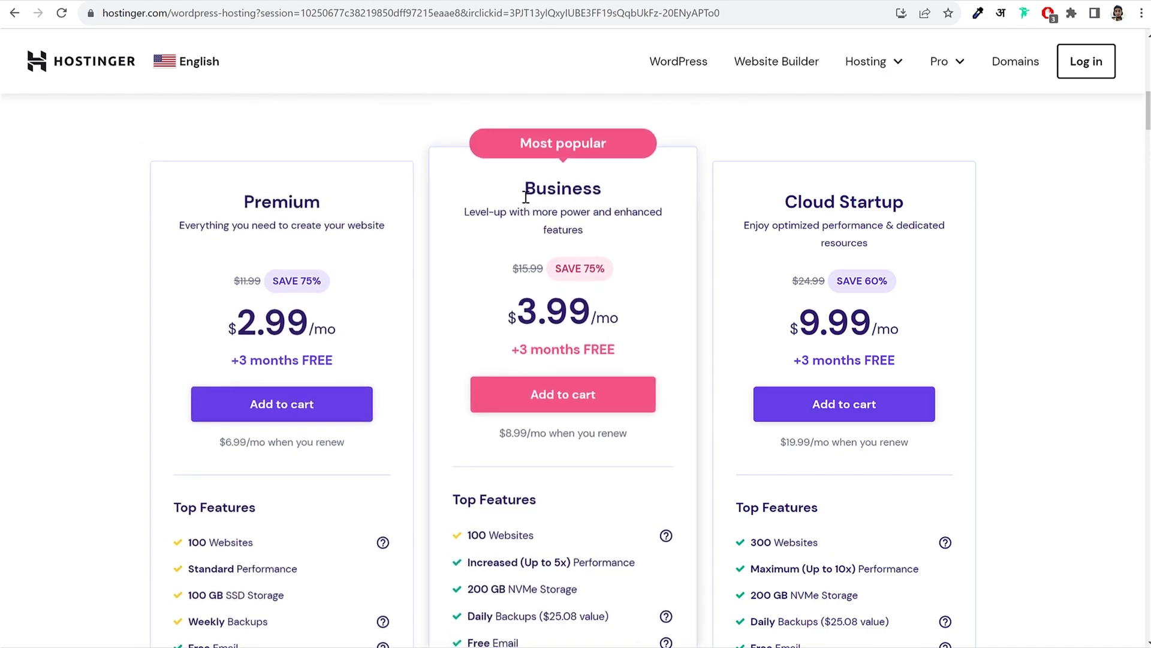
pyautogui.moveTo(524, 188); pyautogui.dragTo(602, 188)
pyautogui.click(599, 188)
pyautogui.moveTo(525, 188); pyautogui.dragTo(624, 213)
pyautogui.click(624, 185)
# Step: Highlight the Premium plan name and add the Premium plan to the cart
pyautogui.moveTo(242, 188); pyautogui.dragTo(328, 188)
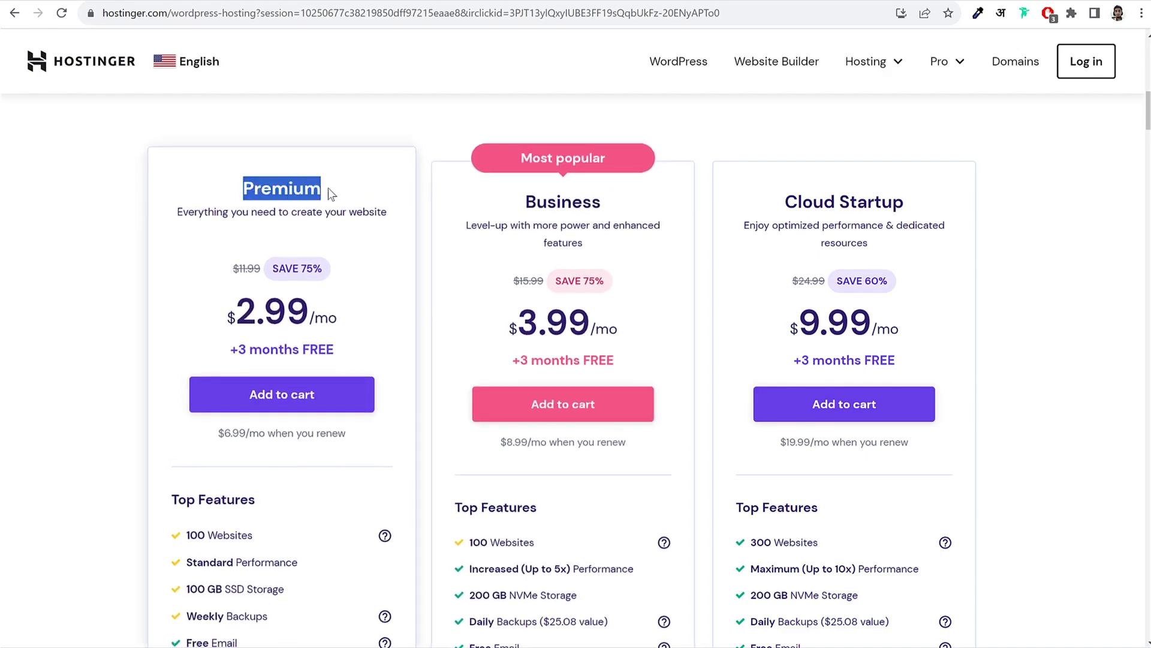
pyautogui.click(323, 191)
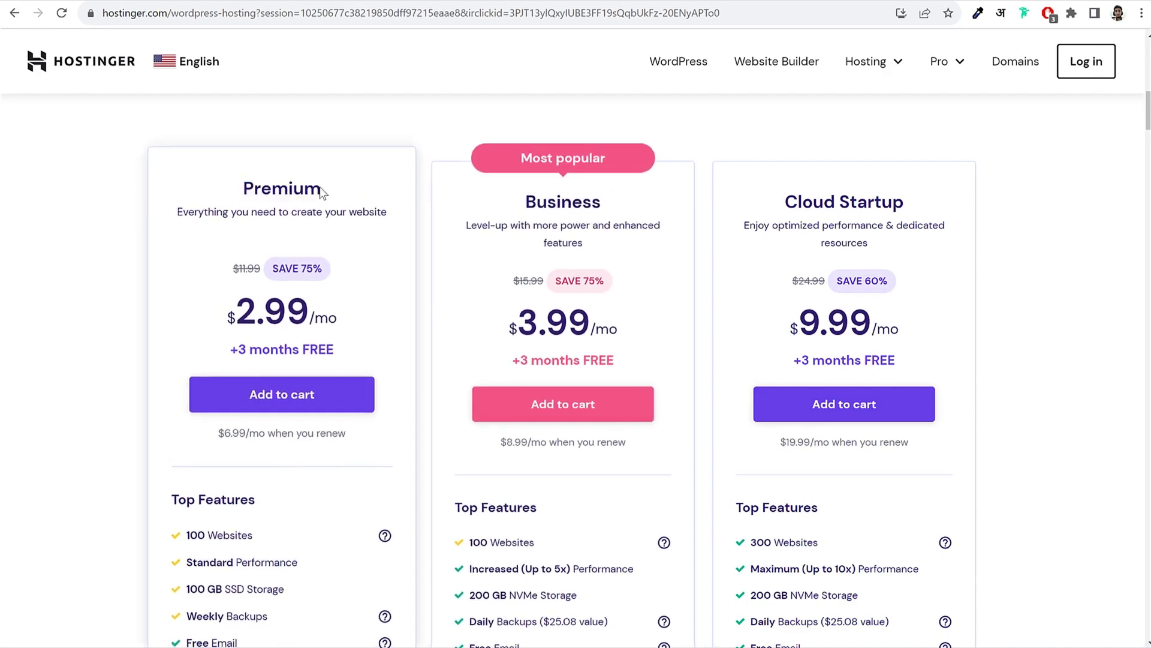
pyautogui.click(303, 401)
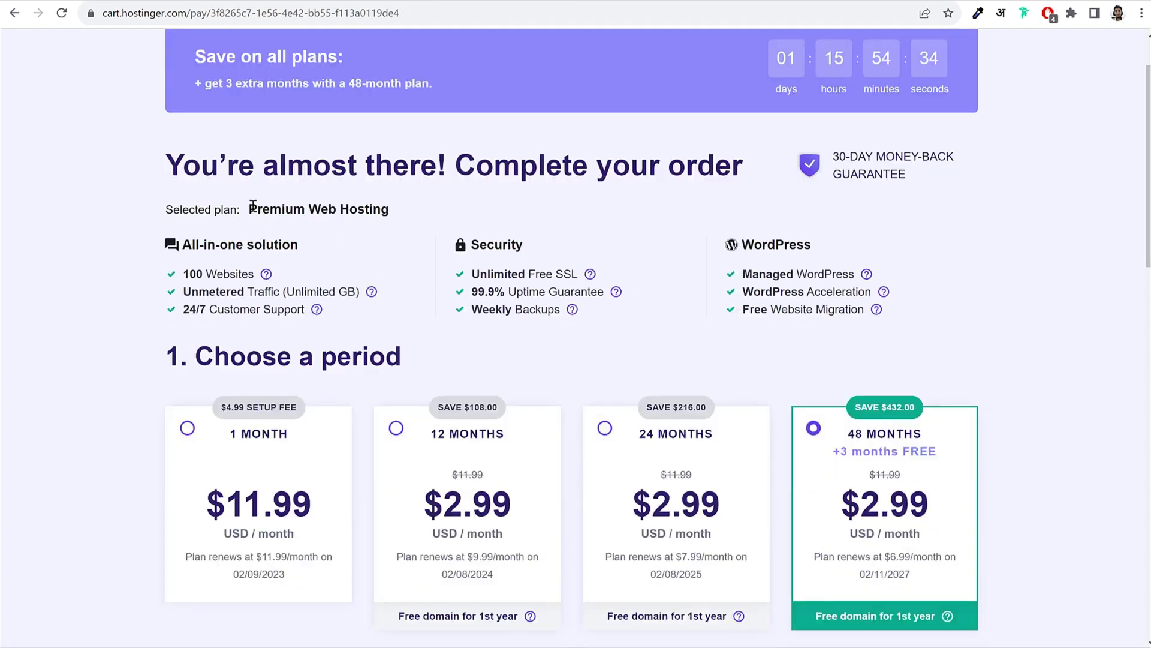
# Step: Check the selected plan is Premium Web Hosting and pick the 12-month period
pyautogui.moveTo(248, 209); pyautogui.dragTo(497, 204)
pyautogui.click(483, 200)
pyautogui.scroll(-4, 599, 240)
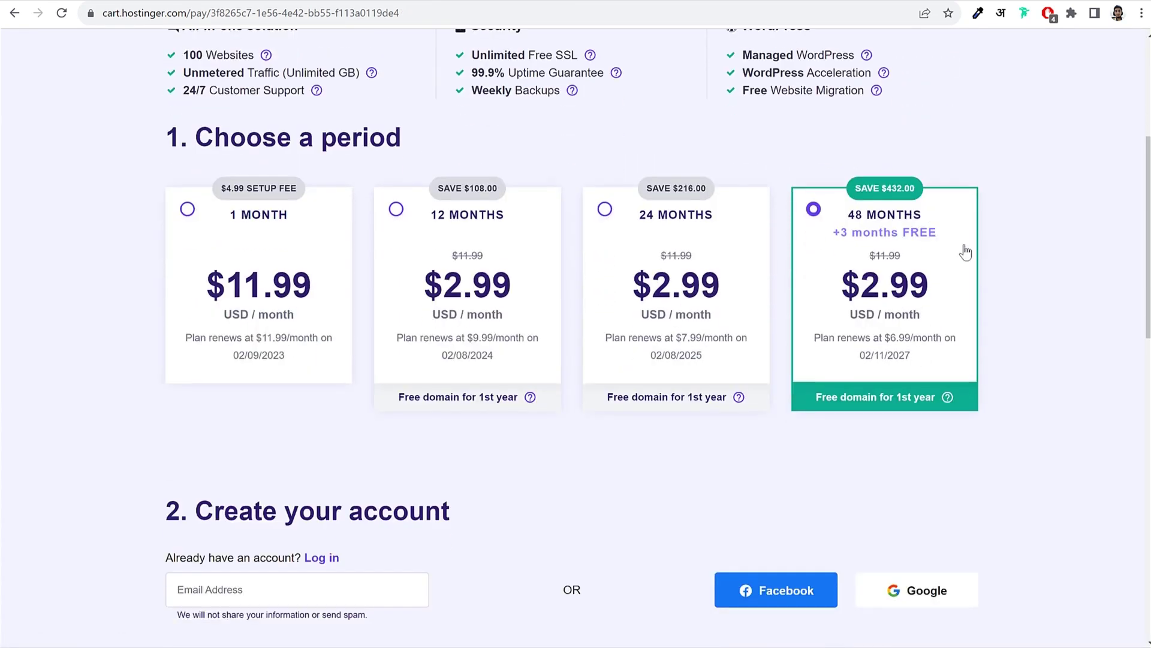
pyautogui.click(433, 235)
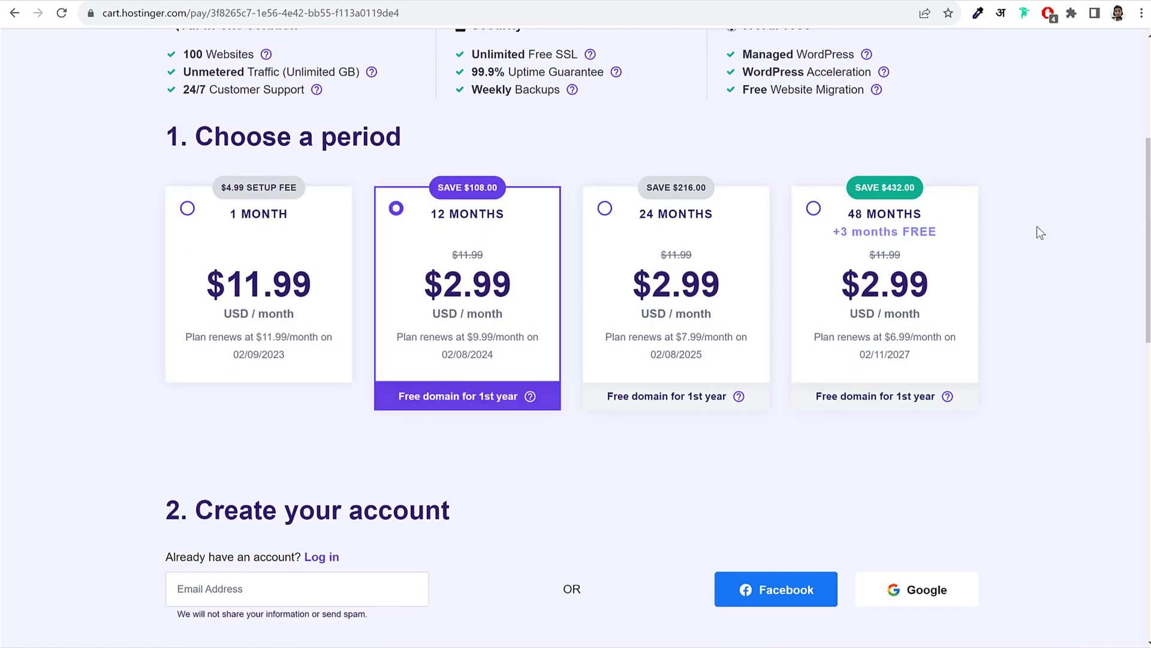
# Step: Compare the 1-month ($11.99) and 12-month (2.99) periods and their renewal terms
pyautogui.click(271, 239)
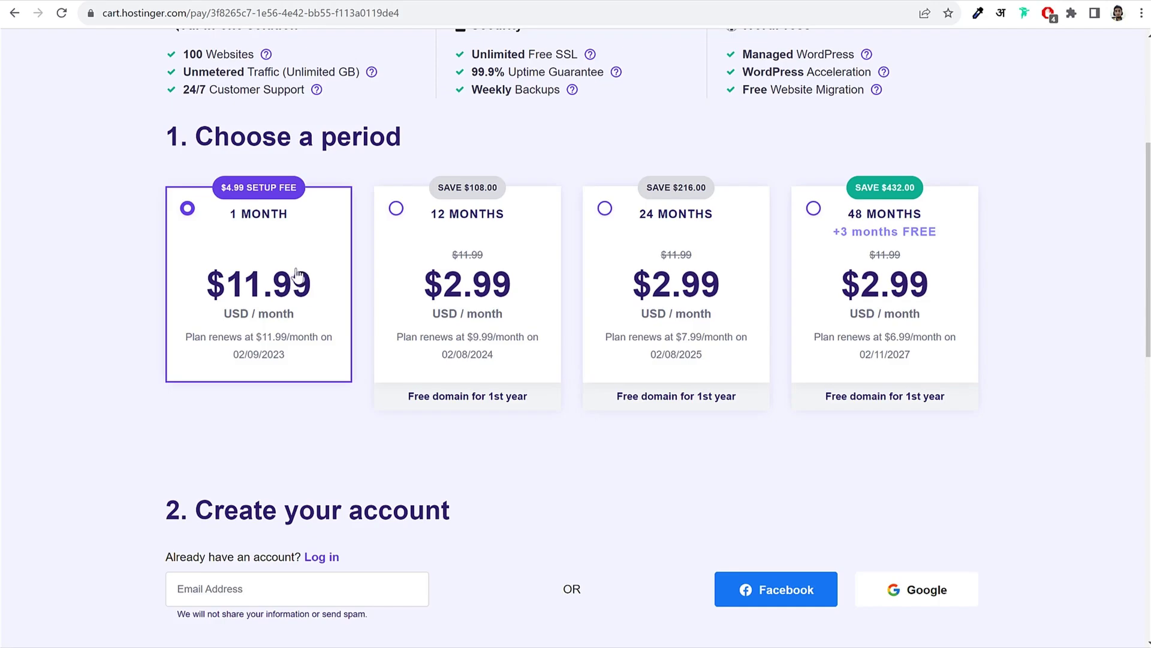
pyautogui.click(472, 237)
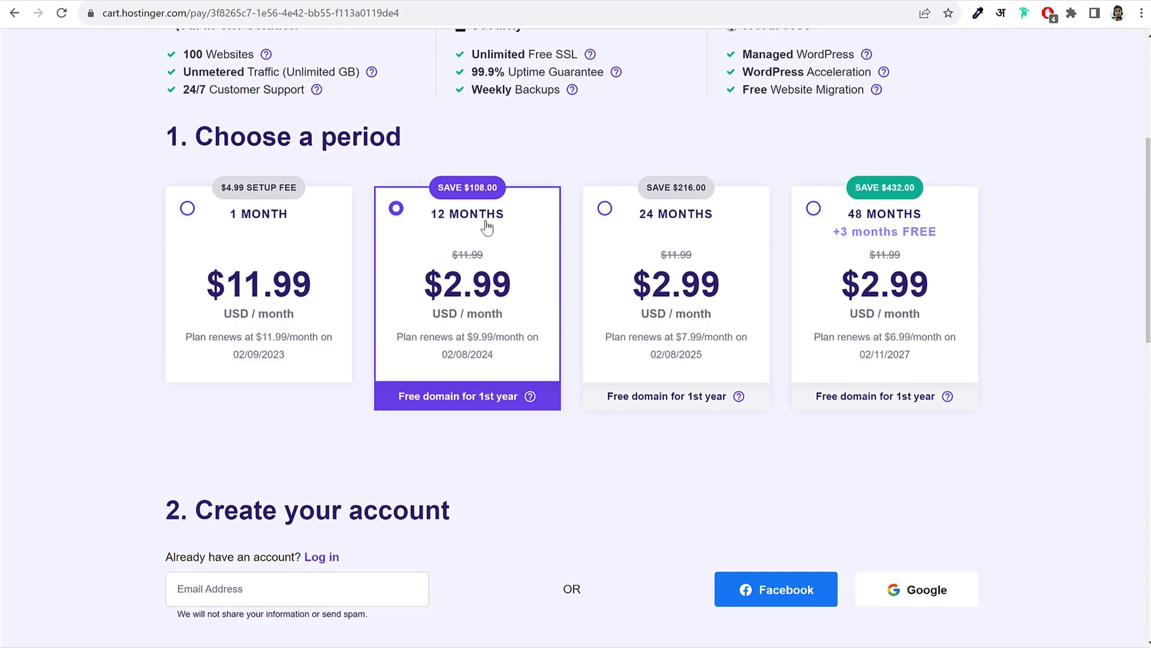
pyautogui.moveTo(528, 215); pyautogui.dragTo(405, 221)
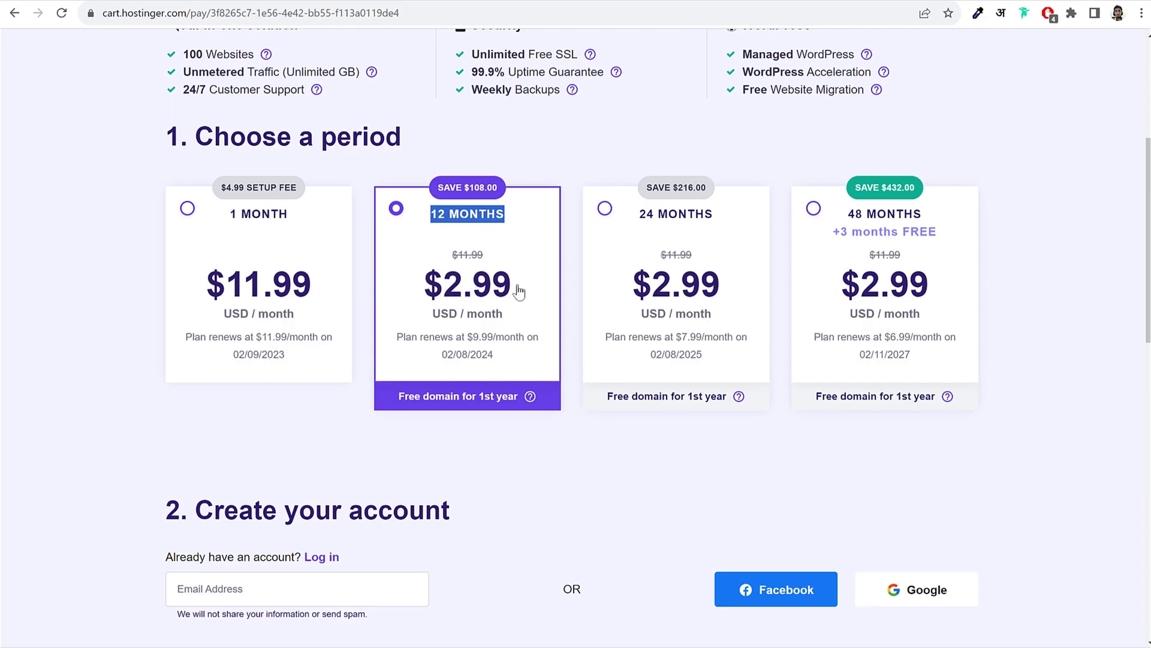
pyautogui.moveTo(519, 290); pyautogui.dragTo(435, 295)
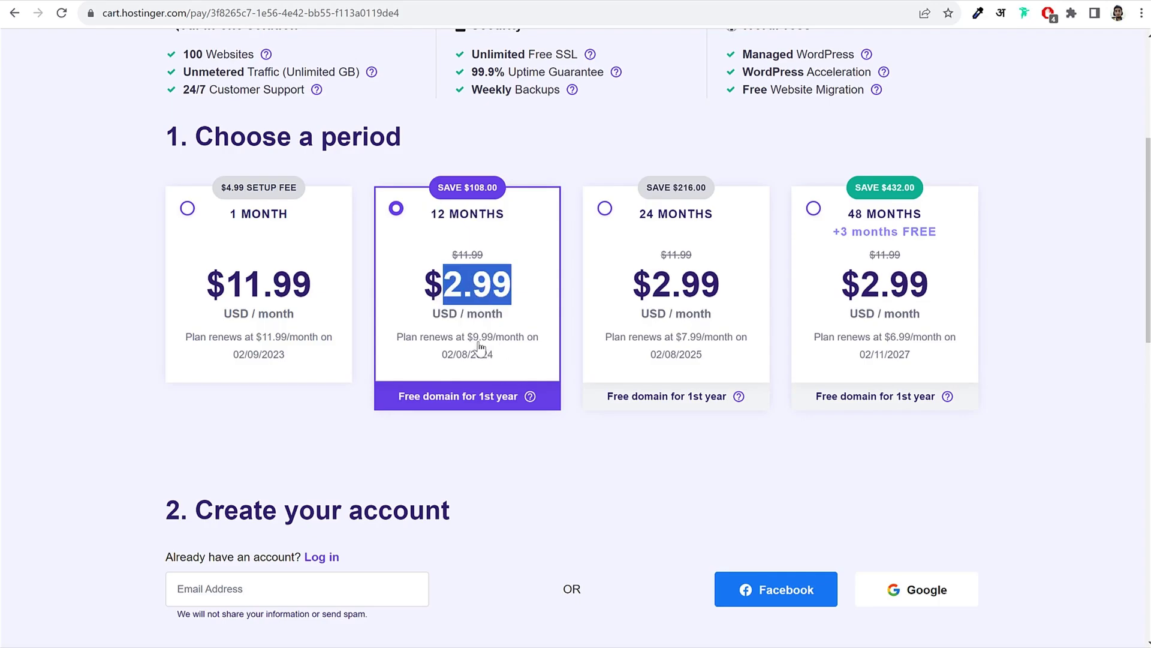
pyautogui.moveTo(317, 295); pyautogui.dragTo(230, 290)
pyautogui.click(229, 290)
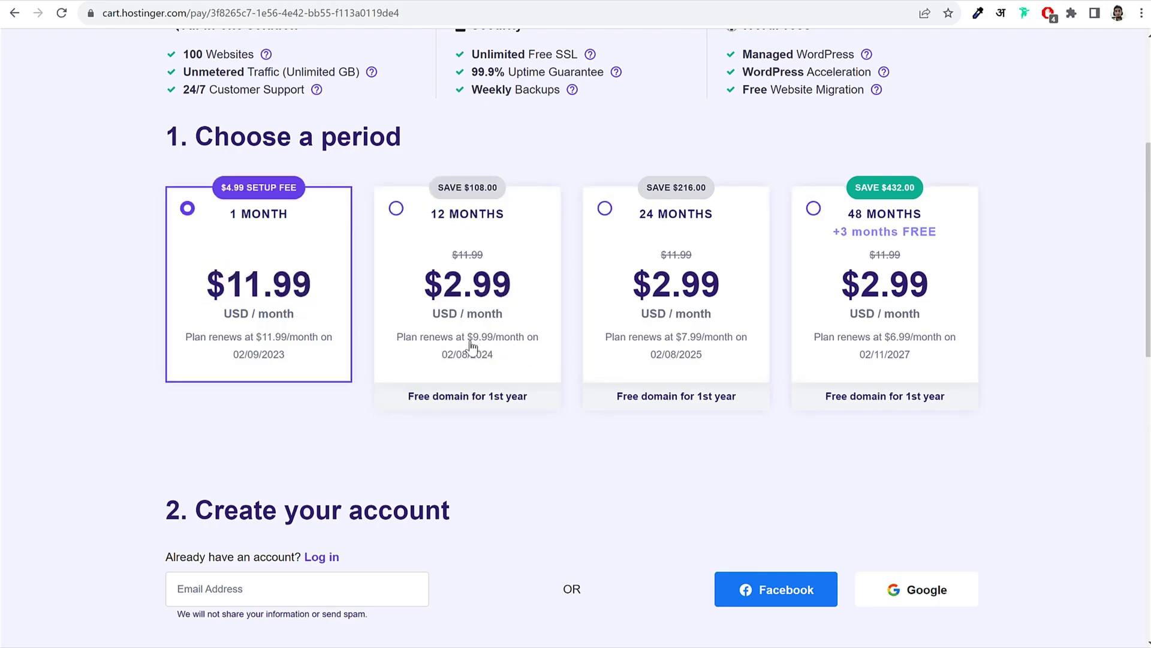
pyautogui.moveTo(467, 337); pyautogui.dragTo(503, 369)
pyautogui.click(505, 345)
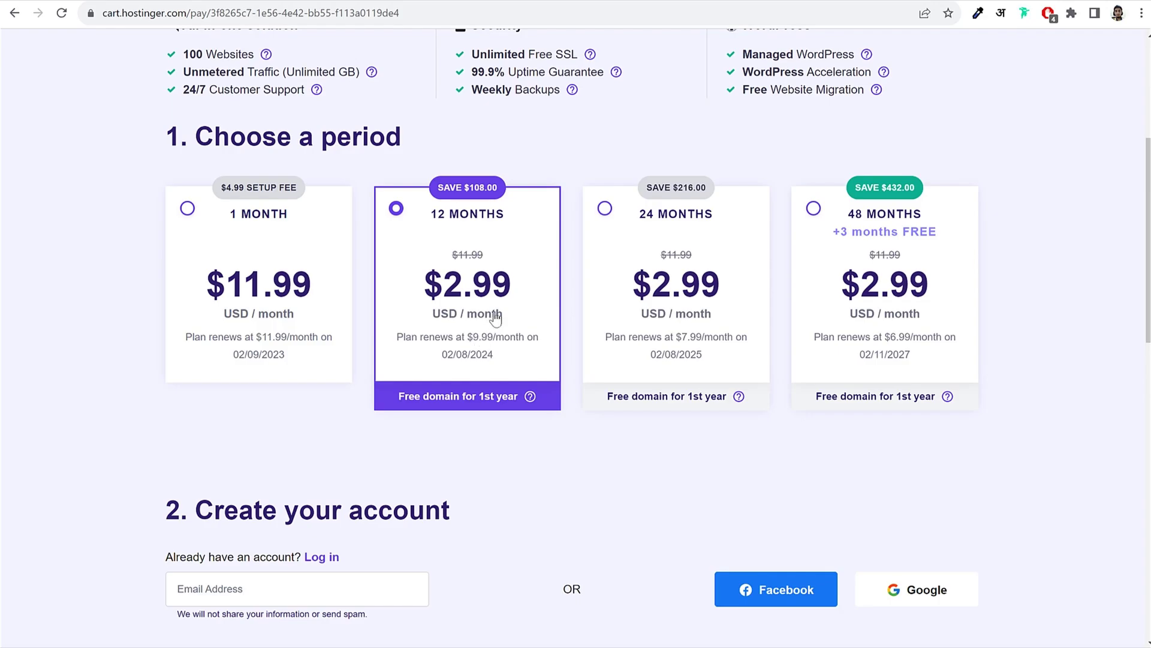
pyautogui.click(320, 299)
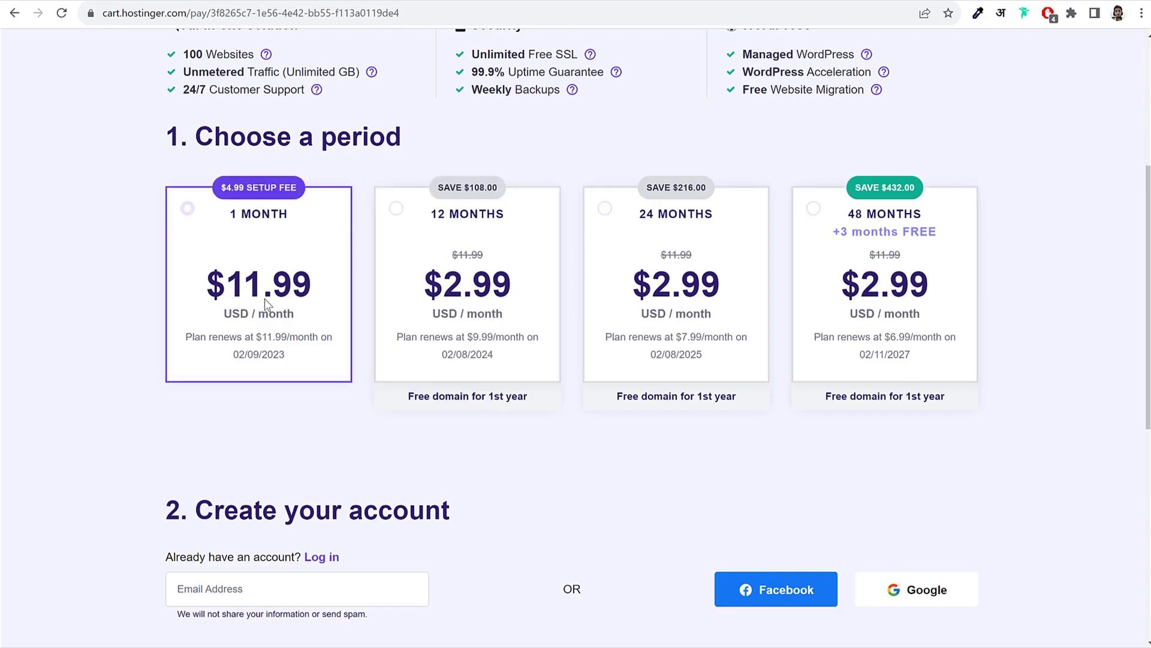
pyautogui.moveTo(313, 292); pyautogui.dragTo(280, 302)
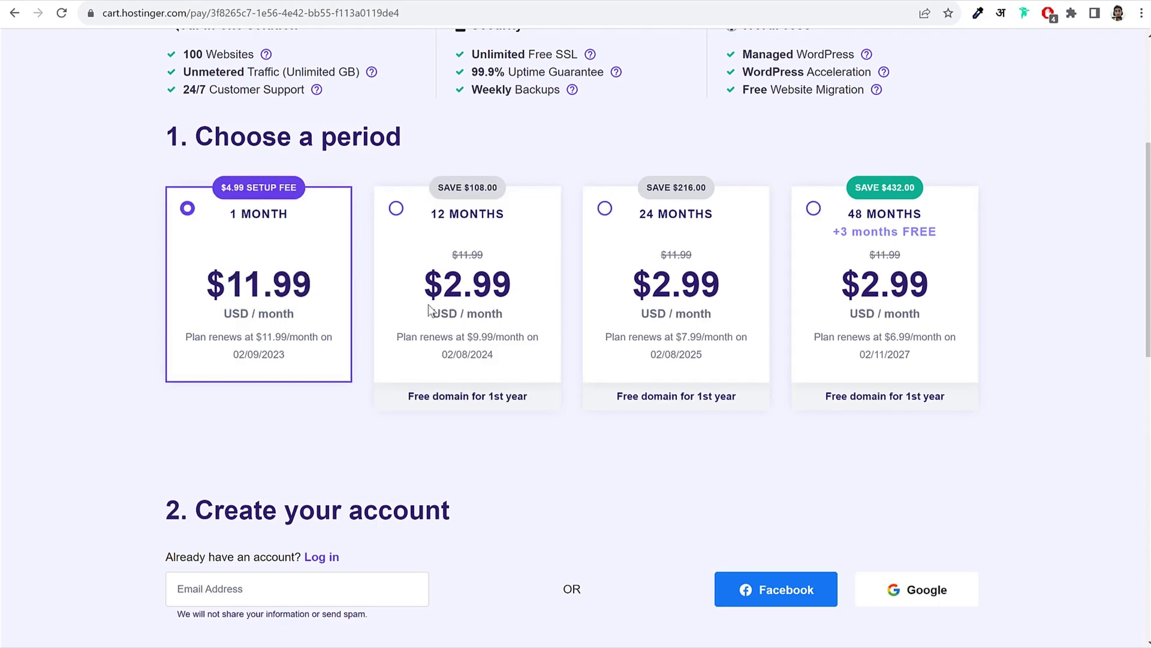
pyautogui.click(496, 341)
pyautogui.click(472, 339)
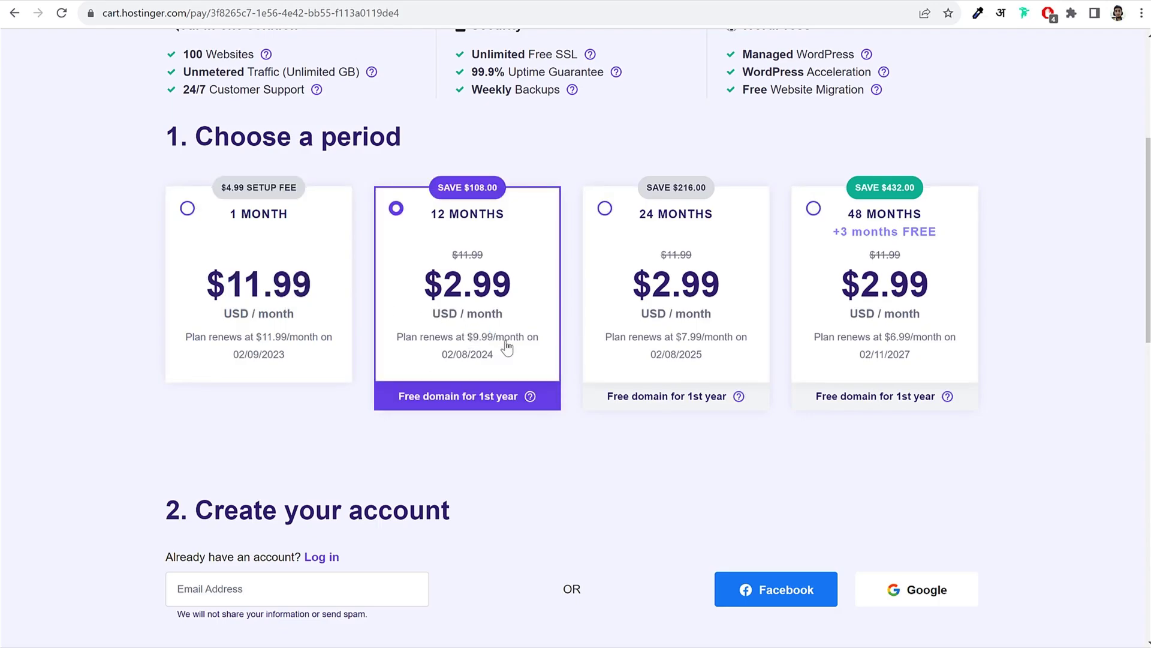
# Step: Review the 24-month period's monthly price and renewal date against other periods
pyautogui.click(667, 217)
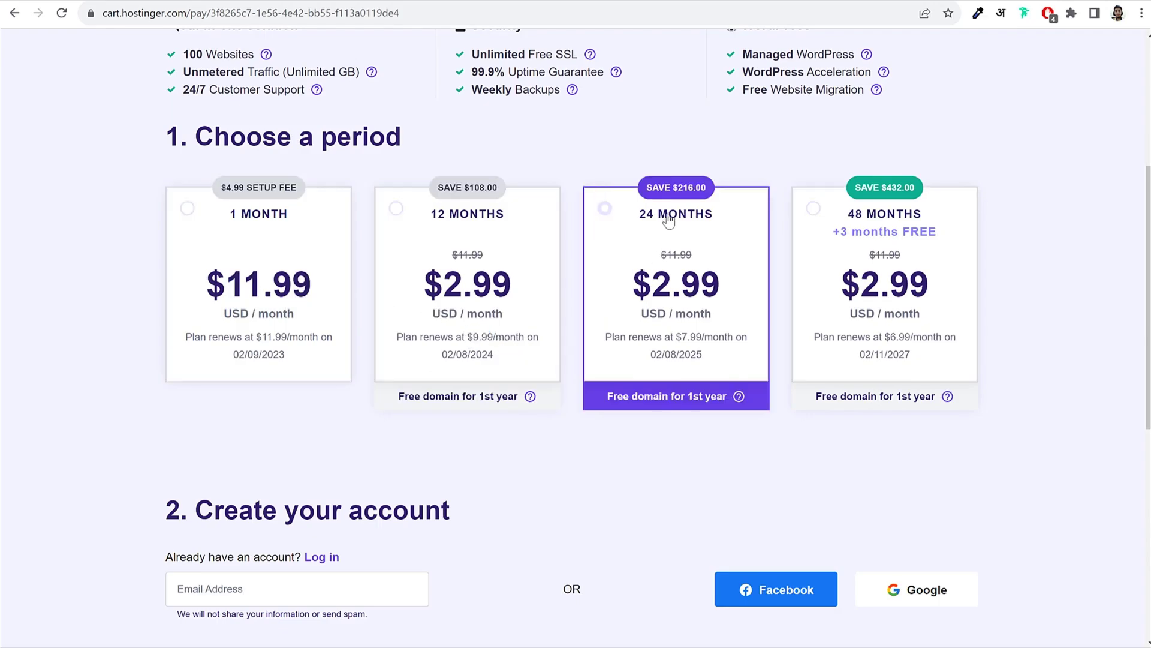
pyautogui.click(908, 211)
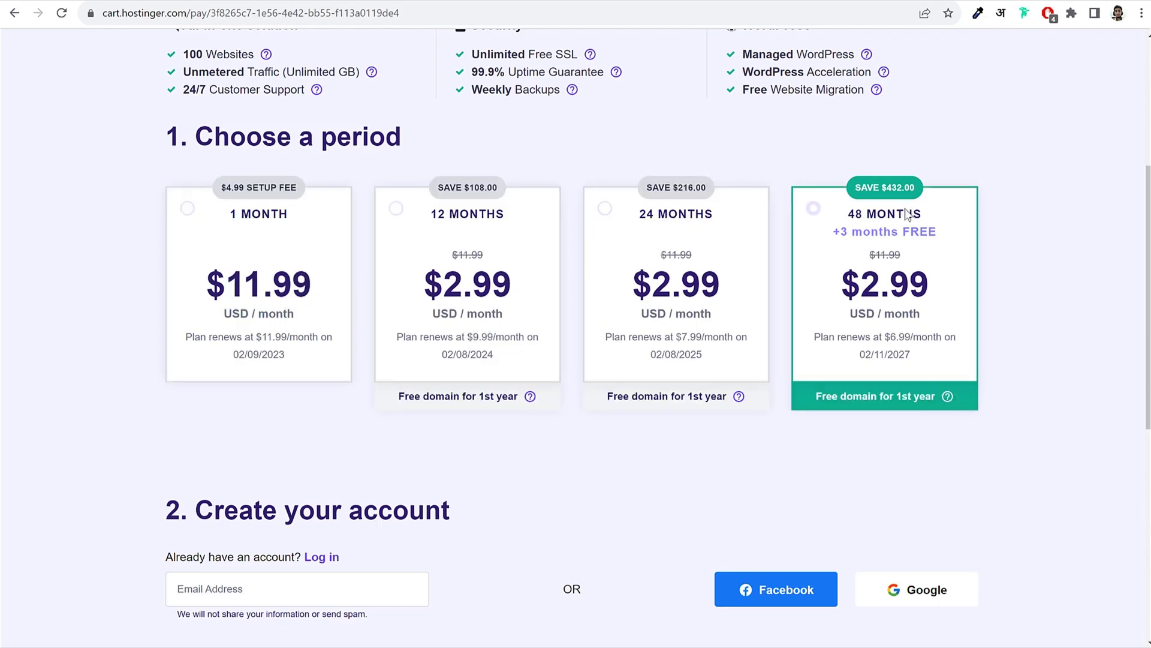
pyautogui.click(698, 220)
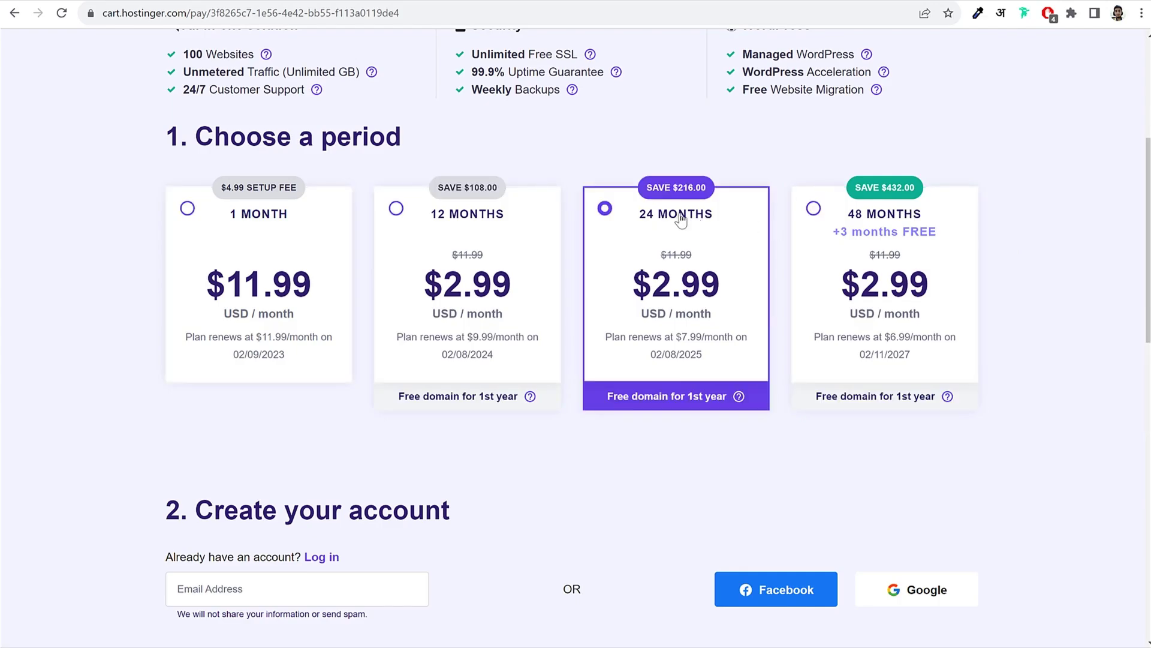
pyautogui.moveTo(714, 216); pyautogui.dragTo(639, 219)
pyautogui.moveTo(700, 293); pyautogui.dragTo(633, 293)
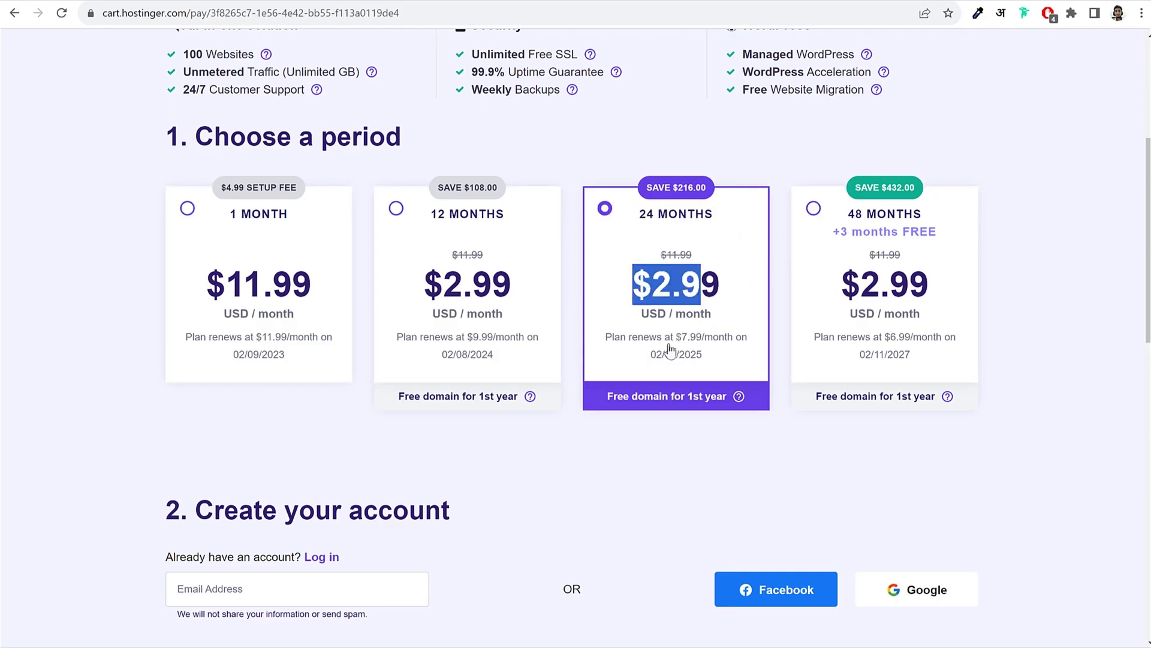
pyautogui.click(281, 300)
pyautogui.click(677, 337)
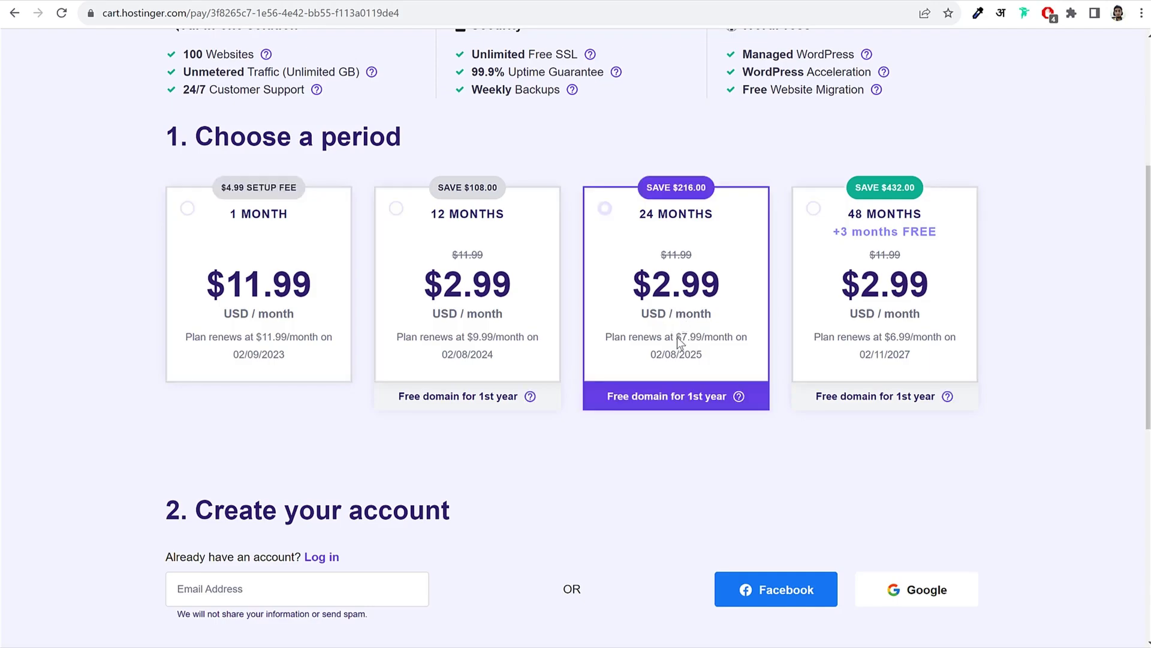
pyautogui.moveTo(678, 337); pyautogui.dragTo(711, 358)
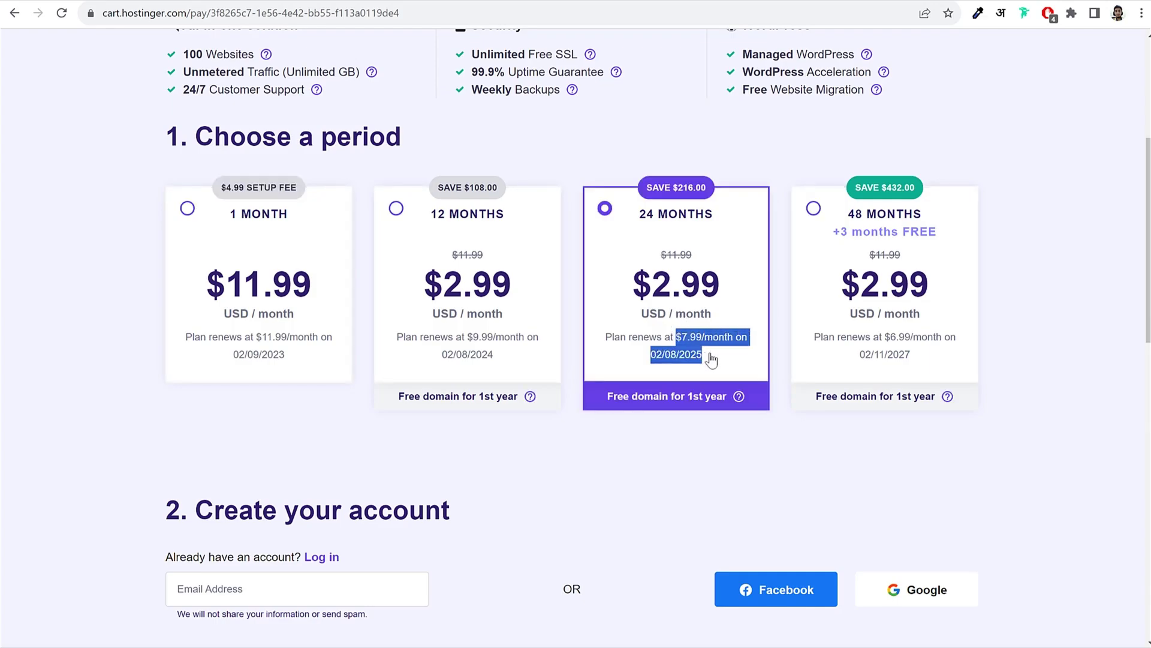
# Step: Toggle between the 48- and 24-month periods, settling on 12 months
pyautogui.click(949, 236)
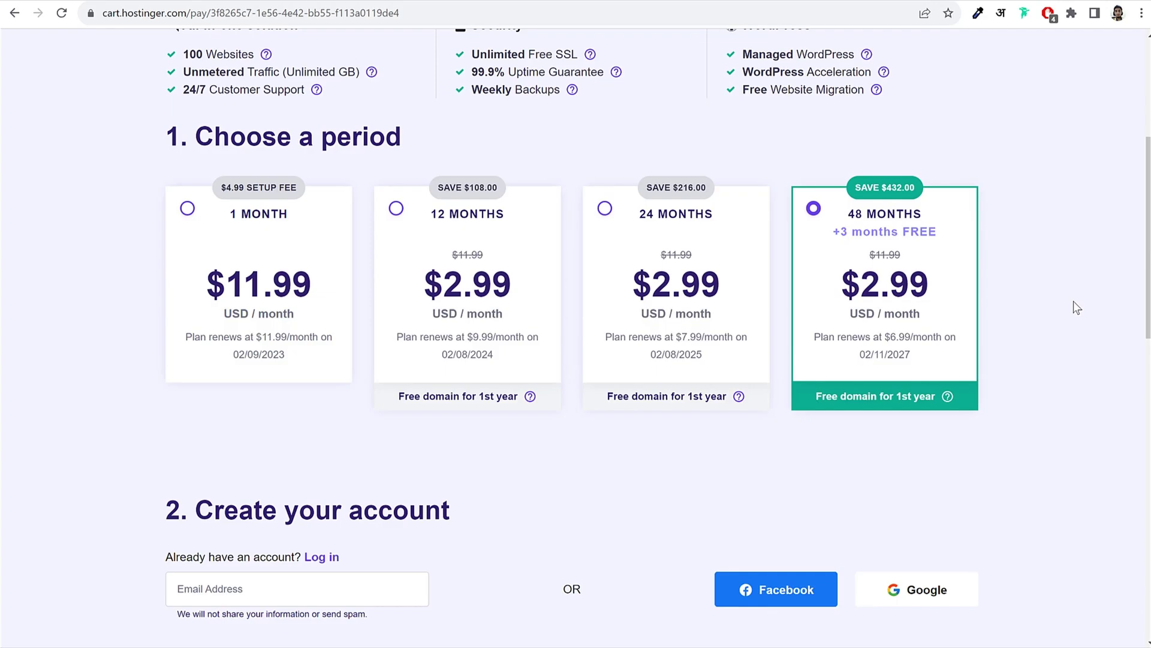
pyautogui.click(696, 231)
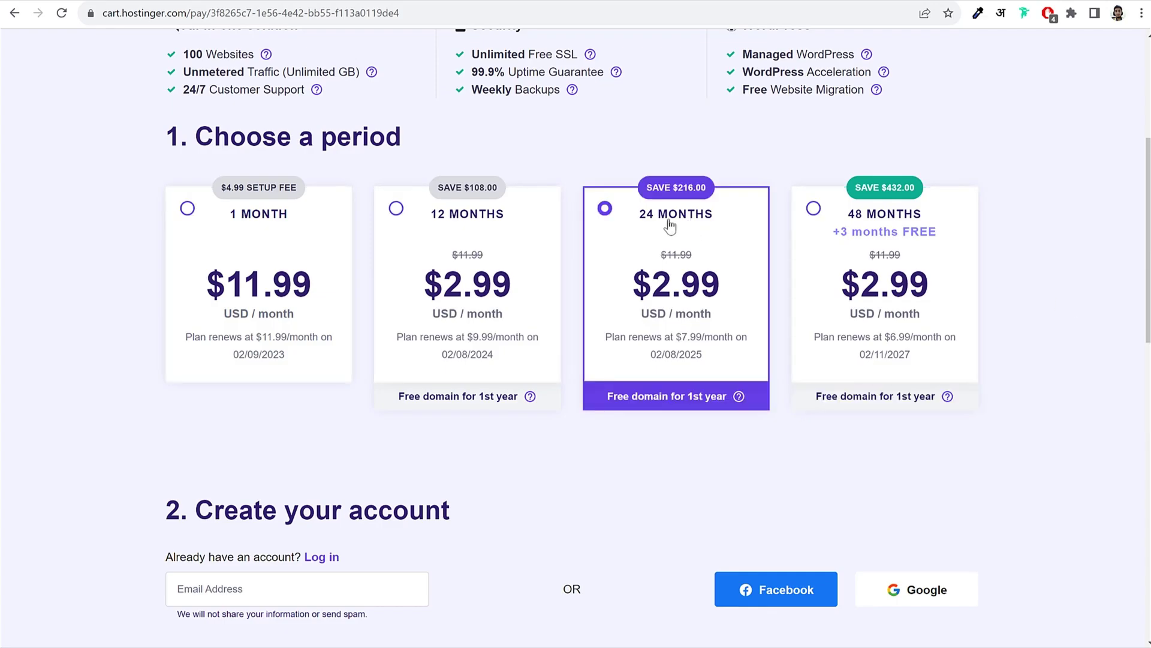
pyautogui.click(901, 219)
pyautogui.click(487, 247)
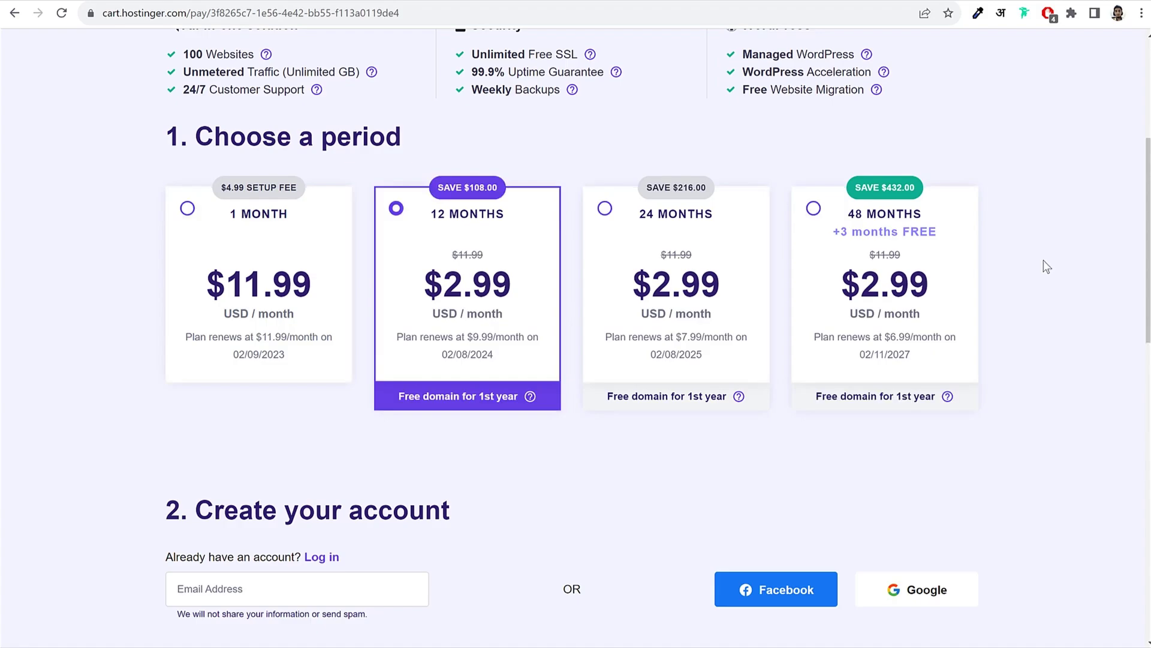
# Step: Choose the 24-month period and check the new $84.68 total
pyautogui.scroll(-6, 1036, 273)
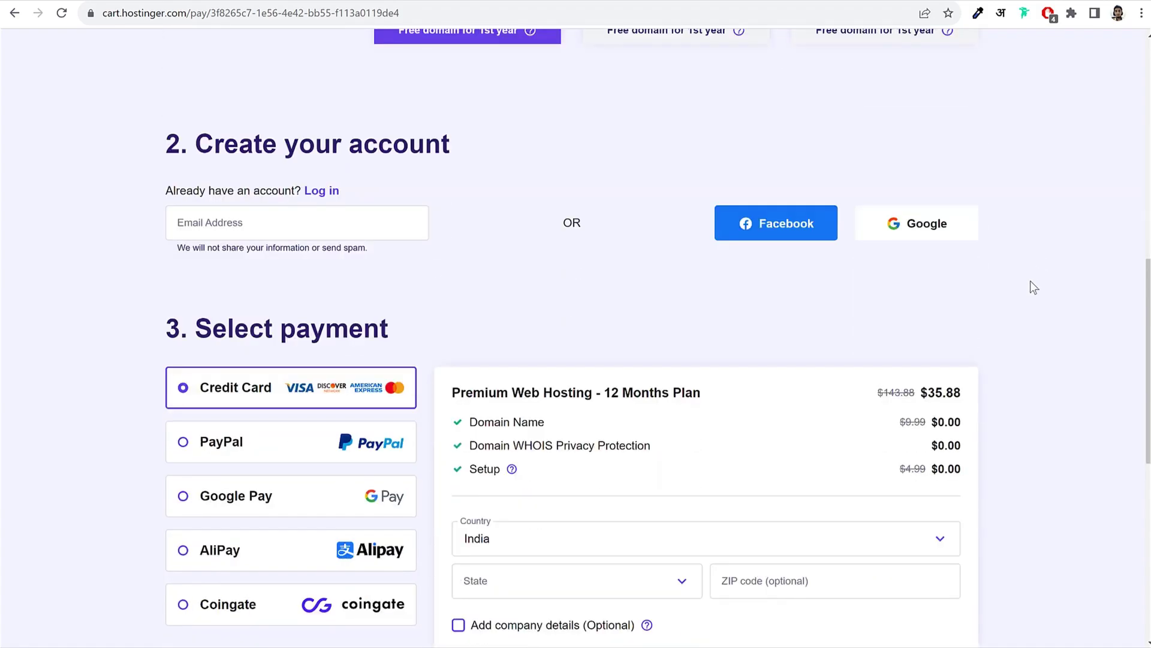
pyautogui.scroll(-7, 1030, 286)
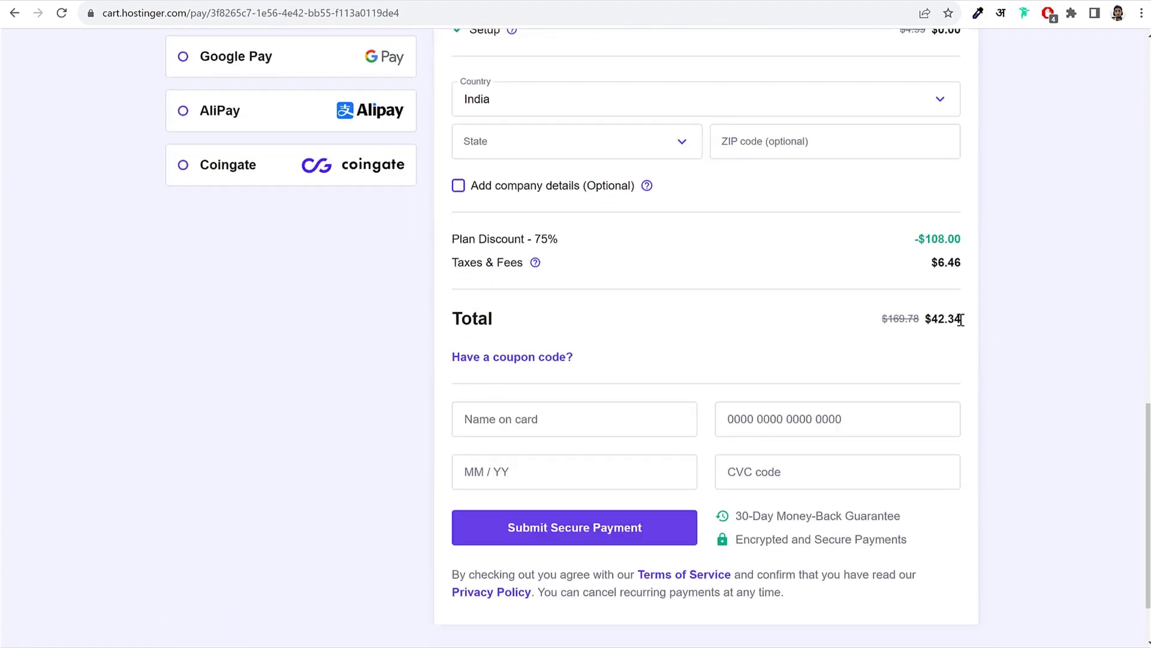
pyautogui.moveTo(962, 318); pyautogui.dragTo(927, 321)
pyautogui.scroll(7, 1047, 351)
pyautogui.scroll(7, 1035, 363)
pyautogui.click(675, 343)
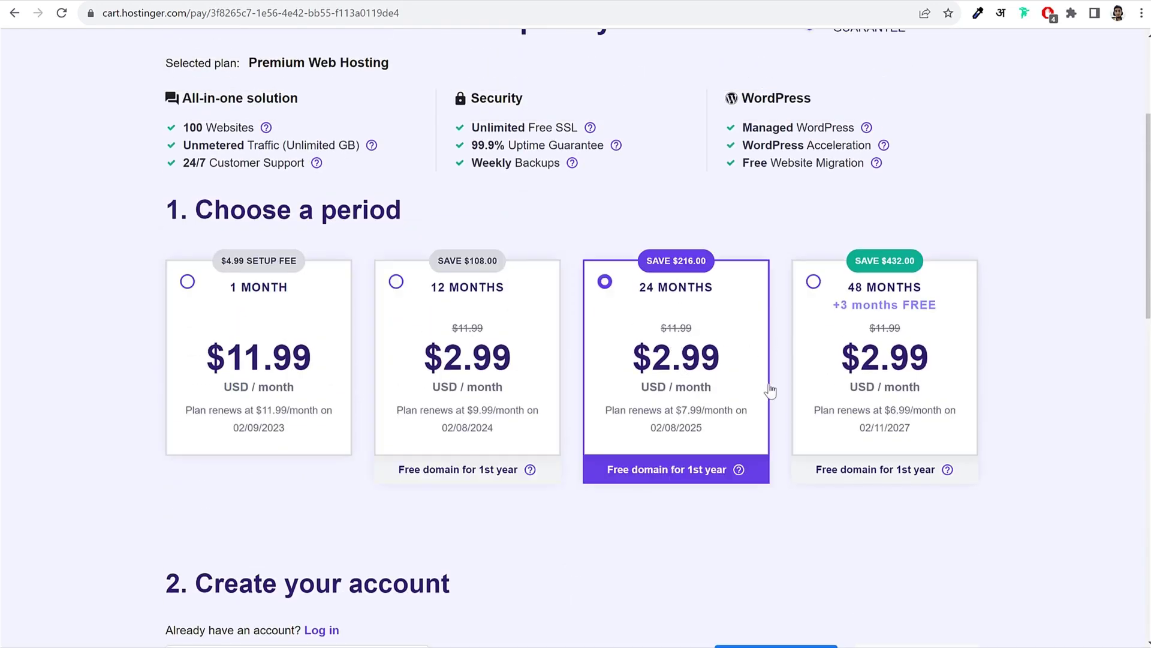
pyautogui.scroll(-13, 768, 393)
pyautogui.doubleClick(953, 464)
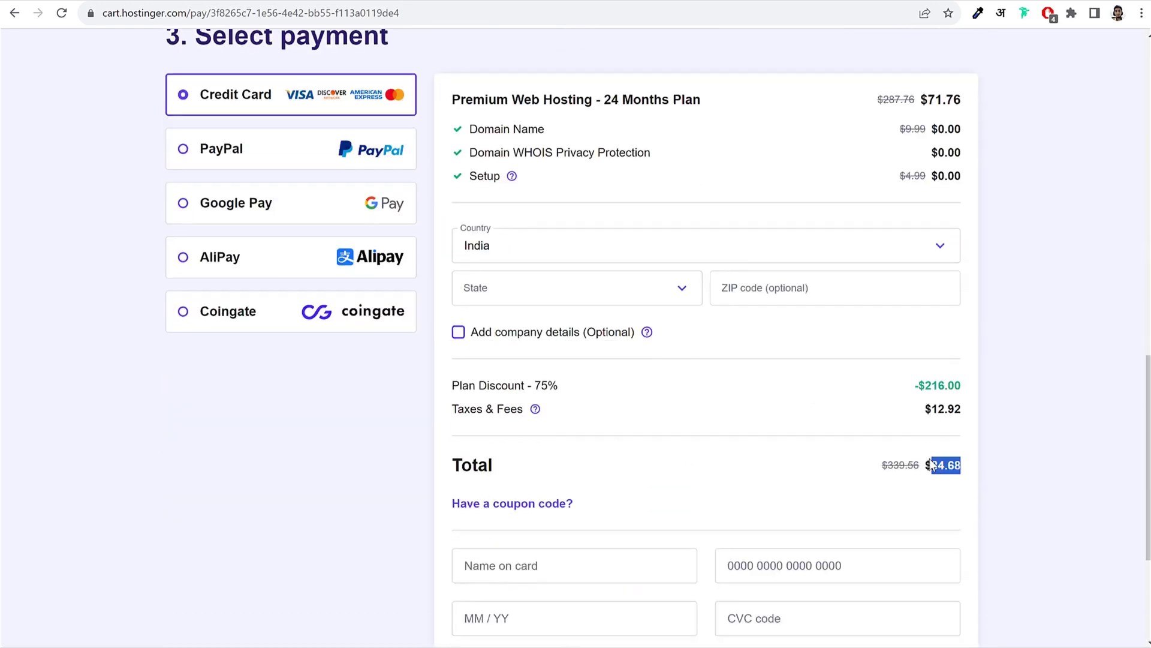
# Step: Move to the Email Address field to begin entering the account email
pyautogui.scroll(11, 997, 459)
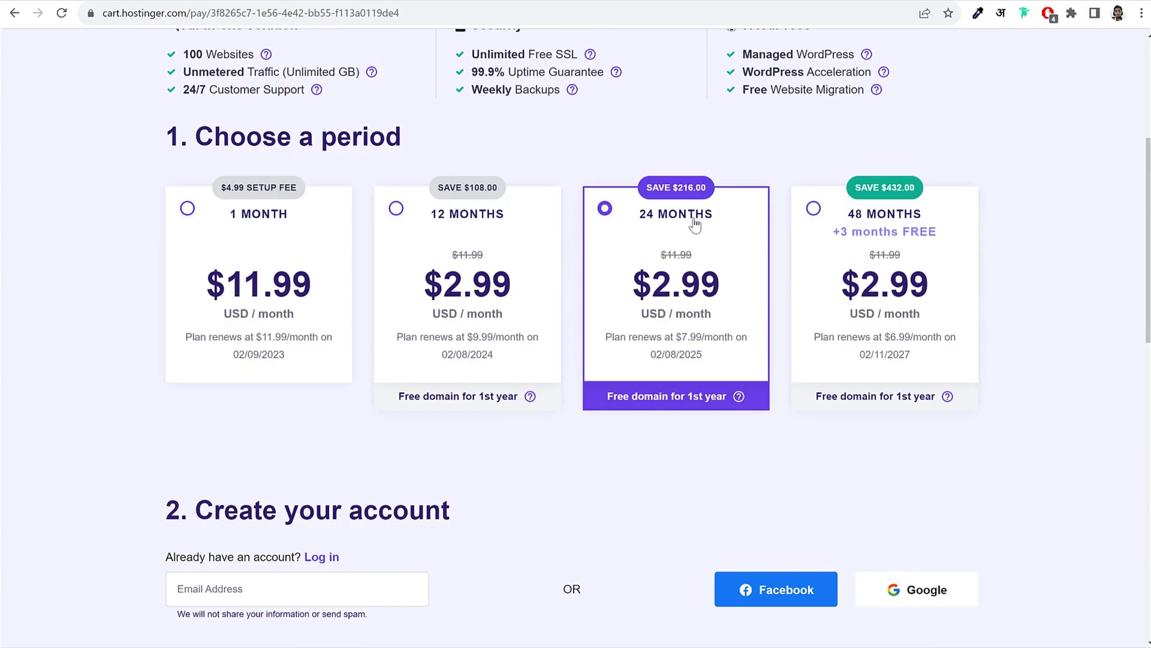
pyautogui.scroll(-7, 686, 240)
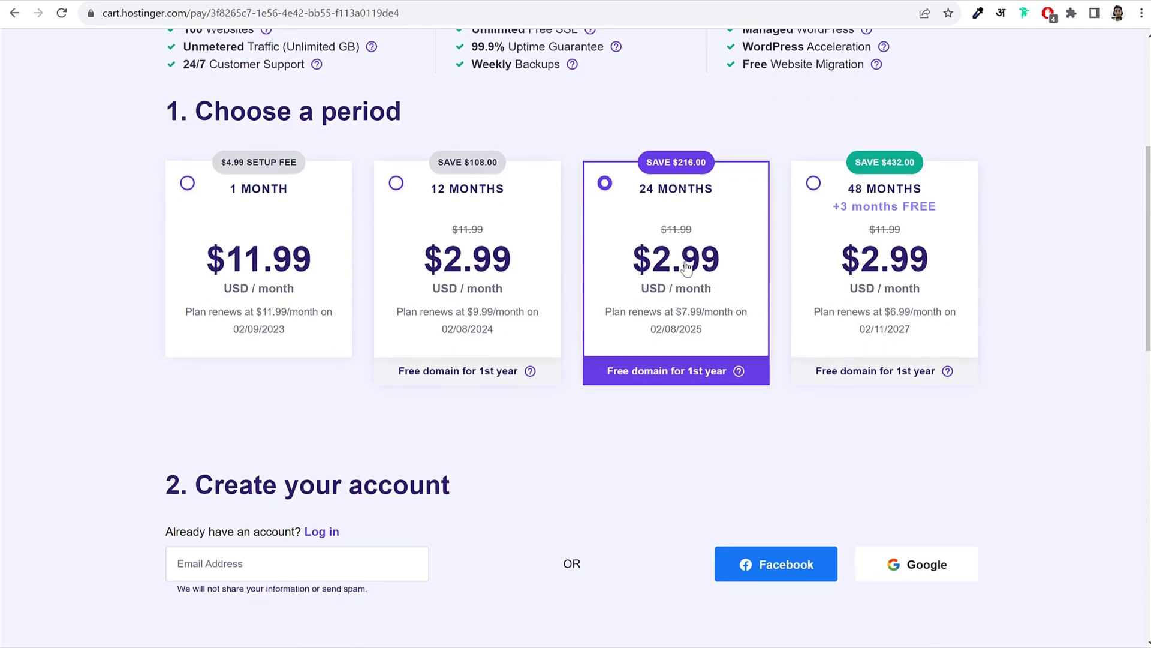
pyautogui.click(344, 149)
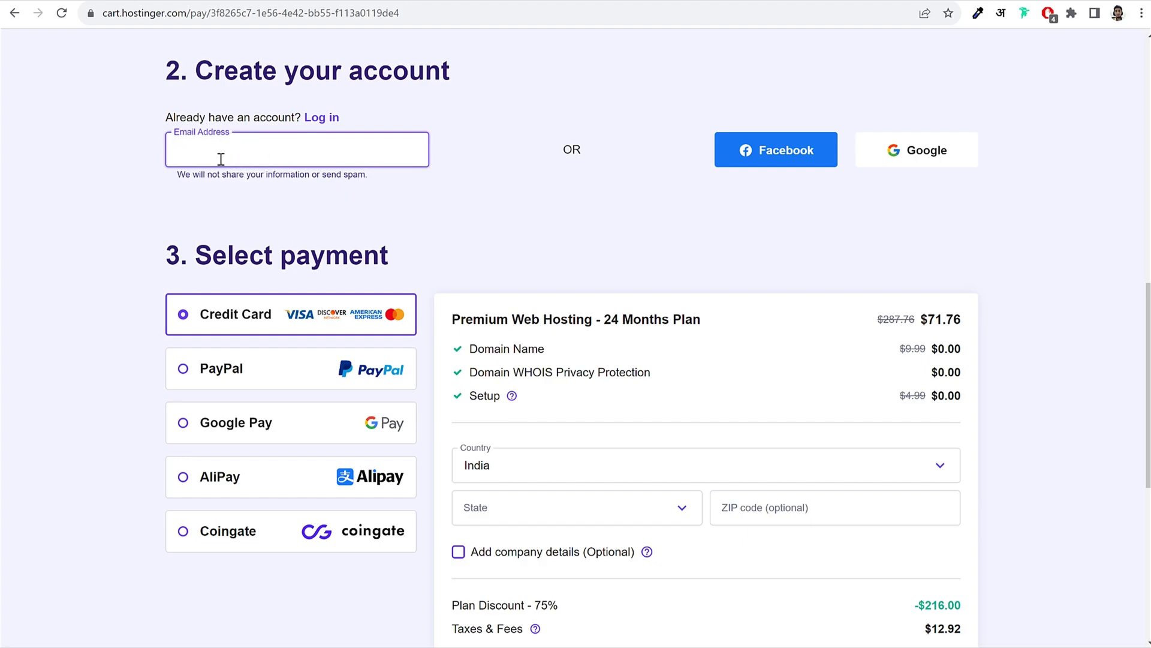
# Step: Try PayPal, Google Pay, AliPay and Coingate, then return to Credit Card payment
pyautogui.scroll(-3, 538, 198)
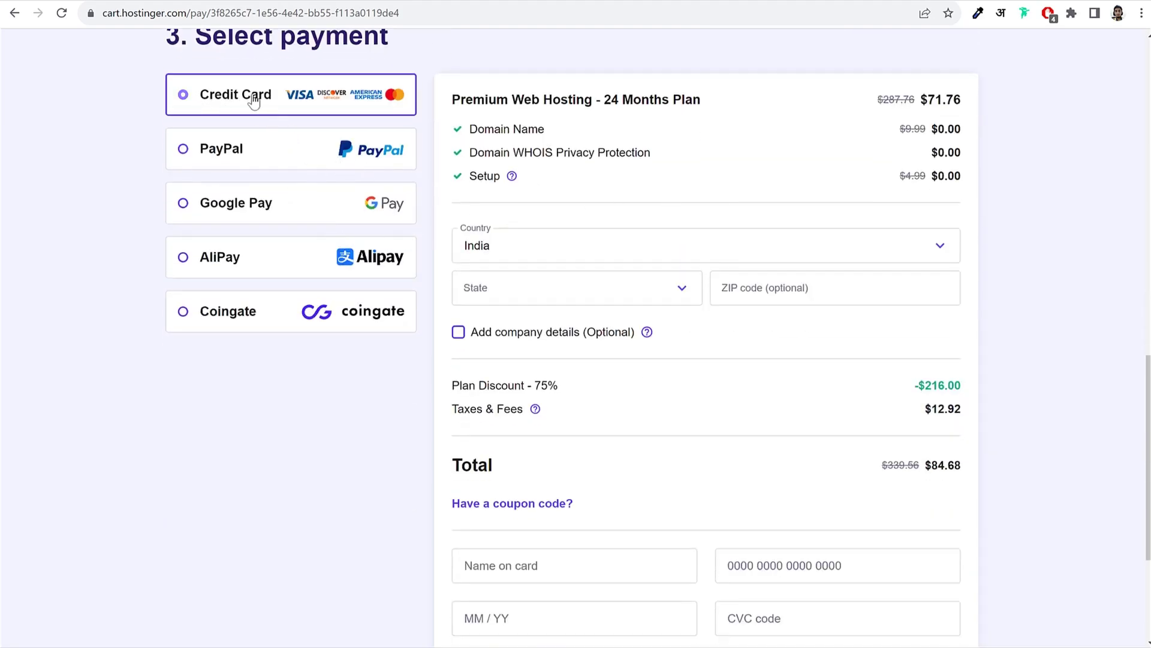
pyautogui.tripleClick(251, 96)
pyautogui.scroll(-1, 303, 107)
pyautogui.click(252, 111)
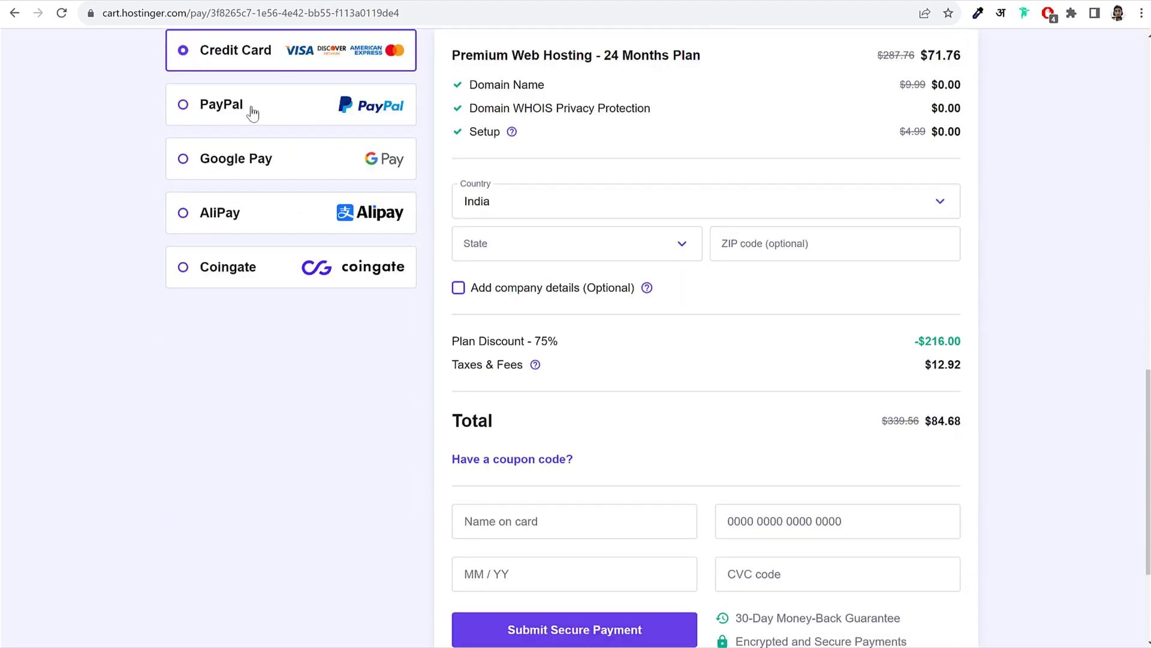
pyautogui.click(258, 167)
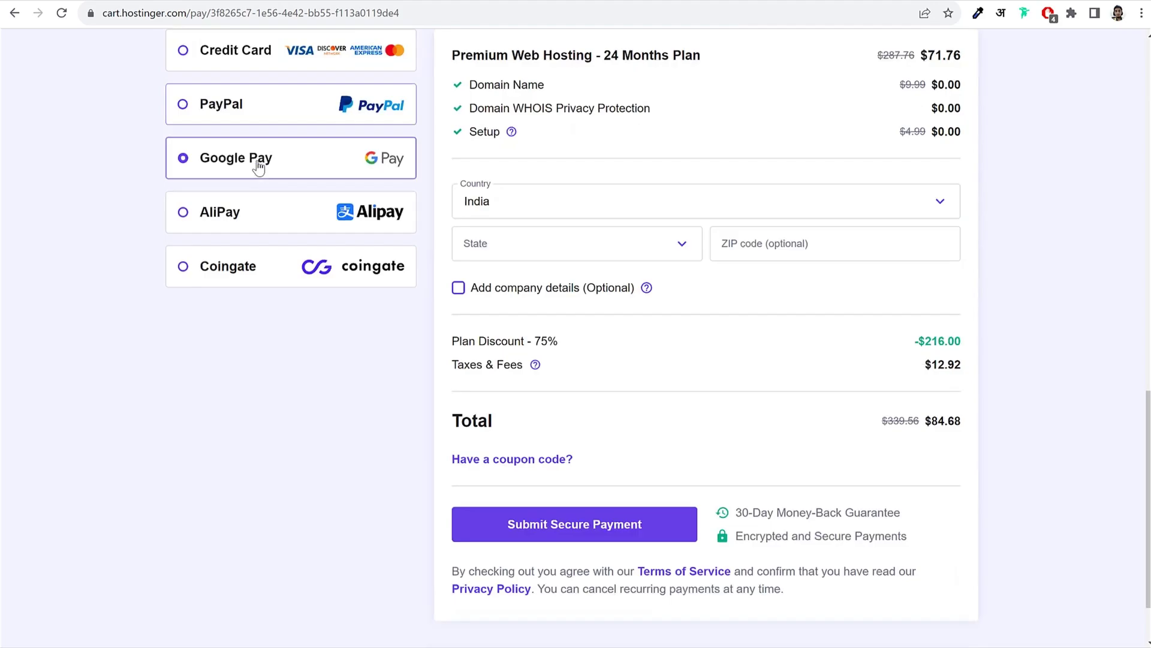
pyautogui.click(240, 219)
pyautogui.click(231, 271)
pyautogui.scroll(1, 1073, 371)
pyautogui.scroll(2, 1062, 369)
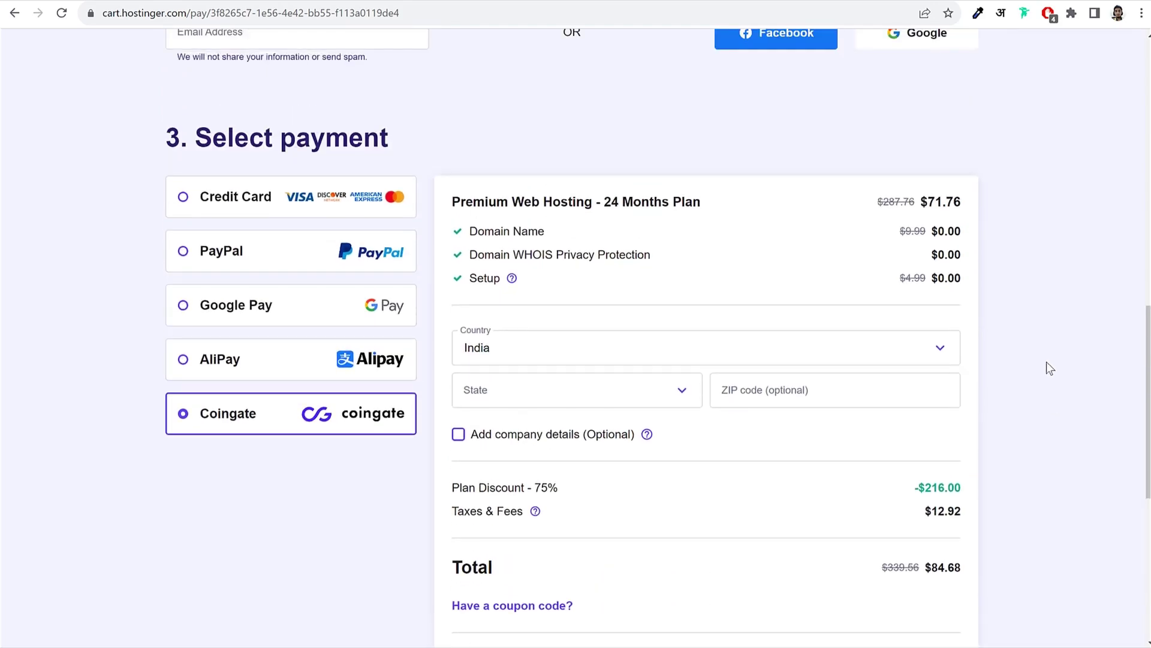
pyautogui.click(263, 204)
# Step: Check the coupon-discounted $76.20 total in the order summary
pyautogui.scroll(-3, 997, 226)
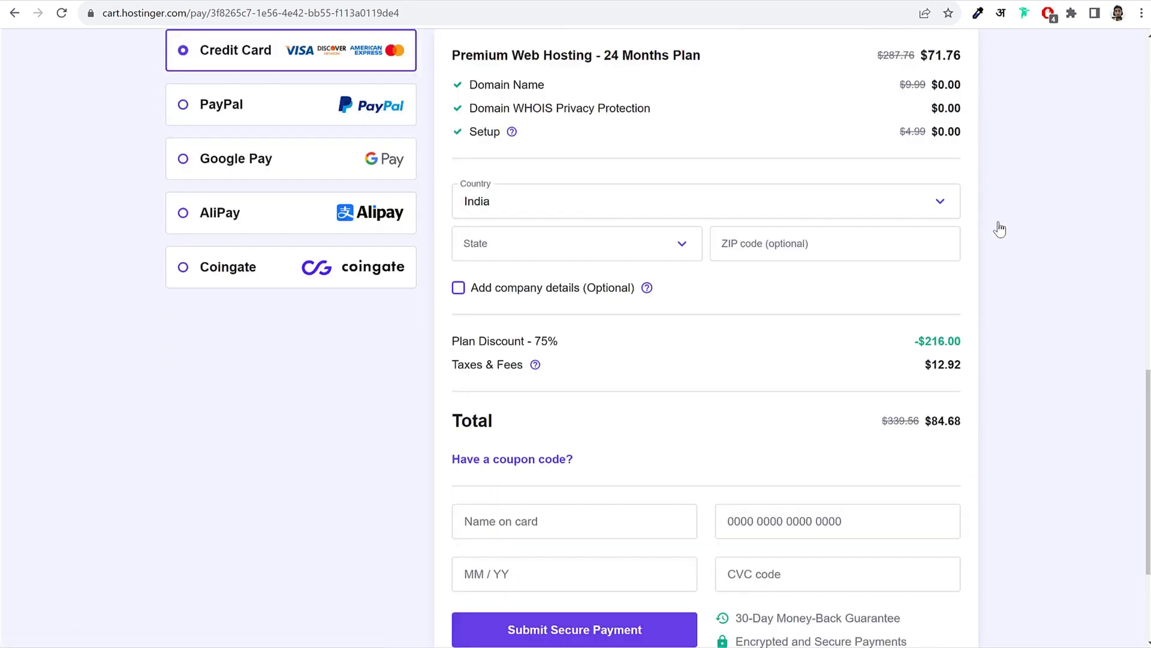
pyautogui.scroll(3, 1010, 254)
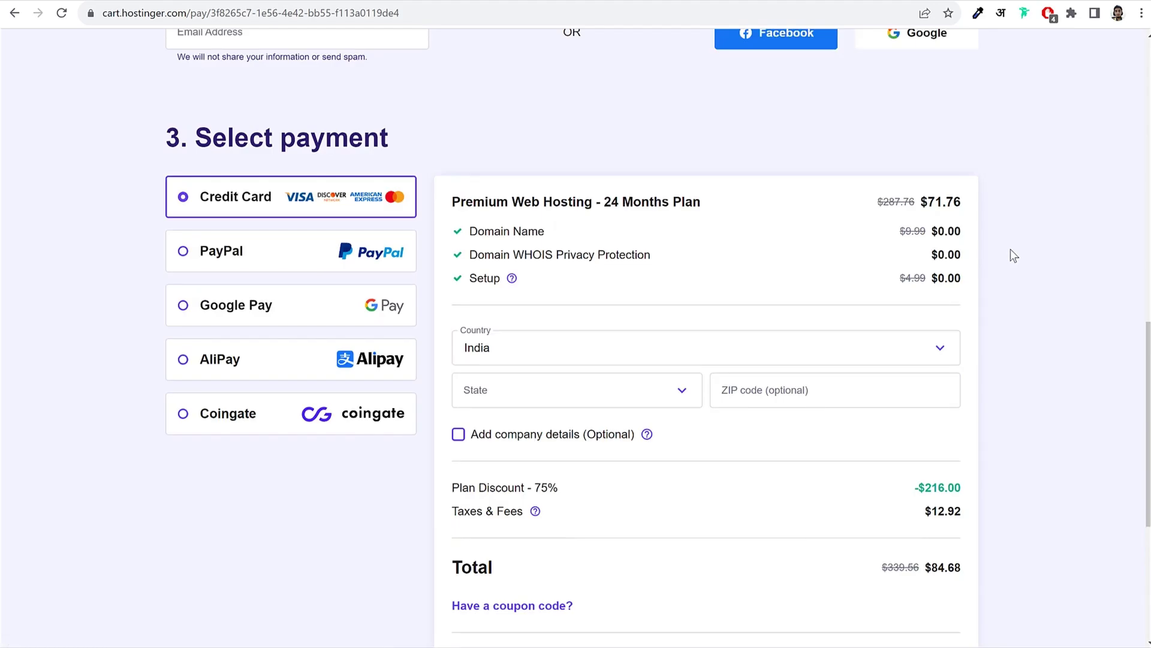
pyautogui.scroll(-3, 1013, 247)
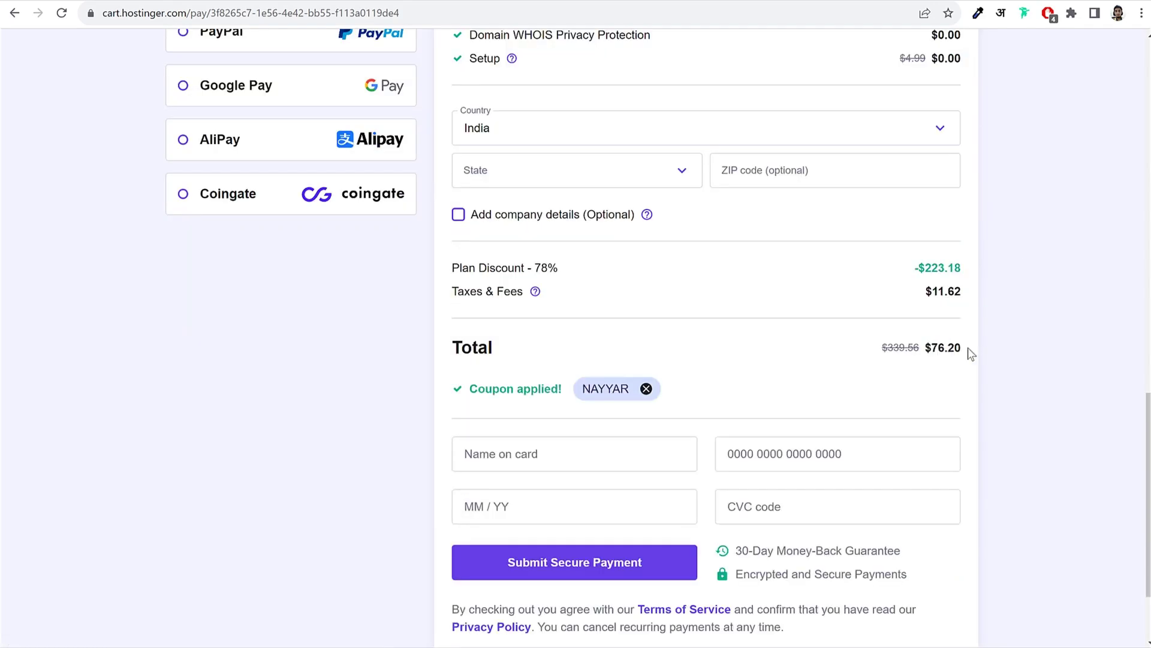
pyautogui.moveTo(927, 347); pyautogui.dragTo(968, 347)
pyautogui.click(1032, 350)
pyautogui.scroll(12, 999, 390)
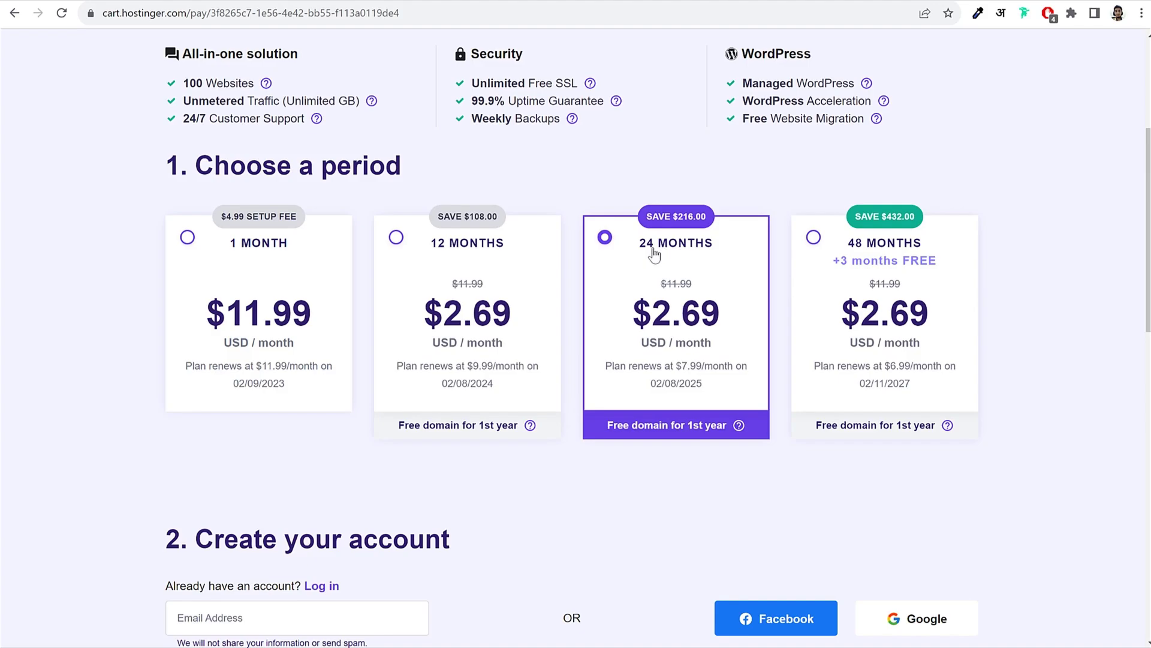
pyautogui.scroll(-15, 994, 394)
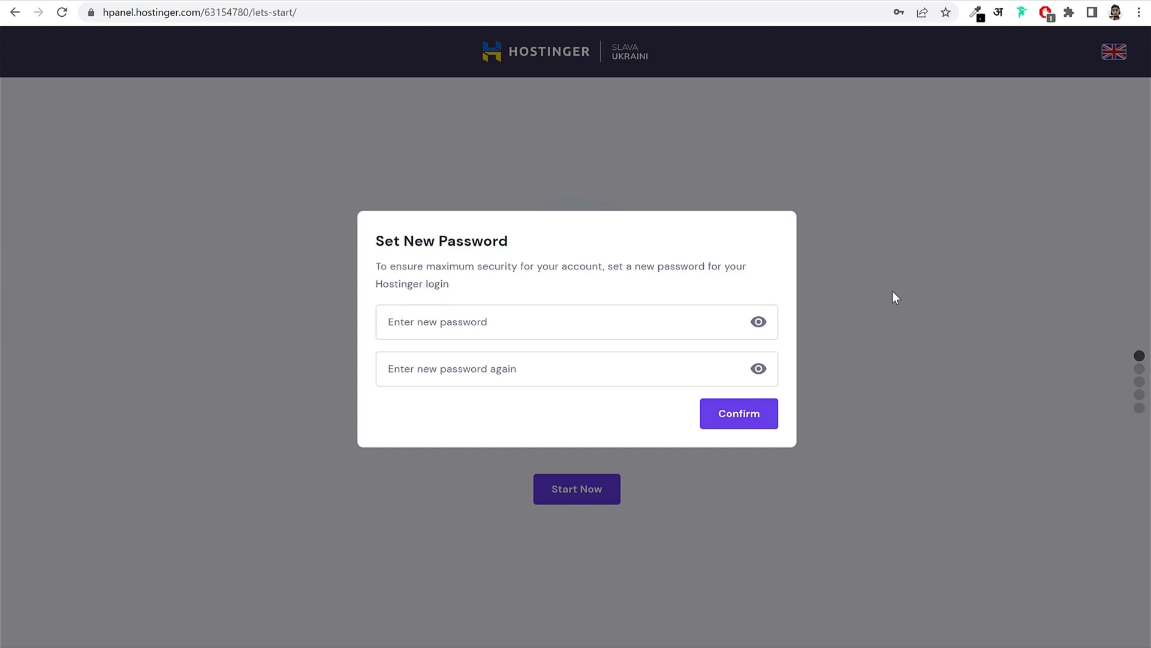
# Step: Enter the new account password in both fields and confirm it
pyautogui.click(542, 406)
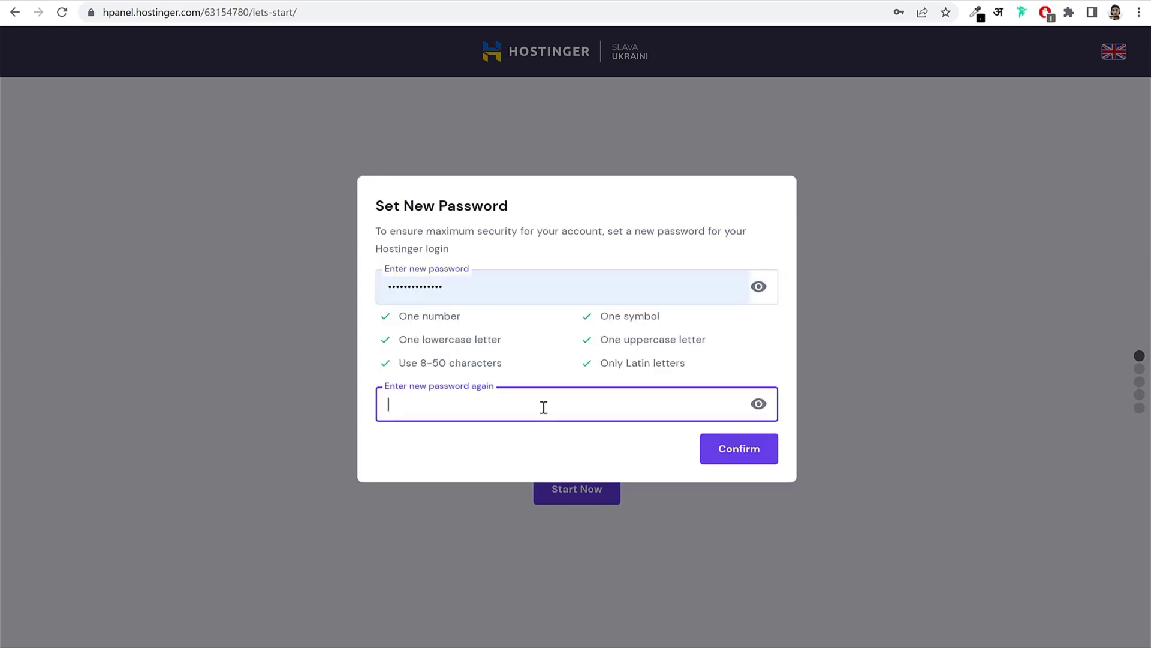
pyautogui.write('•••••••••••')
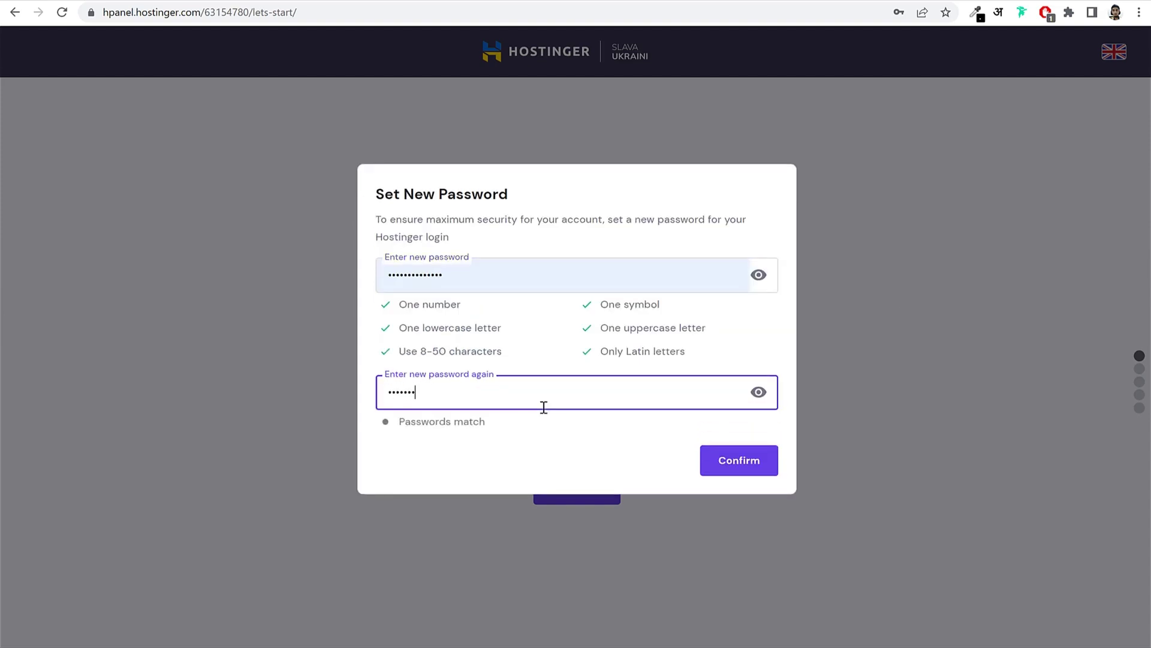
pyautogui.write('•••')
pyautogui.click(589, 351)
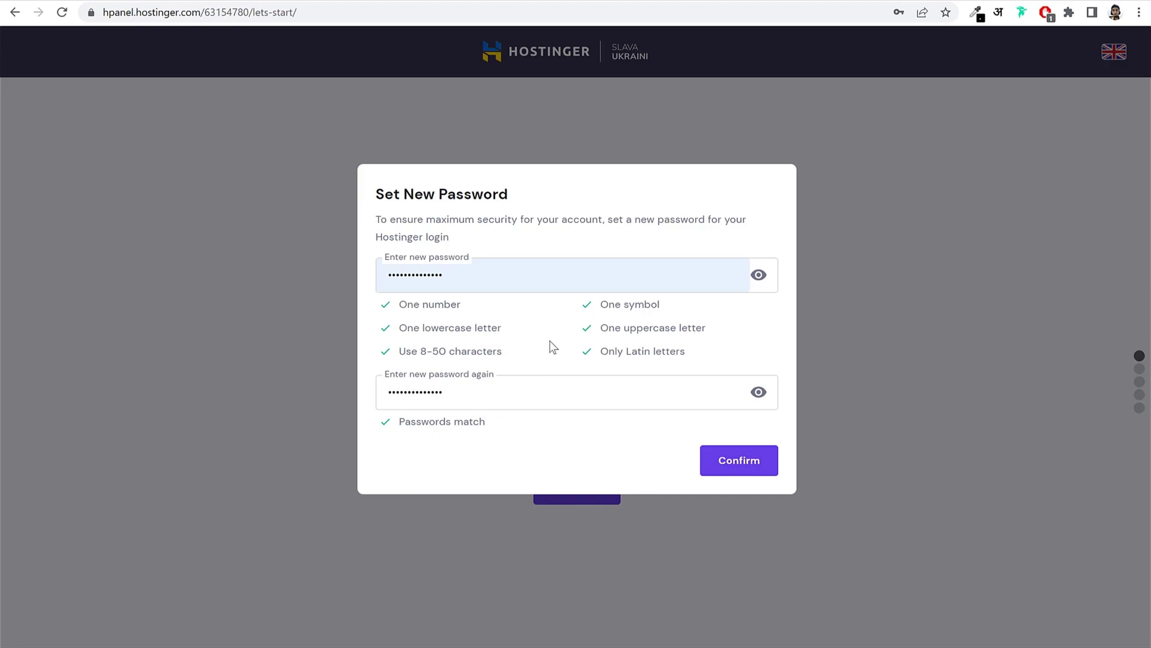
pyautogui.click(738, 473)
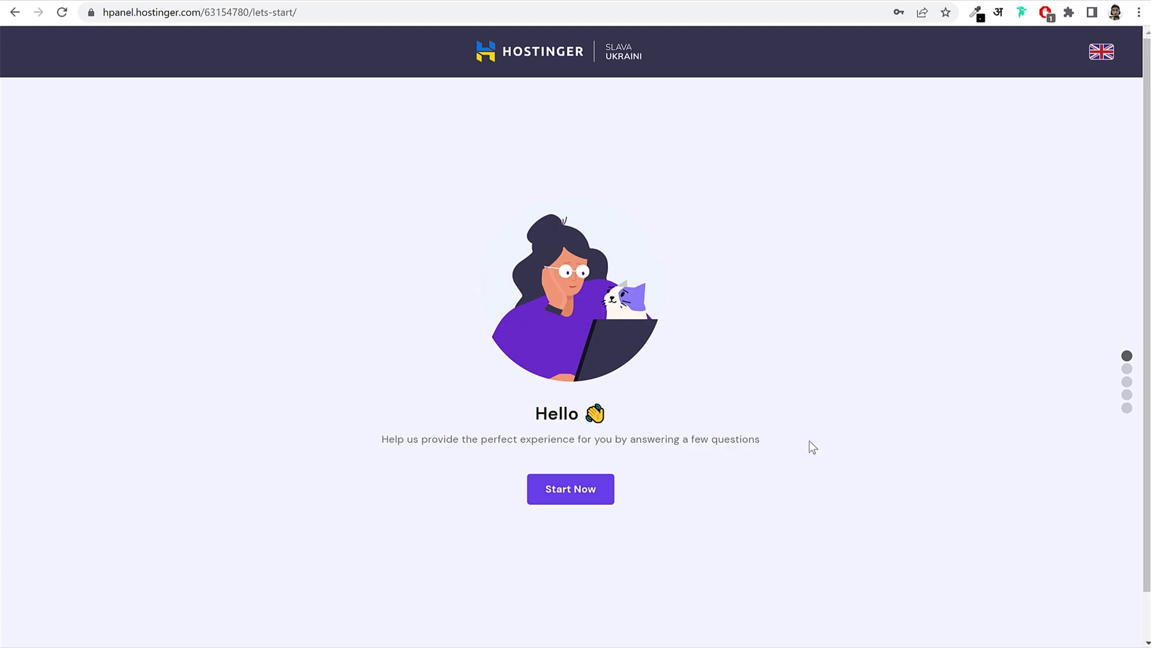
# Step: Start the survey, answer Myself and A business, and skip the experience question
pyautogui.click(569, 498)
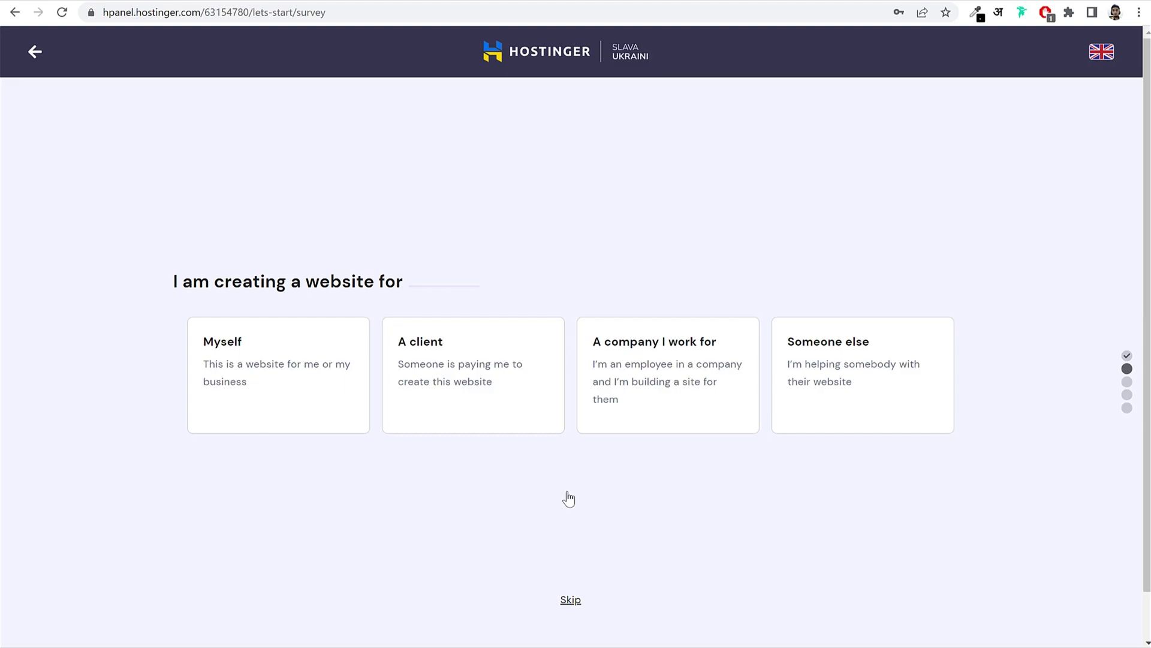
pyautogui.click(286, 401)
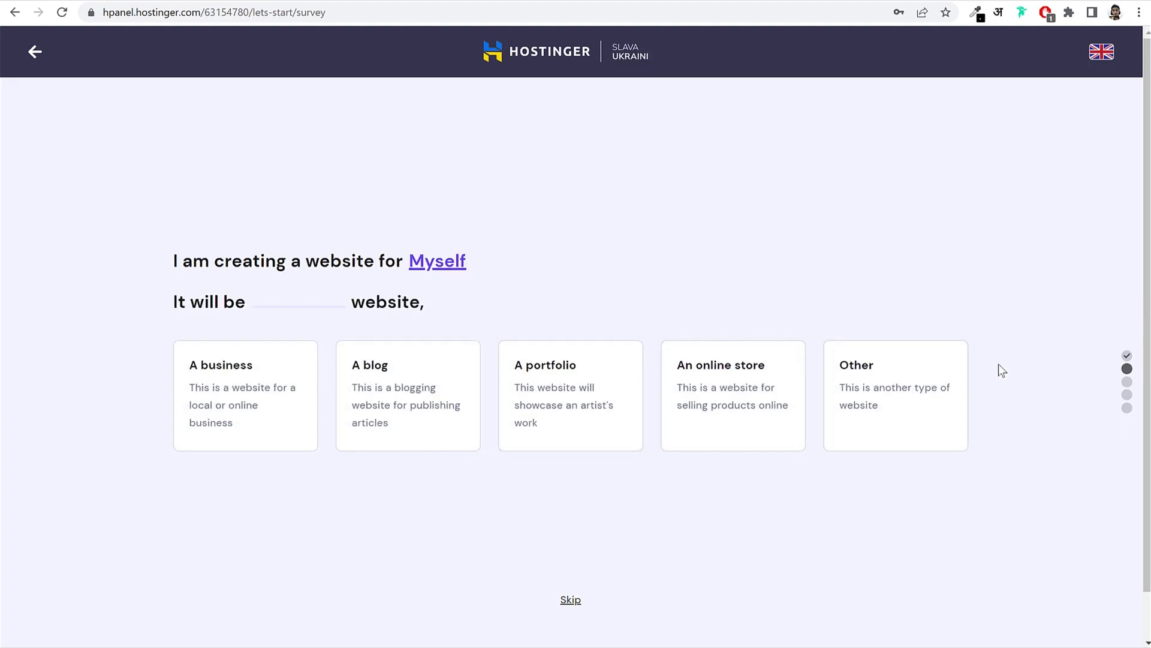
pyautogui.click(252, 390)
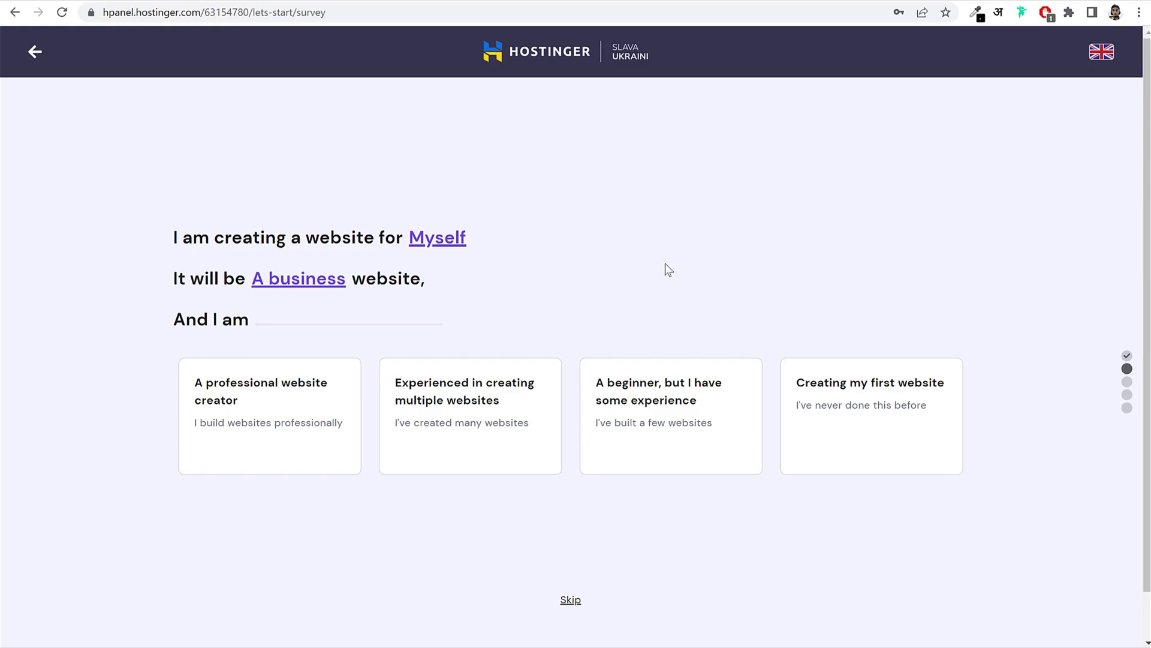
pyautogui.click(571, 601)
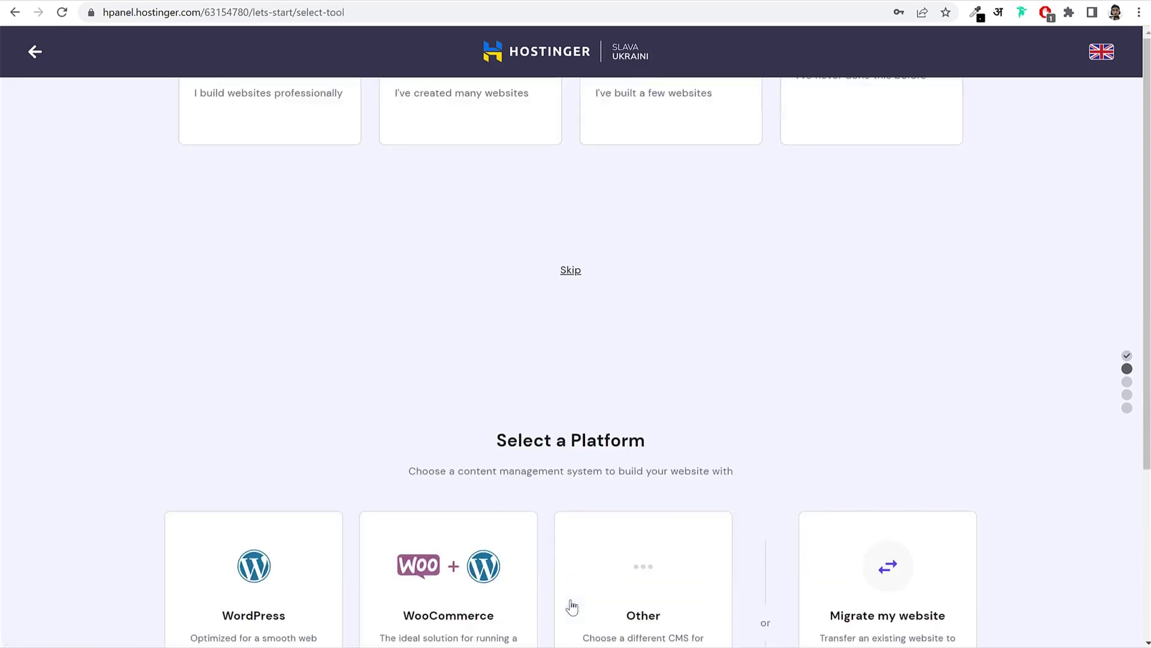
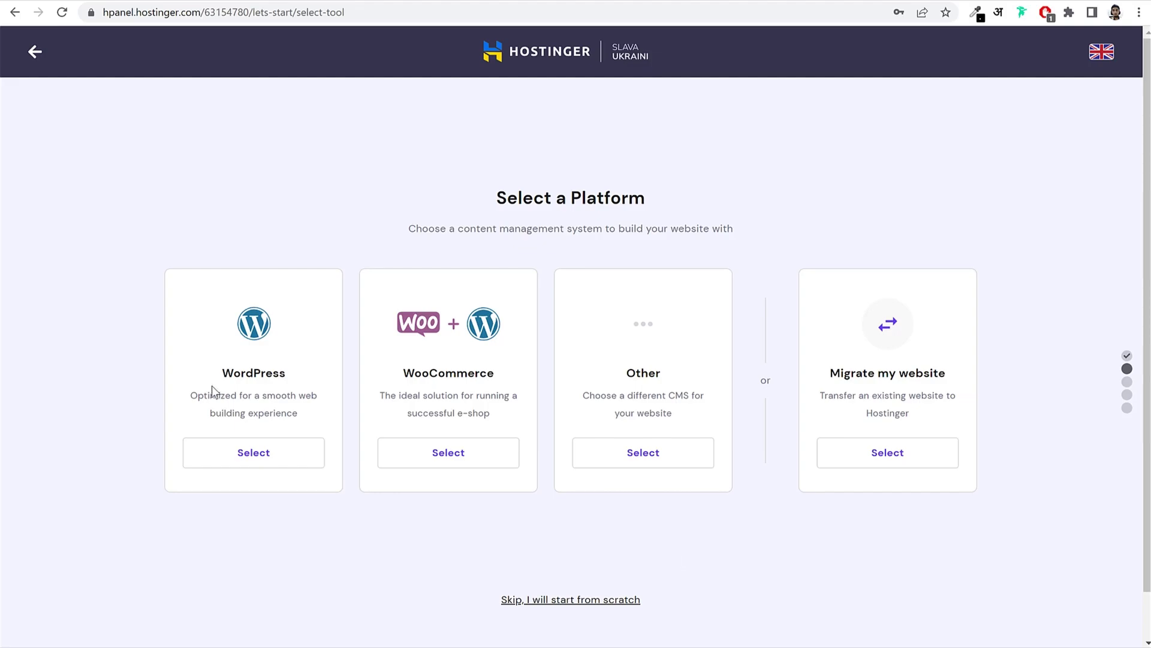
# Step: Choose WordPress as the platform, enter the administrator email and password, and continue
pyautogui.click(277, 457)
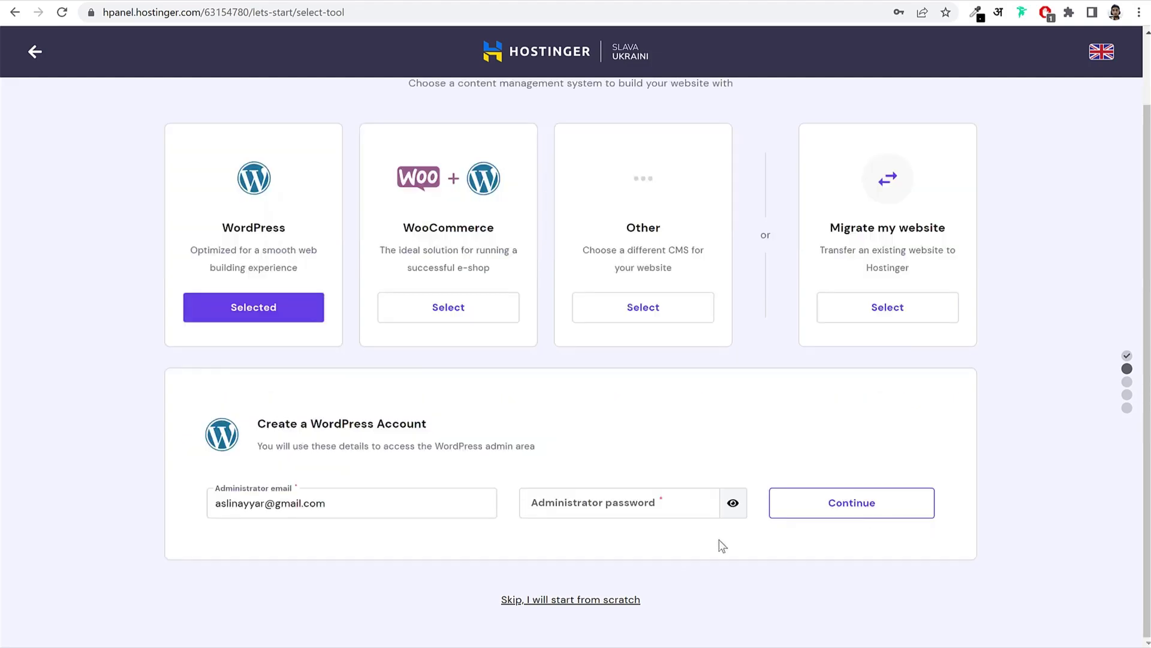
pyautogui.tripleClick(340, 506)
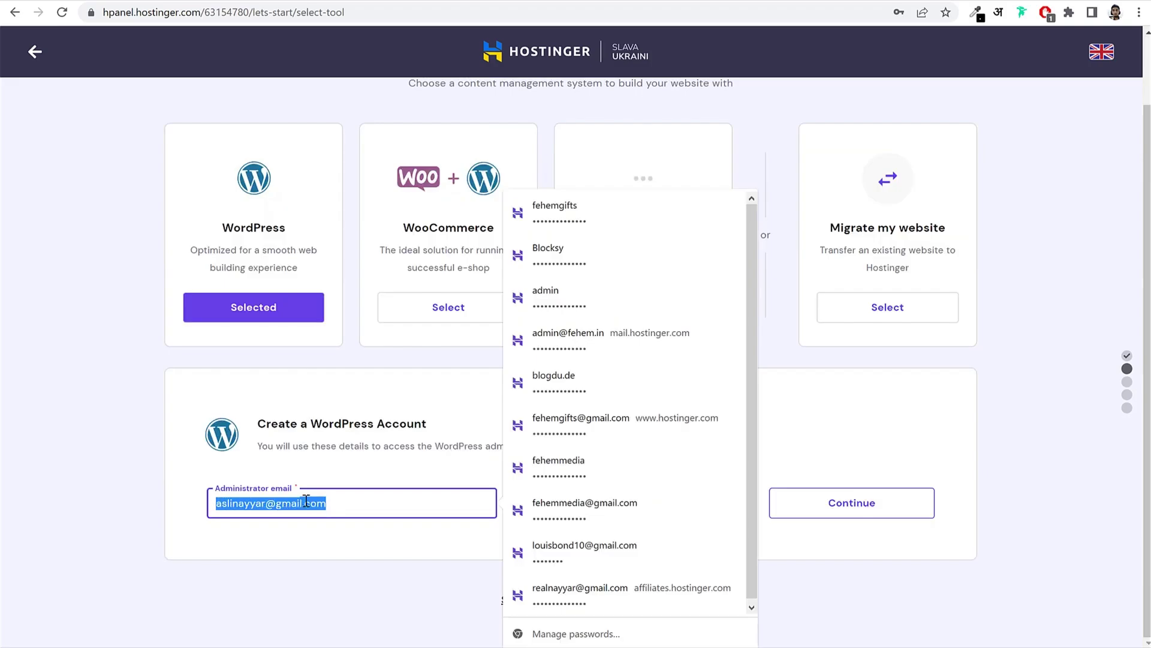
pyautogui.click(386, 499)
pyautogui.click(649, 507)
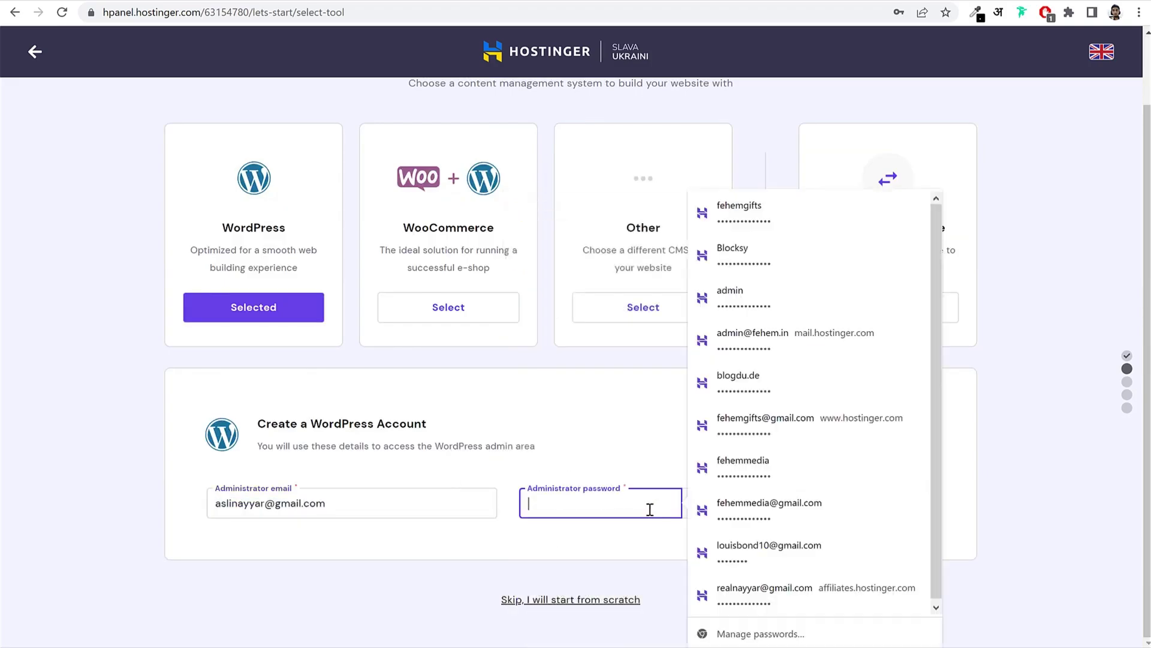
pyautogui.write('***')
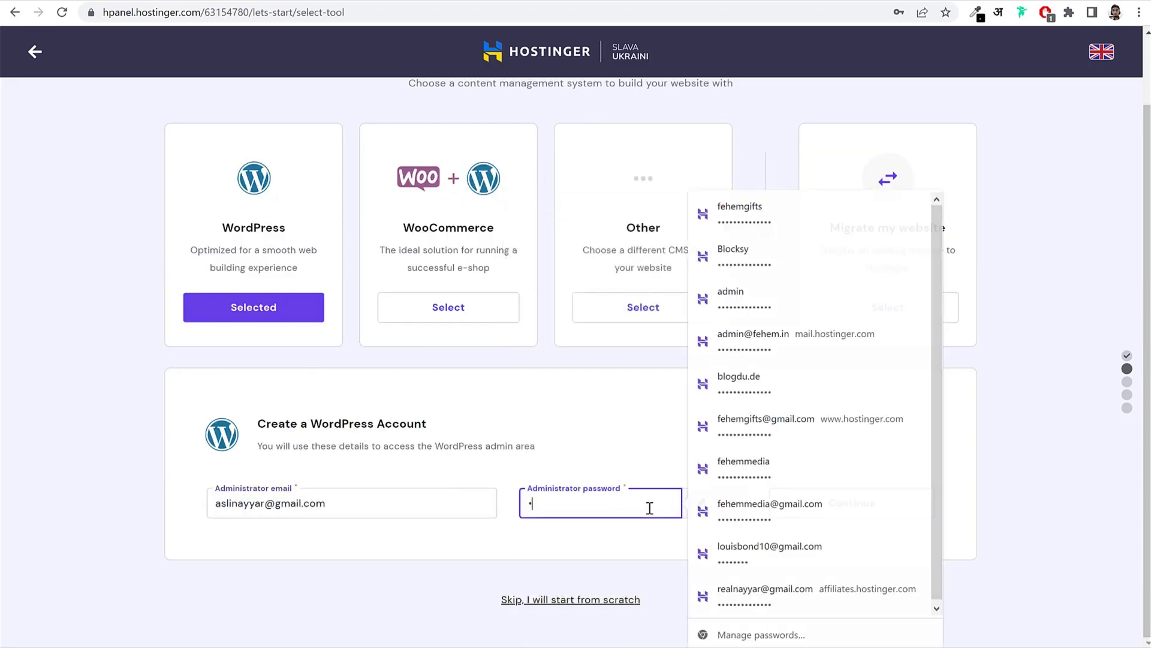
pyautogui.write('*******')
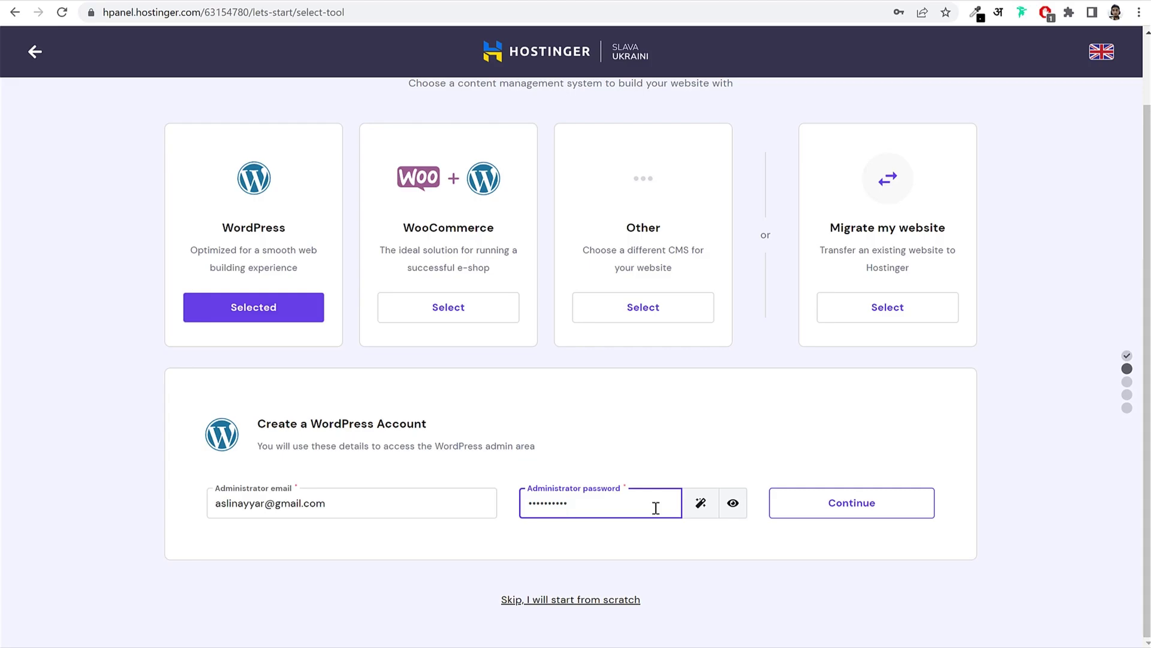
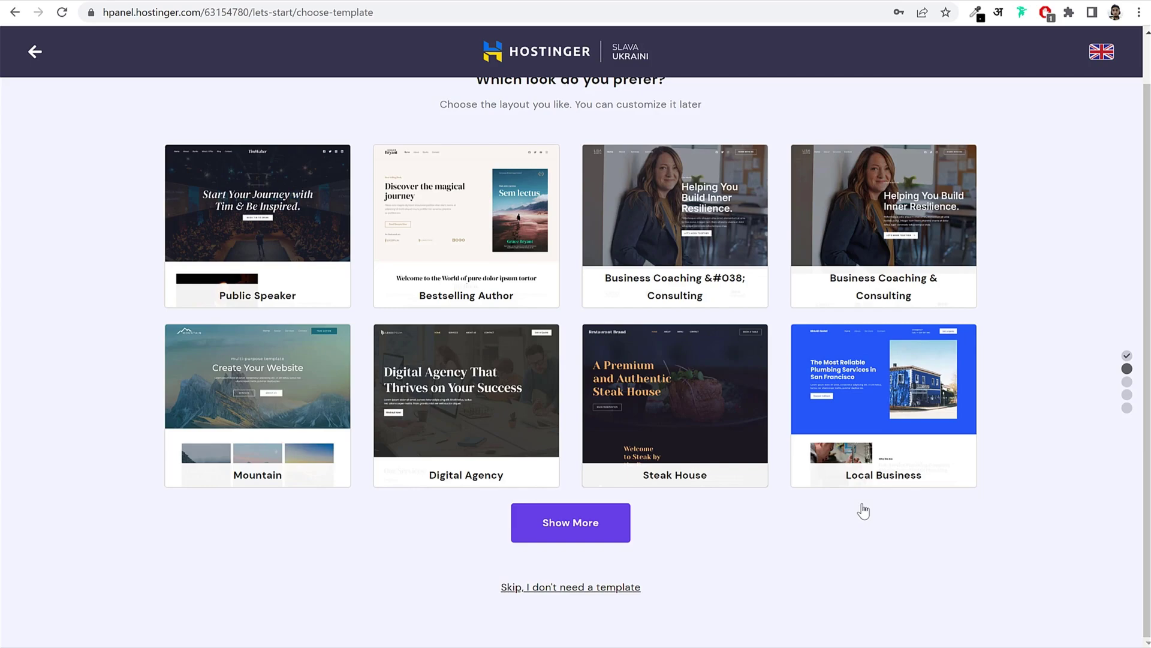
pyautogui.click(563, 588)
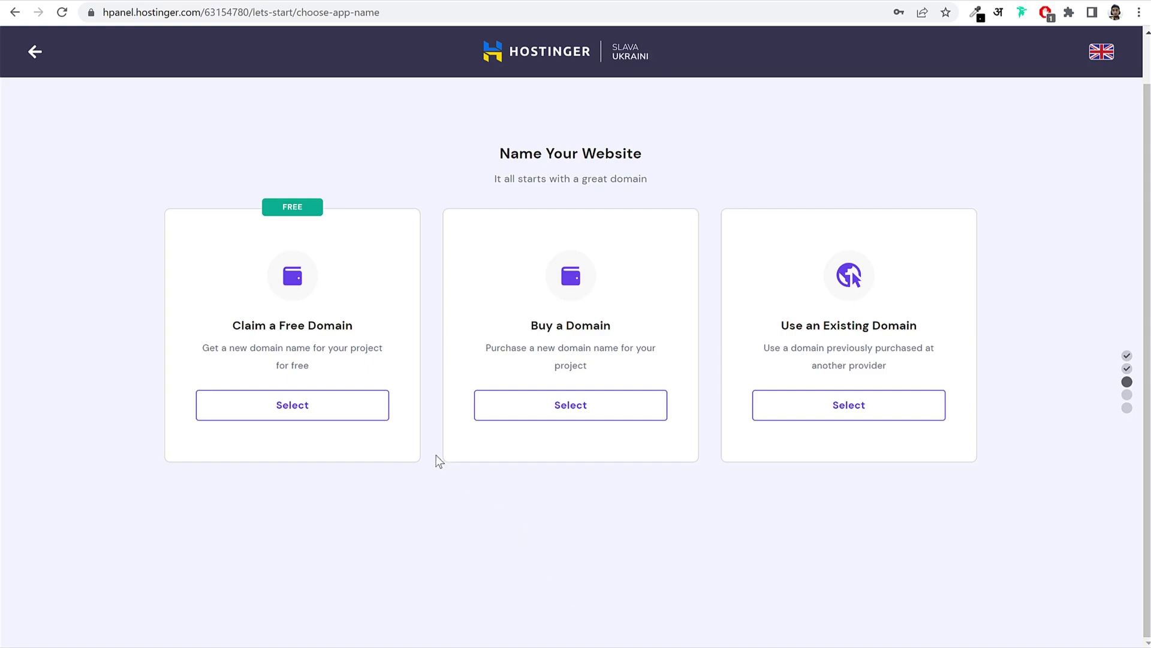
# Step: Try claiming the free domain 'nayyarshaikh' with the .co.in extension and check availability
pyautogui.click(341, 411)
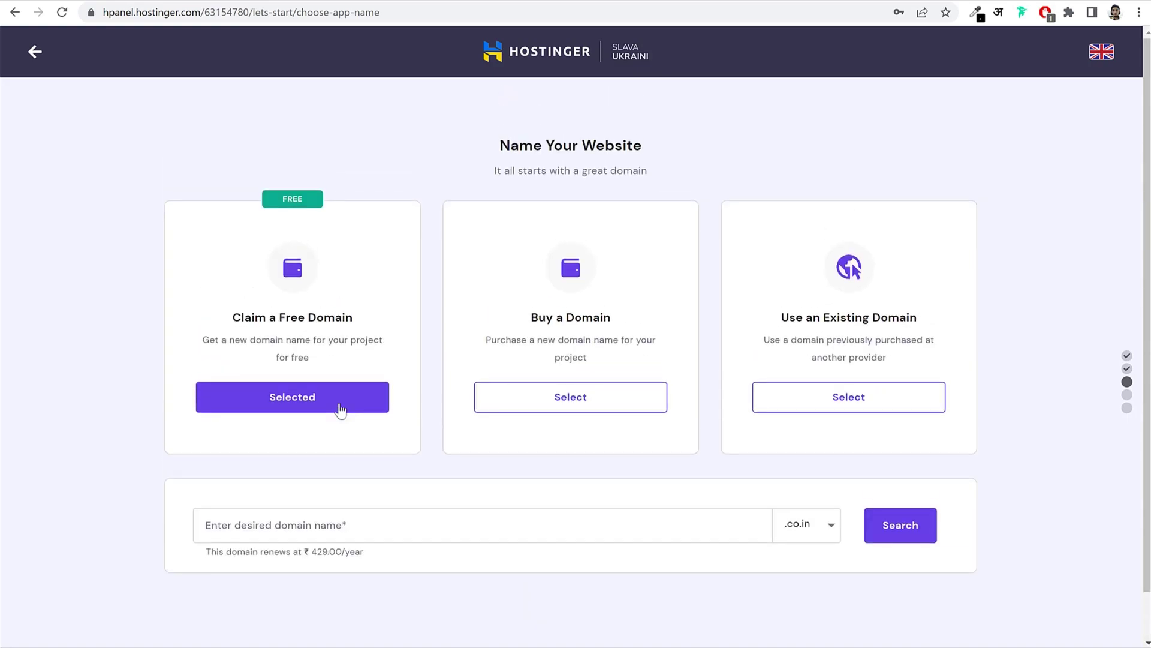
pyautogui.click(401, 523)
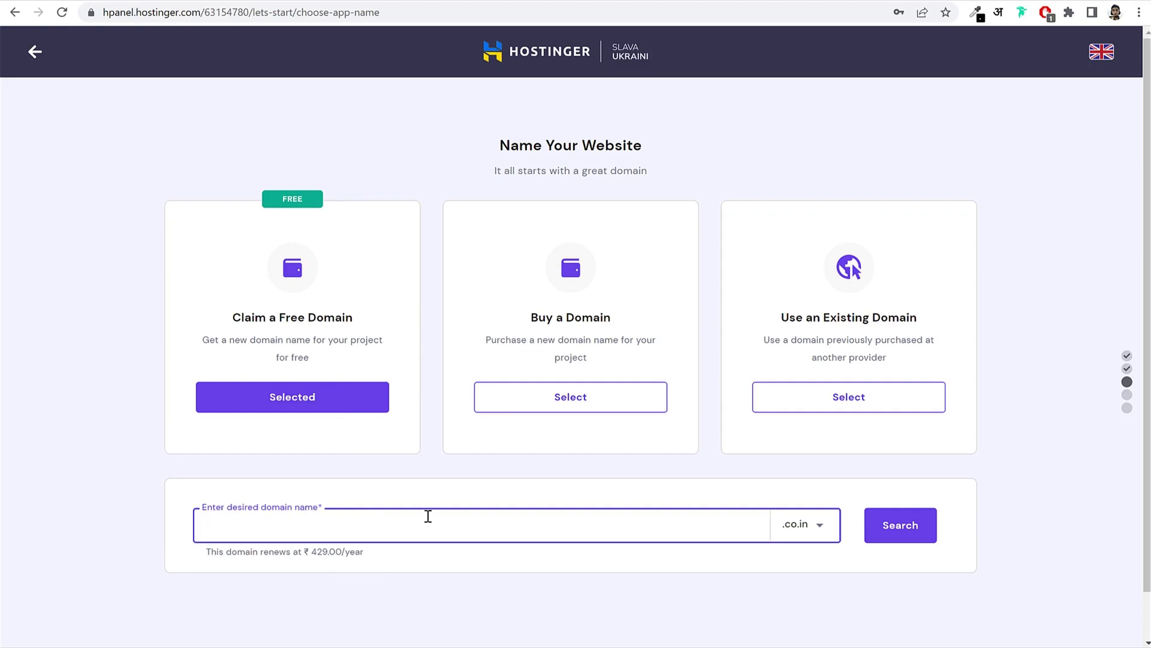
pyautogui.write('nayyarshaikh')
pyautogui.click(826, 523)
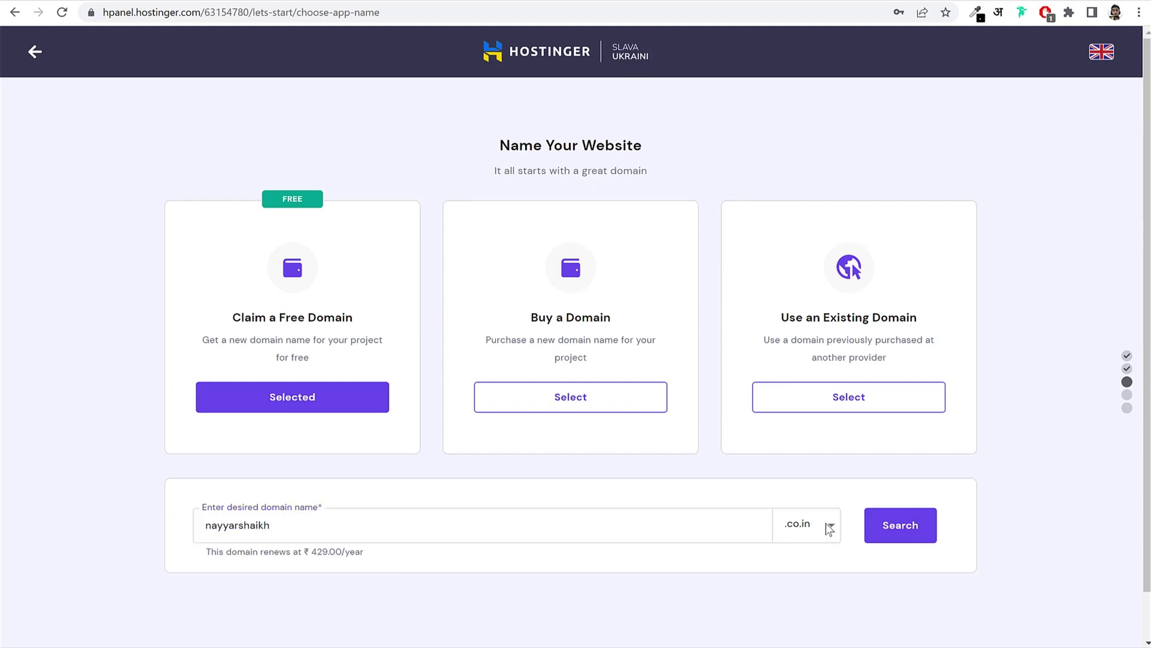
pyautogui.scroll(-2, 1000, 556)
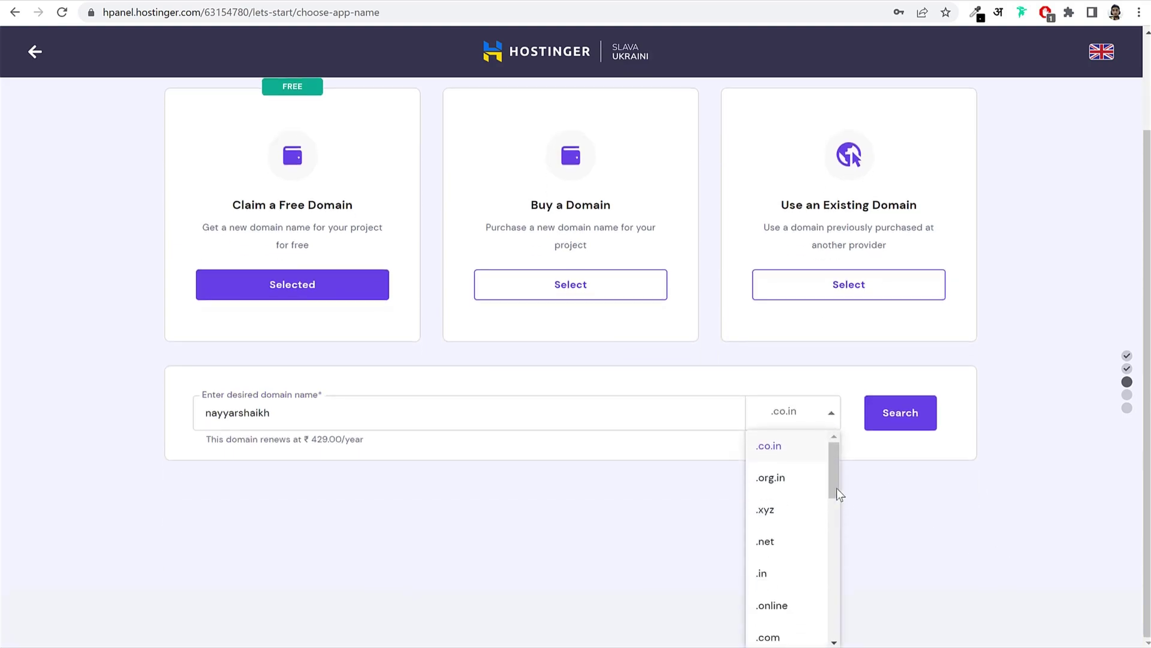
pyautogui.moveTo(834, 461); pyautogui.dragTo(851, 433)
pyautogui.scroll(-8, 804, 540)
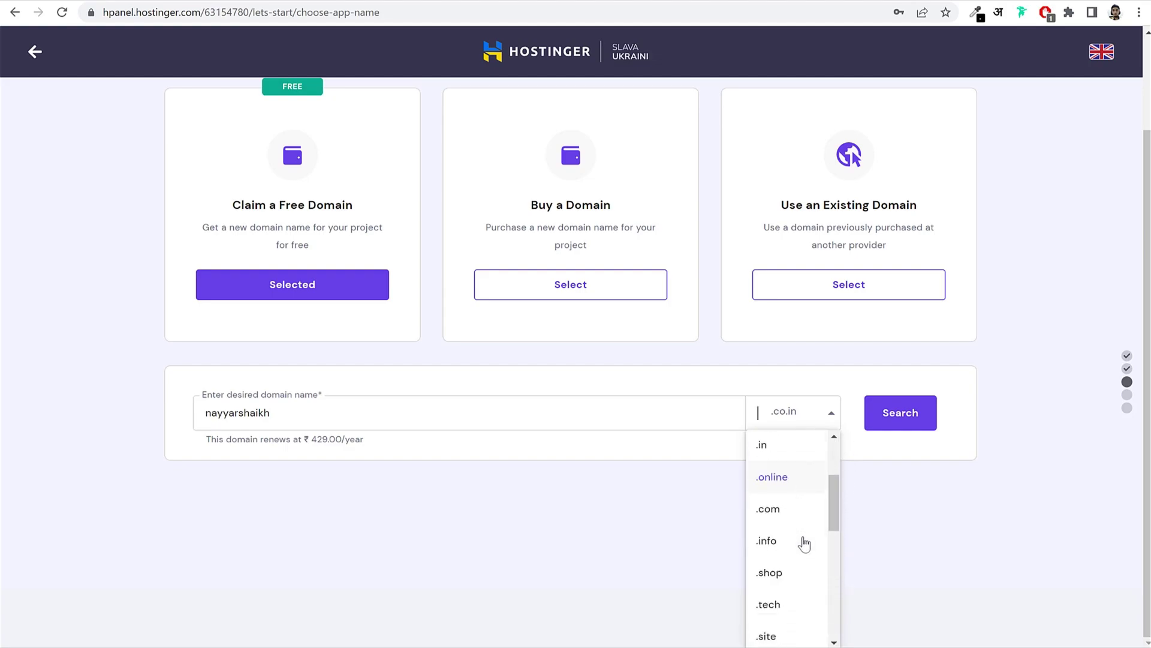
pyautogui.scroll(-2, 806, 559)
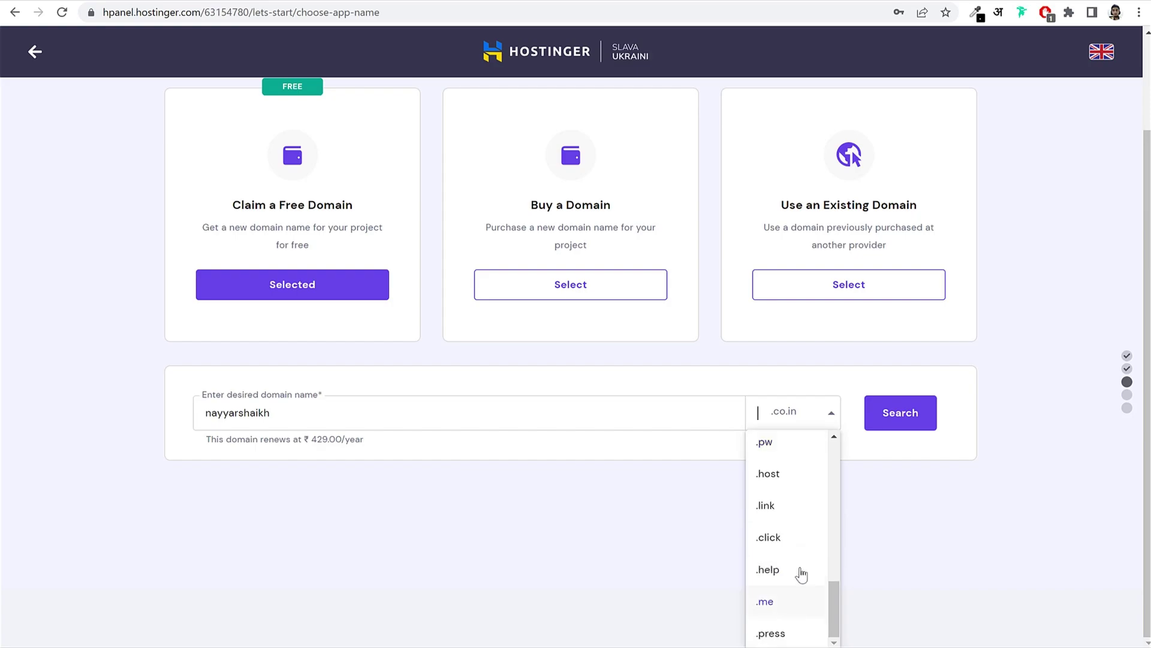
pyautogui.scroll(3, 797, 575)
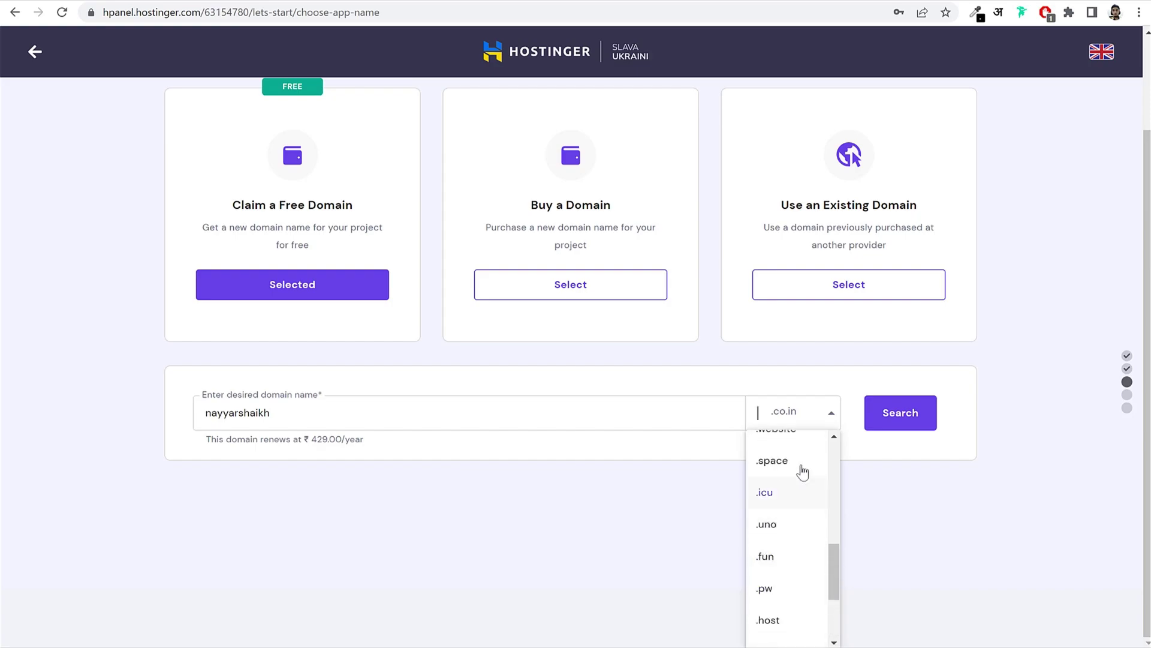
pyautogui.click(797, 410)
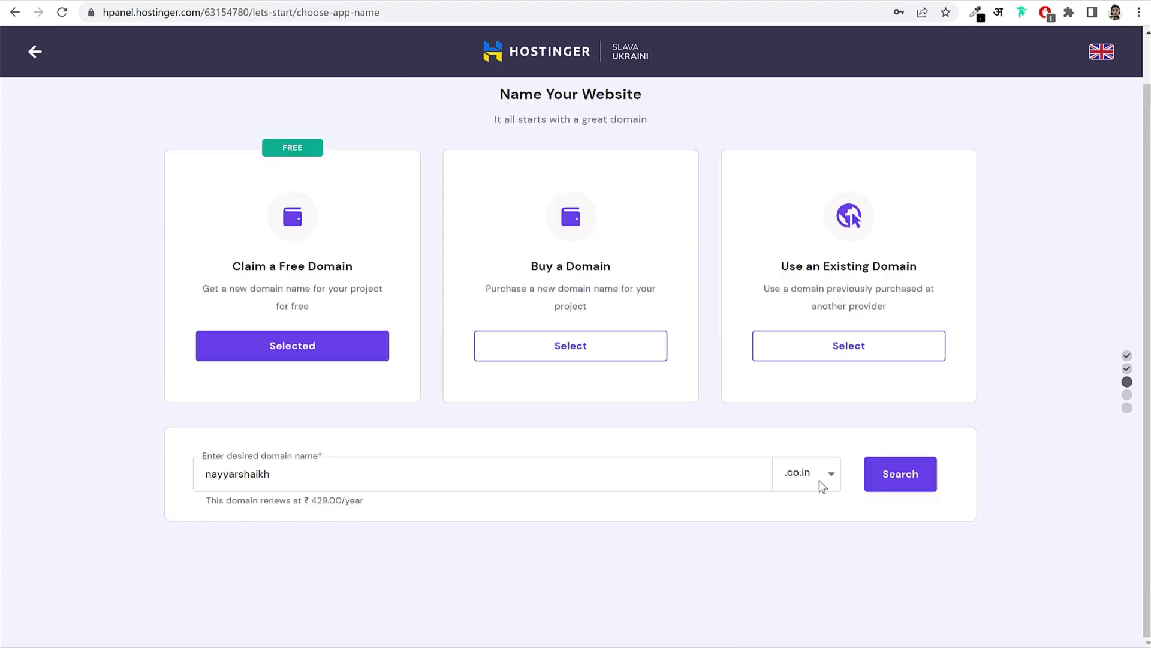
pyautogui.click(900, 487)
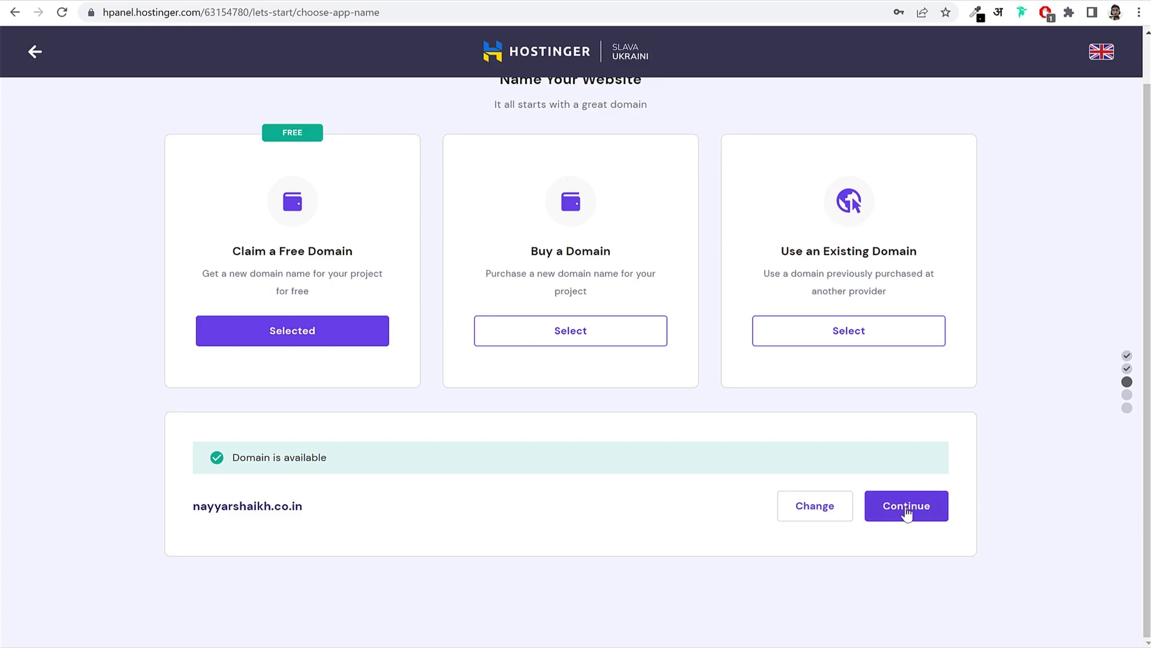
# Step: Switch to an existing domain and submit blogdu.de
pyautogui.click(835, 335)
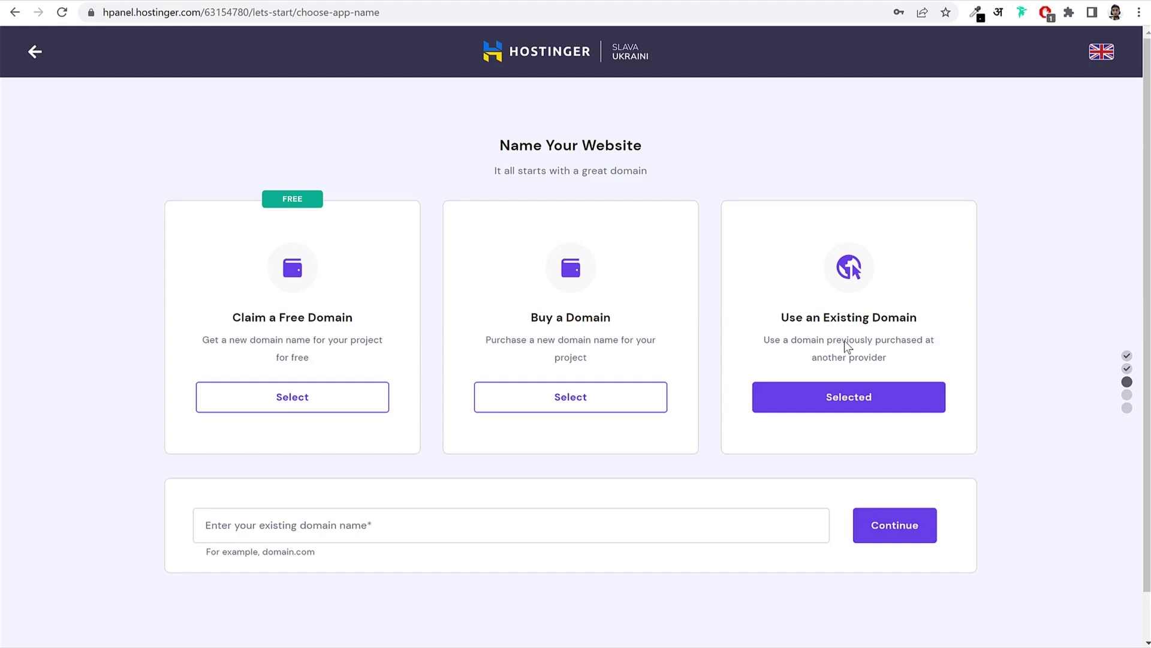
pyautogui.click(417, 516)
pyautogui.write('blogdu.de')
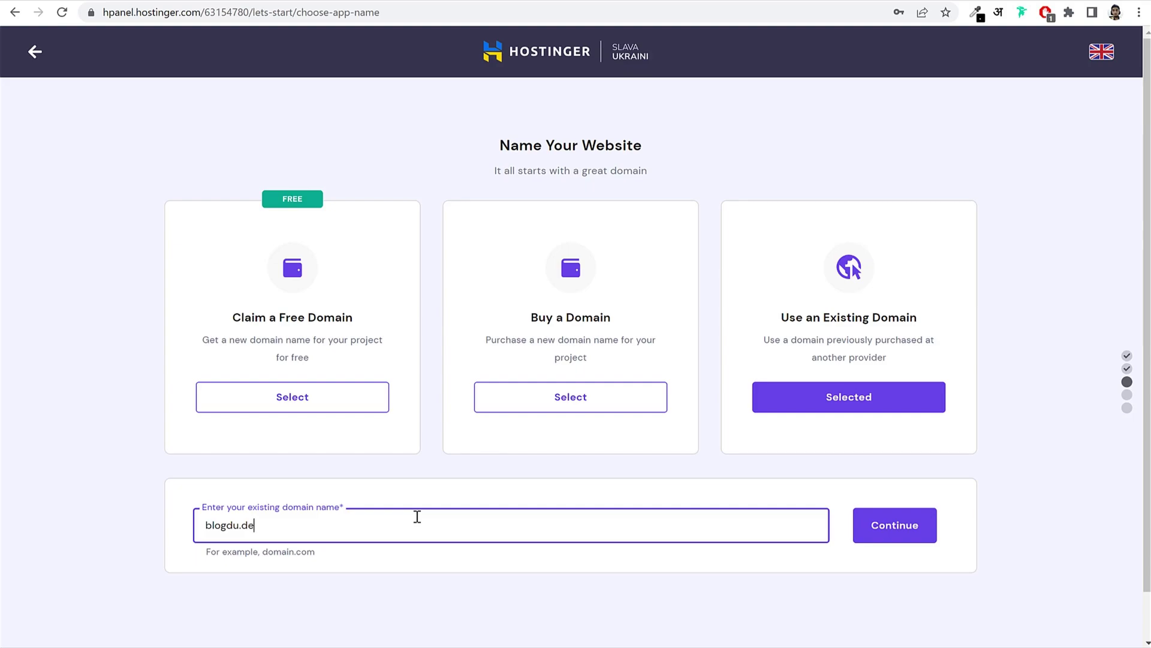
pyautogui.tripleClick(745, 530)
pyautogui.click(743, 569)
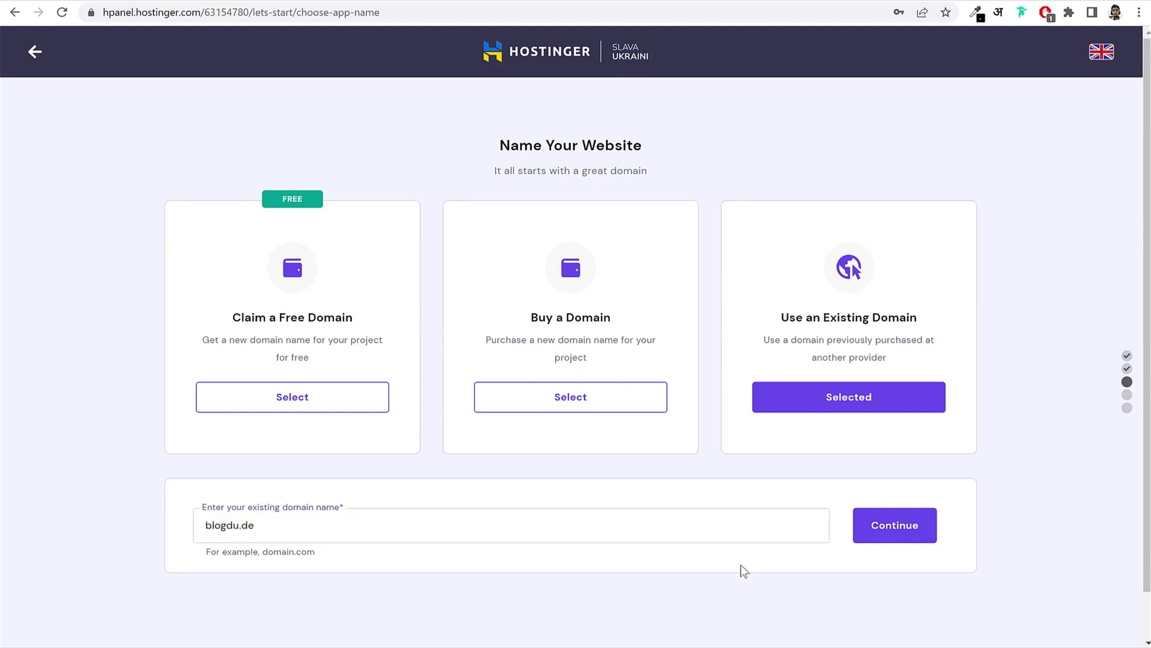
pyautogui.click(892, 532)
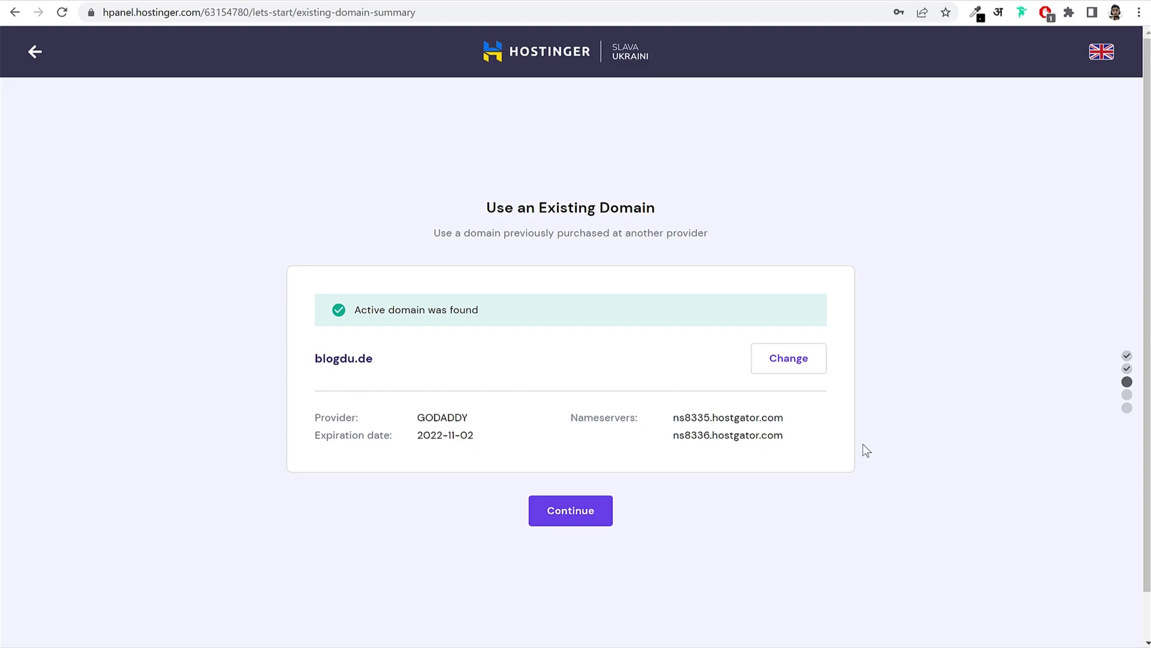
# Step: Review the server location map, leave it at Asia (India), and click Finish Setup
pyautogui.click(578, 517)
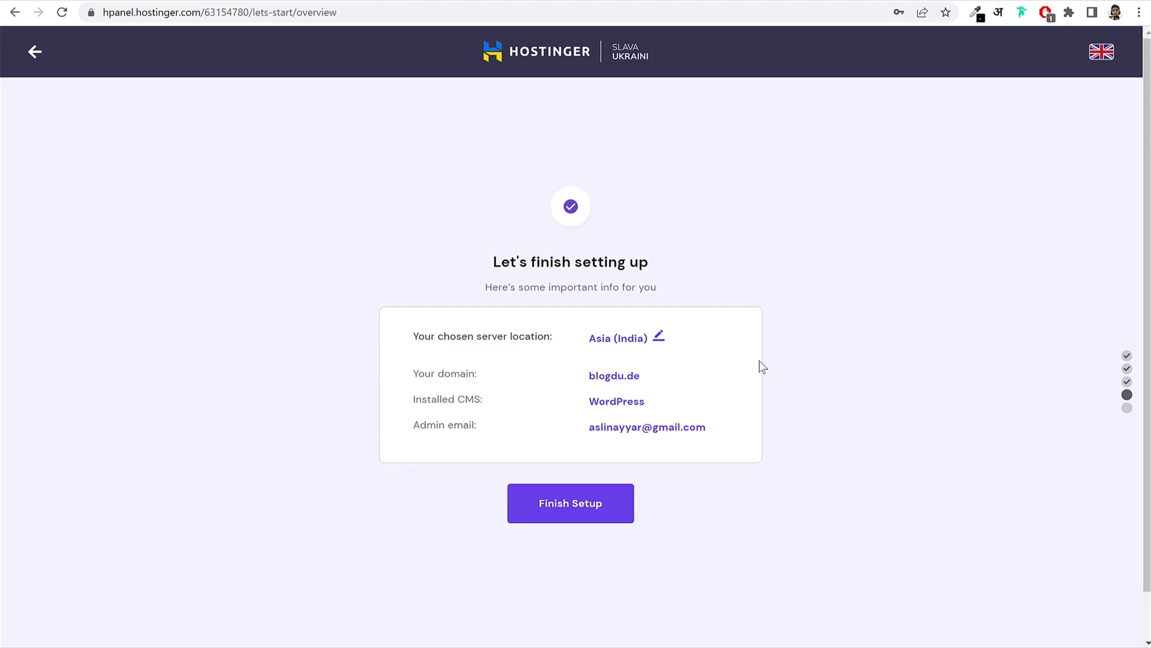
pyautogui.click(662, 339)
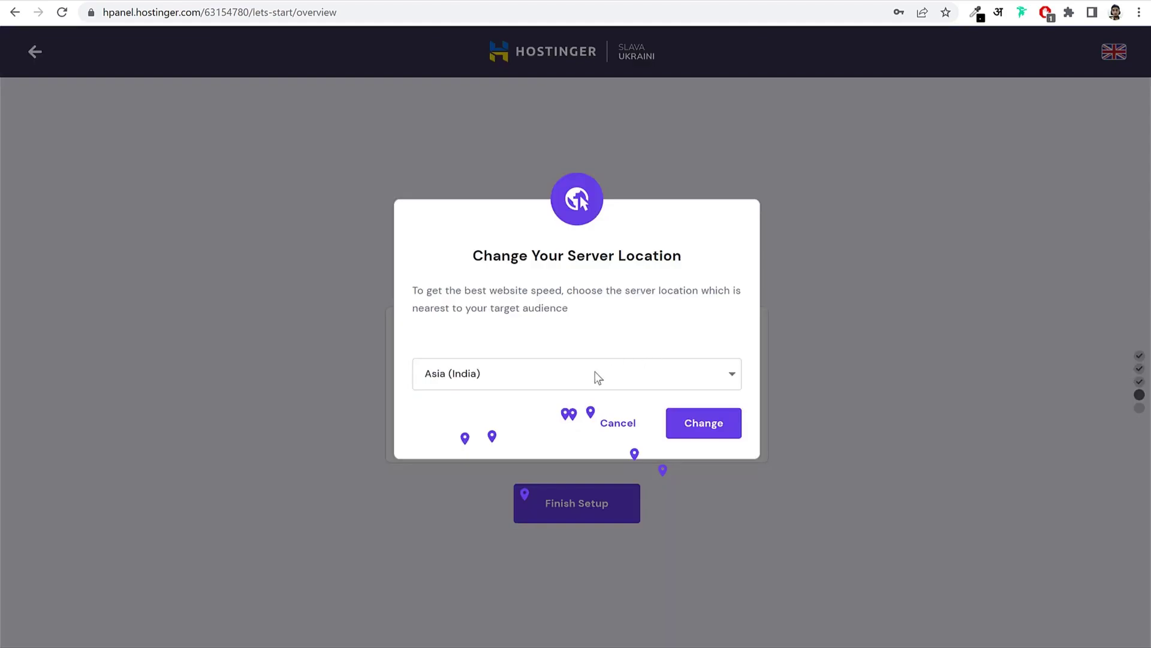
pyautogui.moveTo(634, 364)
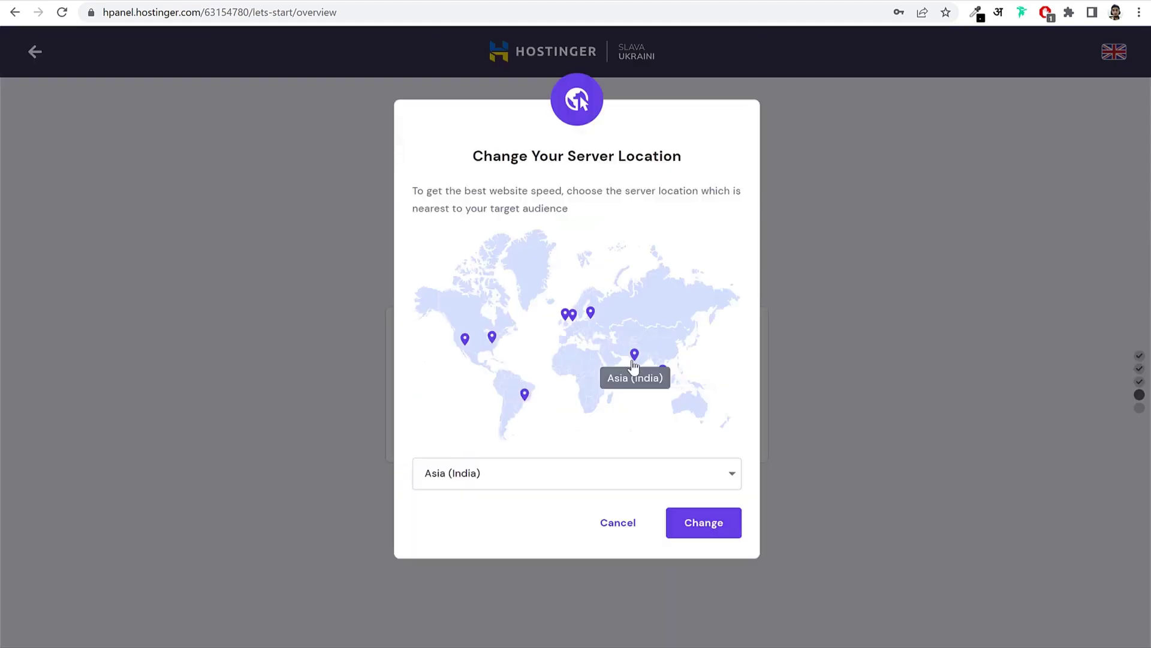
pyautogui.moveTo(592, 318)
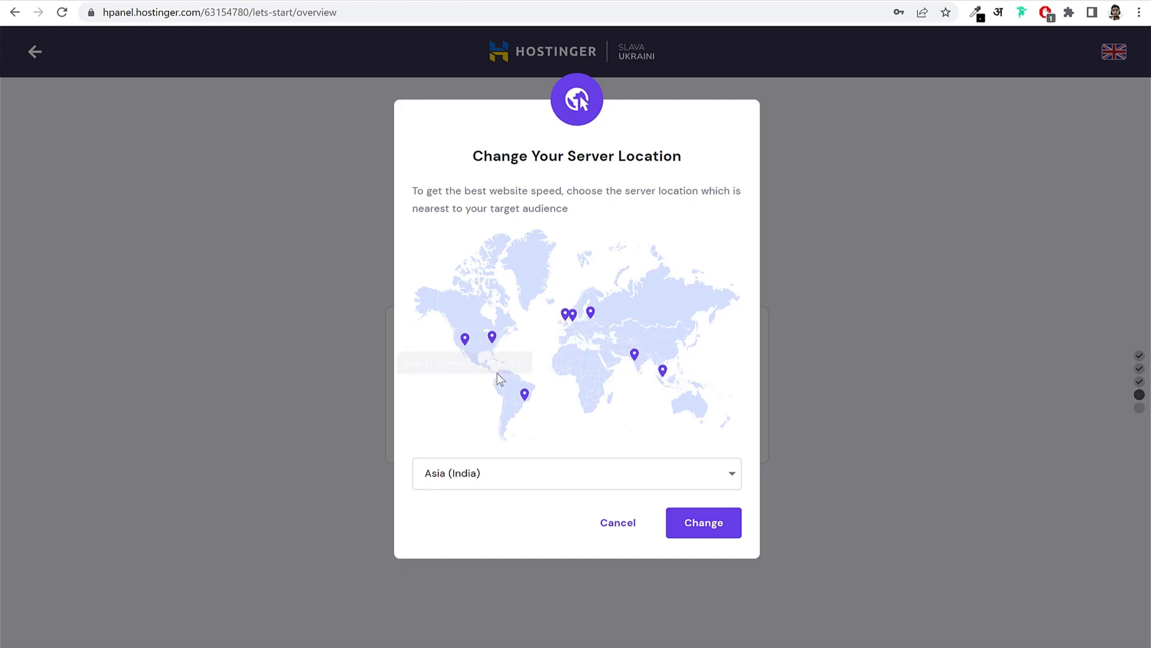
pyautogui.moveTo(525, 396)
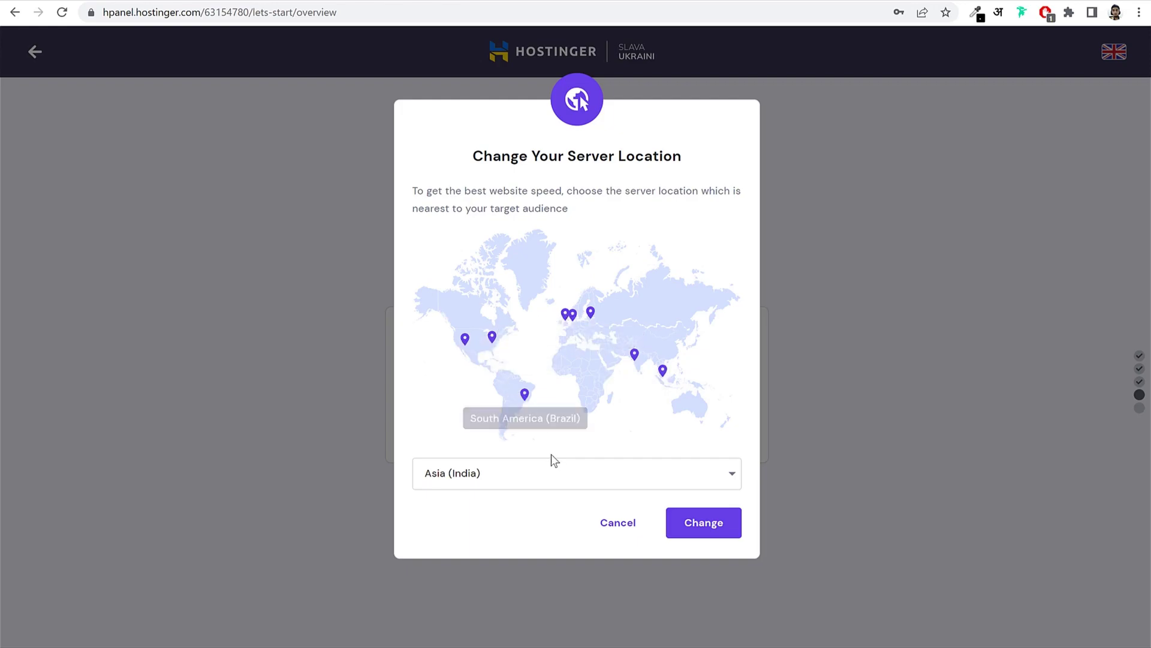
pyautogui.click(563, 479)
pyautogui.scroll(-1, 534, 521)
pyautogui.scroll(1, 522, 534)
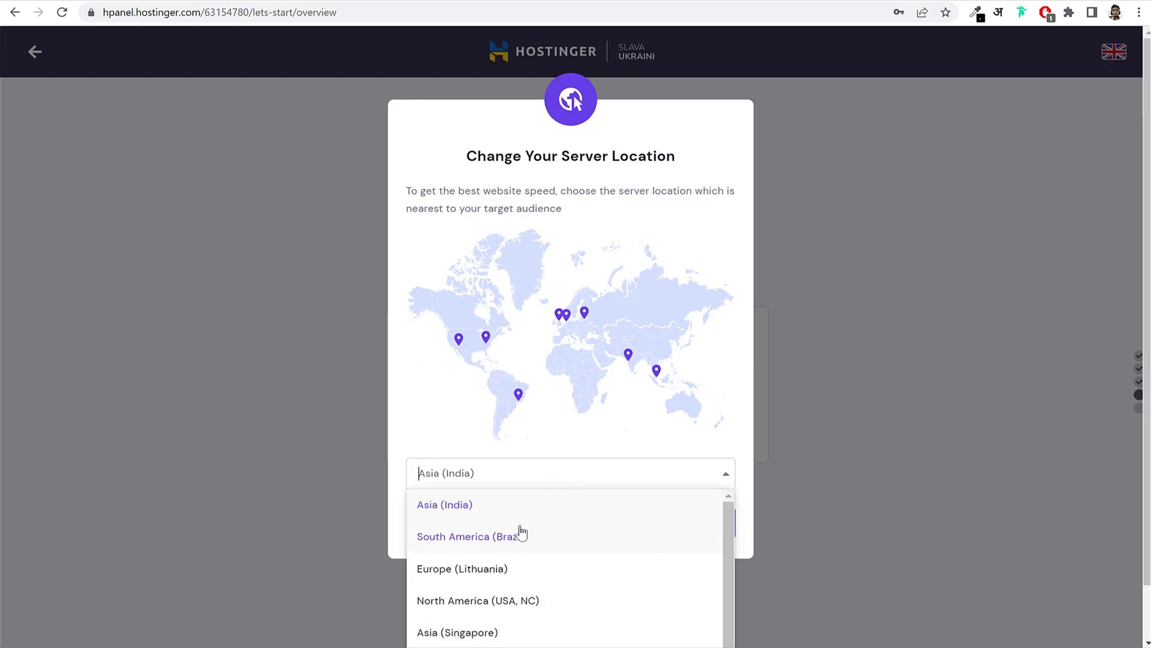
pyautogui.click(506, 512)
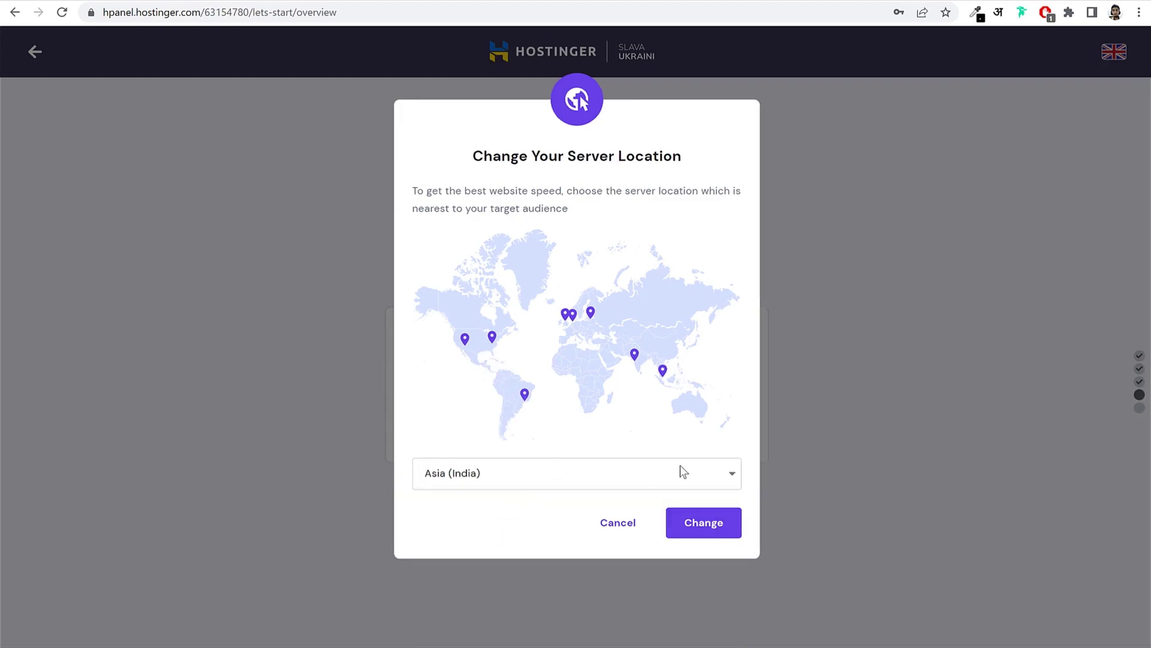
pyautogui.click(622, 532)
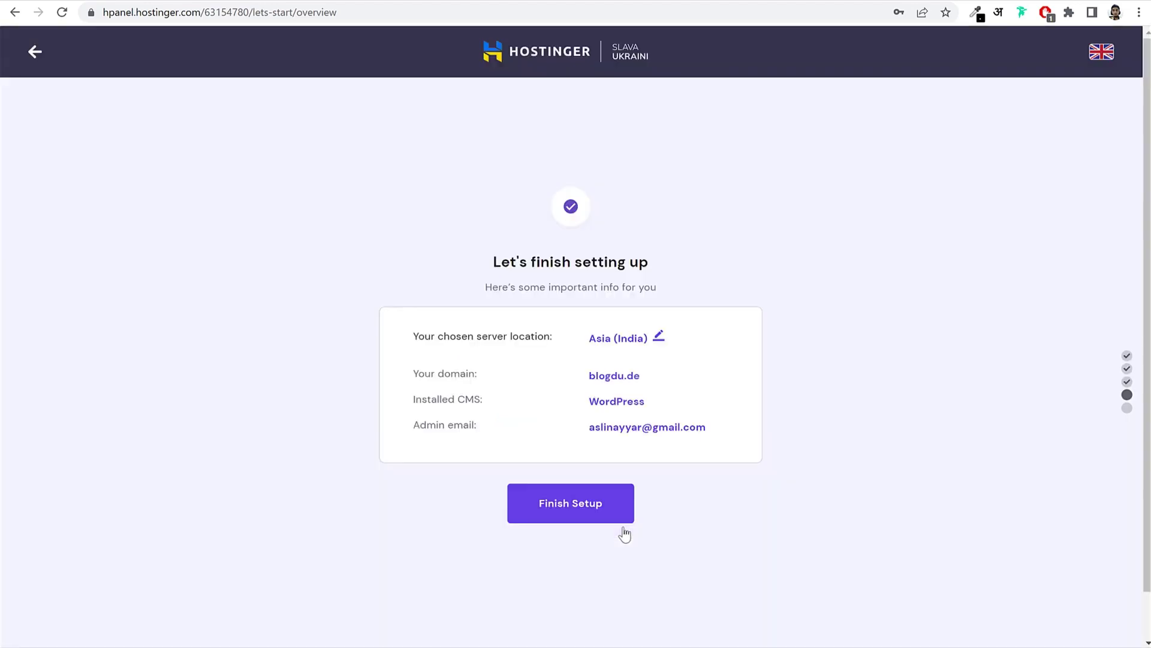
pyautogui.click(589, 510)
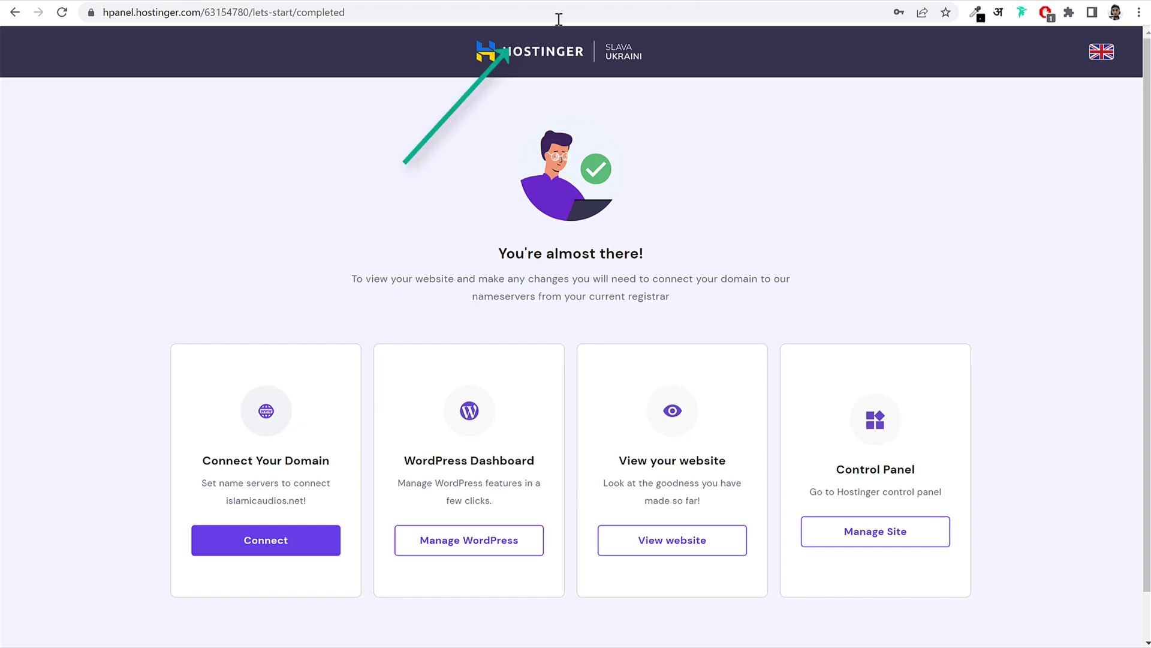
# Step: From the Hostinger home, go to Websites, manage blogdu.de, and open its WordPress overview
pyautogui.click(550, 58)
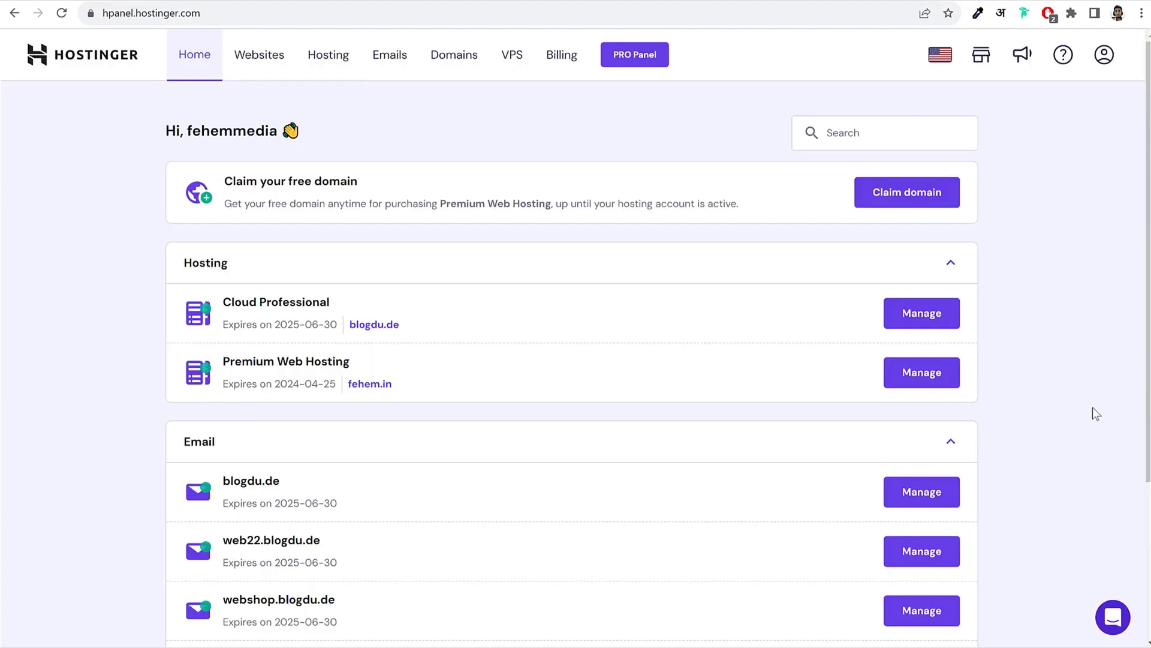
pyautogui.scroll(-1, 1092, 407)
pyautogui.scroll(1, 1101, 399)
pyautogui.scroll(-4, 1139, 402)
pyautogui.scroll(4, 1140, 409)
pyautogui.click(278, 70)
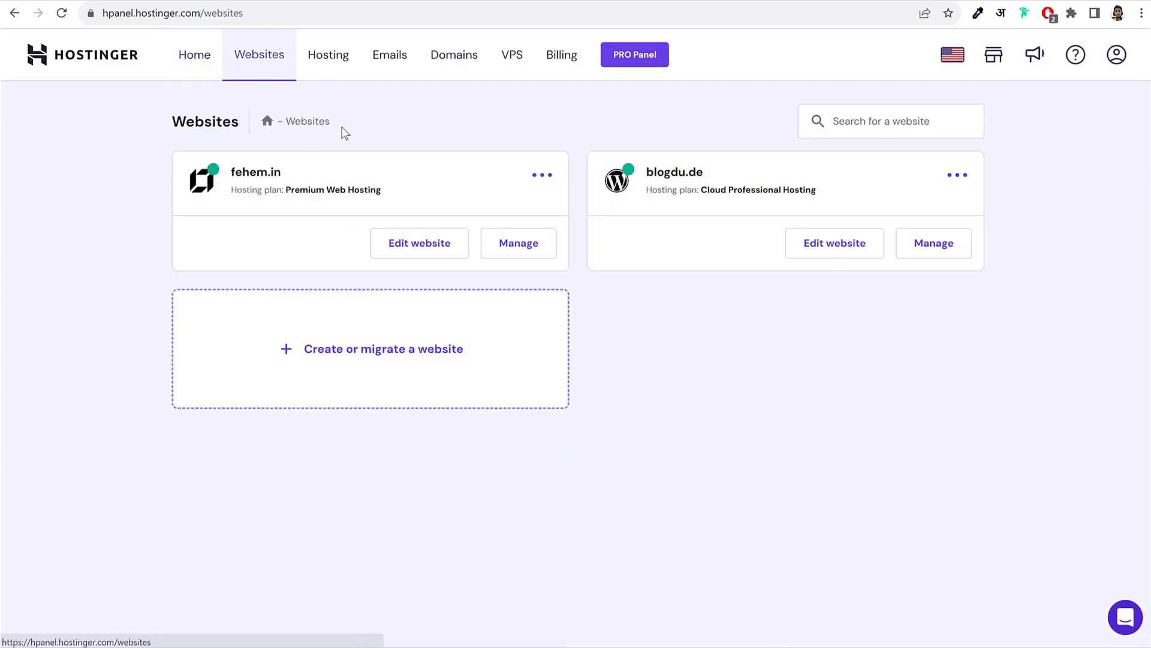
pyautogui.moveTo(704, 175); pyautogui.dragTo(646, 172)
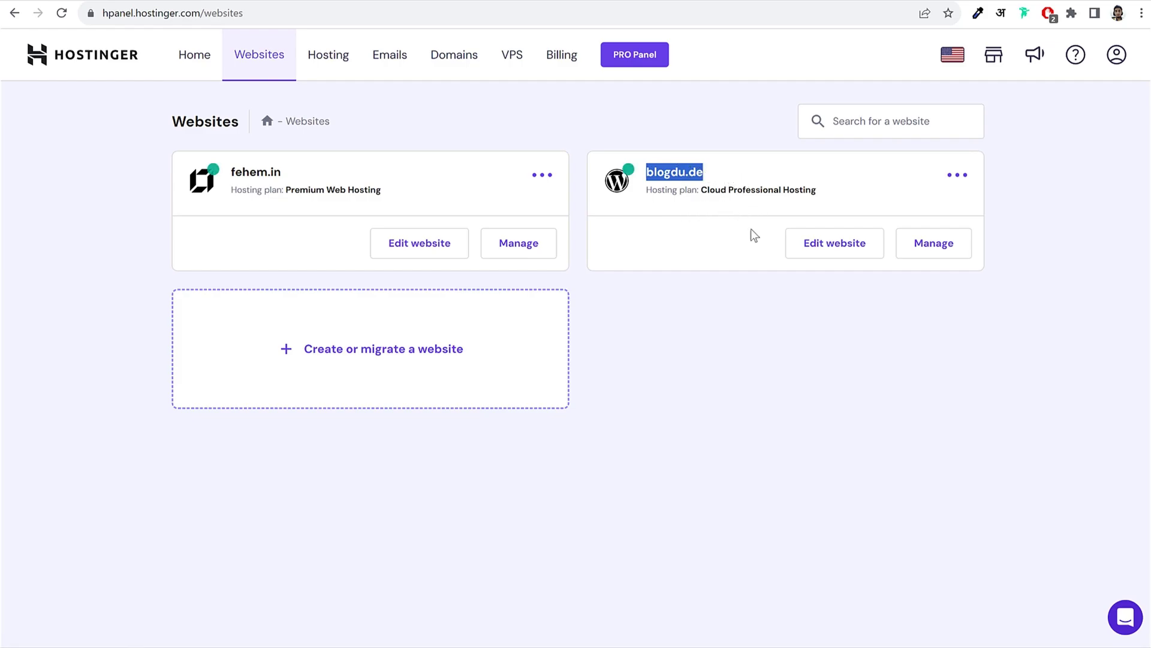
pyautogui.click(942, 249)
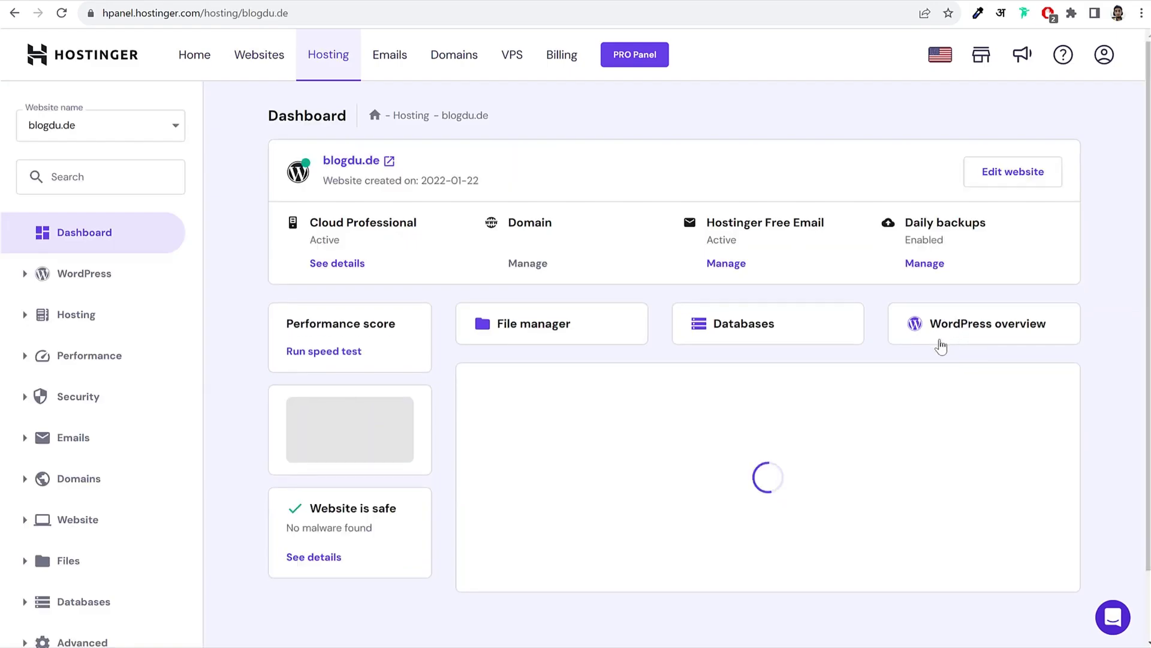
pyautogui.click(997, 329)
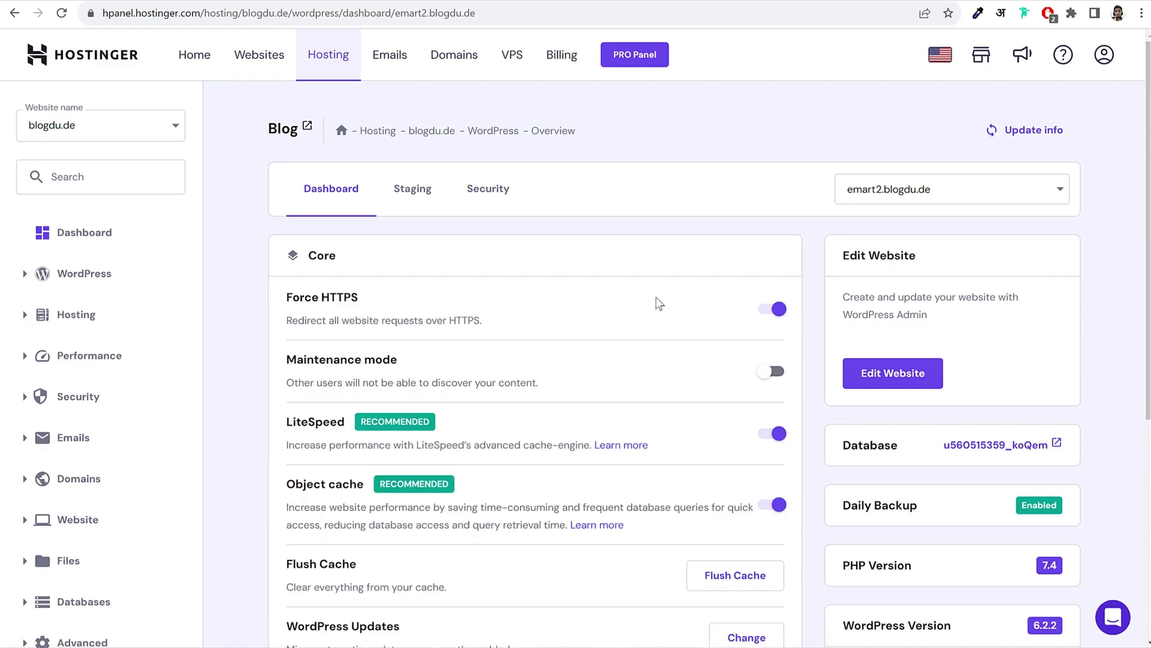
# Step: Highlight the SSL Certificate, Force HTTPS, PHP Version and WordPress Version entries in the overview
pyautogui.scroll(-6, 657, 303)
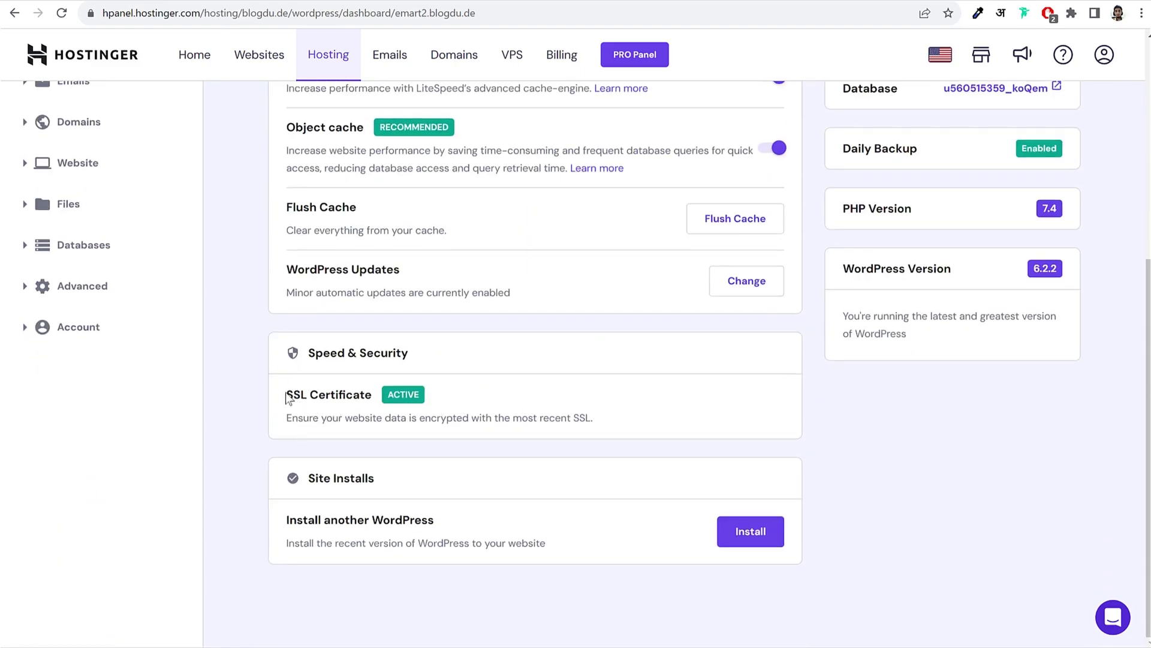
pyautogui.moveTo(287, 394); pyautogui.dragTo(368, 391)
pyautogui.click(396, 397)
pyautogui.scroll(6, 456, 415)
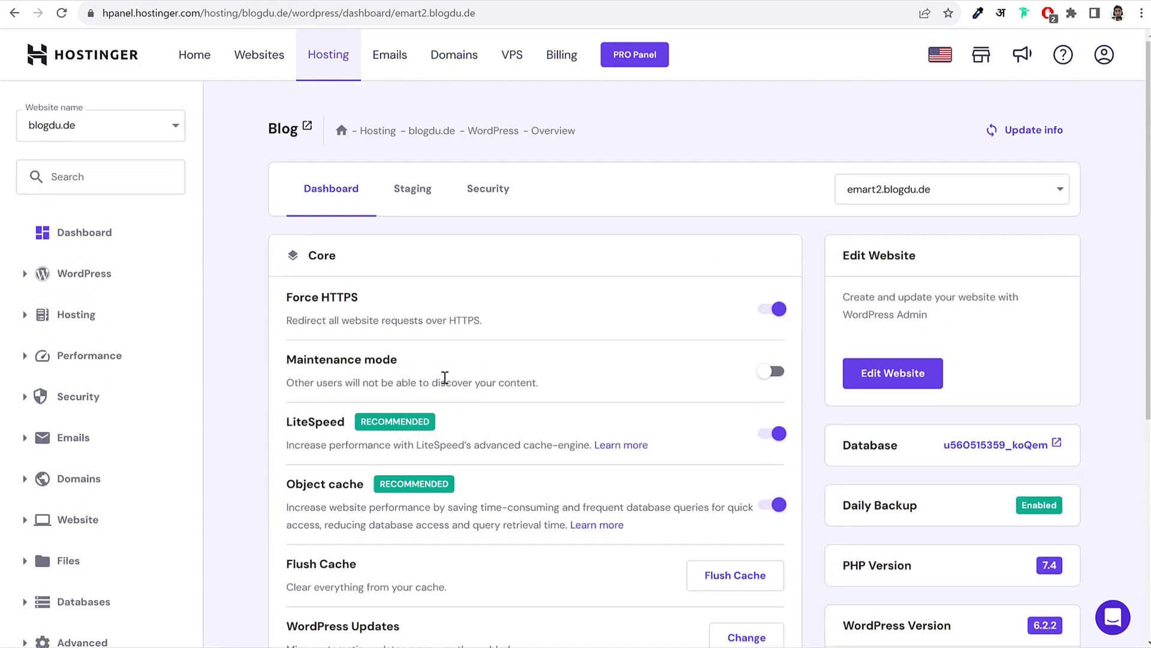
pyautogui.moveTo(289, 304); pyautogui.dragTo(430, 301)
pyautogui.click(430, 301)
pyautogui.scroll(-2, 511, 341)
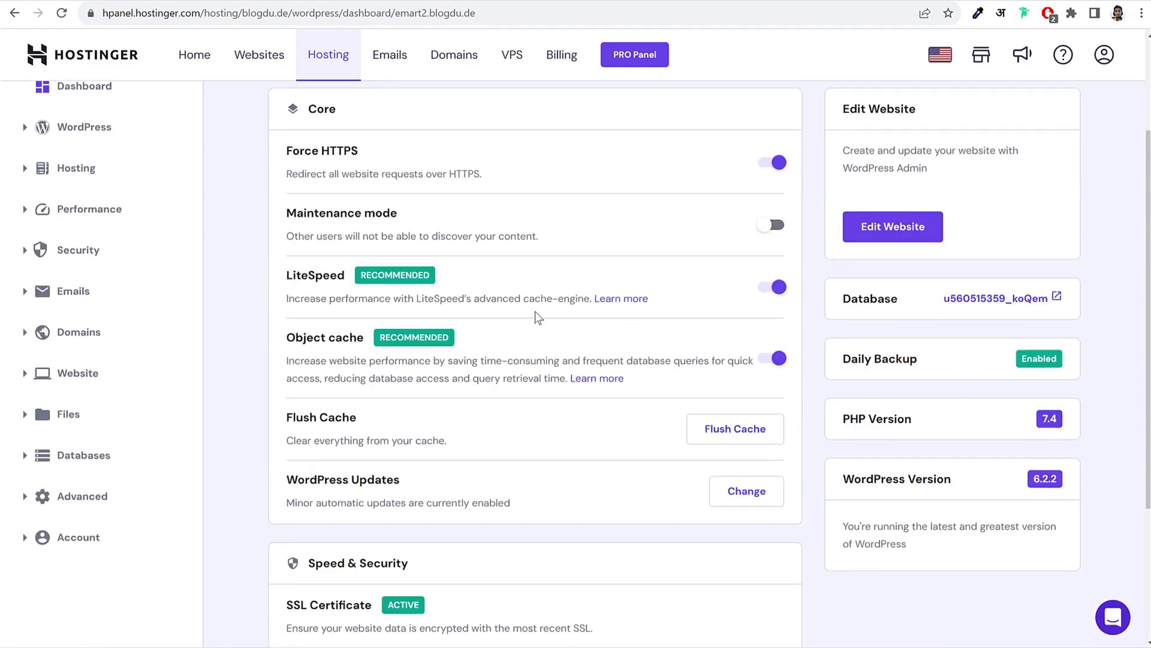
pyautogui.scroll(-2, 643, 391)
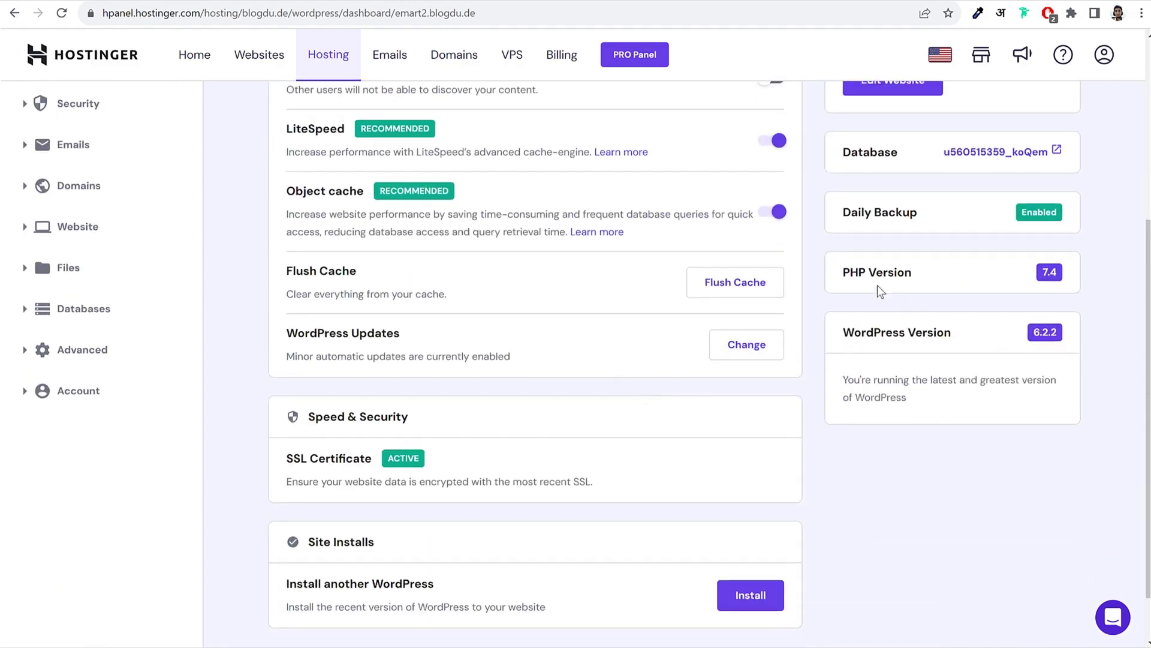
pyautogui.moveTo(844, 271); pyautogui.dragTo(919, 270)
pyautogui.click(920, 270)
pyautogui.moveTo(860, 333); pyautogui.dragTo(977, 334)
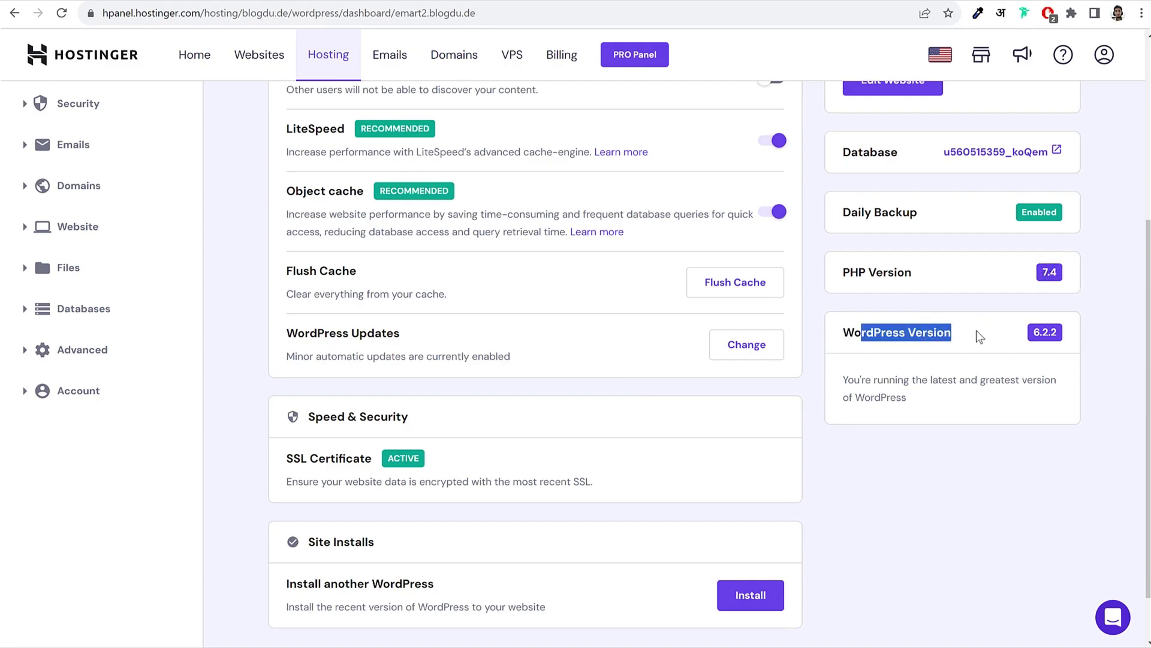
pyautogui.click(1036, 334)
pyautogui.scroll(4, 997, 357)
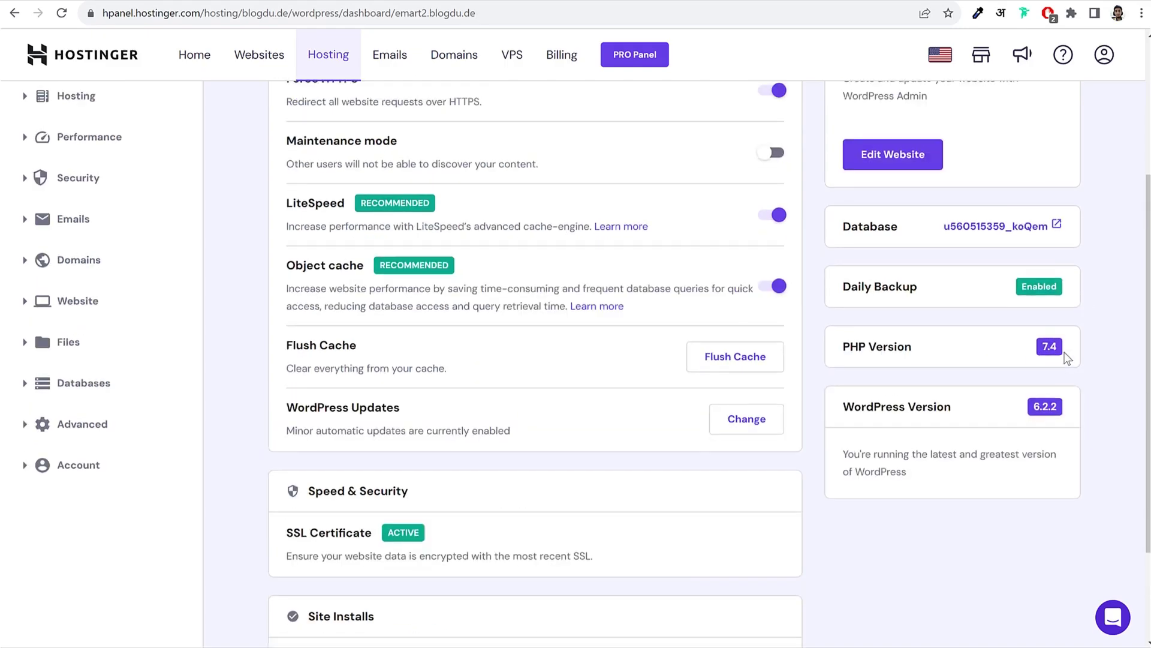
pyautogui.scroll(2, 520, 325)
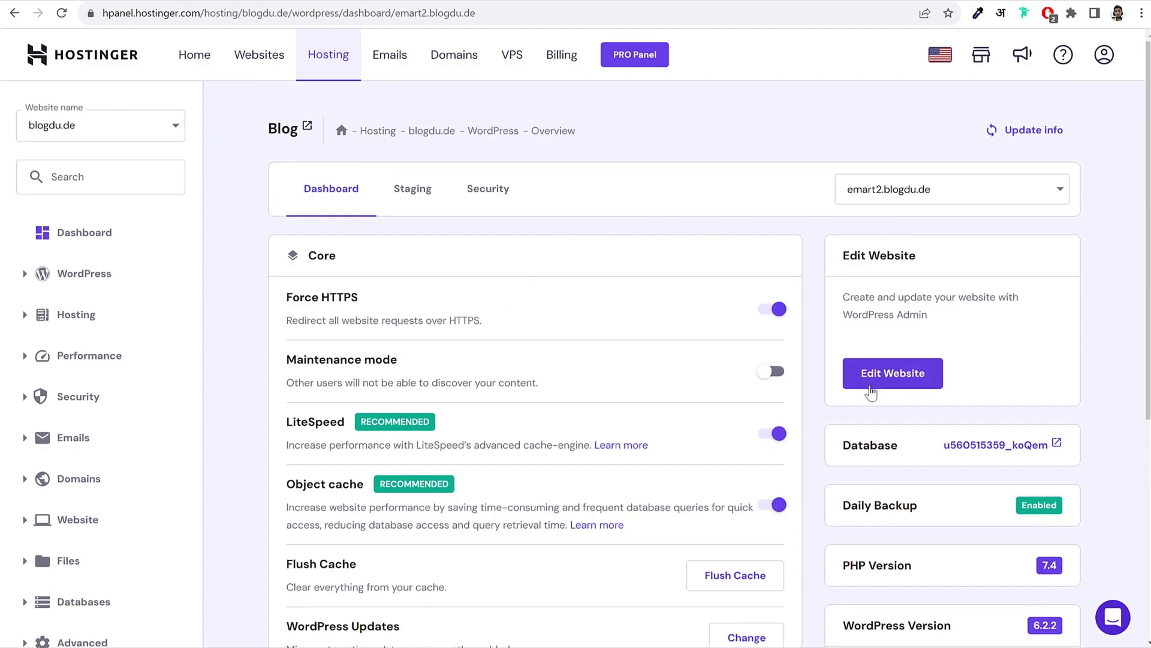
# Step: Open the site's WordPress admin via Edit Website and point out the wp-admin/ address
pyautogui.click(899, 390)
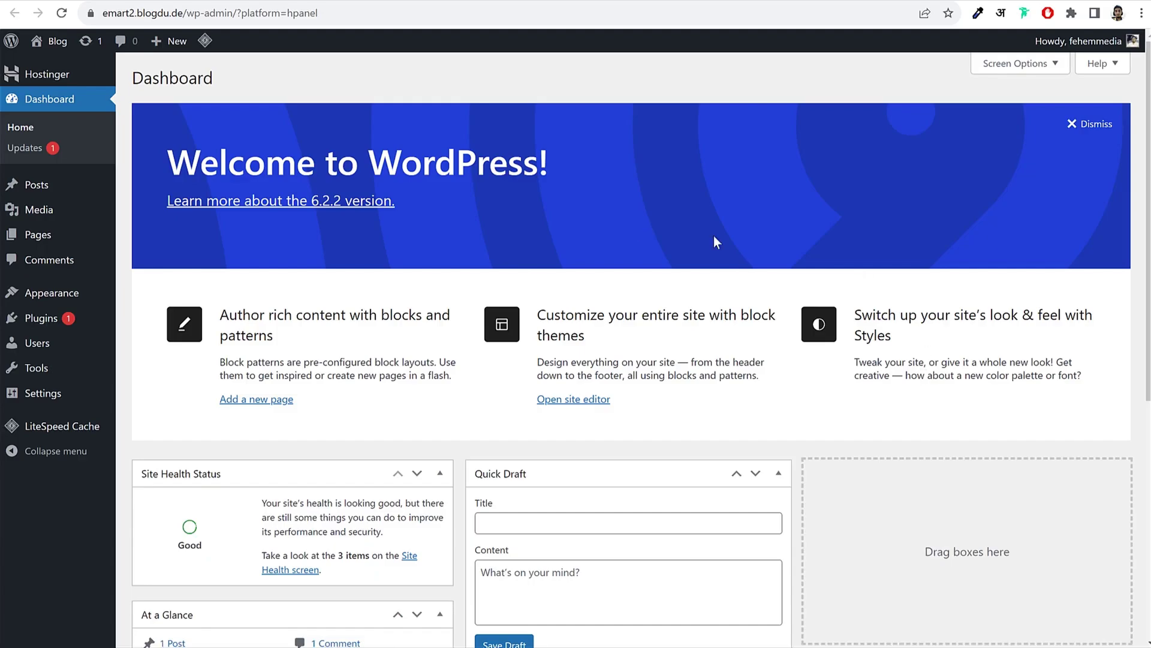
pyautogui.scroll(-6, 737, 405)
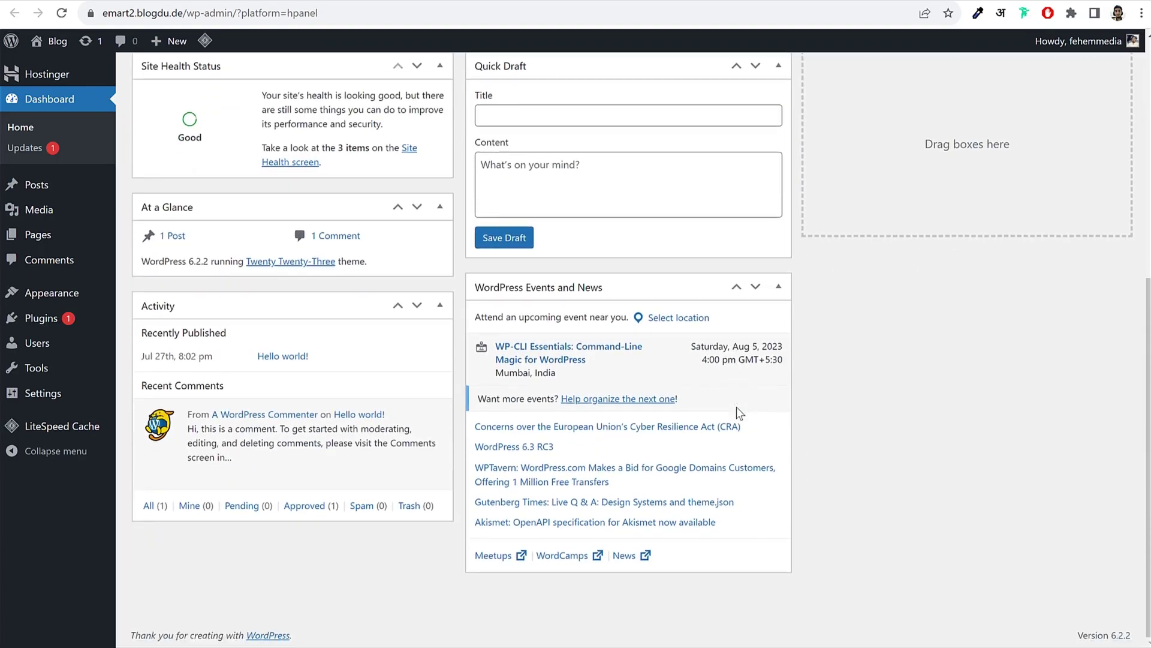
pyautogui.scroll(6, 737, 406)
pyautogui.scroll(1, 740, 413)
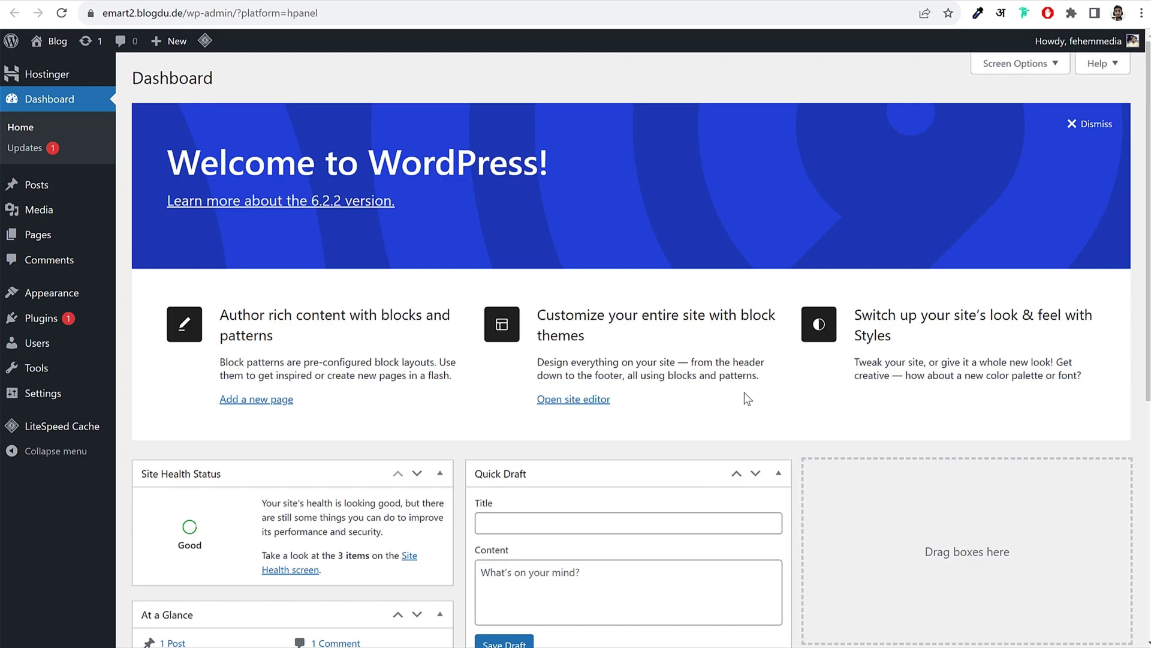
pyautogui.click(979, 164)
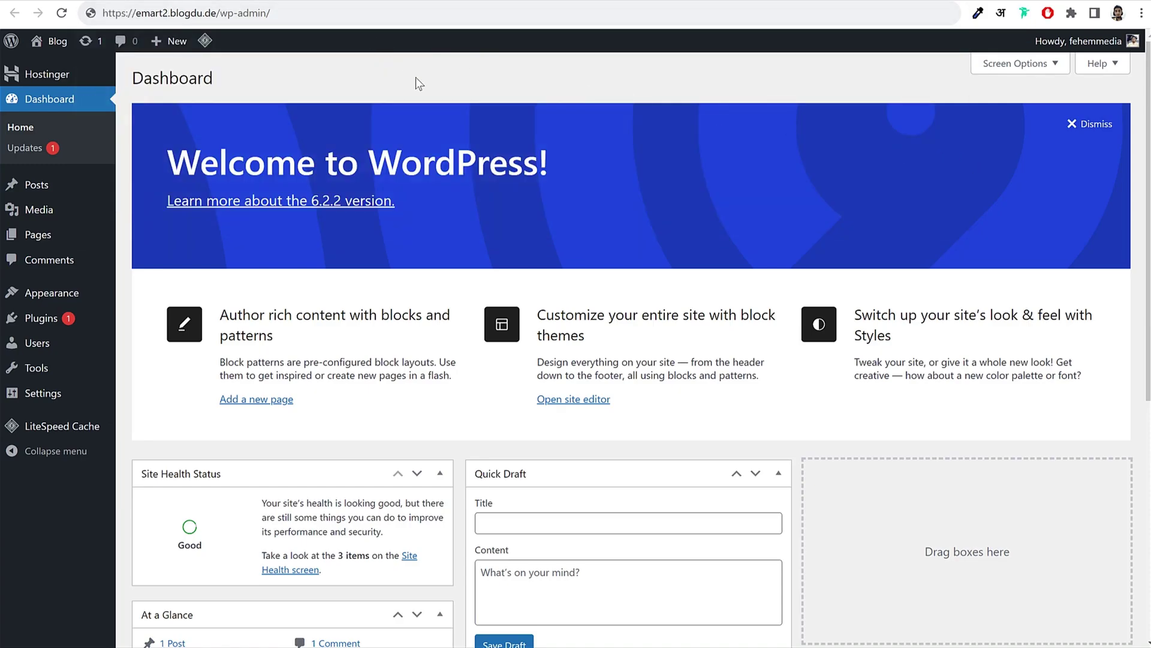
pyautogui.click(181, 18)
pyautogui.click(179, 14)
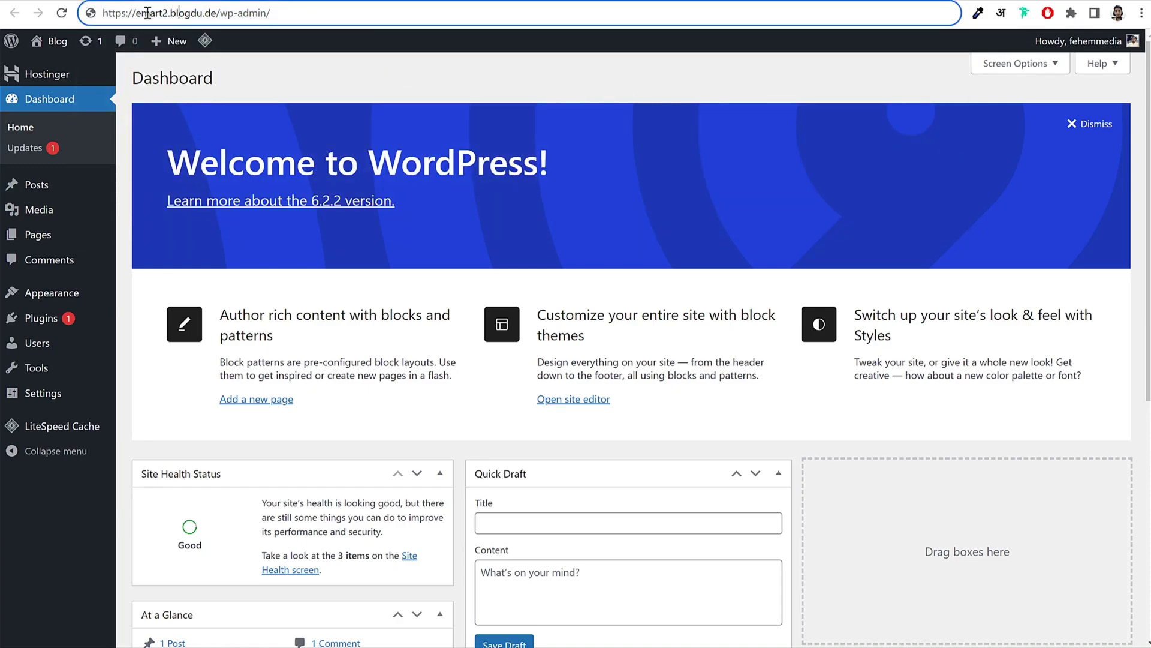
pyautogui.click(435, 11)
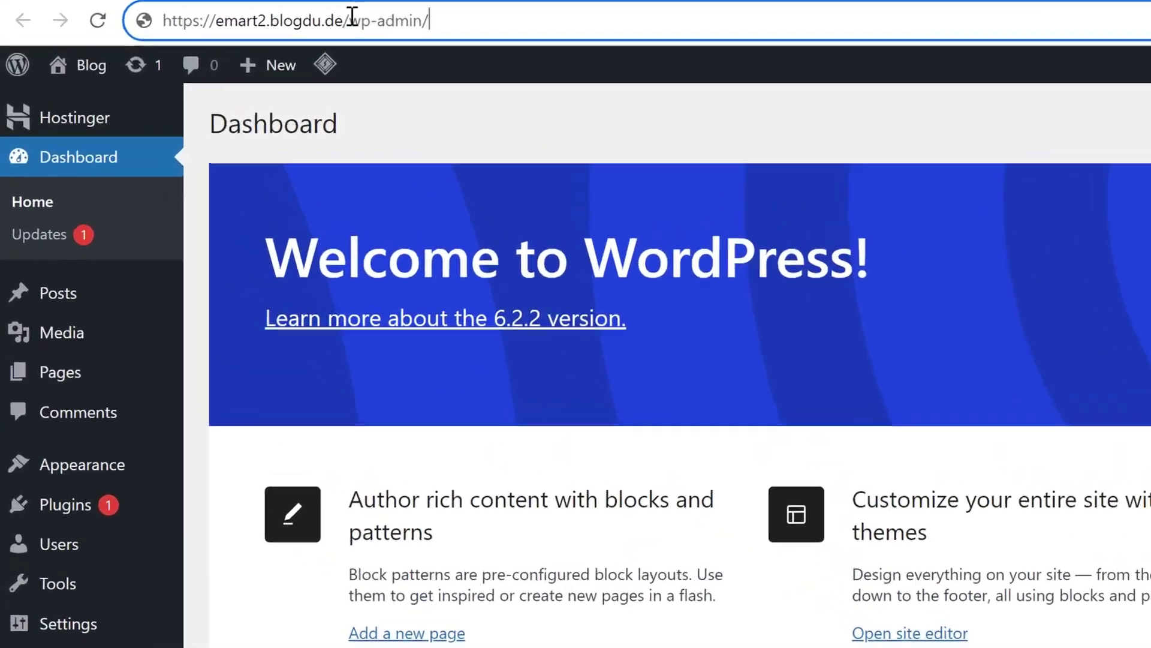
pyautogui.moveTo(352, 15); pyautogui.dragTo(667, 19)
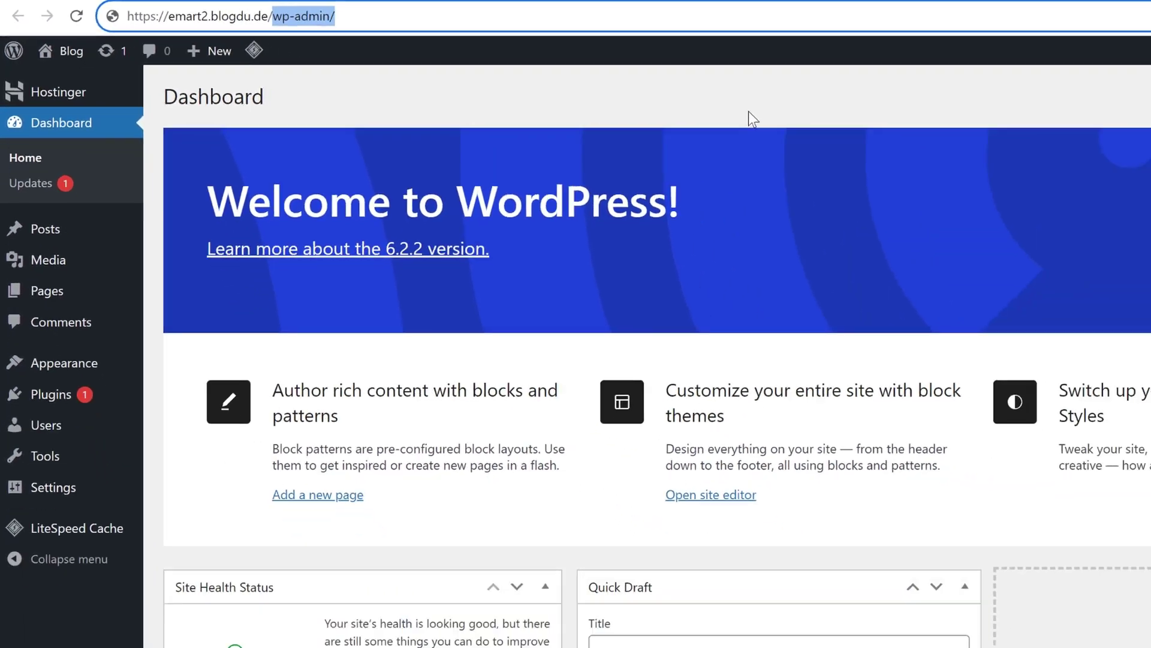
pyautogui.click(988, 145)
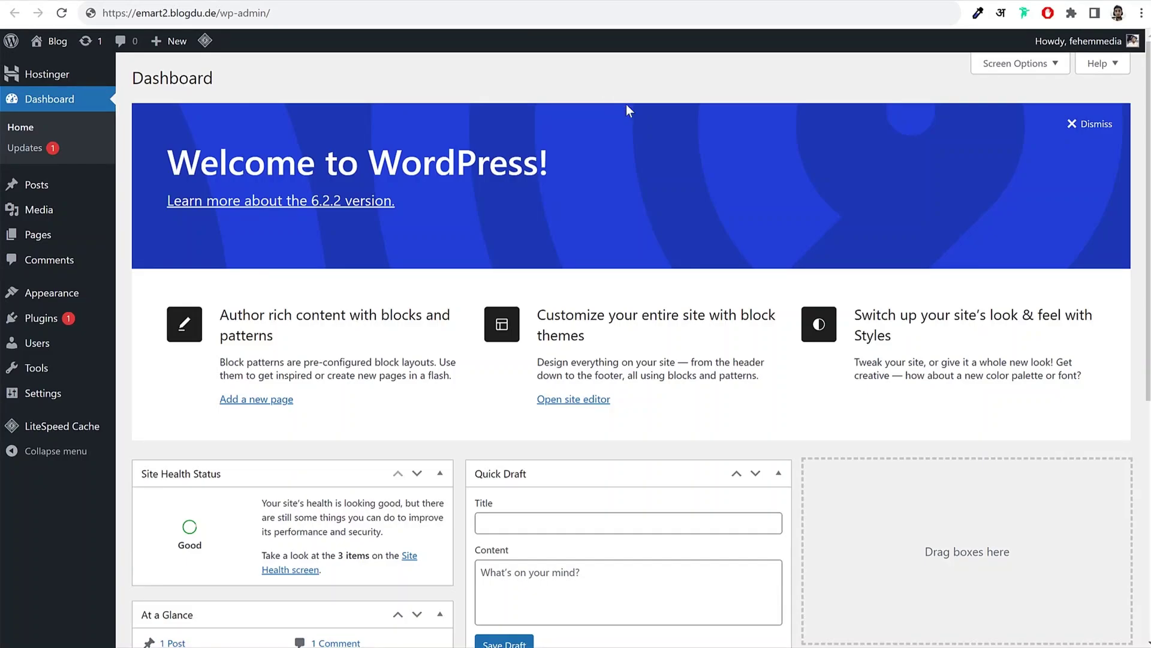
# Step: In Screen Options, hide Site Health Status, At a Glance, Welcome, Events and News, Quick Draft and Activity
pyautogui.scroll(-5, 731, 293)
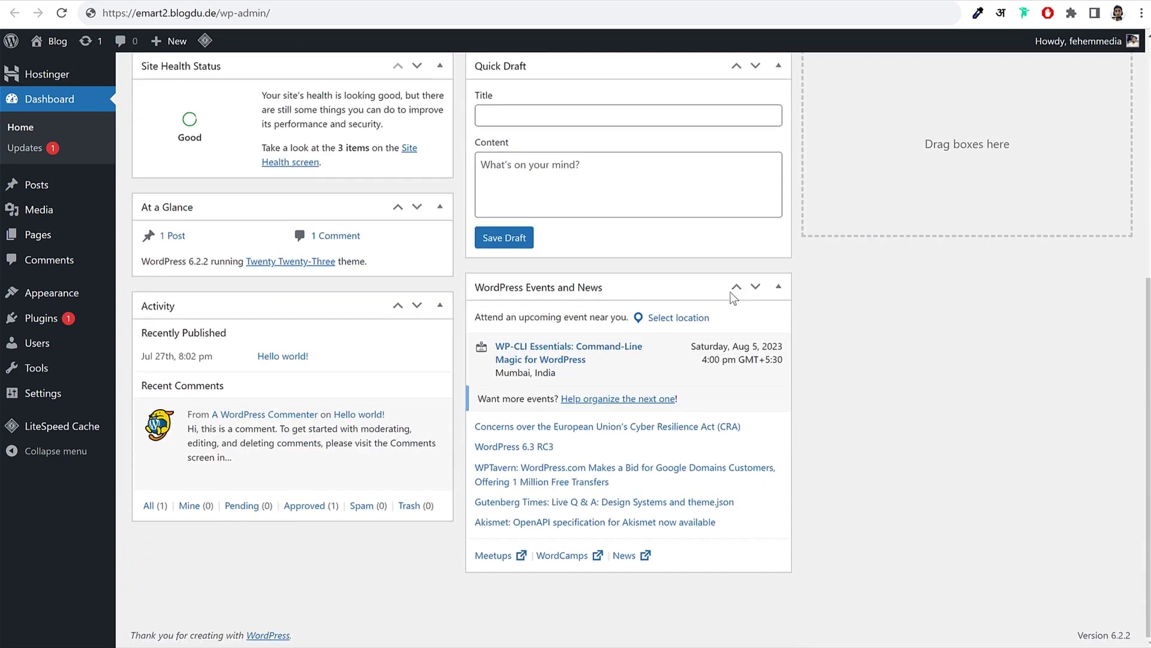
pyautogui.scroll(5, 732, 297)
pyautogui.scroll(-5, 684, 300)
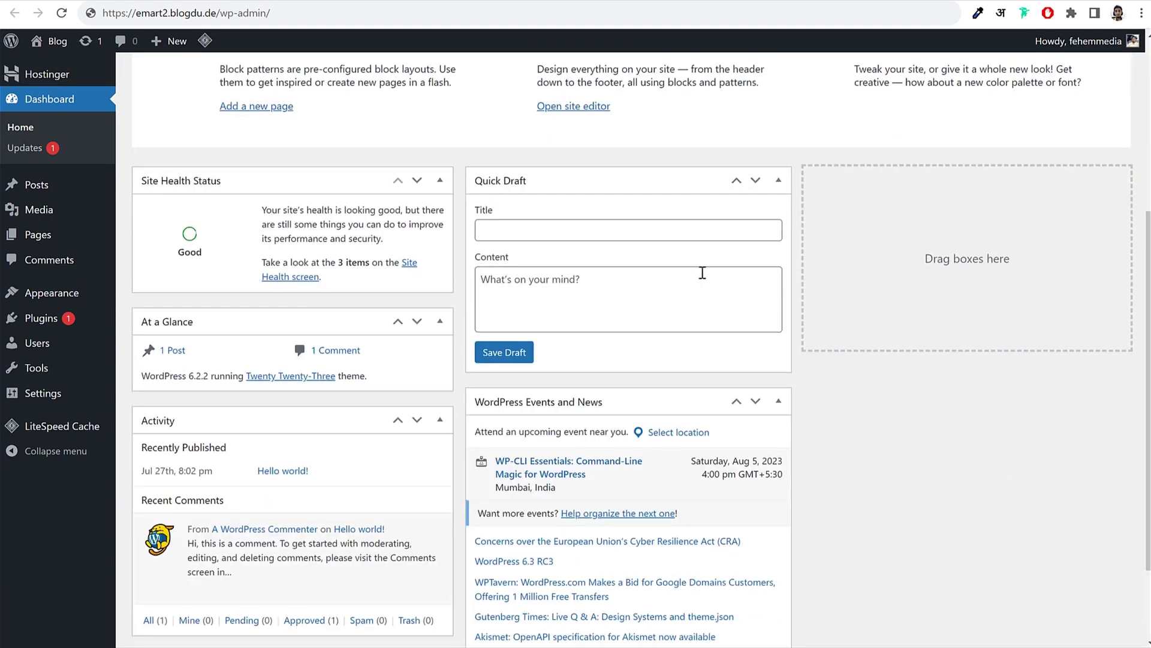
pyautogui.scroll(5, 756, 399)
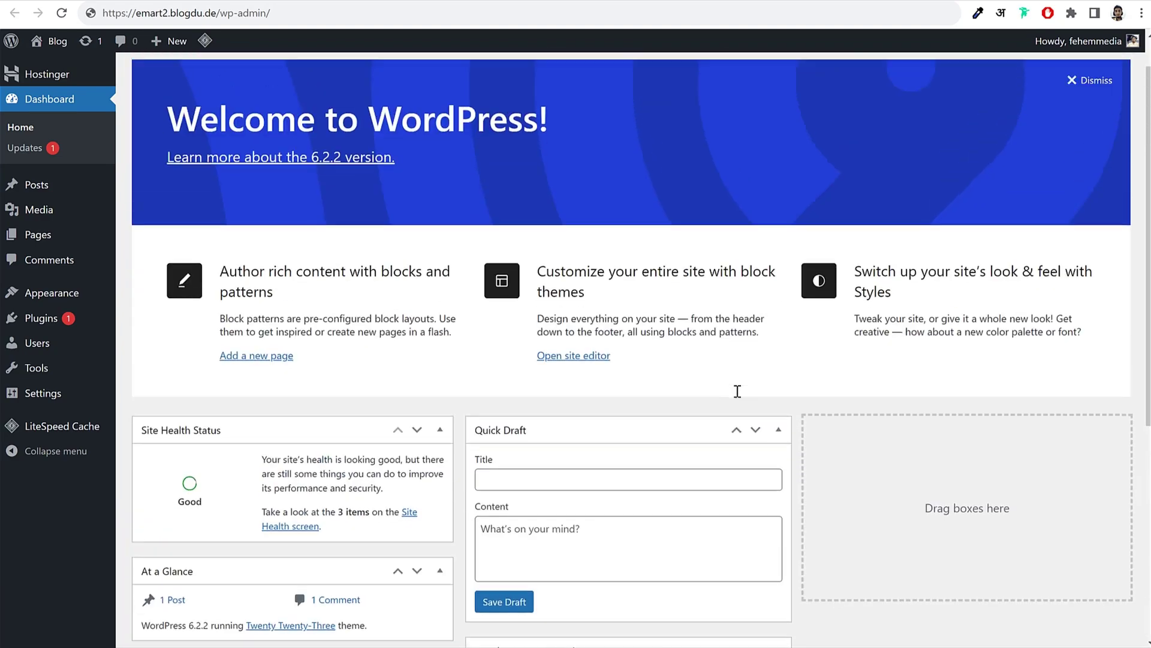
pyautogui.scroll(-5, 701, 306)
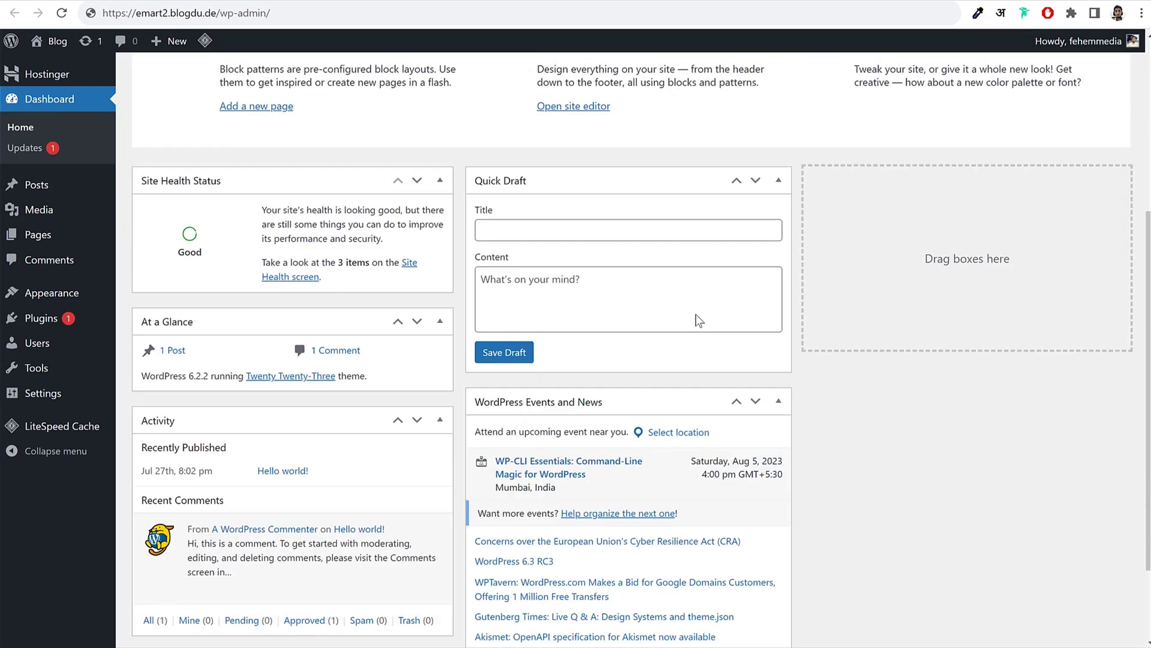
pyautogui.scroll(5, 687, 369)
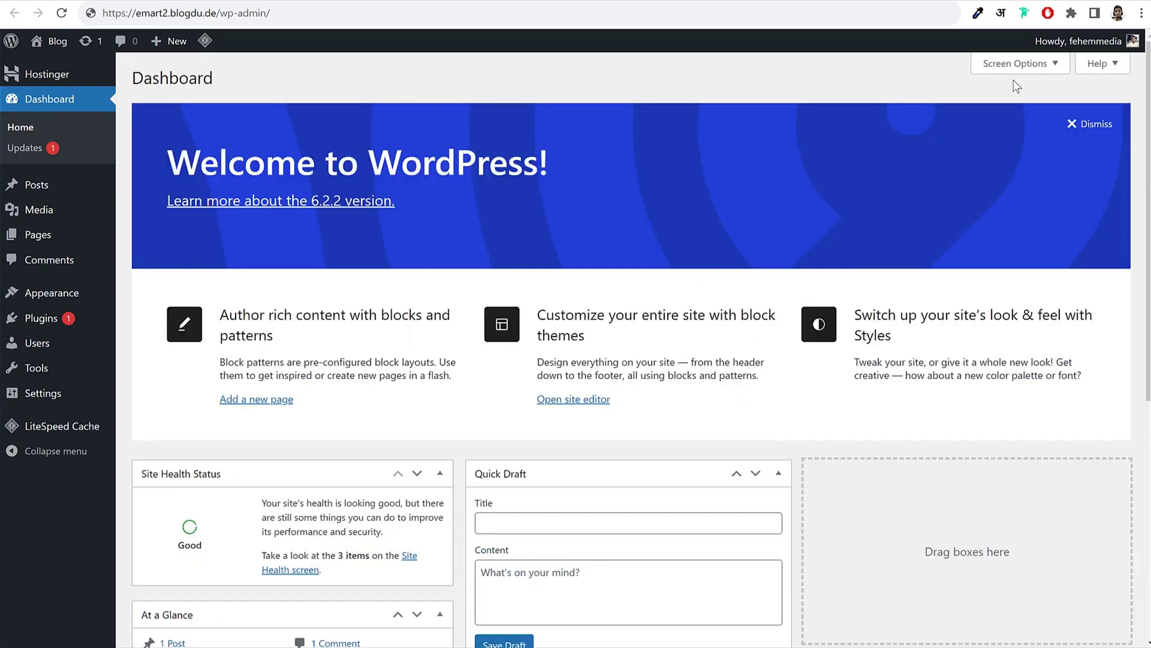
pyautogui.click(1012, 64)
pyautogui.click(151, 127)
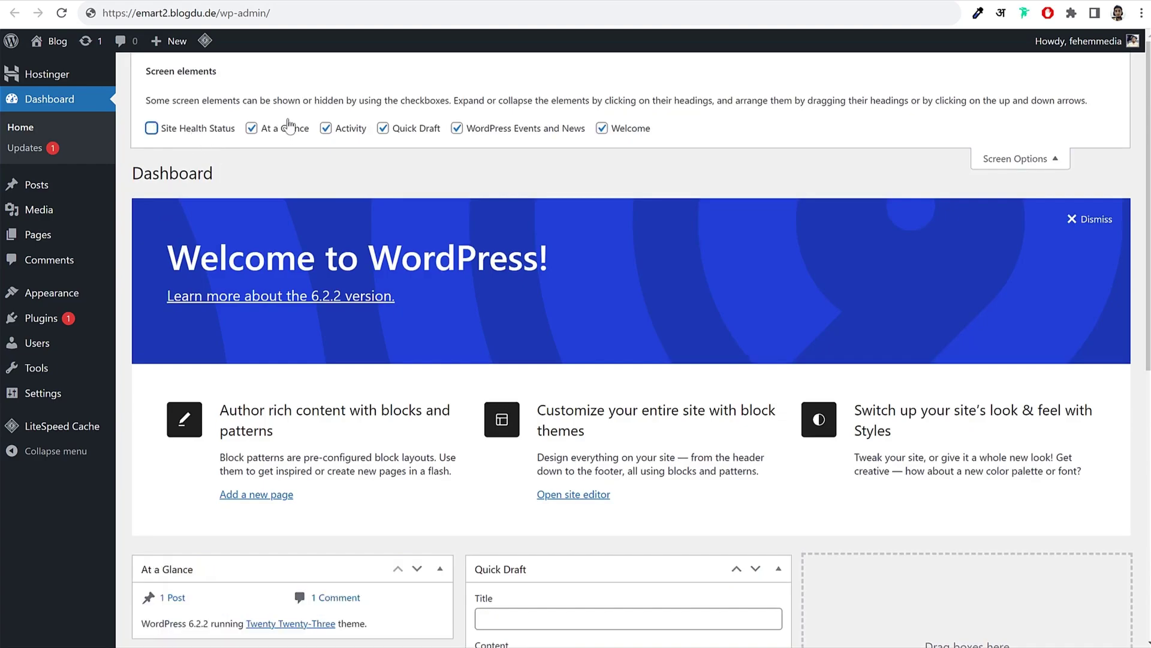
pyautogui.click(251, 127)
pyautogui.click(602, 128)
pyautogui.click(456, 128)
pyautogui.click(408, 136)
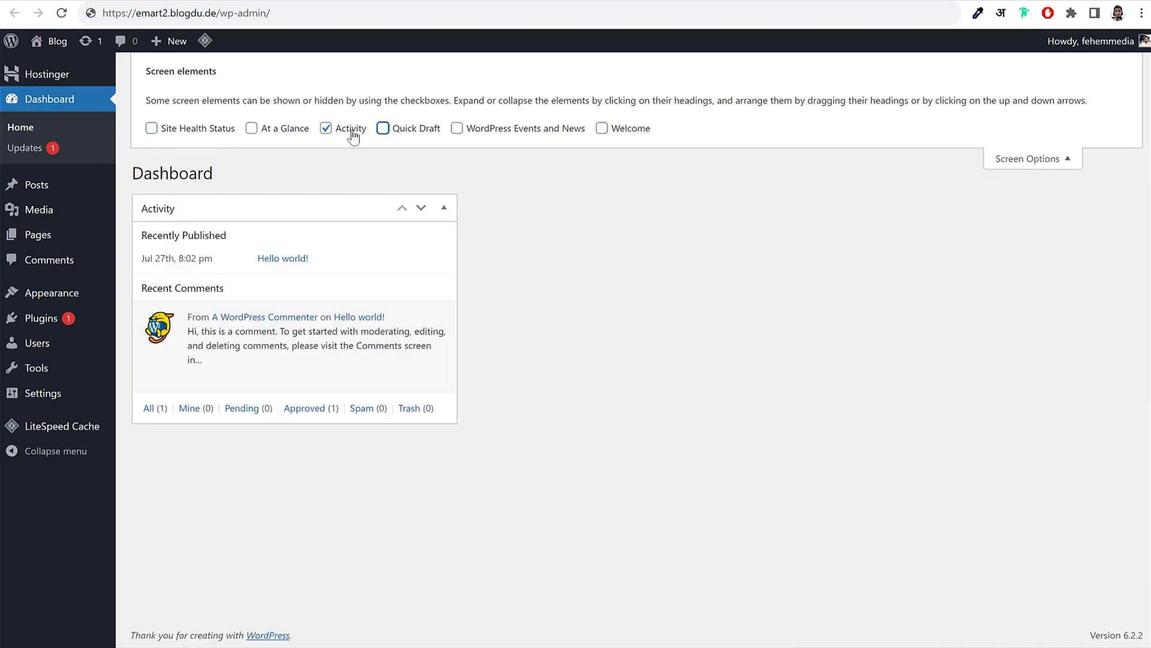
pyautogui.click(351, 132)
pyautogui.click(1019, 159)
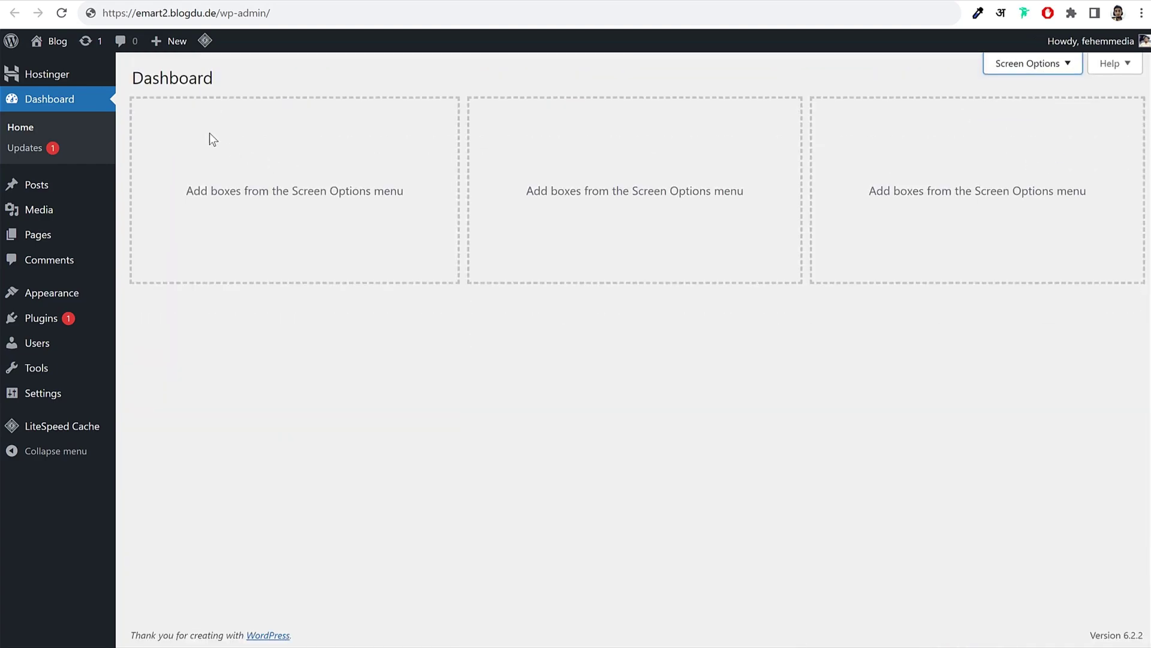
# Step: Browse the Posts list and the Media Library of the new site
pyautogui.click(37, 191)
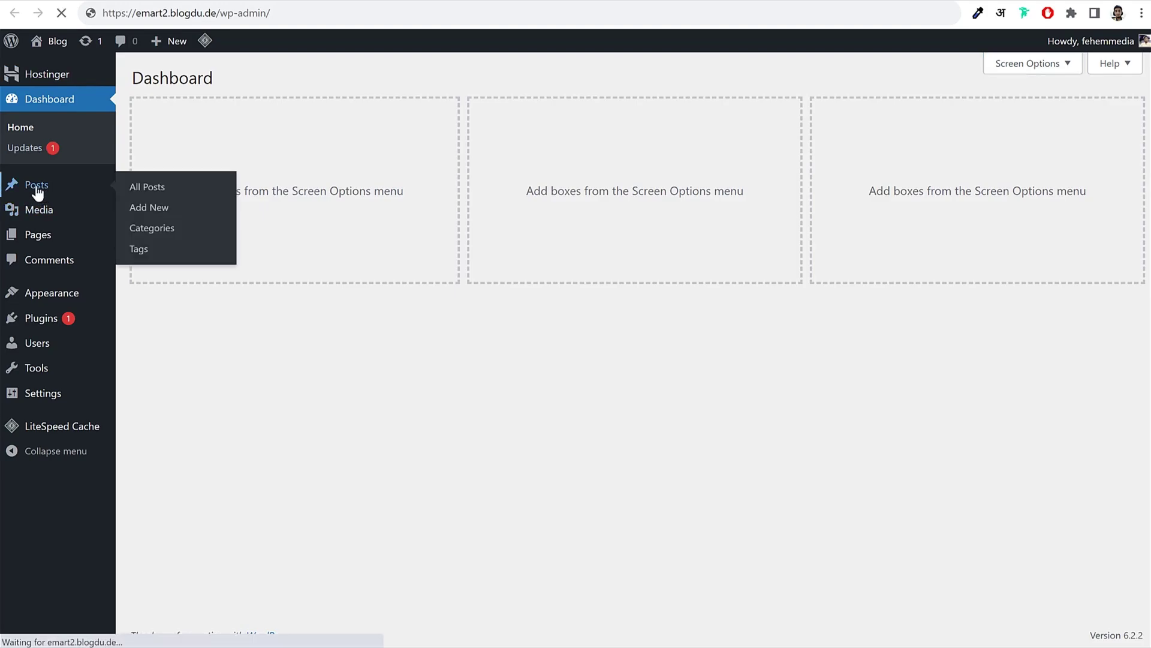
pyautogui.moveTo(216, 189)
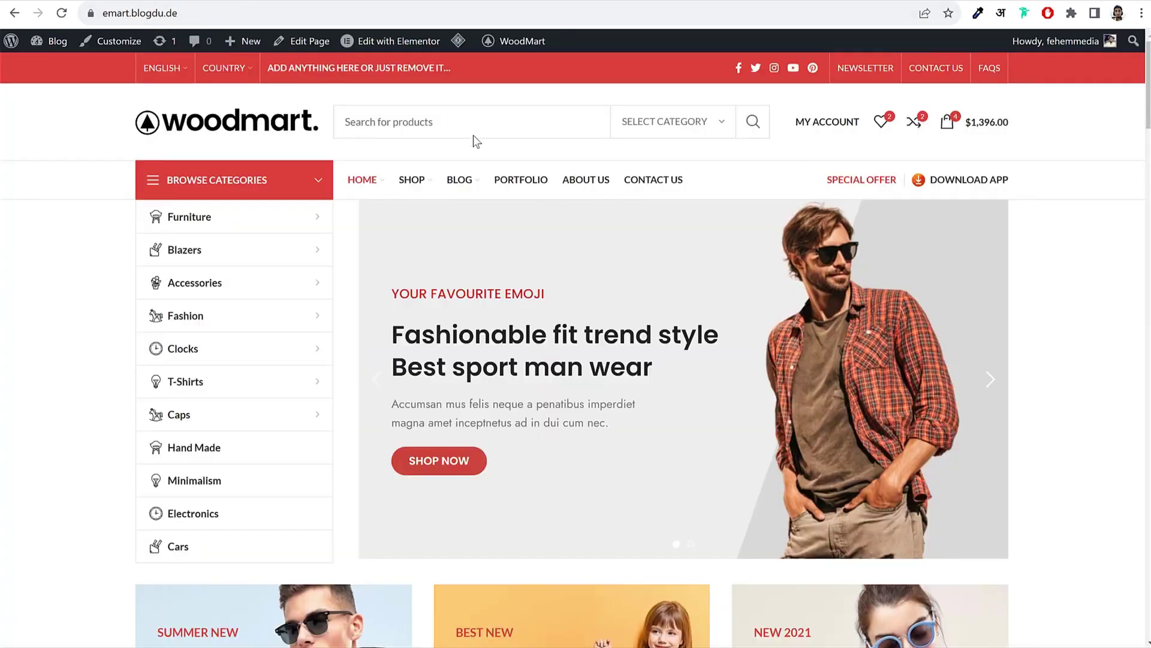
pyautogui.scroll(-10, 623, 326)
pyautogui.scroll(-15, 621, 327)
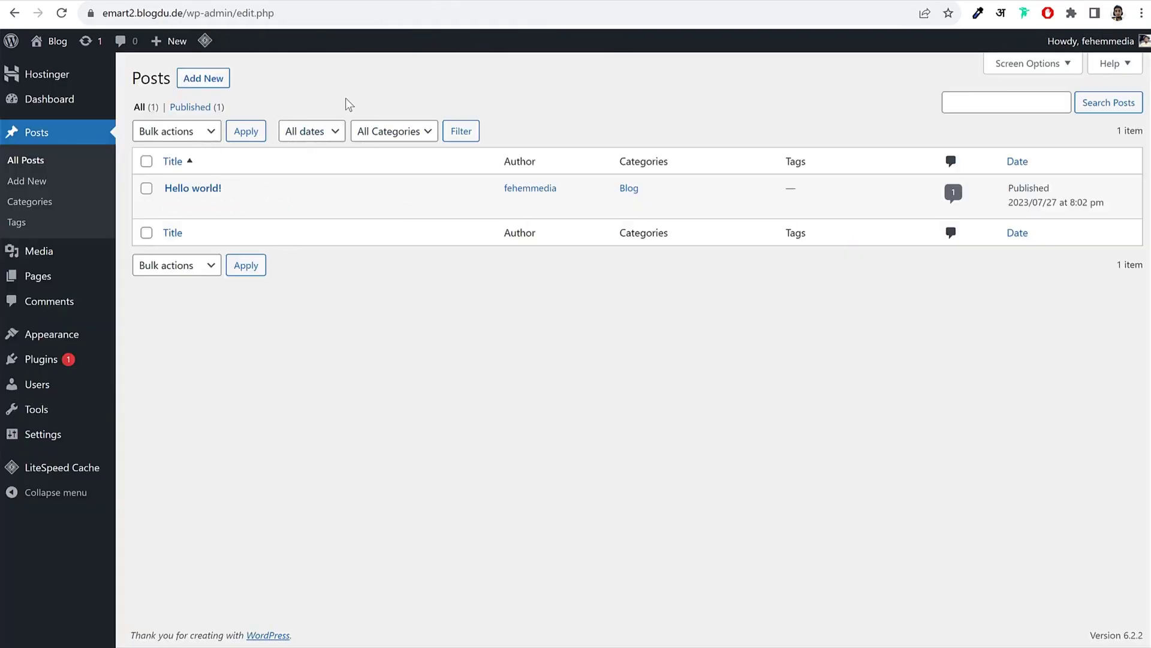
pyautogui.click(61, 251)
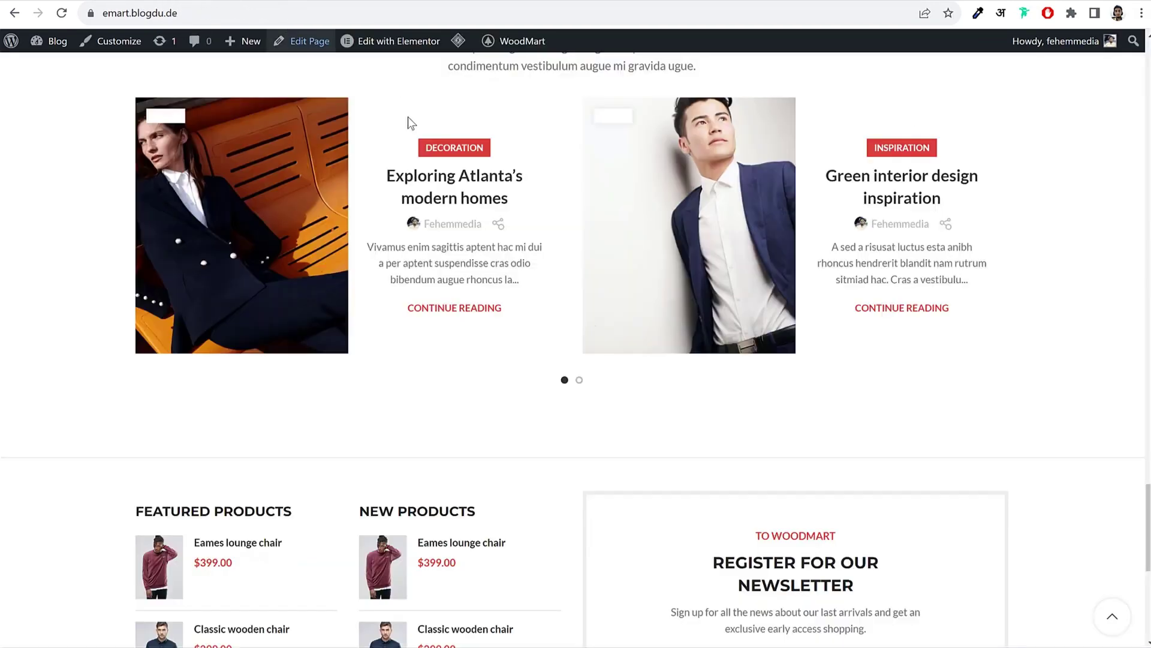
pyautogui.scroll(-5, 407, 120)
pyautogui.scroll(6, 513, 271)
pyautogui.scroll(15, 411, 340)
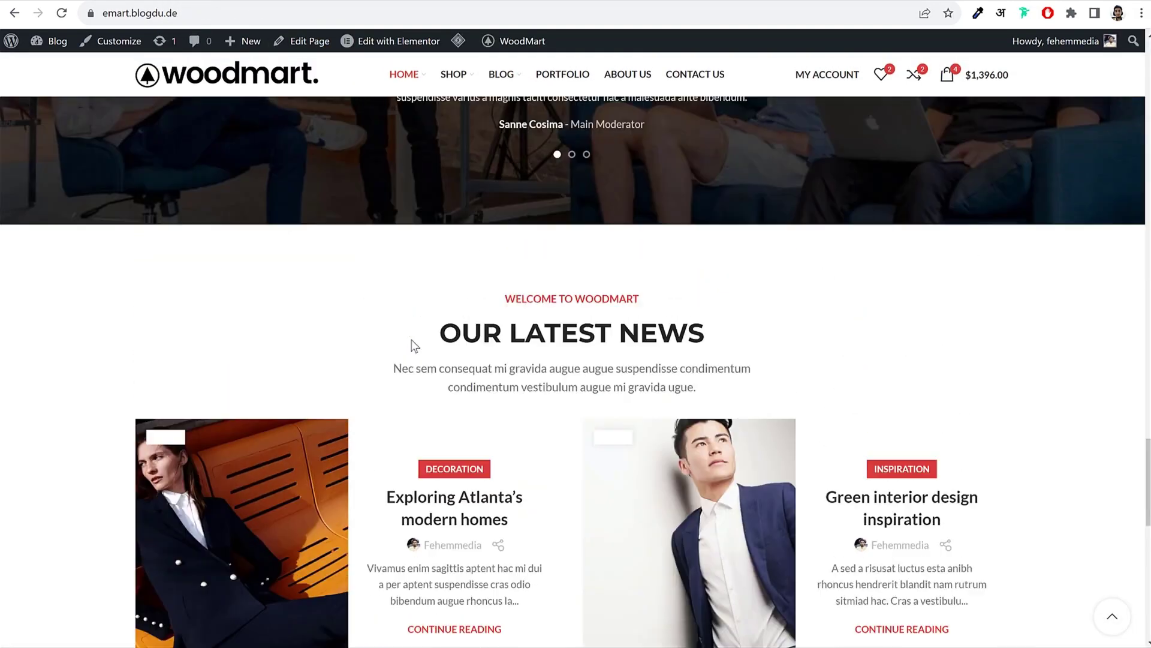
pyautogui.scroll(20, 728, 284)
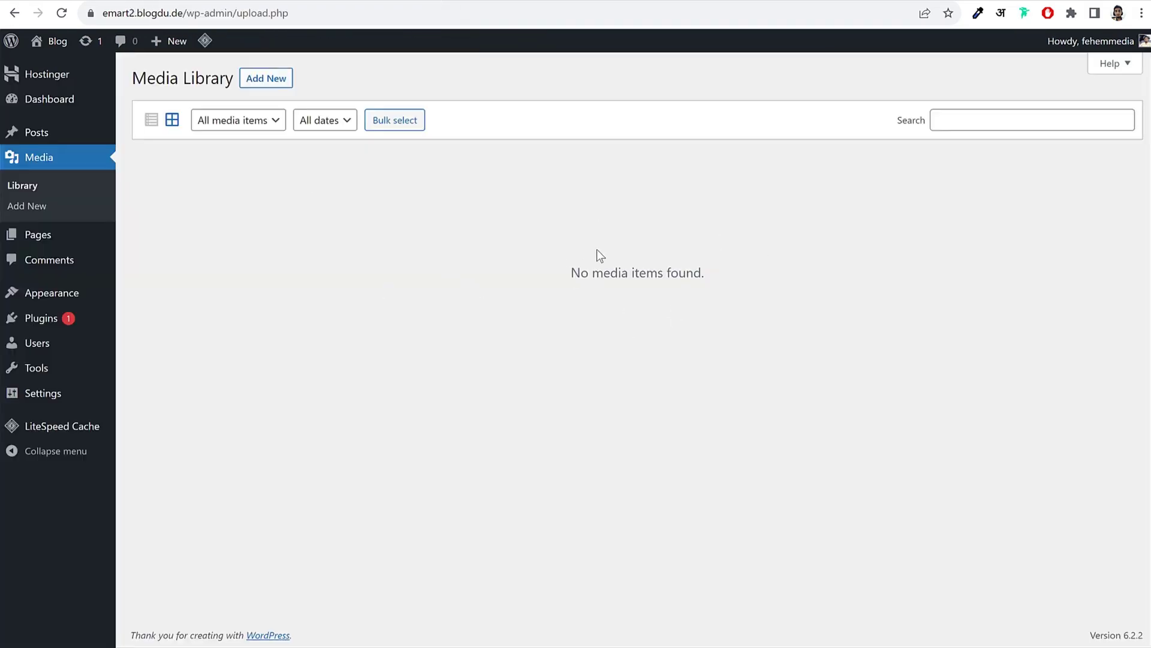
# Step: Look through the Pages and Comments lists, including the sample comment's row actions, ending on Themes
pyautogui.click(38, 232)
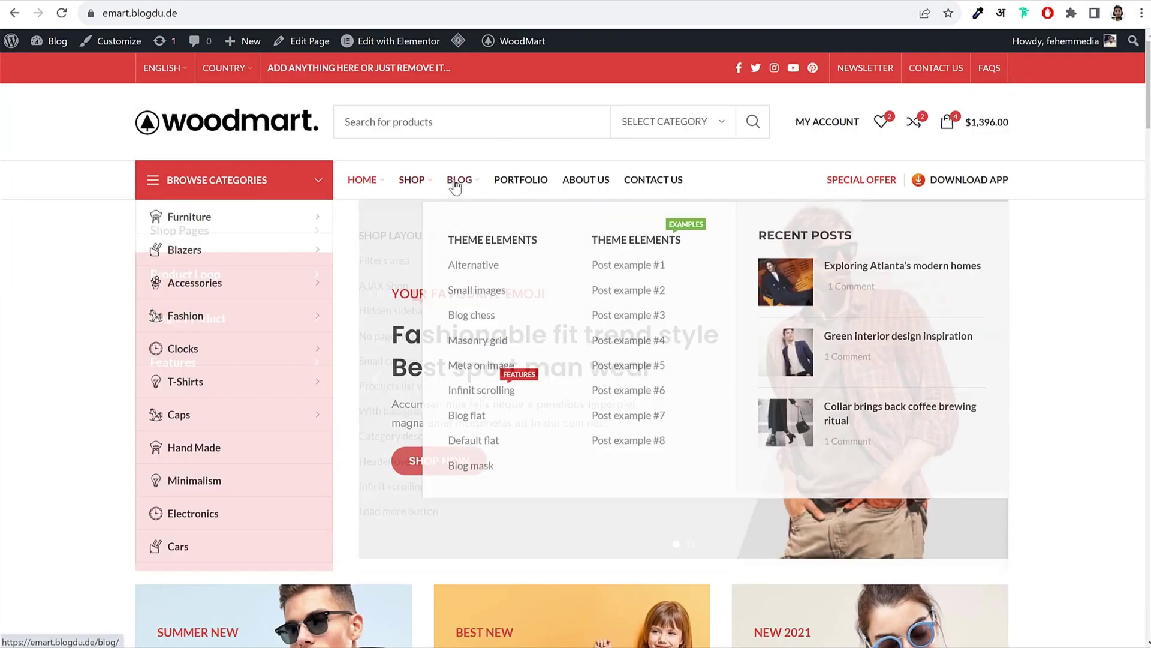
pyautogui.scroll(-1, 1043, 323)
pyautogui.scroll(-10, 1037, 321)
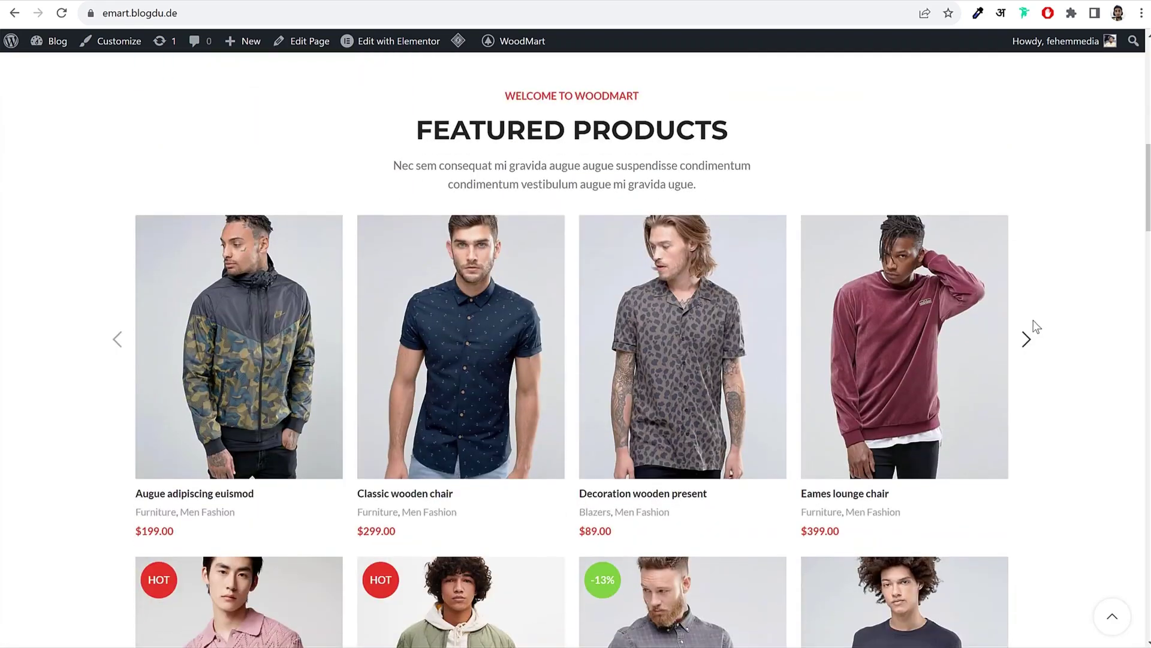
pyautogui.scroll(8, 1032, 333)
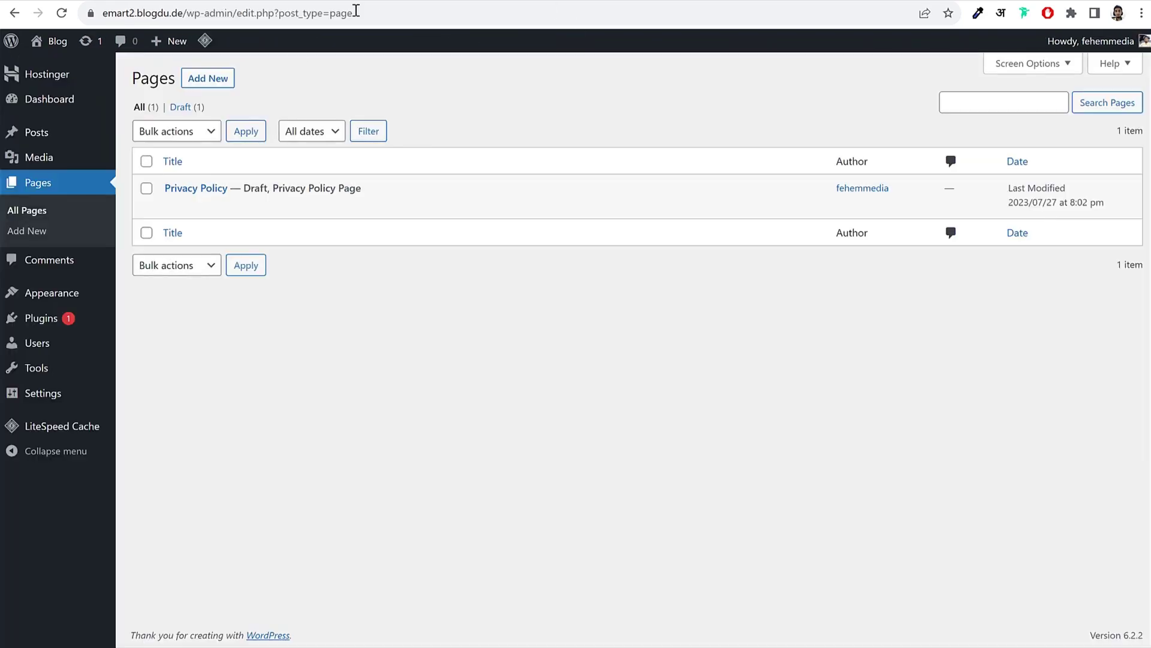
pyautogui.click(60, 261)
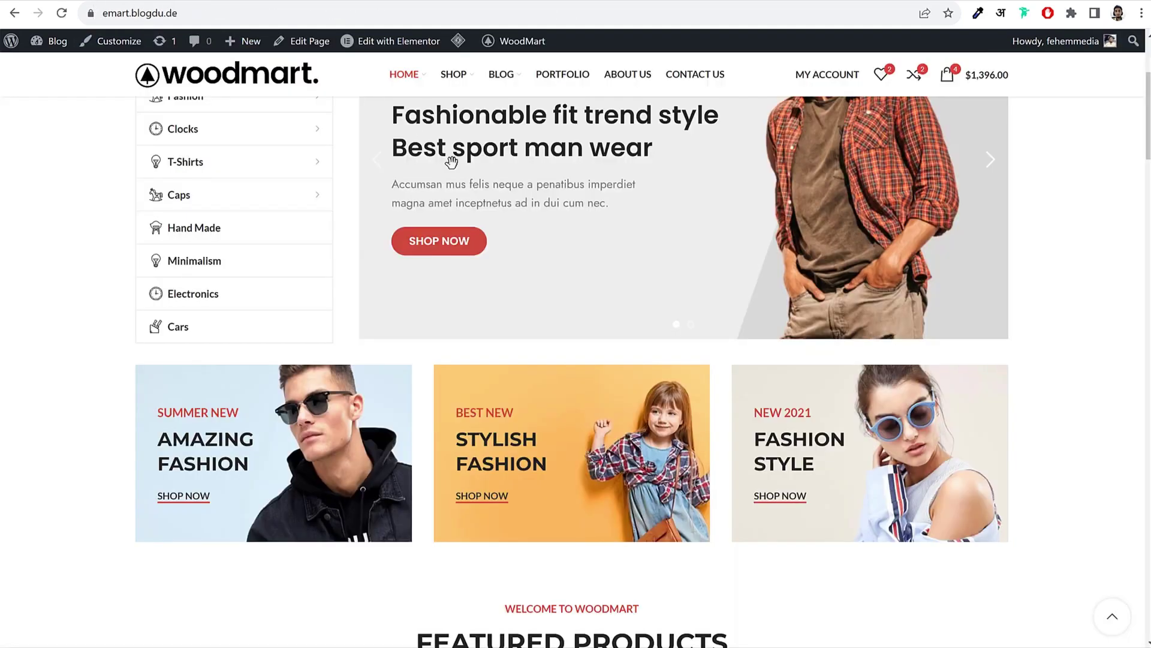
pyautogui.scroll(-8, 506, 265)
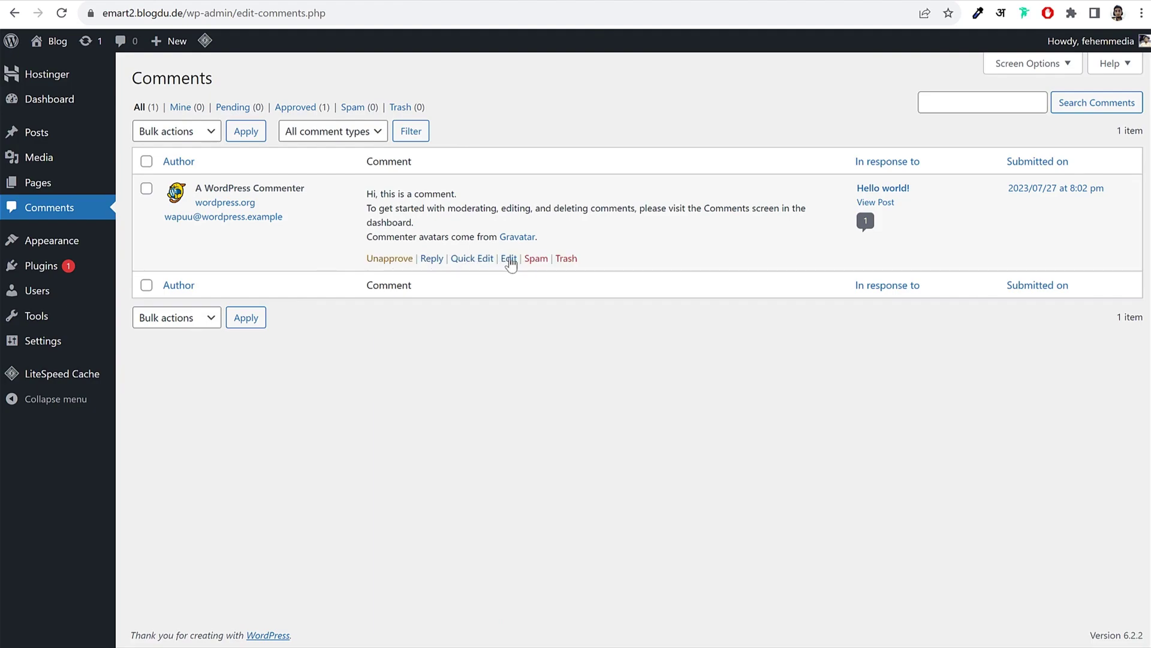
pyautogui.click(566, 258)
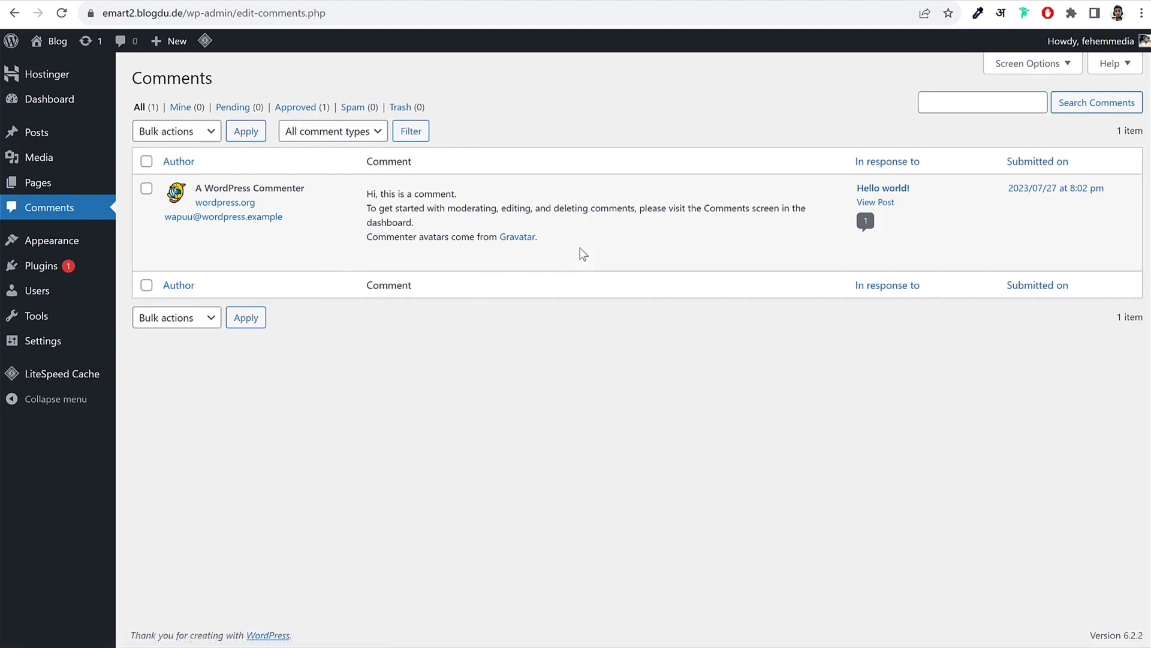
pyautogui.moveTo(524, 237)
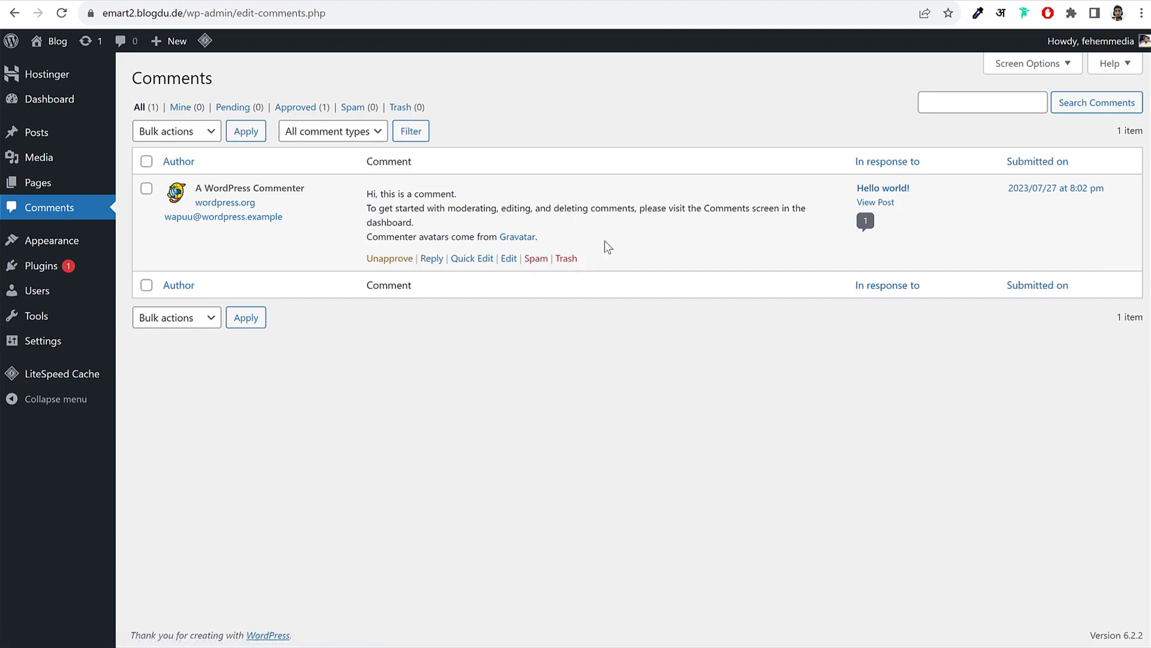
pyautogui.click(58, 247)
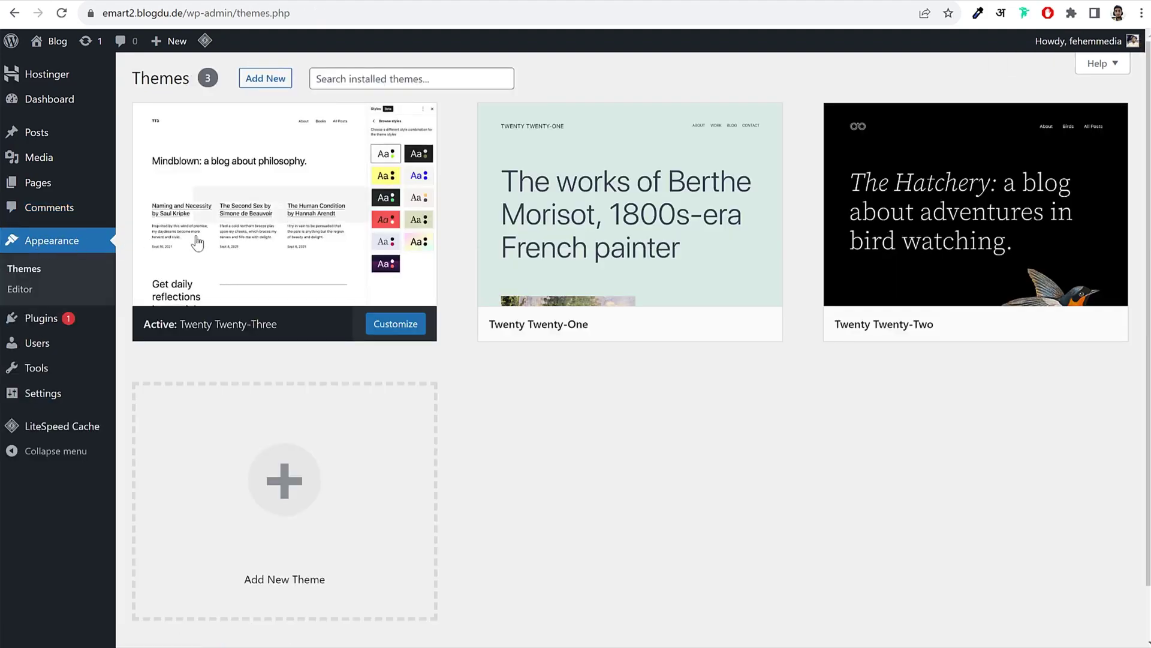
# Step: Open the site's front page in a new tab and scroll through it
pyautogui.moveTo(290, 235)
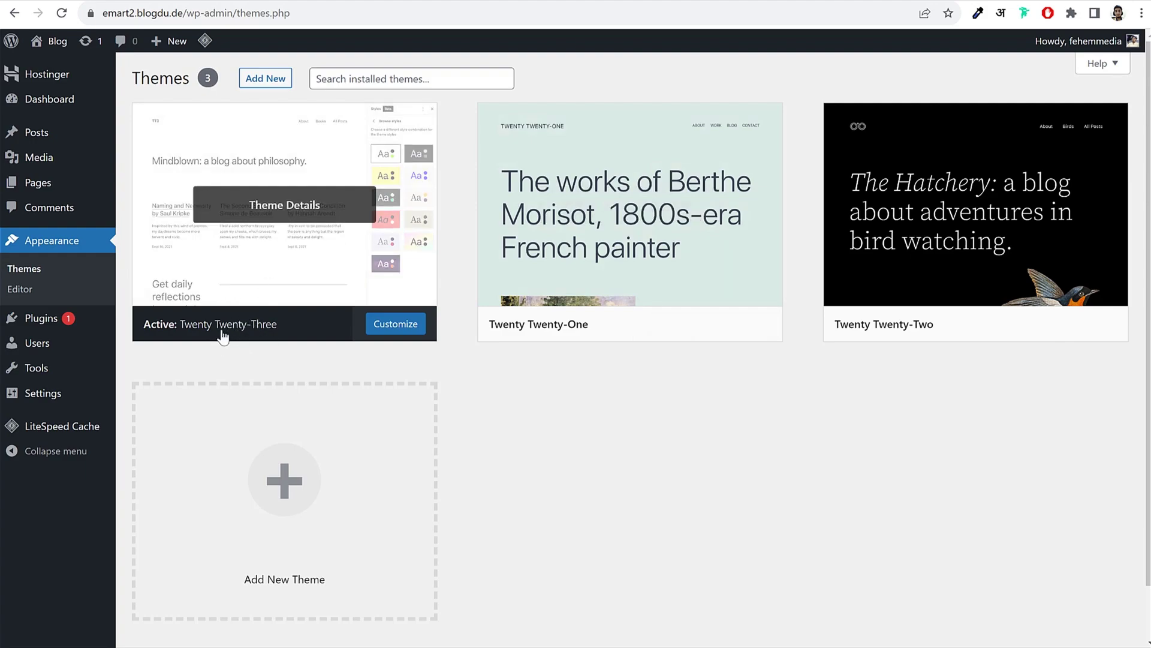
pyautogui.rightClick(64, 41)
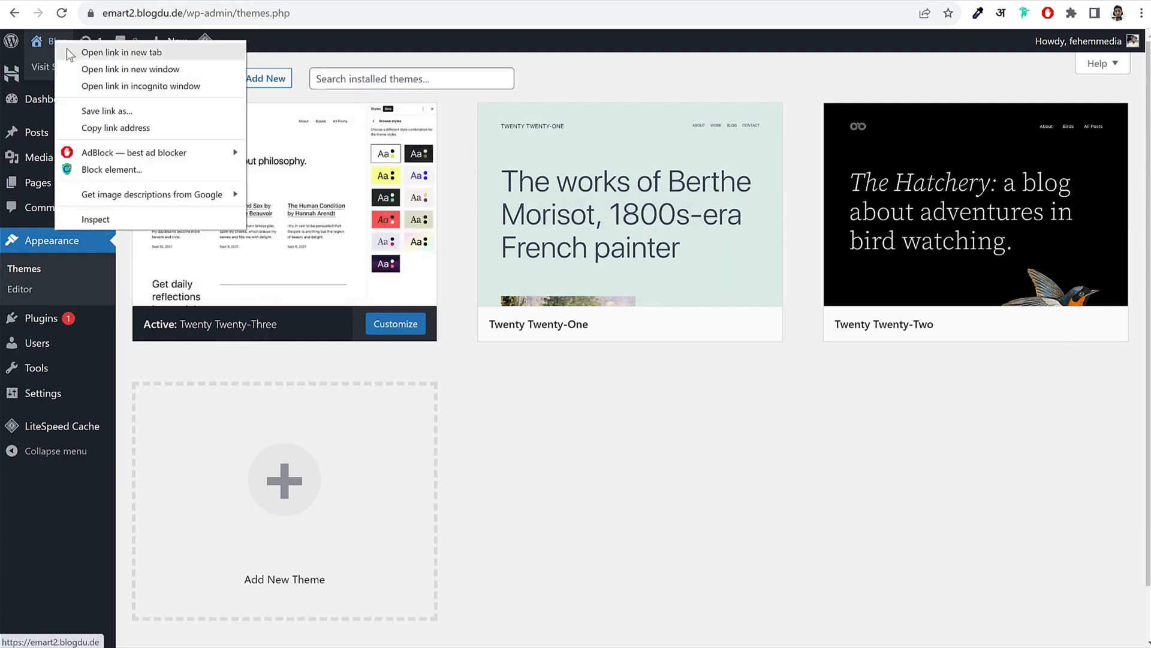
pyautogui.click(426, 30)
pyautogui.click(600, 1)
pyautogui.scroll(-4, 666, 294)
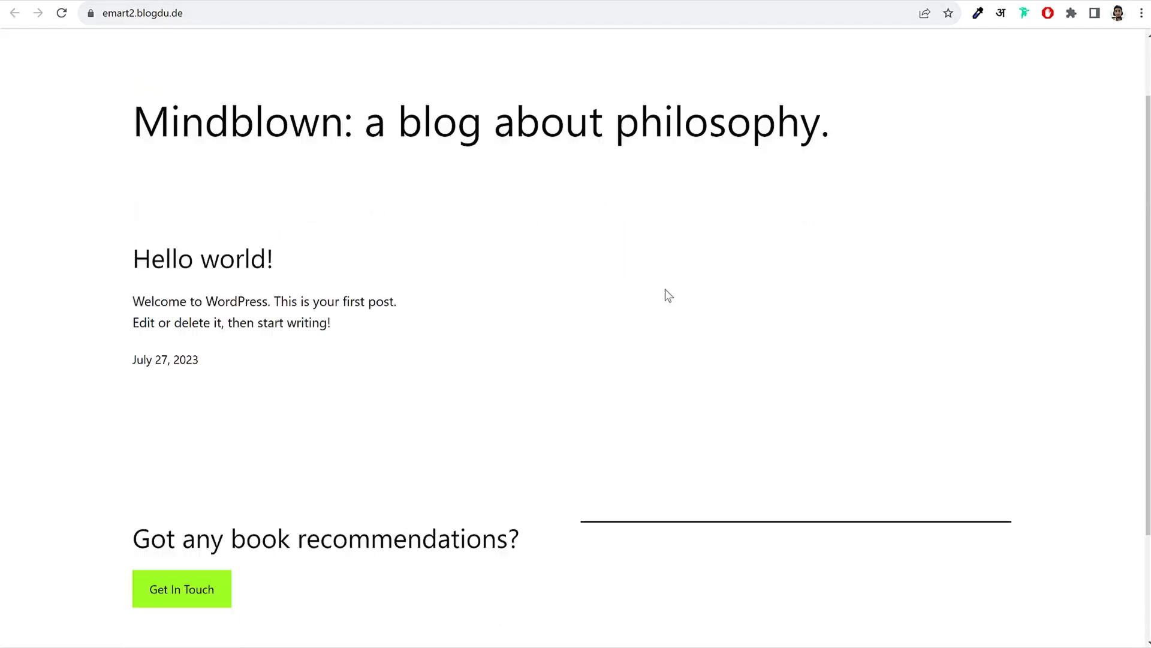
pyautogui.scroll(1, 667, 294)
pyautogui.scroll(3, 668, 293)
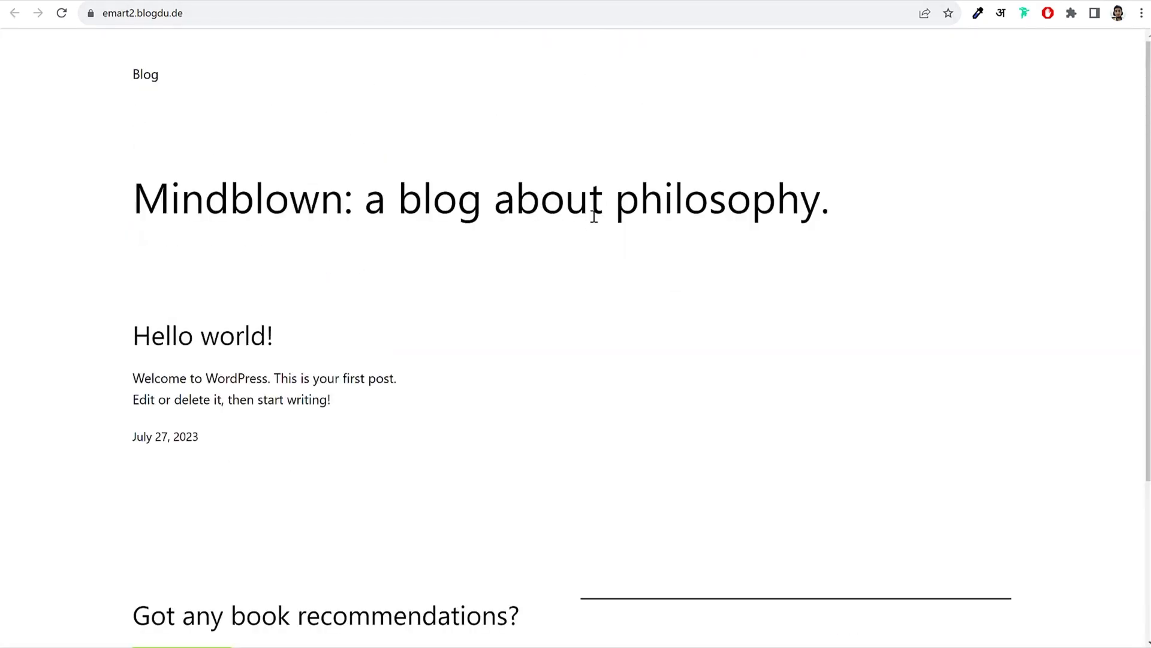
pyautogui.click(445, 1)
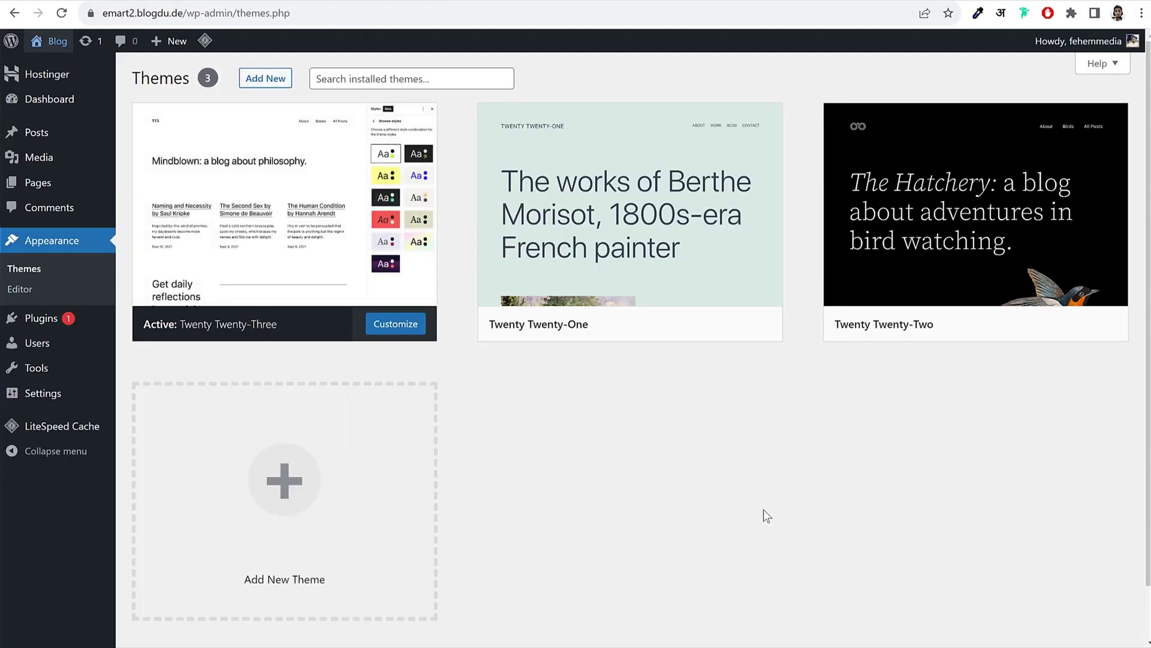
# Step: Activate Twenty Twenty-Two and reload the front page to see the bird header
pyautogui.moveTo(906, 339)
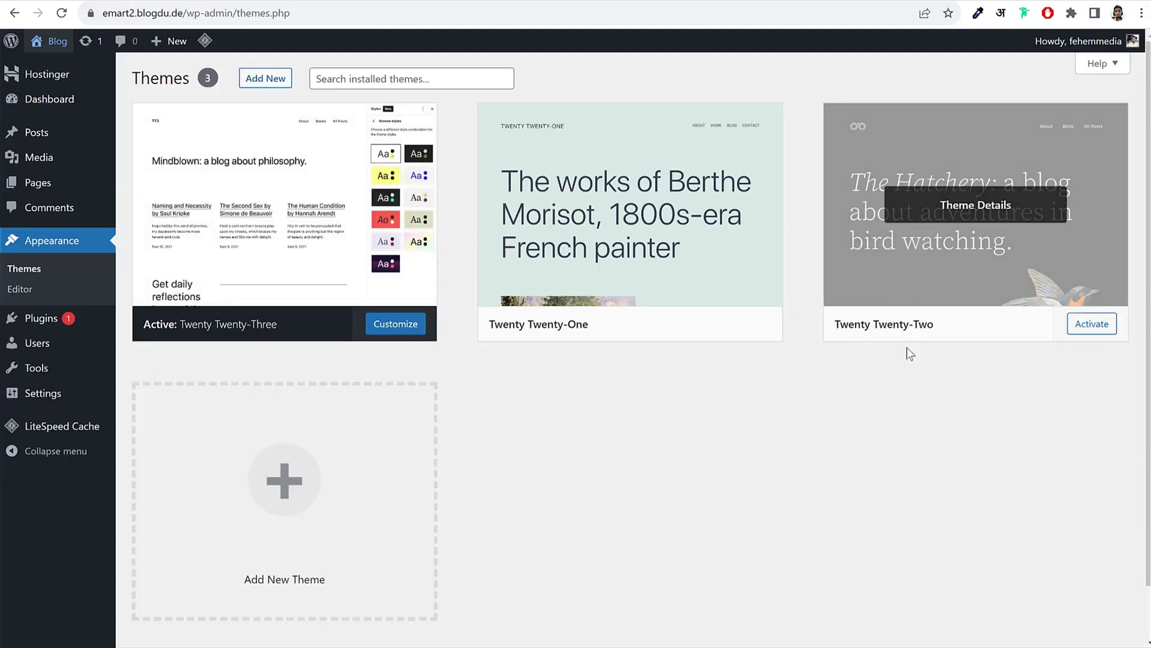
pyautogui.click(1092, 325)
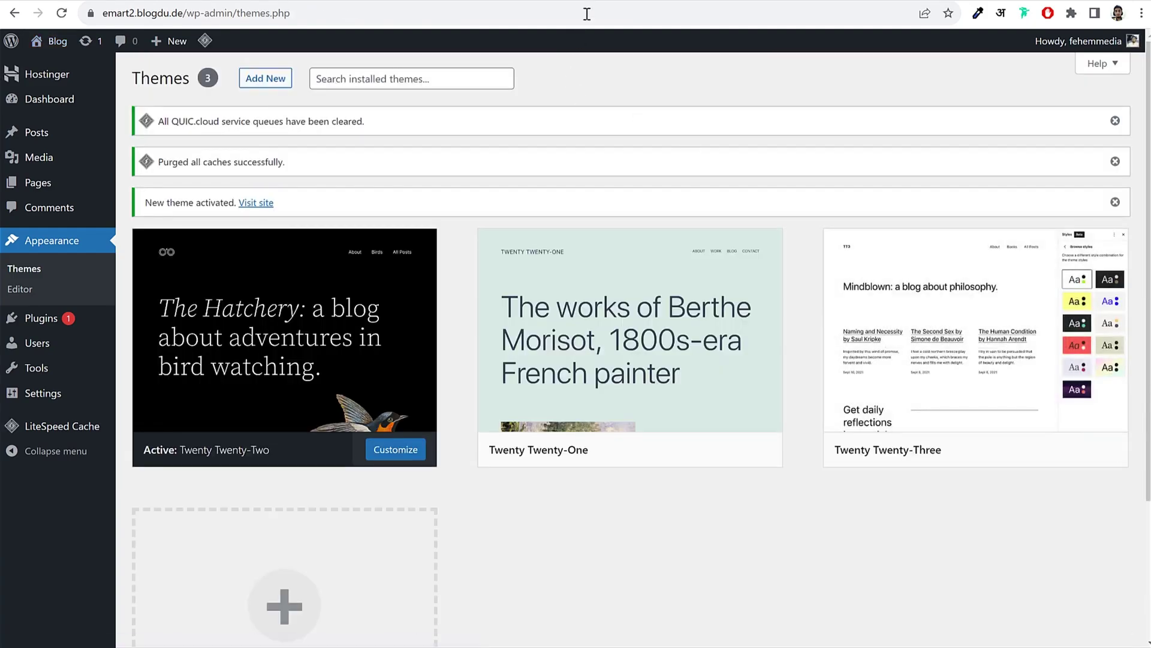
pyautogui.click(604, 3)
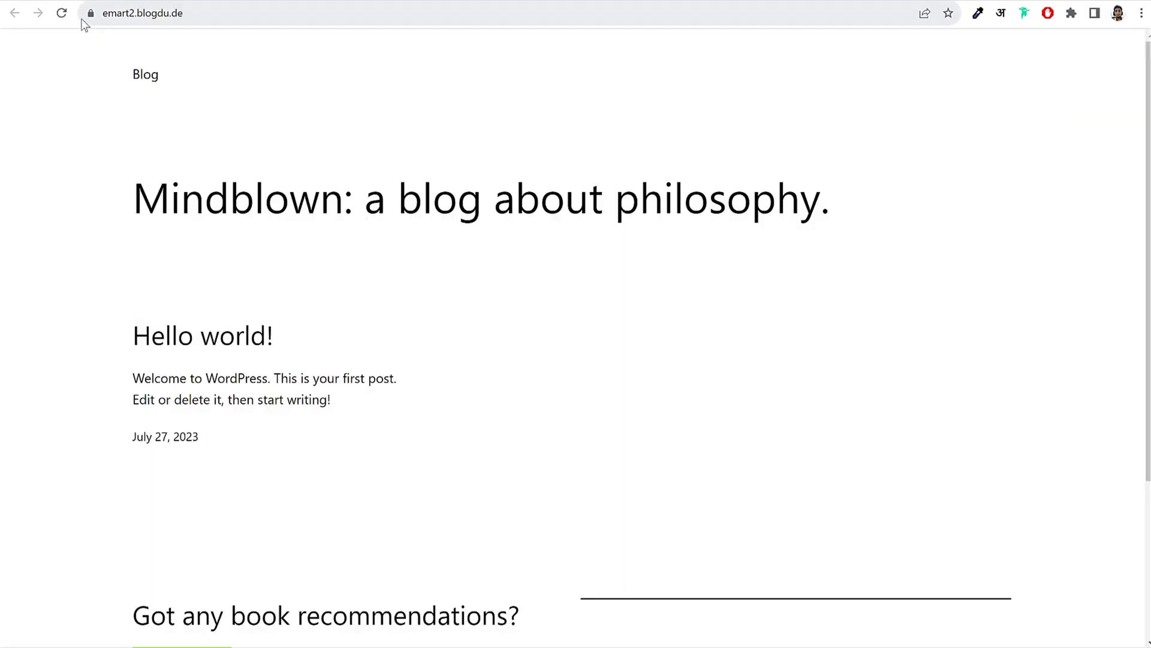
pyautogui.click(62, 14)
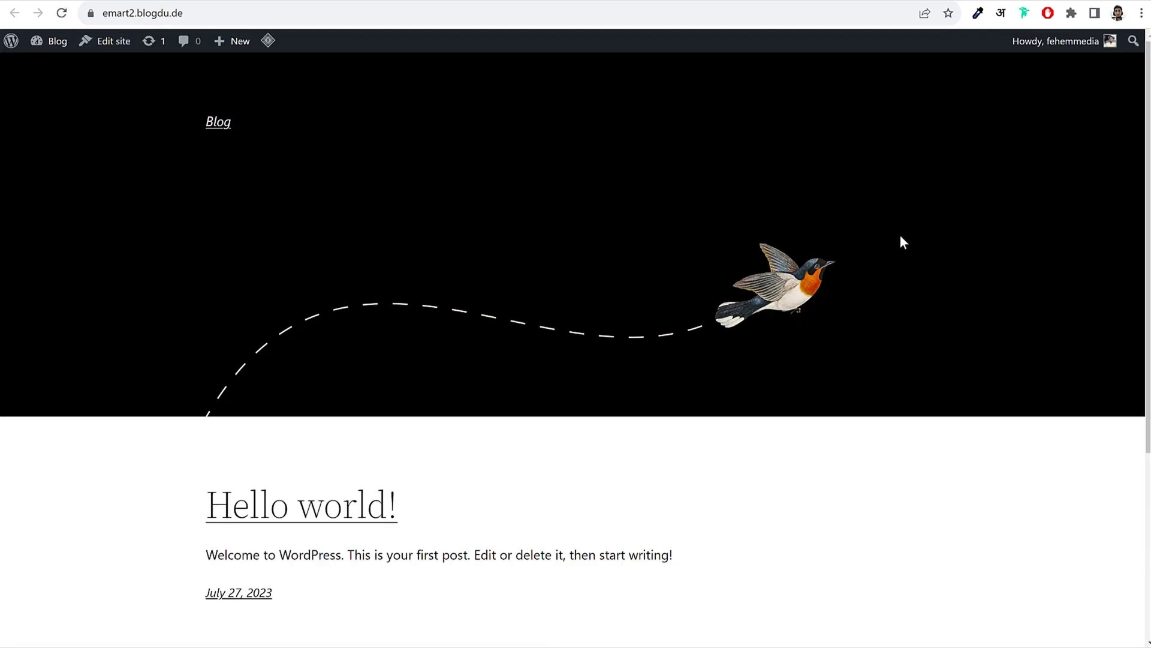
pyautogui.scroll(-5, 1020, 441)
pyautogui.scroll(5, 1020, 440)
pyautogui.click(564, 3)
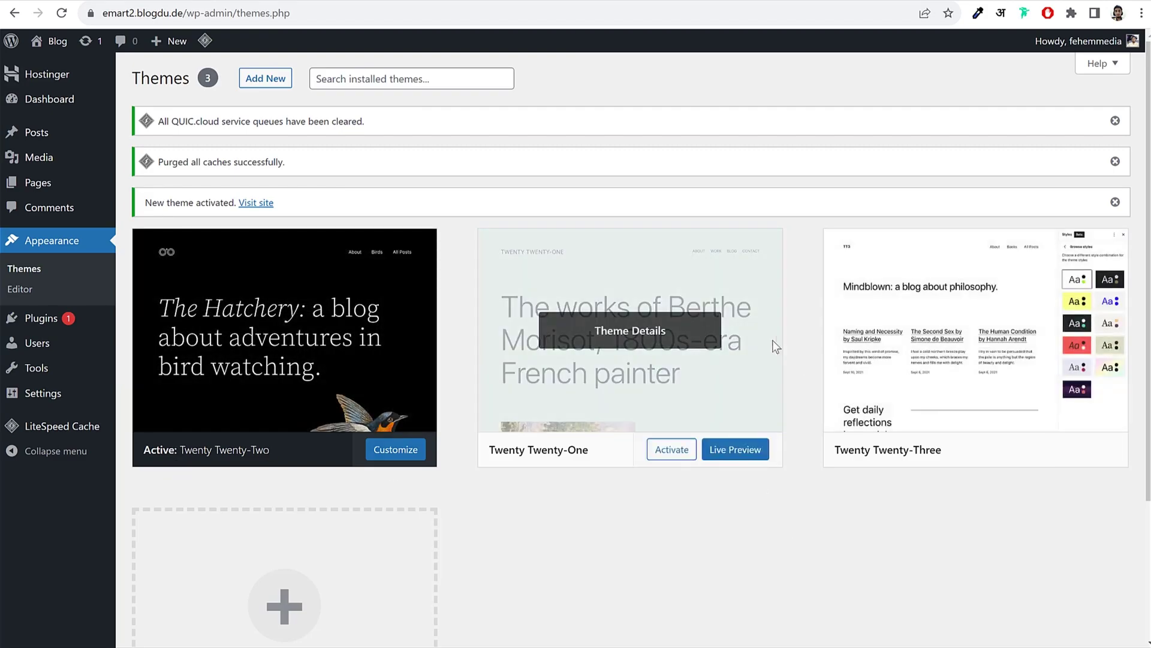
# Step: Delete the Twenty Twenty-One and Twenty Twenty-Three themes, then go to Plugins
pyautogui.click(627, 340)
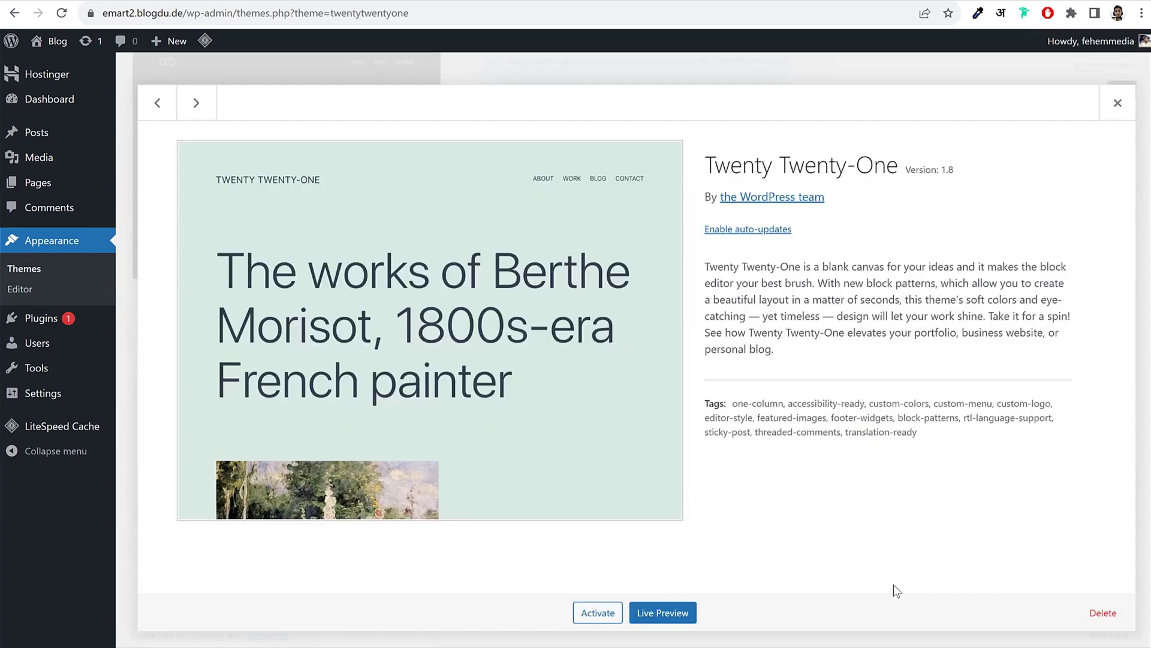
pyautogui.click(1108, 613)
pyautogui.click(647, 126)
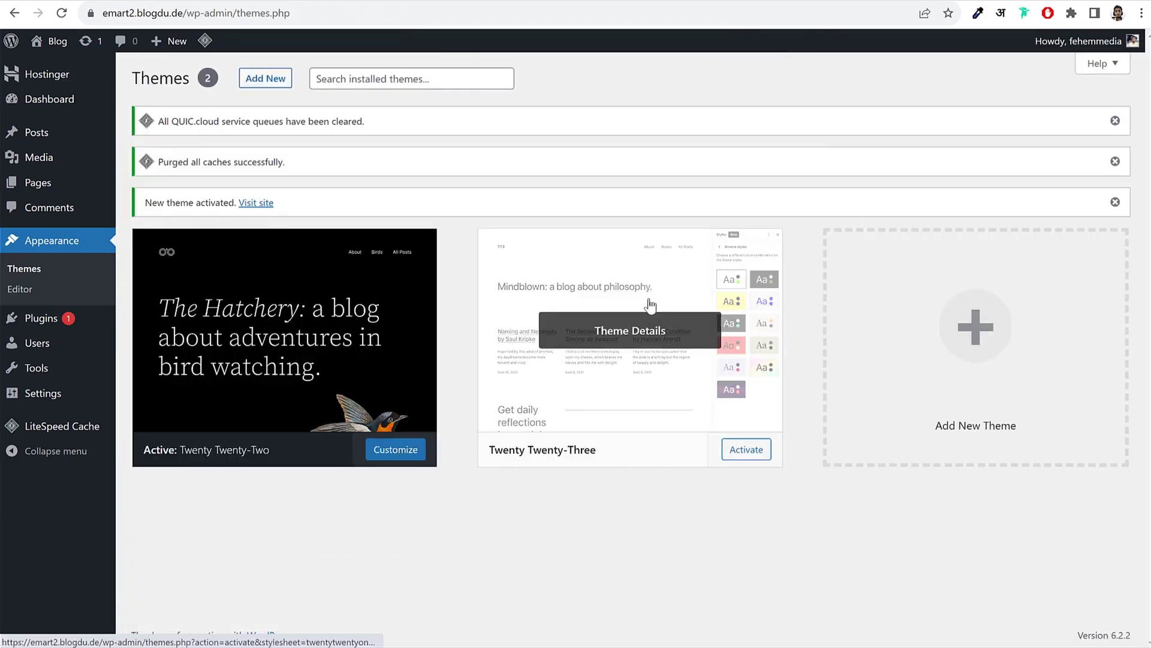
pyautogui.click(650, 306)
pyautogui.click(1107, 613)
pyautogui.click(649, 124)
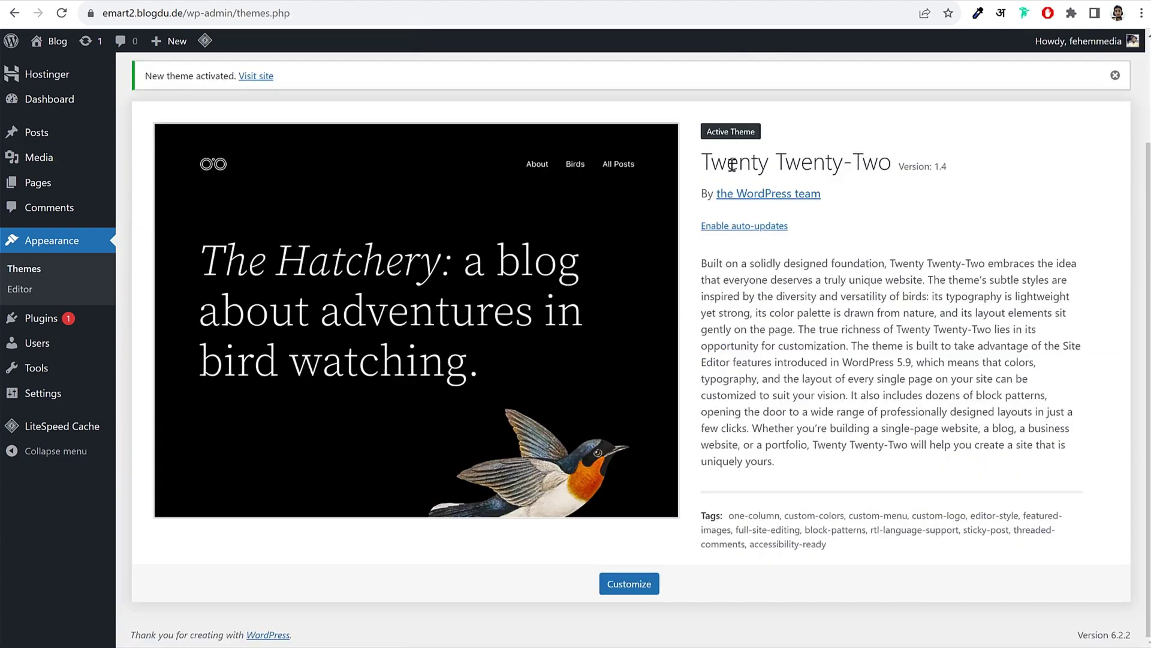
pyautogui.moveTo(699, 162); pyautogui.dragTo(882, 156)
pyautogui.click(879, 156)
pyautogui.click(47, 324)
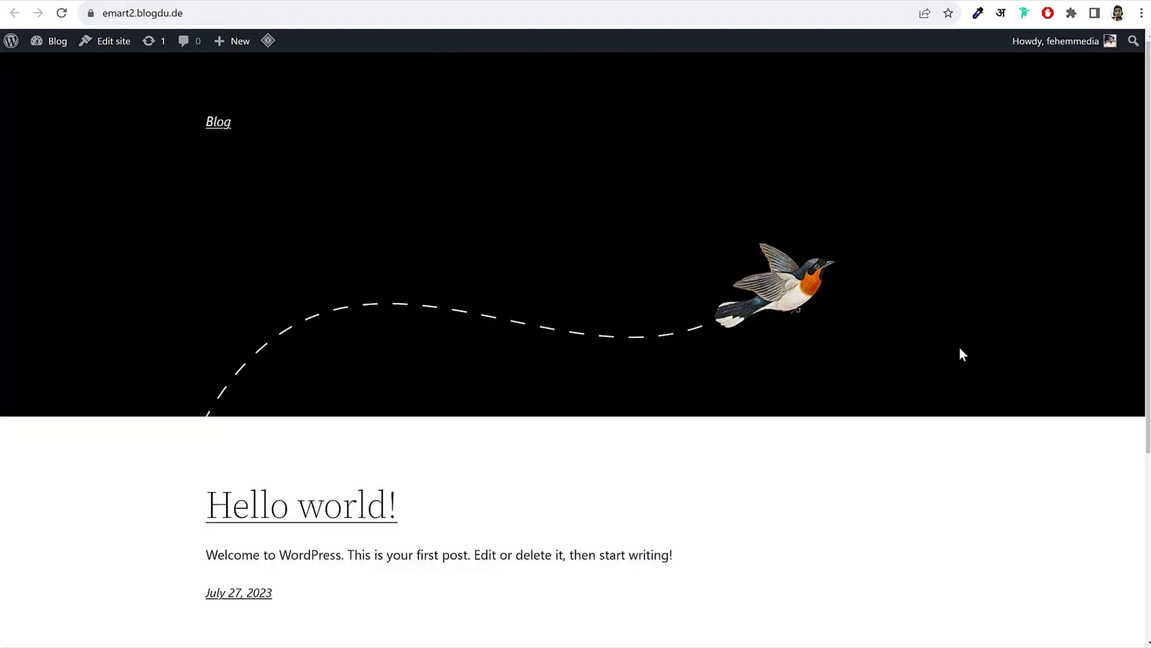
# Step: Scroll through the blog front page and the WoodMart demo store
pyautogui.scroll(-5, 959, 348)
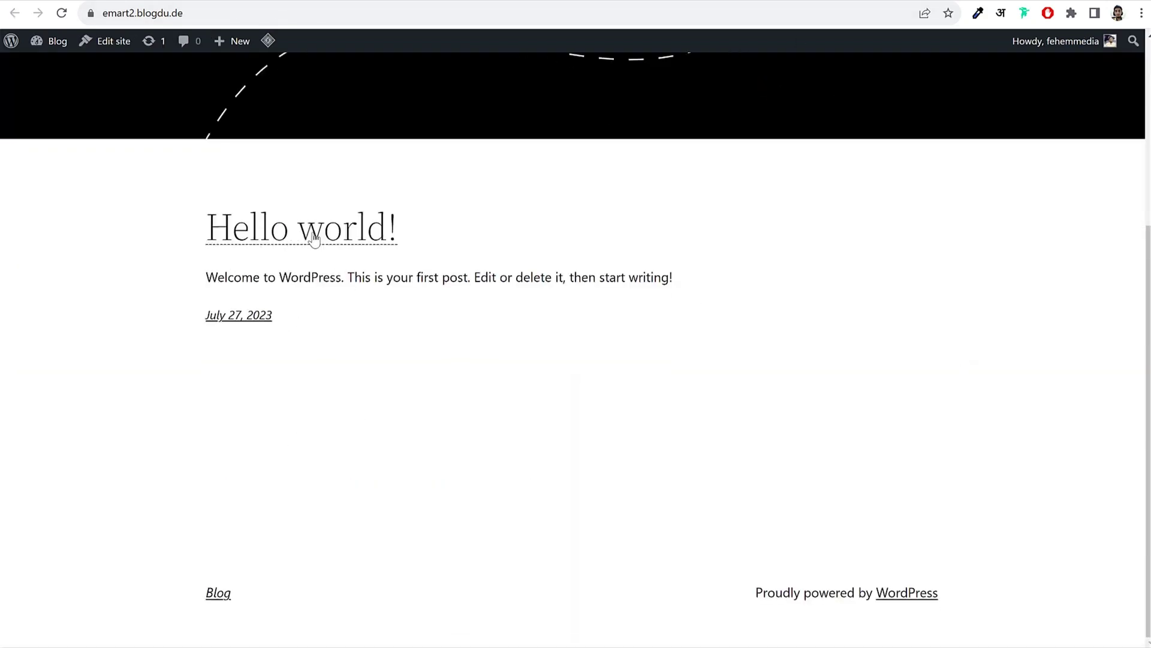
pyautogui.scroll(1, 714, 319)
pyautogui.scroll(4, 714, 319)
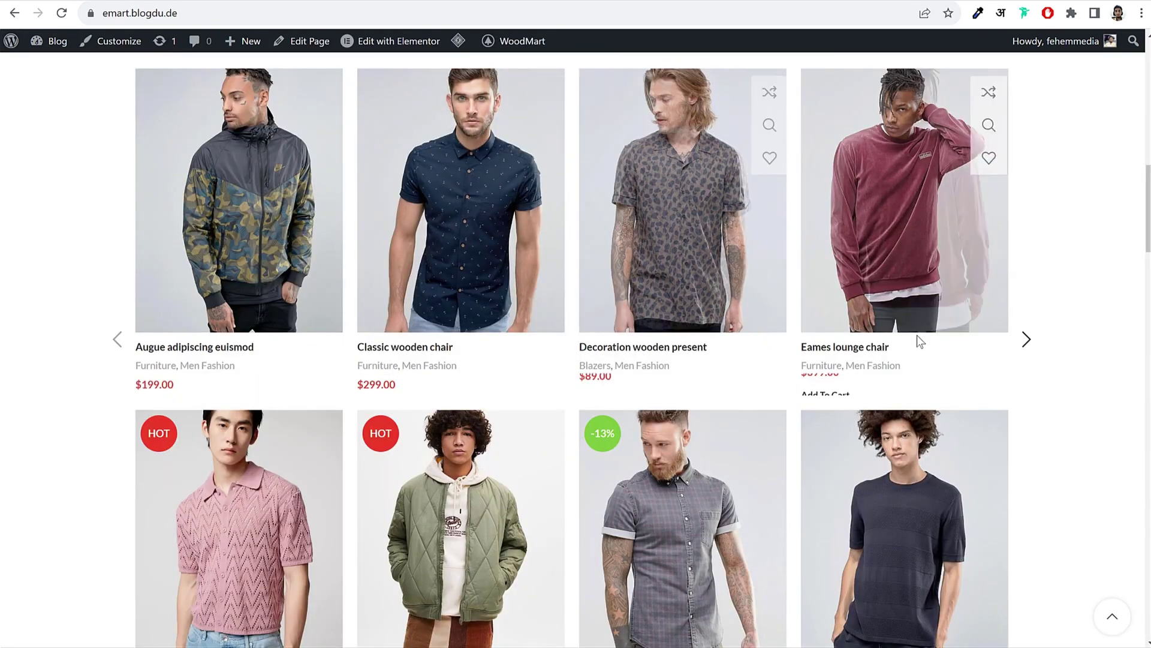
pyautogui.scroll(5, 916, 335)
pyautogui.scroll(-4, 786, 449)
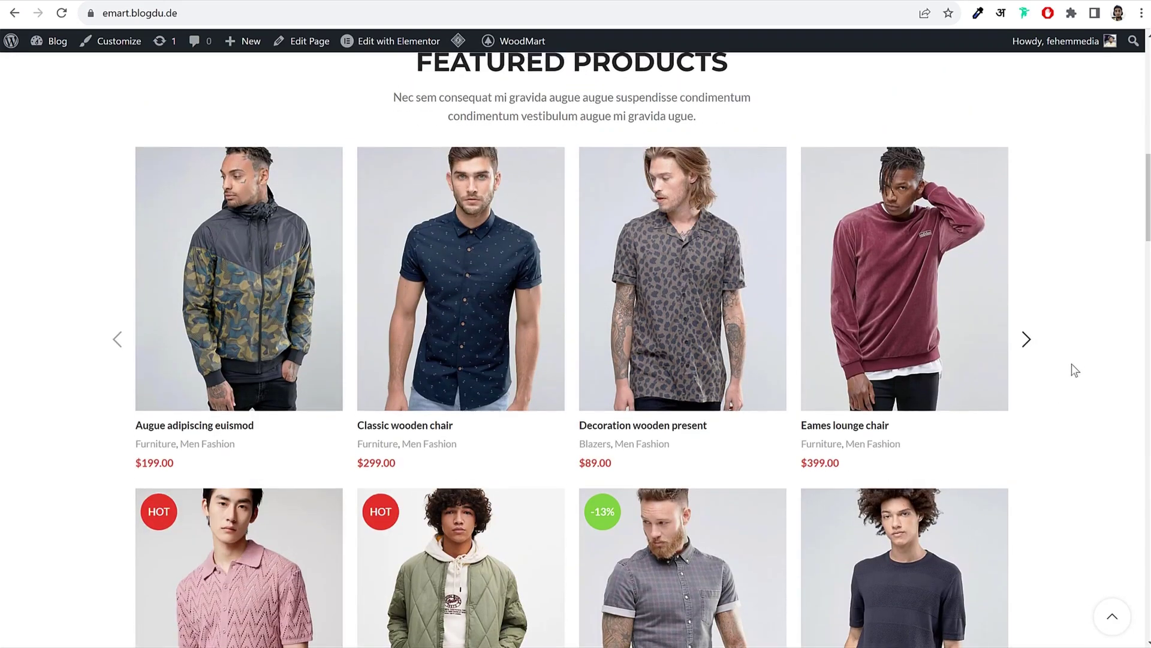
pyautogui.scroll(10, 1071, 363)
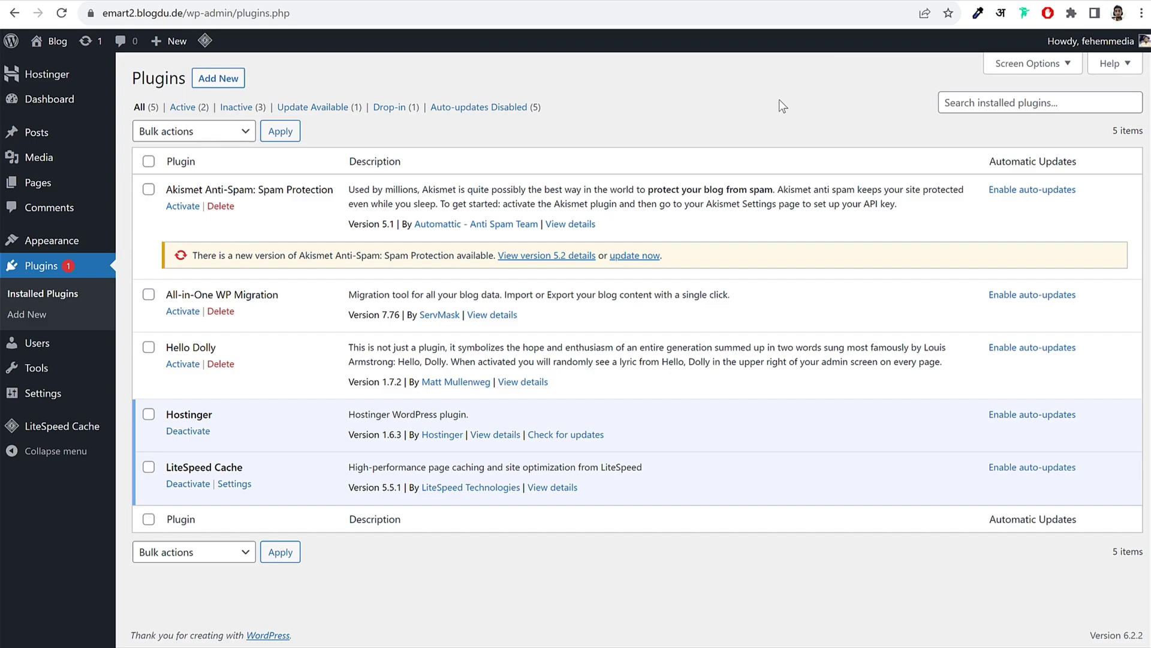
# Step: Deactivate the Hostinger plugin
pyautogui.click(200, 434)
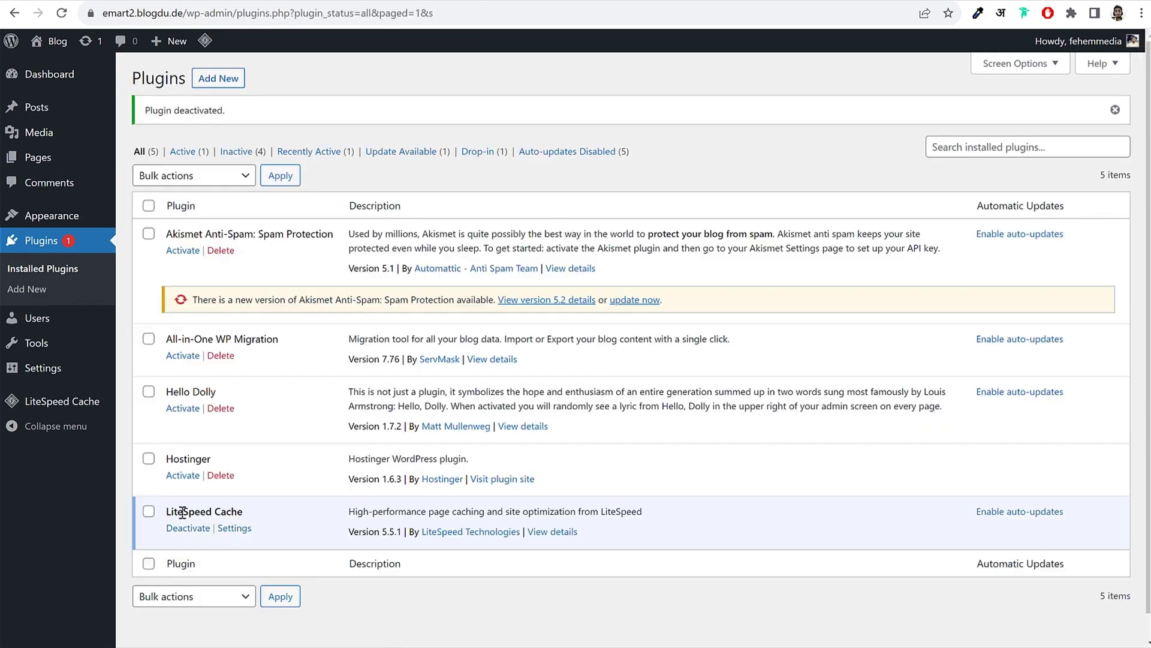
pyautogui.moveTo(170, 511); pyautogui.dragTo(272, 514)
pyautogui.click(273, 510)
# Step: Delete Akismet, All-in-One WP Migration, Hello Dolly and Hostinger, leaving only LiteSpeed Cache
pyautogui.click(221, 250)
pyautogui.click(650, 110)
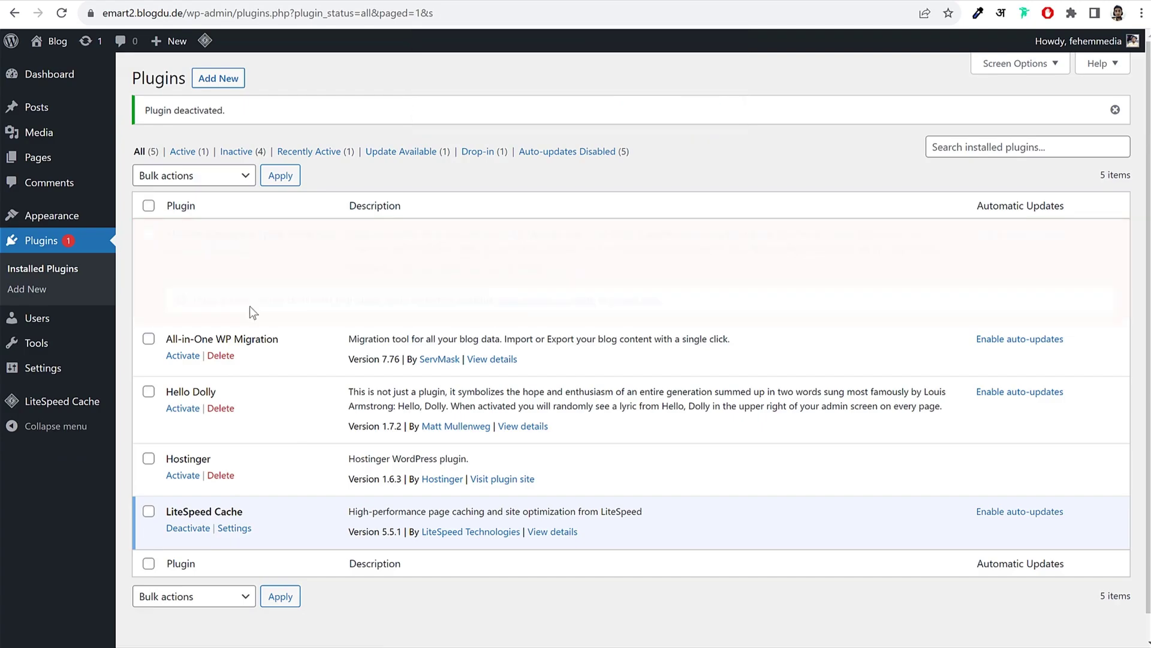
pyautogui.click(221, 278)
pyautogui.click(648, 110)
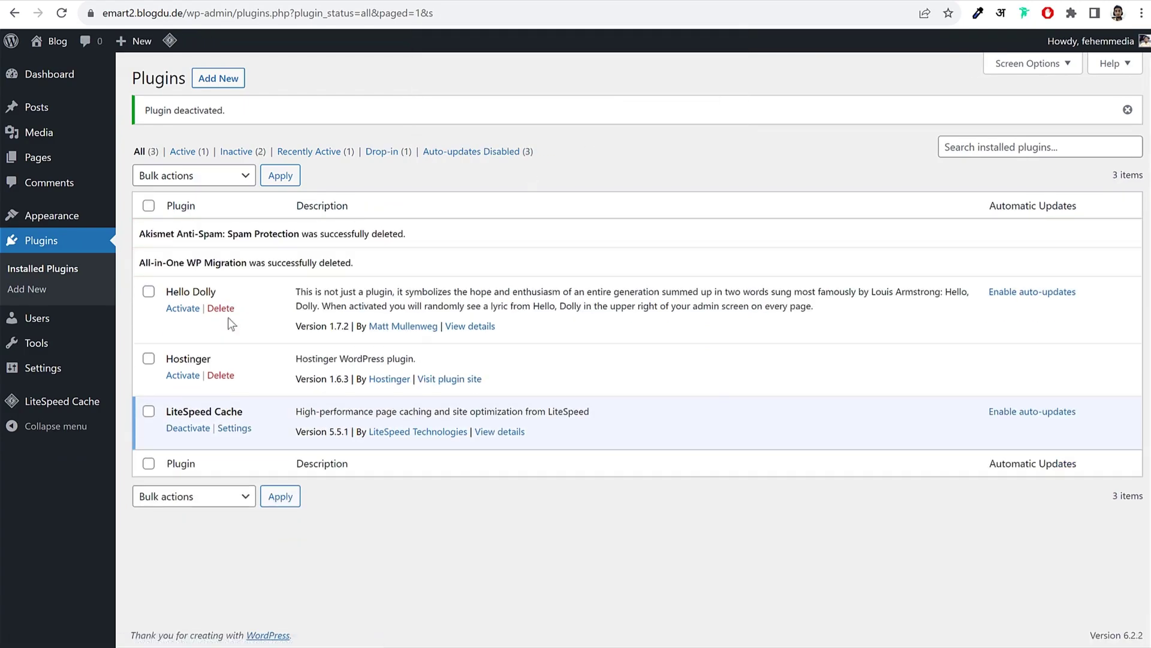
pyautogui.click(221, 307)
pyautogui.click(648, 108)
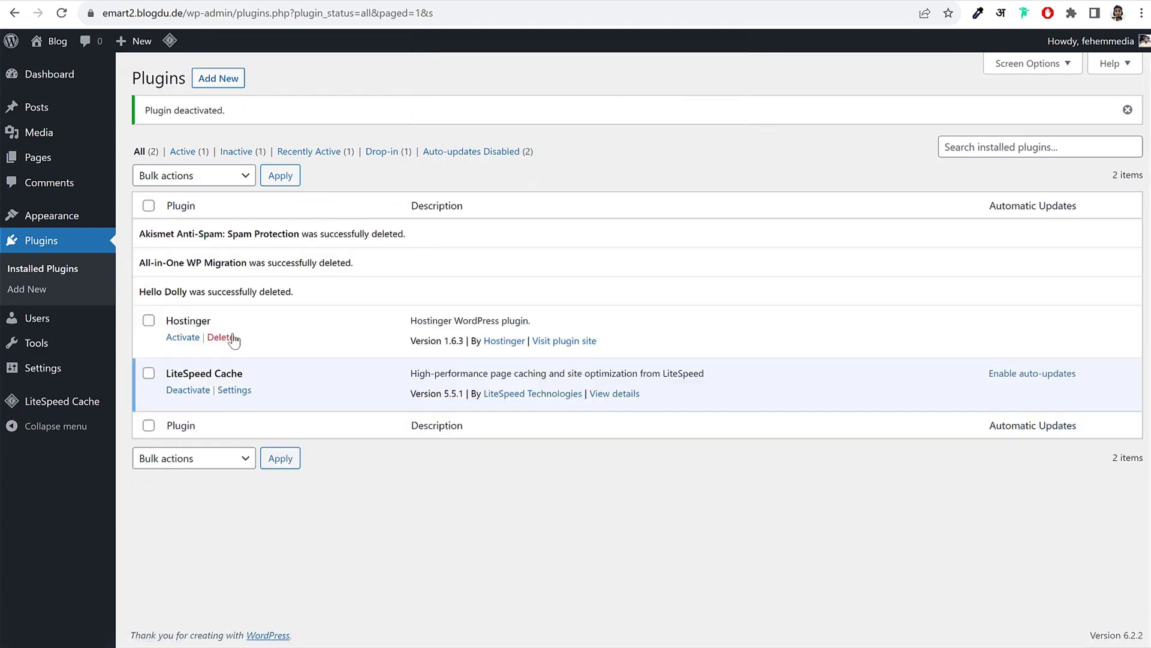
pyautogui.click(232, 339)
pyautogui.click(650, 106)
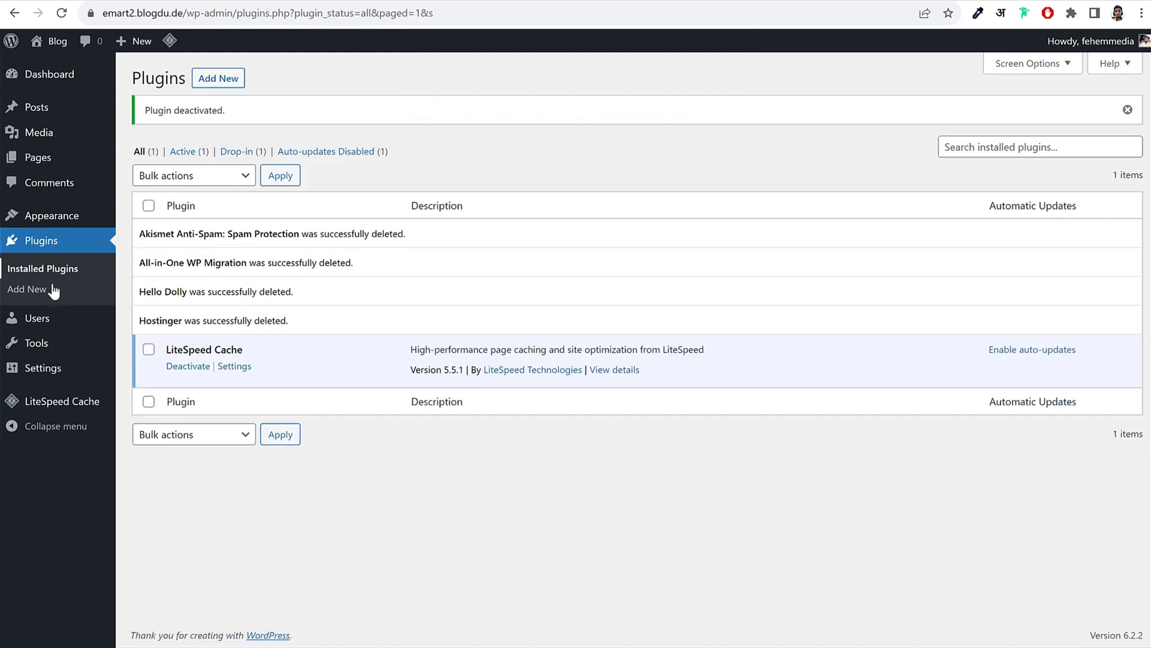
pyautogui.click(38, 370)
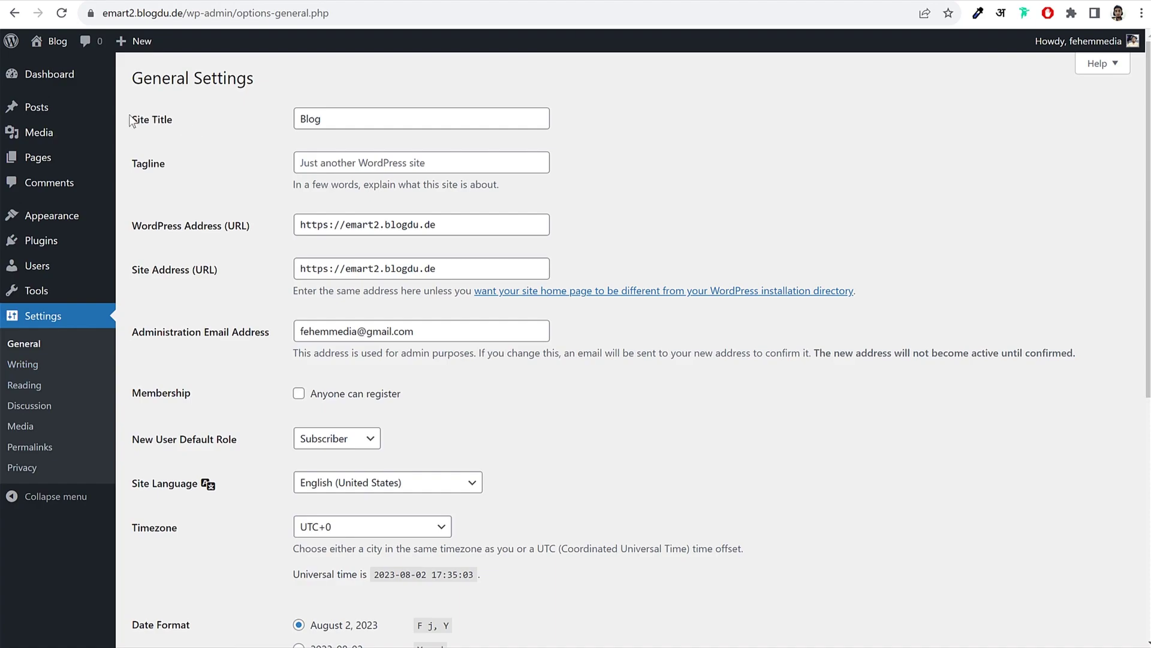
# Step: Replace the site title Blog with Fashion
pyautogui.moveTo(130, 118); pyautogui.dragTo(206, 113)
pyautogui.click(208, 113)
pyautogui.moveTo(373, 114); pyautogui.dragTo(287, 118)
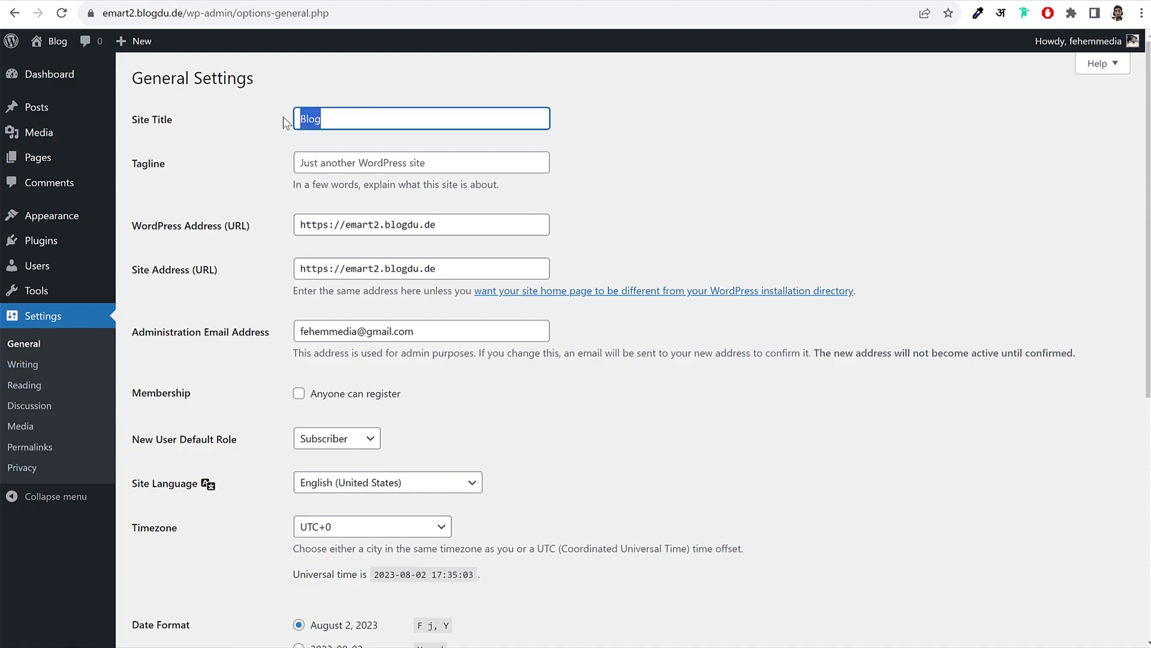
pyautogui.click(412, 116)
pyautogui.moveTo(413, 116); pyautogui.dragTo(235, 133)
pyautogui.write('Fashion')
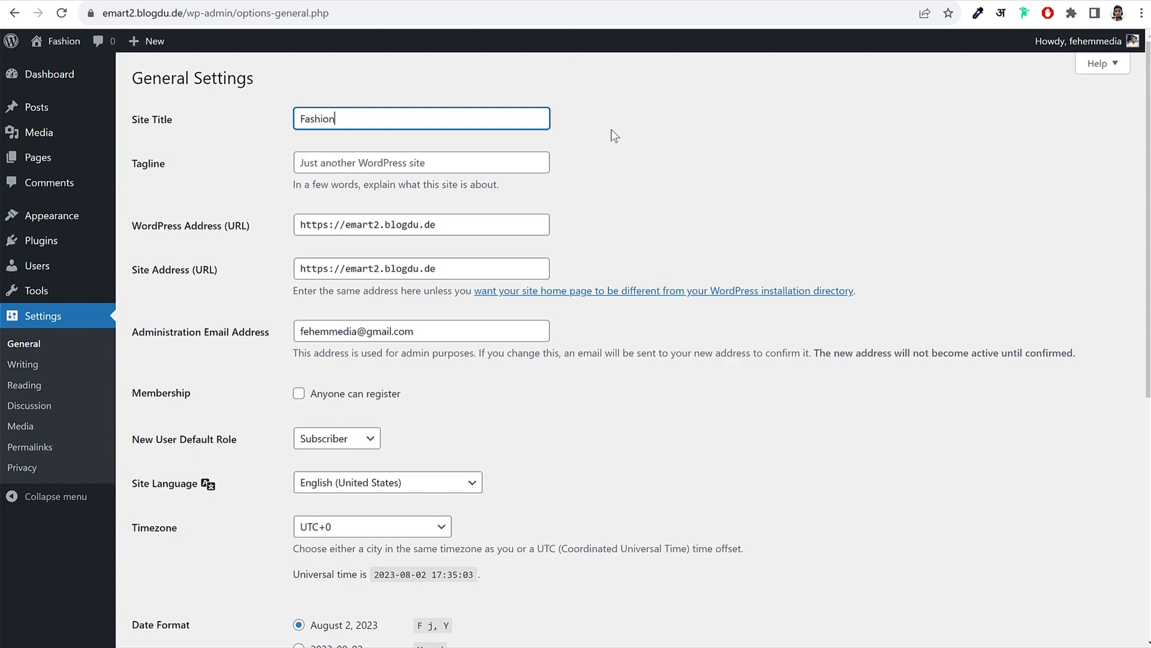
# Step: Set the site tagline to 'eCommerce Website'
pyautogui.doubleClick(338, 122)
pyautogui.click(375, 122)
pyautogui.moveTo(365, 120); pyautogui.dragTo(275, 138)
pyautogui.click(307, 163)
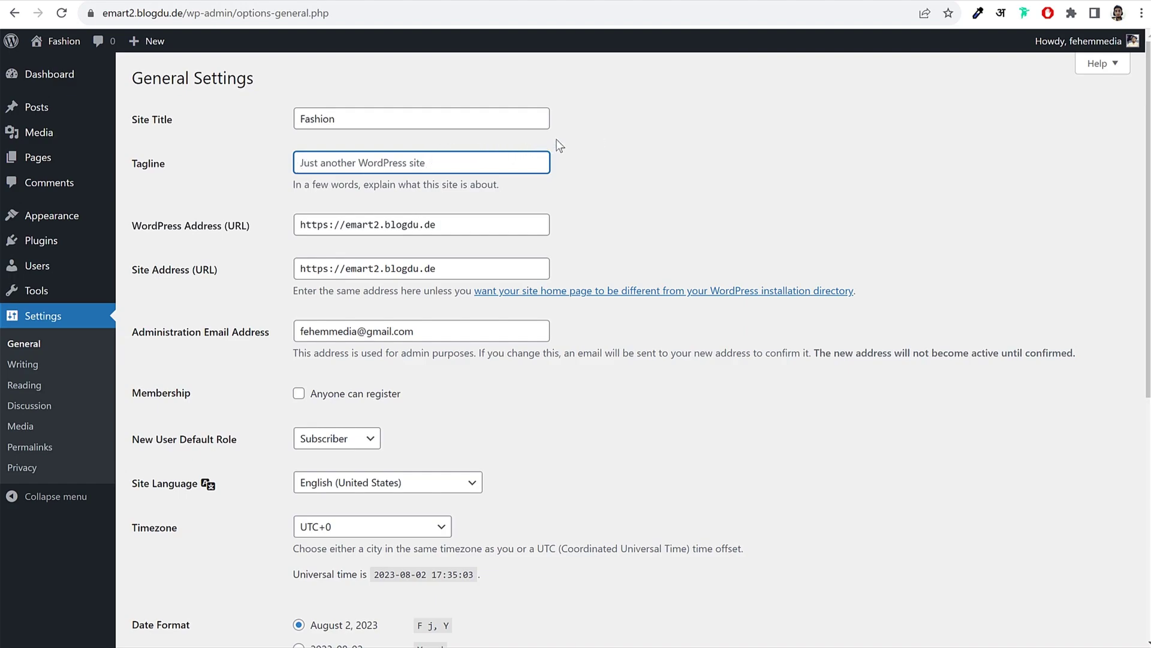
pyautogui.write('eCommer')
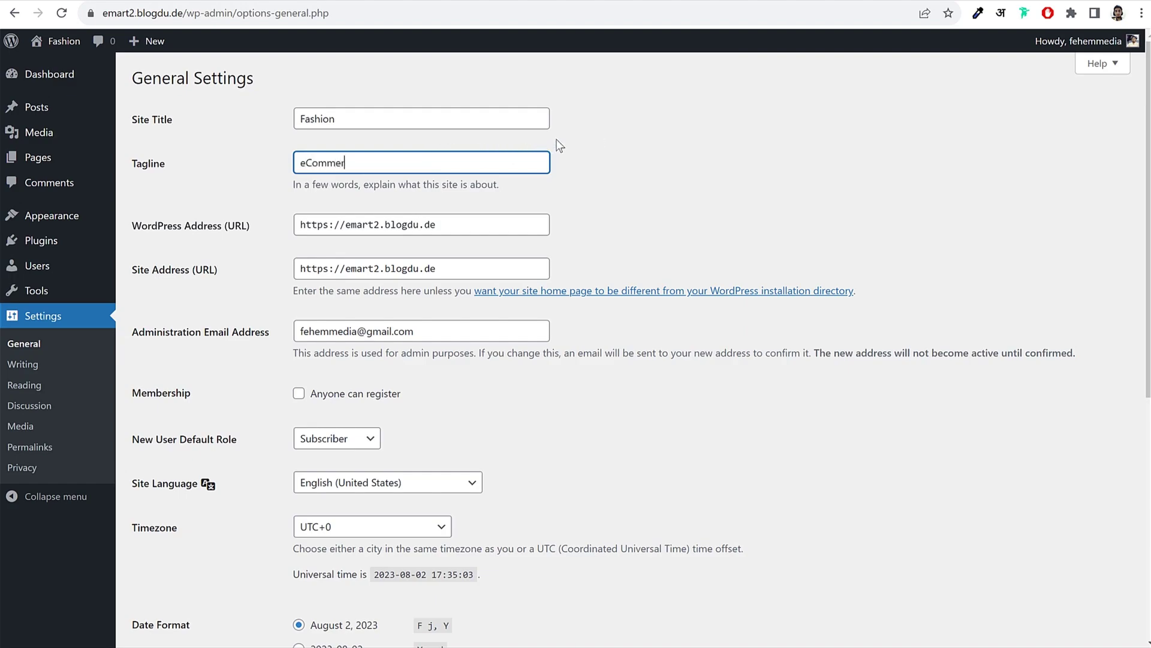
pyautogui.write('ce Website')
# Step: Tick 'Anyone can register' under Membership, briefly checking the WoodMart storefront tab
pyautogui.scroll(-2, 760, 246)
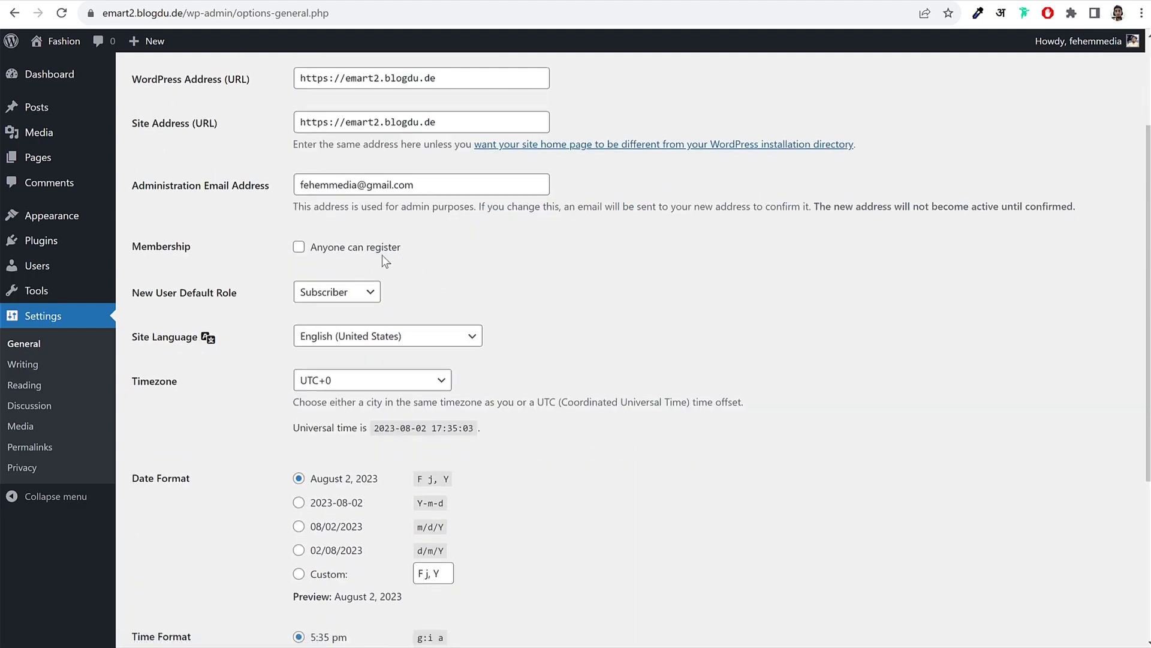
pyautogui.click(372, 251)
pyautogui.moveTo(418, 258); pyautogui.dragTo(278, 250)
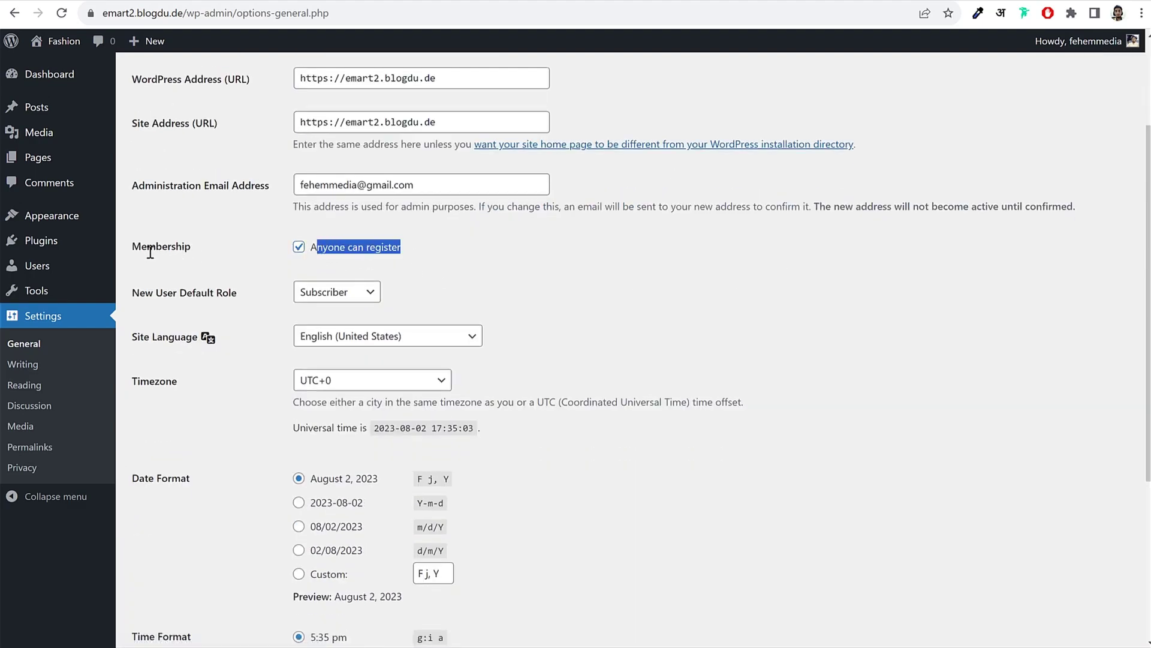
pyautogui.moveTo(132, 246); pyautogui.dragTo(187, 250)
pyautogui.click(199, 250)
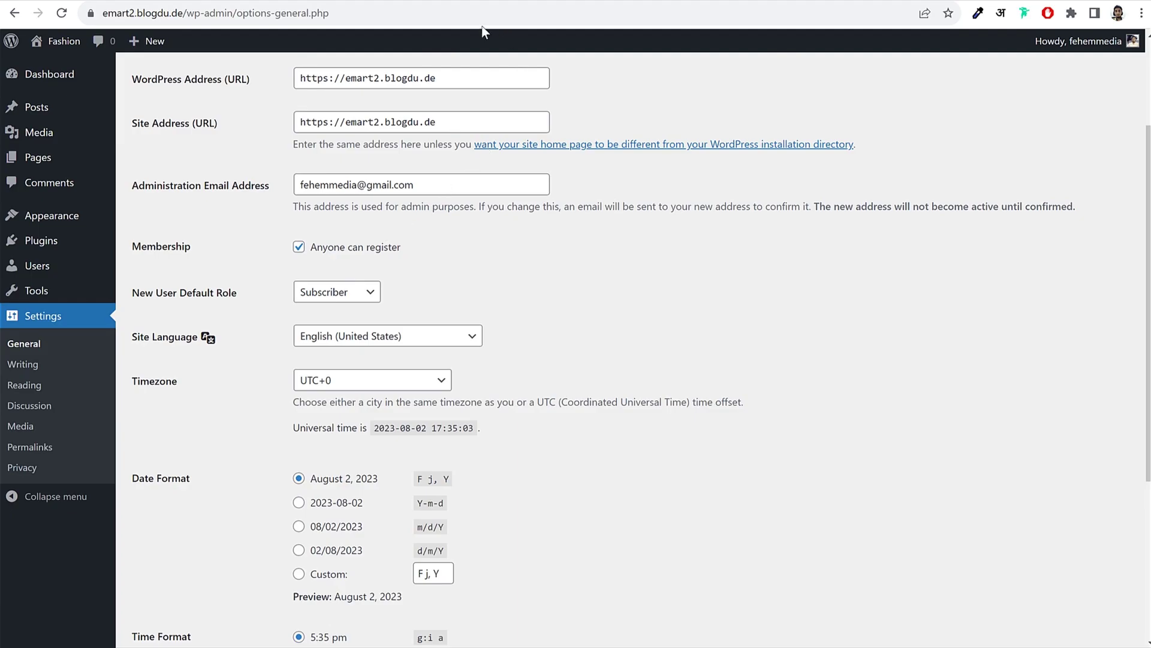
pyautogui.click(96, 3)
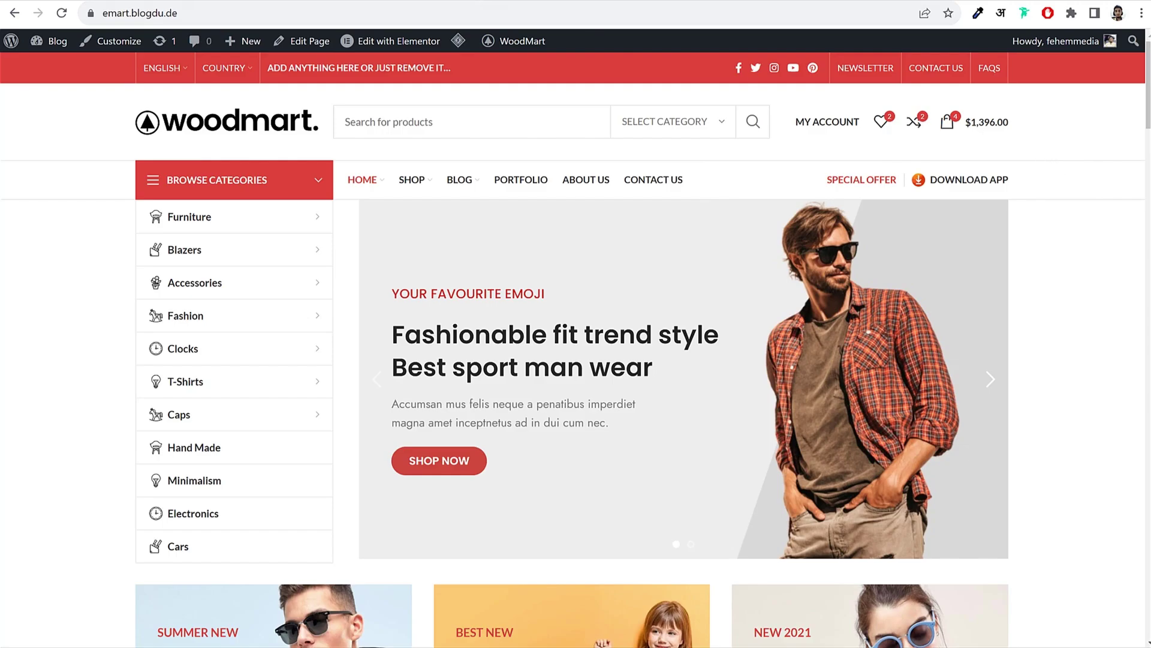
pyautogui.click(411, 3)
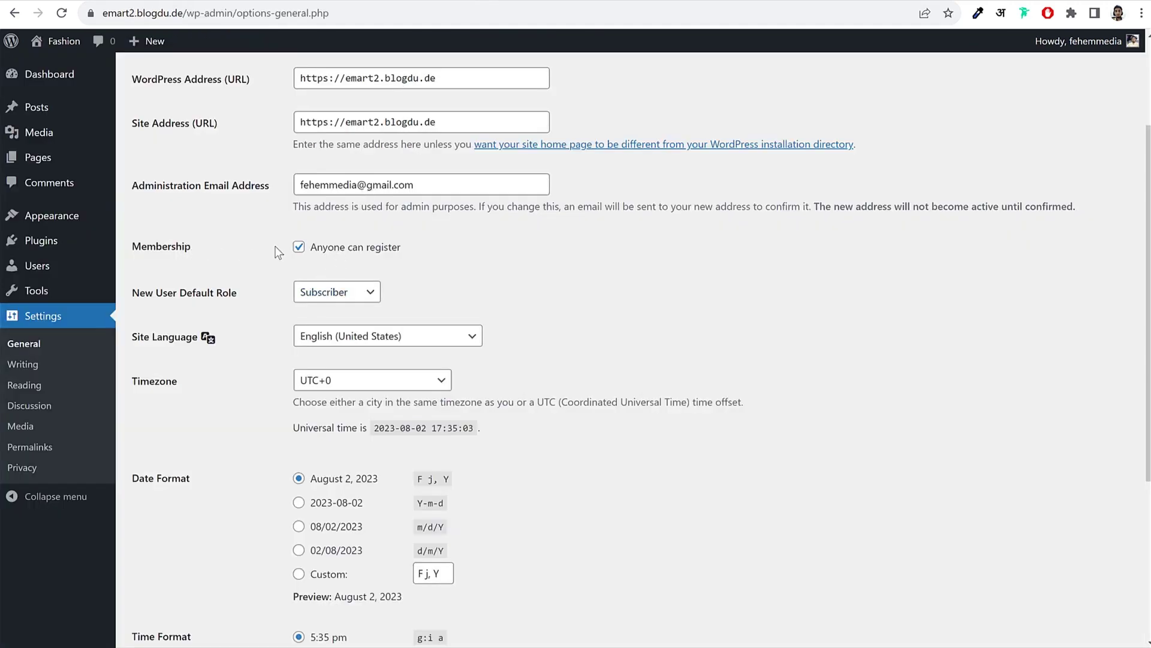
# Step: Set the timezone to Kolkata and save the general settings
pyautogui.moveTo(303, 255); pyautogui.dragTo(401, 247)
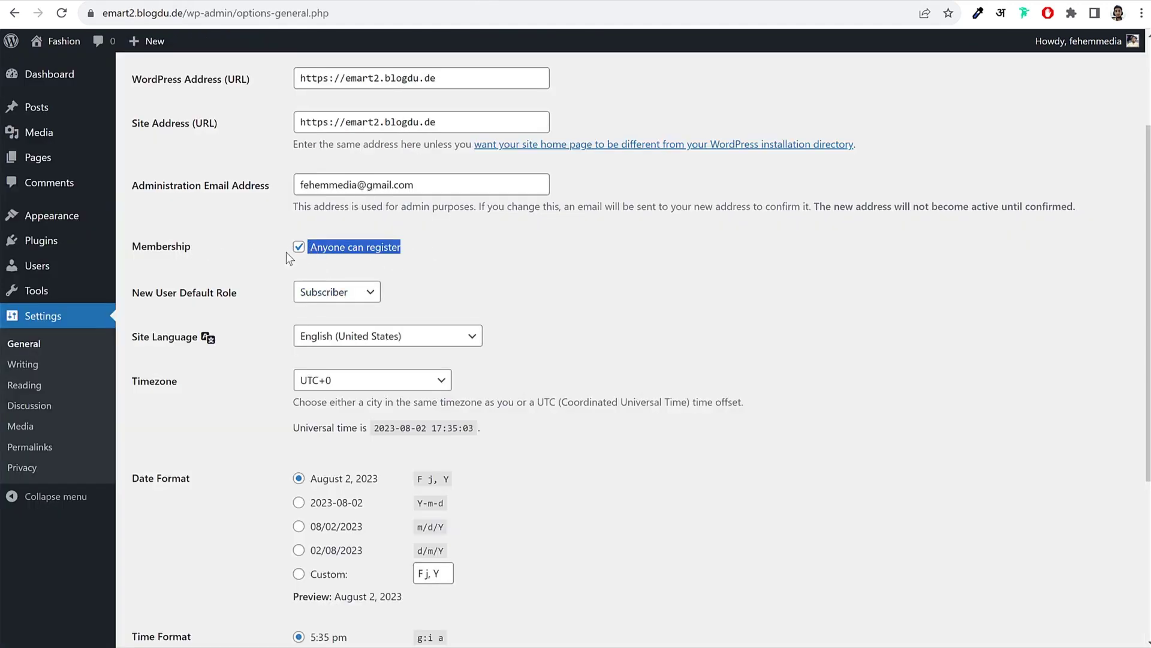
pyautogui.click(679, 273)
pyautogui.scroll(-4, 765, 322)
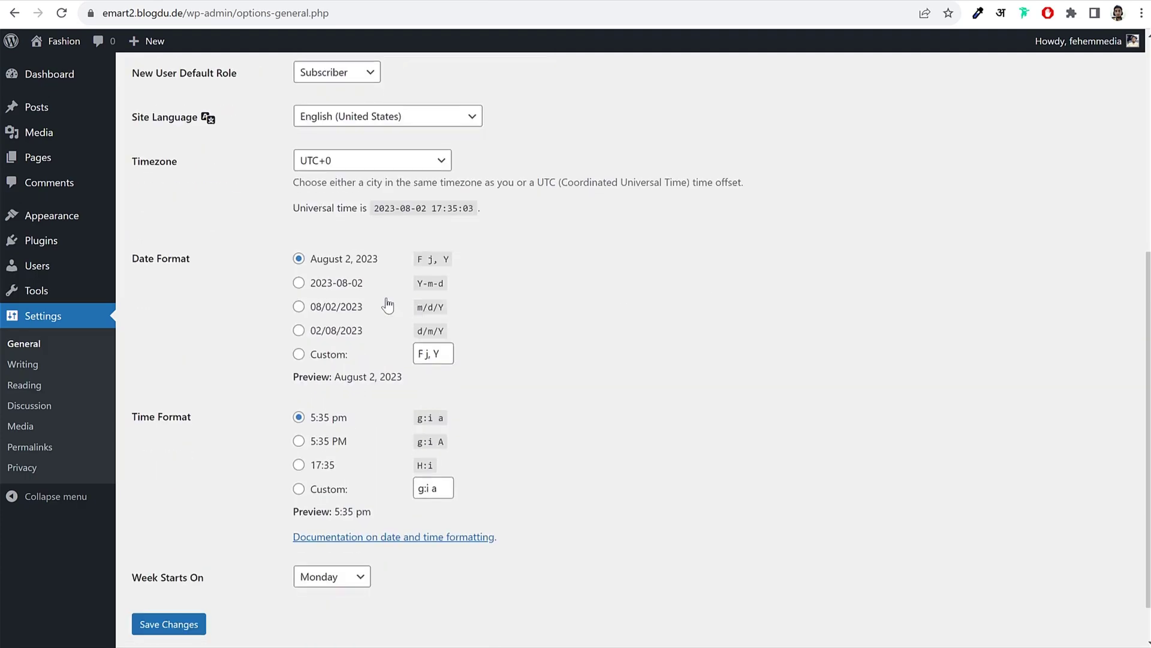
pyautogui.click(407, 163)
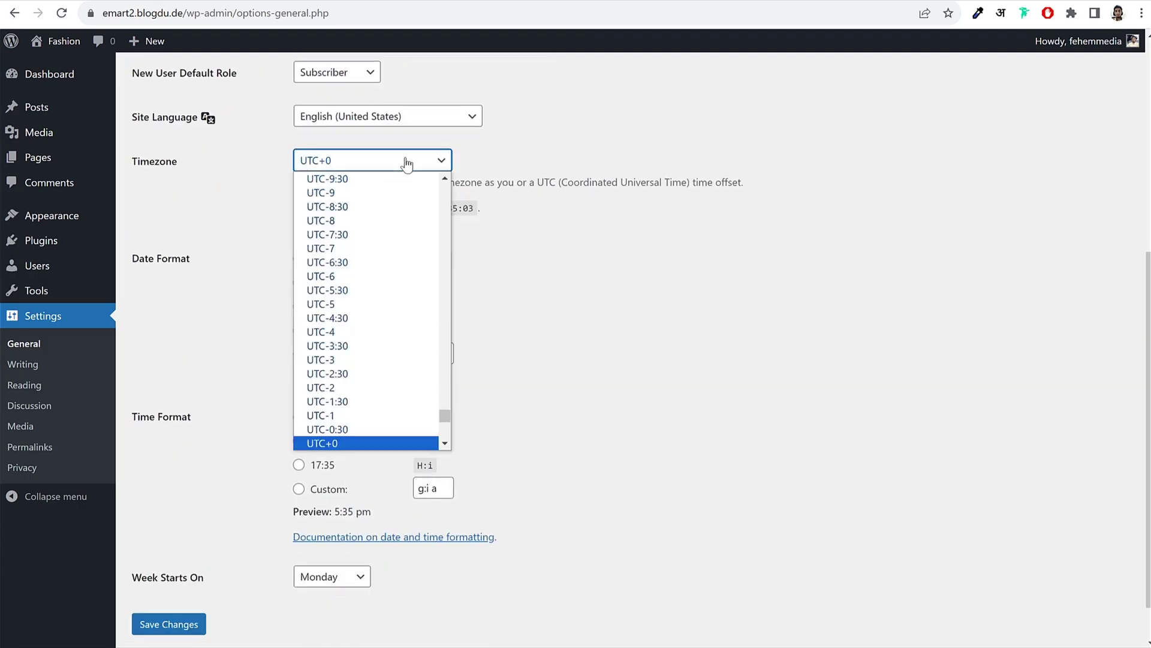
pyautogui.write('kolkata')
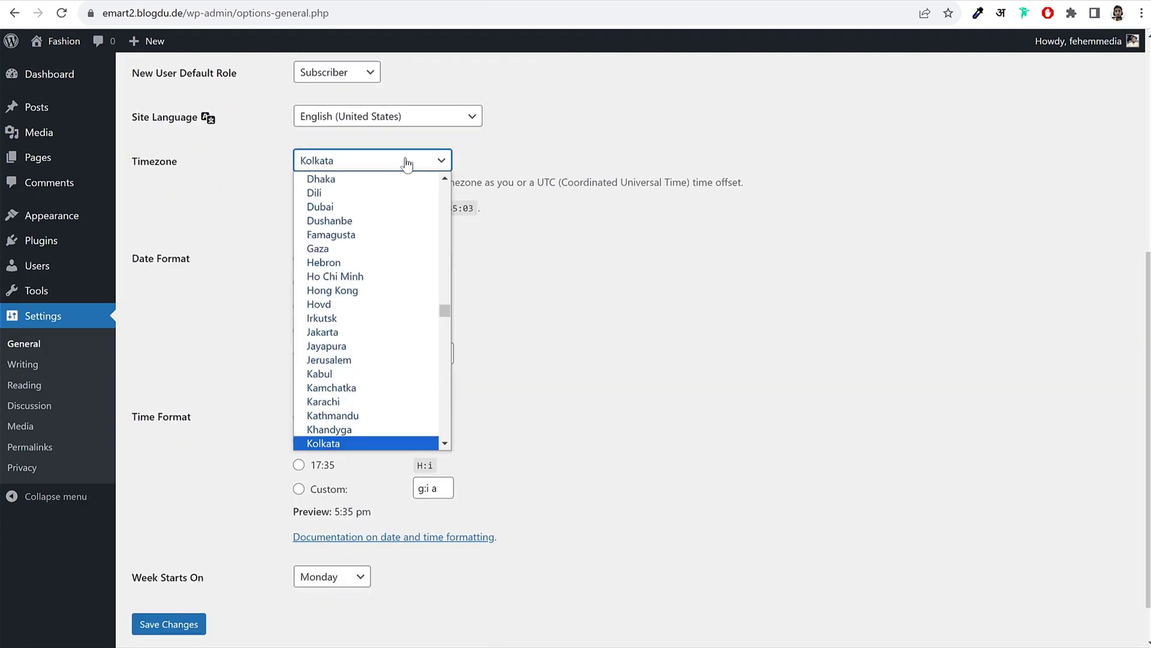
pyautogui.click(372, 442)
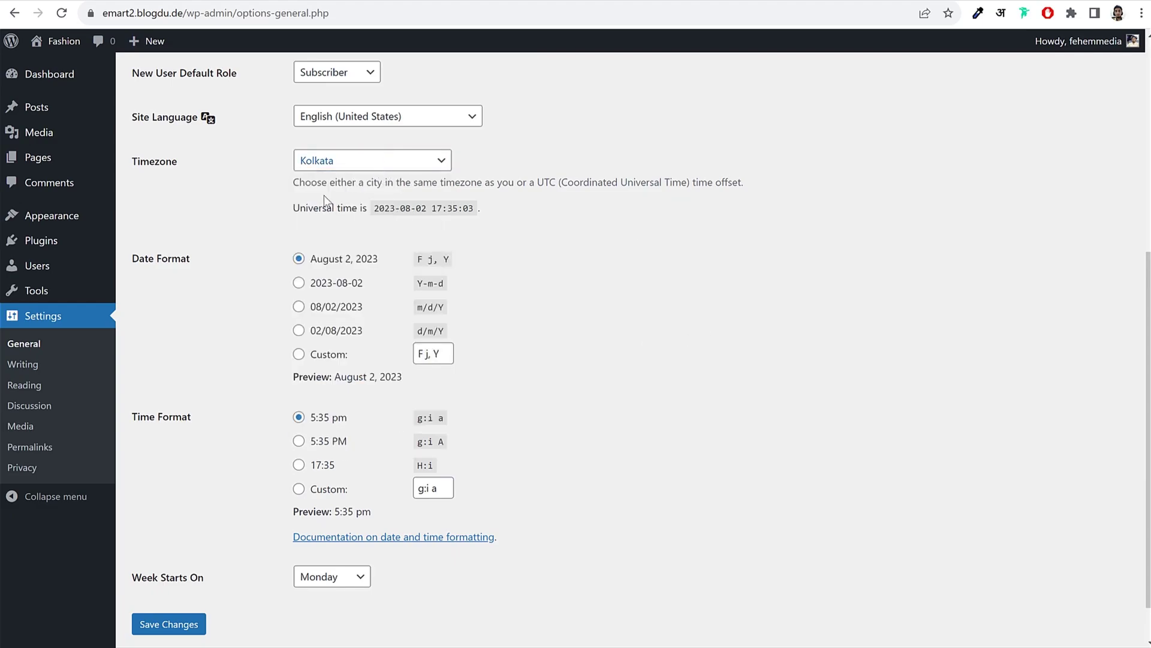
pyautogui.click(169, 624)
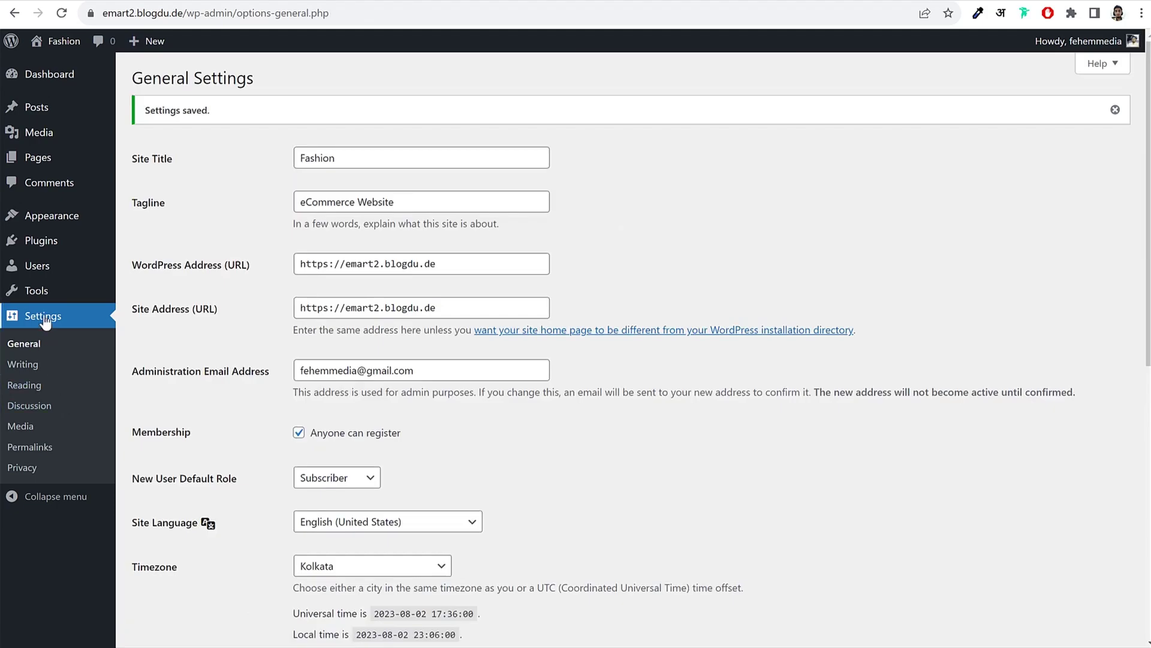
# Step: Switch the permalink structure to Post name and save it
pyautogui.click(41, 453)
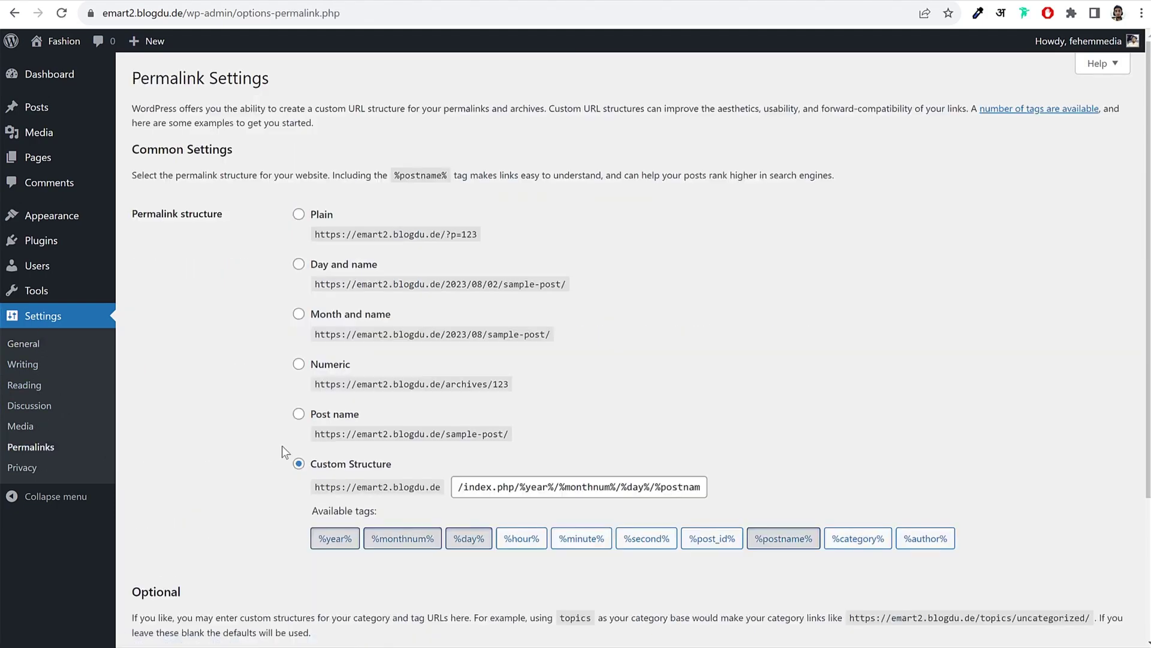
pyautogui.moveTo(396, 464); pyautogui.dragTo(316, 465)
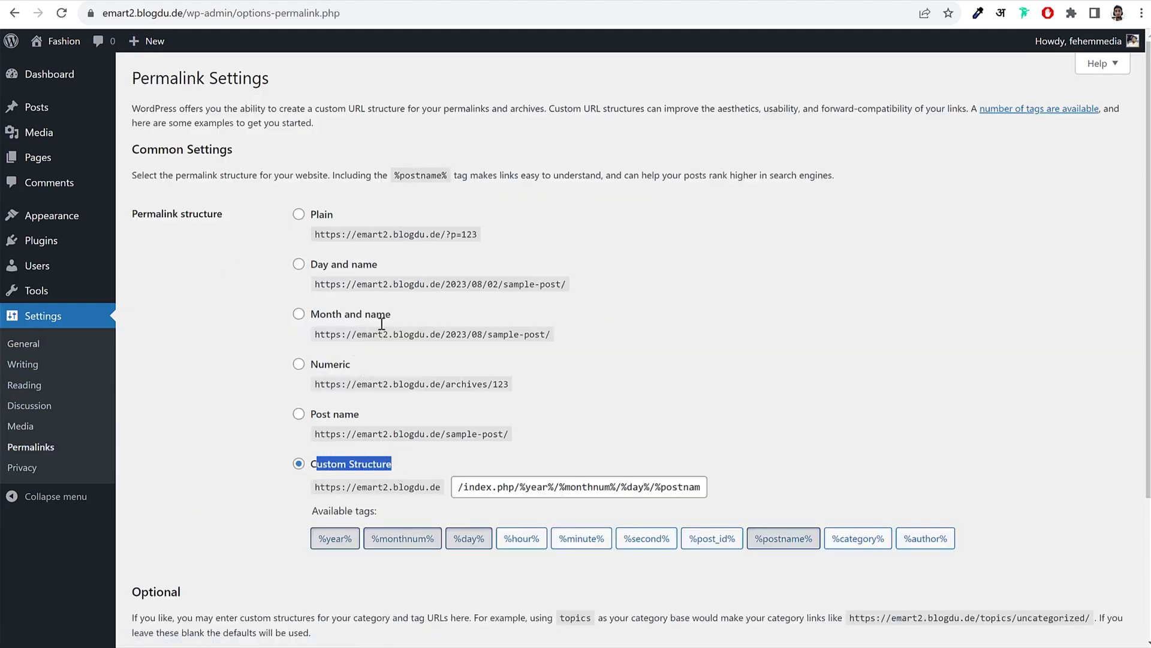
pyautogui.click(711, 385)
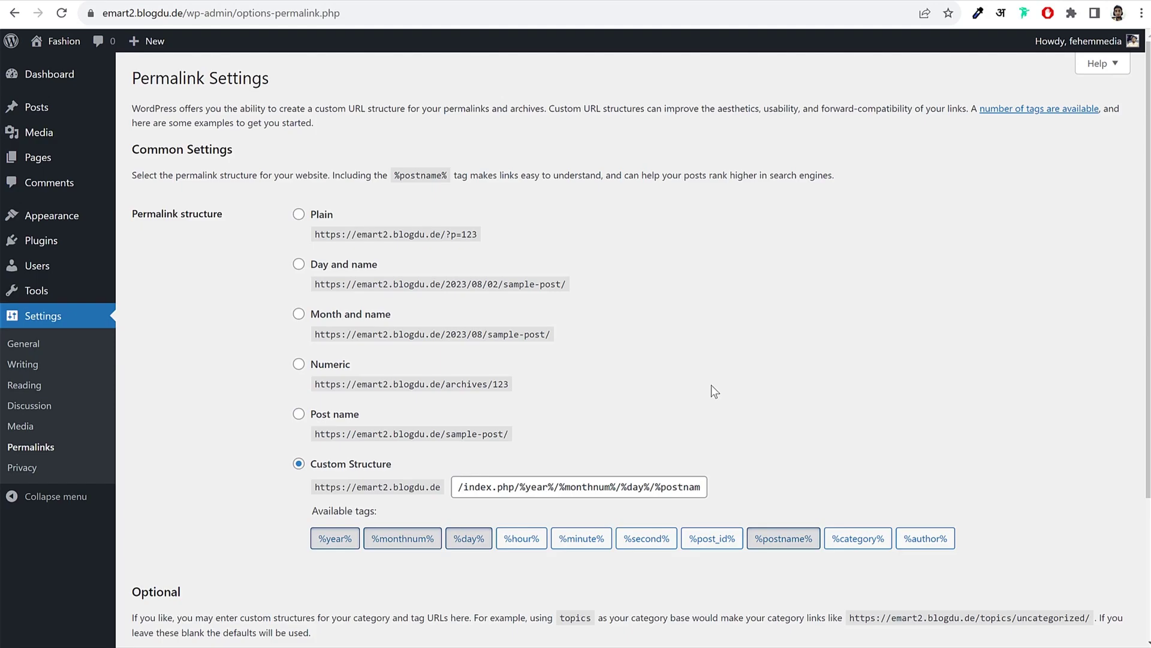
pyautogui.click(336, 420)
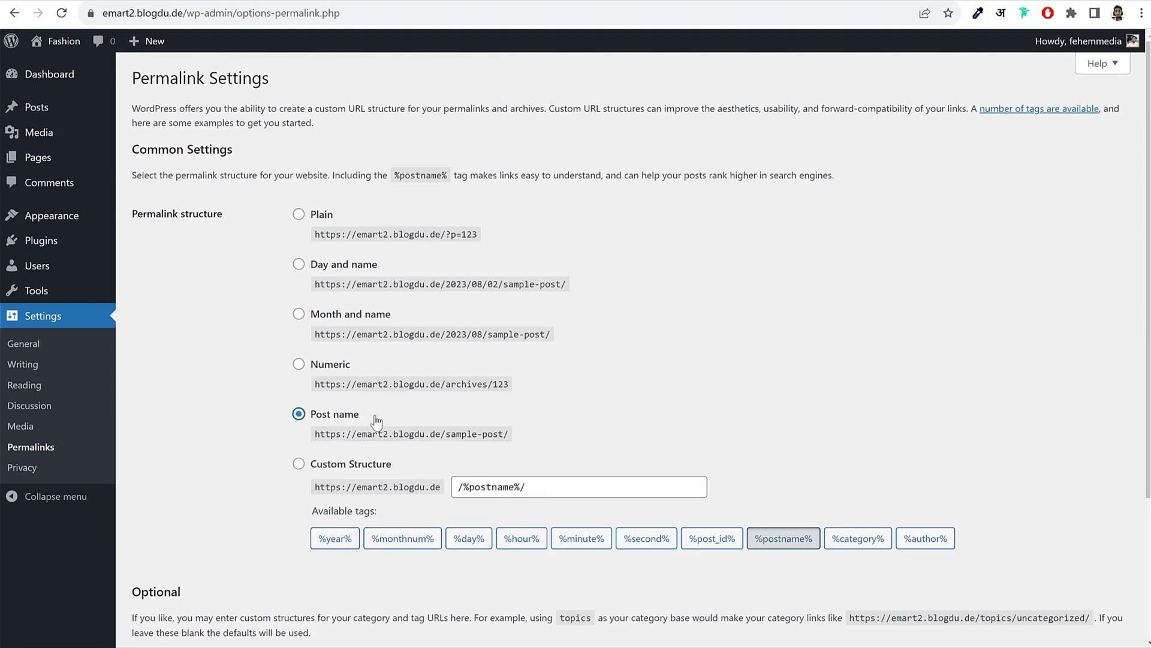
pyautogui.tripleClick(324, 419)
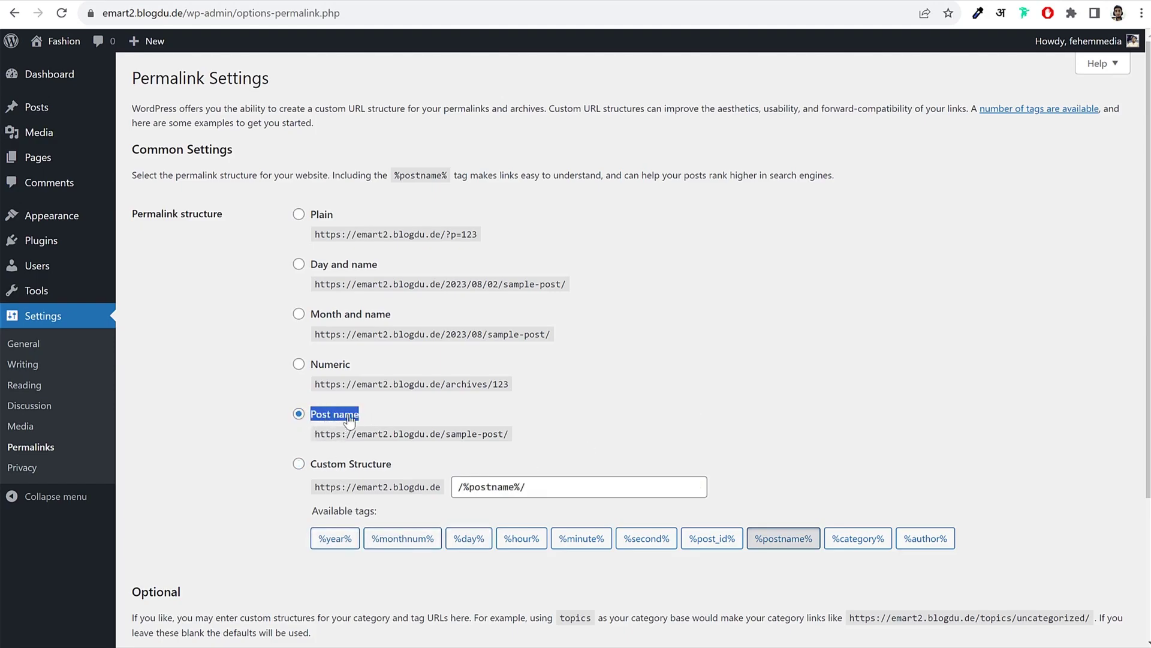
pyautogui.scroll(-3, 350, 422)
pyautogui.click(188, 570)
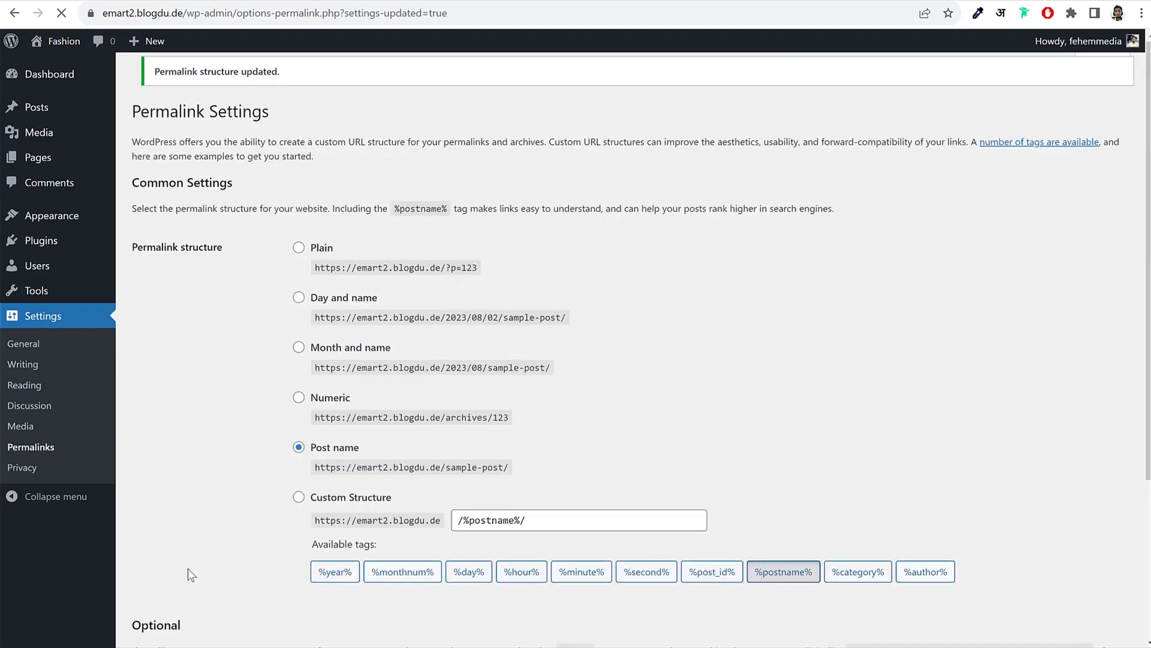
pyautogui.click(114, 75)
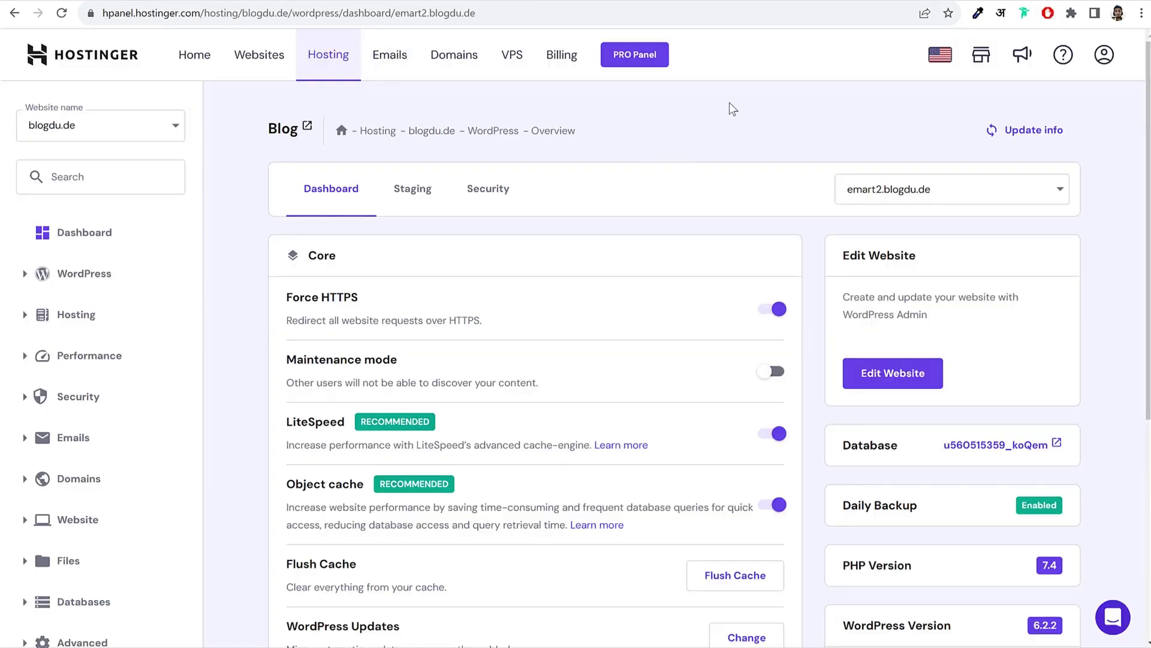
# Step: Open hPanel's Websites list showing fehem.in and blogdu.de
pyautogui.click(282, 55)
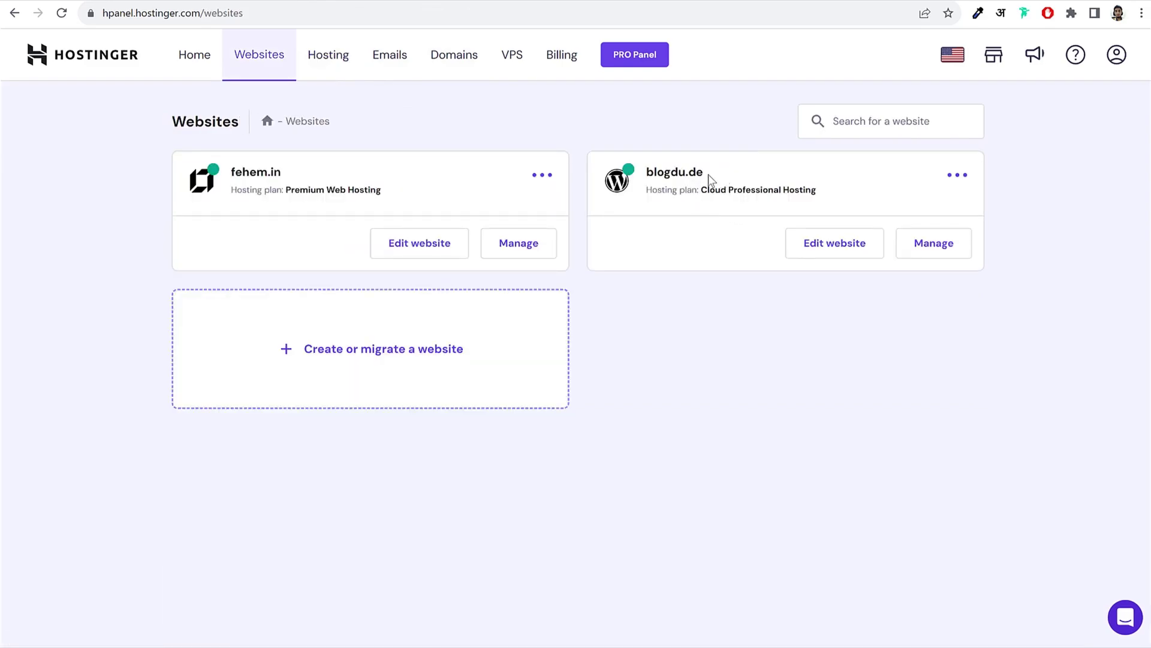
pyautogui.moveTo(704, 175); pyautogui.dragTo(647, 173)
pyautogui.click(691, 136)
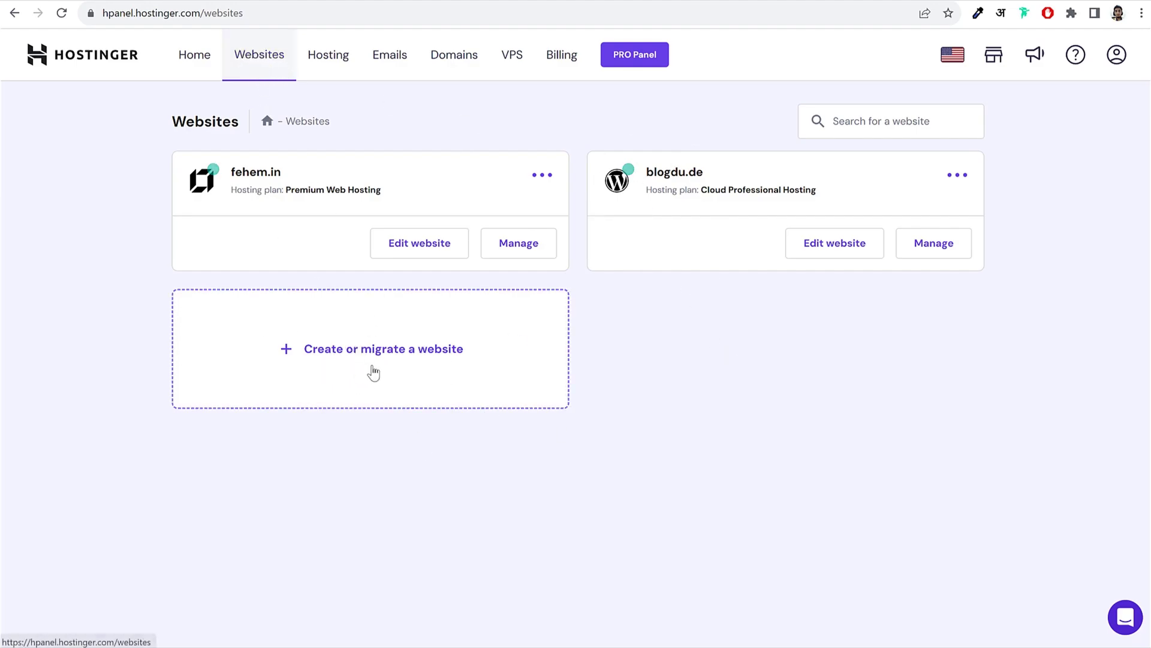
# Step: Answer the survey, choose to create a new website, and pick WordPress with AI
pyautogui.click(403, 361)
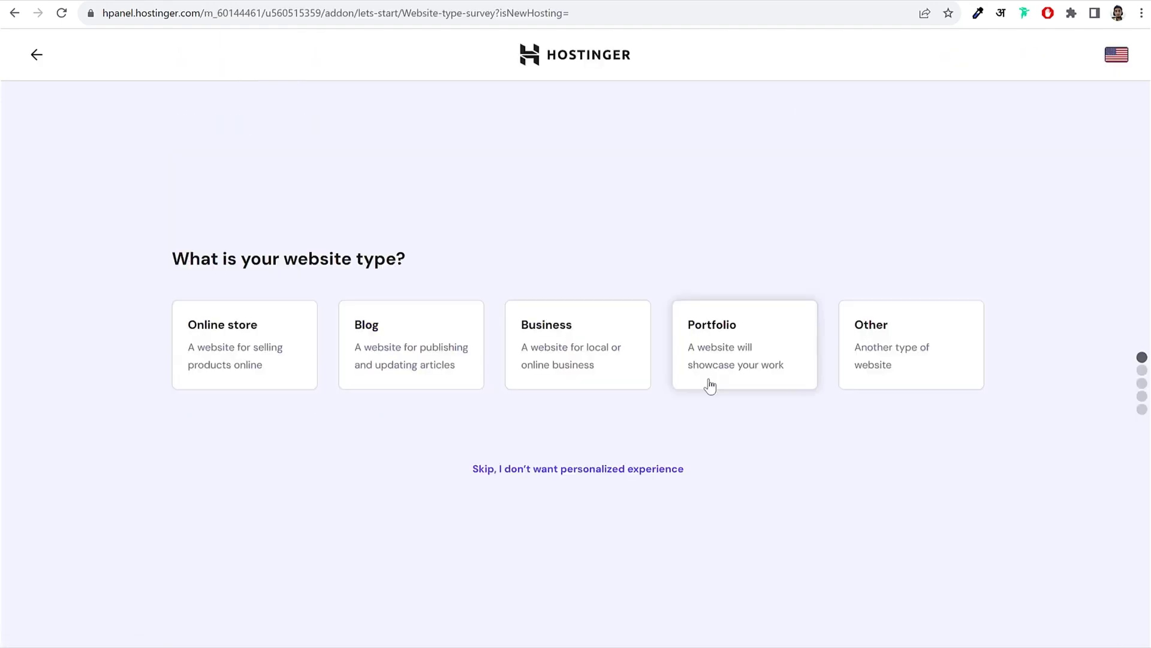
pyautogui.click(260, 352)
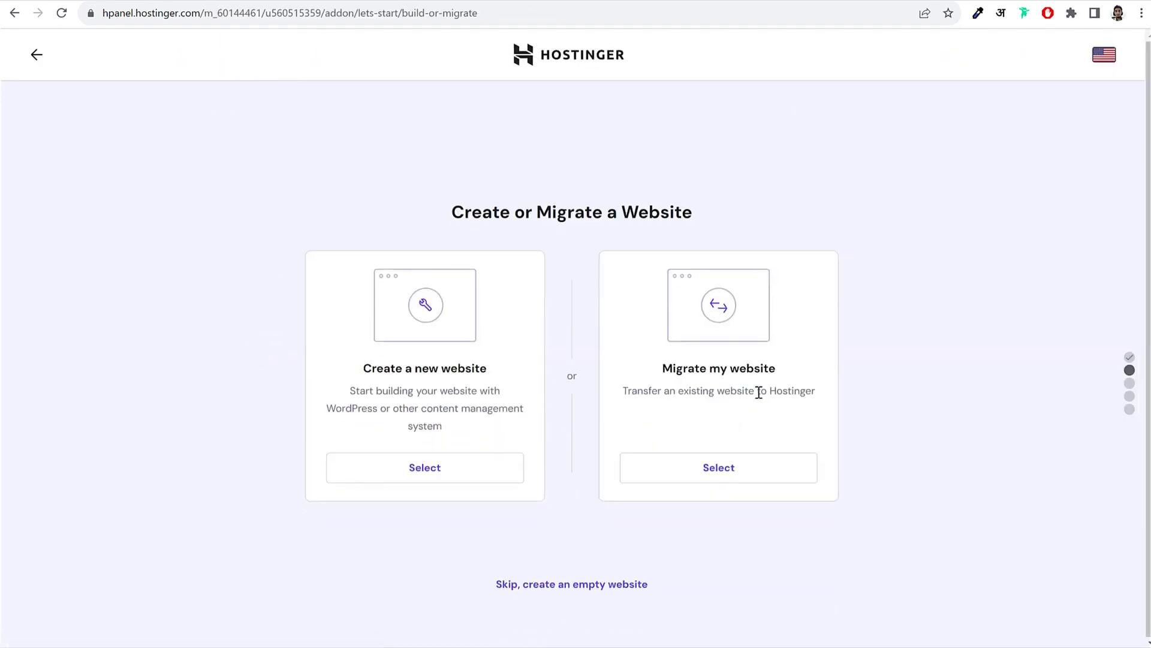
pyautogui.moveTo(352, 368); pyautogui.dragTo(687, 375)
pyautogui.moveTo(363, 368); pyautogui.dragTo(484, 368)
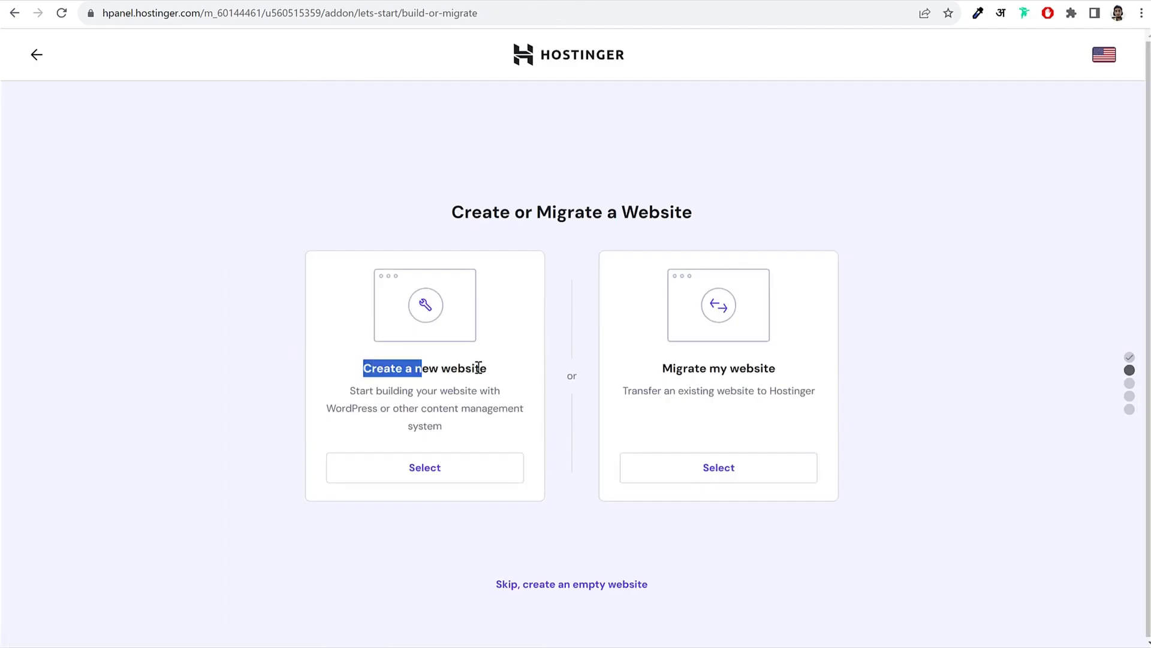
pyautogui.click(424, 470)
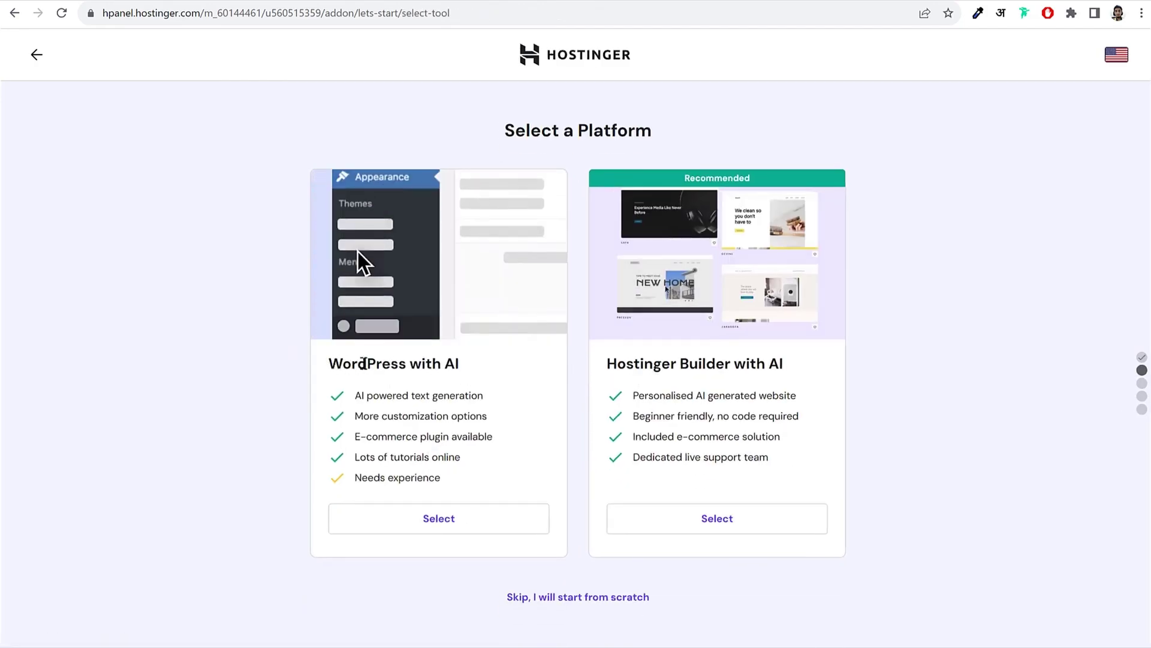
pyautogui.moveTo(328, 363); pyautogui.dragTo(470, 368)
pyautogui.click(609, 361)
pyautogui.moveTo(608, 361); pyautogui.dragTo(785, 364)
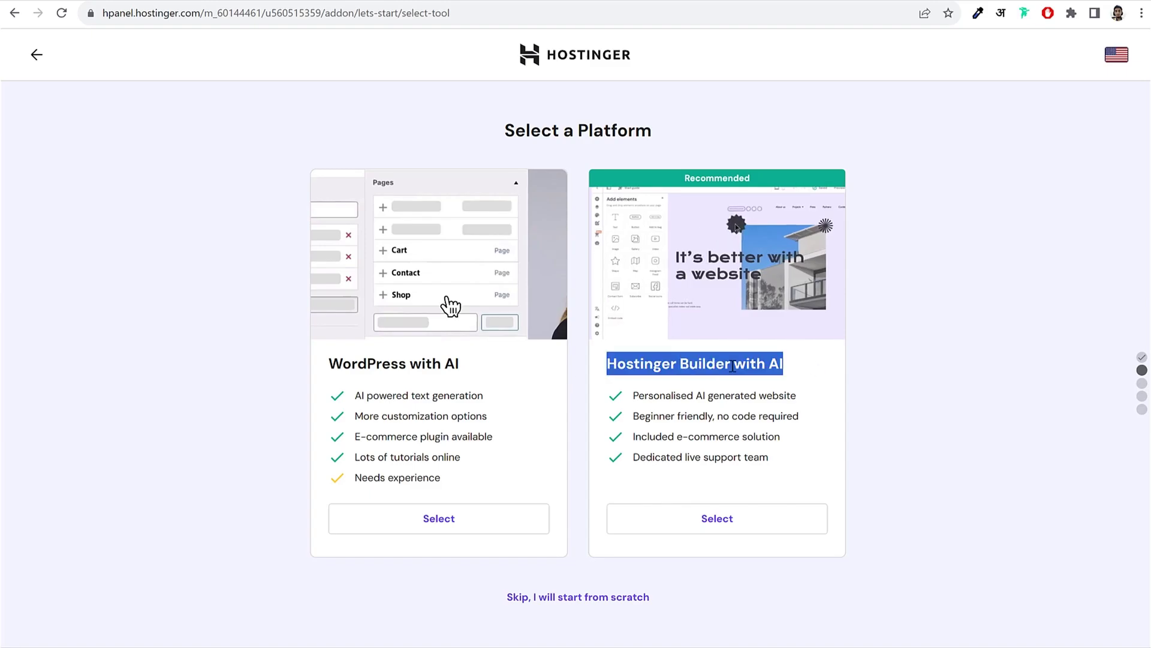
pyautogui.moveTo(321, 367); pyautogui.dragTo(482, 363)
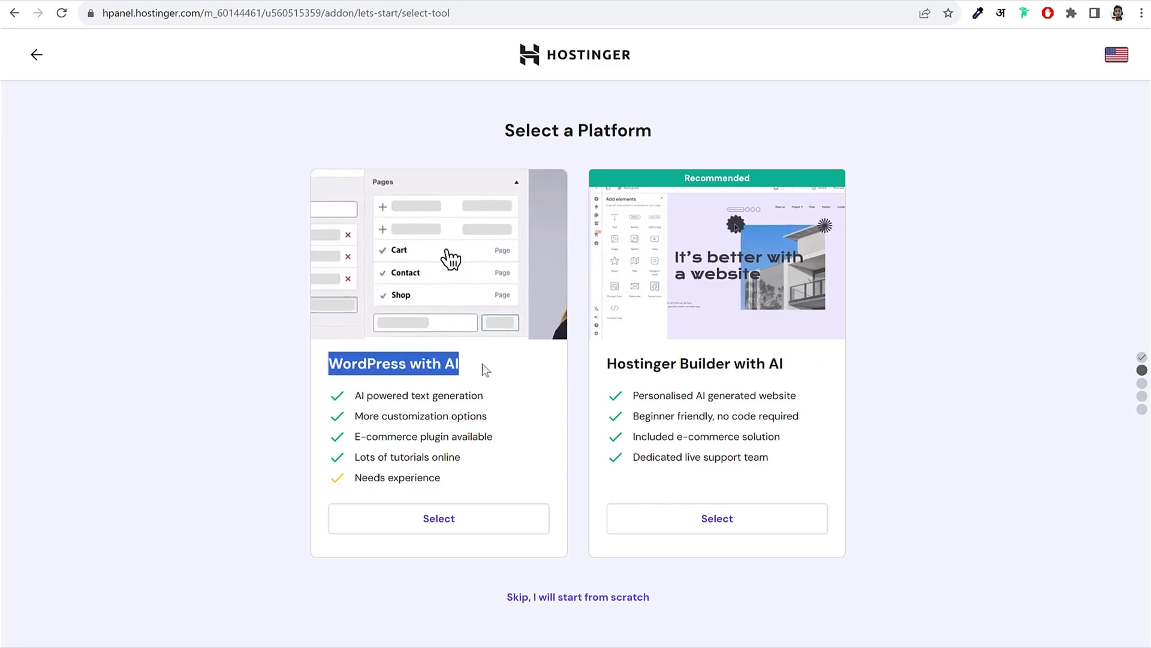
pyautogui.click(483, 530)
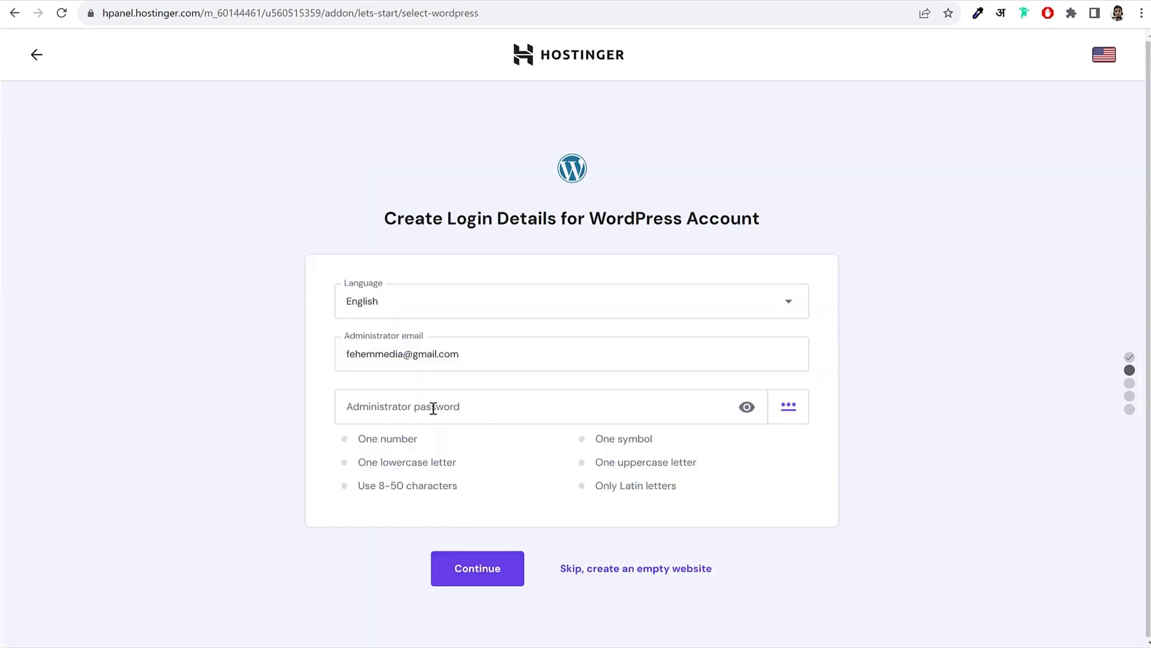
# Step: Paste the WordPress administrator password and continue
pyautogui.click(459, 410)
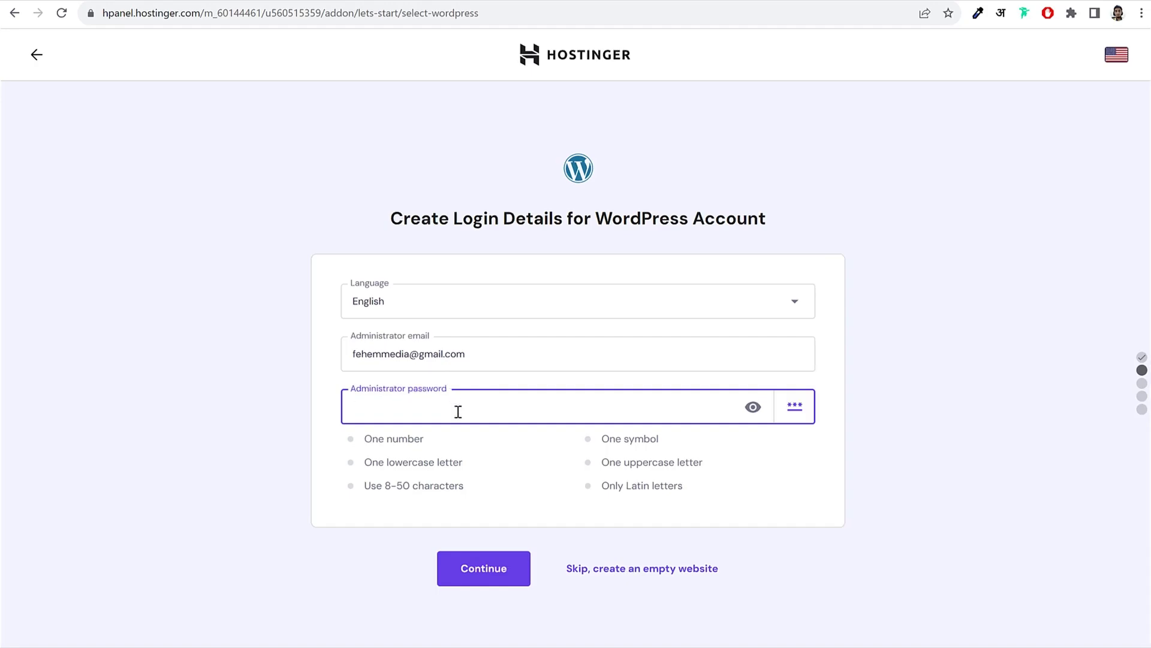
pyautogui.hotkey('ctrl', 'v')
pyautogui.click(483, 577)
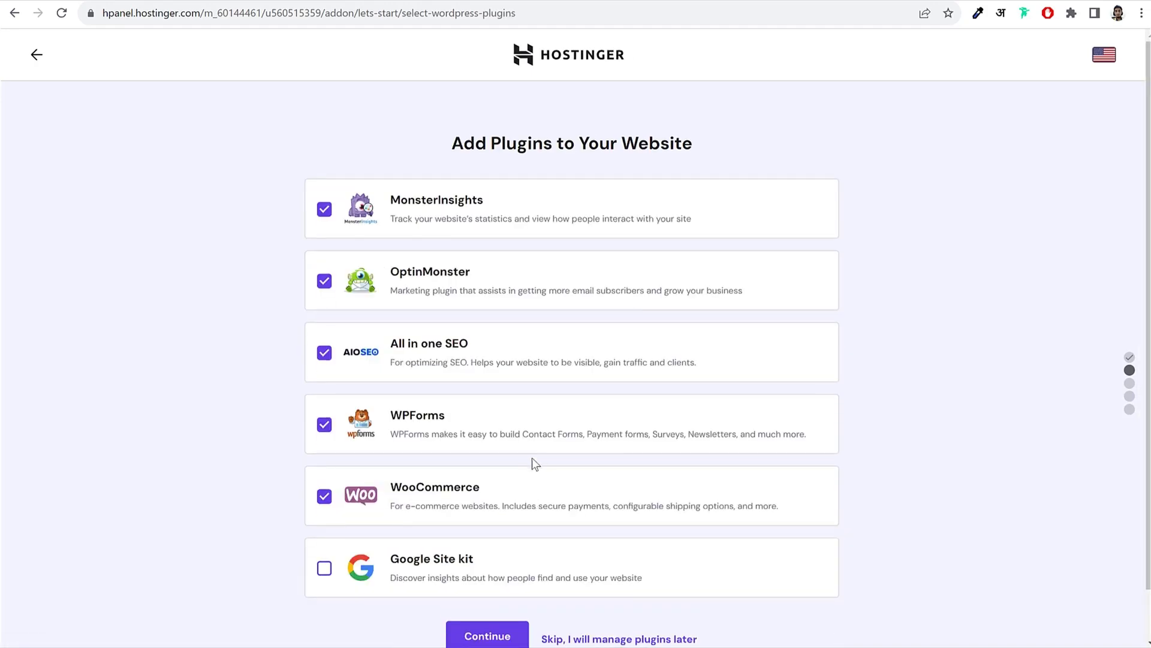
# Step: Skip the suggested plugins, template selection and AI content steps
pyautogui.scroll(-1, 514, 362)
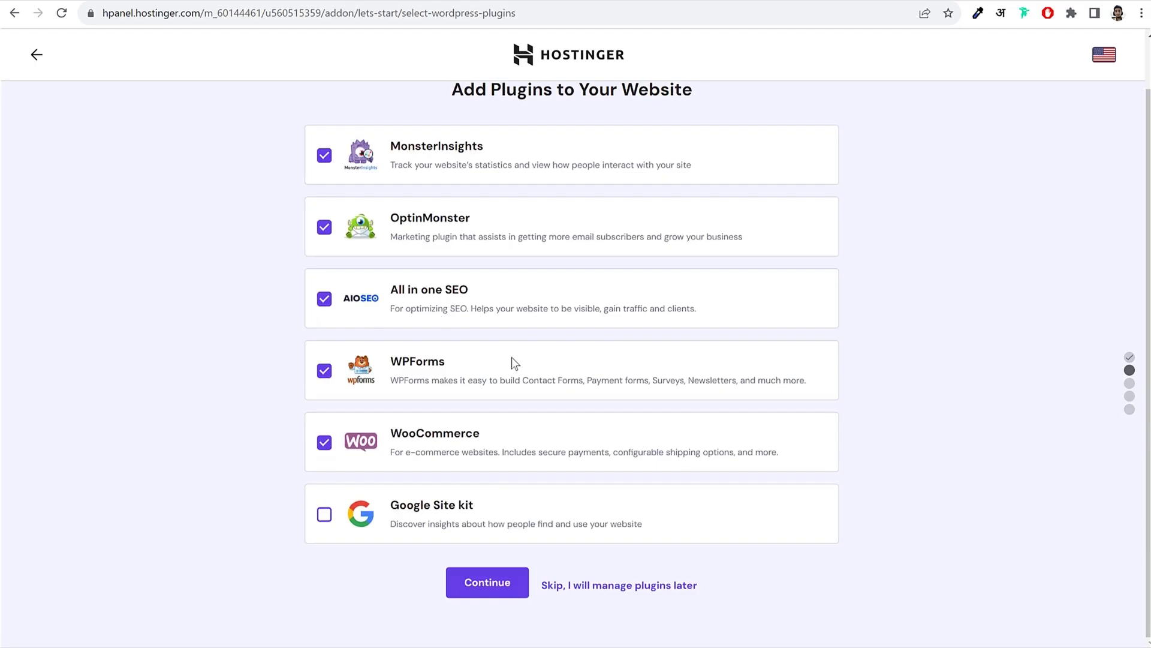
pyautogui.click(601, 588)
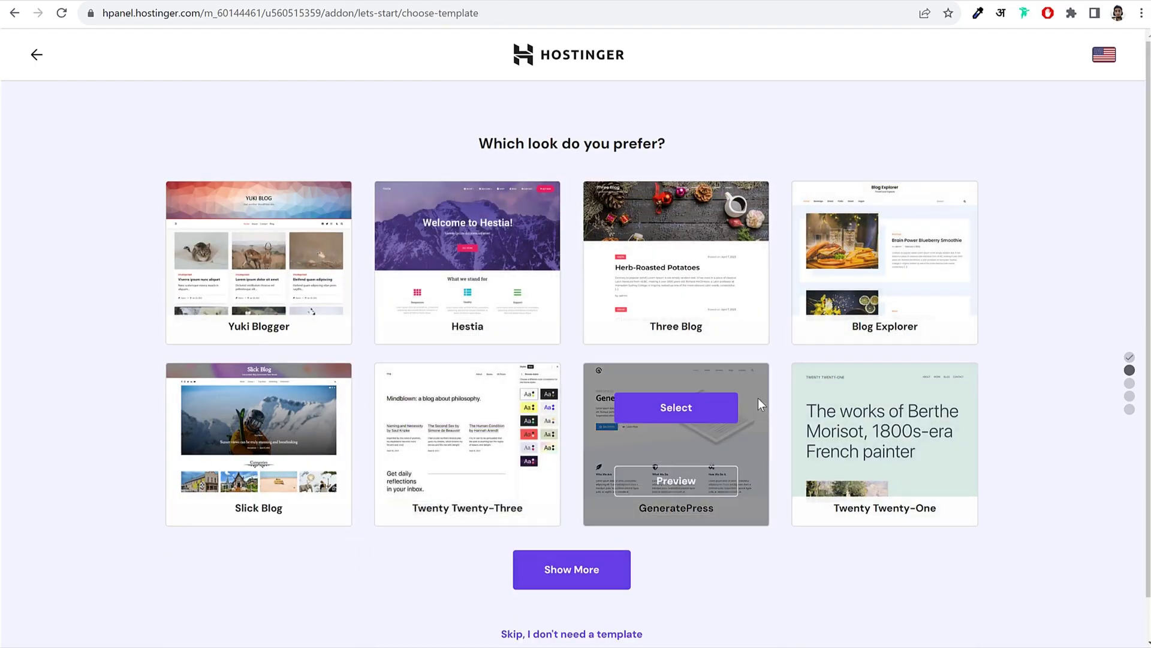
pyautogui.scroll(-1, 761, 408)
pyautogui.click(543, 592)
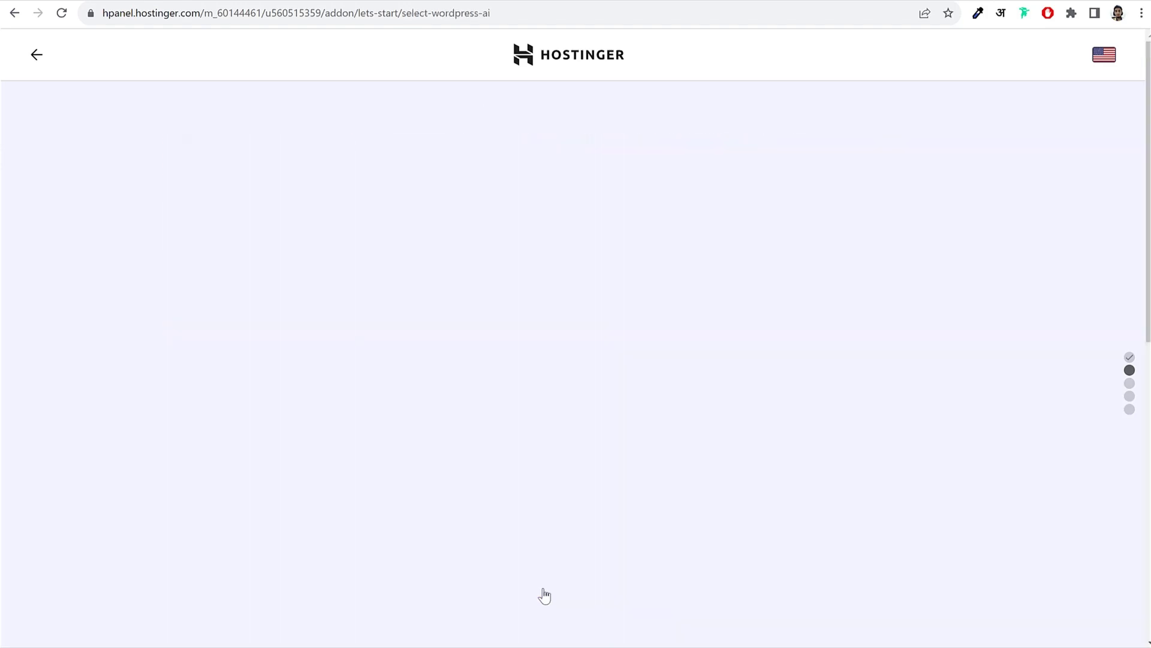
pyautogui.scroll(-1, 659, 567)
pyautogui.click(640, 578)
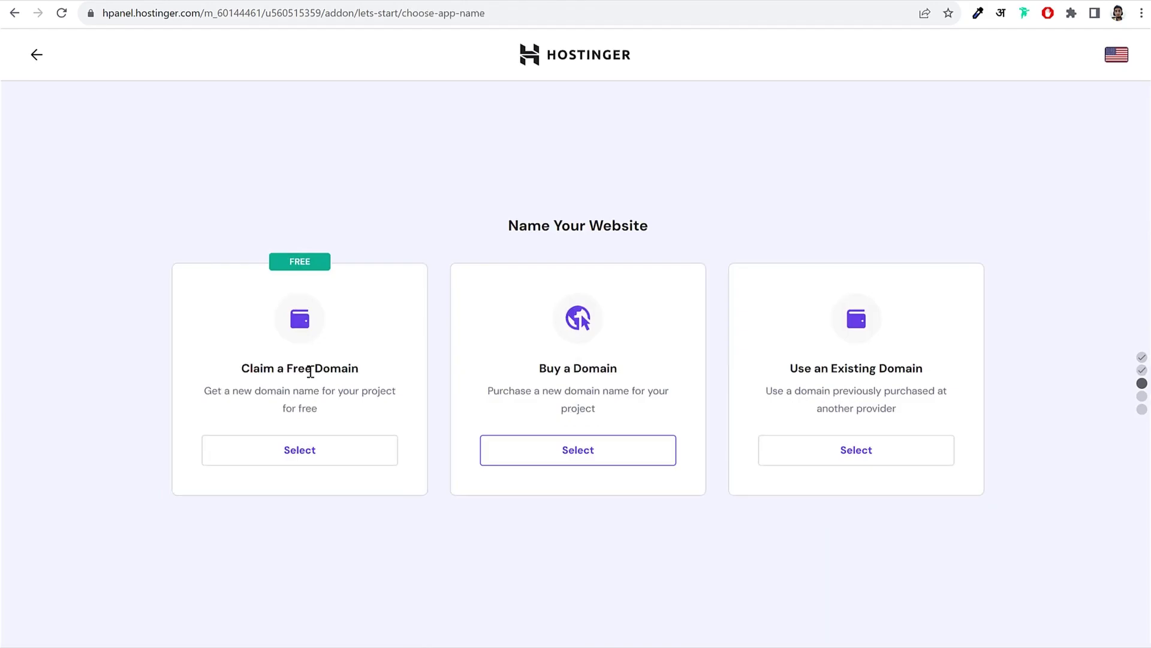
# Step: Choose Use an Existing Domain and submit the owned domain name
pyautogui.moveTo(539, 368); pyautogui.dragTo(626, 364)
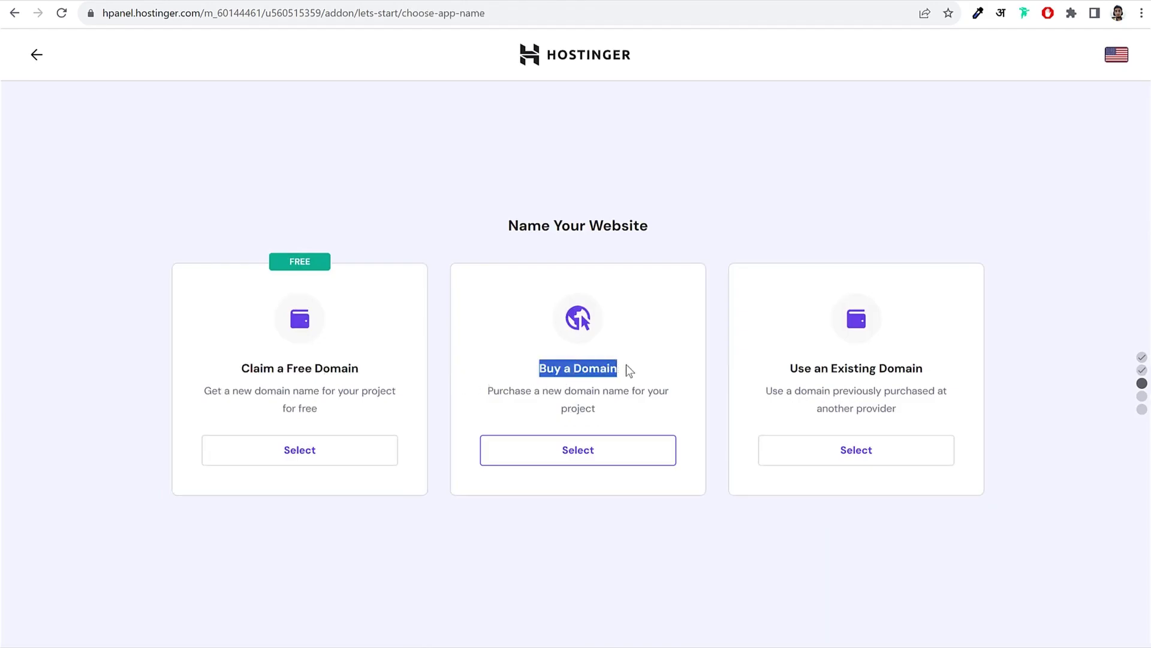
pyautogui.click(626, 364)
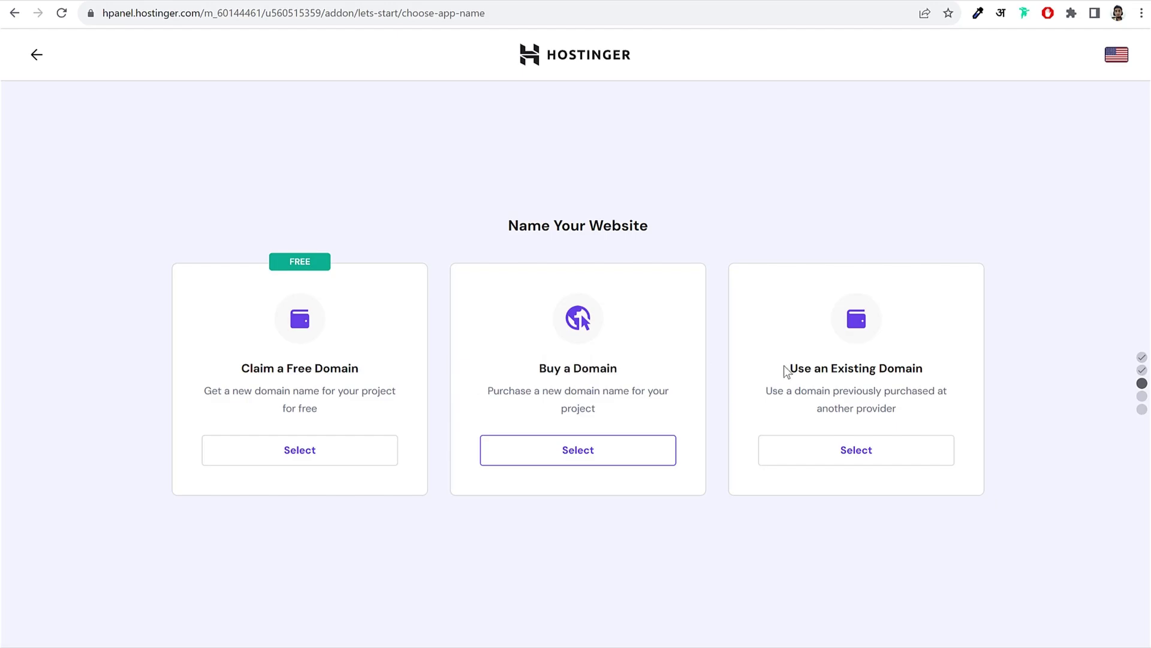
pyautogui.moveTo(786, 371); pyautogui.dragTo(953, 372)
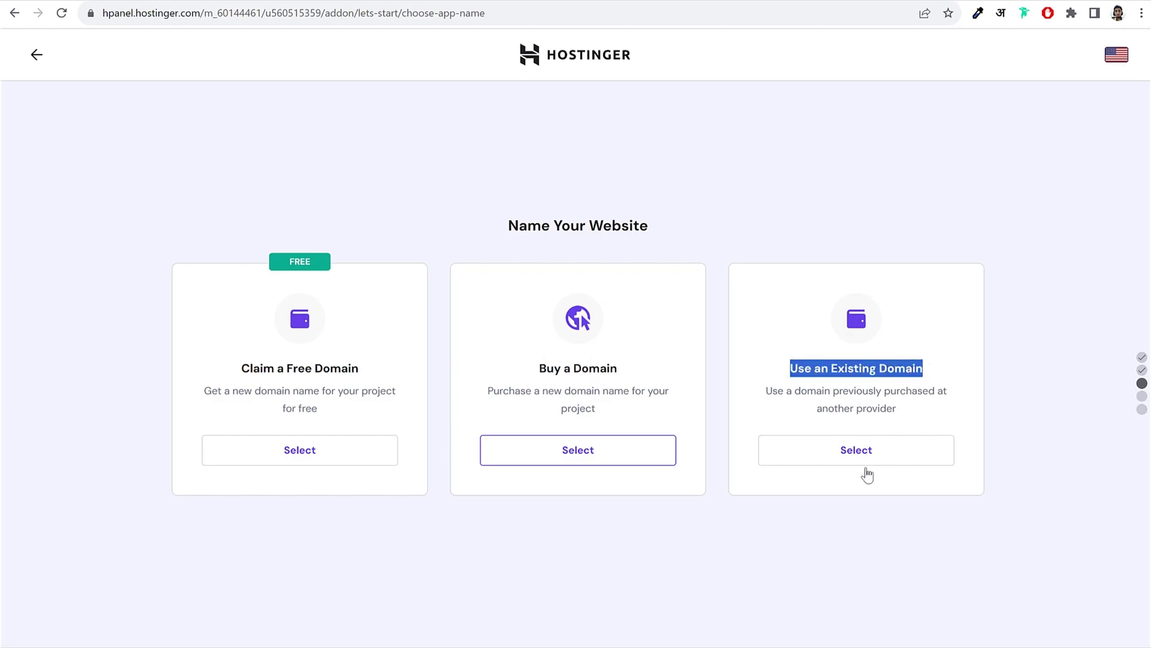
pyautogui.click(863, 461)
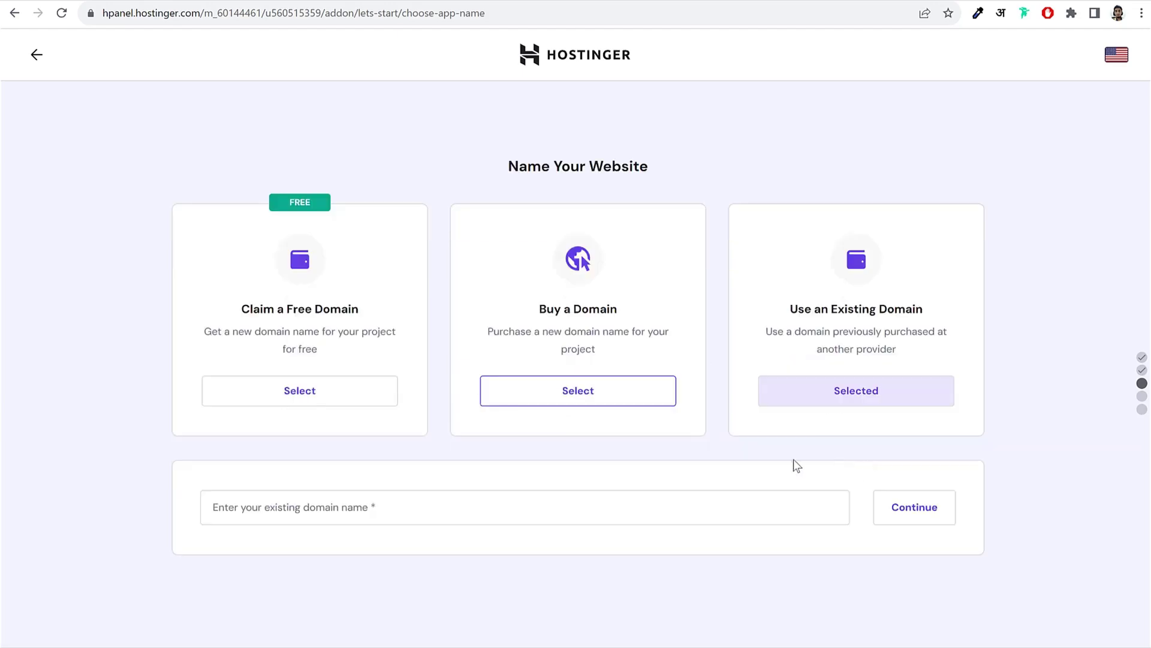
pyautogui.click(507, 506)
pyautogui.write('nayyar')
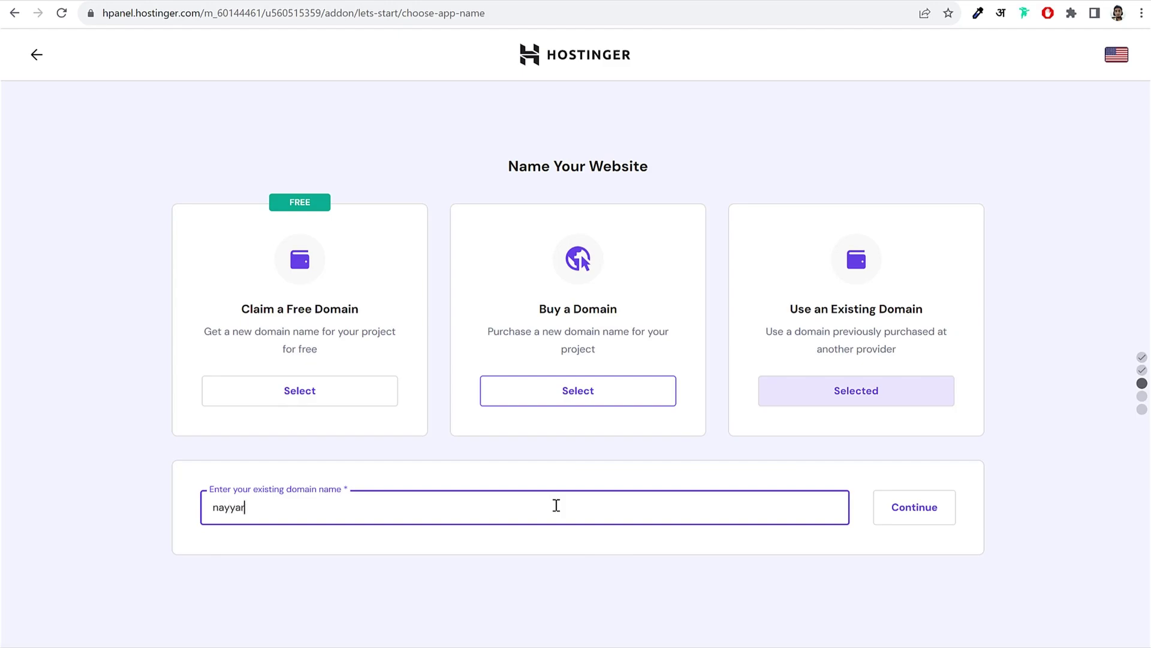
pyautogui.write('shaikh.com')
pyautogui.click(930, 510)
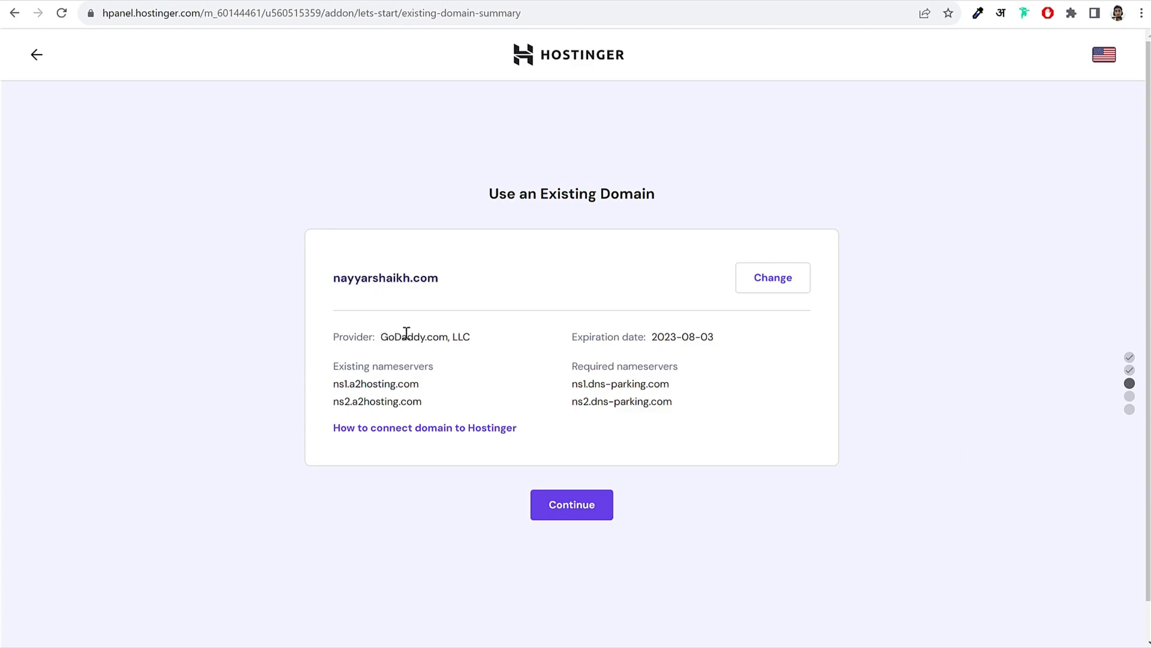
# Step: Highlight the GoDaddy provider, the current nameservers and the required nameservers
pyautogui.moveTo(382, 337); pyautogui.dragTo(475, 337)
pyautogui.click(429, 401)
pyautogui.moveTo(426, 396); pyautogui.dragTo(321, 389)
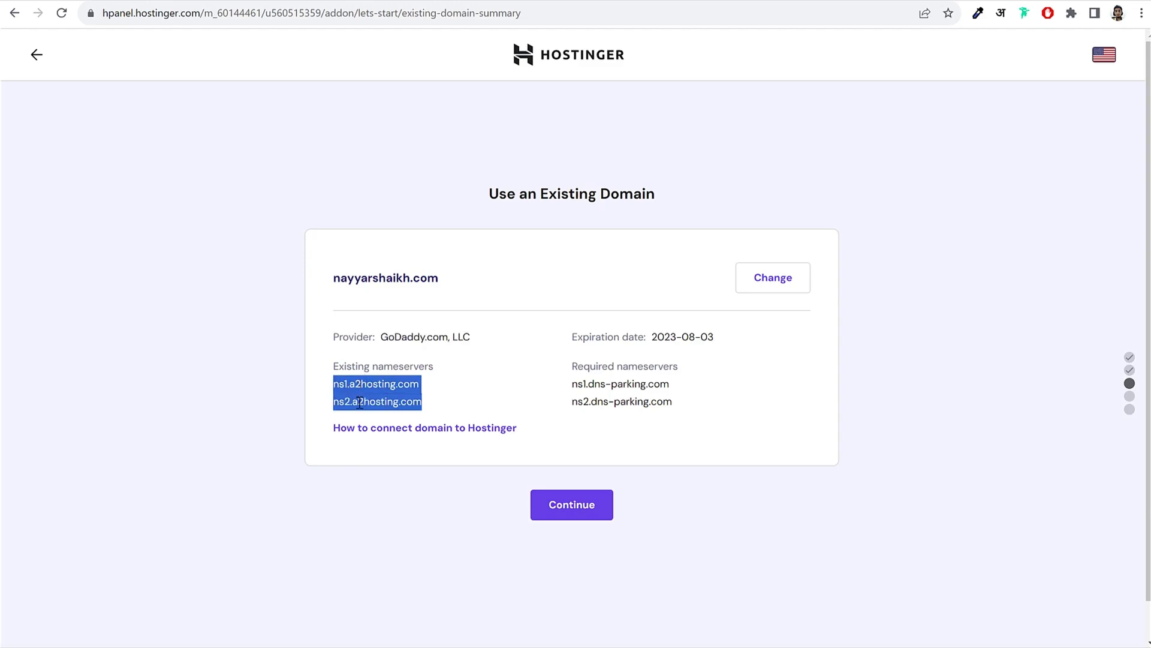
pyautogui.click(402, 391)
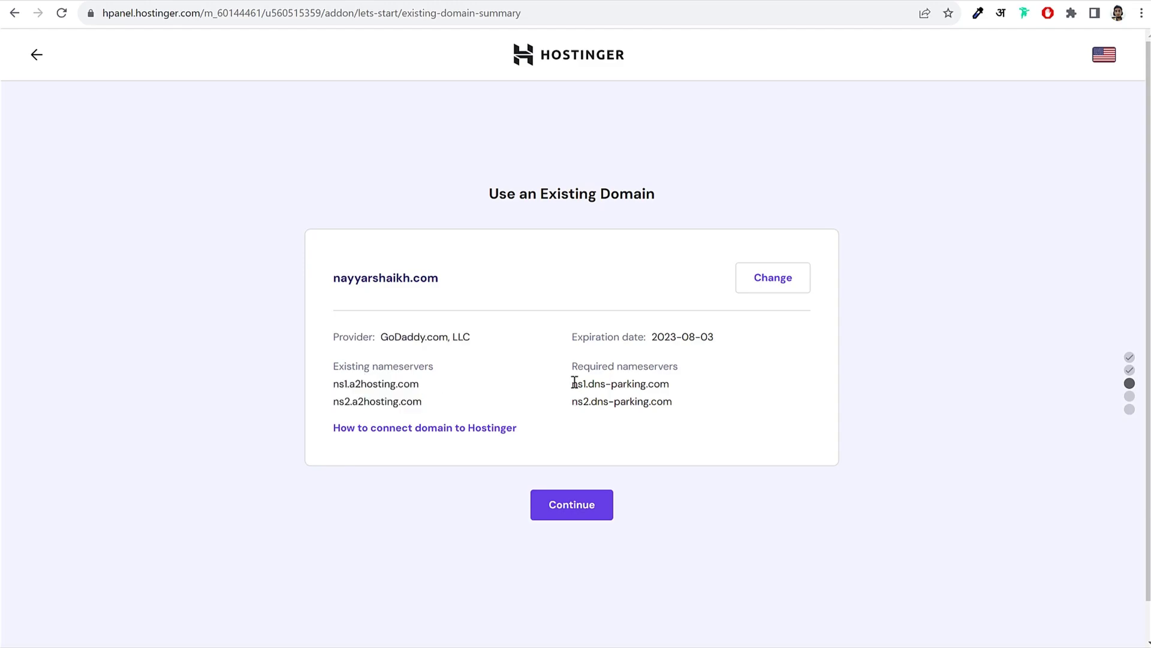
pyautogui.moveTo(573, 383); pyautogui.dragTo(683, 403)
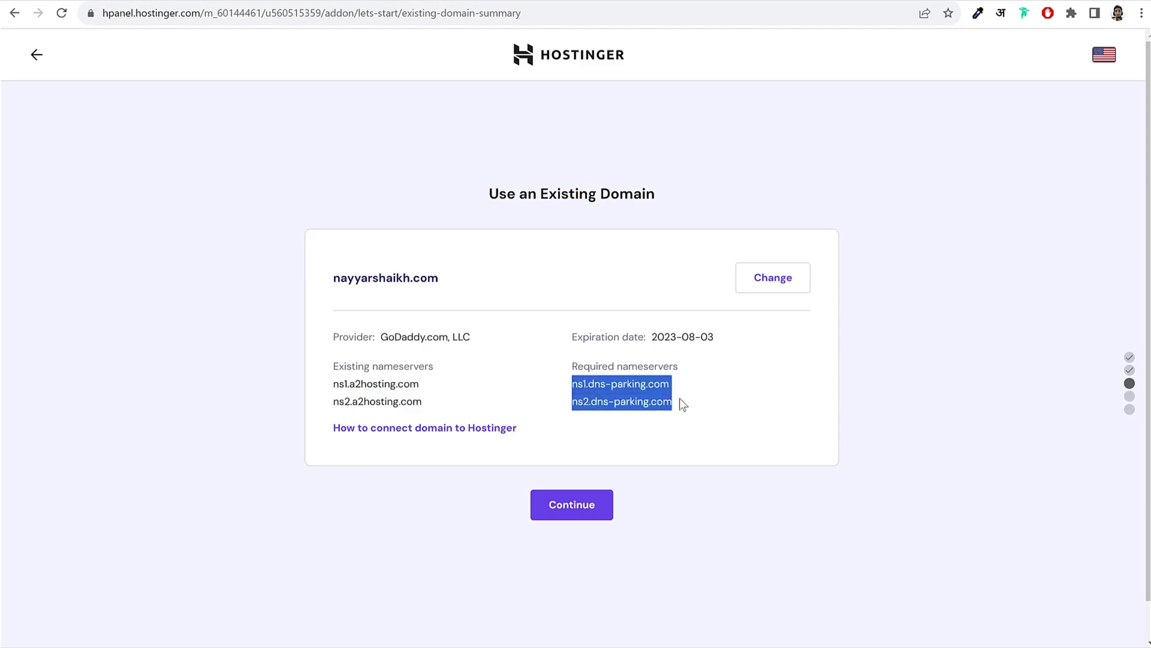
pyautogui.moveTo(386, 337); pyautogui.dragTo(483, 339)
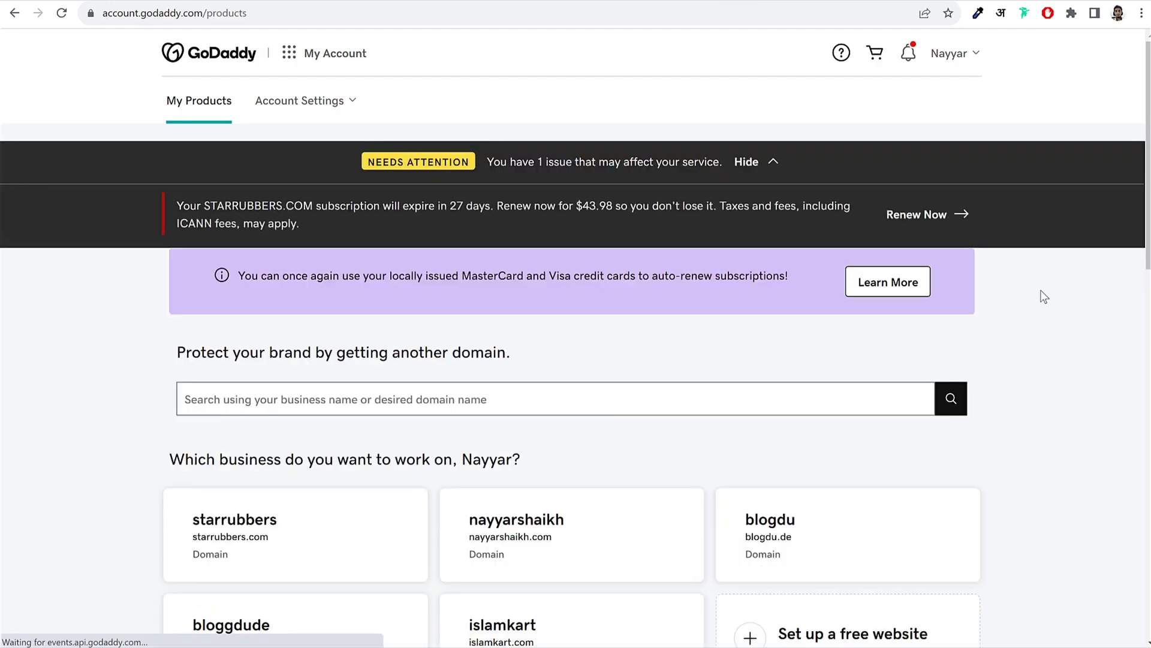
# Step: Scroll to the GoDaddy Domains list, close the chat popup and highlight the domain
pyautogui.scroll(-6, 1050, 308)
pyautogui.scroll(-3, 1049, 316)
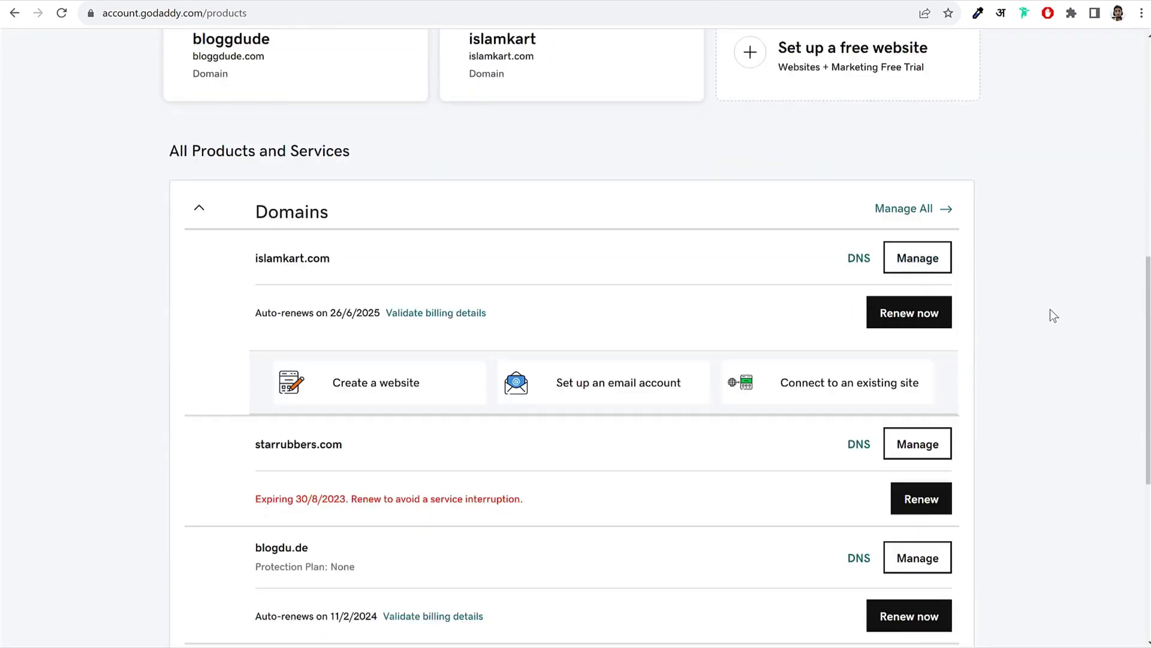
pyautogui.scroll(-5, 1016, 291)
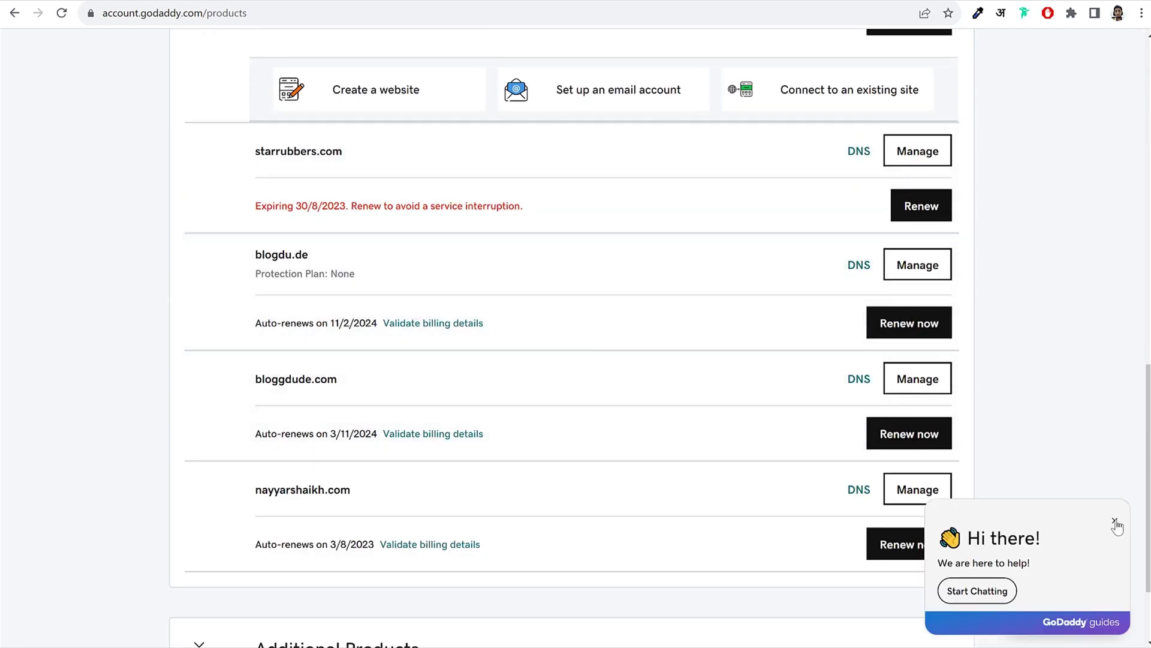
pyautogui.click(1117, 521)
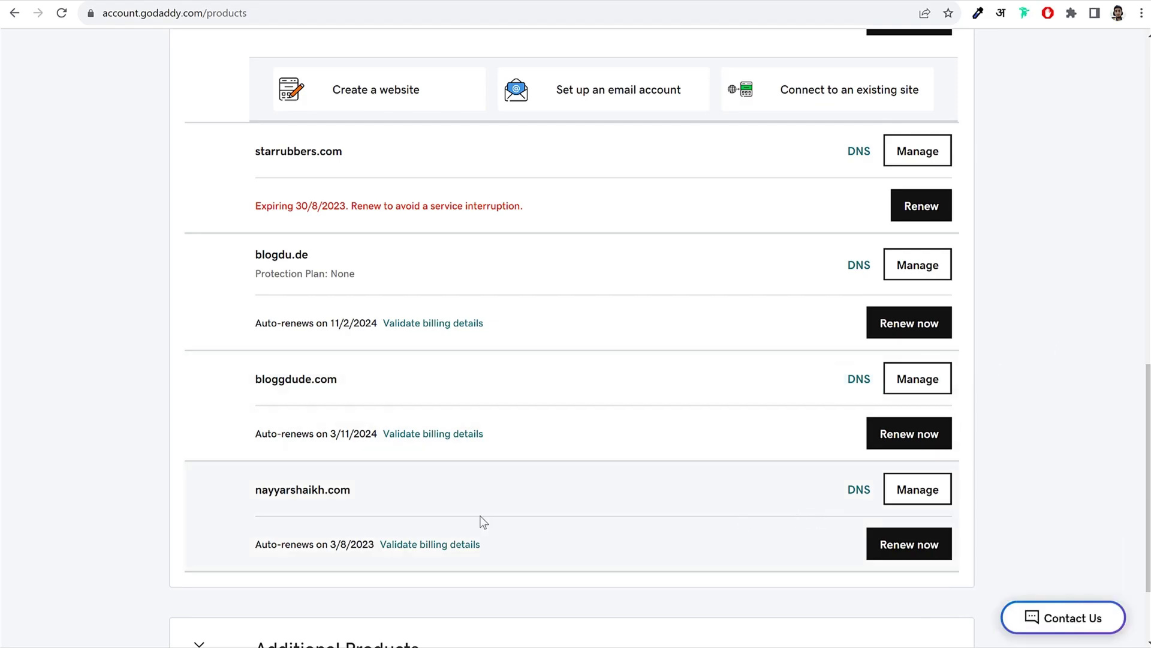
pyautogui.scroll(-2, 482, 522)
pyautogui.doubleClick(312, 367)
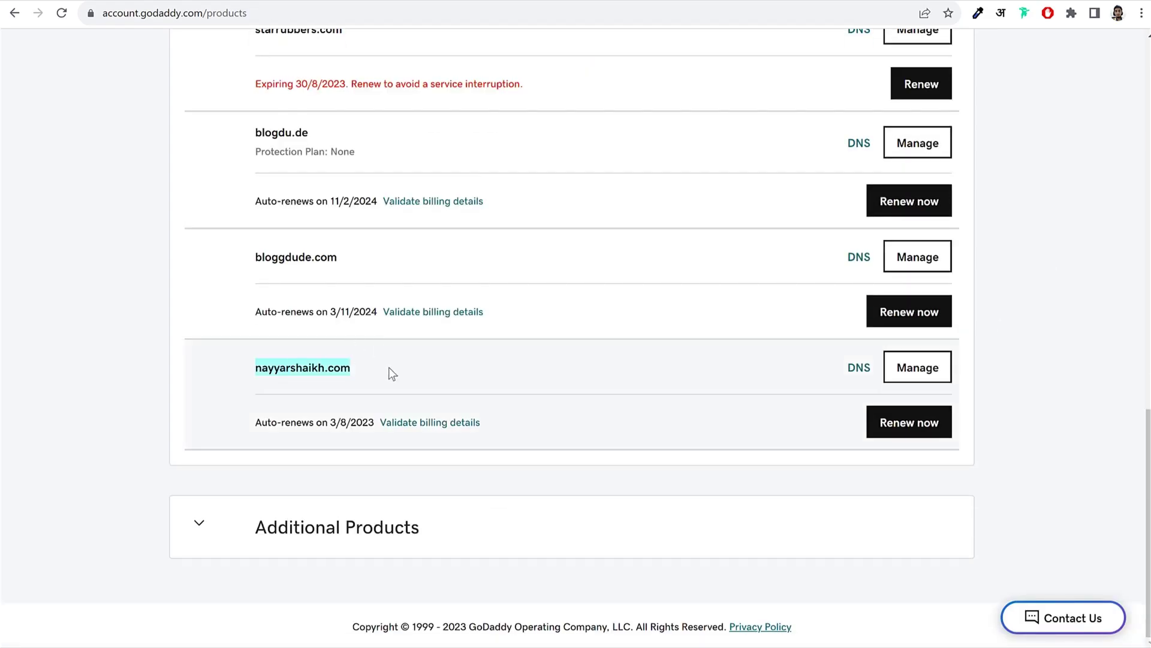
# Step: Open the domain's DNS settings and clear its two a2hosting nameservers
pyautogui.click(859, 372)
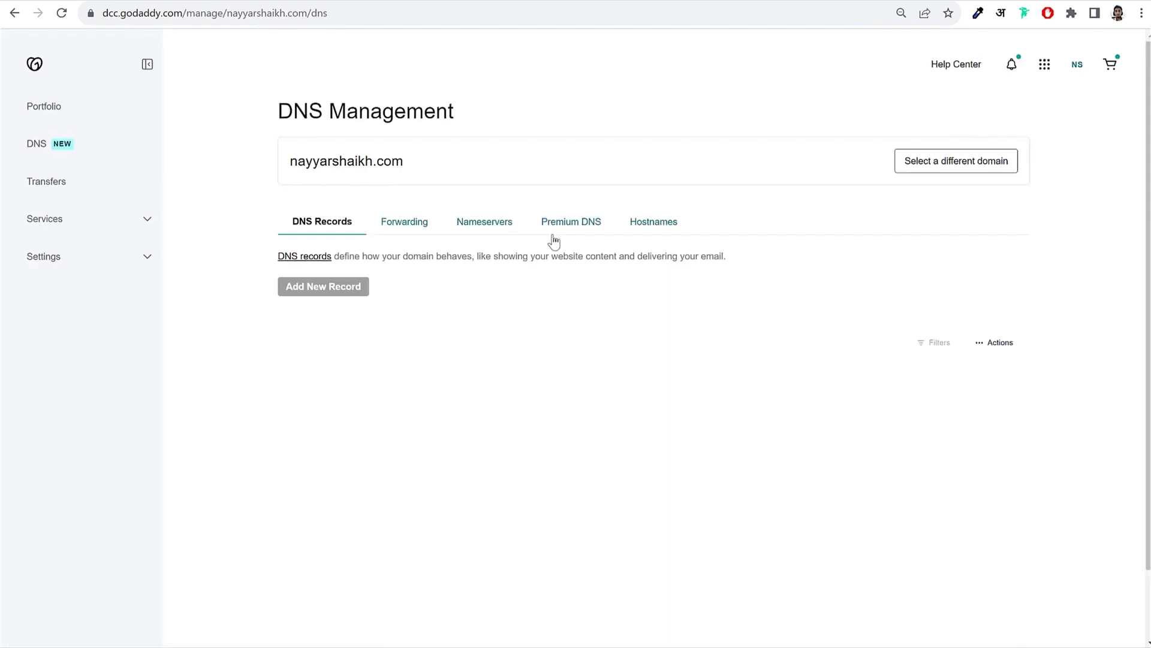
pyautogui.click(480, 227)
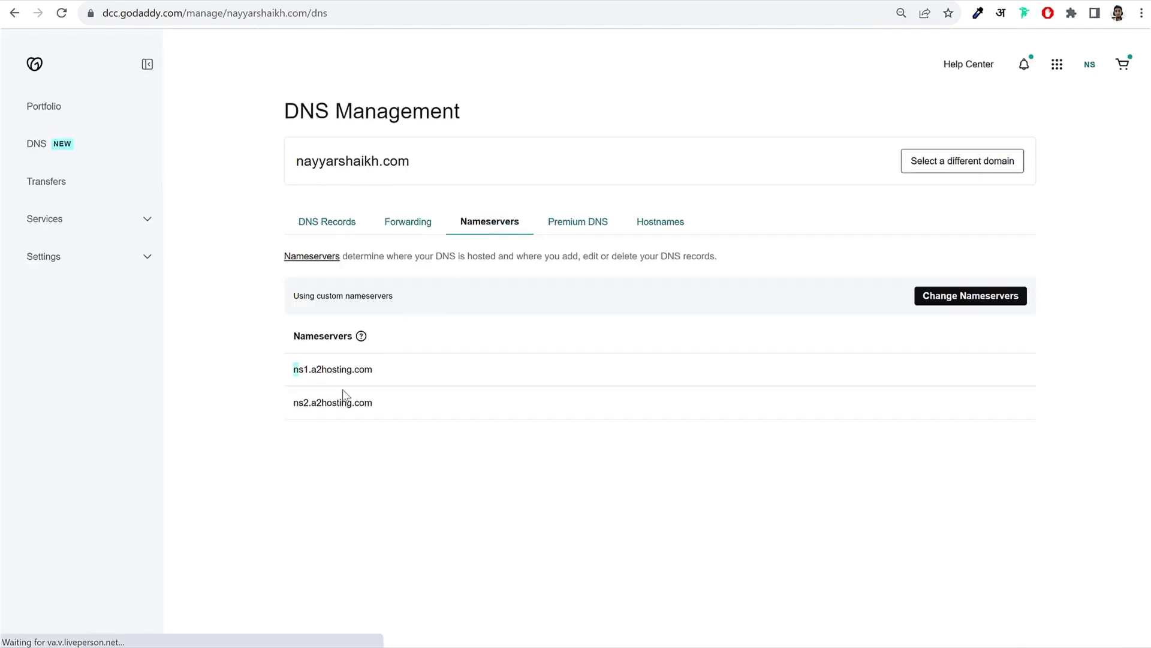
pyautogui.moveTo(293, 369); pyautogui.dragTo(394, 415)
pyautogui.click(396, 414)
pyautogui.click(965, 297)
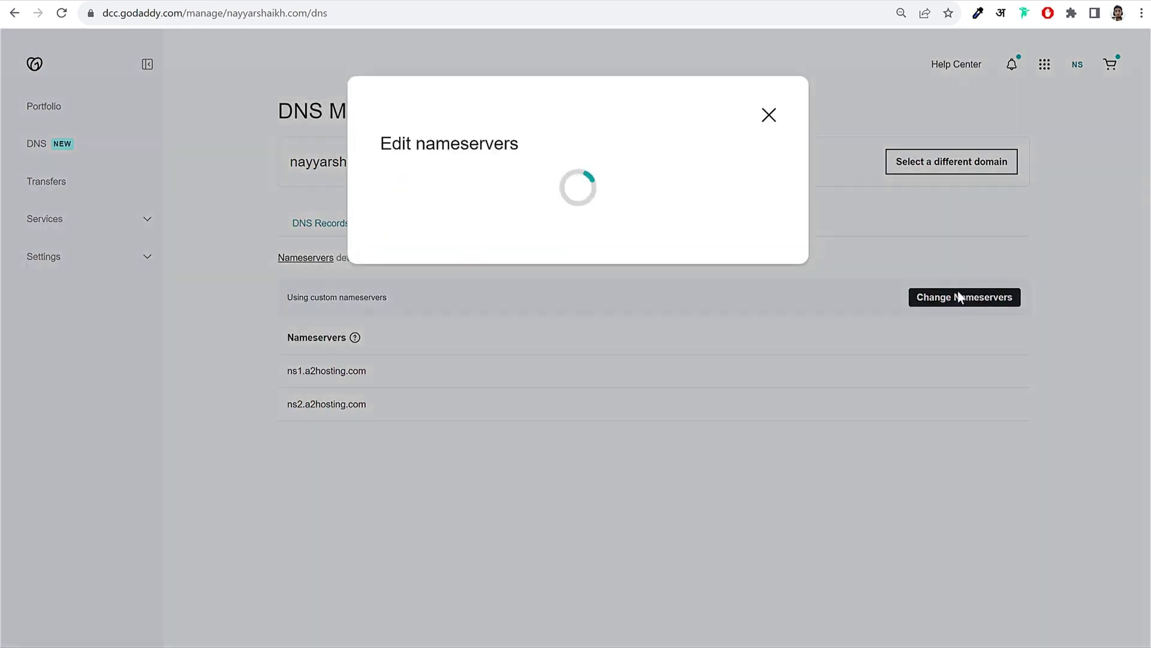
pyautogui.tripleClick(633, 238)
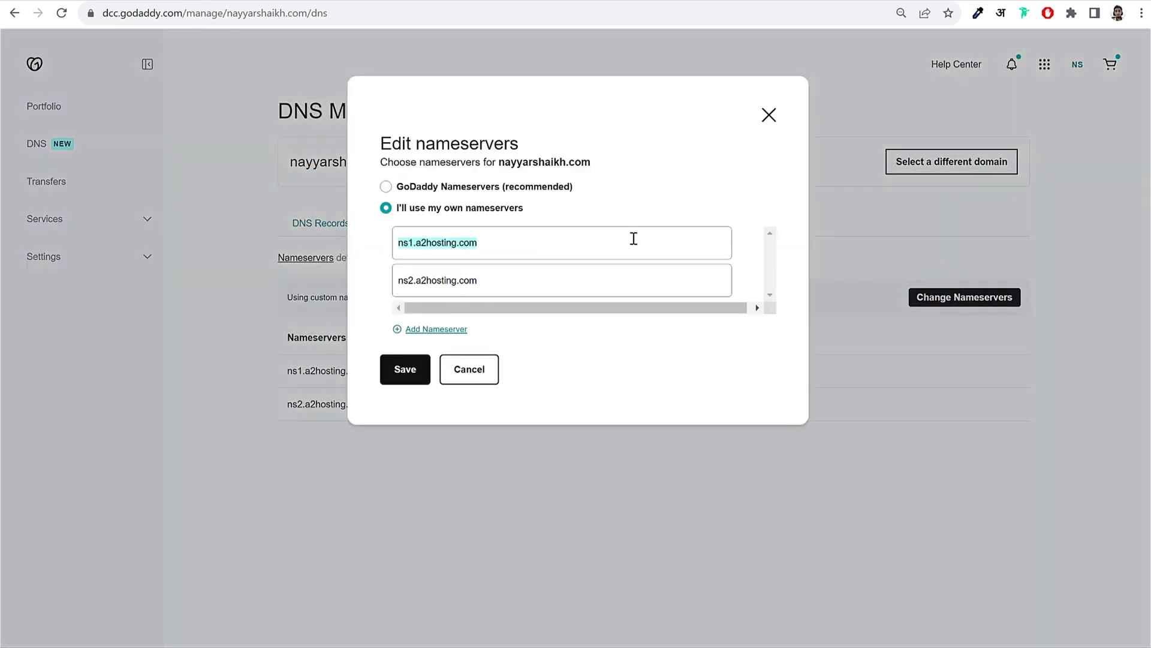
pyautogui.press('BackSpace')
pyautogui.tripleClick(514, 277)
pyautogui.press('BackSpace')
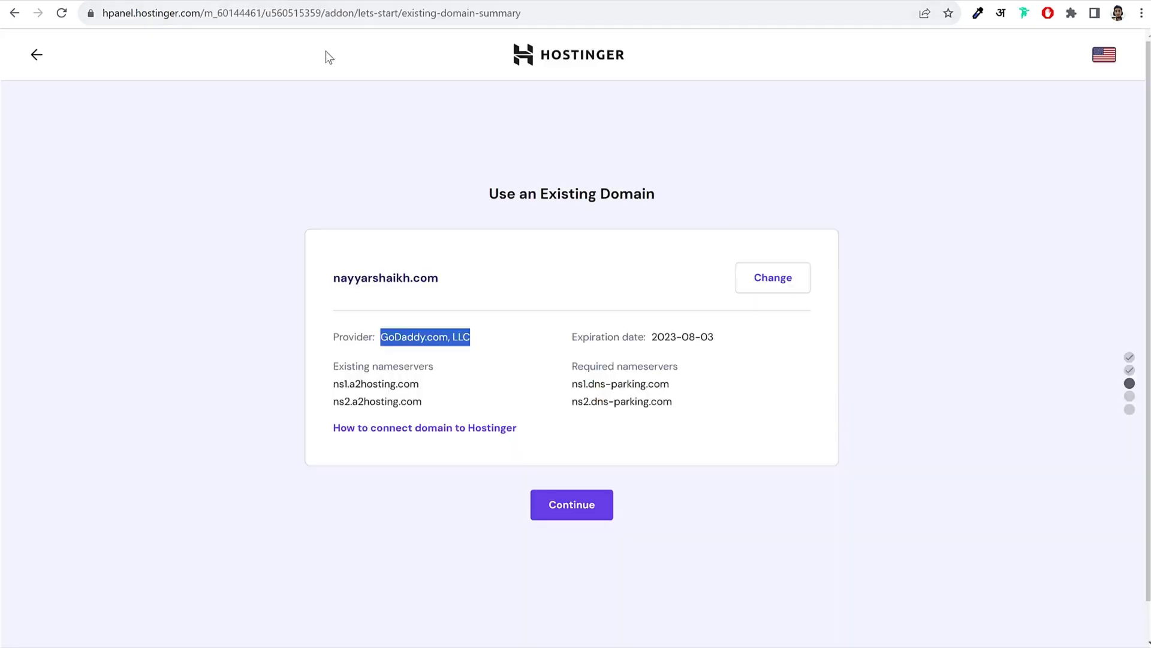
# Step: Enter ns1.dns-parking.com and ns2.dns-parking.com as the nameservers and save
pyautogui.moveTo(687, 390); pyautogui.dragTo(572, 385)
pyautogui.hotkey('ctrl', 'c')
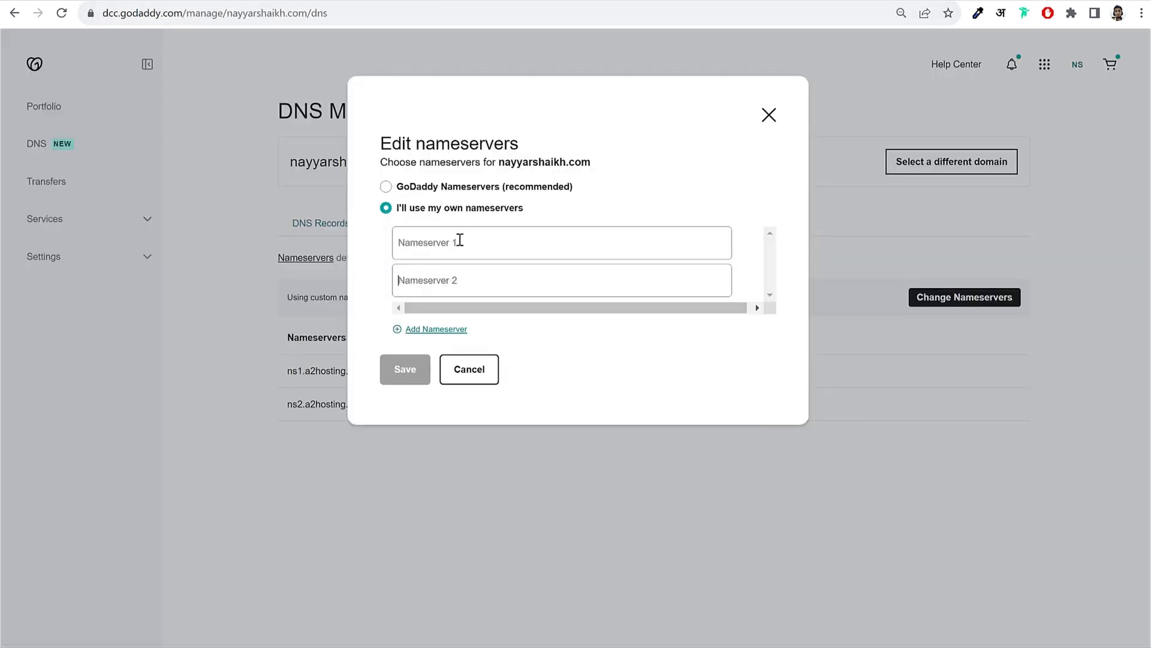
pyautogui.hotkey('ctrl', 'v')
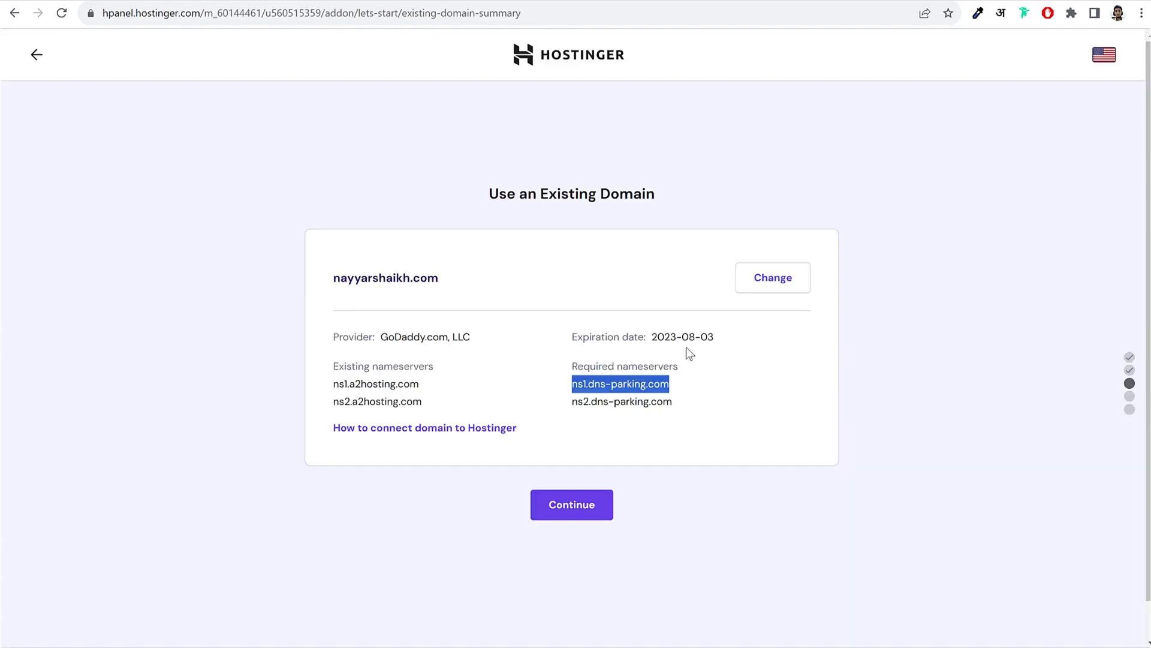
pyautogui.moveTo(689, 403); pyautogui.dragTo(570, 403)
pyautogui.hotkey('ctrl', 'c')
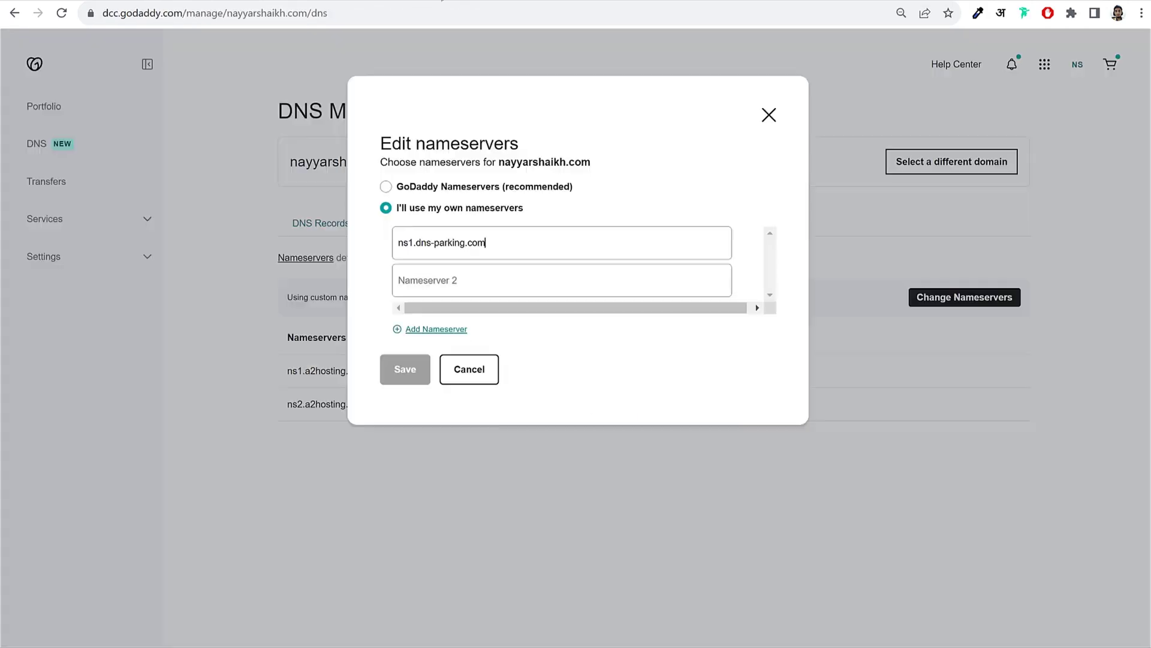
pyautogui.click(430, 280)
pyautogui.hotkey('ctrl', 'v')
pyautogui.click(406, 378)
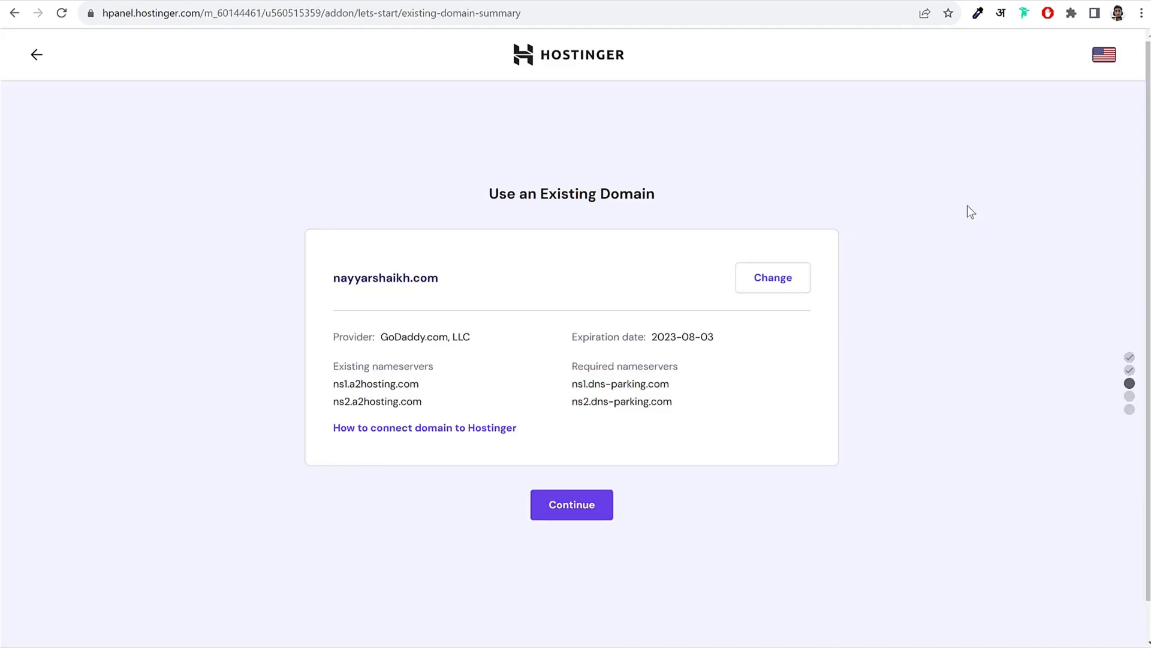
# Step: Complete the domain setup, then open Manage for the first site under Websites in hPanel
pyautogui.click(588, 510)
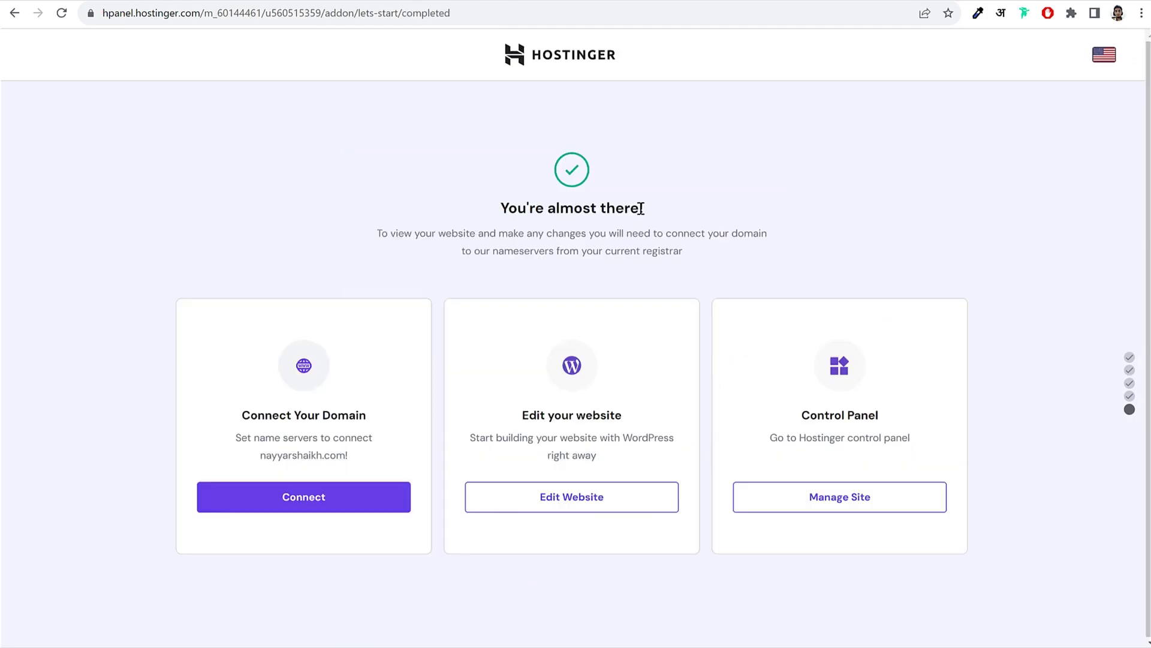
pyautogui.click(543, 56)
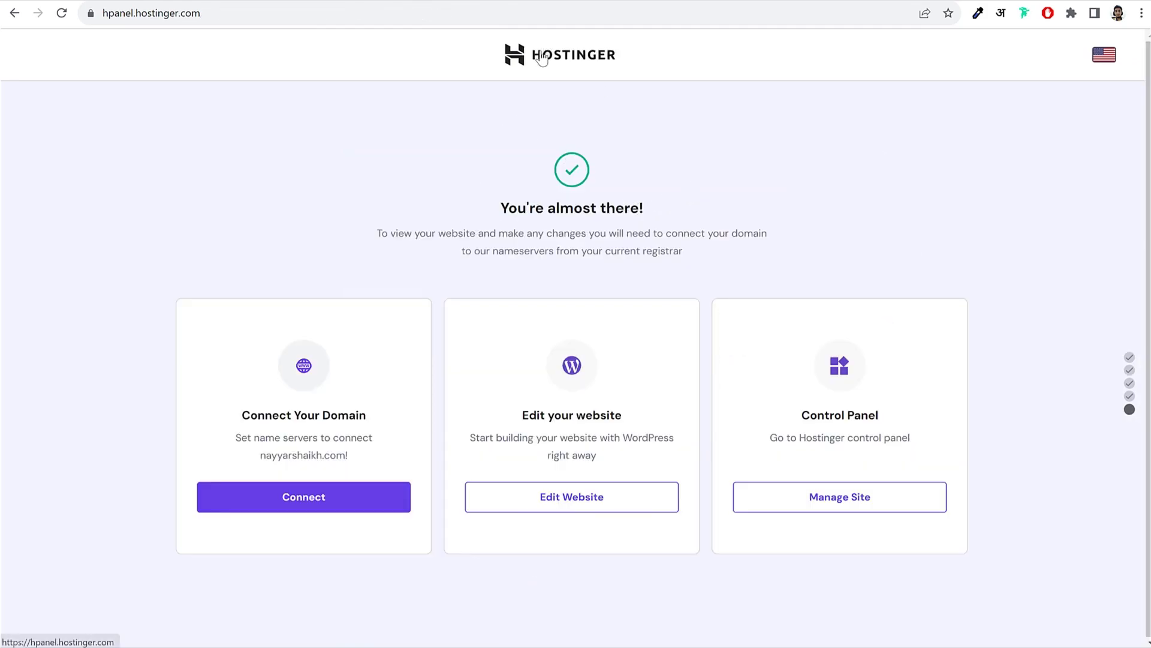
pyautogui.click(259, 55)
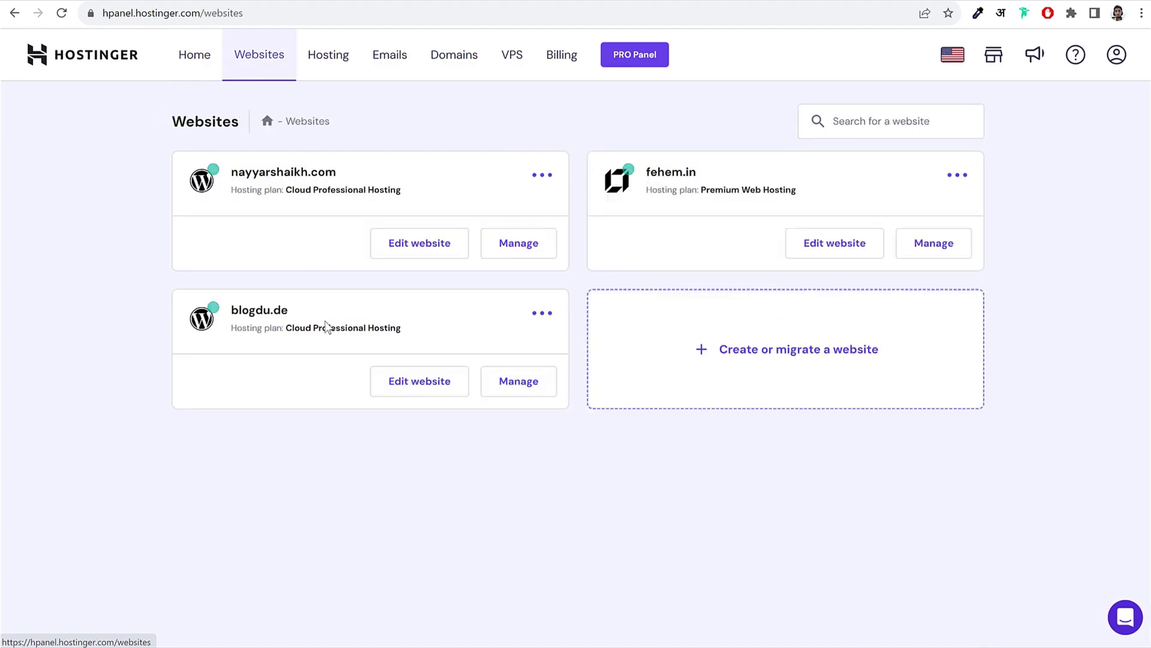
pyautogui.moveTo(337, 174); pyautogui.dragTo(223, 168)
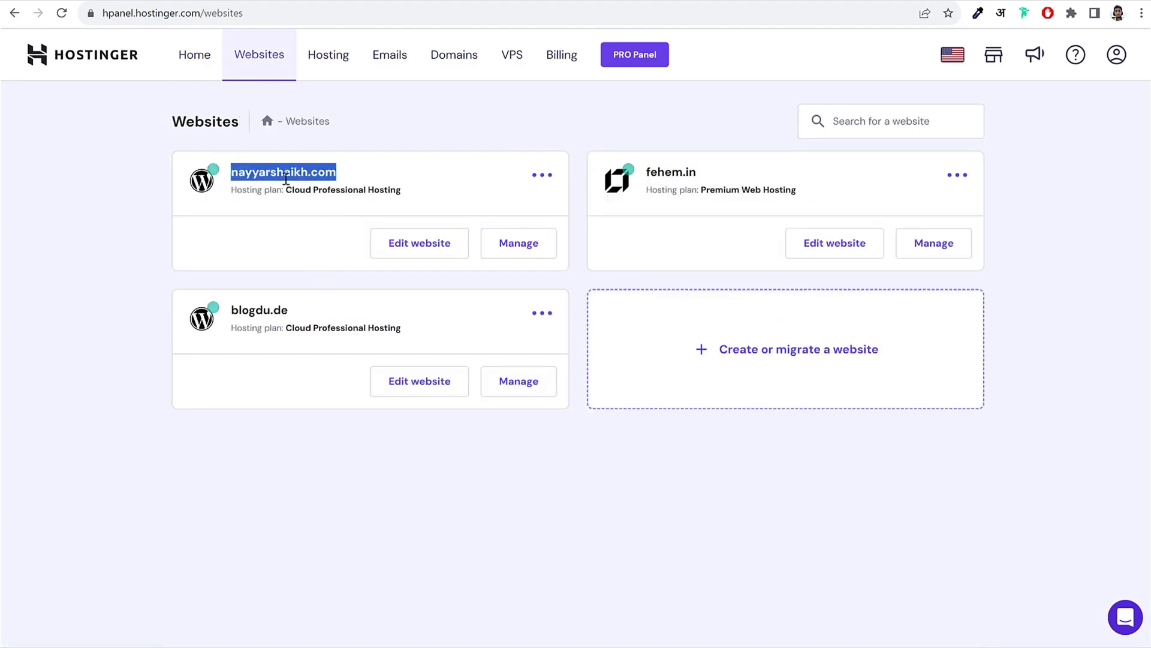
pyautogui.click(564, 256)
pyautogui.click(515, 256)
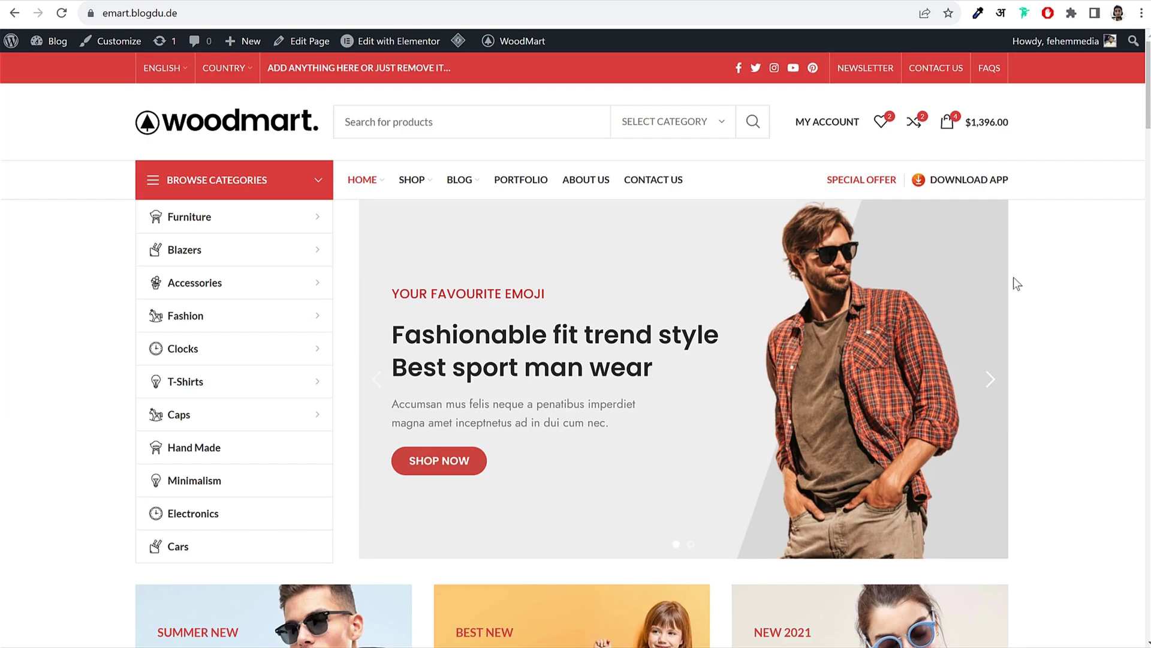
# Step: Advance the WoodMart demo's hero slider and browse Featured Products and Our Categories
pyautogui.click(992, 382)
pyautogui.scroll(-10, 991, 384)
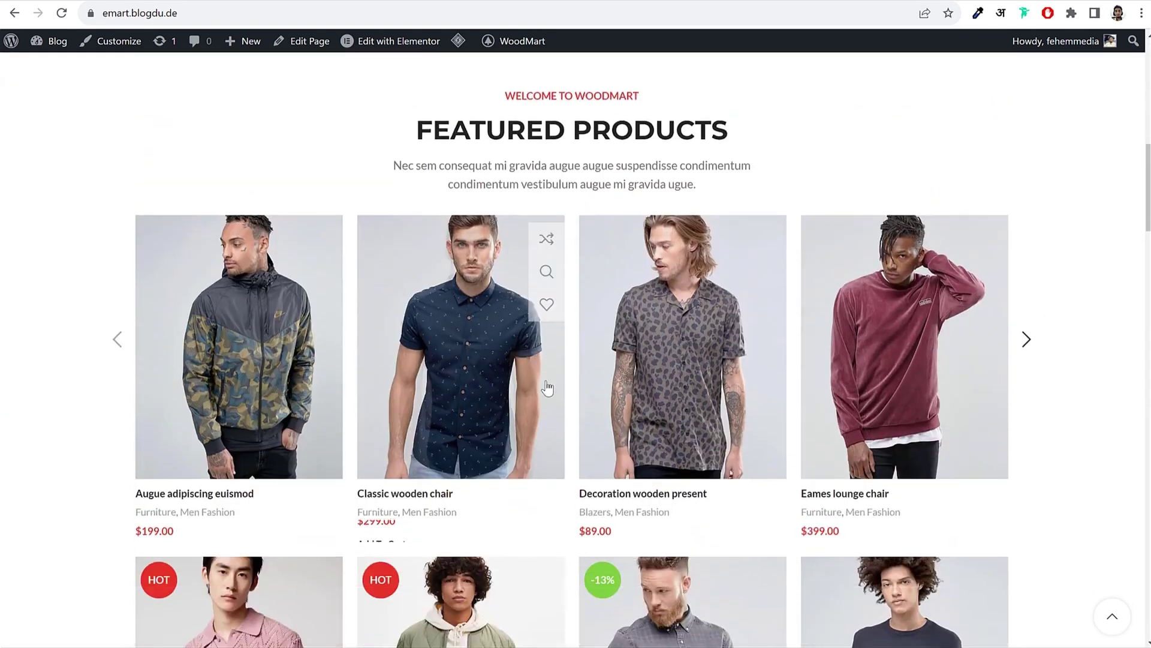
pyautogui.scroll(-10, 852, 382)
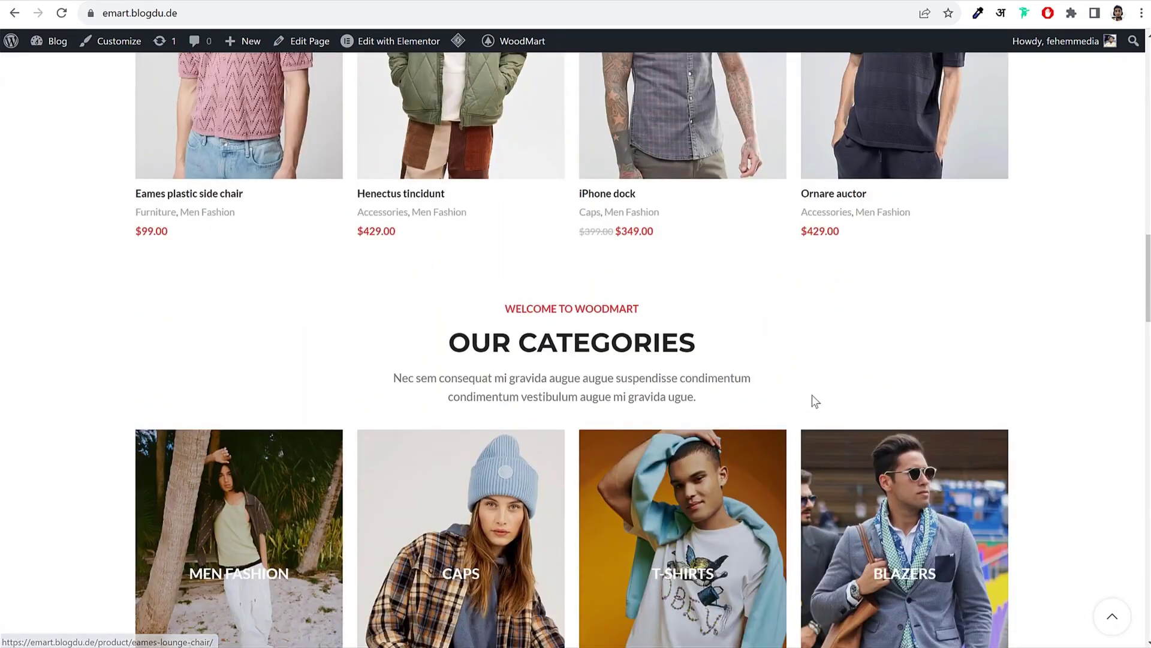
pyautogui.scroll(17, 812, 395)
pyautogui.scroll(6, 812, 394)
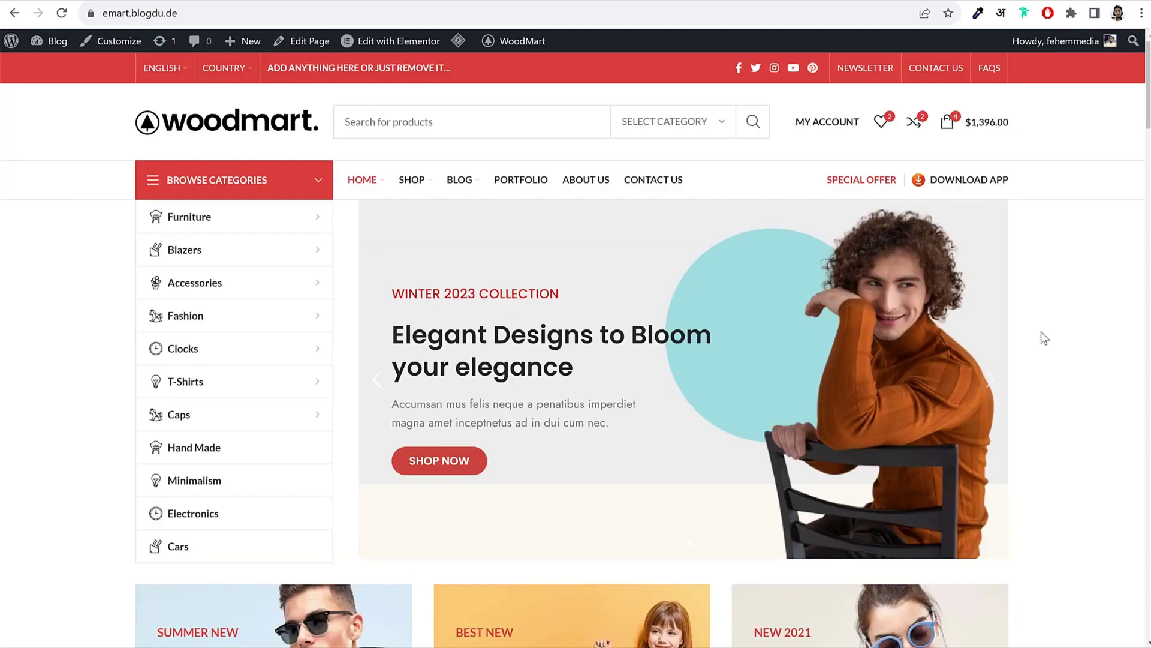
pyautogui.scroll(-3, 1043, 330)
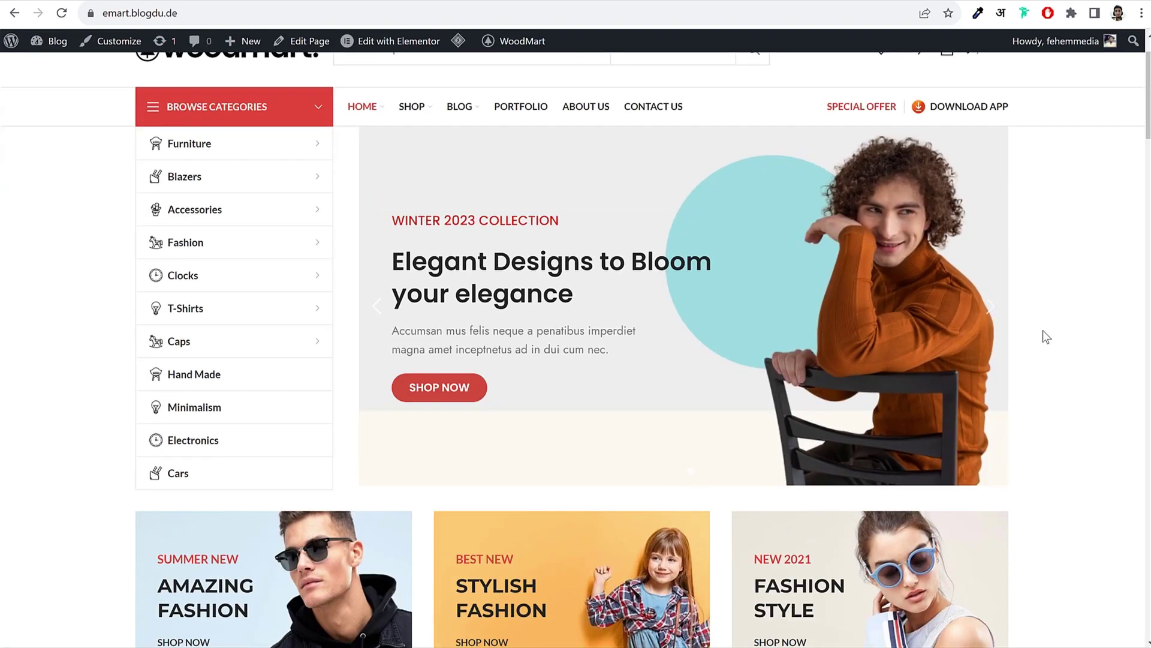
pyautogui.scroll(-9, 988, 356)
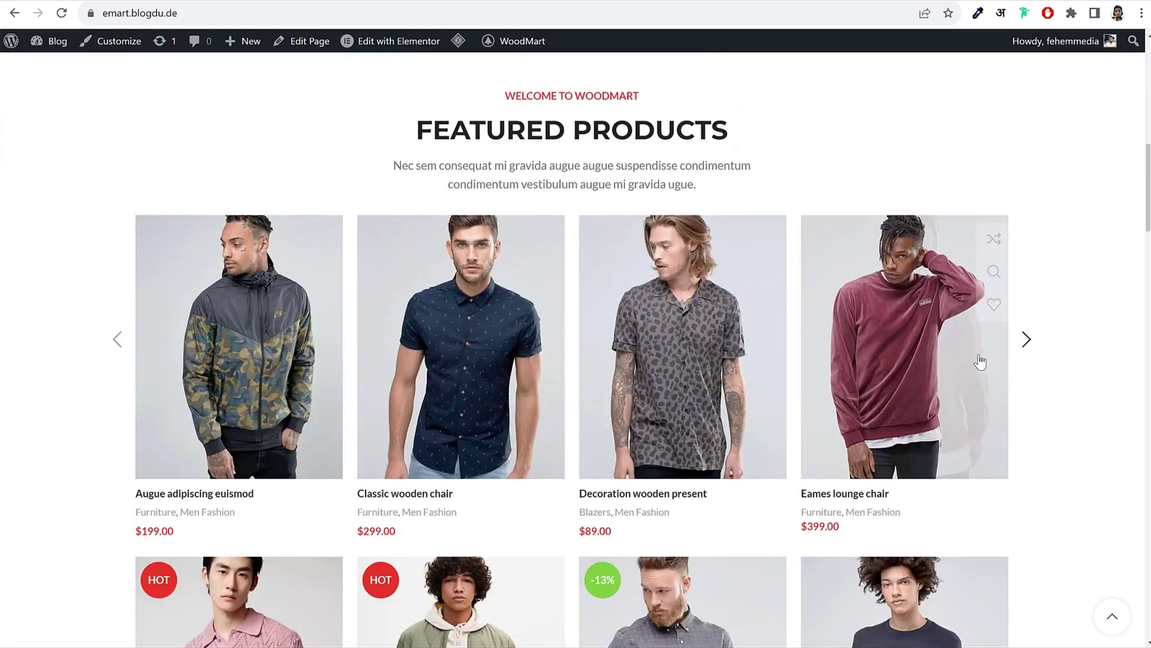
pyautogui.scroll(-13, 1093, 293)
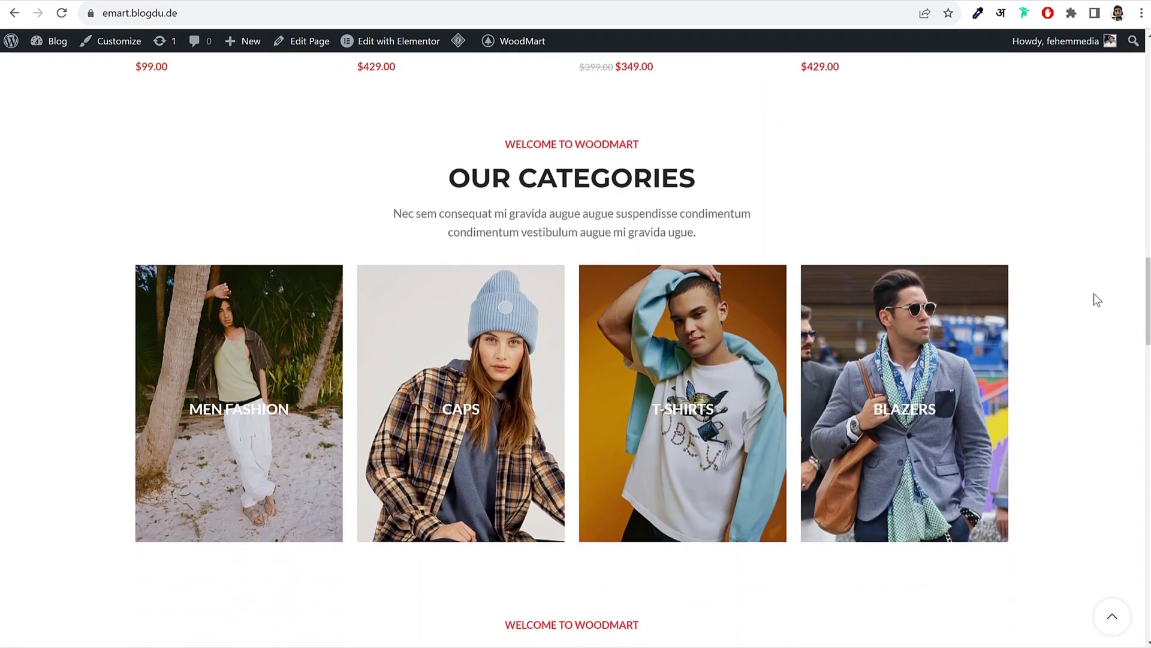
pyautogui.scroll(-15, 1094, 294)
pyautogui.scroll(6, 1094, 293)
pyautogui.scroll(20, 1094, 294)
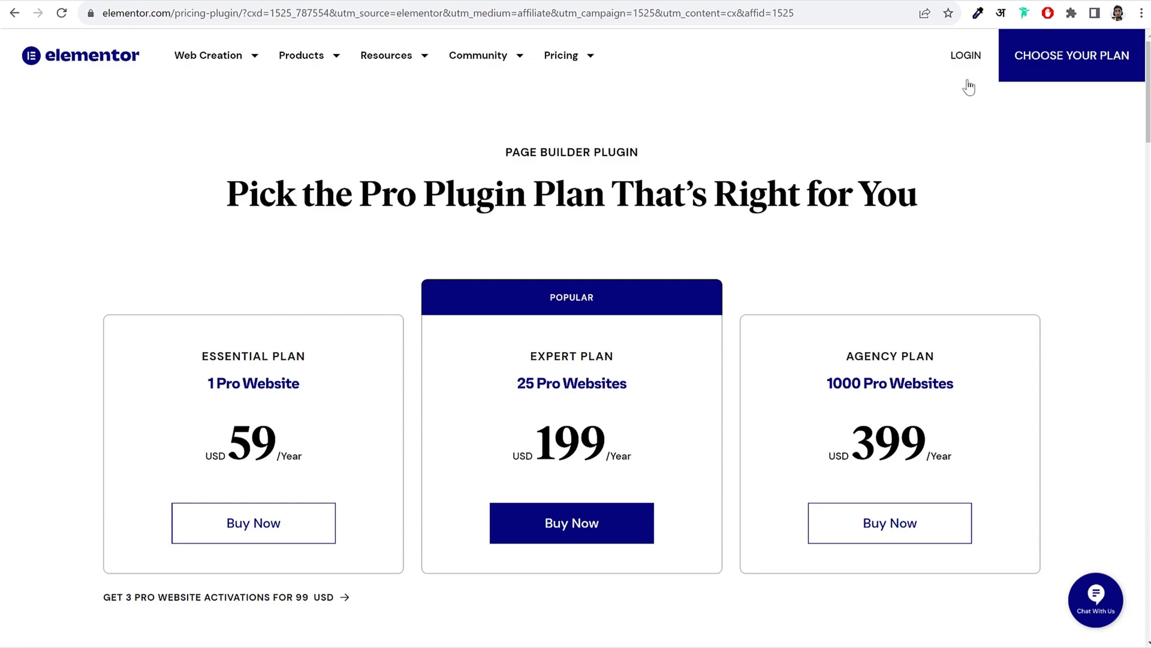
# Step: Log in to Elementor from the pricing page to reach the Websites dashboard of 11 sites
pyautogui.click(965, 57)
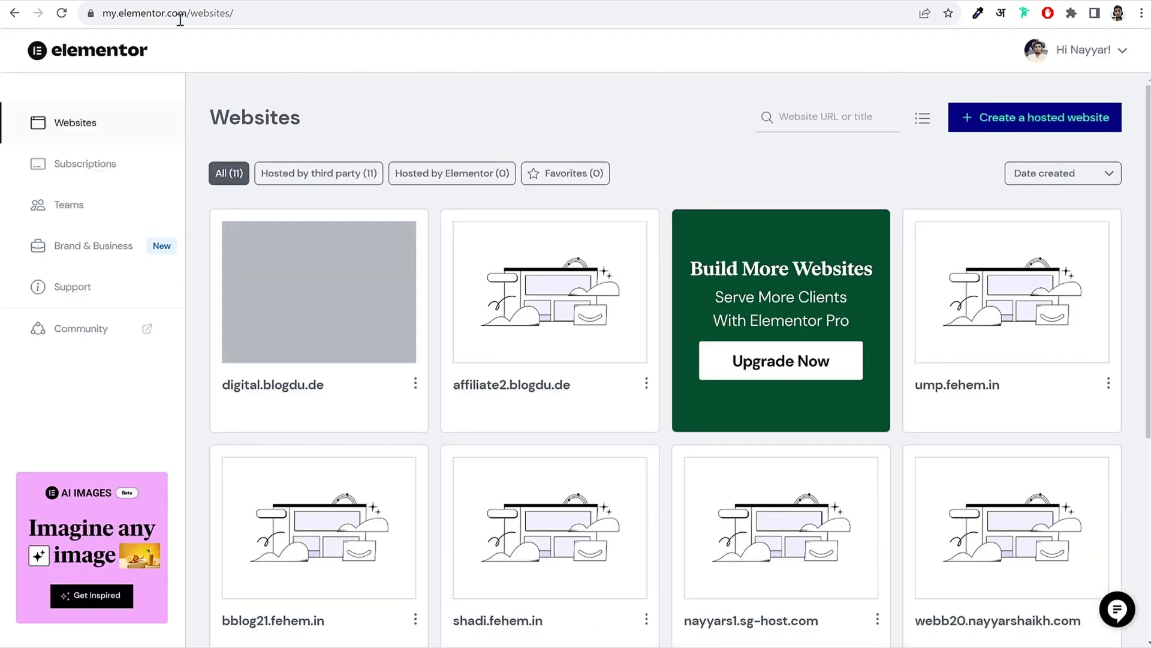
# Step: Load the Elementor auto-install page, my.elementor.com/welcome/auto-install/
pyautogui.click(180, 13)
pyautogui.click(252, 12)
pyautogui.doubleClick(211, 13)
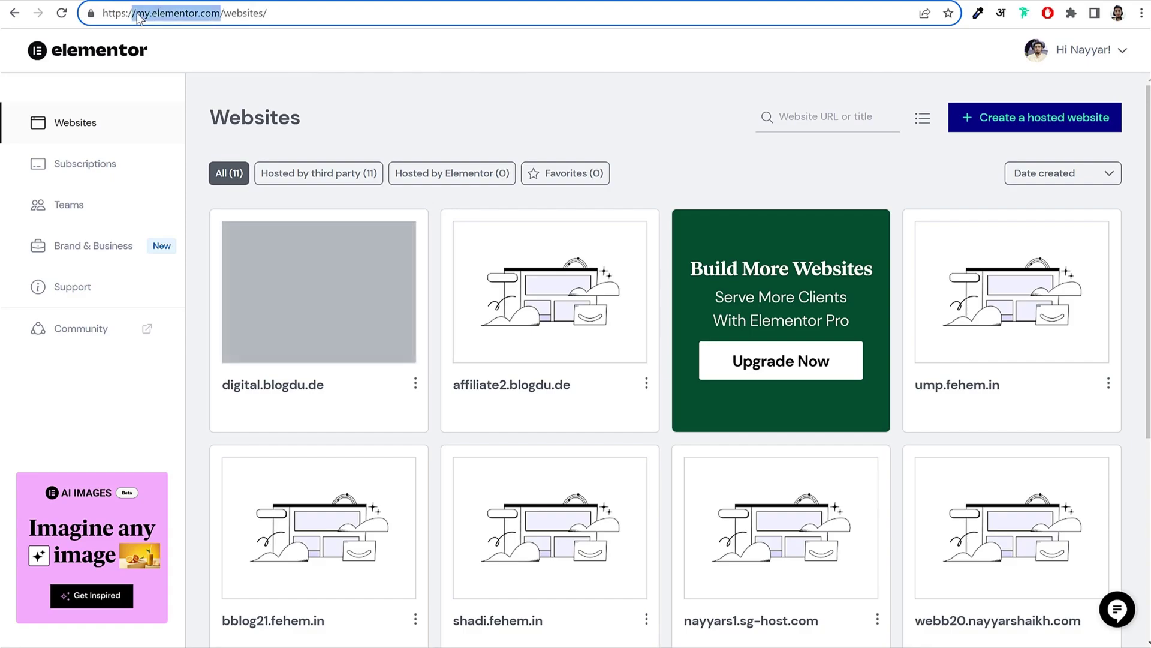
pyautogui.moveTo(136, 13); pyautogui.dragTo(304, 18)
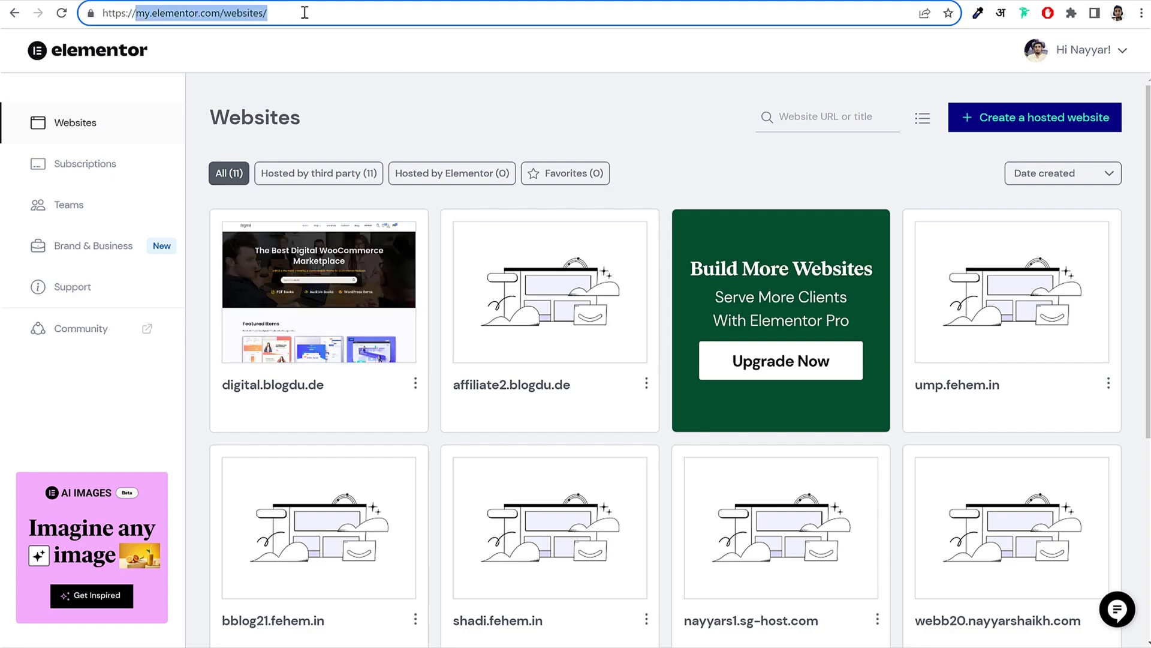
pyautogui.click(305, 13)
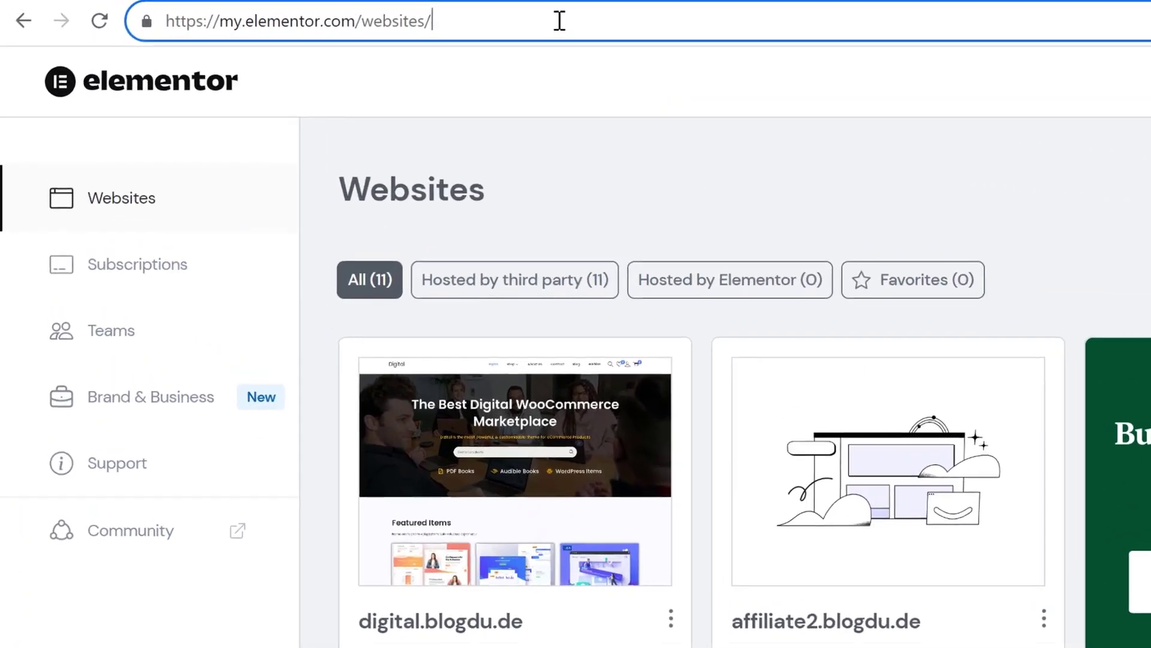
pyautogui.press('BackSpace')
pyautogui.press('BackSpace')
pyautogui.press('BackSpace')
pyautogui.press('BackSpace')
pyautogui.press('BackSpace')
pyautogui.press('BackSpace')
pyautogui.press('BackSpace')
pyautogui.press('BackSpace')
pyautogui.press('BackSpace')
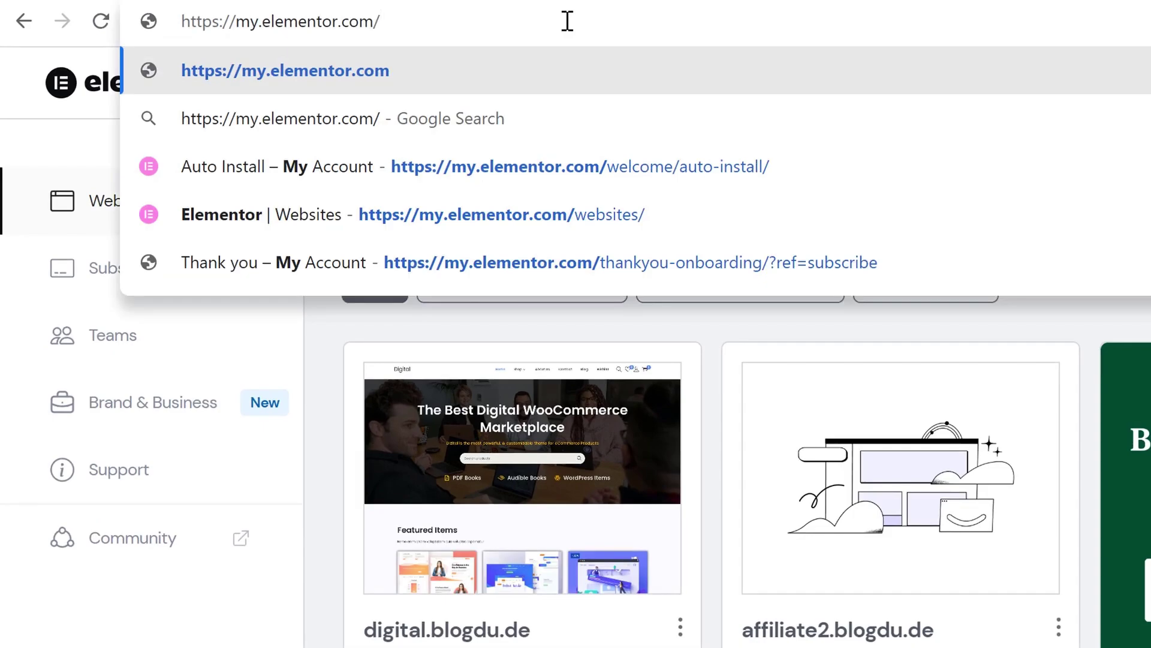
pyautogui.press('Down')
pyautogui.press('Down')
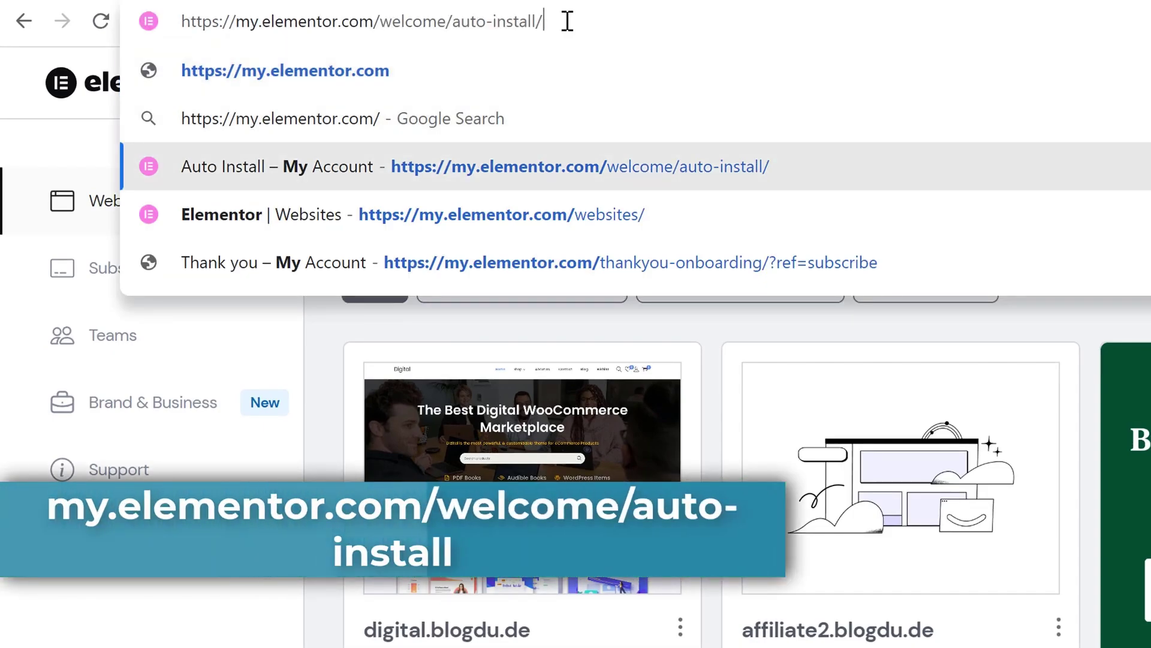
pyautogui.press('Return')
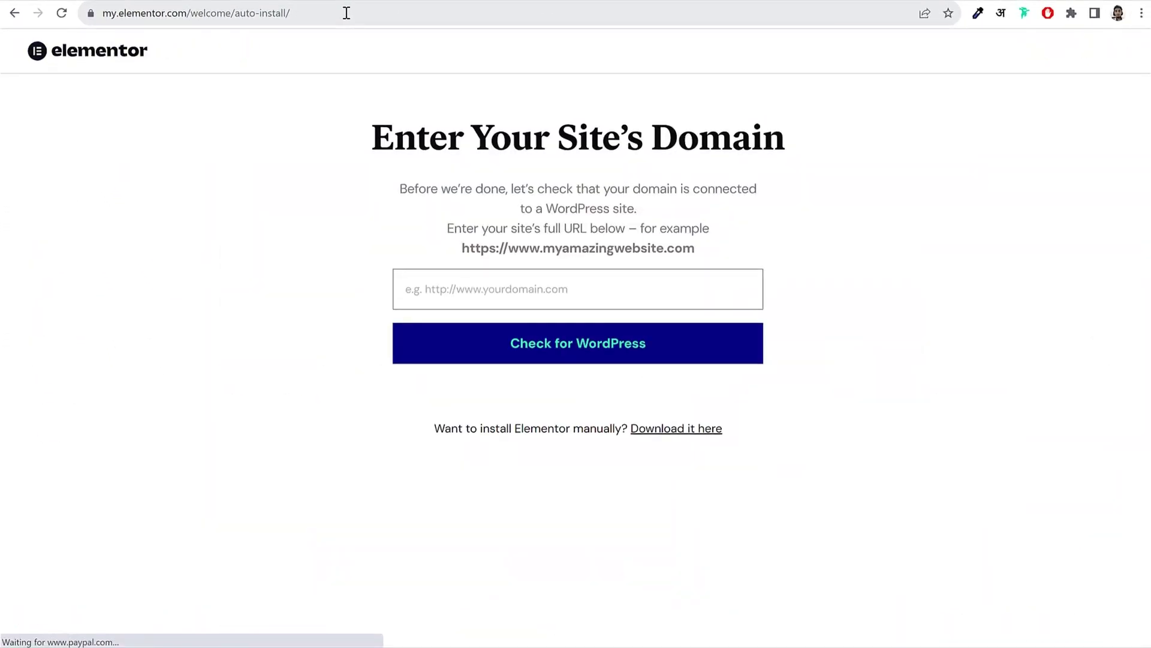
# Step: Check emart2.blogdu.de for WordPress, then download elementor.3.6.7 (7).zip for manual installation
pyautogui.click(509, 288)
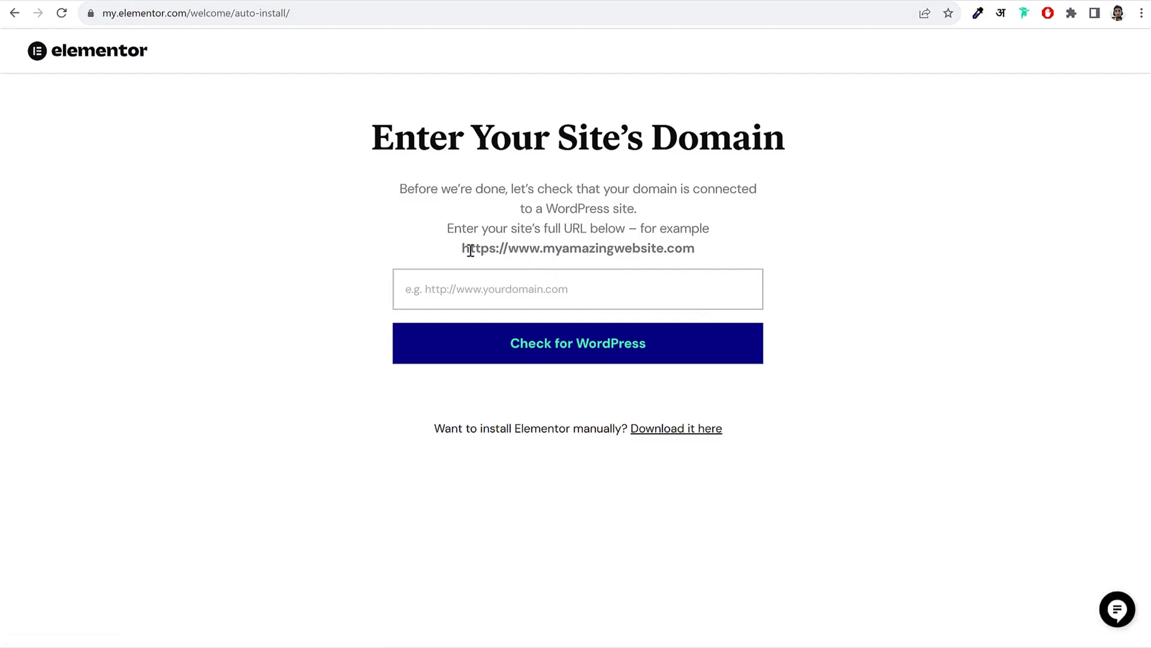
pyautogui.moveTo(464, 250); pyautogui.dragTo(731, 248)
pyautogui.click(619, 287)
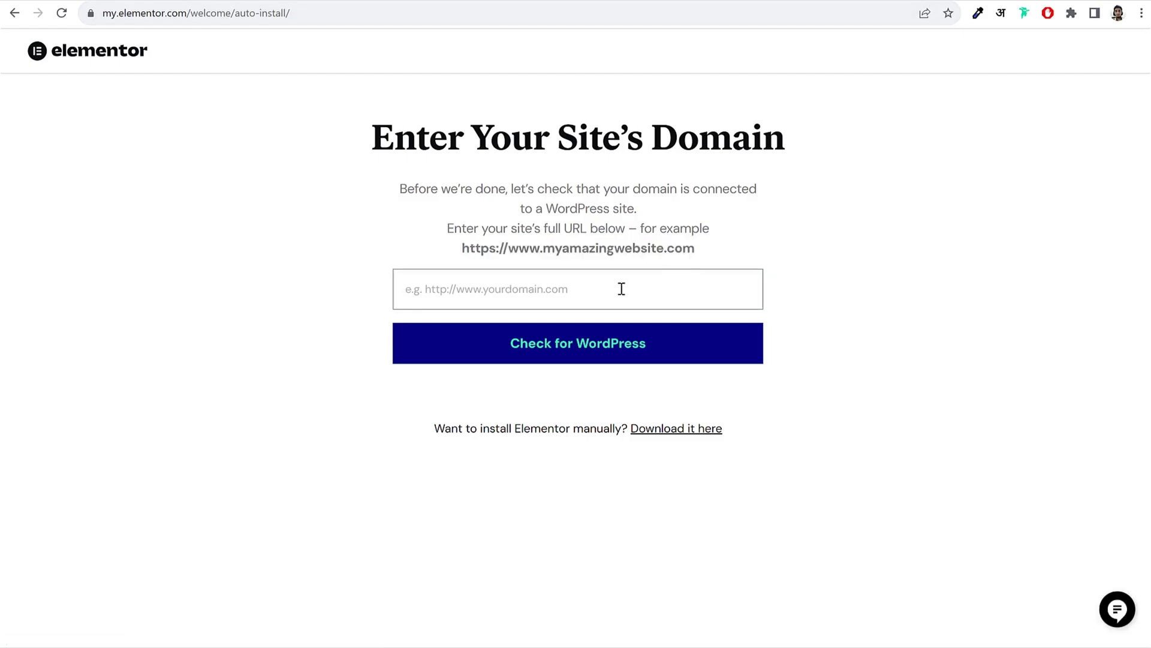
pyautogui.click(397, 1)
pyautogui.click(327, 18)
pyautogui.hotkey('ctrl', 'c')
pyautogui.click(621, 3)
pyautogui.hotkey('ctrl', 'v')
pyautogui.click(600, 355)
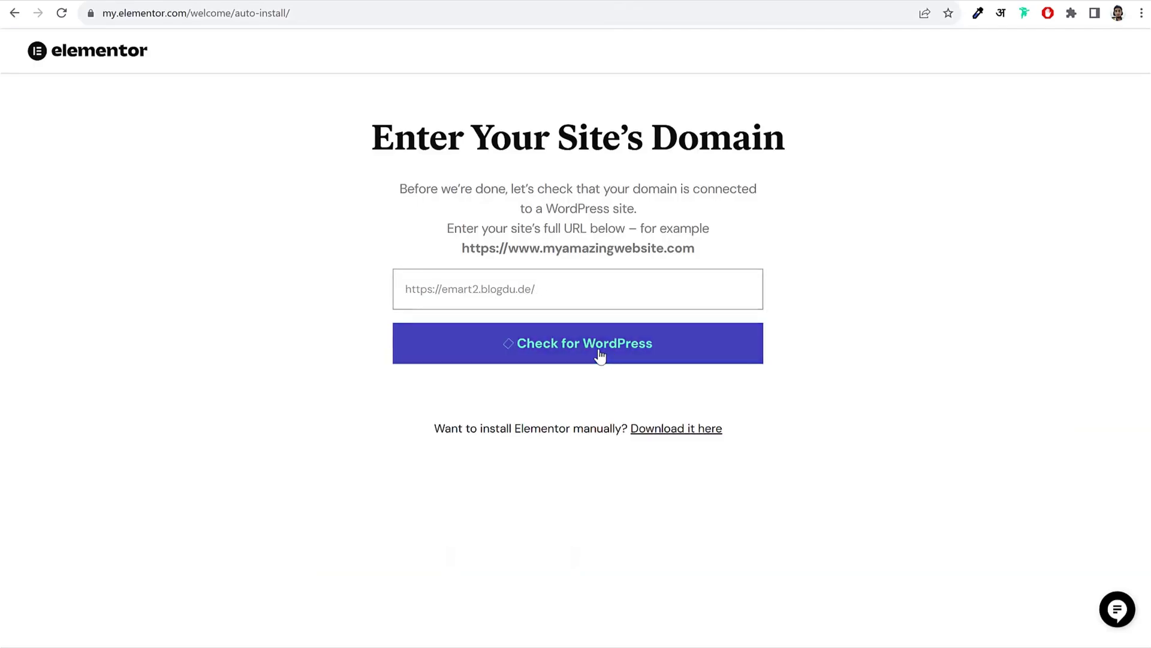
pyautogui.click(519, 279)
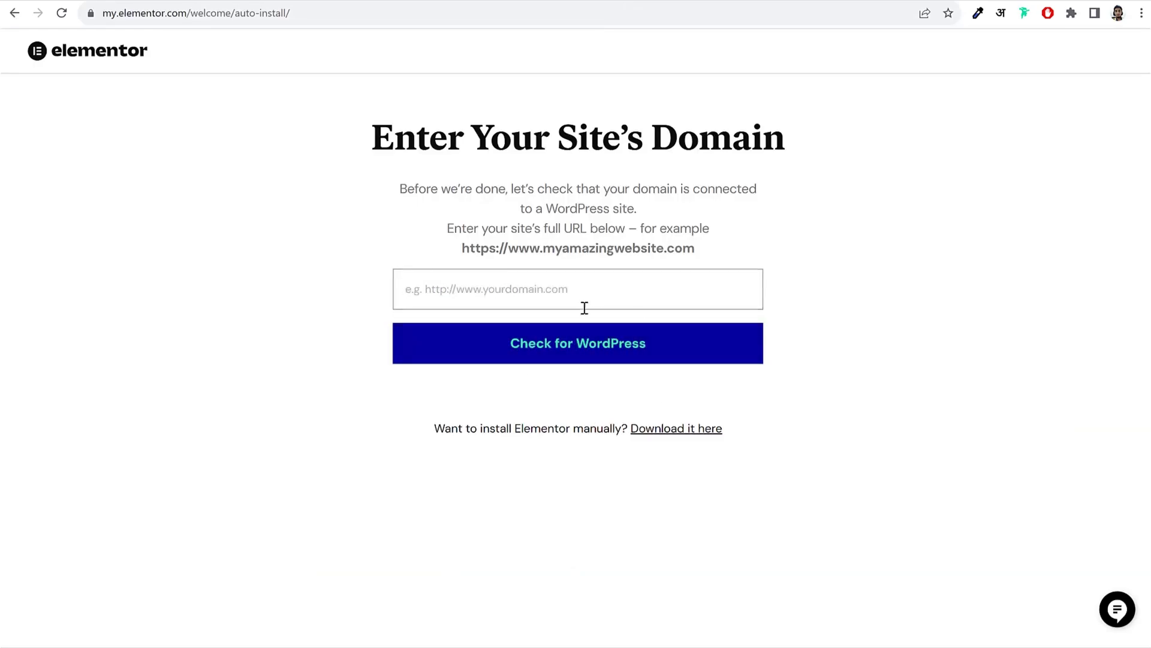
pyautogui.hotkey('ctrl', 'v')
pyautogui.click(592, 352)
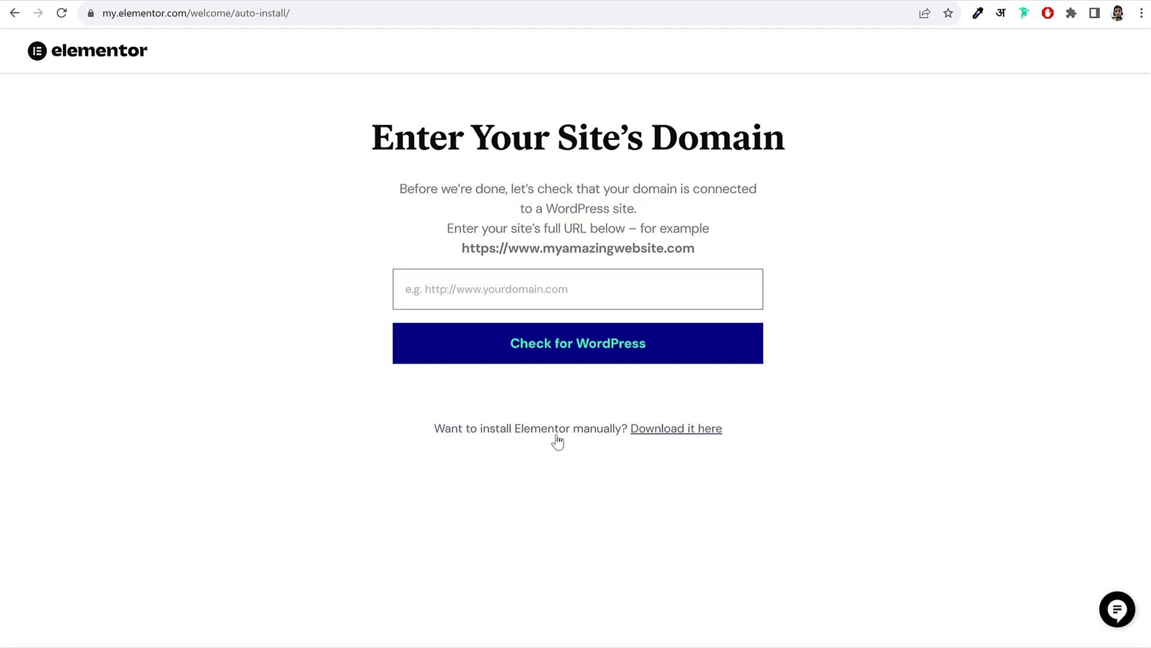
pyautogui.click(680, 433)
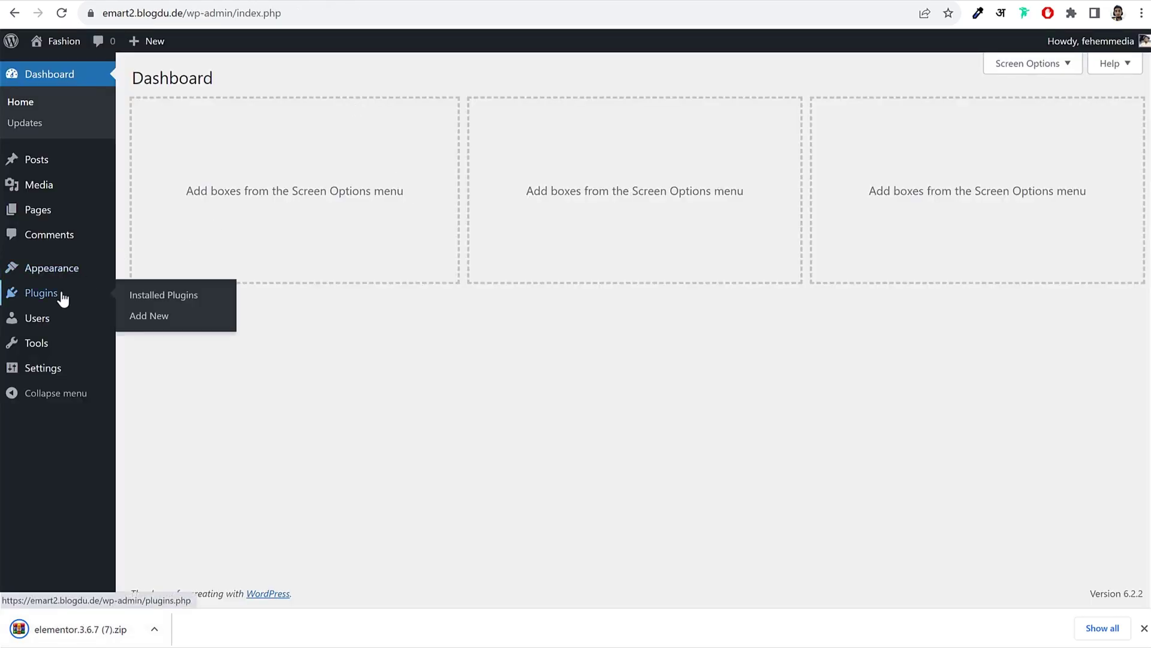
# Step: Upload elementor.3.6.7 (7).zip under Plugins > Add New, install it and activate it
pyautogui.click(60, 295)
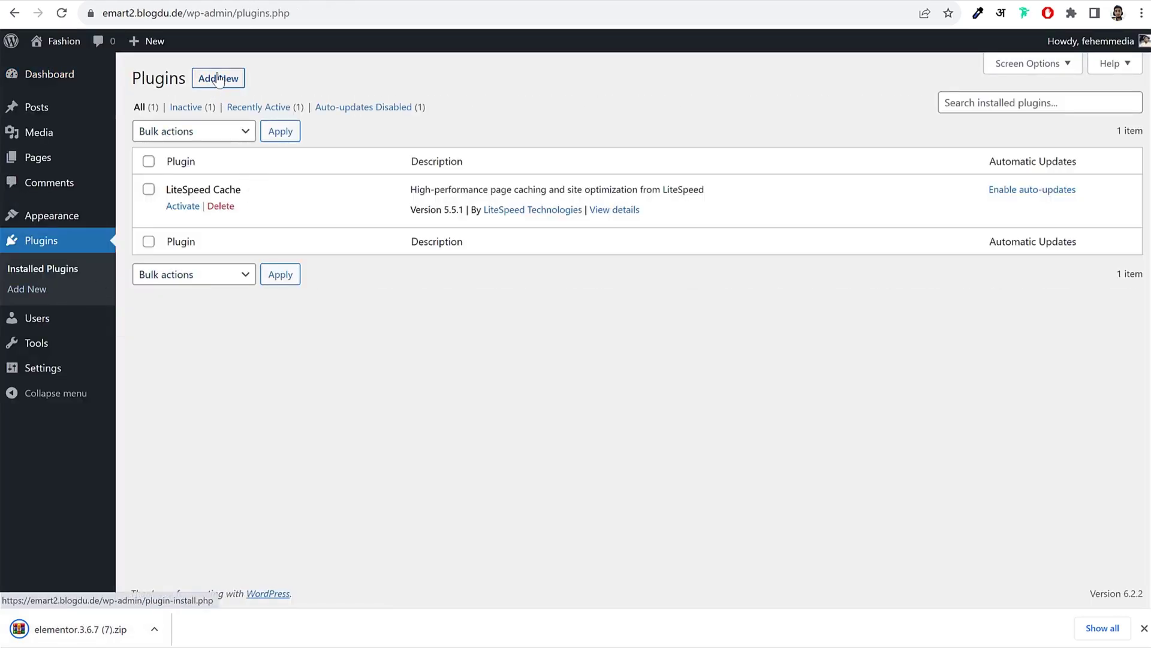
pyautogui.click(217, 78)
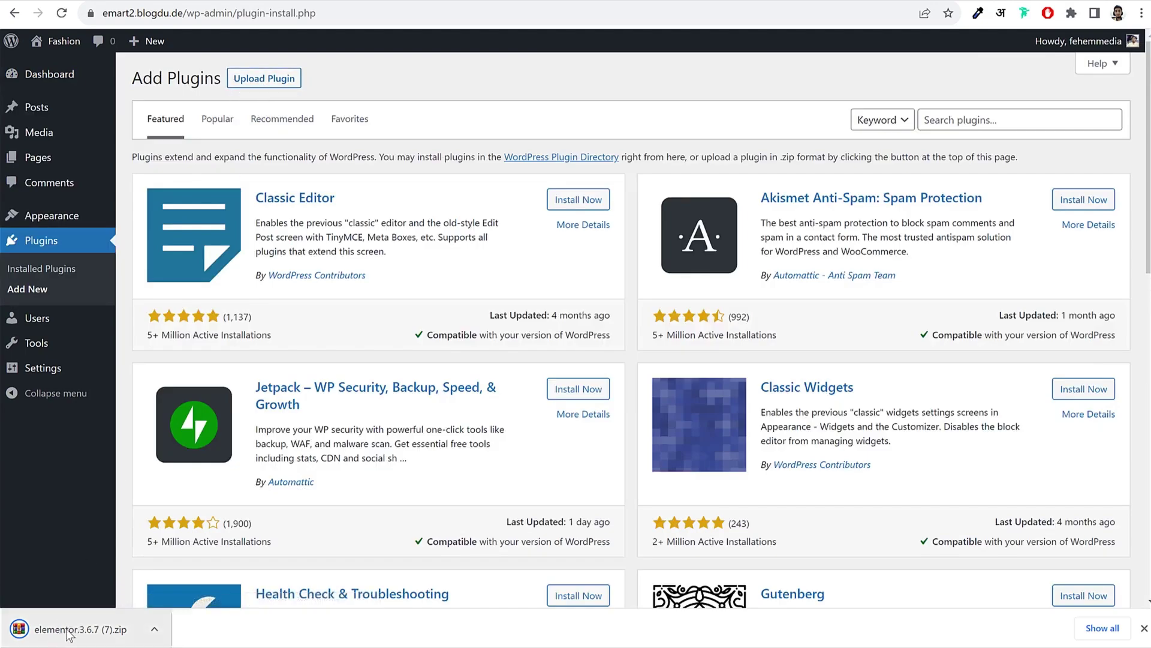
pyautogui.click(279, 83)
pyautogui.moveTo(90, 631); pyautogui.dragTo(546, 213)
pyautogui.click(712, 214)
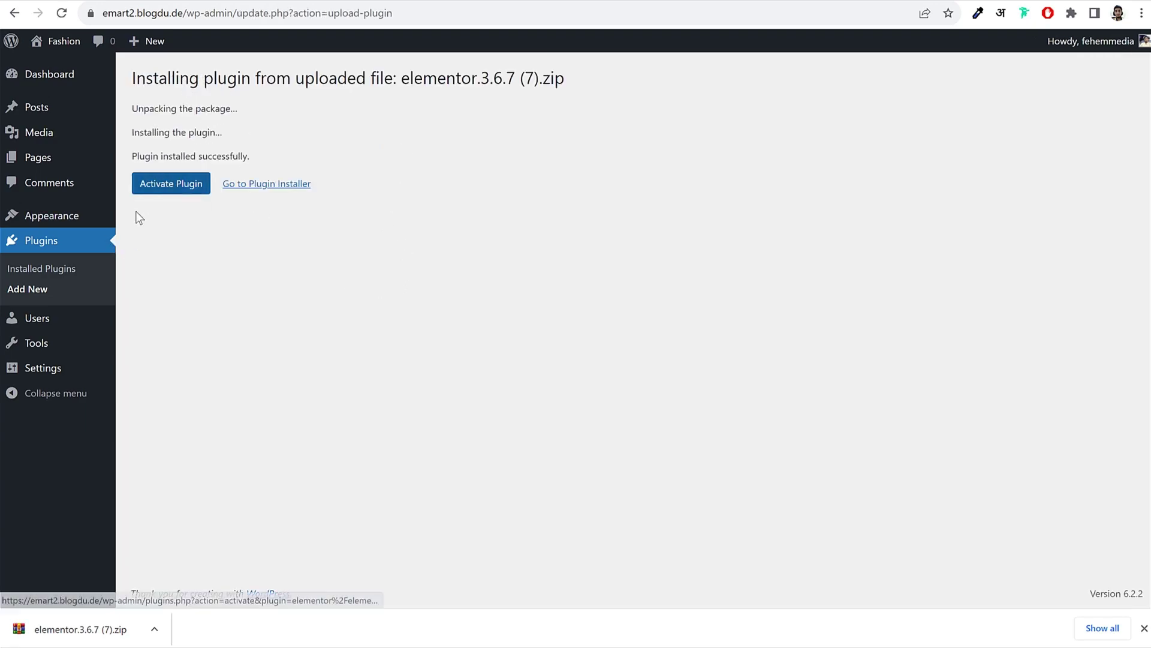
pyautogui.click(179, 189)
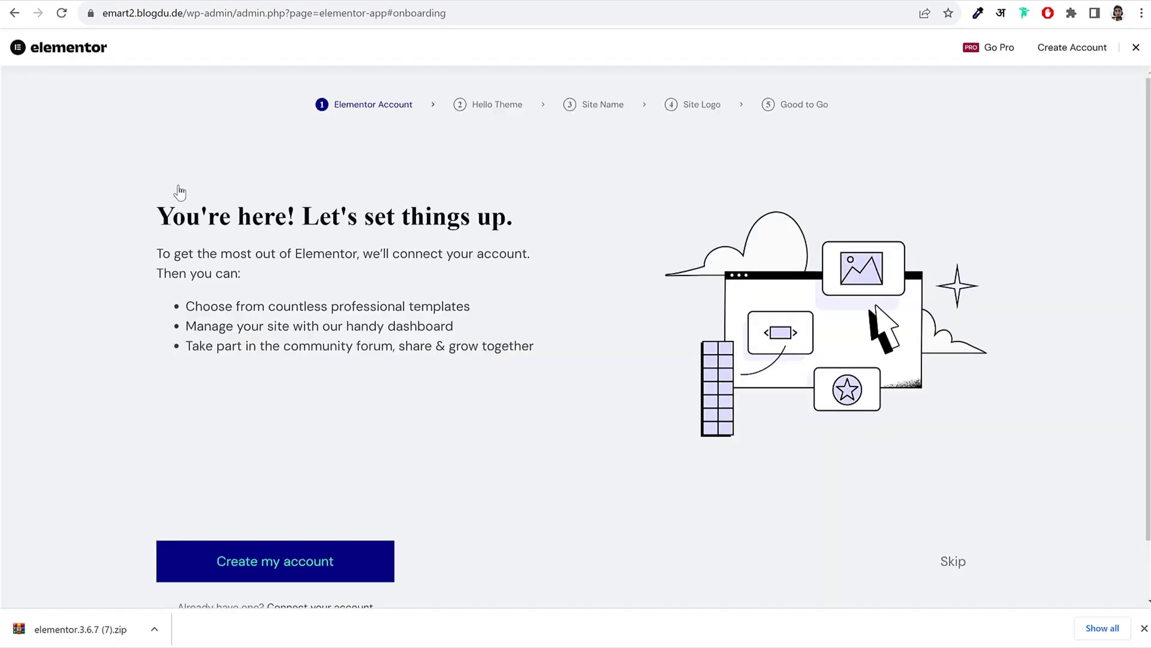
# Step: Close the downloads bar and Elementor onboarding, then uncheck Elementor Overview in Screen Options
pyautogui.click(1144, 628)
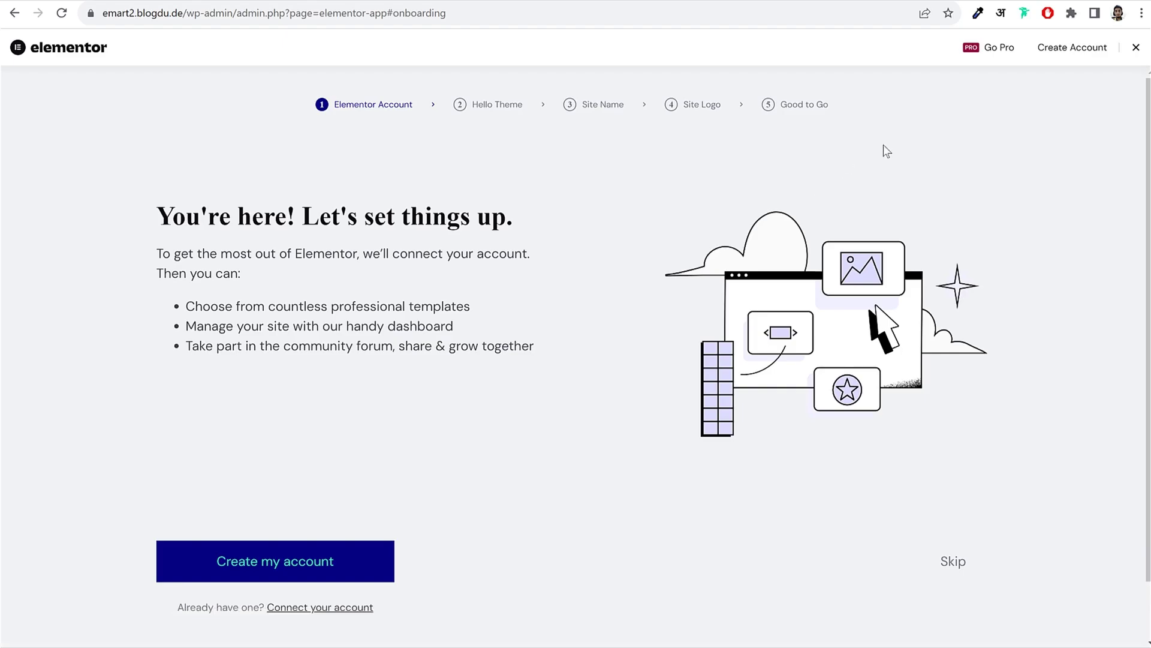
pyautogui.click(1135, 51)
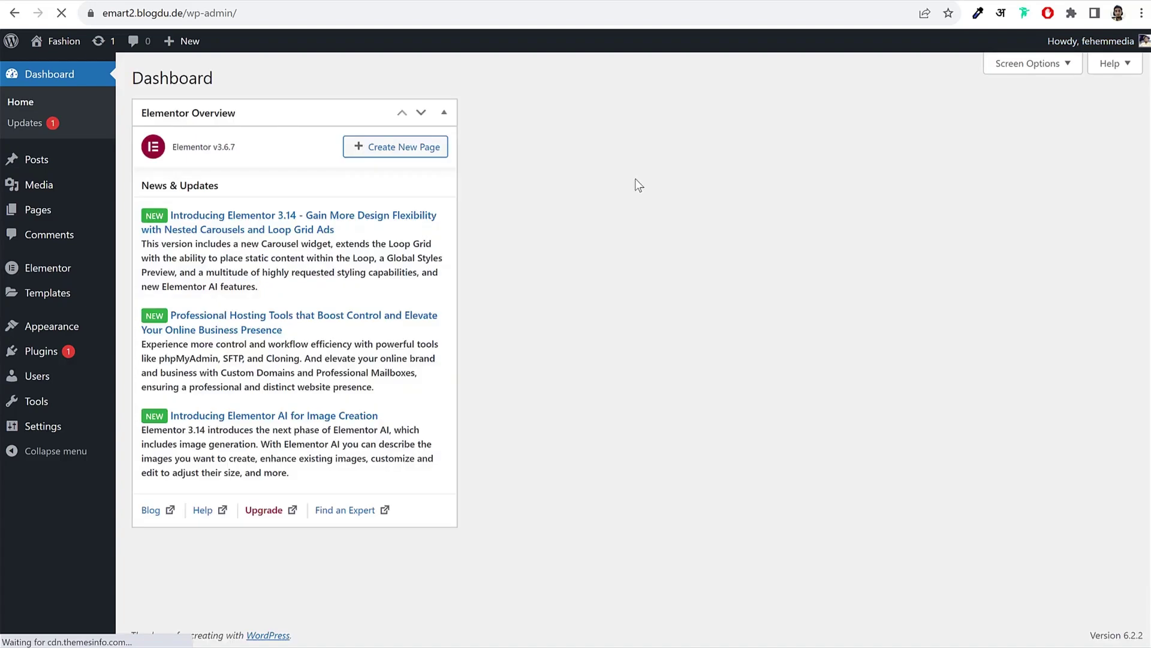
pyautogui.click(1032, 65)
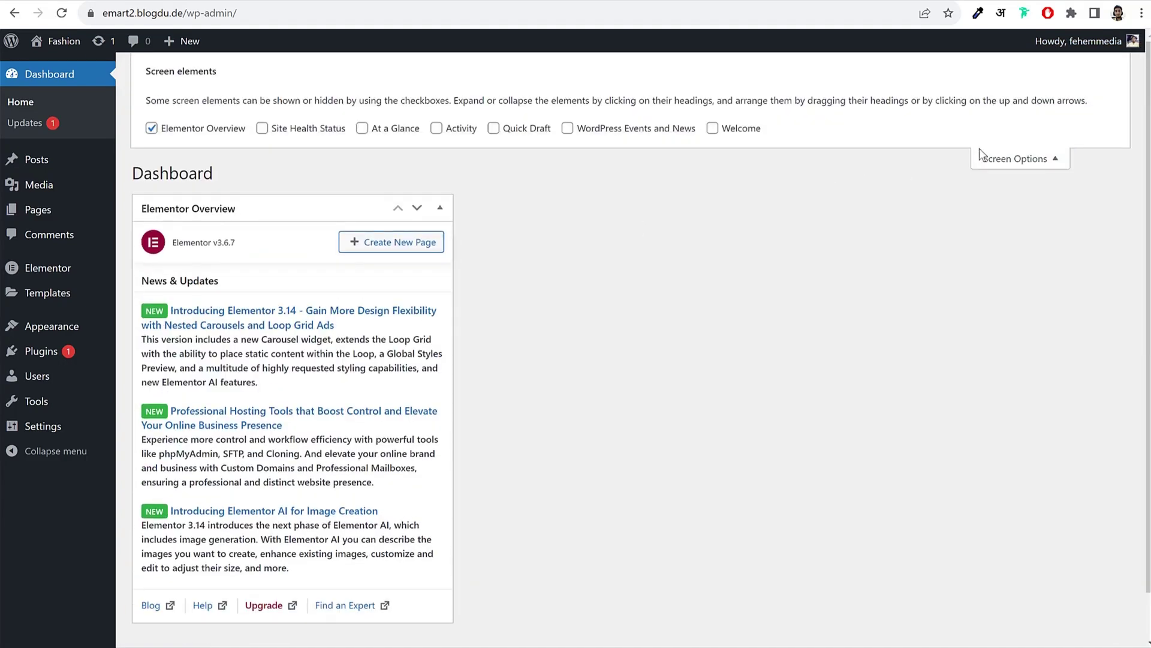
pyautogui.click(186, 128)
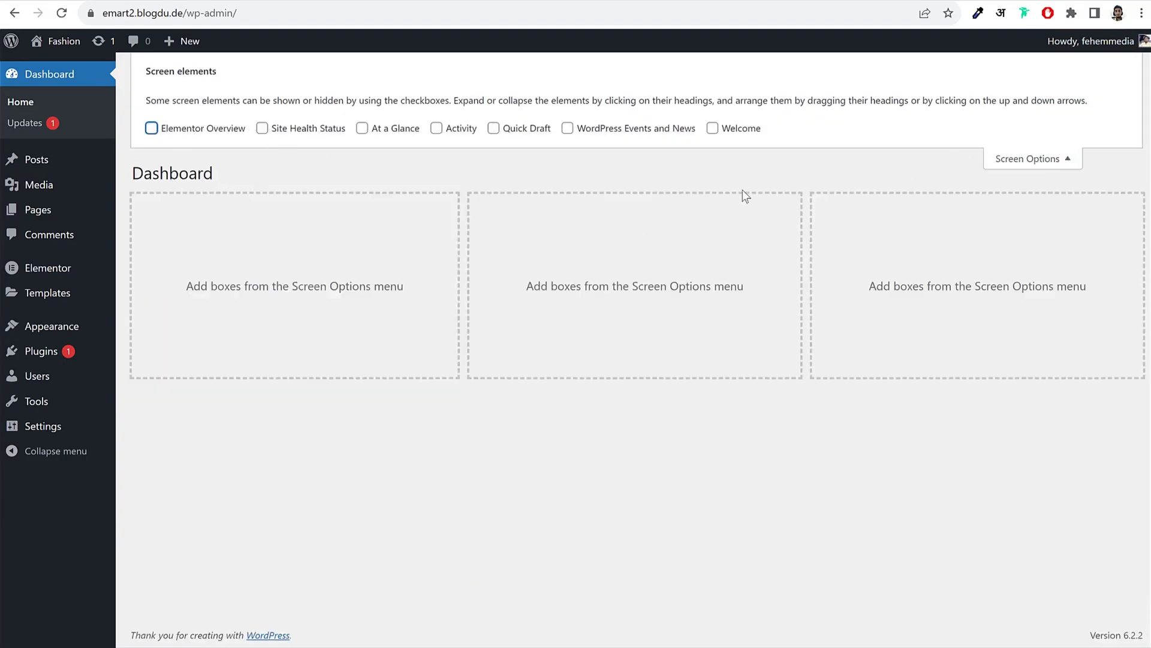
pyautogui.click(1008, 159)
pyautogui.moveTo(52, 359)
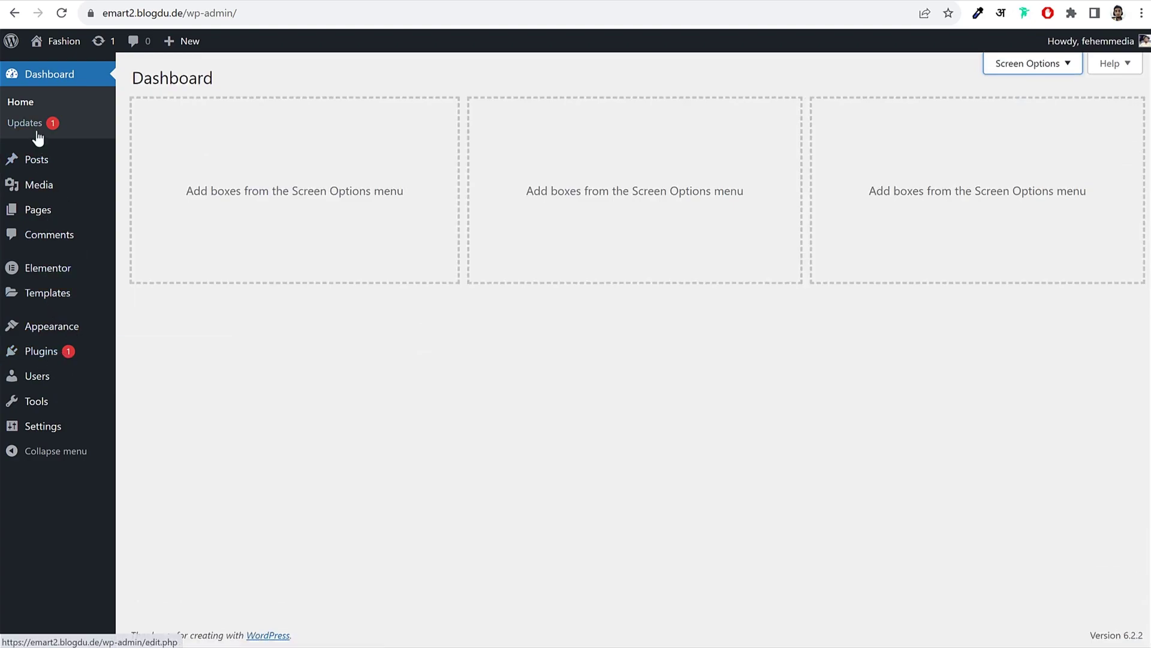
# Step: Update Elementor from version 3.6.7 to 3.15.1 on the Installed Plugins page
pyautogui.click(53, 358)
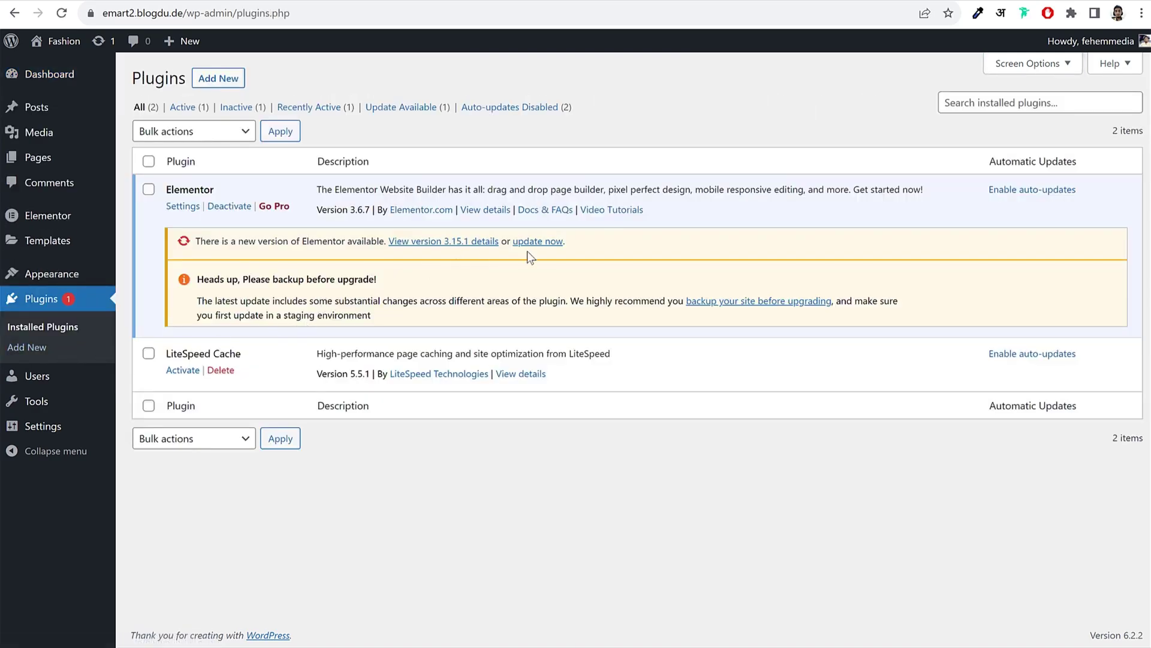
pyautogui.doubleClick(361, 209)
pyautogui.click(361, 209)
pyautogui.click(540, 241)
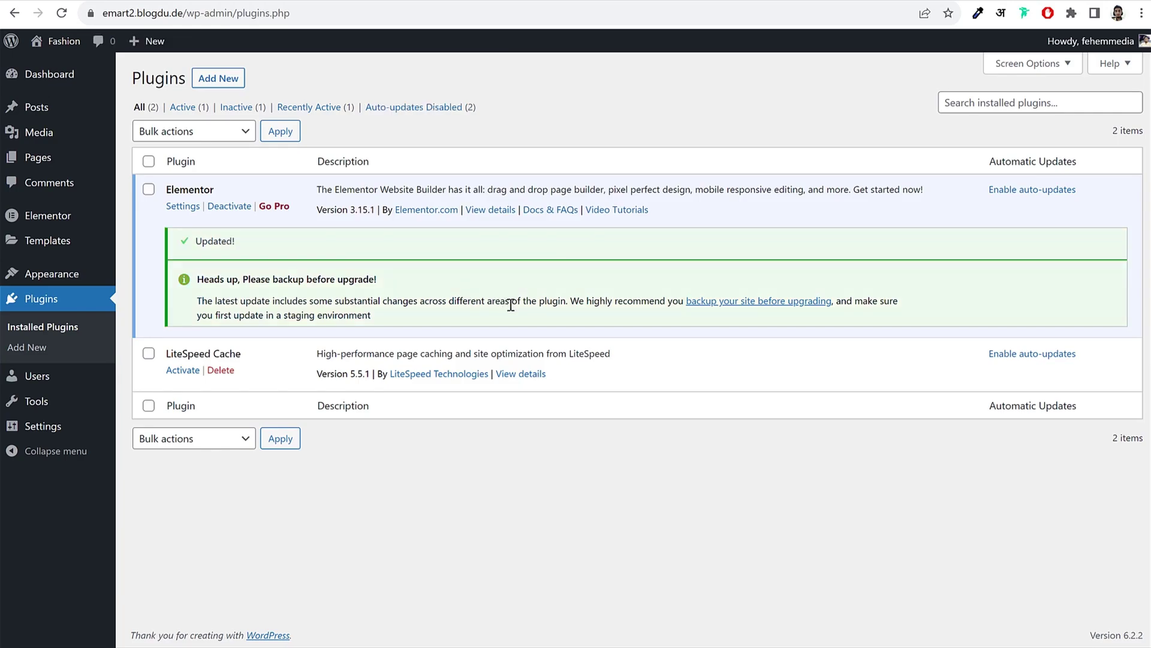
# Step: Enable auto-updates for Elementor and LiteSpeed Cache
pyautogui.moveTo(1028, 201); pyautogui.dragTo(991, 189)
pyautogui.click(1019, 190)
pyautogui.click(1042, 355)
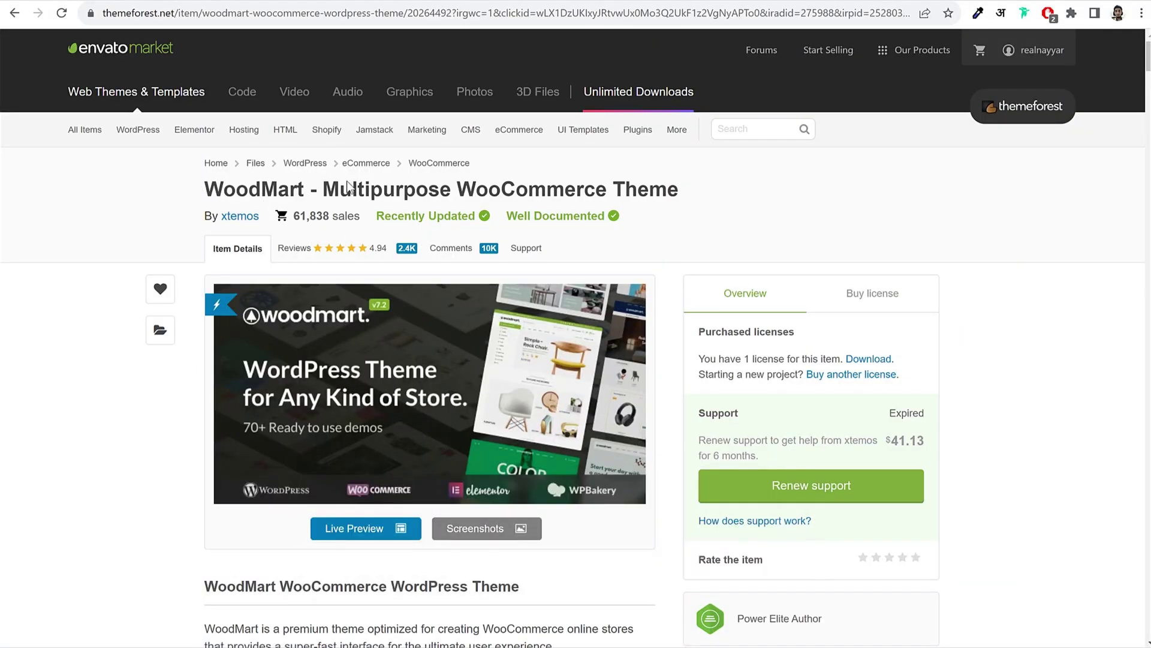
pyautogui.moveTo(204, 189); pyautogui.dragTo(689, 182)
pyautogui.click(689, 181)
pyautogui.moveTo(329, 216); pyautogui.dragTo(294, 222)
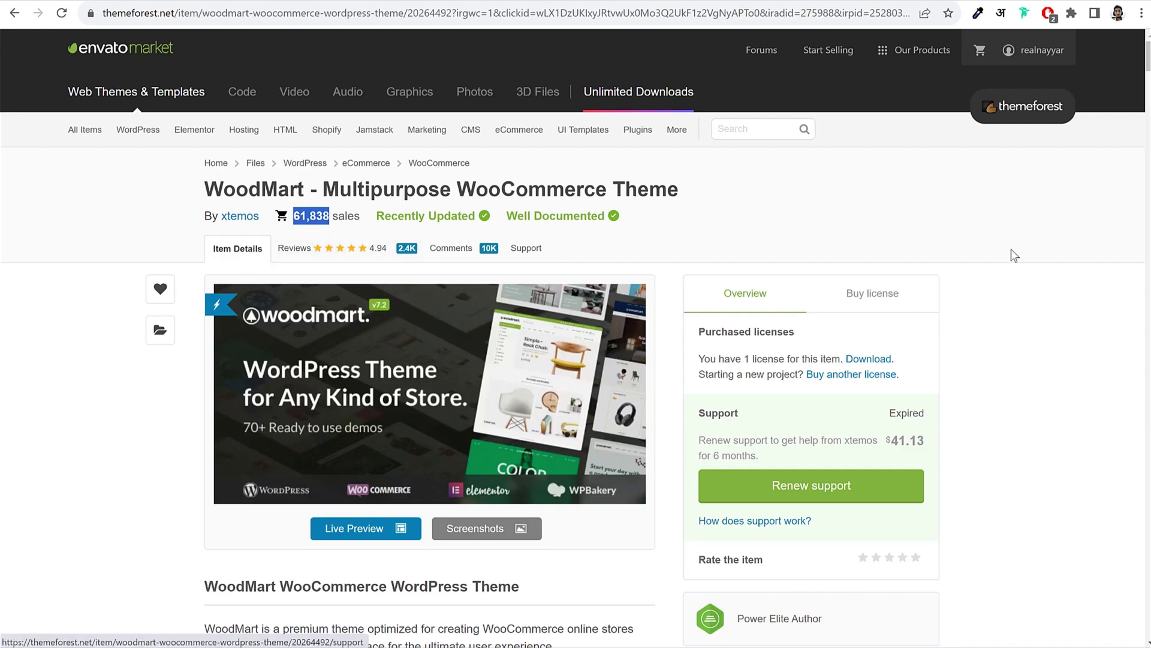
pyautogui.scroll(-15, 1010, 350)
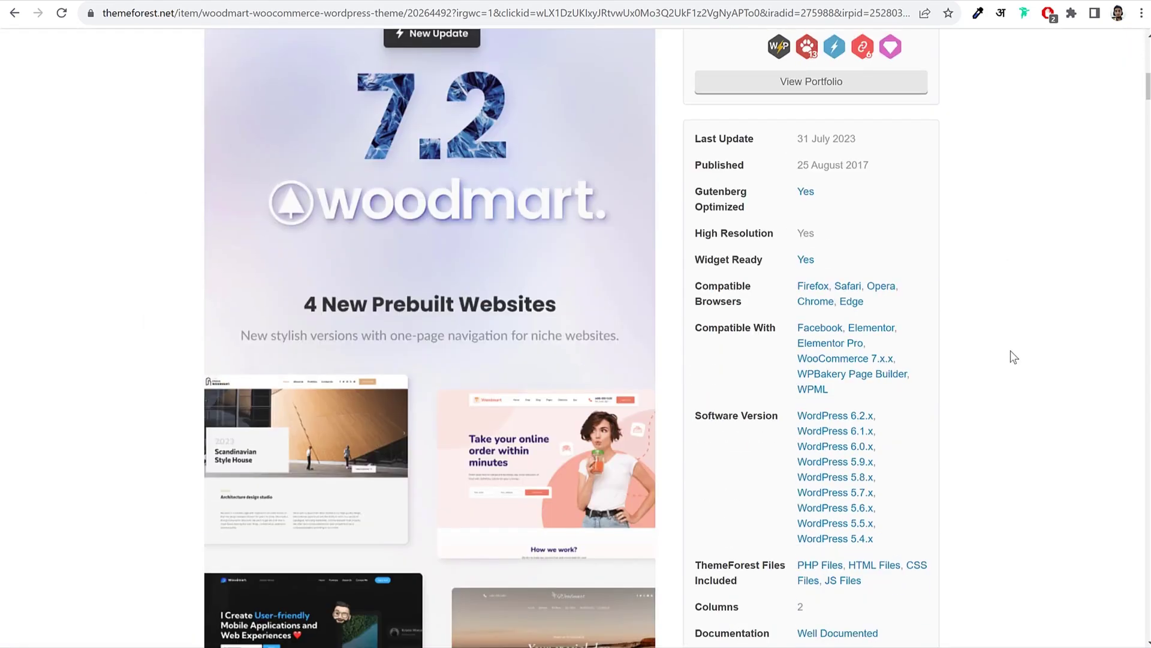
pyautogui.scroll(-20, 719, 399)
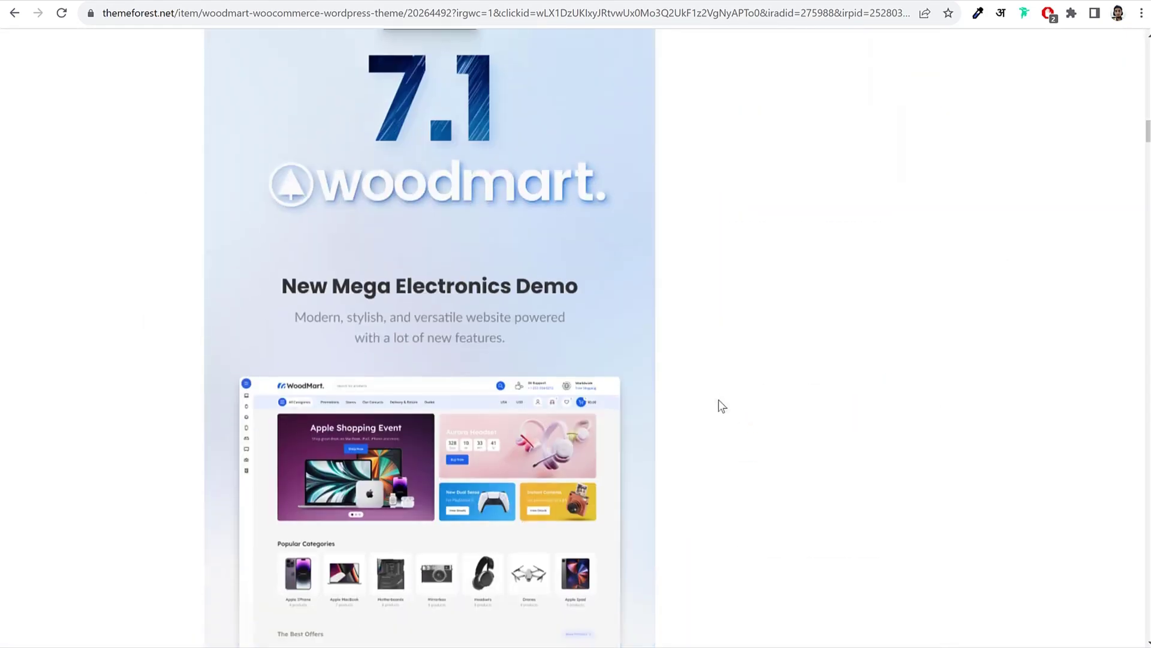
pyautogui.scroll(-20, 718, 399)
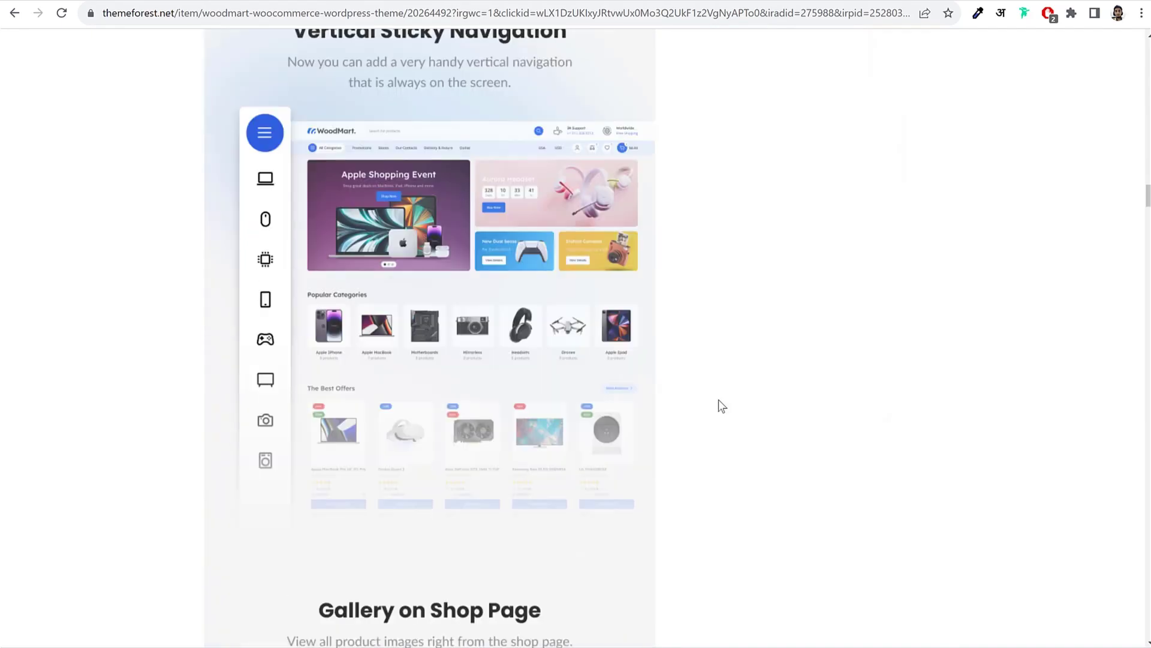
pyautogui.scroll(20, 718, 399)
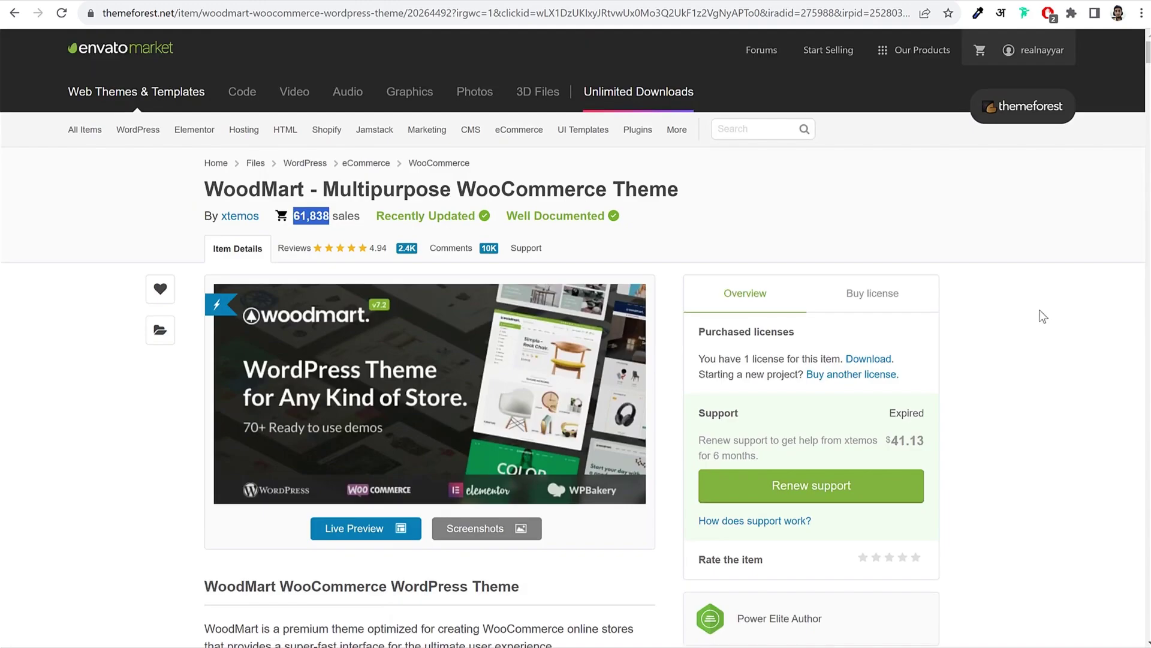
# Step: Review the $59 Regular License with future updates and 6 months support
pyautogui.click(897, 294)
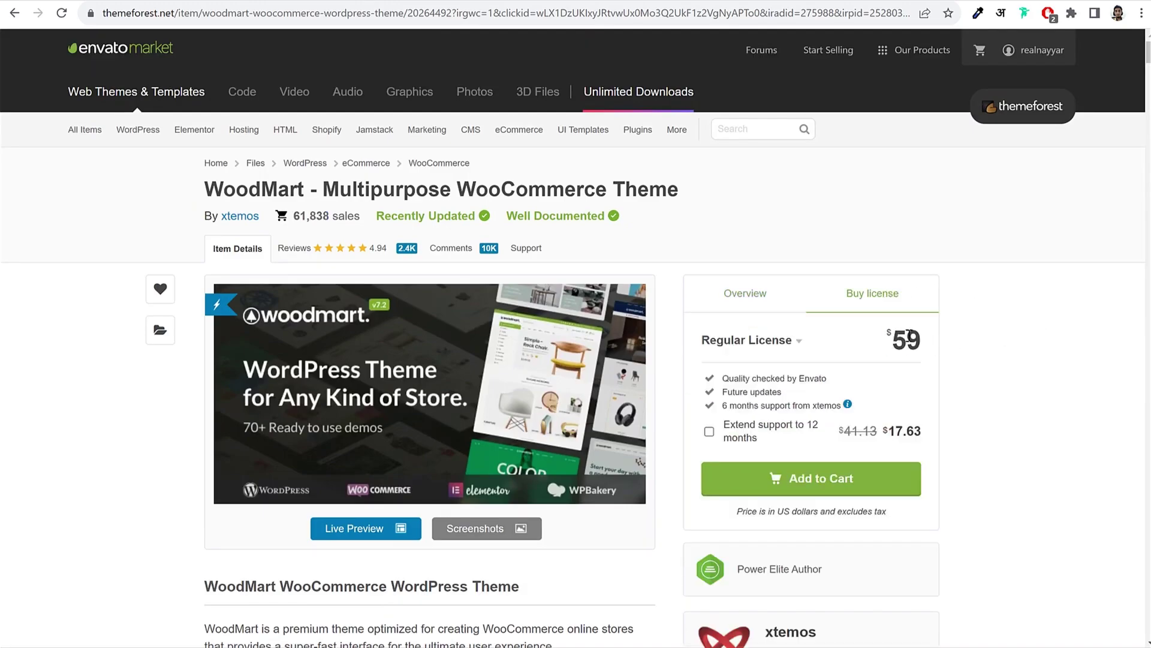
pyautogui.doubleClick(908, 340)
pyautogui.click(923, 342)
pyautogui.moveTo(924, 340); pyautogui.dragTo(999, 335)
pyautogui.moveTo(721, 392); pyautogui.dragTo(797, 390)
pyautogui.click(797, 390)
pyautogui.moveTo(722, 406); pyautogui.dragTo(844, 405)
pyautogui.click(932, 400)
pyautogui.moveTo(923, 339); pyautogui.dragTo(879, 343)
pyautogui.click(875, 343)
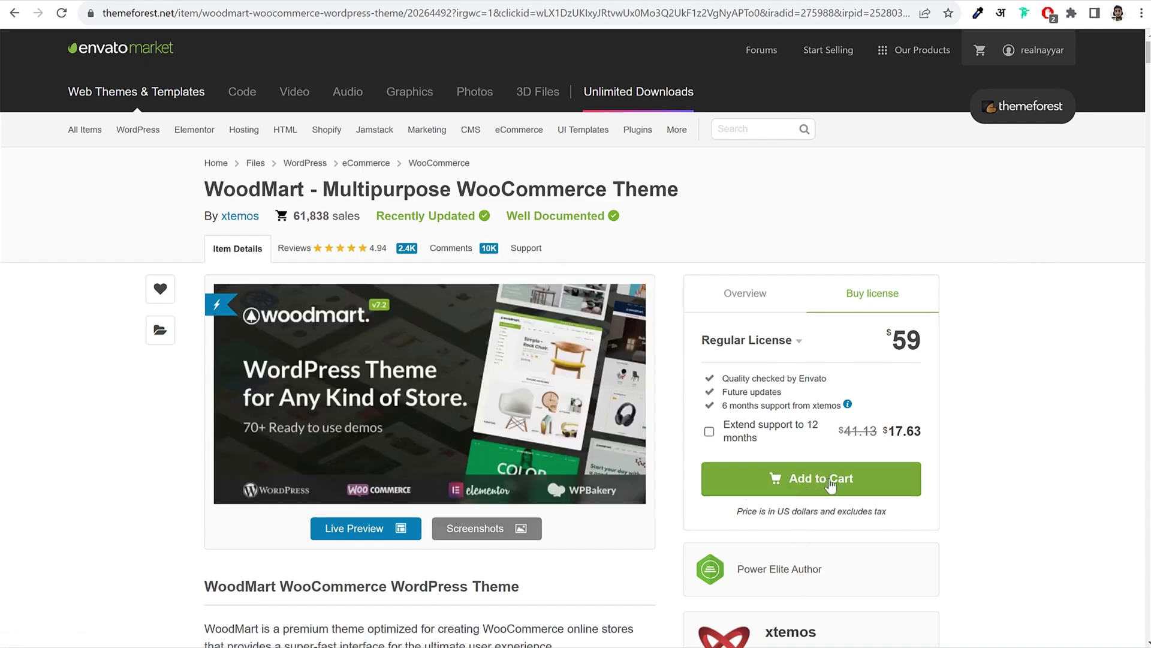
# Step: Return to the WoodMart item overview and bring up the account dropdown
pyautogui.click(759, 303)
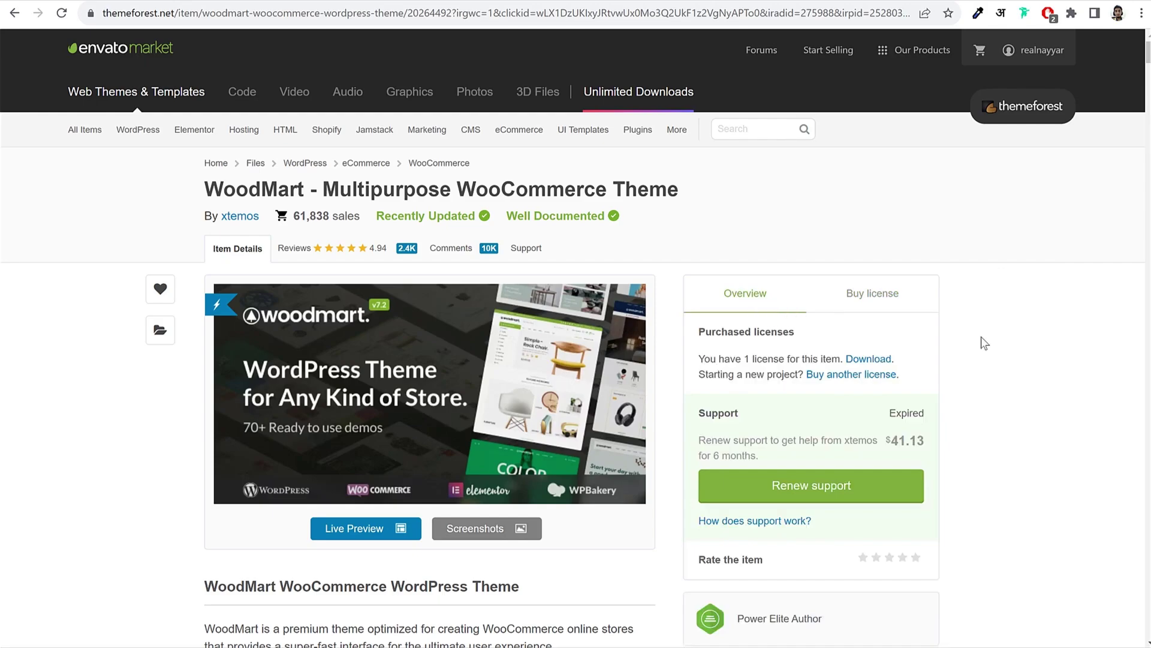
pyautogui.scroll(-1, 981, 337)
pyautogui.scroll(1, 1028, 318)
pyautogui.scroll(-1, 1034, 312)
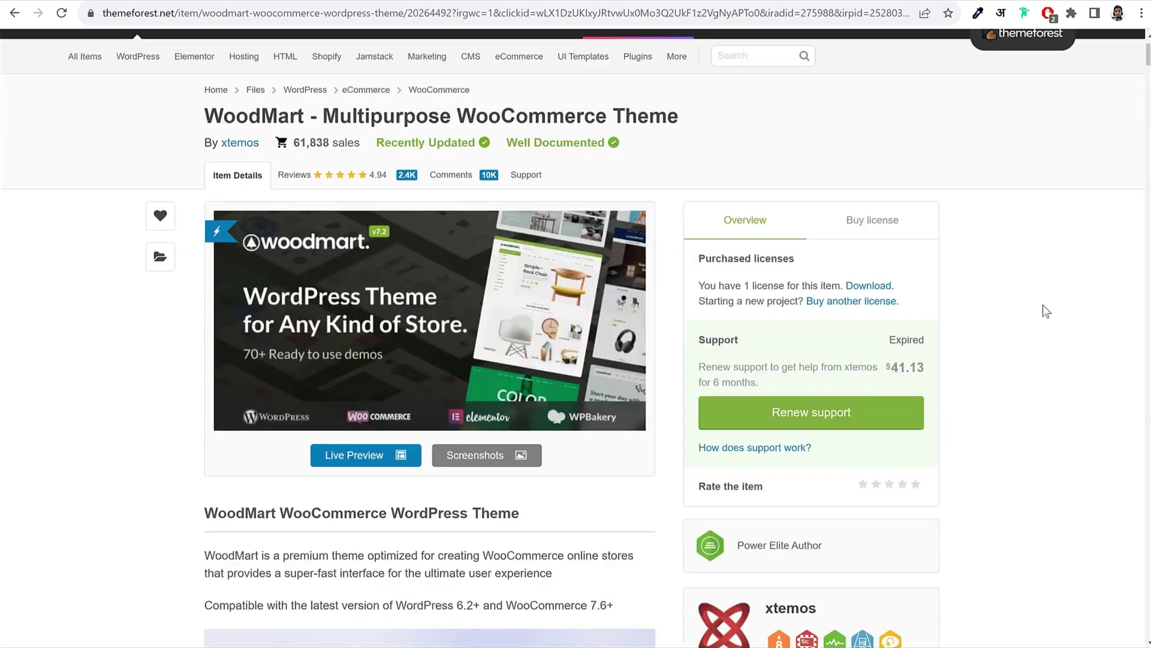
pyautogui.scroll(1, 1048, 302)
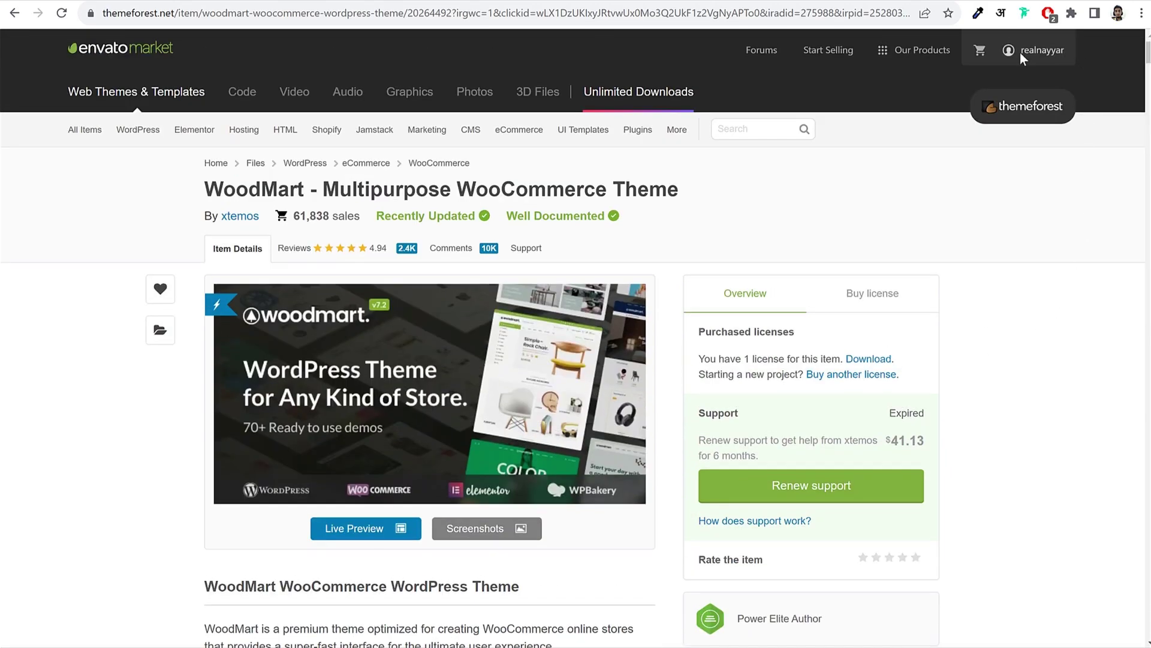
pyautogui.moveTo(1030, 57)
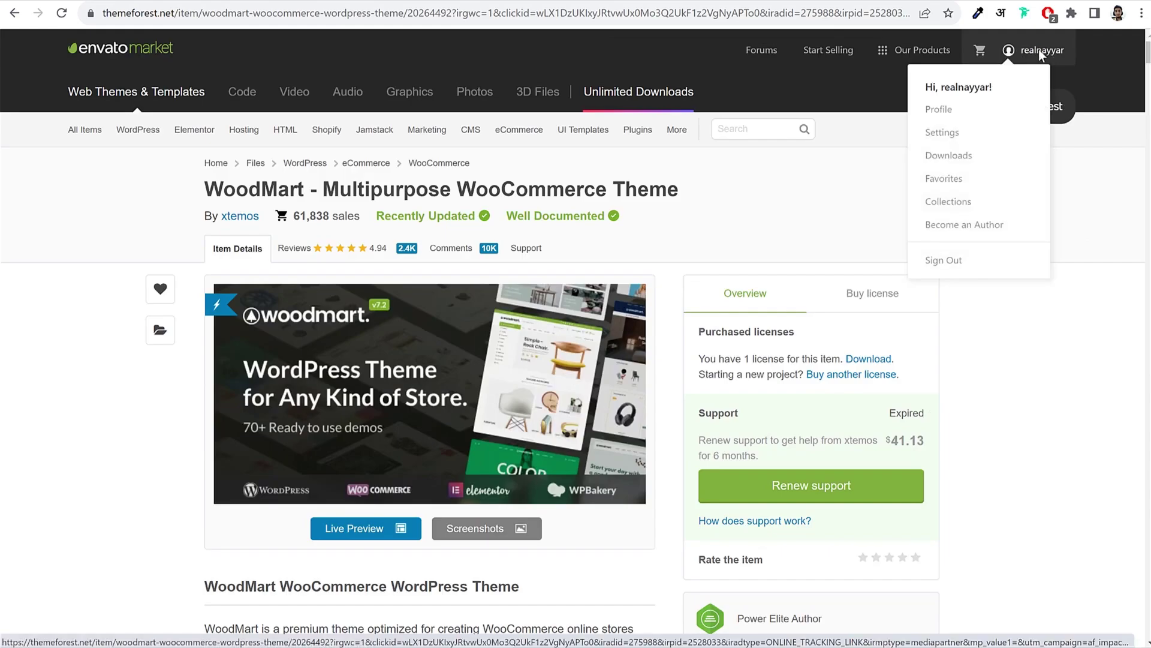
# Step: From Downloads page 2, get WoodMart's 'Installable WordPress file only' and return to WordPress
pyautogui.click(946, 157)
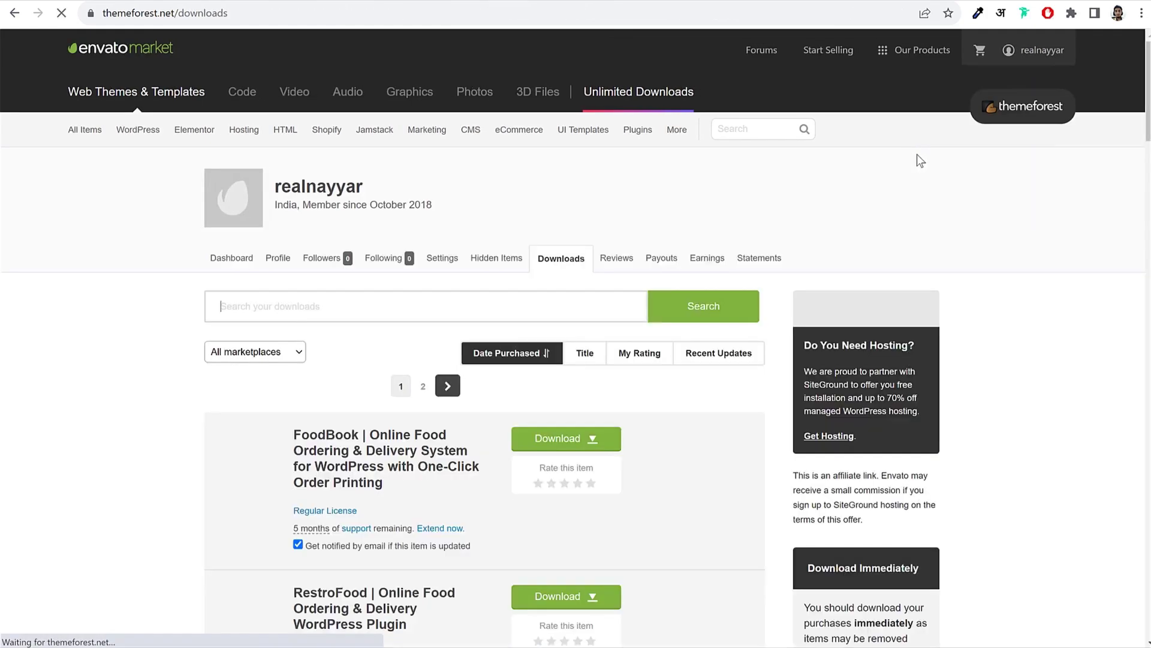
pyautogui.scroll(-15, 1138, 308)
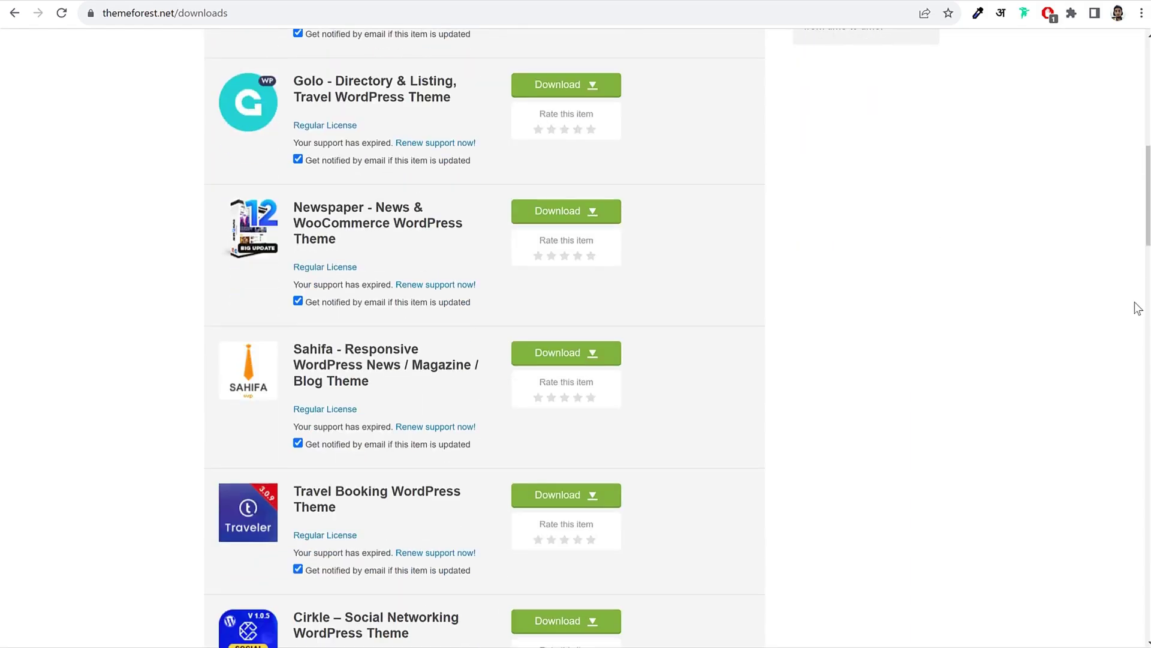
pyautogui.scroll(-16, 1138, 308)
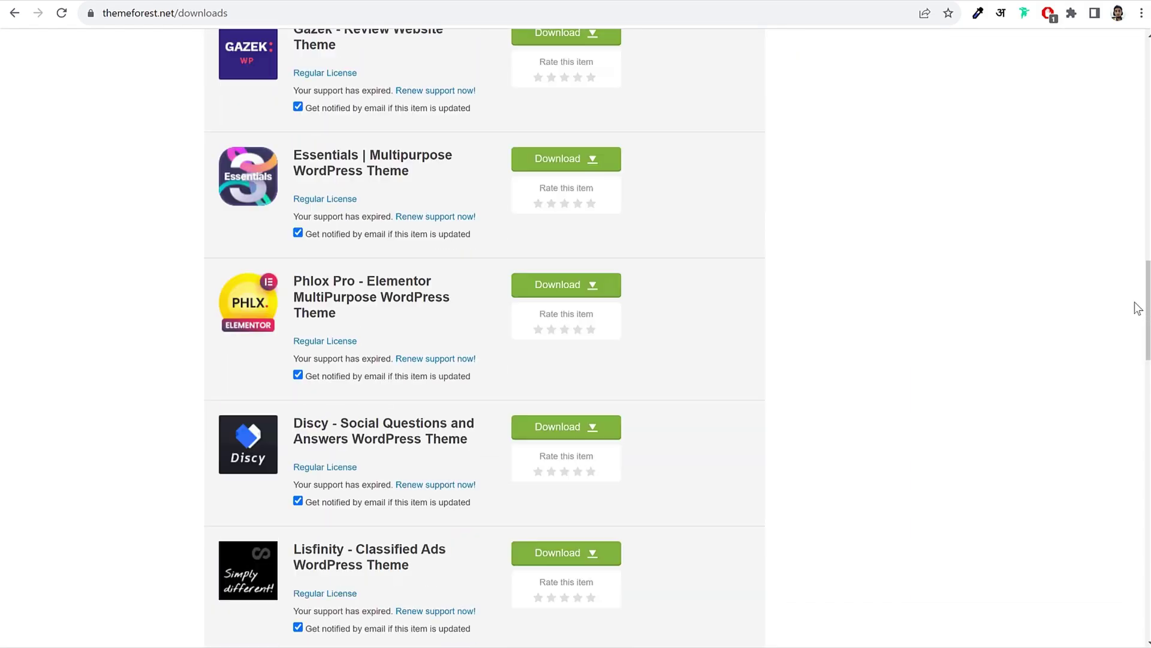
pyautogui.scroll(-11, 1137, 308)
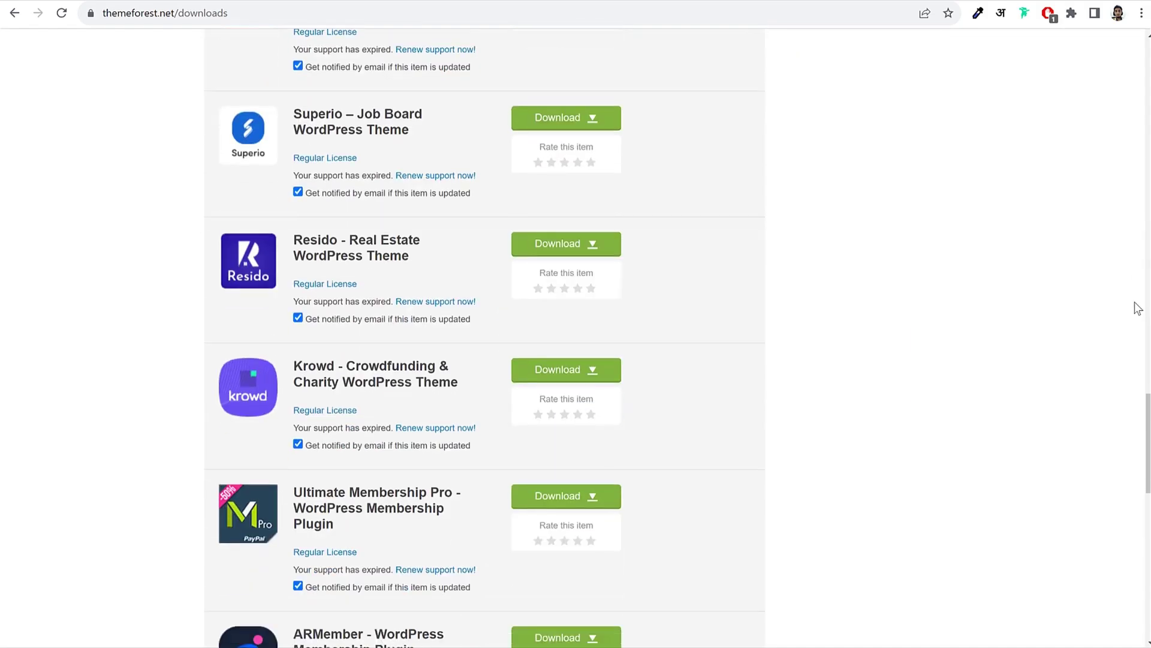
pyautogui.click(754, 508)
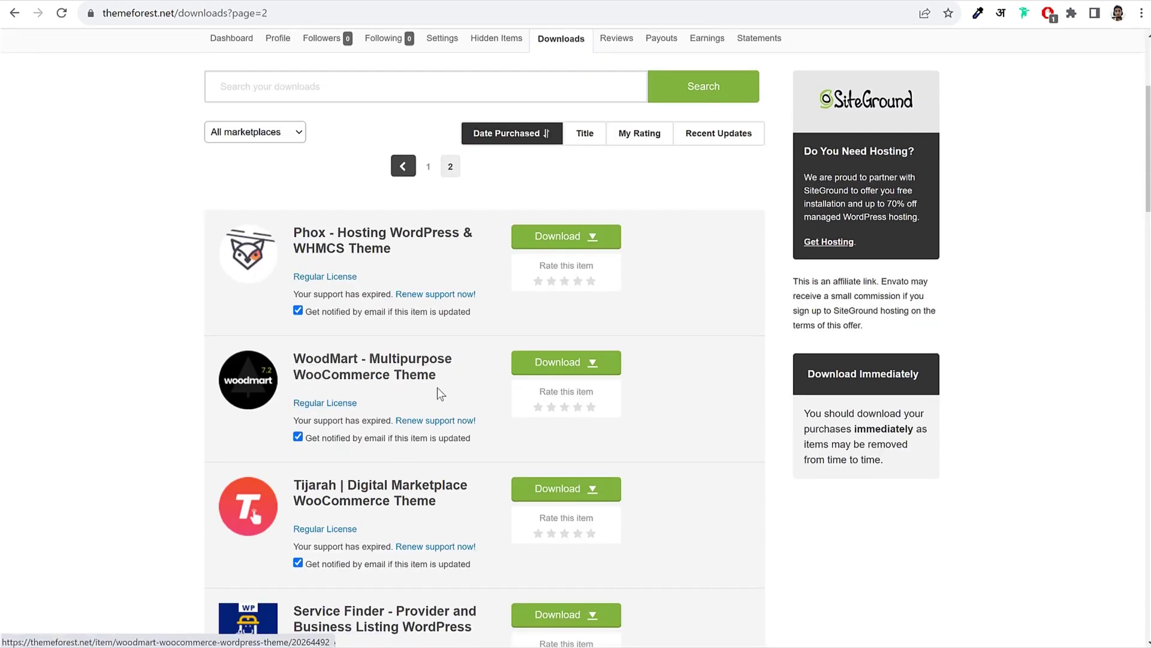
pyautogui.scroll(-1, 437, 388)
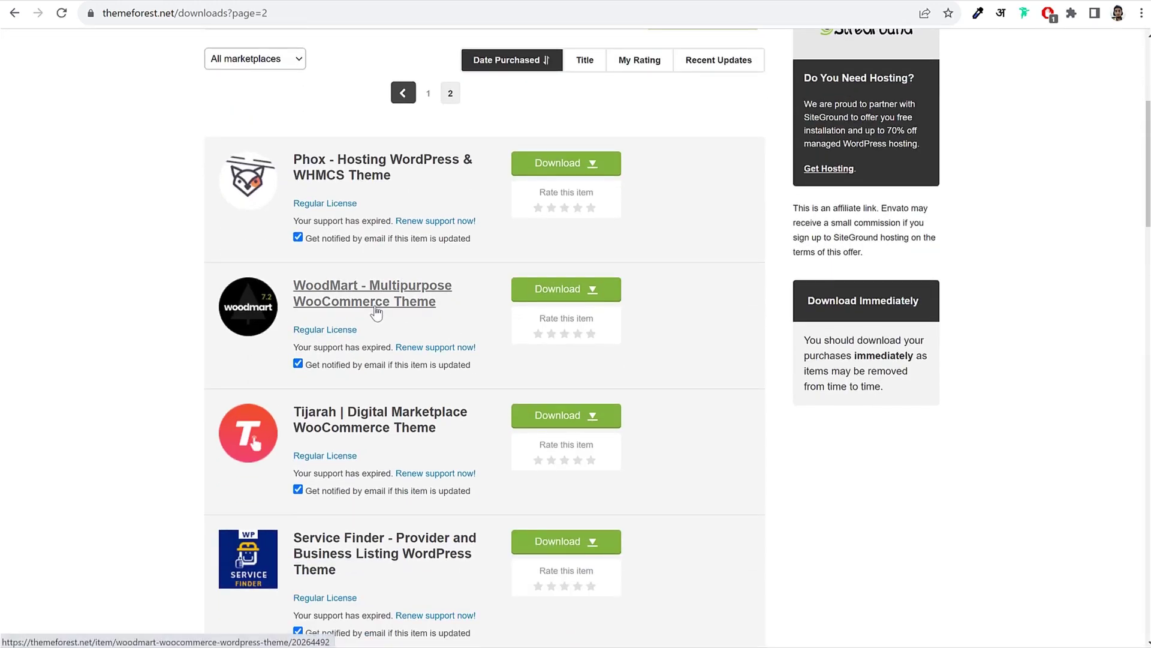
pyautogui.click(559, 297)
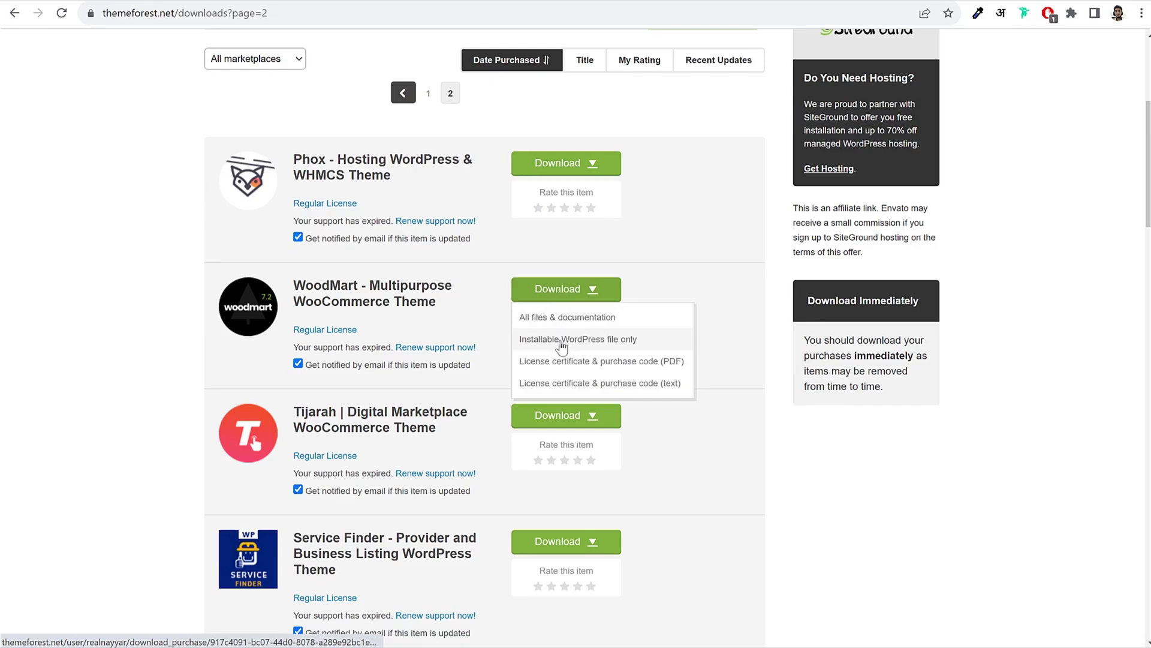
pyautogui.click(612, 345)
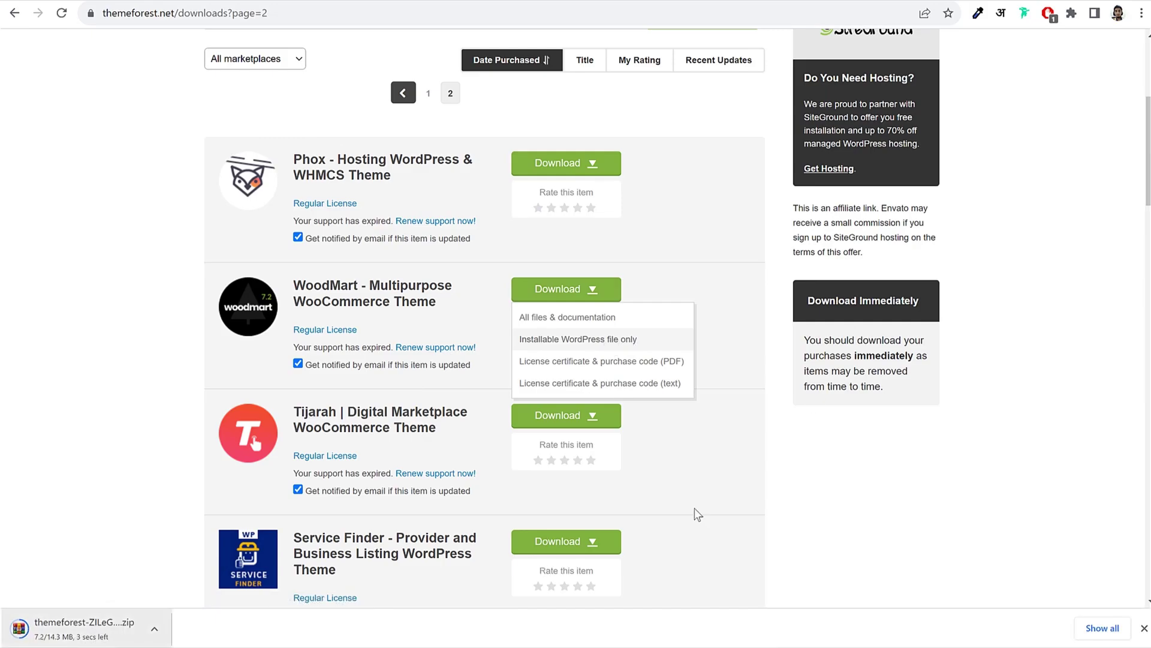
pyautogui.click(268, 2)
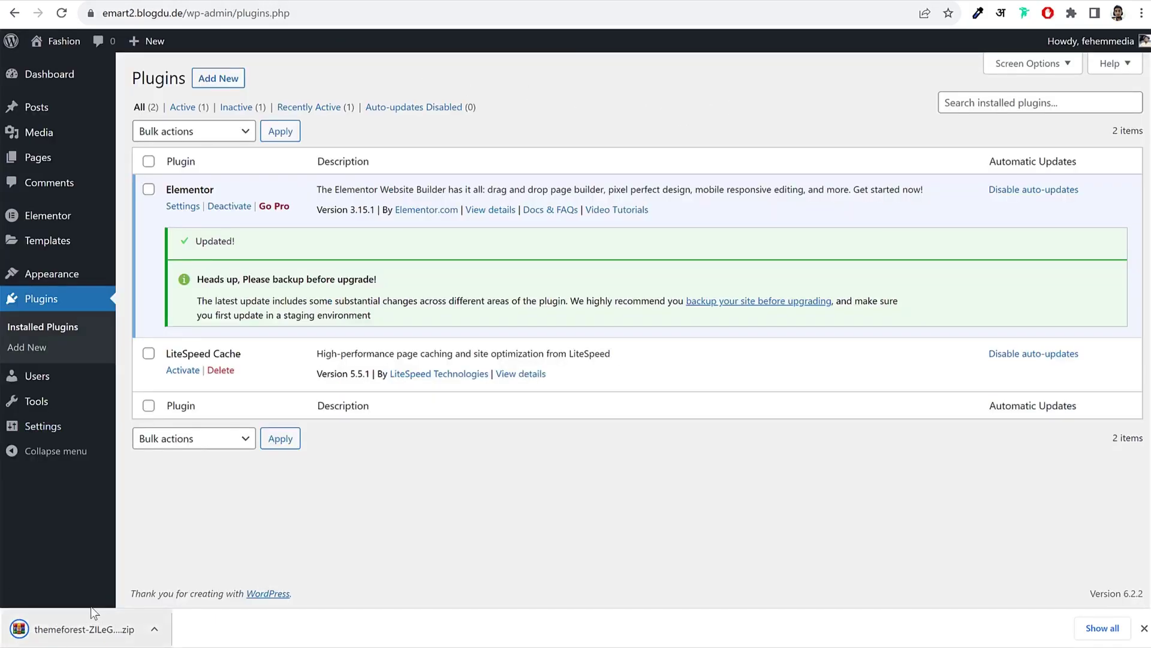
# Step: Upload the WoodMart zip from Downloads via Appearance > Themes > Add New and install it
pyautogui.click(55, 279)
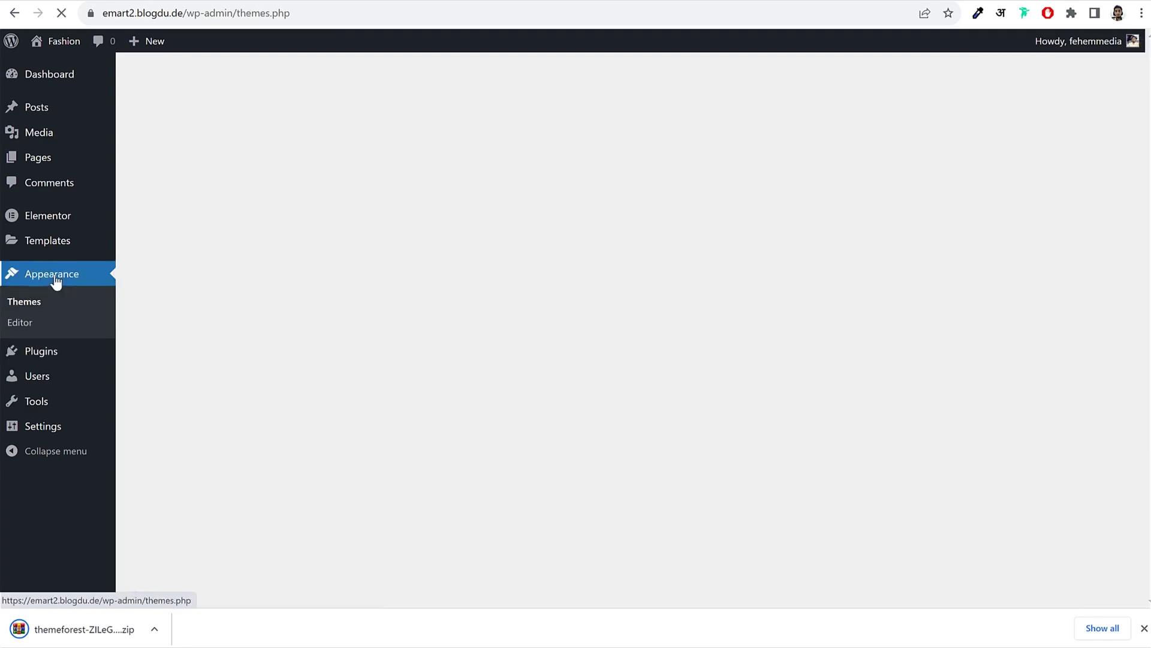
pyautogui.scroll(-2, 47, 286)
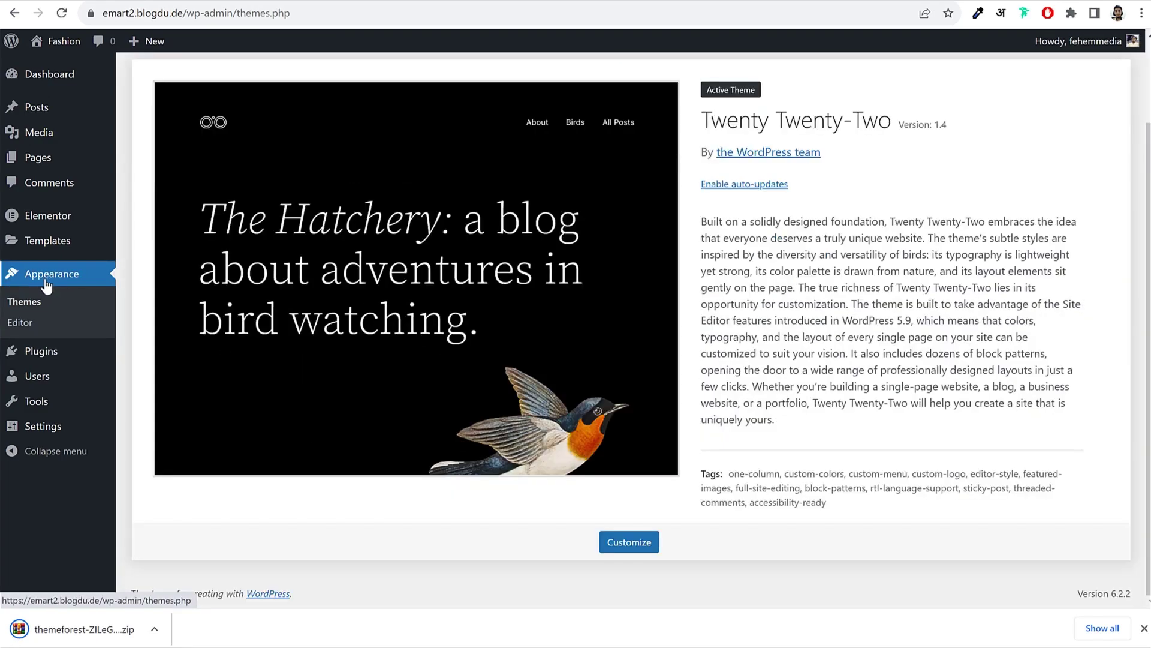
pyautogui.scroll(2, 309, 322)
pyautogui.click(278, 84)
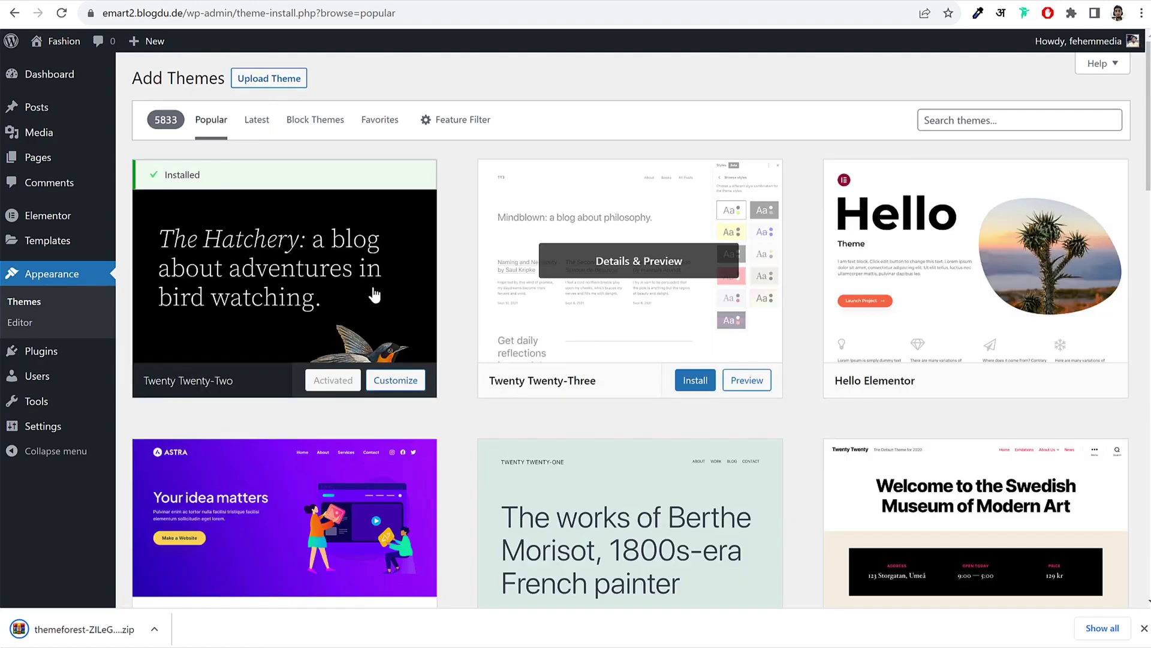
pyautogui.click(258, 84)
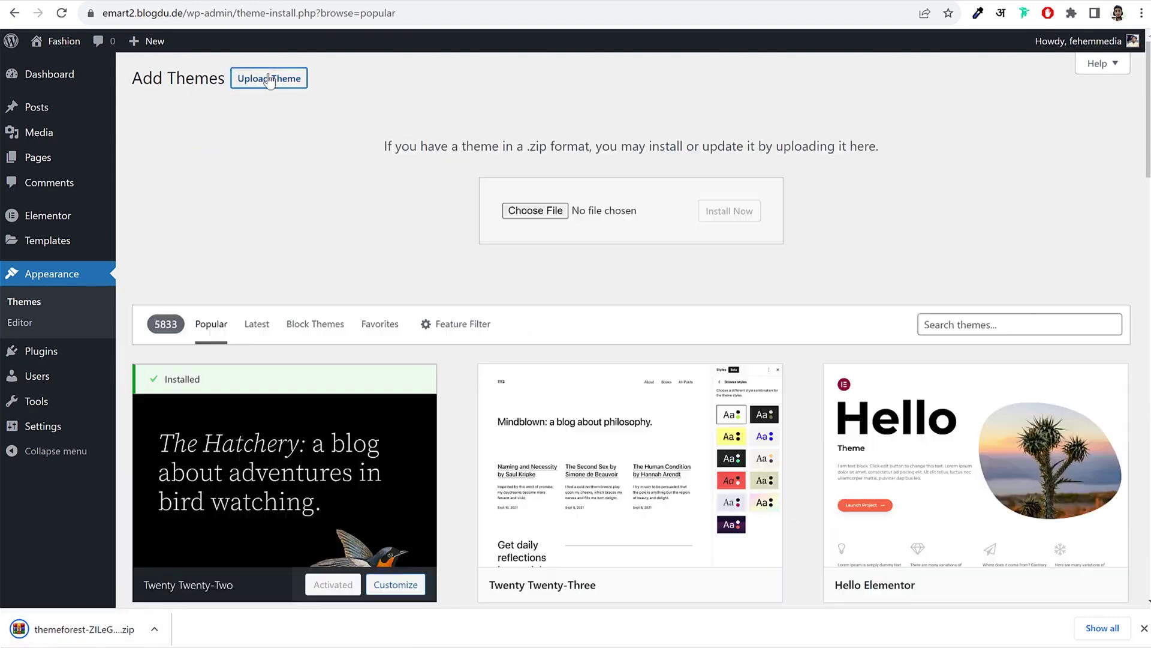
pyautogui.click(538, 217)
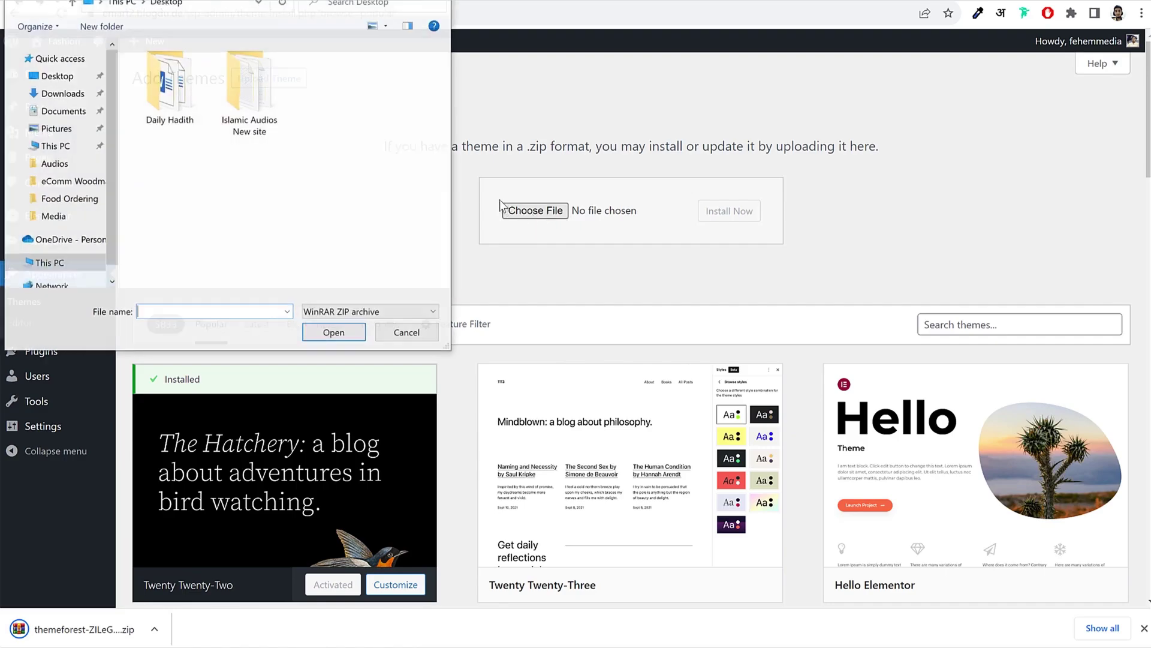
pyautogui.click(70, 96)
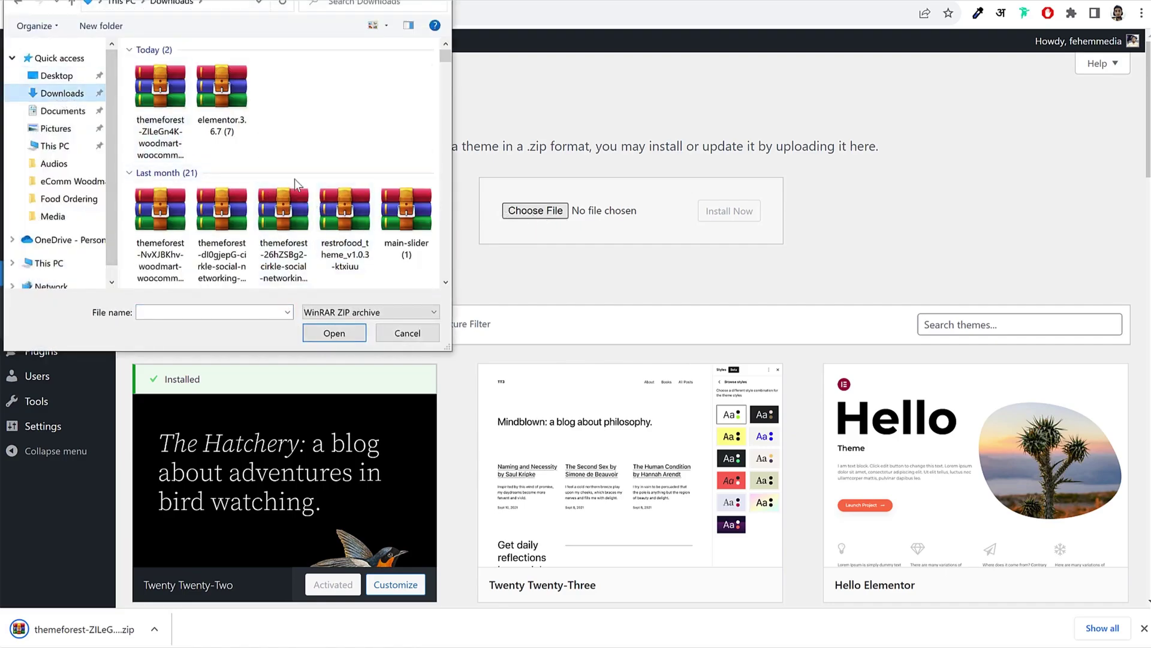
pyautogui.click(160, 105)
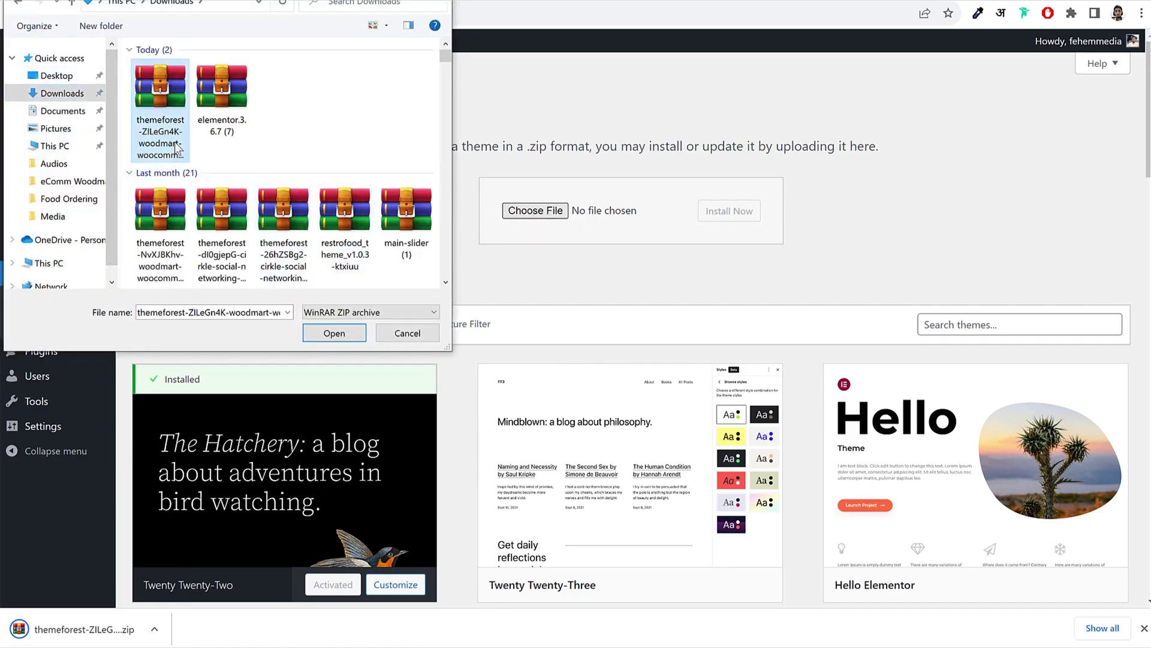
pyautogui.click(333, 333)
pyautogui.click(732, 222)
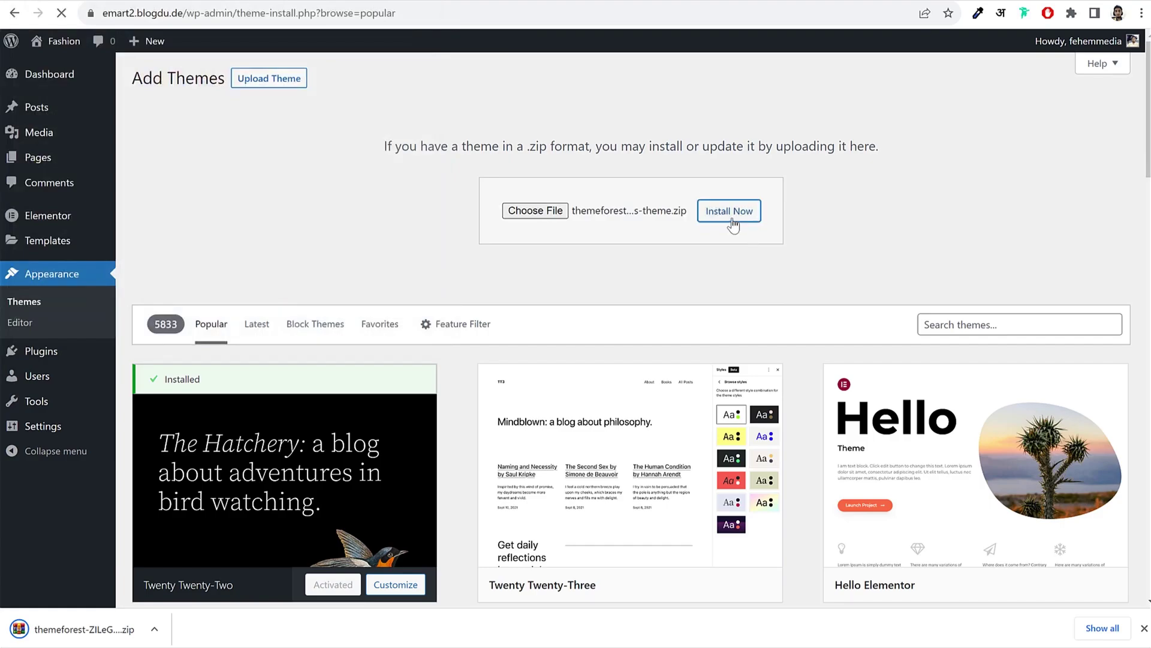
pyautogui.click(1144, 630)
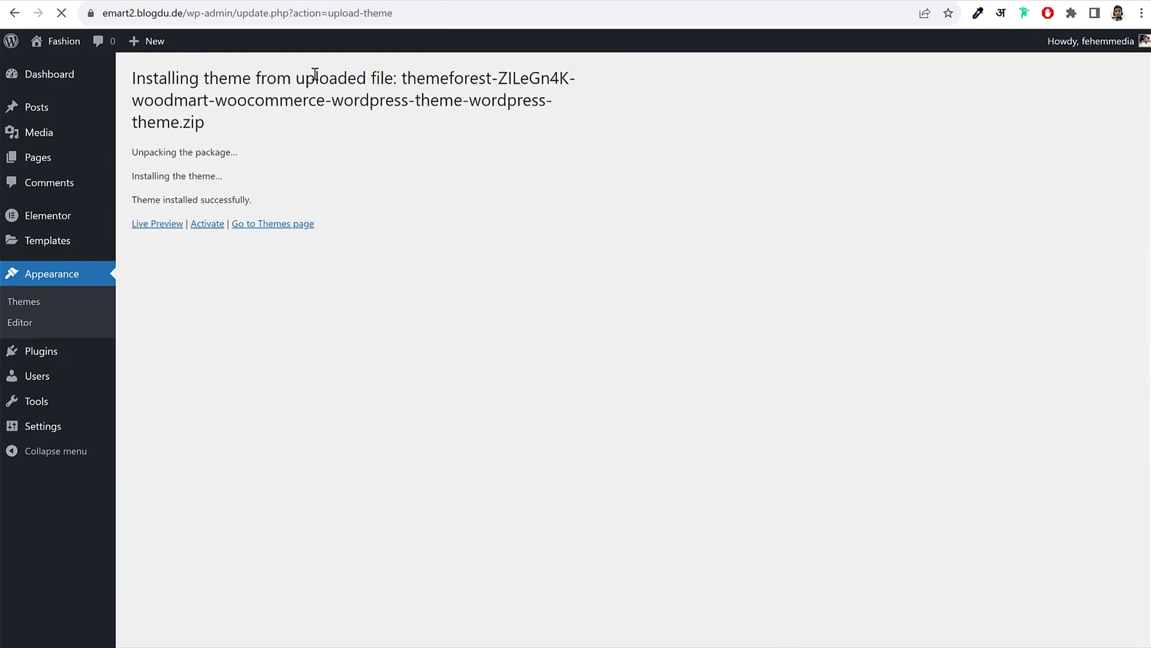
# Step: Activate the WoodMart theme and run its wizard to the Theme license purchase code field
pyautogui.click(204, 231)
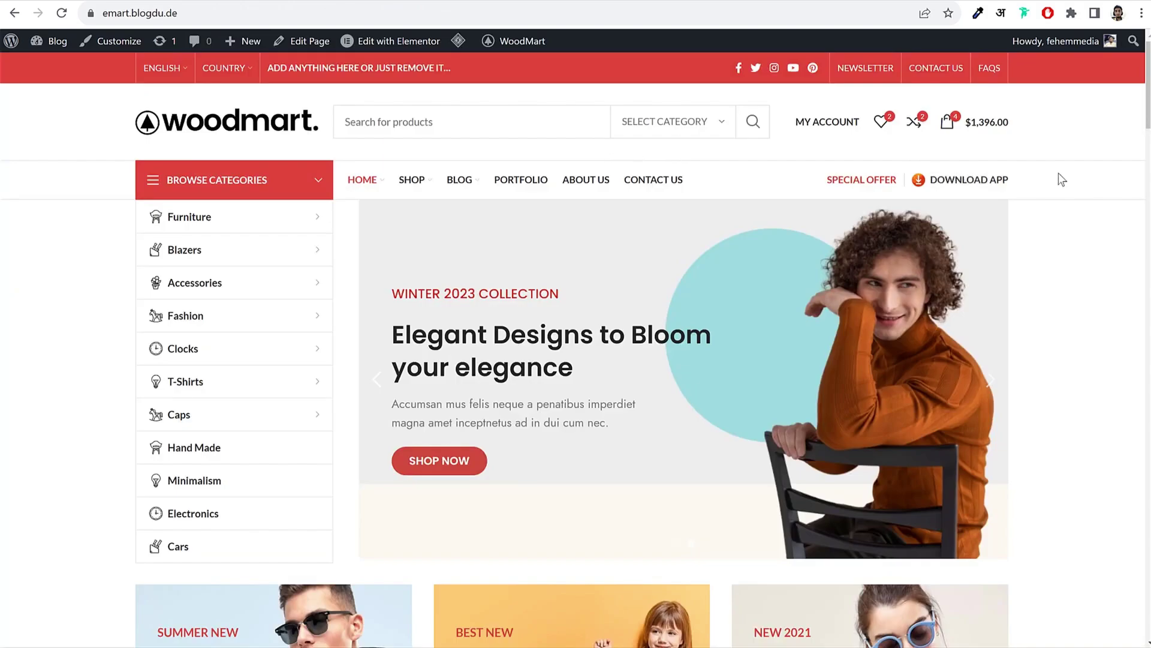
pyautogui.scroll(-5, 522, 342)
pyautogui.scroll(5, 448, 121)
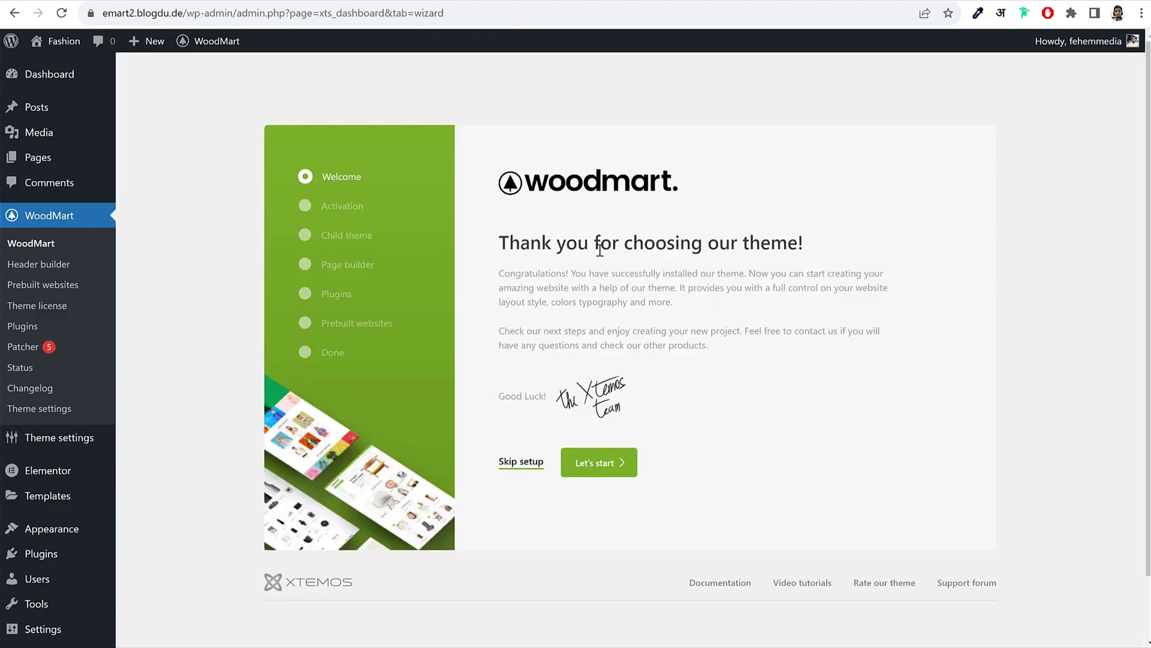
pyautogui.click(604, 470)
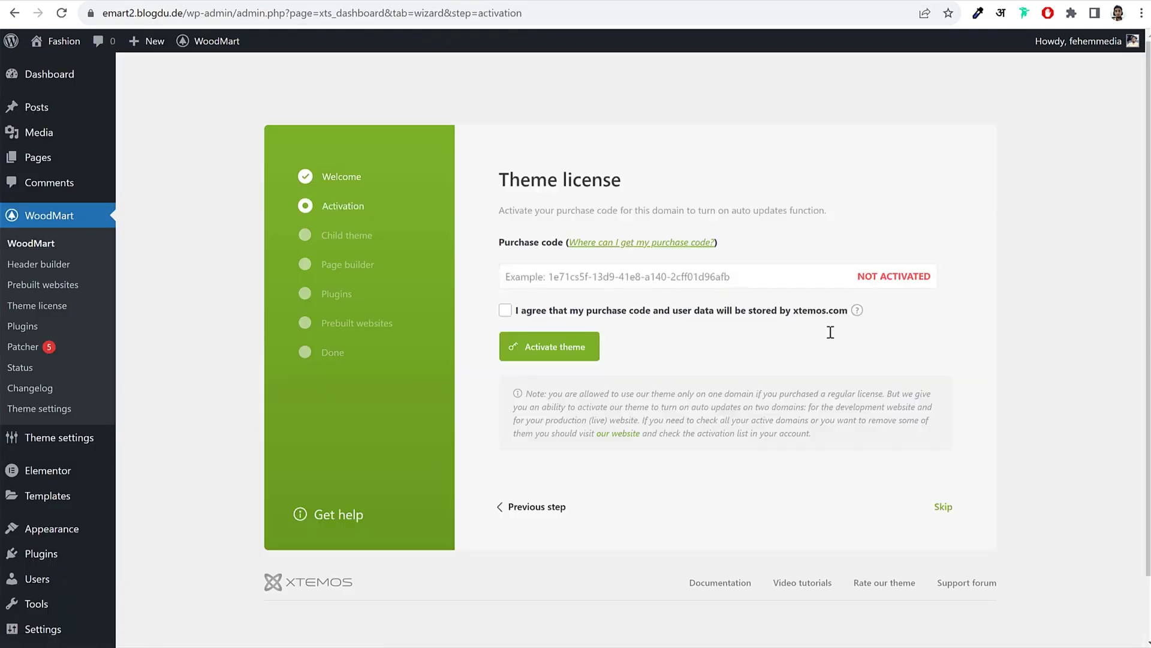
pyautogui.click(675, 276)
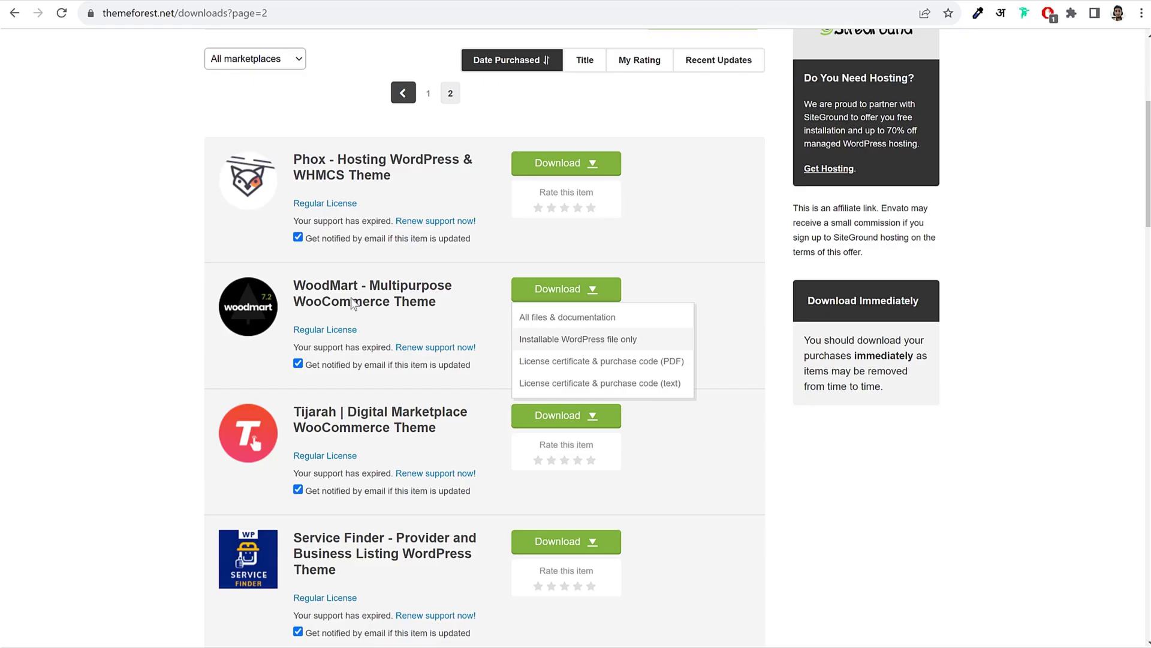
# Step: Select the WoodMart purchase code under Purchase codes on ThemeForest's Support tab, then return to WordPress
pyautogui.click(353, 301)
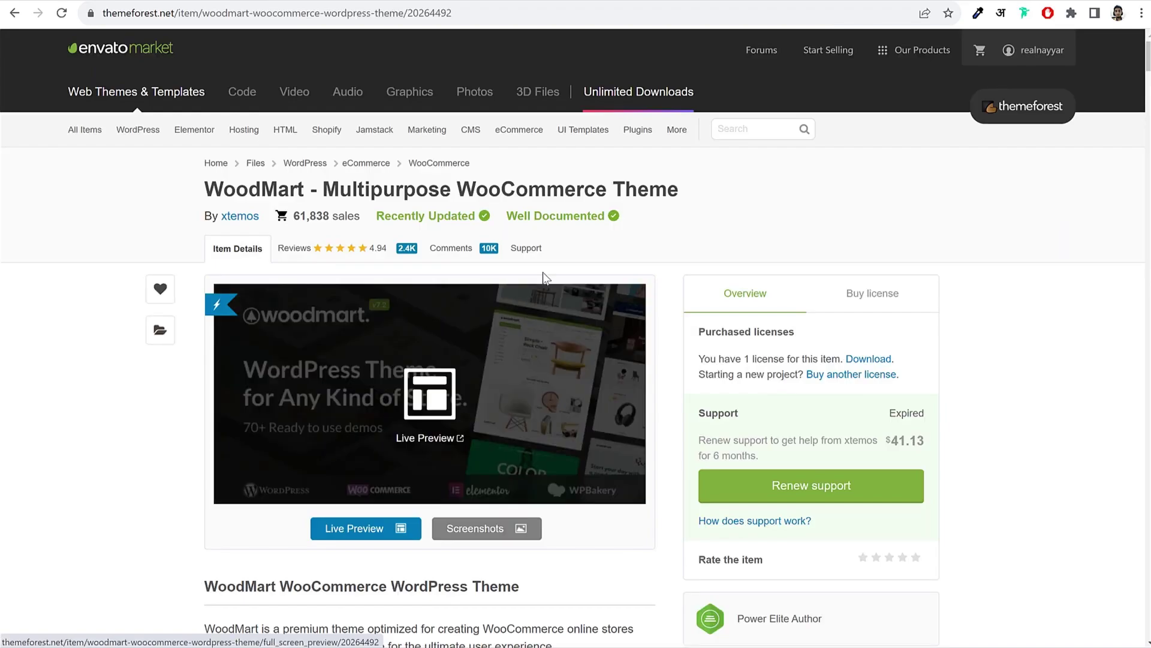
pyautogui.click(530, 248)
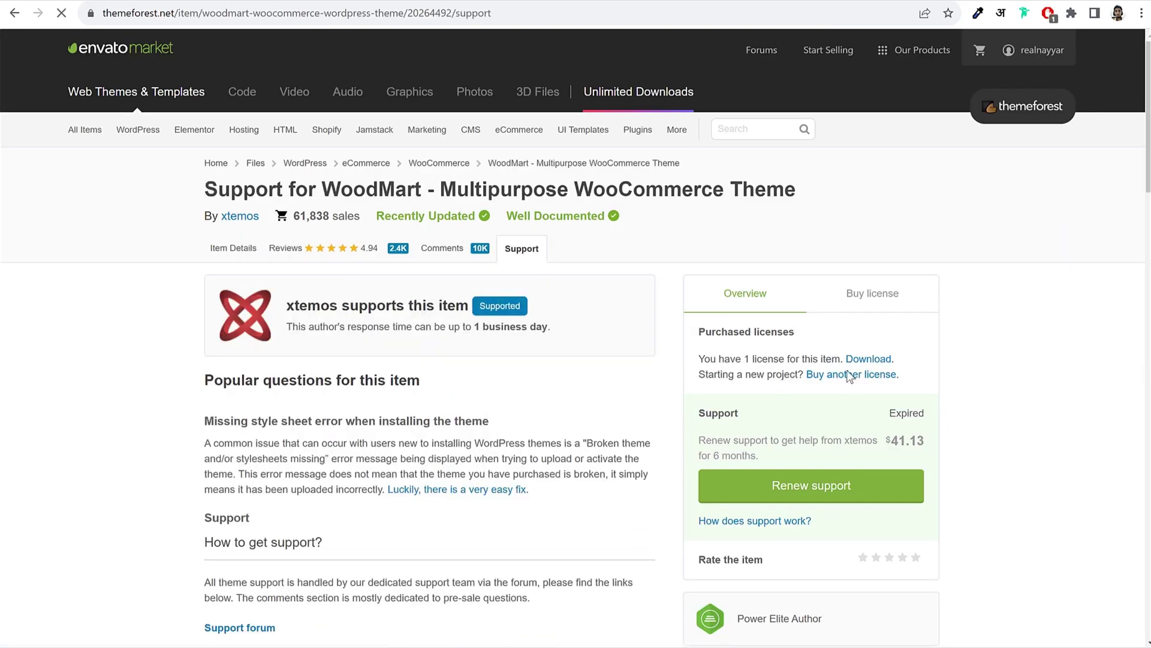
pyautogui.scroll(-15, 849, 376)
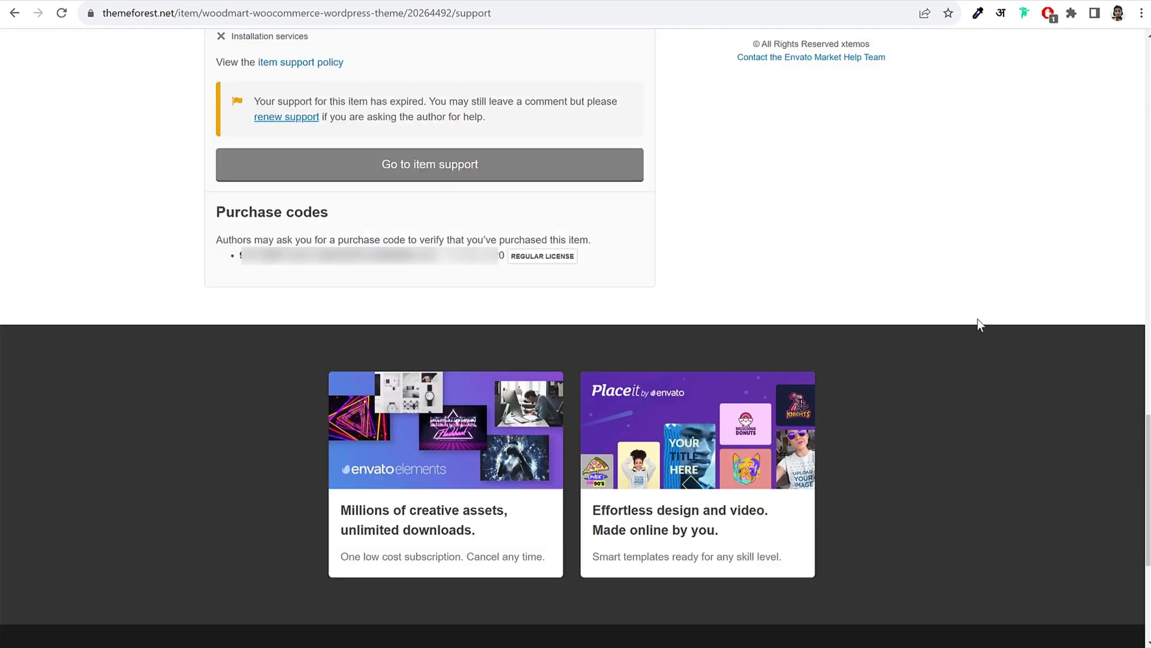
pyautogui.moveTo(240, 255); pyautogui.dragTo(441, 269)
pyautogui.hotkey('alt', 'Tab')
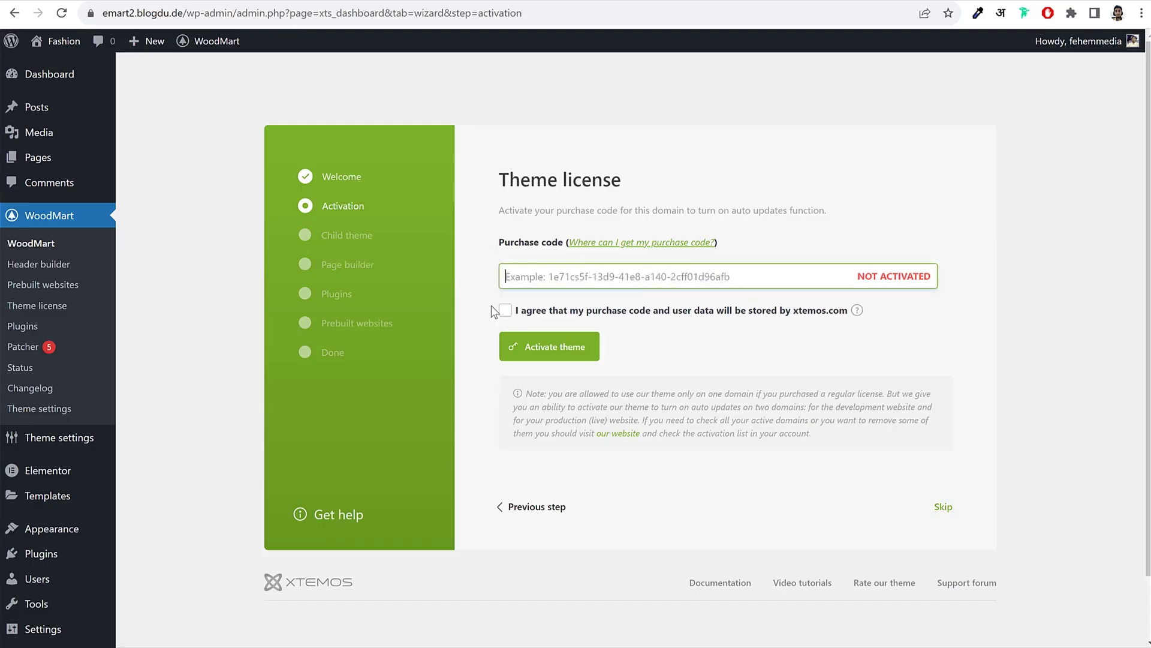
# Step: Leave the data storage agreement unticked and skip WoodMart licence activation
pyautogui.click(505, 312)
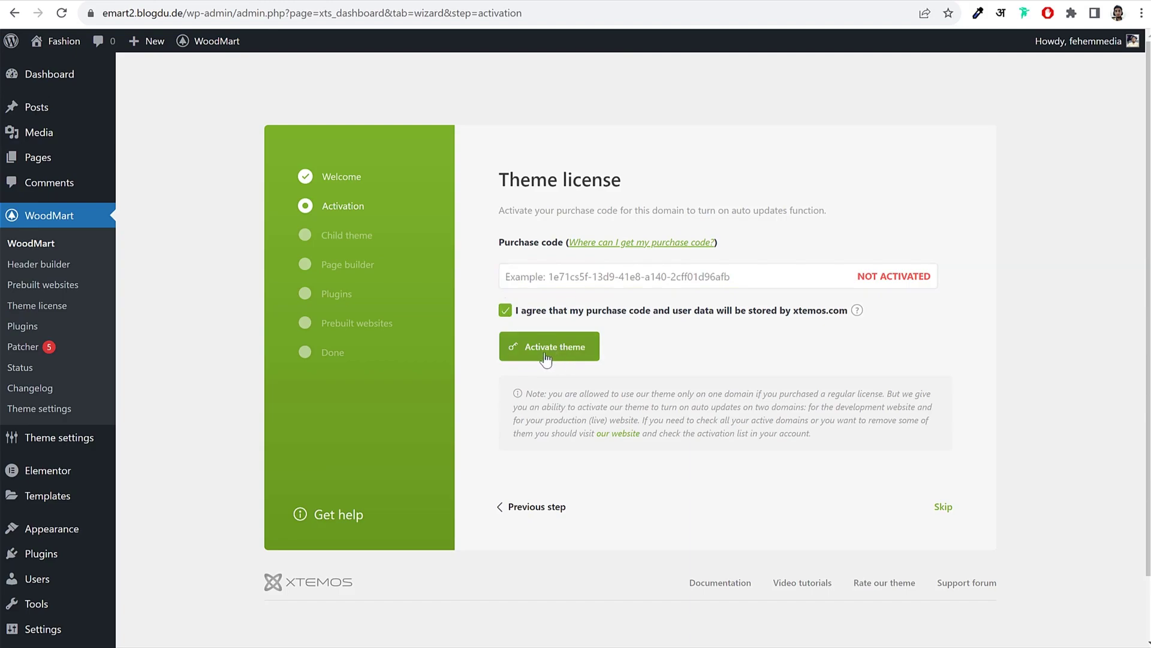
pyautogui.click(504, 312)
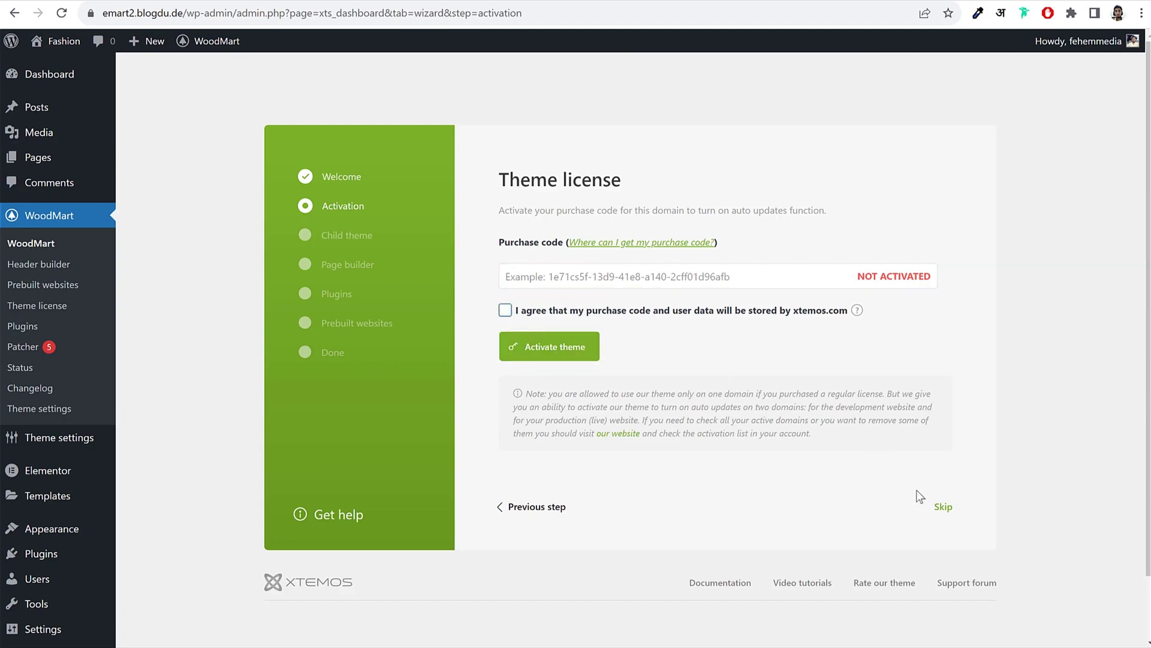
pyautogui.click(943, 508)
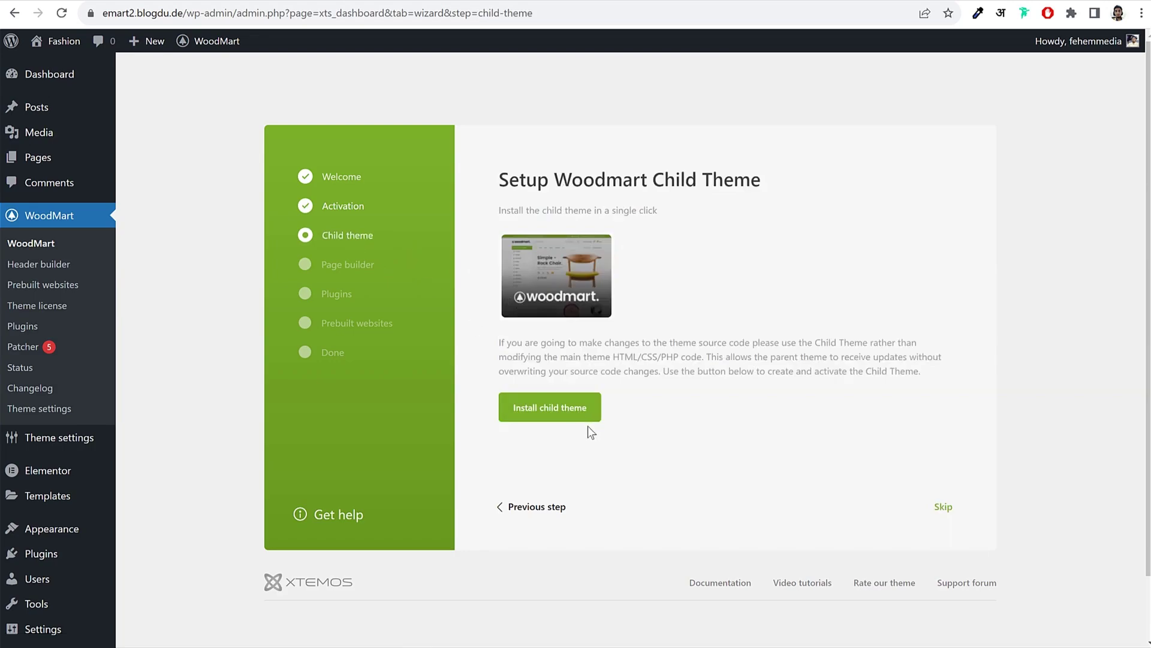
# Step: Install the WoodMart child theme and advance to the Page builder step
pyautogui.click(586, 416)
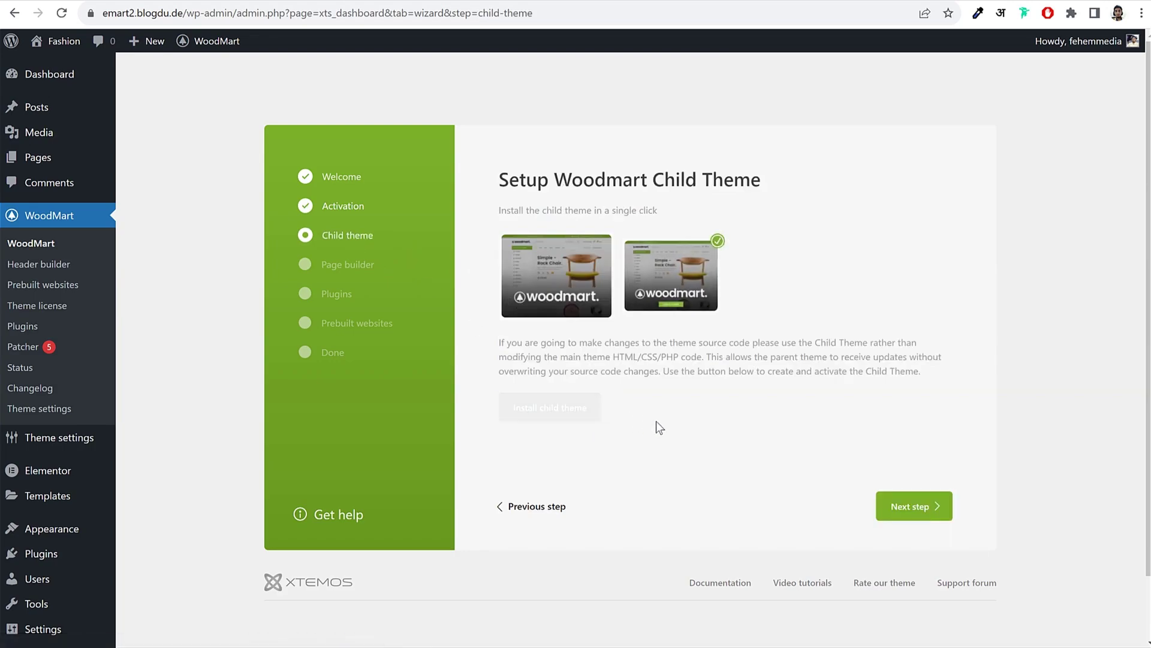
pyautogui.click(922, 507)
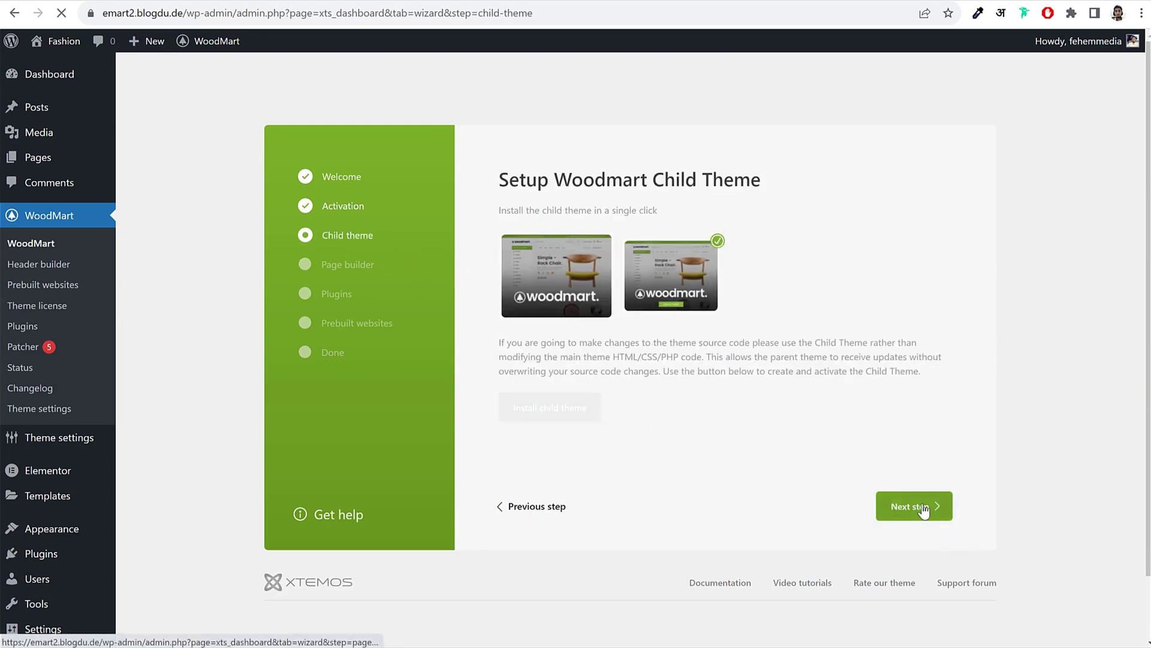
pyautogui.scroll(-1, 937, 484)
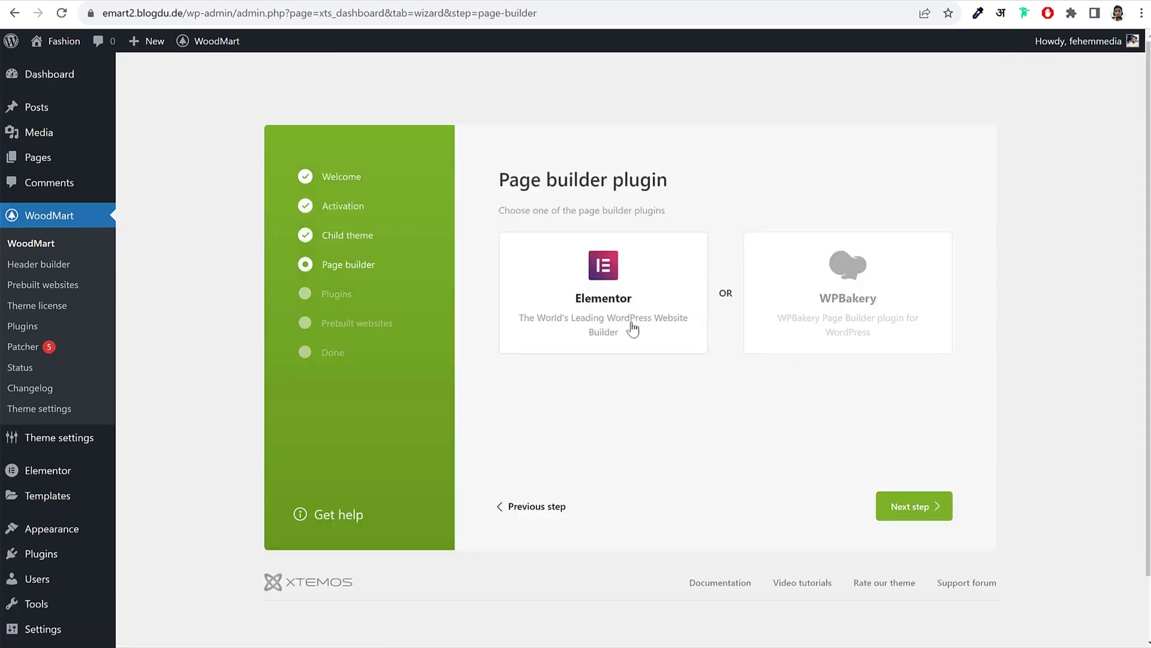
# Step: Keep Elementor as the page builder and install and activate all recommended plugins
pyautogui.click(933, 514)
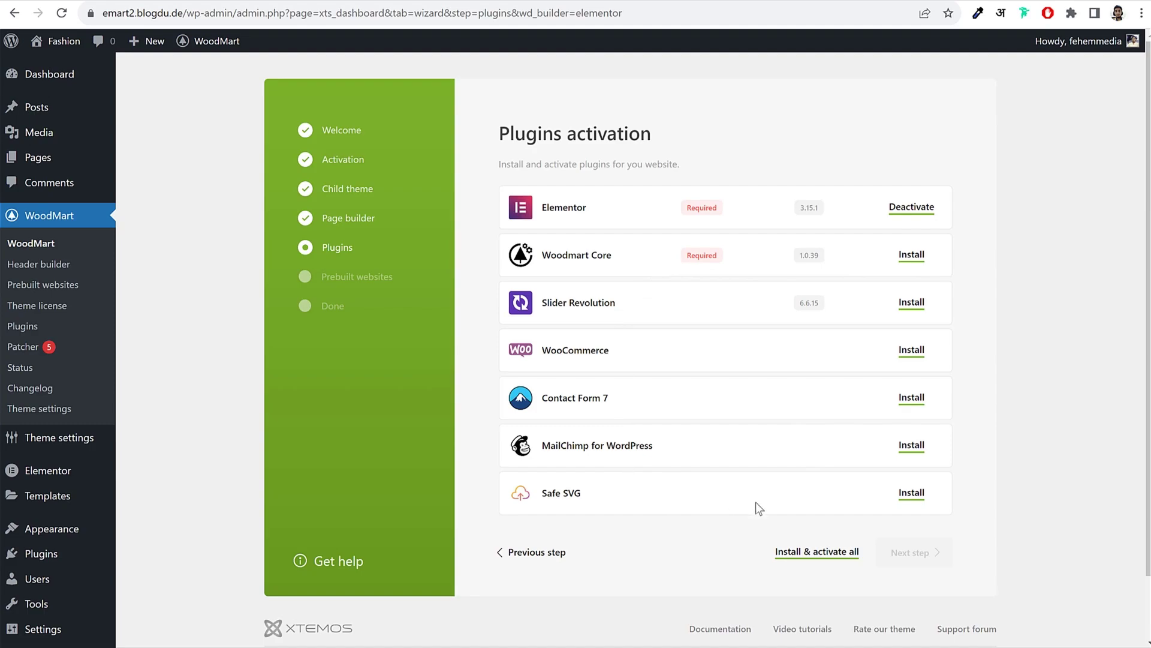
pyautogui.click(801, 562)
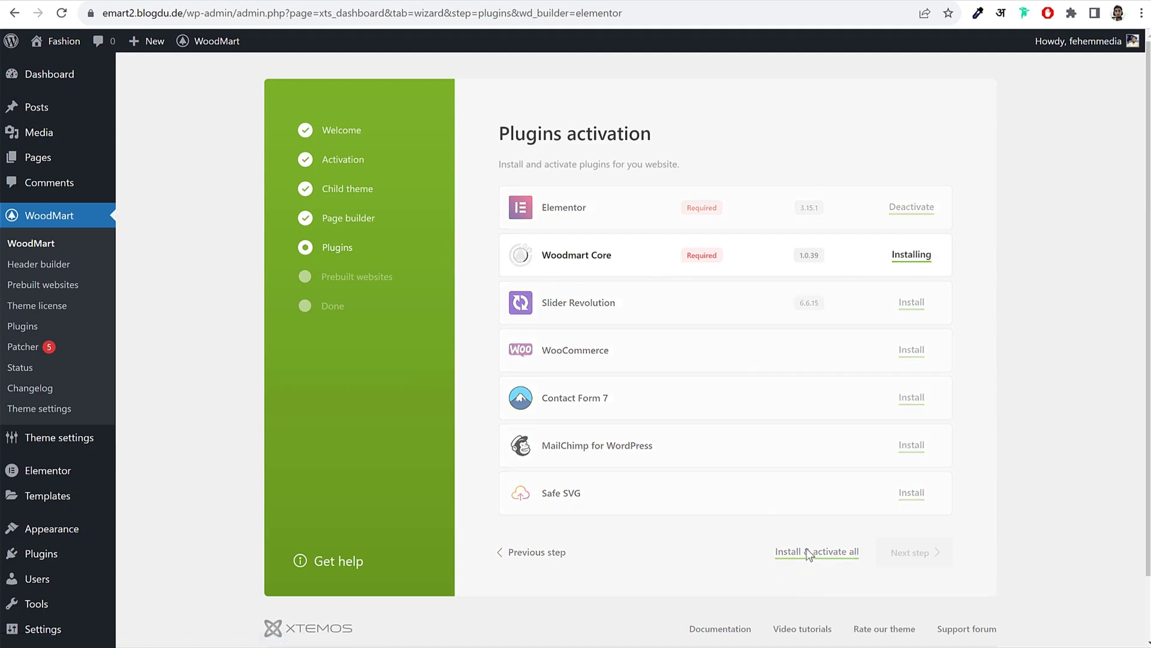
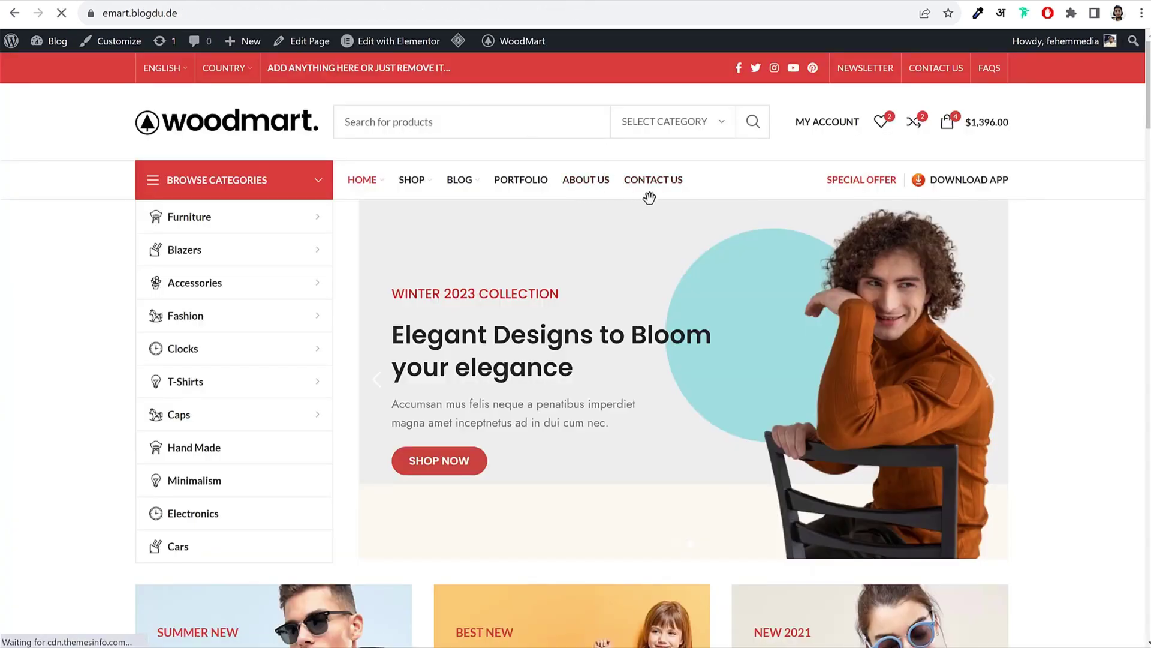
# Step: Let the remaining recommended plugins, ending with Safe SVG, finish installing and activating
pyautogui.click(665, 180)
pyautogui.scroll(-8, 884, 419)
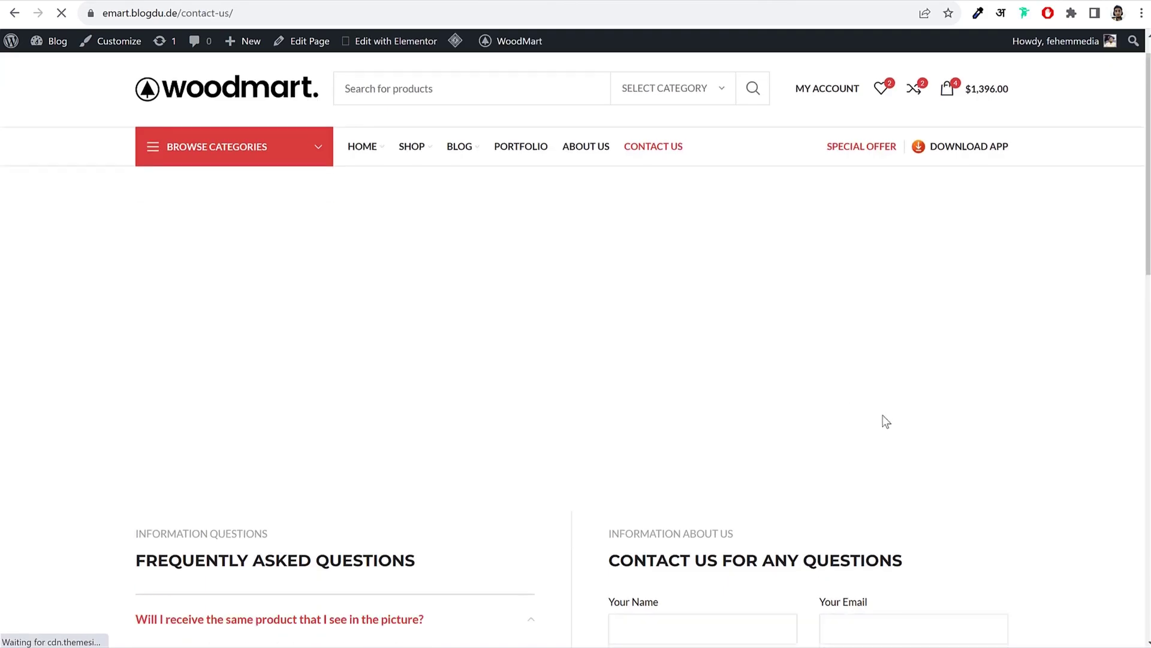
pyautogui.scroll(1, 720, 257)
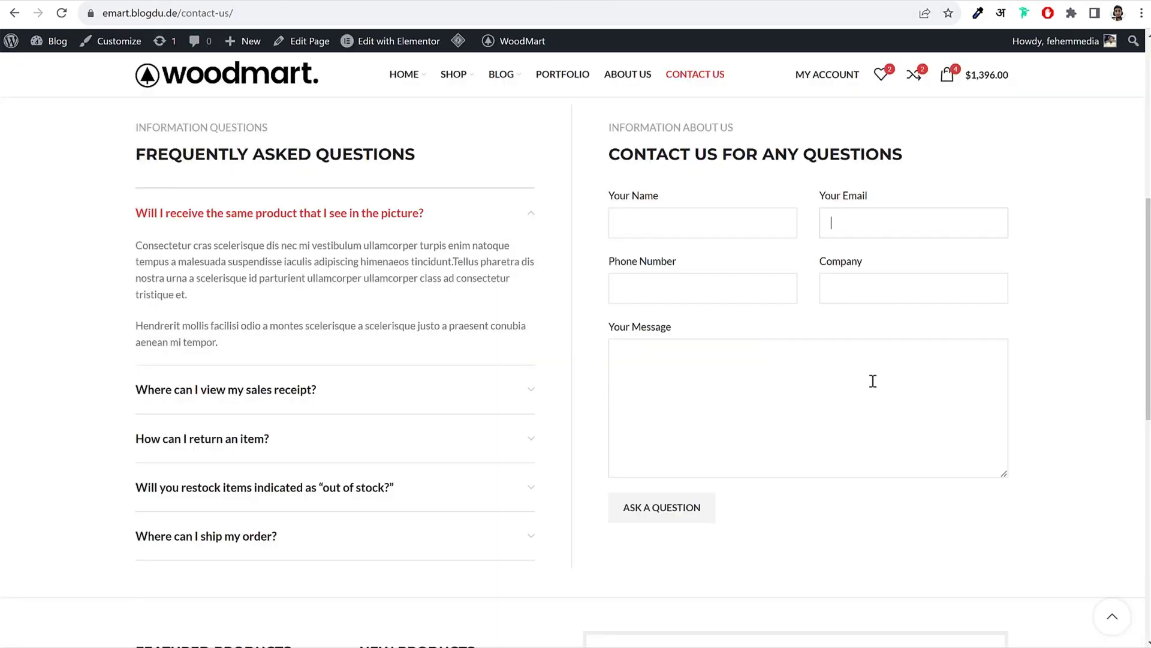
pyautogui.scroll(-10, 873, 381)
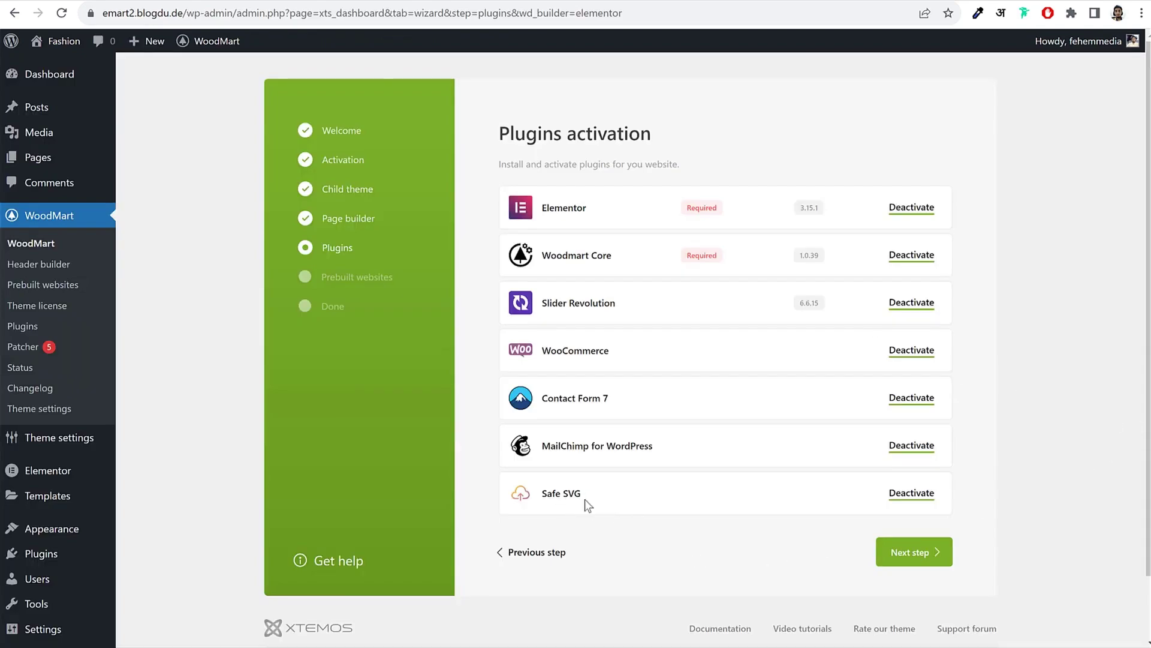
pyautogui.moveTo(585, 498); pyautogui.dragTo(547, 493)
pyautogui.click(621, 547)
pyautogui.click(593, 505)
# Step: Advance the WoodMart wizard to the Prebuilt websites step and scroll through it
pyautogui.click(915, 560)
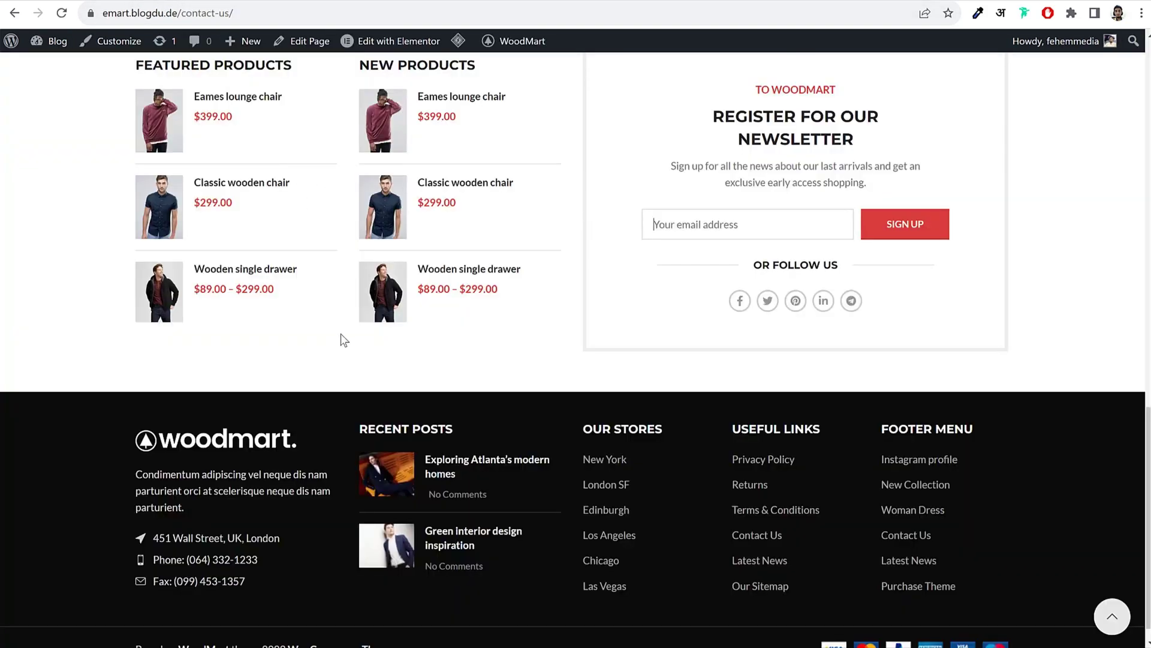
pyautogui.scroll(15, 340, 336)
pyautogui.scroll(3, 341, 339)
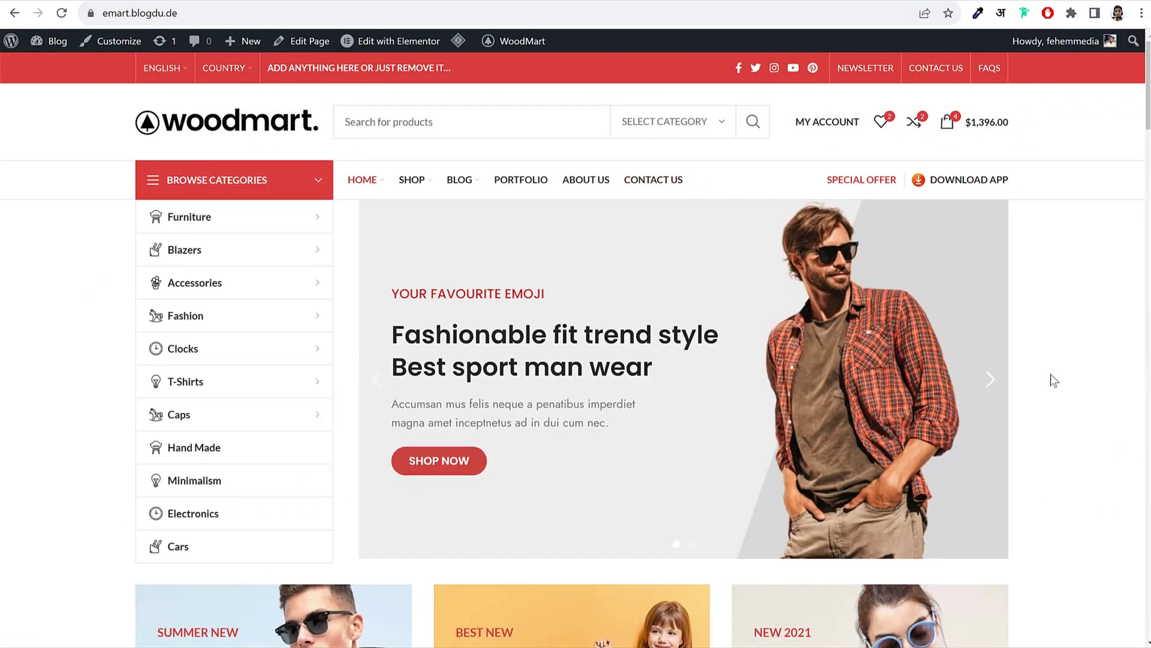
pyautogui.scroll(-15, 1075, 246)
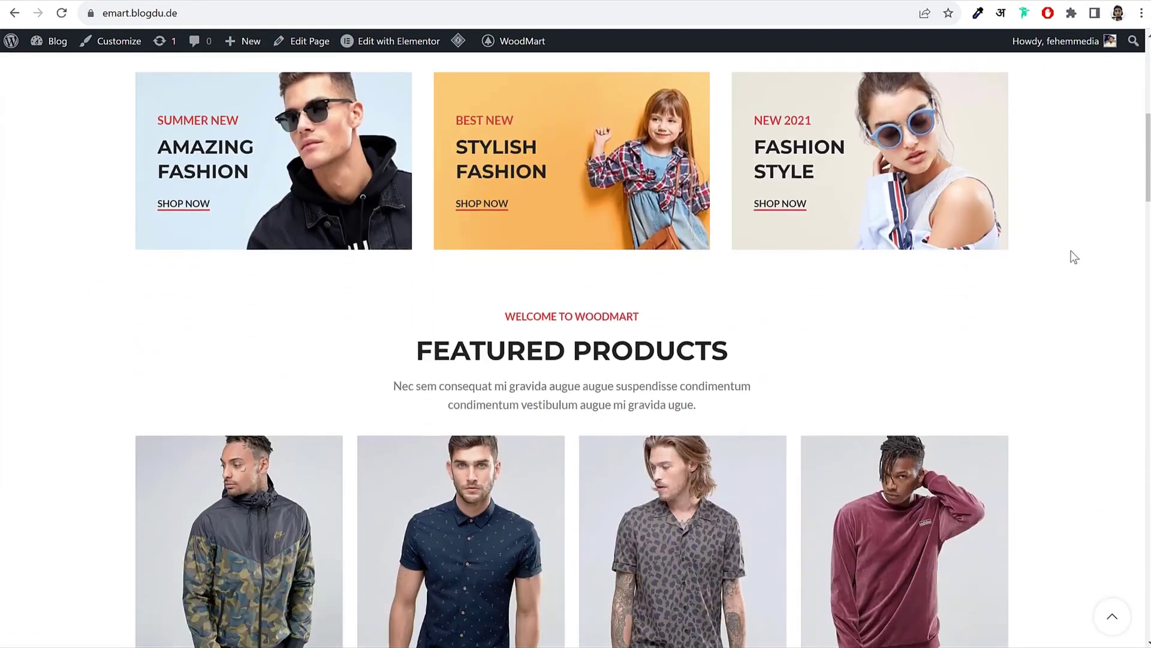
pyautogui.scroll(-7, 1070, 251)
pyautogui.scroll(20, 1071, 251)
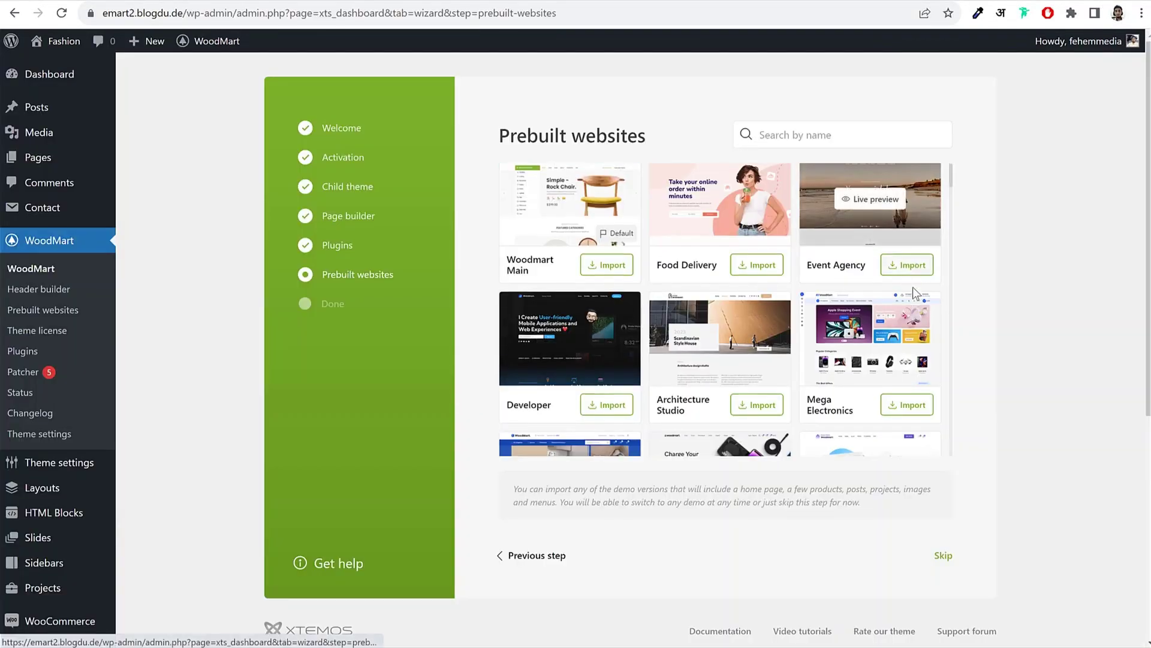
pyautogui.scroll(-10, 912, 294)
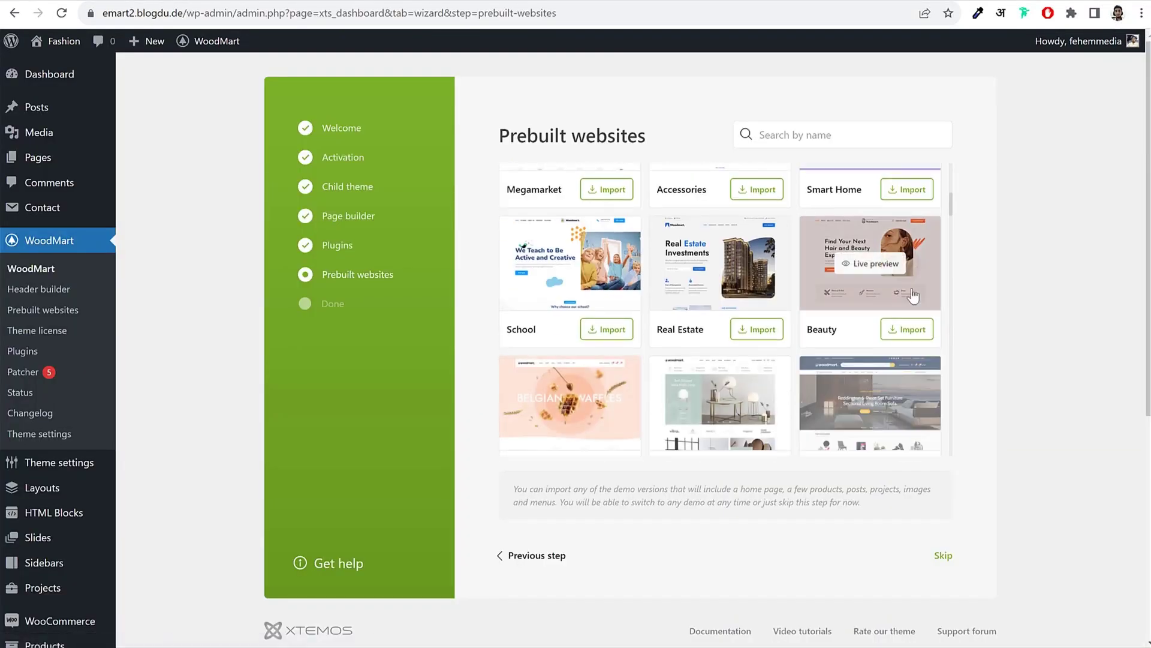
pyautogui.scroll(-20, 912, 300)
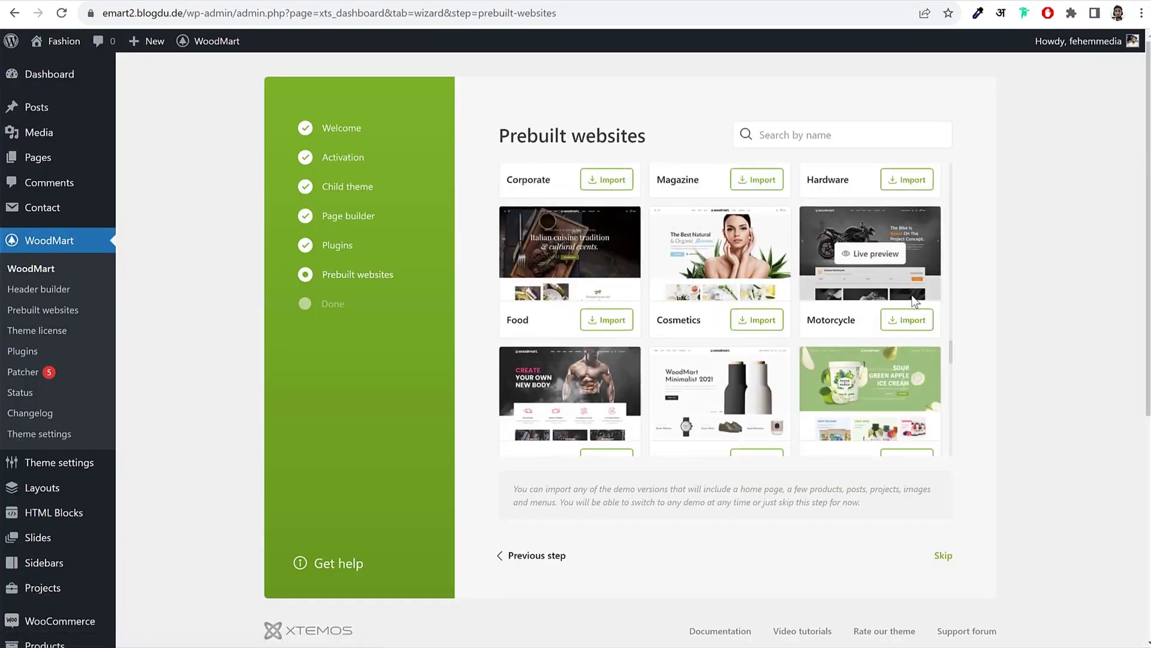
pyautogui.scroll(-5, 912, 303)
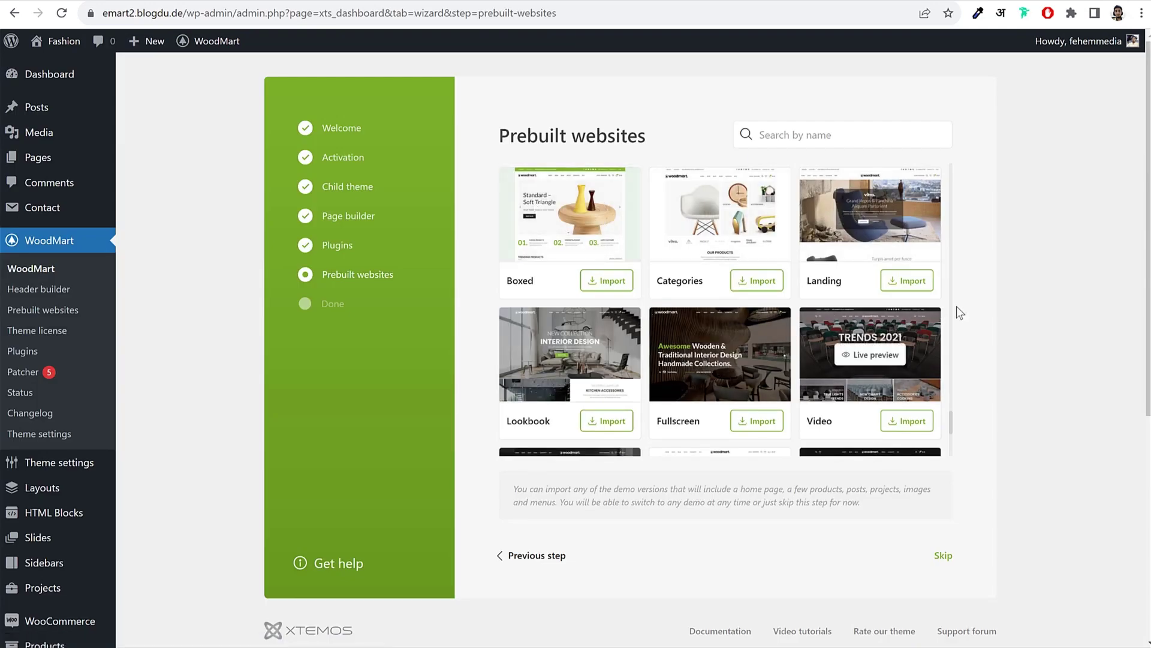
pyautogui.scroll(5, 861, 302)
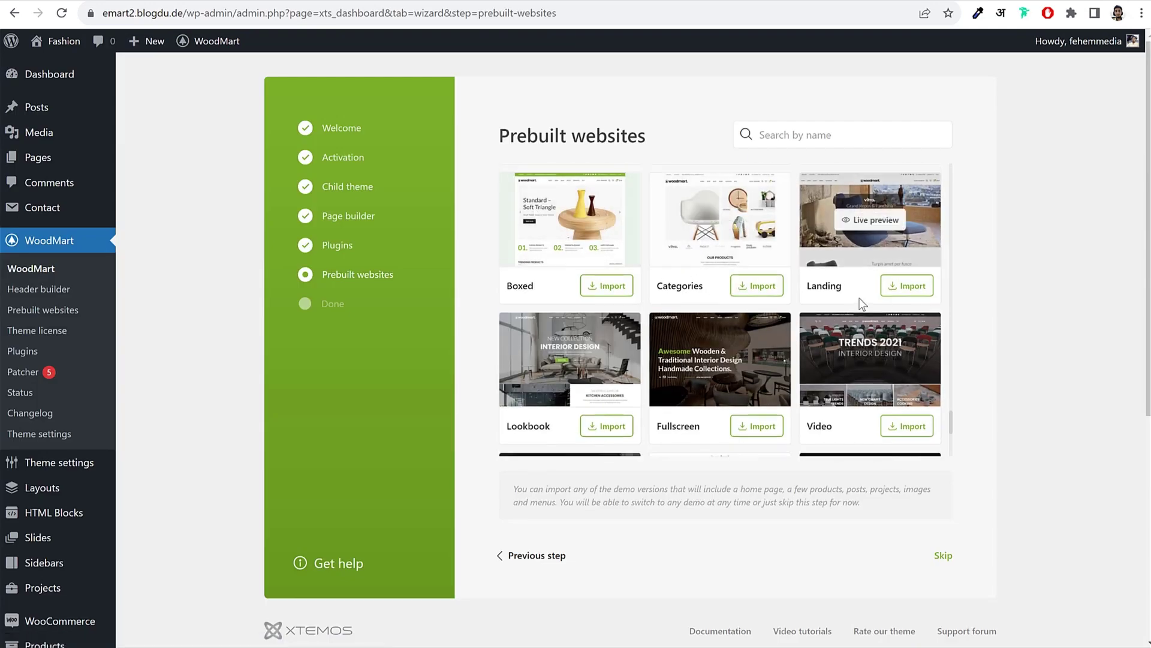
pyautogui.scroll(1, 869, 298)
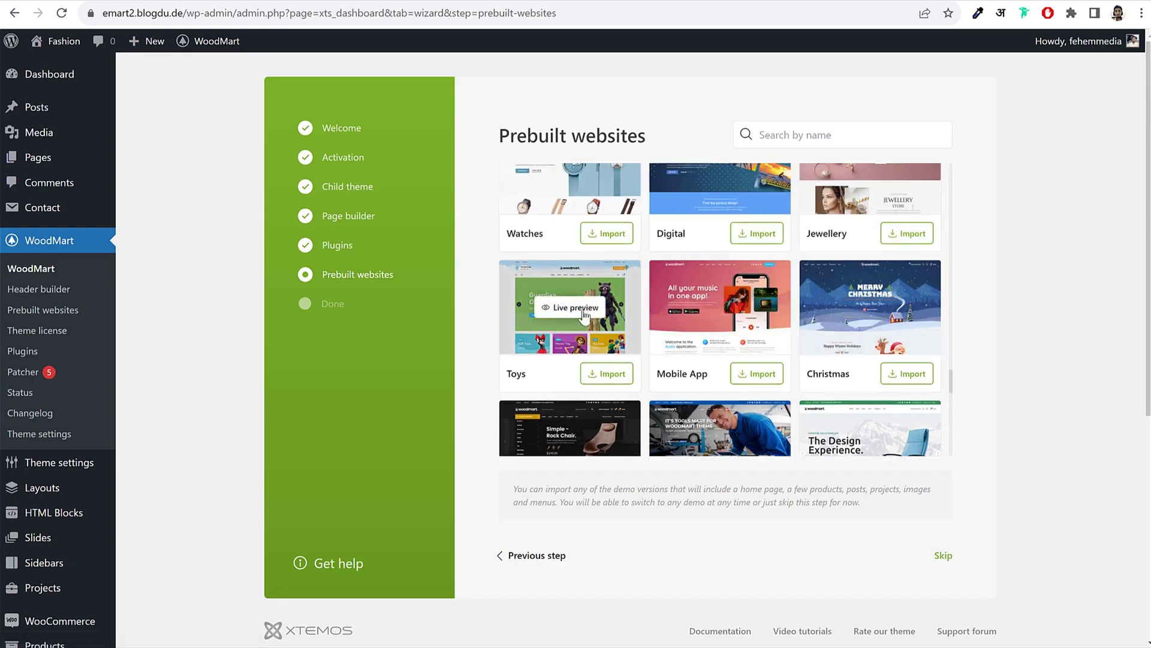
pyautogui.click(576, 309)
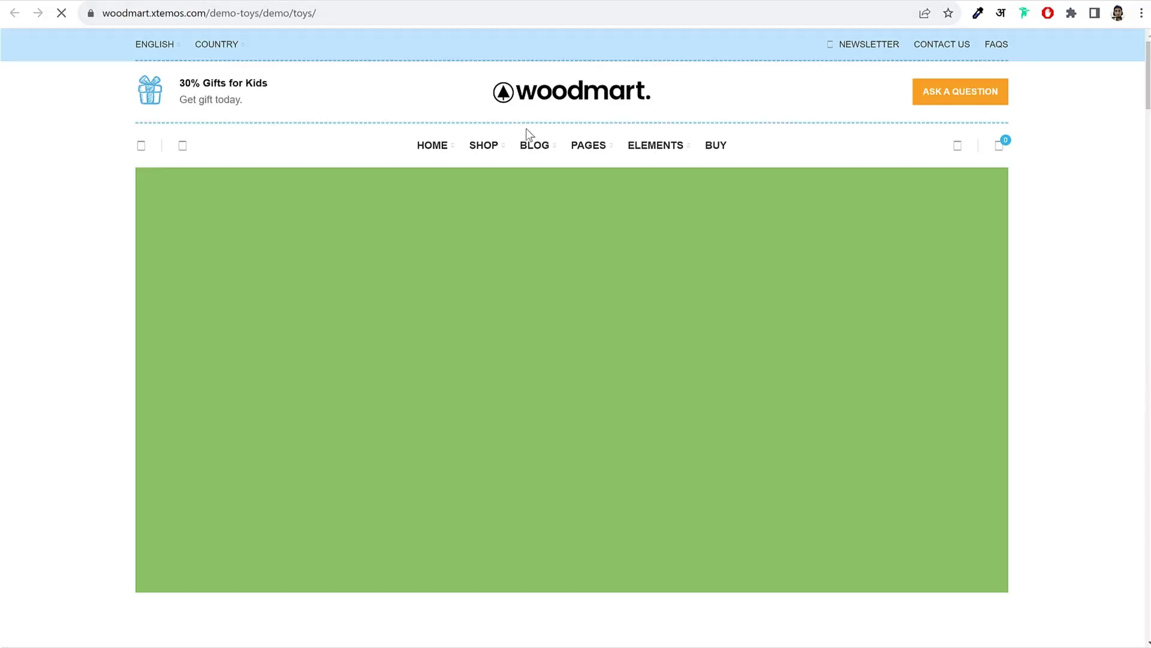
pyautogui.scroll(-15, 1049, 323)
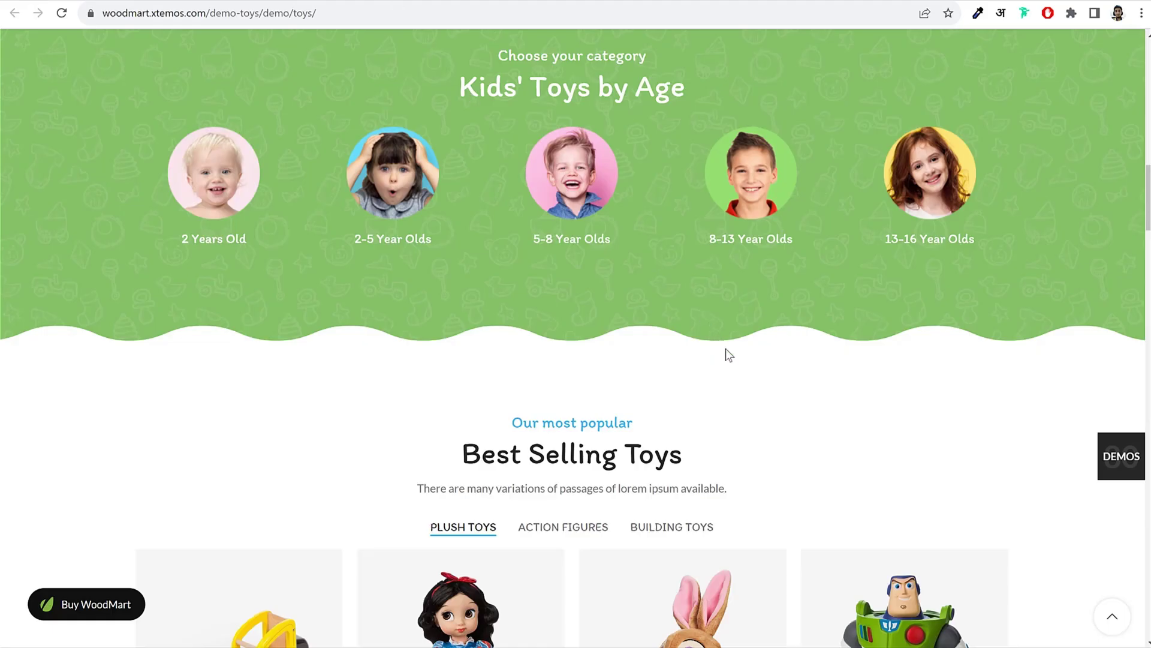
pyautogui.scroll(-10, 727, 351)
pyautogui.scroll(-15, 728, 357)
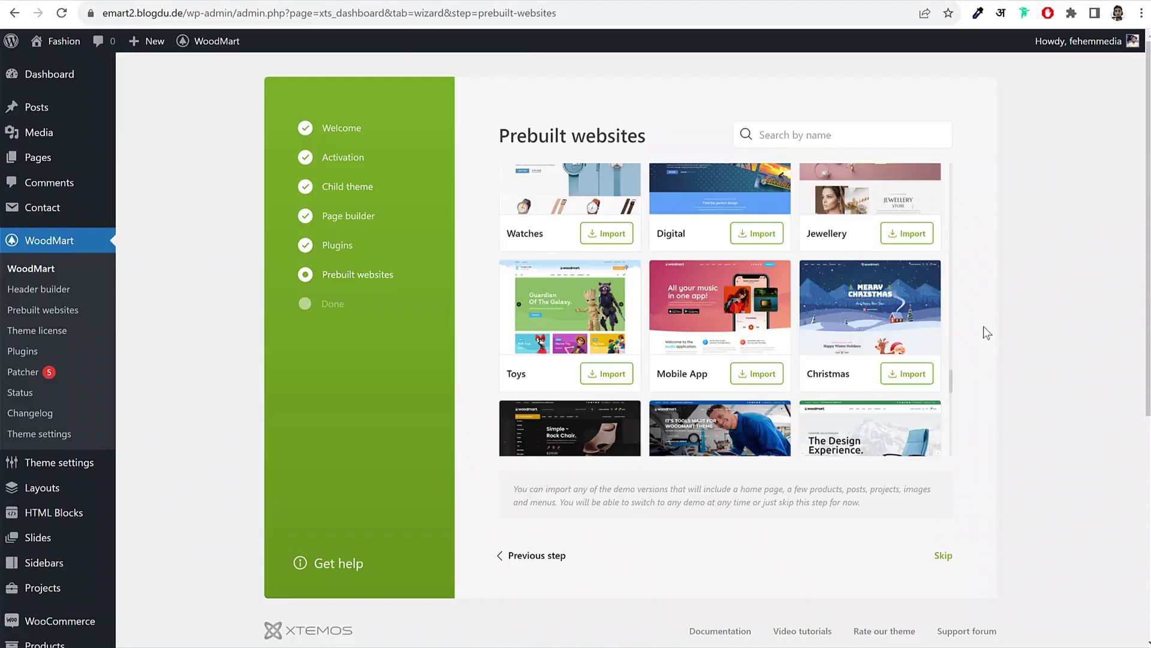
pyautogui.scroll(20, 883, 332)
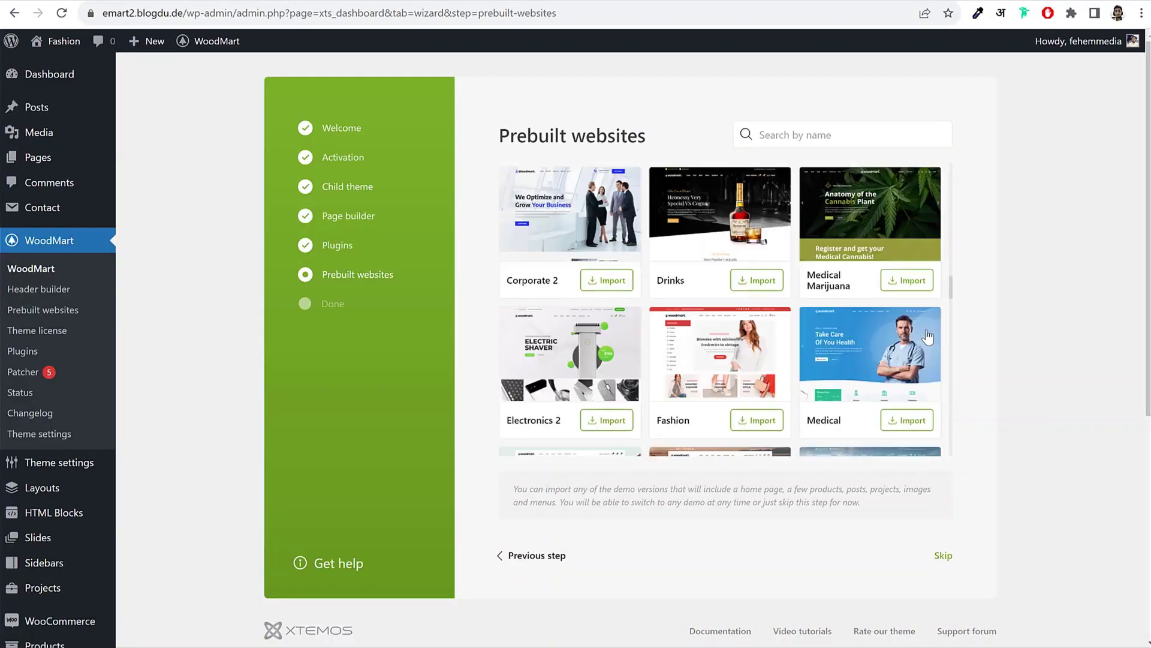
pyautogui.scroll(1, 861, 347)
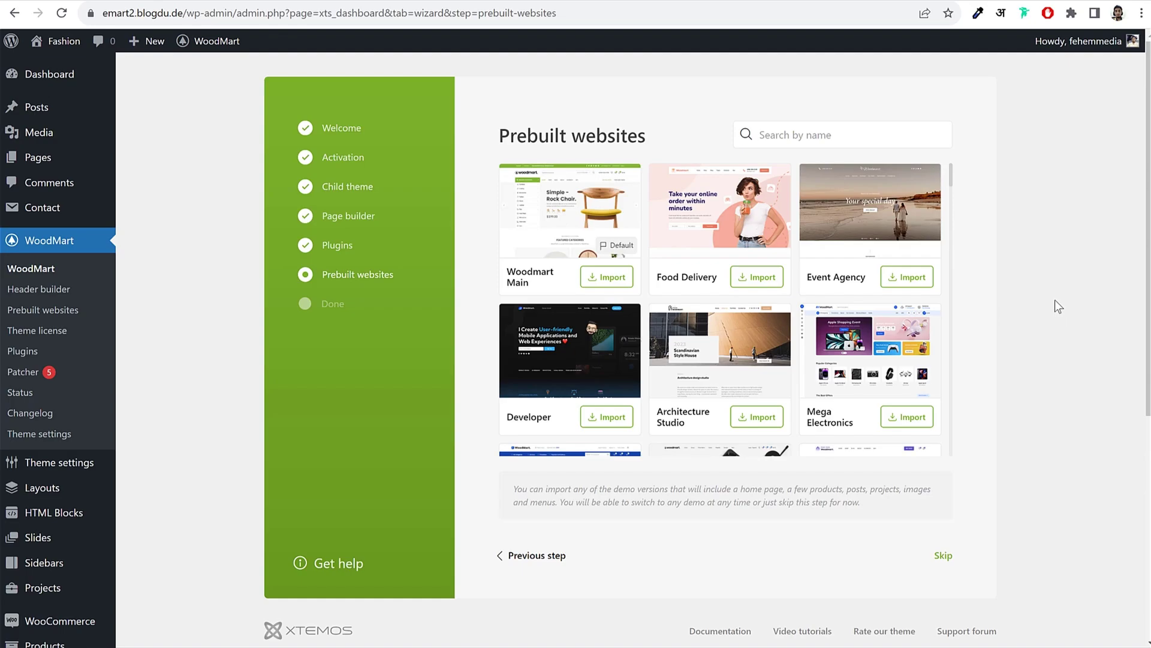
# Step: Skip the demo site import on the Prebuilt websites step
pyautogui.click(943, 556)
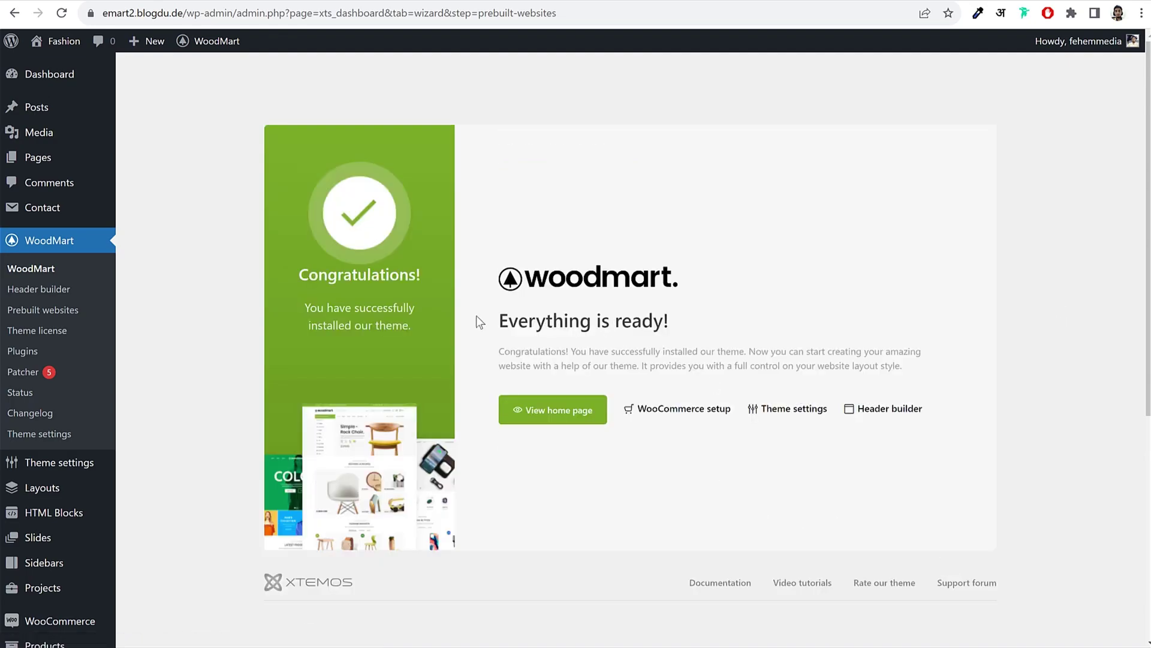
pyautogui.moveTo(475, 321); pyautogui.dragTo(729, 326)
pyautogui.click(729, 326)
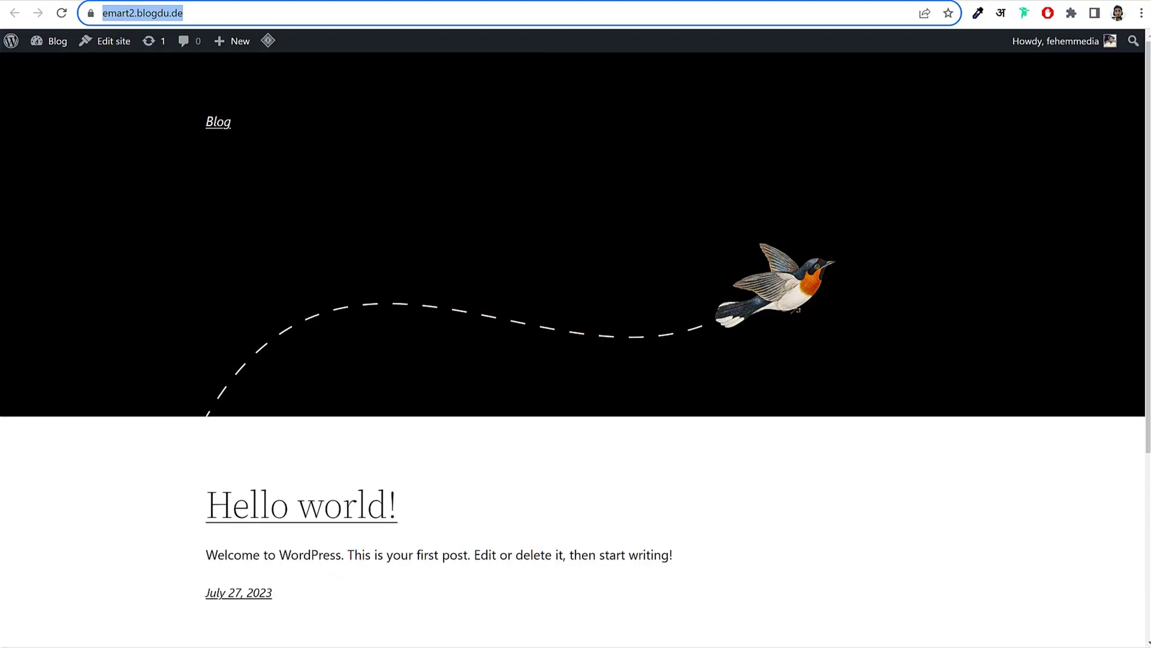
# Step: Preview the home page with the new theme, then return to the wizard's finished page
pyautogui.click(61, 13)
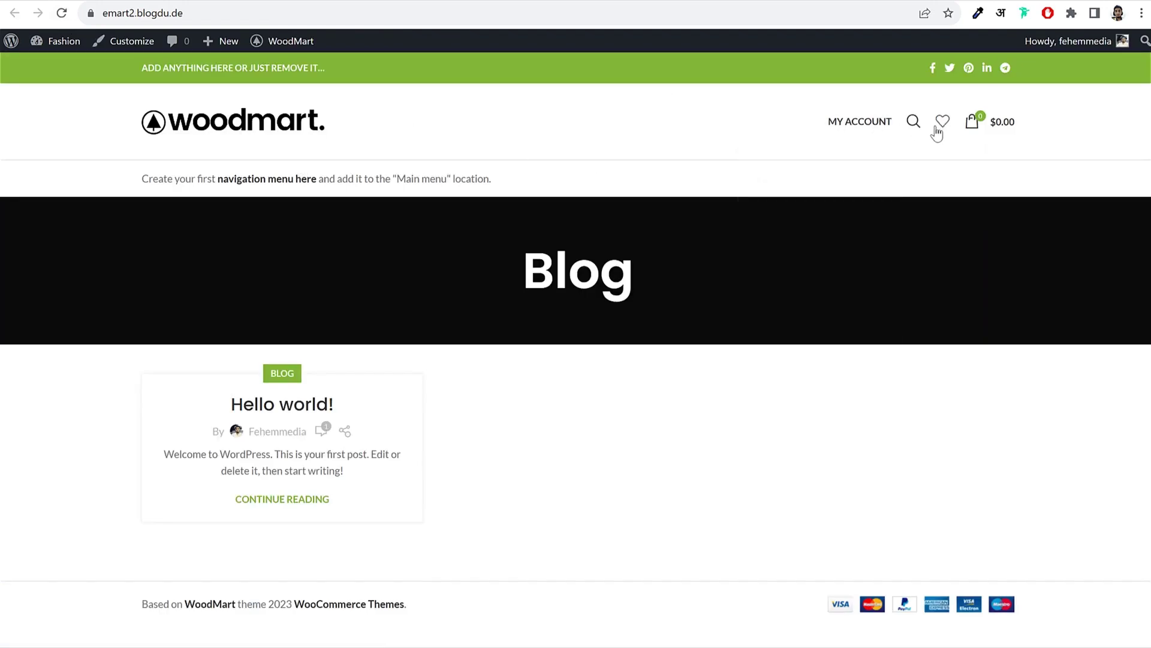
pyautogui.click(914, 121)
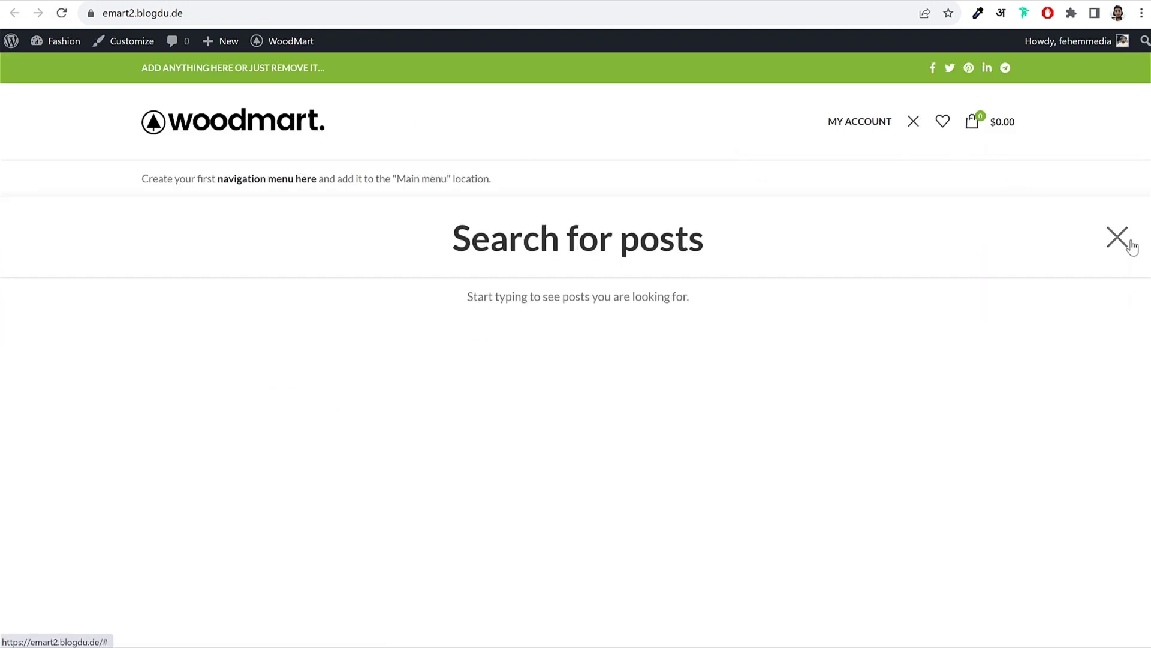
pyautogui.click(1120, 240)
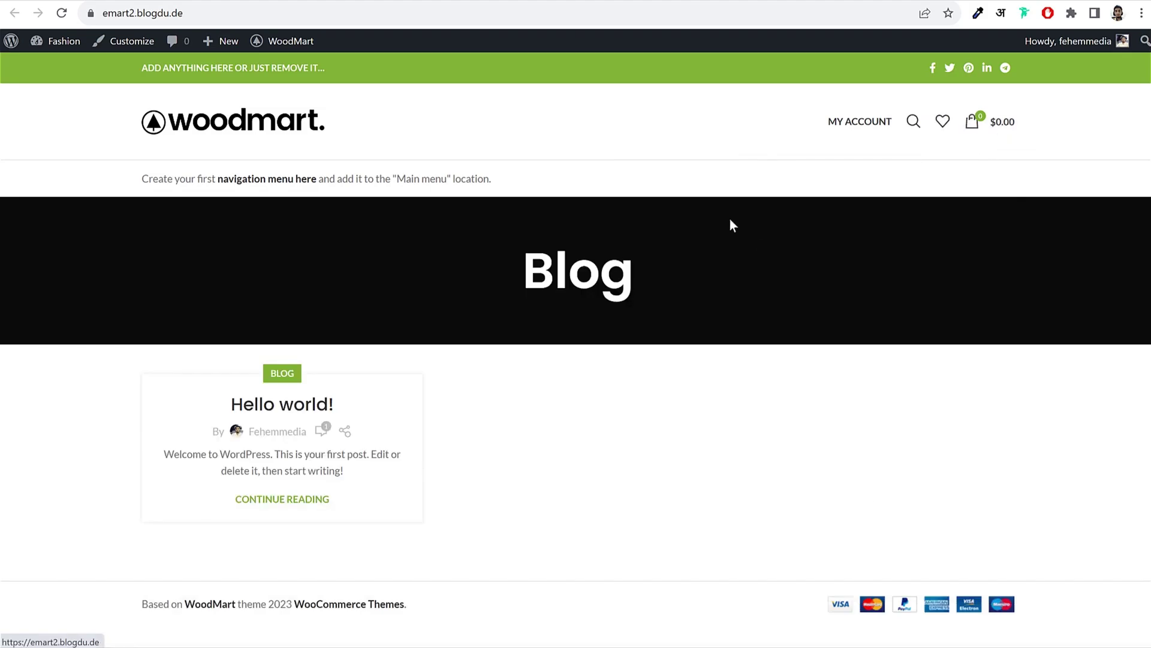
pyautogui.click(15, 13)
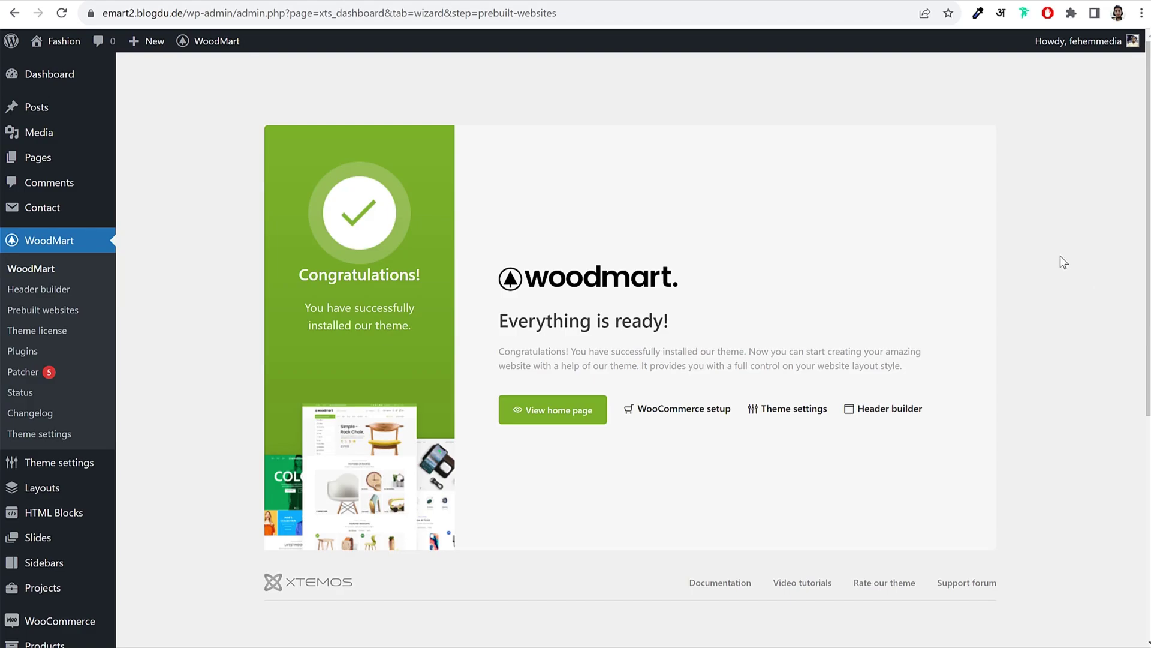
# Step: Dismiss the recommended-plugin notice and Popular Apps popup on the Dashboard, then show the WooCommerce flyout
pyautogui.click(40, 78)
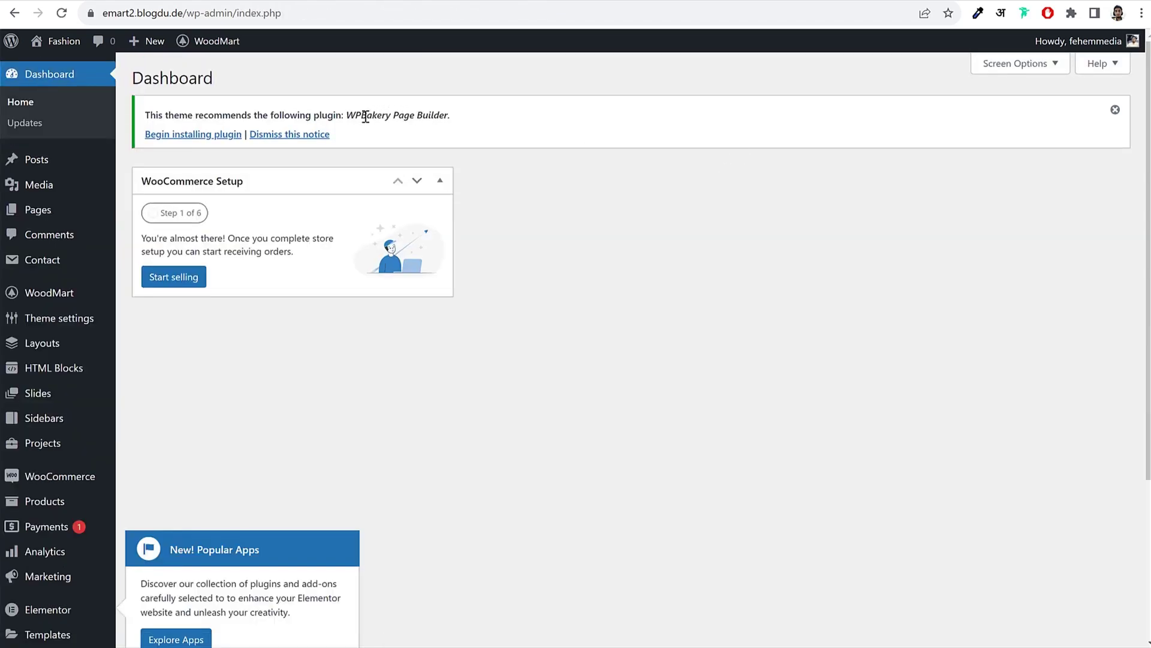
pyautogui.click(300, 135)
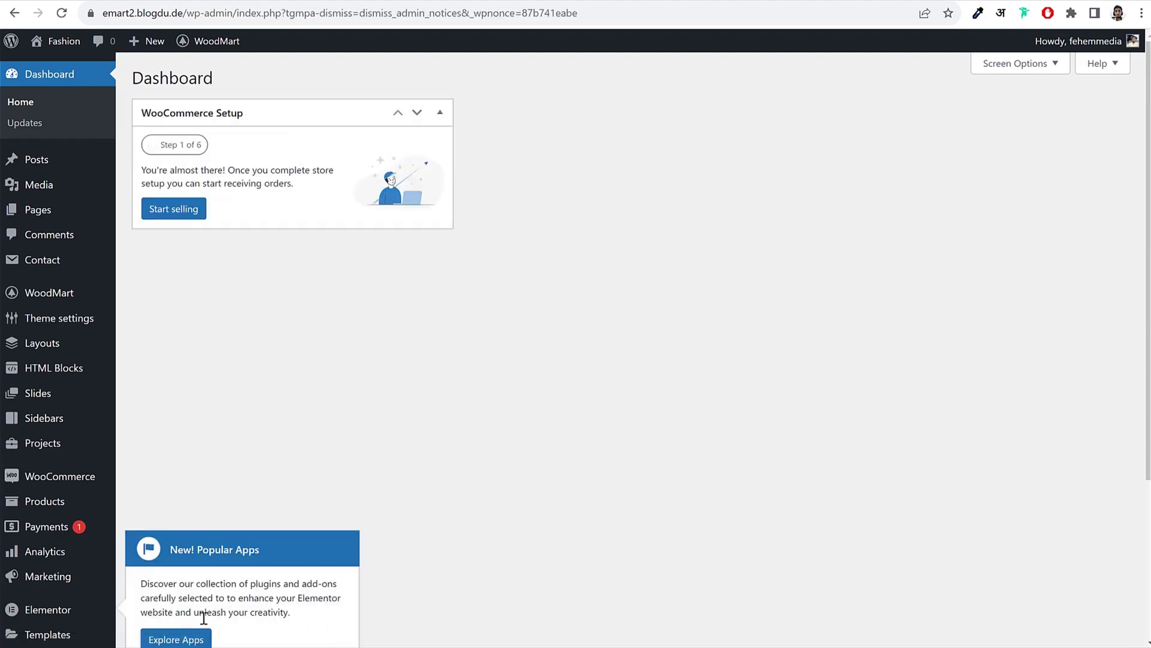
pyautogui.scroll(-4, 203, 618)
pyautogui.click(322, 457)
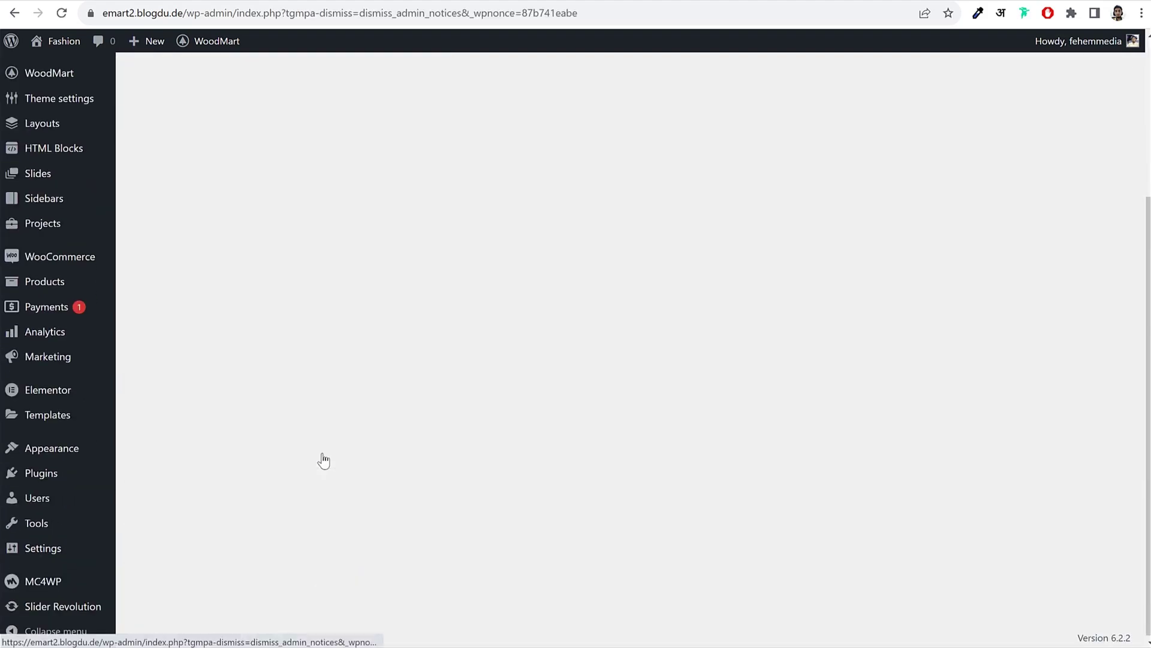
pyautogui.scroll(4, 462, 469)
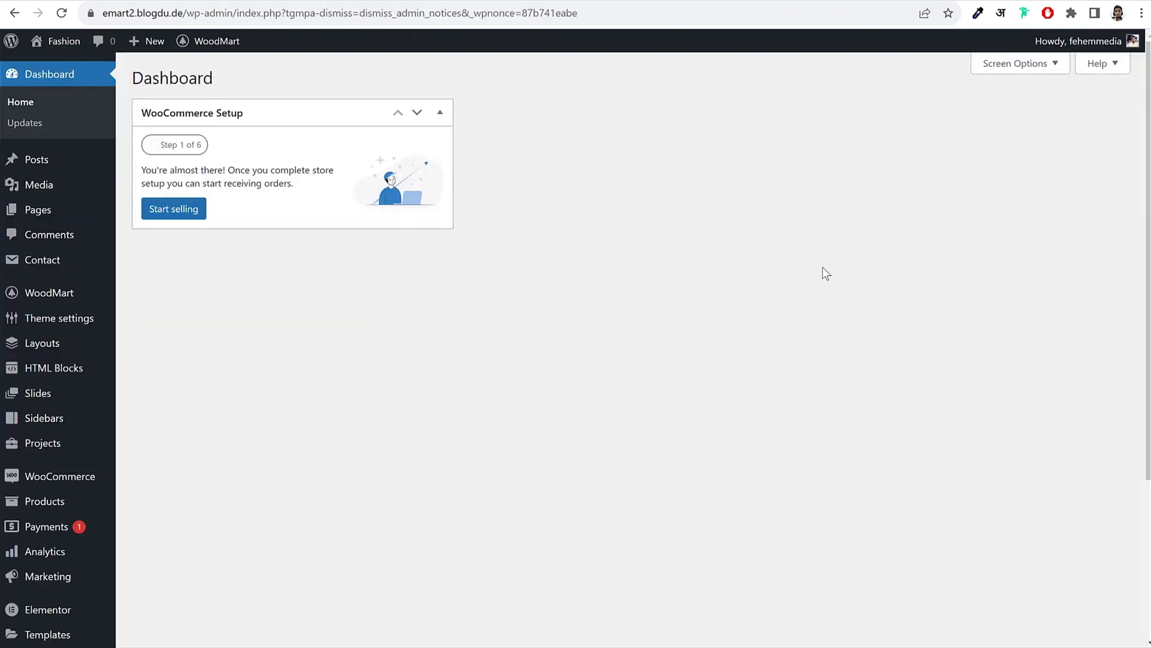
pyautogui.moveTo(39, 483)
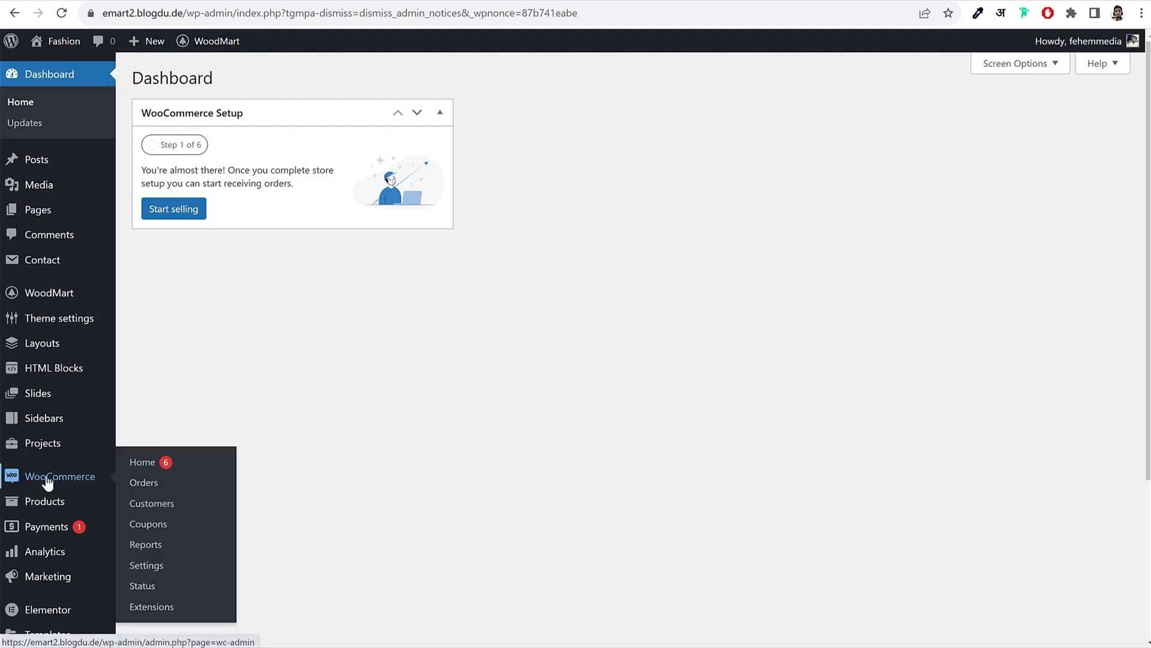
pyautogui.scroll(-3, 40, 481)
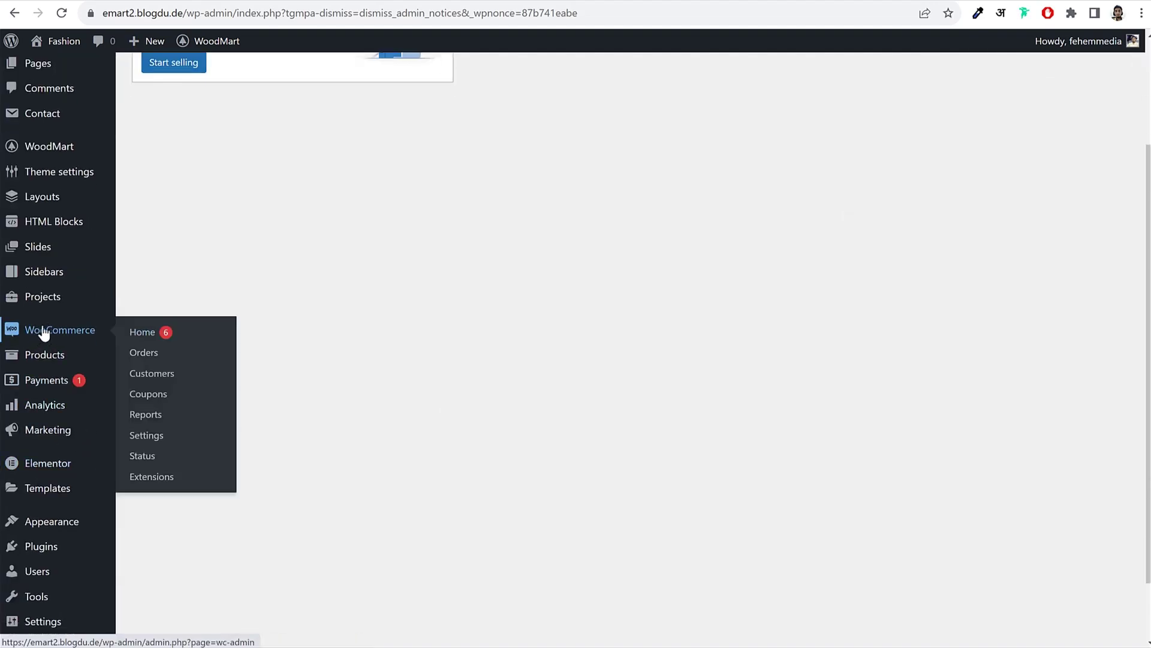
# Step: In WooCommerce General settings, enter address lines 'A123' and 'Random Street'
pyautogui.click(150, 437)
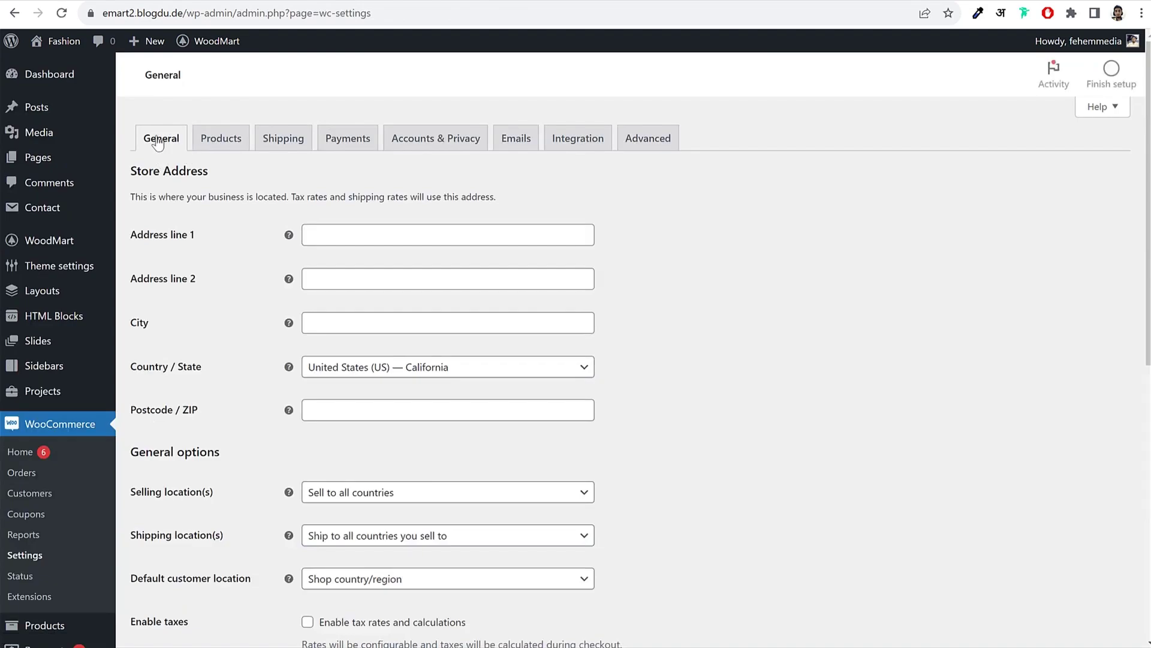
pyautogui.moveTo(130, 171); pyautogui.dragTo(236, 174)
pyautogui.click(251, 175)
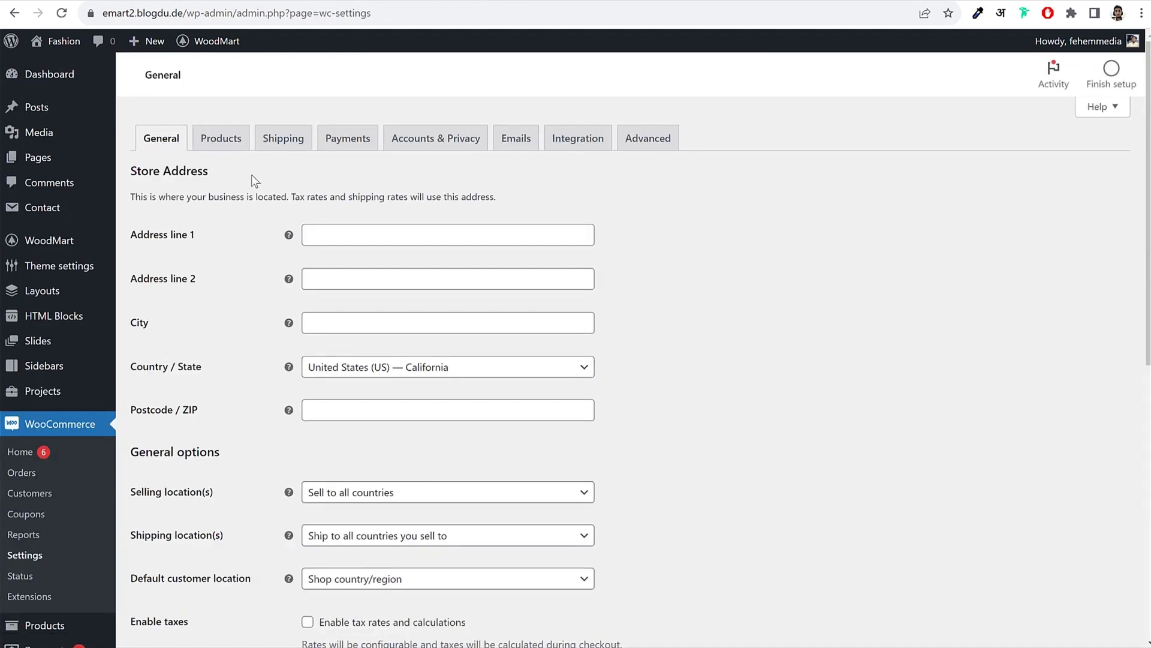
pyautogui.click(378, 232)
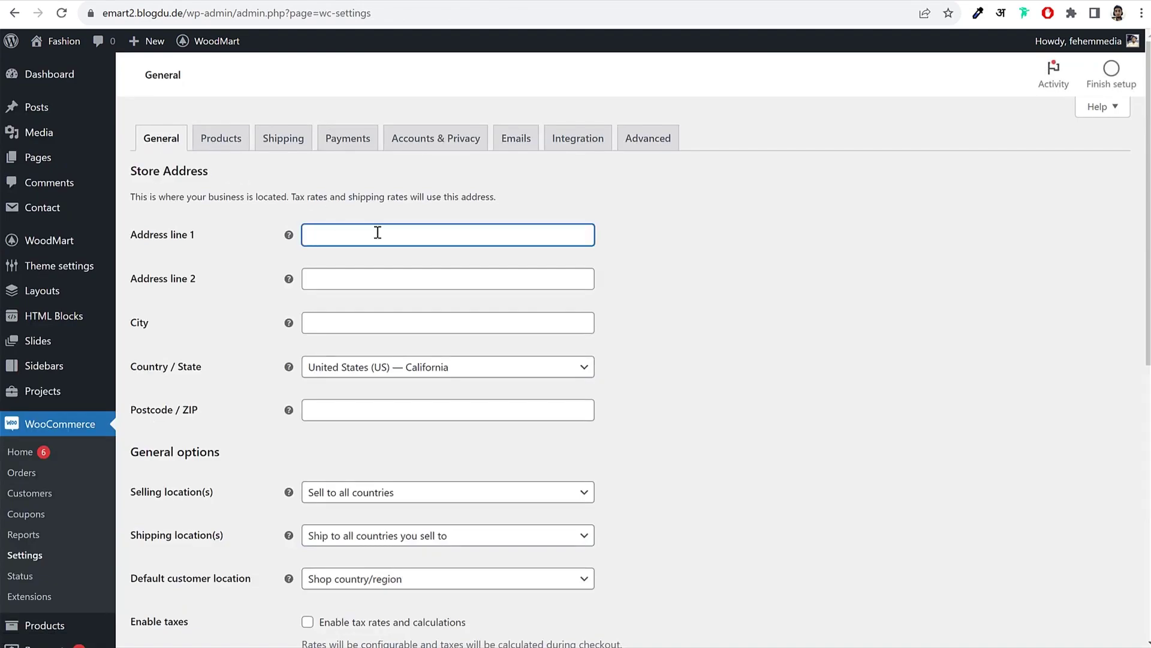
pyautogui.write('A123')
pyautogui.press('Tab')
pyautogui.press('Tab')
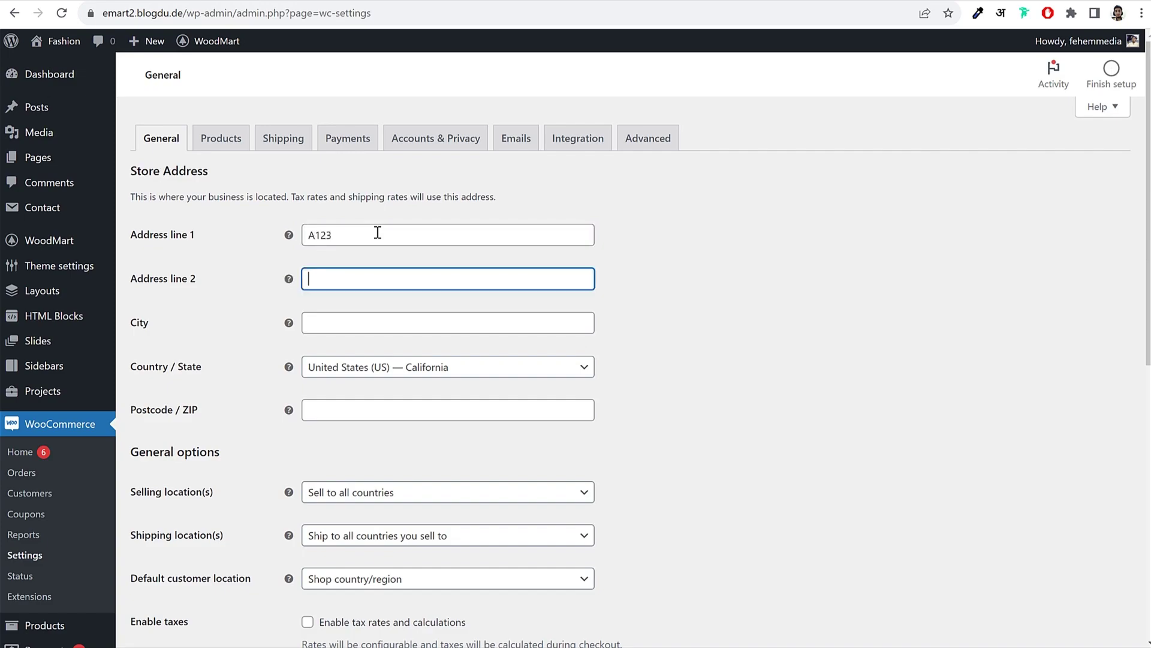
pyautogui.write('Random Street')
pyautogui.press('Tab')
# Step: Set city Mumbai, country/state India — Maharashtra, and postcode 400001
pyautogui.press('Tab')
pyautogui.write('M')
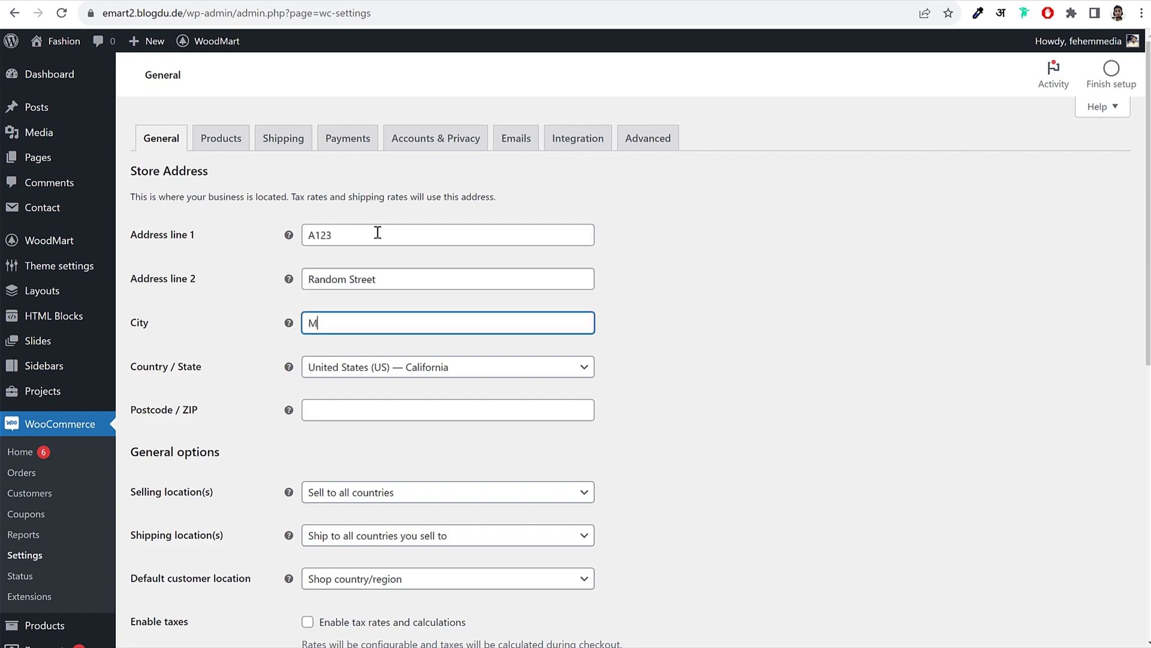
pyautogui.press('Tab')
pyautogui.press('Tab')
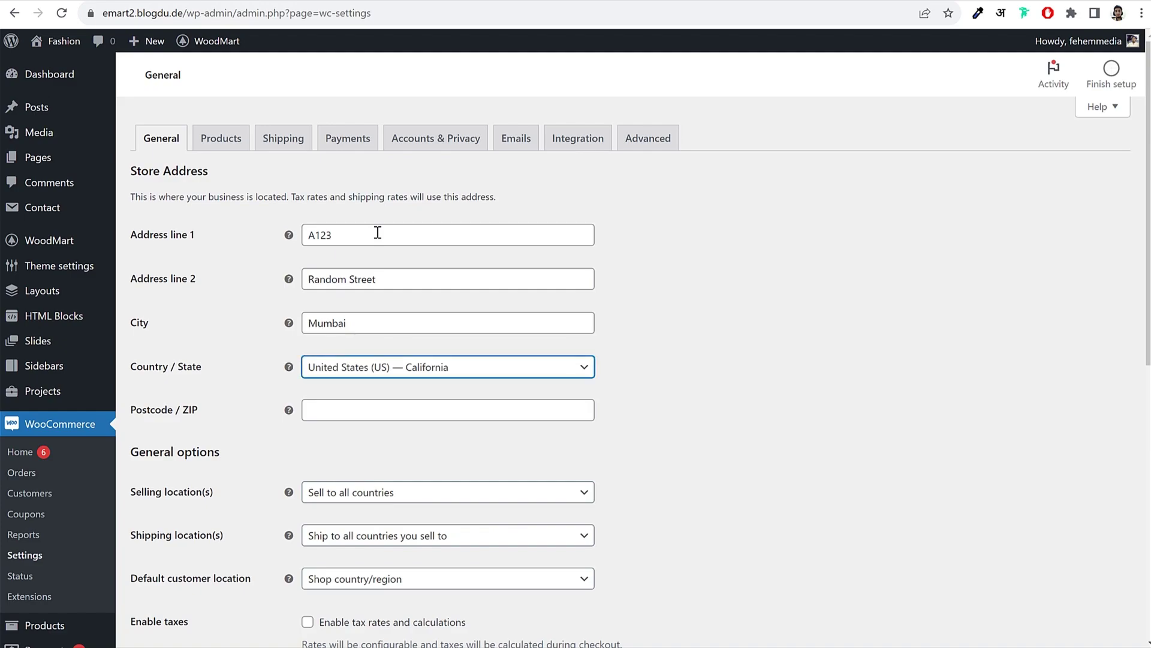
pyautogui.write('maha')
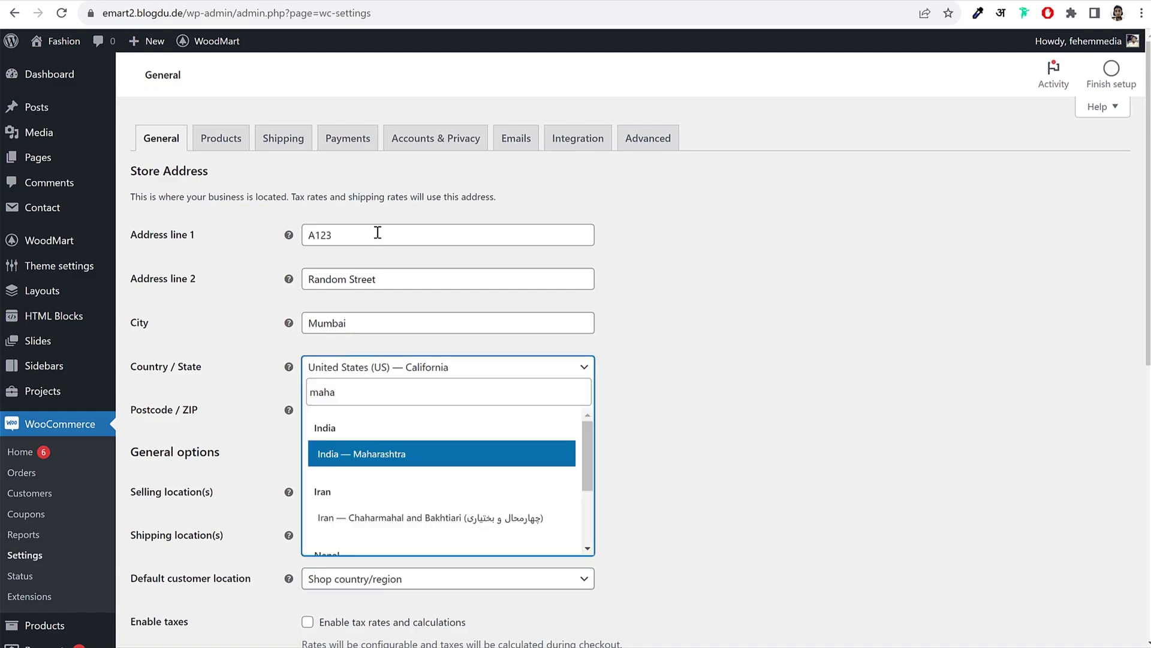
pyautogui.click(392, 456)
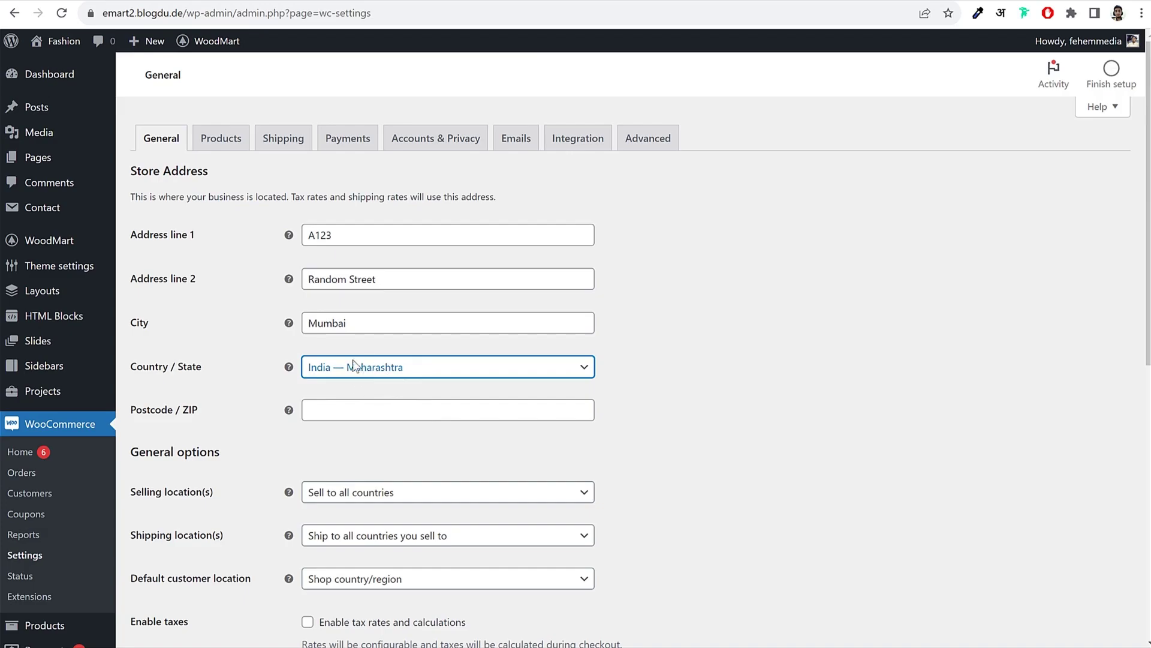
pyautogui.click(370, 407)
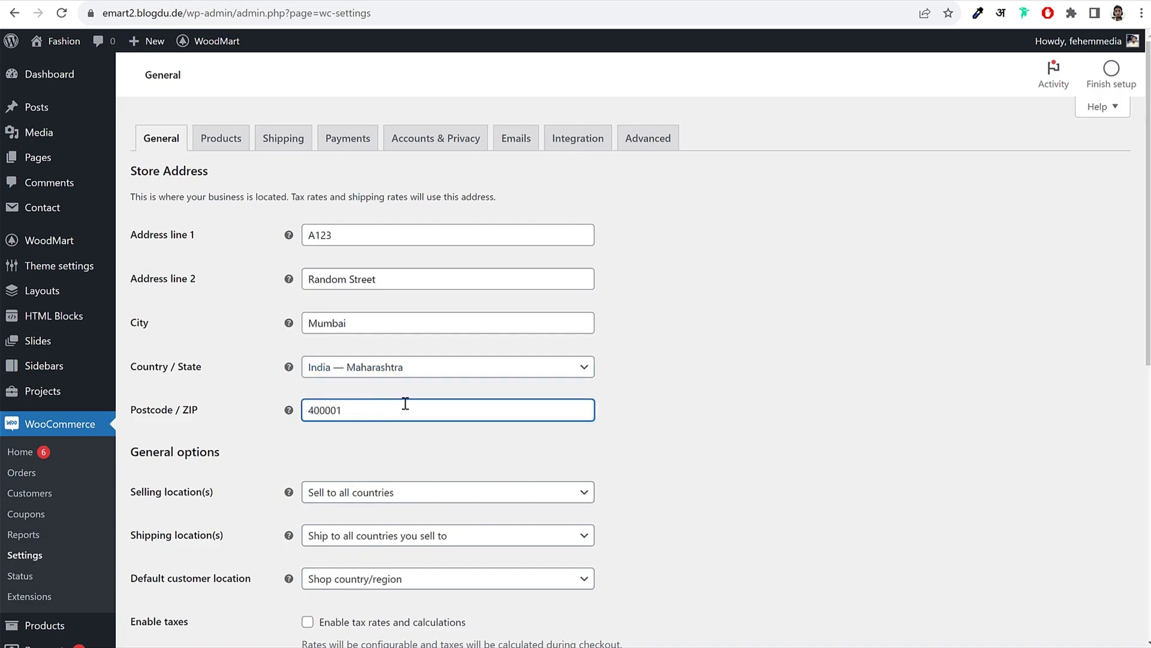
pyautogui.scroll(-4, 765, 390)
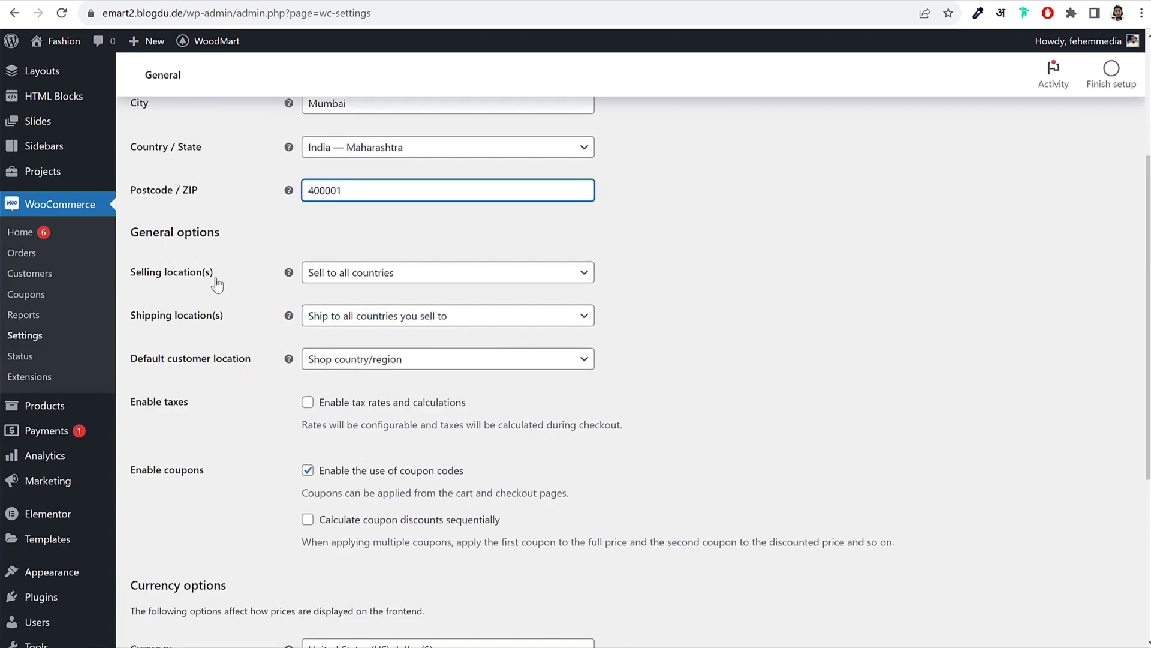
# Step: Switch Selling location(s) to 'Sell to specific countries' and add India and United States (US)
pyautogui.click(380, 273)
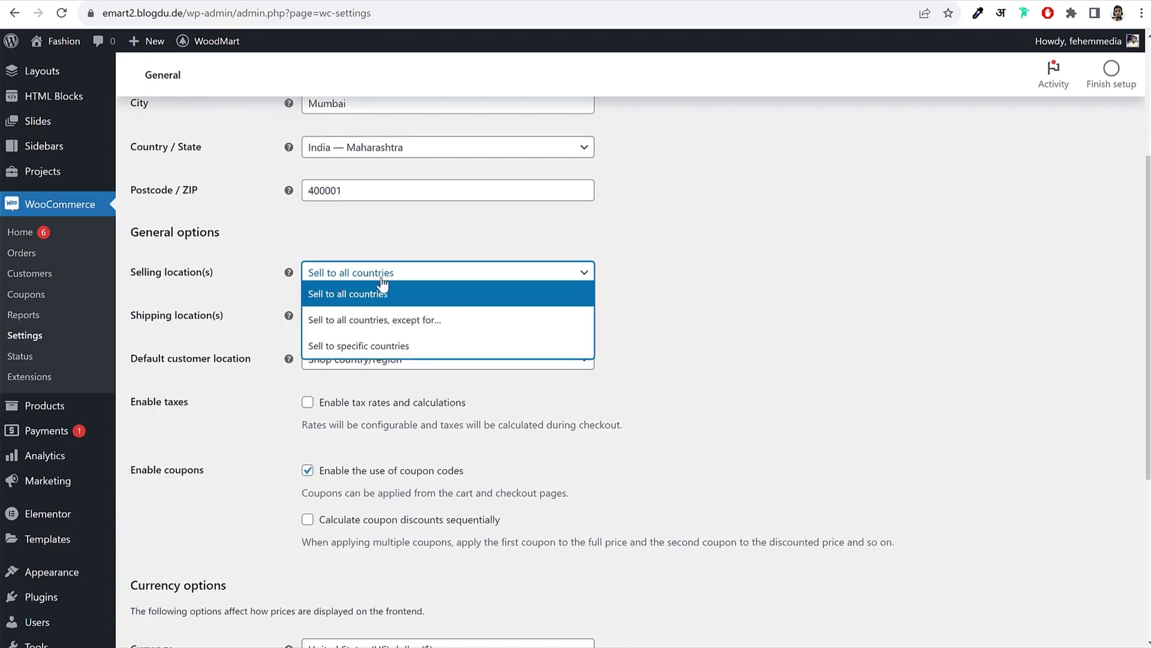
pyautogui.click(635, 291)
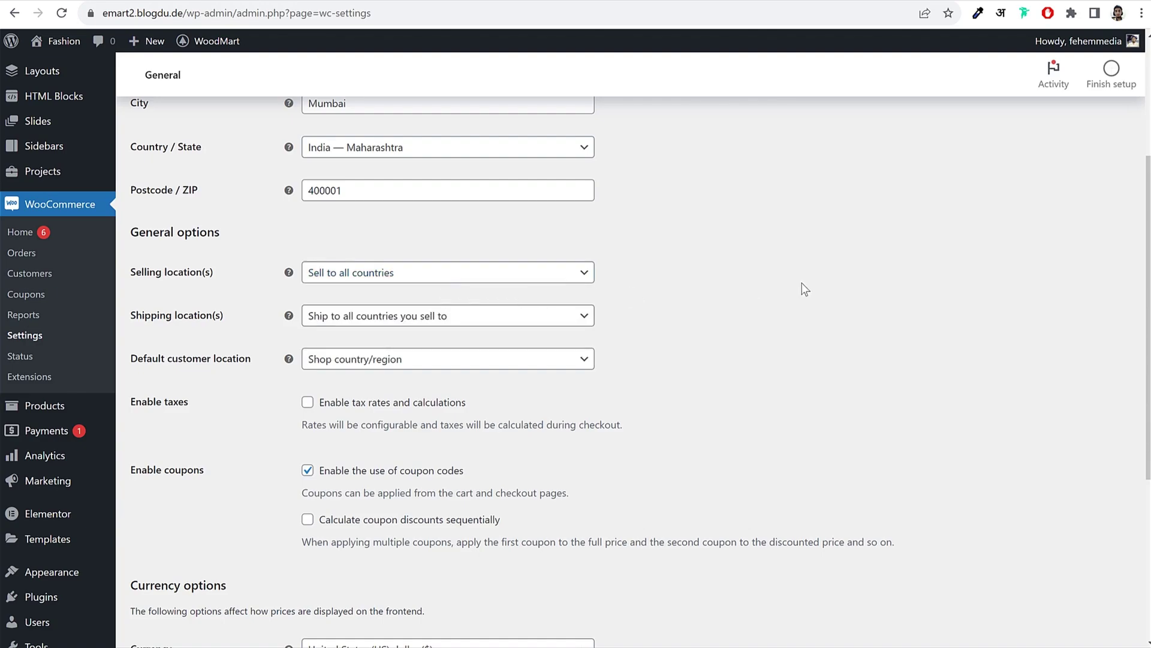
pyautogui.click(482, 277)
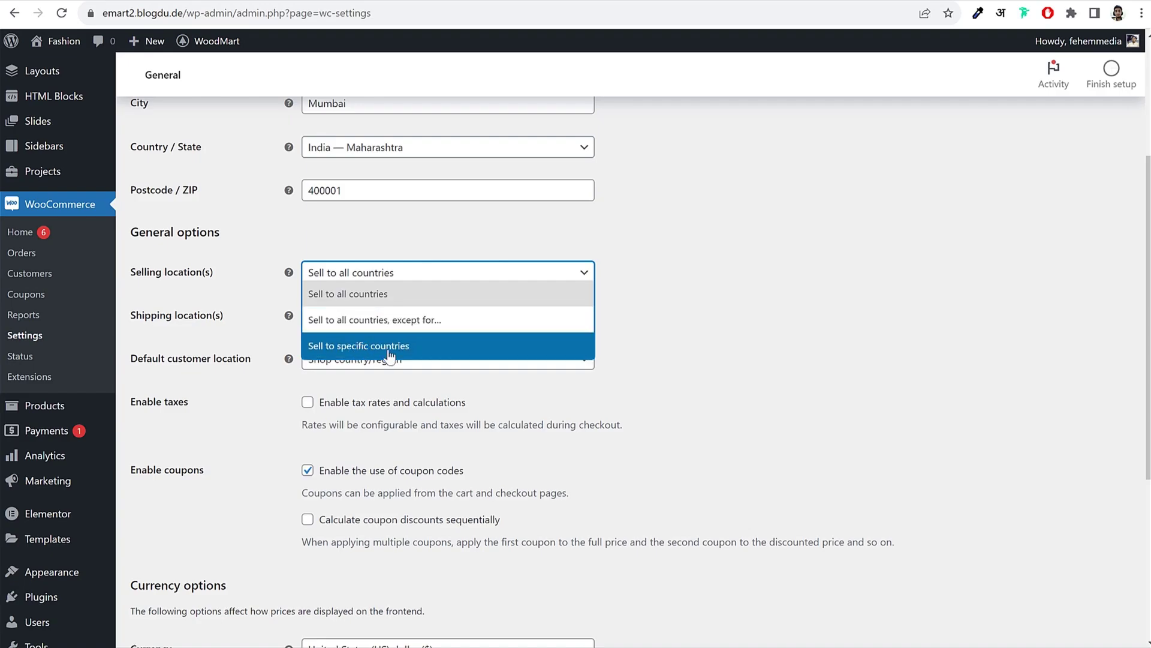
pyautogui.click(390, 353)
pyautogui.click(403, 320)
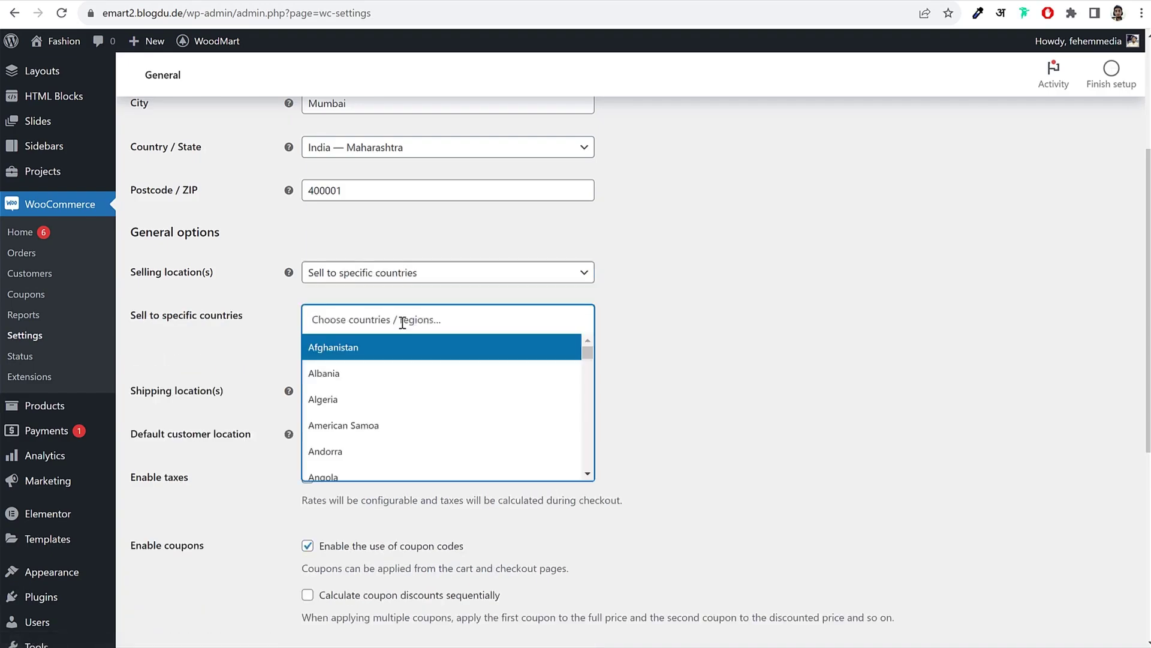
pyautogui.write('indi')
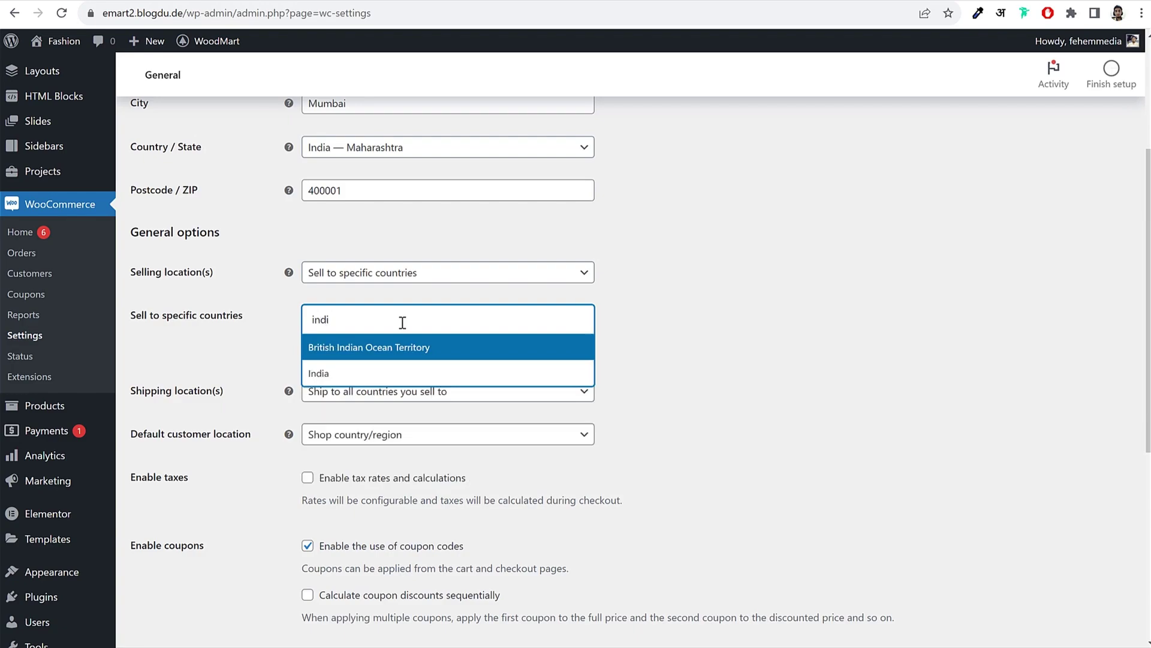
pyautogui.click(384, 373)
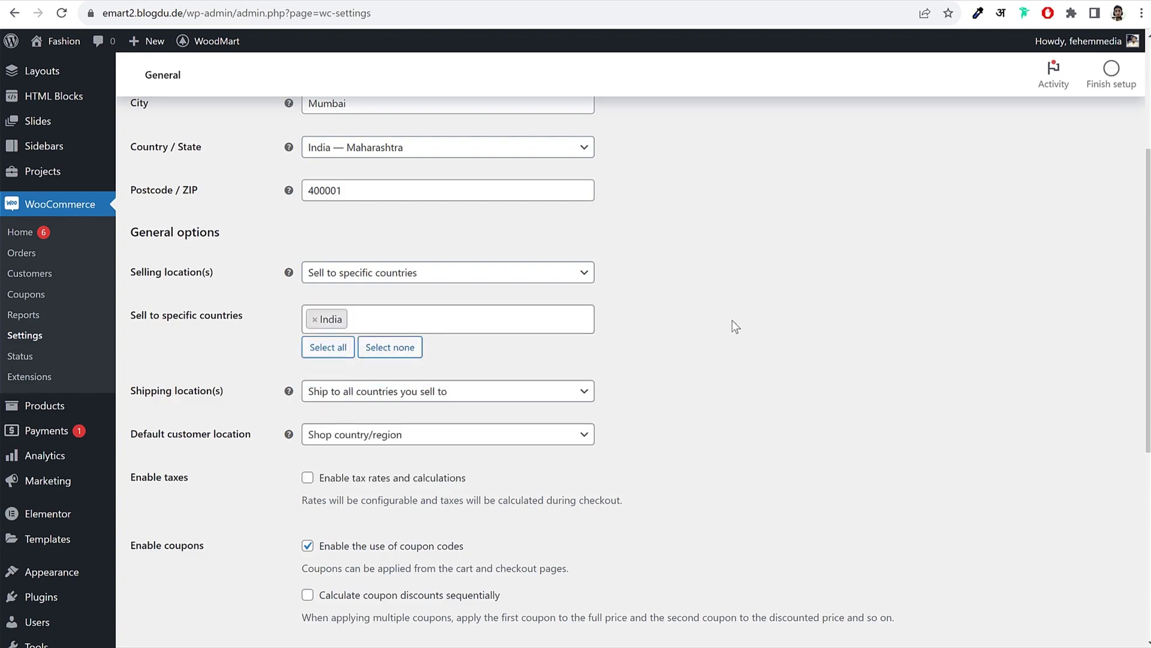
pyautogui.write('unit')
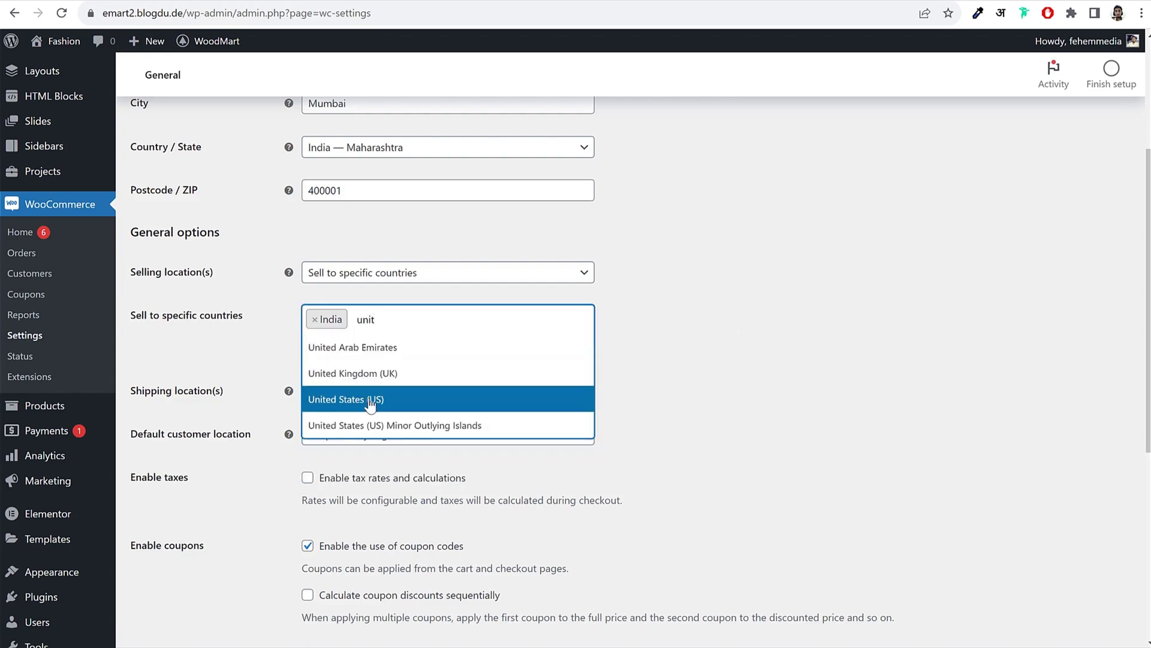
pyautogui.click(375, 400)
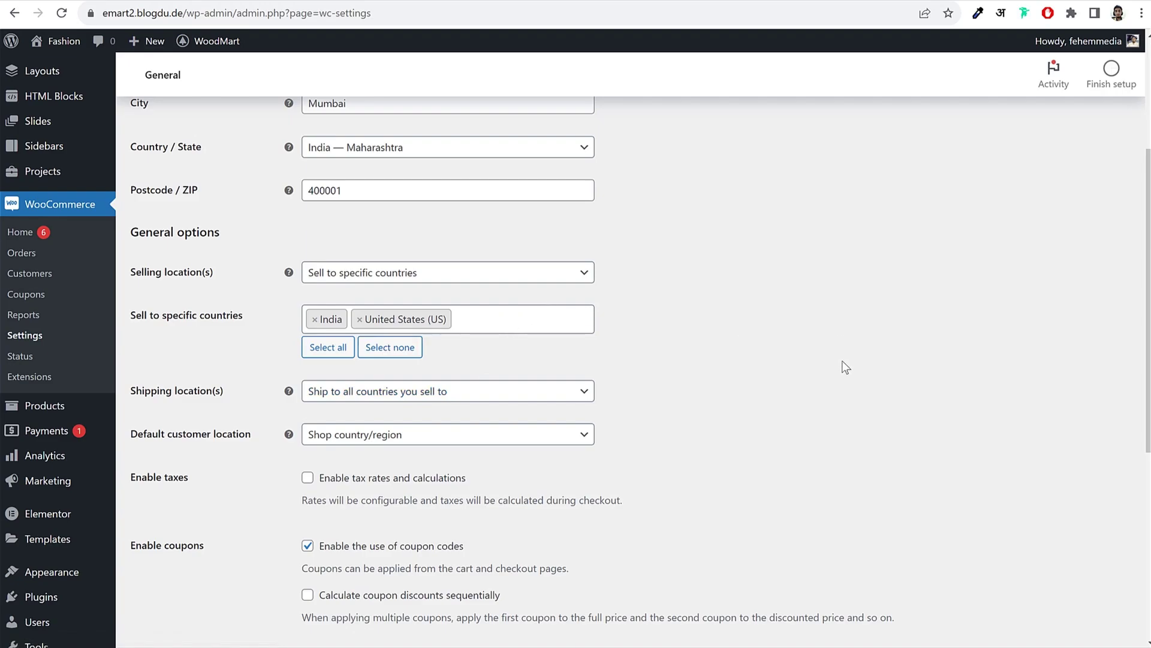
pyautogui.scroll(-3, 254, 312)
# Step: Enable tax rates and calculations, leaving the store currency as US dollar
pyautogui.scroll(-2, 511, 336)
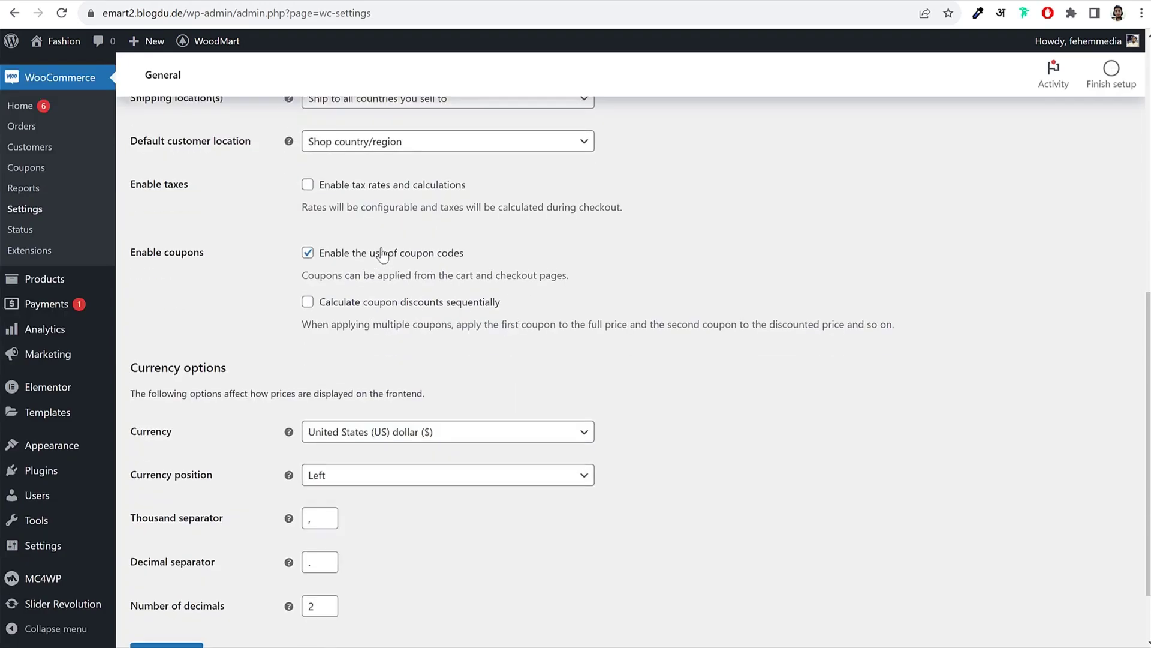
pyautogui.moveTo(345, 193); pyautogui.dragTo(527, 193)
pyautogui.click(513, 190)
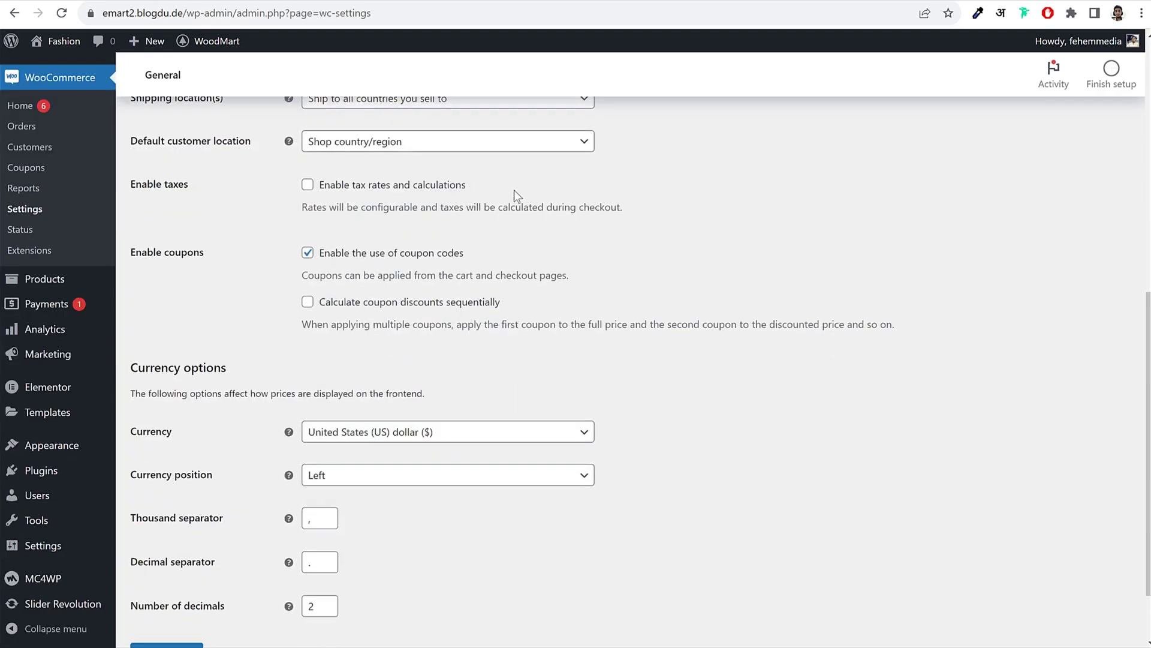
pyautogui.click(308, 186)
pyautogui.scroll(-2, 670, 328)
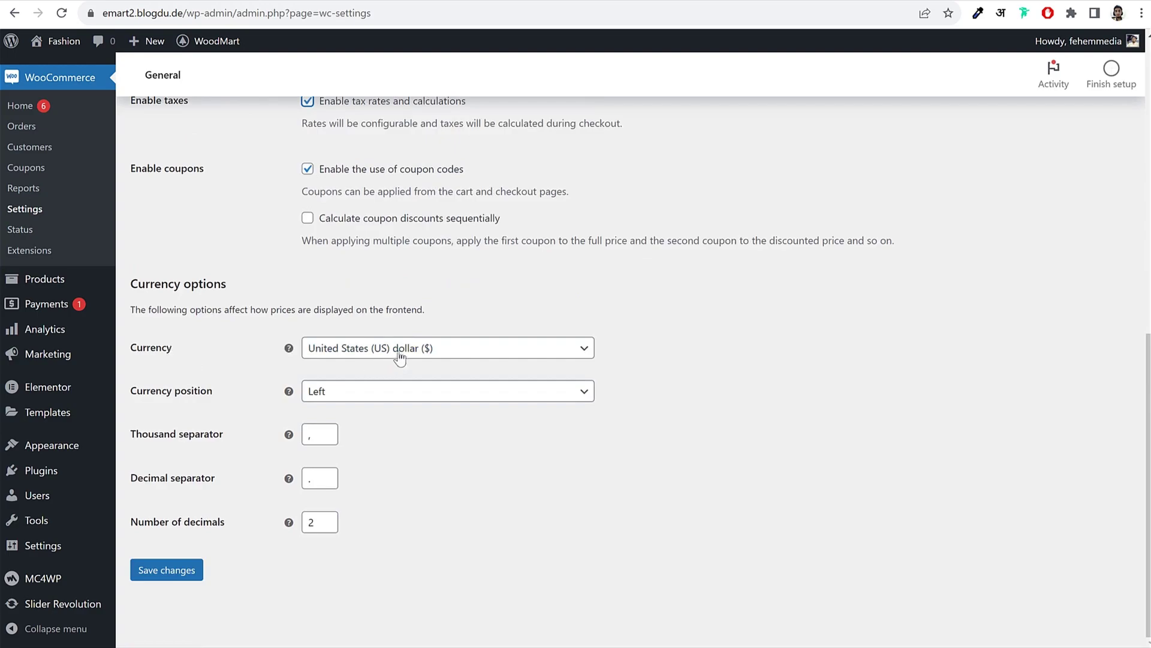
pyautogui.click(429, 350)
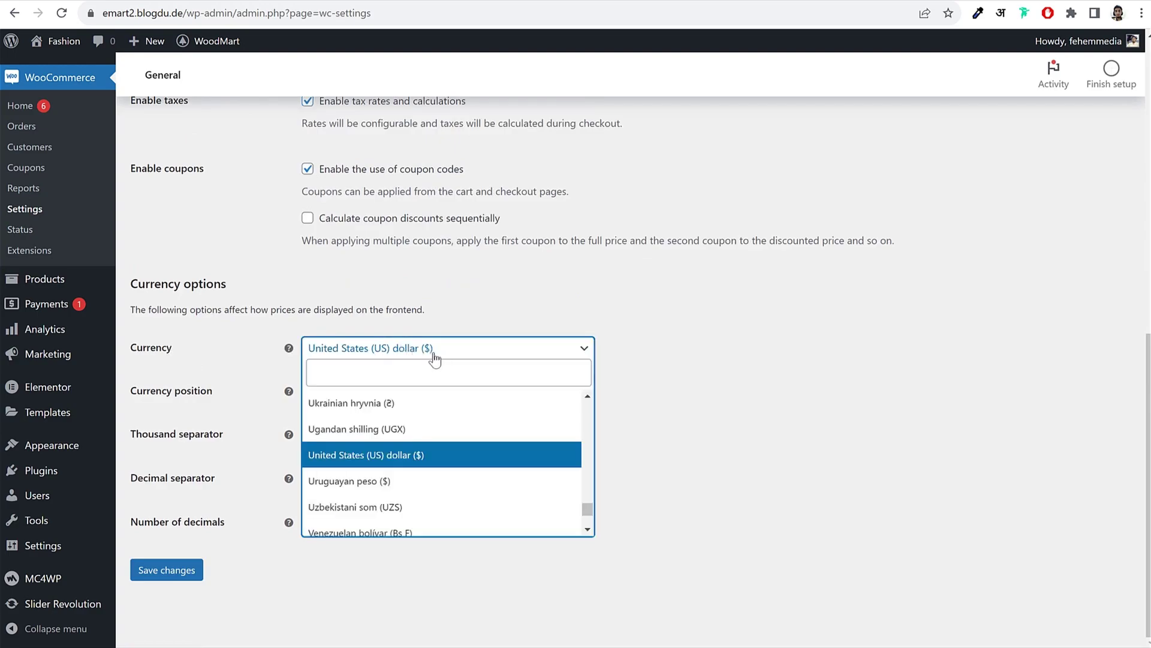
pyautogui.write('ind')
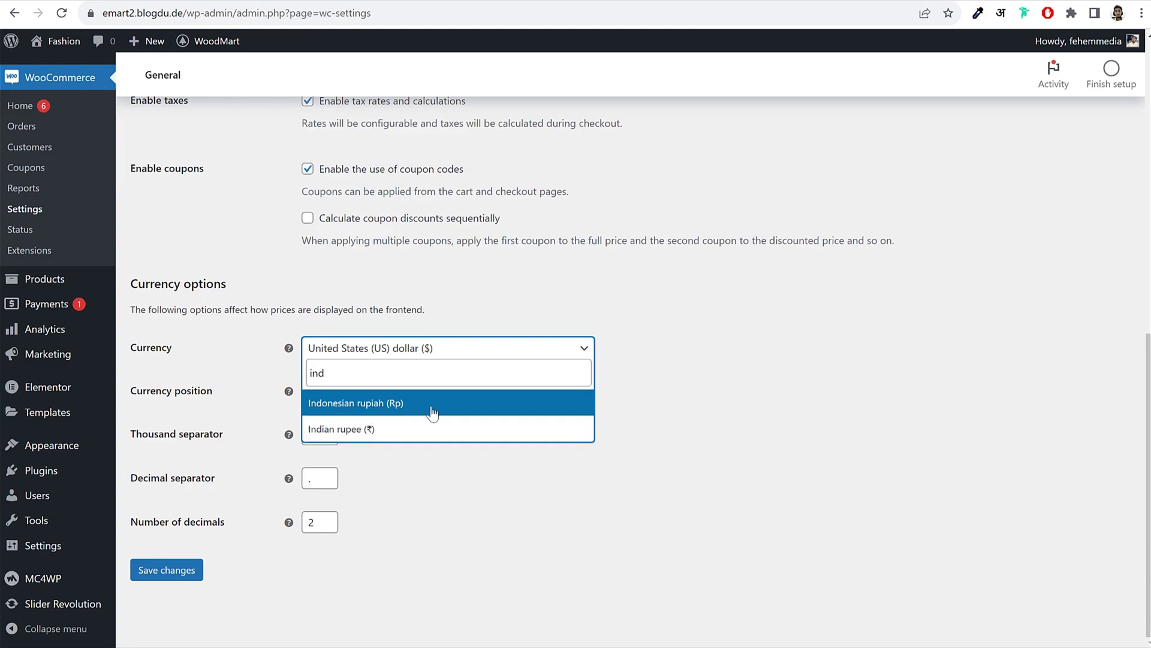
pyautogui.doubleClick(421, 382)
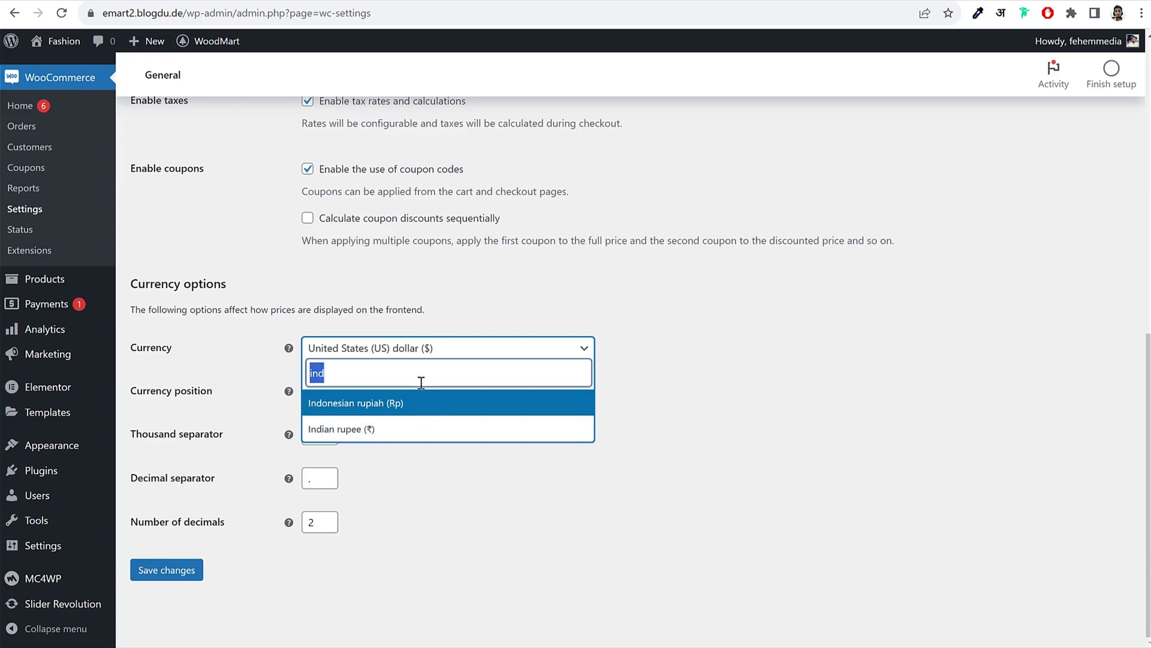
pyautogui.write('auta')
pyautogui.press('BackSpace')
pyautogui.press('BackSpace')
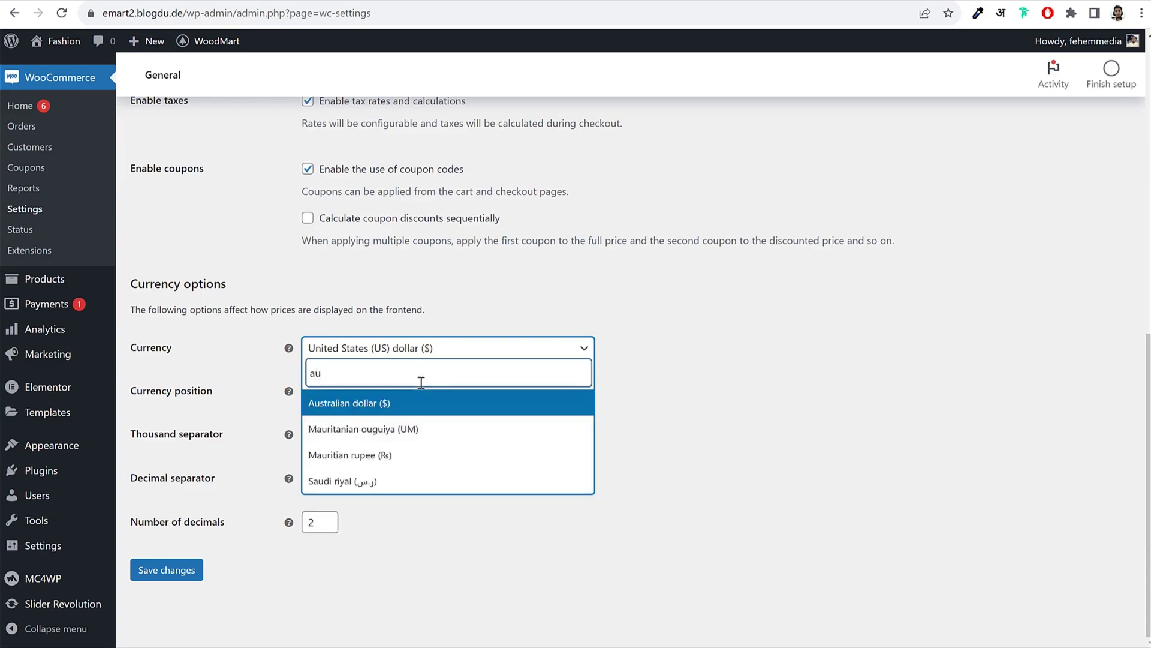
pyautogui.write('s')
pyautogui.doubleClick(397, 376)
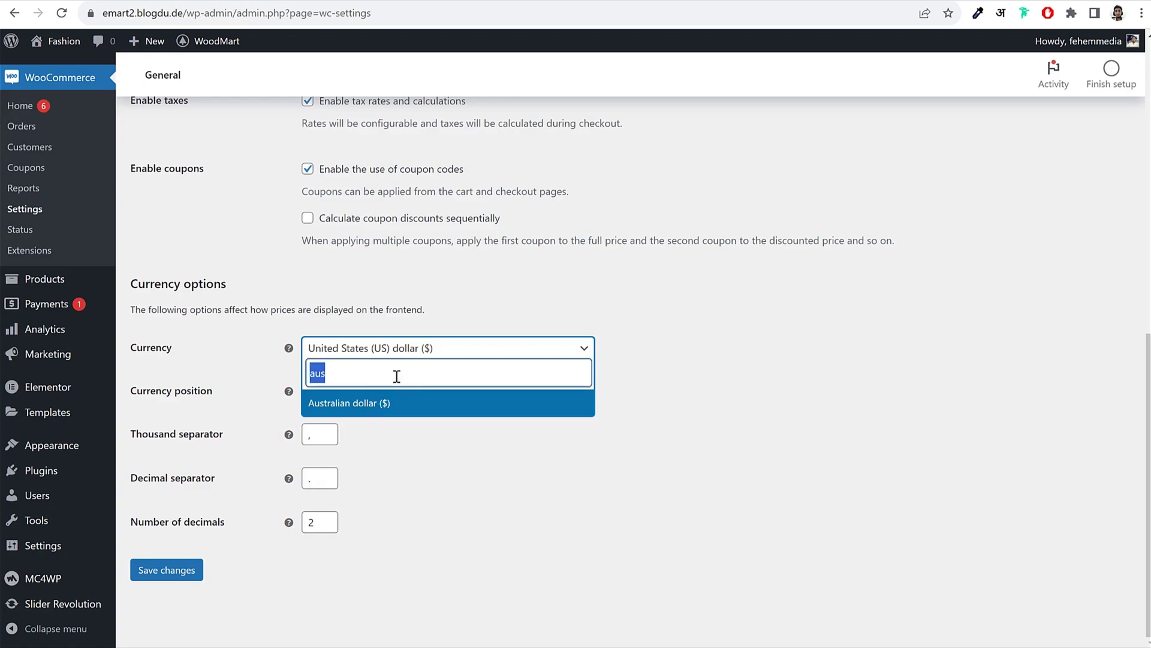
pyautogui.press('BackSpace')
pyautogui.write('in')
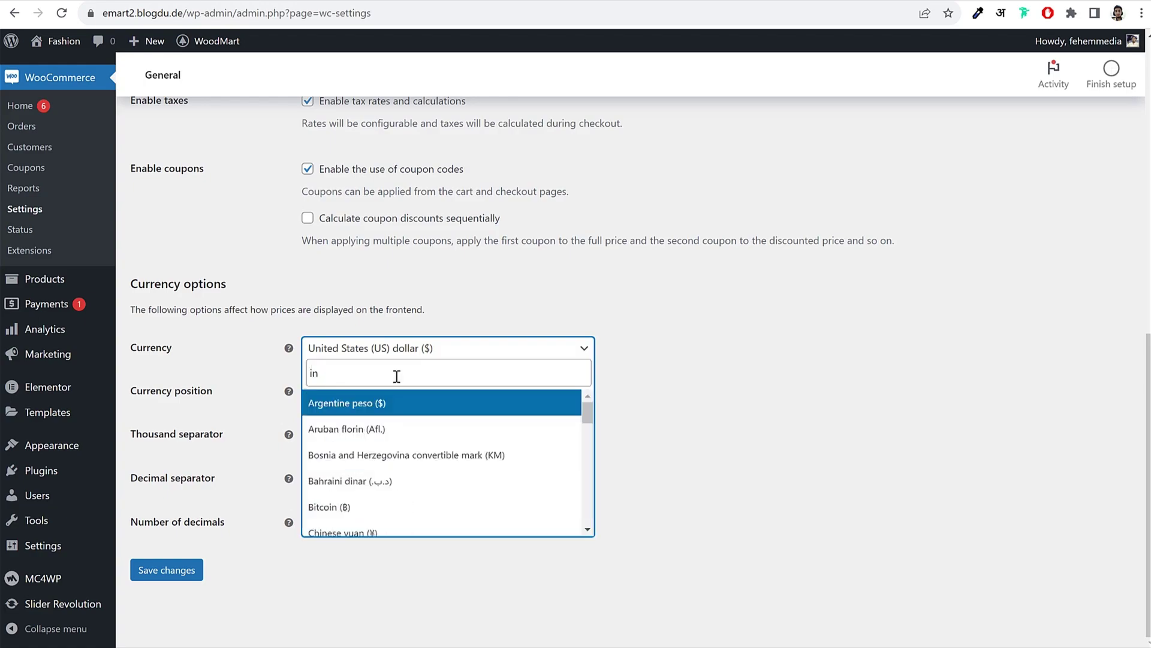
pyautogui.press('BackSpace')
pyautogui.press('BackSpace')
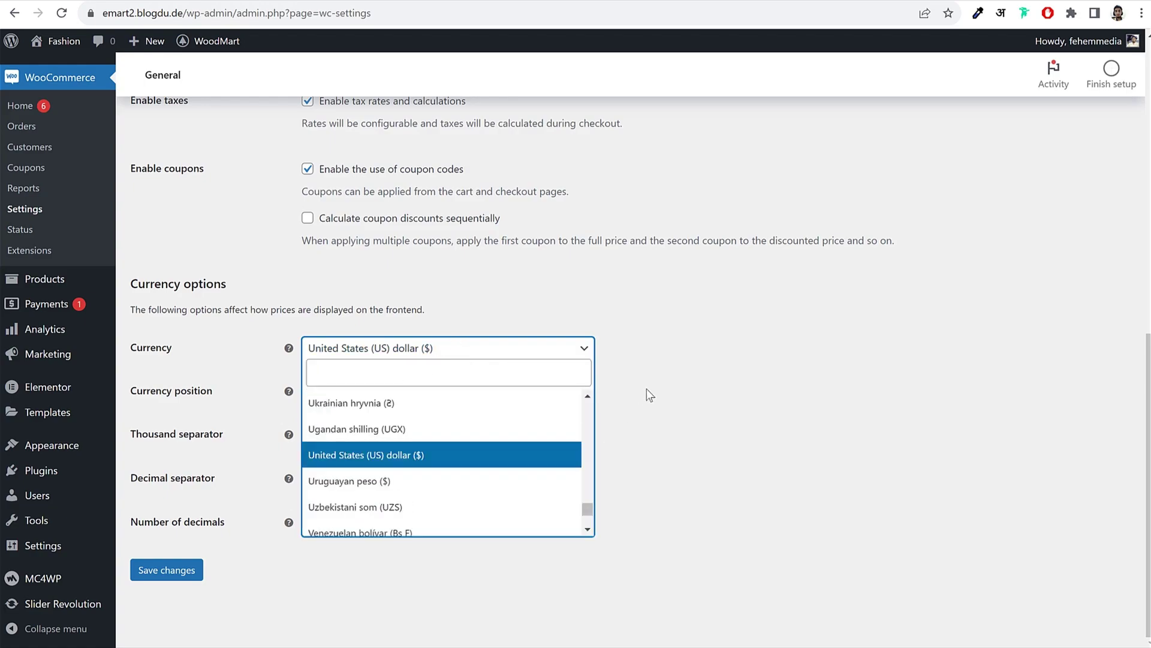
pyautogui.click(659, 393)
# Step: Keep the comma thousand separator, set the decimal separator to '.', and save
pyautogui.moveTo(140, 393); pyautogui.dragTo(220, 387)
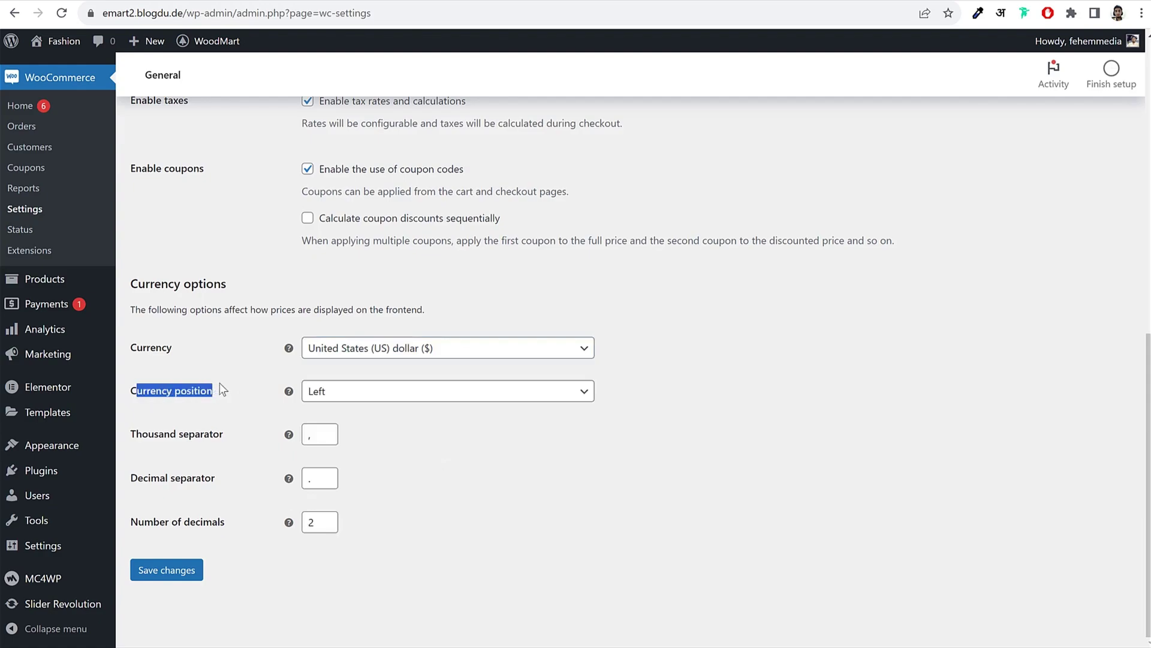
pyautogui.click(216, 437)
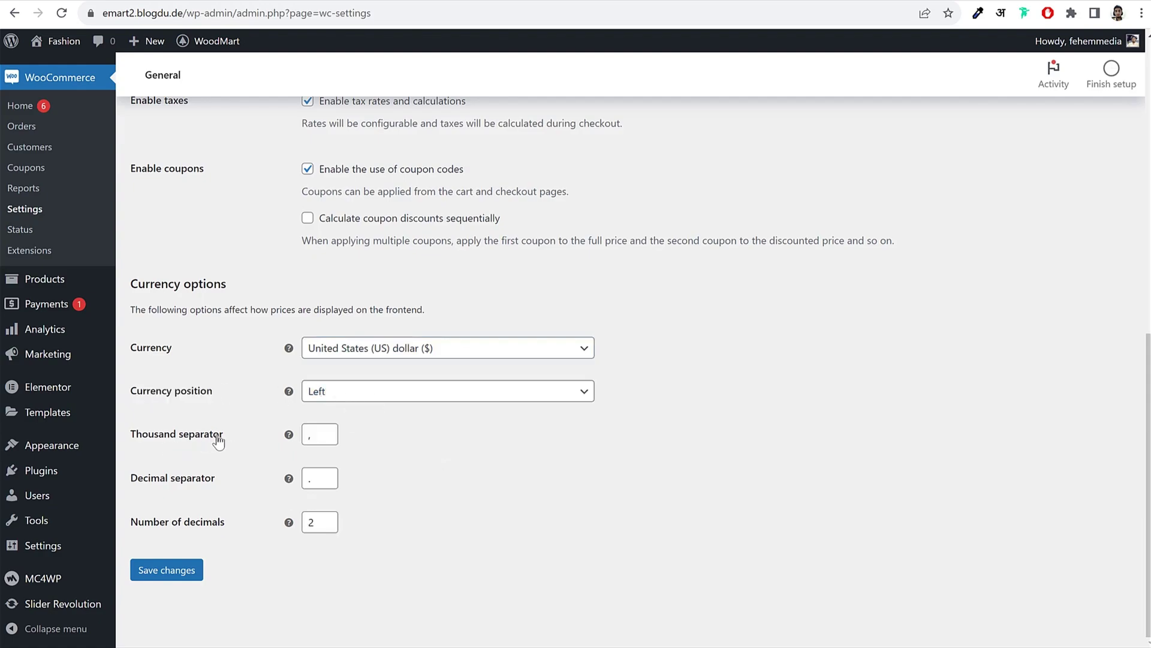
pyautogui.click(509, 446)
pyautogui.click(315, 478)
pyautogui.write('.')
pyautogui.click(167, 570)
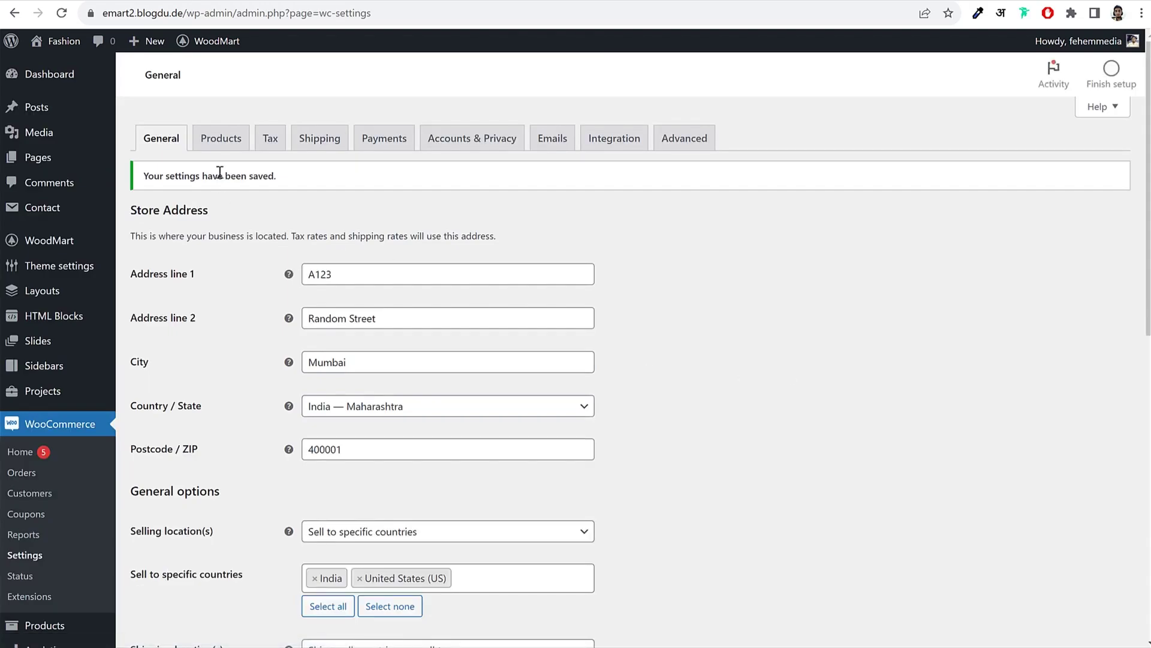
# Step: On the Products settings, change the weight unit from kg to g
pyautogui.click(225, 141)
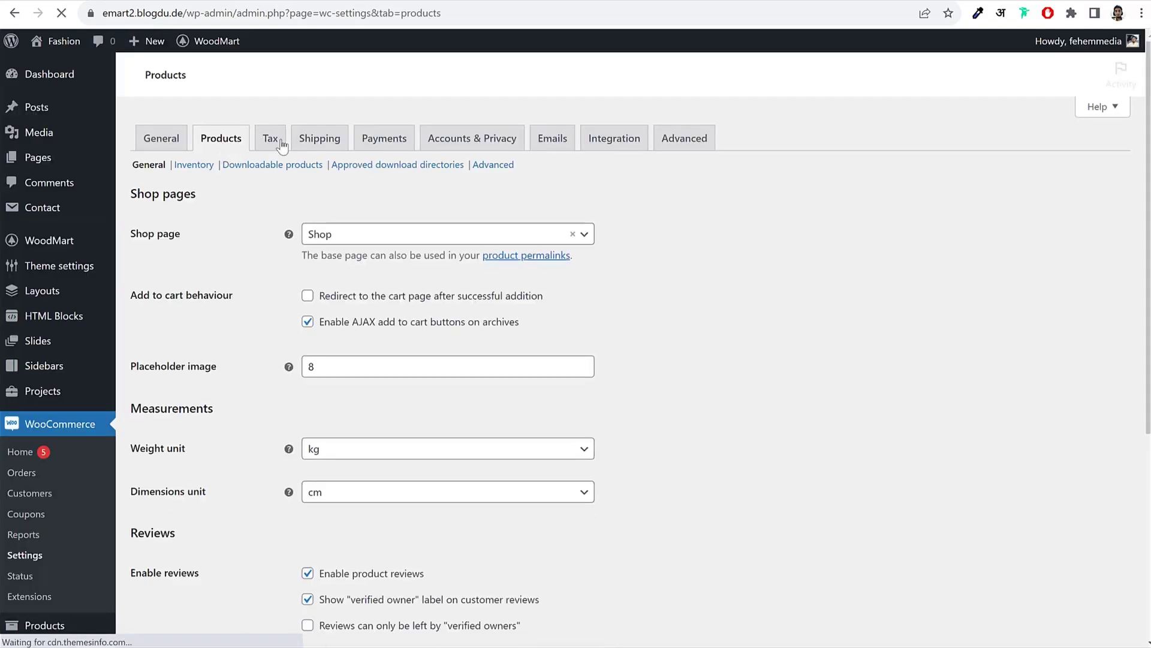
pyautogui.moveTo(136, 236); pyautogui.dragTo(191, 240)
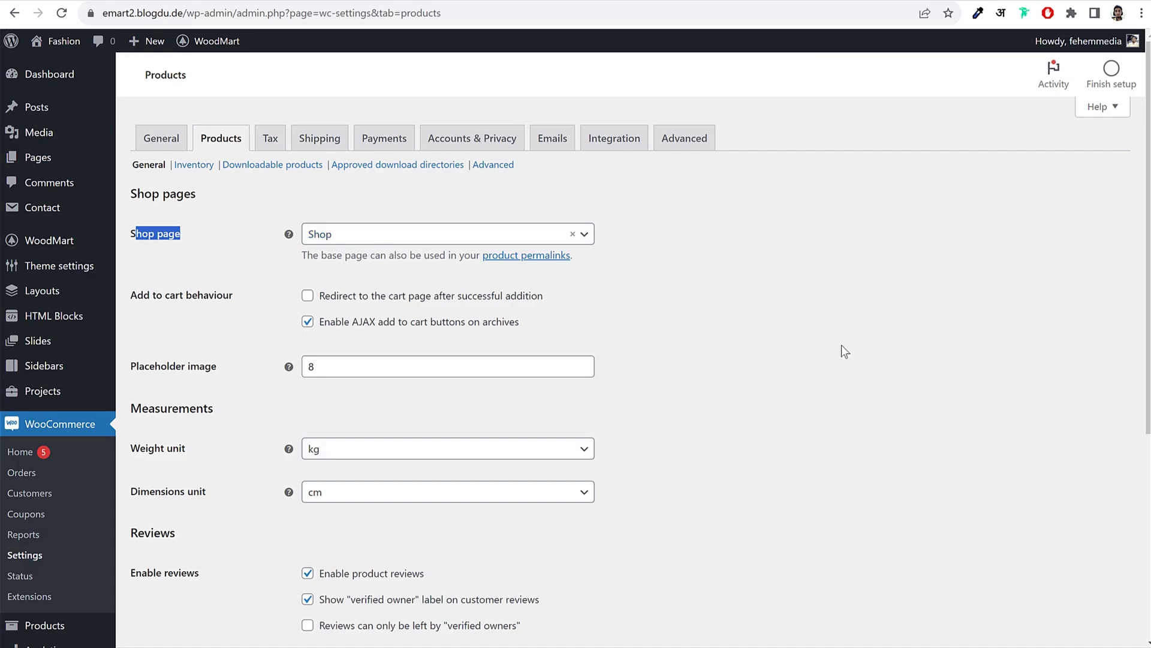
pyautogui.scroll(-4, 840, 350)
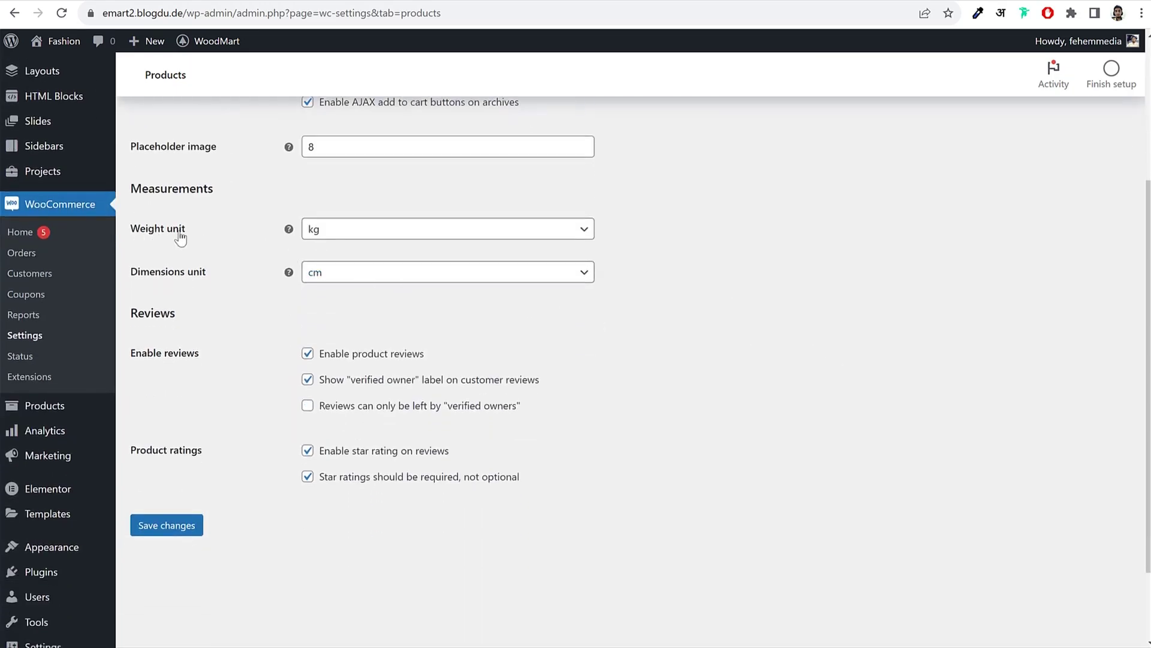
pyautogui.tripleClick(180, 233)
pyautogui.click(347, 239)
pyautogui.click(354, 277)
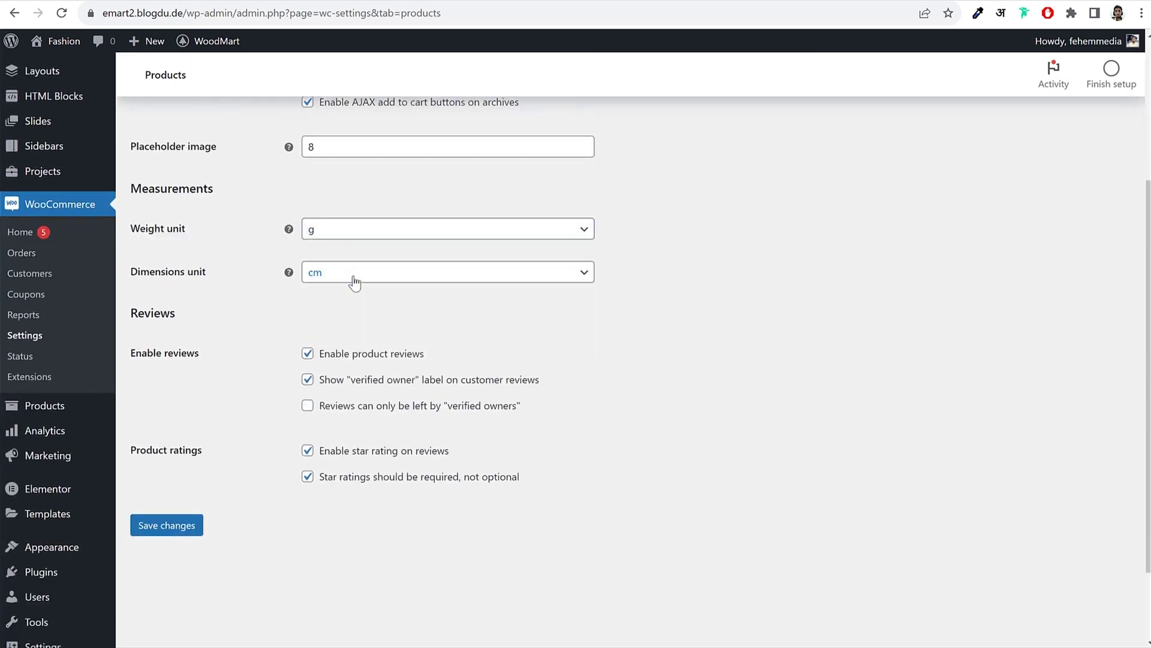
pyautogui.click(456, 238)
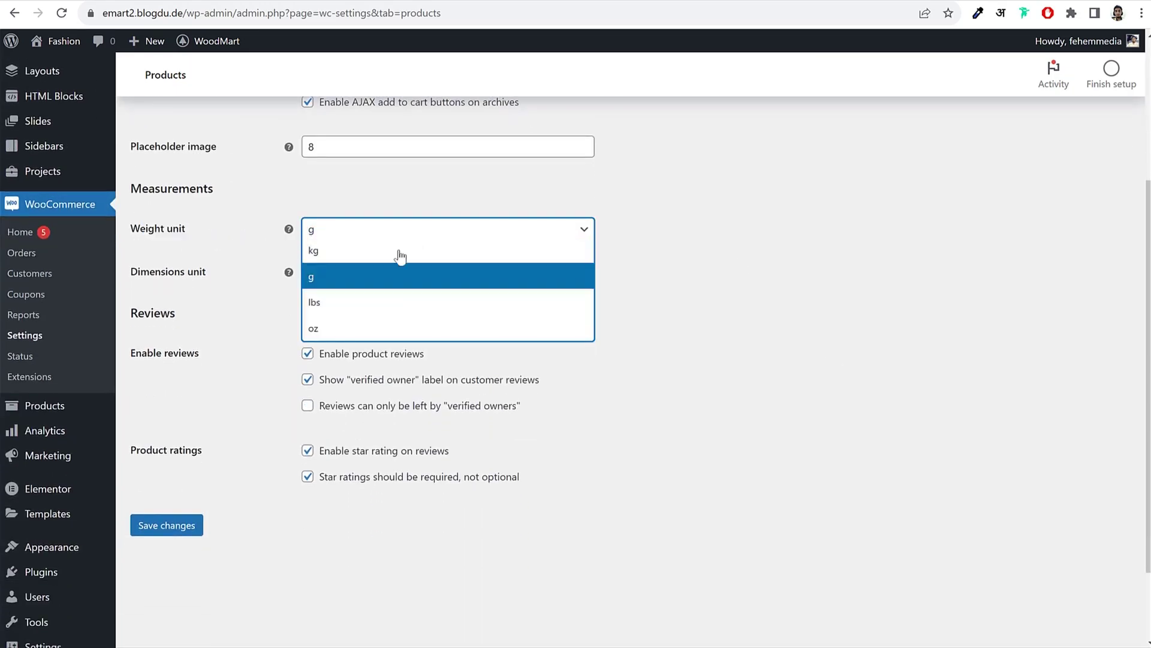
pyautogui.click(330, 280)
pyautogui.click(356, 234)
pyautogui.click(358, 254)
pyautogui.click(391, 239)
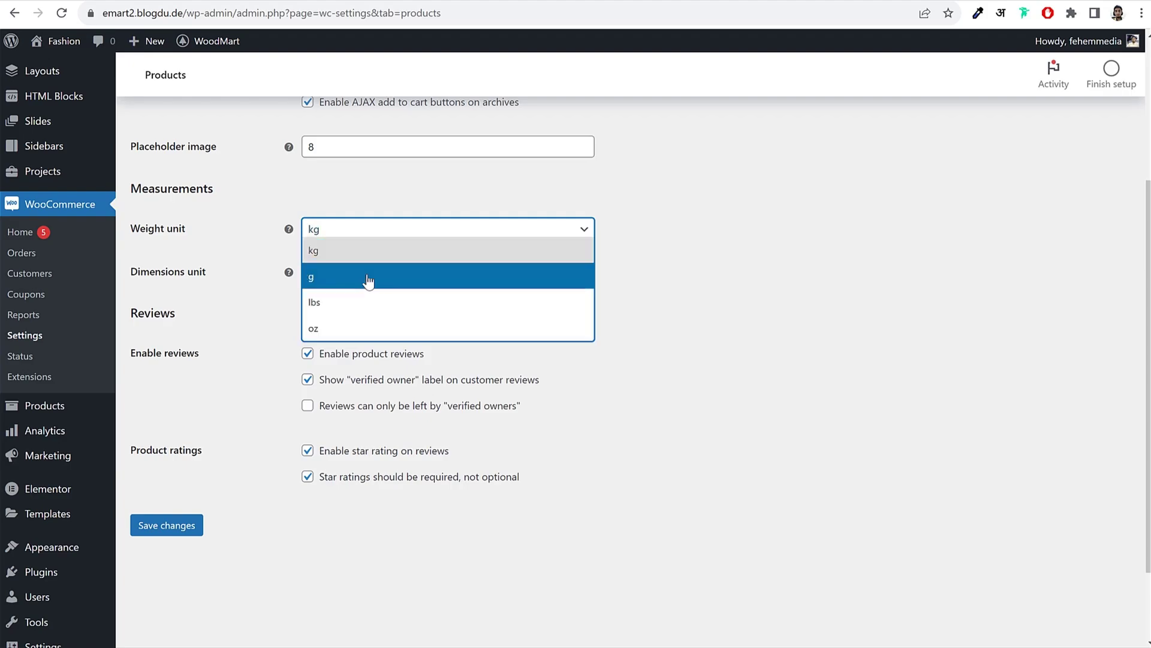
pyautogui.click(368, 278)
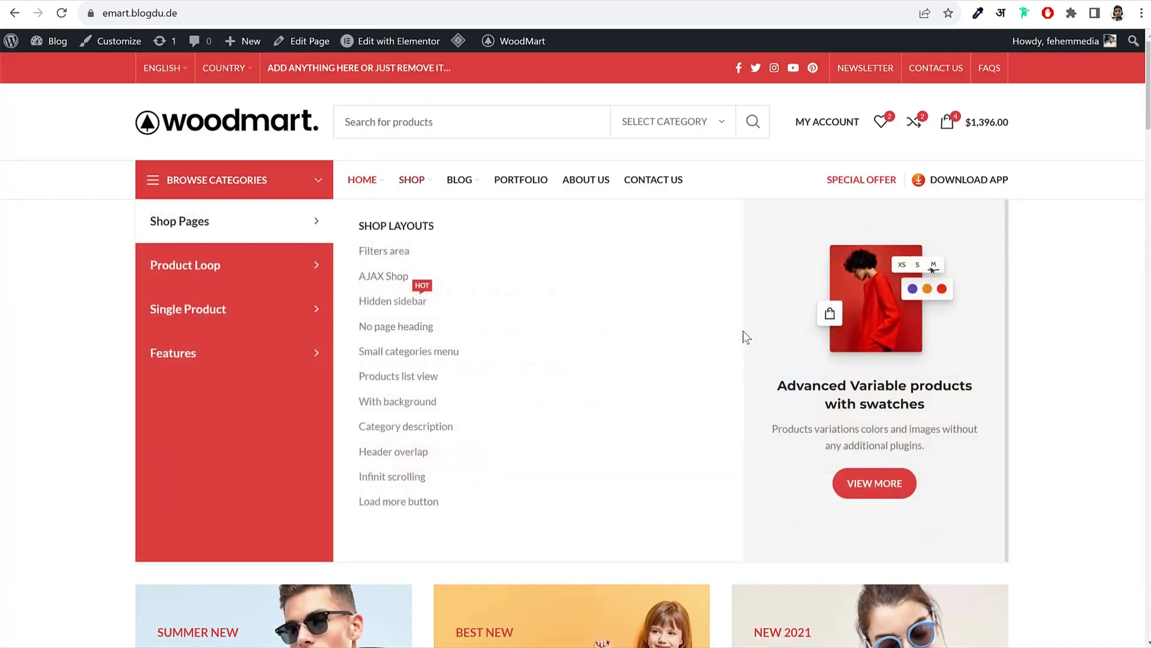
# Step: Save the product settings with weight in g and dimensions in cm
pyautogui.scroll(-14, 744, 333)
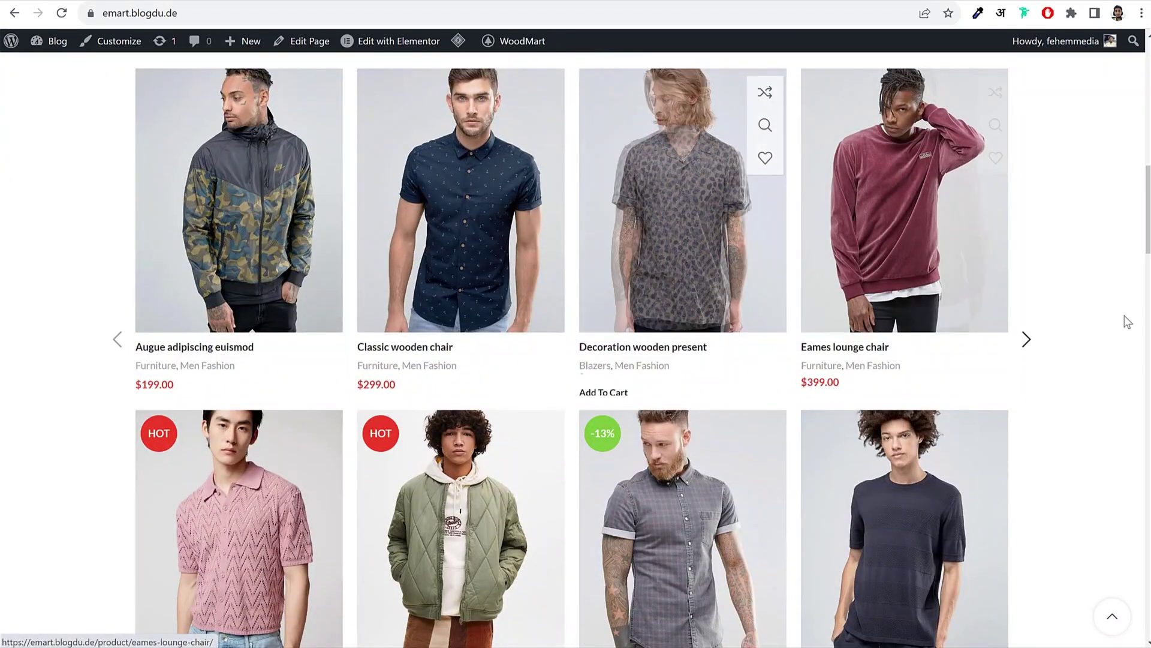
pyautogui.scroll(8, 1123, 318)
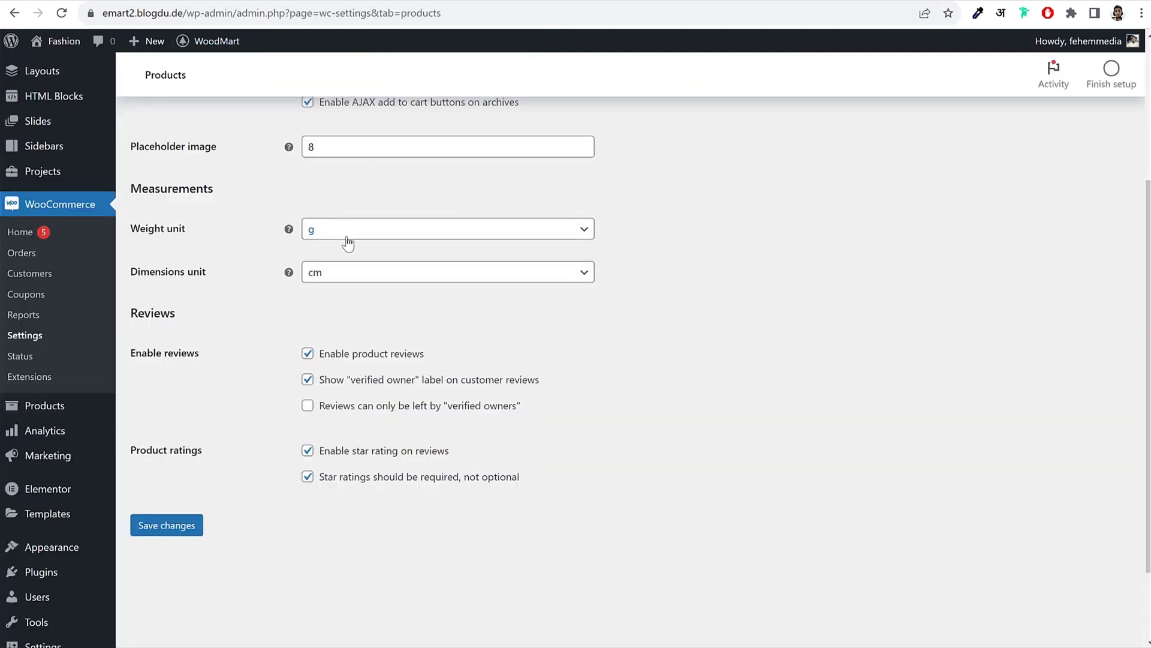
pyautogui.click(174, 528)
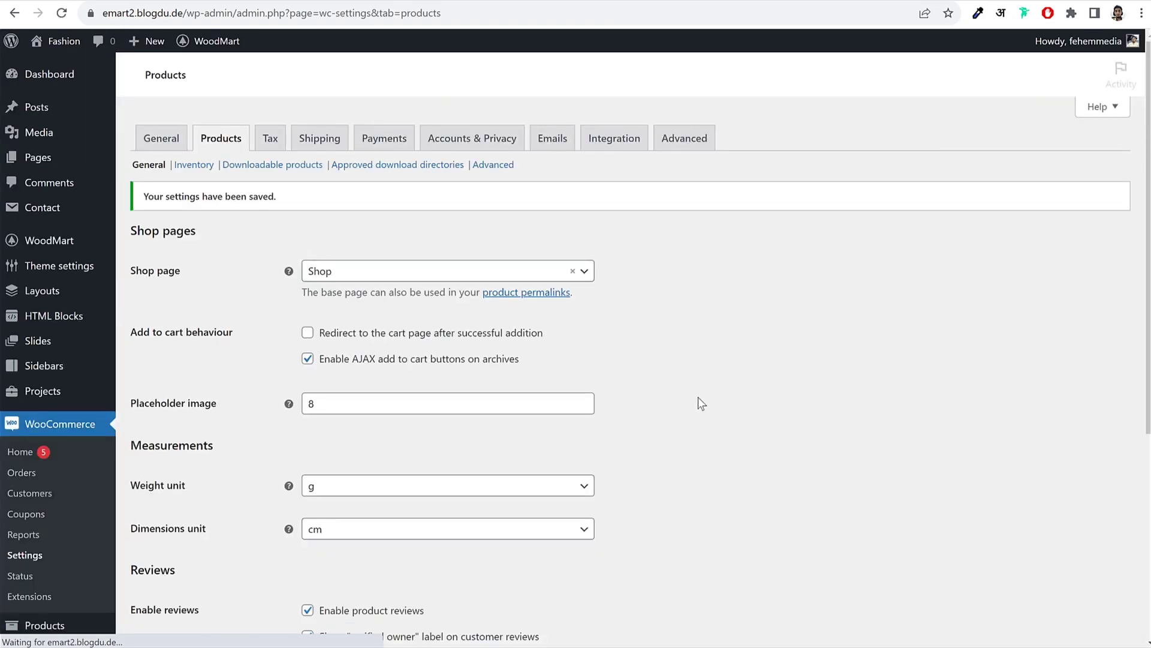
pyautogui.click(268, 142)
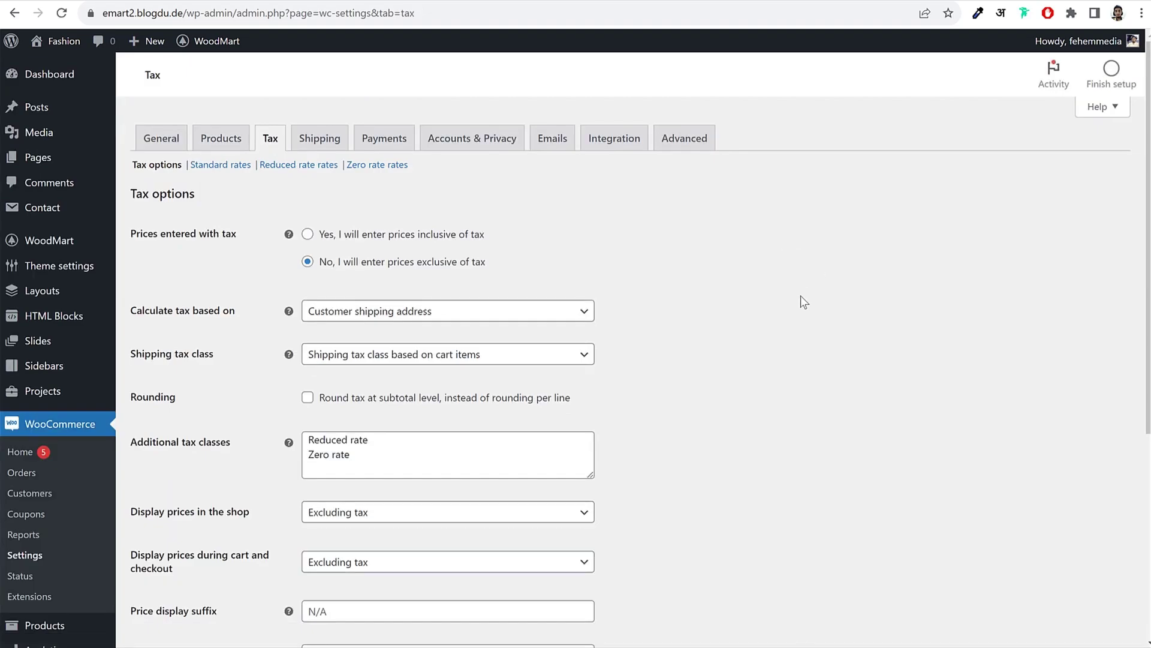
# Step: Add a 'GST 5%' line to the Additional tax classes list
pyautogui.scroll(-4, 801, 296)
pyautogui.moveTo(398, 236); pyautogui.dragTo(305, 220)
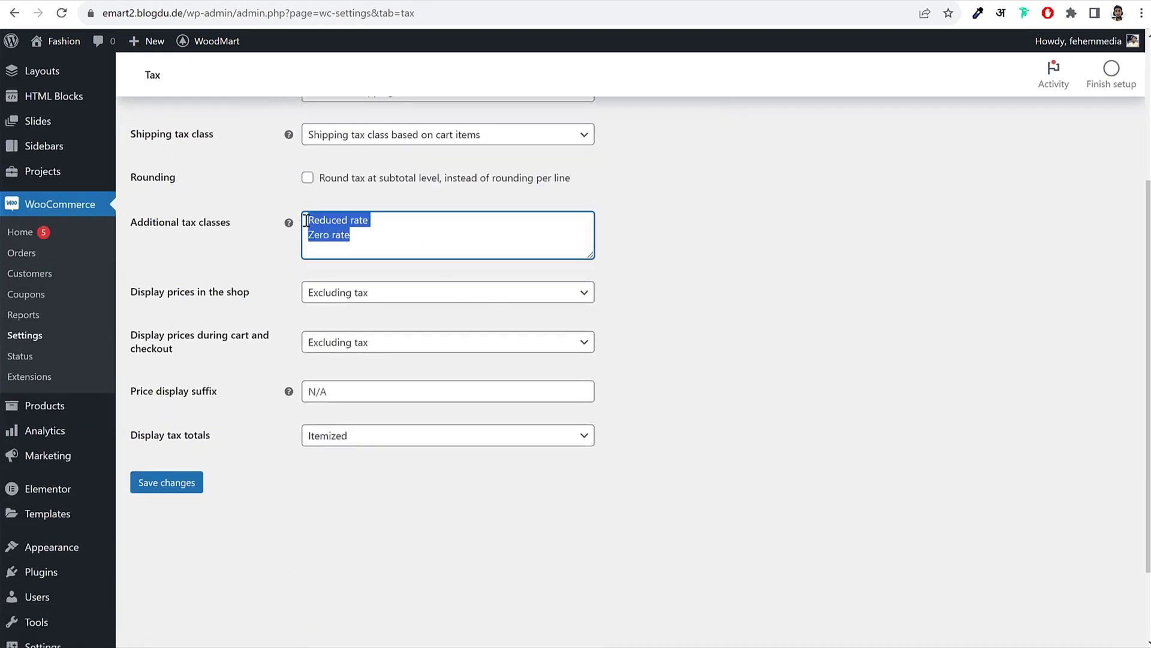
pyautogui.click(365, 241)
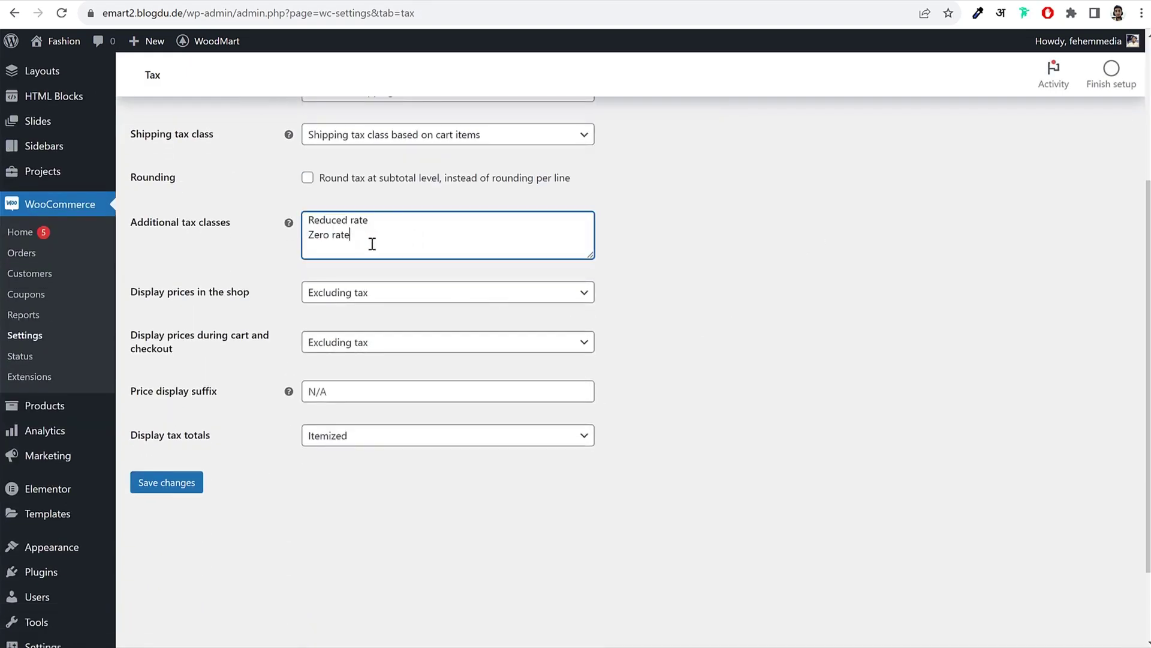
pyautogui.moveTo(149, 223); pyautogui.dragTo(249, 231)
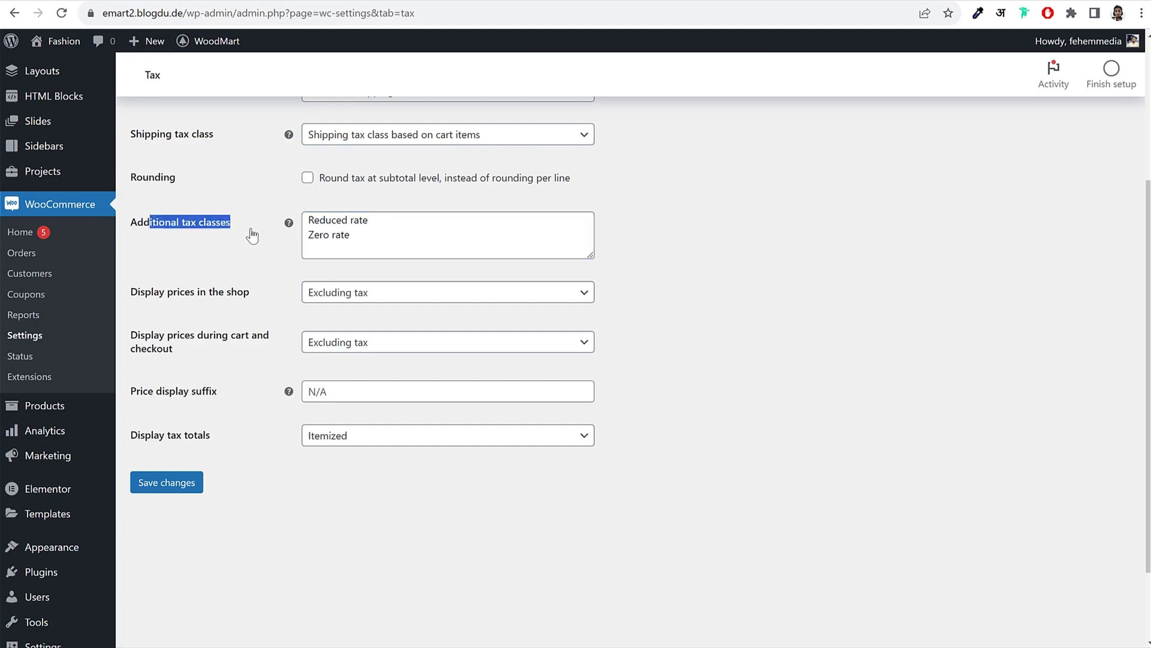
pyautogui.click(404, 235)
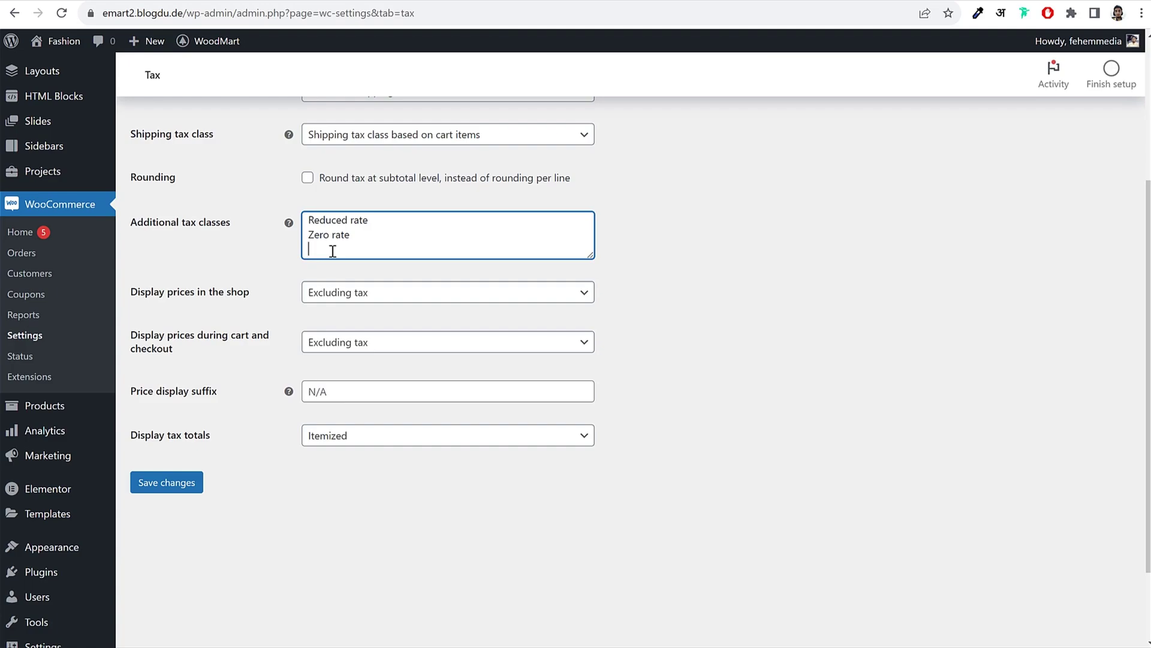
pyautogui.write('GST 5%')
pyautogui.moveTo(346, 249); pyautogui.dragTo(275, 260)
pyautogui.click(692, 247)
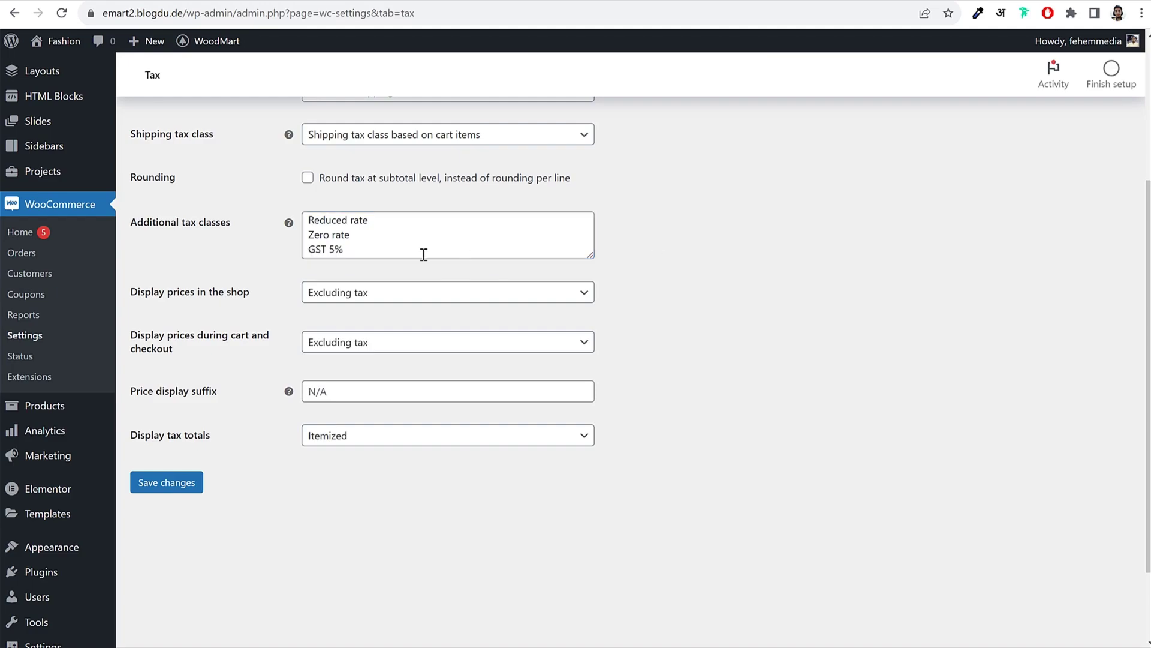
pyautogui.click(321, 249)
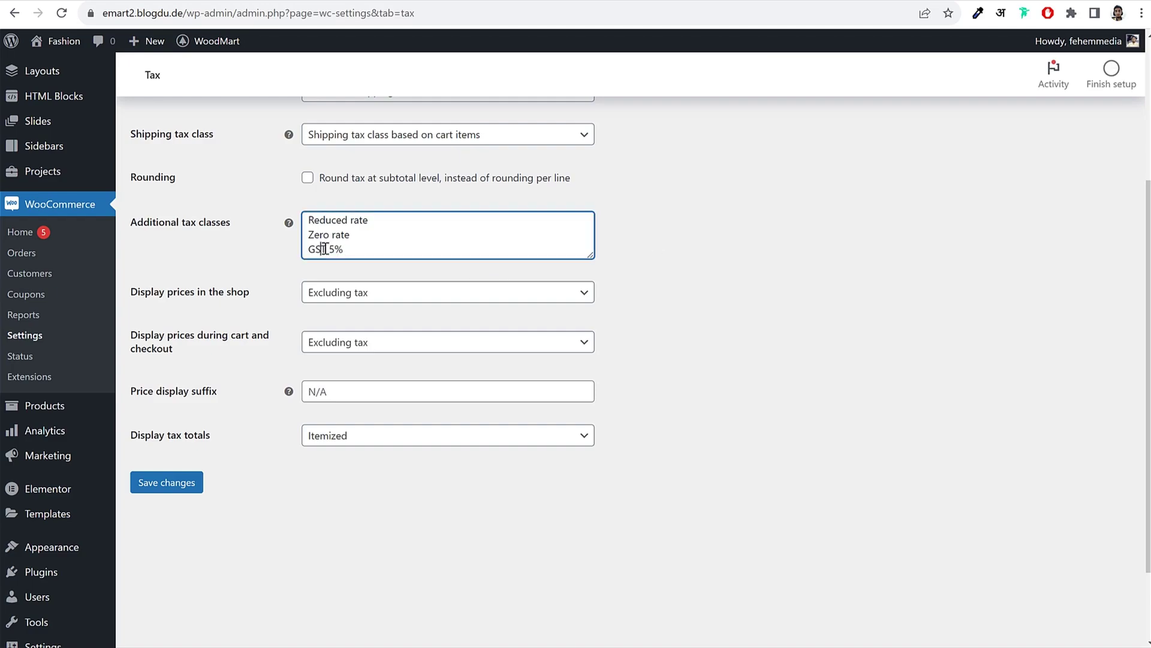
pyautogui.moveTo(326, 250); pyautogui.dragTo(288, 252)
pyautogui.doubleClick(316, 250)
pyautogui.click(317, 250)
pyautogui.moveTo(331, 249); pyautogui.dragTo(278, 252)
pyautogui.click(335, 250)
pyautogui.moveTo(388, 253); pyautogui.dragTo(234, 255)
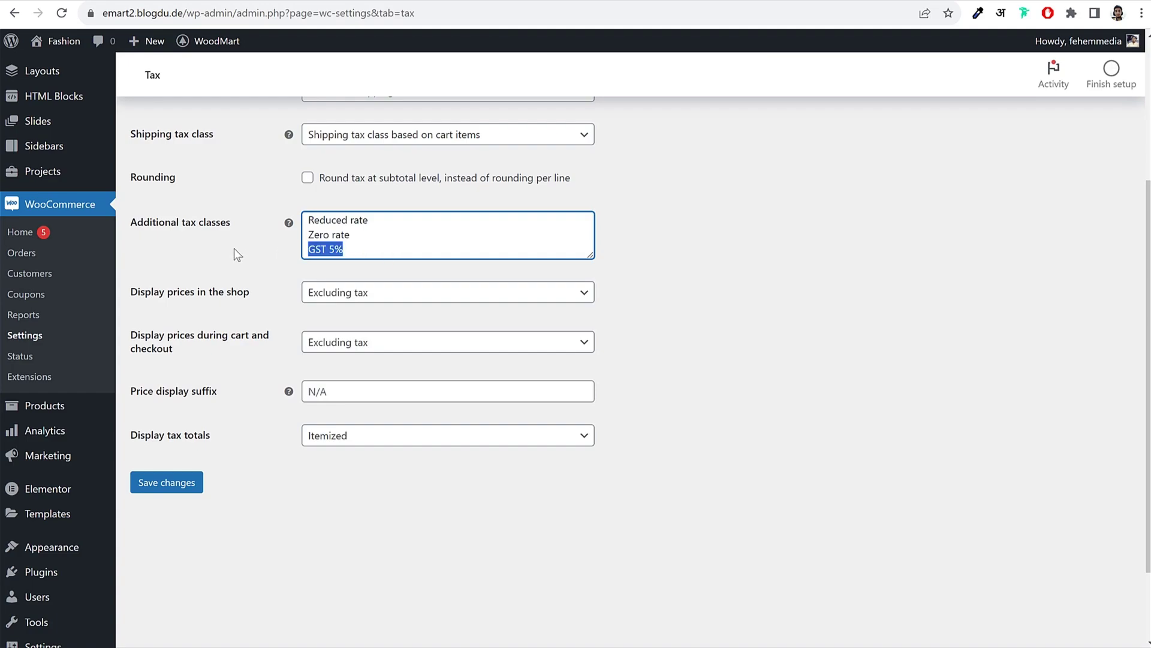
# Step: Save the tax settings and check the new GST 5% rates section
pyautogui.click(153, 487)
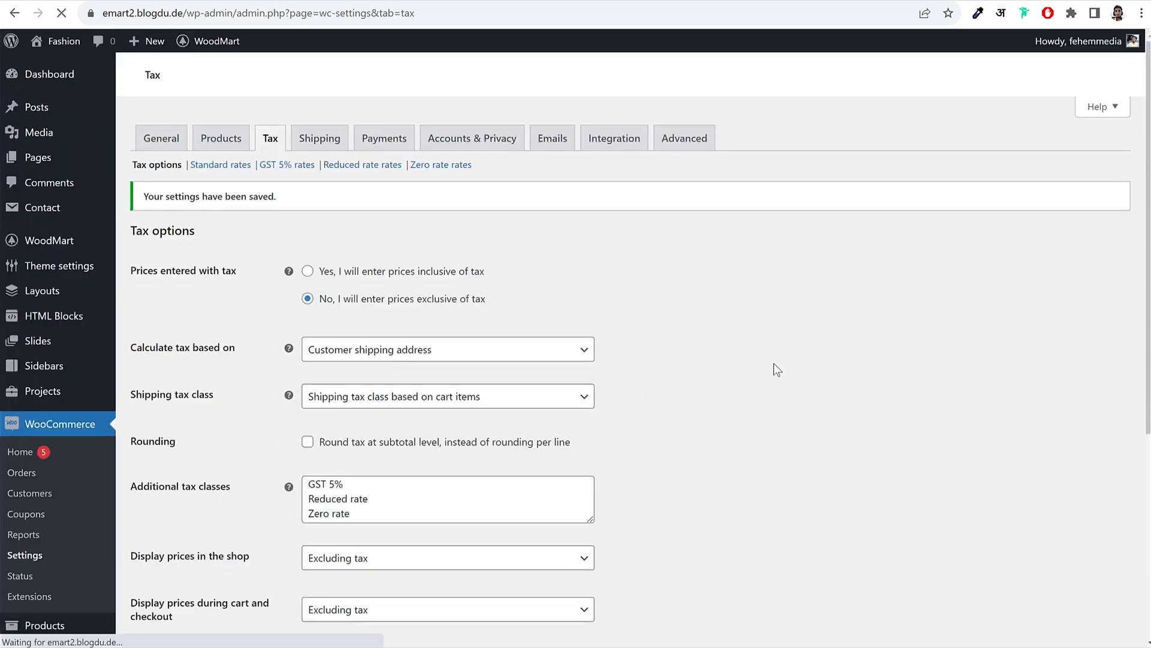
pyautogui.scroll(-1, 420, 474)
pyautogui.click(327, 402)
pyautogui.keyDown('shift'); pyautogui.click(305, 405); pyautogui.keyUp('shift')
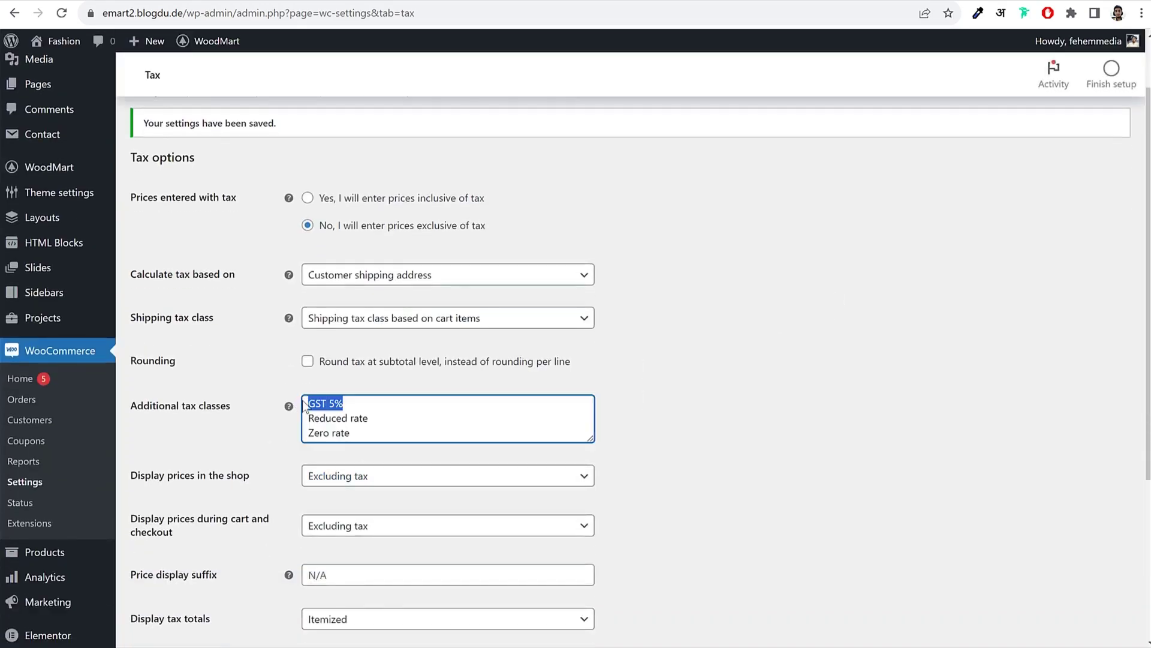
pyautogui.scroll(1, 400, 424)
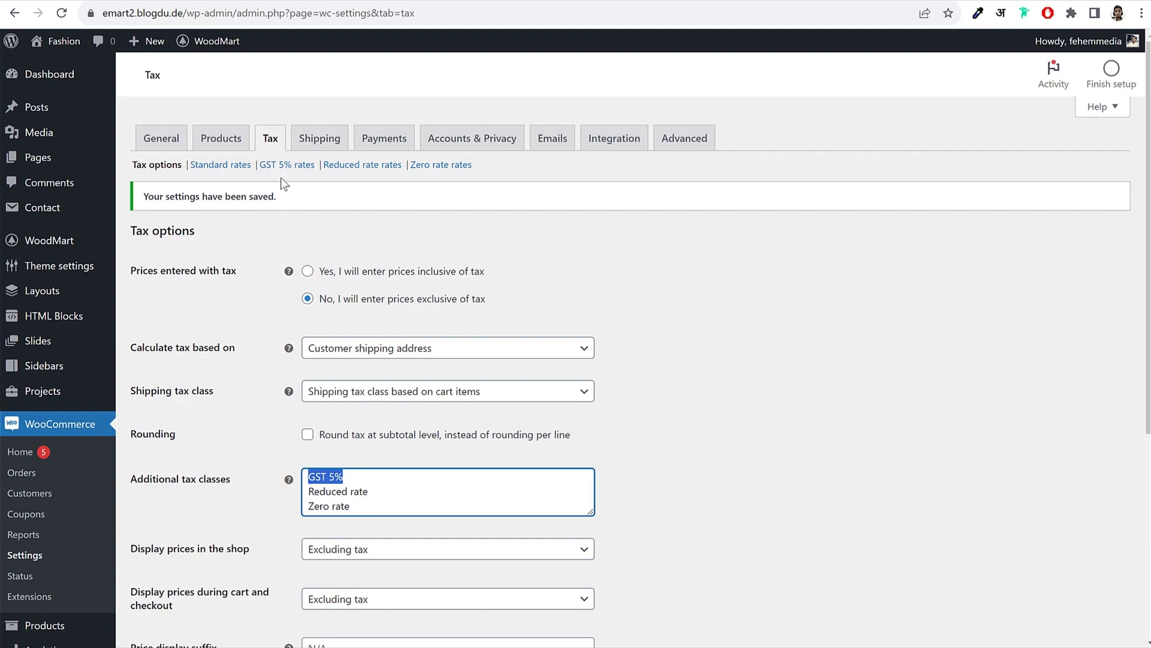
pyautogui.moveTo(261, 158)
pyautogui.mouseDown()
pyautogui.moveTo(308, 165)
pyautogui.moveTo(260, 165)
pyautogui.mouseUp()
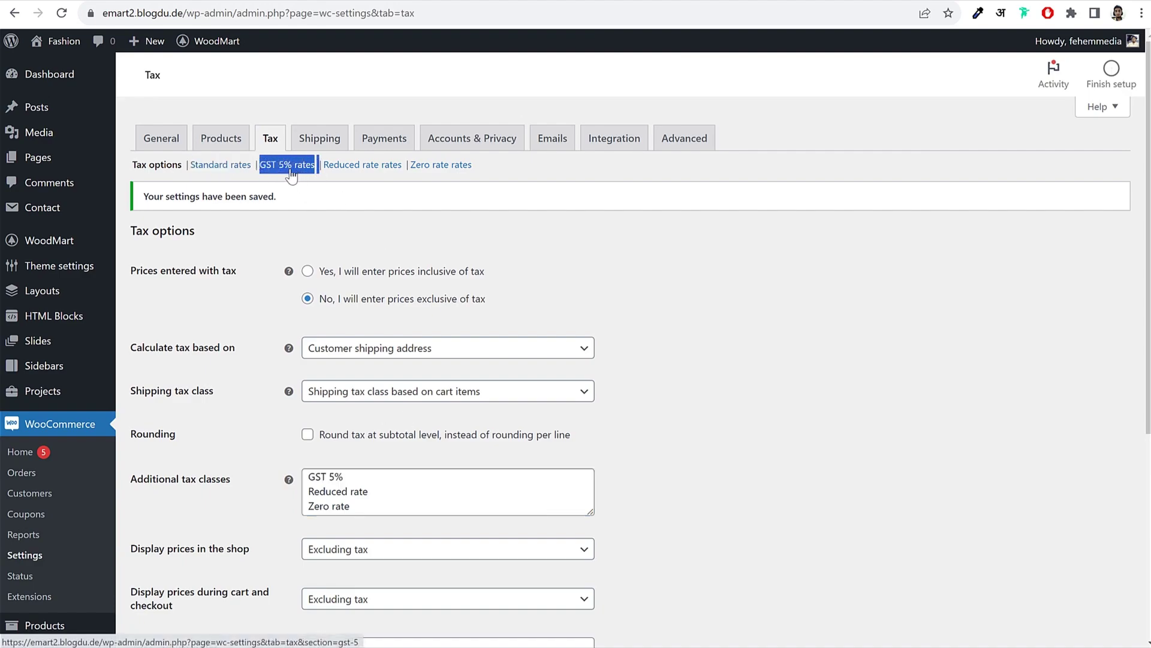
# Step: Add a new GST 5% tax rate row with country code IN
pyautogui.click(289, 167)
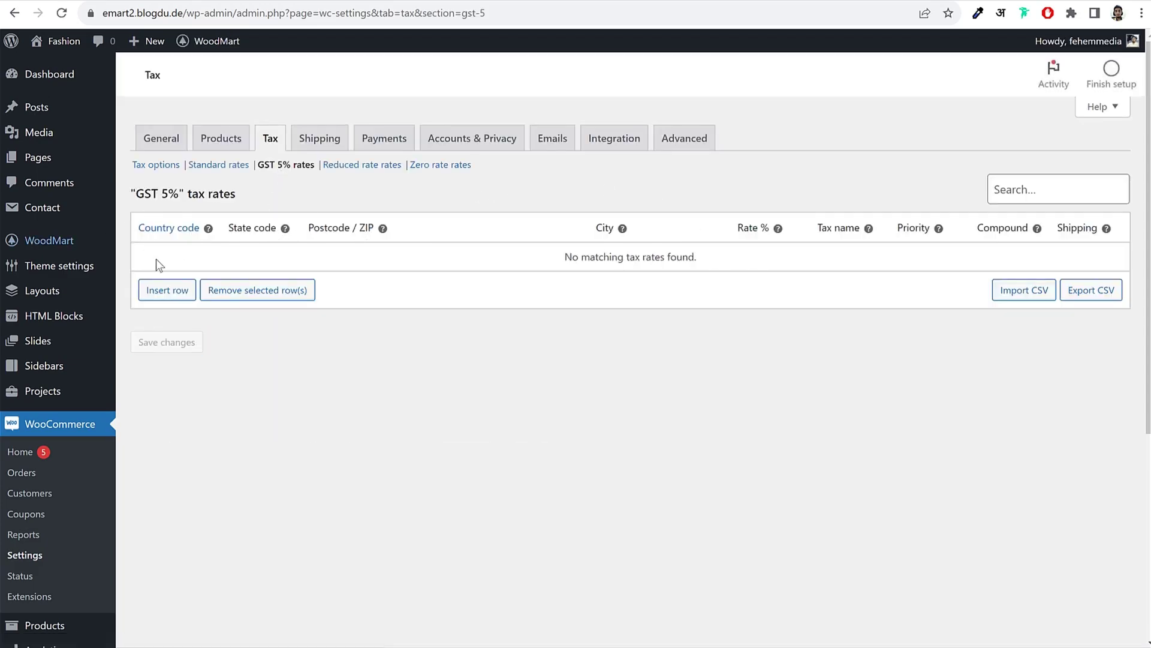
pyautogui.click(168, 290)
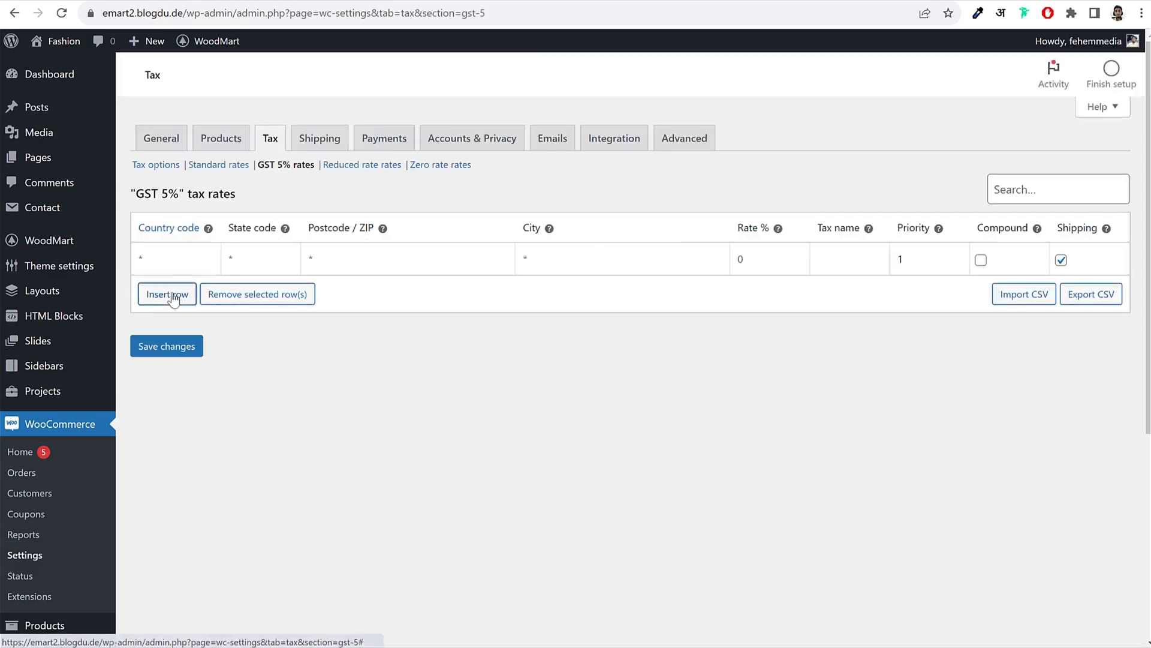
pyautogui.click(186, 257)
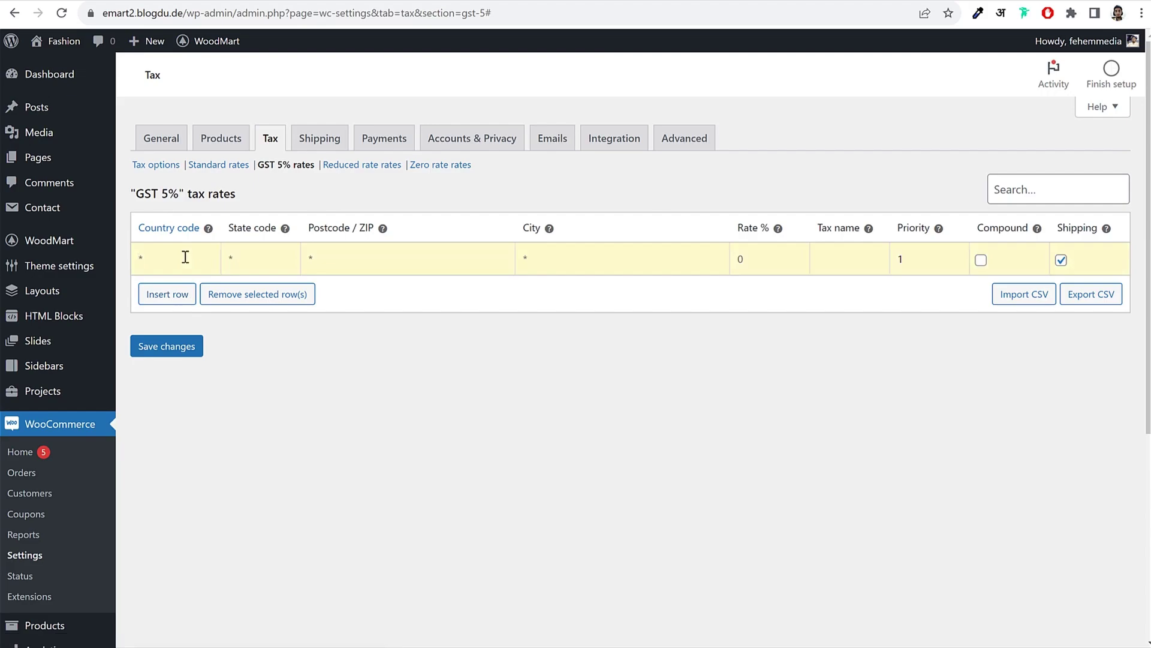
pyautogui.press('BackSpace')
pyautogui.press('BackSpace')
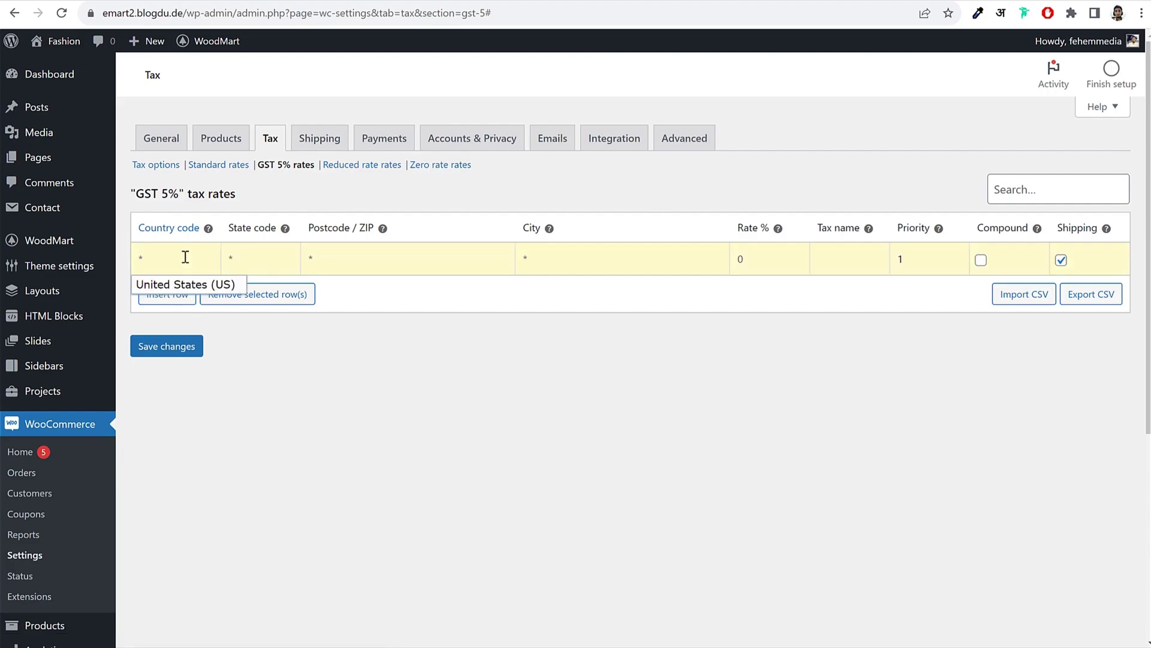
pyautogui.write('IN')
pyautogui.click(209, 285)
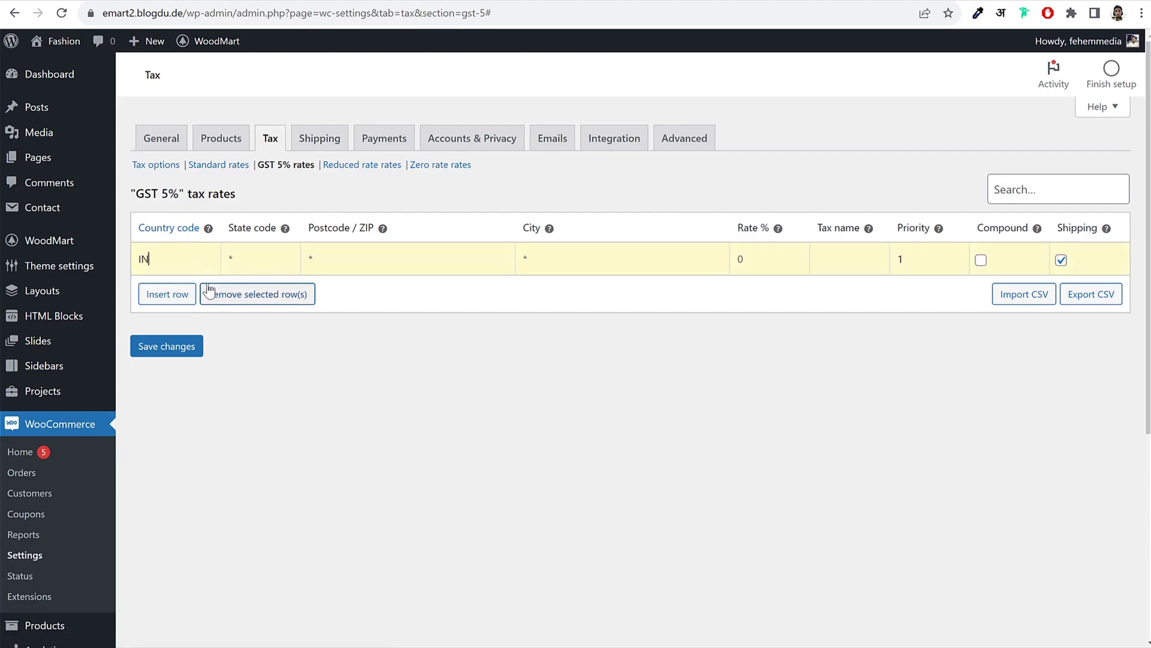
pyautogui.doubleClick(186, 261)
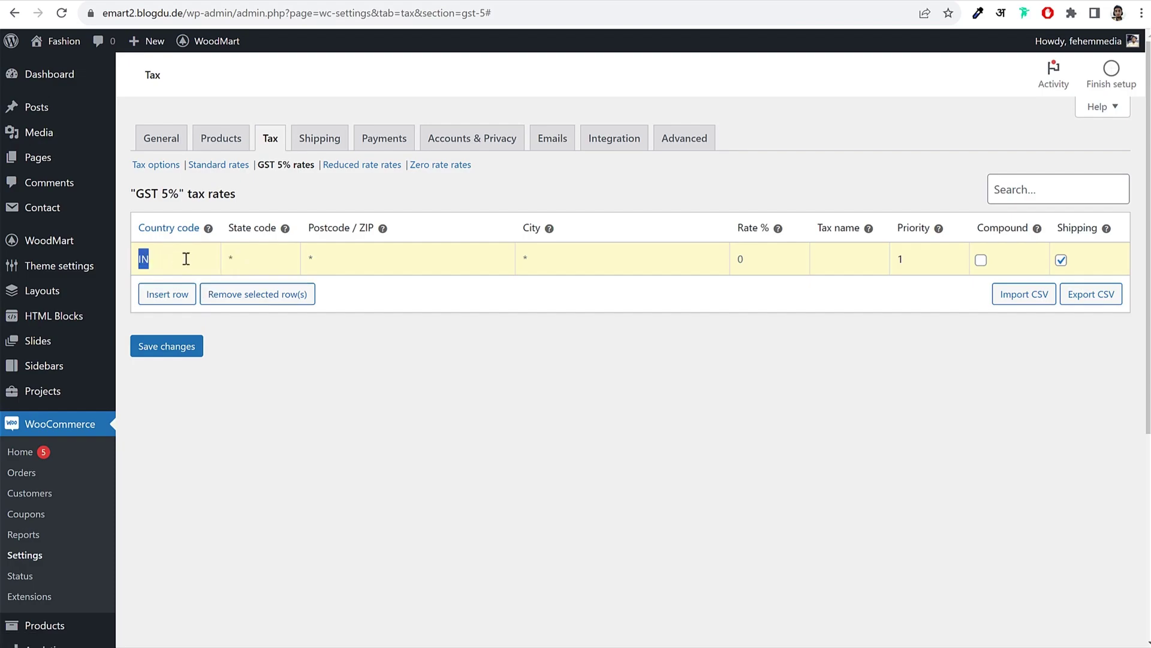
pyautogui.click(349, 259)
# Step: Give the rate 5% and name GST 5%, exclude shipping, save, then open Shipping zones
pyautogui.click(760, 263)
pyautogui.write('5')
pyautogui.click(832, 267)
pyautogui.write('GST 5%')
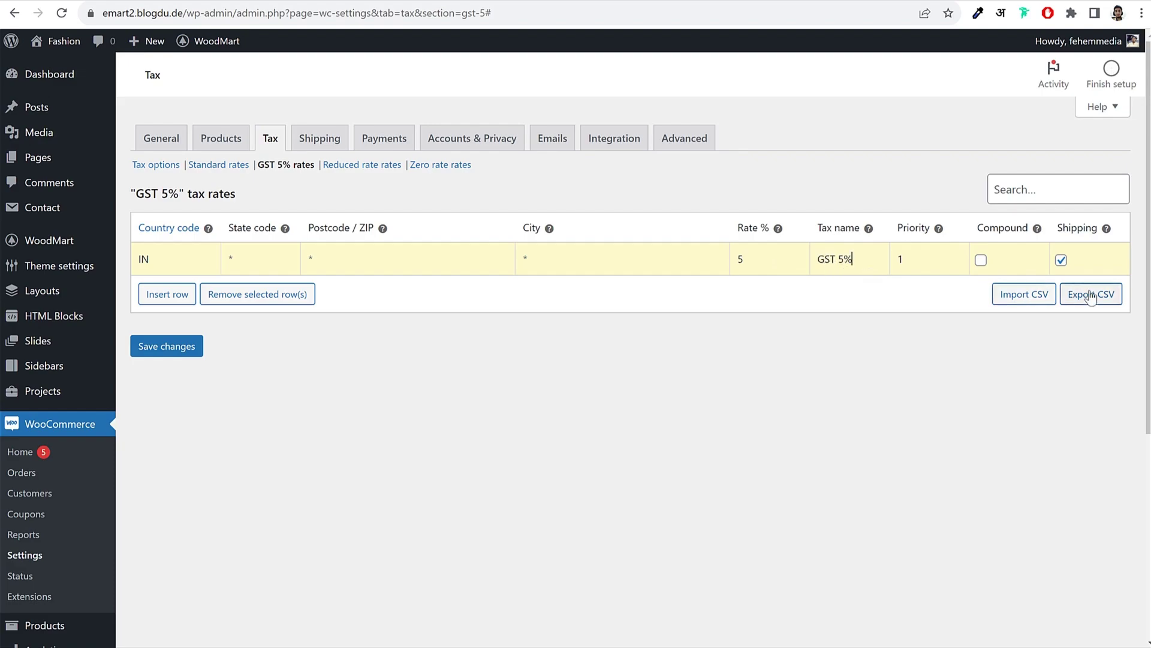
pyautogui.click(1061, 260)
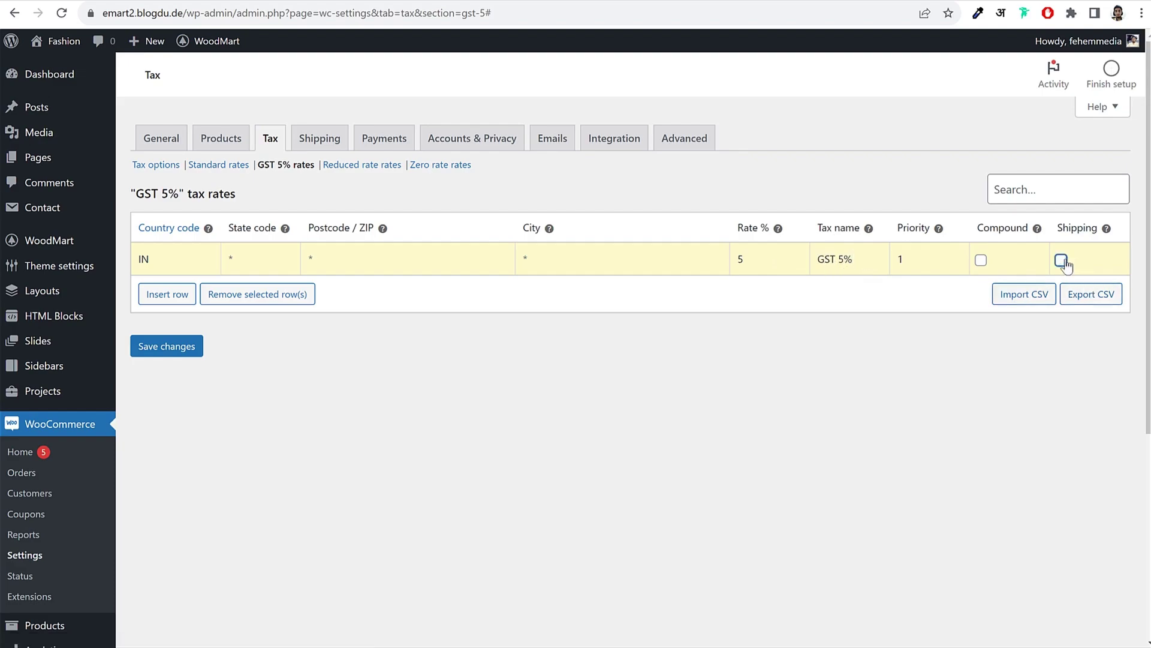
pyautogui.click(143, 347)
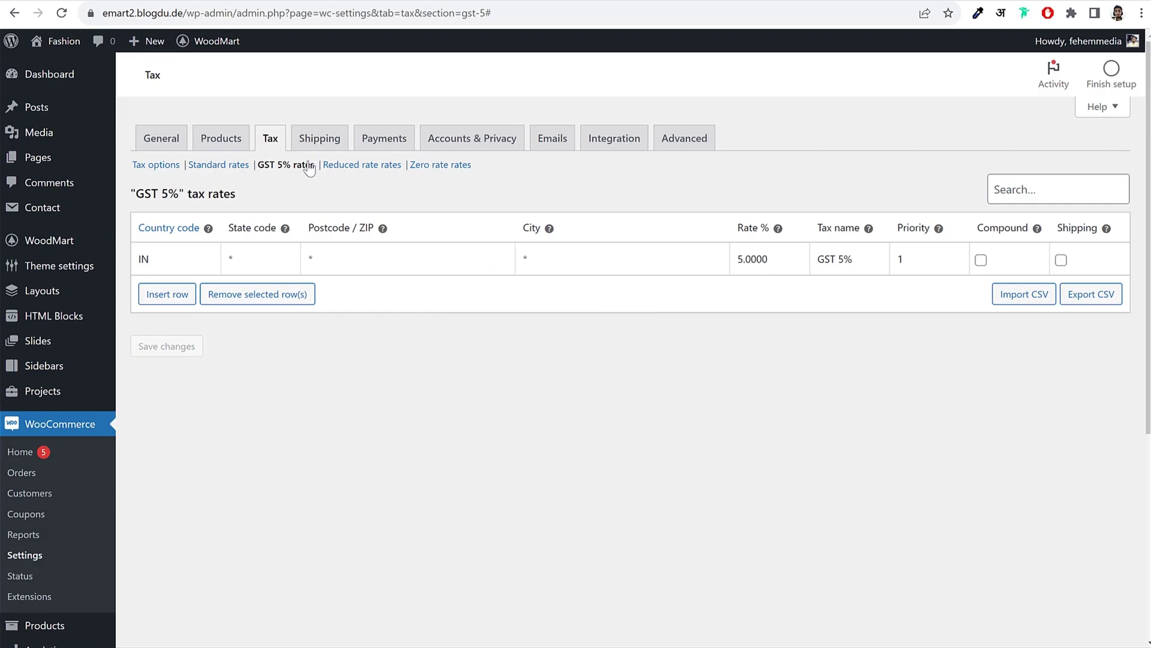
pyautogui.click(308, 140)
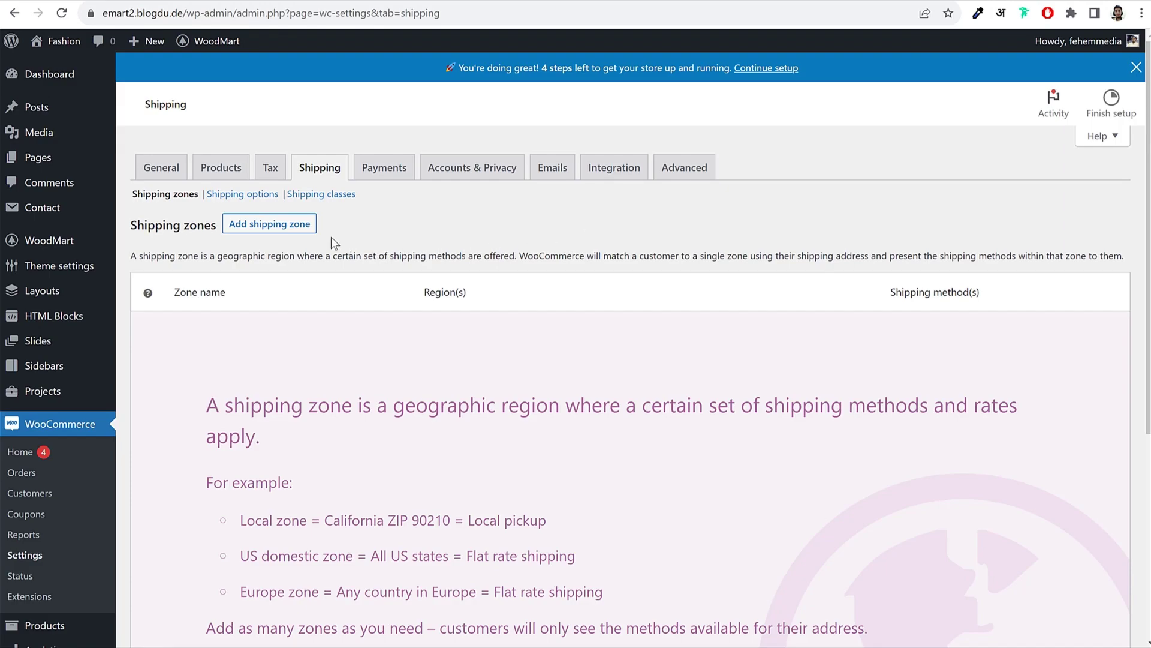
# Step: Add a new shipping zone named Maharashtra and save it
pyautogui.click(275, 230)
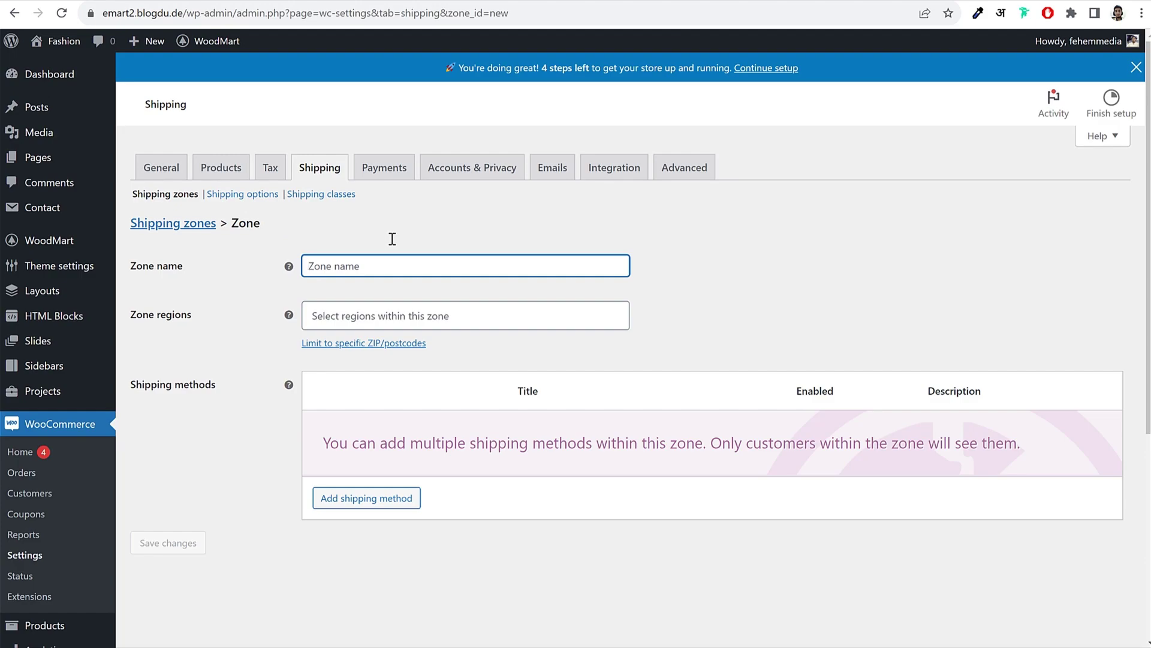
pyautogui.write('Mahje')
pyautogui.press('BackSpace')
pyautogui.press('BackSpace')
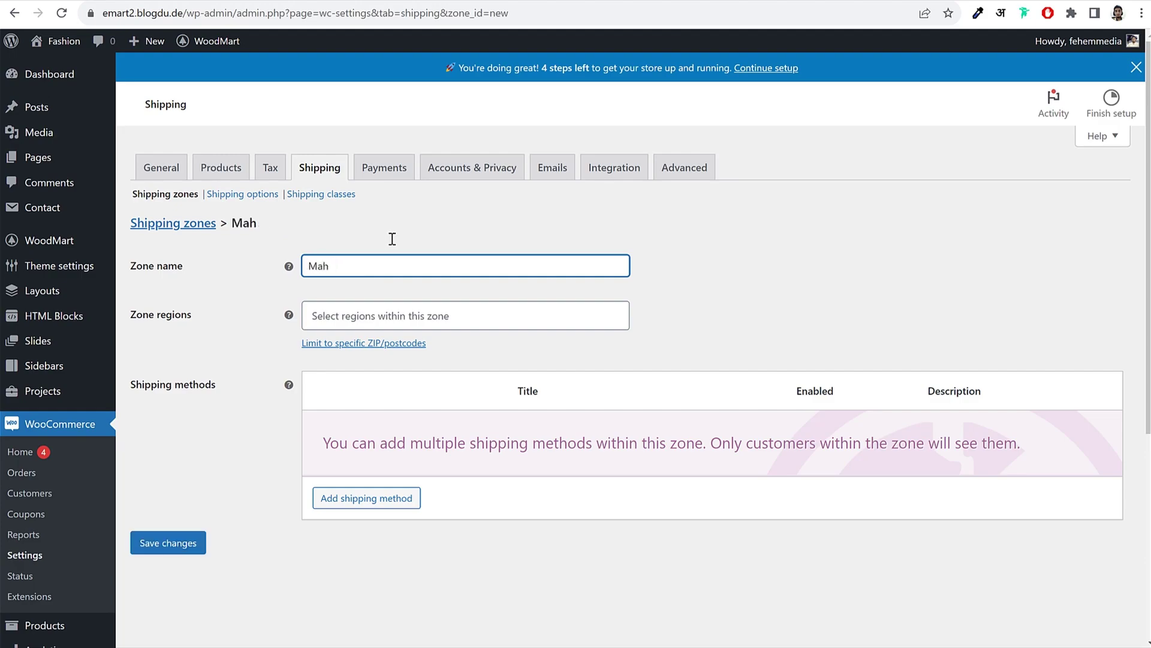
pyautogui.write('arashtra')
pyautogui.moveTo(387, 259); pyautogui.dragTo(264, 277)
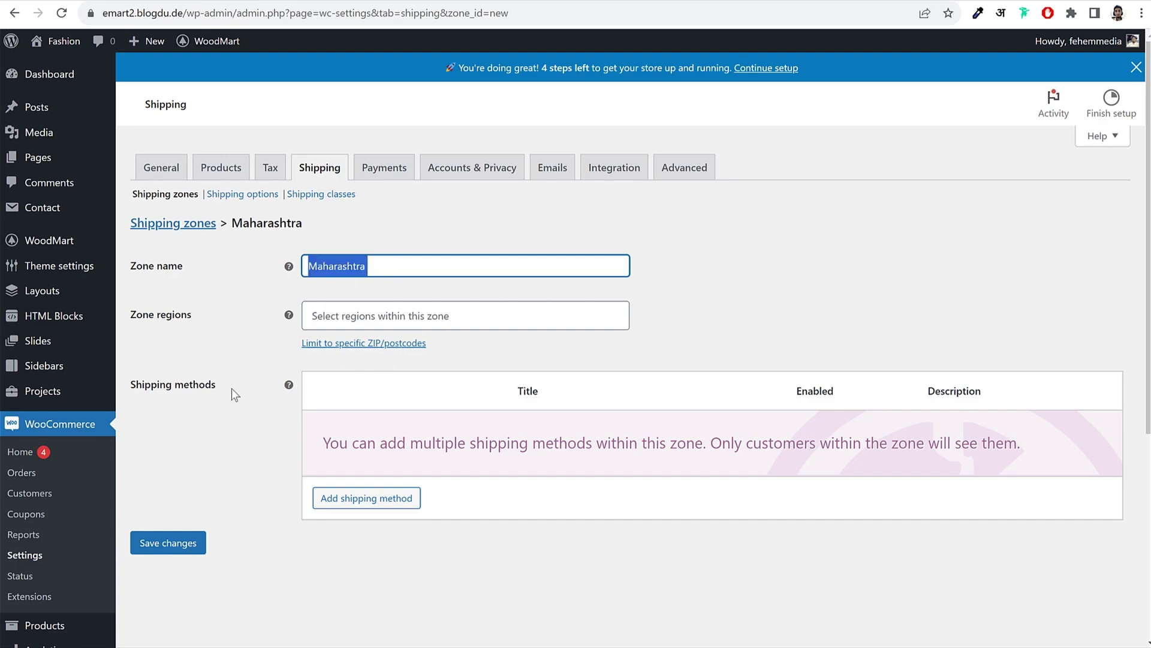
pyautogui.click(146, 546)
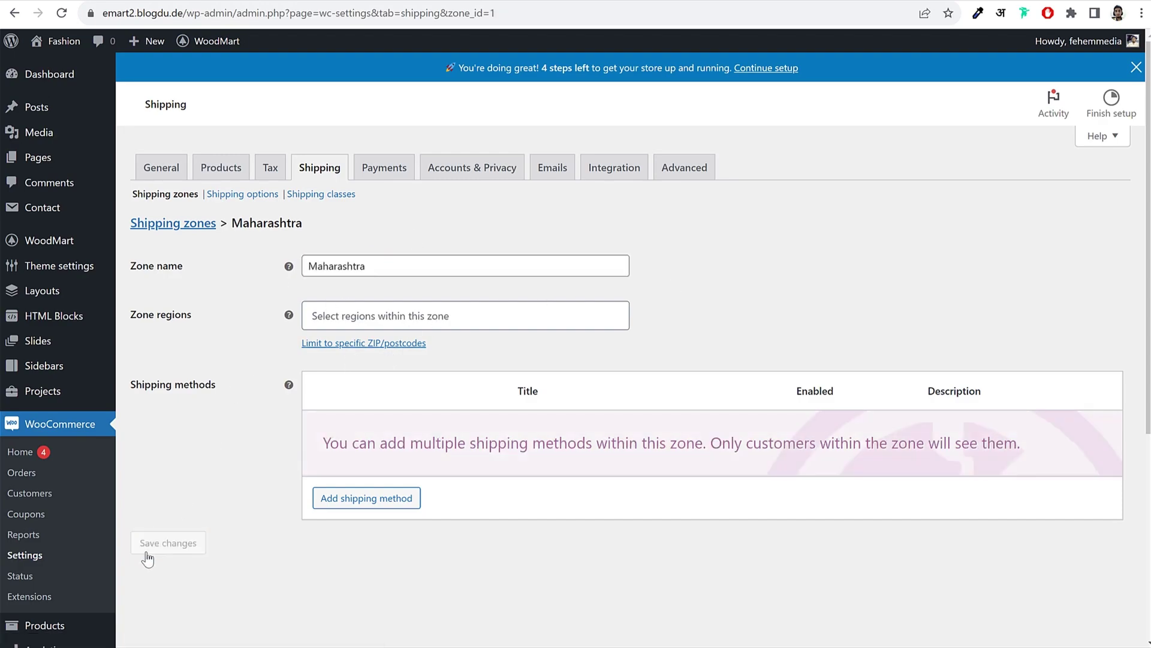
# Step: Set the zone region to Maharashtra, India and save the zone
pyautogui.moveTo(131, 318); pyautogui.dragTo(206, 320)
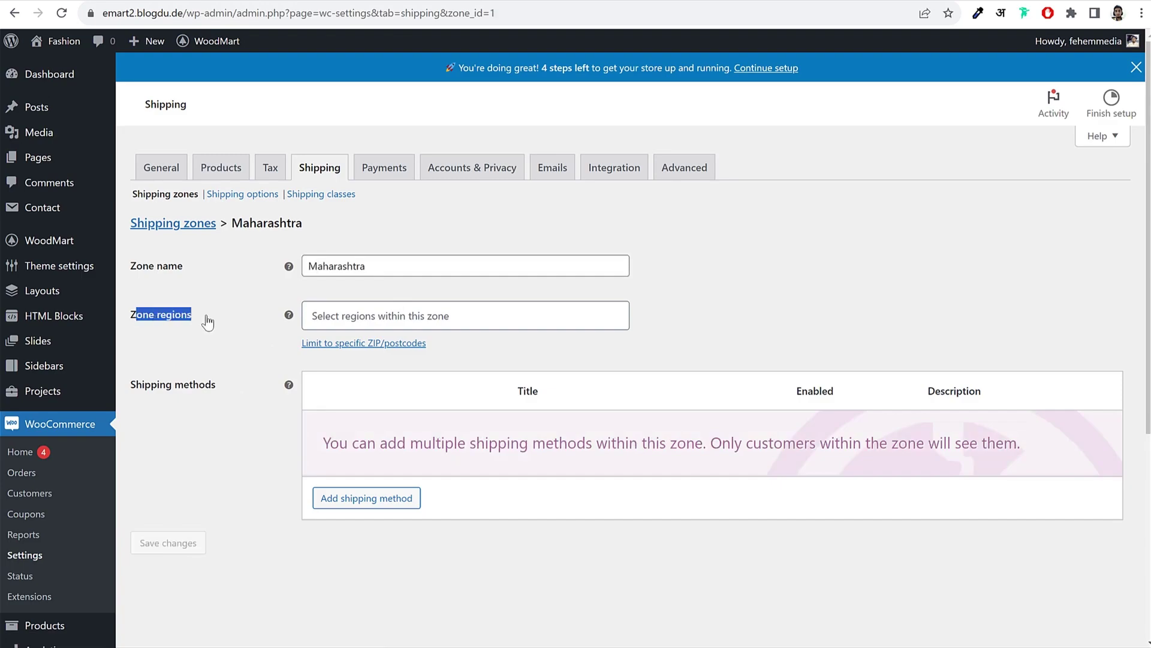
pyautogui.click(416, 319)
pyautogui.write('maha')
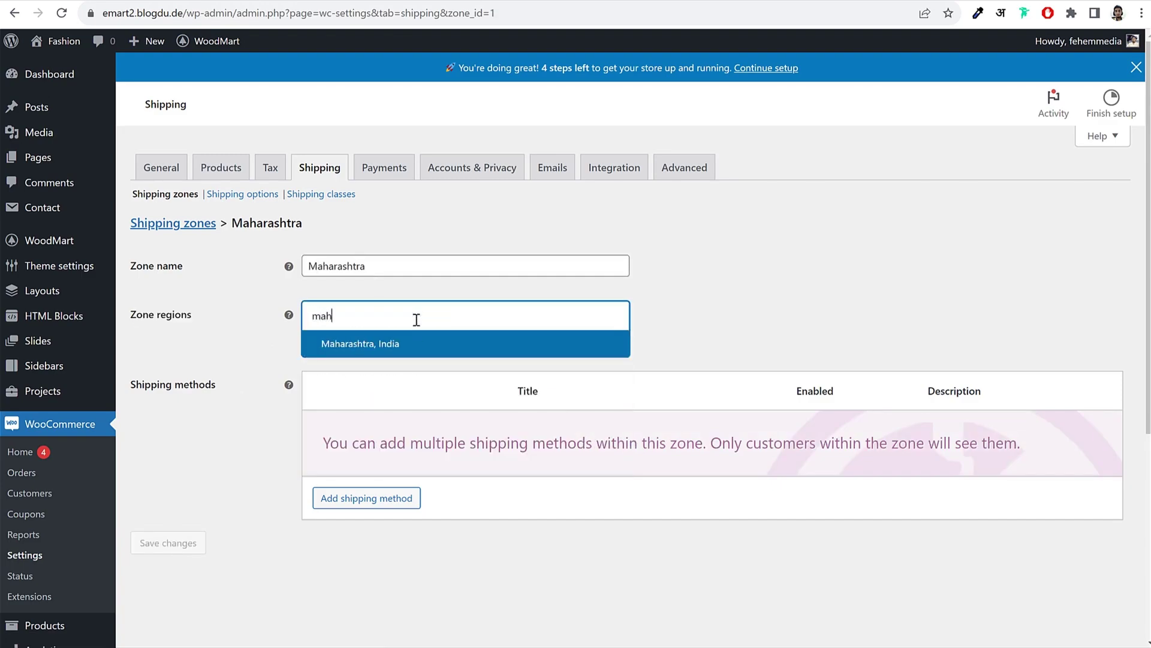
pyautogui.click(388, 345)
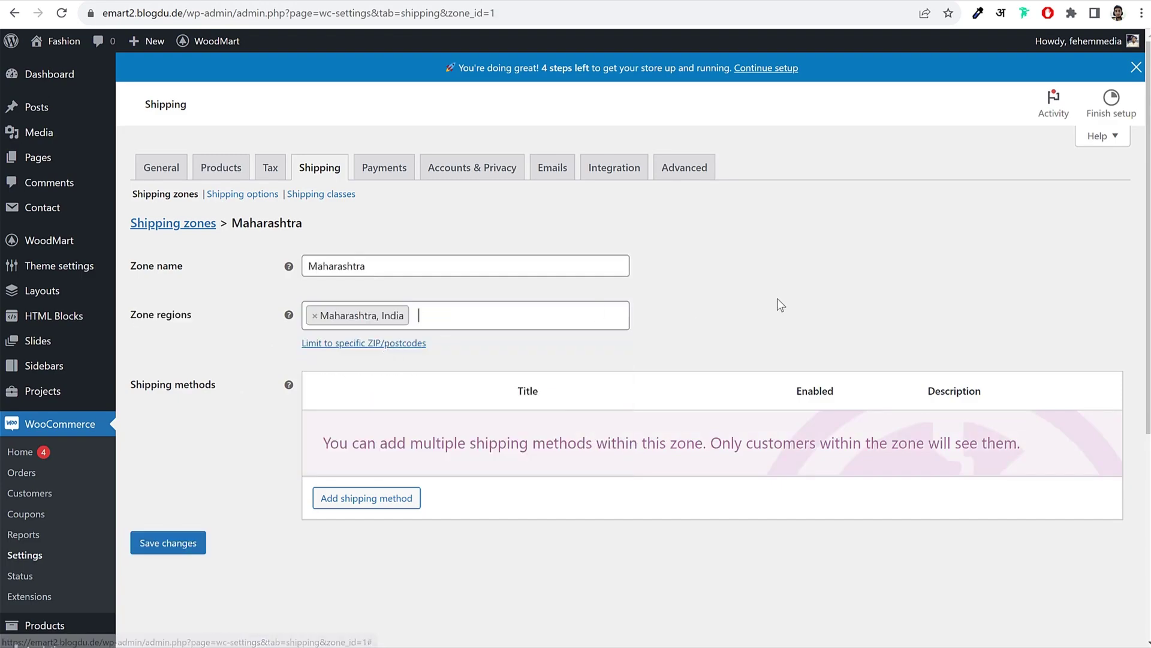
pyautogui.click(168, 543)
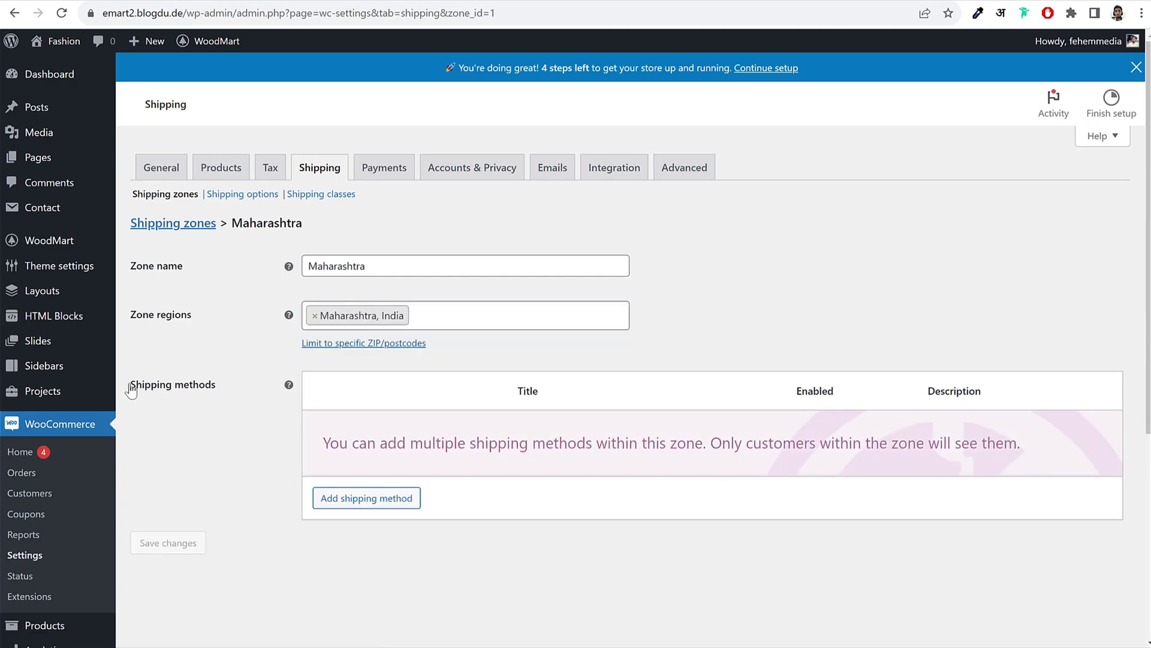
pyautogui.moveTo(130, 387); pyautogui.dragTo(223, 391)
pyautogui.click(223, 391)
pyautogui.scroll(-4, 402, 431)
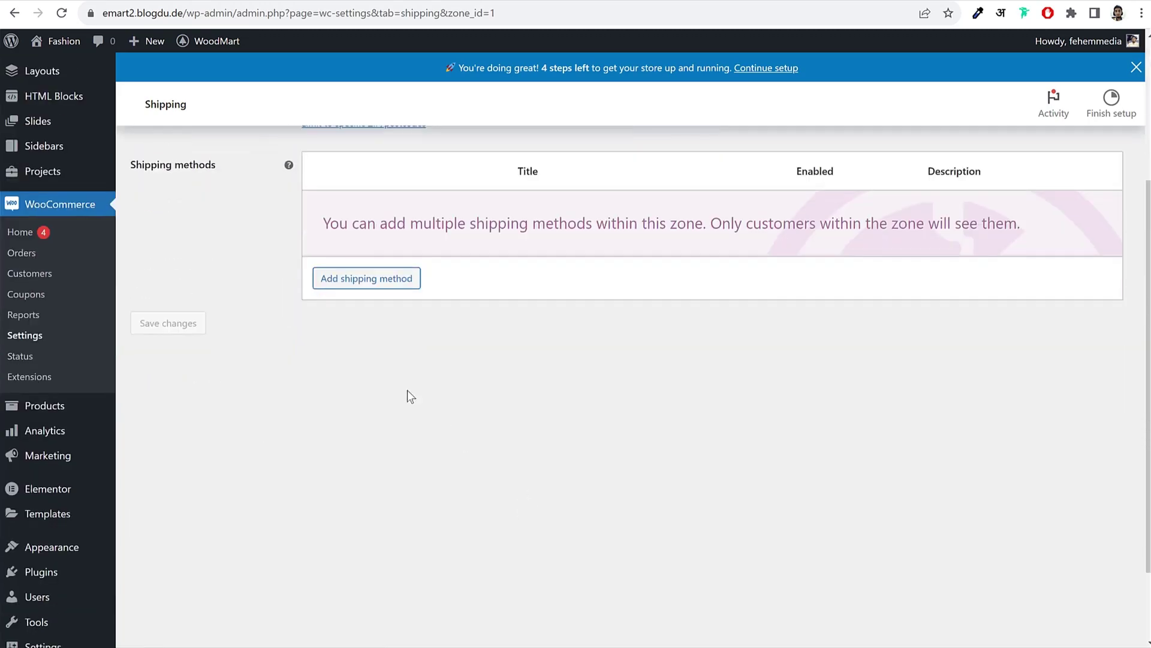
# Step: Add a Flat rate method to the zone and save its cost as 1
pyautogui.click(378, 279)
pyautogui.click(706, 412)
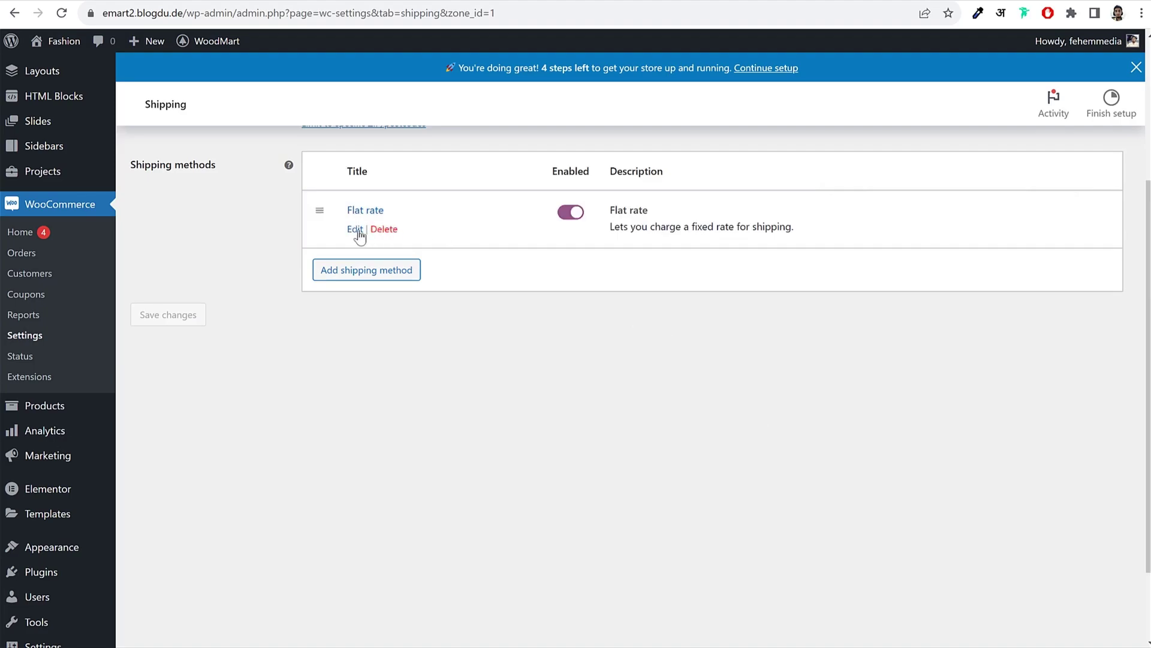
pyautogui.click(353, 231)
pyautogui.doubleClick(444, 384)
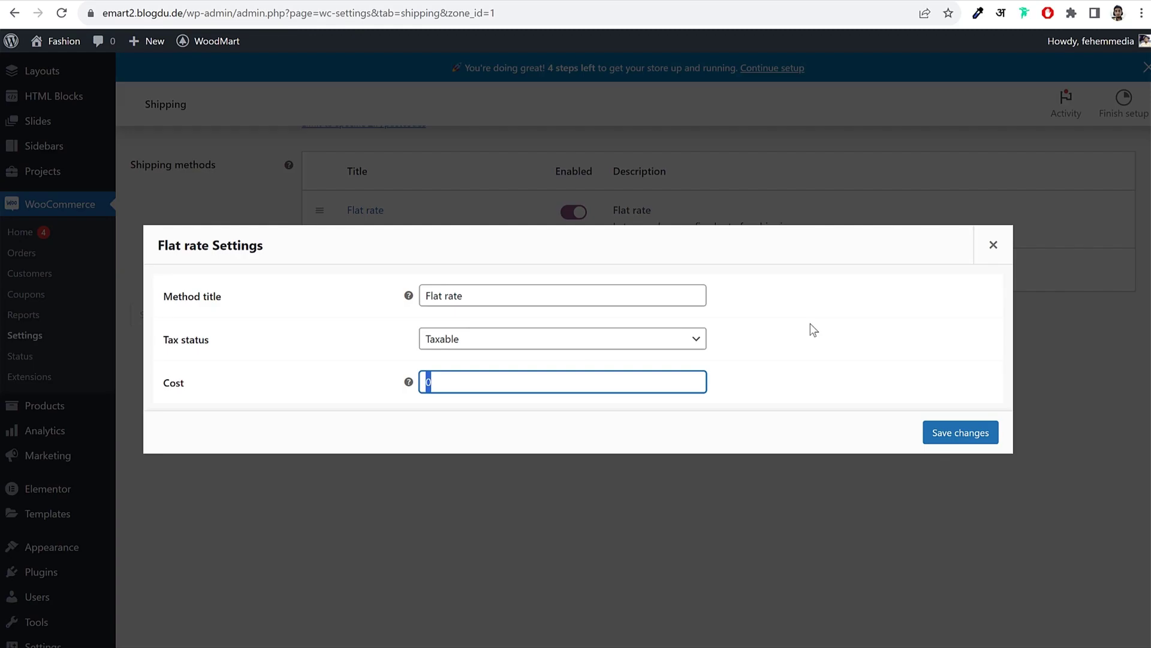
pyautogui.write('1')
pyautogui.click(962, 435)
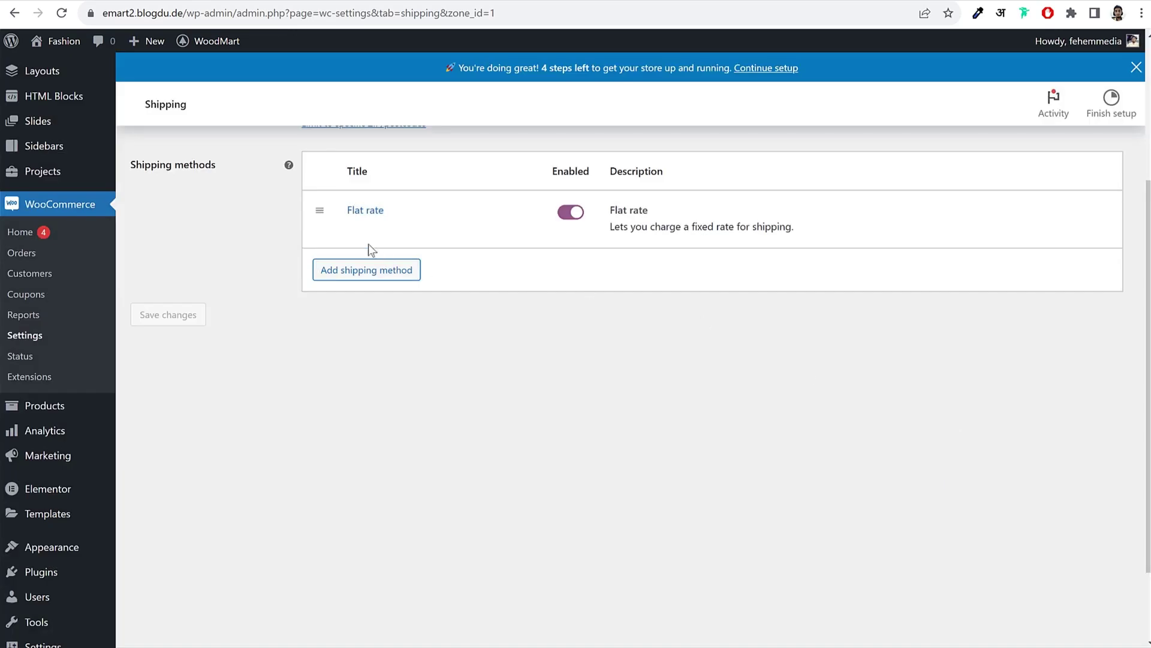
# Step: Change the Flat rate cost to 1 * [qty]
pyautogui.click(355, 232)
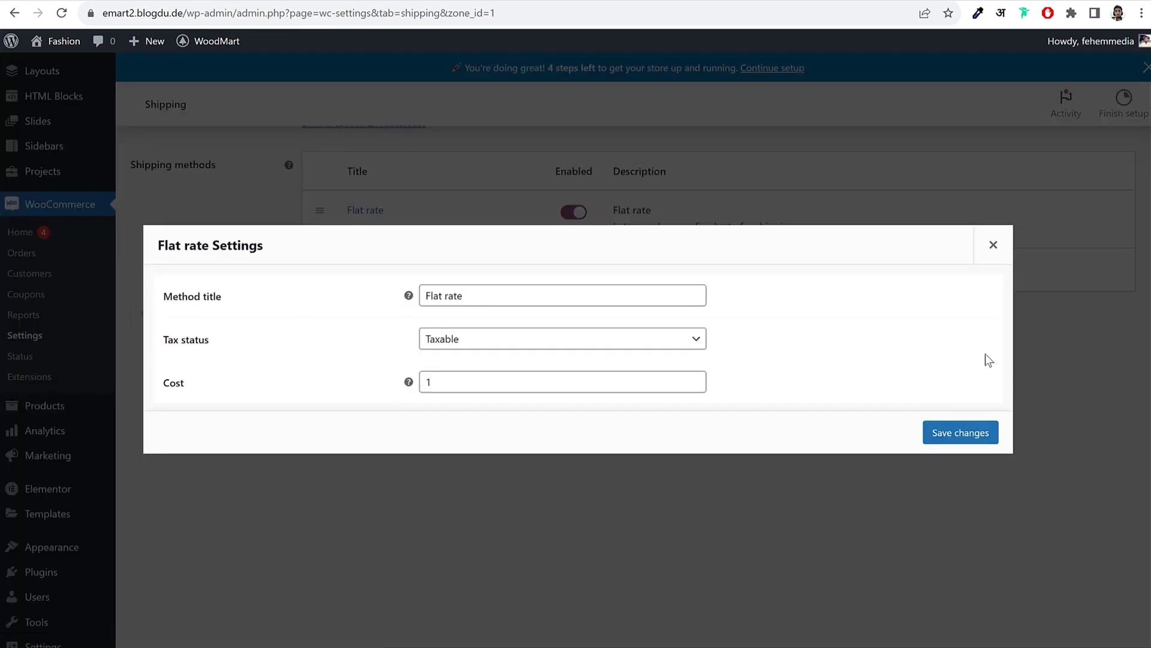
pyautogui.moveTo(506, 384); pyautogui.dragTo(388, 390)
pyautogui.click(542, 409)
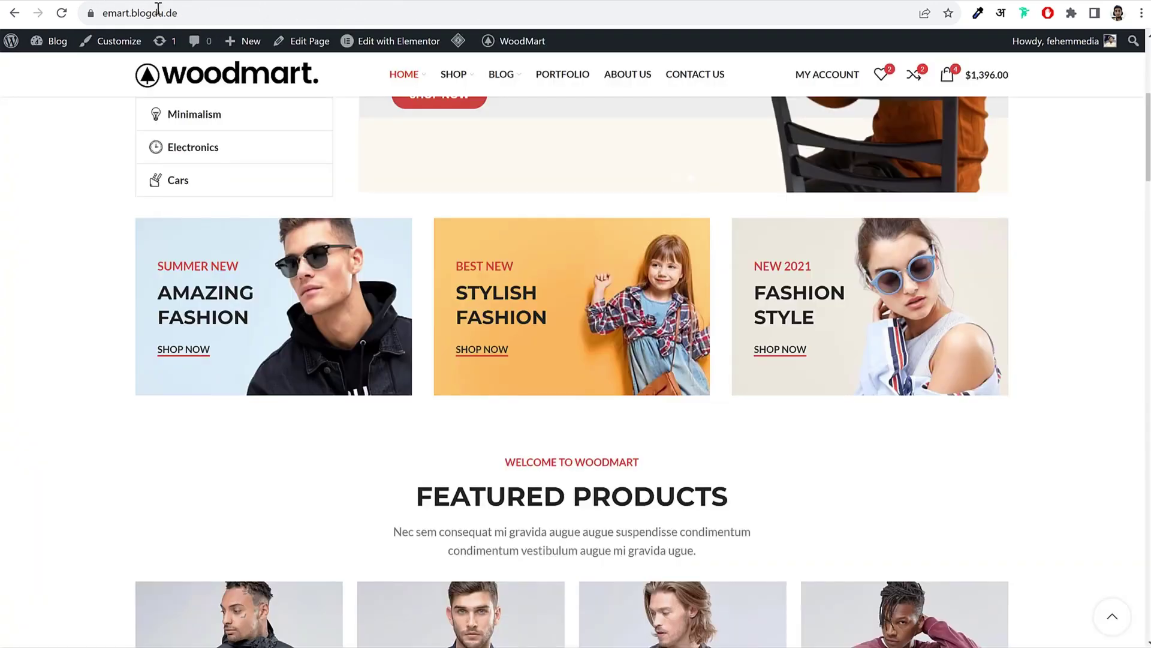
pyautogui.scroll(-4, 682, 258)
pyautogui.scroll(-3, 683, 257)
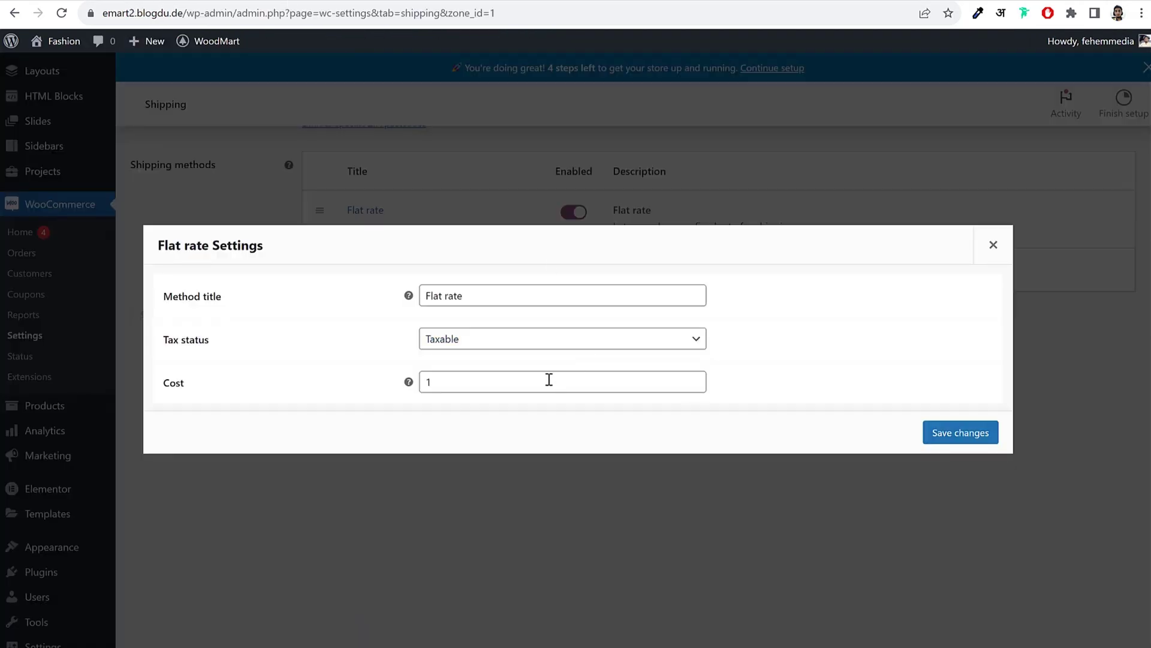
pyautogui.click(486, 382)
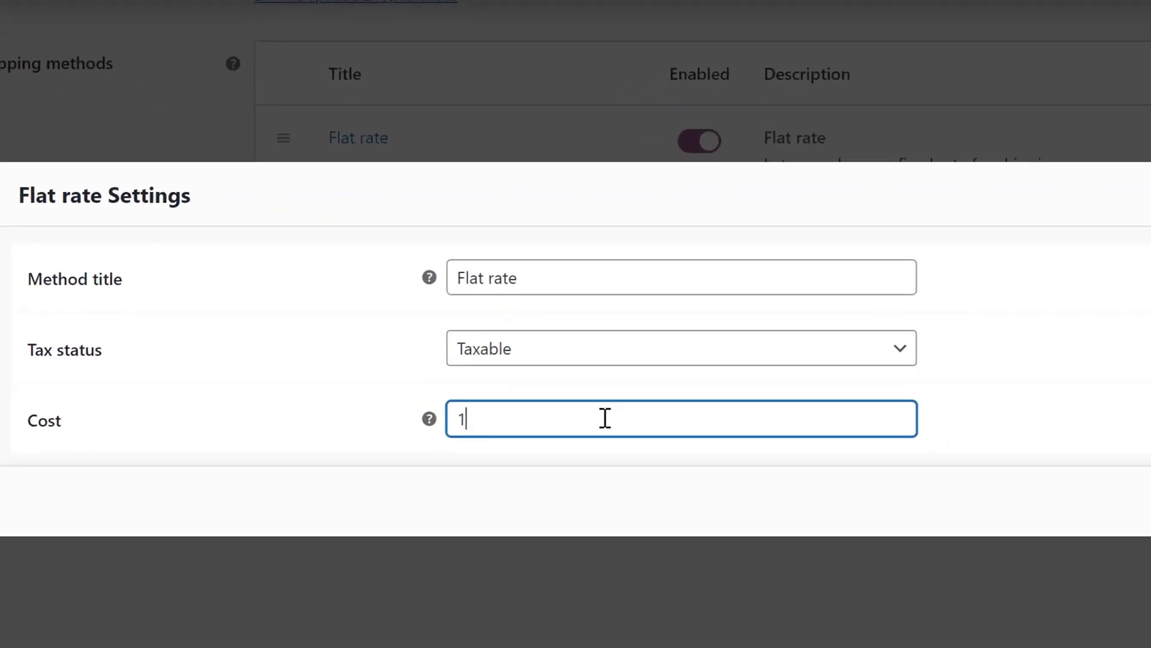
pyautogui.write('* [qty]')
# Step: Check the 1 * [qty] cost formula and save the Flat rate settings
pyautogui.moveTo(570, 416); pyautogui.dragTo(469, 420)
pyautogui.click(516, 420)
pyautogui.click(541, 419)
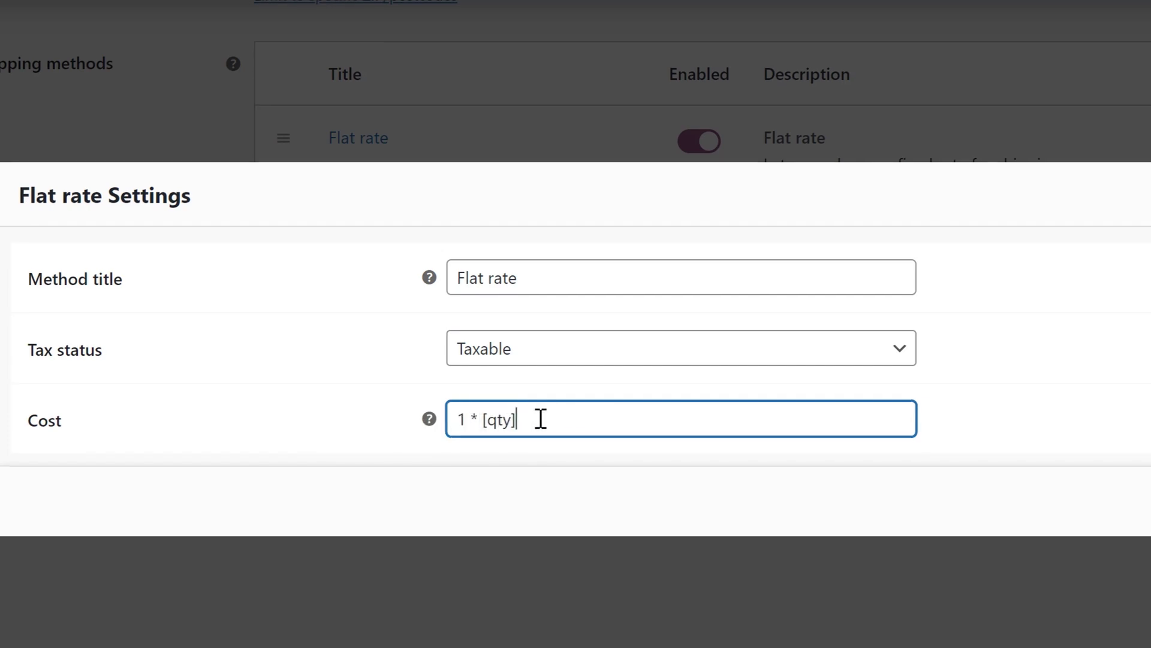
pyautogui.moveTo(541, 418); pyautogui.dragTo(483, 419)
pyautogui.press('Right')
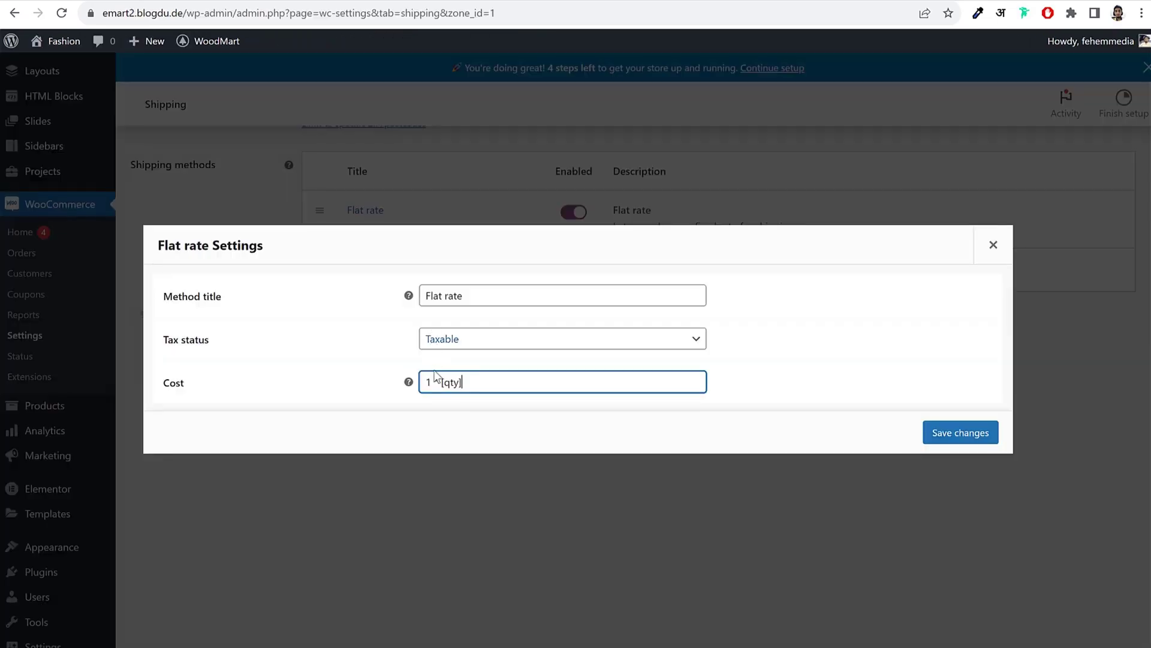
pyautogui.moveTo(481, 383); pyautogui.dragTo(430, 382)
pyautogui.click(451, 378)
pyautogui.moveTo(410, 385)
pyautogui.tripleClick(445, 382)
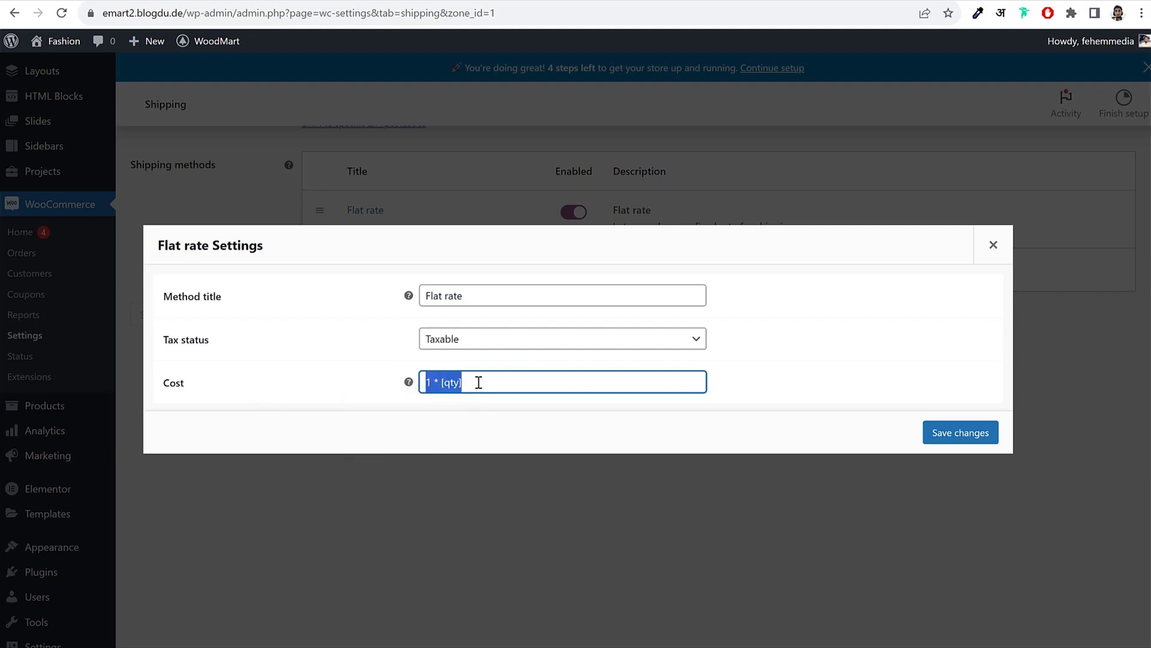
pyautogui.click(961, 432)
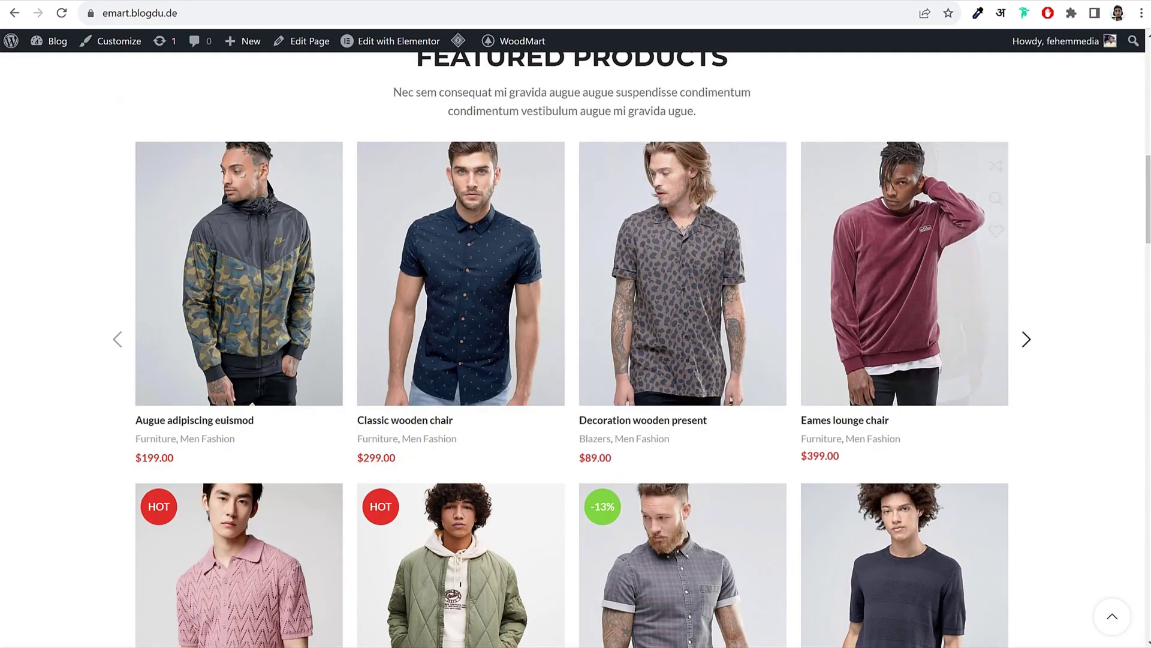
pyautogui.scroll(10, 572, 348)
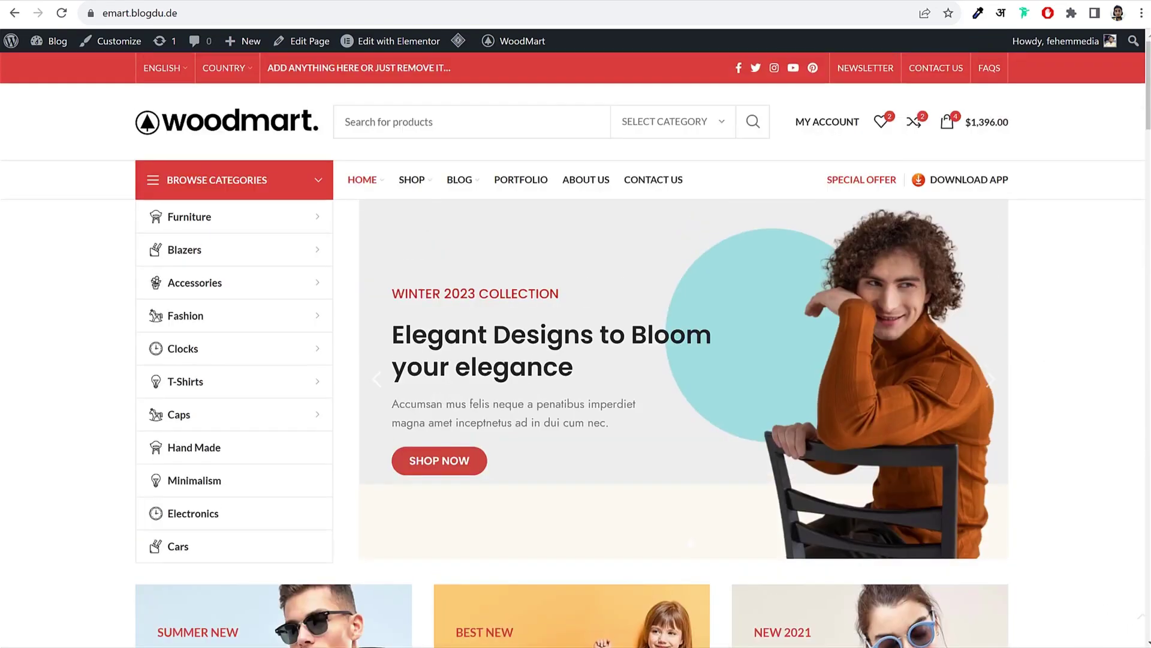
pyautogui.scroll(-10, 572, 348)
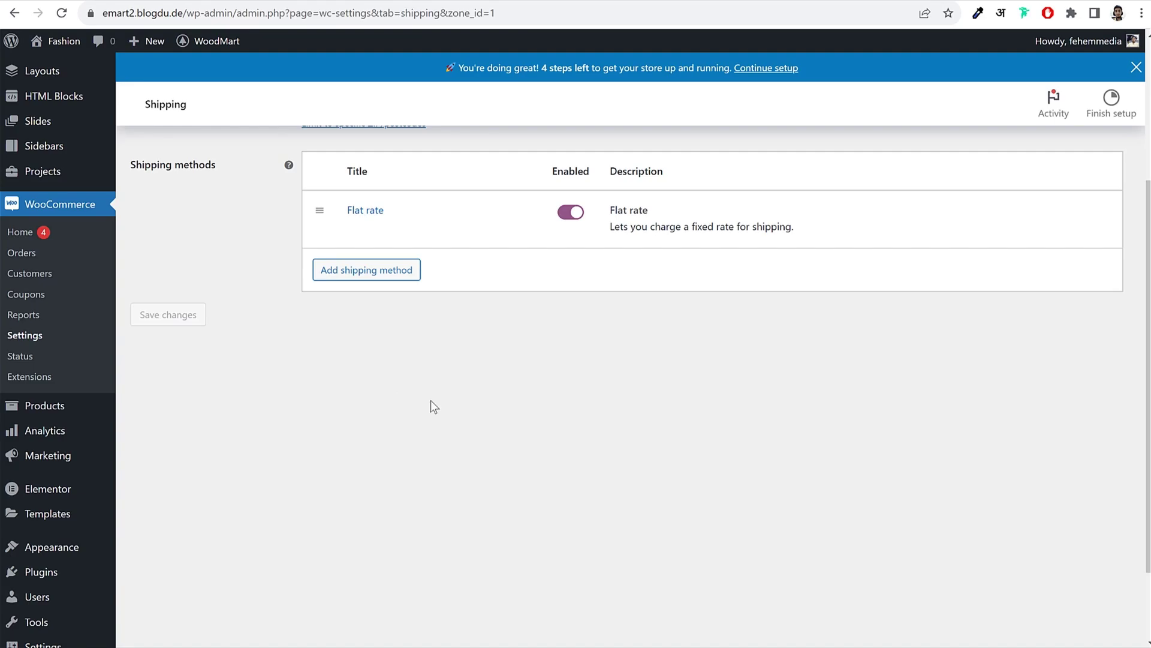
# Step: Add and save a Refrigerators shipping class under Shipping classes
pyautogui.scroll(3, 579, 395)
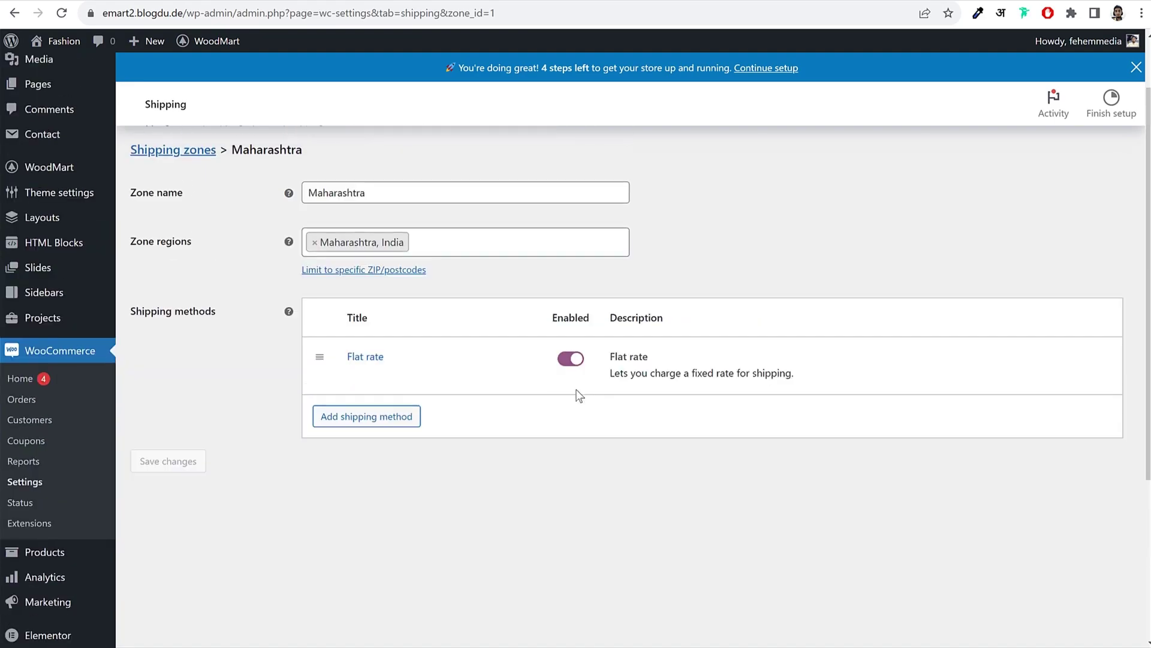
pyautogui.scroll(2, 579, 395)
pyautogui.click(322, 200)
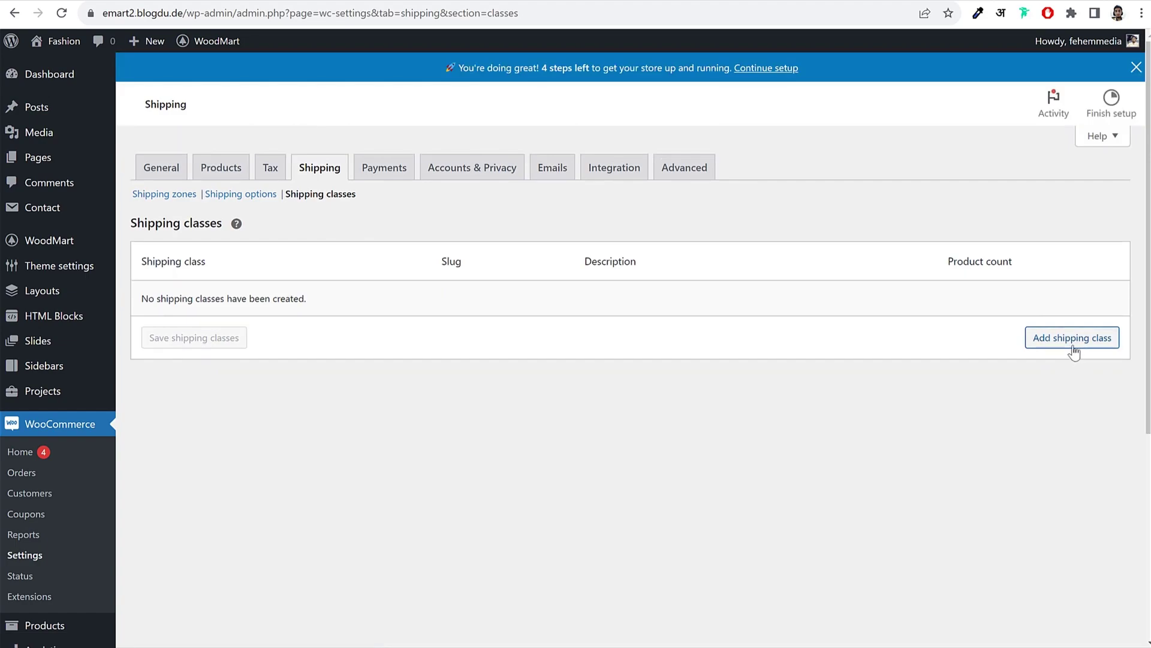
pyautogui.click(1072, 337)
pyautogui.click(331, 303)
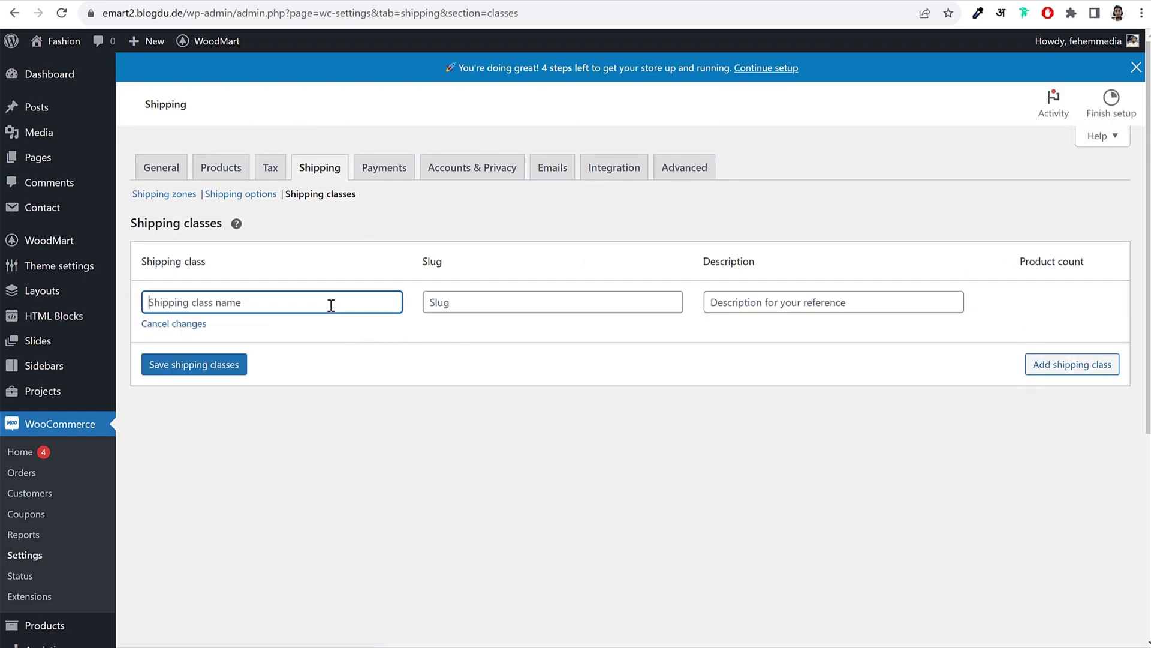
pyautogui.write('Refrigerators')
pyautogui.click(226, 364)
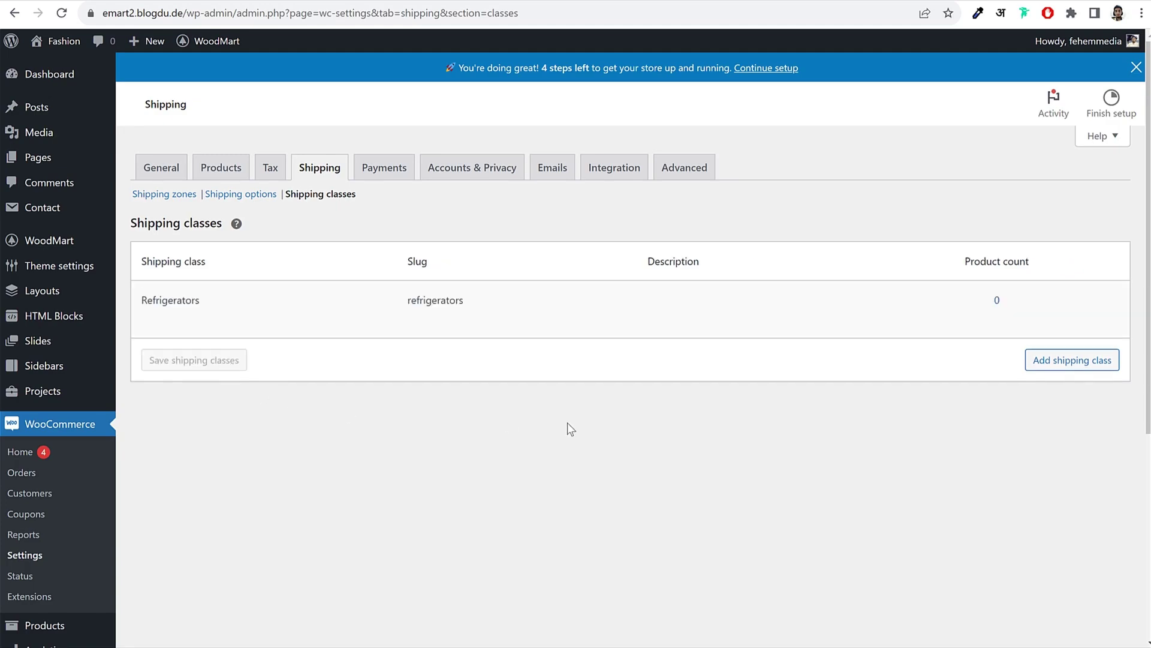
# Step: Add and save a second shipping class named TVs
pyautogui.click(1046, 360)
pyautogui.click(213, 358)
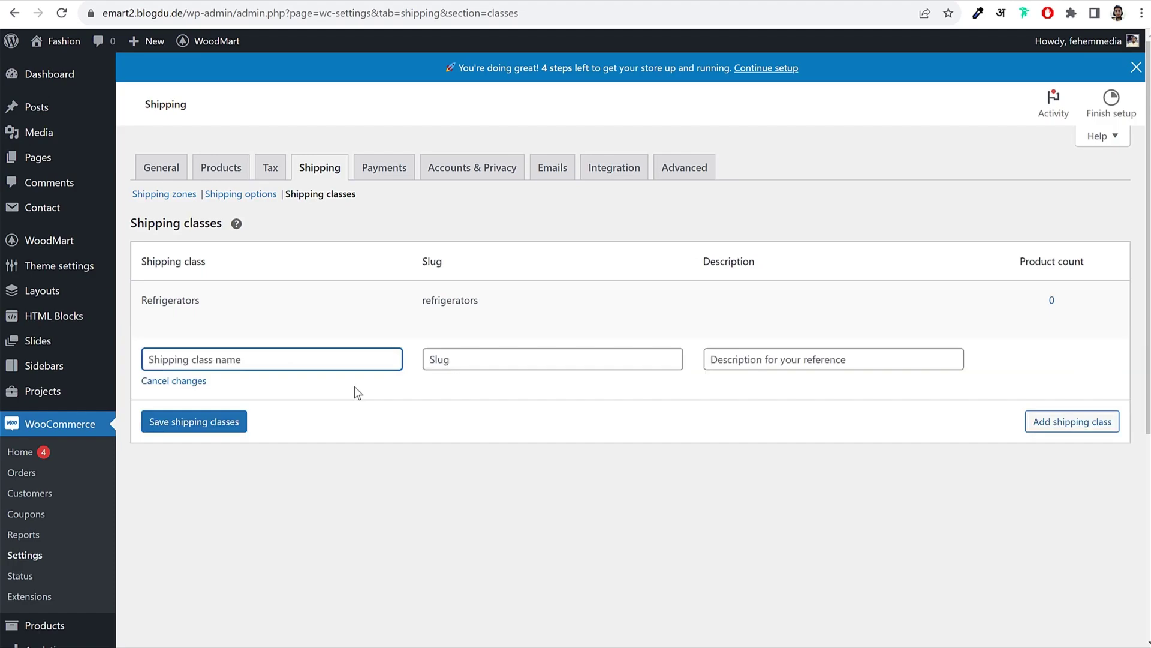
pyautogui.write('TVs')
pyautogui.click(199, 422)
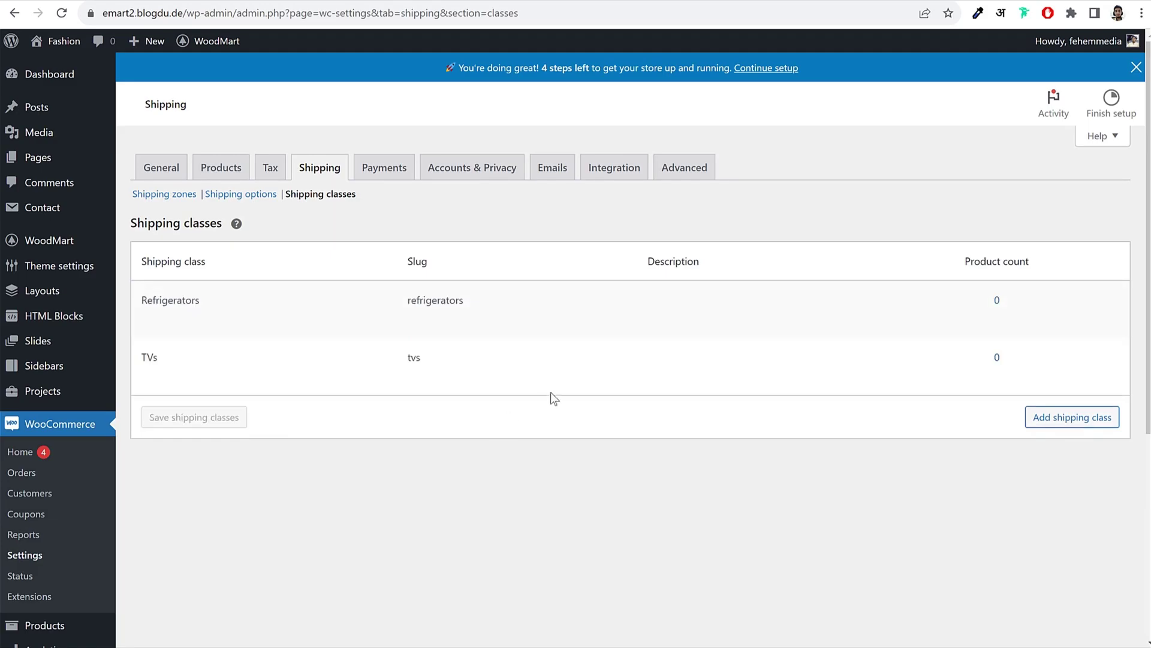
pyautogui.click(173, 198)
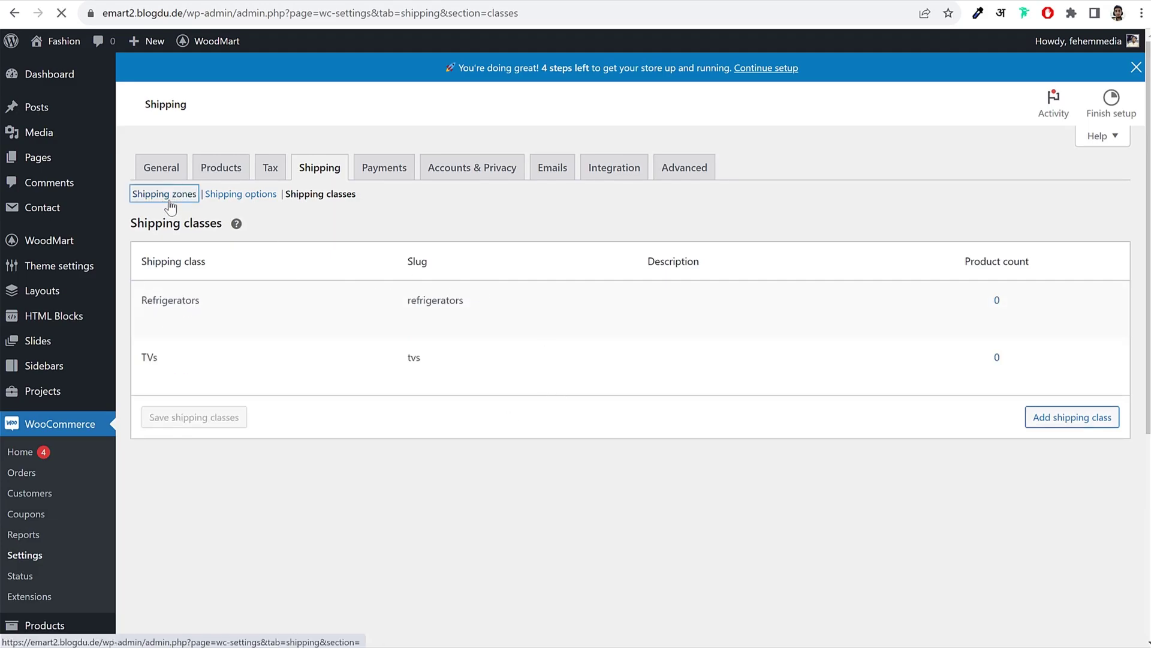
# Step: In the Maharashtra zone's Flat rate settings, clear the 1 * [qty] base Cost
pyautogui.moveTo(193, 307)
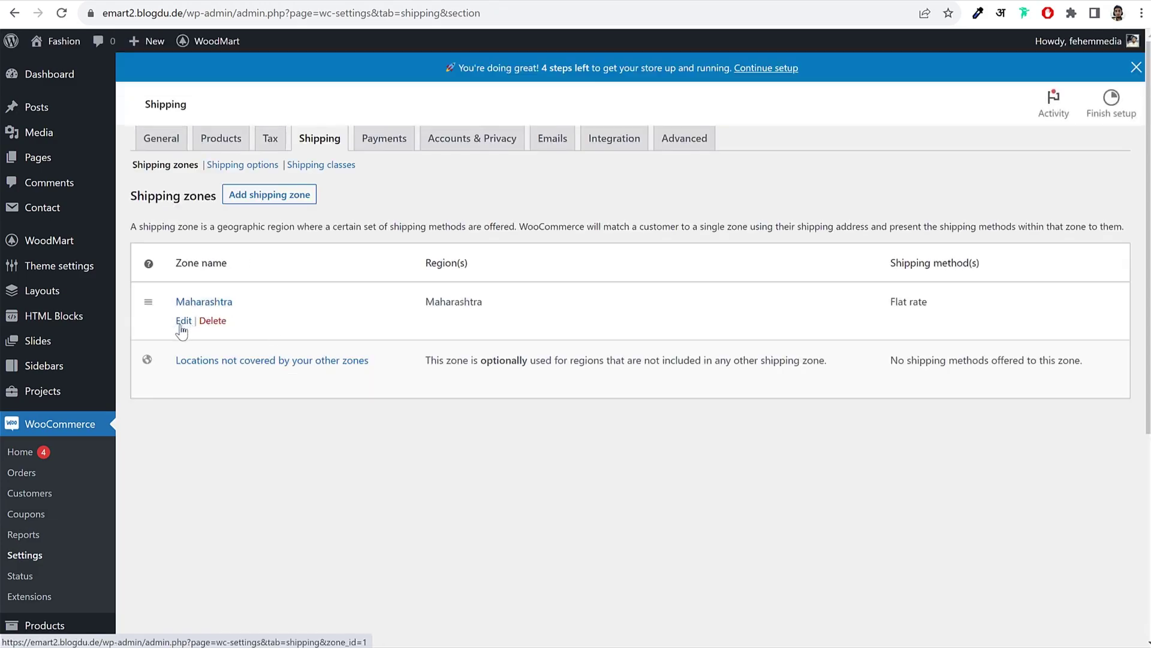
pyautogui.click(182, 324)
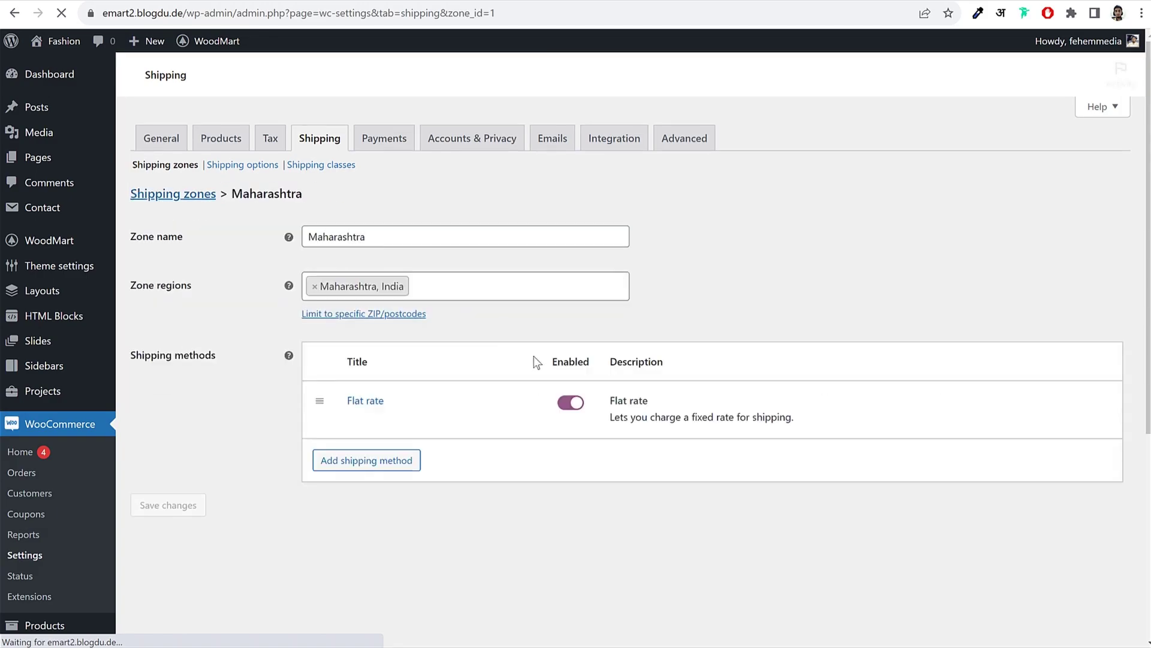
pyautogui.click(351, 419)
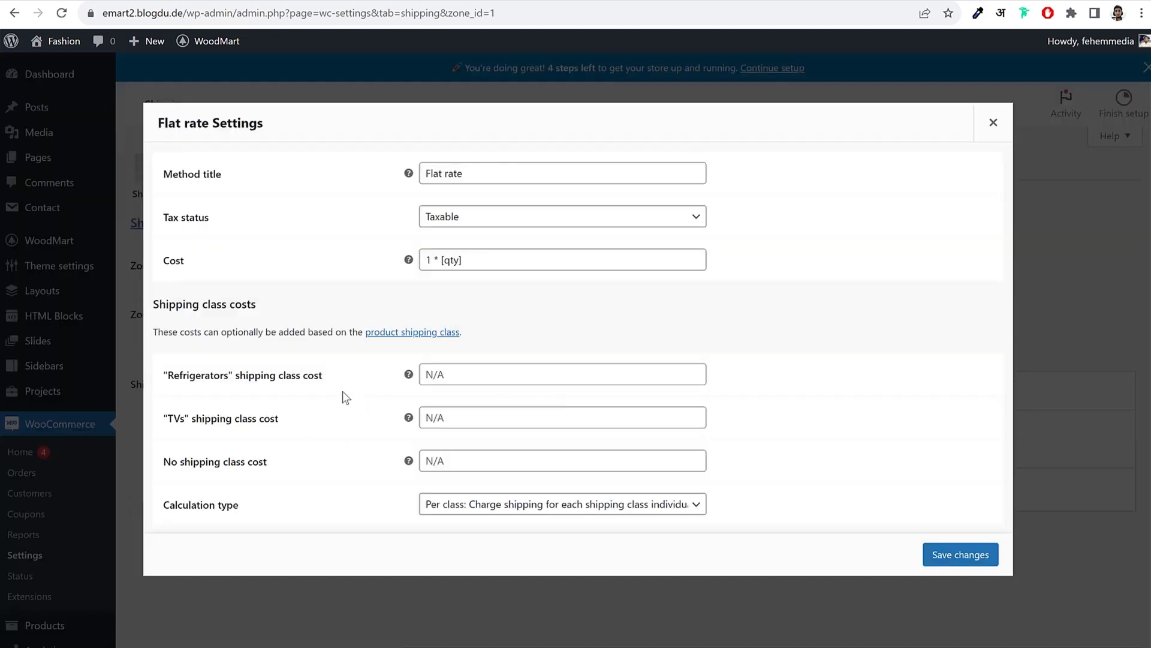
pyautogui.moveTo(168, 375); pyautogui.dragTo(290, 437)
pyautogui.click(387, 233)
pyautogui.moveTo(206, 264); pyautogui.dragTo(166, 263)
pyautogui.click(186, 267)
pyautogui.moveTo(496, 263); pyautogui.dragTo(399, 267)
pyautogui.hotkey('ctrl', 'c')
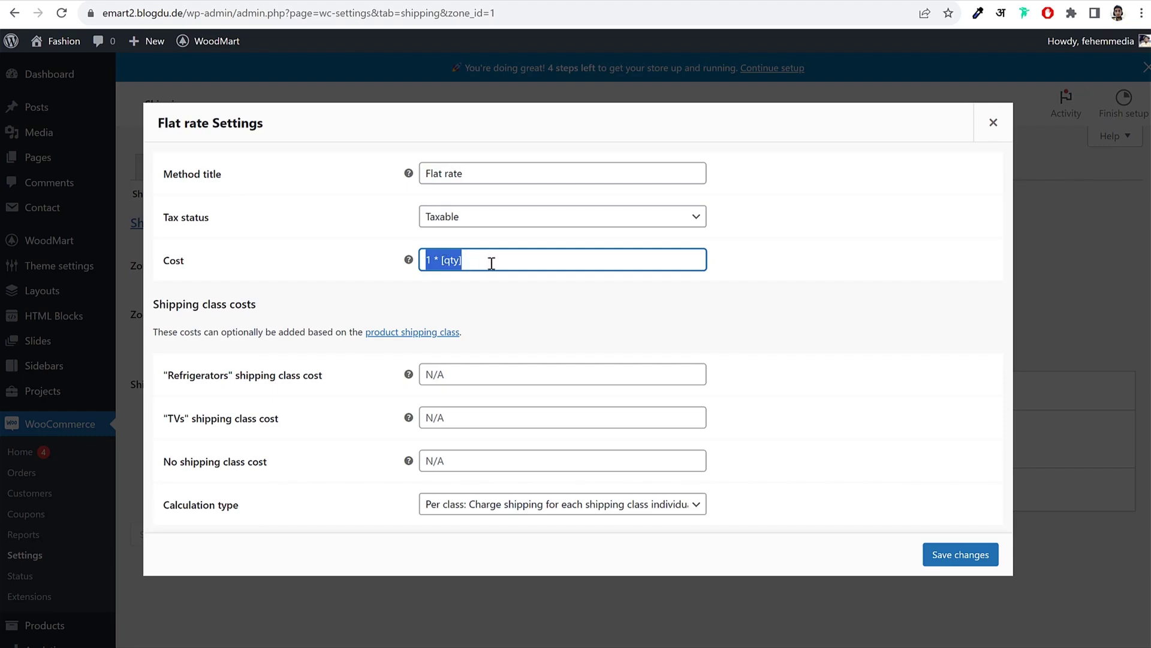
pyautogui.press('BackSpace')
# Step: Fill the No shipping class, Refrigerators and TVs costs with 1 * [qty]
pyautogui.moveTo(168, 465); pyautogui.dragTo(292, 465)
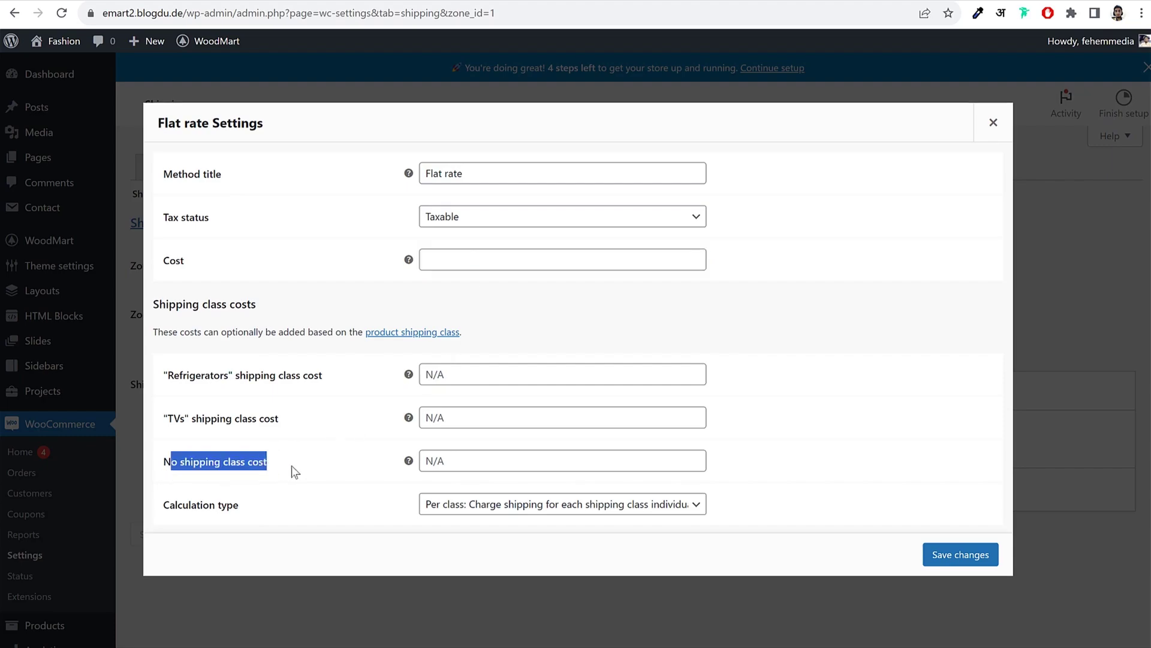
pyautogui.click(466, 461)
pyautogui.hotkey('ctrl', 'v')
pyautogui.moveTo(480, 461); pyautogui.dragTo(321, 477)
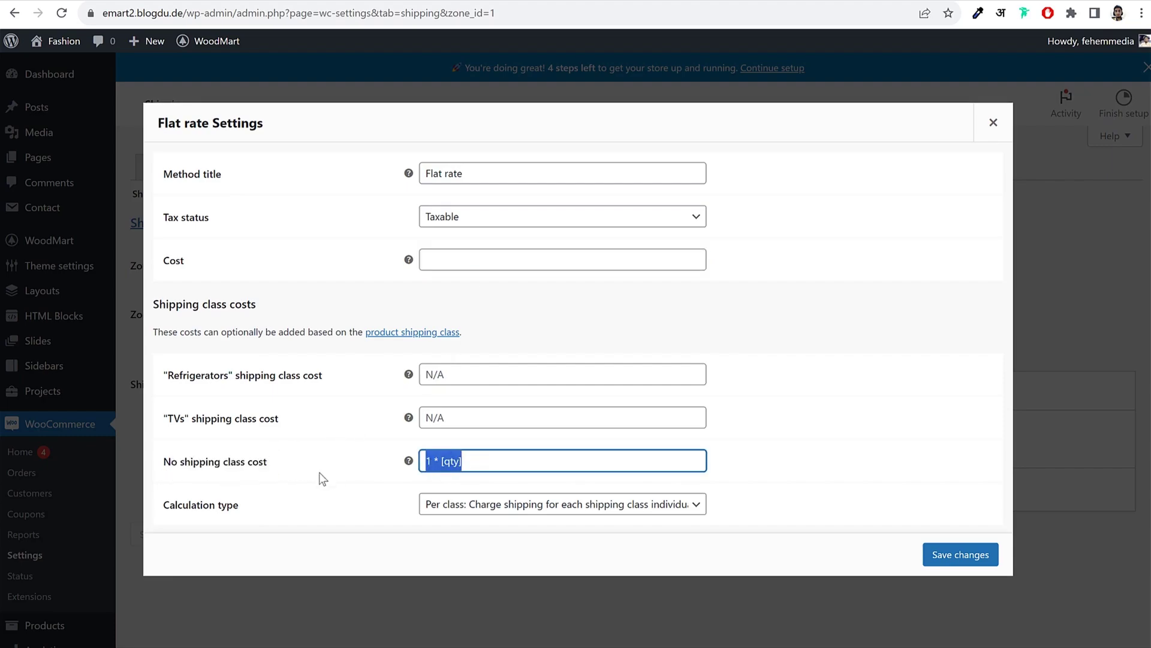
pyautogui.click(384, 473)
pyautogui.moveTo(497, 464); pyautogui.dragTo(394, 465)
pyautogui.moveTo(168, 376); pyautogui.dragTo(219, 423)
pyautogui.click(219, 424)
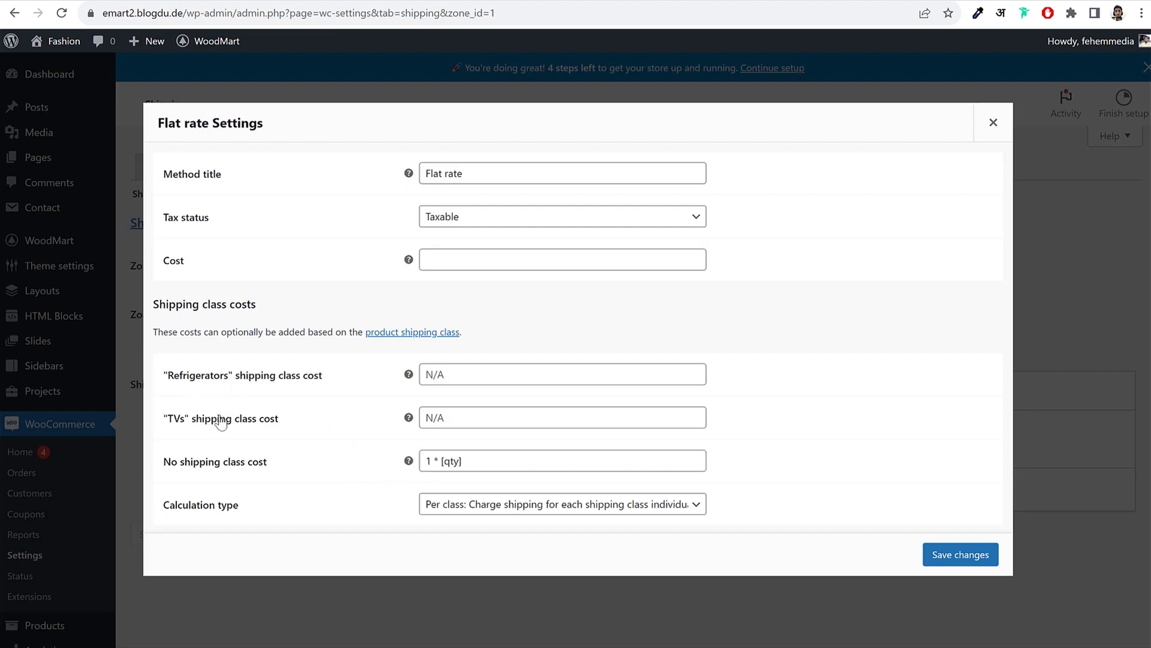
pyautogui.press('Tab')
pyautogui.press('Tab')
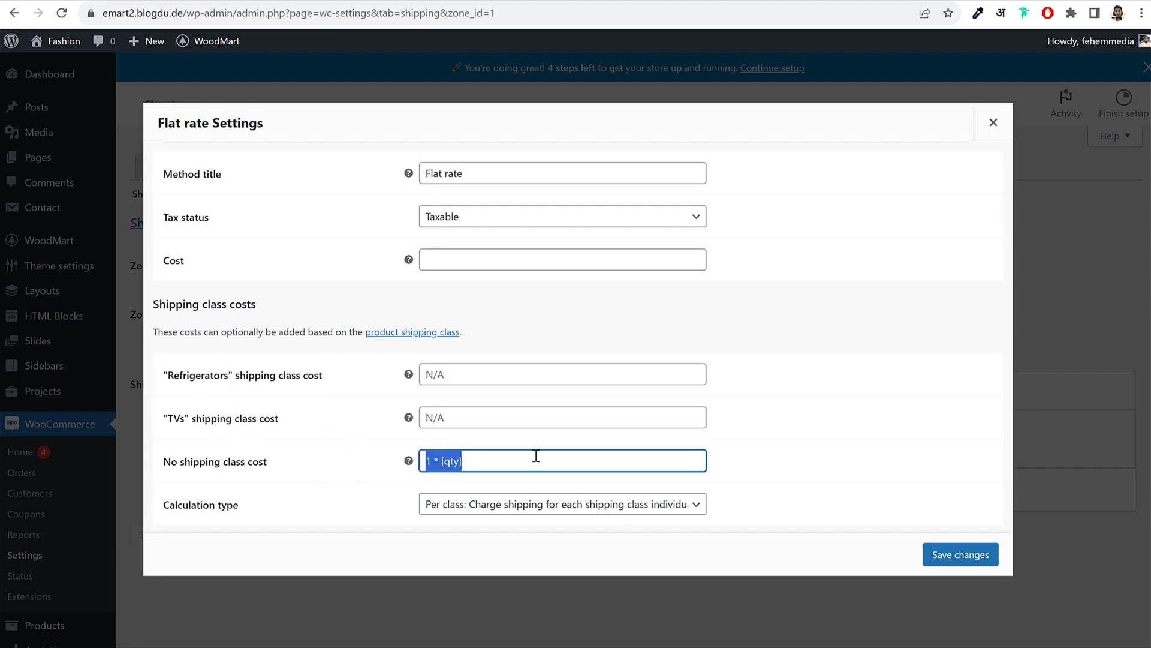
pyautogui.click(477, 462)
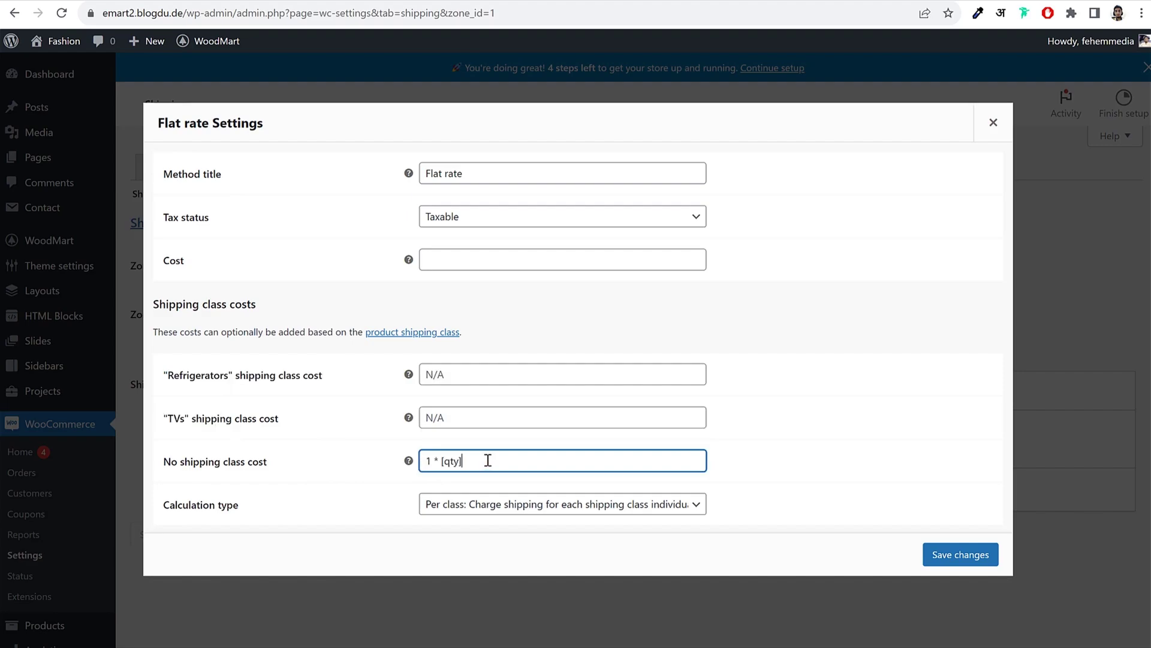
pyautogui.moveTo(483, 461); pyautogui.dragTo(385, 457)
pyautogui.hotkey('ctrl', 'c')
pyautogui.click(493, 379)
pyautogui.hotkey('ctrl', 'v')
pyautogui.click(463, 417)
pyautogui.hotkey('ctrl', 'v')
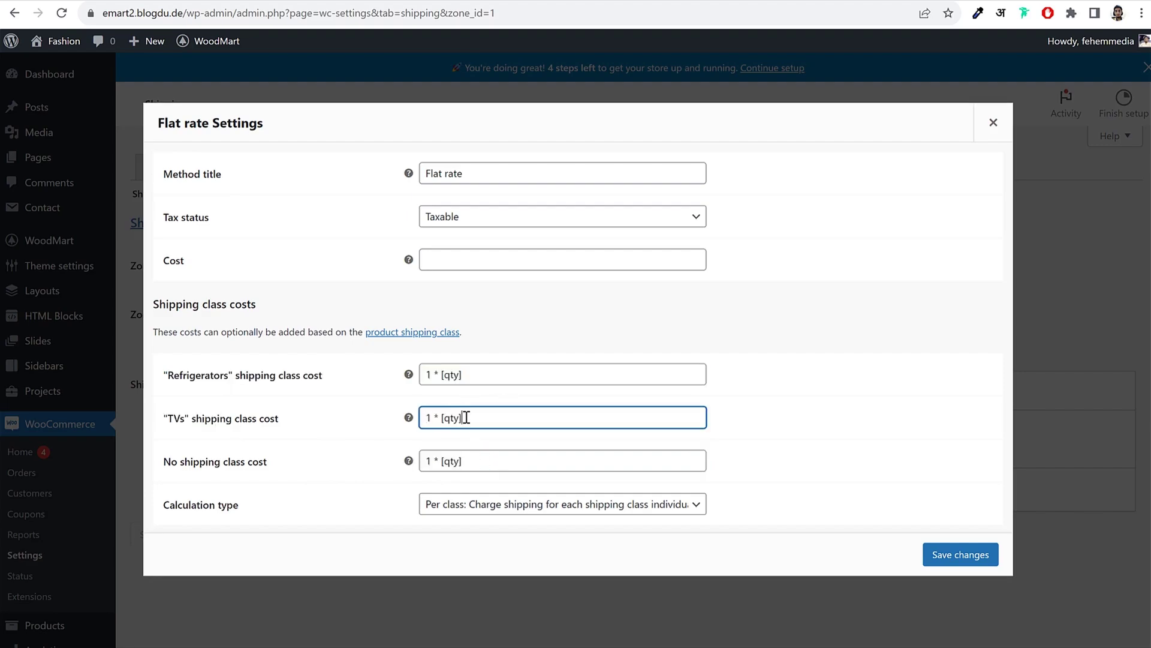
# Step: Change the Refrigerators cost to 10 * [qty] and the TVs cost to 5 * [qty]
pyautogui.moveTo(173, 375); pyautogui.dragTo(232, 378)
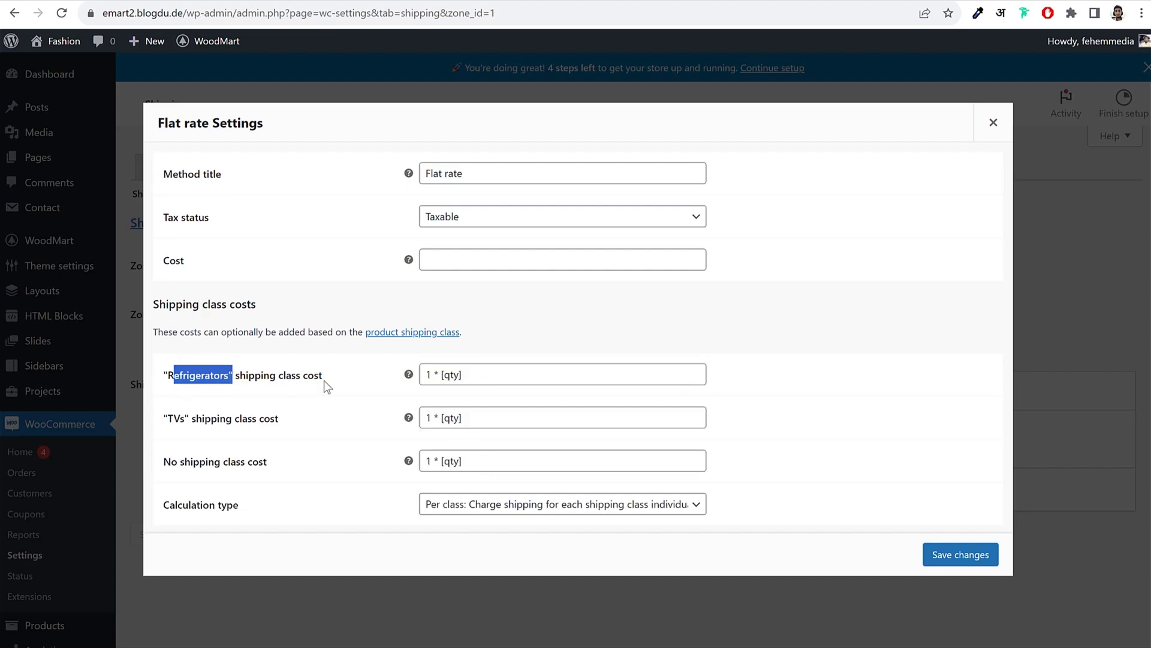
pyautogui.click(430, 375)
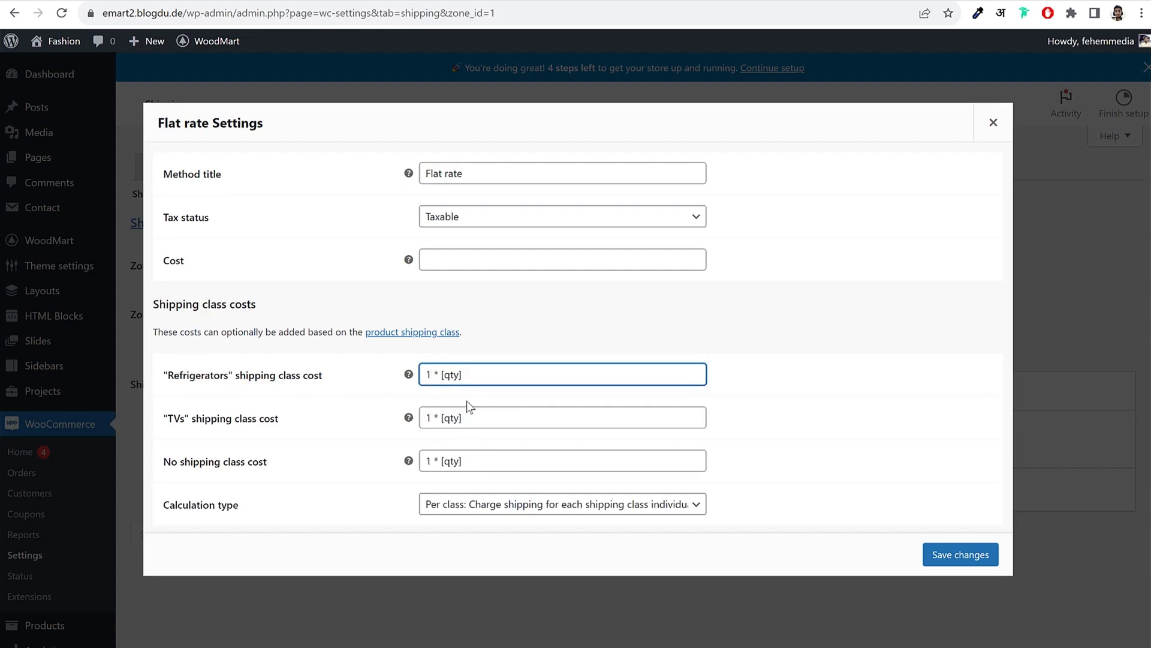
pyautogui.write('0')
pyautogui.moveTo(443, 376); pyautogui.dragTo(414, 376)
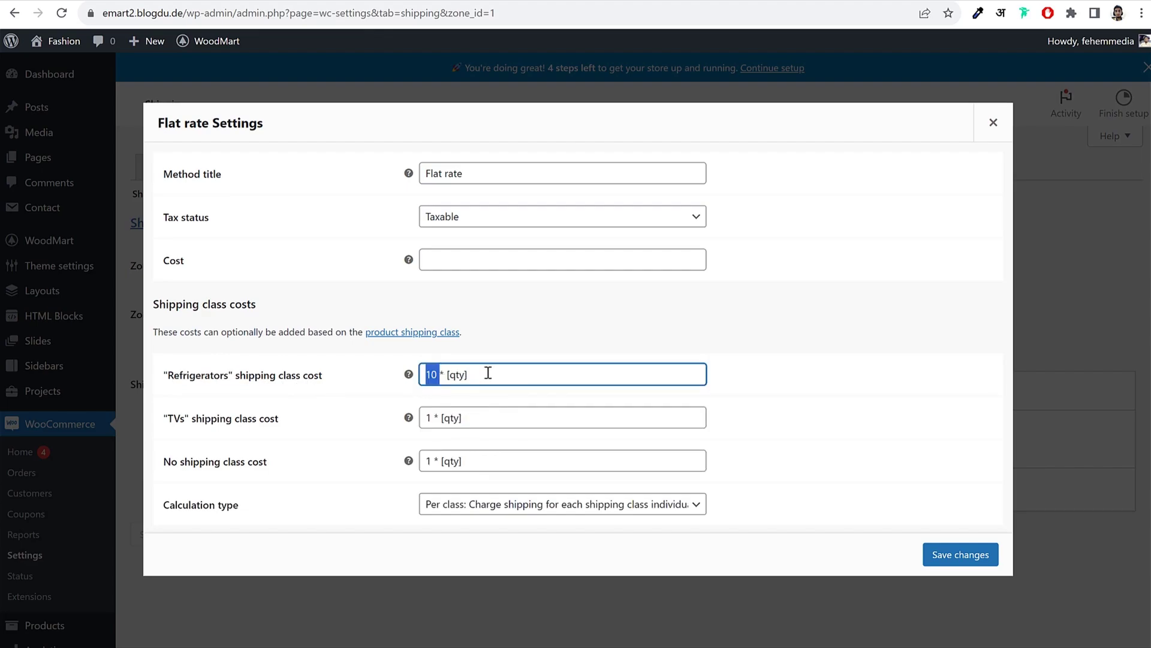
pyautogui.moveTo(171, 427); pyautogui.dragTo(239, 418)
pyautogui.click(437, 427)
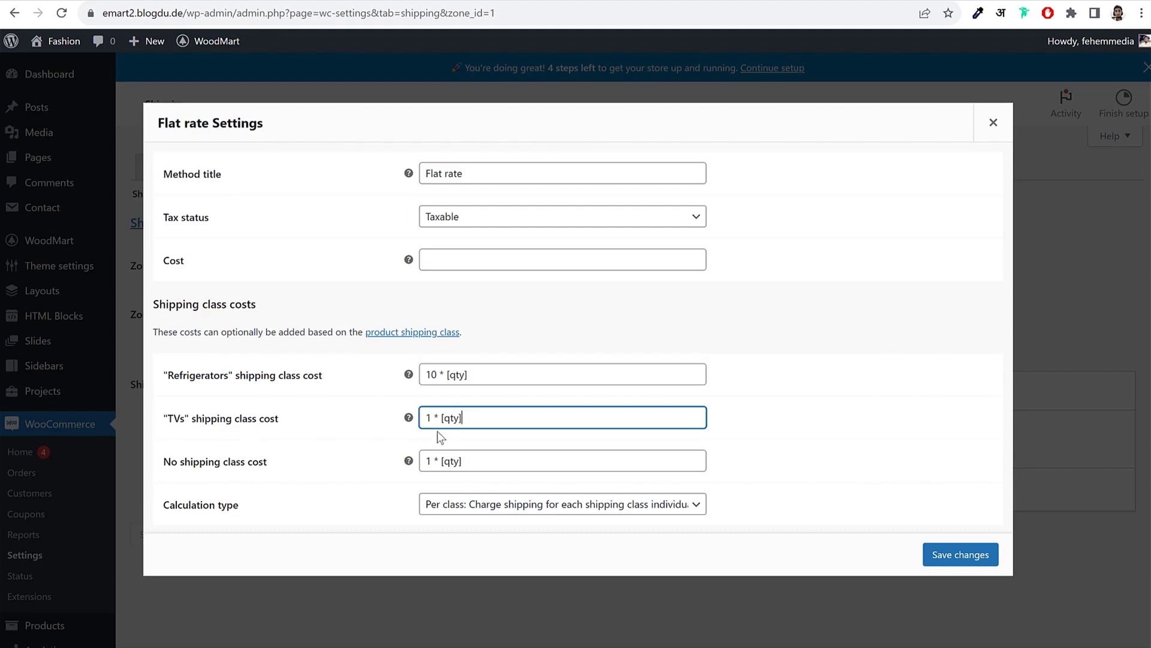
pyautogui.doubleClick(432, 416)
pyautogui.write('5')
pyautogui.click(478, 259)
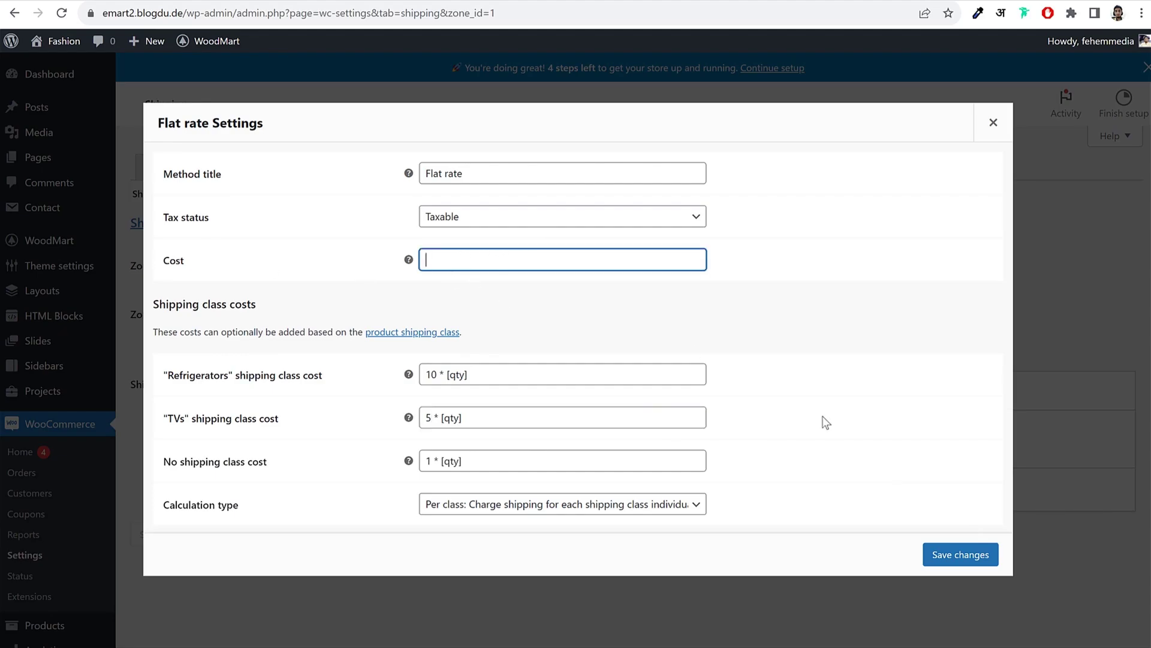
# Step: Save the Maharashtra Flat rate class costs and return to the Shipping zones list
pyautogui.click(986, 560)
pyautogui.scroll(-1, 951, 537)
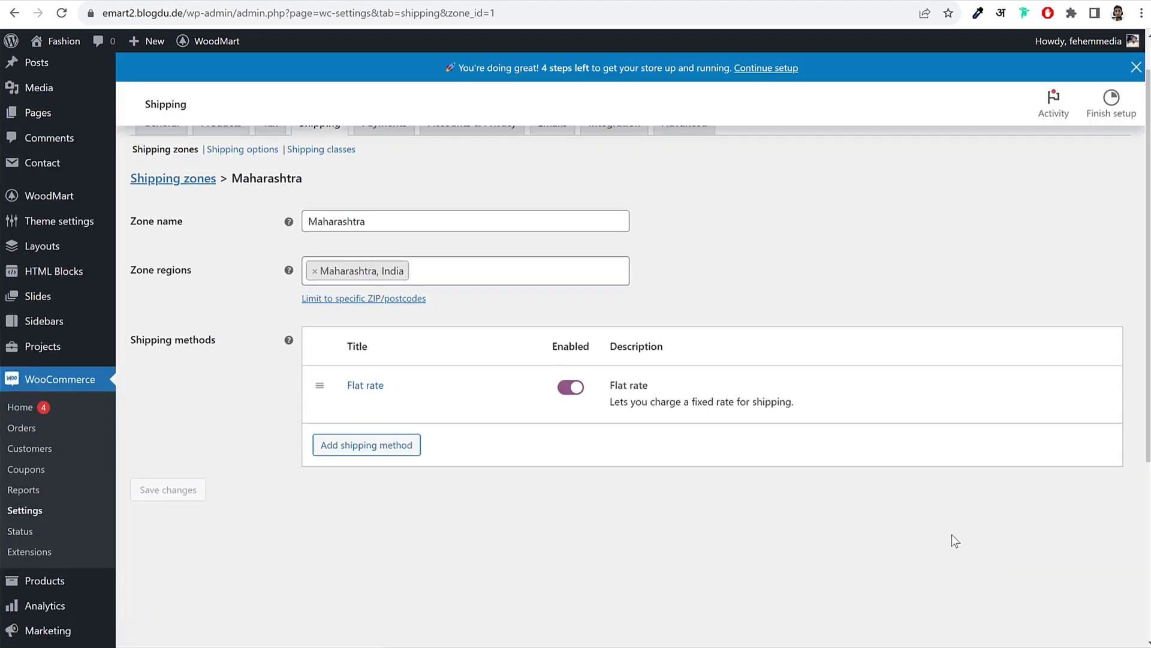
pyautogui.scroll(1, 927, 491)
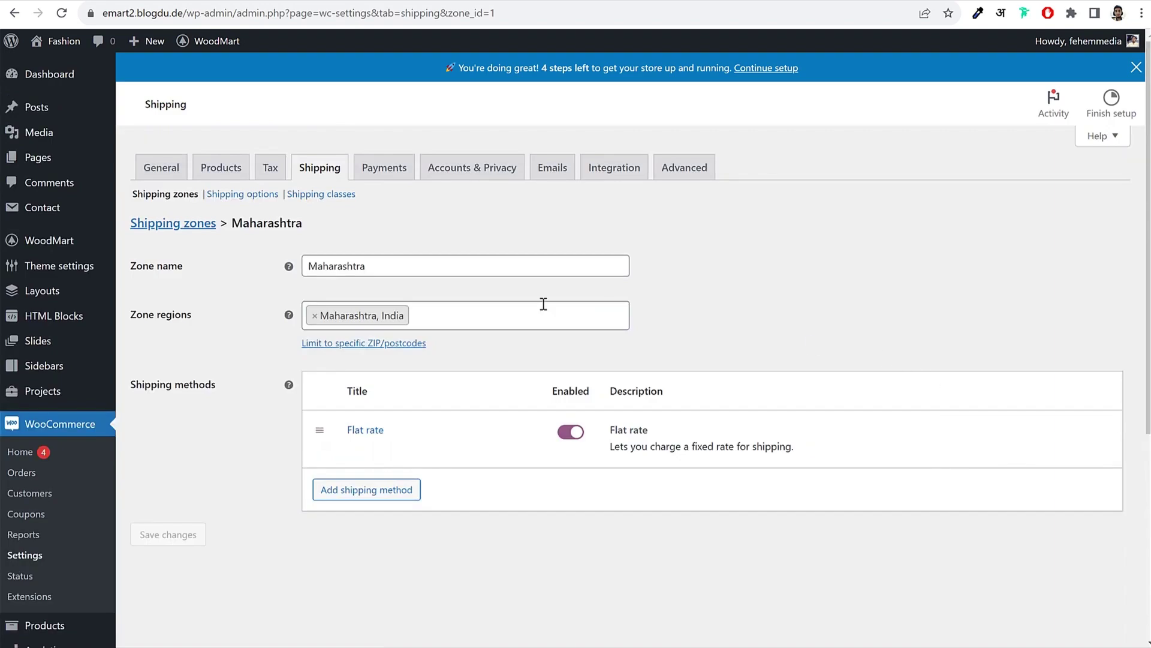
pyautogui.moveTo(303, 224); pyautogui.dragTo(243, 225)
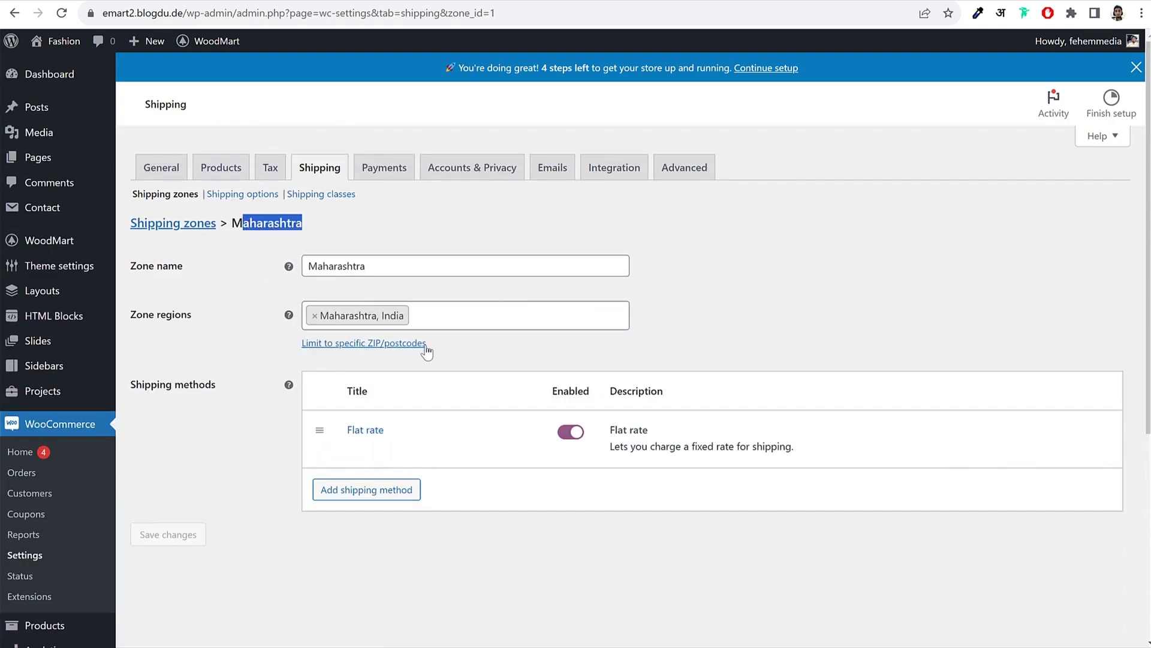
pyautogui.click(840, 275)
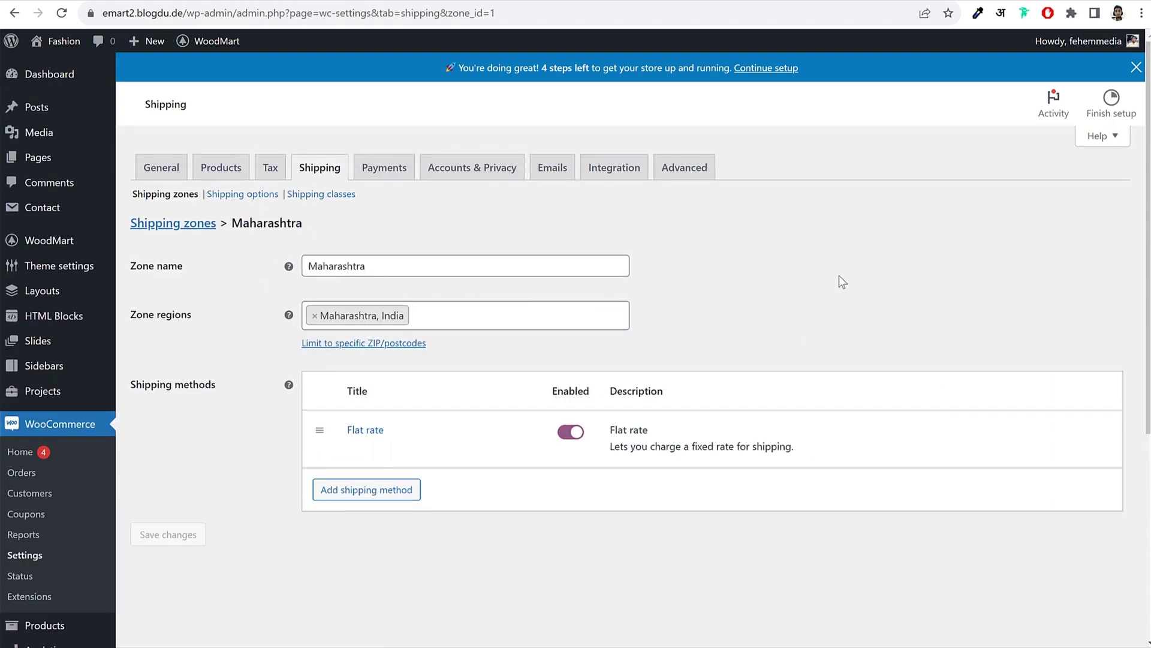
pyautogui.click(180, 230)
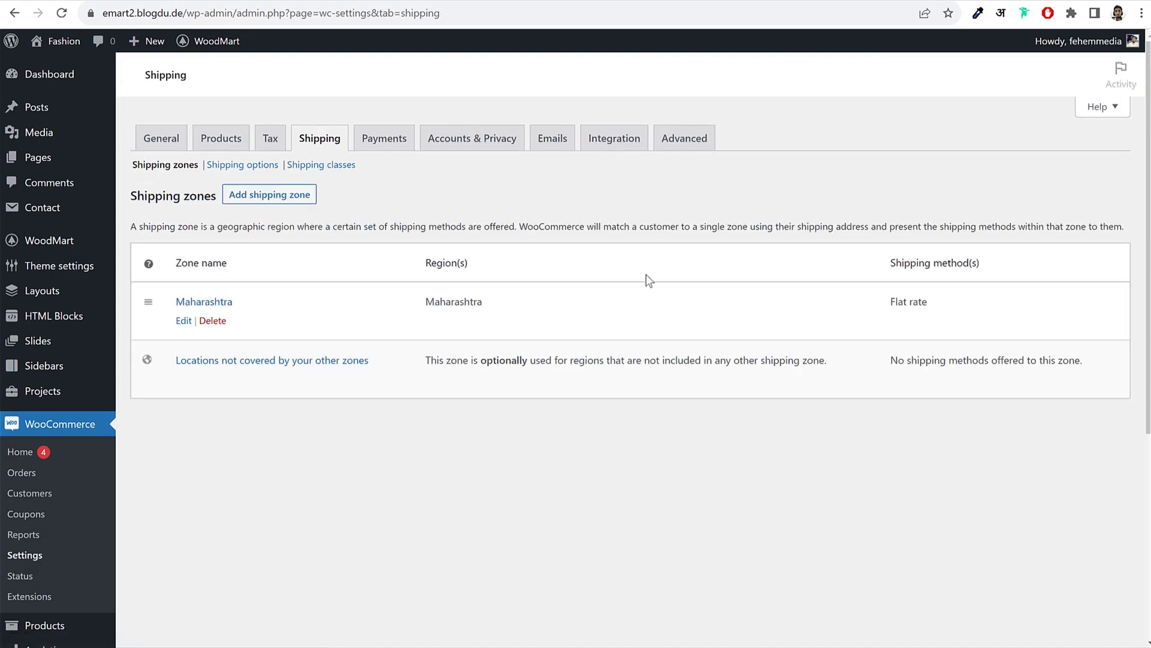
# Step: Create the Rest of India zone with Andhra Pradesh, Arunachal Pradesh, Bihar, Chhattisgarh and other states, and save
pyautogui.click(291, 200)
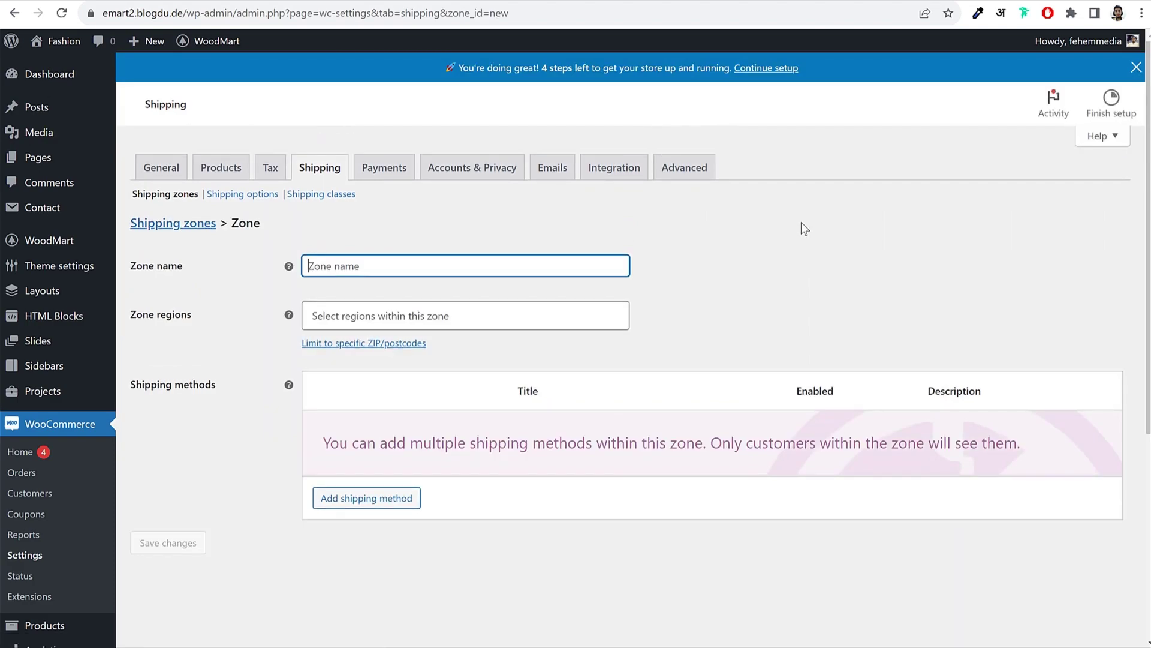
pyautogui.write('Rsszt')
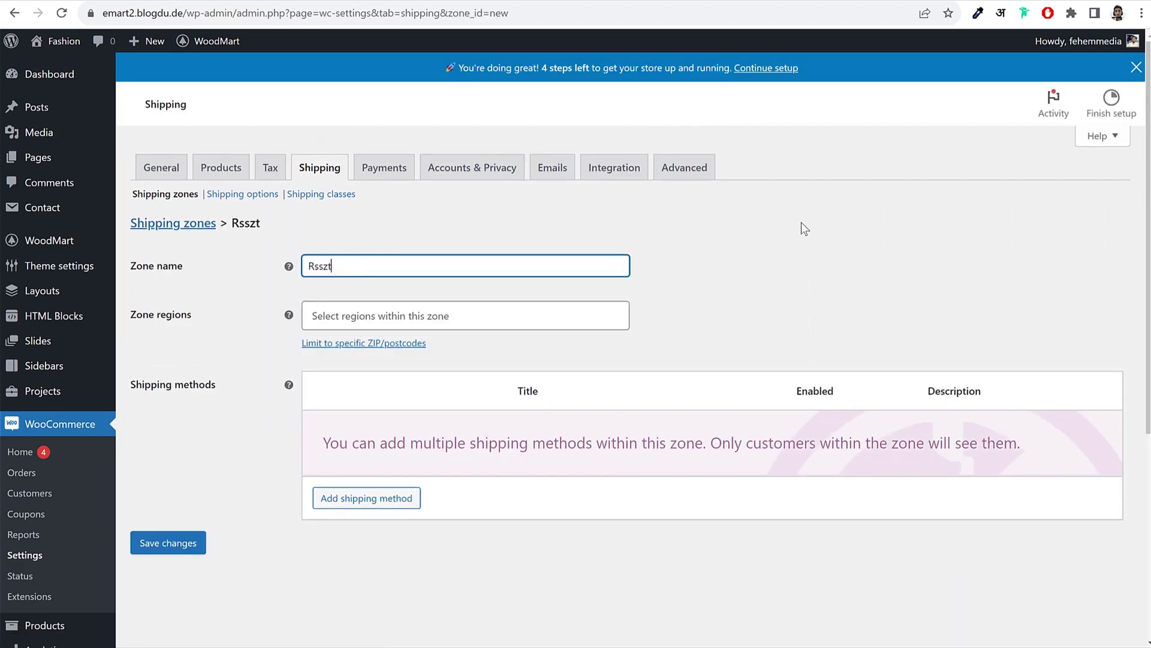
pyautogui.write('st of India')
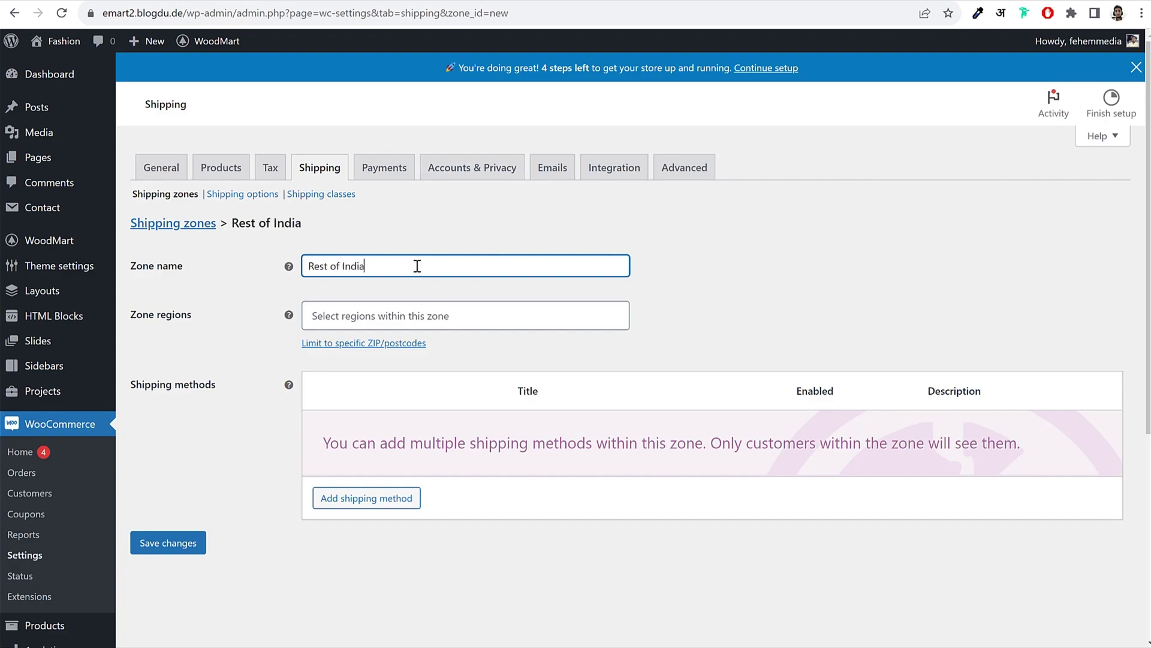
pyautogui.click(387, 322)
pyautogui.write('india')
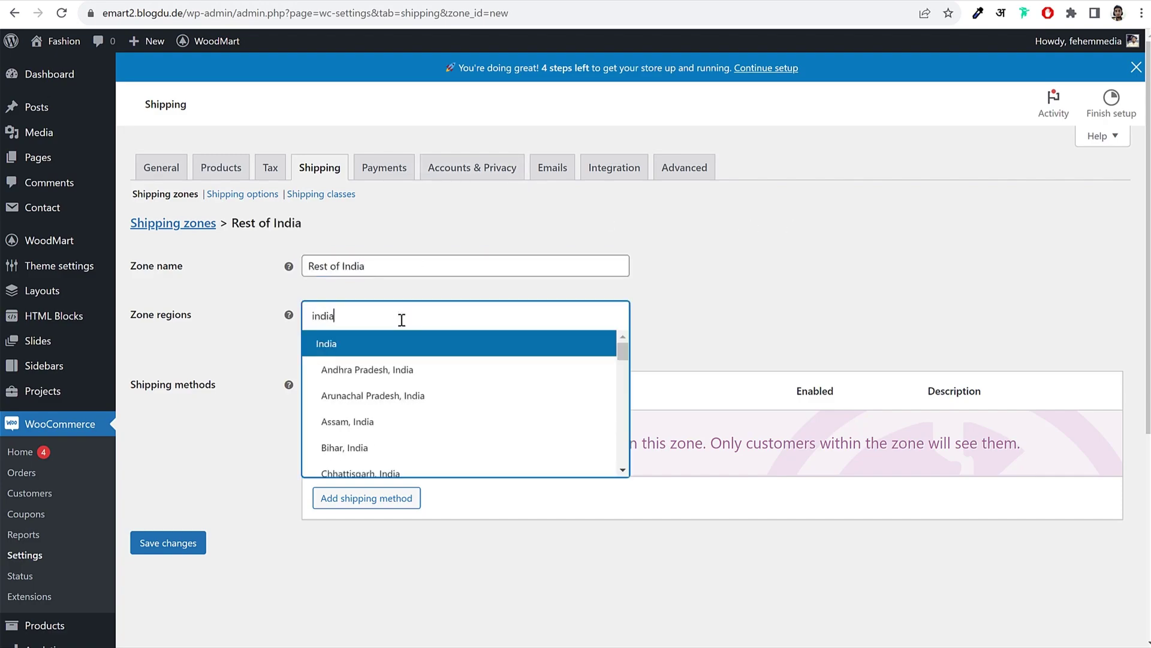
pyautogui.click(363, 374)
pyautogui.click(366, 396)
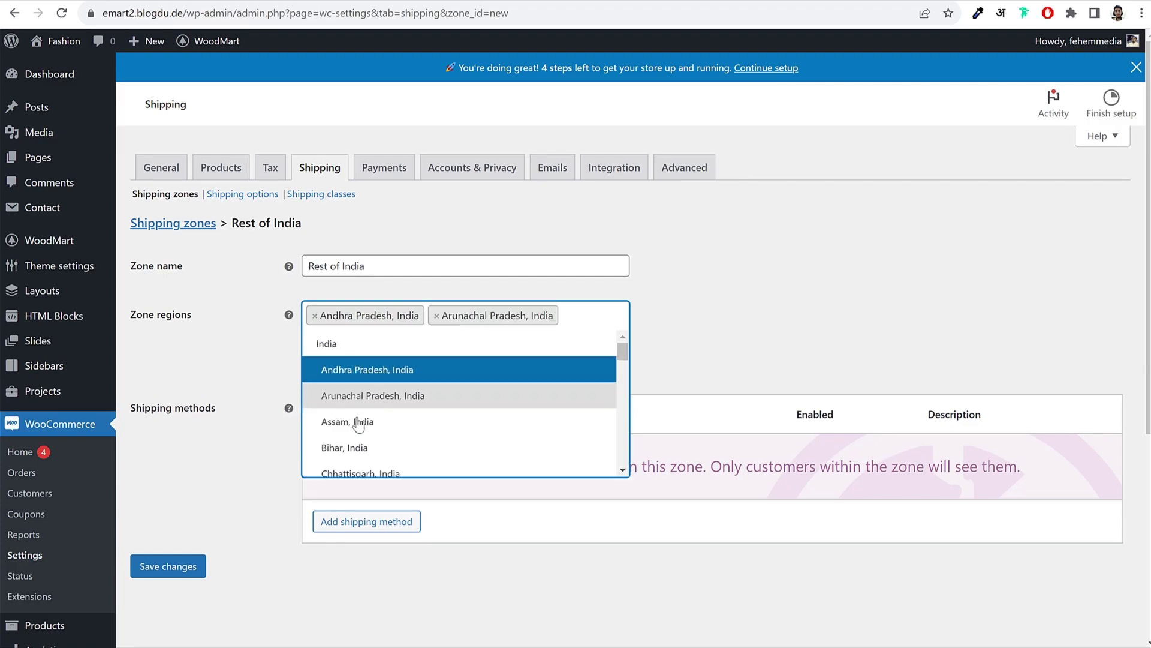
pyautogui.click(360, 458)
pyautogui.click(378, 465)
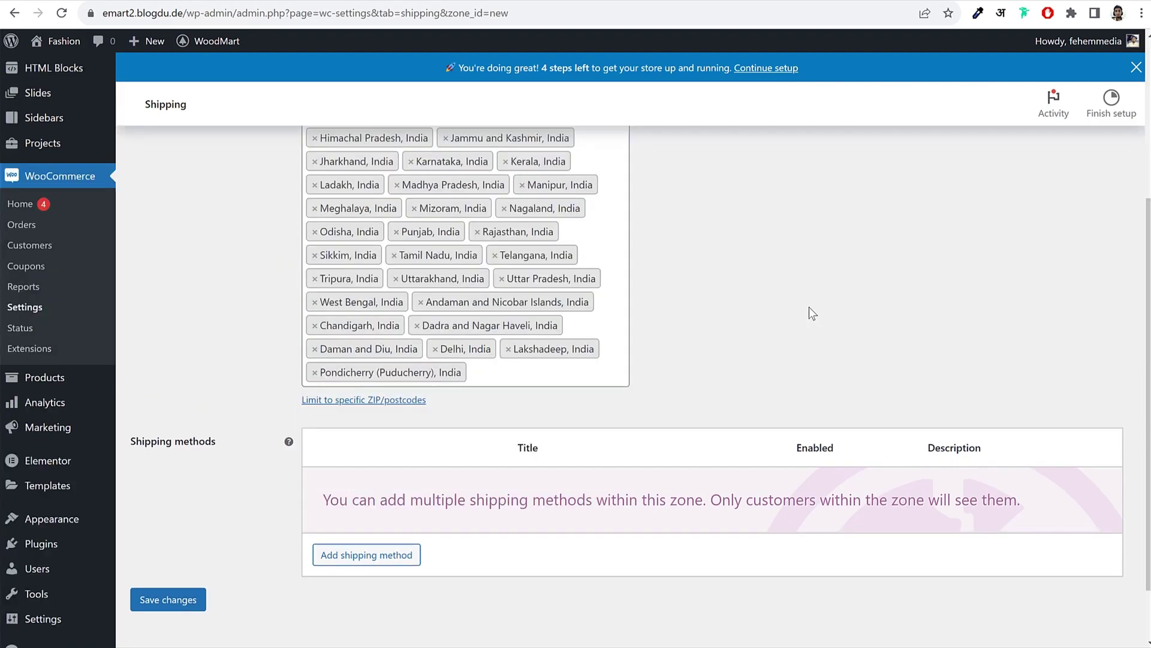
pyautogui.scroll(3, 810, 321)
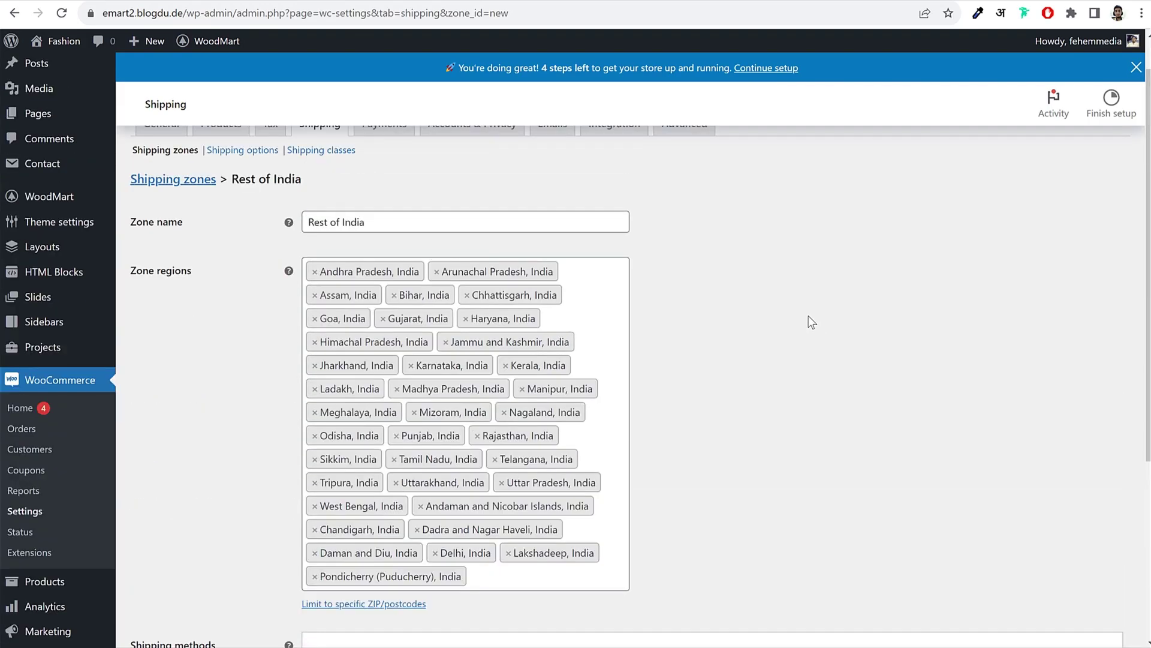
pyautogui.scroll(-1, 811, 322)
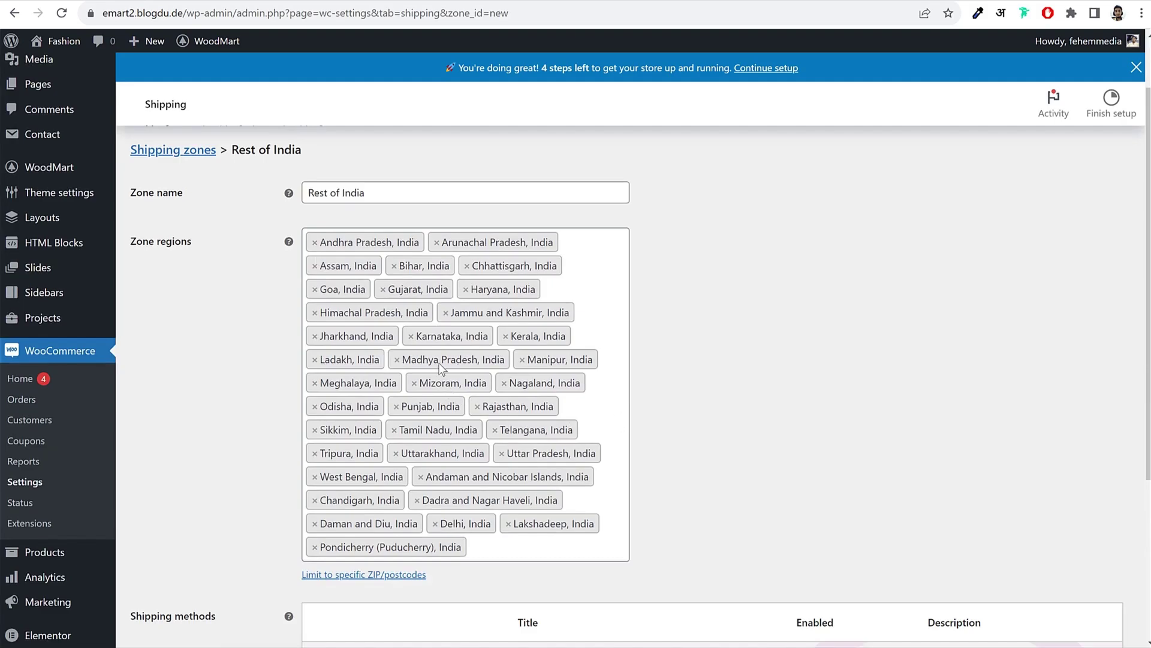
pyautogui.scroll(-5, 743, 336)
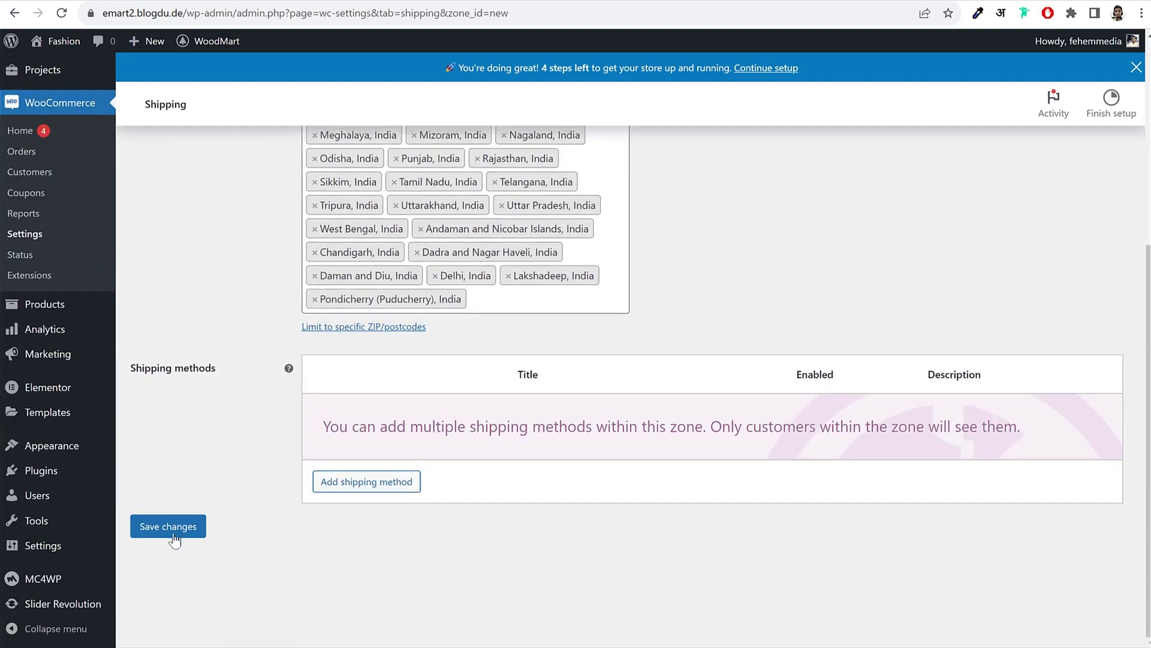
pyautogui.click(191, 528)
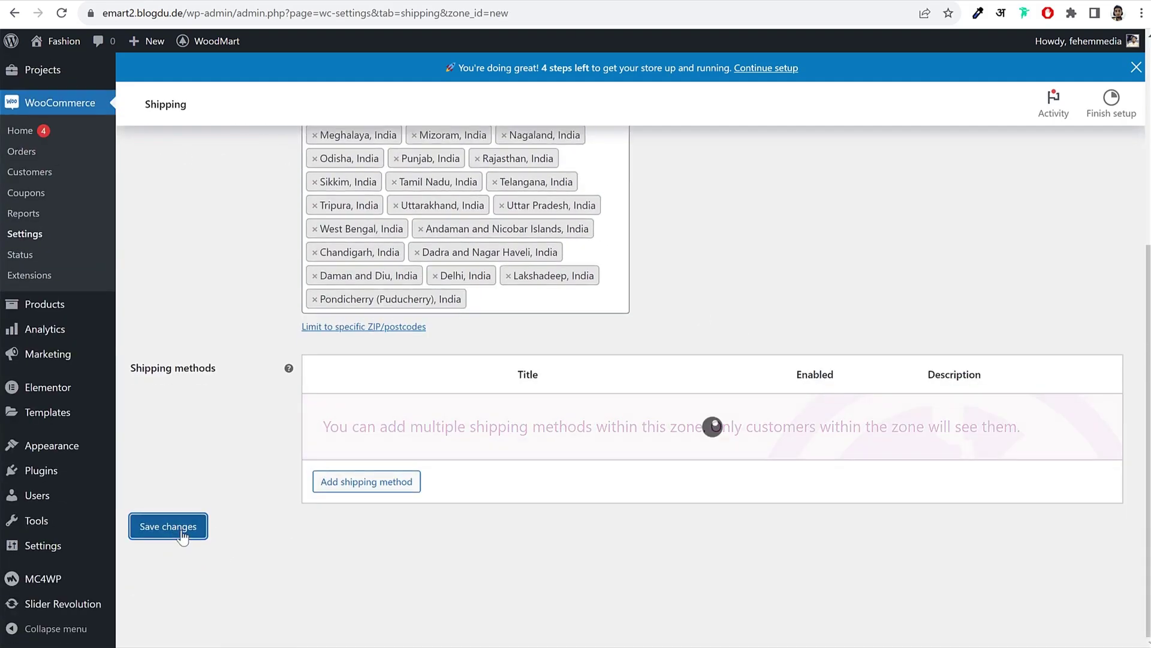
# Step: Add a Flat rate method to Rest of India and paste 1 * [qty] into its class cost fields
pyautogui.click(379, 488)
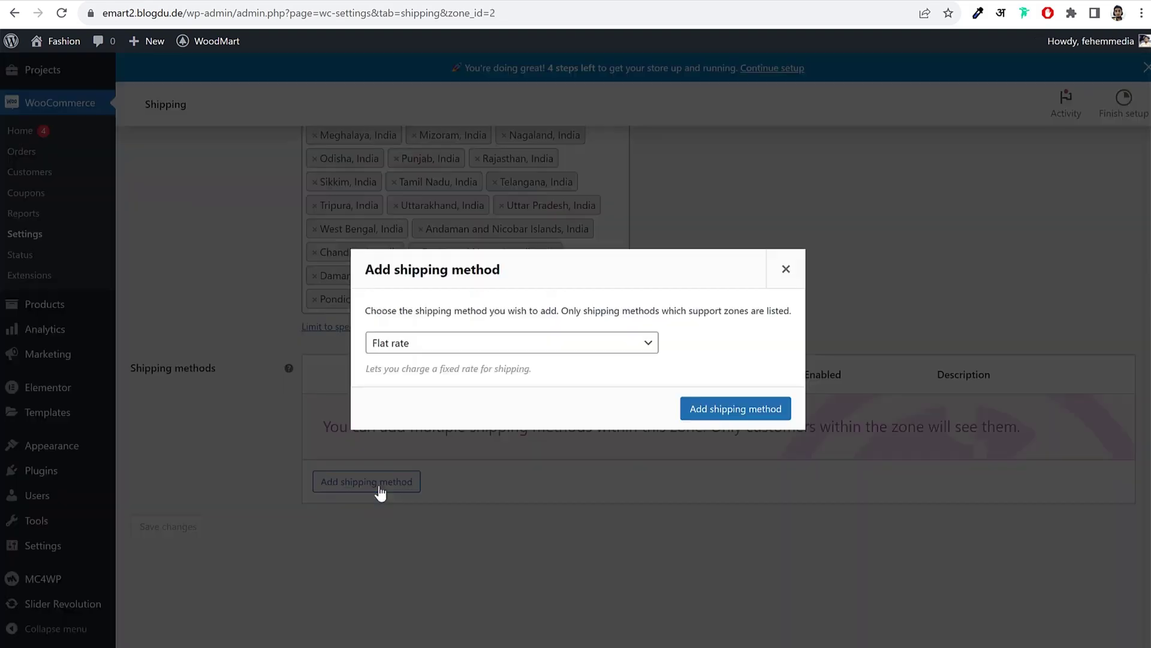
pyautogui.click(754, 408)
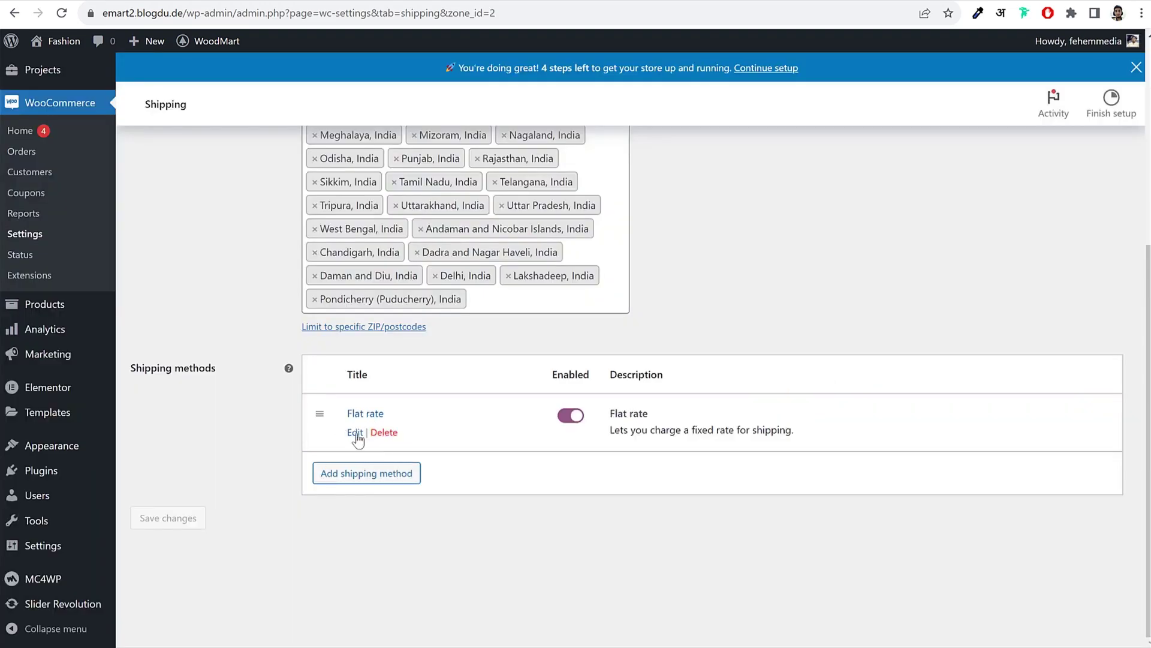
pyautogui.click(350, 432)
pyautogui.click(462, 459)
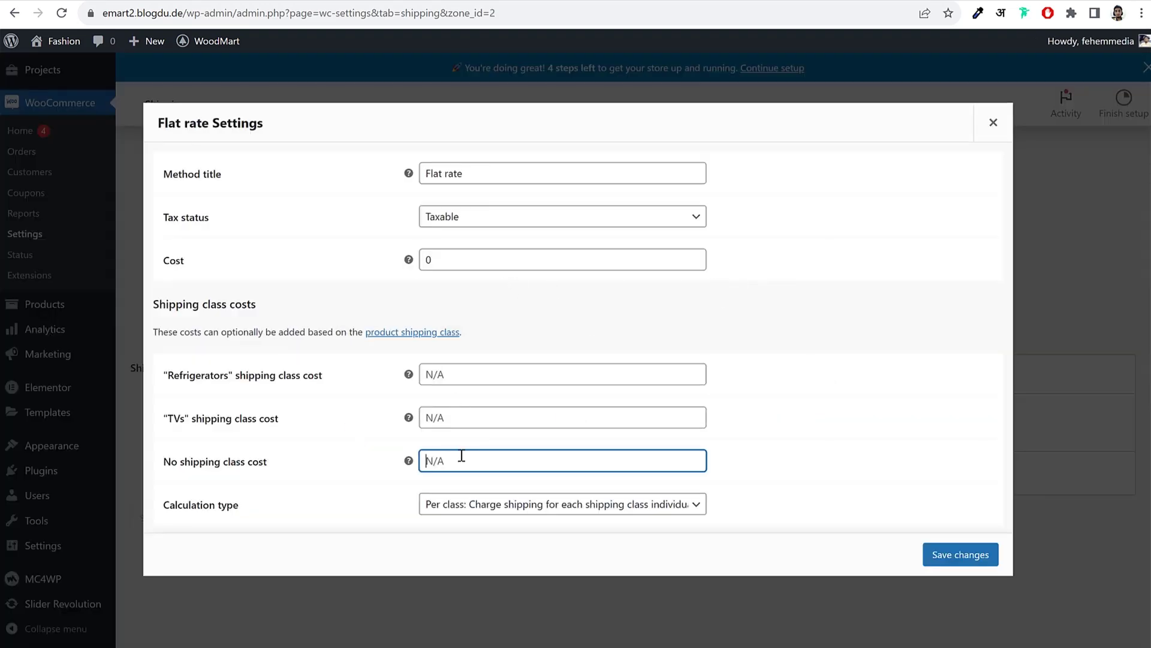
pyautogui.write('1 * [qty]')
pyautogui.click(463, 414)
pyautogui.write('1 * [qty]')
pyautogui.click(460, 376)
pyautogui.write('1 * [qty]')
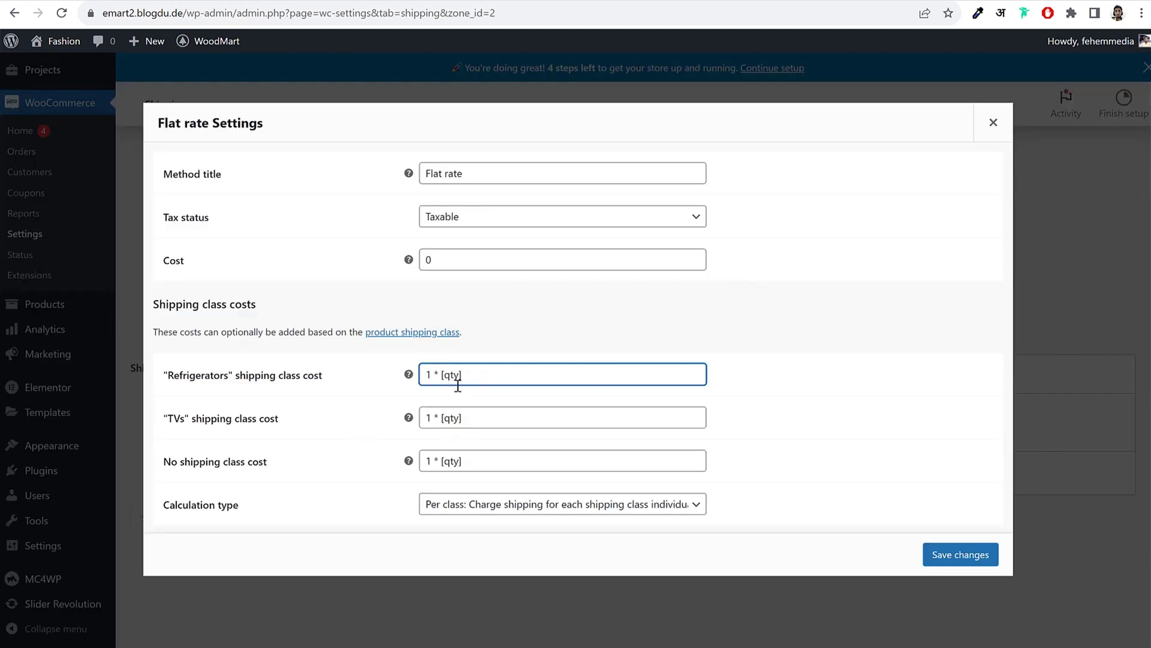
# Step: Change the Refrigerators class cost to 20 * [qty]
pyautogui.doubleClick(429, 379)
pyautogui.write('220')
pyautogui.press('BackSpace')
pyautogui.press('BackSpace')
pyautogui.write('0')
pyautogui.hotkey('ctrl', 'a')
pyautogui.click(527, 360)
# Step: Set the TVs class cost to 10 * [qty], adjust the no-class cost, and save
pyautogui.click(477, 413)
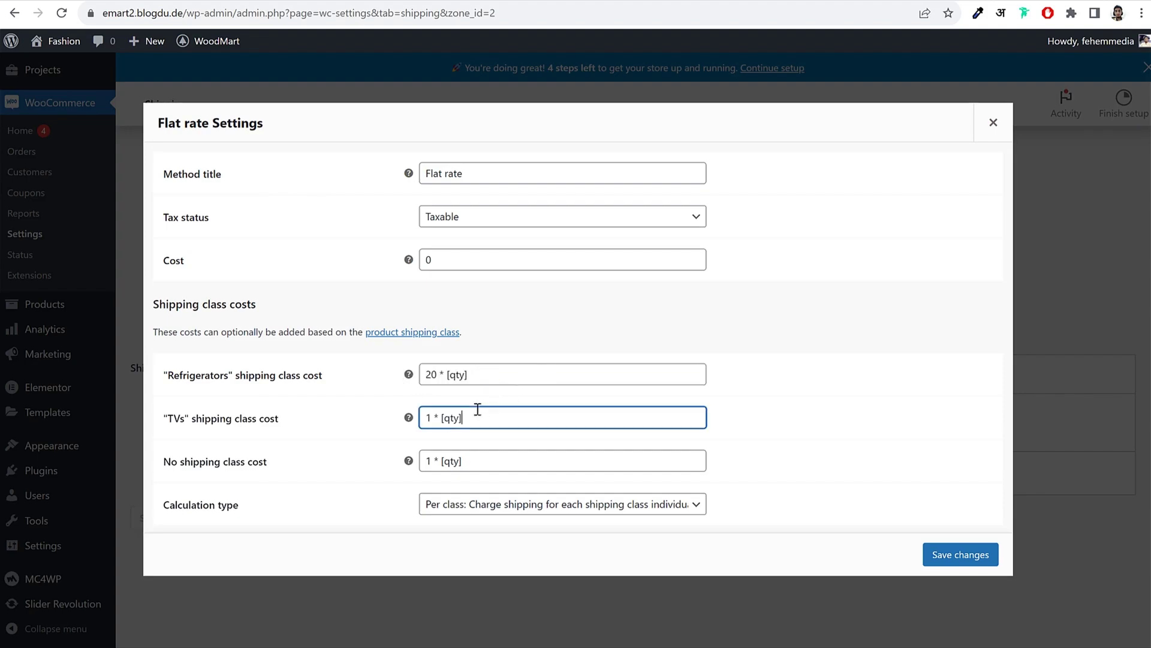
pyautogui.click(429, 419)
pyautogui.doubleClick(429, 419)
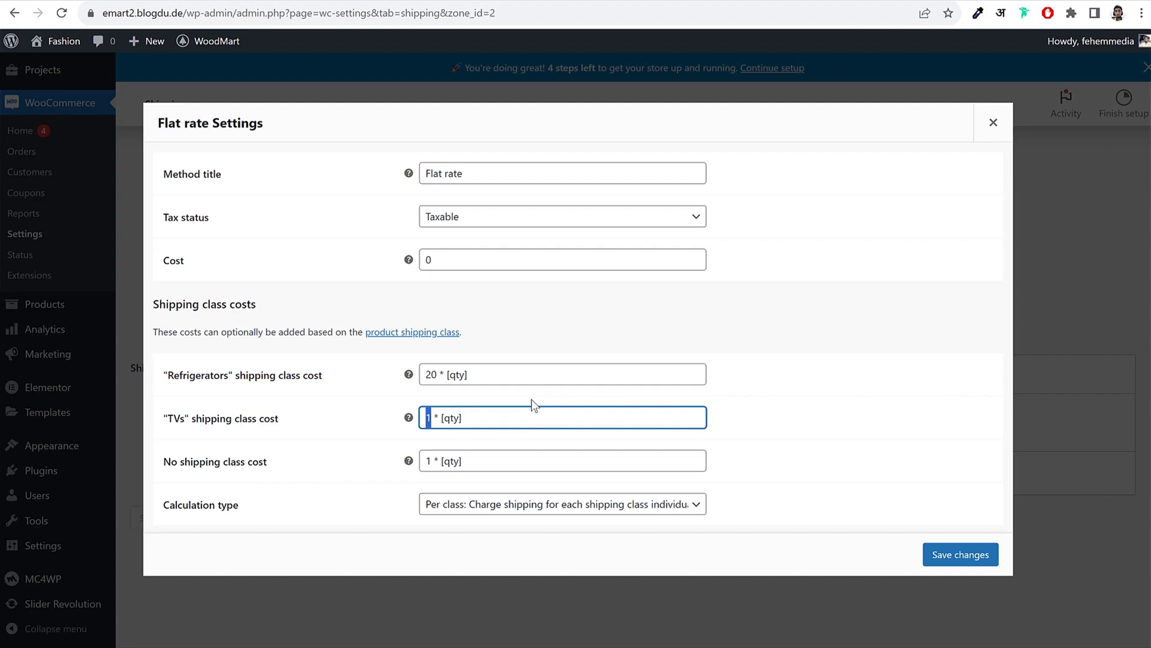
pyautogui.write('10')
pyautogui.doubleClick(429, 466)
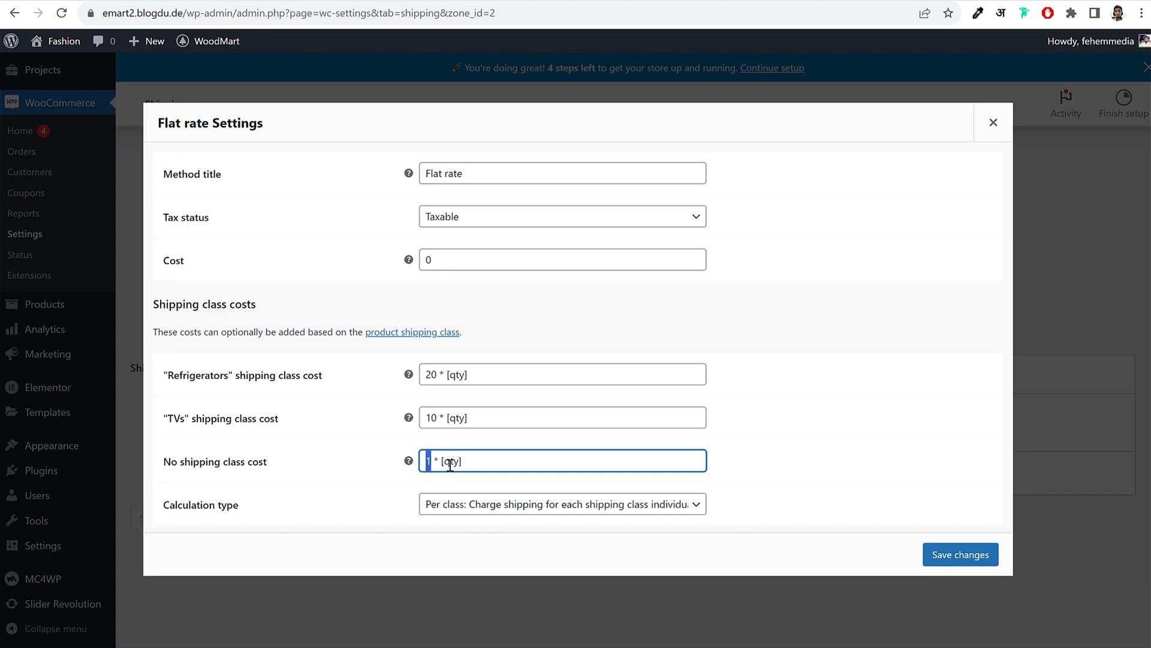
pyautogui.write('5')
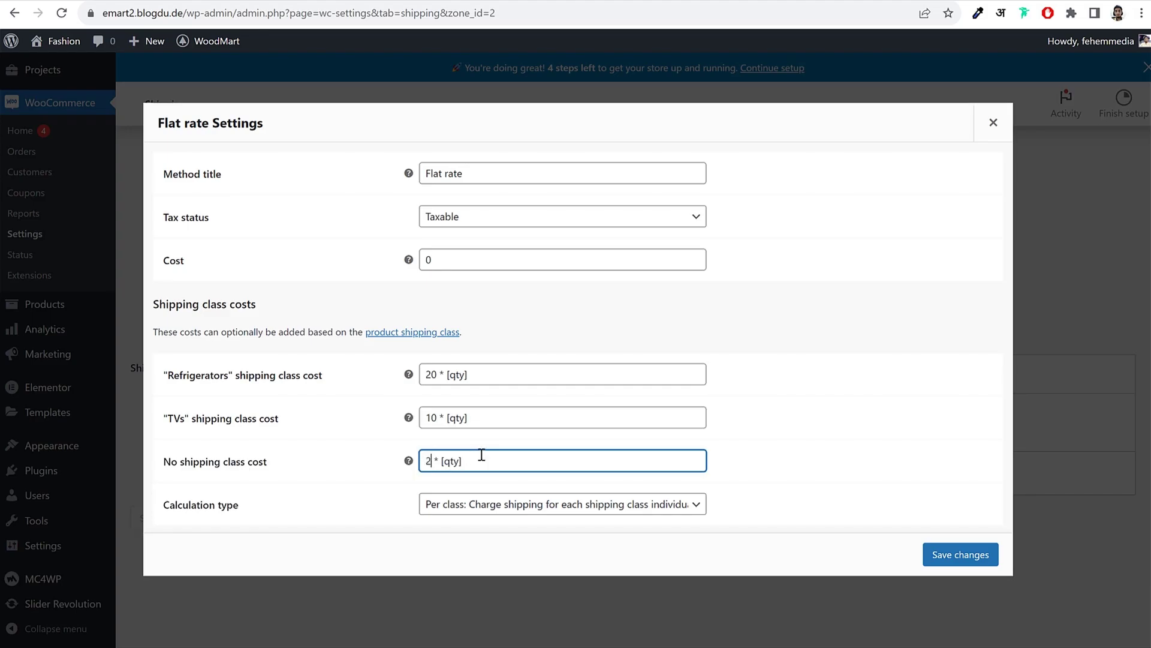
pyautogui.click(964, 566)
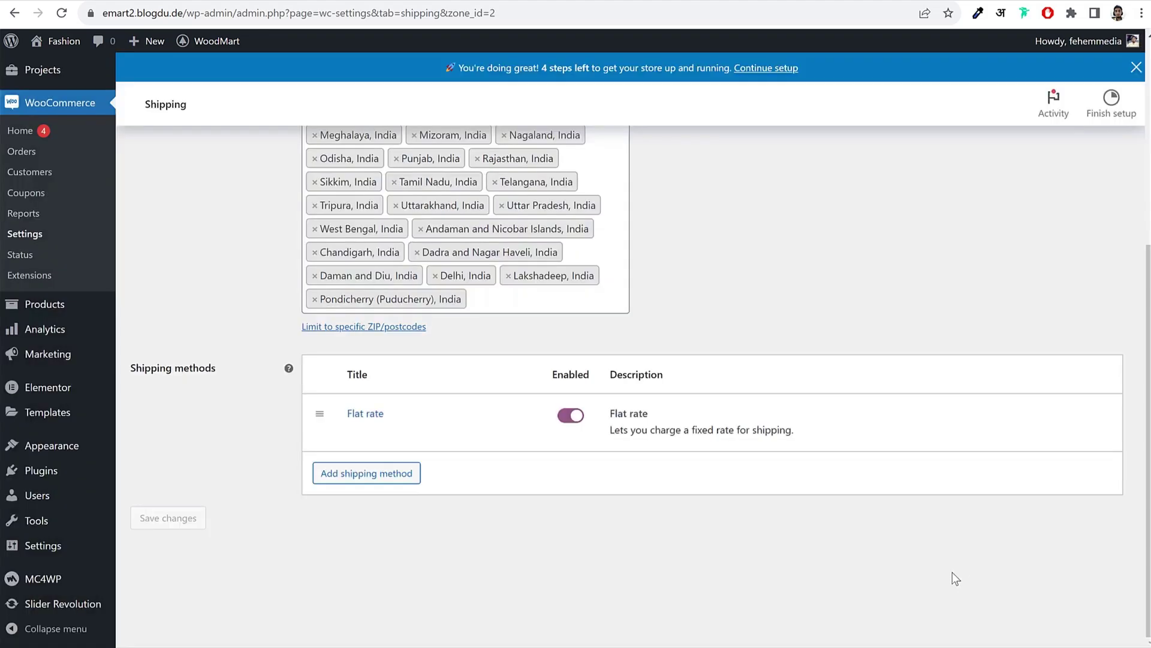
# Step: Go back to the Shipping zones overview via the breadcrumb link
pyautogui.scroll(5, 952, 572)
pyautogui.click(181, 230)
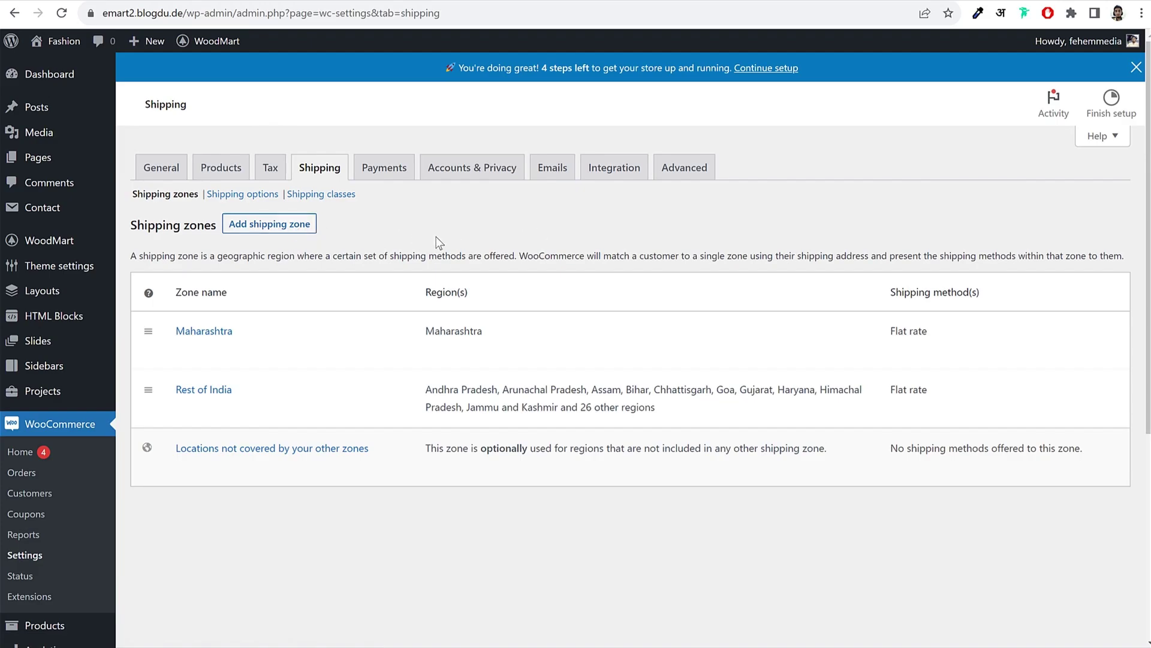
# Step: Turn on Cash on delivery in the Payments settings and save
pyautogui.click(395, 174)
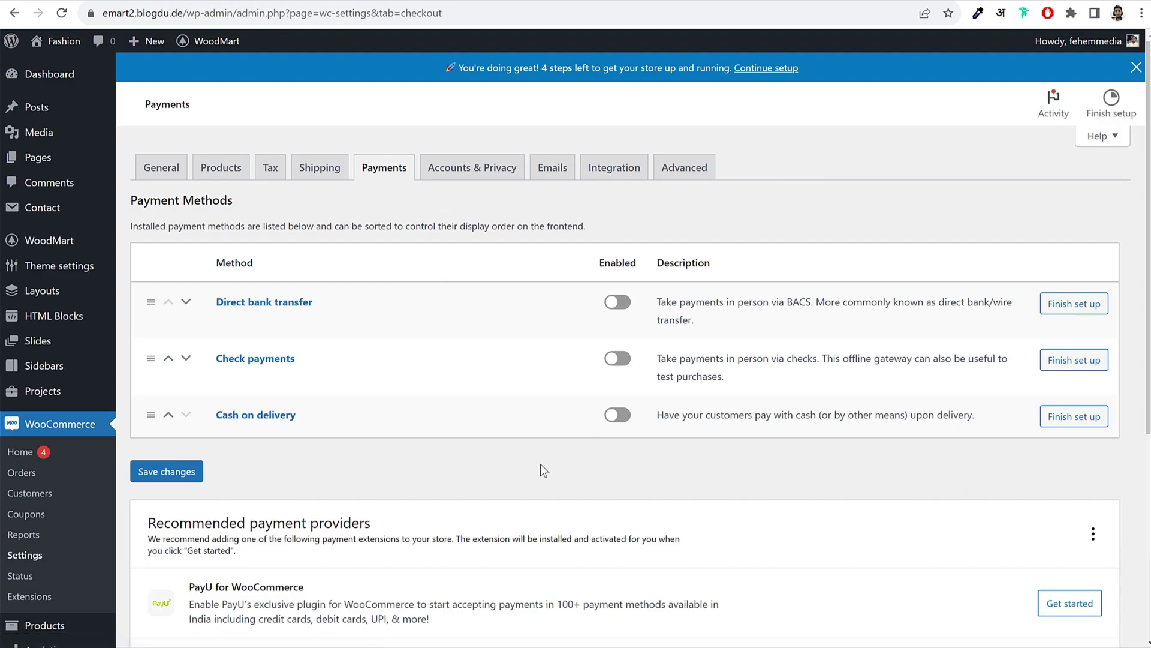
pyautogui.click(621, 417)
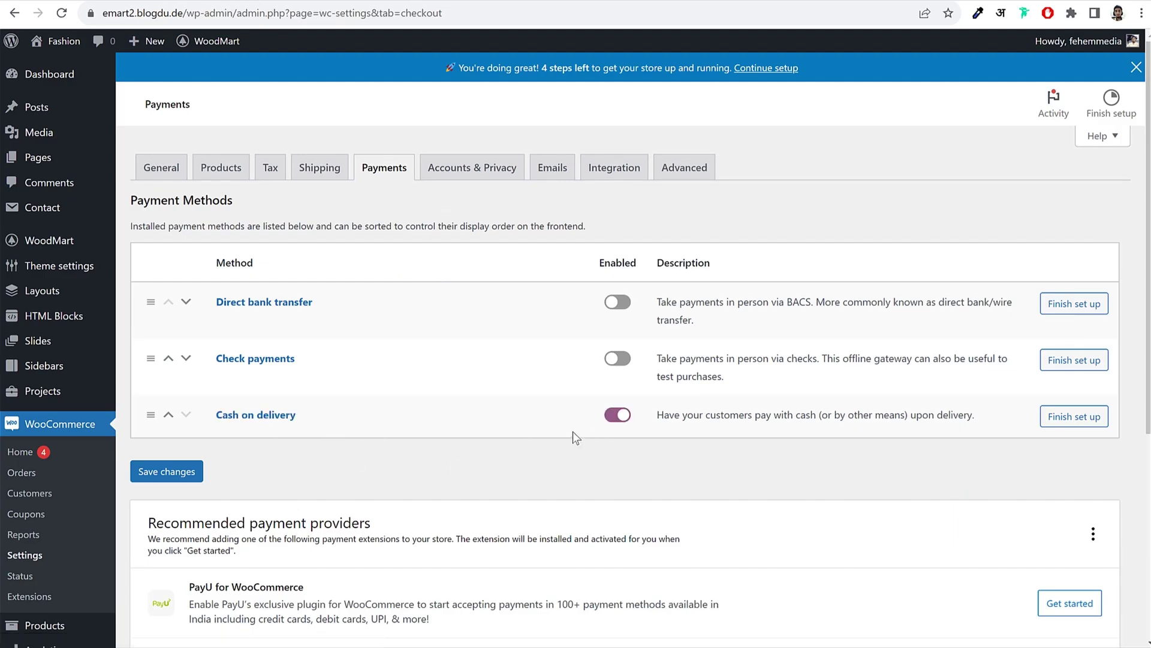
pyautogui.click(182, 472)
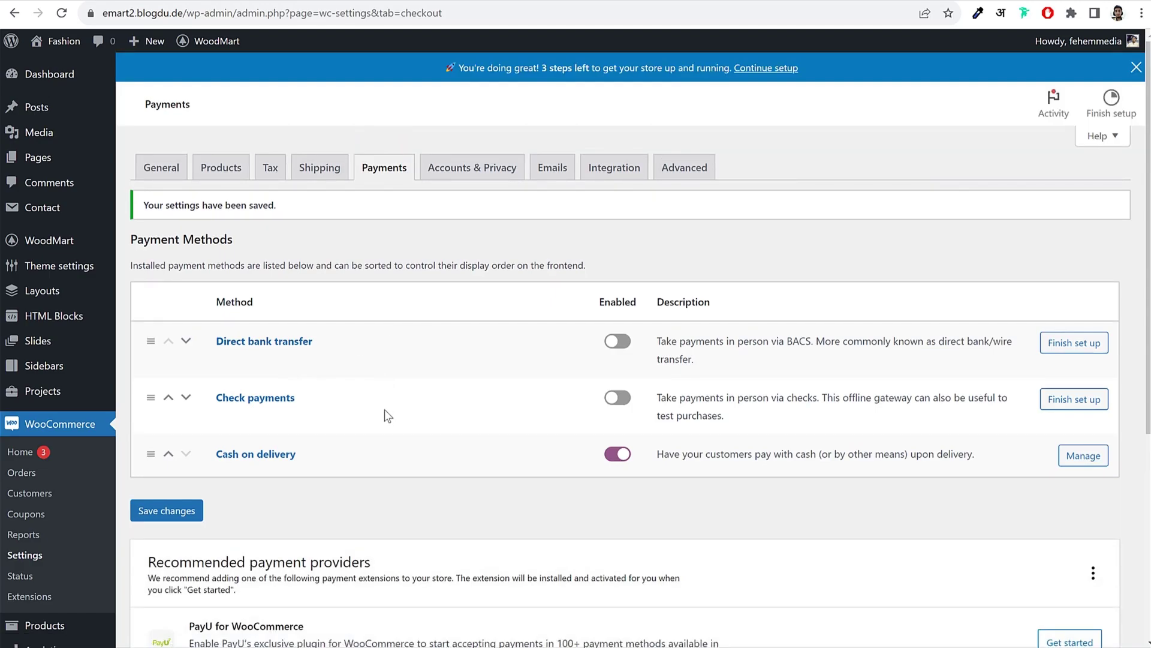
# Step: Open the Installed Plugins list
pyautogui.scroll(-5, 386, 399)
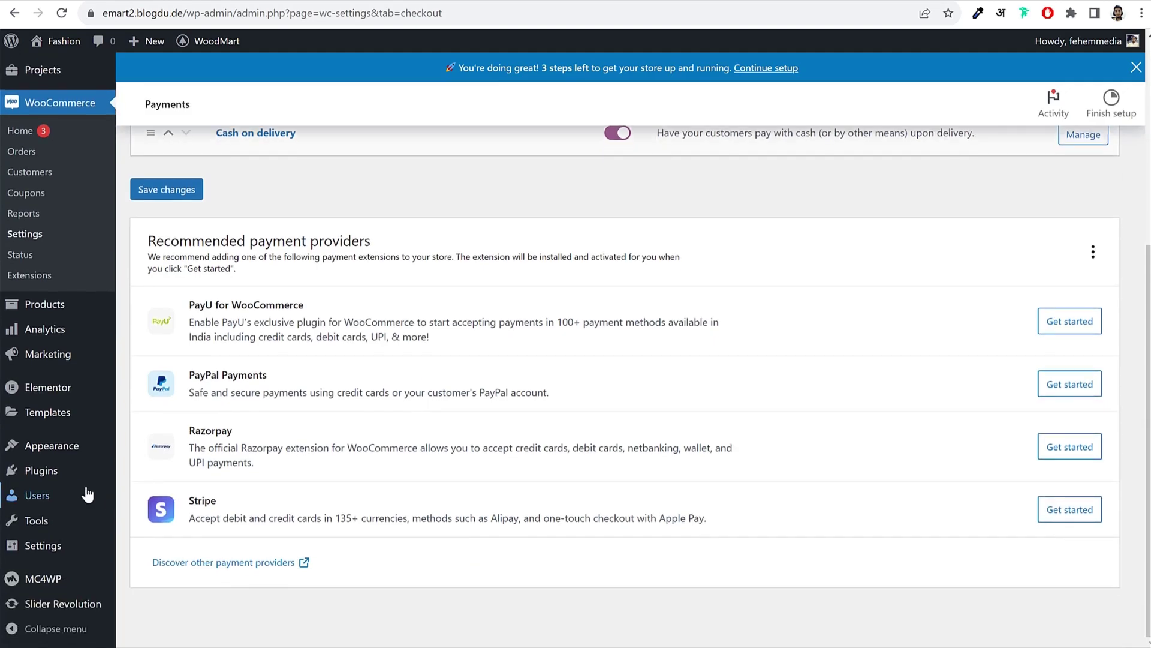
pyautogui.moveTo(62, 474)
pyautogui.rightClick(219, 475)
pyautogui.click(270, 484)
pyautogui.scroll(5, 284, 316)
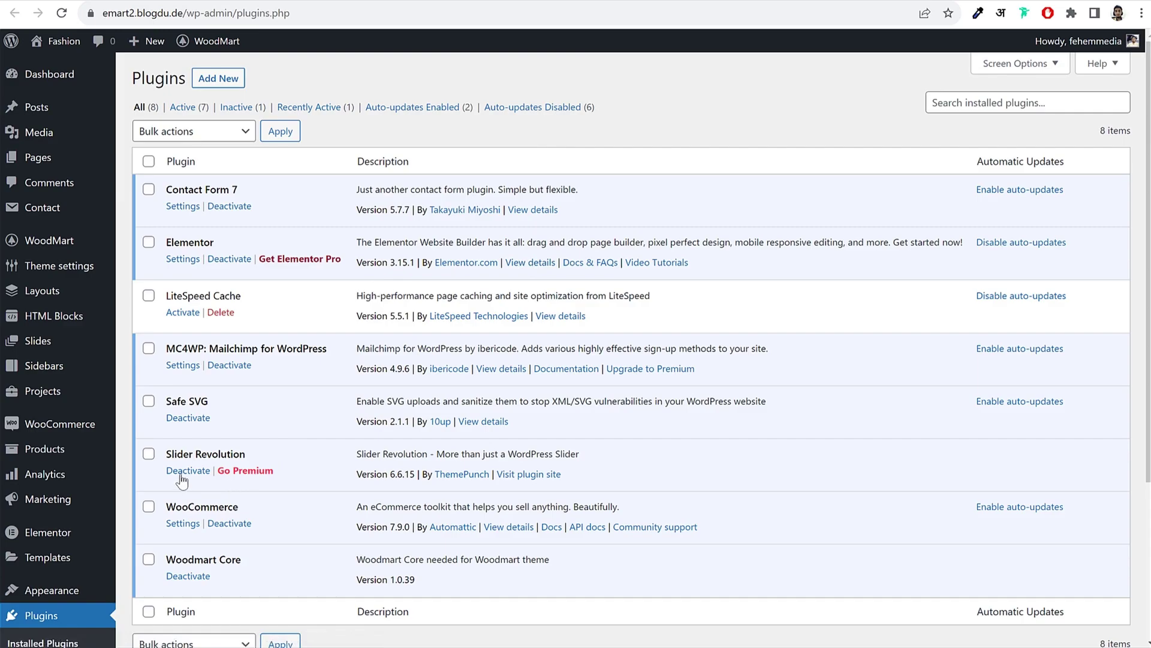
# Step: Deactivate Slider Revolution and open the Add Plugins page
pyautogui.click(204, 472)
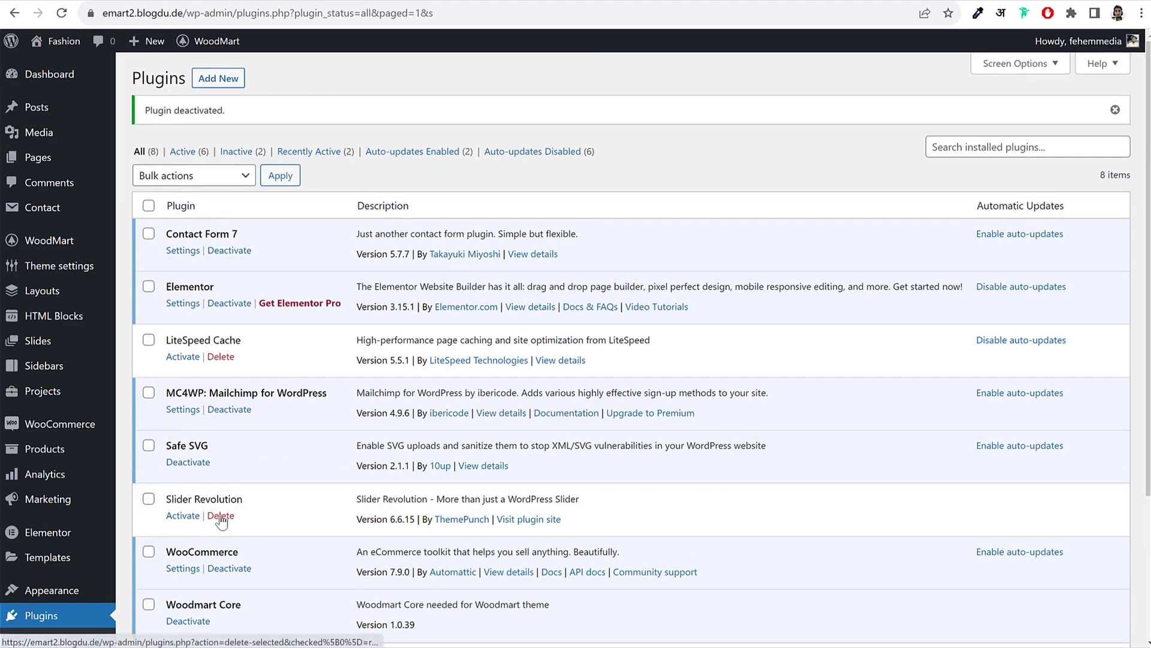
pyautogui.click(222, 85)
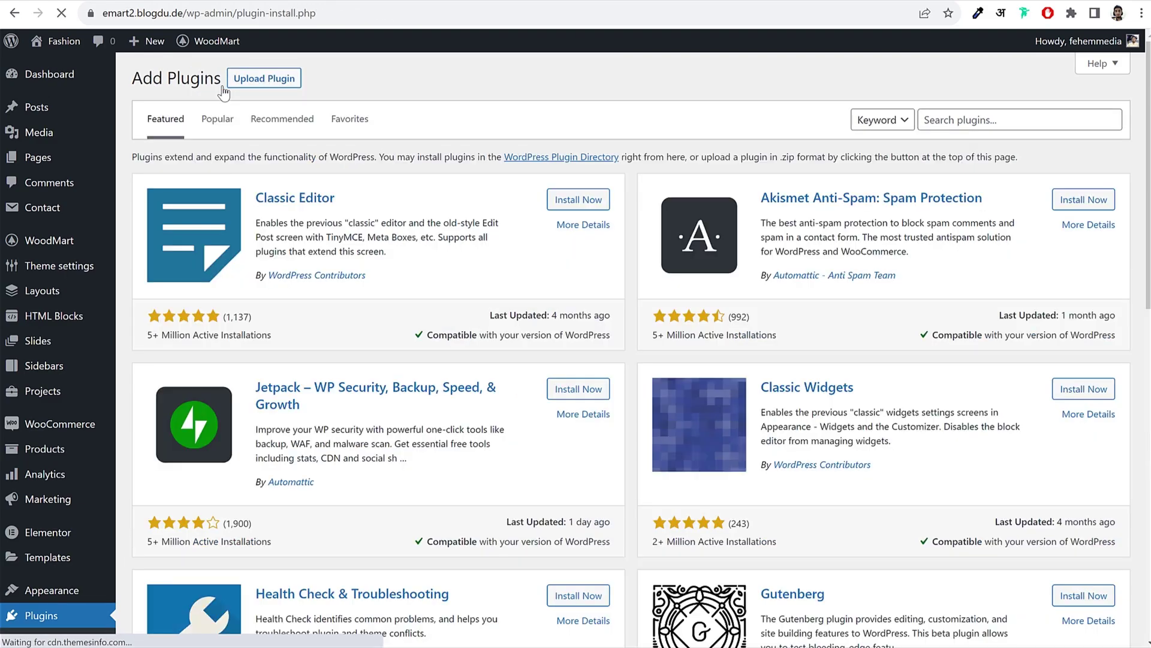
# Step: Search the plugin directory for 'paypal' and find Payment Plugins for PayPal WooCommerce
pyautogui.click(976, 114)
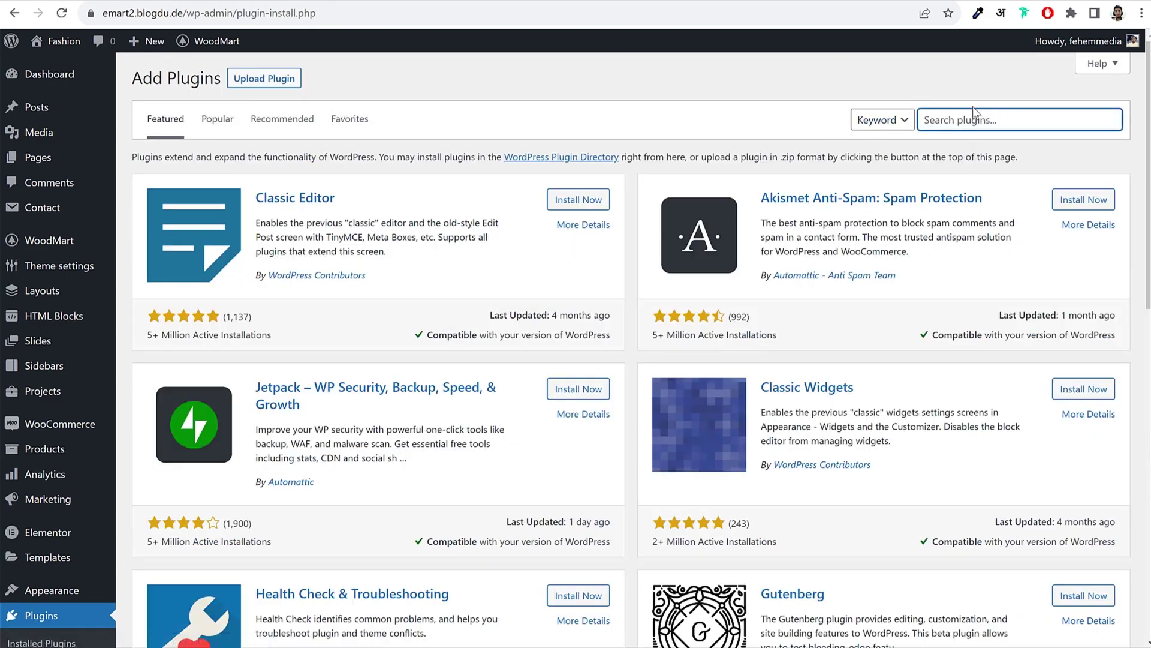
pyautogui.write('paypal')
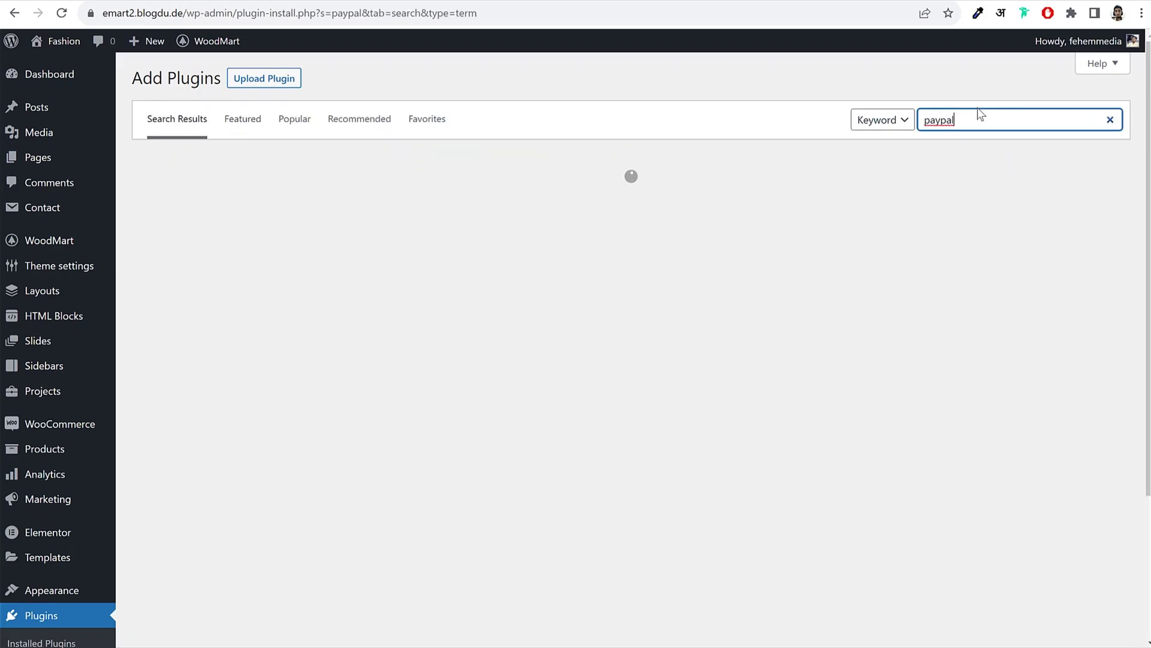
pyautogui.scroll(-15, 759, 300)
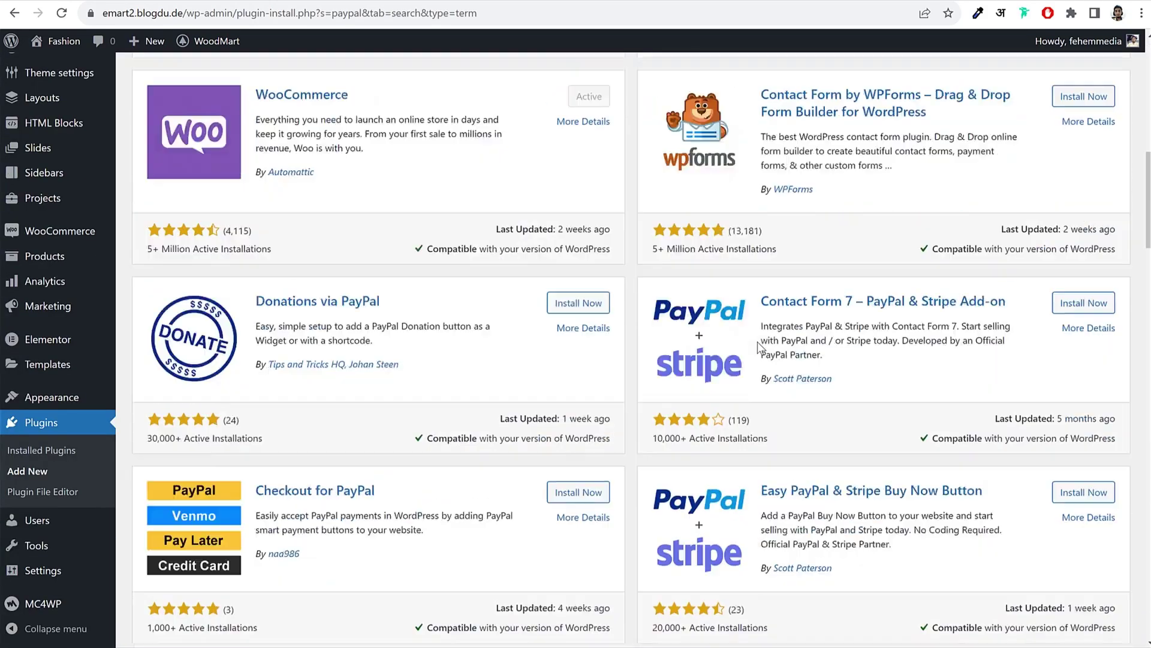
pyautogui.scroll(20, 759, 346)
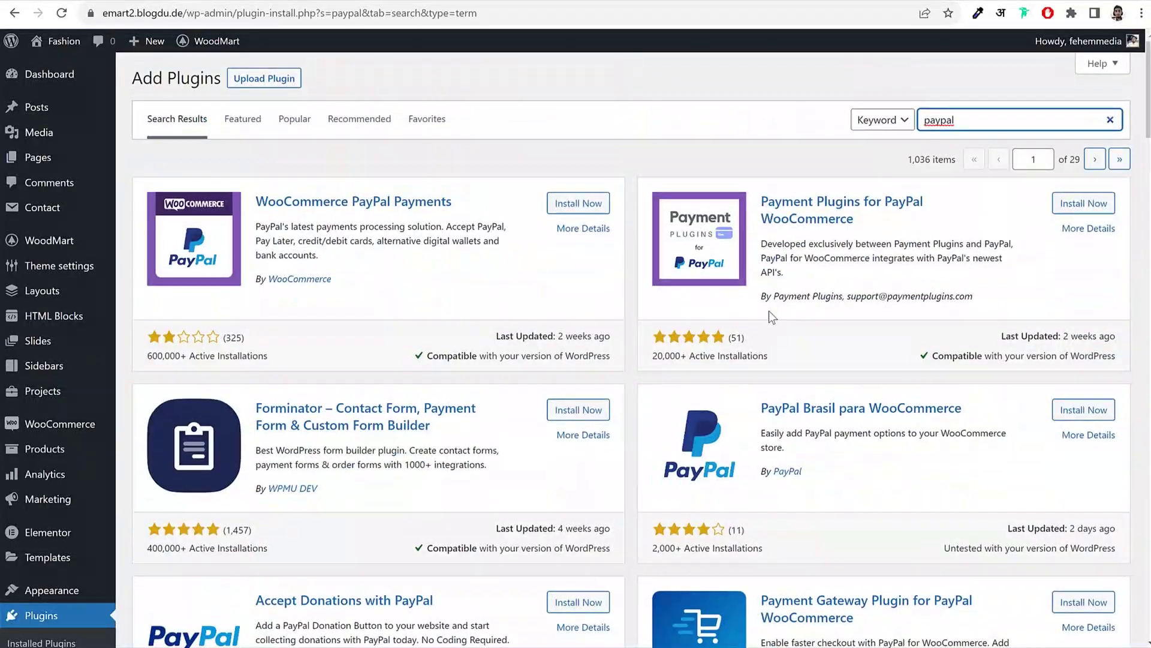
pyautogui.click(765, 202)
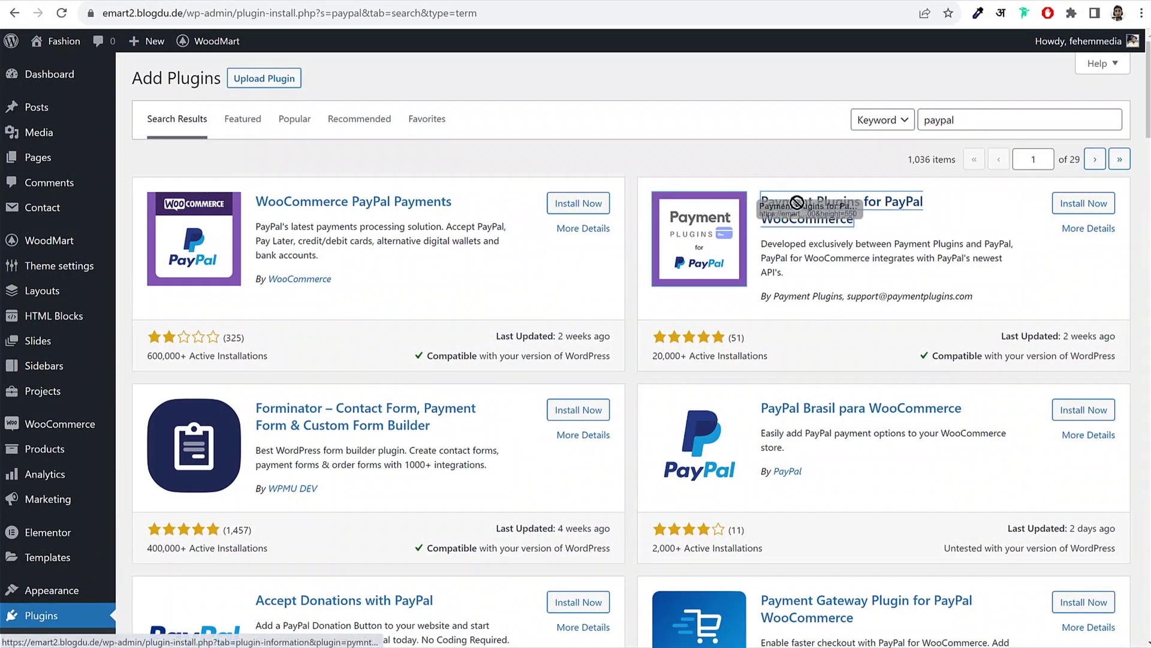
pyautogui.moveTo(896, 233); pyautogui.dragTo(1057, 210)
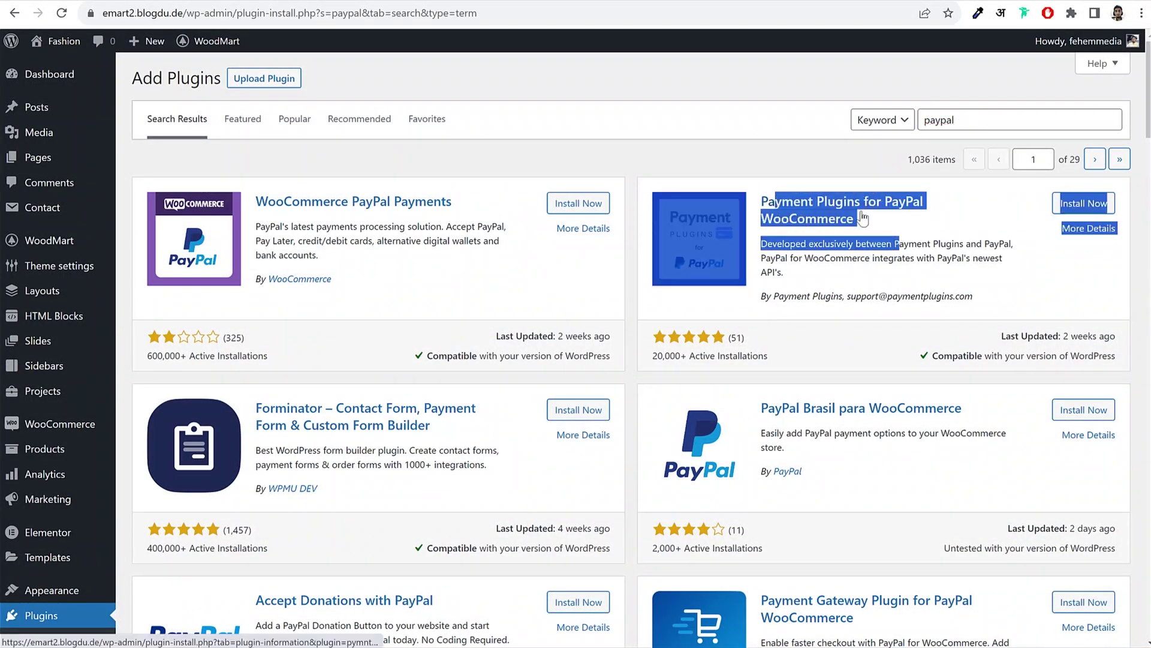
pyautogui.click(1048, 220)
# Step: Install Payment Plugins for PayPal WooCommerce, comparing it with WooCommerce PayPal Payments
pyautogui.click(1084, 203)
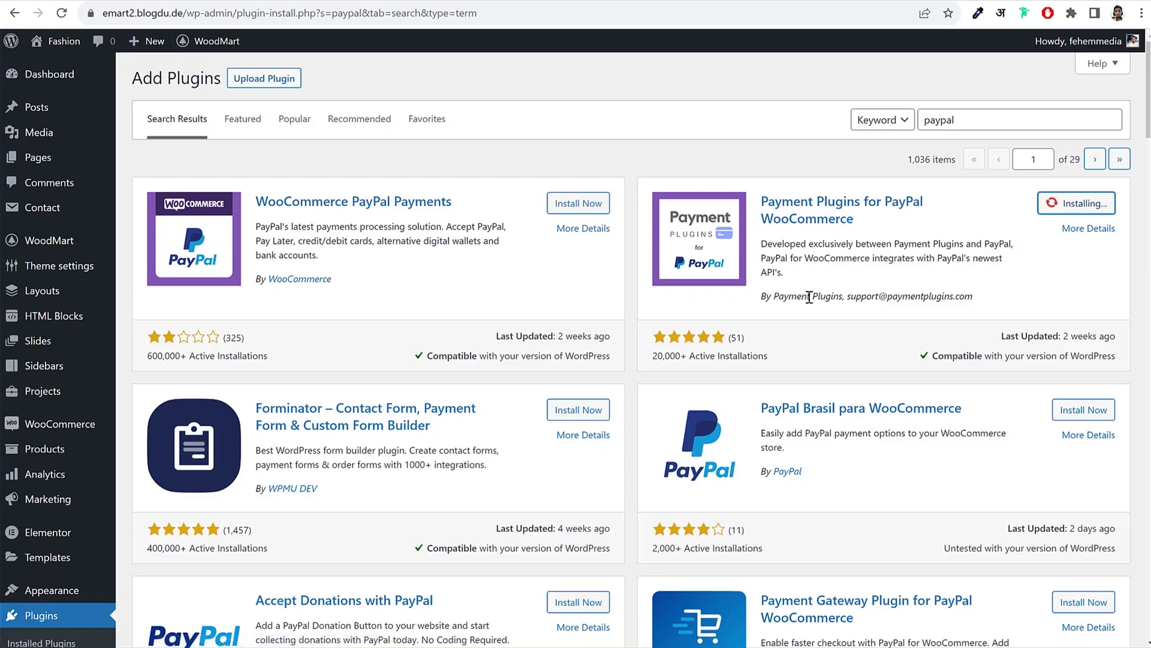
pyautogui.moveTo(772, 296); pyautogui.dragTo(851, 296)
pyautogui.click(851, 296)
pyautogui.moveTo(455, 202); pyautogui.dragTo(255, 200)
pyautogui.moveTo(359, 280); pyautogui.dragTo(262, 274)
pyautogui.click(287, 256)
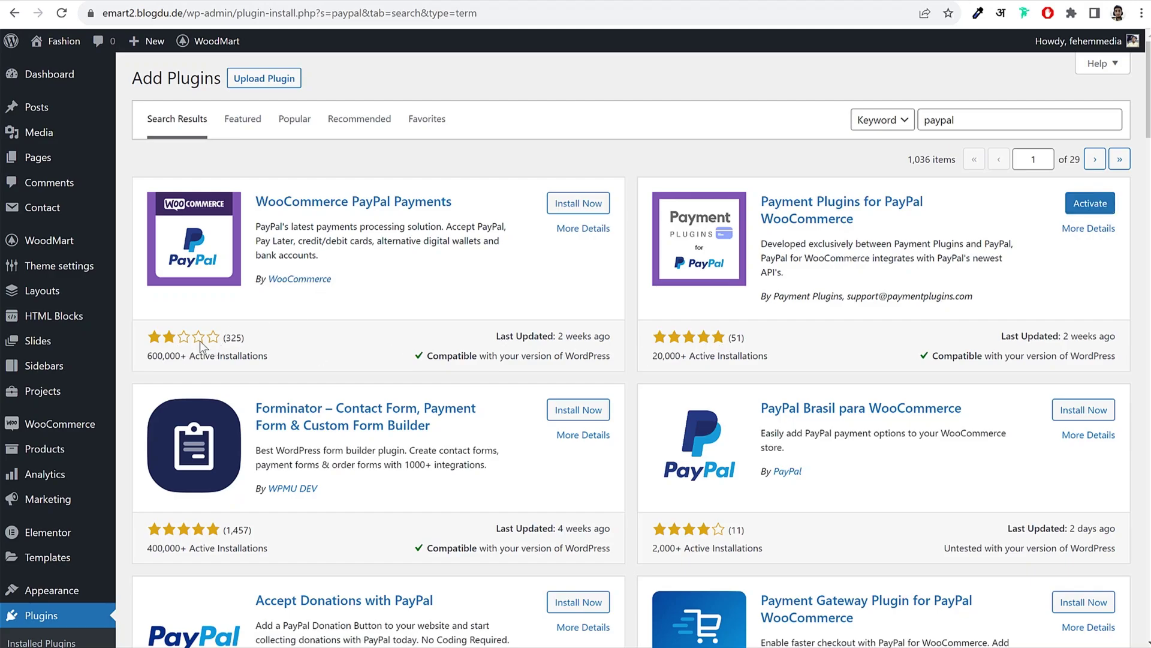
pyautogui.moveTo(759, 201); pyautogui.dragTo(884, 223)
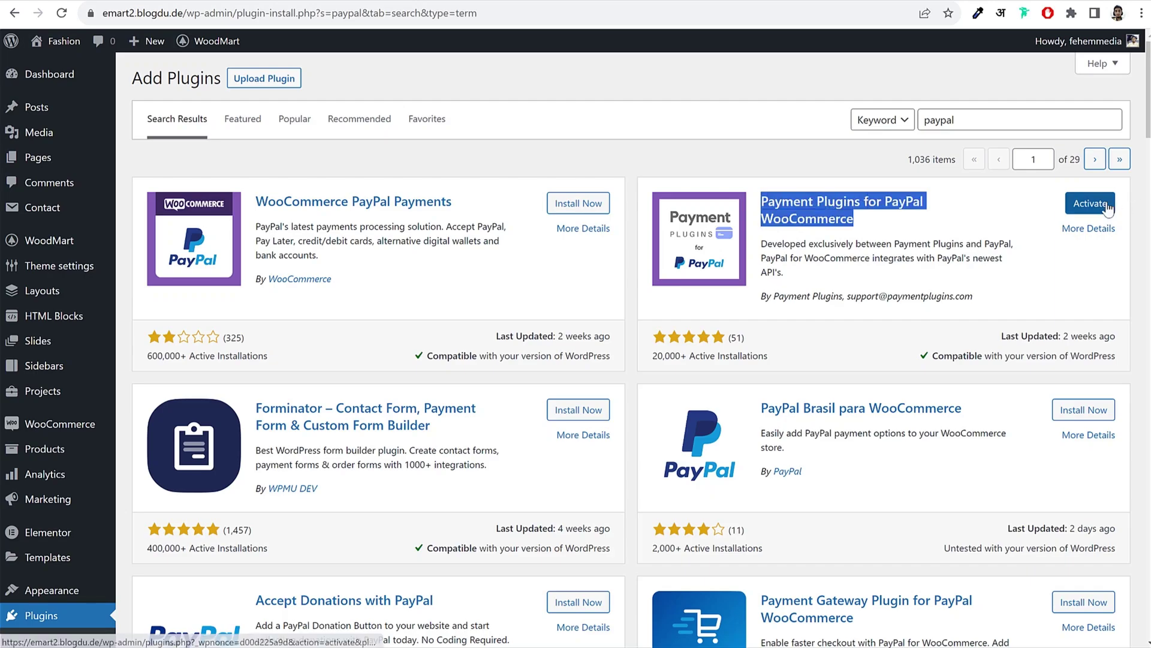
pyautogui.click(936, 254)
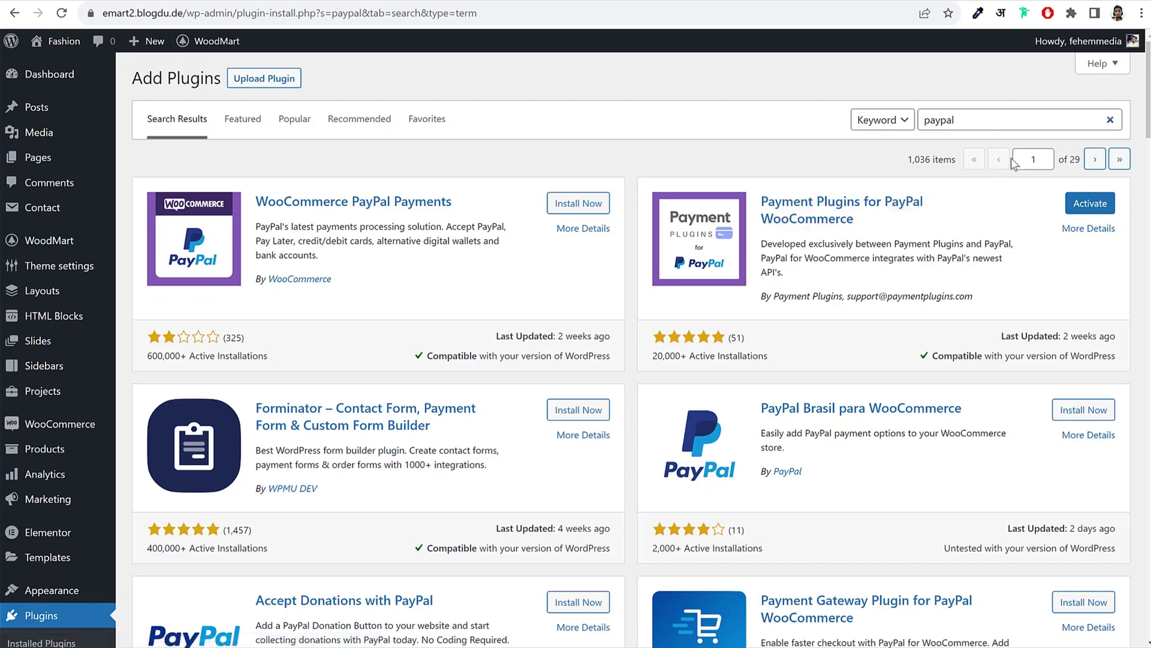
pyautogui.doubleClick(1000, 118)
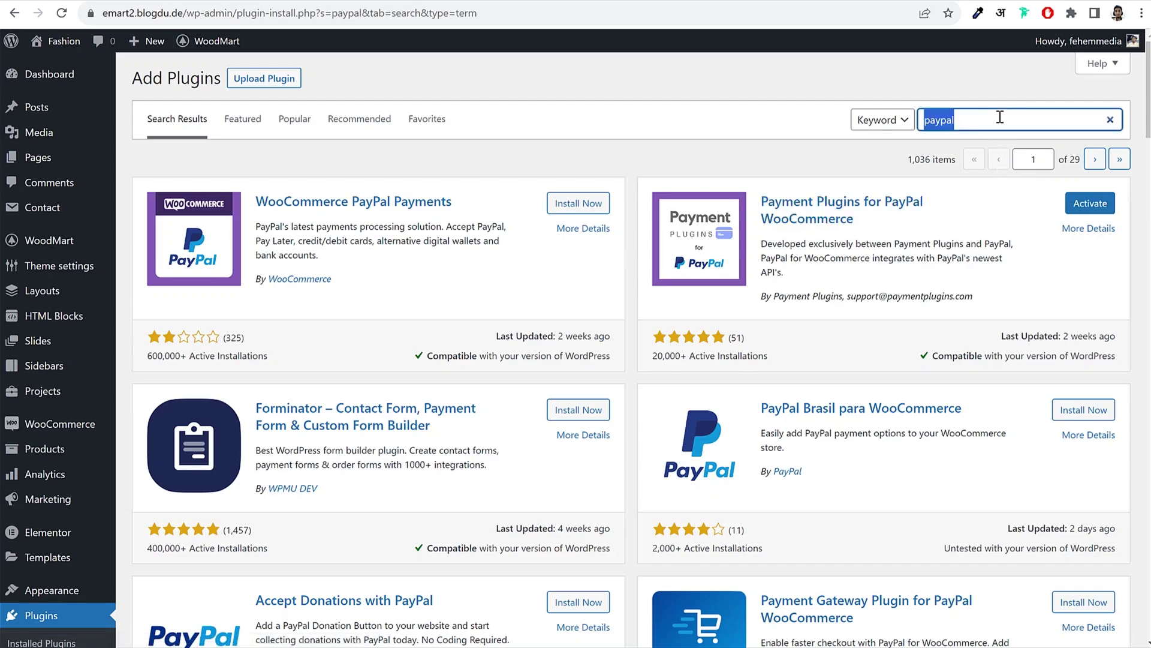
# Step: Search plugins for 'stripe' and install Payment Plugins for Stripe WooCommerce
pyautogui.write('stripe')
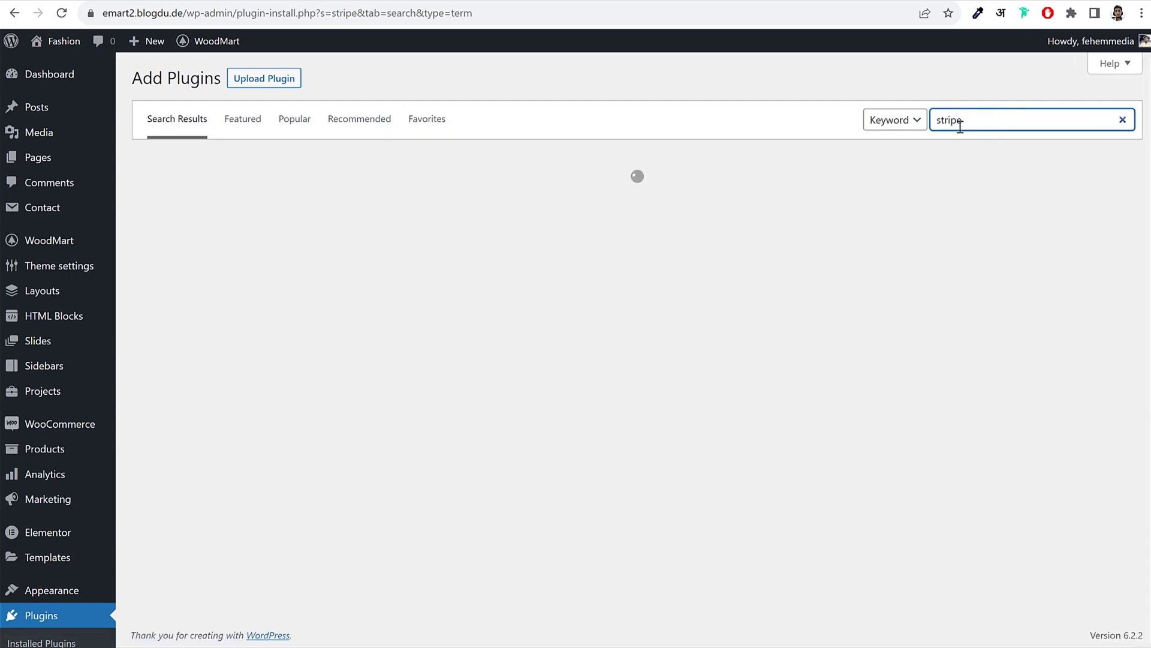
pyautogui.doubleClick(960, 127)
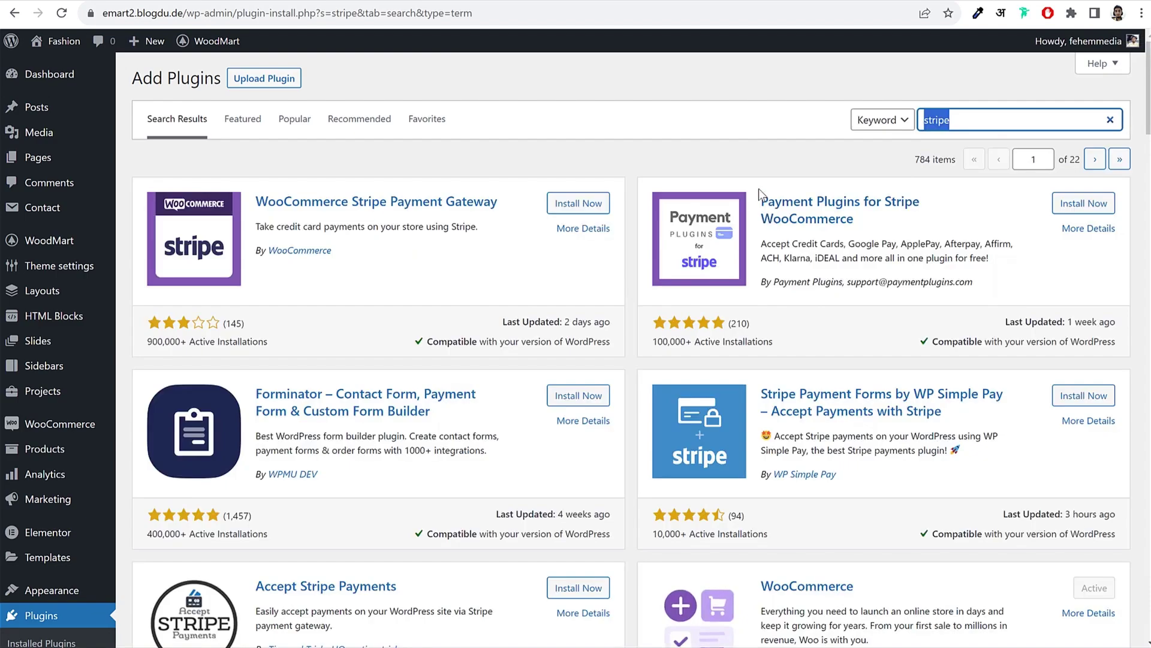
pyautogui.moveTo(758, 188); pyautogui.dragTo(876, 214)
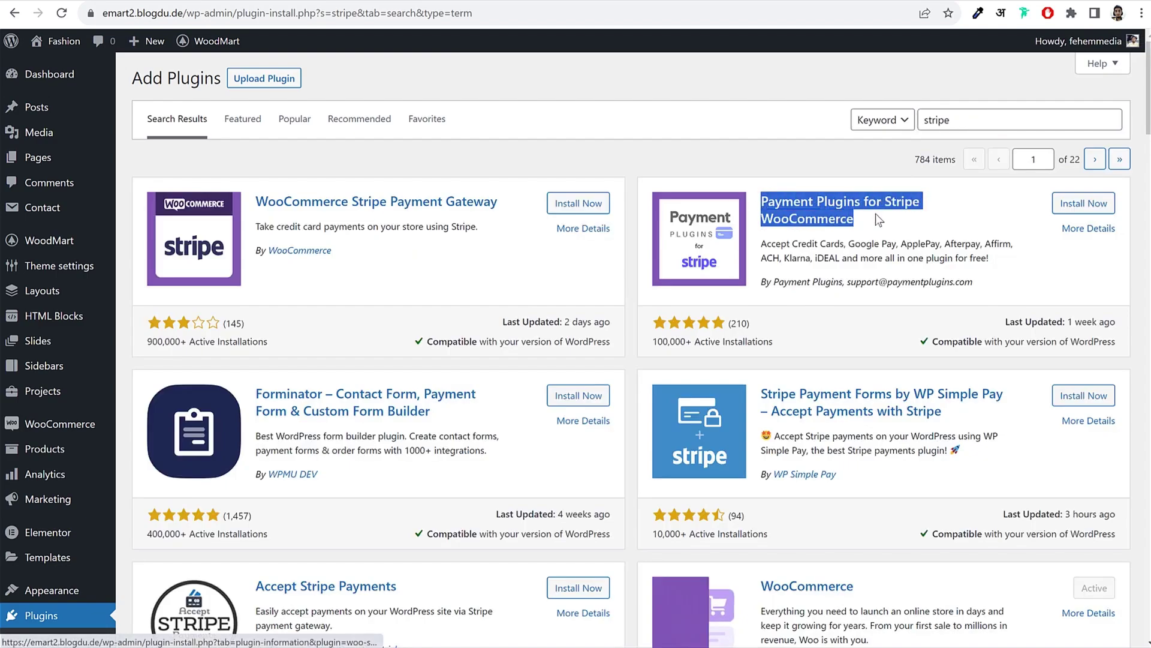
pyautogui.click(1092, 204)
pyautogui.click(938, 238)
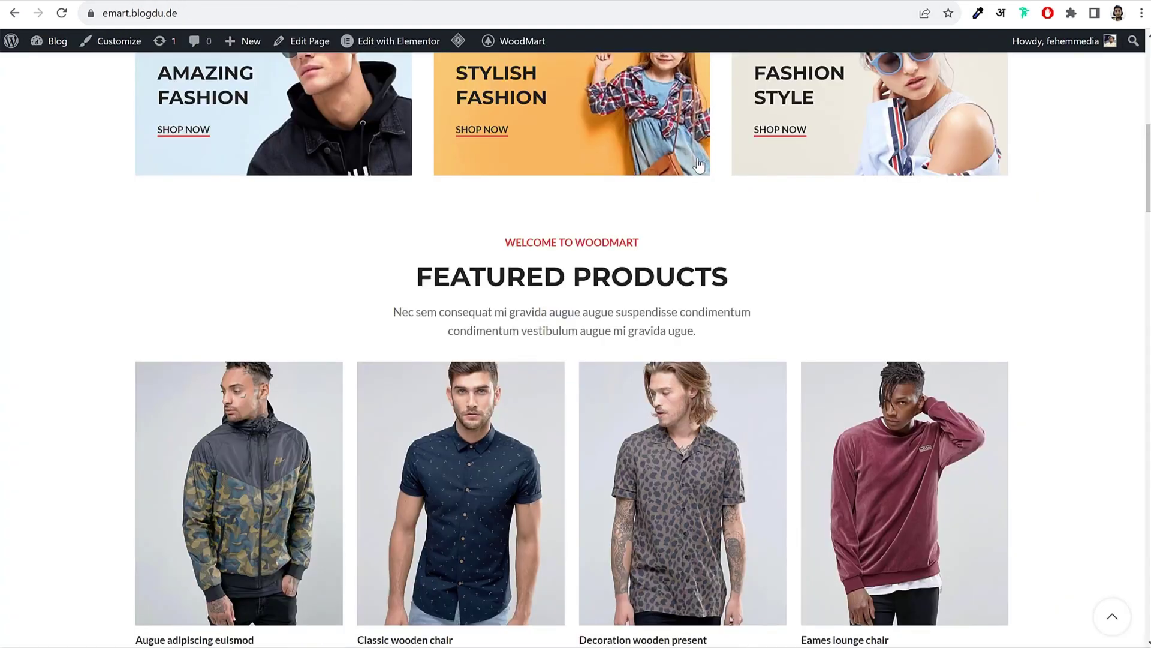
# Step: Open the storefront cart and proceed to the checkout page
pyautogui.scroll(10, 753, 206)
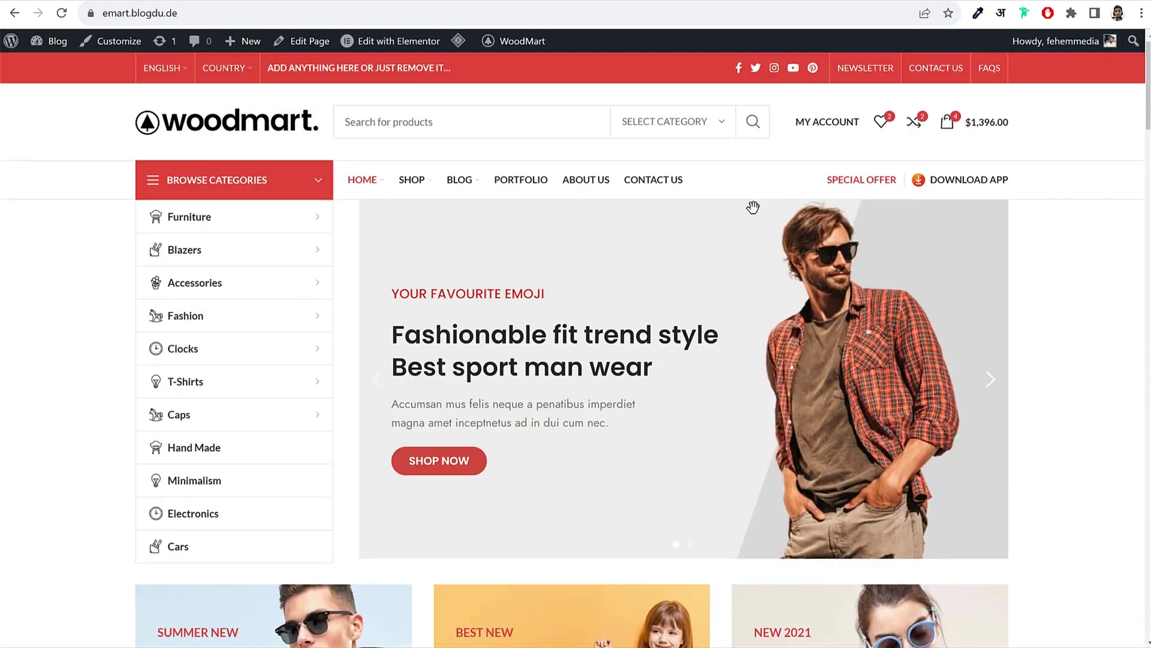
pyautogui.click(948, 122)
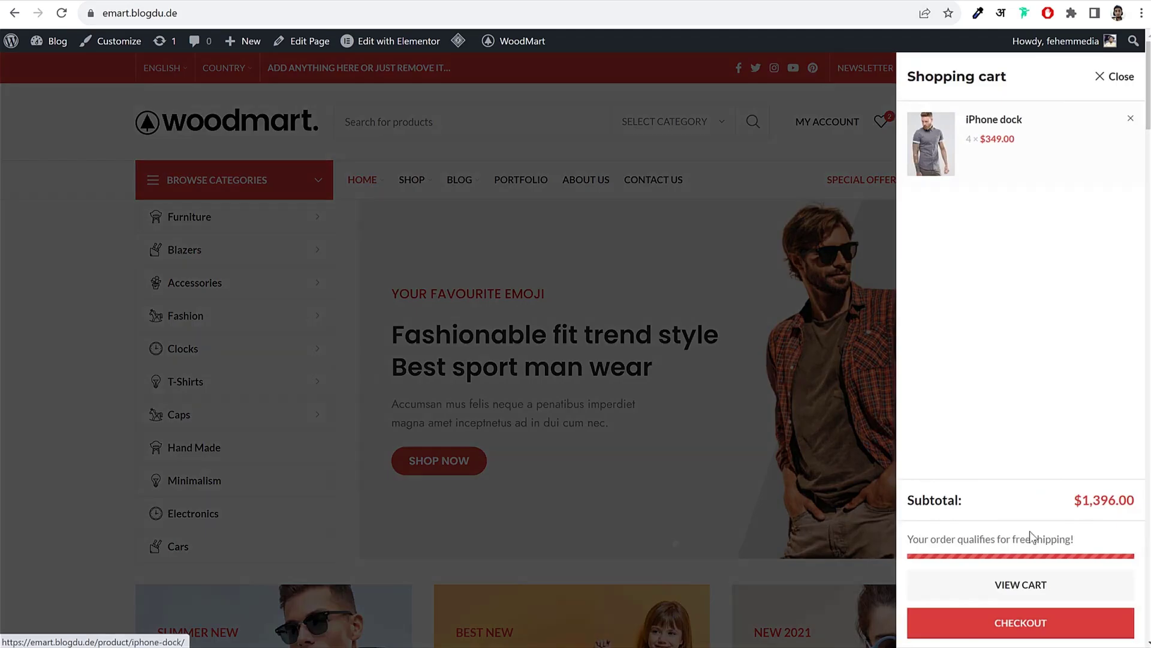
pyautogui.click(1033, 624)
pyautogui.scroll(-5, 1015, 530)
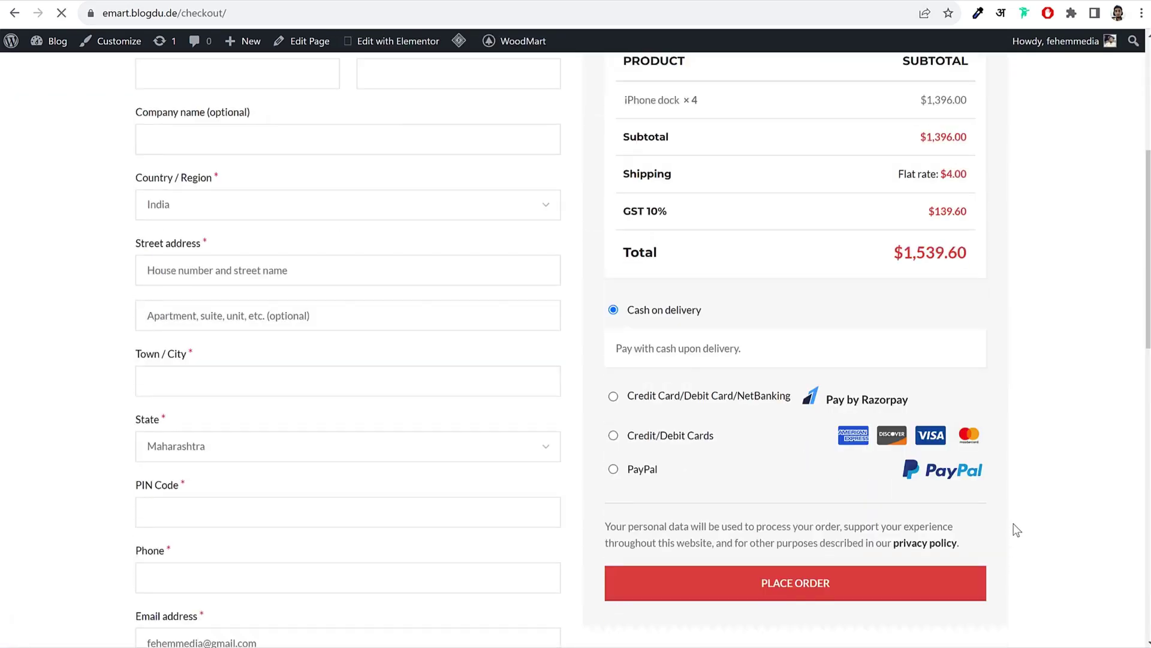
pyautogui.scroll(-4, 1017, 529)
pyautogui.scroll(2, 1016, 524)
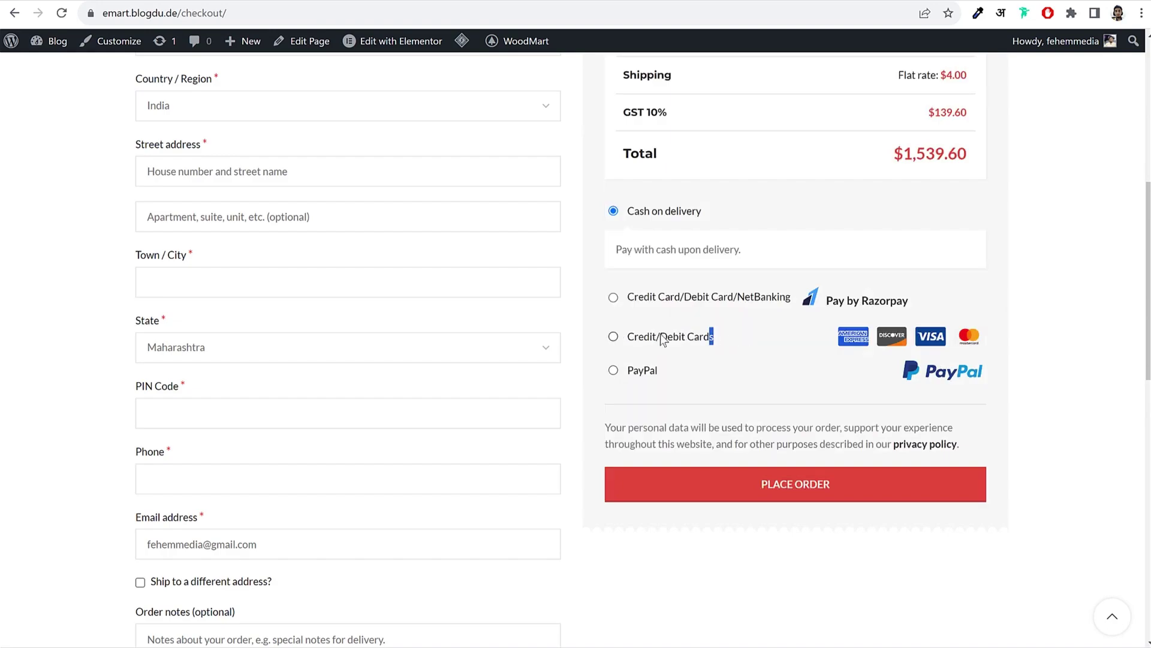
# Step: Try the Credit/Debit Cards and Credit Card/Debit Card/NetBanking payment options at checkout
pyautogui.moveTo(713, 336); pyautogui.dragTo(607, 341)
pyautogui.click(613, 336)
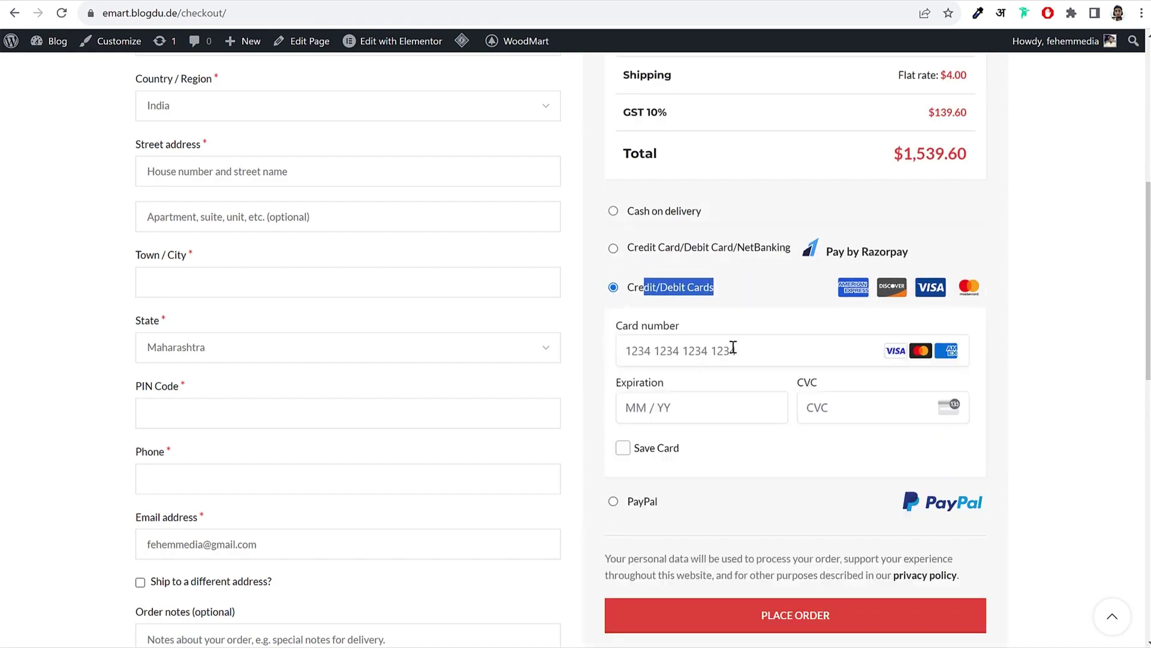
pyautogui.scroll(-1, 842, 378)
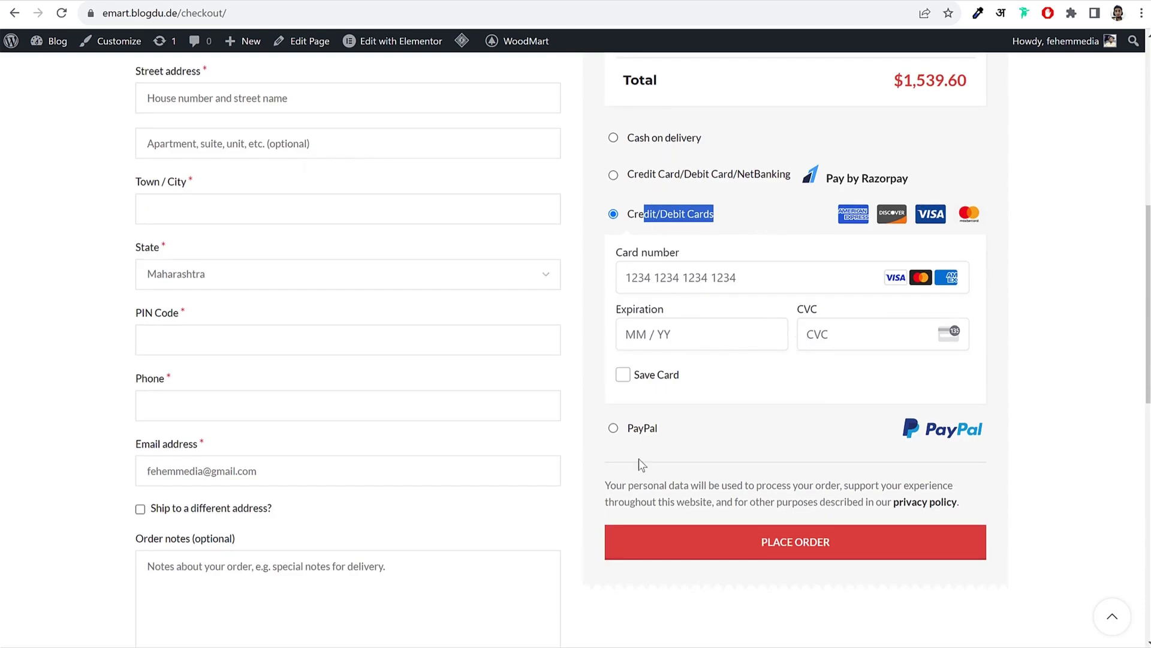
pyautogui.click(791, 168)
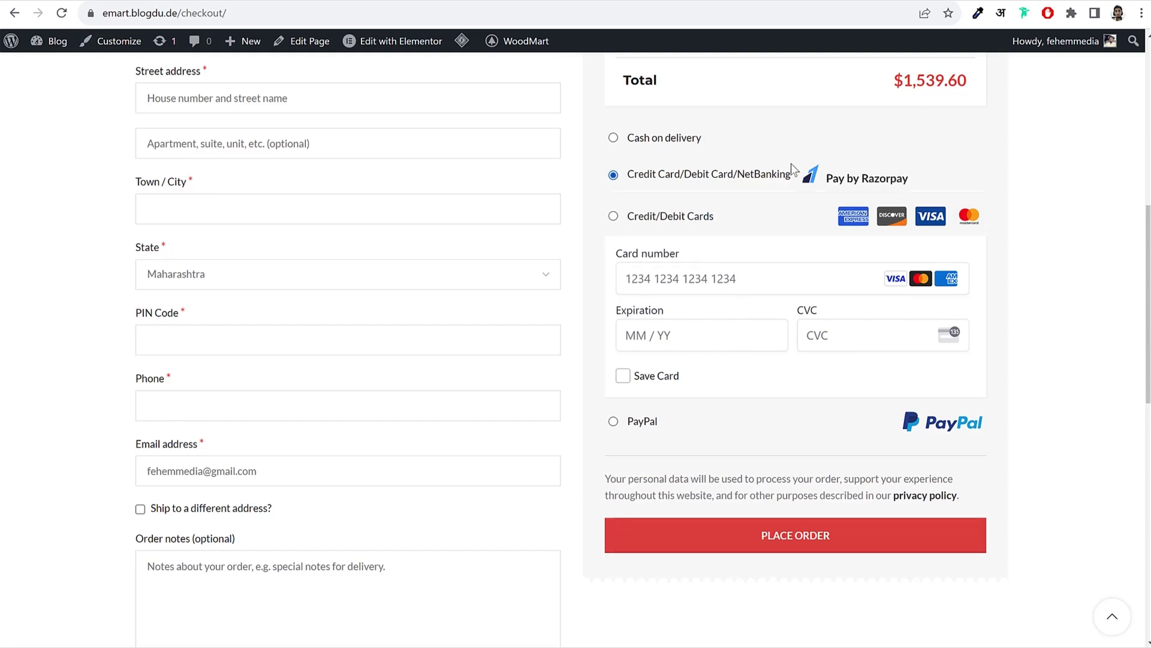
pyautogui.click(619, 268)
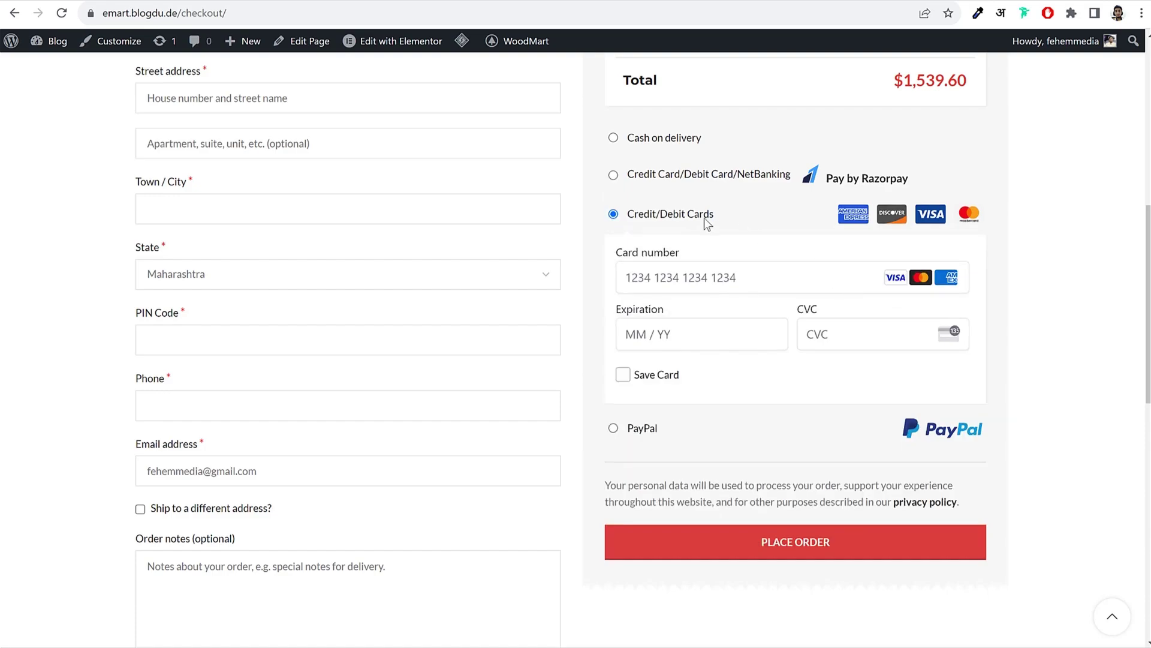
pyautogui.moveTo(667, 215); pyautogui.dragTo(626, 215)
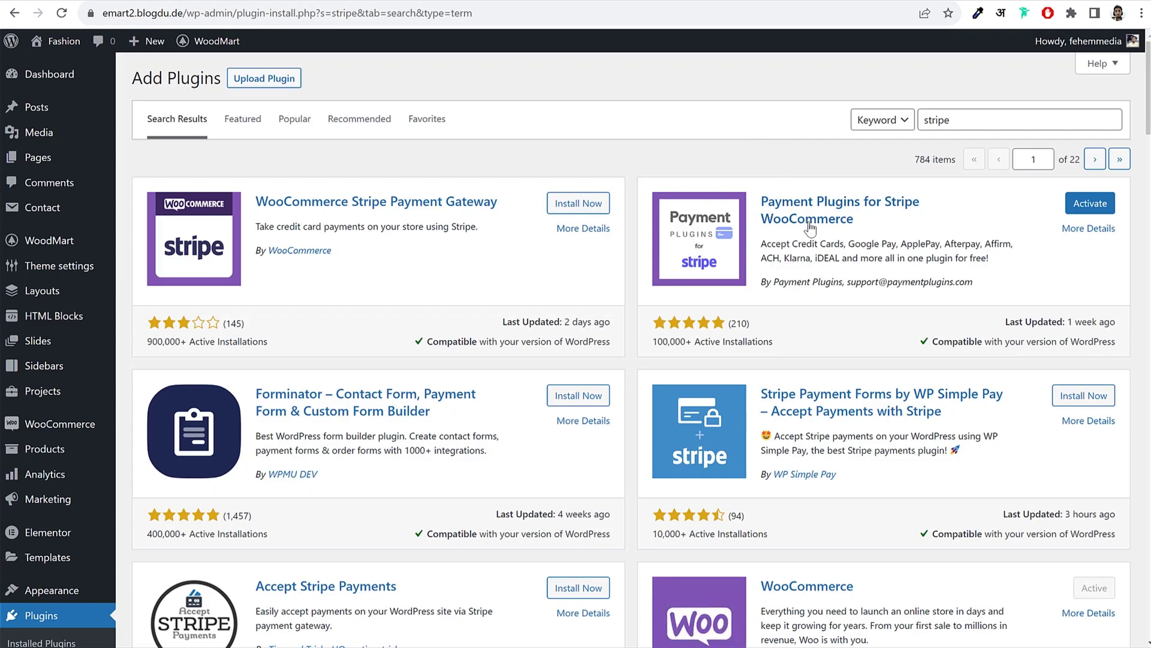
pyautogui.moveTo(882, 219); pyautogui.dragTo(763, 202)
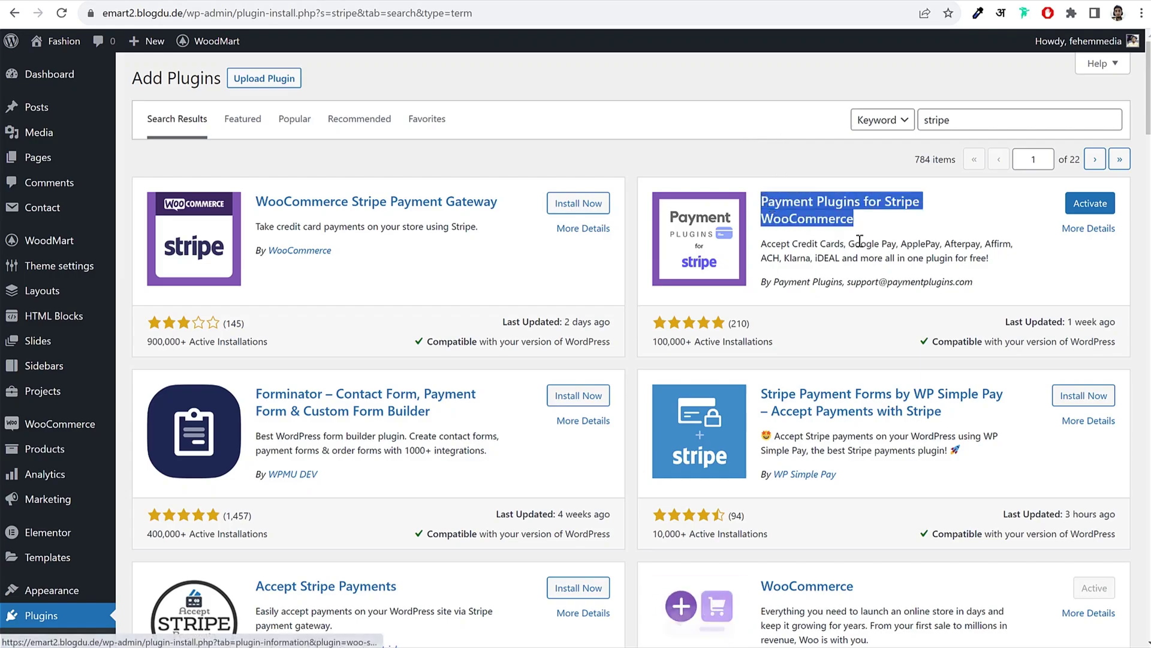
pyautogui.click(882, 228)
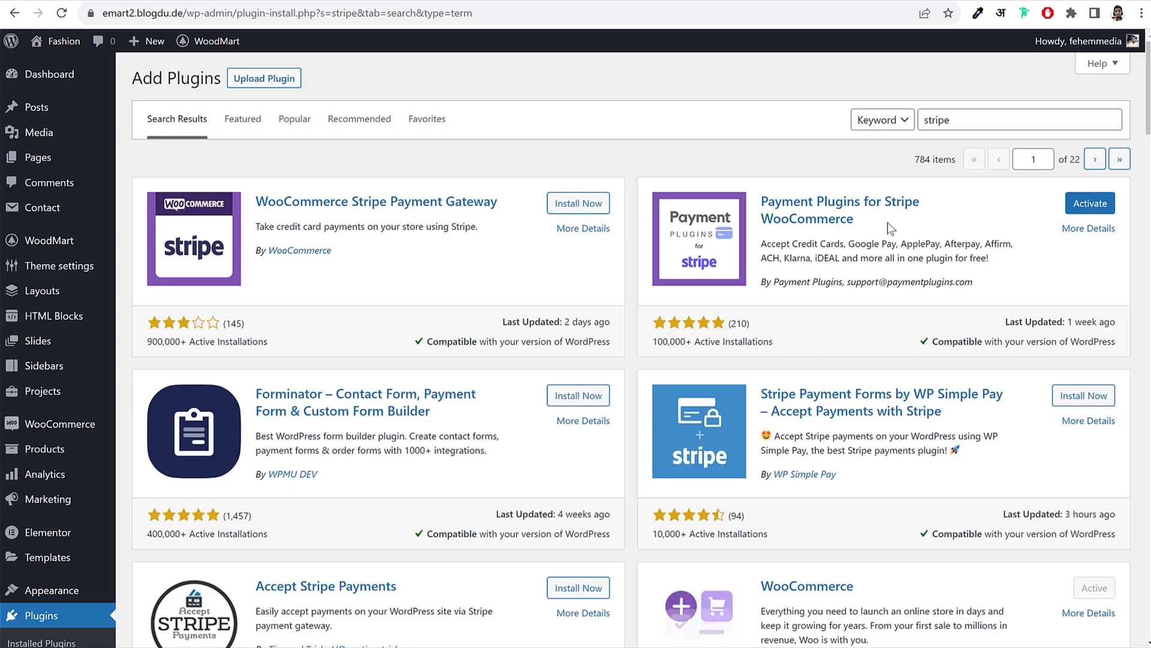
pyautogui.moveTo(878, 221); pyautogui.dragTo(760, 201)
pyautogui.click(859, 240)
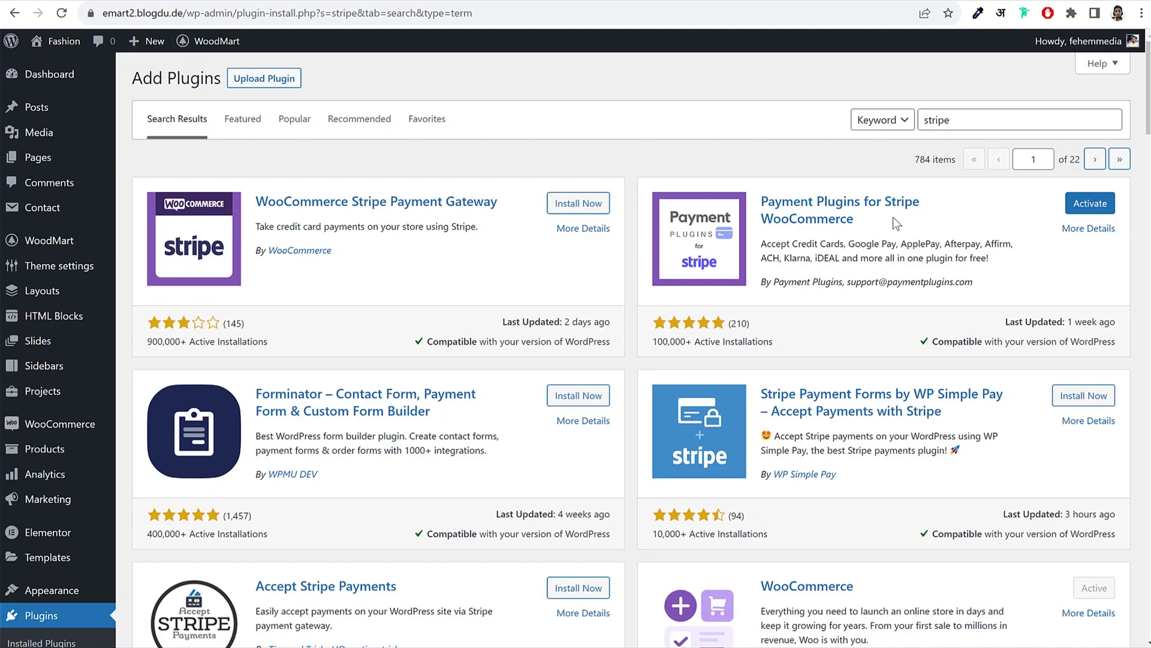
pyautogui.moveTo(876, 229); pyautogui.dragTo(762, 196)
pyautogui.moveTo(880, 228); pyautogui.dragTo(765, 198)
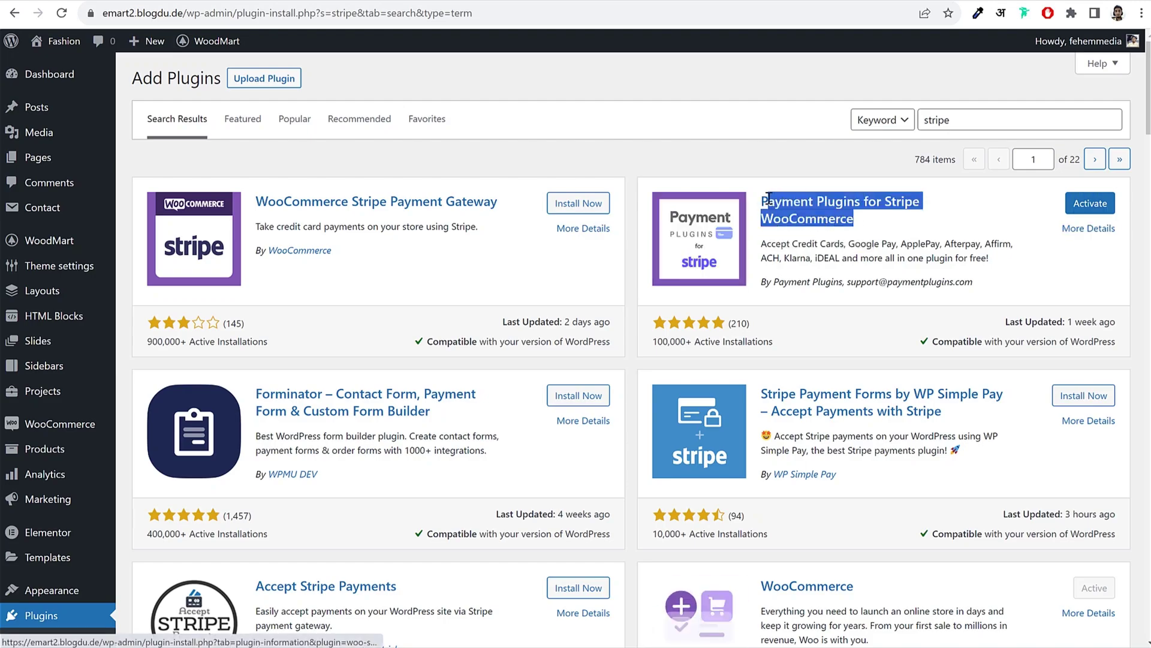
pyautogui.click(867, 219)
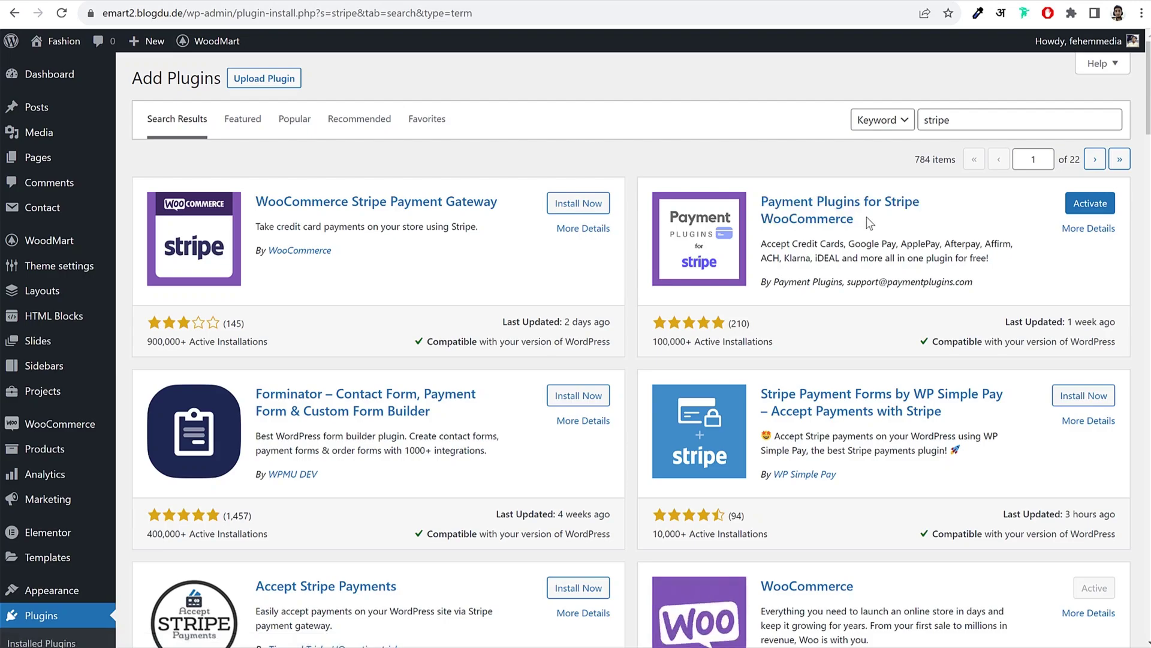
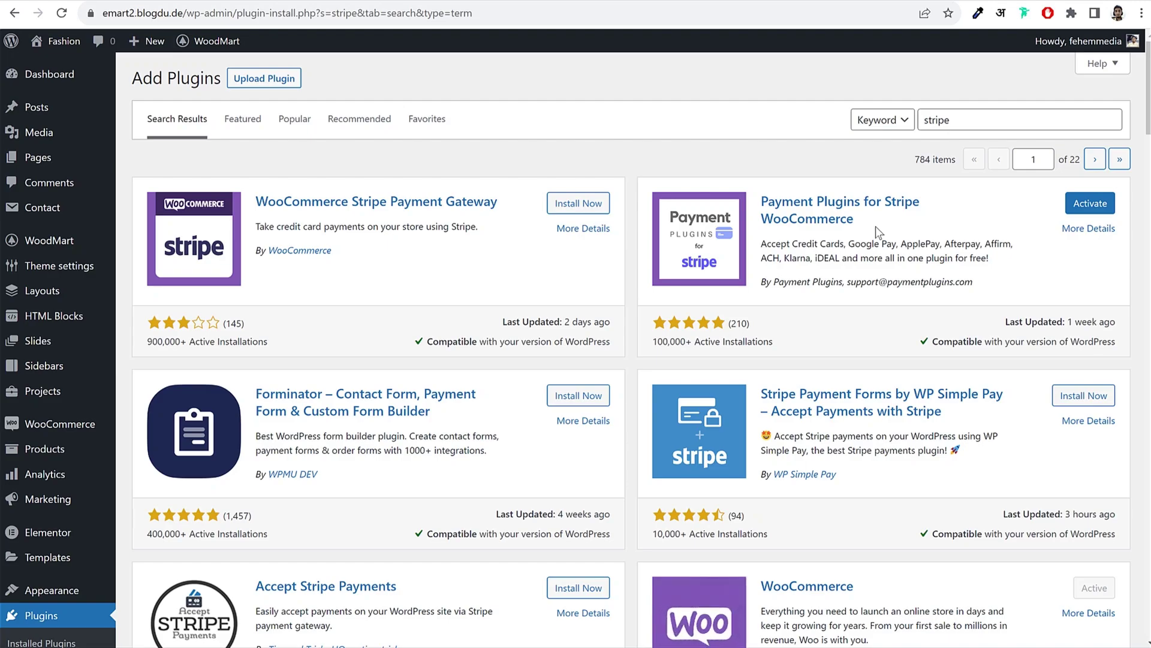
# Step: Replace the plugin search term with 'razorpay'
pyautogui.moveTo(927, 206); pyautogui.dragTo(885, 203)
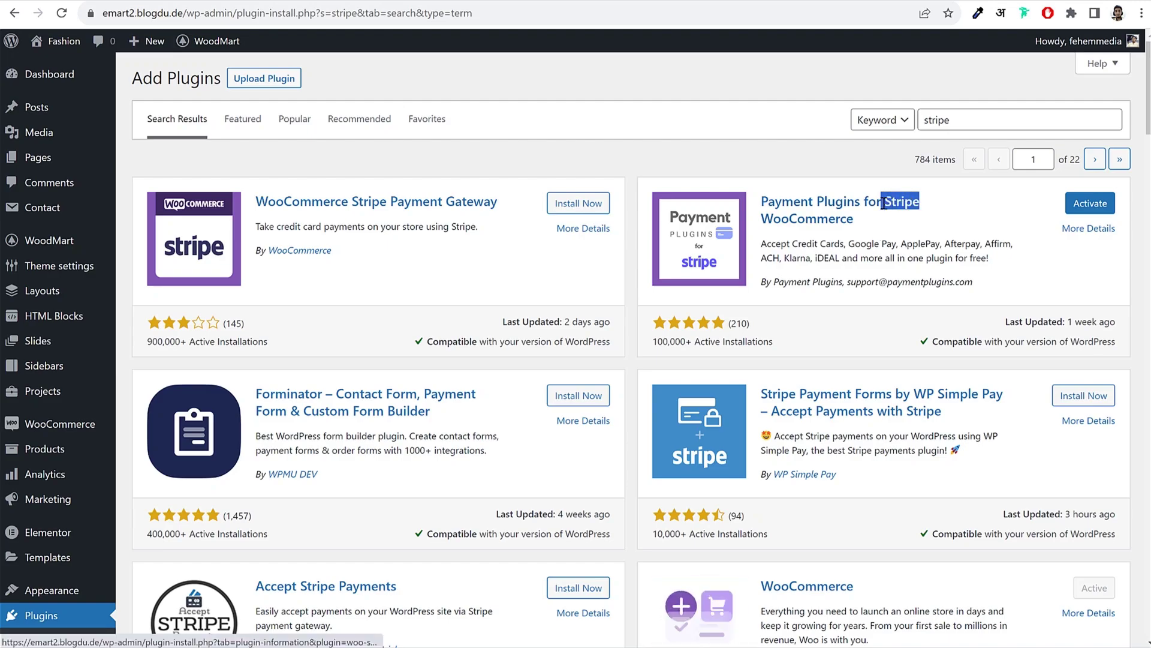
pyautogui.click(888, 238)
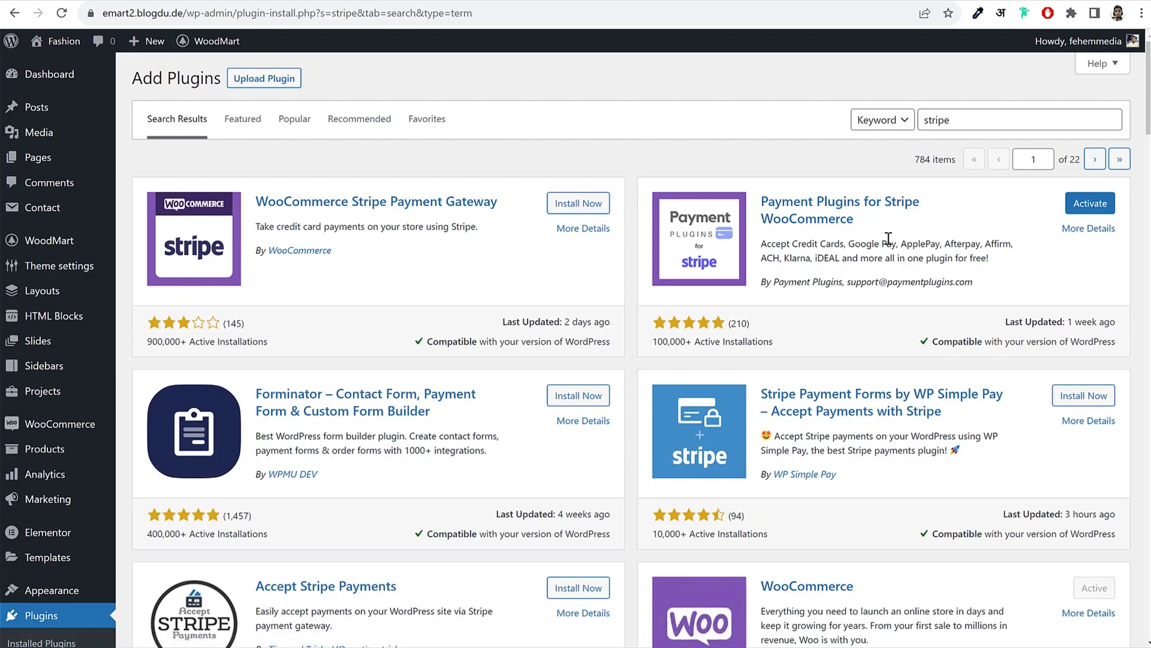
pyautogui.doubleClick(978, 117)
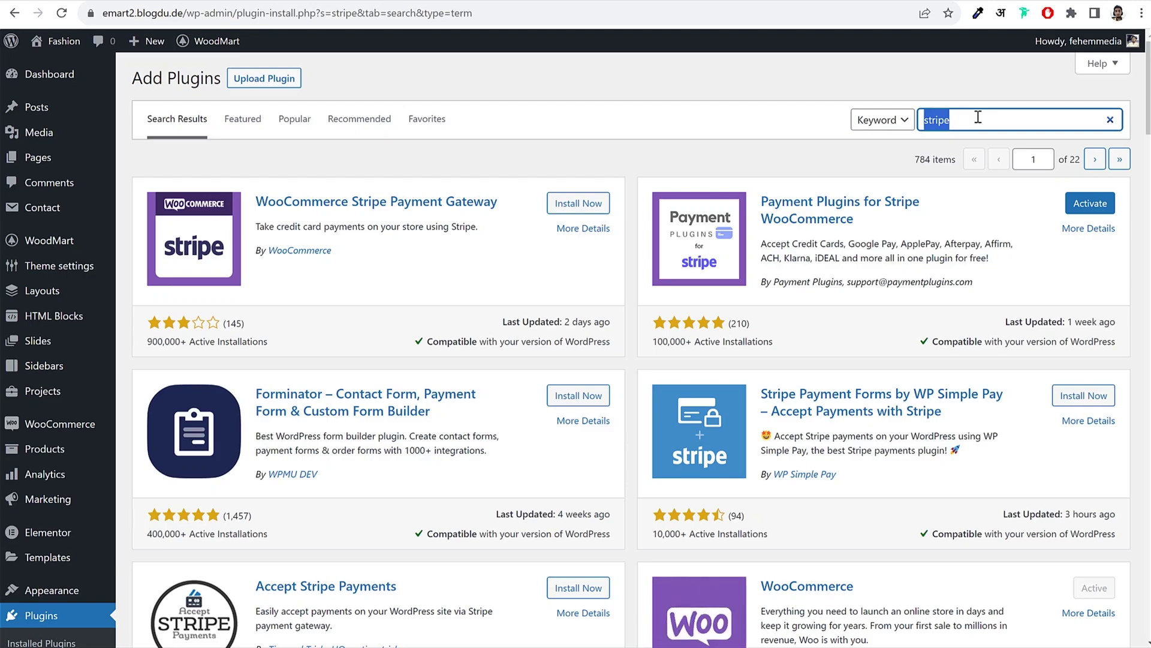
pyautogui.write('razorpa')
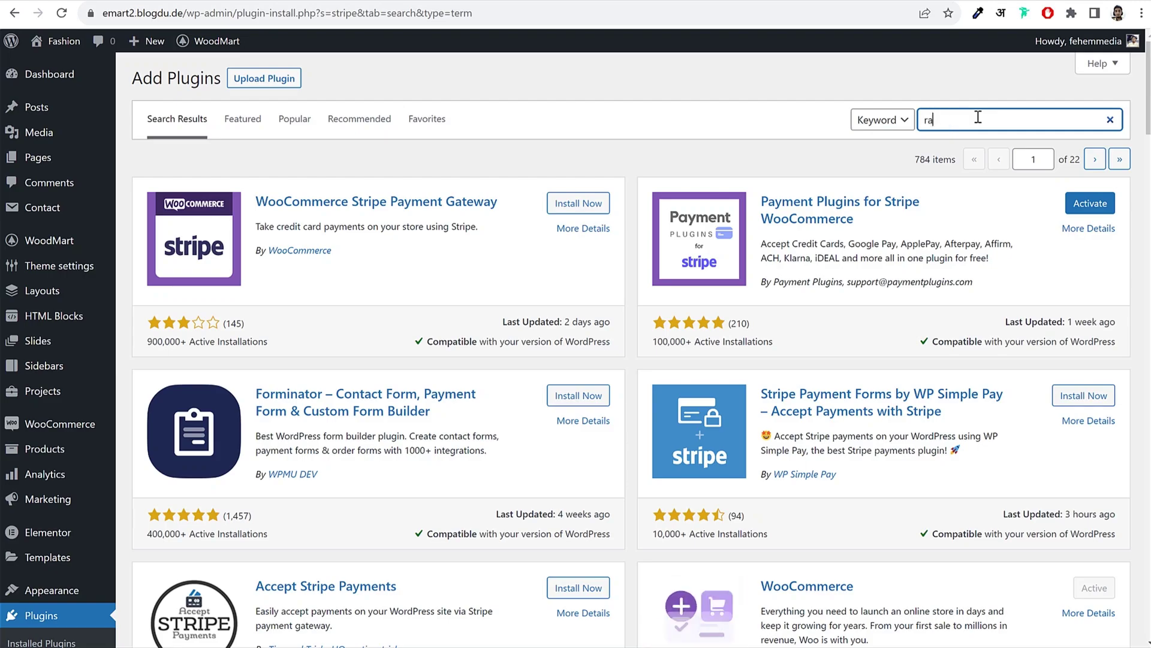
pyautogui.write('y')
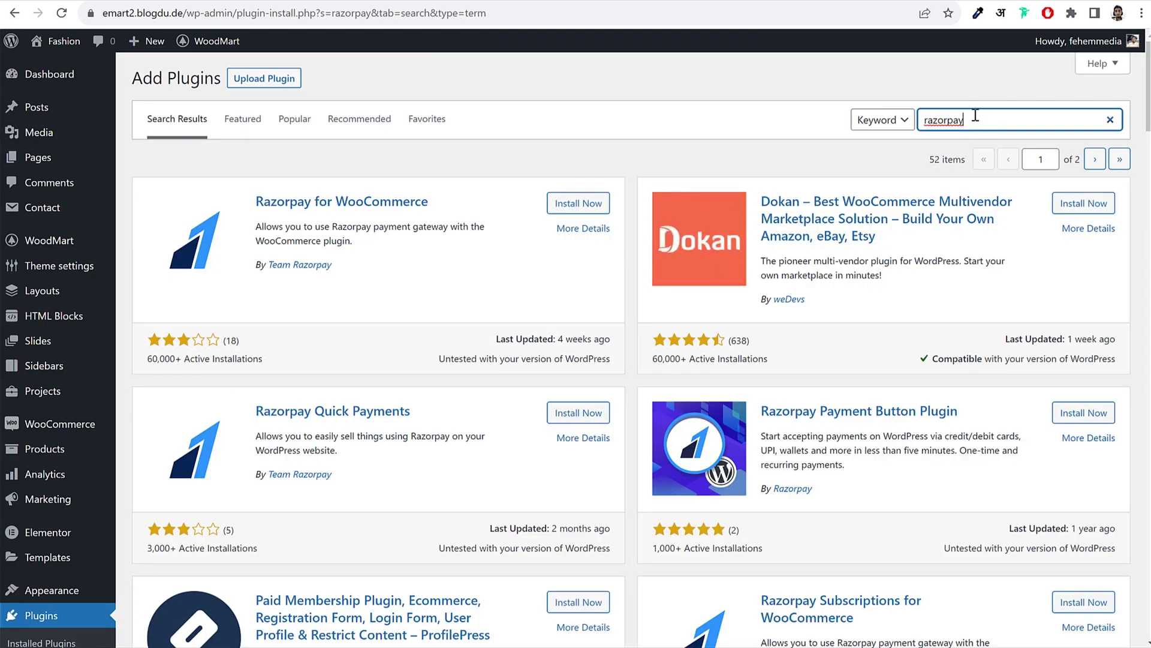
# Step: Install the Razorpay for WooCommerce plugin from the search results
pyautogui.moveTo(973, 120); pyautogui.dragTo(905, 120)
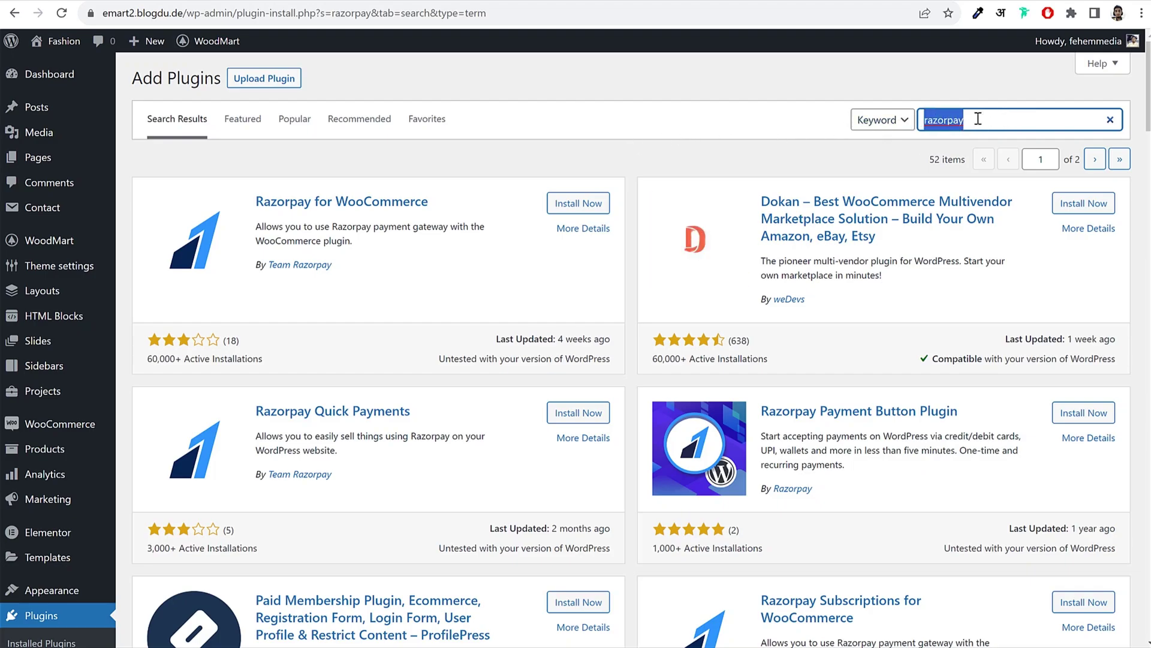
pyautogui.click(720, 141)
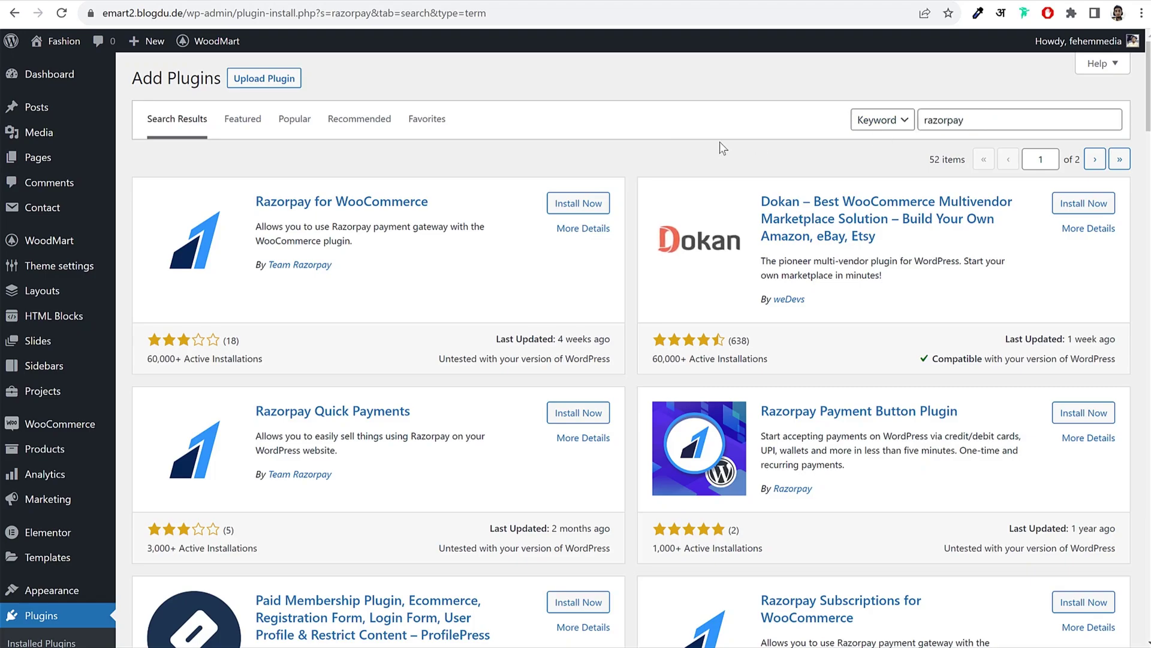
pyautogui.moveTo(1004, 119); pyautogui.dragTo(907, 120)
pyautogui.moveTo(345, 267); pyautogui.dragTo(250, 275)
pyautogui.click(578, 203)
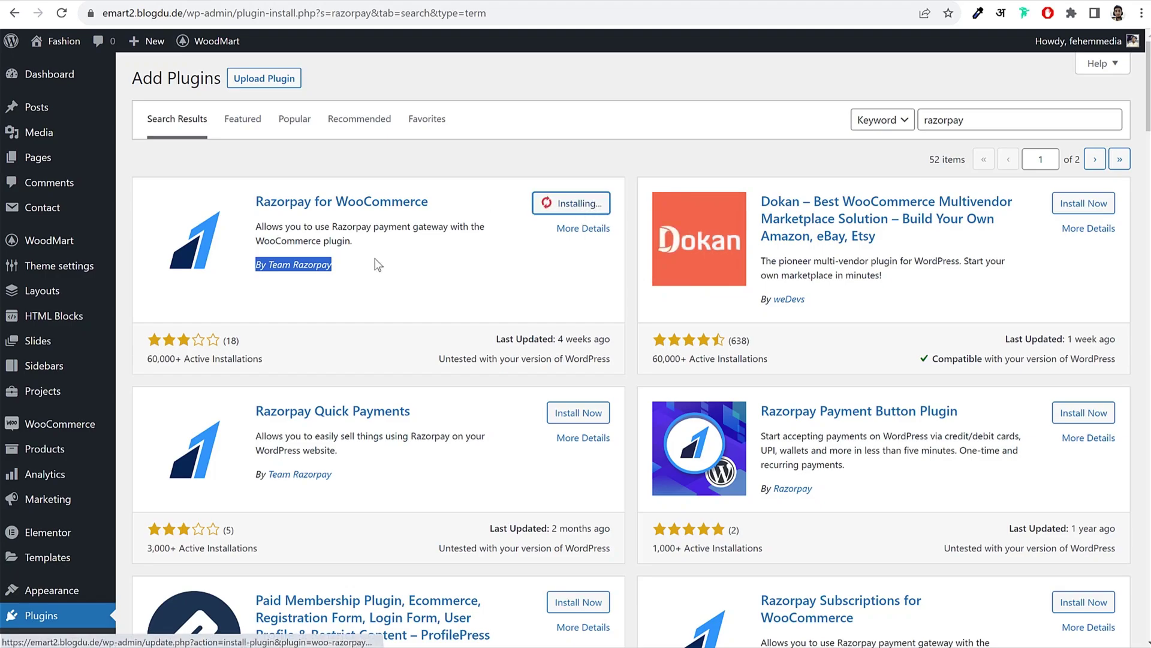
pyautogui.moveTo(252, 201); pyautogui.dragTo(332, 228)
pyautogui.click(372, 231)
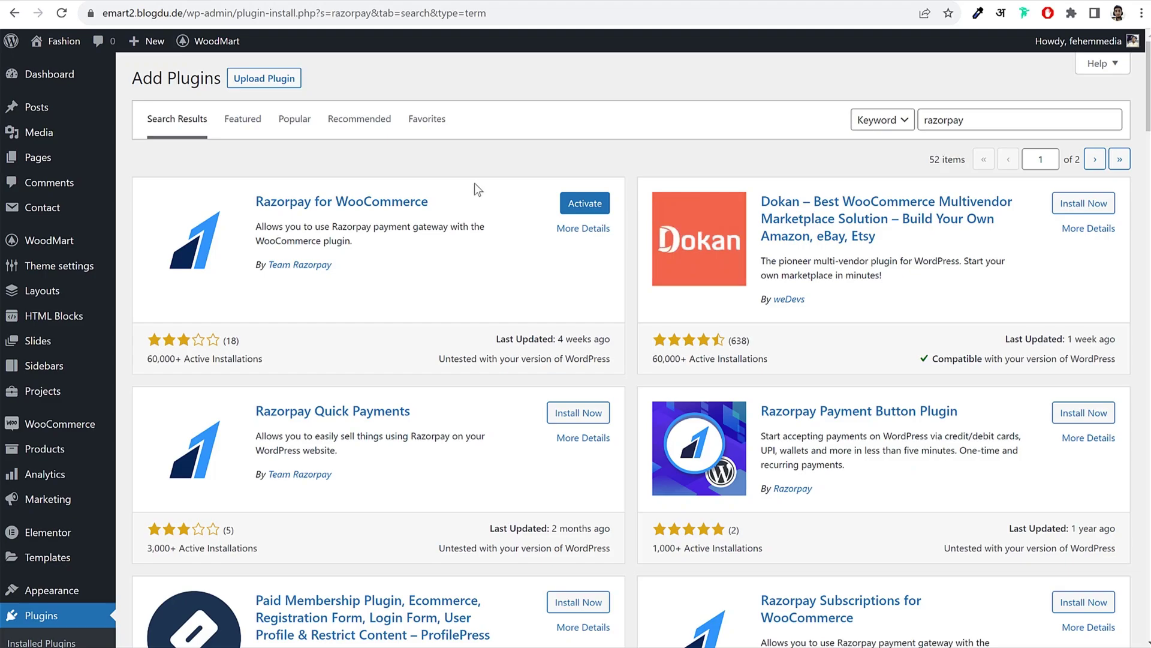
pyautogui.scroll(-2, 516, 266)
pyautogui.scroll(-3, 933, 264)
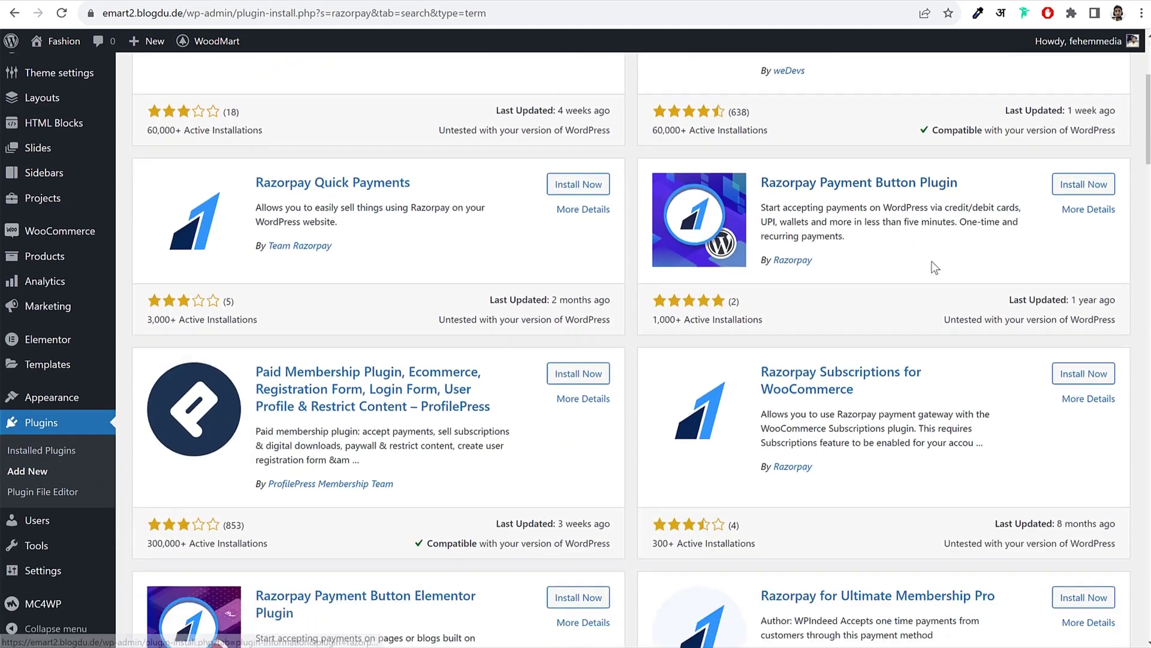
# Step: In Installed Plugins, tick the PayPal, Stripe and Razorpay for WooCommerce plugins
pyautogui.click(46, 430)
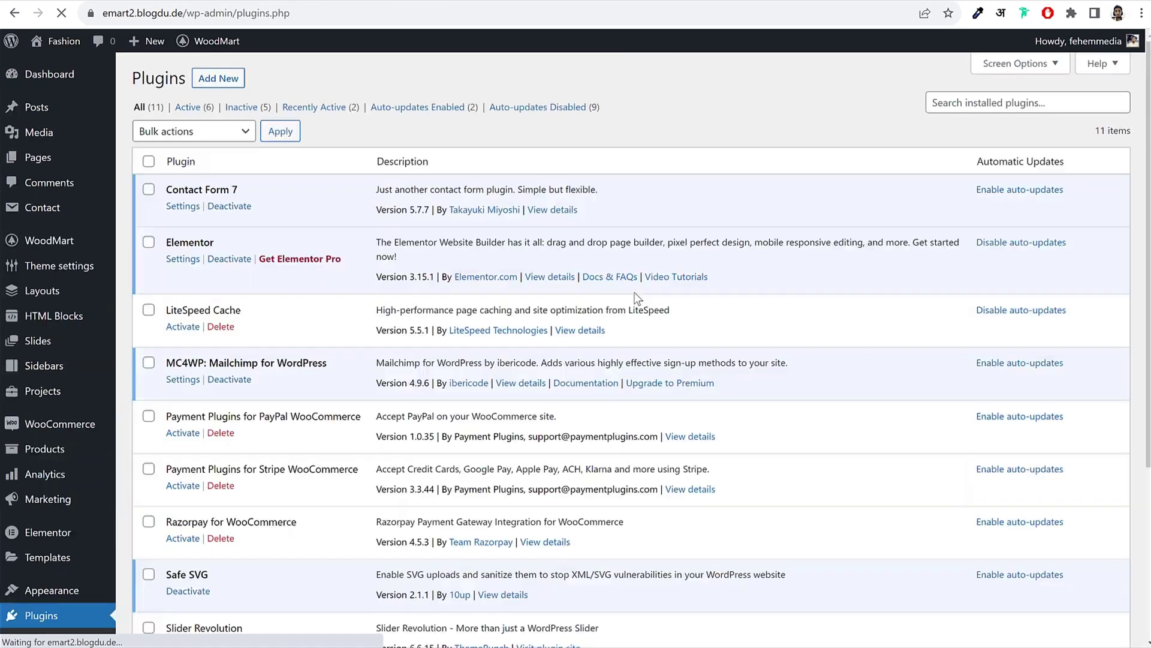
pyautogui.scroll(-4, 666, 310)
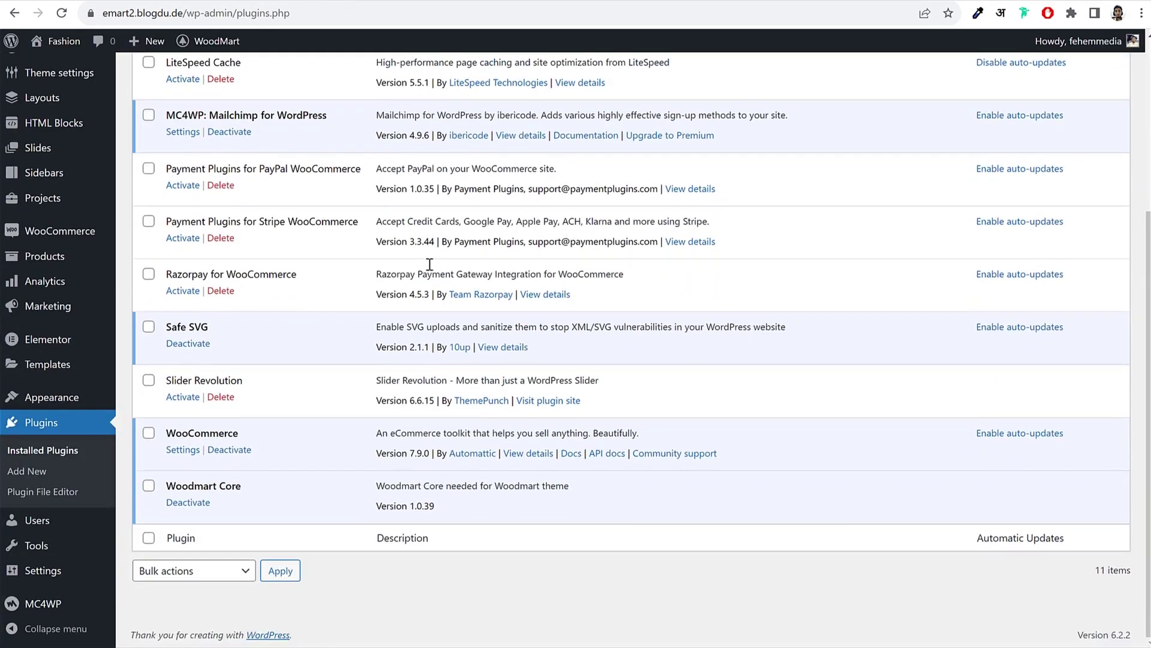
pyautogui.click(149, 169)
pyautogui.click(148, 222)
pyautogui.click(149, 274)
# Step: Bulk-activate the three selected payment plugins
pyautogui.moveTo(216, 170); pyautogui.dragTo(369, 177)
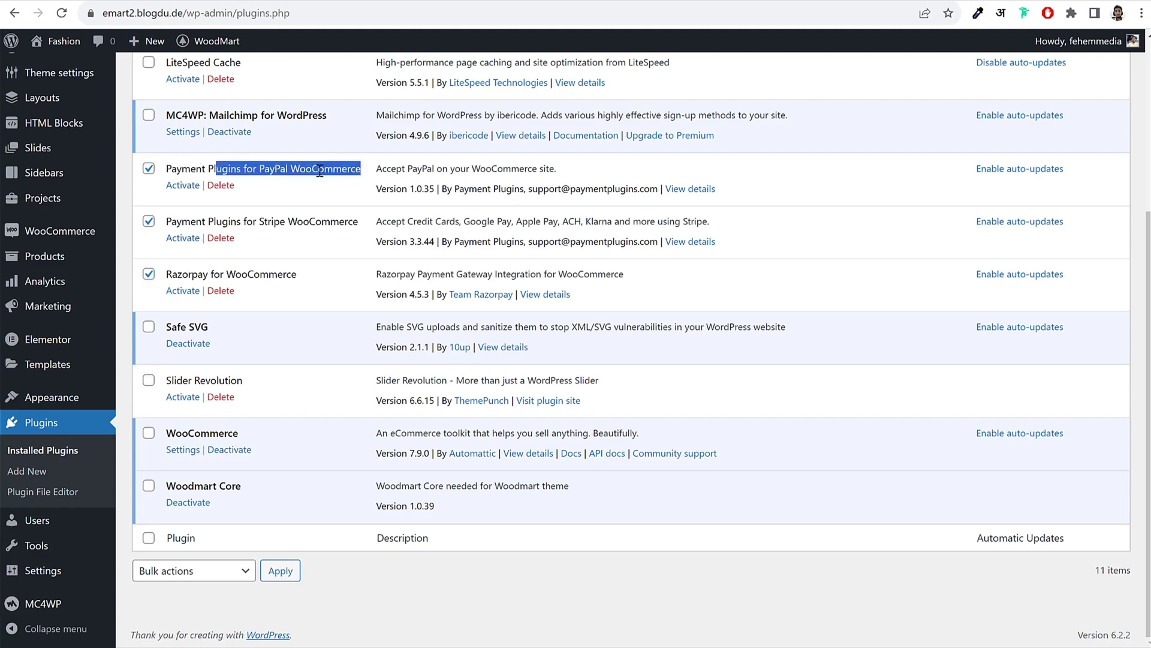
pyautogui.click(271, 214)
pyautogui.moveTo(253, 221); pyautogui.dragTo(316, 224)
pyautogui.moveTo(178, 275); pyautogui.dragTo(260, 276)
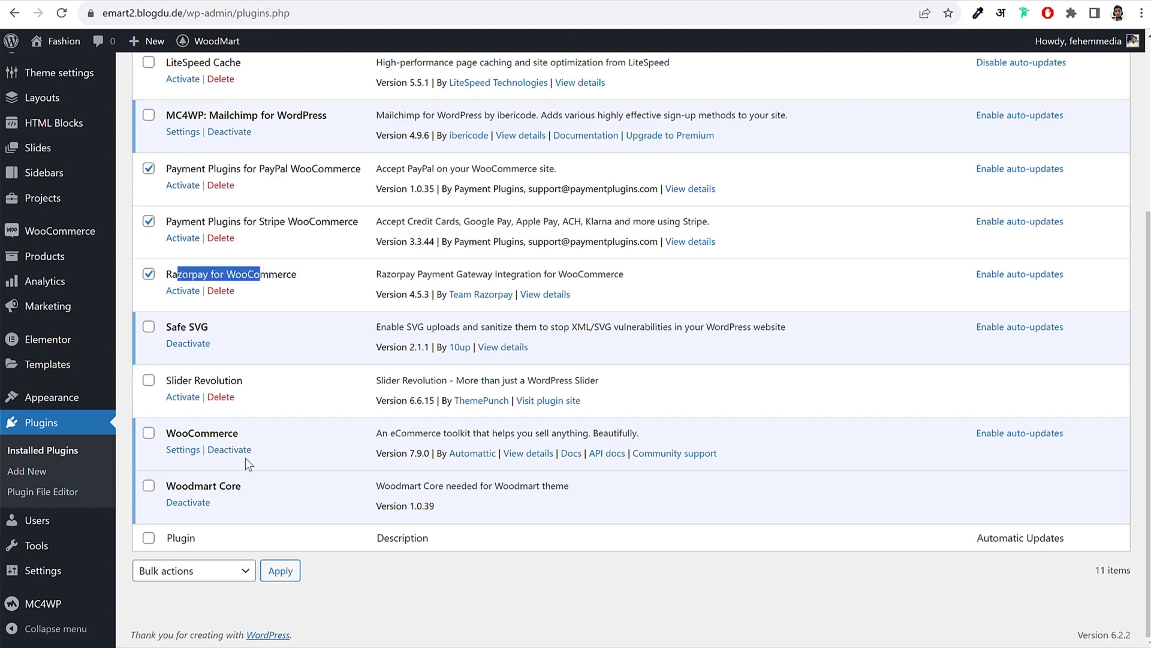
pyautogui.click(180, 570)
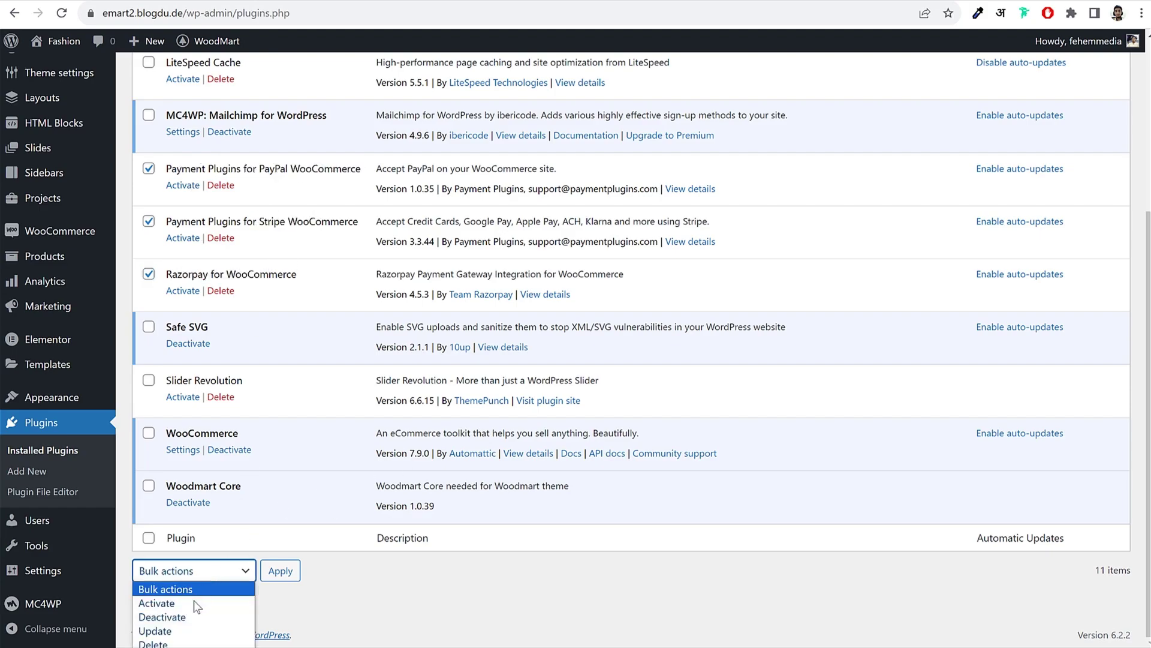
pyautogui.click(166, 608)
pyautogui.click(288, 570)
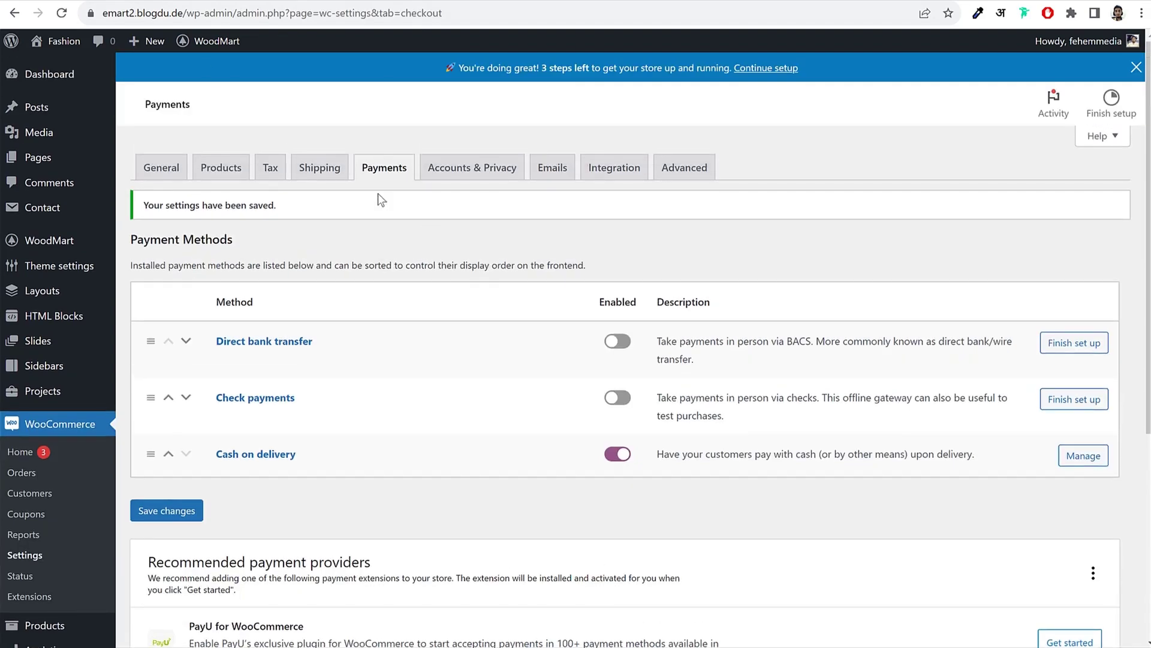
# Step: Reload the WooCommerce Payments settings and look over the listed payment methods
pyautogui.click(63, 13)
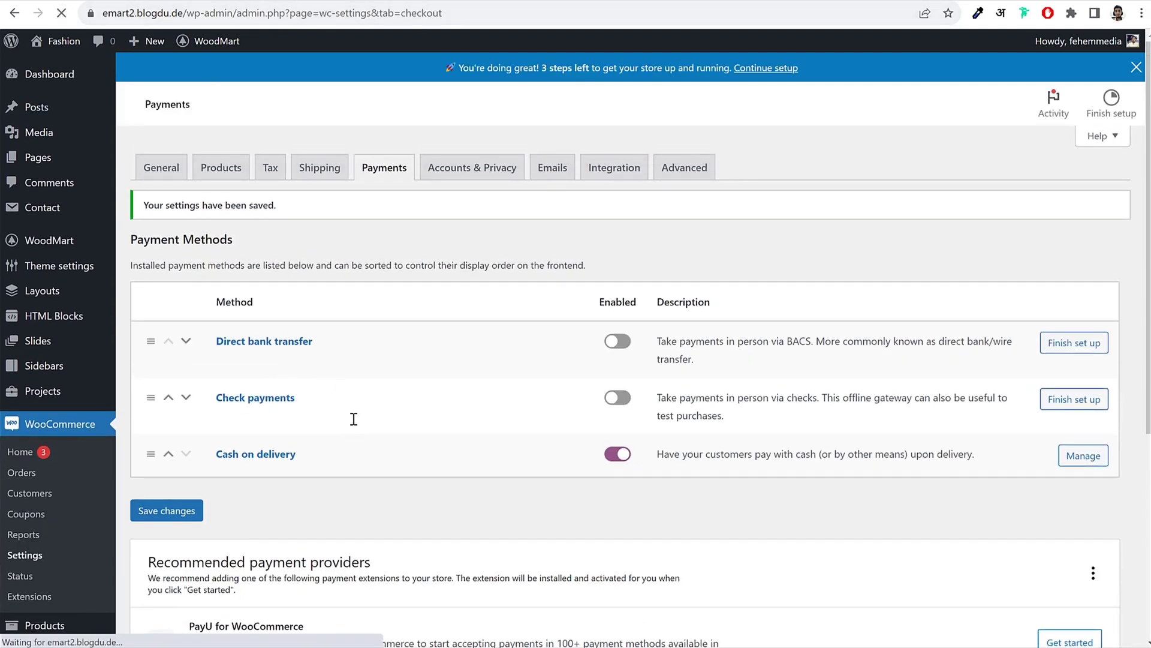
pyautogui.scroll(-10, 472, 385)
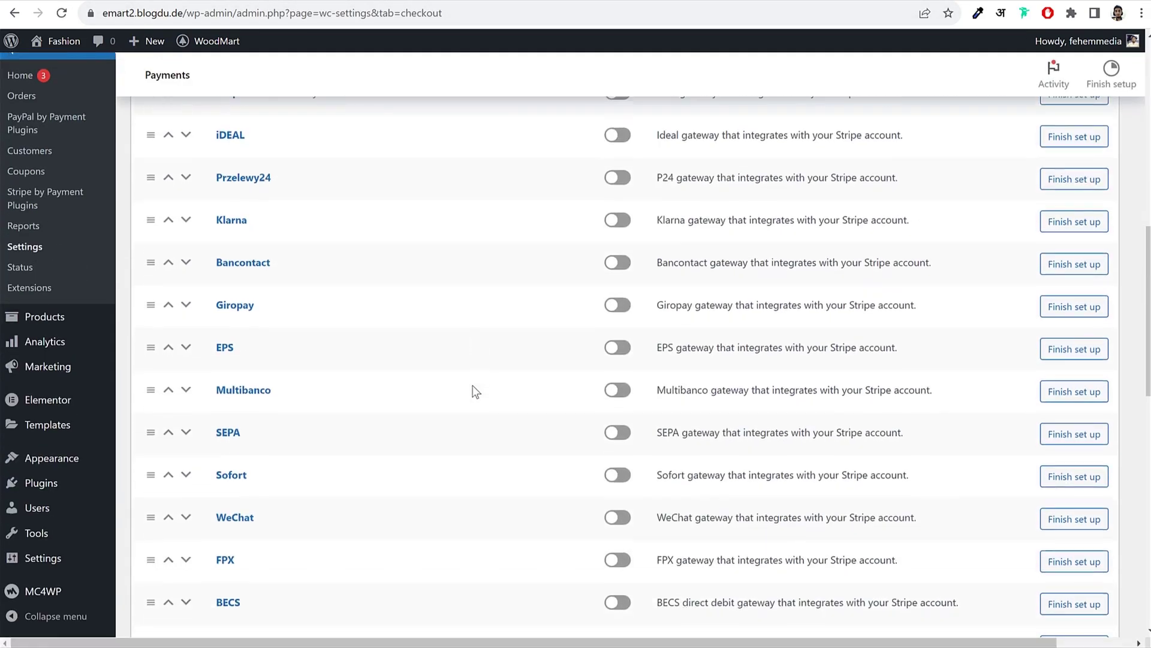
pyautogui.scroll(-10, 476, 391)
pyautogui.scroll(5, 475, 391)
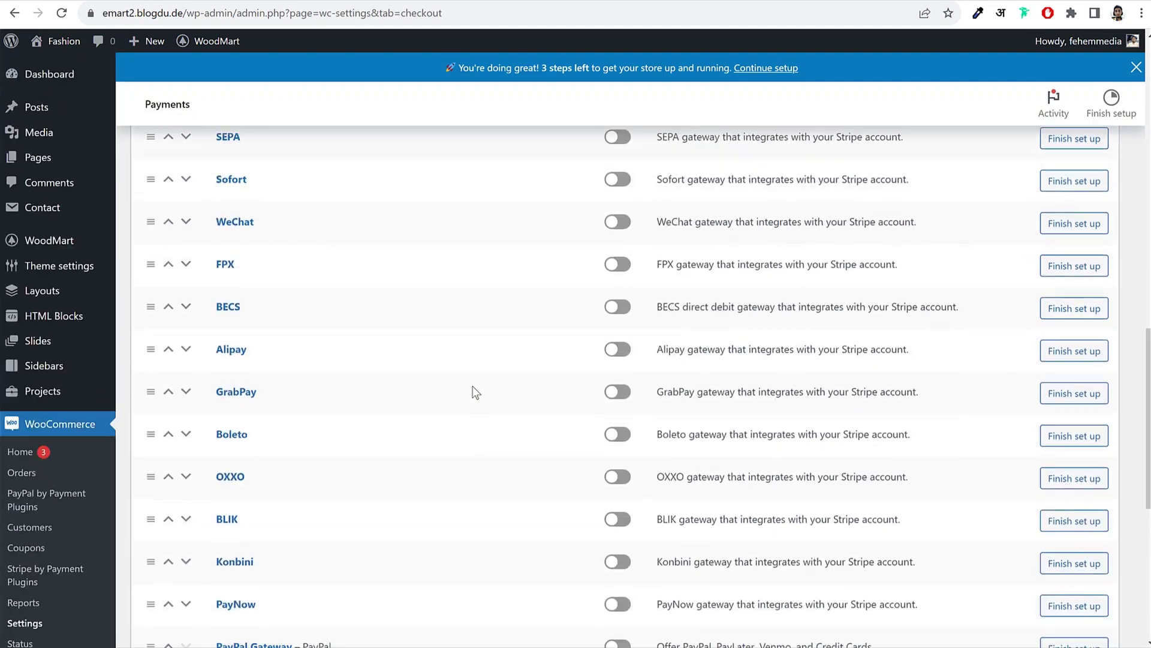
pyautogui.scroll(5, 475, 391)
pyautogui.scroll(-10, 475, 391)
pyautogui.scroll(2, 475, 392)
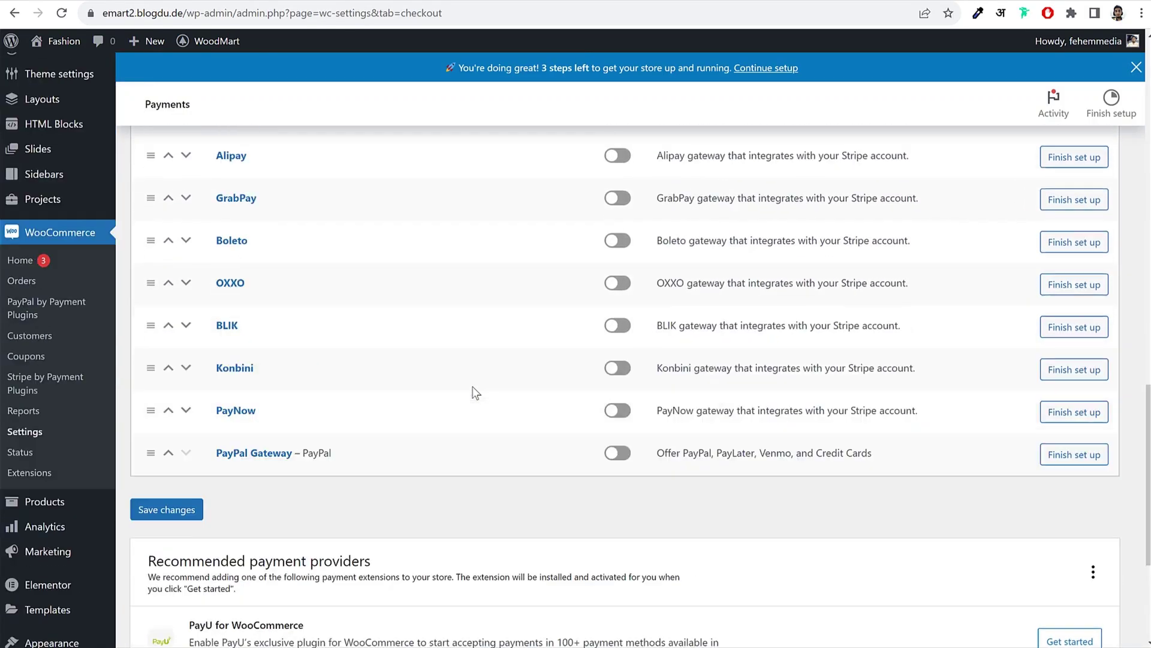
pyautogui.scroll(1, 475, 392)
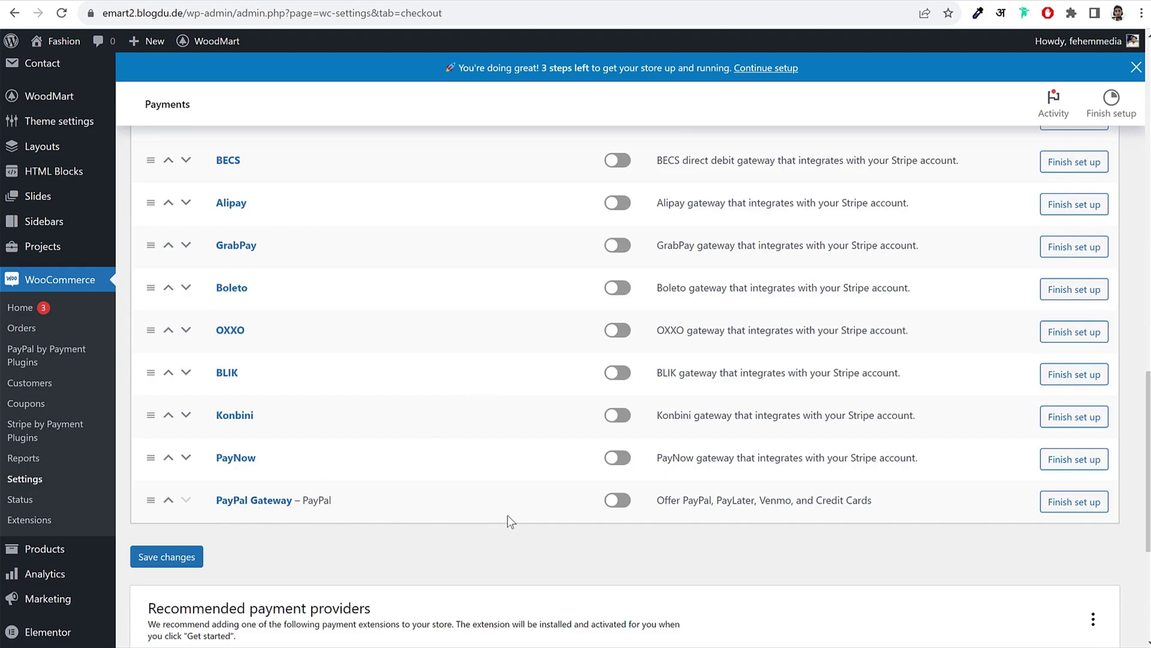
# Step: Turn on PayPal Gateway and save the payment settings
pyautogui.click(617, 509)
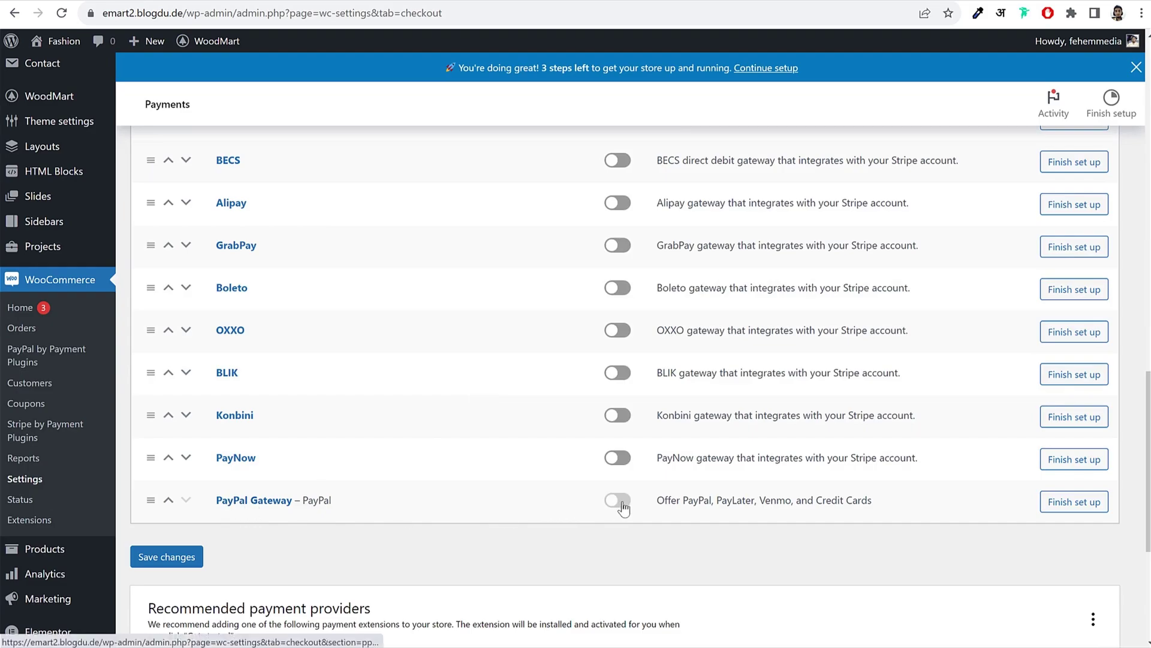
pyautogui.click(182, 558)
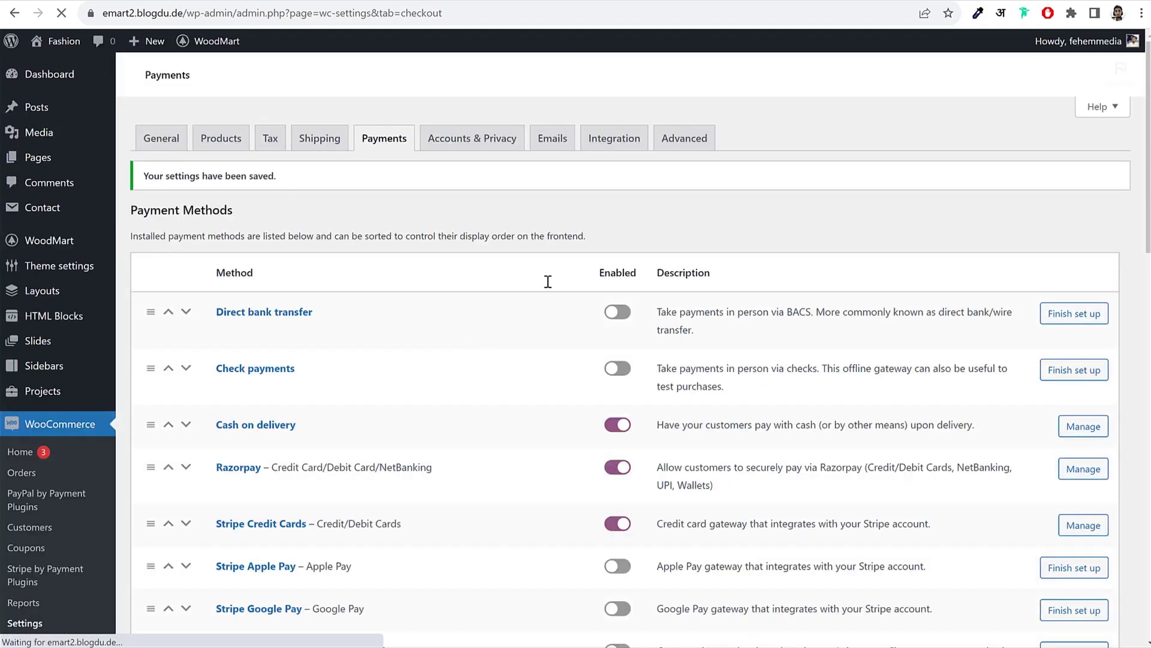
pyautogui.scroll(-8, 719, 360)
pyautogui.scroll(-1, 728, 369)
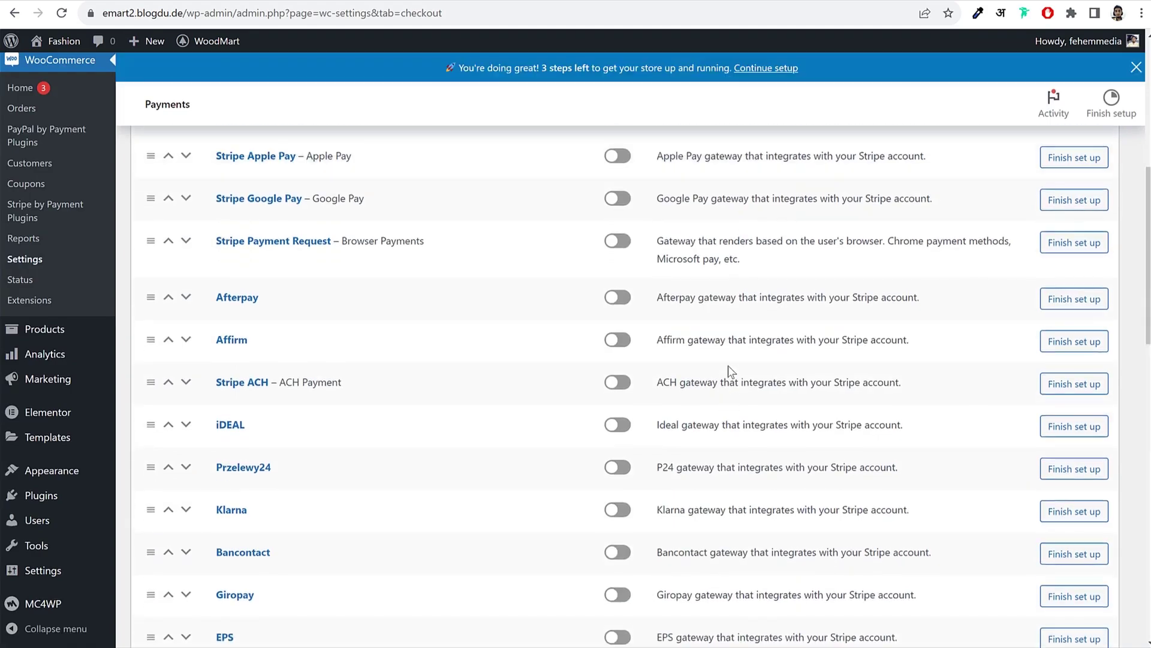
pyautogui.scroll(-7, 725, 361)
pyautogui.scroll(-5, 725, 361)
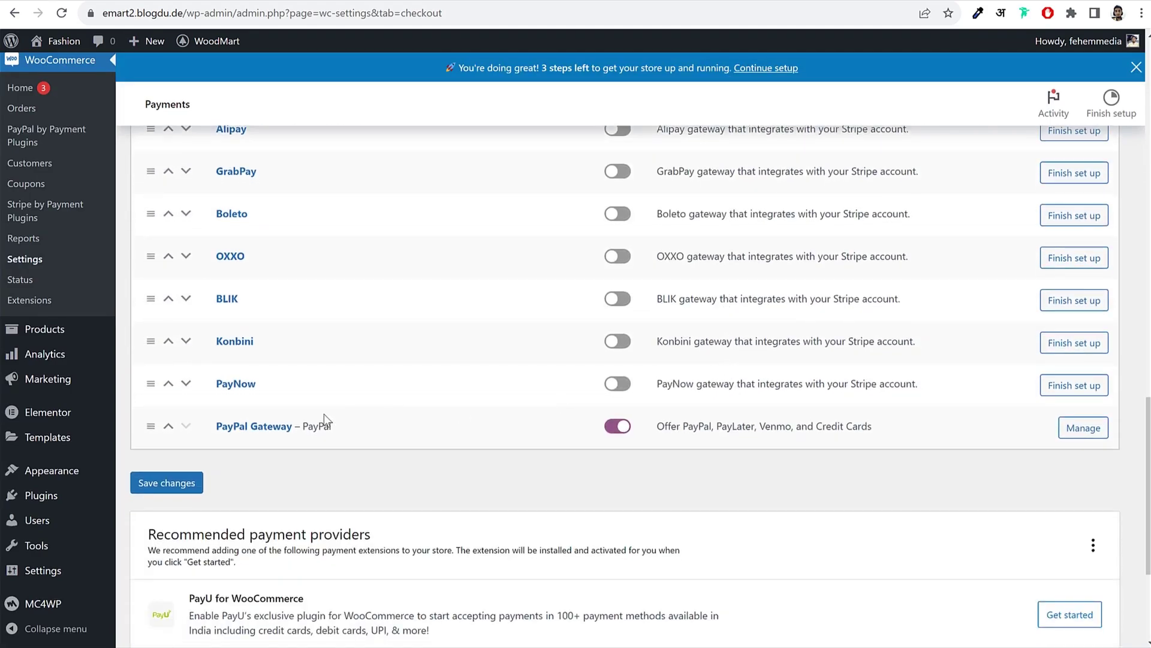
# Step: Open the PayPal Gateway settings on its API Settings tab
pyautogui.click(264, 428)
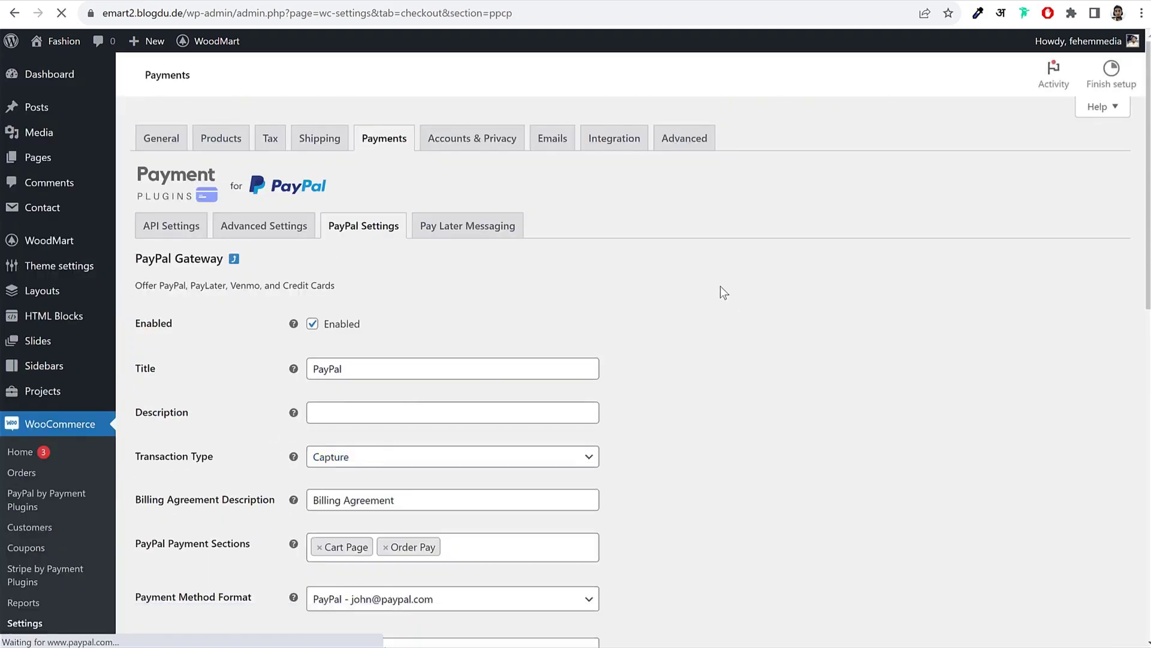
pyautogui.scroll(-1, 732, 283)
pyautogui.scroll(1, 769, 301)
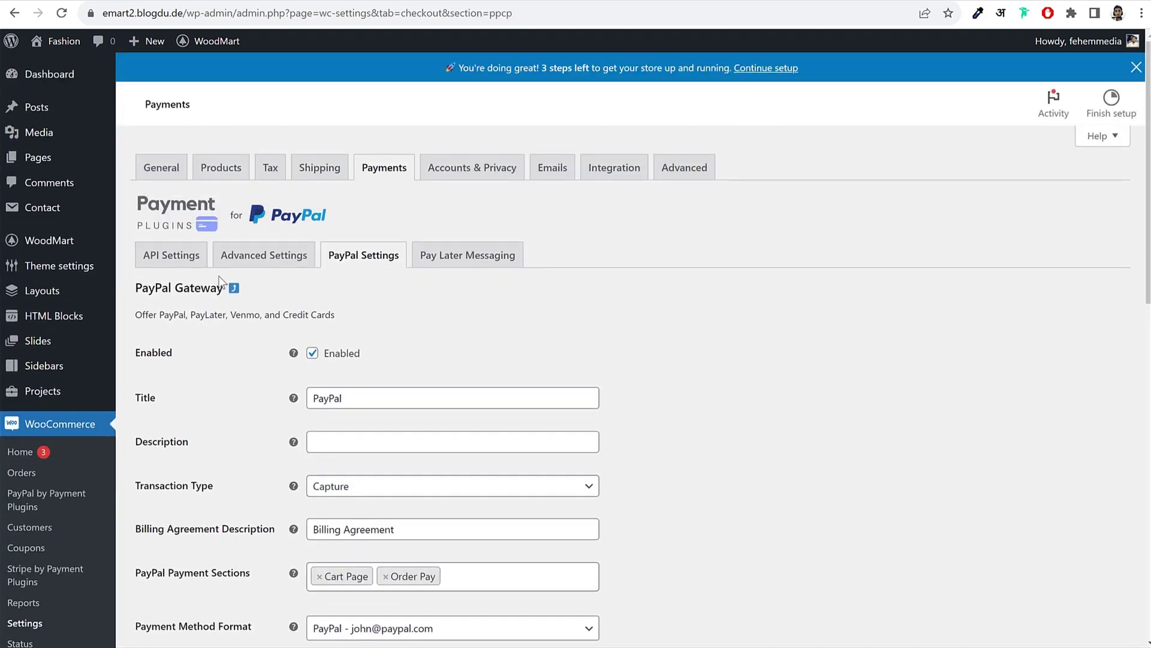
pyautogui.click(167, 258)
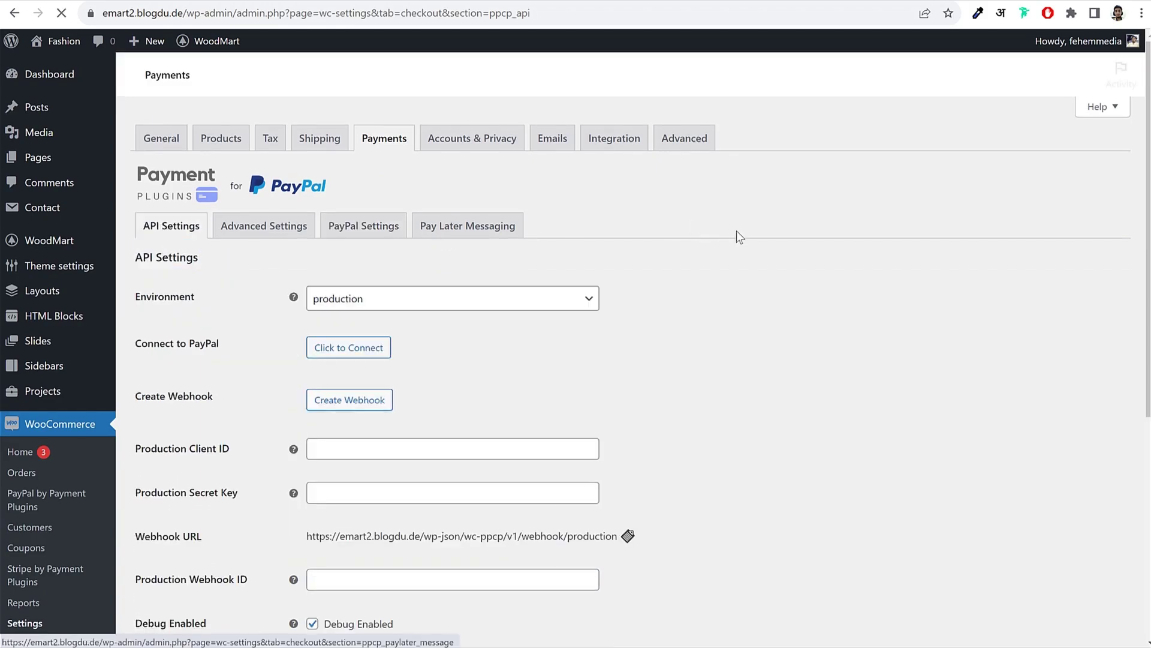
pyautogui.scroll(-1, 796, 304)
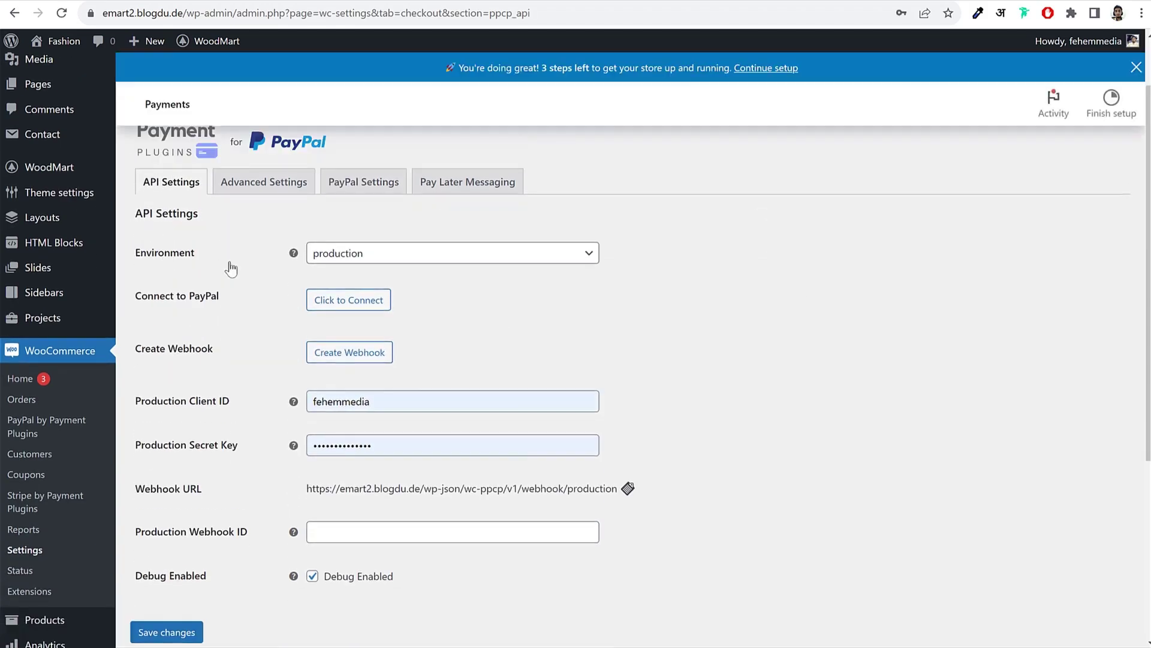
# Step: Keep Environment on production and start connecting the store to PayPal
pyautogui.moveTo(194, 253); pyautogui.dragTo(141, 253)
pyautogui.click(380, 262)
pyautogui.click(368, 307)
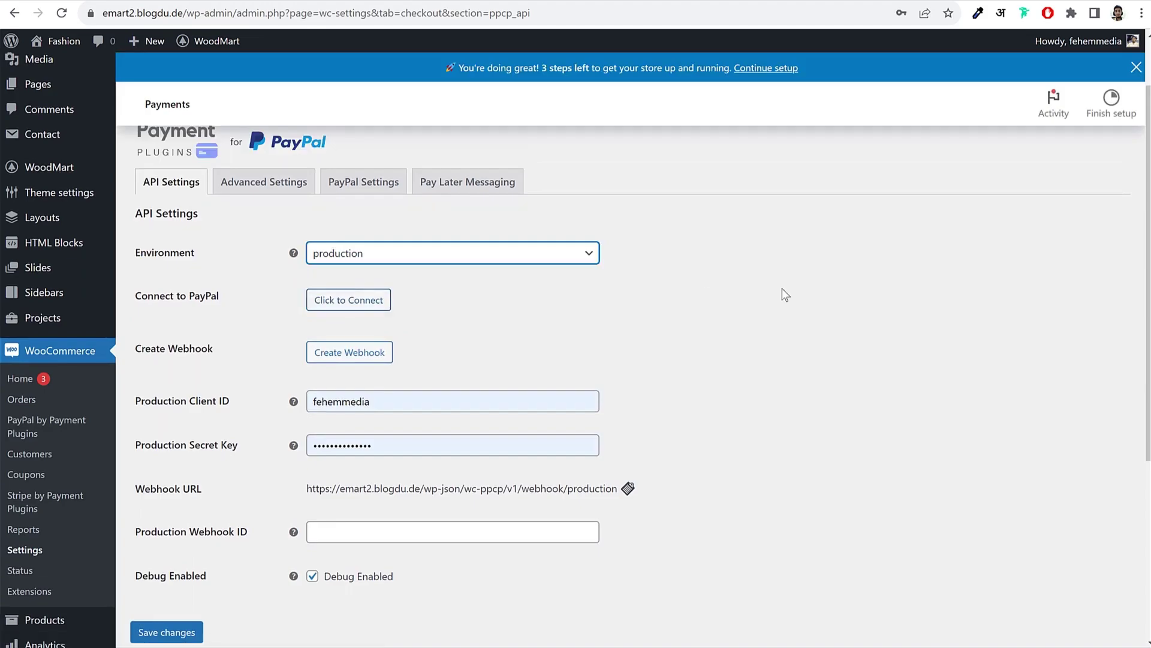
pyautogui.click(705, 317)
pyautogui.click(346, 303)
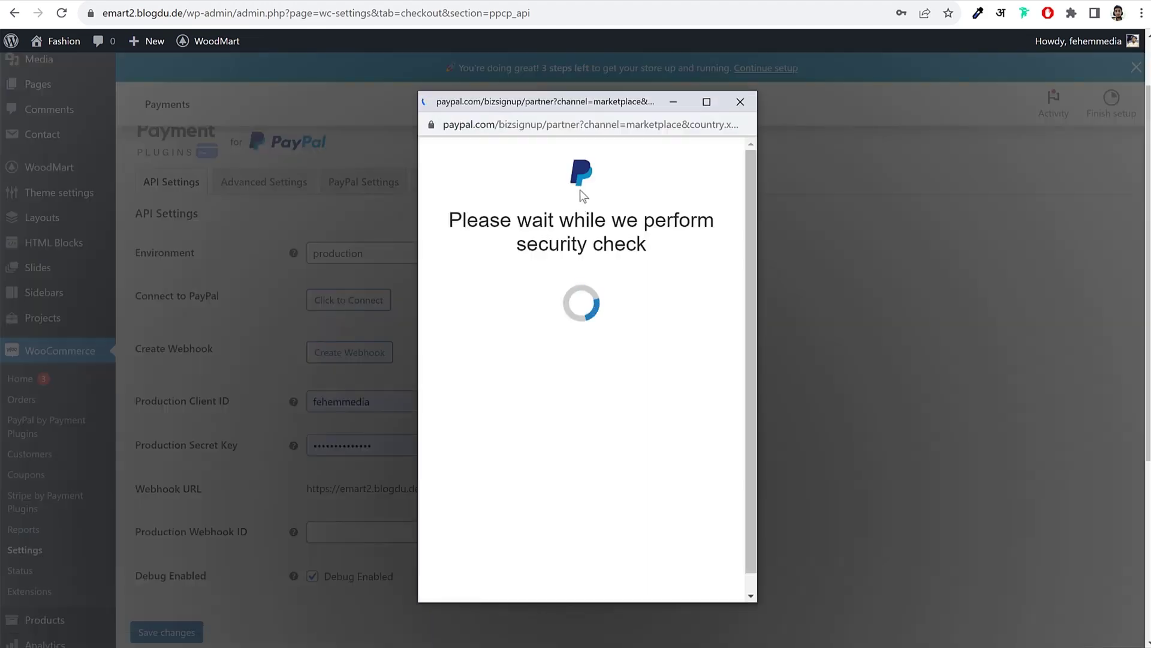
# Step: Sign in with the PayPal account e-mail and password, then agree to connect the plugin
pyautogui.scroll(-2, 615, 433)
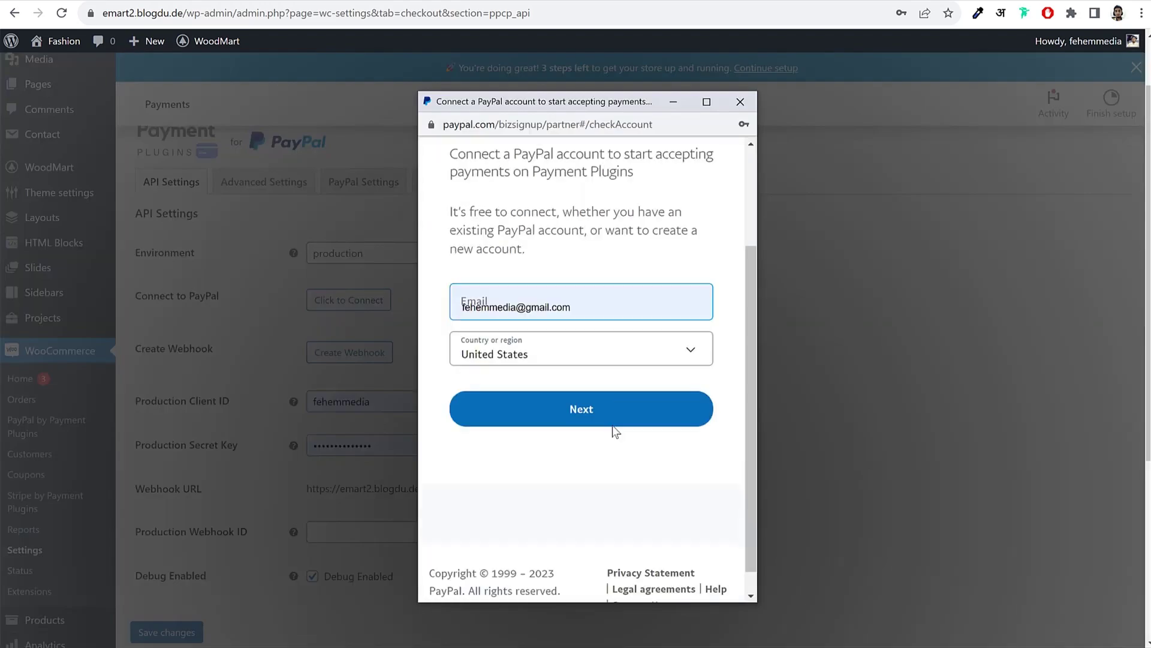
pyautogui.click(601, 290)
pyautogui.scroll(1, 659, 390)
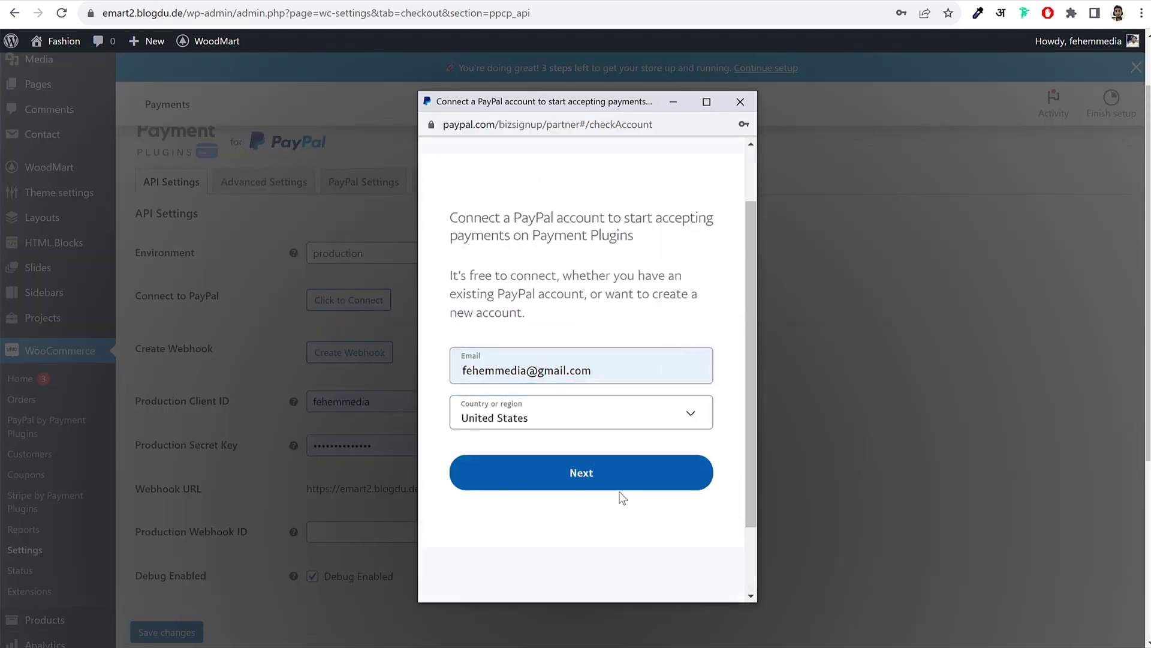
pyautogui.click(615, 477)
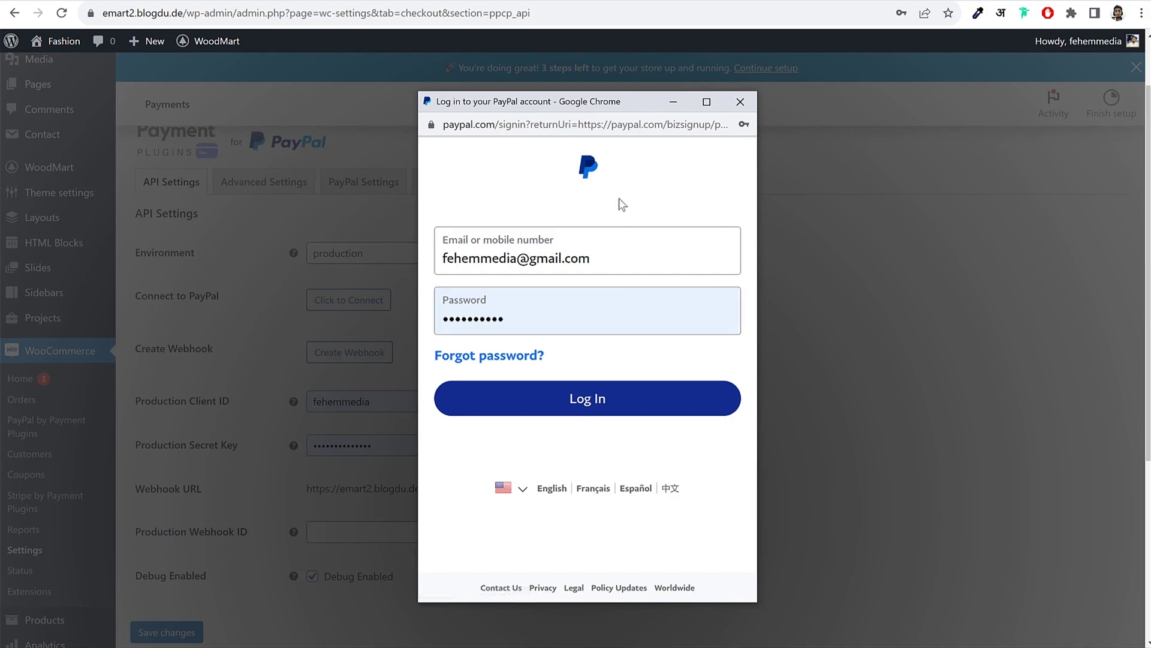
pyautogui.click(623, 409)
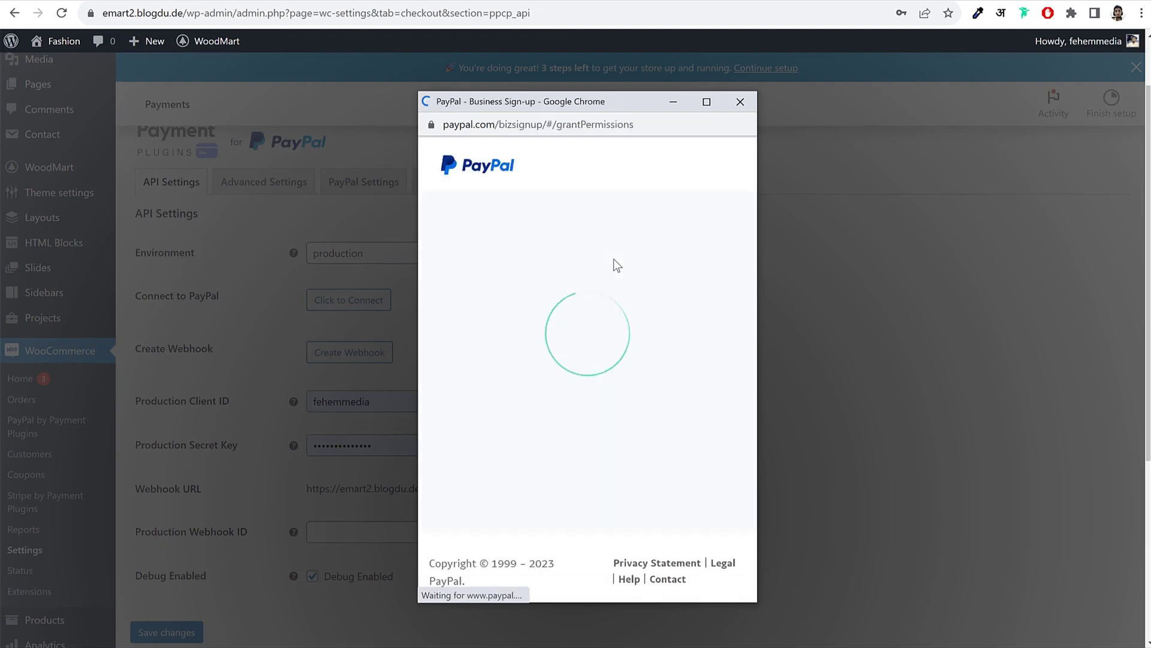
pyautogui.click(587, 373)
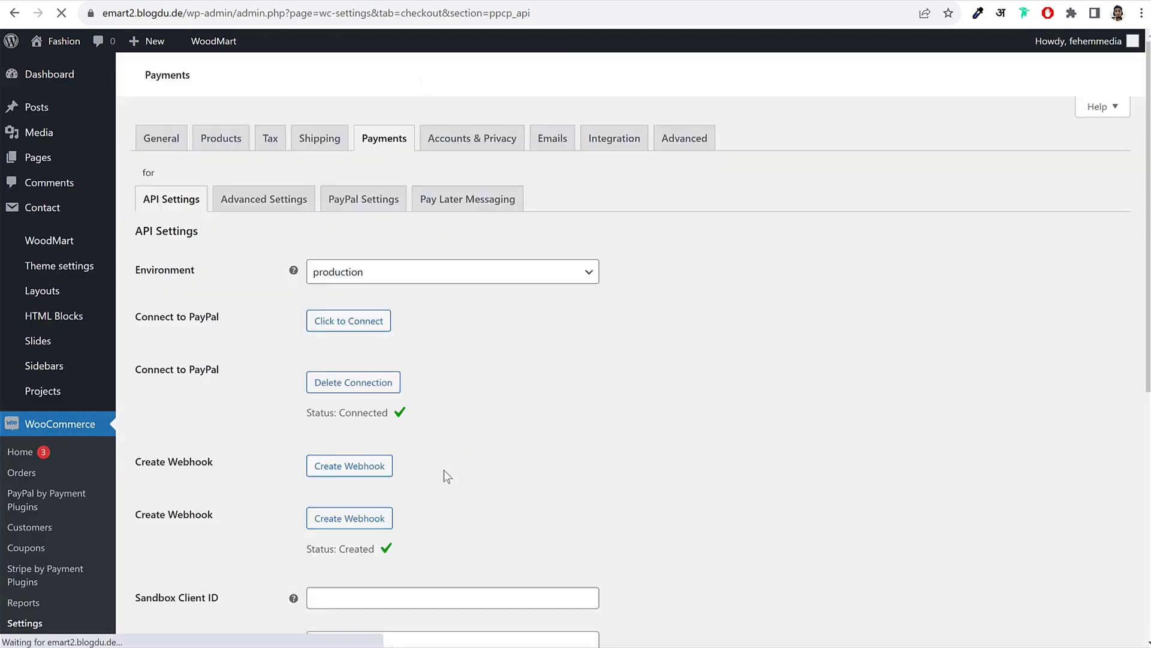
# Step: Save the connected PayPal API settings
pyautogui.scroll(-2, 370, 459)
pyautogui.scroll(-3, 369, 459)
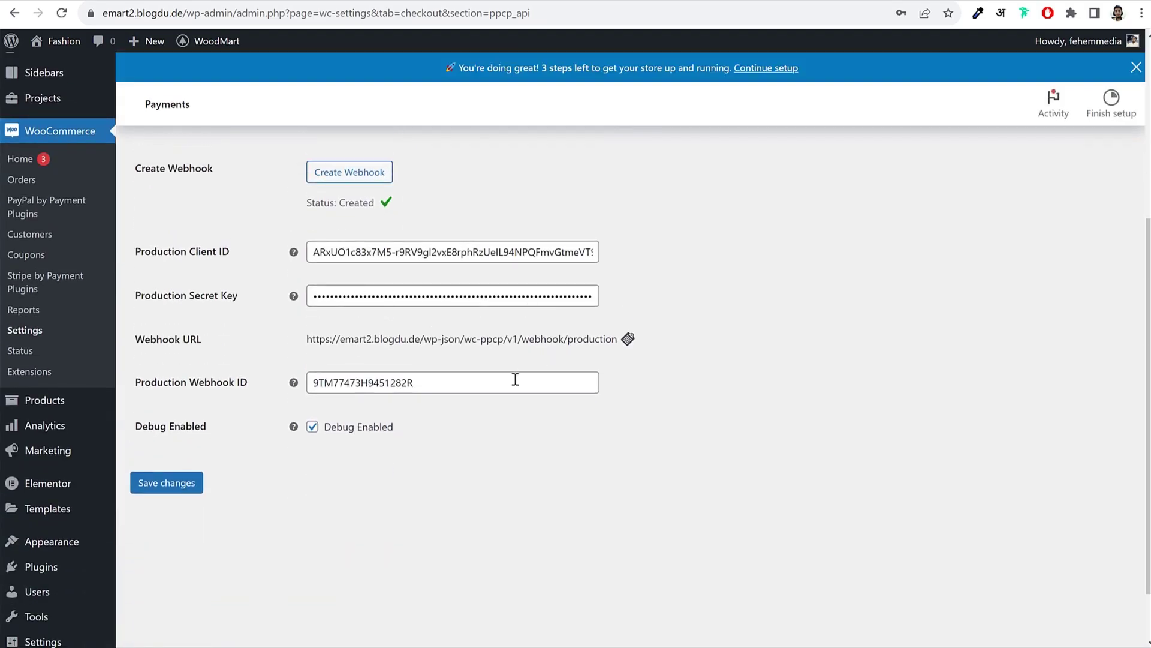
pyautogui.scroll(3, 512, 390)
pyautogui.moveTo(312, 265); pyautogui.dragTo(388, 266)
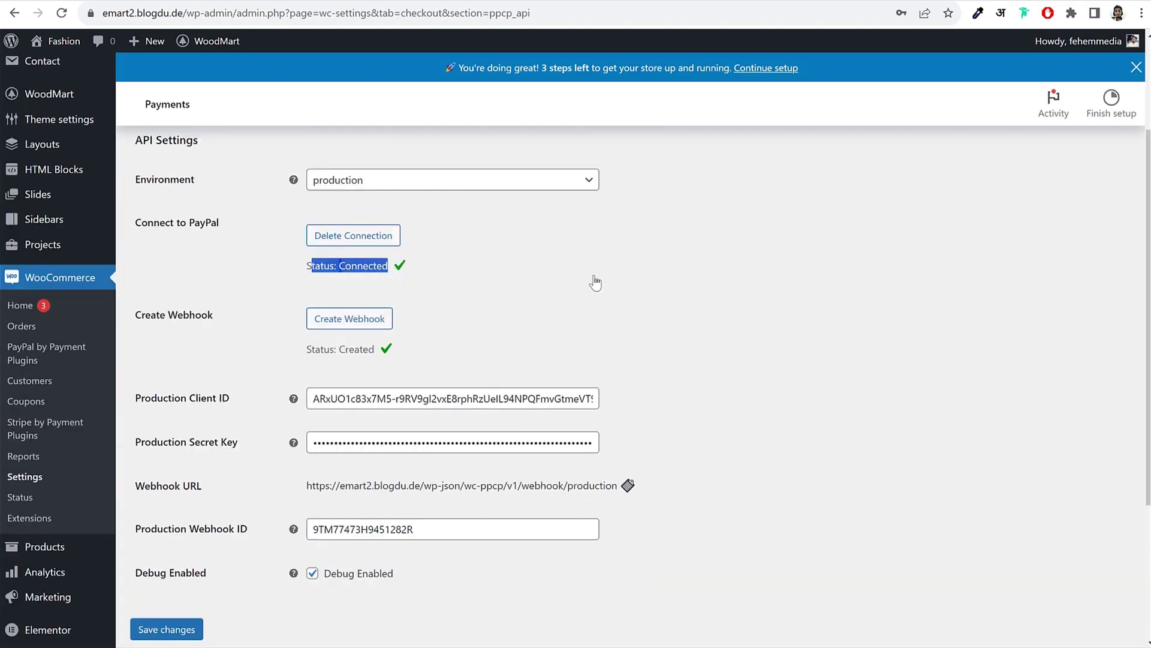
pyautogui.click(552, 280)
pyautogui.scroll(-4, 419, 408)
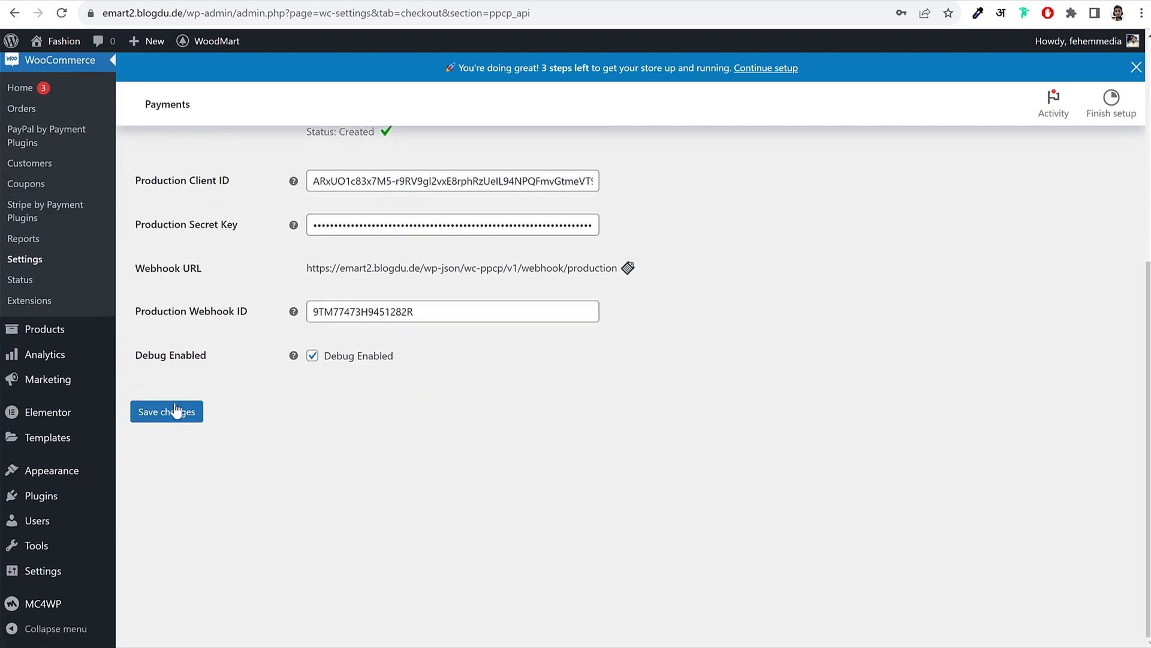
pyautogui.click(175, 410)
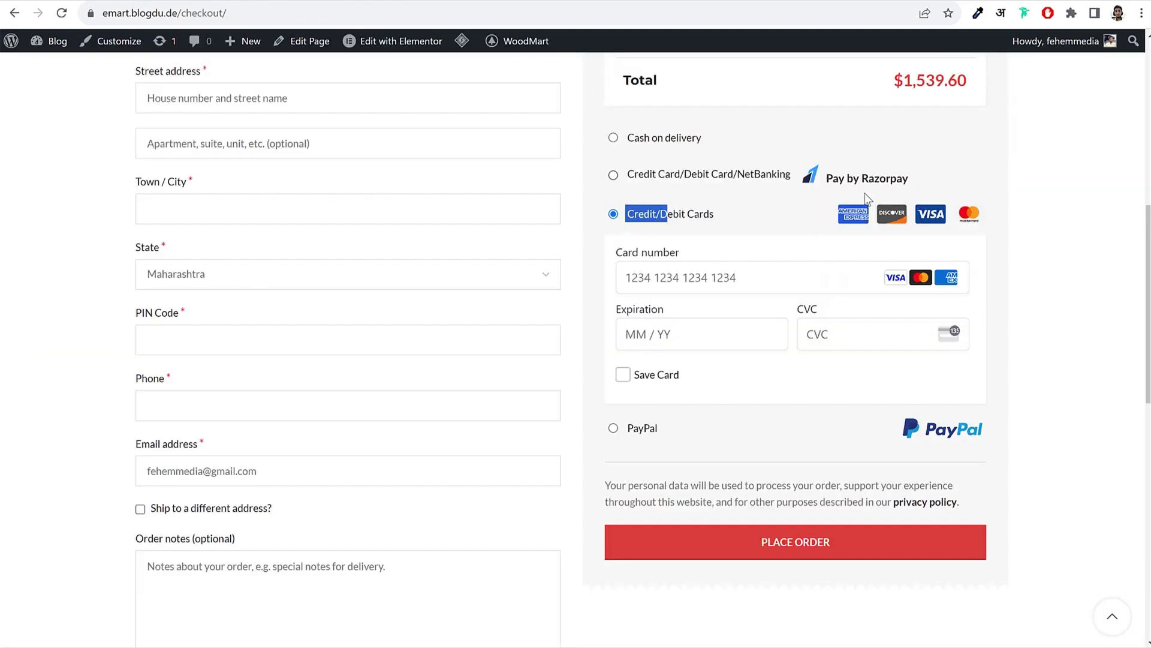
# Step: Select PayPal as the payment option on the store checkout
pyautogui.scroll(8, 959, 300)
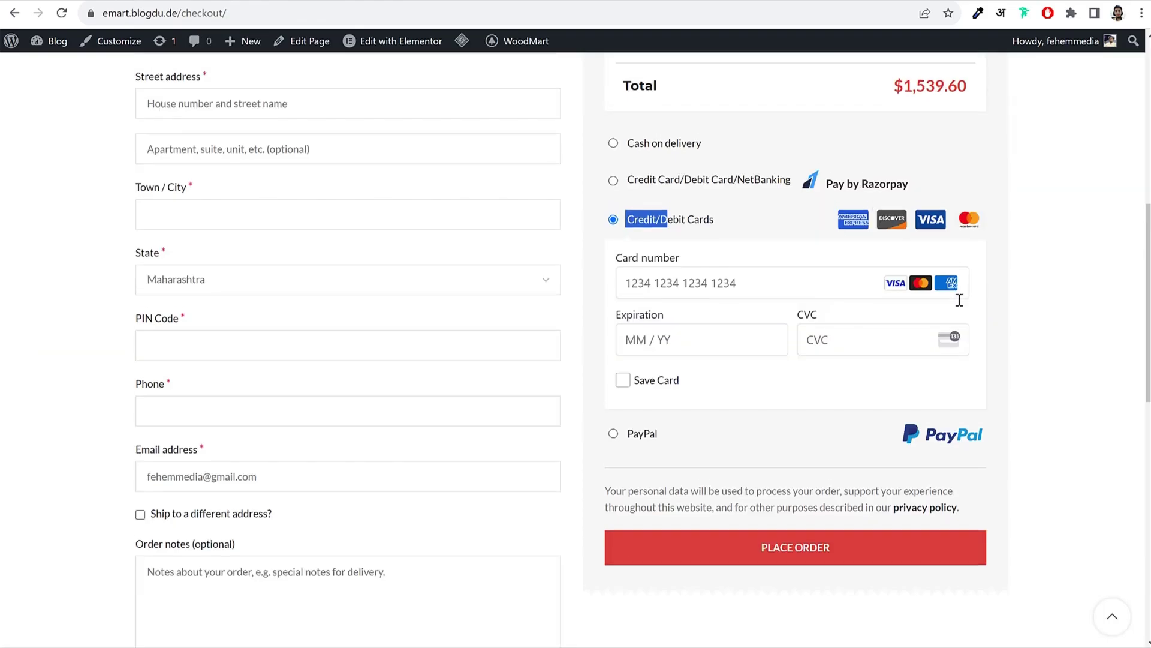
pyautogui.scroll(-1, 716, 397)
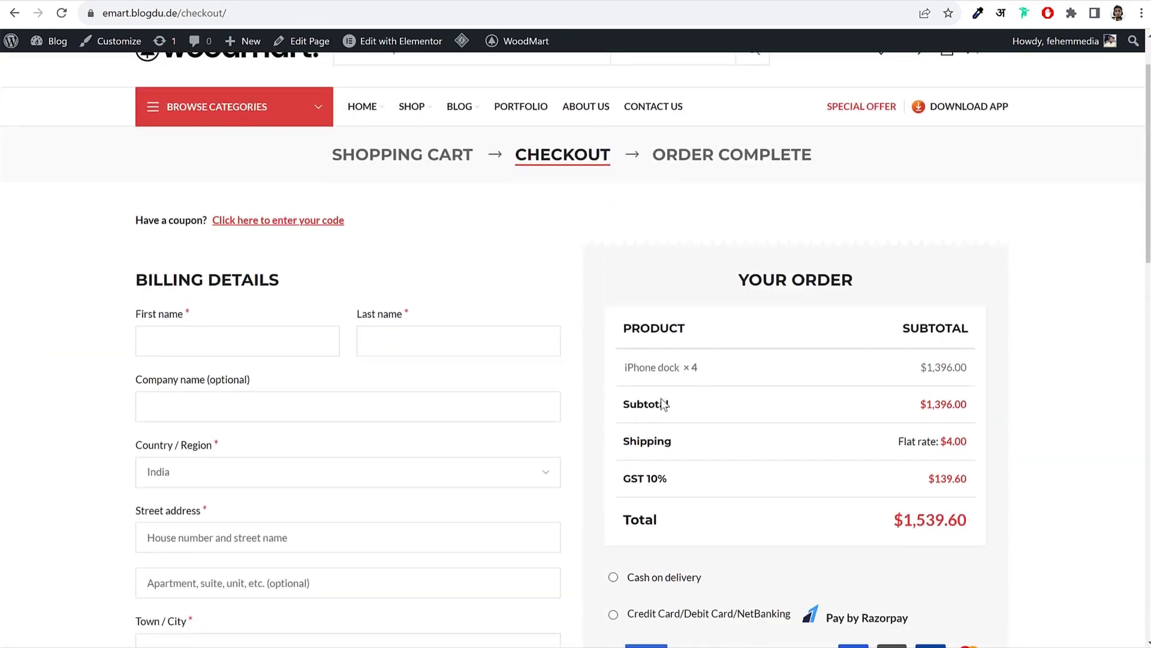
pyautogui.scroll(-9, 663, 405)
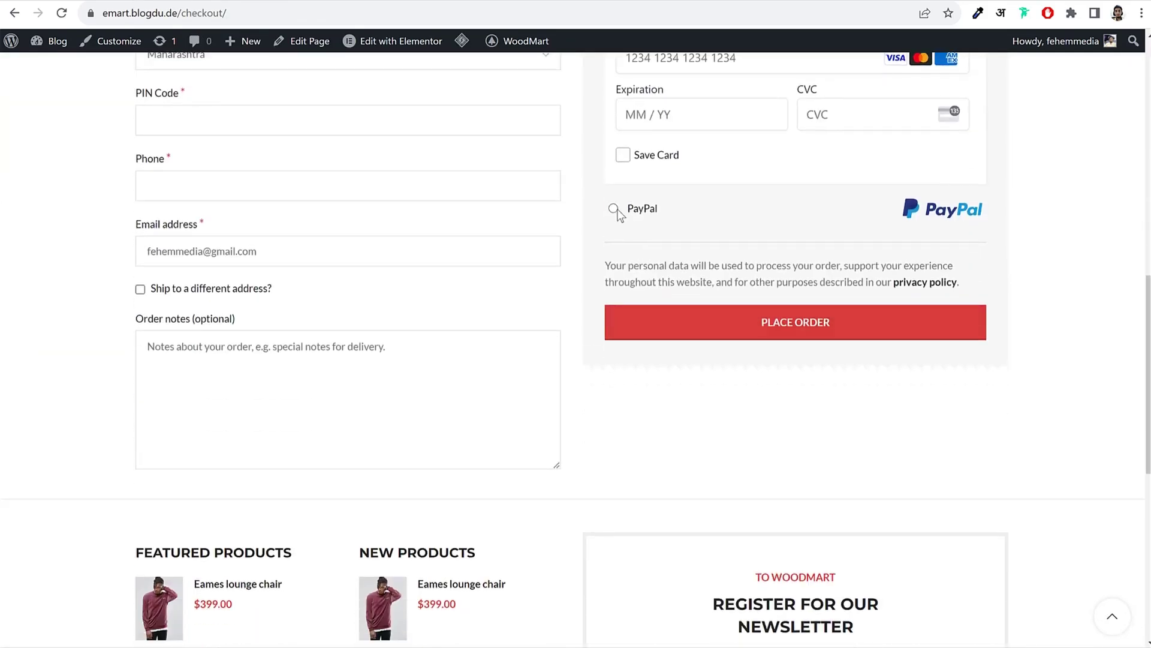
pyautogui.click(614, 209)
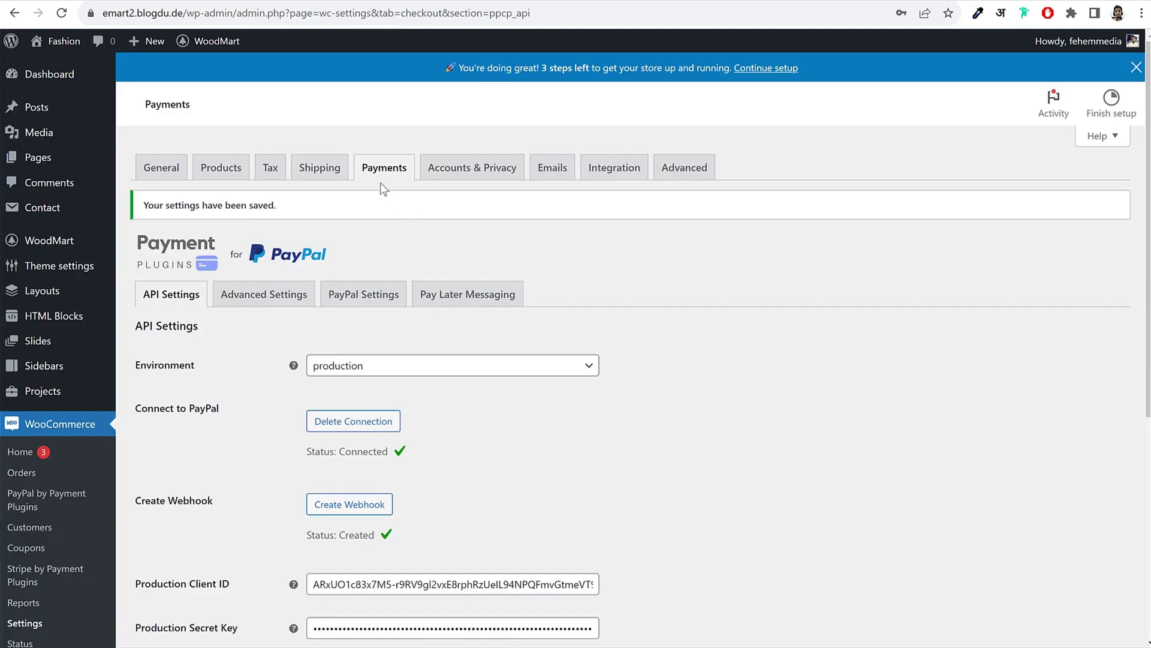
# Step: Return to the Payments list and open the Stripe Credit Cards settings
pyautogui.click(382, 181)
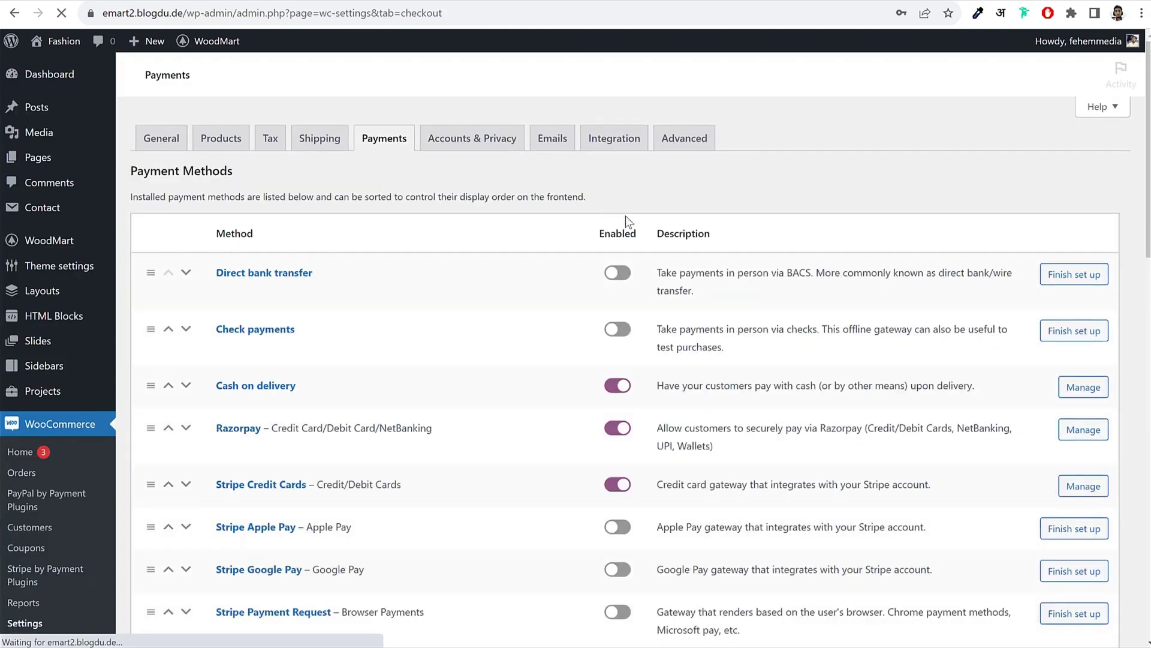
pyautogui.scroll(-4, 655, 326)
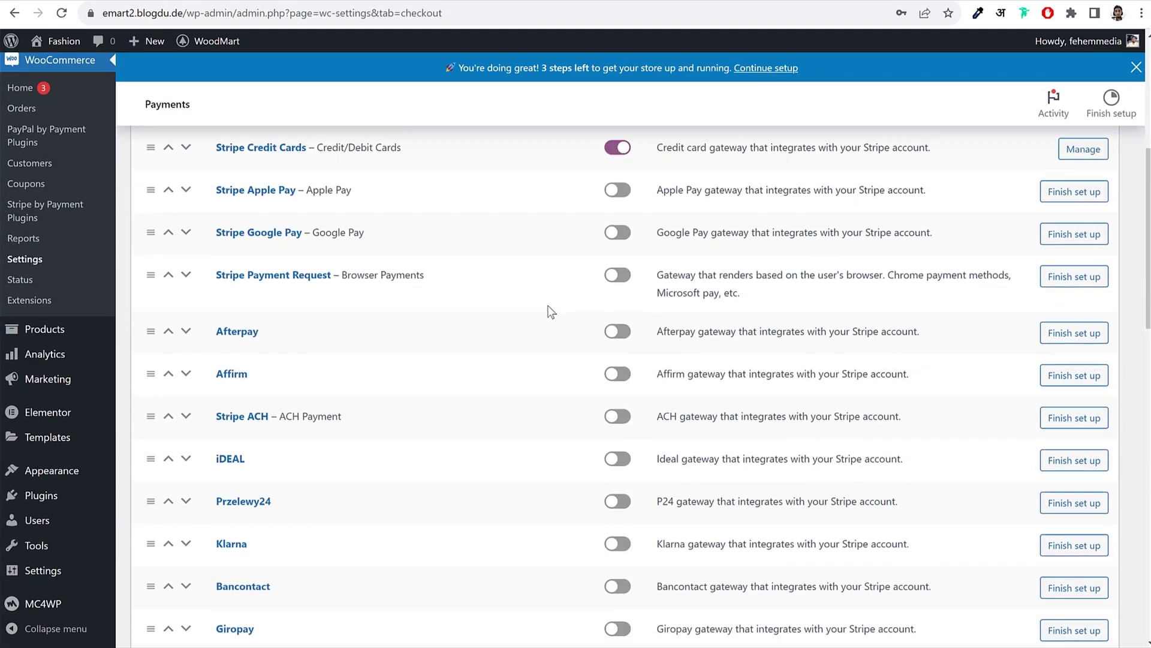
pyautogui.moveTo(215, 293); pyautogui.dragTo(333, 297)
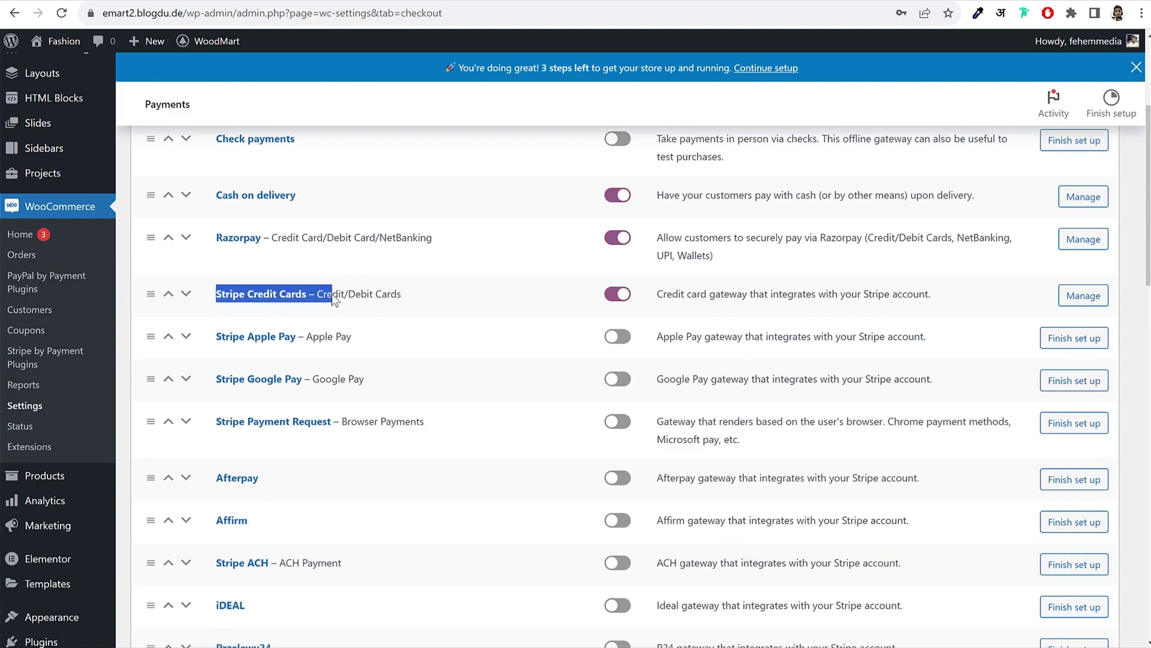
pyautogui.click(394, 303)
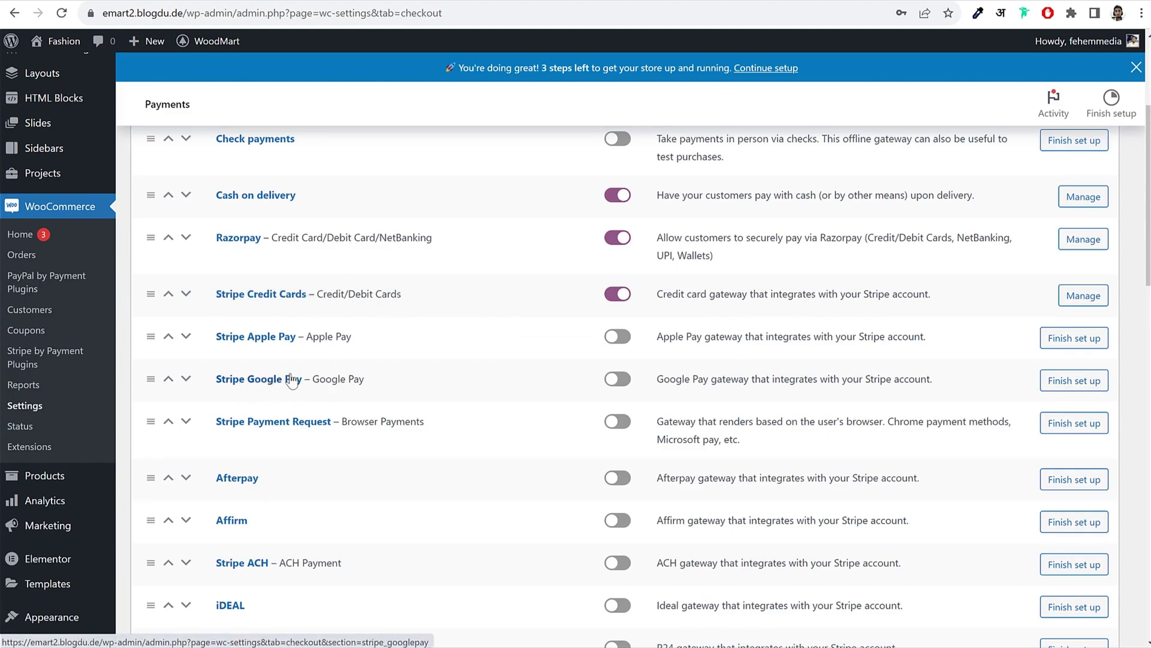
pyautogui.click(262, 297)
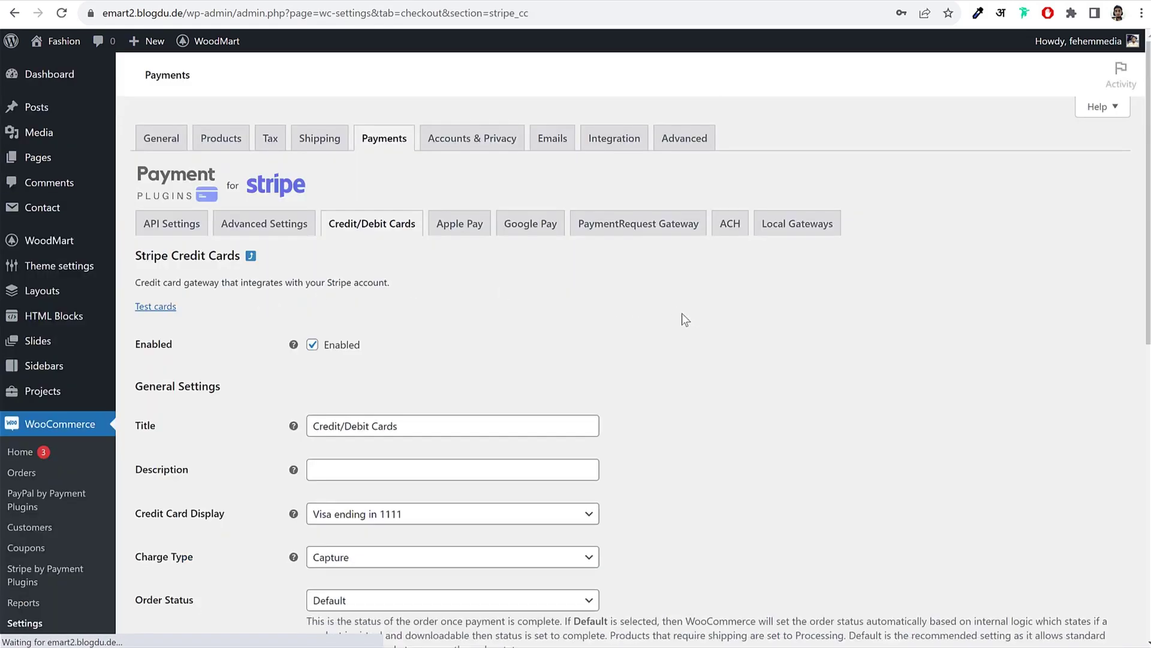
# Step: Set the Stripe mode to Live on the API Settings tab
pyautogui.click(162, 234)
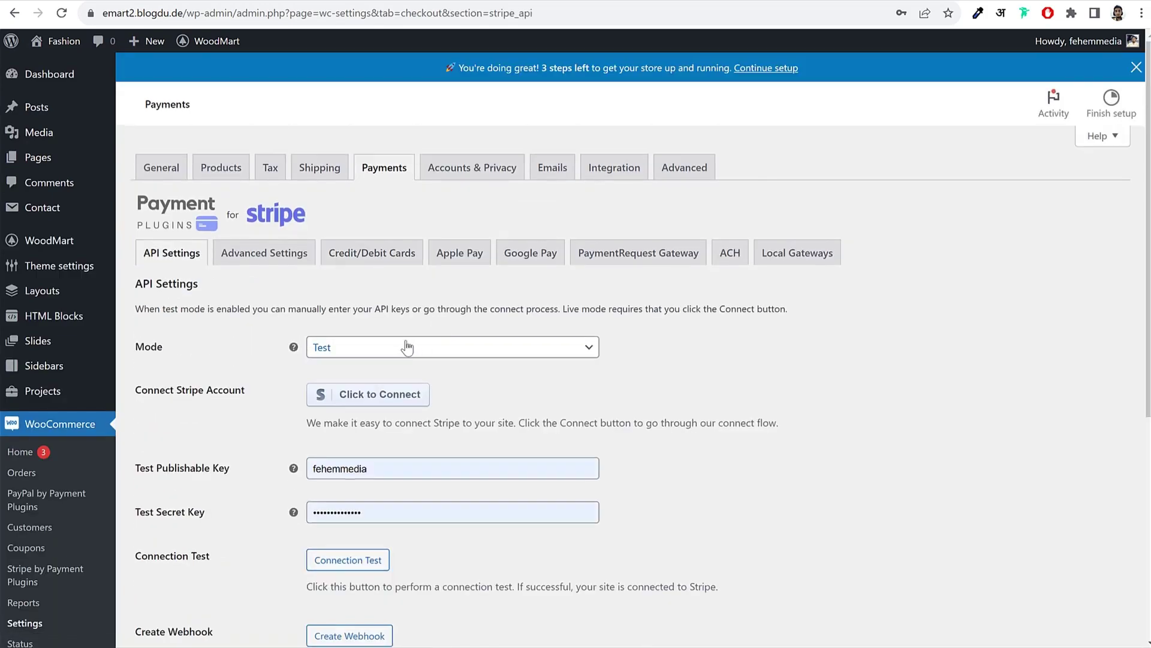
pyautogui.click(407, 347)
pyautogui.click(442, 393)
pyautogui.press('Up')
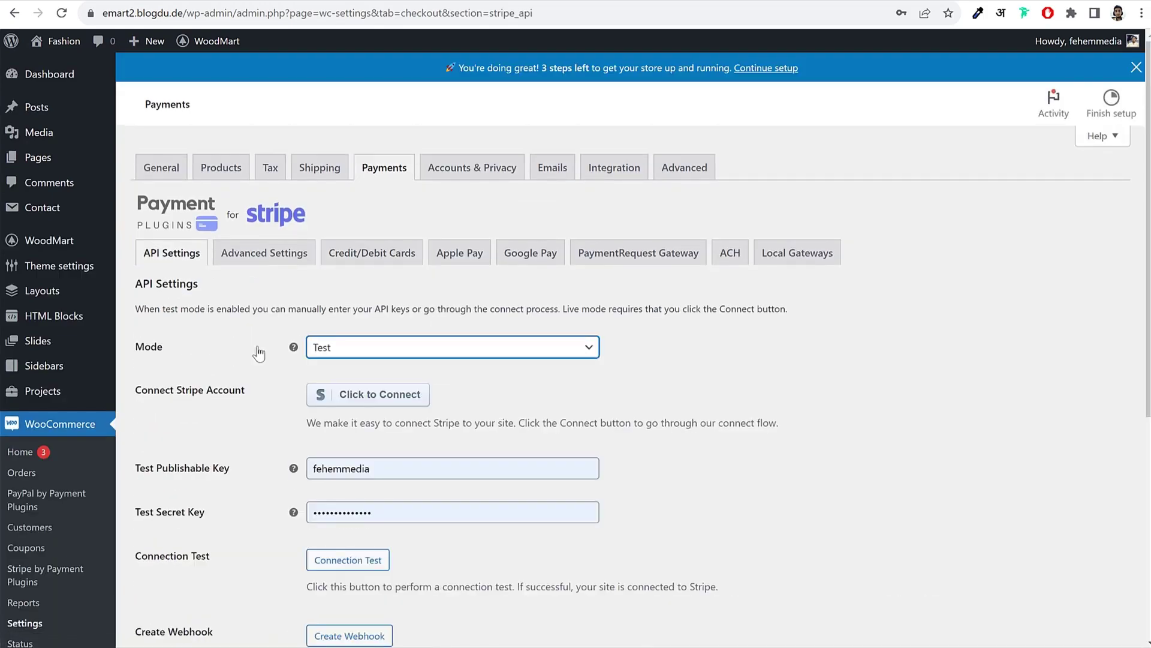
pyautogui.click(423, 354)
pyautogui.click(357, 395)
# Step: Save the Live-mode Stripe settings and start connecting a Stripe account
pyautogui.scroll(-1, 668, 422)
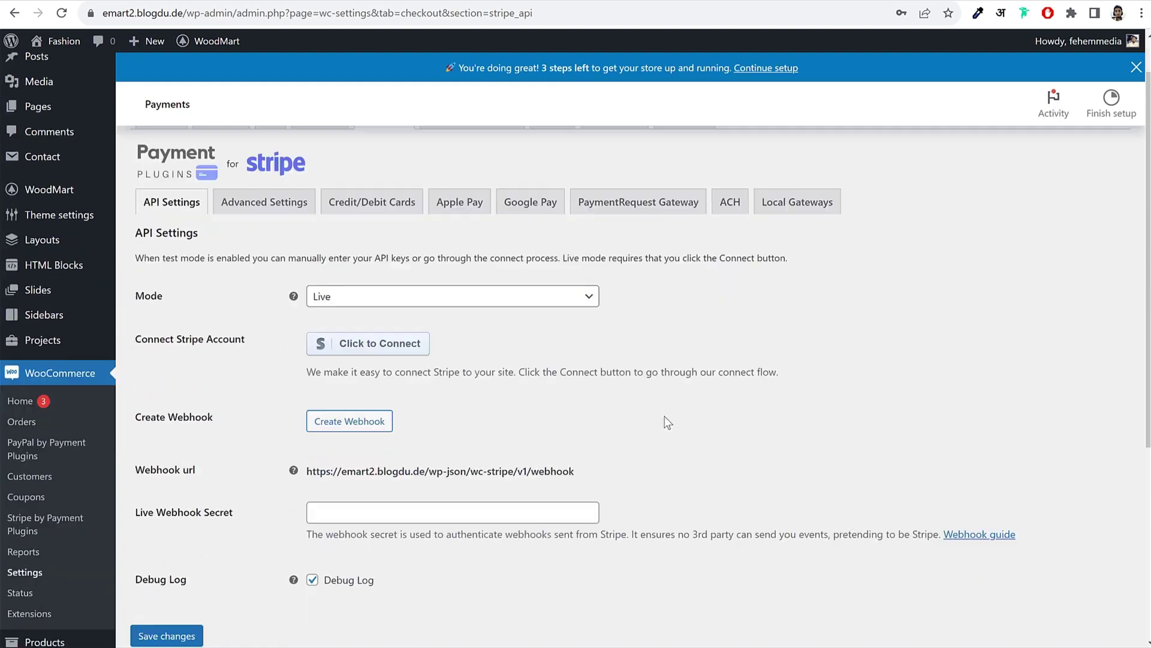
pyautogui.scroll(-5, 667, 421)
pyautogui.click(174, 331)
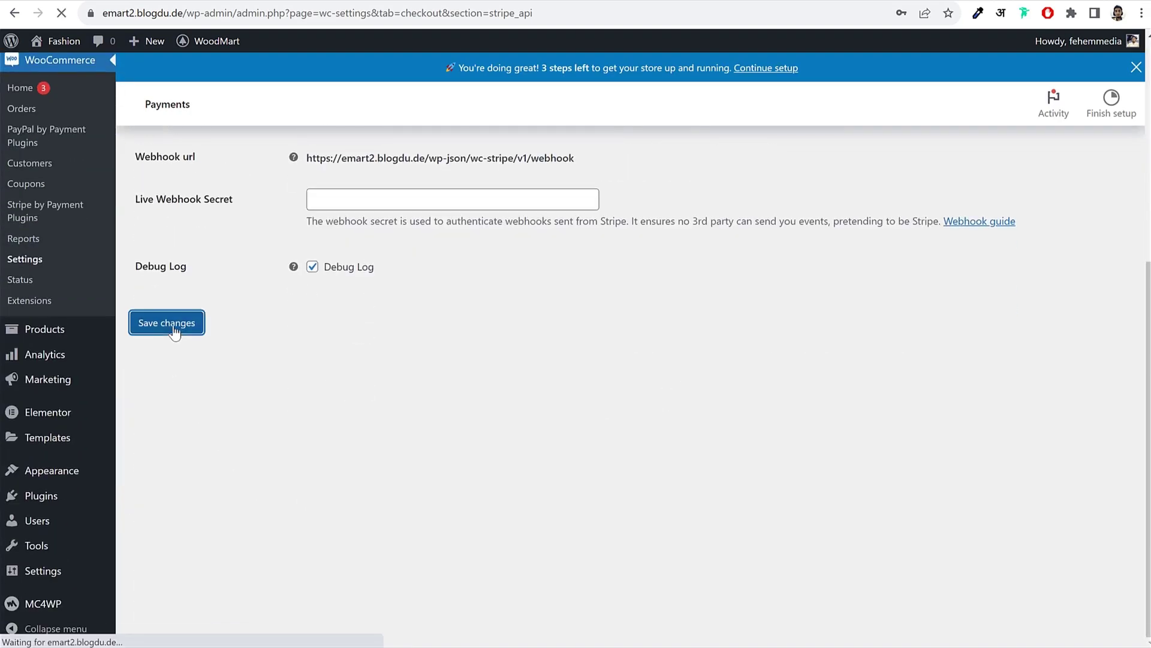
pyautogui.scroll(-1, 470, 267)
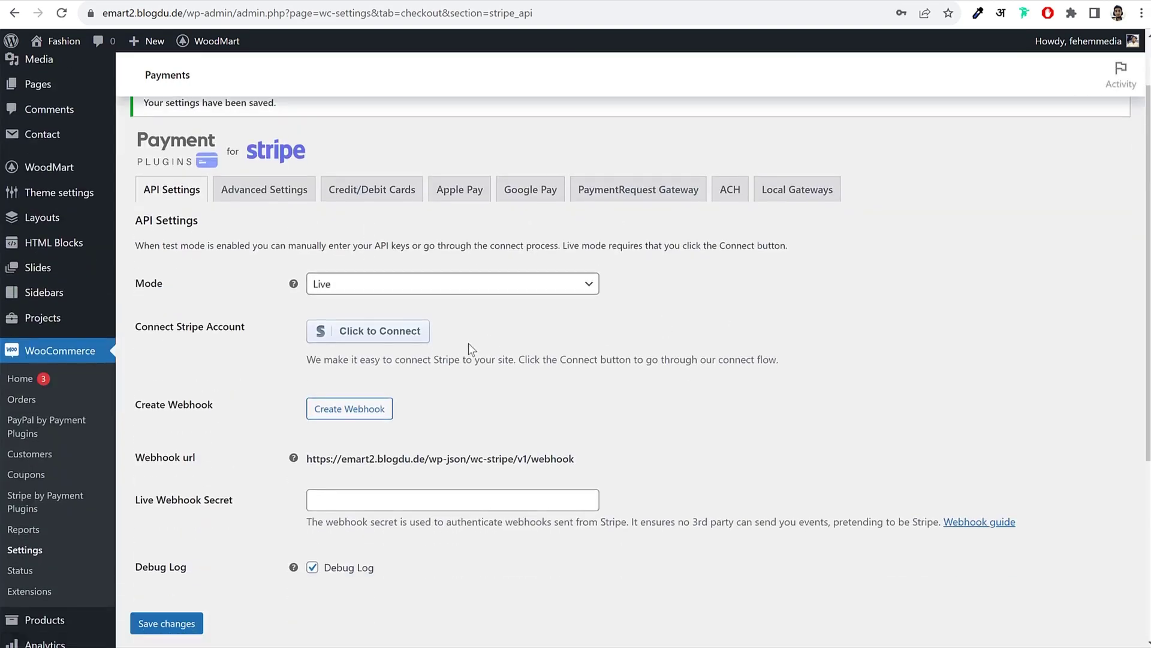
pyautogui.click(391, 340)
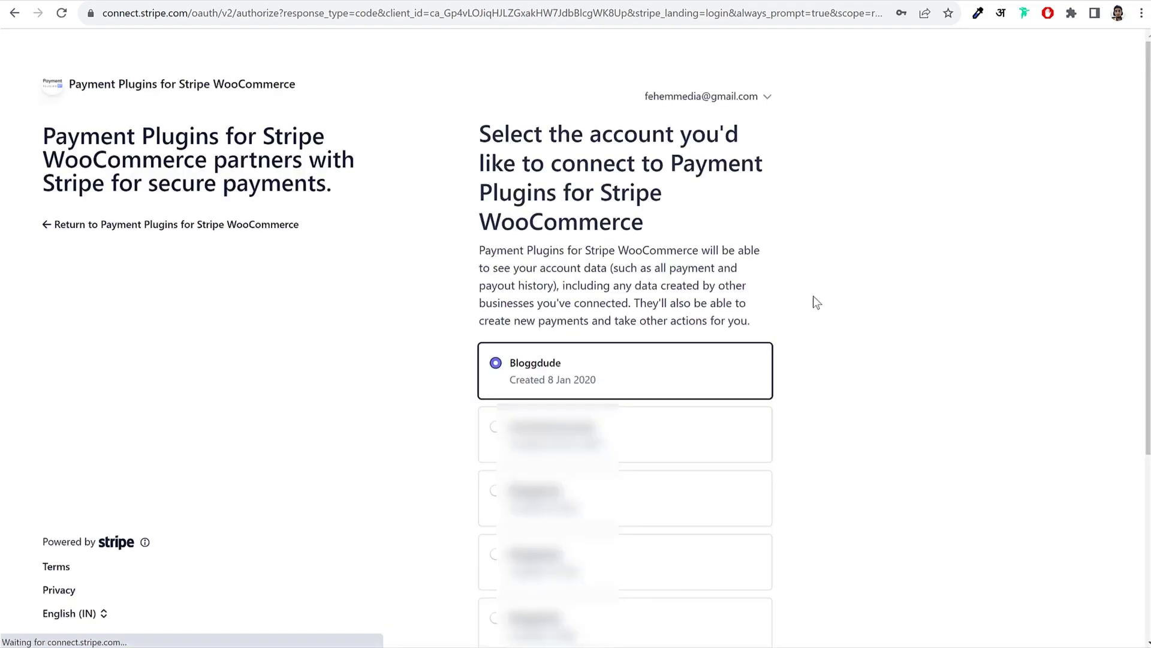
# Step: Connect the Bloggdude Stripe account to the store
pyautogui.scroll(-5, 624, 335)
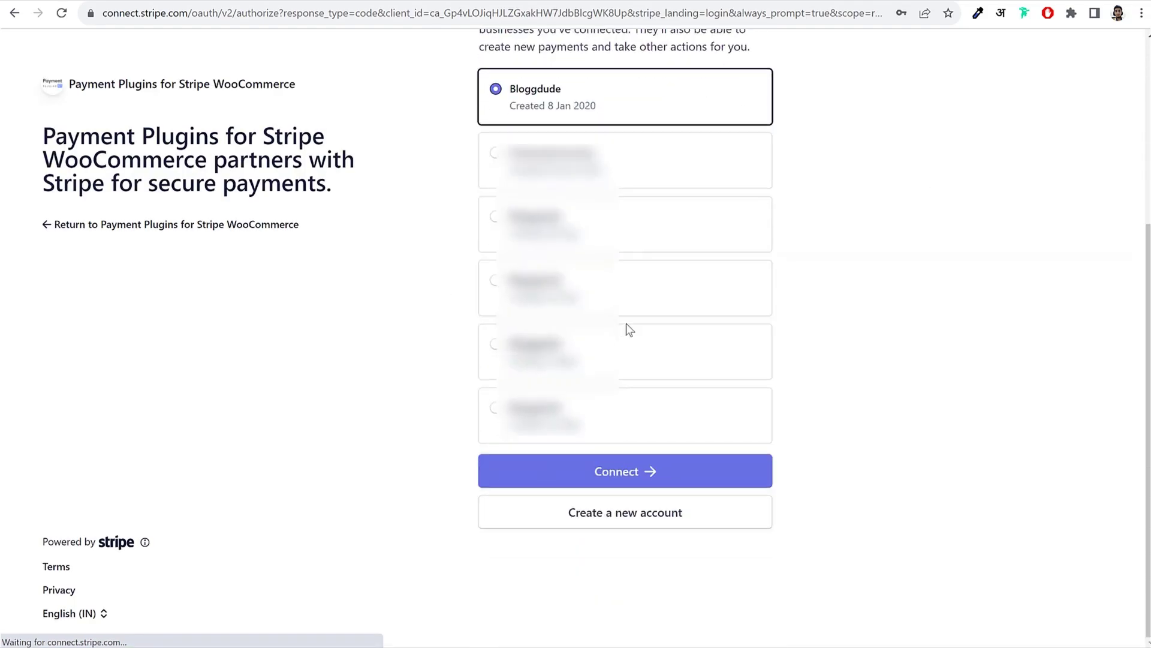
pyautogui.click(610, 473)
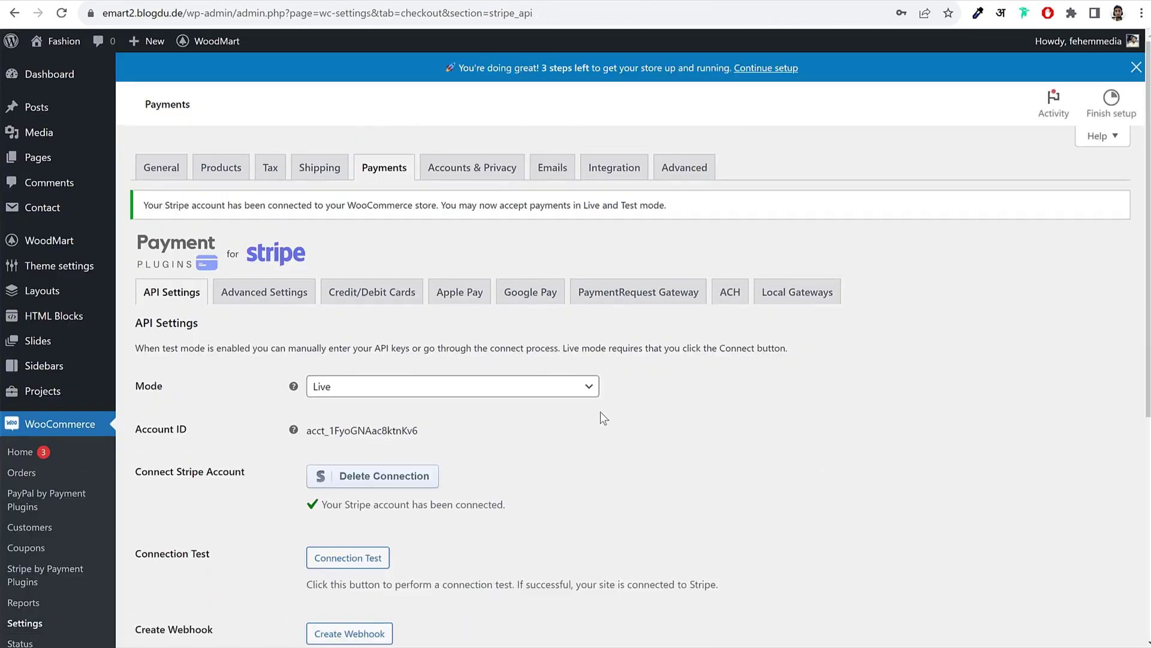
# Step: Save the Stripe settings now that the account is connected
pyautogui.scroll(-2, 581, 483)
pyautogui.moveTo(374, 358); pyautogui.dragTo(504, 360)
pyautogui.click(663, 443)
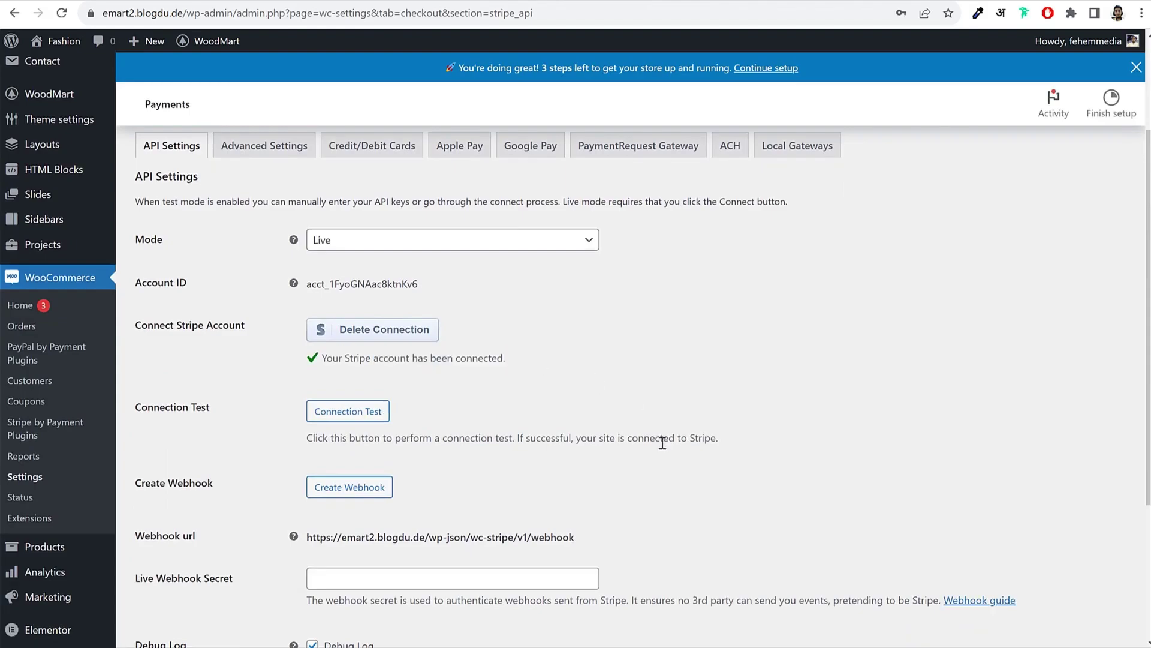
pyautogui.scroll(-2, 599, 444)
pyautogui.click(174, 574)
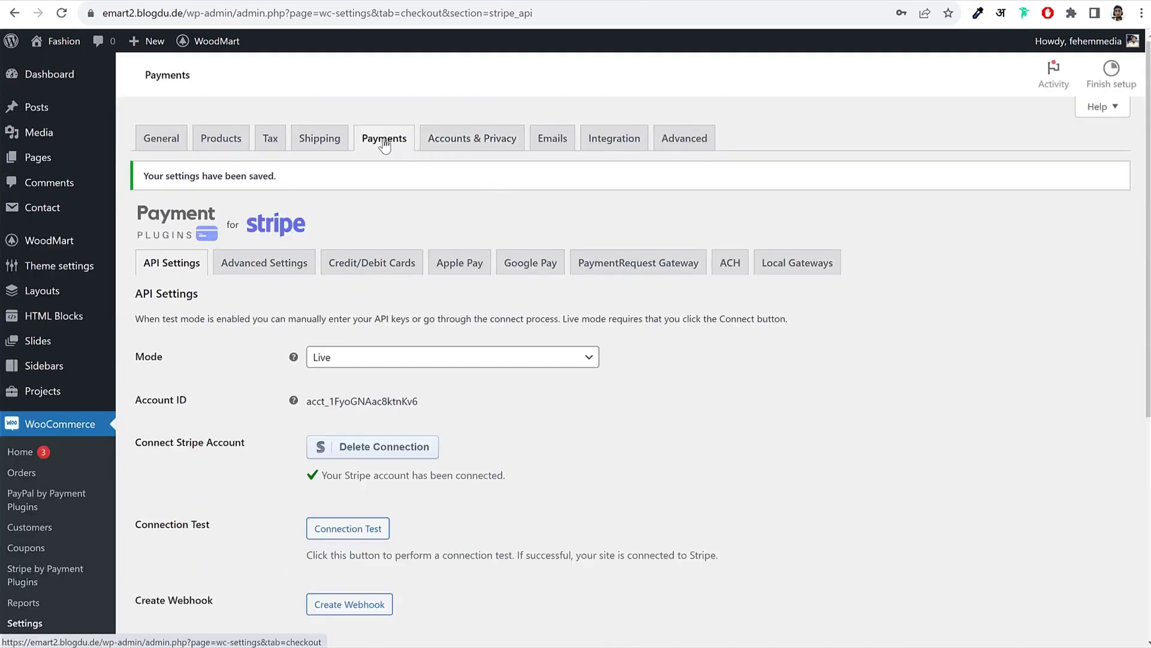
# Step: Open the Razorpay gateway settings, find the empty Key ID and Key Secret, then switch to Razorpay's dashboard
pyautogui.click(384, 143)
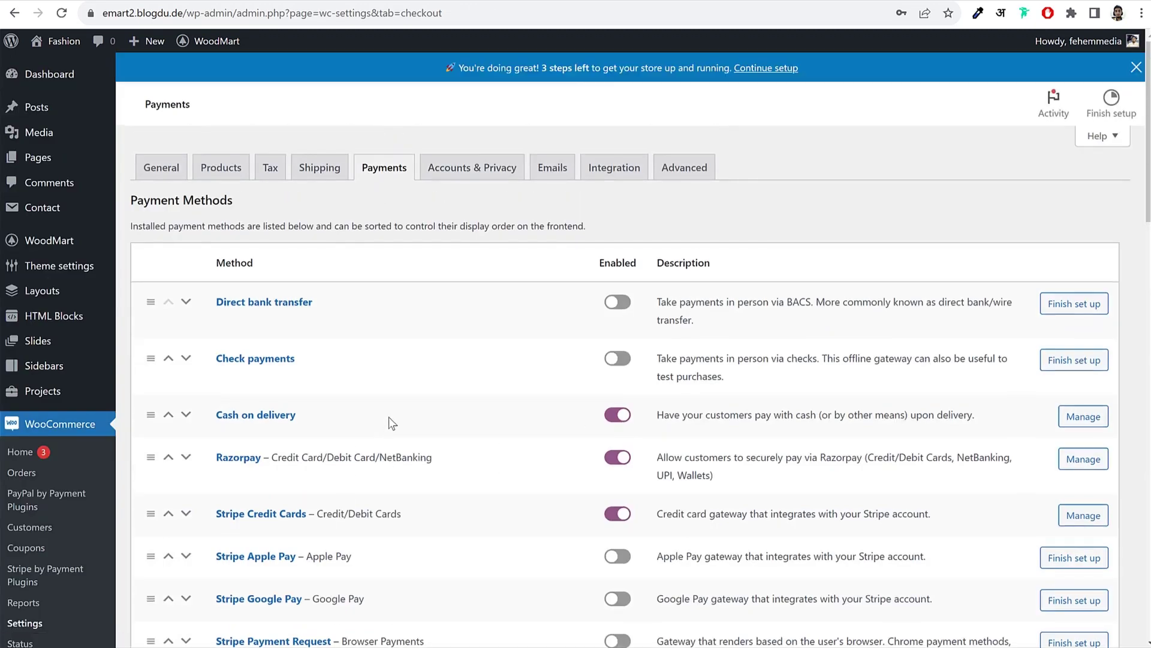
pyautogui.click(243, 462)
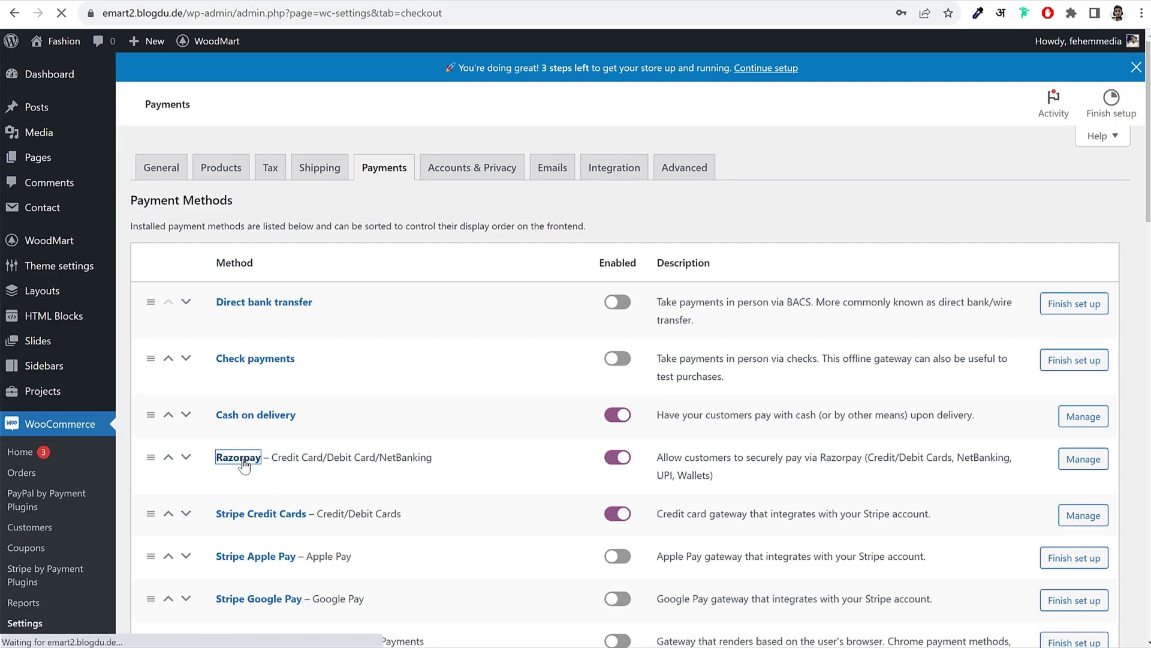
pyautogui.scroll(-3, 866, 323)
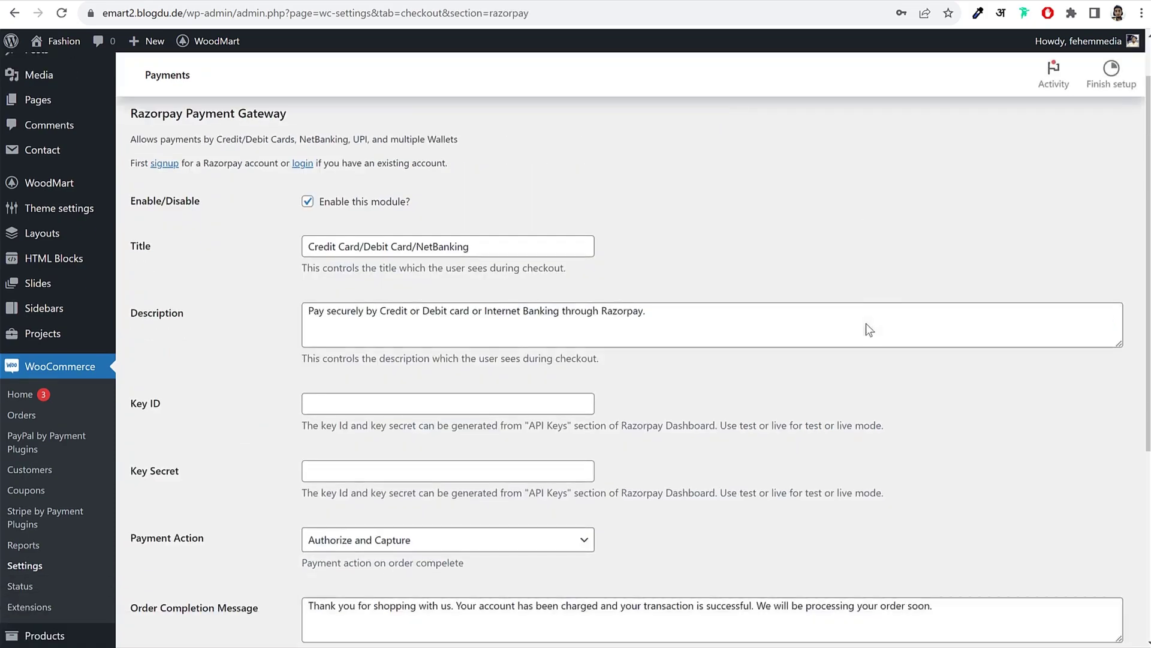
pyautogui.scroll(-1, 869, 330)
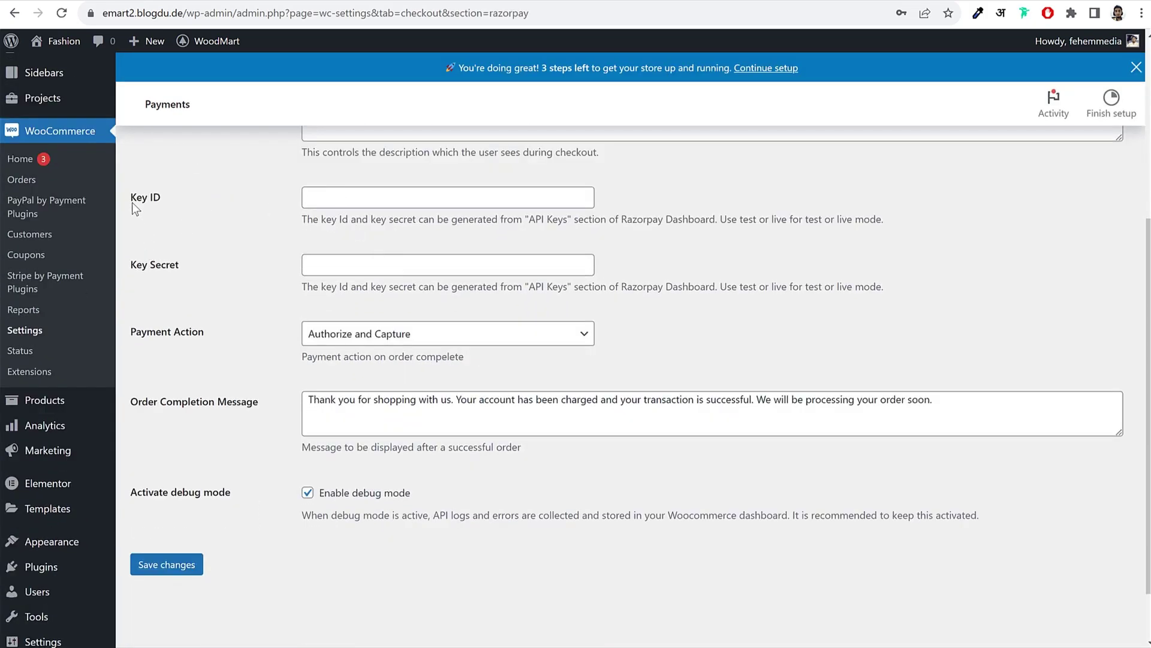
pyautogui.click(901, 1)
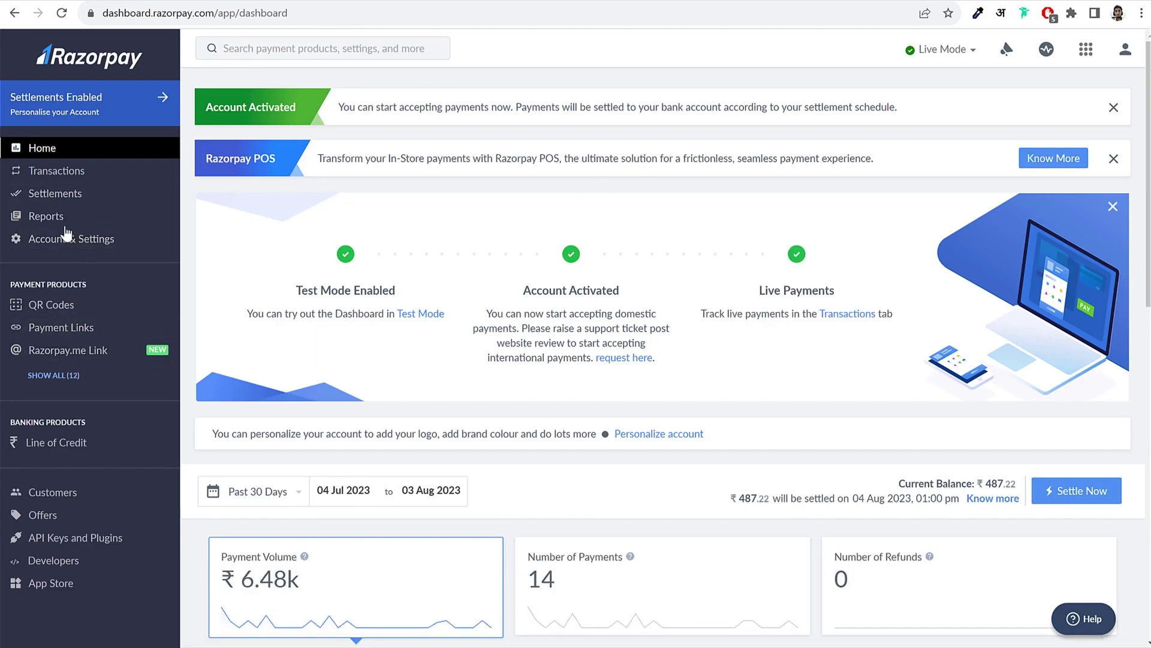
# Step: Open Razorpay's API keys page and choose WooCommerce as the website platform
pyautogui.click(73, 243)
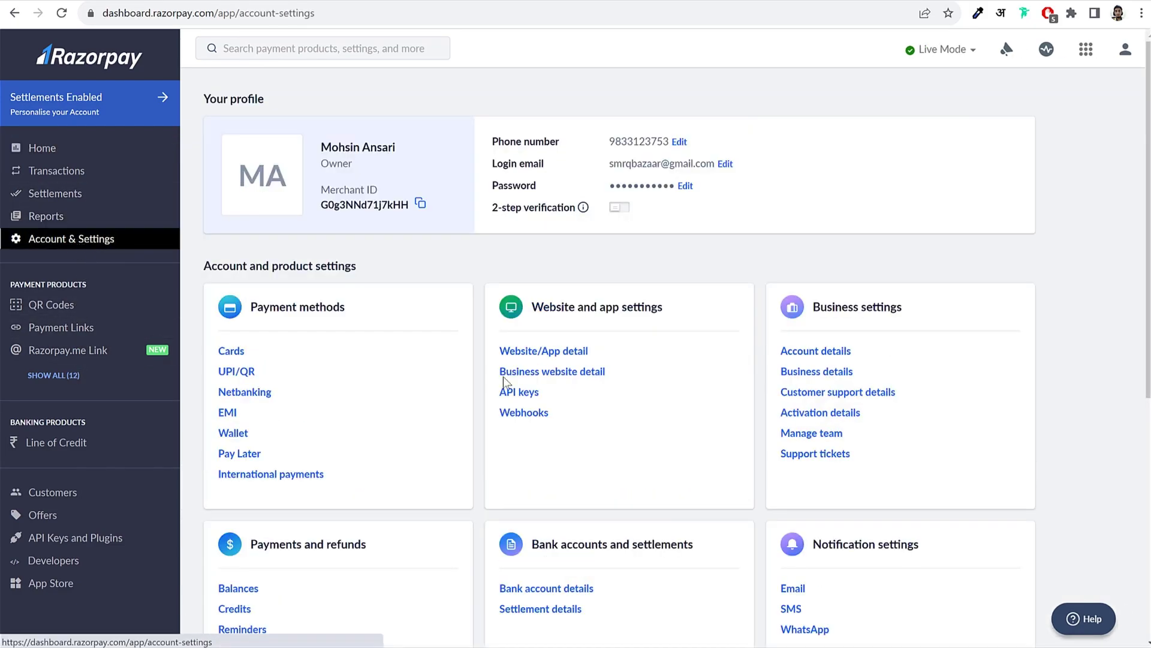
pyautogui.click(519, 392)
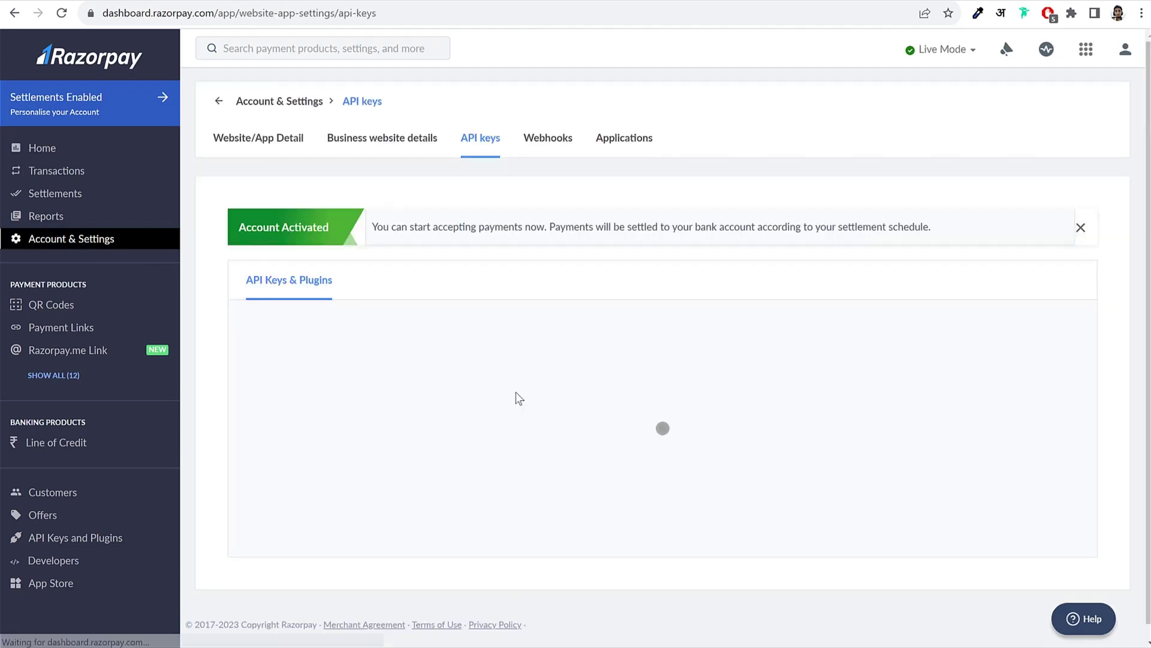
pyautogui.scroll(-2, 966, 321)
pyautogui.scroll(-3, 967, 324)
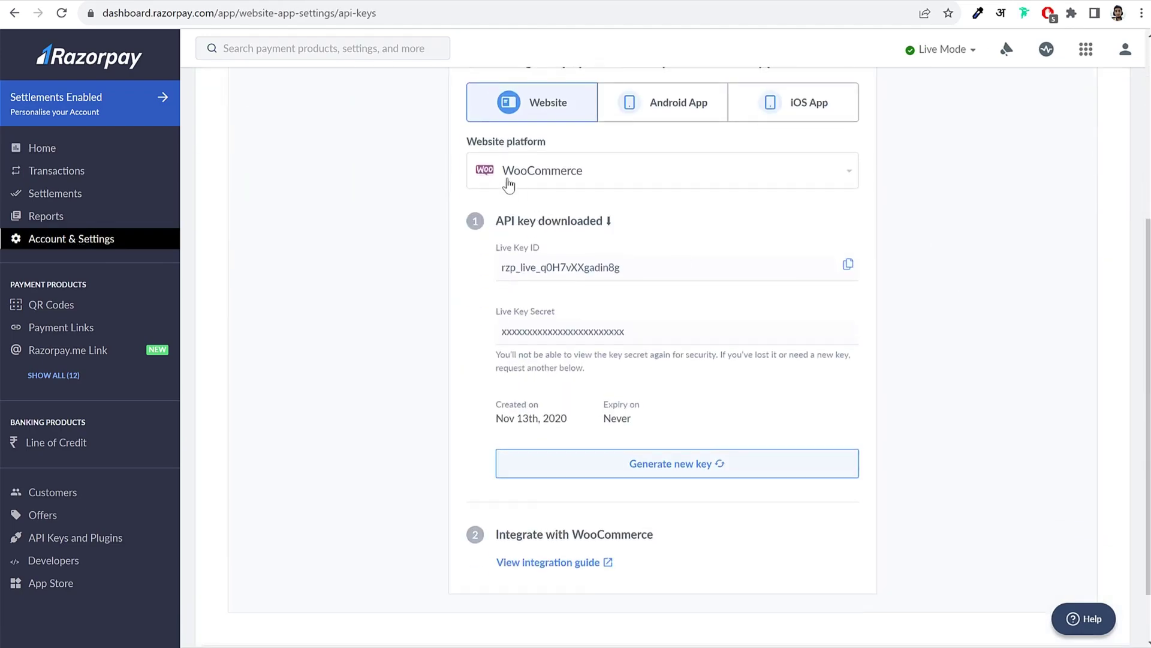
pyautogui.moveTo(465, 144); pyautogui.dragTo(570, 164)
pyautogui.click(570, 170)
pyautogui.scroll(-5, 568, 293)
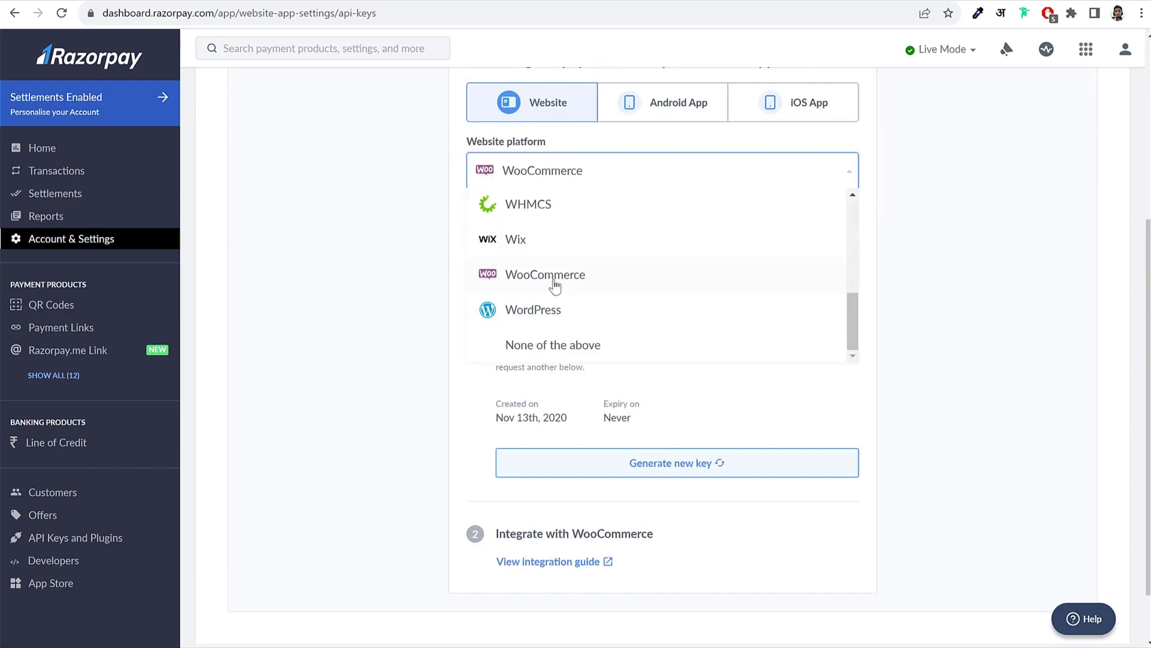
pyautogui.click(557, 275)
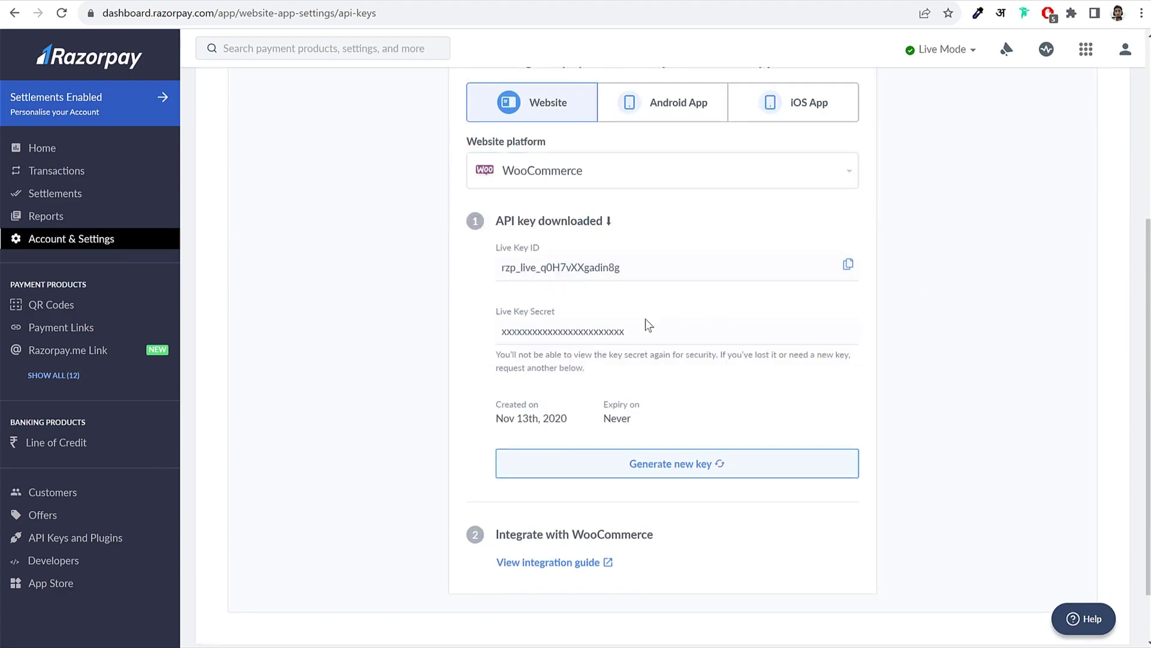
# Step: Copy the live Key ID and paste it into WooCommerce's Razorpay Key ID field
pyautogui.moveTo(621, 267); pyautogui.dragTo(505, 268)
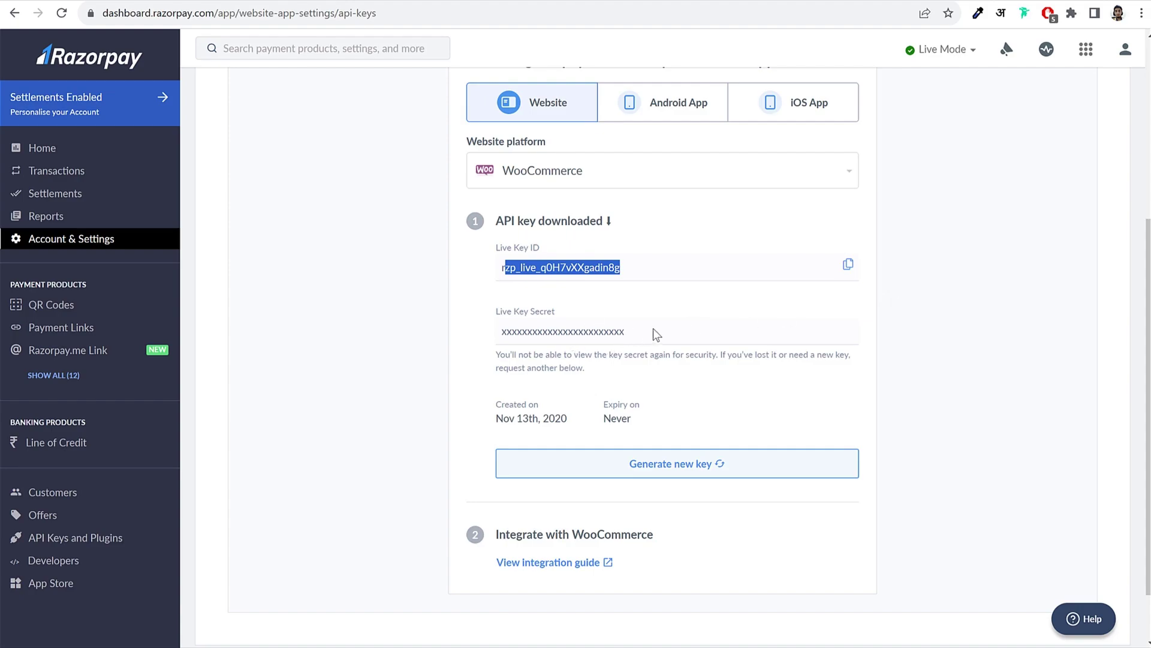
pyautogui.click(607, 329)
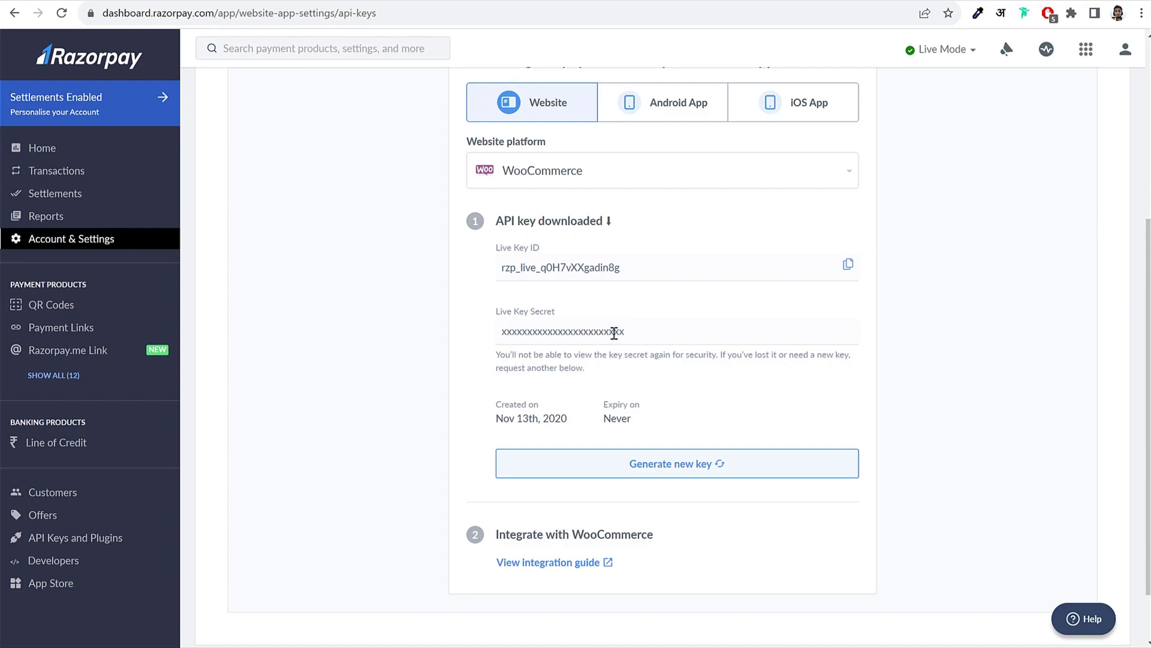
pyautogui.doubleClick(596, 332)
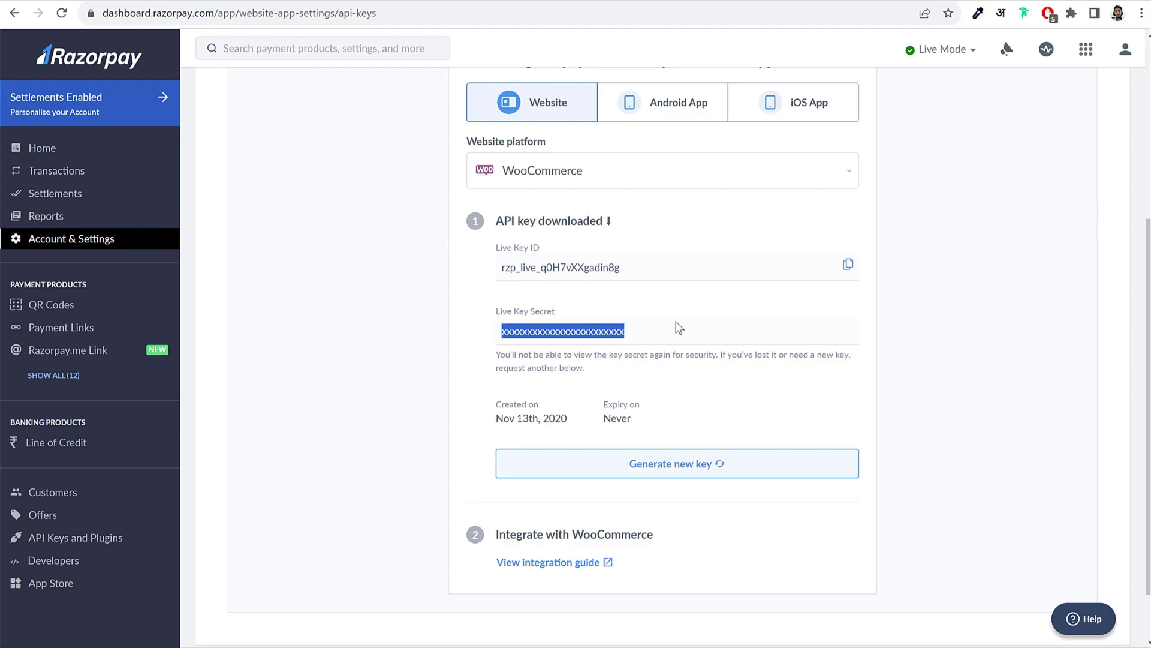
pyautogui.click(848, 265)
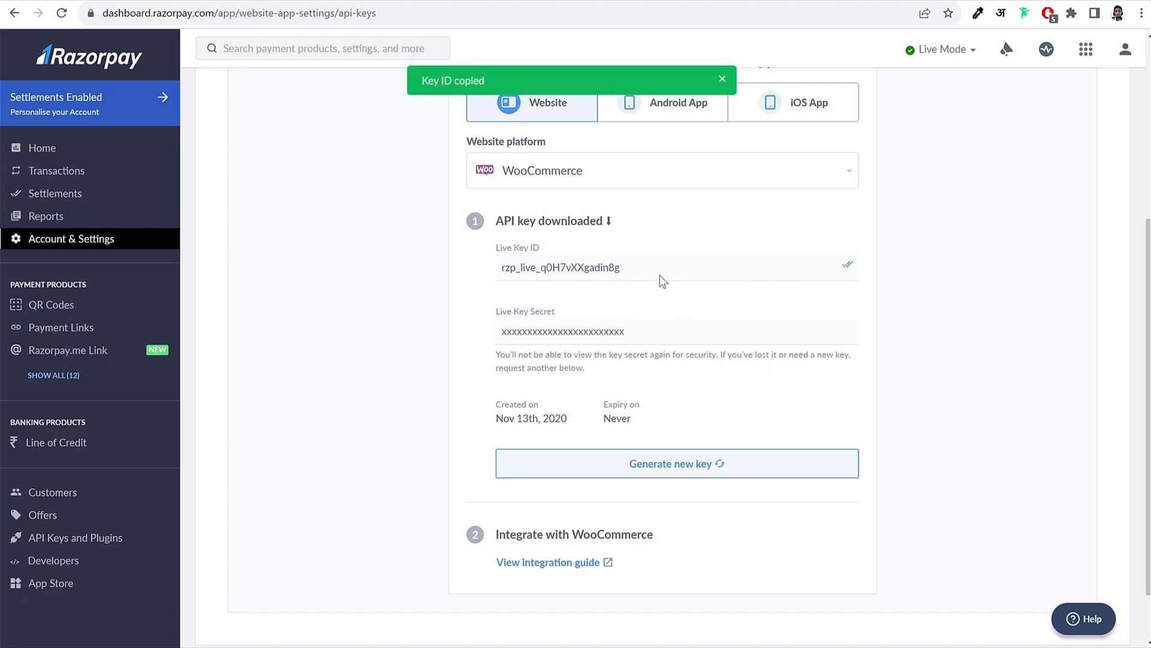
pyautogui.click(324, 0)
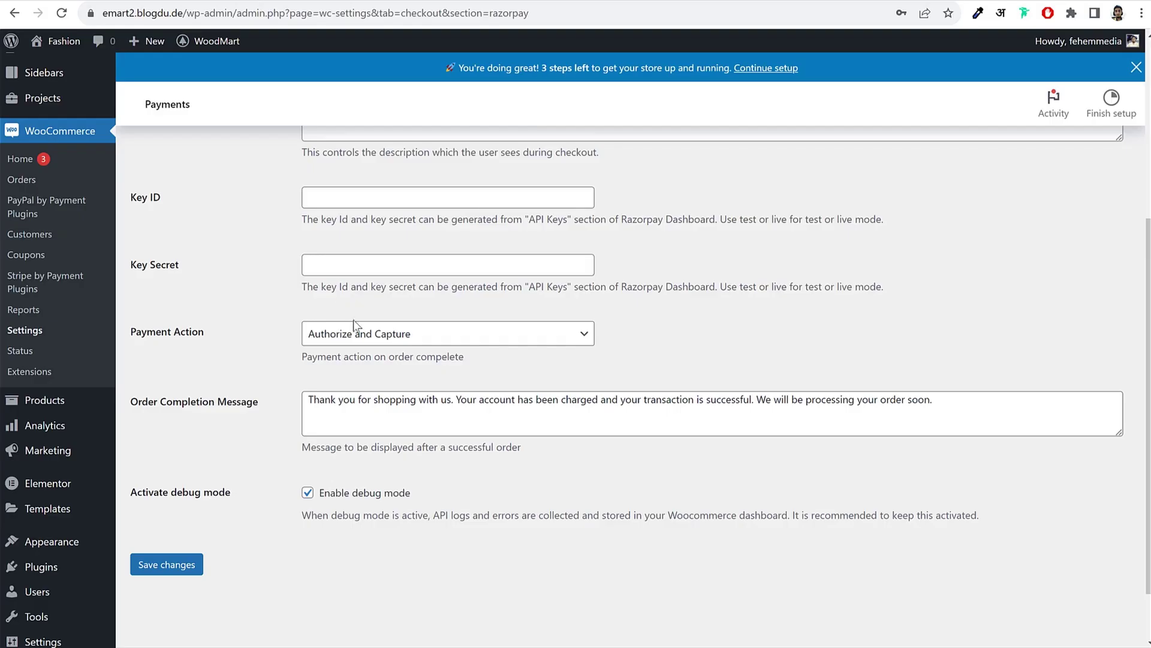
pyautogui.click(387, 198)
pyautogui.hotkey('ctrl', 'v')
# Step: Back on the Razorpay API keys page, select the masked live Key Secret
pyautogui.click(713, 0)
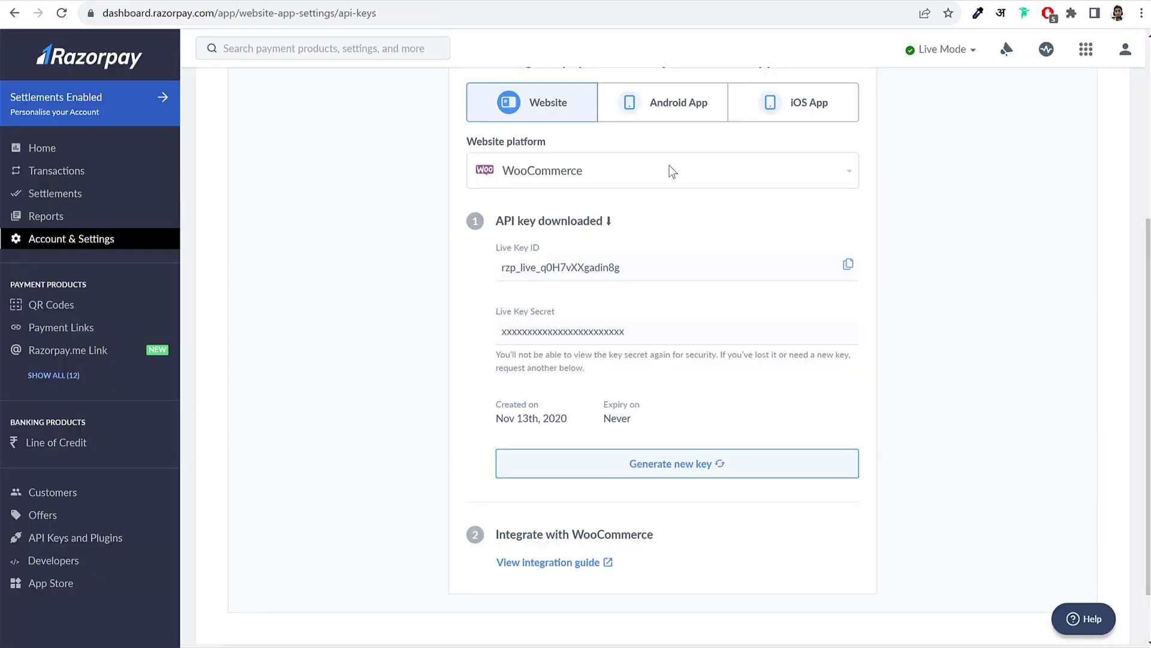
pyautogui.doubleClick(611, 330)
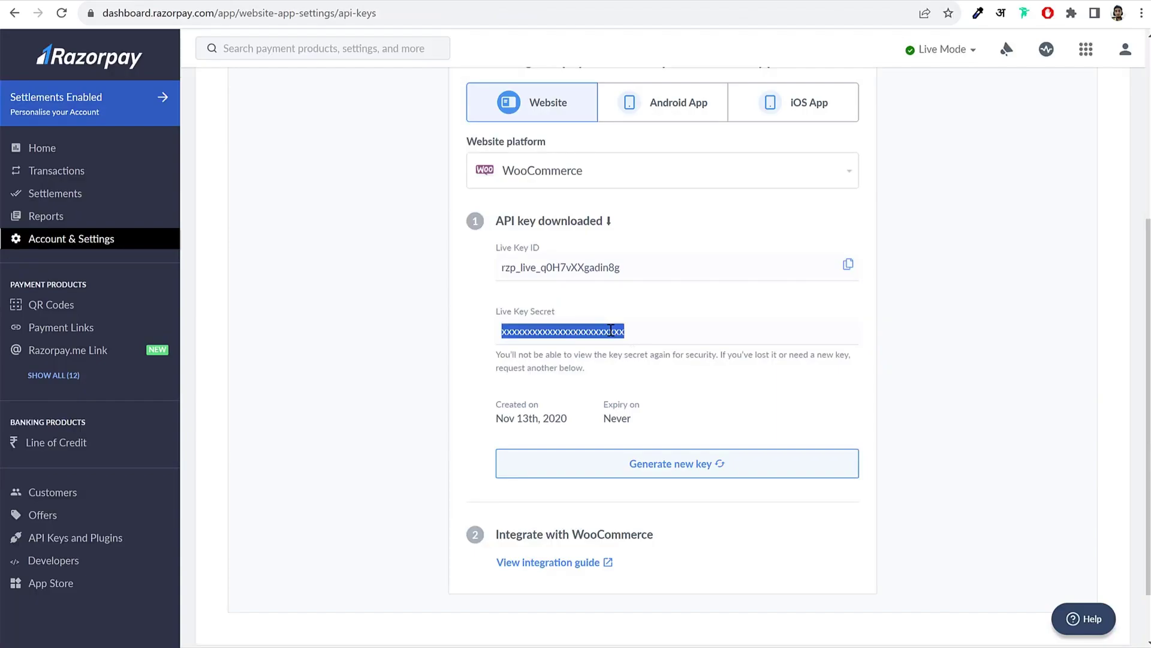
pyautogui.click(672, 348)
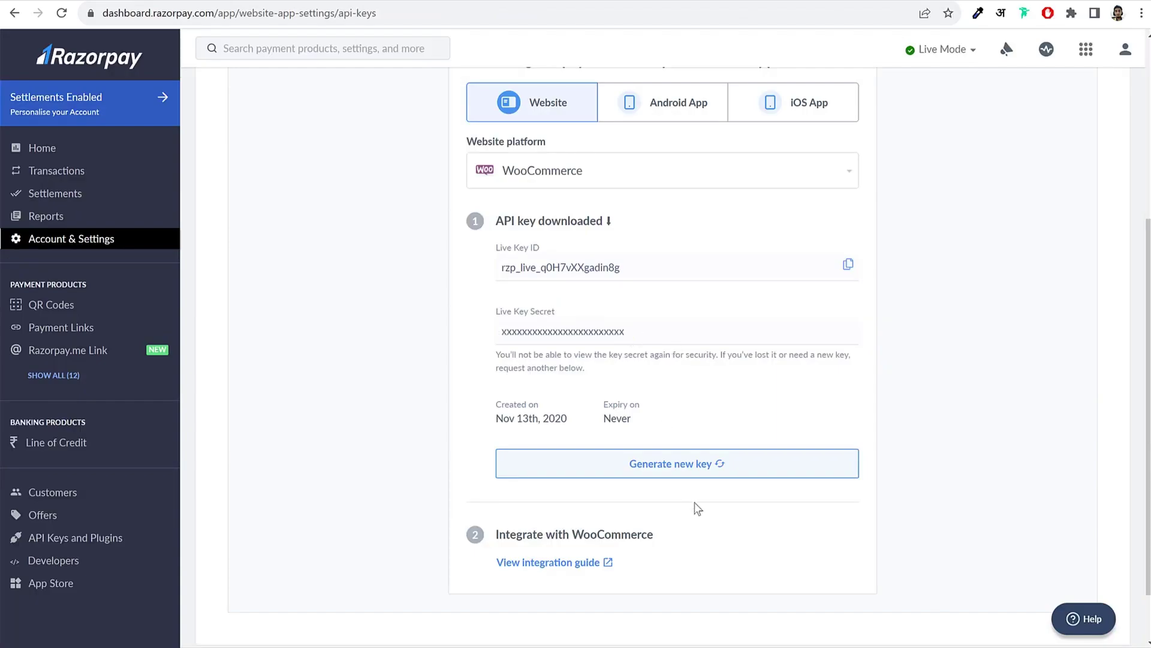
pyautogui.doubleClick(610, 331)
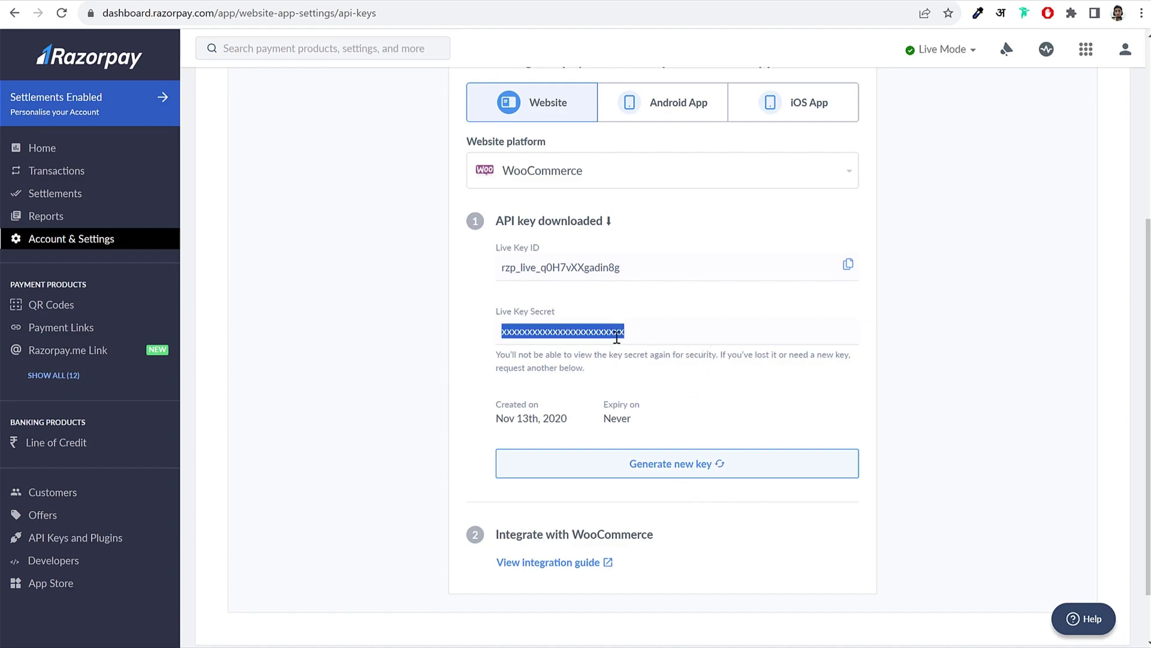
# Step: Paste the Key Secret, save the Razorpay gateway, and allow checkout login to existing accounts
pyautogui.hotkey('ctrl', 'Tab')
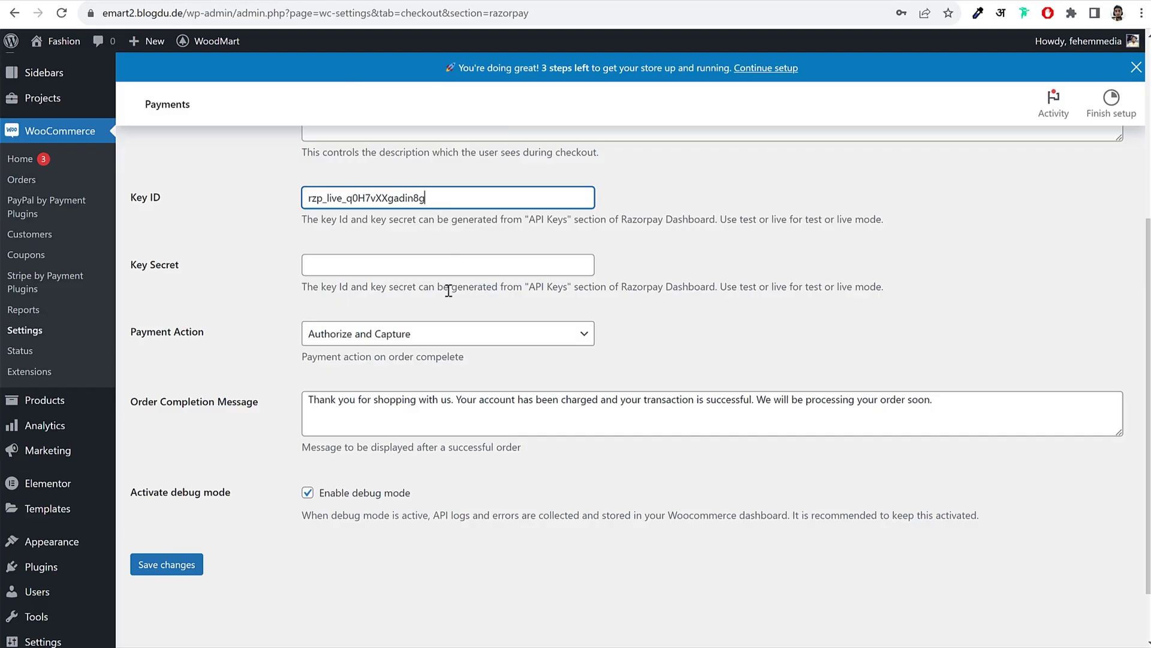
pyautogui.click(428, 271)
pyautogui.hotkey('ctrl', 'v')
pyautogui.click(704, 253)
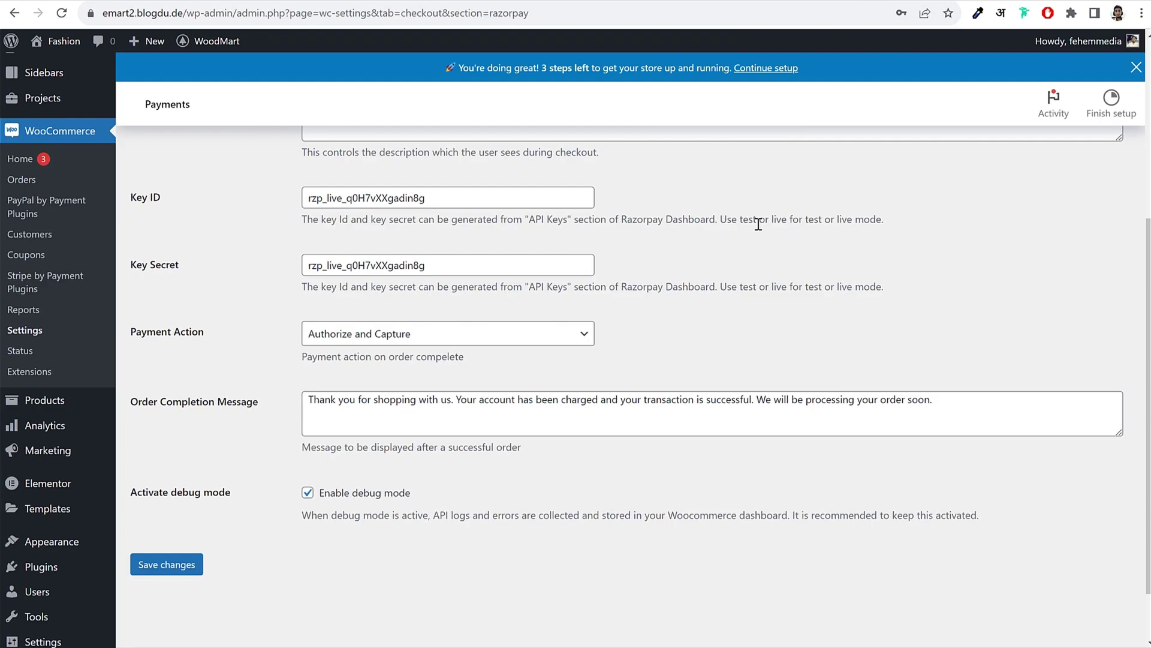
pyautogui.click(161, 564)
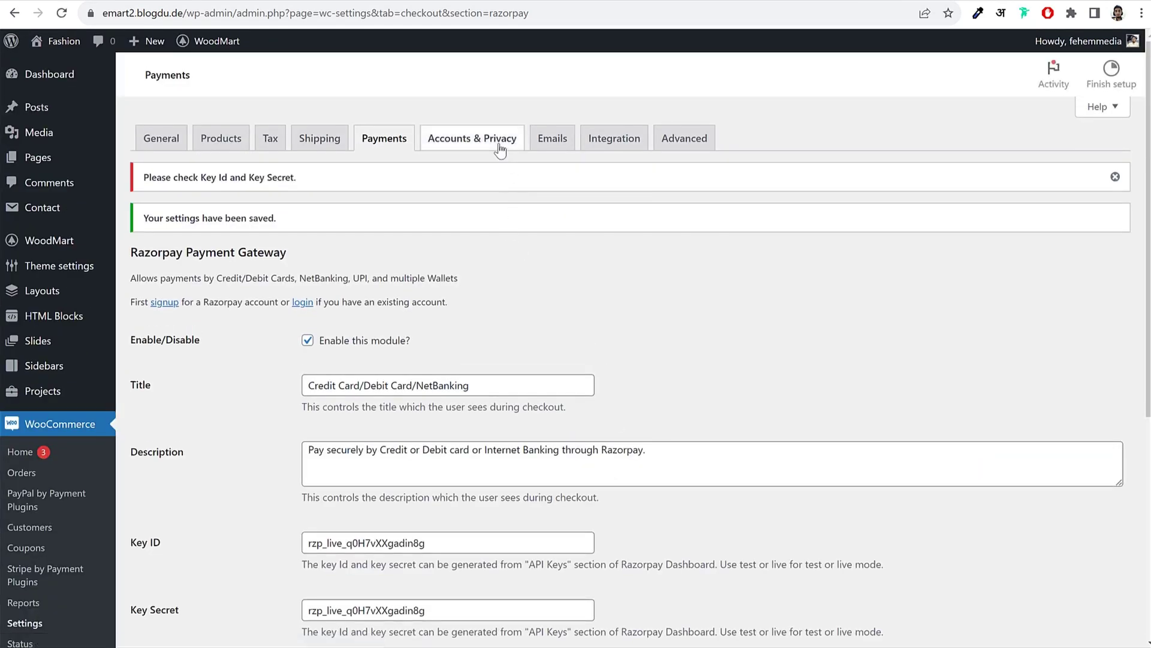
pyautogui.click(500, 150)
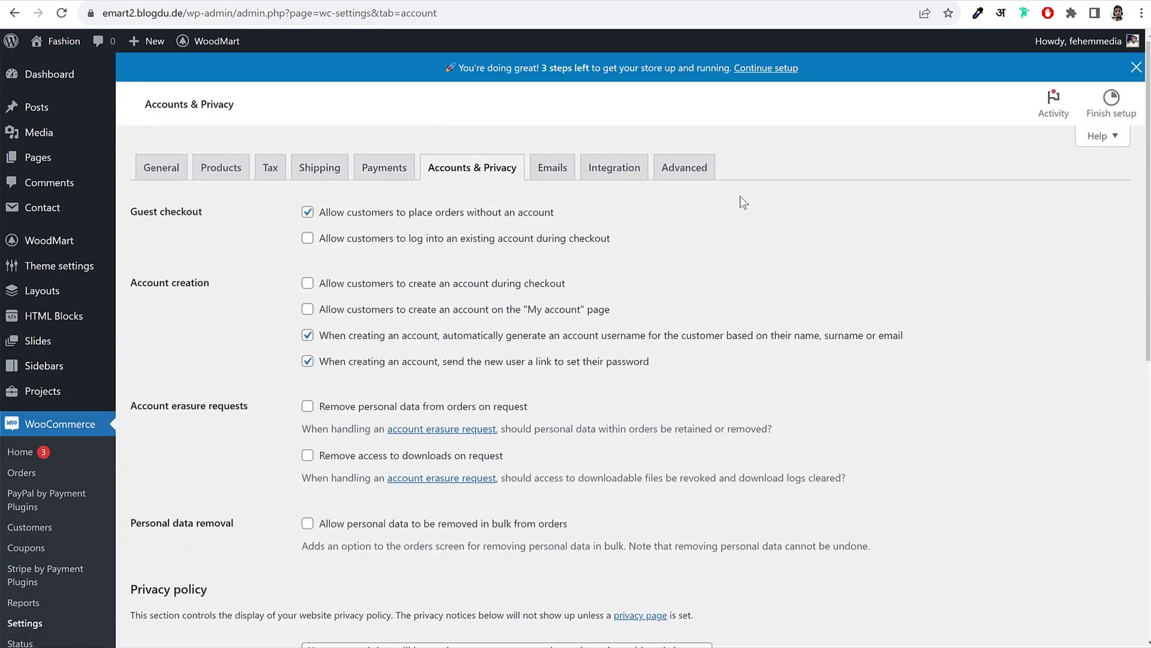
pyautogui.click(354, 246)
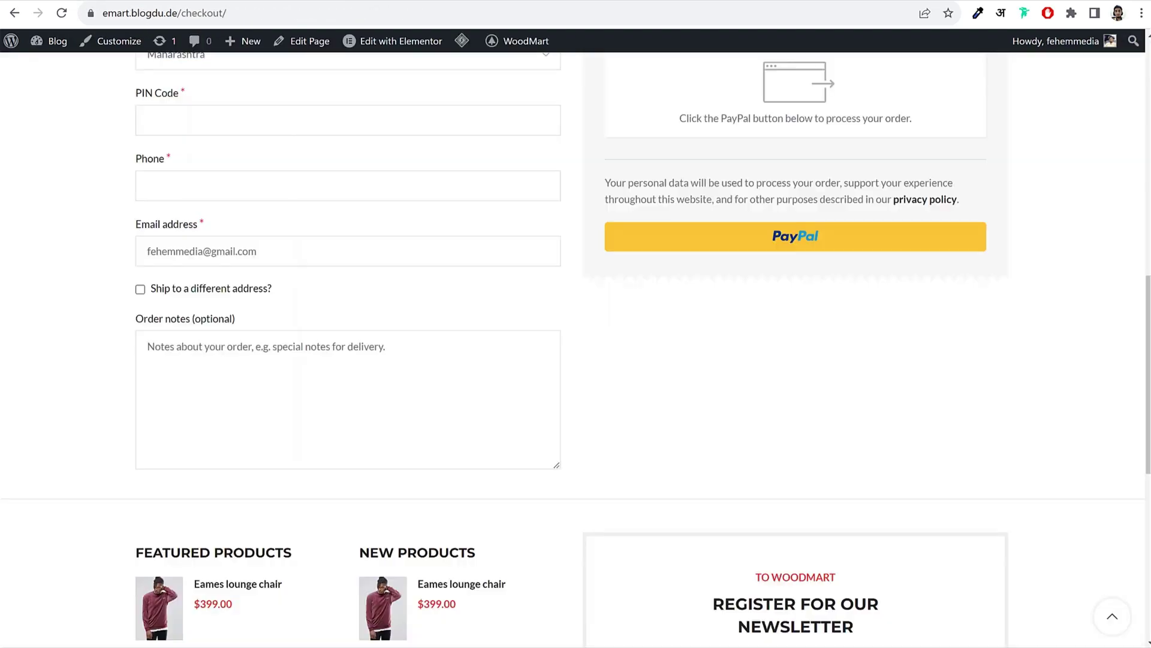
# Step: Let customers create an account during checkout
pyautogui.scroll(10, 559, 294)
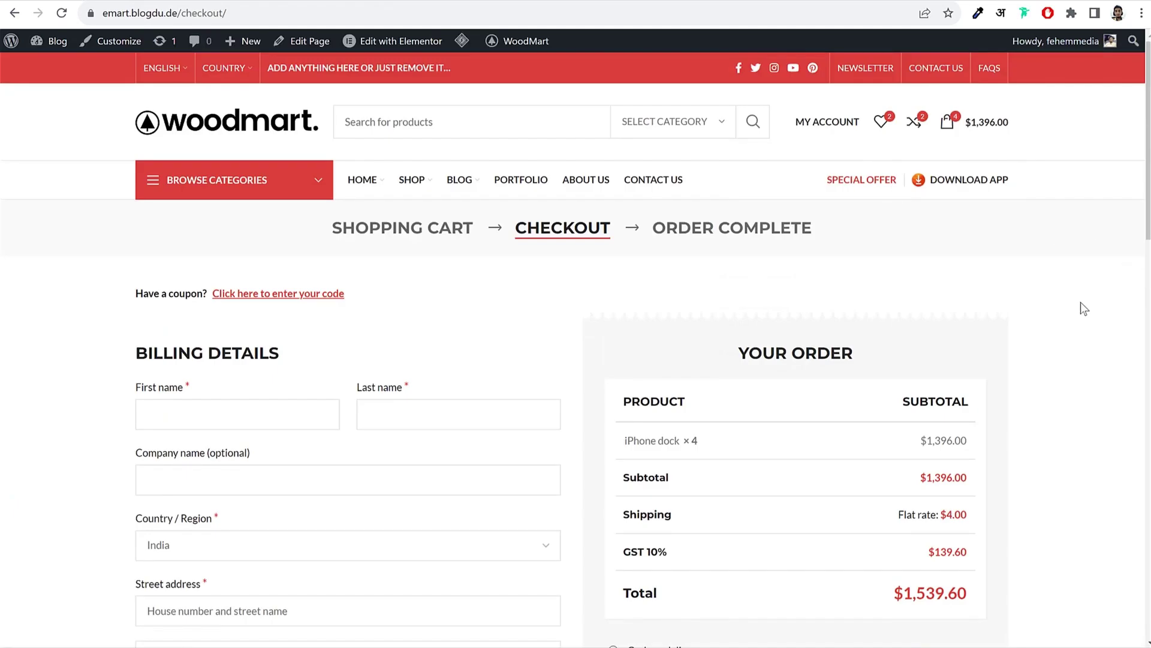
pyautogui.scroll(-3, 631, 296)
pyautogui.scroll(-6, 714, 334)
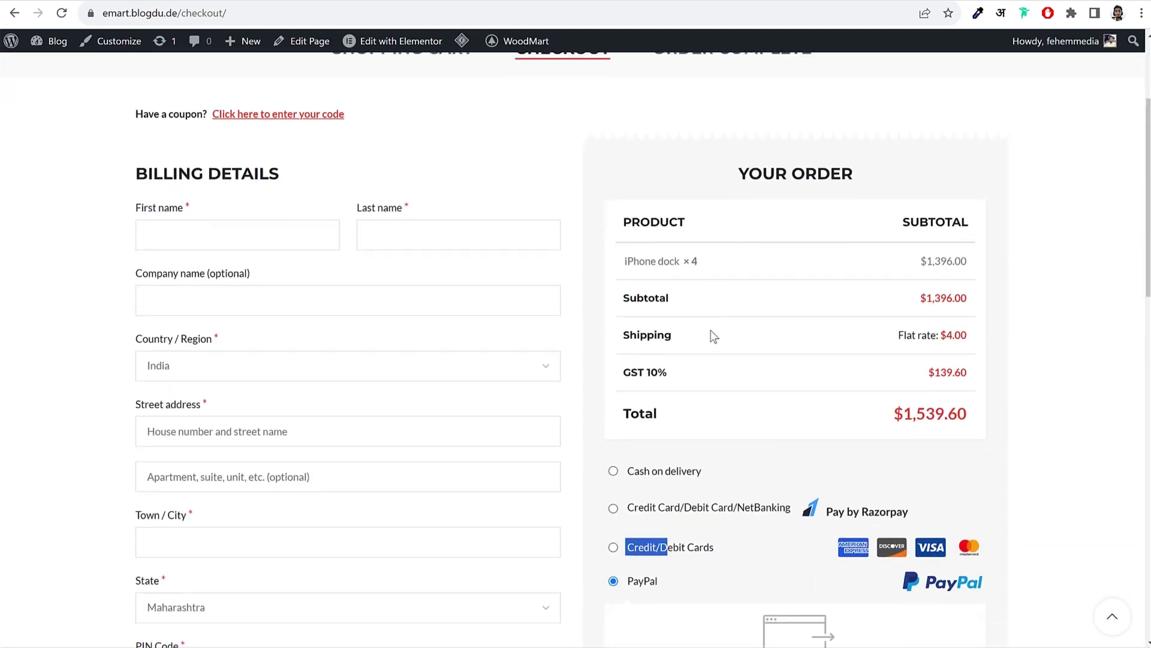
pyautogui.scroll(8, 575, 315)
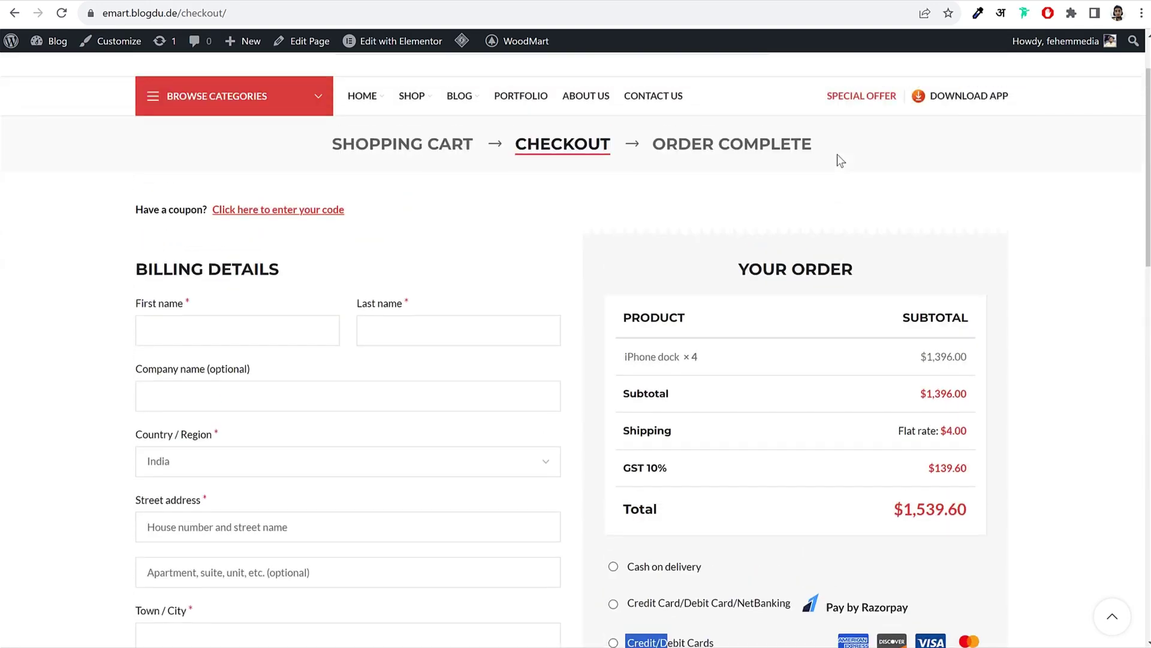
pyautogui.scroll(-9, 1030, 242)
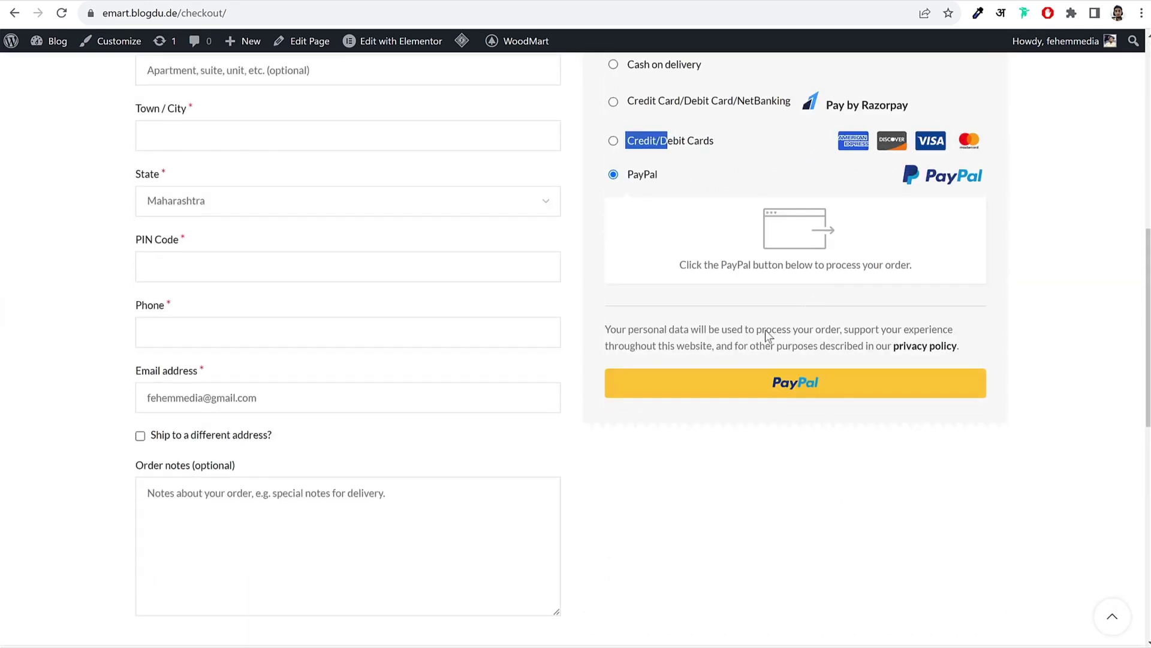
pyautogui.scroll(-2, 689, 380)
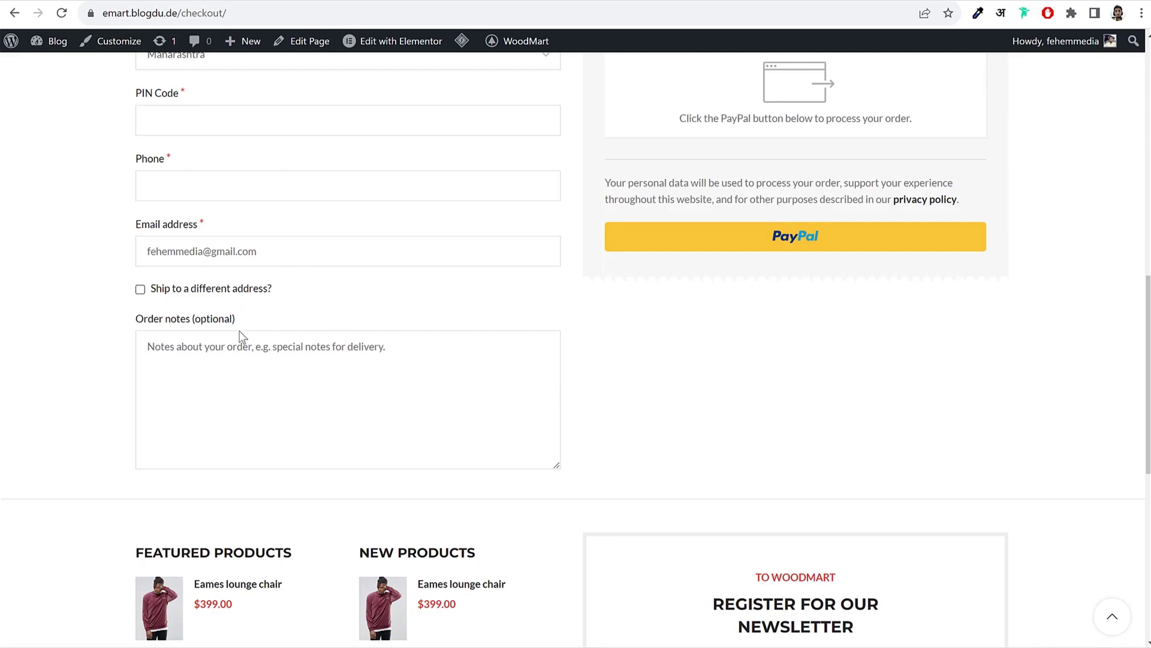
pyautogui.scroll(10, 240, 336)
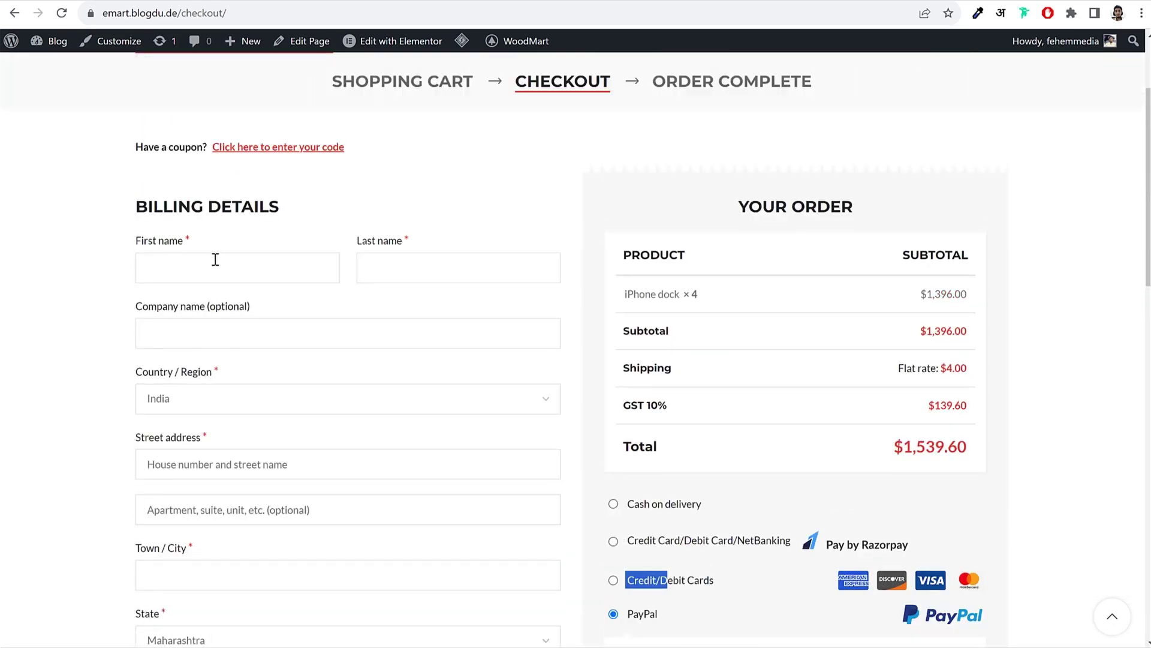
pyautogui.scroll(-3, 228, 370)
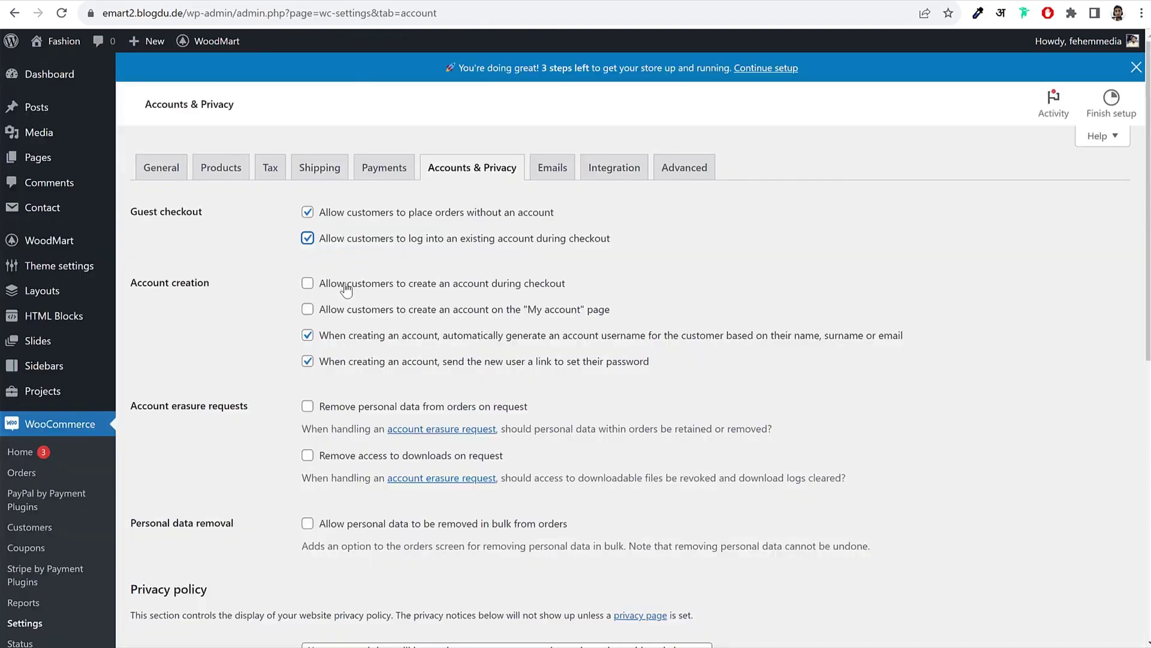
pyautogui.click(345, 284)
pyautogui.moveTo(624, 292); pyautogui.dragTo(322, 291)
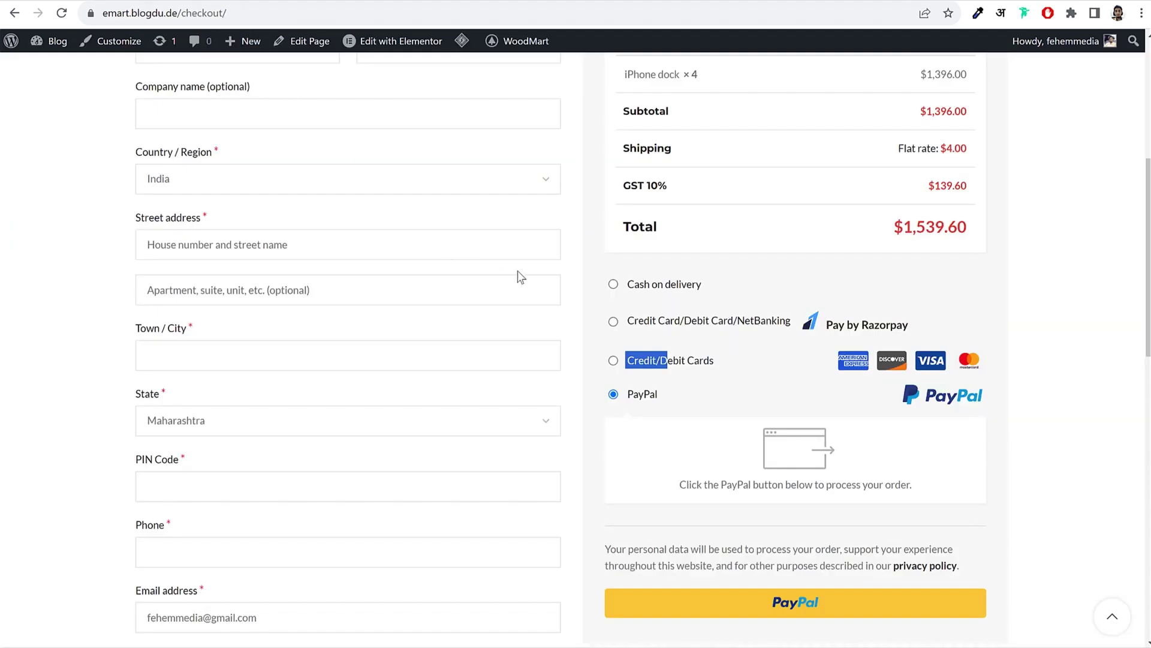
# Step: Toggle 'Ship to a different address?' on and off at checkout, leaving it unticked
pyautogui.scroll(5, 595, 212)
pyautogui.scroll(-3, 594, 212)
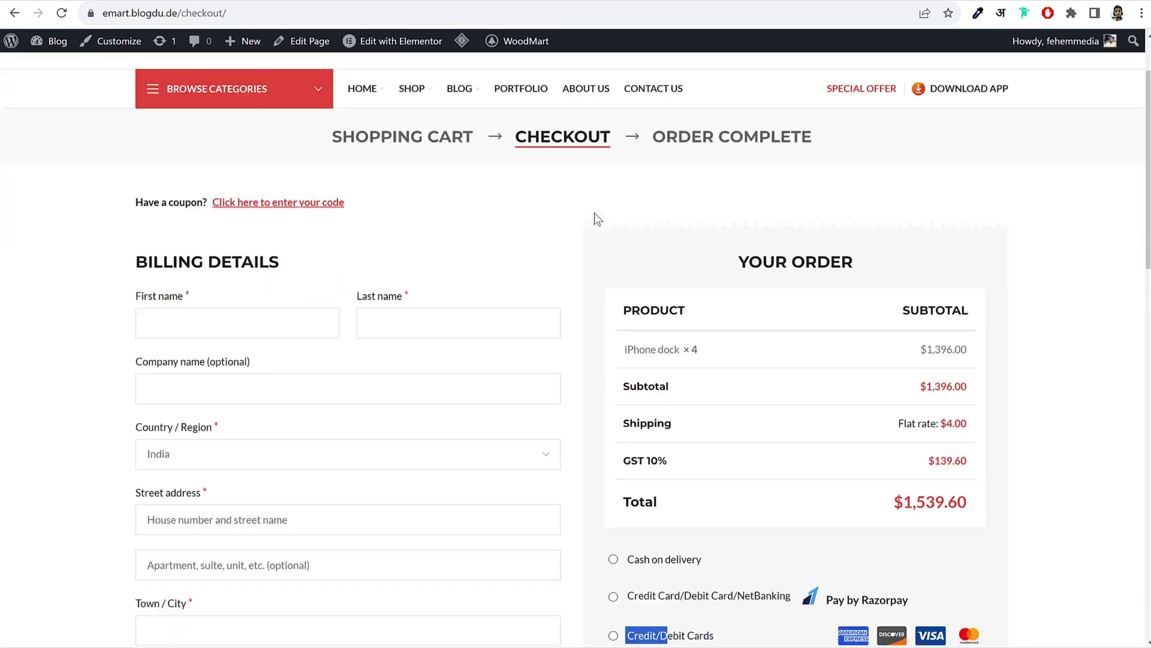
pyautogui.scroll(-10, 749, 297)
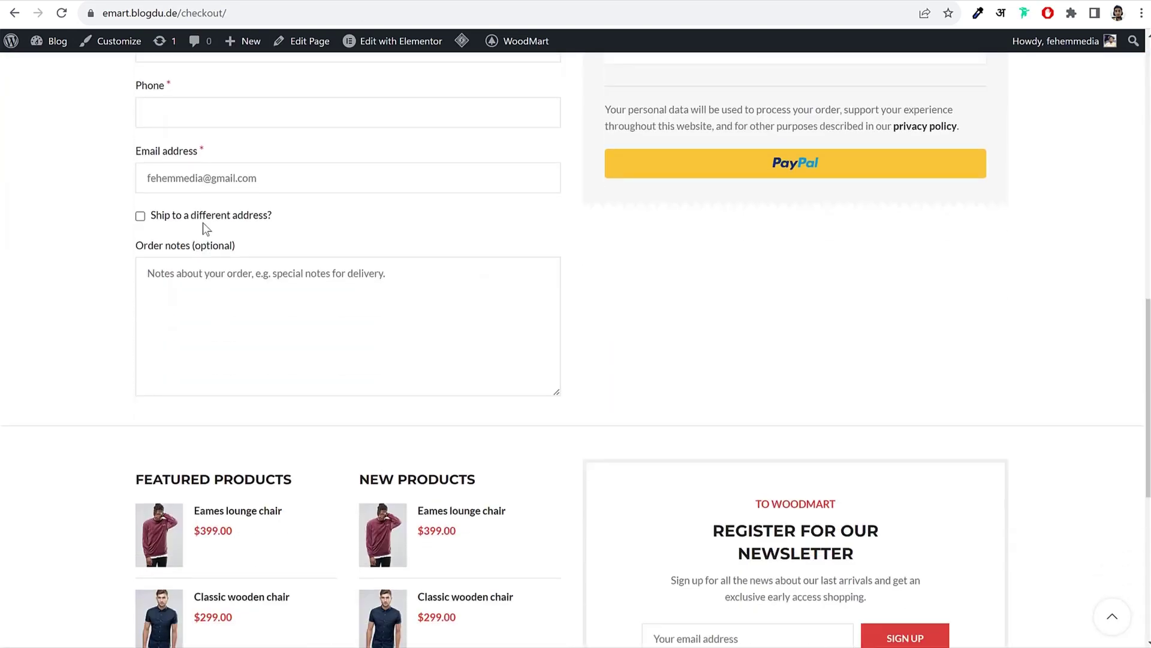
pyautogui.scroll(10, 196, 232)
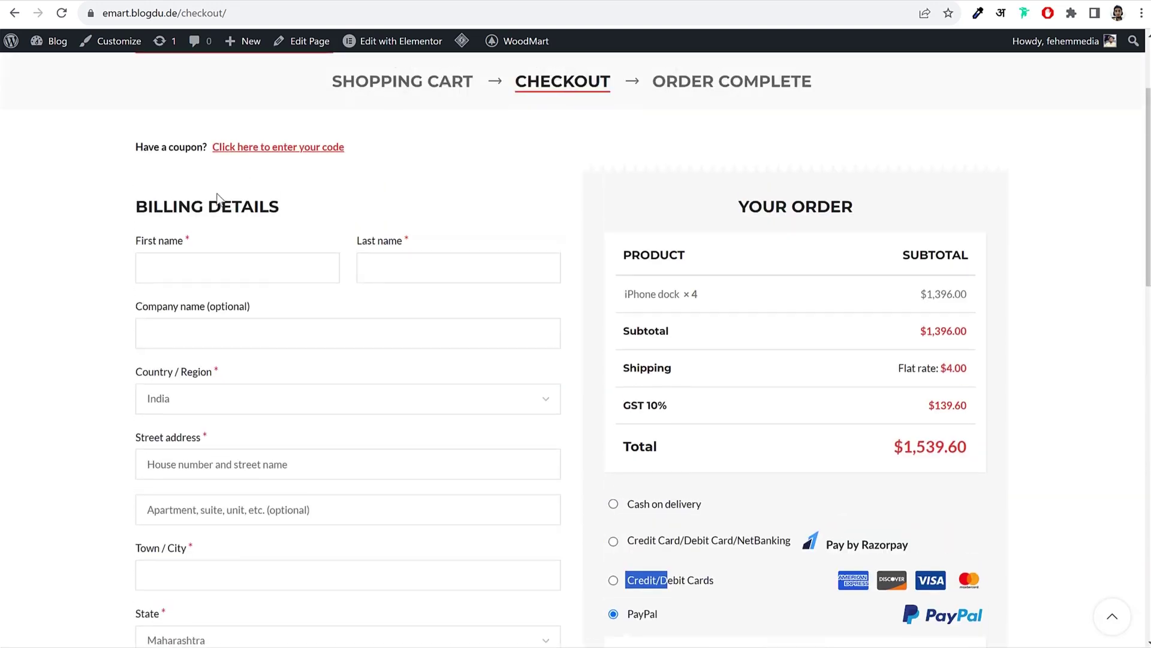
pyautogui.scroll(-10, 250, 471)
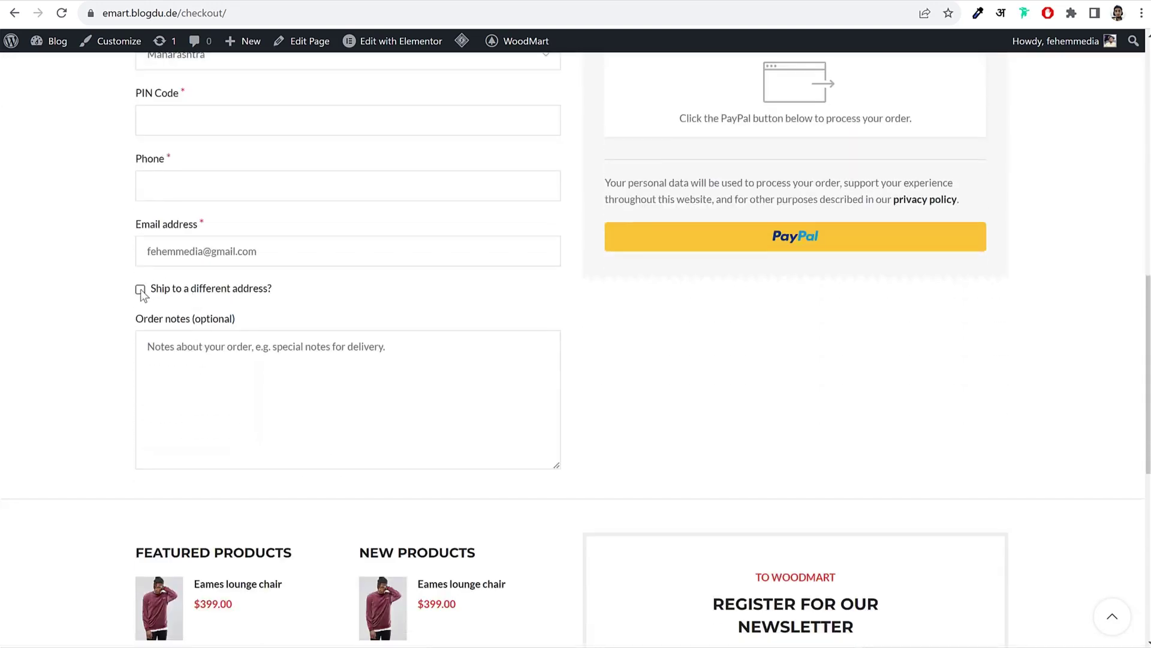
pyautogui.click(140, 291)
pyautogui.click(152, 302)
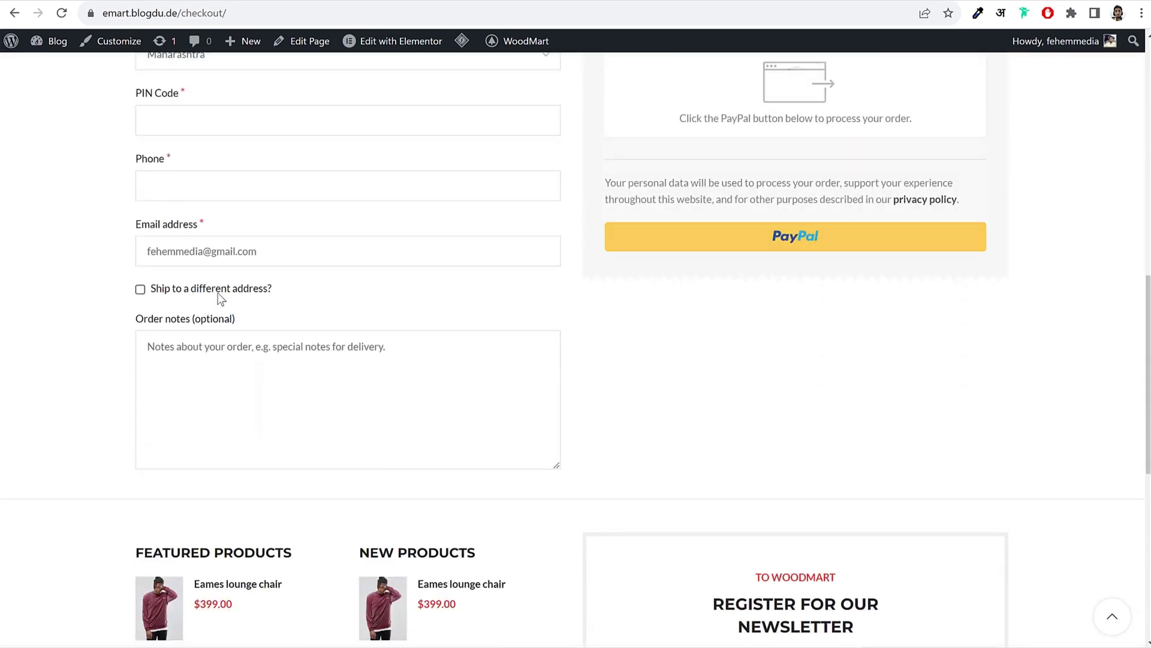
pyautogui.tripleClick(153, 298)
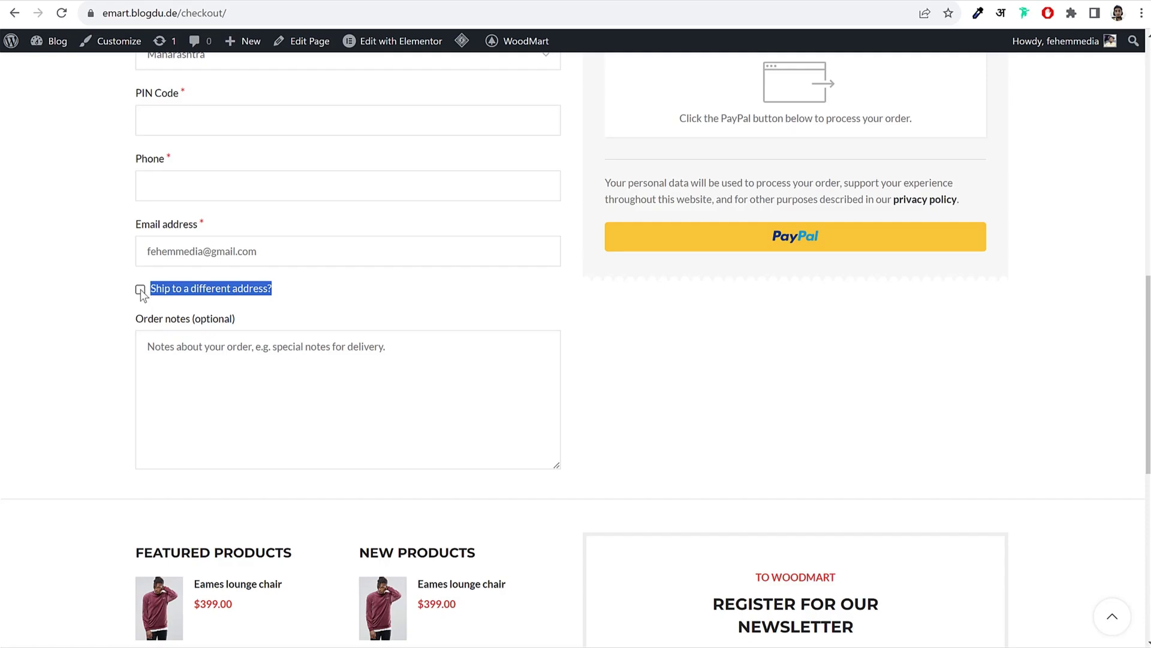
pyautogui.click(140, 290)
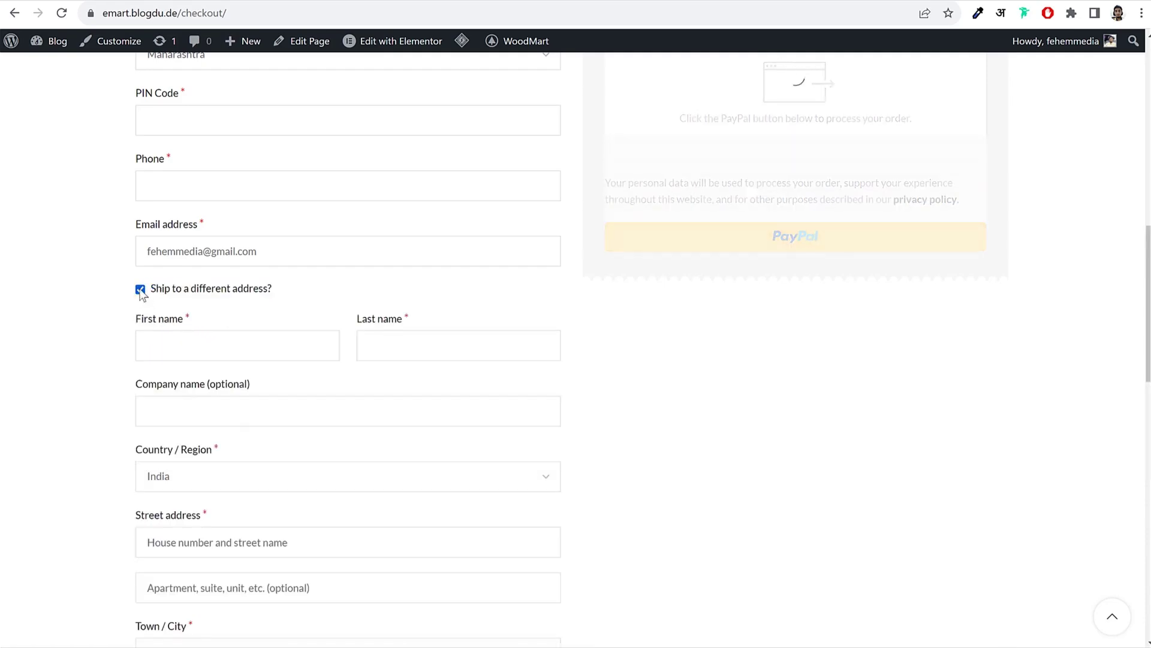
pyautogui.click(330, 296)
pyautogui.click(201, 300)
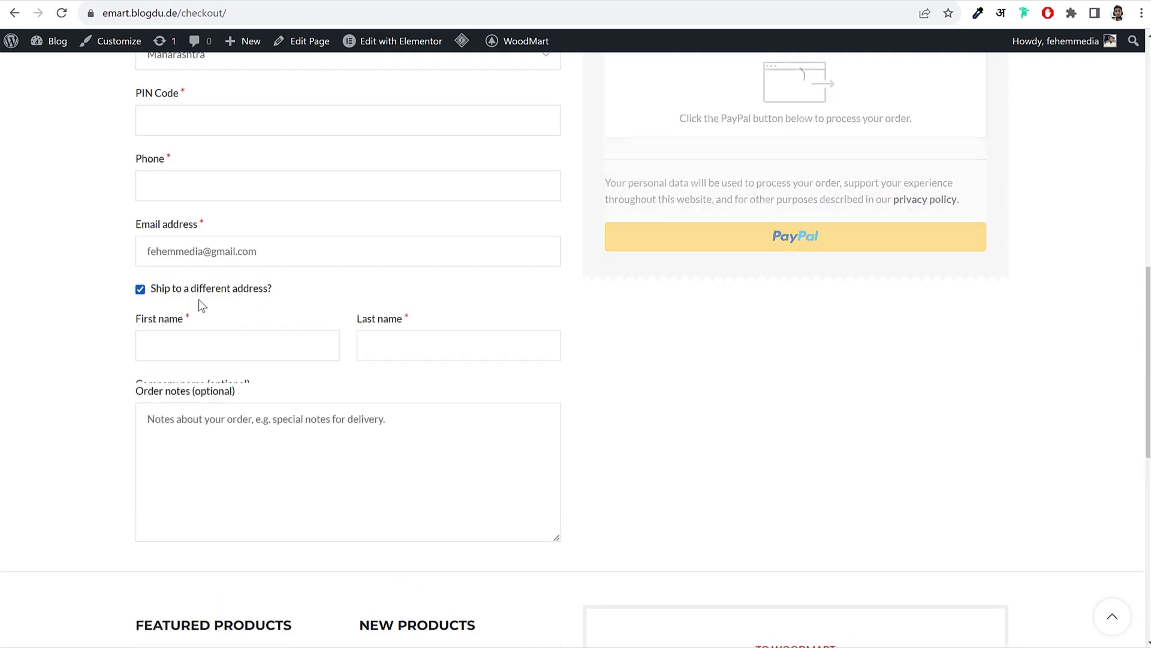
pyautogui.click(139, 293)
pyautogui.scroll(5, 685, 380)
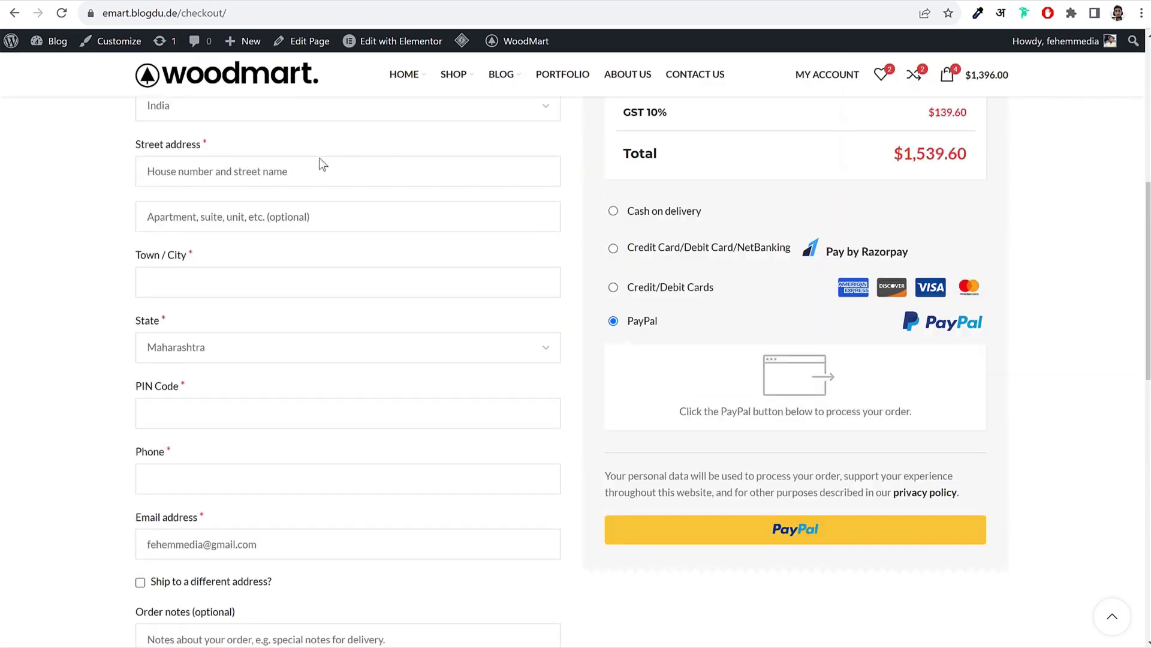
pyautogui.scroll(5, 246, 311)
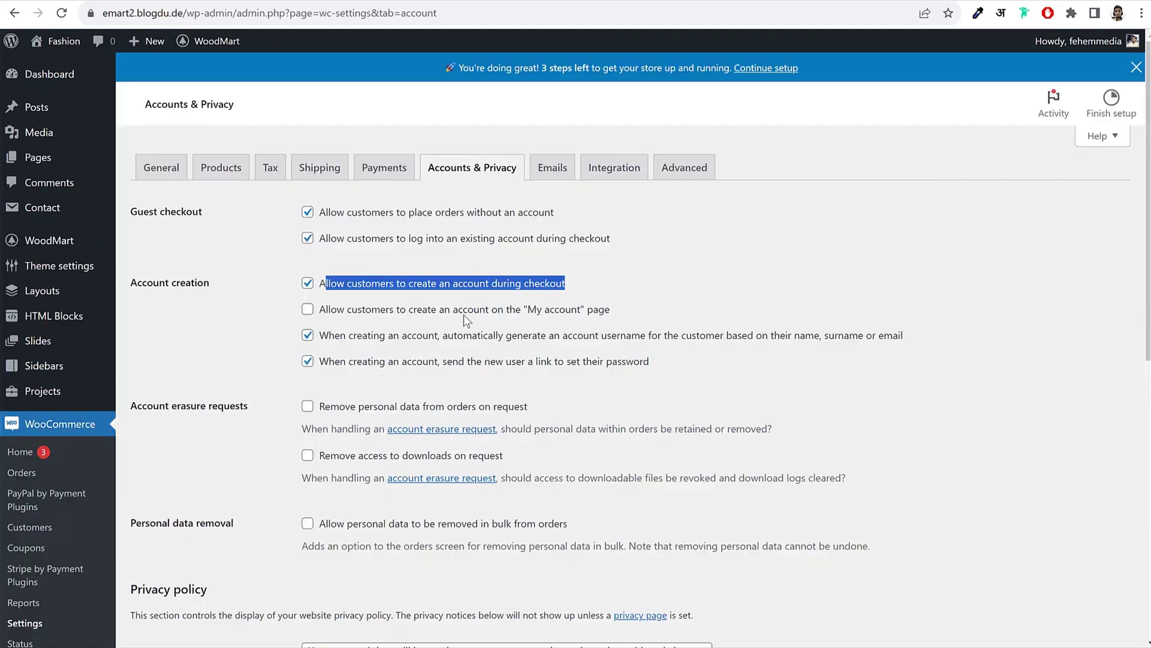
# Step: Allow customers to create an account on the My account page
pyautogui.click(339, 312)
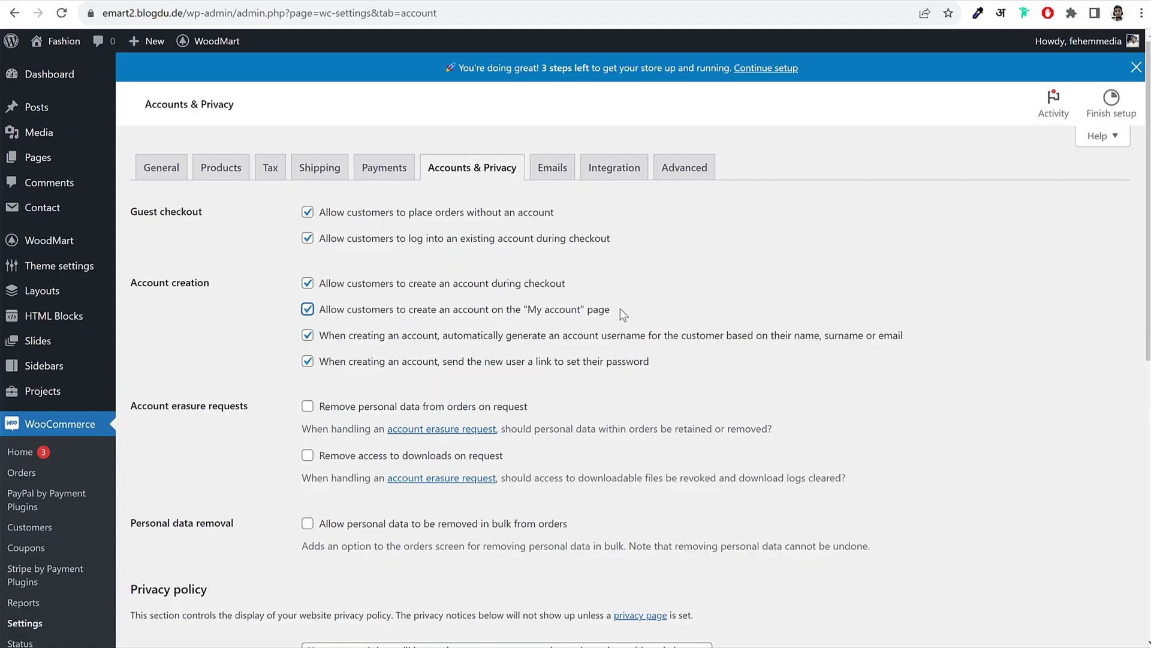
pyautogui.moveTo(623, 314); pyautogui.dragTo(372, 314)
pyautogui.click(250, 376)
pyautogui.moveTo(728, 363); pyautogui.dragTo(306, 334)
# Step: Turn off automatic usernames and password-link e-mails for new accounts, then save
pyautogui.click(307, 335)
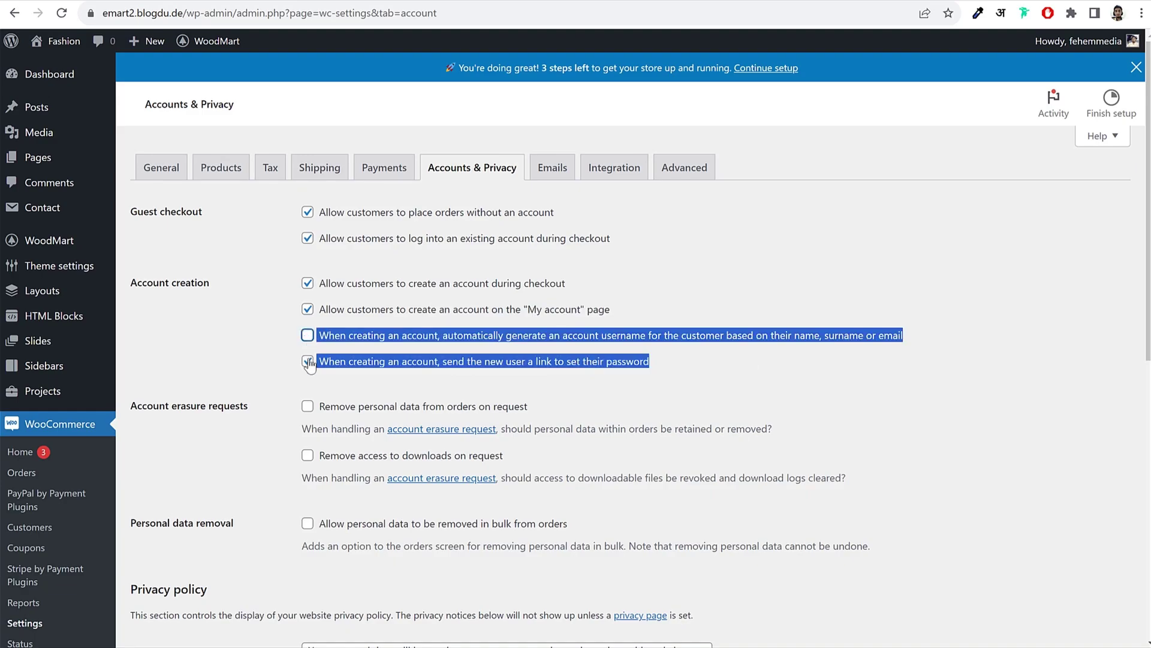
pyautogui.click(404, 360)
pyautogui.moveTo(406, 335); pyautogui.dragTo(652, 364)
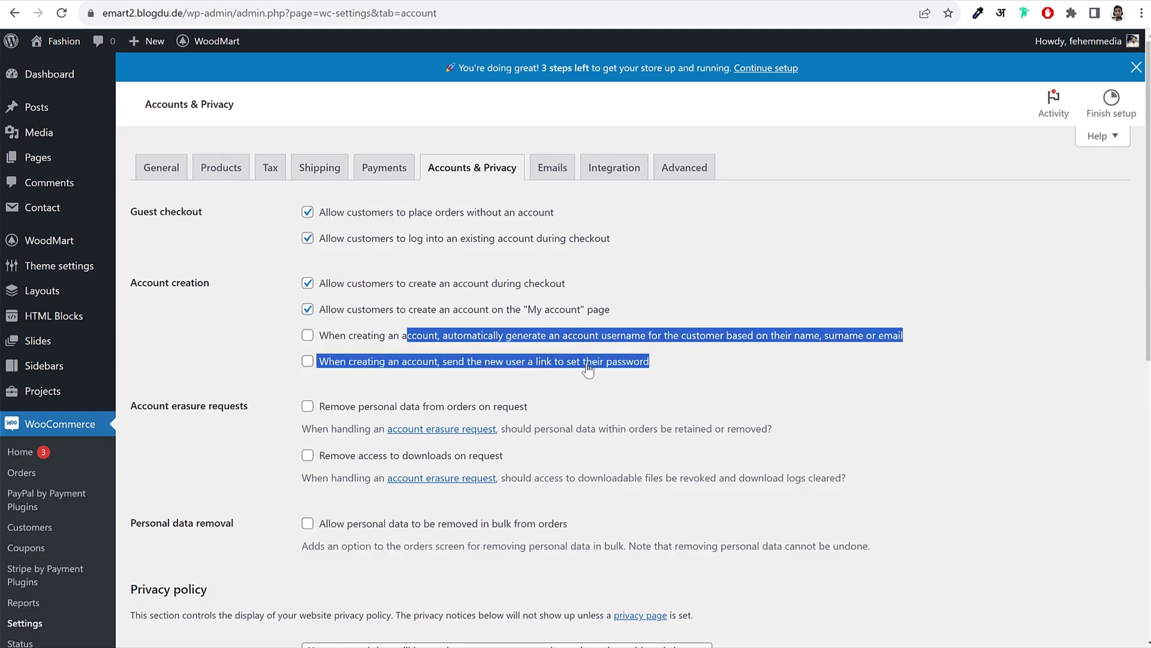
pyautogui.scroll(-8, 597, 379)
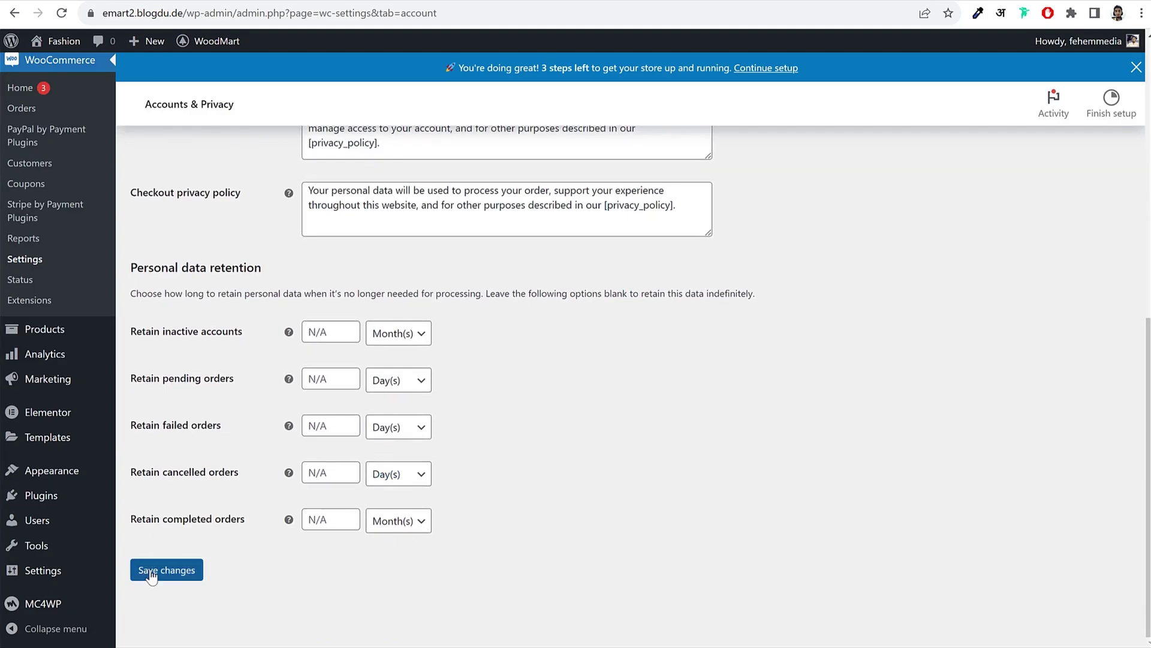
pyautogui.click(150, 573)
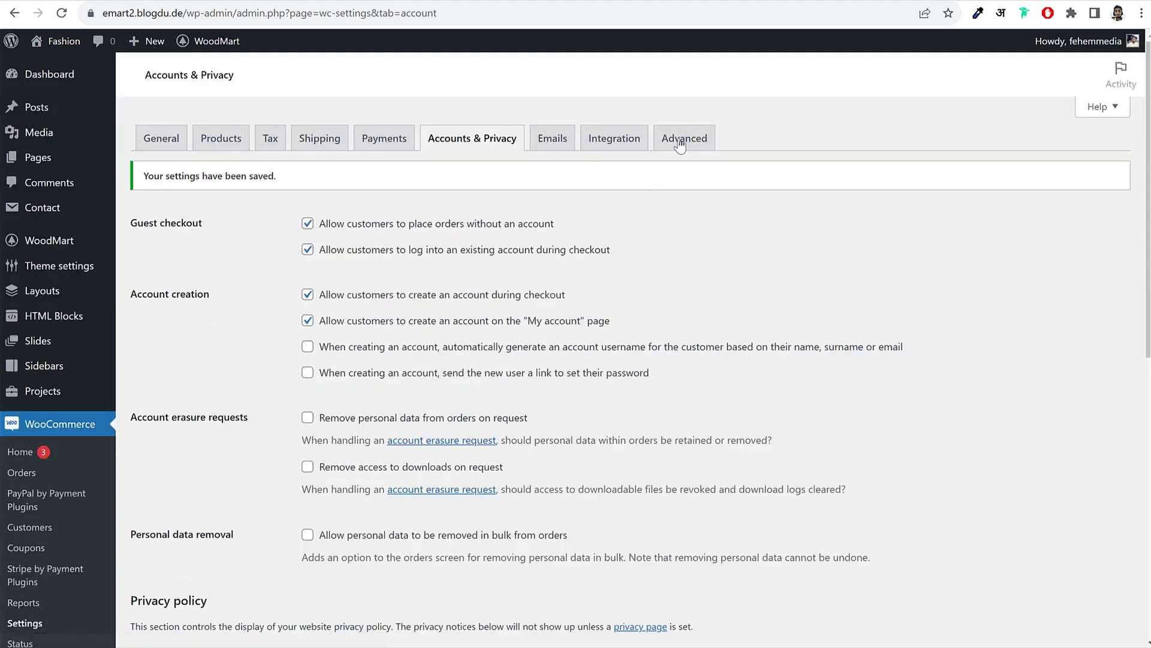
# Step: Open WooCommerce's Advanced store settings
pyautogui.click(682, 139)
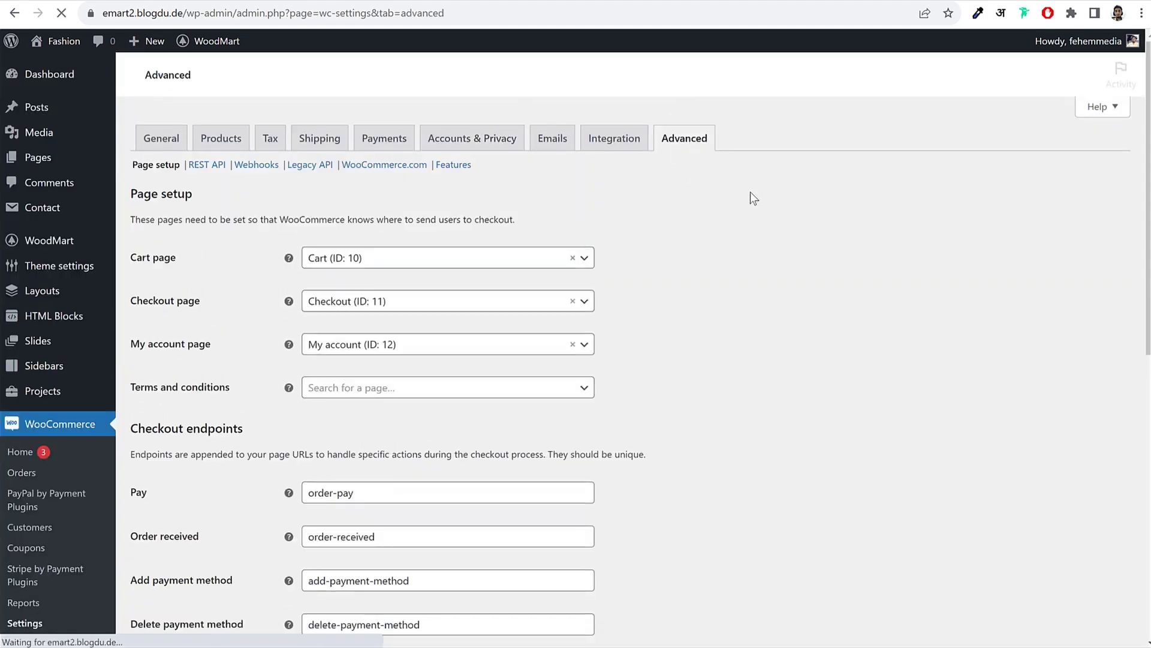
pyautogui.moveTo(133, 258); pyautogui.dragTo(176, 259)
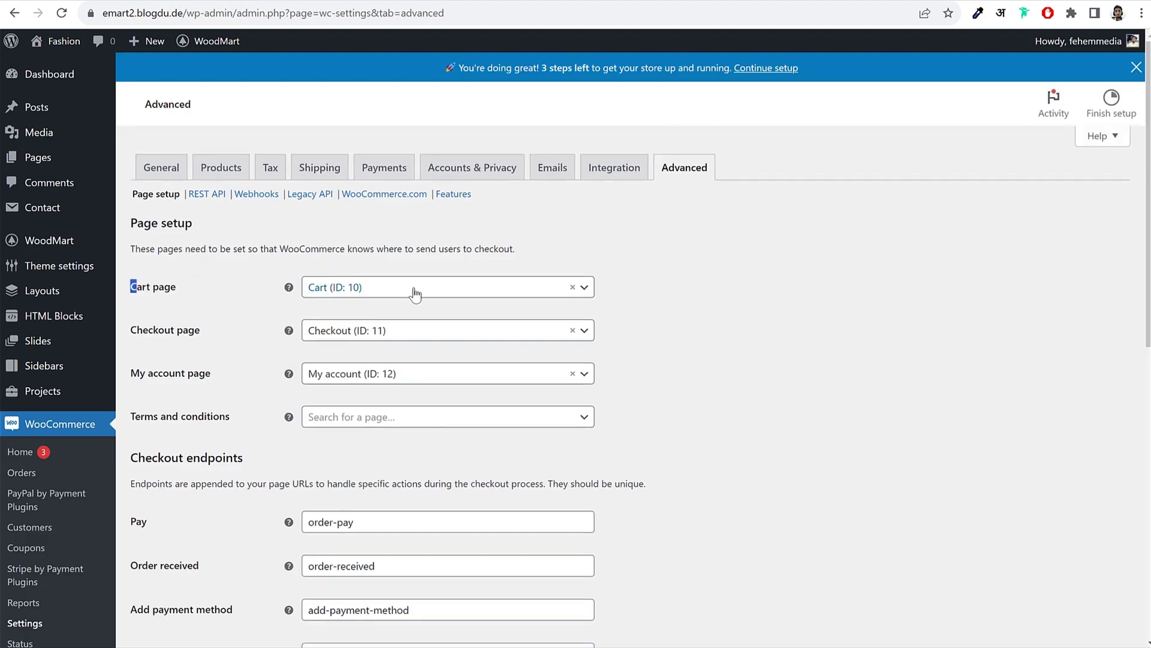
pyautogui.scroll(-1, 424, 311)
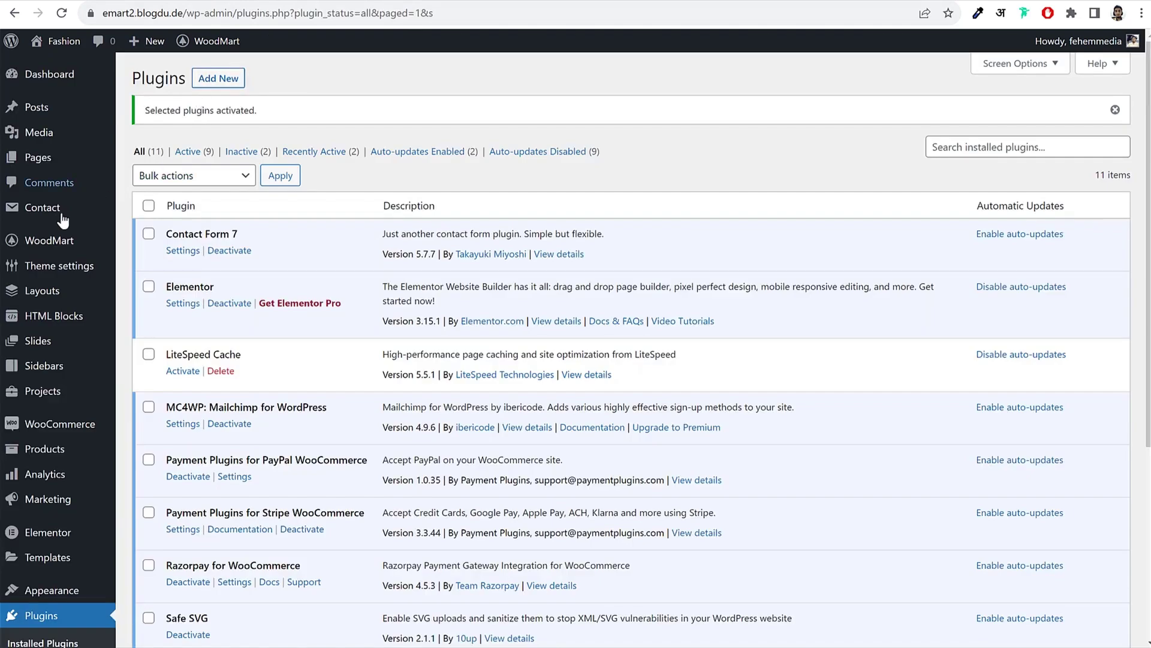
# Step: Publish the Refund and Returns Policy page from the All Pages list
pyautogui.click(61, 158)
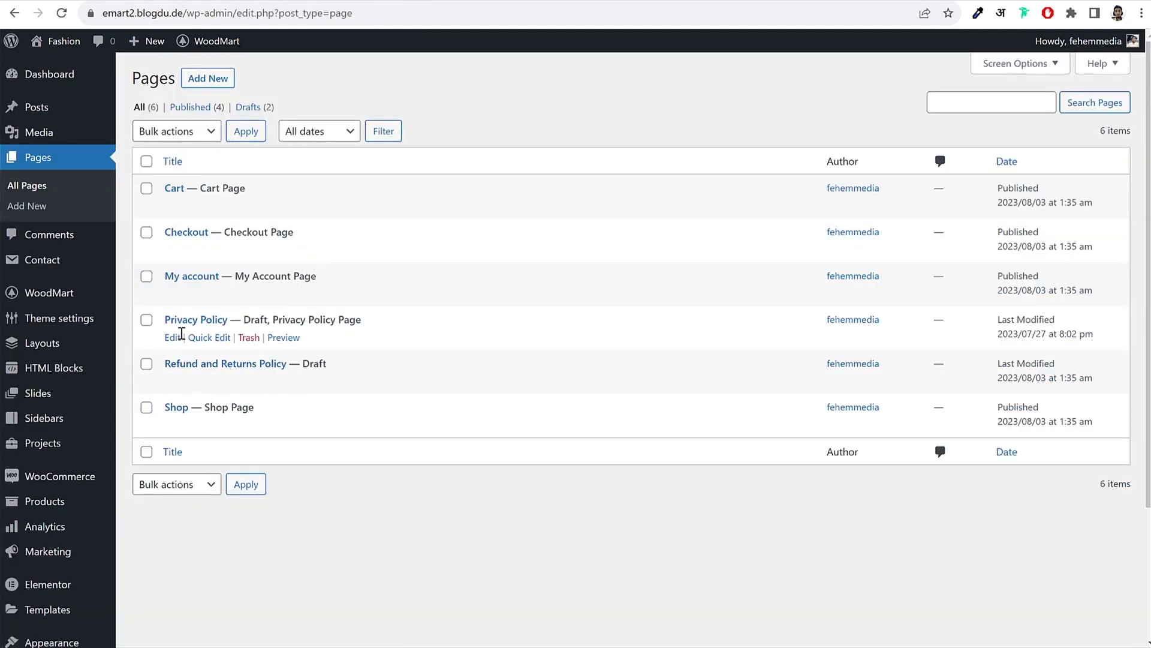
pyautogui.click(173, 382)
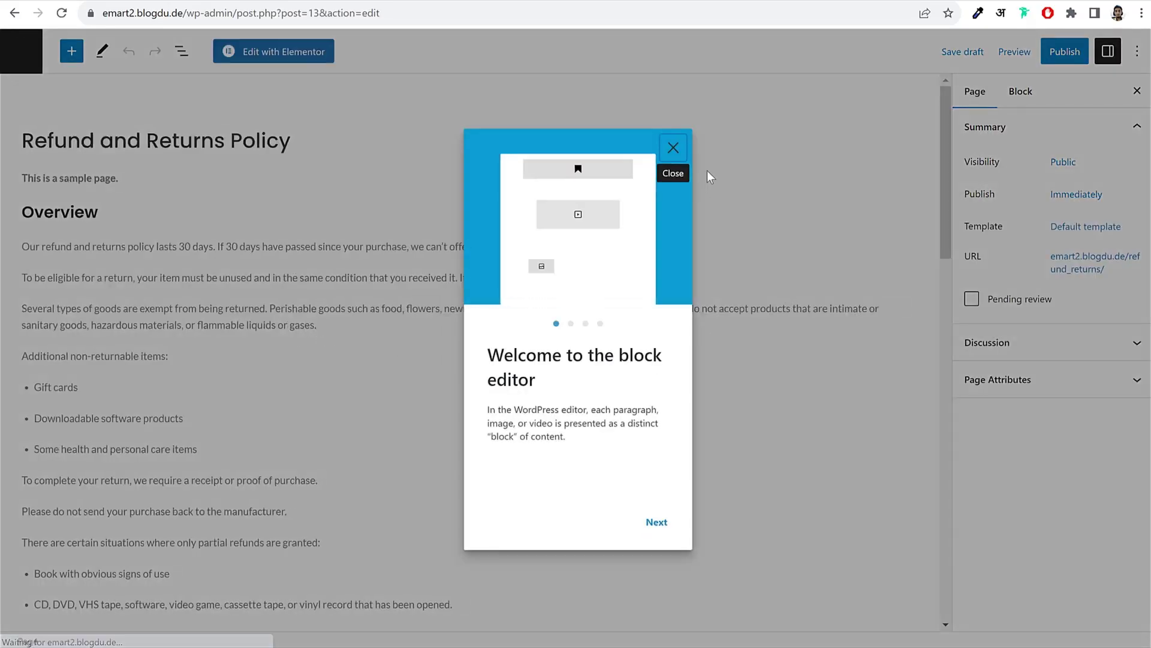
pyautogui.click(674, 147)
pyautogui.scroll(-10, 313, 380)
pyautogui.scroll(-5, 314, 404)
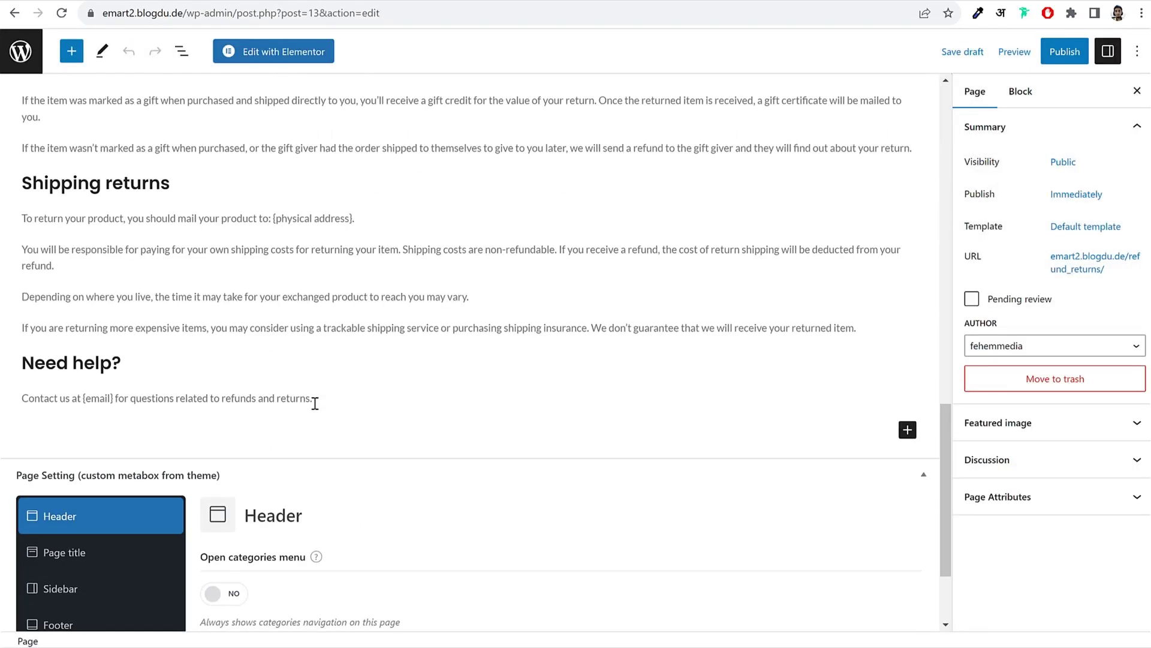
pyautogui.scroll(20, 314, 404)
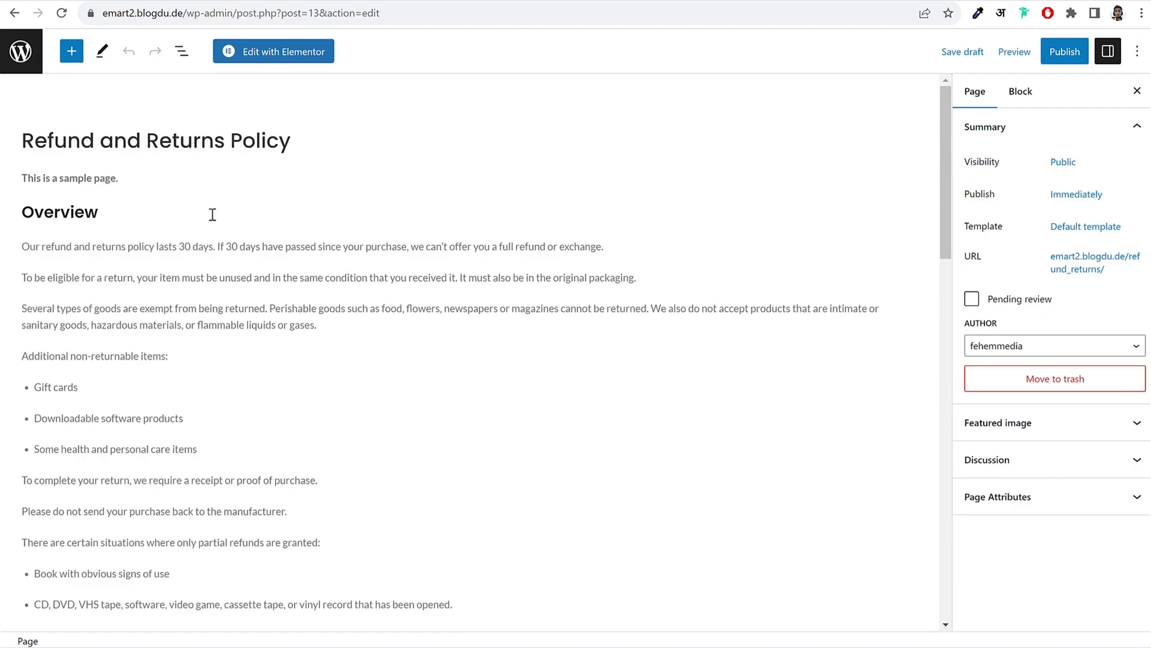
pyautogui.click(1064, 51)
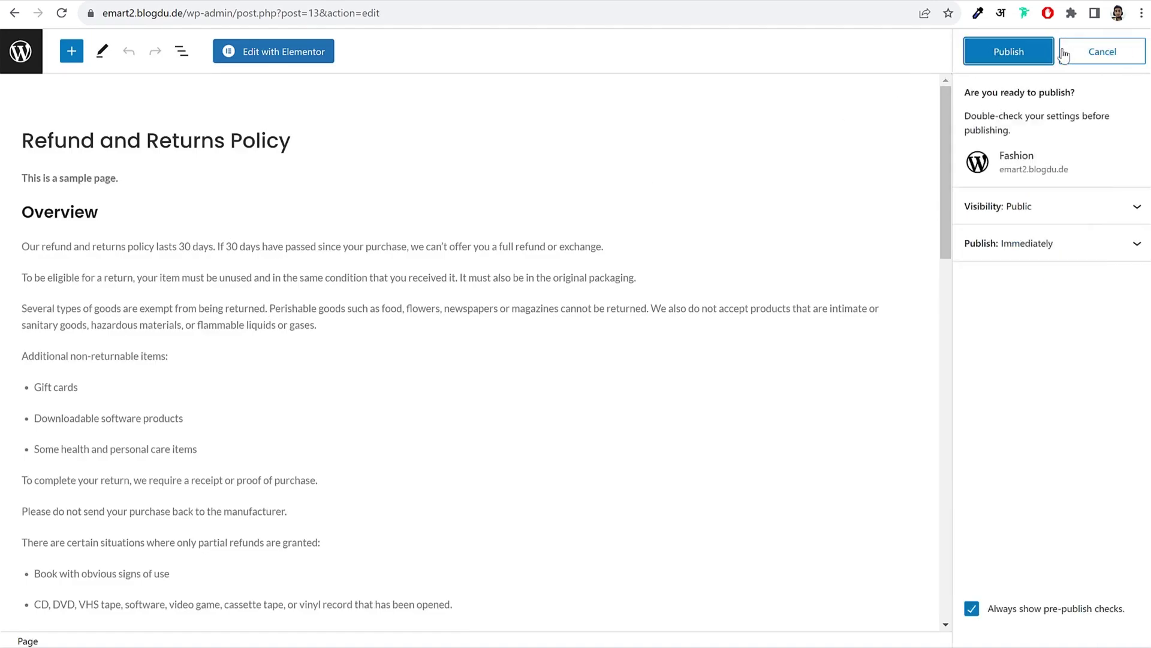
pyautogui.click(1019, 54)
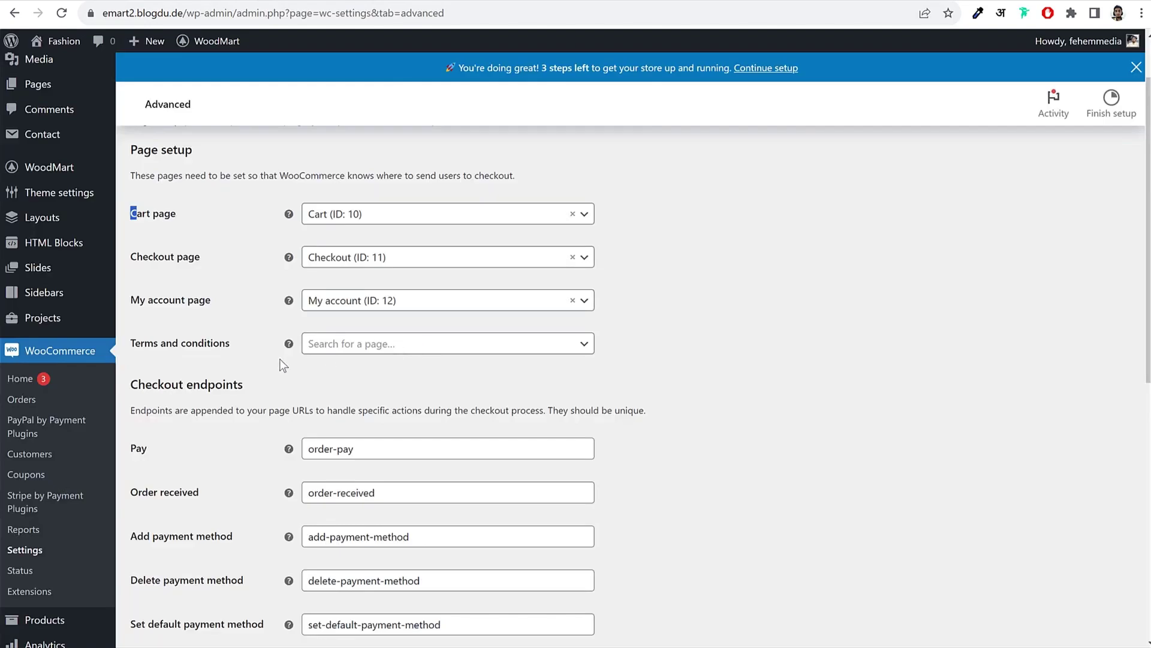
# Step: Set Terms and conditions to the Refund and Returns Policy page and save
pyautogui.click(375, 344)
pyautogui.write('ref')
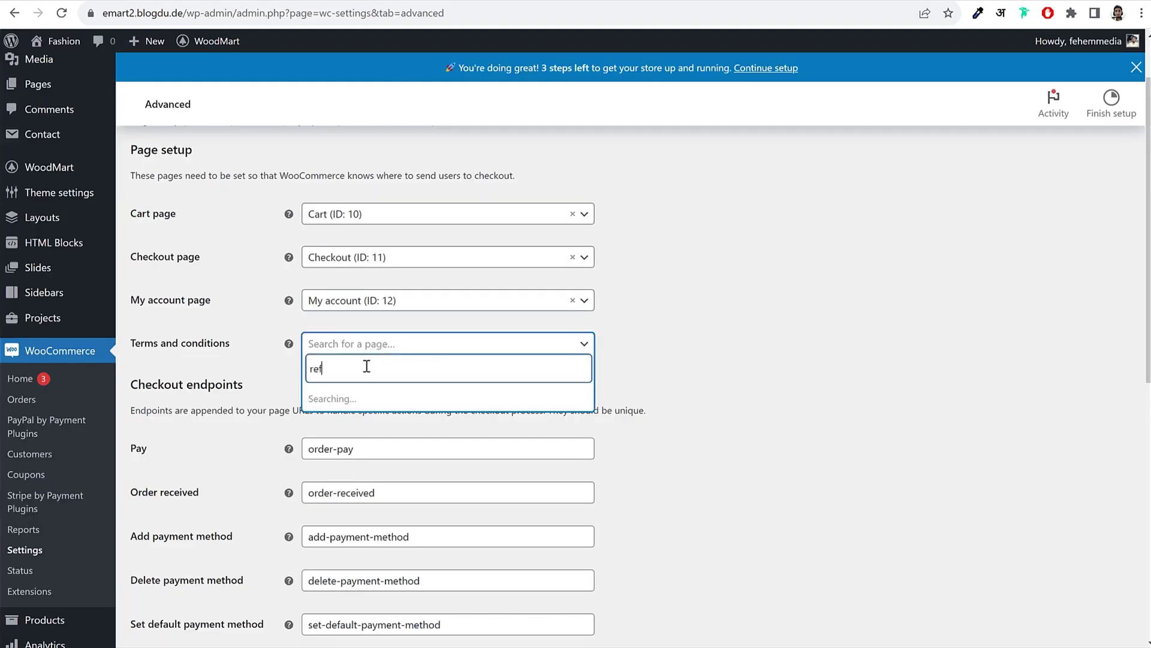
pyautogui.click(364, 399)
pyautogui.scroll(-8, 778, 329)
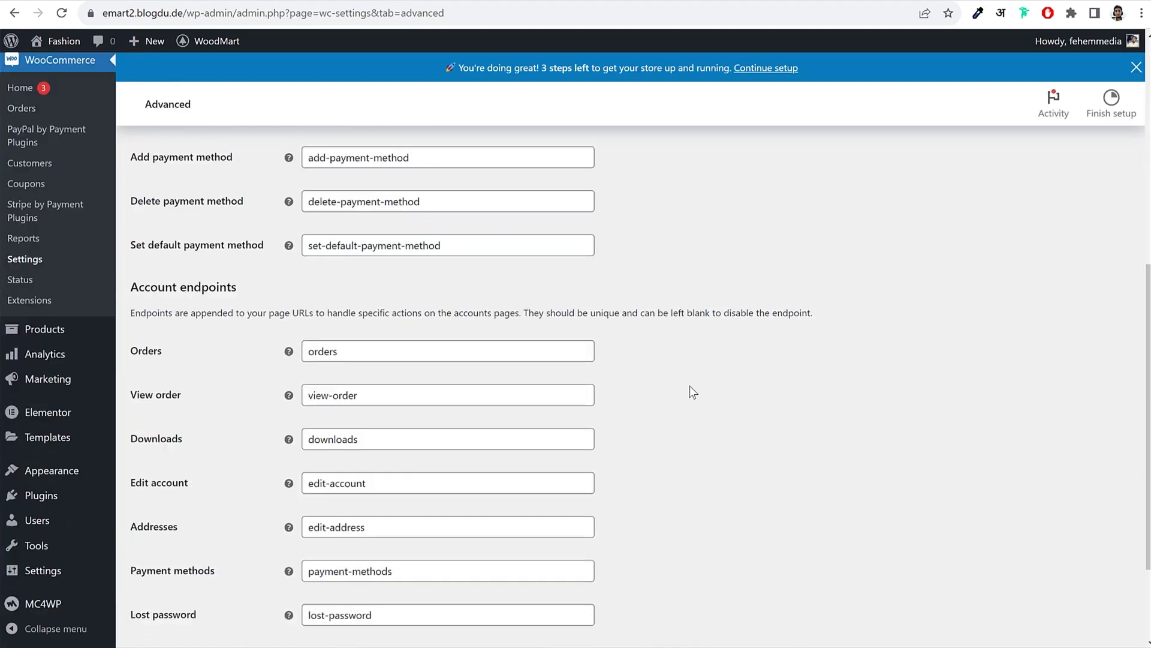
pyautogui.click(174, 571)
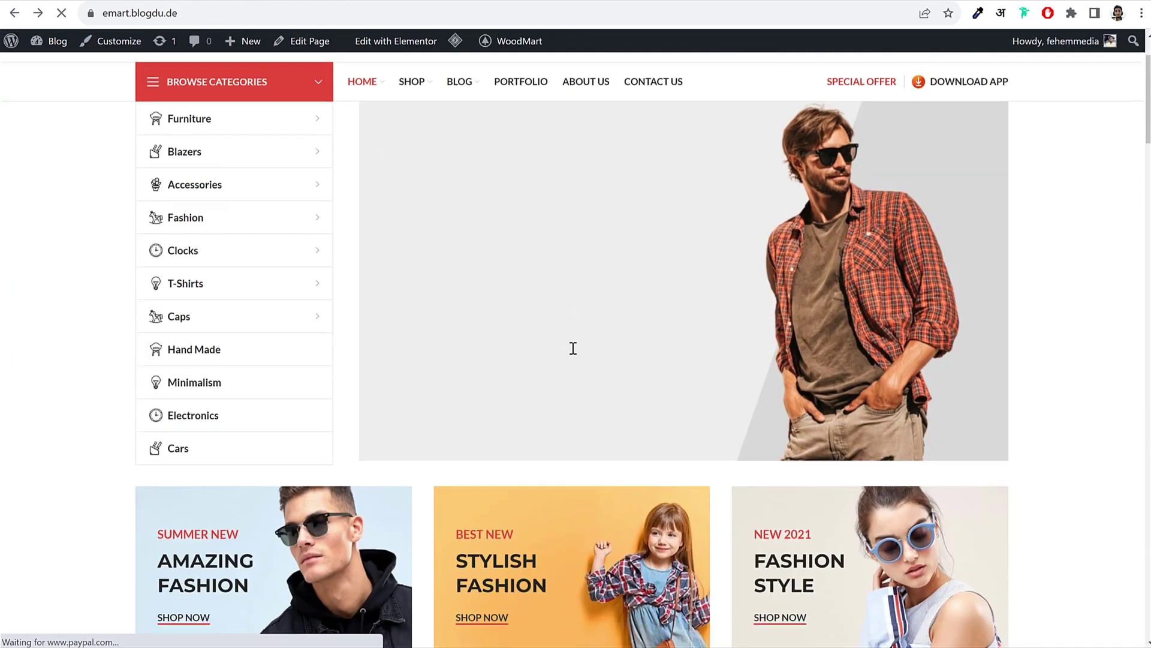
# Step: Open the store's empty Products list
pyautogui.scroll(-10, 573, 347)
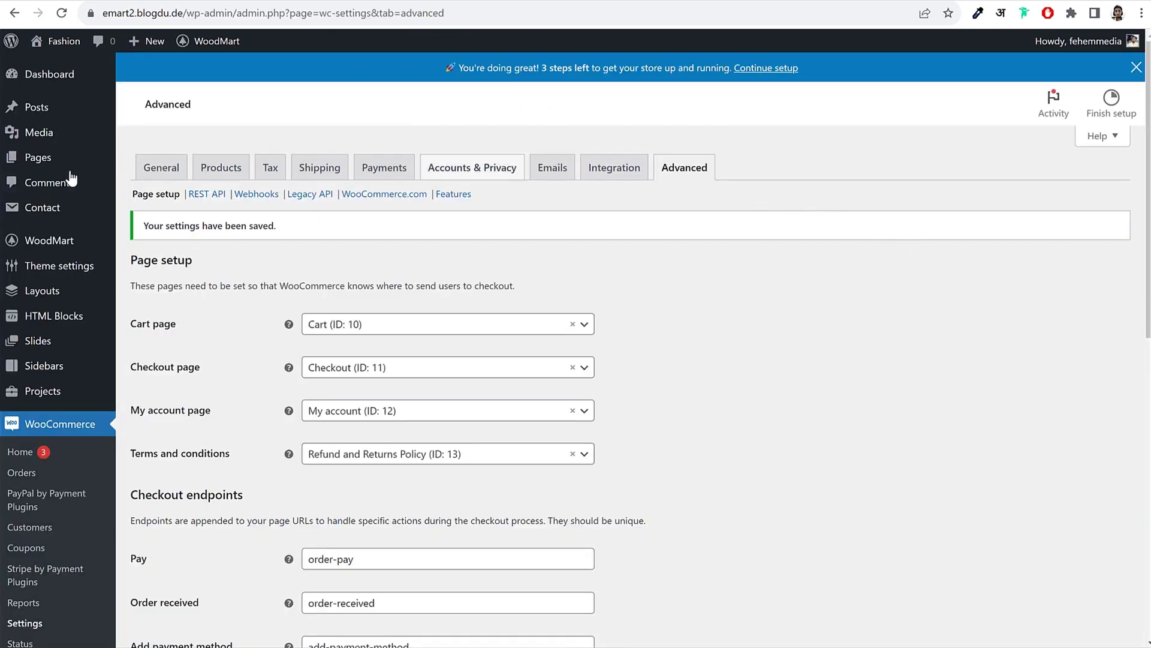
pyautogui.scroll(-5, 86, 287)
pyautogui.scroll(-1, 86, 287)
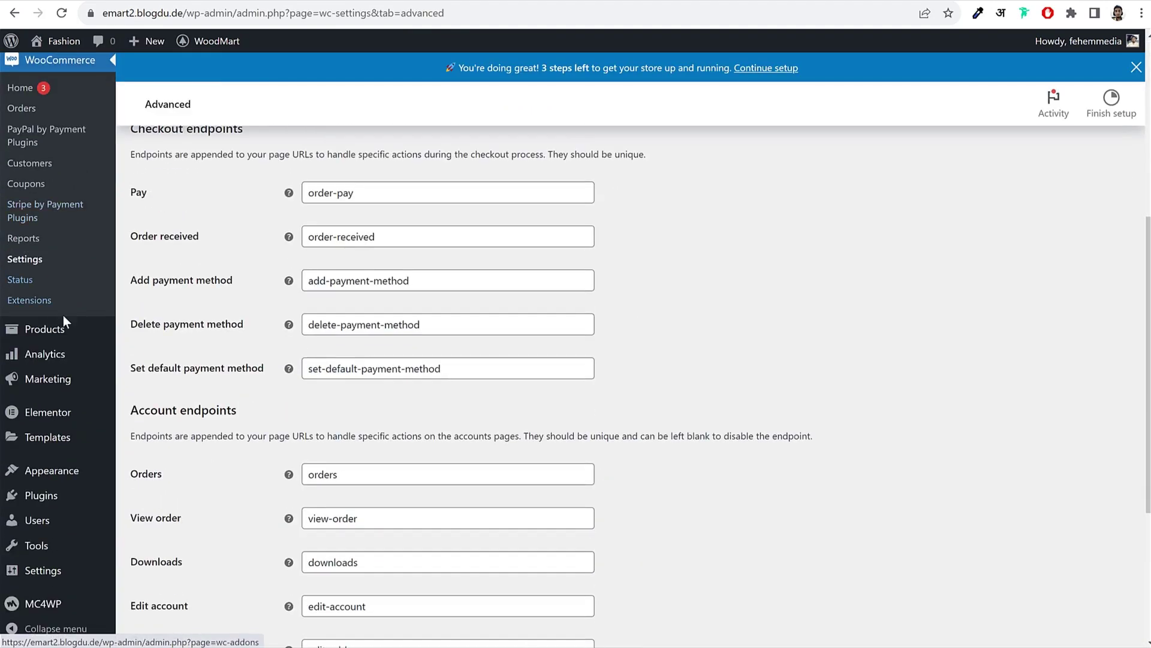
pyautogui.click(51, 334)
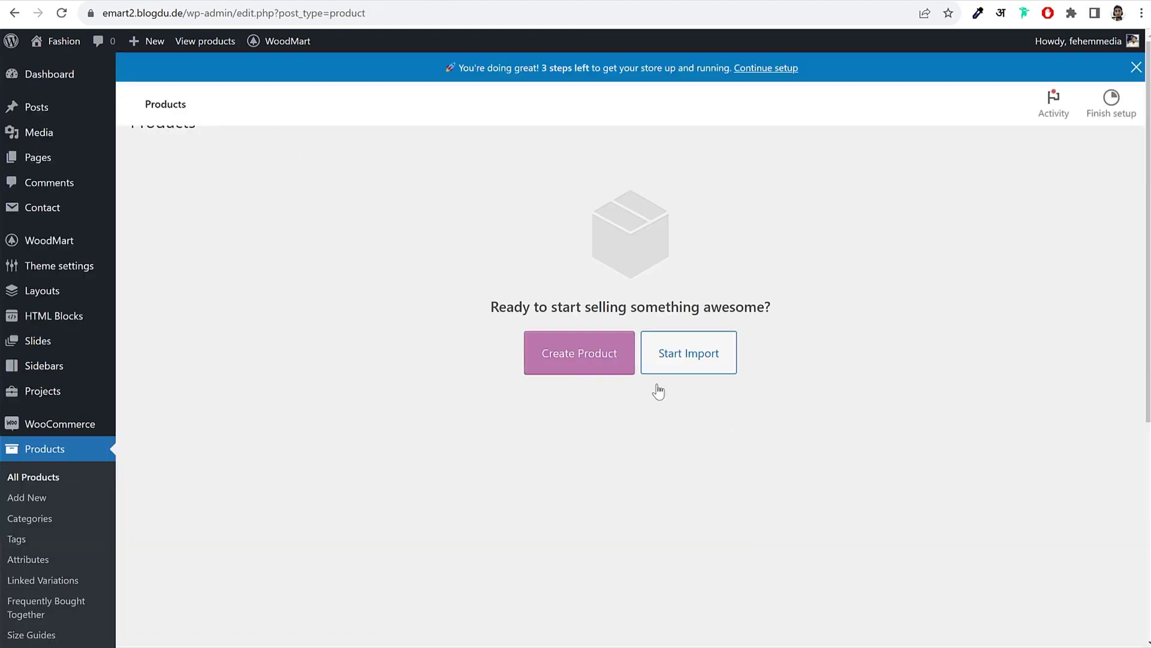
# Step: Start a new product and open the Augue adipiscing euismod storefront page for reference
pyautogui.click(569, 396)
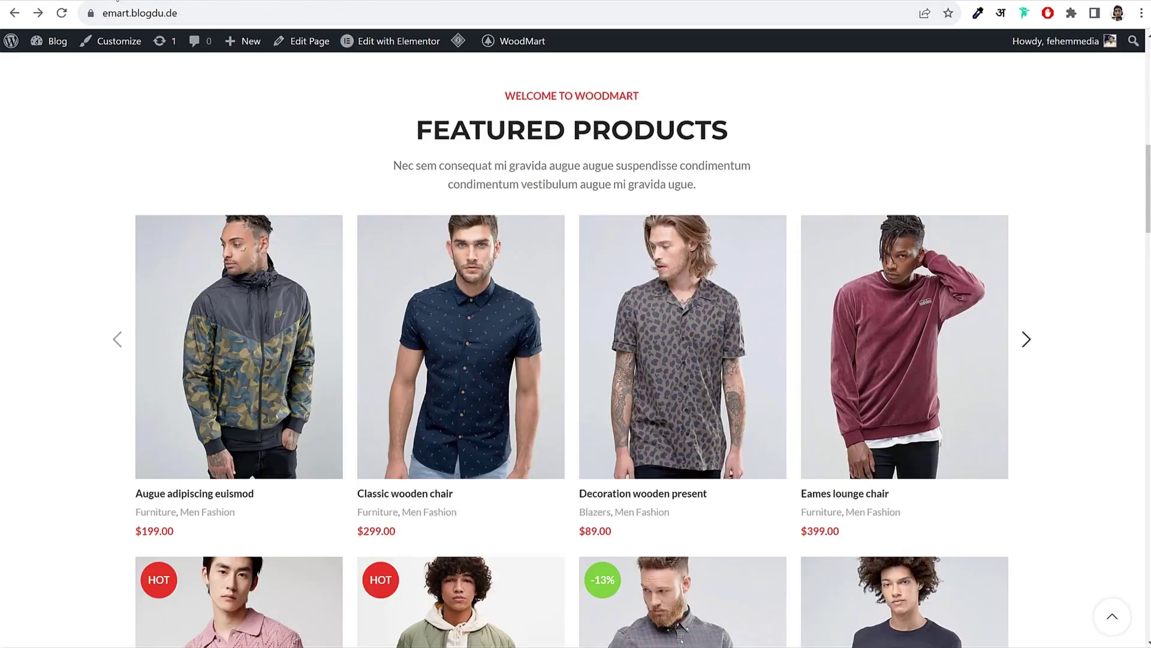
pyautogui.scroll(-5, 1004, 234)
pyautogui.scroll(3, 1005, 234)
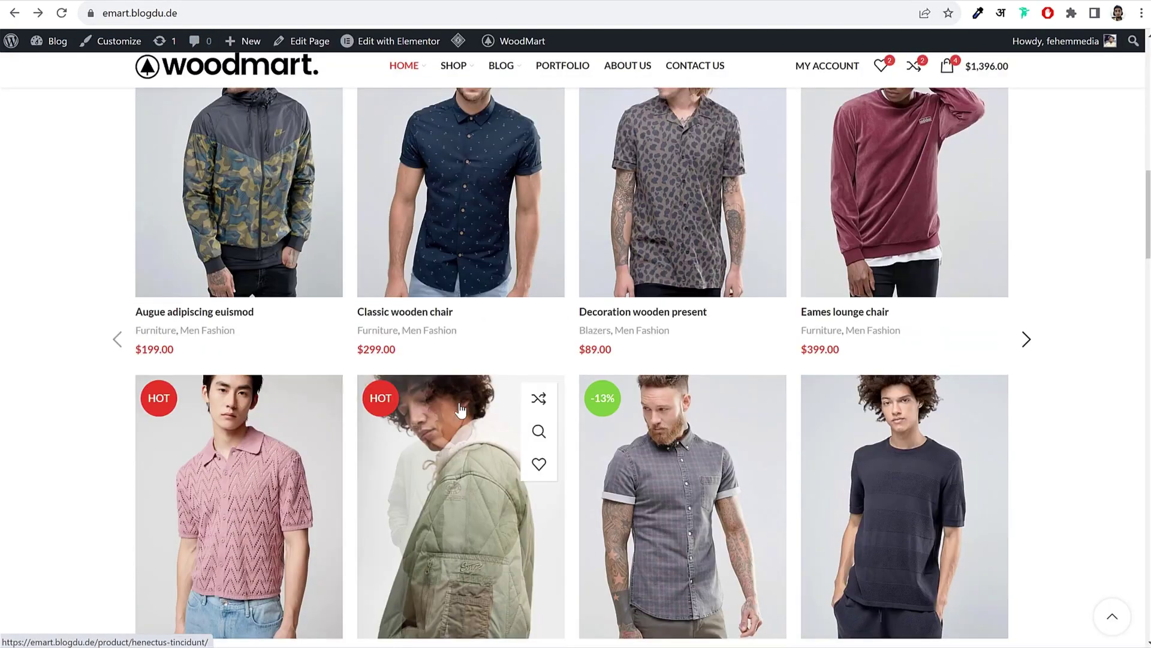
pyautogui.scroll(2, 1005, 233)
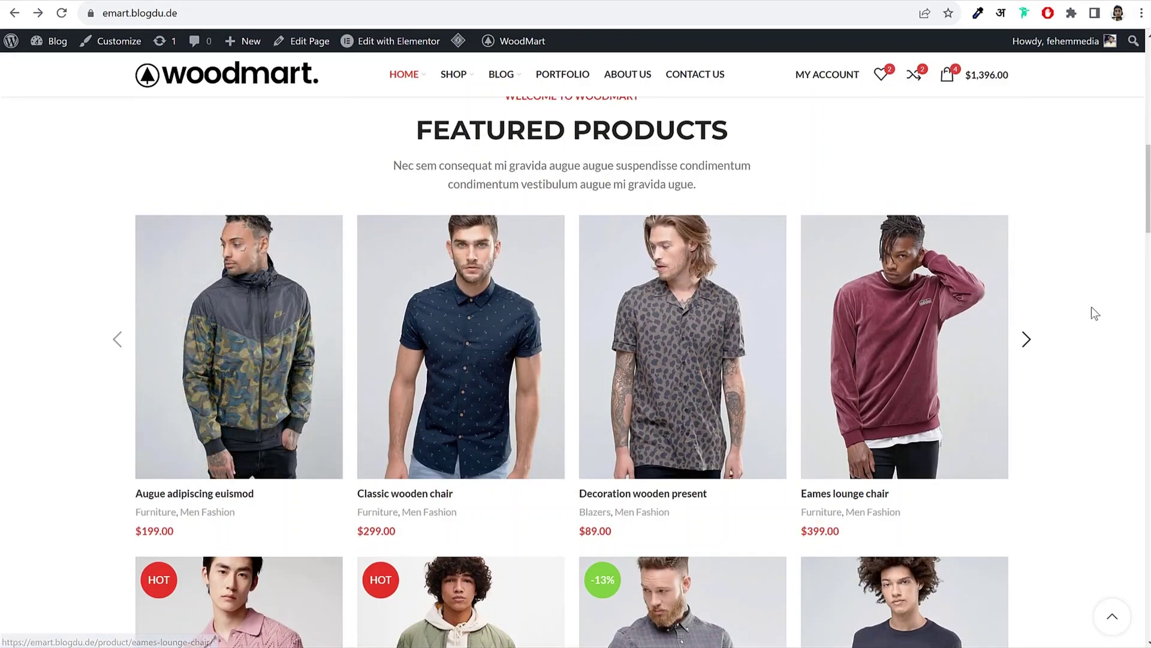
pyautogui.click(224, 283)
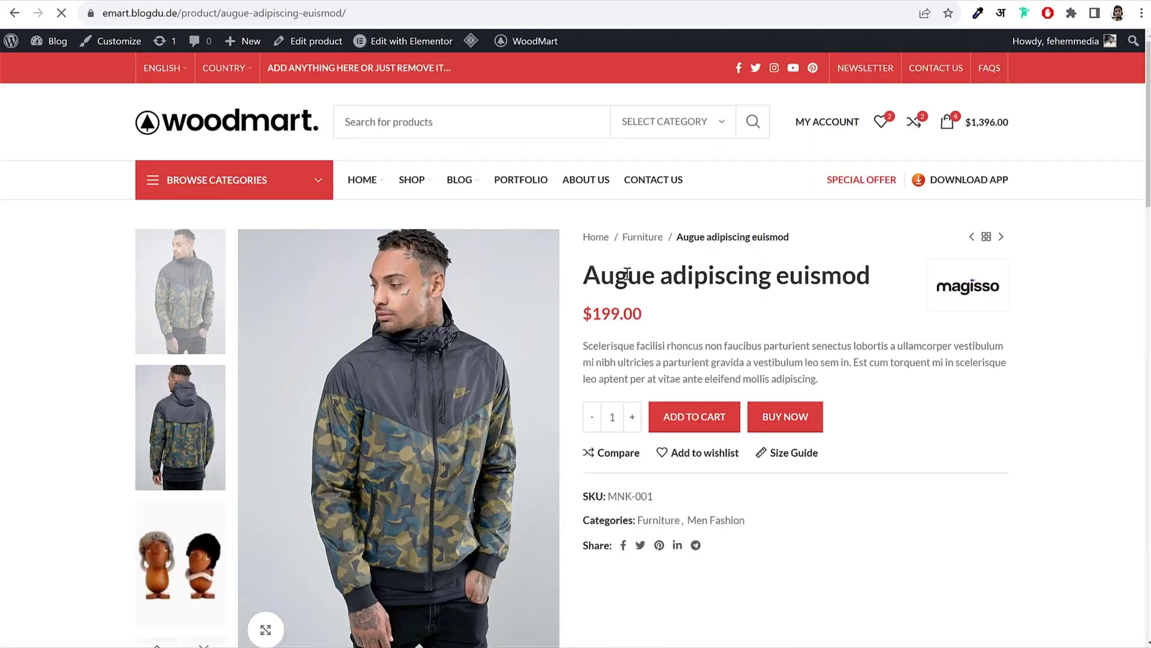
pyautogui.scroll(-1, 868, 302)
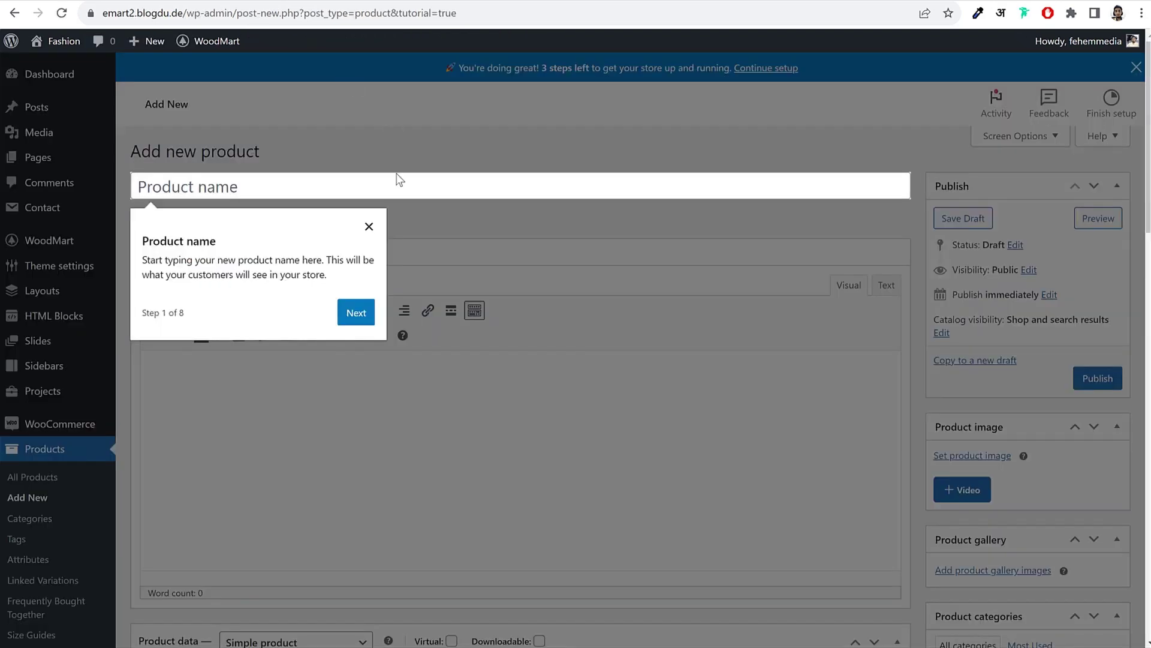
# Step: Paste 'Augue adipiscing euismod' as the product name and copy the storefront description paragraph
pyautogui.press('Escape')
pyautogui.click(264, 186)
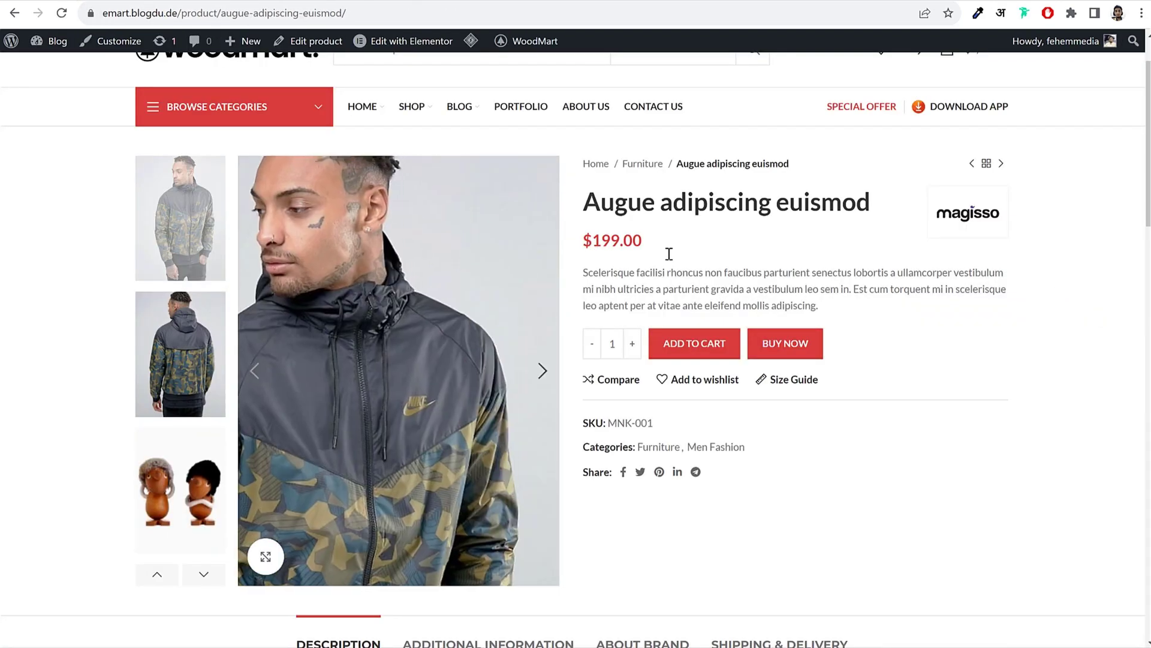
pyautogui.moveTo(584, 199); pyautogui.dragTo(875, 198)
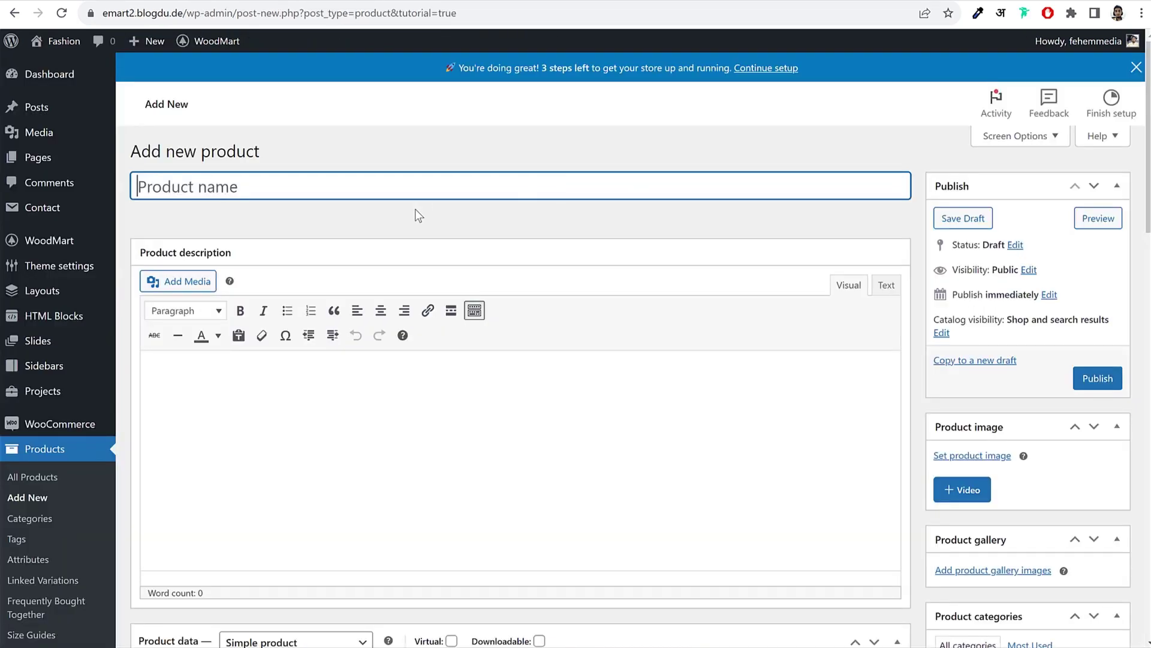
pyautogui.write('Augue adipiscing euismod')
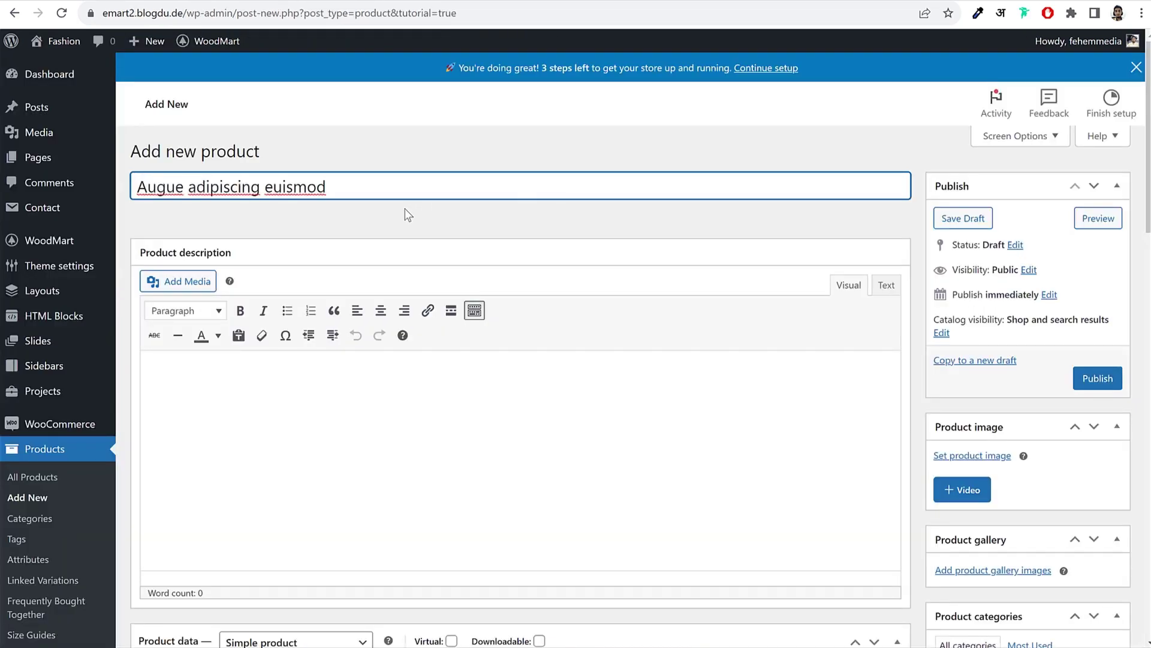
pyautogui.tripleClick(213, 187)
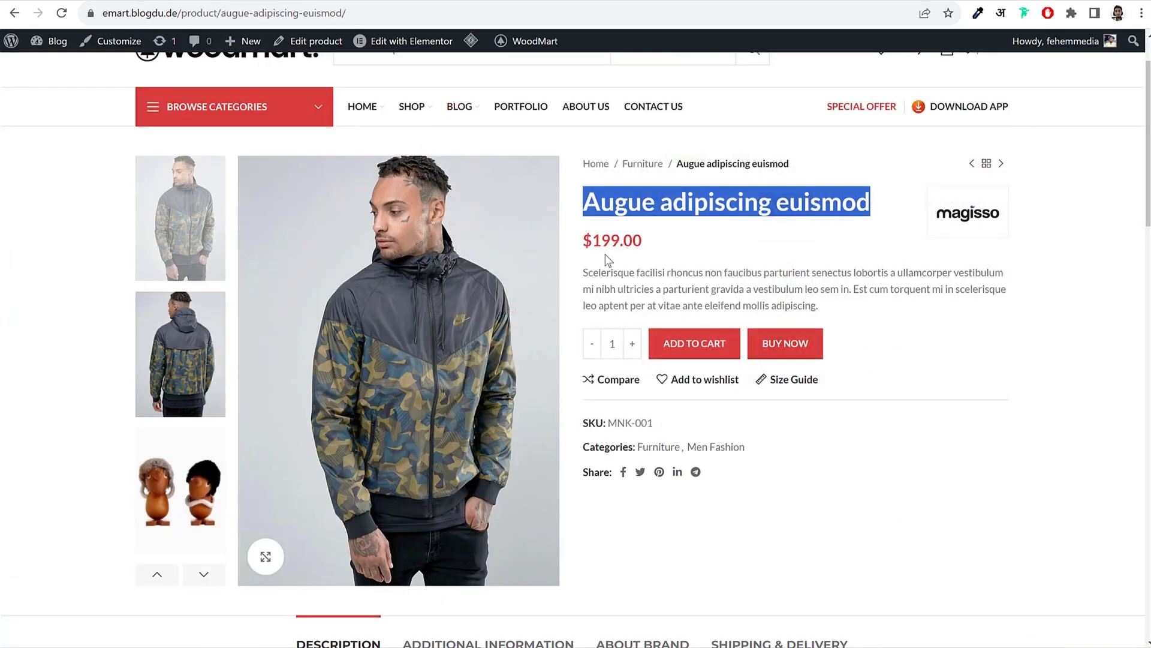
pyautogui.click(593, 237)
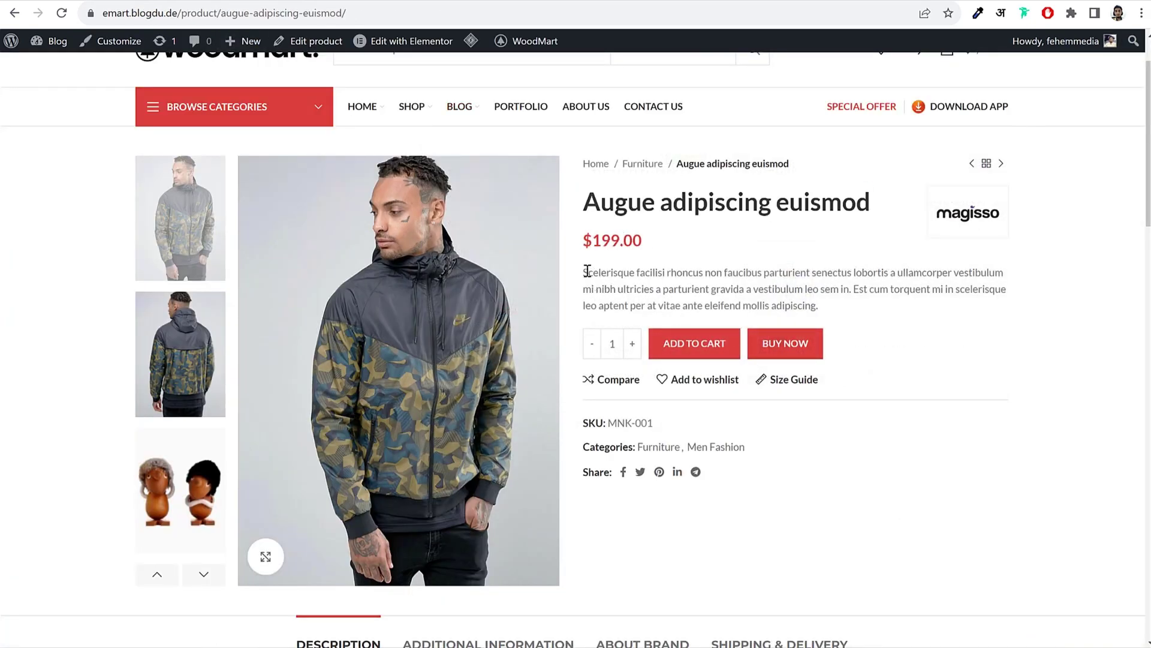
pyautogui.moveTo(606, 271); pyautogui.dragTo(837, 306)
pyautogui.hotkey('ctrl', 'c')
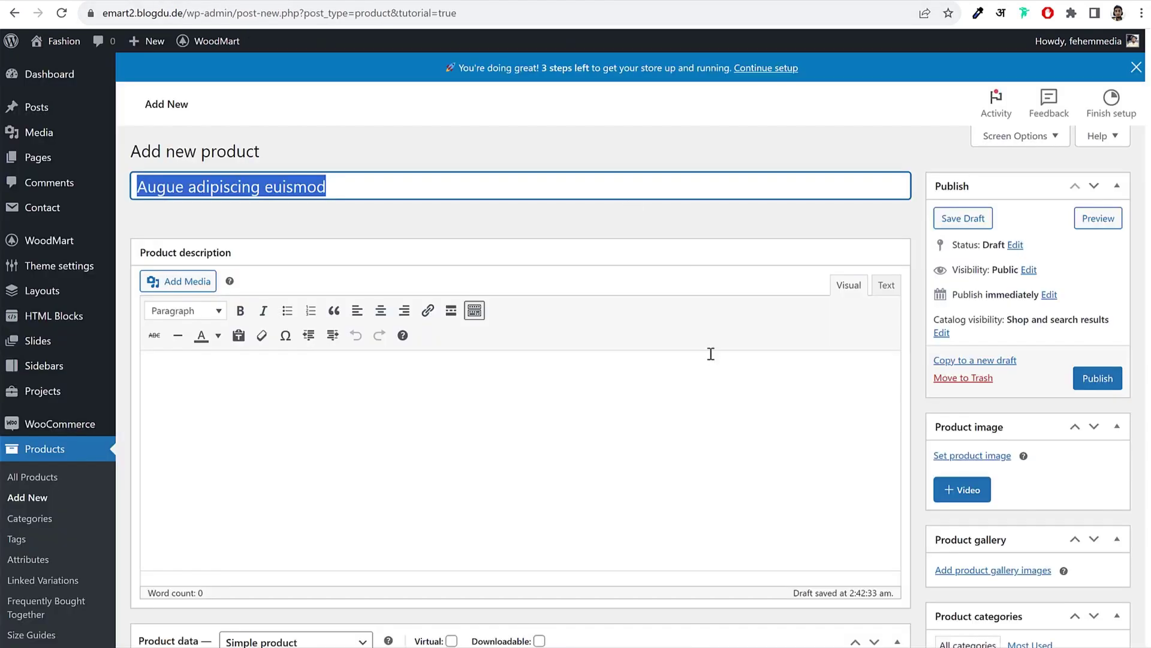
pyautogui.scroll(-3, 373, 296)
# Step: Paste the Scelerisque facilisi paragraph into the product short description
pyautogui.click(283, 300)
pyautogui.scroll(3, 343, 361)
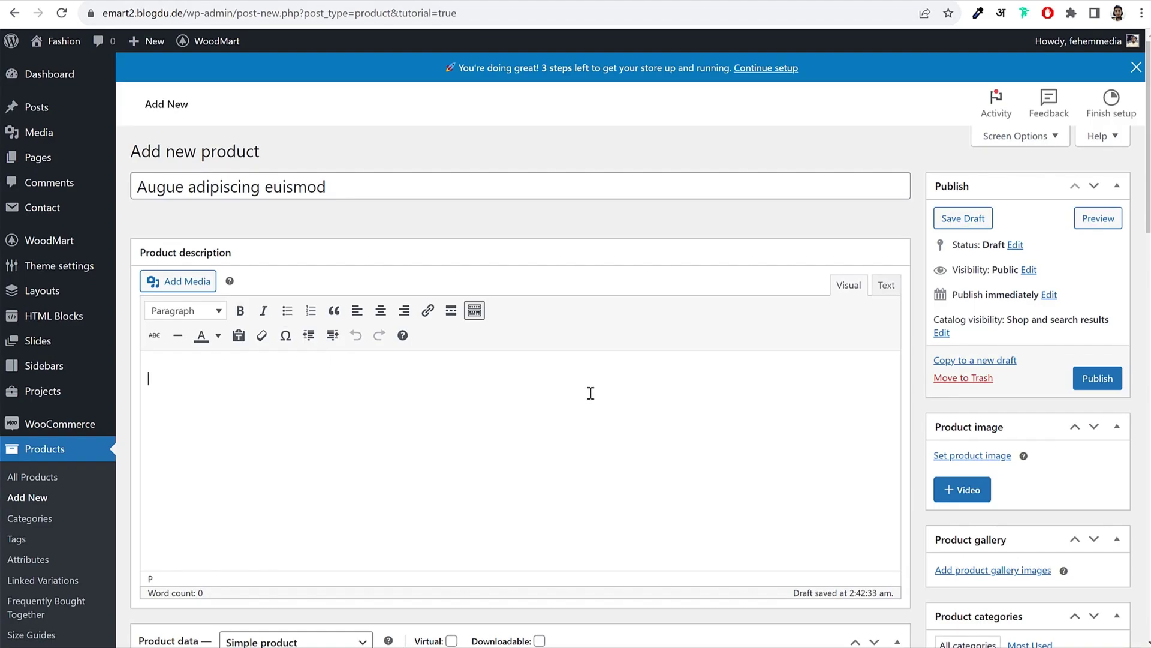
pyautogui.scroll(-10, 591, 393)
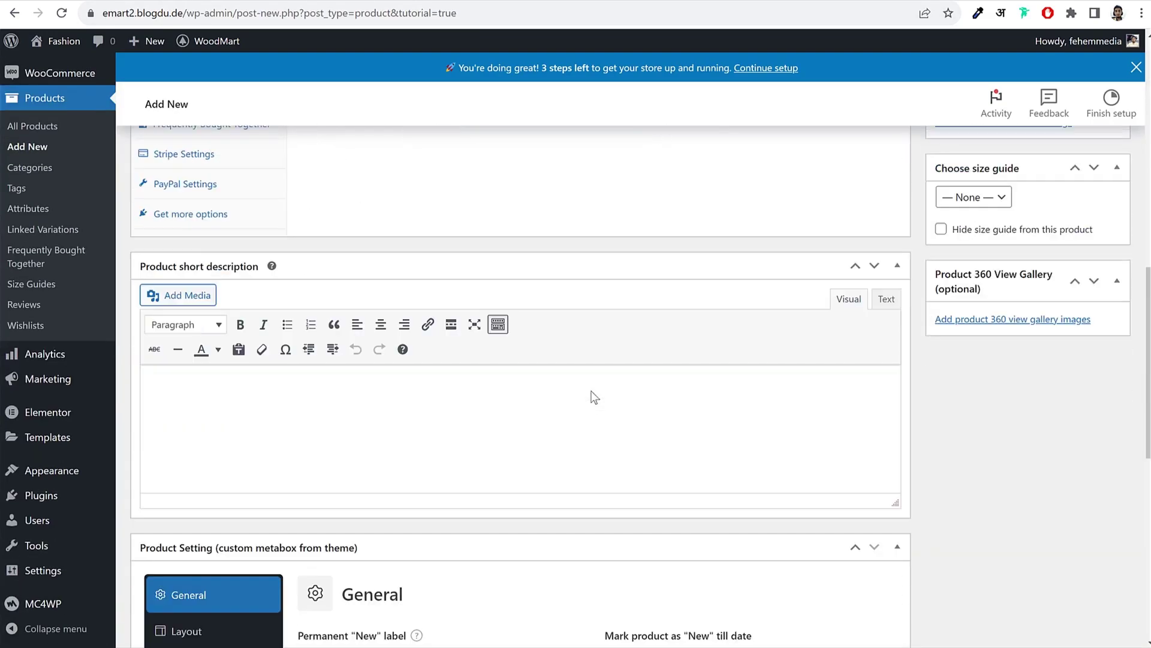
pyautogui.scroll(-3, 594, 397)
pyautogui.scroll(3, 585, 387)
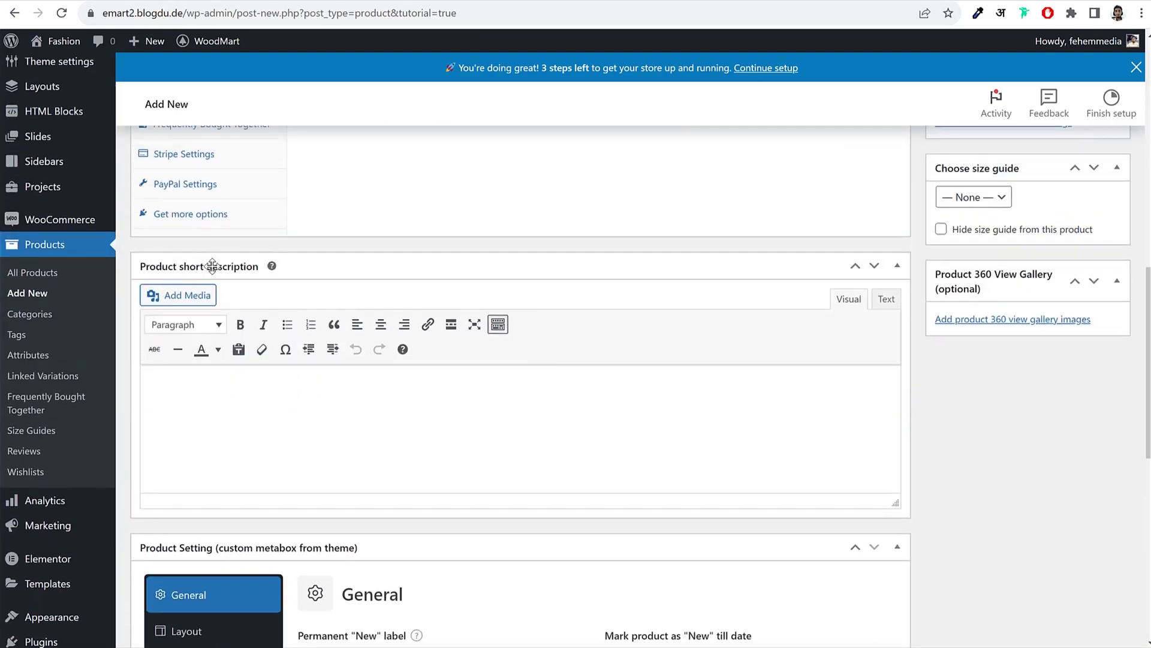
pyautogui.click(286, 435)
pyautogui.hotkey('ctrl', 'v')
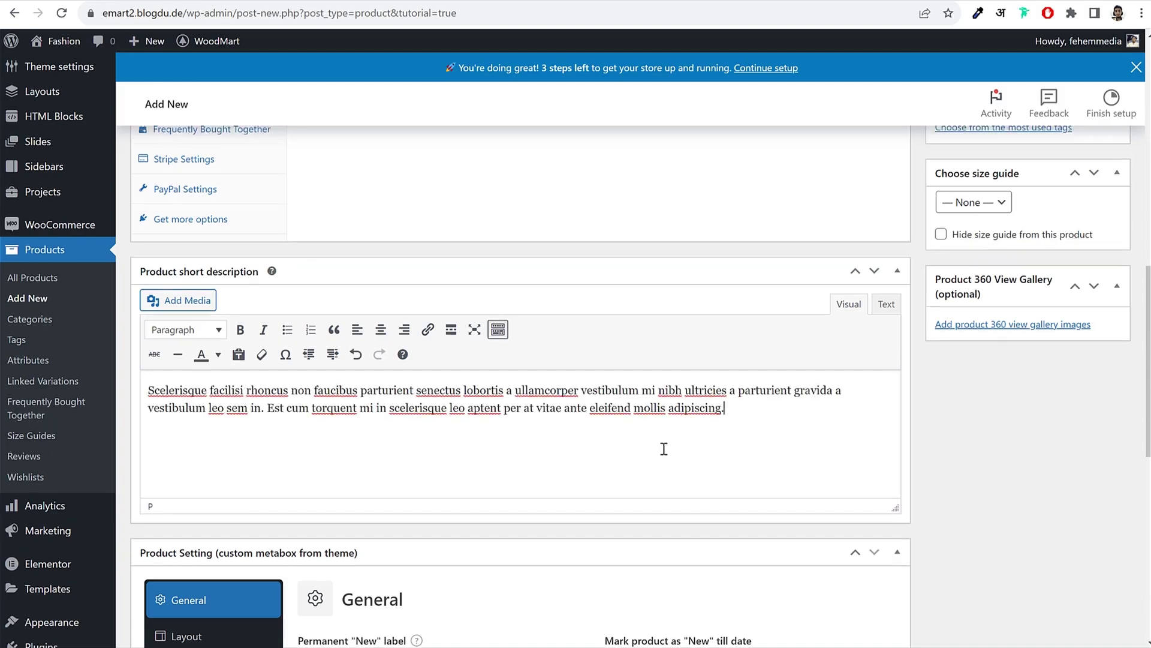
pyautogui.scroll(6, 664, 448)
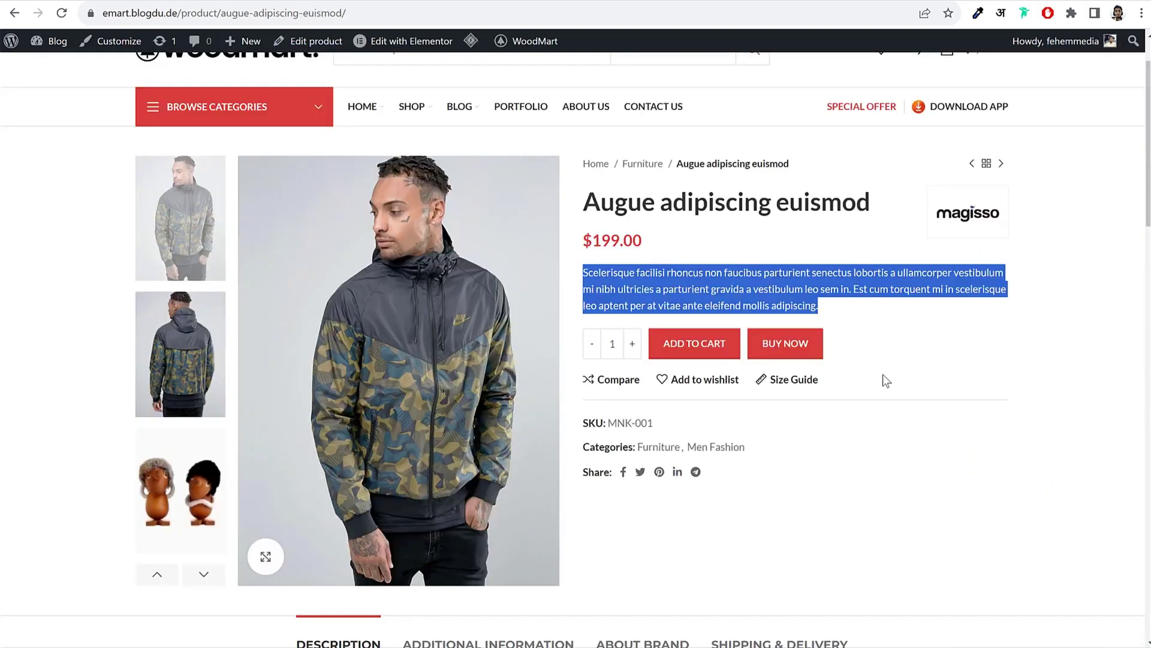
# Step: Look up the SKU and categories on the storefront jacket page
pyautogui.moveTo(676, 425); pyautogui.dragTo(623, 421)
pyautogui.moveTo(771, 446); pyautogui.dragTo(629, 445)
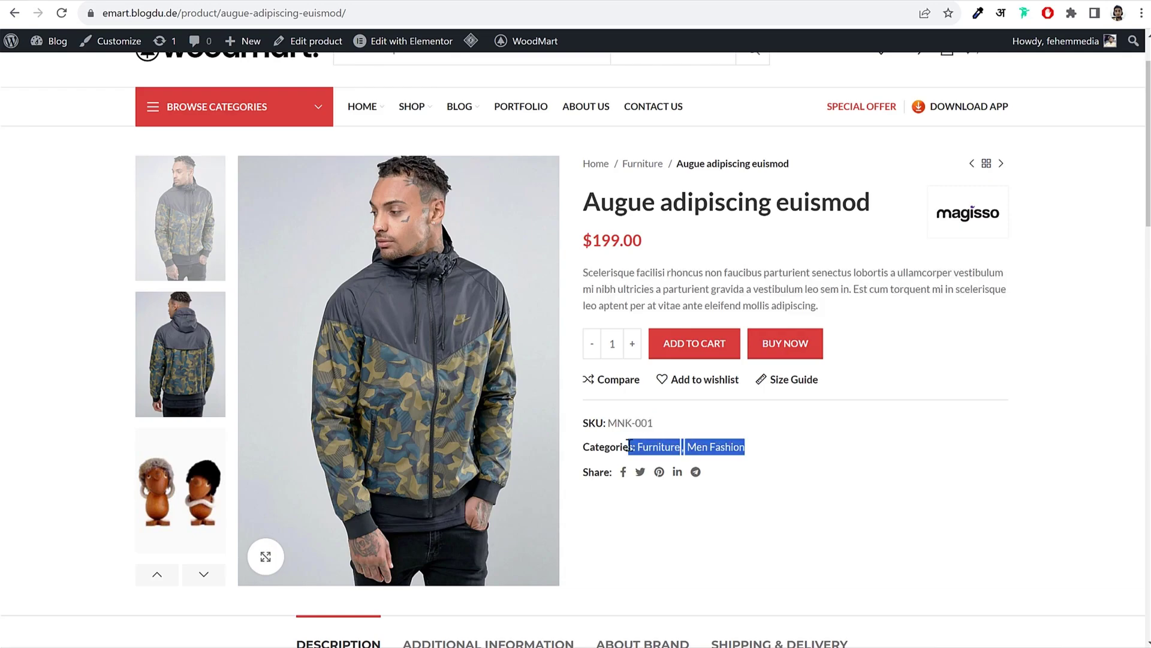
pyautogui.click(572, 150)
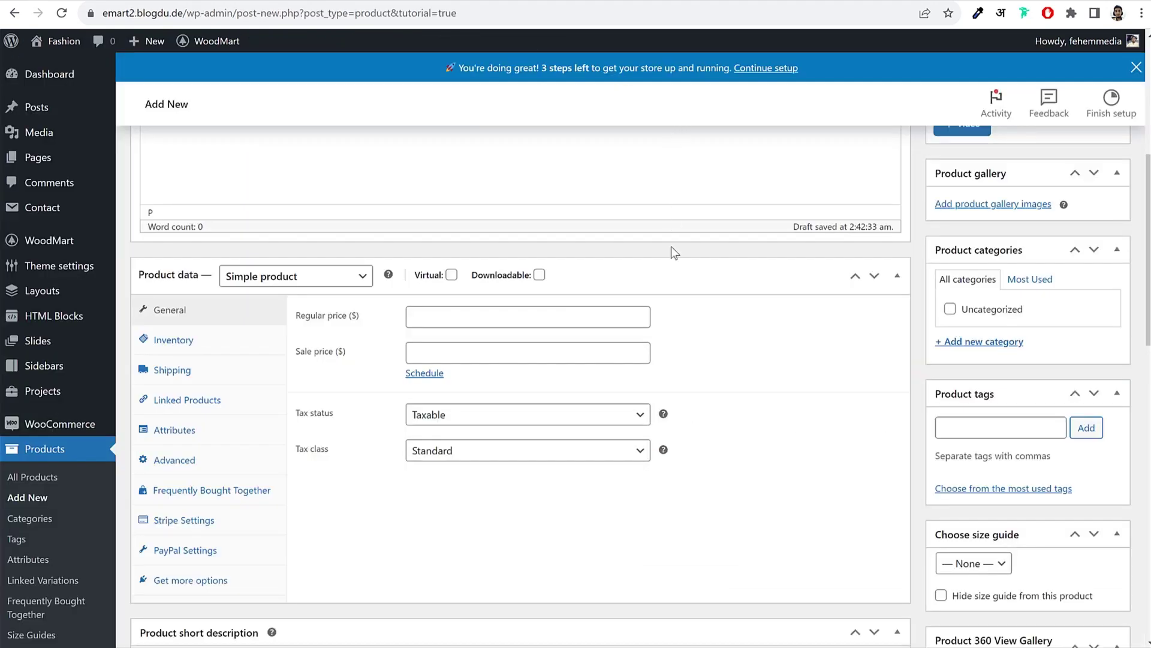
# Step: Set the regular price to 199 and the sale price to 149
pyautogui.scroll(5, 671, 246)
pyautogui.scroll(-7, 253, 380)
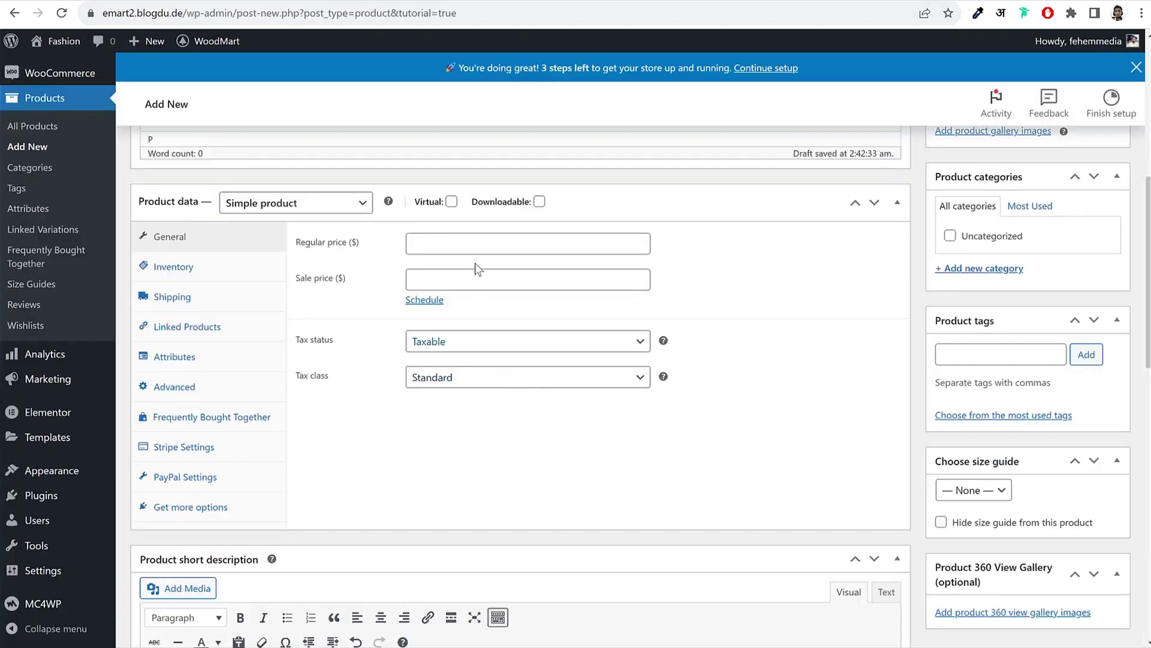
pyautogui.click(478, 240)
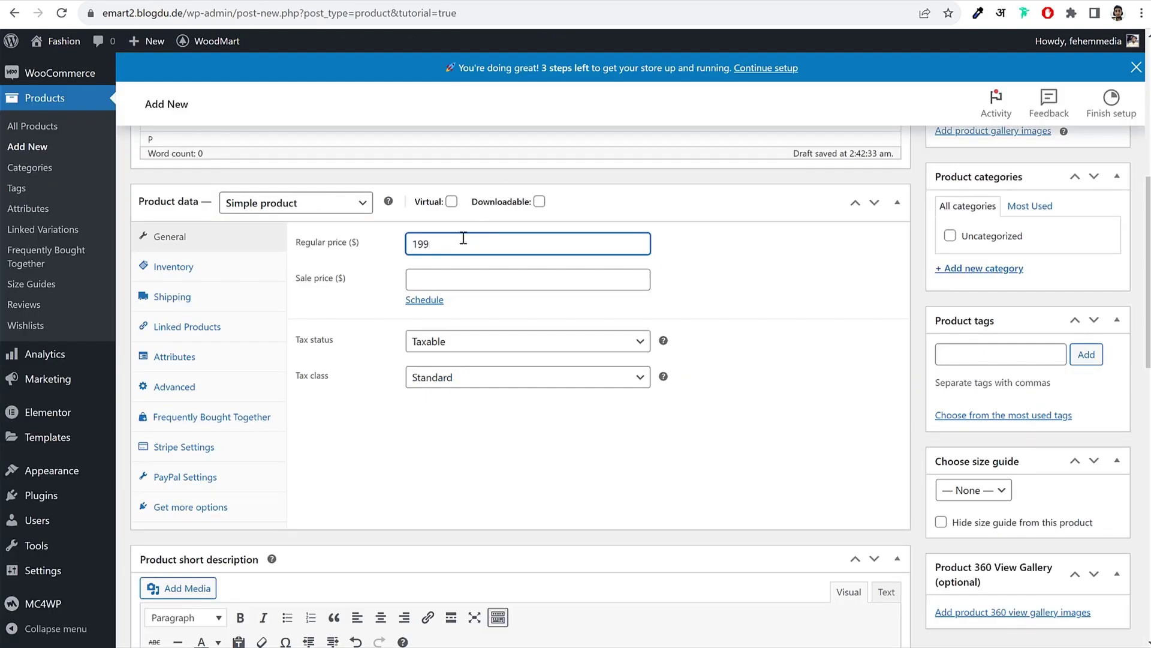
pyautogui.click(454, 271)
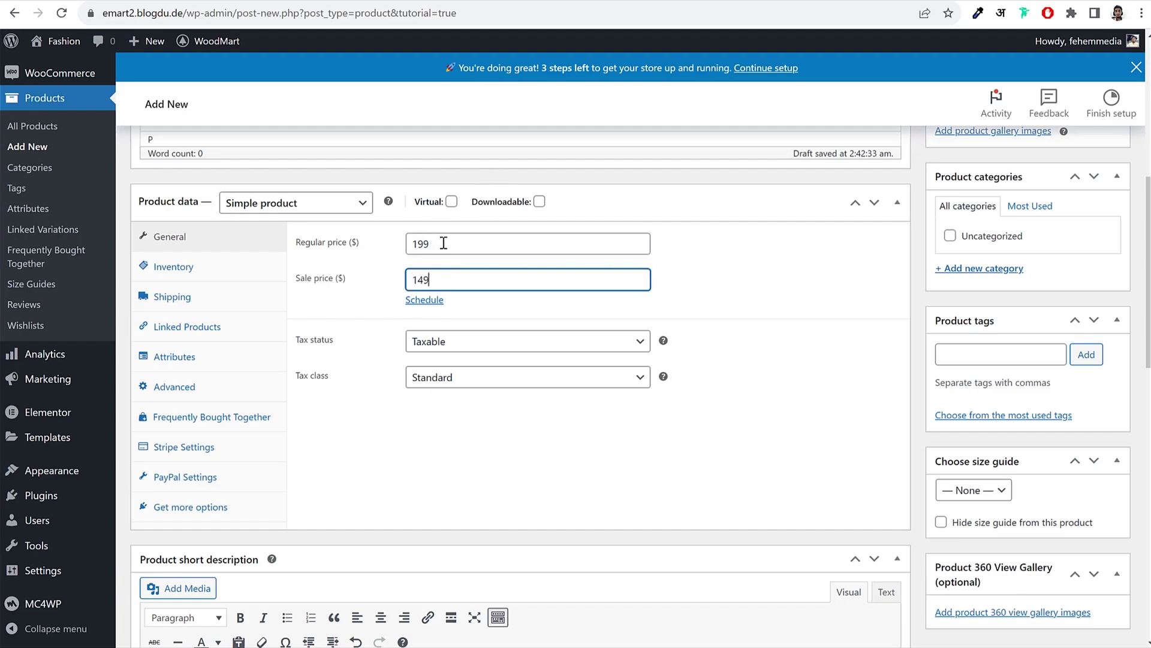
pyautogui.doubleClick(443, 243)
pyautogui.click(747, 277)
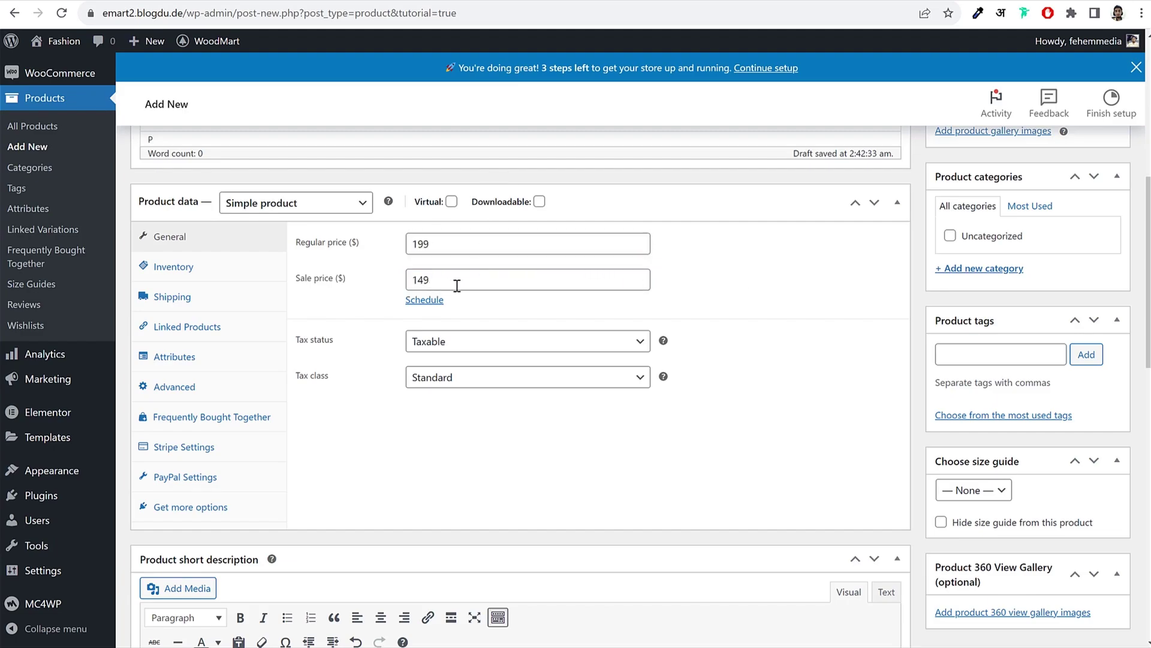
pyautogui.moveTo(457, 286); pyautogui.dragTo(363, 285)
pyautogui.click(742, 302)
pyautogui.click(514, 313)
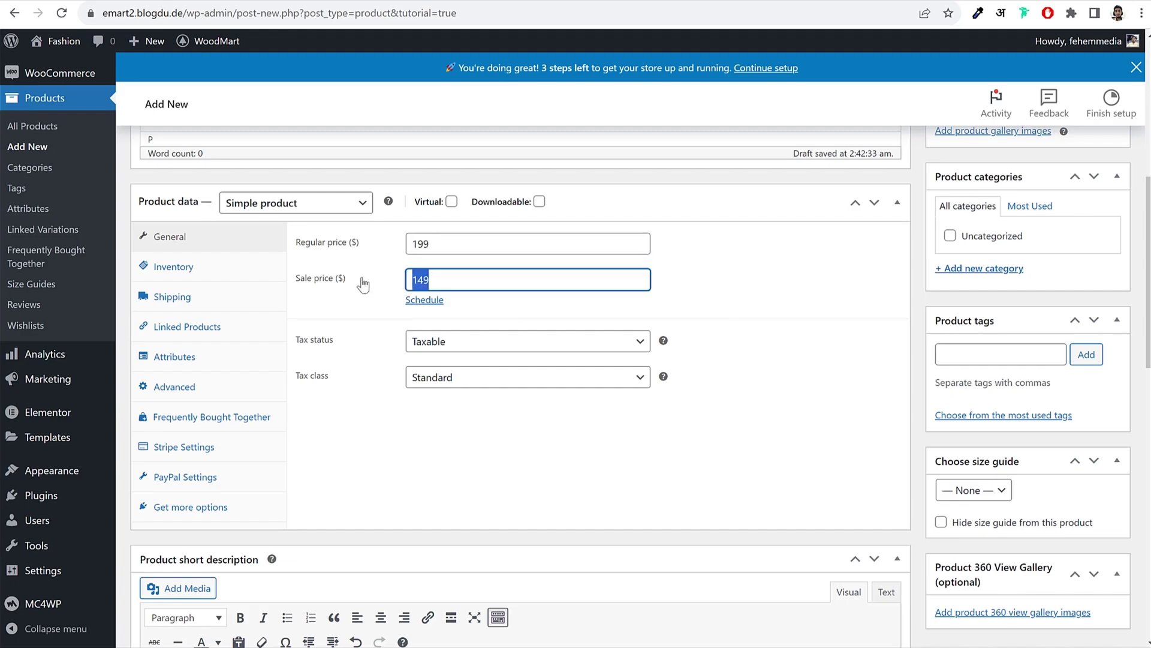
# Step: Schedule the sale from 2023-08-02 to 2023-08-31
pyautogui.click(430, 300)
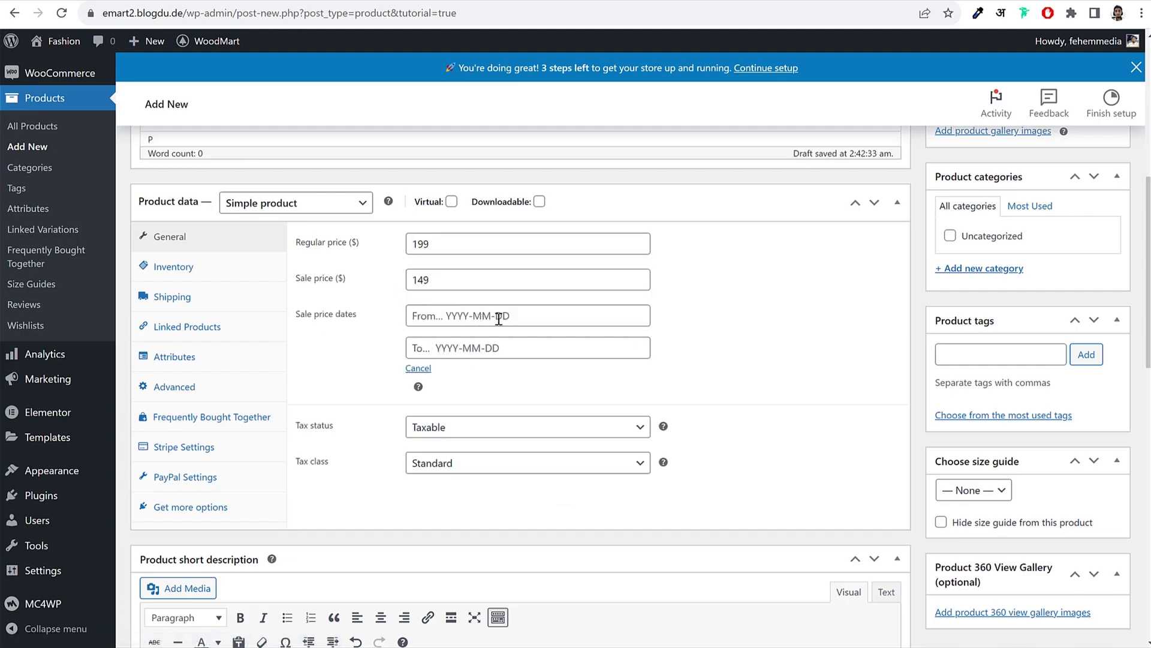
pyautogui.click(504, 316)
pyautogui.click(476, 390)
pyautogui.click(488, 347)
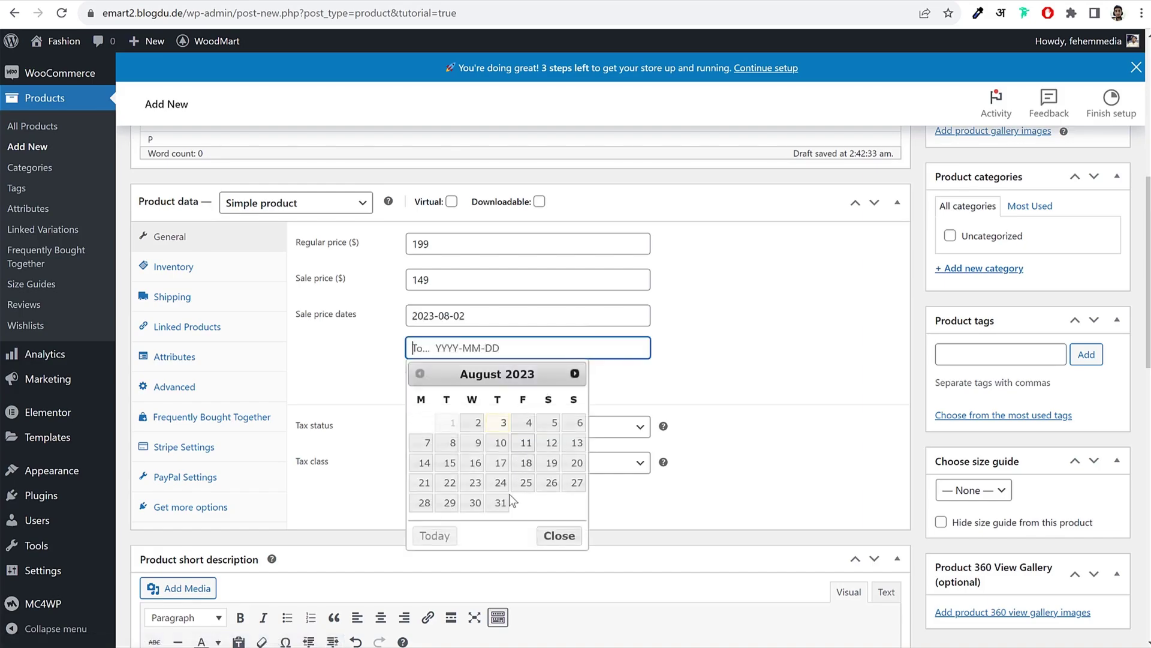
pyautogui.click(500, 504)
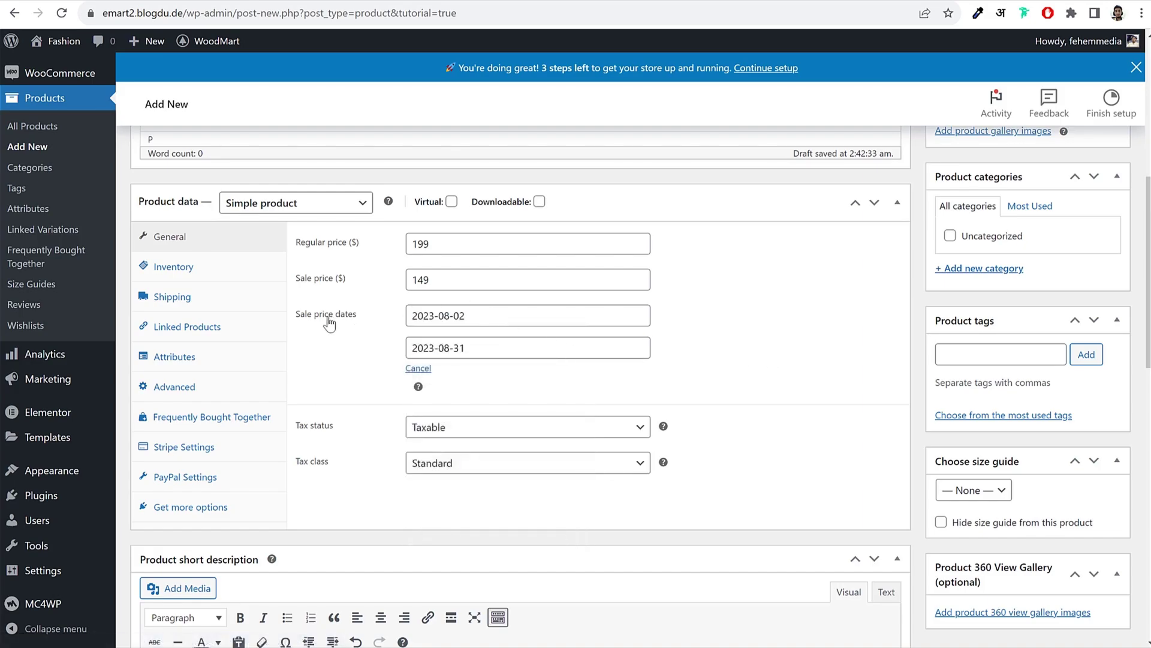
pyautogui.moveTo(297, 314); pyautogui.dragTo(367, 319)
pyautogui.click(750, 326)
# Step: Set the tax class to GST 5% and note the storefront SKU MNK-001 for inventory
pyautogui.click(468, 464)
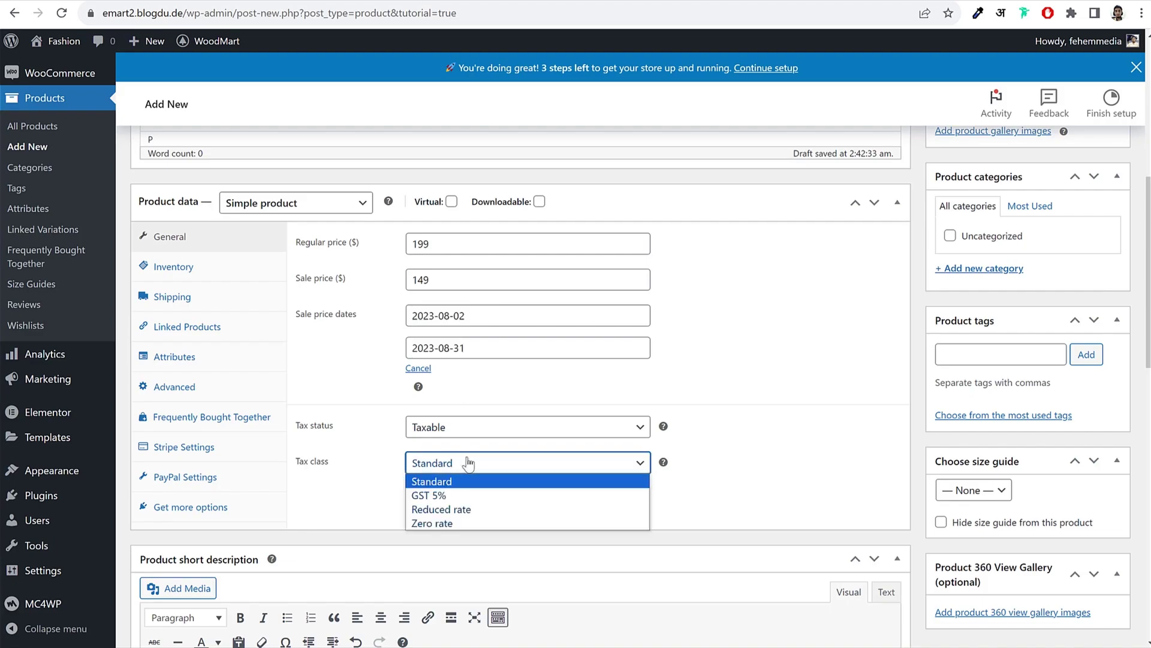
pyautogui.click(450, 496)
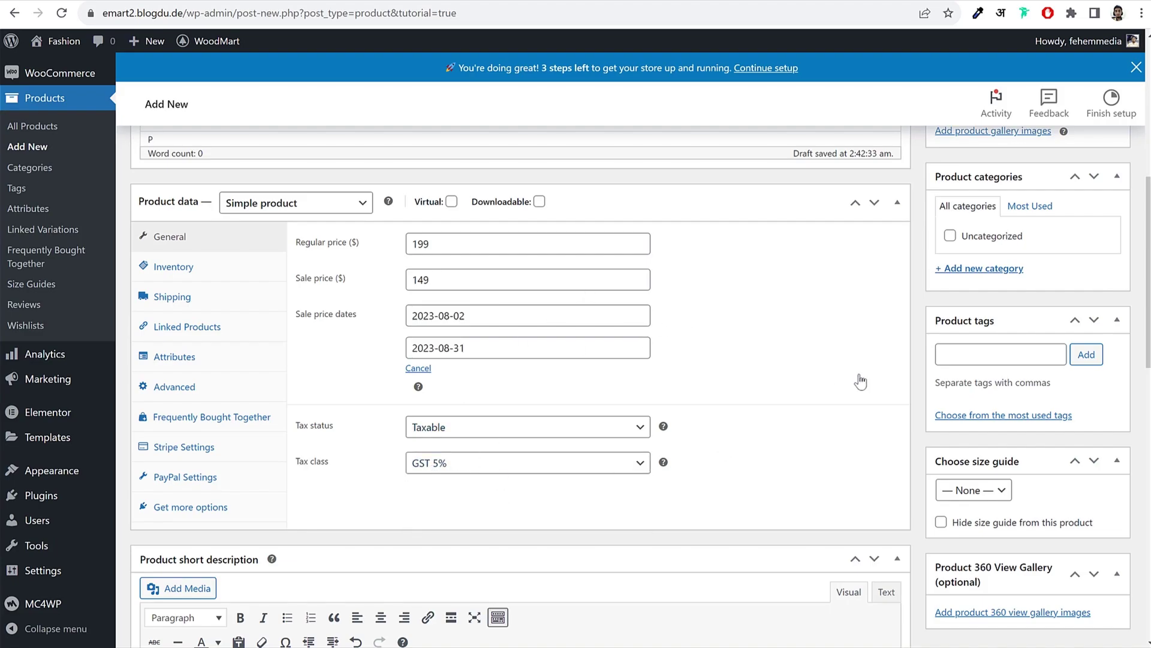
pyautogui.click(201, 268)
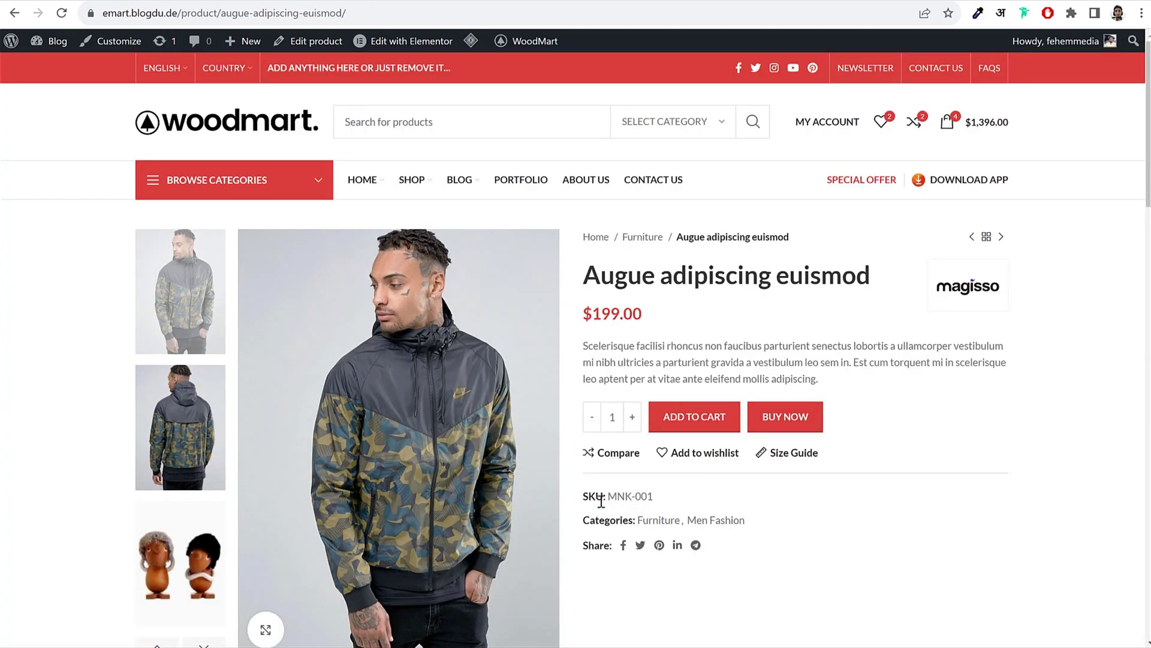
pyautogui.moveTo(596, 493); pyautogui.dragTo(668, 499)
pyautogui.click(668, 498)
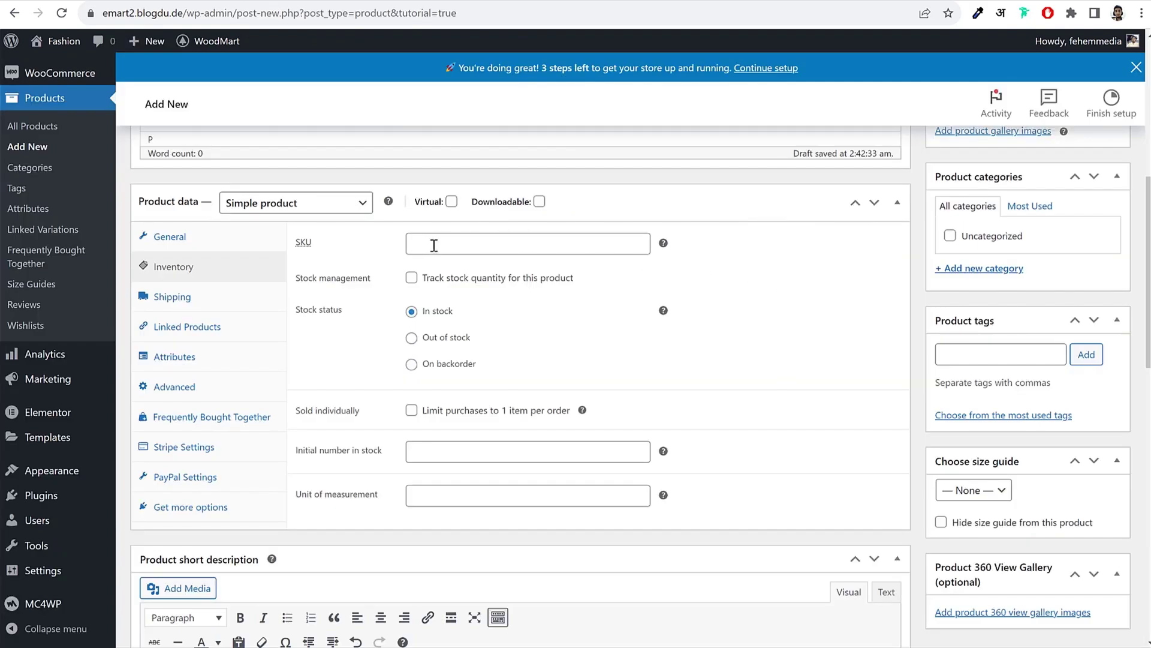
# Step: Copy the SKU MNK-001 from the storefront and paste it into the product's SKU field
pyautogui.scroll(7, 457, 276)
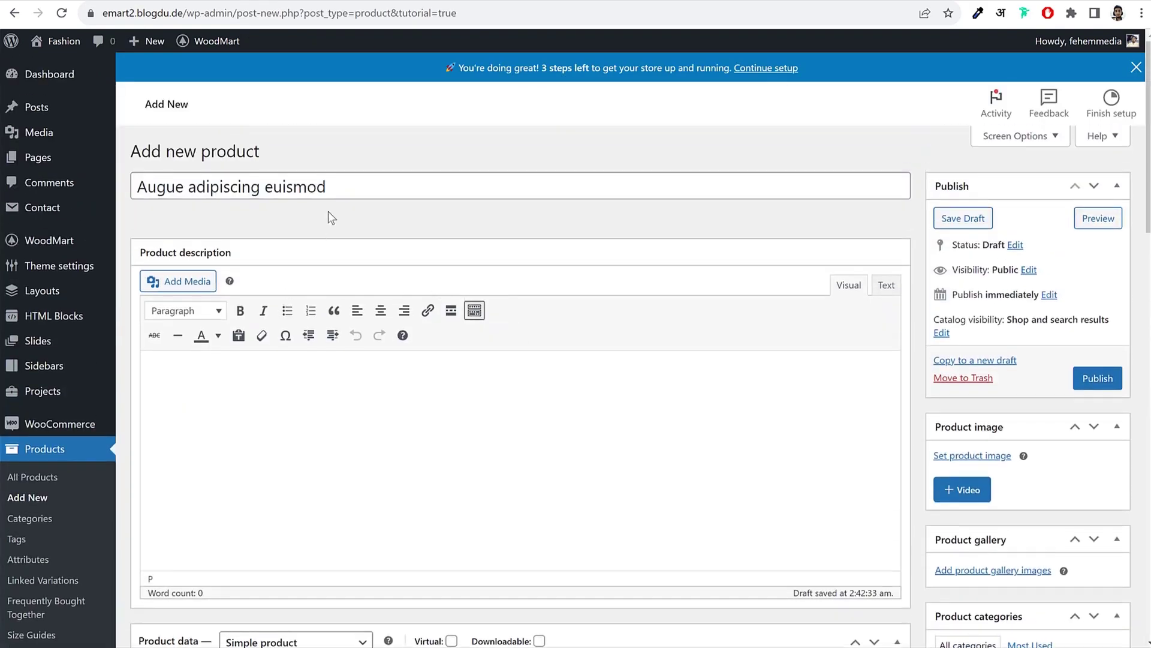
pyautogui.scroll(-6, 489, 283)
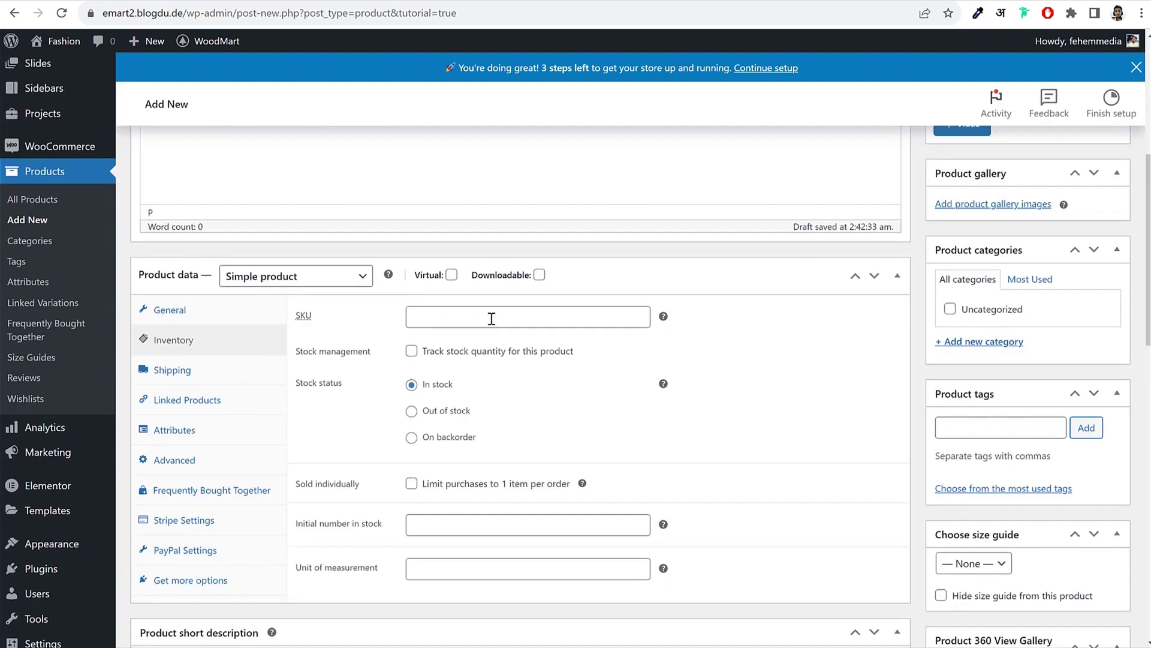
pyautogui.click(490, 317)
pyautogui.scroll(-1, 732, 341)
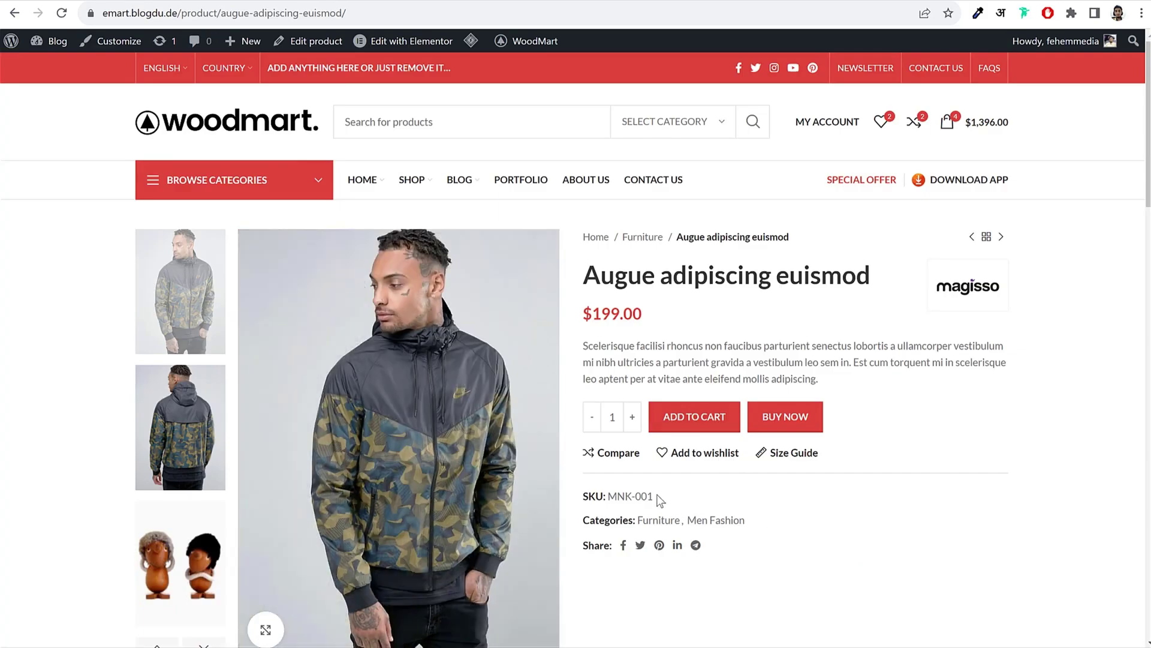
pyautogui.moveTo(659, 498); pyautogui.dragTo(611, 496)
pyautogui.hotkey('ctrl', 'c')
pyautogui.hotkey('alt', 'Tab')
pyautogui.hotkey('ctrl', 'v')
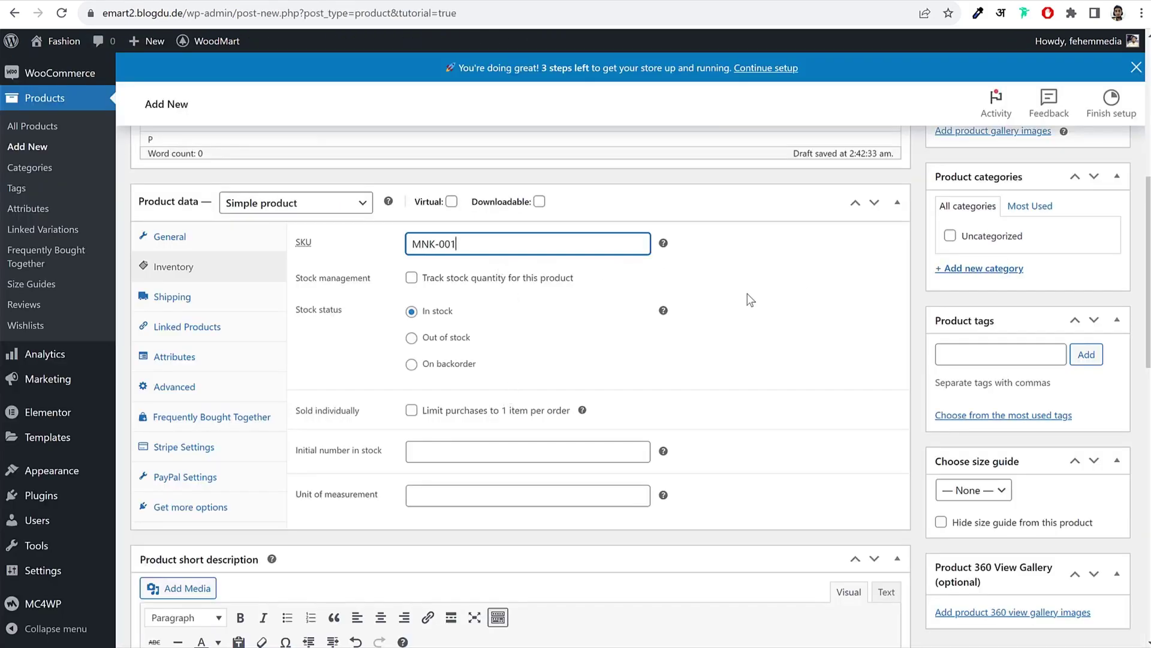
# Step: Enable stock tracking with quantity 100 and a low-stock threshold of 5
pyautogui.click(412, 277)
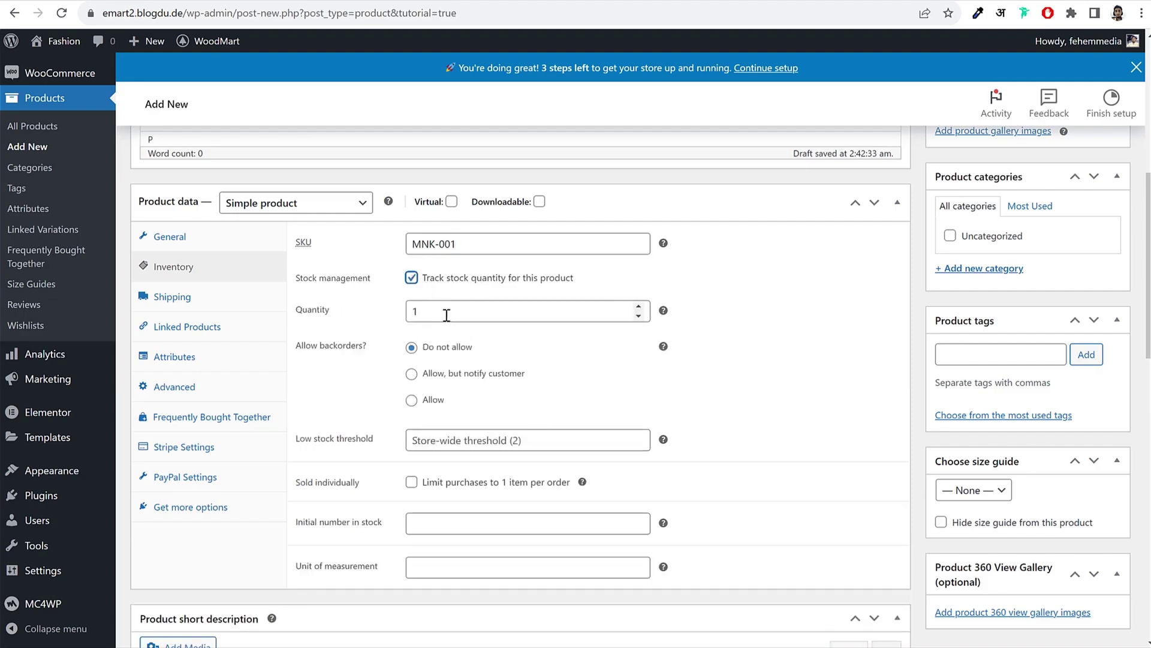
pyautogui.click(516, 311)
pyautogui.scroll(7, 517, 371)
pyautogui.scroll(-7, 516, 371)
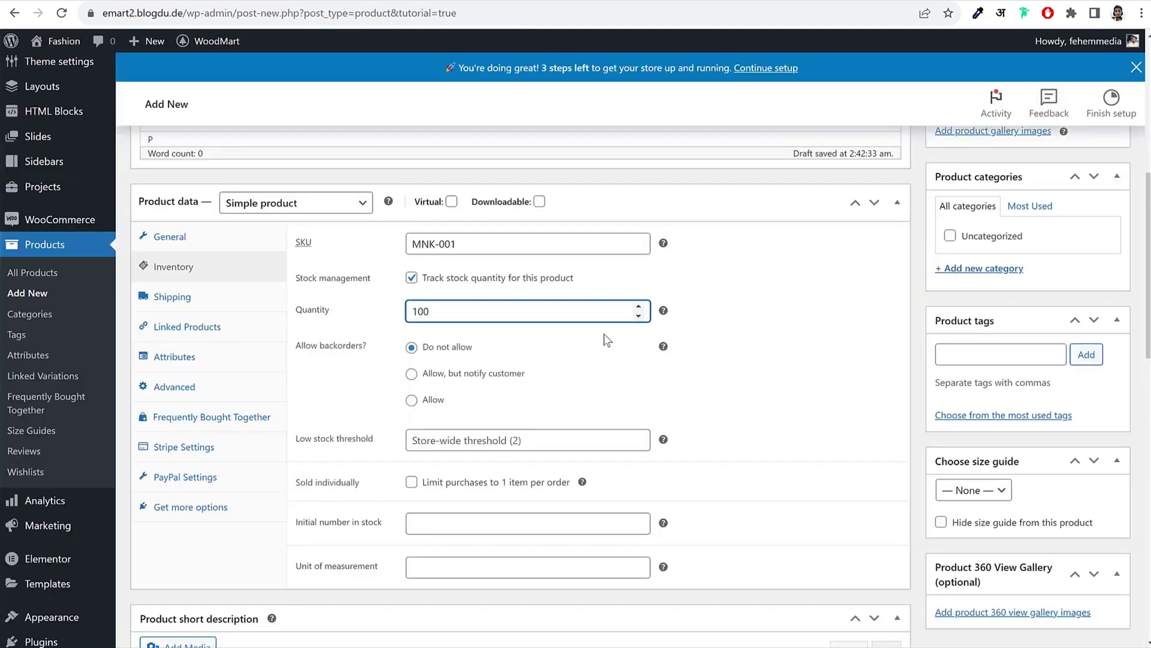
pyautogui.click(733, 309)
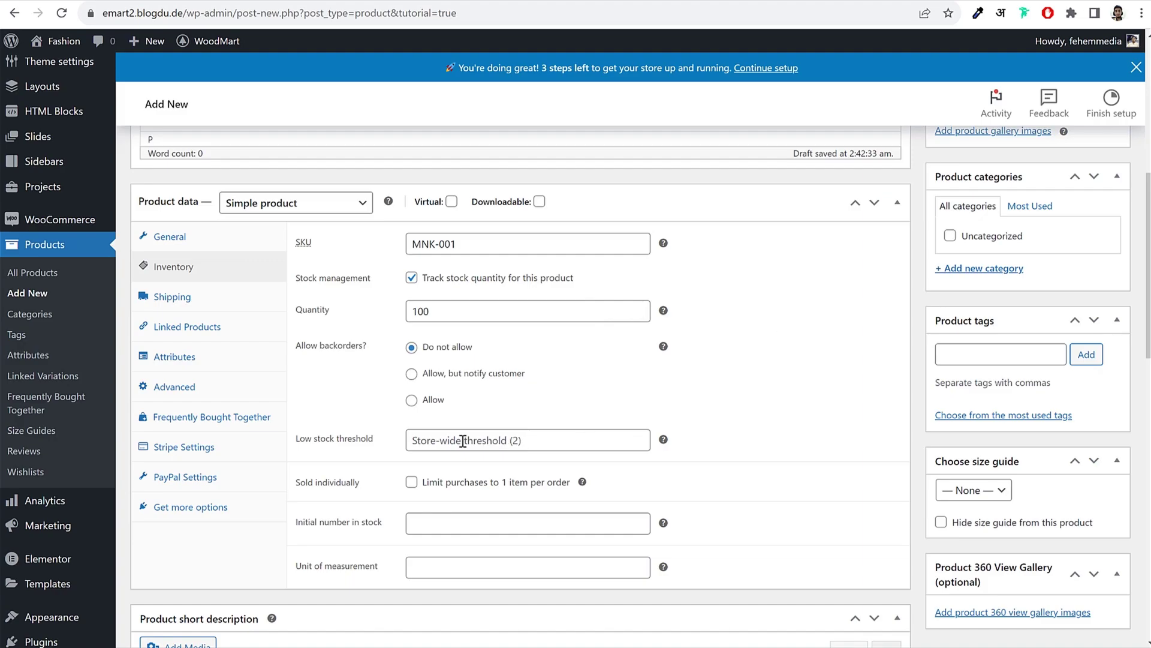
pyautogui.click(495, 441)
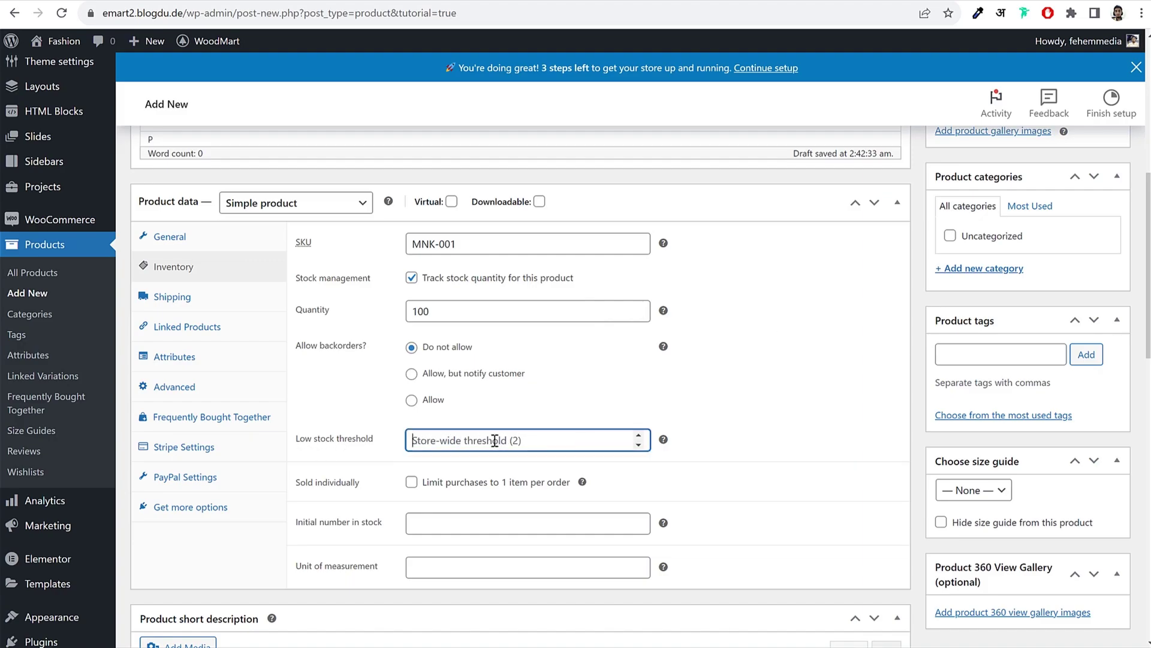
pyautogui.write('55')
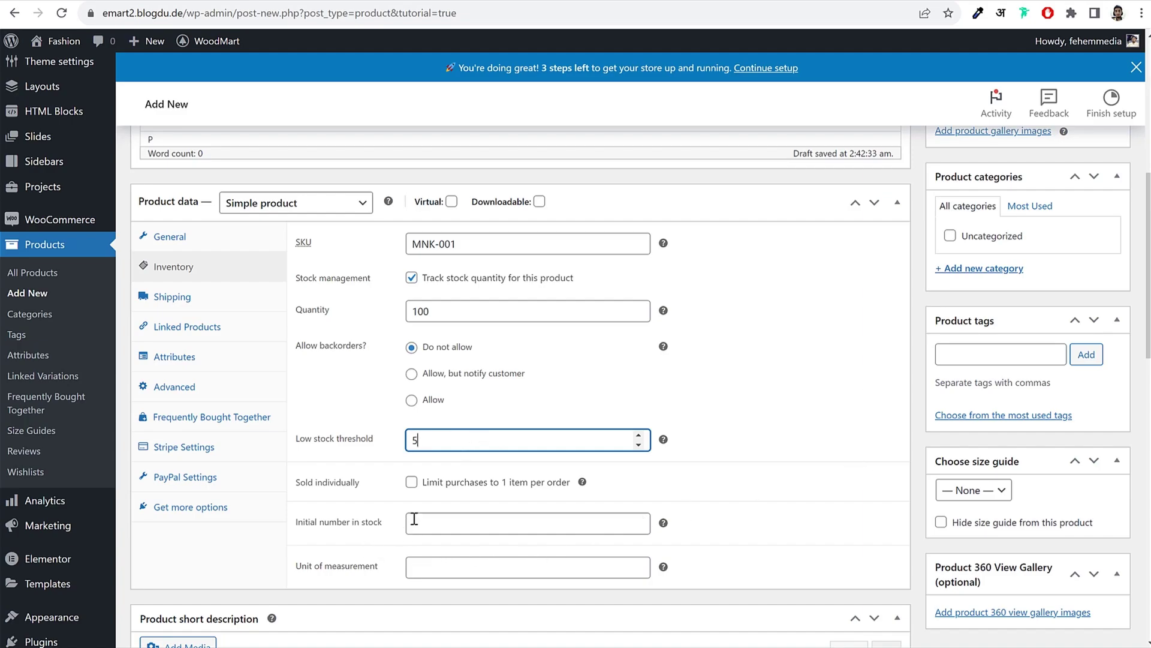
pyautogui.click(208, 310)
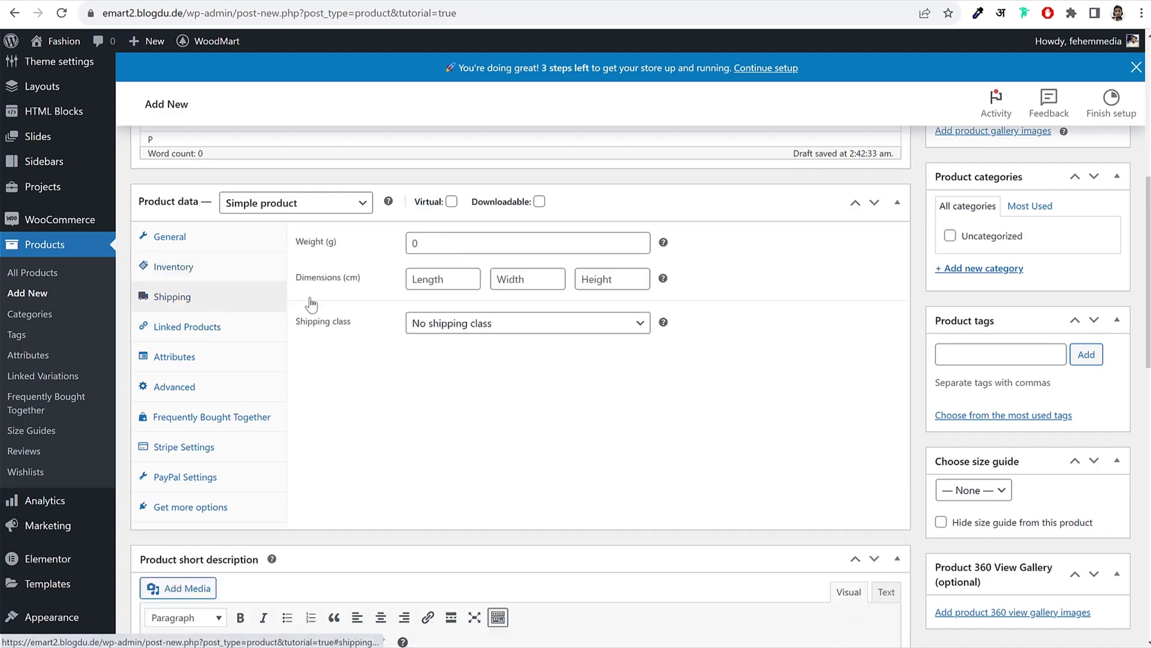
# Step: Enter a shipping weight of 150 g and dimensions of 50 × 50 × 50 cm
pyautogui.click(460, 244)
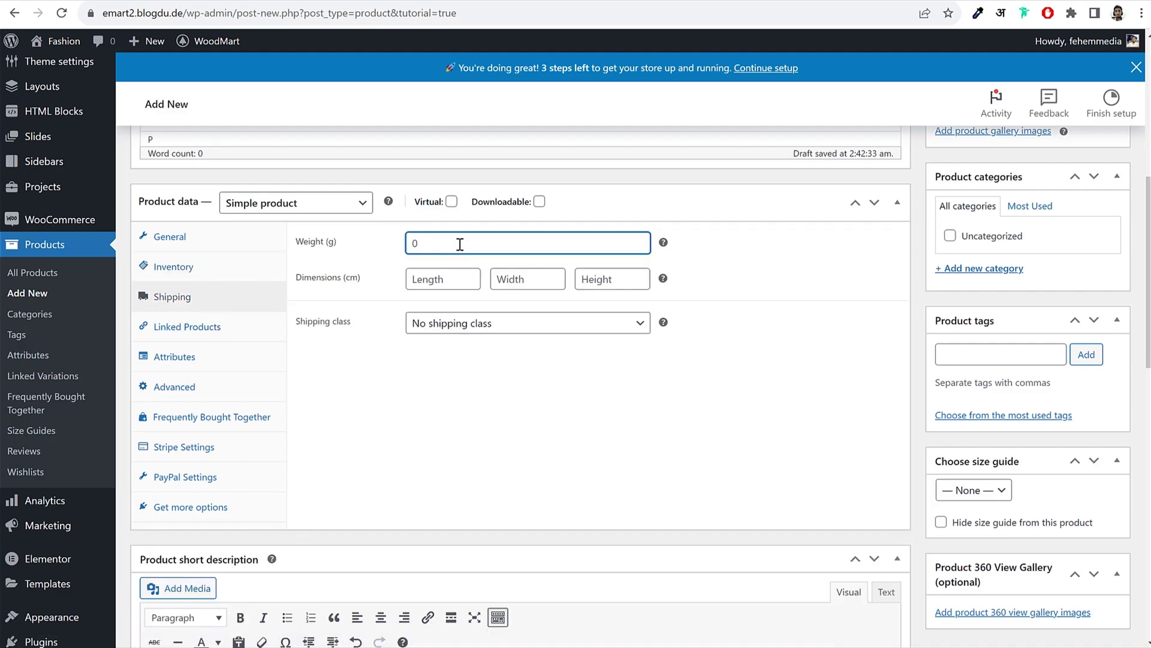
pyautogui.click(437, 280)
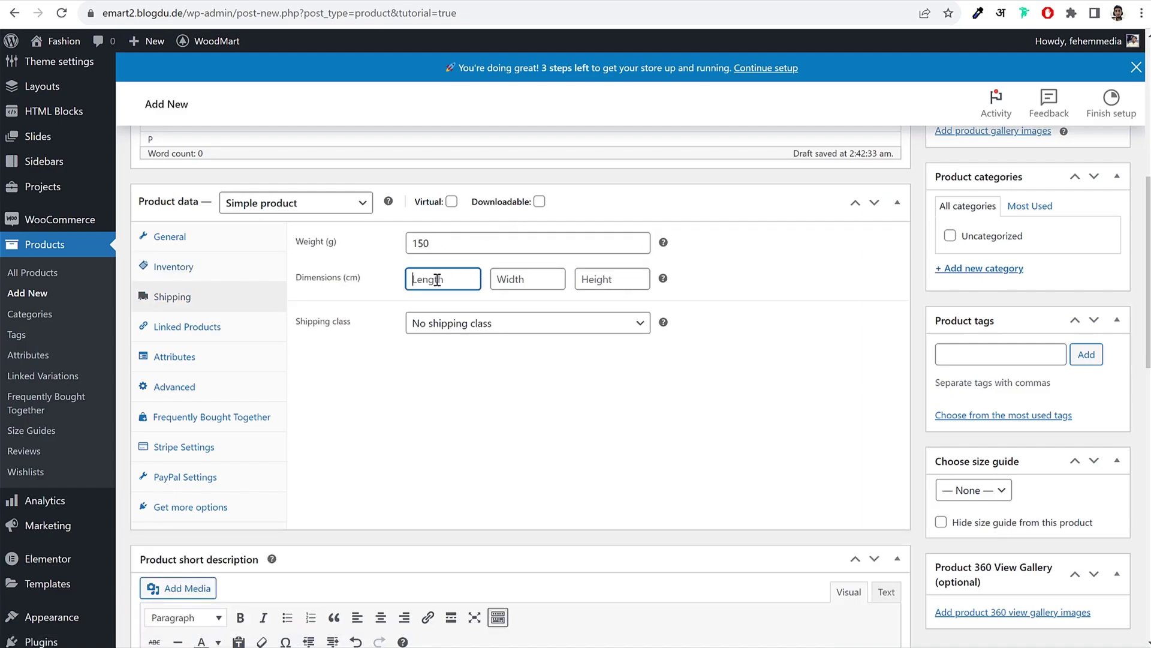
pyautogui.moveTo(663, 279)
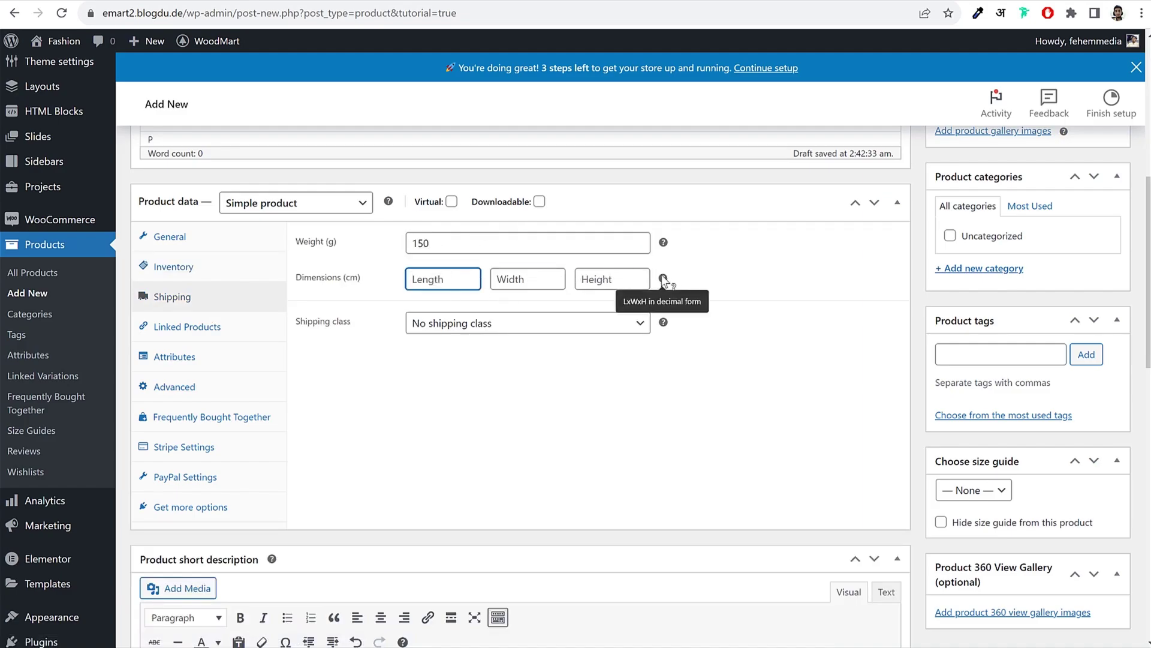
pyautogui.write('50')
pyautogui.press('Tab')
pyautogui.write('50')
pyautogui.press('Tab')
pyautogui.write('50')
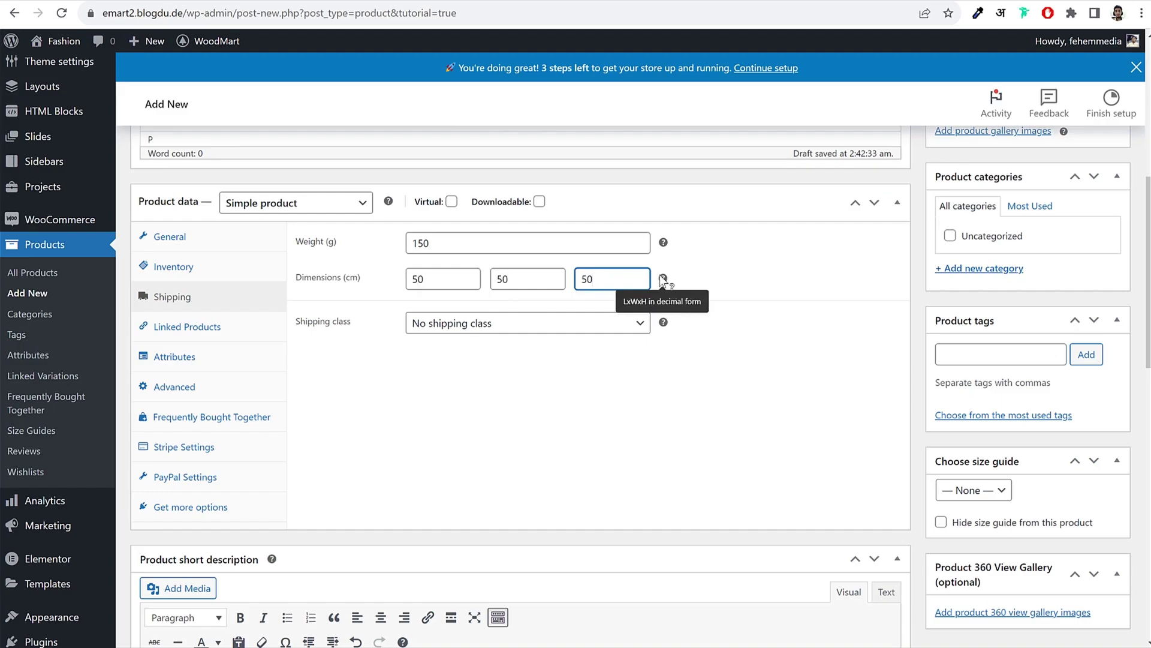
pyautogui.click(484, 400)
# Step: Leave the shipping class set to No shipping class
pyautogui.click(444, 328)
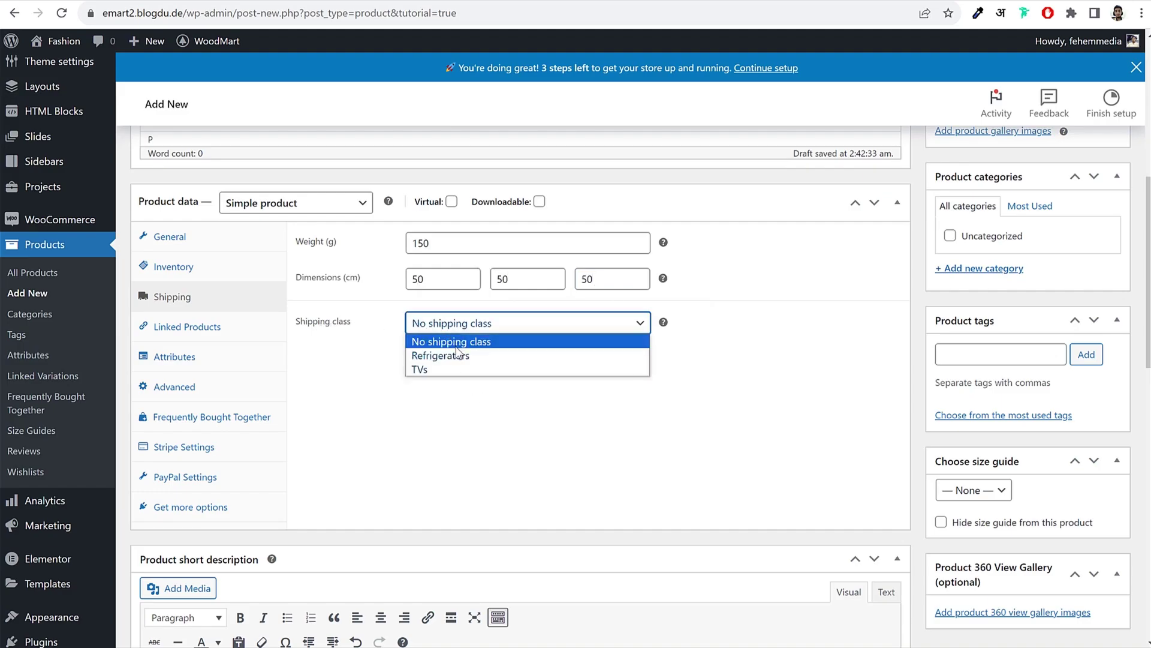
pyautogui.click(462, 343)
pyautogui.click(558, 376)
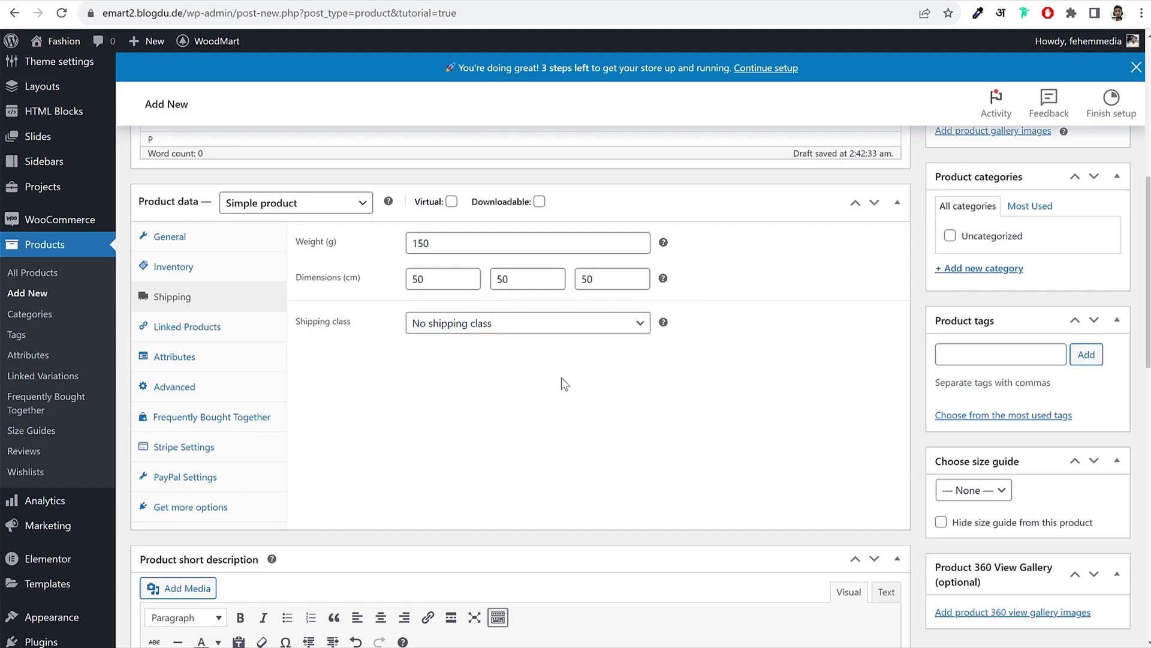
pyautogui.click(484, 336)
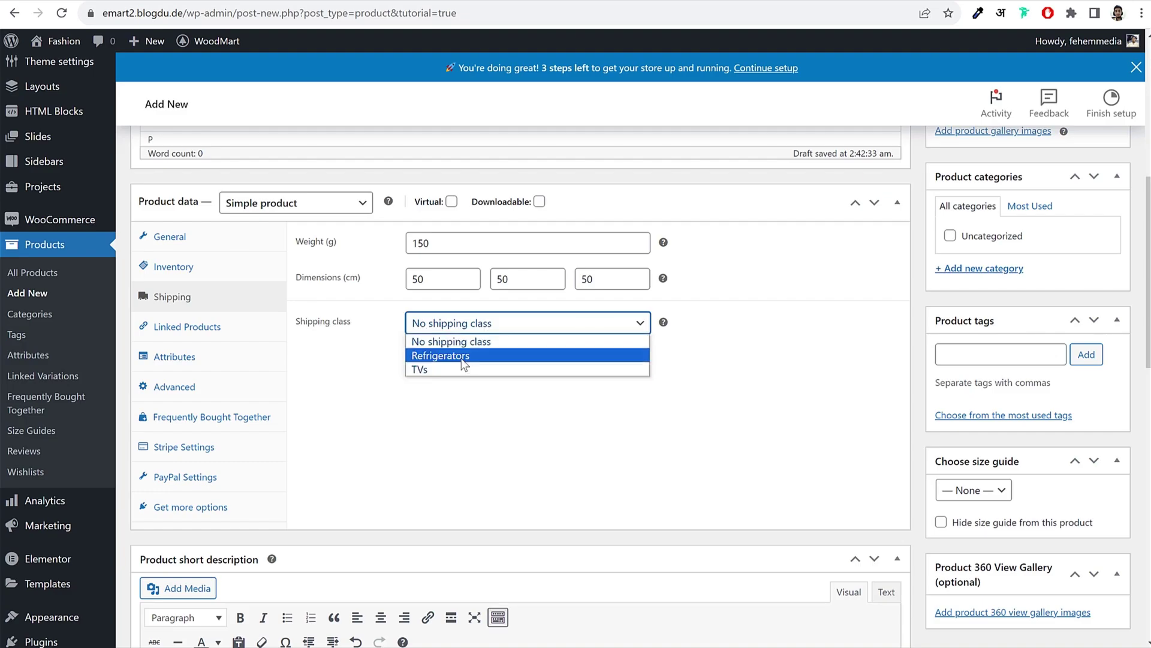
pyautogui.click(461, 341)
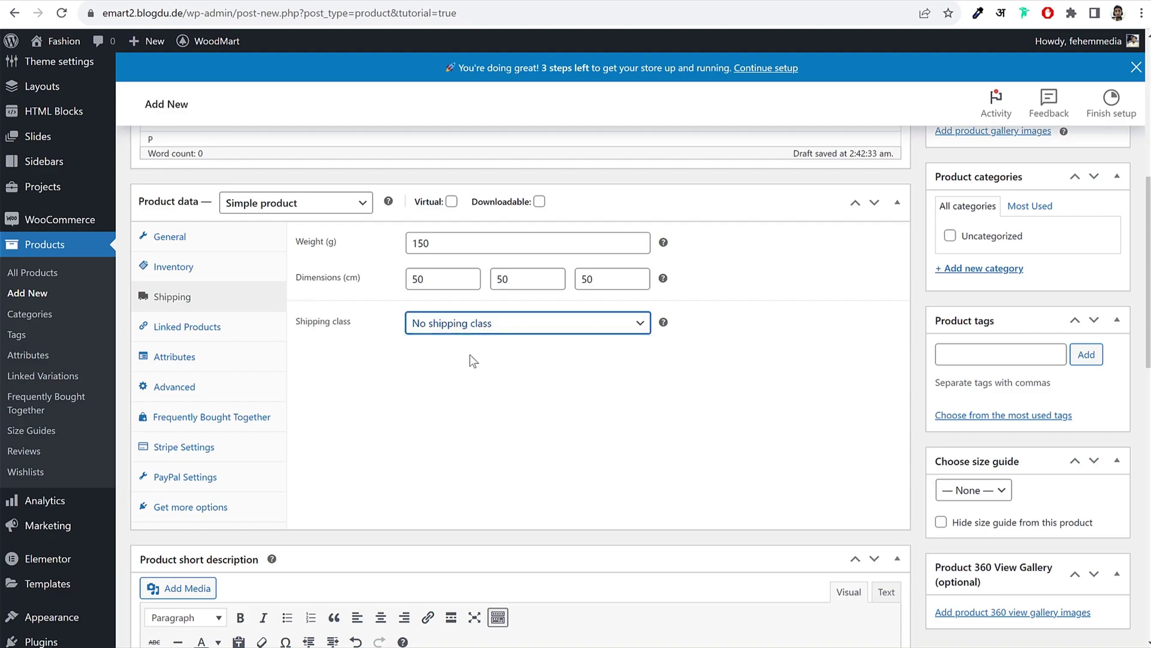
pyautogui.click(484, 374)
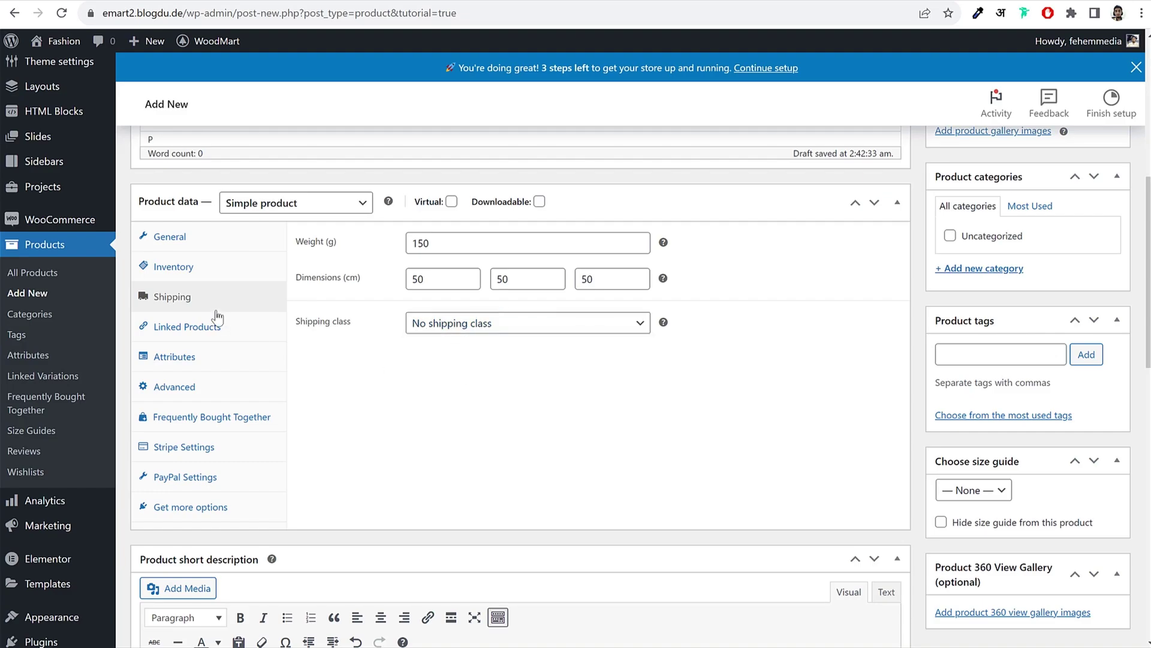
# Step: Glance at the General and Inventory settings, then return to the Shipping settings
pyautogui.click(196, 246)
pyautogui.click(183, 298)
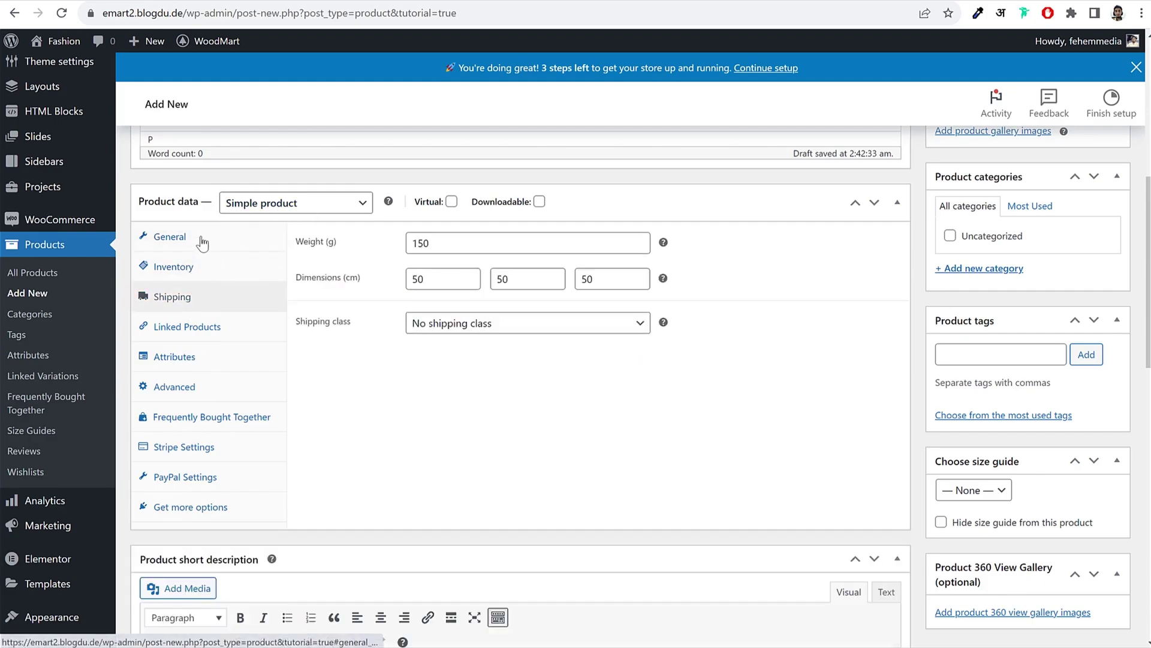
pyautogui.click(157, 268)
pyautogui.click(172, 297)
pyautogui.scroll(-10, 612, 416)
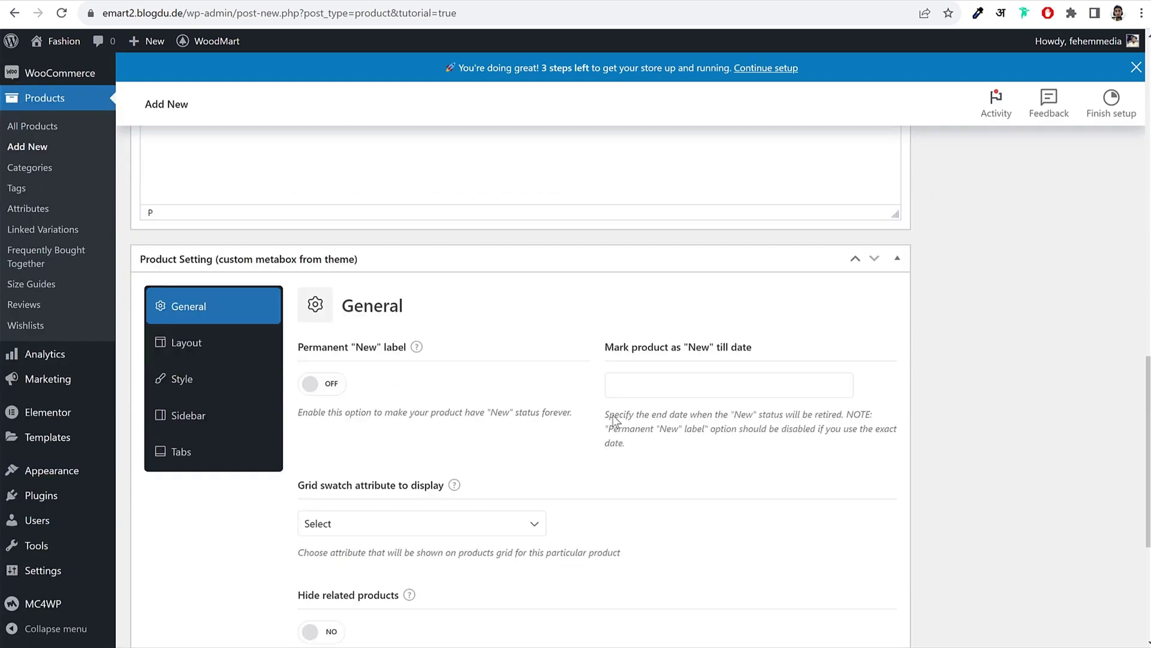
pyautogui.scroll(15, 612, 420)
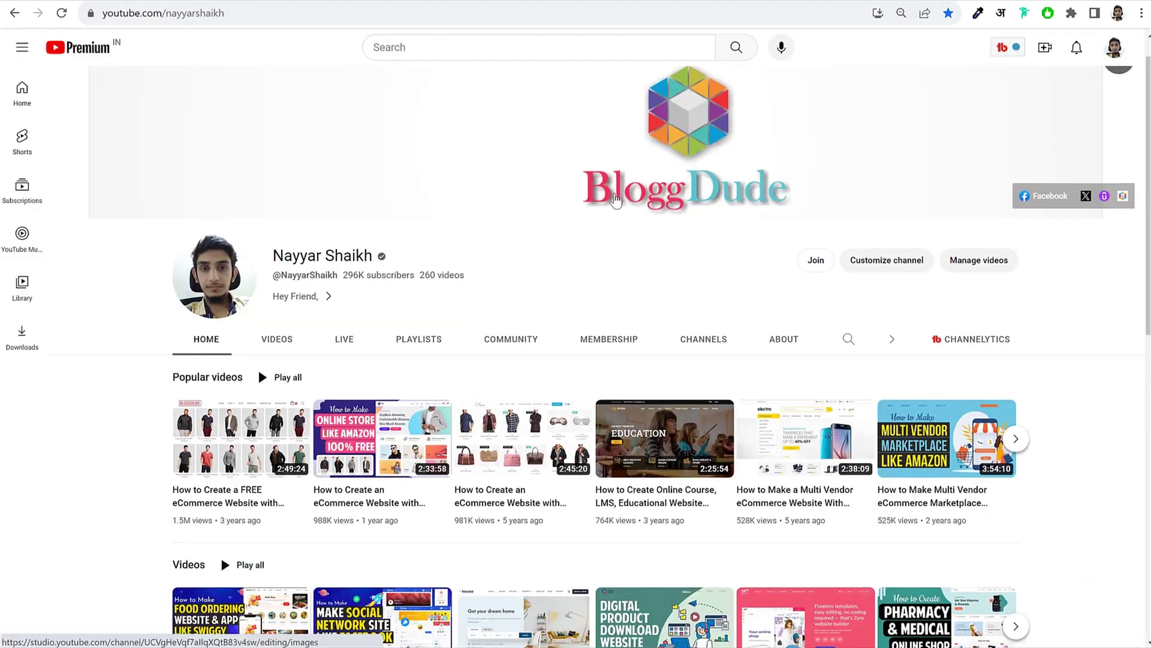
# Step: Open and pause the eCommerce tutorial video, then expand its description to find the Images & CSS Codes Download link
pyautogui.scroll(-4, 386, 254)
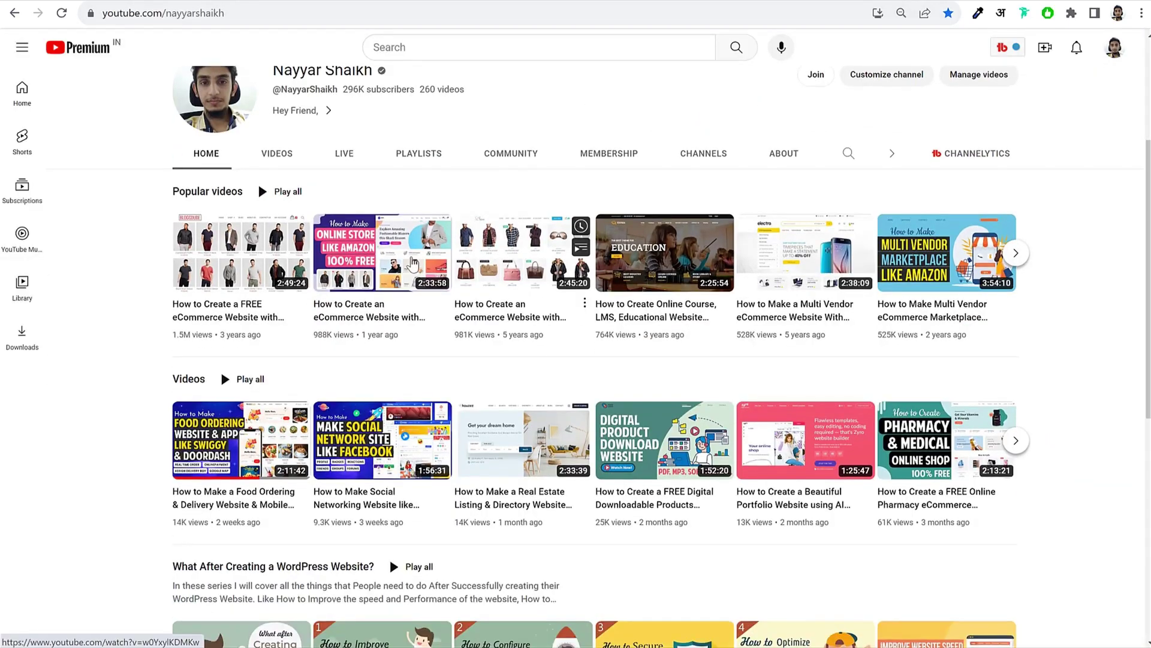
pyautogui.click(386, 254)
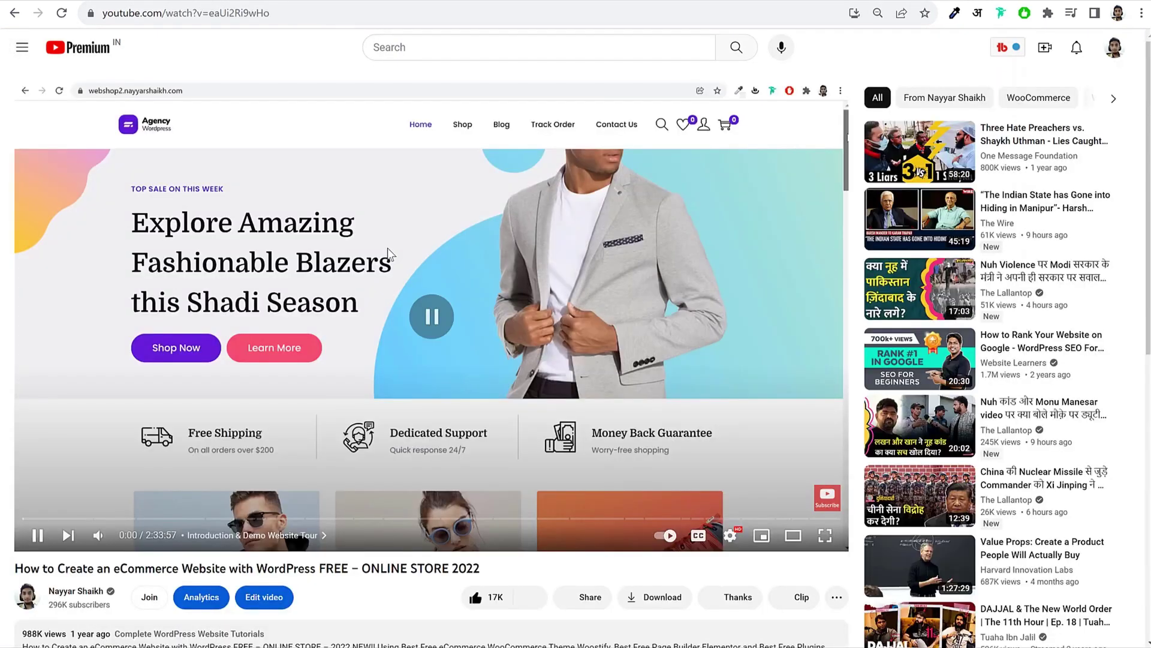
pyautogui.click(387, 247)
pyautogui.scroll(-6, 510, 342)
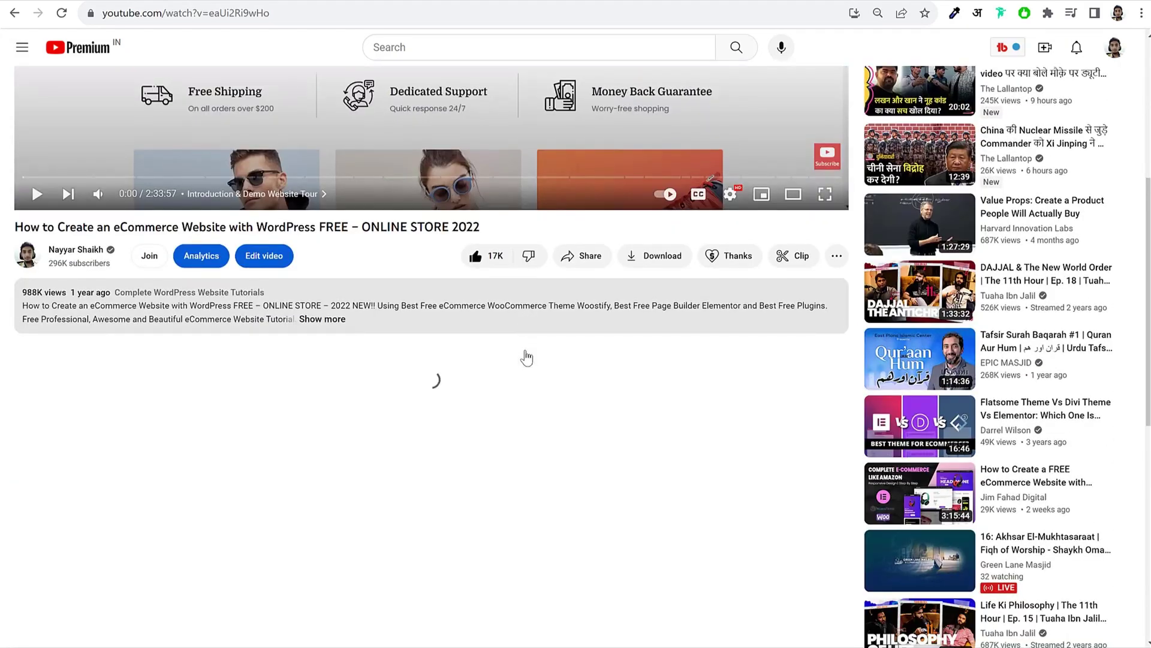
pyautogui.click(320, 295)
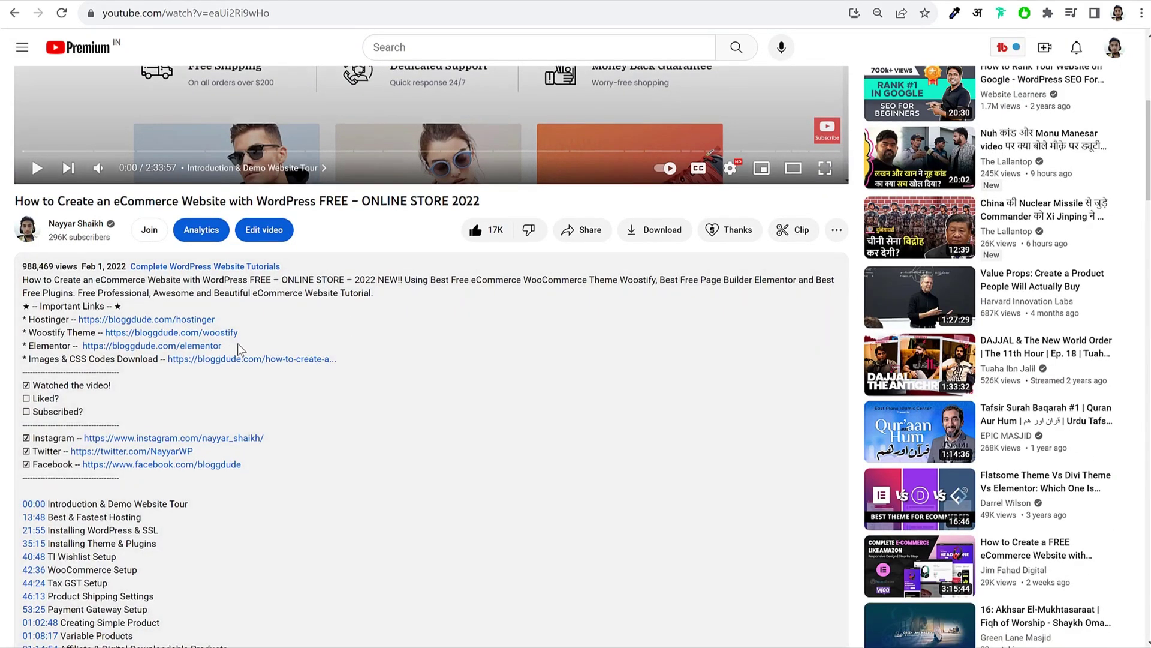
pyautogui.scroll(-2, 58, 240)
pyautogui.moveTo(30, 219); pyautogui.dragTo(186, 216)
pyautogui.click(201, 239)
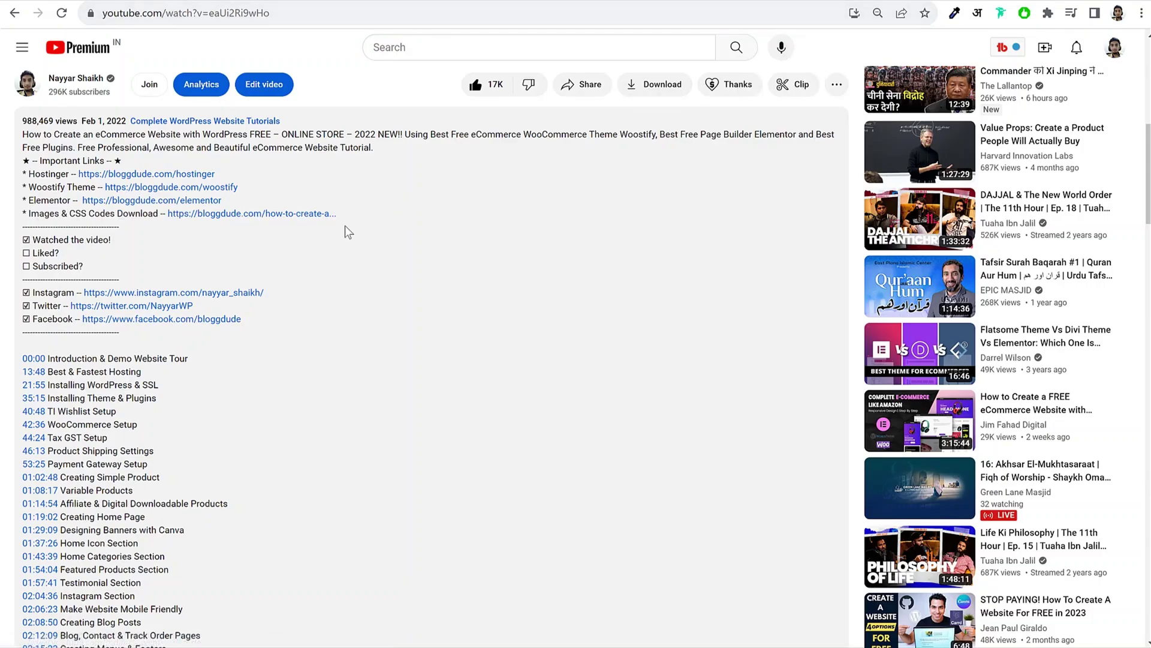
# Step: Follow the Images & CSS Codes link to the BloggDude article and download the Free Images pack
pyautogui.click(300, 220)
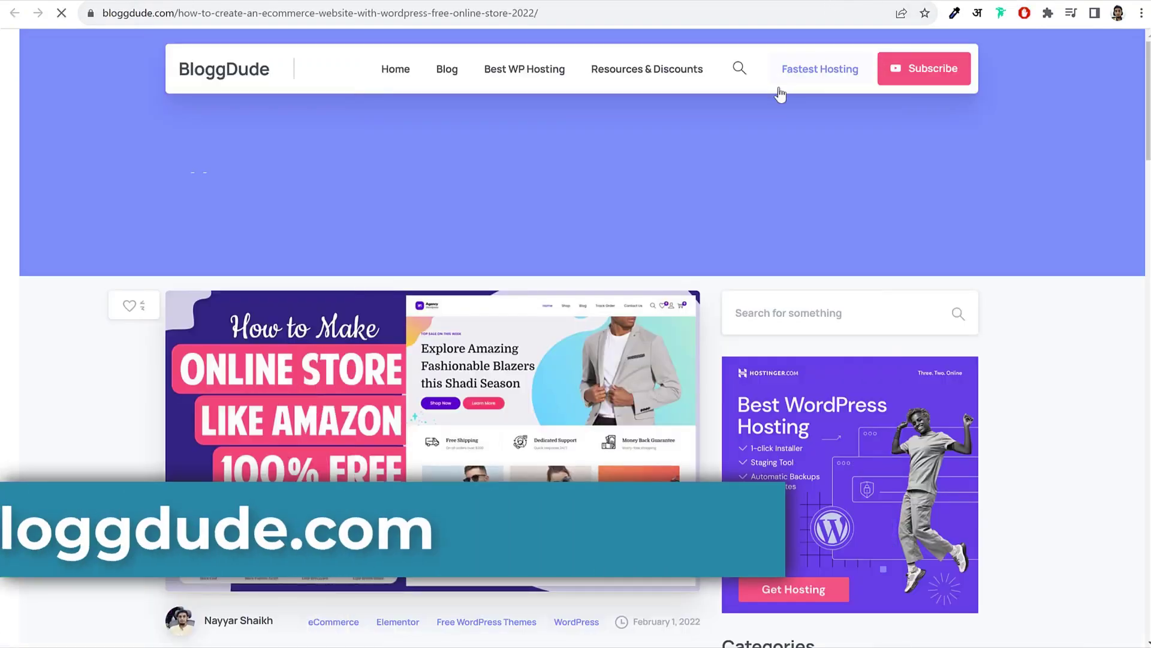
pyautogui.scroll(-3, 679, 258)
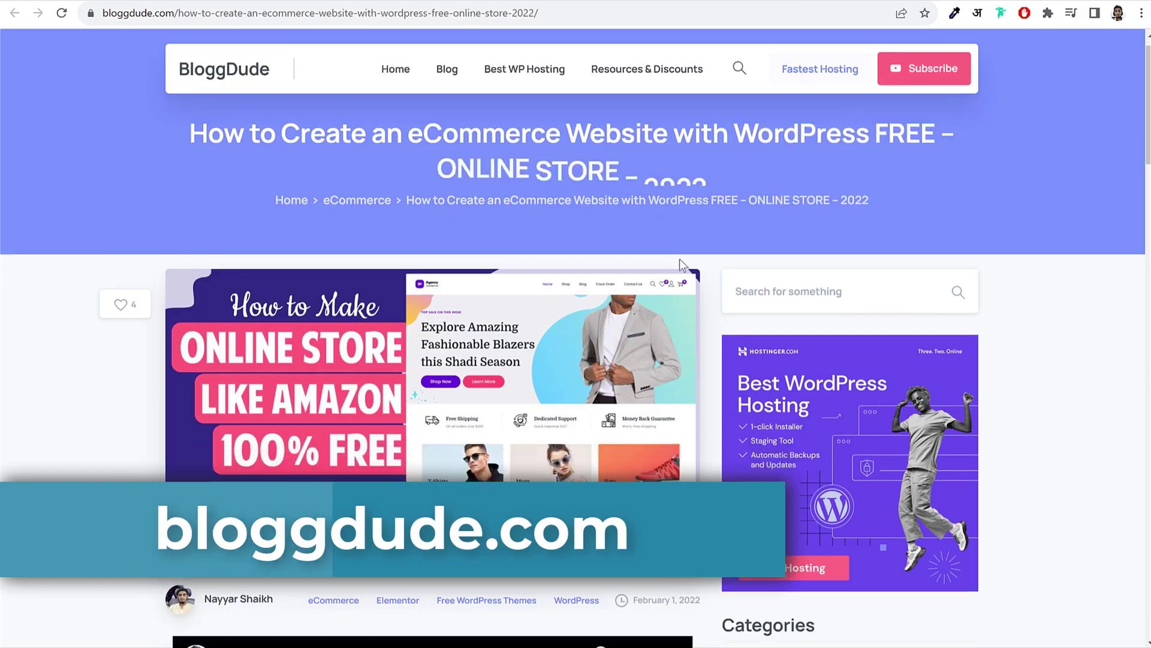
pyautogui.scroll(-6, 418, 293)
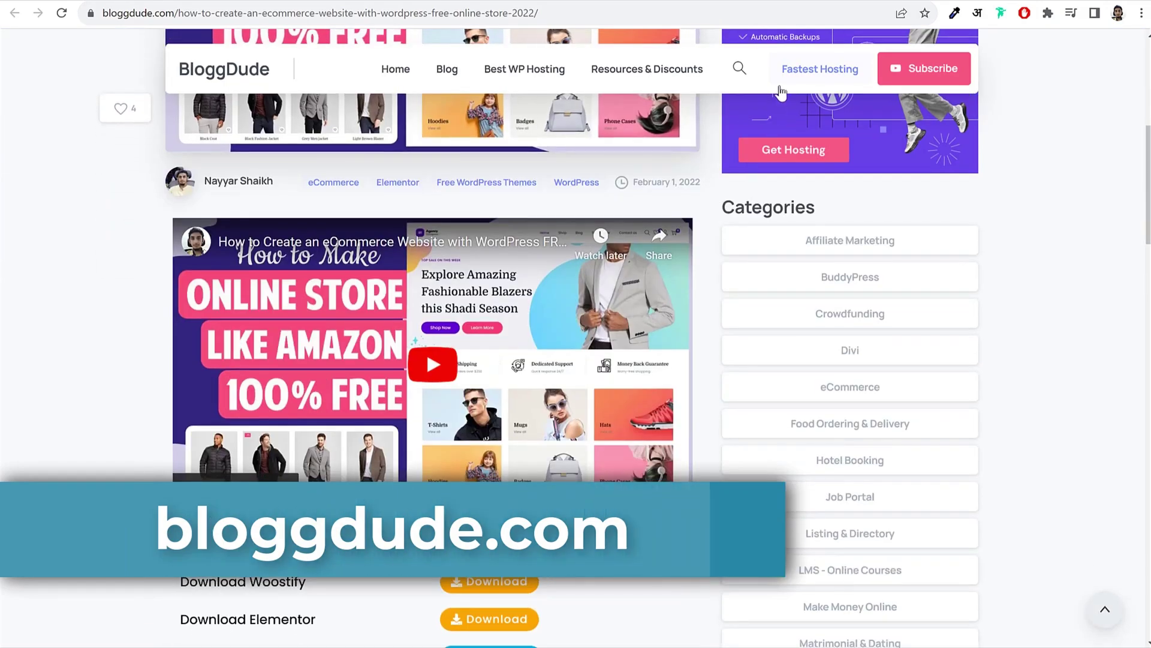
pyautogui.hotkey('ctrl', 'w')
pyautogui.scroll(5, 496, 316)
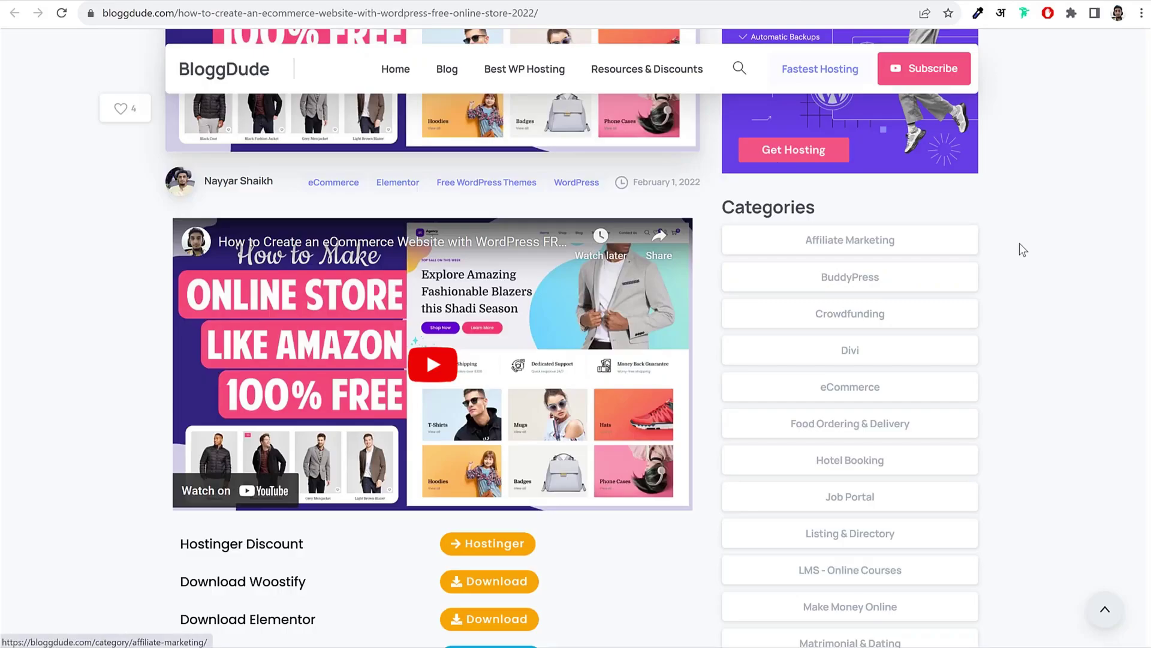
pyautogui.scroll(-4, 1020, 249)
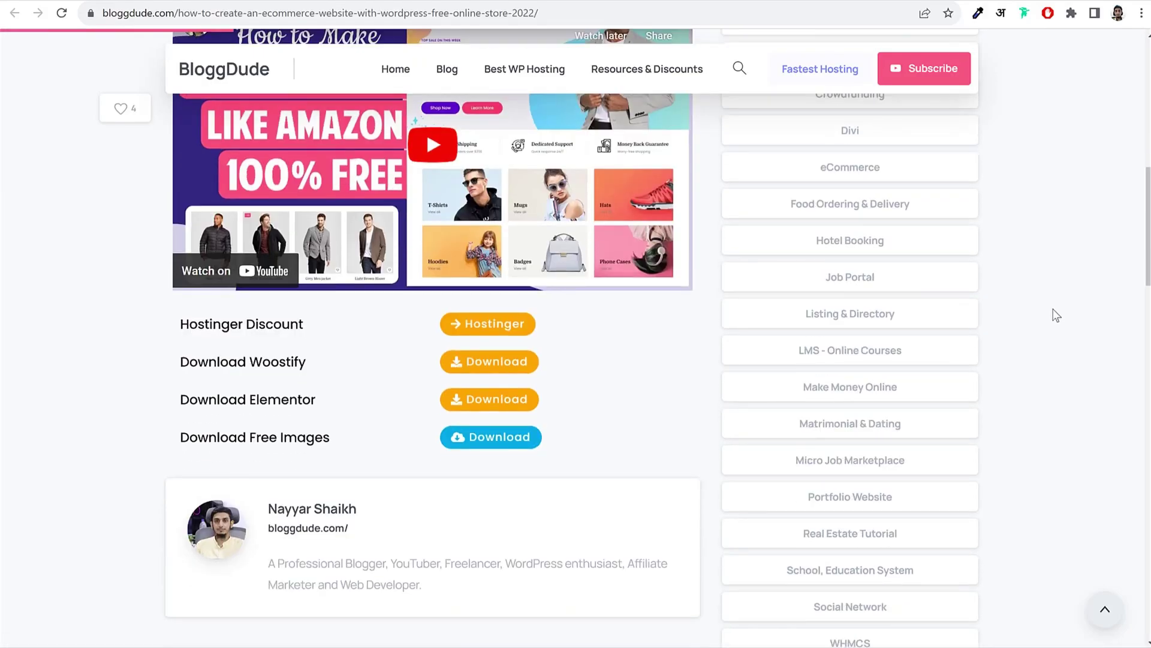
pyautogui.scroll(-1, 173, 419)
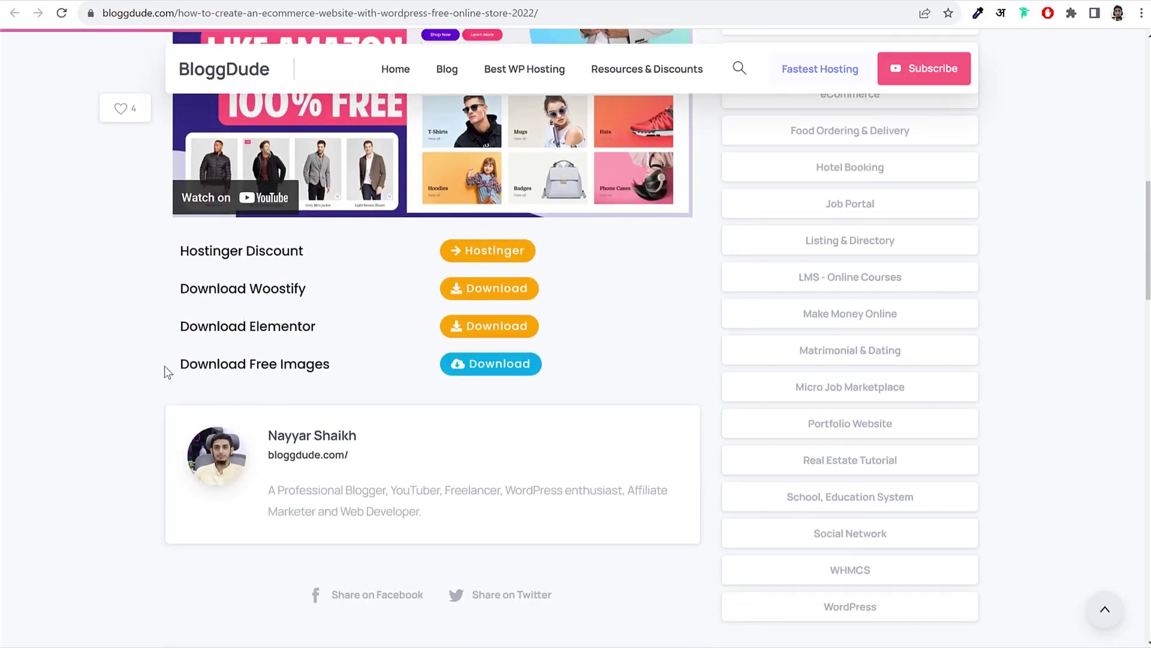
pyautogui.moveTo(164, 365); pyautogui.dragTo(326, 365)
pyautogui.click(327, 365)
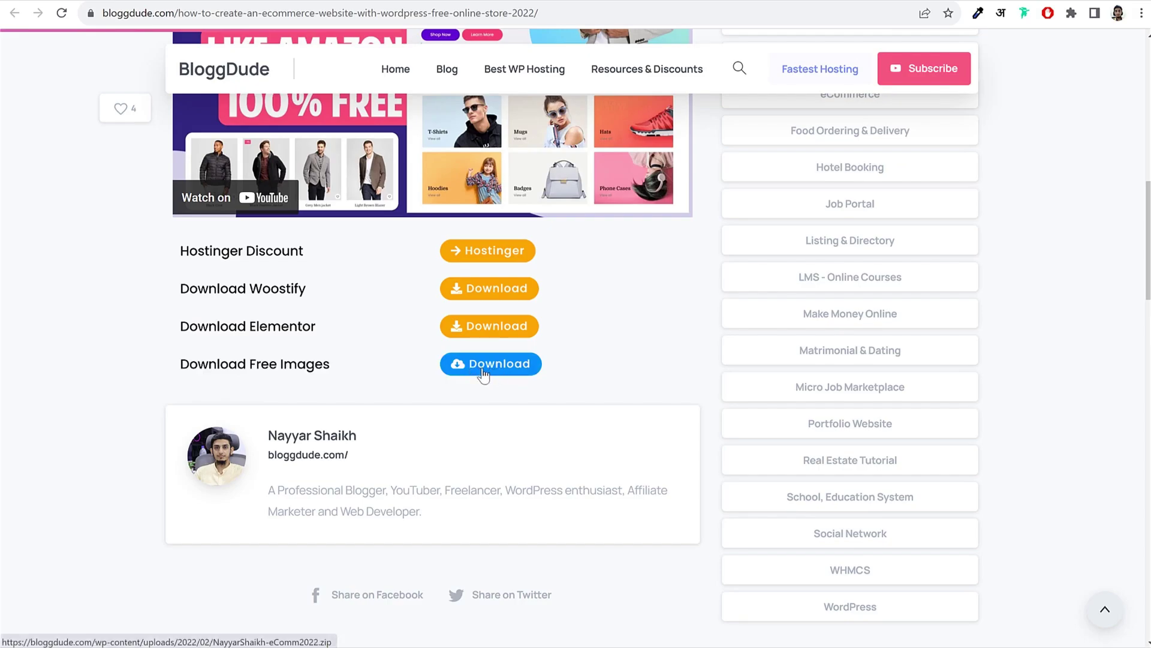
pyautogui.hotkey('alt', 'Tab')
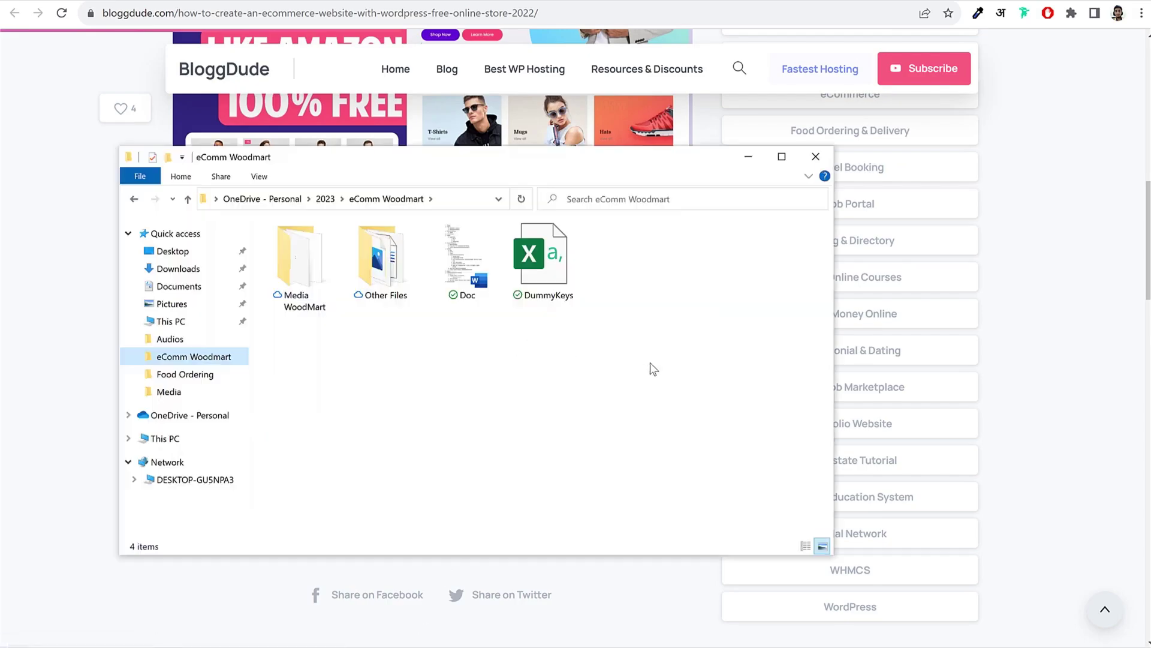
# Step: Open and dismiss the context menu on the Other Files folder without choosing anything
pyautogui.rightClick(388, 264)
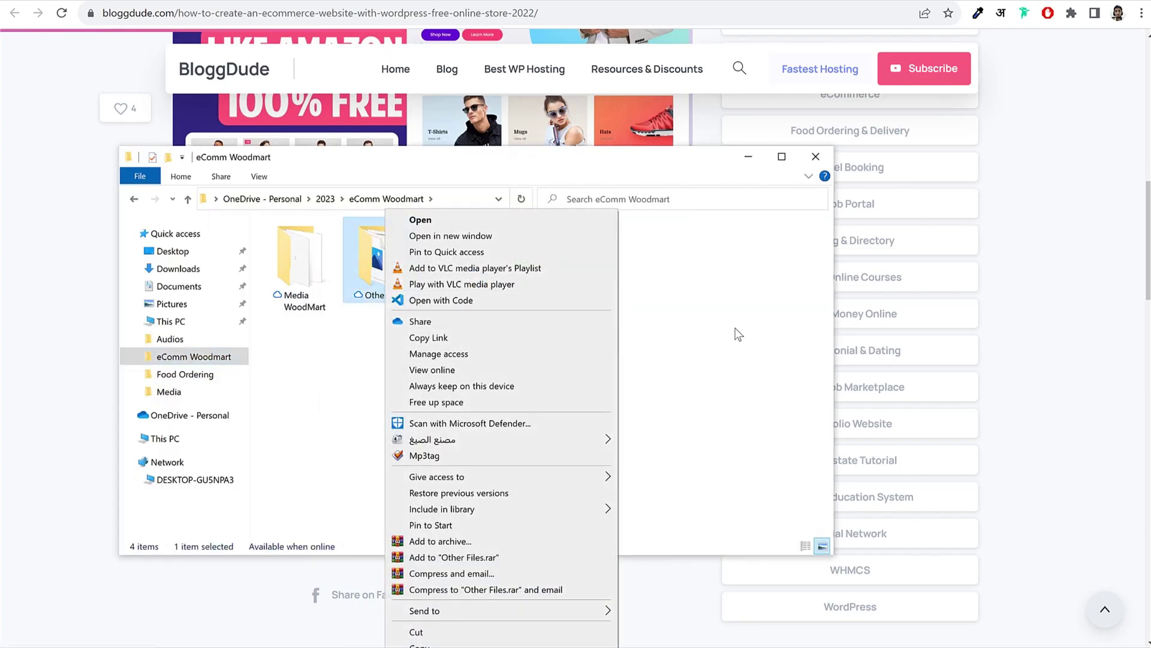
pyautogui.click(737, 333)
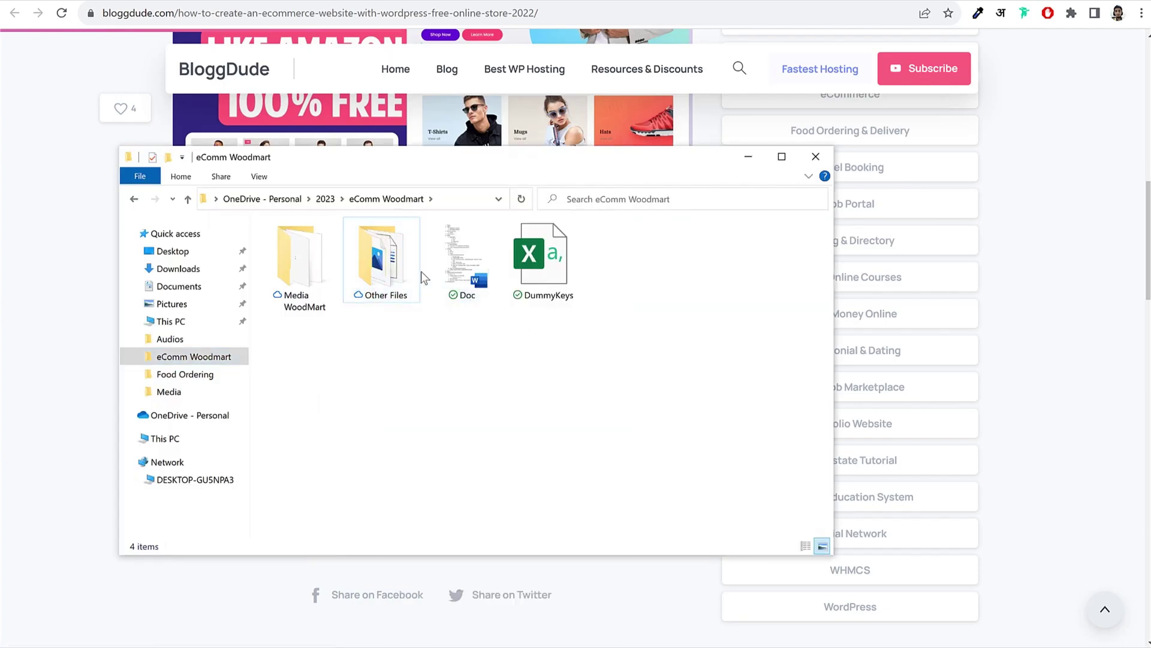
pyautogui.rightClick(389, 264)
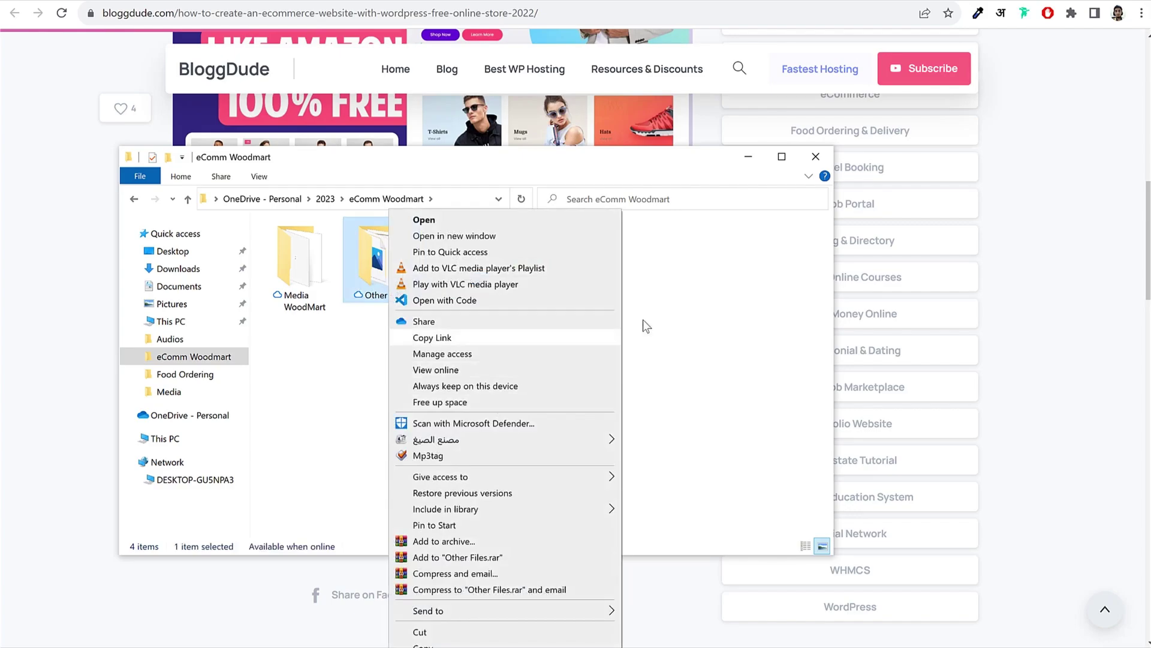
pyautogui.click(683, 324)
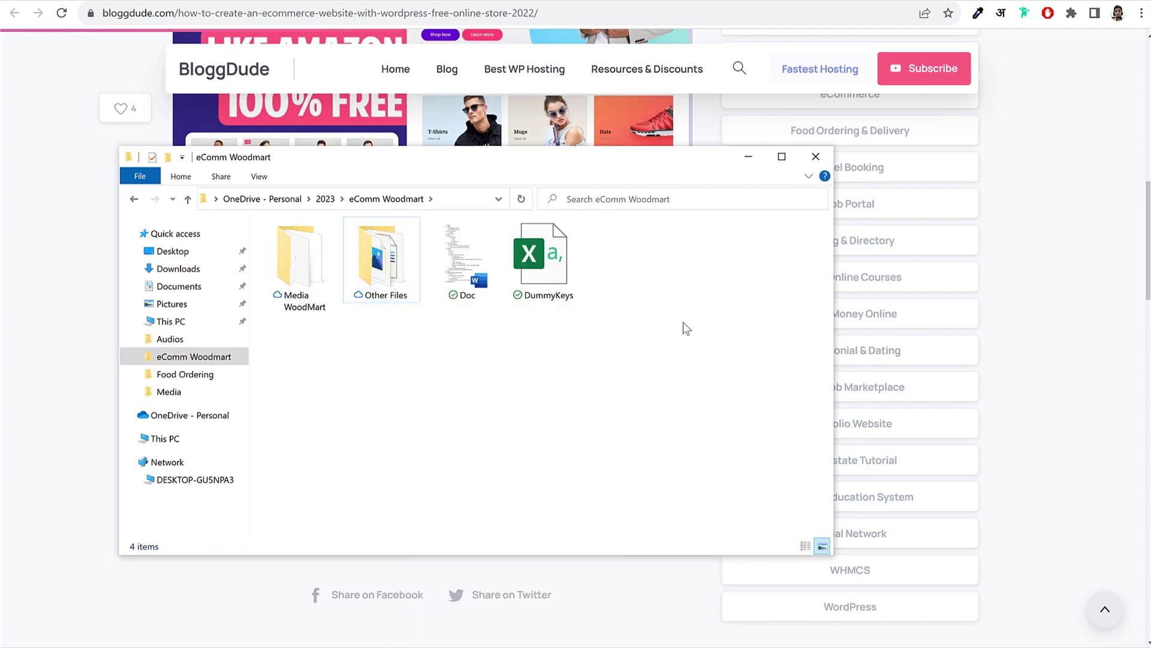
# Step: Open Media WoodMart and browse its Brands, Blog and Files subfolders
pyautogui.doubleClick(302, 261)
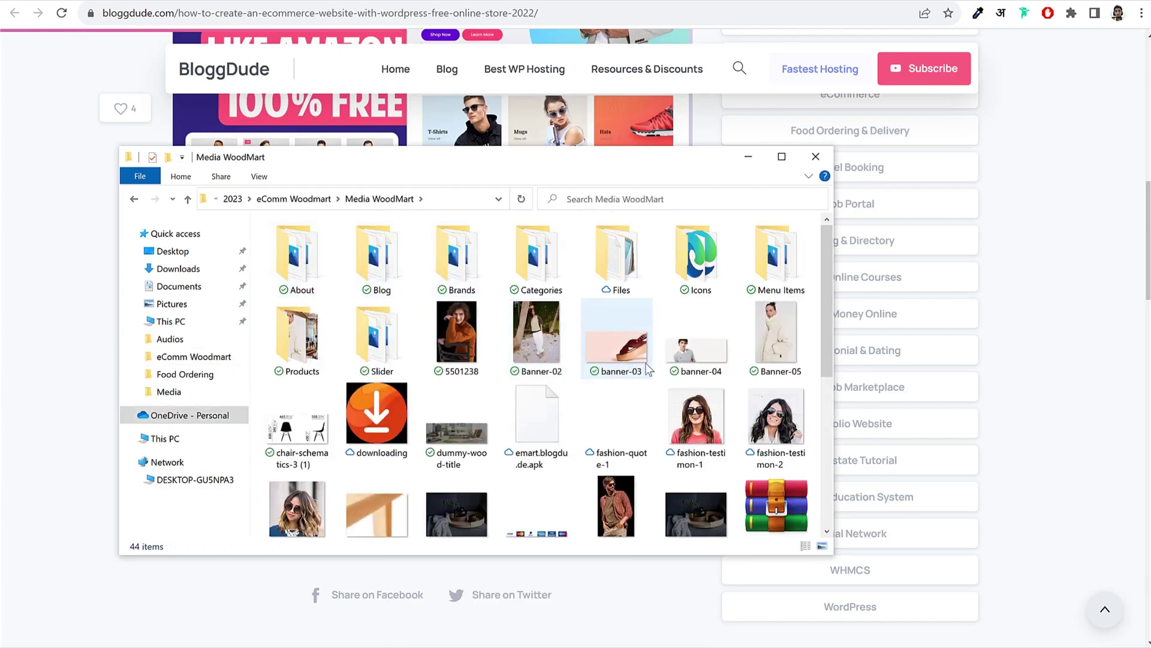
pyautogui.scroll(-5, 705, 409)
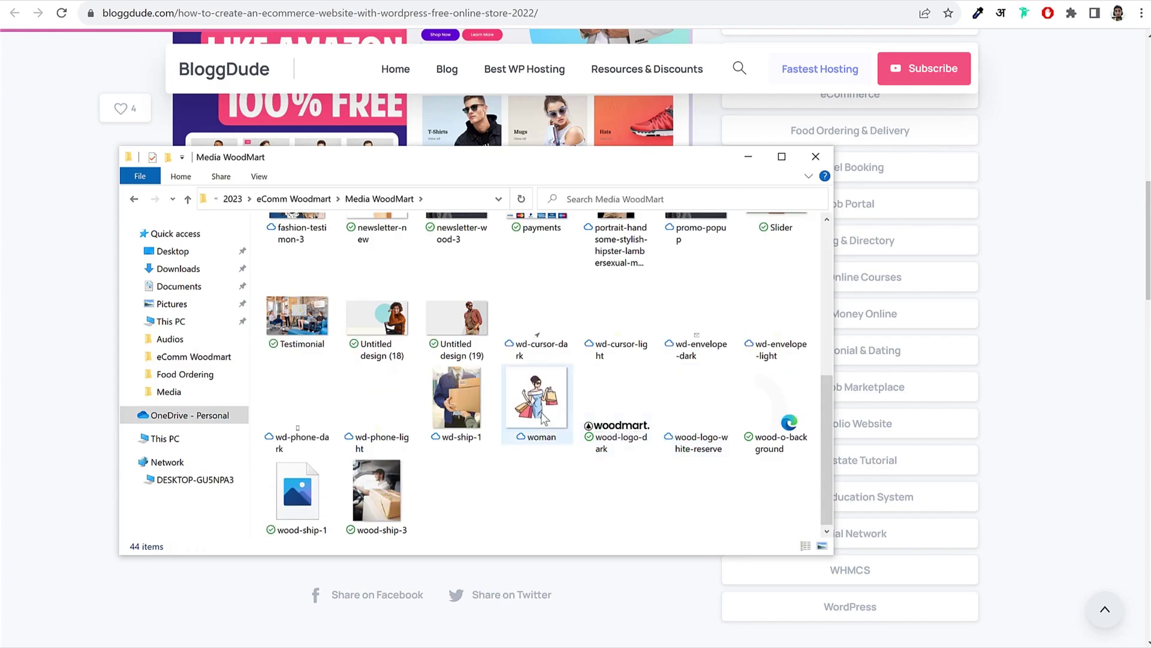
pyautogui.scroll(5, 661, 416)
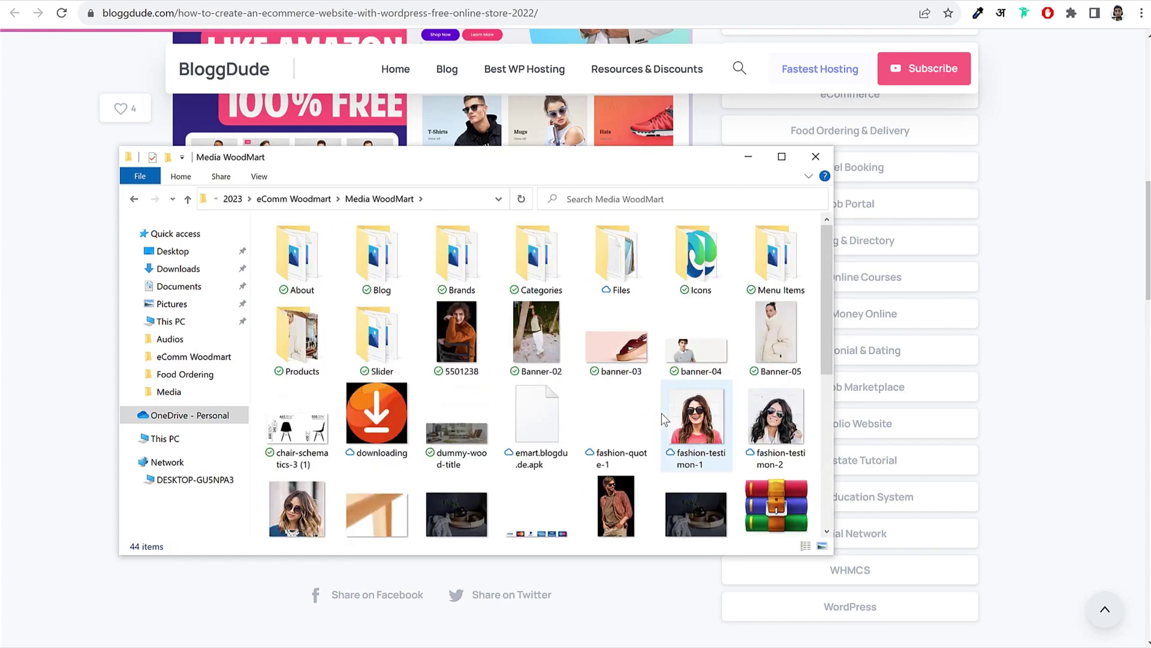
pyautogui.doubleClick(461, 270)
pyautogui.hotkey('alt', 'Left')
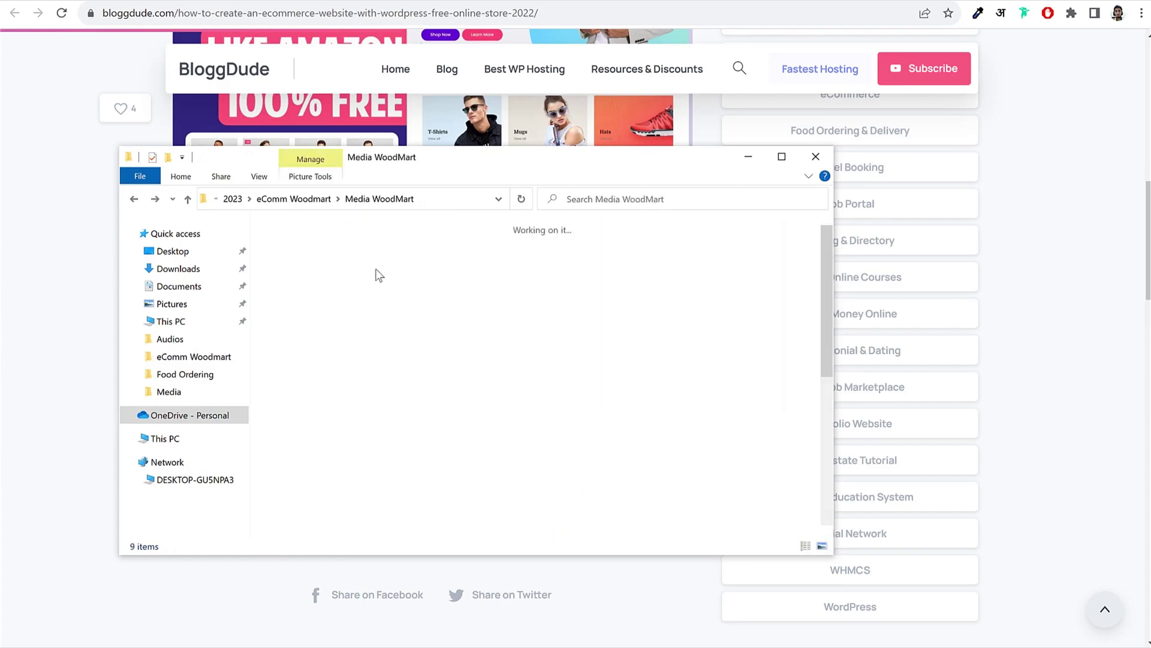
pyautogui.doubleClick(379, 258)
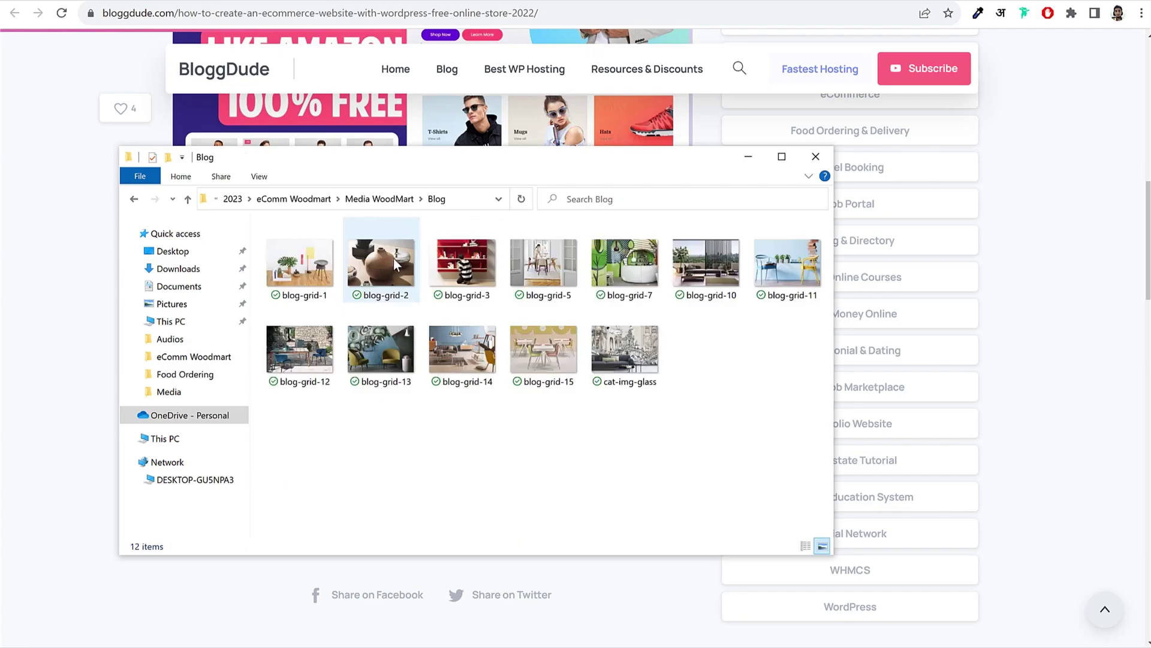
pyautogui.hotkey('alt', 'Left')
pyautogui.doubleClick(624, 267)
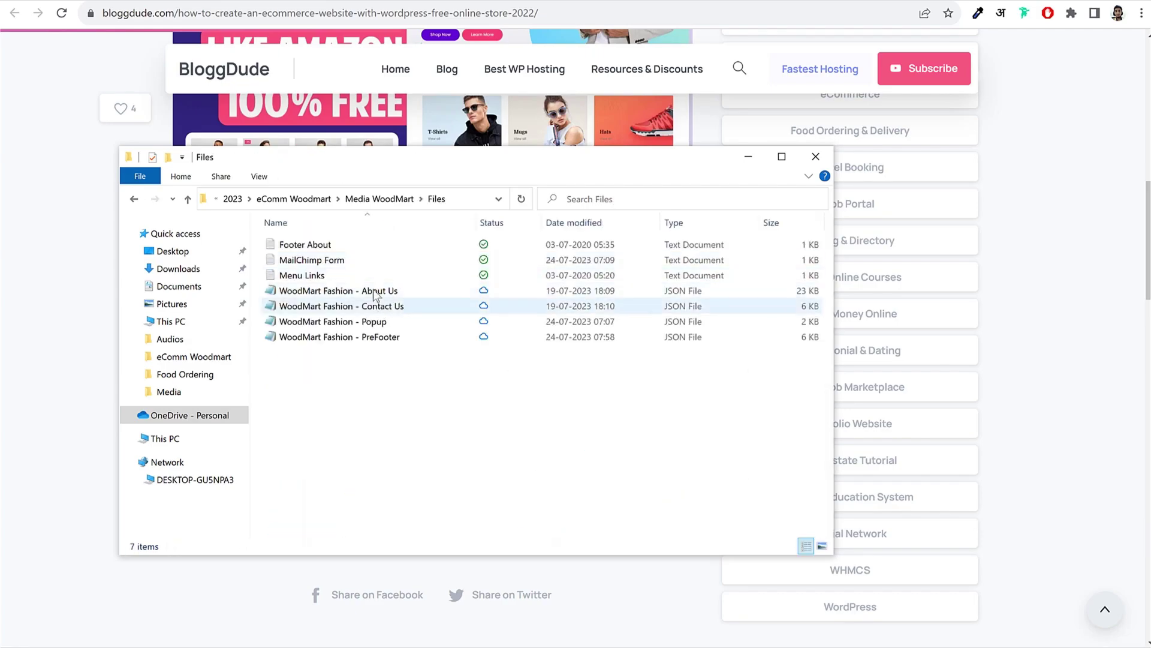
pyautogui.click(395, 305)
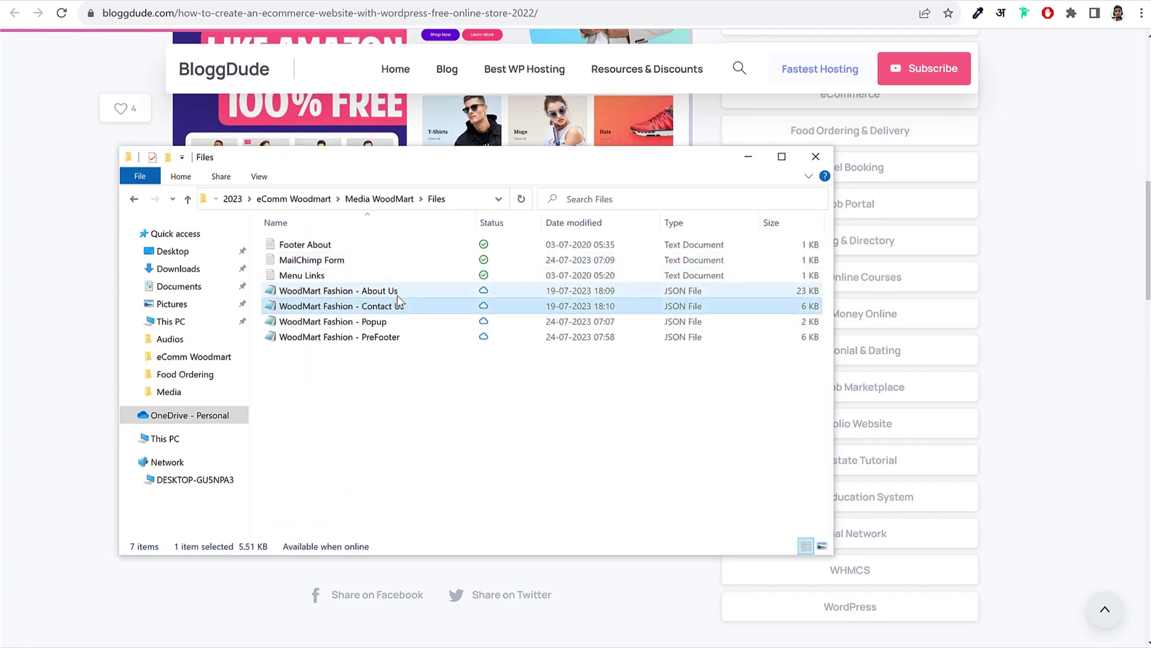
pyautogui.hotkey('alt', 'Left')
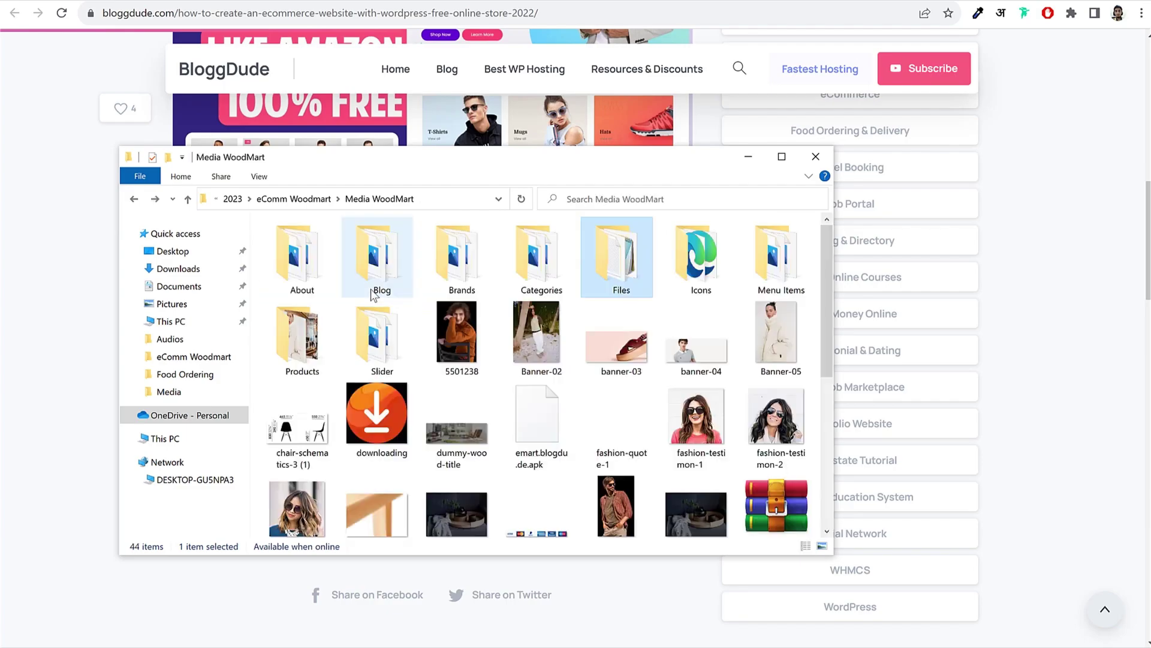
# Step: Look through the product photos in the Products folder, then put the Explorer window away
pyautogui.click(321, 344)
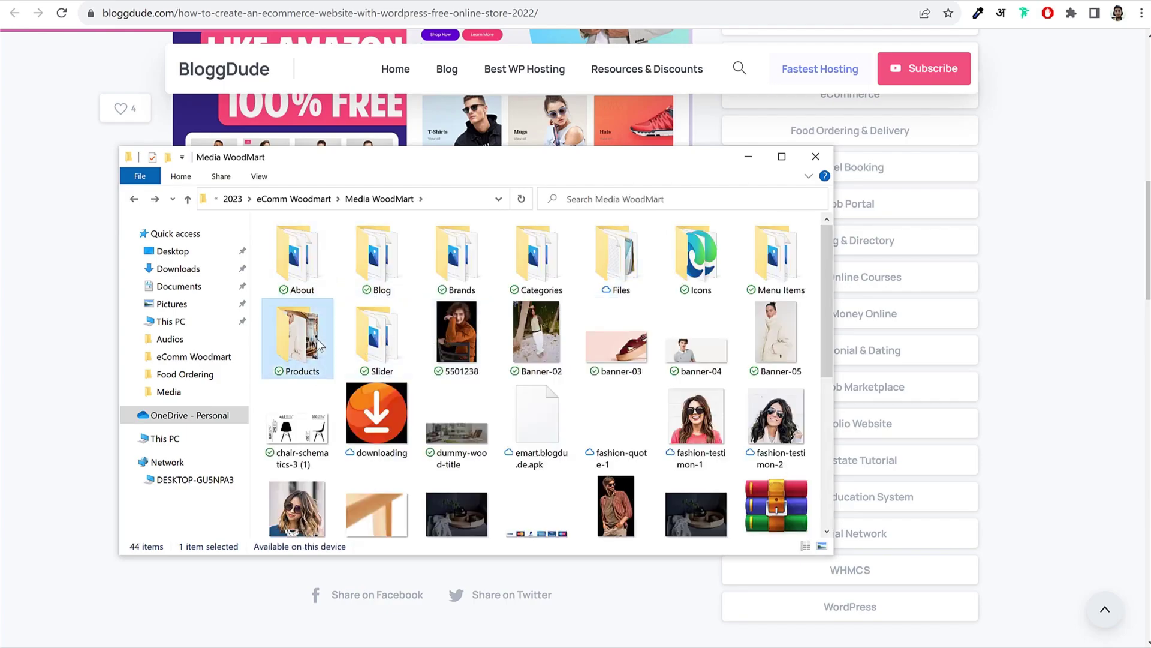
pyautogui.doubleClick(321, 345)
pyautogui.scroll(-6, 506, 421)
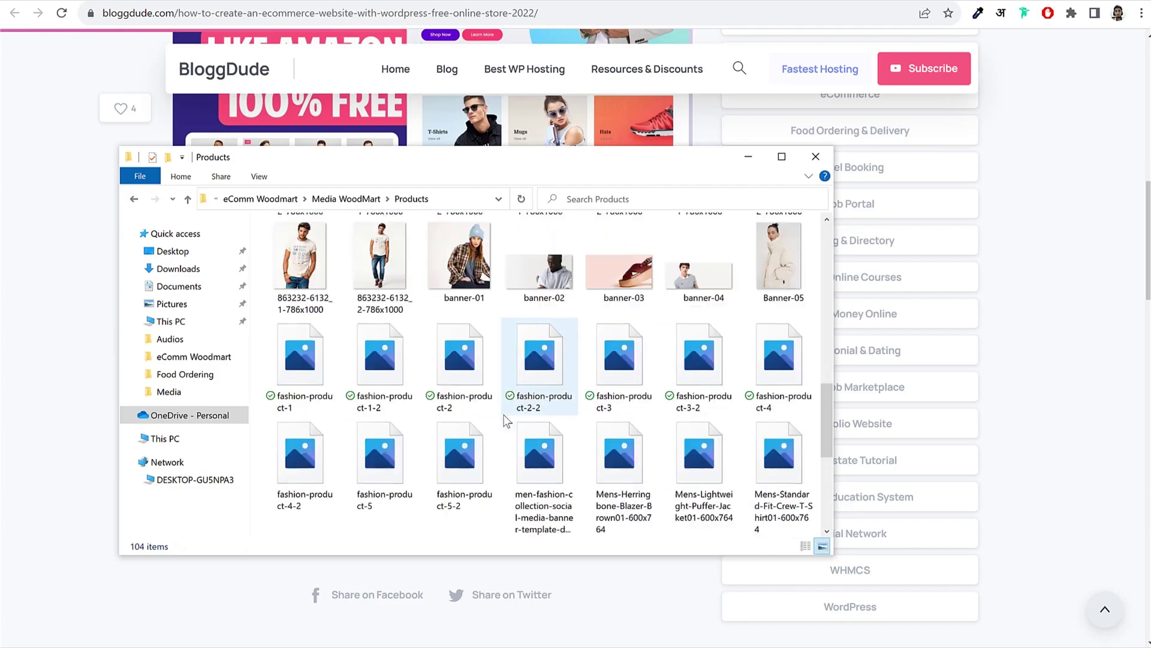
pyautogui.scroll(-4, 507, 422)
pyautogui.scroll(2, 506, 435)
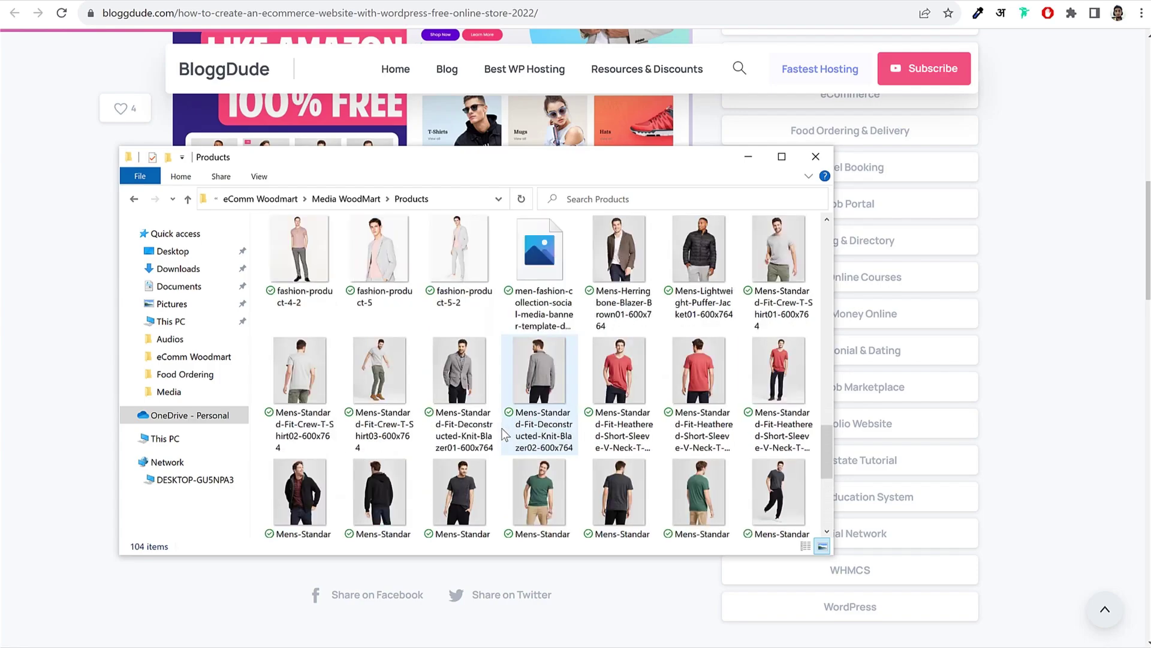
pyautogui.scroll(-10, 506, 432)
pyautogui.click(748, 156)
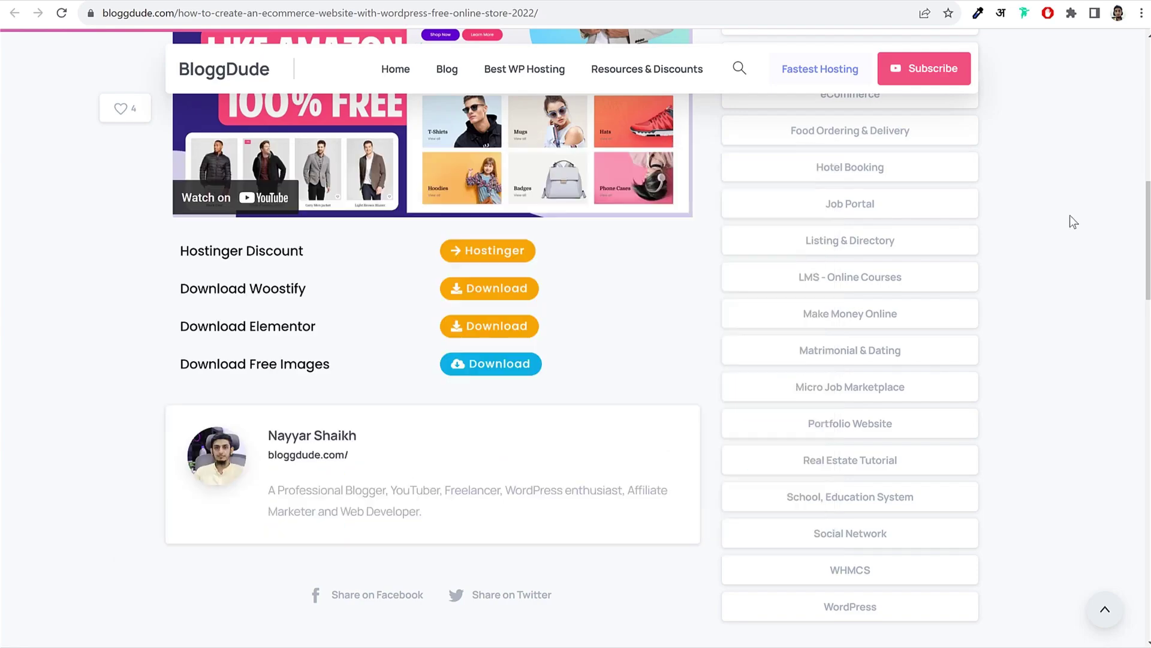
pyautogui.click(506, 365)
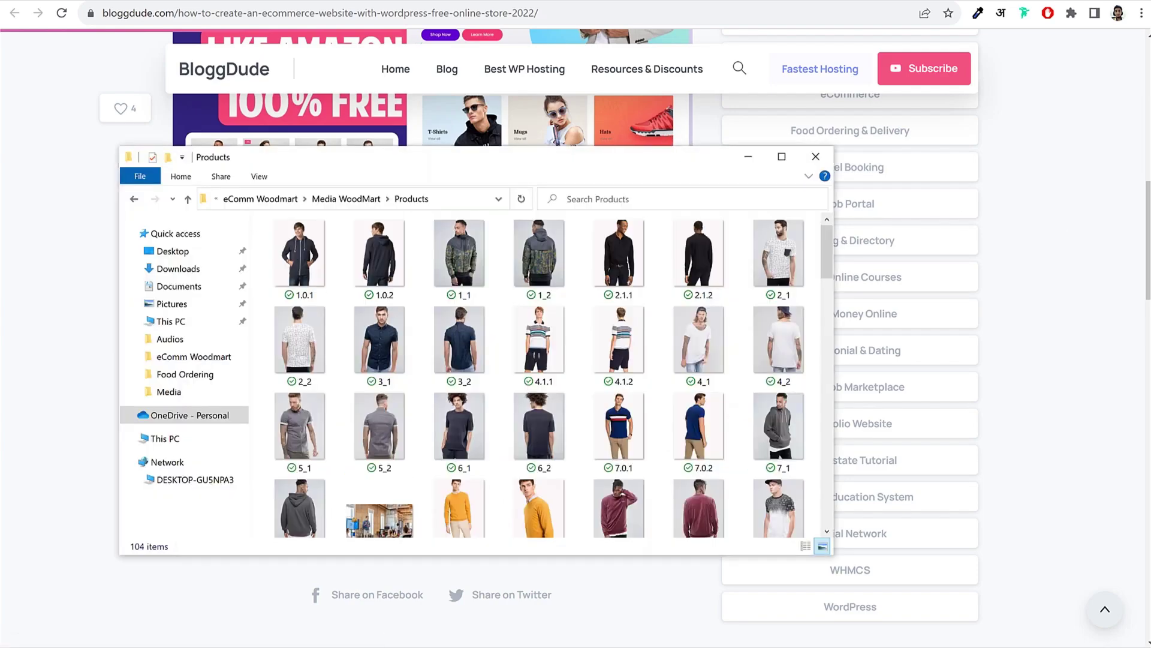
pyautogui.hotkey('alt', 'Left')
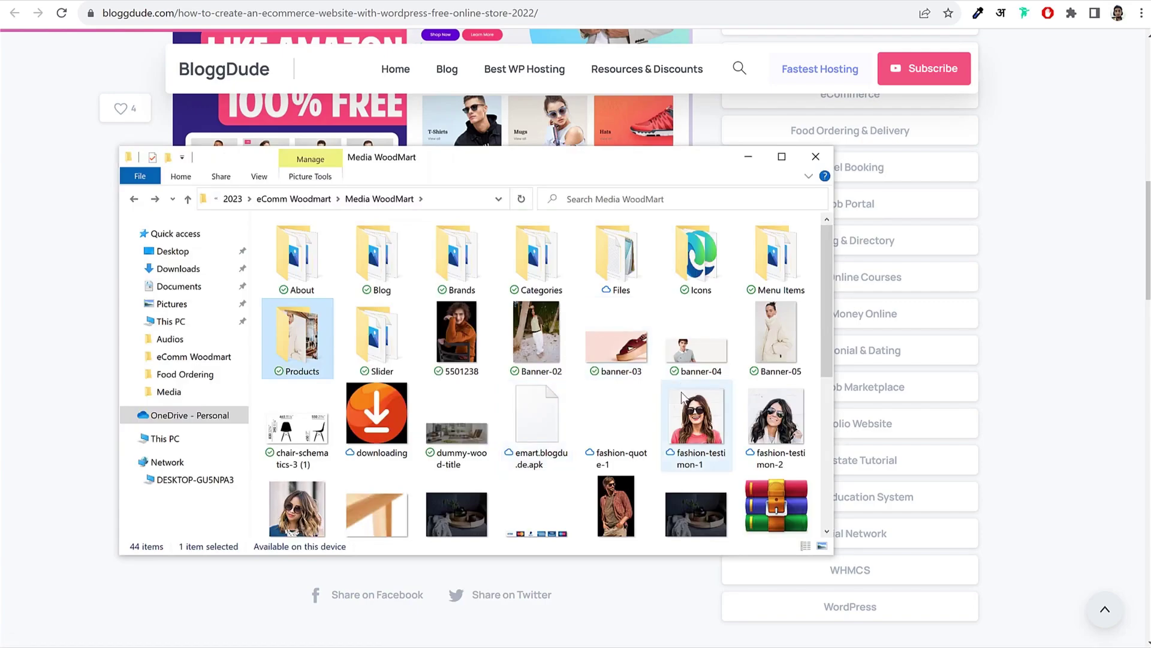
pyautogui.scroll(-5, 679, 415)
pyautogui.scroll(5, 679, 415)
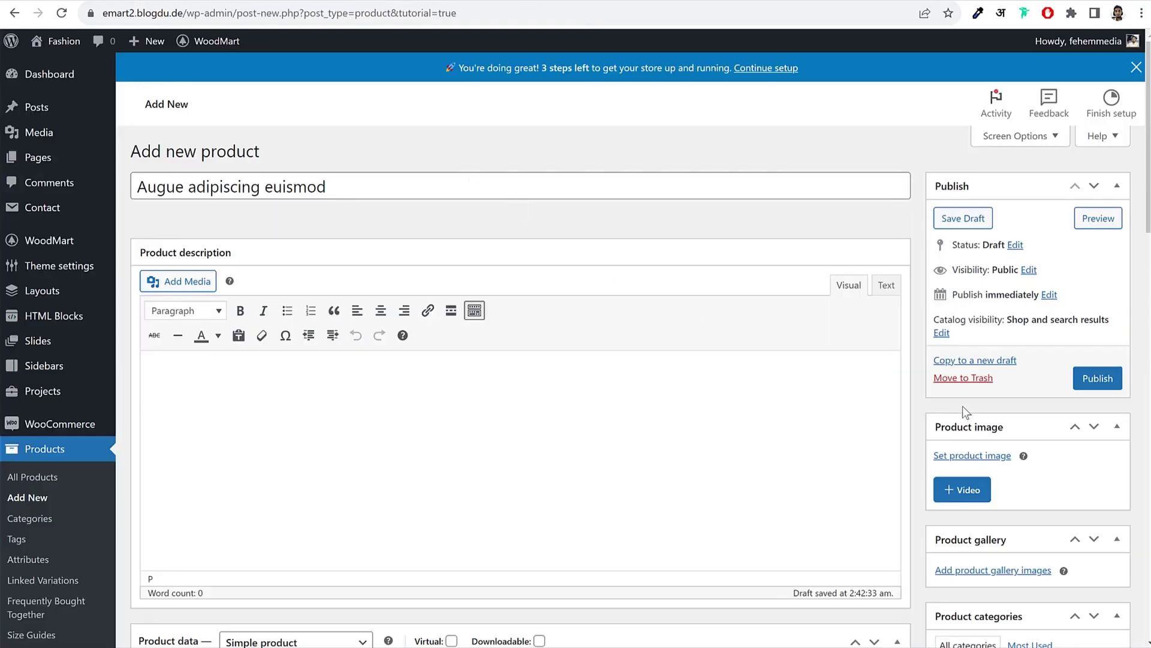
# Step: Upload 1_1.jpg from Media WoodMart > Products and set it as the product image
pyautogui.scroll(-3, 962, 405)
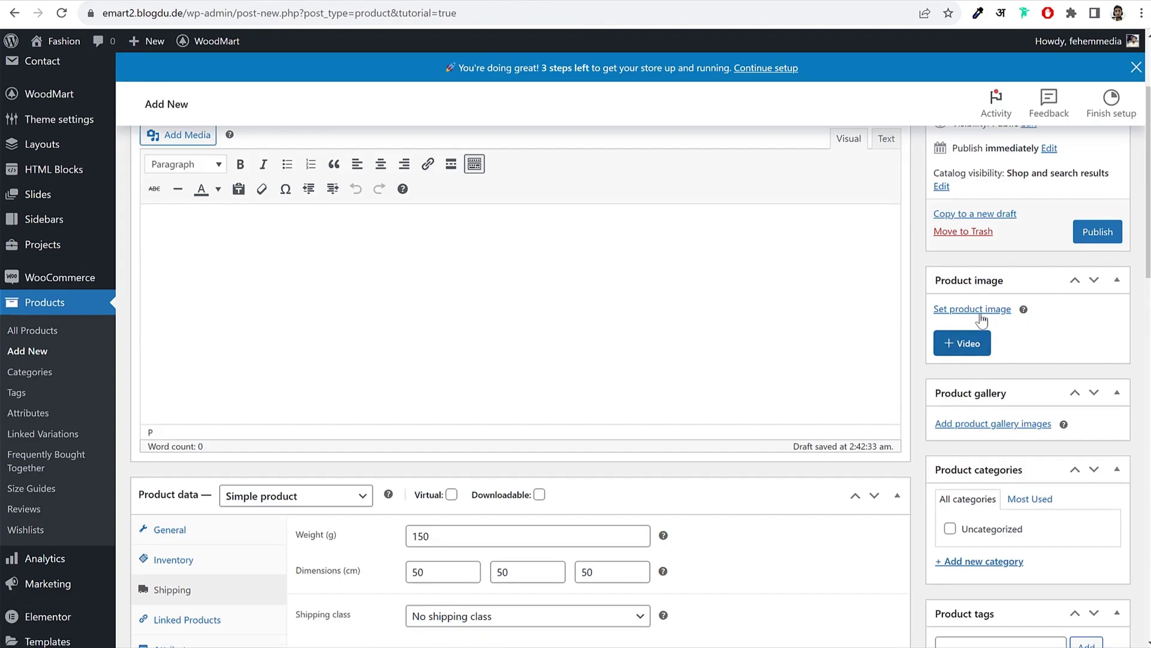
pyautogui.click(897, 311)
pyautogui.click(65, 101)
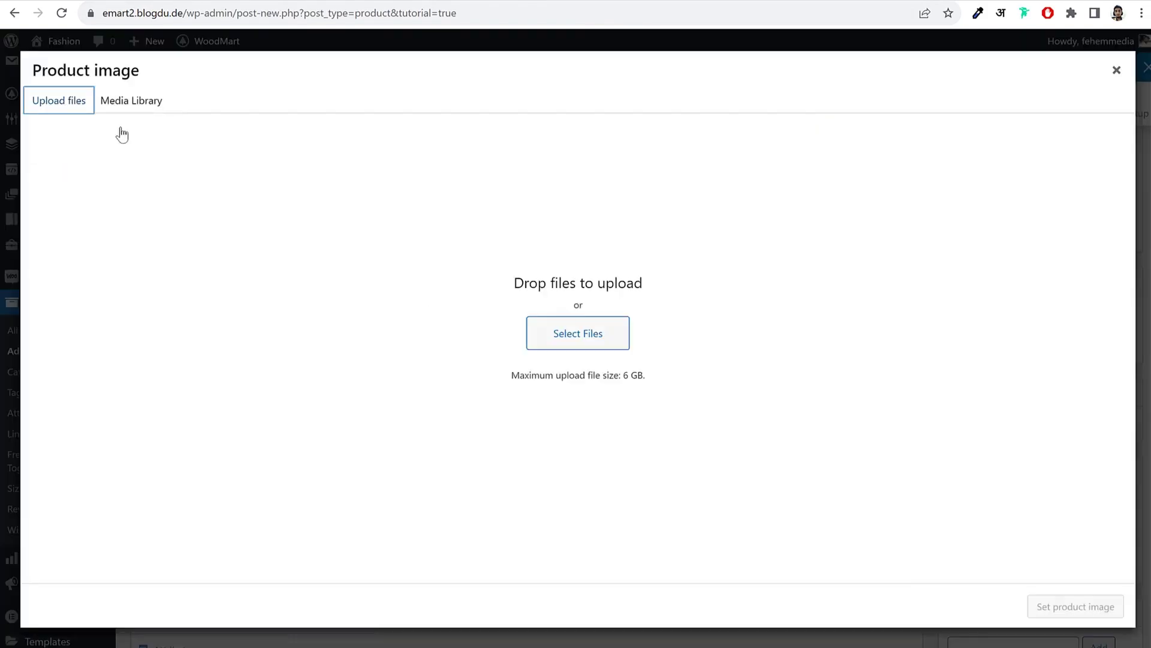
pyautogui.click(621, 331)
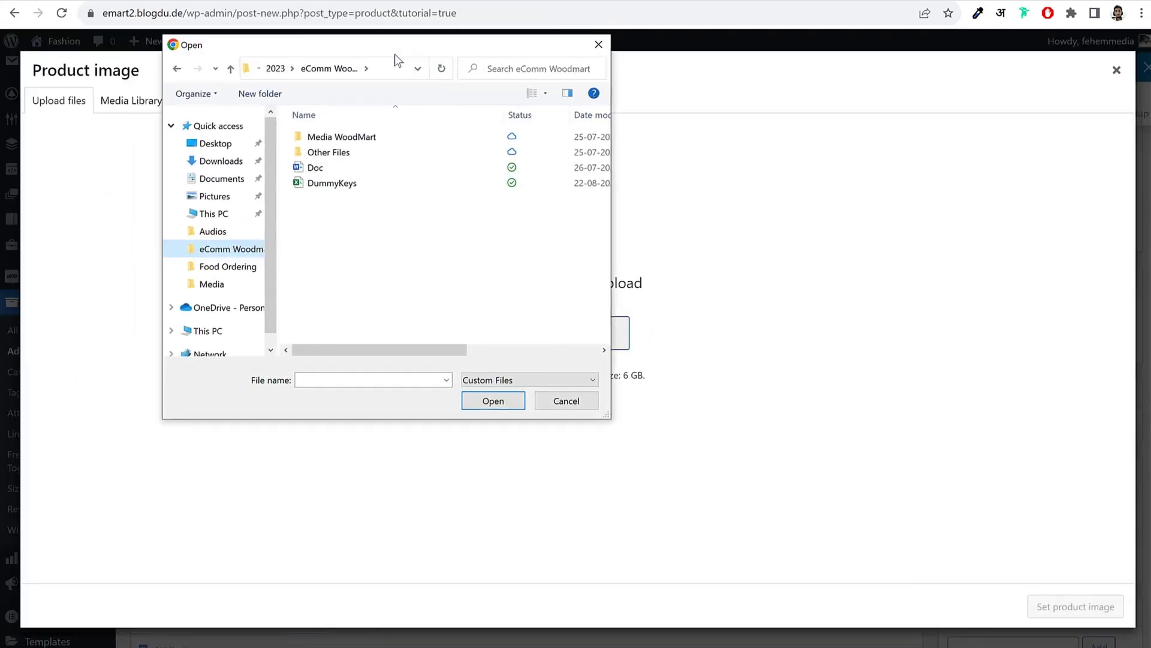
pyautogui.moveTo(394, 54); pyautogui.dragTo(440, 66)
pyautogui.doubleClick(402, 151)
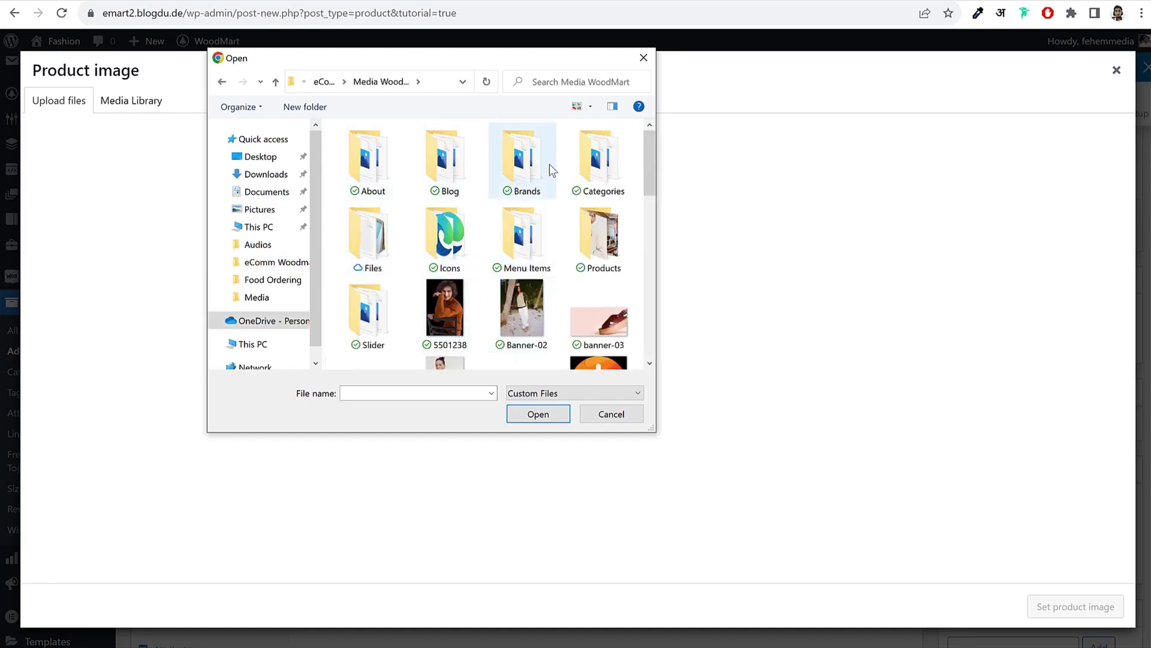
pyautogui.doubleClick(607, 243)
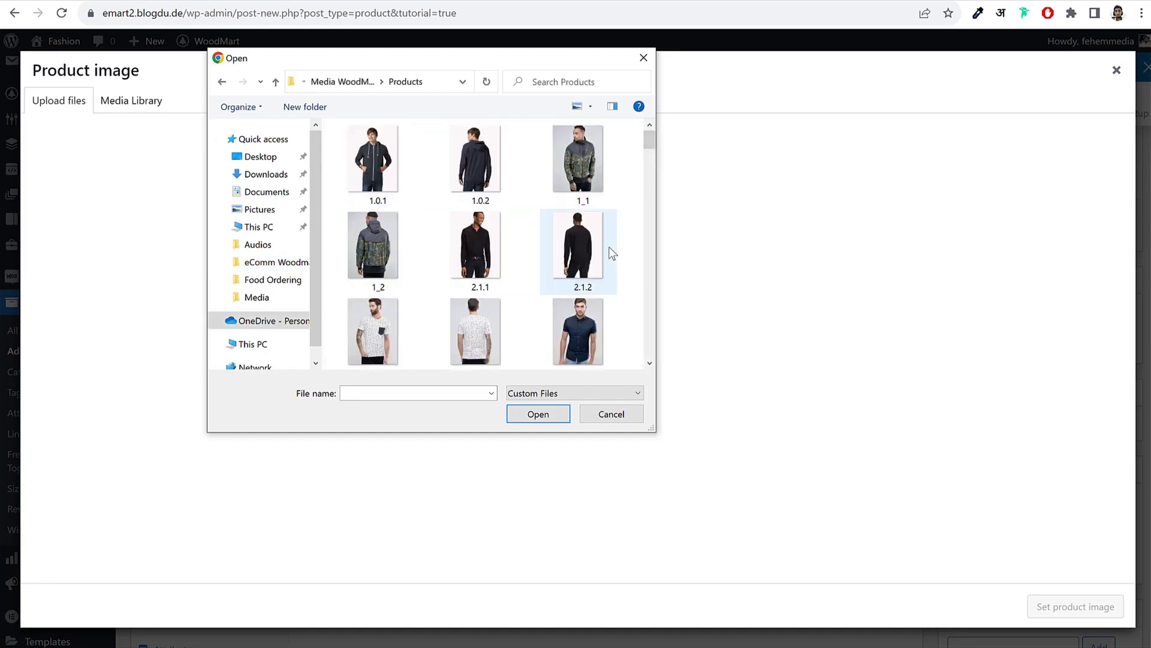
pyautogui.click(585, 170)
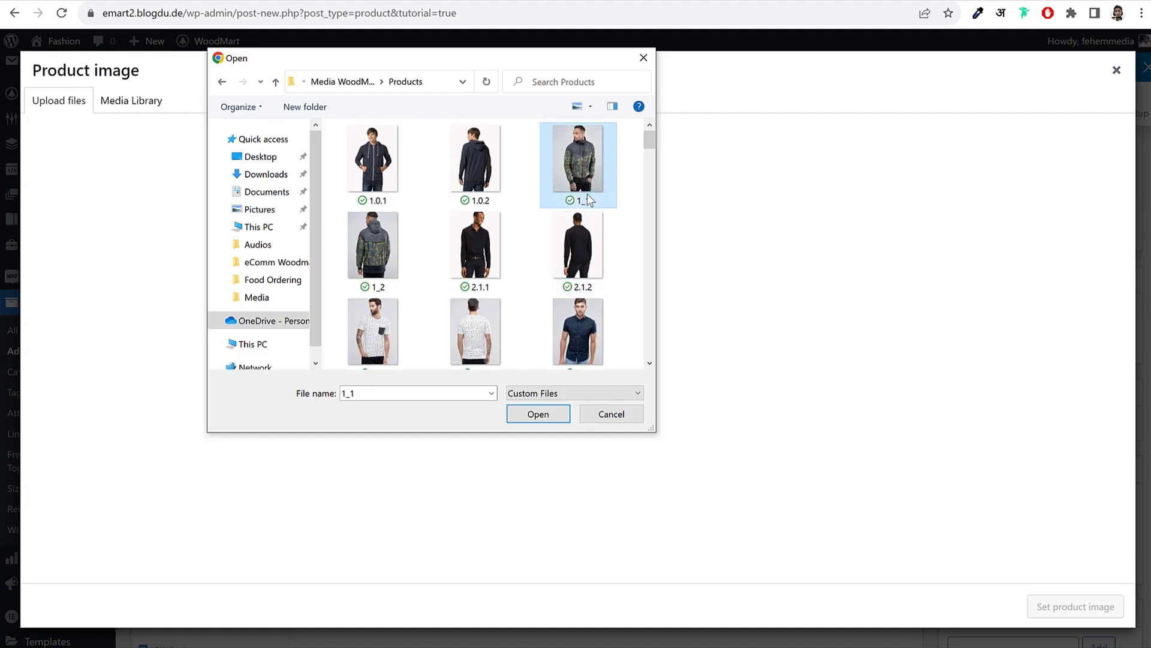
pyautogui.click(538, 414)
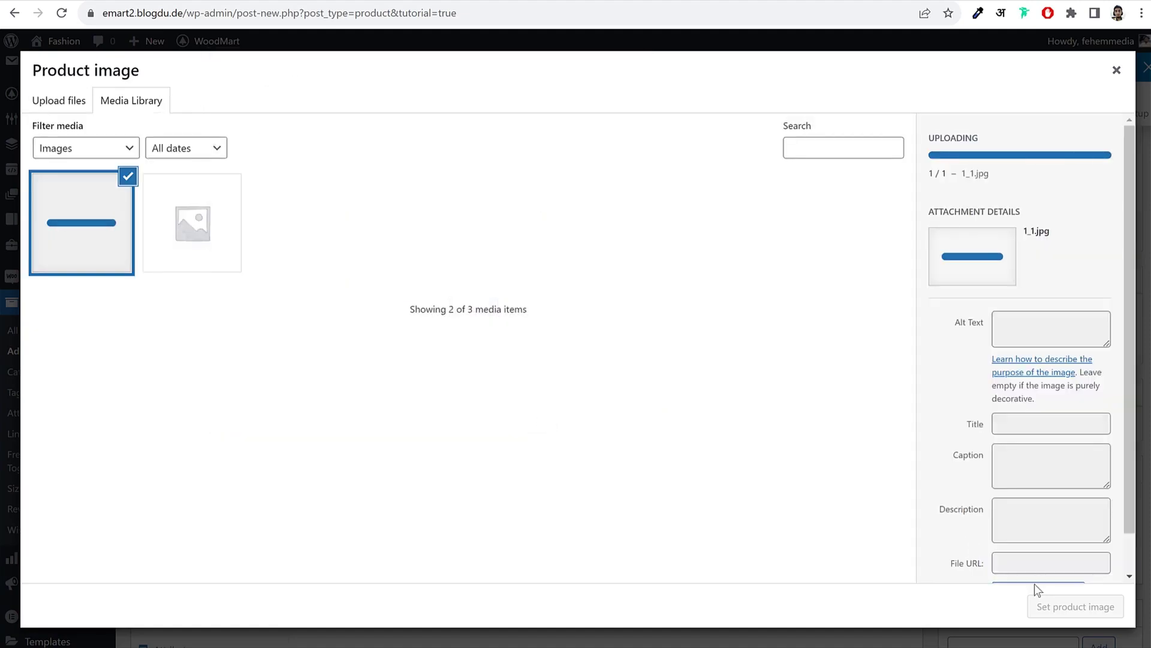
pyautogui.click(1039, 603)
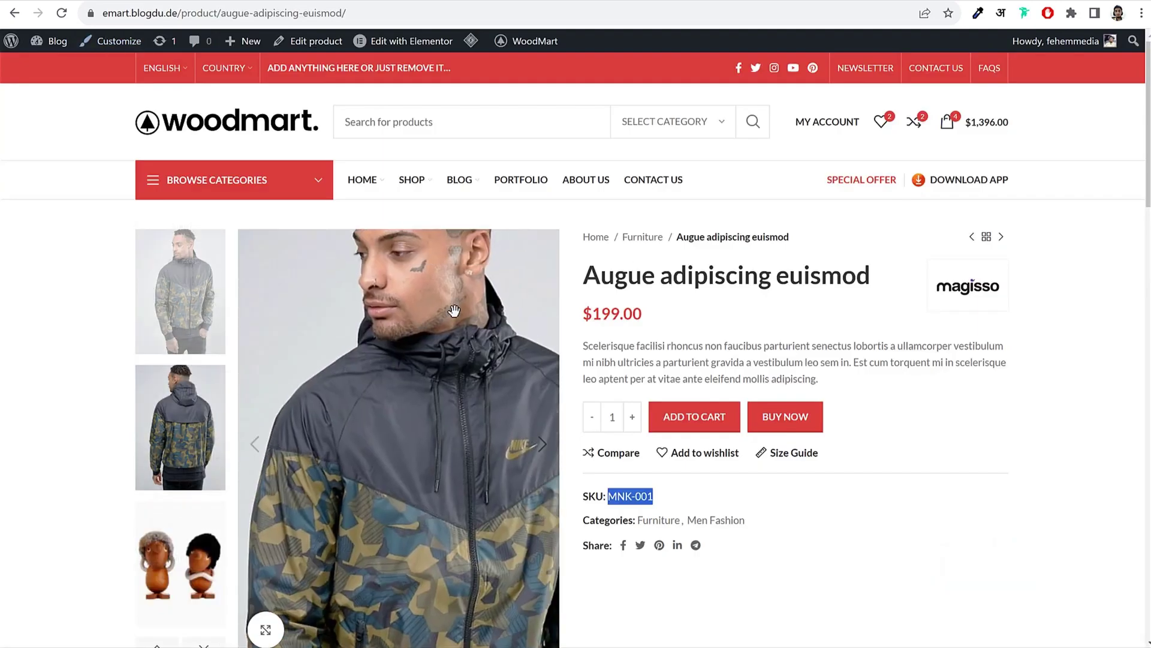
# Step: Flip through the storefront jacket's gallery views for reference
pyautogui.click(160, 453)
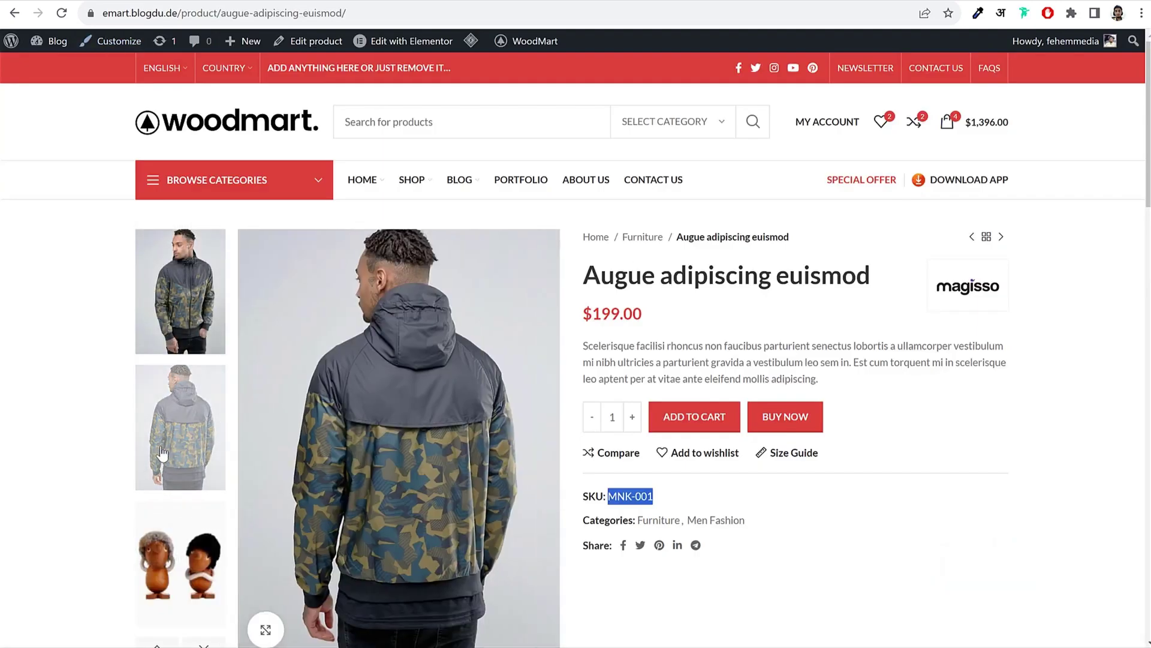
pyautogui.click(172, 558)
pyautogui.click(168, 311)
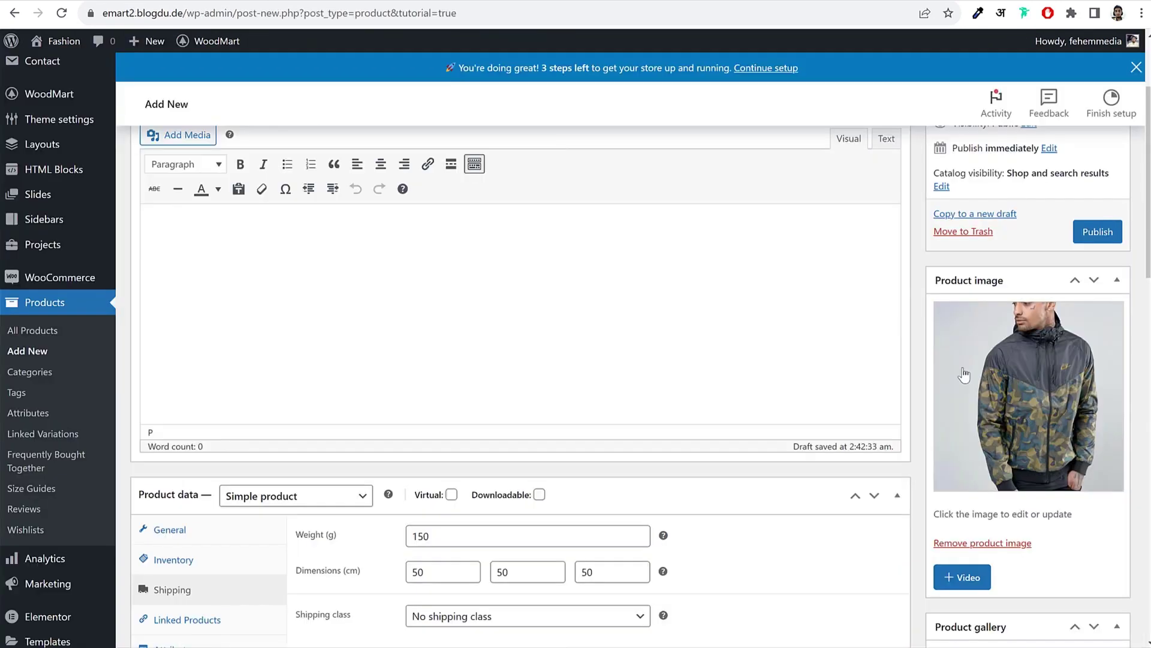
pyautogui.scroll(-5, 1017, 393)
pyautogui.scroll(-1, 1021, 387)
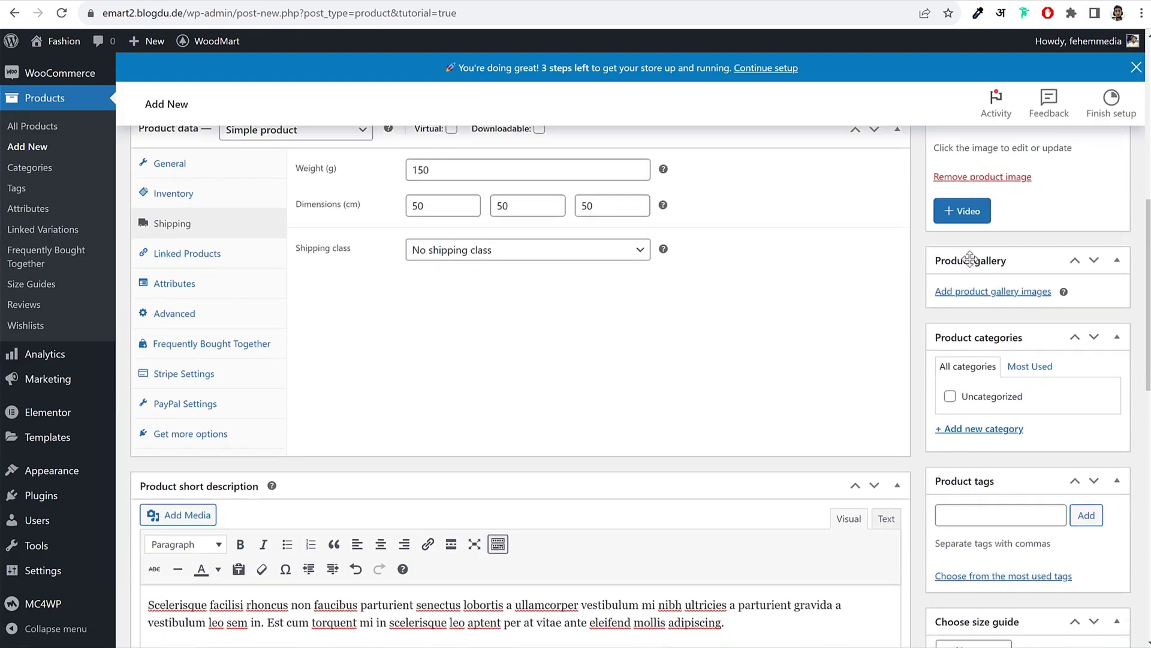
# Step: Upload images 1_2 and 2.1.2 and add them to the product gallery
pyautogui.click(1013, 299)
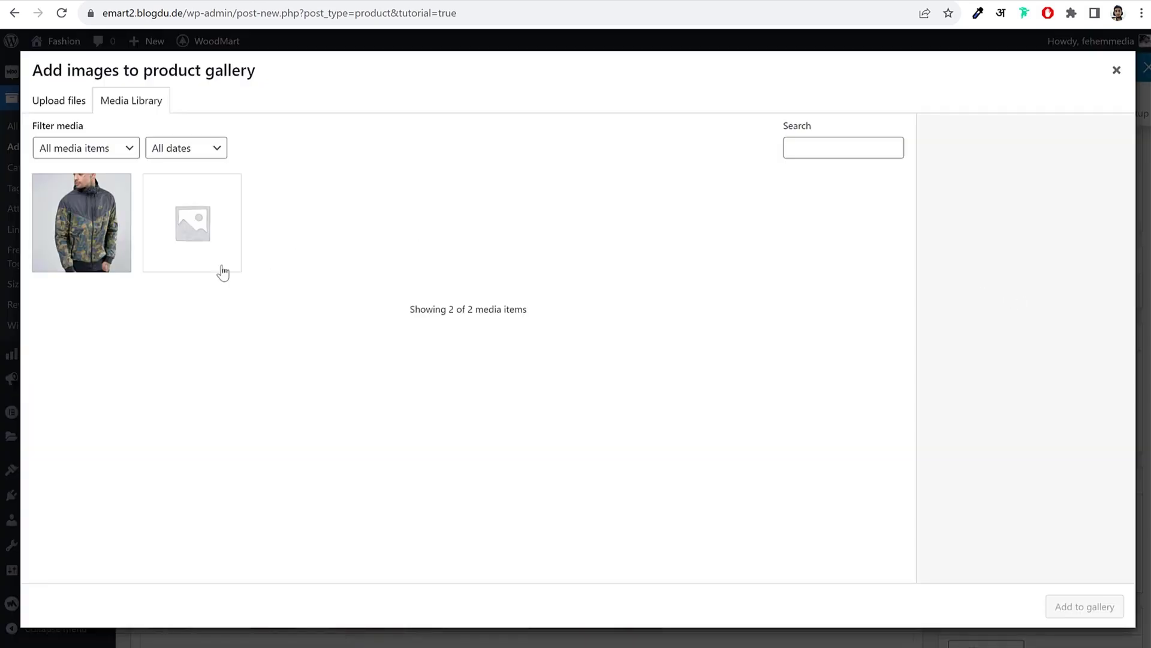
pyautogui.click(81, 107)
pyautogui.click(578, 334)
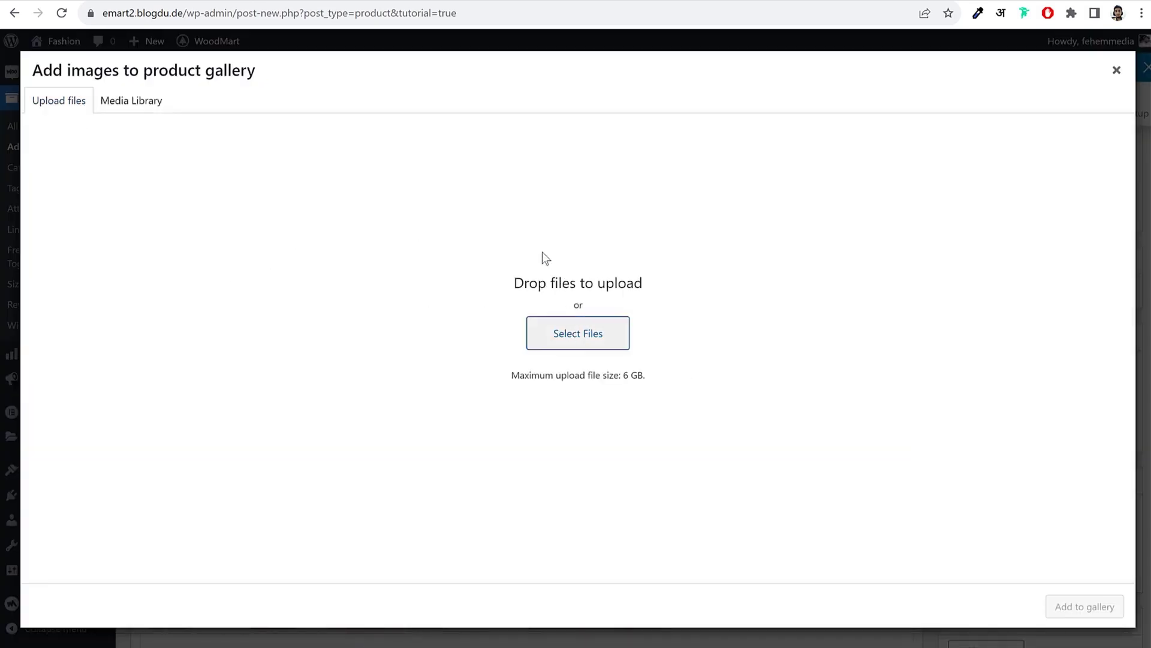
pyautogui.click(365, 250)
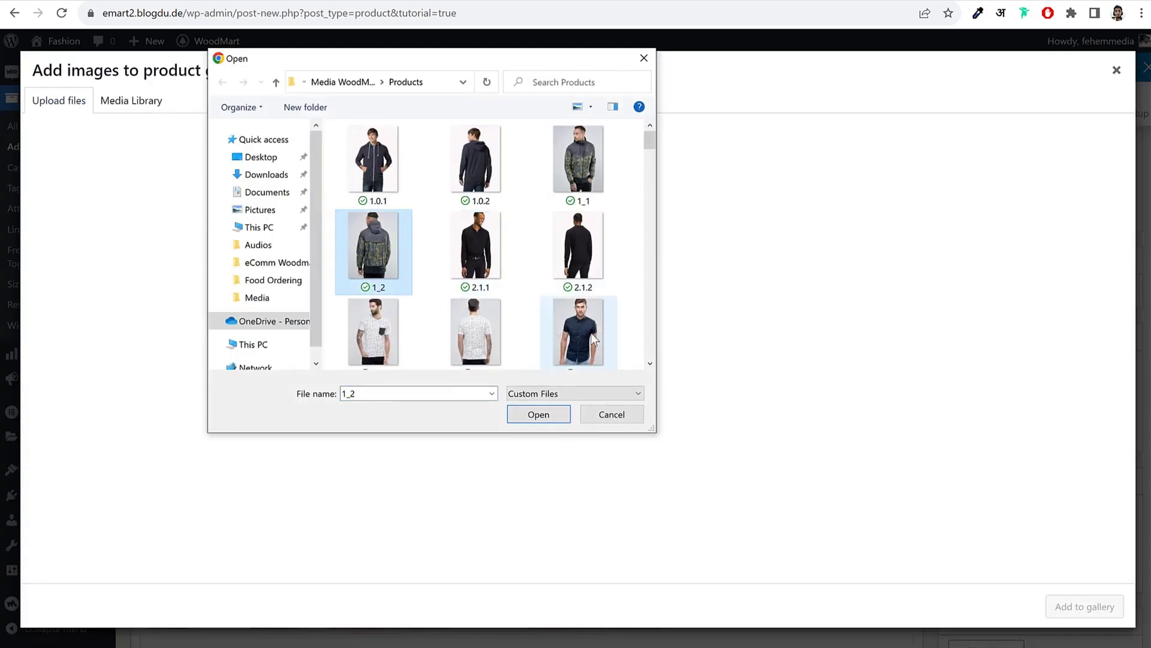
pyautogui.keyDown('ctrl'); pyautogui.click(593, 253); pyautogui.keyUp('ctrl')
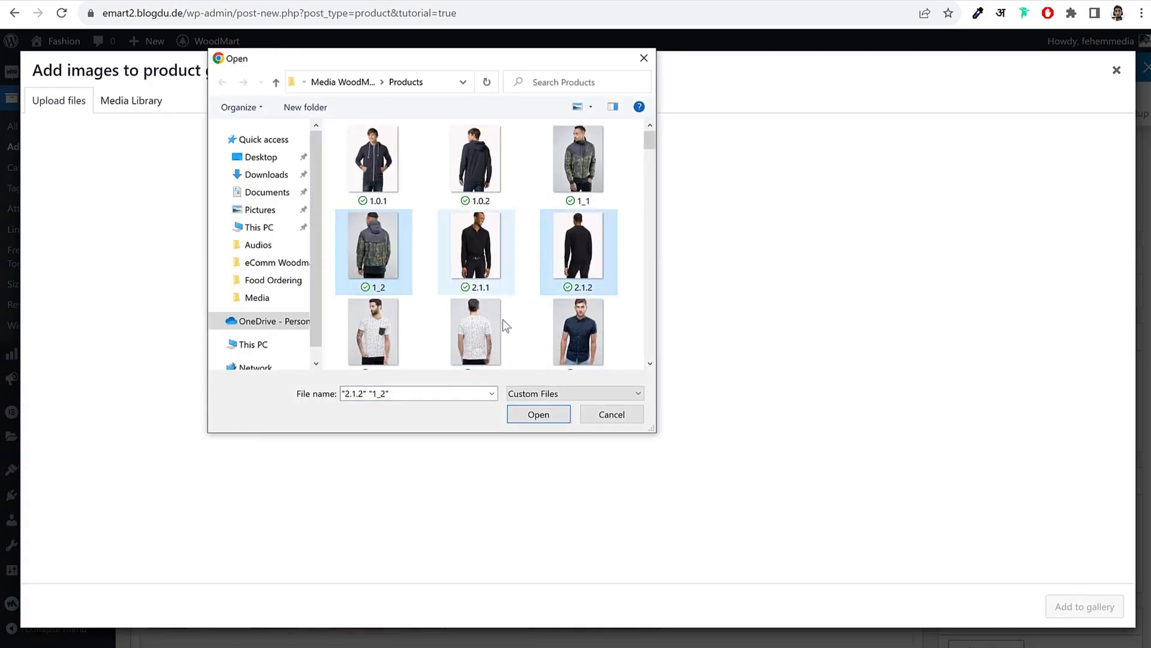
pyautogui.click(539, 415)
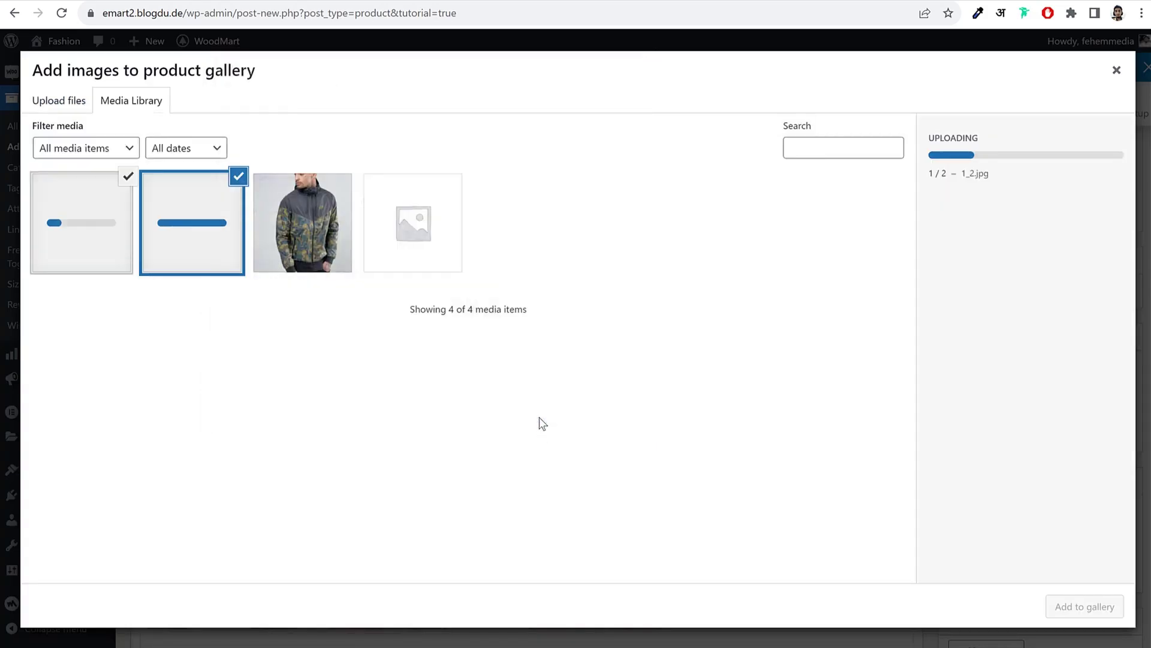
pyautogui.click(1083, 608)
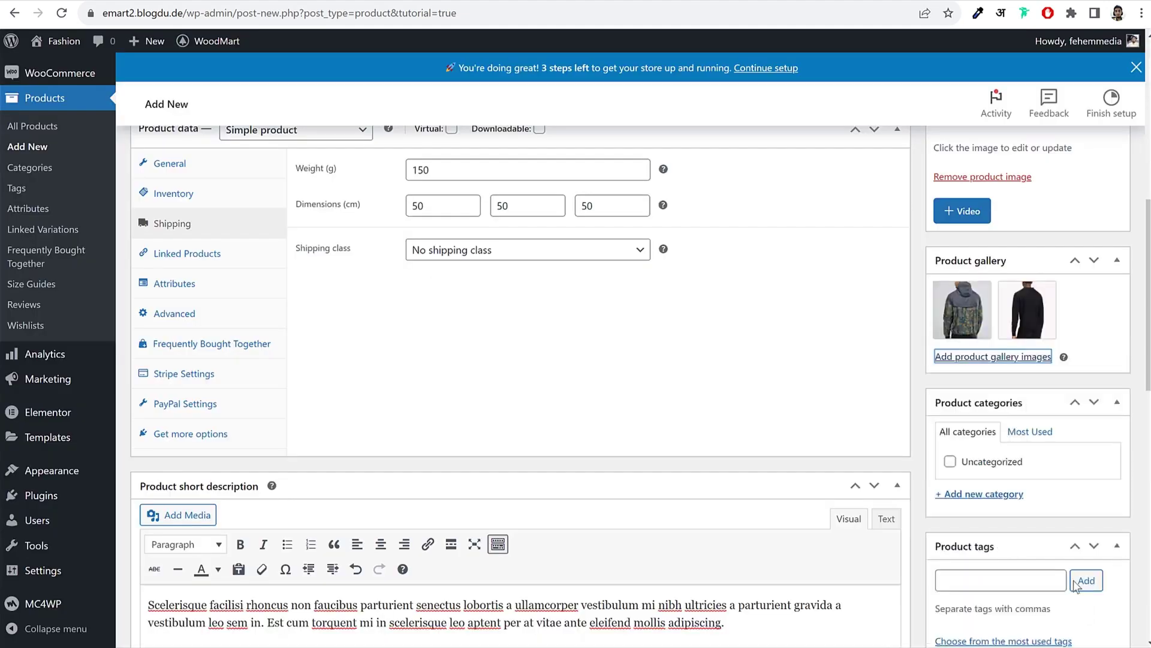
# Step: Create a new Jackets product category and assign it to the product
pyautogui.click(1111, 325)
pyautogui.scroll(-2, 1032, 380)
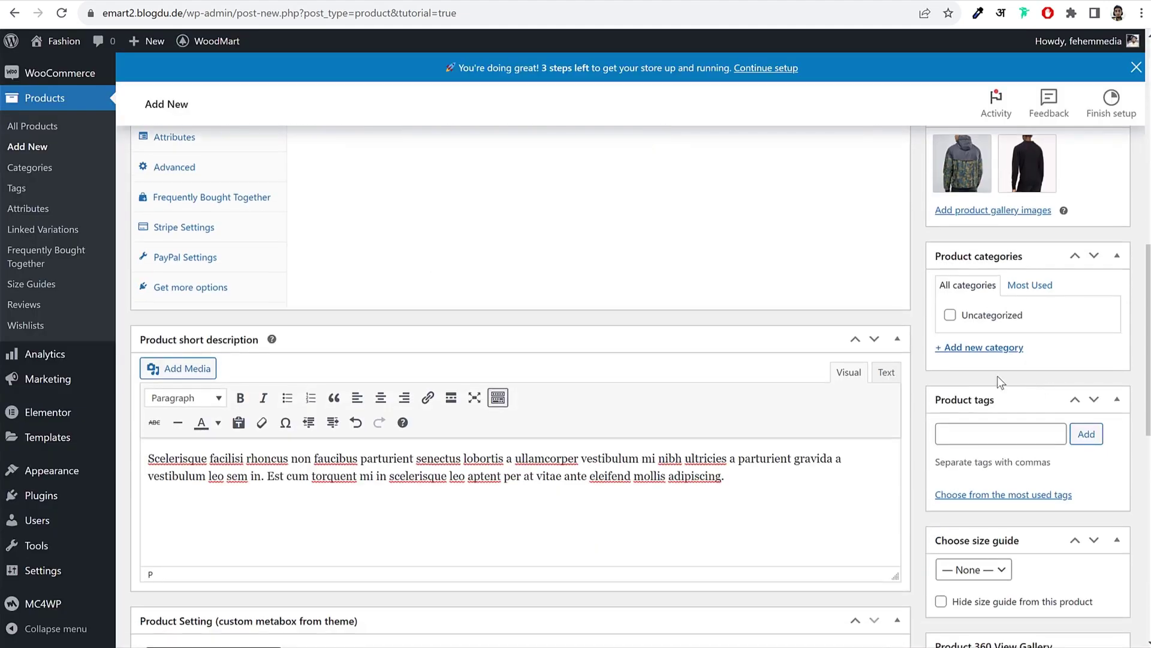
pyautogui.click(1022, 348)
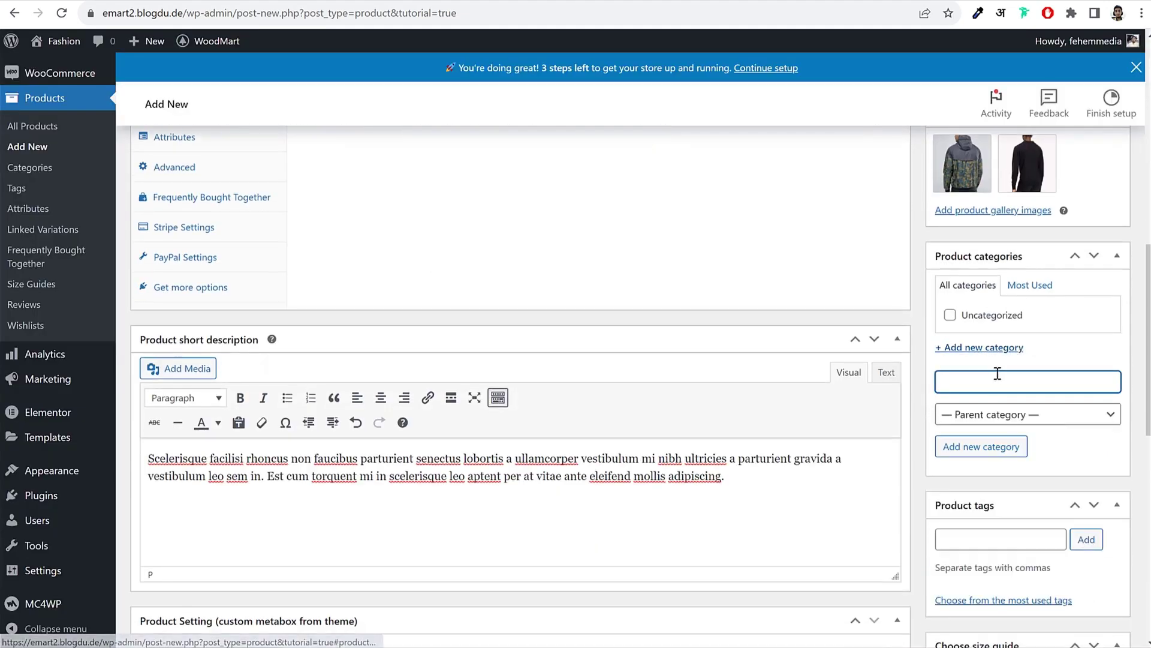
pyautogui.scroll(2, 1019, 384)
pyautogui.scroll(-2, 1025, 399)
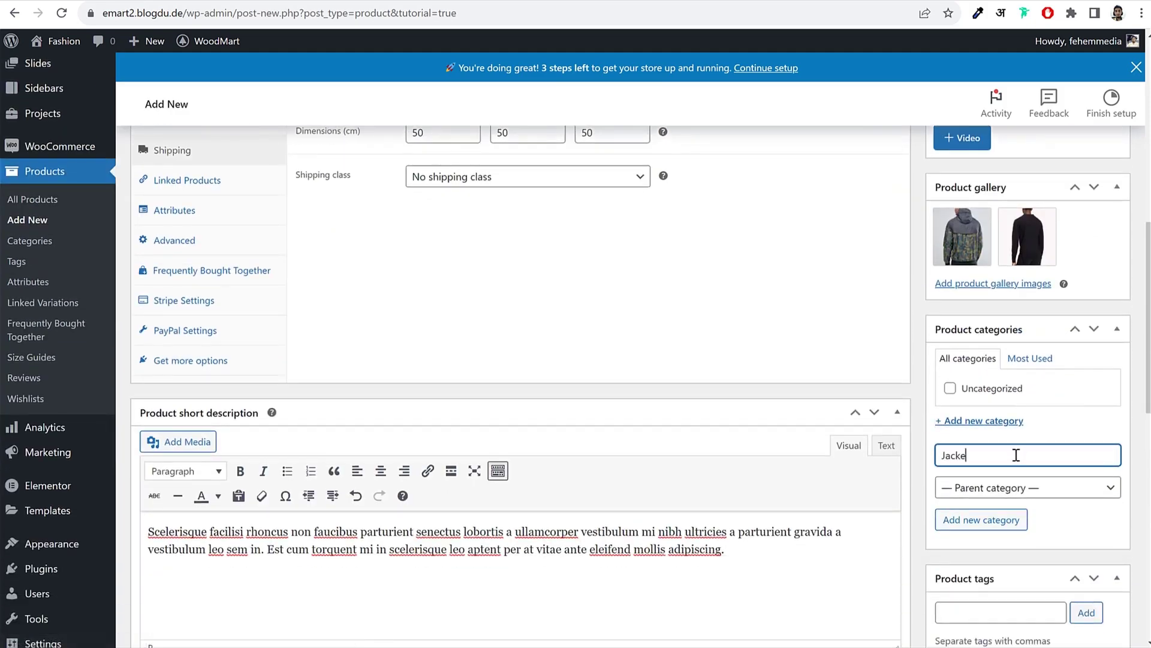
pyautogui.write('Jackets')
pyautogui.click(998, 521)
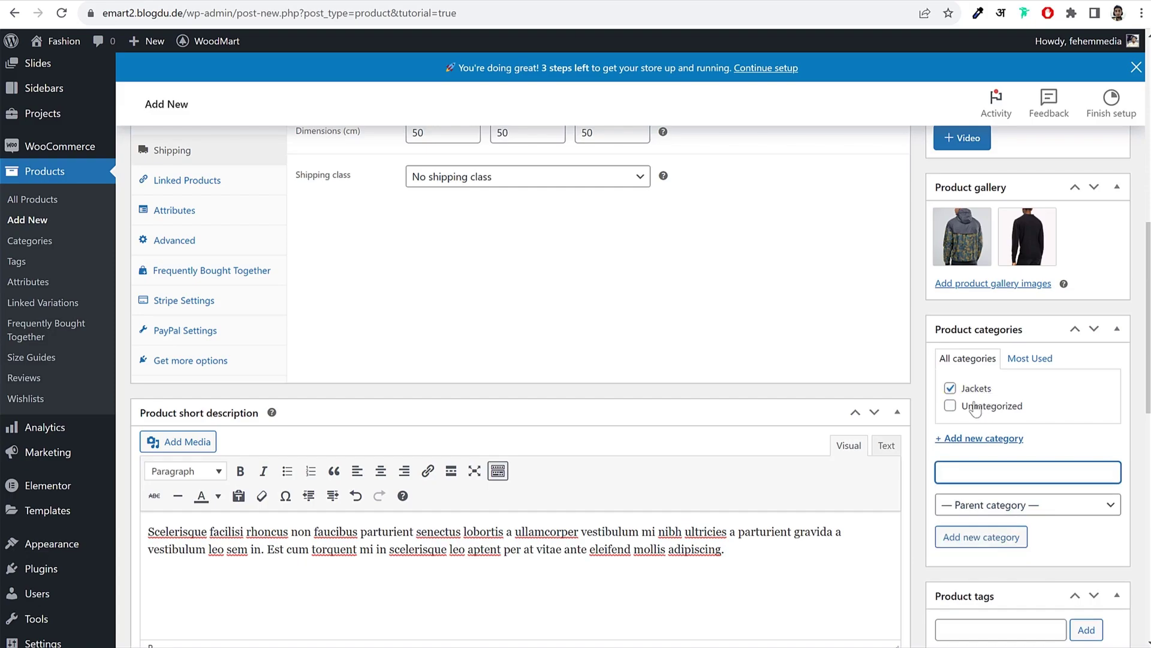
# Step: Add the product tags Men and Fashion
pyautogui.scroll(-5, 1089, 495)
pyautogui.click(973, 338)
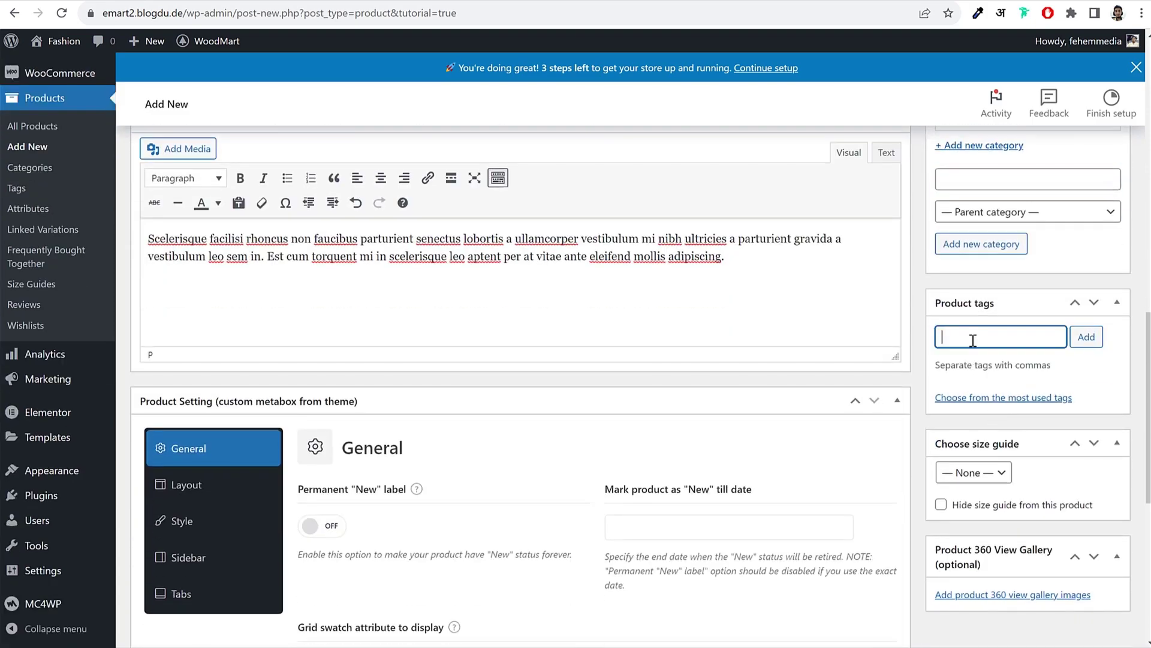
pyautogui.write('Men')
pyautogui.press('Return')
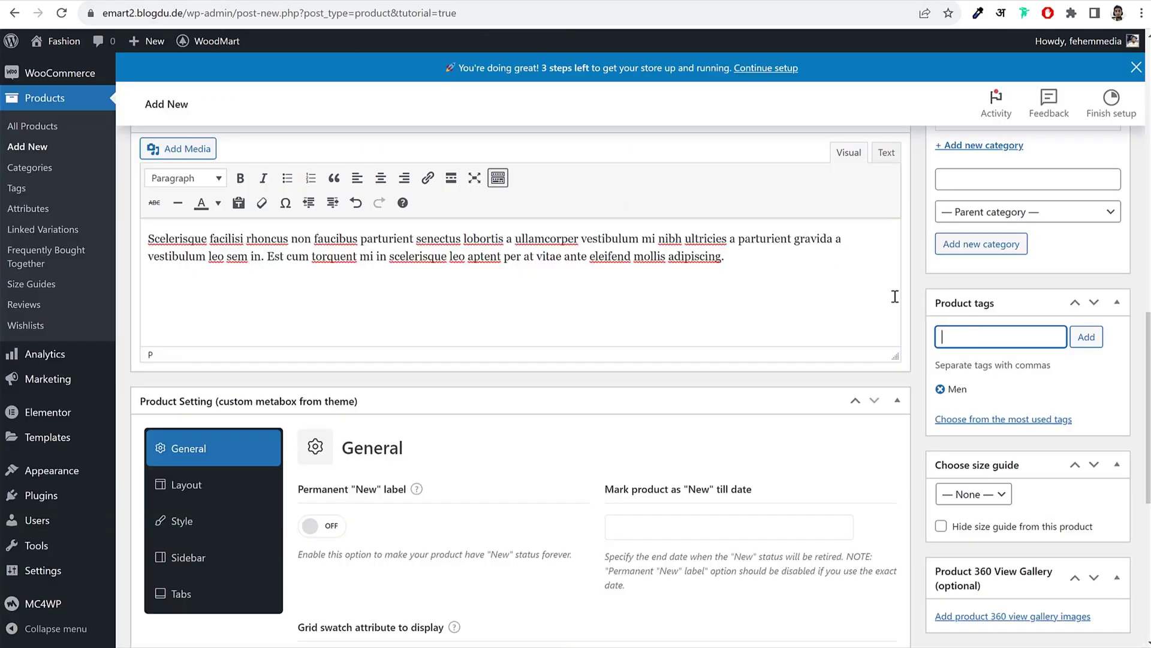
pyautogui.write('Fashion')
pyautogui.press('Return')
pyautogui.scroll(-4, 1045, 429)
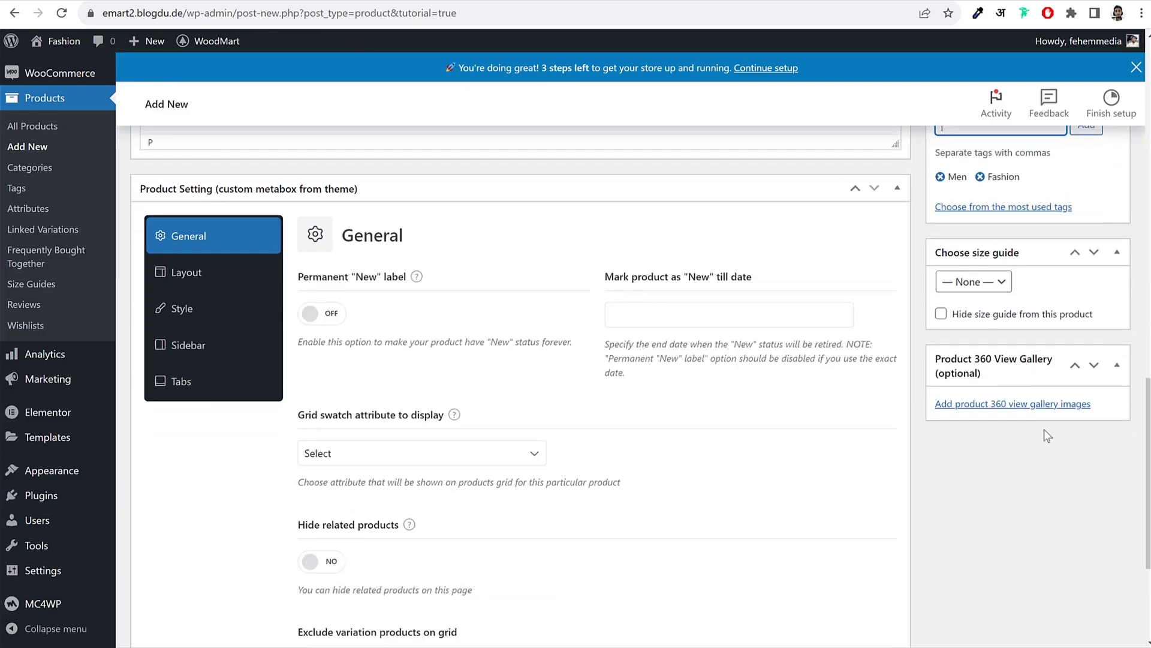
pyautogui.scroll(1, 1045, 430)
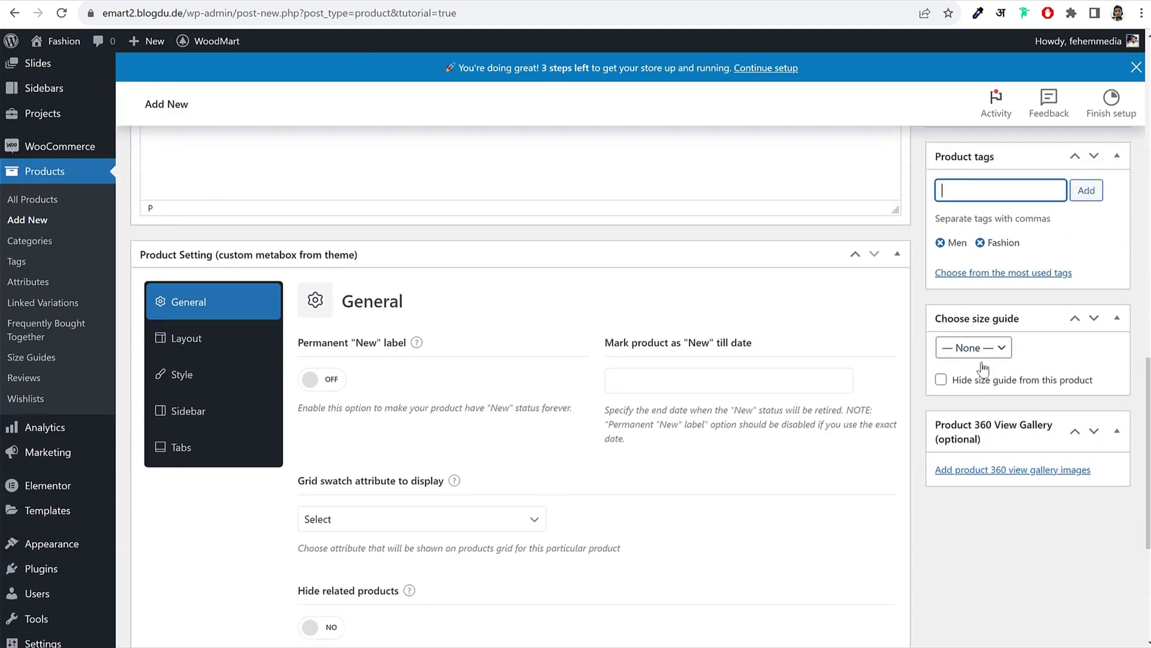
pyautogui.scroll(3, 760, 409)
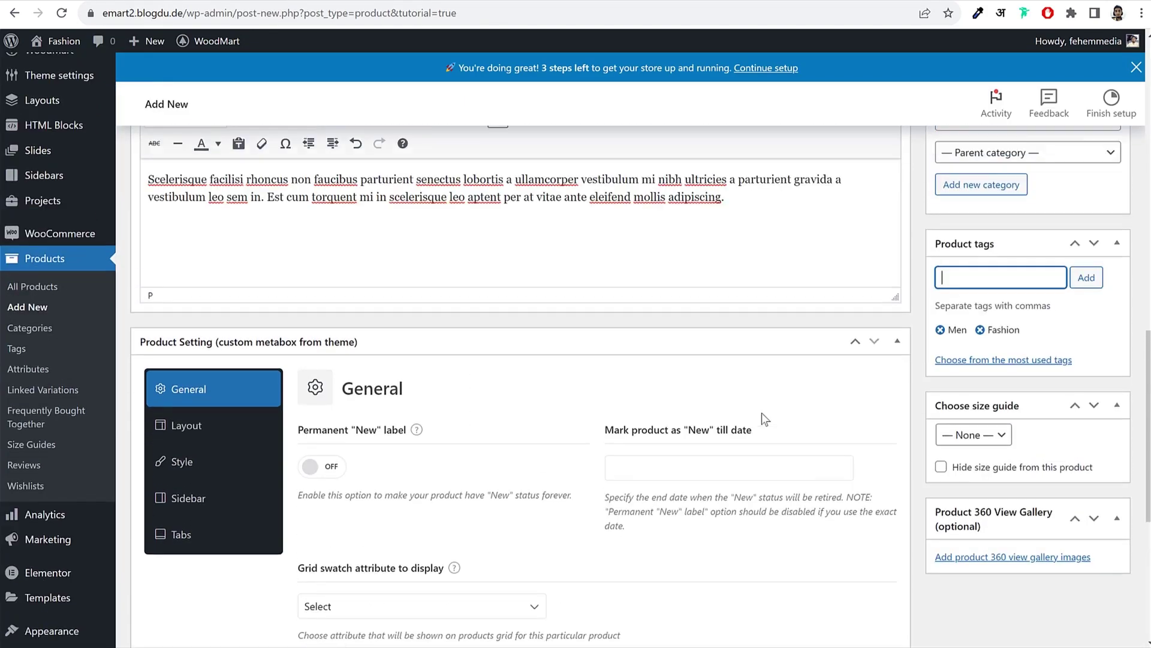
pyautogui.scroll(12, 767, 414)
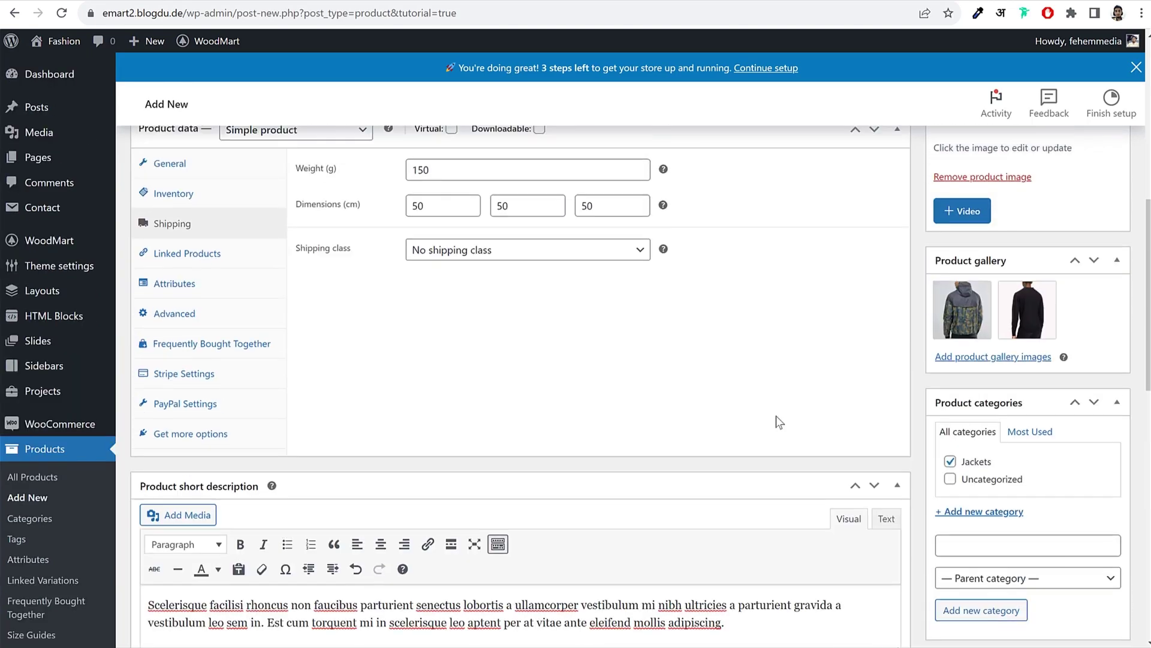
# Step: Publish the jacket and check its live page: 199.00 reduced to 149.00, 100 in stock
pyautogui.click(1097, 378)
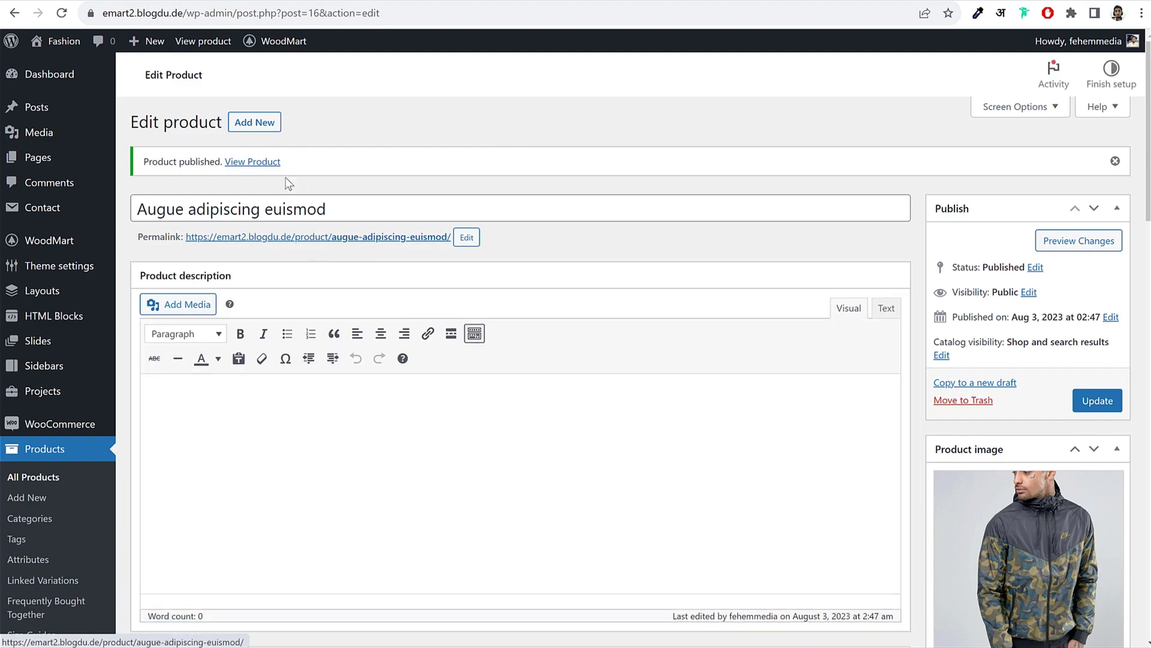
pyautogui.click(253, 192)
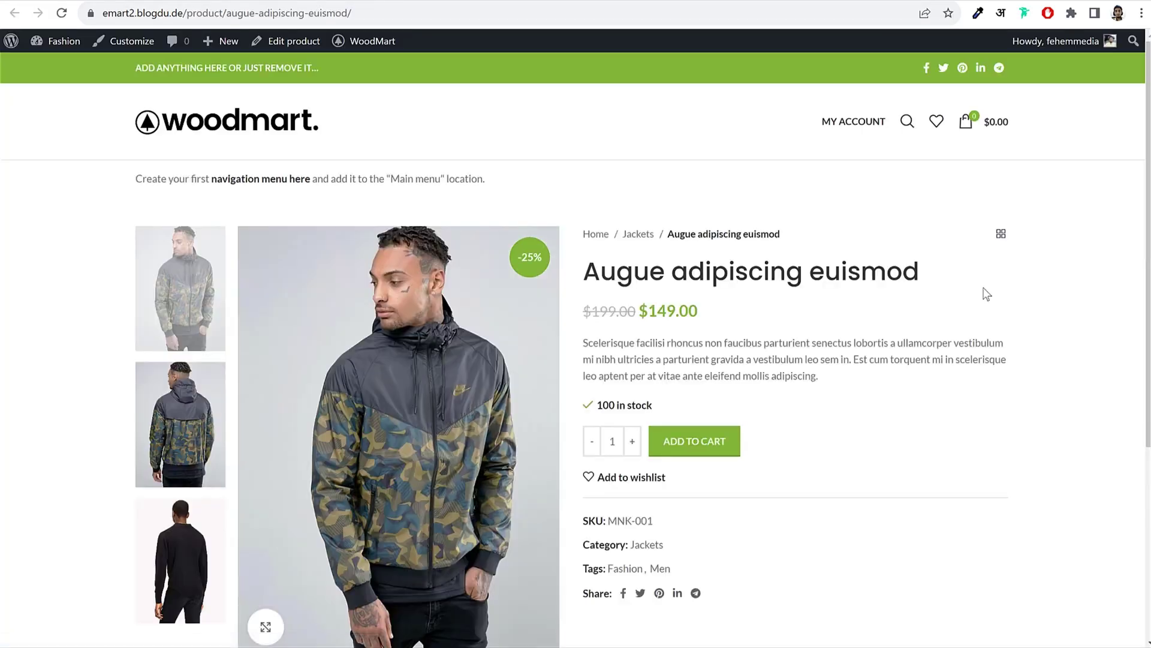
pyautogui.scroll(-5, 996, 305)
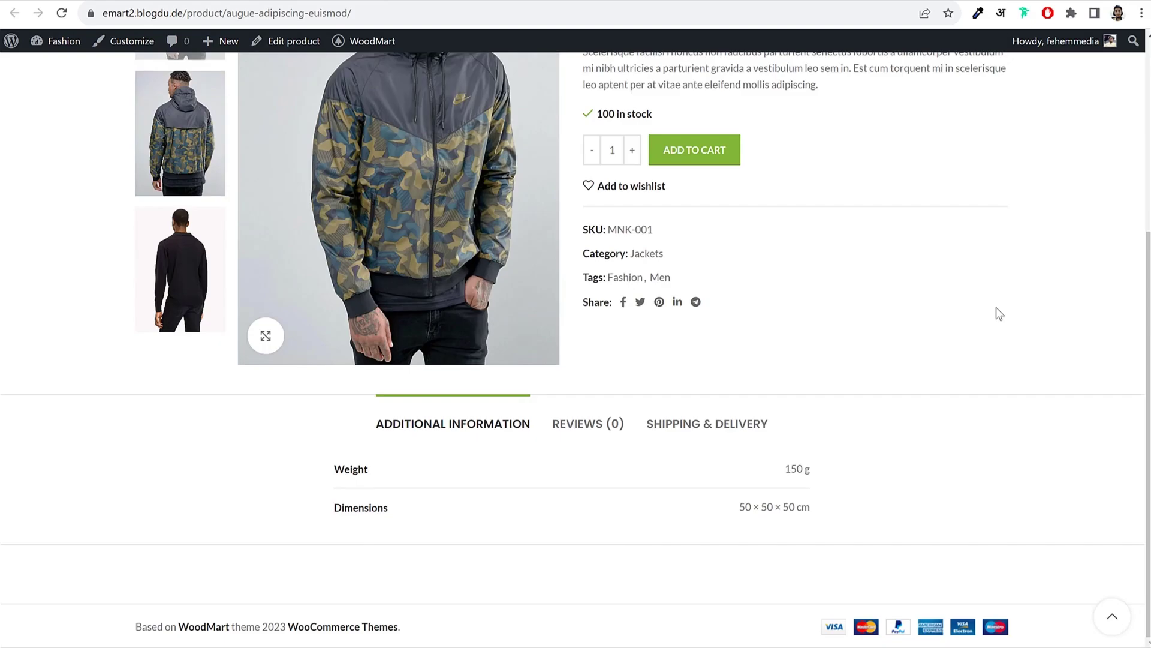
pyautogui.scroll(5, 996, 307)
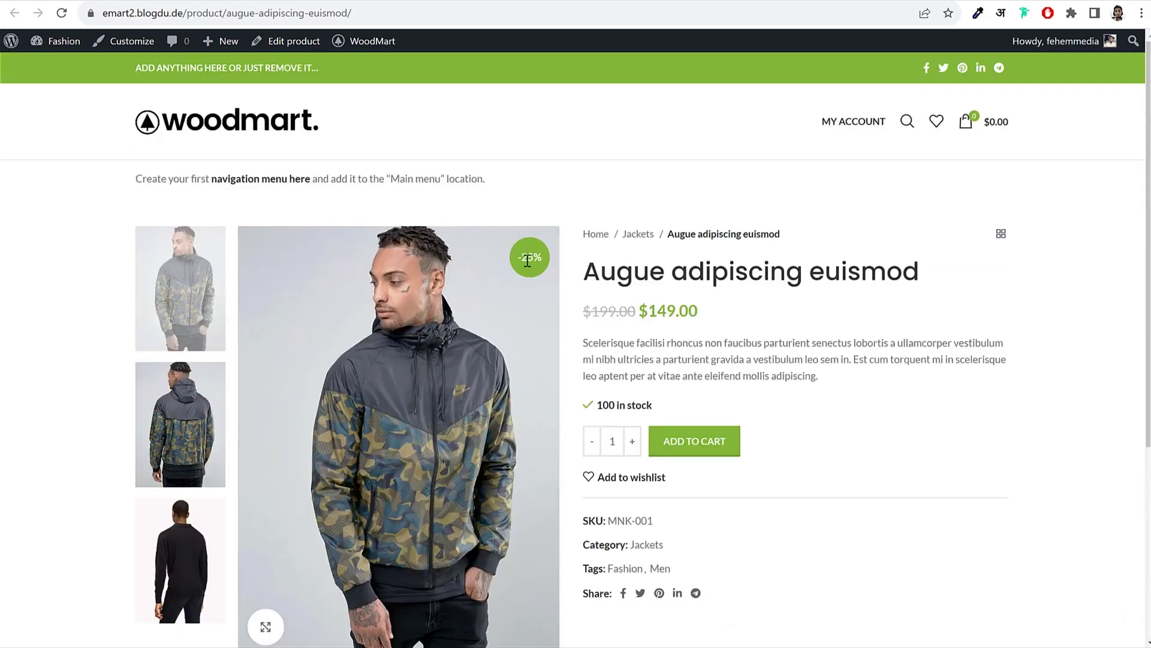
pyautogui.moveTo(592, 310); pyautogui.dragTo(648, 310)
pyautogui.click(601, 318)
pyautogui.doubleClick(614, 311)
pyautogui.click(720, 315)
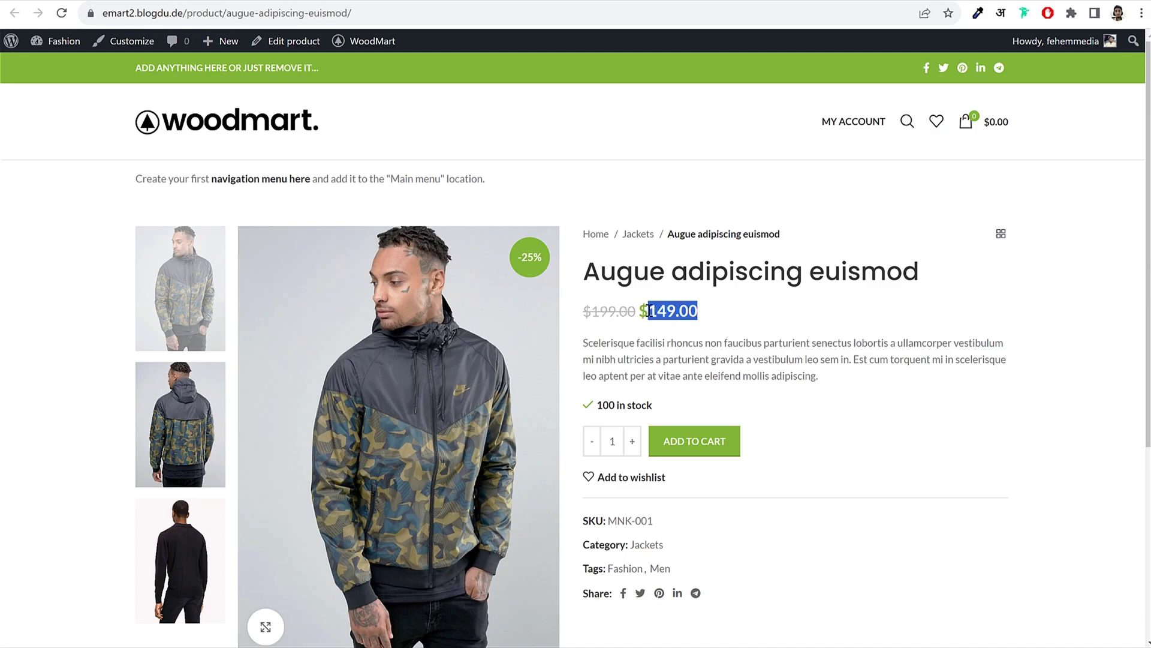
pyautogui.click(661, 309)
pyautogui.moveTo(662, 414); pyautogui.dragTo(597, 405)
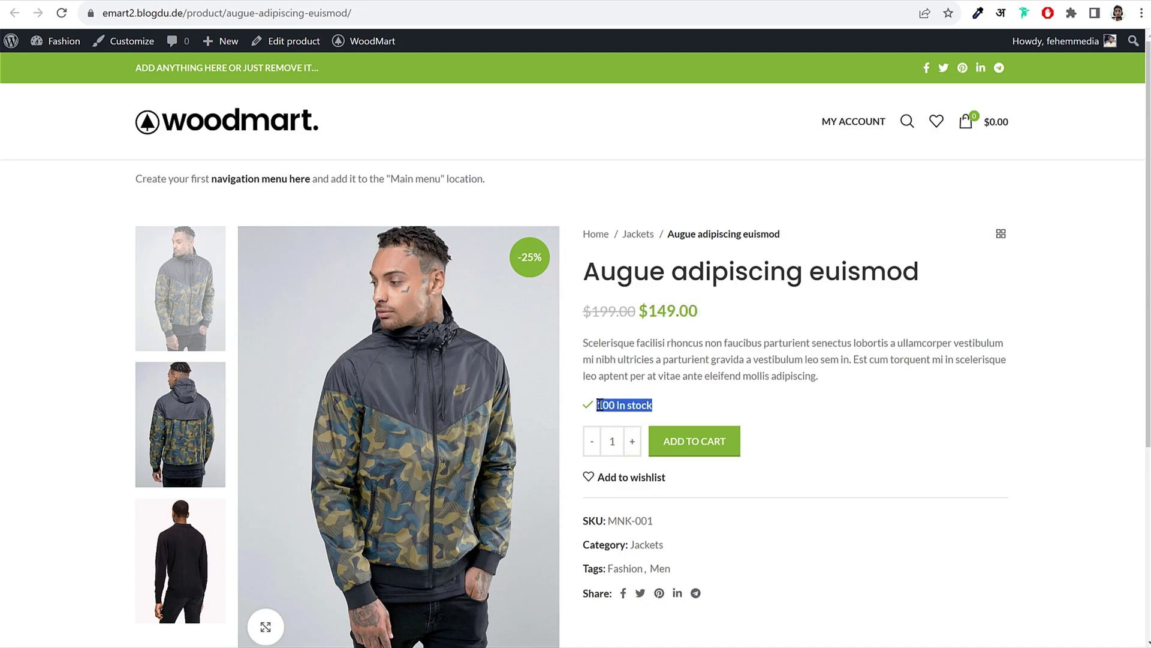
pyautogui.click(652, 400)
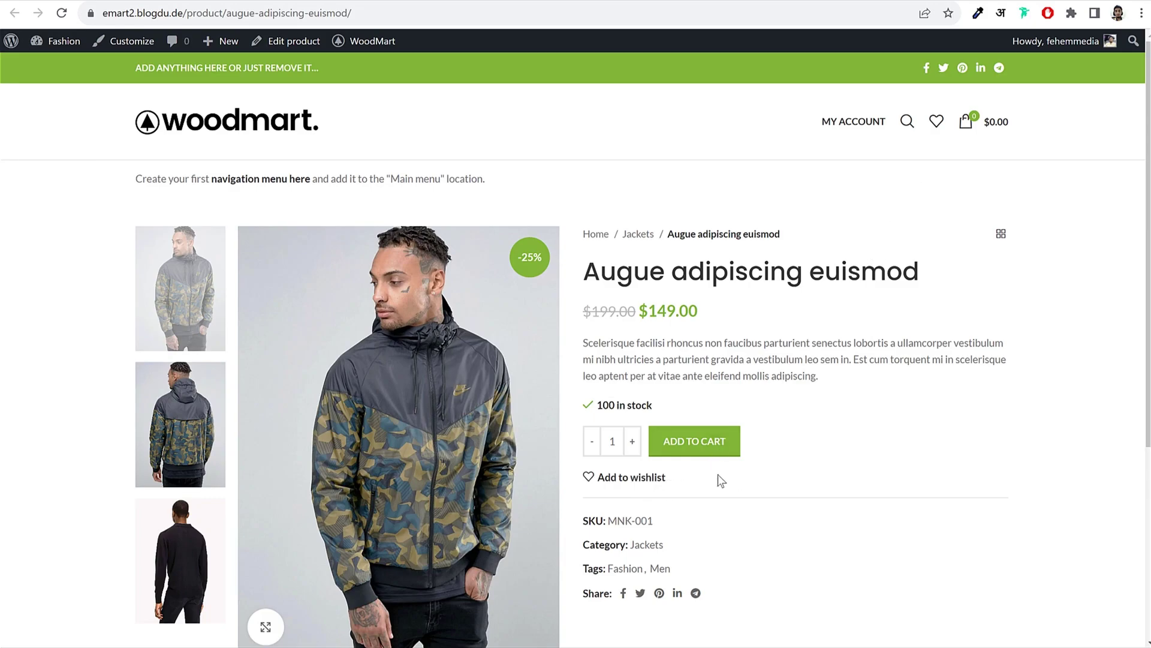
# Step: Inspect the product's weight details, reviews and shipping sections, and the jacket's back view
pyautogui.scroll(-5, 851, 436)
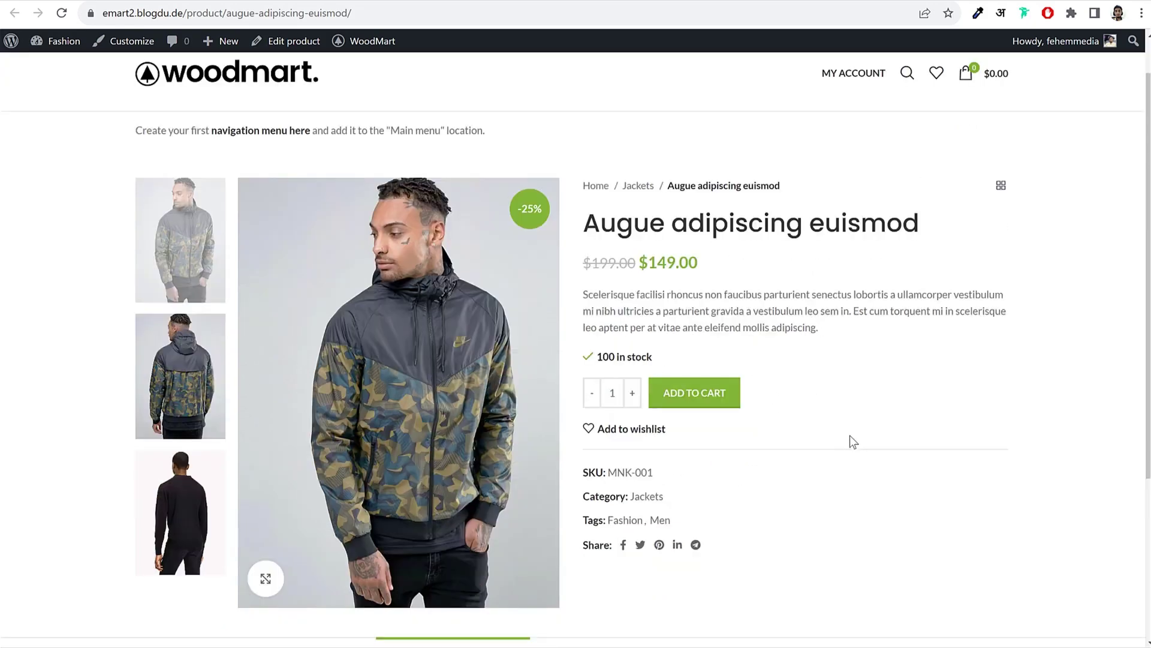
pyautogui.doubleClick(347, 463)
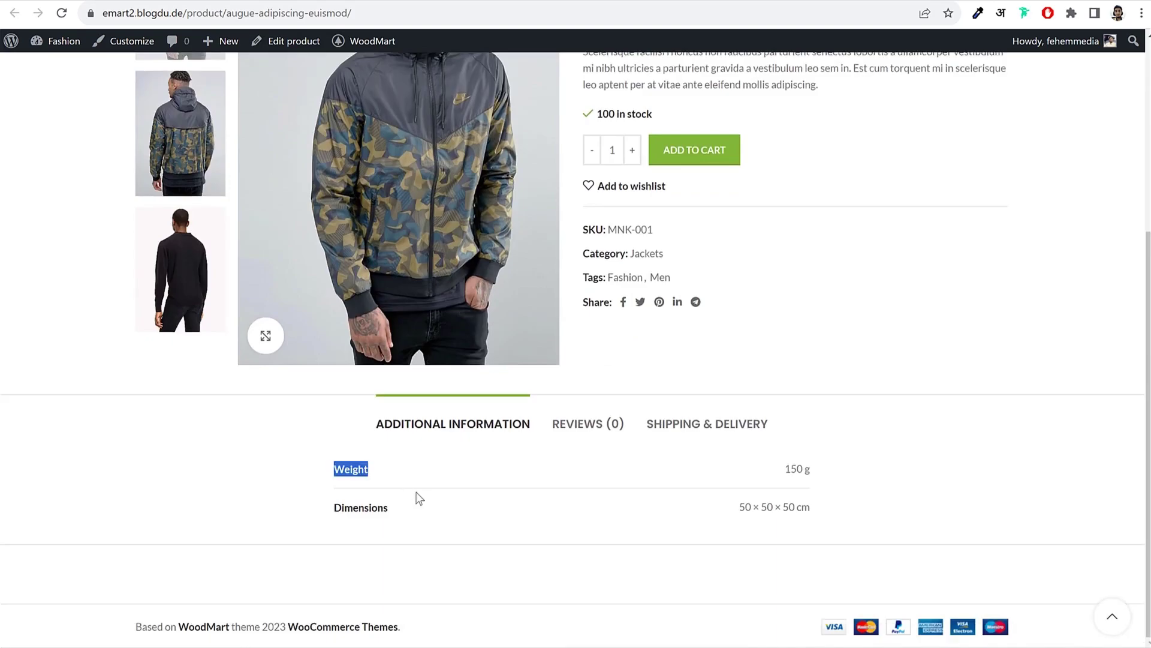
pyautogui.click(420, 498)
pyautogui.click(587, 429)
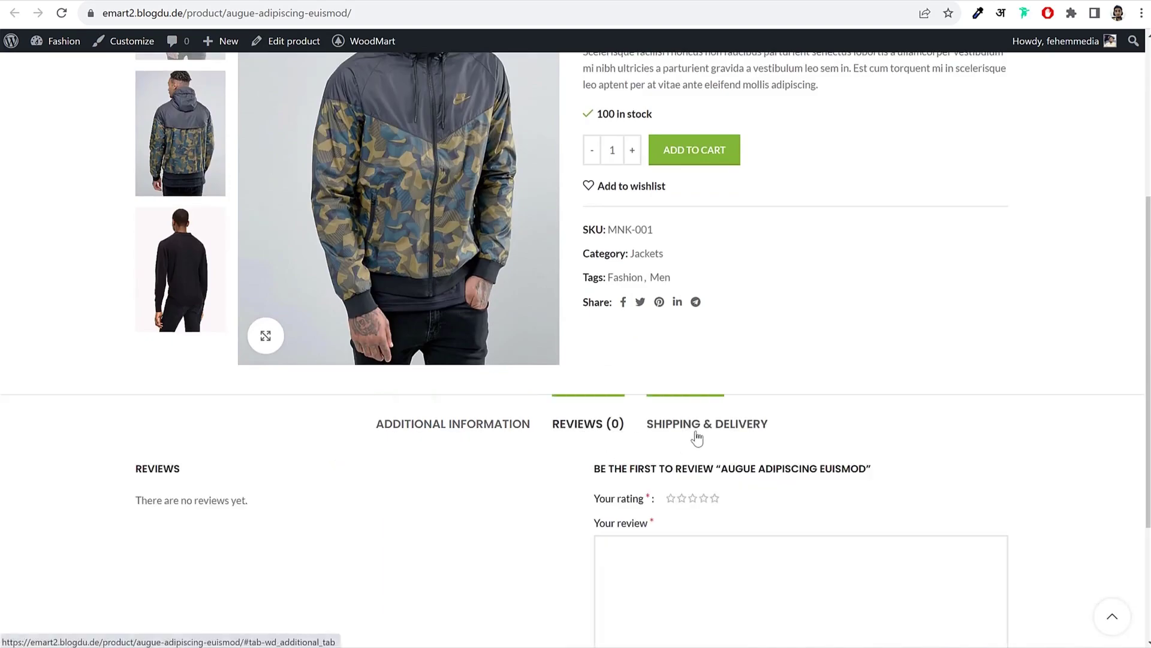
pyautogui.click(696, 426)
pyautogui.click(435, 474)
pyautogui.scroll(4, 840, 468)
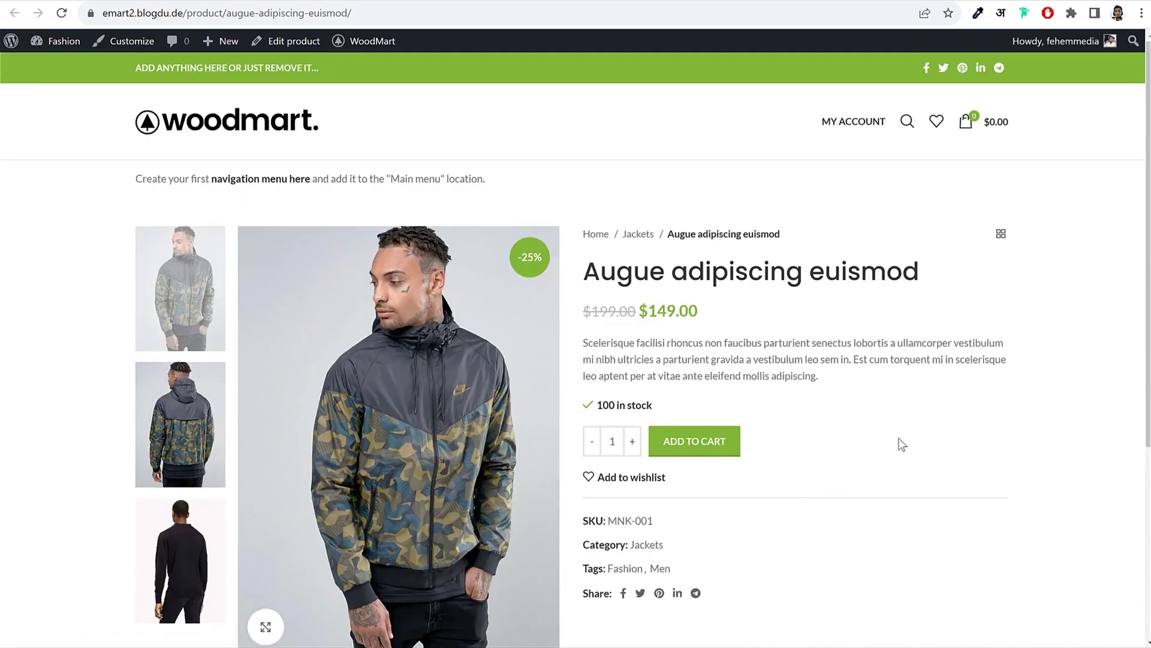
pyautogui.click(180, 425)
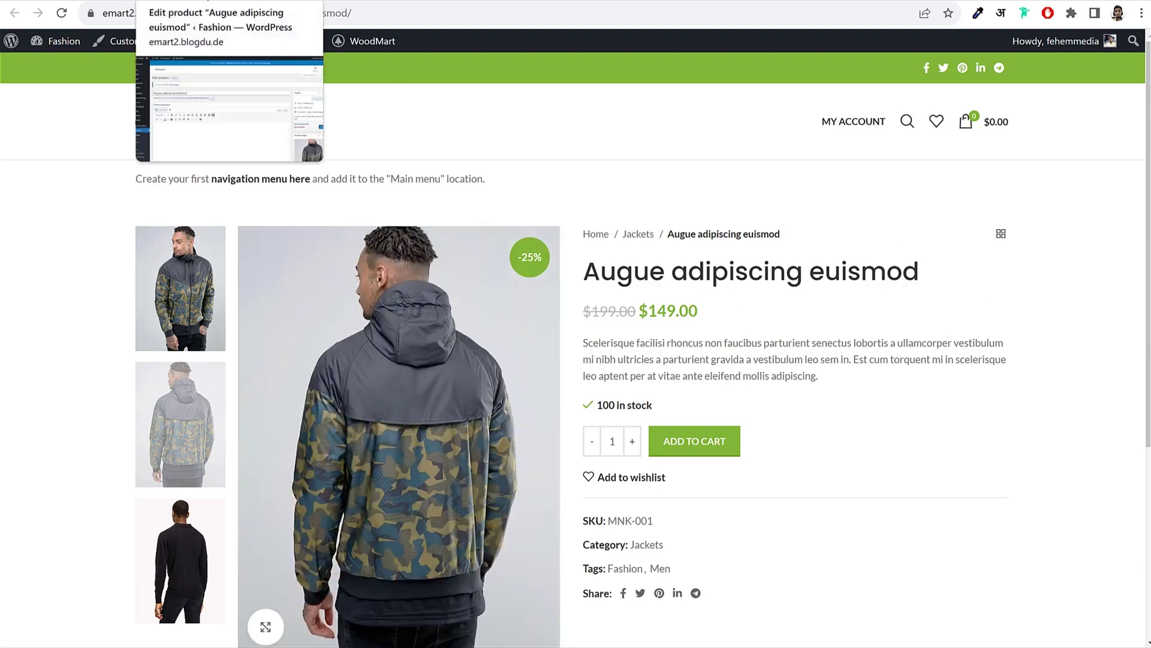
# Step: Scroll through the Augue adipiscing euismod jacket's Edit product page, whose long description is still empty
pyautogui.scroll(-5, 730, 232)
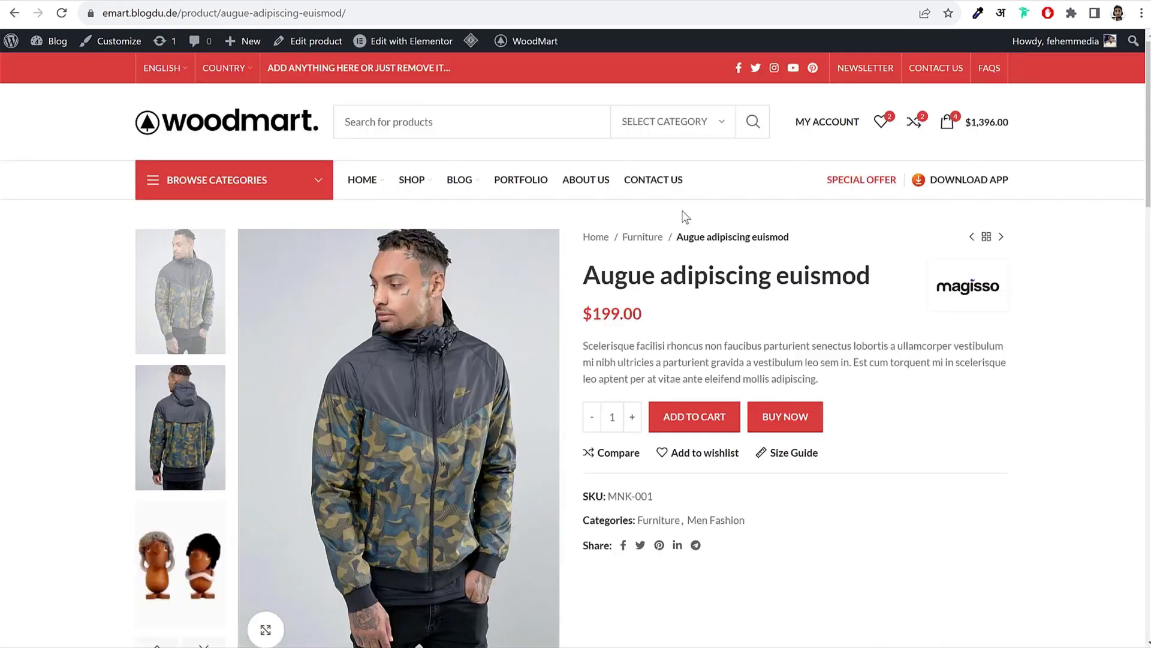
pyautogui.scroll(-9, 930, 358)
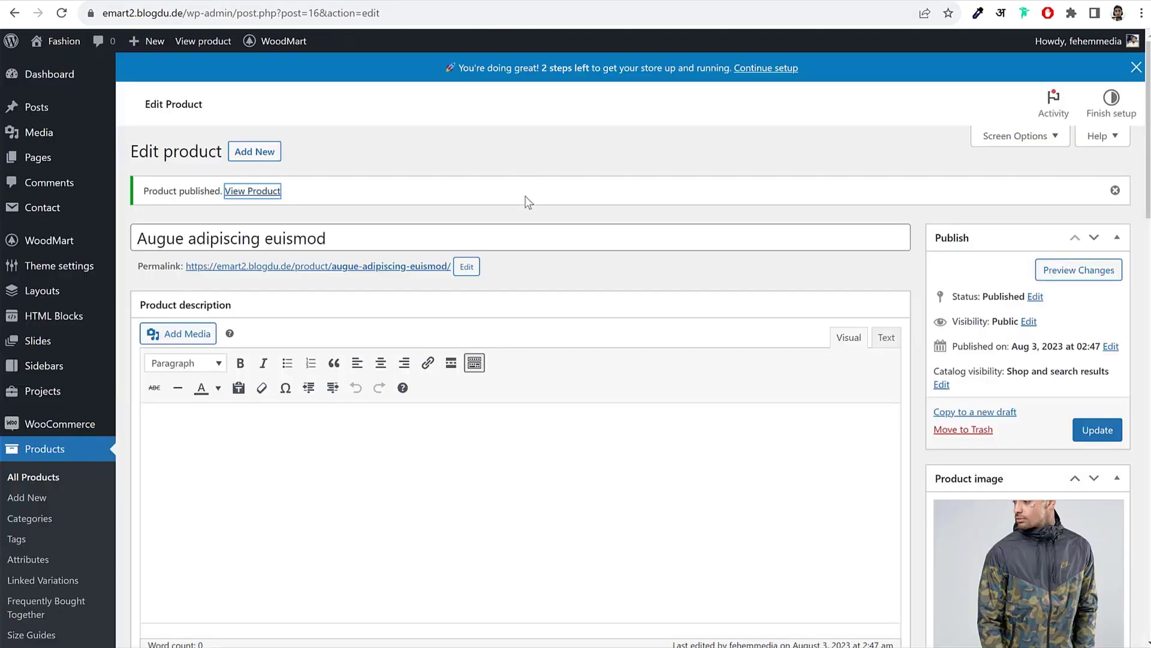
pyautogui.scroll(-4, 360, 420)
pyautogui.scroll(2, 307, 312)
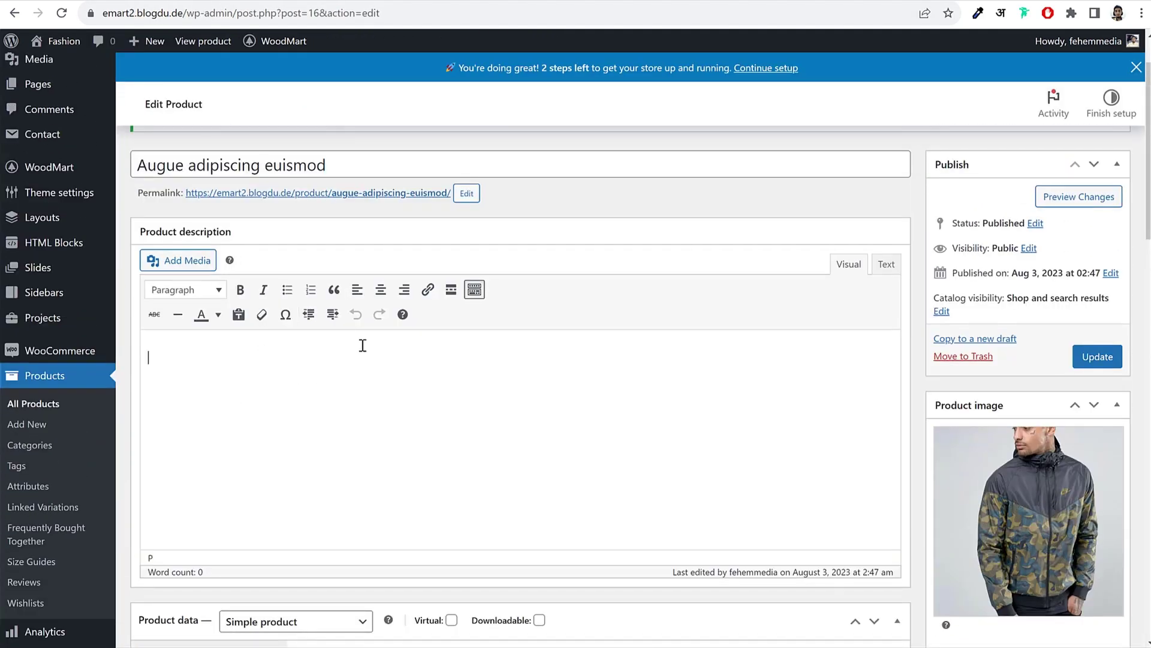
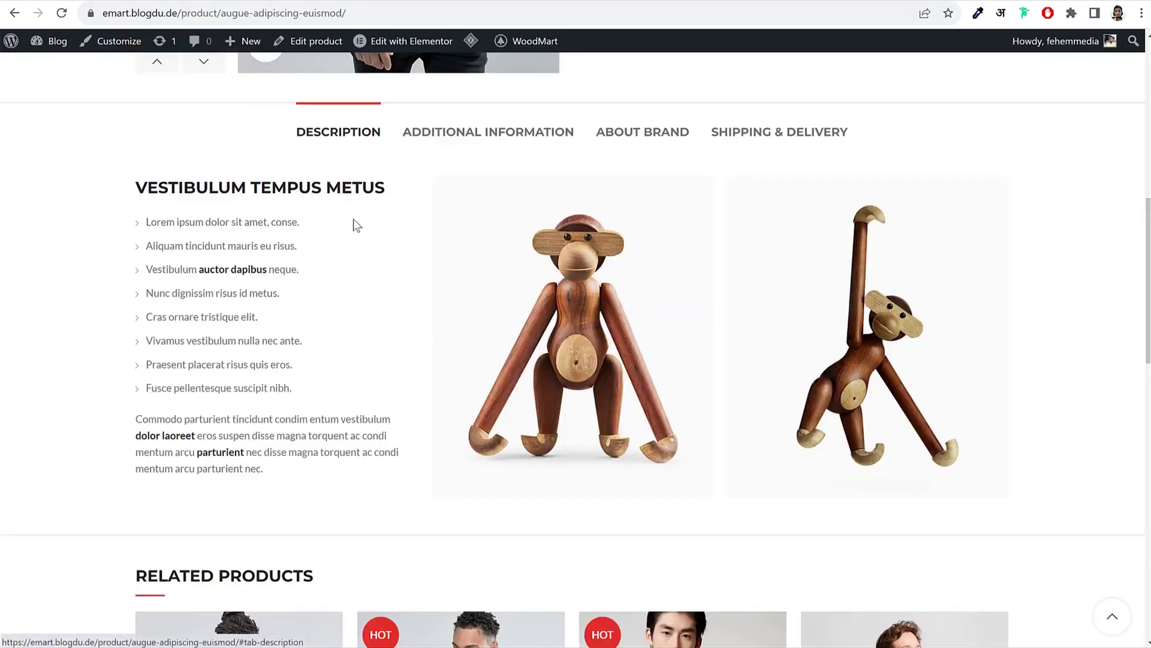
# Step: Review the demo product's shipping, brand and description tabs
pyautogui.click(784, 133)
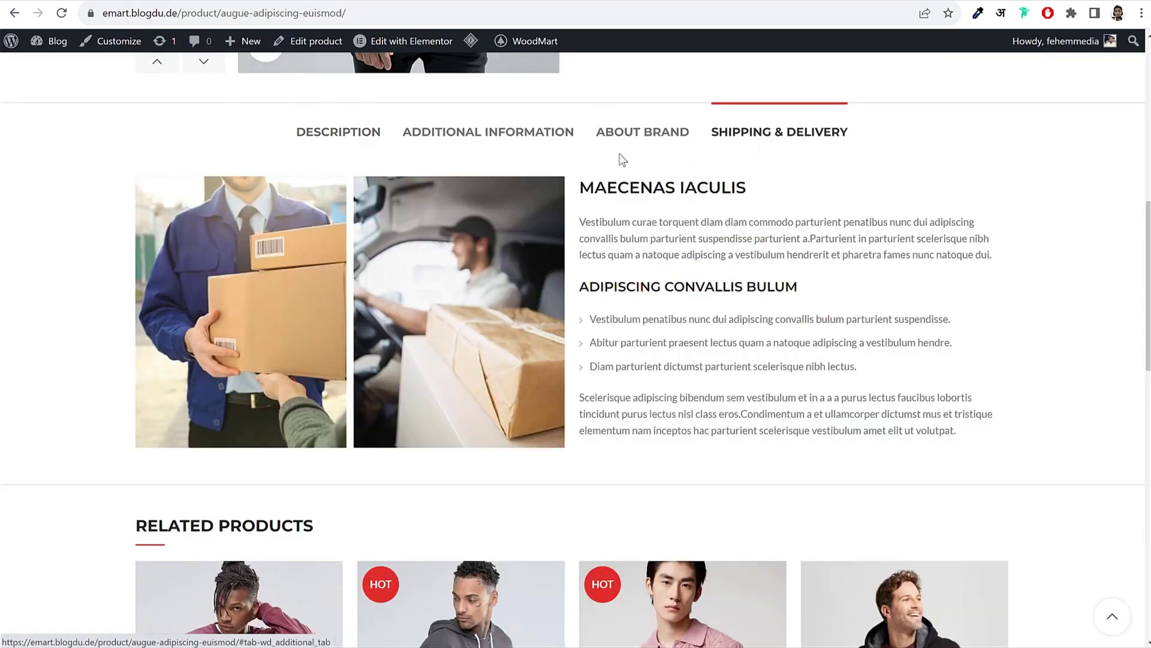
pyautogui.click(618, 139)
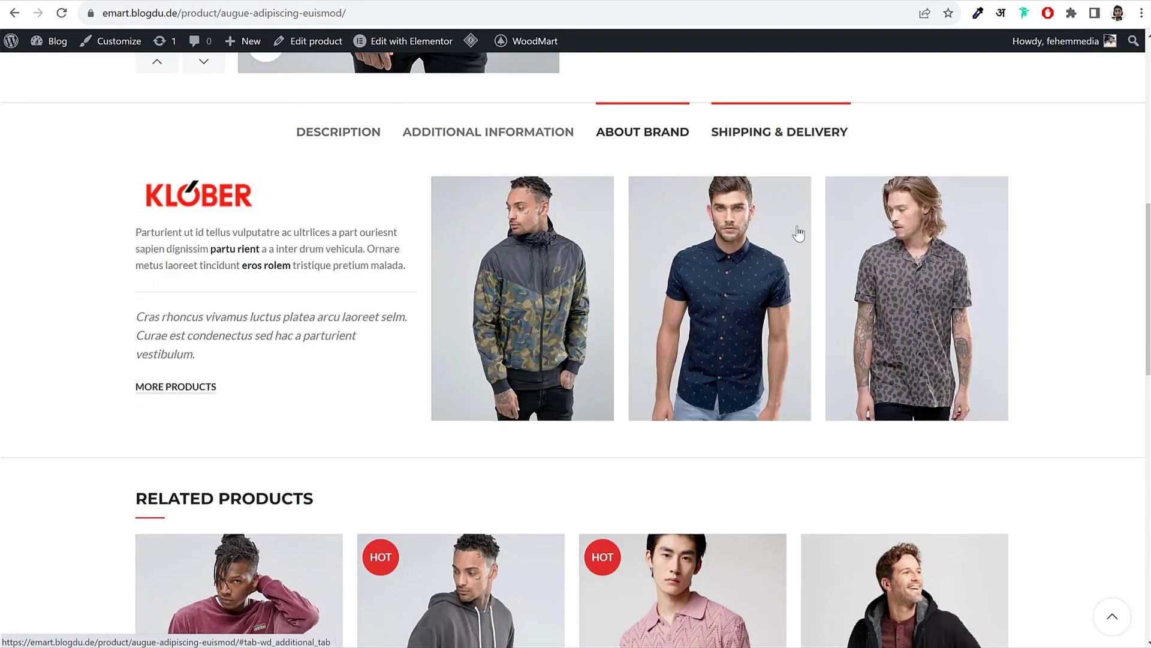
pyautogui.scroll(10, 804, 305)
pyautogui.scroll(-8, 957, 394)
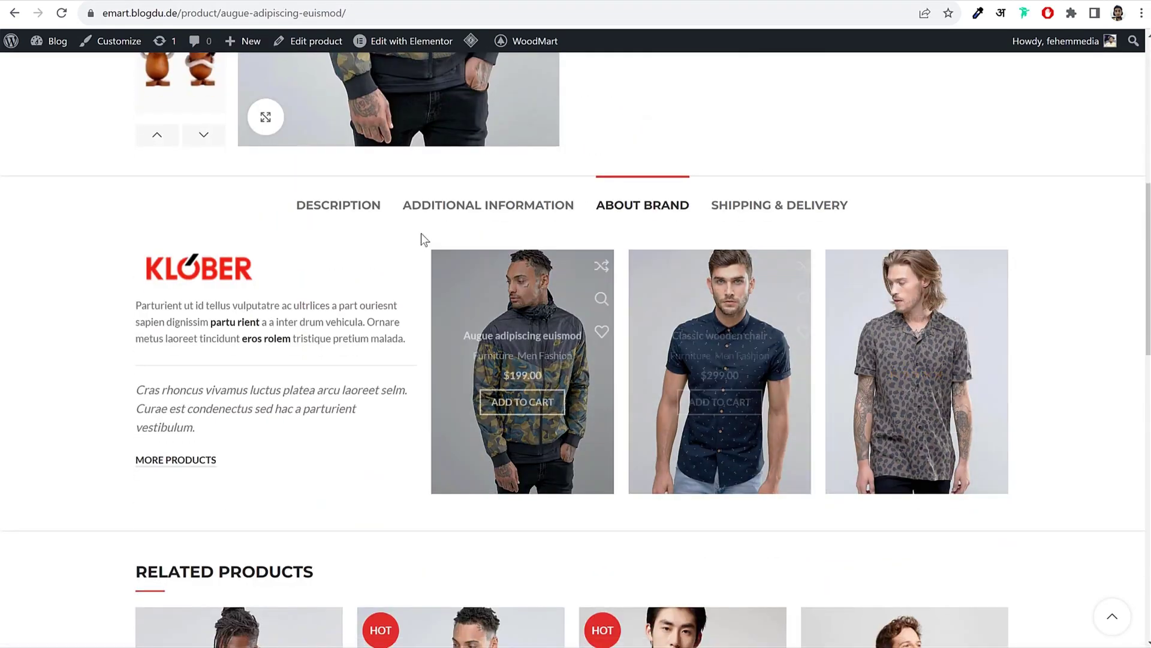
pyautogui.click(360, 207)
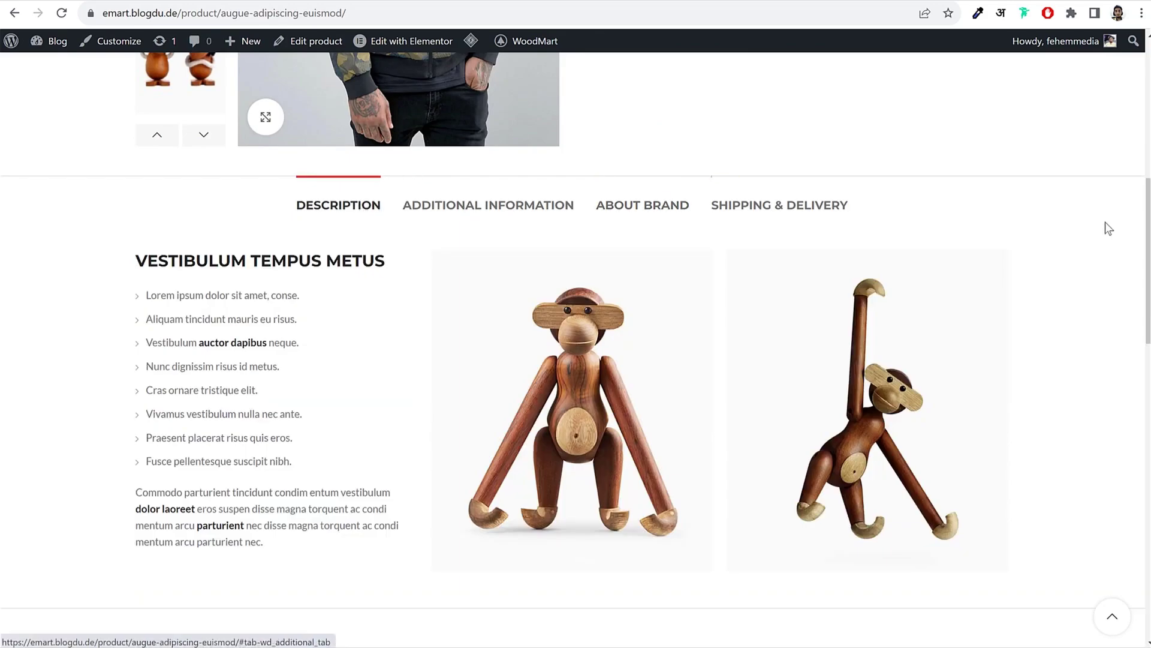
pyautogui.scroll(5, 1108, 240)
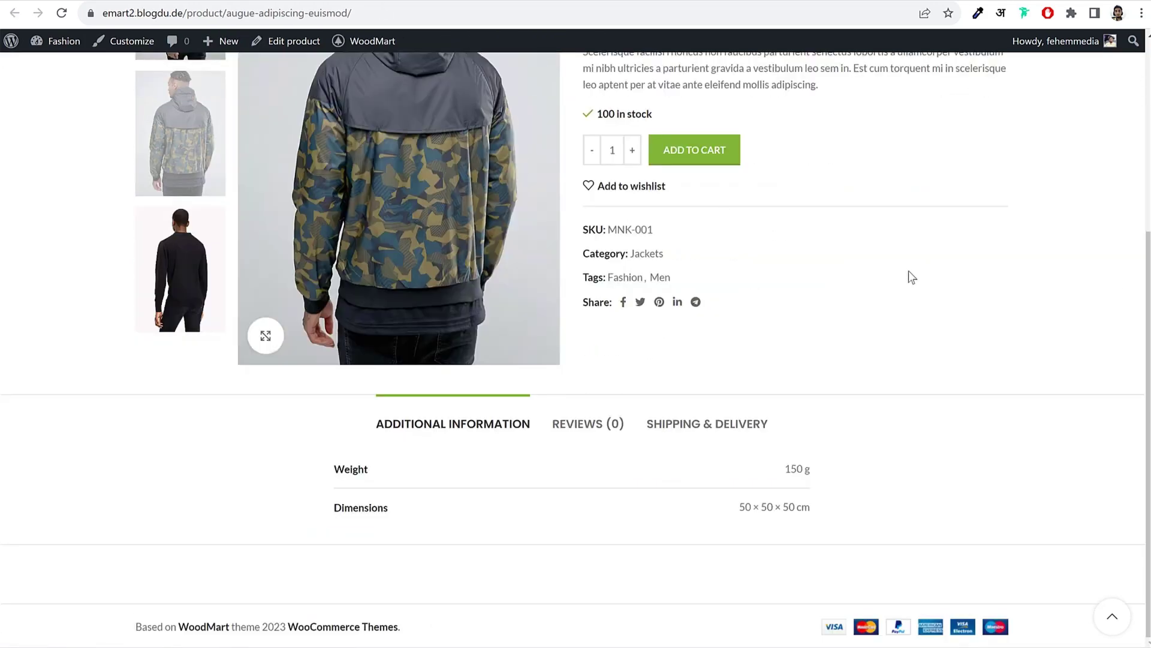
pyautogui.scroll(3, 909, 277)
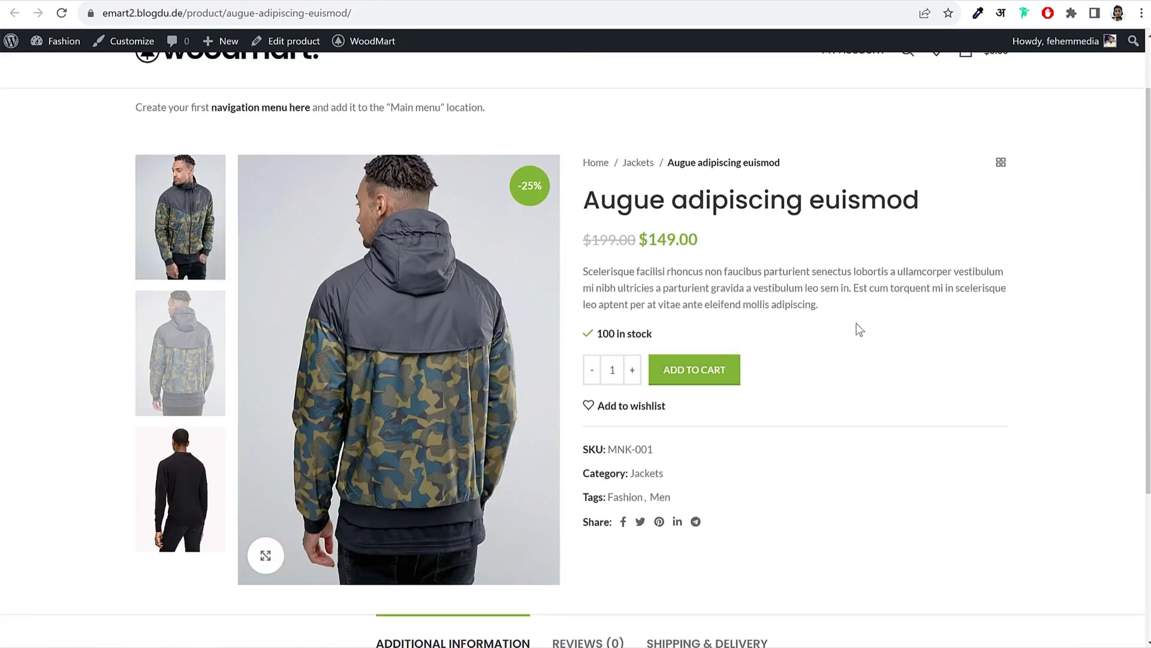
pyautogui.scroll(1, 923, 270)
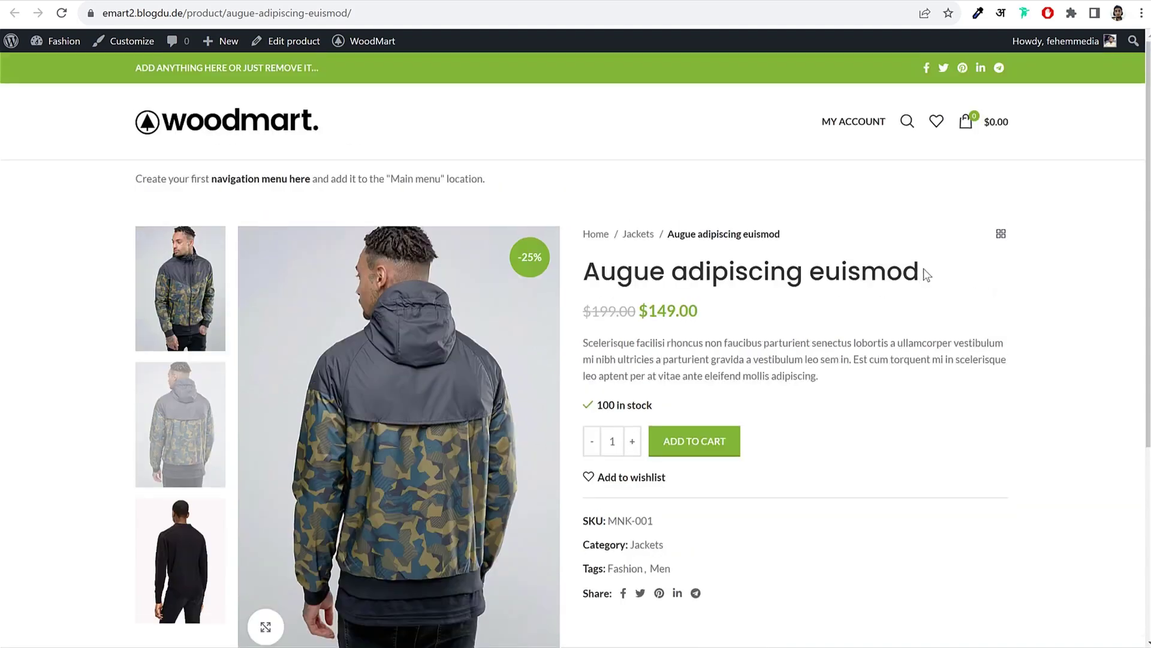
pyautogui.scroll(-5, 863, 254)
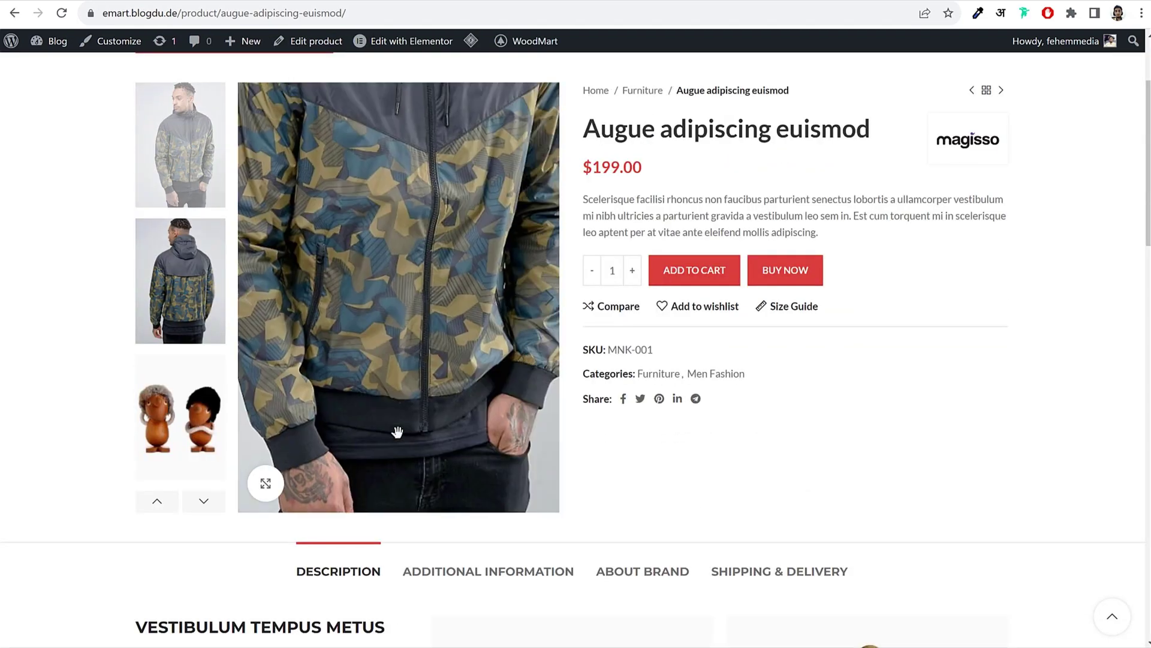
pyautogui.scroll(-6, 382, 242)
pyautogui.scroll(-1, 232, 332)
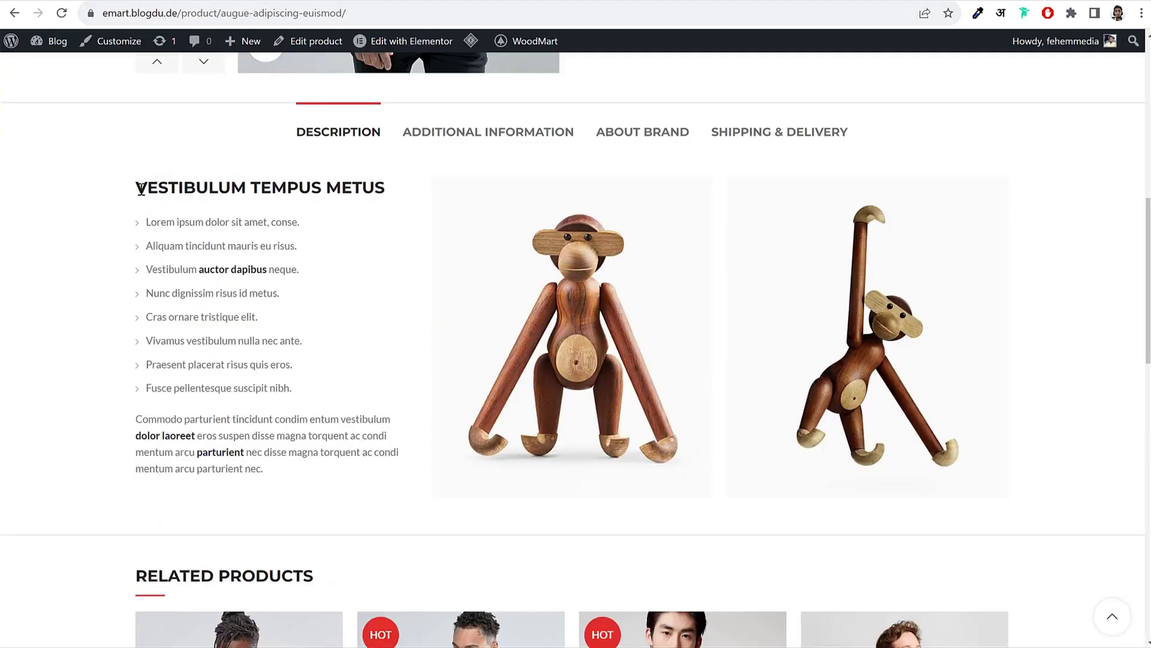
# Step: Paste the demo description into the product description and separate the heading from the Lorem ipsum line
pyautogui.moveTo(140, 189); pyautogui.dragTo(302, 464)
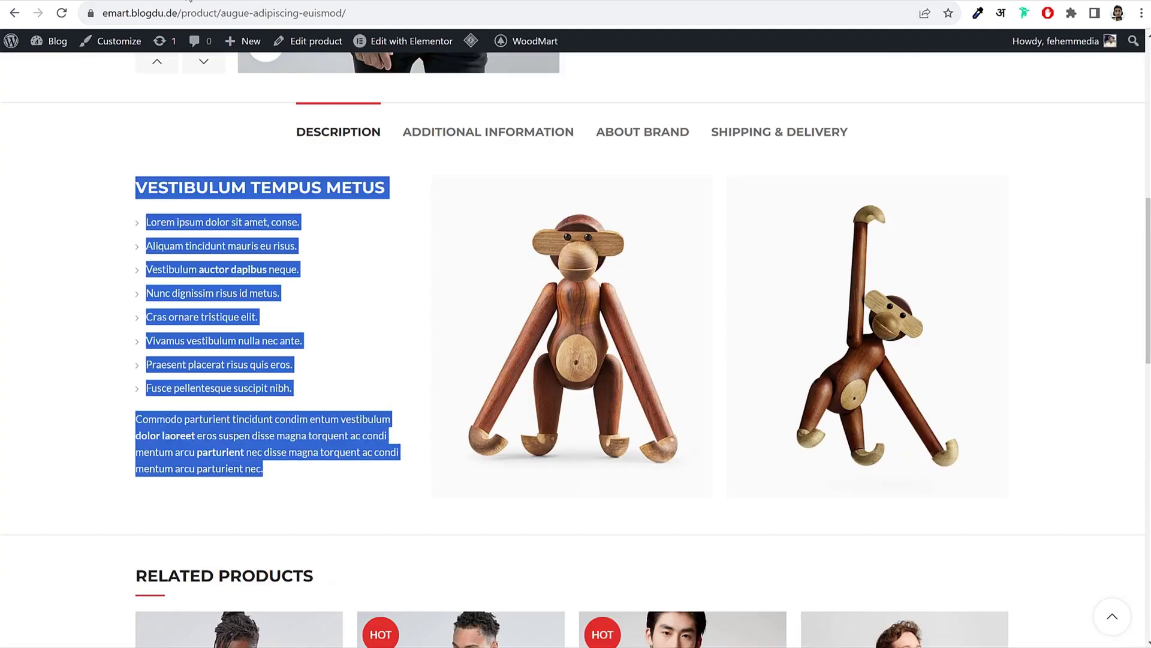
pyautogui.hotkey('ctrl', 'c')
pyautogui.hotkey('ctrl', 'Tab')
pyautogui.hotkey('ctrl', 'v')
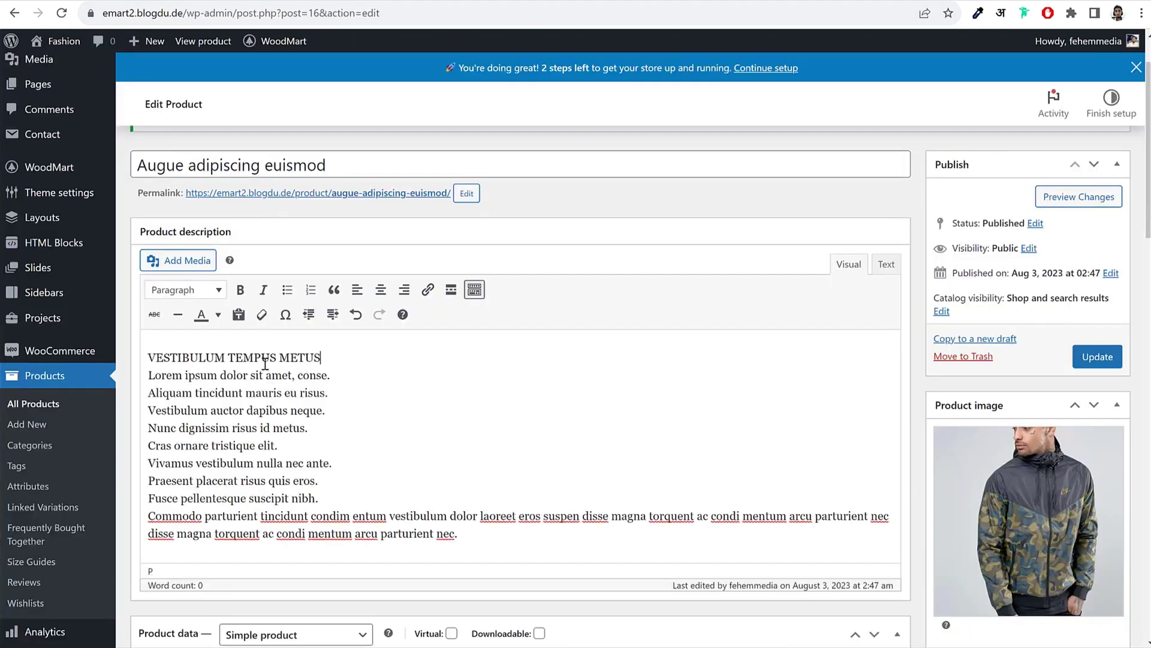
pyautogui.keyDown('shift'); pyautogui.click(154, 358); pyautogui.keyUp('shift')
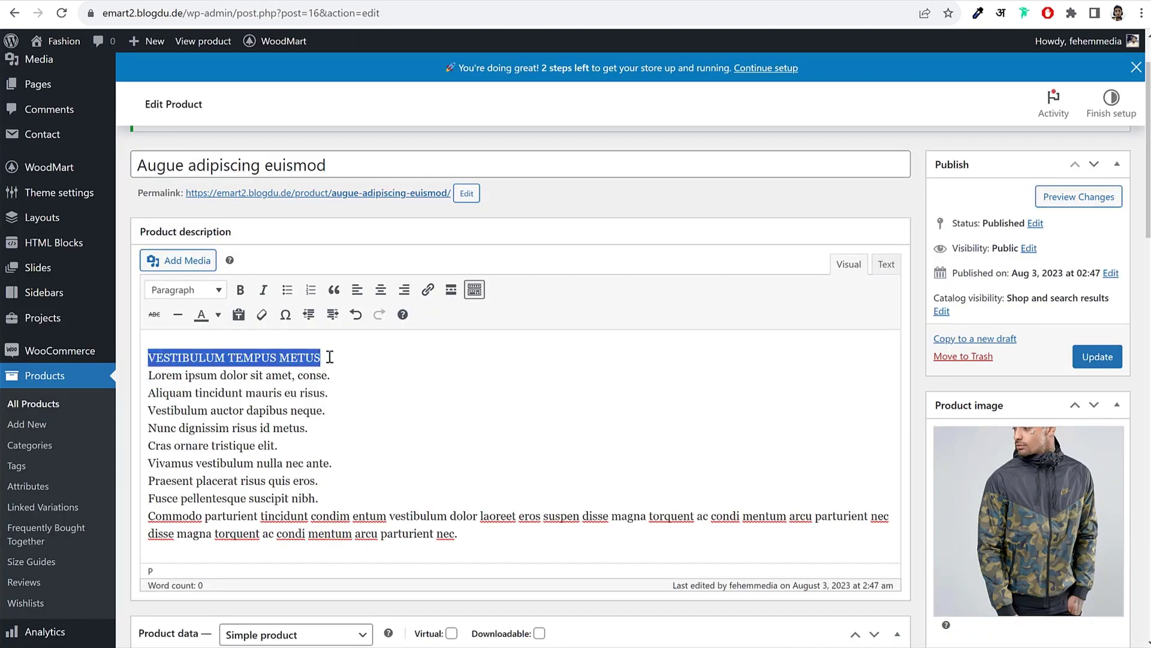
pyautogui.hotkey('ctrl', 'x')
pyautogui.hotkey('ctrl', 'v')
pyautogui.press('Delete')
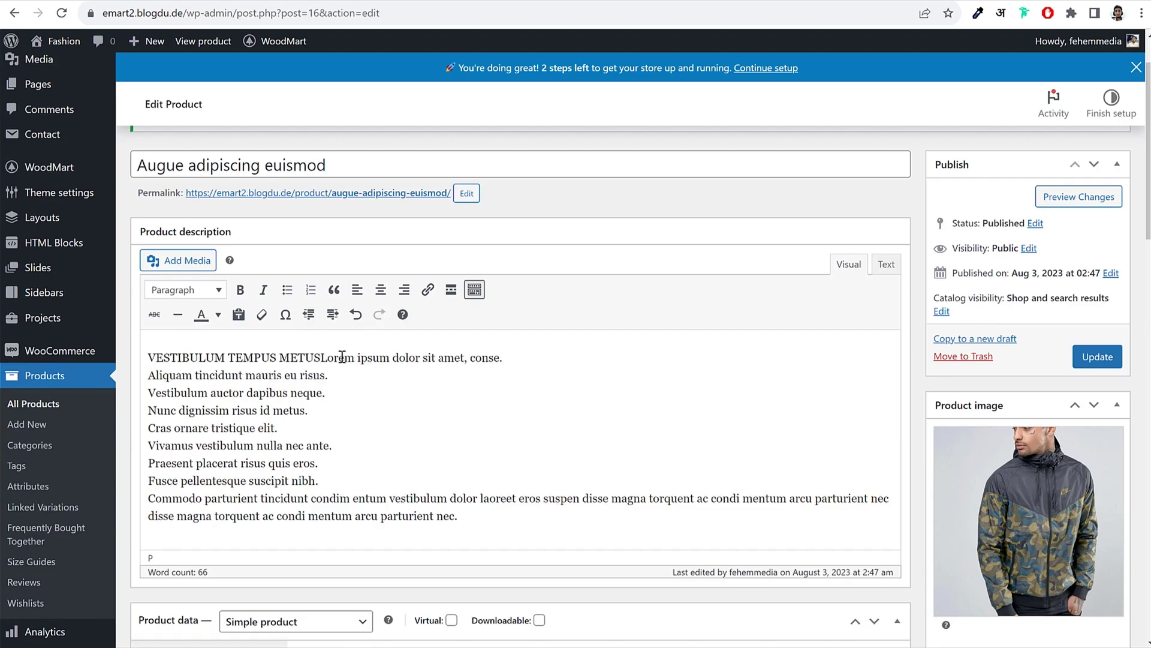
pyautogui.press('Return')
# Step: Make VESTIBULUM TEMPUS METUS a Heading 3, matching the demo page's styling
pyautogui.moveTo(350, 358); pyautogui.dragTo(146, 355)
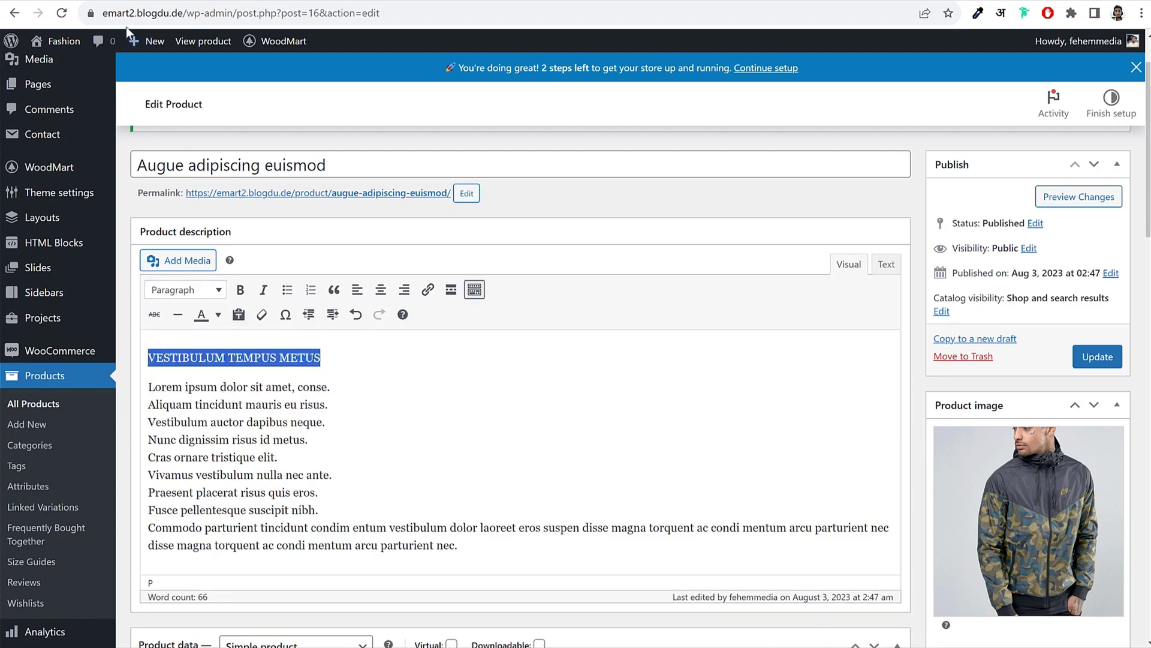
pyautogui.hotkey('ctrl', 'Tab')
pyautogui.moveTo(137, 187); pyautogui.dragTo(371, 187)
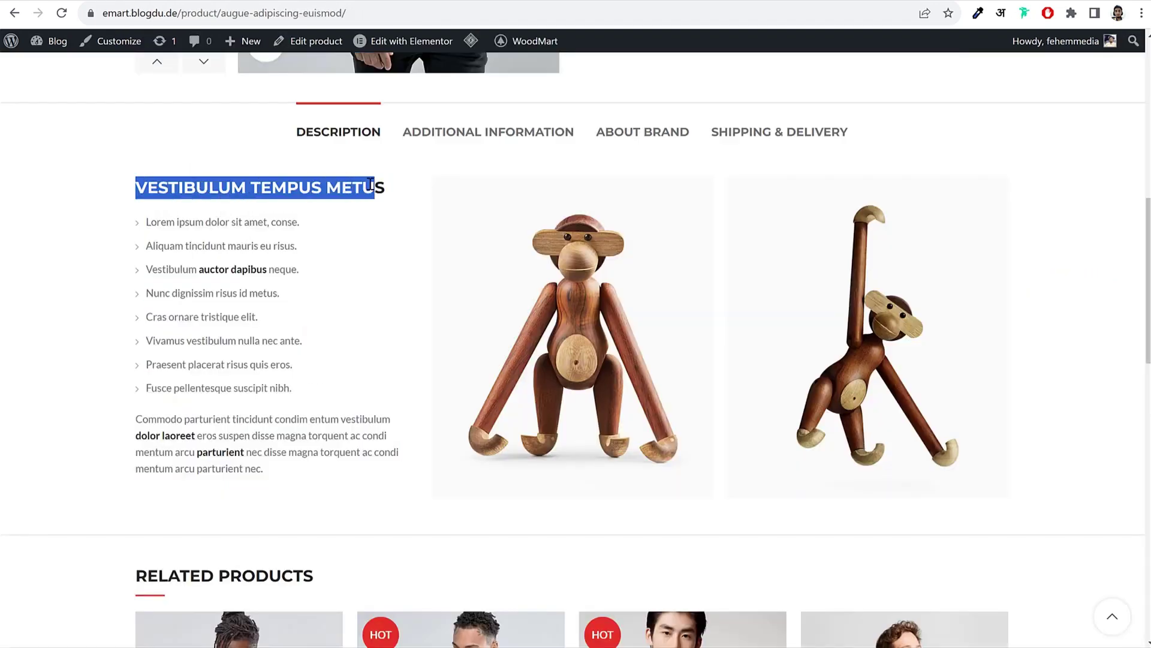
pyautogui.click(380, 179)
pyautogui.hotkey('ctrl', 'shift', 'Tab')
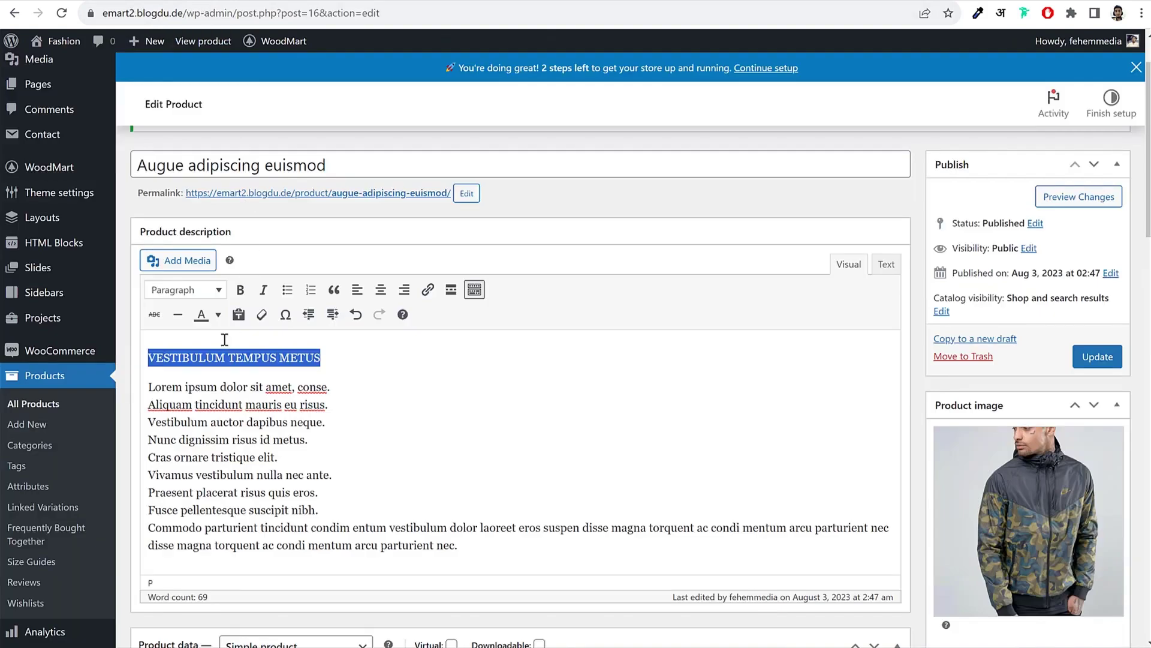
pyautogui.click(196, 292)
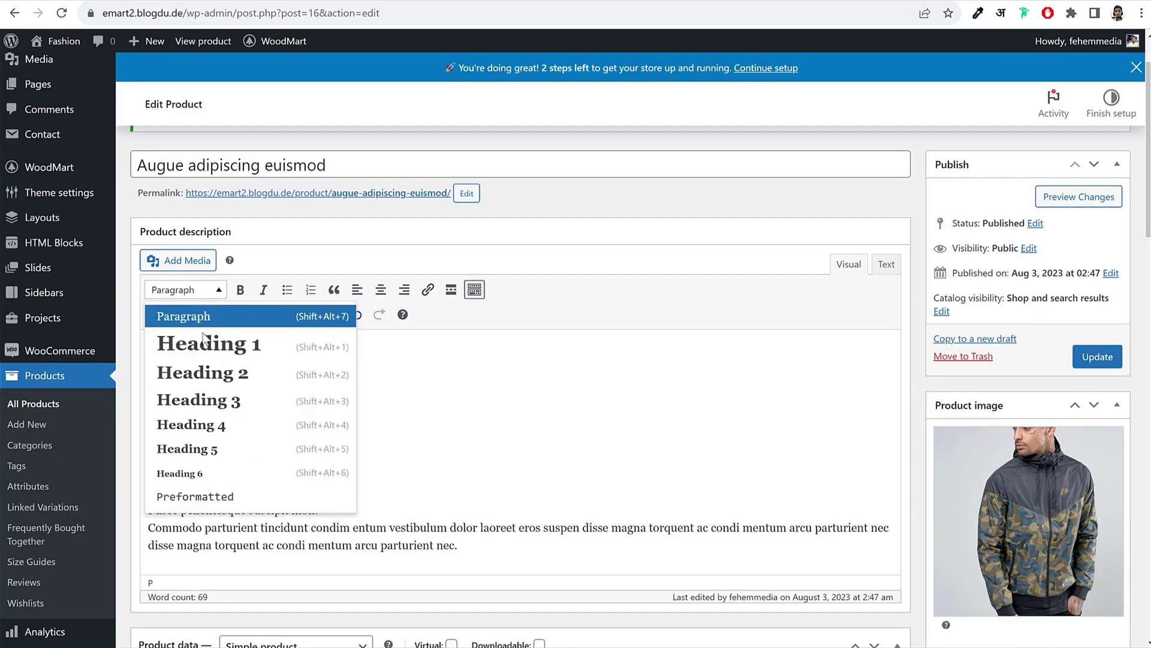
pyautogui.click(224, 412)
pyautogui.click(321, 400)
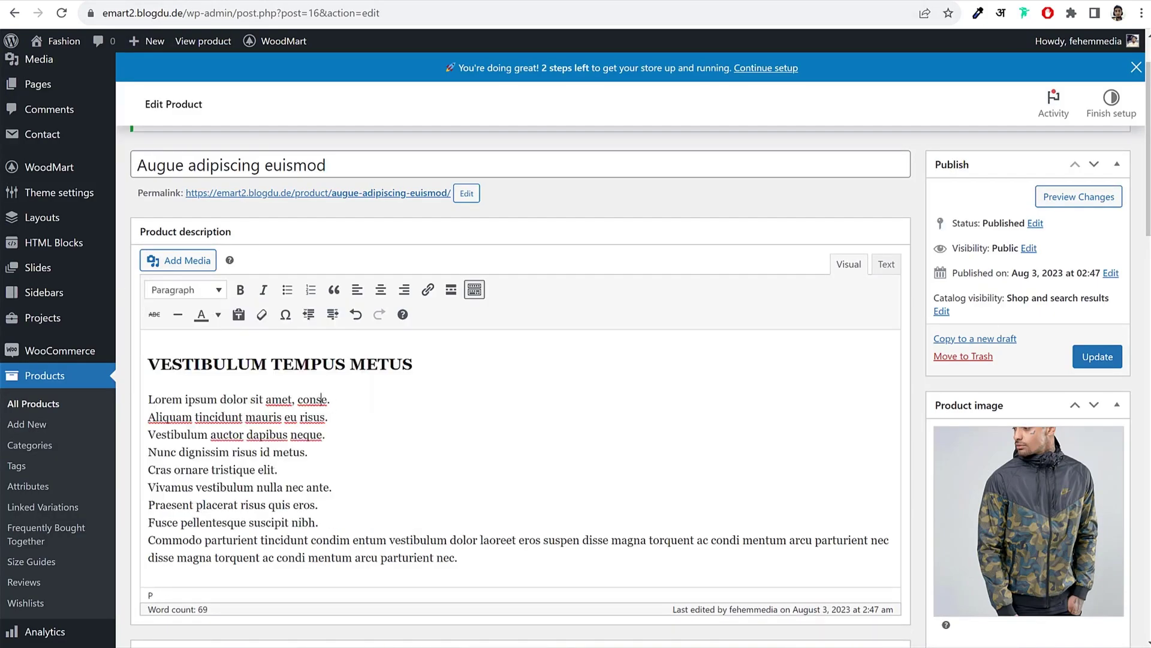
# Step: Put the Aliquam and Vestibulum lines in their own paragraphs, as on the demo page
pyautogui.hotkey('ctrl', 'Tab')
pyautogui.moveTo(152, 217); pyautogui.dragTo(301, 393)
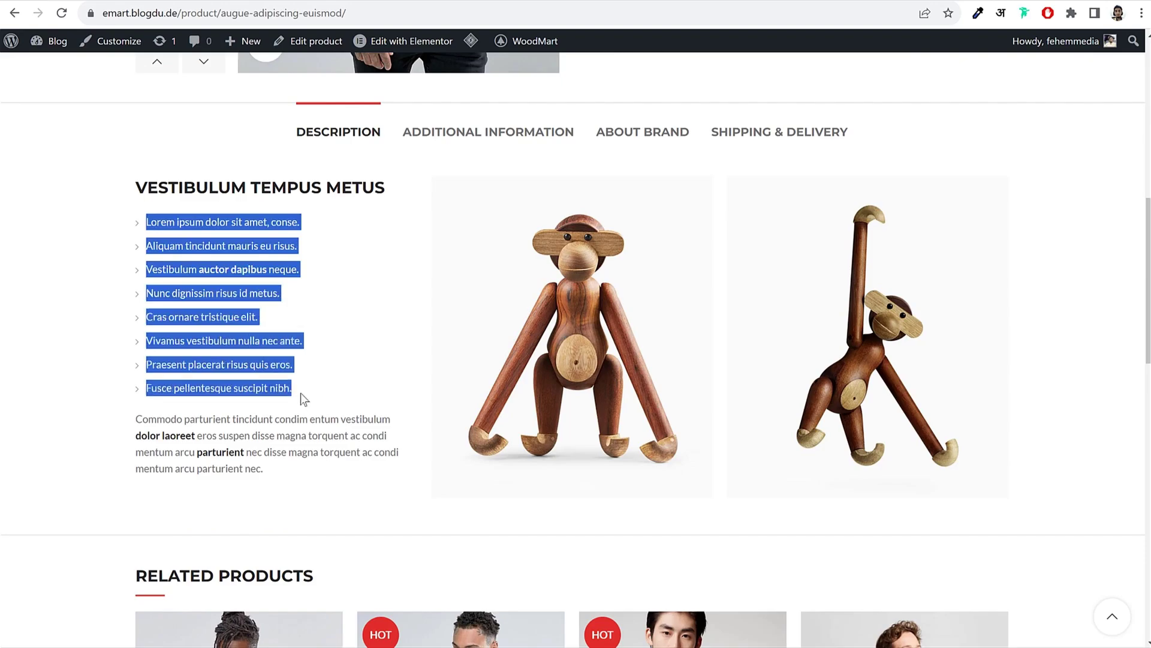
pyautogui.click(301, 394)
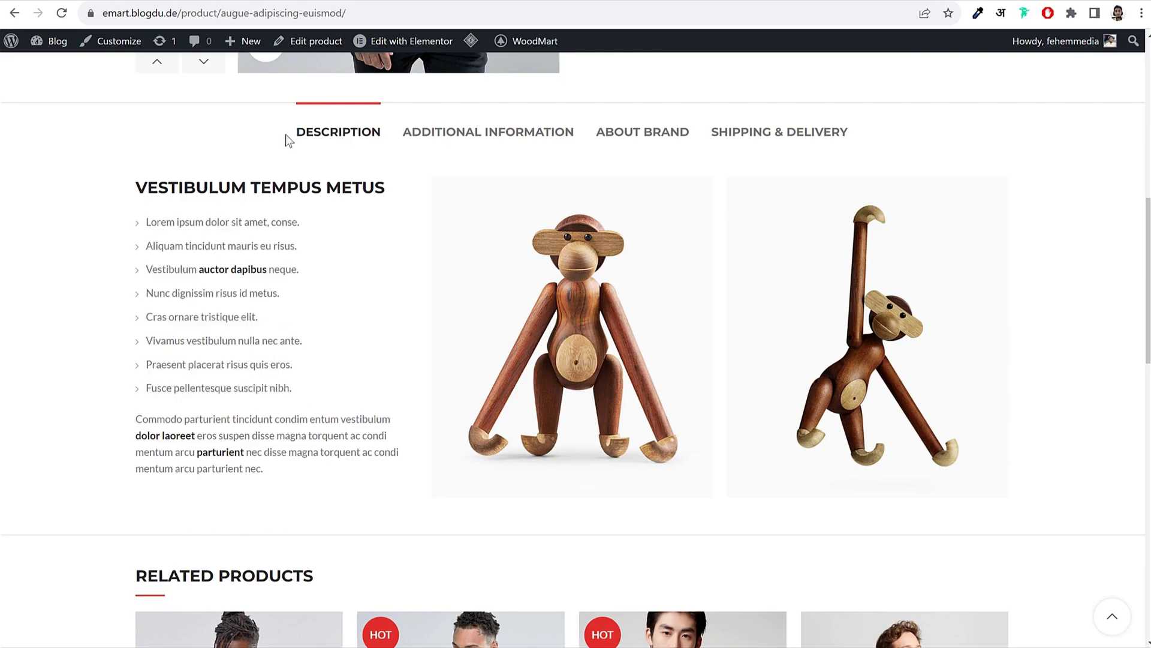
pyautogui.hotkey('ctrl', 'shift', 'Tab')
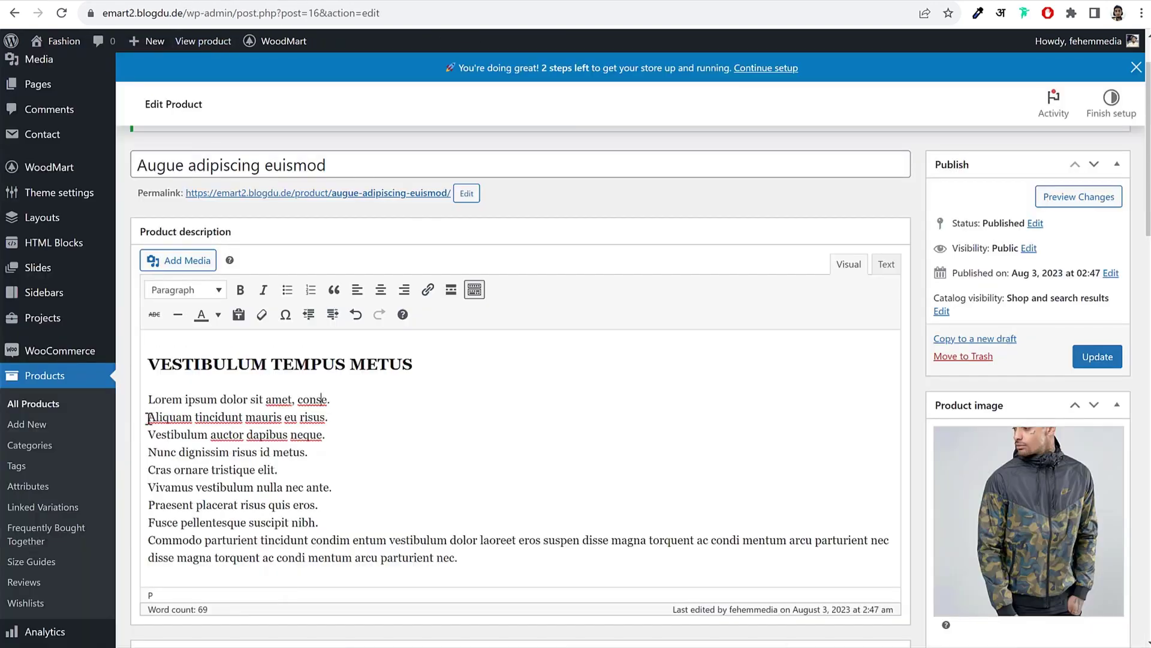
pyautogui.click(148, 418)
pyautogui.press('BackSpace')
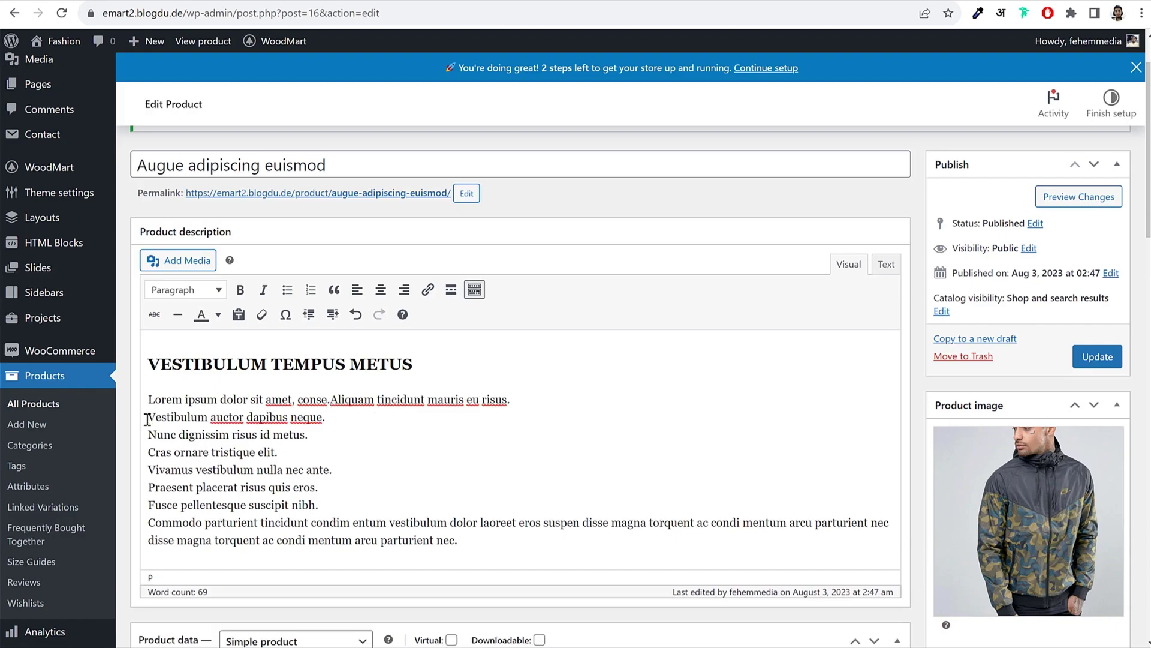
pyautogui.press('Return')
pyautogui.click(352, 430)
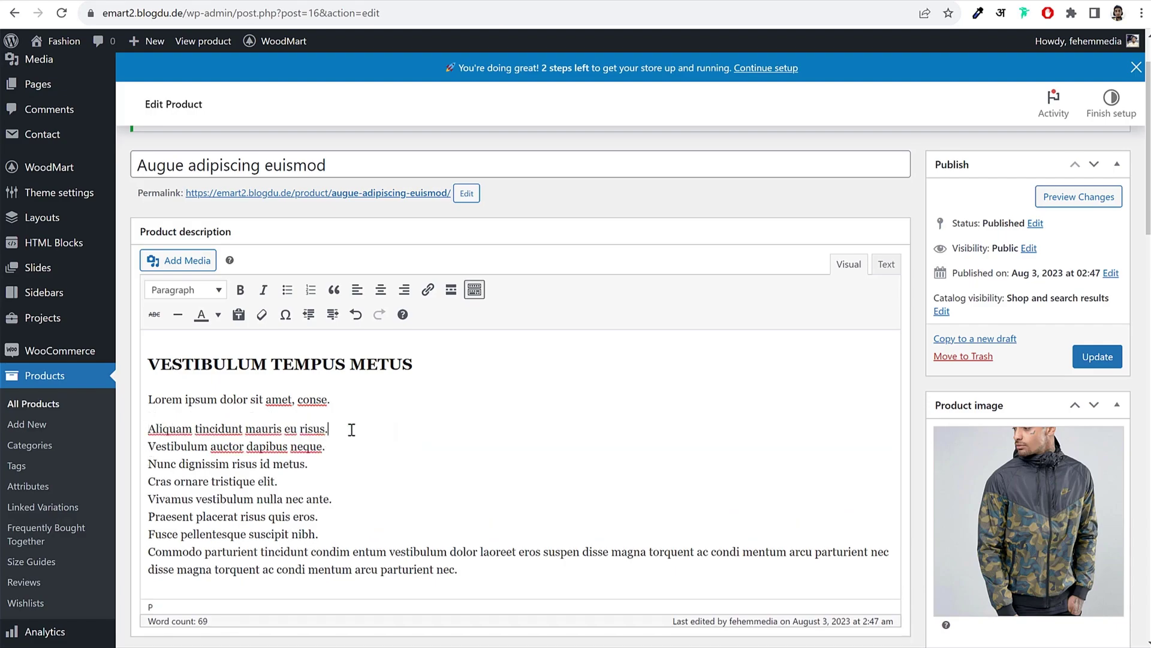
pyautogui.press('Delete')
pyautogui.press('Return')
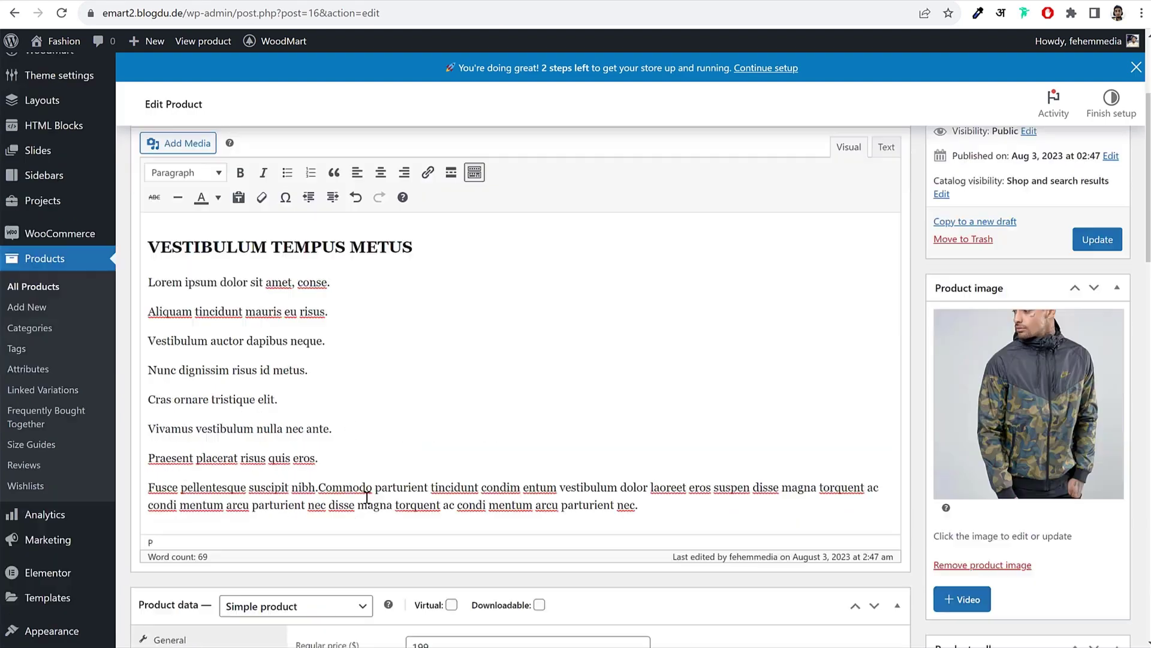
# Step: Turn the description lines into a bulleted list
pyautogui.scroll(1, 355, 466)
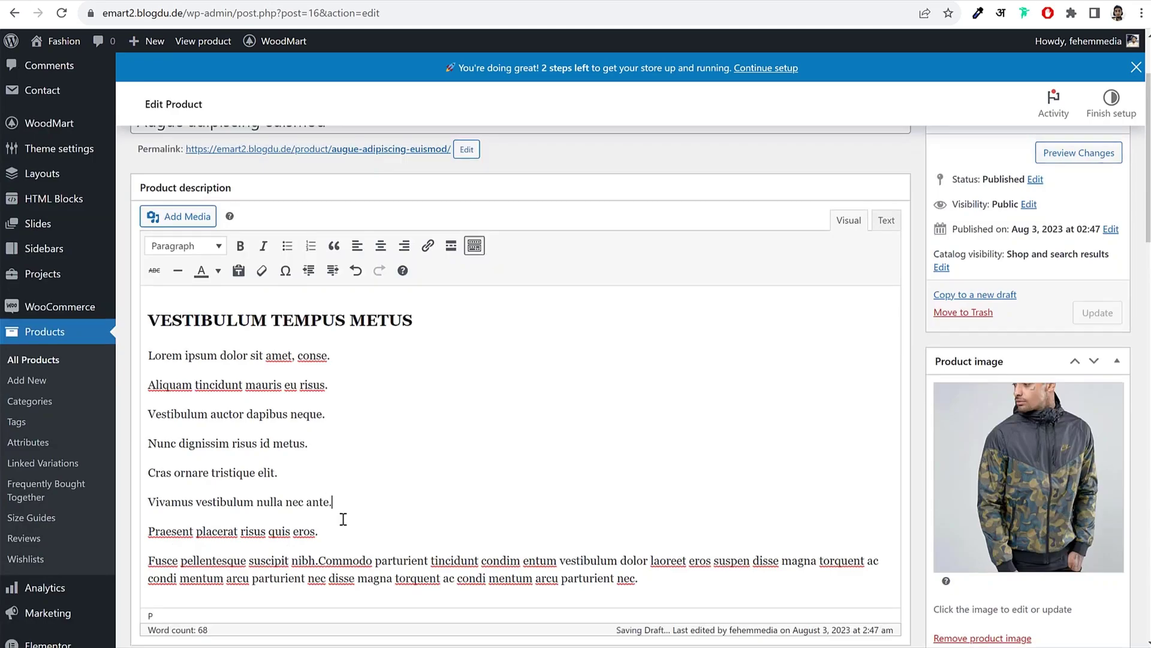
pyautogui.moveTo(342, 522); pyautogui.dragTo(128, 356)
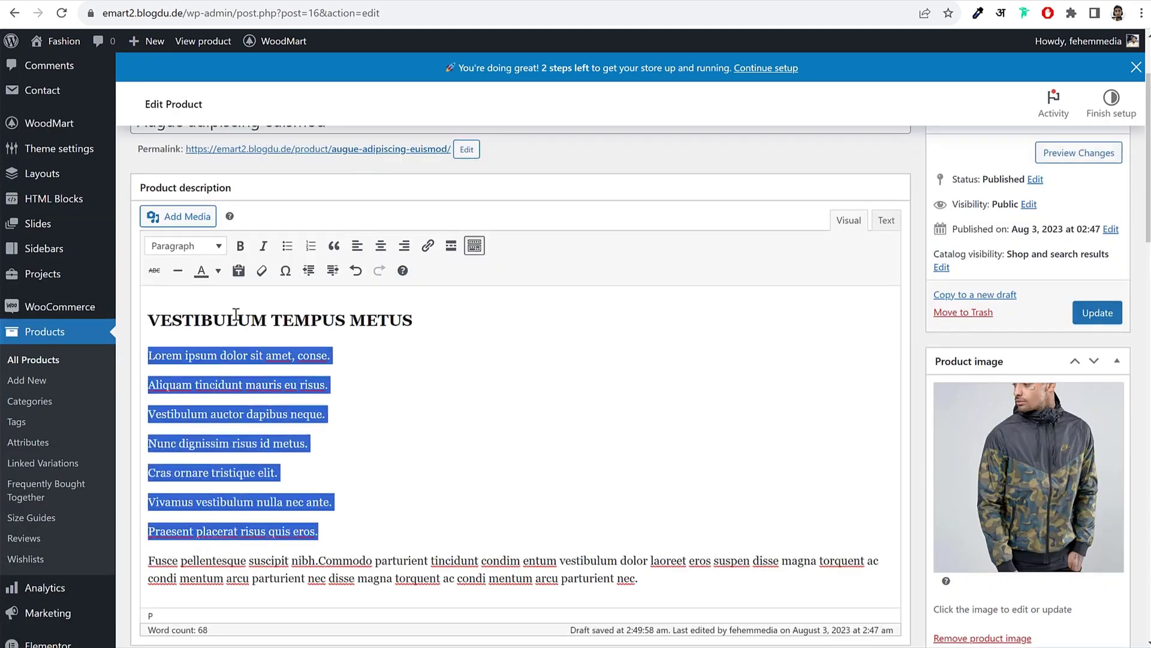
pyautogui.click(288, 246)
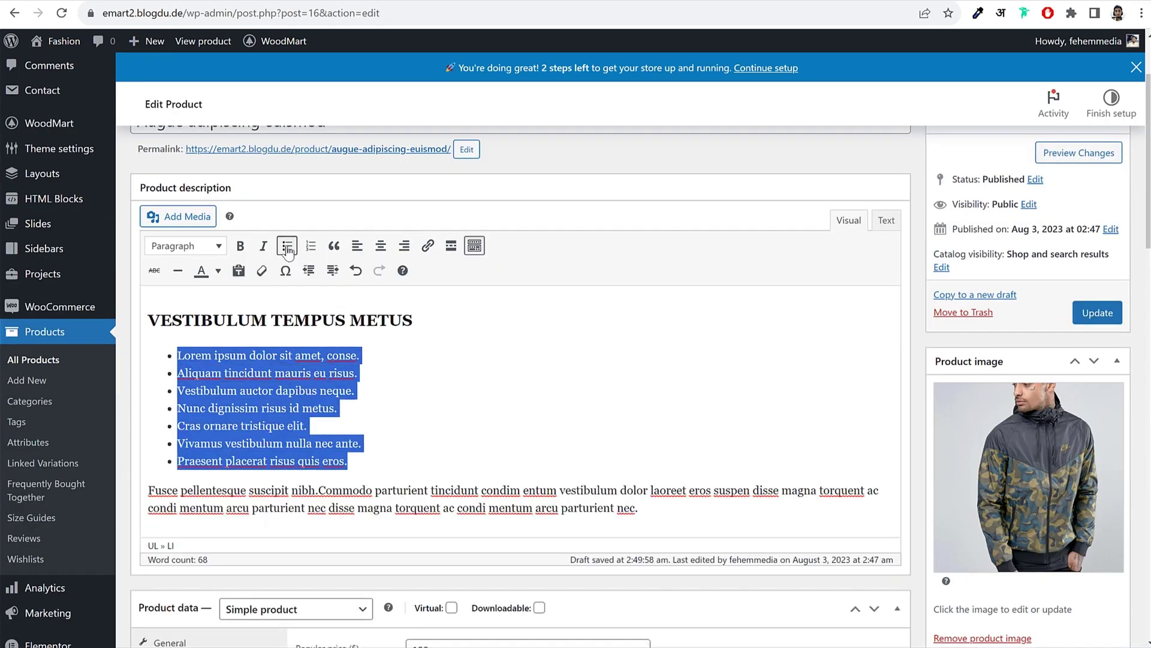
pyautogui.click(469, 436)
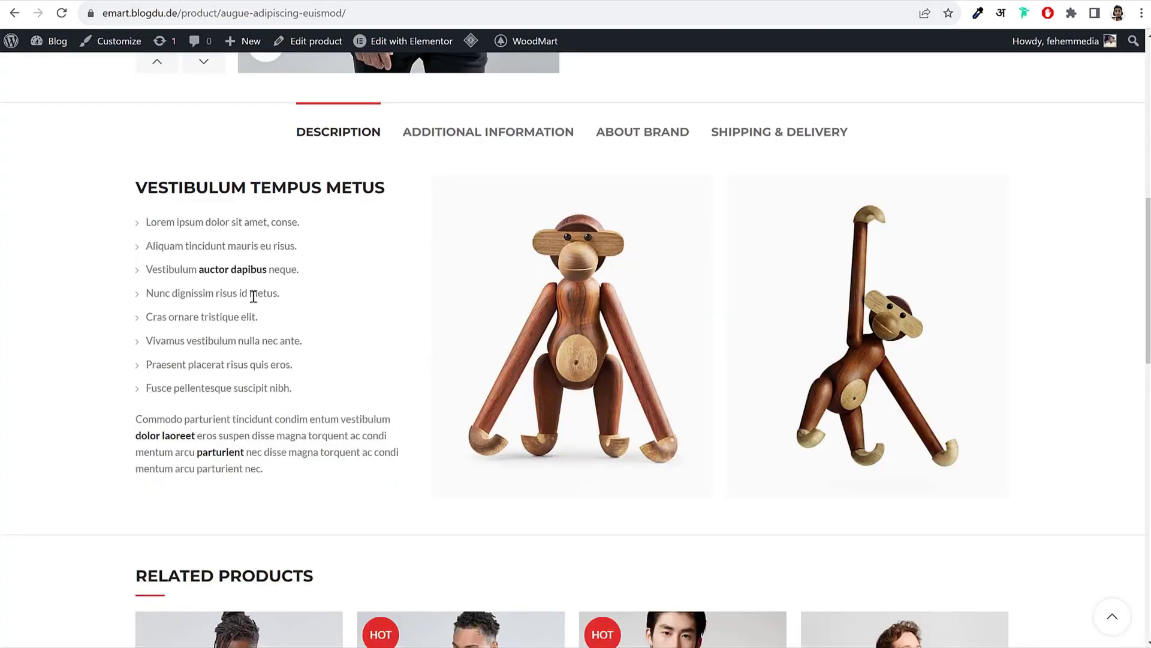
# Step: Make the phrase 'Commodo parturient tincidunt' bold and magenta
pyautogui.moveTo(136, 436); pyautogui.dragTo(170, 436)
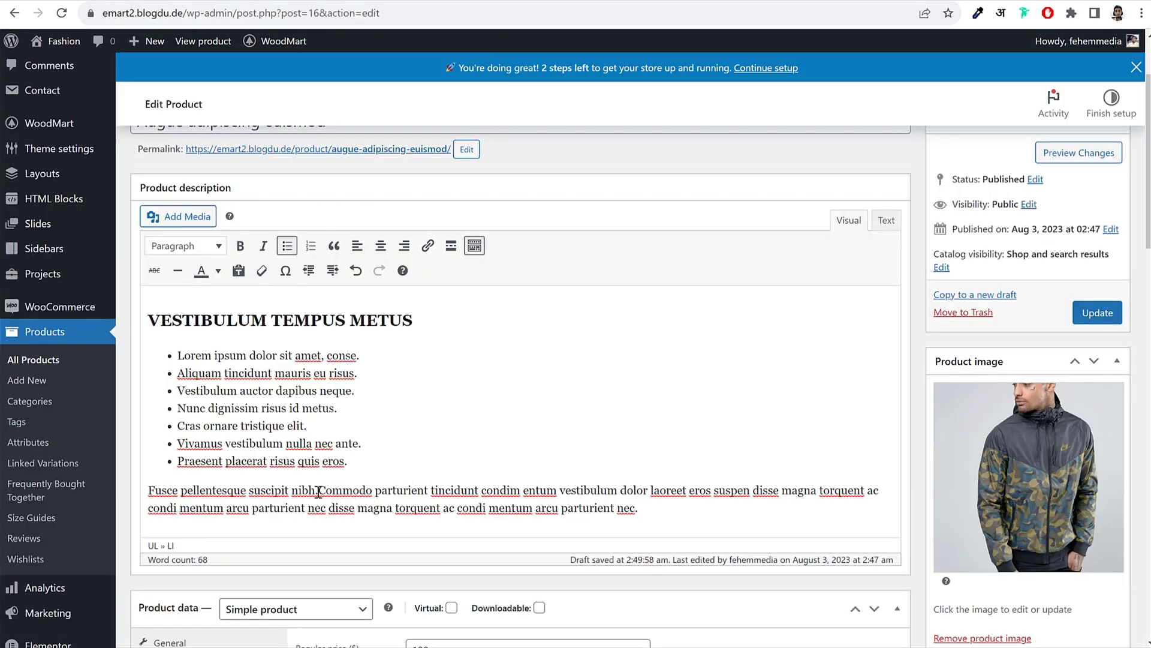
pyautogui.moveTo(318, 492); pyautogui.dragTo(481, 494)
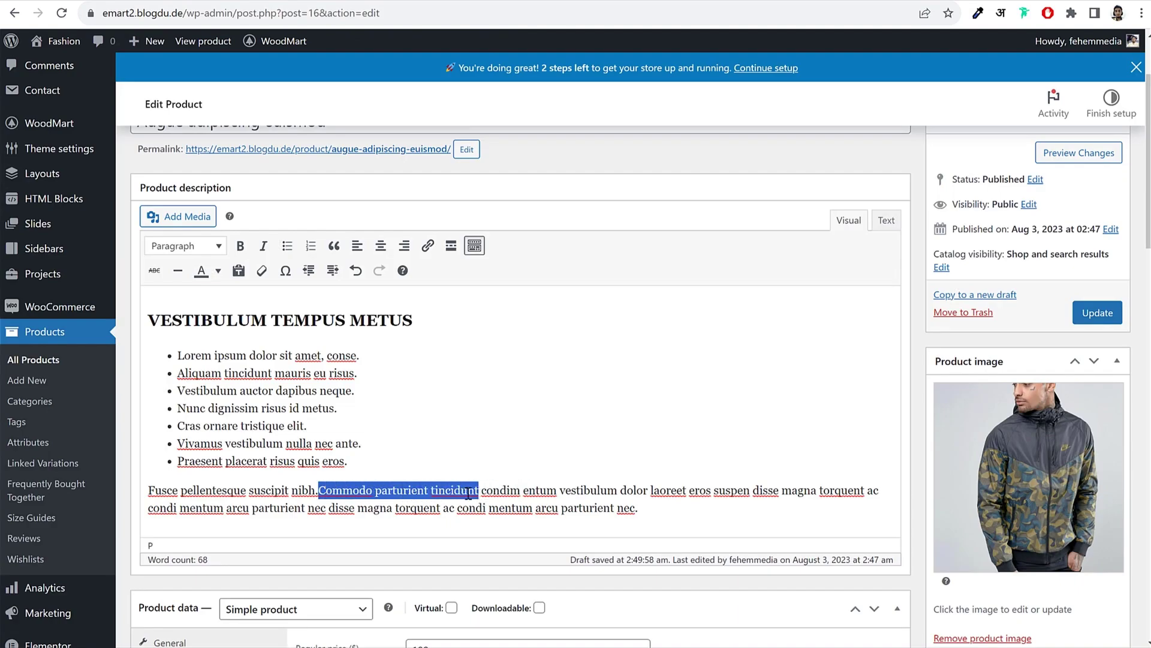
pyautogui.click(240, 245)
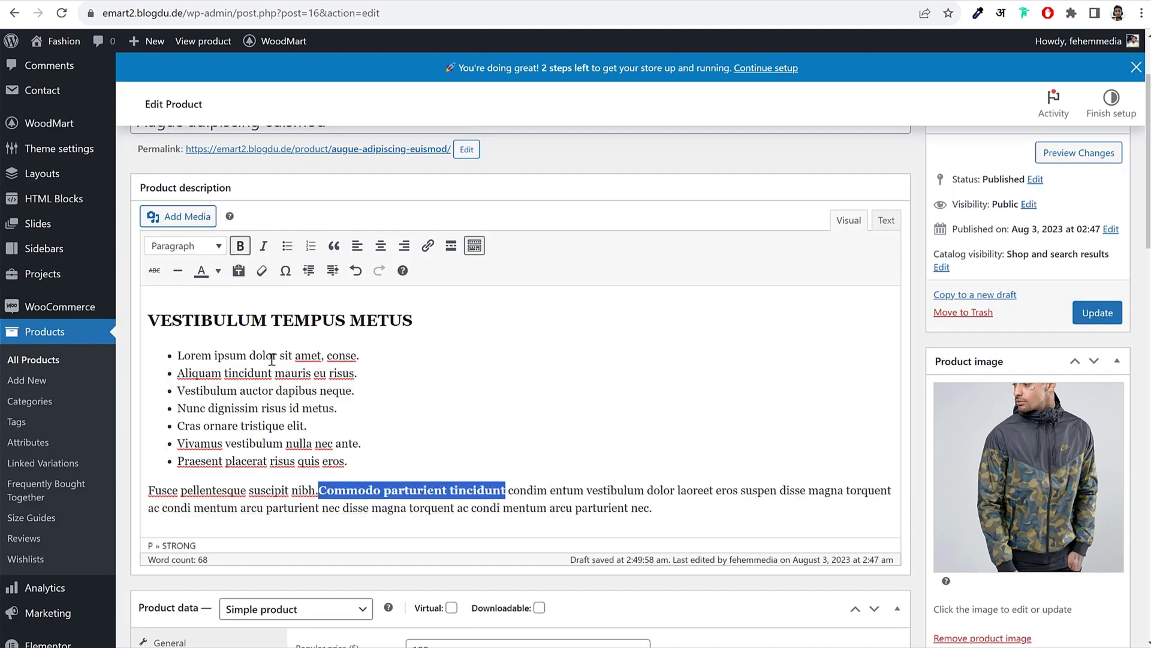
pyautogui.click(219, 273)
pyautogui.click(158, 323)
pyautogui.click(218, 271)
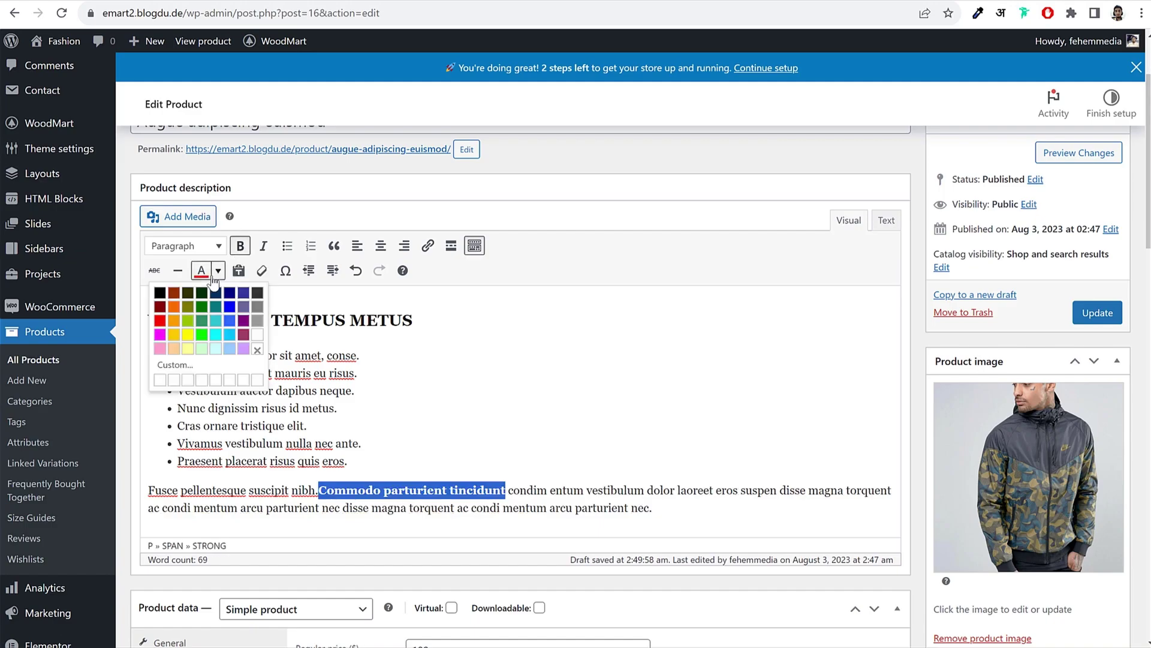
pyautogui.click(166, 333)
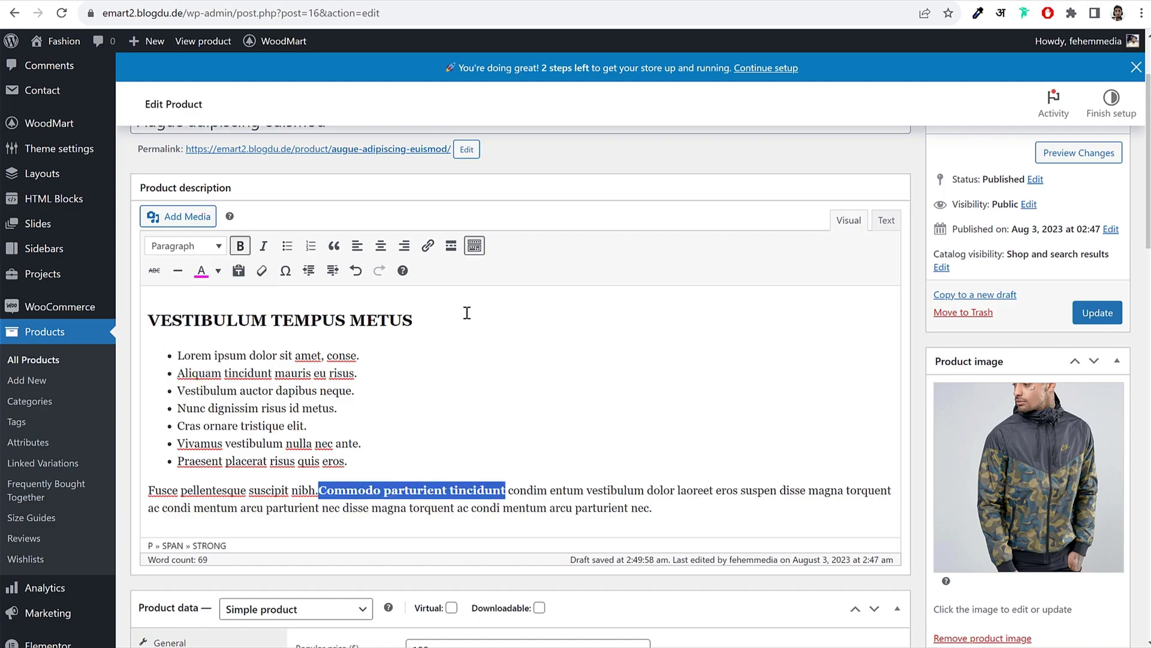
# Step: Close the link box without adding a URL and update the product
pyautogui.click(427, 246)
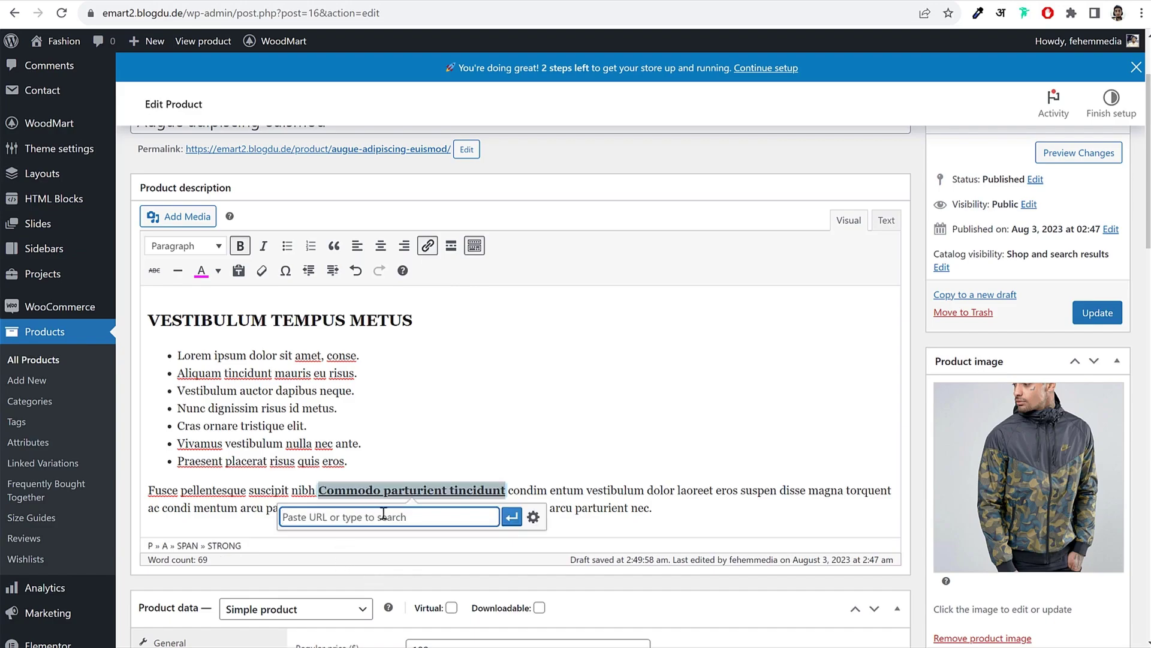
pyautogui.click(565, 489)
pyautogui.click(472, 488)
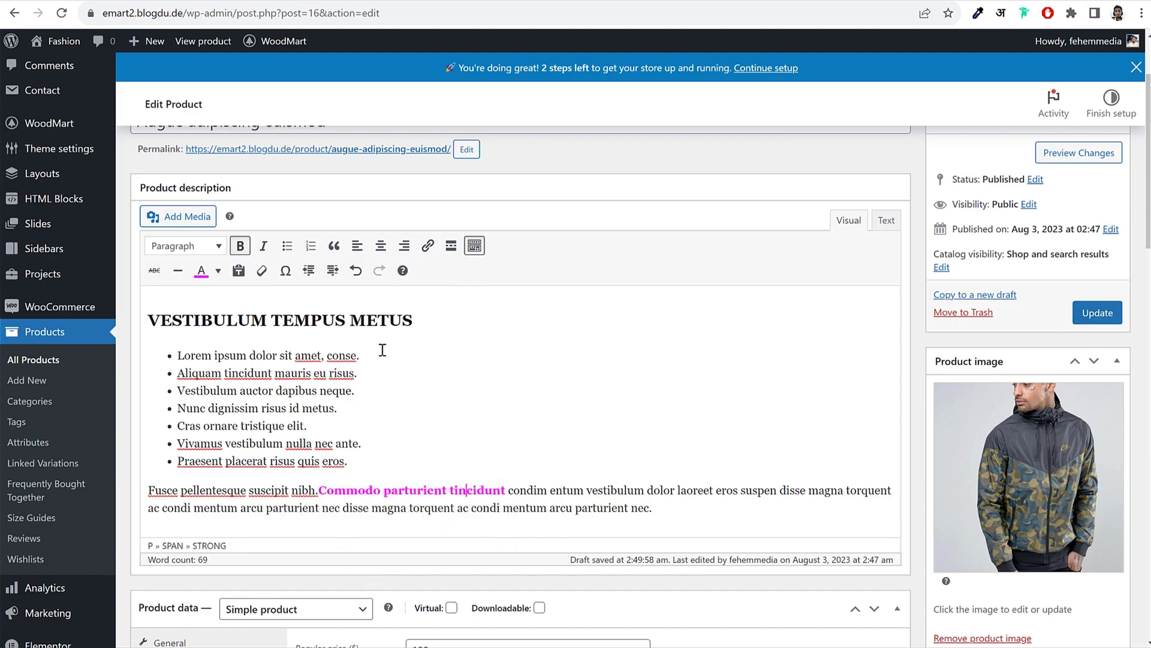
pyautogui.click(1099, 323)
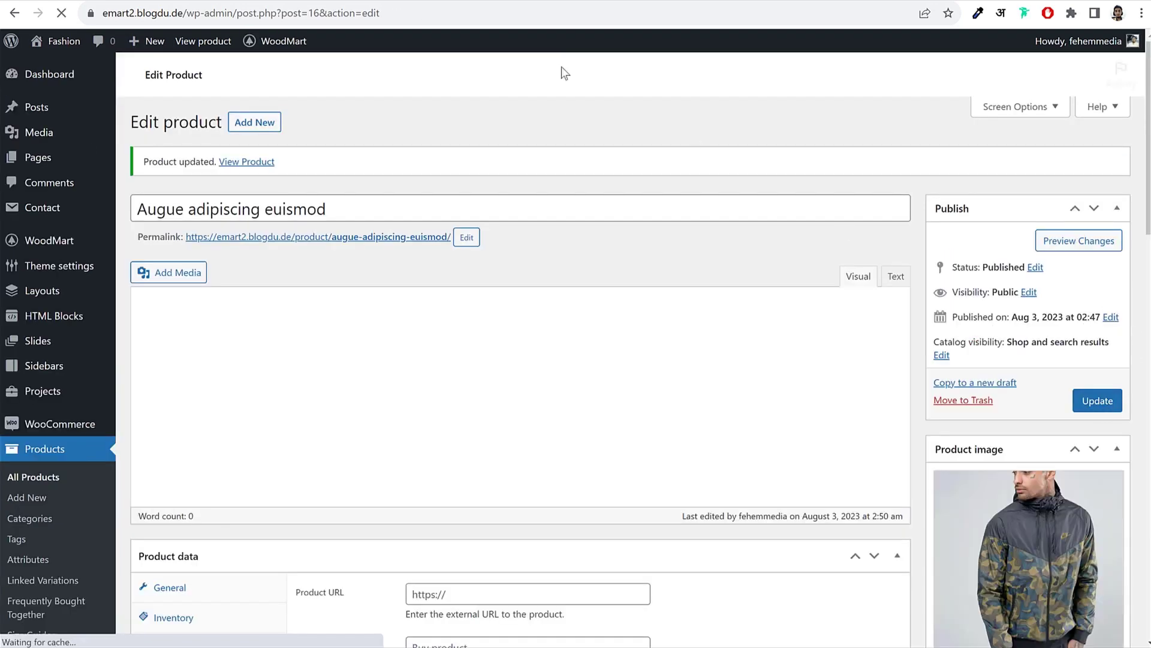
pyautogui.click(240, 1)
pyautogui.click(62, 13)
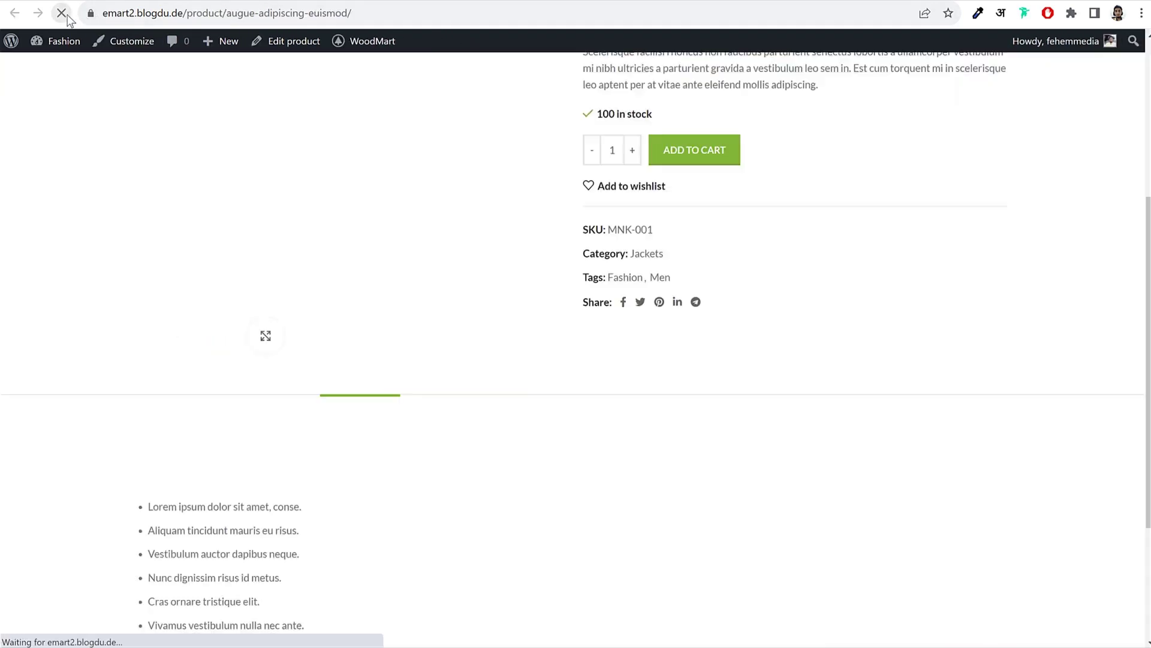
pyautogui.scroll(-3, 756, 356)
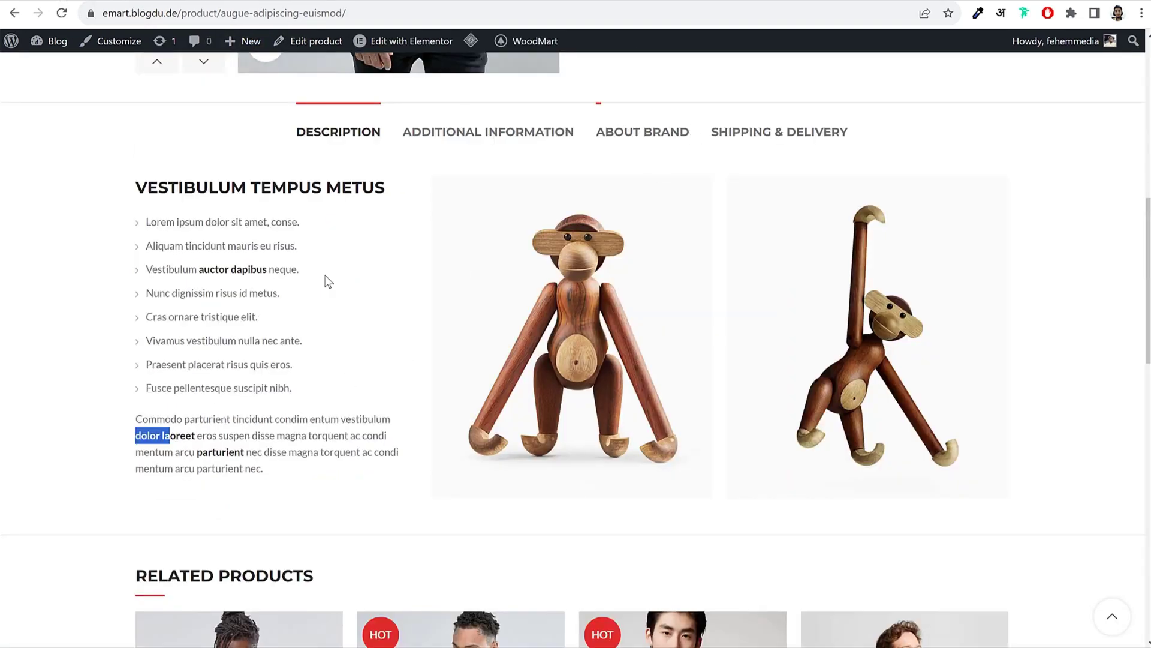
pyautogui.click(328, 281)
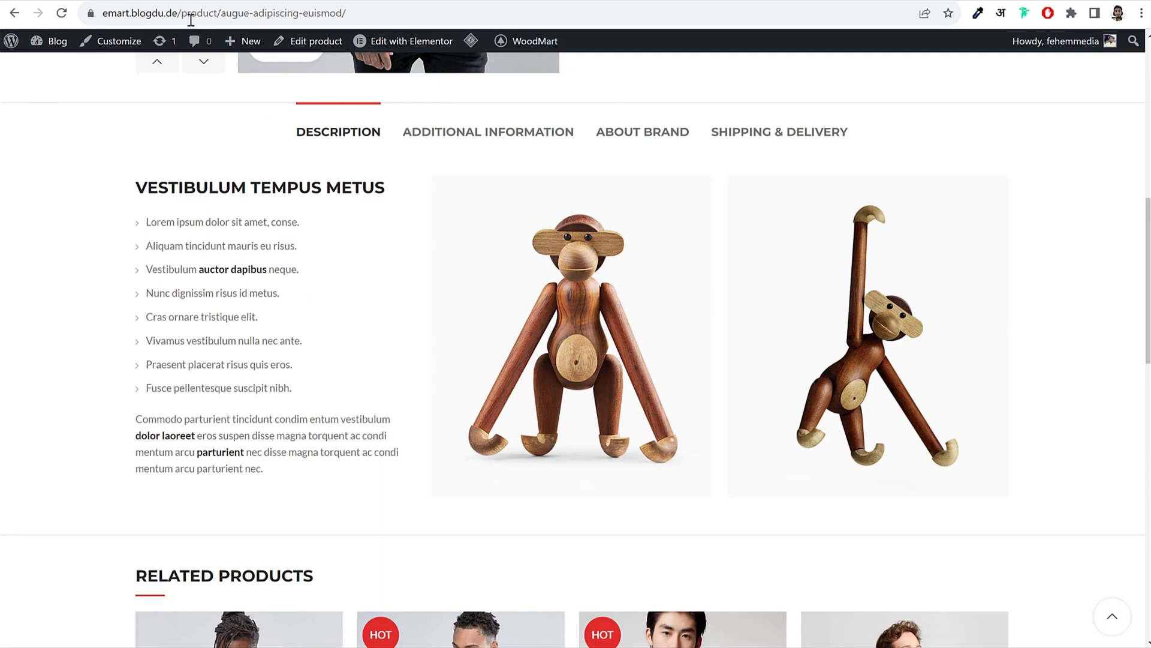
pyautogui.click(282, 232)
pyautogui.scroll(-15, 286, 237)
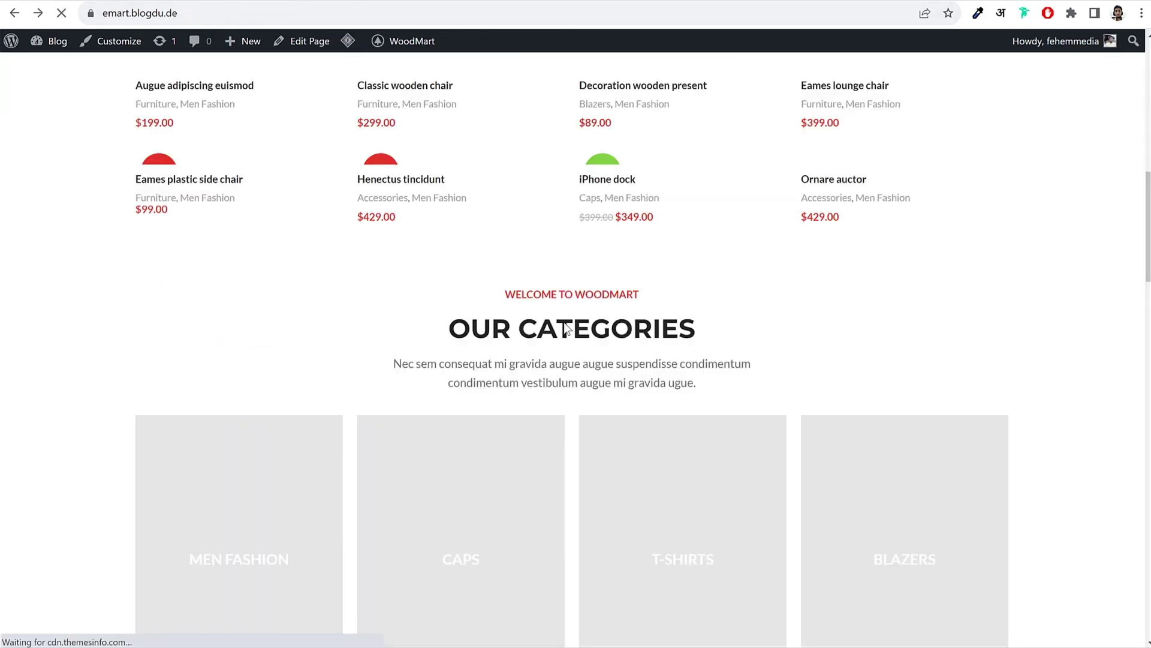
pyautogui.scroll(10, 574, 331)
pyautogui.scroll(-2, 574, 331)
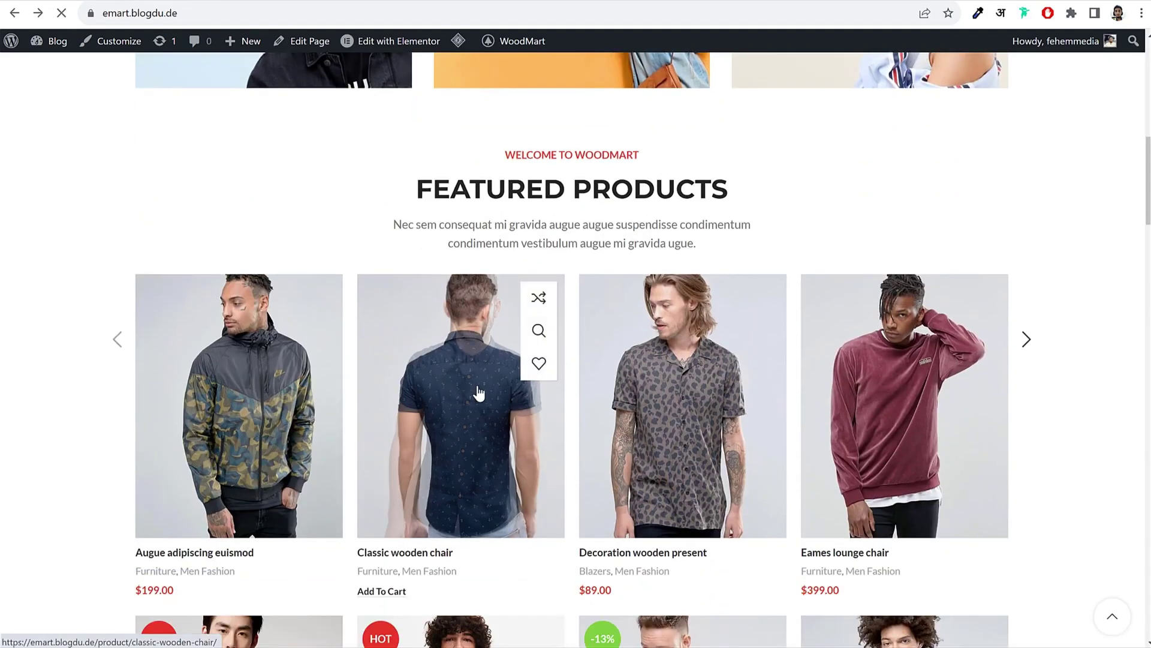
pyautogui.click(481, 391)
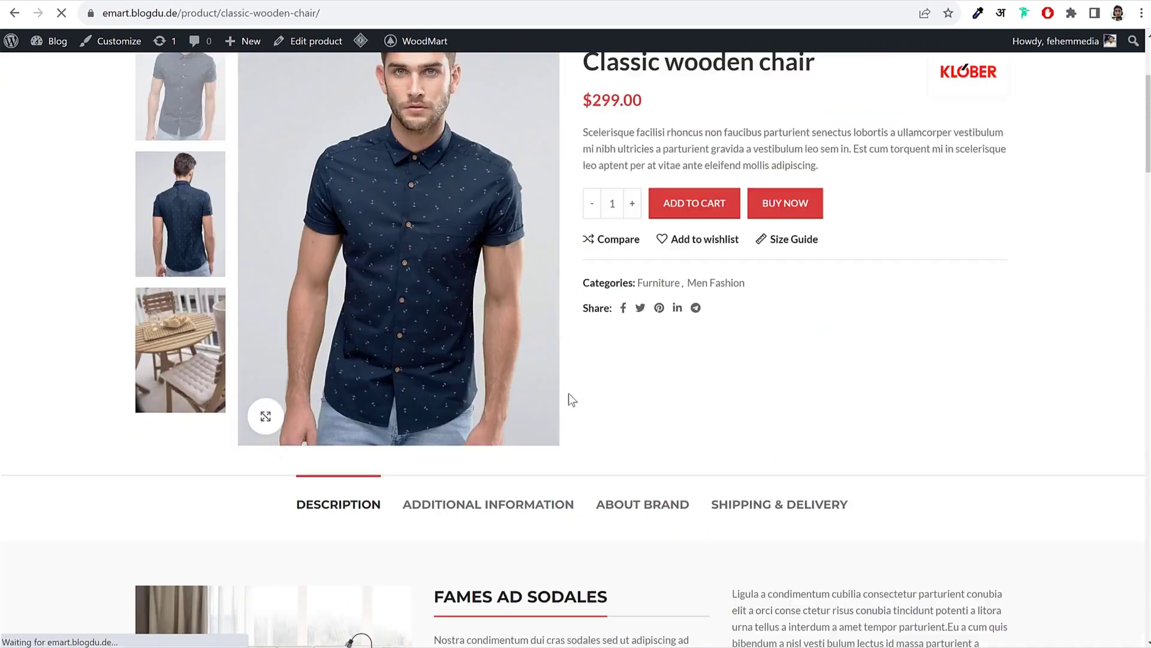
pyautogui.scroll(-9, 568, 396)
pyautogui.scroll(7, 569, 399)
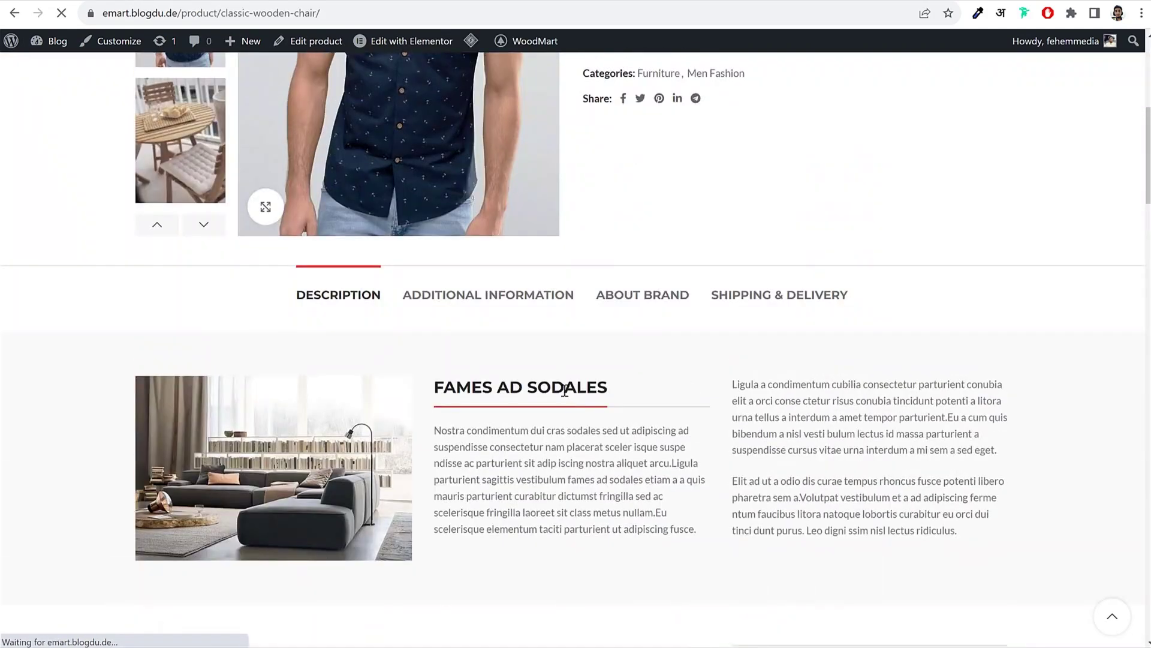
pyautogui.hotkey('ctrl', 'a')
pyautogui.scroll(-8, 366, 348)
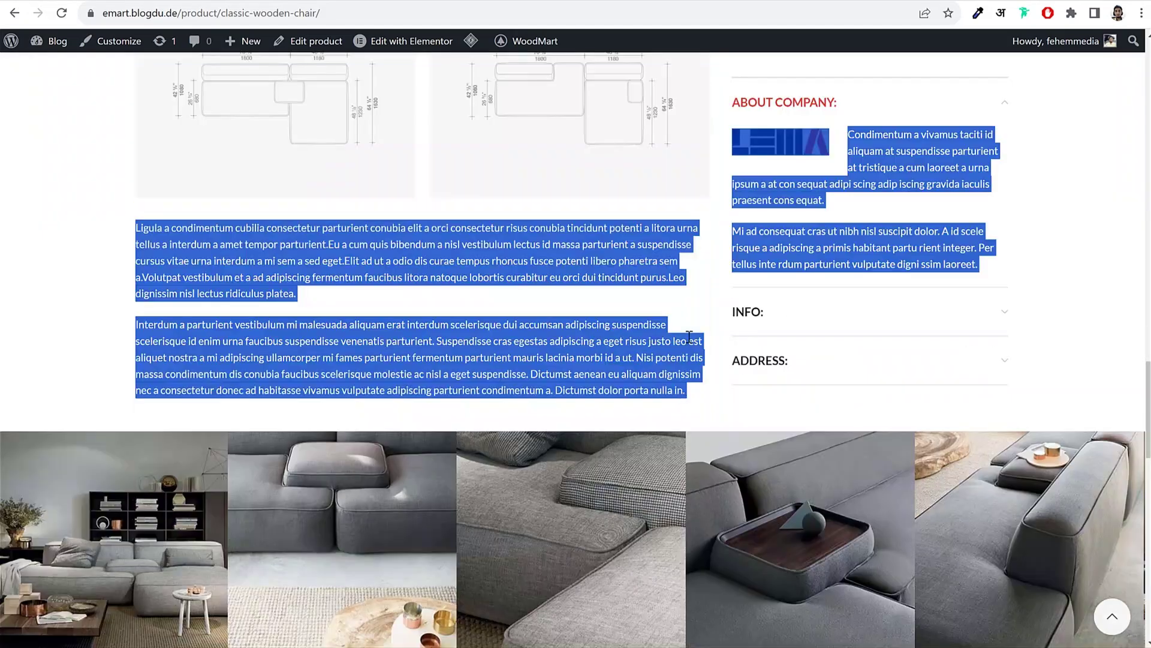
pyautogui.scroll(-2, 822, 537)
pyautogui.click(714, 558)
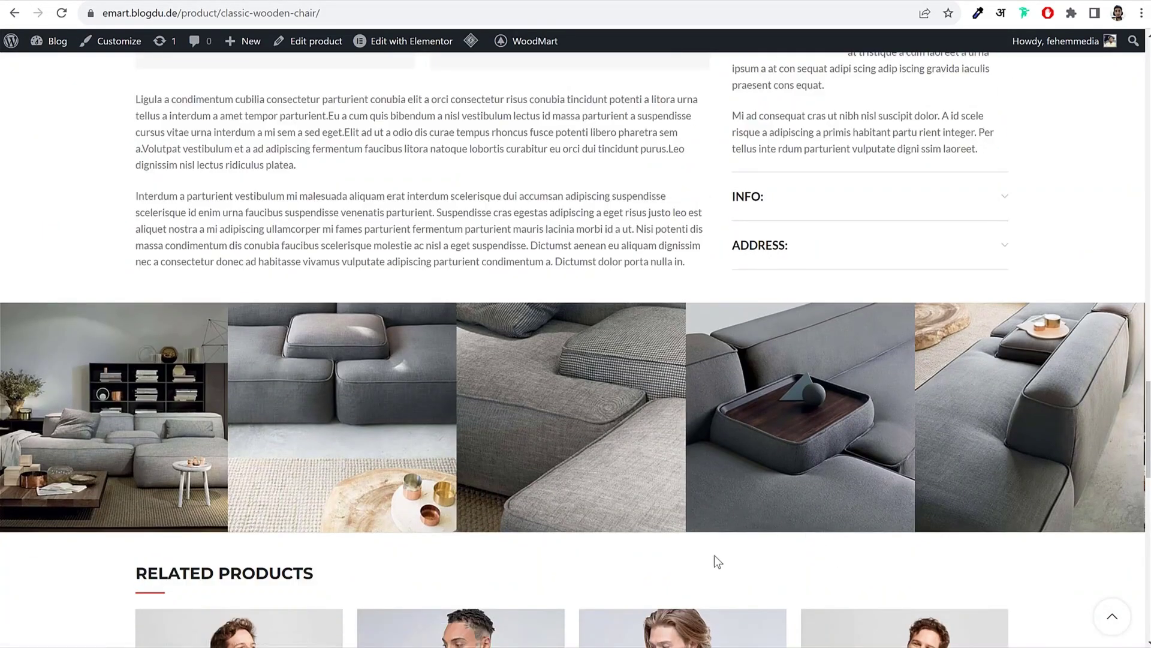
pyautogui.scroll(-5, 714, 558)
pyautogui.moveTo(249, 308); pyautogui.dragTo(334, 281)
pyautogui.click(306, 240)
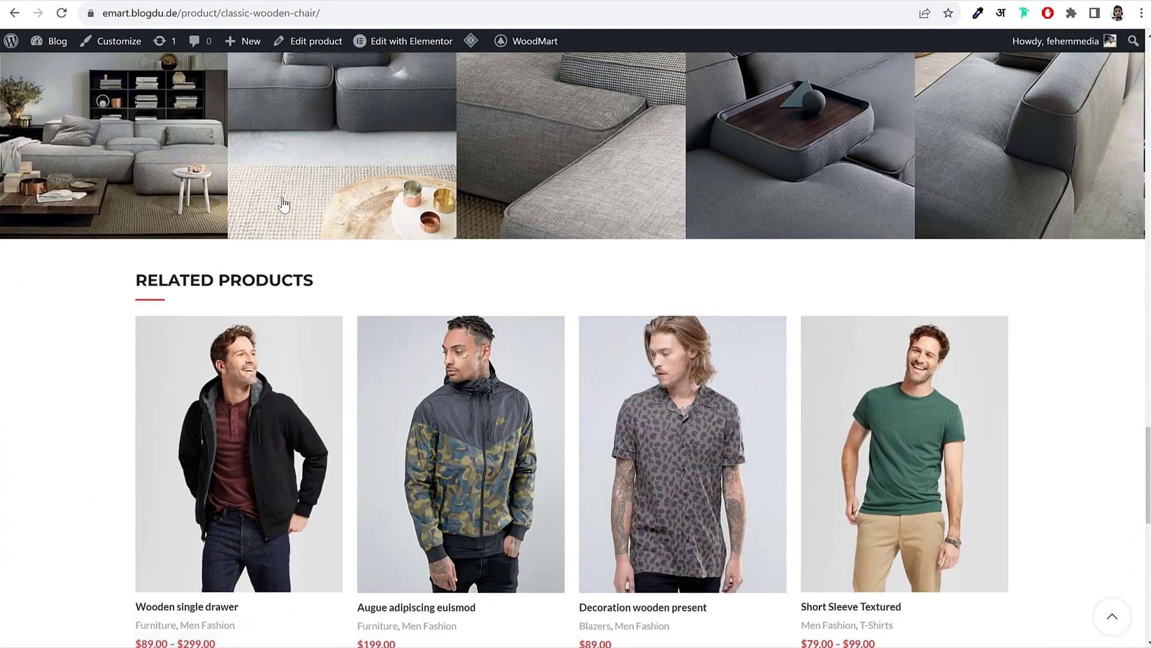
pyautogui.scroll(6, 290, 246)
pyautogui.scroll(15, 322, 272)
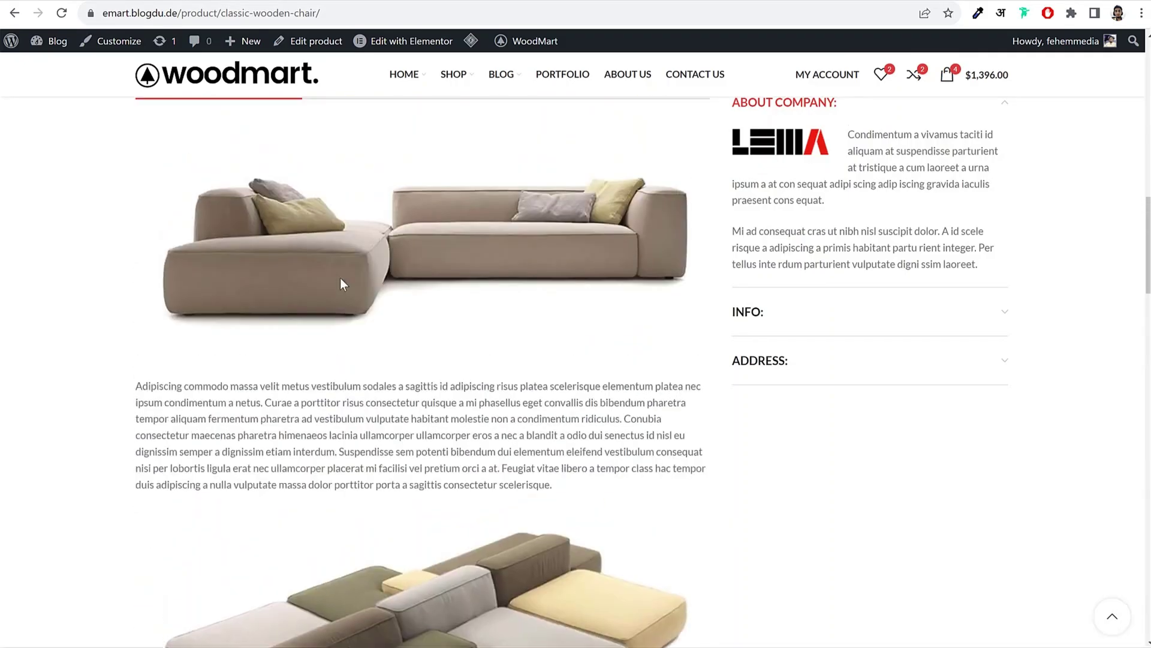
pyautogui.scroll(-9, 353, 281)
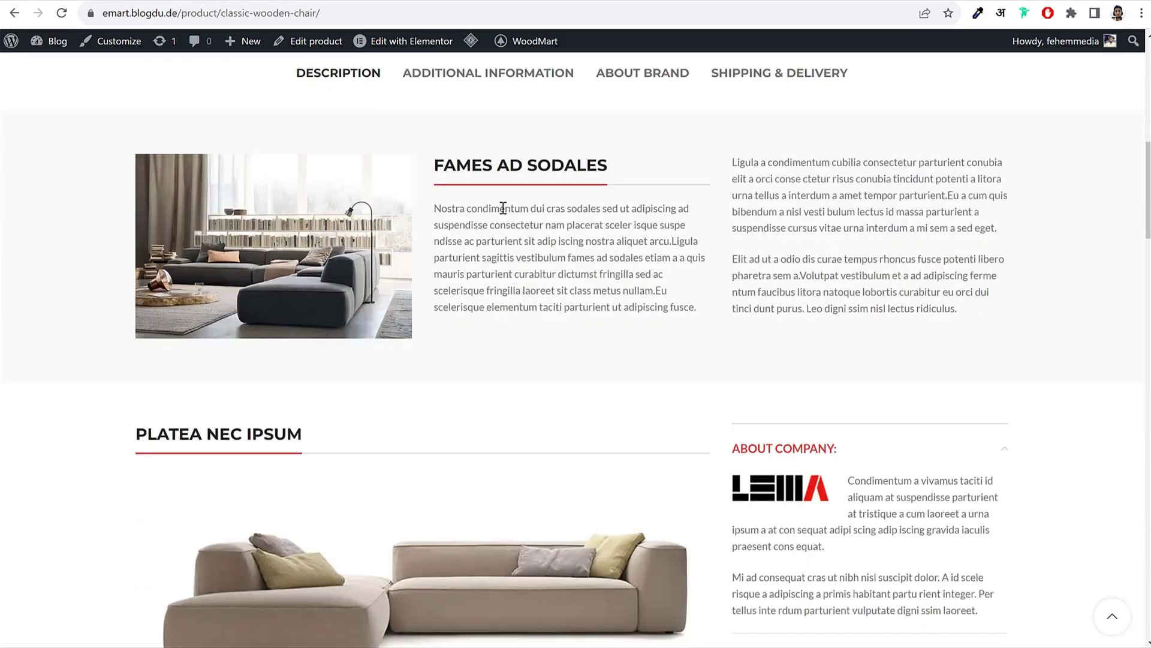
pyautogui.scroll(-5, 712, 222)
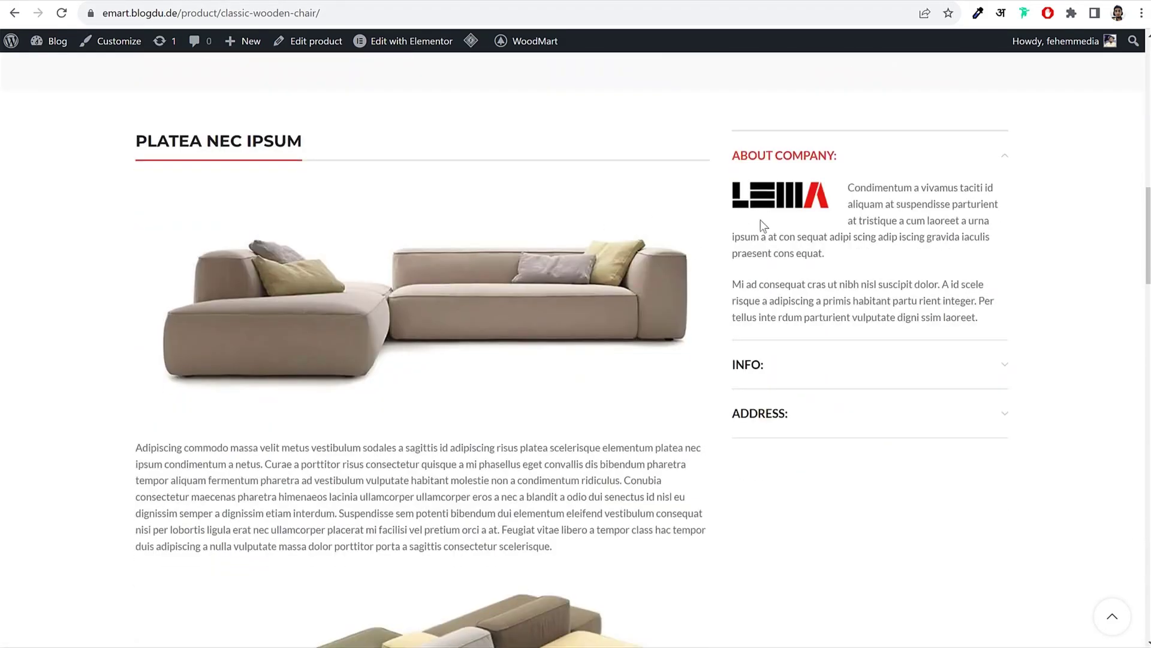
pyautogui.click(799, 369)
pyautogui.click(810, 518)
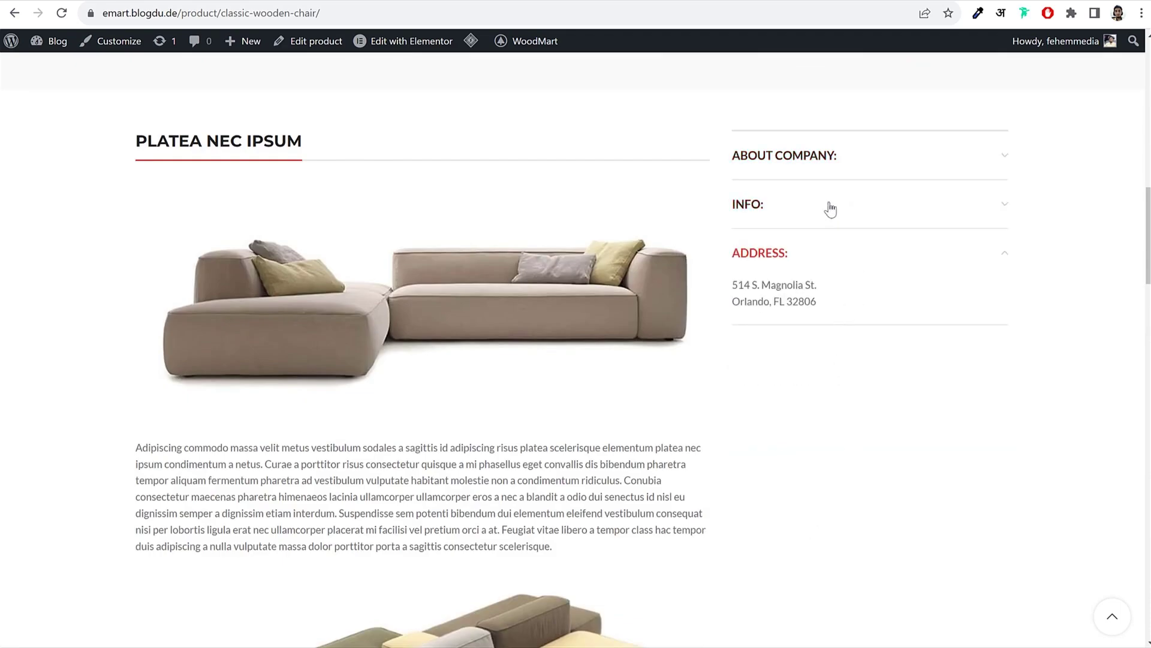
pyautogui.click(826, 159)
pyautogui.scroll(-15, 1032, 305)
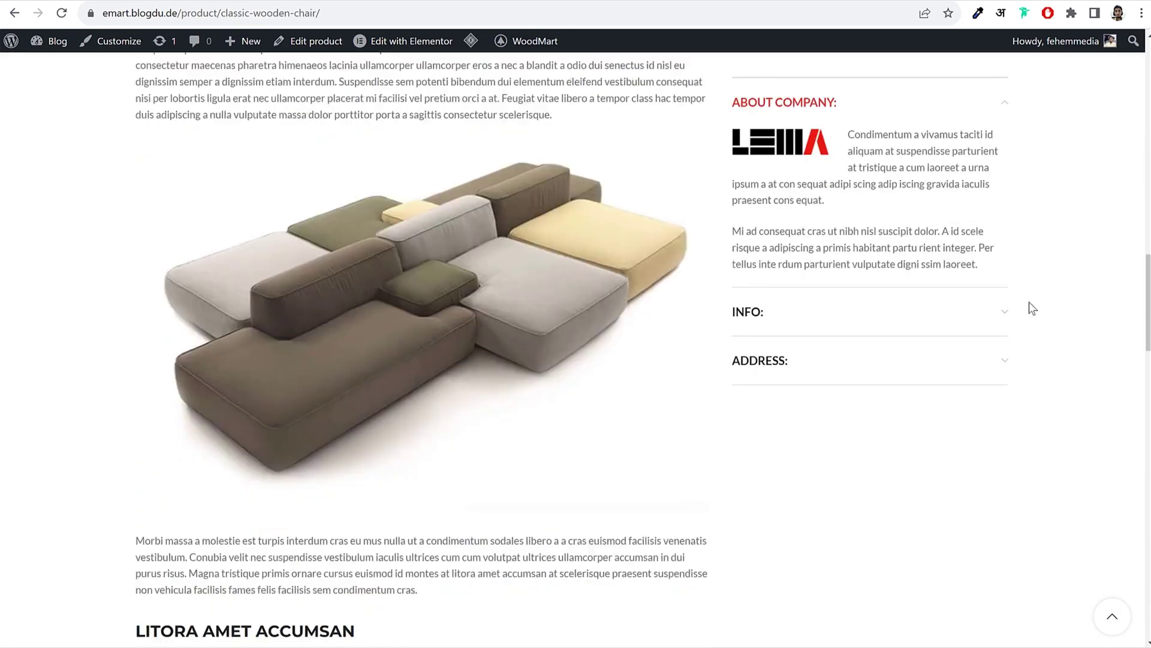
pyautogui.scroll(10, 879, 257)
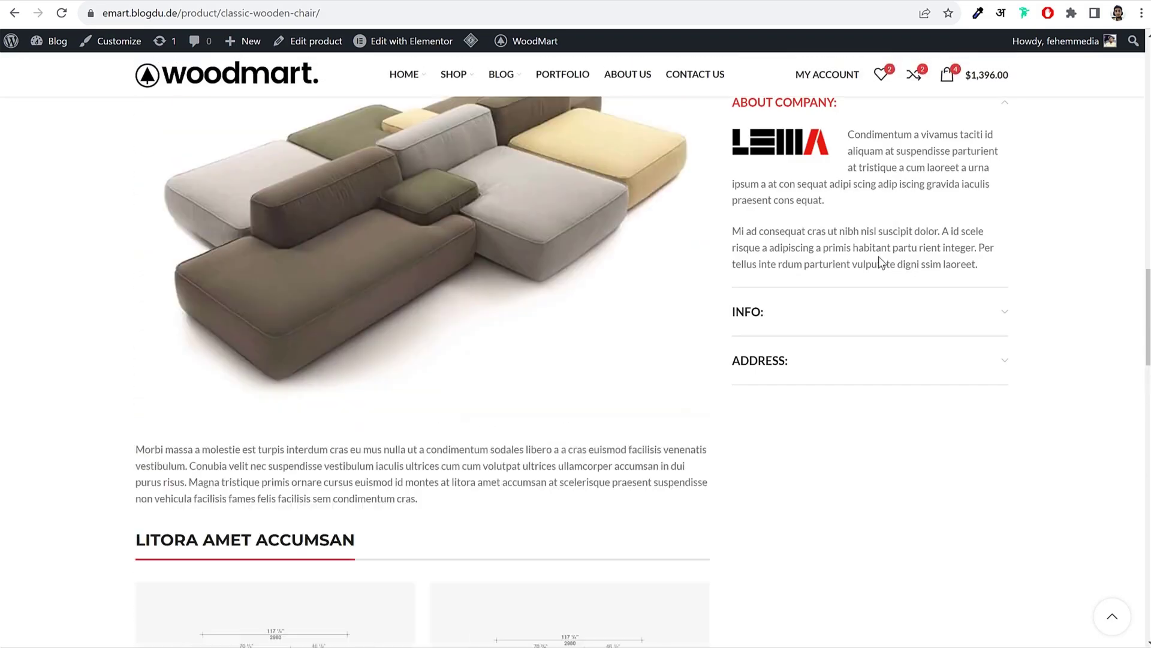
pyautogui.scroll(-5, 893, 257)
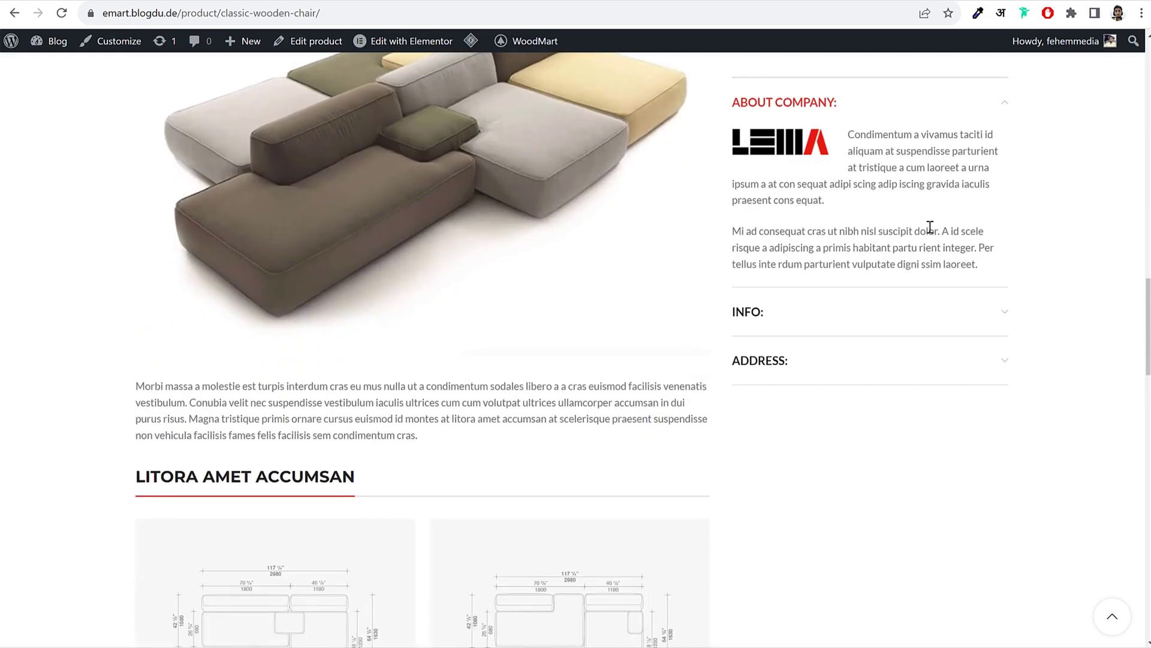
pyautogui.scroll(-5, 473, 272)
pyautogui.scroll(5, 472, 273)
pyautogui.scroll(-10, 473, 273)
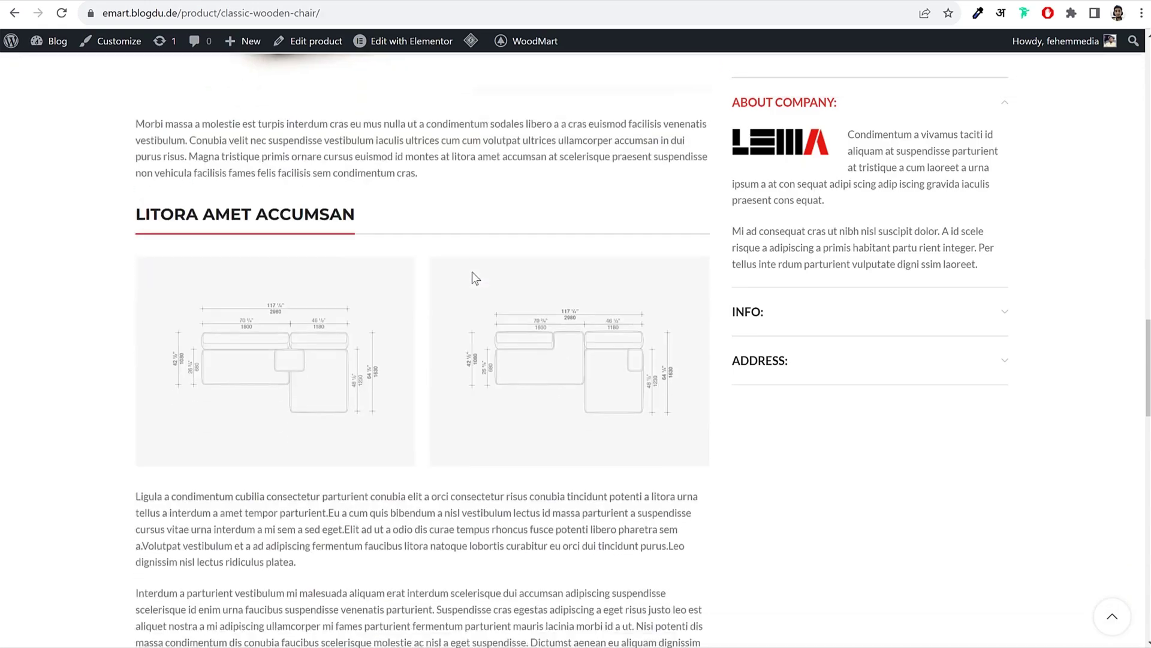
pyautogui.scroll(-6, 473, 273)
pyautogui.scroll(18, 474, 275)
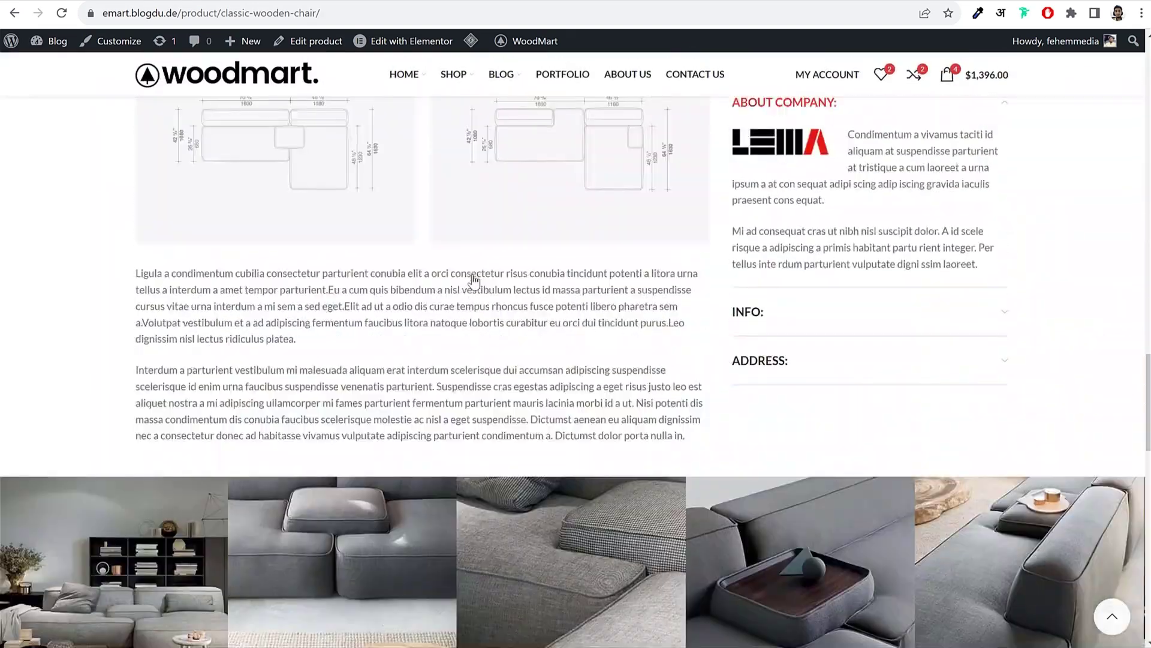
pyautogui.scroll(15, 475, 279)
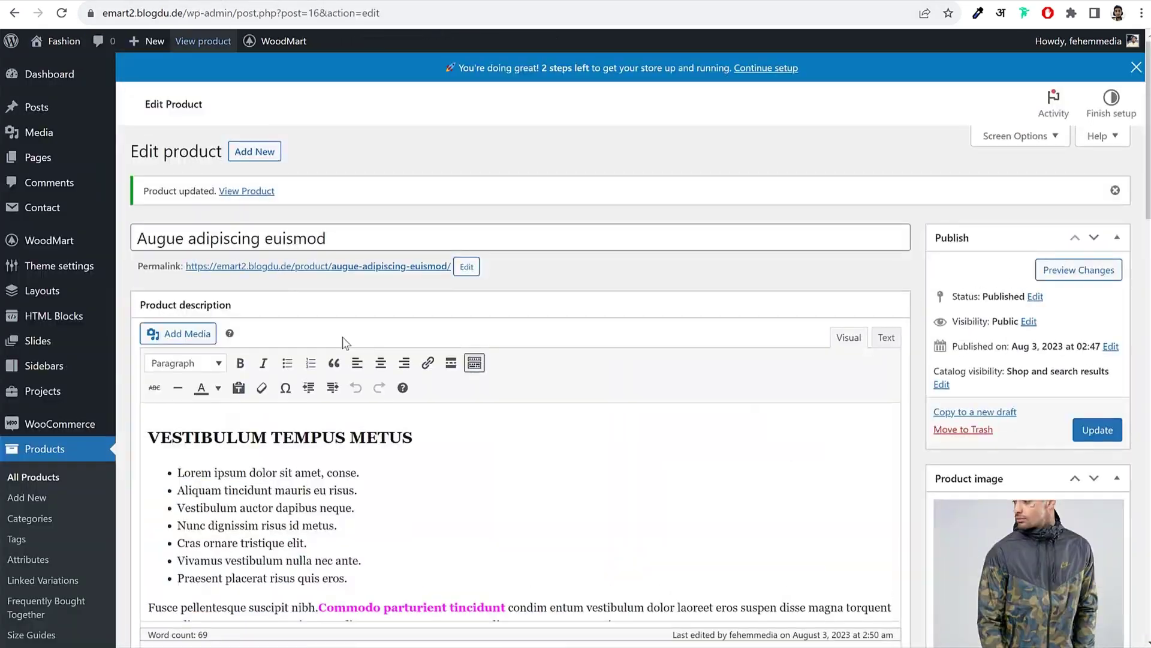
pyautogui.scroll(-4, 390, 449)
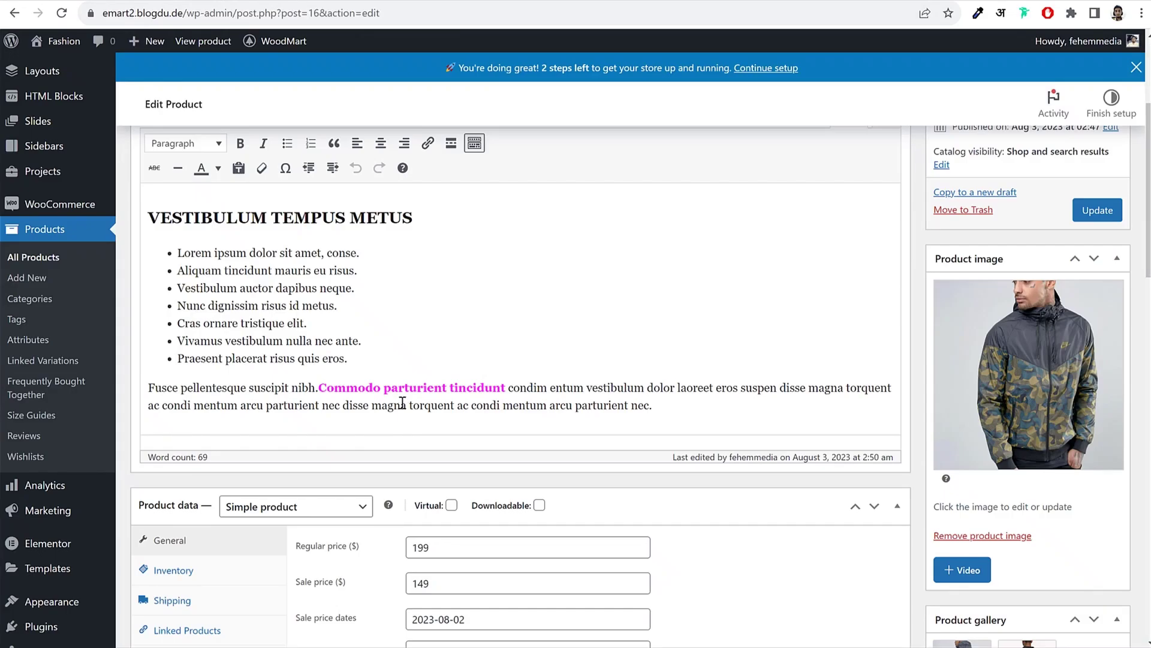
# Step: Locate Elementor's Settings item in the admin sidebar from the jacket's edit page
pyautogui.scroll(5, 402, 402)
pyautogui.scroll(-7, 646, 412)
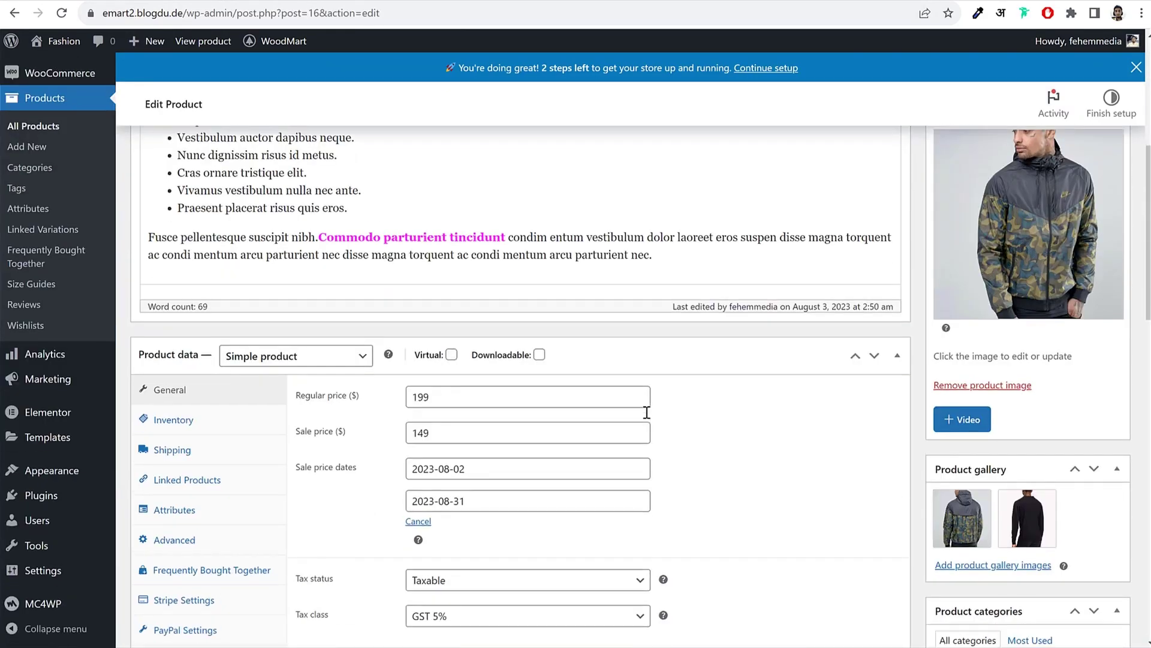
pyautogui.scroll(-5, 646, 412)
pyautogui.scroll(11, 632, 427)
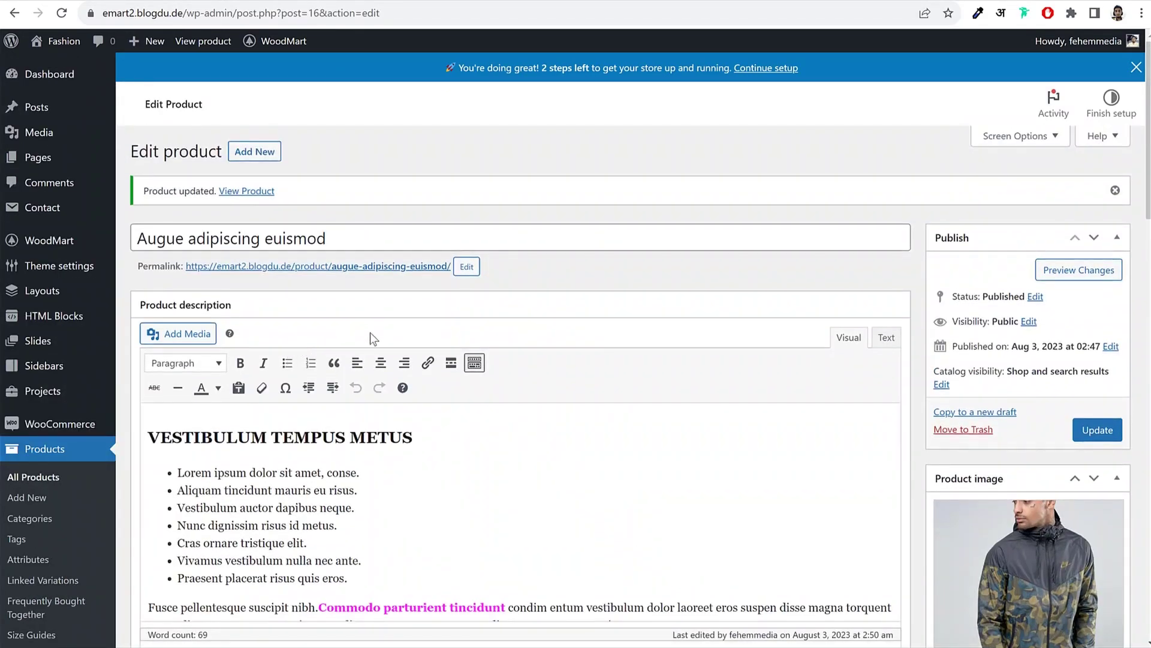
pyautogui.scroll(-7, 401, 348)
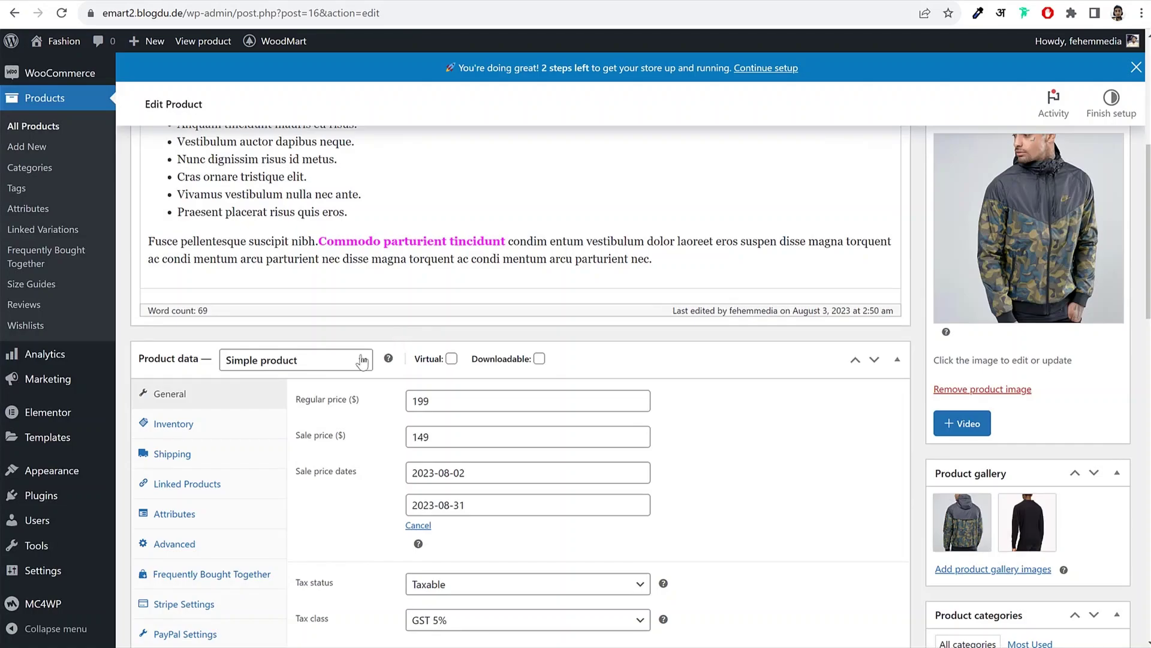
pyautogui.moveTo(67, 492)
pyautogui.moveTo(60, 420)
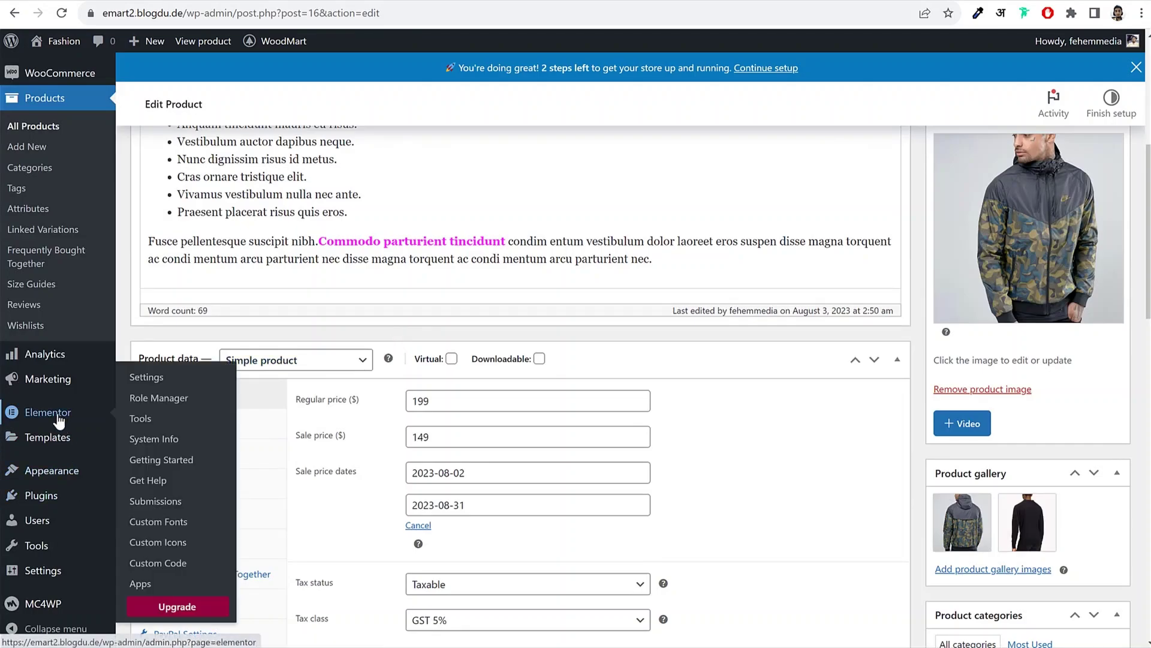
pyautogui.rightClick(155, 384)
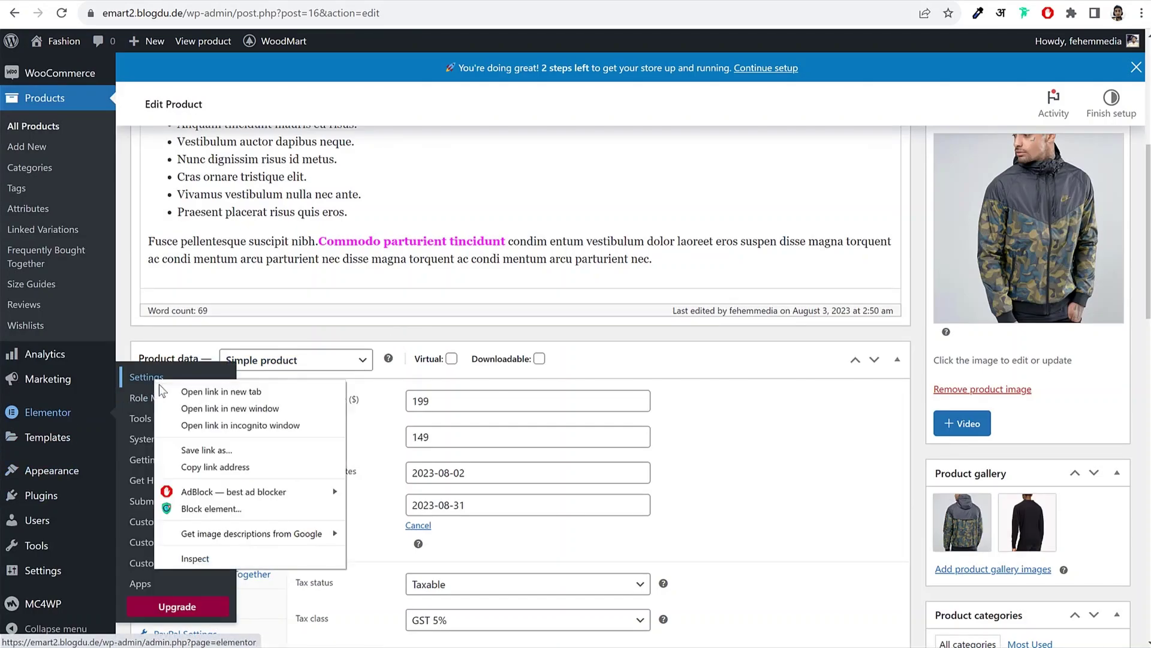
pyautogui.press('Escape')
# Step: Tick Size Guides, Slides and Products as Elementor post types and save the settings
pyautogui.click(155, 384)
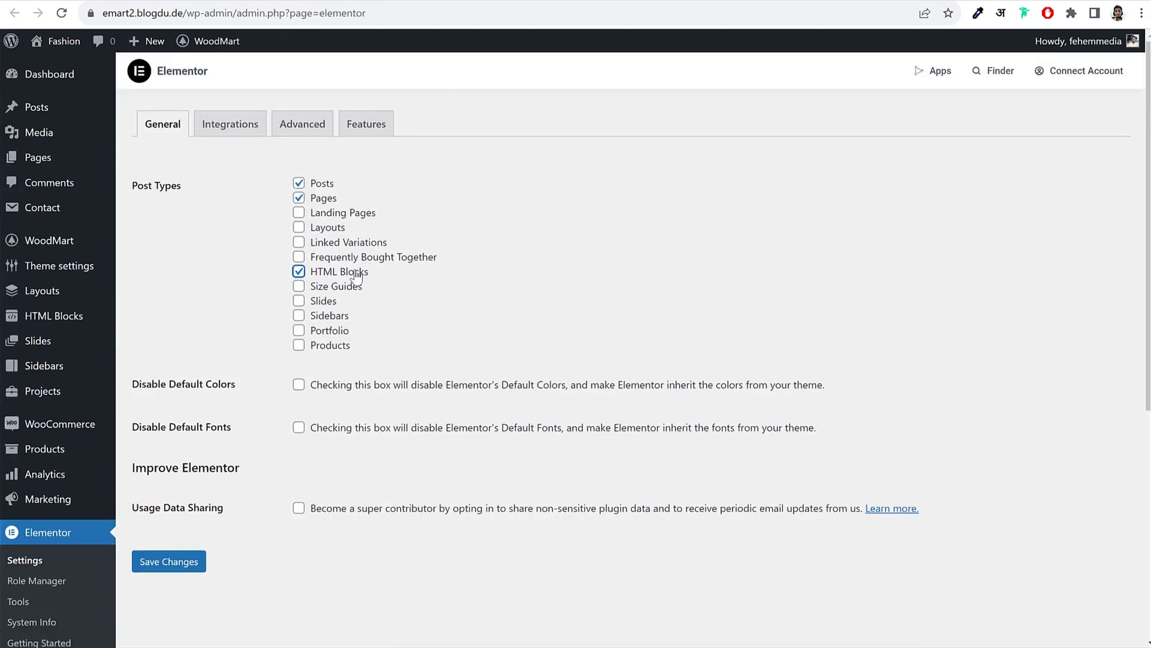
pyautogui.click(337, 288)
pyautogui.click(331, 302)
pyautogui.click(331, 348)
pyautogui.doubleClick(333, 348)
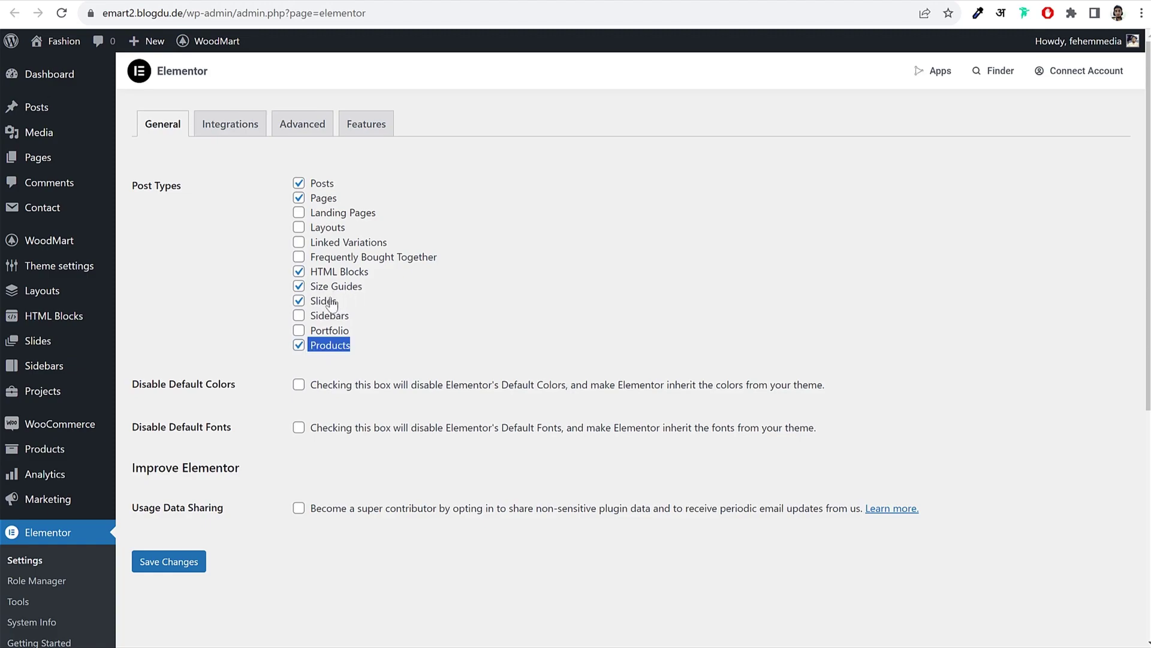
pyautogui.click(173, 559)
pyautogui.moveTo(318, 355); pyautogui.dragTo(329, 358)
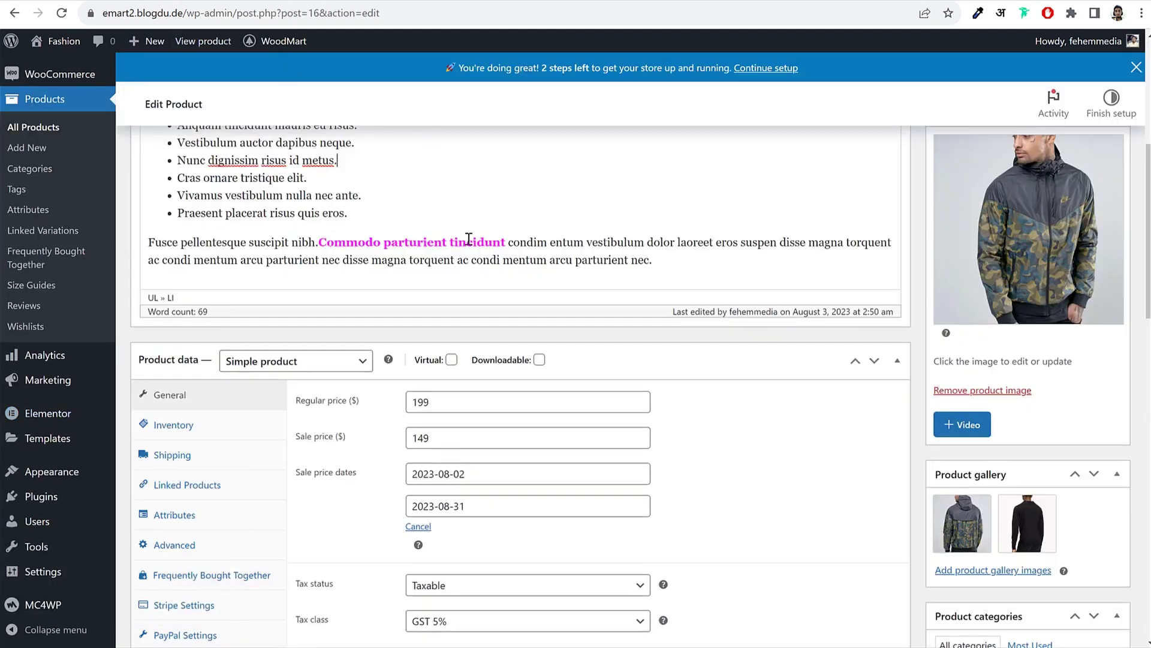
# Step: Reload the jacket's edit page and delete the entire product description
pyautogui.scroll(7, 435, 235)
pyautogui.click(253, 190)
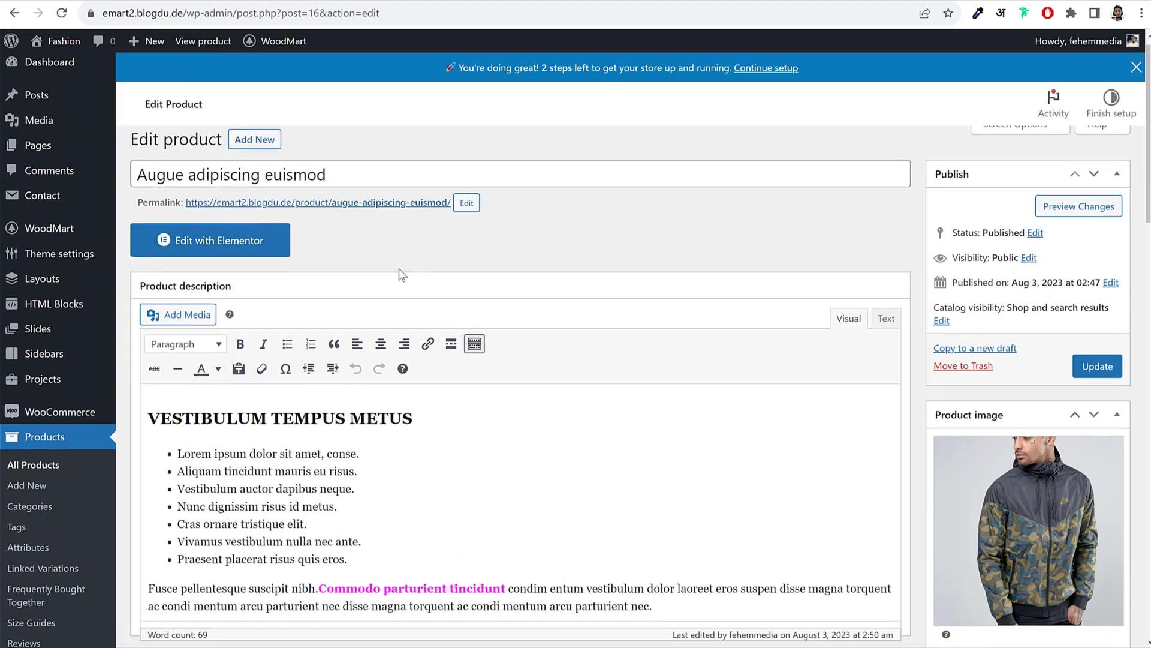
pyautogui.scroll(-3, 378, 350)
pyautogui.tripleClick(378, 351)
pyautogui.hotkey('ctrl', 'a')
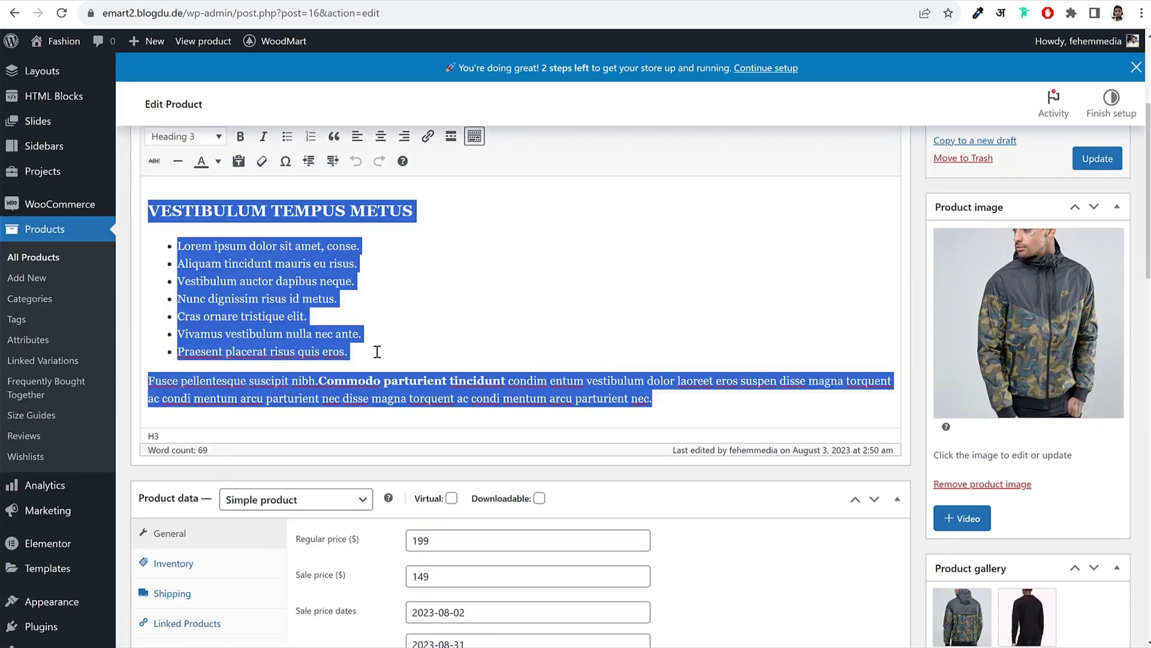
pyautogui.press('BackSpace')
# Step: Update the product with the emptied description and open it in Elementor
pyautogui.scroll(3, 863, 304)
pyautogui.click(1112, 384)
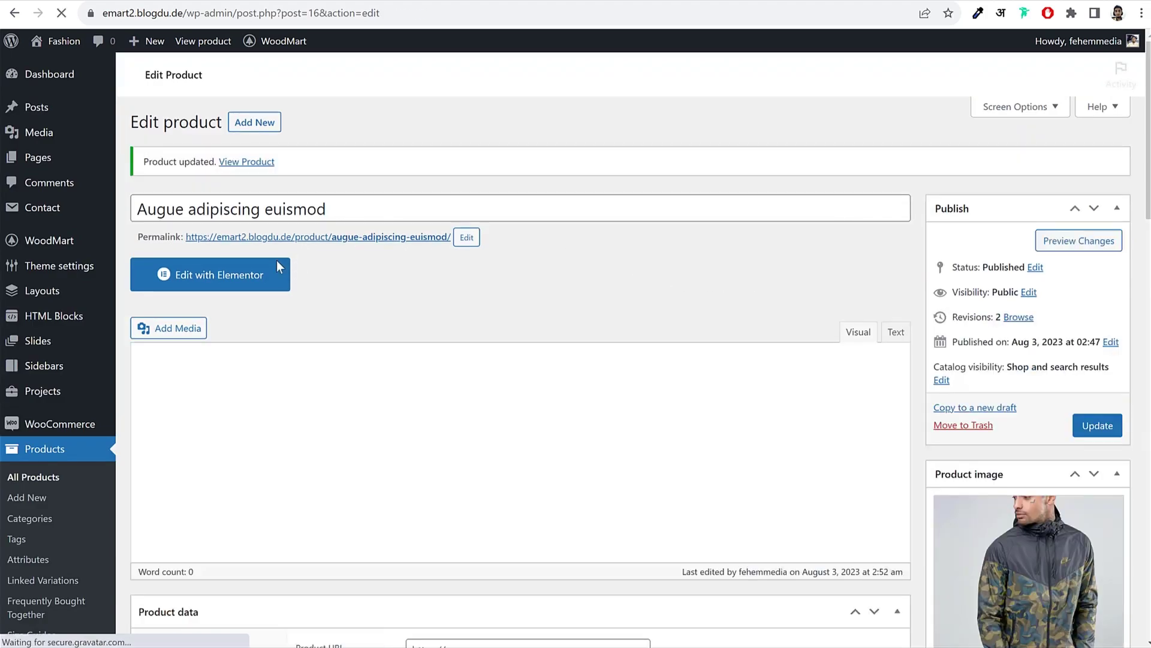
pyautogui.scroll(-1, 316, 363)
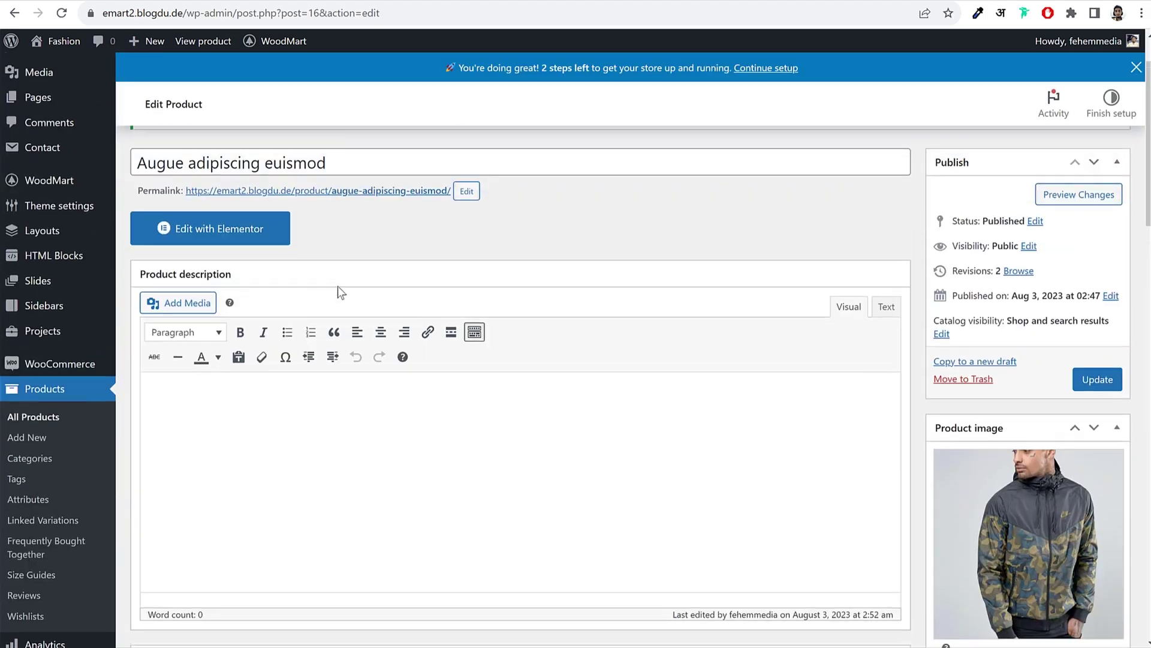
pyautogui.click(262, 238)
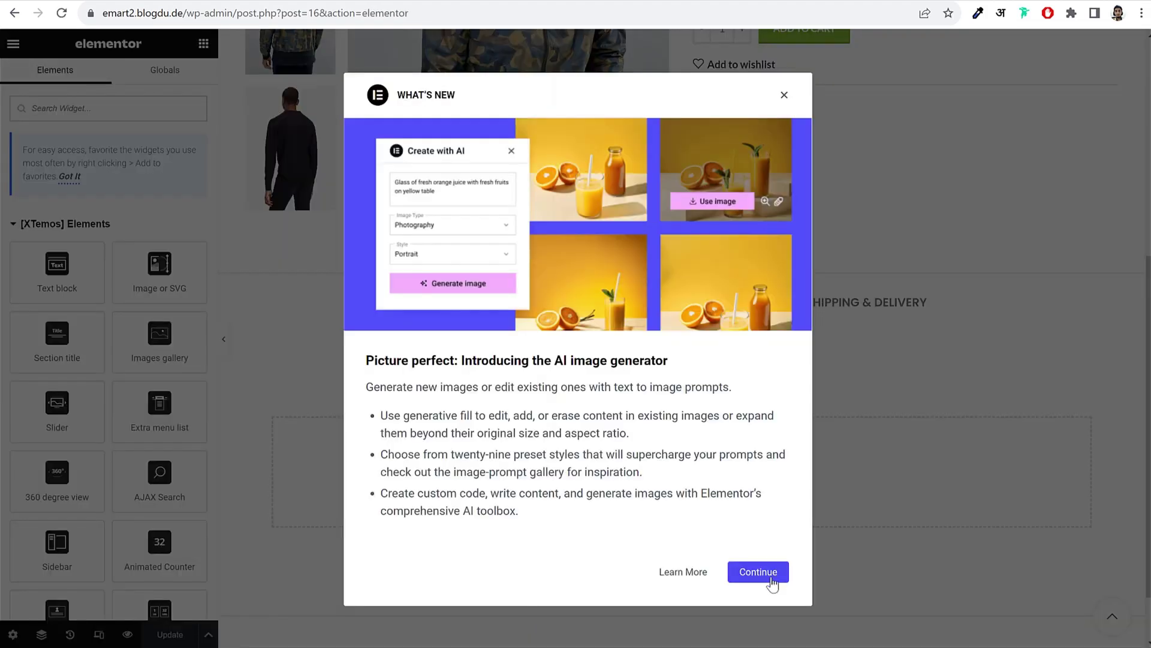
# Step: Close Elementor's What's New announcement
pyautogui.click(771, 577)
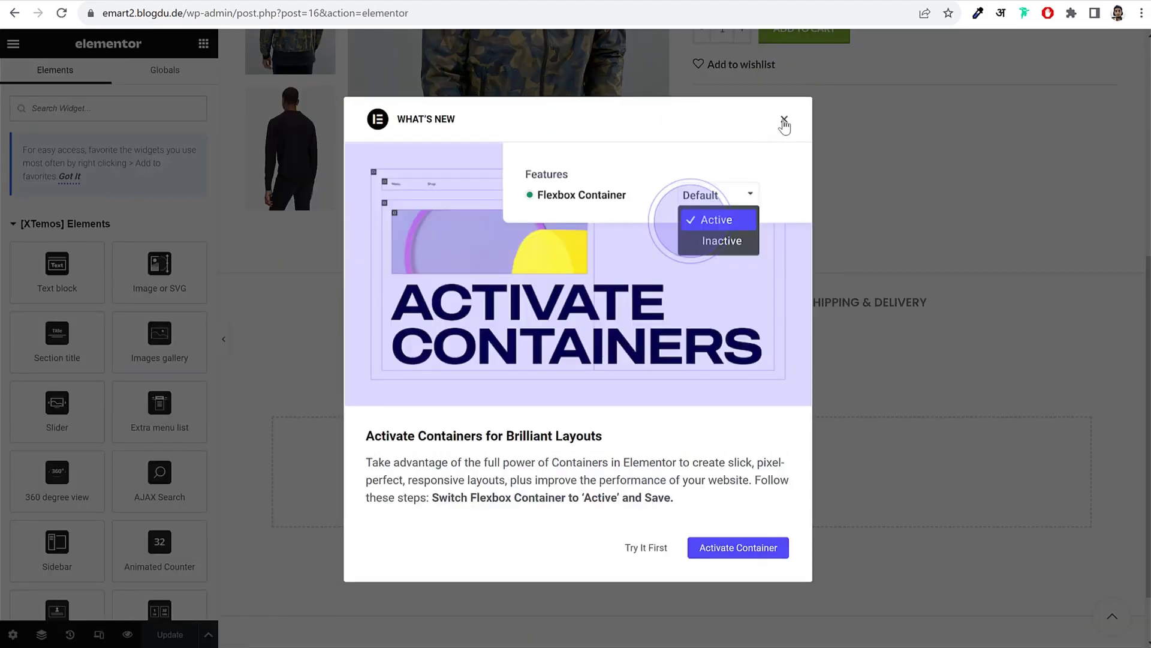
pyautogui.click(784, 120)
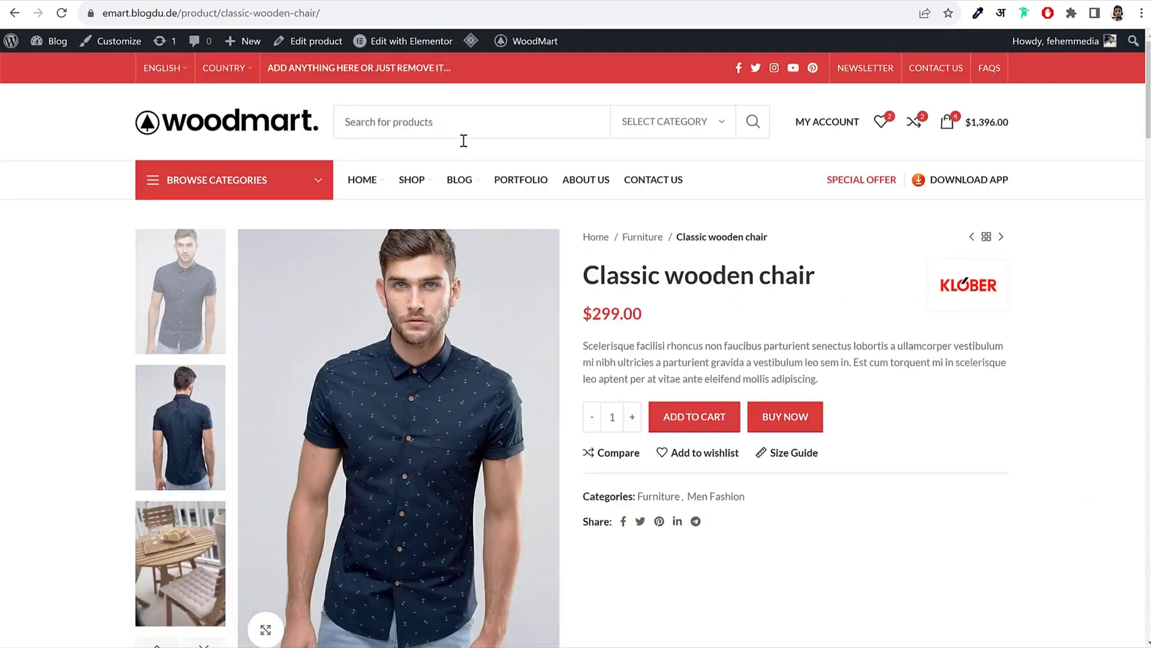
pyautogui.scroll(-9, 606, 239)
pyautogui.scroll(-1, 610, 239)
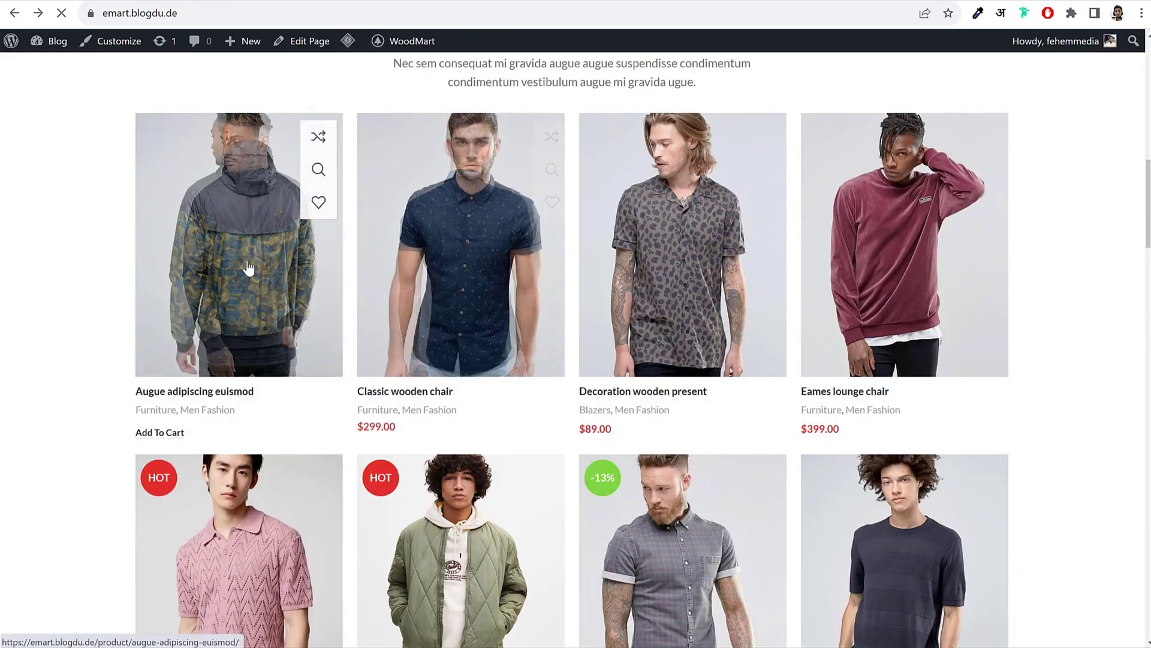
# Step: Review the demo Augue adipiscing euismod product page's description layout
pyautogui.click(250, 265)
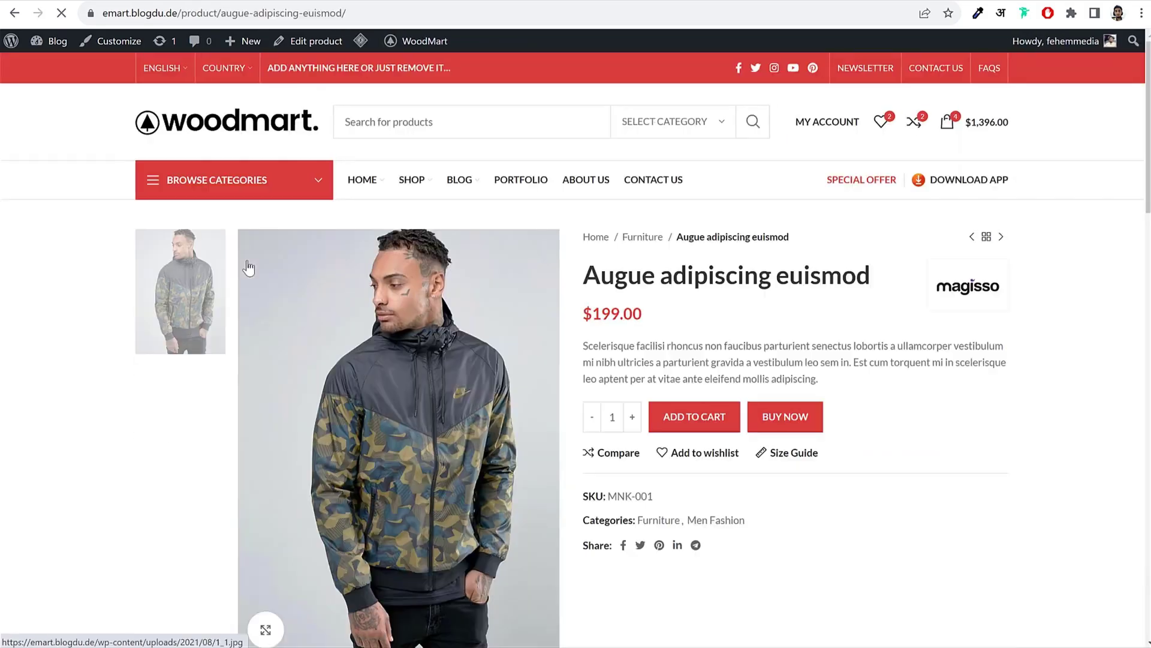
pyautogui.scroll(-1, 715, 285)
pyautogui.scroll(-8, 714, 284)
pyautogui.scroll(2, 336, 296)
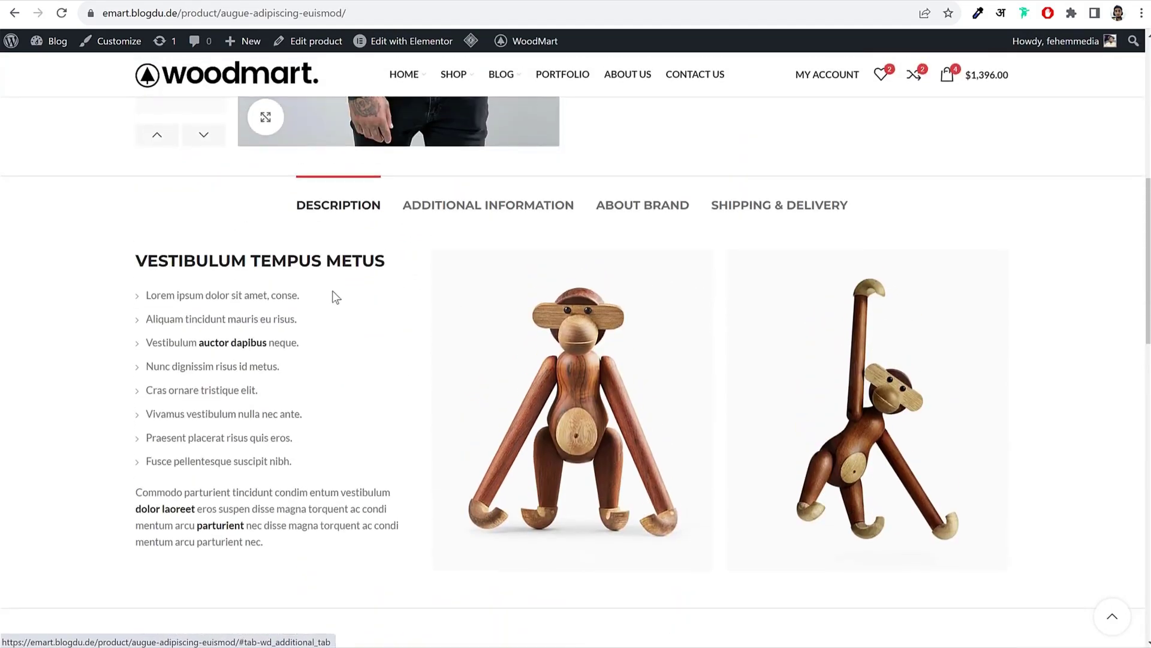
pyautogui.moveTo(137, 257); pyautogui.dragTo(291, 525)
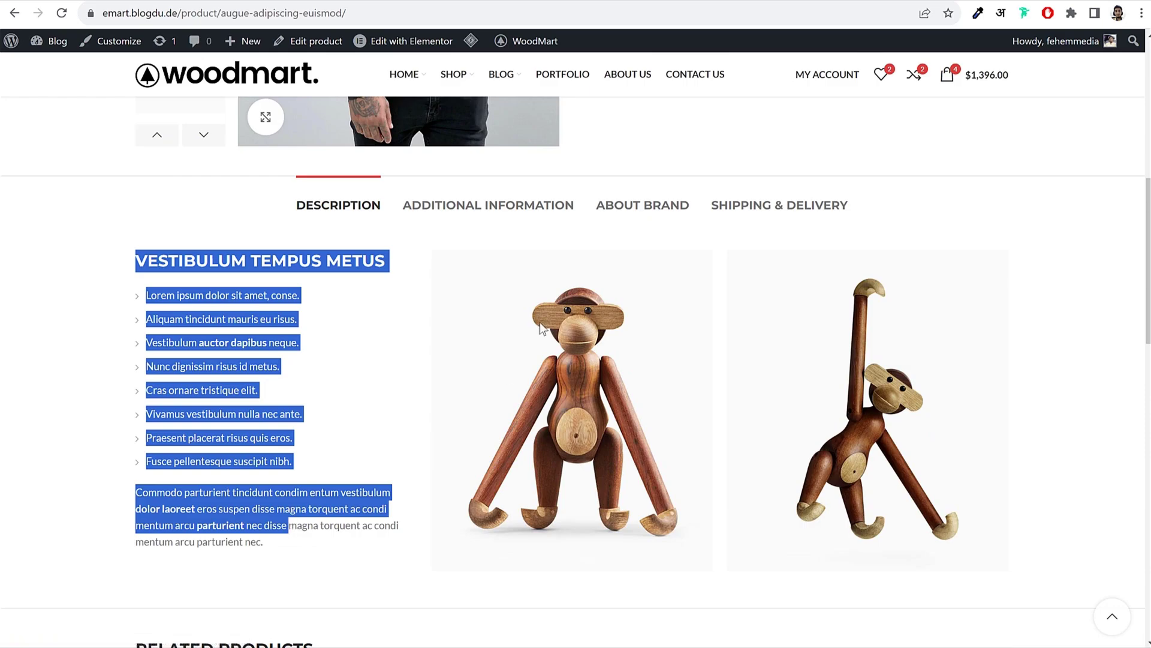
pyautogui.click(1019, 271)
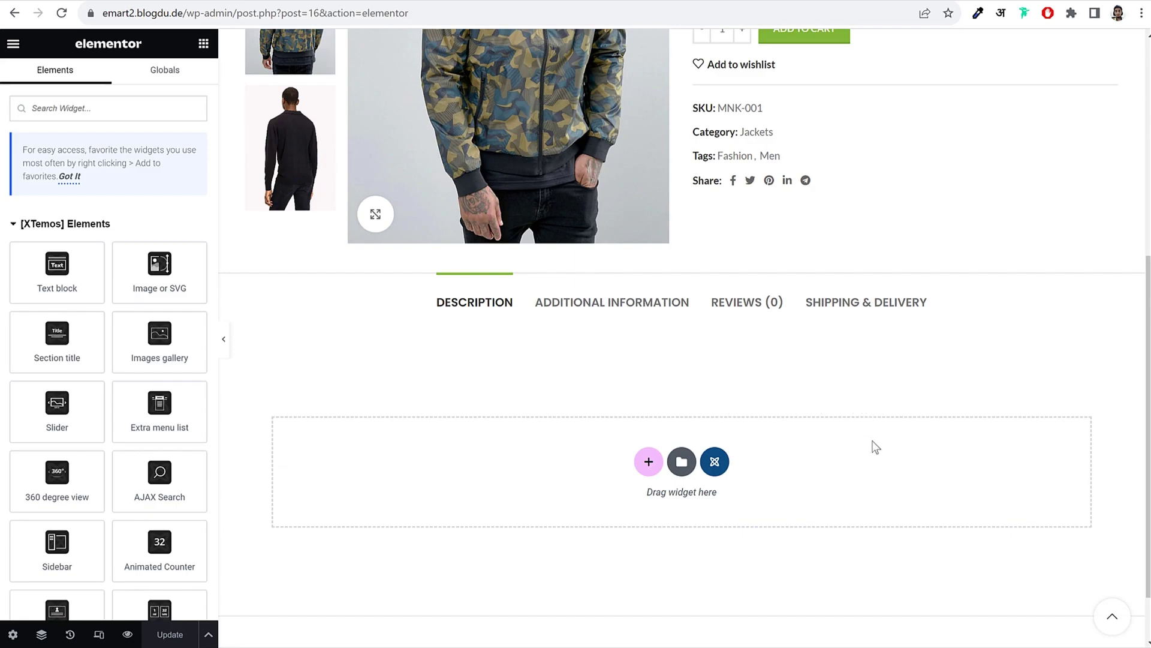
pyautogui.scroll(-1, 875, 444)
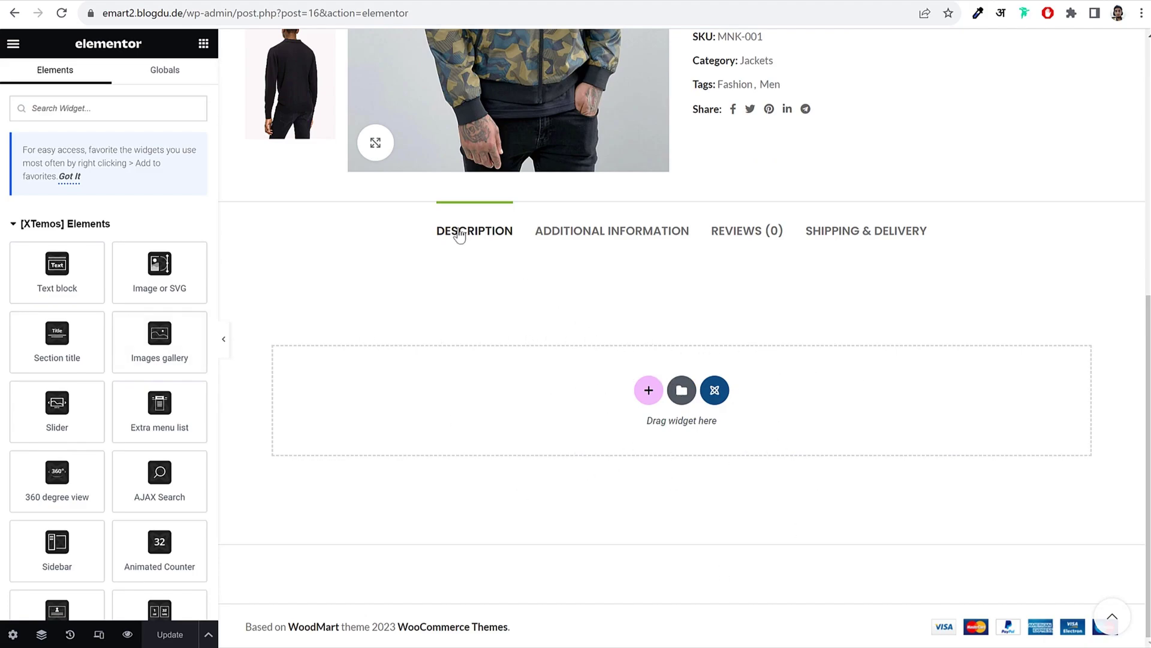
pyautogui.moveTo(436, 231); pyautogui.dragTo(505, 231)
pyautogui.scroll(-10, 124, 341)
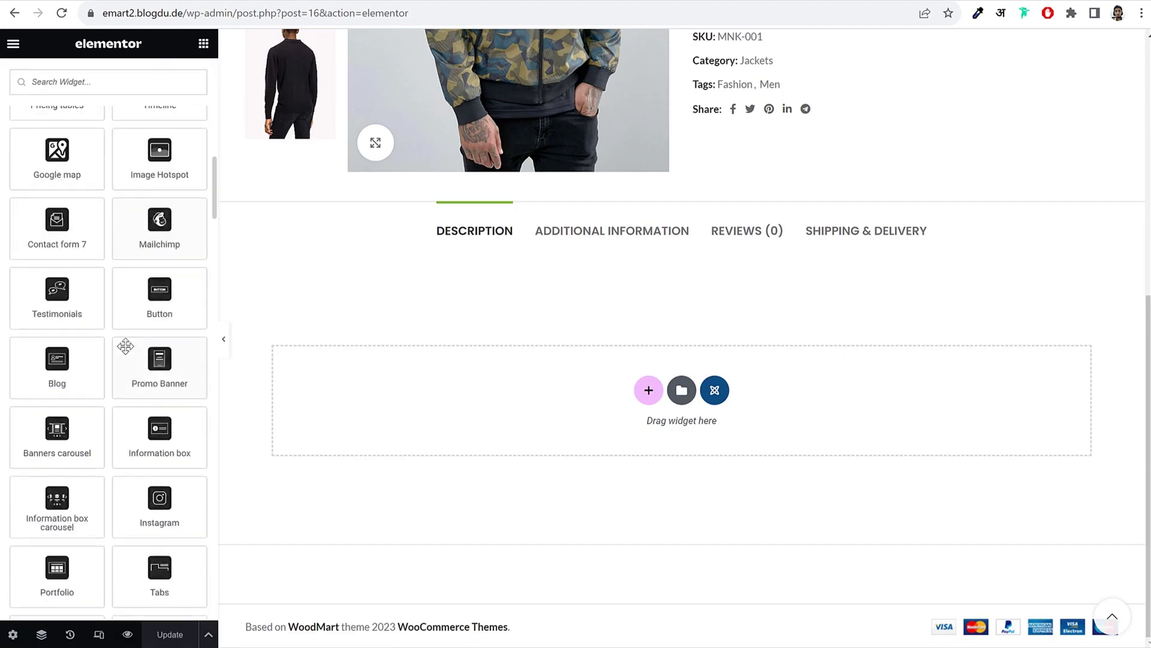
pyautogui.scroll(-15, 125, 347)
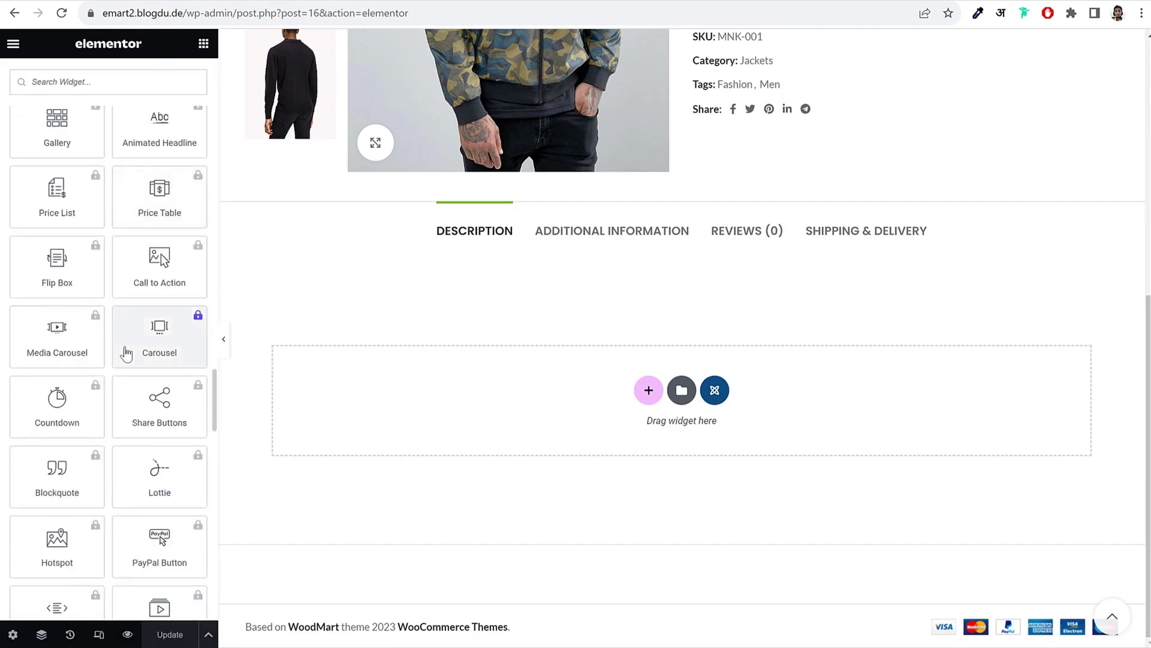
pyautogui.scroll(10, 124, 347)
pyautogui.scroll(15, 125, 346)
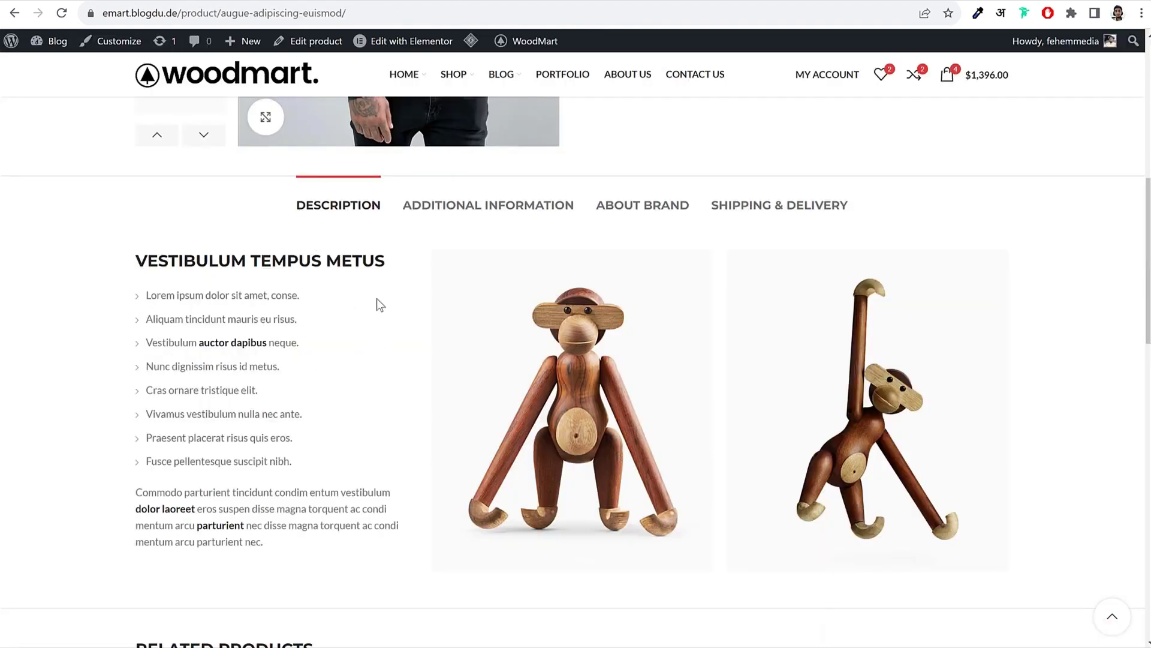
pyautogui.scroll(10, 372, 296)
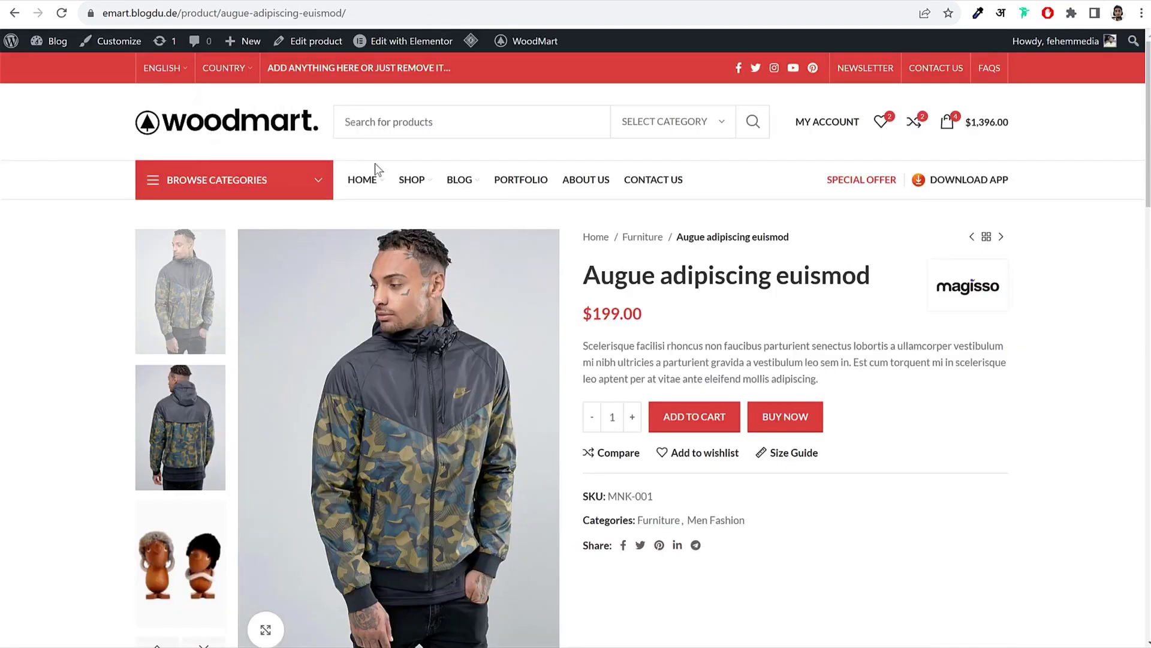
pyautogui.click(268, 137)
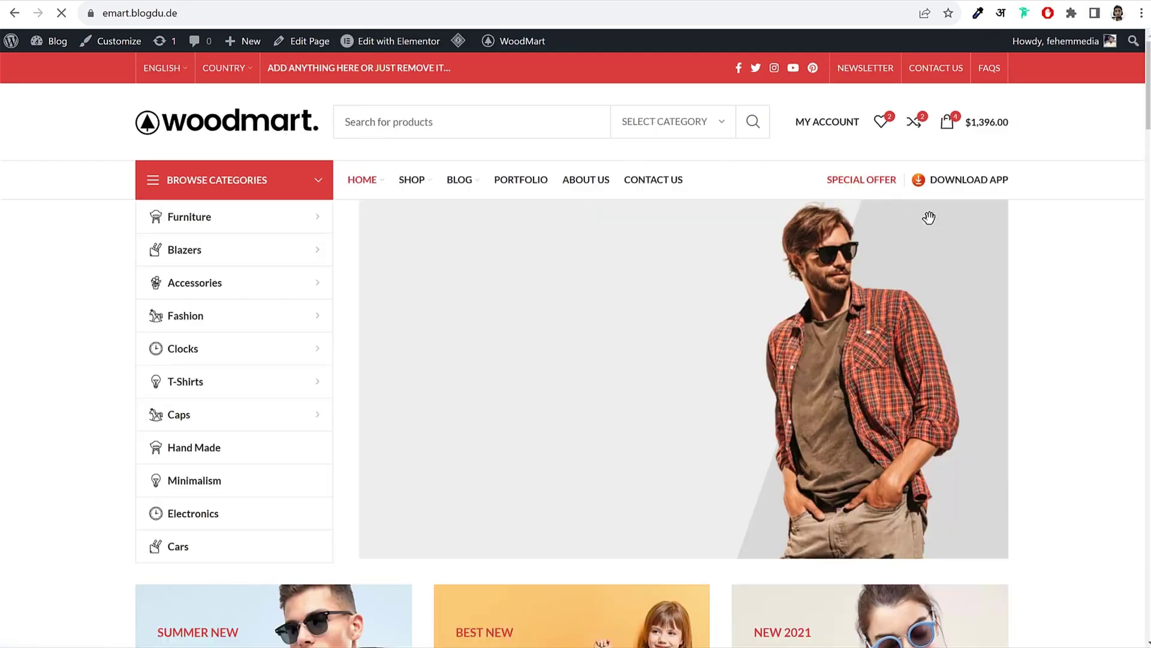
pyautogui.scroll(-6, 964, 261)
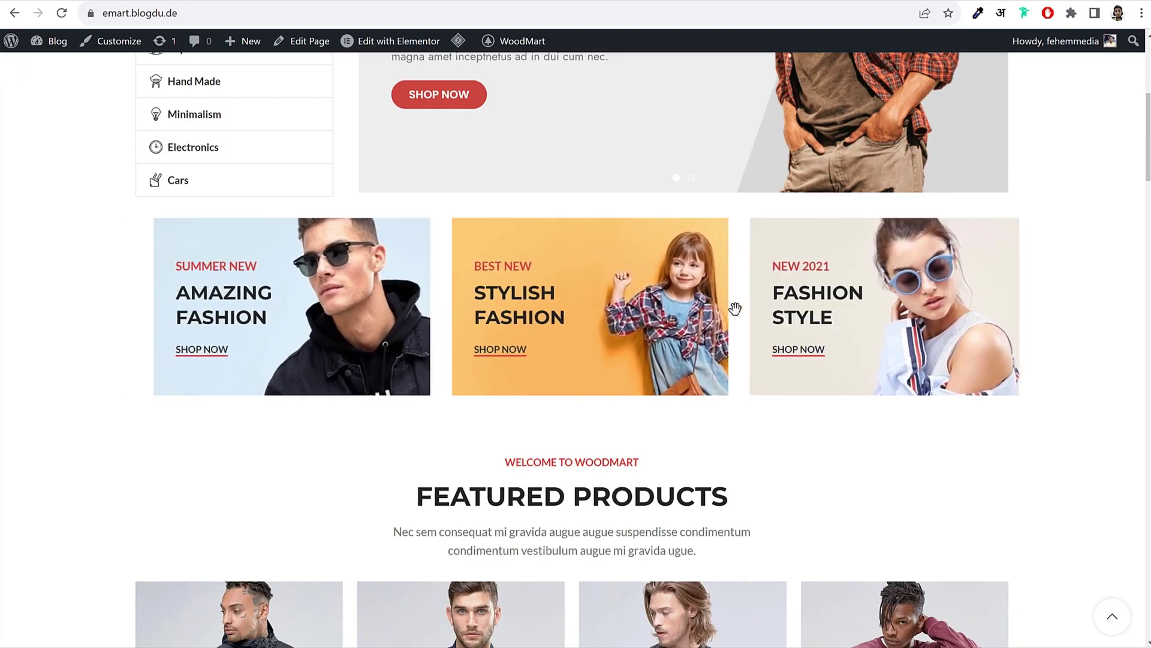
pyautogui.scroll(-1, 834, 330)
pyautogui.scroll(-6, 833, 330)
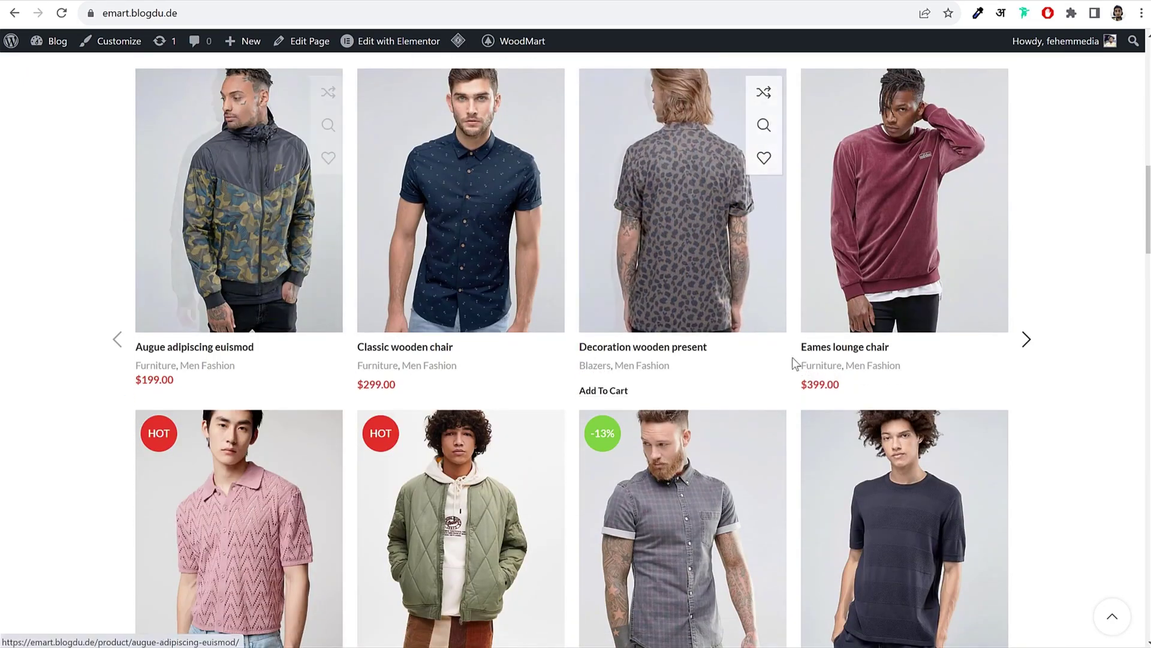
pyautogui.click(1027, 337)
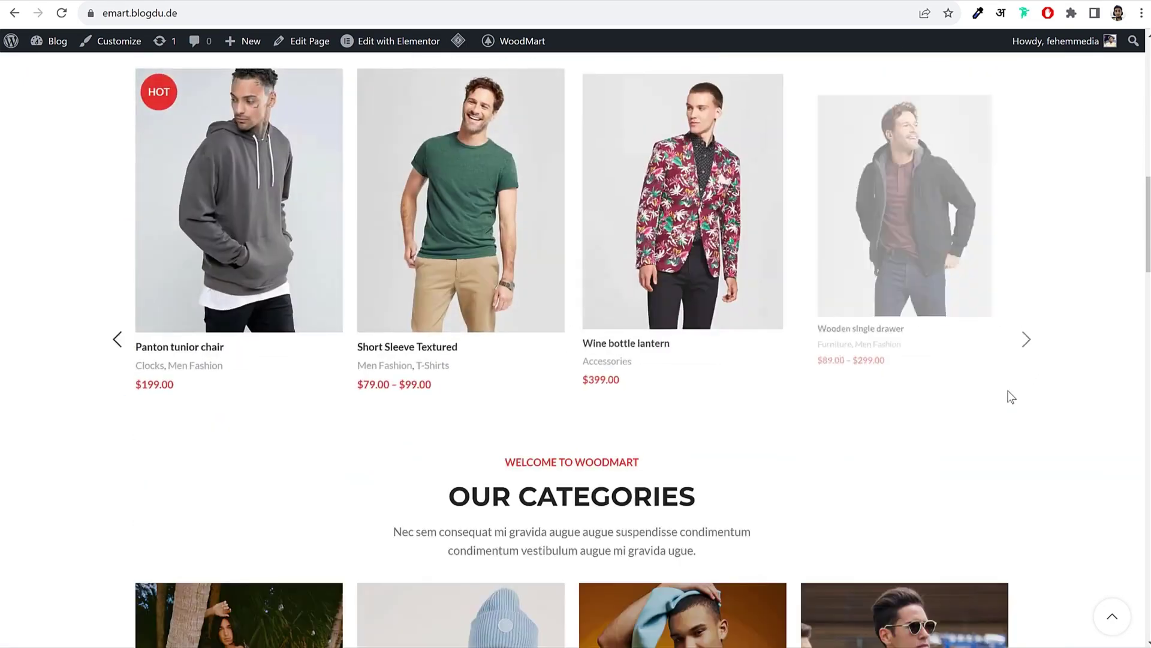
pyautogui.scroll(-5, 1010, 367)
pyautogui.scroll(-6, 666, 318)
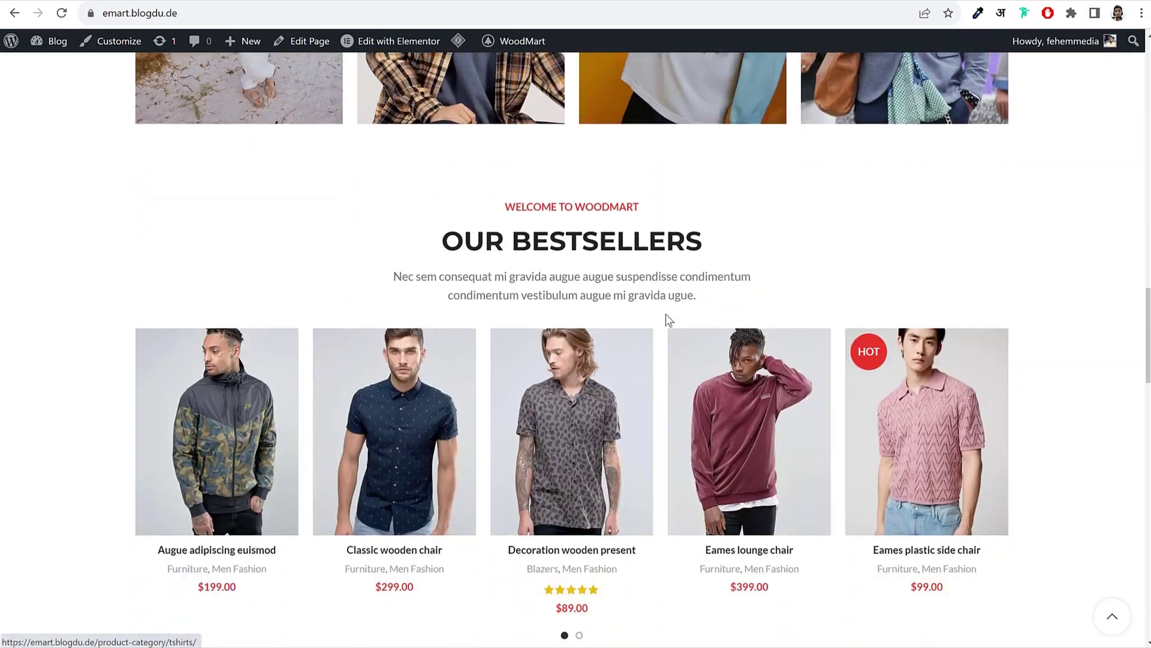
pyautogui.scroll(-5, 911, 363)
pyautogui.scroll(-10, 905, 358)
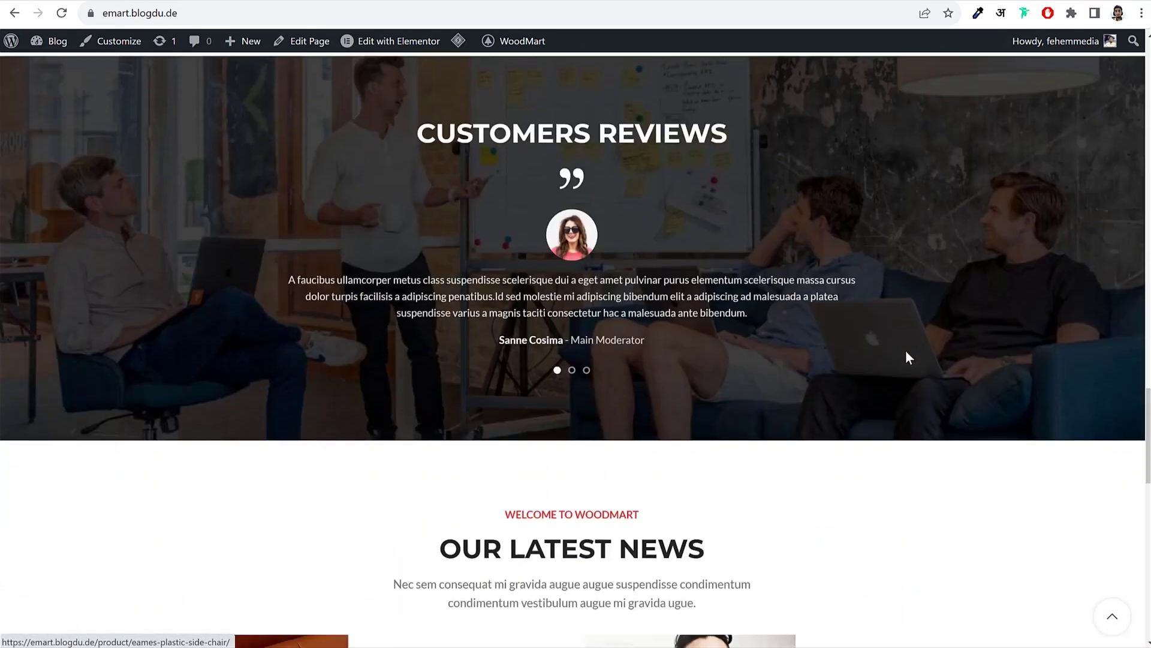
pyautogui.scroll(3, 879, 357)
pyautogui.scroll(15, 877, 353)
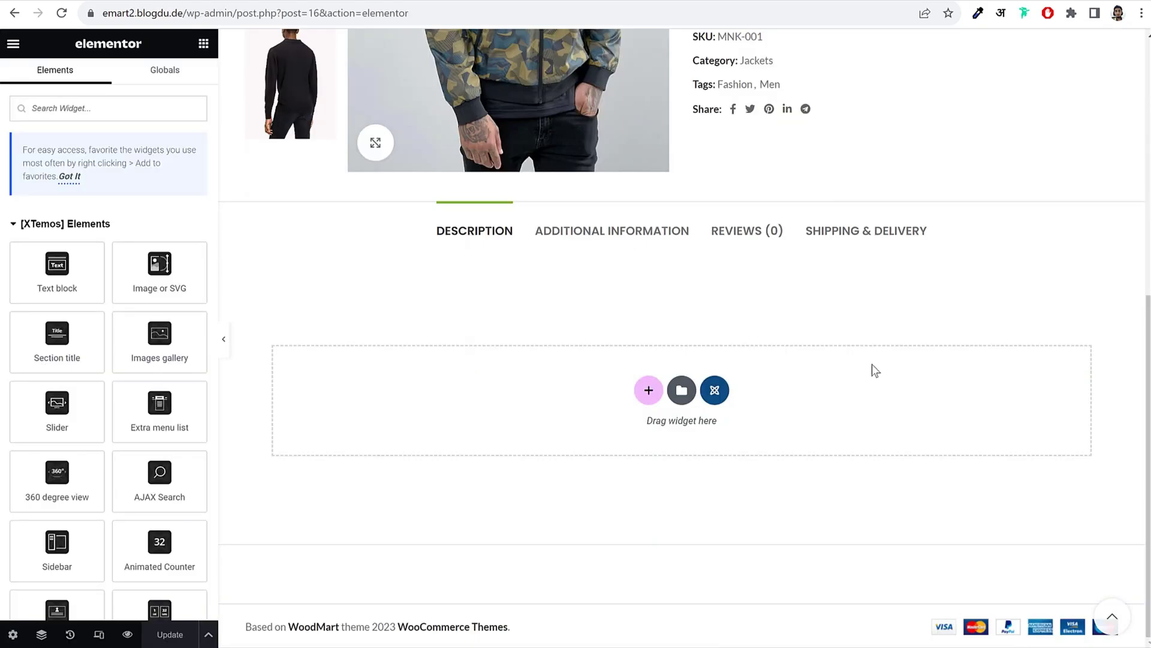
# Step: Add an empty four-column section under the Description tab and reopen the widget list
pyautogui.click(649, 392)
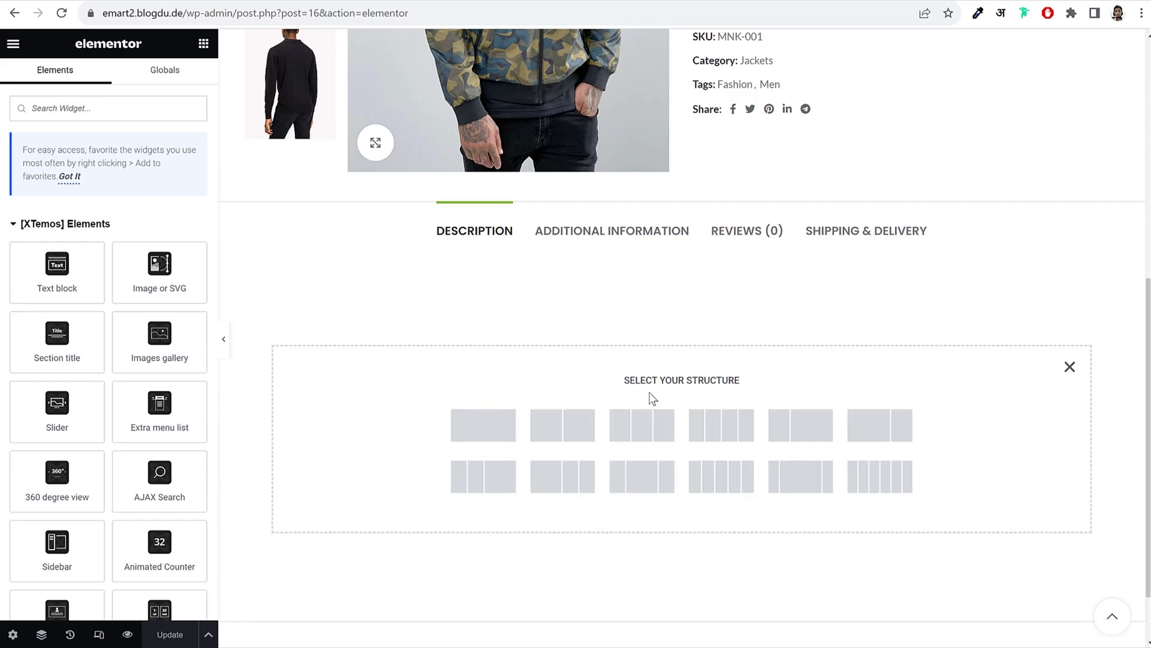
pyautogui.scroll(1, 720, 456)
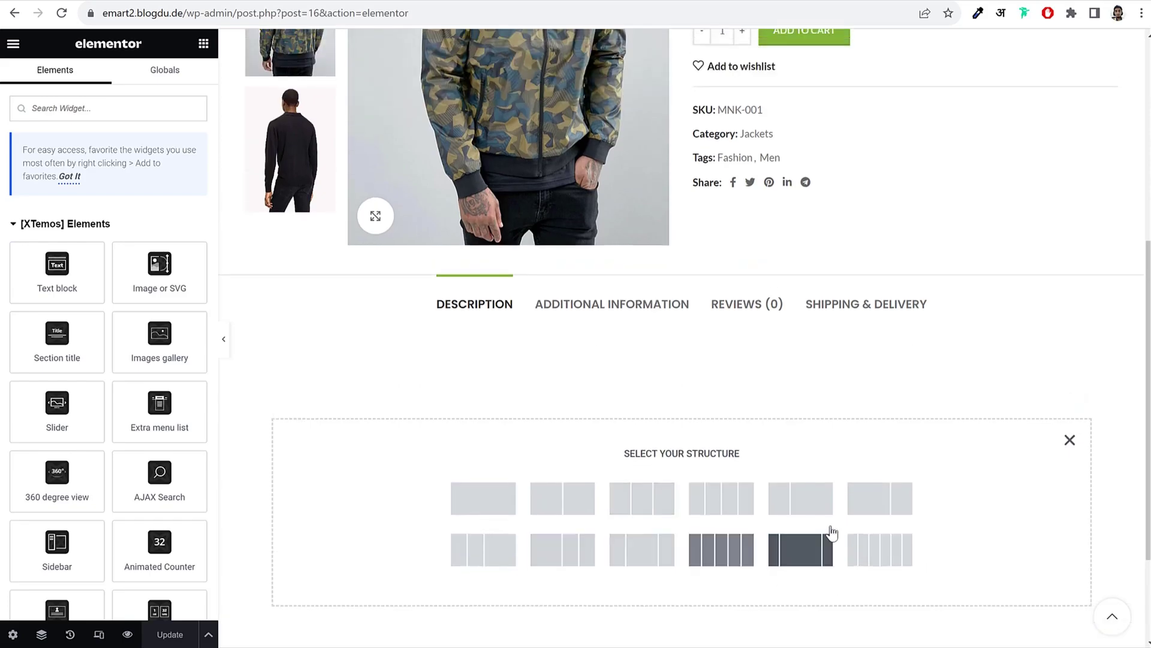
pyautogui.click(722, 503)
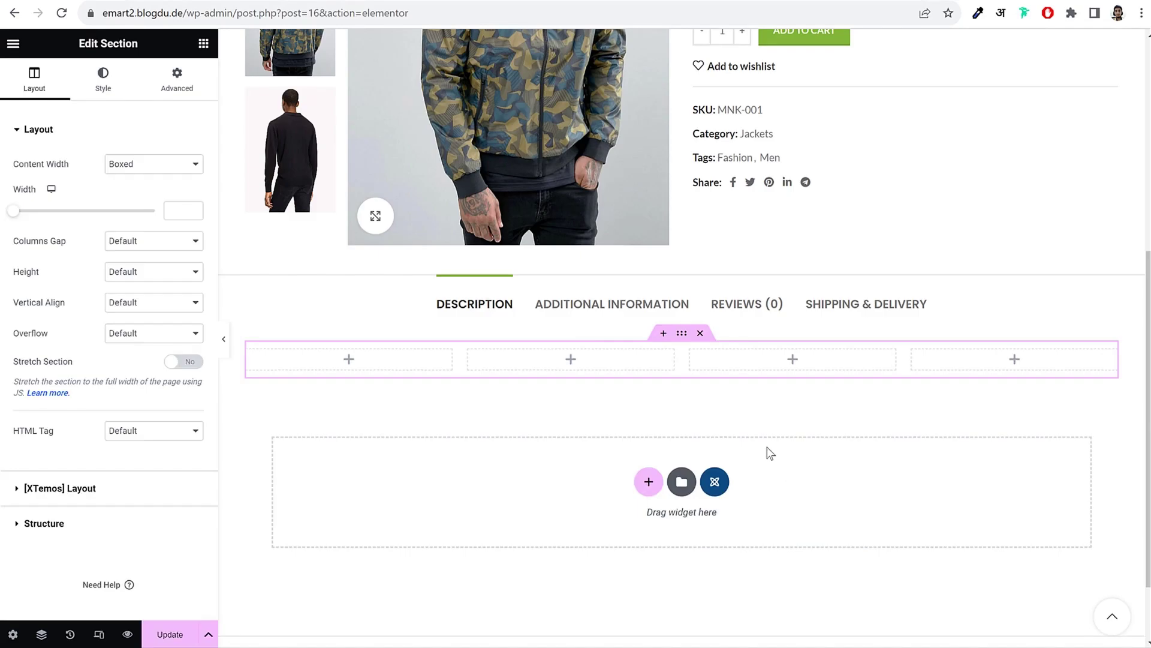
pyautogui.scroll(-1, 770, 453)
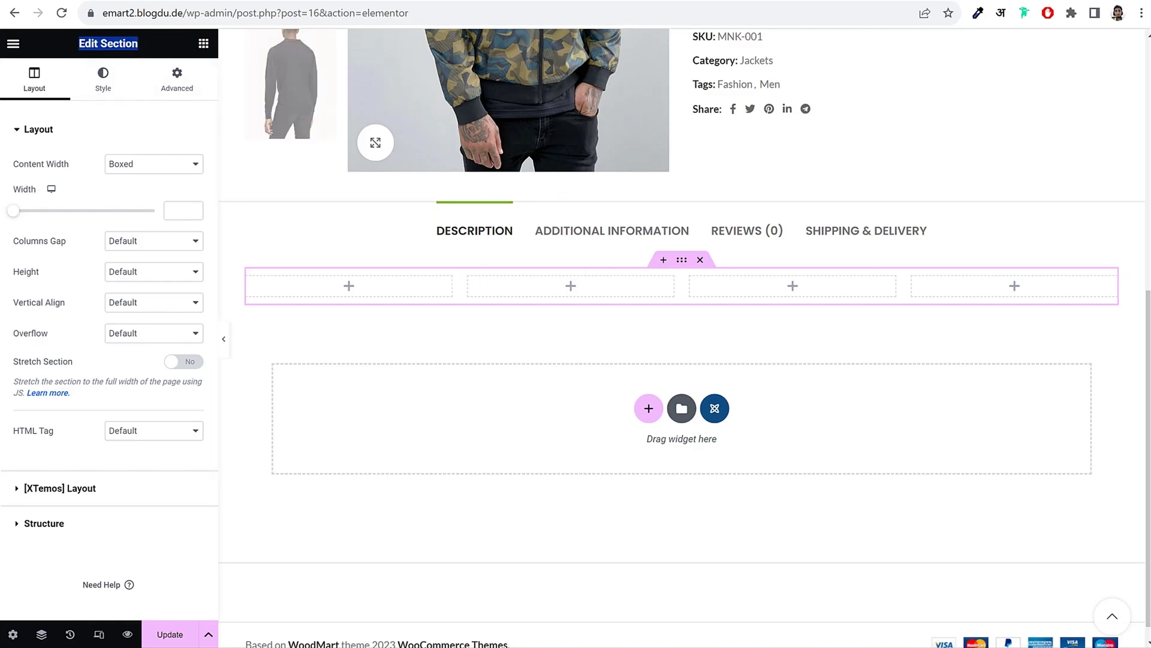
pyautogui.scroll(2, 478, 367)
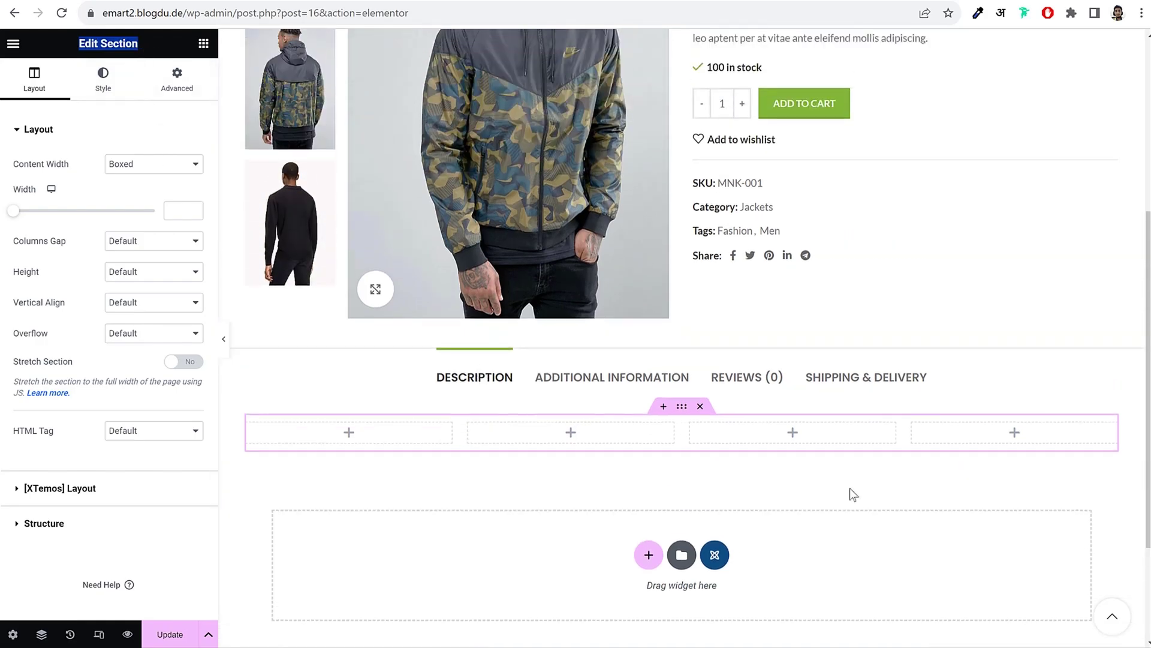
pyautogui.scroll(-2, 1005, 470)
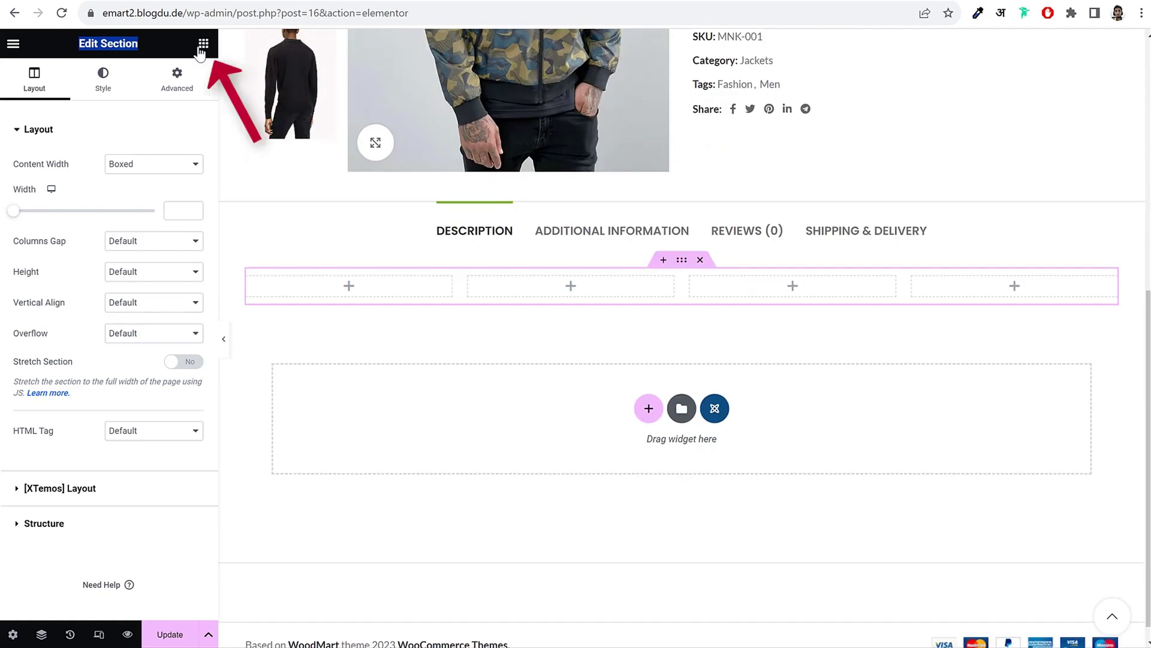
pyautogui.click(201, 48)
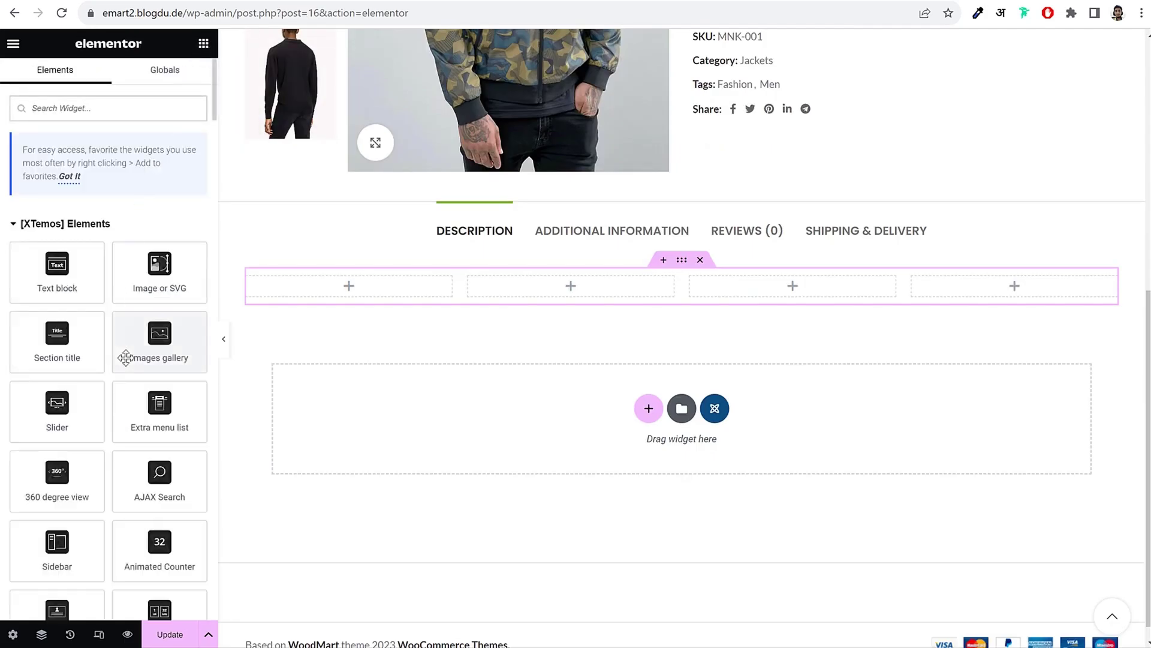
pyautogui.scroll(-12, 125, 358)
# Step: Place an Image widget in the first empty column
pyautogui.scroll(10, 125, 358)
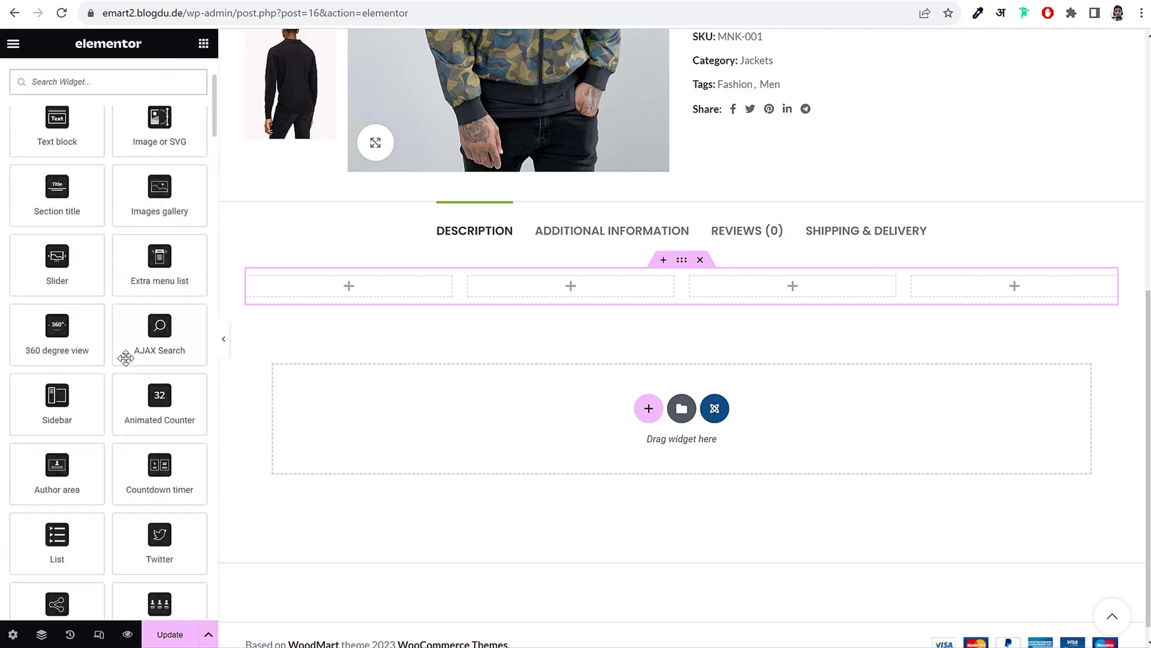
pyautogui.scroll(3, 125, 358)
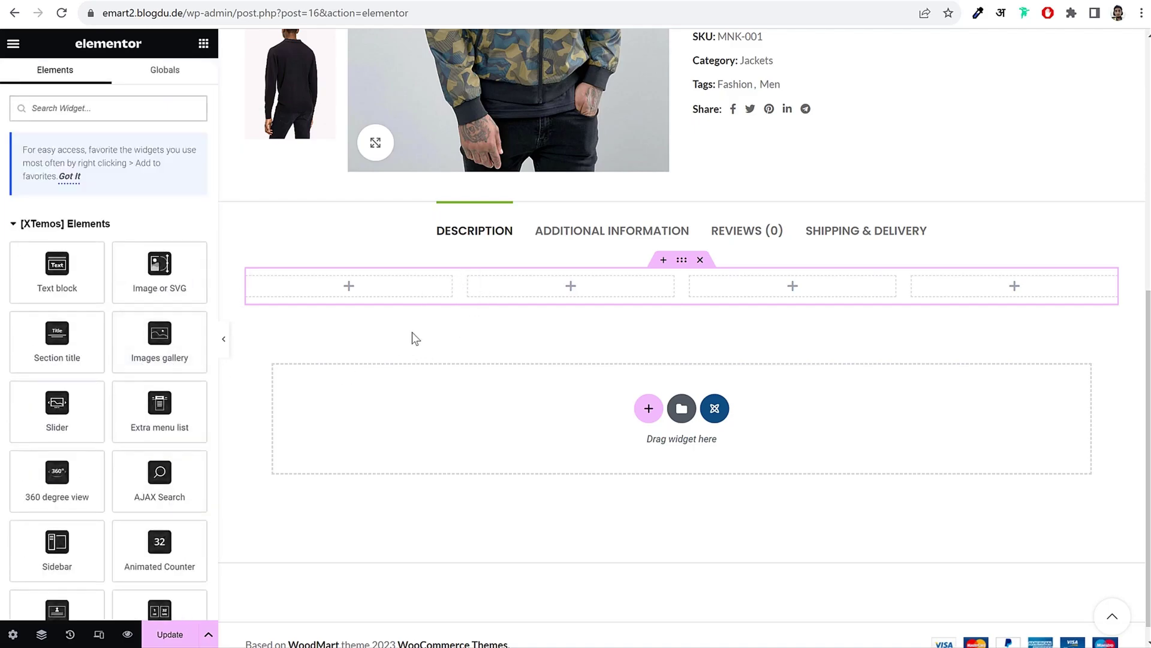
pyautogui.scroll(-8, 157, 372)
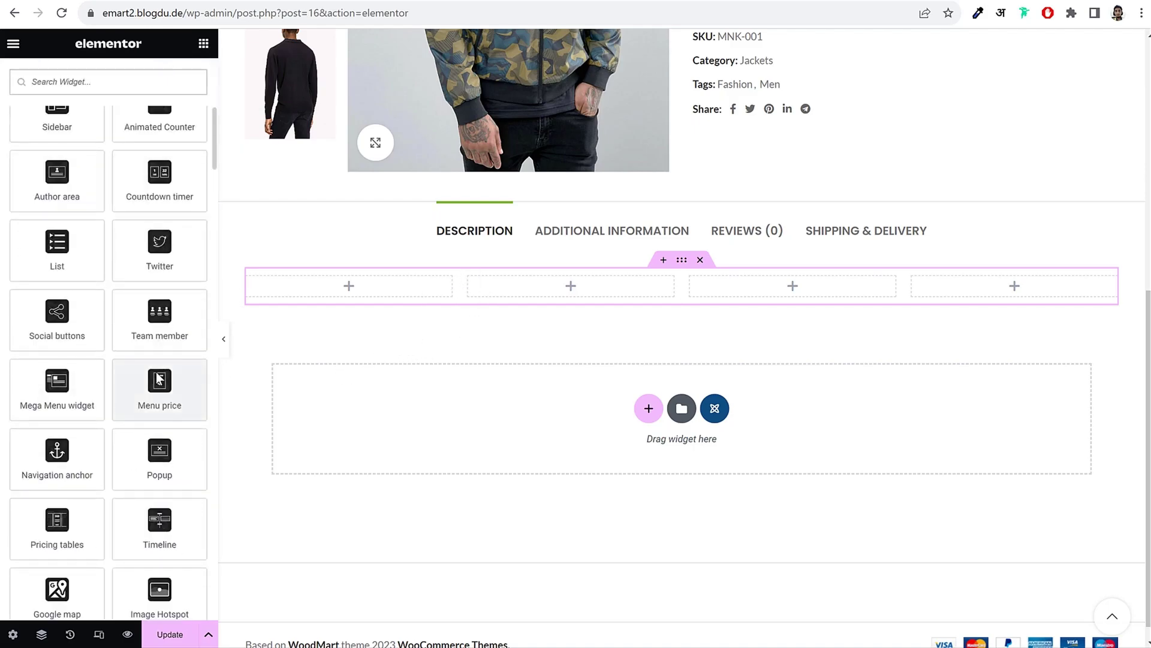
pyautogui.scroll(-10, 157, 372)
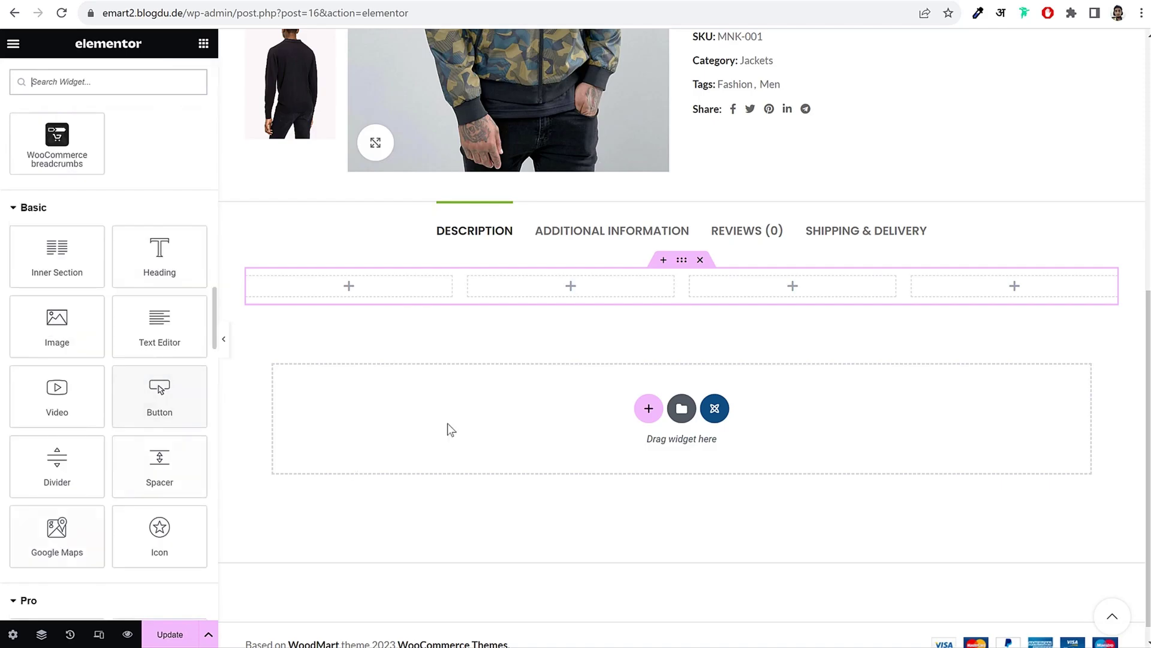
pyautogui.moveTo(57, 324); pyautogui.dragTo(269, 296)
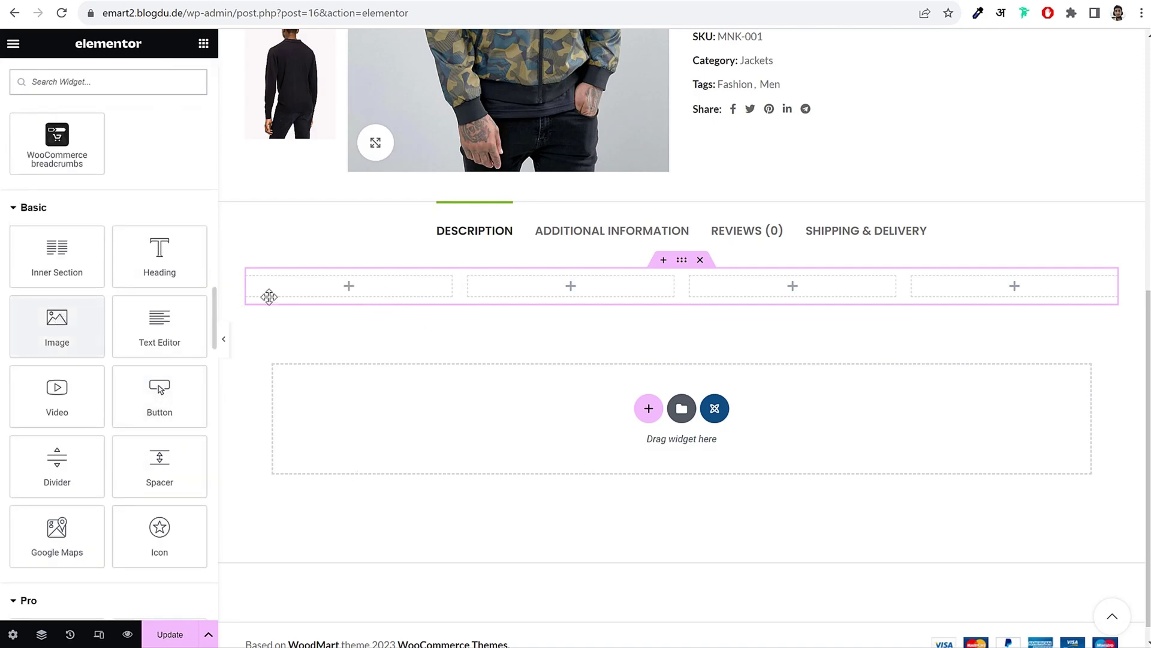
pyautogui.moveTo(56, 324); pyautogui.dragTo(347, 291)
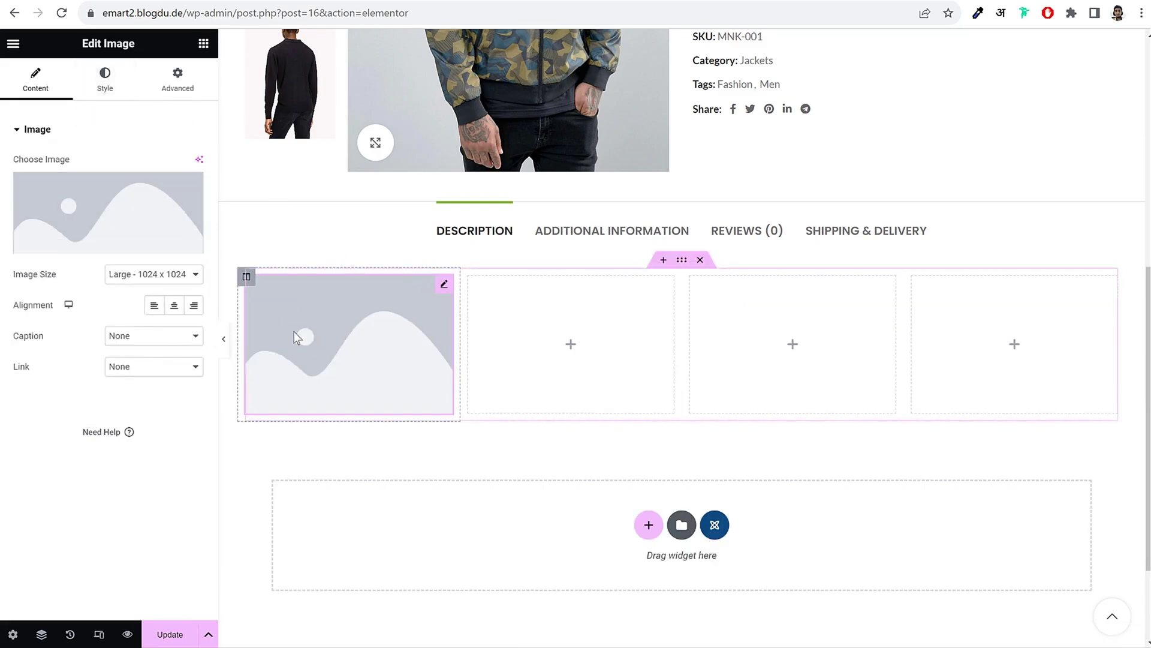
pyautogui.moveTo(74, 45); pyautogui.dragTo(150, 54)
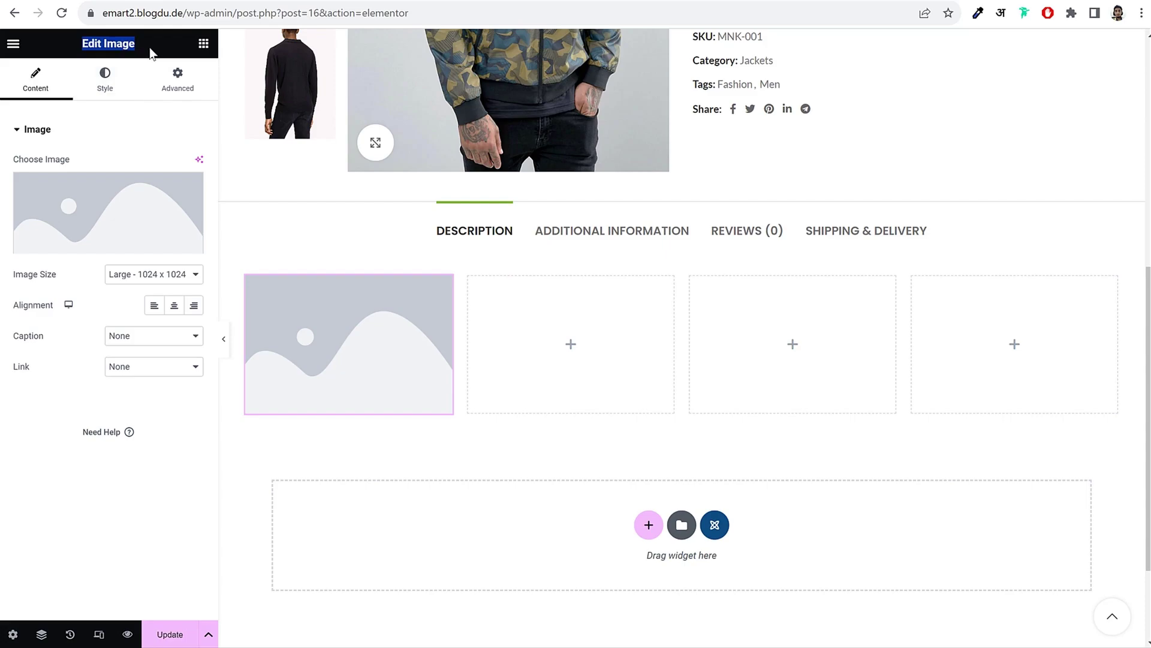
pyautogui.click(151, 53)
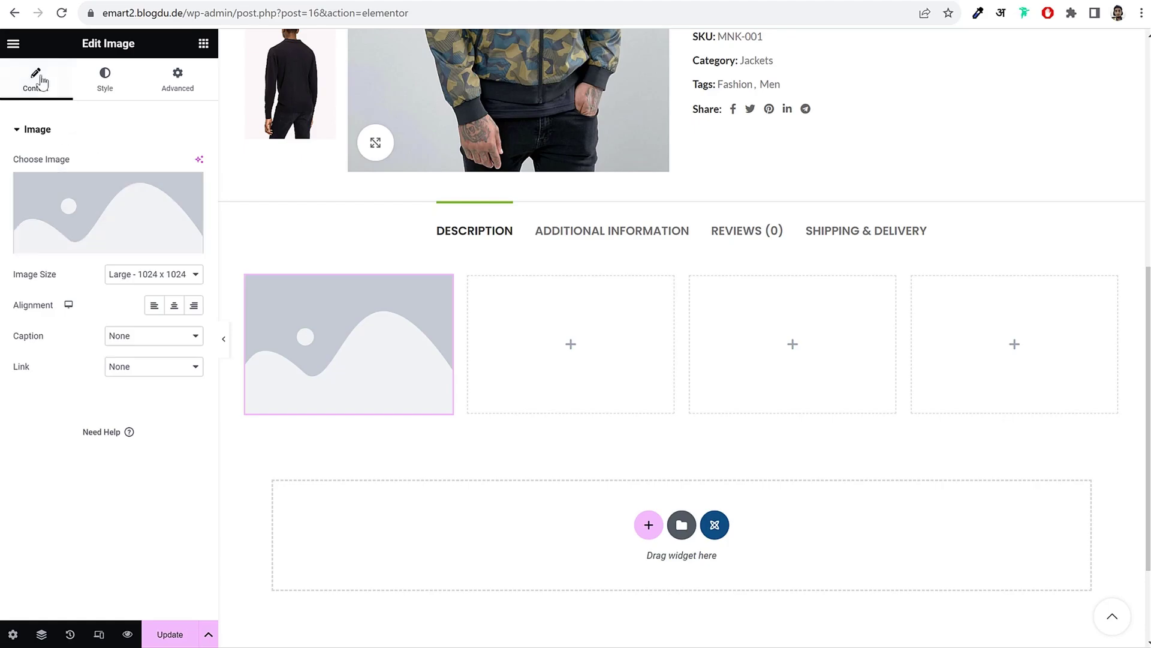
# Step: Choose the back-view camouflage jacket photo from the Media Library for the image
pyautogui.click(103, 96)
pyautogui.click(178, 81)
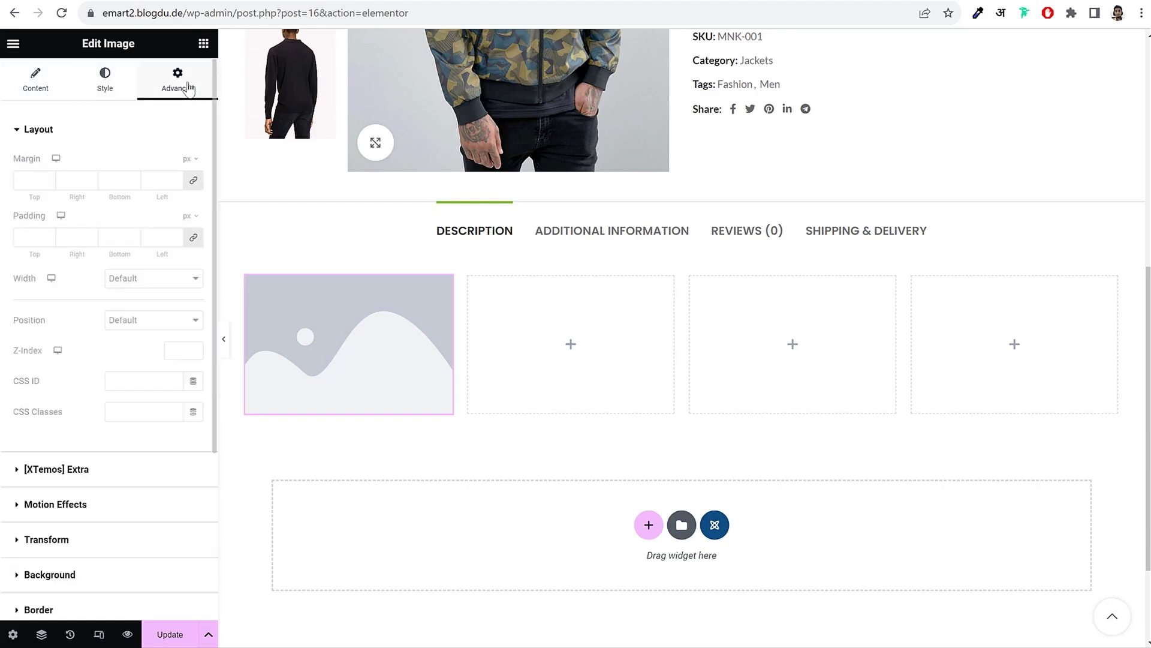
pyautogui.click(42, 83)
pyautogui.click(90, 206)
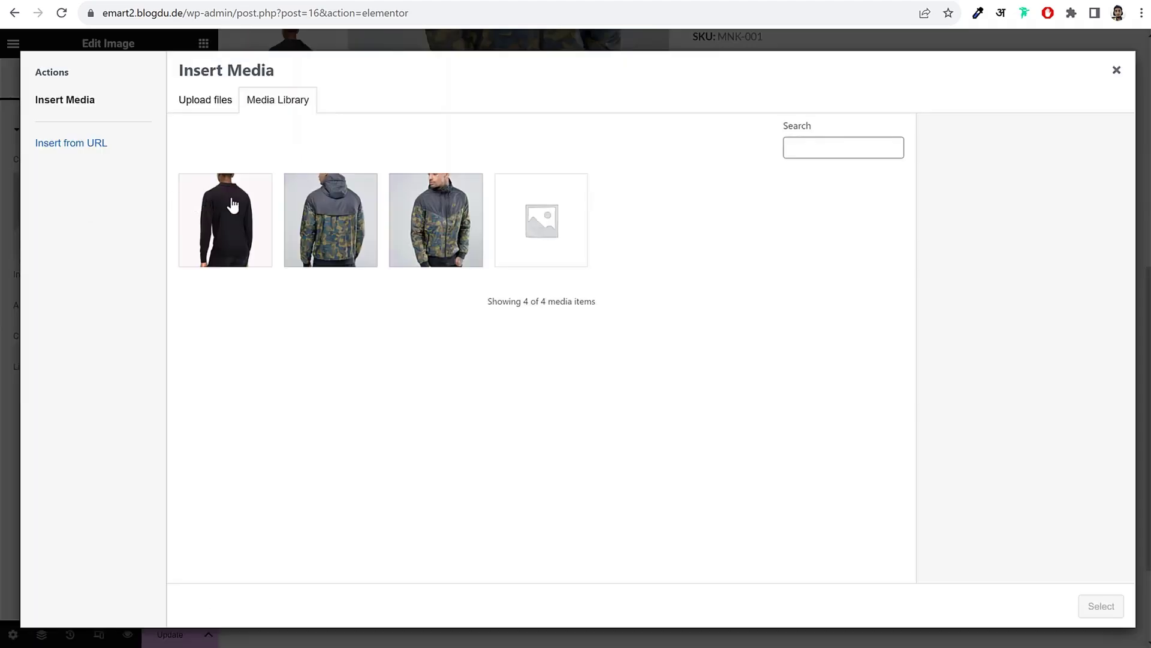
pyautogui.click(232, 206)
pyautogui.click(330, 220)
pyautogui.click(1102, 606)
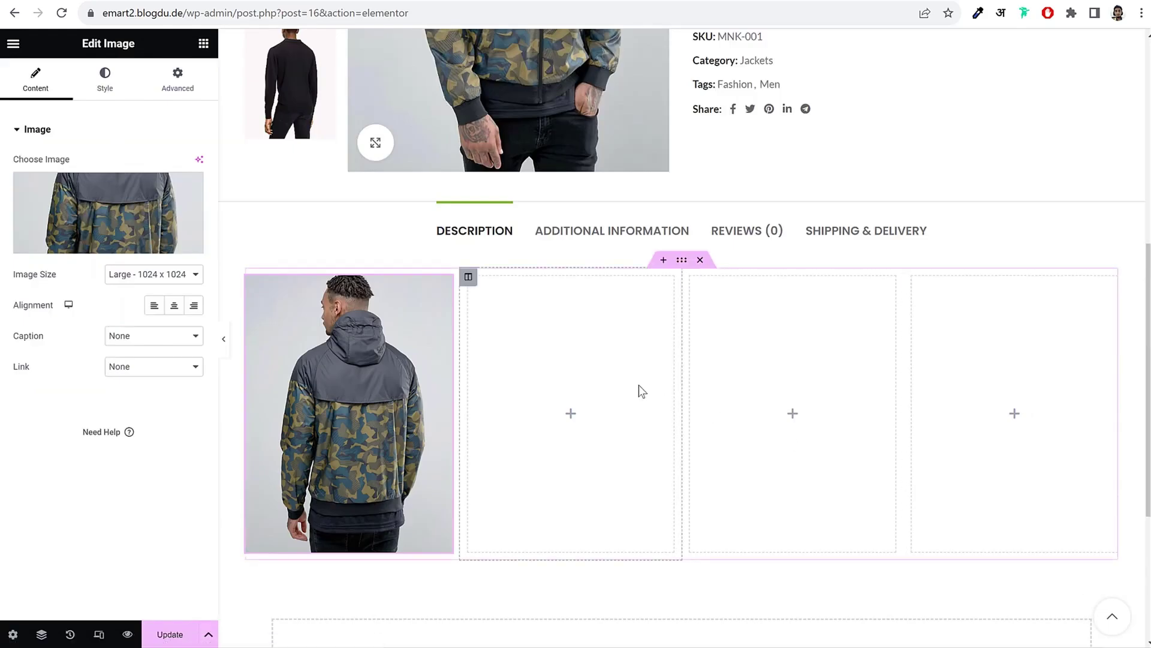
# Step: Set the jacket image to 29% width, 68 px height and 0.33 opacity
pyautogui.click(105, 83)
pyautogui.moveTo(13, 180); pyautogui.dragTo(54, 180)
pyautogui.moveTo(18, 274); pyautogui.dragTo(38, 283)
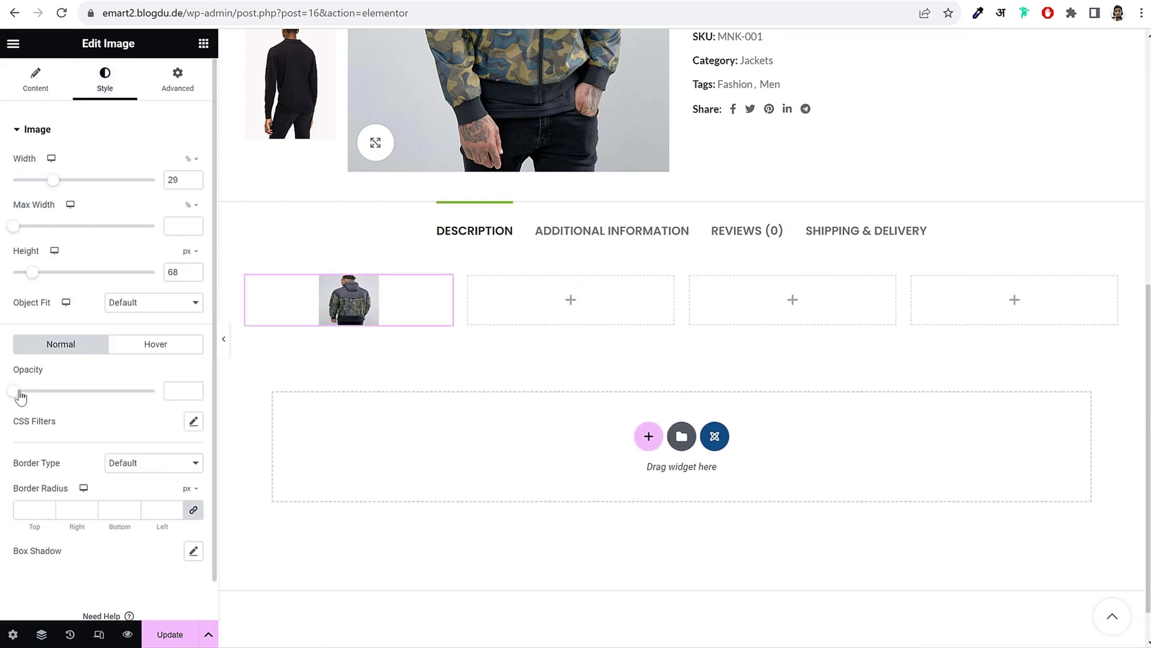
pyautogui.moveTo(21, 396); pyautogui.dragTo(51, 408)
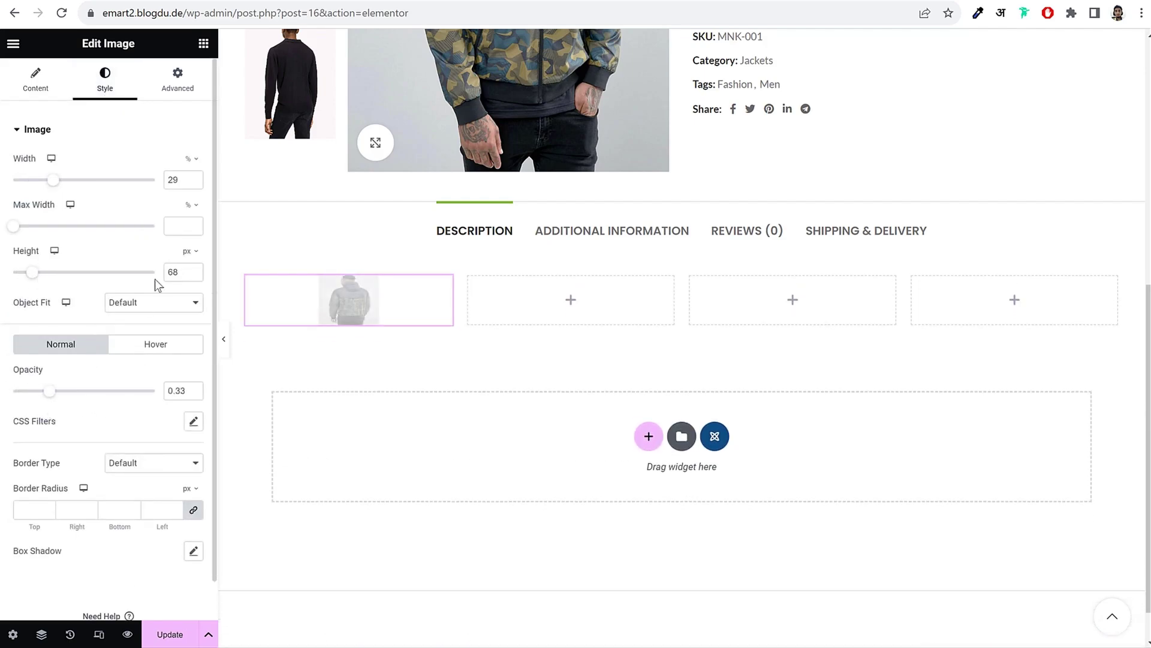
# Step: Check the image's Advanced settings, then return to the widget list
pyautogui.click(188, 87)
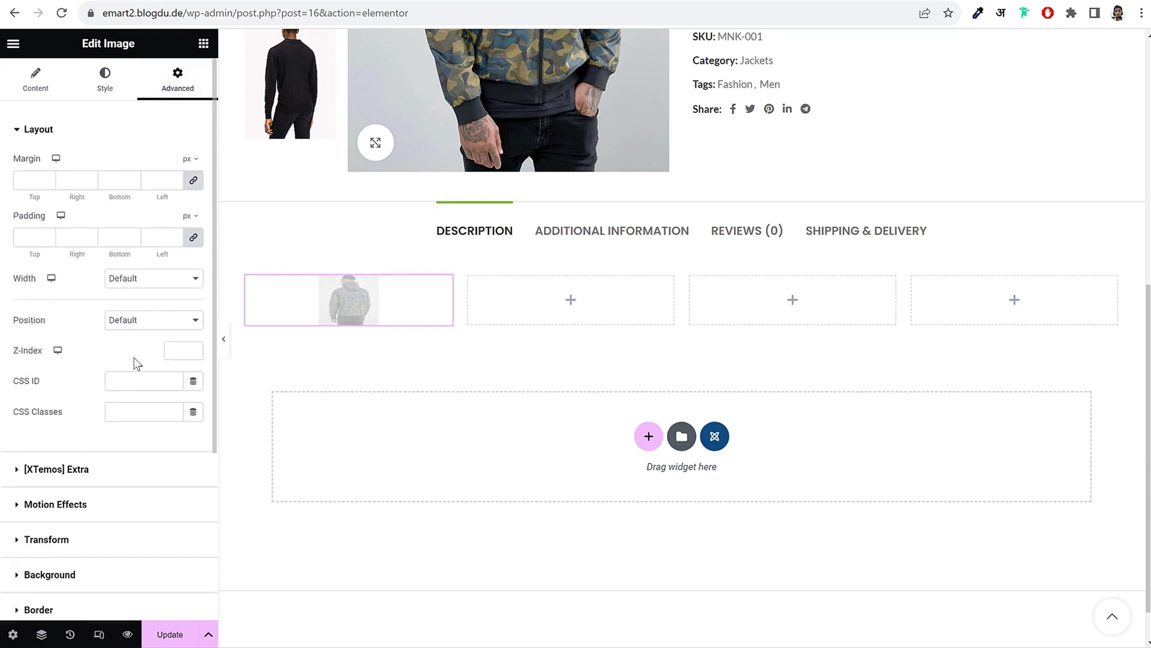
pyautogui.scroll(-4, 102, 545)
pyautogui.scroll(4, 120, 450)
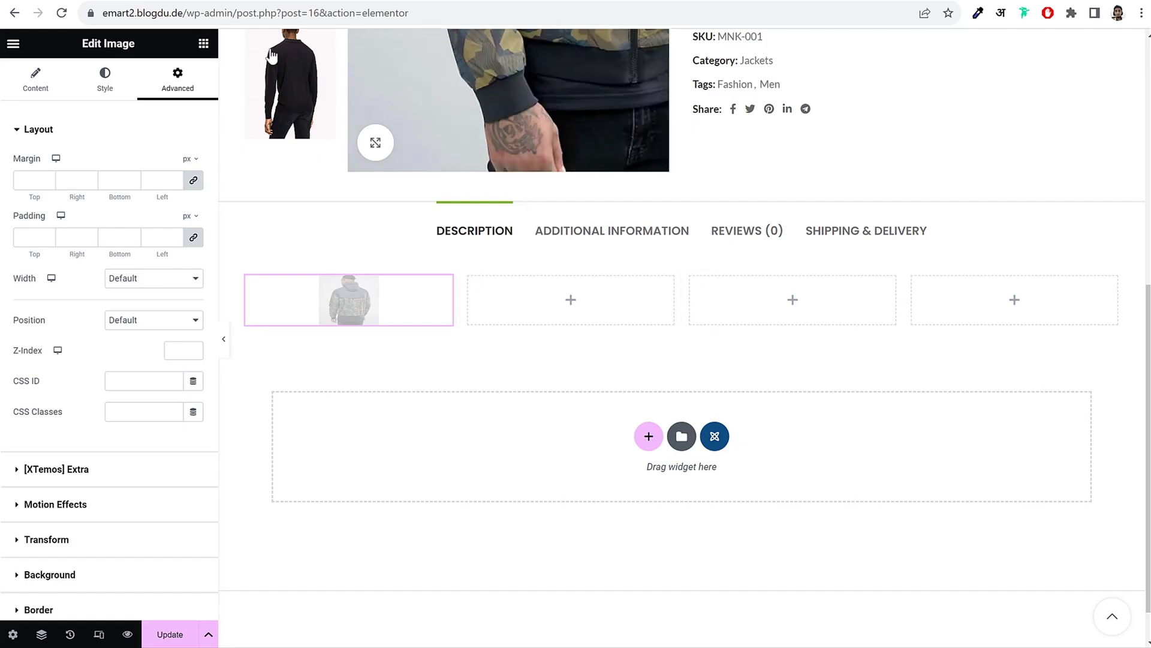
pyautogui.click(204, 44)
pyautogui.scroll(-10, 107, 480)
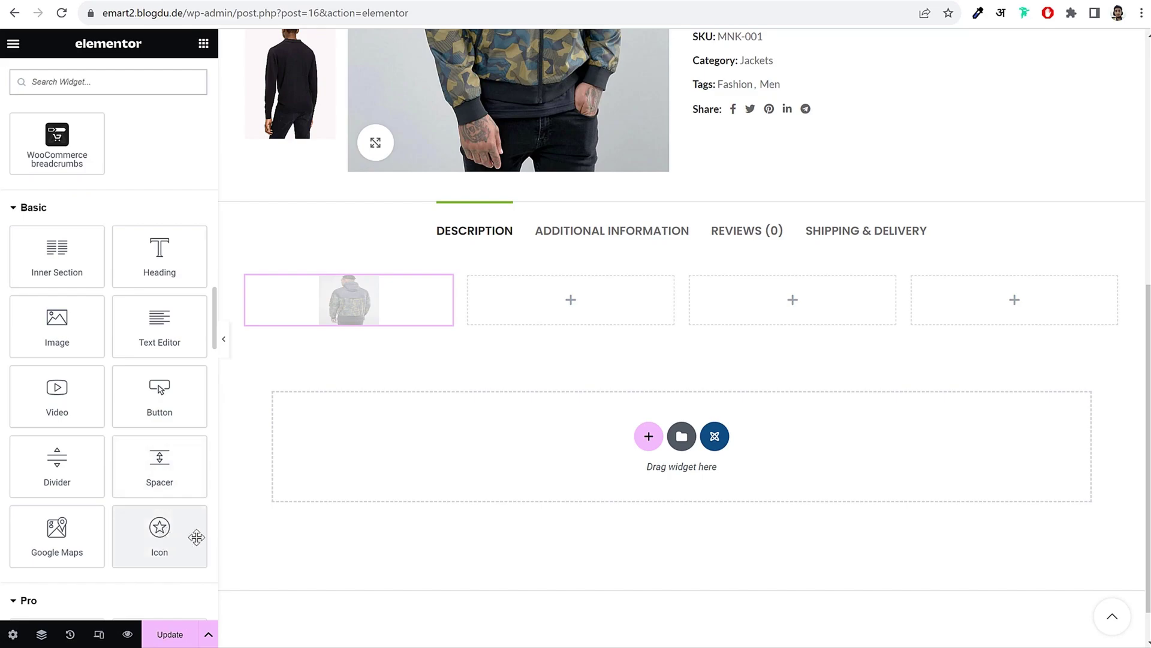
# Step: Add an Icon widget to the second column and replace its star with the Ticket icon
pyautogui.moveTo(160, 535); pyautogui.dragTo(553, 307)
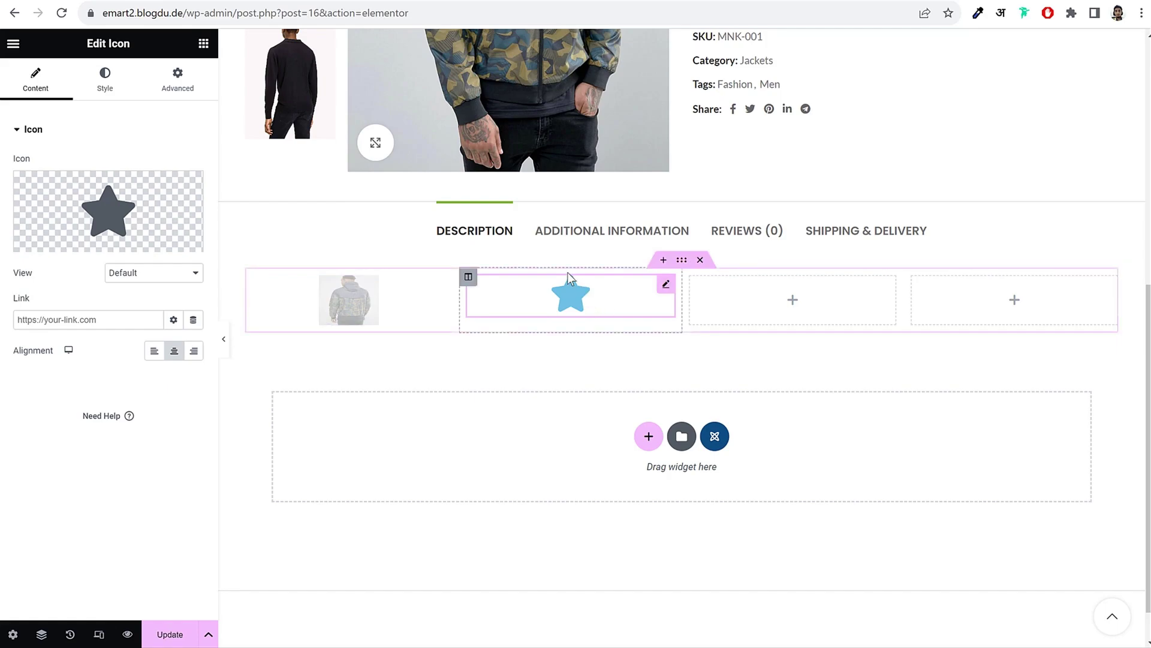
pyautogui.moveTo(82, 47); pyautogui.dragTo(144, 52)
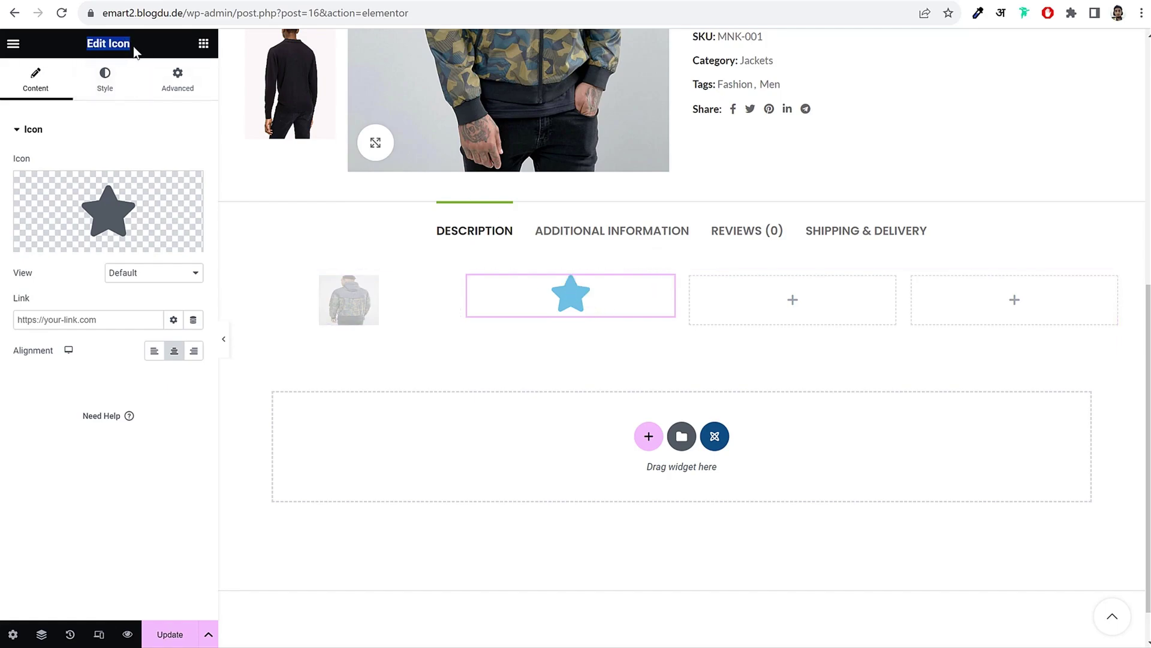
pyautogui.click(103, 88)
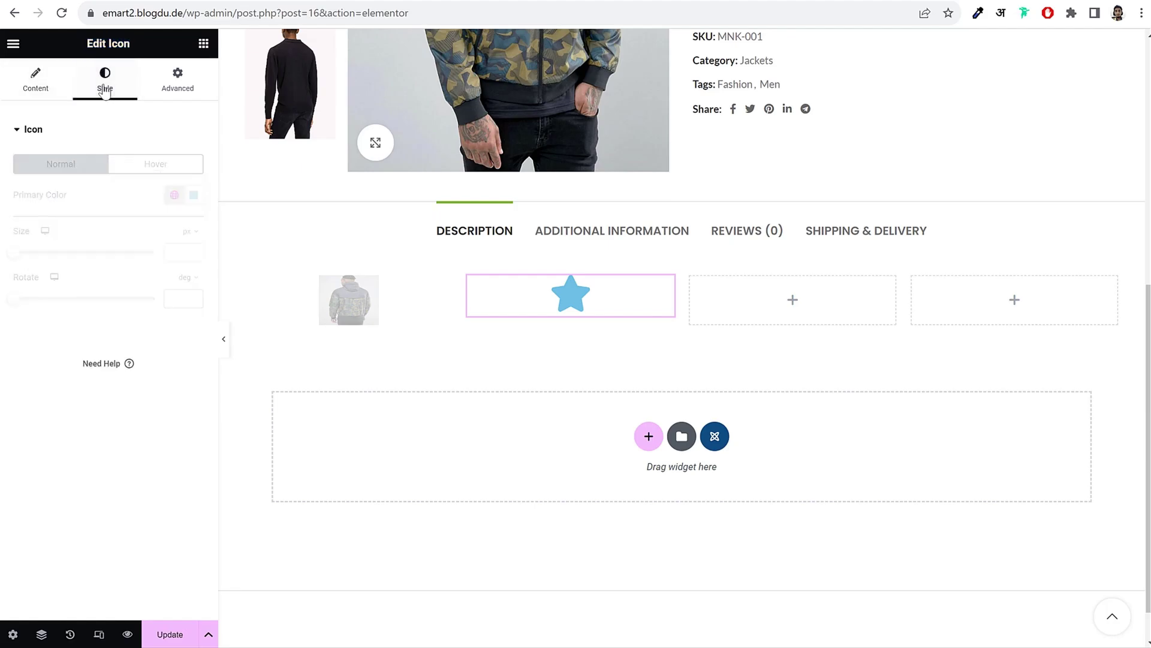
pyautogui.click(175, 84)
pyautogui.click(41, 84)
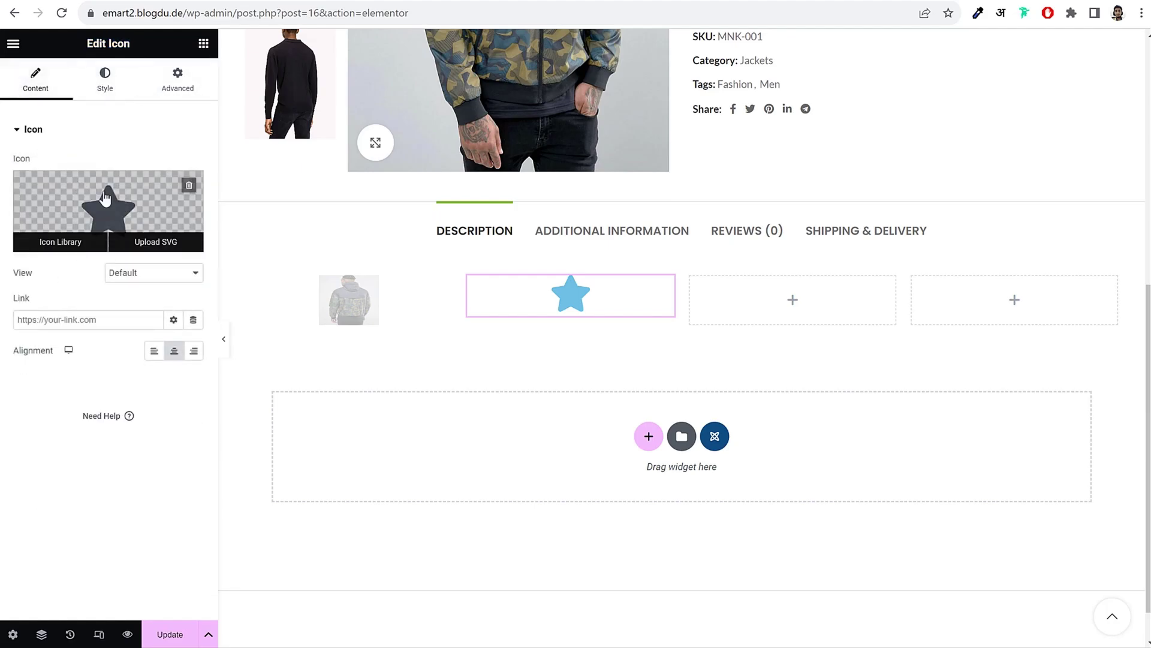
pyautogui.click(60, 239)
pyautogui.scroll(-10, 750, 431)
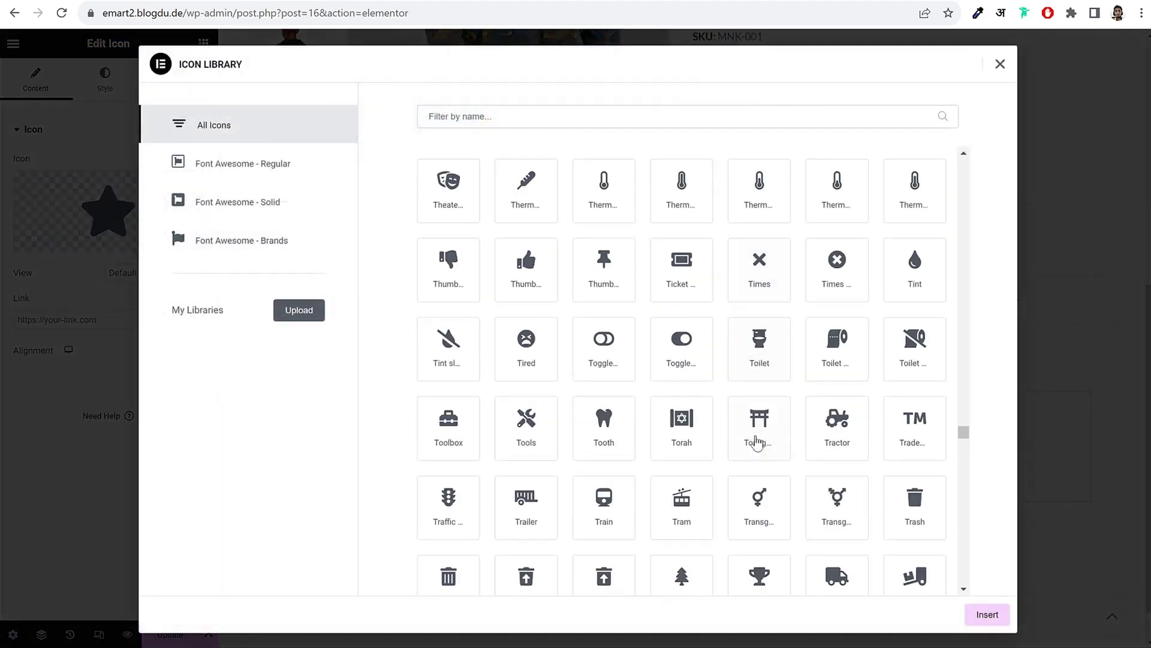
pyautogui.click(689, 279)
pyautogui.click(992, 616)
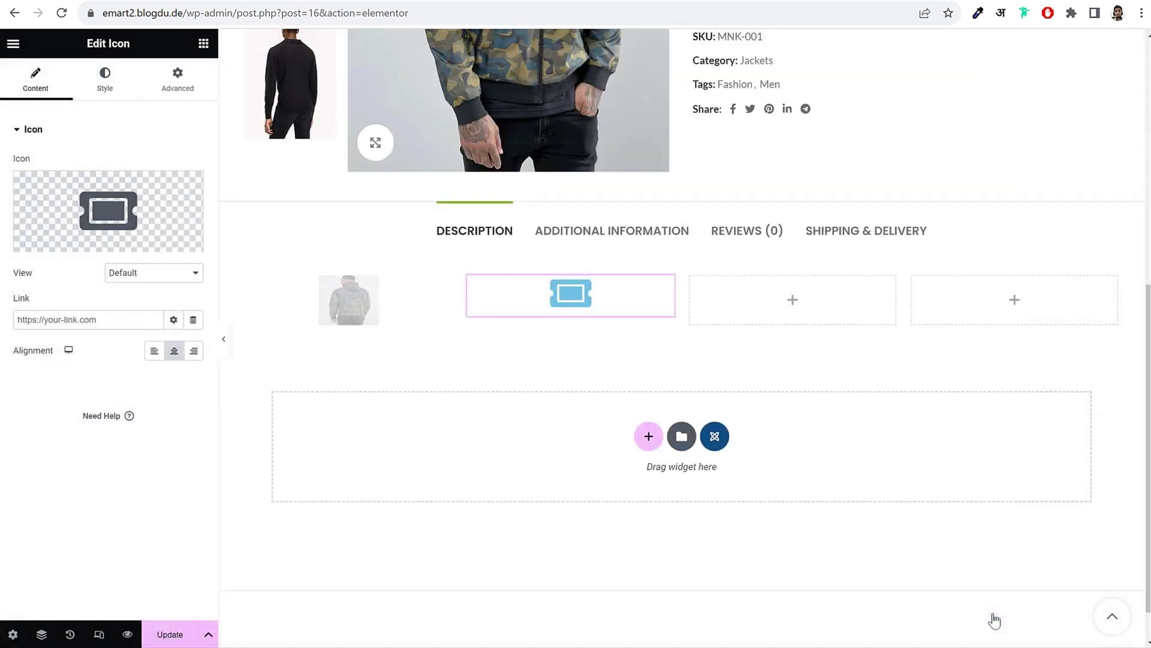
# Step: Color the ticket icon pink, size it to 94 px and rotate it 132 degrees
pyautogui.click(105, 84)
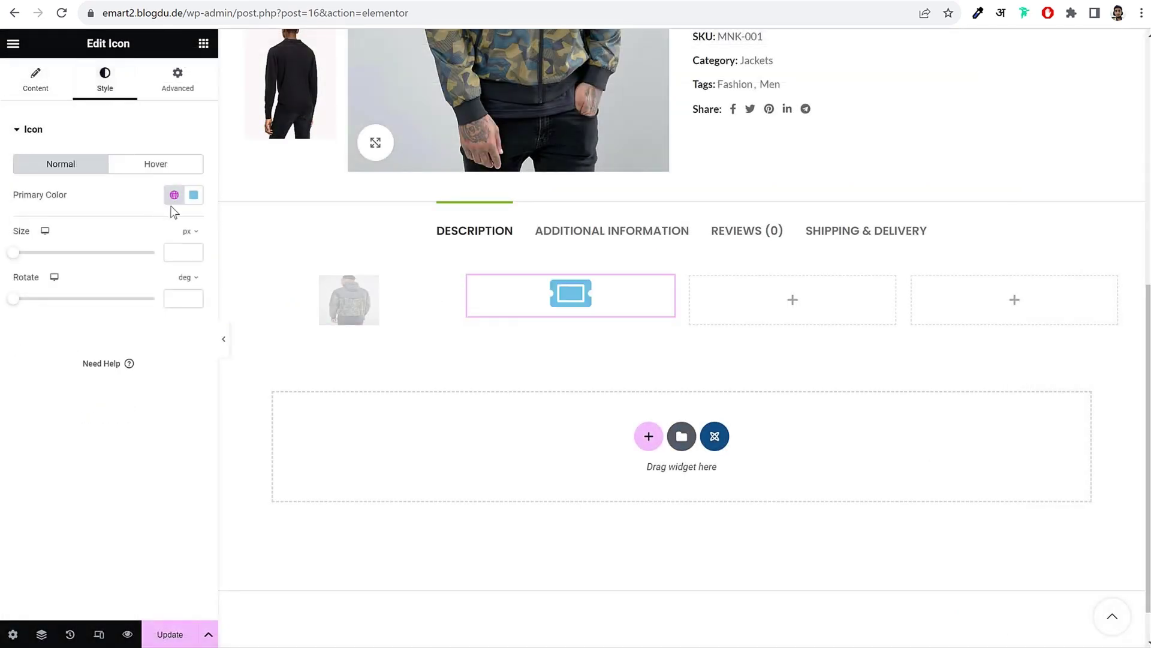
pyautogui.click(193, 197)
pyautogui.click(193, 198)
pyautogui.moveTo(200, 374); pyautogui.dragTo(264, 376)
pyautogui.click(60, 502)
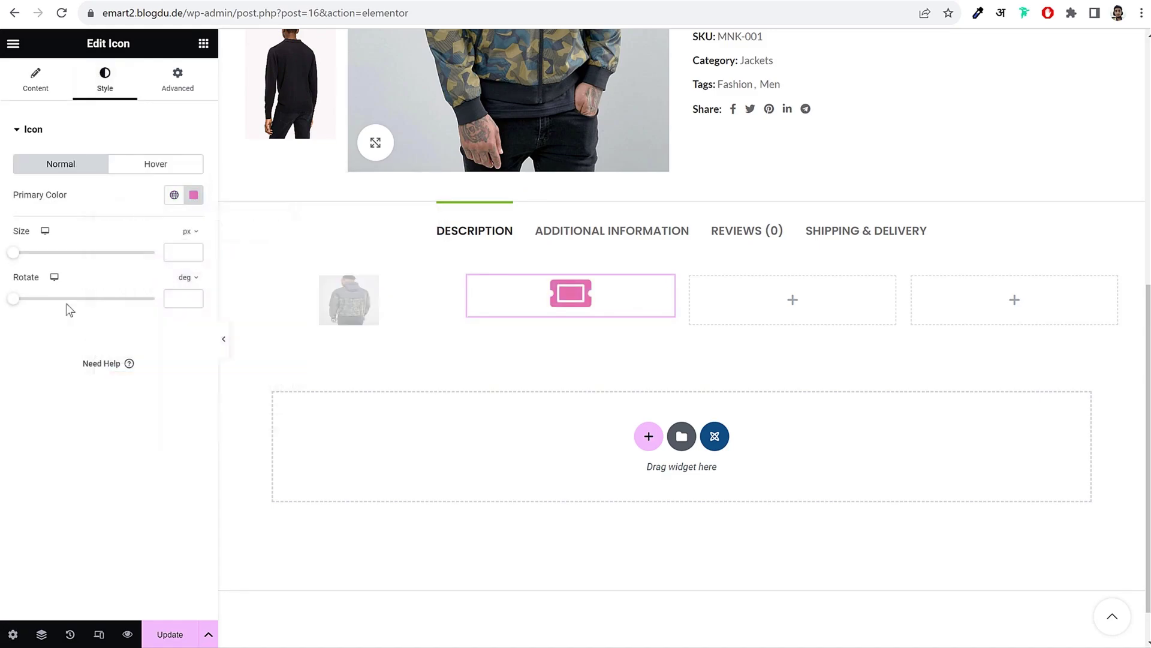
pyautogui.moveTo(17, 255); pyautogui.dragTo(56, 257)
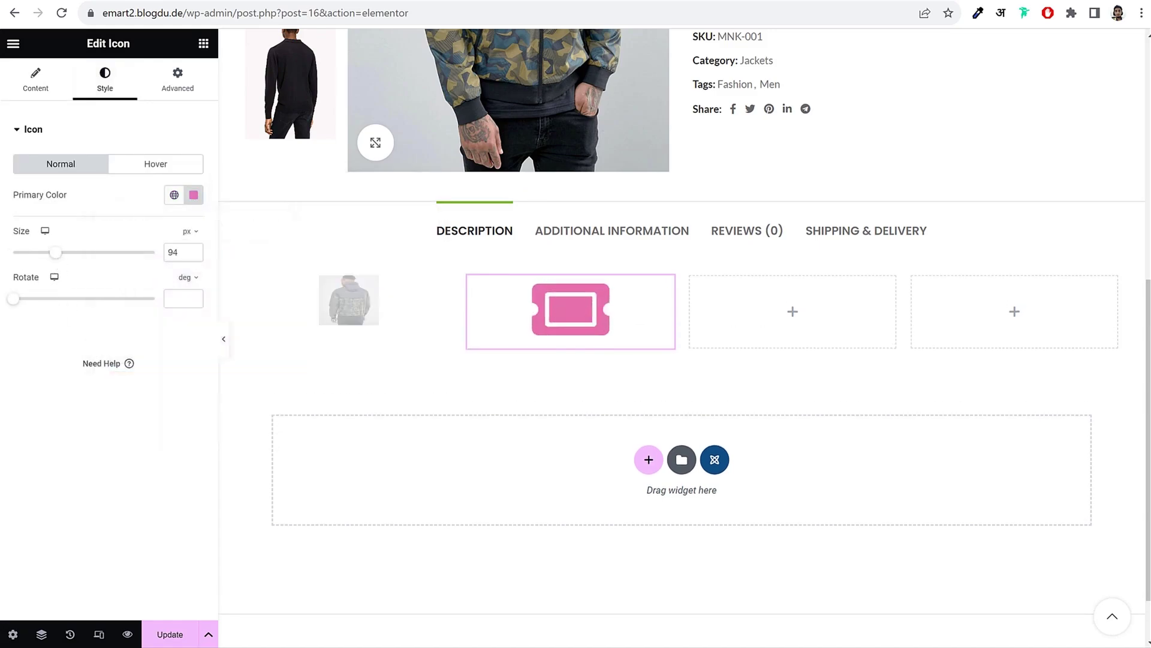
pyautogui.moveTo(13, 306); pyautogui.dragTo(69, 303)
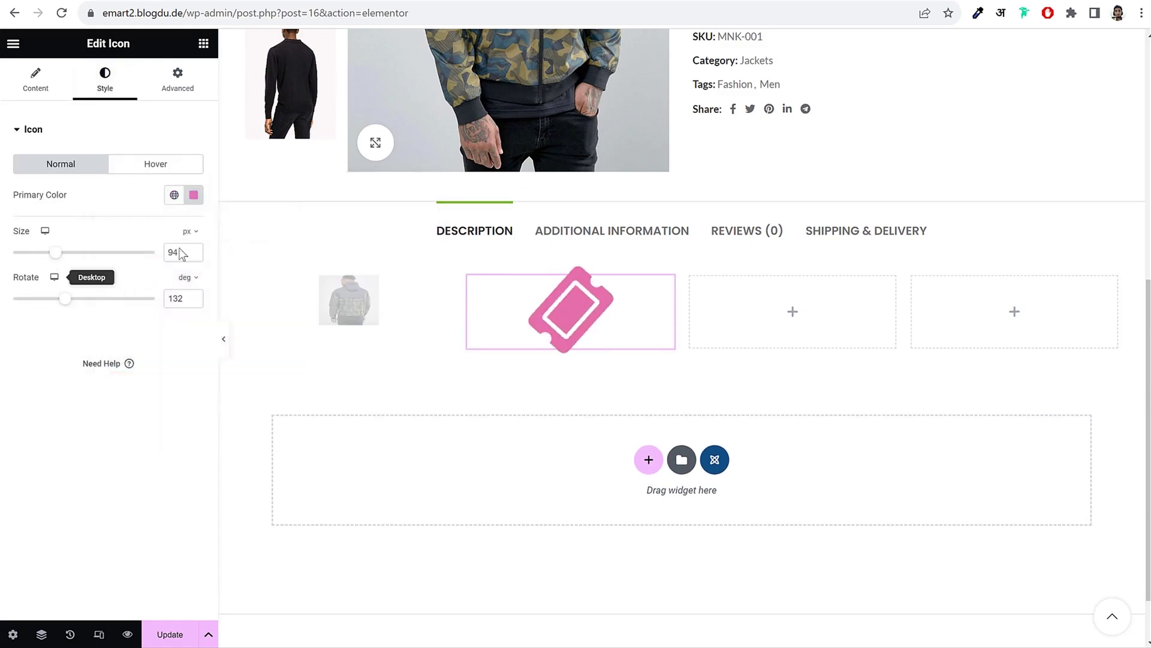
pyautogui.click(189, 93)
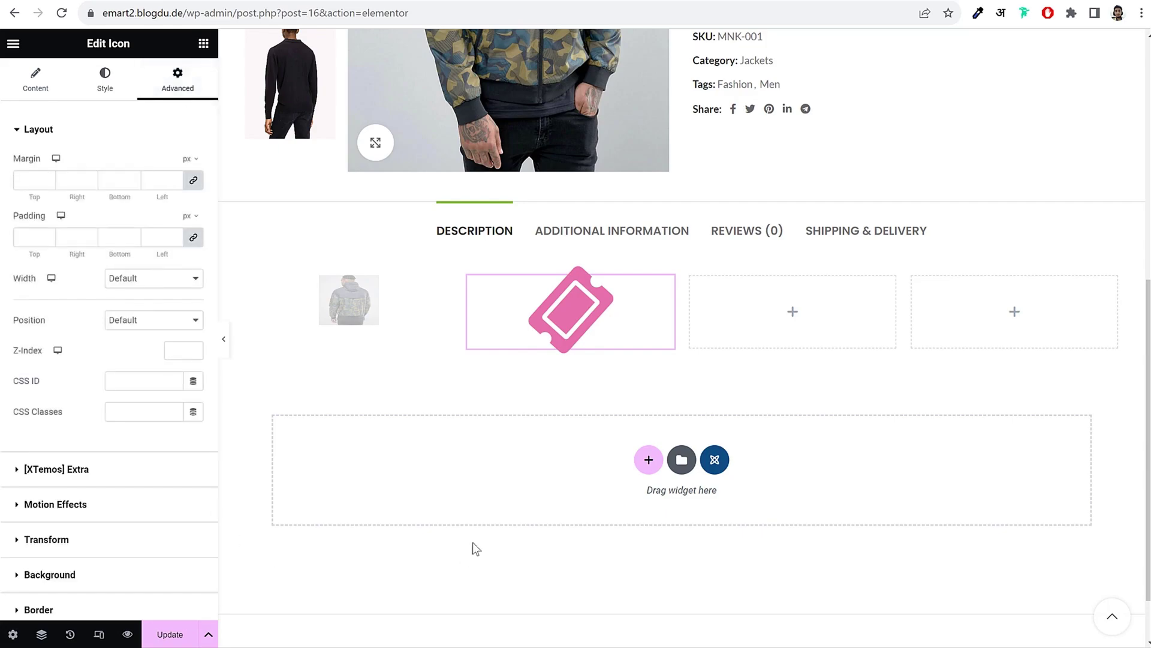
pyautogui.click(355, 301)
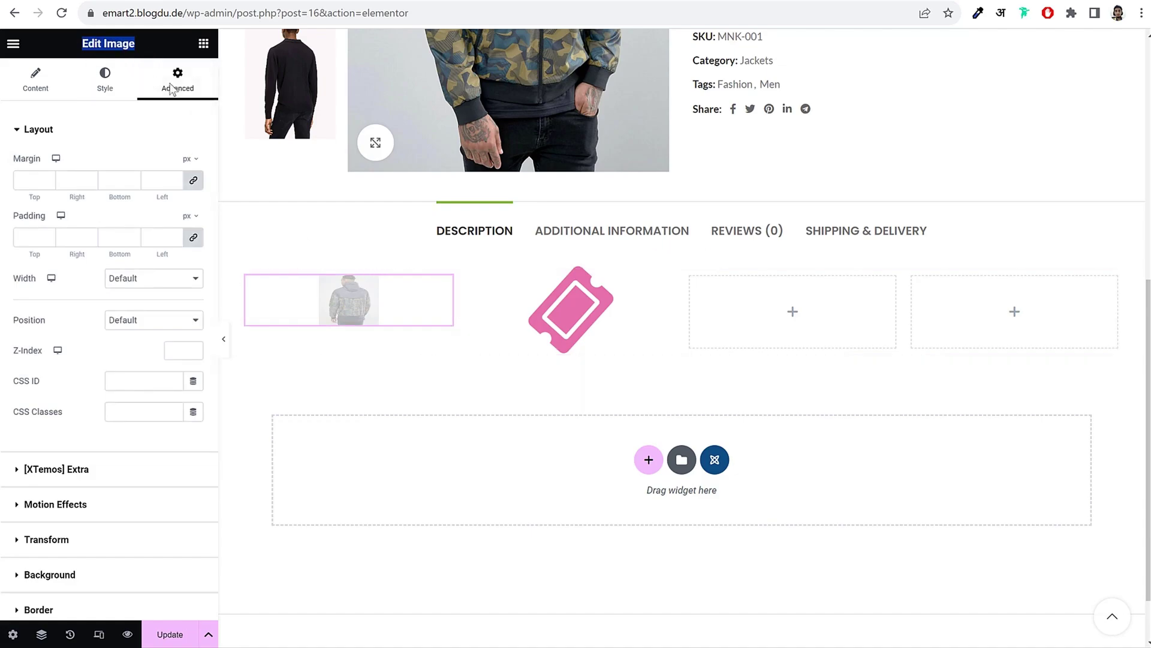
# Step: Delete the section holding the image and icon, then open a demo product page for reference
pyautogui.click(111, 78)
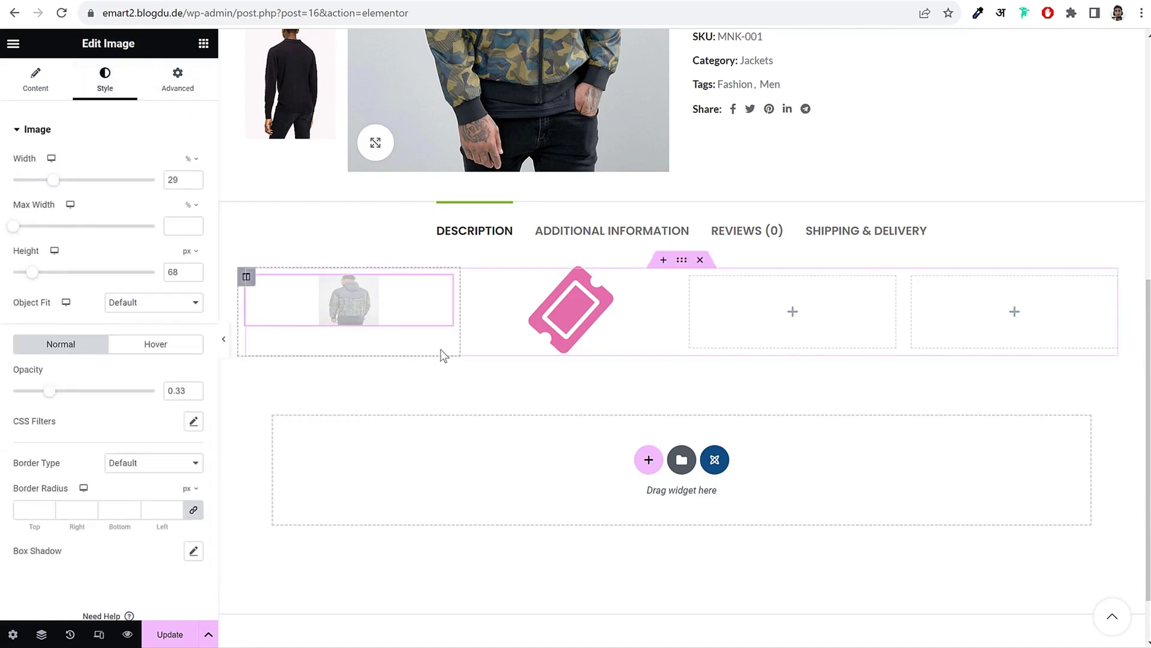
pyautogui.click(701, 261)
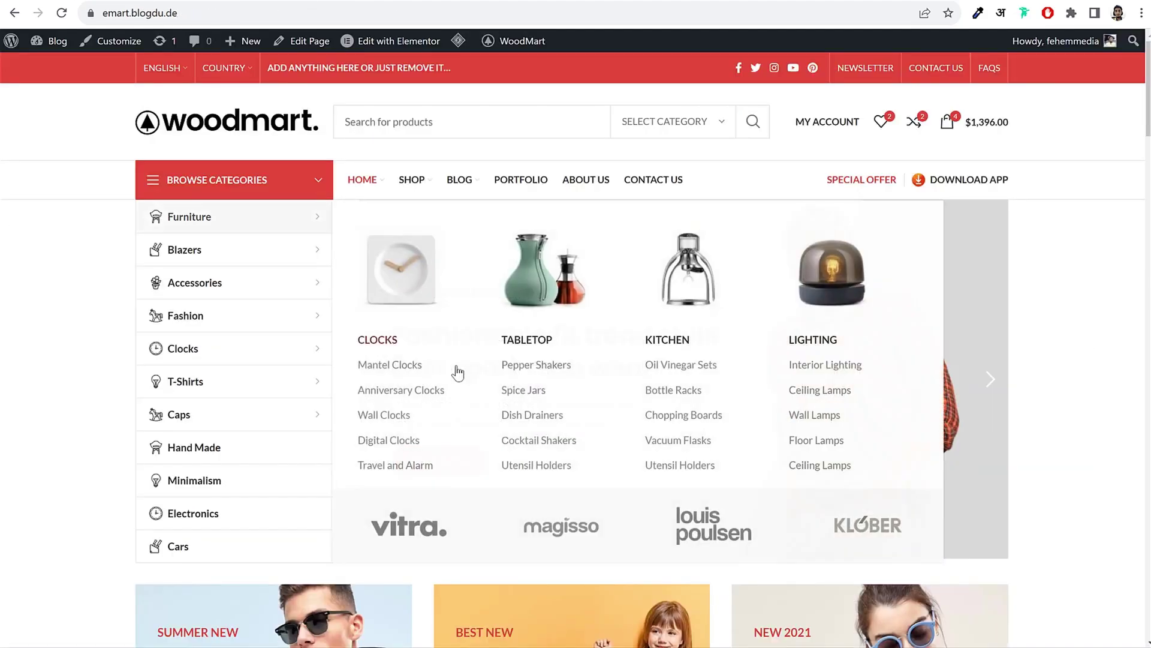
pyautogui.scroll(-5, 457, 372)
pyautogui.click(455, 368)
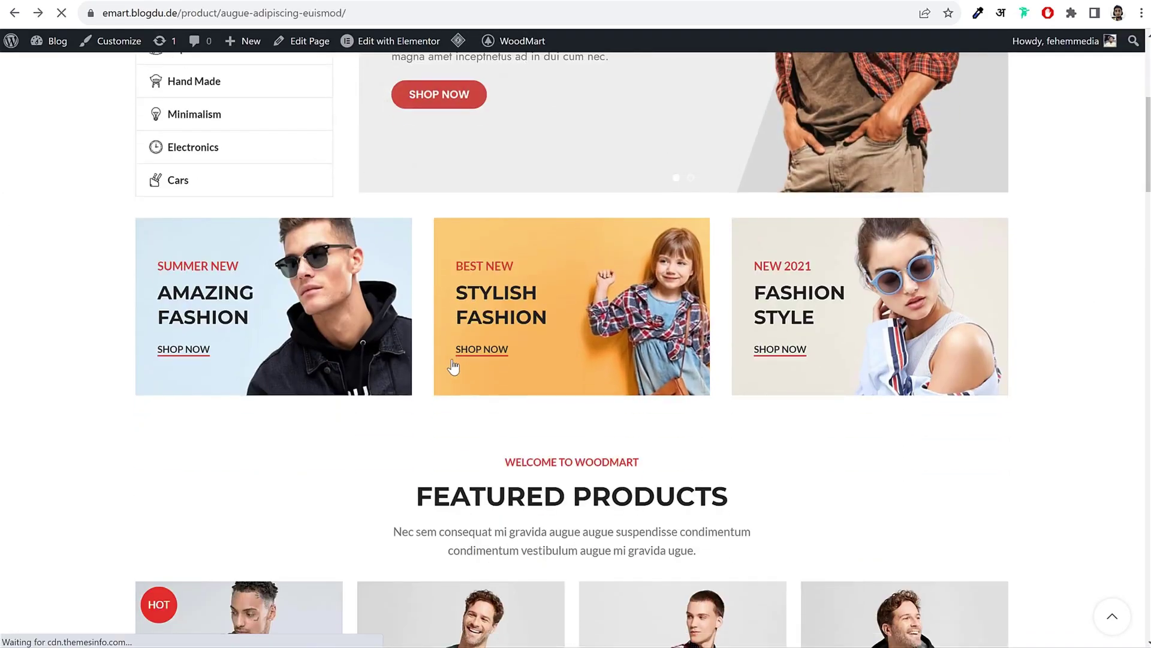
pyautogui.scroll(-8, 463, 378)
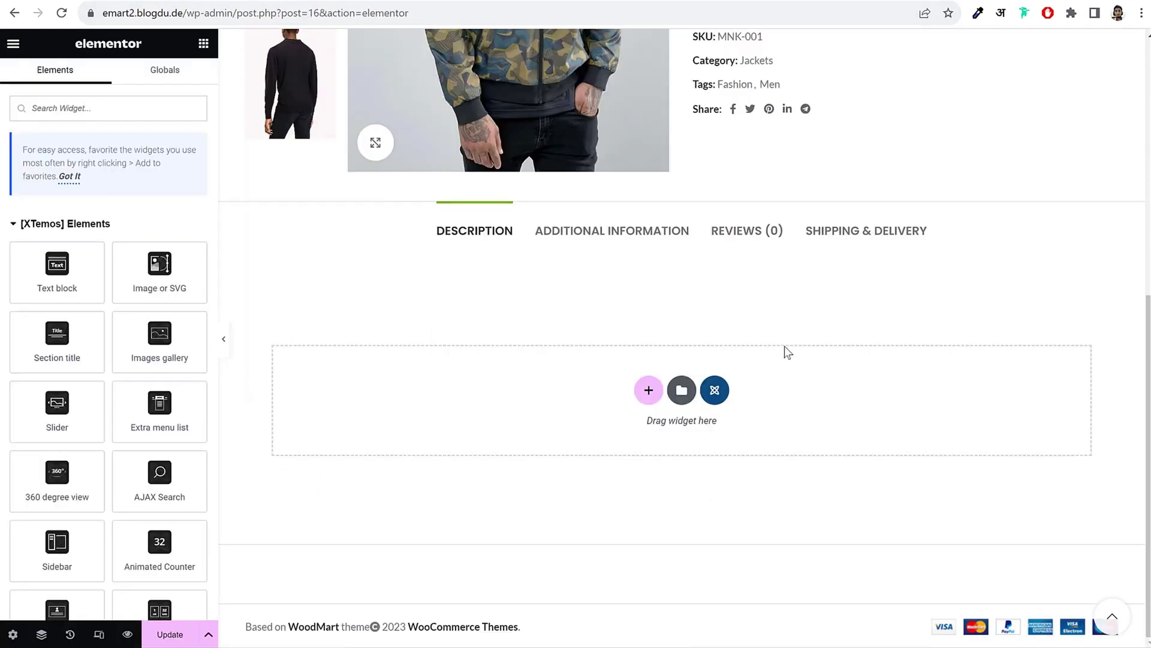
# Step: Add a three-column section and drop a Text block into its first column
pyautogui.click(647, 388)
pyautogui.scroll(-2, 902, 400)
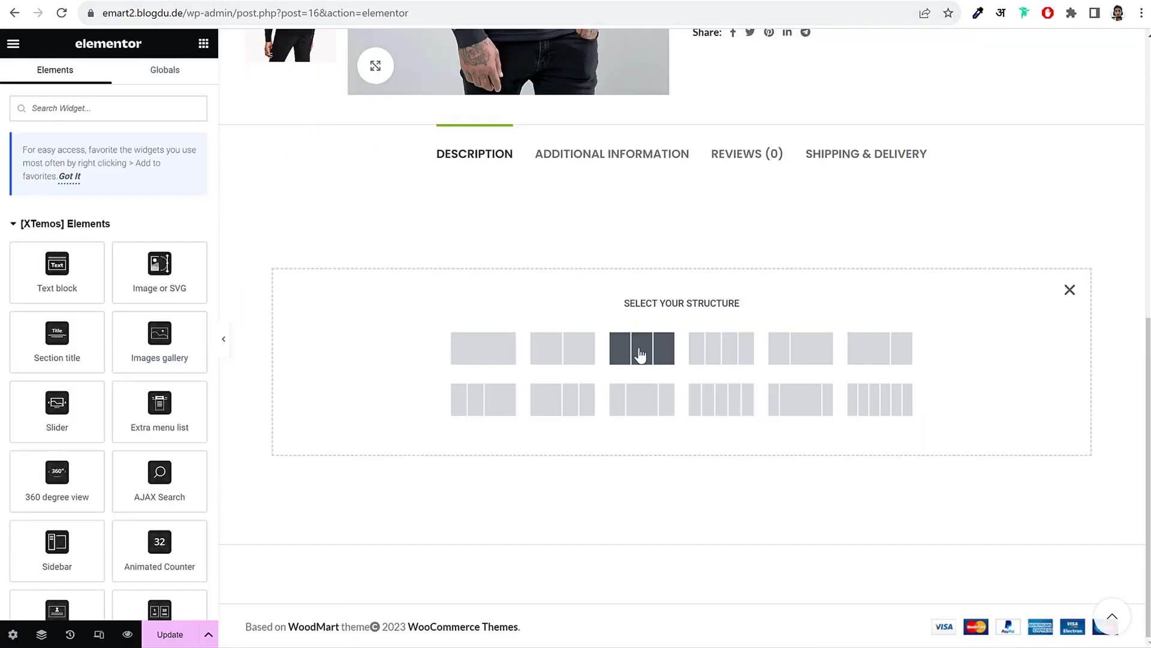
pyautogui.click(641, 354)
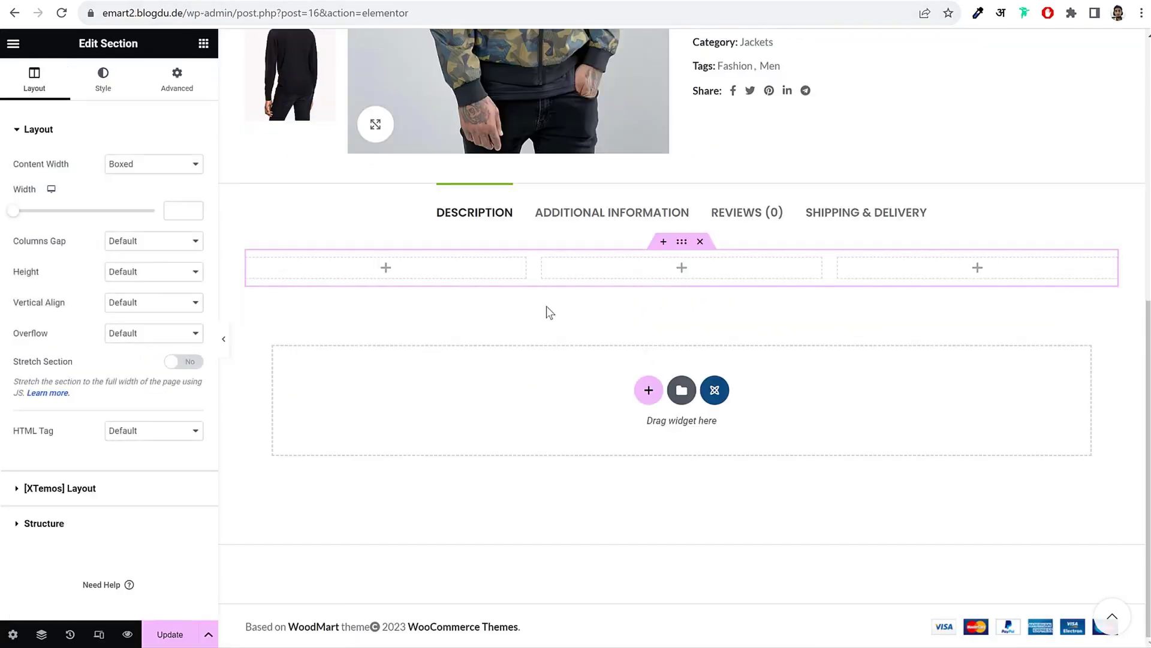
pyautogui.click(204, 43)
pyautogui.moveTo(72, 288); pyautogui.dragTo(414, 271)
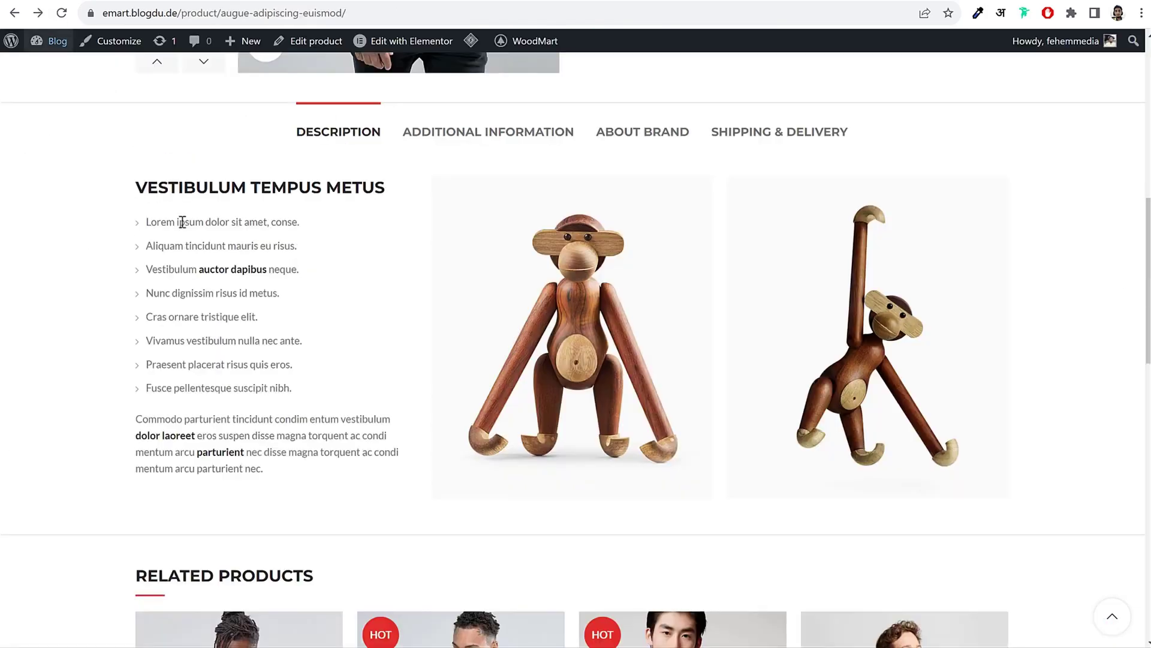
# Step: Paste 'VESTIBULUM TEMPUS METUS' over the placeholder text and format it as Heading 3
pyautogui.moveTo(136, 183); pyautogui.dragTo(392, 178)
pyautogui.hotkey('ctrl', 'c')
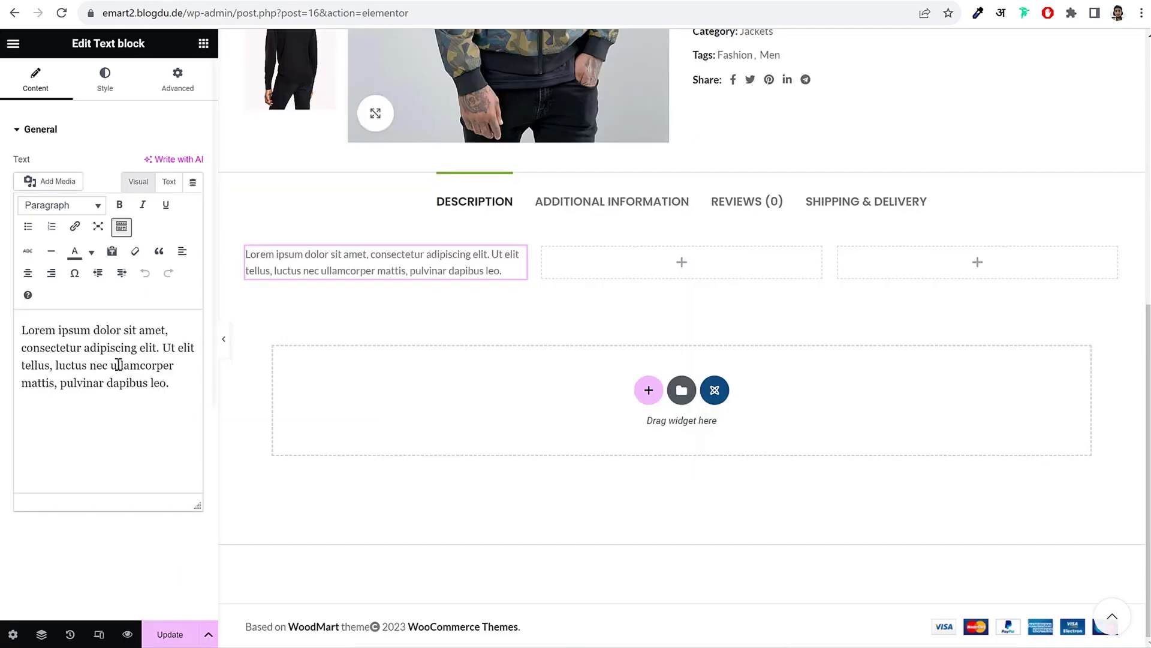
pyautogui.tripleClick(114, 407)
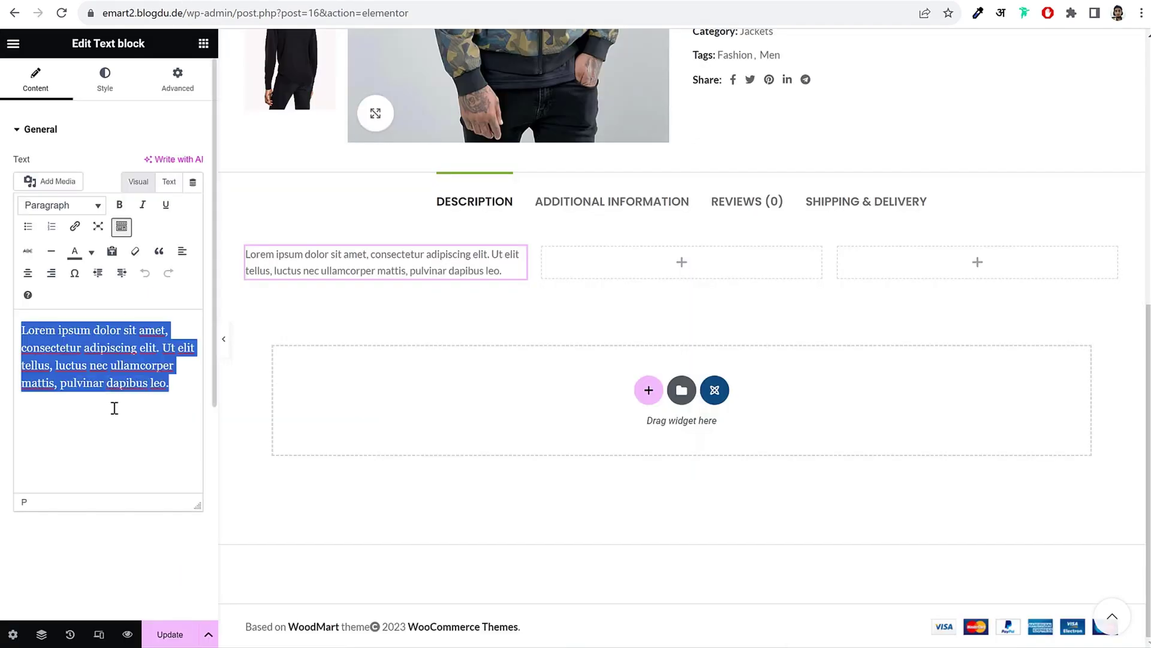
pyautogui.hotkey('ctrl', 'v')
pyautogui.moveTo(193, 334); pyautogui.dragTo(28, 329)
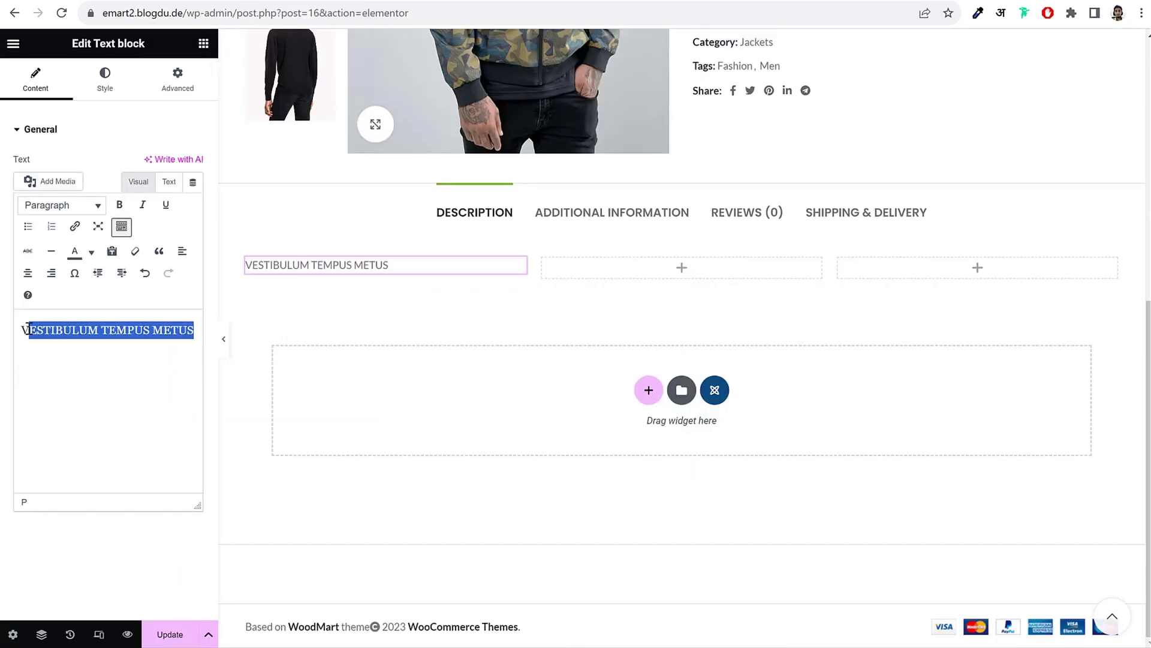
pyautogui.tripleClick(98, 329)
pyautogui.click(60, 206)
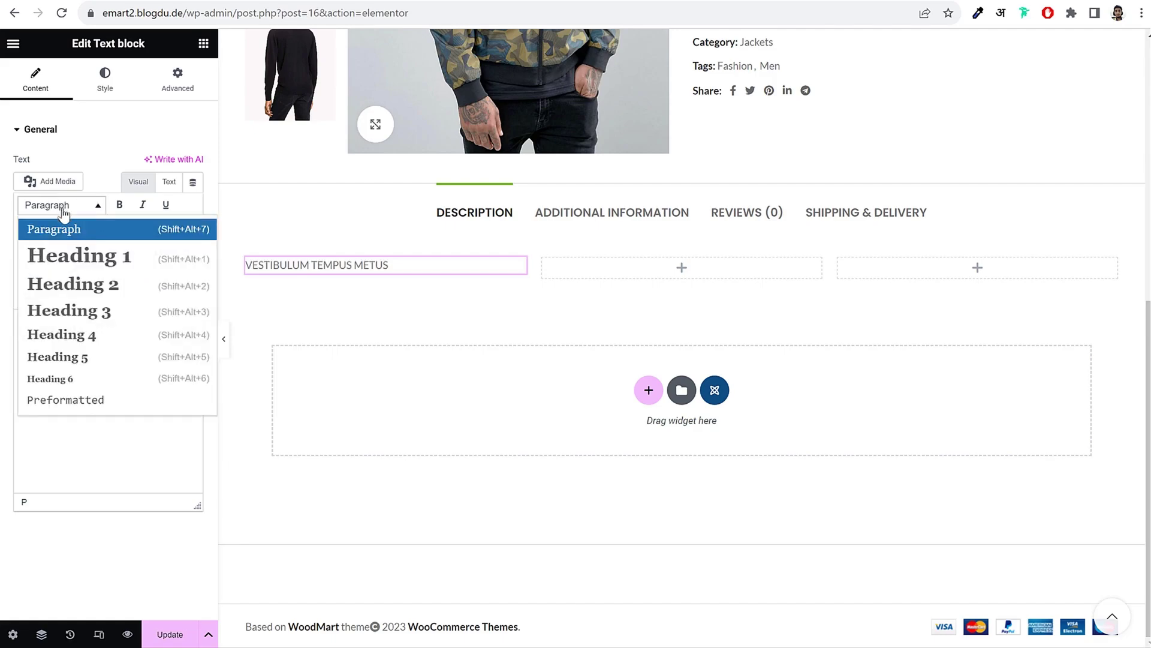
pyautogui.click(96, 310)
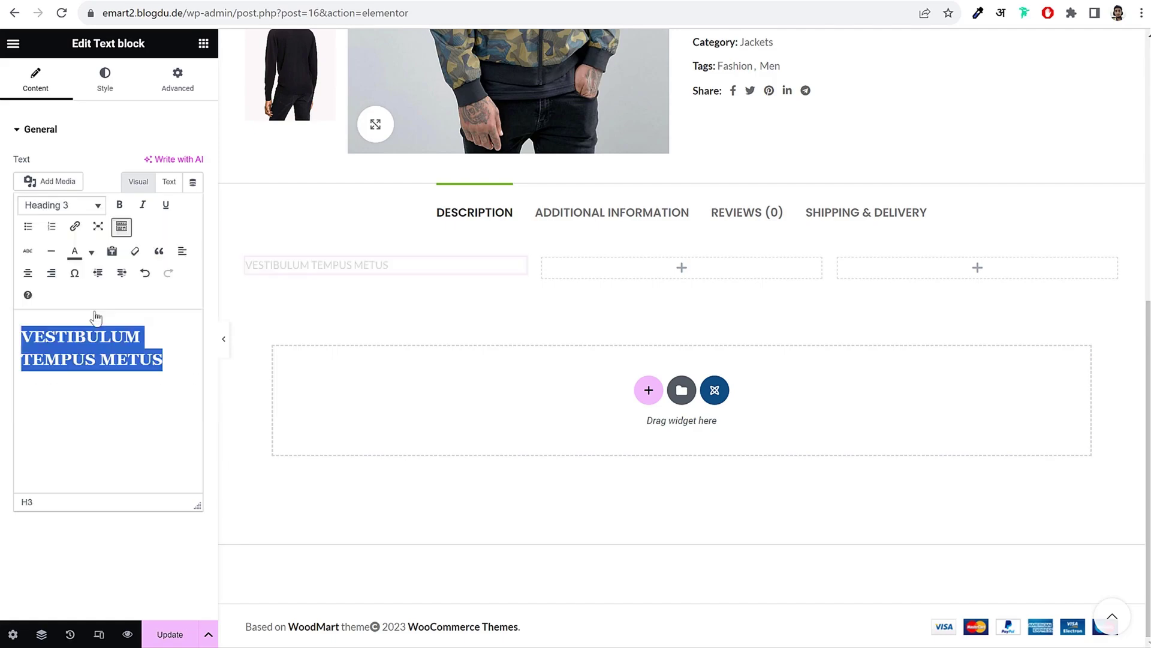
pyautogui.click(178, 362)
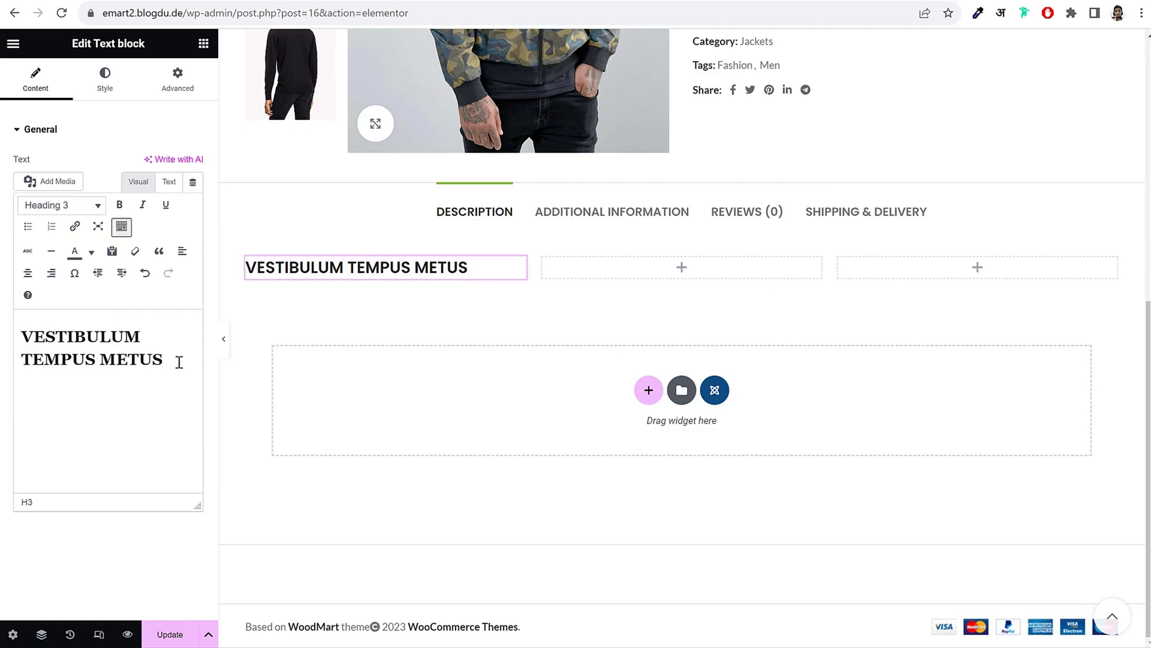
pyautogui.press('Return')
pyautogui.moveTo(146, 222); pyautogui.dragTo(313, 387)
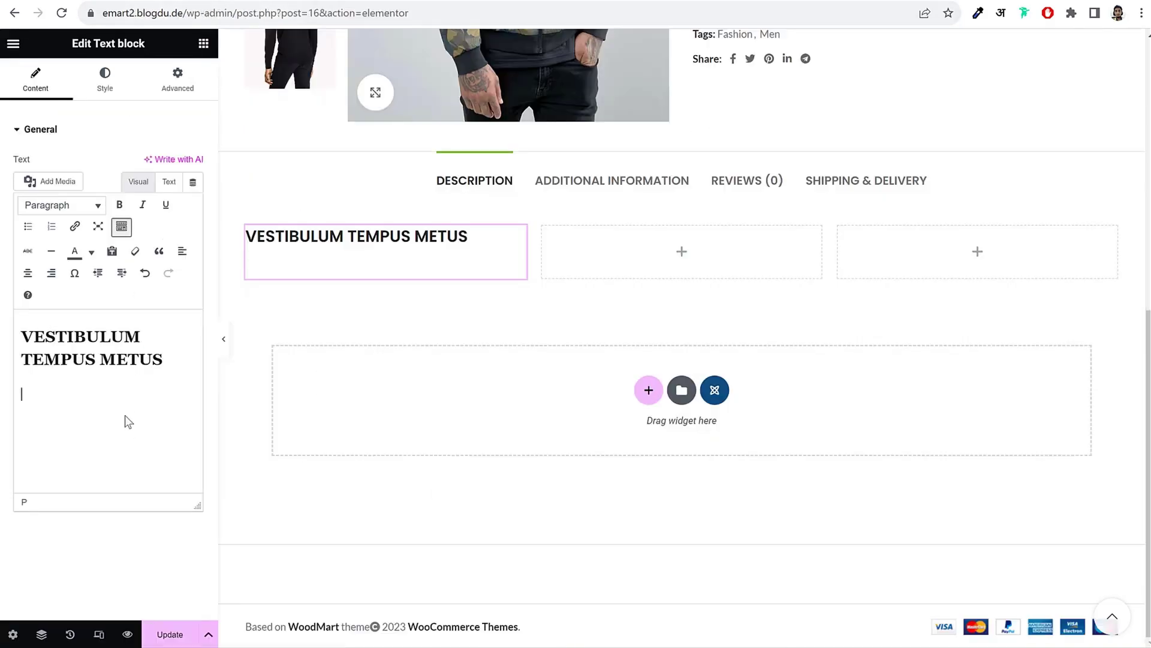
# Step: Paste the demo's bullet lines under the heading as a bulleted list and preview it
pyautogui.write('Lorem ipsum dolor sit amet, conse. Aliquam tincidunt mauris eu risus. Vestibulum actor dapibus neque. Nunc dignissim risus id metus. Cras ornare tristique elit. Vivamus vestibulum nulla nec ante. Praesent placerat risus quis eros. Fusce pellentesque suscipit nibh.')
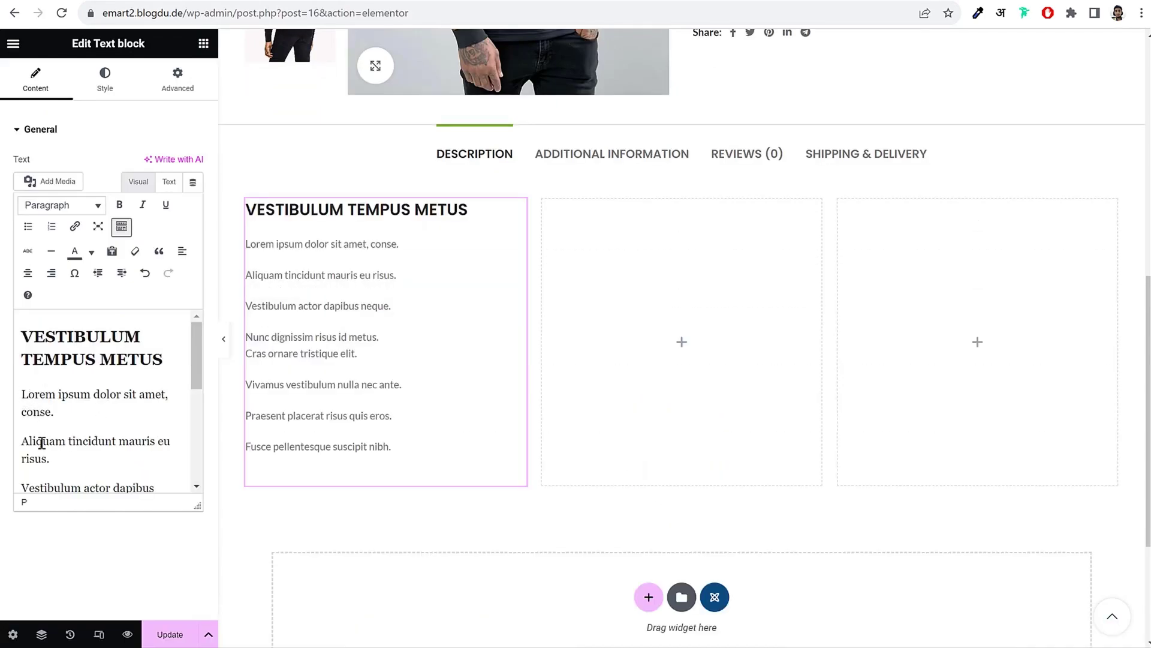
pyautogui.moveTo(25, 397); pyautogui.dragTo(87, 538)
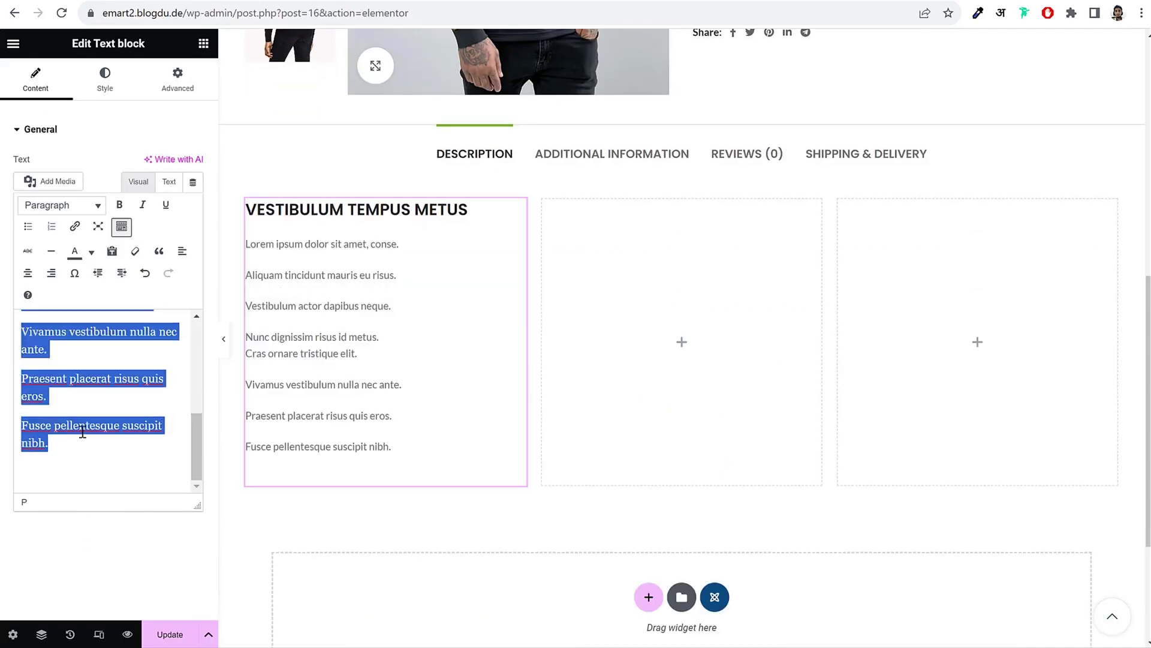
pyautogui.click(27, 227)
pyautogui.click(226, 342)
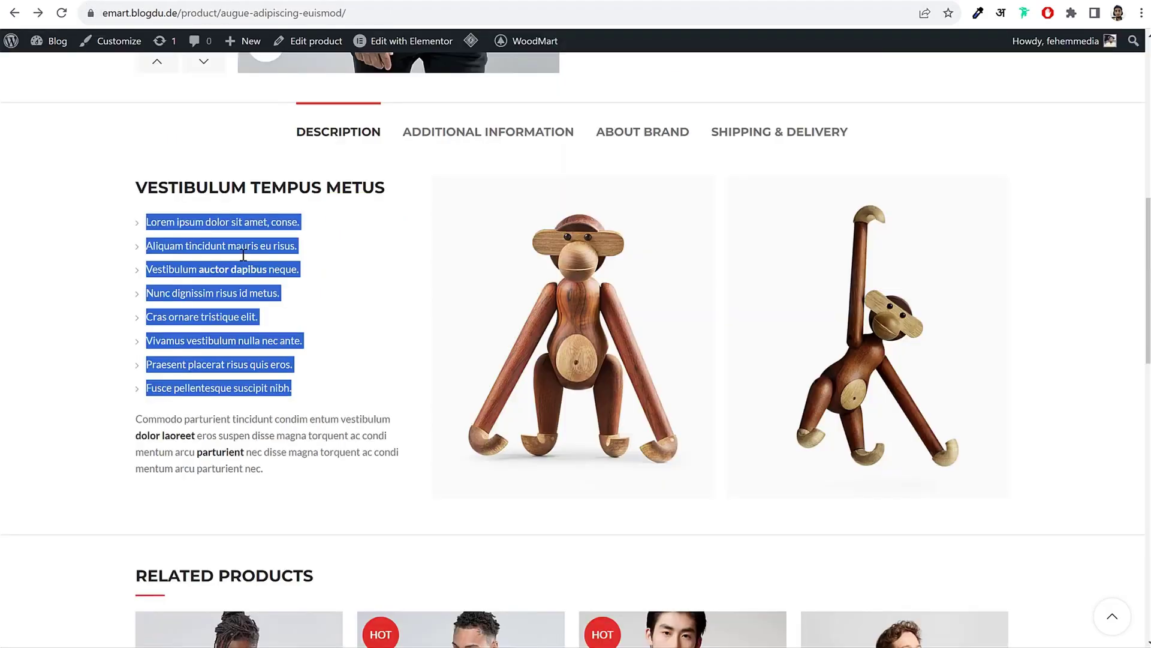
pyautogui.click(227, 279)
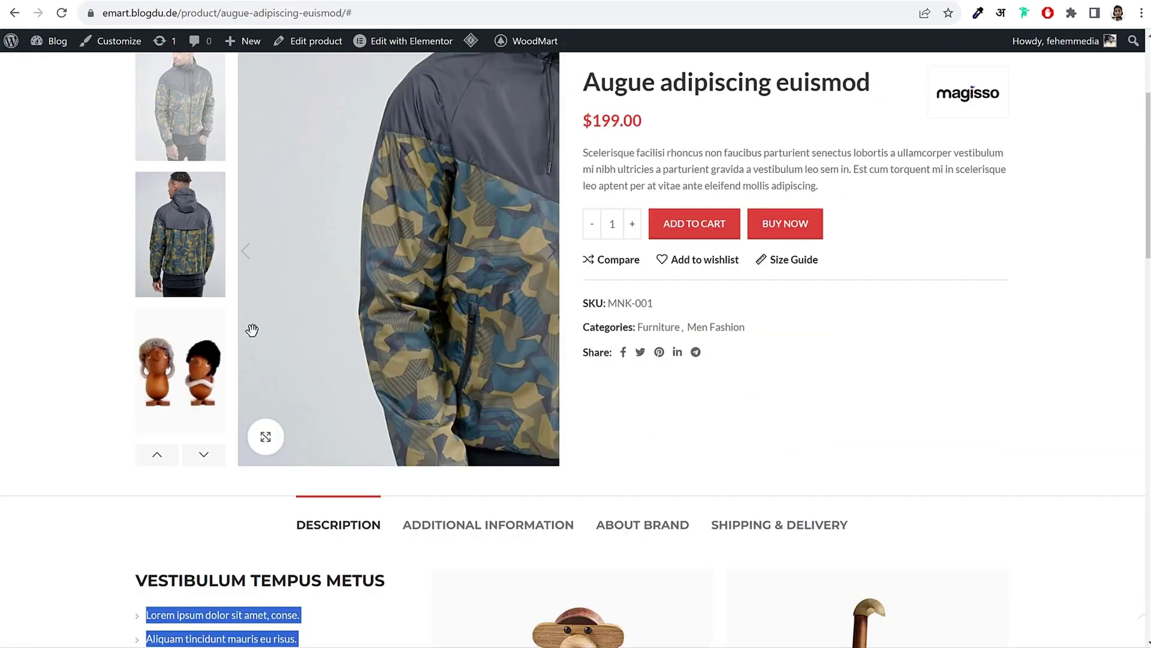
pyautogui.scroll(-8, 250, 329)
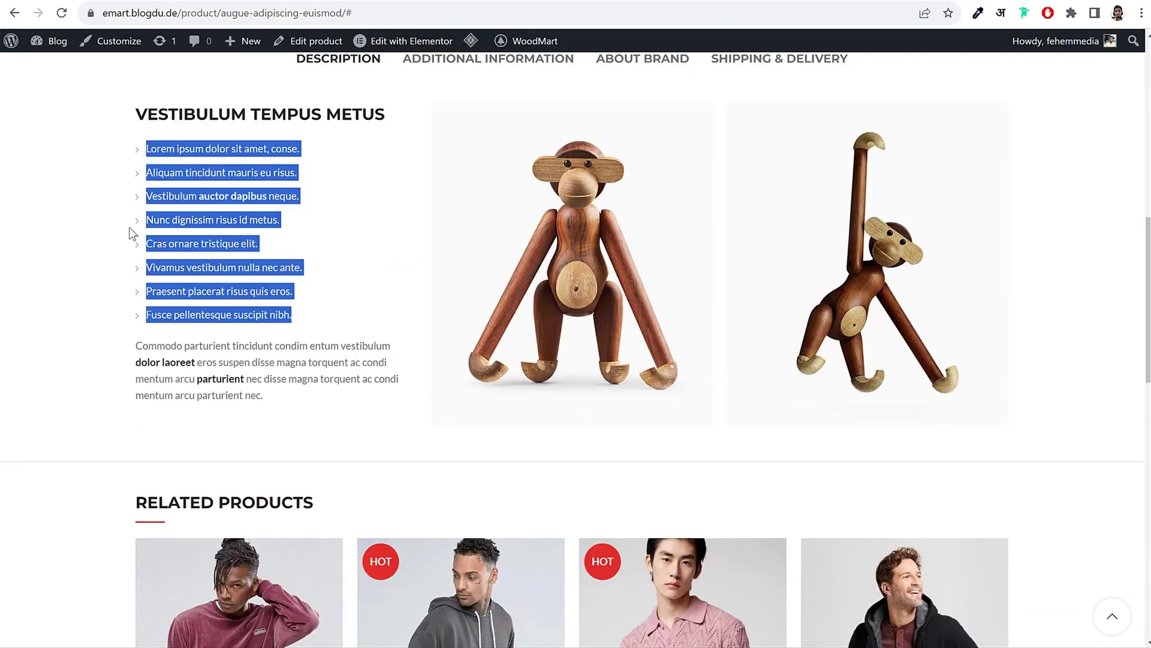
pyautogui.click(138, 227)
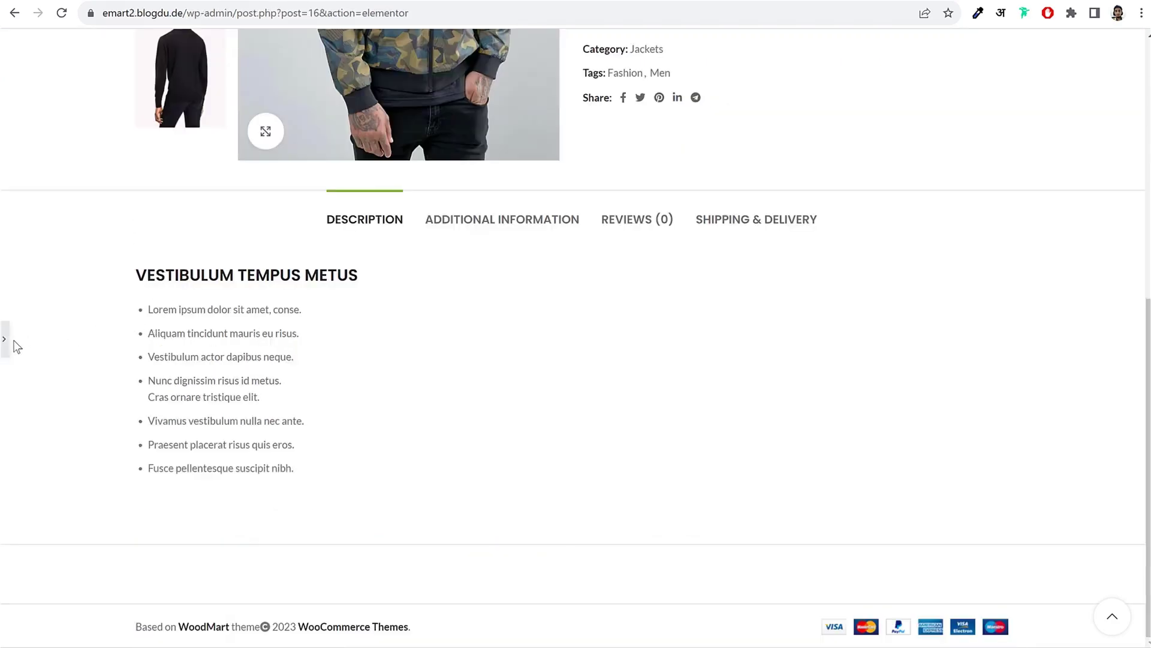
# Step: In the Text view, add class="unordered-list" to the <ul> tag and preview the arrow bullets
pyautogui.click(5, 342)
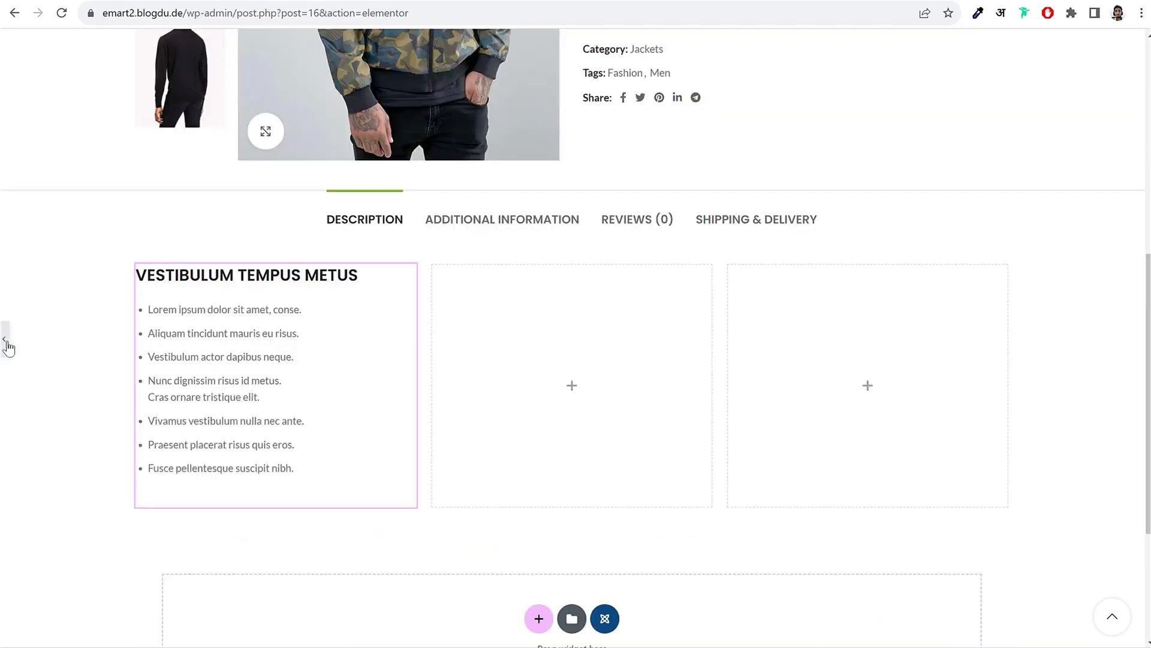
pyautogui.click(170, 390)
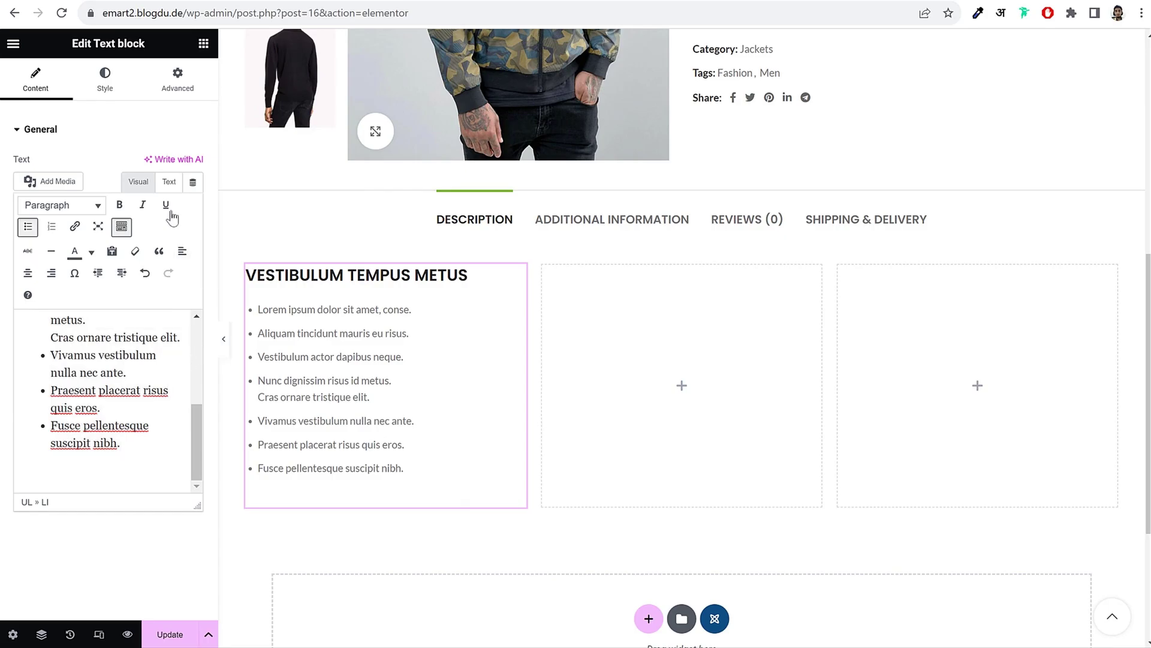
pyautogui.click(169, 181)
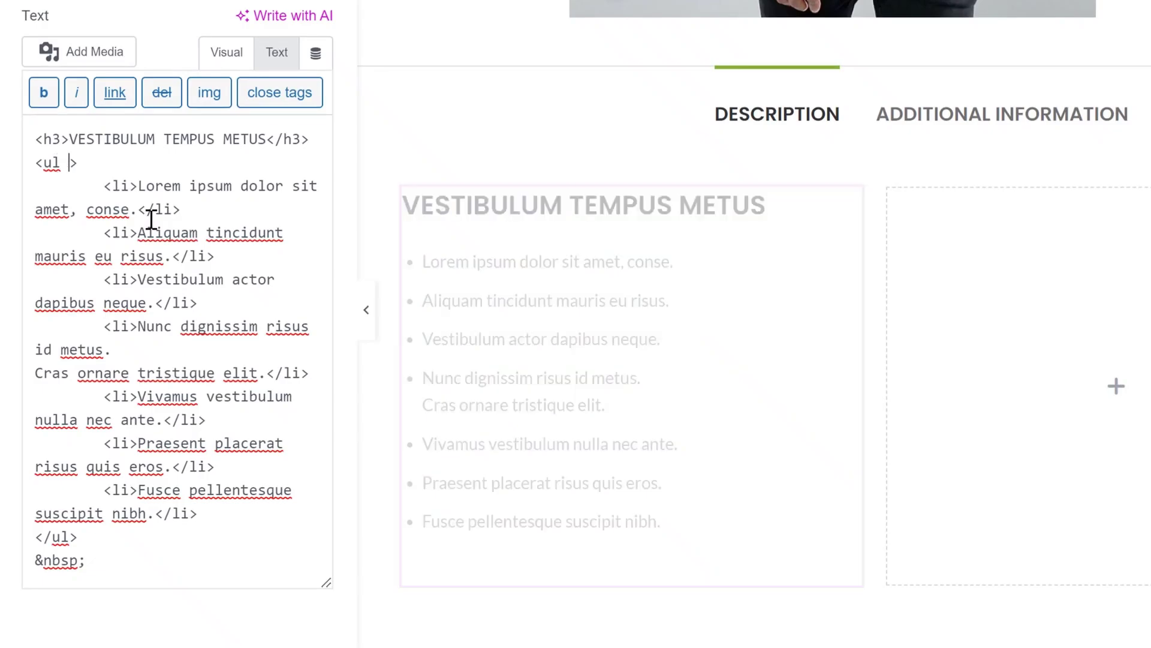
pyautogui.write('cla')
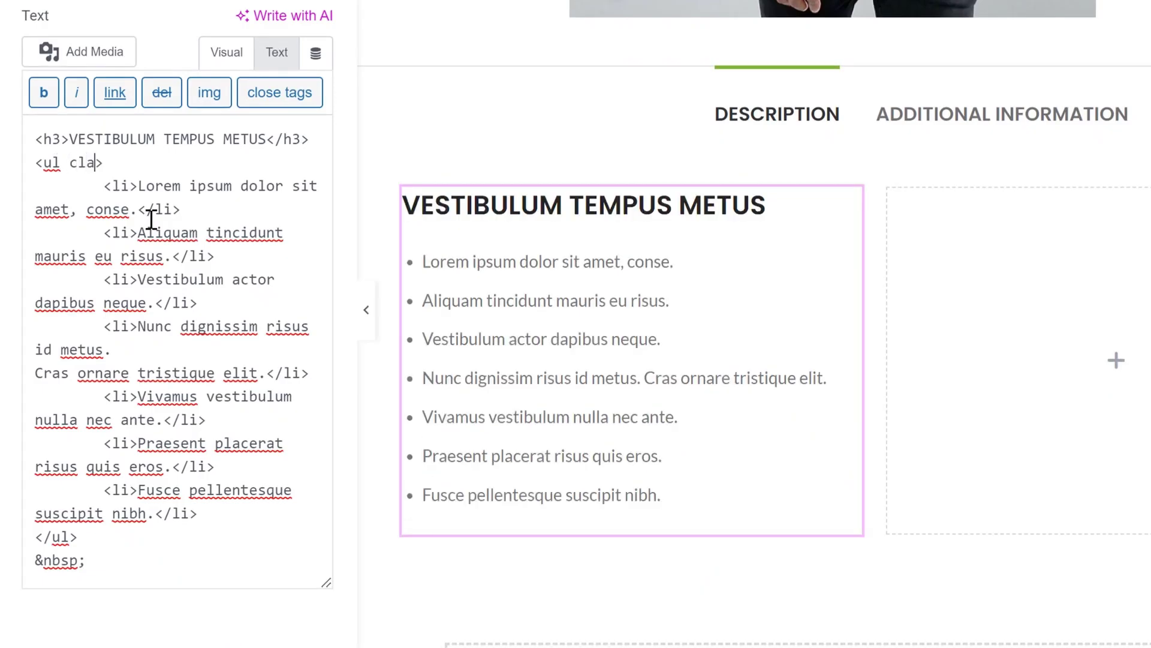
pyautogui.write('ss="')
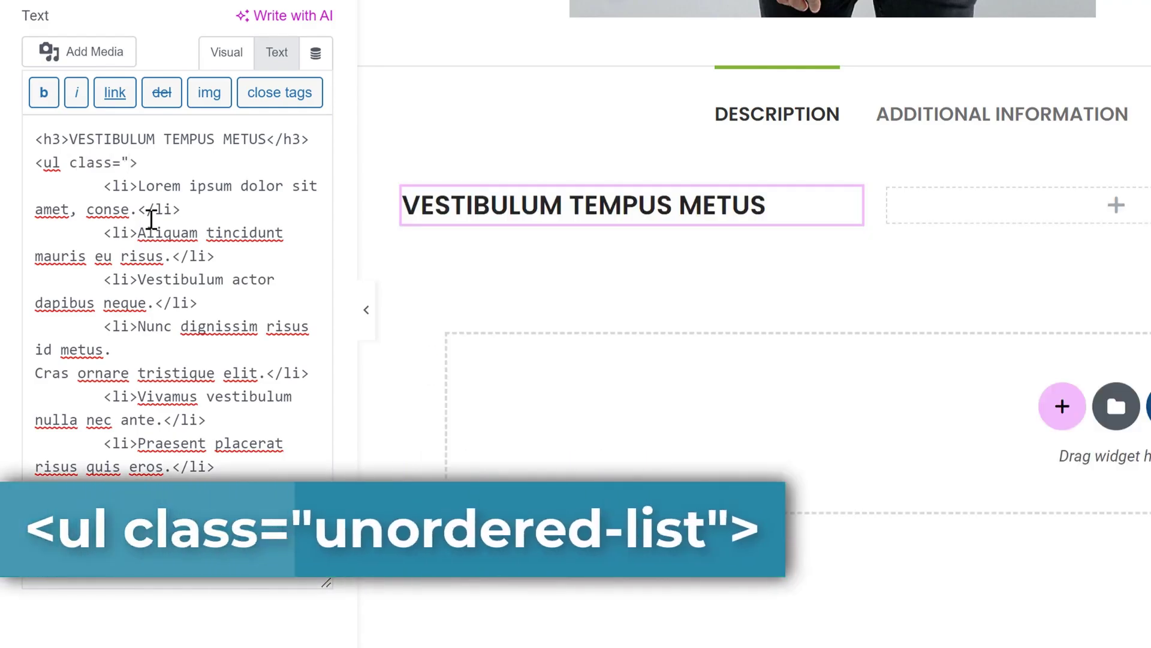
pyautogui.write('unordered')
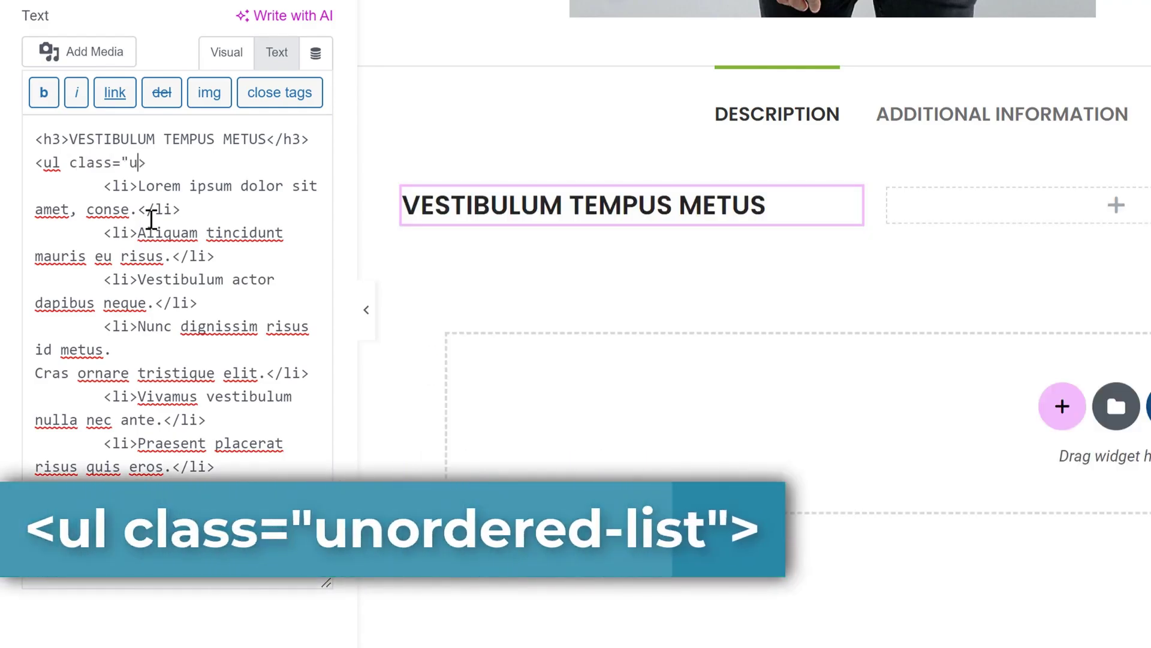
pyautogui.write('-l')
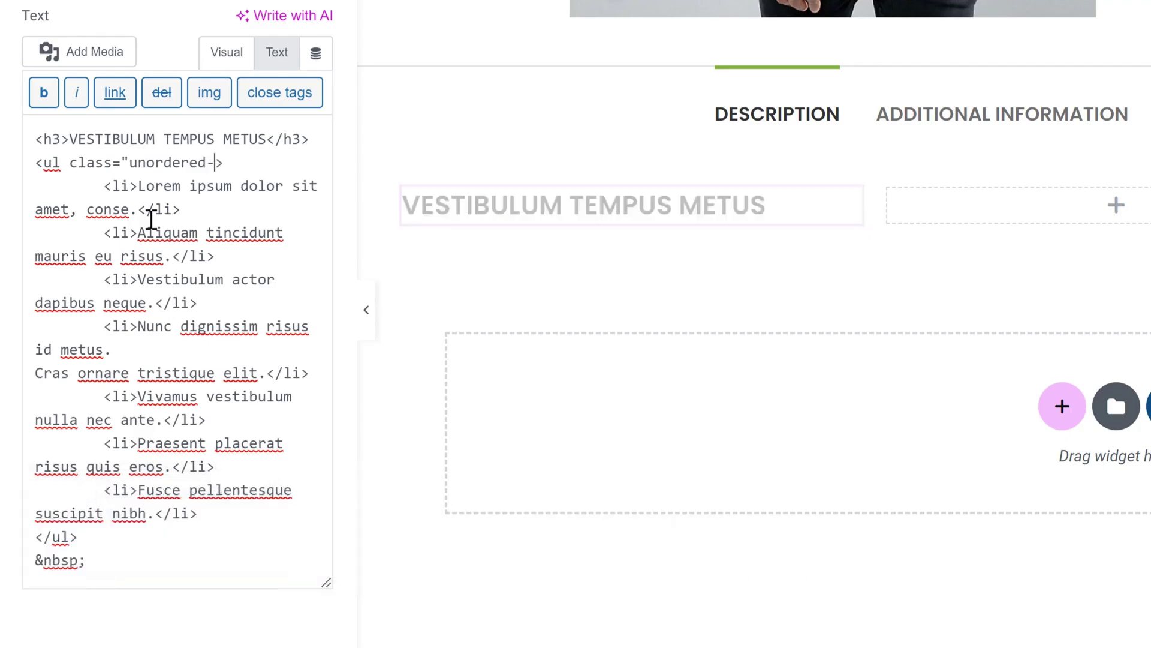
pyautogui.write('ist"')
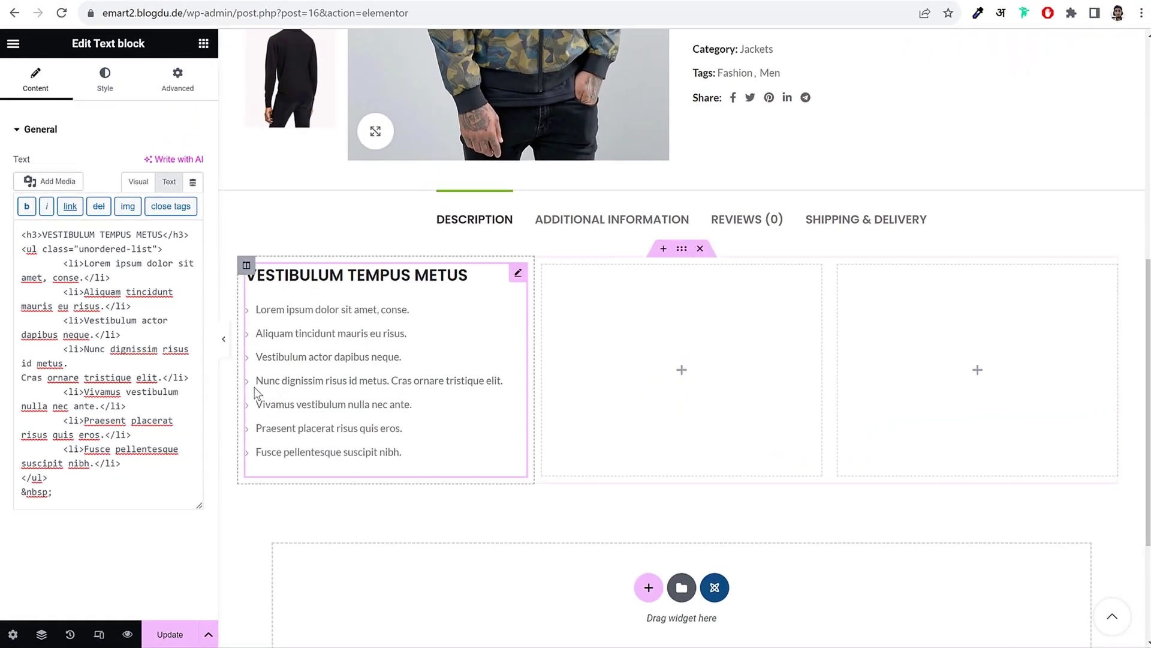
pyautogui.click(223, 342)
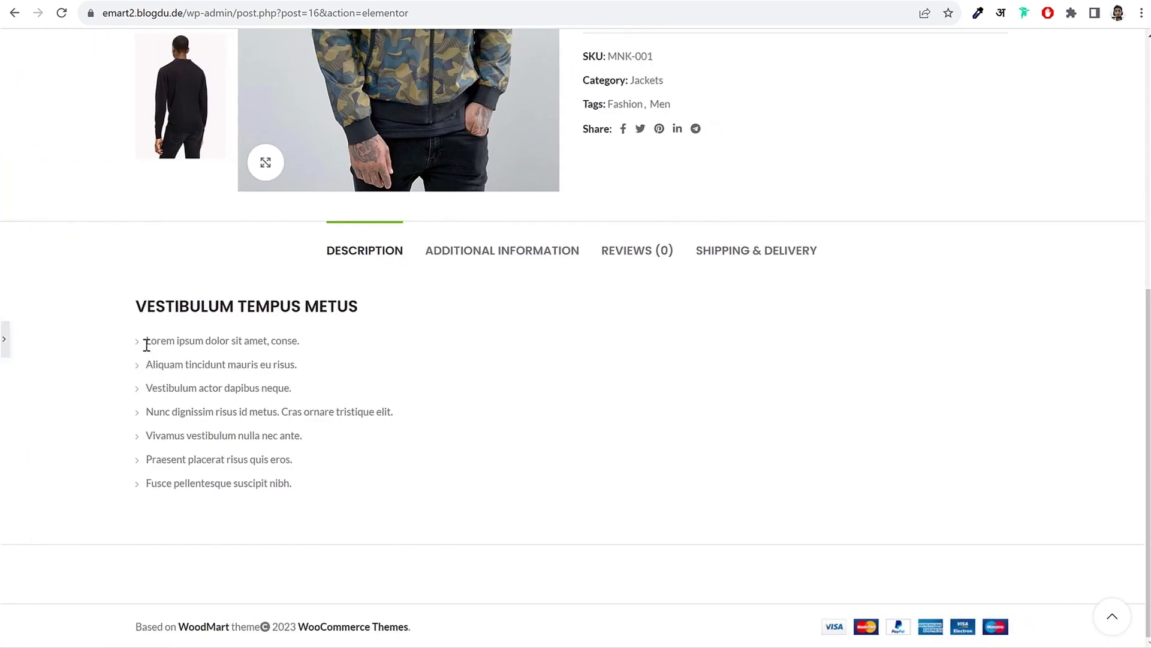
pyautogui.click(6, 341)
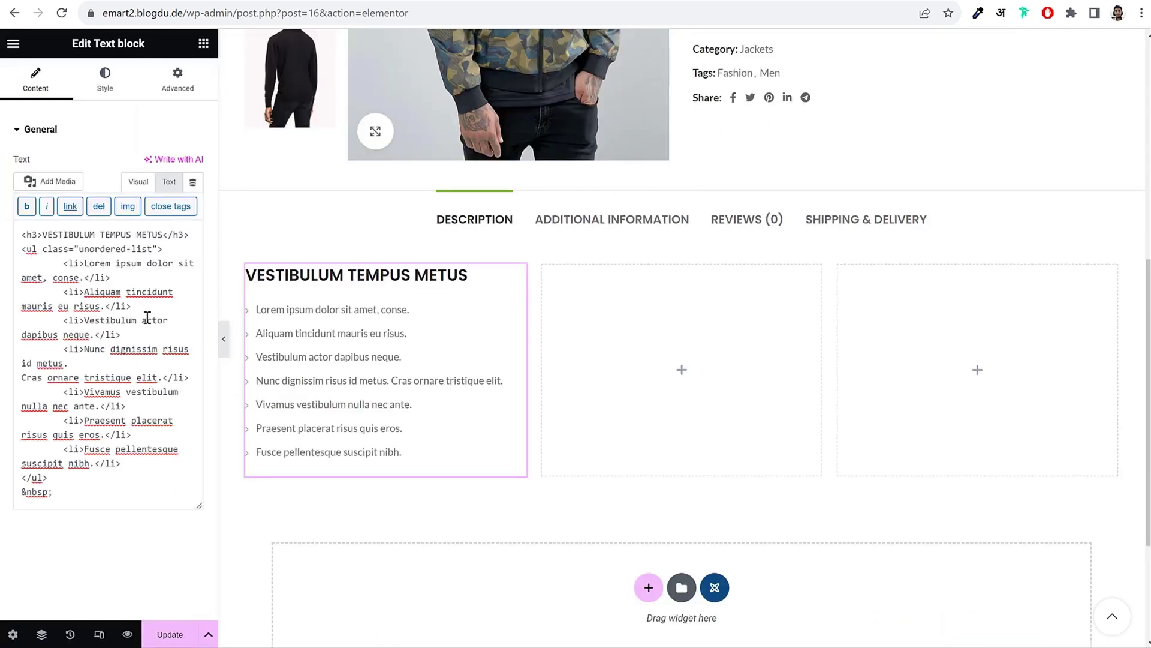
pyautogui.moveTo(44, 251); pyautogui.dragTo(157, 250)
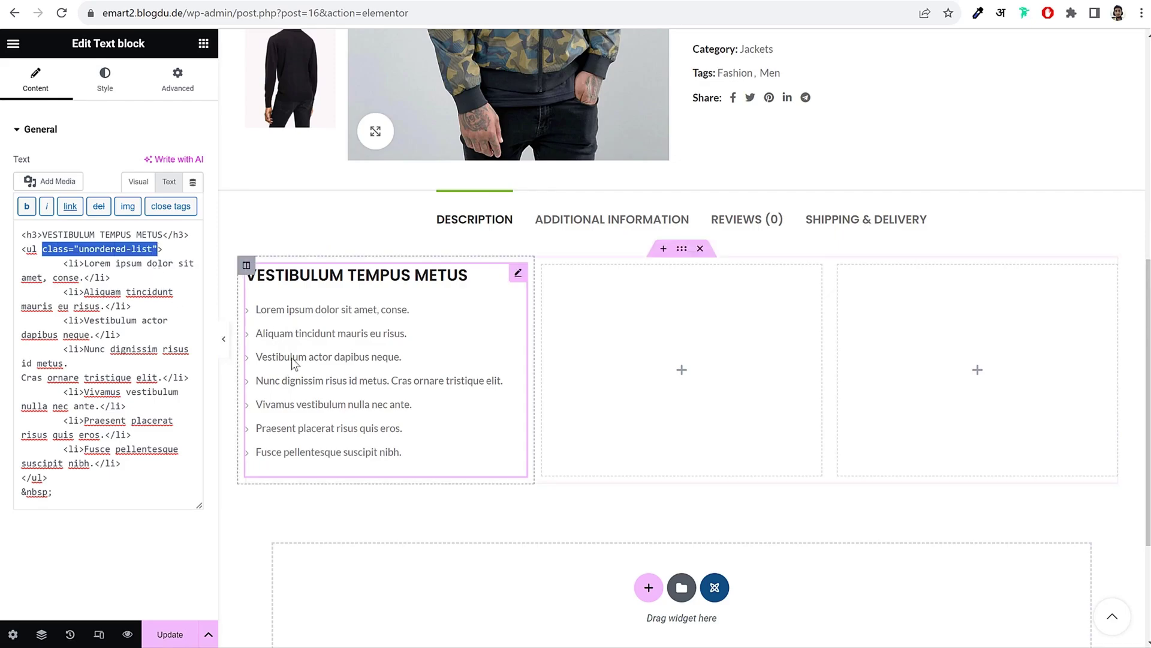
# Step: Paste the demo's 'Commodo parturient' paragraph on the empty line below the bullet list
pyautogui.click(138, 181)
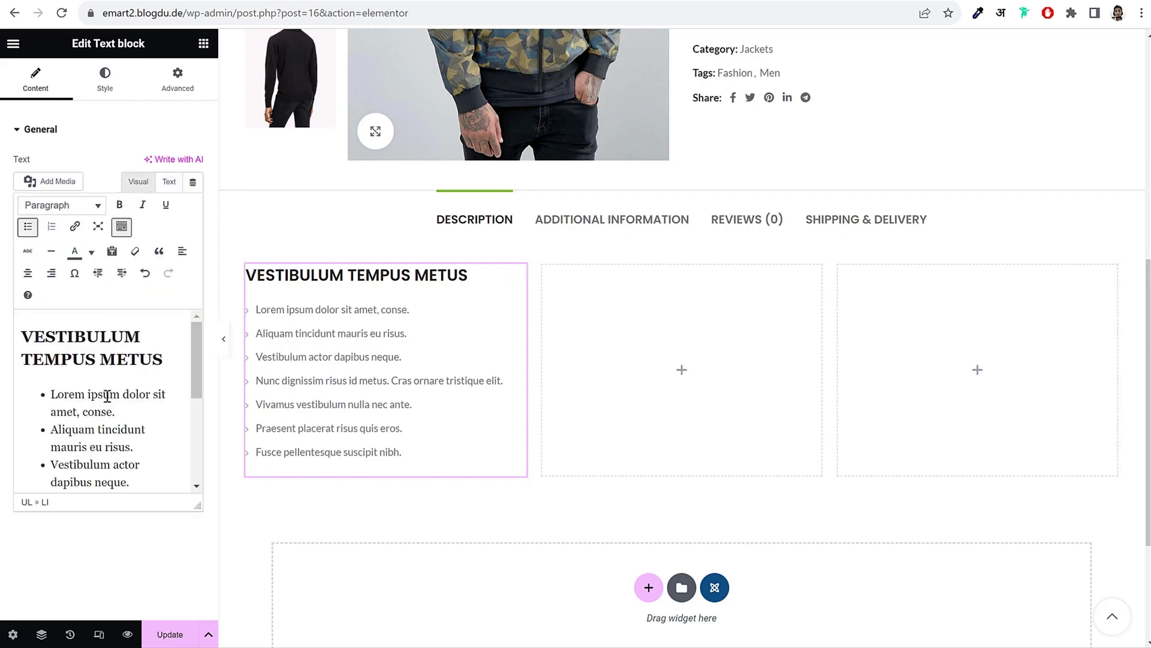
pyautogui.scroll(-5, 114, 473)
pyautogui.click(103, 460)
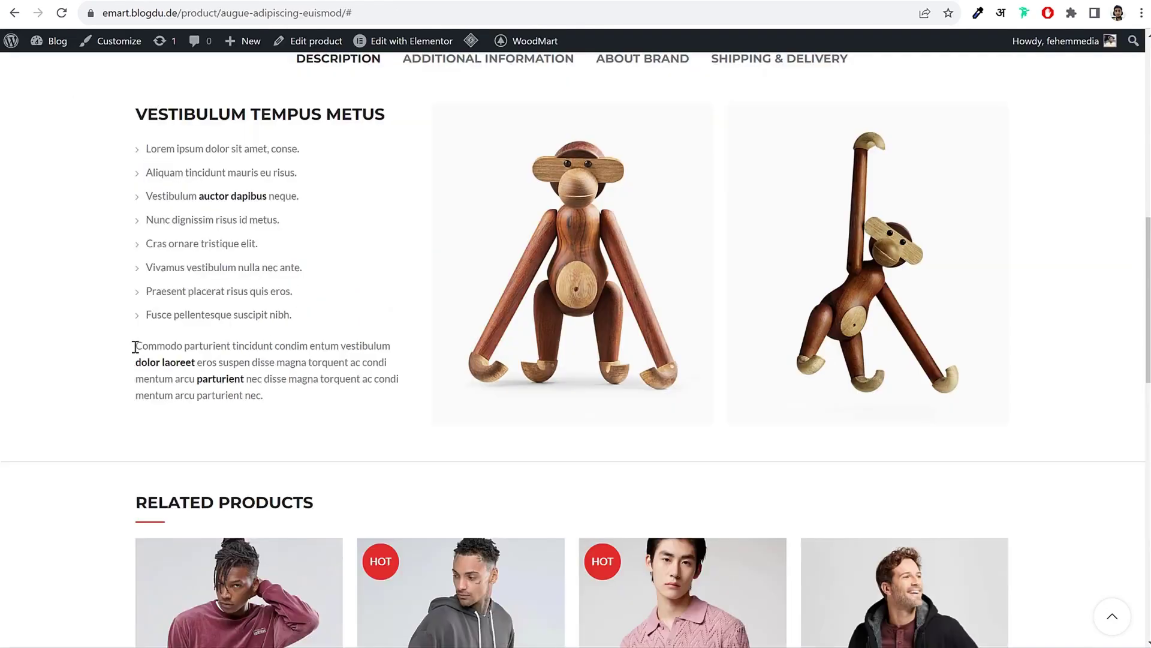
pyautogui.moveTo(135, 347); pyautogui.dragTo(292, 398)
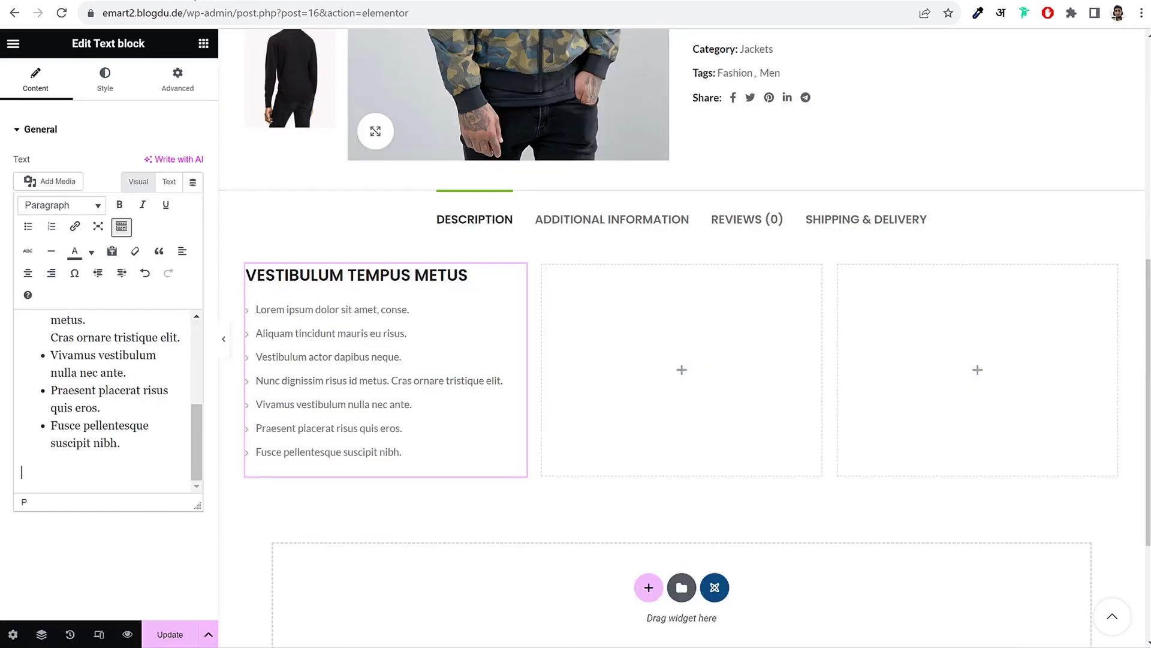
pyautogui.write('Commodo parturient tincidunt condim entum vestibulum dolor laoreet eros suspen disse magna torquent ac condi mentum arcu parturient nec disse magna torquent ac condi mentum arcu parturient nec.')
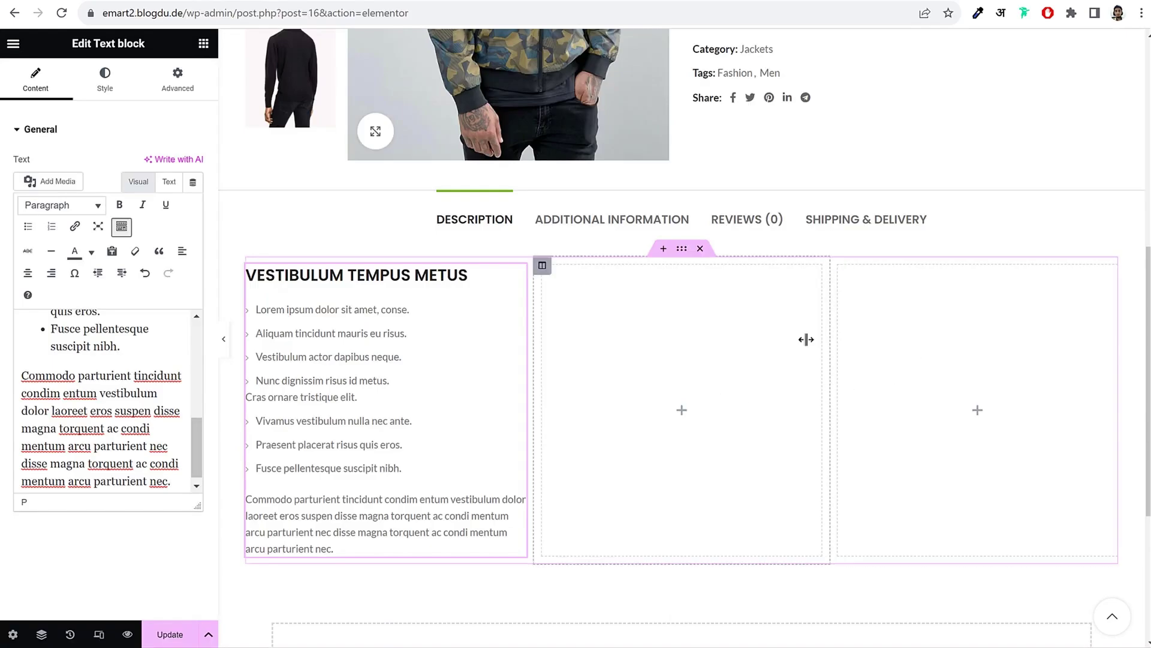
pyautogui.click(666, 347)
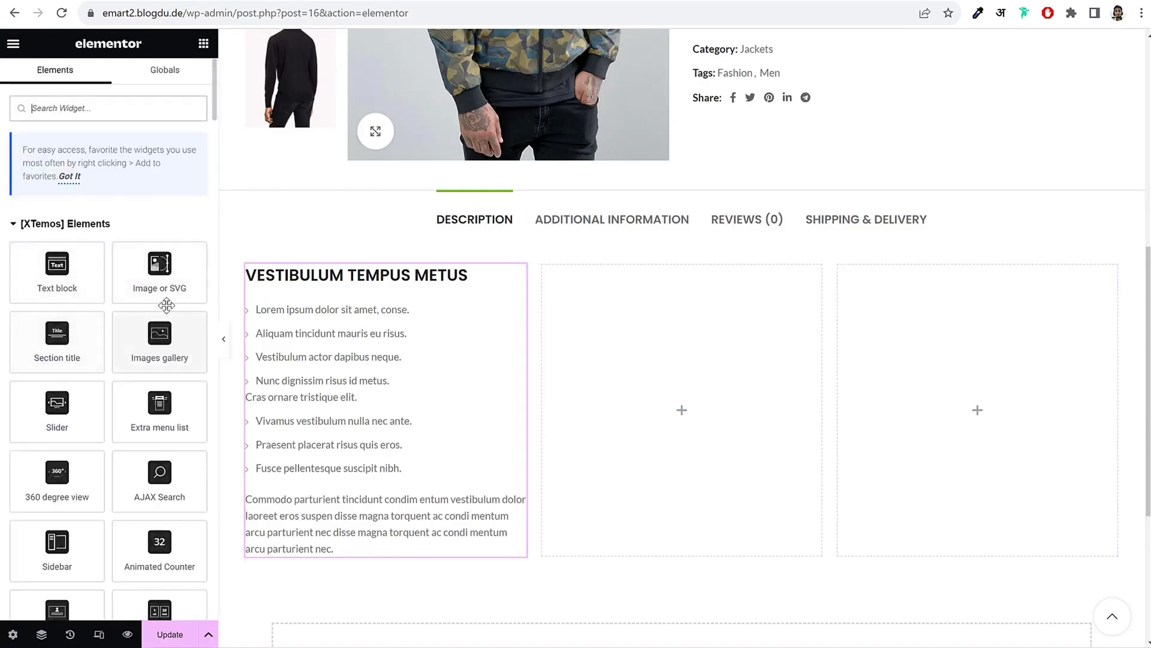
# Step: Add an Image widget to the middle column showing the front-view jacket photo 1_1.jpg
pyautogui.moveTo(154, 293); pyautogui.dragTo(632, 323)
pyautogui.click(96, 234)
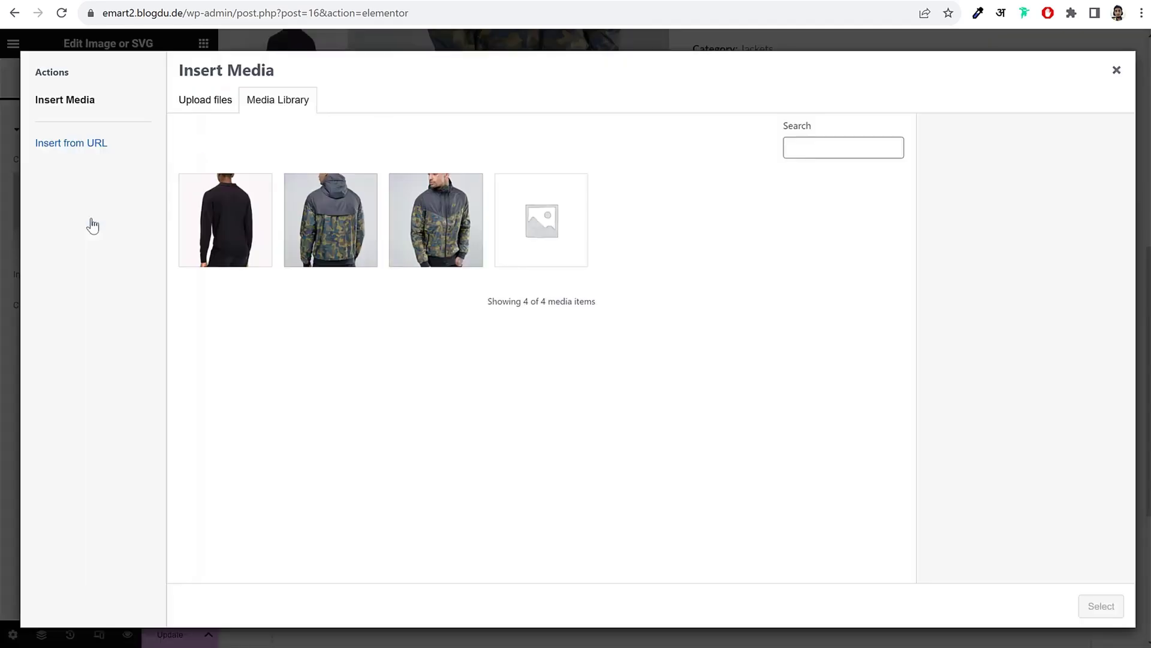
pyautogui.click(410, 226)
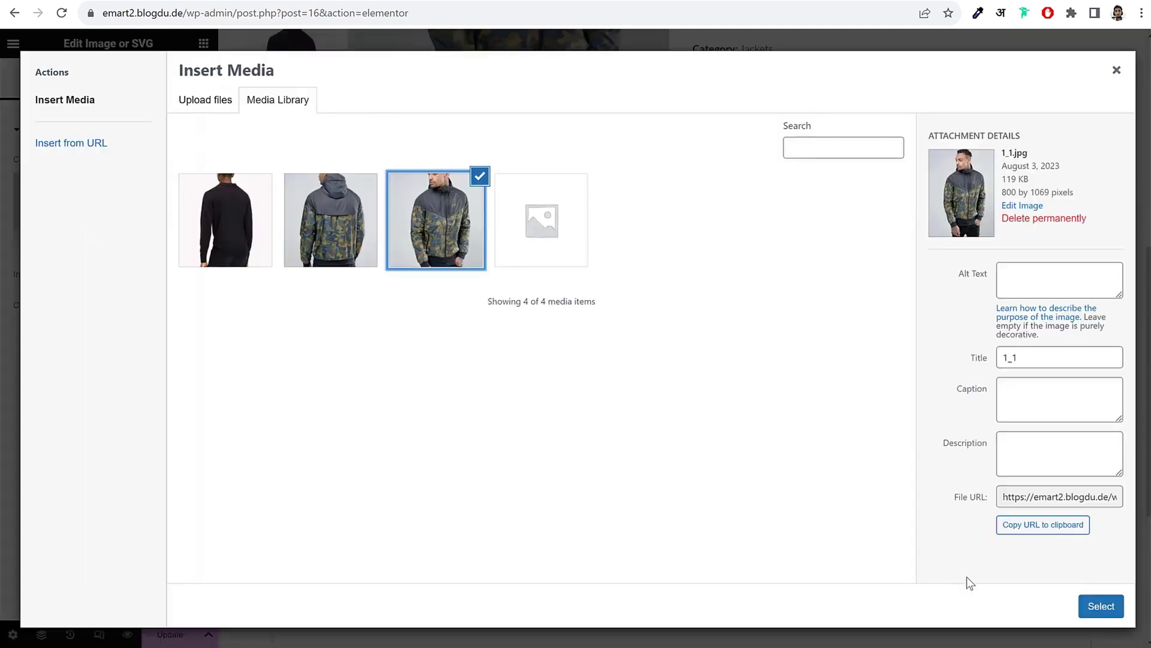
pyautogui.click(1101, 606)
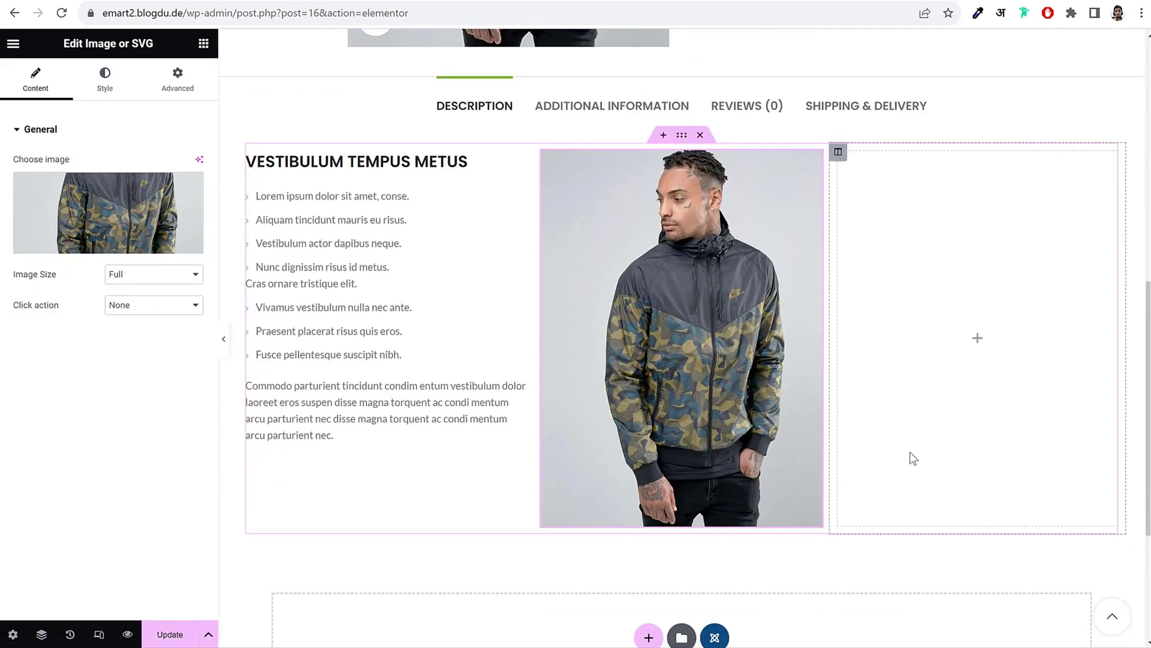
pyautogui.scroll(-1, 909, 454)
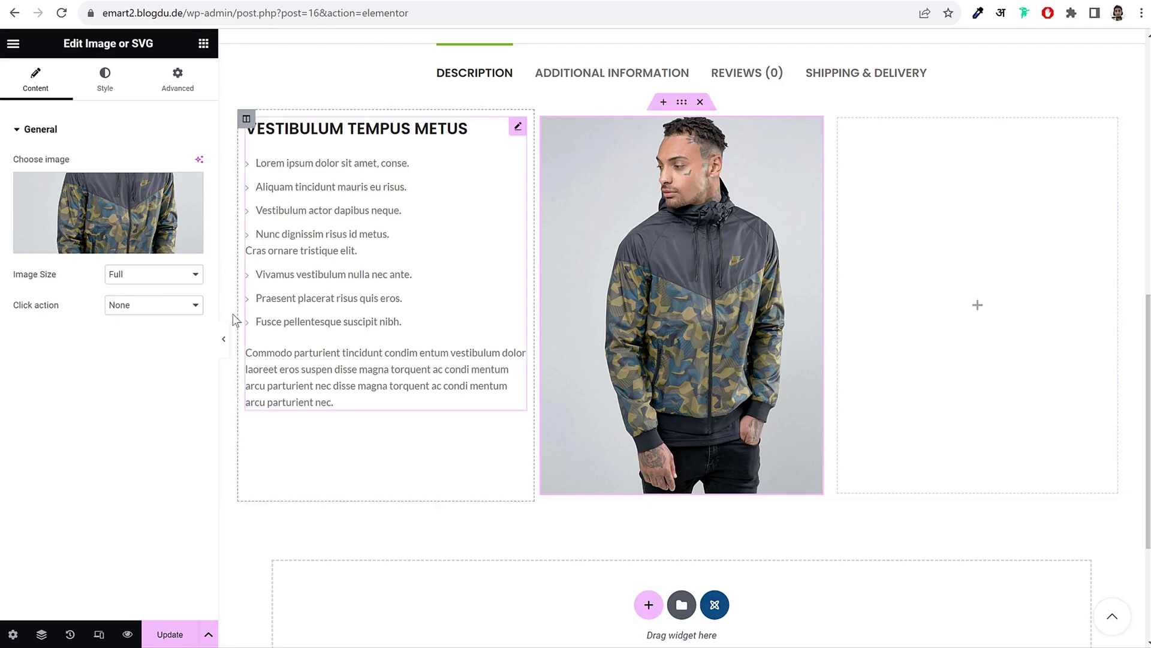
# Step: Try Medium 300 x 300 and custom heights of 500, 350 and 450 px, then settle on Medium Large - 768 x 0
pyautogui.click(163, 282)
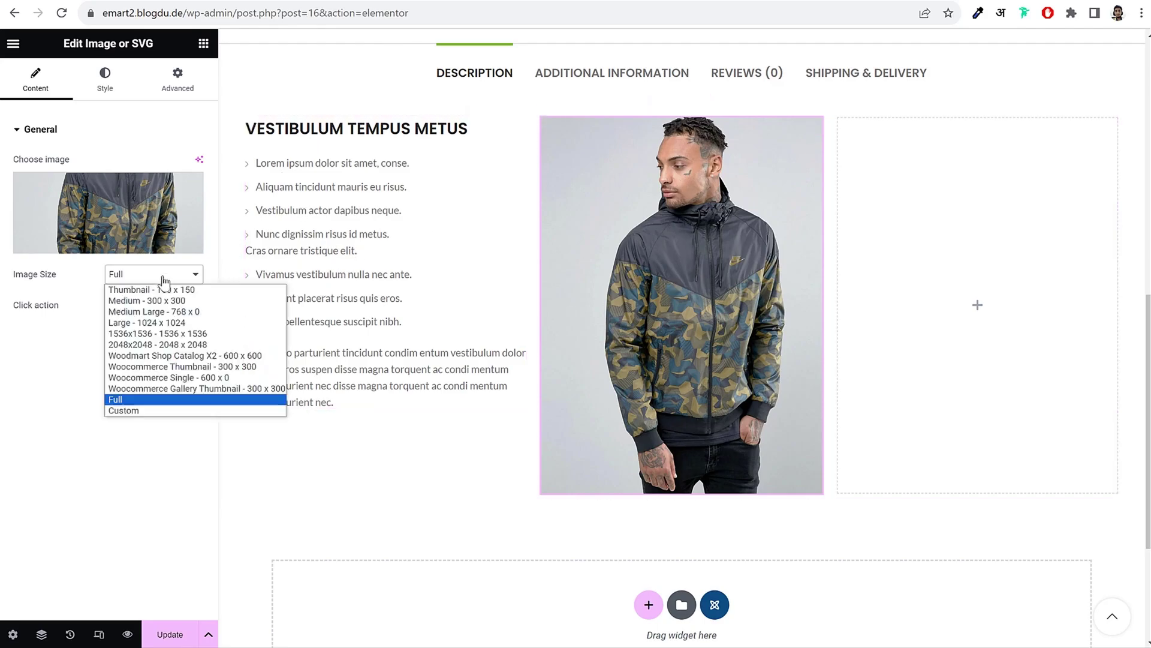
pyautogui.click(175, 311)
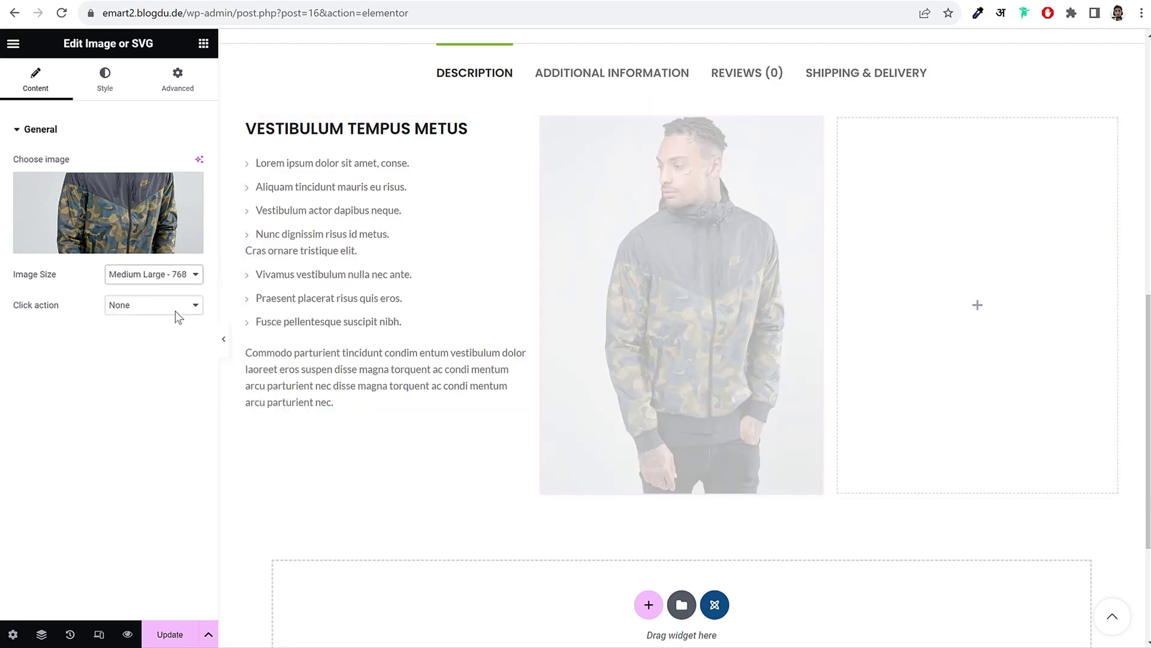
pyautogui.click(169, 274)
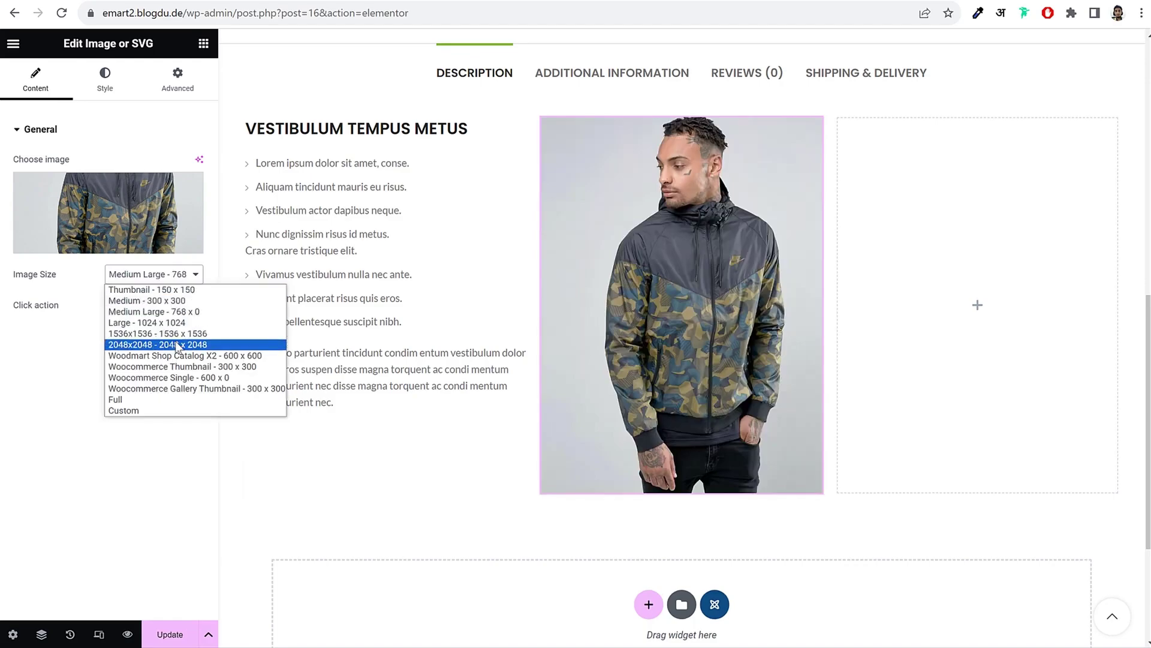
pyautogui.click(183, 301)
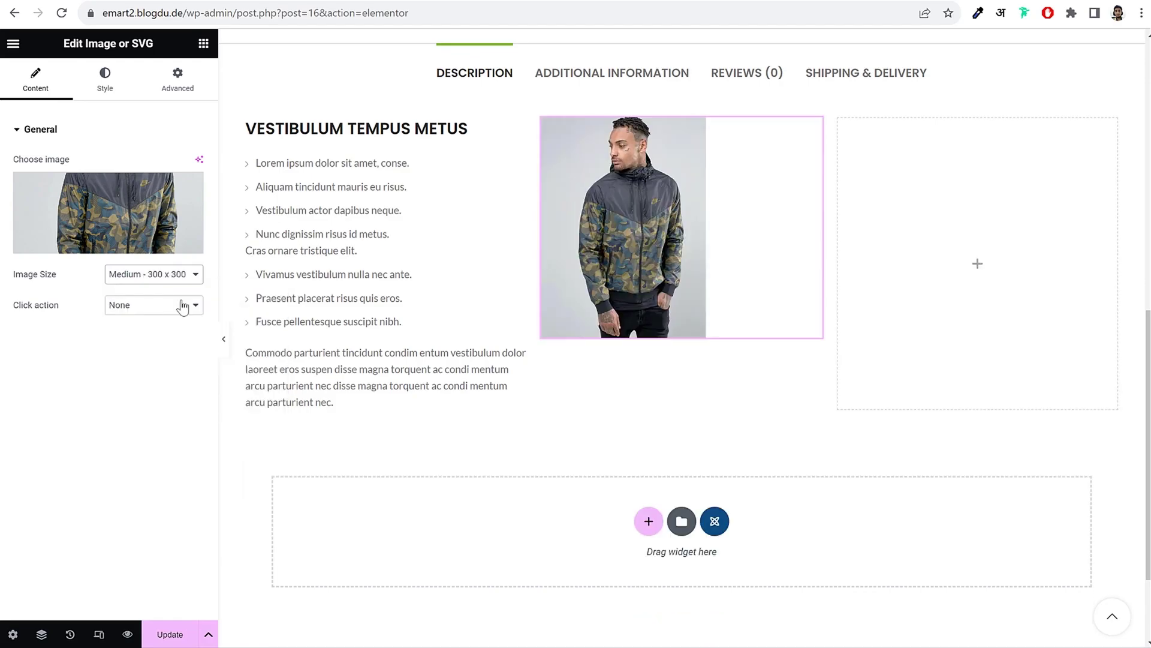
pyautogui.click(157, 275)
pyautogui.click(153, 412)
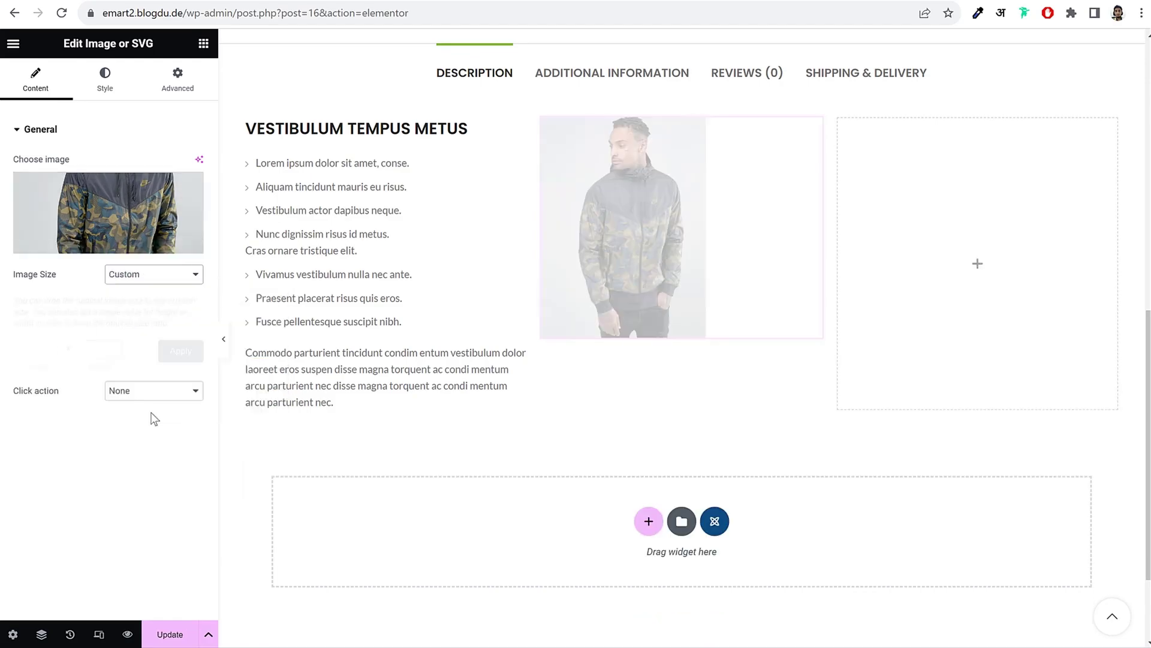
pyautogui.click(31, 347)
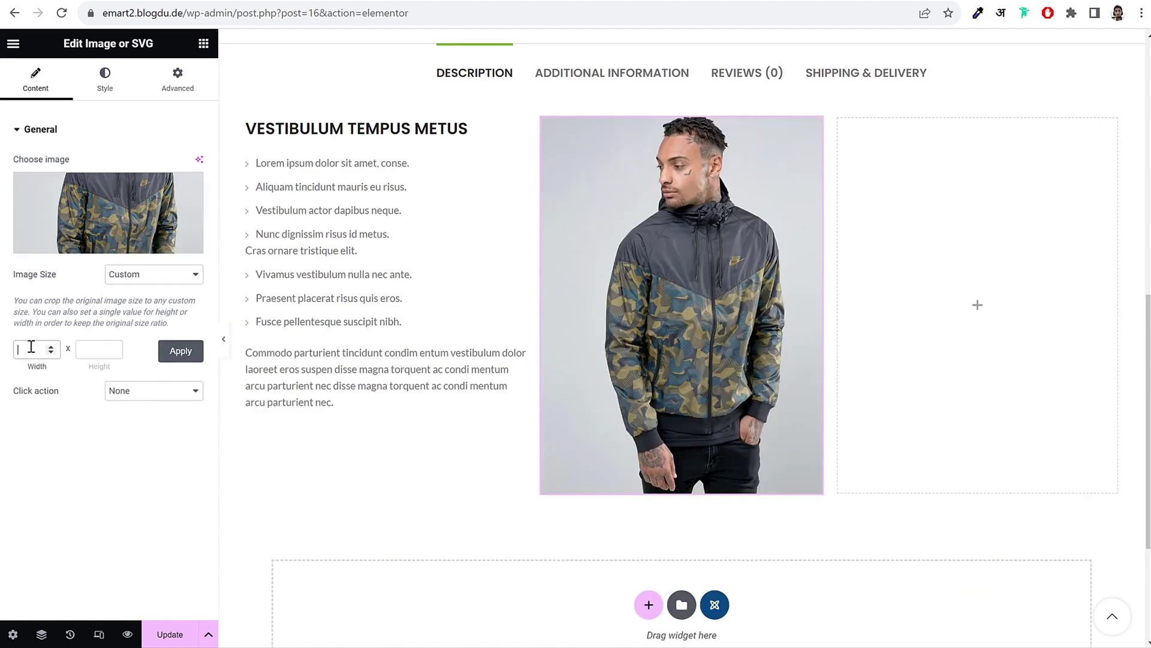
pyautogui.click(82, 346)
pyautogui.click(180, 352)
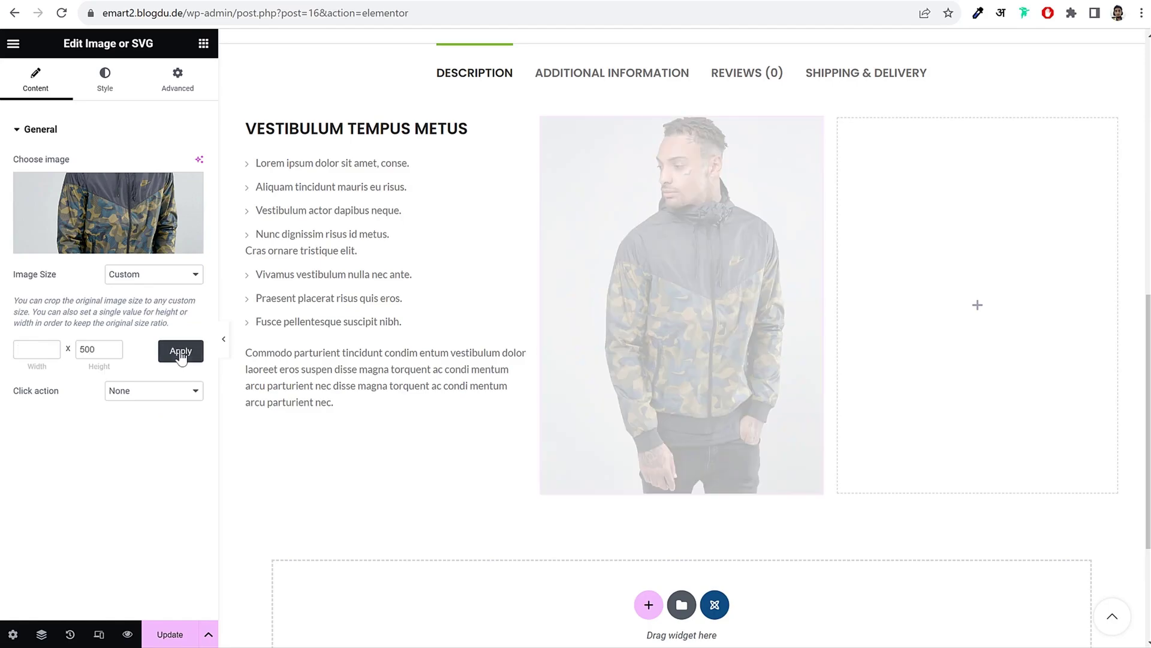
pyautogui.doubleClick(89, 341)
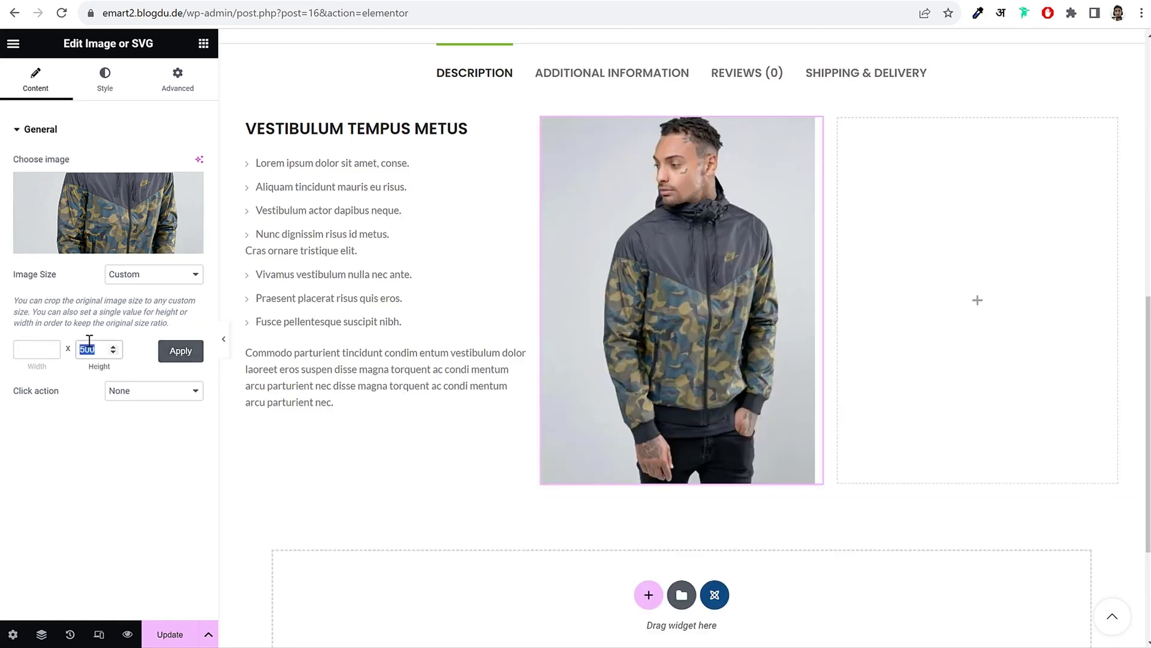
pyautogui.write('350')
pyautogui.click(175, 359)
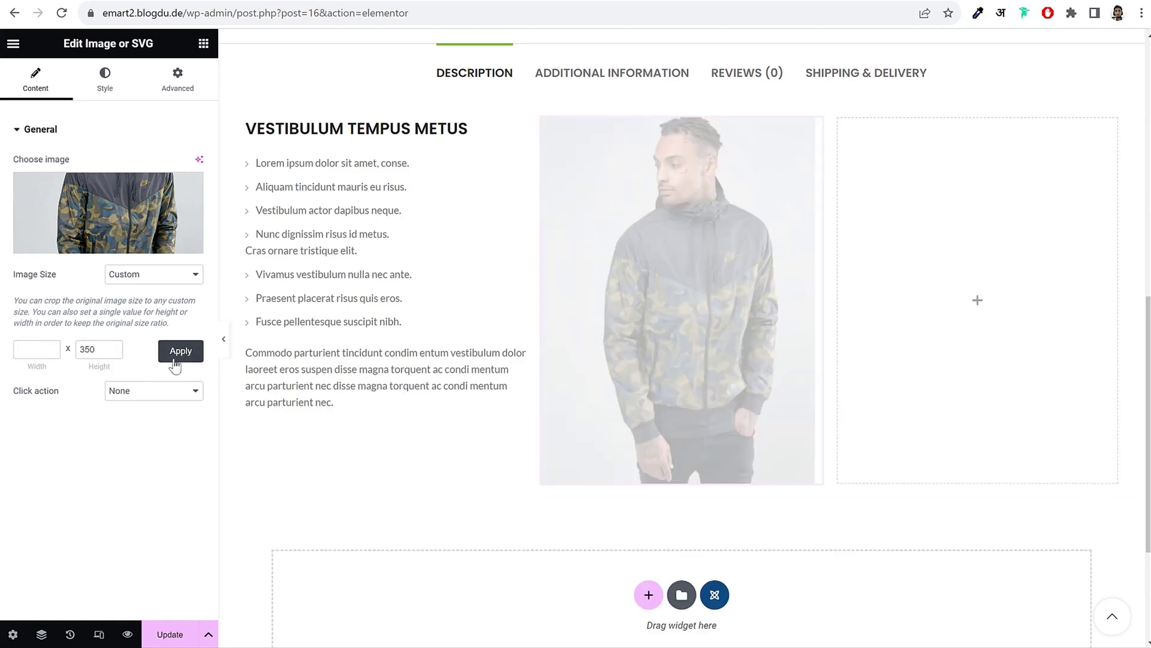
pyautogui.doubleClick(91, 349)
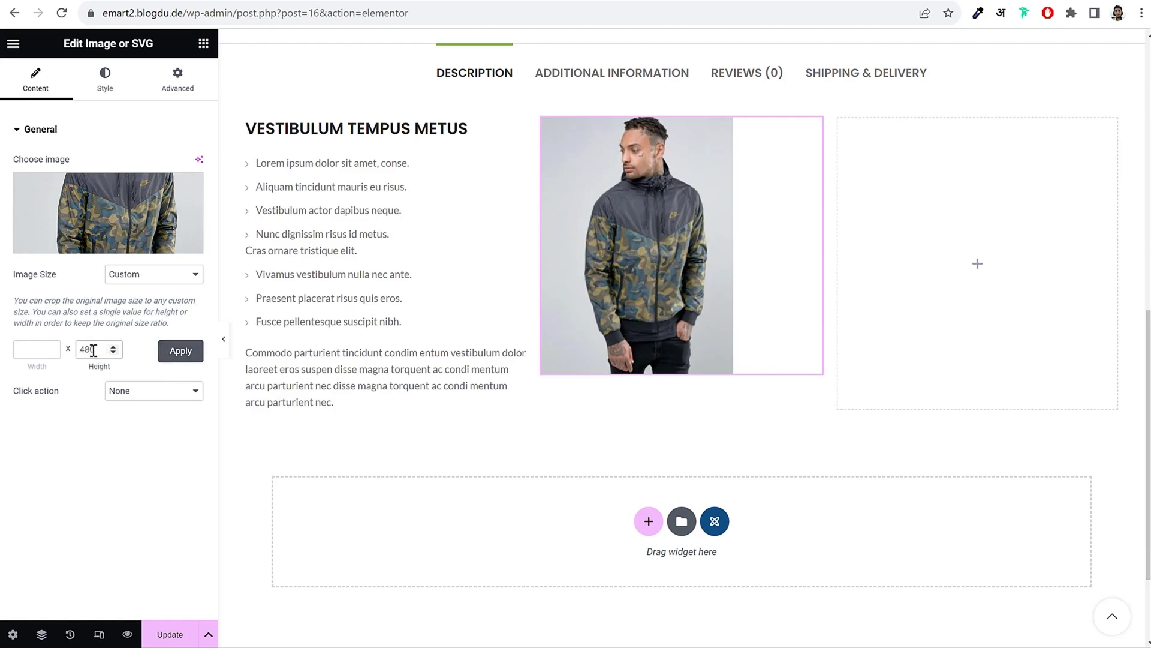
pyautogui.click(174, 358)
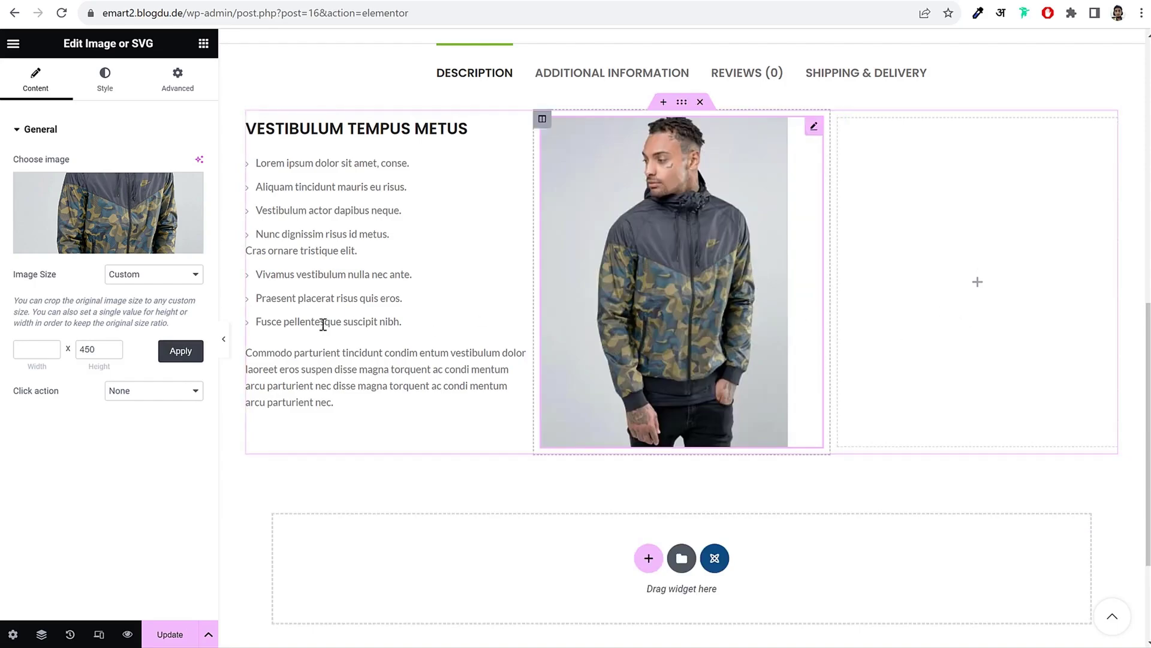
pyautogui.click(161, 280)
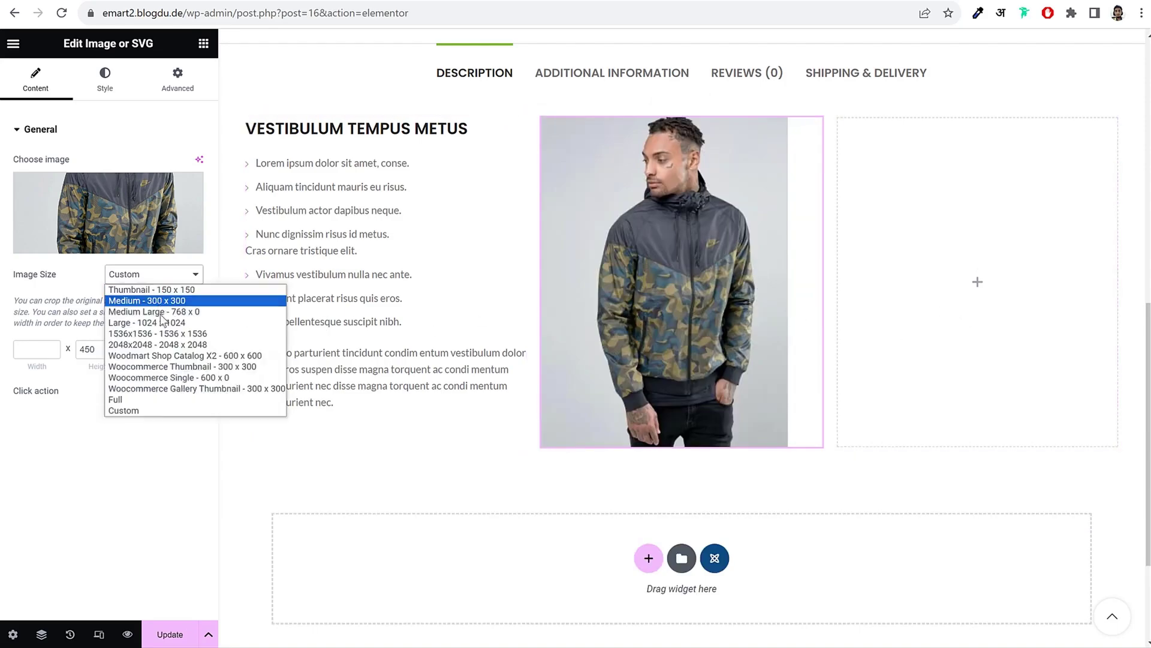
pyautogui.click(161, 313)
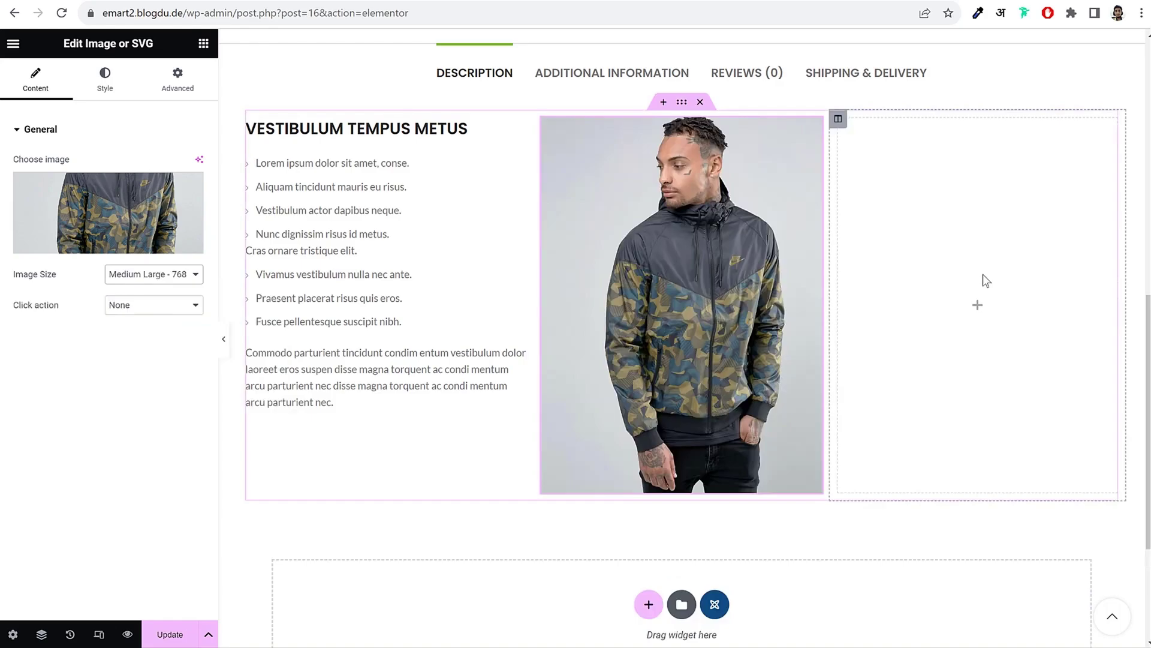
# Step: Drop an Image widget into the right column and insert the back-view photo 1_2.jpg
pyautogui.click(930, 213)
pyautogui.moveTo(150, 279); pyautogui.dragTo(948, 226)
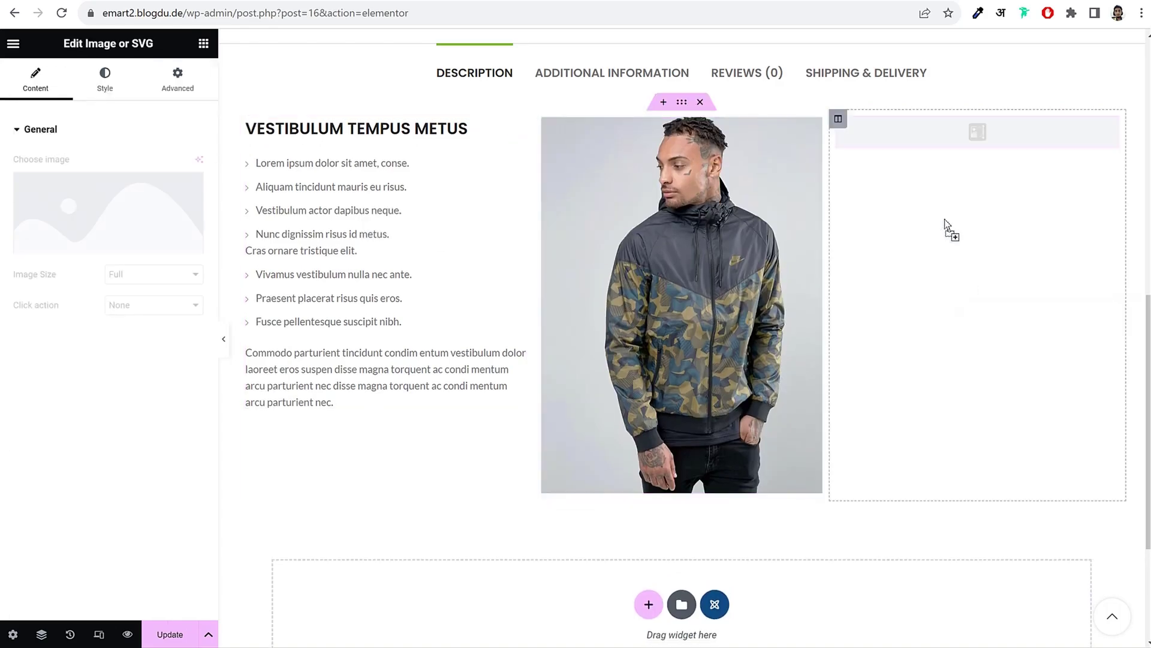
pyautogui.click(134, 221)
pyautogui.click(313, 222)
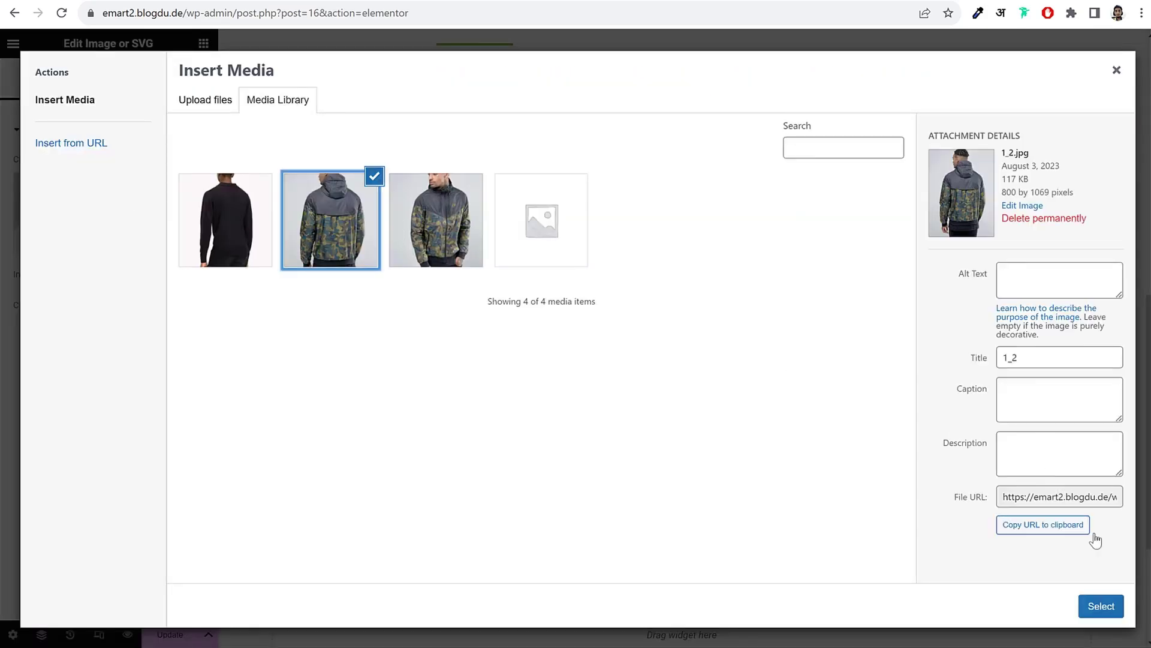
pyautogui.click(1101, 606)
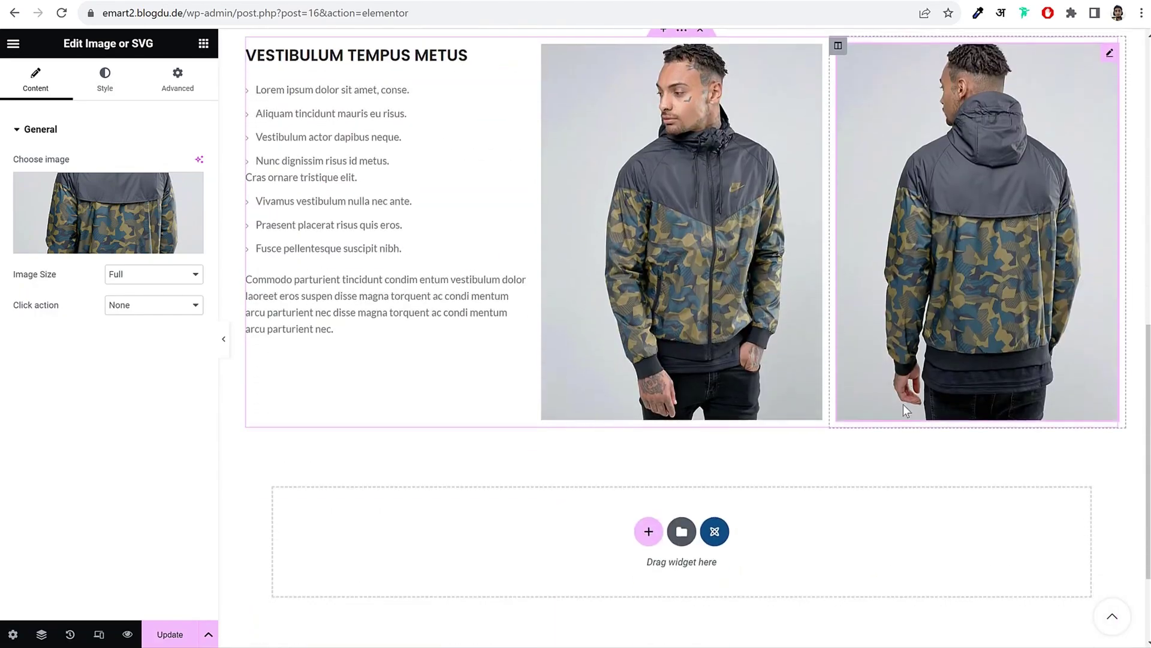
pyautogui.scroll(3, 771, 409)
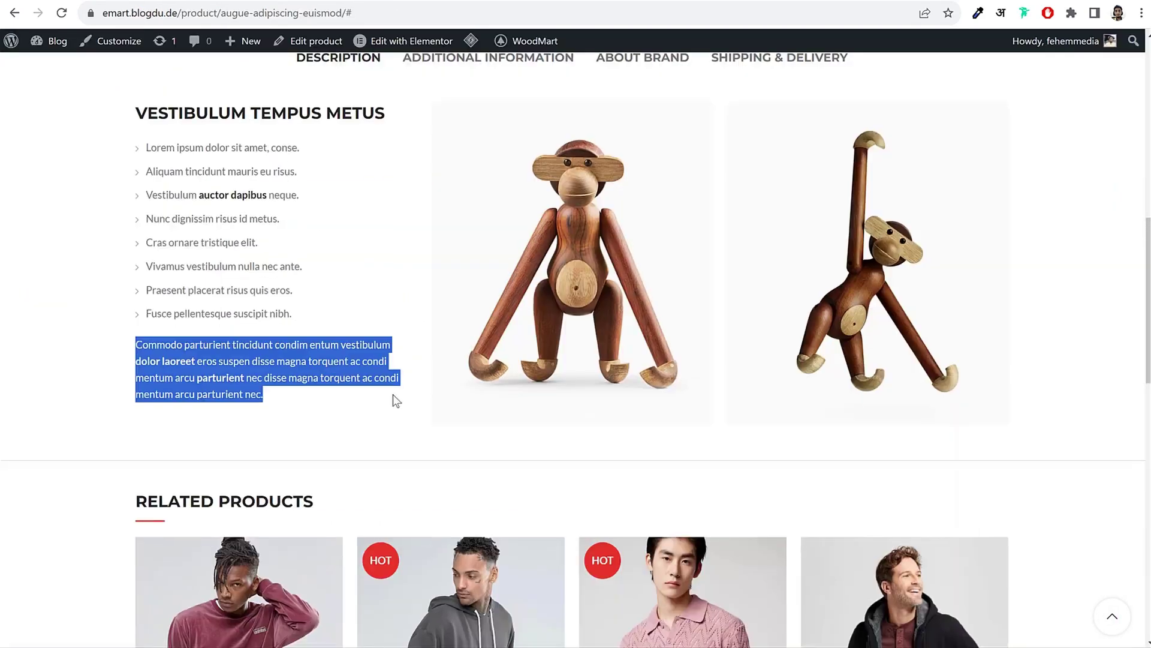
pyautogui.scroll(-5, 393, 394)
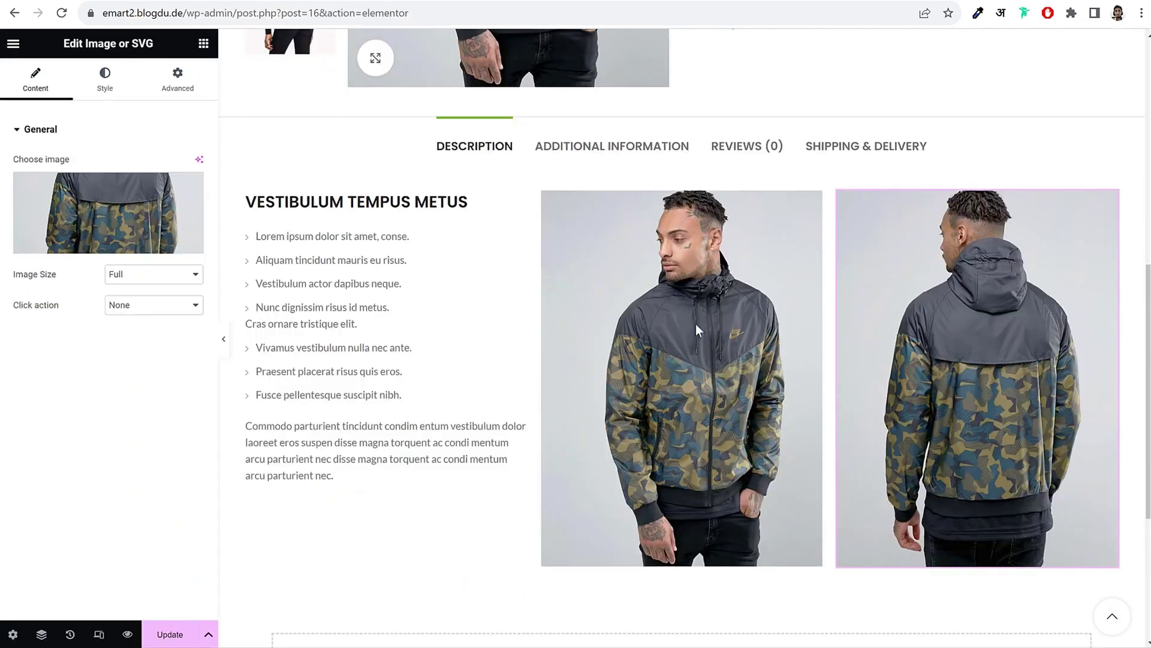
pyautogui.scroll(-3, 695, 328)
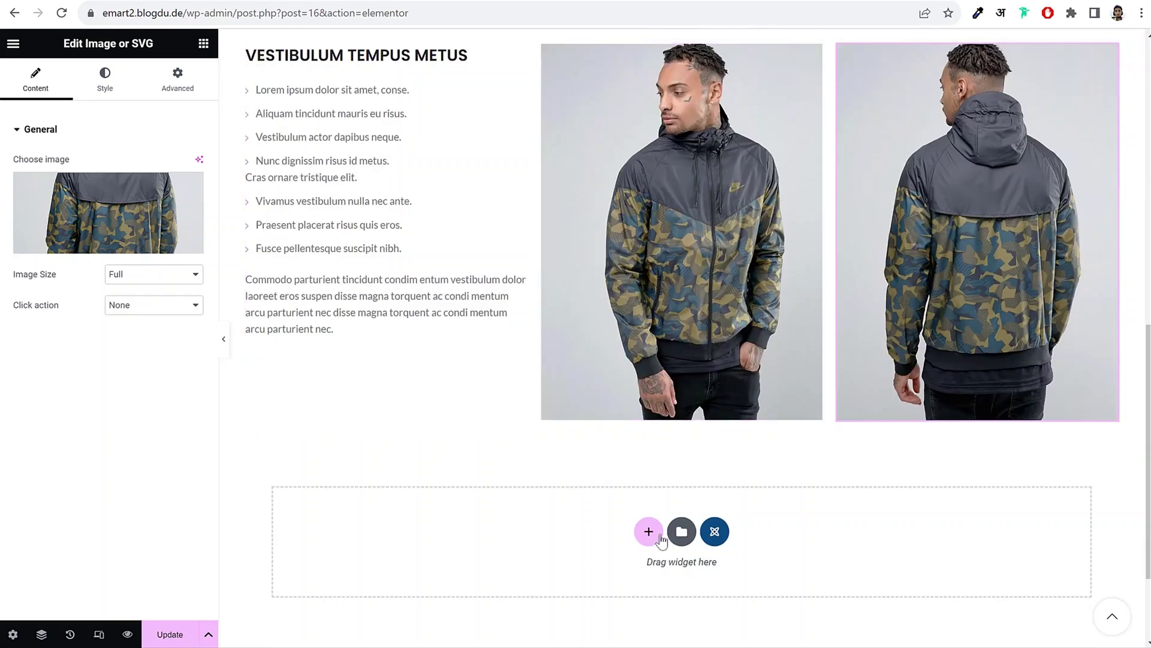
# Step: Add a four-column section with an Animated Counter in its first column
pyautogui.click(651, 532)
pyautogui.scroll(-3, 865, 447)
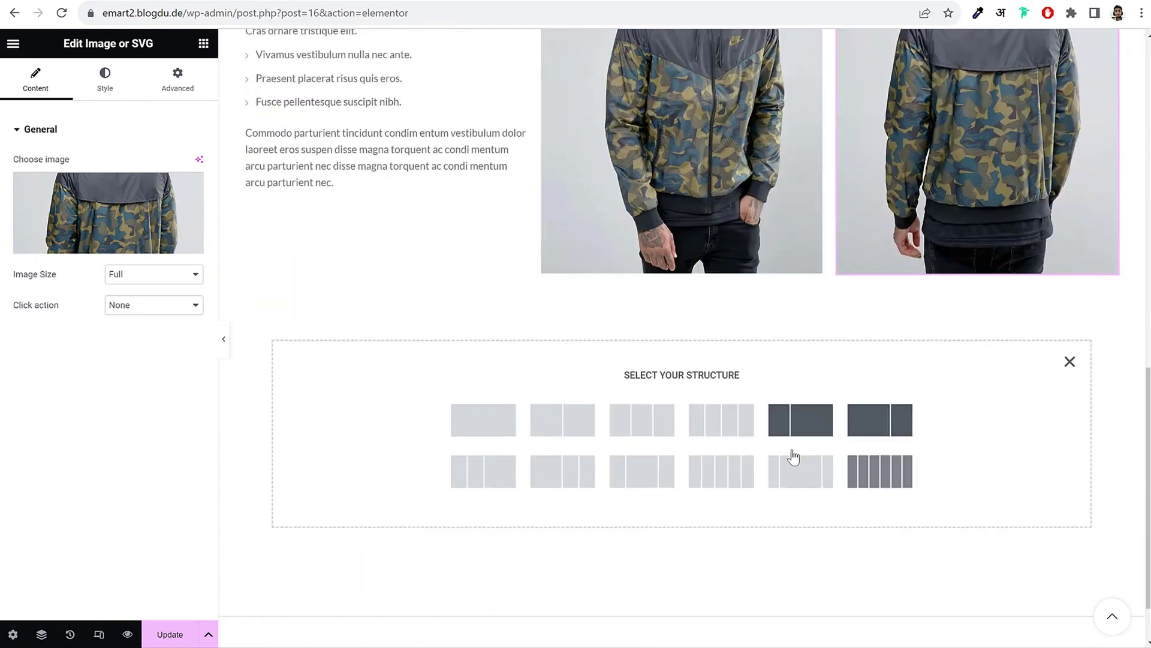
pyautogui.click(726, 430)
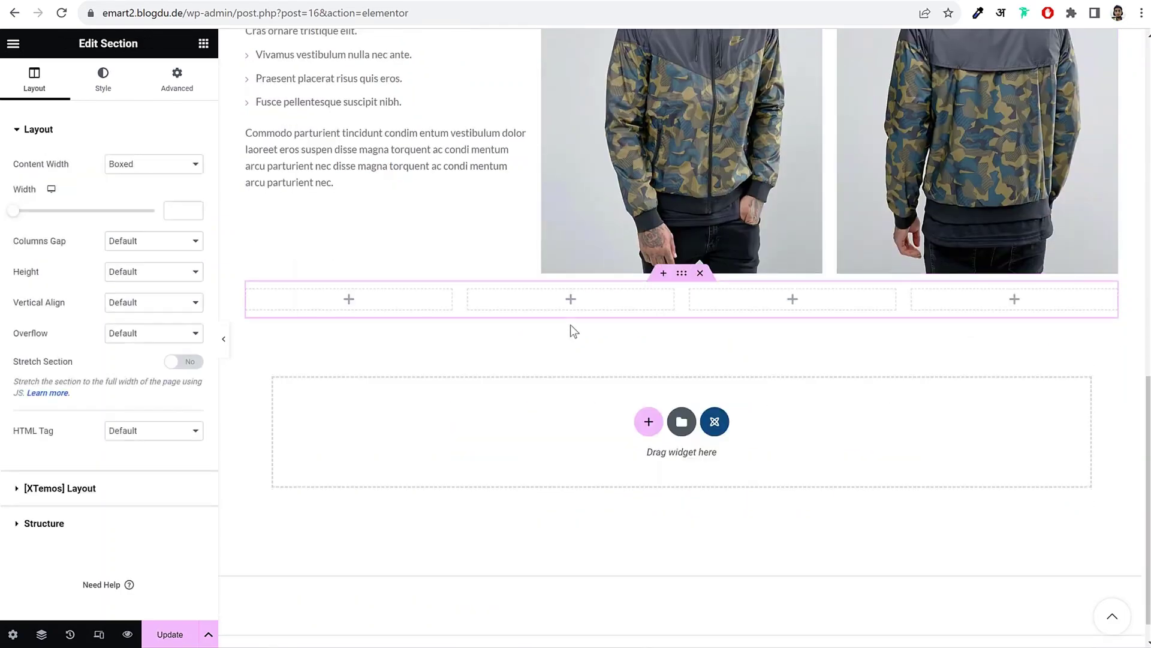
pyautogui.click(204, 44)
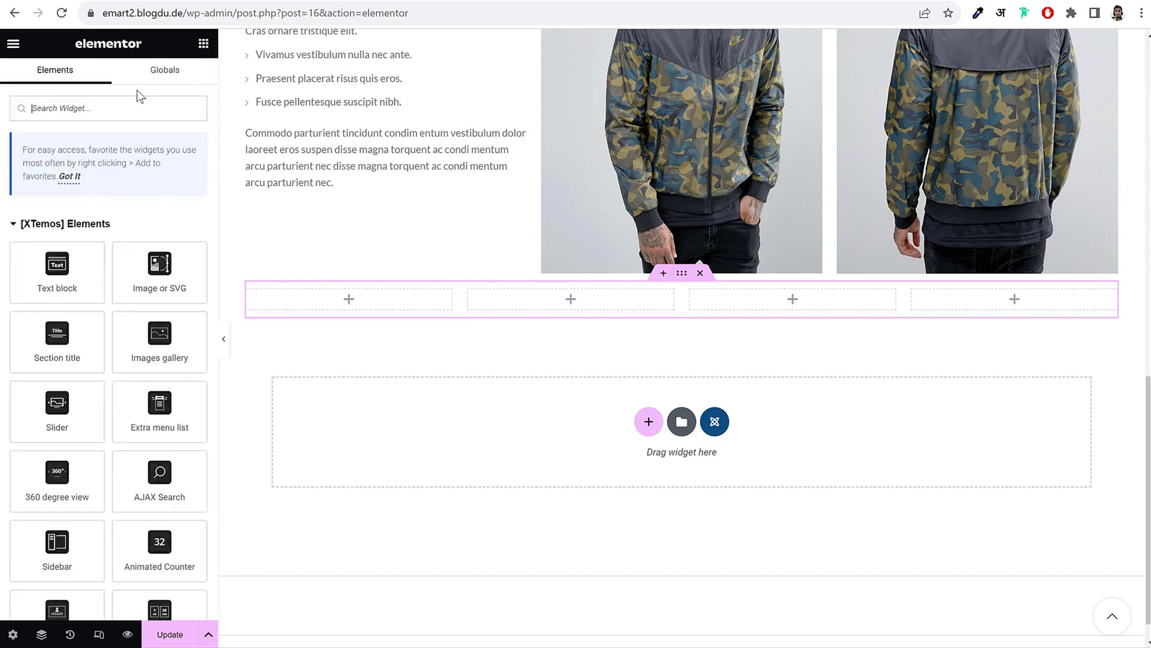
pyautogui.write('coun')
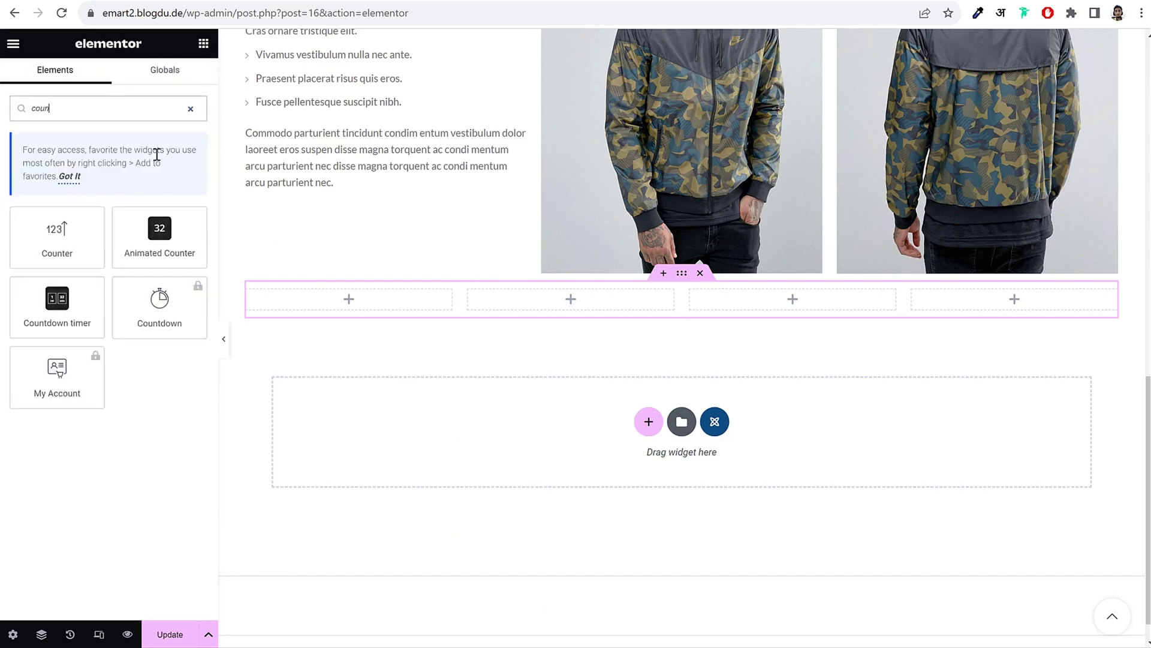
pyautogui.moveTo(163, 239); pyautogui.dragTo(361, 314)
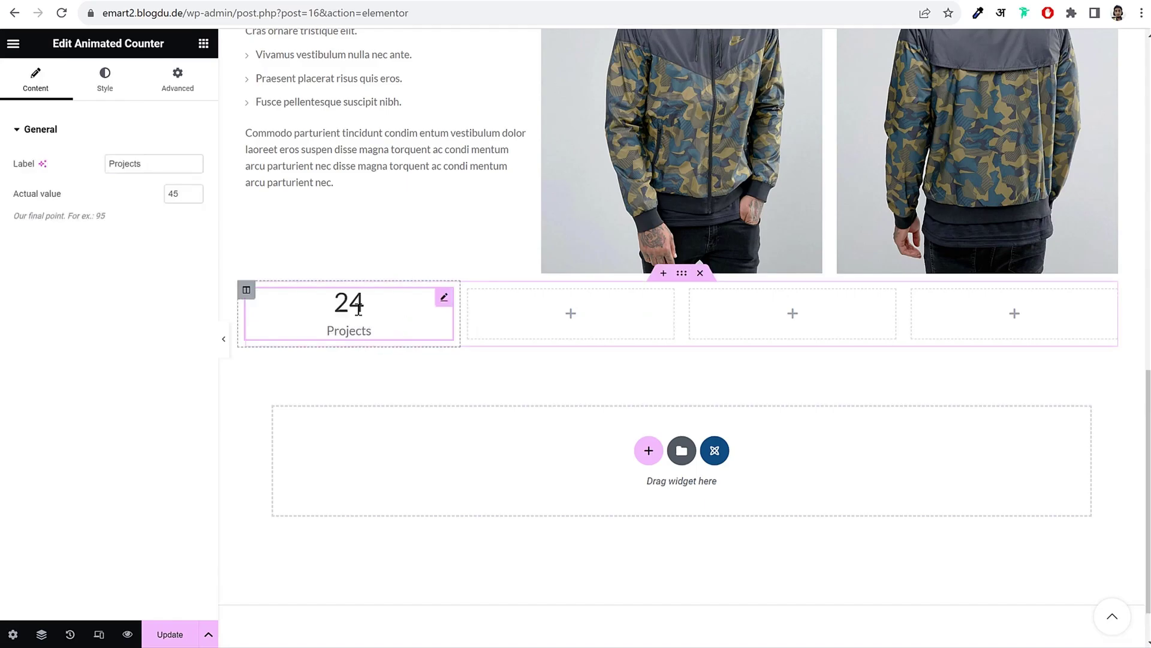
# Step: Copy the counter and paste it into the second, third and fourth columns
pyautogui.rightClick(358, 308)
pyautogui.click(397, 375)
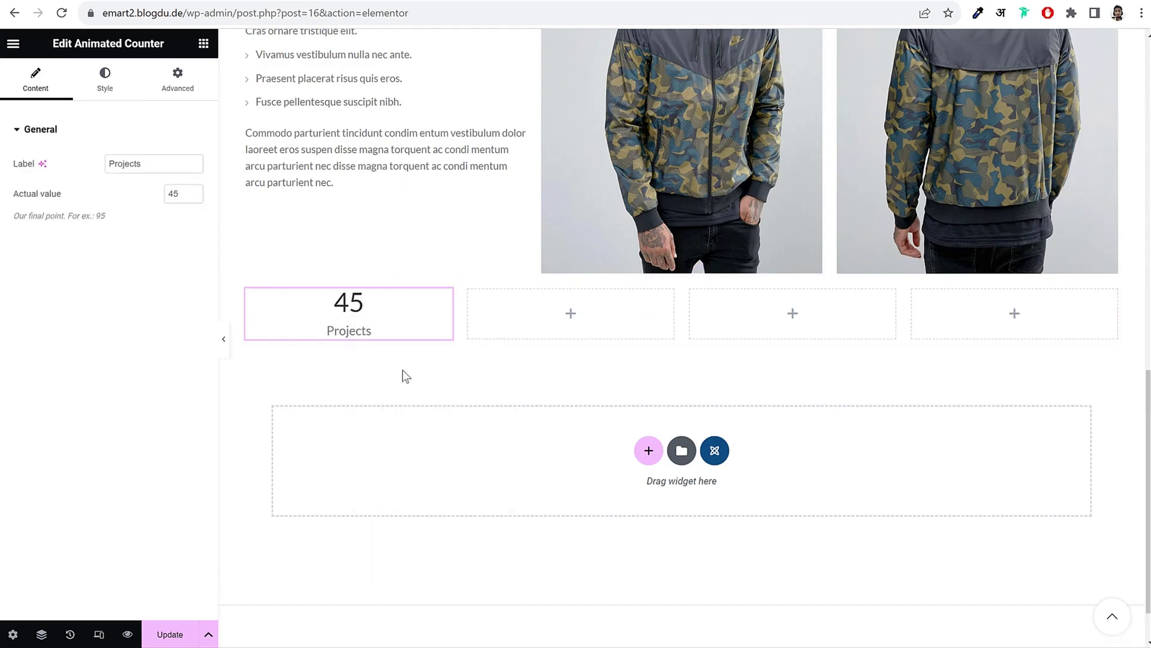
pyautogui.rightClick(638, 321)
pyautogui.click(701, 437)
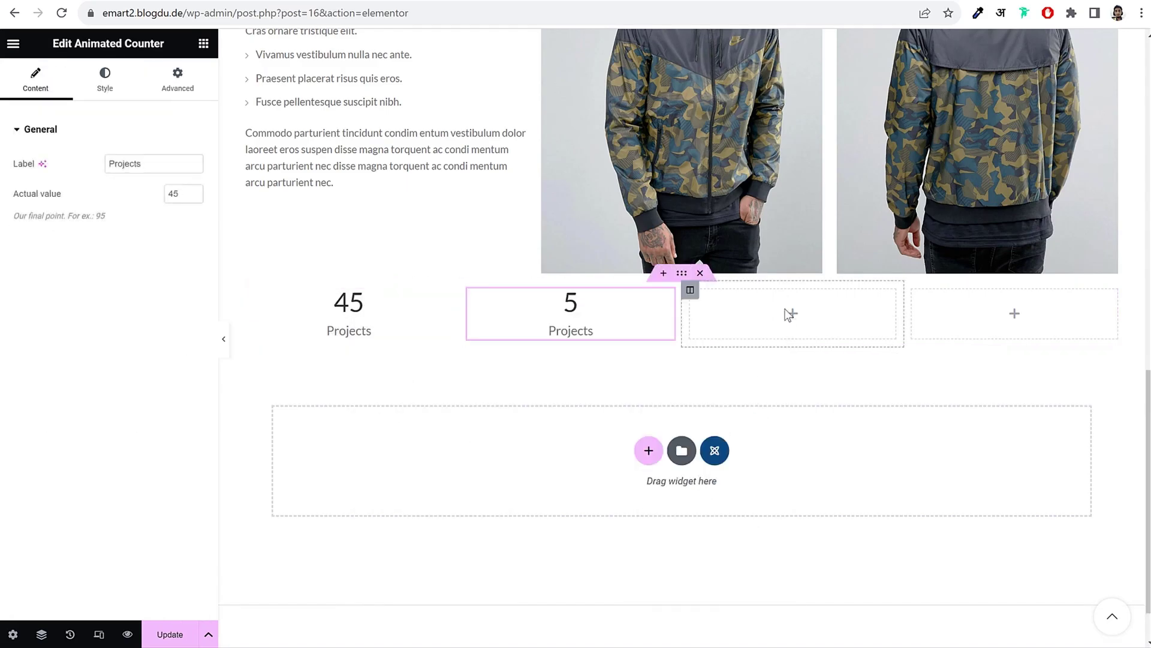
pyautogui.rightClick(787, 312)
pyautogui.click(841, 427)
pyautogui.rightClick(1009, 313)
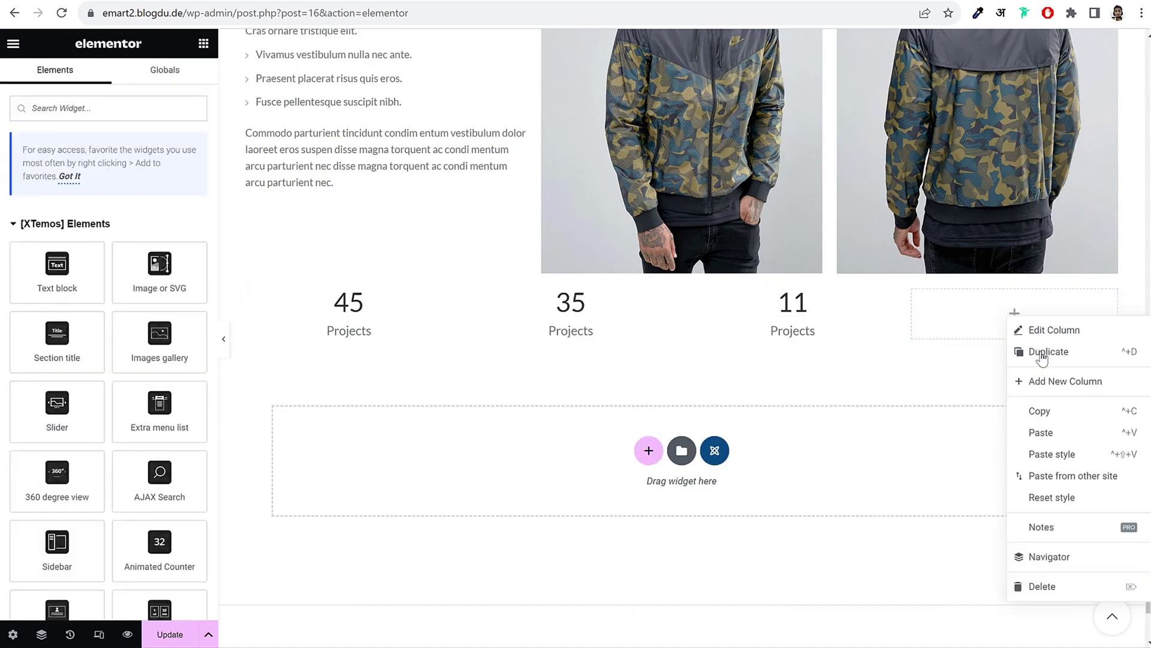
pyautogui.click(1058, 433)
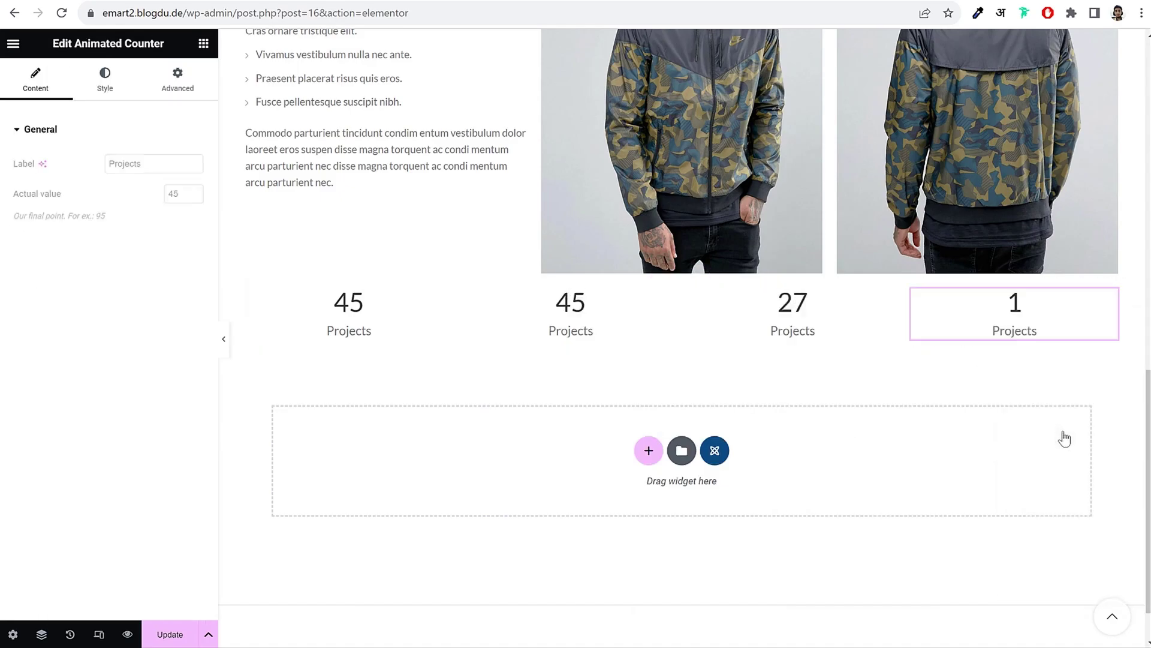
# Step: Preview the counter row full-width, then update the page to save the changes
pyautogui.click(224, 339)
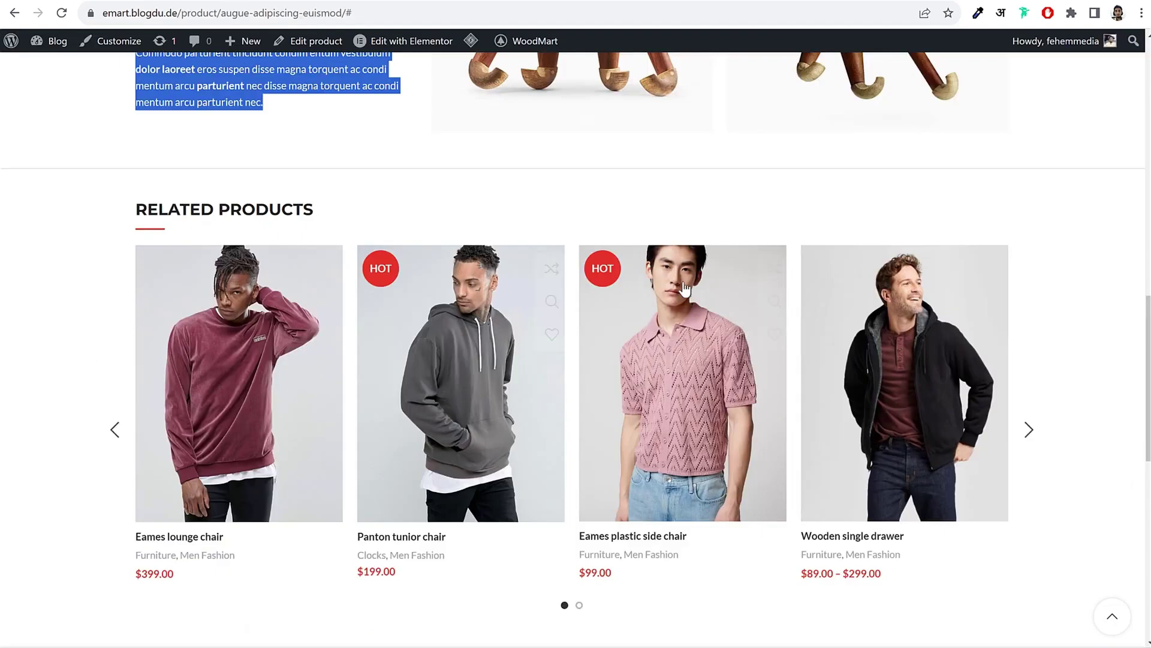
pyautogui.scroll(6, 683, 290)
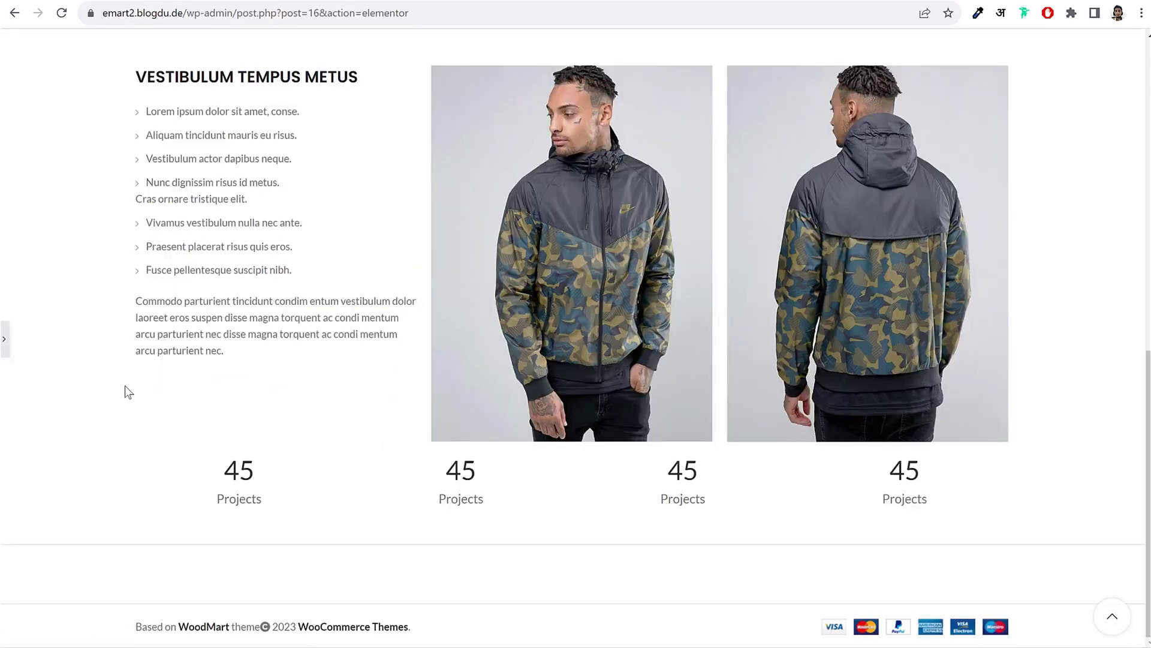
pyautogui.click(6, 343)
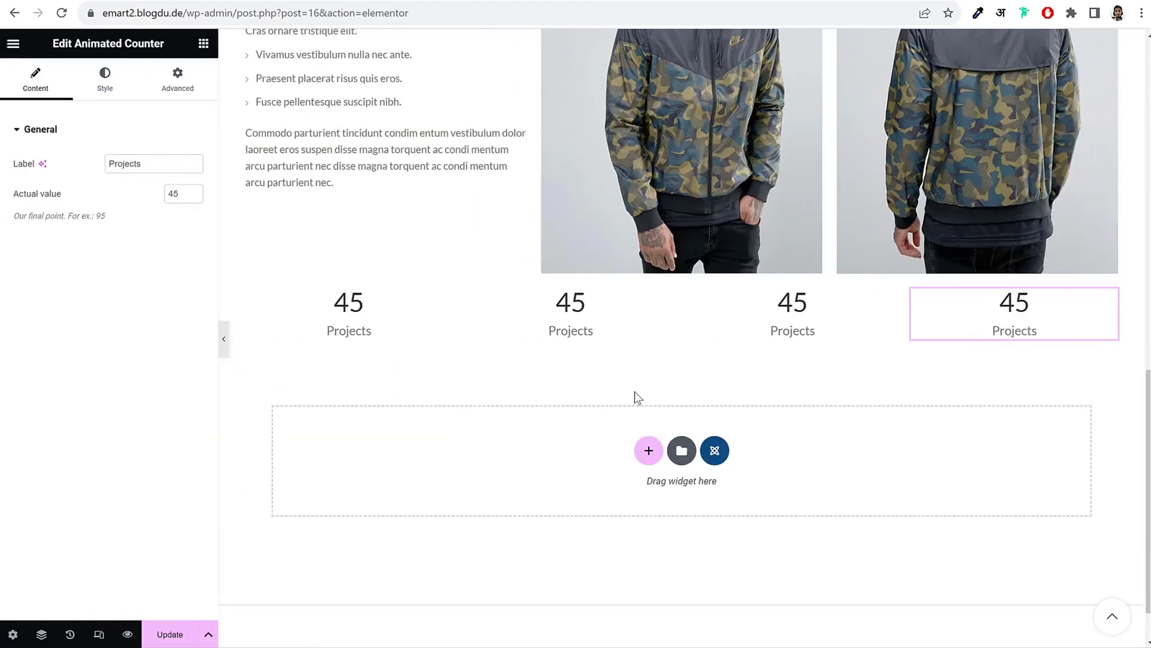
pyautogui.scroll(4, 792, 424)
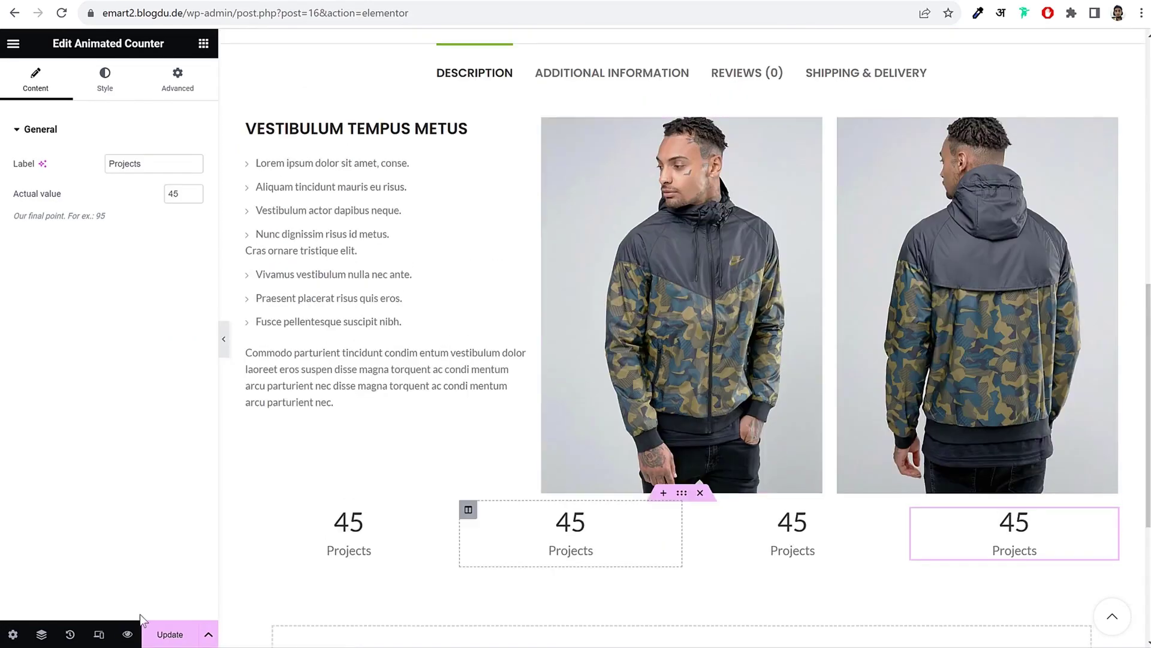
pyautogui.click(170, 636)
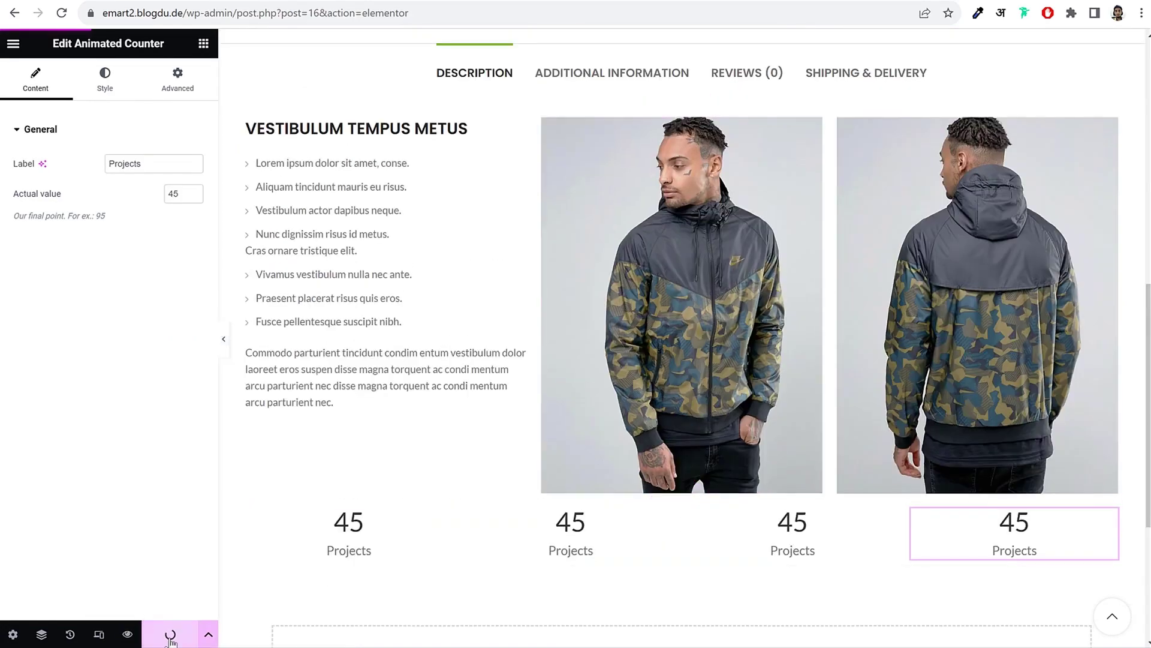
# Step: Reload the live jacket page and scroll through the Description photos and Projects counters
pyautogui.click(432, 1)
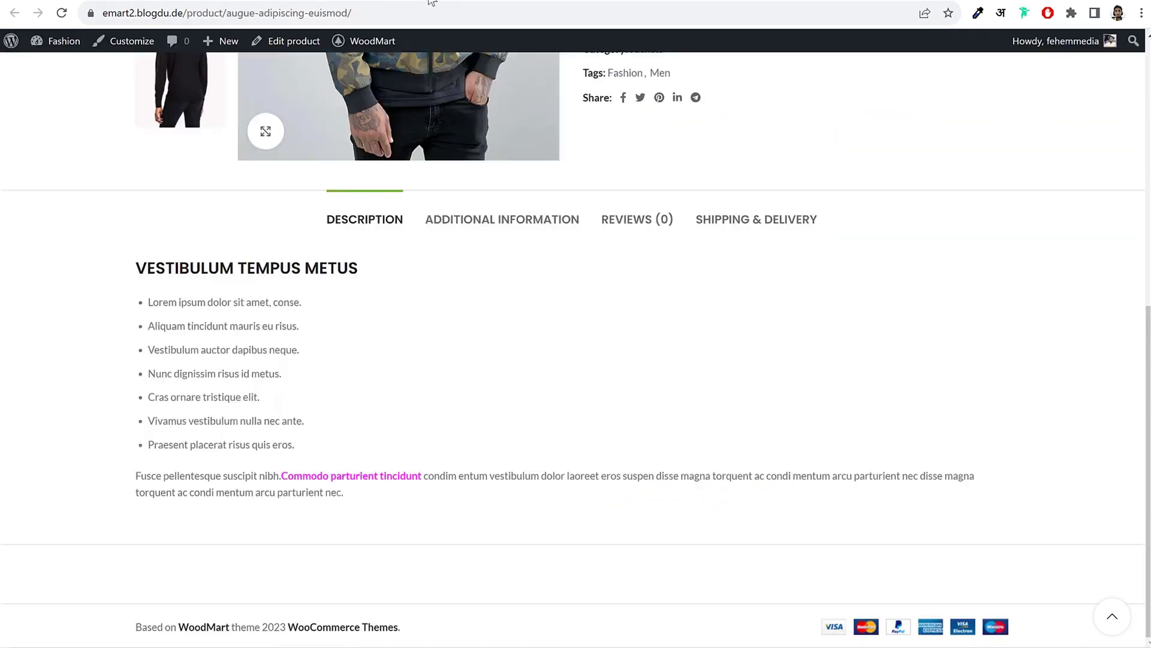
pyautogui.scroll(4, 676, 207)
pyautogui.scroll(-4, 676, 206)
pyautogui.click(69, 18)
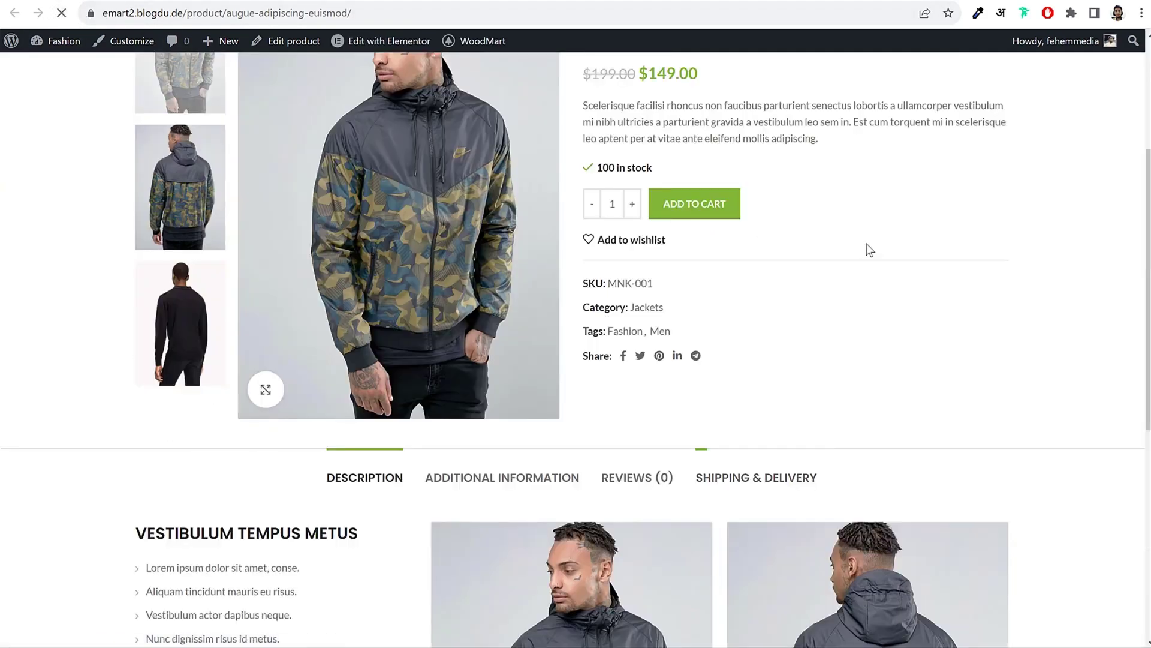
pyautogui.scroll(-2, 879, 250)
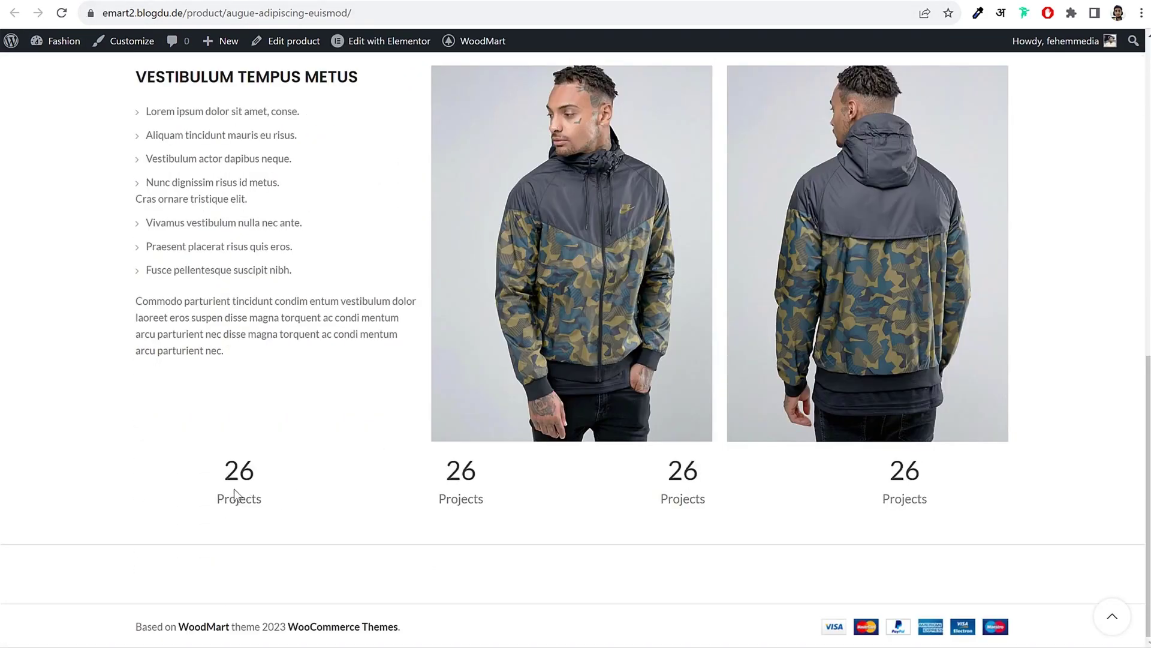
pyautogui.scroll(5, 822, 483)
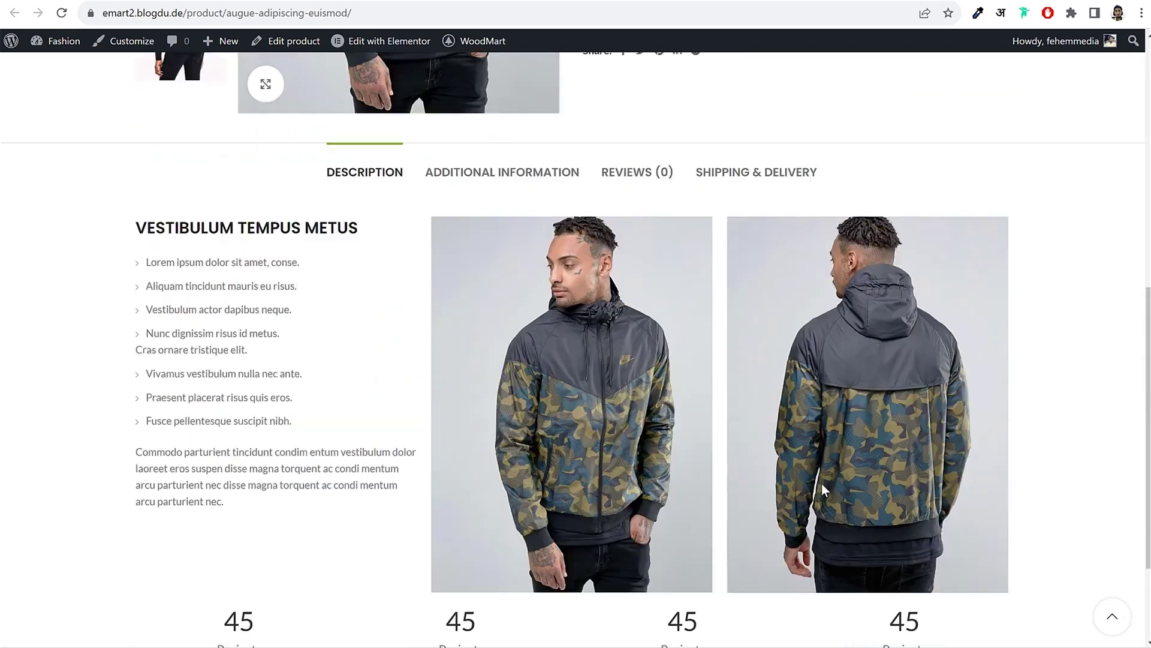
pyautogui.scroll(-2, 822, 483)
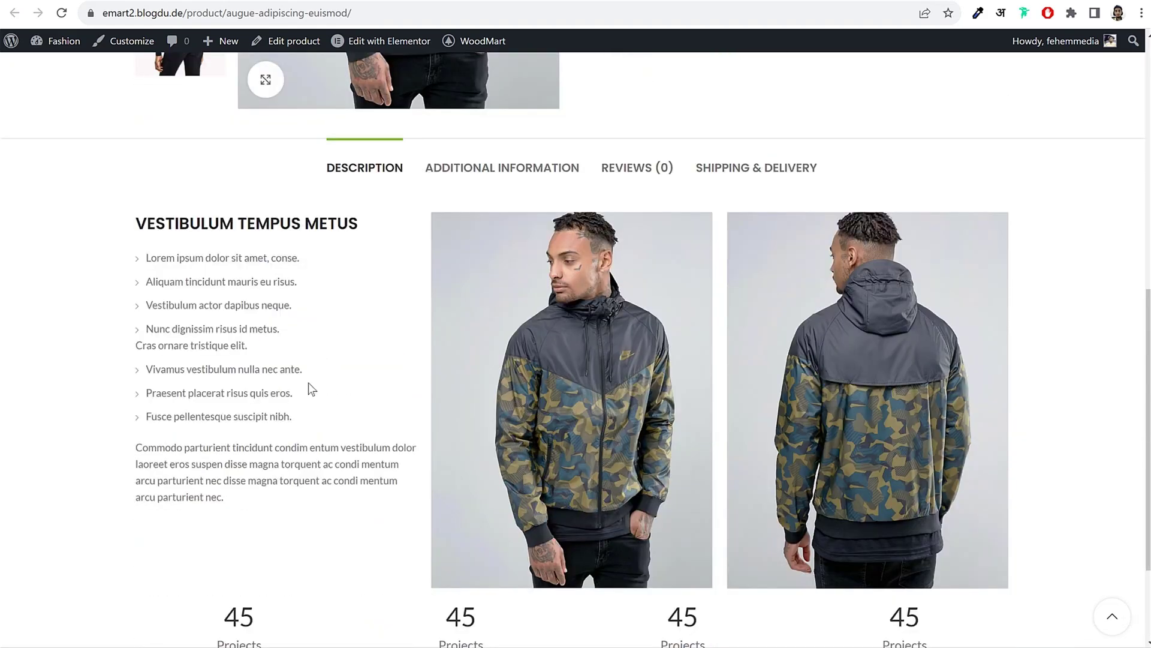
pyautogui.scroll(-2, 866, 388)
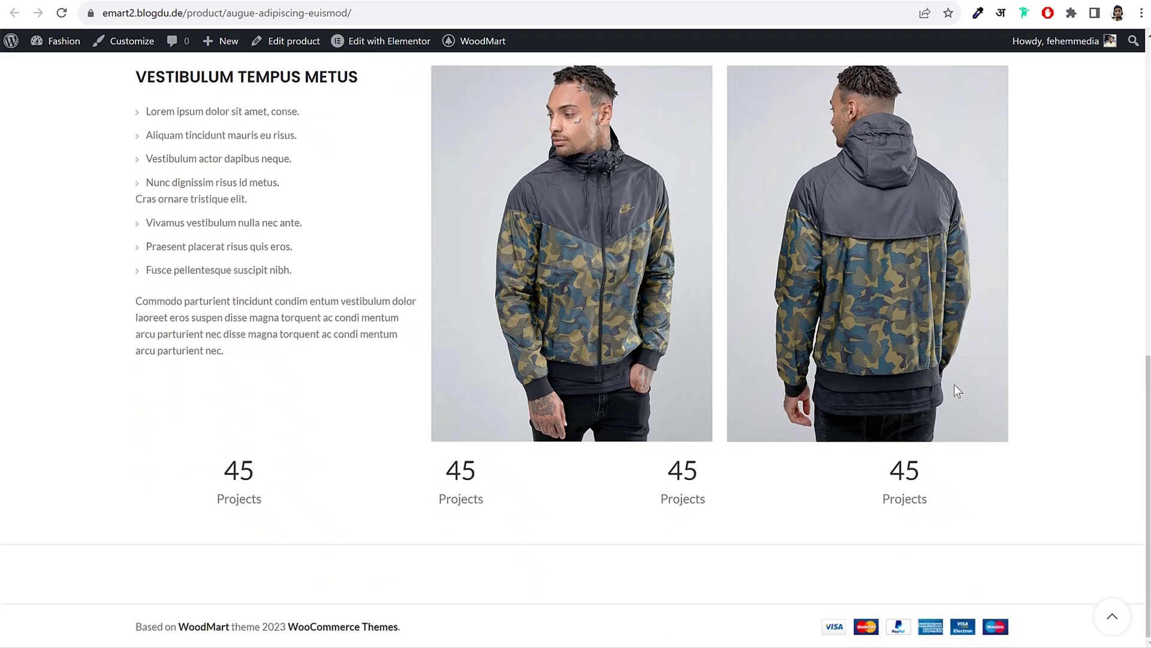
pyautogui.scroll(2, 937, 404)
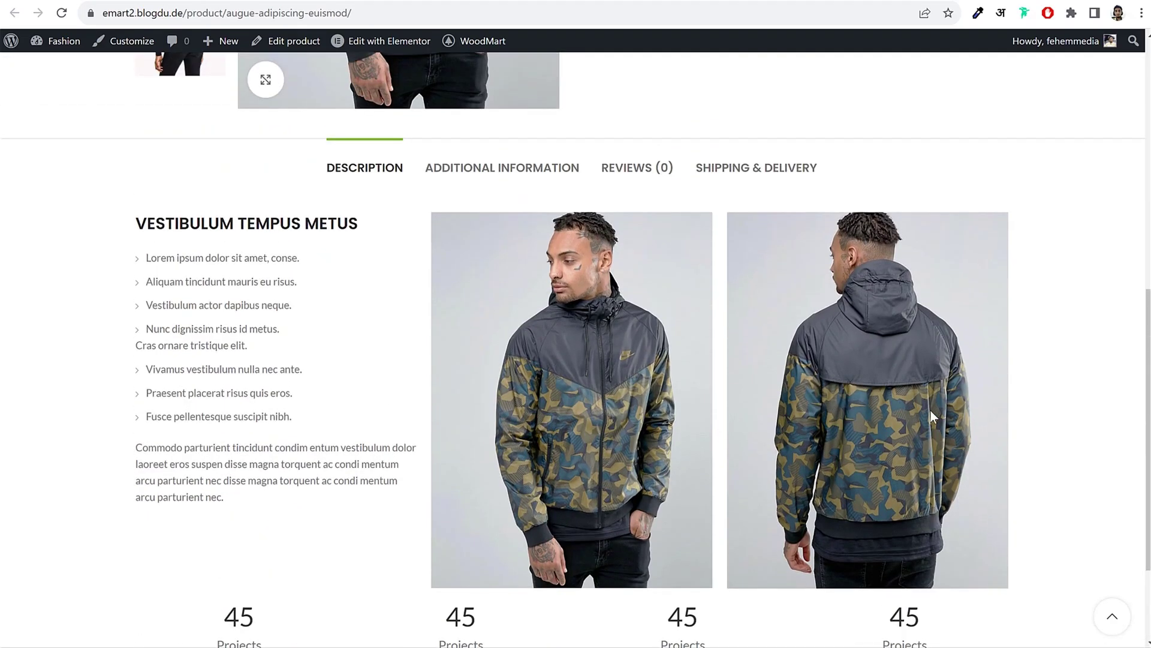
pyautogui.scroll(8, 586, 287)
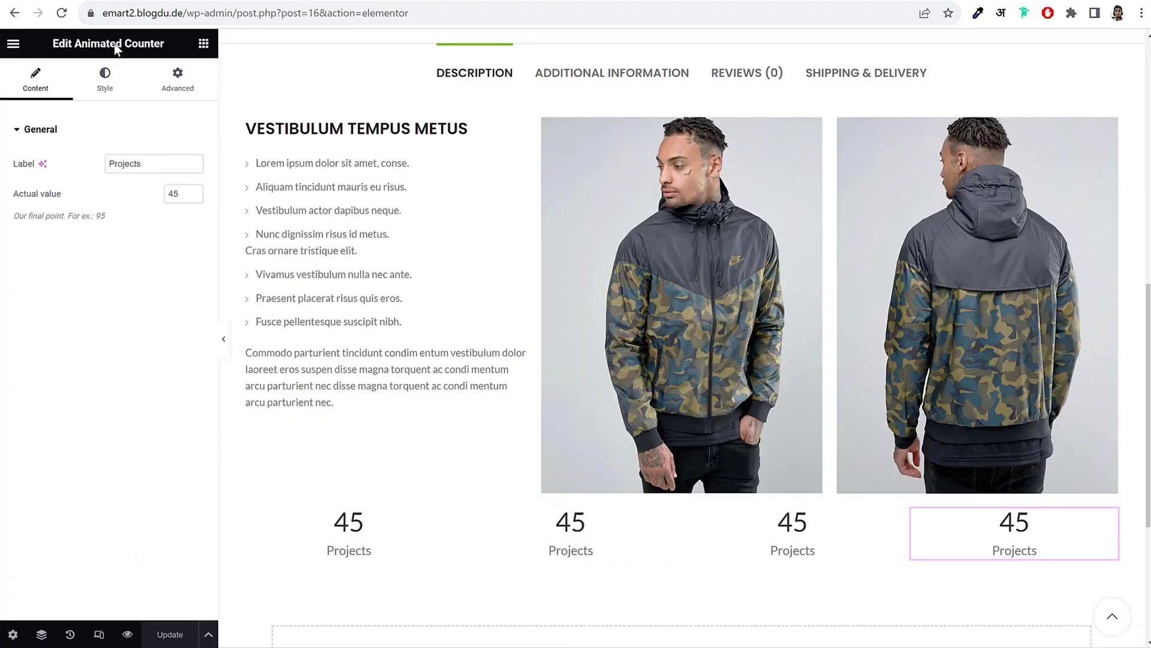
# Step: Exit Elementor to the jacket's Edit Product screen via This Post, then view the demo product page
pyautogui.click(14, 45)
pyautogui.click(13, 45)
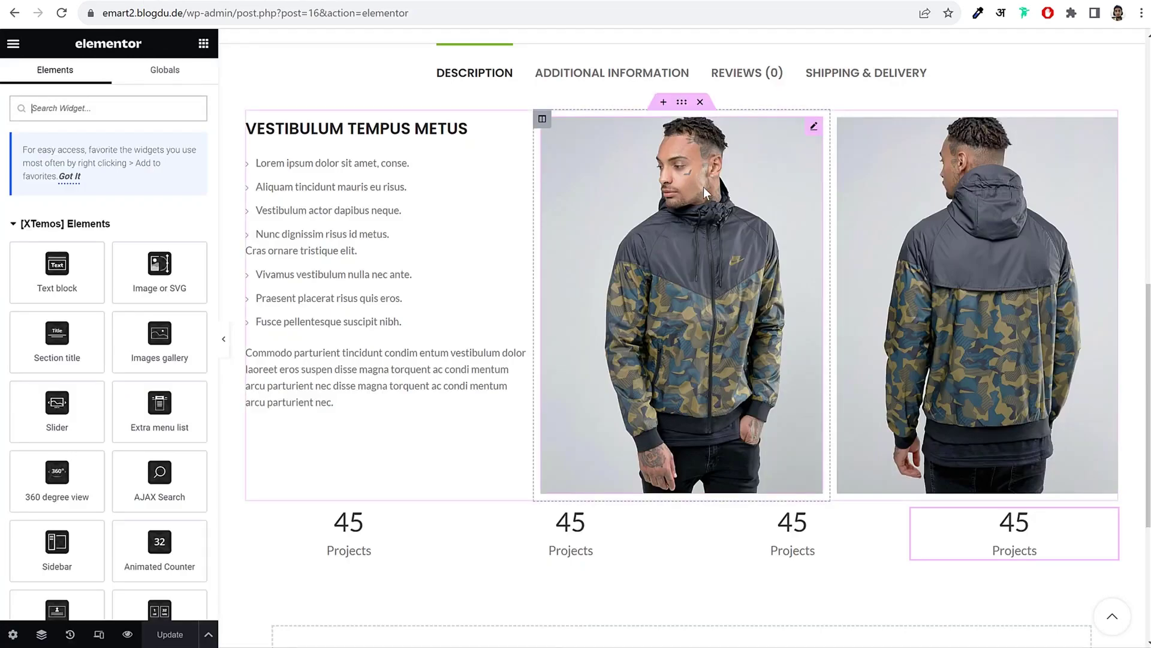
pyautogui.click(13, 46)
pyautogui.click(54, 325)
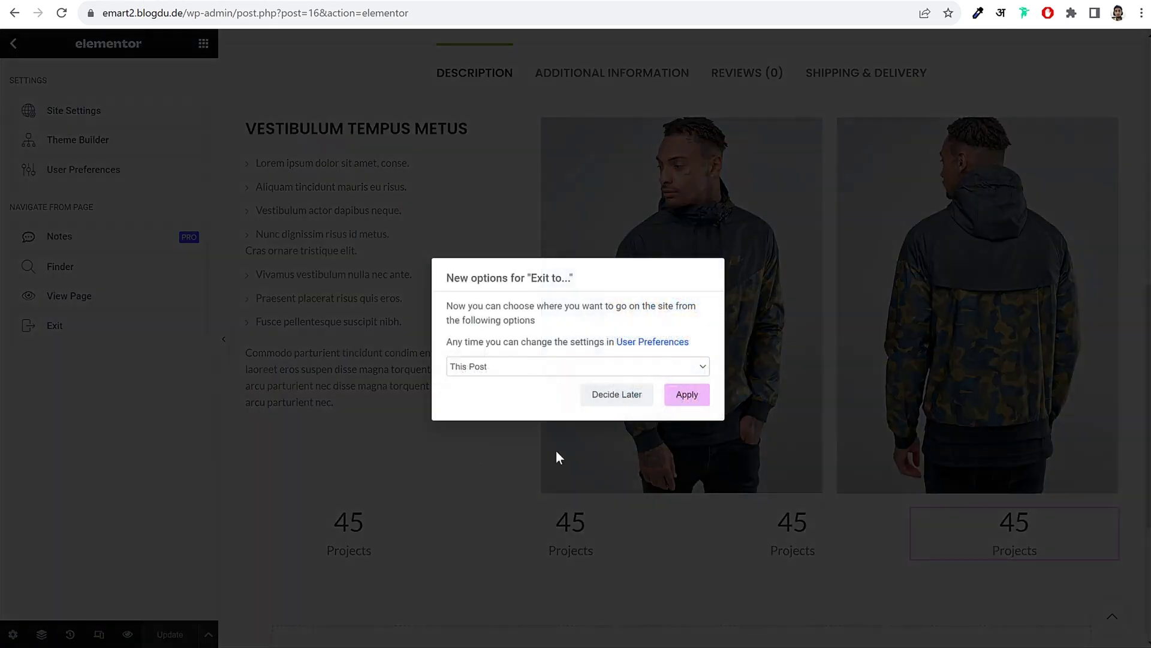
pyautogui.click(691, 403)
pyautogui.click(649, 98)
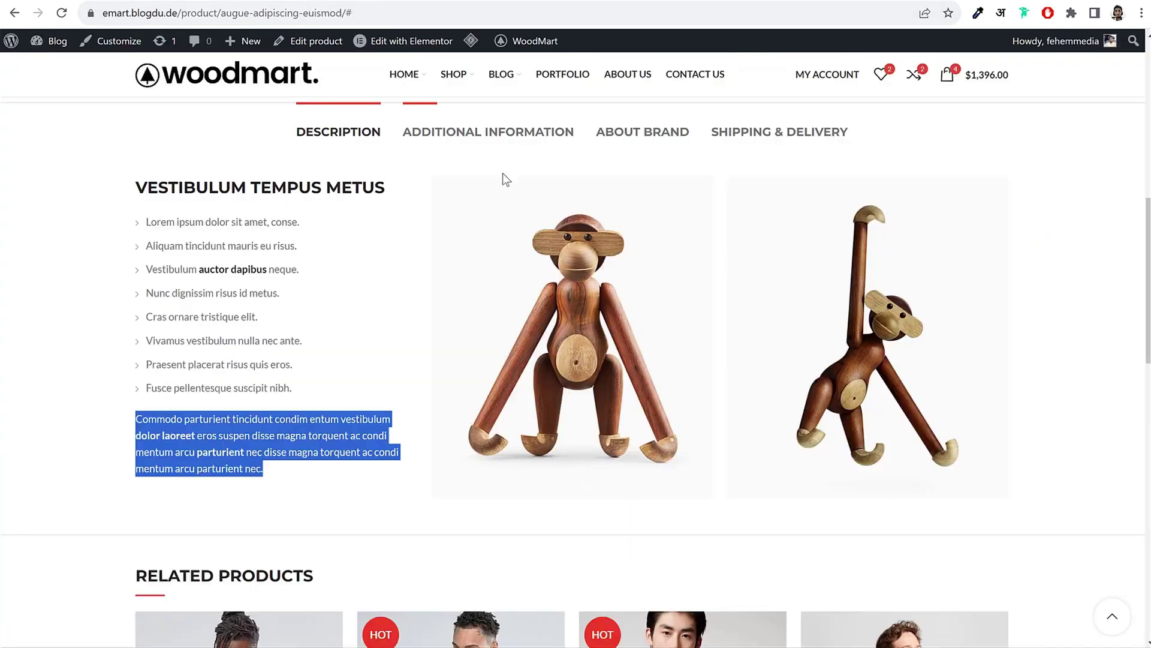
pyautogui.click(360, 180)
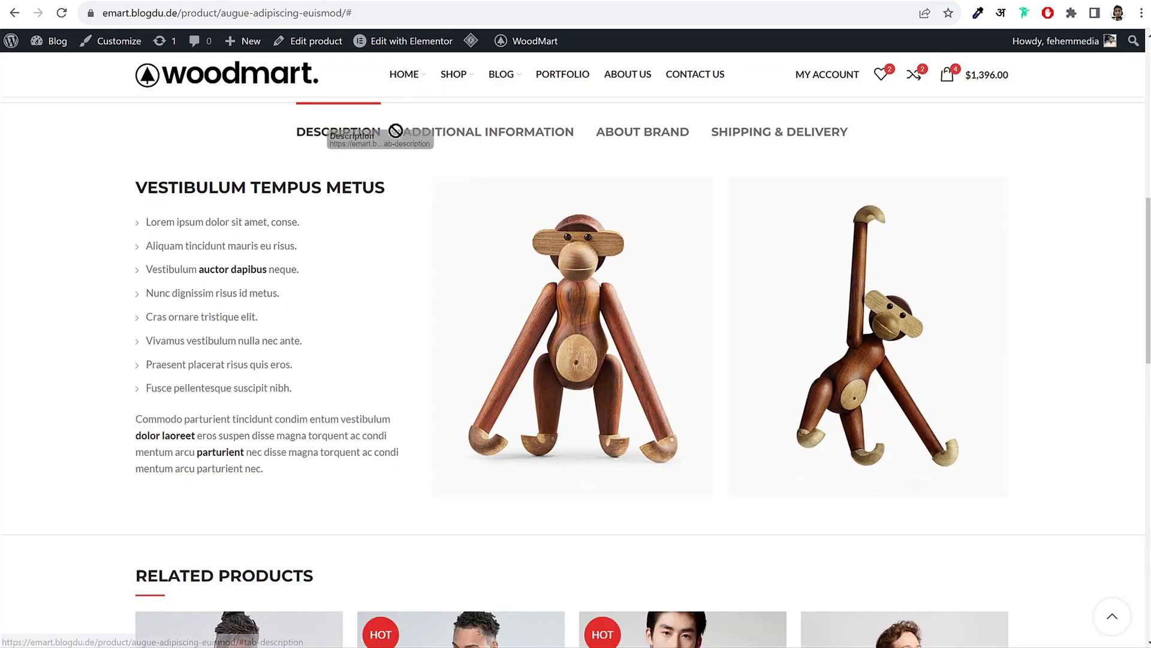
# Step: Compare the About Brand and Additional Information tabs on the demo and jacket product pages
pyautogui.click(642, 137)
pyautogui.click(488, 133)
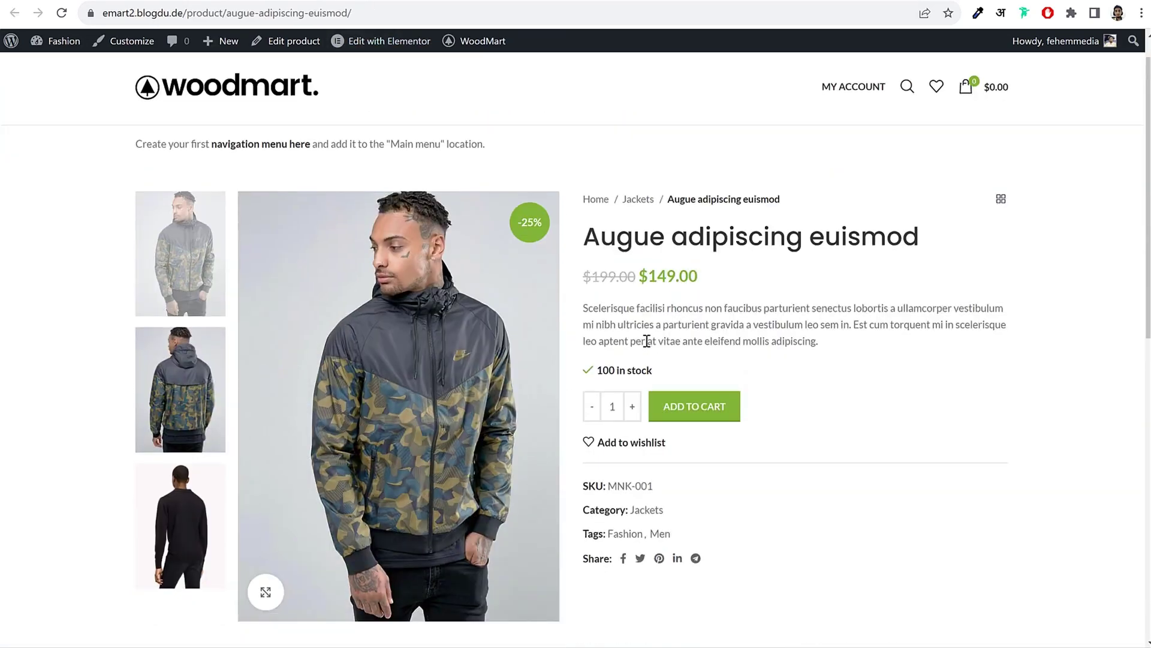
pyautogui.scroll(-8, 602, 293)
pyautogui.click(471, 139)
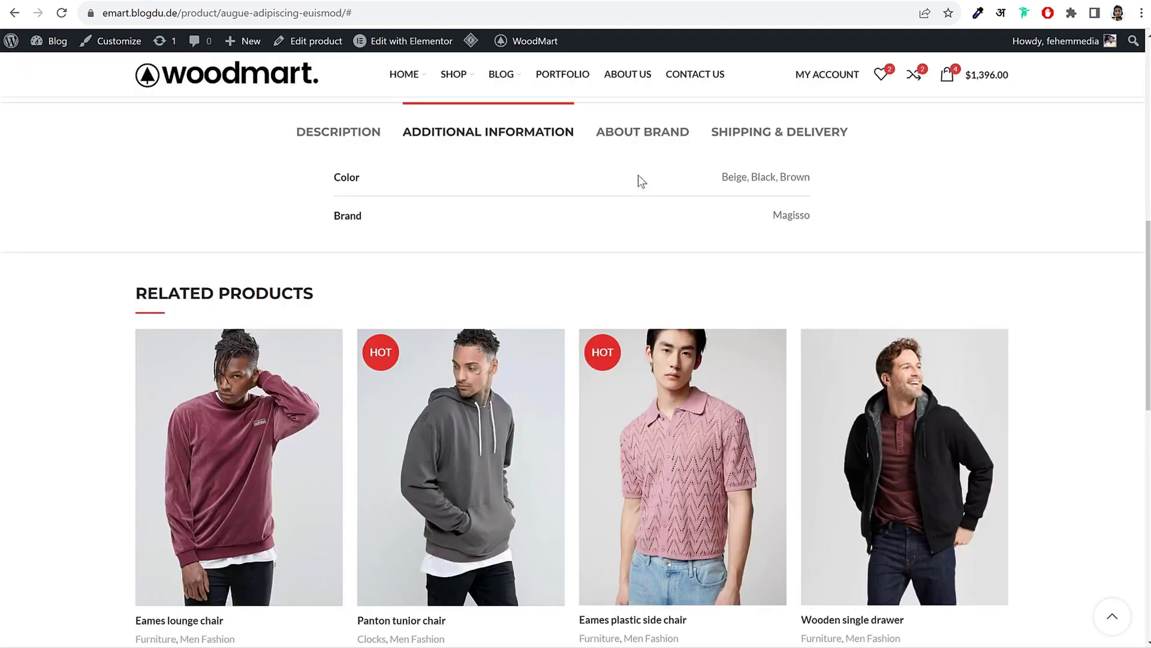
pyautogui.click(647, 139)
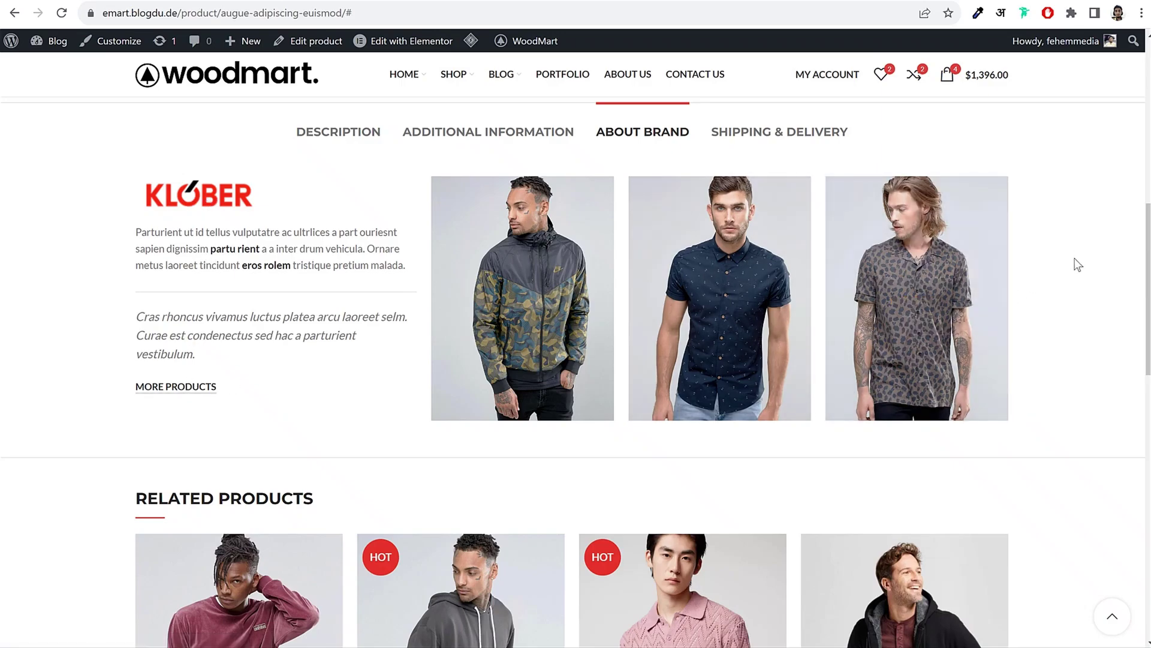
# Step: Follow the demo's Magisso logo to the brand-filtered Shop listing, then go back to the product
pyautogui.scroll(10, 1079, 264)
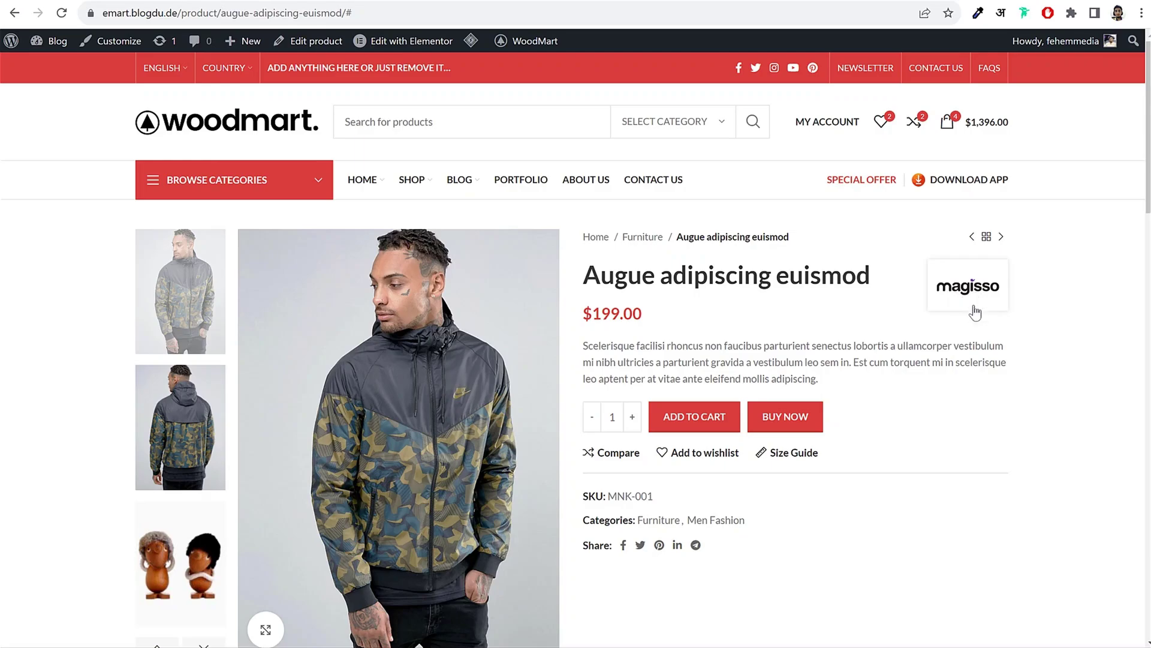
pyautogui.click(959, 291)
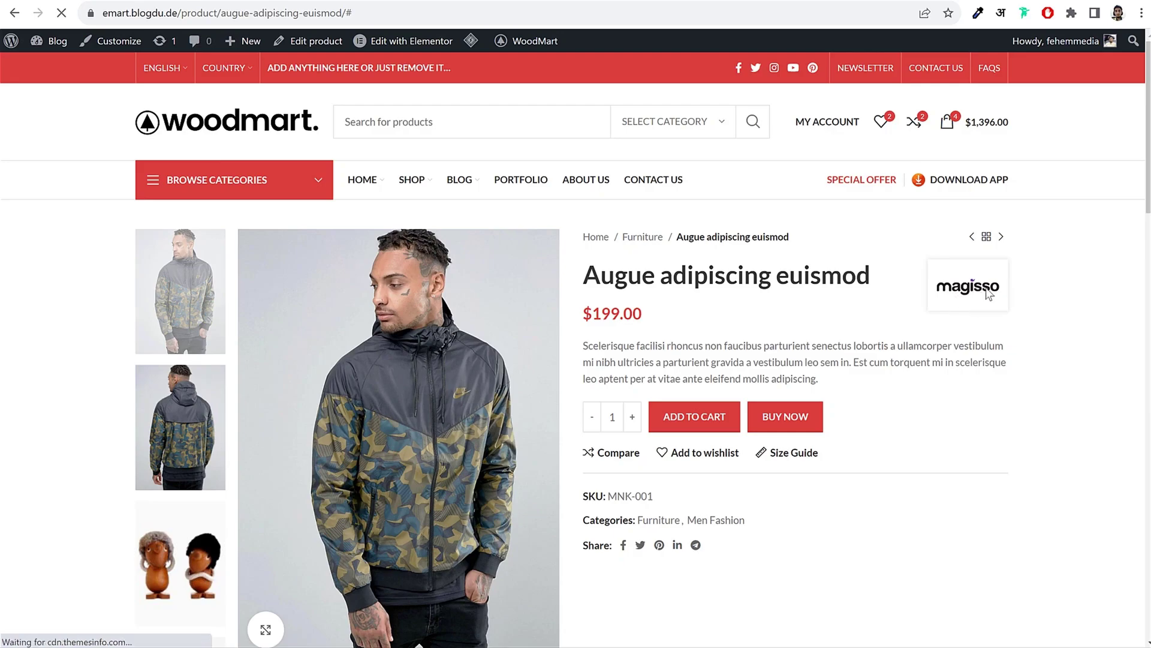
pyautogui.scroll(-4, 974, 324)
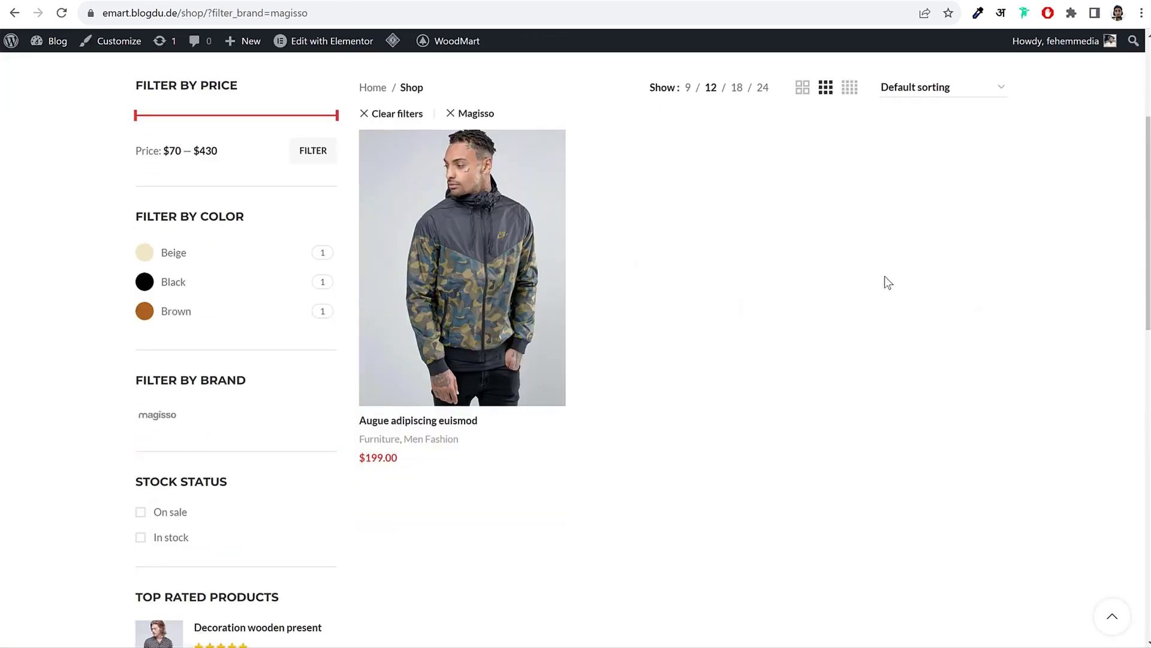
pyautogui.hotkey('alt', 'Left')
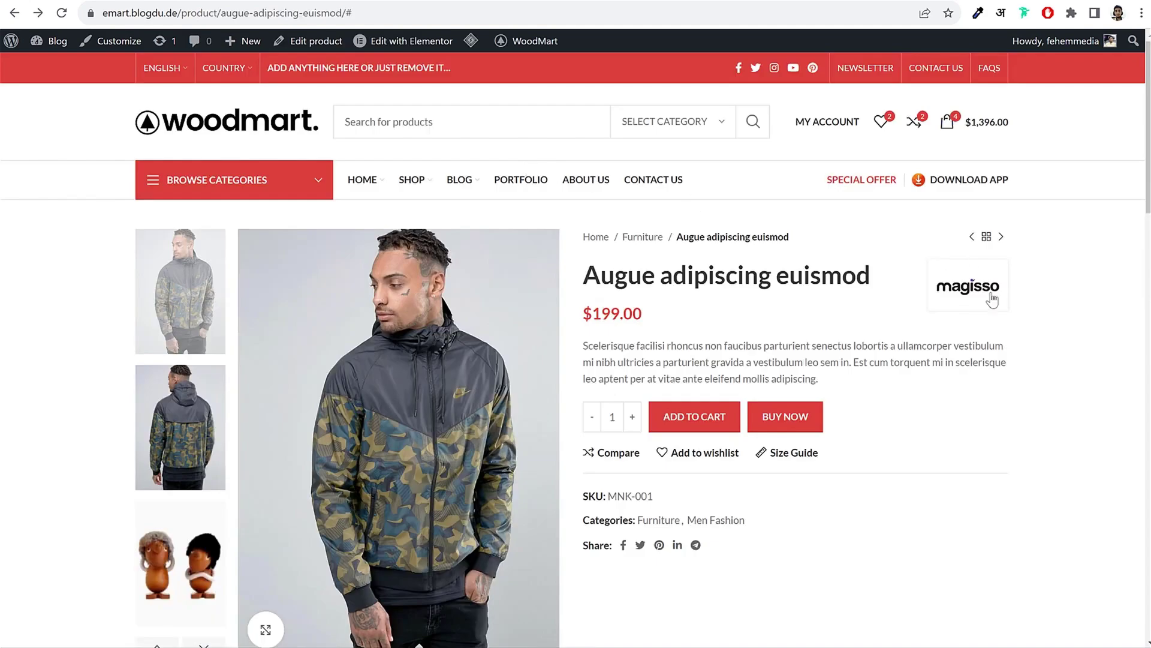
pyautogui.scroll(-8, 1023, 336)
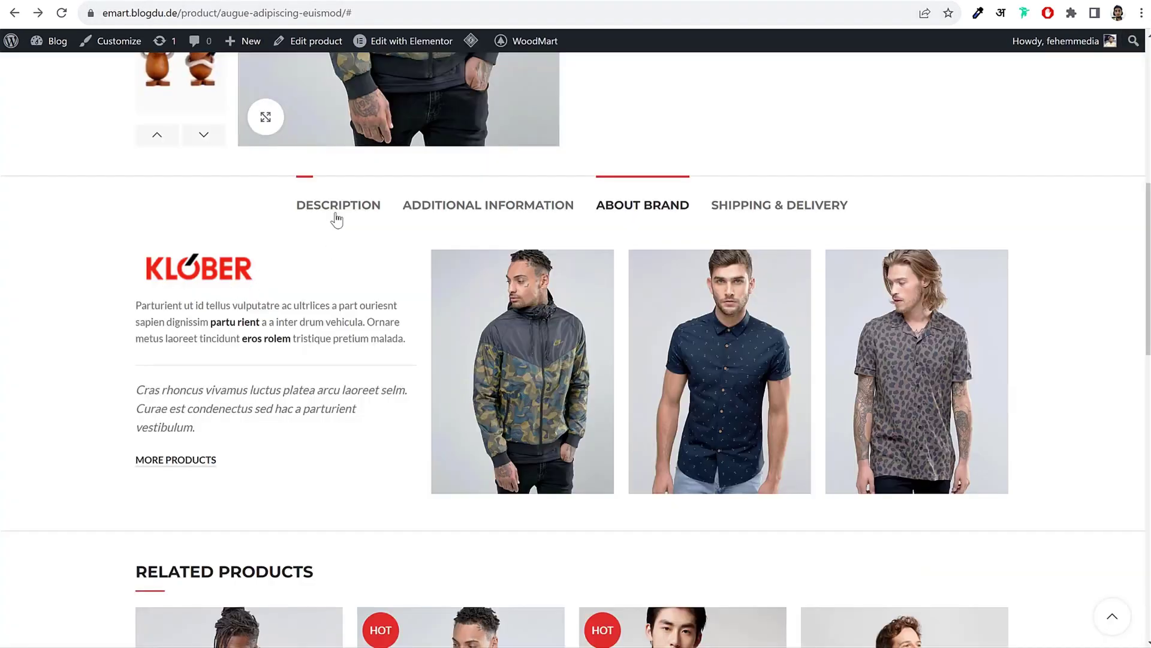
# Step: Review the demo product's Description and About Brand tabs again
pyautogui.click(333, 211)
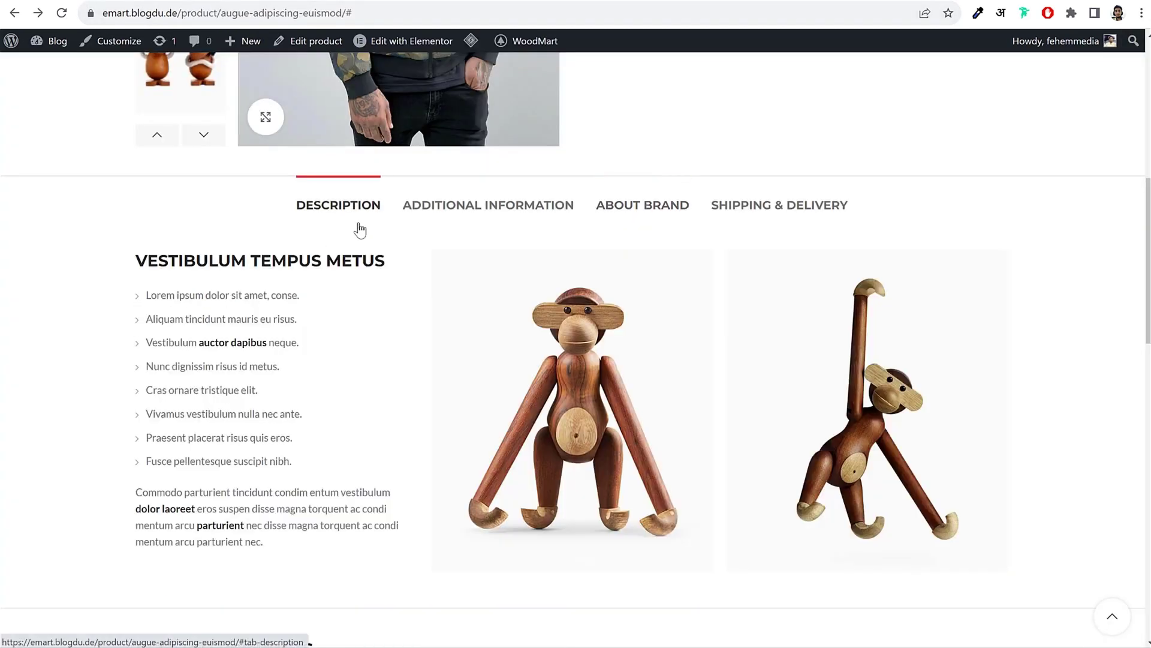
pyautogui.click(620, 204)
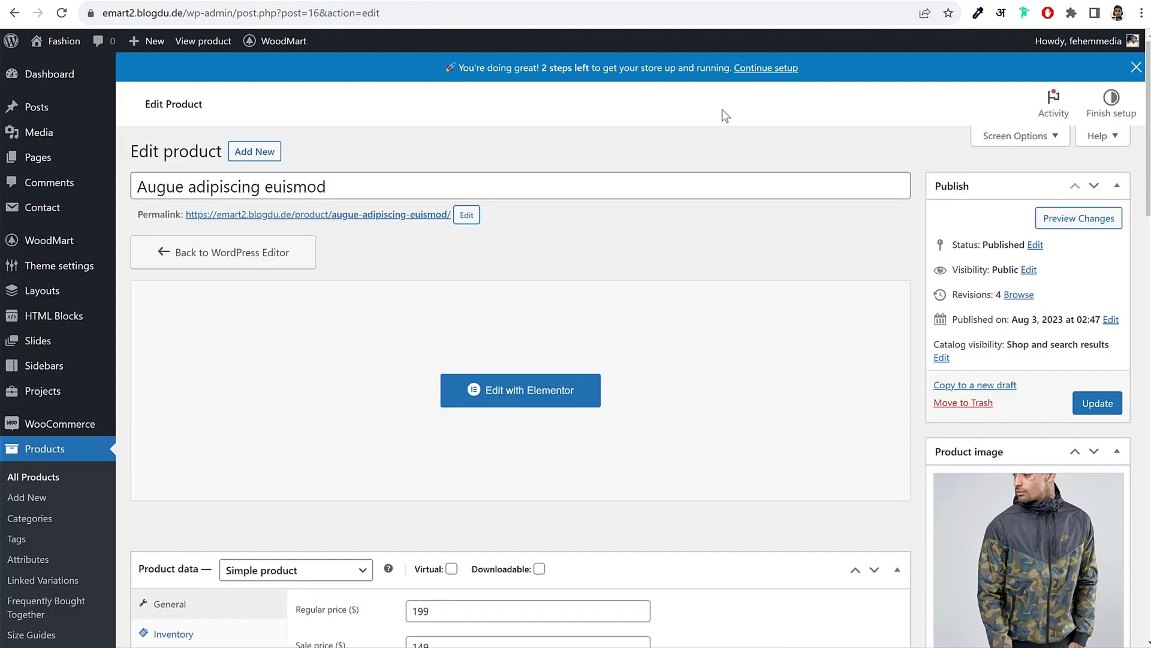
pyautogui.scroll(-3, 637, 281)
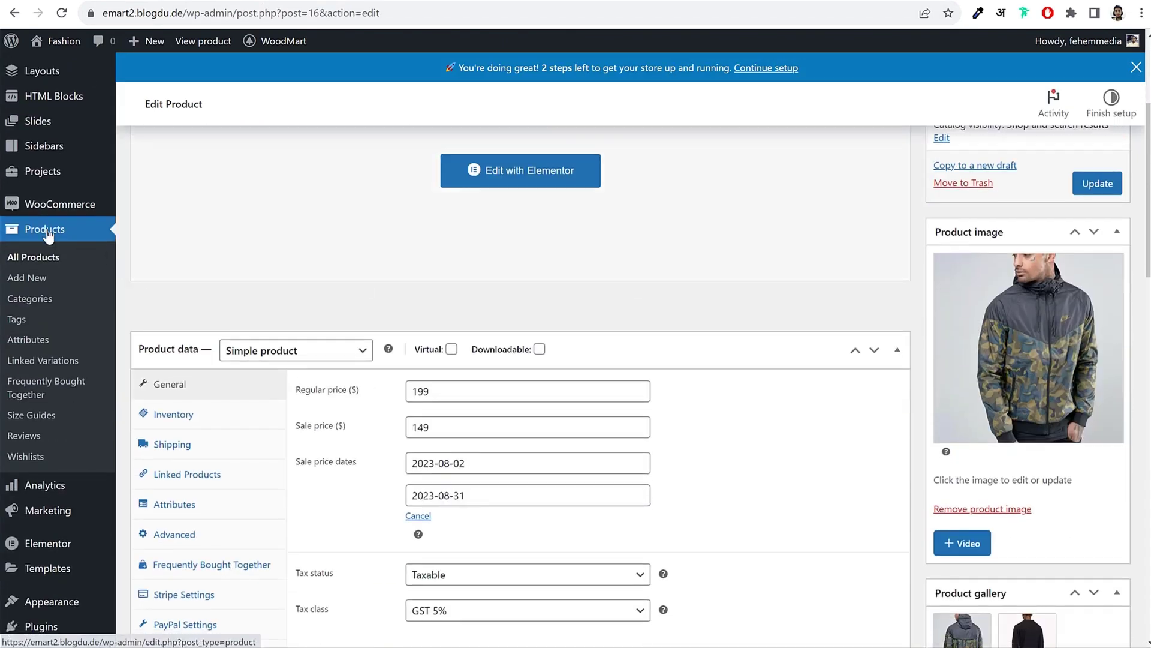
# Step: Add a new product attribute named 'Brands' on the Products > Attributes page
pyautogui.click(40, 342)
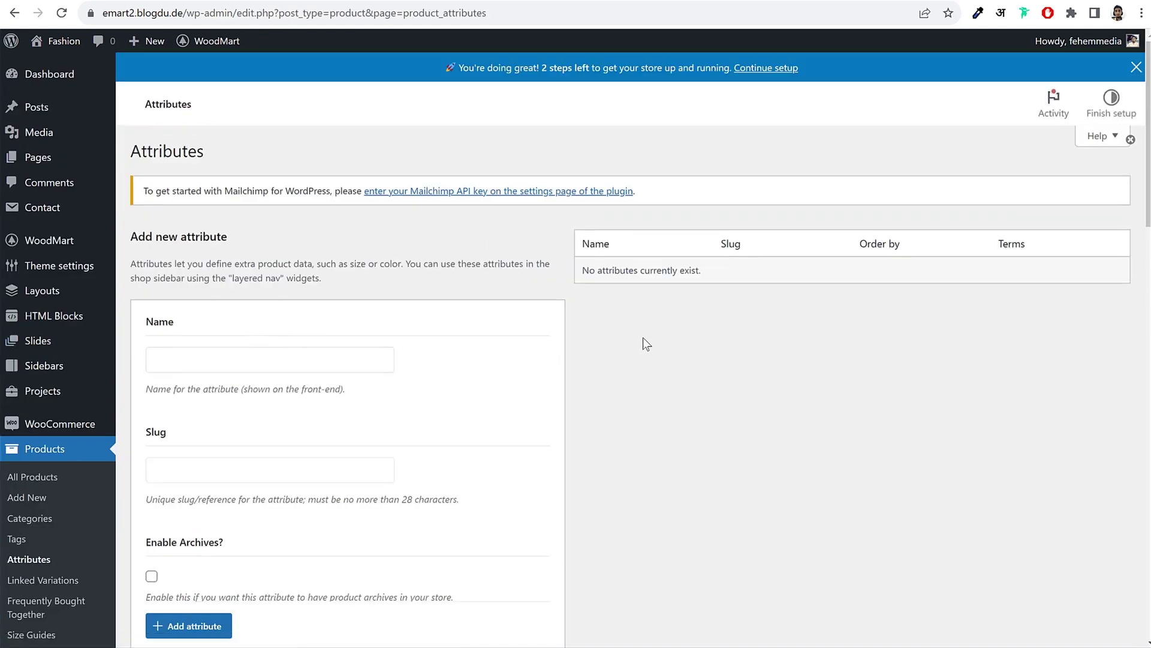
pyautogui.click(256, 358)
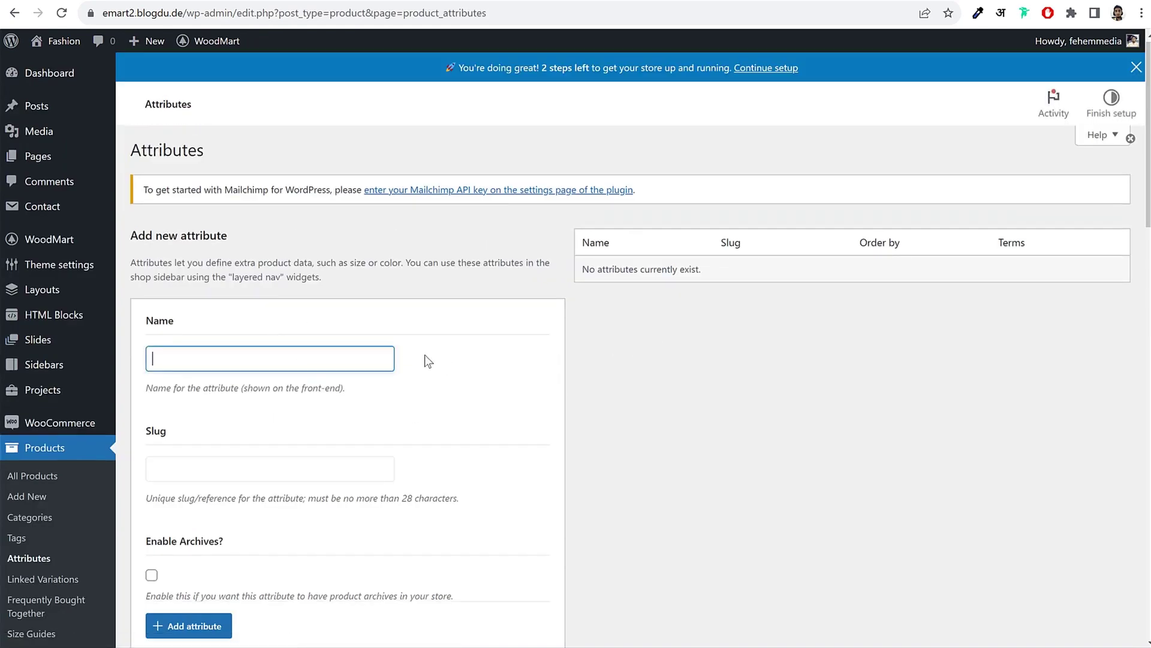
pyautogui.scroll(-1, 425, 361)
pyautogui.write('Brand')
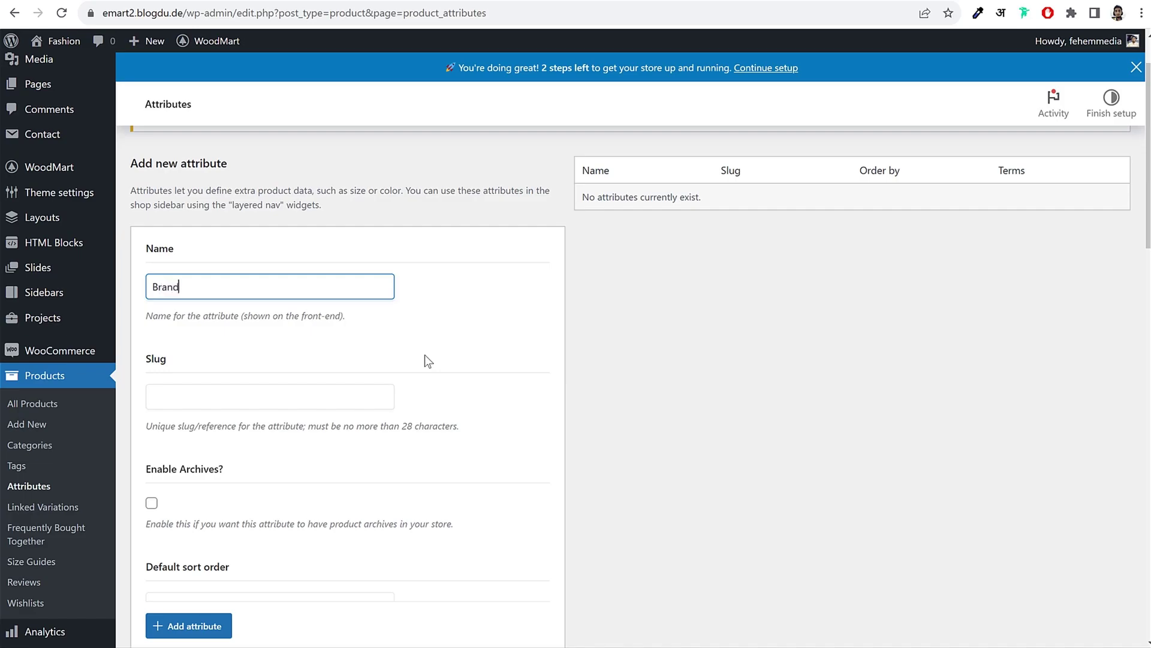
pyautogui.write('s')
pyautogui.scroll(-2, 430, 362)
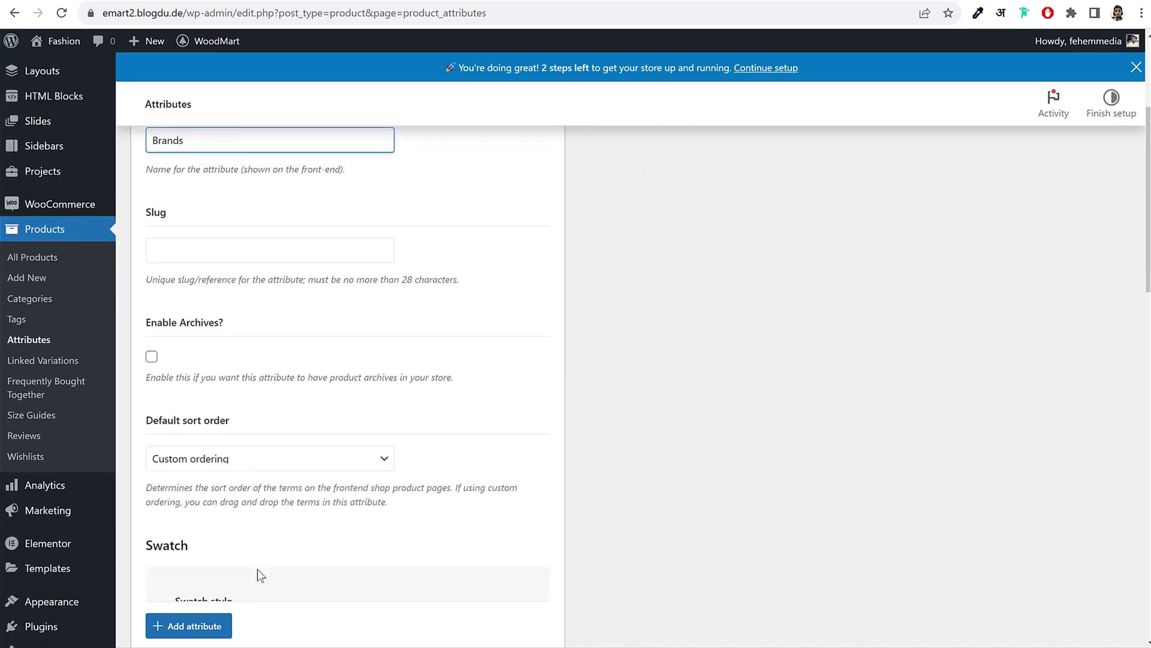
pyautogui.click(189, 626)
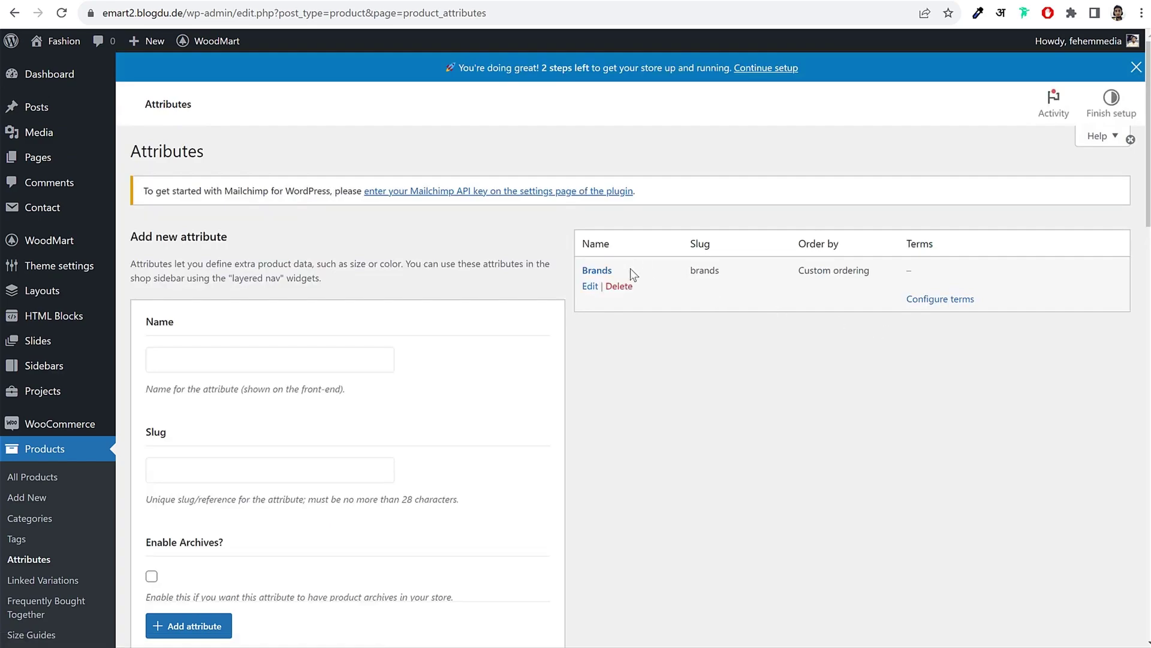
pyautogui.moveTo(631, 275); pyautogui.dragTo(579, 271)
# Step: Open the Brands attribute's term list and start a 'Magisso' term, scrolling to its swatch options
pyautogui.click(940, 349)
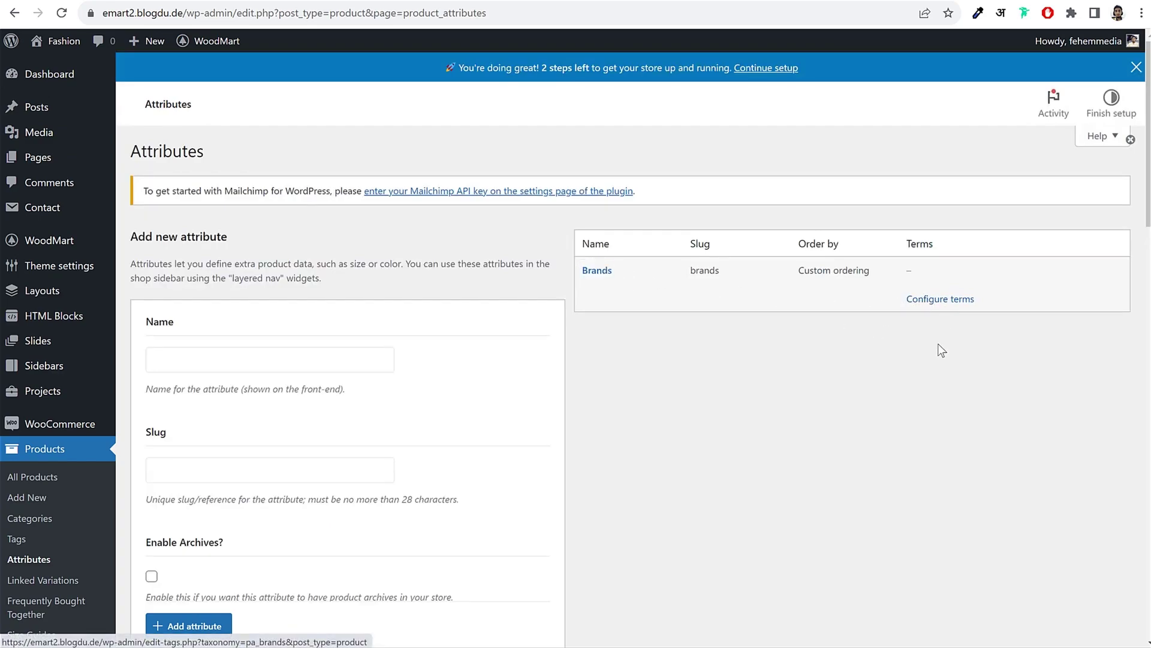
pyautogui.click(943, 299)
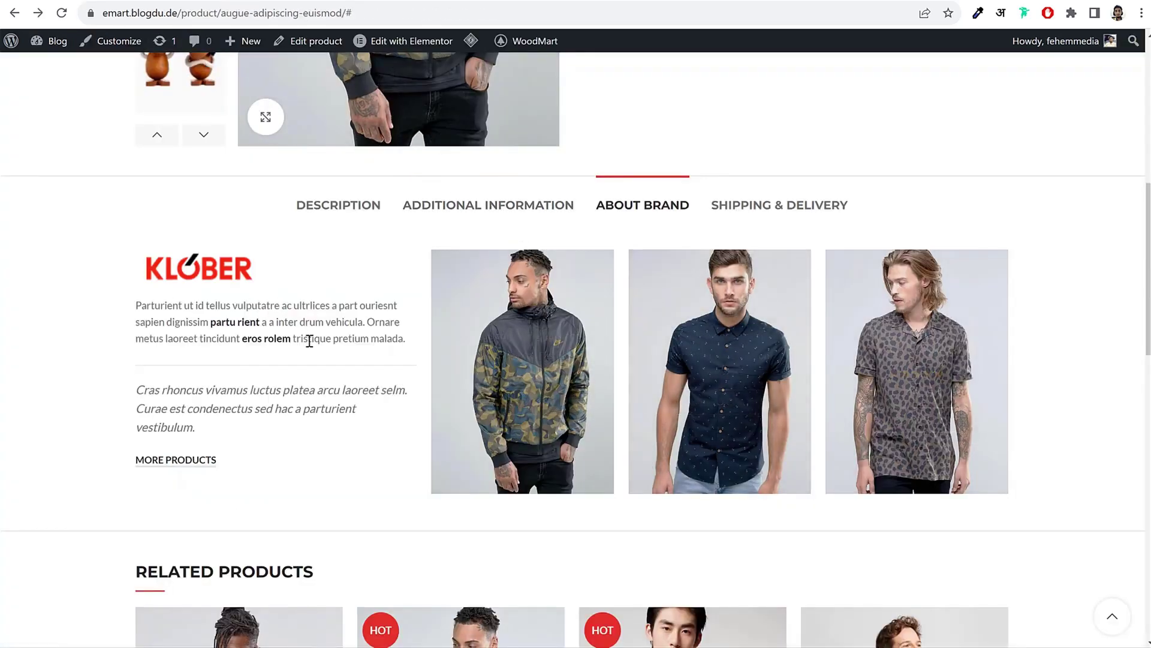
pyautogui.scroll(15, 308, 336)
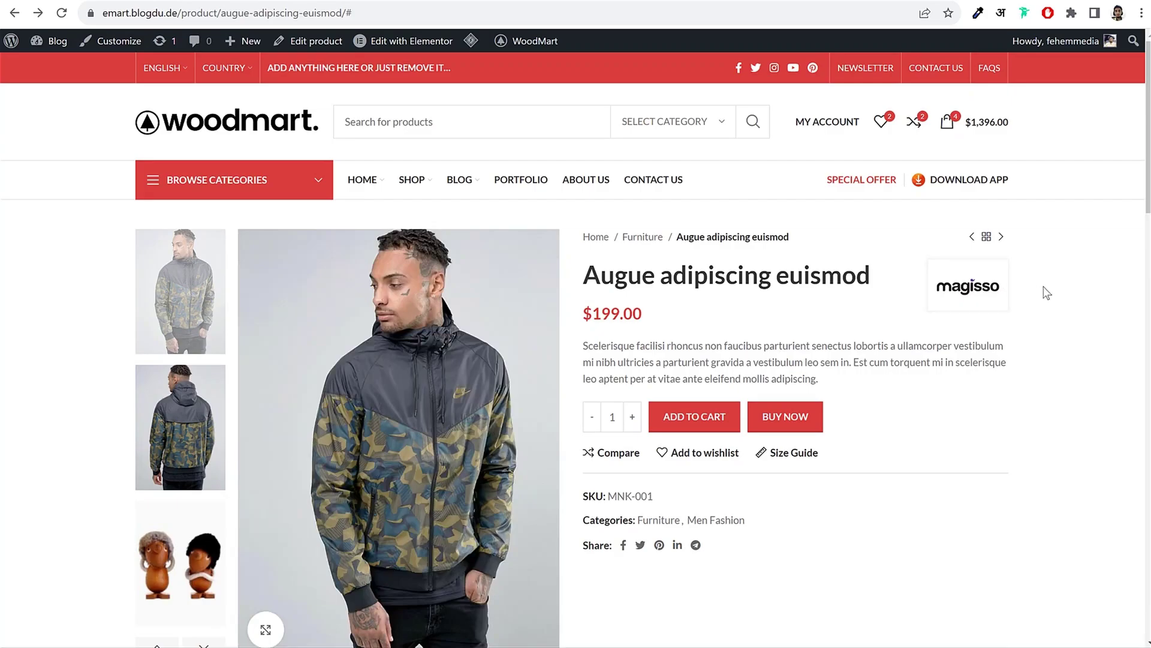
pyautogui.moveTo(1046, 293); pyautogui.dragTo(998, 298)
pyautogui.click(1080, 304)
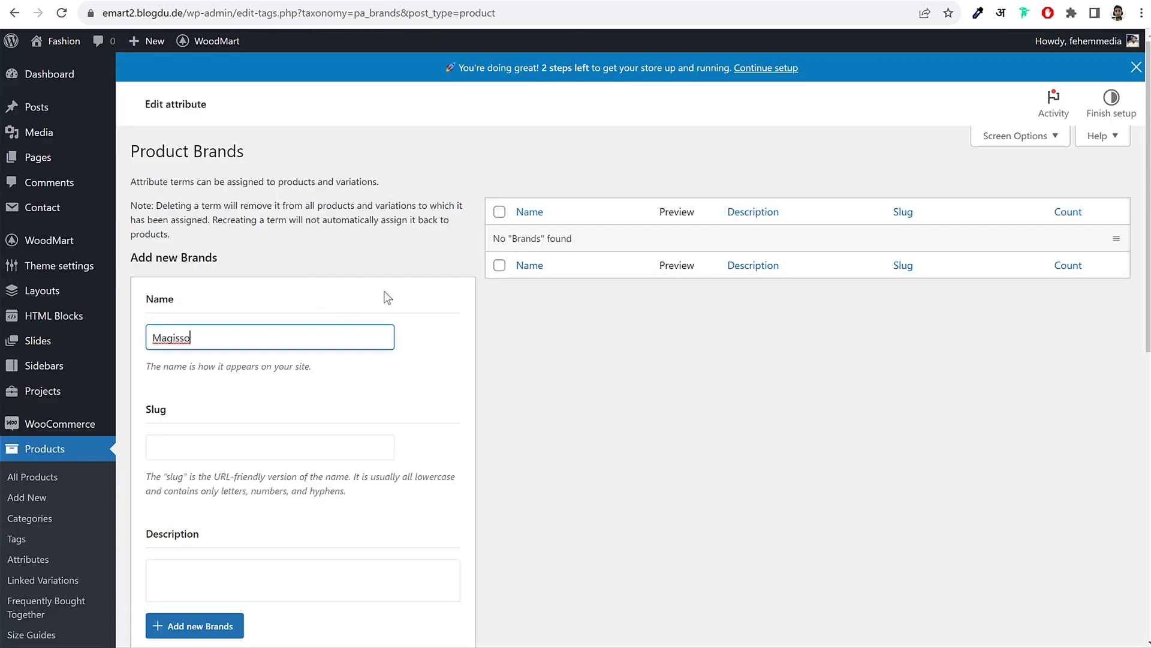
pyautogui.scroll(-3, 487, 347)
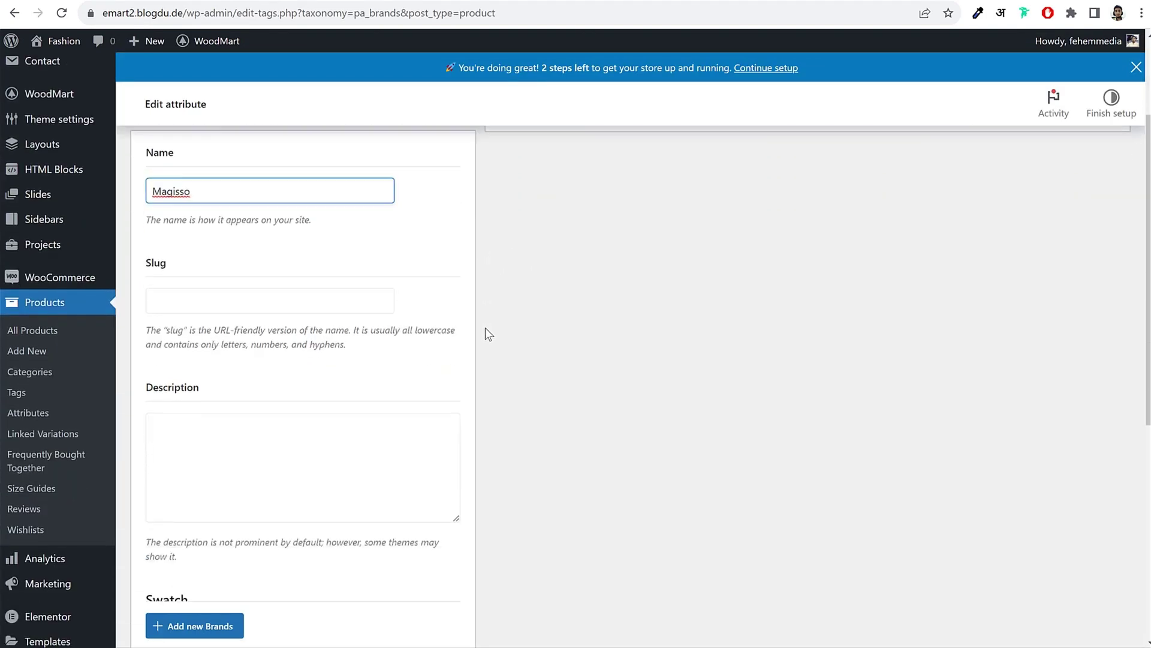
pyautogui.scroll(-5, 426, 348)
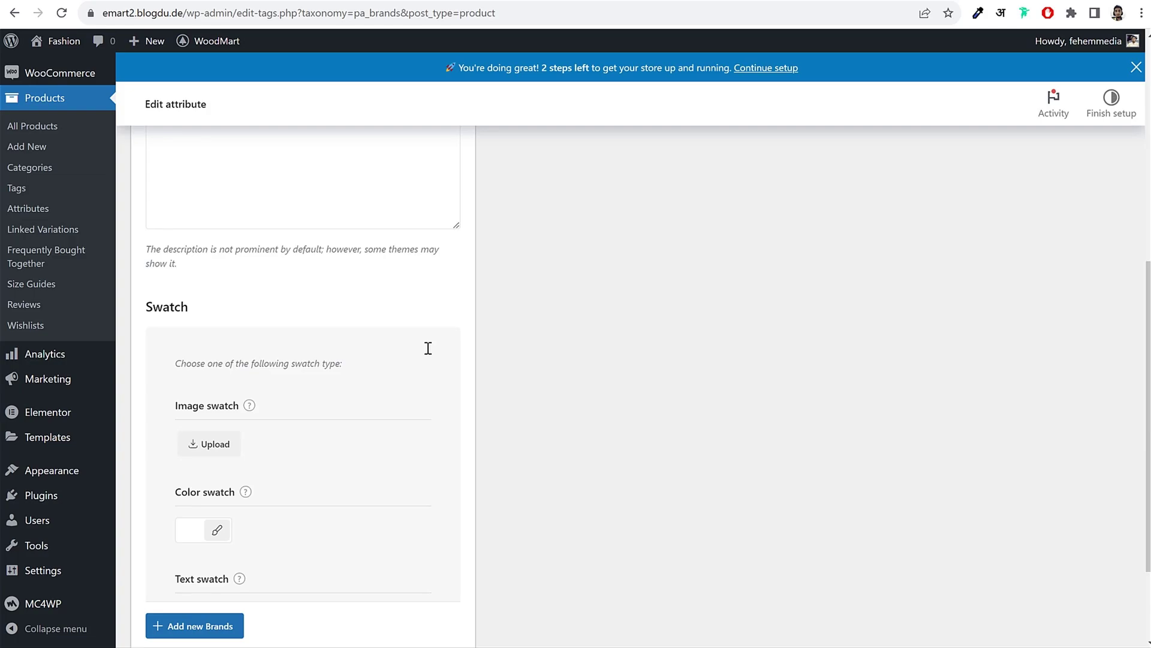
pyautogui.scroll(-1, 427, 353)
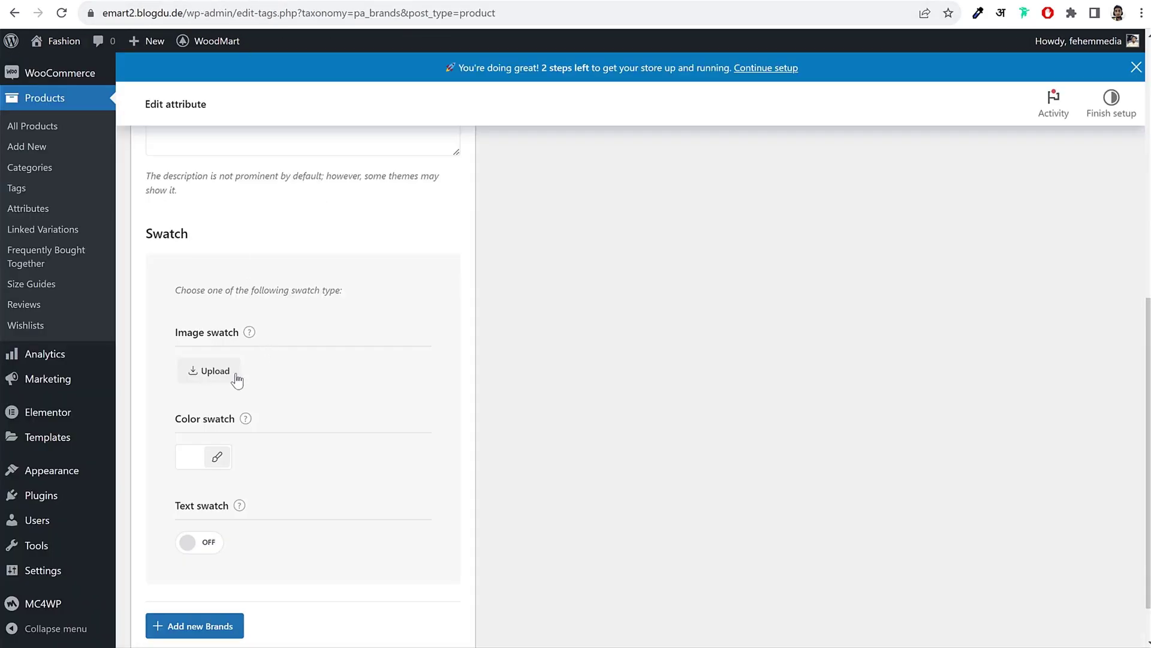
pyautogui.moveTo(176, 332); pyautogui.dragTo(232, 333)
# Step: Upload brand-Magisso from the Brands folder as the image swatch and add the Magisso term
pyautogui.click(221, 379)
pyautogui.click(76, 93)
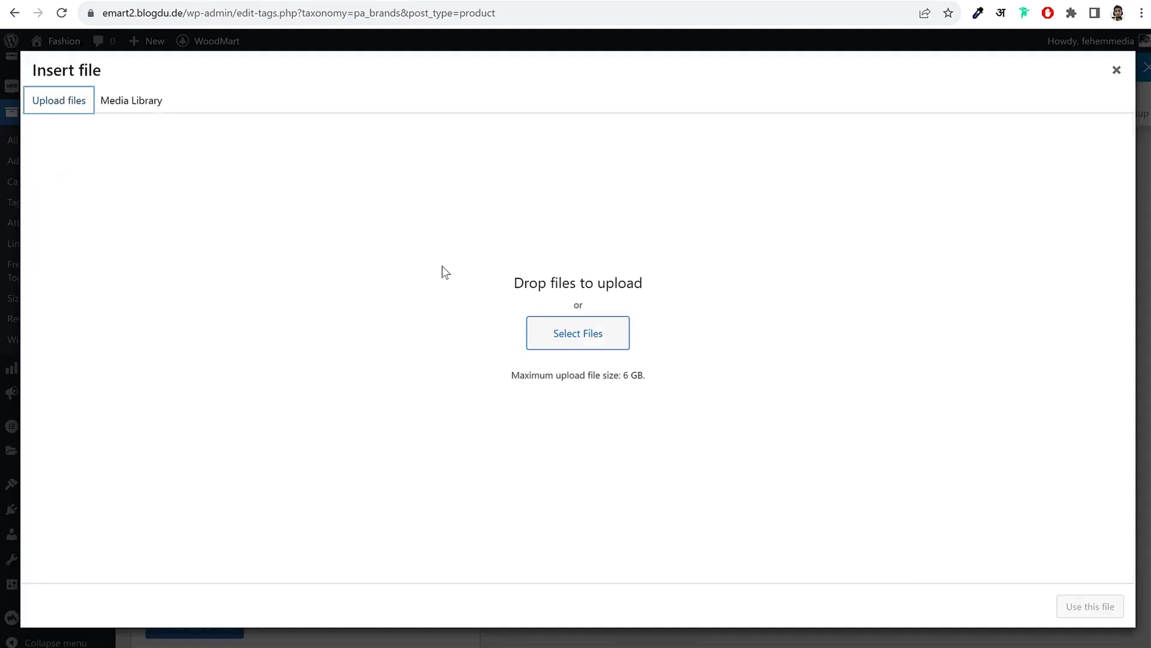
pyautogui.click(536, 329)
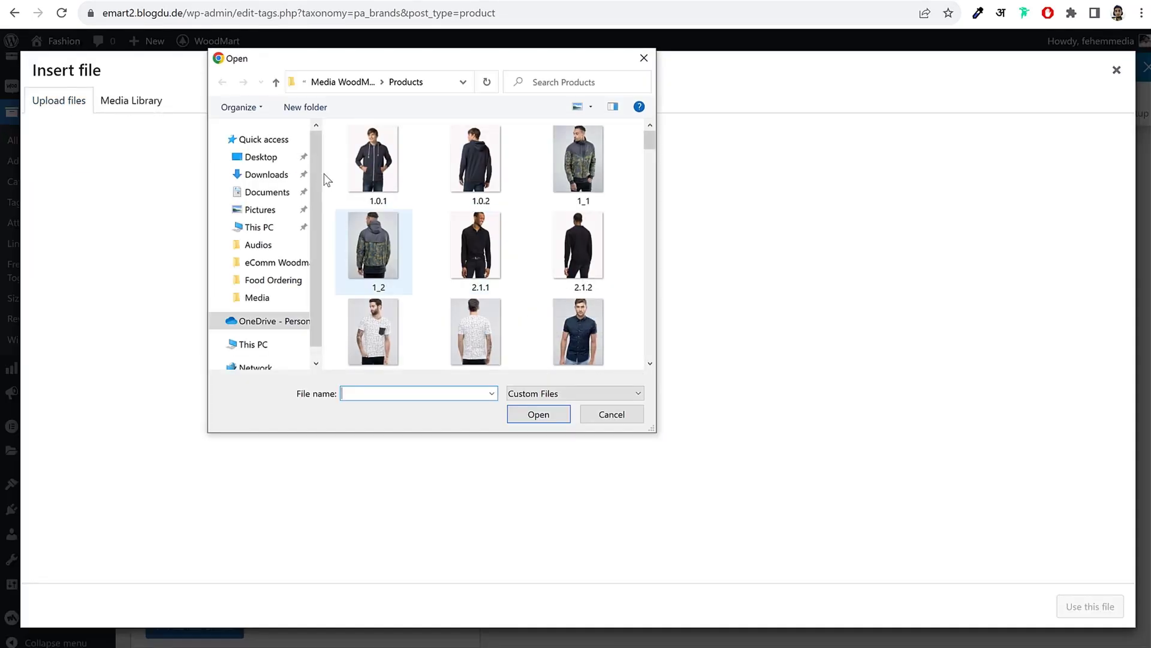
pyautogui.click(369, 82)
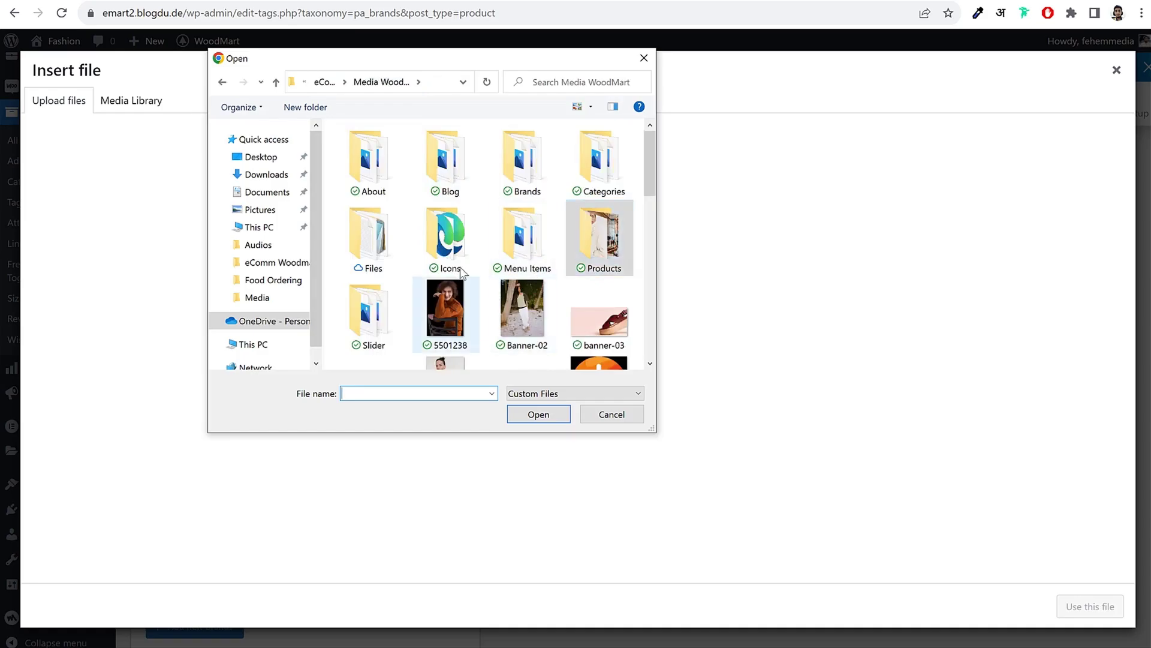
pyautogui.doubleClick(535, 168)
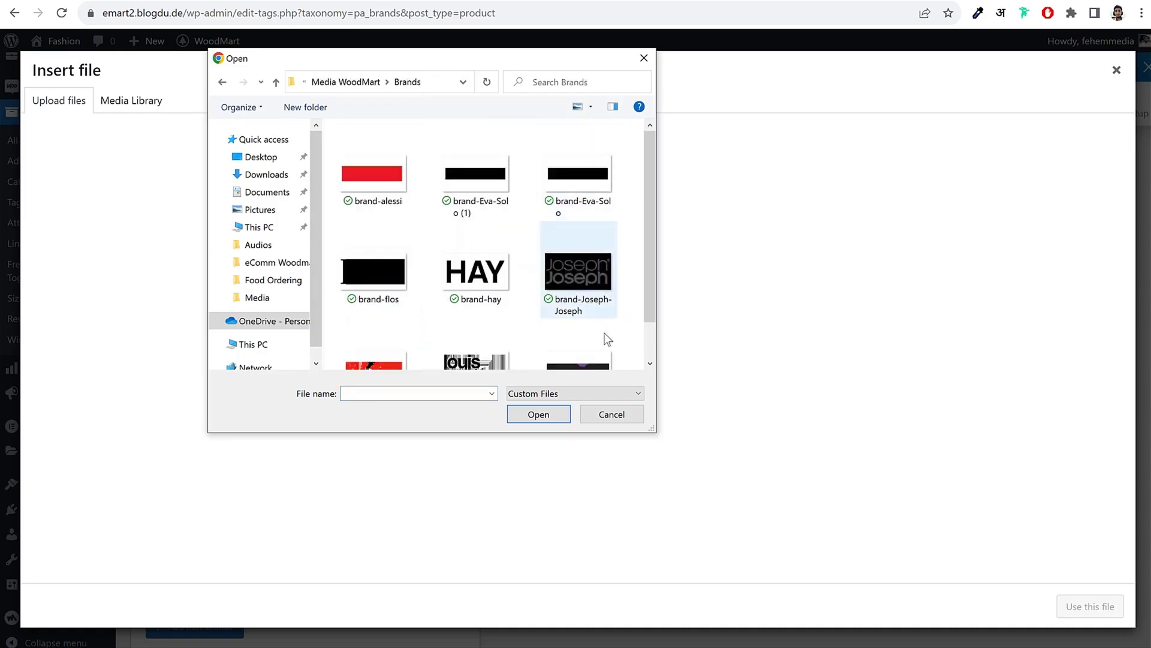
pyautogui.scroll(-1, 592, 286)
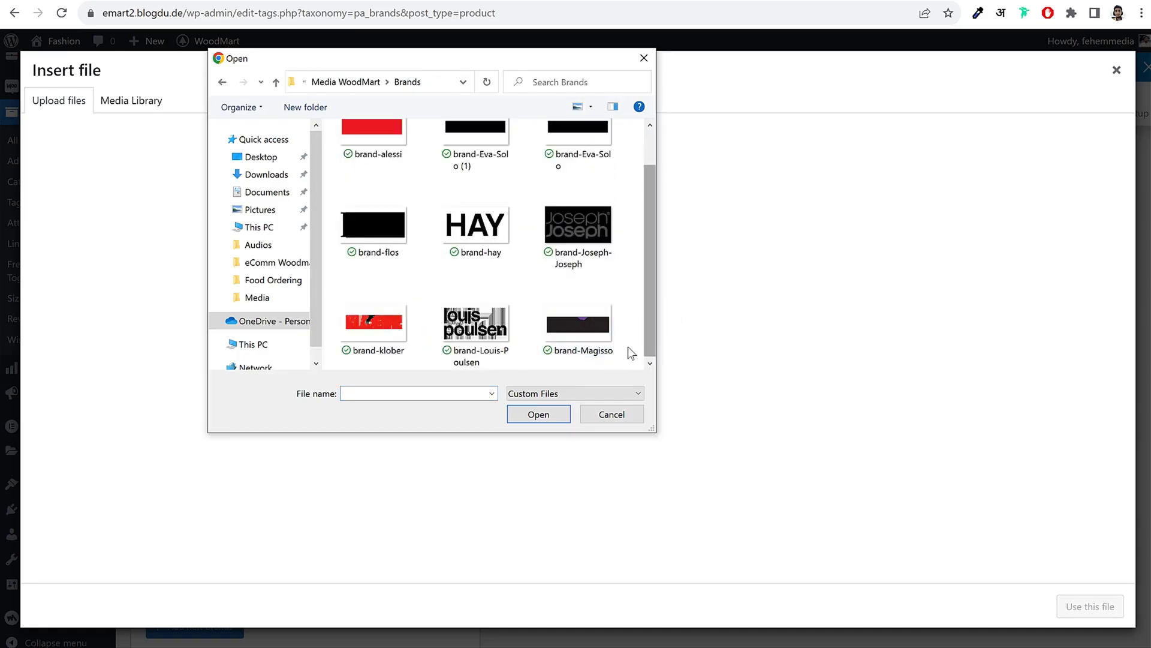
pyautogui.click(564, 351)
pyautogui.click(546, 416)
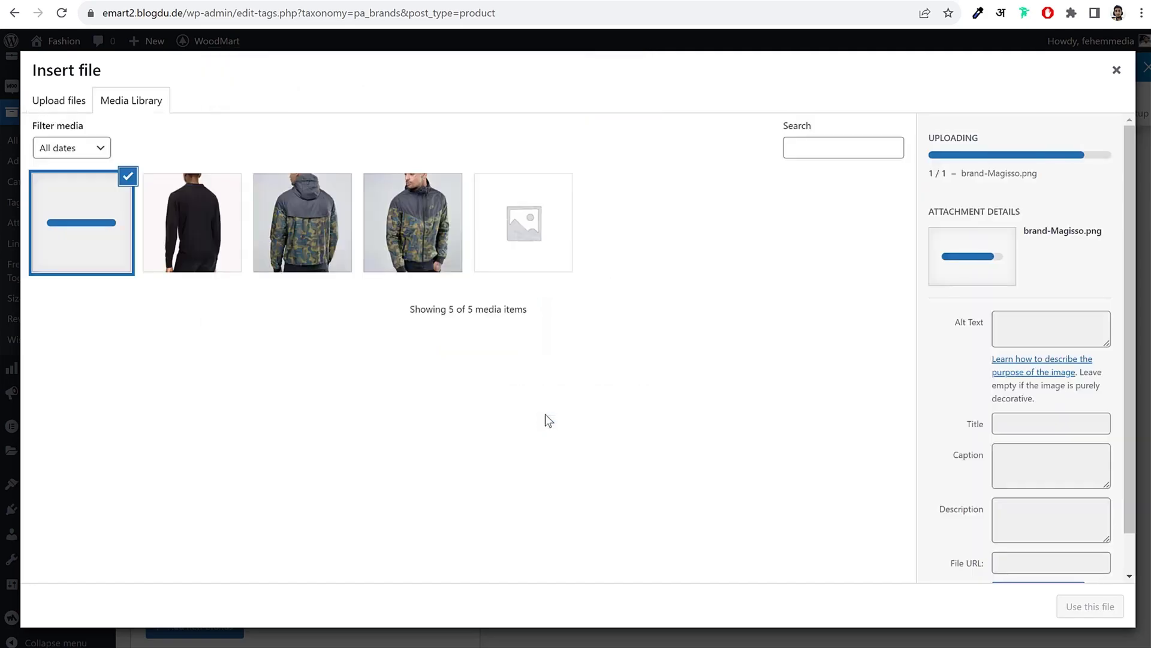
pyautogui.click(1090, 606)
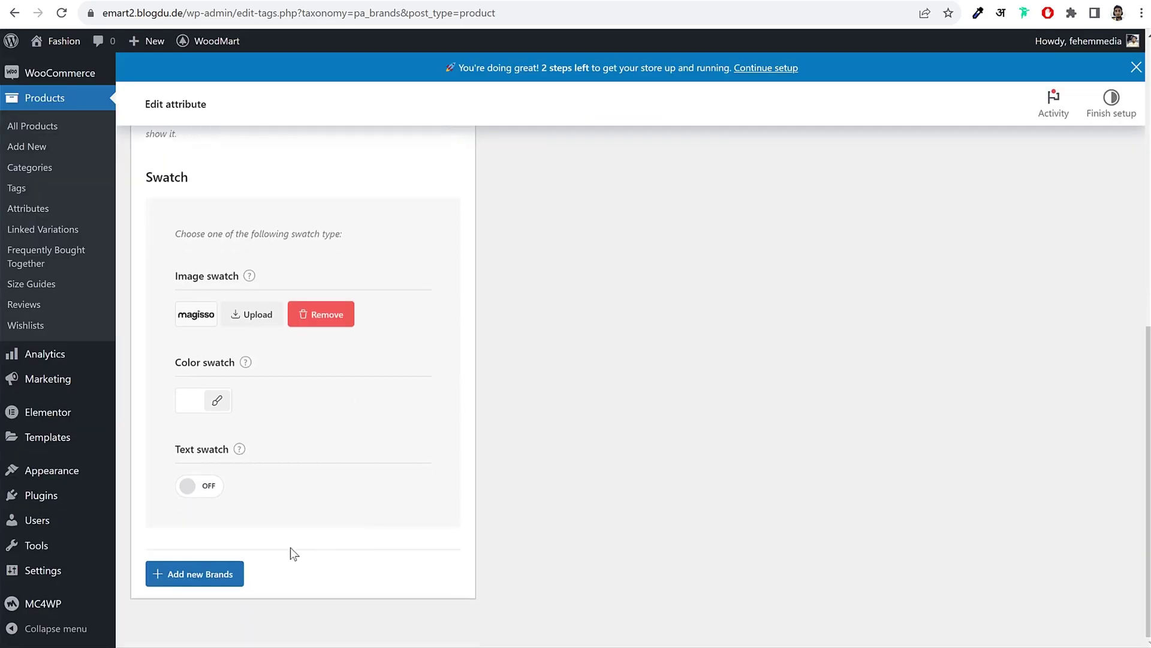
pyautogui.scroll(10, 293, 550)
pyautogui.click(207, 627)
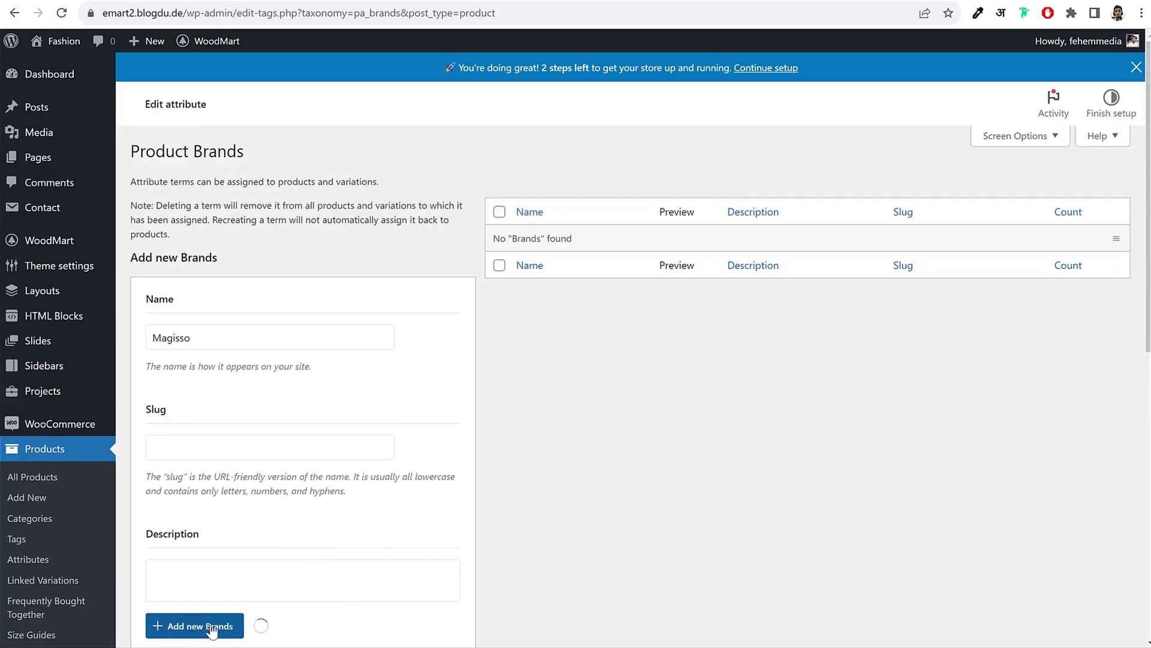
# Step: Open the Augue adipiscing euismod jacket product in the product editor
pyautogui.moveTo(727, 306)
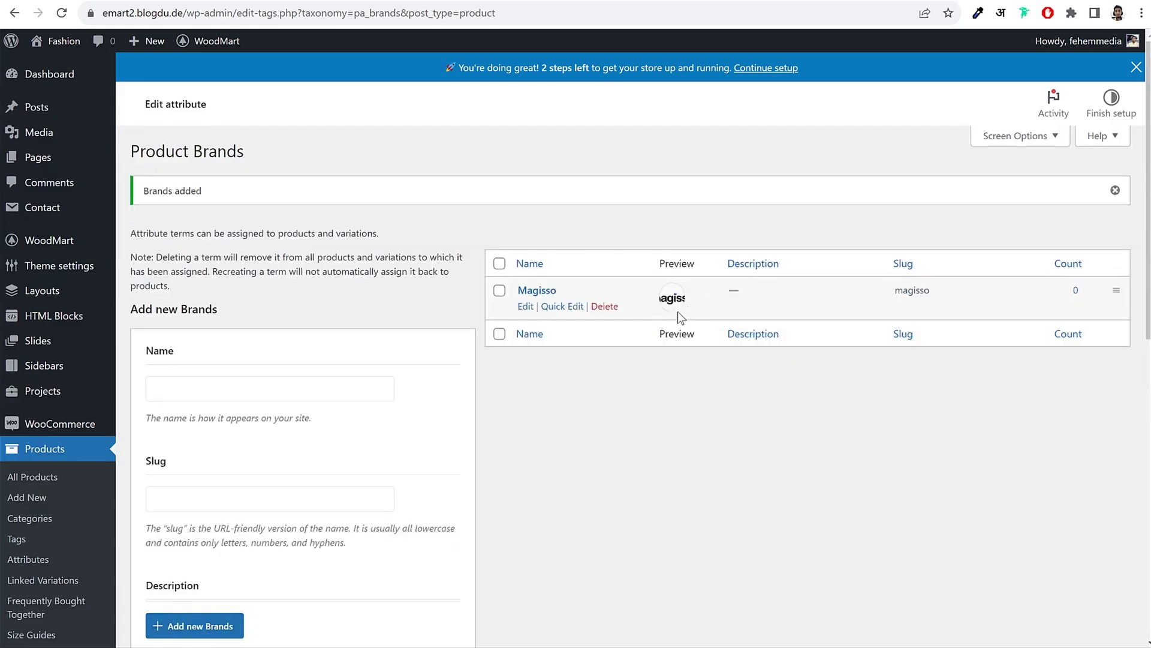
pyautogui.click(346, 3)
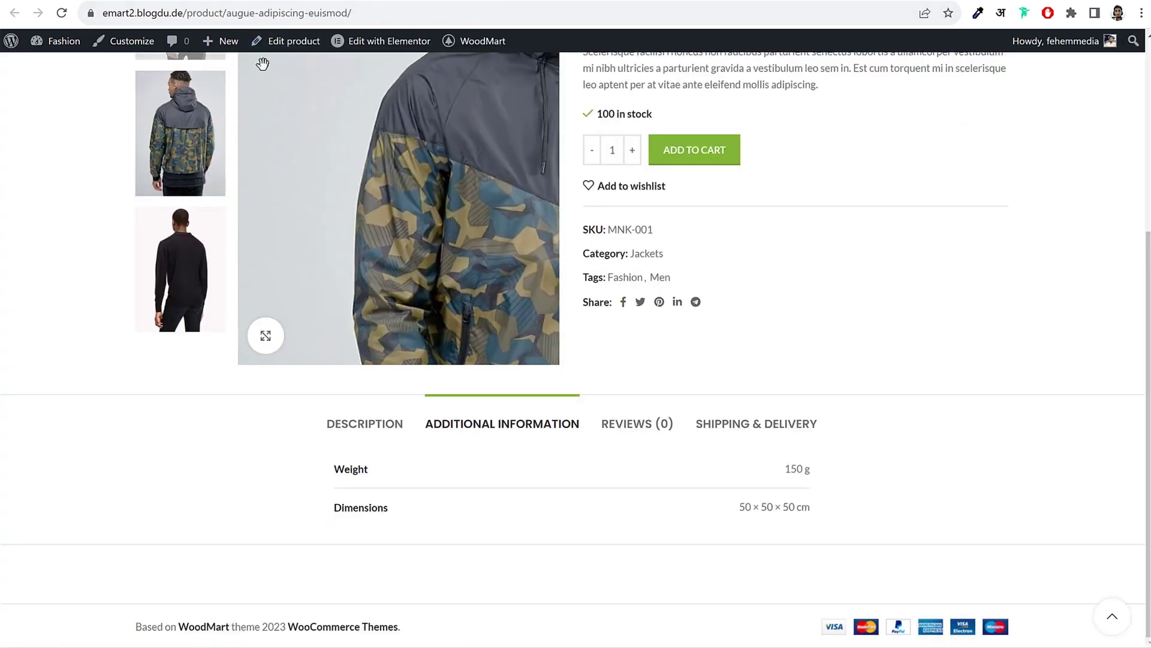
pyautogui.click(435, 2)
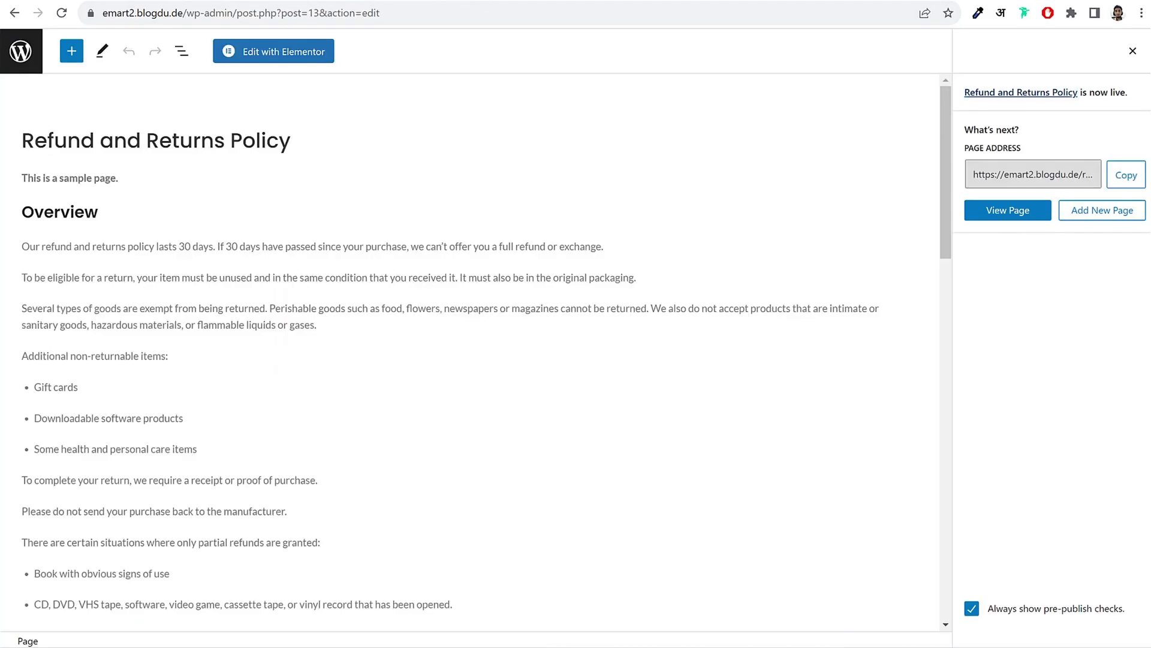
pyautogui.click(257, 3)
pyautogui.click(347, 3)
pyautogui.rightClick(282, 40)
pyautogui.press('Escape')
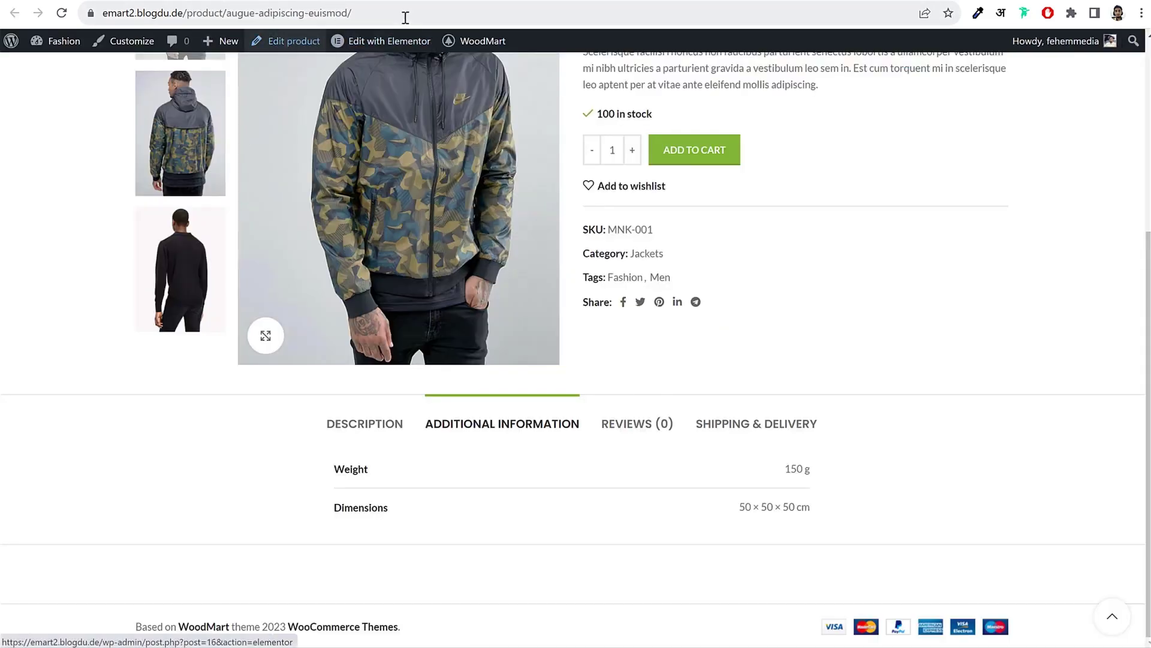
pyautogui.click(287, 43)
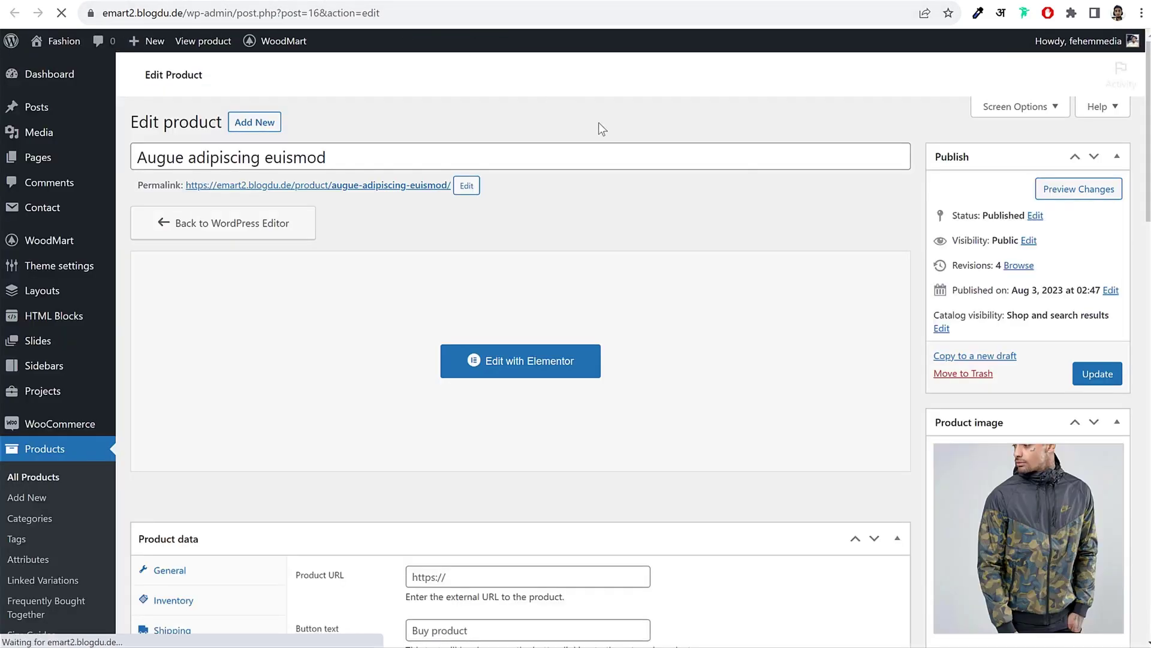
# Step: Add the existing Brands attribute to the jacket with the value Magisso and save attributes
pyautogui.scroll(-4, 752, 252)
pyautogui.scroll(-3, 755, 260)
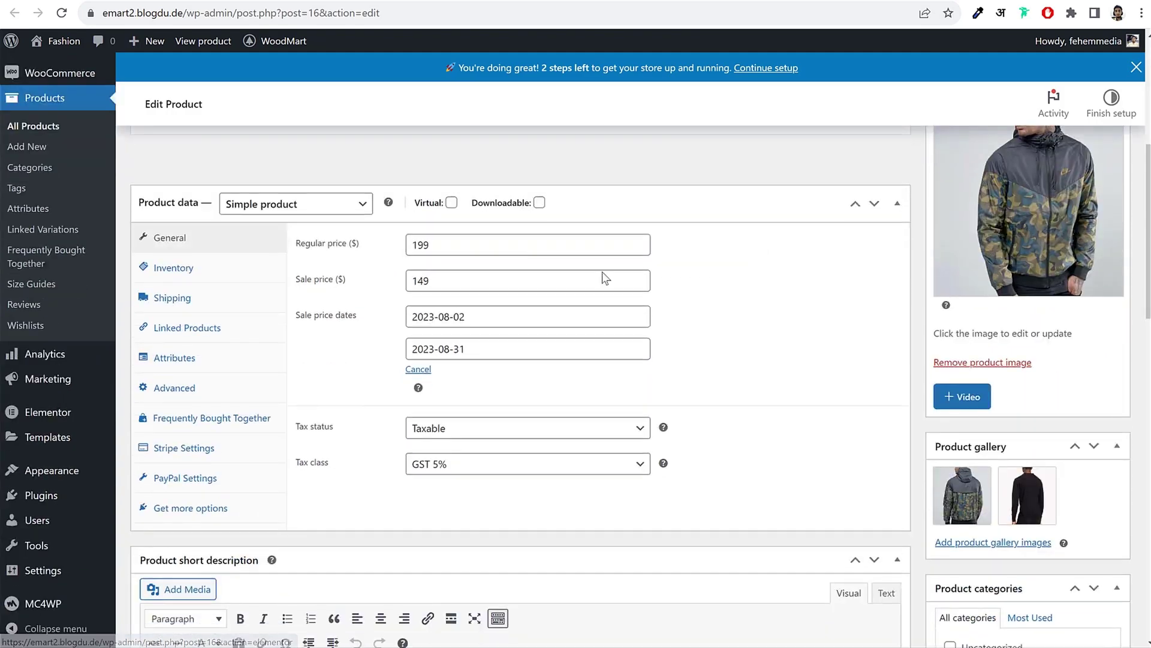
pyautogui.click(204, 360)
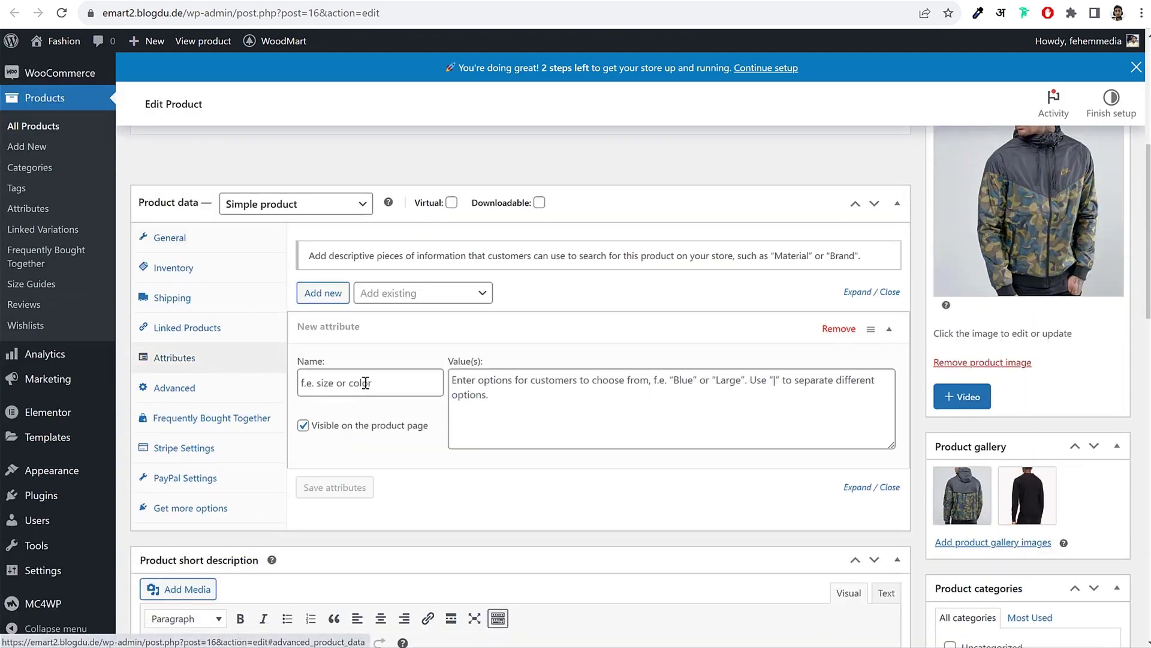
pyautogui.click(418, 298)
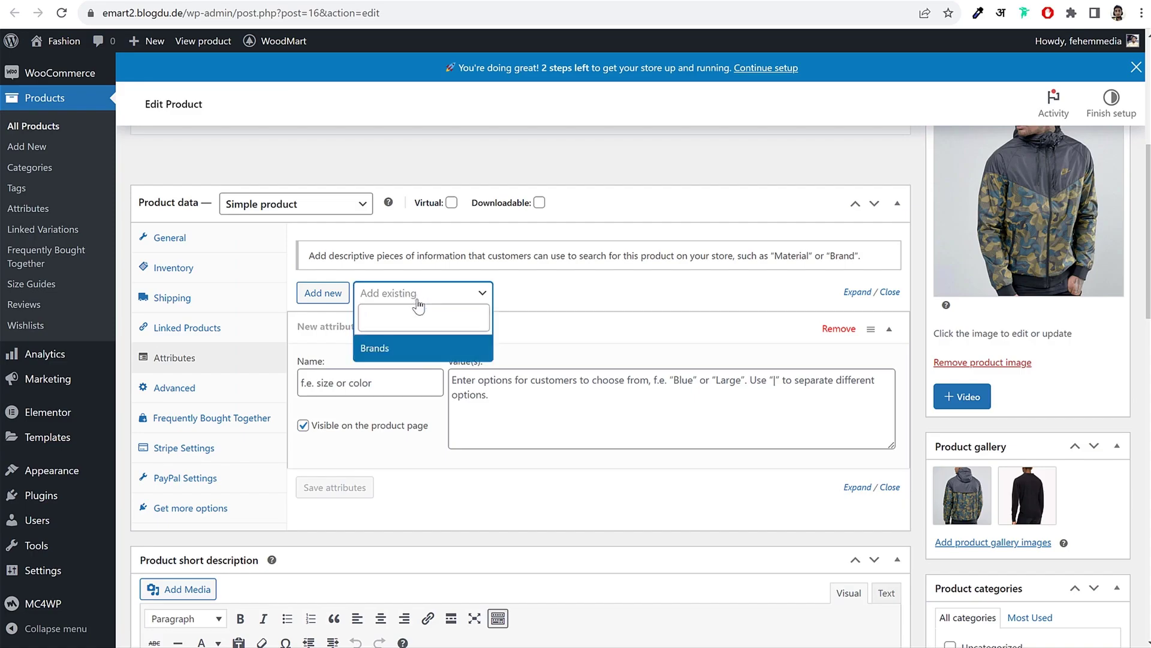
pyautogui.click(393, 348)
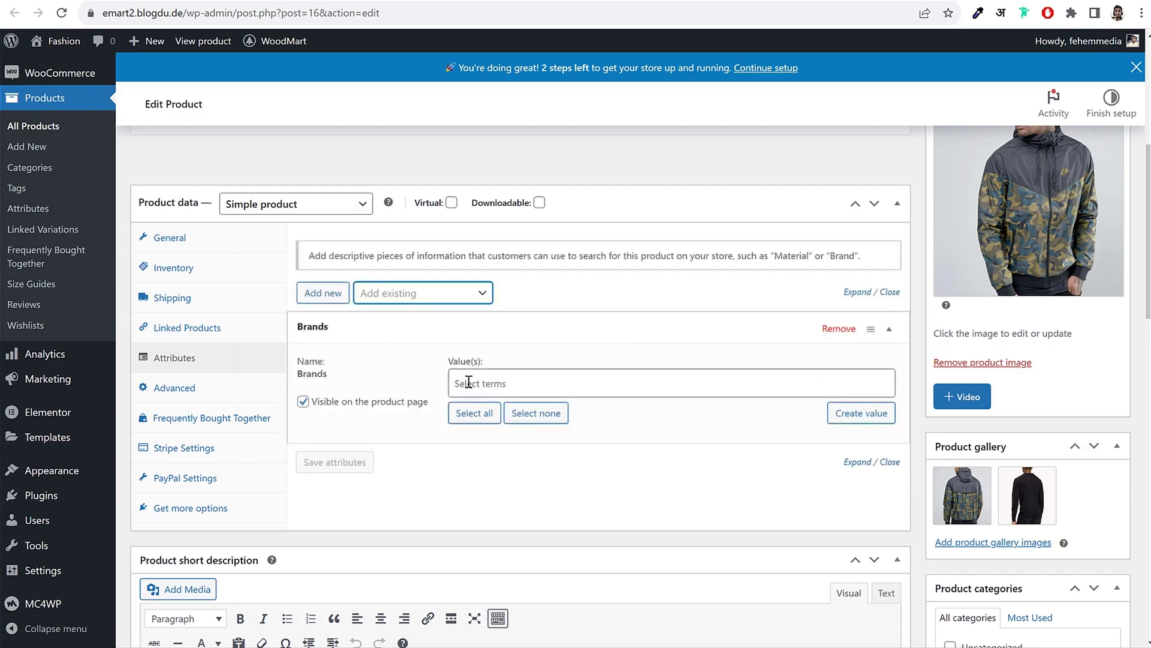
pyautogui.click(498, 387)
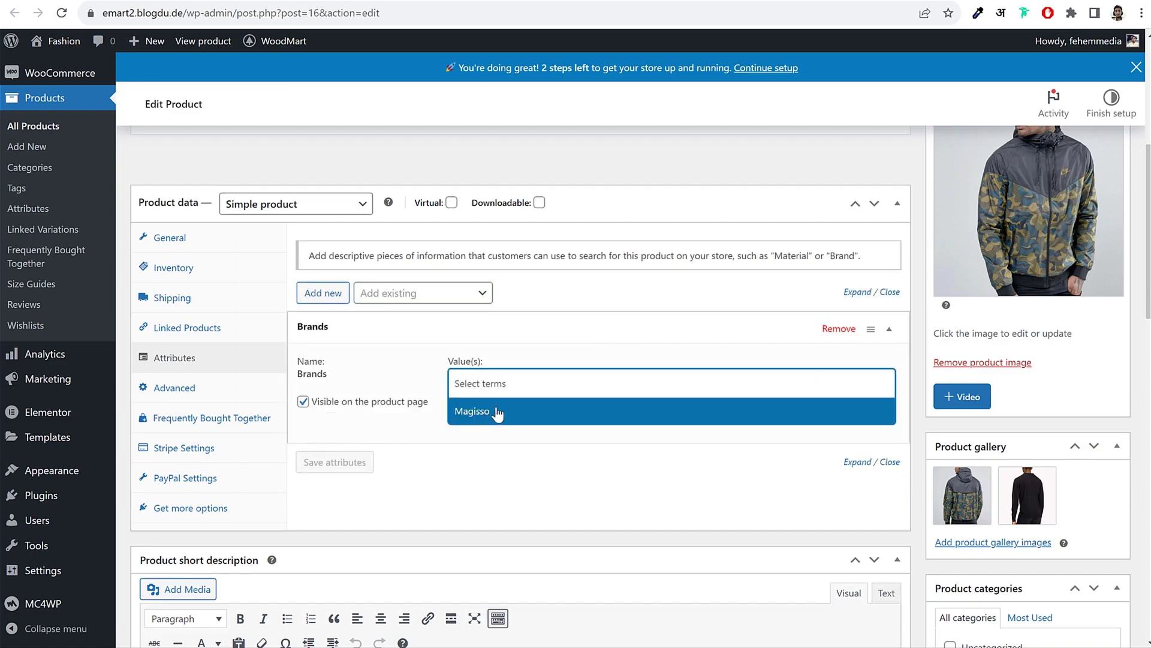
pyautogui.click(491, 414)
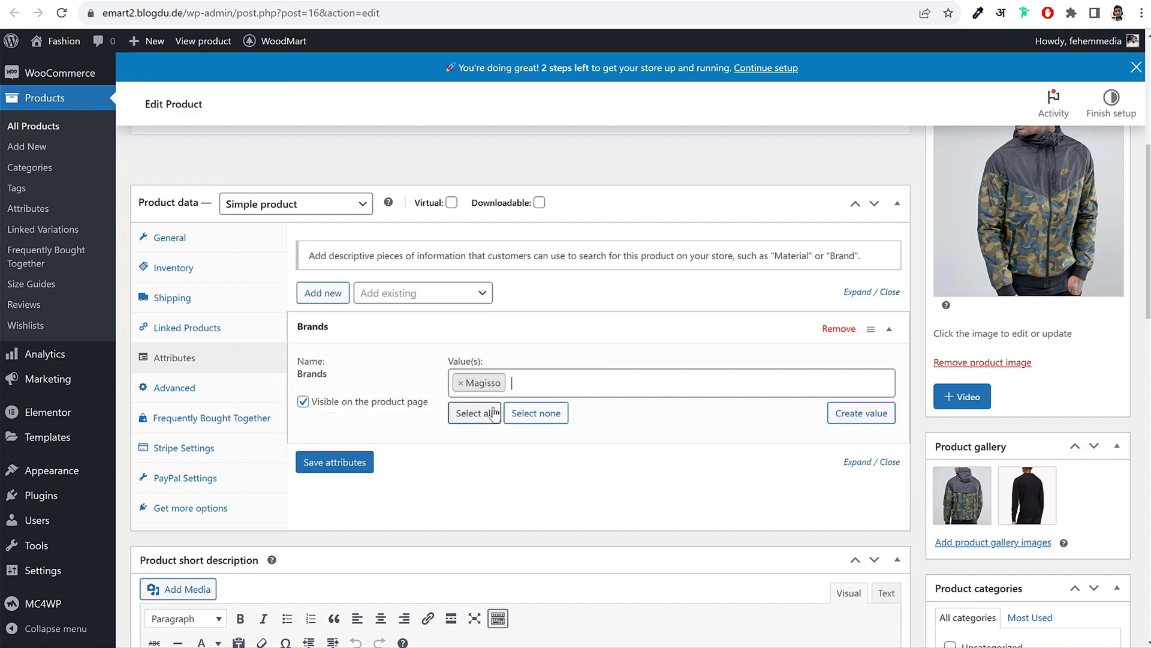
pyautogui.click(334, 462)
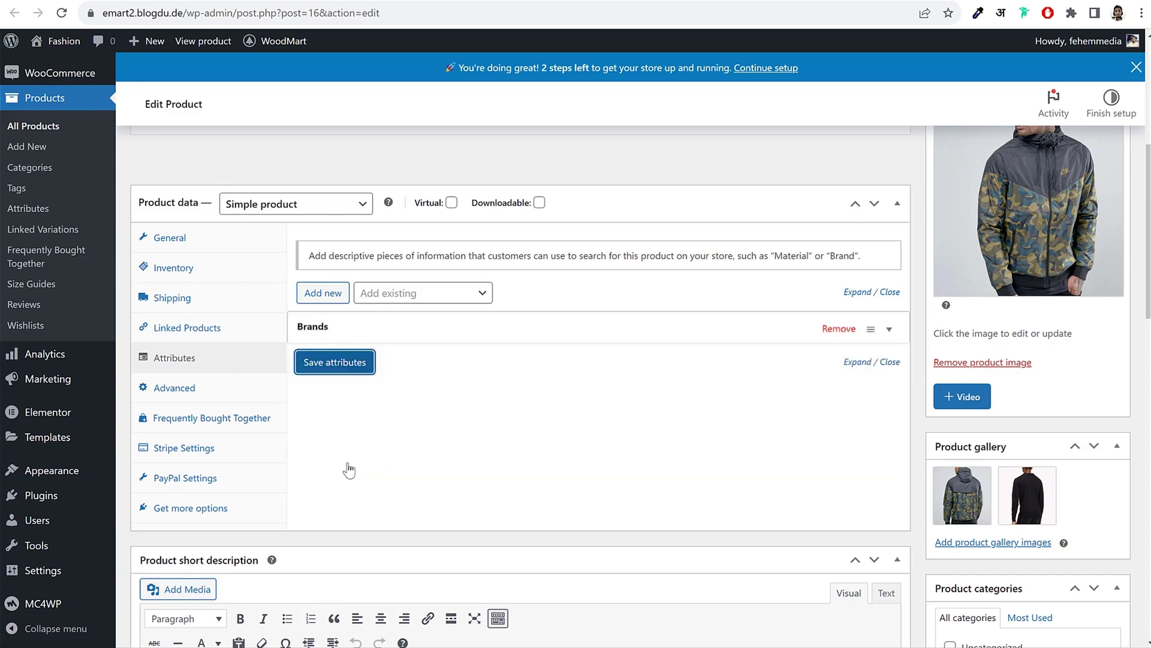
# Step: Check the Brands attribute value, re-save the attributes, and update the product
pyautogui.click(412, 336)
pyautogui.click(329, 467)
pyautogui.click(454, 338)
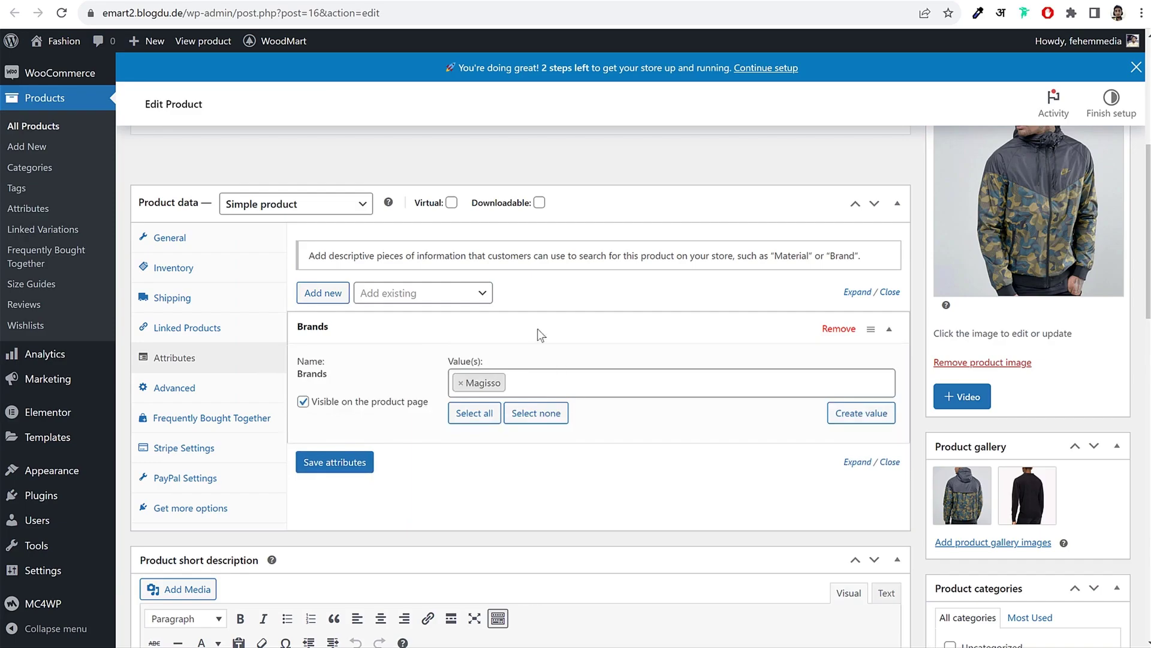
pyautogui.click(333, 462)
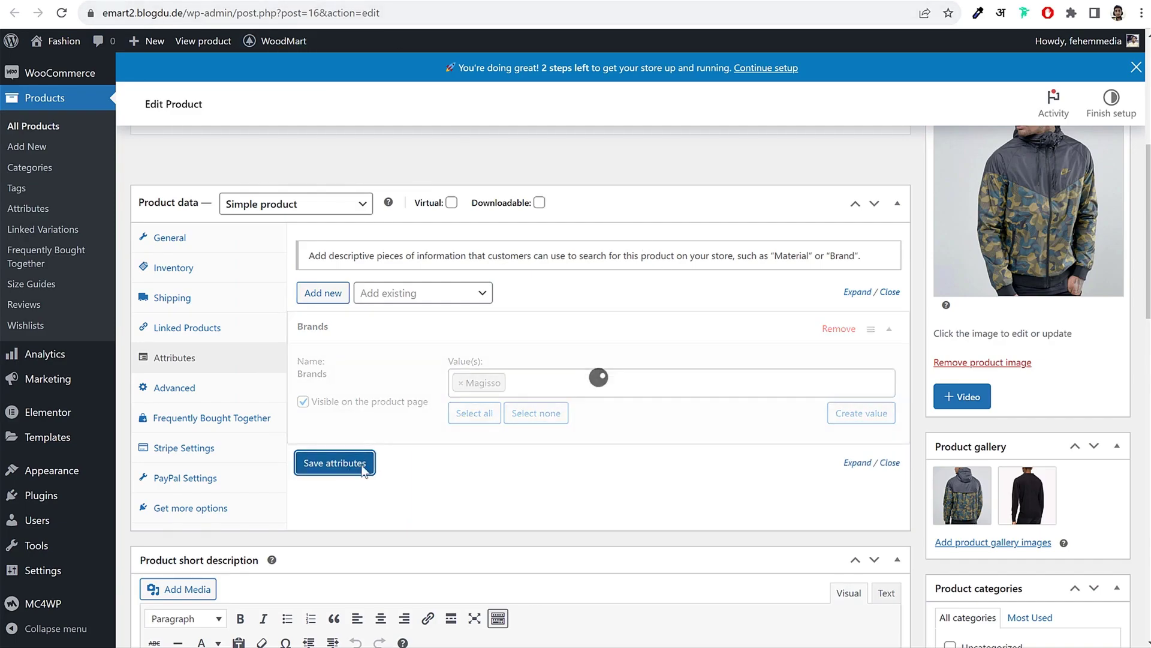
pyautogui.scroll(6, 976, 260)
pyautogui.click(1098, 403)
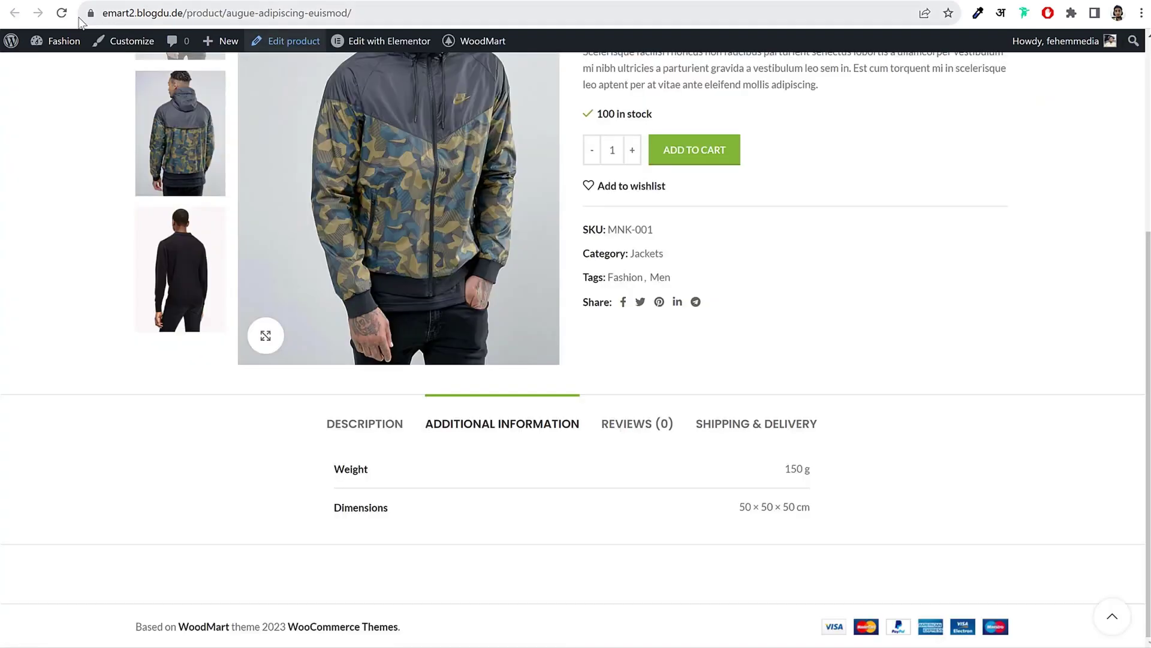
# Step: Reload the jacket's product page to check the brand, then go back twice to Product Brands
pyautogui.click(61, 13)
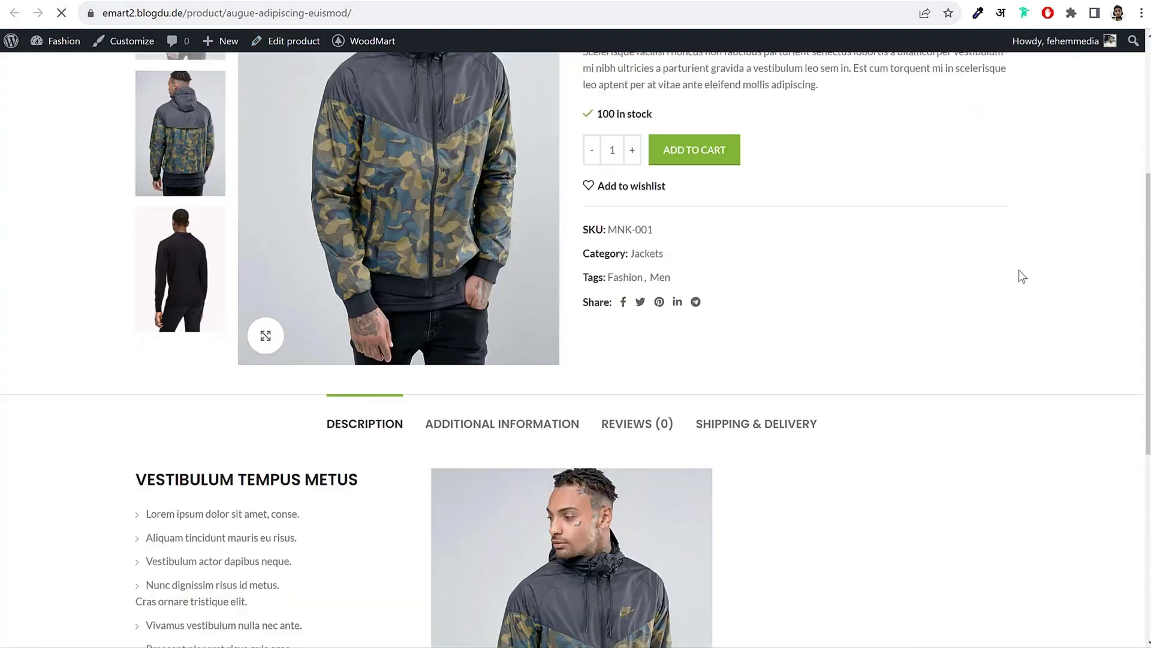
pyautogui.scroll(-6, 1016, 304)
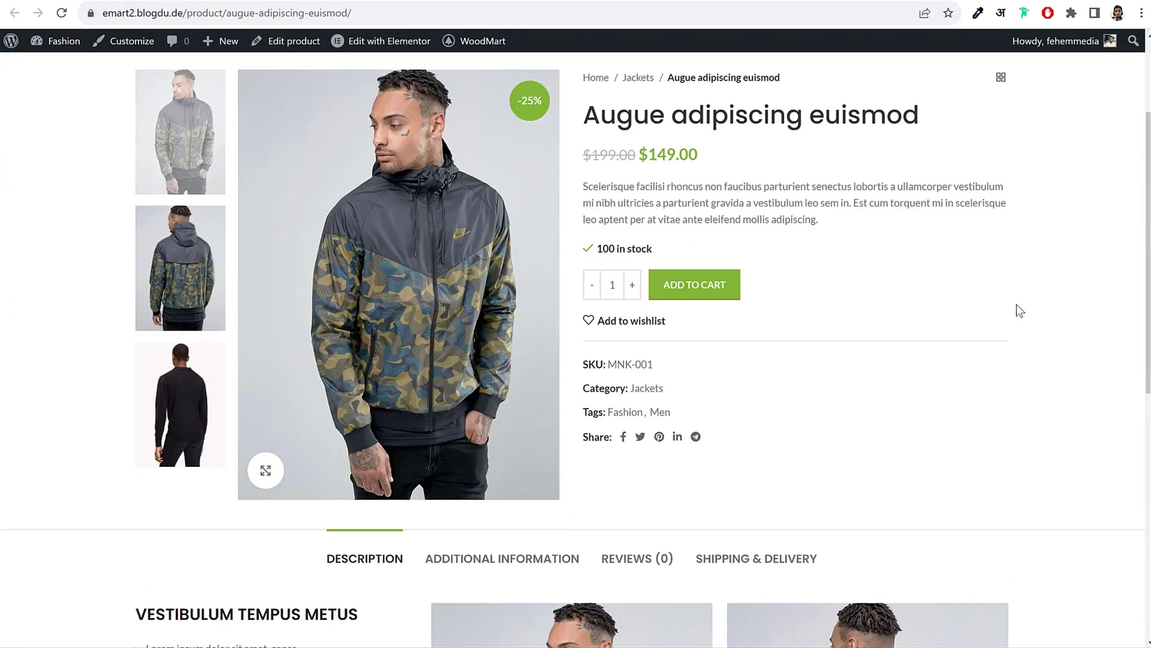
pyautogui.scroll(-5, 1017, 304)
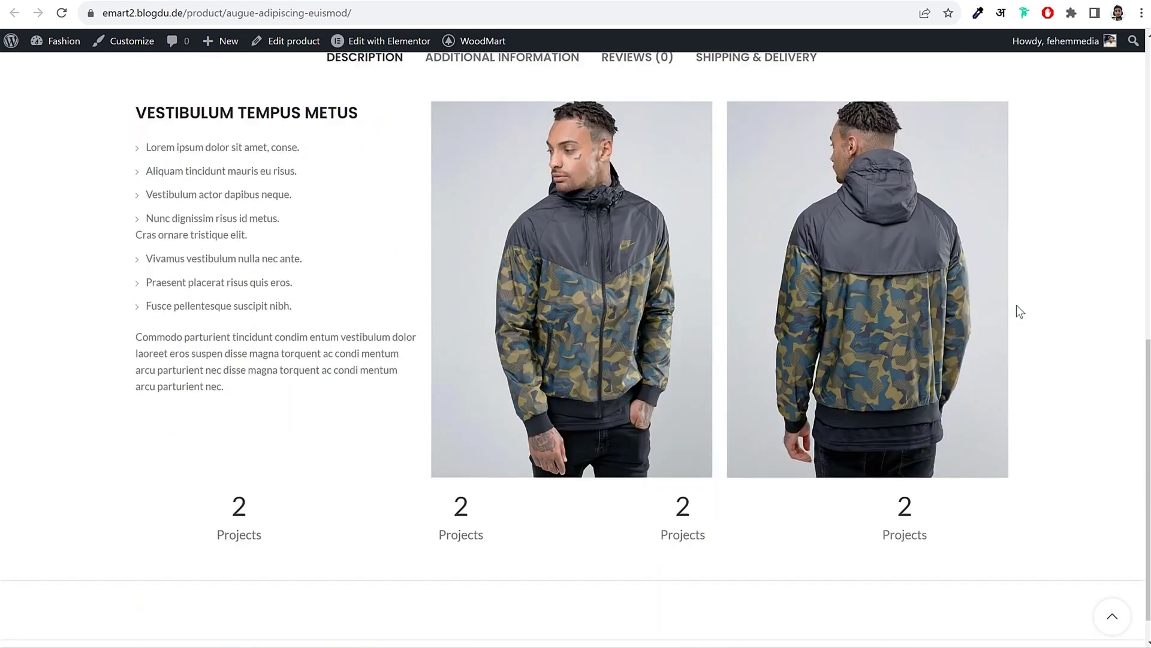
pyautogui.scroll(8, 694, 388)
pyautogui.scroll(3, 1058, 285)
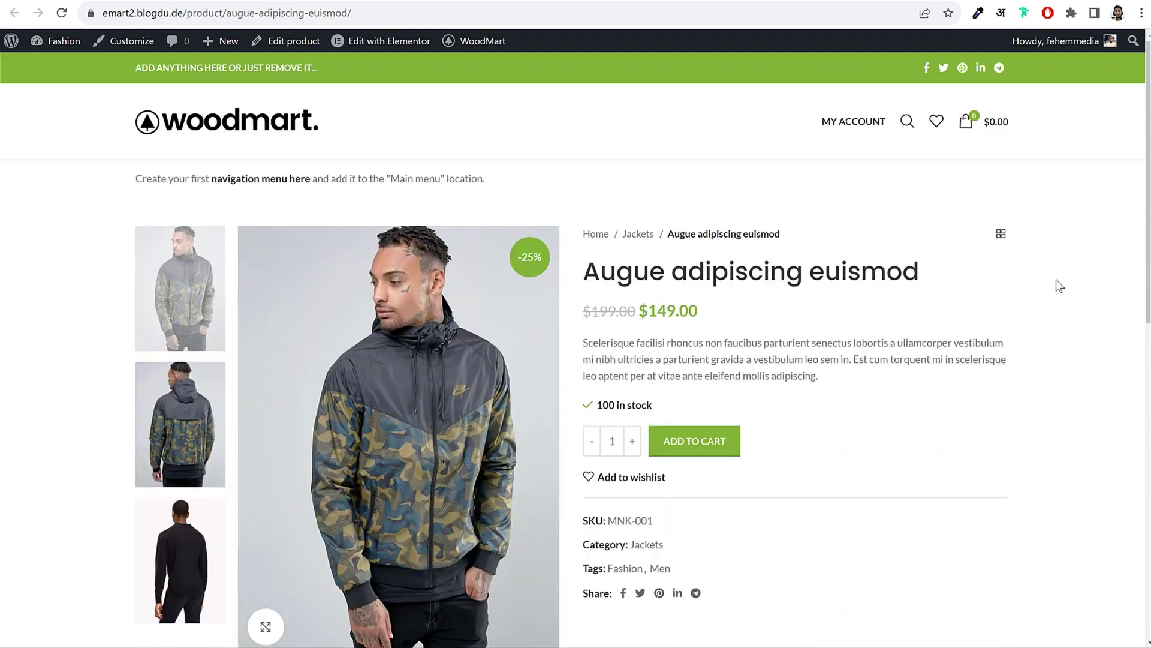
pyautogui.scroll(-10, 968, 306)
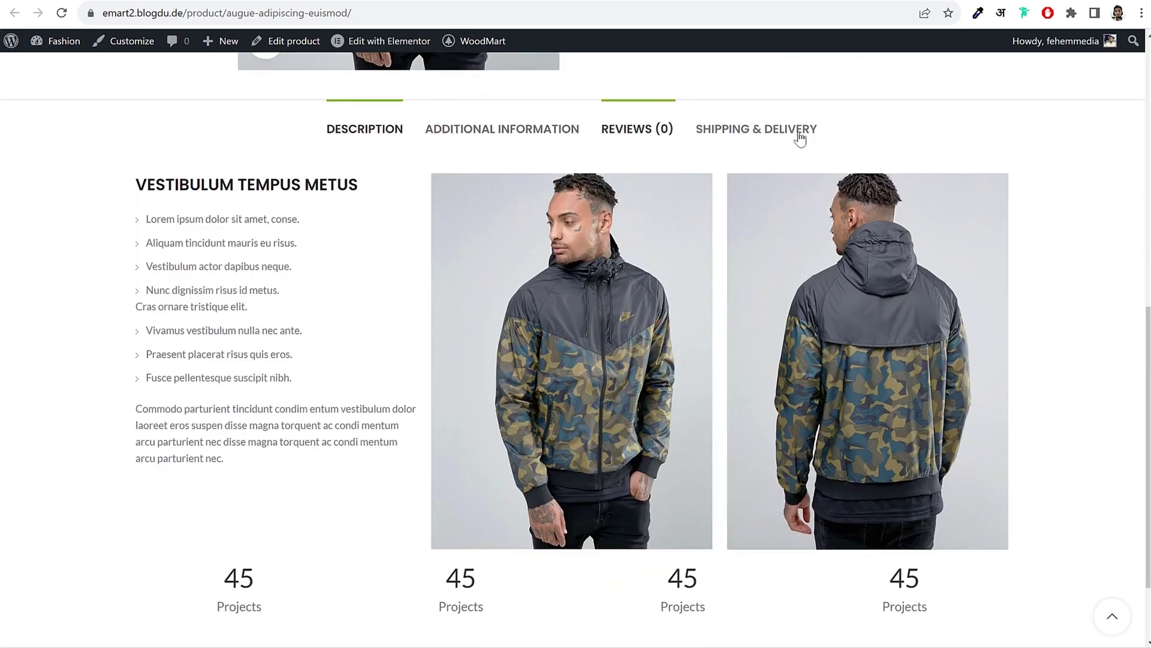
pyautogui.scroll(7, 913, 204)
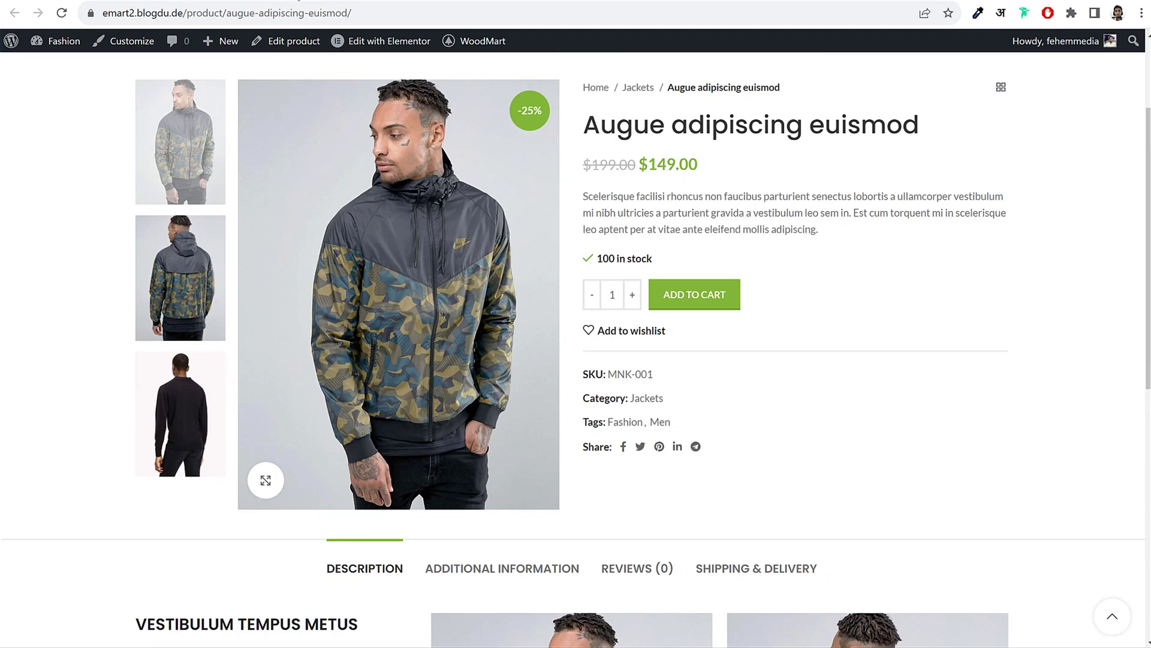
pyautogui.hotkey('alt', 'Left')
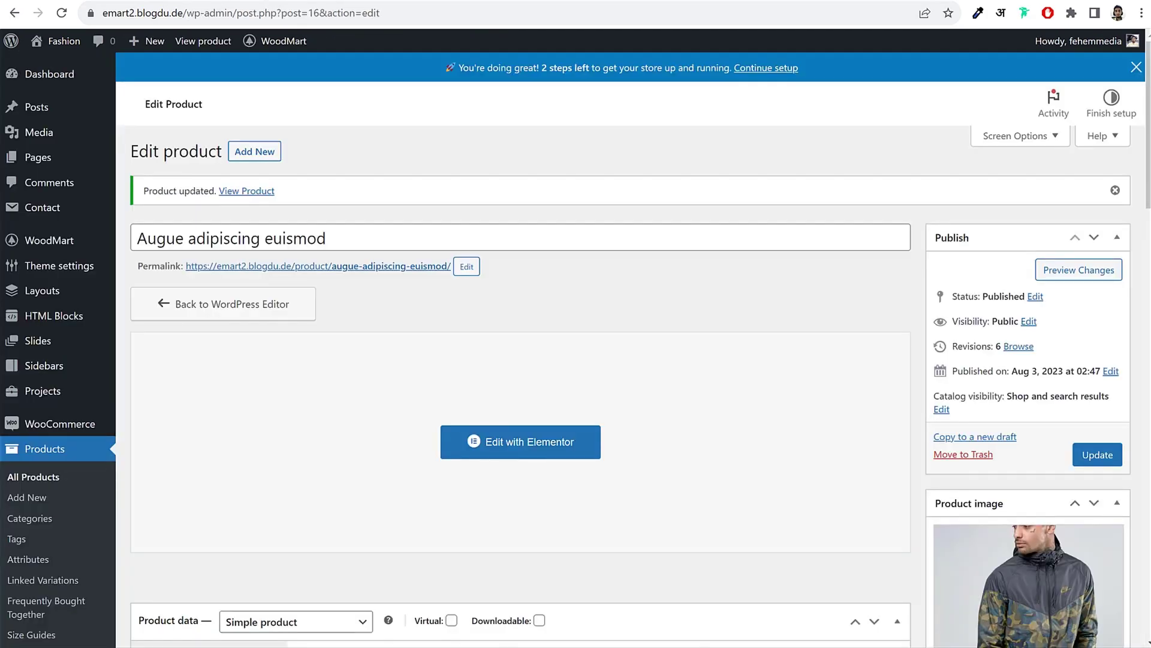
pyautogui.hotkey('alt', 'Left')
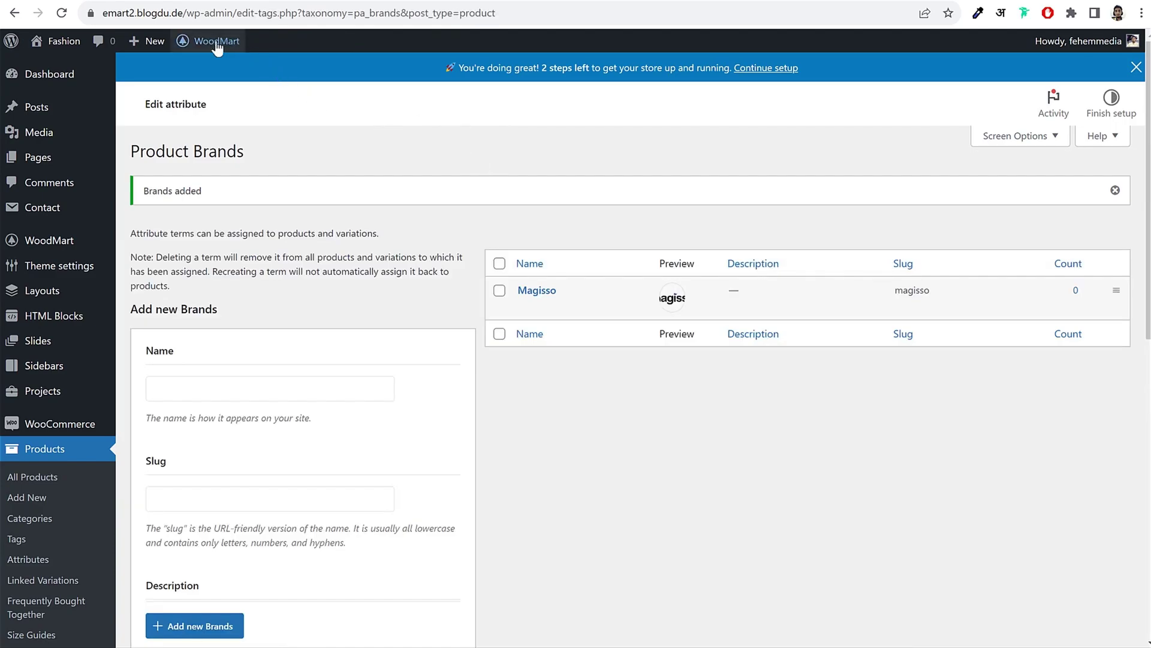
# Step: In WoodMart Theme settings > Shop > Brands, set Brand attribute to 'Brands' and save options
pyautogui.moveTo(207, 40)
pyautogui.moveTo(224, 76)
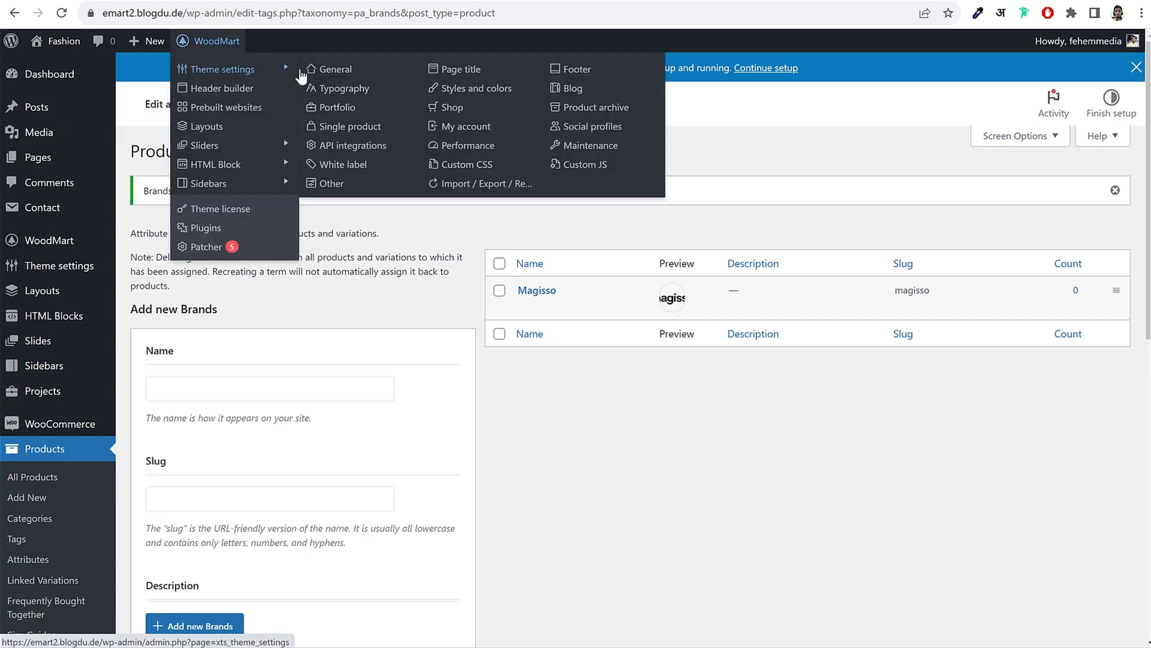
pyautogui.click(450, 111)
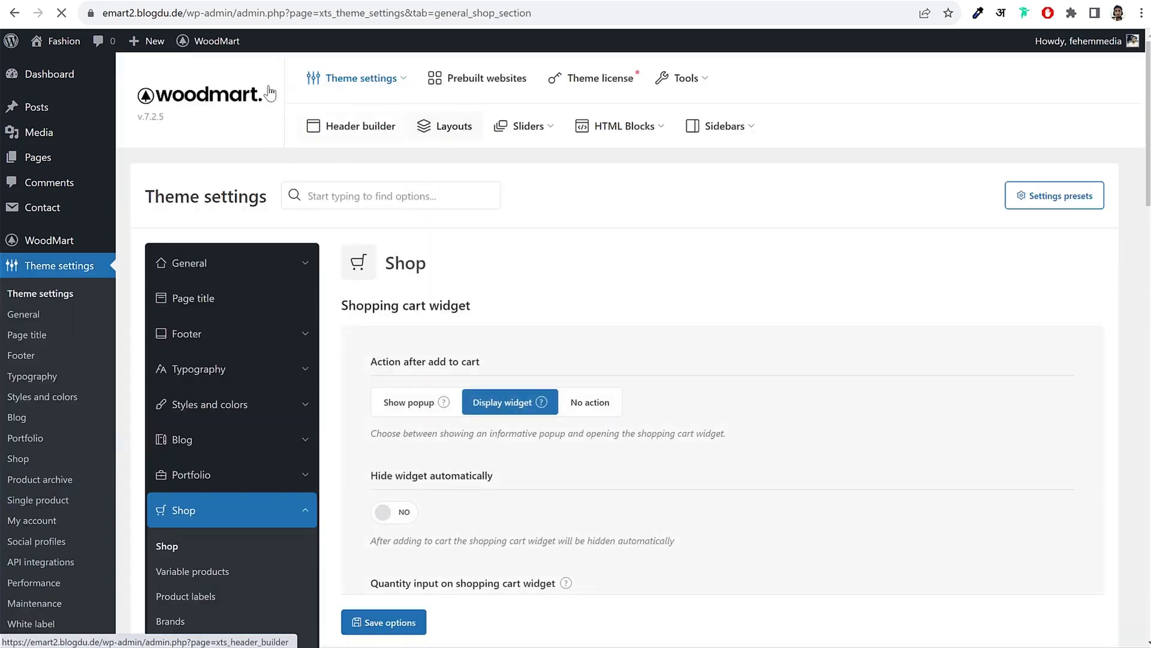
pyautogui.scroll(-4, 501, 293)
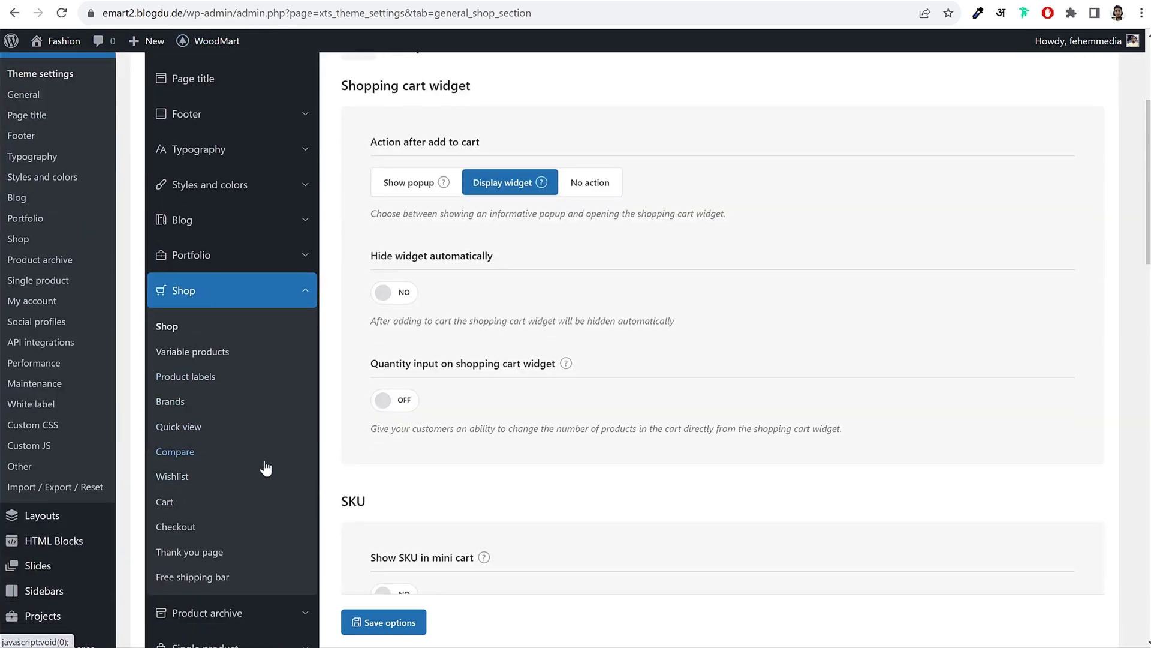
pyautogui.click(175, 404)
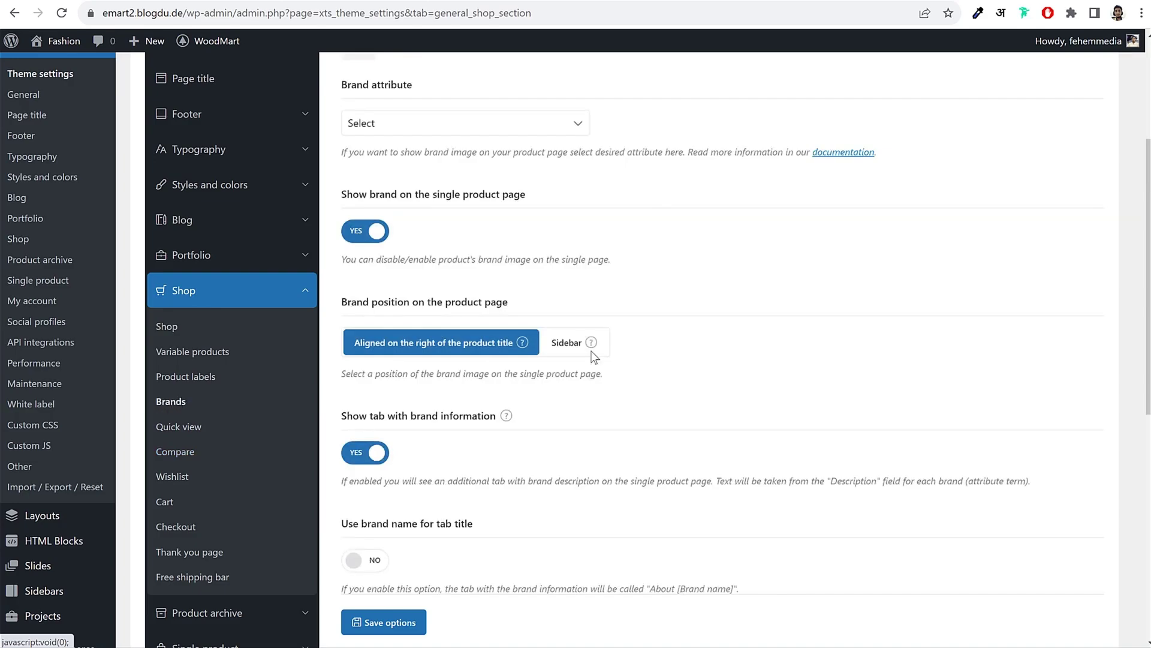
pyautogui.scroll(3, 714, 306)
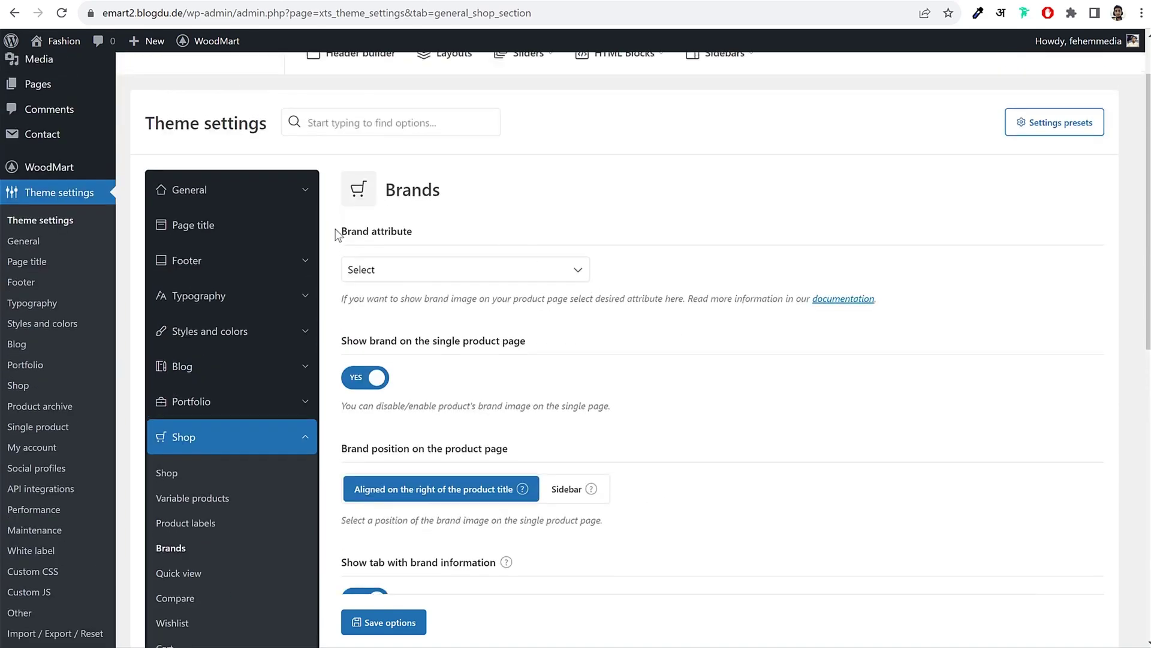
pyautogui.moveTo(337, 234); pyautogui.dragTo(431, 237)
pyautogui.click(411, 272)
pyautogui.click(408, 303)
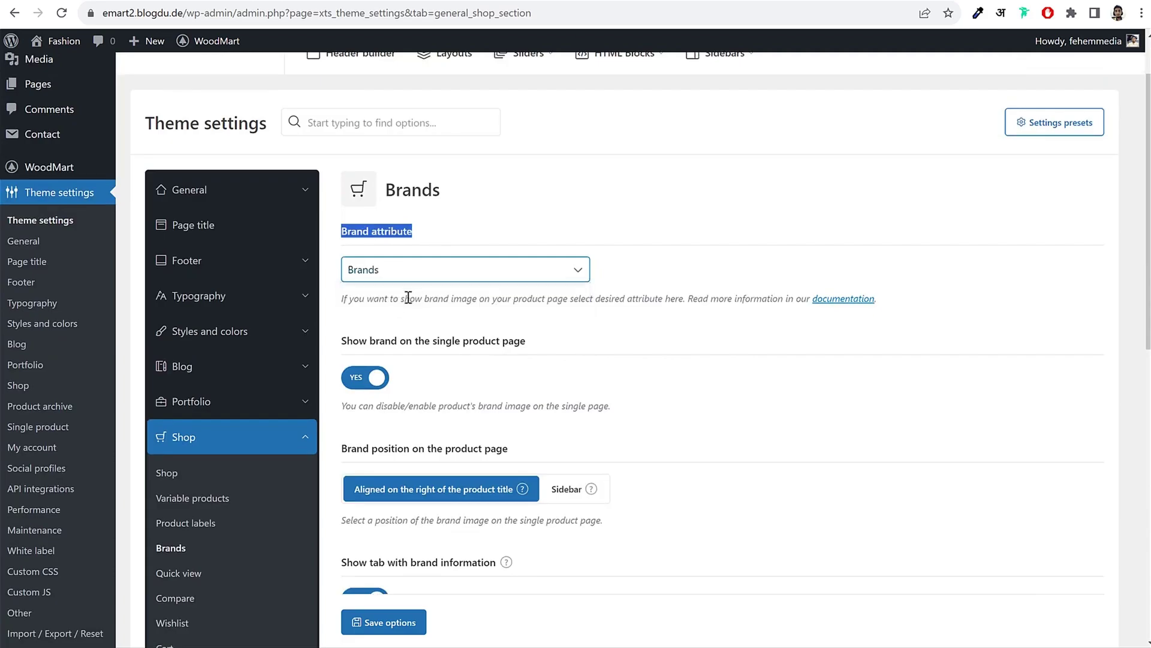
pyautogui.click(419, 305)
pyautogui.moveTo(349, 234); pyautogui.dragTo(417, 238)
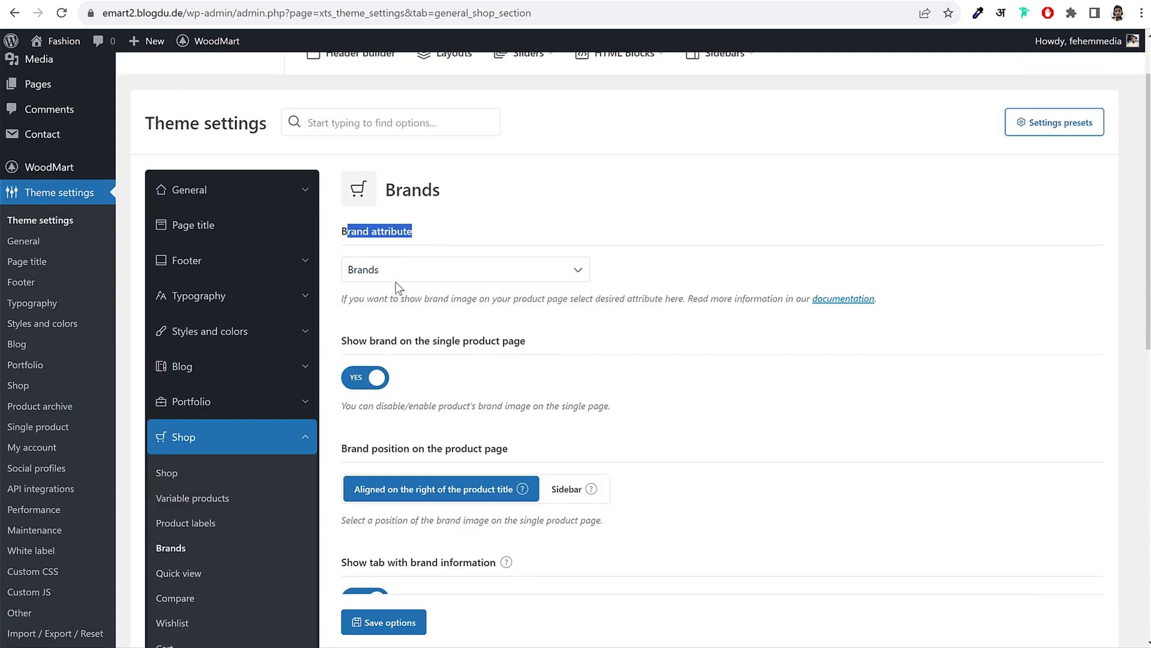
pyautogui.scroll(-3, 735, 354)
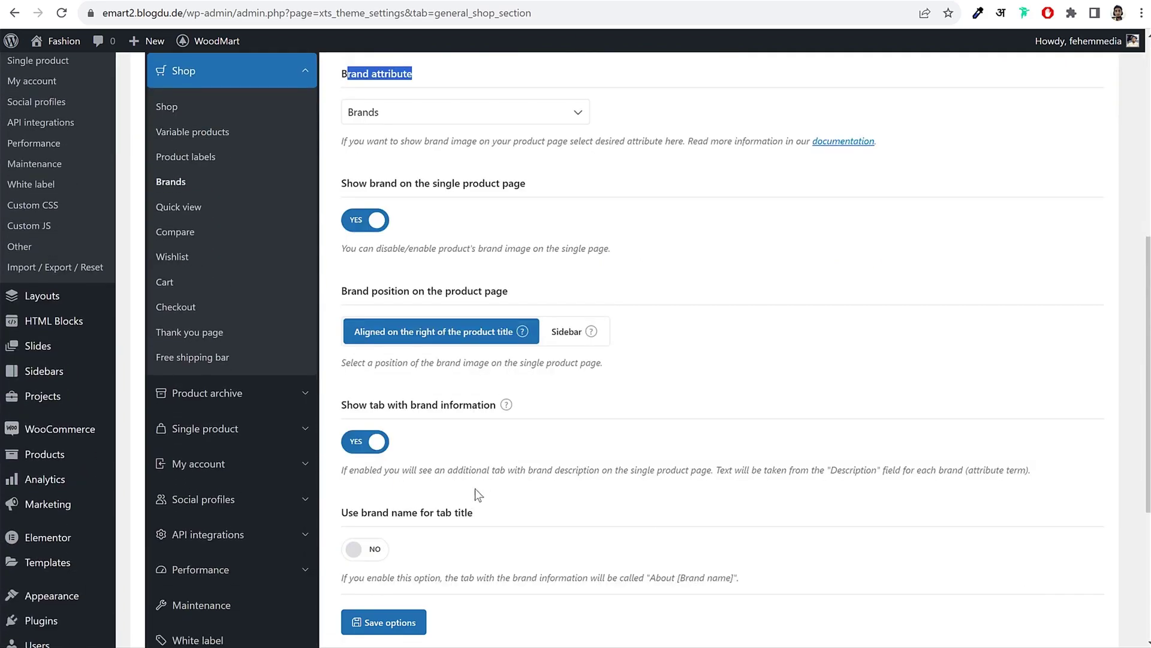
pyautogui.click(394, 630)
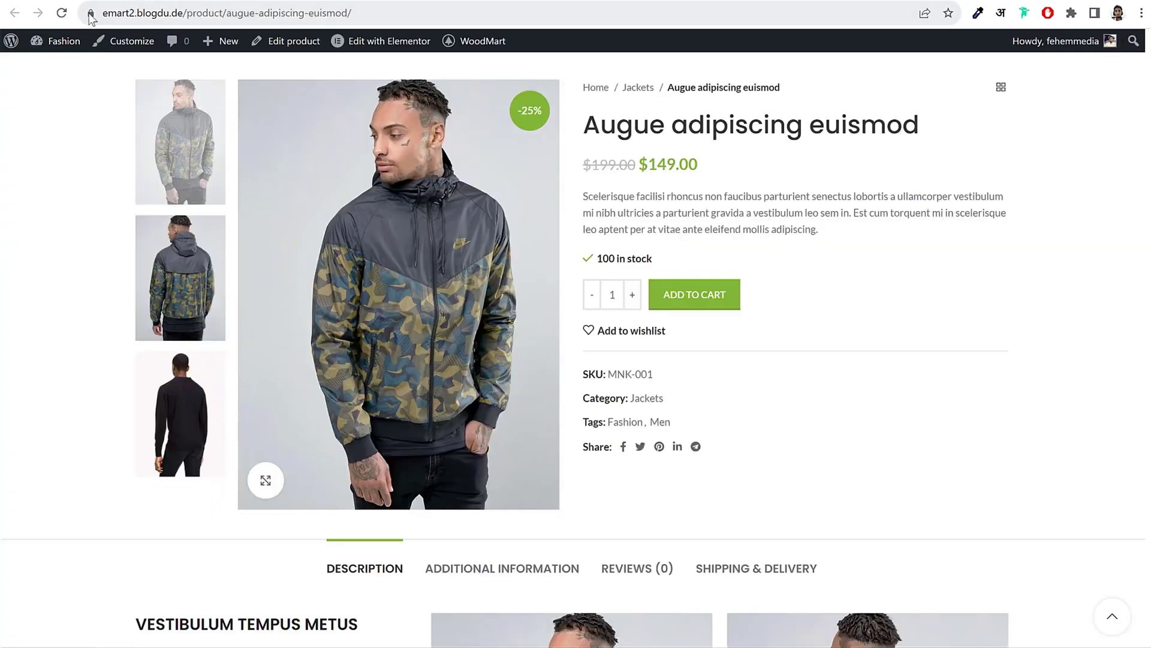
# Step: Reload the jacket page, follow its Magisso logo to the filtered shop, then go back to settings
pyautogui.click(60, 13)
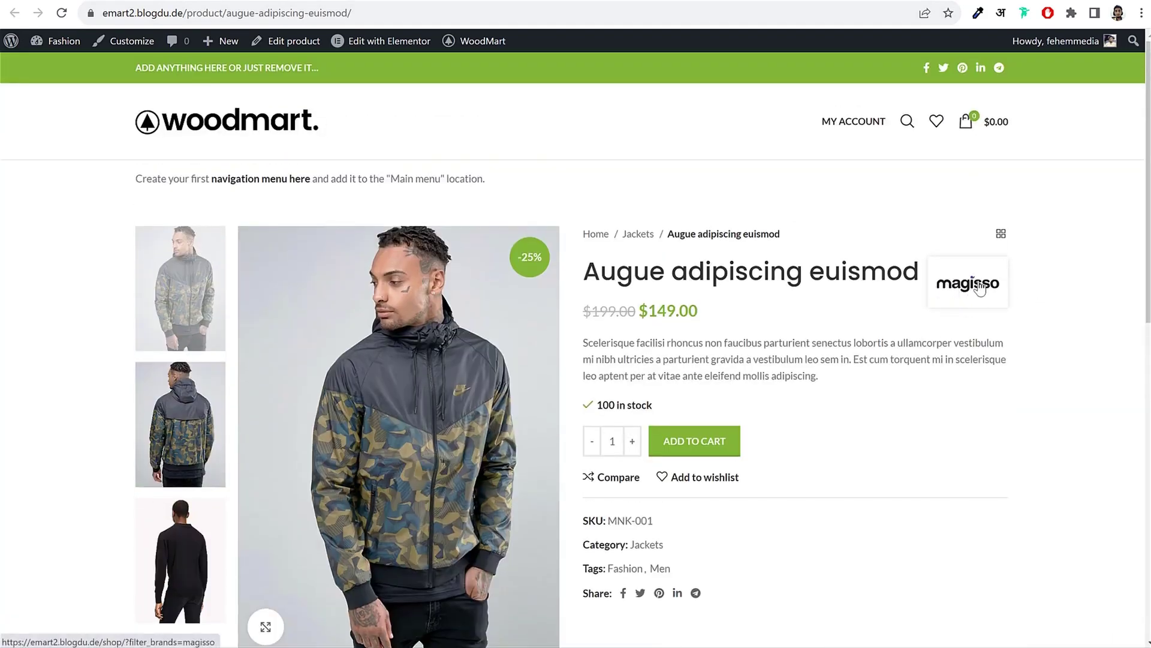
pyautogui.click(979, 287)
pyautogui.scroll(-5, 881, 324)
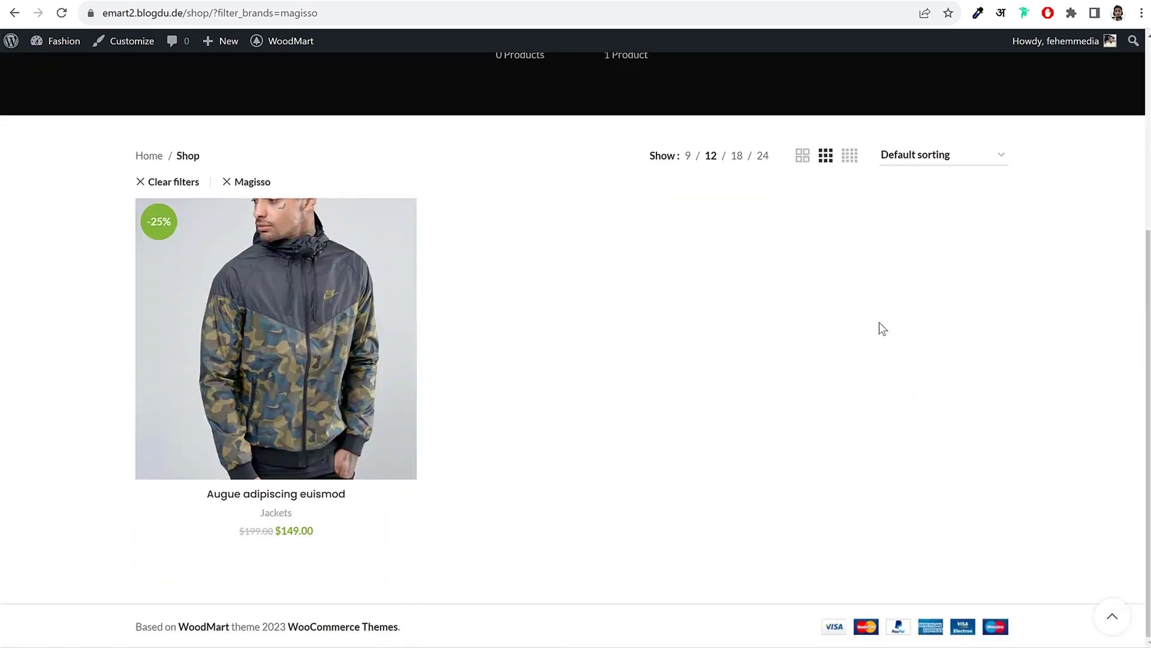
pyautogui.scroll(4, 607, 228)
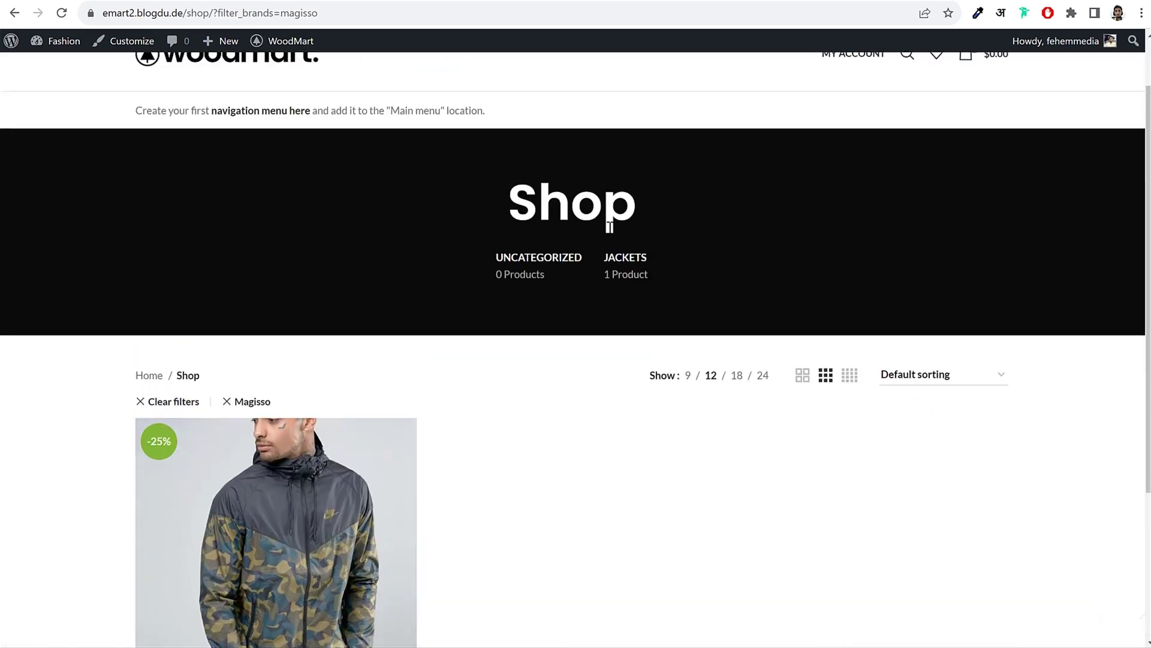
pyautogui.hotkey('alt', 'Left')
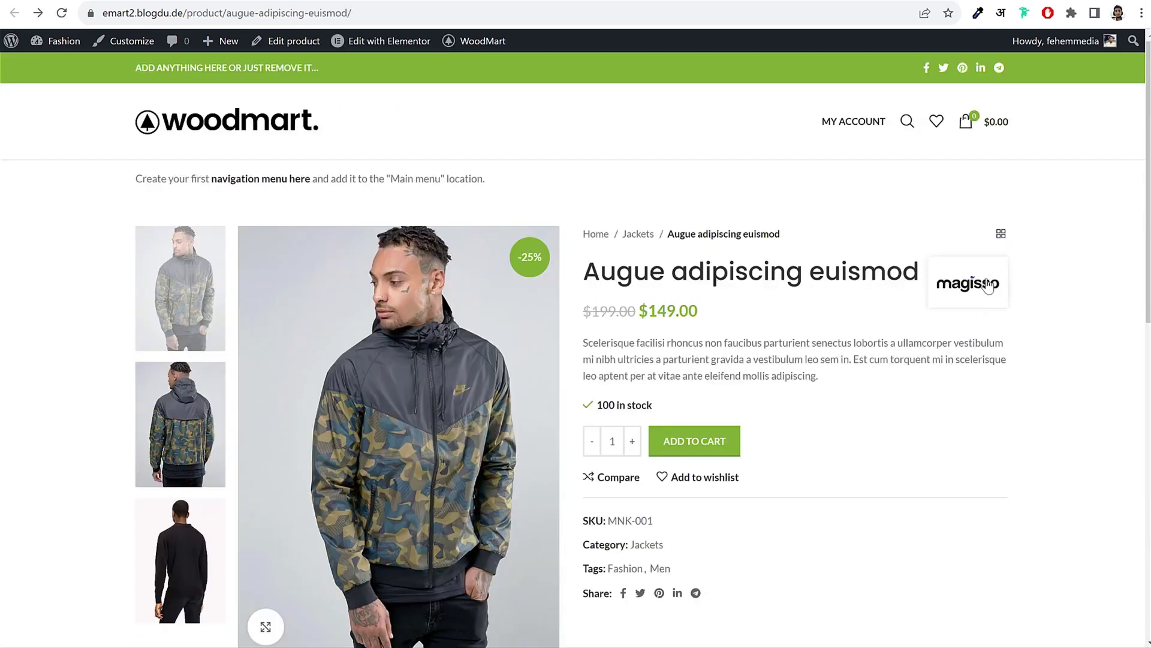
pyautogui.hotkey('alt', 'Left')
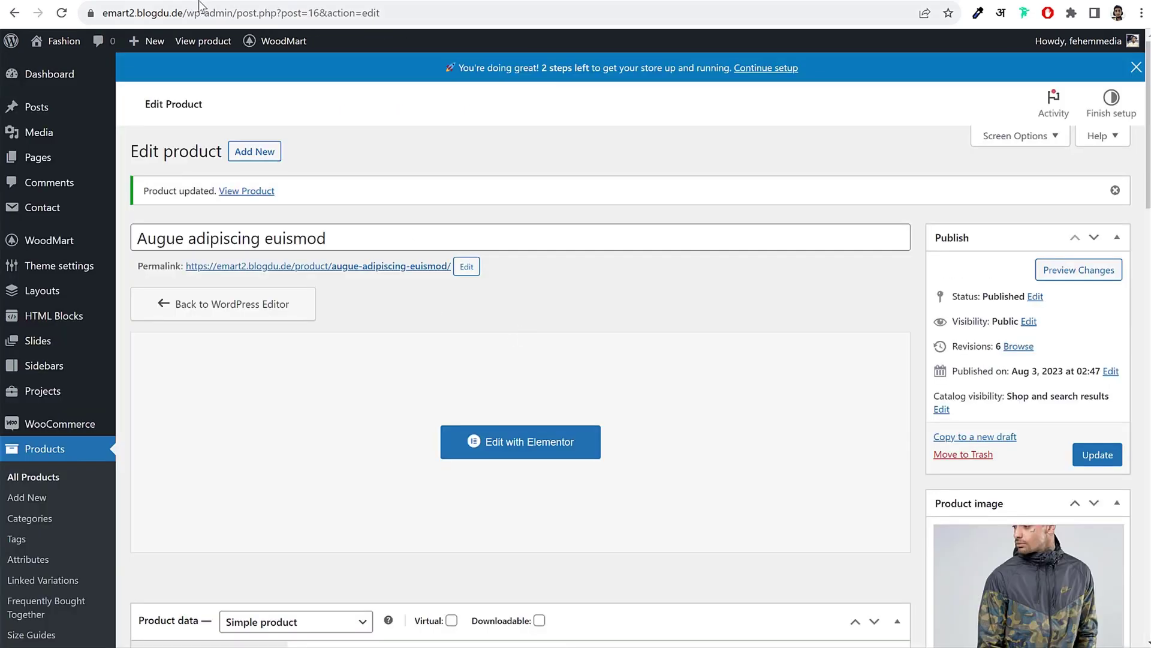
pyautogui.hotkey('alt', 'Left')
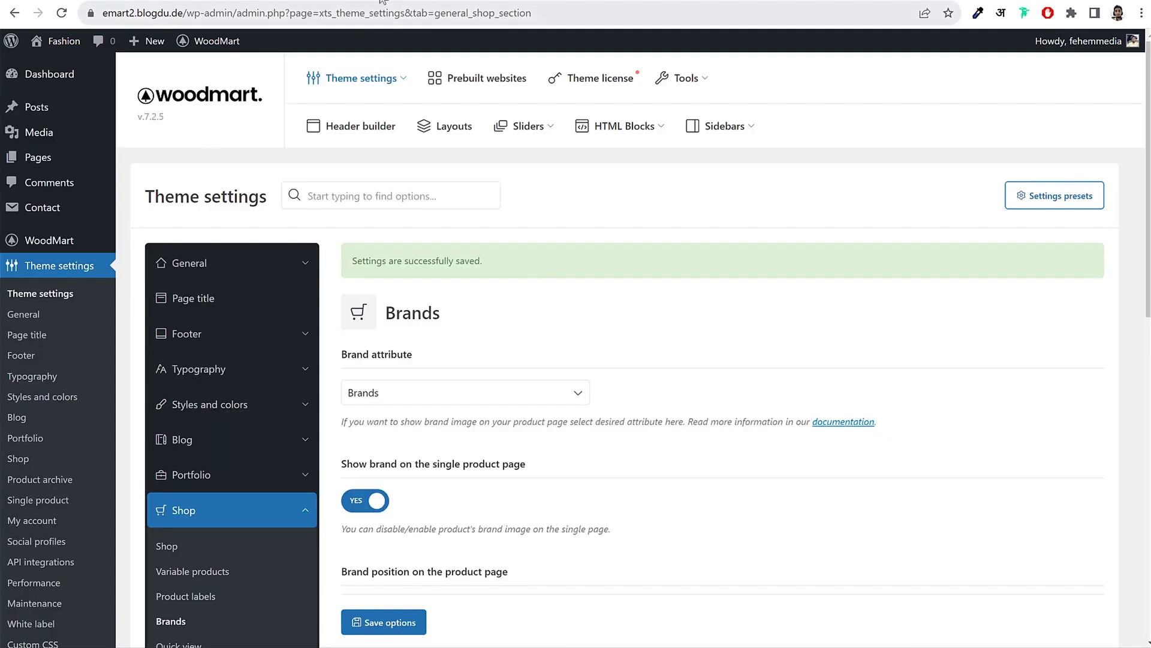
# Step: Compare with the demo store's product page, then return to the Brands theme settings
pyautogui.hotkey('ctrl', 'Tab')
pyautogui.scroll(-10, 706, 336)
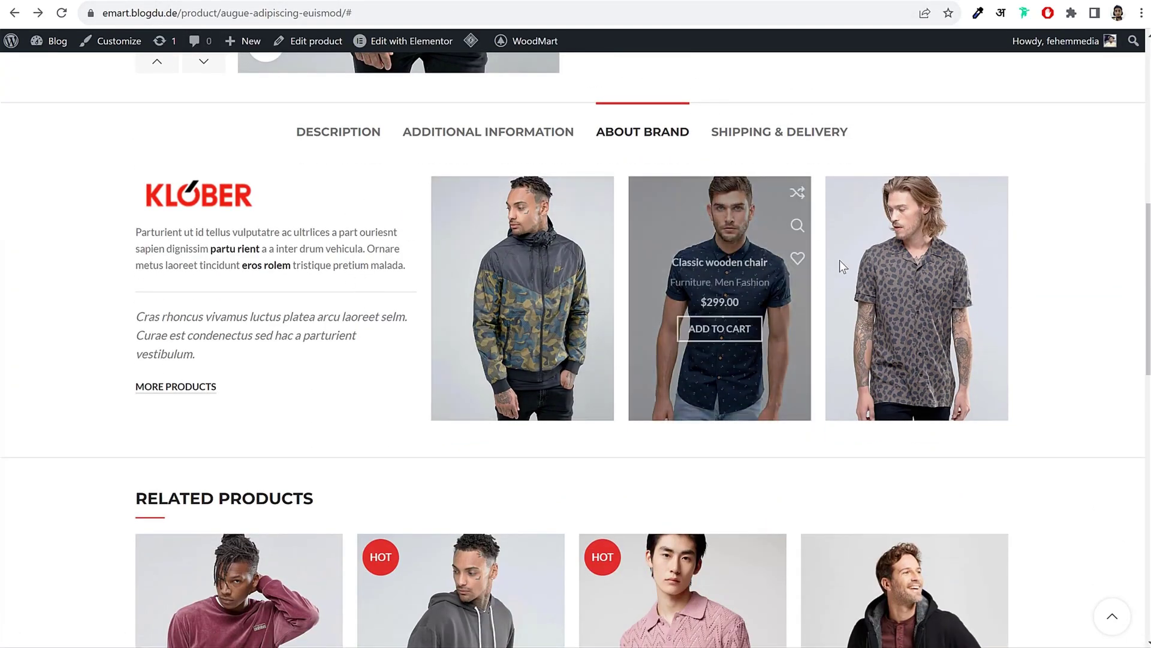
pyautogui.hotkey('ctrl', 'shift', 'Tab')
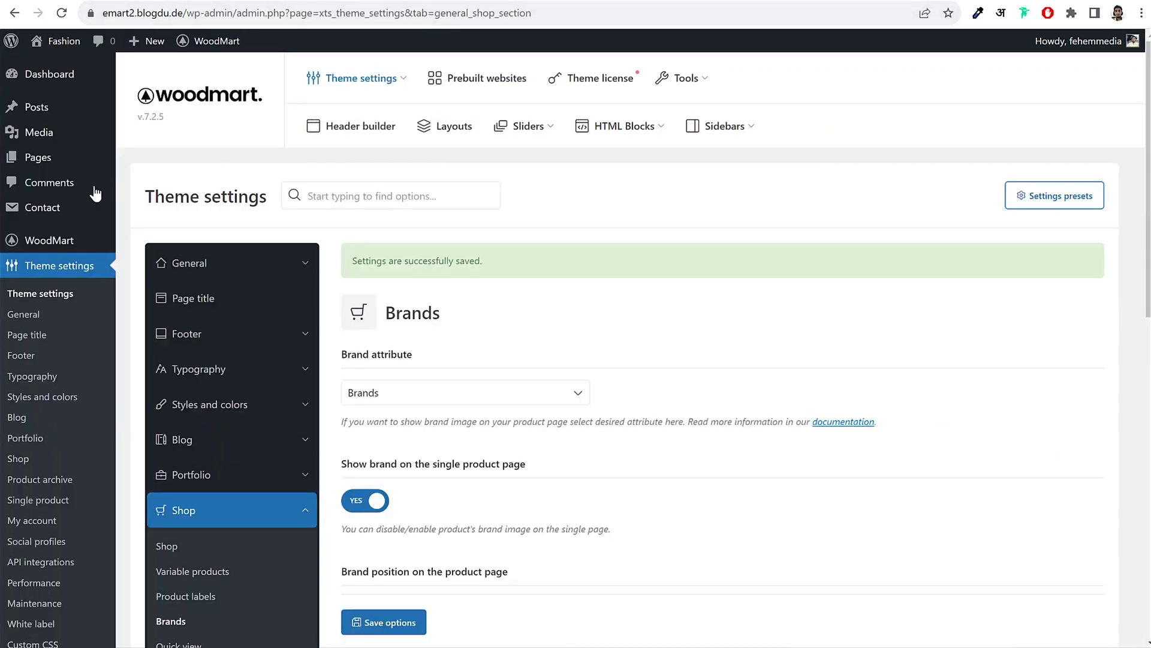
pyautogui.scroll(-5, 70, 247)
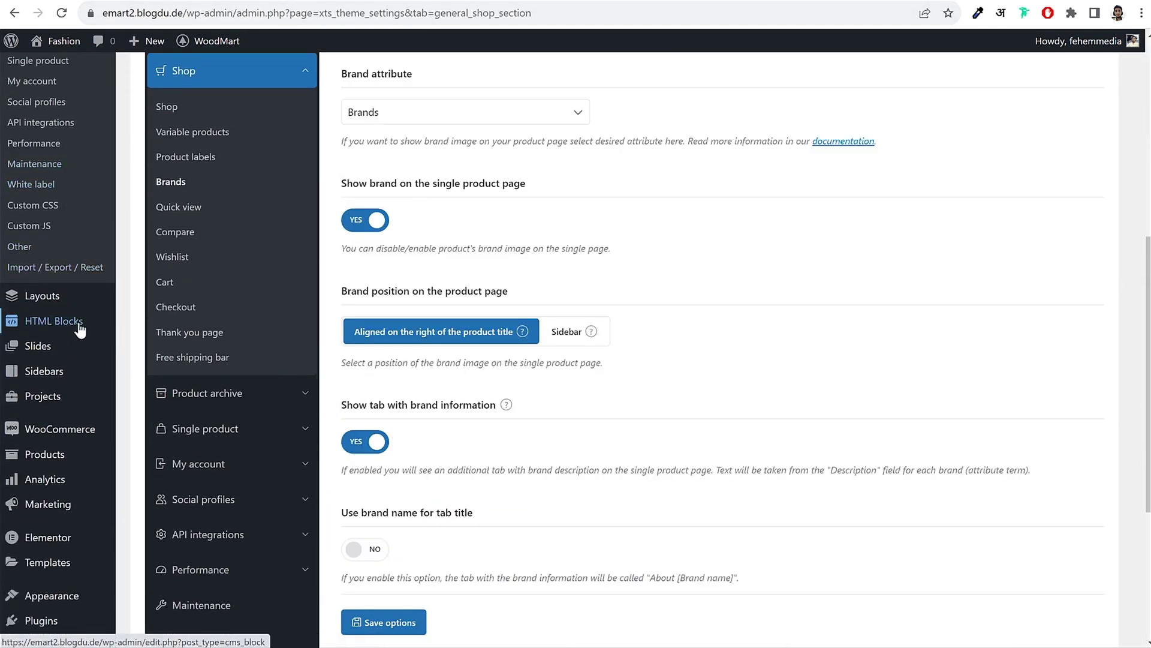
pyautogui.moveTo(64, 325)
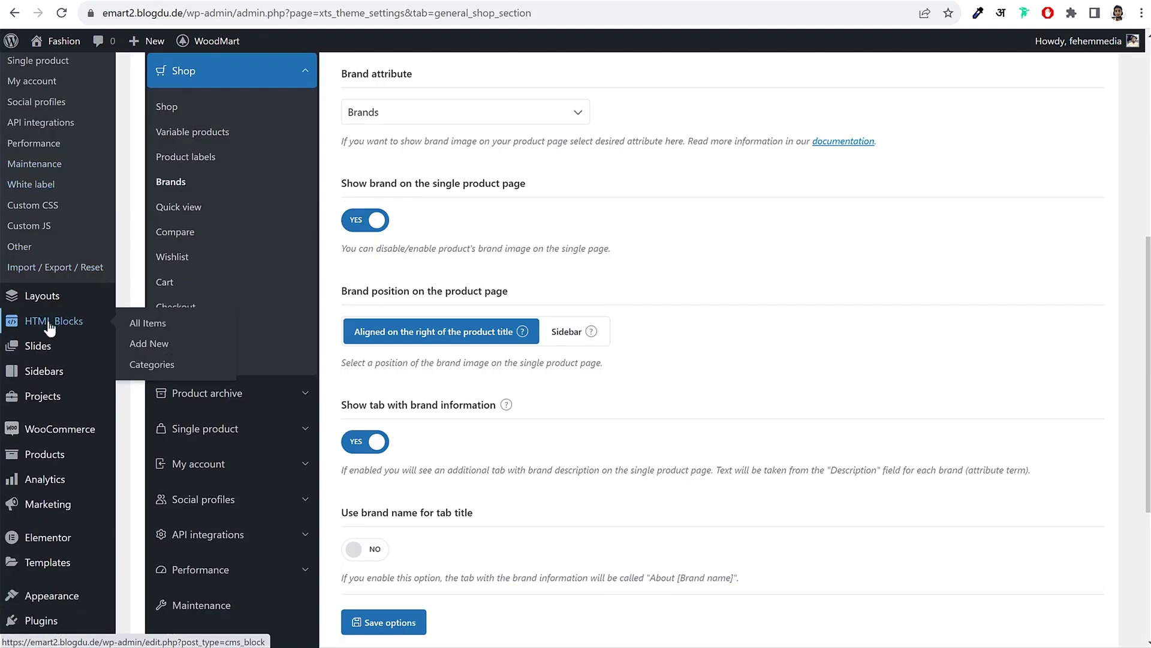
# Step: Add a new HTML block and title it 'Magisso Brand Product'
pyautogui.click(50, 325)
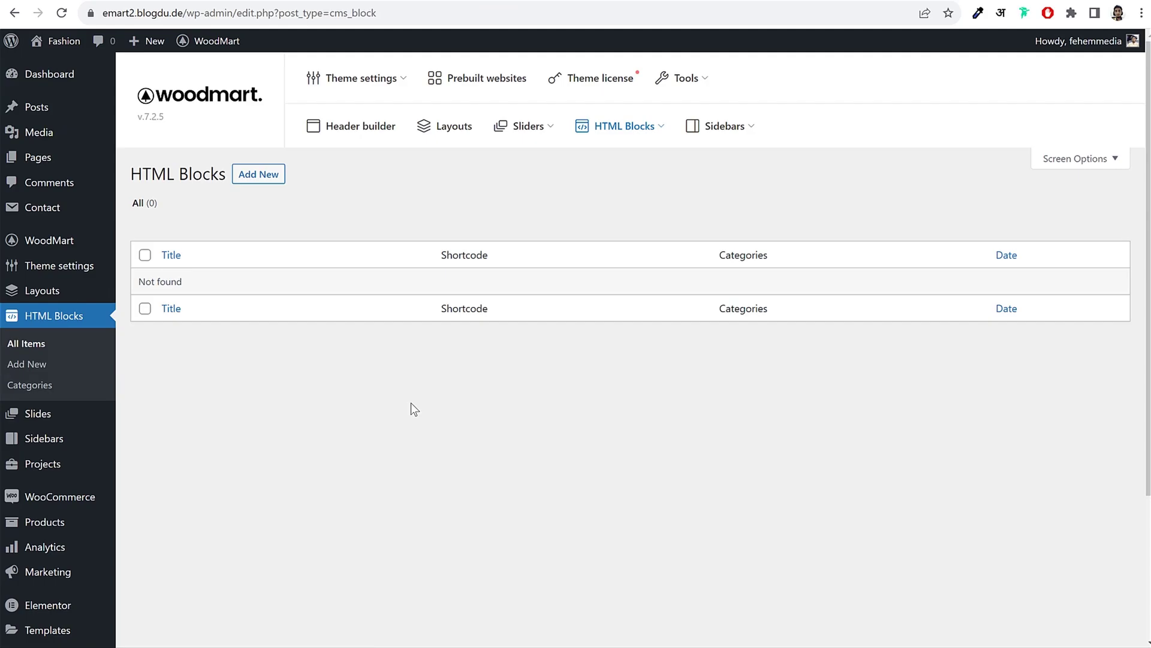
pyautogui.click(259, 174)
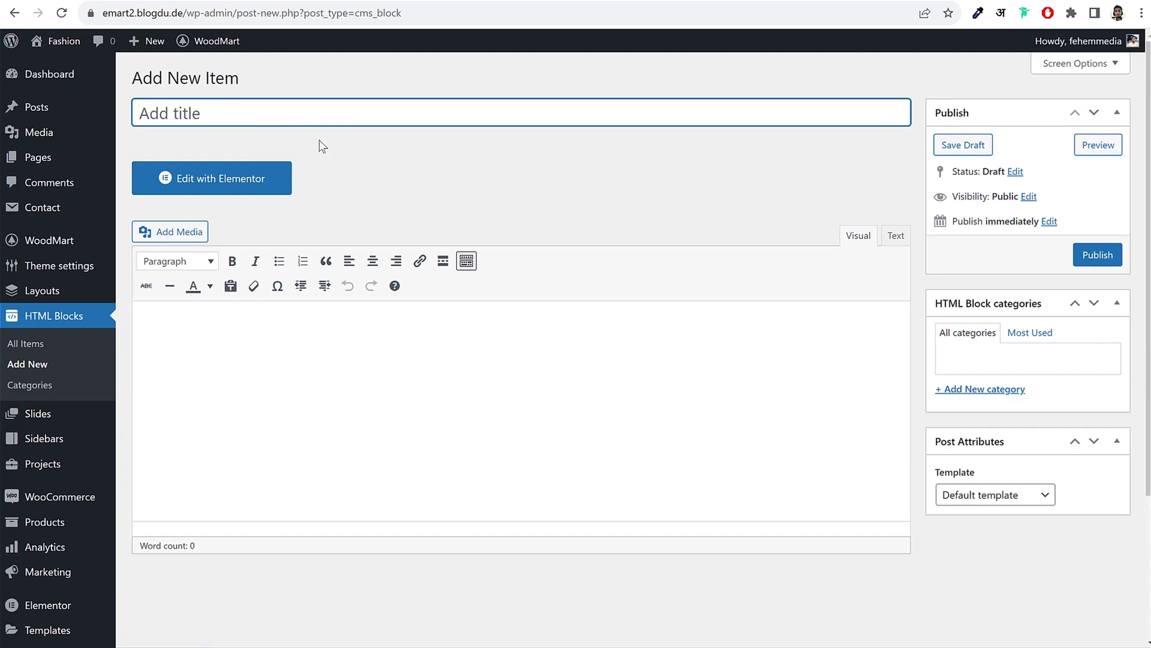
pyautogui.write('Magisso ')
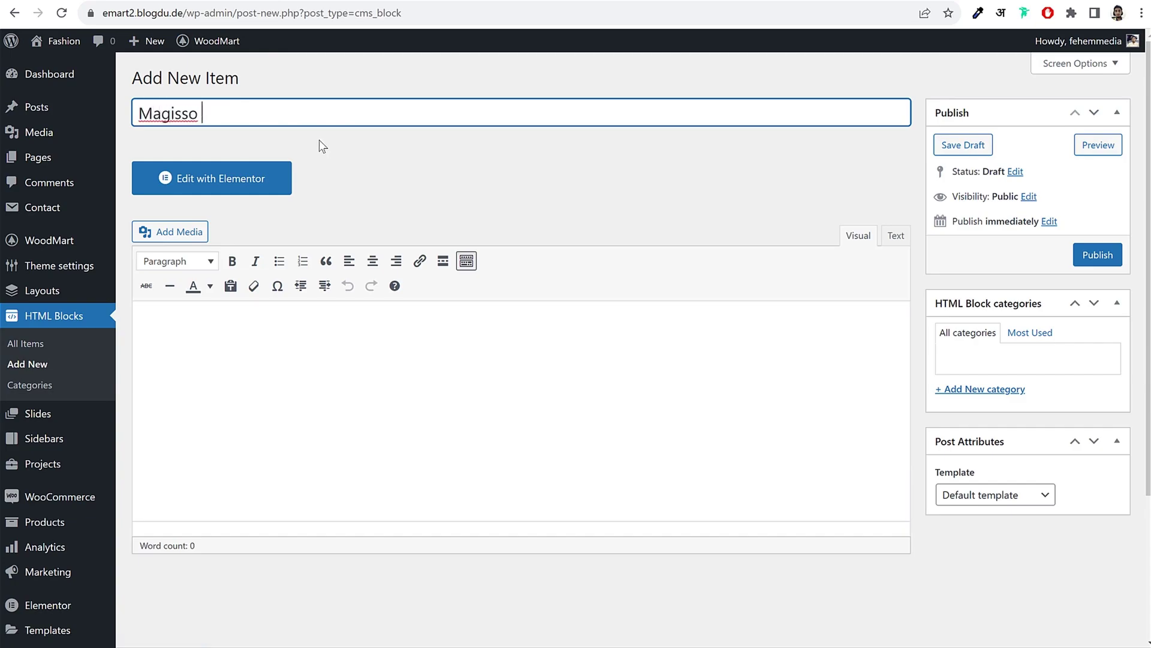
pyautogui.write('Brand Te')
pyautogui.press('BackSpace')
pyautogui.press('BackSpace')
pyautogui.write('Product Tab')
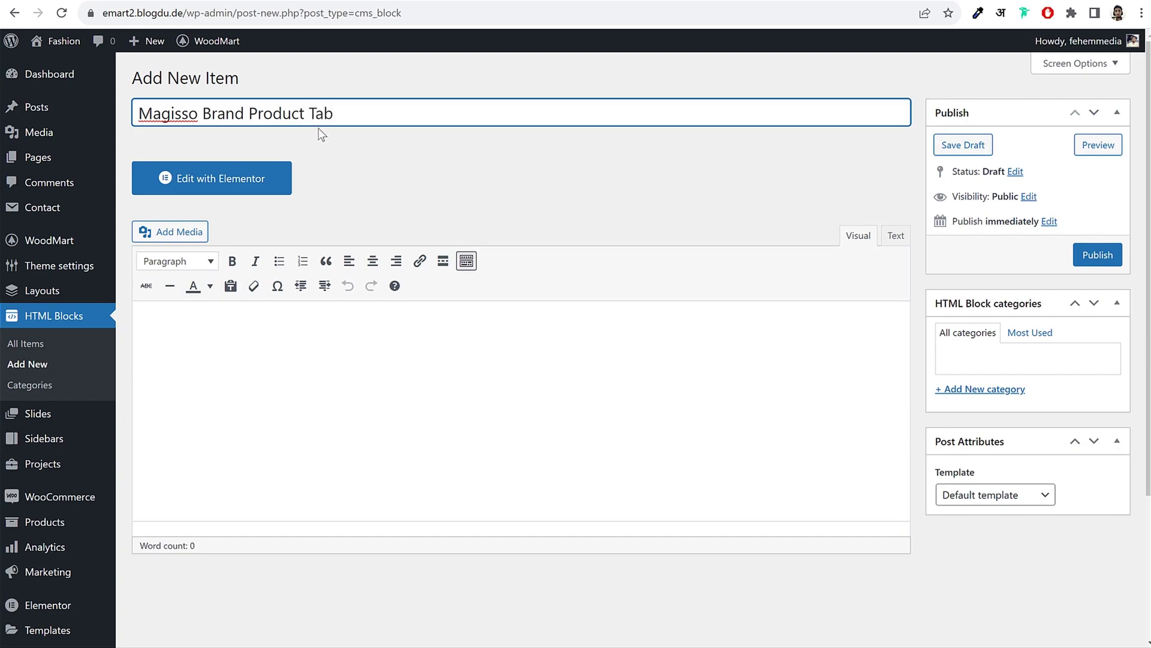
# Step: Confirm the title reads 'Magisso Brand Product Tab' and publish the HTML block
pyautogui.moveTo(364, 113); pyautogui.dragTo(155, 112)
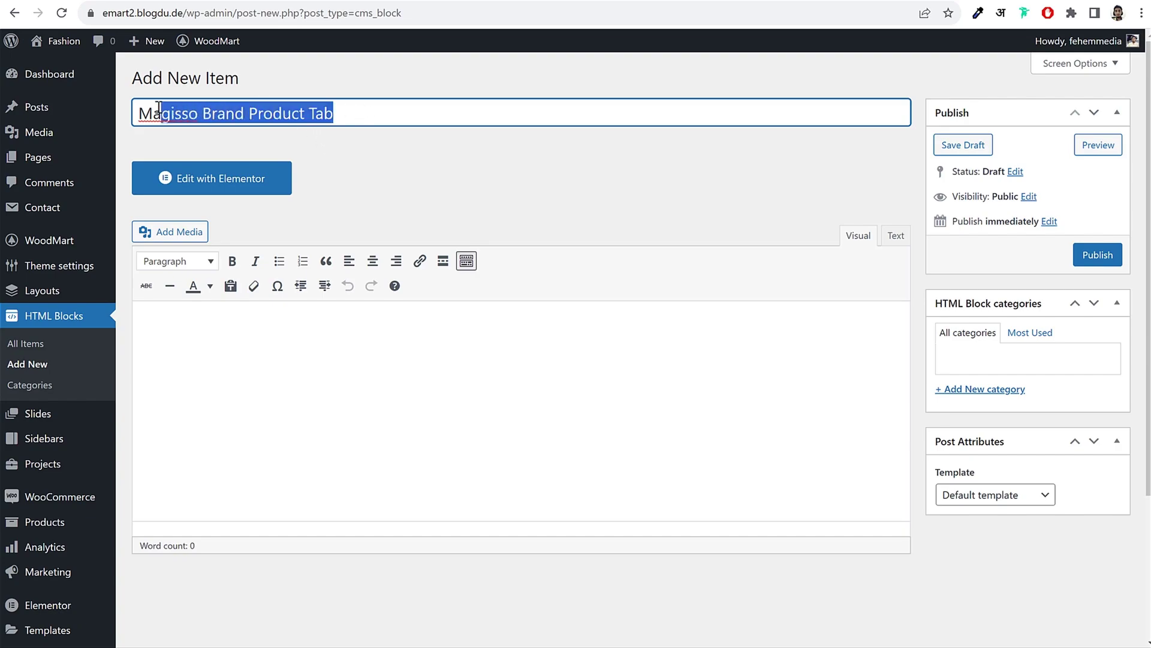
pyautogui.click(156, 112)
pyautogui.moveTo(248, 113); pyautogui.dragTo(389, 124)
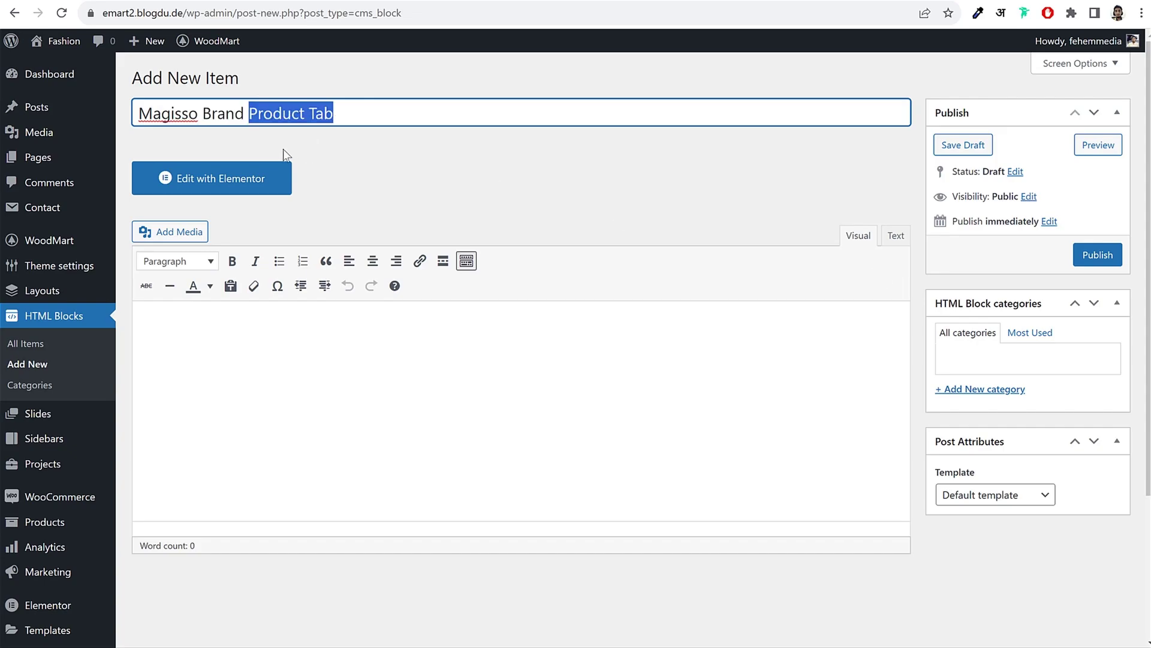
pyautogui.click(1099, 256)
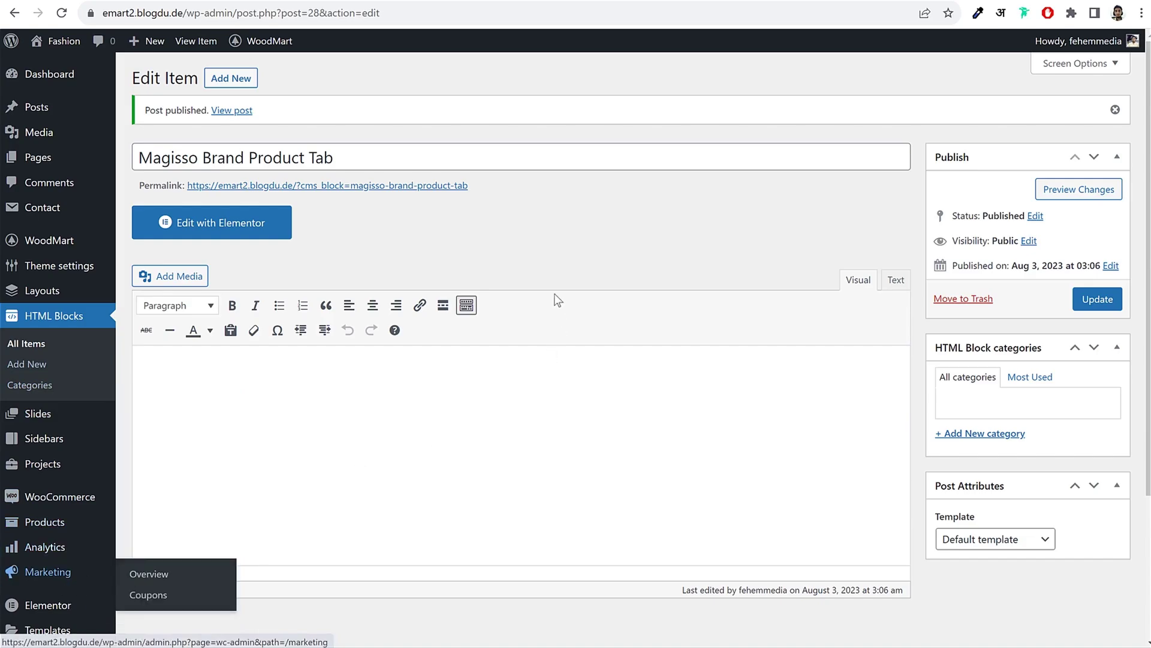
pyautogui.scroll(-3, 133, 548)
# Step: Verify Elementor supports HTML Blocks and Size Guides, then open the Magisso block in Elementor
pyautogui.moveTo(51, 413)
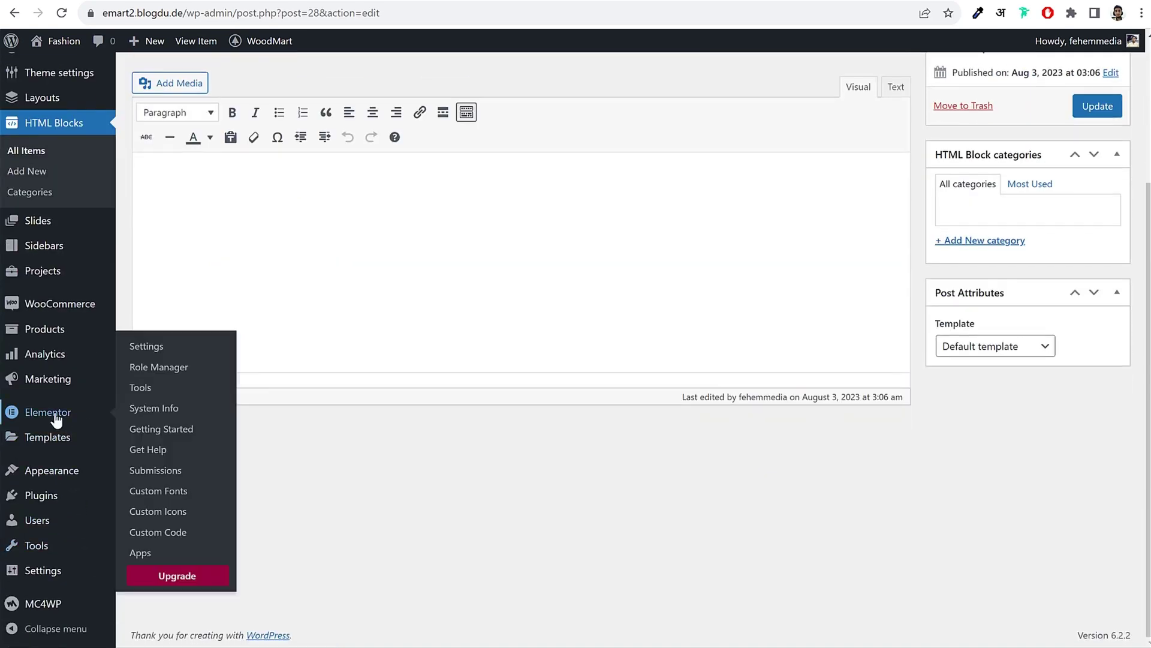
pyautogui.click(171, 357)
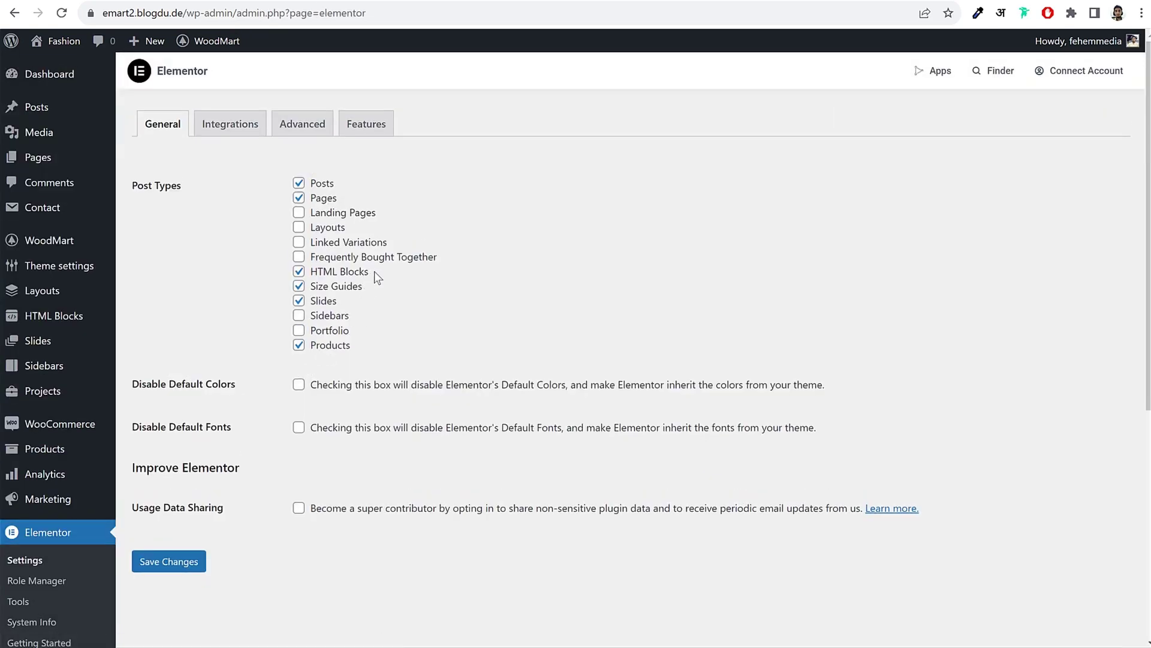
pyautogui.moveTo(374, 273); pyautogui.dragTo(319, 307)
pyautogui.click(278, 285)
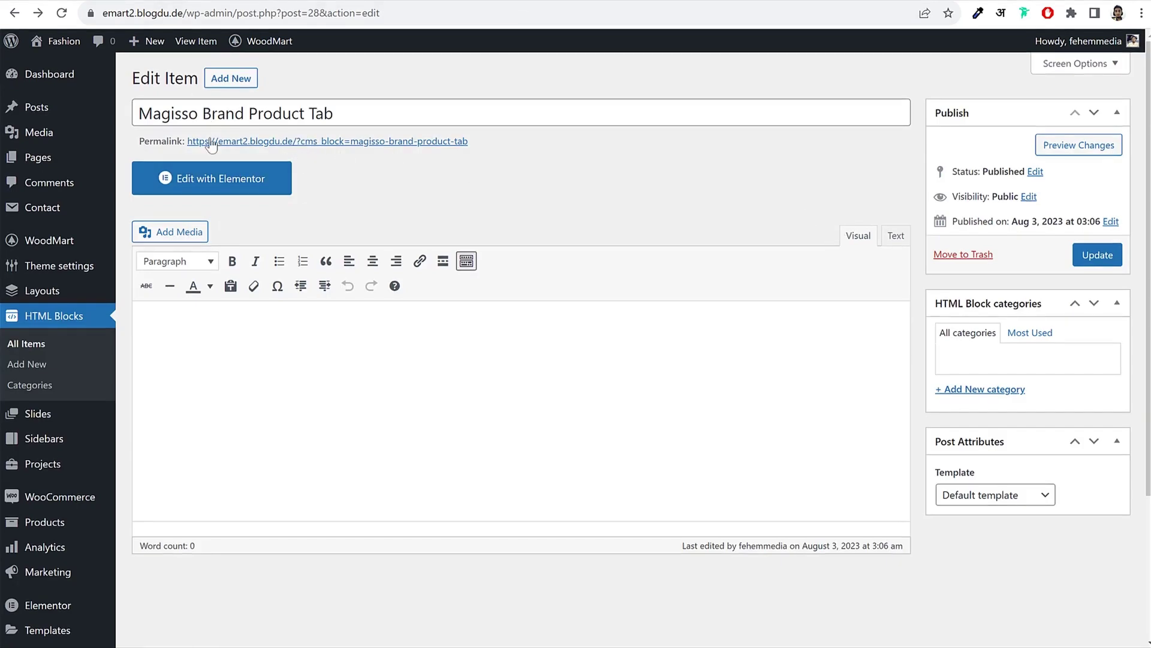
pyautogui.click(228, 191)
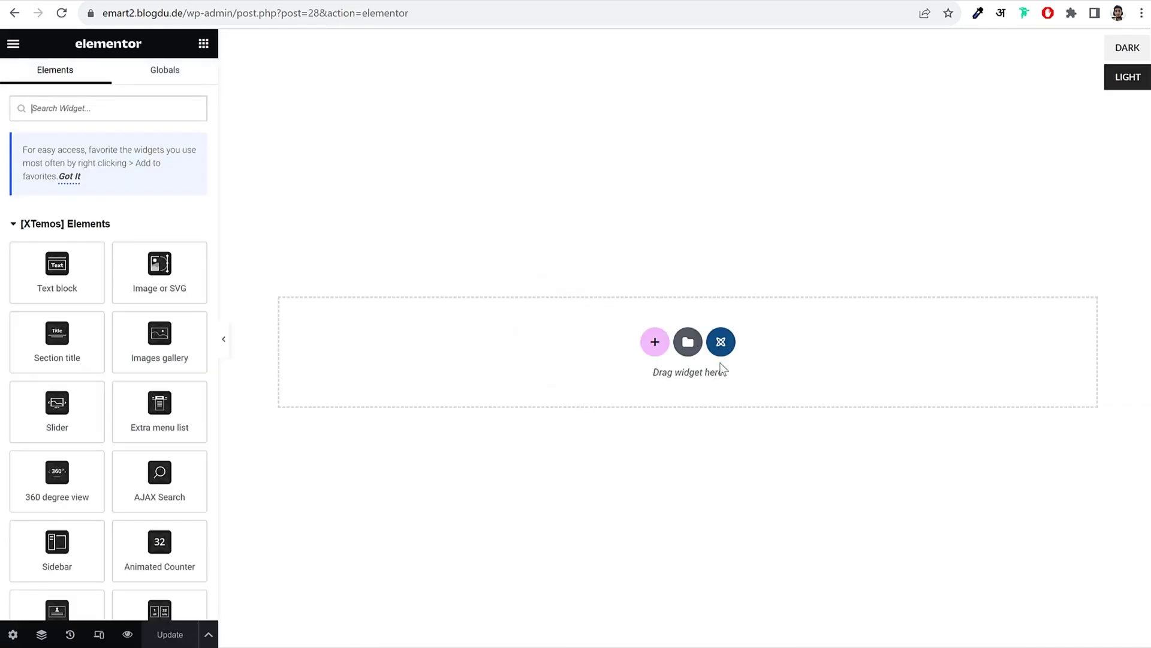
# Step: Add a two-column section and set the left column's width to 33%
pyautogui.click(656, 342)
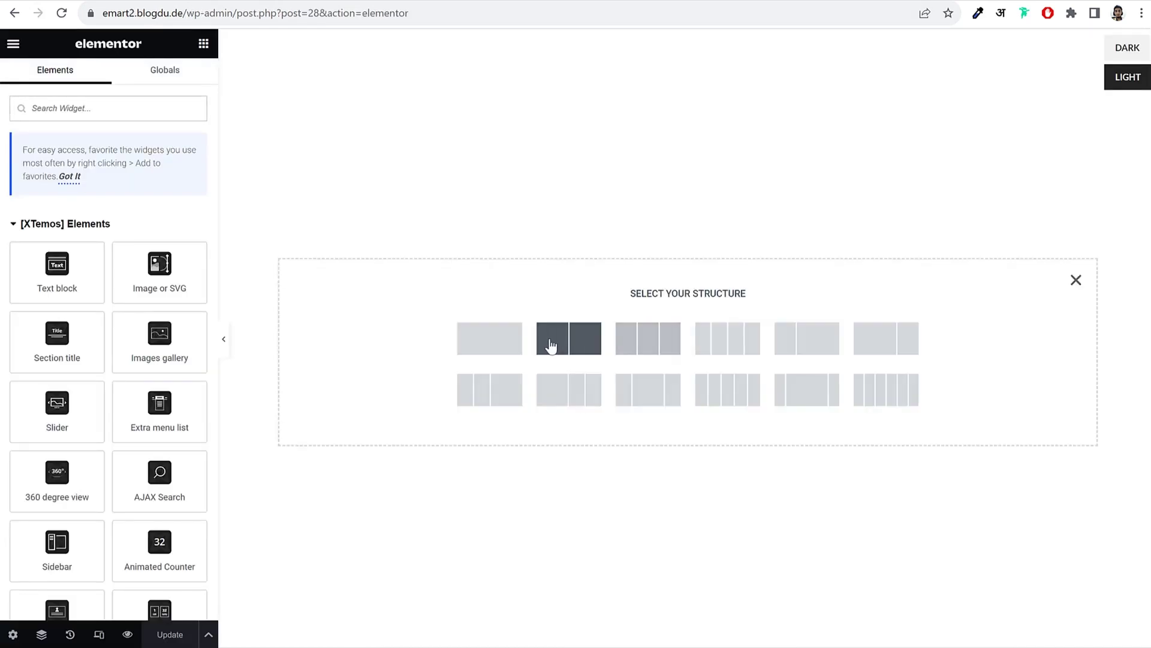
pyautogui.click(579, 350)
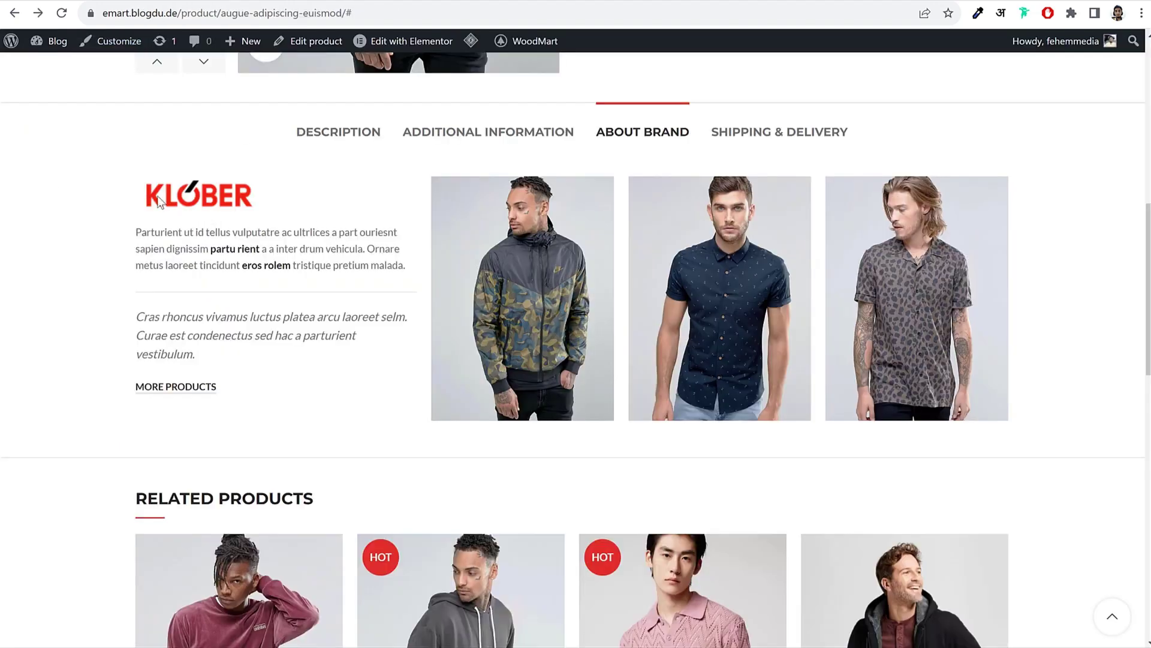
pyautogui.moveTo(159, 201); pyautogui.dragTo(256, 403)
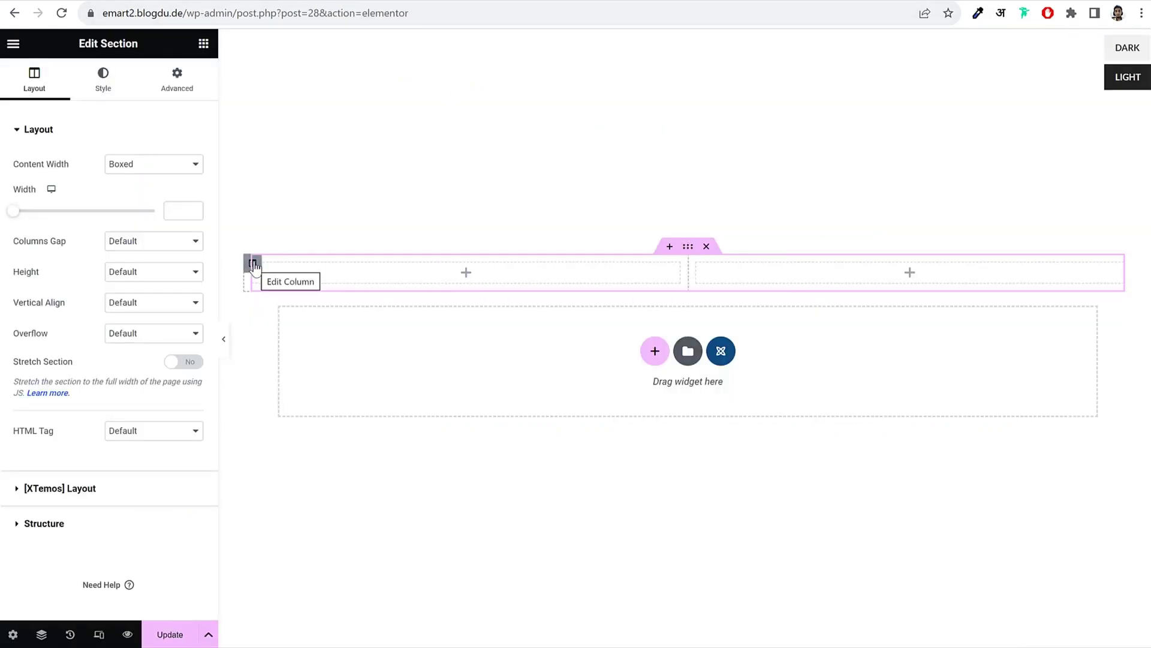
pyautogui.click(252, 263)
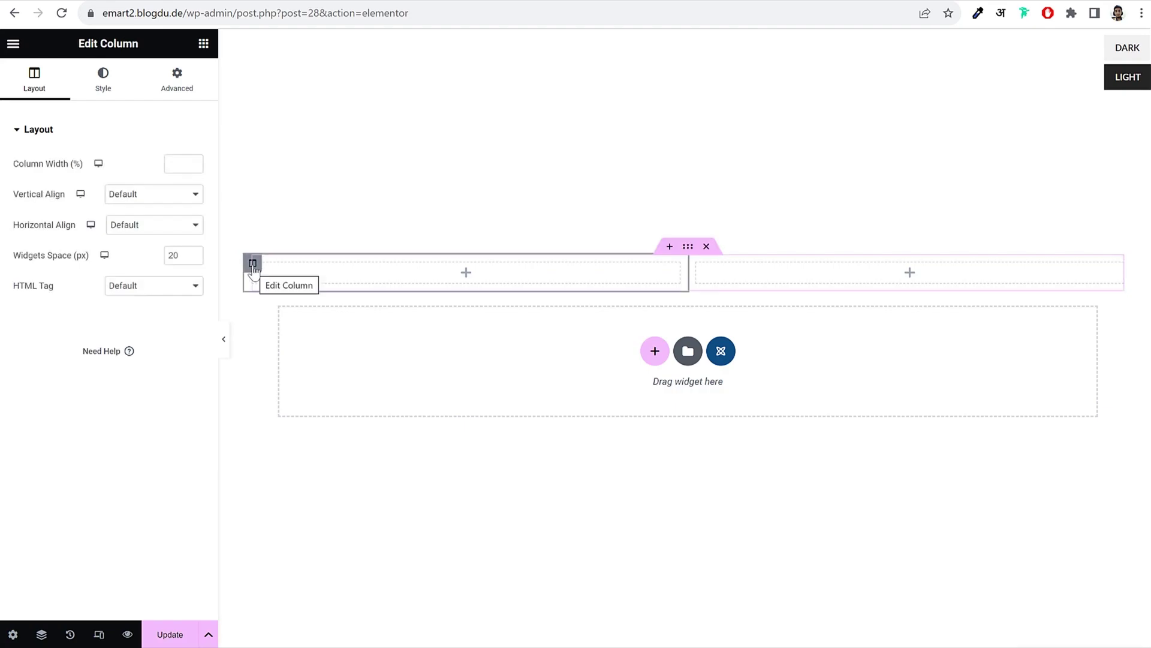
pyautogui.click(178, 163)
pyautogui.write('33')
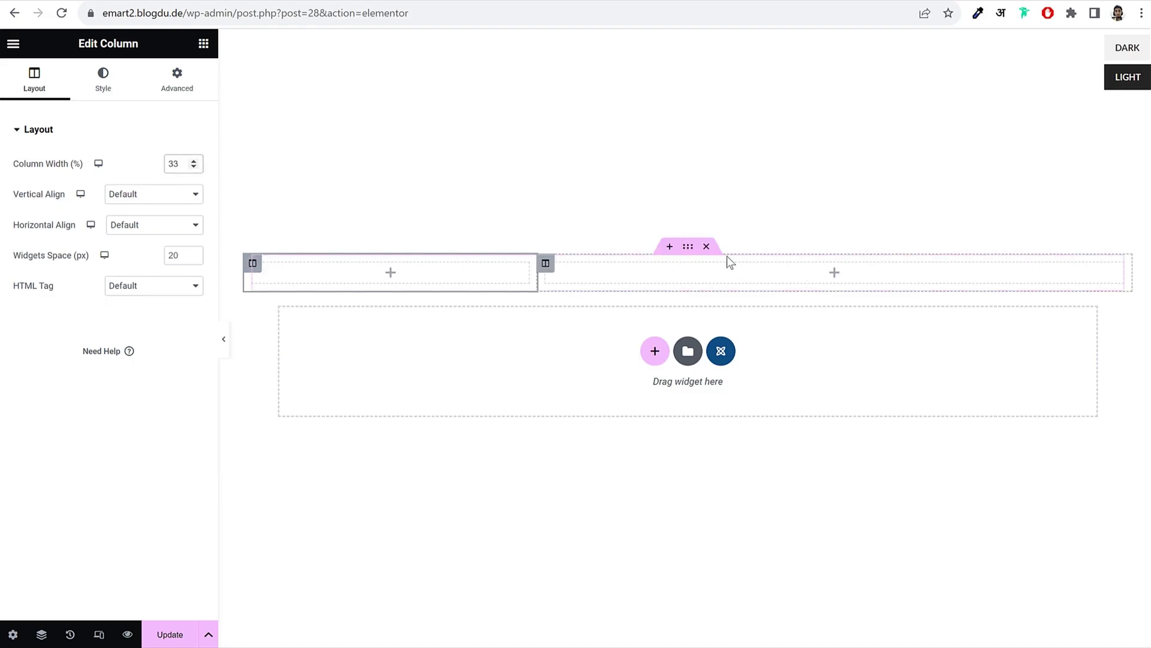
# Step: Place an image widget in the left column showing the magisso logo from the Media Library
pyautogui.click(204, 44)
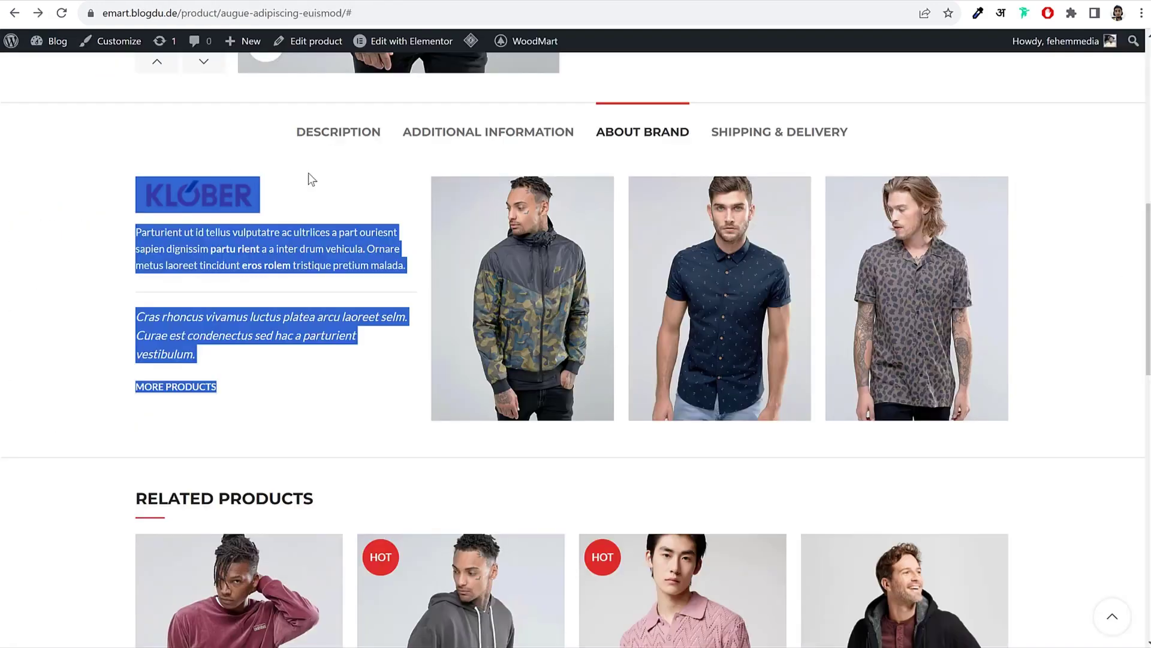
pyautogui.click(309, 175)
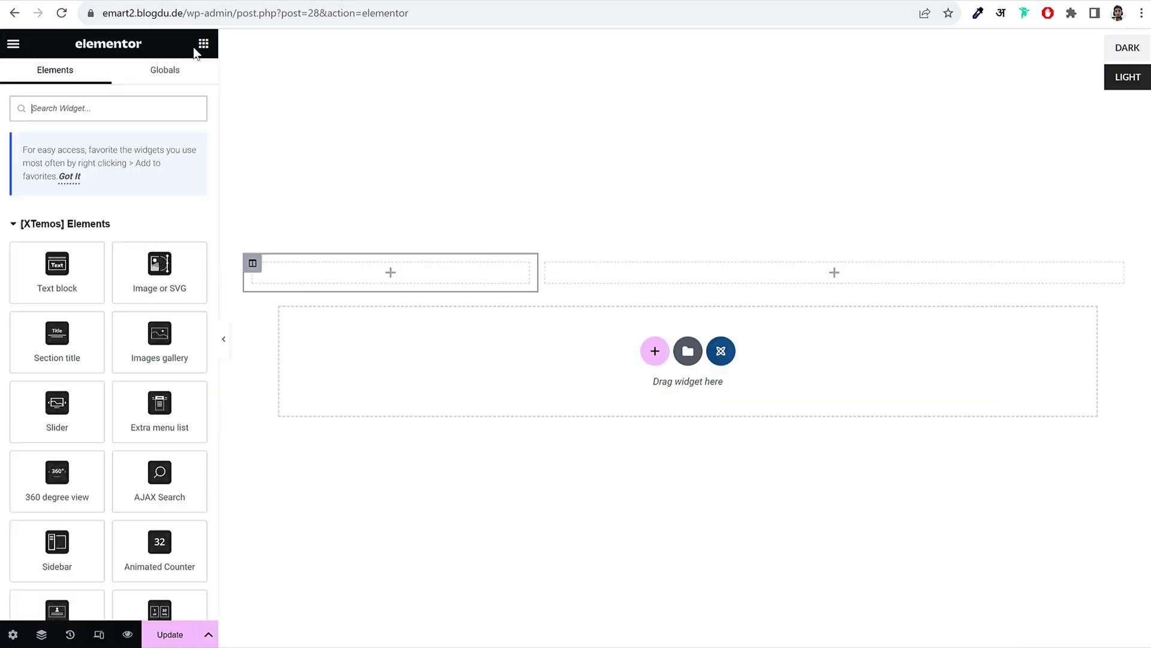
pyautogui.moveTo(159, 266); pyautogui.dragTo(392, 281)
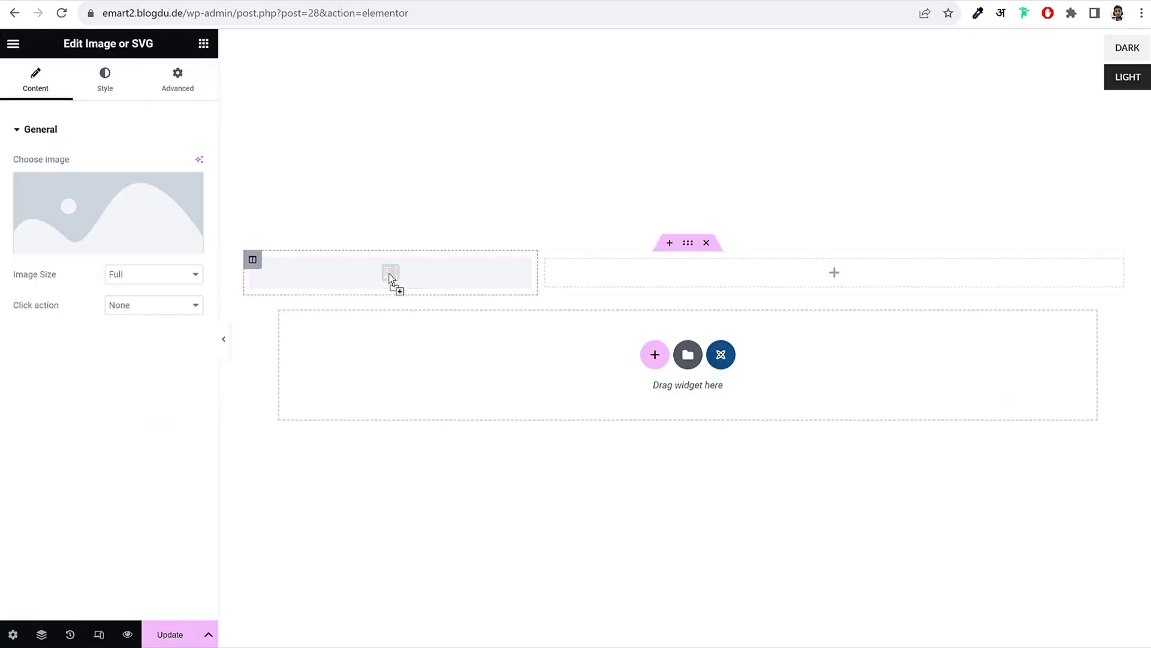
pyautogui.click(180, 204)
pyautogui.click(224, 222)
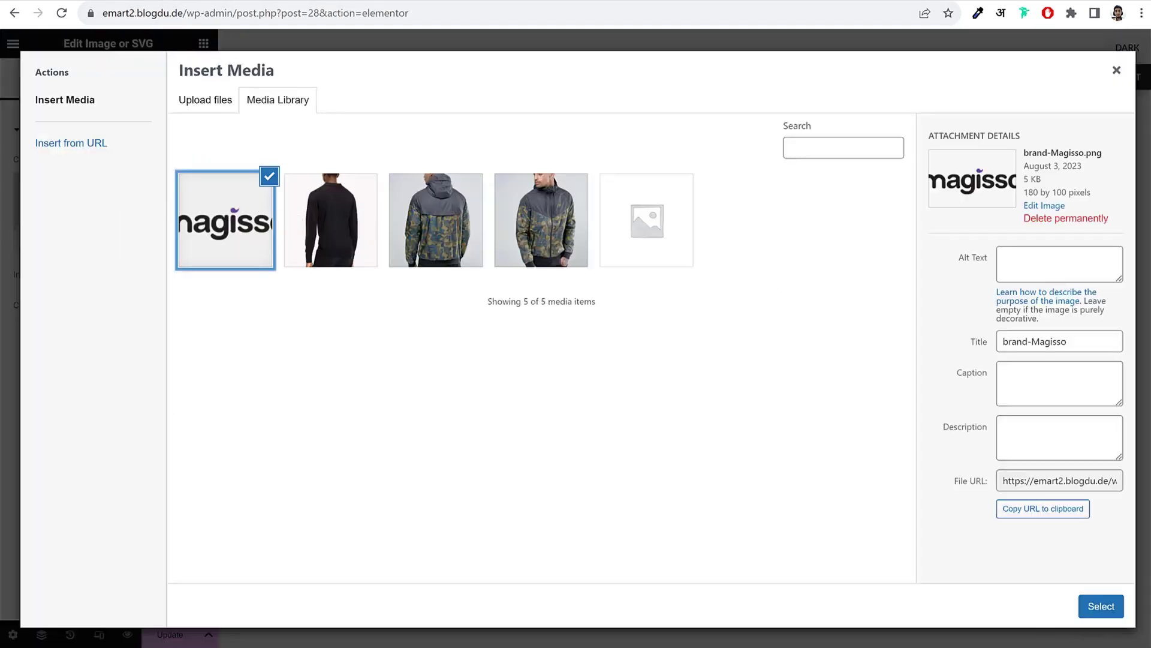
pyautogui.click(1101, 605)
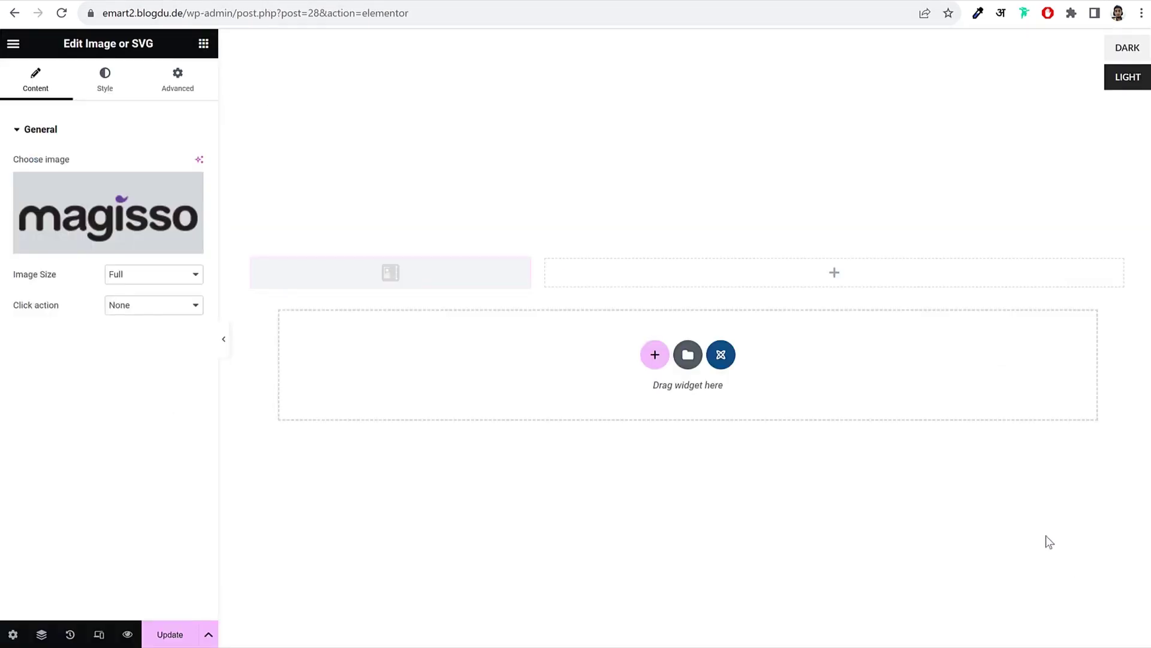
# Step: Try thumbnail and custom 170 x 50 sizes, then set the logo to Full size
pyautogui.click(161, 276)
pyautogui.click(191, 290)
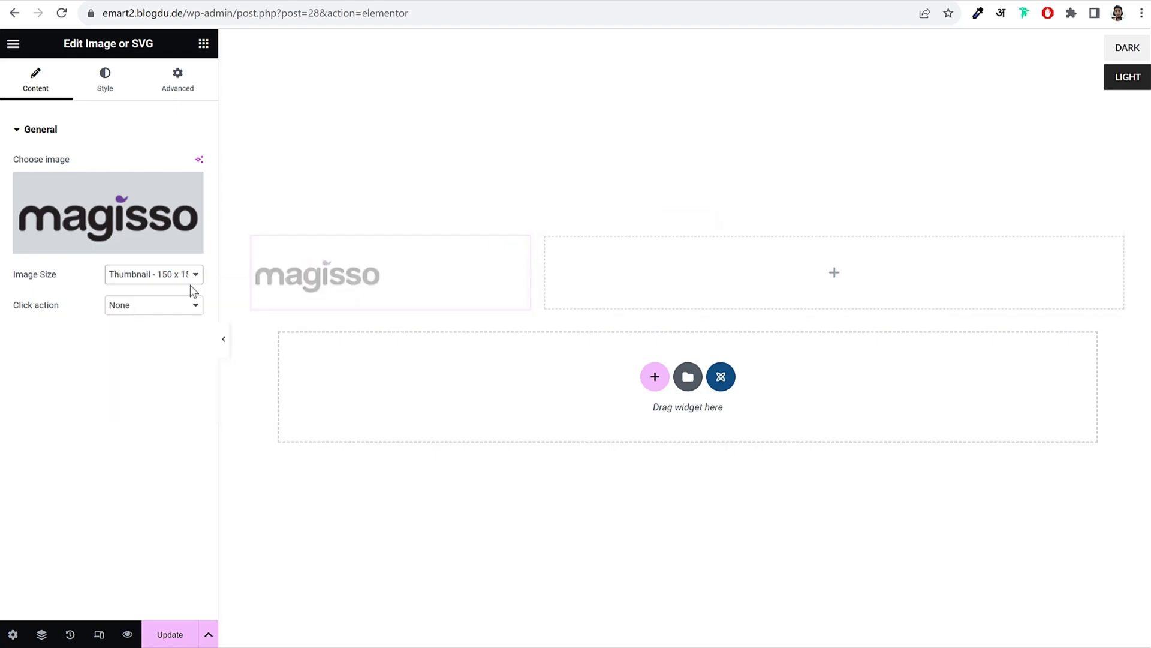
pyautogui.click(184, 277)
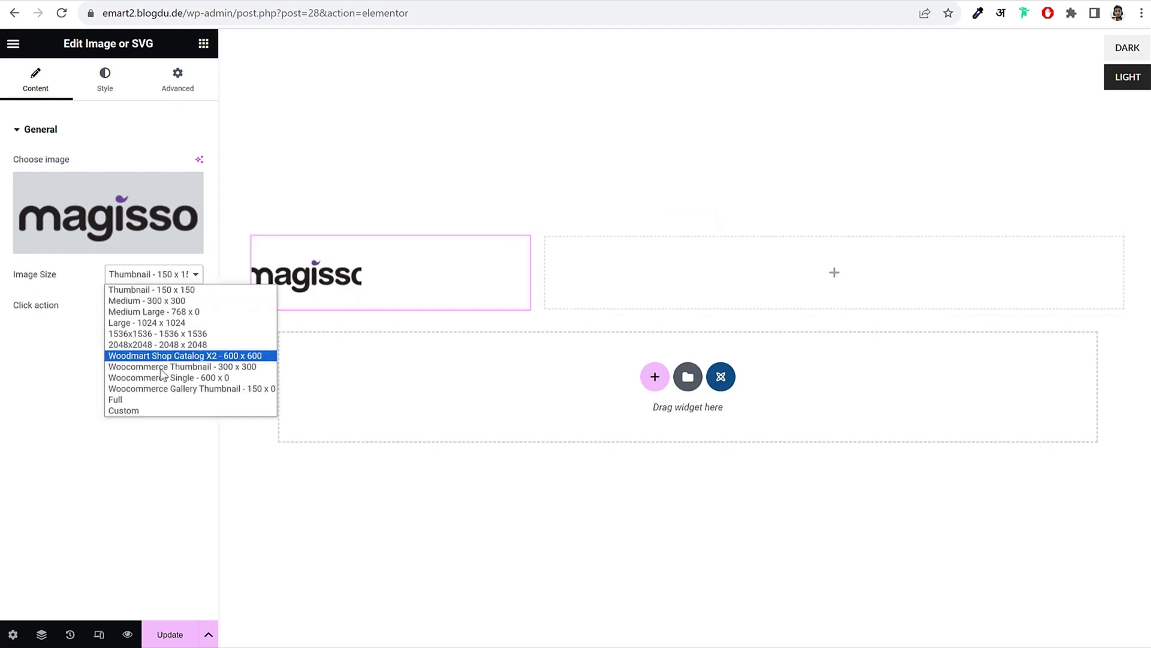
pyautogui.click(153, 409)
pyautogui.click(27, 353)
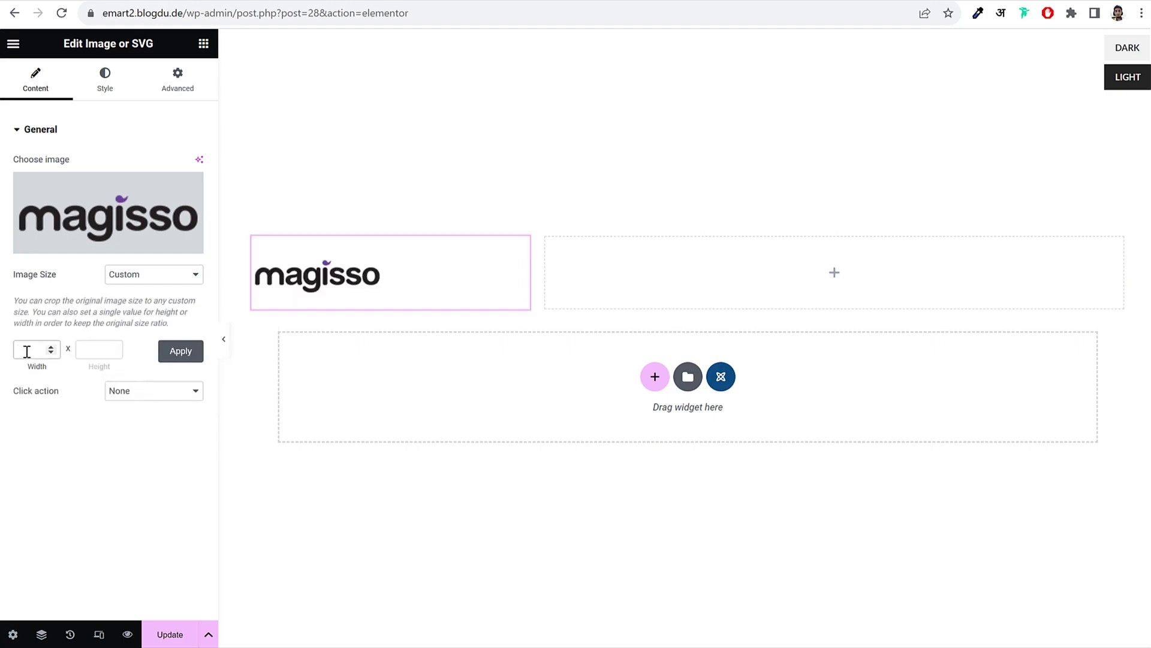
pyautogui.write('170')
pyautogui.press('Tab')
pyautogui.click(189, 356)
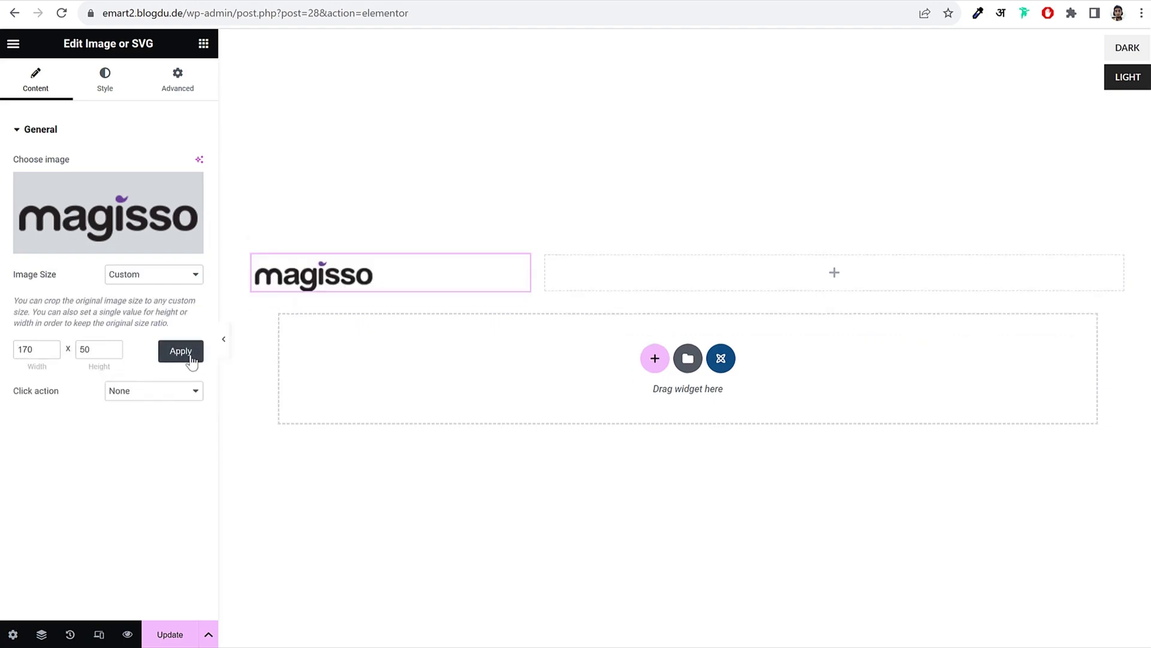
pyautogui.click(146, 274)
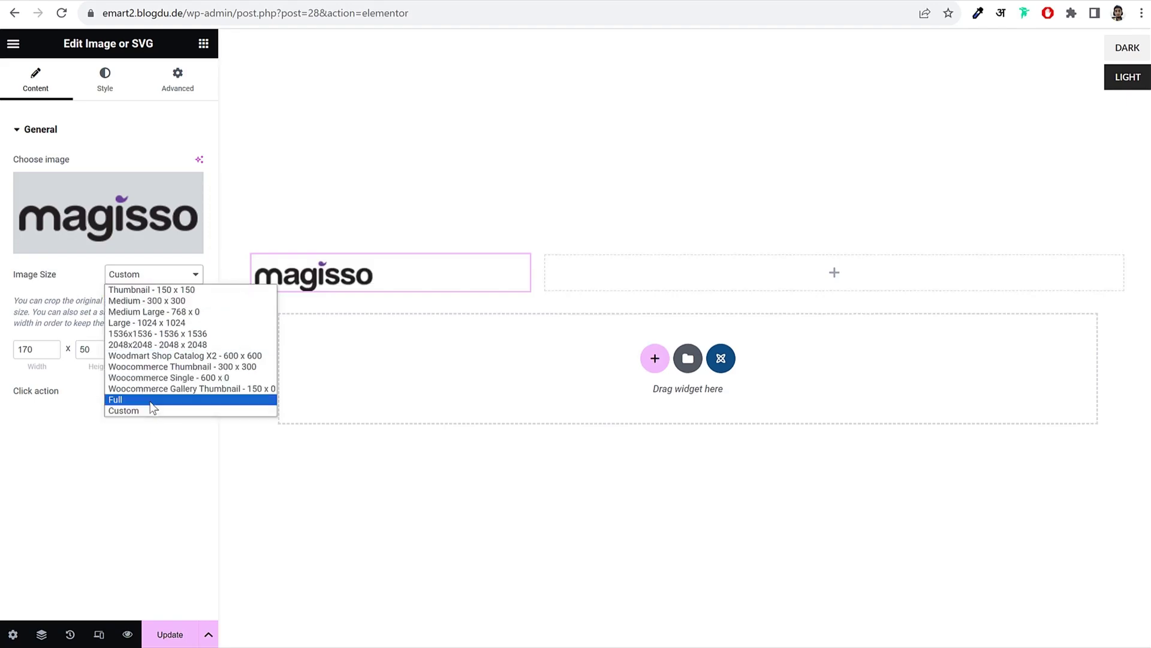
pyautogui.click(162, 399)
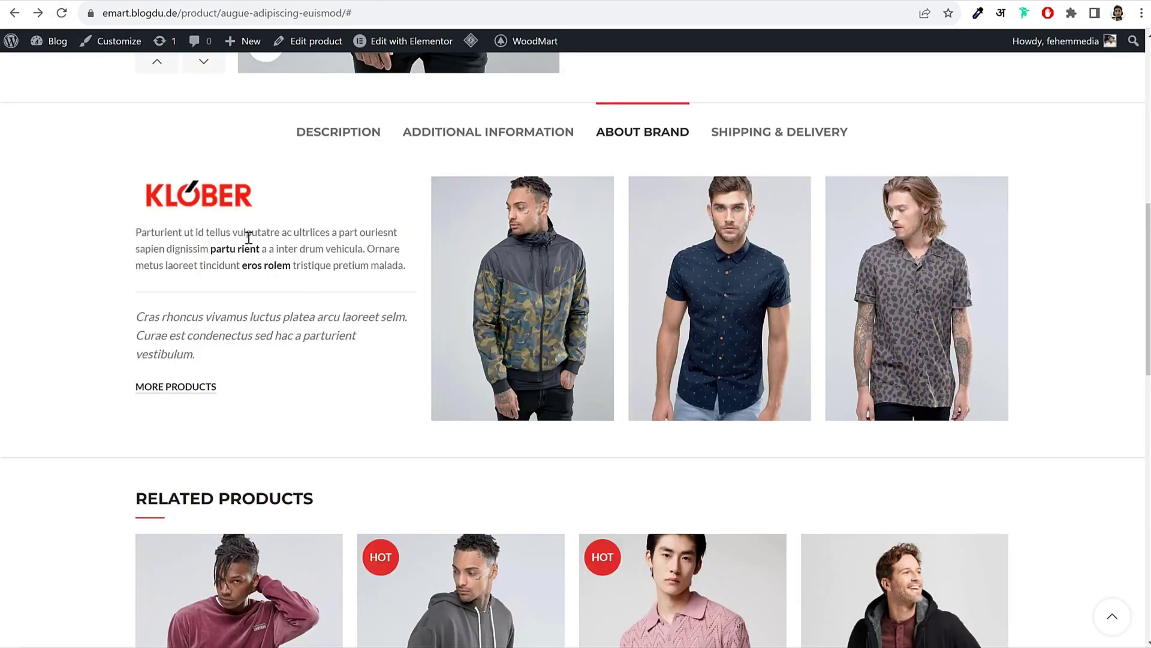
pyautogui.moveTo(139, 229); pyautogui.dragTo(406, 268)
pyautogui.hotkey('ctrl', 'c')
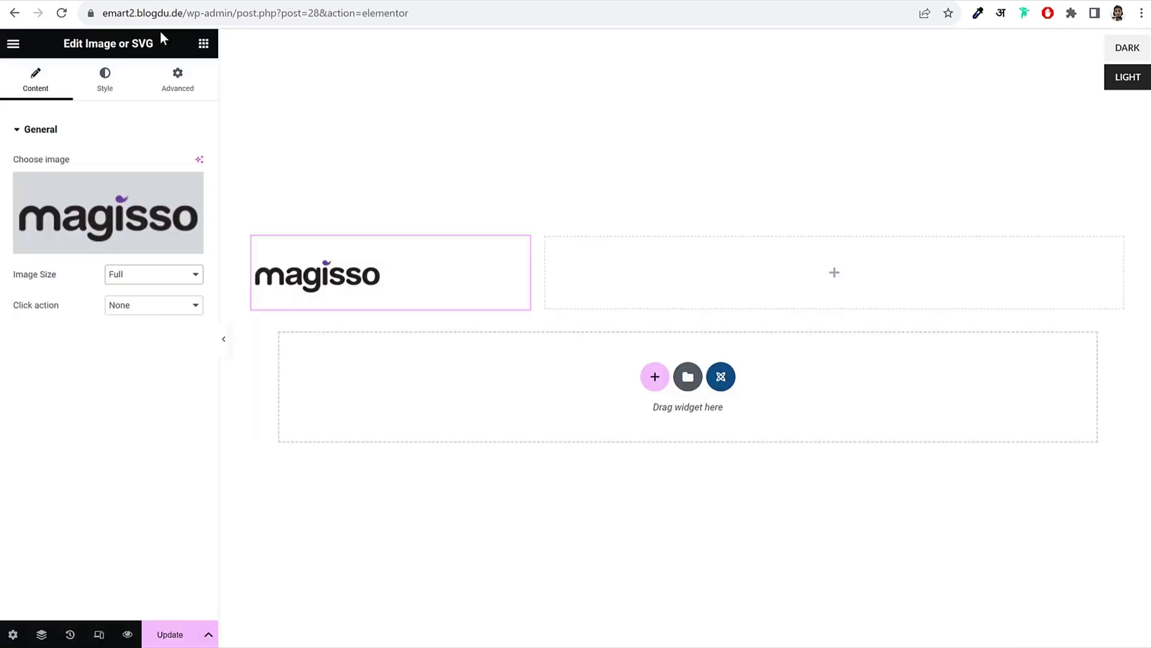
pyautogui.click(203, 43)
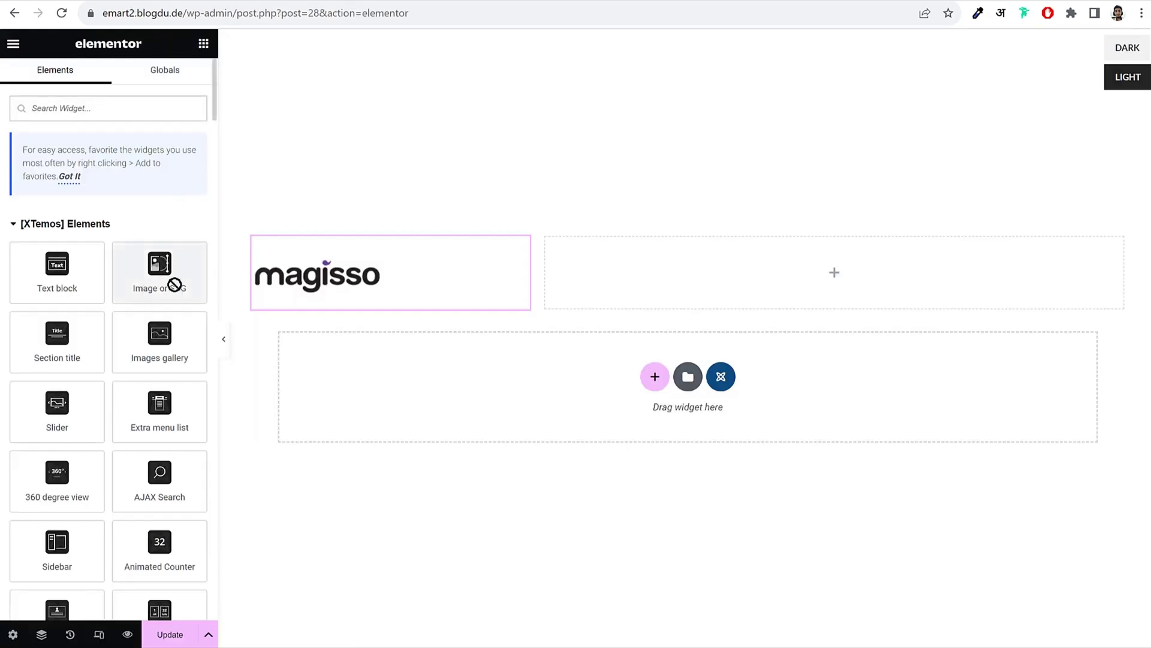
# Step: Add a text block below the logo and paste the Parturient brand description into it
pyautogui.moveTo(173, 282); pyautogui.dragTo(267, 300)
pyautogui.moveTo(57, 273); pyautogui.dragTo(216, 298)
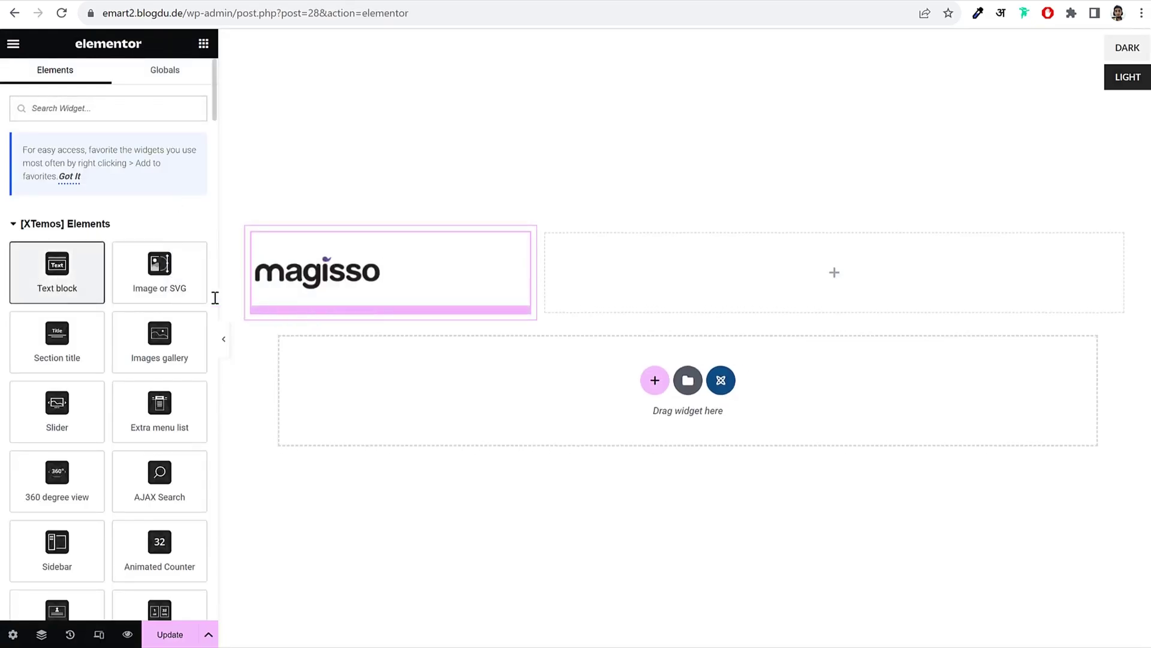
pyautogui.hotkey('ctrl', 'a')
pyautogui.hotkey('ctrl', 'v')
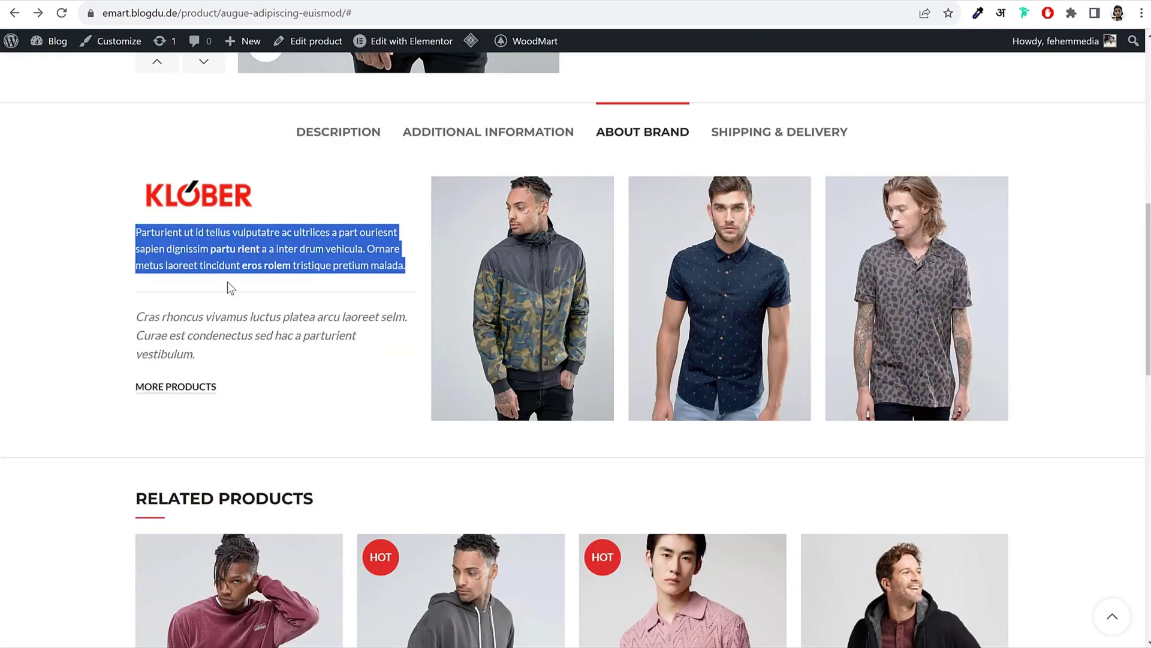
pyautogui.click(211, 295)
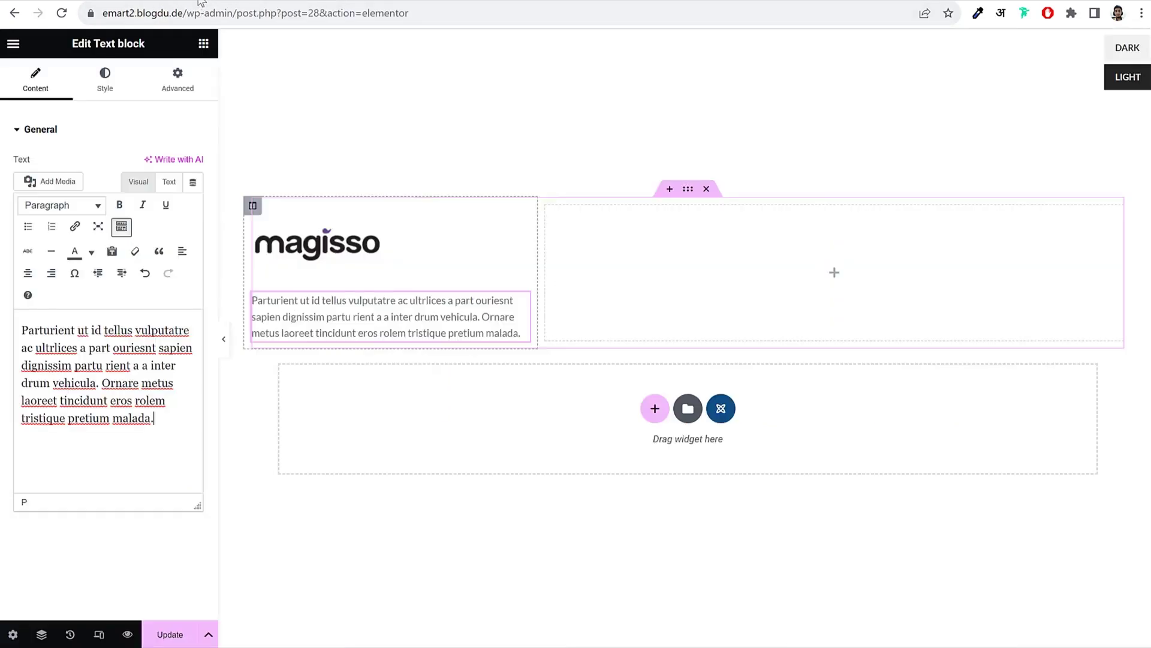
pyautogui.click(105, 81)
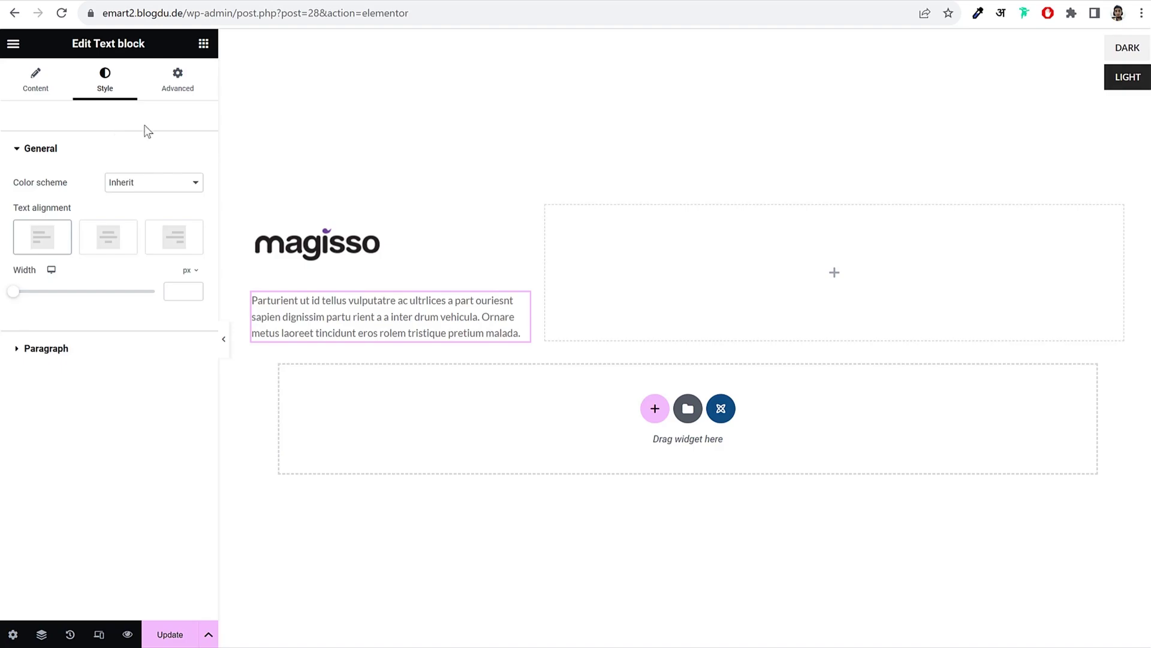
# Step: Give the paragraph a solid border with only the bottom width set to 1 px
pyautogui.click(180, 90)
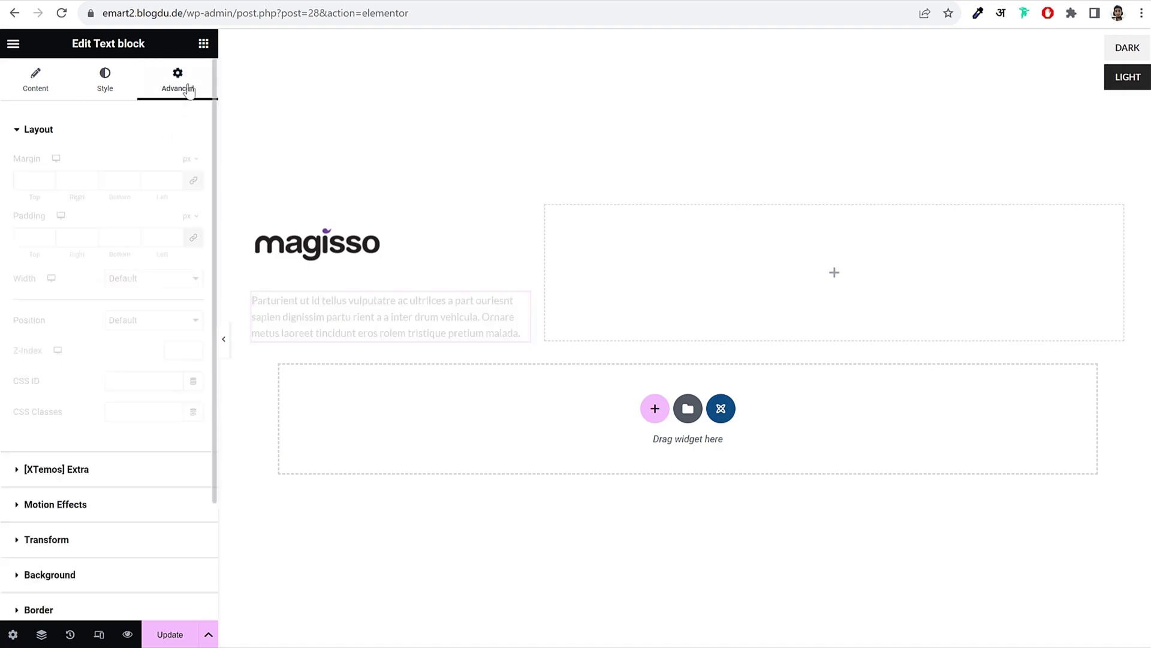
pyautogui.scroll(-3, 105, 516)
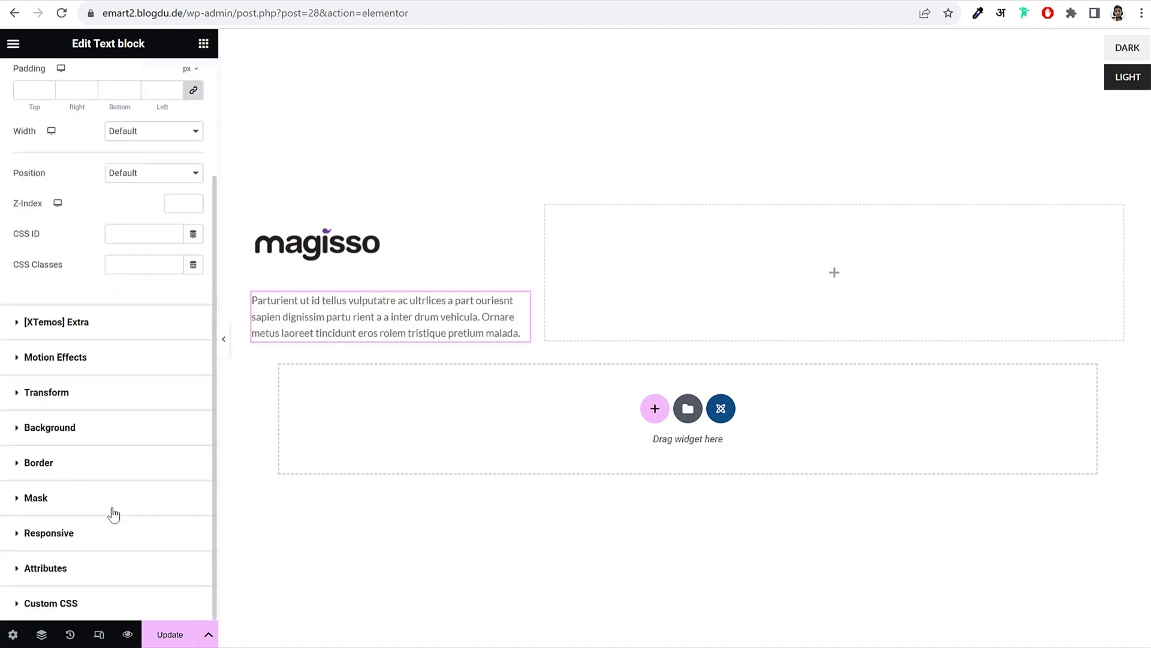
pyautogui.click(74, 463)
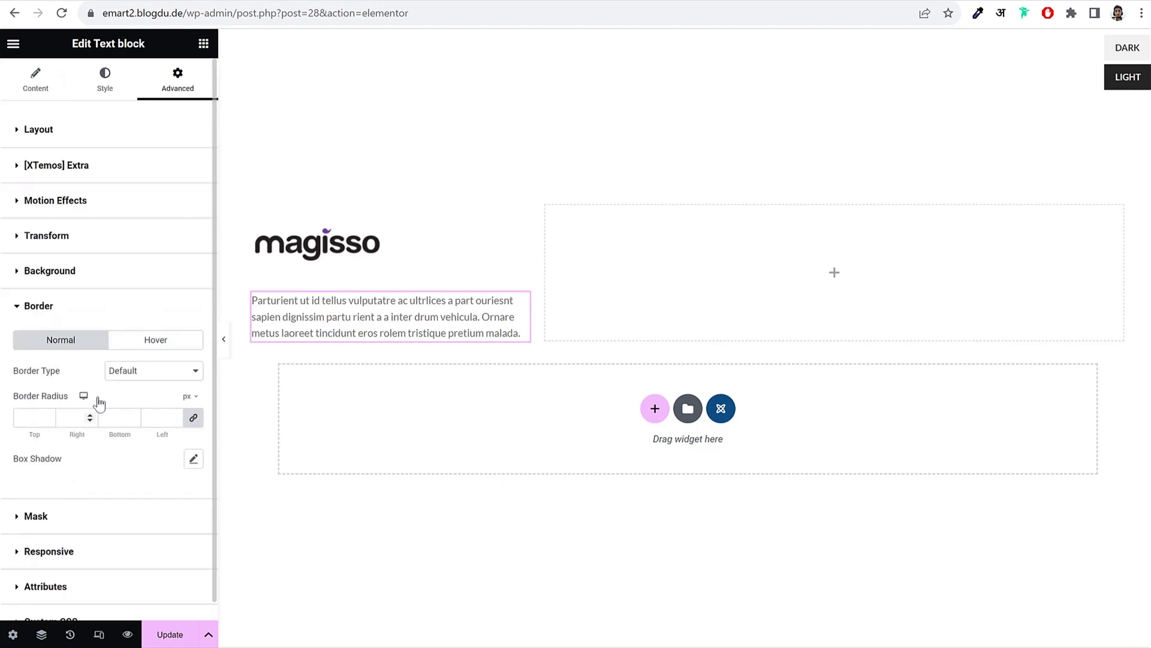
pyautogui.click(150, 371)
pyautogui.click(147, 405)
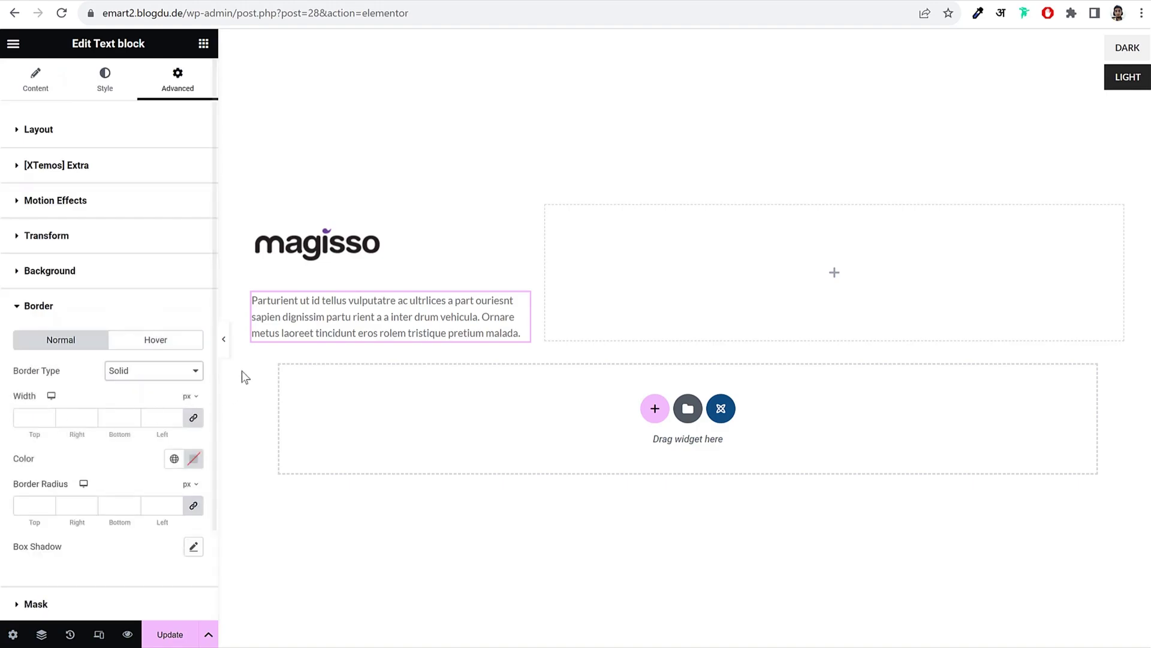
pyautogui.click(191, 419)
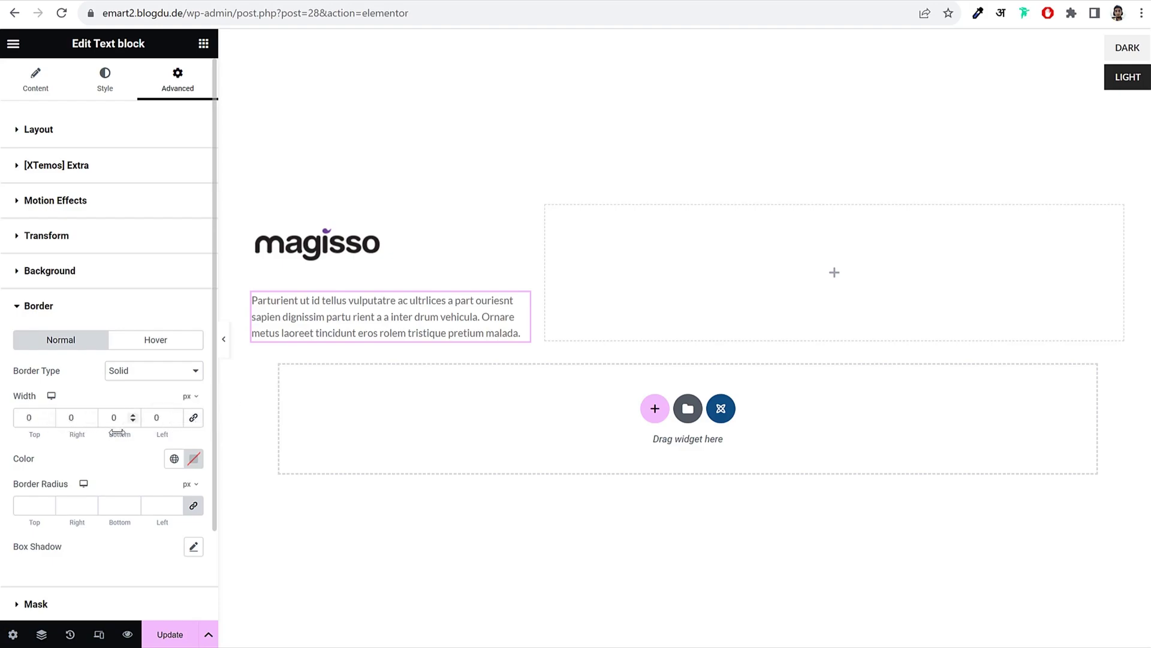
pyautogui.doubleClick(112, 420)
pyautogui.write('1')
# Step: Set the border colour to light grey #C4C4C4 and preview the underline against the live page
pyautogui.click(224, 343)
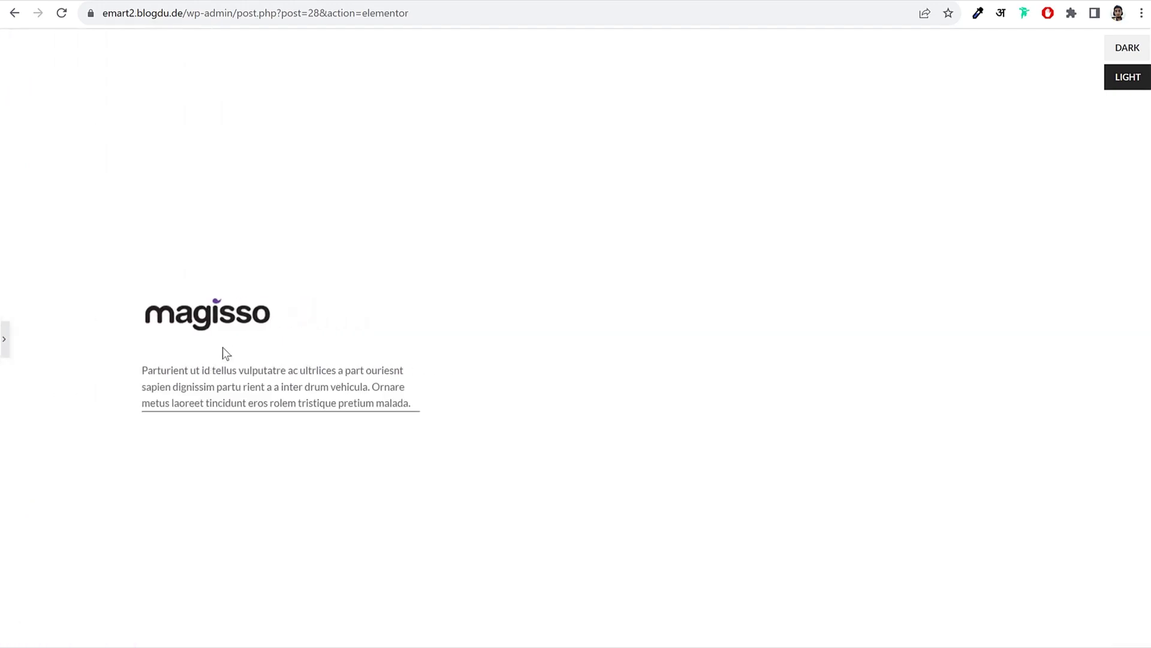
pyautogui.click(6, 339)
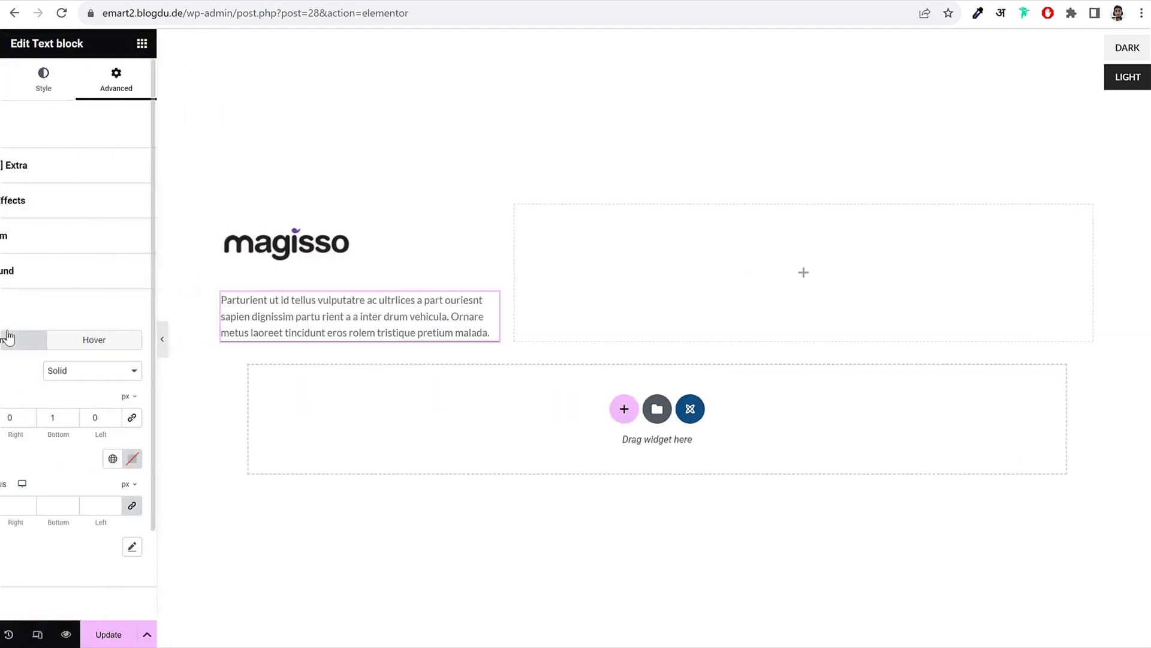
pyautogui.click(192, 461)
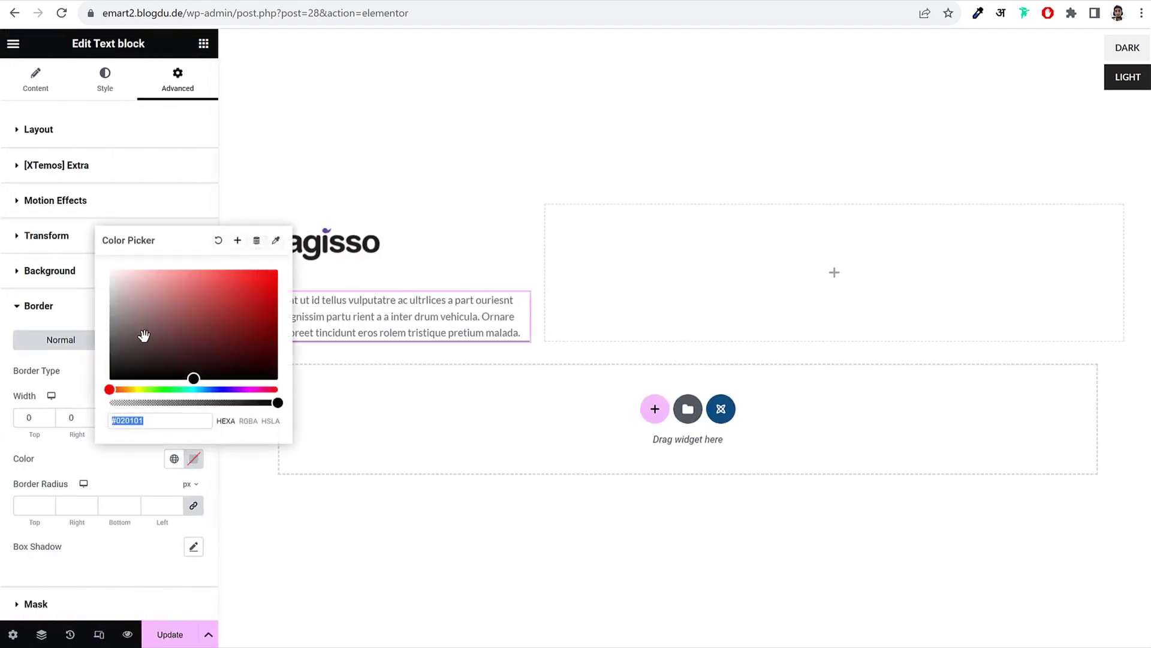
pyautogui.moveTo(144, 334); pyautogui.dragTo(103, 296)
pyautogui.click(85, 320)
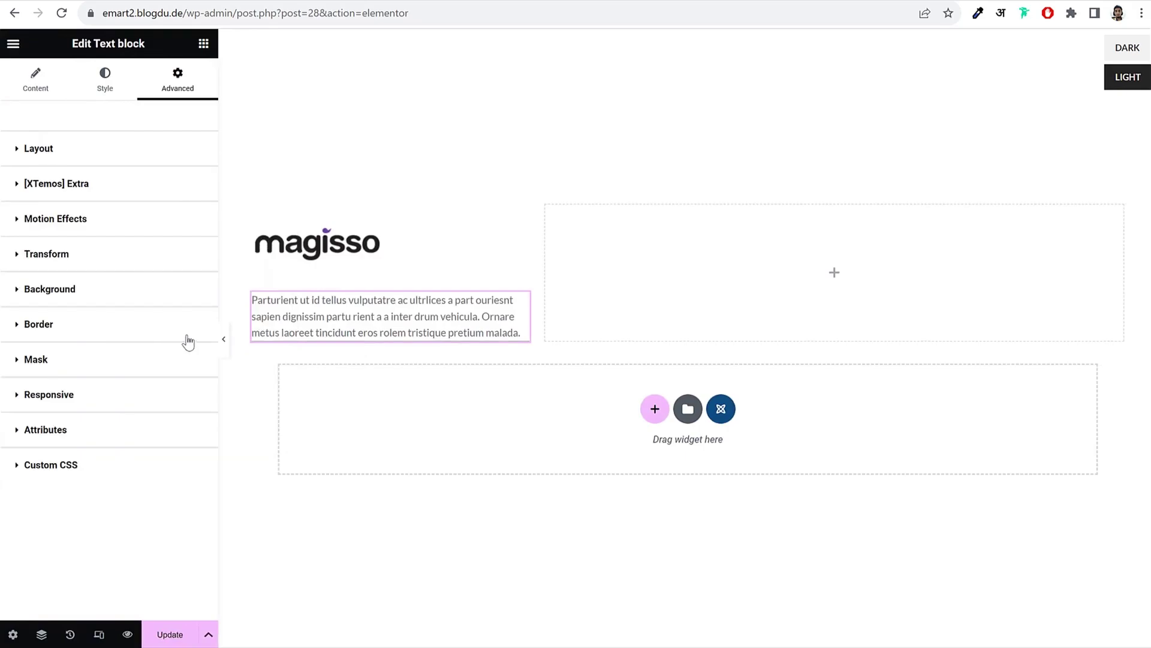
pyautogui.click(224, 339)
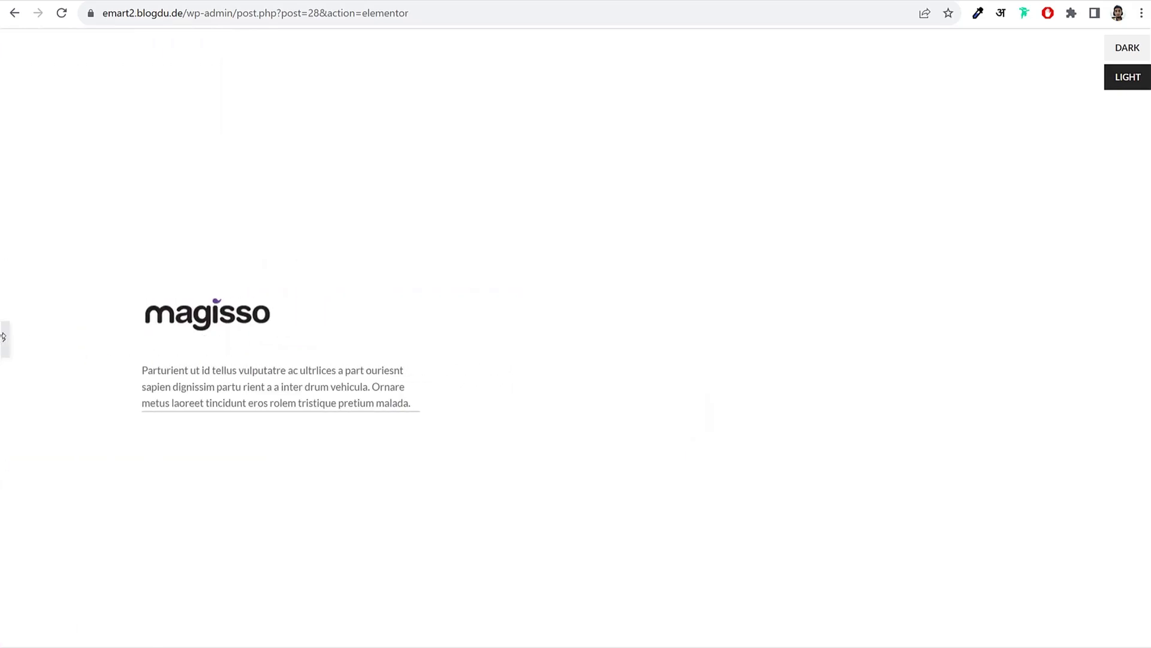
pyautogui.click(3, 337)
pyautogui.click(128, 328)
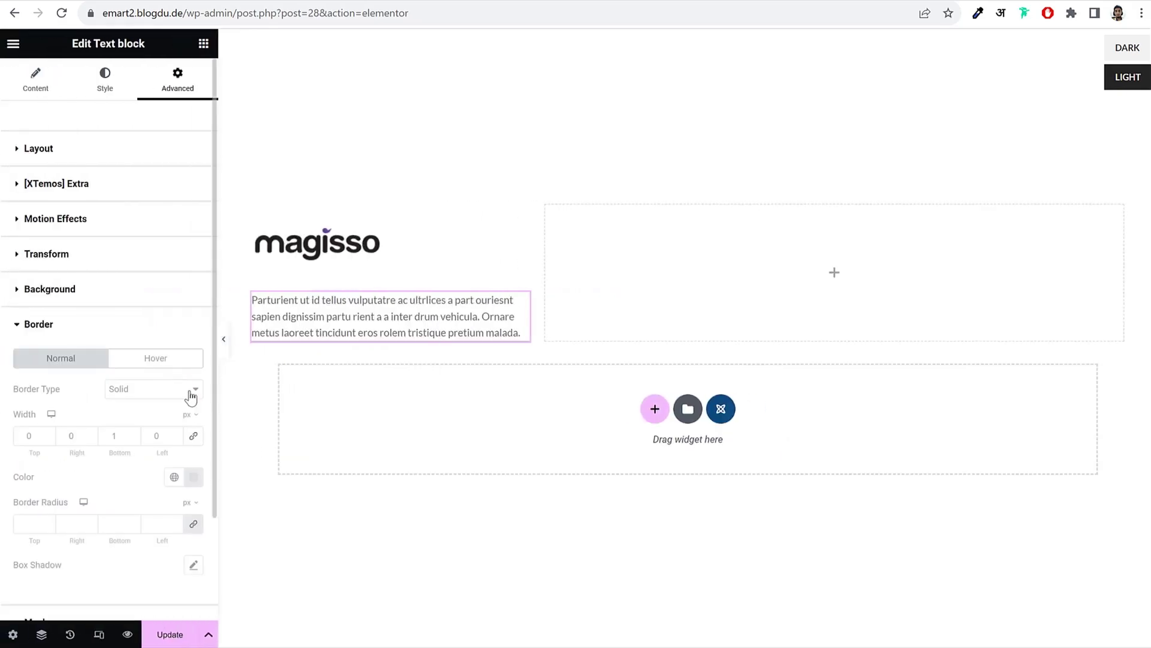
pyautogui.click(193, 477)
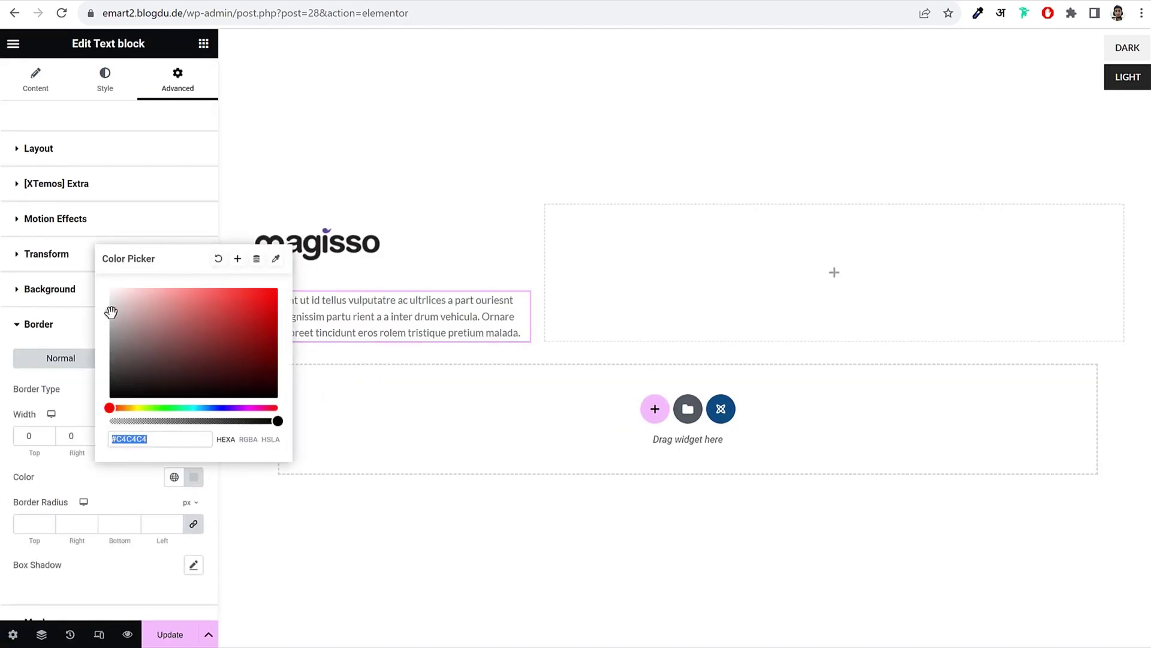
pyautogui.click(81, 326)
pyautogui.click(220, 337)
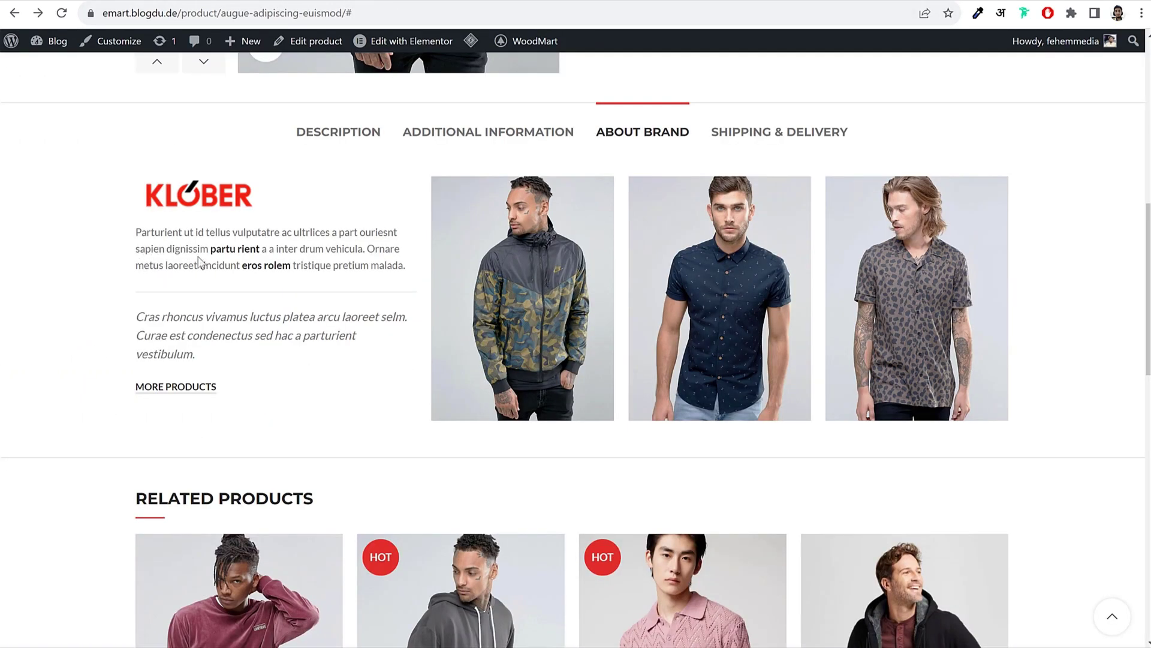
pyautogui.moveTo(149, 265); pyautogui.dragTo(316, 286)
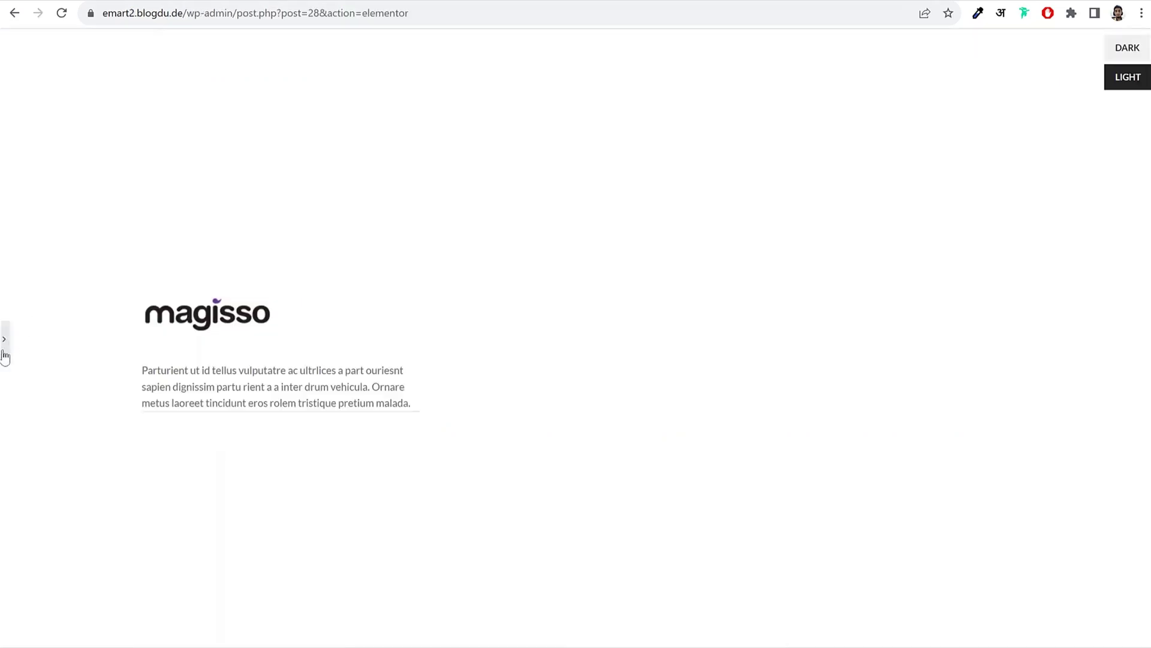
# Step: Unlink the padding values and set the paragraph's bottom padding to 25 px
pyautogui.click(5, 353)
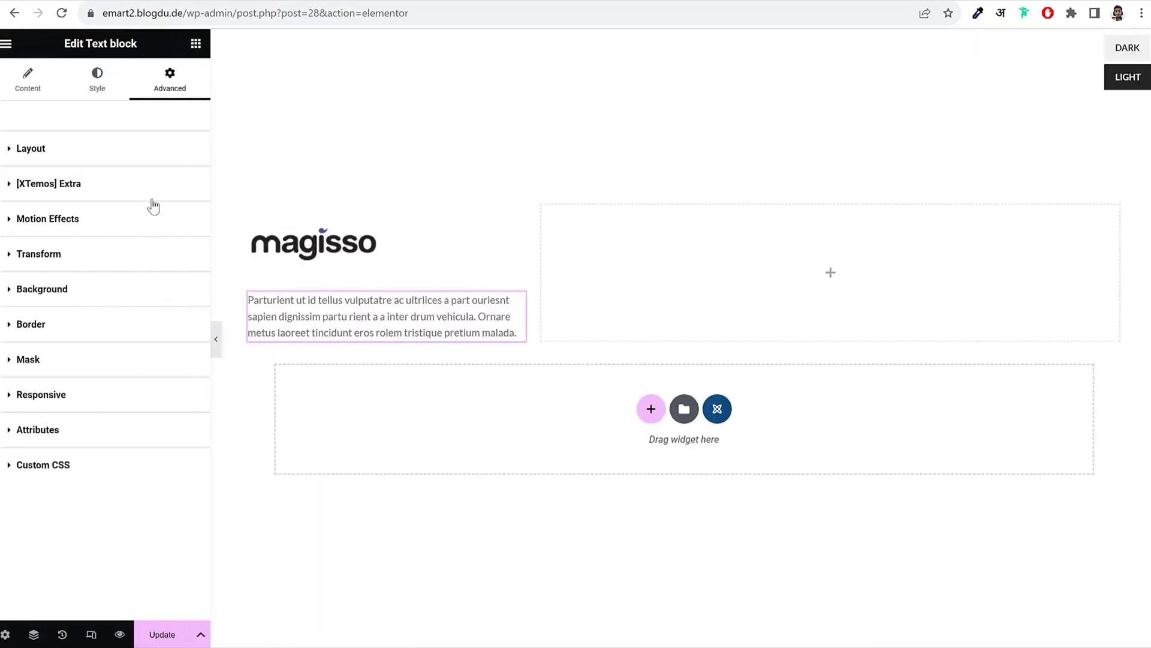
pyautogui.click(135, 150)
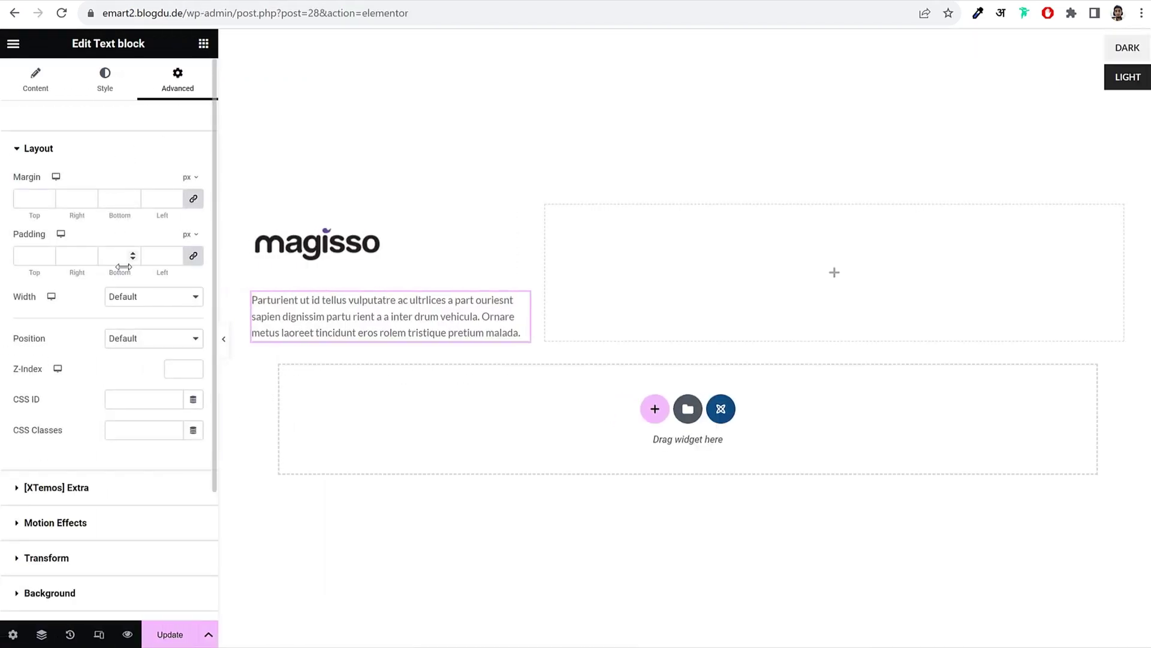
pyautogui.click(194, 255)
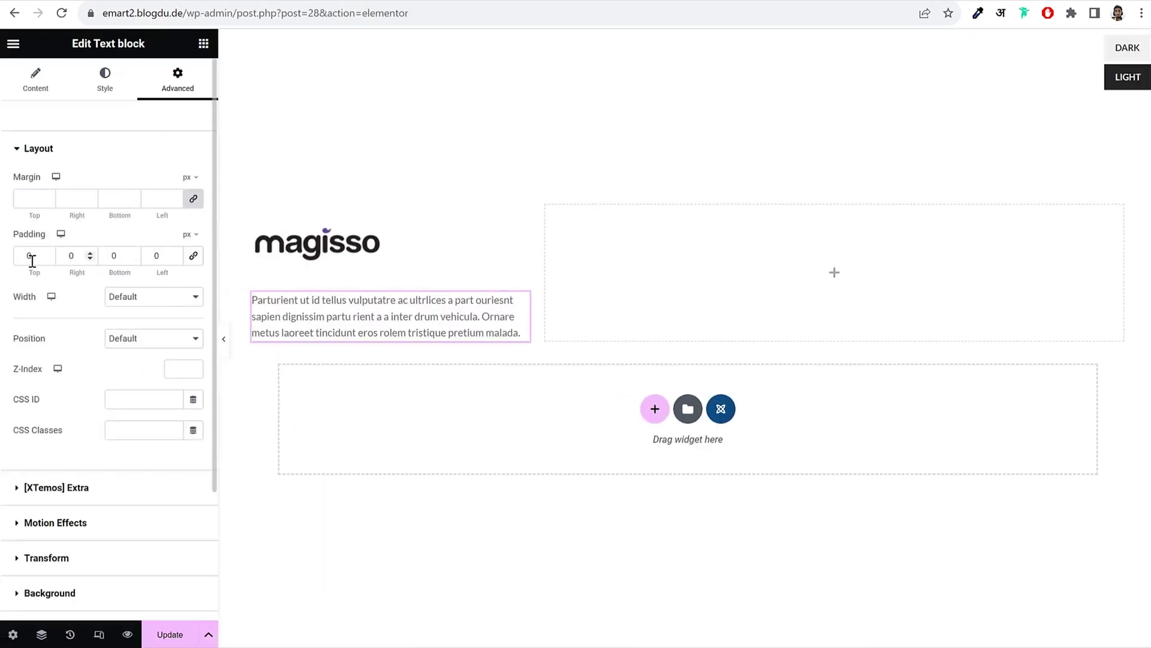
pyautogui.click(107, 255)
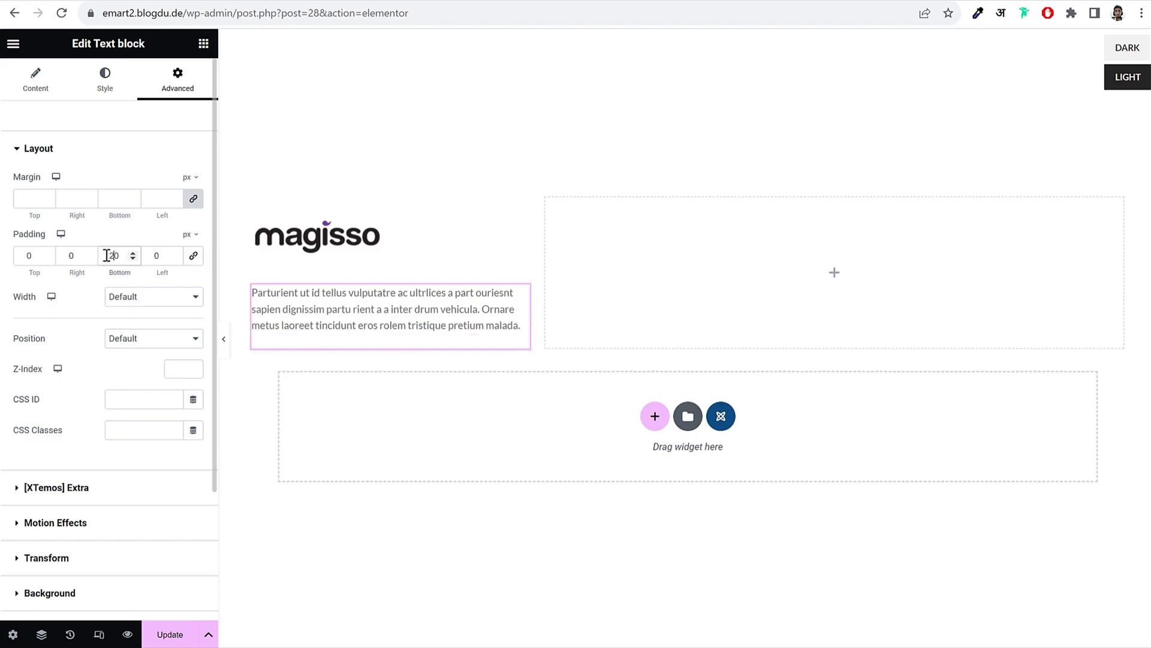
pyautogui.write('25')
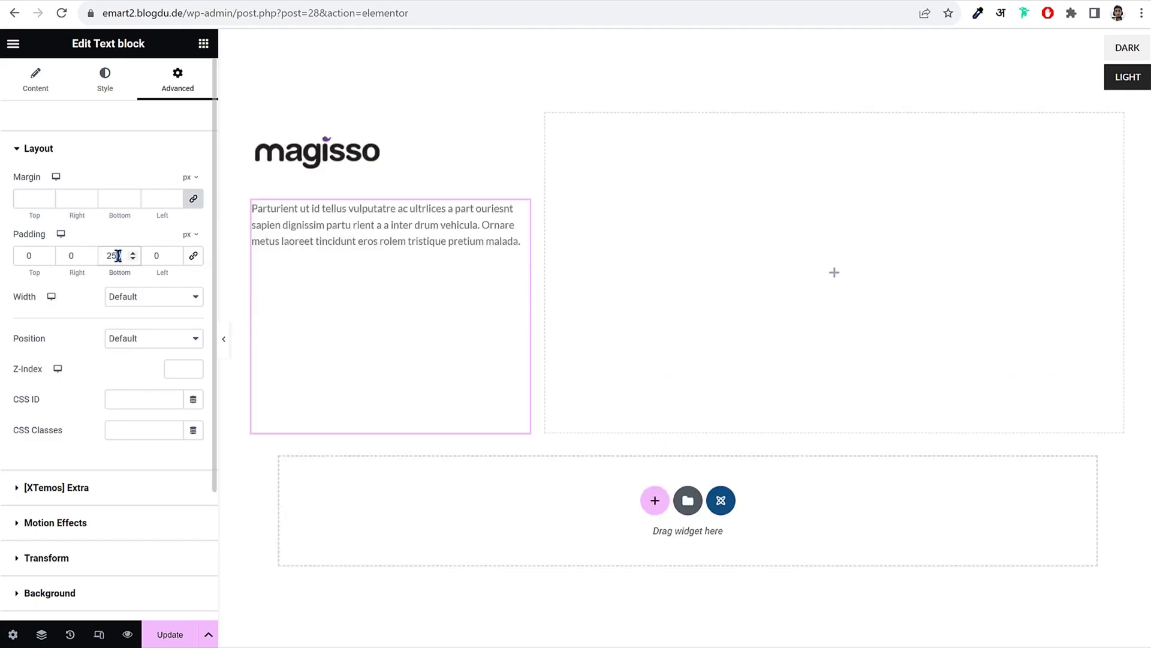
pyautogui.press('Delete')
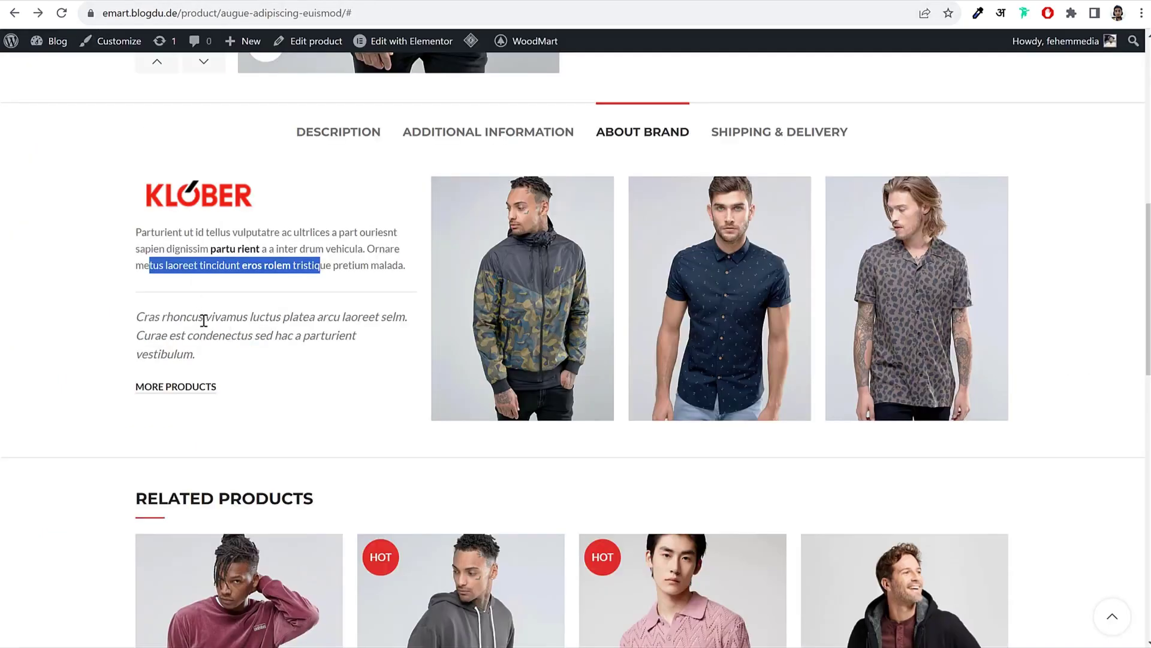
pyautogui.click(204, 320)
pyautogui.moveTo(139, 312); pyautogui.dragTo(201, 357)
pyautogui.click(202, 357)
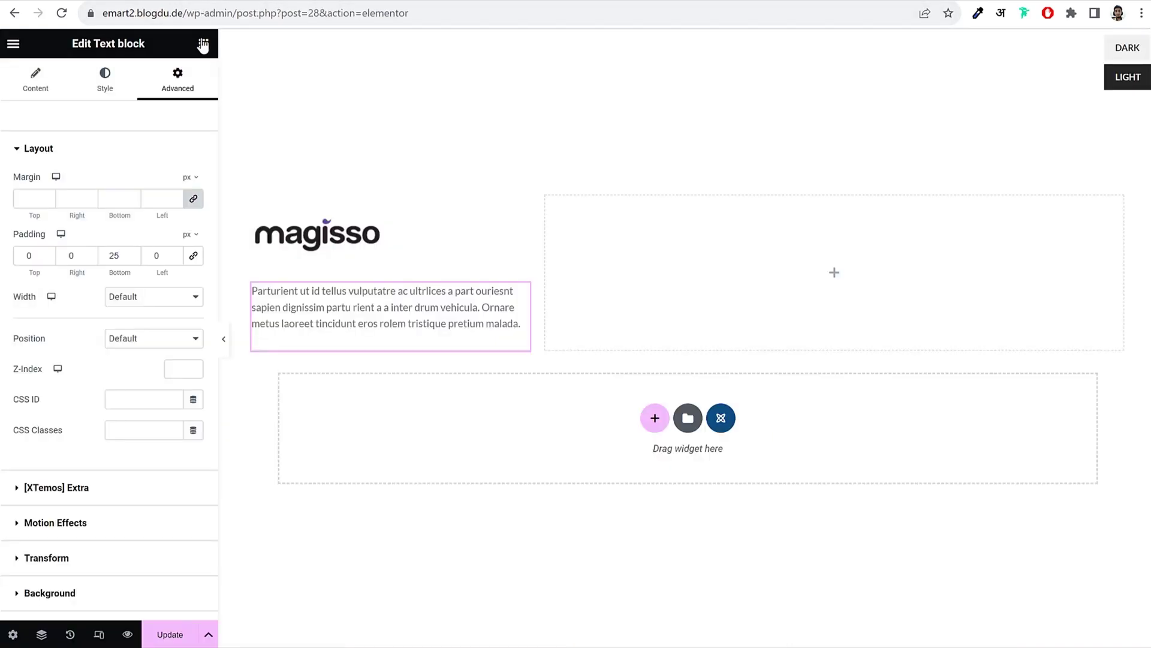
pyautogui.click(202, 43)
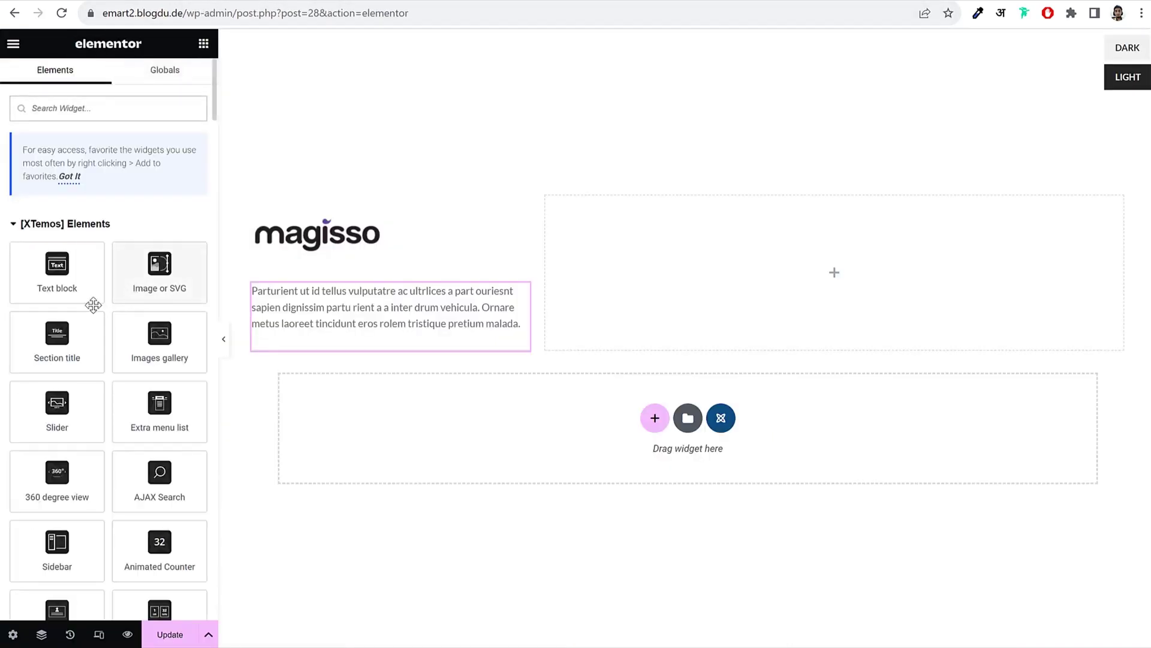
# Step: Add a text block below the paragraph holding the Cras rhoncus sentence in italics
pyautogui.moveTo(90, 299); pyautogui.dragTo(363, 354)
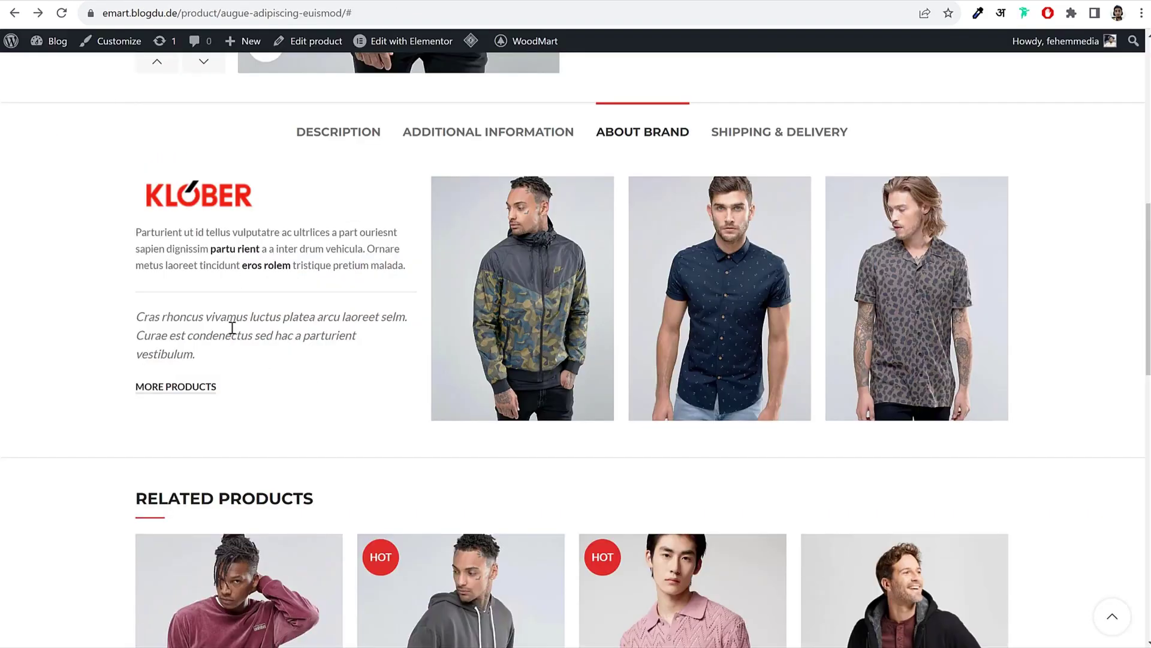
pyautogui.tripleClick(231, 334)
pyautogui.hotkey('ctrl', 'c')
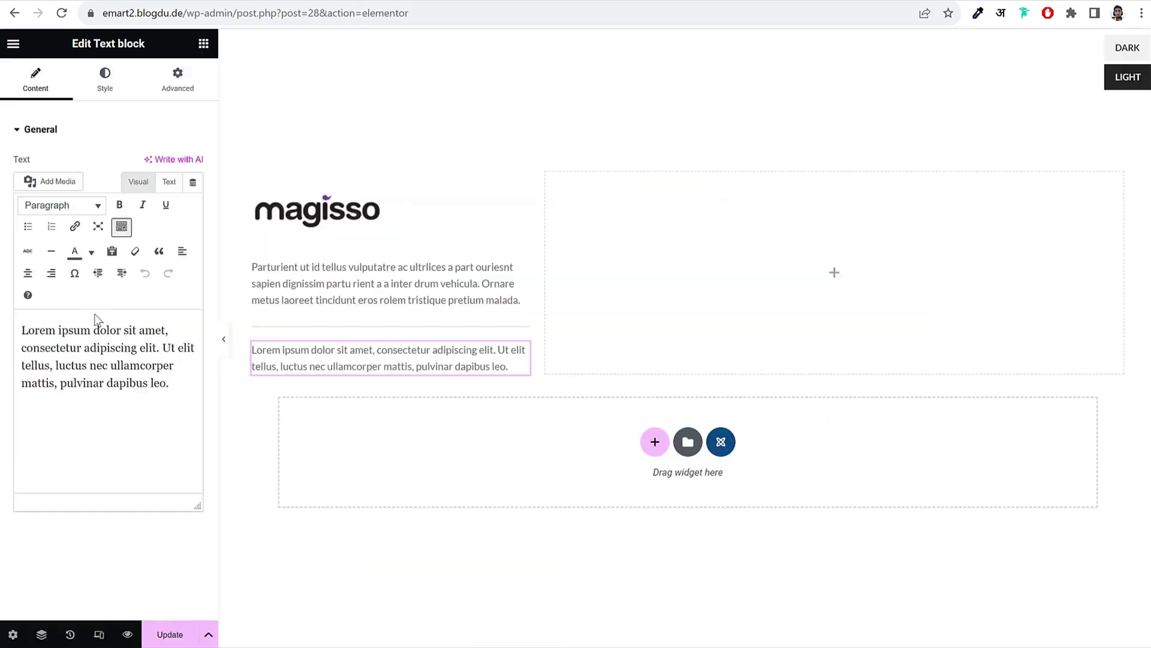
pyautogui.tripleClick(96, 343)
pyautogui.hotkey('ctrl', 'v')
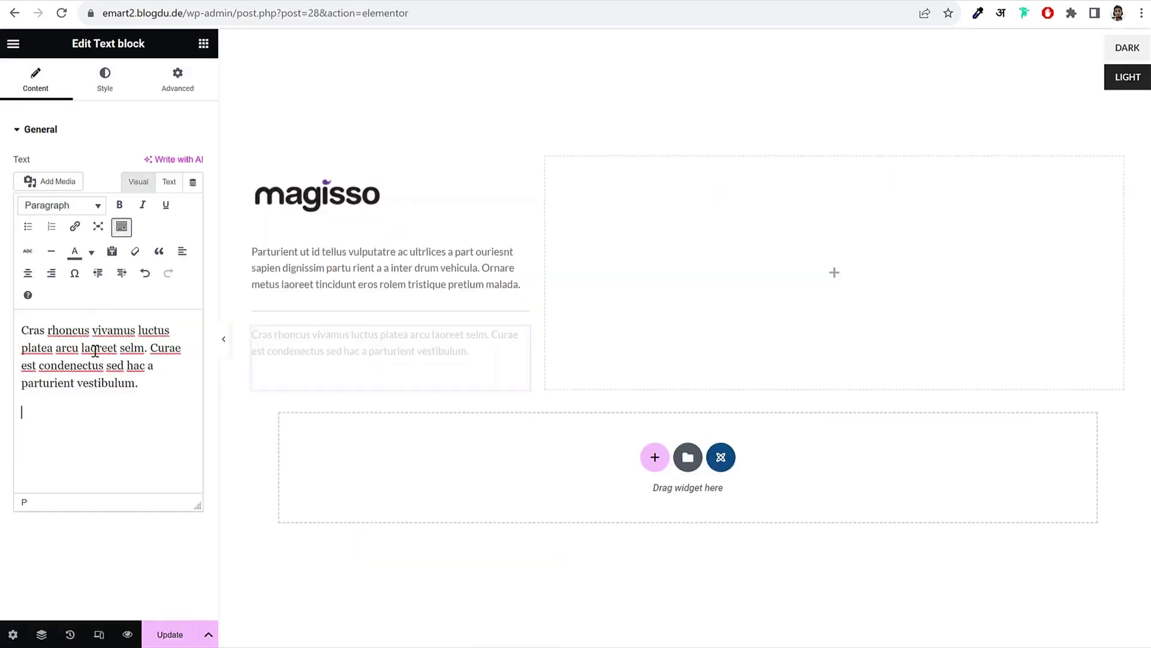
pyautogui.press('BackSpace')
pyautogui.tripleClick(118, 380)
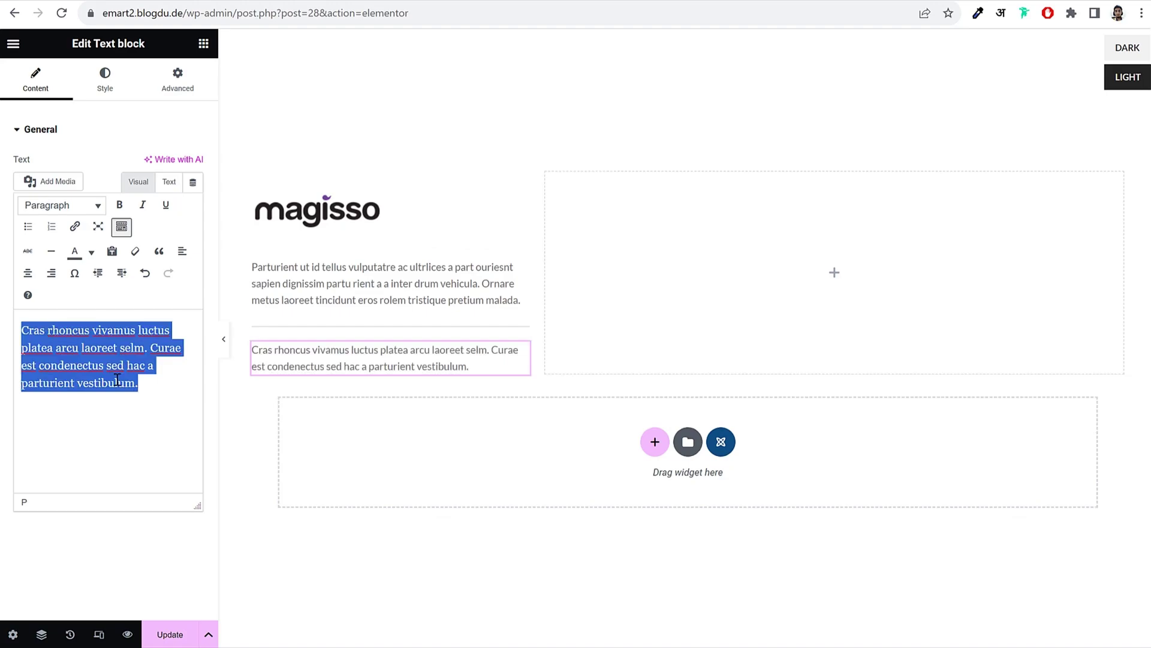
pyautogui.click(142, 205)
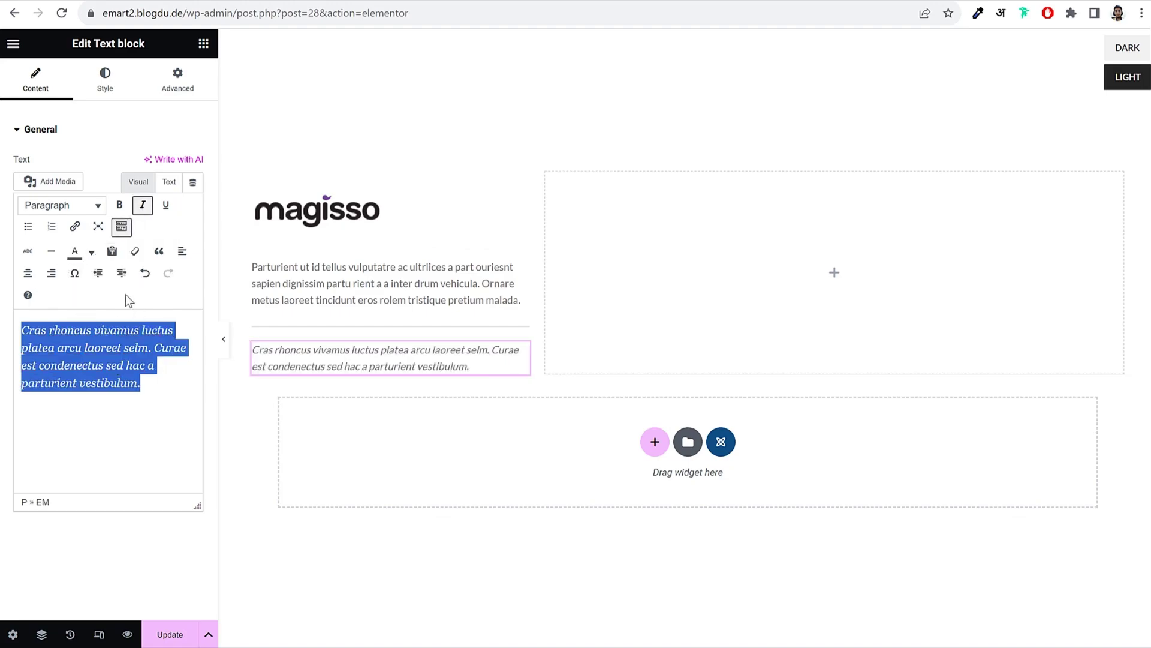
# Step: Try the Heading 6 format on it, then revert to a normal Paragraph
pyautogui.click(68, 207)
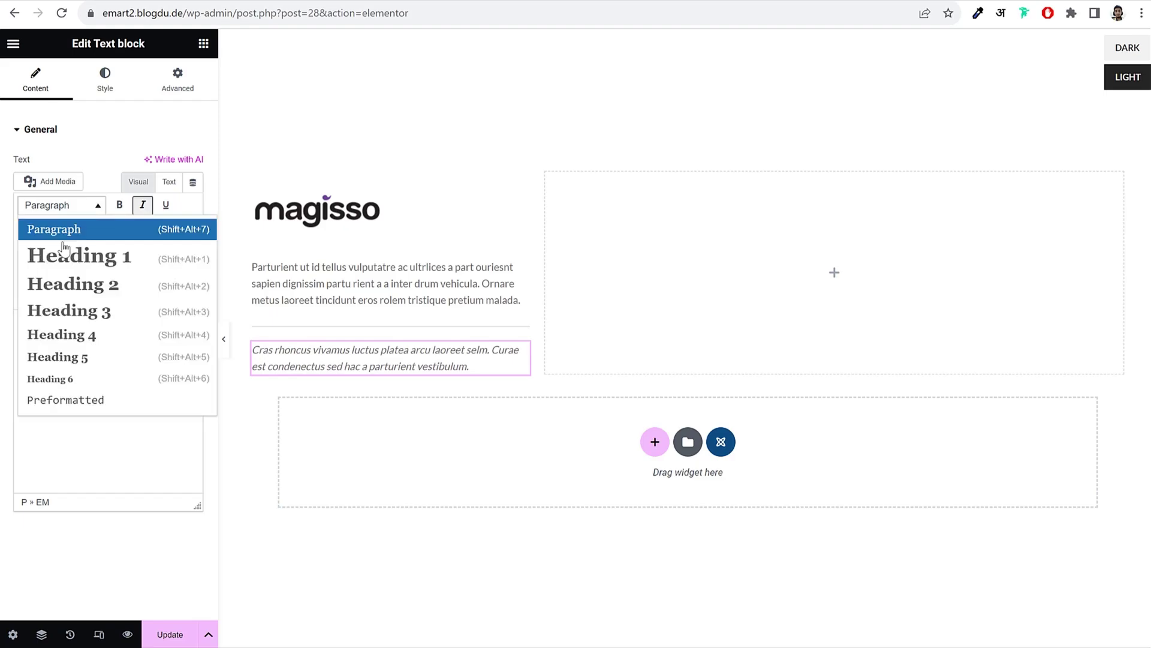
pyautogui.click(65, 381)
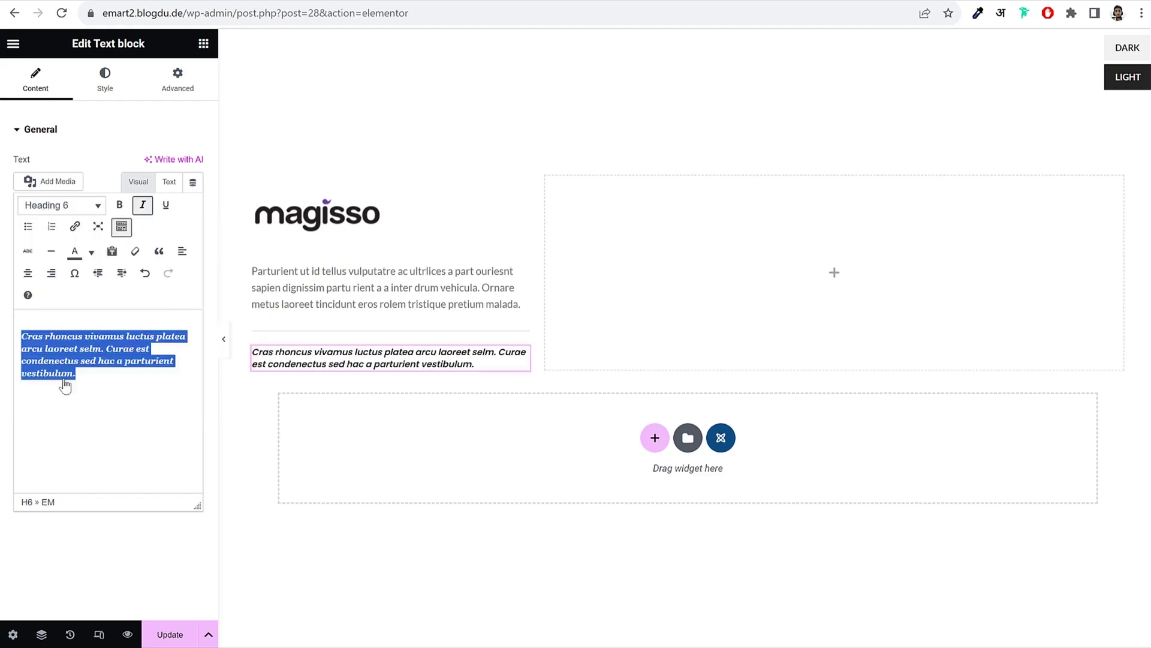
pyautogui.click(65, 207)
pyautogui.click(65, 232)
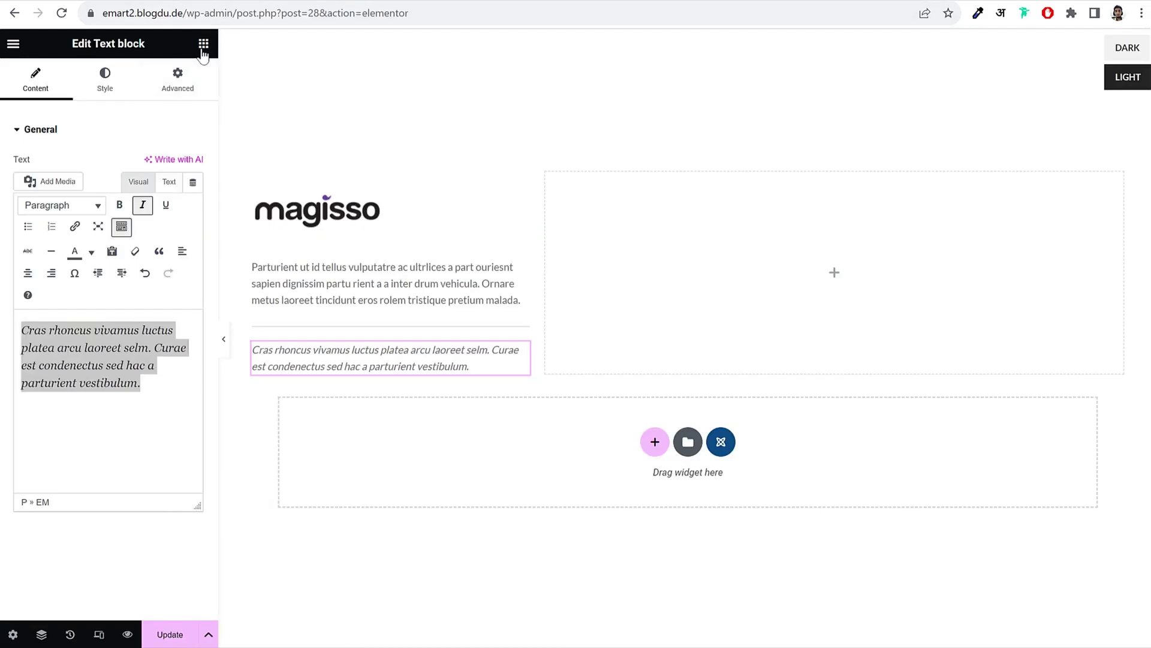
# Step: Add a Button widget under the brand text labelled 'MORE PRODUCTS'
pyautogui.click(203, 47)
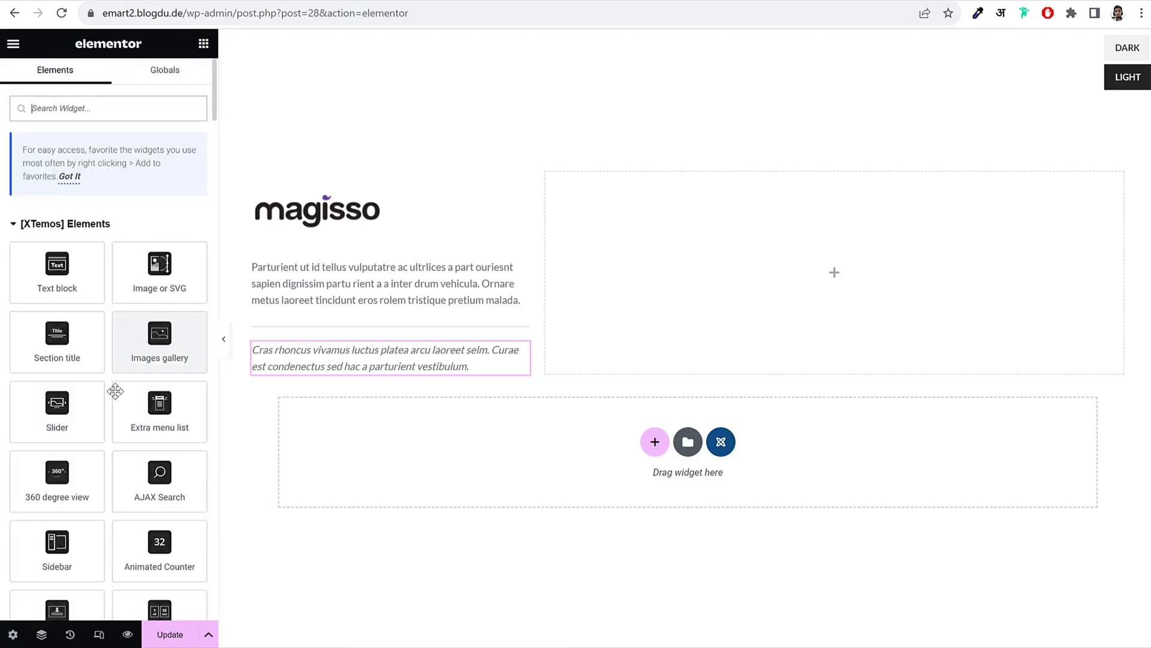
pyautogui.write('butt')
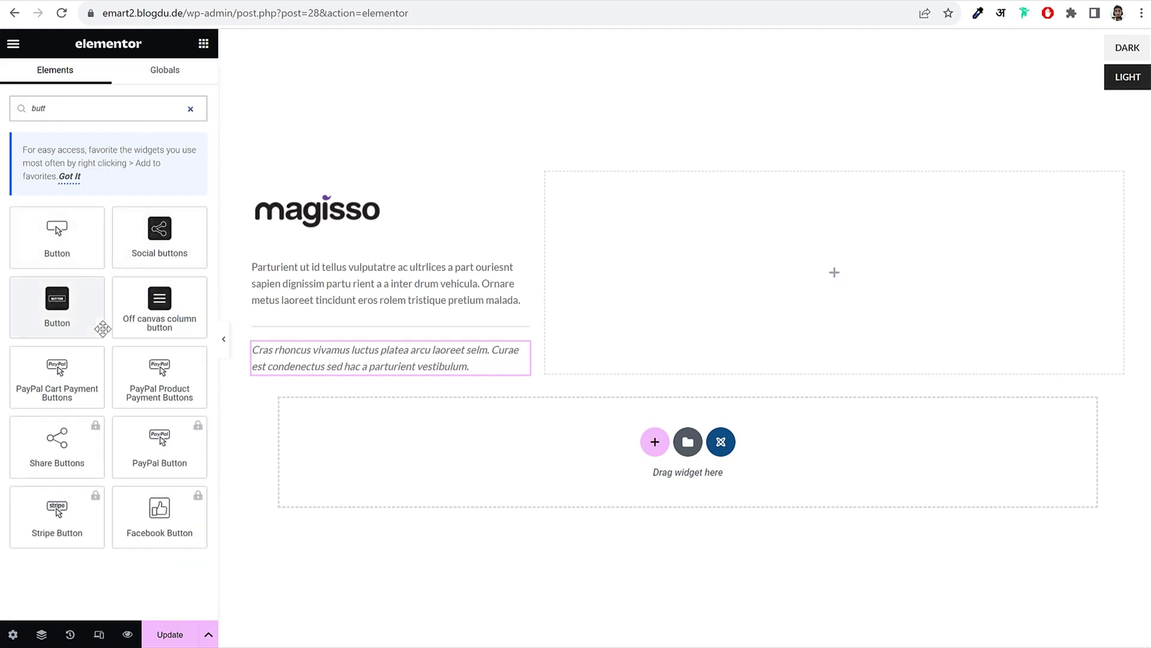
pyautogui.moveTo(45, 309); pyautogui.dragTo(390, 379)
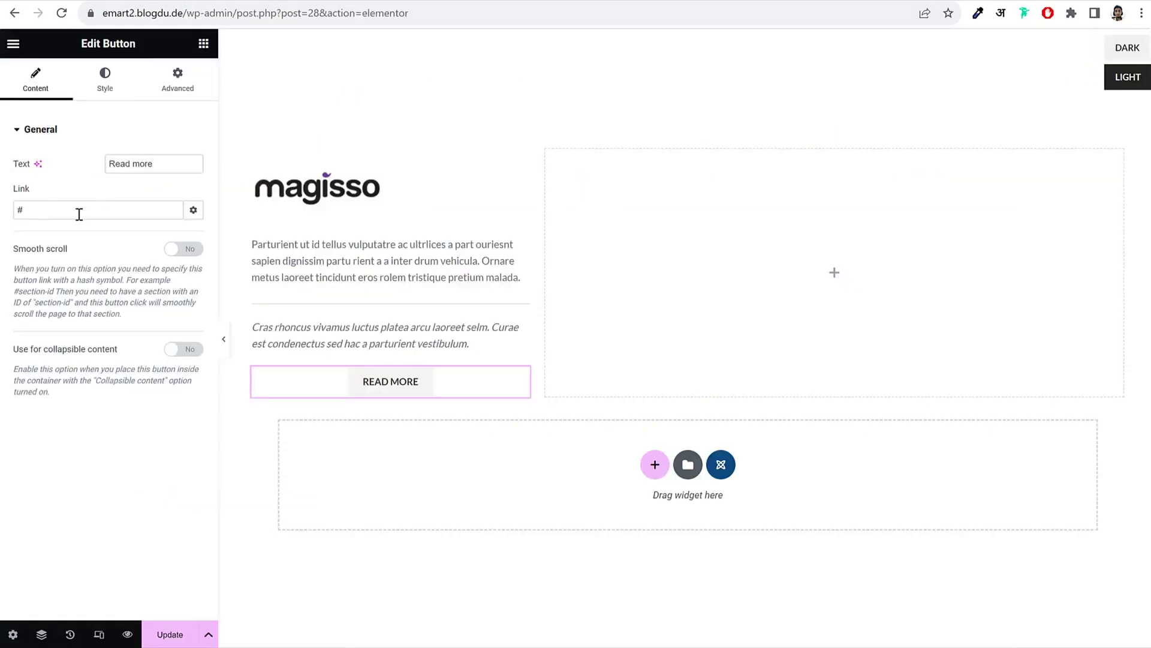
pyautogui.doubleClick(79, 214)
pyautogui.hotkey('ctrl', 'a')
pyautogui.tripleClick(183, 156)
pyautogui.write('MORE PRODUCTS')
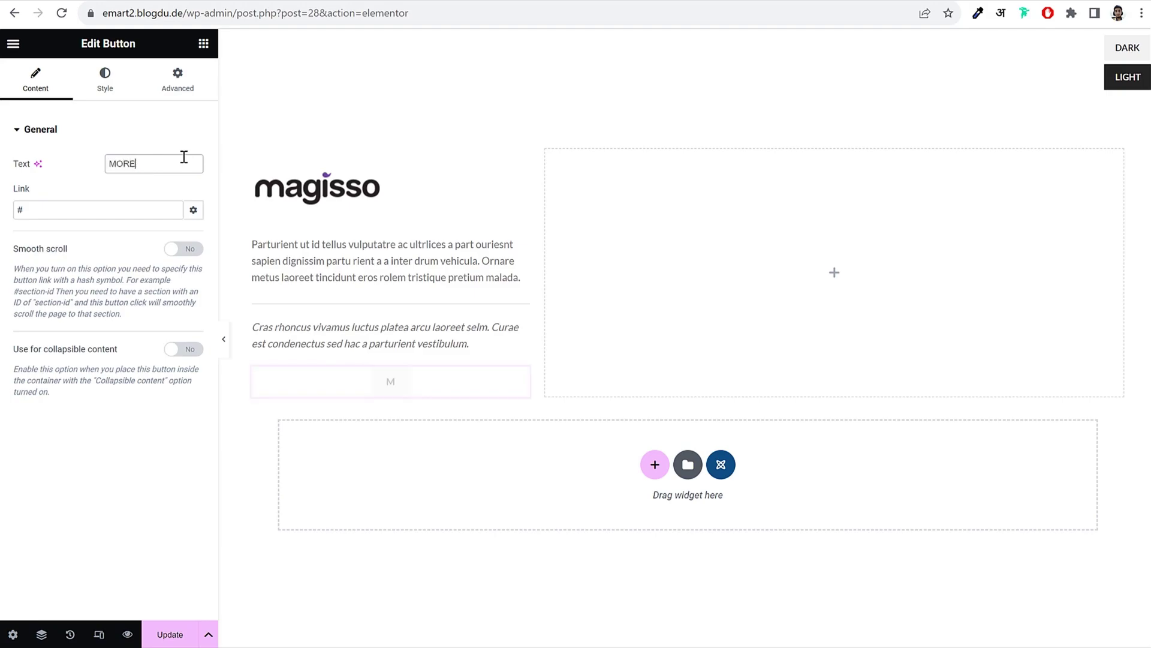
# Step: Link the button to the magisso brand-filtered shop URL /shop/?filter_brands=magisso
pyautogui.click(99, 209)
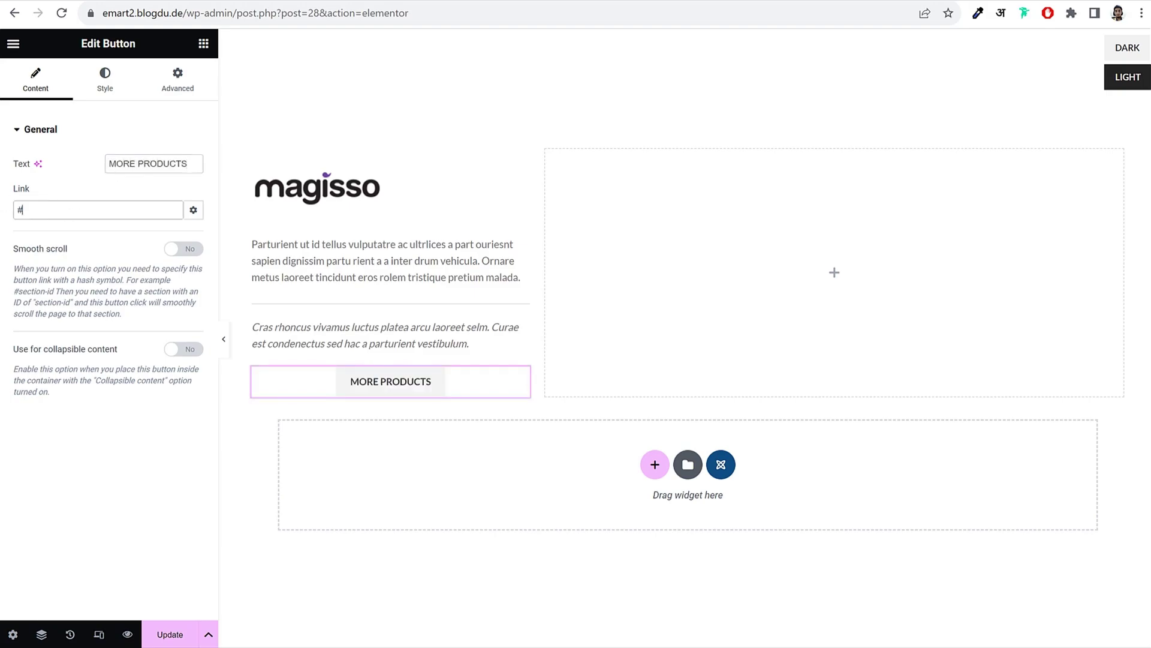
pyautogui.write('shop')
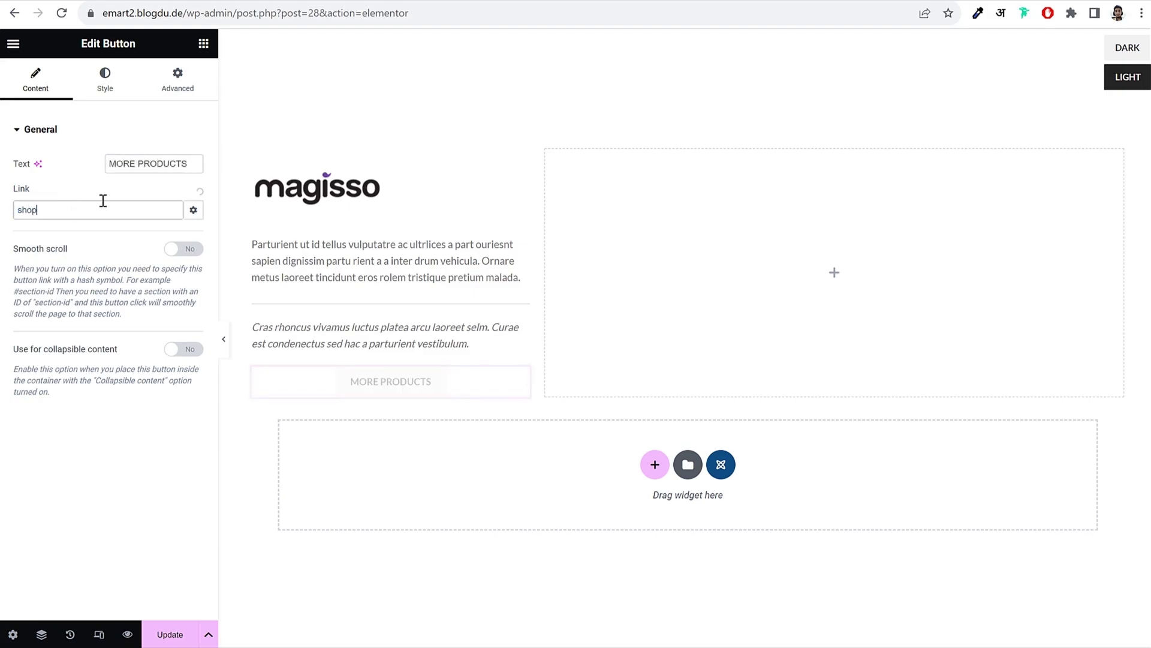
pyautogui.click(82, 234)
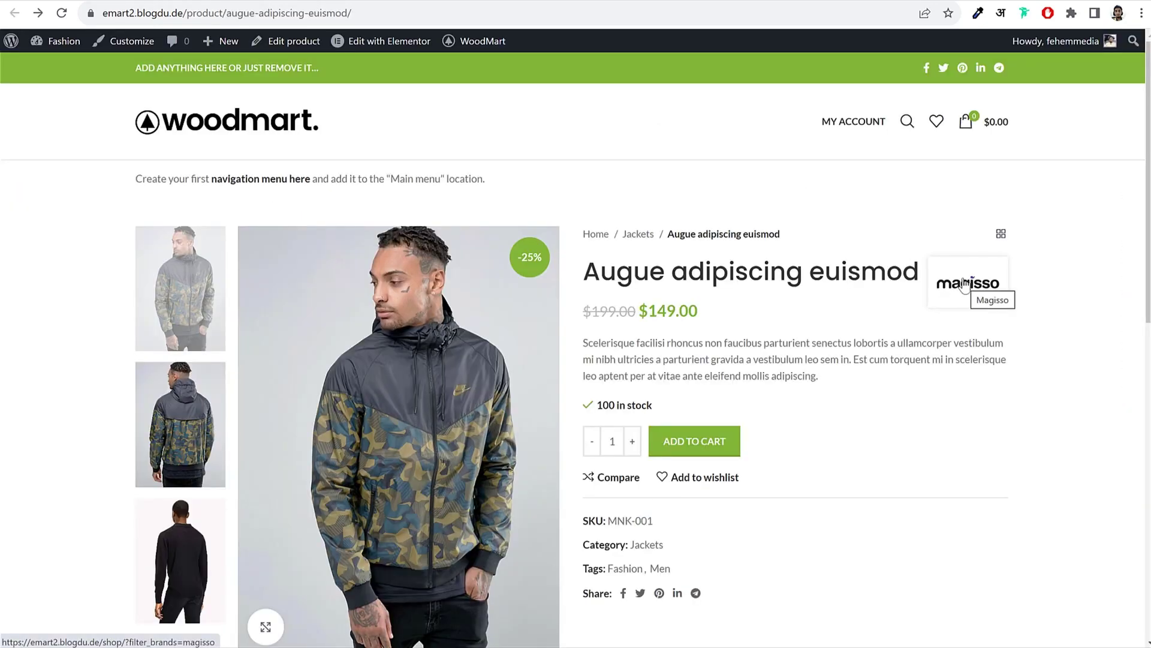
pyautogui.rightClick(962, 280)
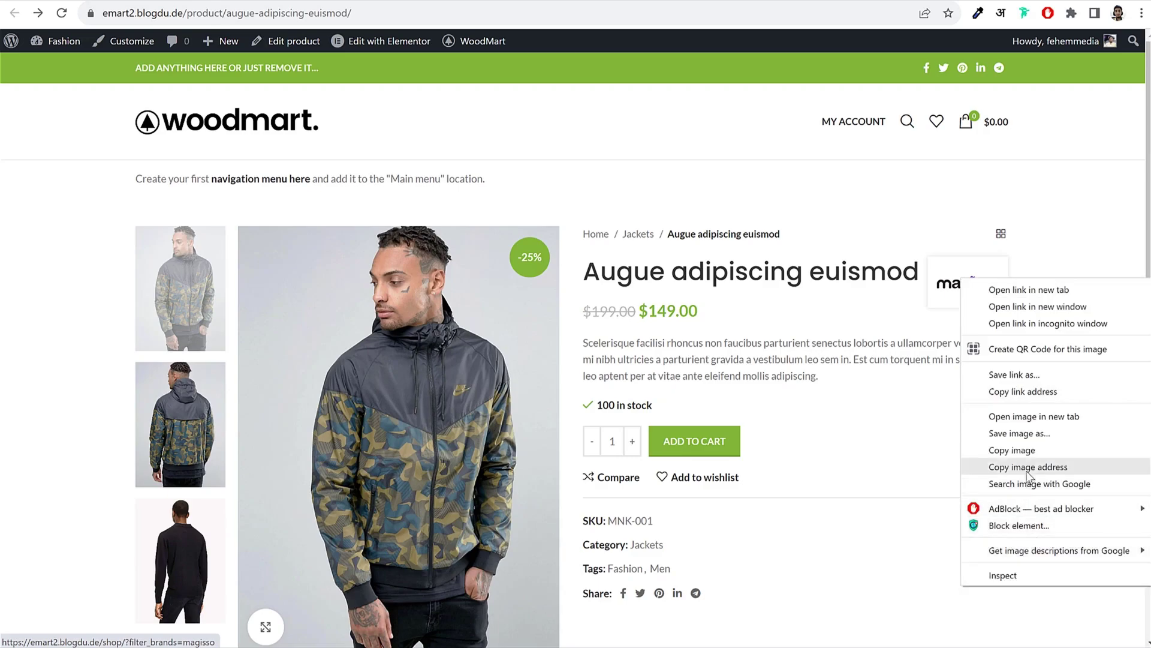
pyautogui.click(1038, 399)
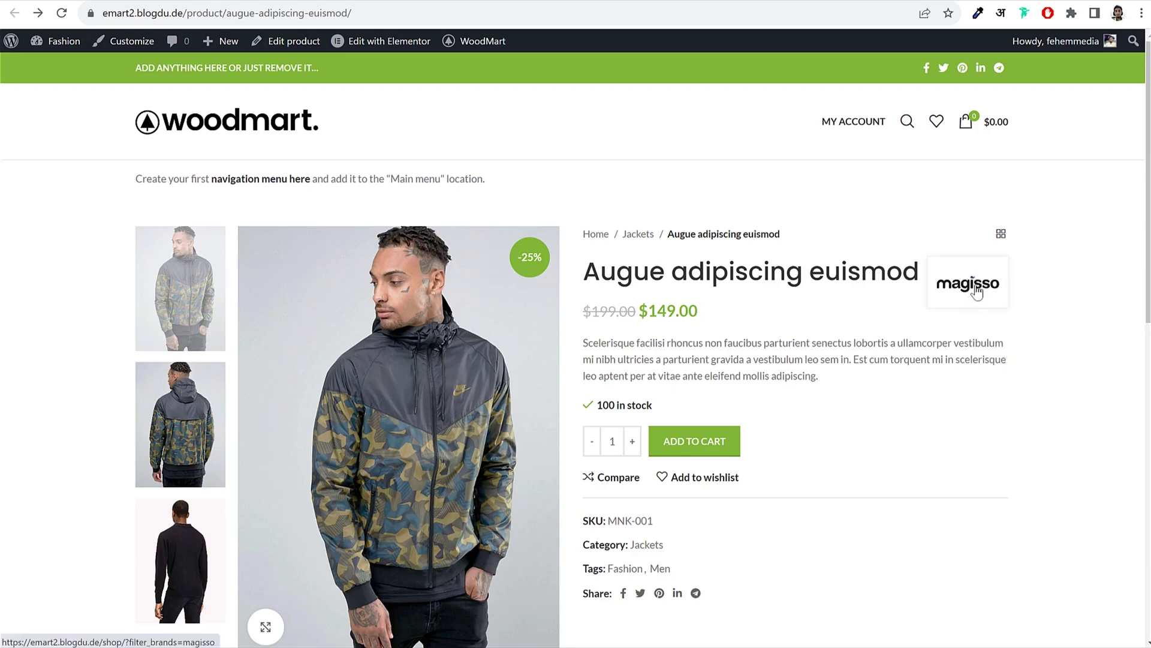
pyautogui.click(111, 1)
pyautogui.tripleClick(162, 215)
pyautogui.hotkey('ctrl', 'v')
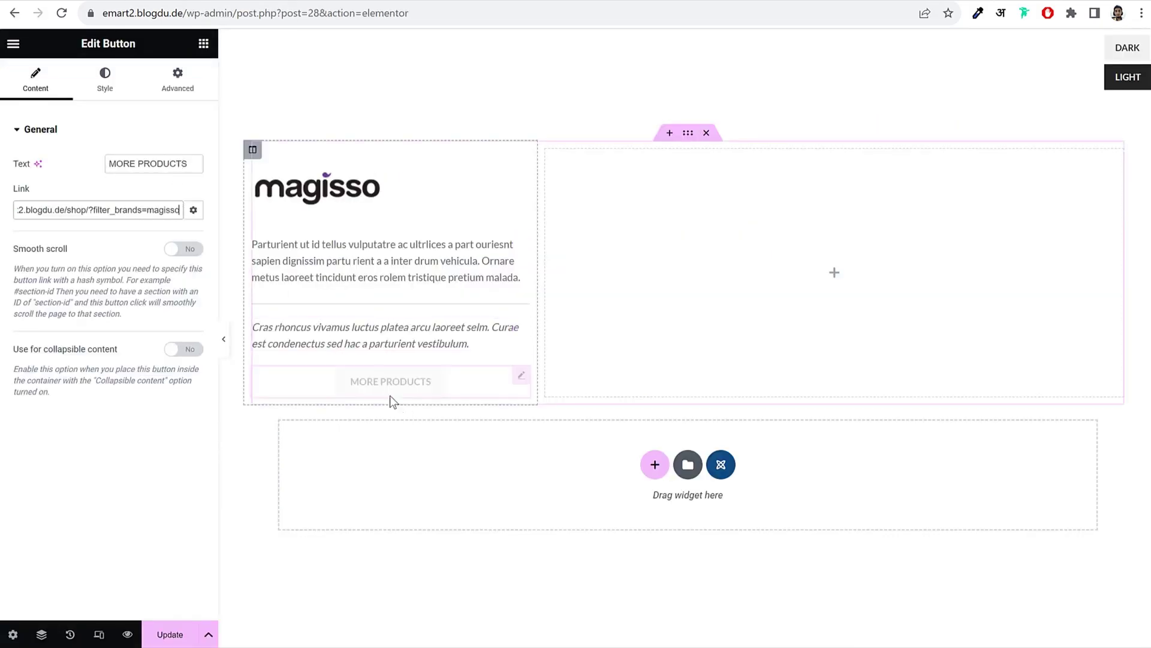
pyautogui.moveTo(159, 210); pyautogui.dragTo(2, 211)
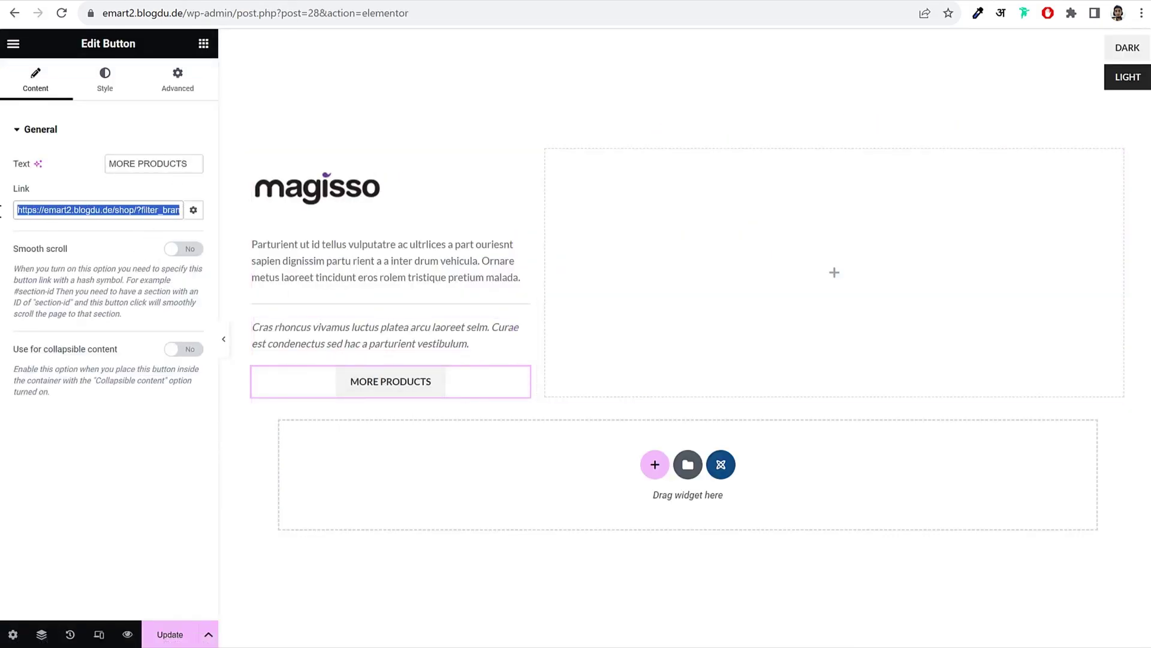
pyautogui.click(66, 175)
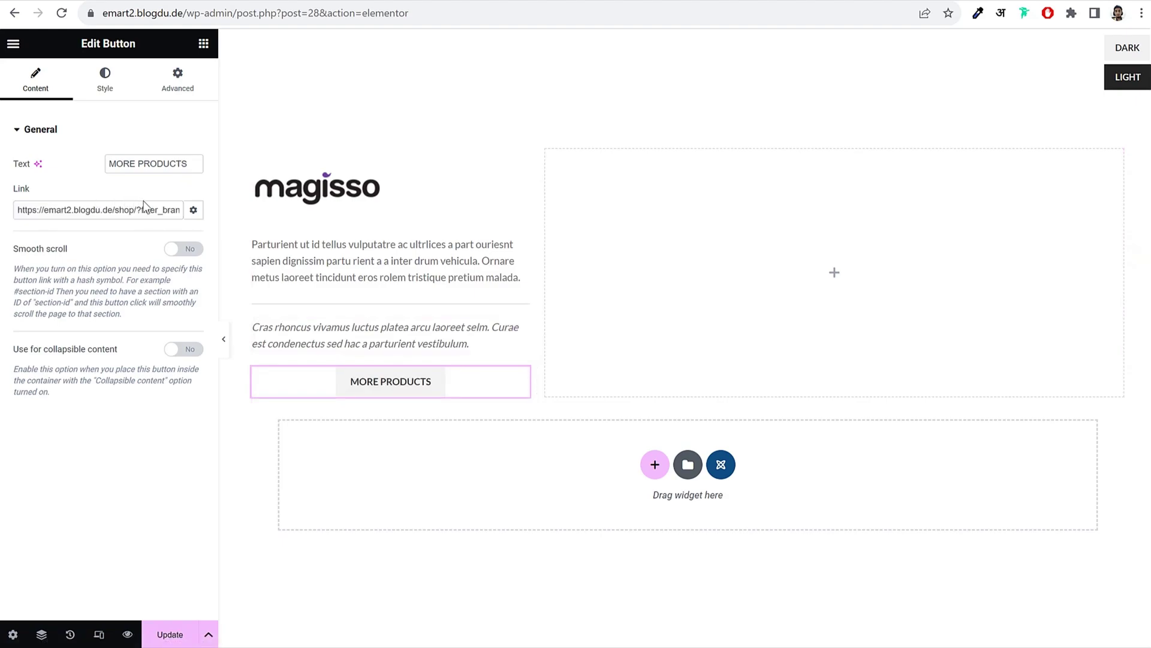
# Step: Left-align the MORE PRODUCTS button, switch it to the Link button style, and preview
pyautogui.click(107, 86)
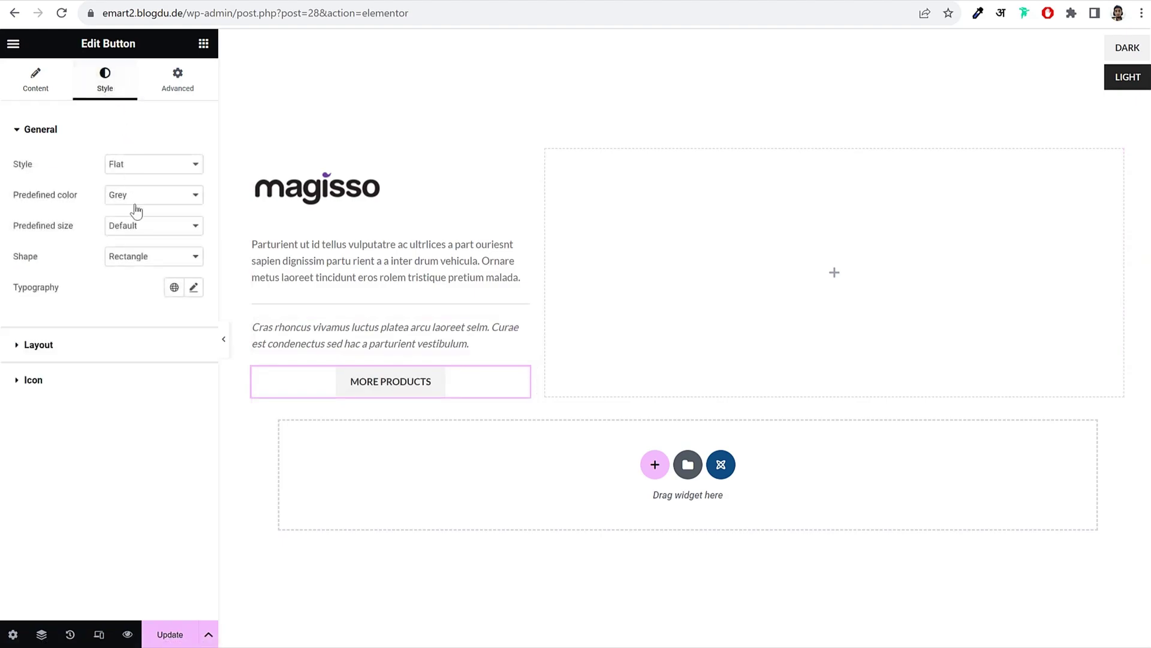
pyautogui.click(88, 345)
pyautogui.click(60, 239)
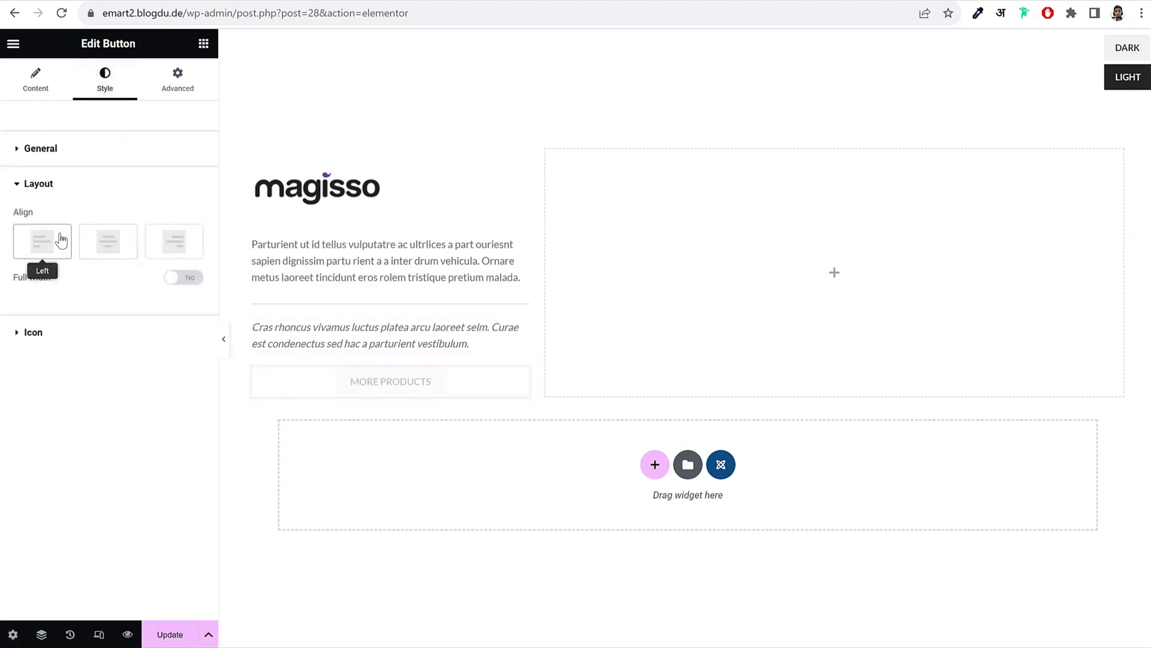
pyautogui.click(91, 160)
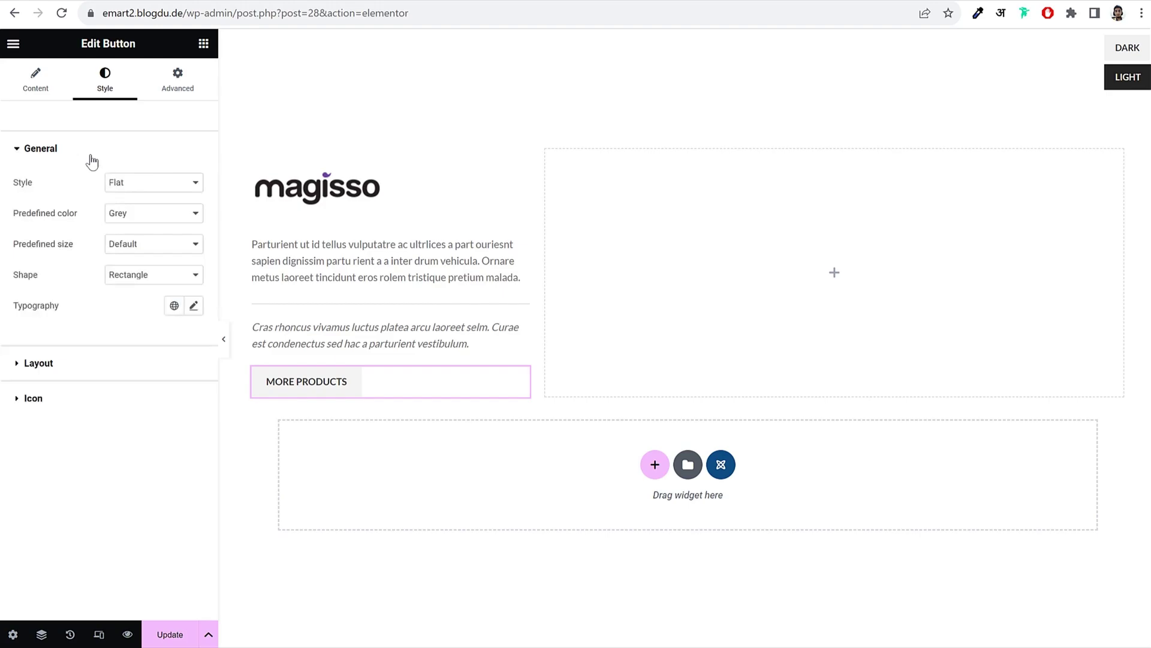
pyautogui.click(118, 191)
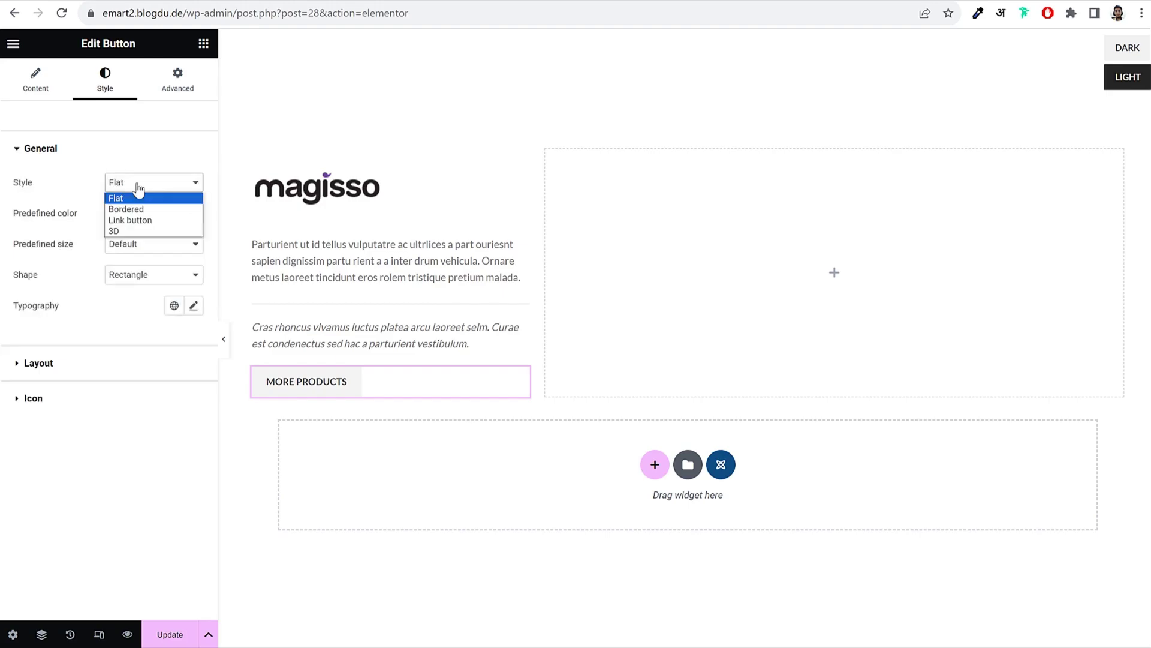
pyautogui.click(149, 221)
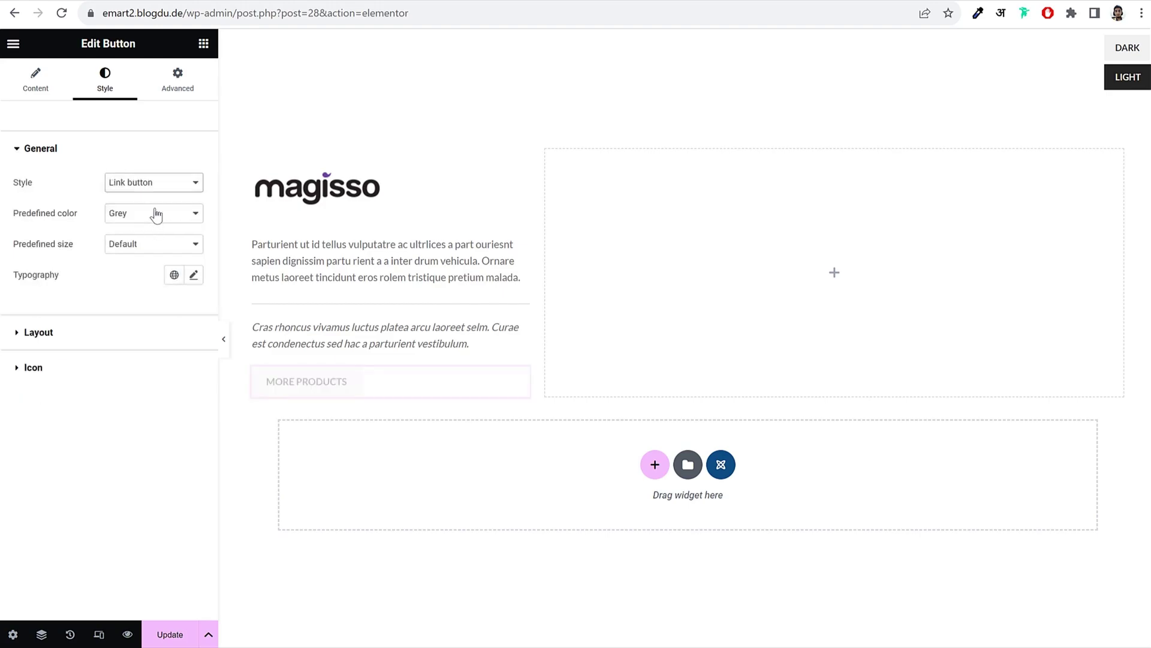
pyautogui.click(225, 341)
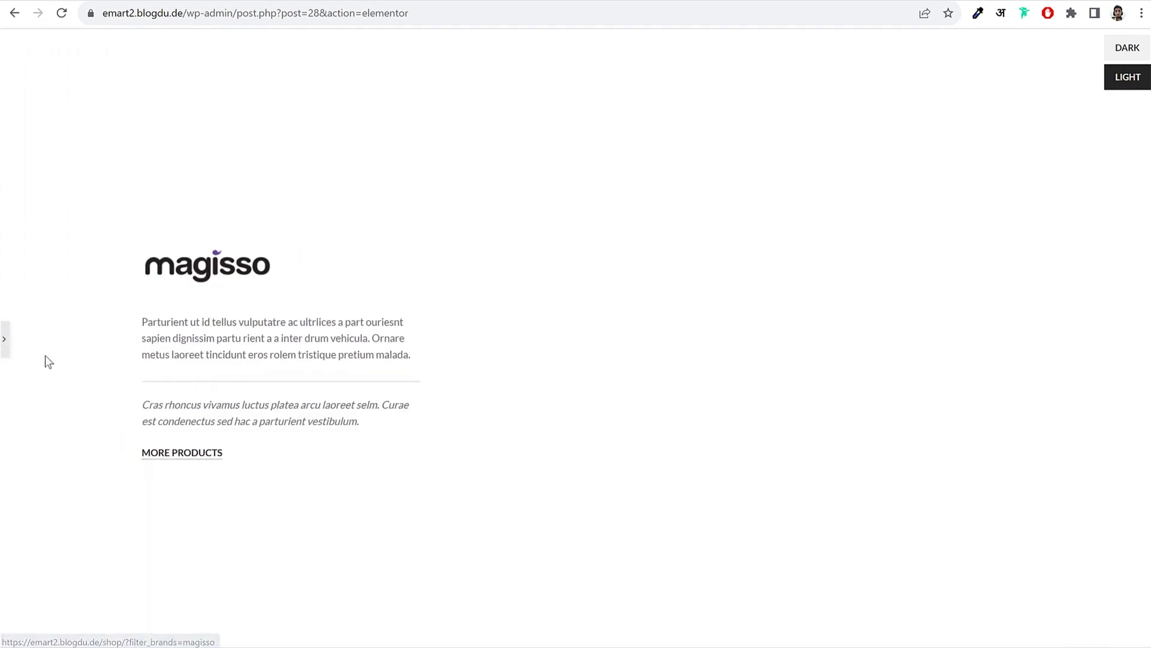
pyautogui.click(5, 342)
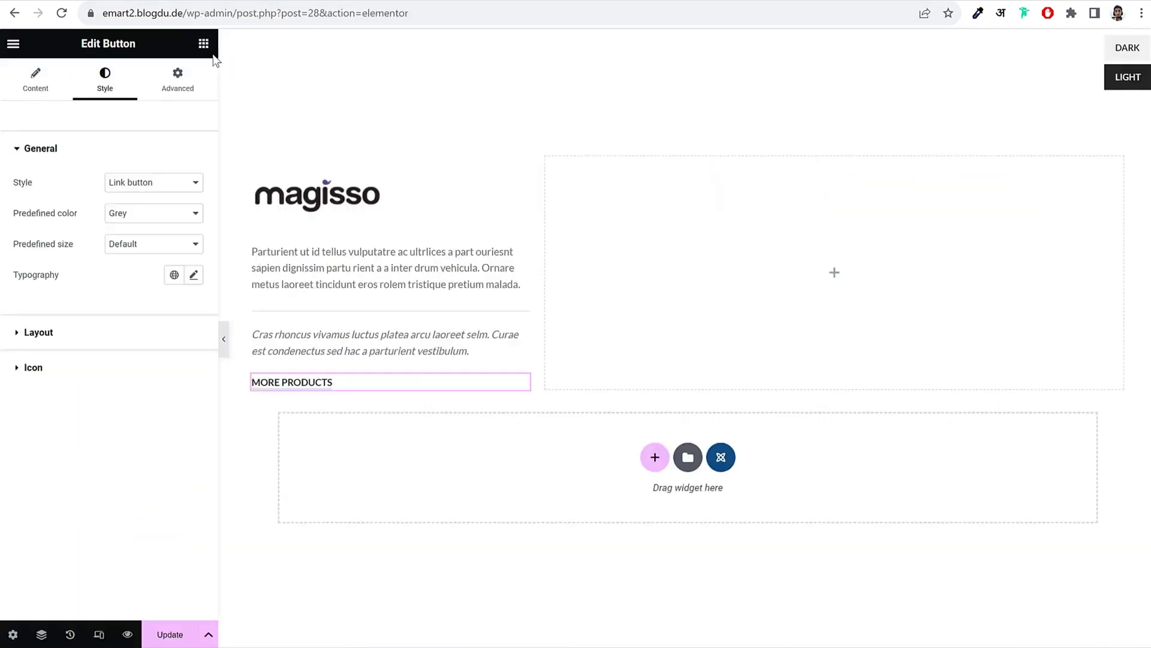
# Step: Drag the Products (grid or carousel) widget into the empty right column beside the magisso text
pyautogui.click(203, 43)
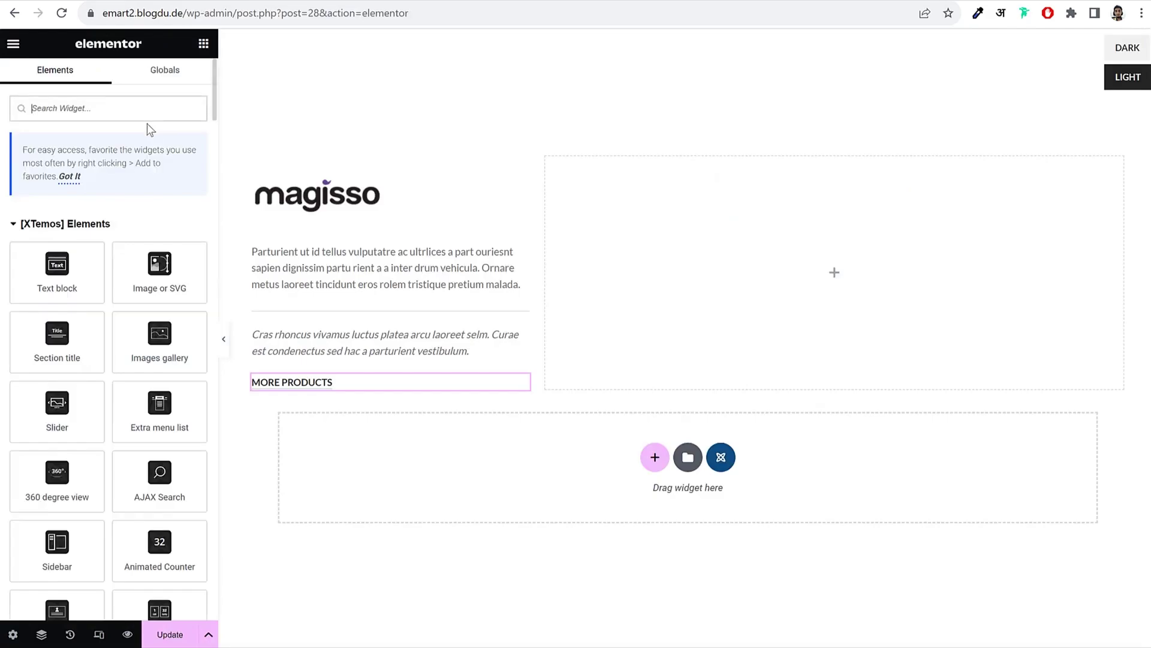
pyautogui.write('prod')
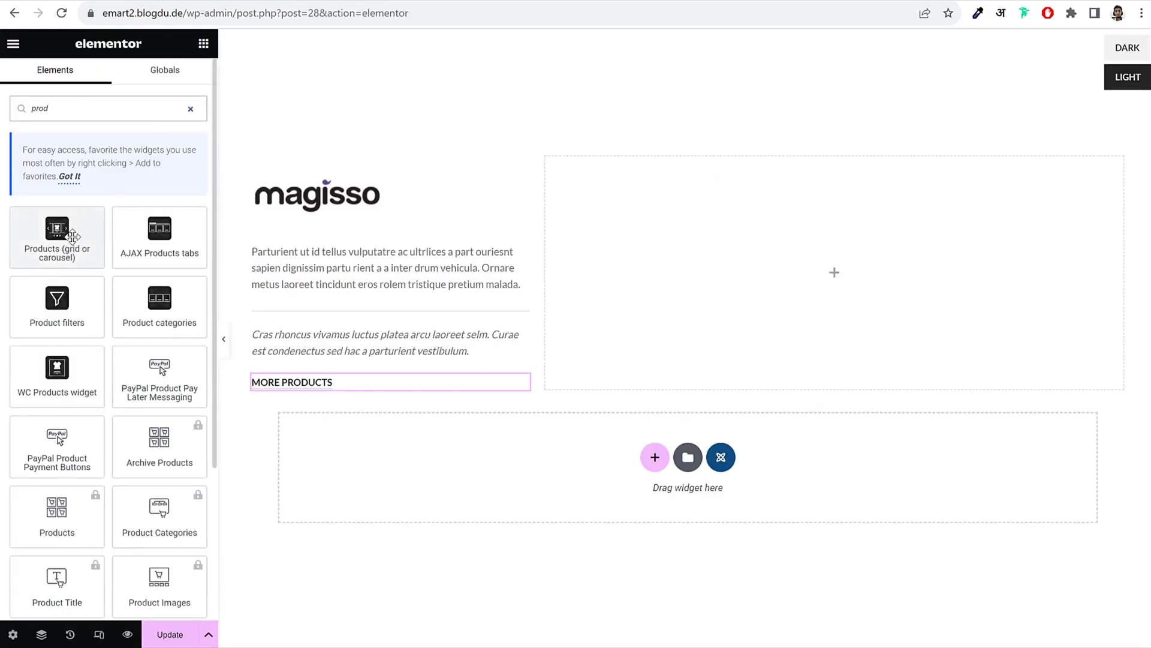
pyautogui.moveTo(66, 232); pyautogui.dragTo(707, 242)
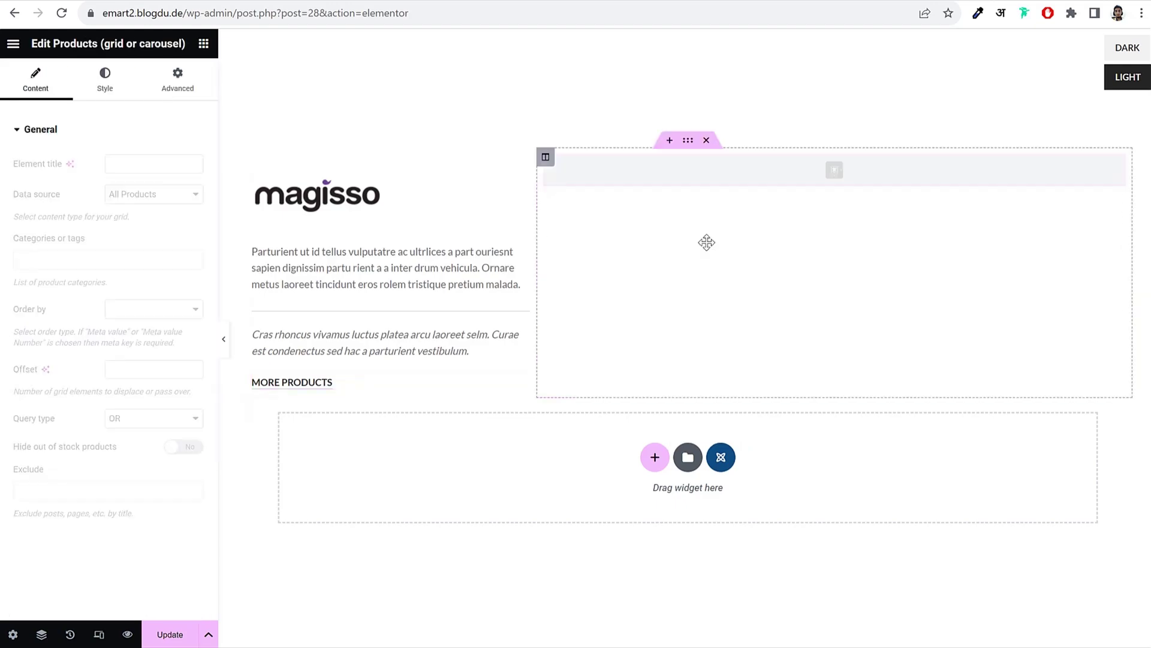
pyautogui.moveTo(660, 237)
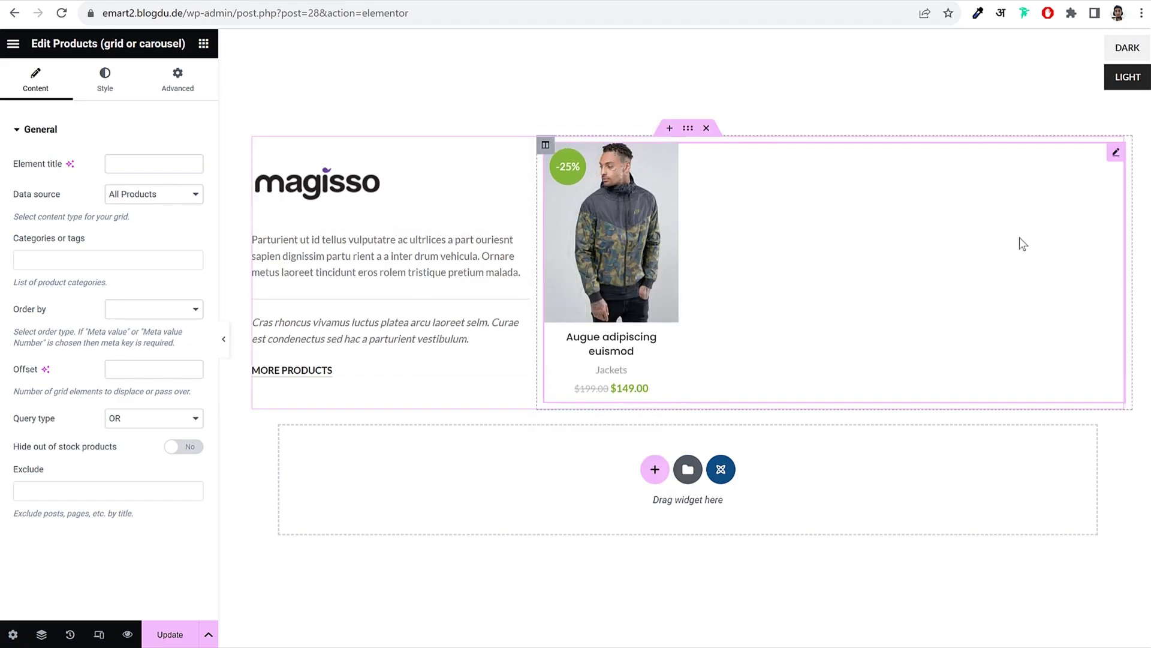
# Step: Switch the Products data source to List of IDs and look up the jacket's product ID 16
pyautogui.click(144, 195)
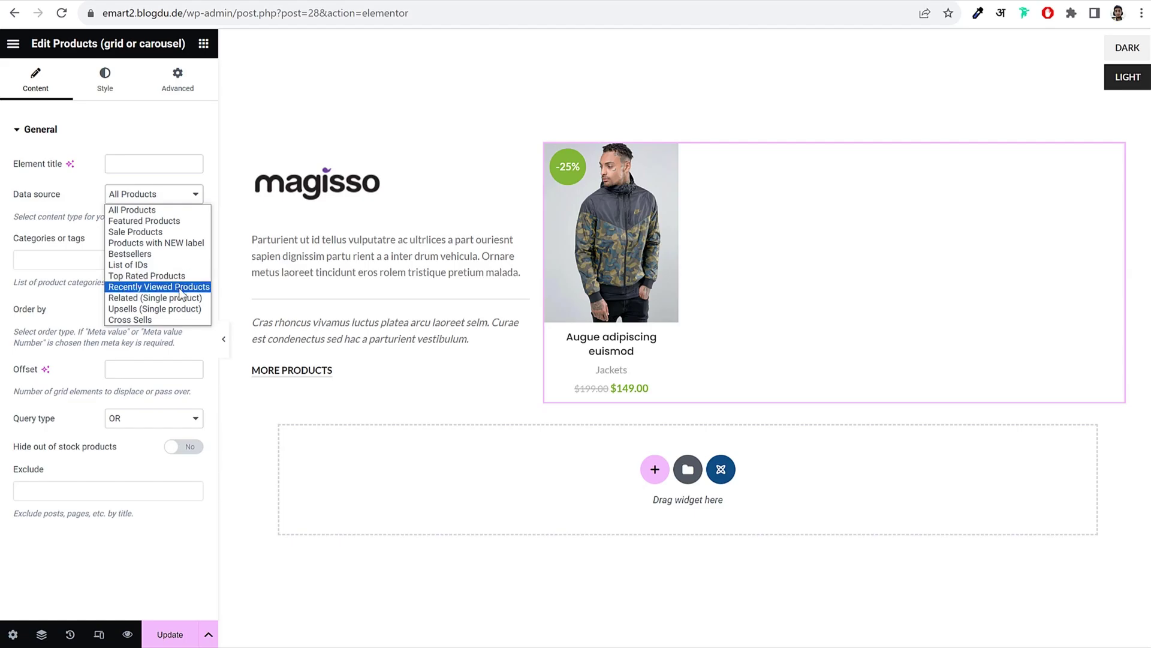
pyautogui.click(147, 268)
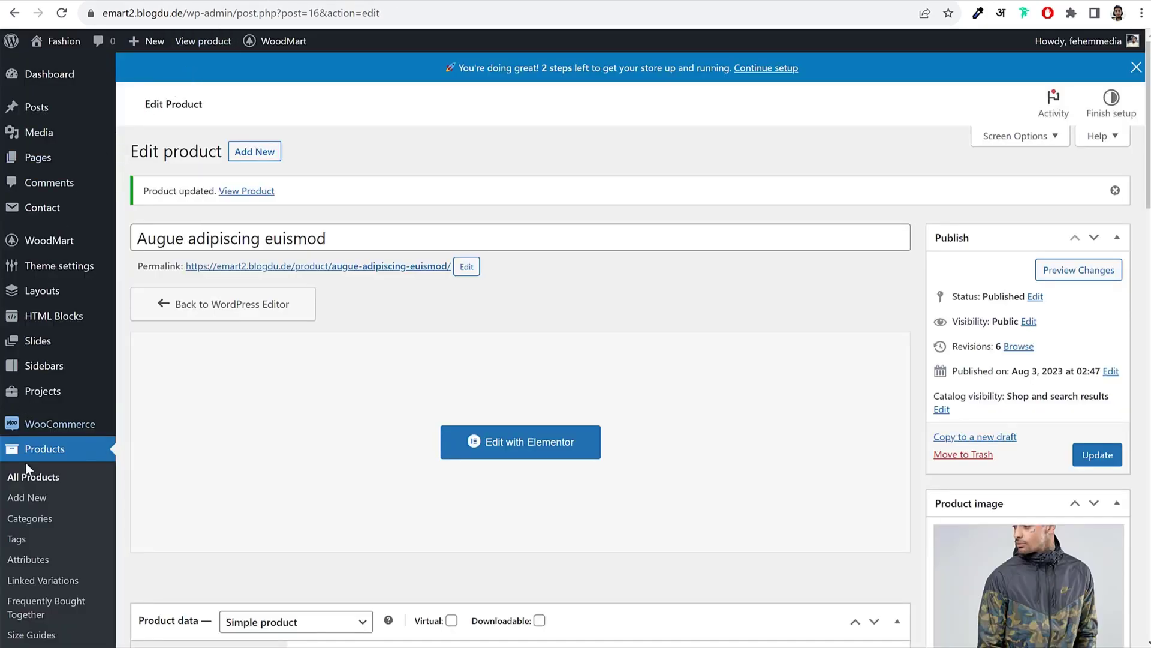
pyautogui.click(44, 450)
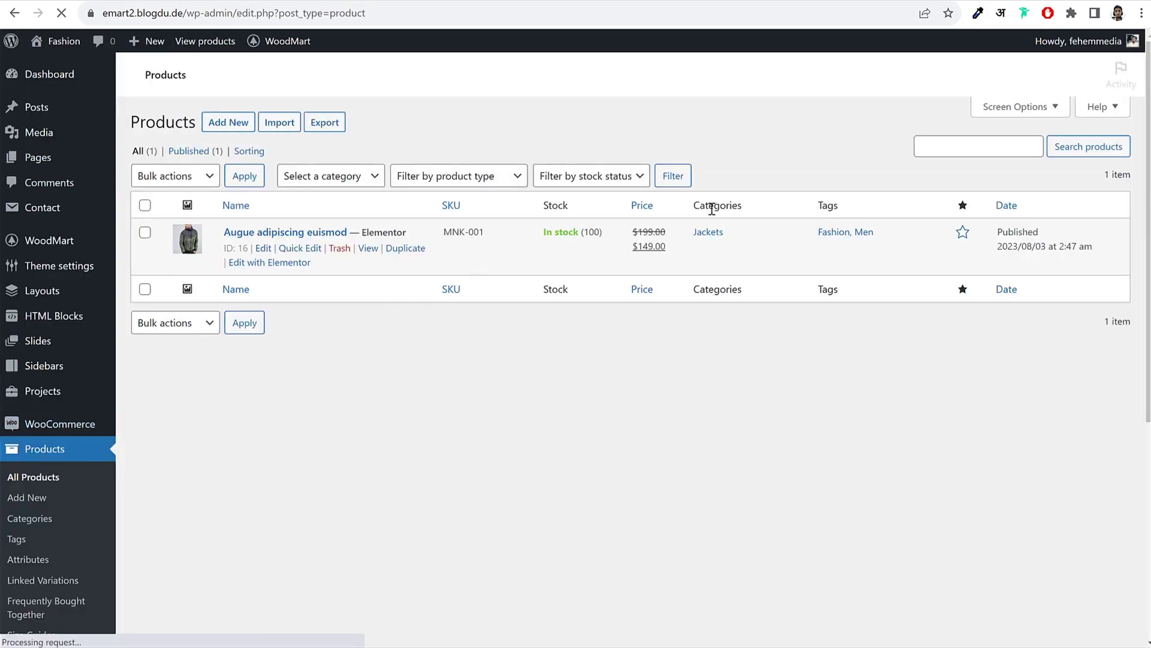
pyautogui.moveTo(224, 278); pyautogui.dragTo(250, 279)
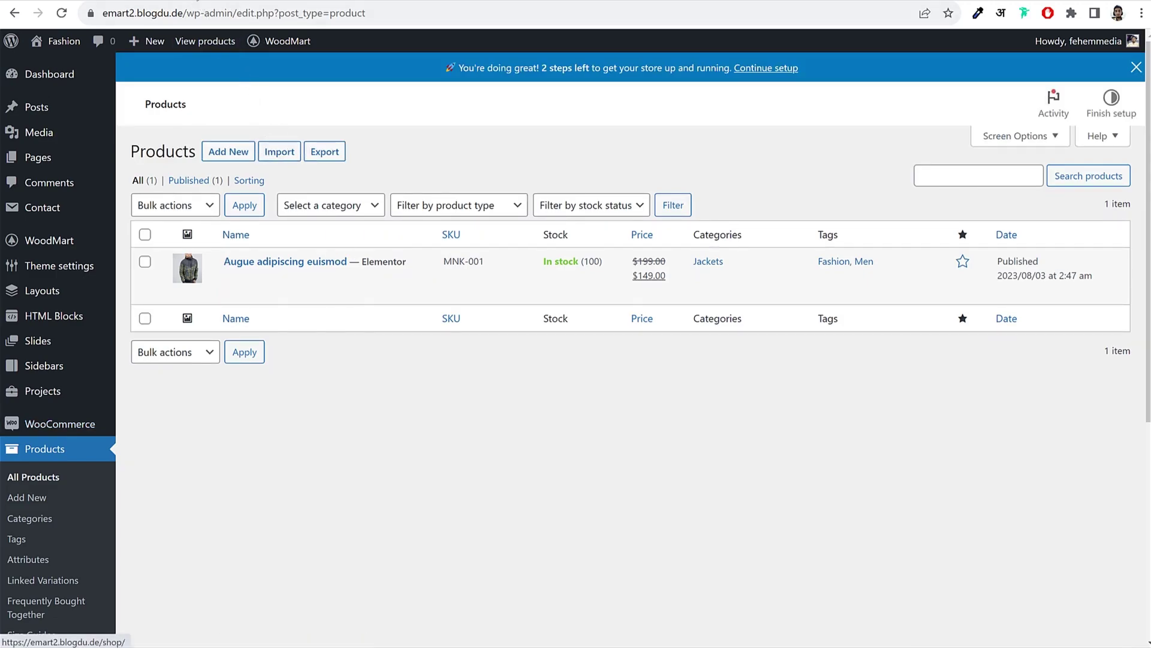
pyautogui.hotkey('ctrl', 'Tab')
pyautogui.click(69, 262)
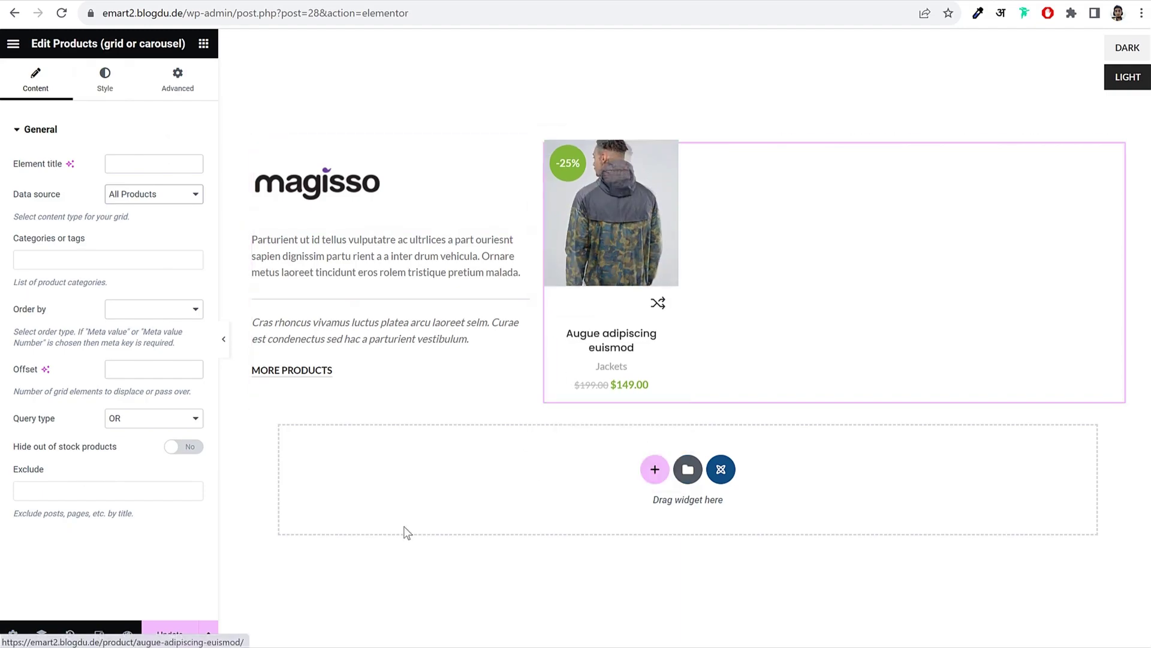
# Step: In Style > Products design, try the Full info on hover, Full info on image and Quick hover styles
pyautogui.moveTo(635, 290)
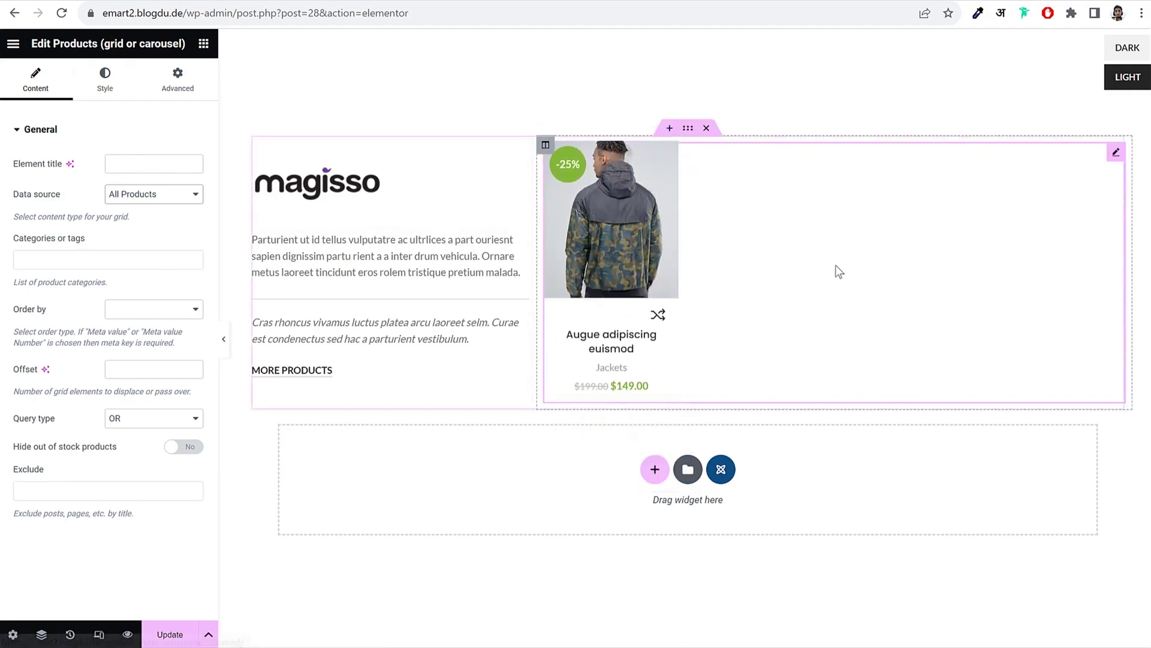
pyautogui.click(108, 81)
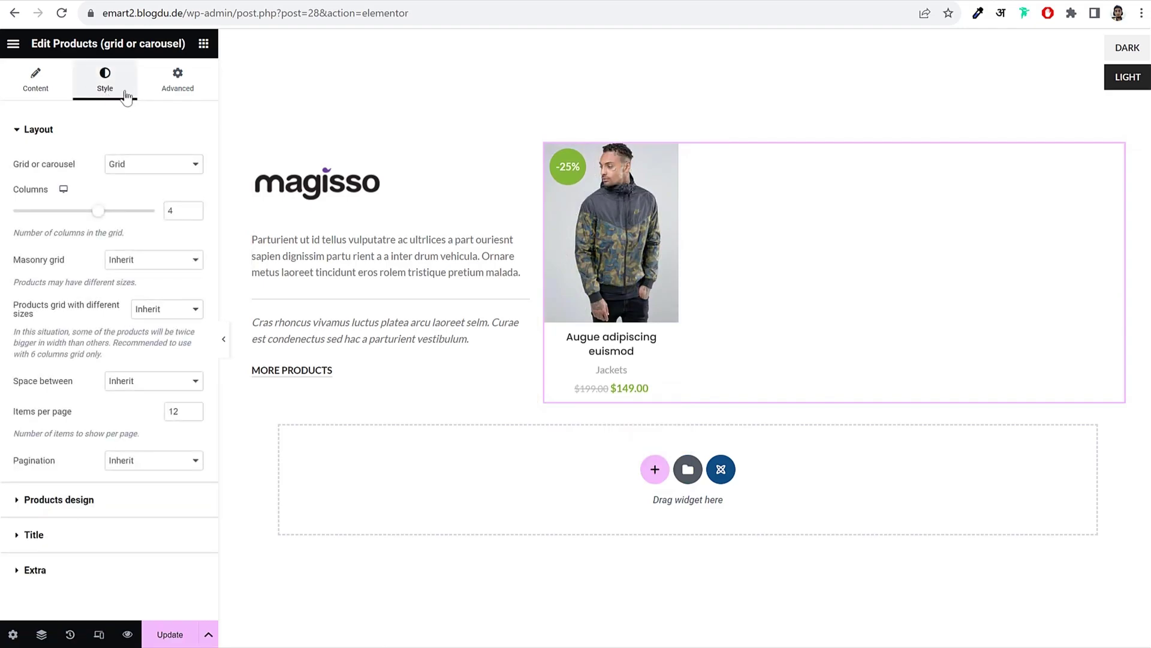
pyautogui.click(82, 500)
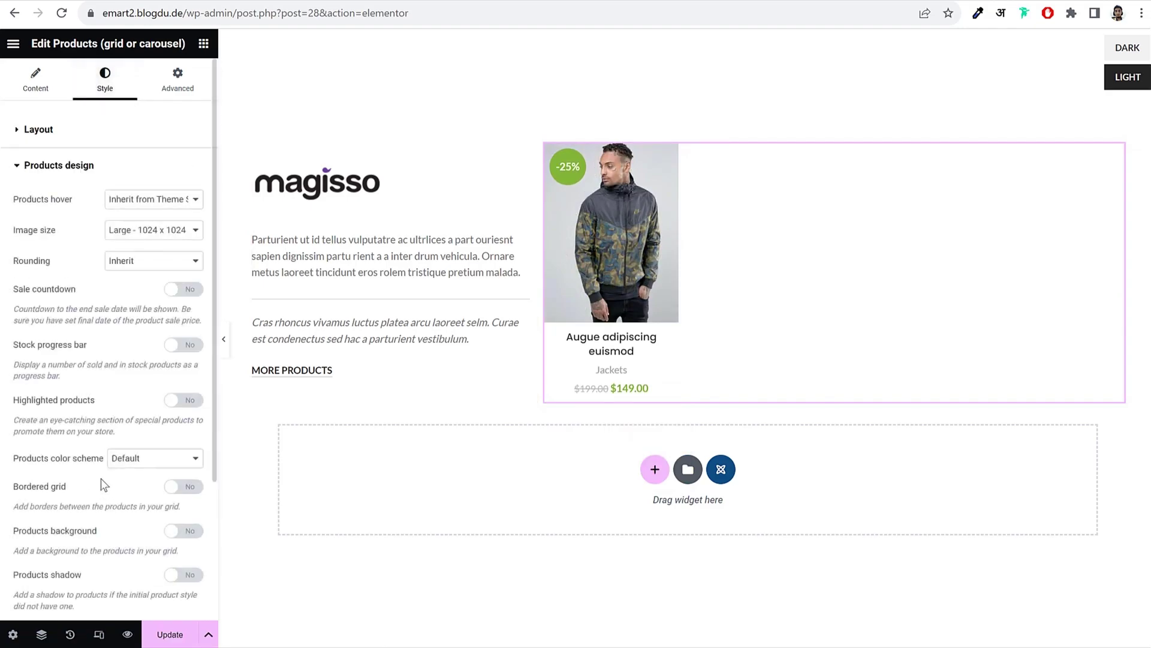
pyautogui.click(147, 201)
pyautogui.click(146, 226)
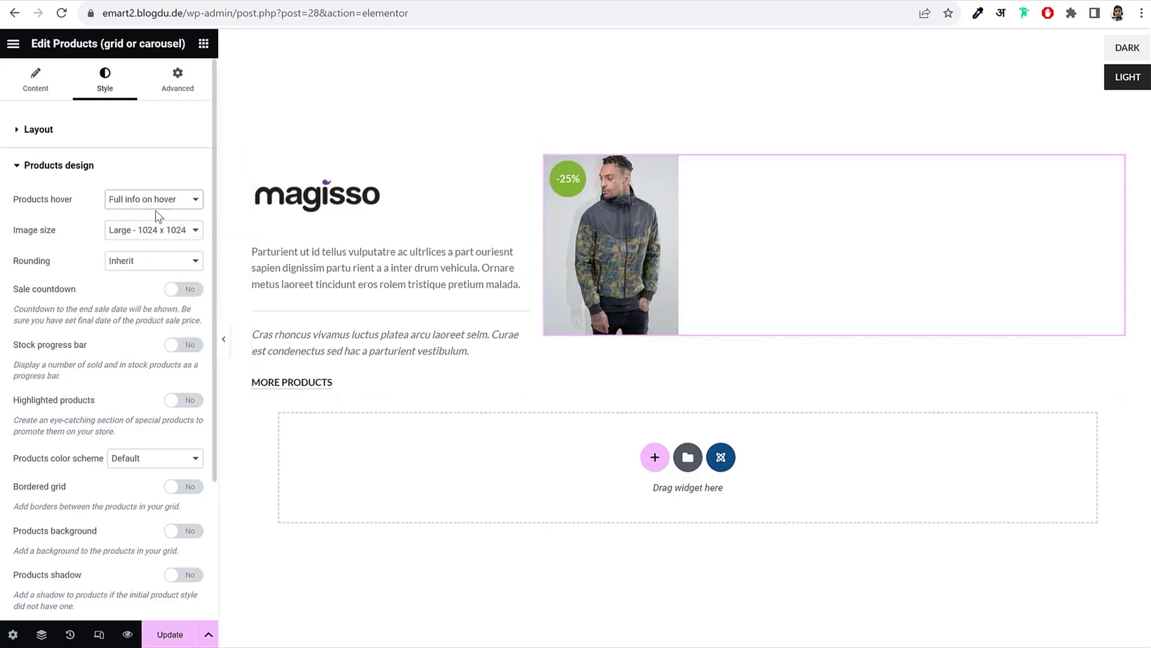
pyautogui.click(157, 202)
pyautogui.click(163, 236)
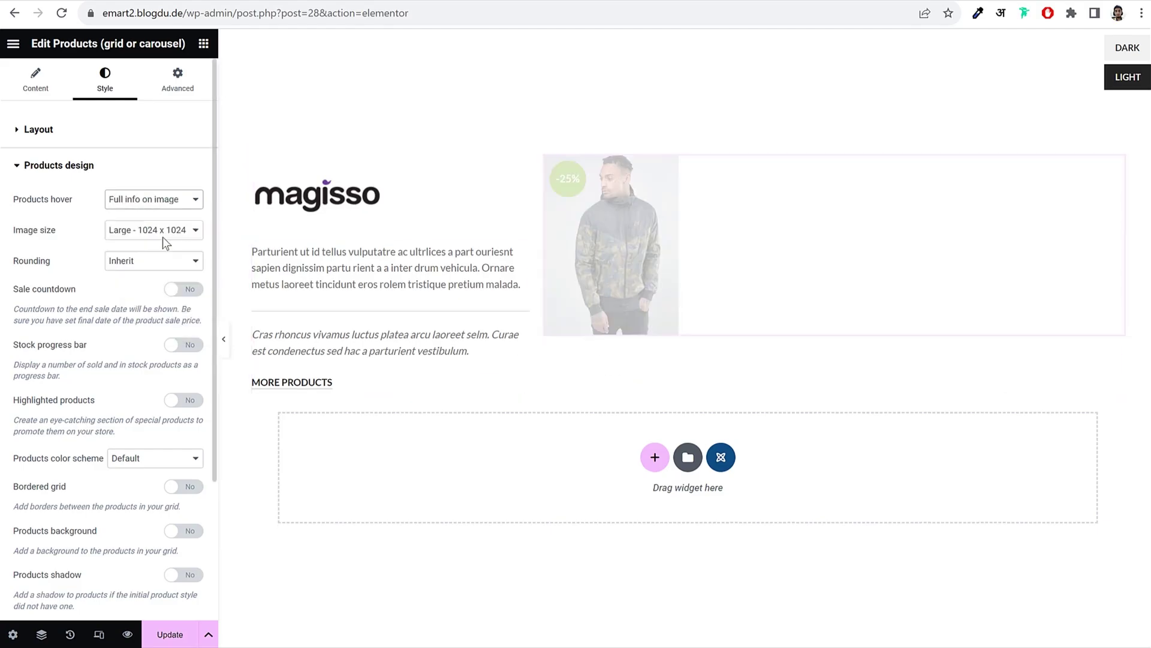
pyautogui.click(158, 200)
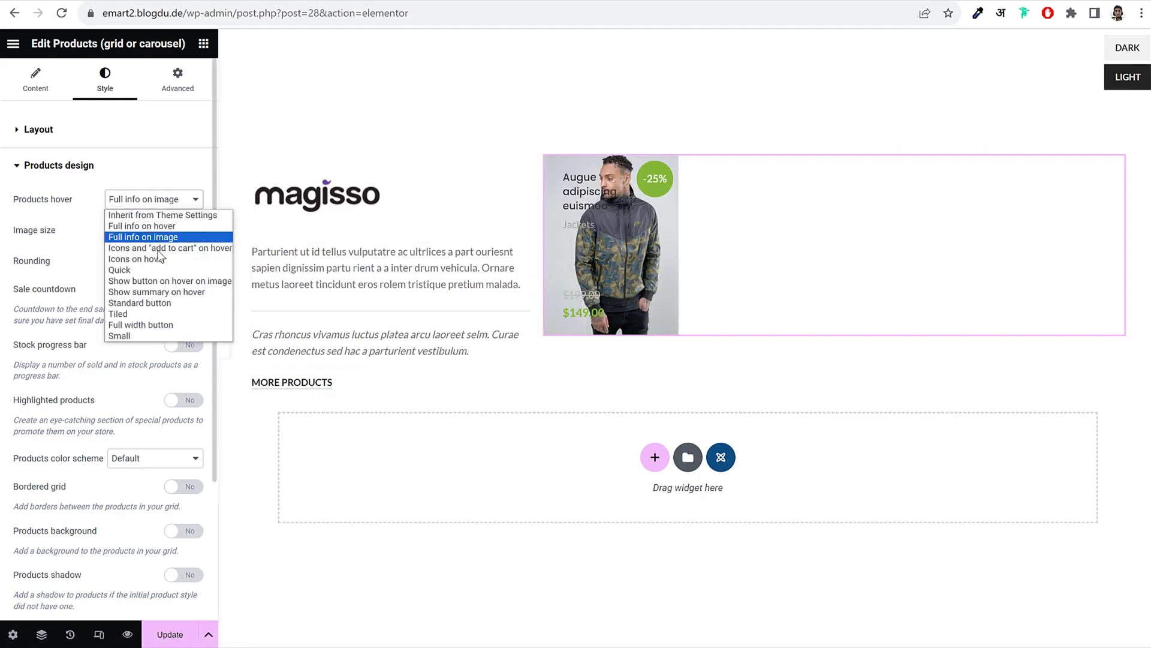
pyautogui.click(156, 269)
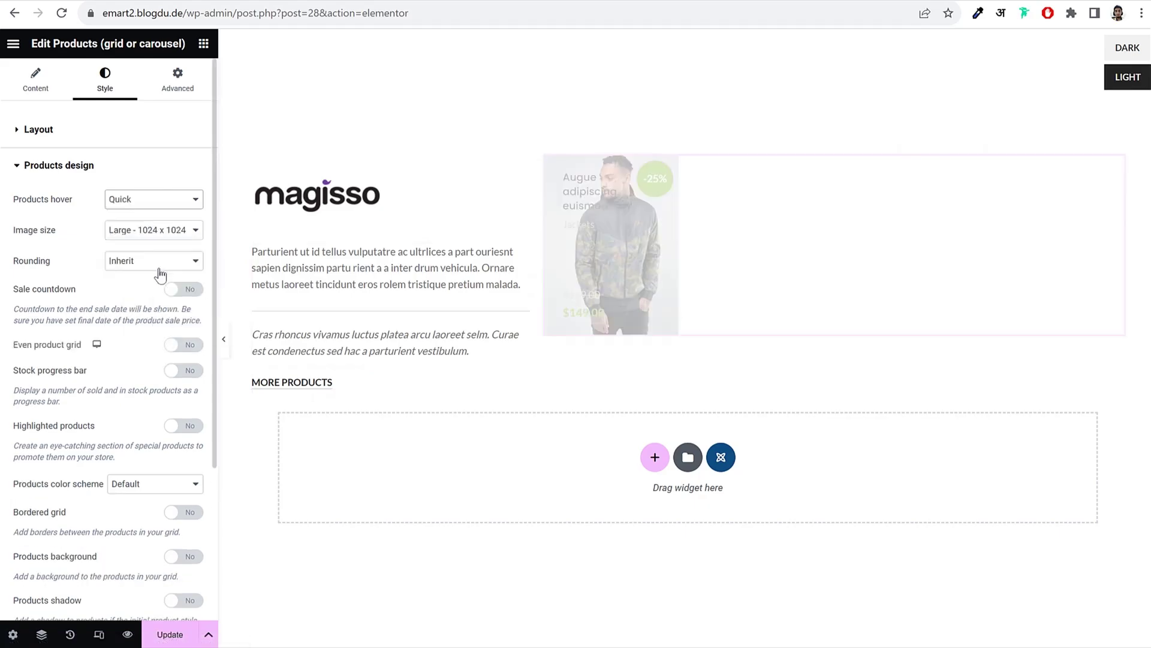
# Step: Try the Standard button hover style, then settle on Full info on hover
pyautogui.moveTo(600, 287)
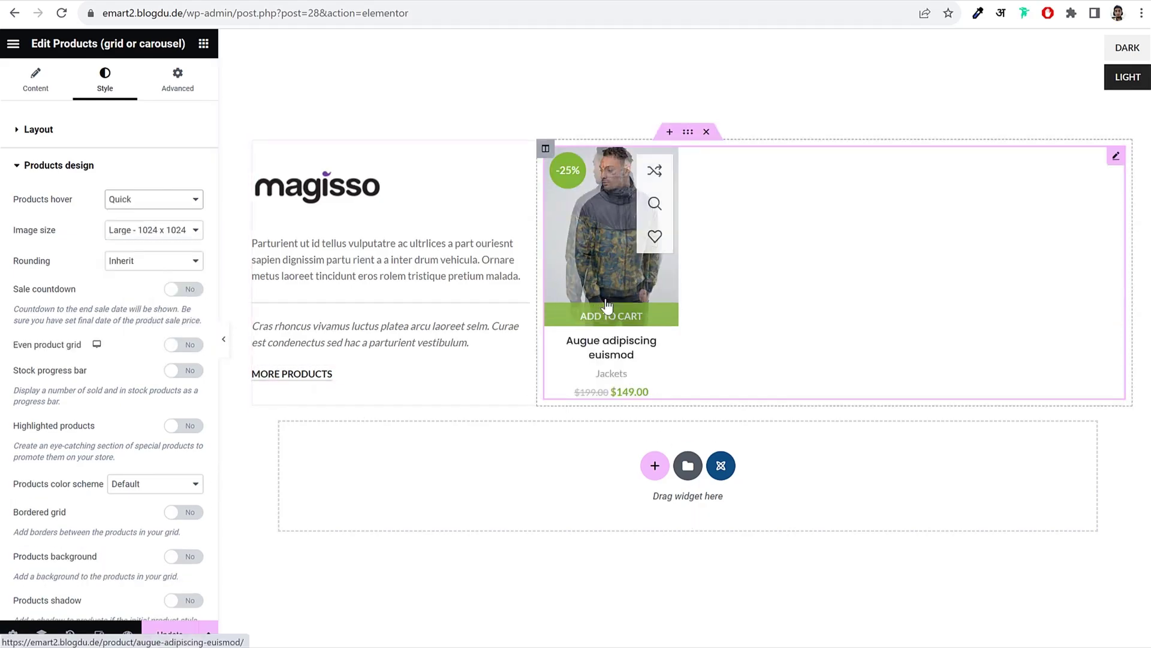
pyautogui.click(176, 204)
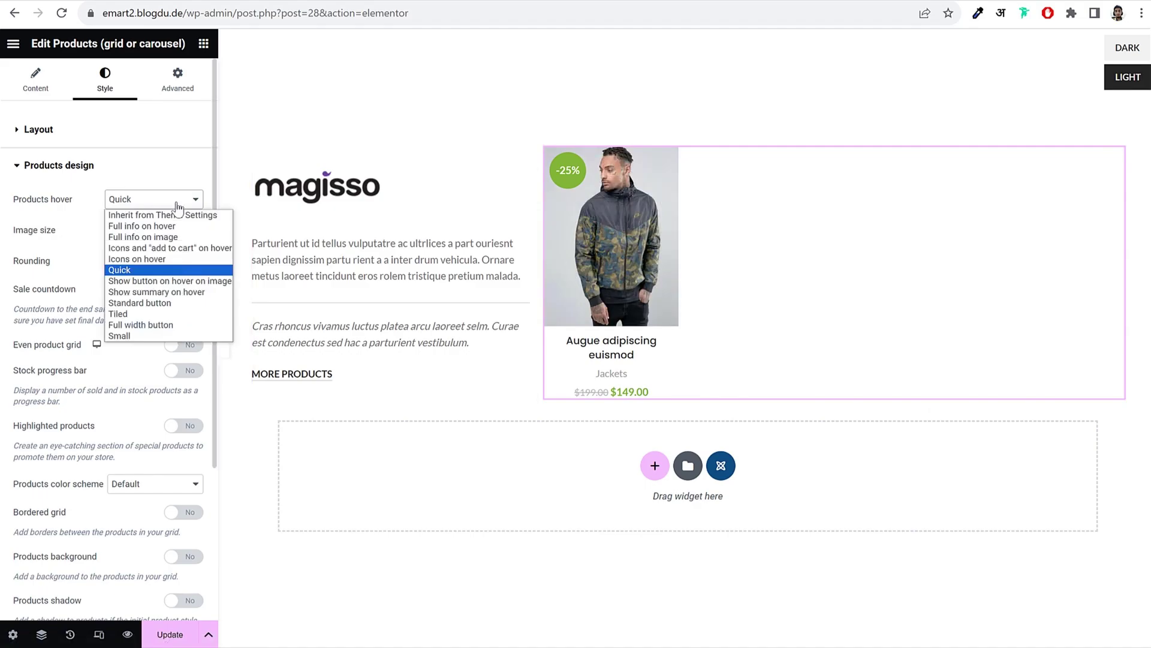
pyautogui.click(165, 304)
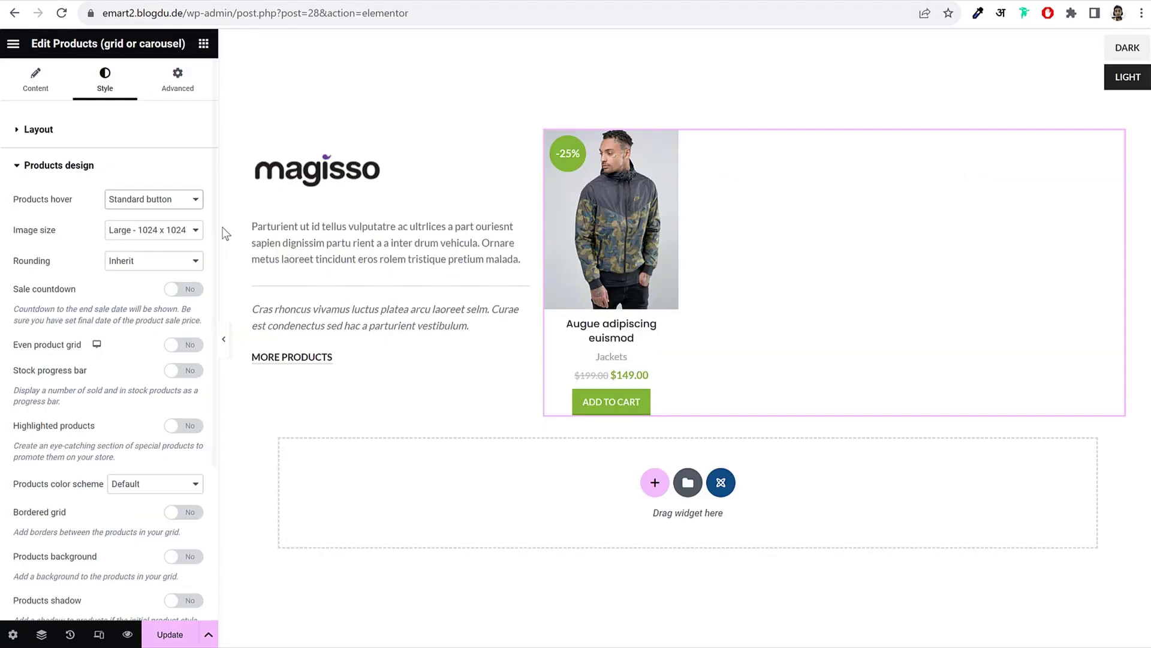
pyautogui.click(153, 200)
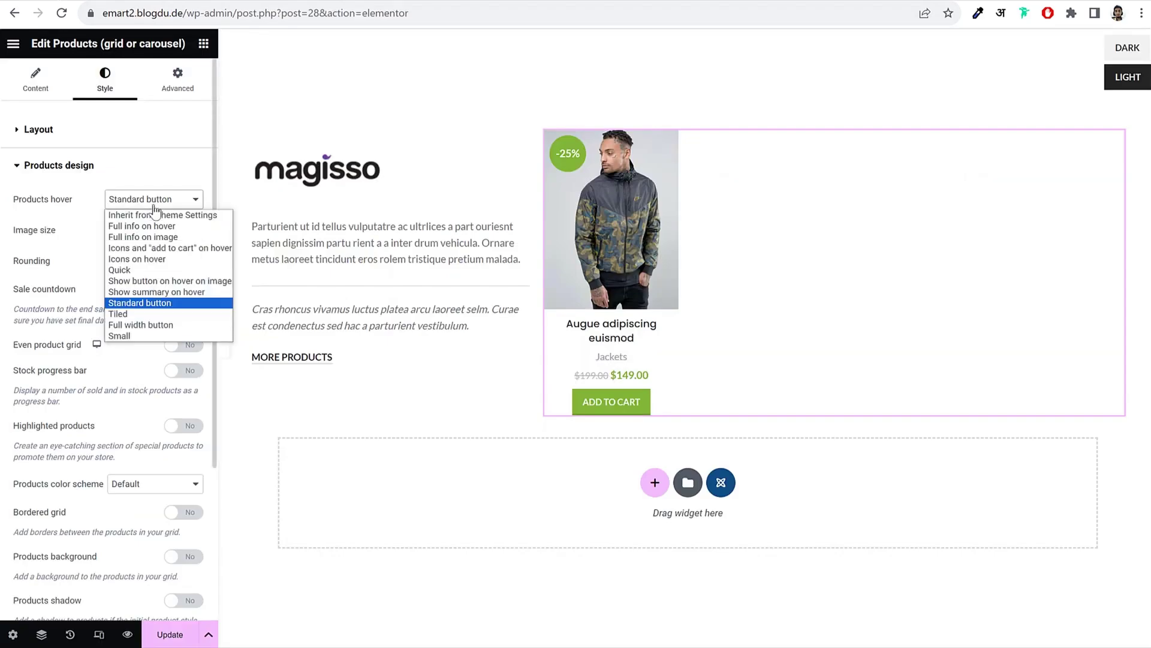
pyautogui.click(142, 226)
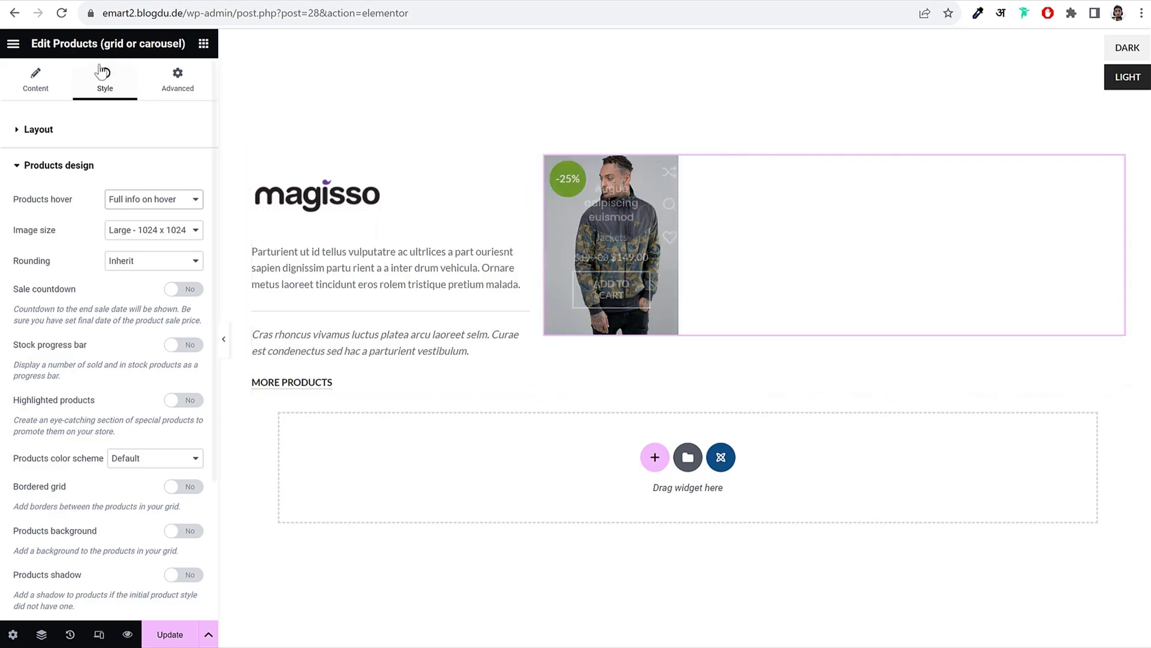
pyautogui.click(35, 78)
pyautogui.click(105, 88)
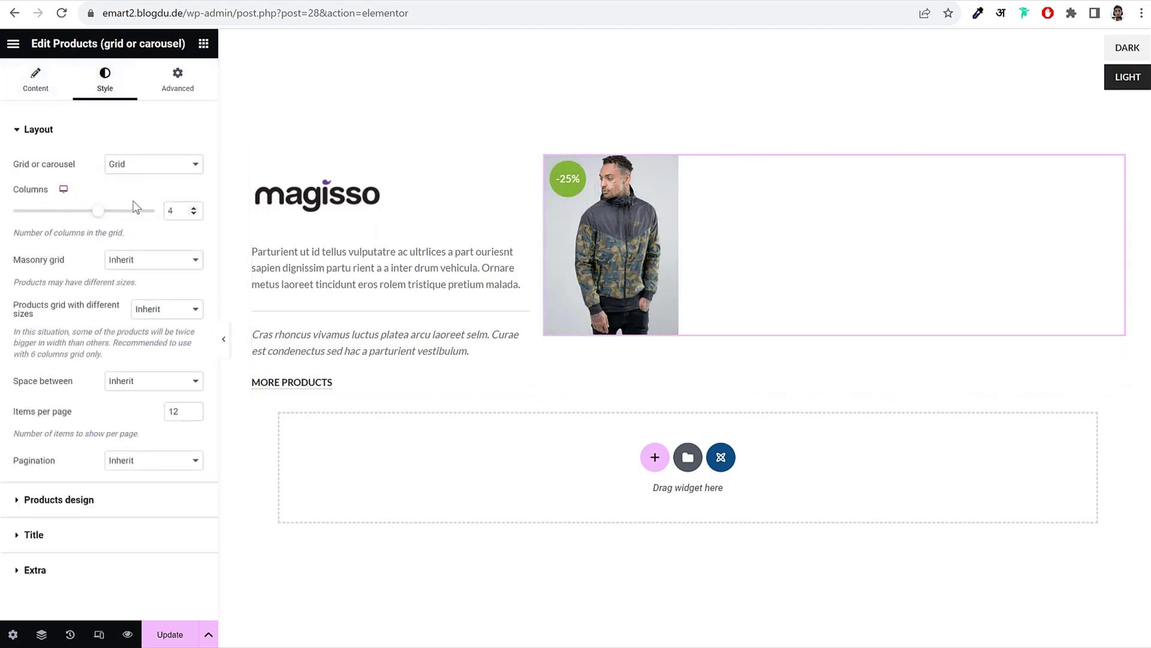
# Step: Change the product grid's Columns to 3 and save the HTML block with Update
pyautogui.click(193, 214)
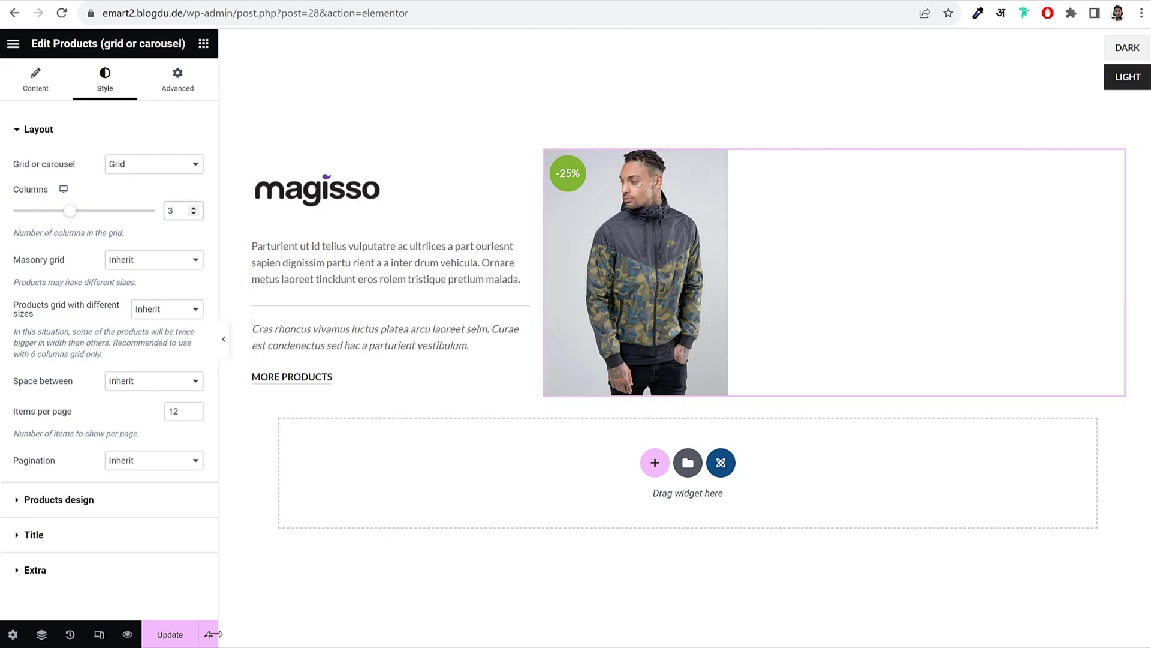
pyautogui.click(161, 640)
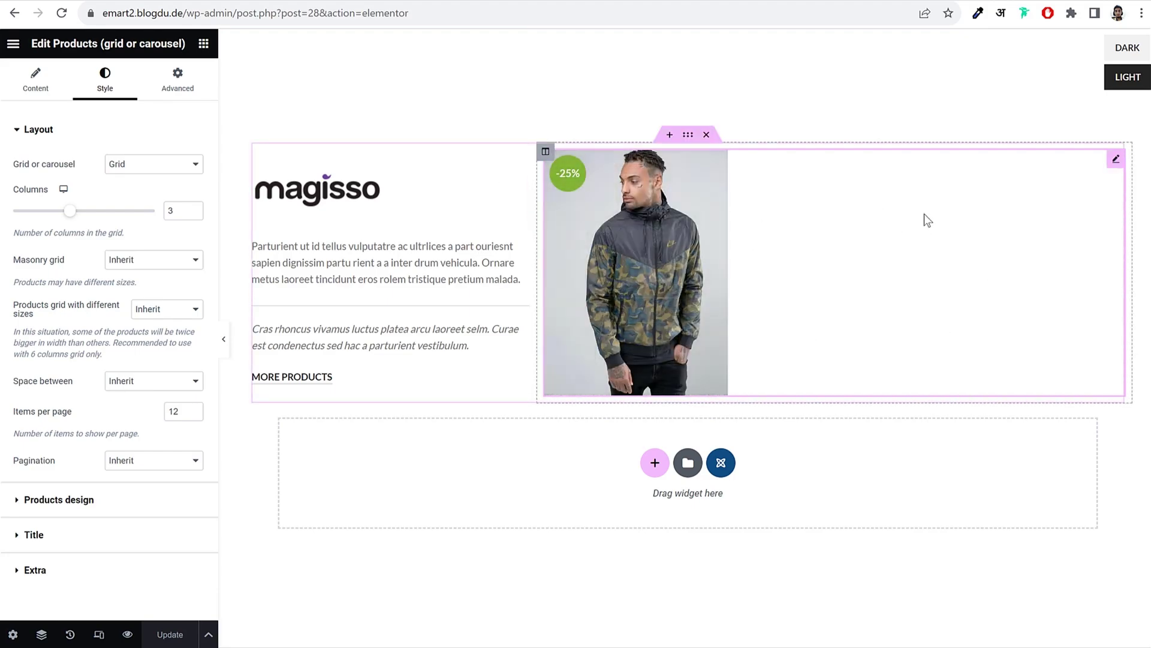
# Step: Exit Elementor and copy the block's shortcode [html_block id="28"] from the HTML Blocks list
pyautogui.click(21, 50)
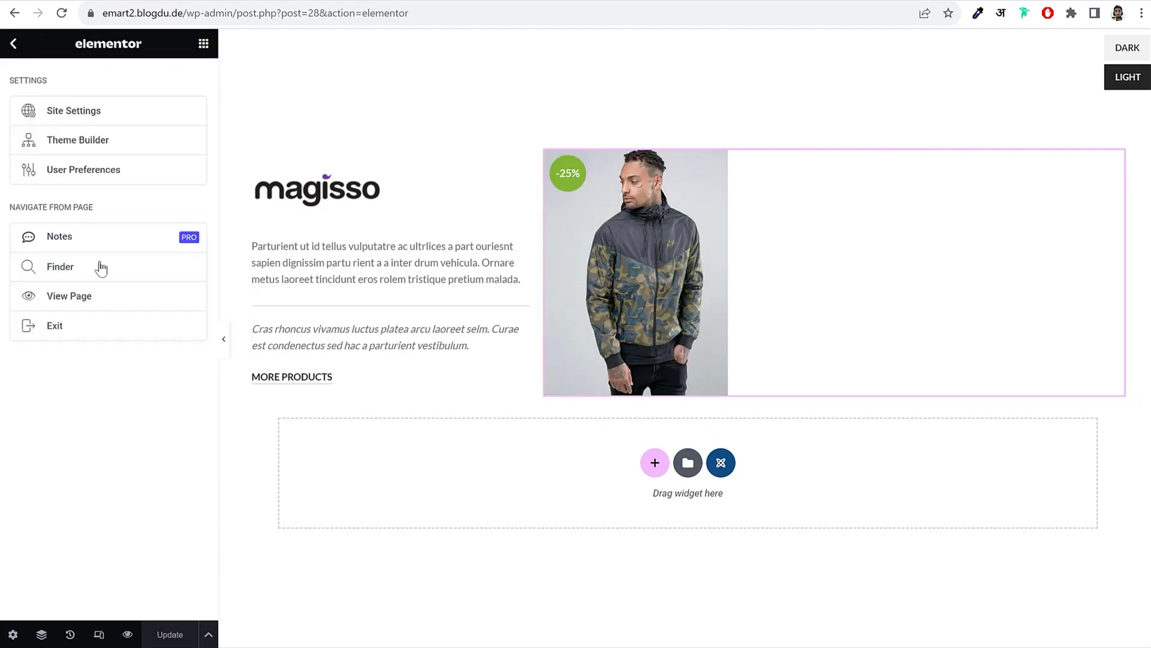
pyautogui.click(85, 337)
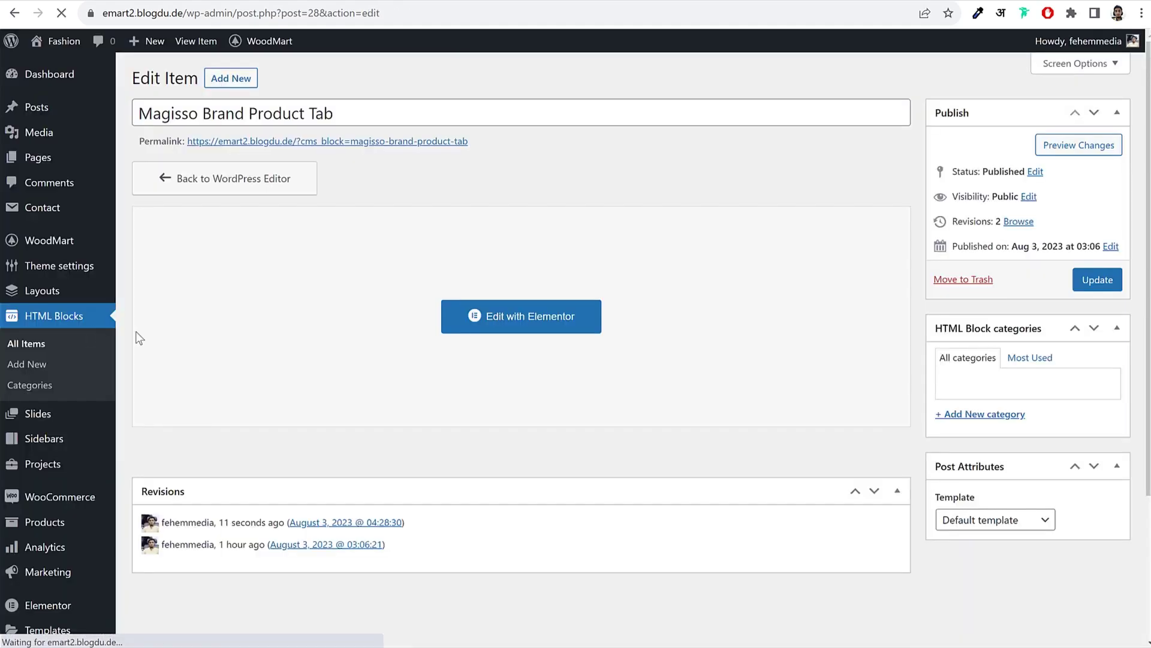
pyautogui.click(24, 354)
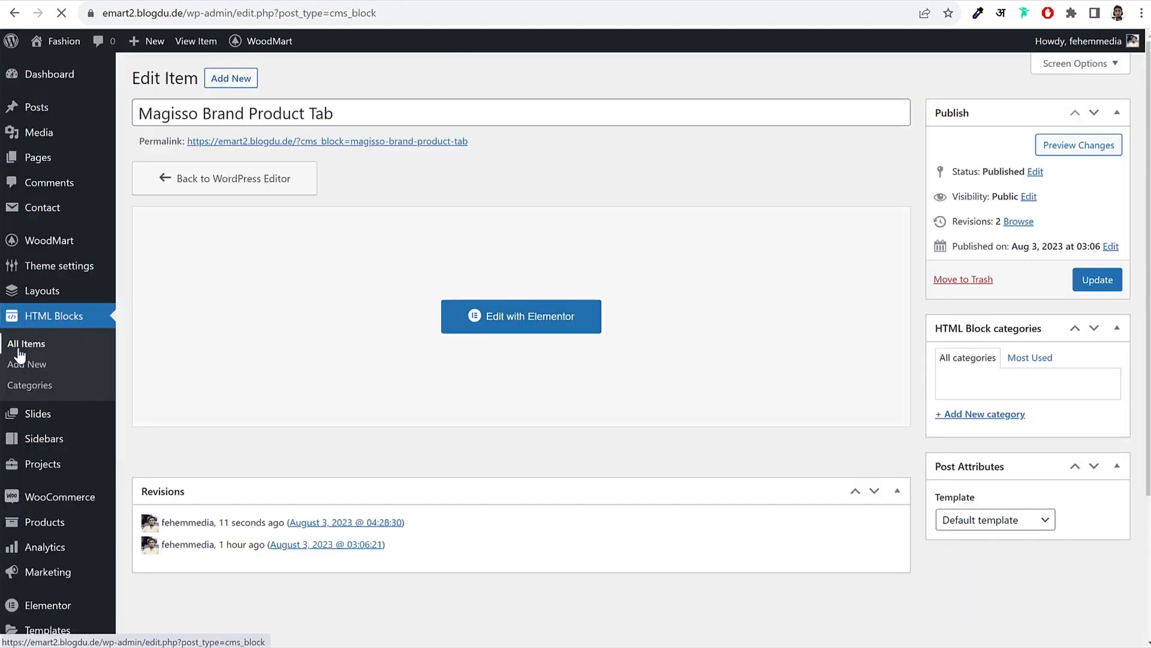
pyautogui.moveTo(442, 283); pyautogui.dragTo(531, 284)
pyautogui.rightClick(467, 284)
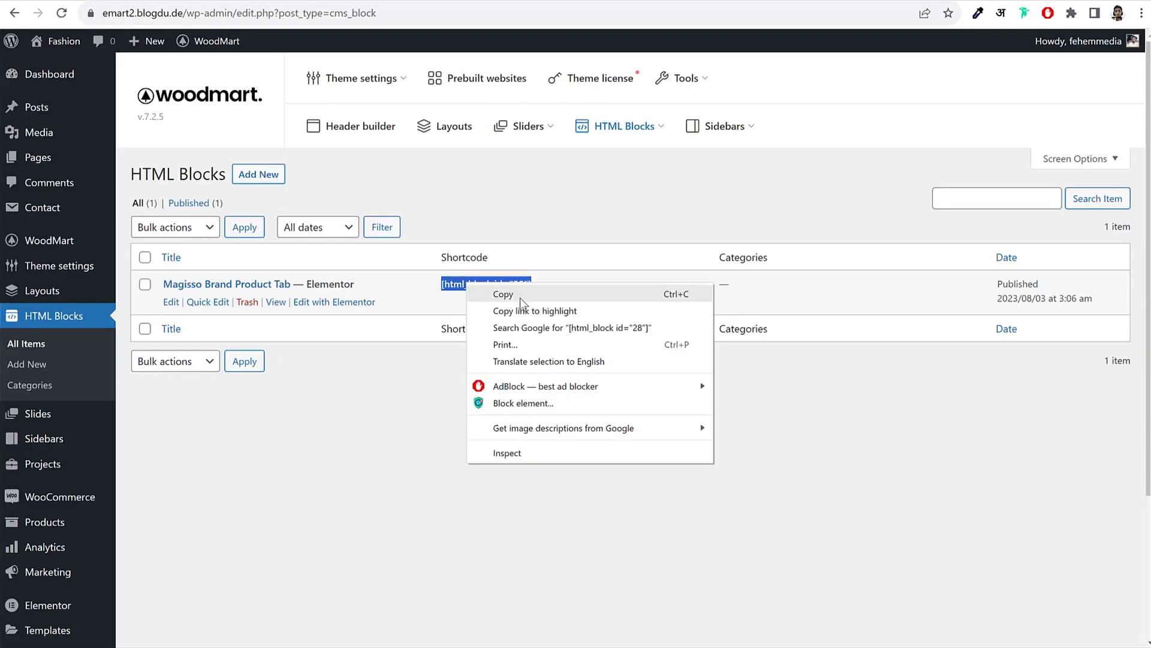
pyautogui.click(521, 295)
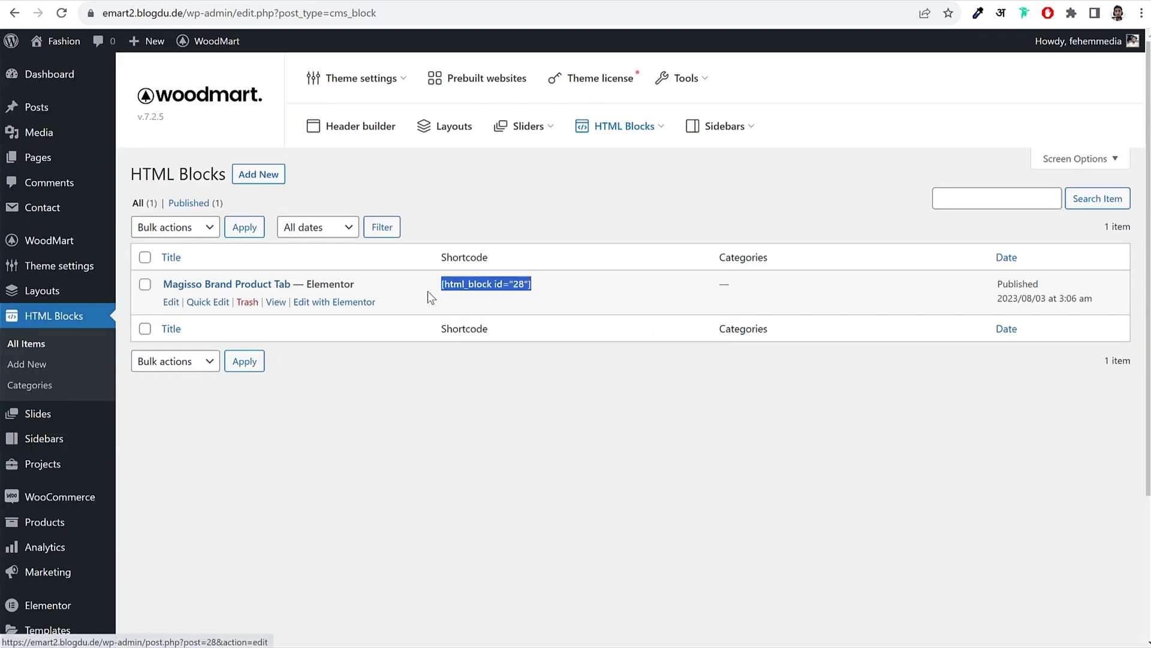
pyautogui.rightClick(479, 285)
pyautogui.click(505, 297)
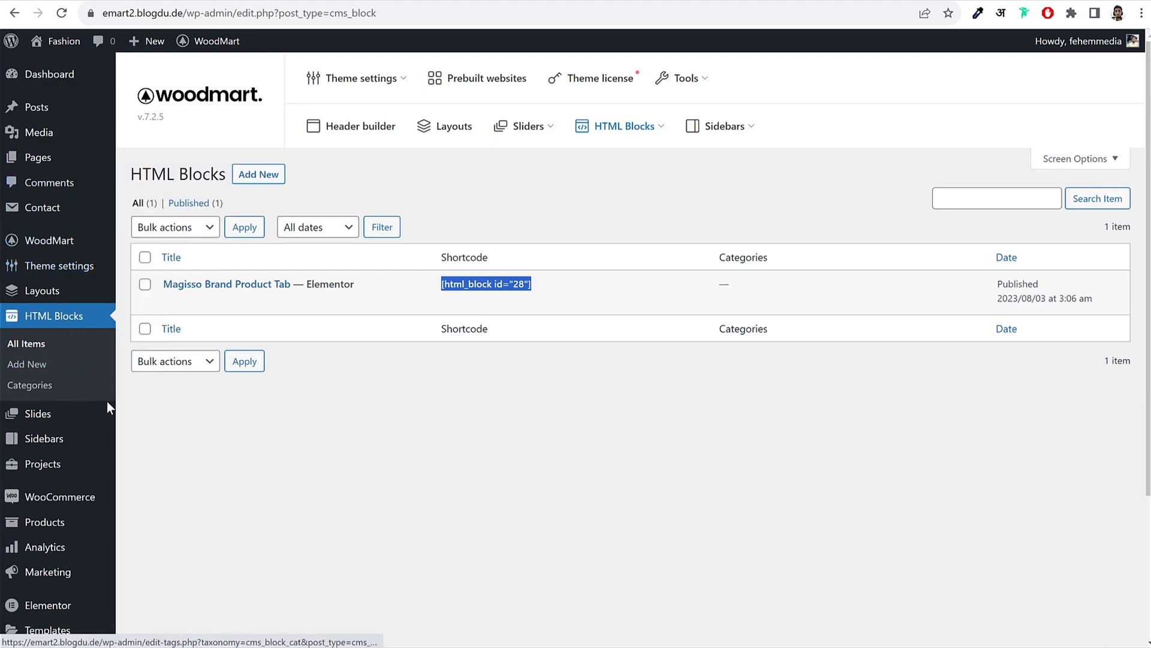
# Step: Paste the shortcode into the Magisso brand's description under Attributes > Brands and update it
pyautogui.scroll(-3, 102, 402)
pyautogui.moveTo(28, 377)
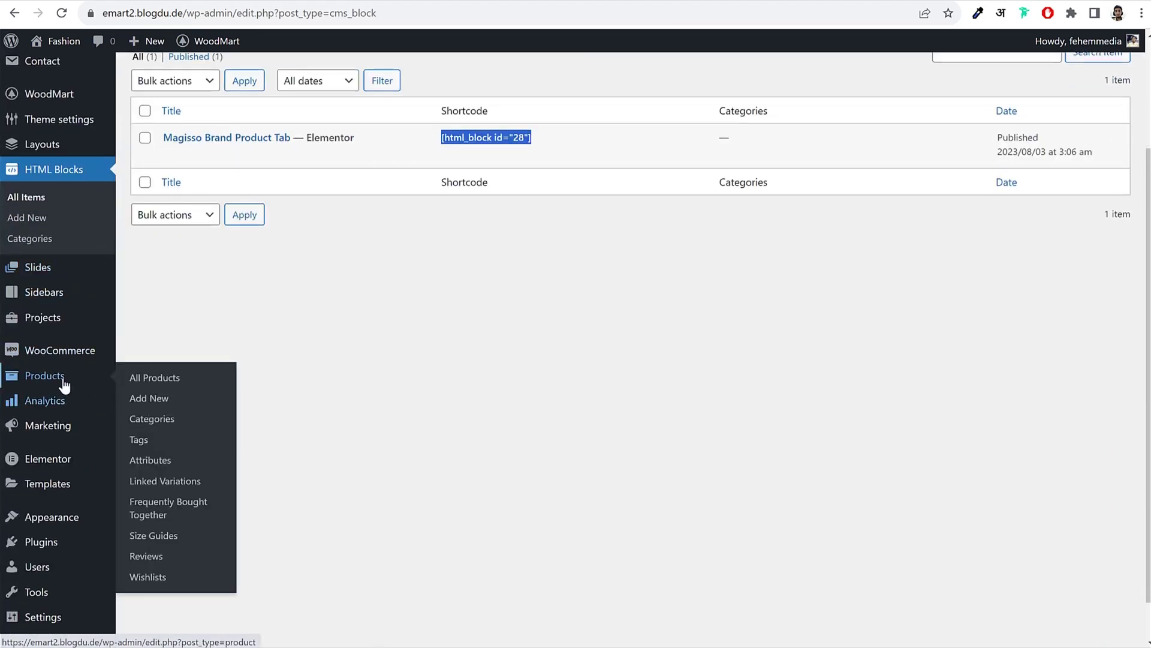
pyautogui.click(171, 461)
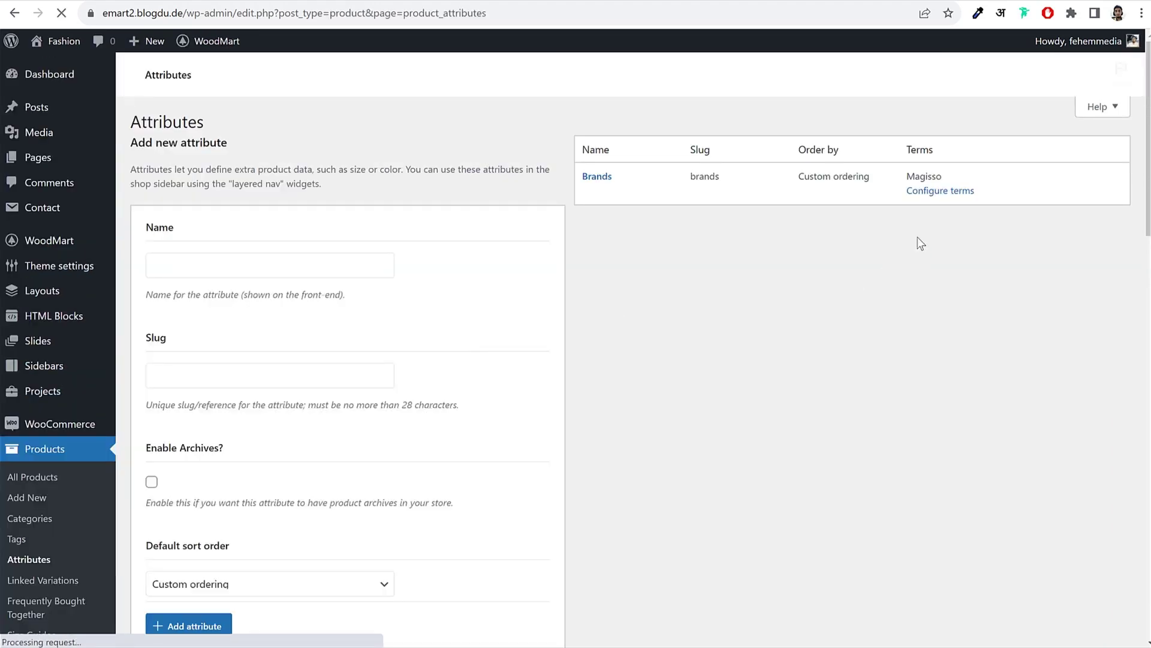
pyautogui.moveTo(916, 244); pyautogui.dragTo(953, 248)
pyautogui.click(941, 284)
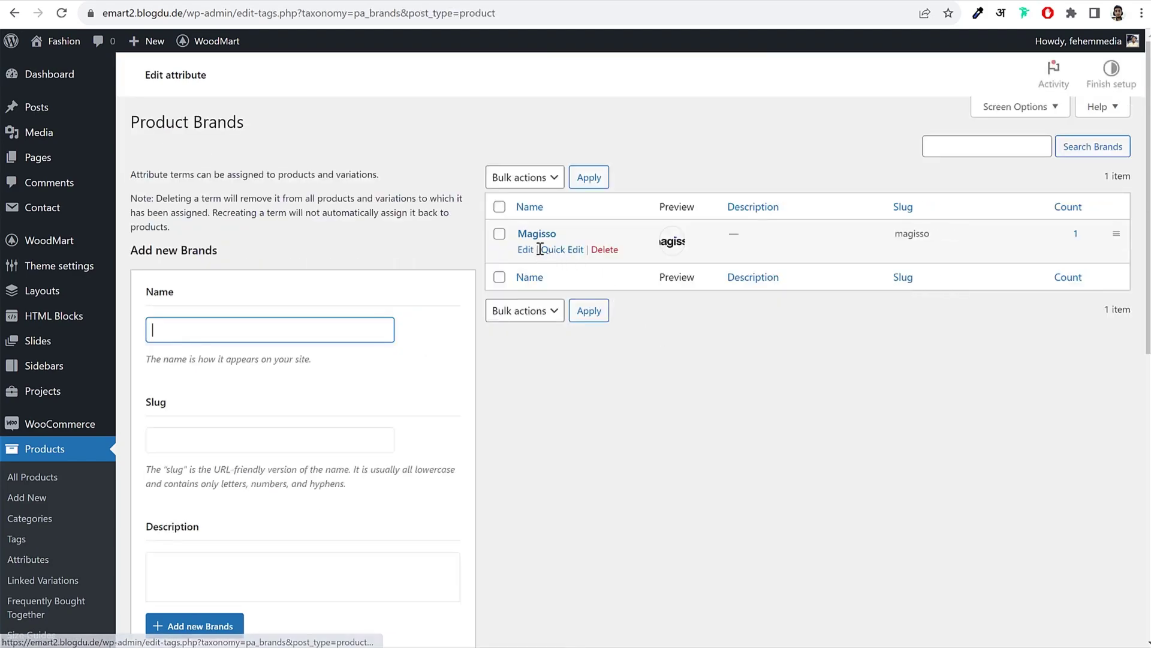
pyautogui.click(526, 280)
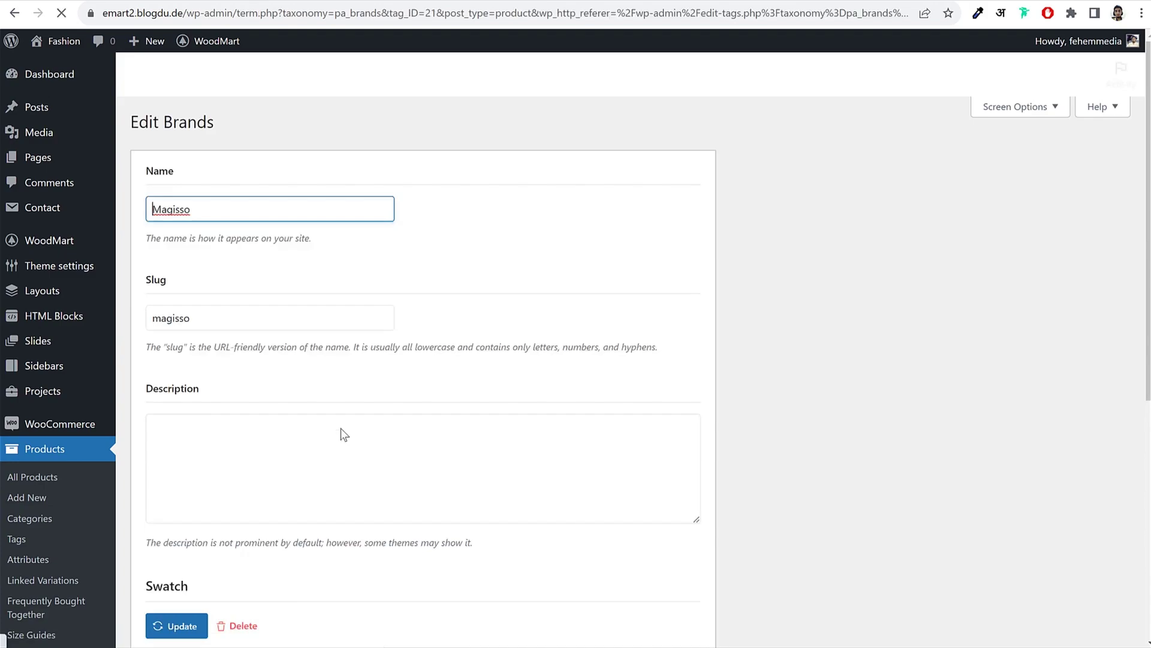
pyautogui.click(314, 442)
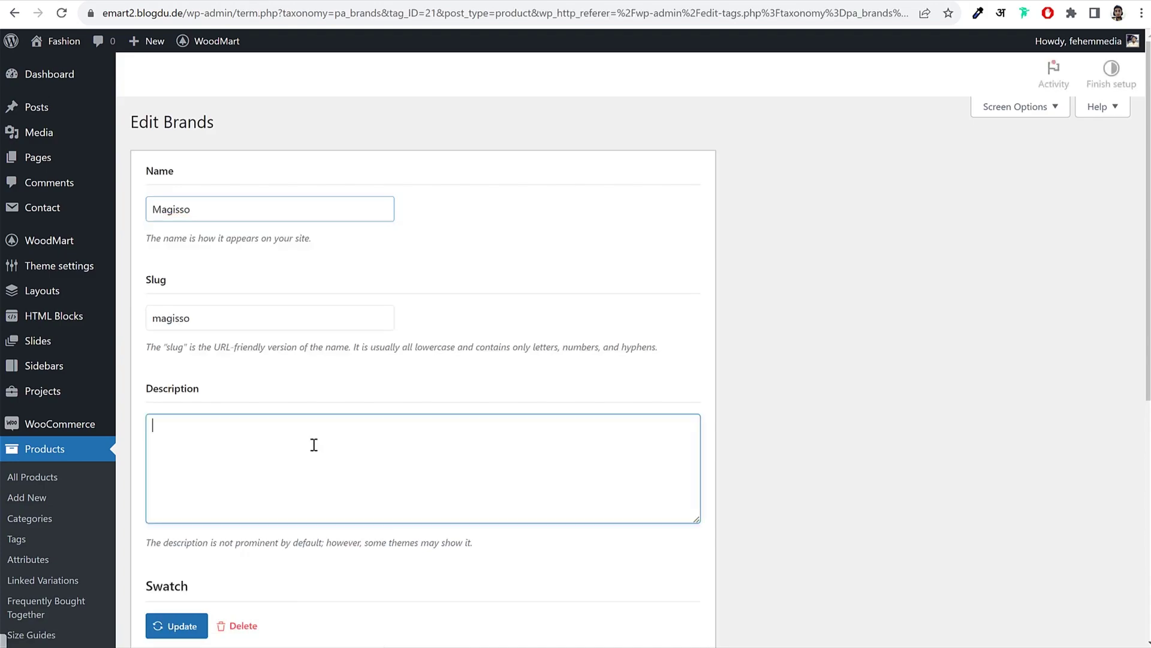
pyautogui.hotkey('ctrl', 'v')
pyautogui.scroll(-2, 313, 496)
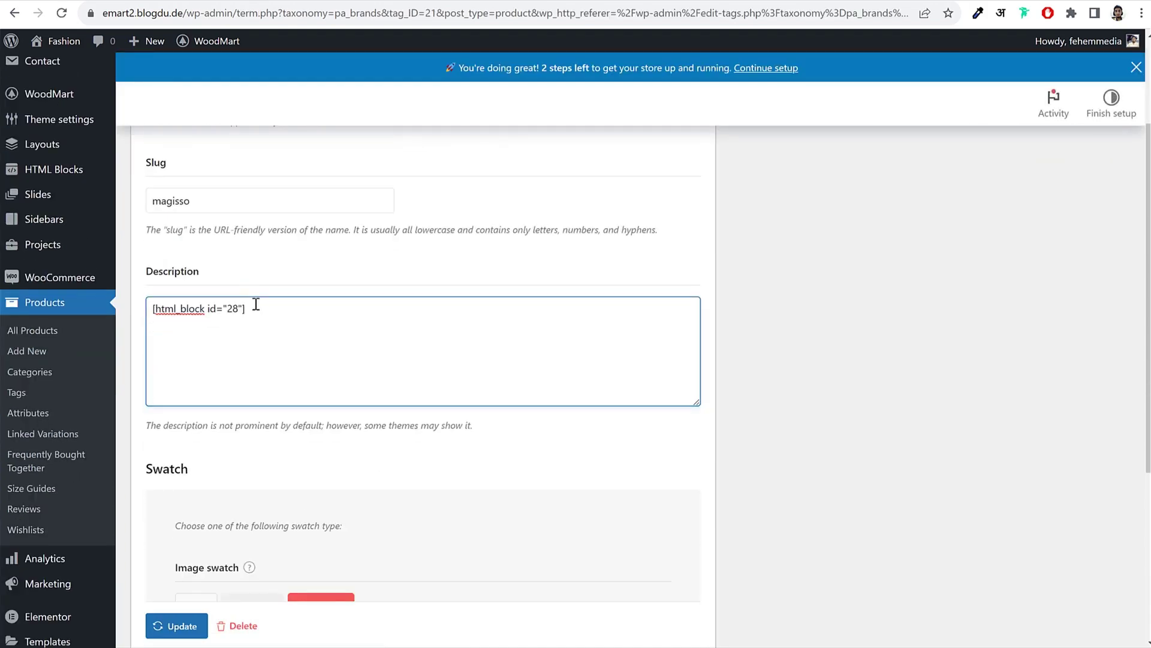
pyautogui.click(182, 628)
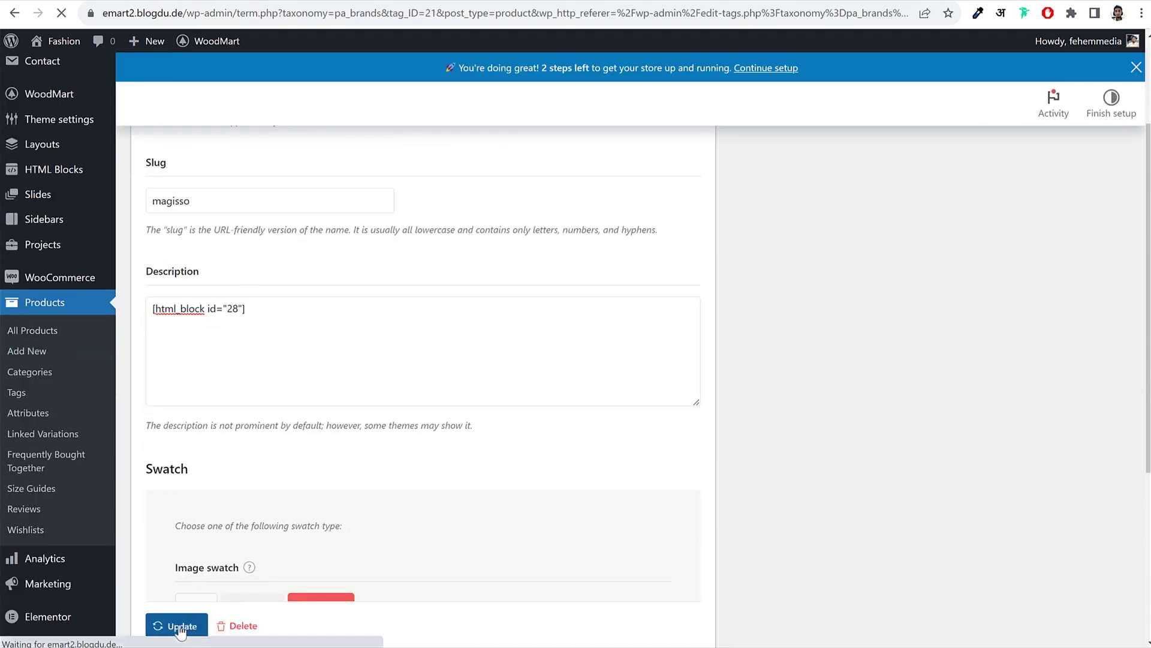
pyautogui.click(418, 1)
# Step: Reload the jacket page and check its About Brand, Description and empty Shipping & Delivery tabs
pyautogui.click(61, 12)
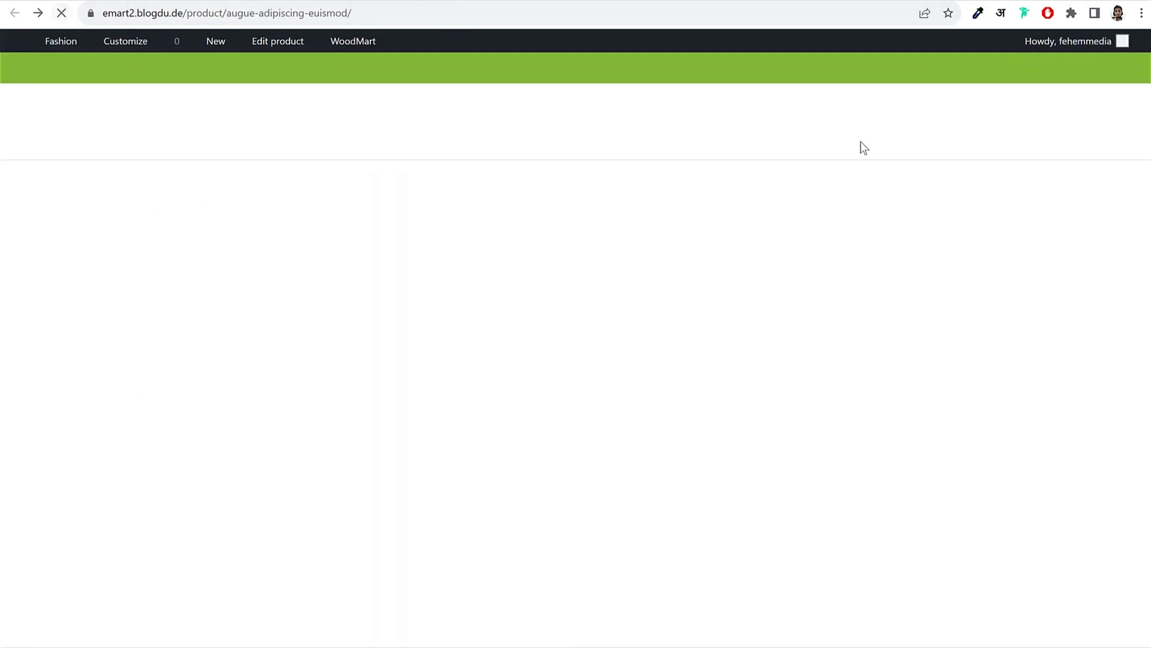
pyautogui.scroll(-10, 989, 259)
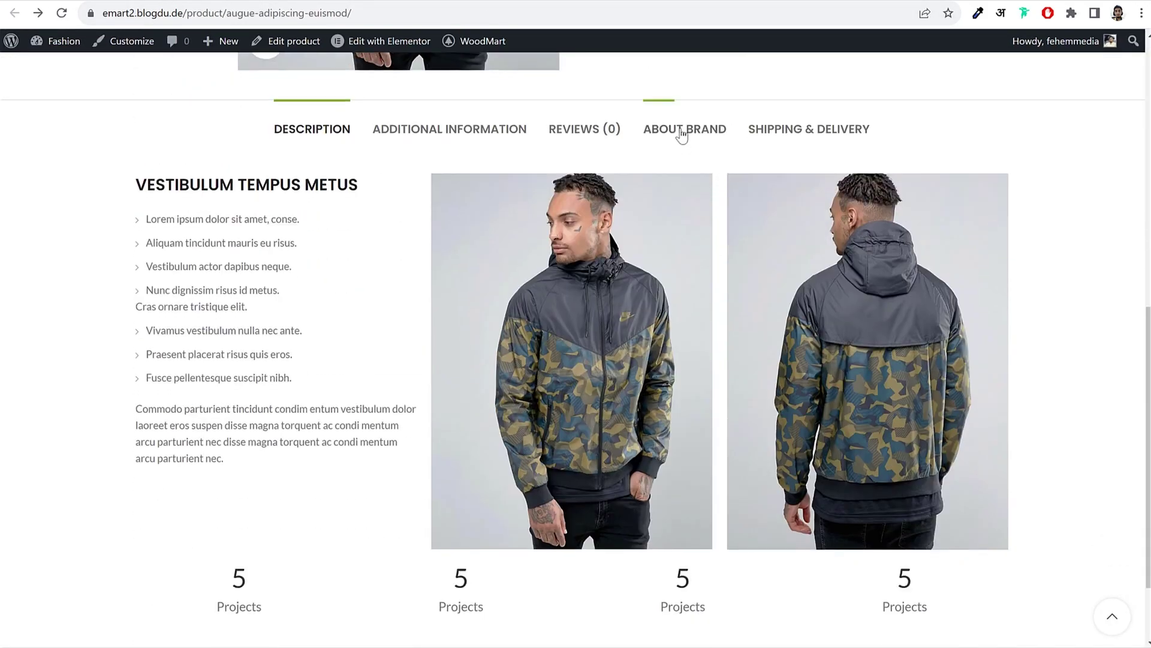
pyautogui.click(682, 133)
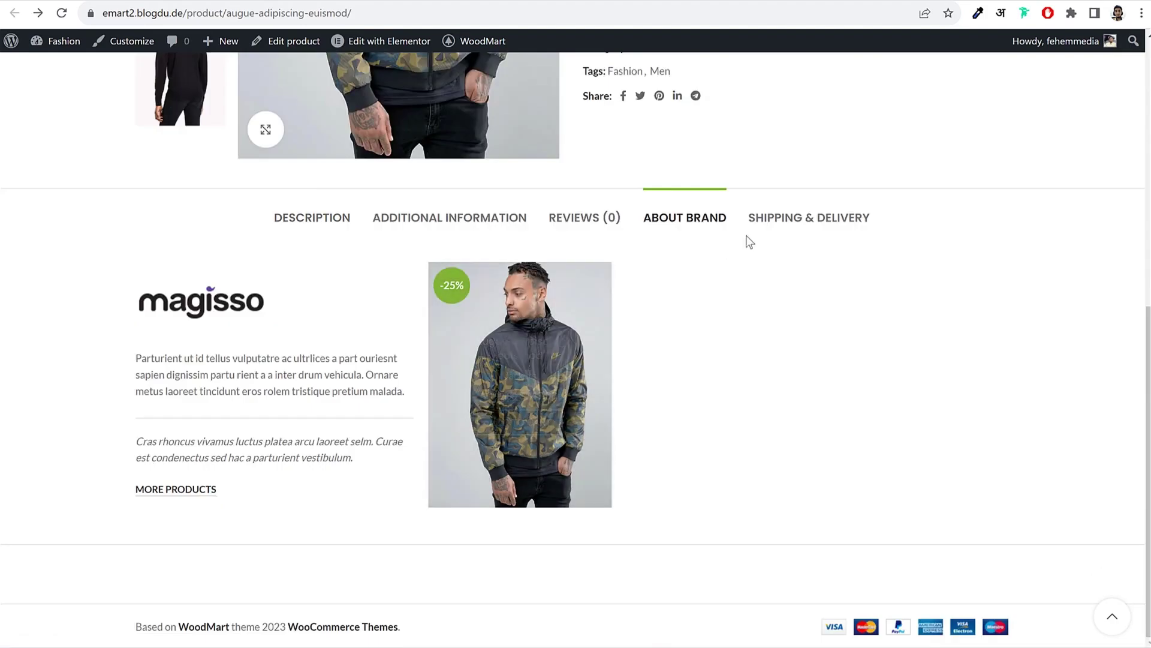
pyautogui.click(345, 219)
pyautogui.click(680, 220)
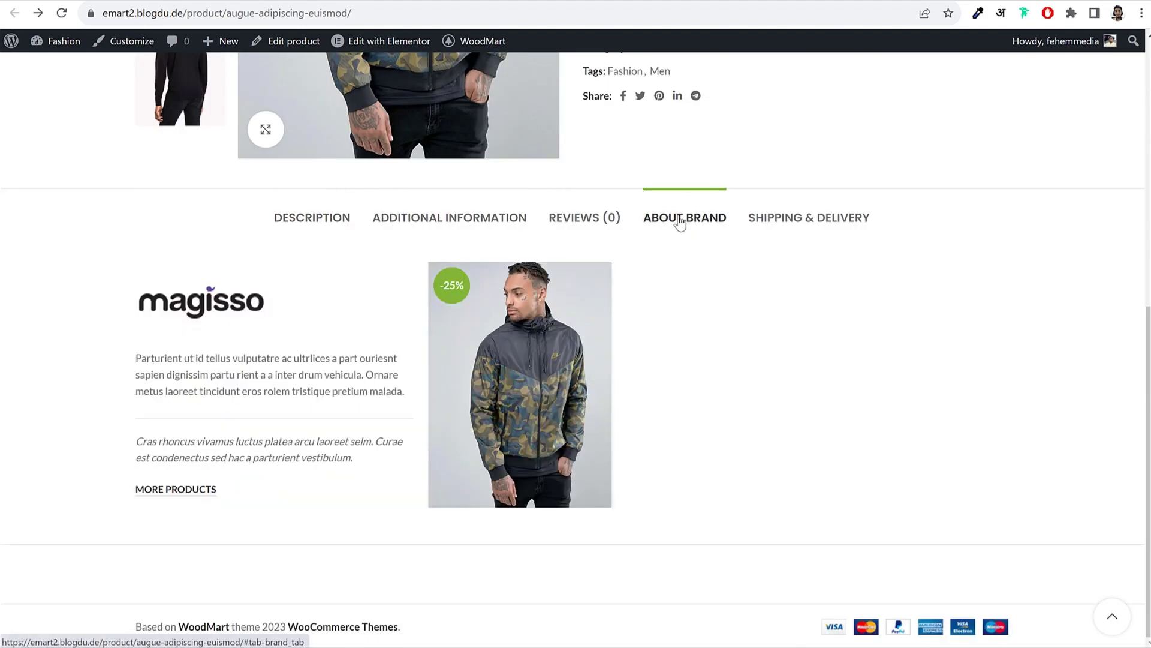
pyautogui.click(797, 220)
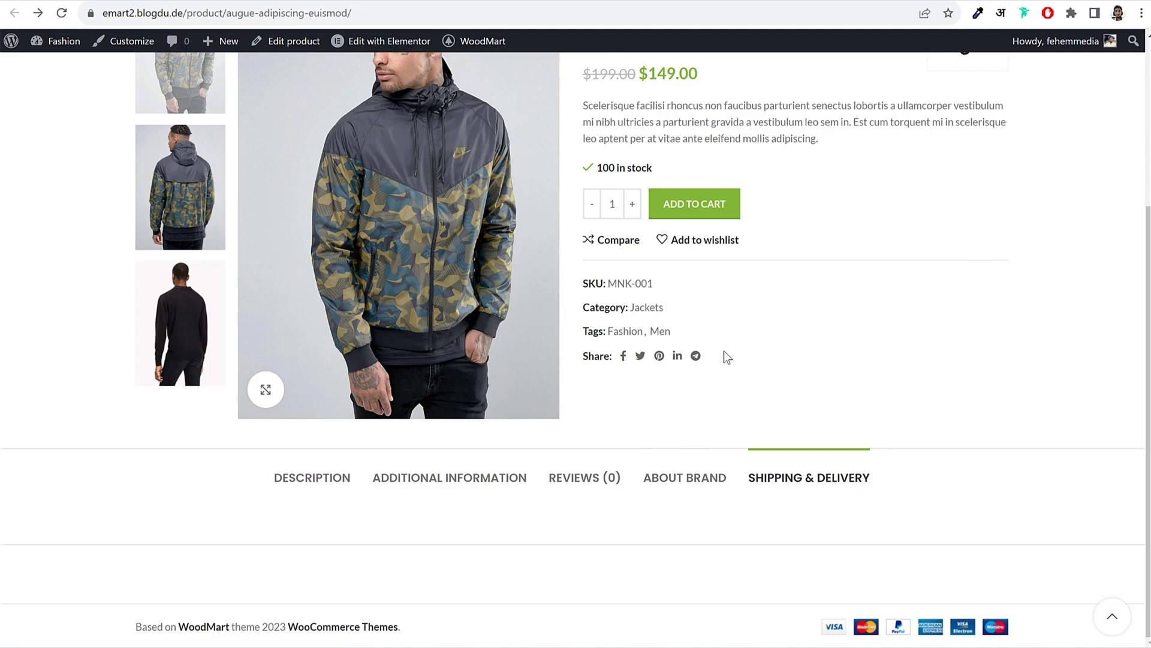
pyautogui.click(711, 487)
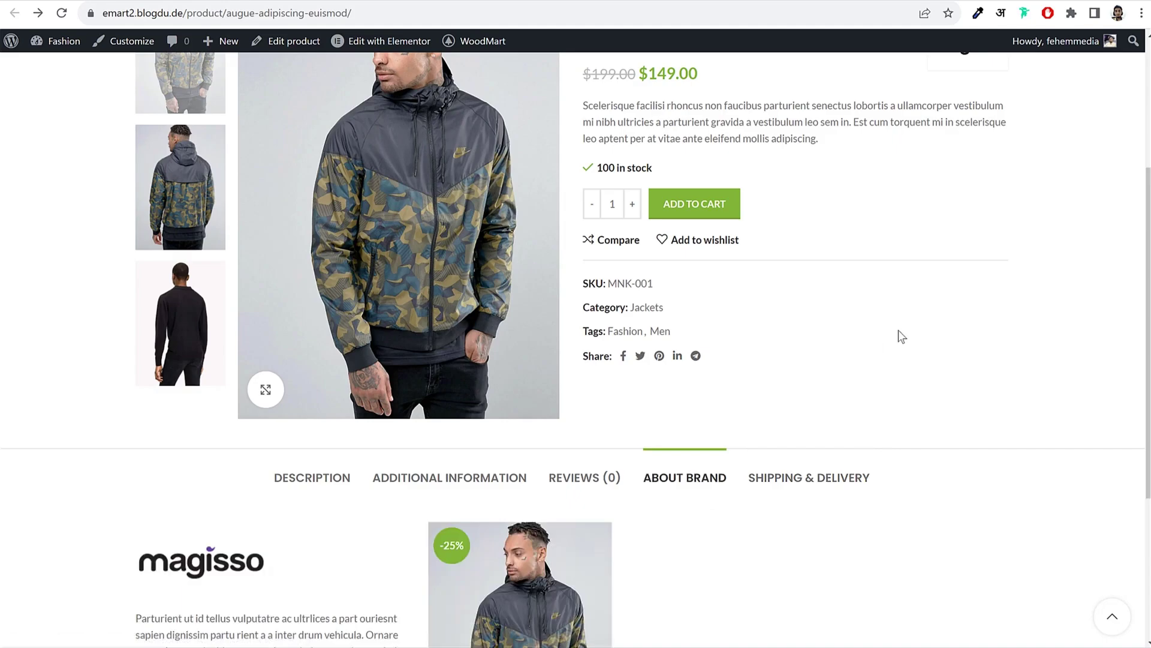
pyautogui.scroll(4, 897, 331)
pyautogui.scroll(-7, 951, 336)
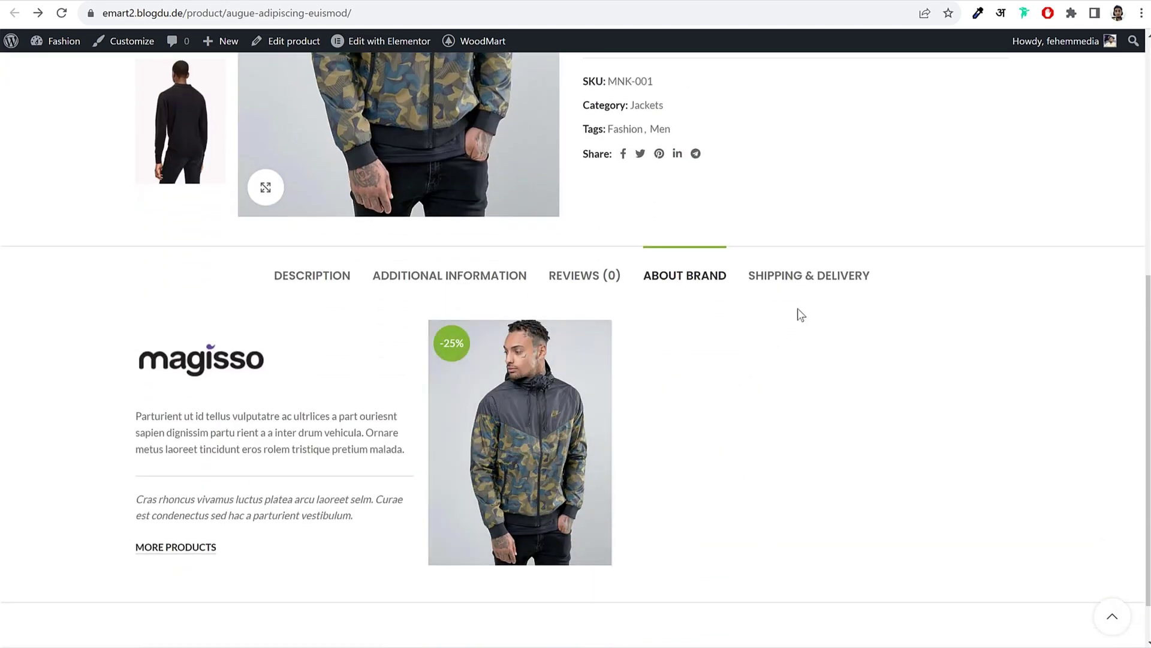
pyautogui.click(309, 290)
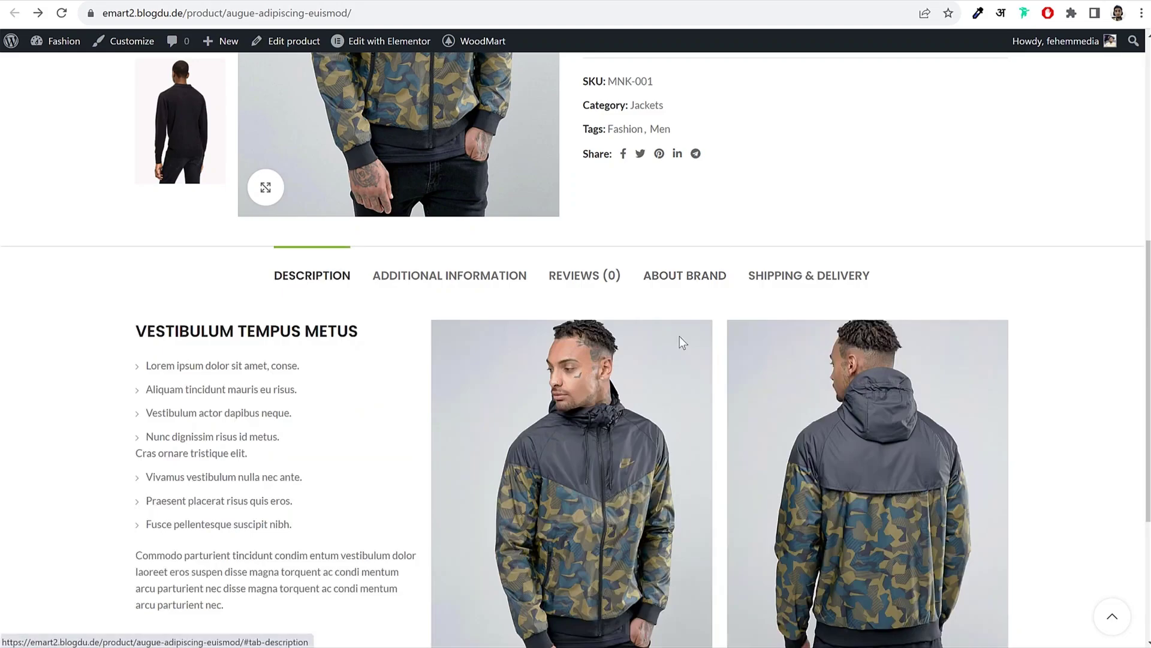
pyautogui.click(810, 275)
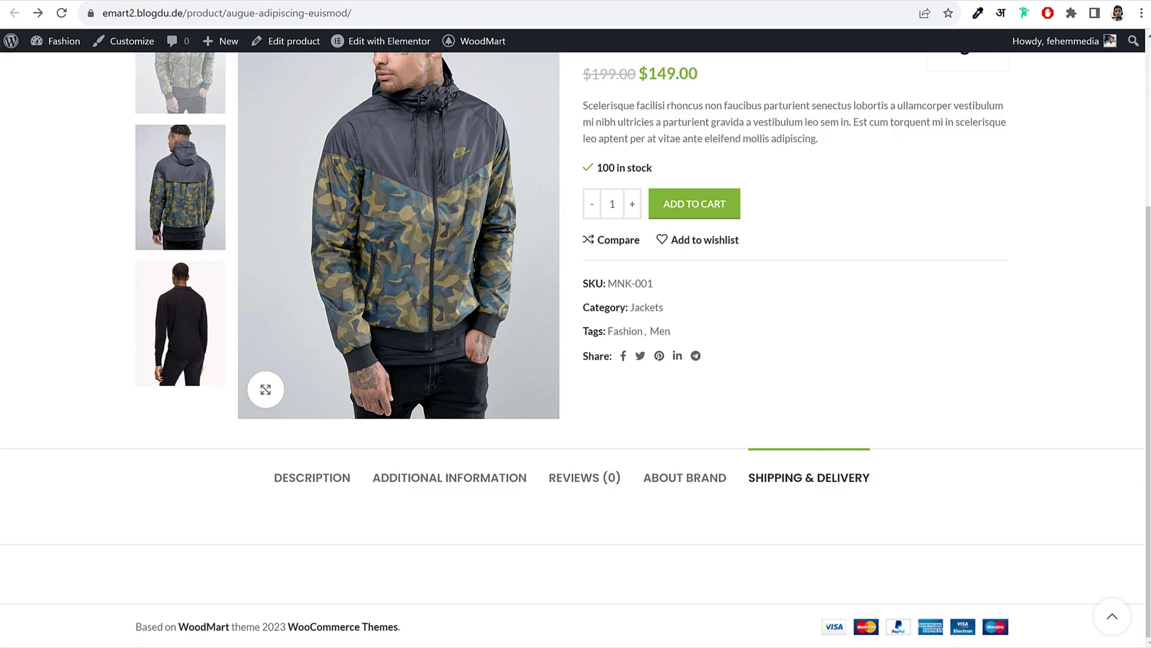
pyautogui.click(269, 2)
# Step: Publish a new HTML block titled 'Ship & Delivery' and launch it in Elementor
pyautogui.click(294, 2)
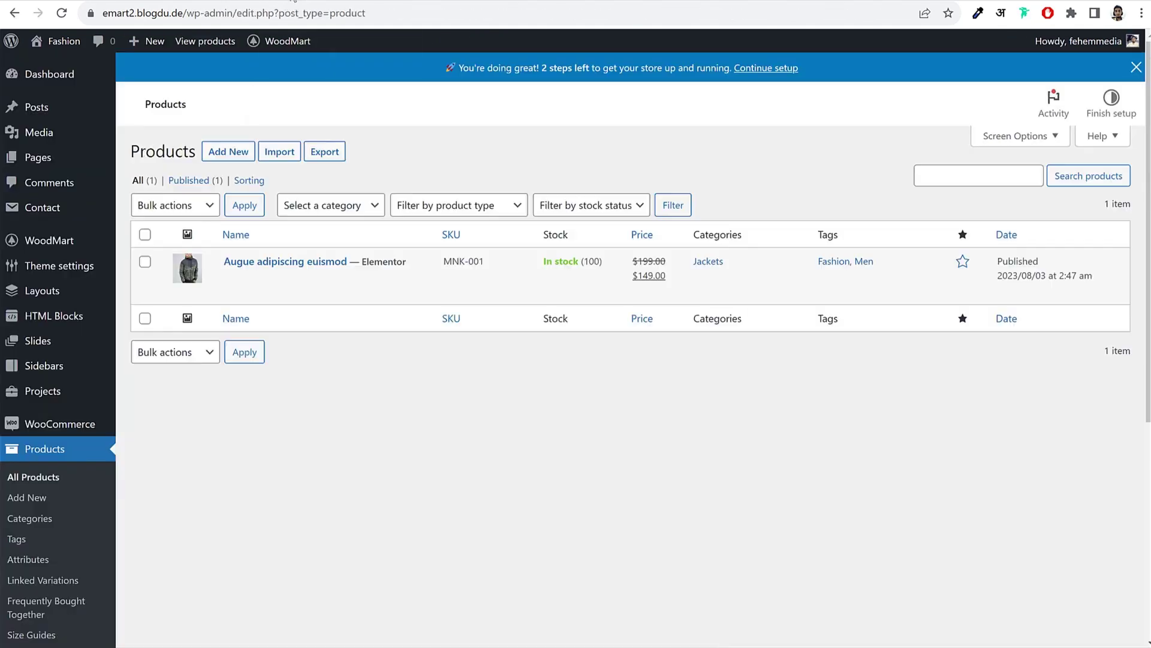
pyautogui.click(55, 315)
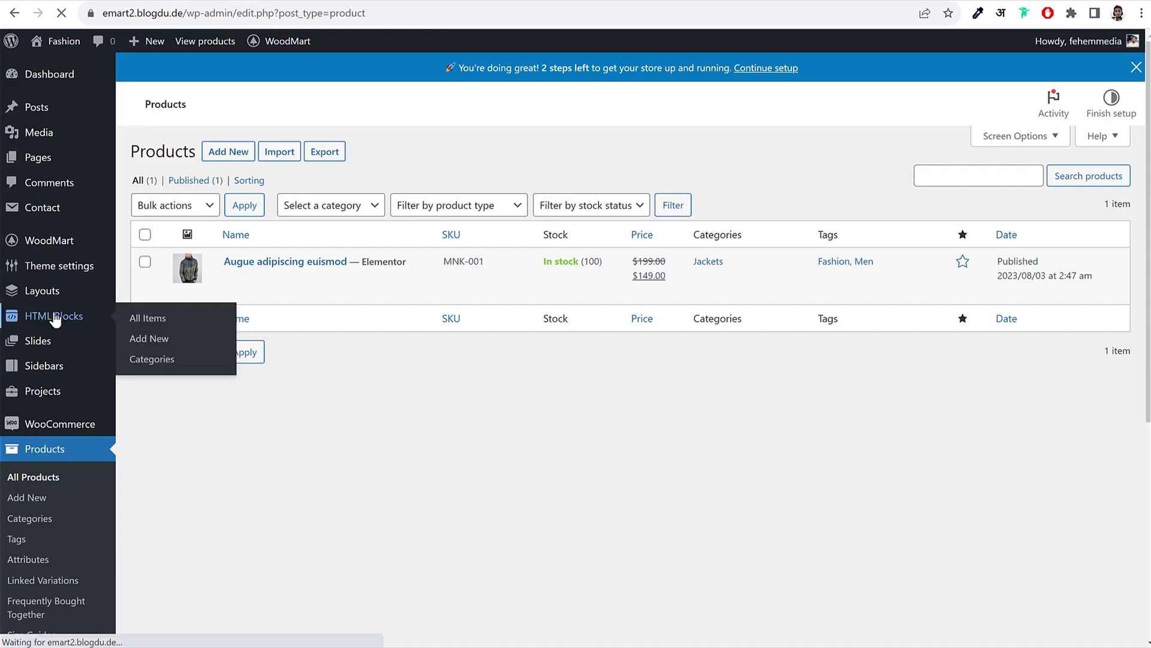
pyautogui.click(255, 185)
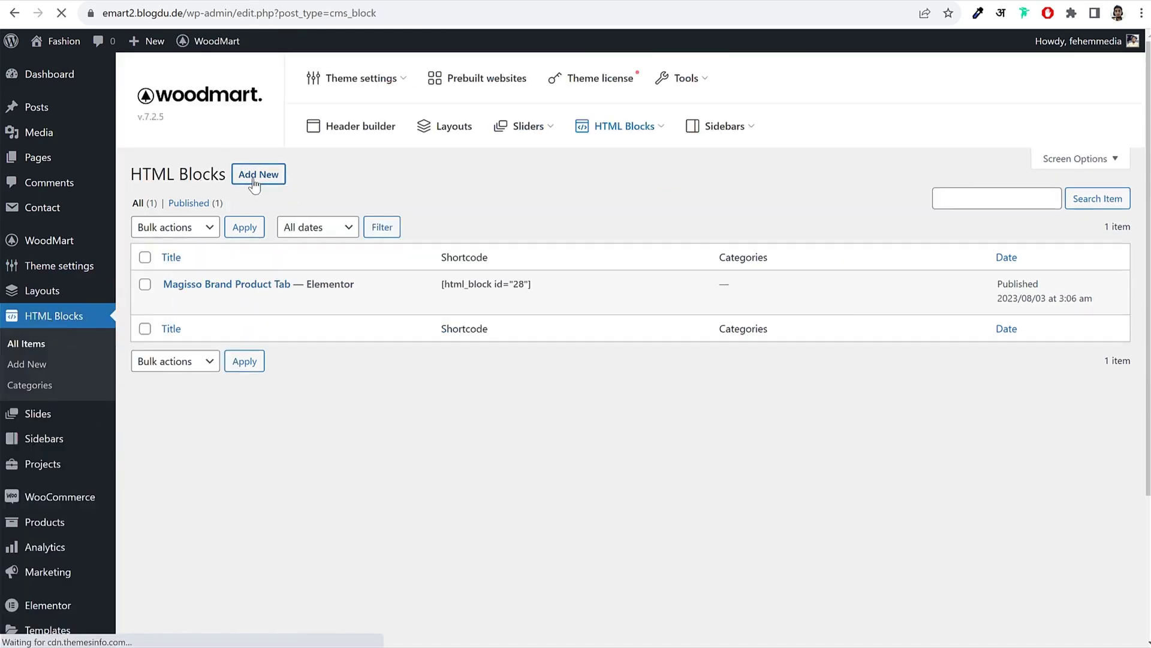
pyautogui.write('Shi')
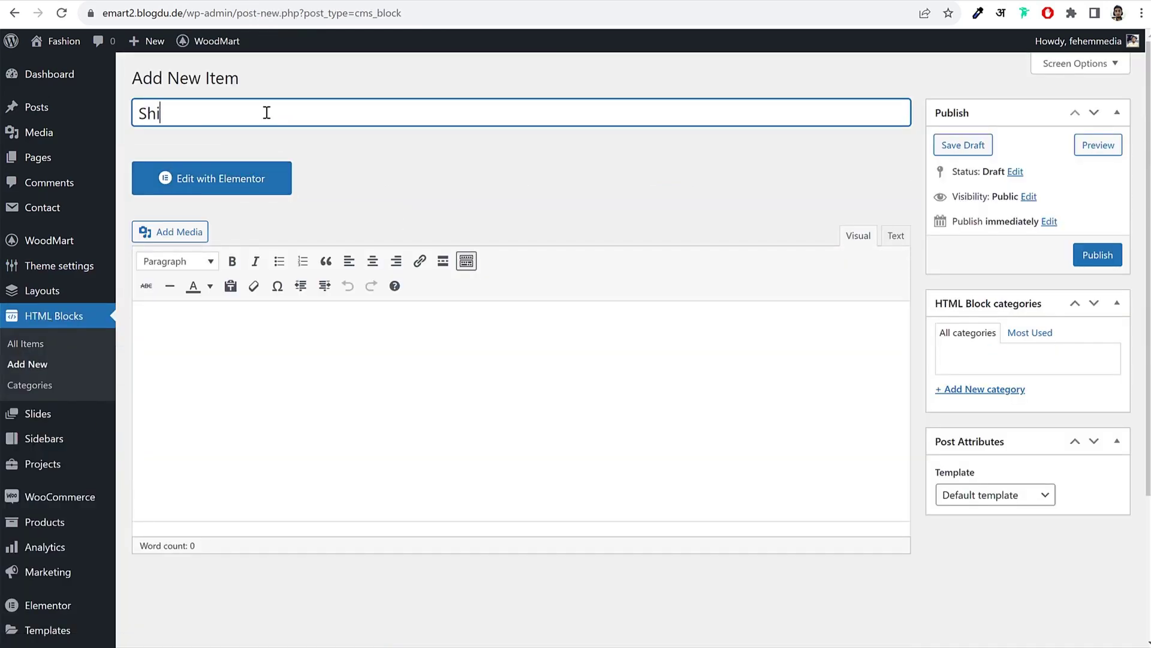
pyautogui.write('p & Delivery')
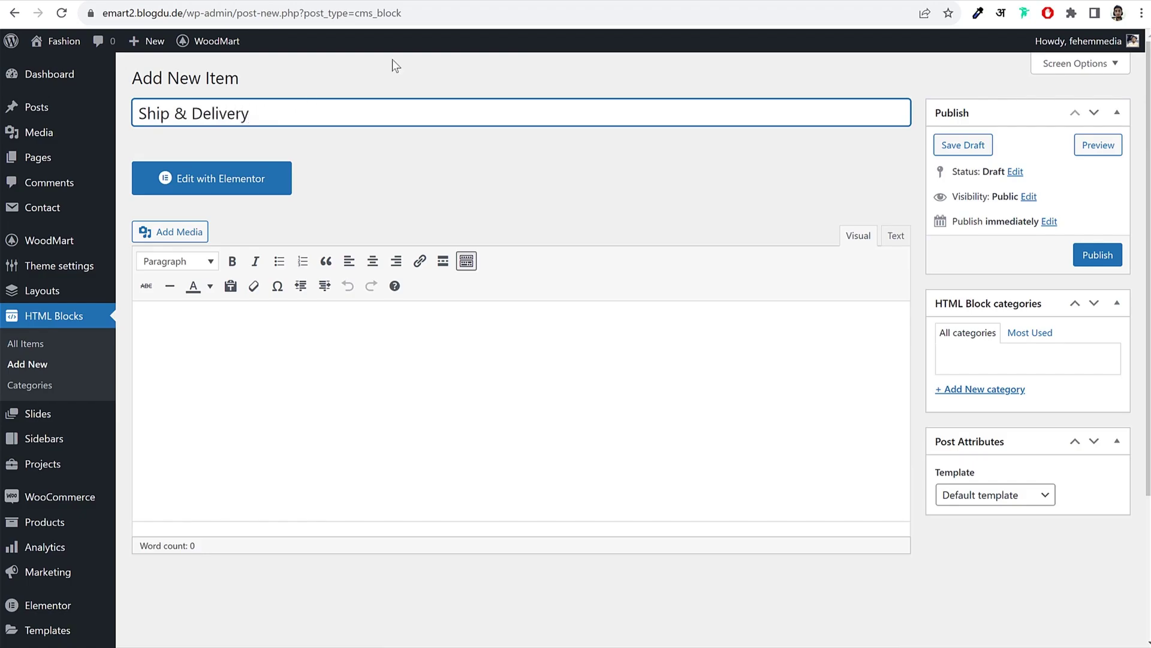
pyautogui.click(1090, 258)
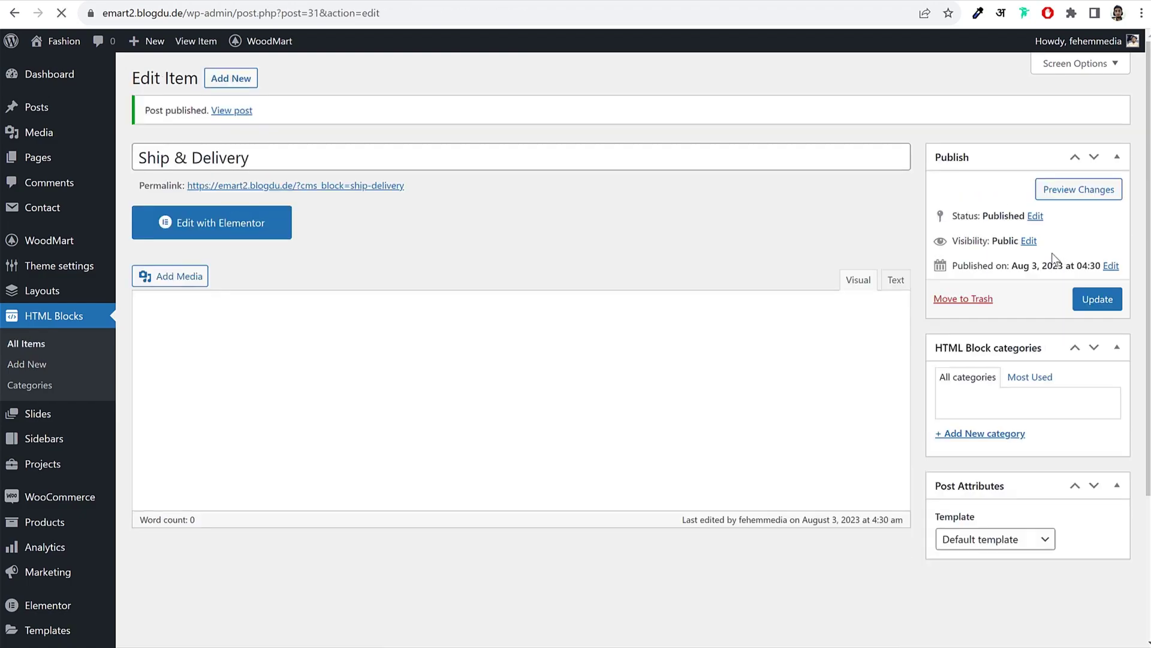
pyautogui.click(235, 229)
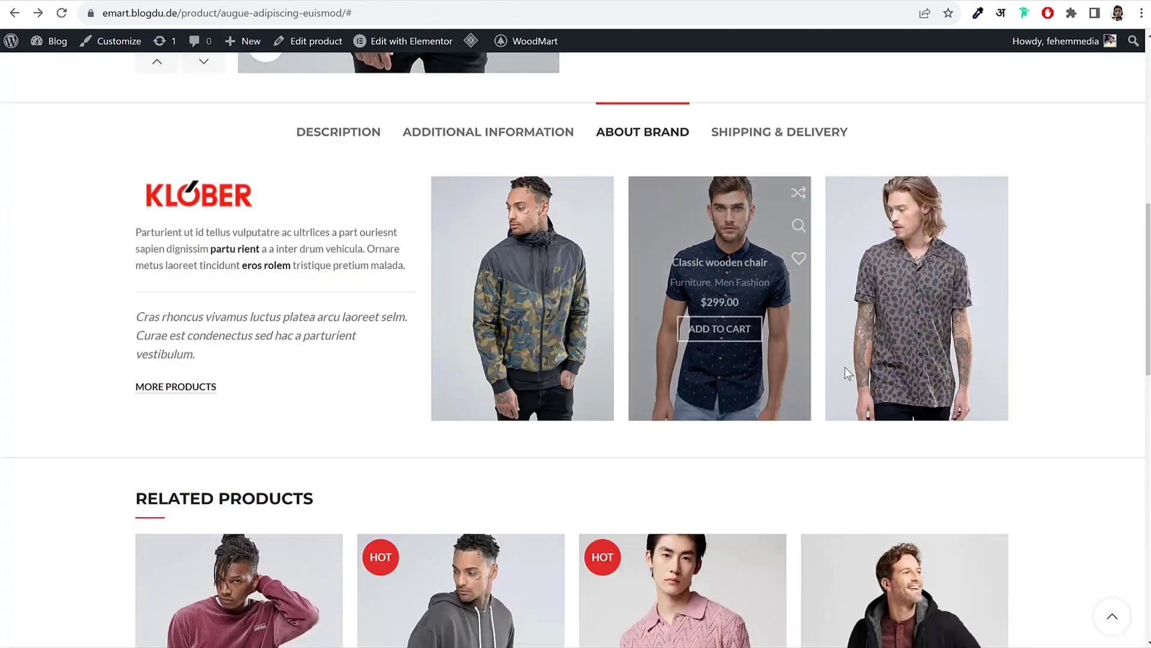
pyautogui.click(782, 135)
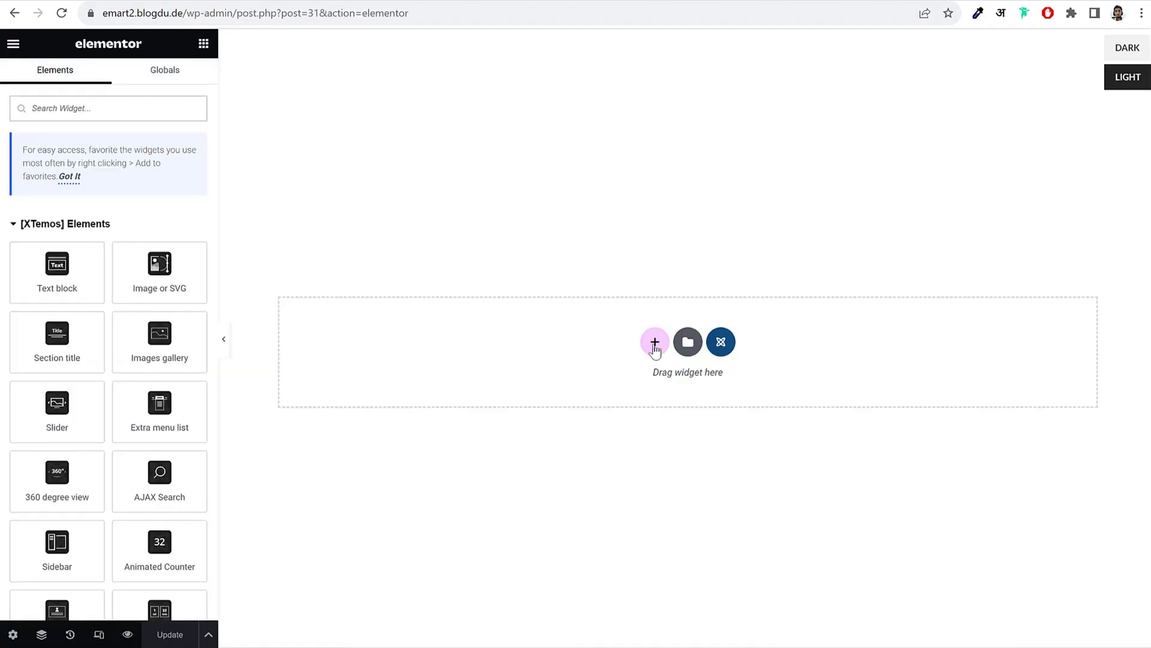
# Step: Add a two-column section and drop an Images gallery widget into its left column
pyautogui.click(655, 339)
pyautogui.click(556, 349)
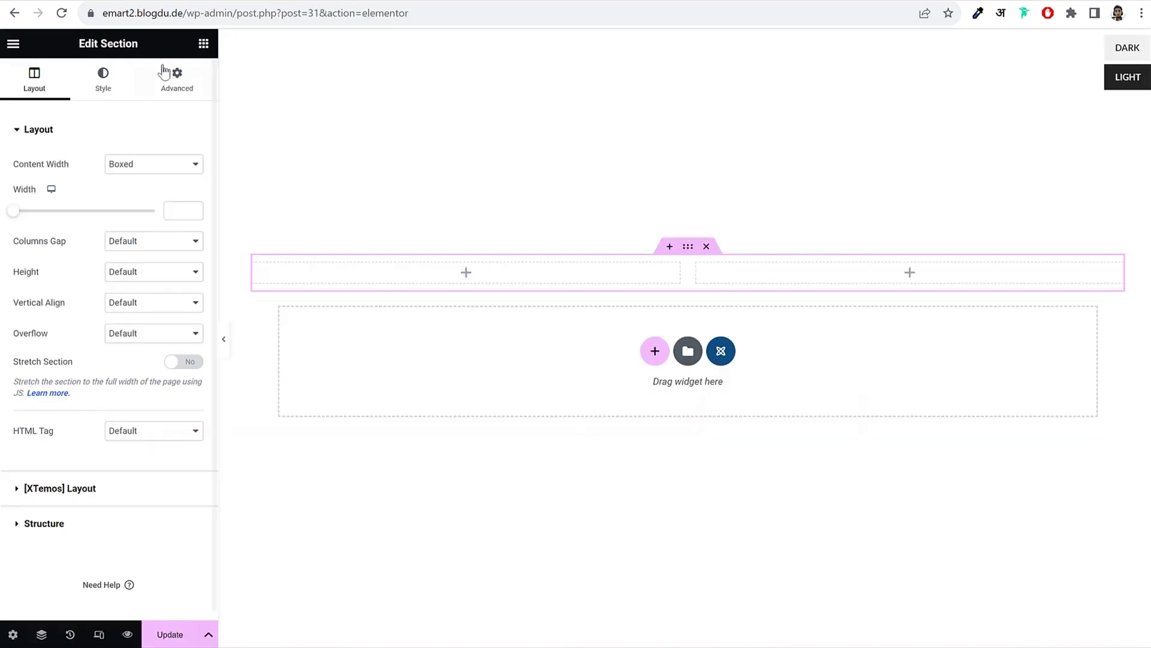
pyautogui.click(204, 47)
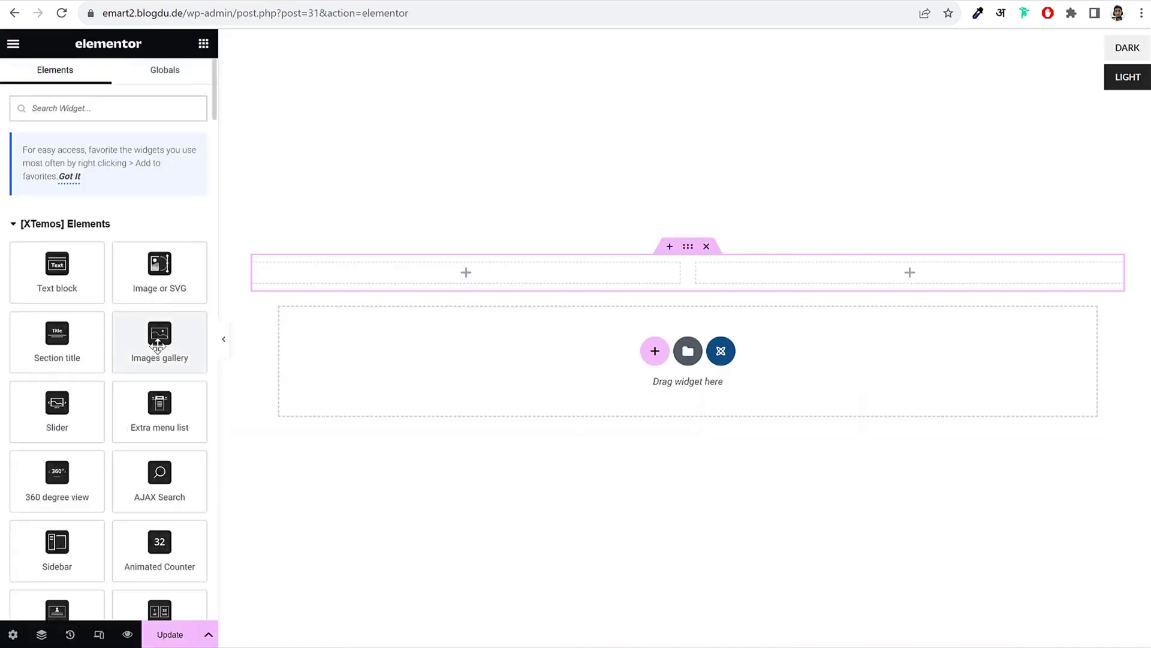
pyautogui.moveTo(160, 336); pyautogui.dragTo(399, 271)
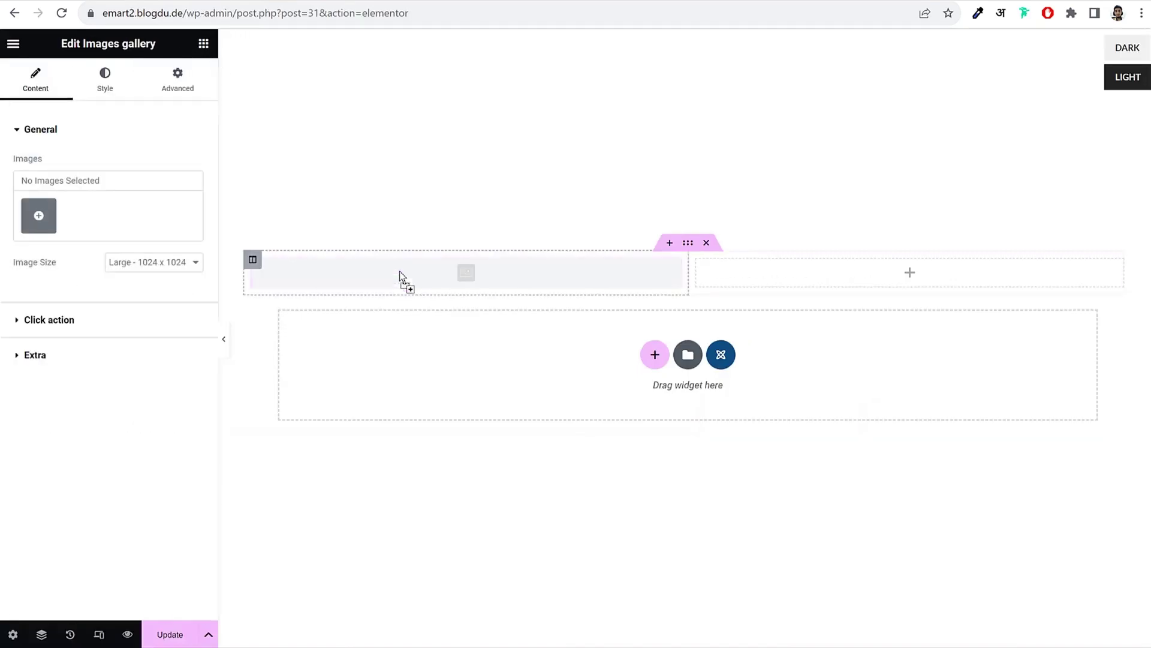
# Step: Upload wd-ship-1 and wood-ship-3 and insert them as the gallery's images
pyautogui.click(42, 215)
pyautogui.click(196, 91)
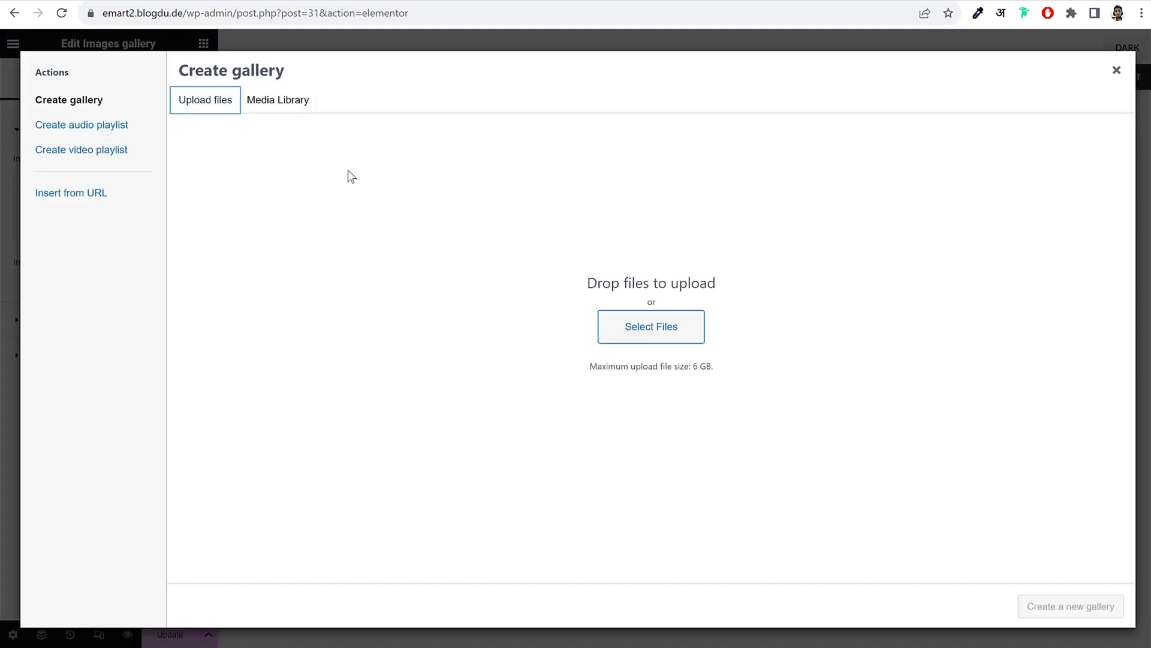
pyautogui.click(655, 339)
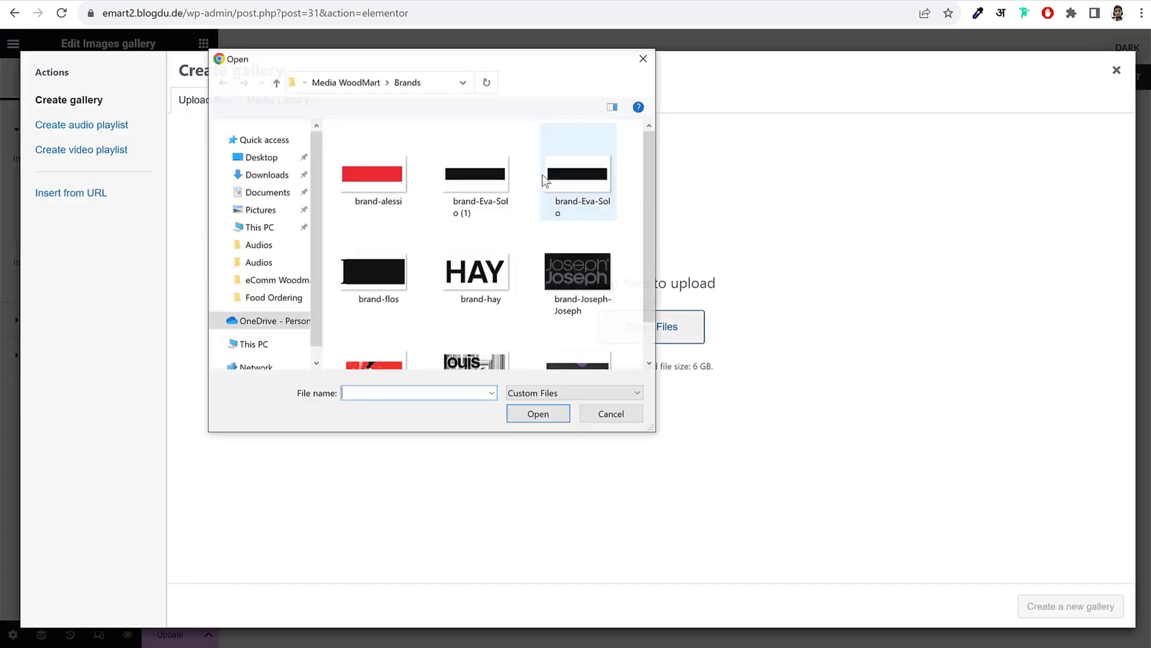
pyautogui.click(363, 82)
pyautogui.scroll(-10, 578, 252)
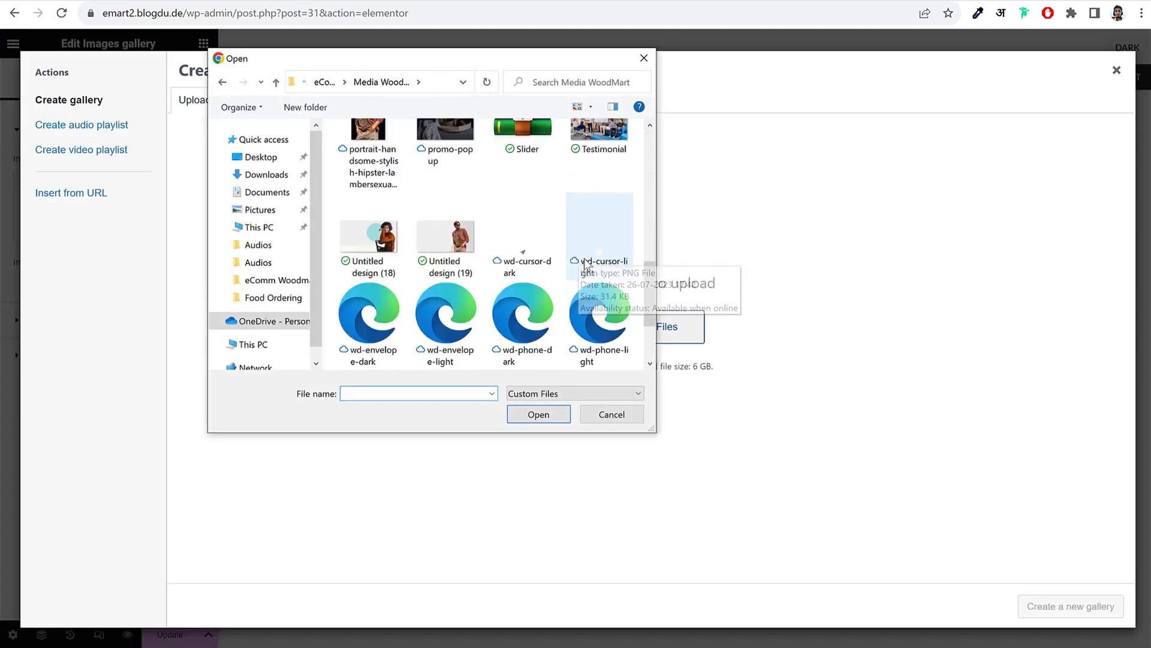
pyautogui.click(527, 307)
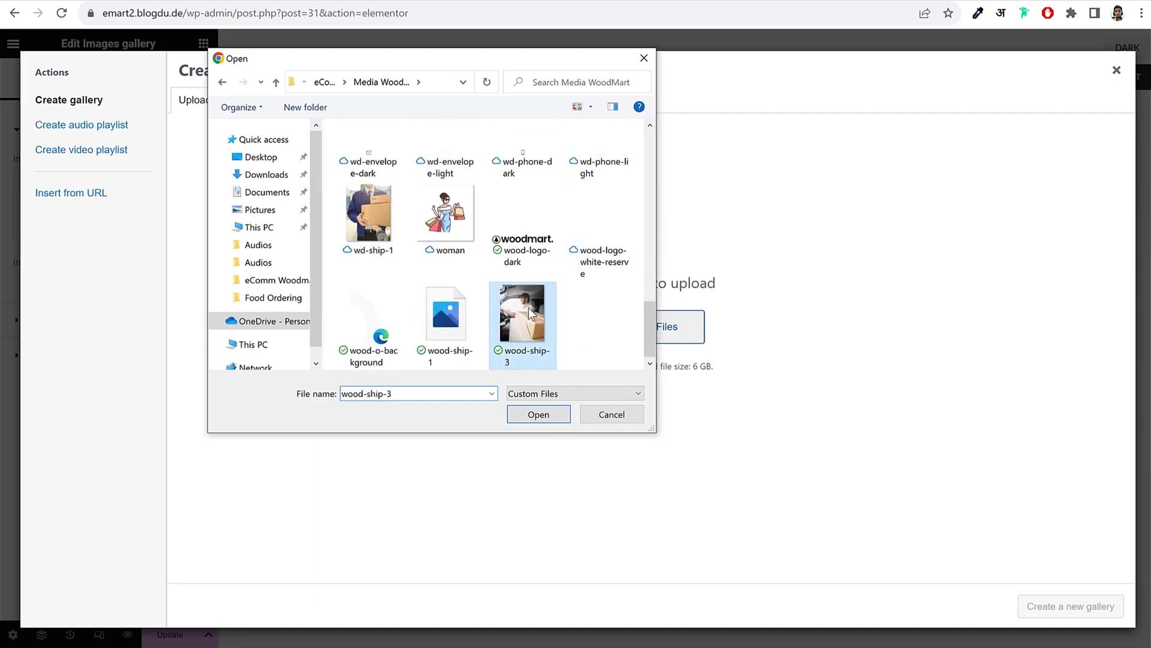
pyautogui.keyDown('ctrl'); pyautogui.click(368, 216); pyautogui.keyUp('ctrl')
pyautogui.click(545, 416)
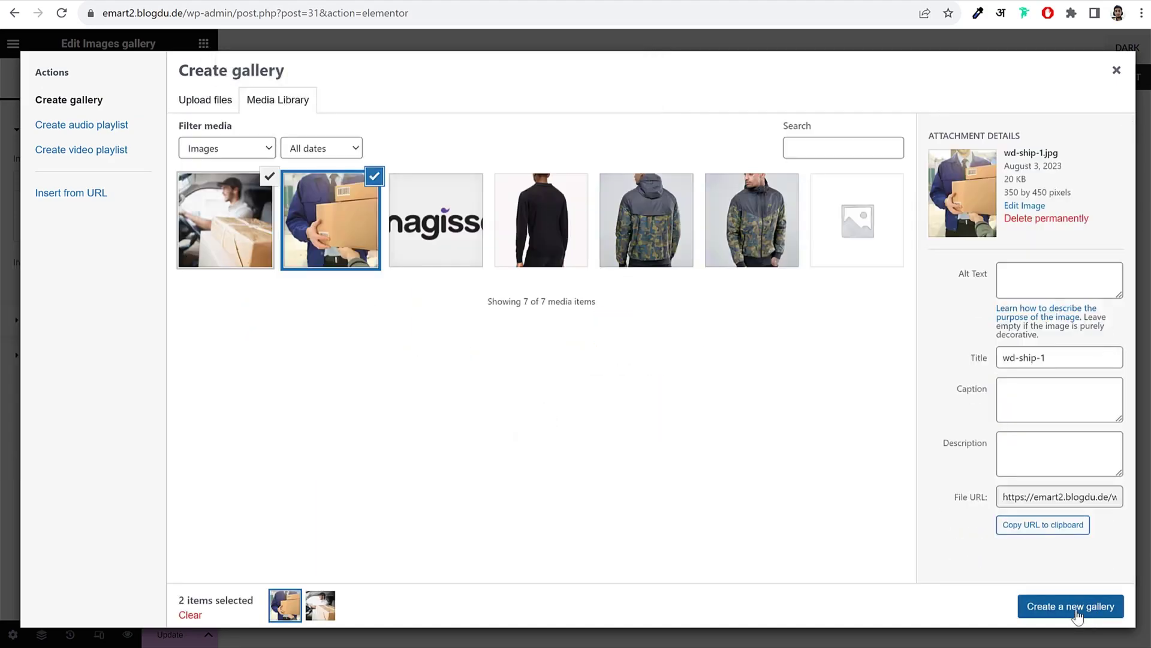
pyautogui.click(1078, 616)
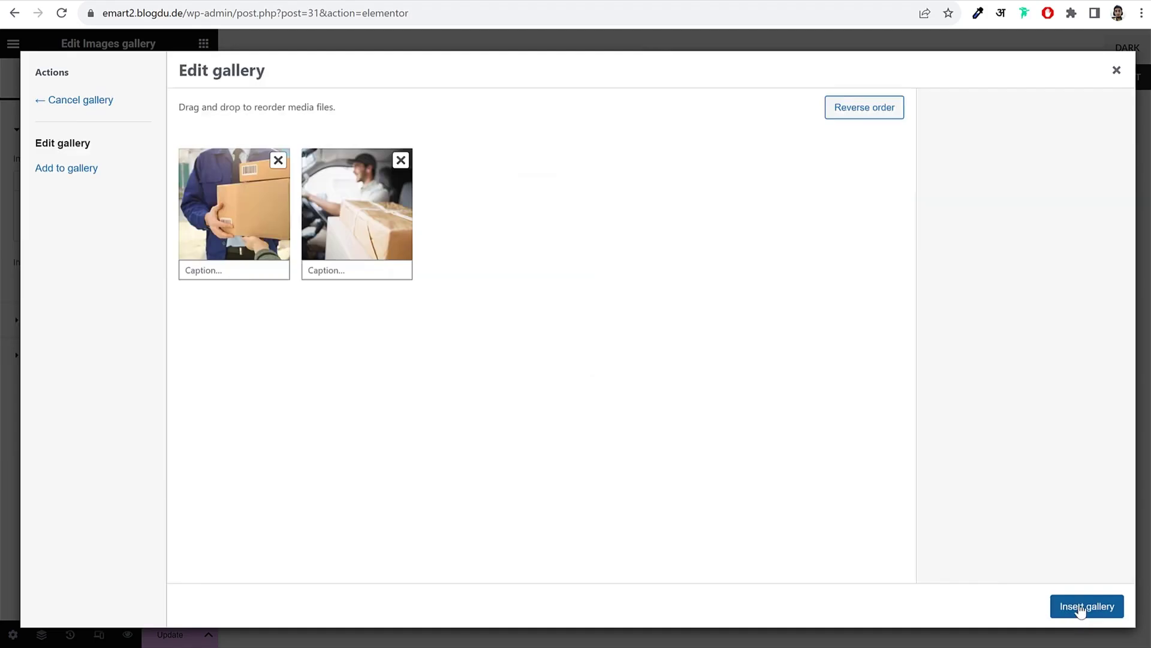
pyautogui.click(1075, 615)
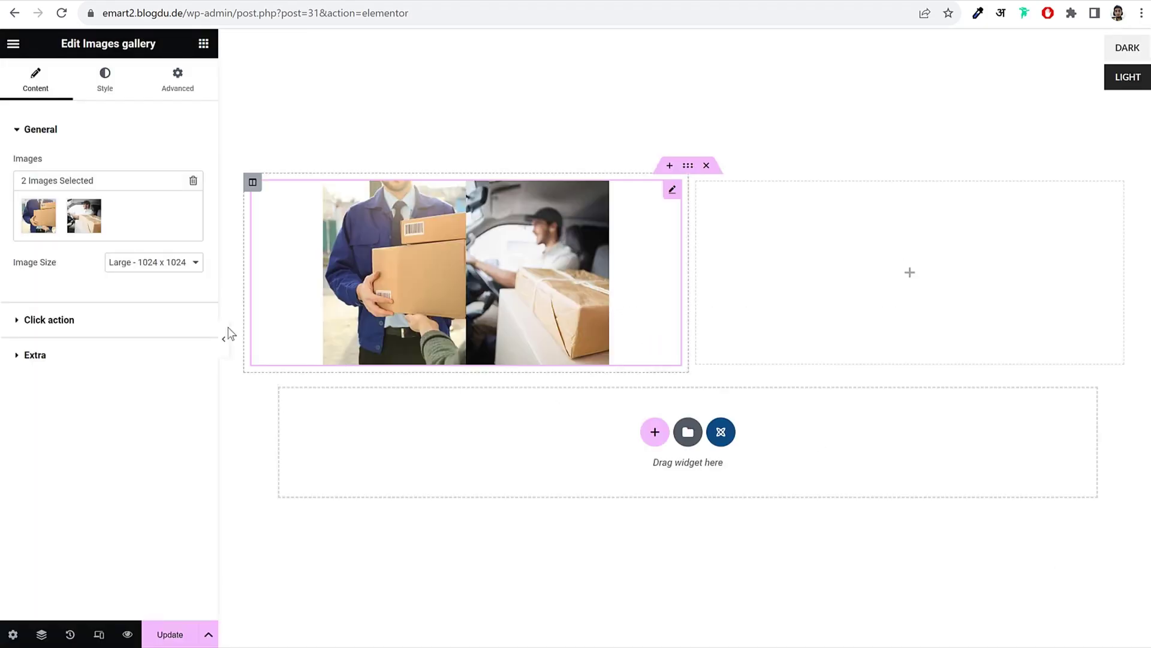
# Step: Set the gallery image size to full and its On click action to None
pyautogui.click(123, 275)
pyautogui.click(147, 386)
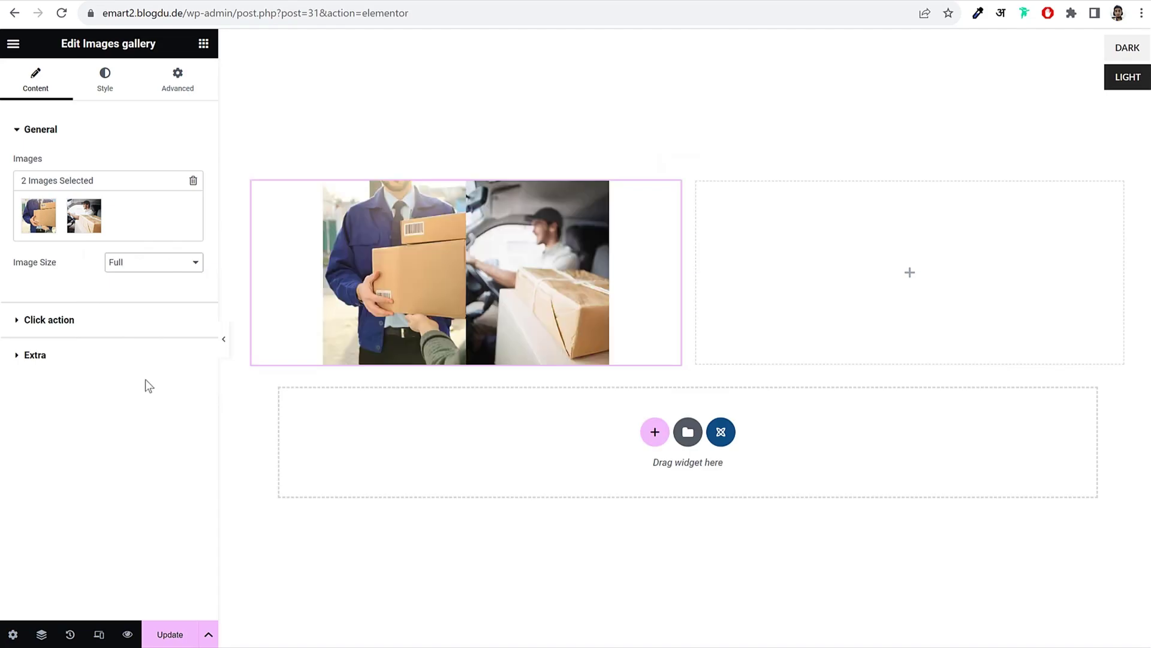
pyautogui.click(100, 326)
pyautogui.click(90, 334)
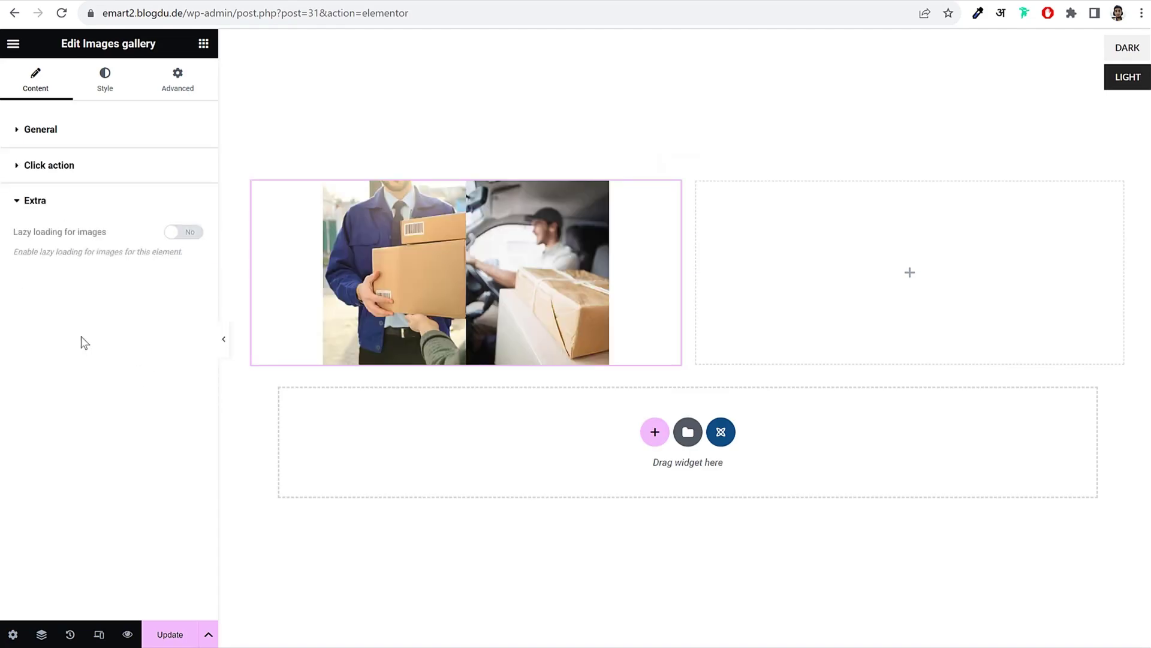
pyautogui.click(111, 82)
pyautogui.click(34, 77)
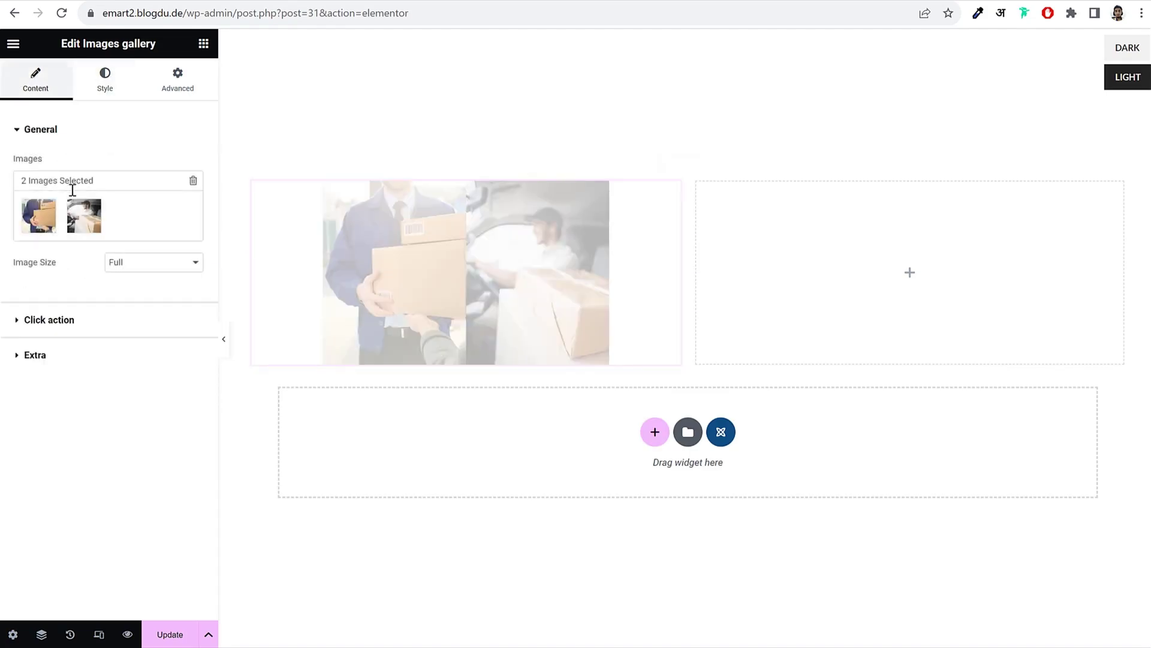
pyautogui.click(45, 319)
pyautogui.click(148, 201)
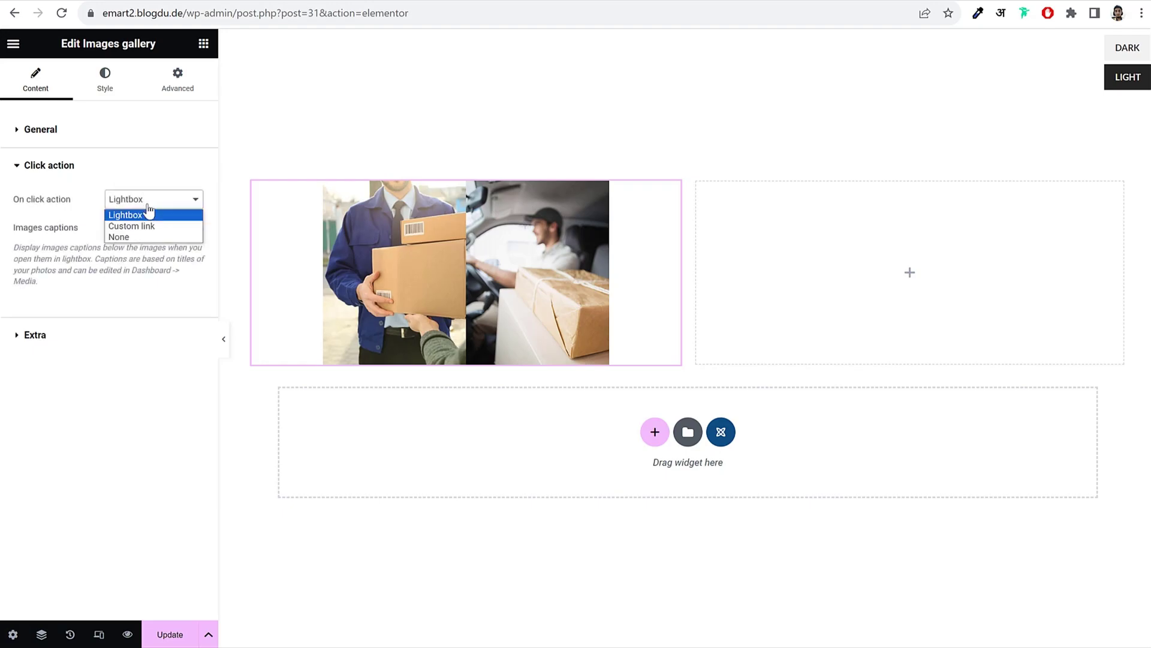
pyautogui.click(148, 238)
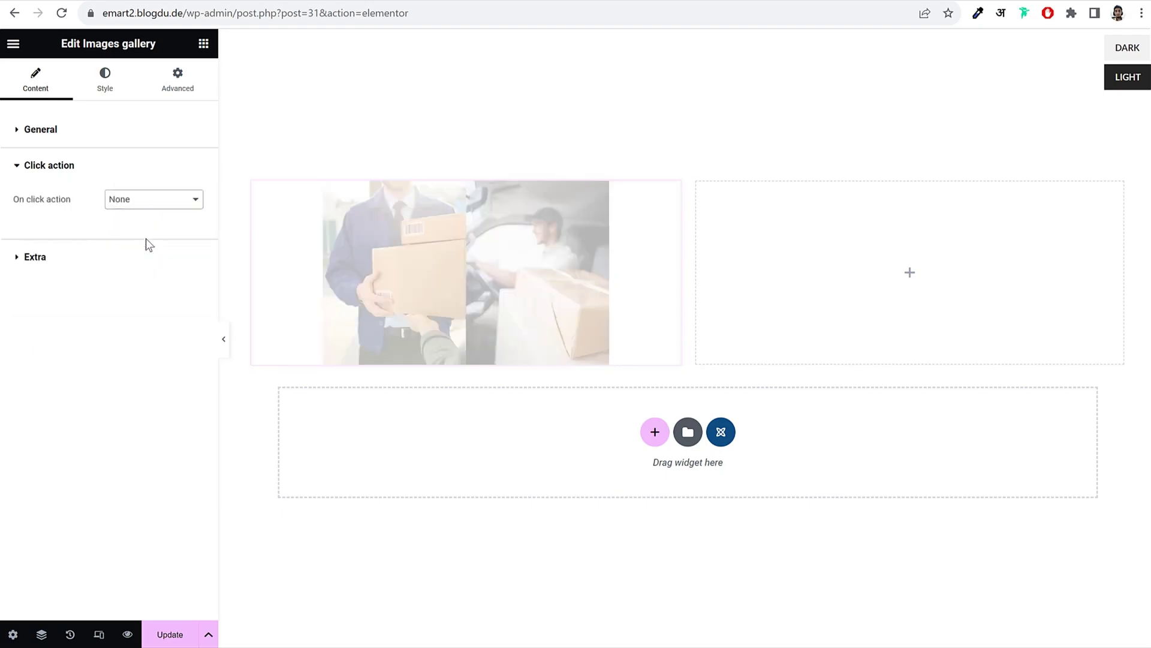
# Step: Style the gallery as 2 columns with a 10 px space between images
pyautogui.click(106, 75)
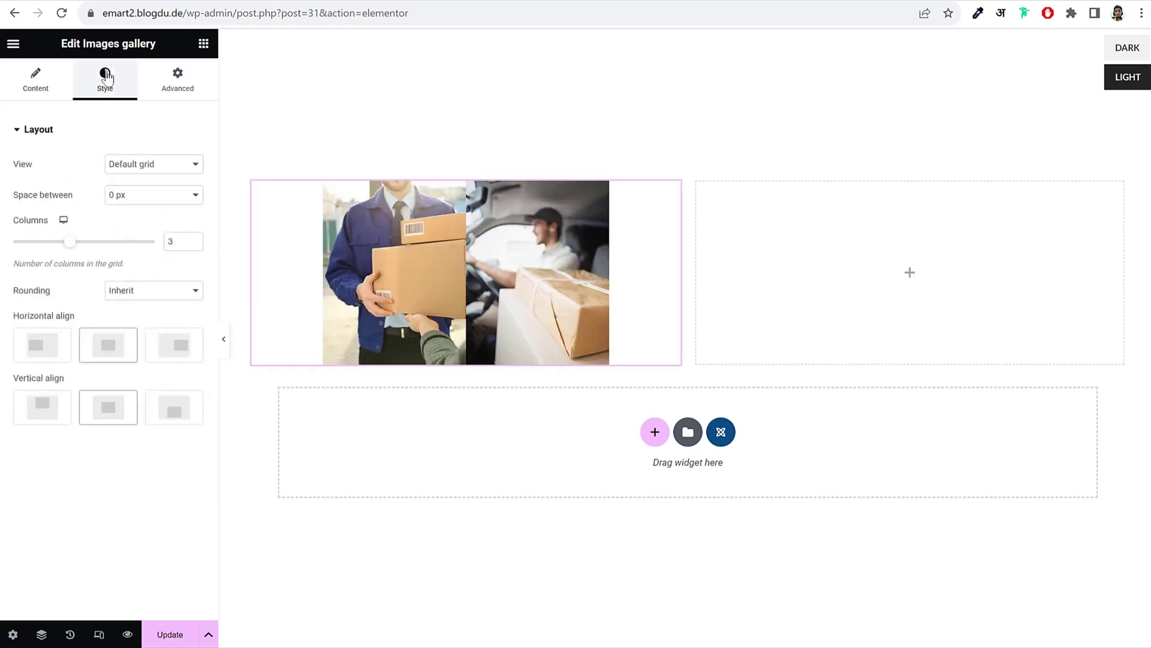
pyautogui.click(193, 244)
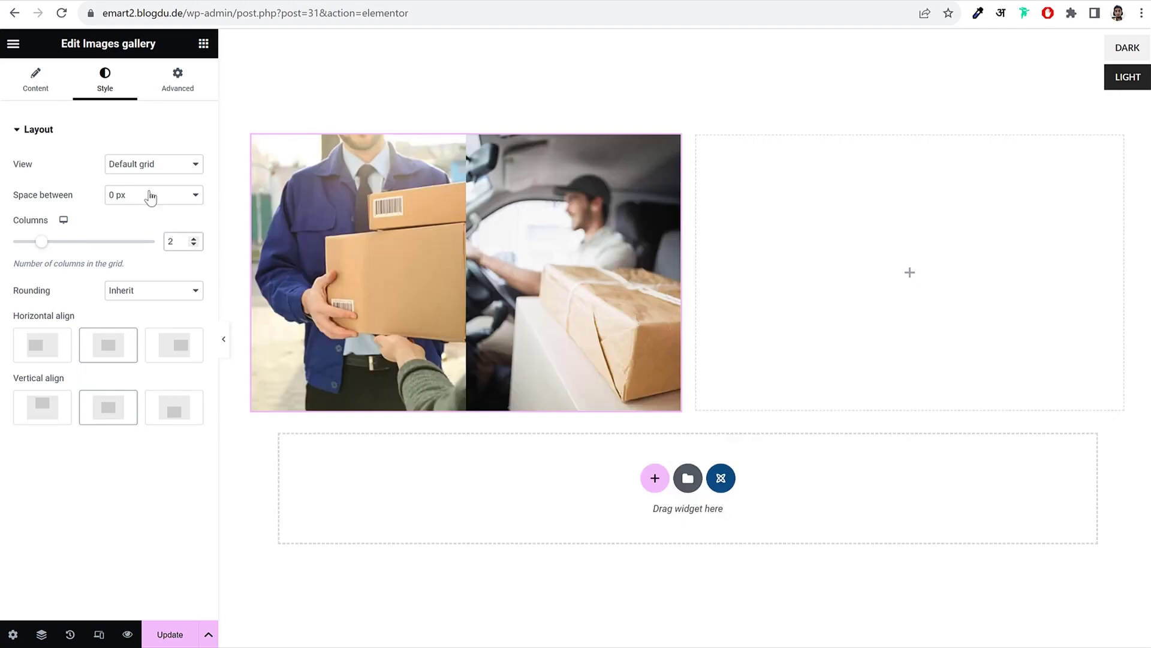
pyautogui.click(151, 197)
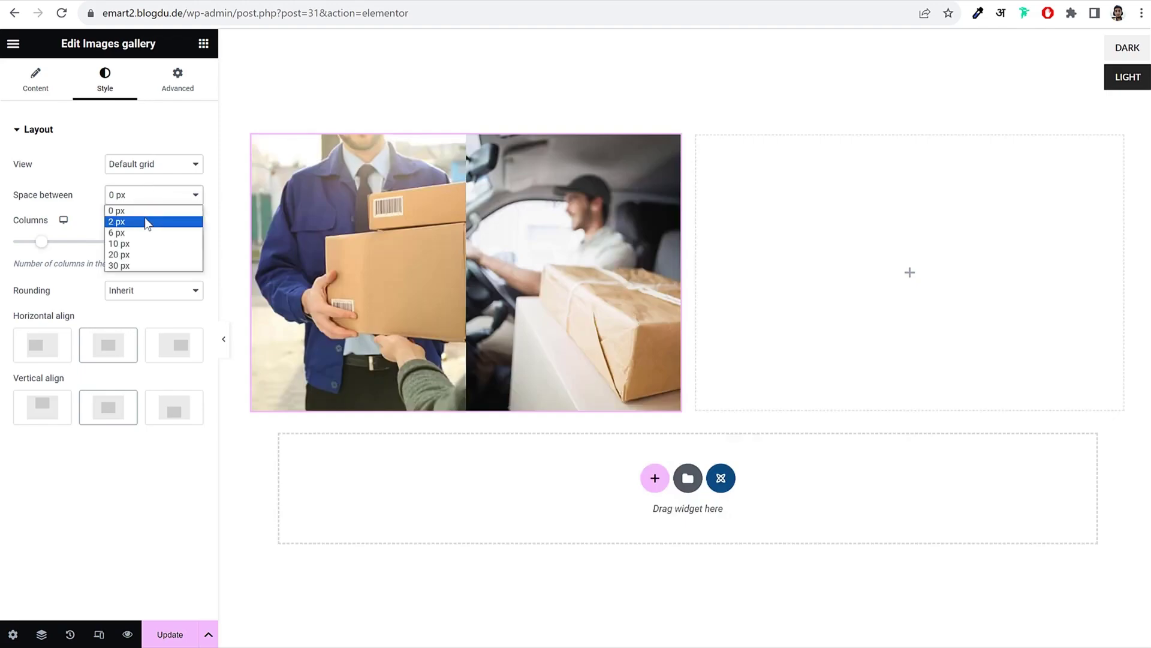
pyautogui.click(148, 244)
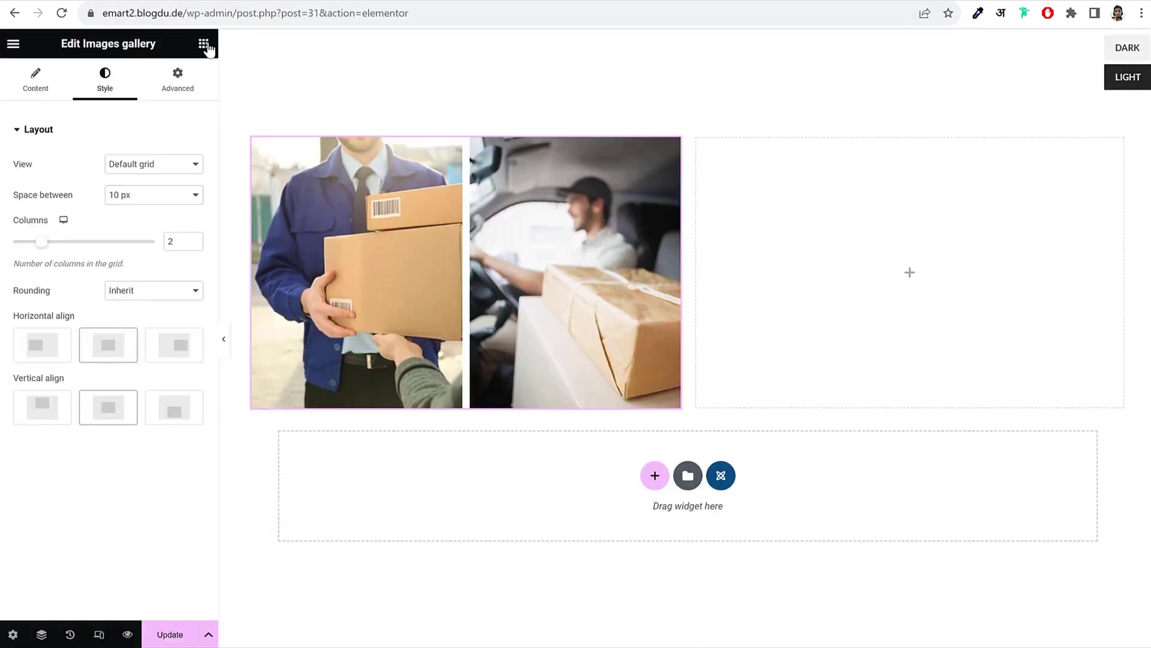
pyautogui.click(204, 45)
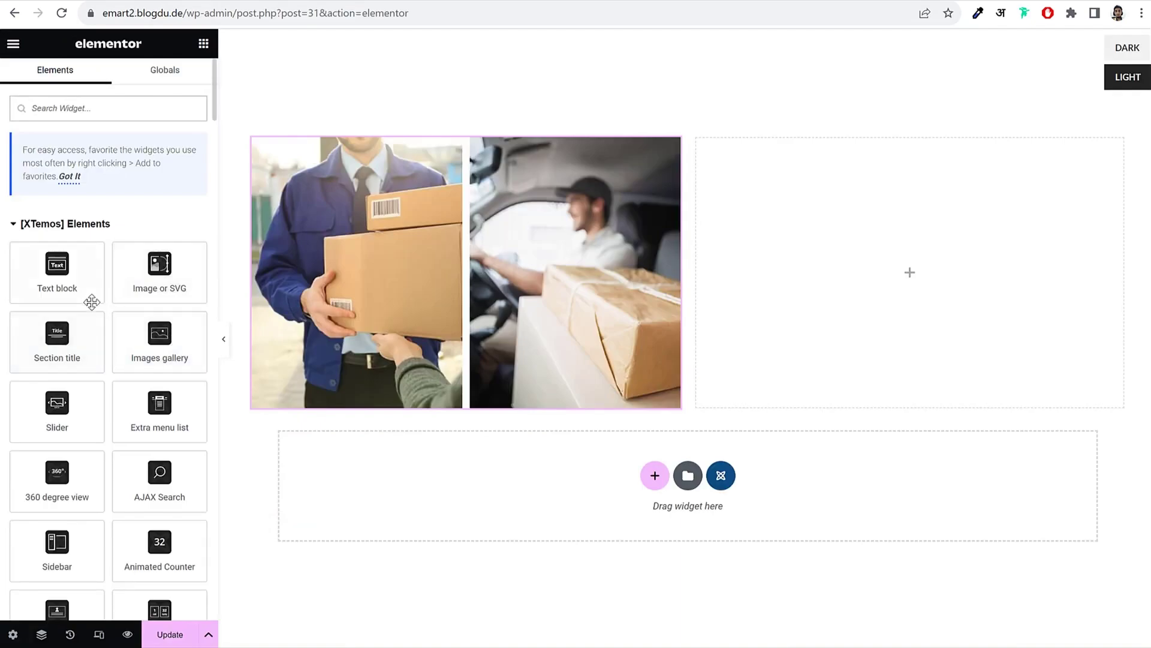
# Step: Add a Text block to the right column and replace its Lorem ipsum with the shipping text
pyautogui.moveTo(92, 302); pyautogui.dragTo(817, 247)
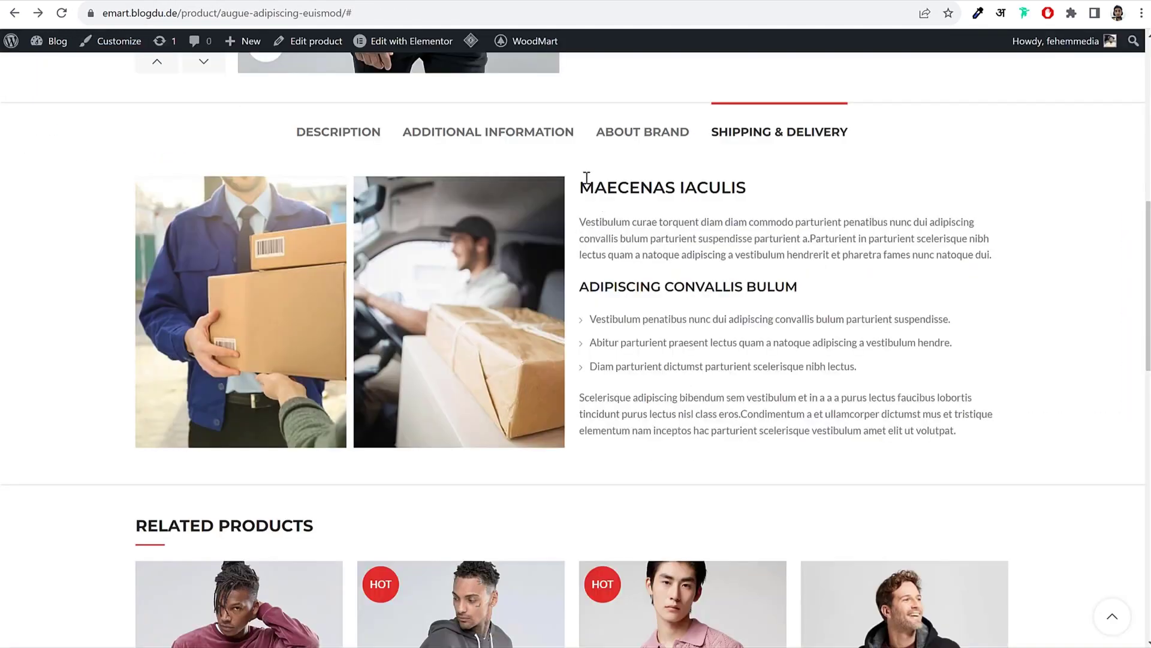
pyautogui.moveTo(586, 178); pyautogui.dragTo(996, 430)
pyautogui.hotkey('ctrl', 'c')
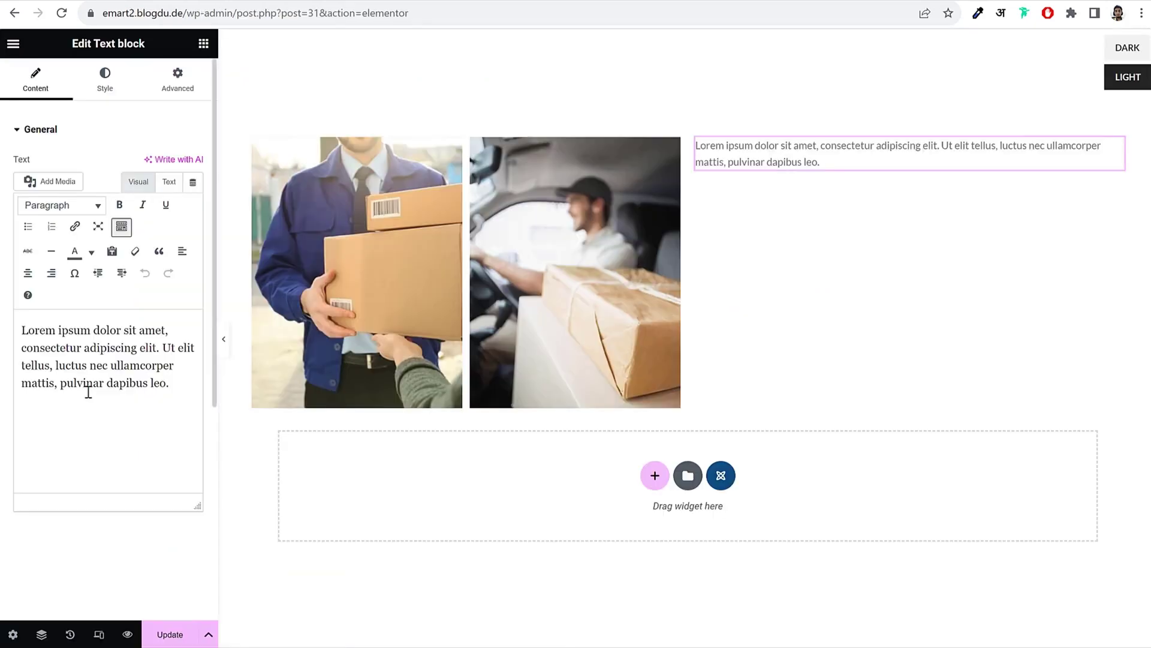
pyautogui.hotkey('ctrl', 'a')
pyautogui.hotkey('ctrl', 'v')
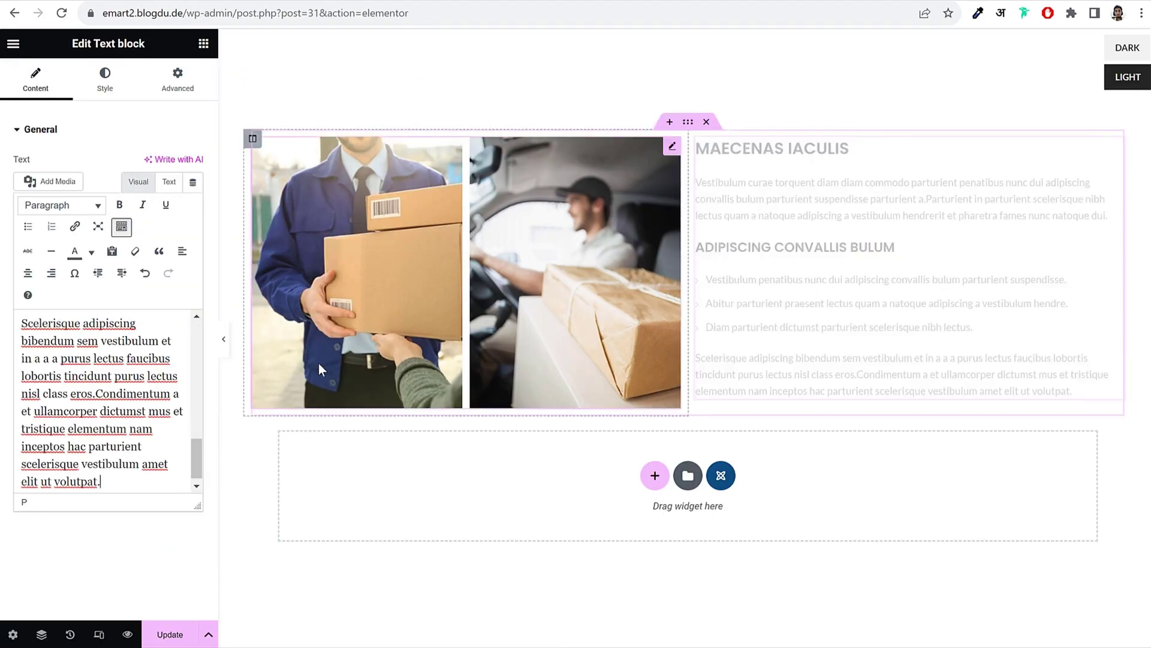
pyautogui.click(223, 343)
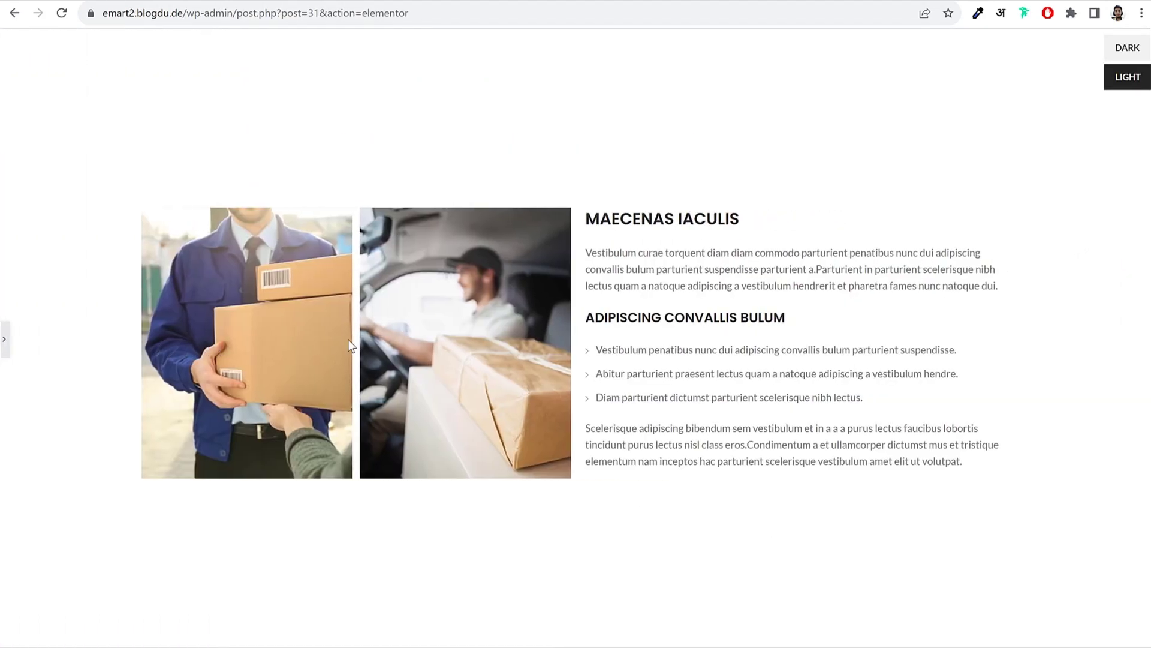
pyautogui.click(5, 345)
# Step: Inspect the heading and list markup in the Text tab, then return to Visual and save
pyautogui.click(762, 279)
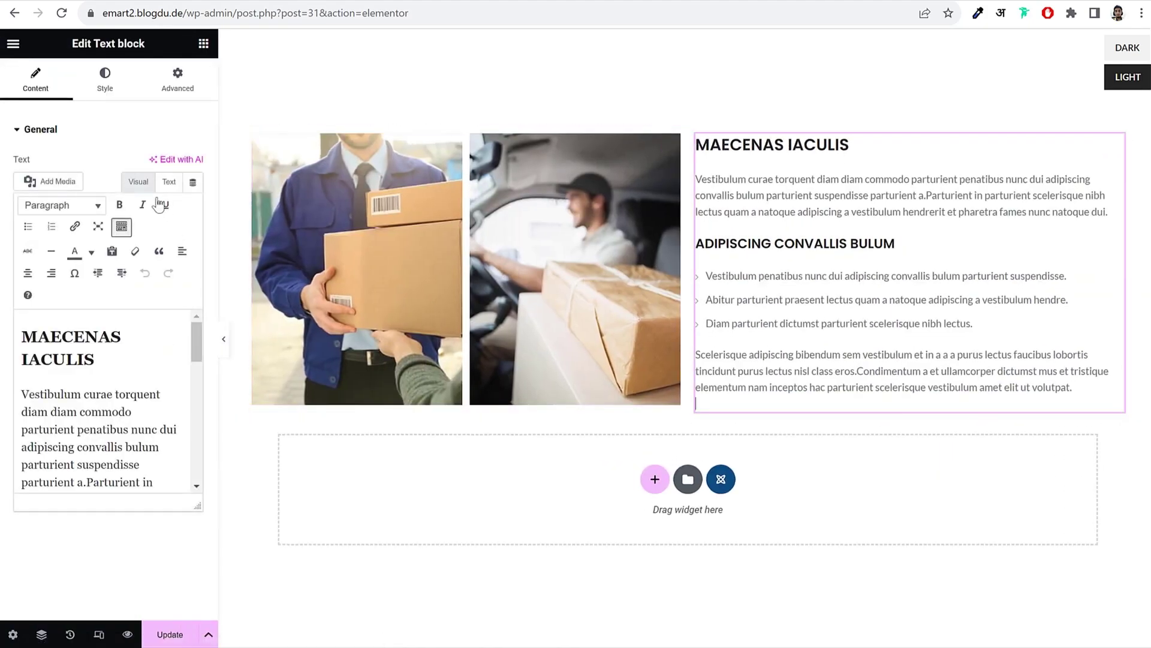
pyautogui.click(166, 181)
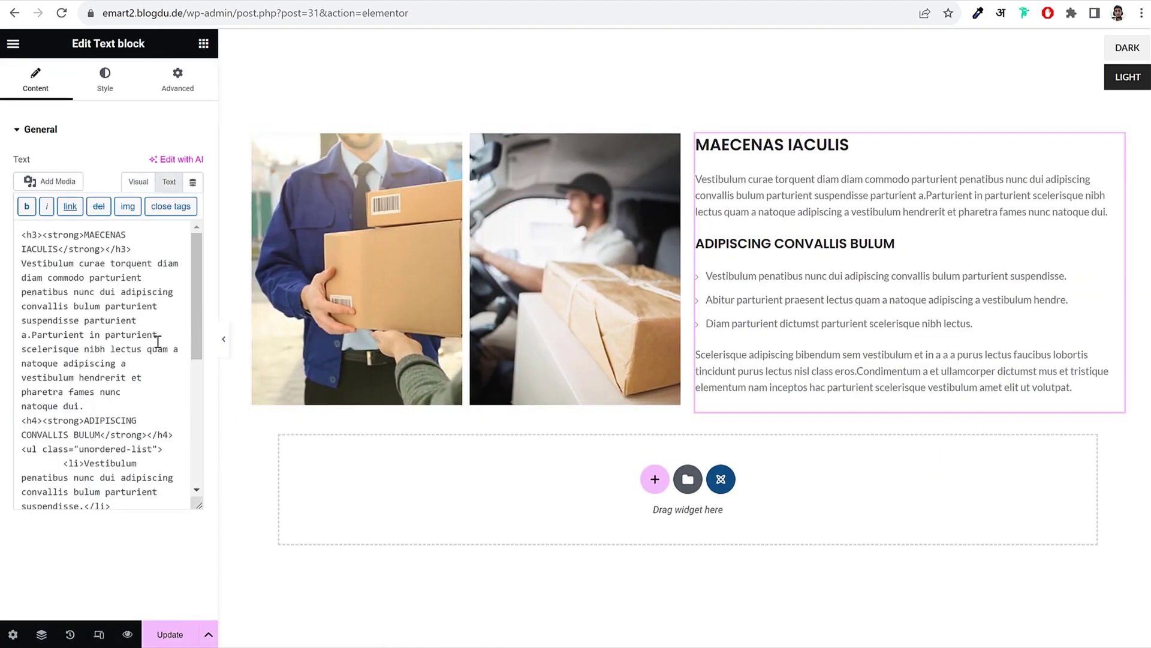
pyautogui.moveTo(58, 245); pyautogui.dragTo(117, 480)
pyautogui.click(118, 477)
pyautogui.moveTo(26, 449); pyautogui.dragTo(165, 447)
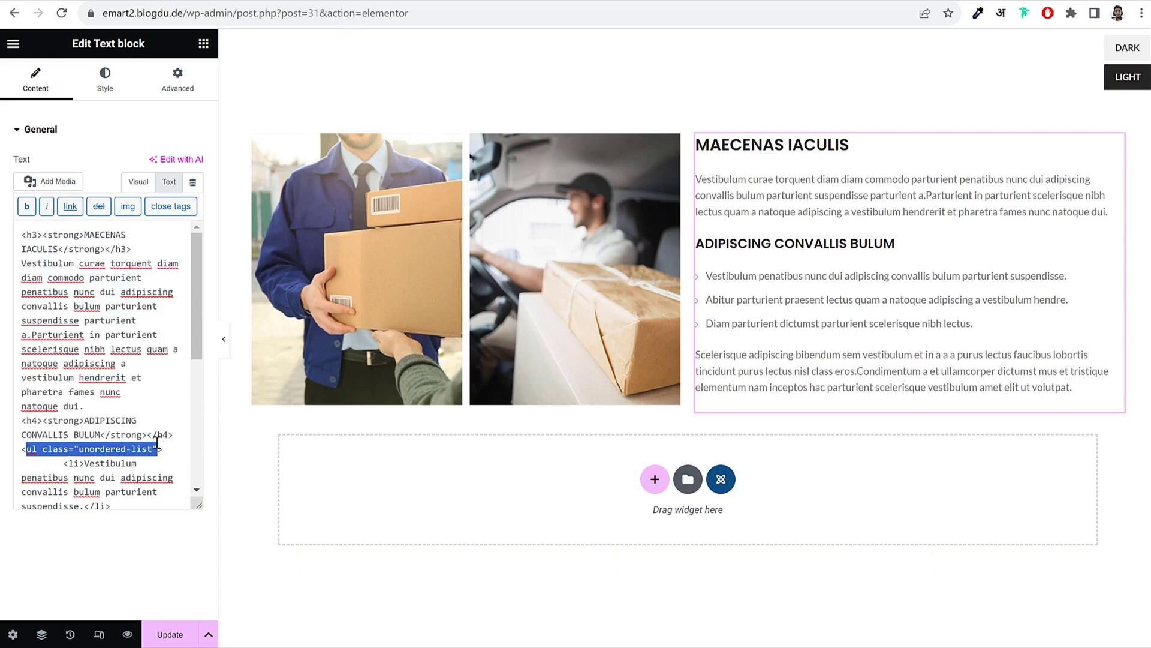
pyautogui.click(153, 449)
pyautogui.moveTo(42, 448); pyautogui.dragTo(156, 450)
pyautogui.click(155, 451)
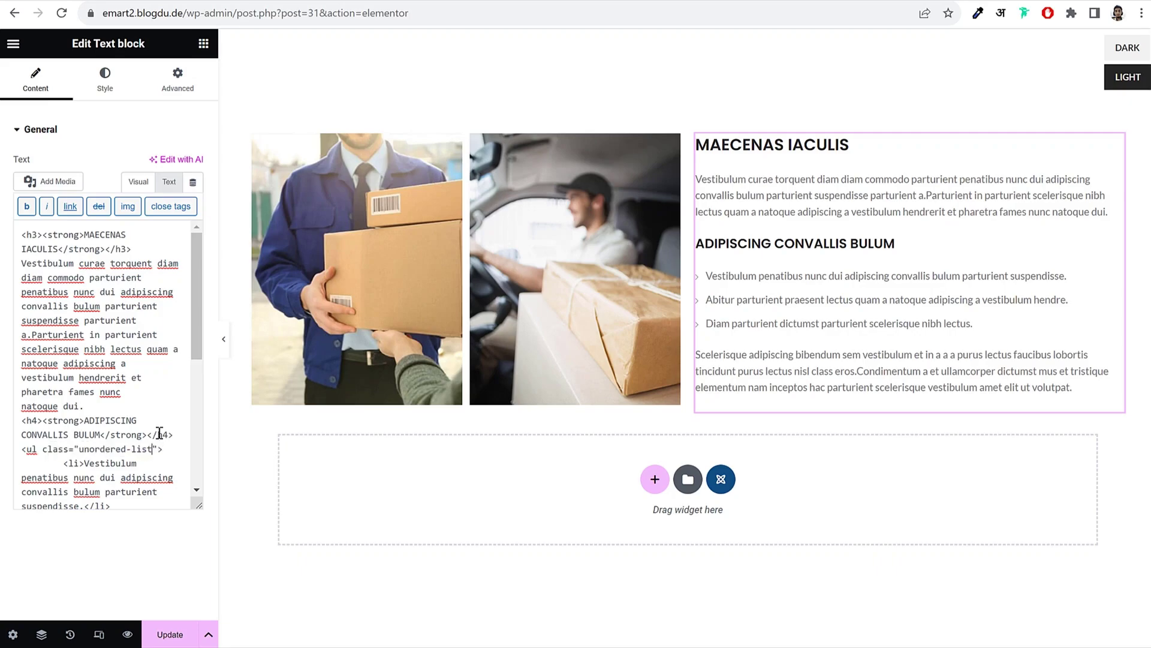
pyautogui.click(139, 182)
pyautogui.click(170, 634)
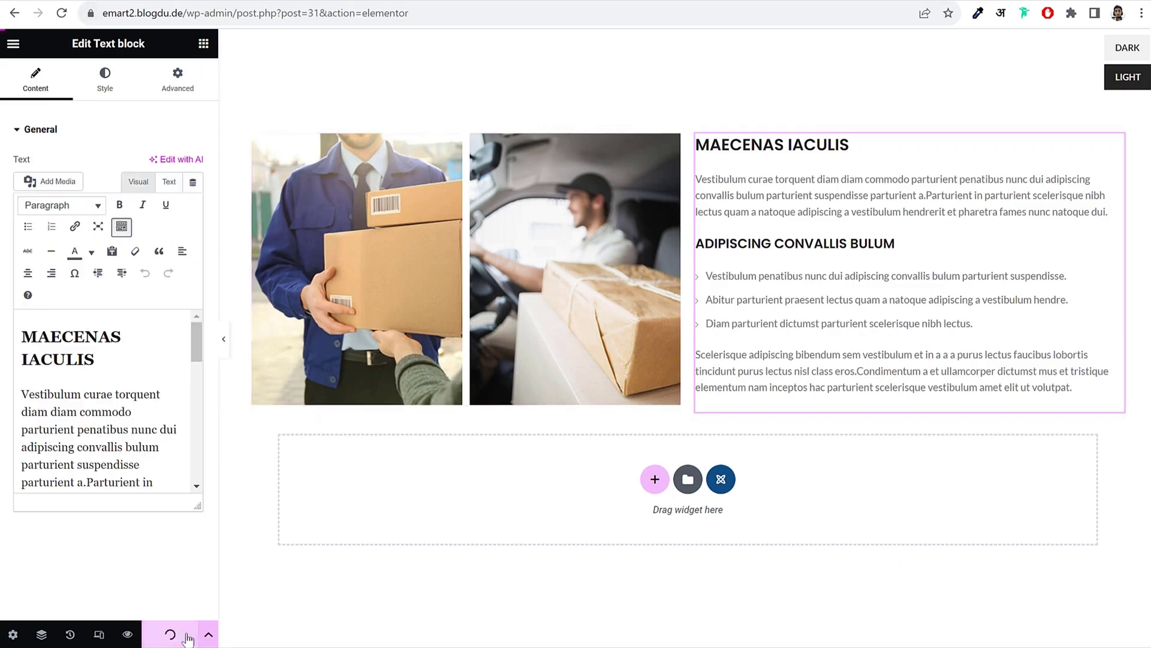
# Step: Exit Elementor and copy the Ship & Delivery block's shortcode from the HTML Blocks list
pyautogui.click(13, 46)
pyautogui.click(72, 324)
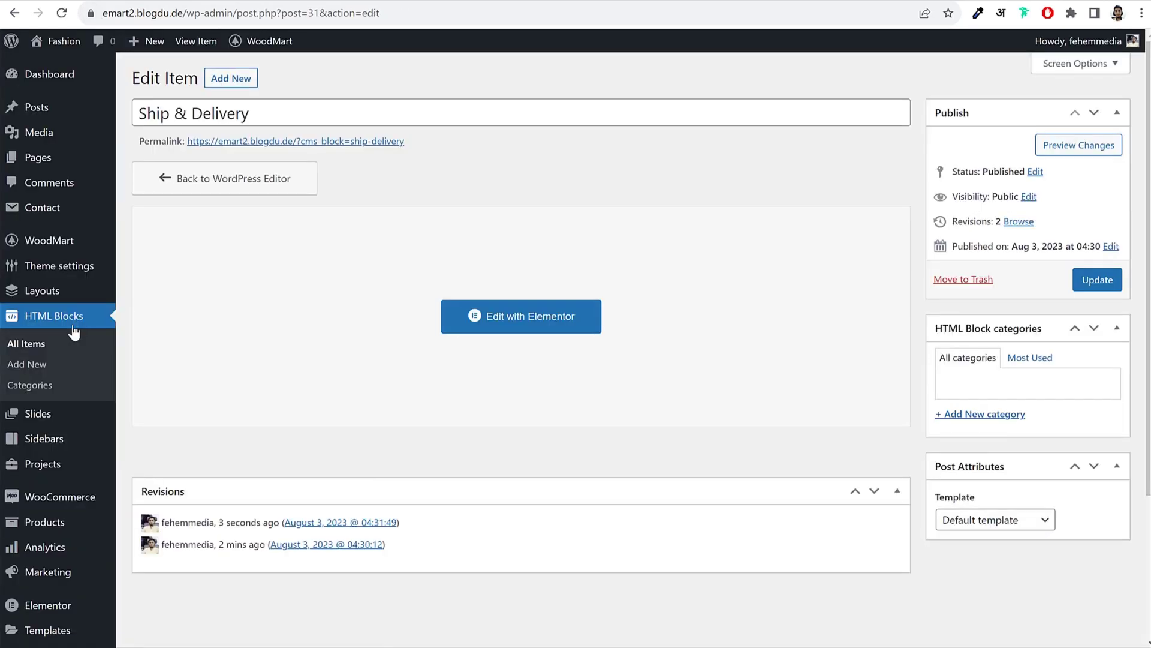
pyautogui.click(53, 348)
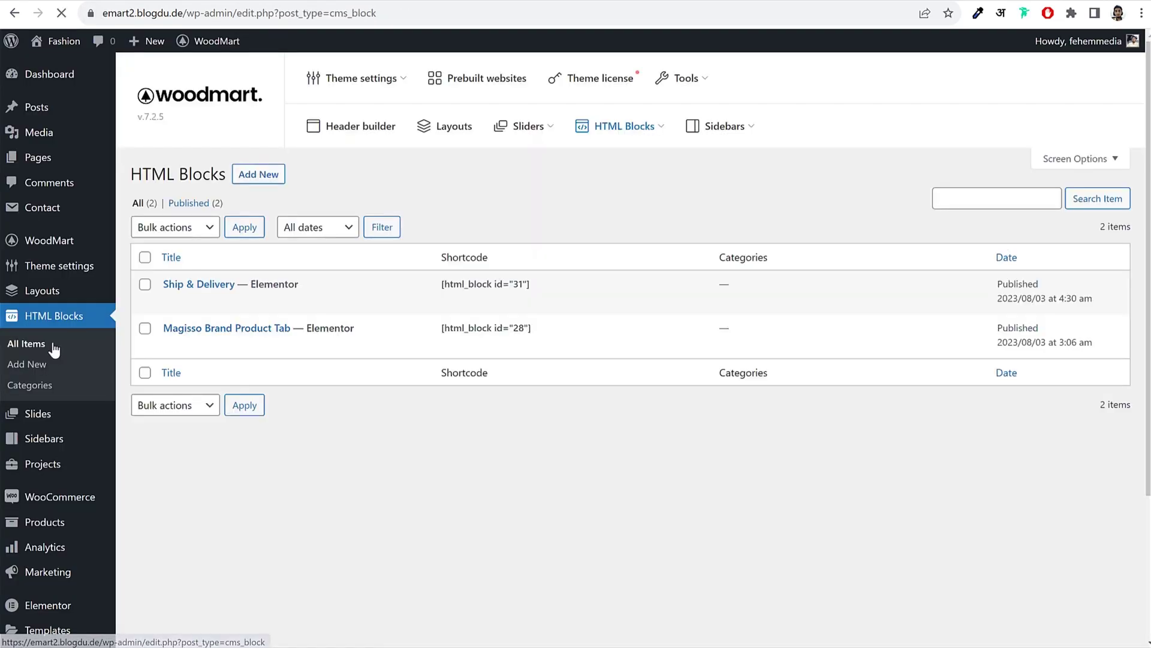
pyautogui.tripleClick(478, 284)
pyautogui.rightClick(479, 286)
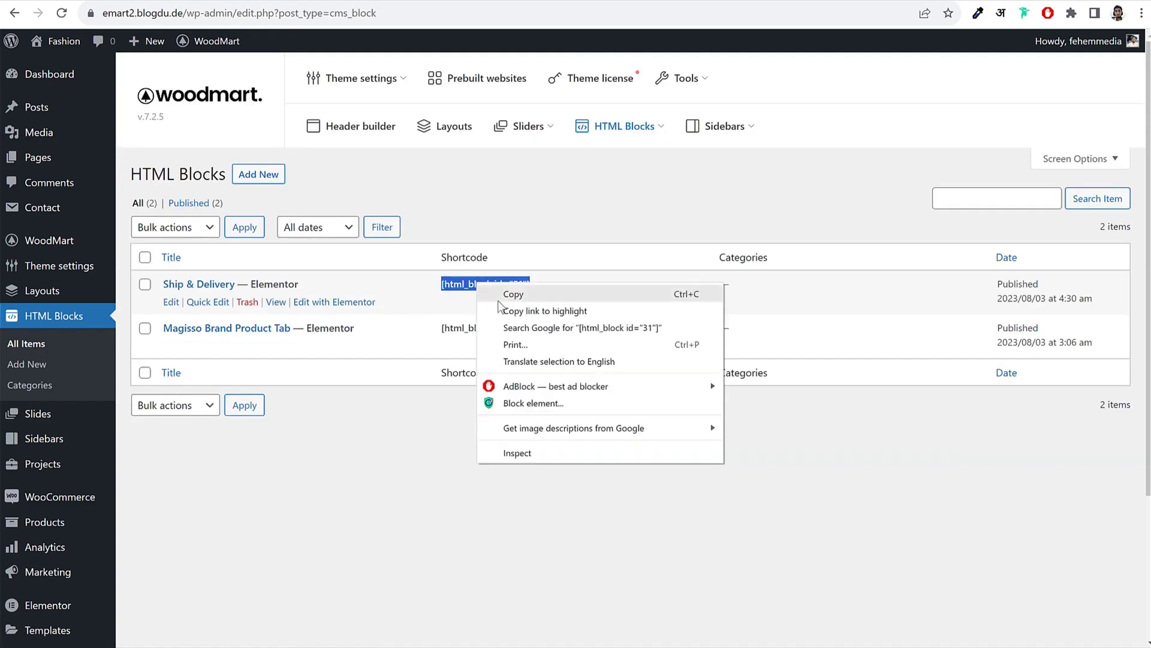
pyautogui.click(504, 295)
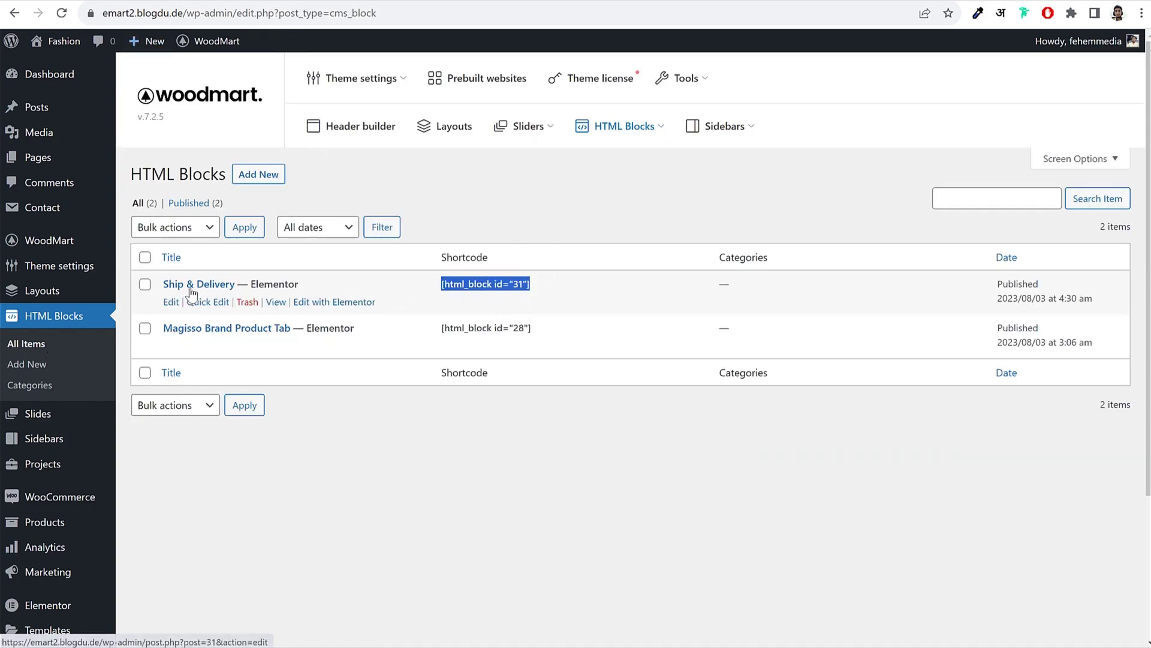
# Step: In Theme Settings > Single product > Tabs, set the first extra tab to the Ship & Delivery HTML block and save
pyautogui.moveTo(211, 41)
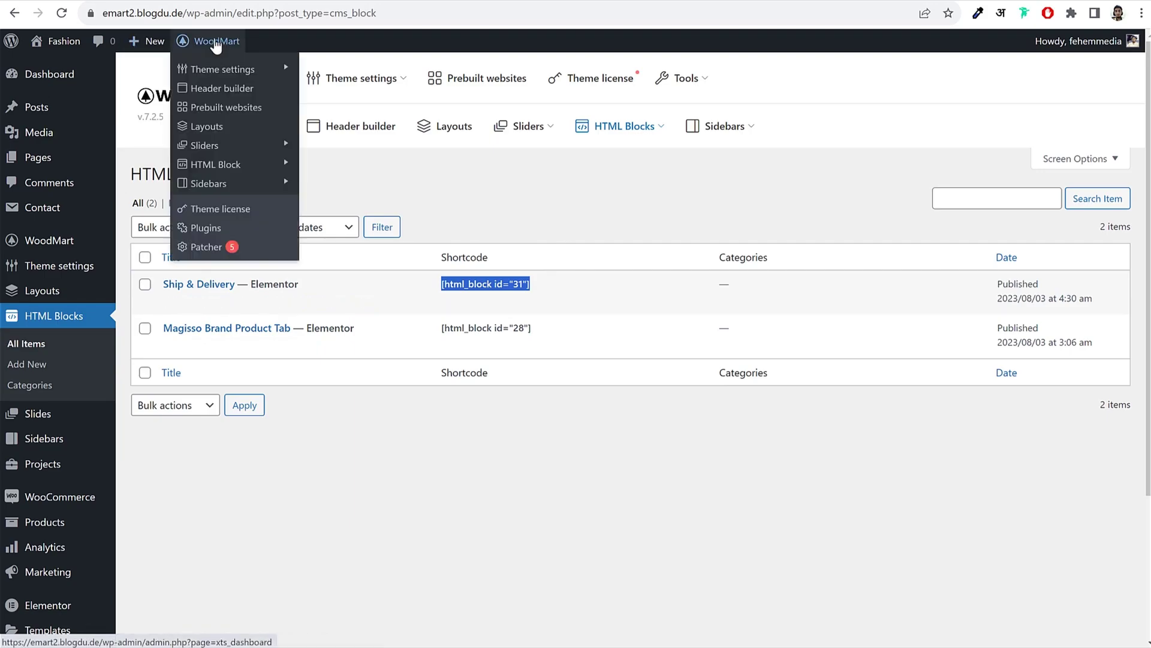
pyautogui.click(213, 72)
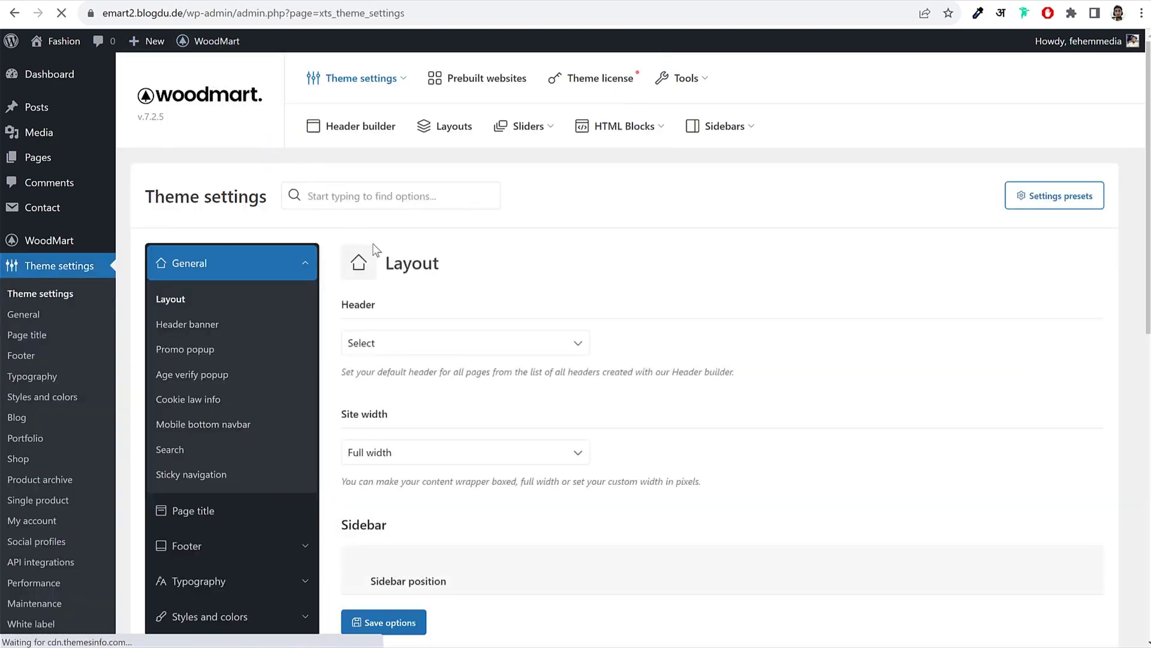
pyautogui.scroll(-5, 436, 307)
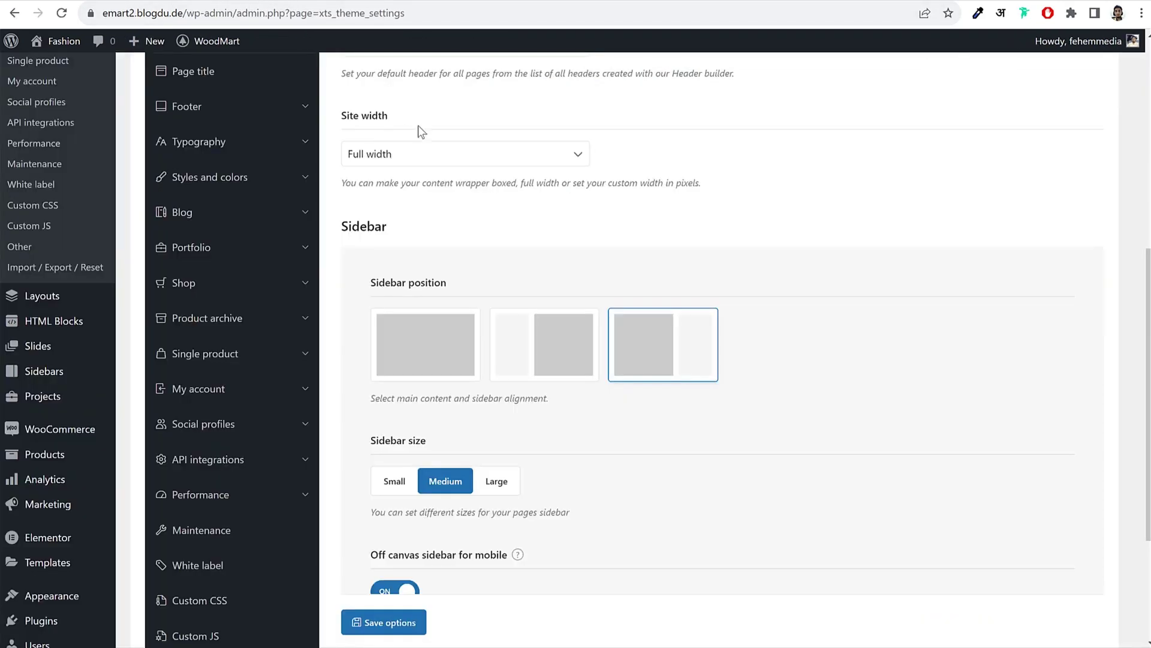
pyautogui.click(218, 355)
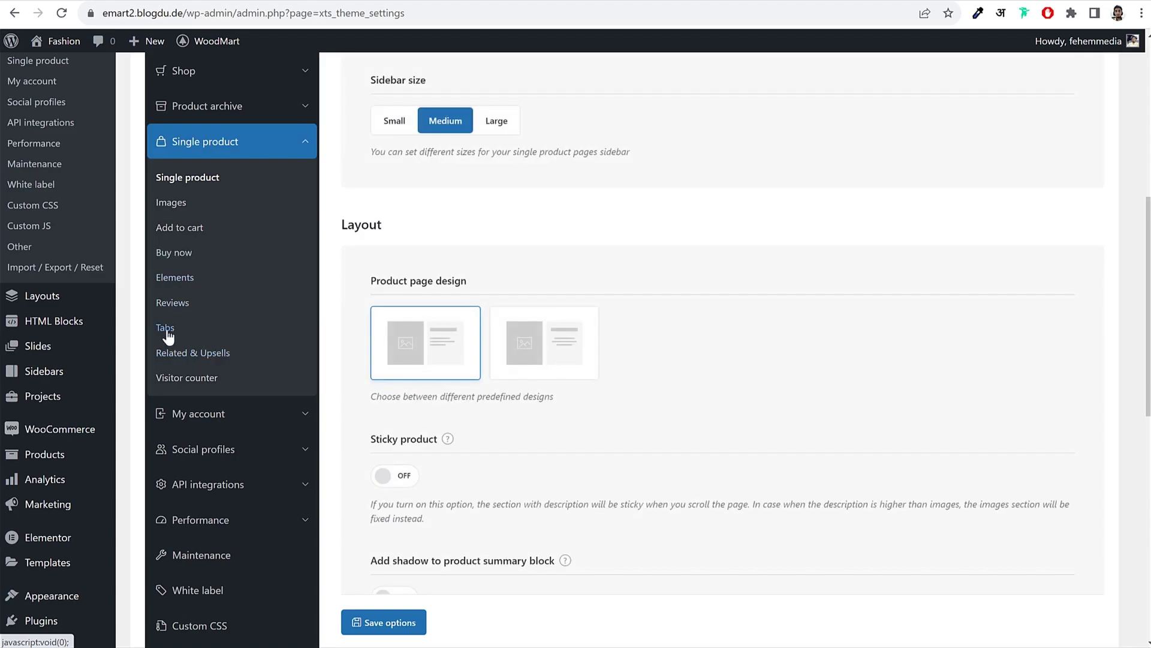
pyautogui.click(165, 329)
pyautogui.scroll(-3, 549, 317)
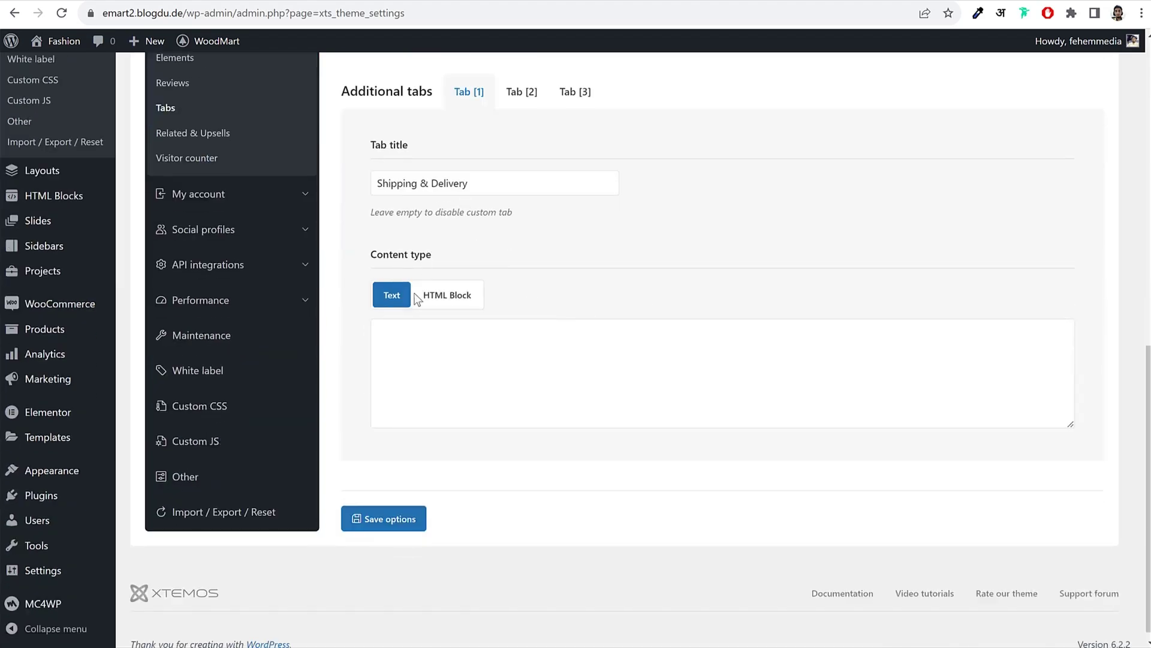
pyautogui.click(459, 297)
pyautogui.click(487, 400)
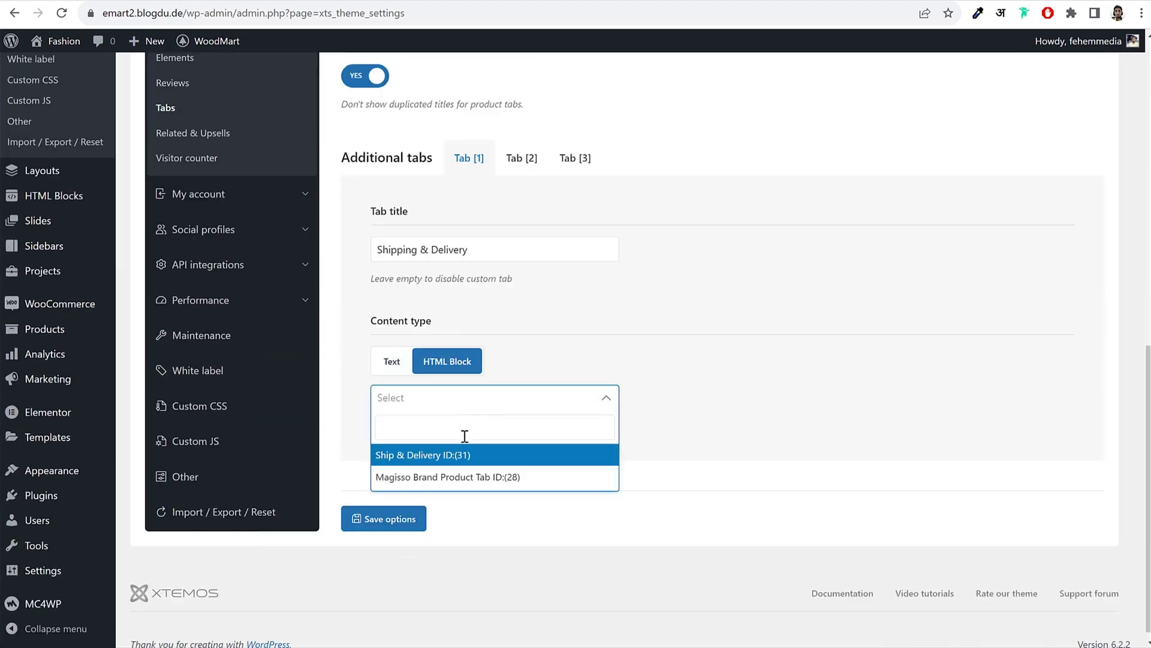
pyautogui.click(442, 458)
pyautogui.click(411, 525)
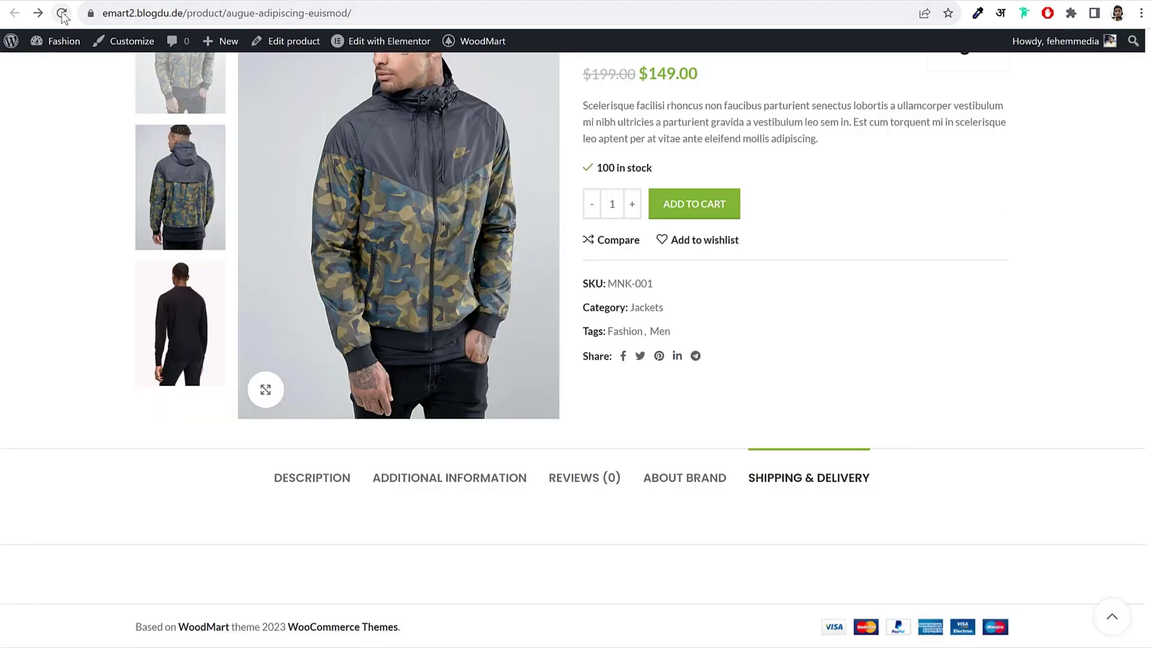
# Step: Reload the jacket page and view its Additional Information, About Brand and Shipping & Delivery tabs
pyautogui.click(62, 14)
pyautogui.scroll(-3, 987, 299)
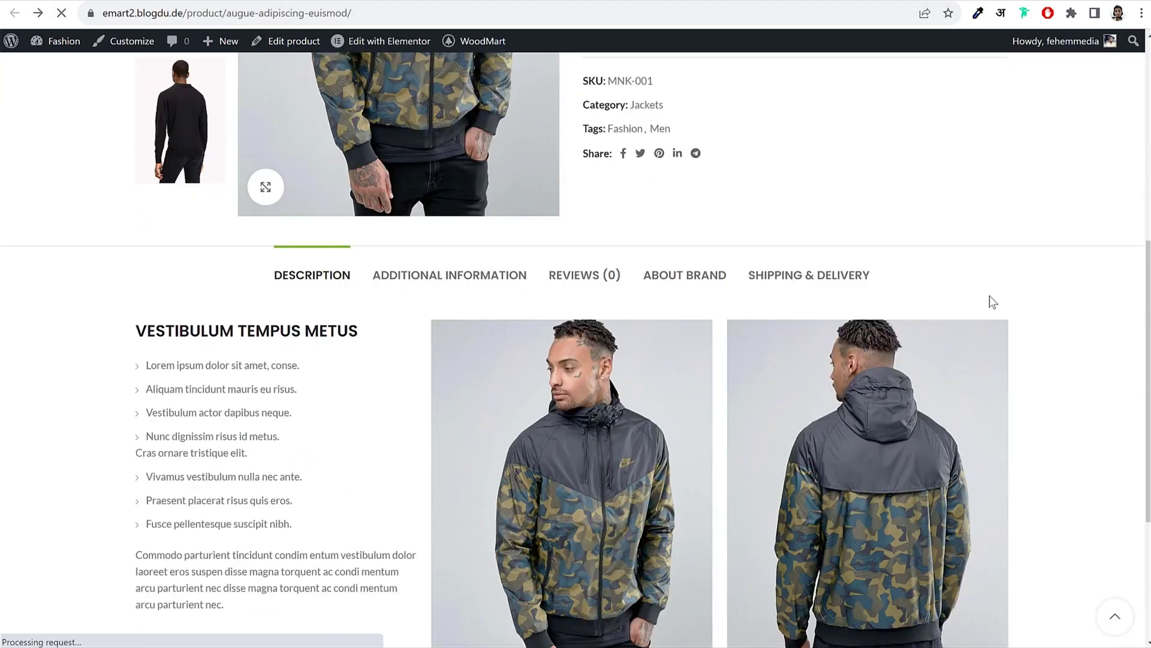
pyautogui.scroll(-1, 993, 301)
pyautogui.click(413, 188)
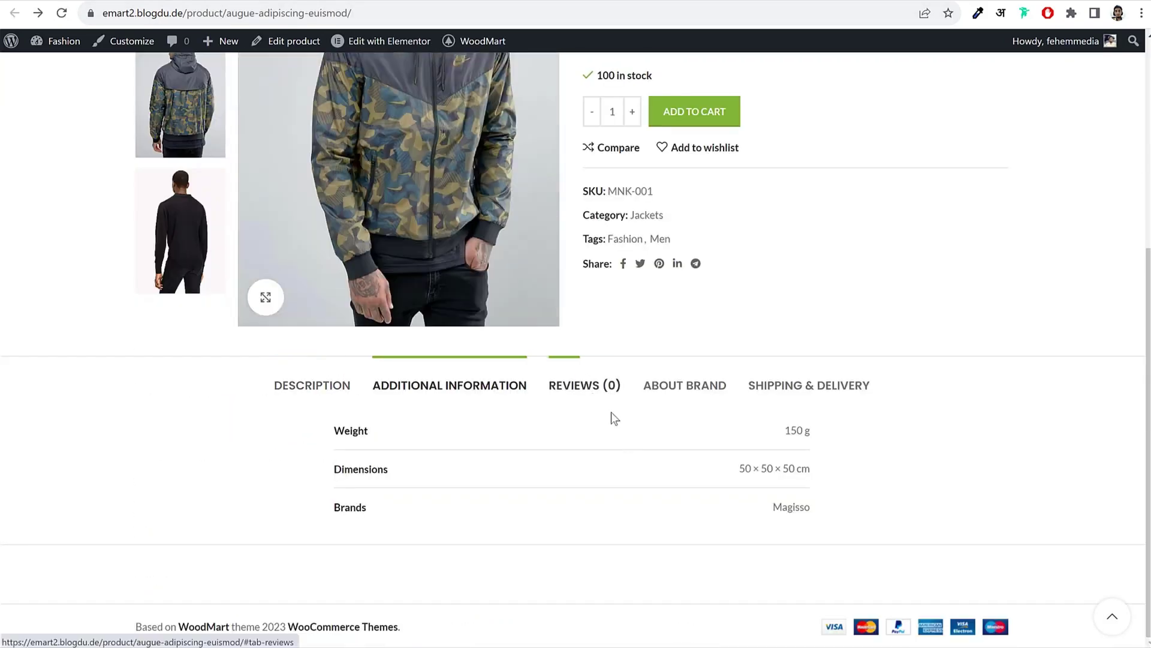
pyautogui.click(615, 416)
pyautogui.click(697, 397)
pyautogui.scroll(-3, 841, 351)
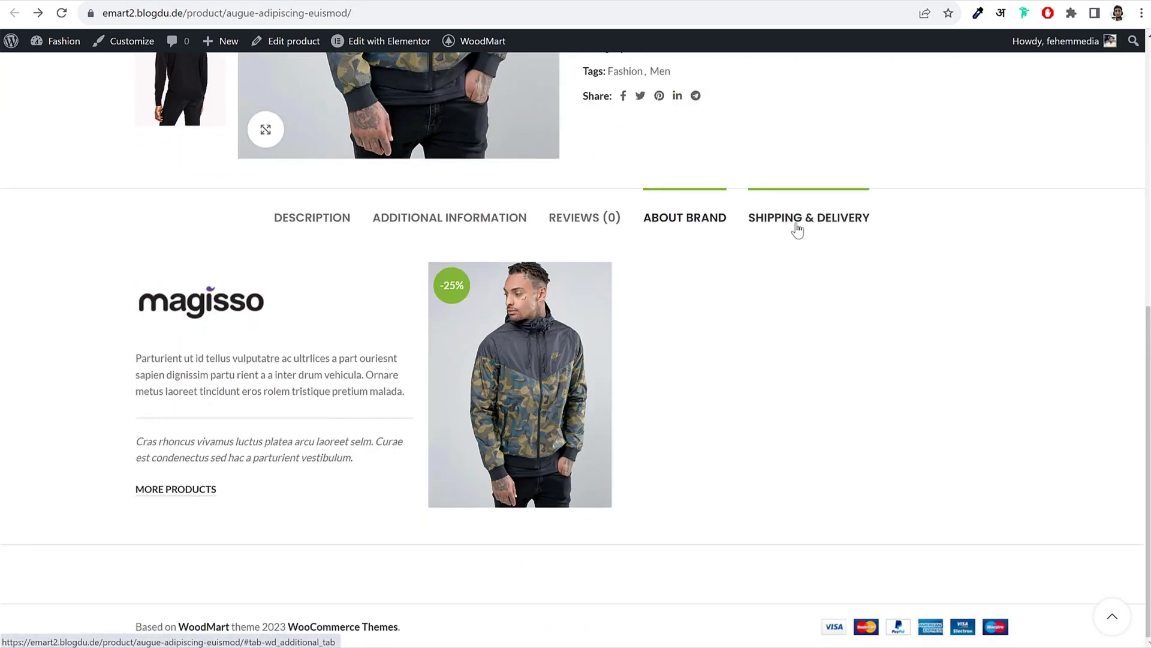
pyautogui.click(797, 230)
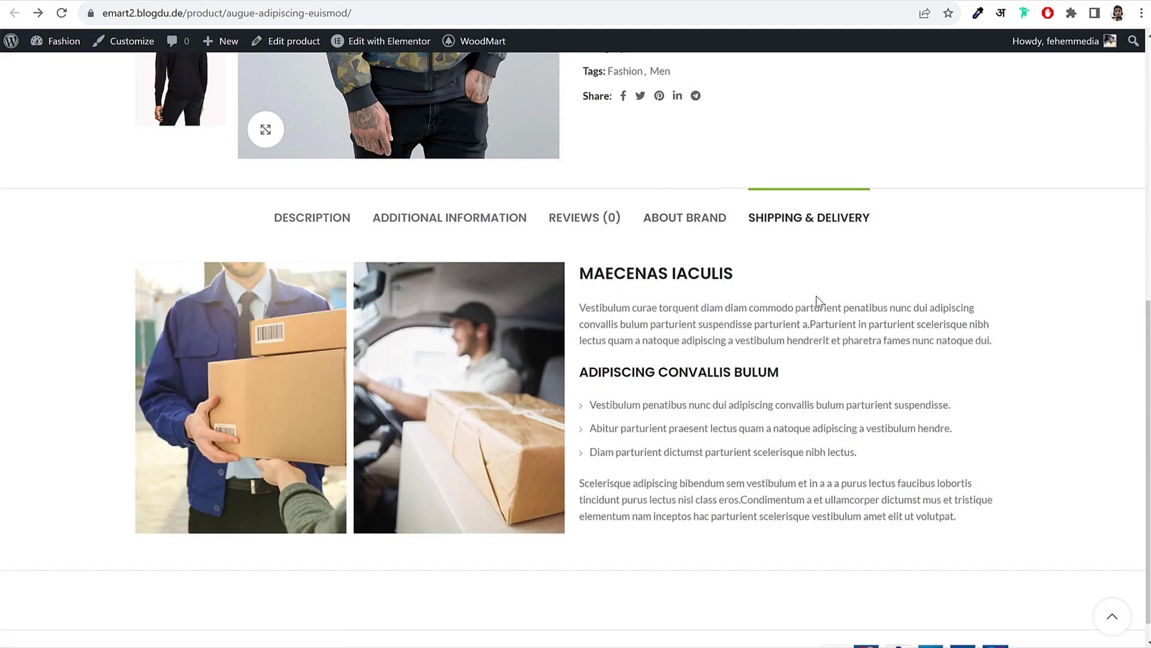
# Step: Recheck the jacket's Description, Additional Information and About Brand tab contents
pyautogui.scroll(8, 812, 326)
pyautogui.scroll(-6, 828, 327)
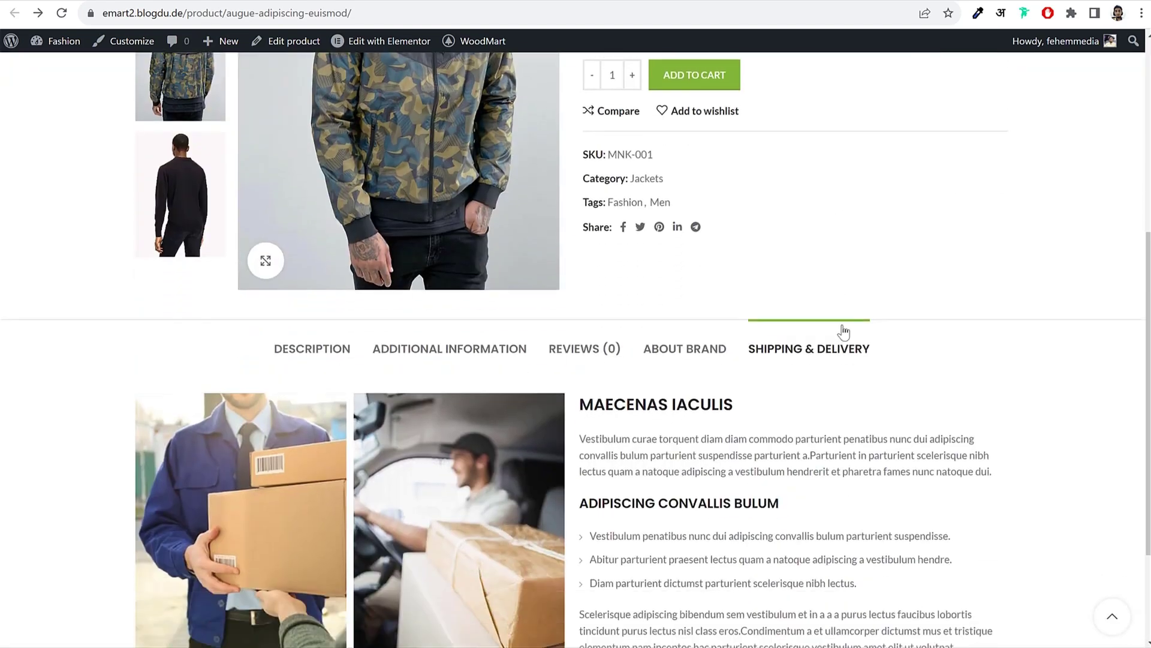
pyautogui.scroll(-2, 843, 331)
pyautogui.click(334, 214)
pyautogui.click(437, 215)
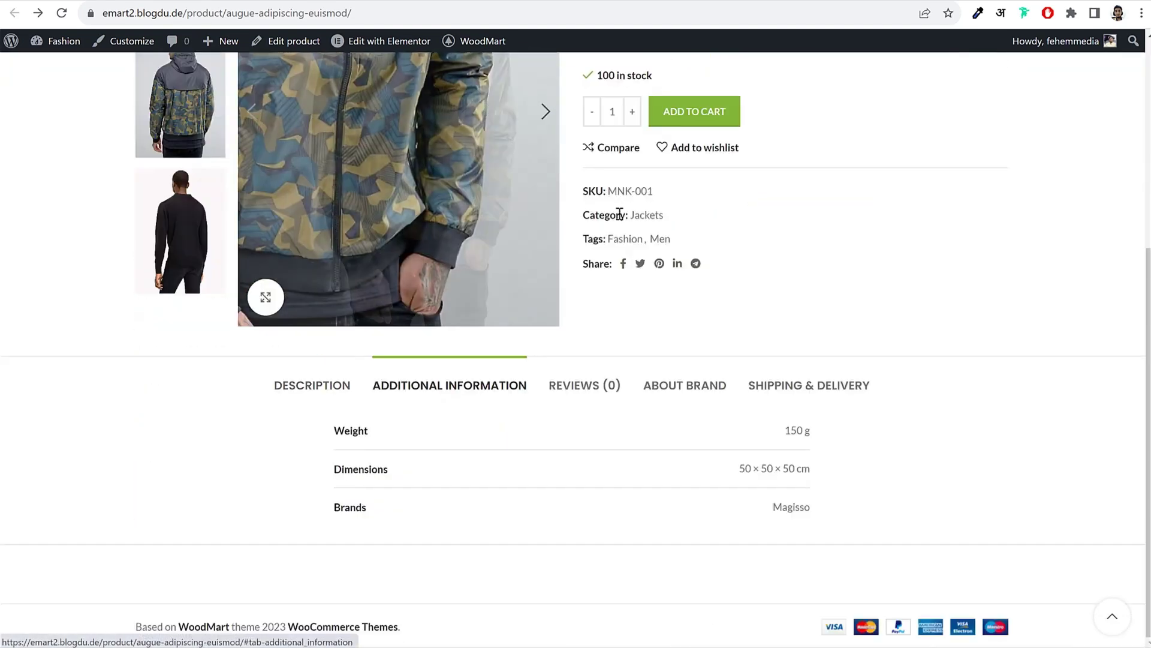
pyautogui.click(685, 385)
# Step: Compare the Description, Shipping & Delivery and About Brand tabs once more
pyautogui.scroll(1, 738, 318)
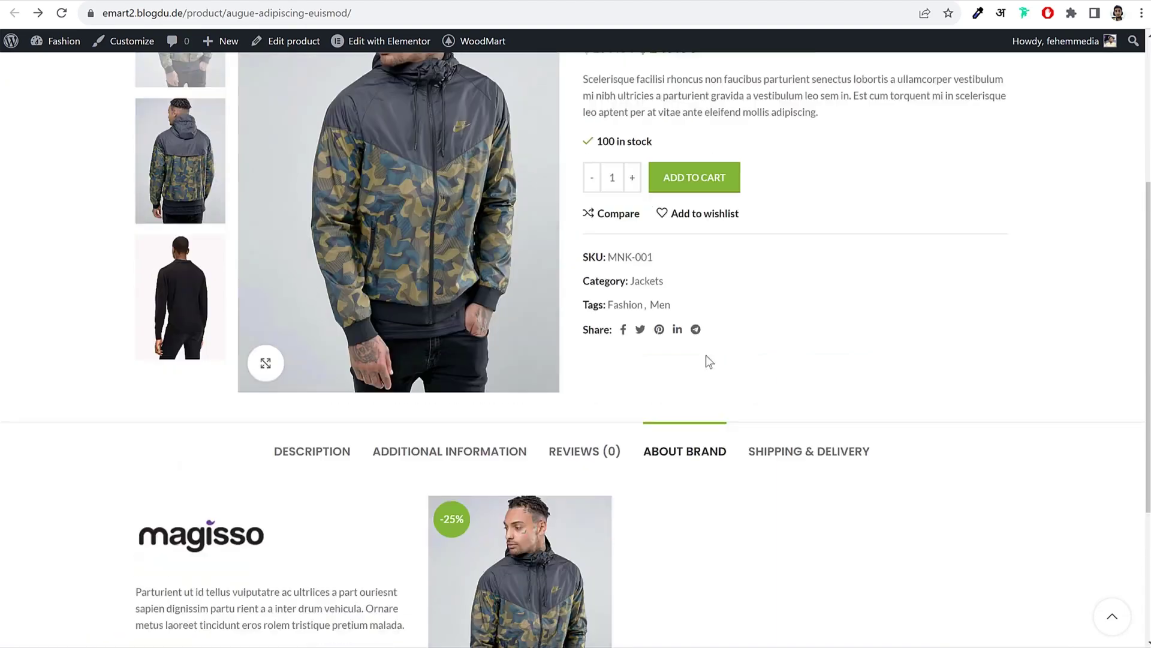
pyautogui.scroll(4, 744, 330)
pyautogui.scroll(-7, 719, 360)
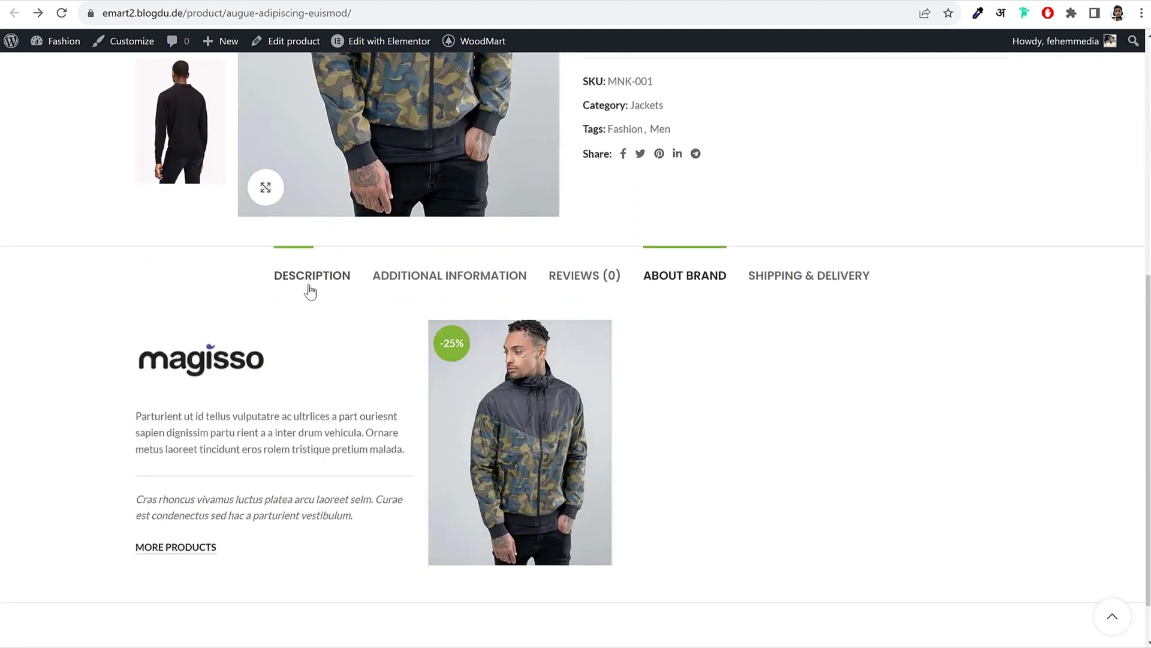
pyautogui.click(310, 292)
pyautogui.click(803, 289)
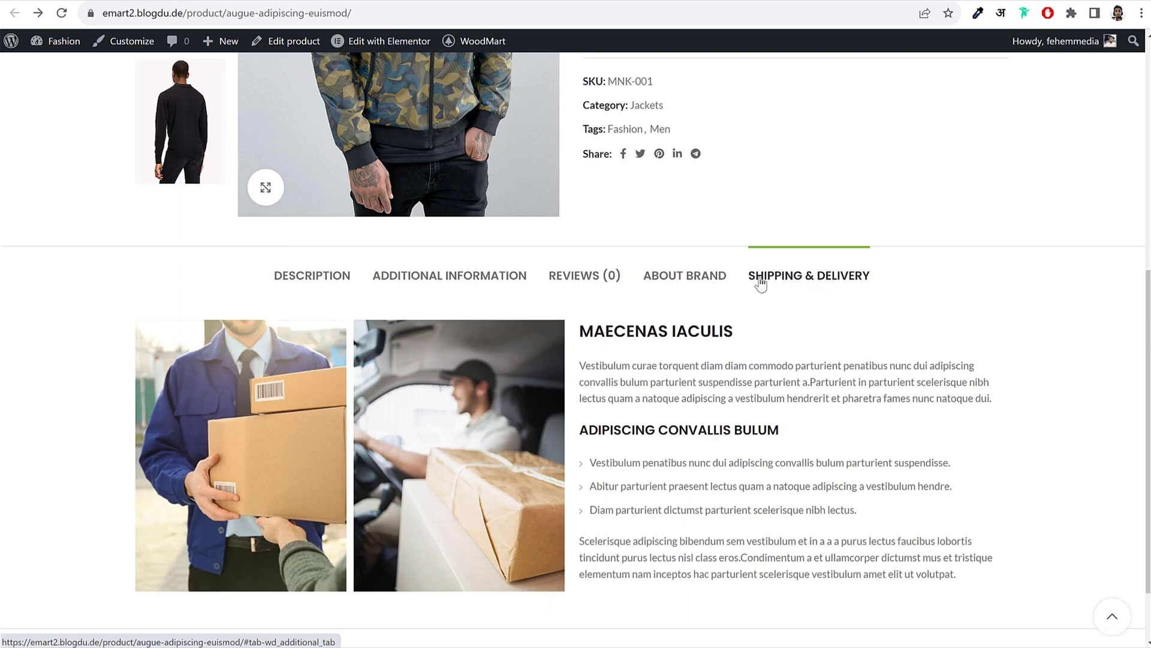
pyautogui.click(686, 283)
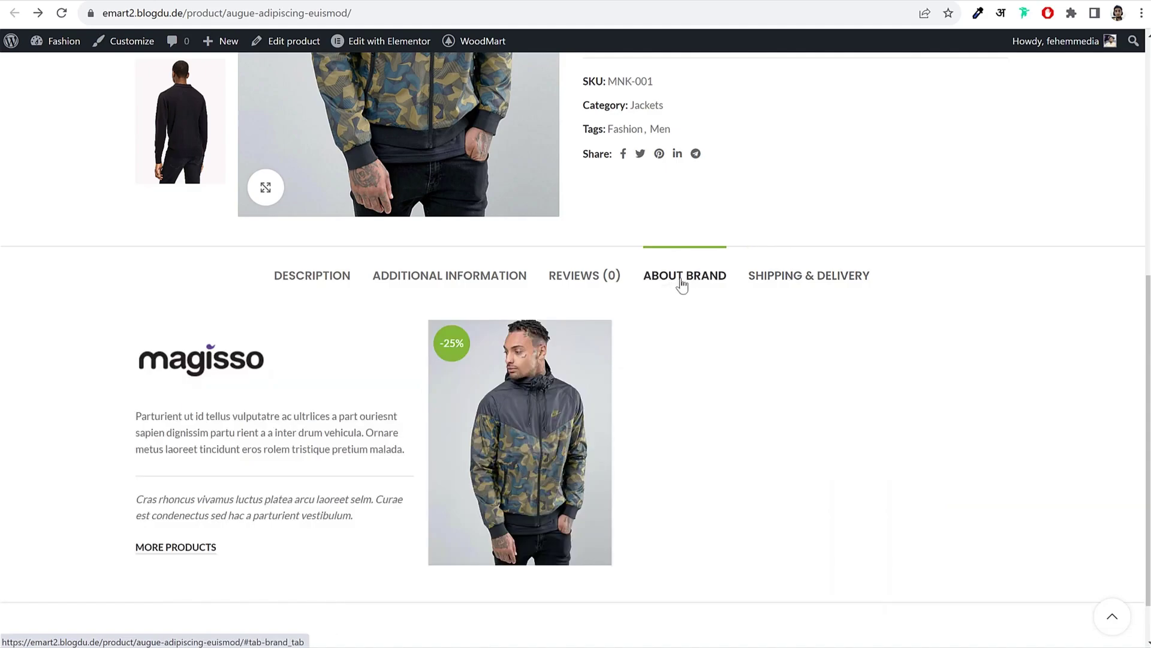
pyautogui.click(338, 280)
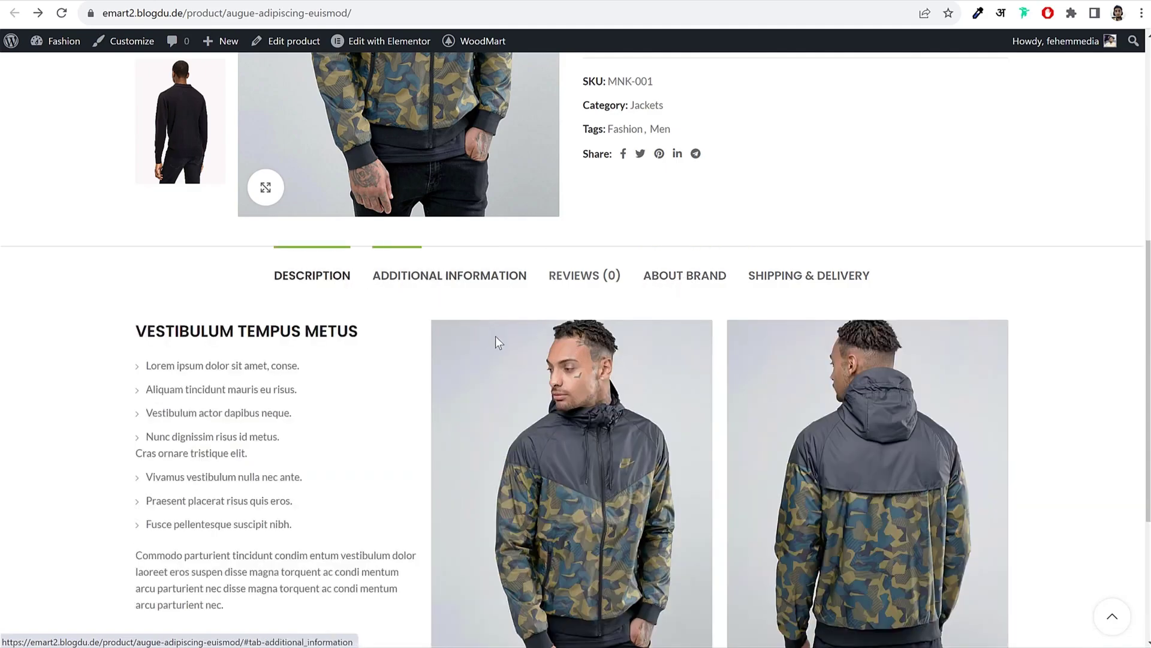
pyautogui.scroll(7, 495, 336)
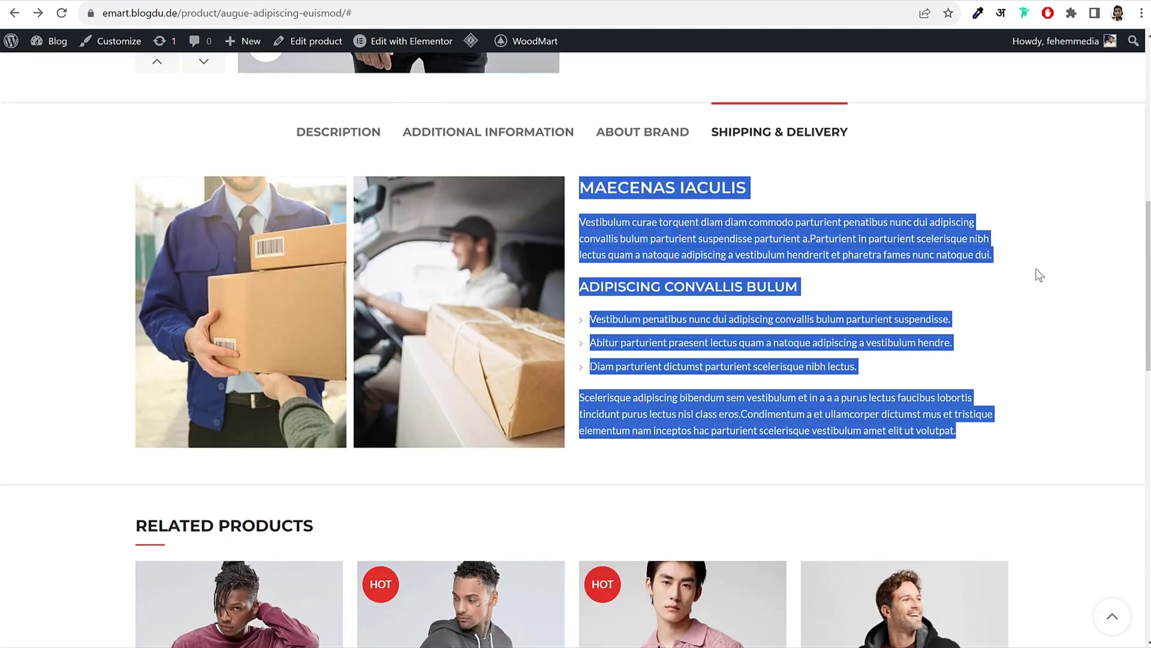
# Step: Open the Size Guide popup on the reference shop's product page
pyautogui.click(989, 318)
pyautogui.scroll(7, 986, 322)
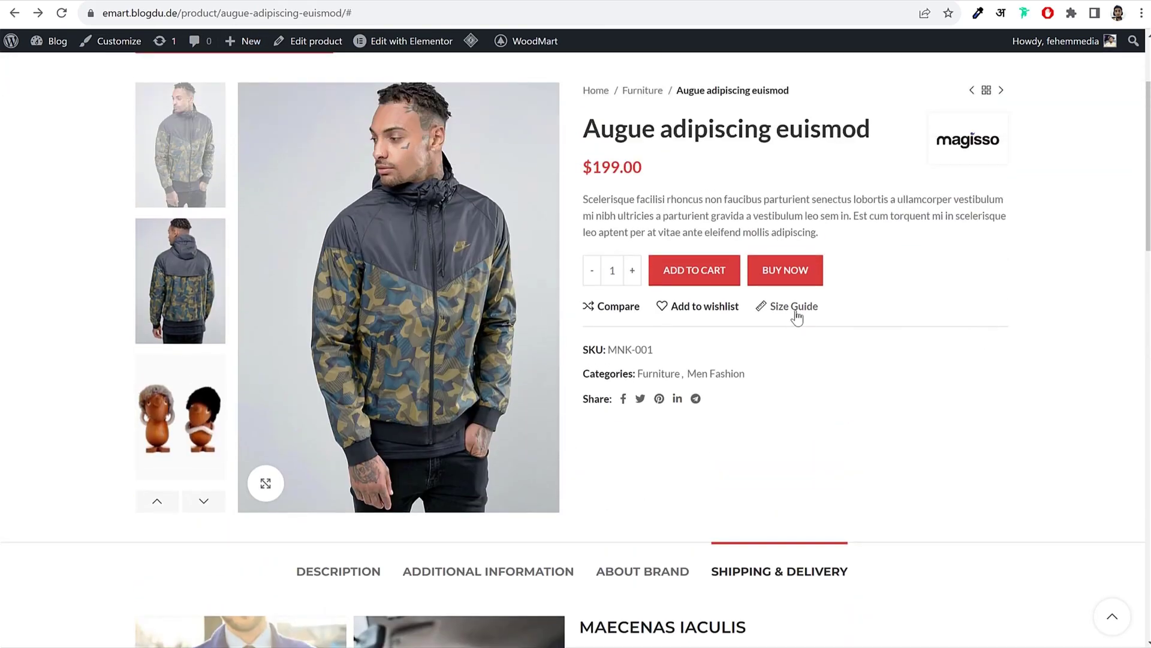
pyautogui.click(795, 308)
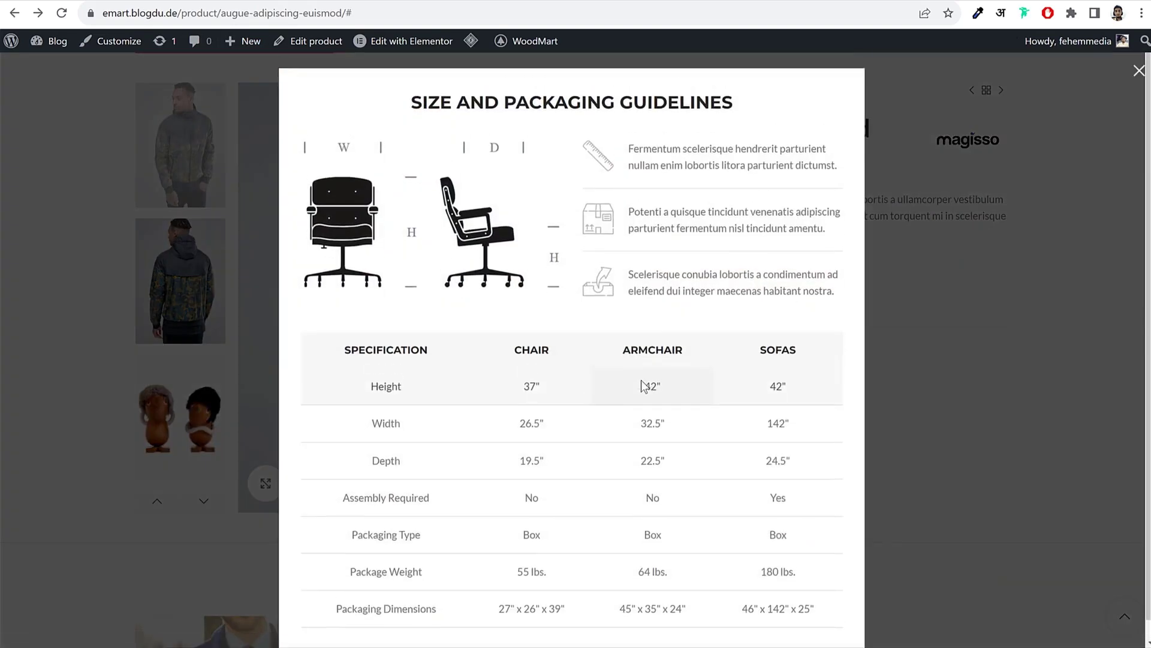
# Step: Return to WoodMart Theme settings and go to Single product > Tabs
pyautogui.click(214, 1)
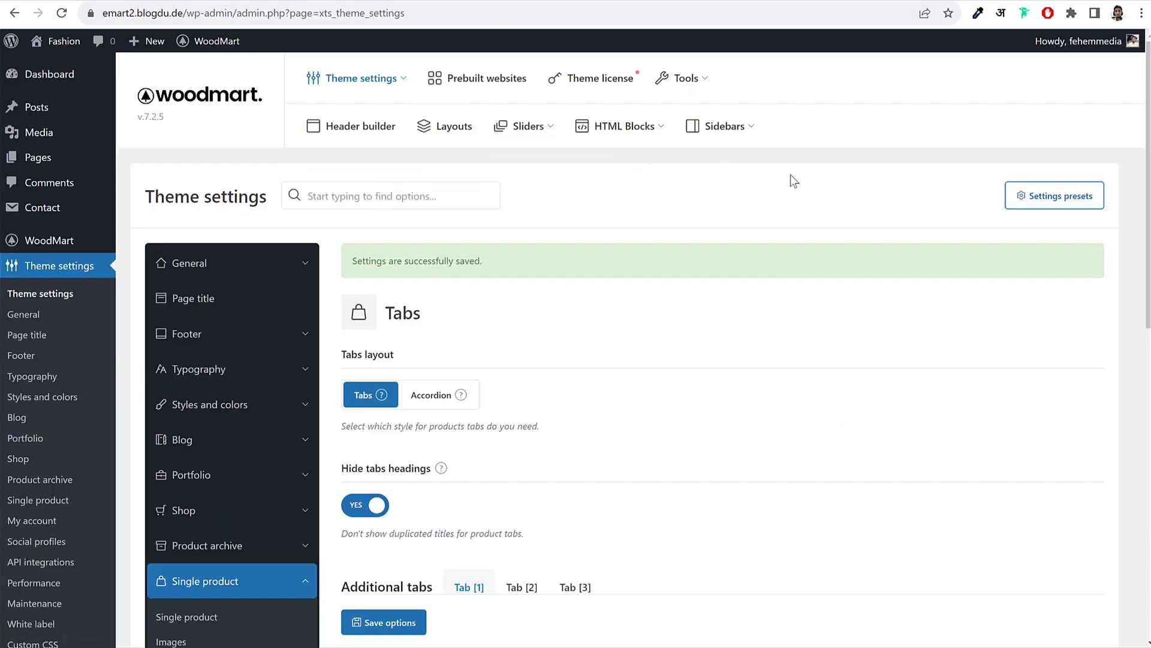
pyautogui.scroll(-5, 144, 256)
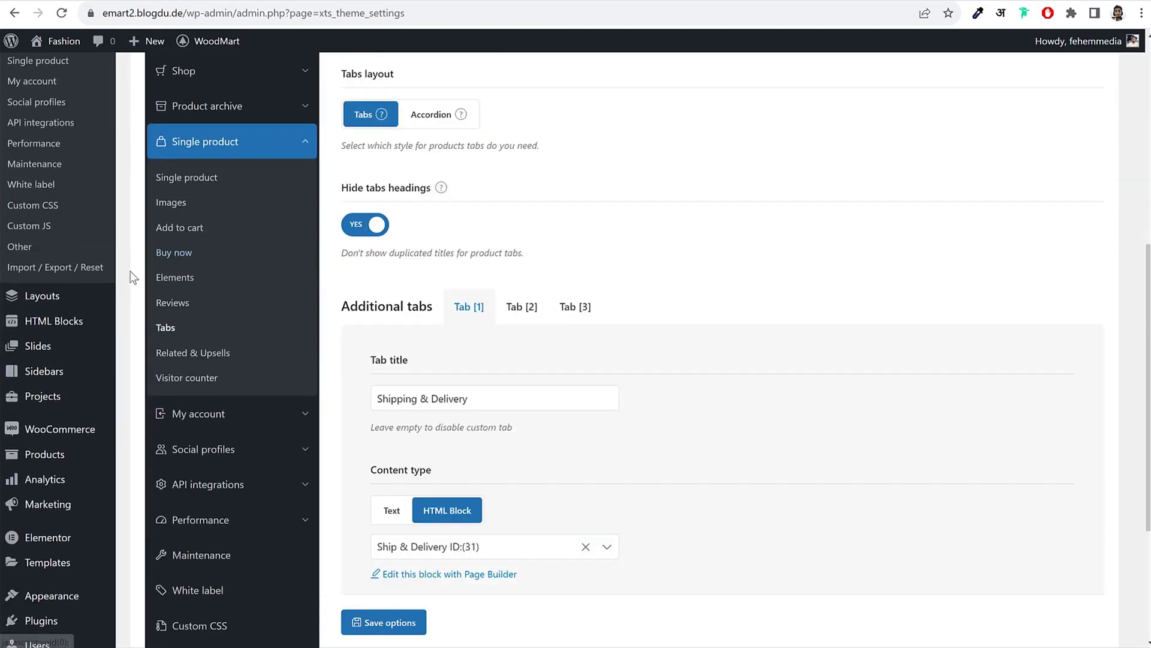
pyautogui.moveTo(85, 312)
pyautogui.scroll(-2, 84, 313)
pyautogui.moveTo(84, 334)
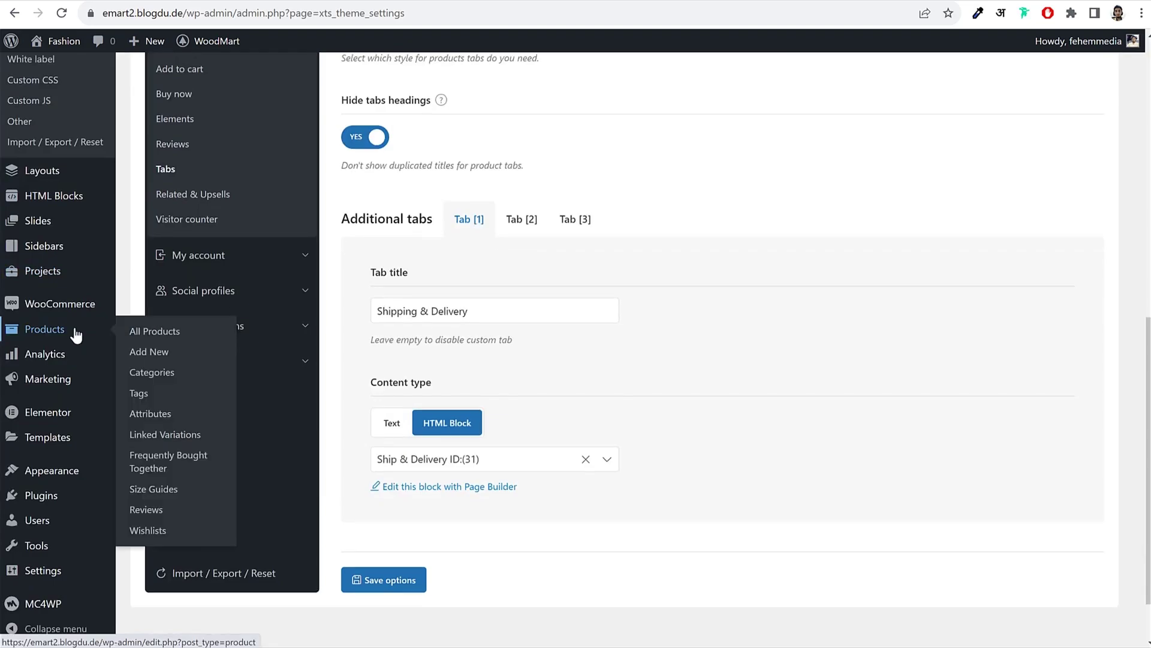
# Step: Start a new size guide titled 'Shirt Size Guide'
pyautogui.click(157, 490)
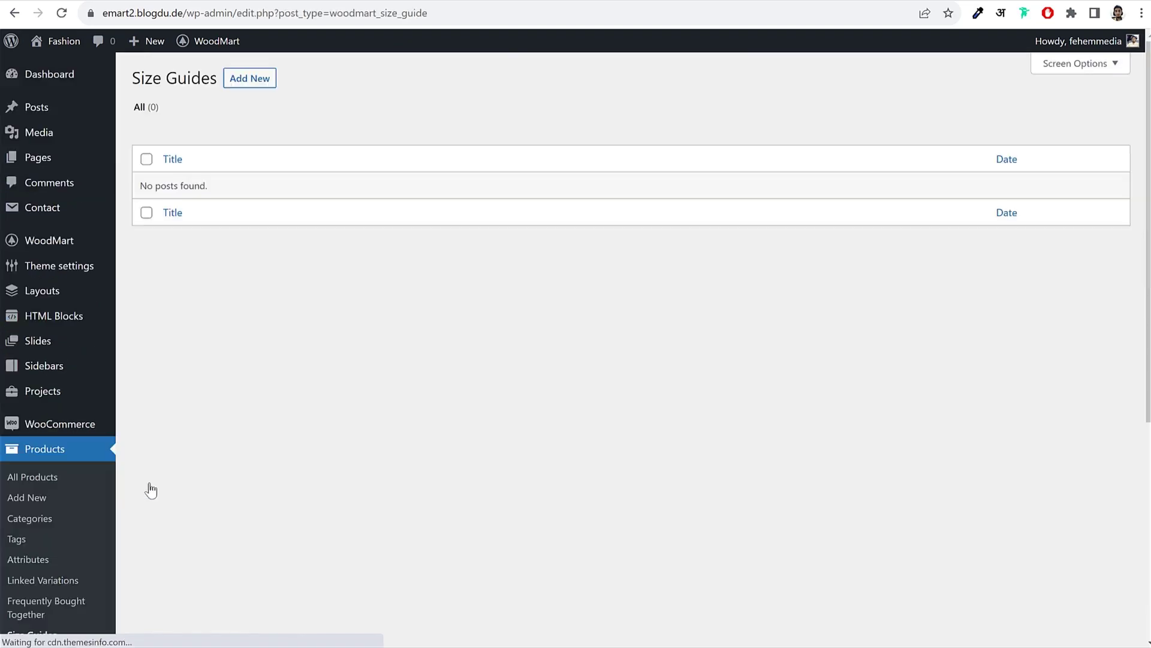
pyautogui.click(244, 90)
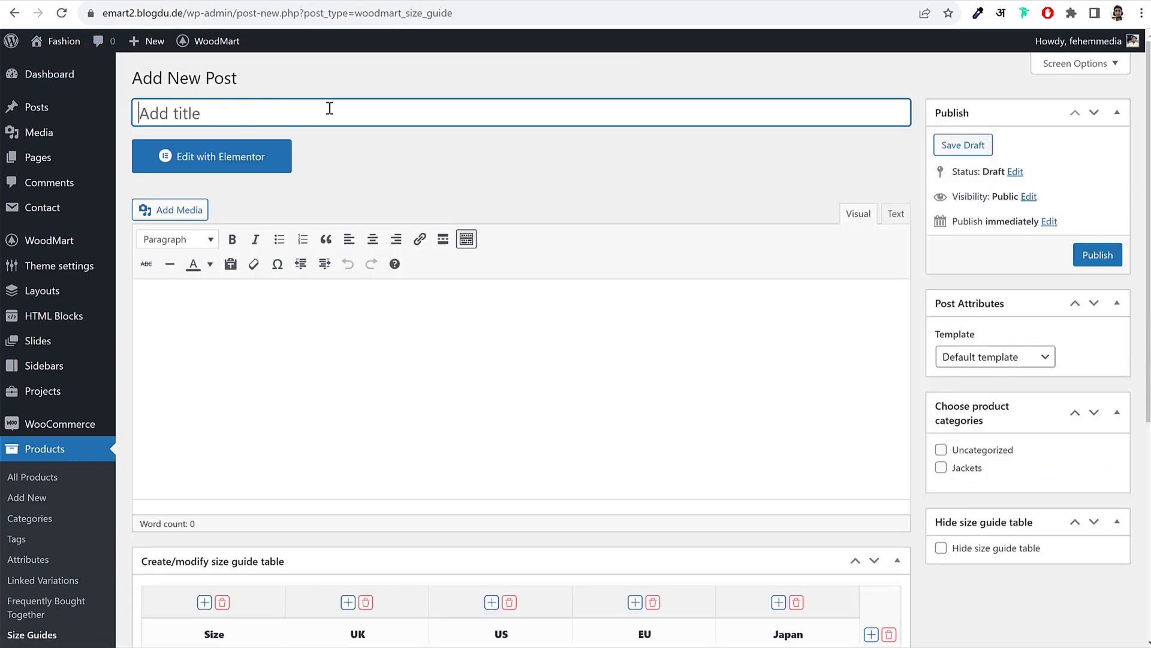
pyautogui.write('Shirt Size Guide')
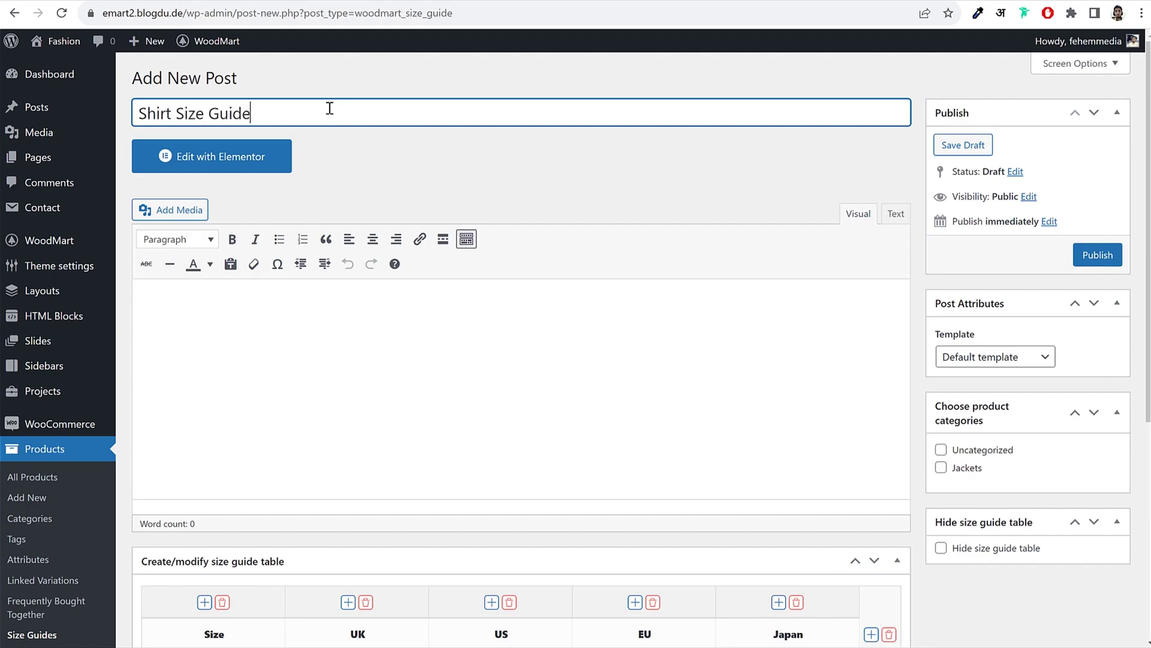
# Step: Assign the guide to the Jackets category and publish it
pyautogui.scroll(-1, 1060, 420)
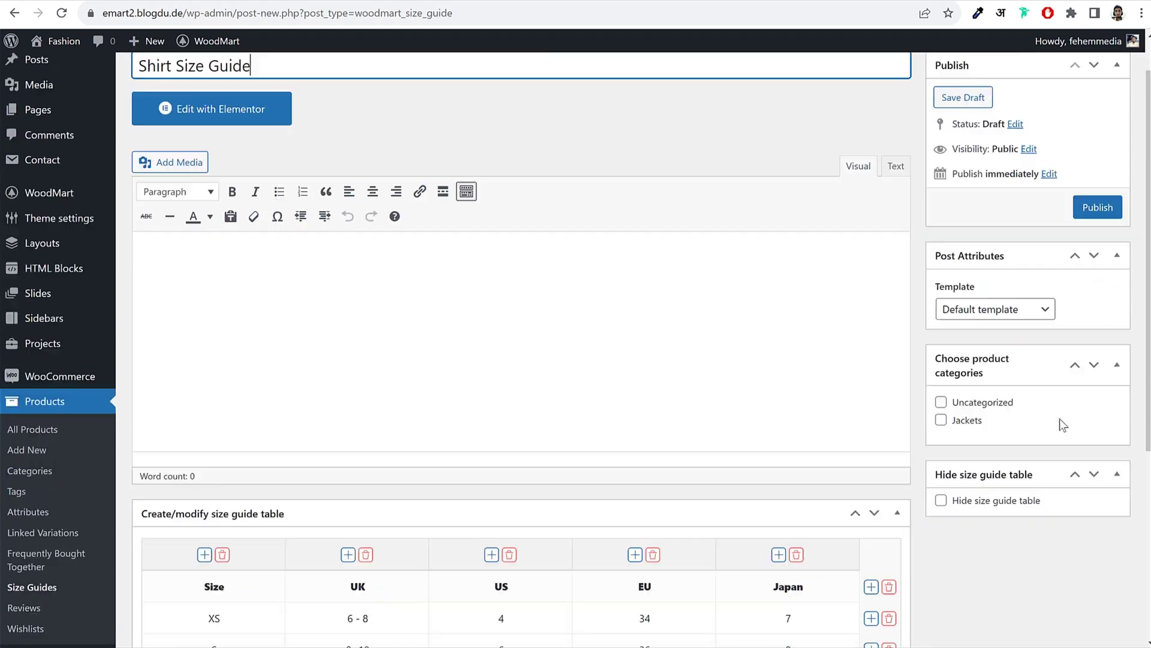
pyautogui.scroll(-2, 1060, 419)
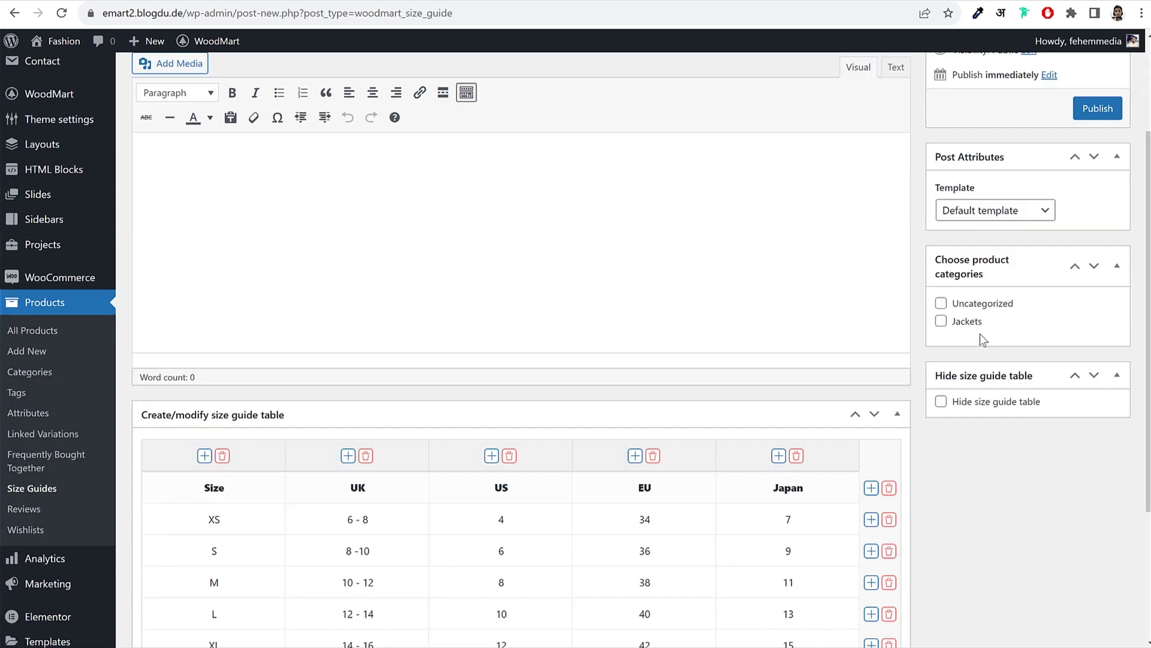
pyautogui.click(941, 322)
pyautogui.scroll(3, 941, 354)
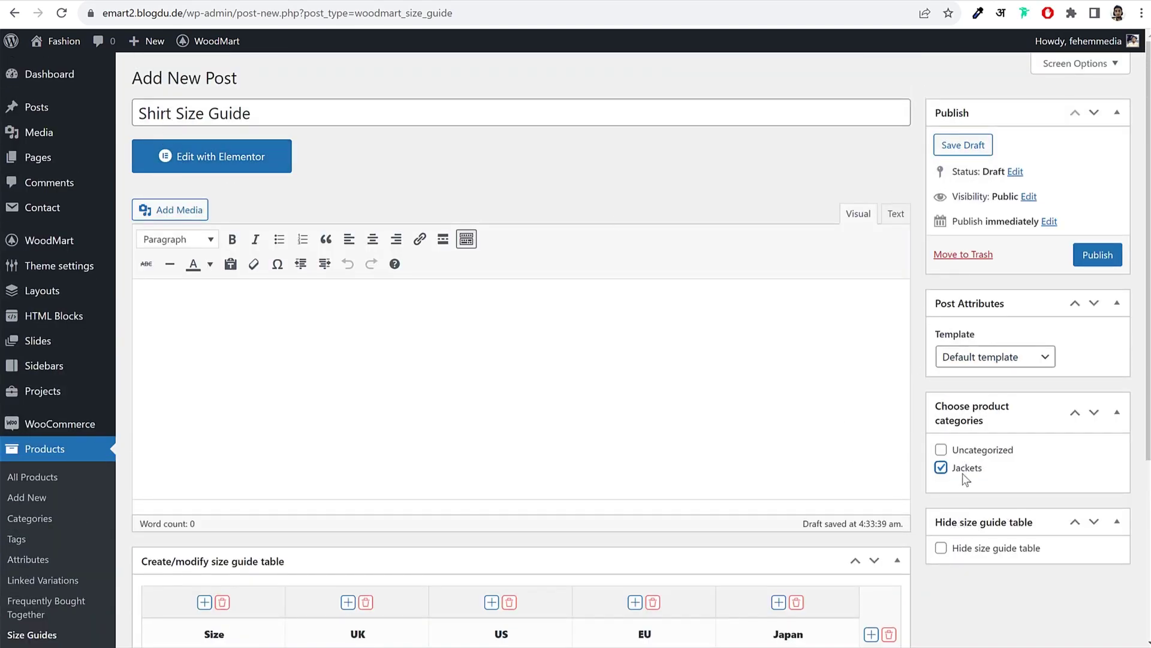
pyautogui.scroll(-5, 1008, 471)
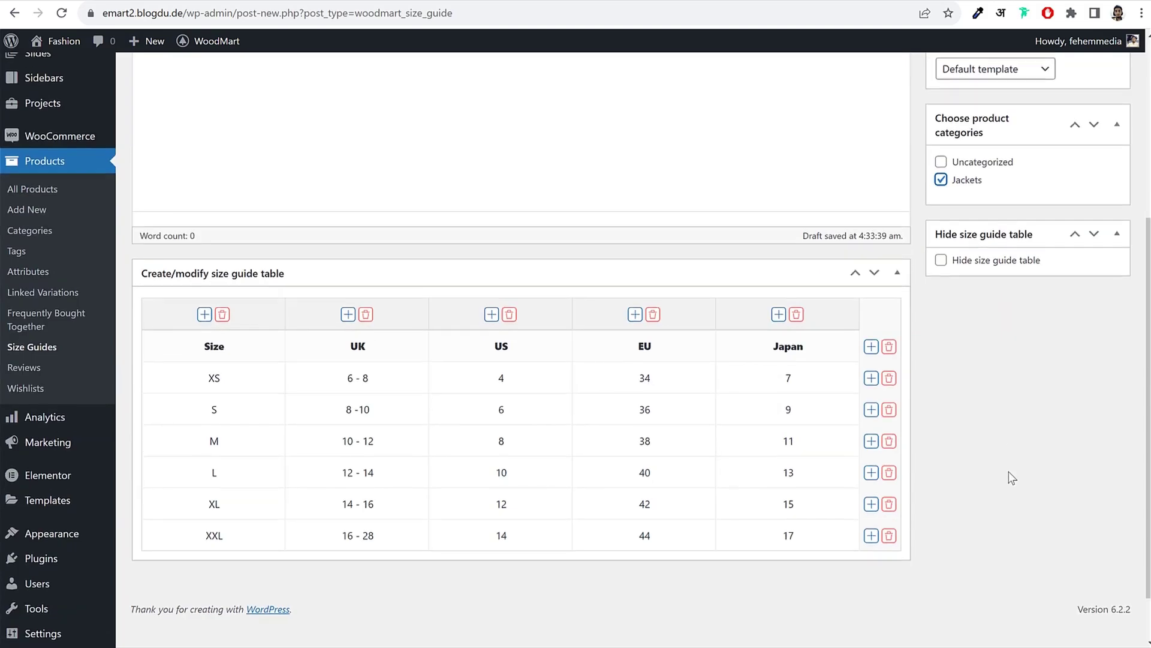
pyautogui.scroll(5, 1008, 471)
pyautogui.click(1099, 264)
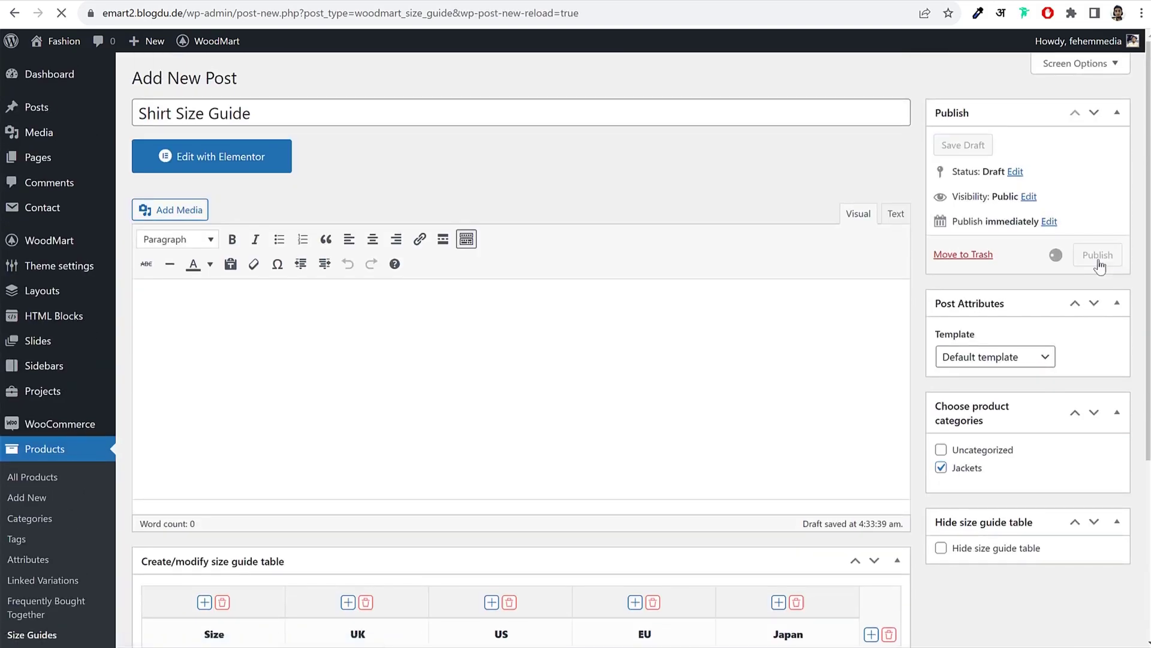
# Step: Remove the Japan column, rename XS to 'Extra Small' and set its UK value to 6
pyautogui.scroll(-5, 753, 295)
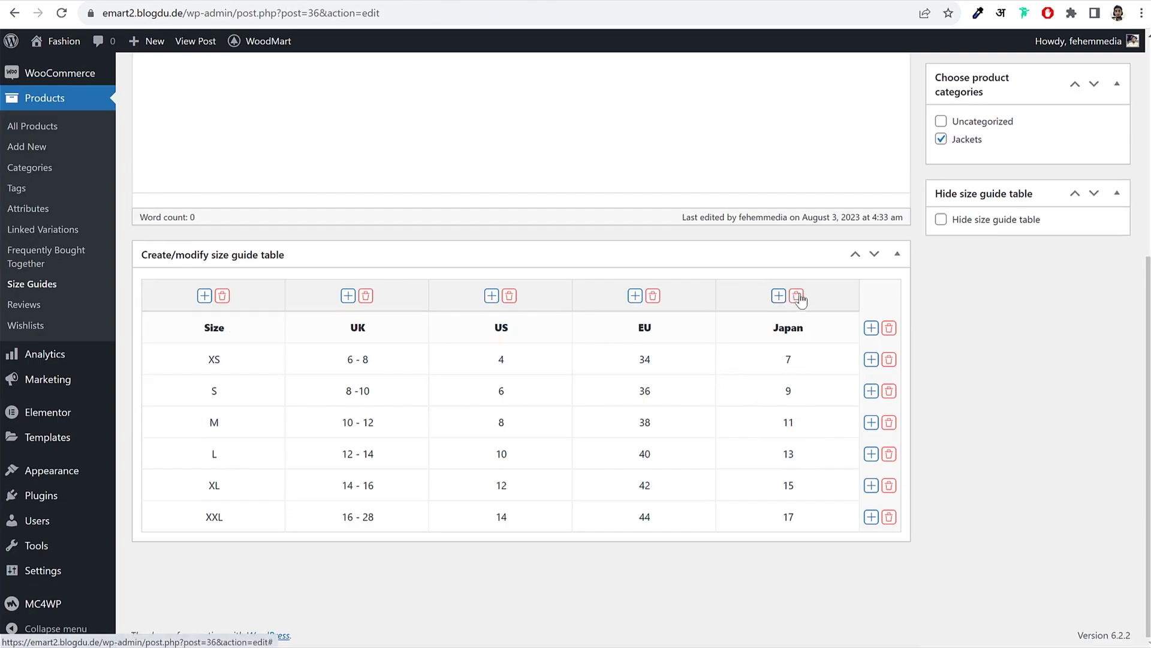
pyautogui.click(797, 296)
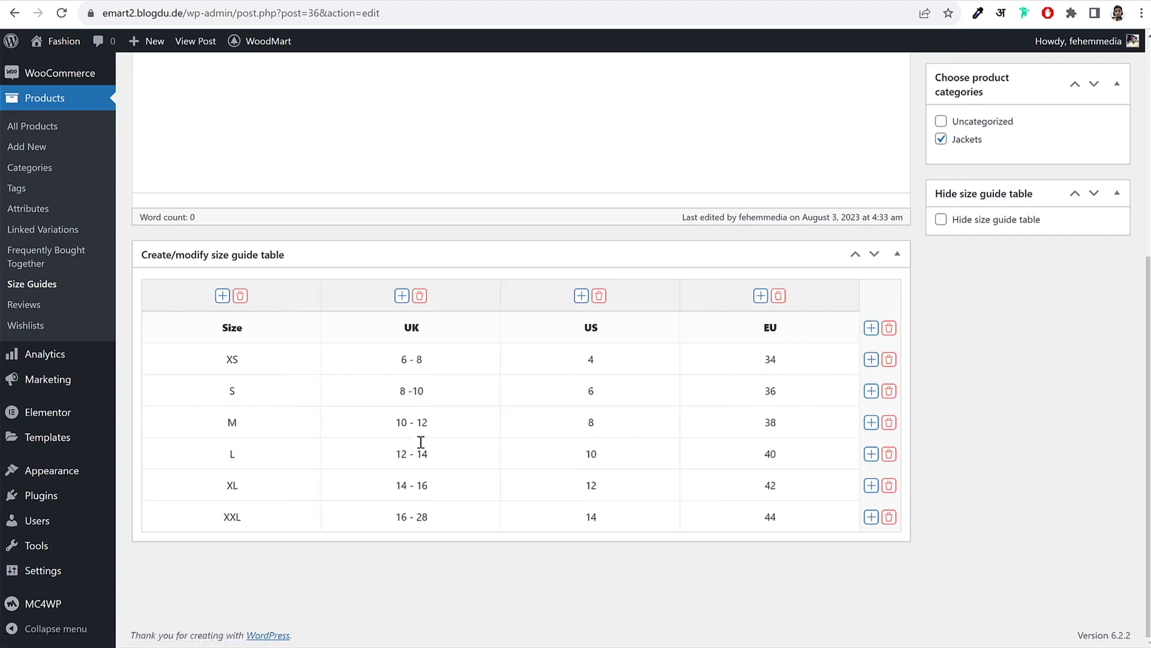
pyautogui.doubleClick(245, 362)
pyautogui.doubleClick(249, 397)
pyautogui.doubleClick(254, 358)
pyautogui.rightClick(274, 379)
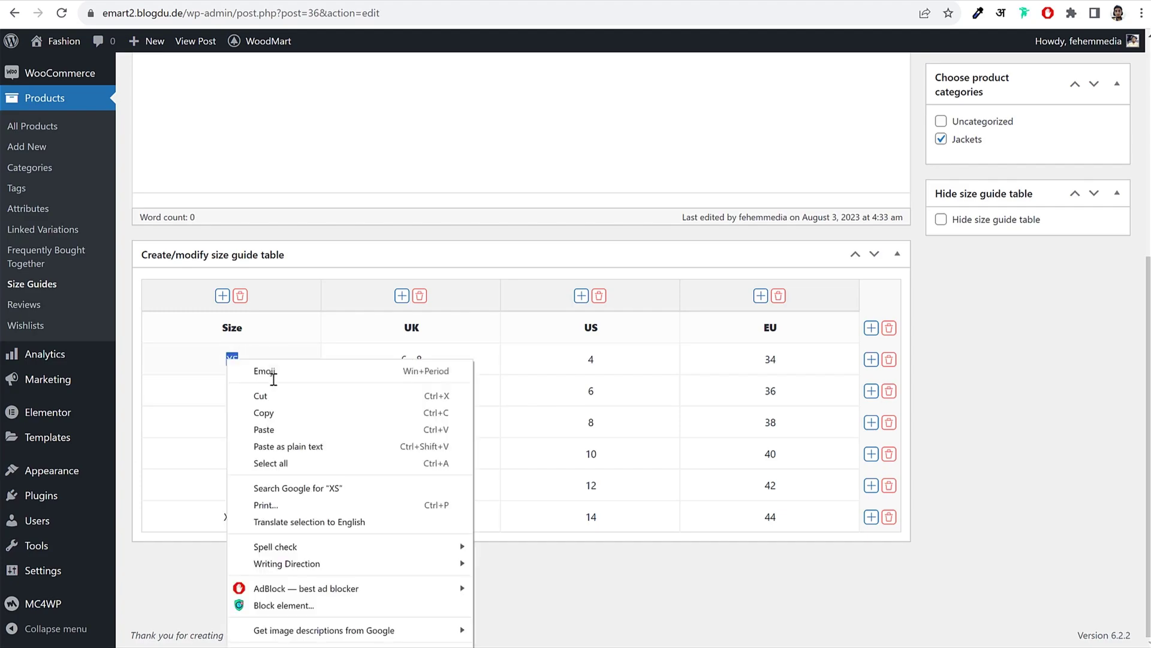
pyautogui.press('Escape')
pyautogui.doubleClick(241, 359)
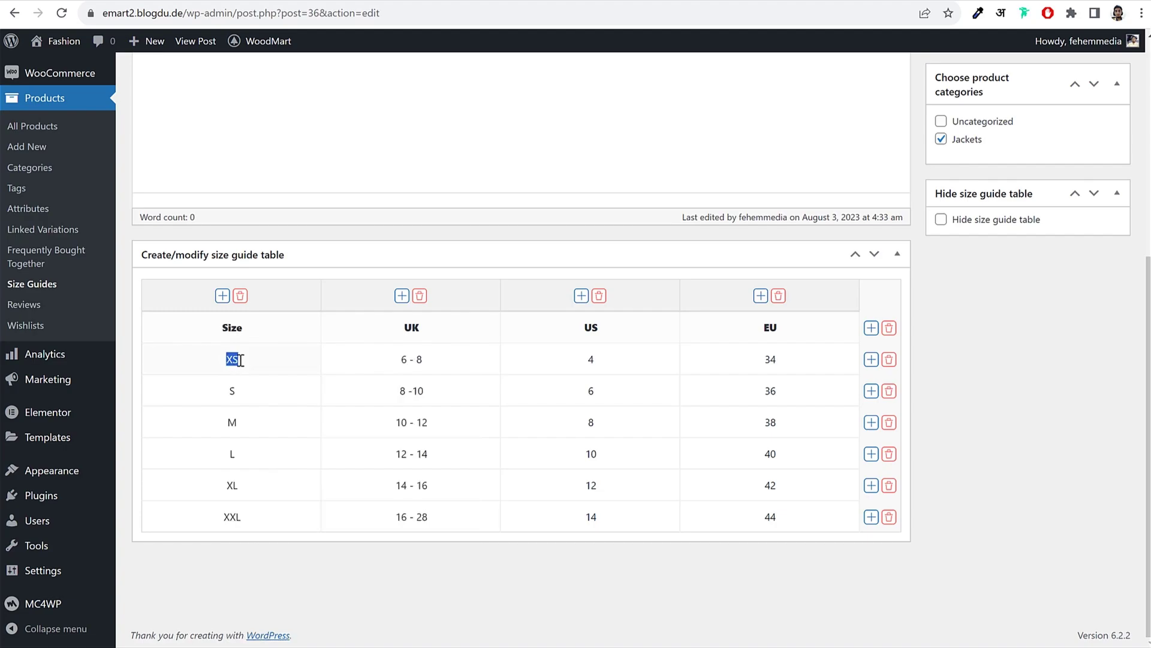
pyautogui.write('Extra Small')
pyautogui.tripleClick(422, 357)
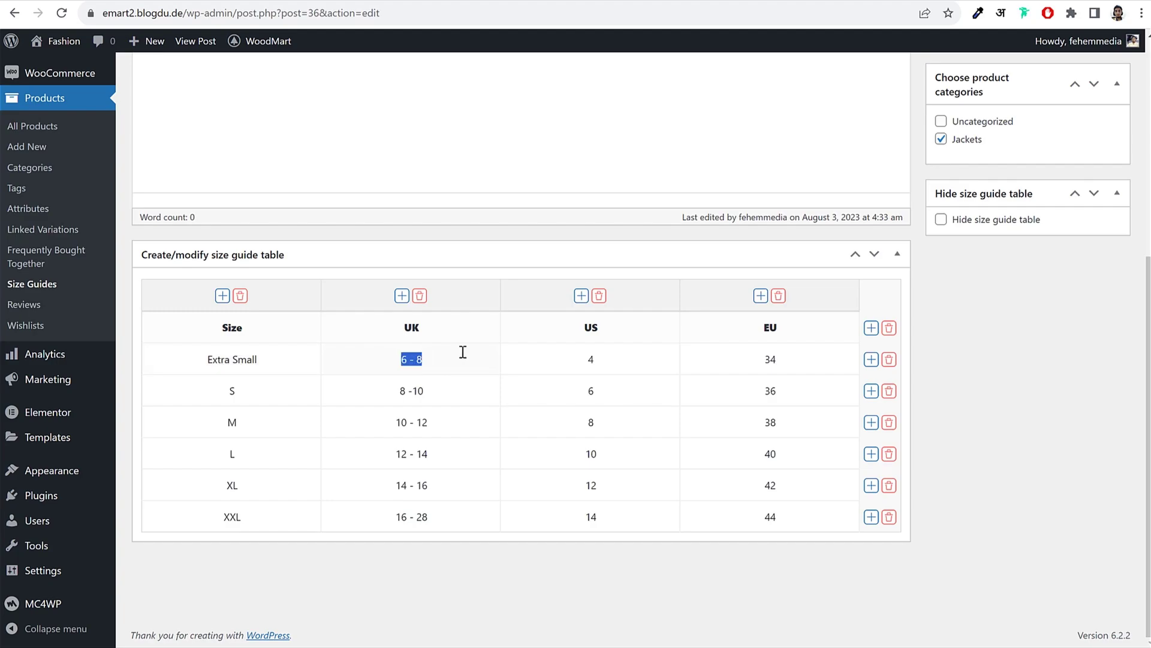
pyautogui.write('6')
pyautogui.doubleClick(597, 367)
# Step: Insert a column after US headed 'IND' and add a new row below XXL
pyautogui.click(760, 296)
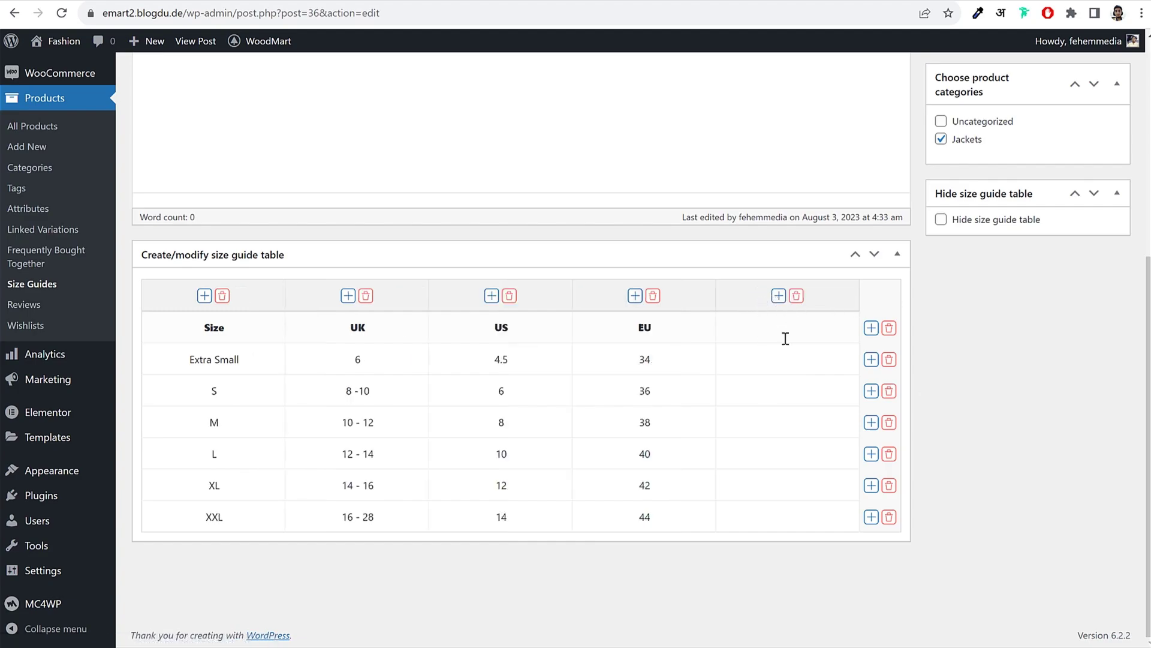
pyautogui.click(796, 295)
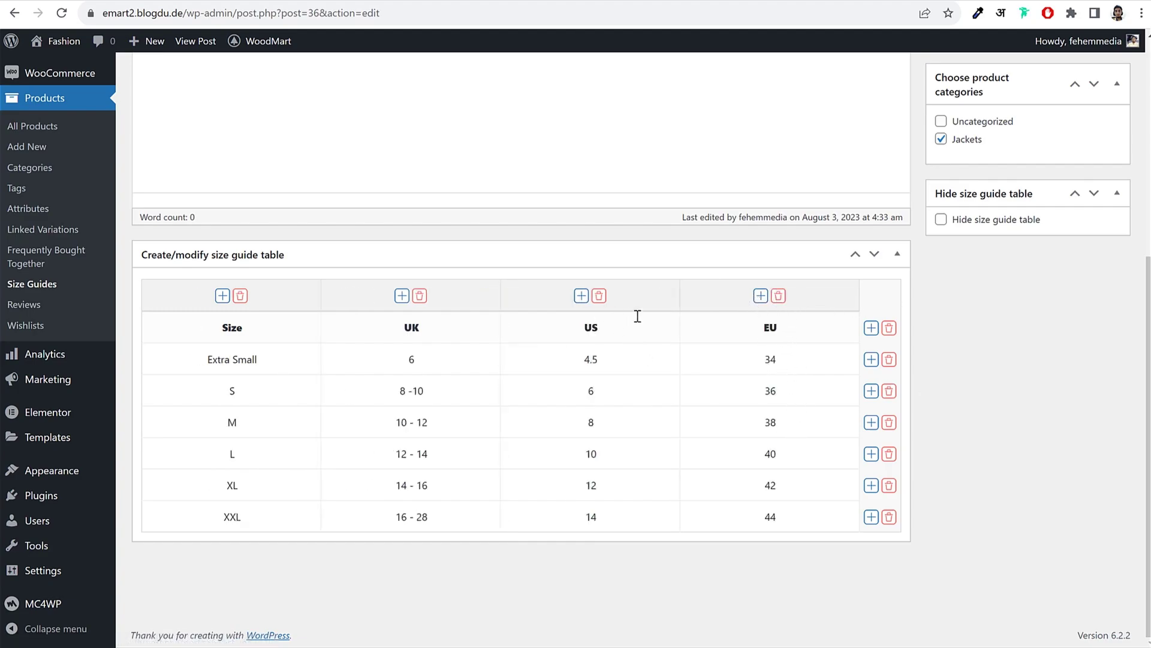
pyautogui.doubleClick(586, 332)
pyautogui.doubleClick(758, 337)
pyautogui.click(582, 296)
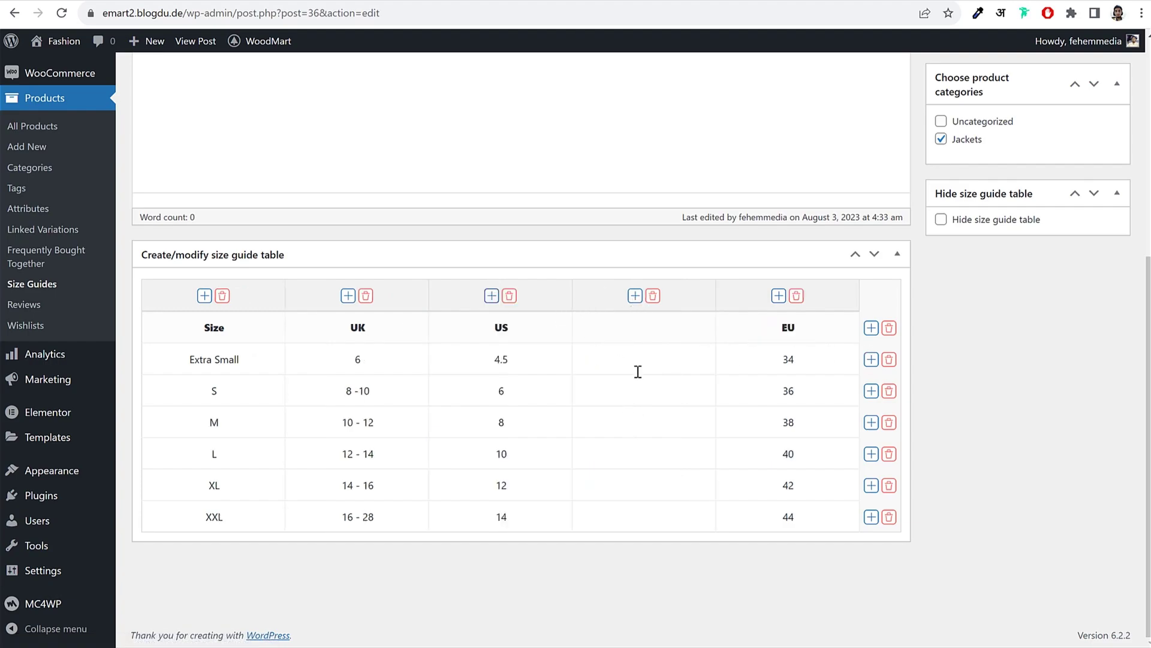
pyautogui.click(632, 328)
pyautogui.write('IND')
pyautogui.click(871, 517)
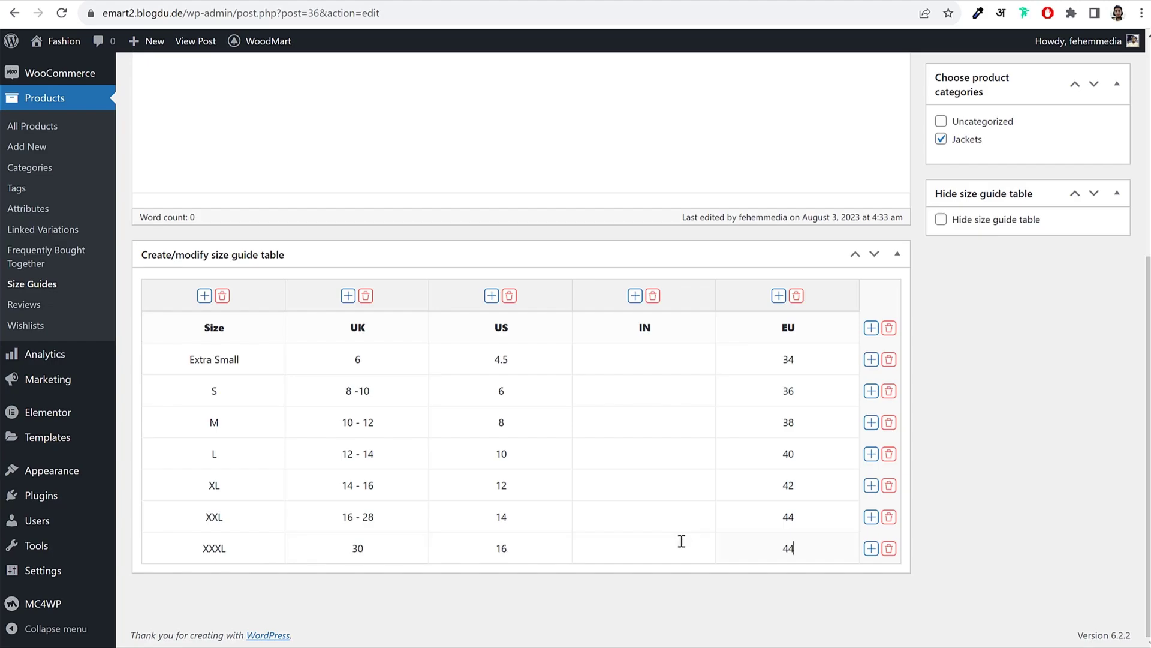
pyautogui.scroll(5, 713, 503)
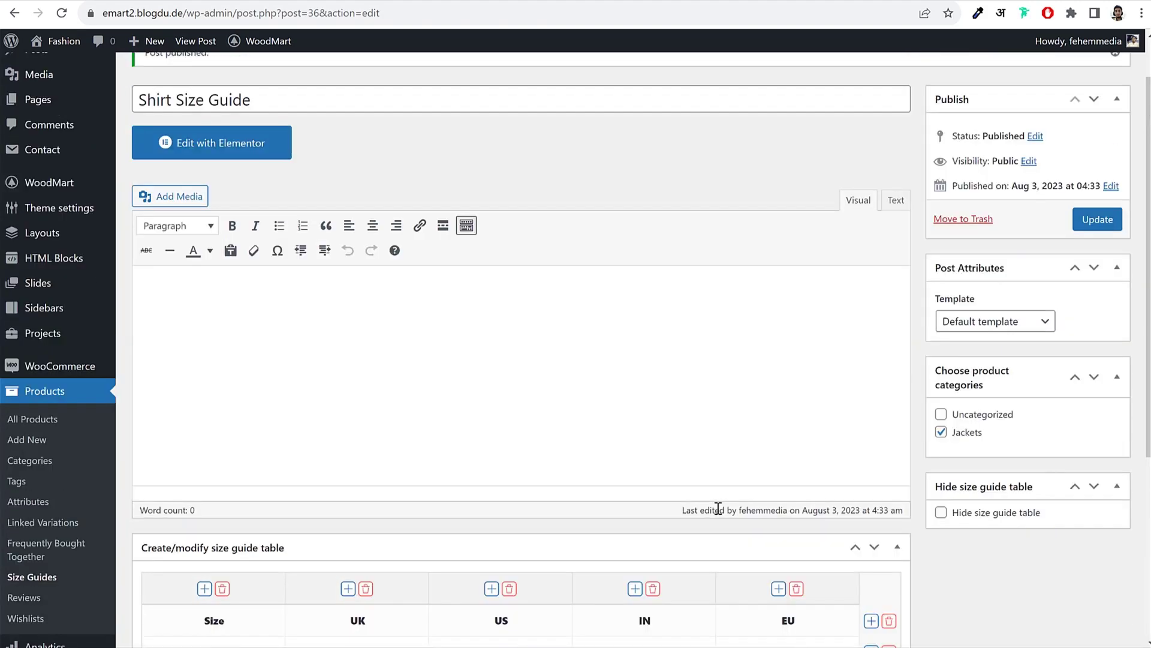
# Step: Update the size guide, reload the jacket page and open its Size Guide popup
pyautogui.click(1098, 220)
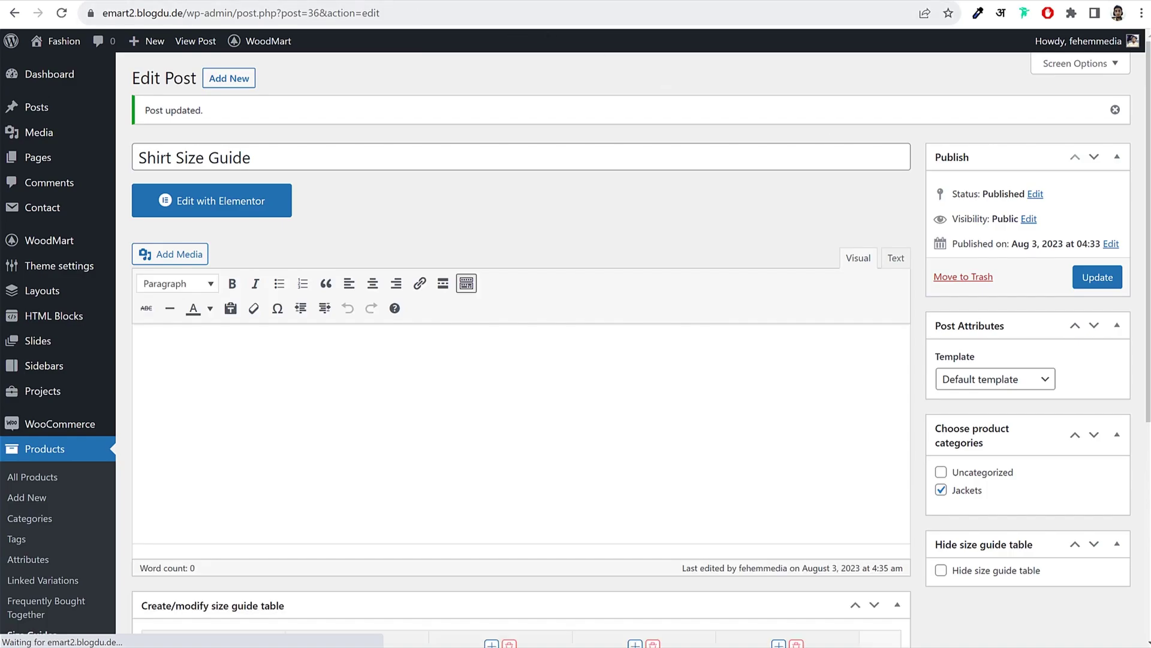
pyautogui.click(193, 6)
pyautogui.click(63, 15)
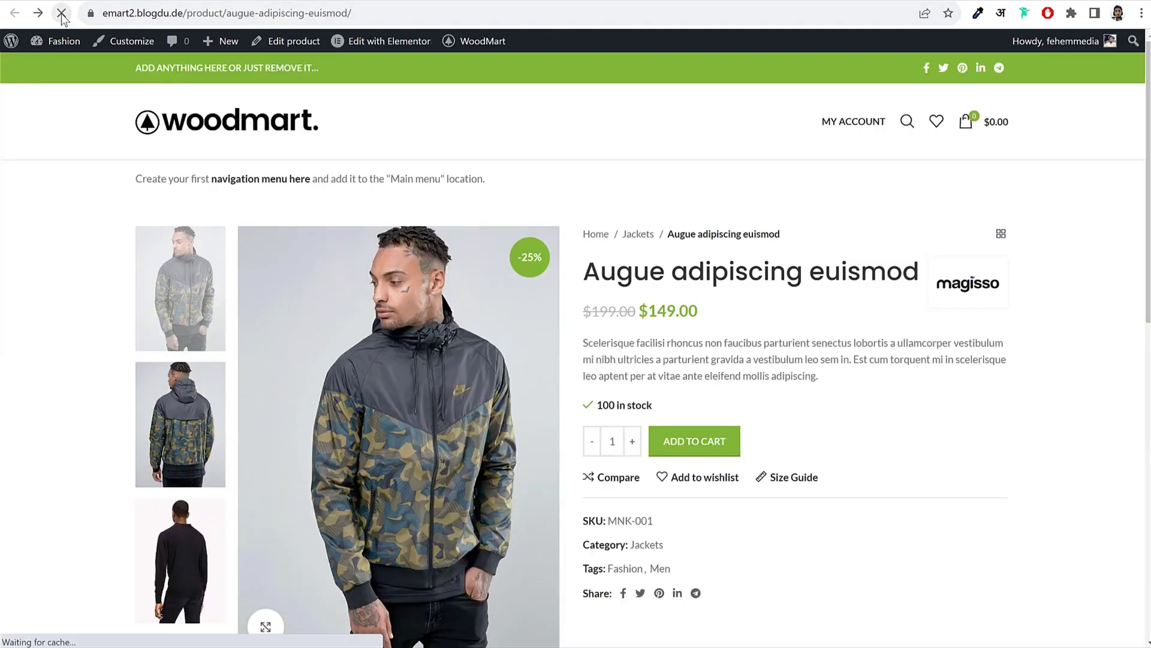
pyautogui.click(802, 478)
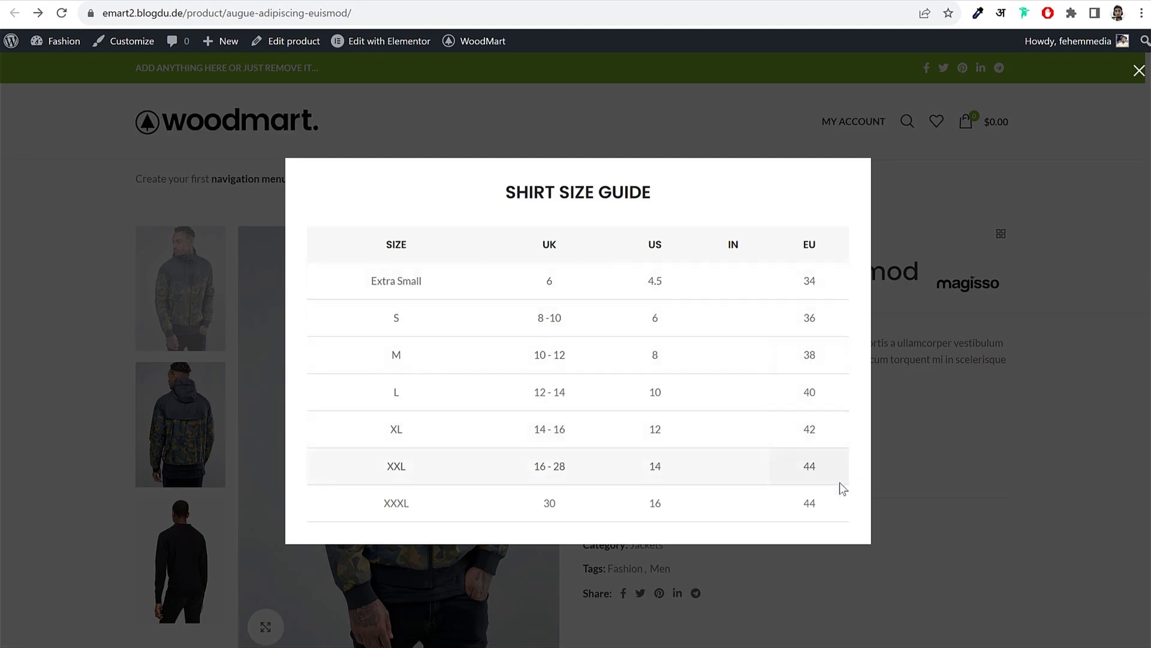
# Step: Recheck the guide's edit page, then close the popup and view the jacket's Additional Information
pyautogui.click(198, 1)
pyautogui.scroll(-5, 644, 325)
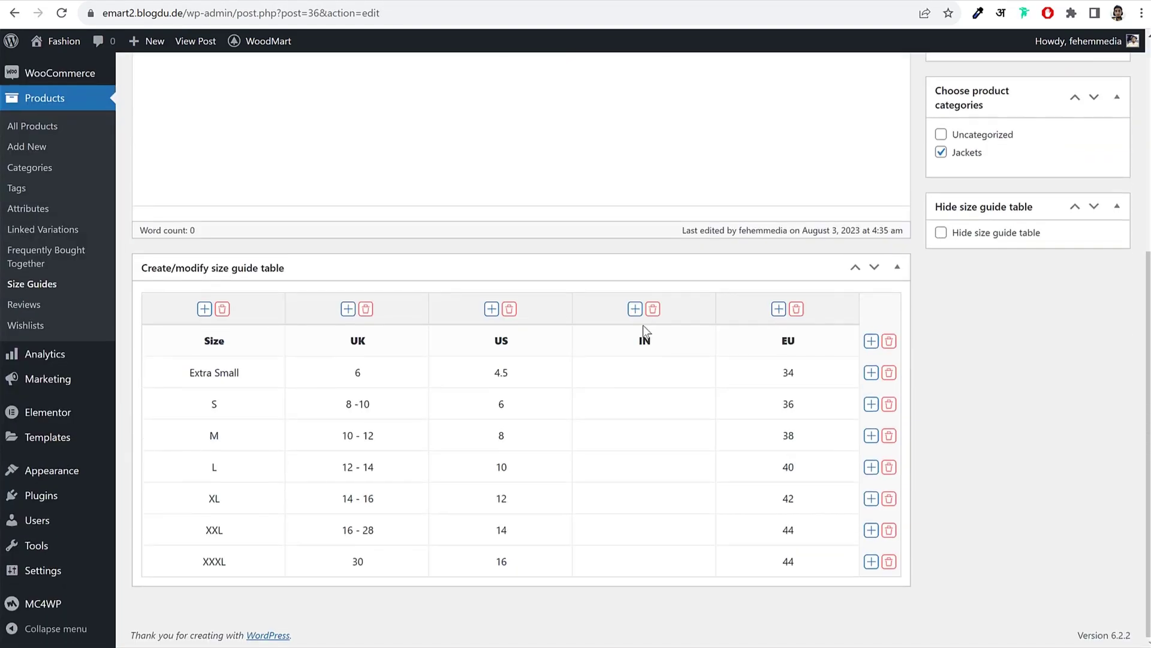
pyautogui.scroll(5, 643, 325)
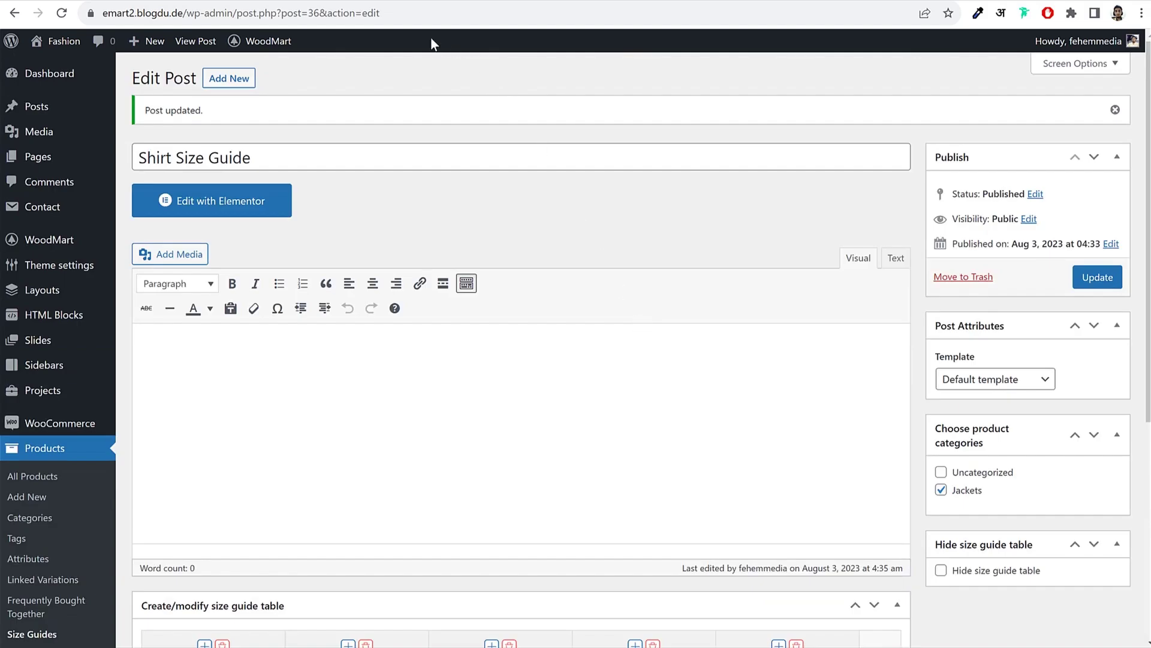
pyautogui.click(430, 1)
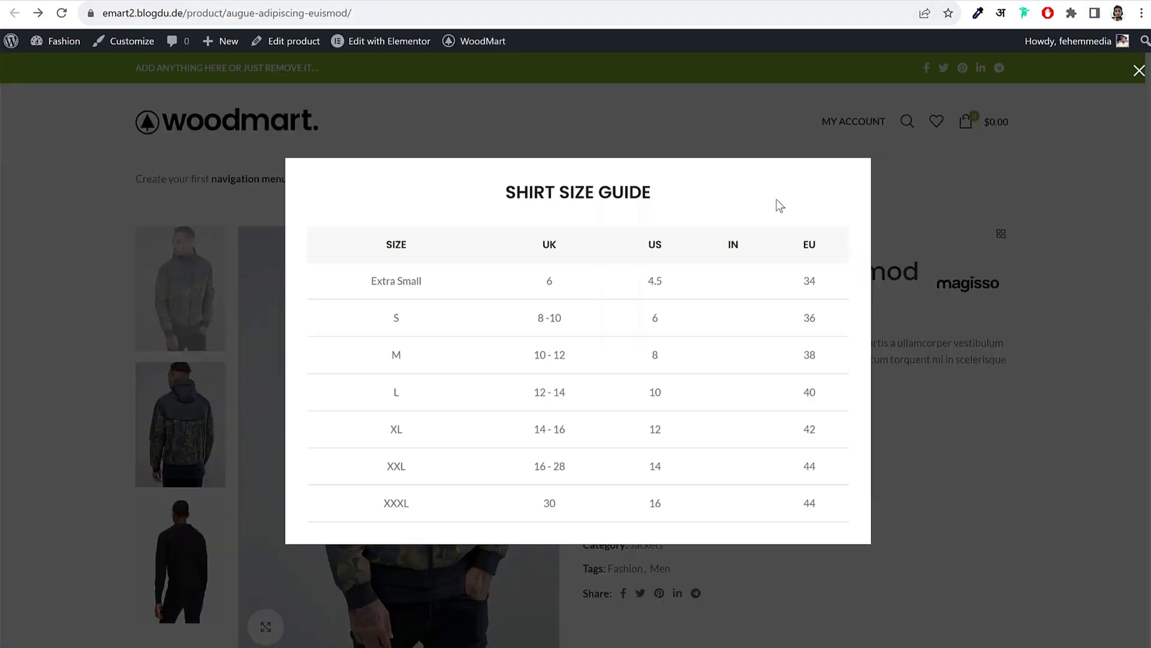
pyautogui.click(879, 174)
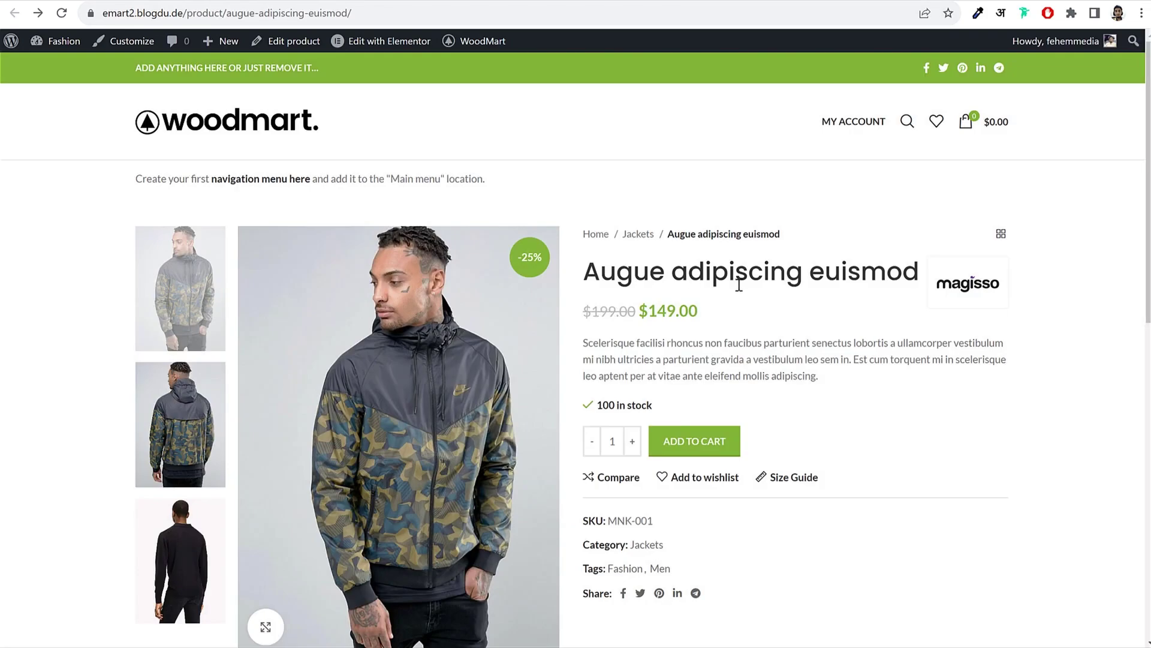
pyautogui.scroll(-5, 759, 298)
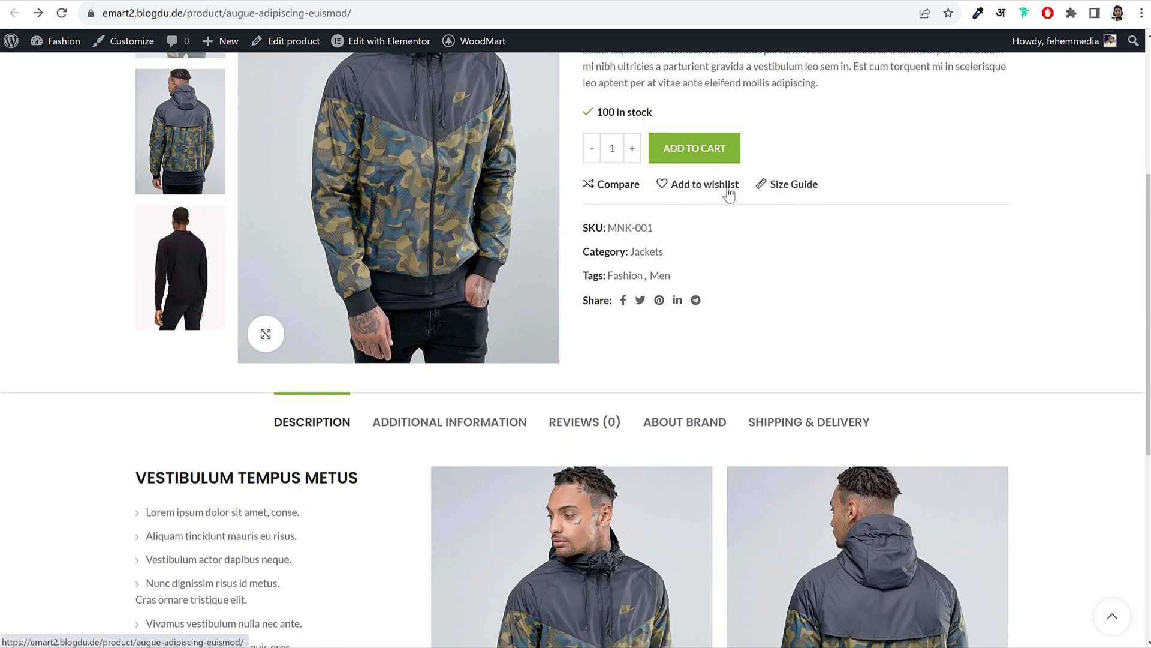
pyautogui.scroll(4, 861, 287)
pyautogui.scroll(2, 862, 287)
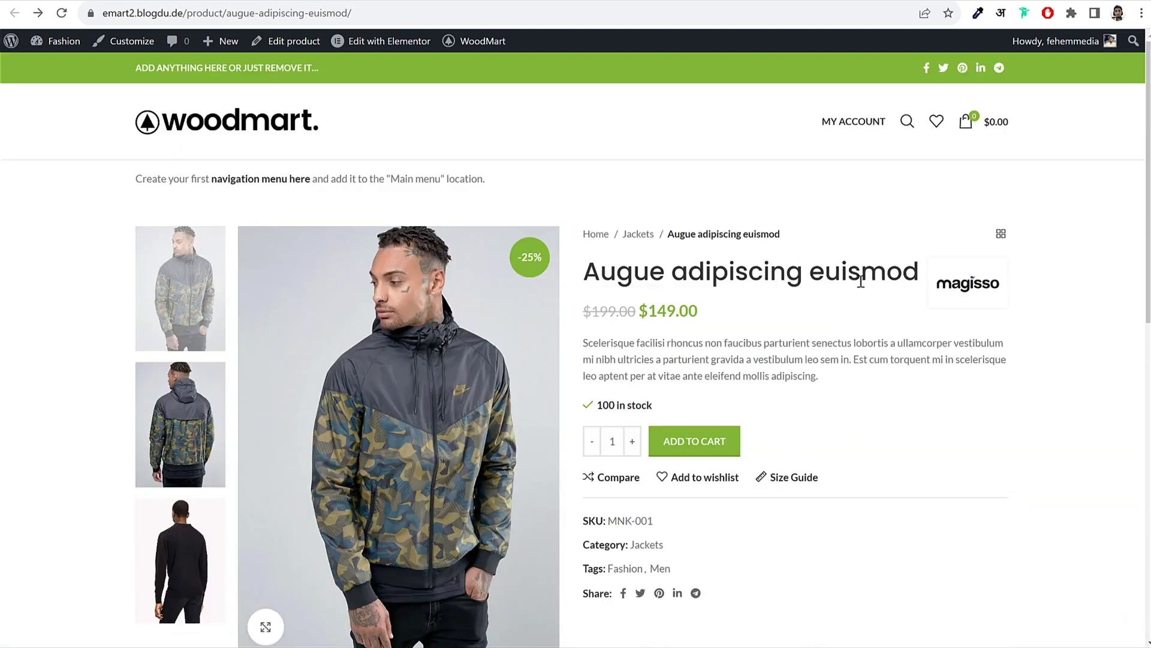
pyautogui.scroll(-8, 875, 453)
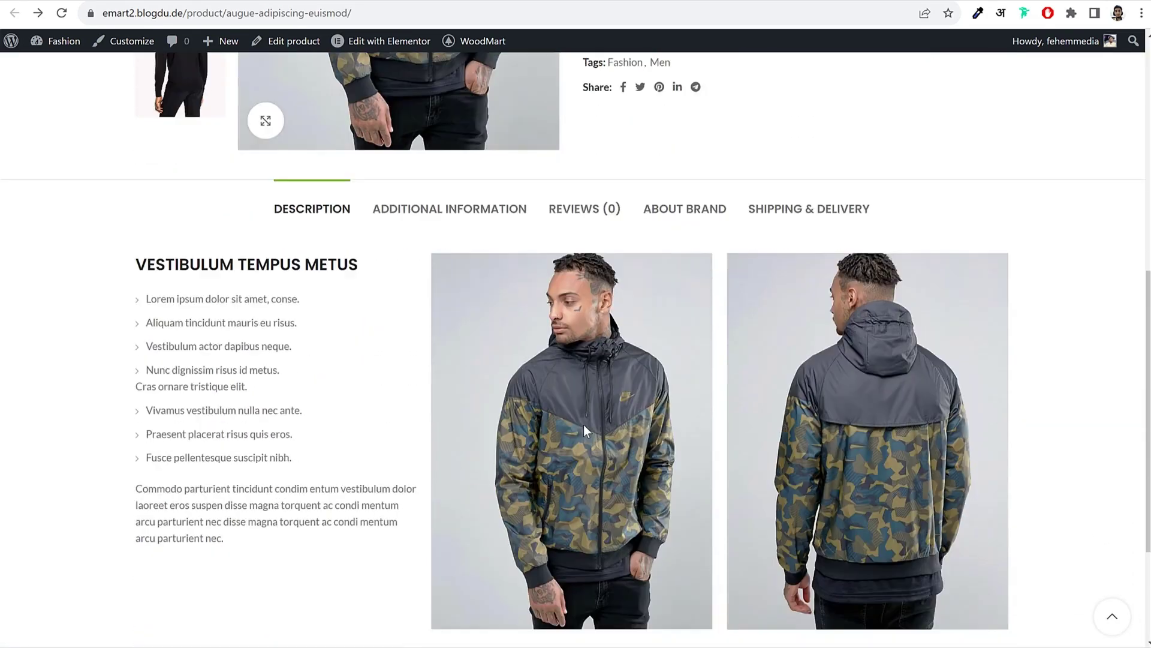
pyautogui.click(449, 202)
pyautogui.scroll(8, 834, 336)
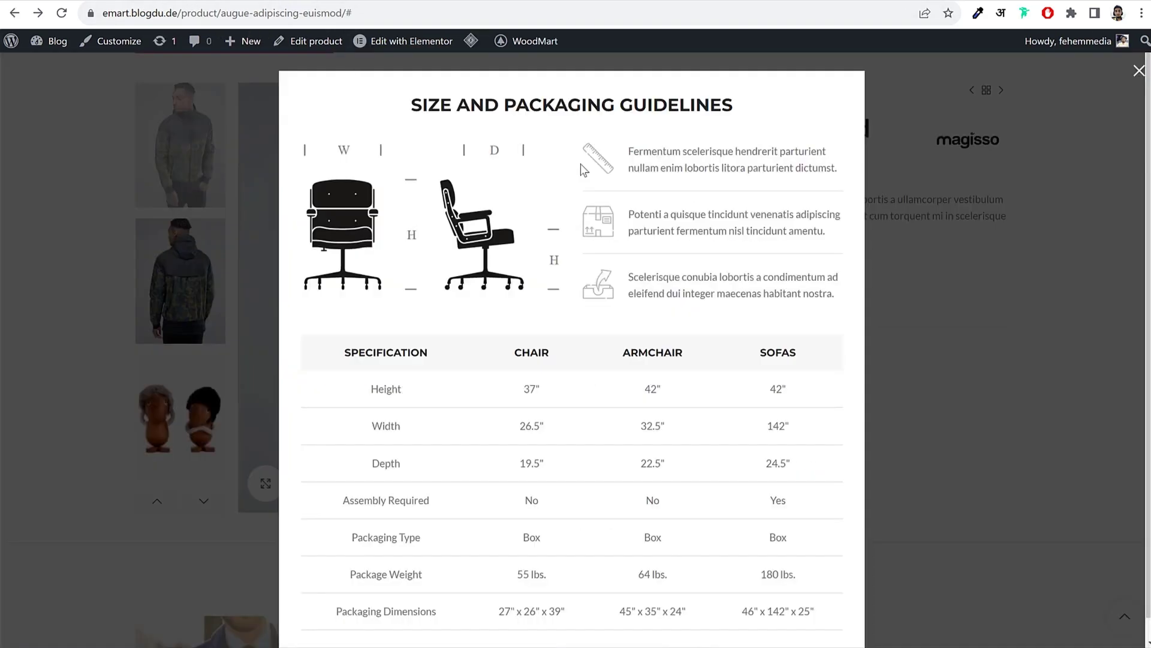
# Step: Close the Size and Packaging Guidelines popup and browse the related products carousel
pyautogui.click(964, 222)
pyautogui.scroll(-10, 807, 329)
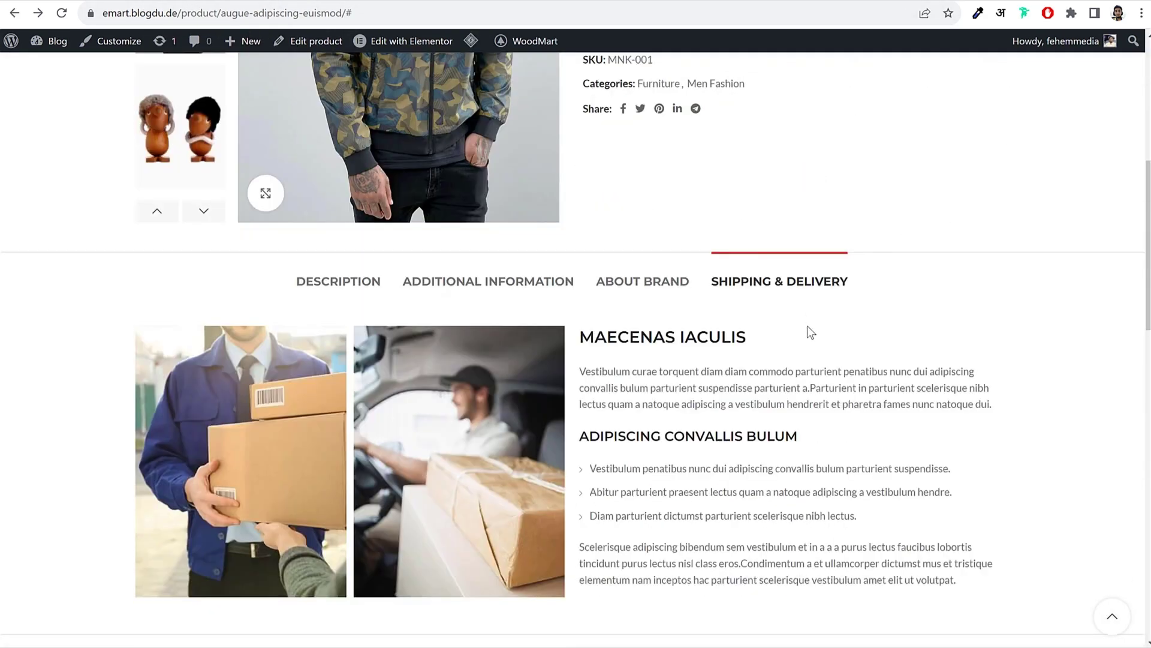
pyautogui.moveTo(957, 341); pyautogui.dragTo(518, 352)
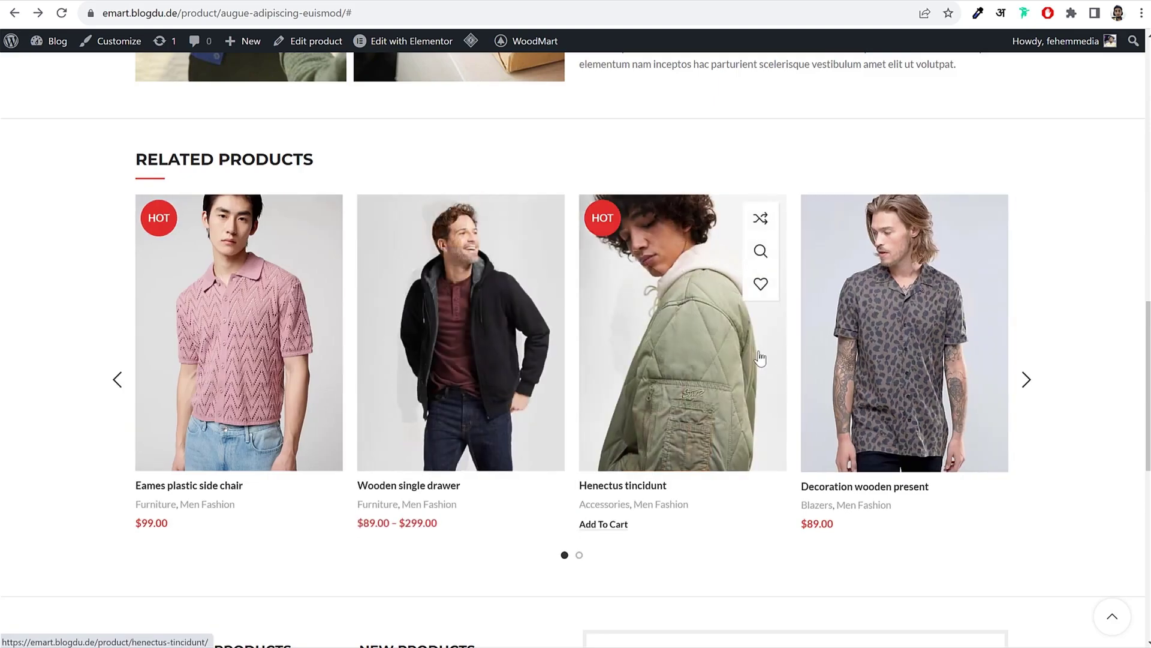
pyautogui.moveTo(749, 359); pyautogui.dragTo(257, 326)
pyautogui.scroll(15, 257, 326)
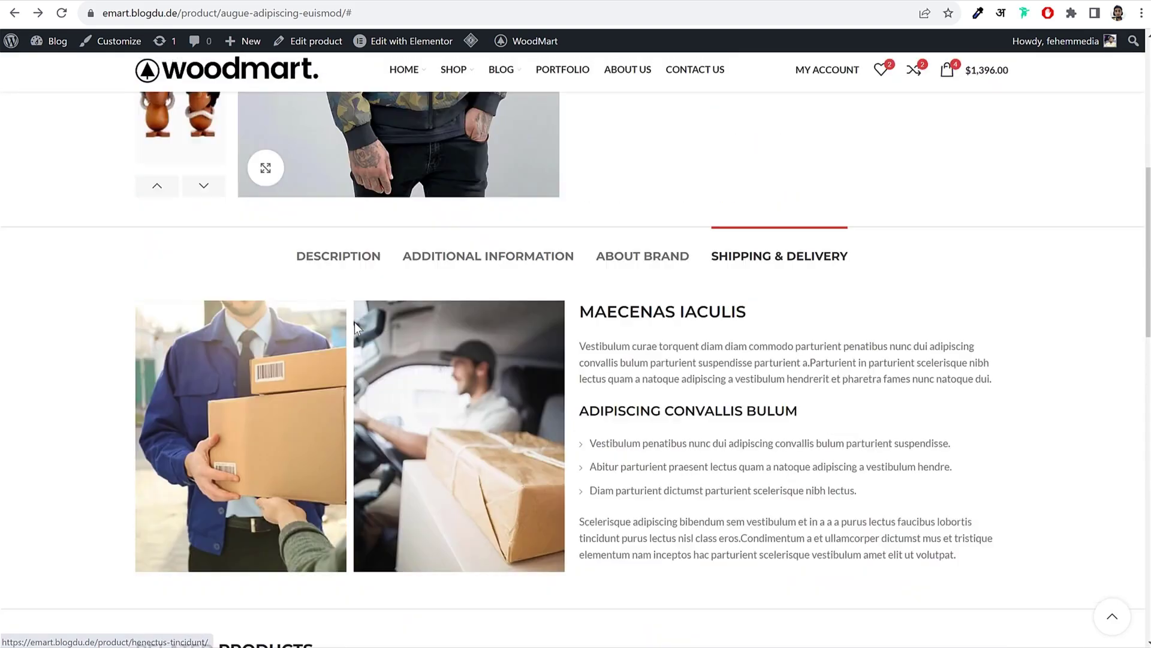
# Step: Open Short Sleeve Textured from the shop and try black and red, ending on black
pyautogui.click(406, 186)
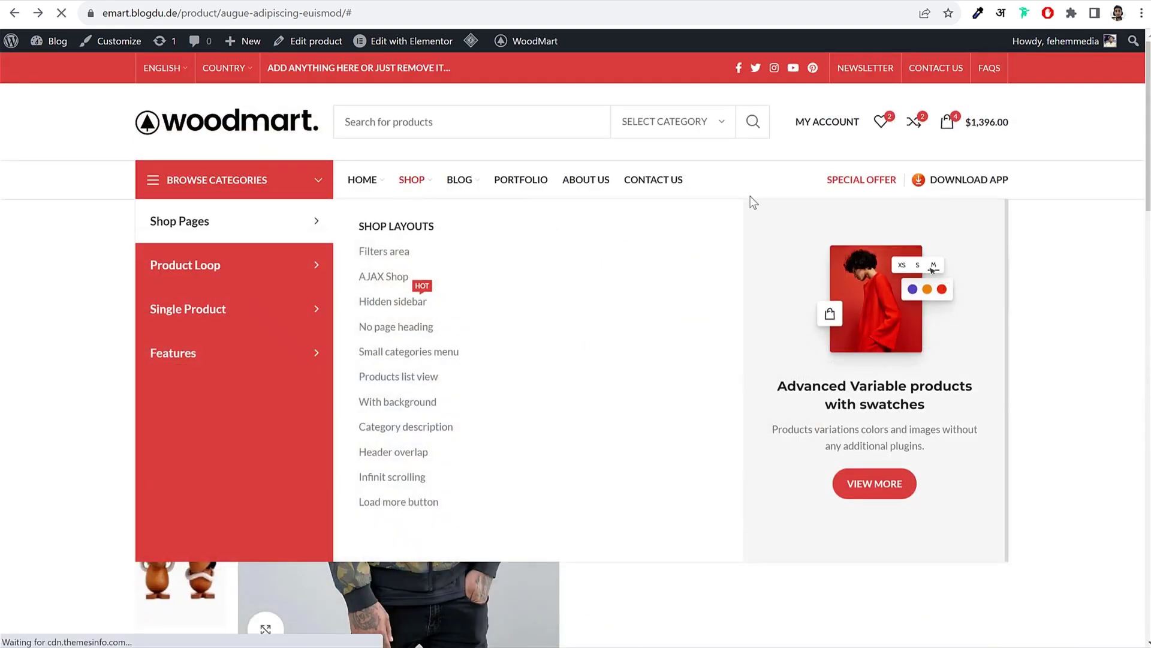
pyautogui.scroll(-20, 760, 237)
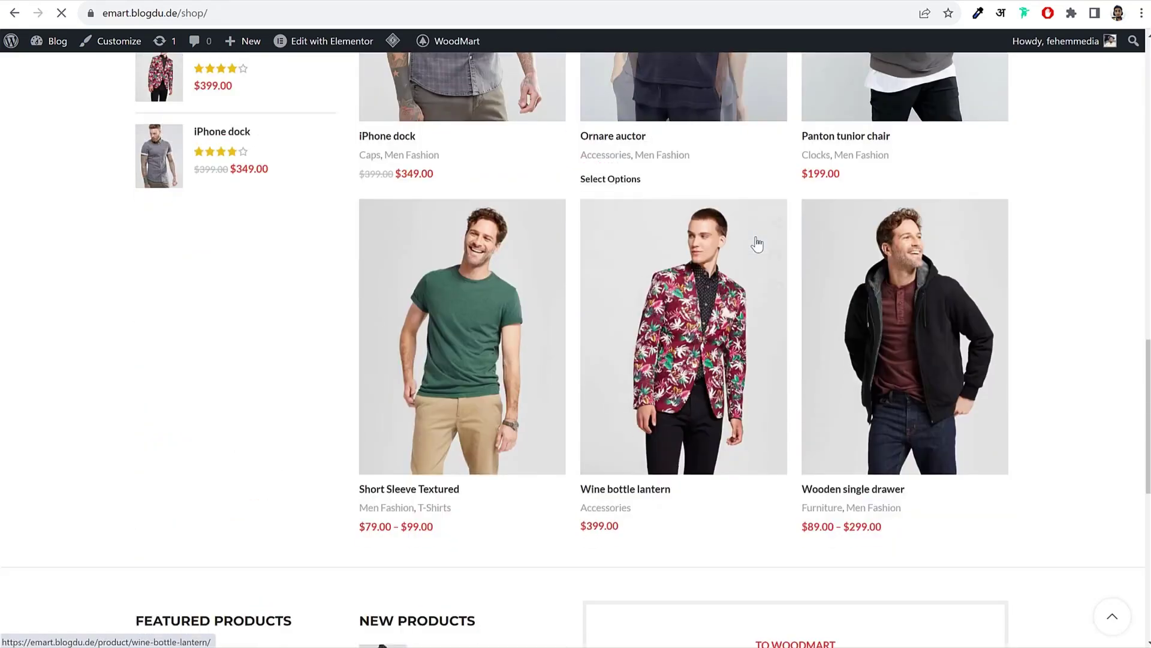
pyautogui.scroll(-1, 757, 242)
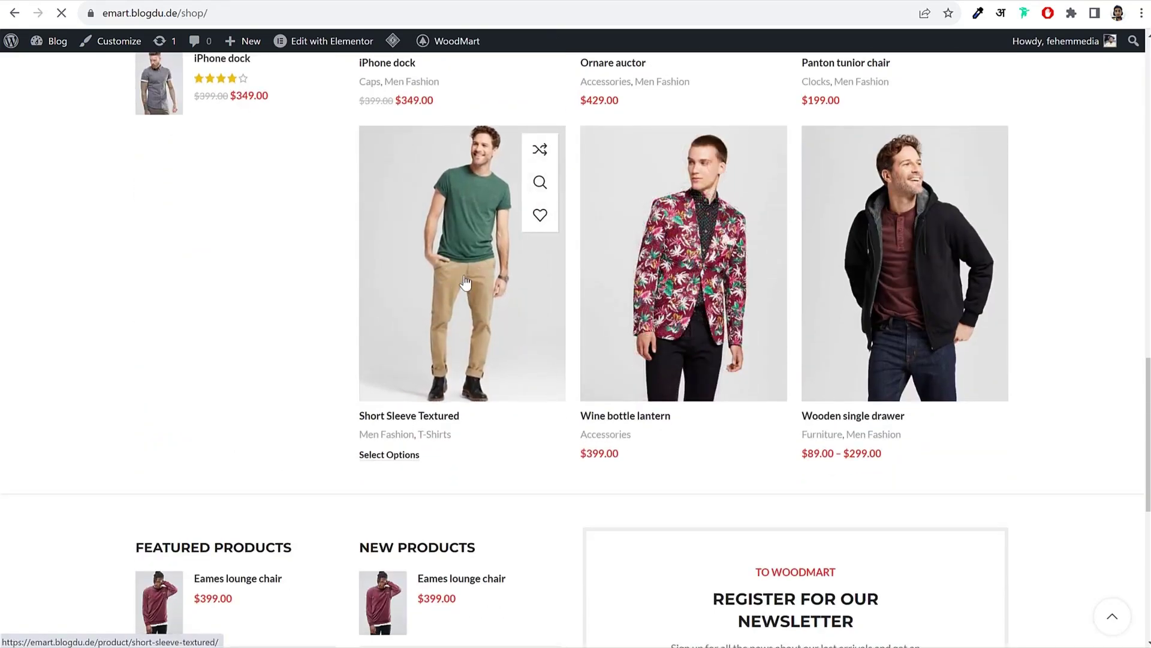
pyautogui.click(466, 282)
pyautogui.scroll(-1, 784, 321)
pyautogui.click(636, 337)
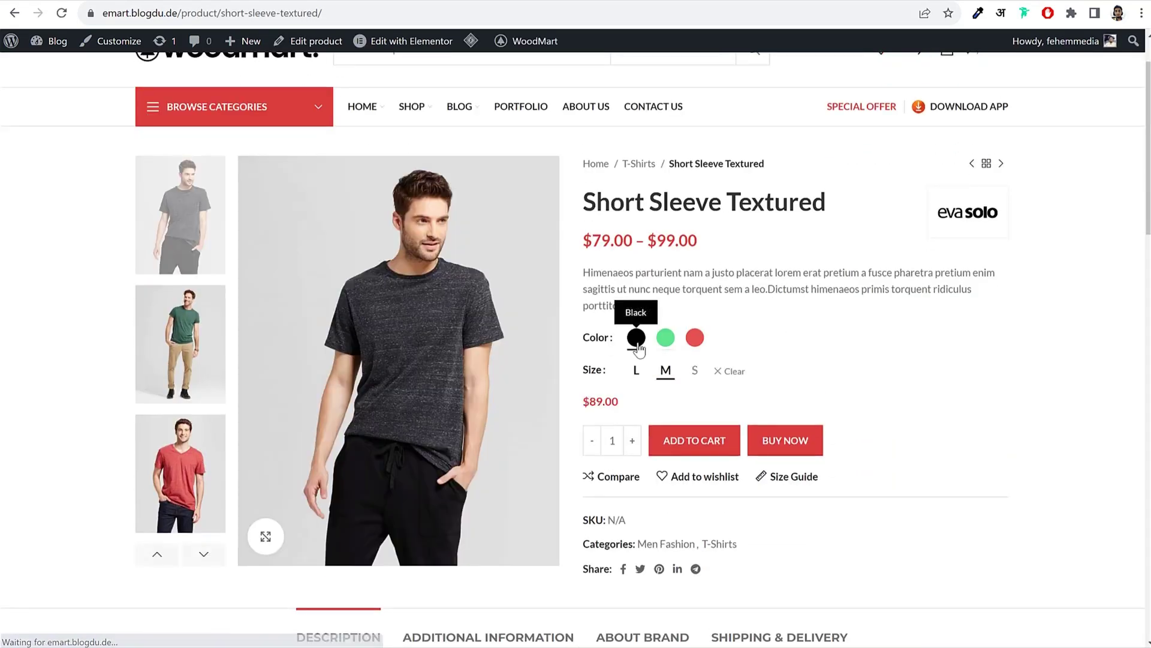
pyautogui.click(695, 338)
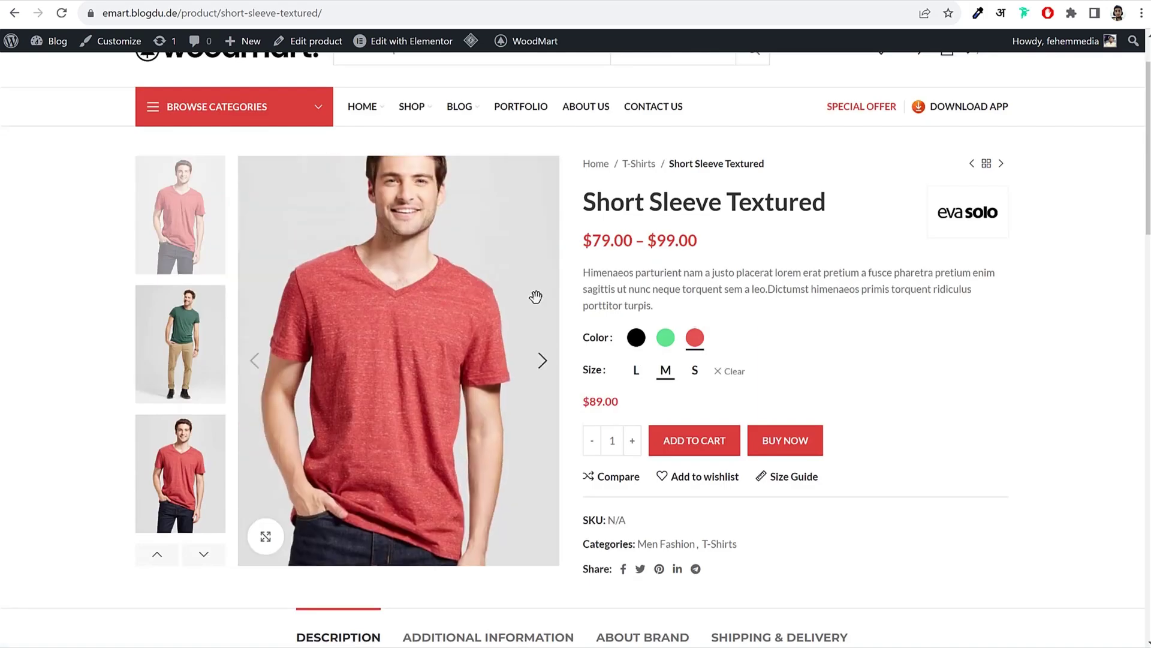
pyautogui.moveTo(626, 401); pyautogui.dragTo(581, 402)
pyautogui.click(600, 401)
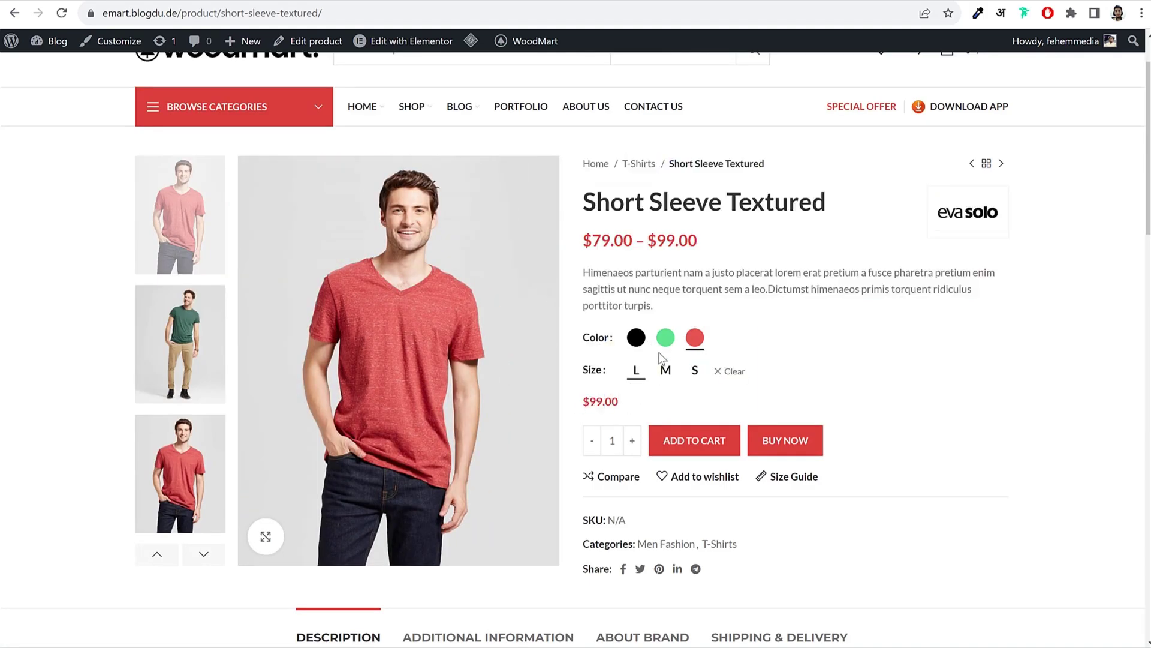
pyautogui.click(637, 337)
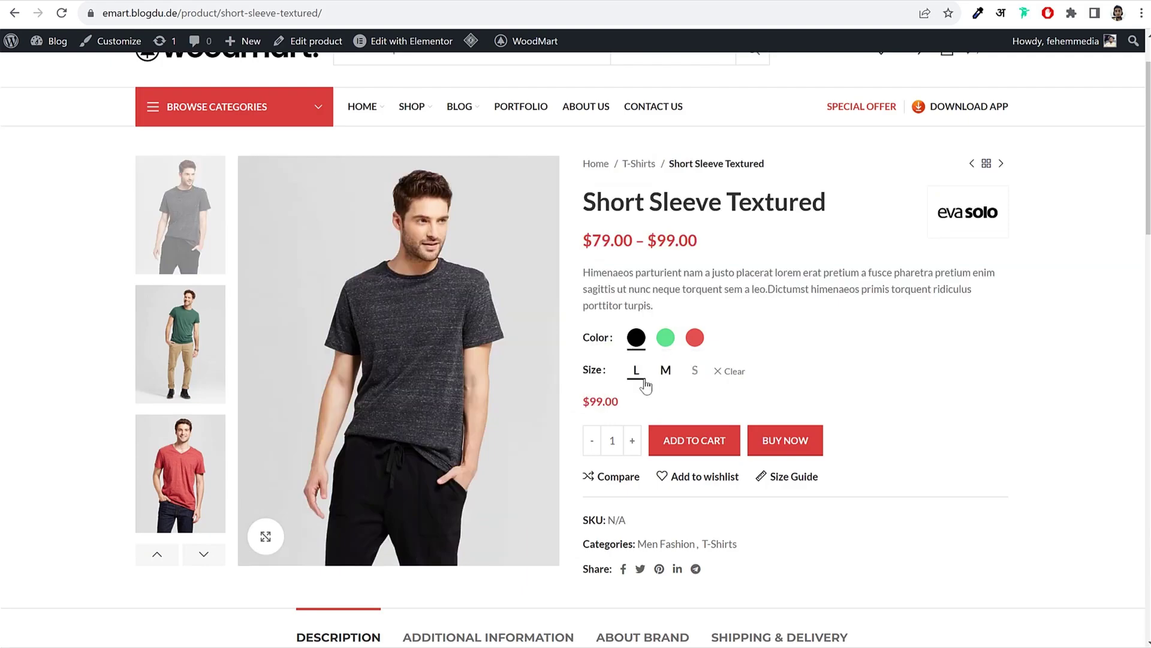
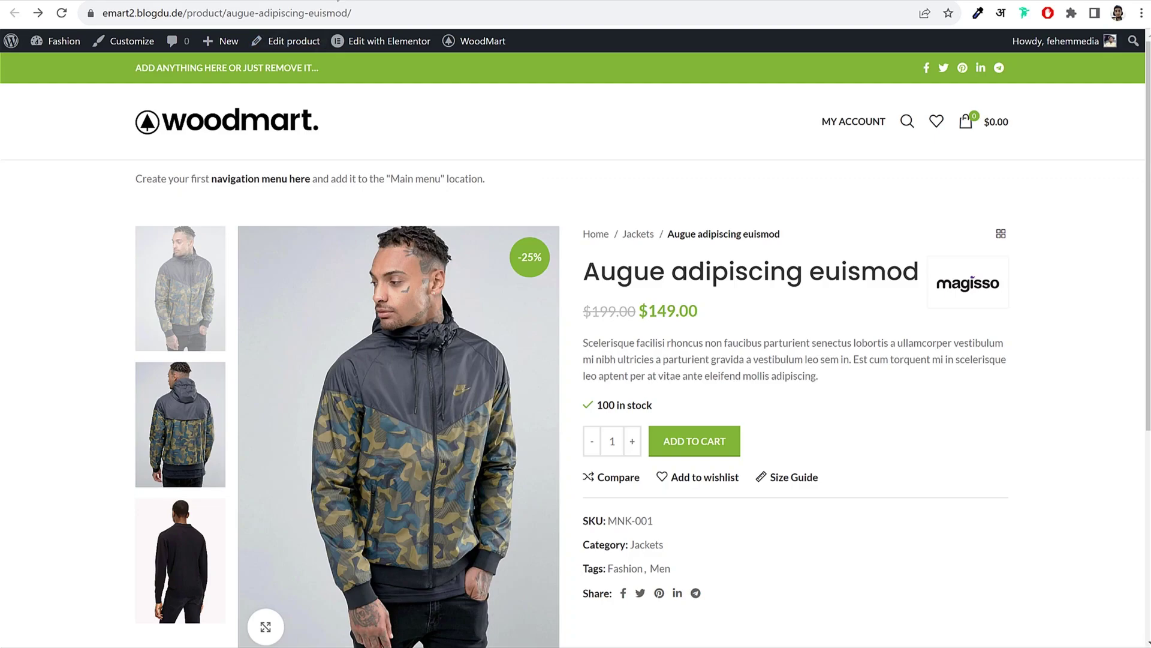
# Step: Duplicate the Augue adipiscing euismod jacket from the Products list
pyautogui.click(47, 48)
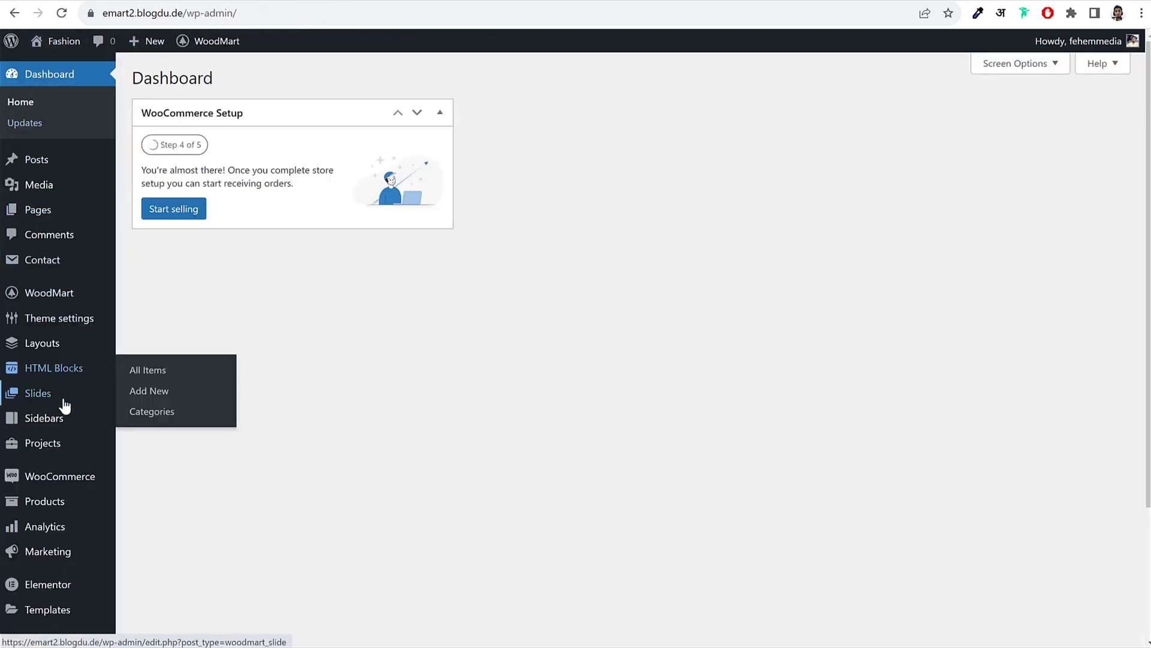
pyautogui.click(76, 505)
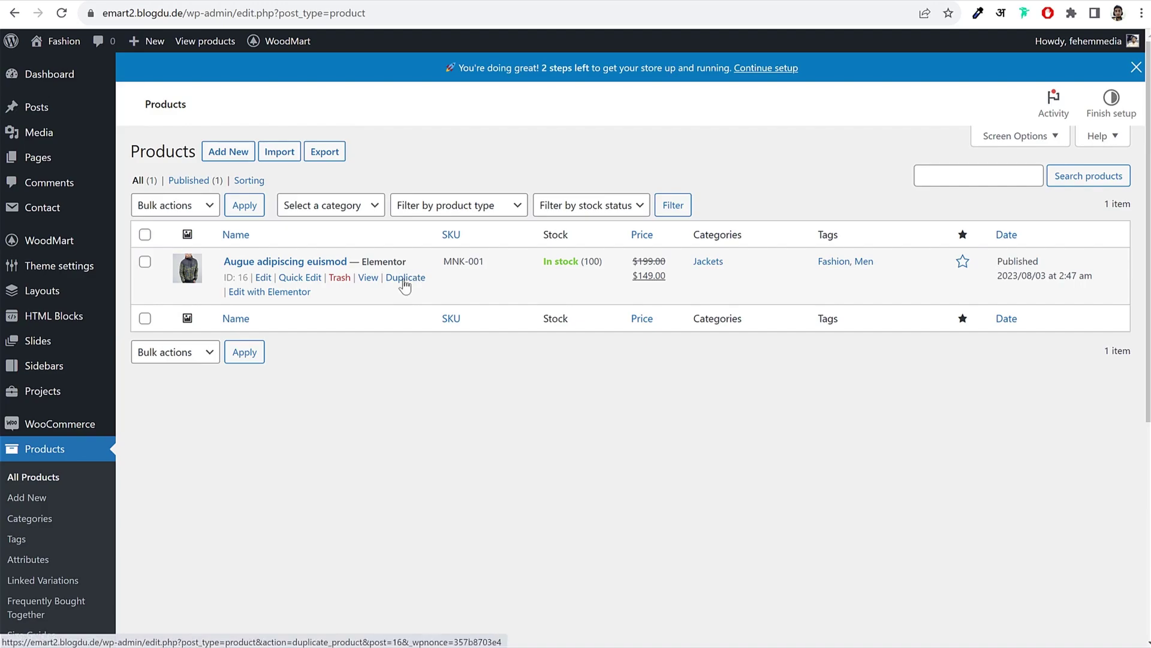
pyautogui.click(405, 280)
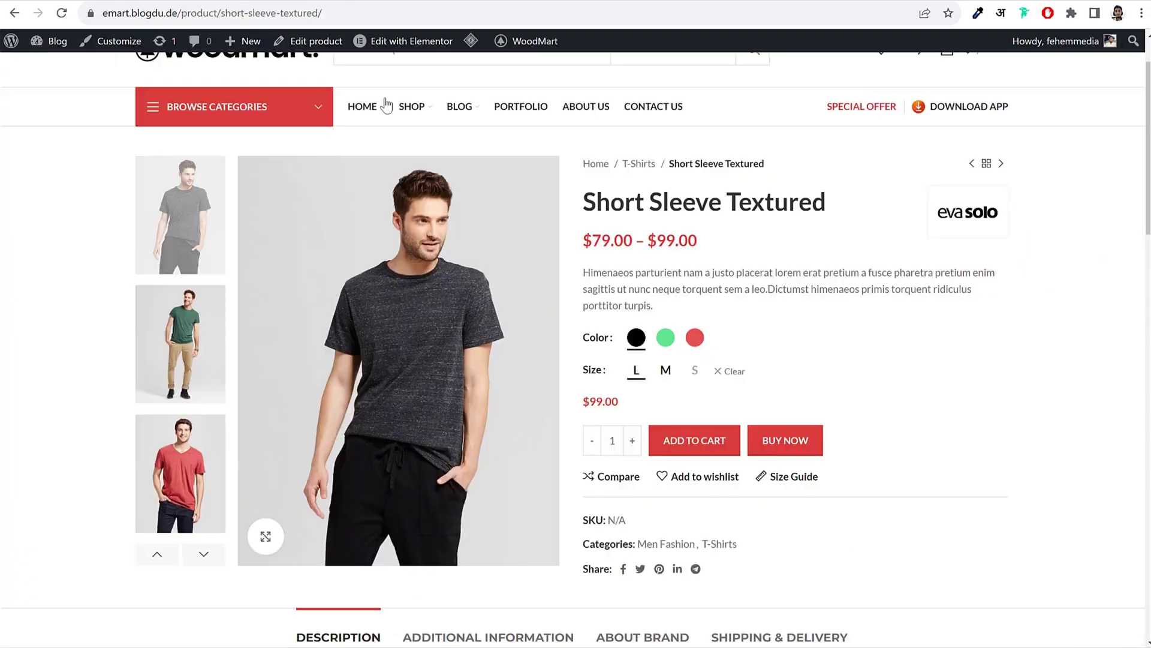
# Step: Retitle the duplicated product 'Short Sleeve Textured'
pyautogui.moveTo(411, 106)
pyautogui.moveTo(596, 202); pyautogui.dragTo(886, 197)
pyautogui.hotkey('ctrl', 'c')
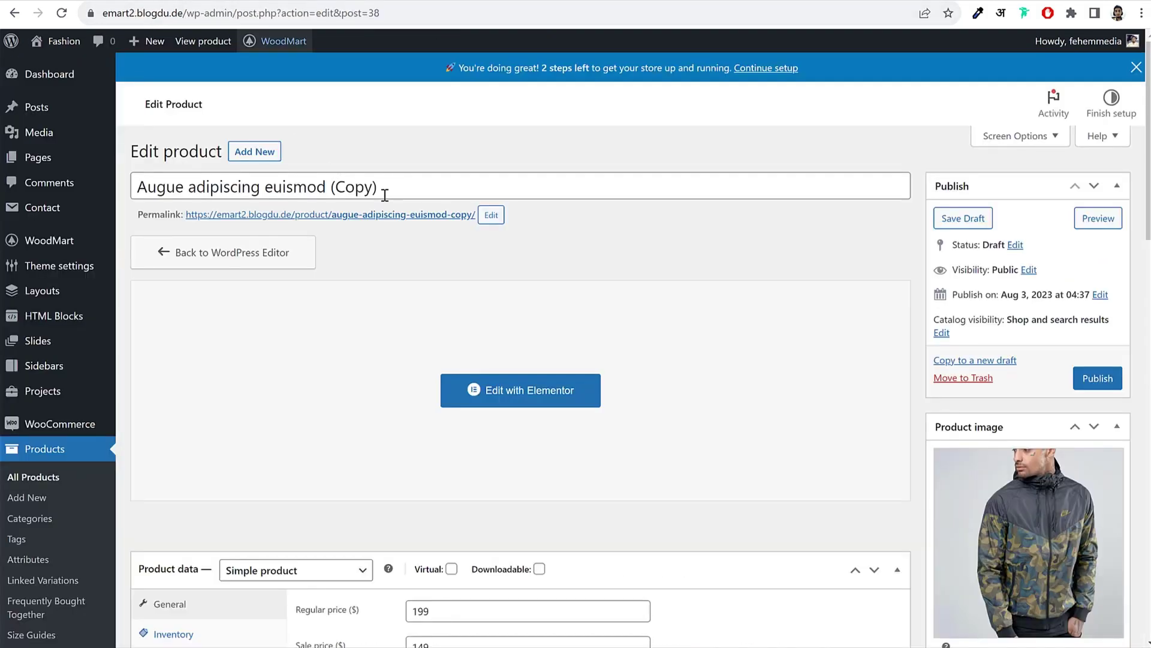
pyautogui.tripleClick(432, 178)
pyautogui.hotkey('ctrl', 'v')
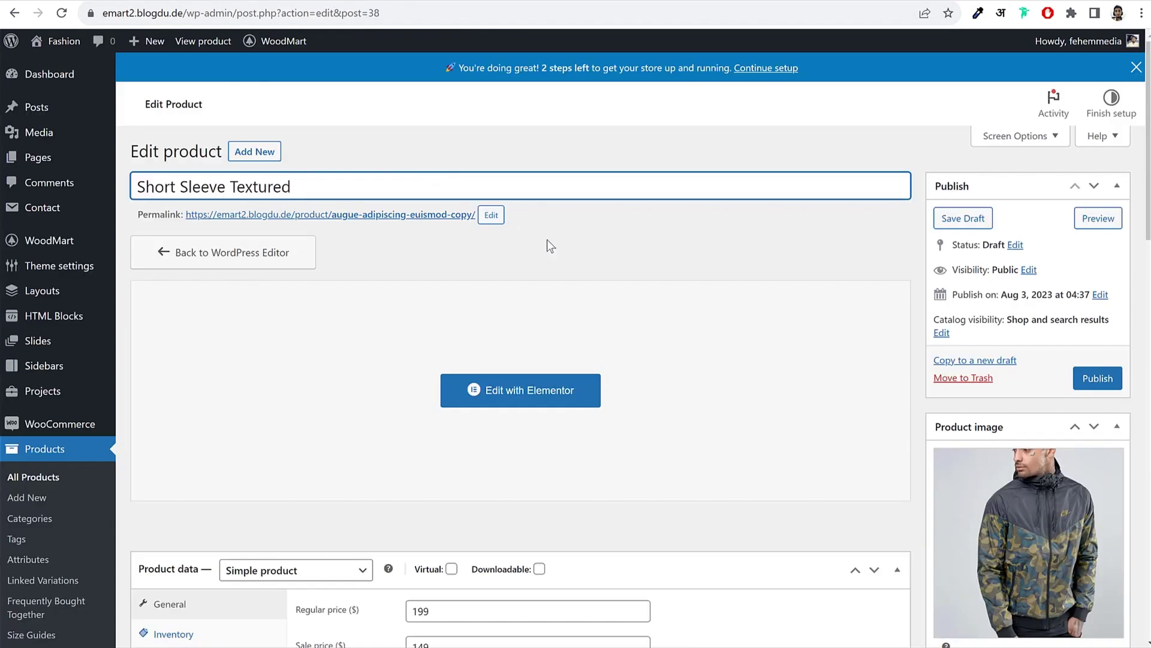
pyautogui.click(551, 246)
# Step: Change the copy's permalink slug to short-sleeve-textured
pyautogui.click(491, 215)
pyautogui.hotkey('ctrl', 'a')
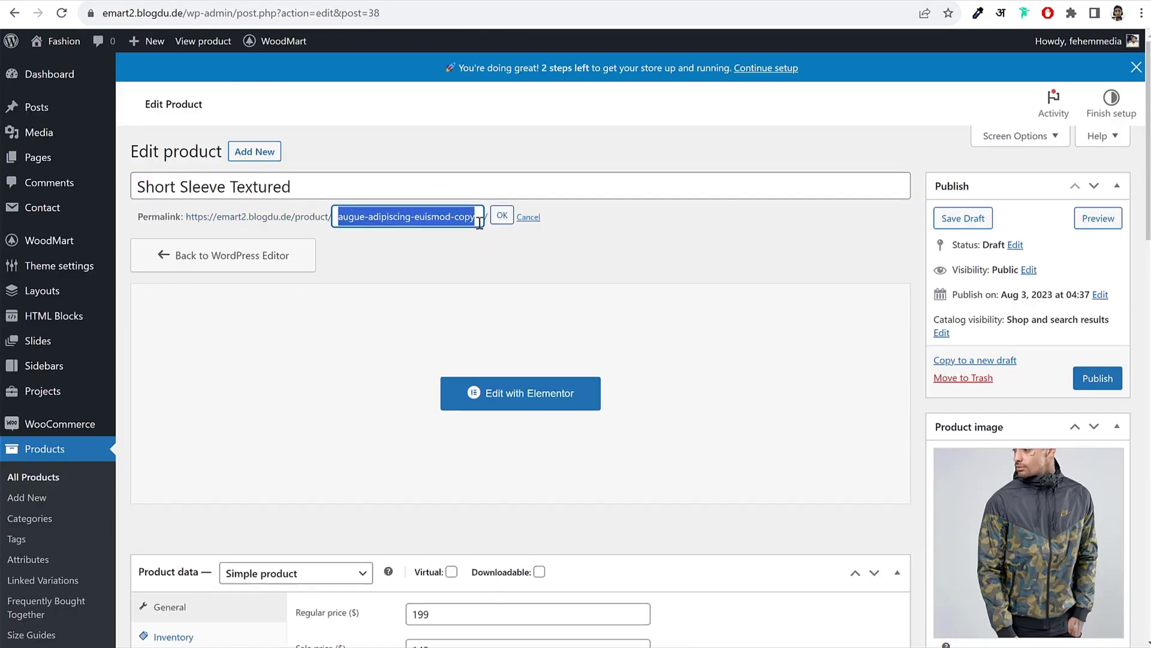
pyautogui.hotkey('ctrl', 'v')
pyautogui.click(501, 218)
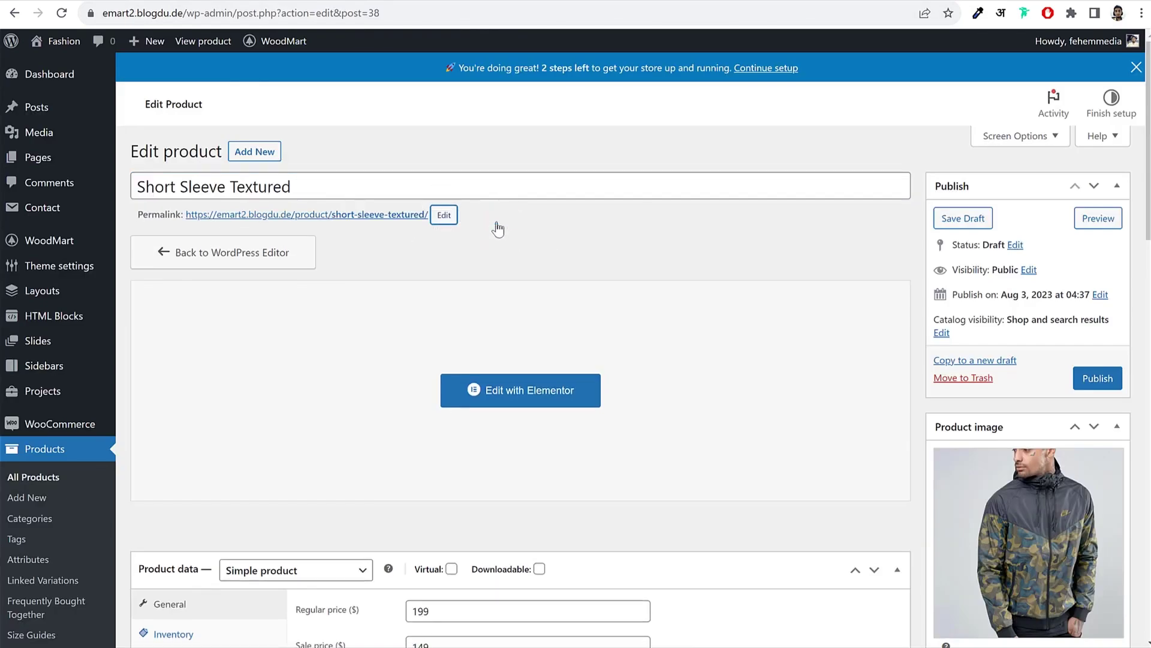
pyautogui.scroll(-6, 1036, 279)
# Step: Start uploading a product image from the Products image folder
pyautogui.click(1038, 264)
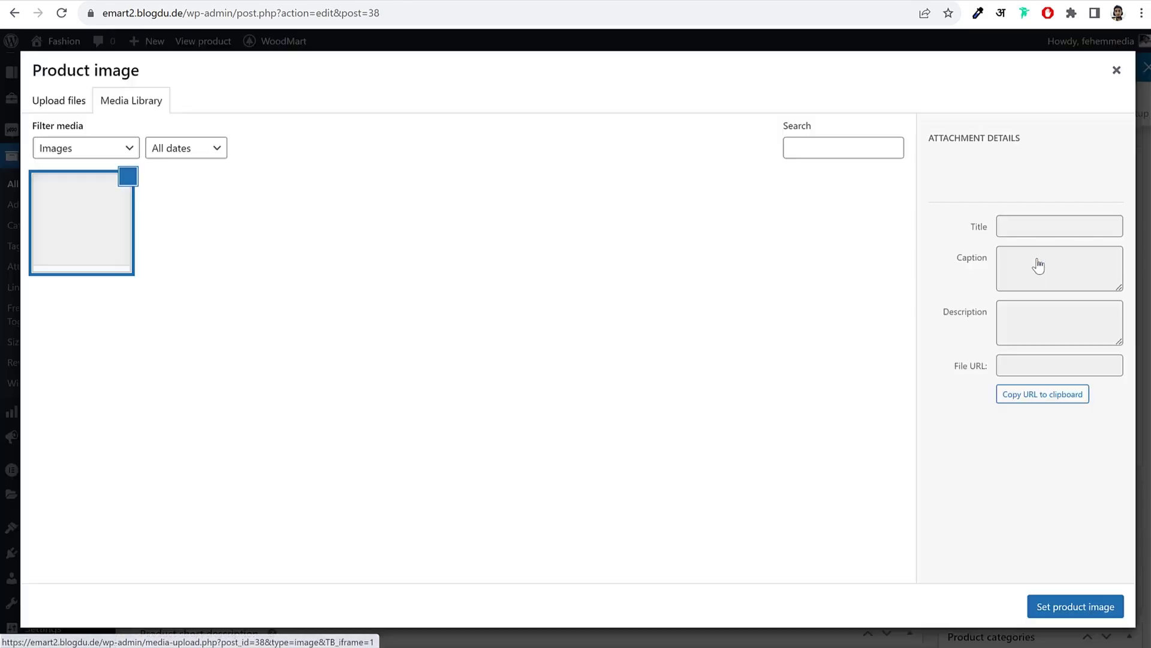
pyautogui.click(41, 102)
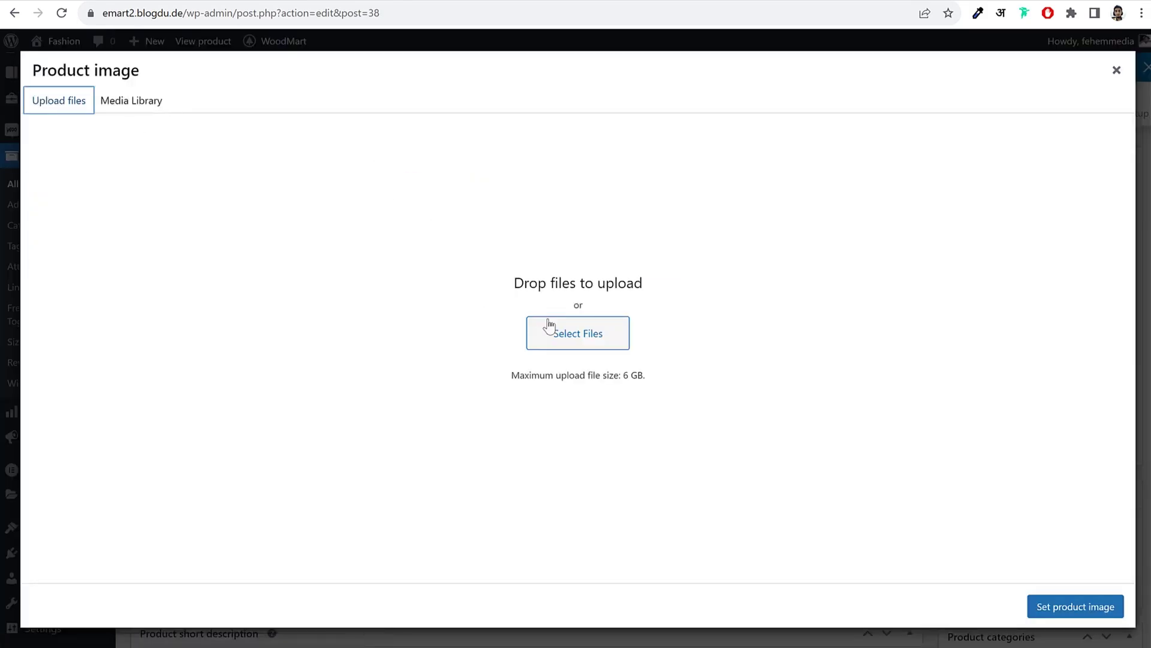
pyautogui.click(543, 323)
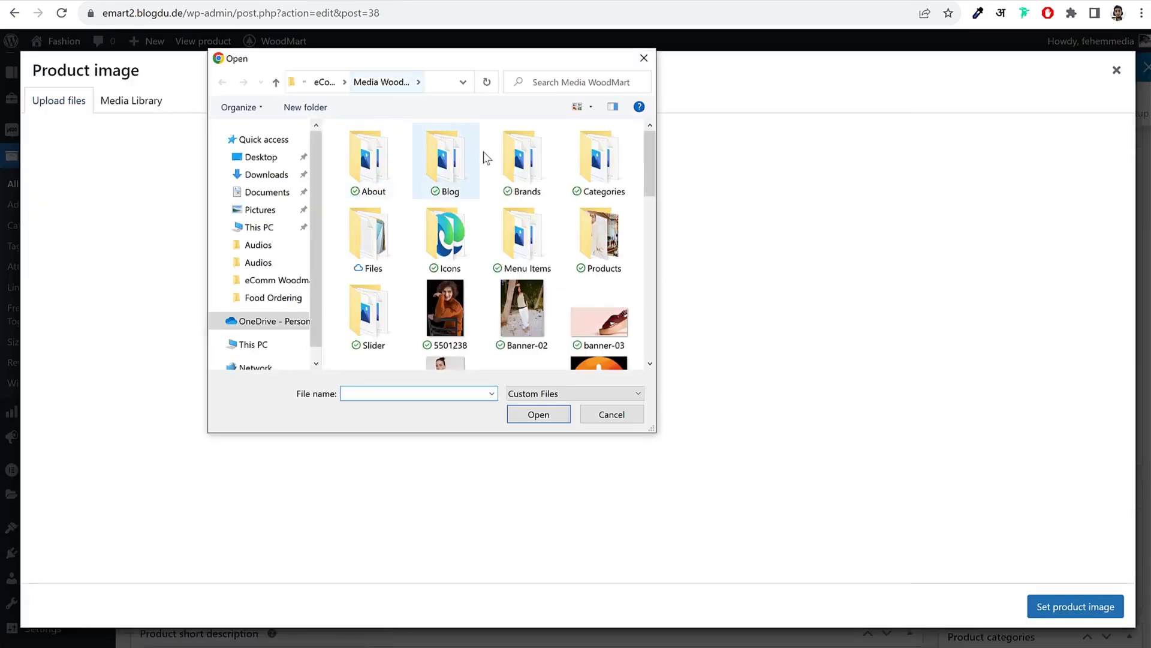
pyautogui.doubleClick(578, 250)
pyautogui.click(600, 239)
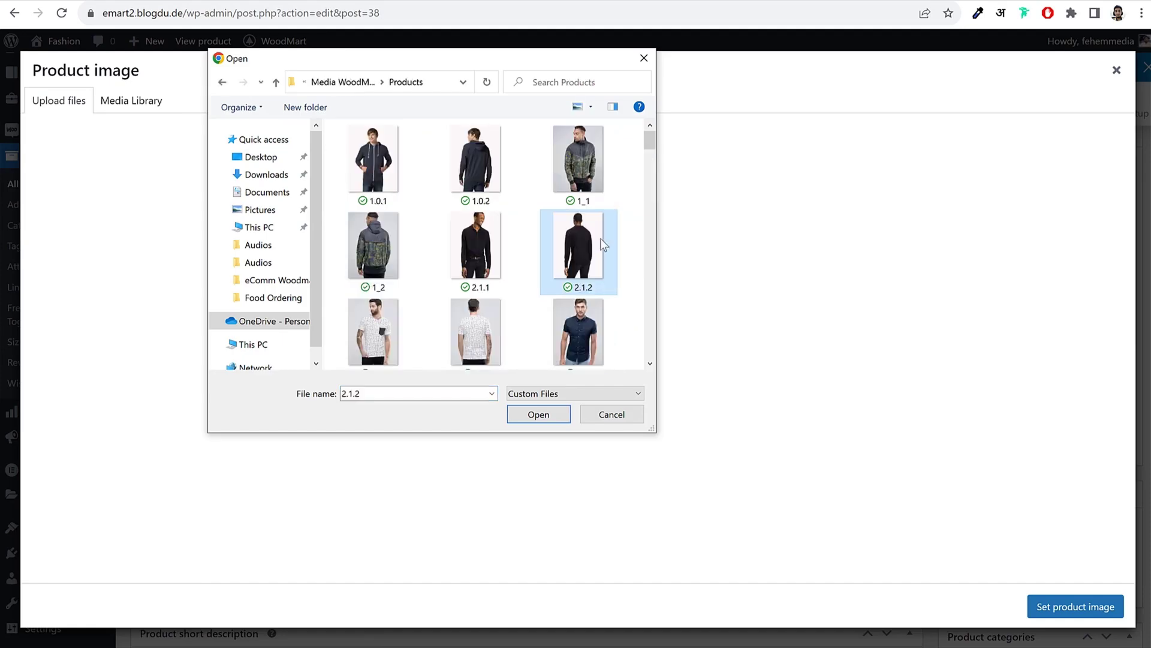
# Step: Upload the red, green and dark grey T-shirt photos and make the green one the product image
pyautogui.scroll(-2, 613, 240)
pyautogui.scroll(-10, 613, 240)
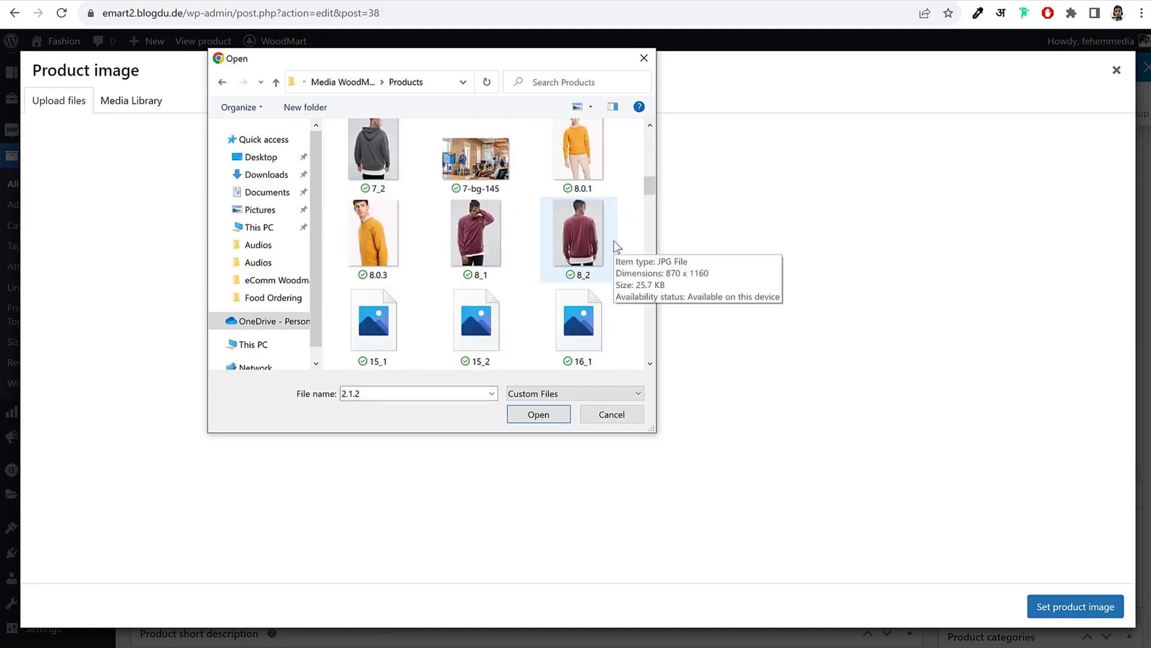
pyautogui.scroll(-8, 613, 240)
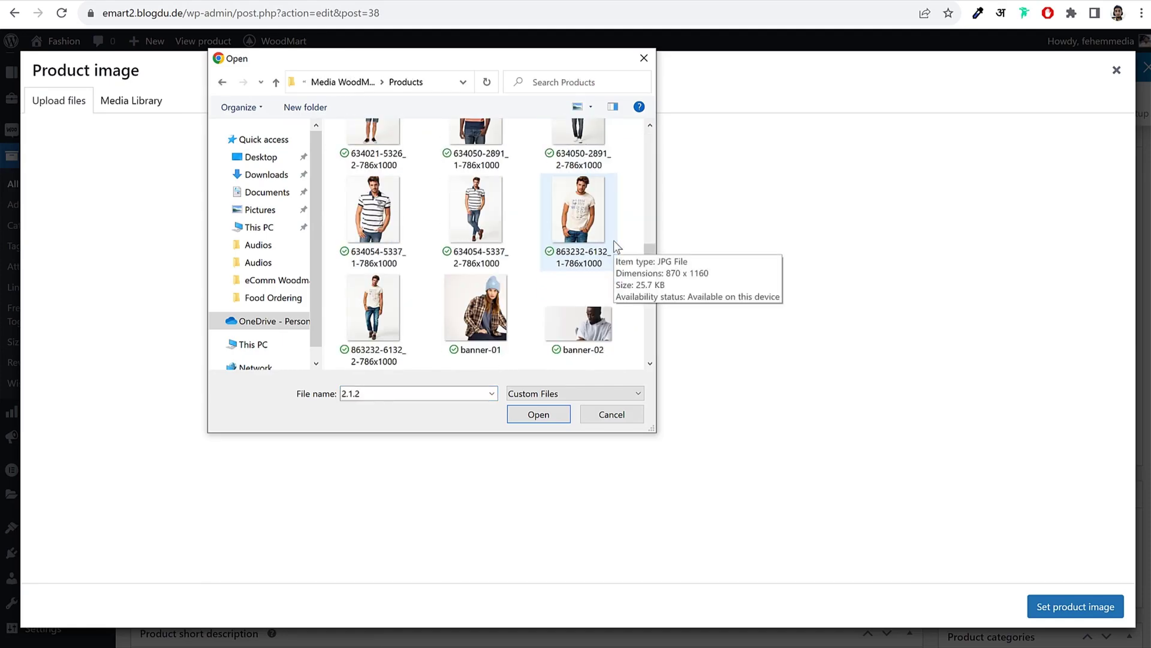
pyautogui.scroll(-5, 613, 240)
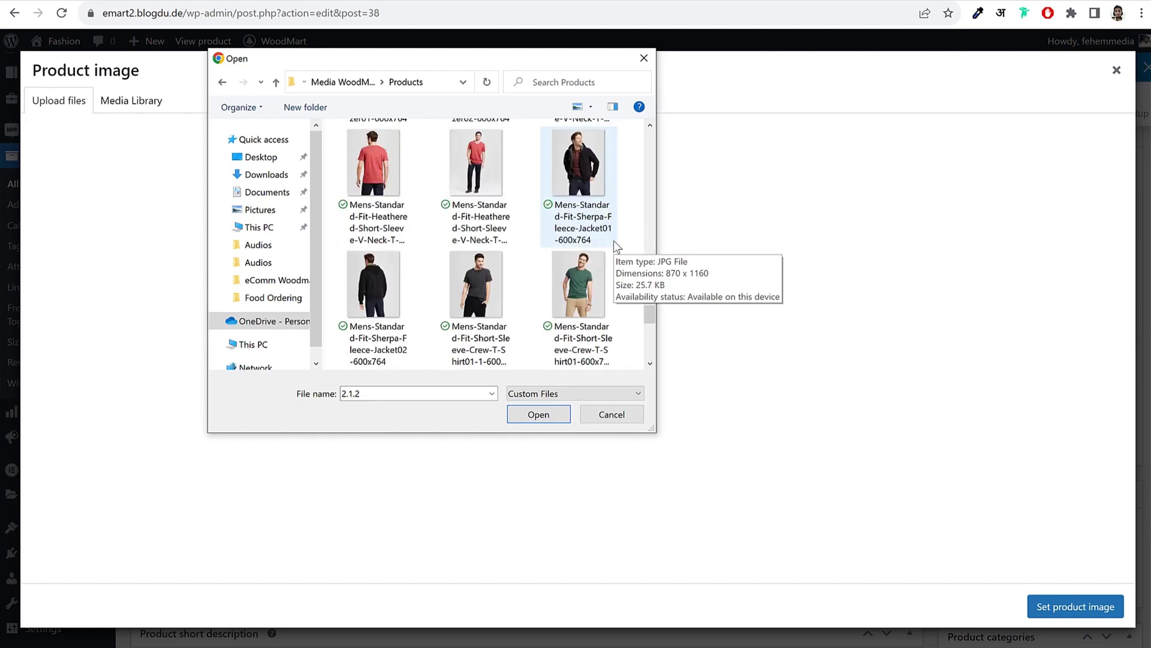
pyautogui.click(578, 179)
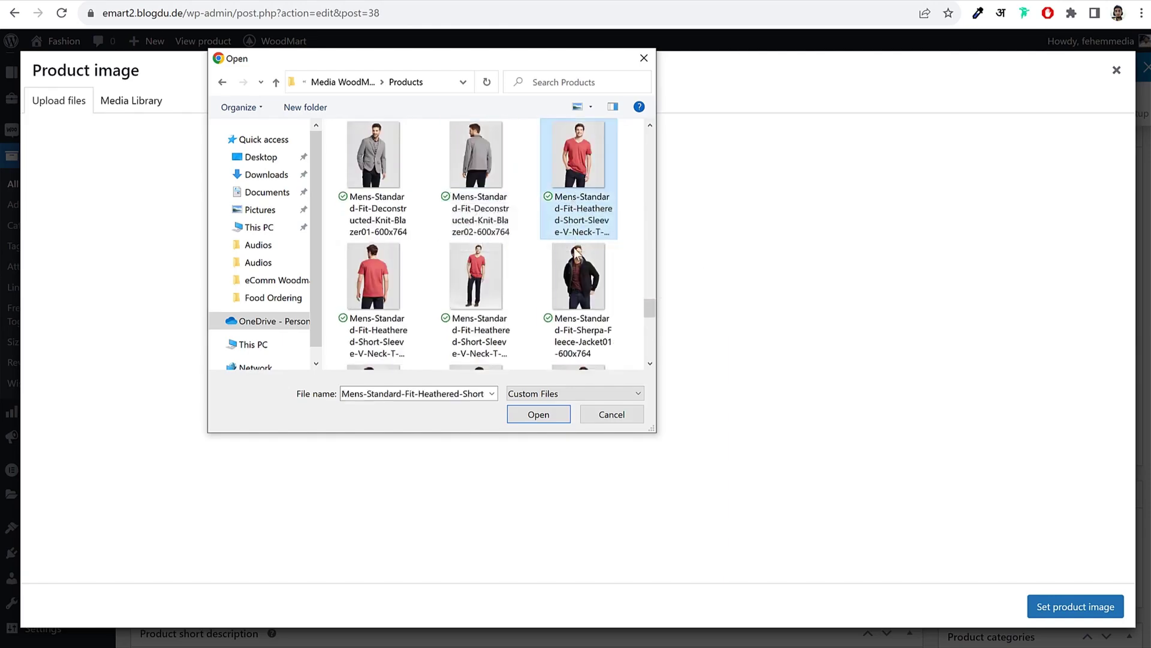
pyautogui.scroll(-3, 575, 254)
pyautogui.keyDown('ctrl'); pyautogui.click(577, 180); pyautogui.keyUp('ctrl')
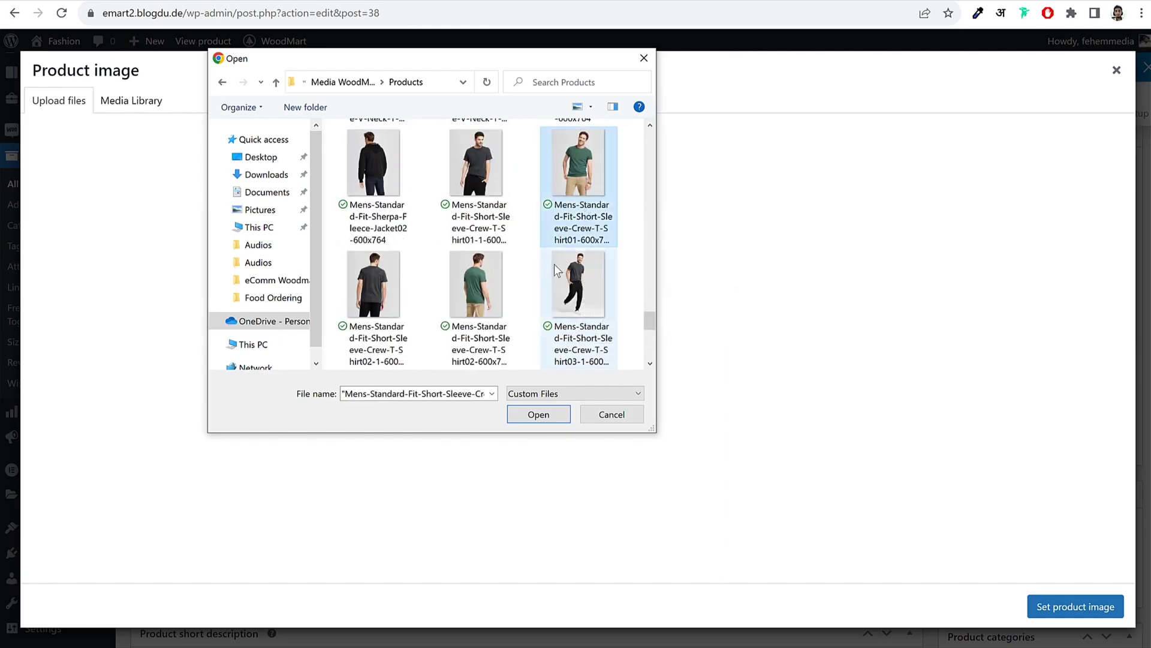
pyautogui.scroll(-3, 554, 264)
pyautogui.scroll(-3, 554, 277)
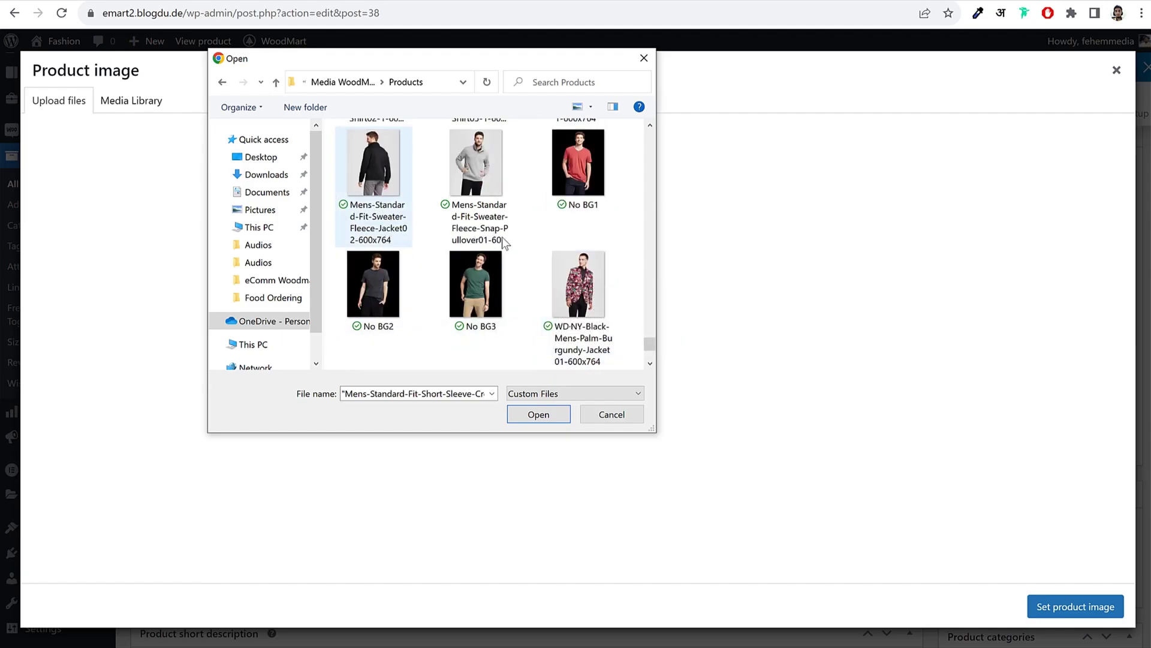
pyautogui.scroll(1, 600, 290)
pyautogui.scroll(3, 600, 285)
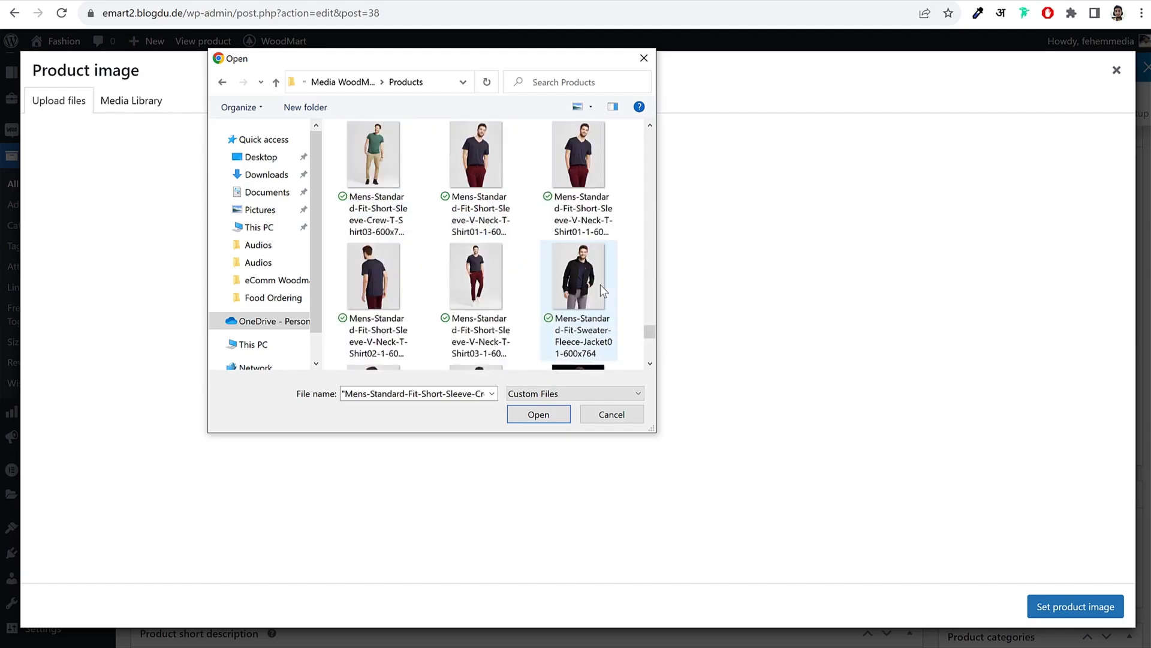
pyautogui.scroll(3, 588, 287)
pyautogui.keyDown('ctrl'); pyautogui.click(476, 174); pyautogui.keyUp('ctrl')
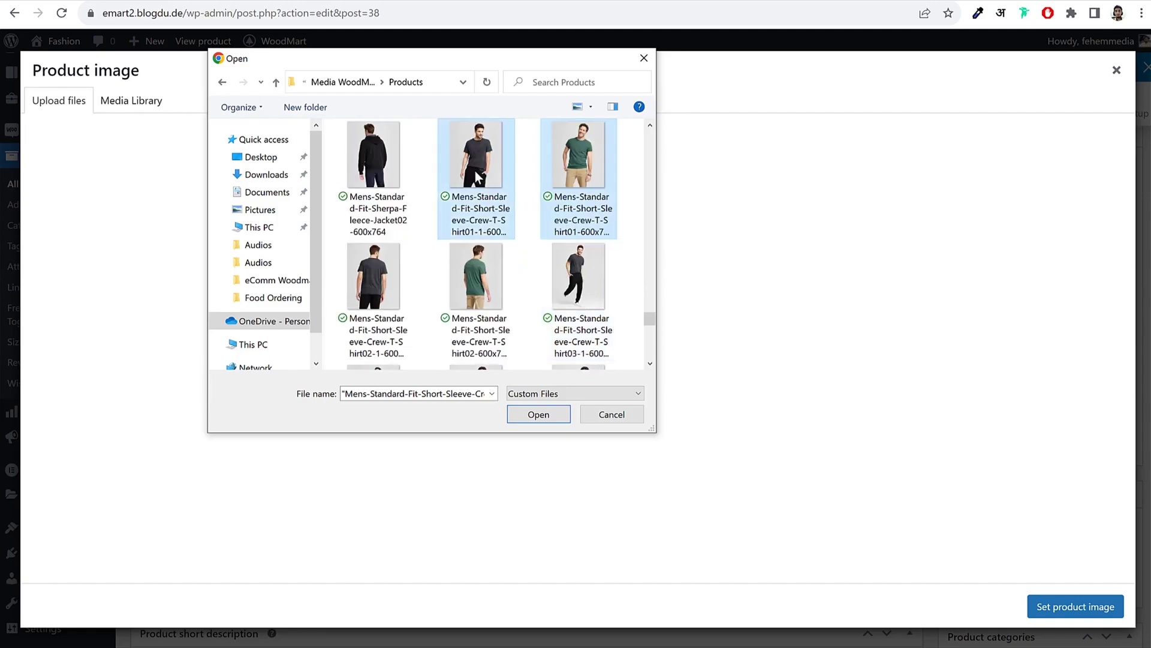
pyautogui.click(545, 416)
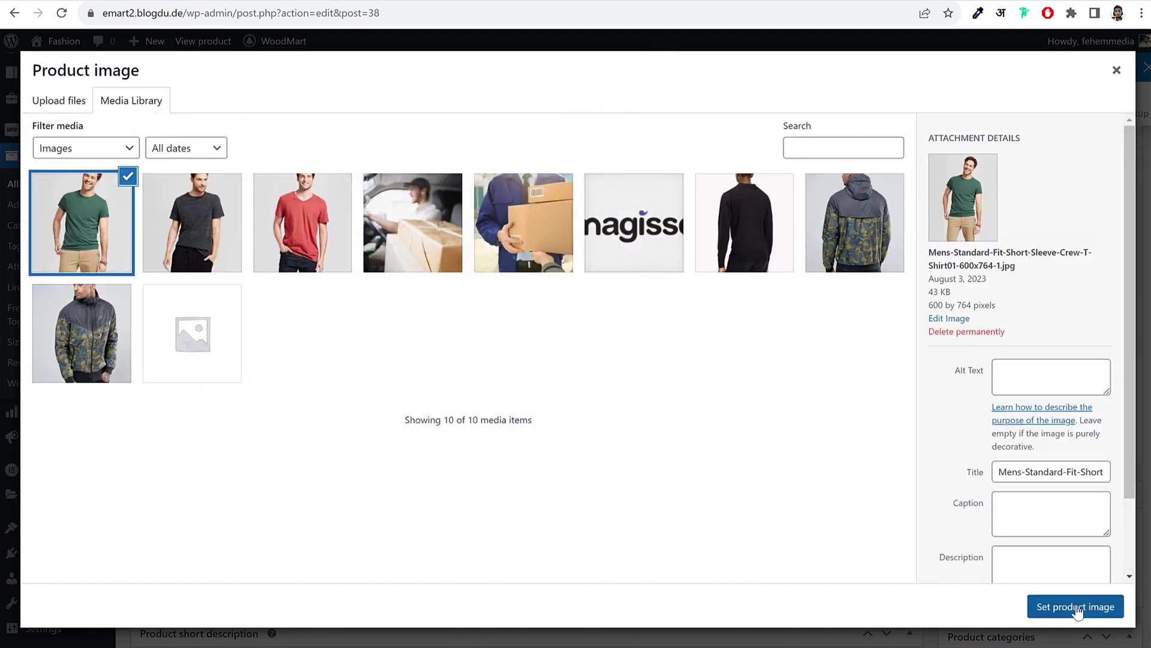
pyautogui.click(1075, 606)
# Step: Replace the gallery's camo and black jackets with the dark grey and red T-shirts
pyautogui.scroll(-4, 1066, 399)
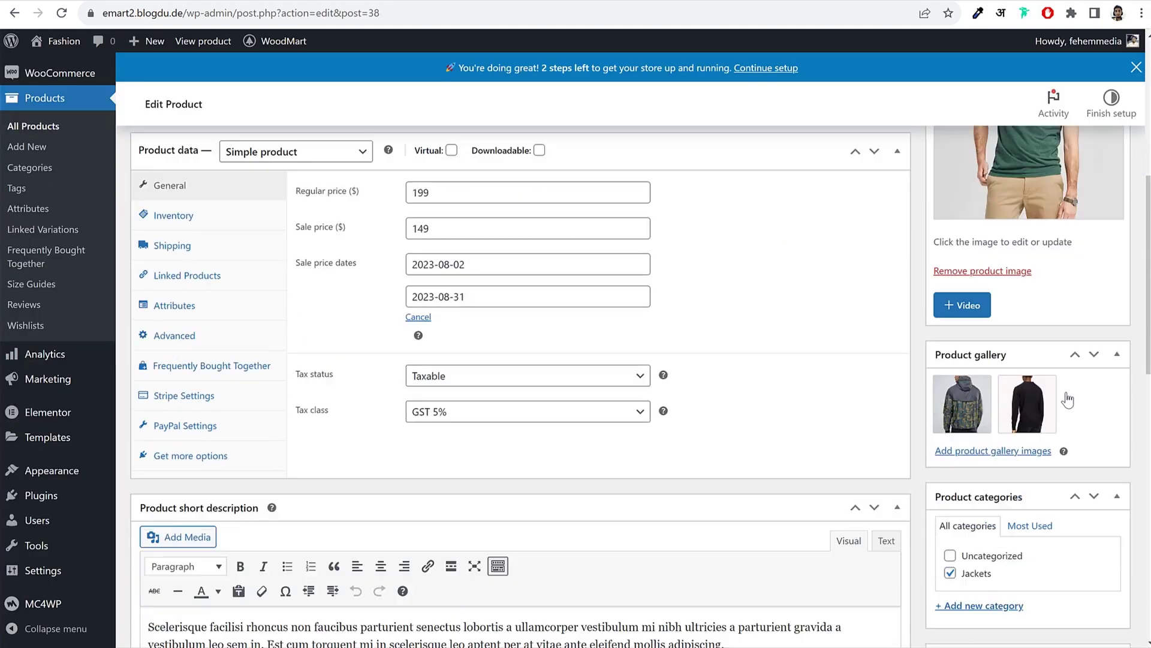
pyautogui.click(988, 283)
pyautogui.click(988, 283)
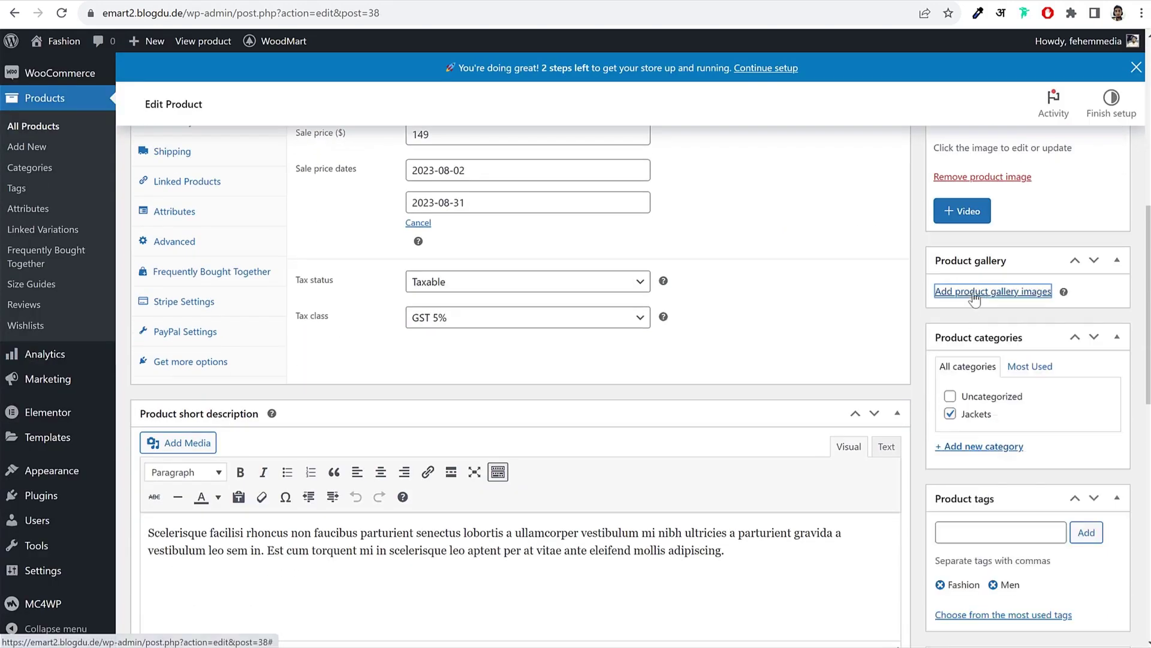
pyautogui.click(990, 362)
pyautogui.click(230, 237)
pyautogui.click(329, 242)
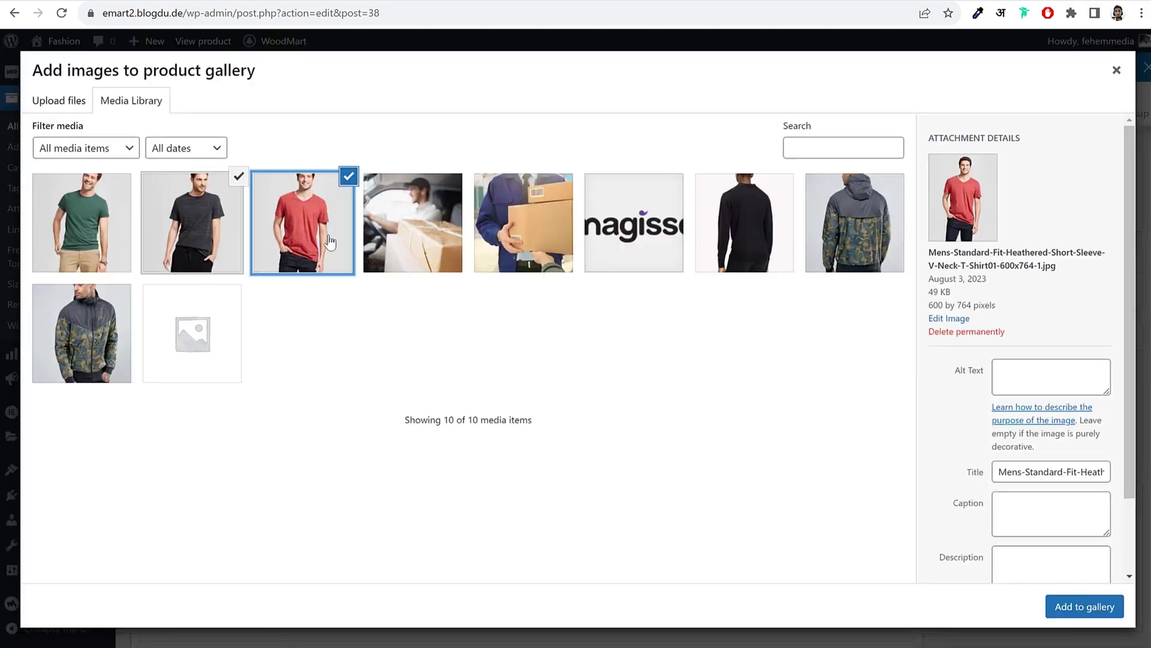
pyautogui.click(1061, 608)
pyautogui.scroll(-2, 1039, 418)
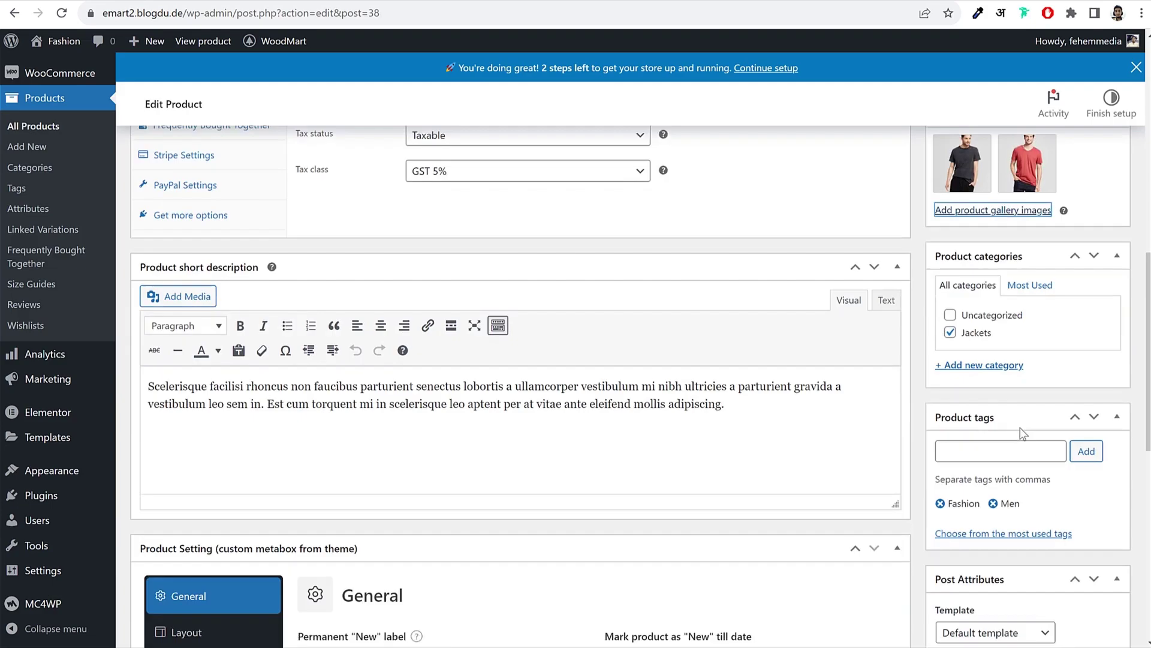
# Step: Create a new Shirts product category
pyautogui.click(989, 365)
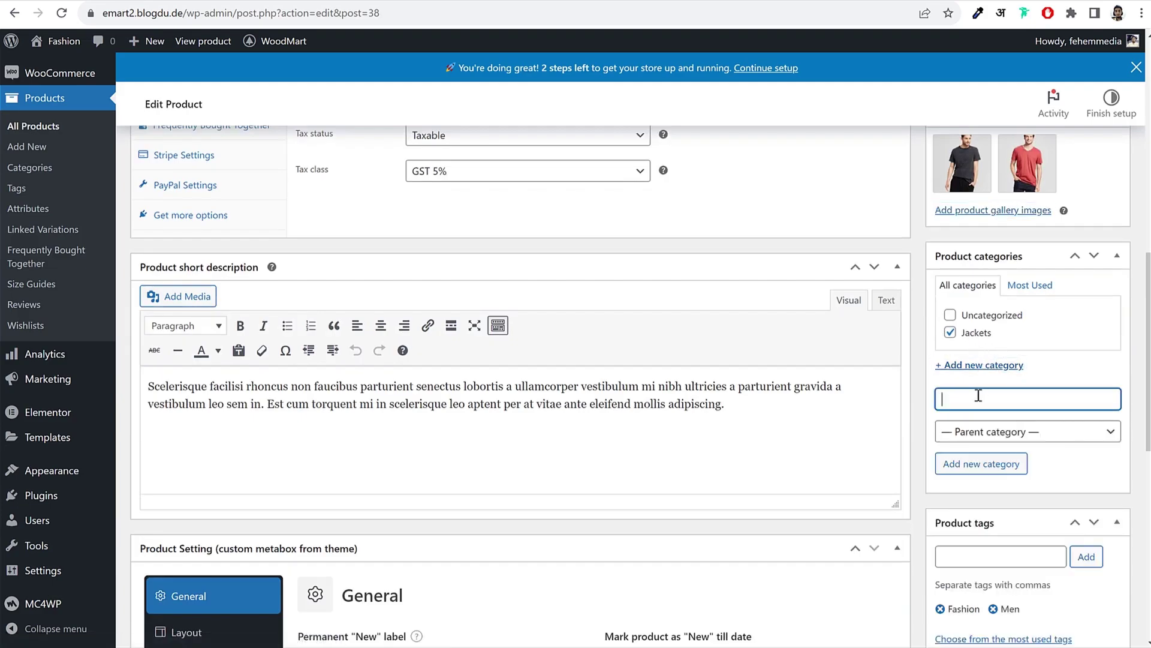
pyautogui.click(998, 463)
pyautogui.scroll(-3, 1077, 395)
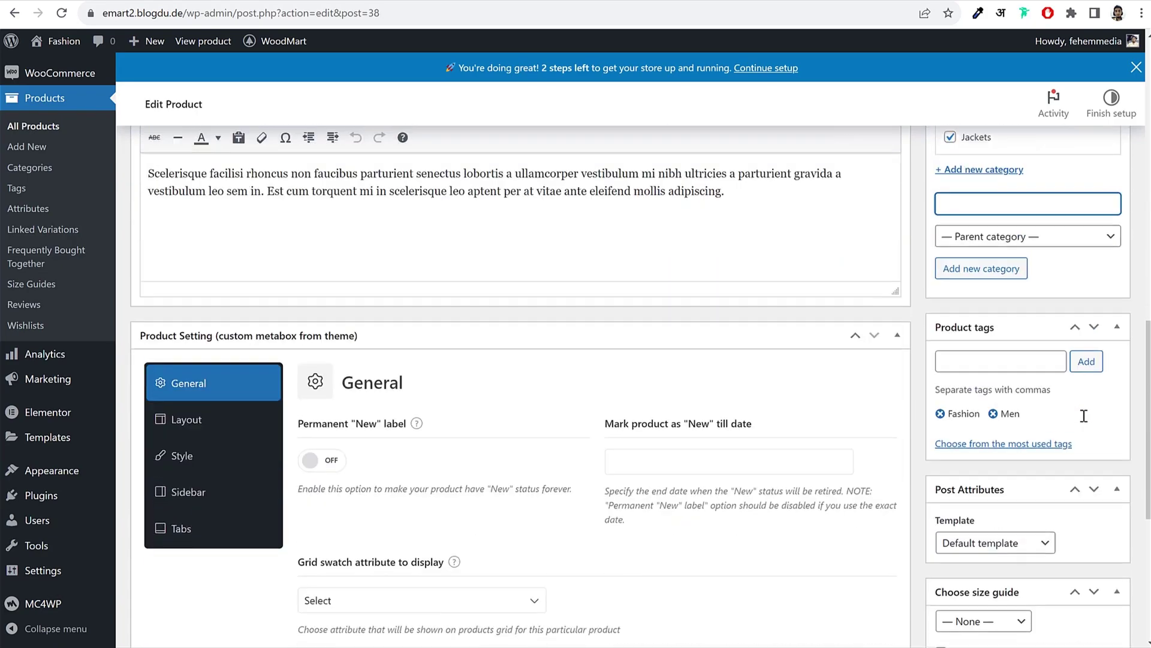
pyautogui.scroll(-5, 1081, 411)
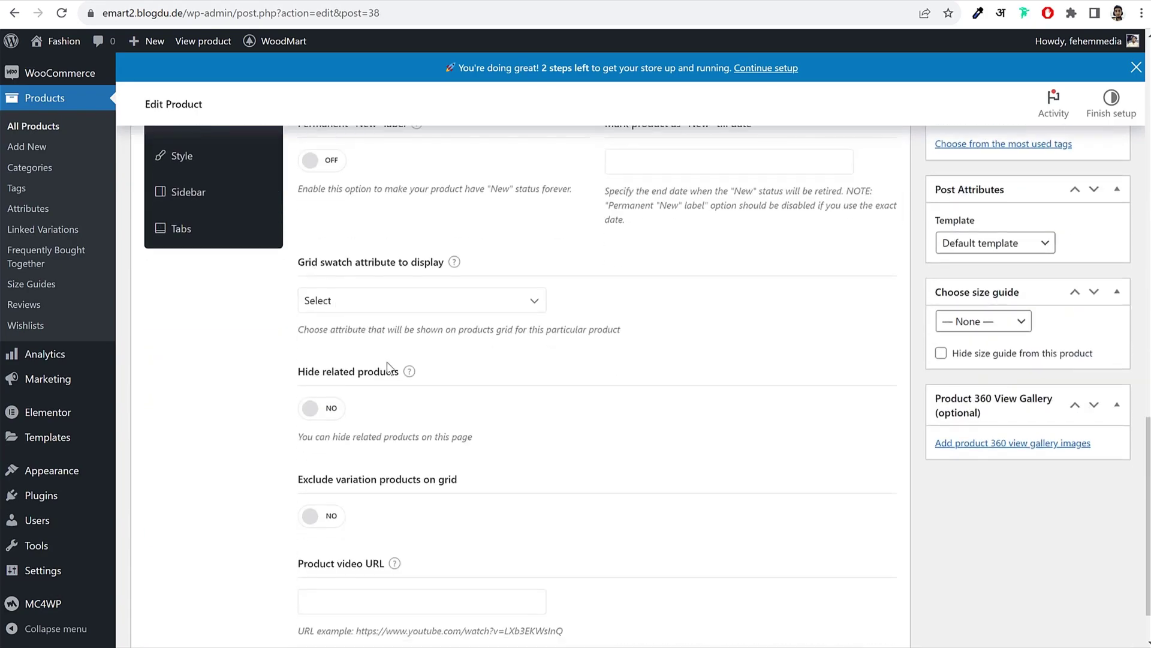
pyautogui.scroll(7, 387, 366)
pyautogui.scroll(-7, 1000, 425)
pyautogui.scroll(14, 990, 420)
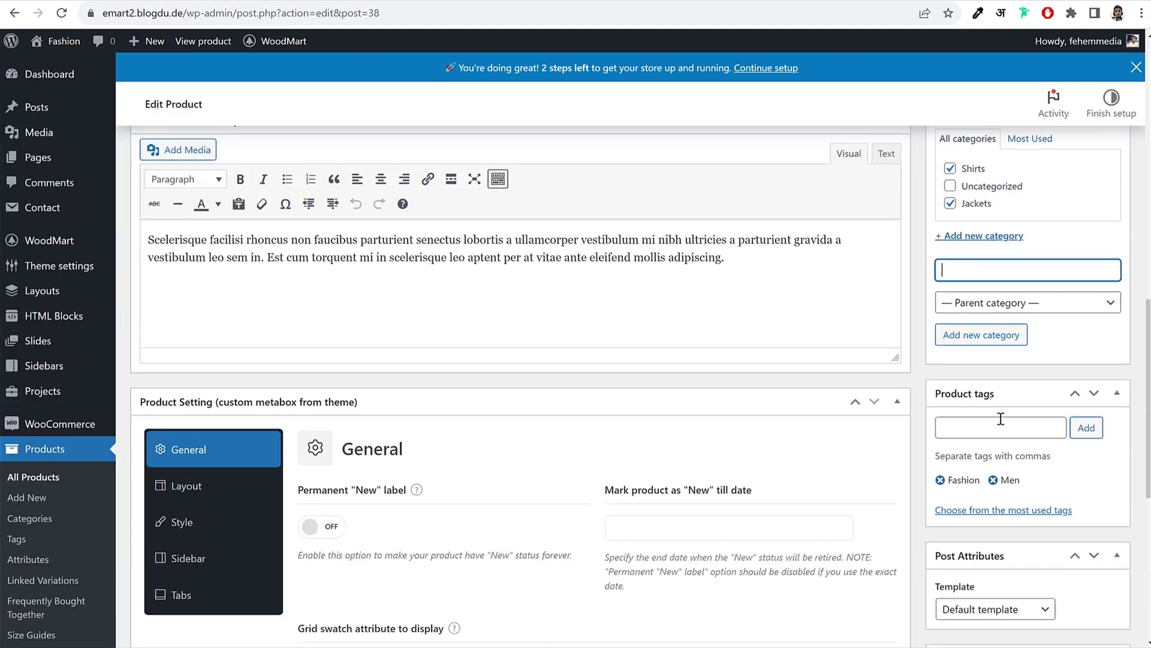
pyautogui.scroll(1, 983, 413)
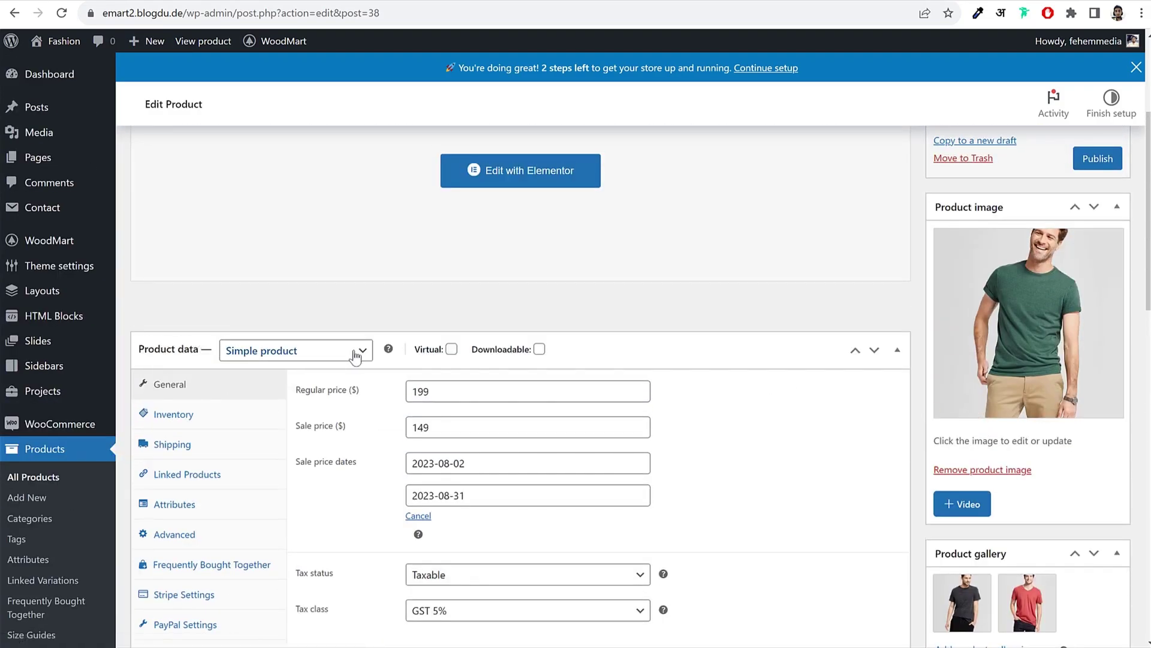
pyautogui.scroll(4, 356, 356)
pyautogui.scroll(-12, 1055, 465)
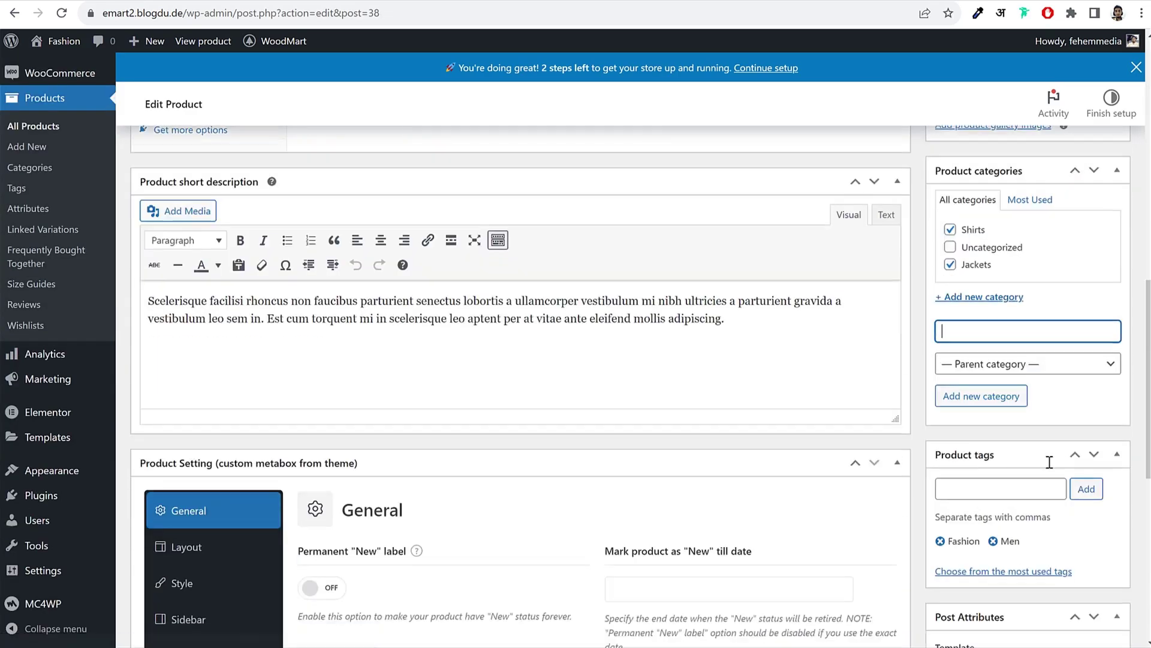
pyautogui.scroll(7, 1049, 462)
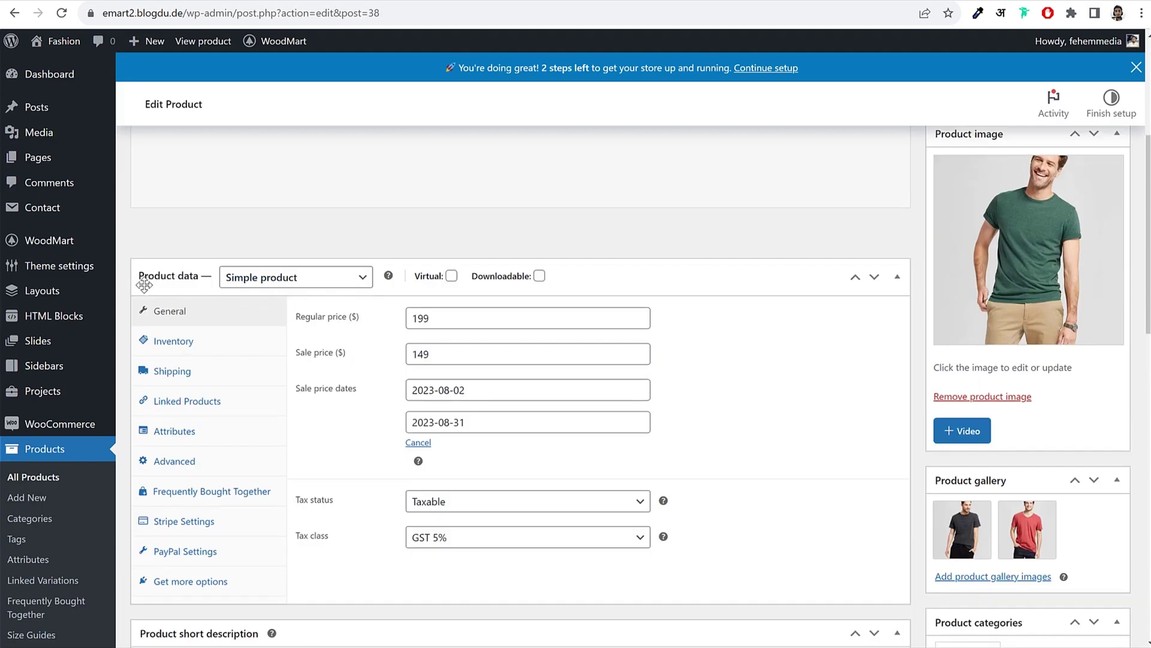
# Step: Set the product type to Variable product, dismiss the tour, and publish
pyautogui.click(281, 279)
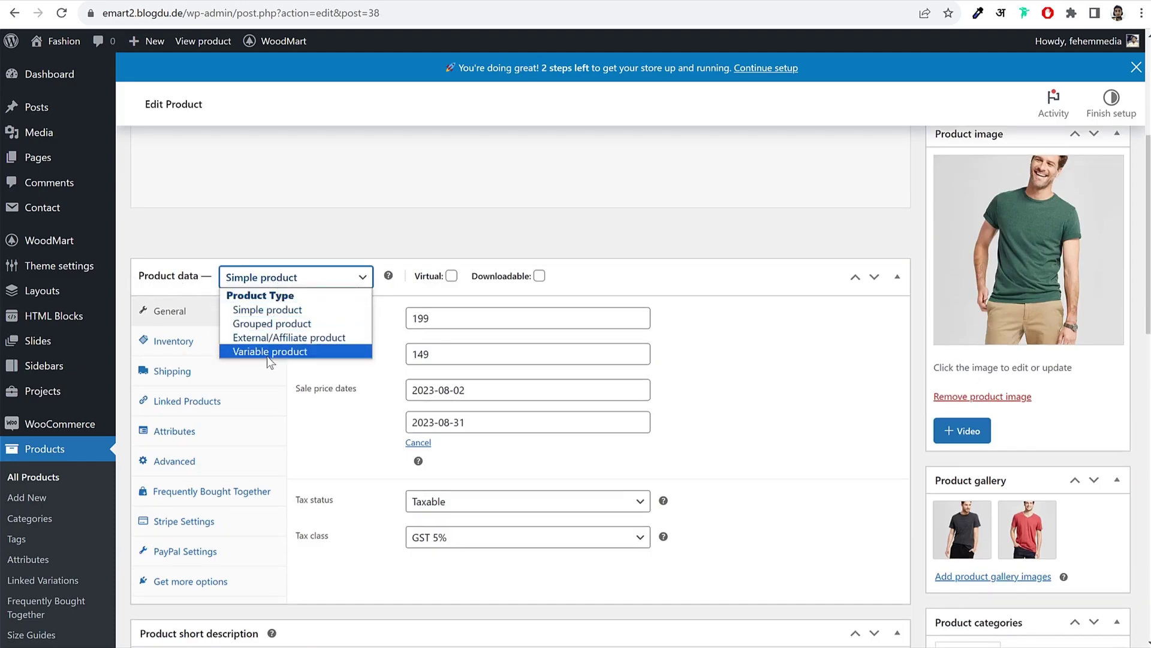
pyautogui.click(270, 353)
pyautogui.click(304, 573)
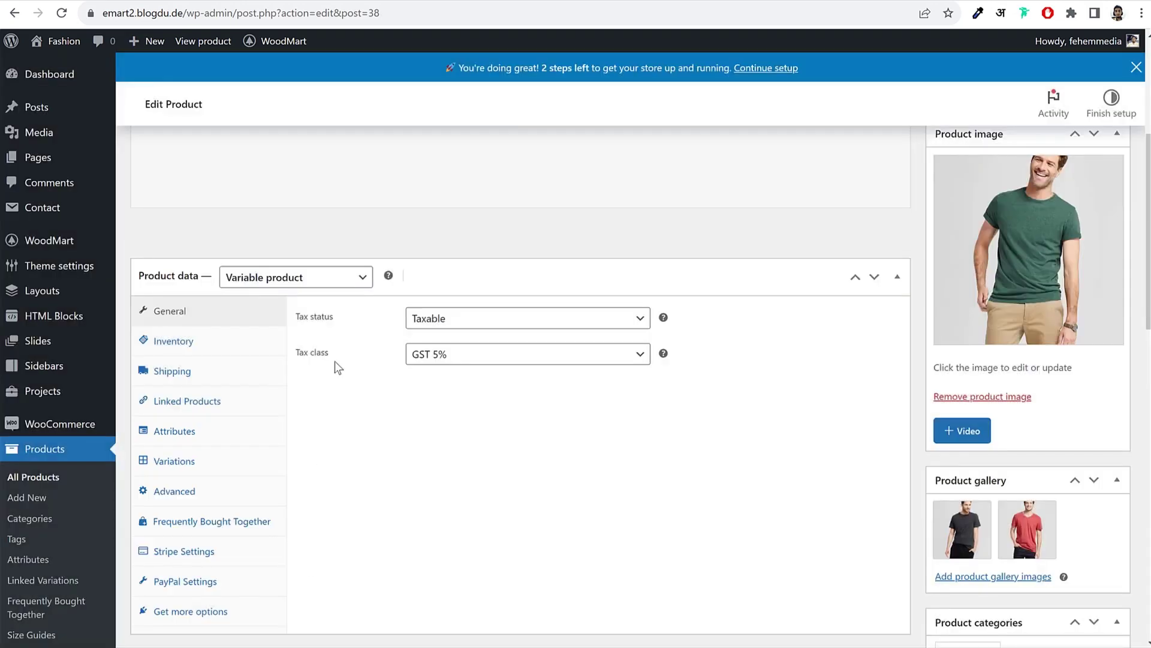
pyautogui.scroll(1, 557, 342)
pyautogui.scroll(4, 571, 367)
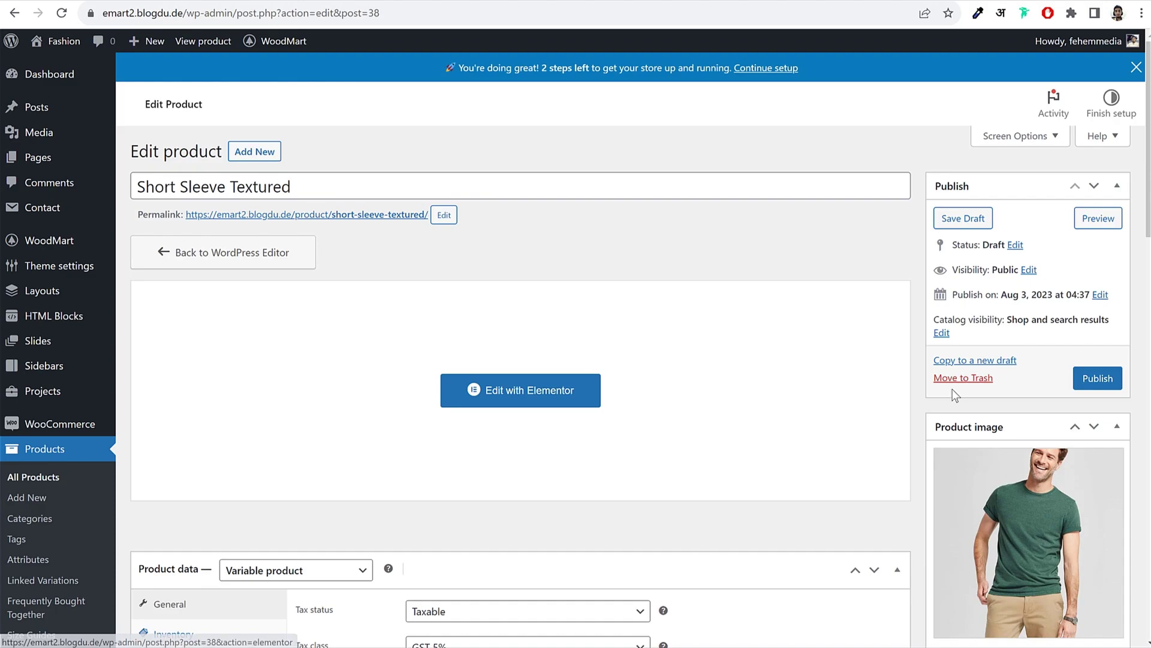
pyautogui.click(1092, 379)
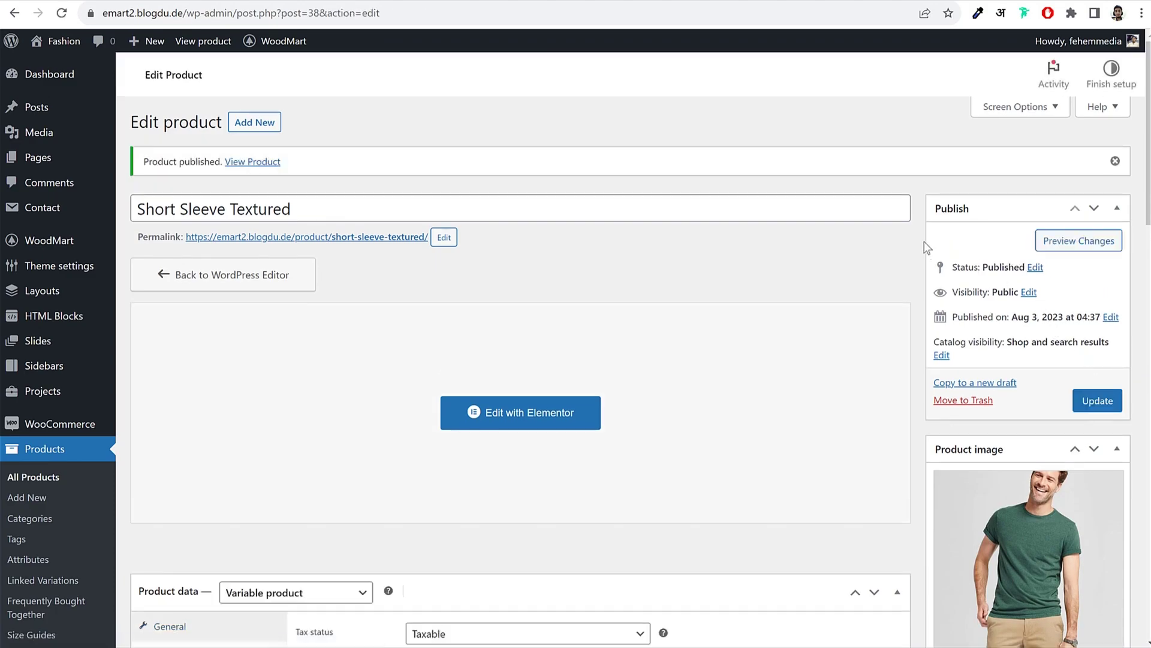
pyautogui.scroll(-1, 843, 283)
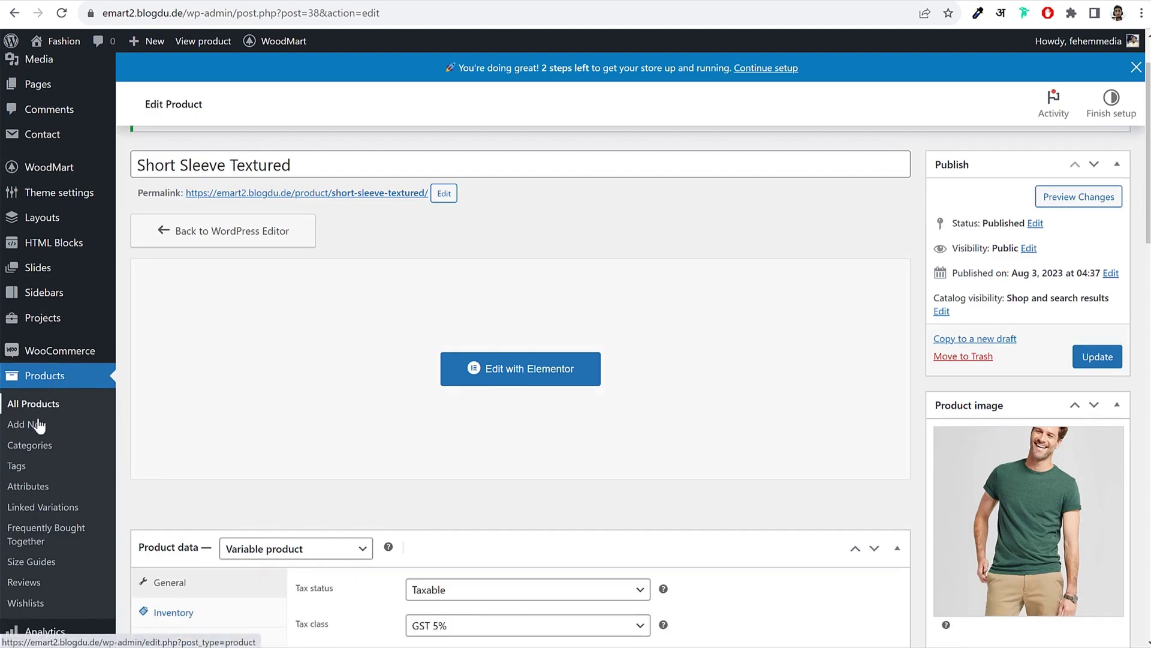
# Step: Open Products > Attributes in a new tab and preview the shirt's green variation
pyautogui.rightClick(28, 491)
pyautogui.click(40, 499)
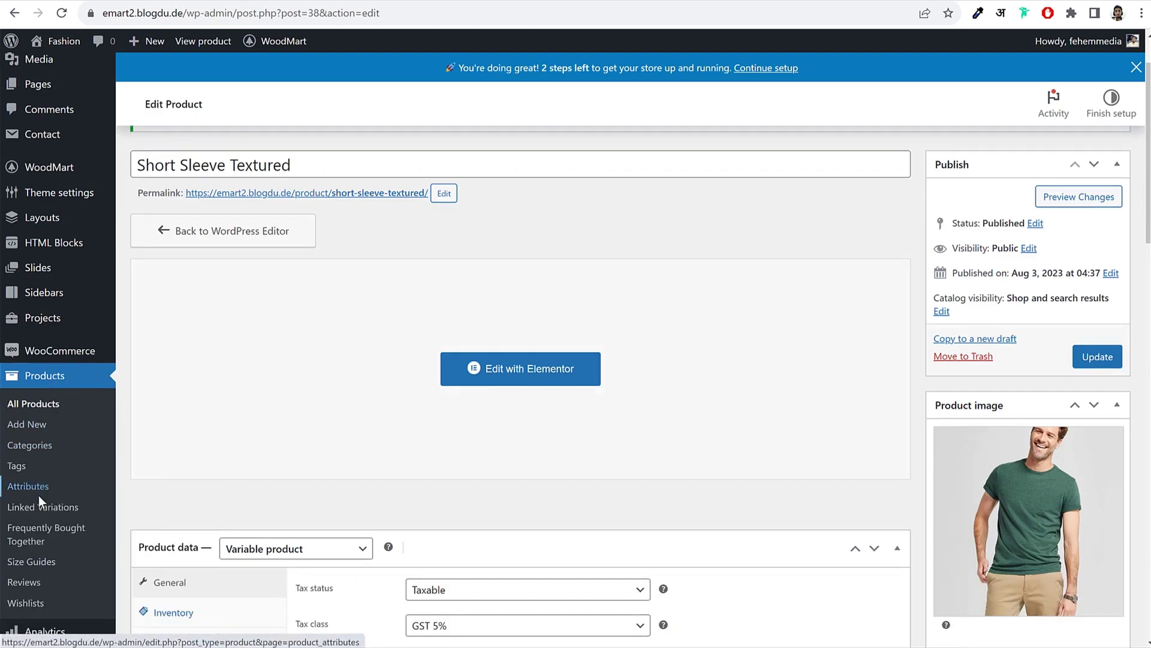
pyautogui.hotkey('ctrl', 'Tab')
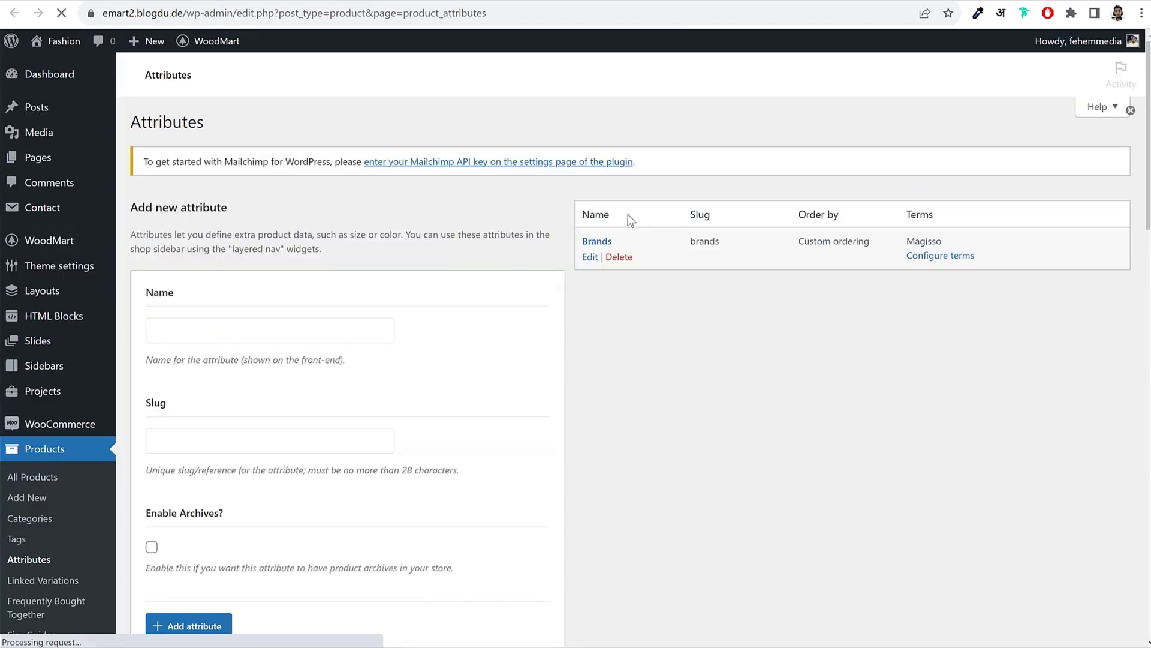
pyautogui.scroll(-1, 754, 345)
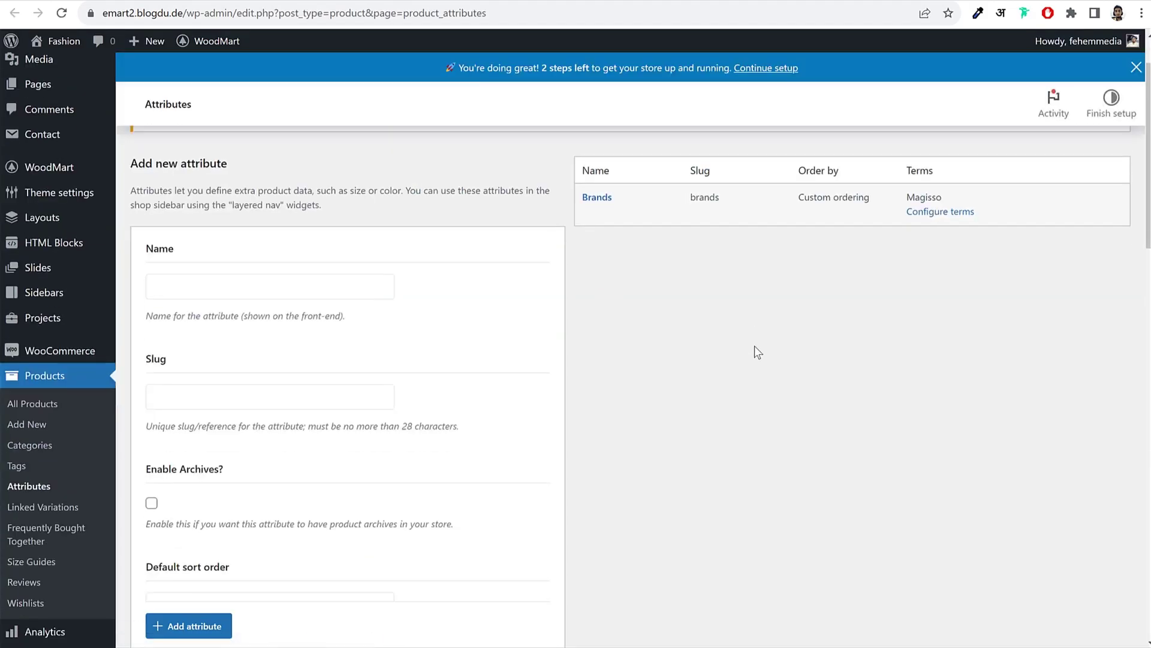
pyautogui.click(136, 2)
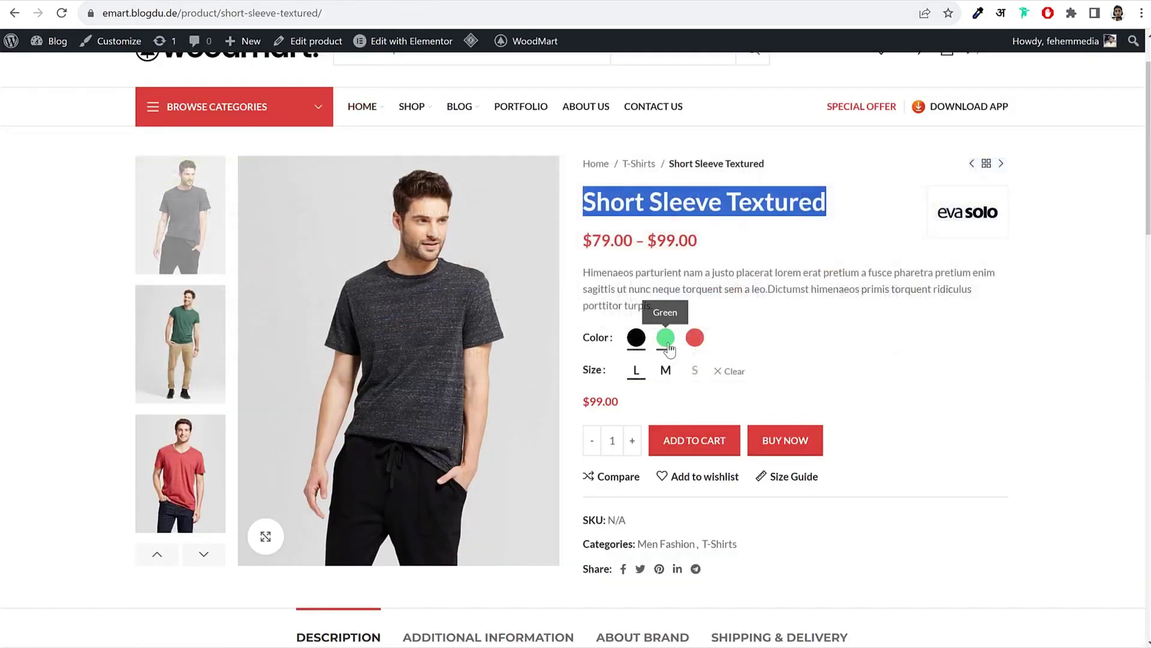
pyautogui.click(666, 337)
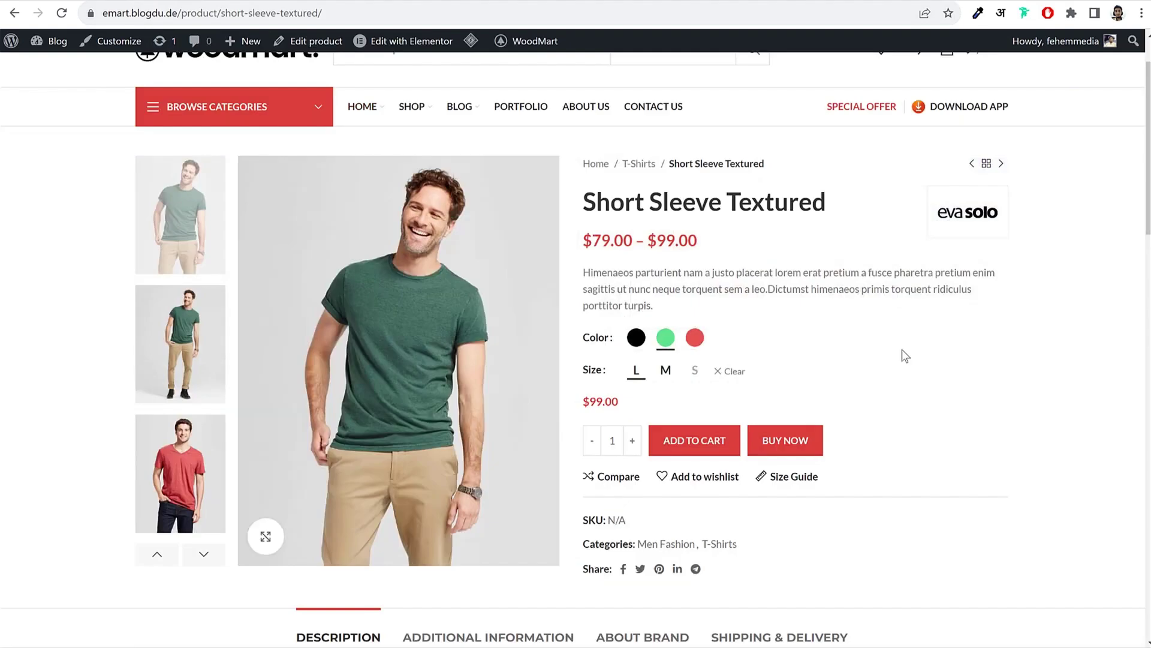
pyautogui.click(357, 2)
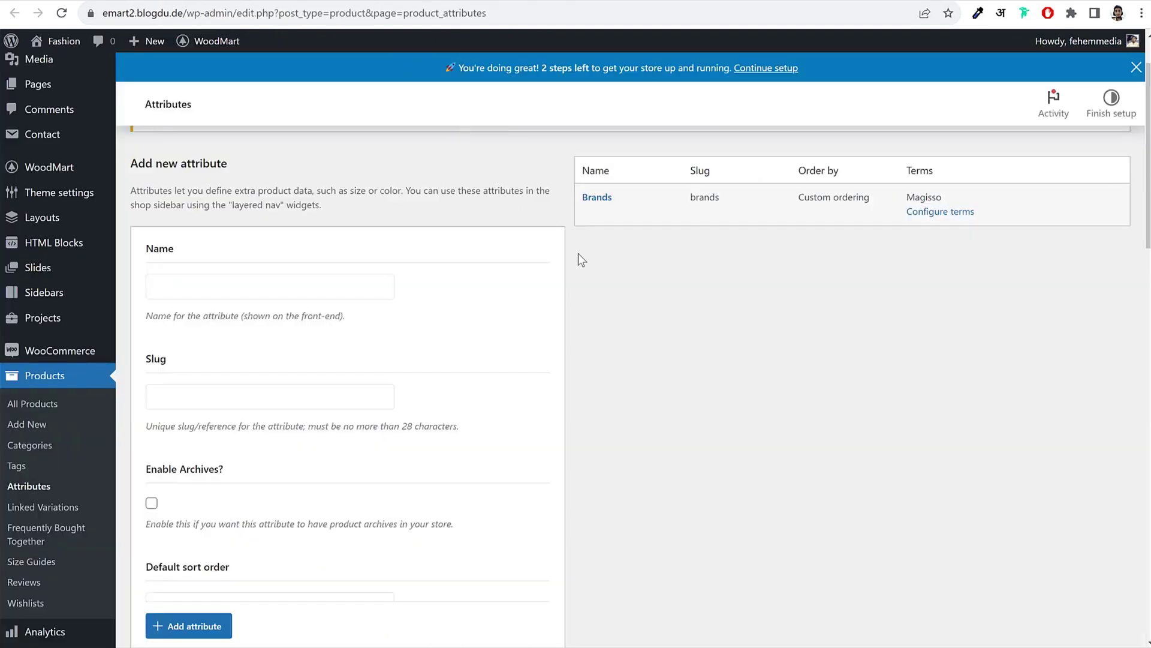
# Step: Add a Colors attribute, then delete it as misnamed
pyautogui.click(236, 295)
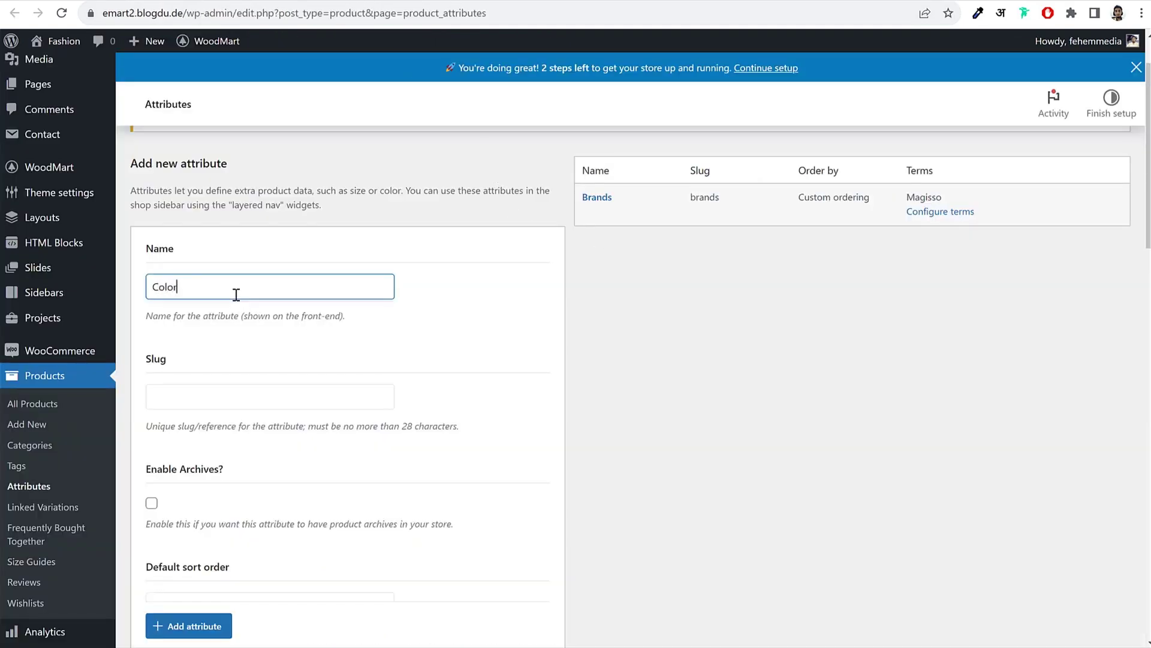
pyautogui.click(190, 627)
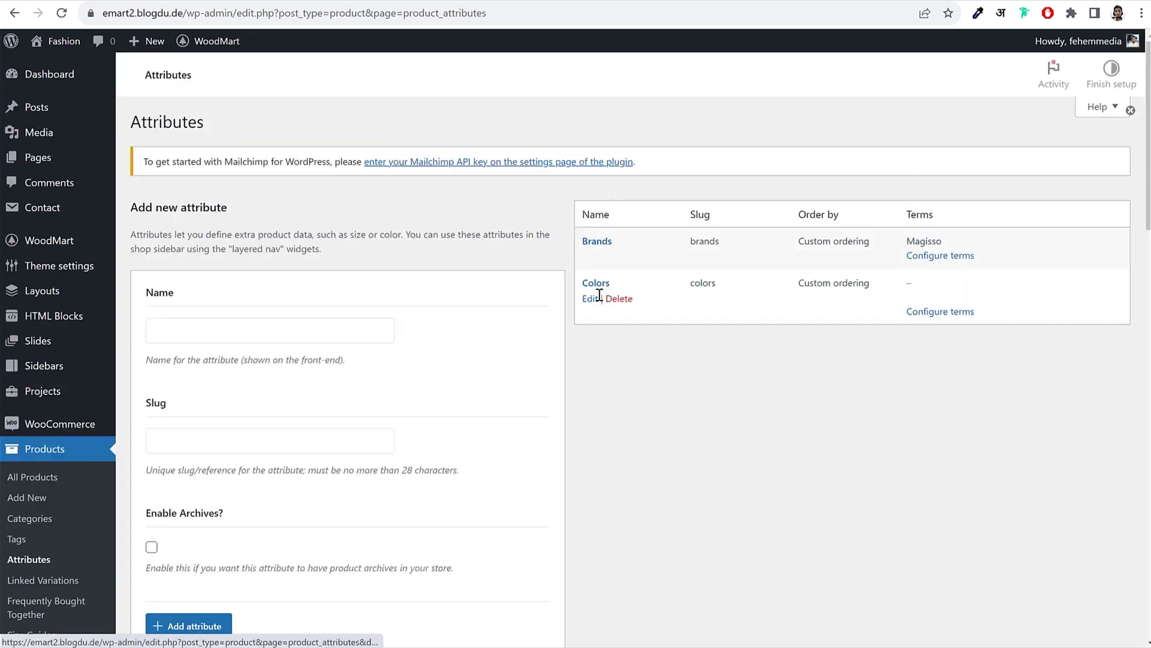
pyautogui.click(619, 328)
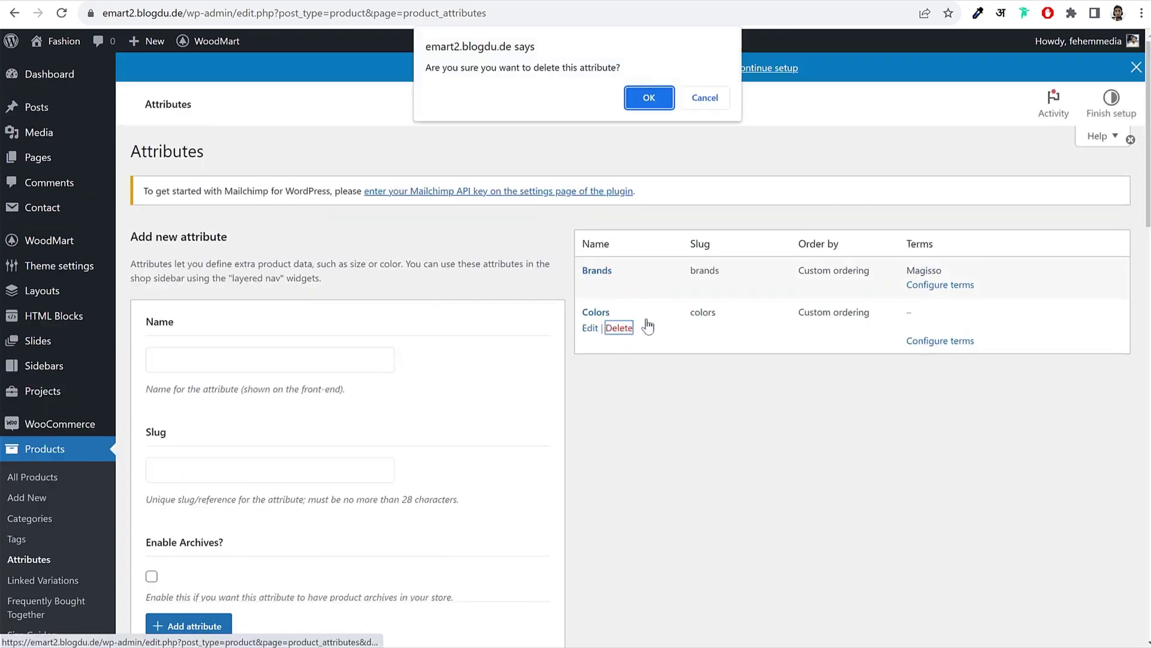
pyautogui.click(647, 98)
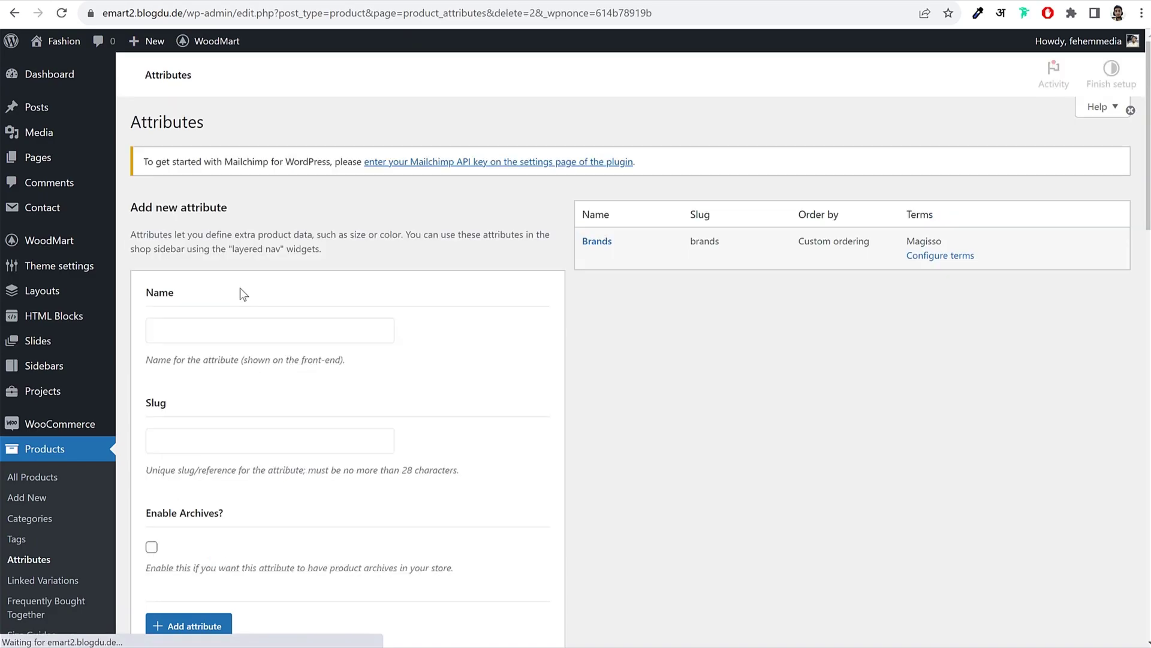
# Step: Add a Color attribute with the default swatch style
pyautogui.click(239, 324)
pyautogui.write('c')
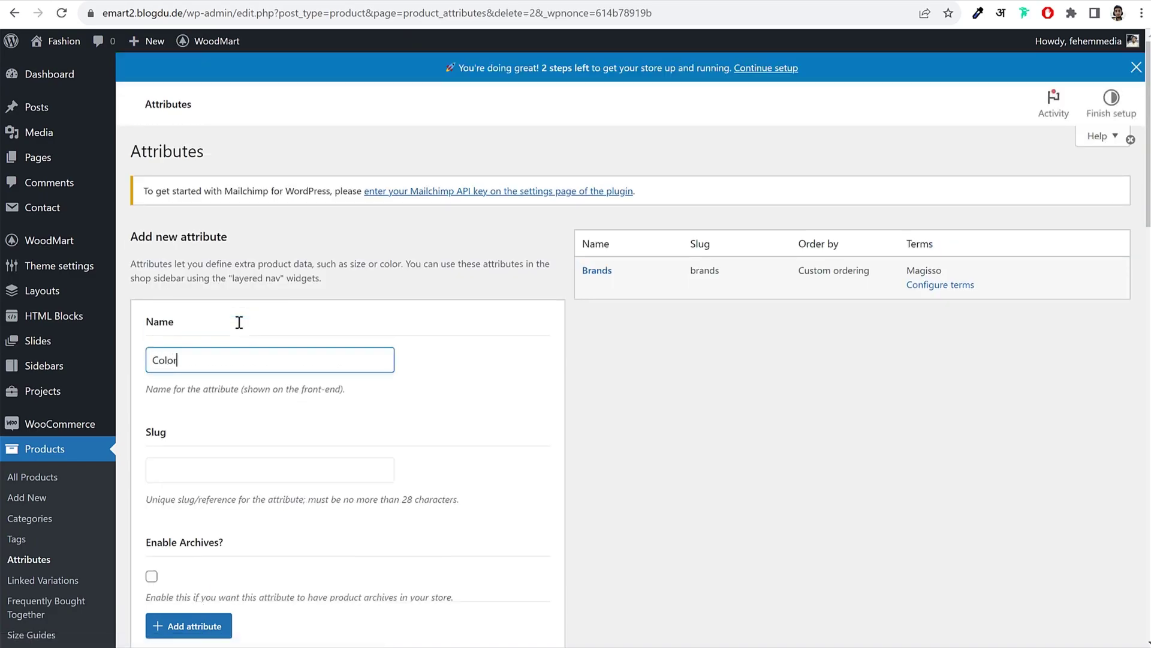
pyautogui.scroll(-11, 419, 362)
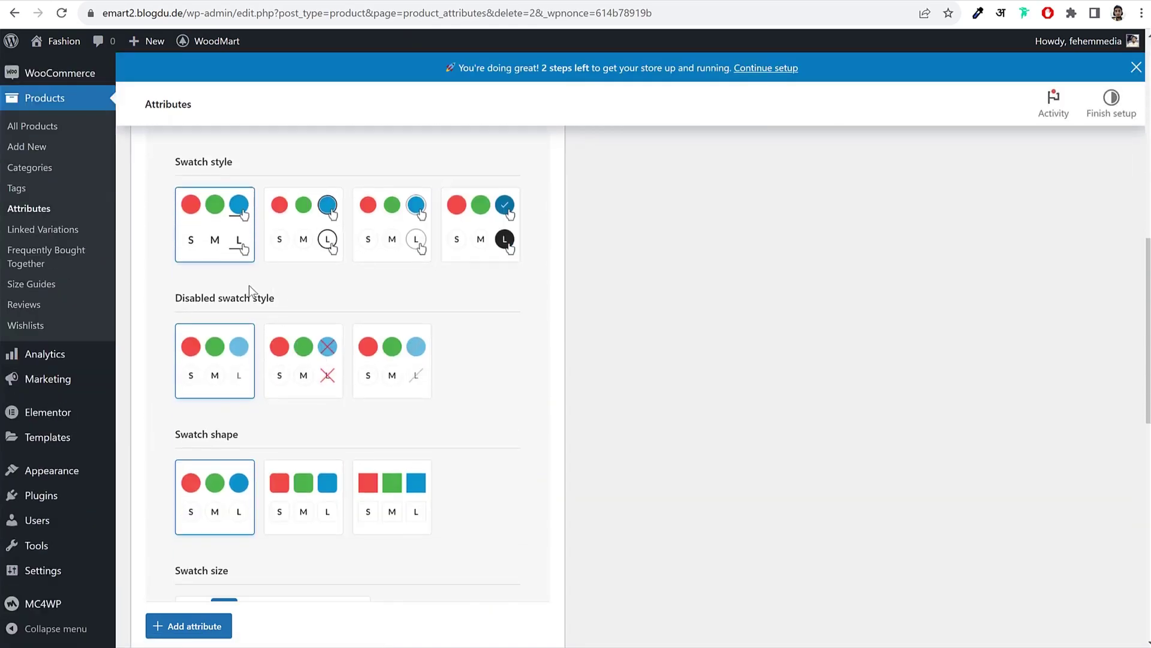
pyautogui.click(277, 234)
pyautogui.click(231, 237)
pyautogui.scroll(-13, 506, 353)
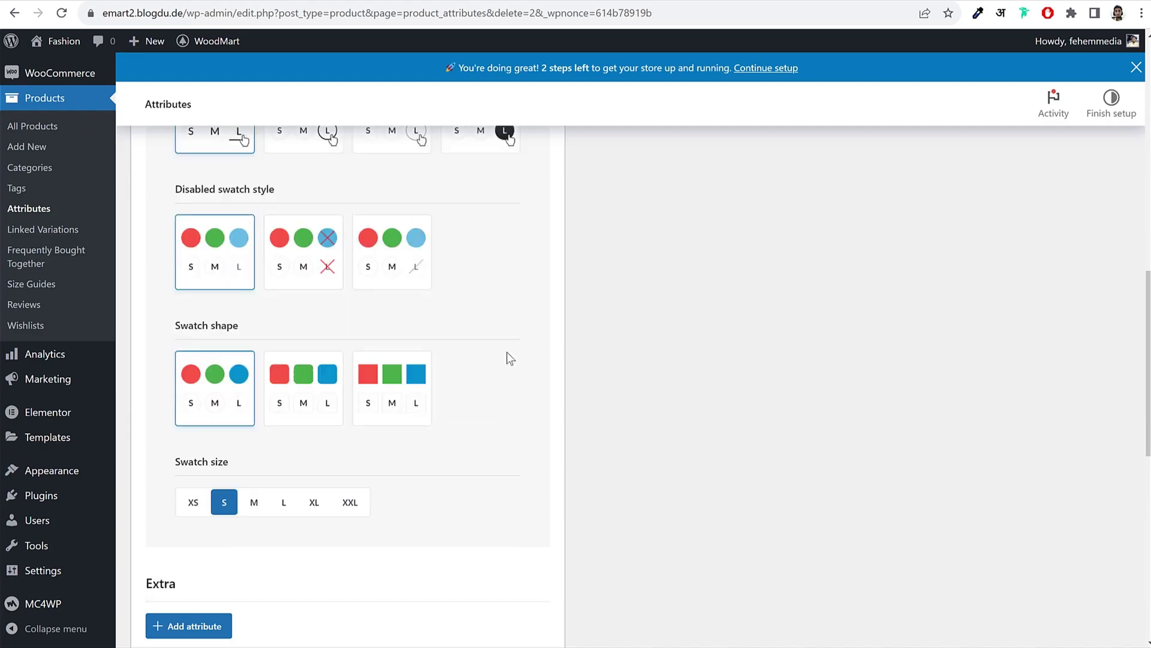
pyautogui.scroll(6, 507, 355)
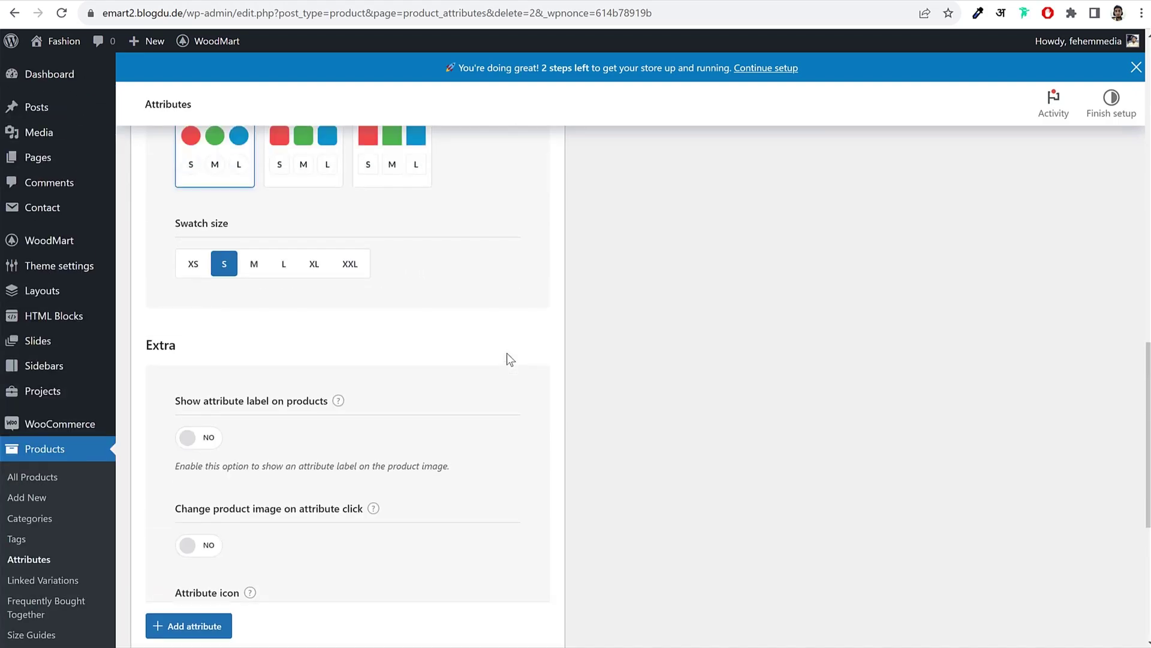
pyautogui.scroll(-2, 506, 355)
pyautogui.scroll(7, 506, 355)
pyautogui.scroll(9, 507, 357)
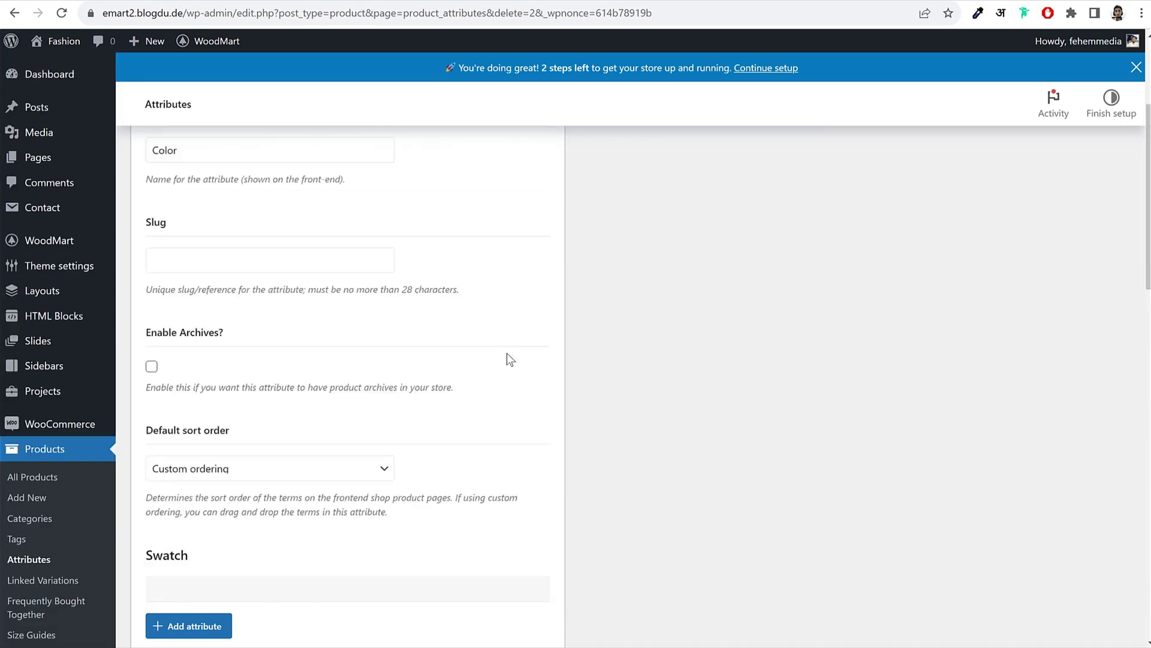
pyautogui.scroll(-4, 489, 360)
pyautogui.scroll(1, 493, 355)
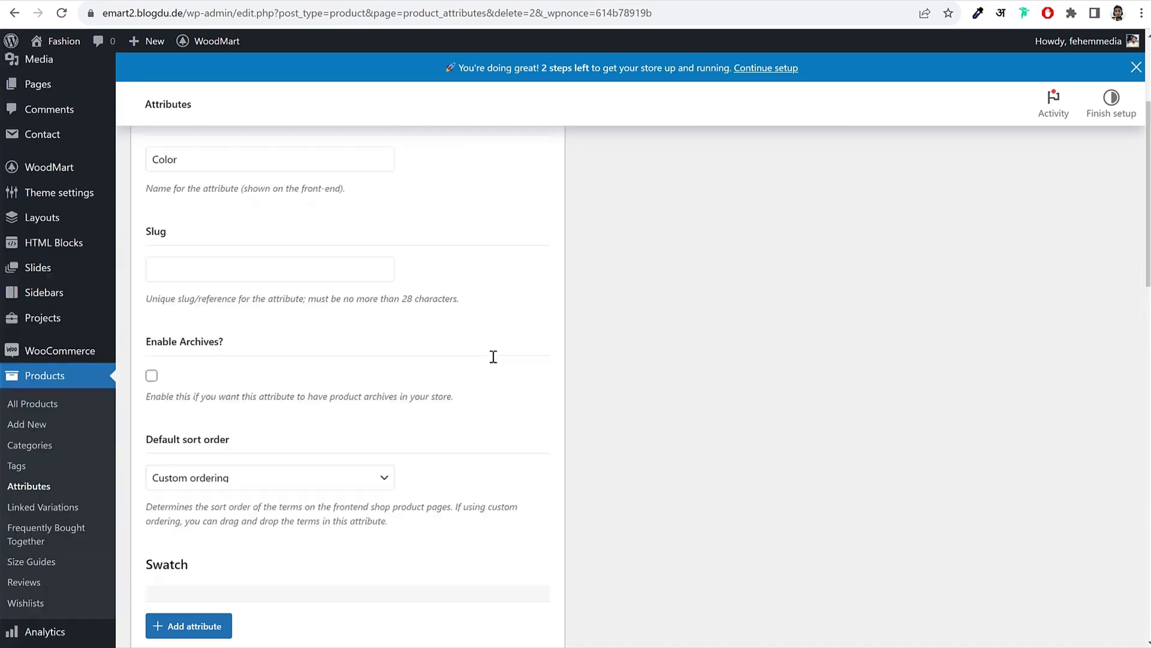
pyautogui.scroll(-3, 493, 354)
pyautogui.click(188, 626)
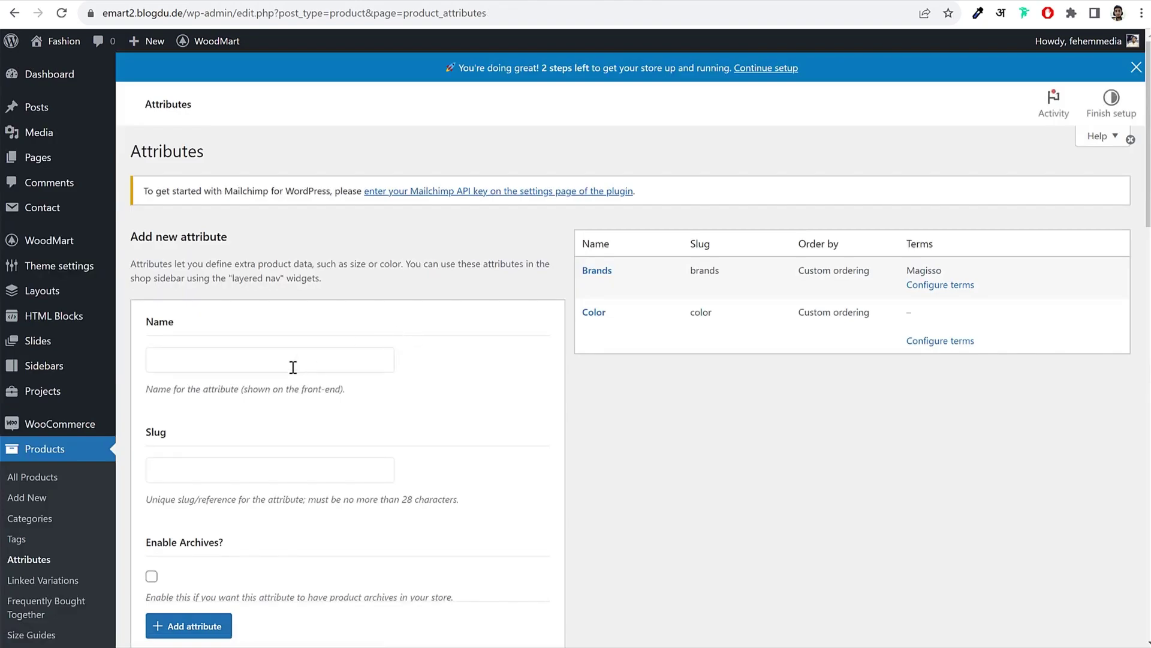
# Step: Add a Size attribute using the crossed-out style for disabled swatches
pyautogui.click(293, 367)
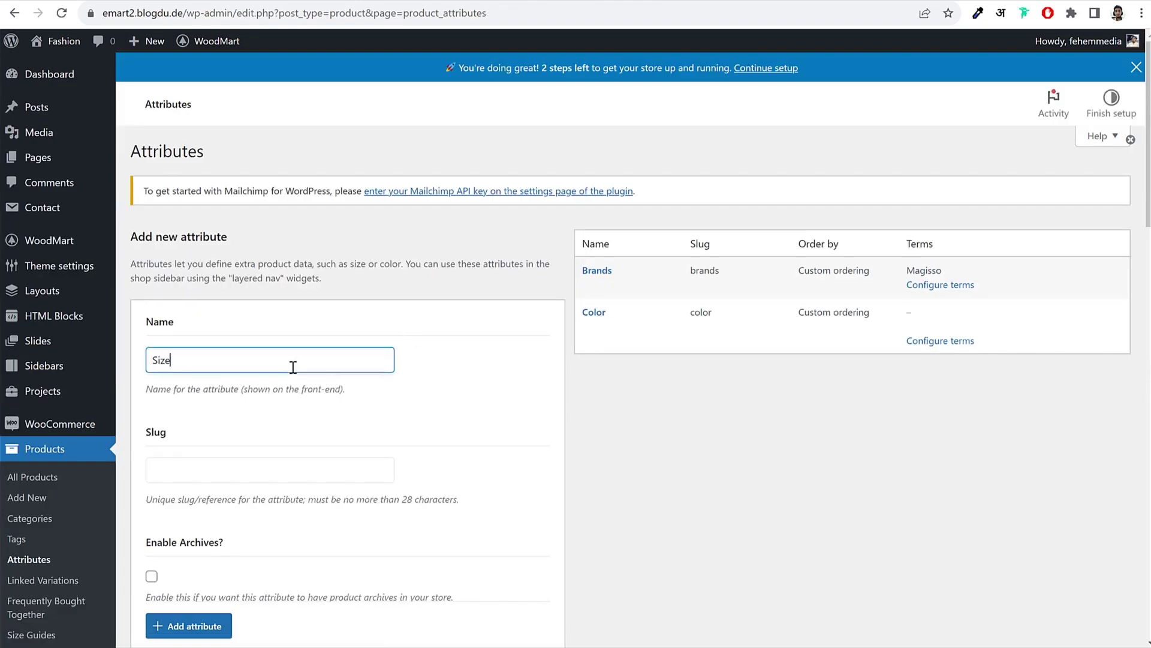
pyautogui.scroll(-10, 324, 414)
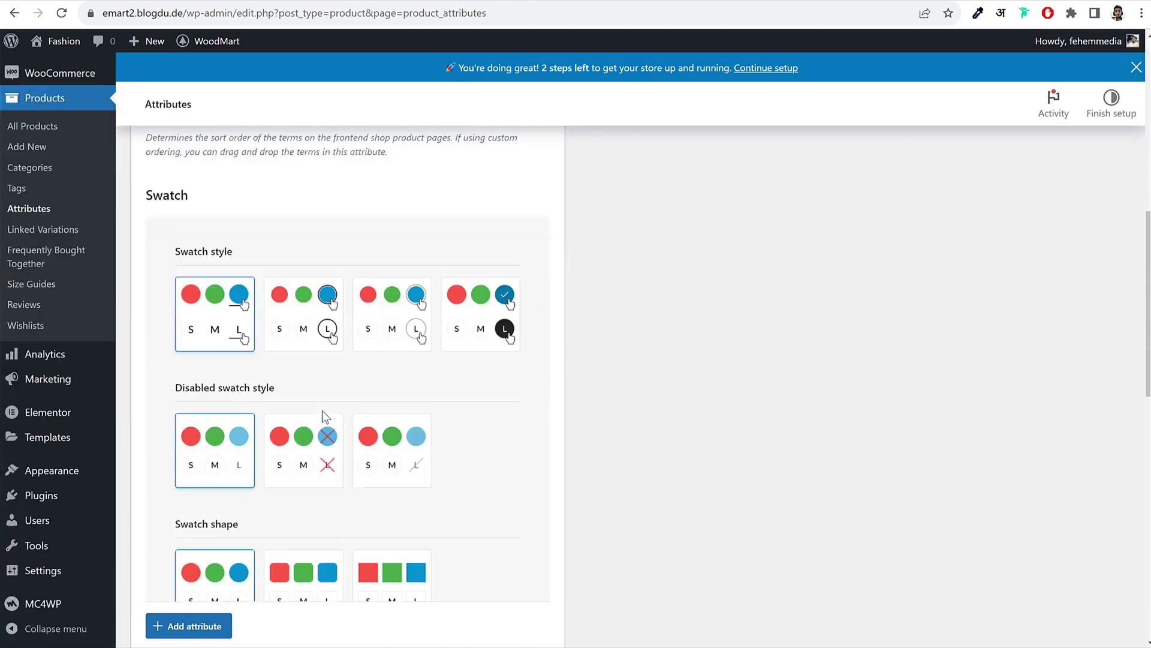
pyautogui.scroll(-1, 606, 386)
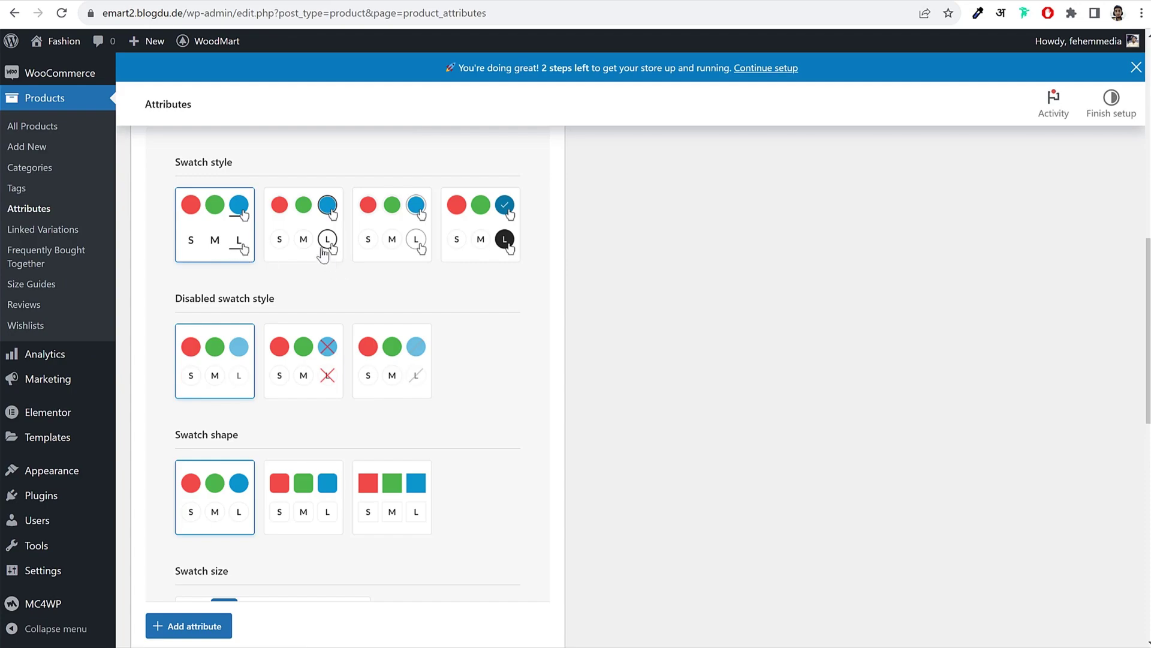
pyautogui.click(317, 260)
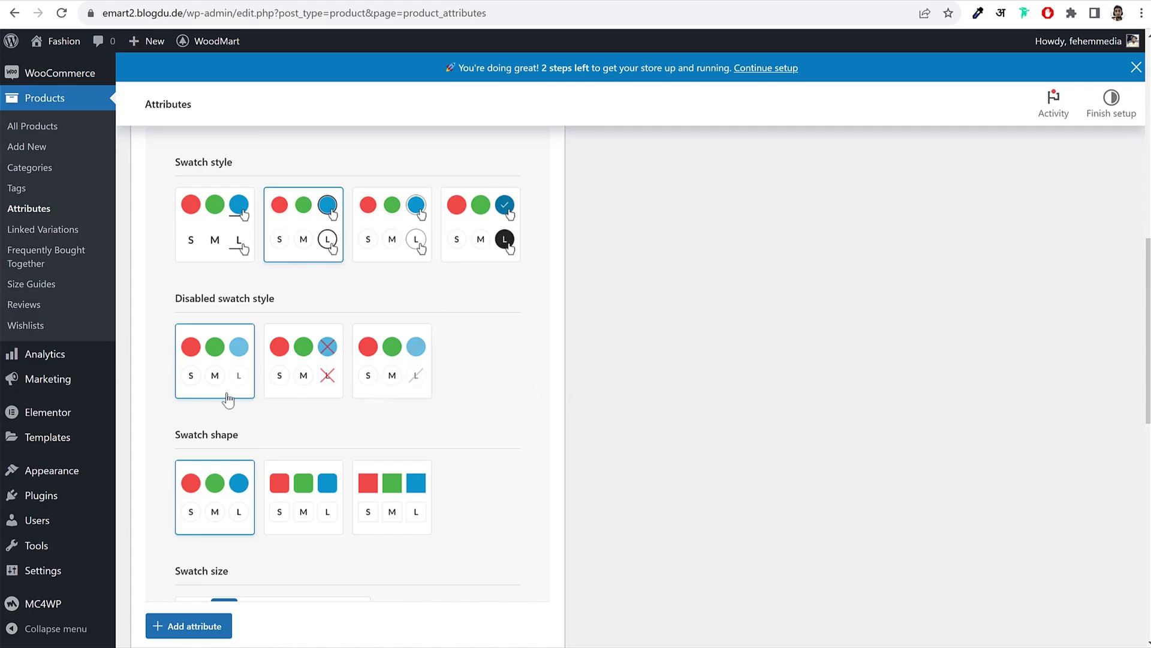
pyautogui.click(304, 382)
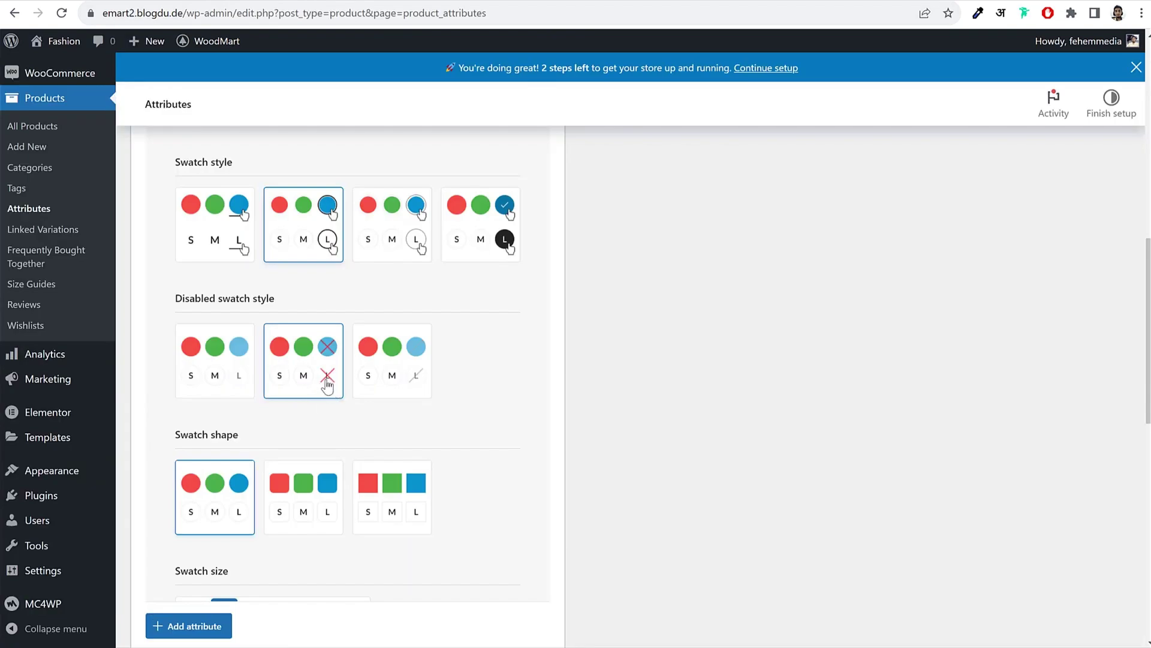
pyautogui.scroll(-2, 479, 387)
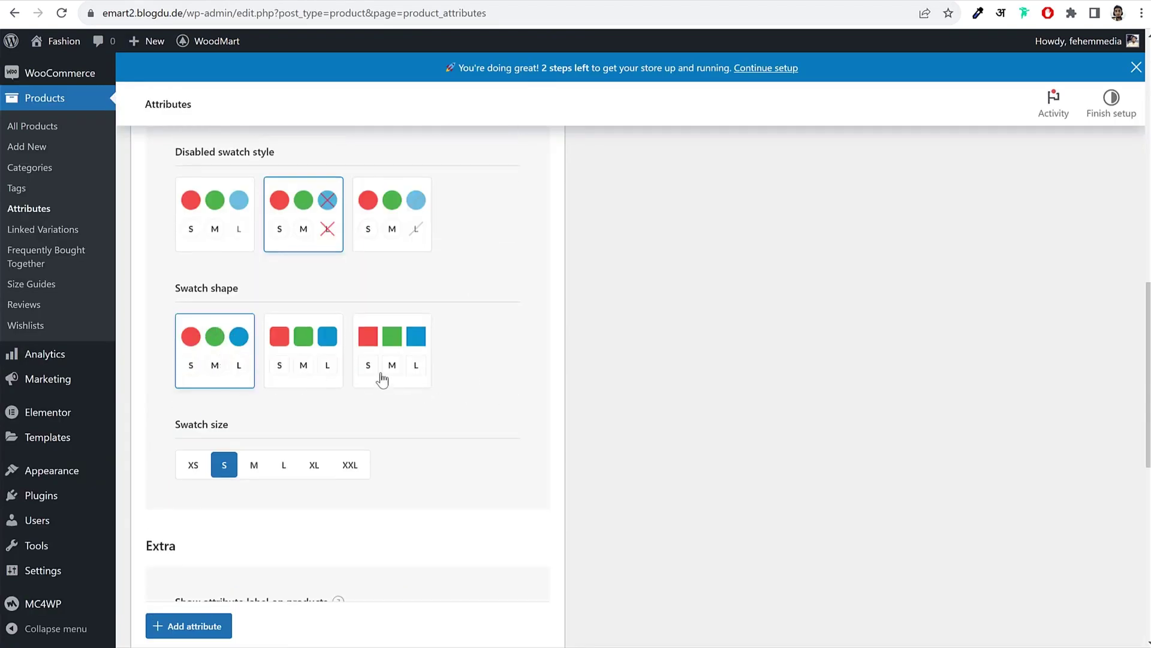
pyautogui.scroll(-6, 470, 387)
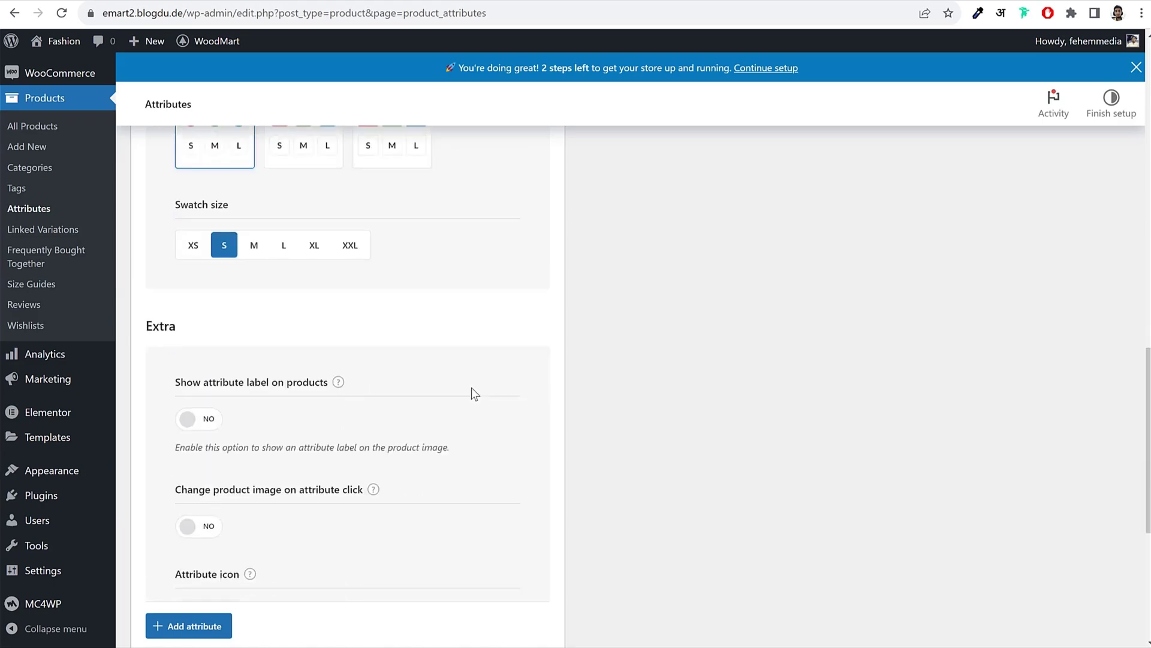
pyautogui.click(205, 625)
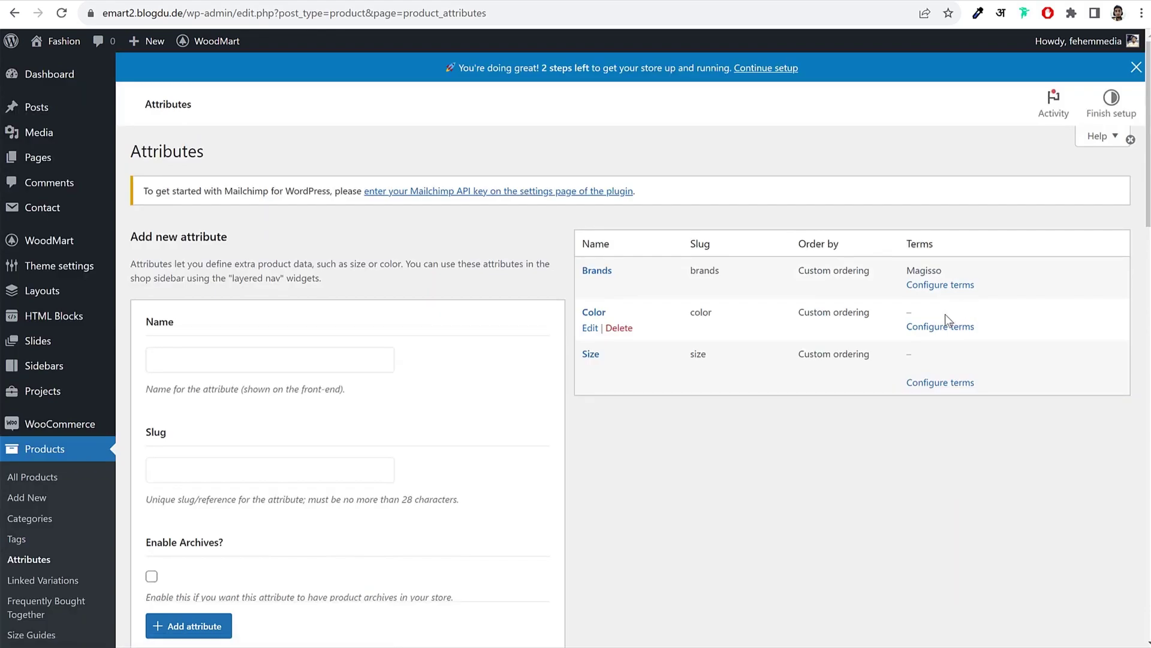
# Step: Add a Black term to Color with a black swatch
pyautogui.click(929, 328)
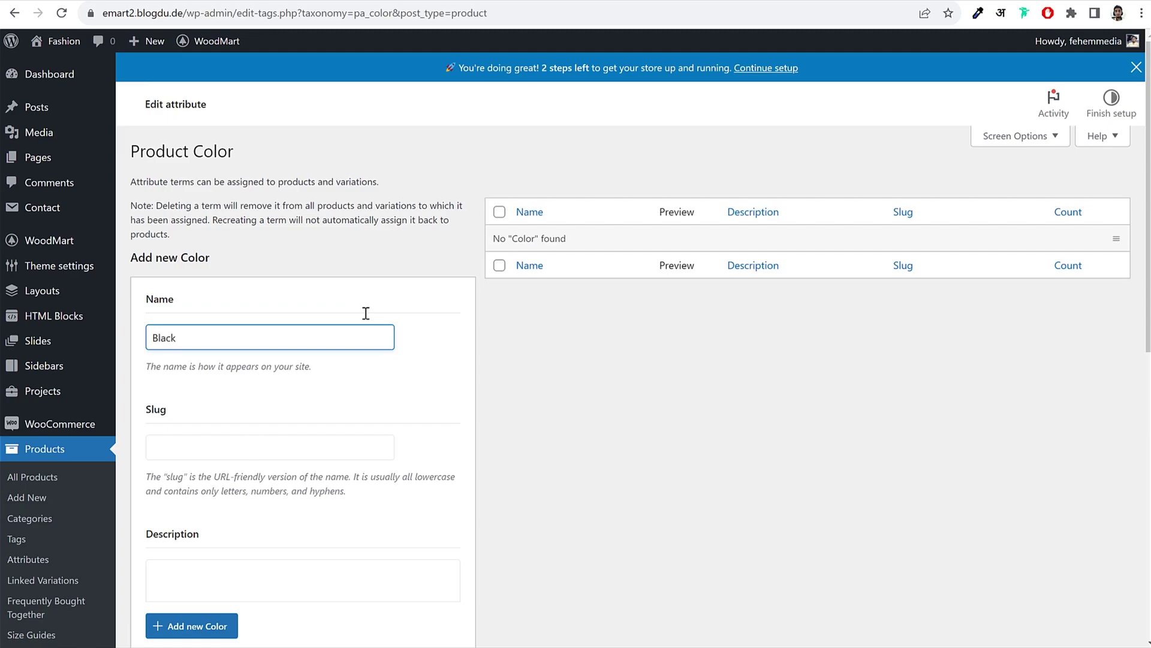
pyautogui.scroll(-10, 434, 347)
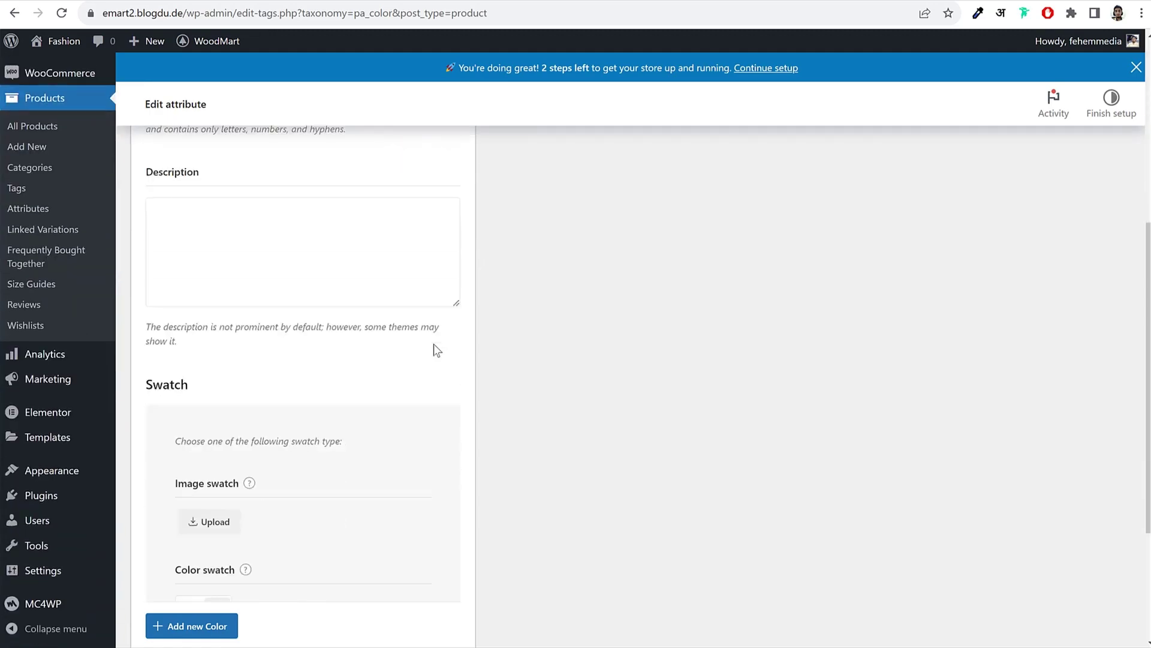
pyautogui.click(218, 402)
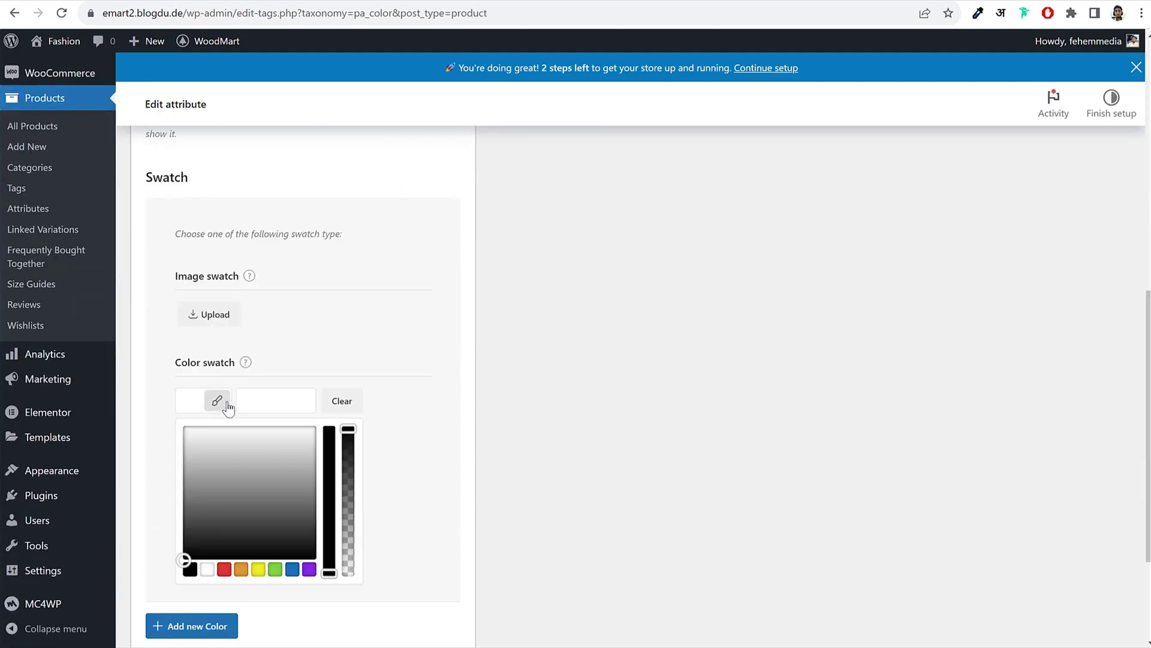
pyautogui.click(189, 568)
pyautogui.click(420, 443)
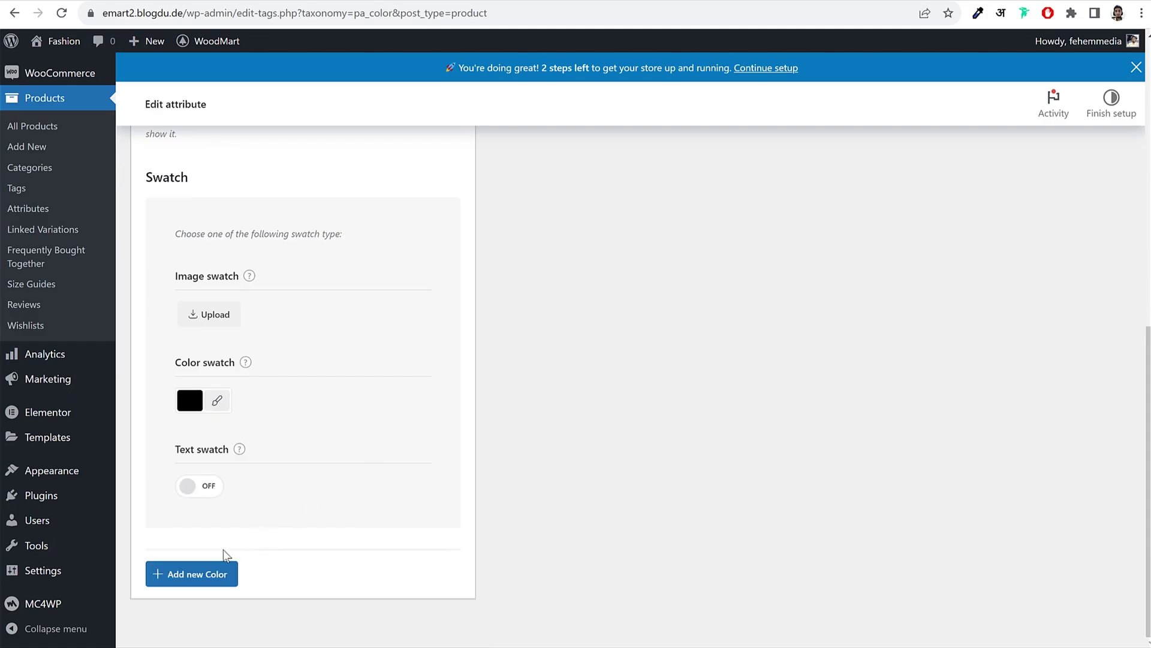
pyautogui.click(206, 574)
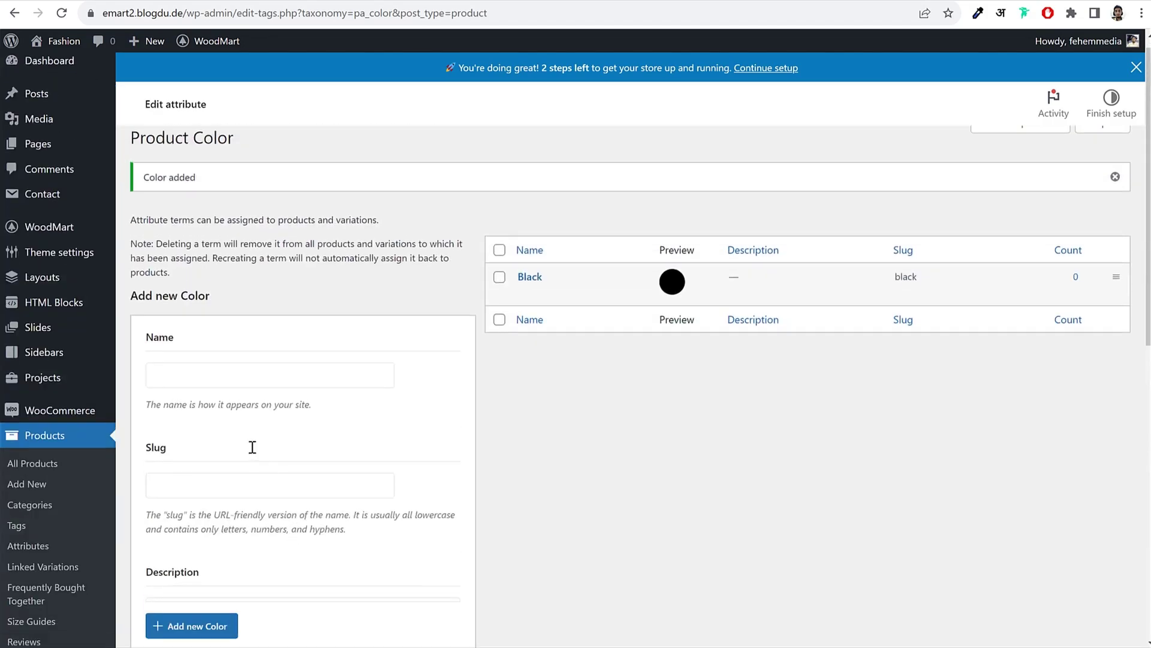
# Step: Add a Green term with a fine-tuned green swatch
pyautogui.click(245, 313)
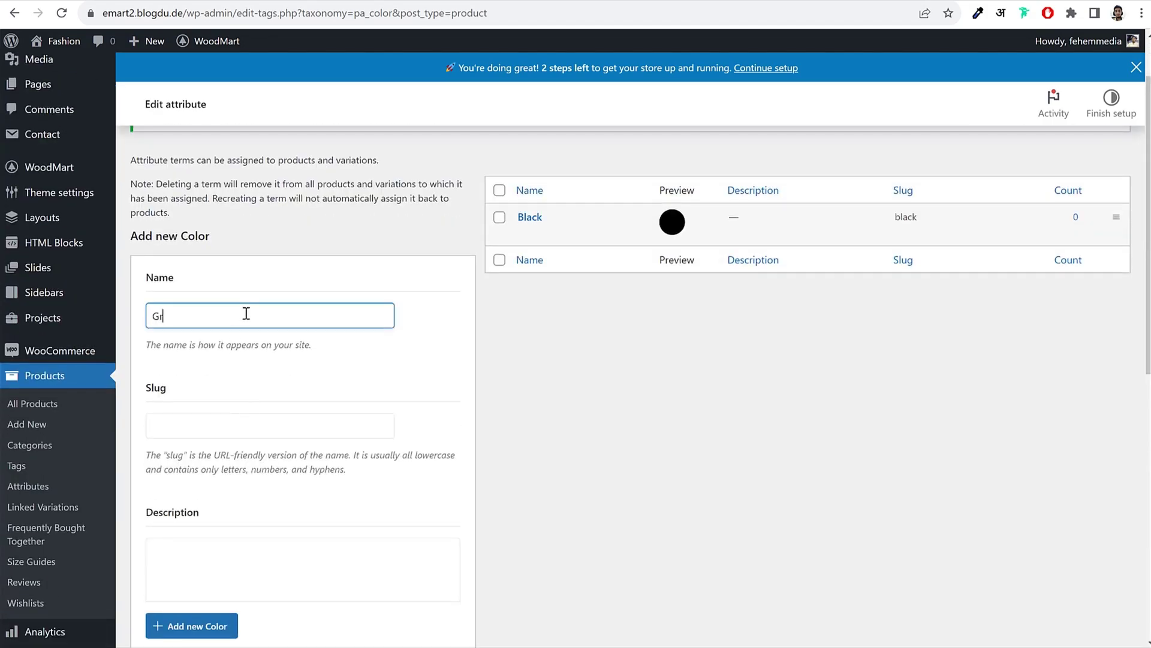
pyautogui.write('Green')
pyautogui.scroll(-8, 246, 313)
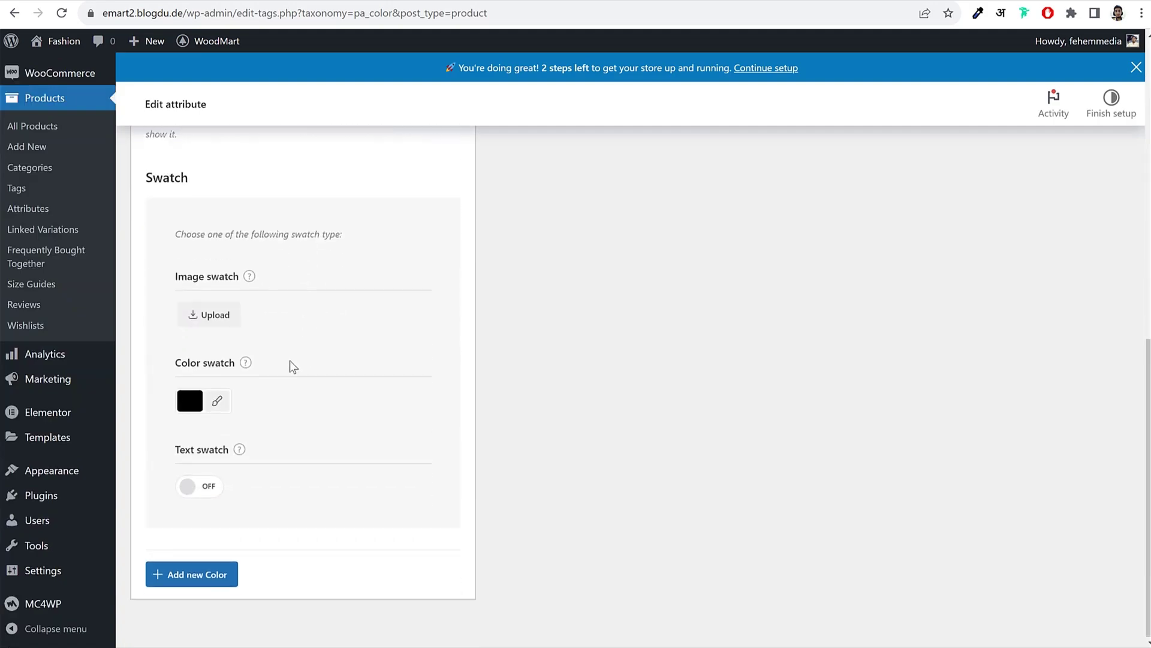
pyautogui.click(217, 398)
pyautogui.scroll(-2, 294, 448)
pyautogui.scroll(-1, 294, 454)
pyautogui.click(275, 398)
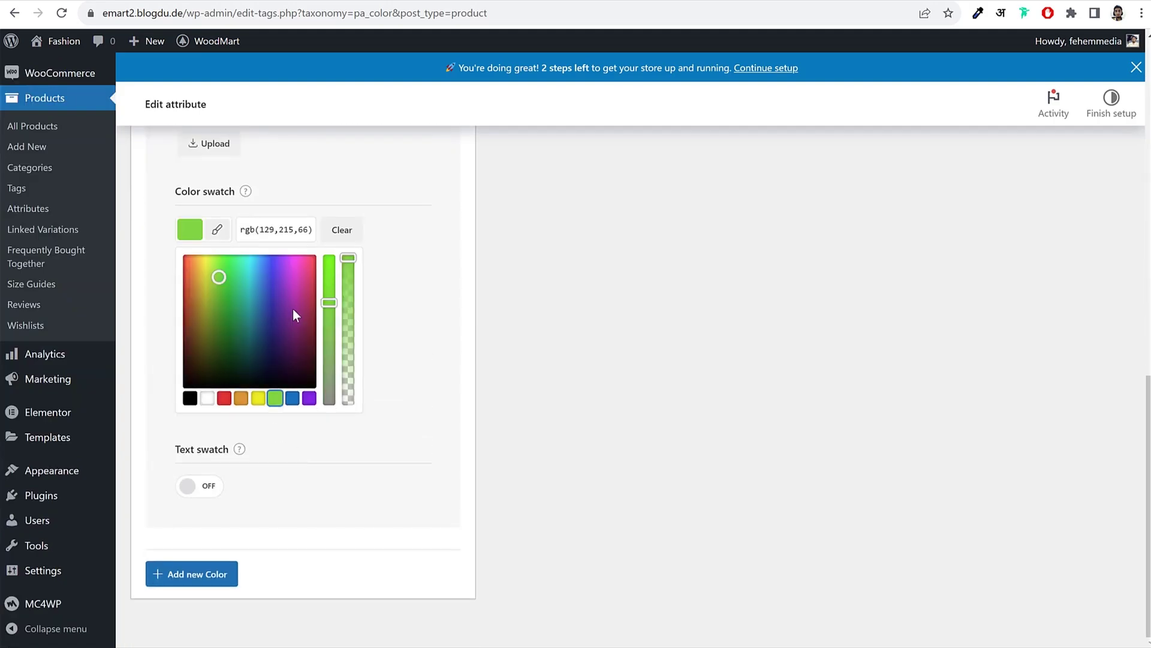
pyautogui.moveTo(333, 293); pyautogui.dragTo(329, 275)
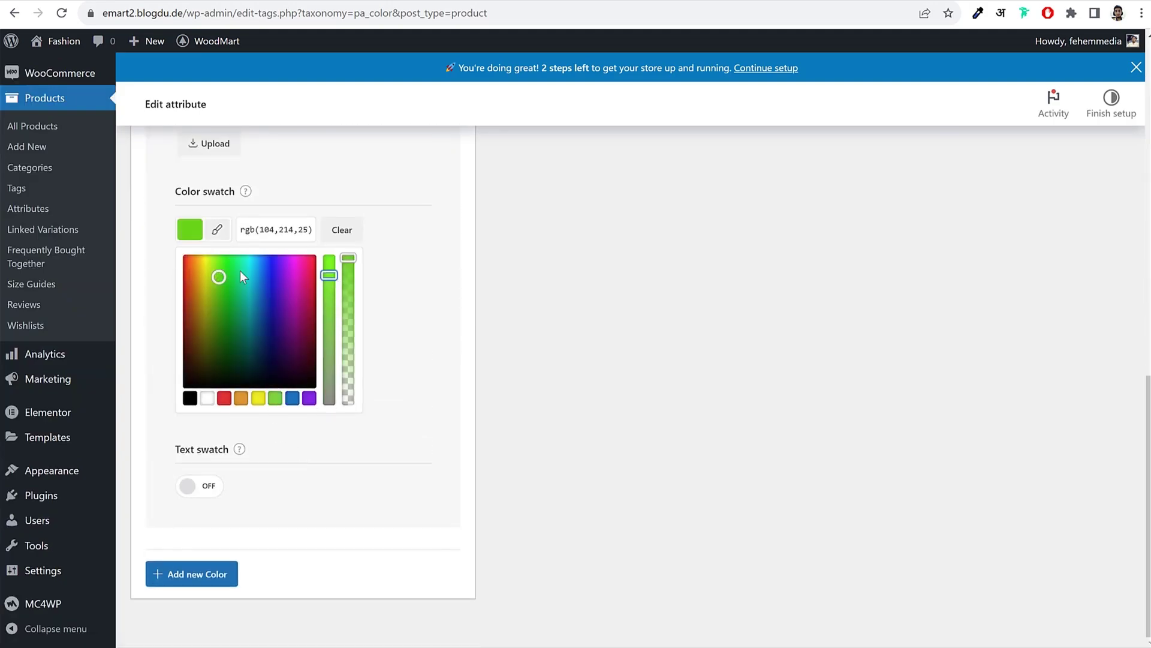
pyautogui.moveTo(221, 274)
pyautogui.mouseDown()
pyautogui.moveTo(215, 264)
pyautogui.moveTo(235, 265)
pyautogui.moveTo(229, 297)
pyautogui.moveTo(242, 297)
pyautogui.mouseUp()
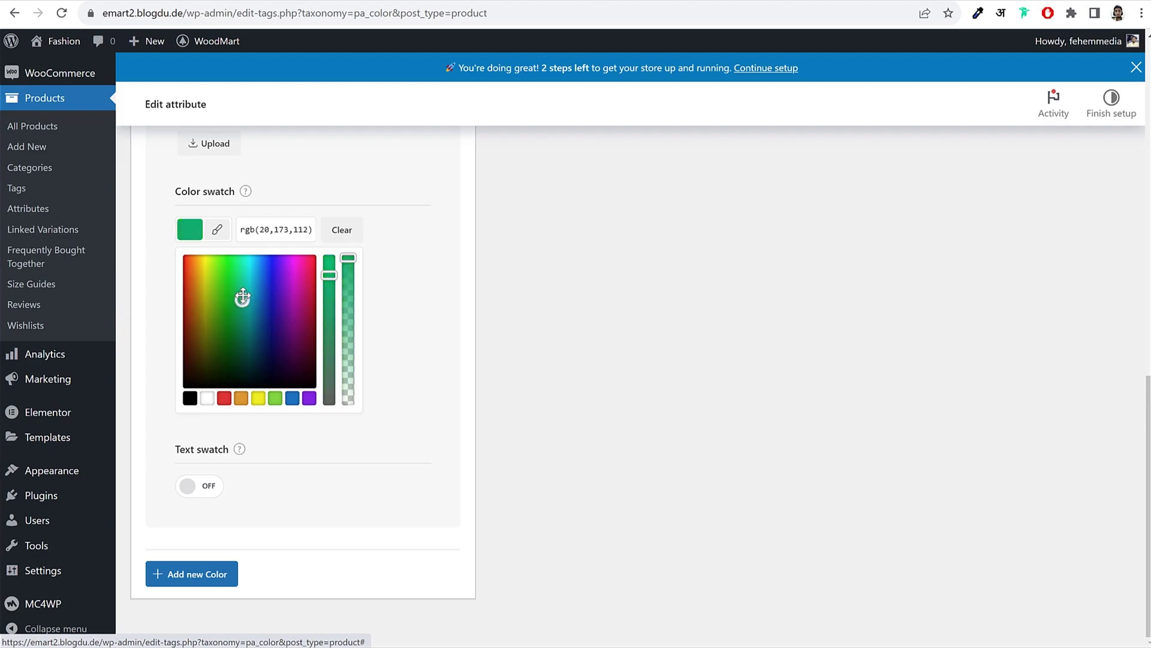
pyautogui.click(211, 575)
# Step: Add a Red term with a red swatch, then return to the Attributes list
pyautogui.scroll(12, 464, 533)
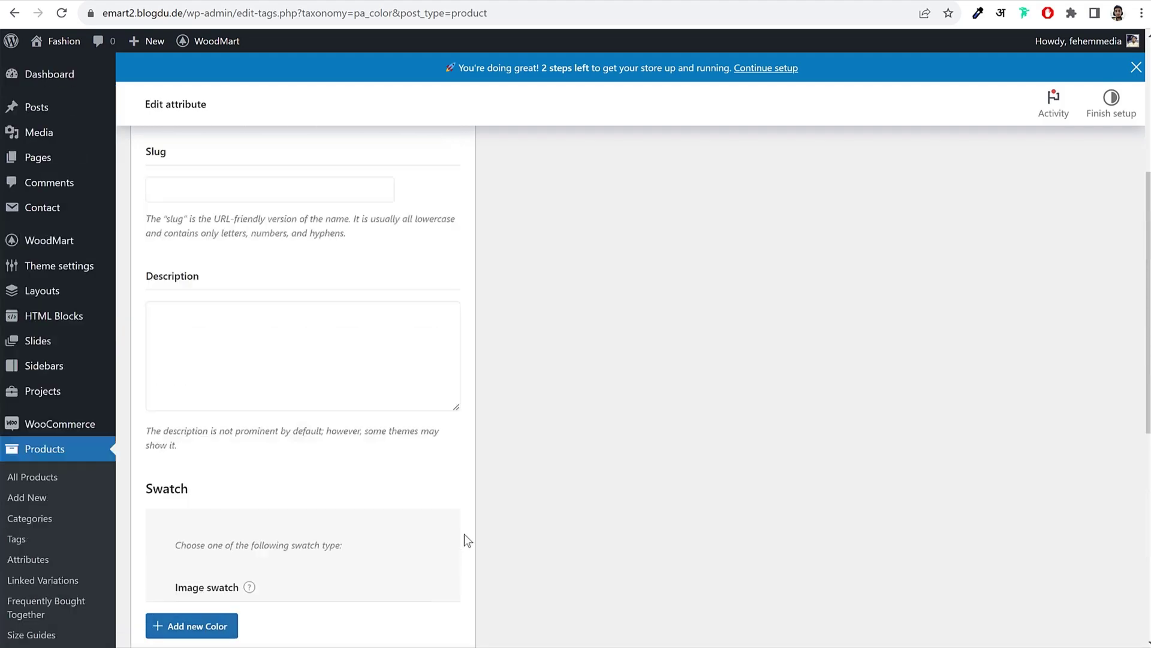
pyautogui.click(231, 389)
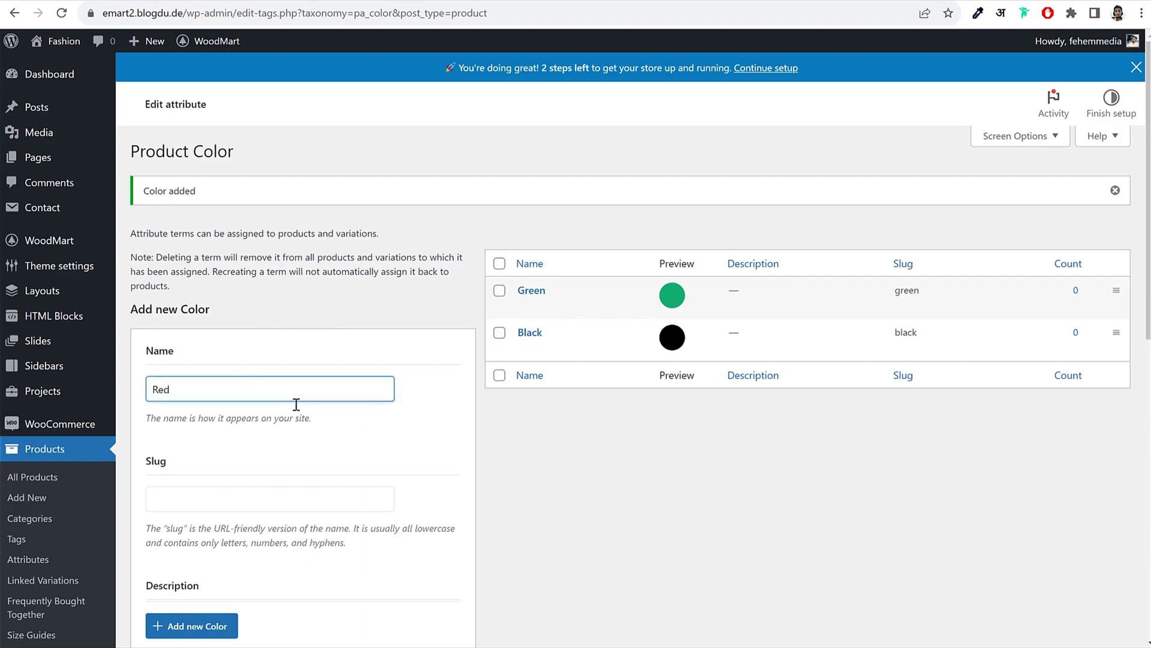
pyautogui.scroll(-10, 297, 405)
pyautogui.click(217, 400)
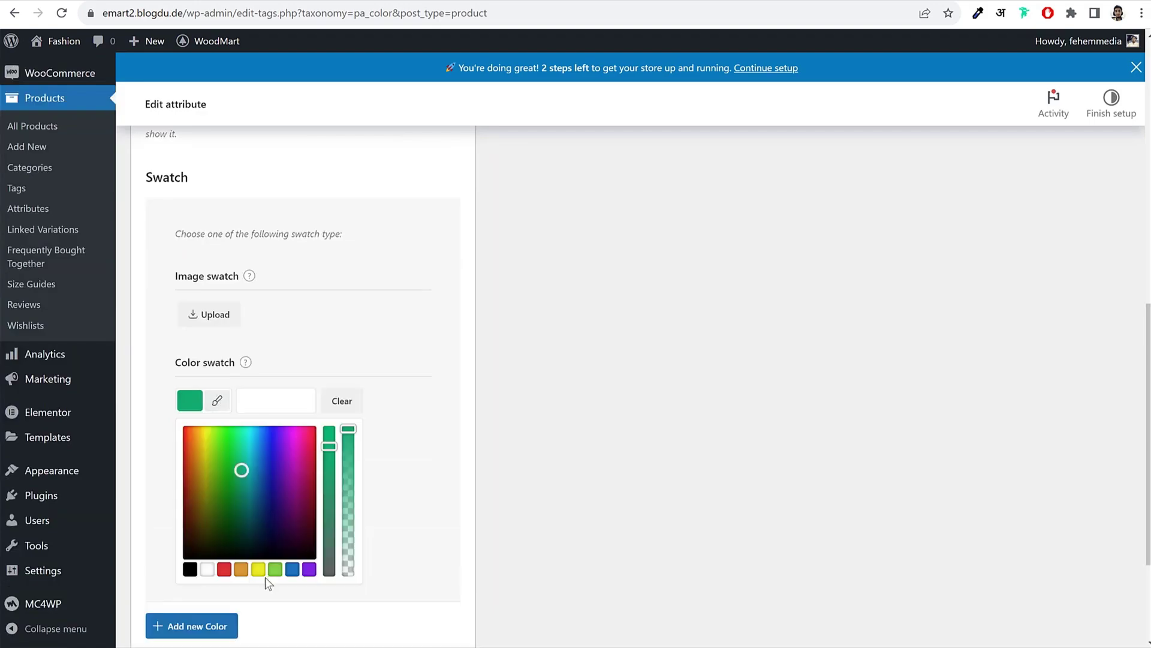
pyautogui.click(224, 569)
pyautogui.click(444, 441)
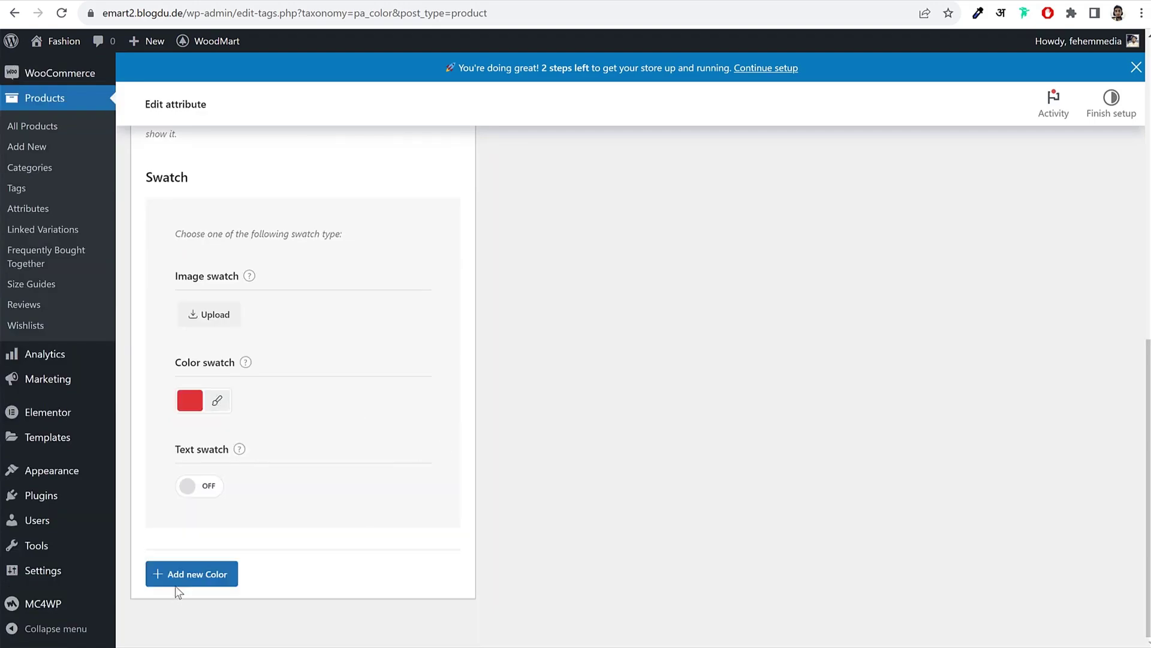
pyautogui.click(175, 583)
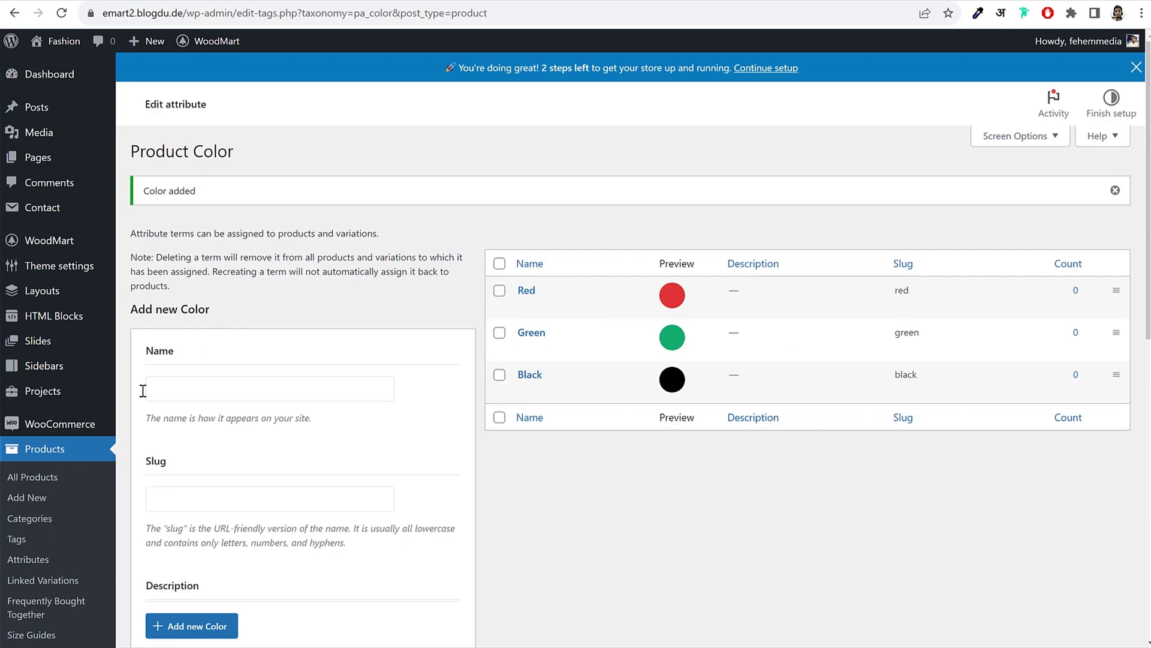
pyautogui.scroll(-2, 143, 391)
pyautogui.click(33, 416)
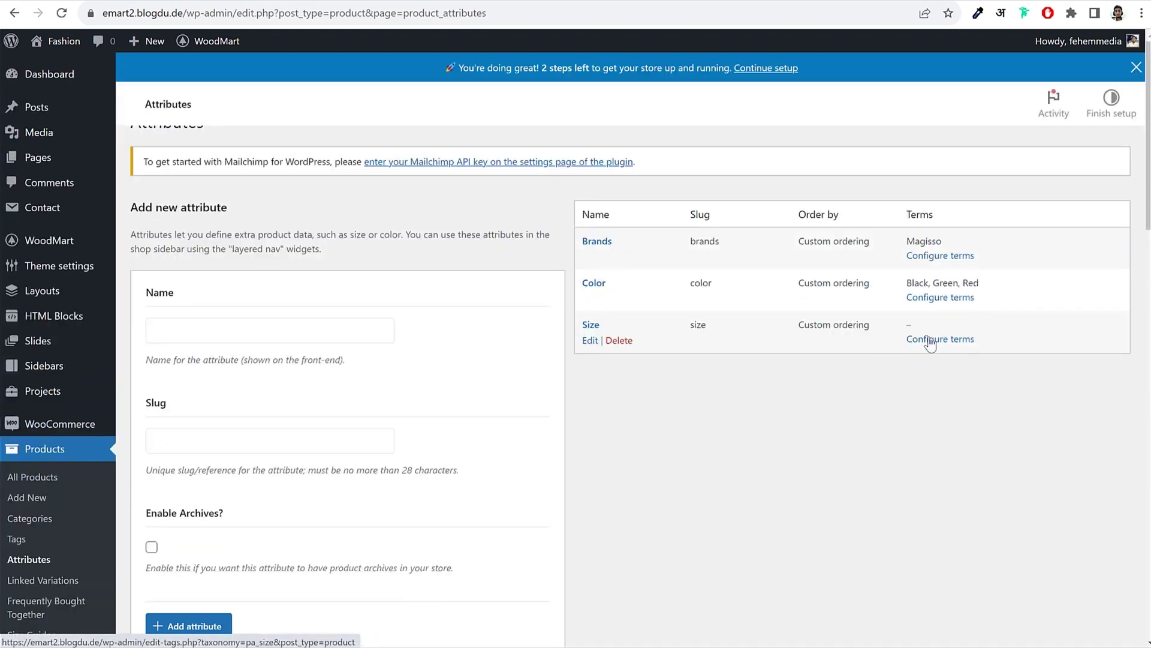
# Step: Add Small and Medium terms to the Size attribute alongside Large
pyautogui.click(944, 369)
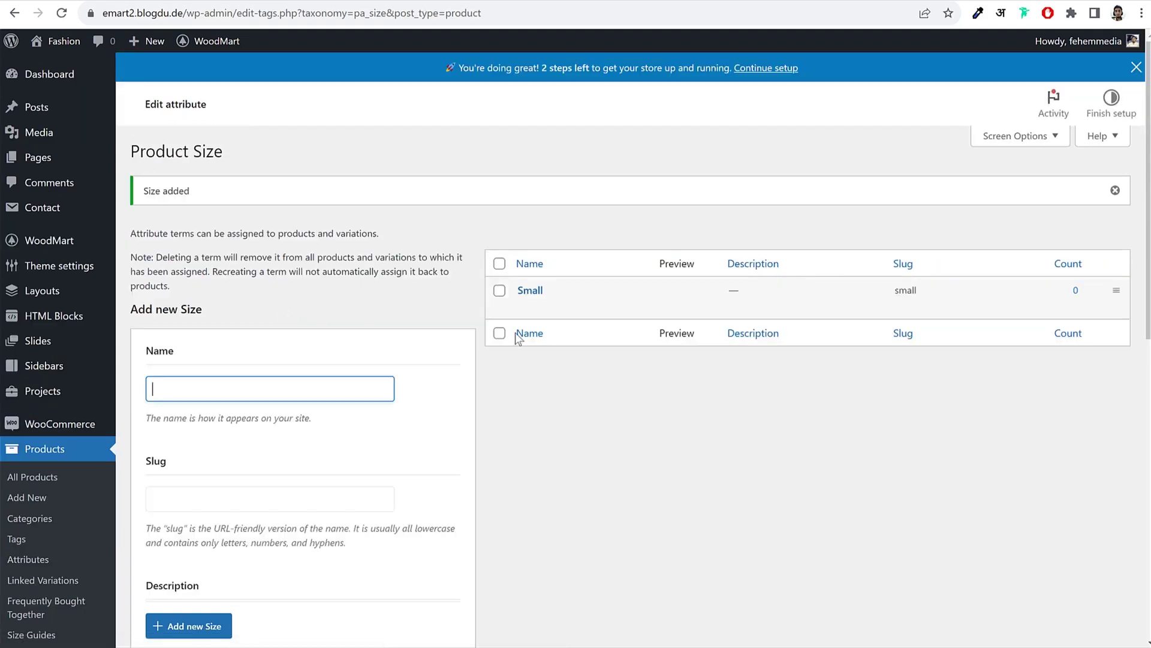
pyautogui.scroll(-10, 546, 351)
pyautogui.scroll(10, 342, 426)
pyautogui.press('Return')
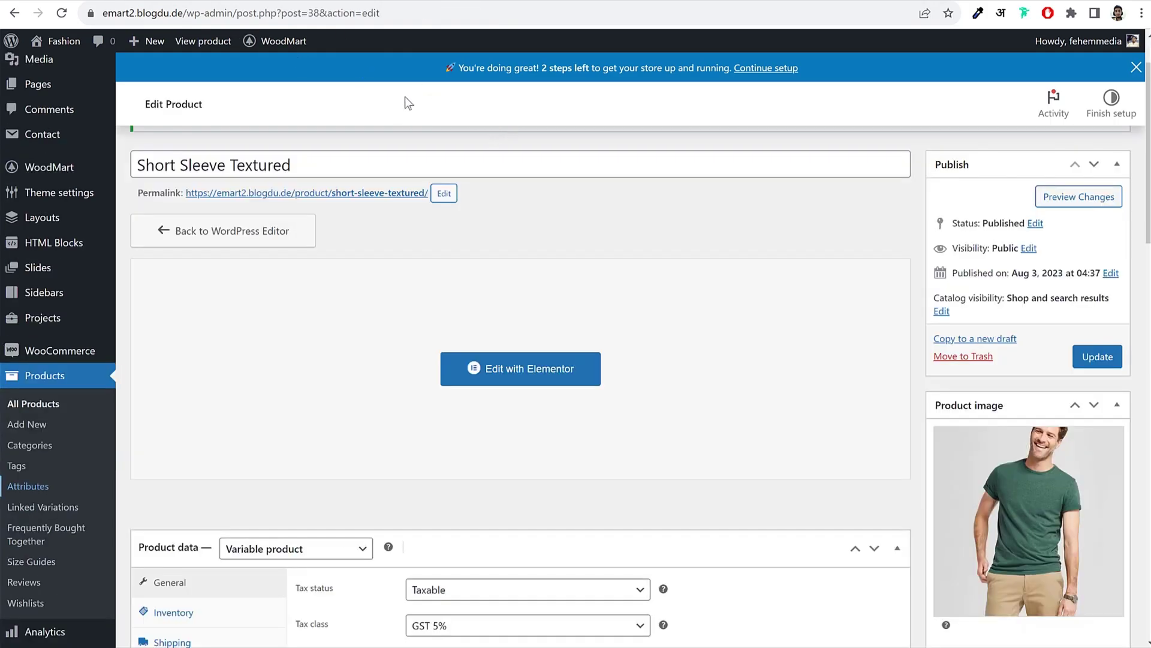
# Step: Reload the product editor and change the Inventory SKU to MNK-002
pyautogui.scroll(1, 444, 204)
pyautogui.click(62, 13)
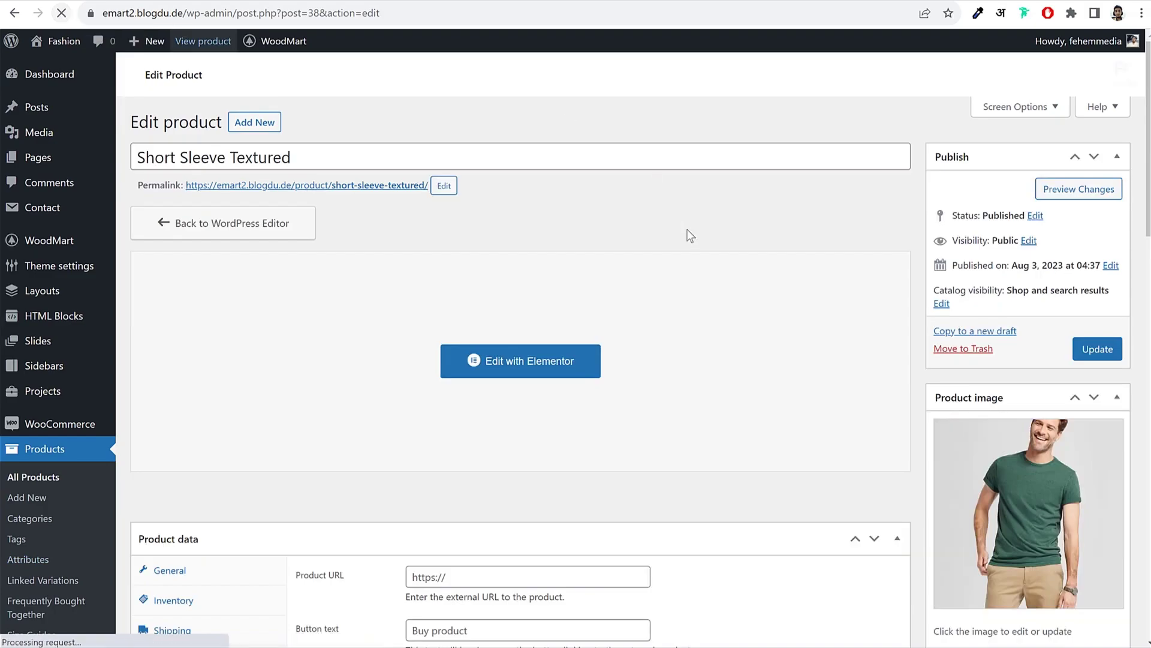
pyautogui.scroll(-5, 689, 237)
pyautogui.scroll(-2, 691, 239)
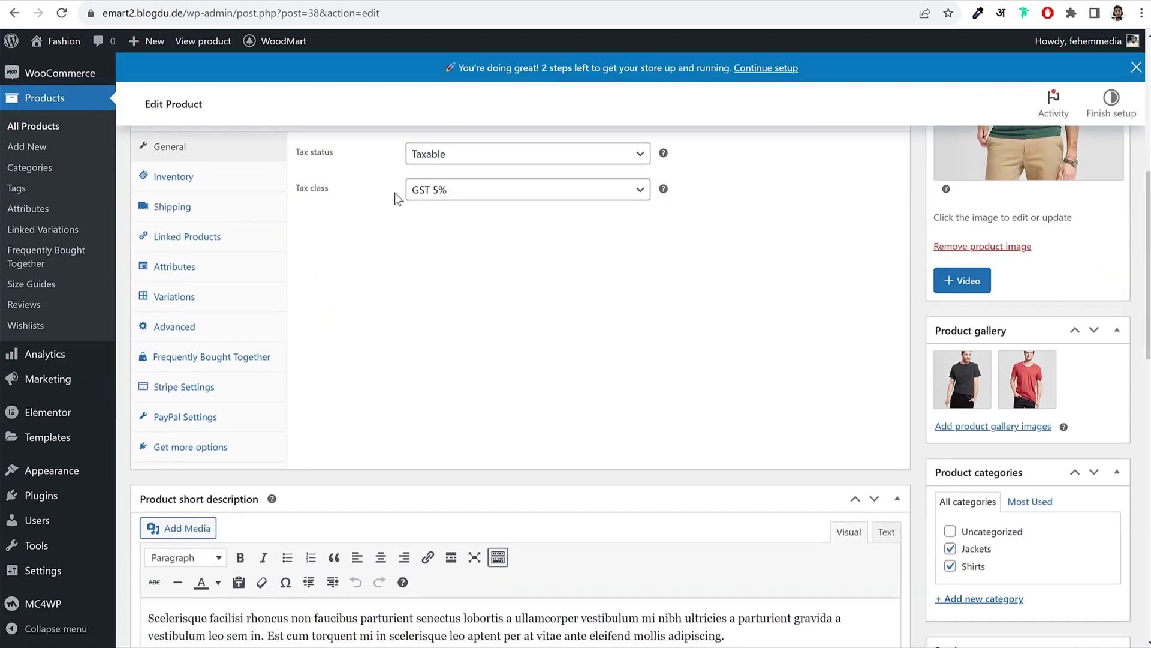
pyautogui.click(252, 210)
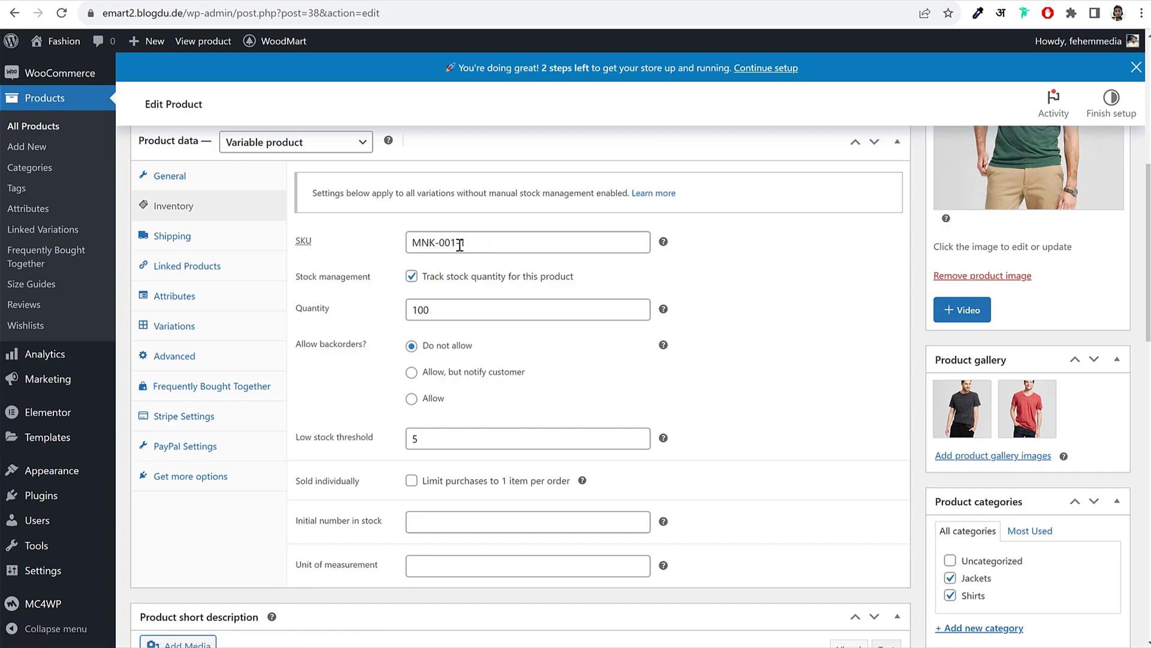
pyautogui.moveTo(454, 242); pyautogui.dragTo(493, 242)
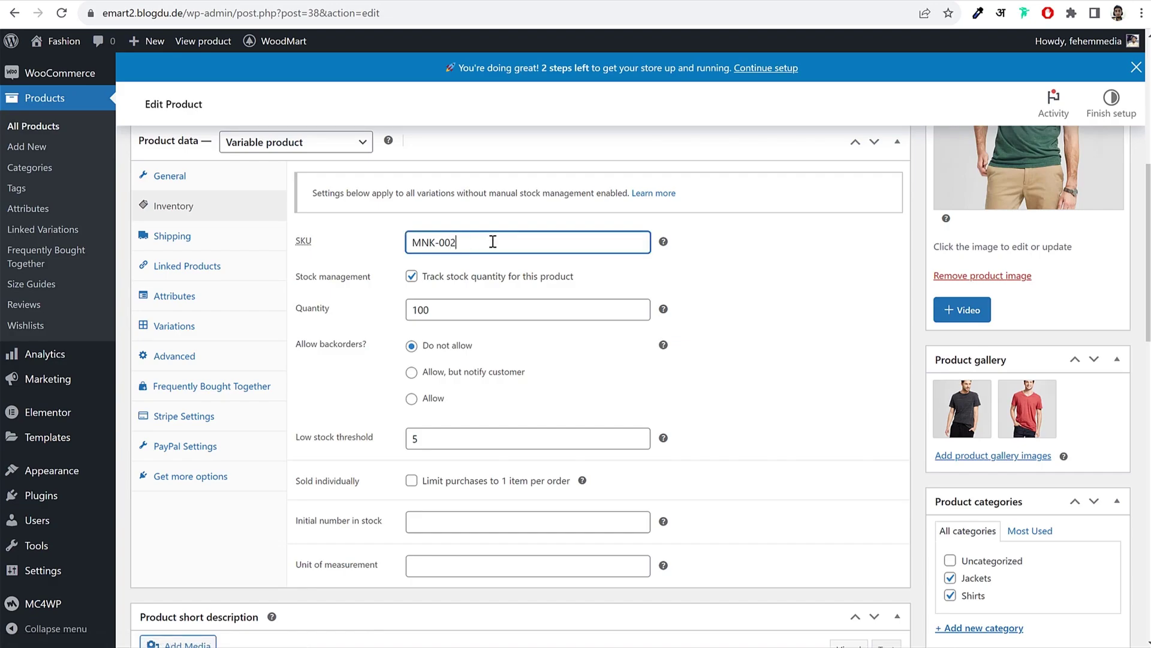
# Step: Bring up the product's Attributes panel, which lists only Brands
pyautogui.click(178, 237)
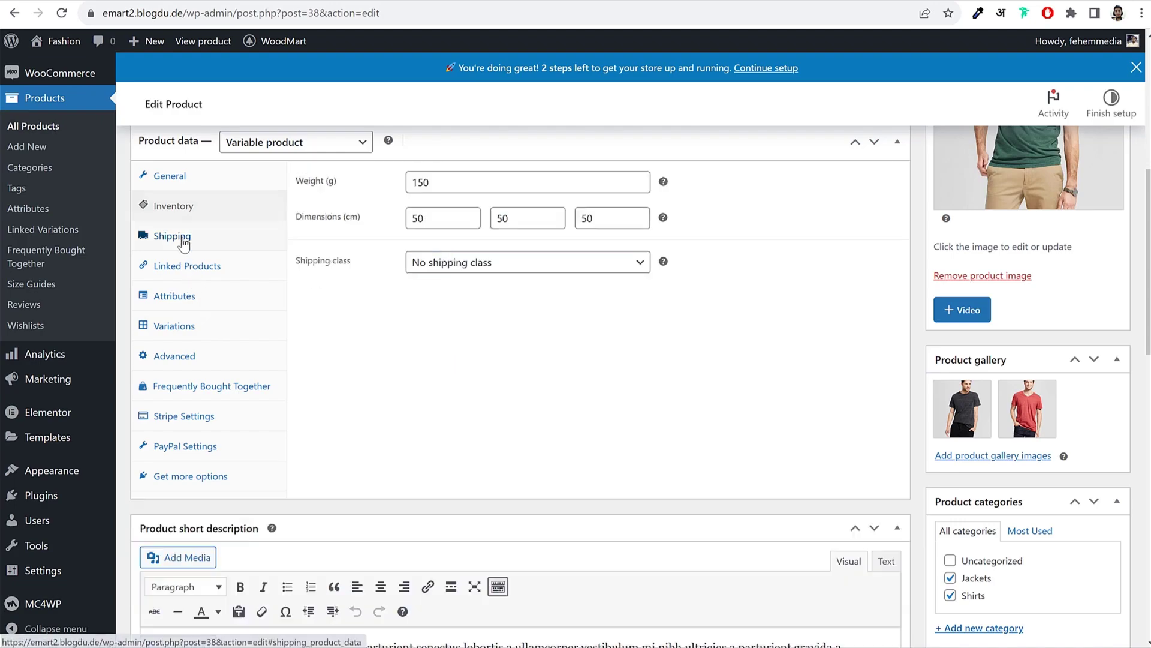
pyautogui.click(203, 260)
pyautogui.click(174, 236)
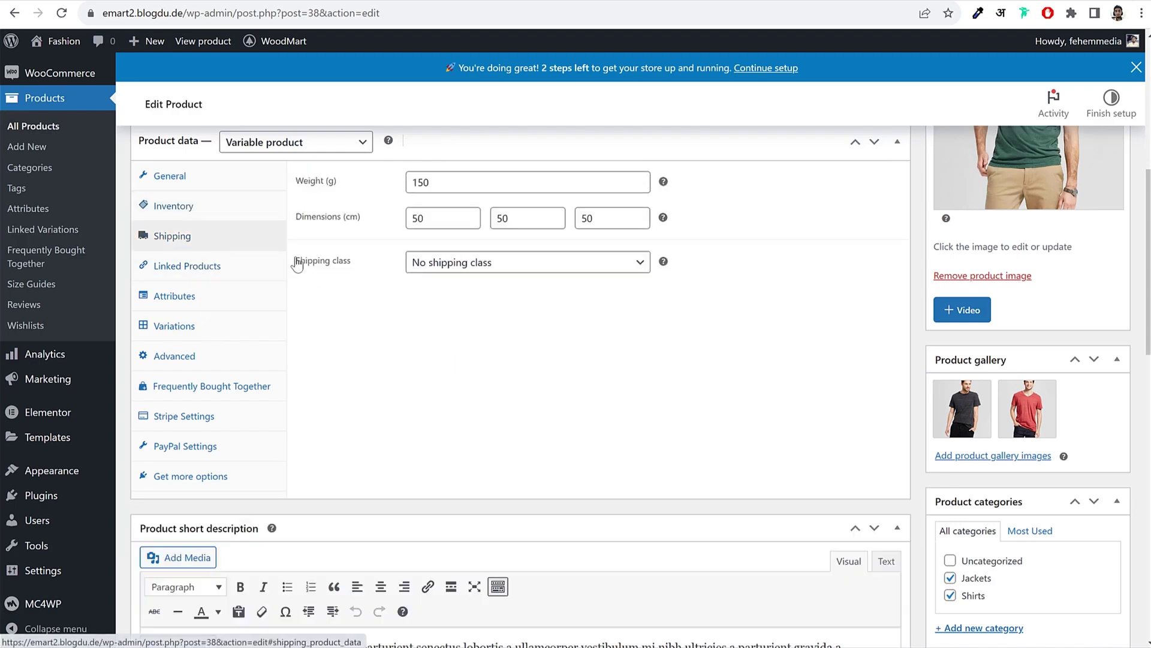
pyautogui.click(179, 264)
pyautogui.click(180, 300)
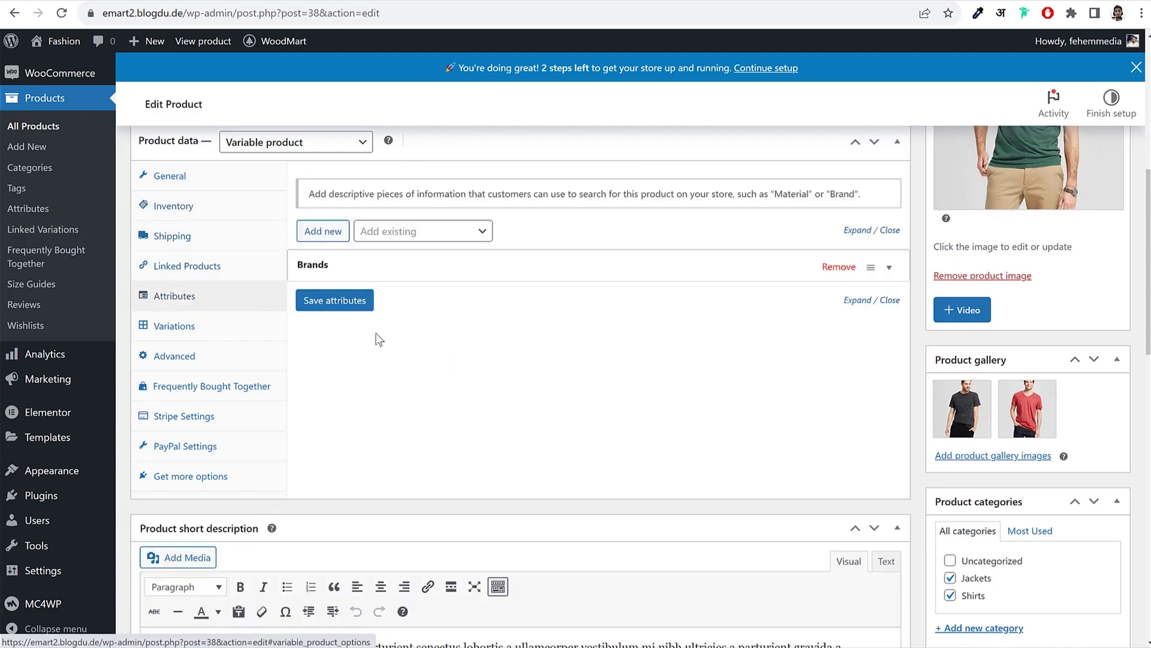
# Step: Add the existing Color attribute with values Black, Green and Red, and save it
pyautogui.scroll(3, 413, 347)
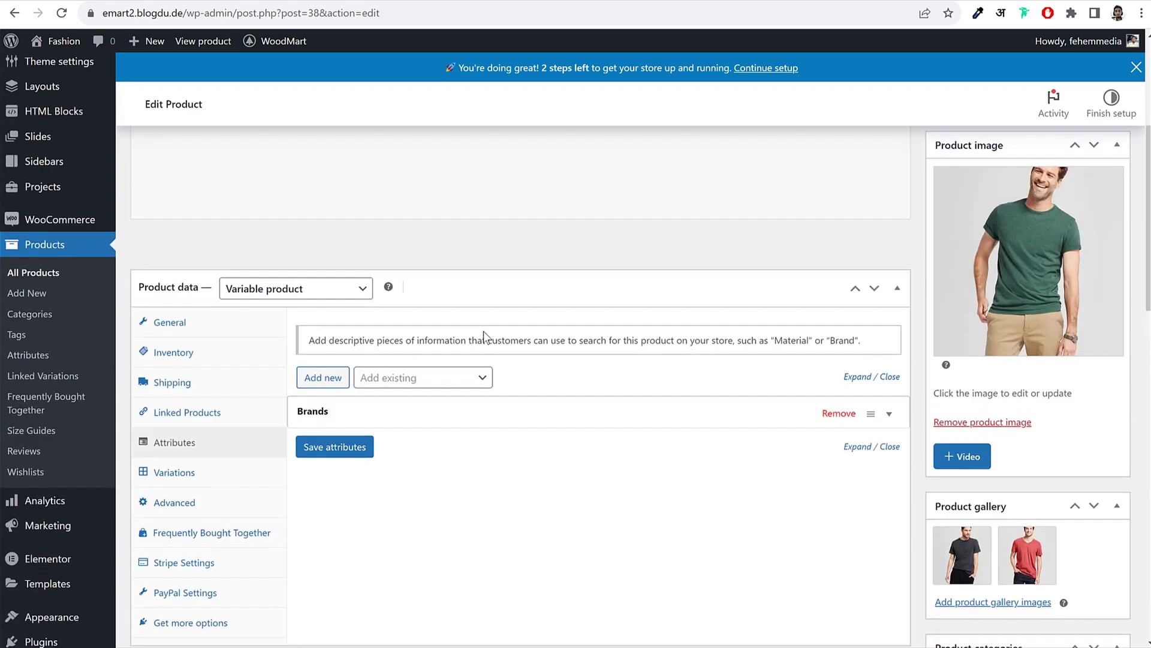
pyautogui.click(407, 382)
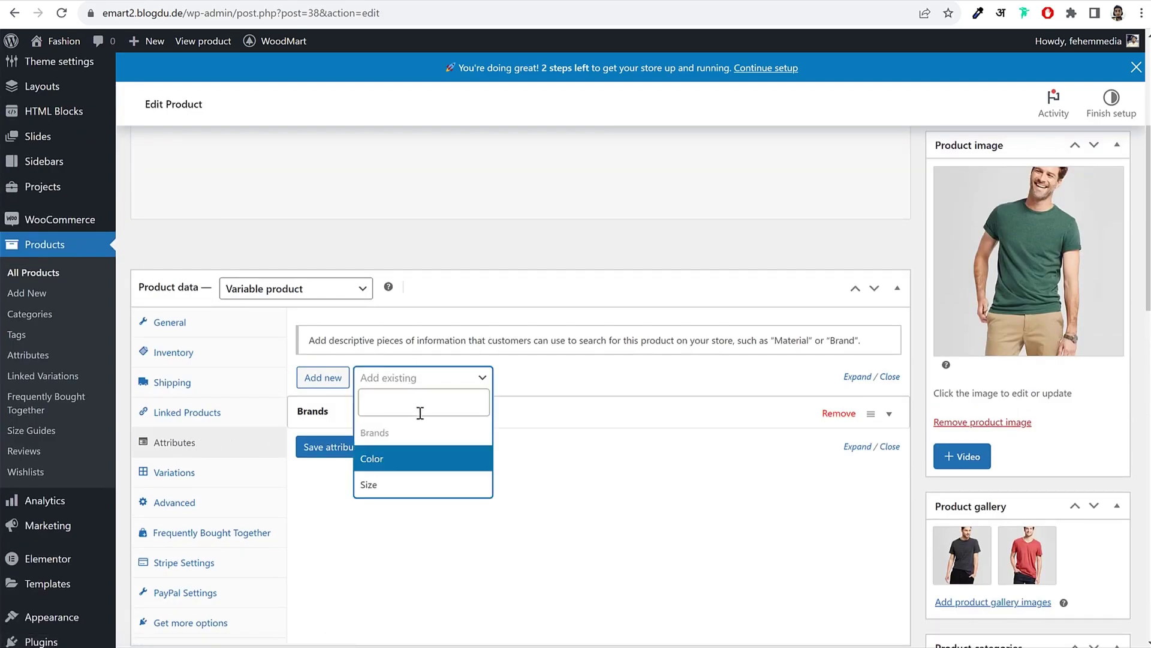
pyautogui.click(396, 459)
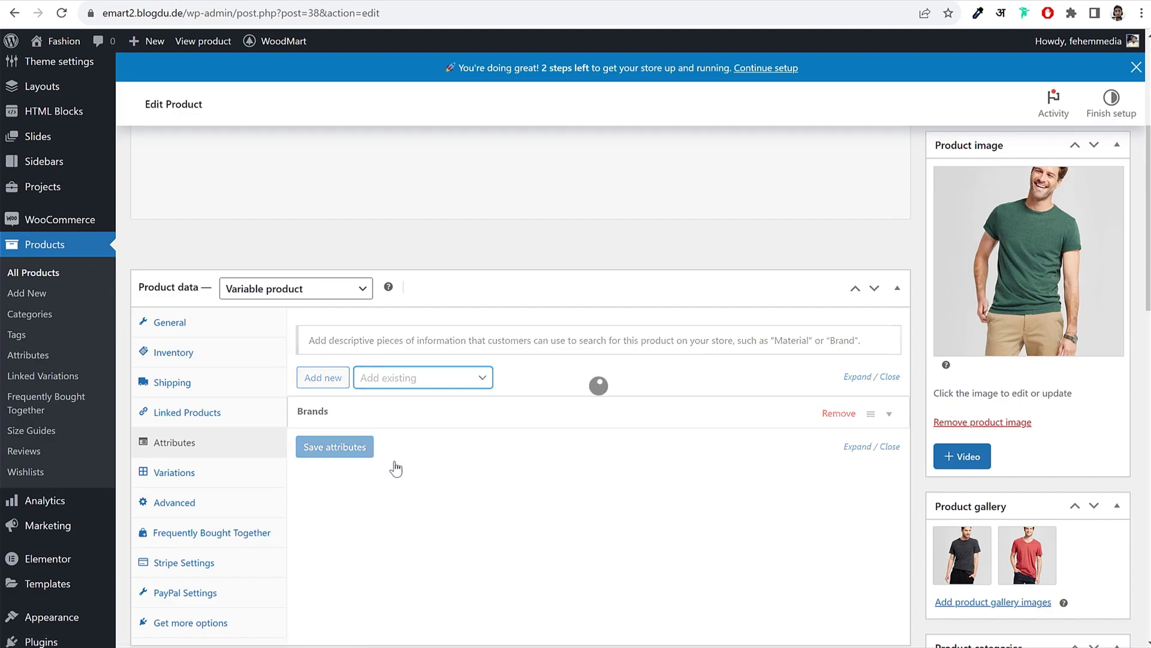
pyautogui.scroll(-3, 543, 389)
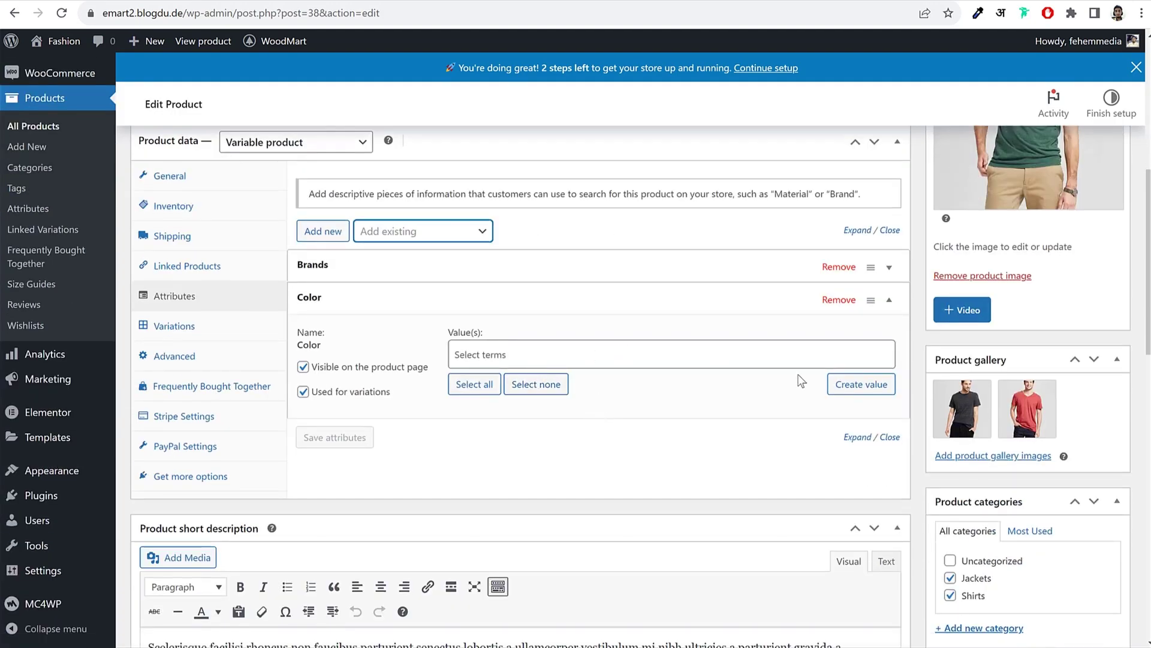
pyautogui.scroll(4, 851, 380)
pyautogui.scroll(-3, 752, 452)
pyautogui.click(533, 426)
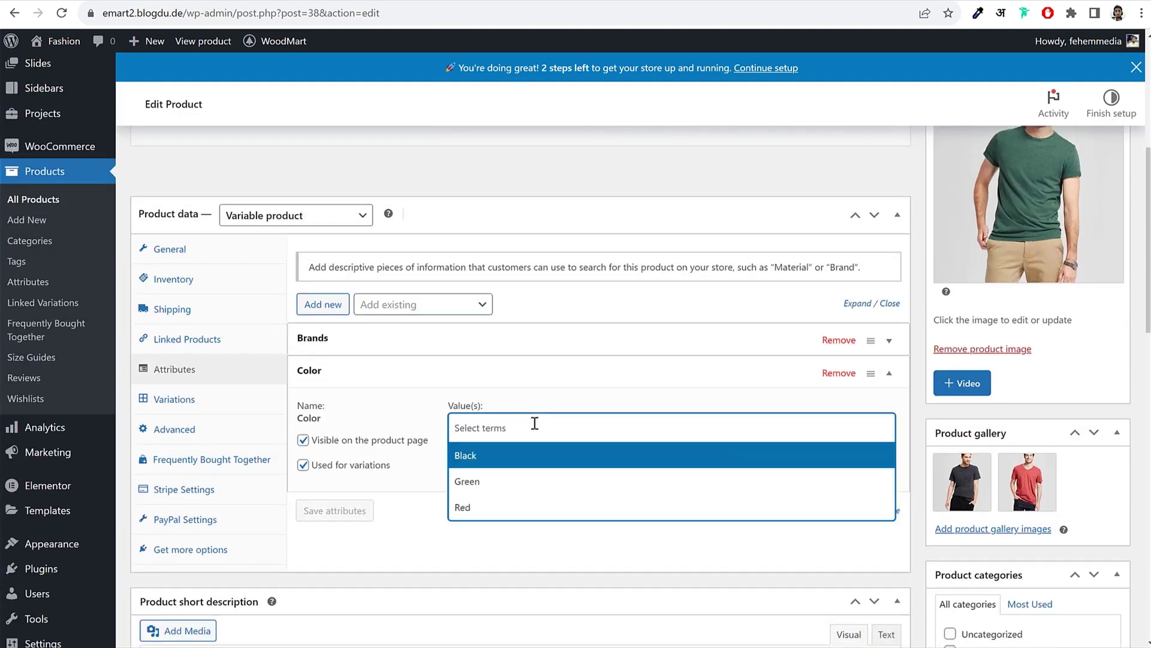
pyautogui.click(497, 456)
pyautogui.click(532, 432)
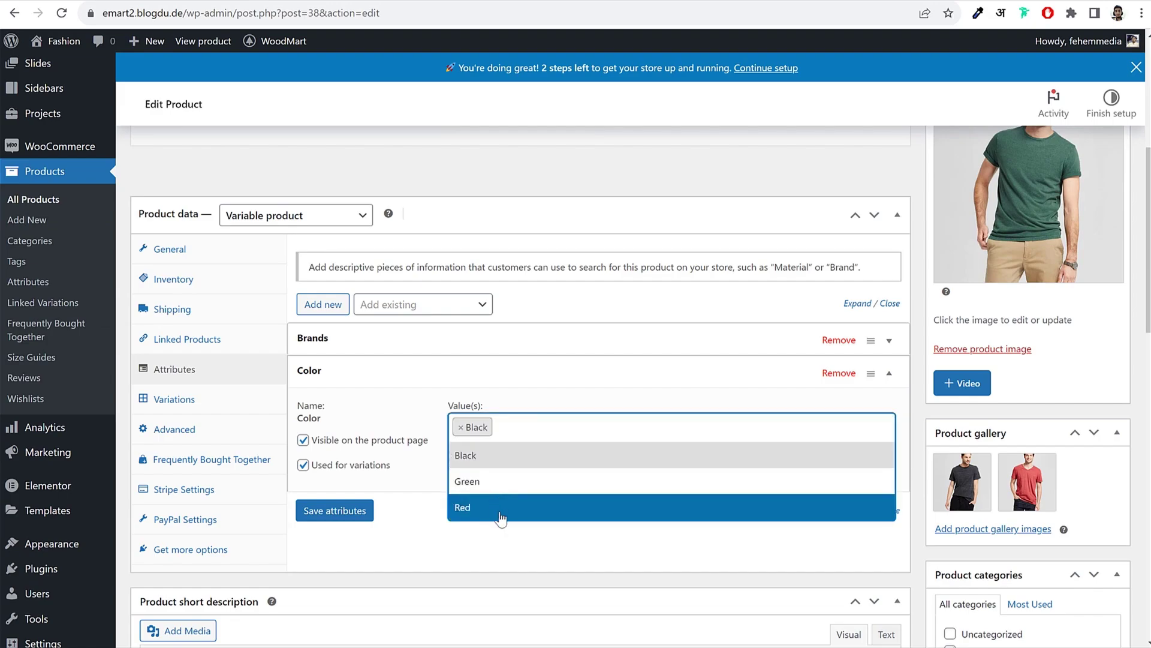
pyautogui.click(513, 483)
pyautogui.click(588, 423)
pyautogui.click(510, 506)
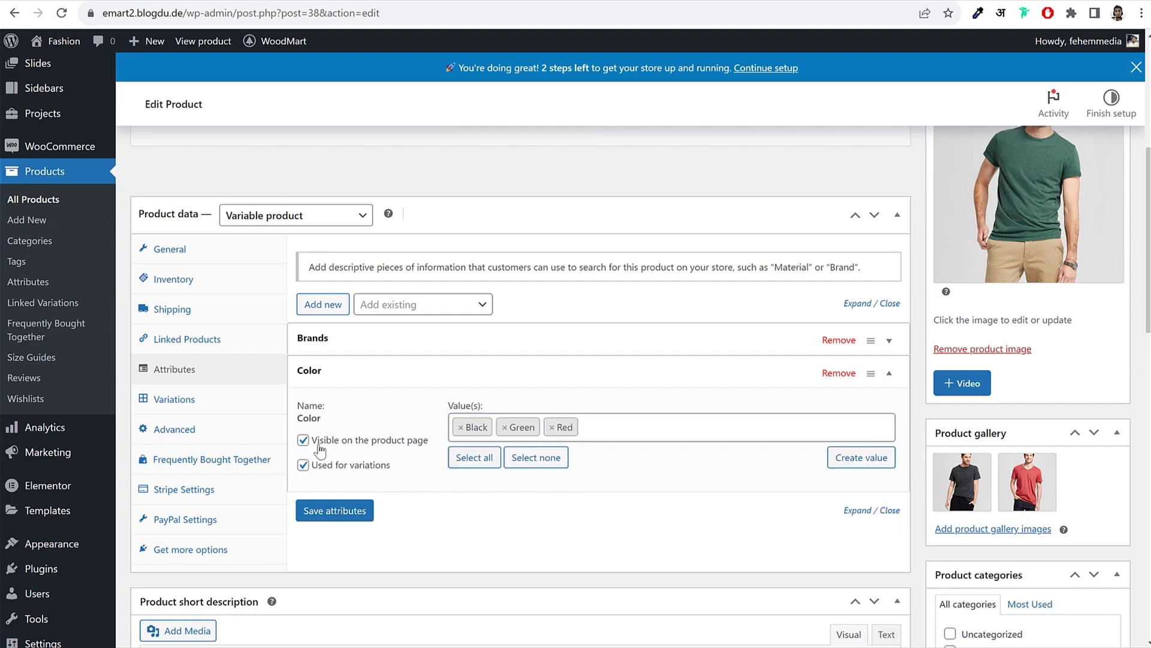
pyautogui.moveTo(317, 442); pyautogui.dragTo(318, 473)
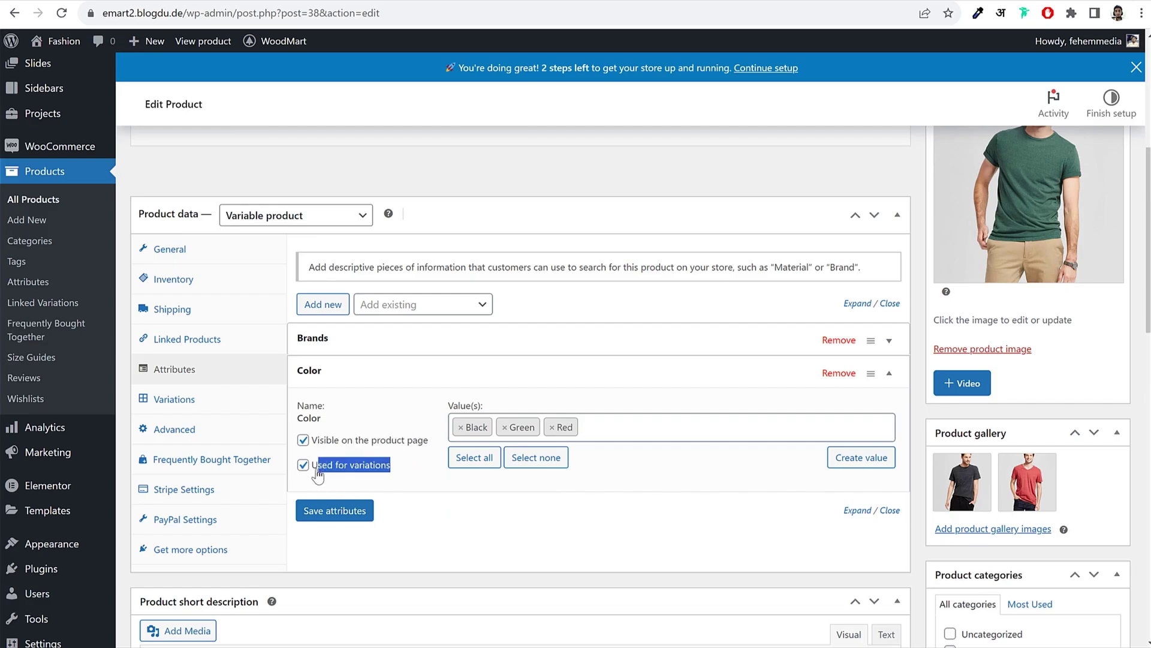
pyautogui.click(372, 508)
# Step: Add the existing Size attribute with Medium, Large and Small, used for variations, and save
pyautogui.click(412, 304)
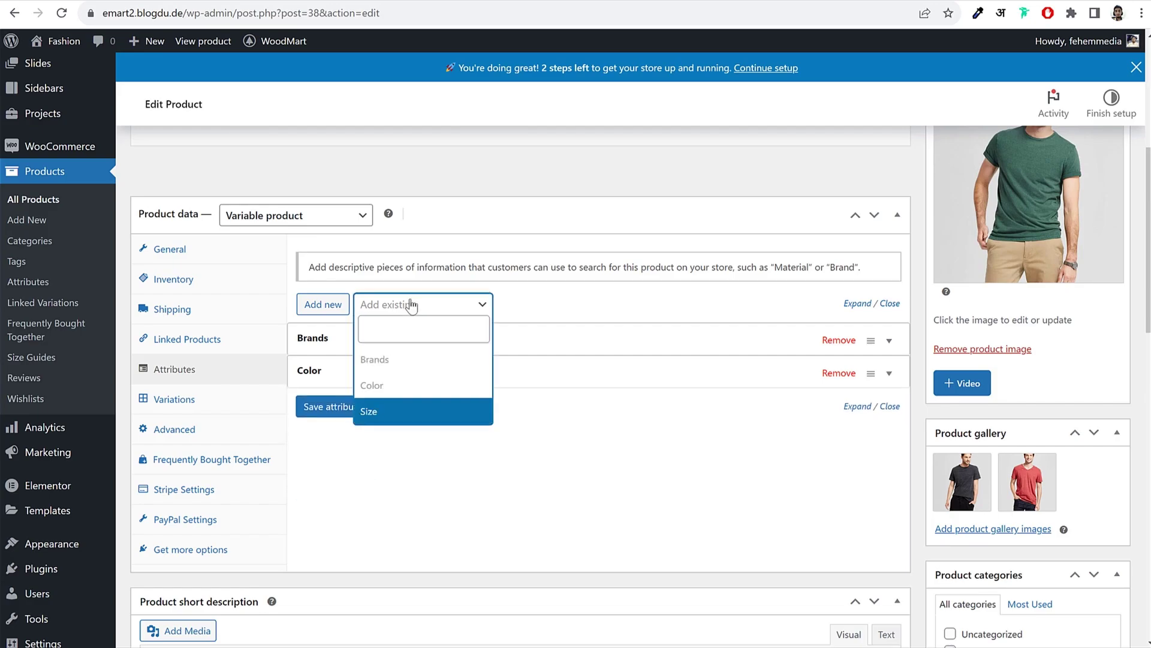
pyautogui.click(392, 409)
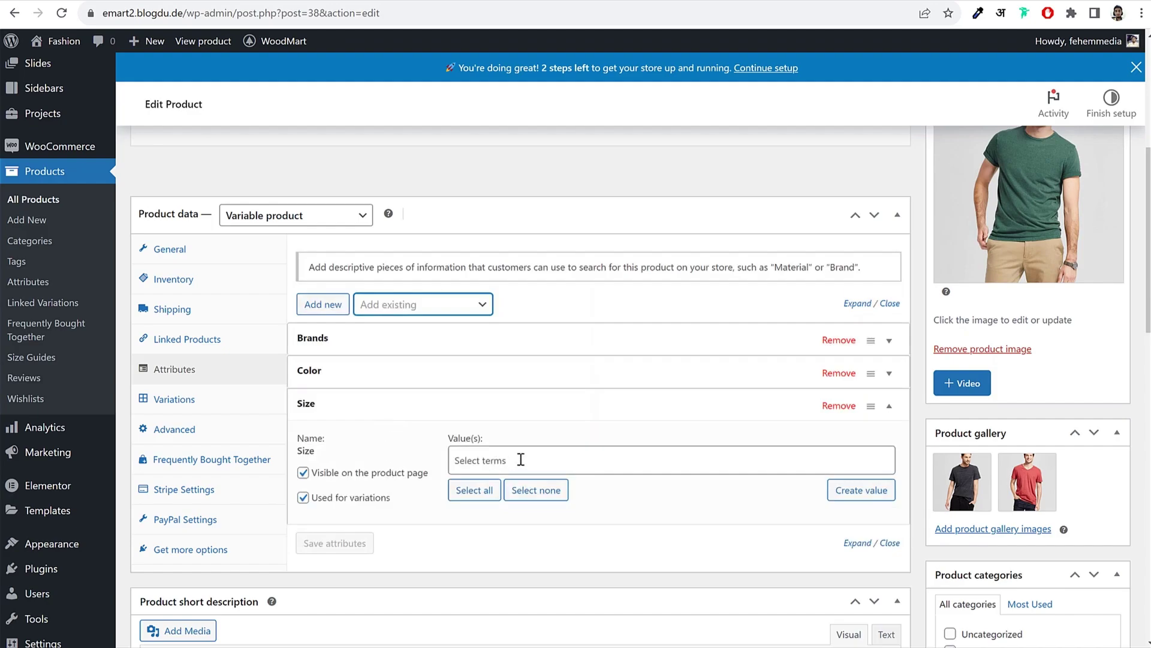
pyautogui.click(521, 459)
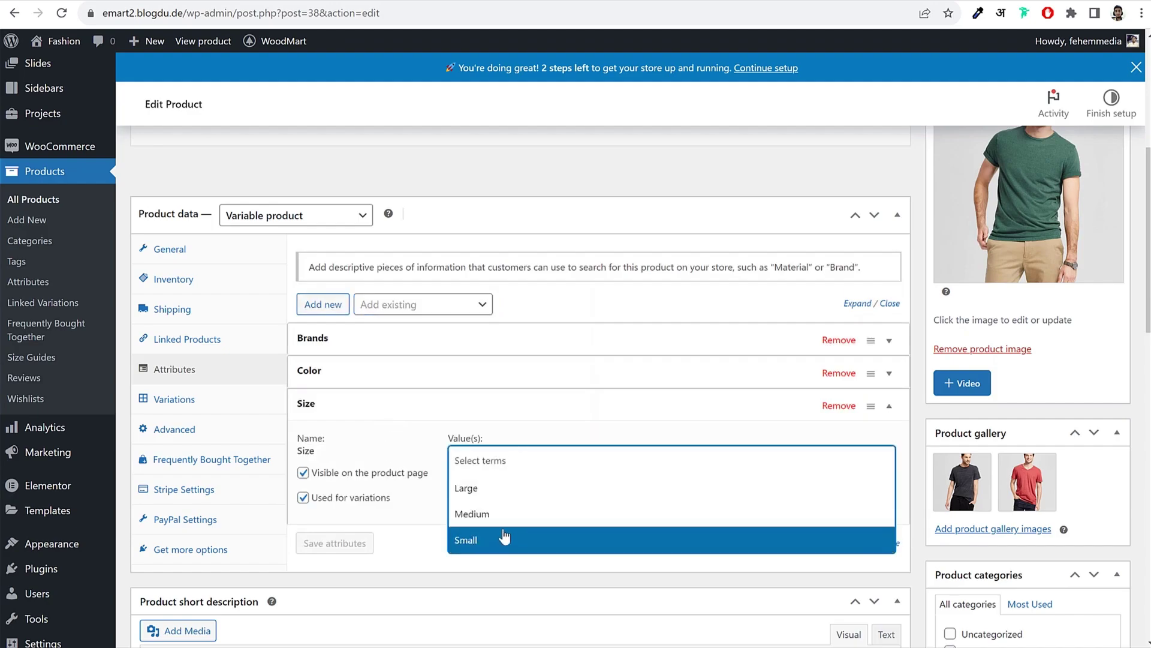
pyautogui.click(499, 514)
pyautogui.click(514, 471)
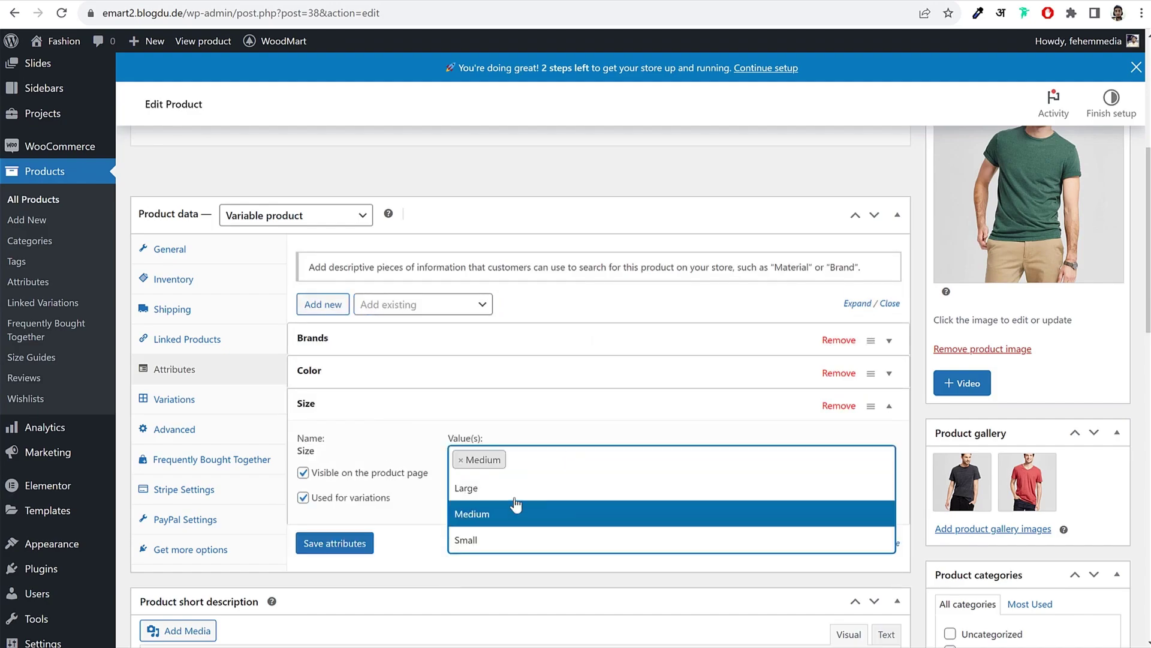
pyautogui.click(528, 488)
pyautogui.click(605, 460)
pyautogui.click(606, 460)
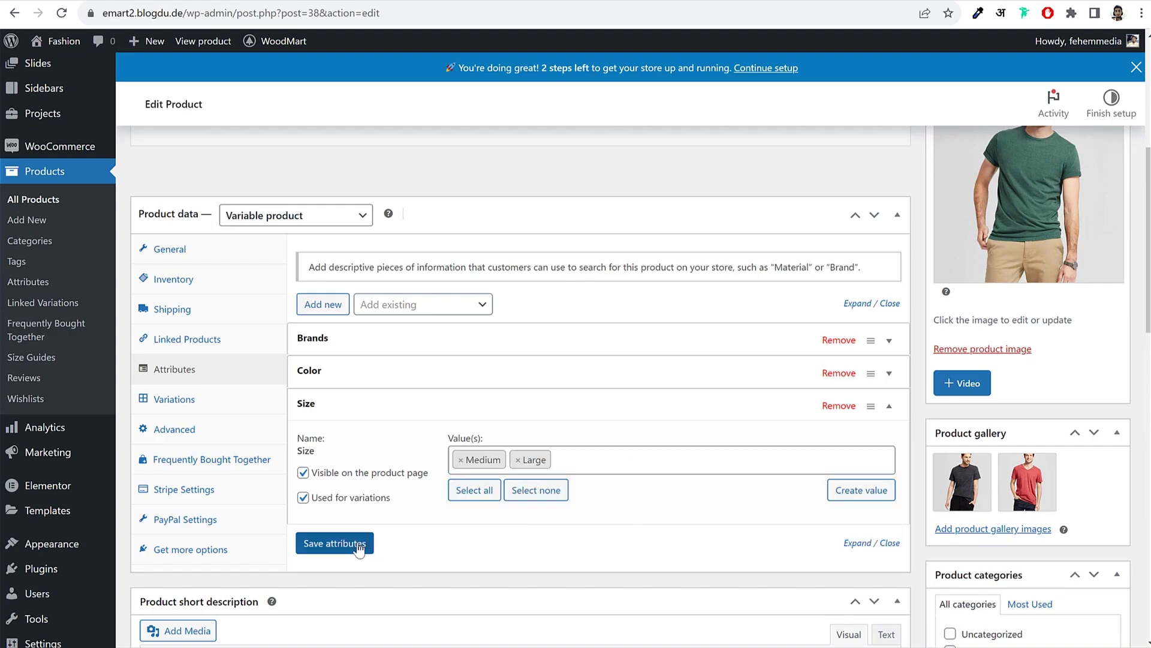
pyautogui.click(334, 543)
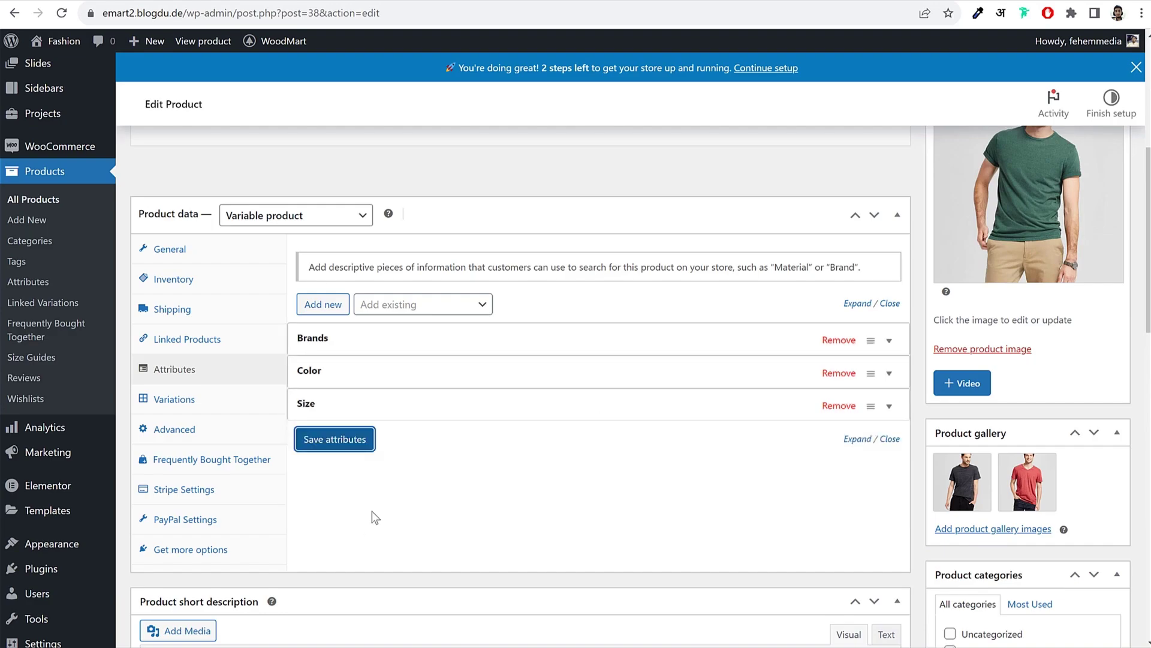
pyautogui.click(652, 462)
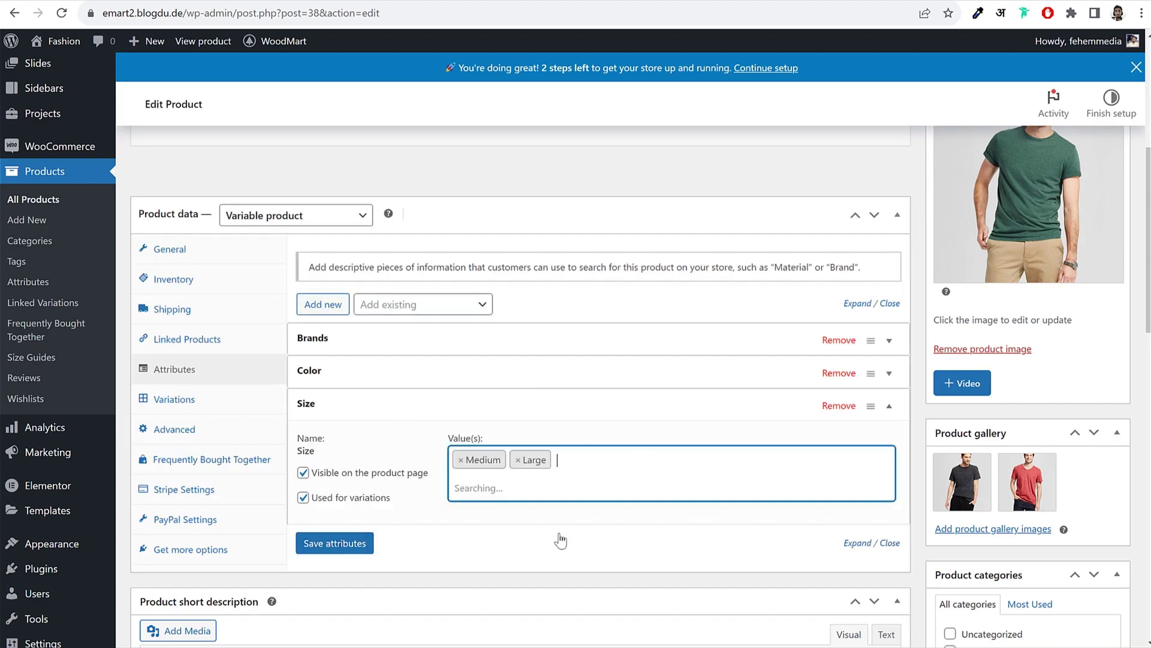
pyautogui.click(500, 541)
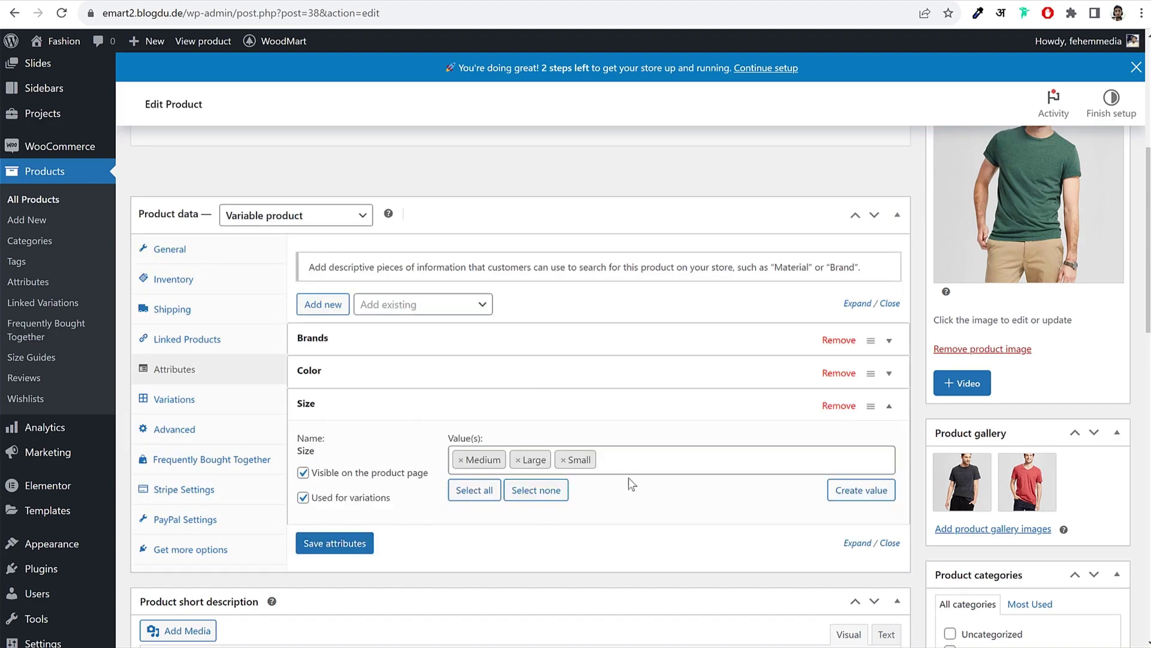
pyautogui.click(359, 544)
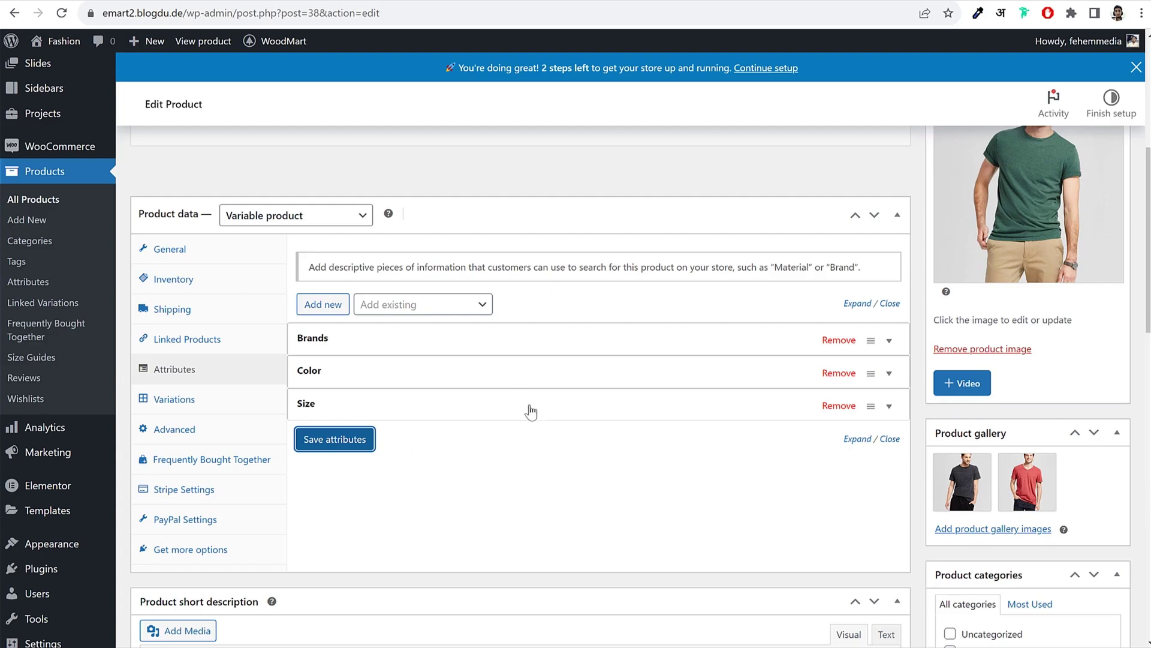
# Step: Review the Color and Size attribute values and save the attributes again
pyautogui.click(475, 384)
pyautogui.click(476, 384)
pyautogui.click(422, 415)
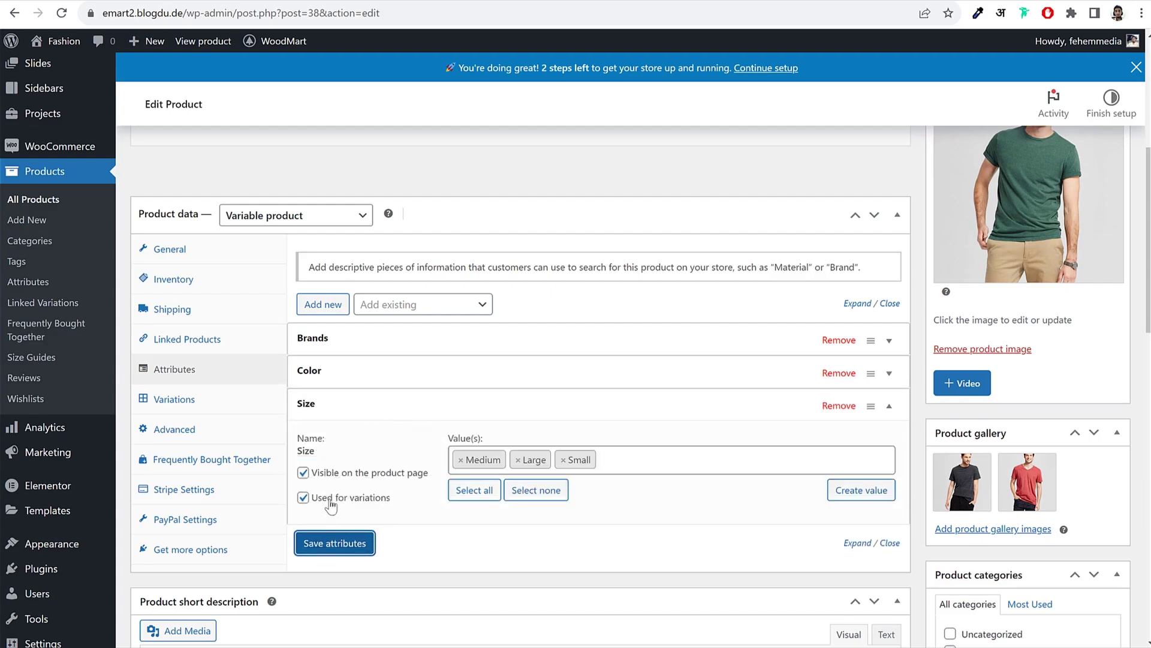
pyautogui.click(339, 547)
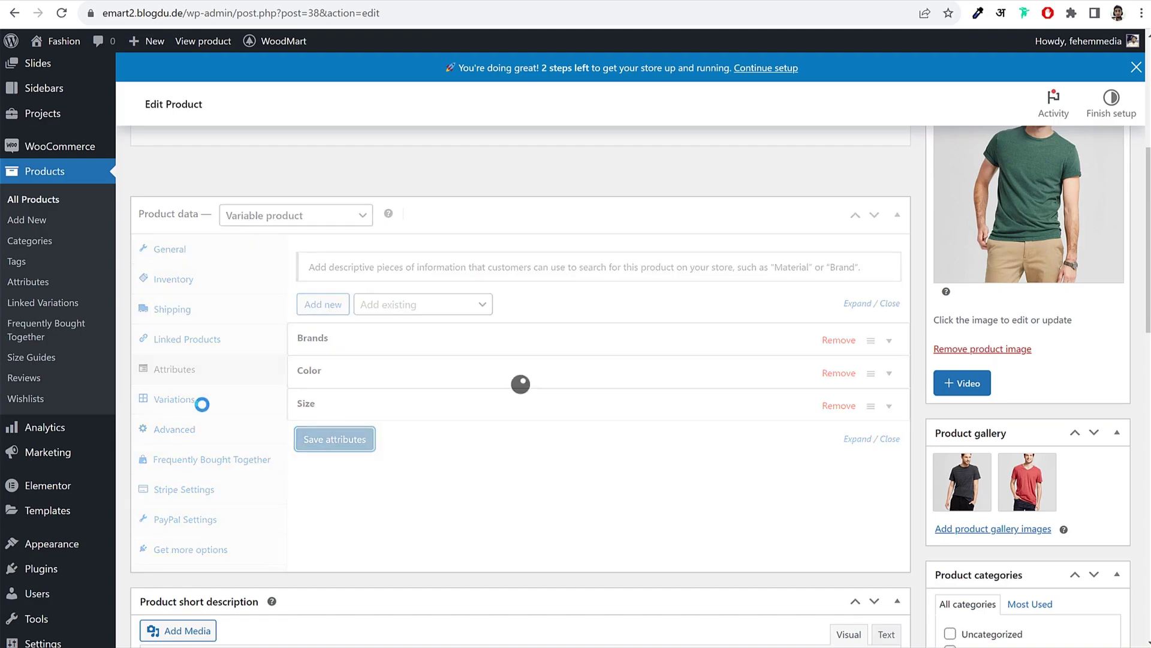
# Step: Generate variations from every Color and Size combination and confirm, producing #43 to #51
pyautogui.click(174, 400)
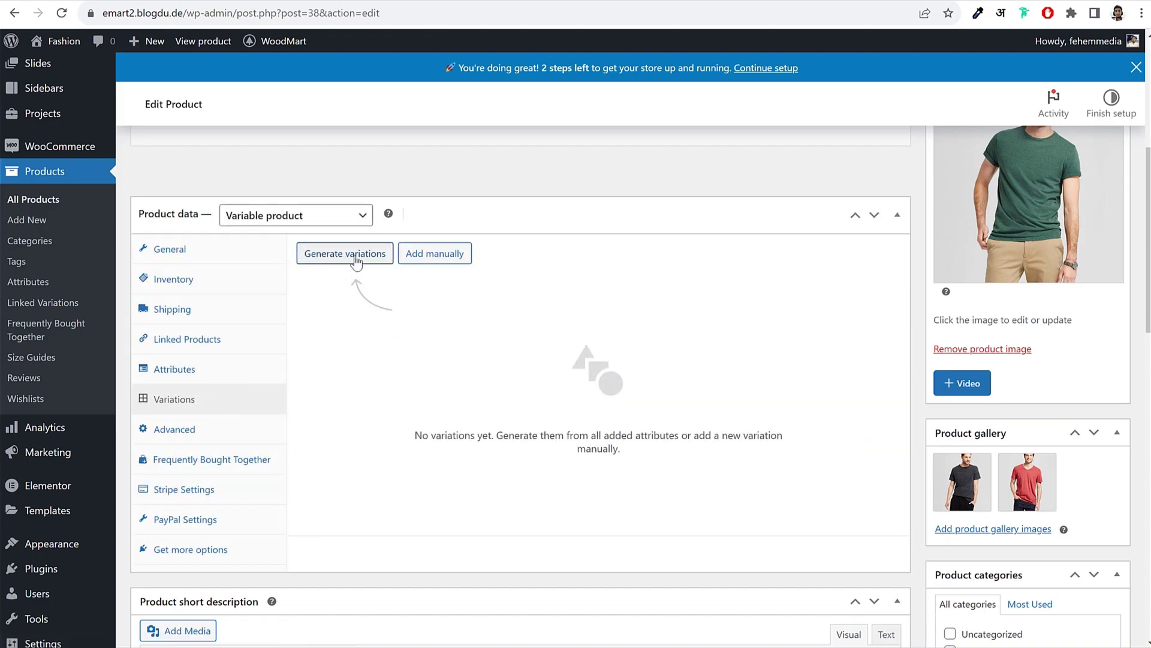
pyautogui.click(340, 258)
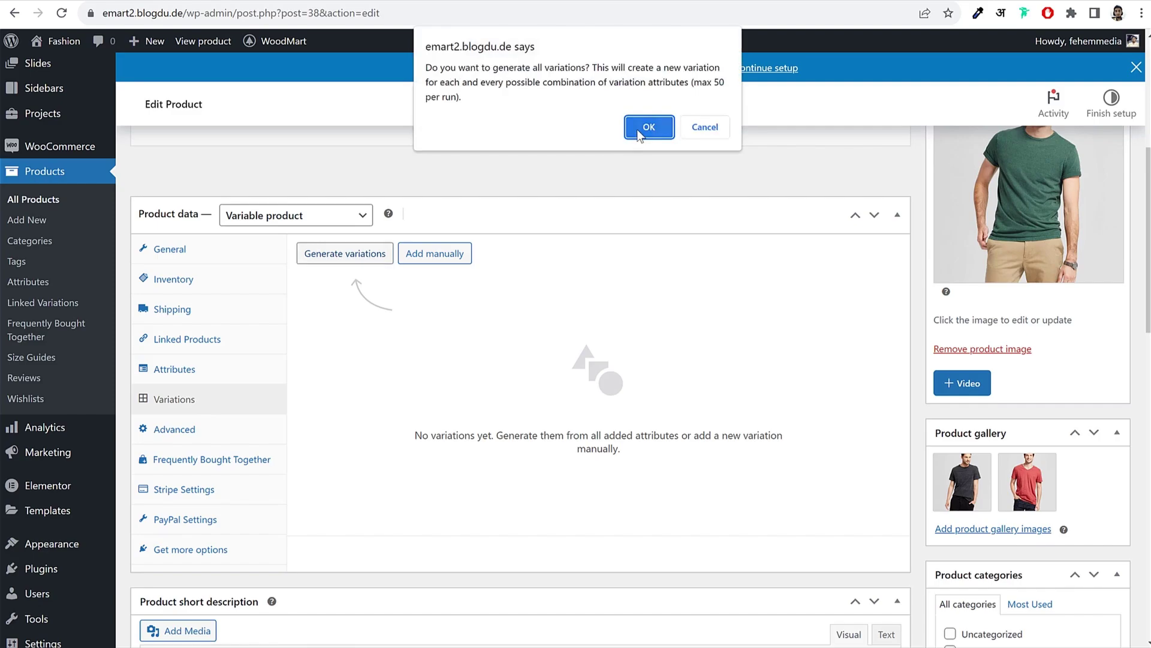
pyautogui.click(637, 129)
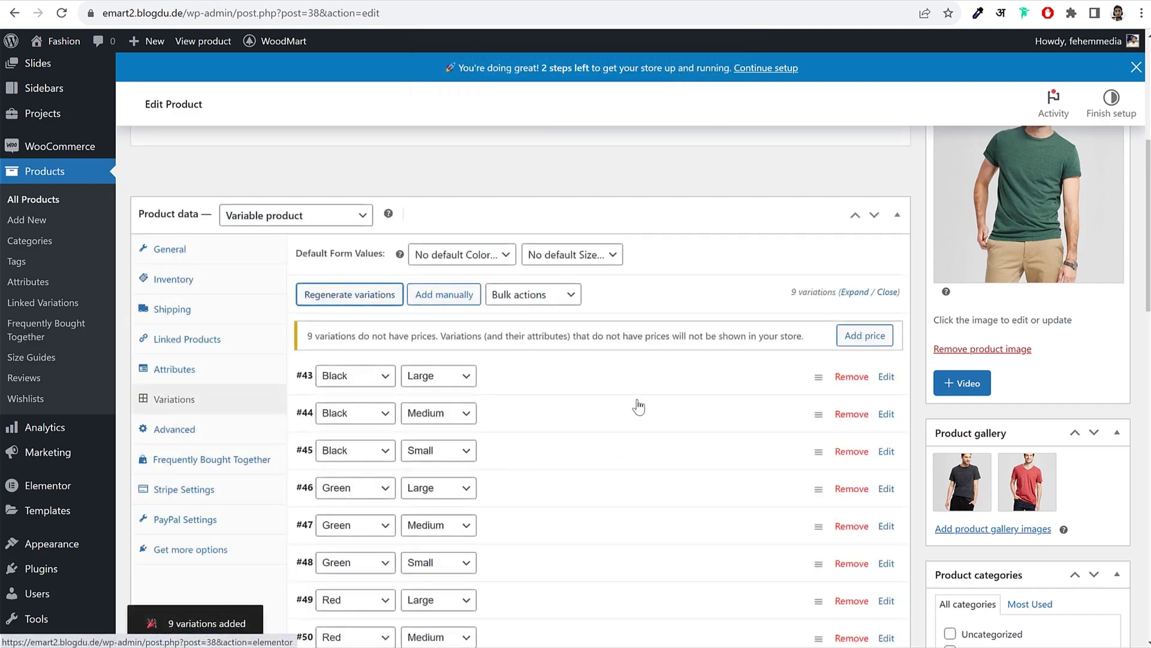
pyautogui.scroll(-4, 636, 419)
pyautogui.scroll(1, 617, 430)
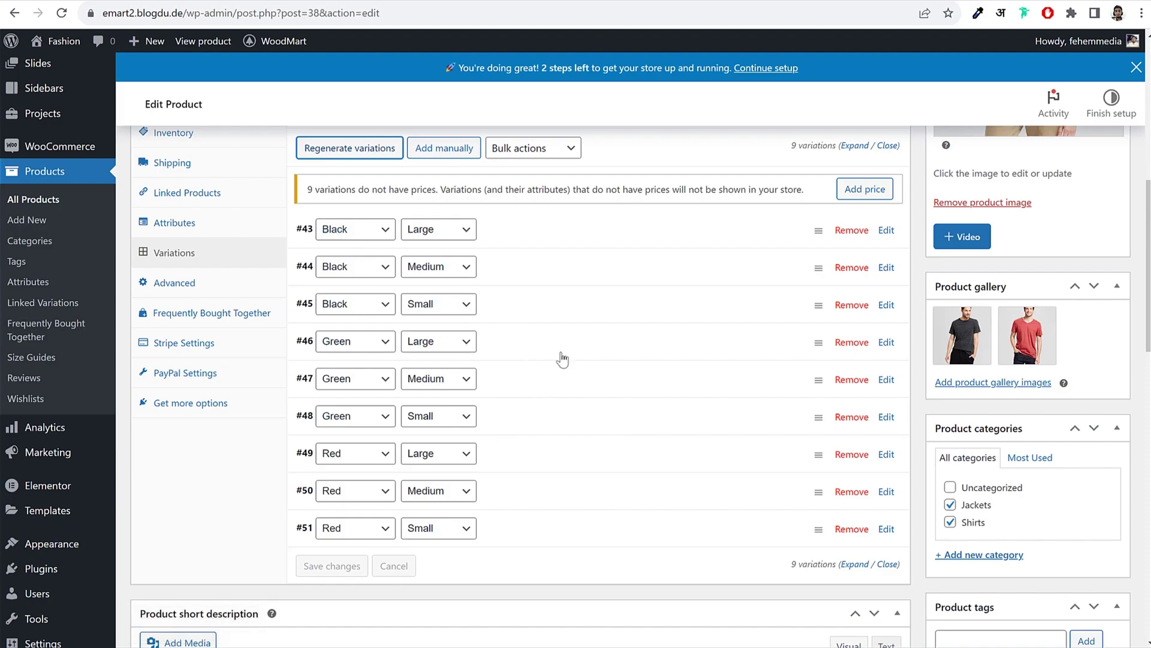
# Step: Give variation #43 (Black/Large) the dark T-shirt image and a regular price of 59
pyautogui.click(555, 232)
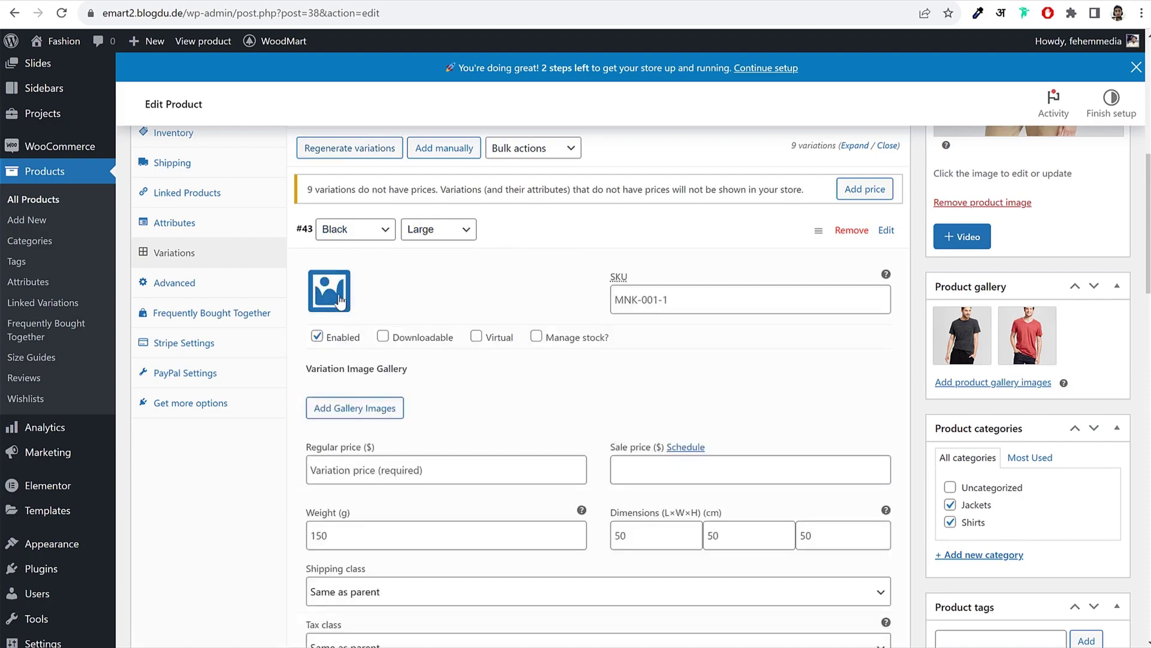
pyautogui.click(331, 290)
pyautogui.click(281, 235)
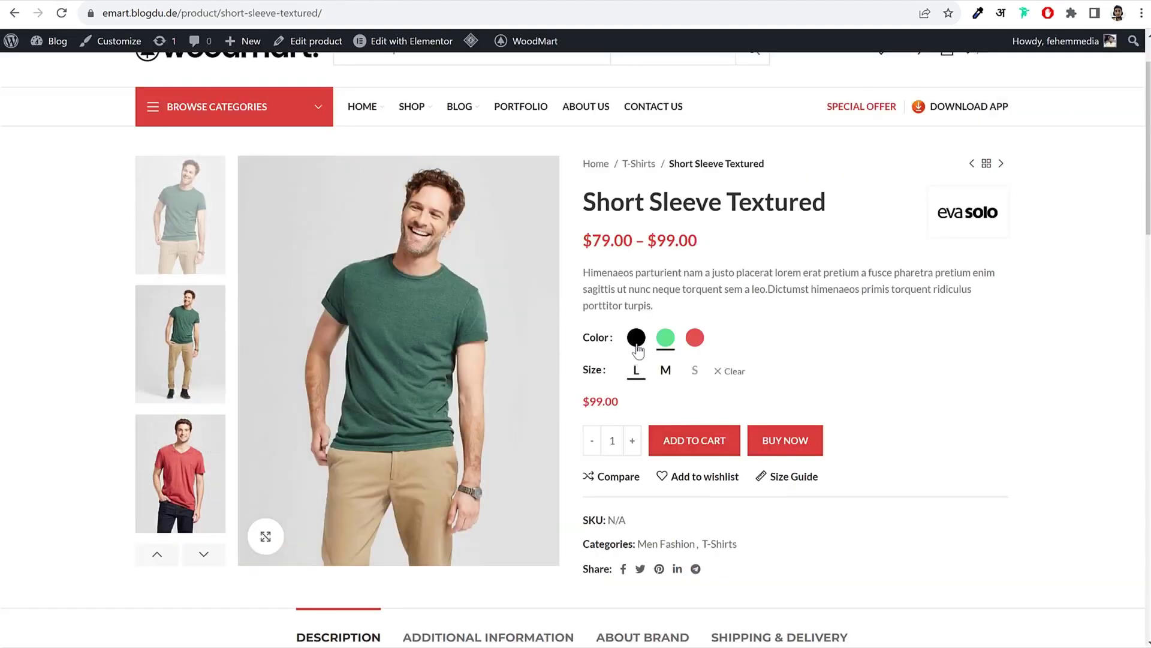
pyautogui.click(636, 340)
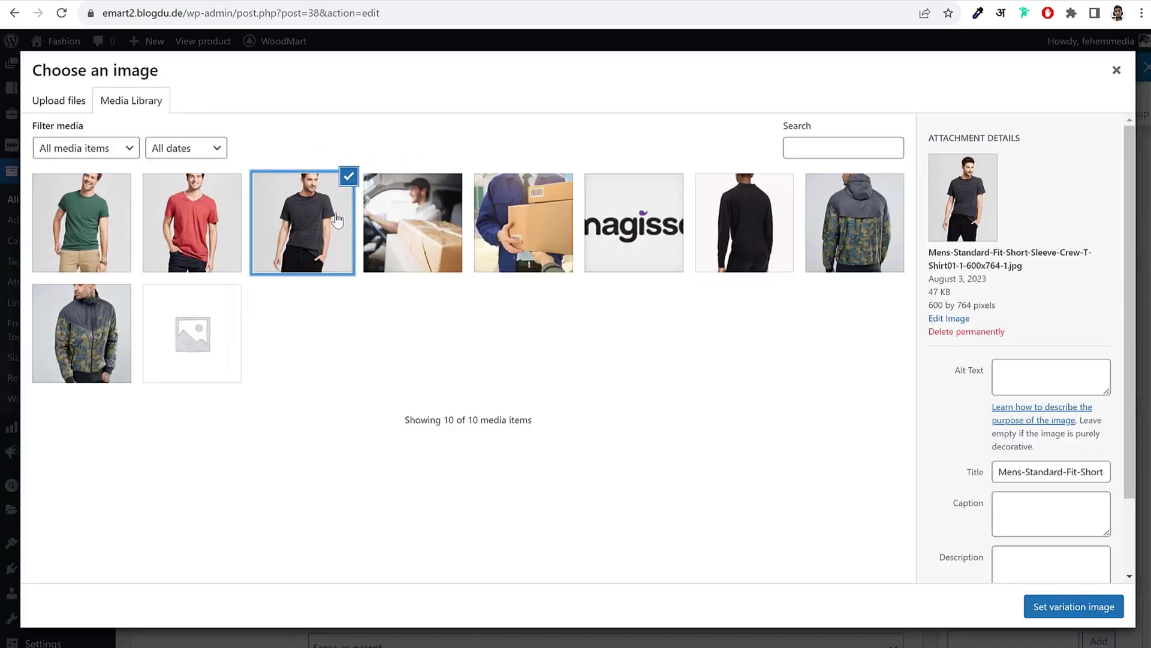
pyautogui.click(1067, 607)
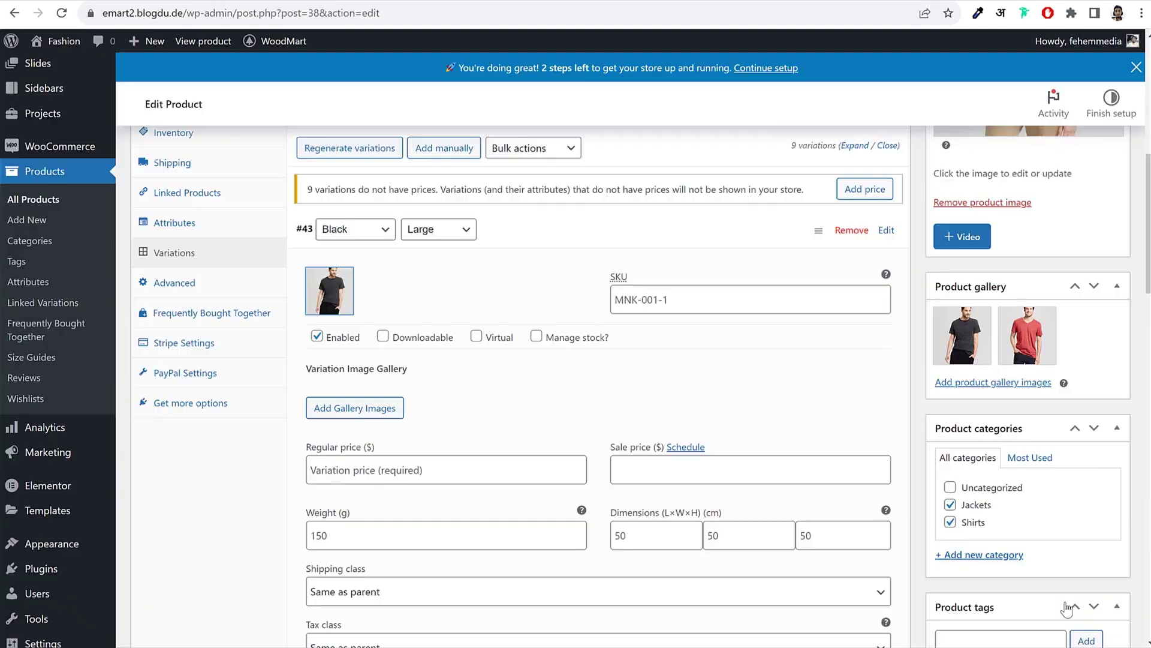
pyautogui.click(408, 476)
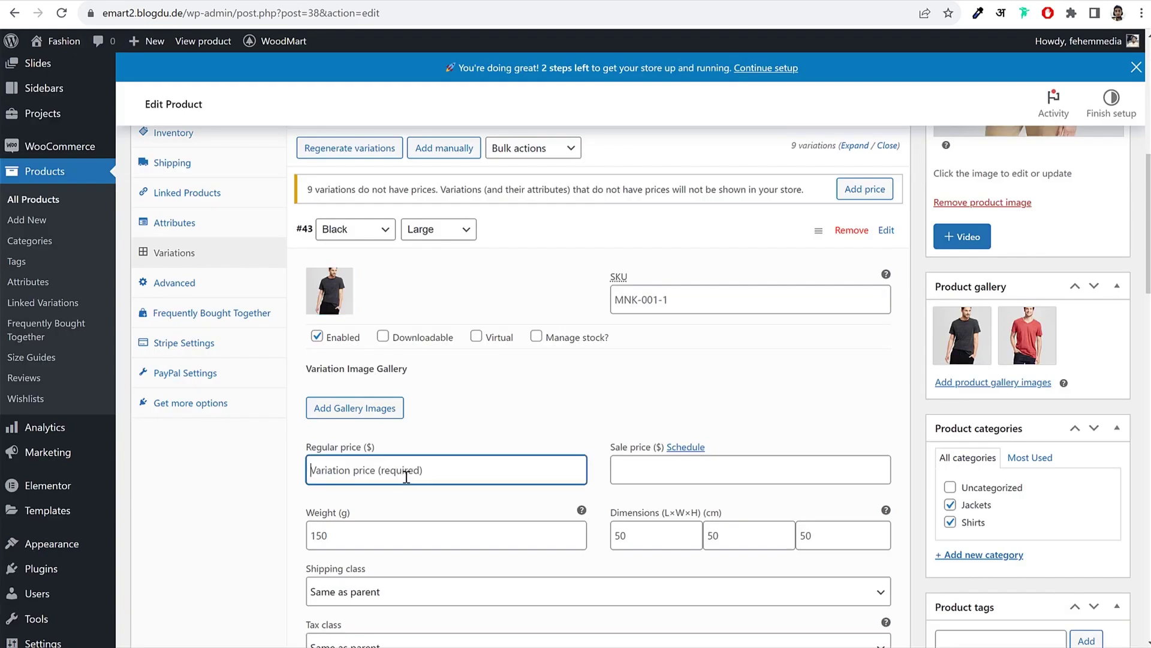
pyautogui.write('59')
pyautogui.click(537, 394)
pyautogui.scroll(-3, 541, 417)
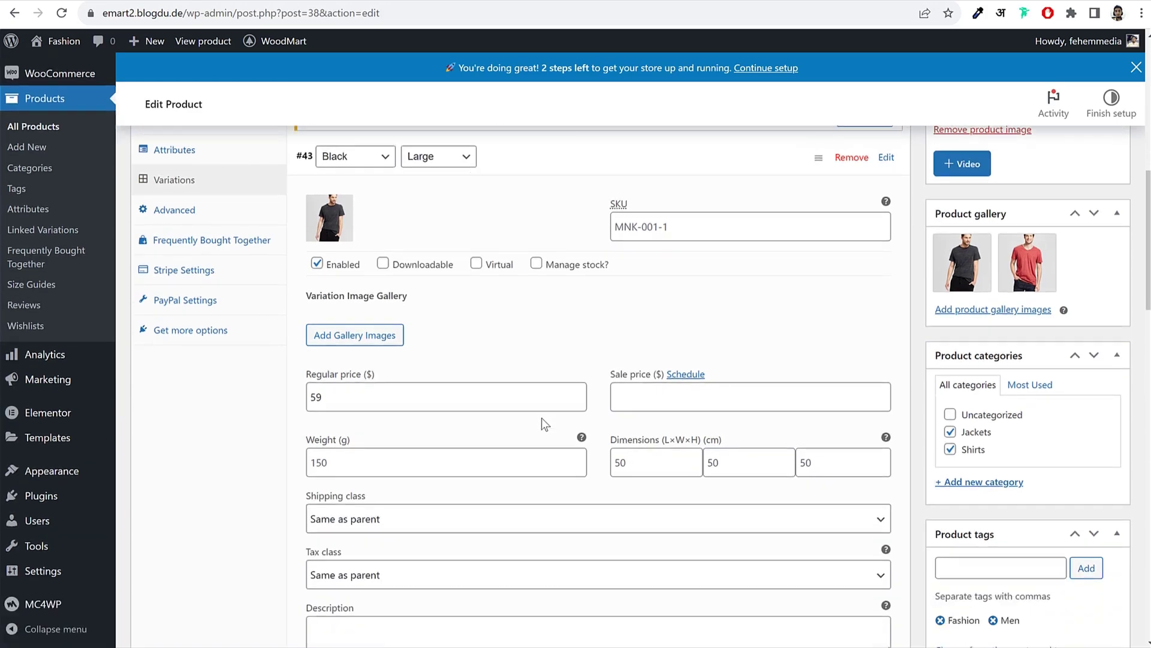
pyautogui.scroll(3, 440, 492)
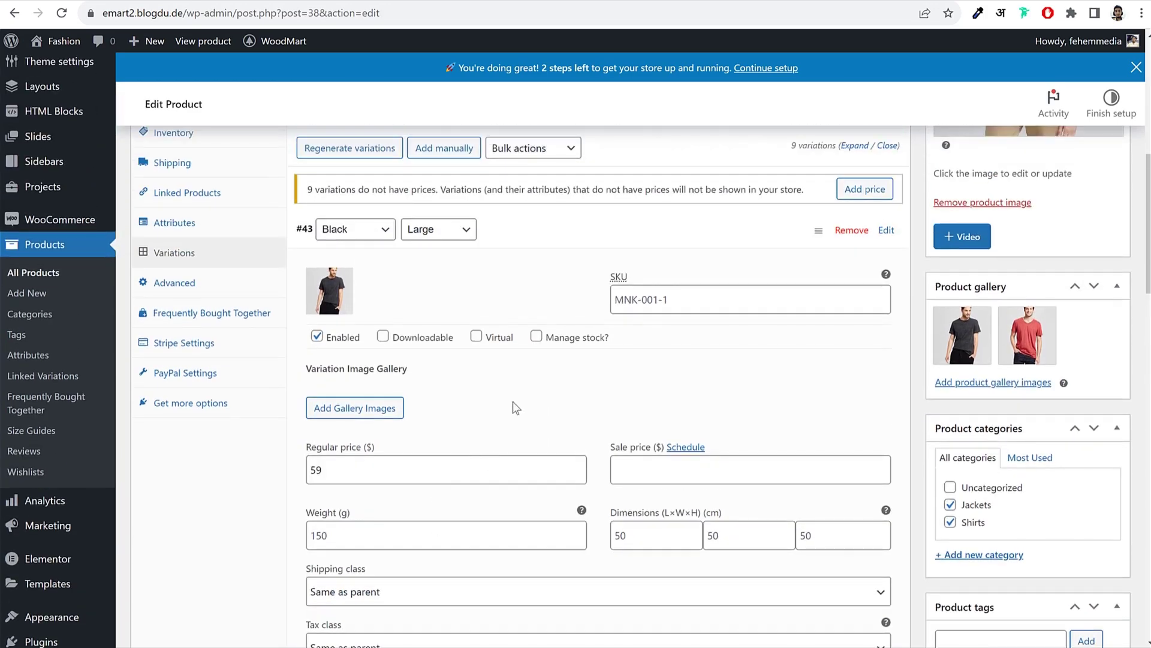
# Step: Turn off 'Track stock quantity for this product' in the Inventory settings
pyautogui.click(189, 144)
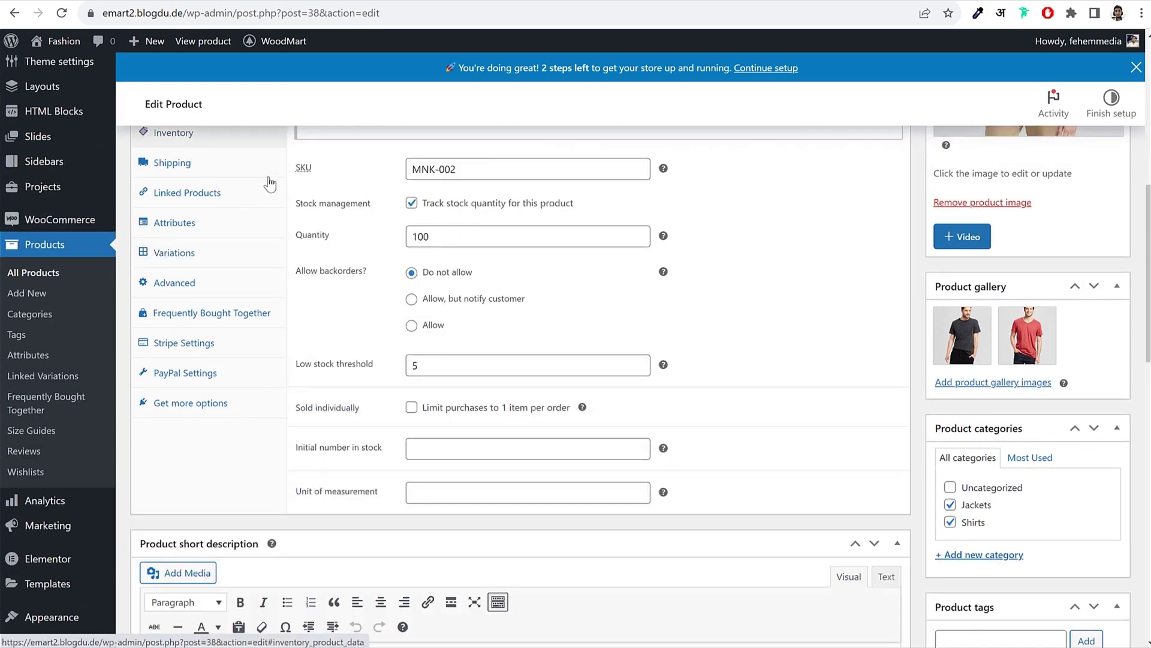
pyautogui.click(411, 203)
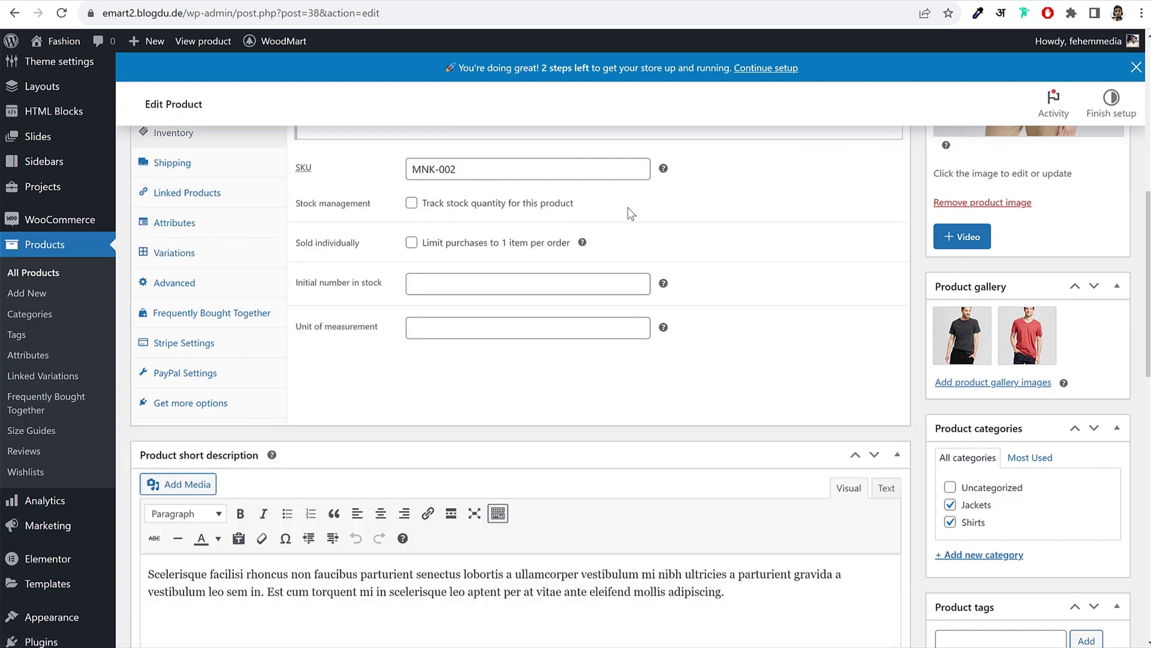
pyautogui.scroll(1, 519, 356)
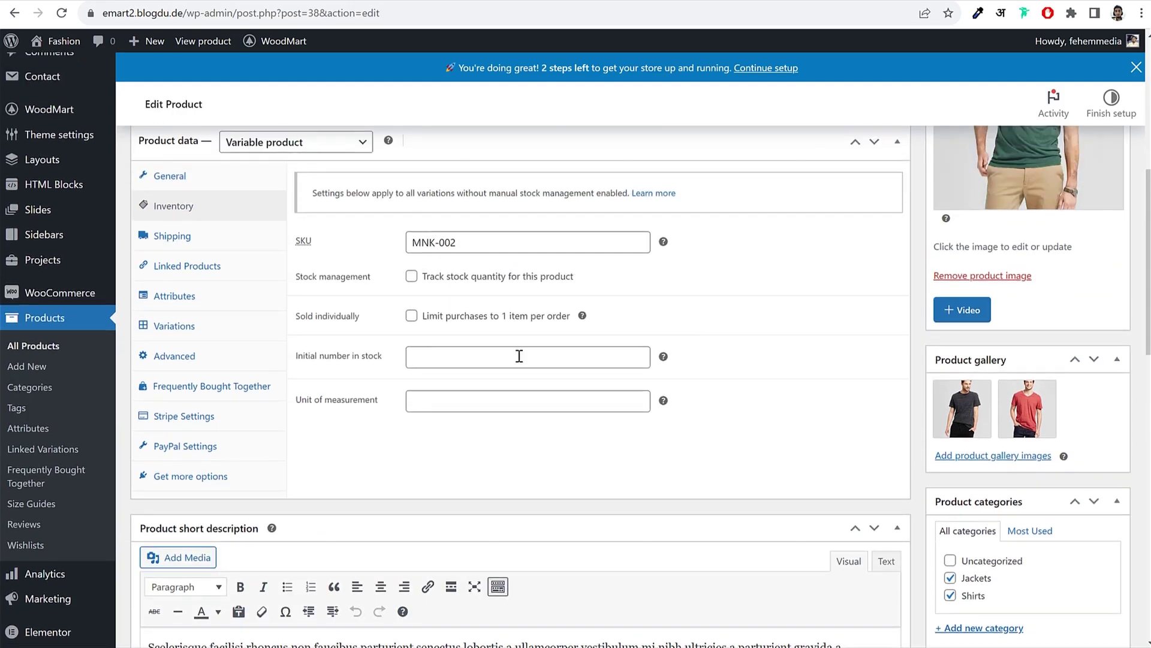
# Step: Give variation #44 (Black/Medium) the black T-shirt image and a regular price of 55
pyautogui.click(197, 327)
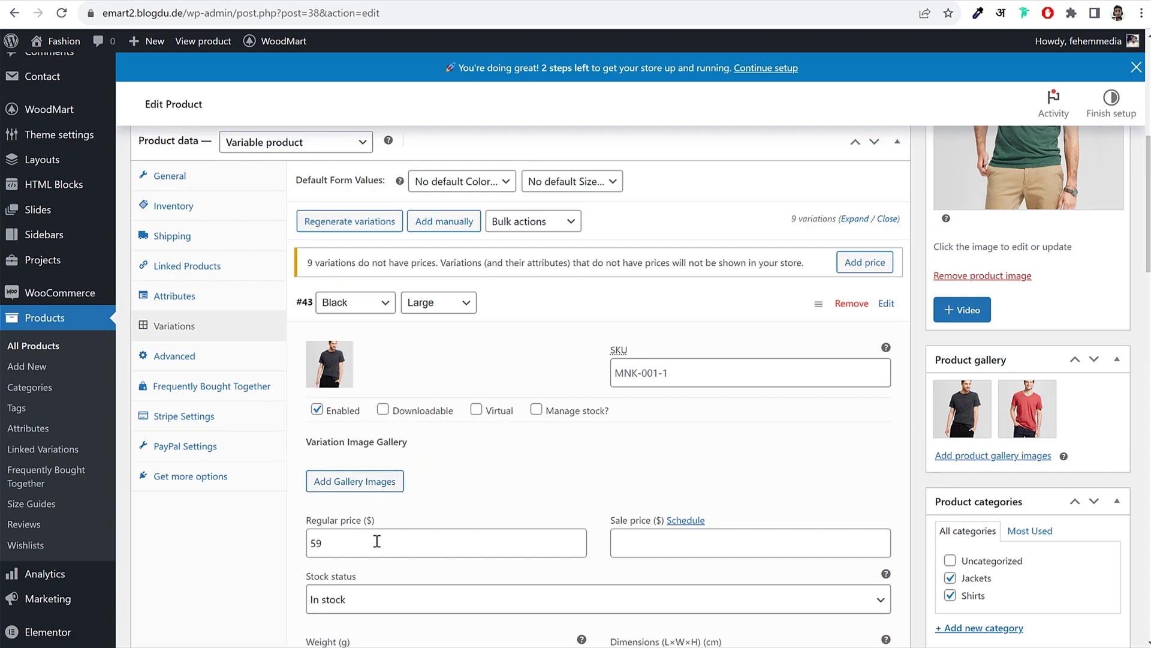
pyautogui.click(507, 311)
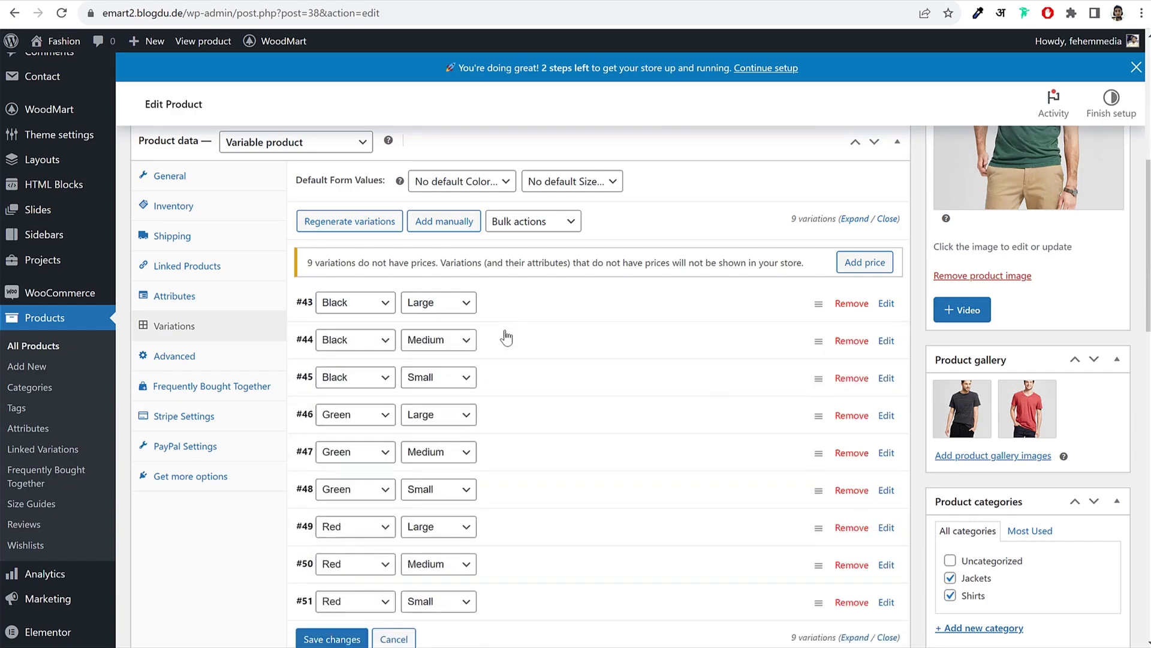
pyautogui.click(506, 336)
pyautogui.click(318, 401)
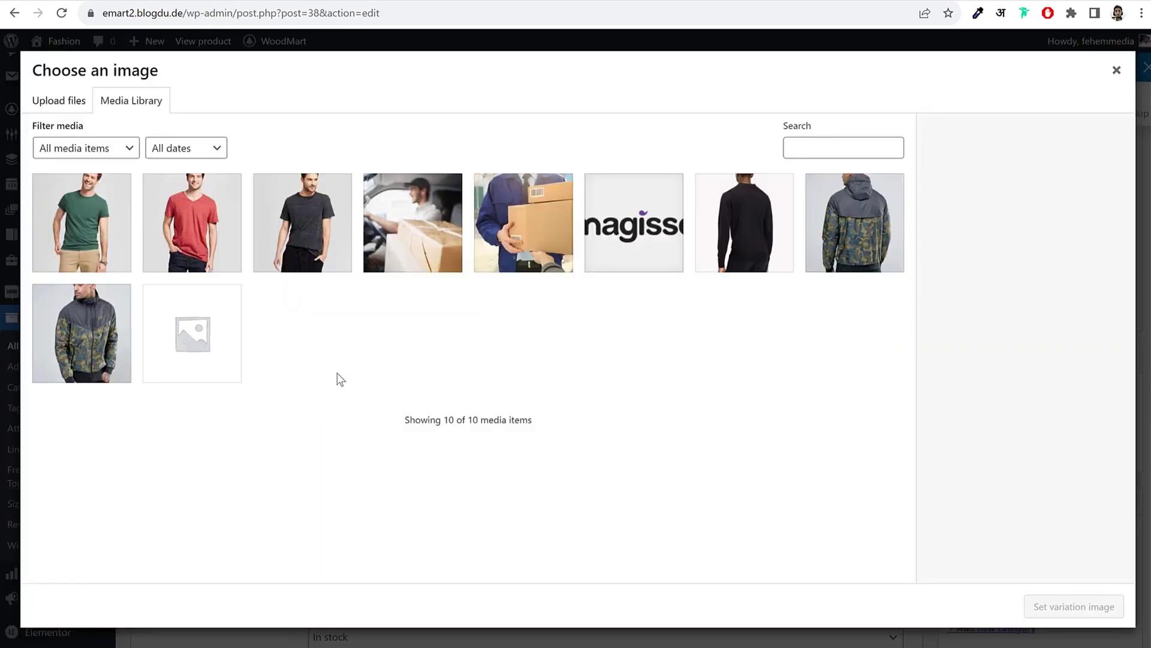
pyautogui.click(331, 251)
pyautogui.click(1048, 618)
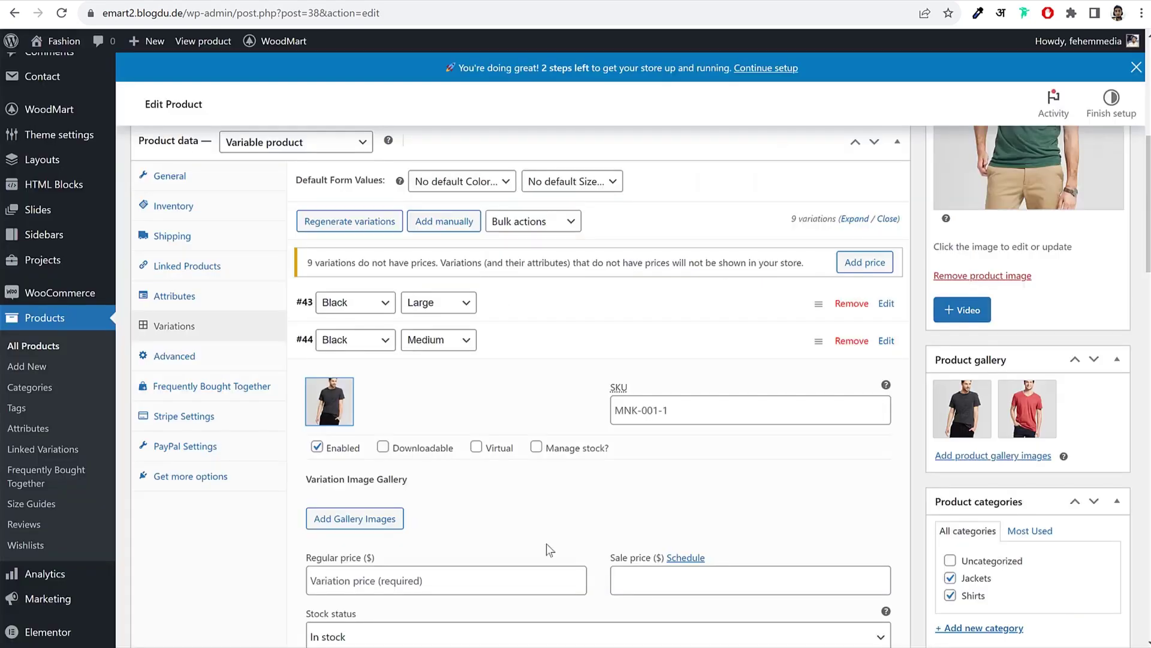
pyautogui.click(402, 579)
pyautogui.write('55')
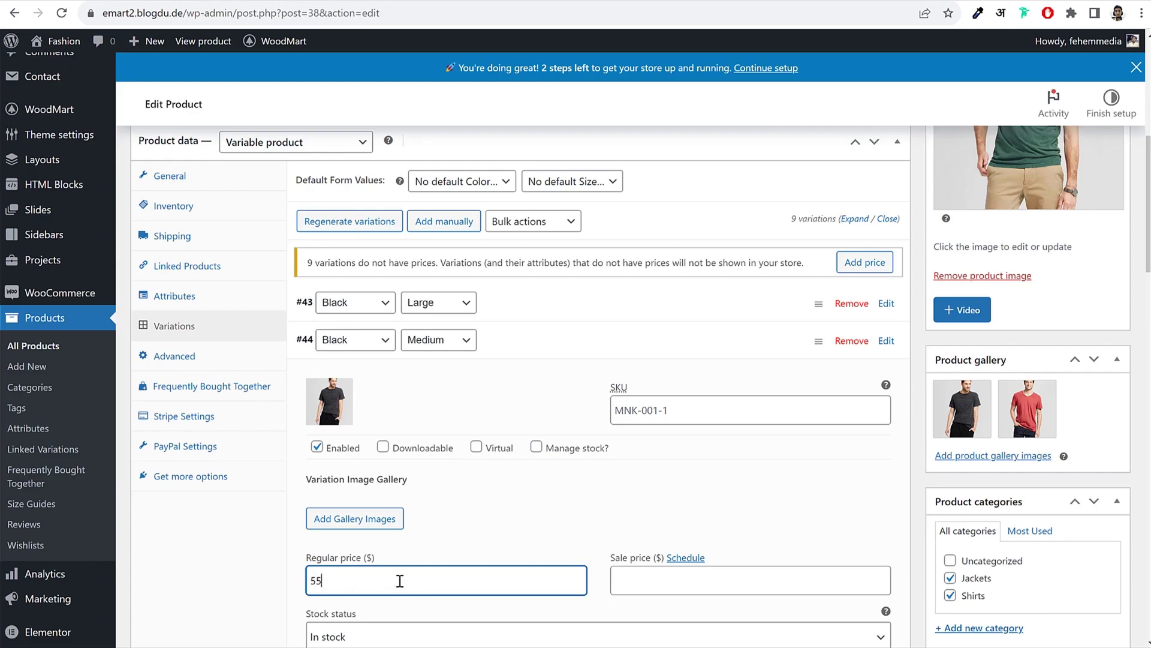
pyautogui.click(512, 354)
# Step: Give variation #45 (Black/Small) the black T-shirt image and a regular price of 498
pyautogui.click(514, 375)
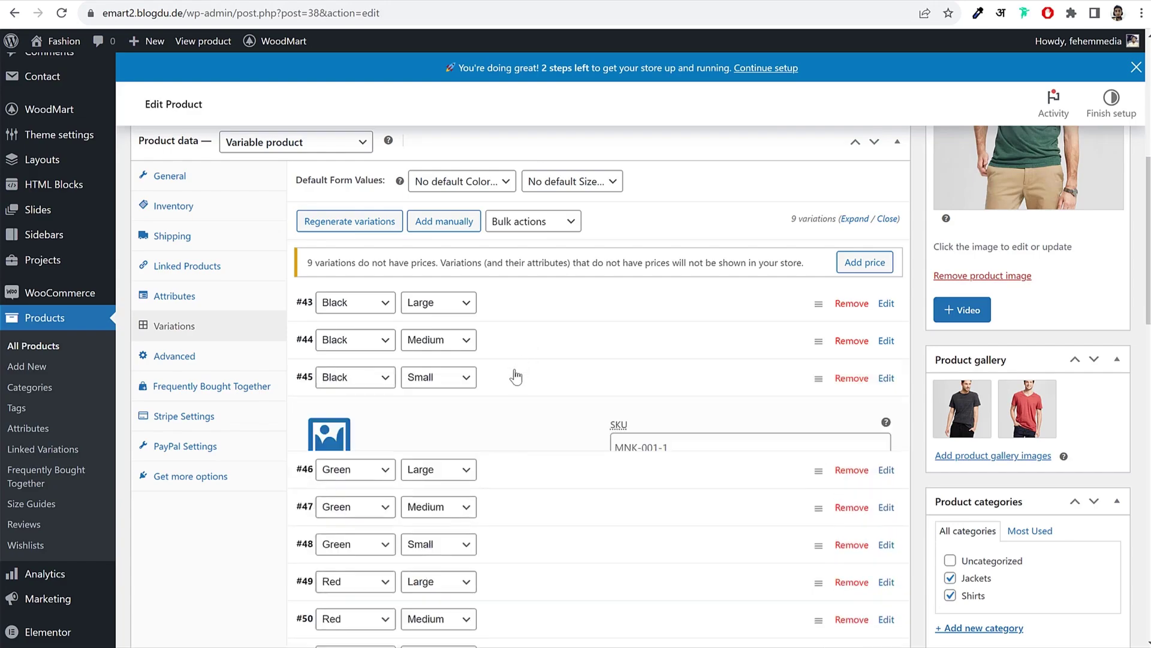
pyautogui.click(318, 451)
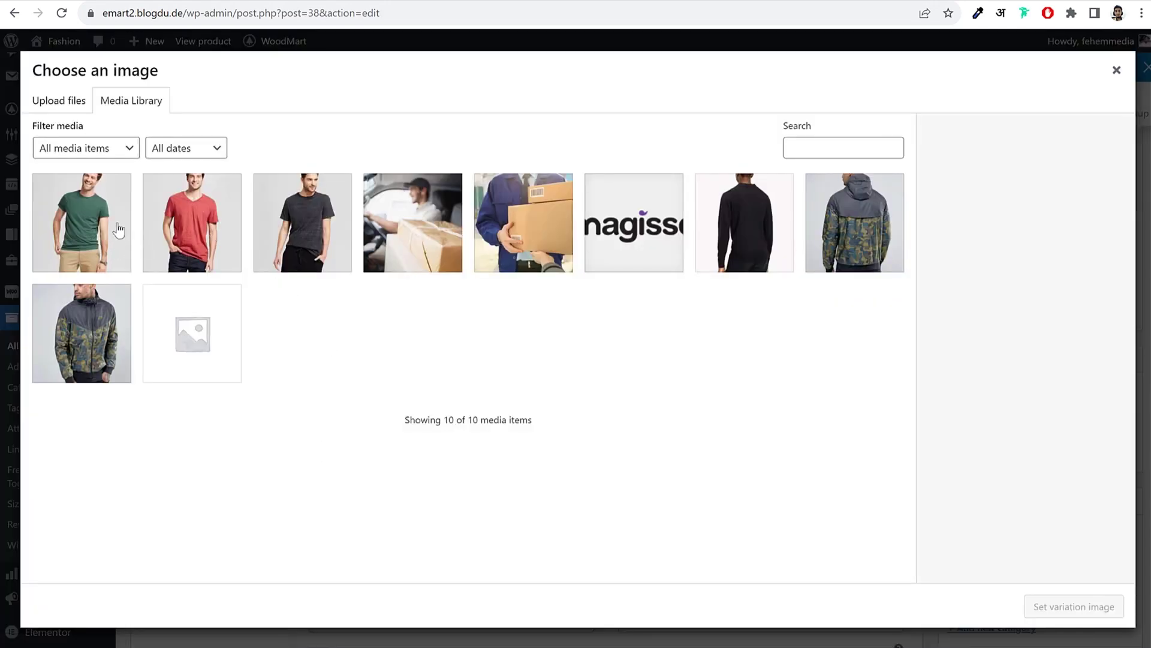
pyautogui.click(294, 219)
pyautogui.click(1076, 614)
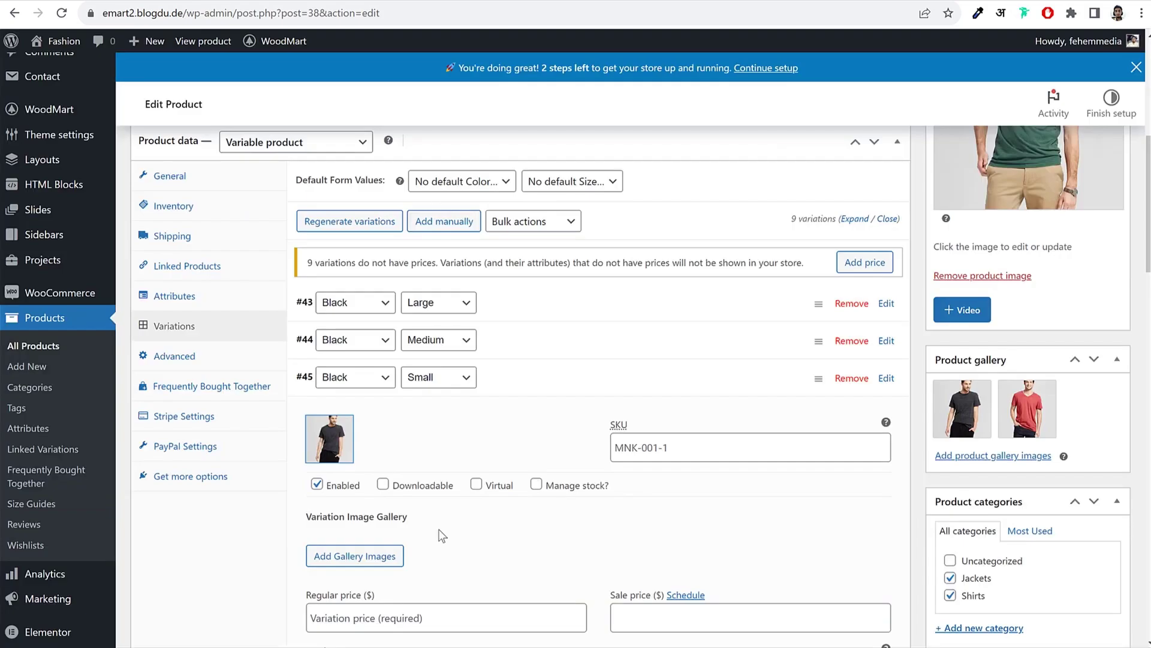
pyautogui.click(352, 616)
pyautogui.write('498')
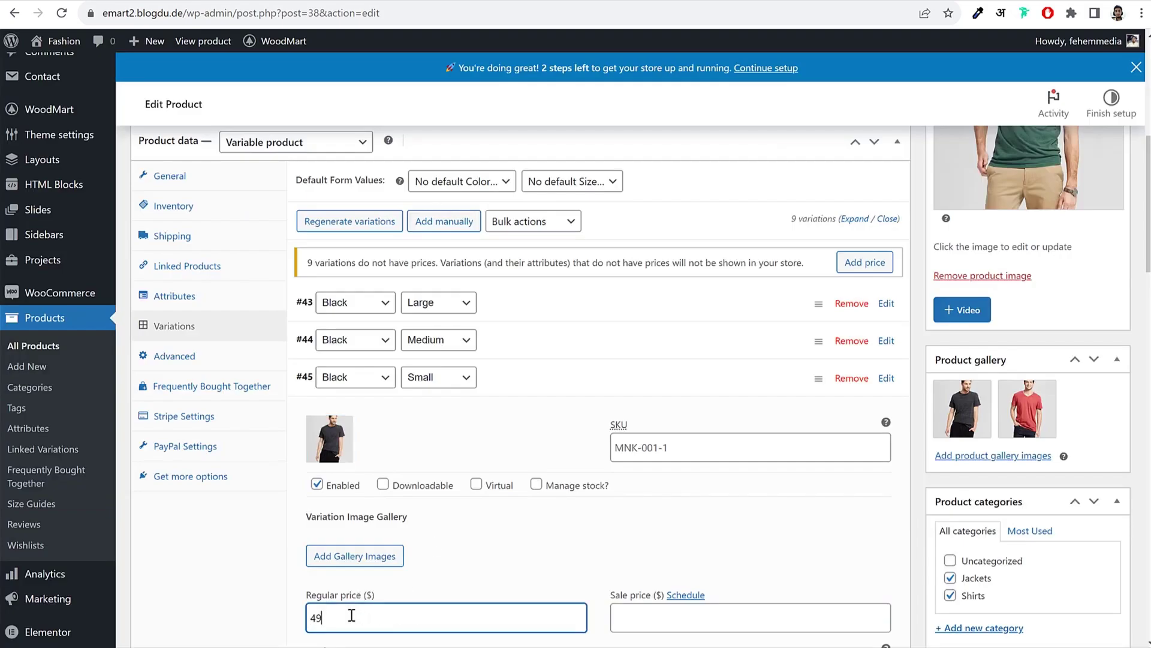
pyautogui.click(549, 384)
# Step: Give variation #46 (Green/Large) the green T-shirt image and a regular price of 60
pyautogui.click(522, 423)
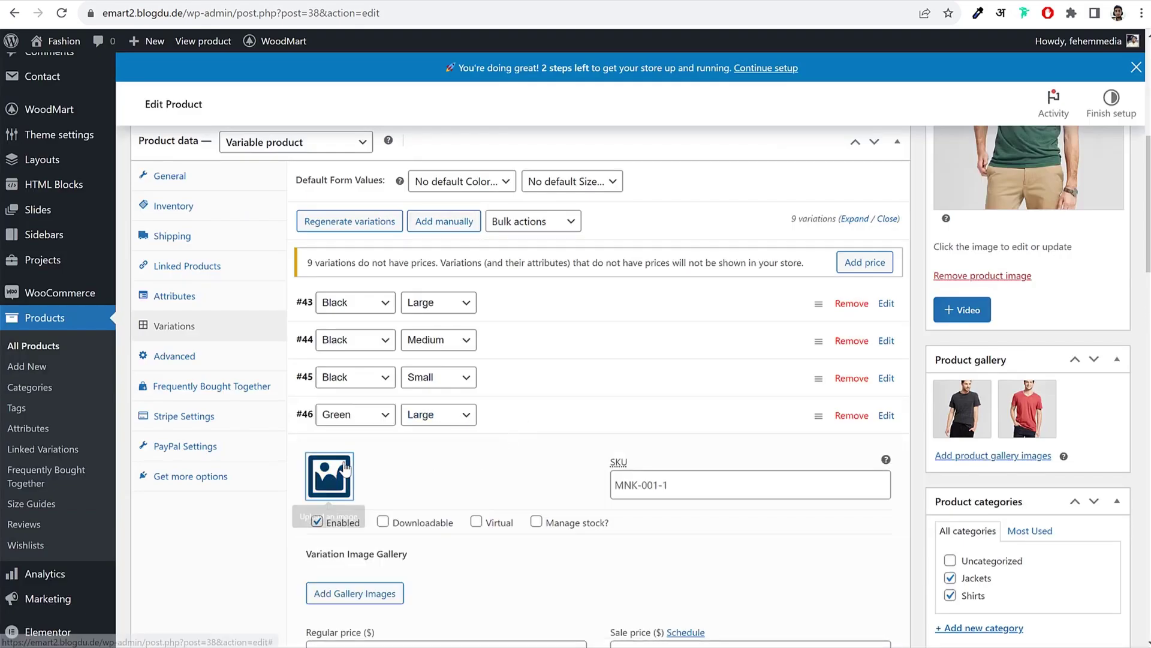
pyautogui.click(329, 476)
pyautogui.click(81, 223)
pyautogui.click(1049, 608)
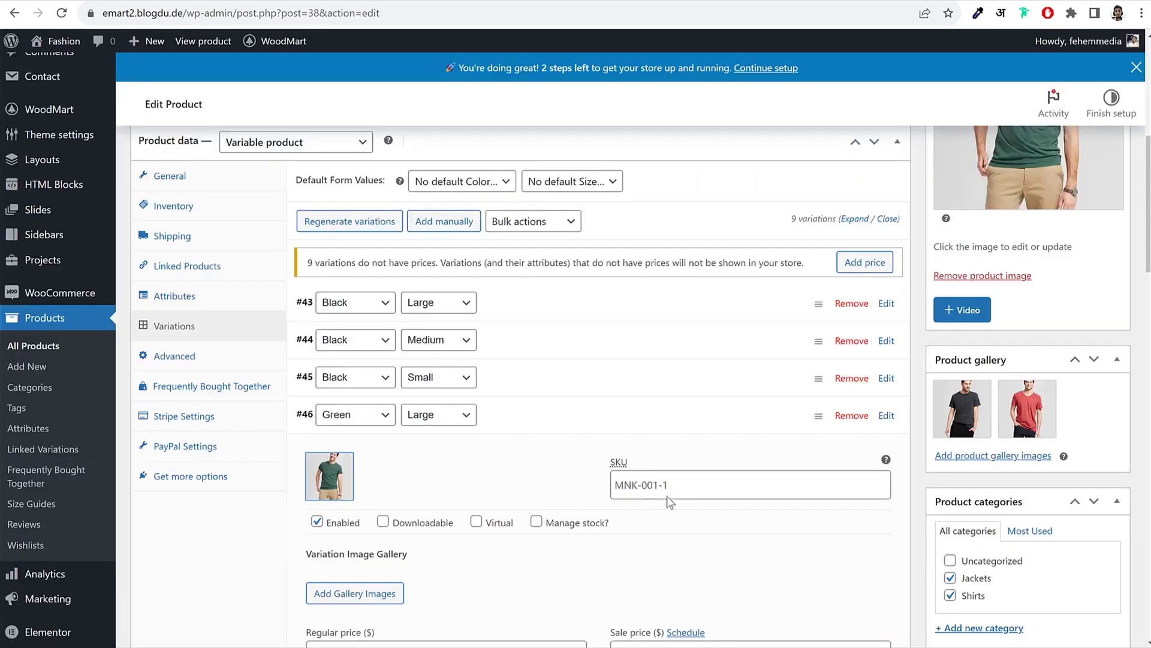
pyautogui.scroll(-8, 670, 502)
pyautogui.scroll(5, 450, 430)
pyautogui.click(399, 436)
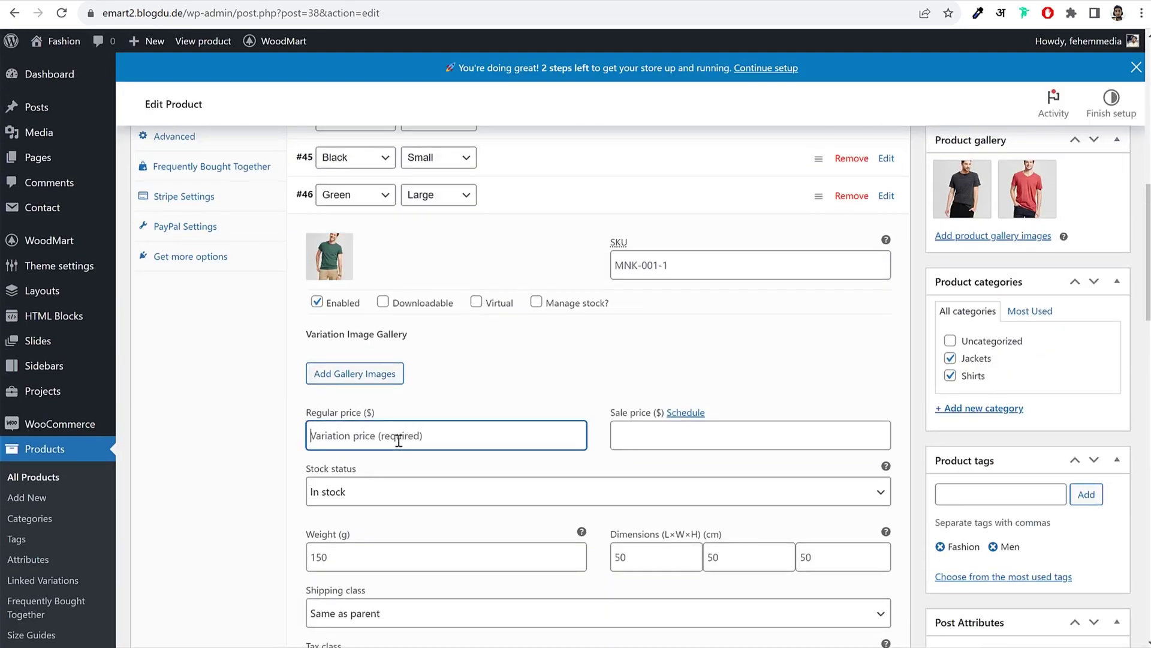
pyautogui.write('60')
pyautogui.click(512, 210)
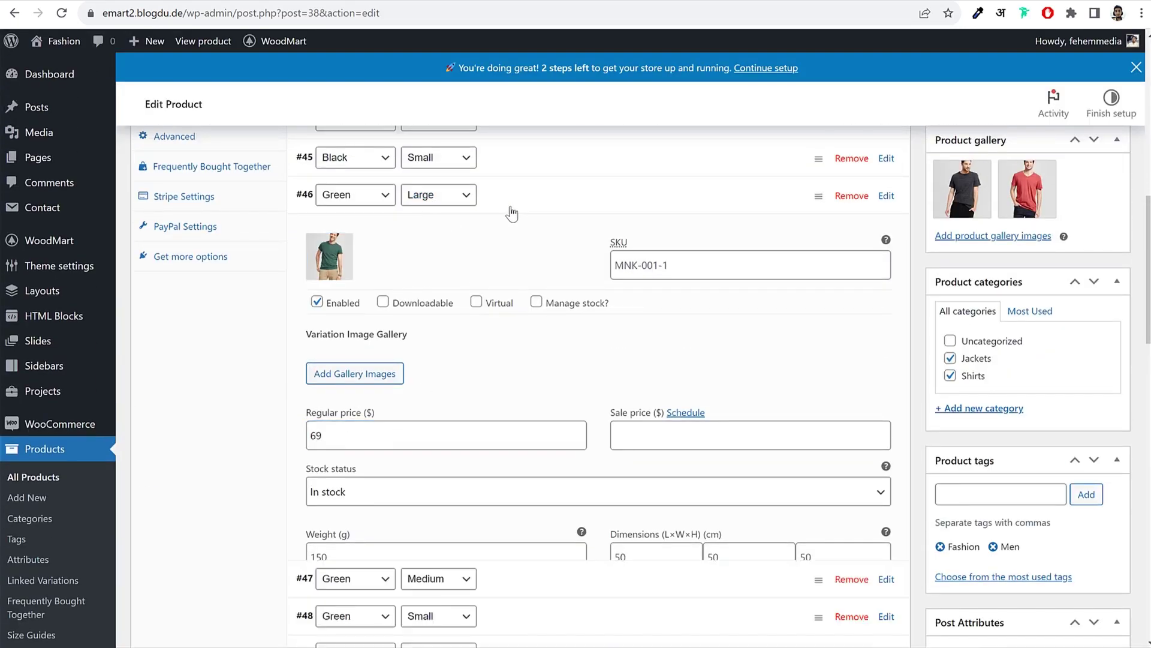
# Step: Give variation #47 (Green/Medium) the green T-shirt image and a regular price of 5
pyautogui.click(511, 235)
pyautogui.click(327, 298)
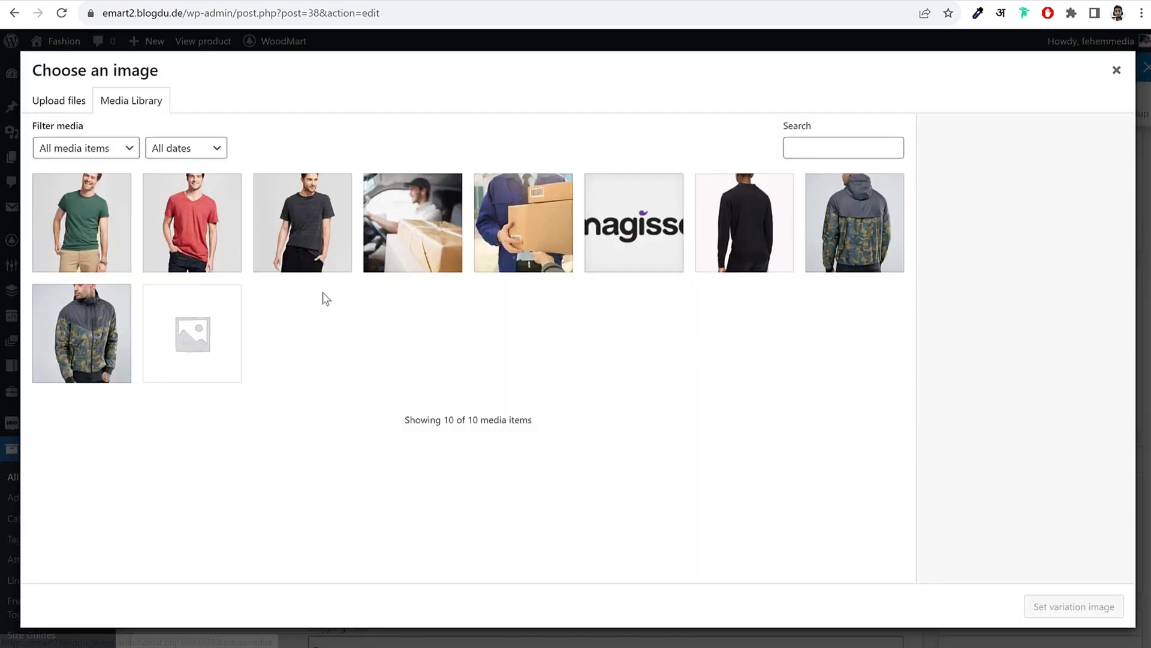
pyautogui.click(98, 227)
pyautogui.click(1074, 607)
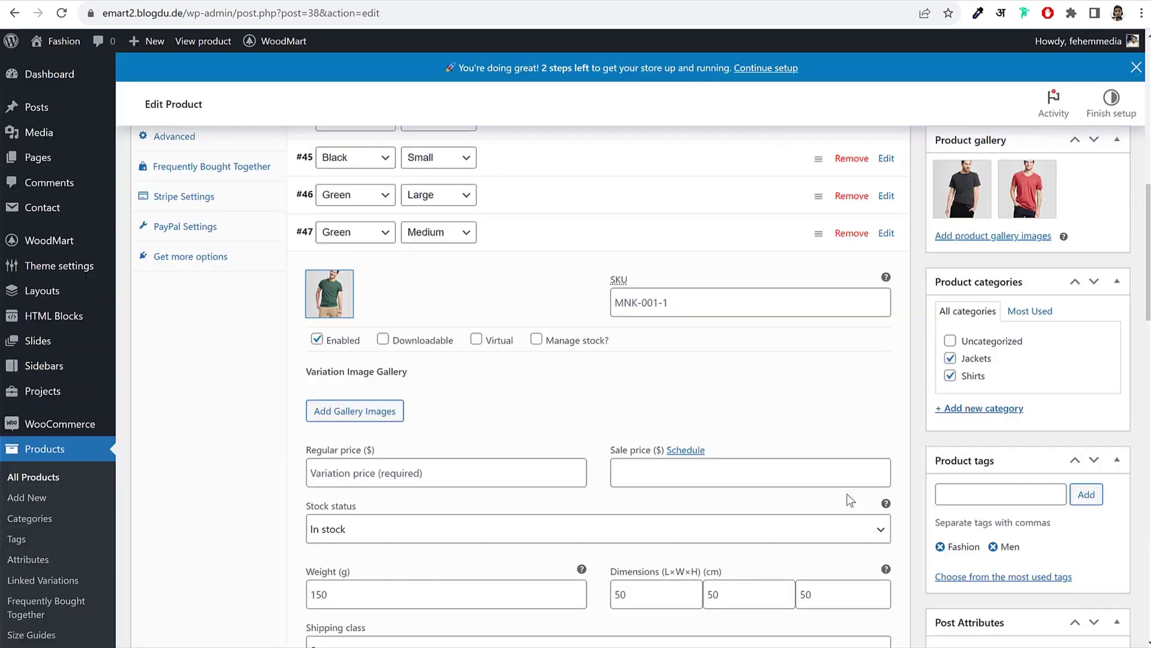
pyautogui.click(374, 467)
pyautogui.write('56')
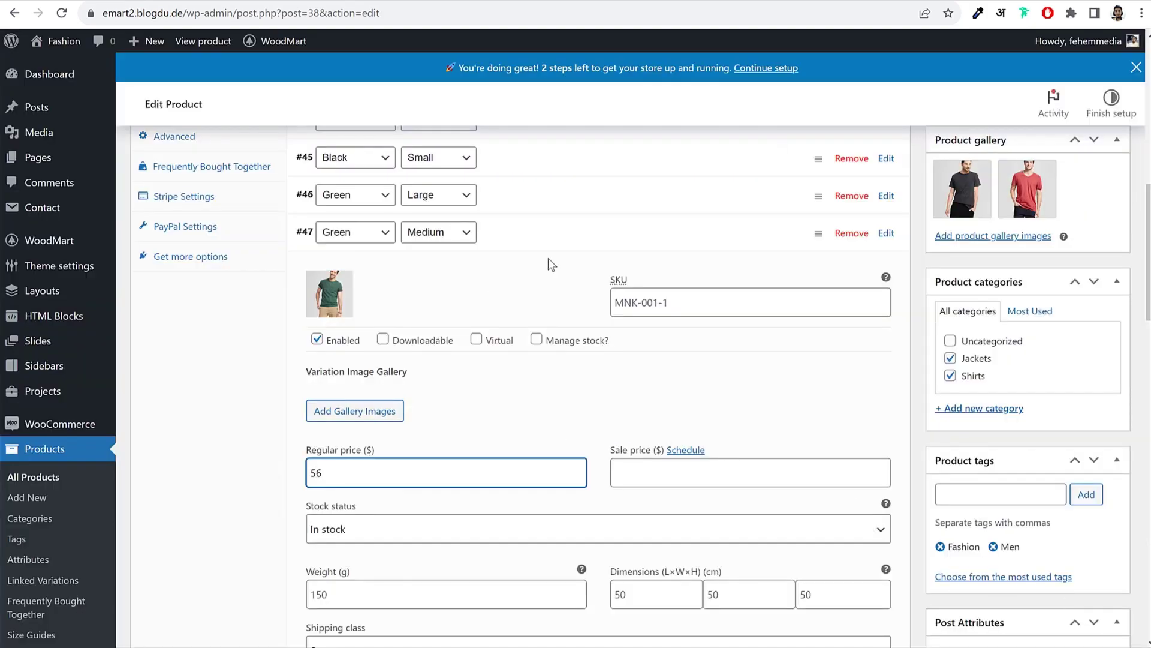
pyautogui.click(562, 245)
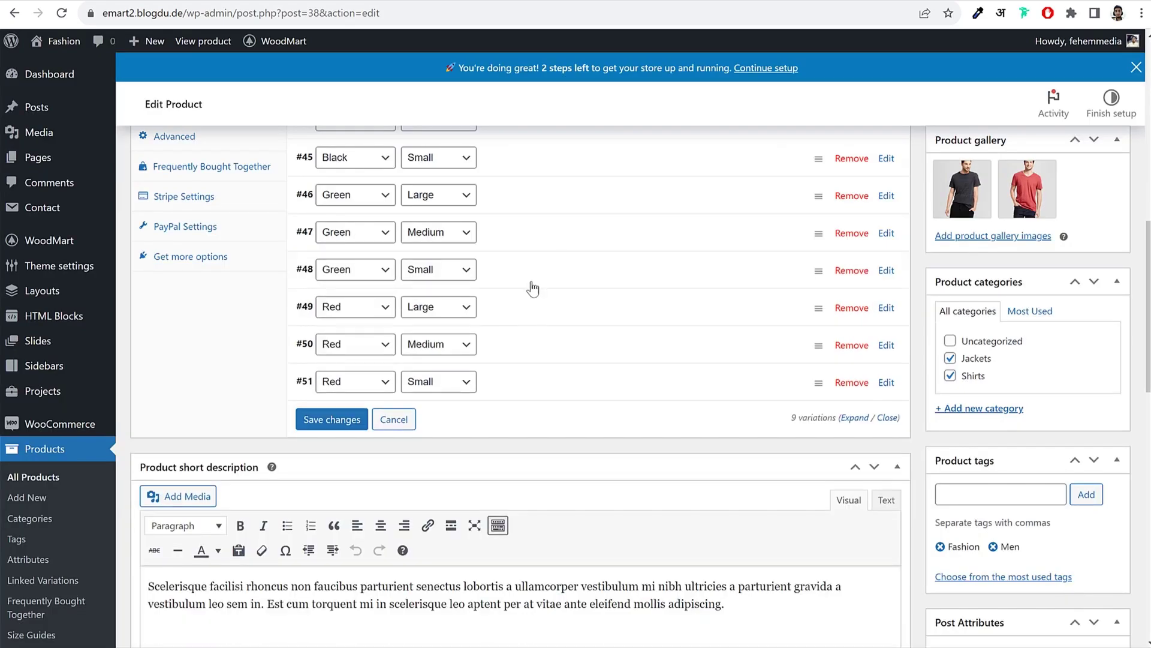
# Step: Give variation #48 (Green/Small) the green T-shirt image and a regular price of 53
pyautogui.click(562, 268)
pyautogui.click(330, 329)
pyautogui.click(101, 214)
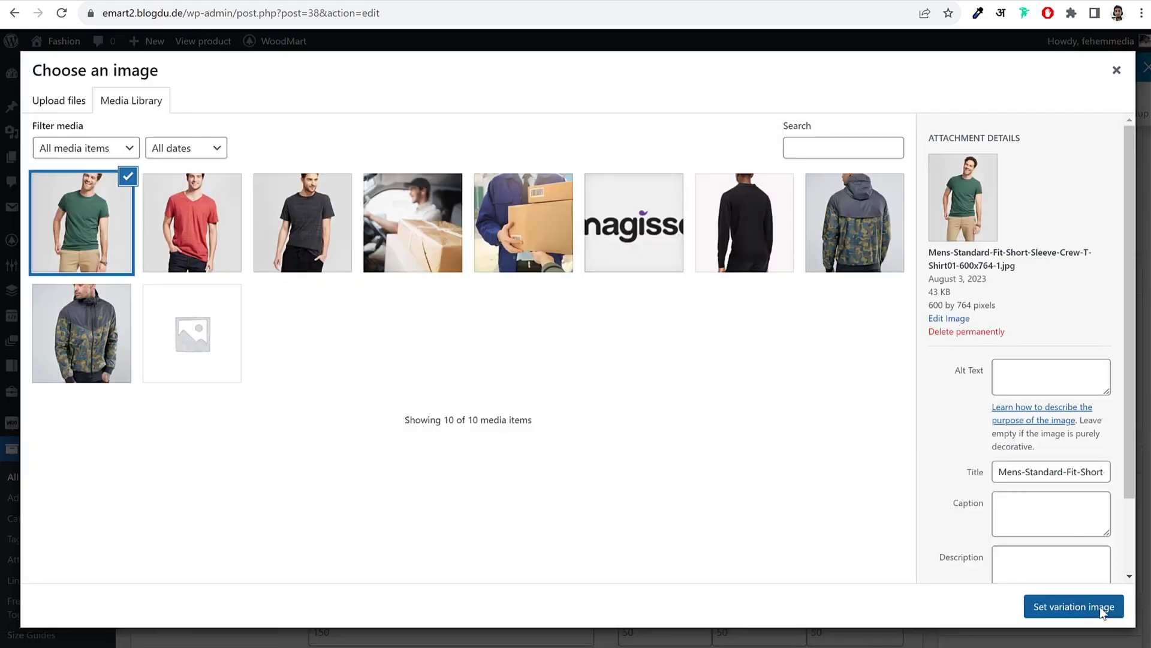
pyautogui.click(1073, 606)
pyautogui.click(367, 511)
pyautogui.write('53')
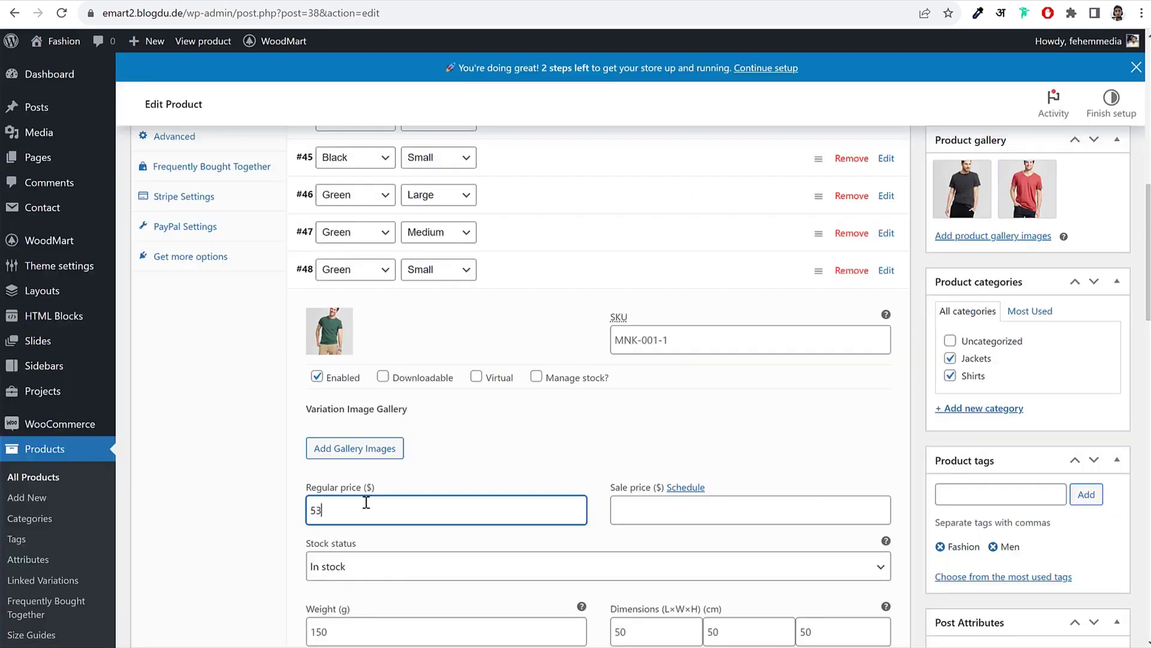
pyautogui.click(542, 267)
# Step: Give variation #49 (Red/Large) the red T-shirt image and a regular price of 59
pyautogui.click(524, 309)
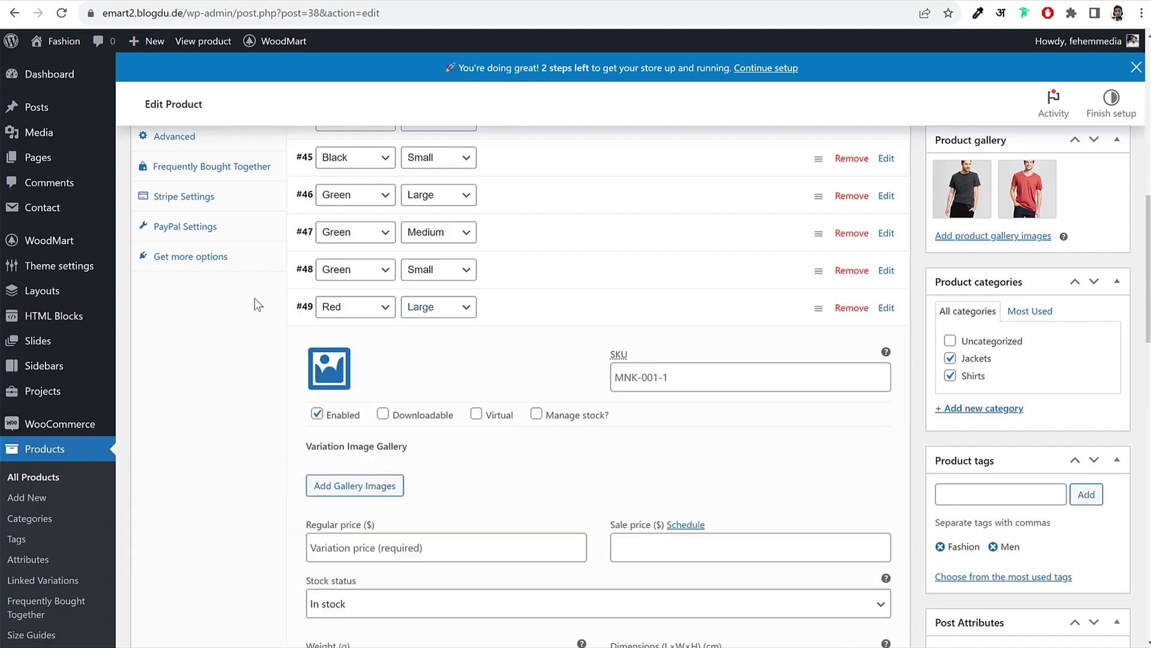
pyautogui.click(315, 387)
pyautogui.click(188, 243)
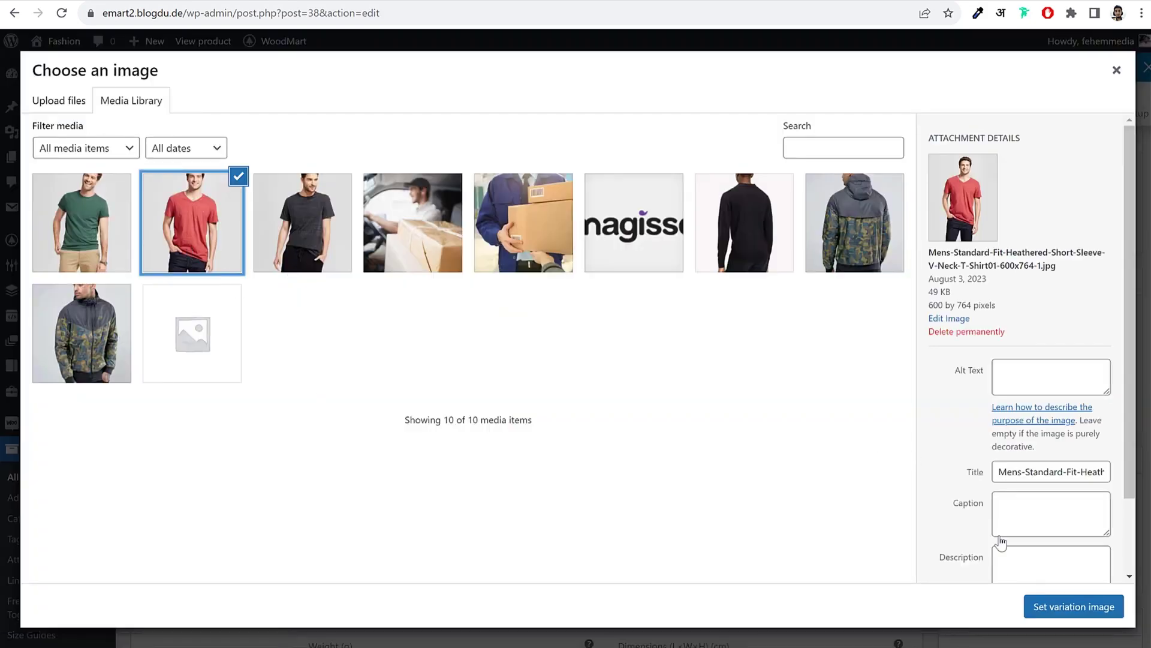
pyautogui.click(1059, 612)
pyautogui.scroll(-3, 608, 399)
pyautogui.click(415, 408)
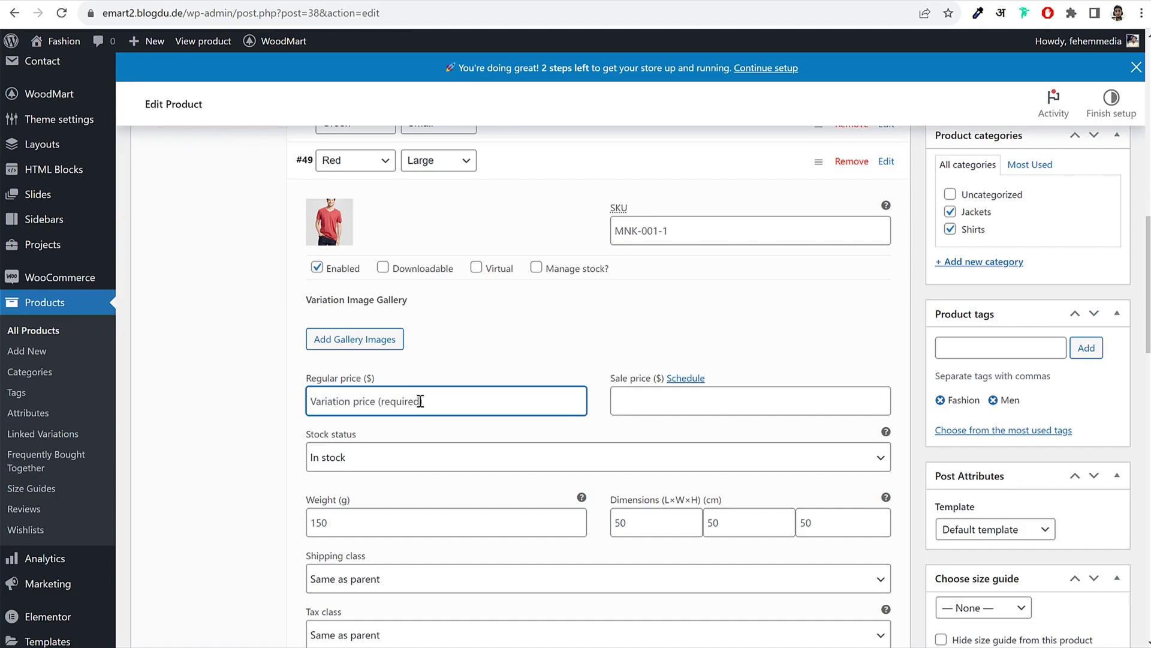
pyautogui.write('59')
pyautogui.click(507, 169)
# Step: Give variation #50 (Red/Medium) the red T-shirt image and a regular price of 55
pyautogui.click(512, 198)
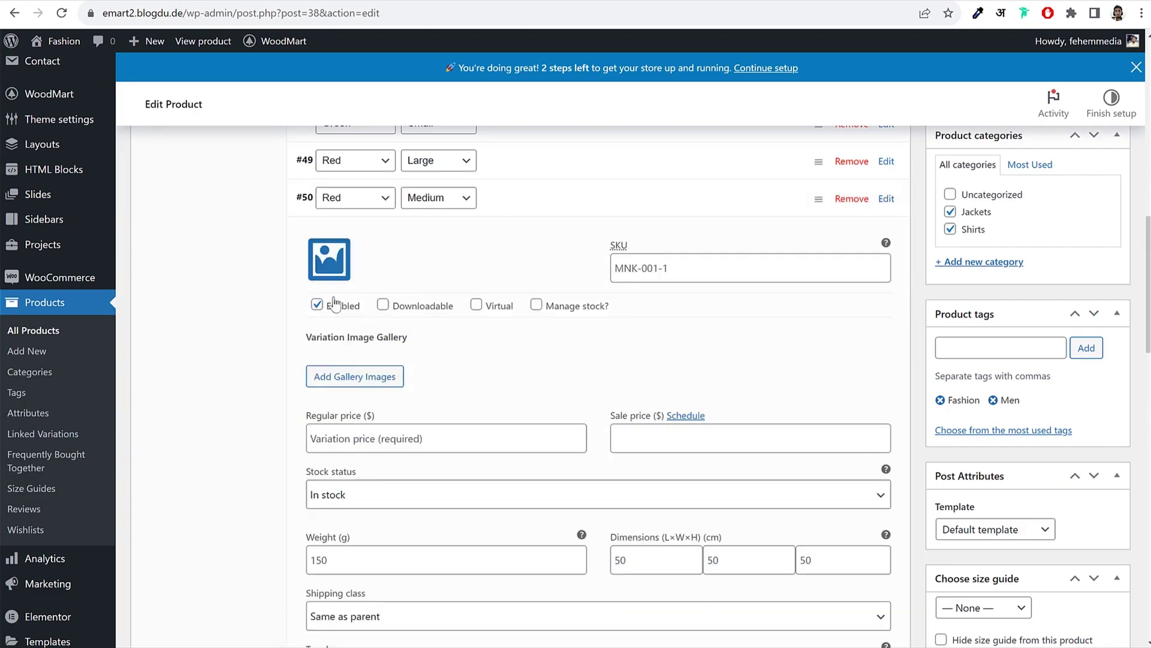
pyautogui.click(324, 275)
pyautogui.click(193, 222)
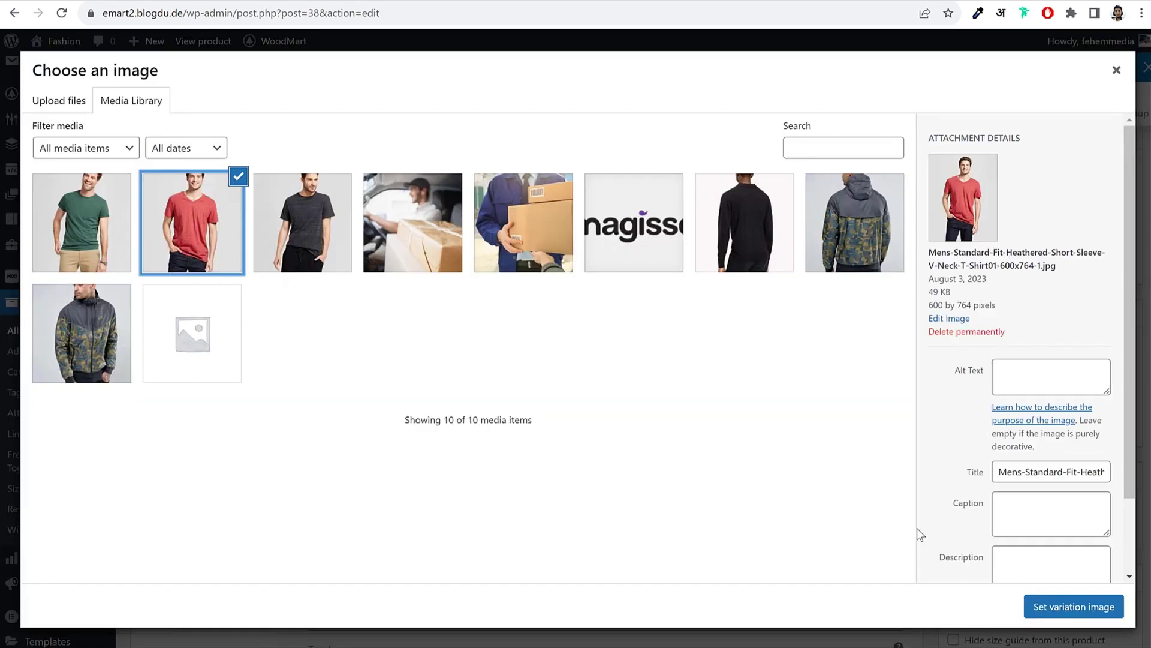
pyautogui.click(1043, 607)
pyautogui.click(441, 434)
pyautogui.write('55')
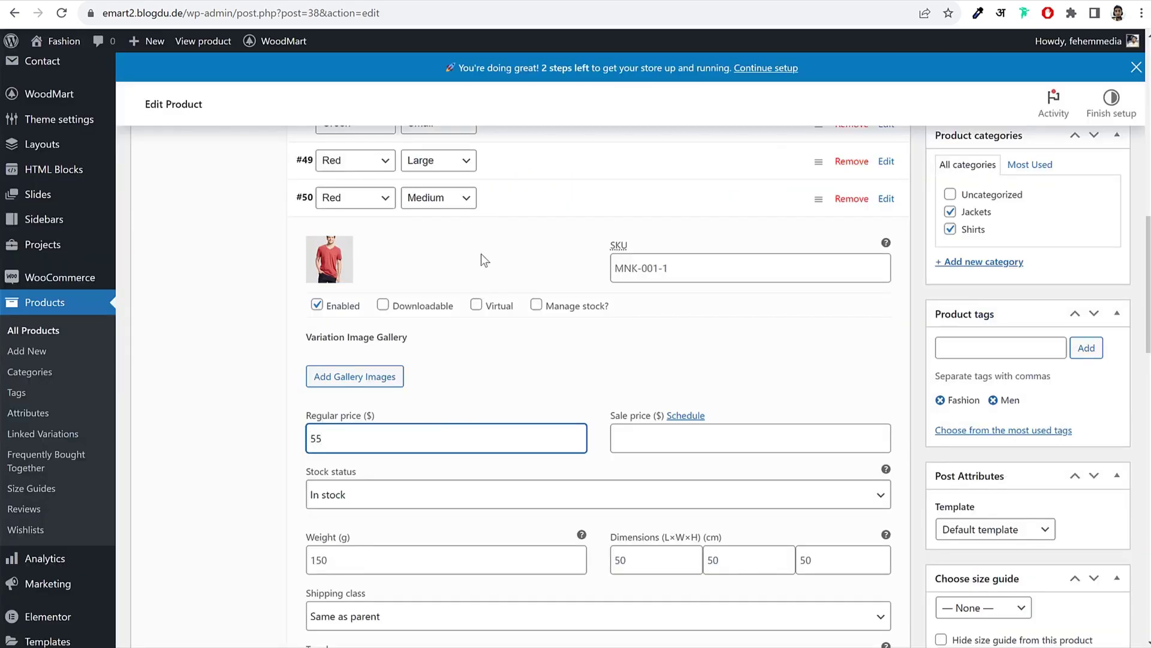
pyautogui.click(518, 174)
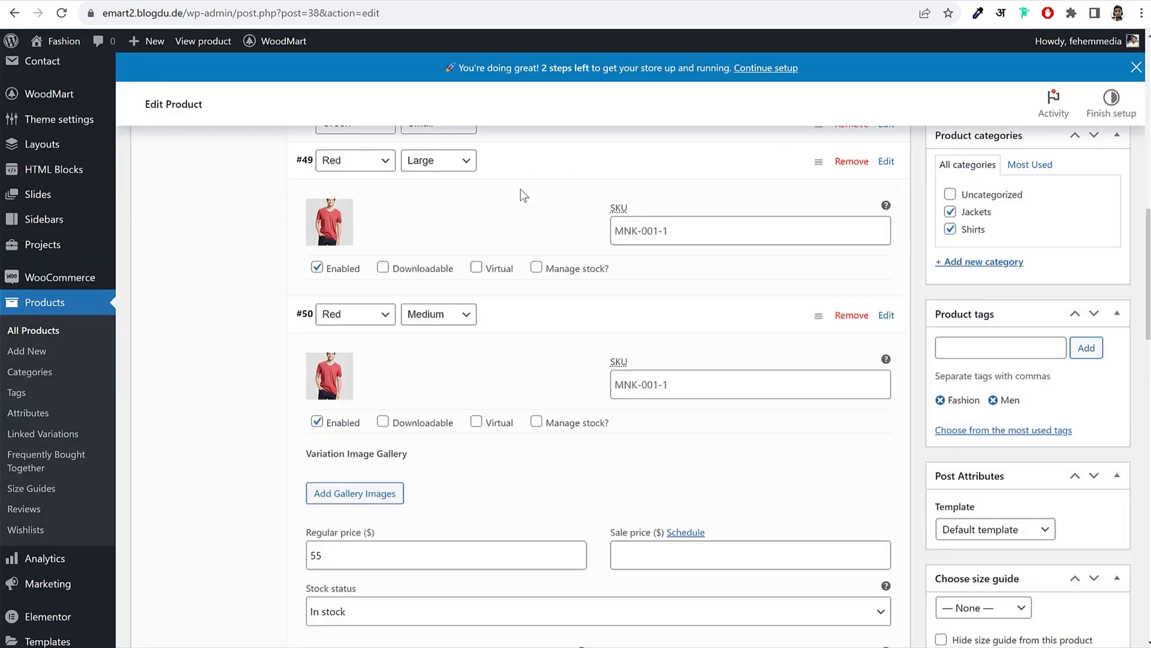
pyautogui.click(521, 175)
# Step: Give variation #51 (Red/Small) the red shirt image and price 49, then save changes
pyautogui.click(522, 214)
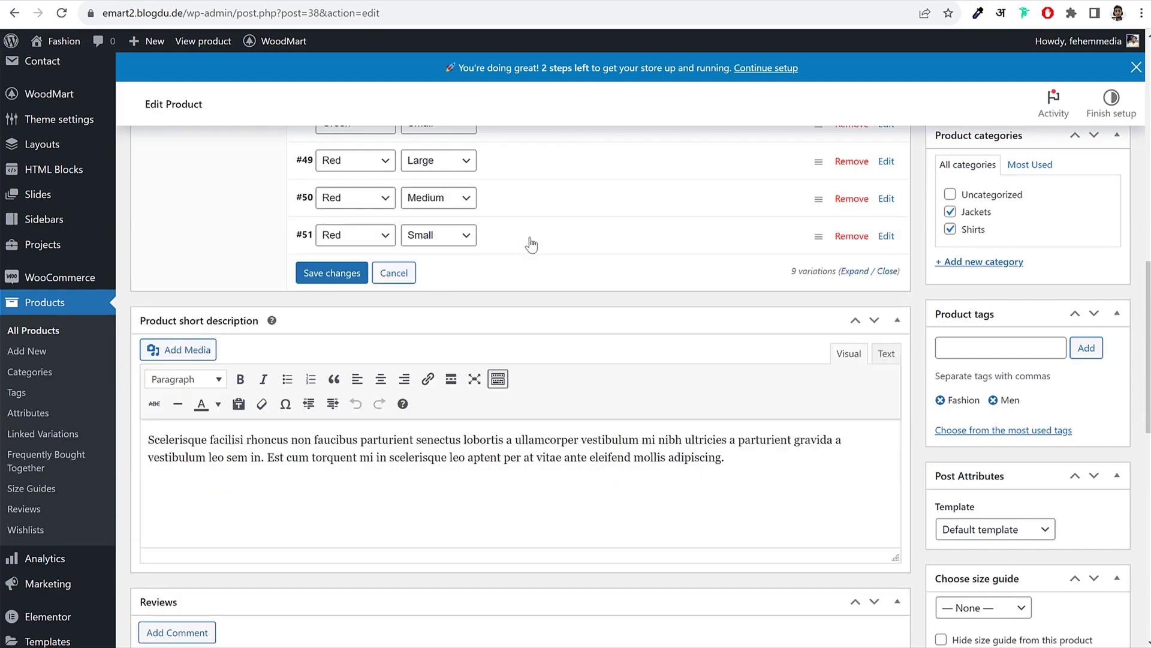
pyautogui.click(527, 235)
pyautogui.click(315, 292)
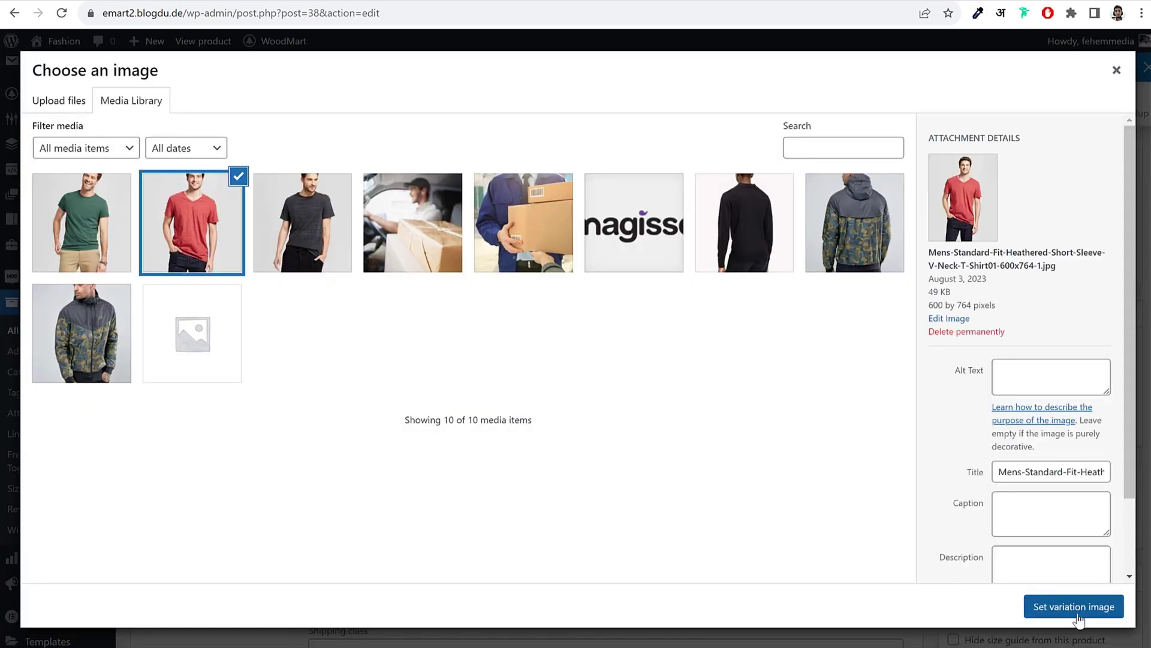
pyautogui.click(1073, 606)
pyautogui.click(413, 475)
pyautogui.write('49')
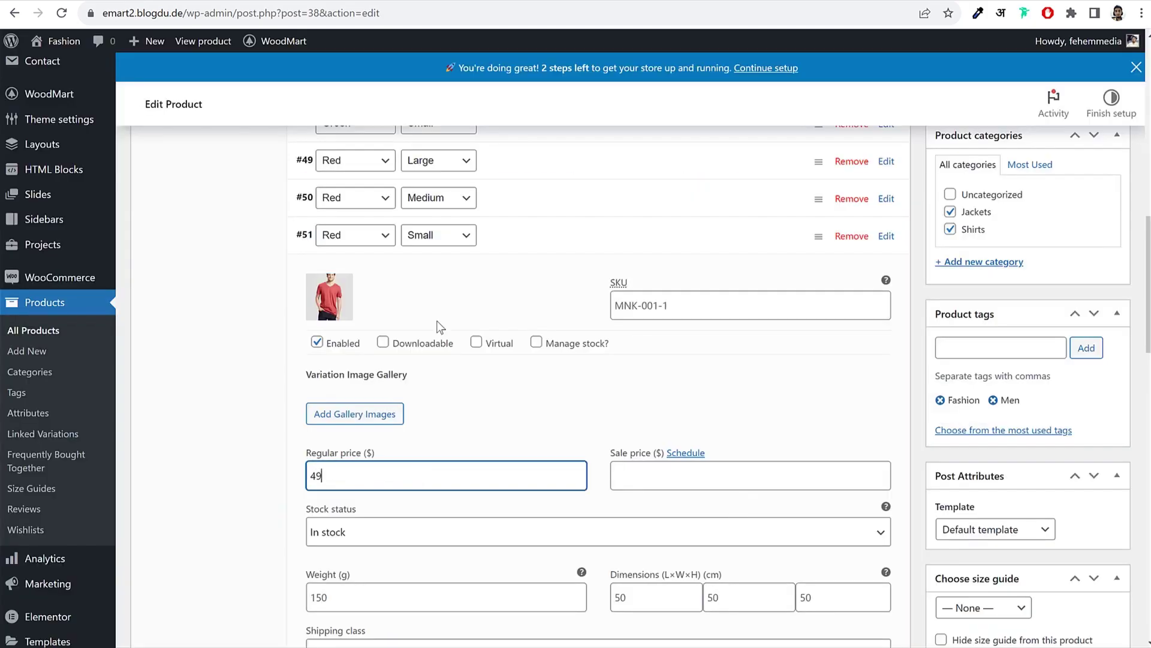
pyautogui.click(567, 250)
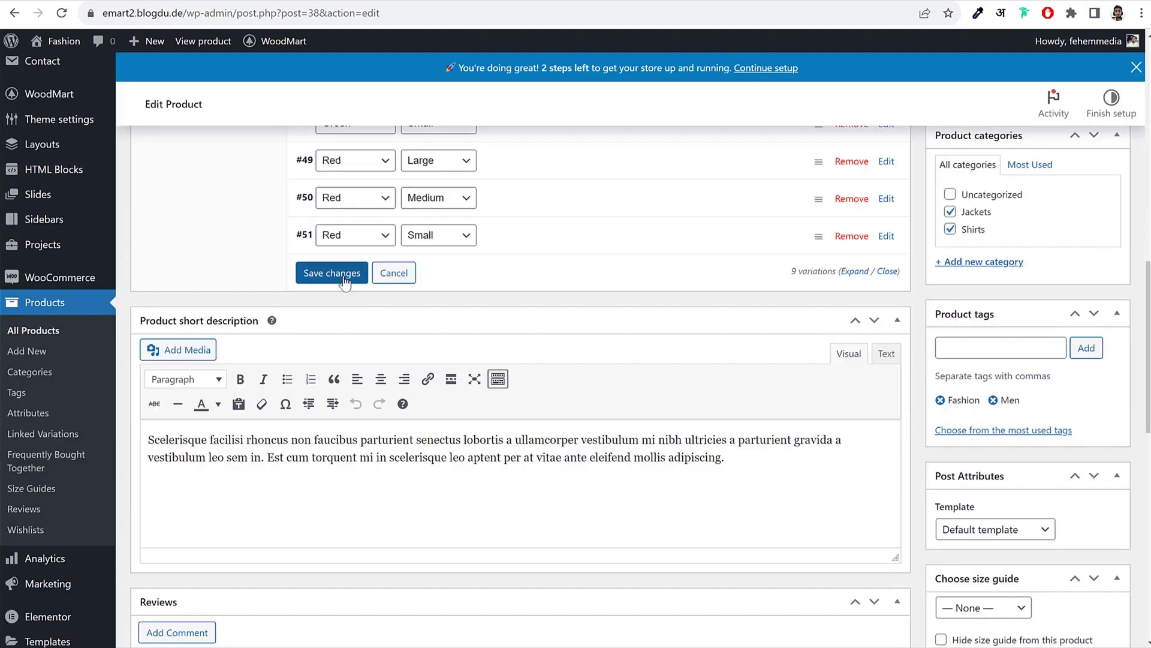
pyautogui.click(345, 280)
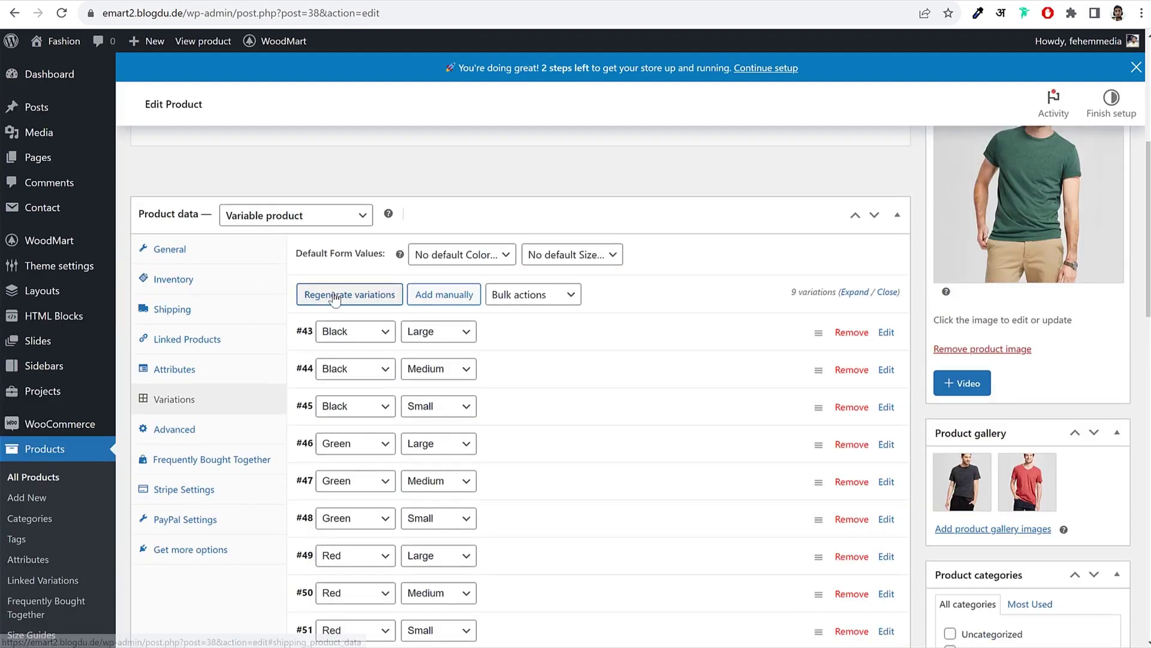
pyautogui.scroll(-1, 334, 299)
pyautogui.click(180, 205)
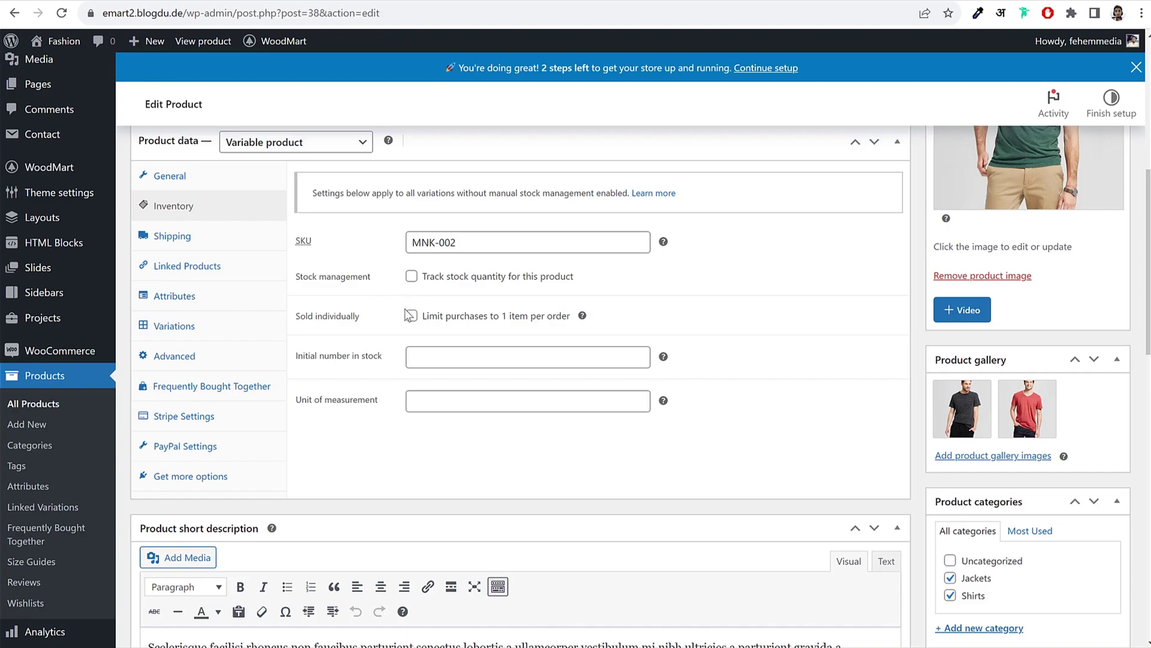
pyautogui.click(201, 324)
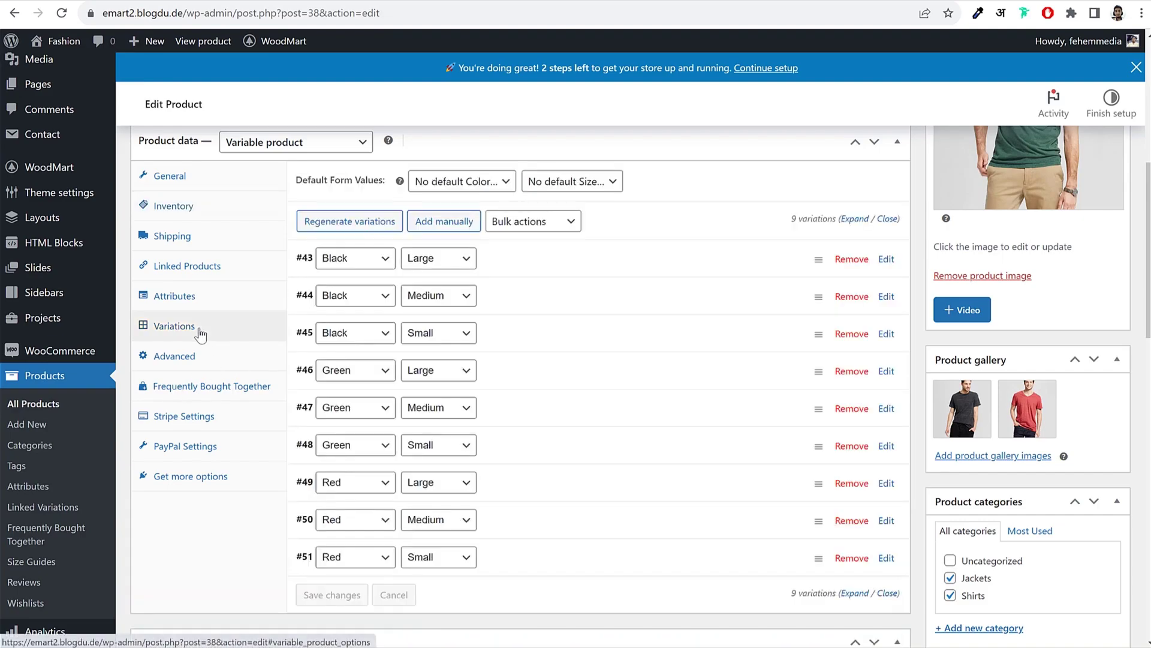
pyautogui.click(552, 264)
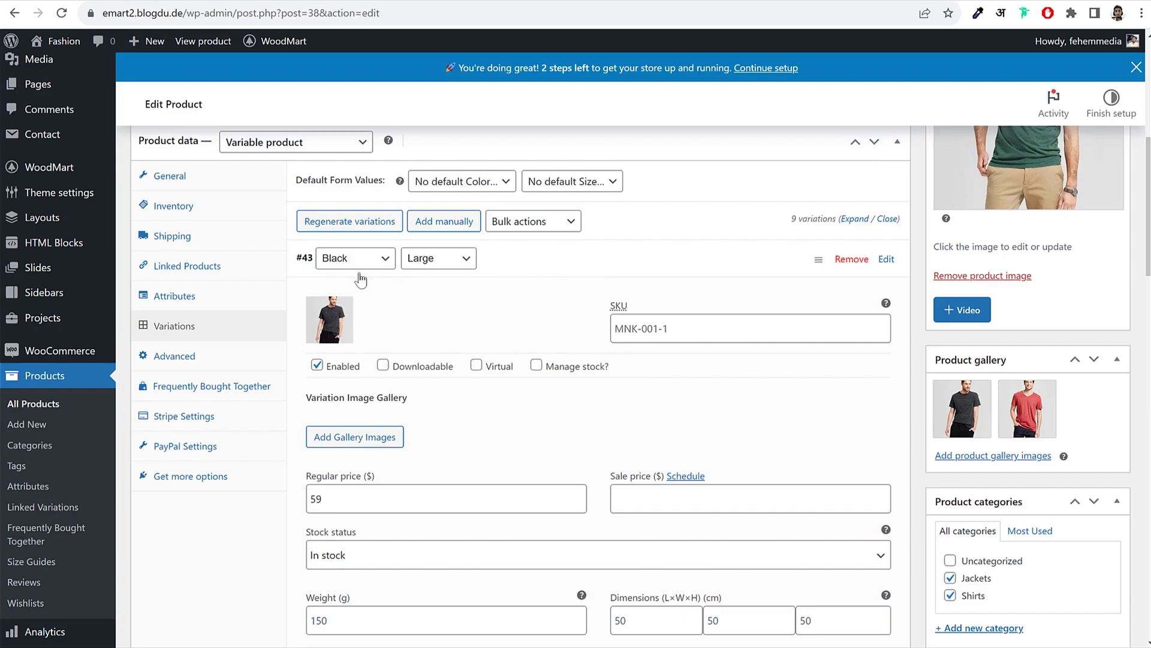
pyautogui.click(537, 366)
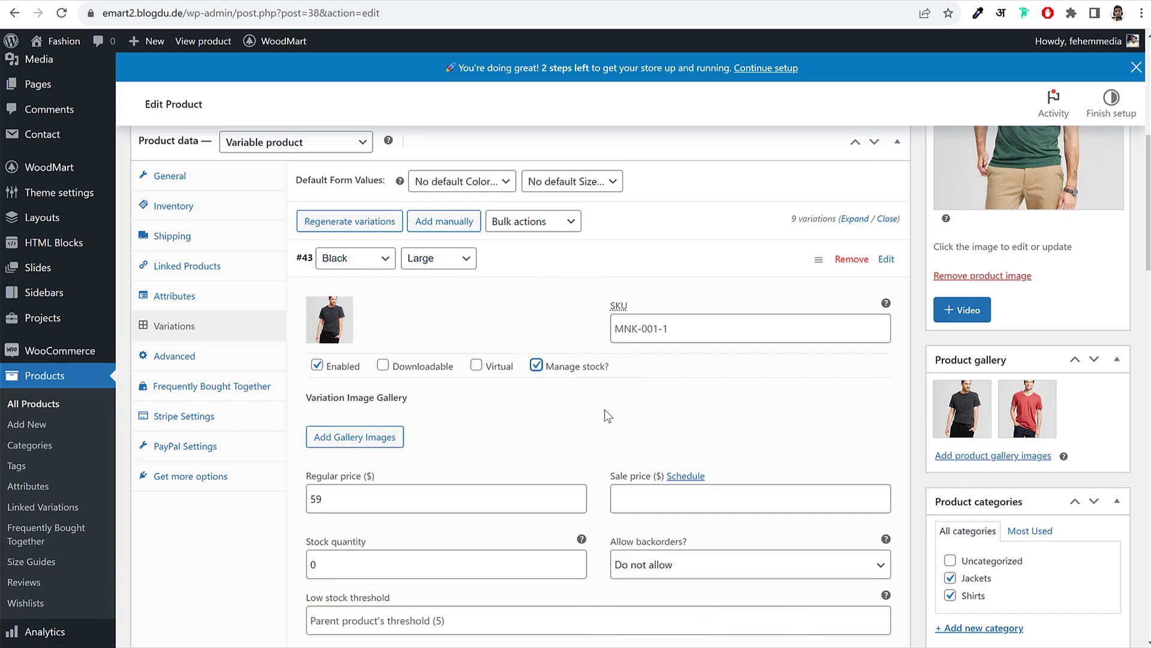
pyautogui.scroll(-3, 605, 409)
pyautogui.scroll(-1, 458, 448)
pyautogui.doubleClick(375, 346)
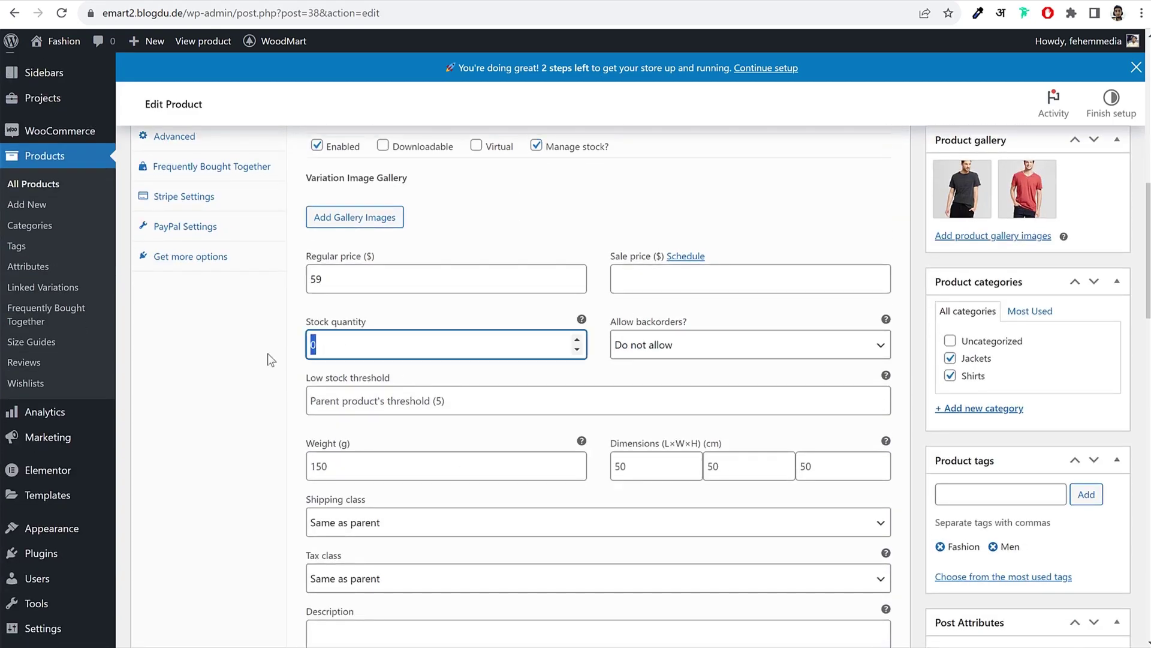
pyautogui.write('30')
pyautogui.click(536, 146)
pyautogui.scroll(2, 650, 252)
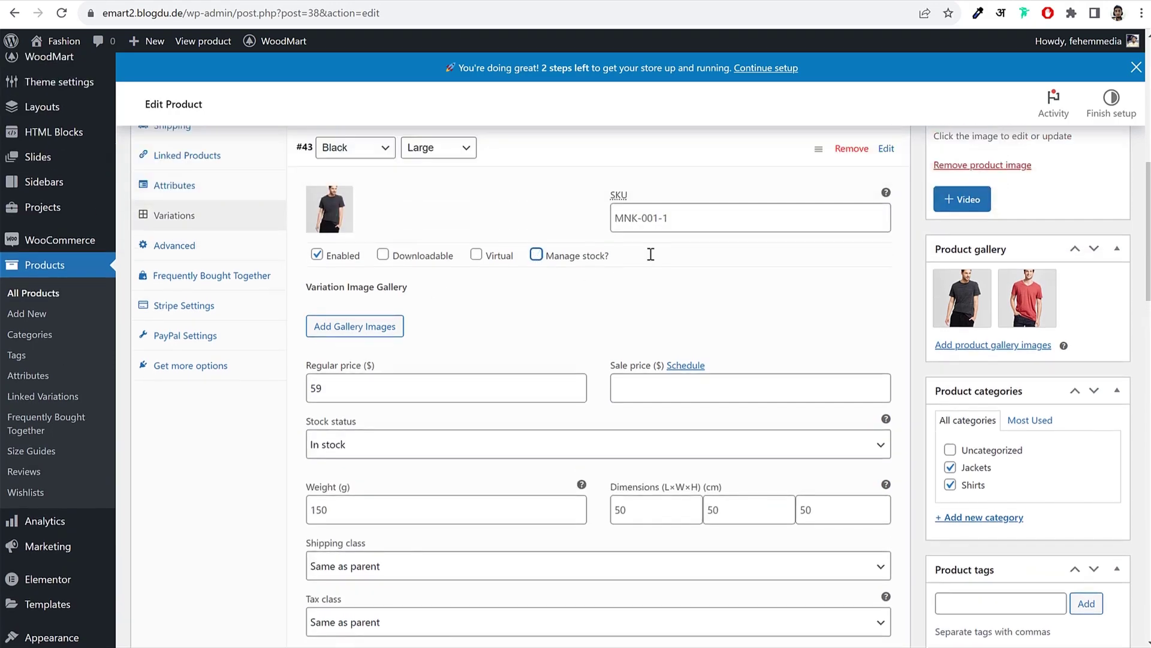
pyautogui.click(658, 194)
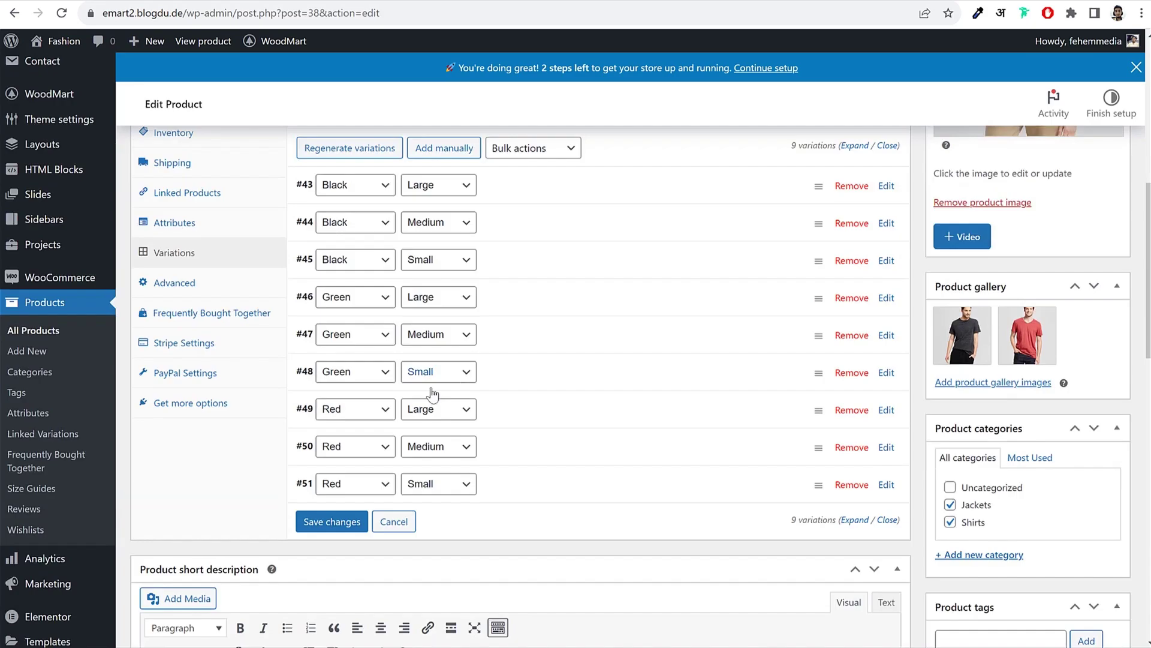
pyautogui.click(330, 519)
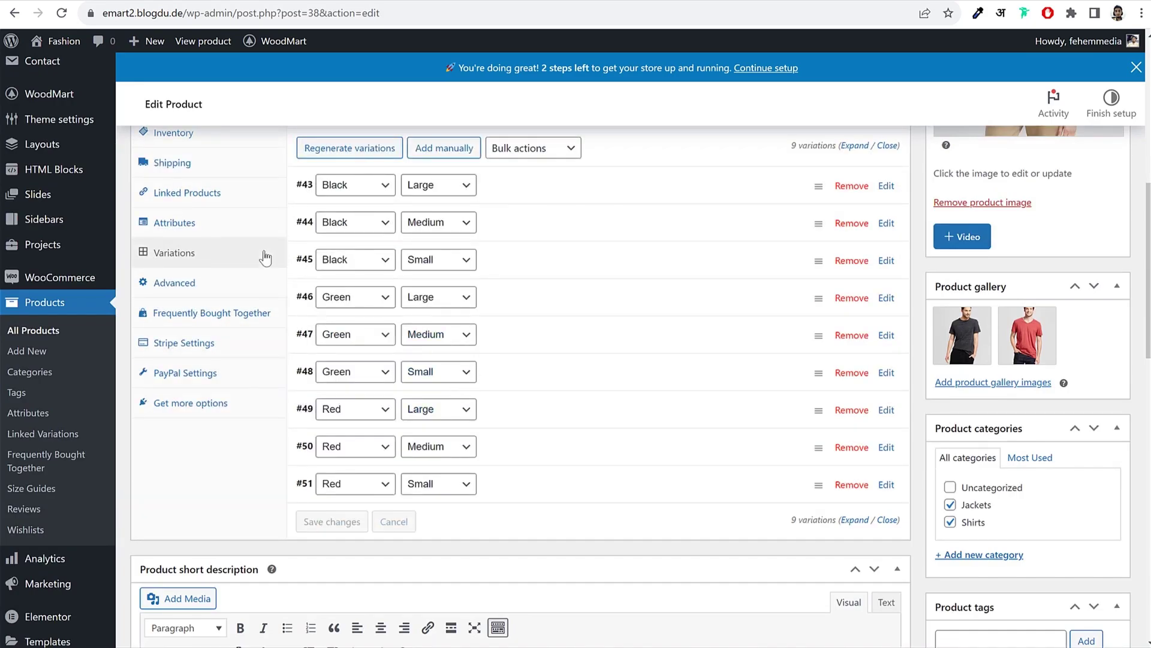
pyautogui.click(215, 231)
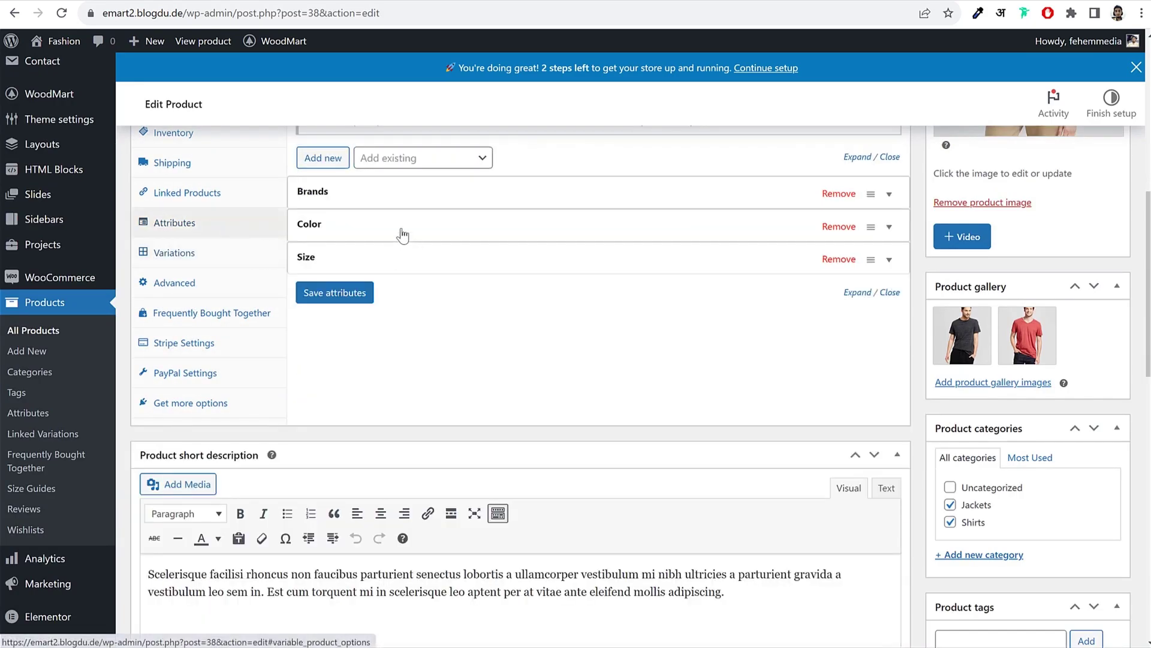
pyautogui.click(186, 259)
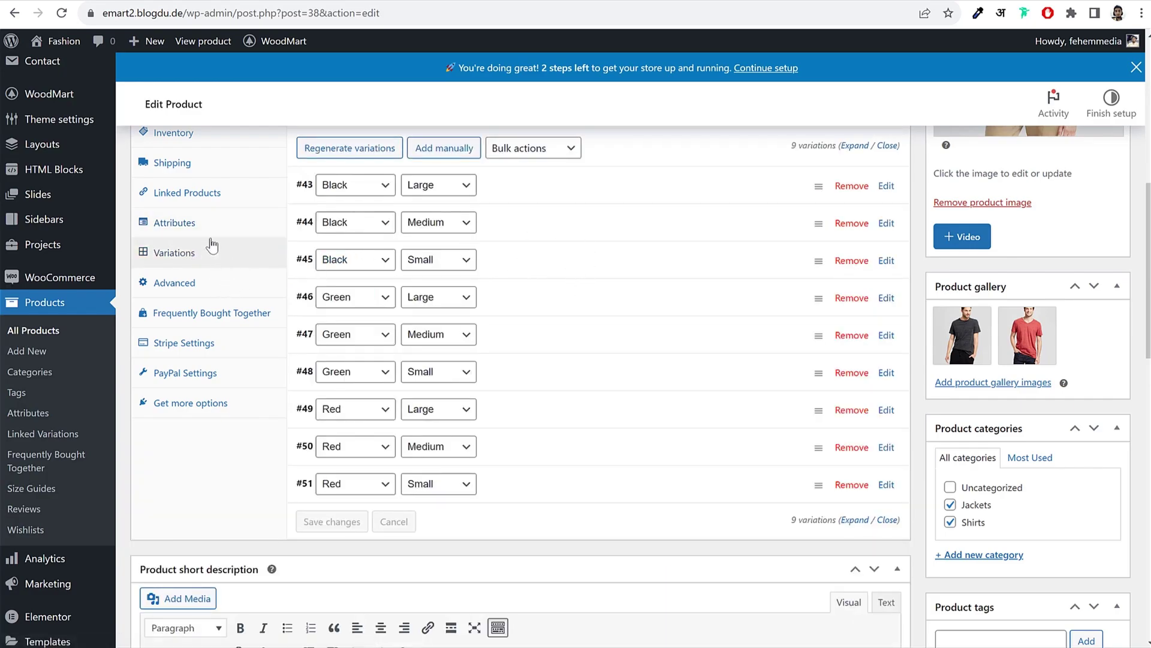
pyautogui.moveTo(1044, 338)
pyautogui.scroll(-7, 570, 432)
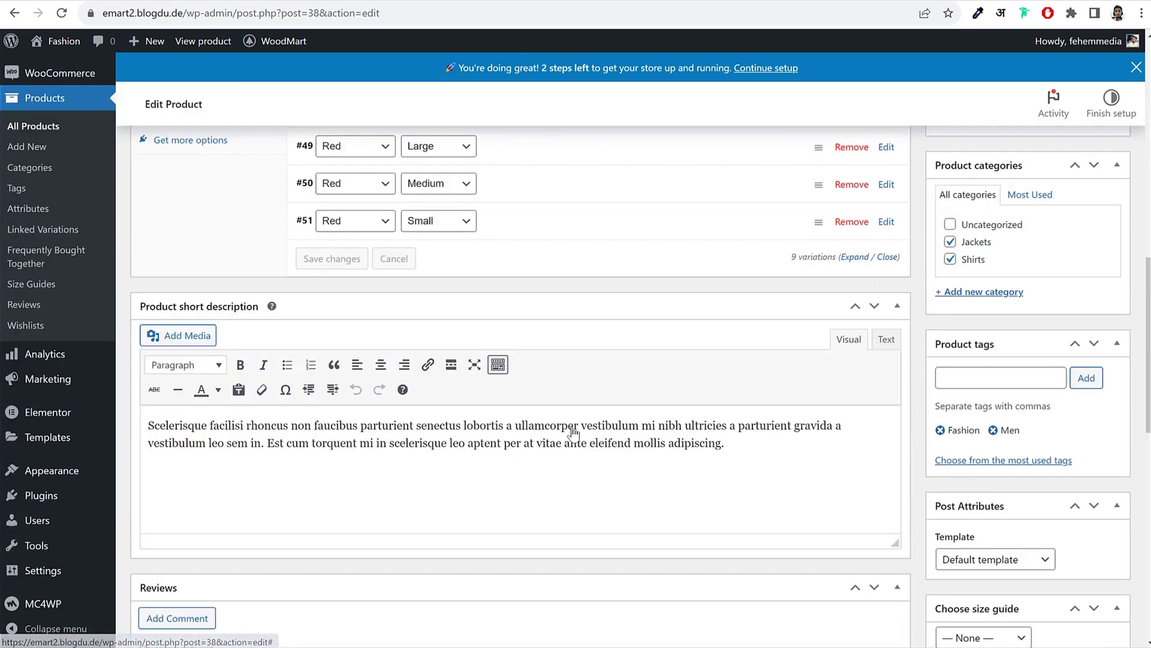
pyautogui.scroll(8, 766, 329)
pyautogui.scroll(1, 449, 336)
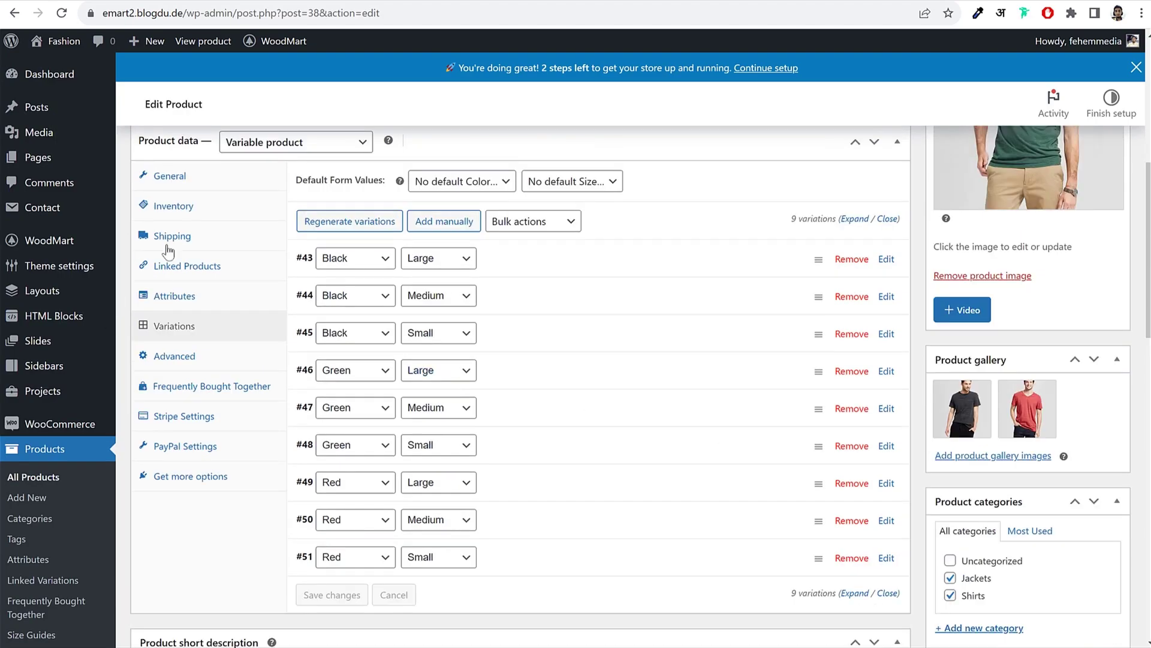
pyautogui.scroll(7, 480, 300)
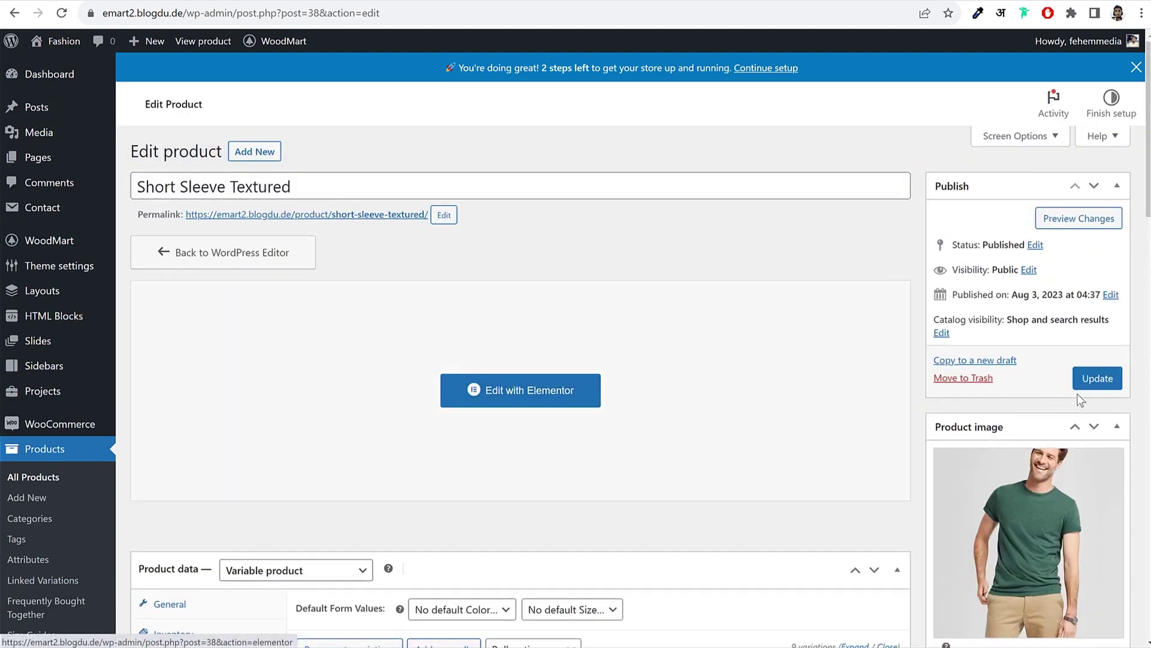
# Step: Update the product and, on its live page, select size Large then clear it
pyautogui.click(1110, 378)
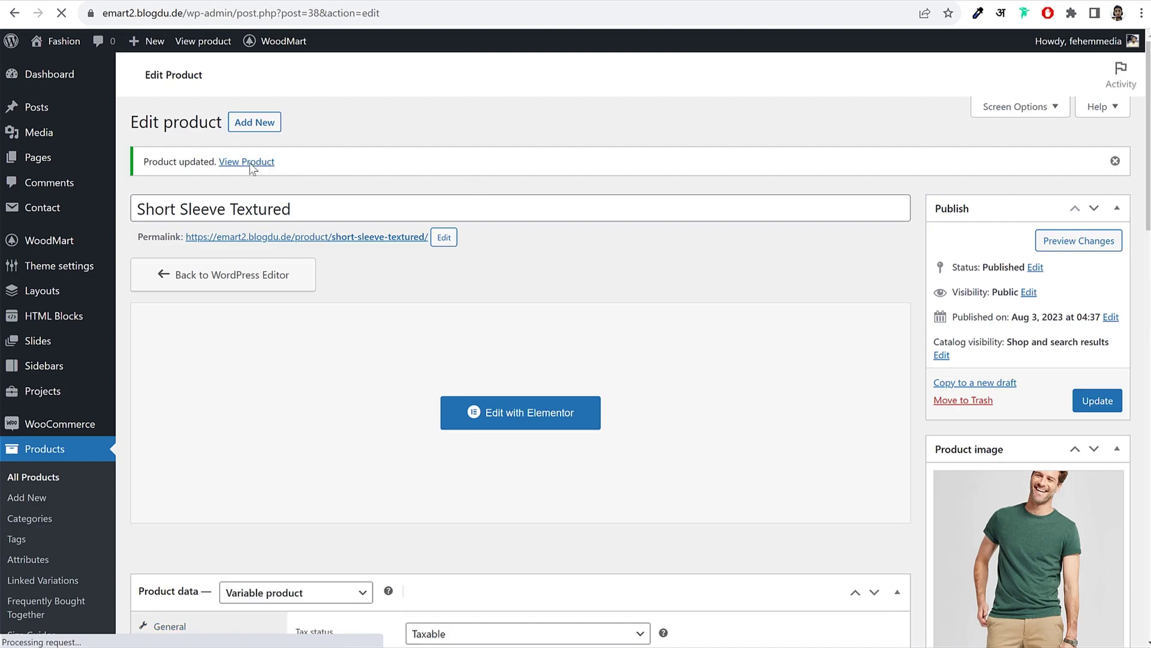
pyautogui.click(252, 190)
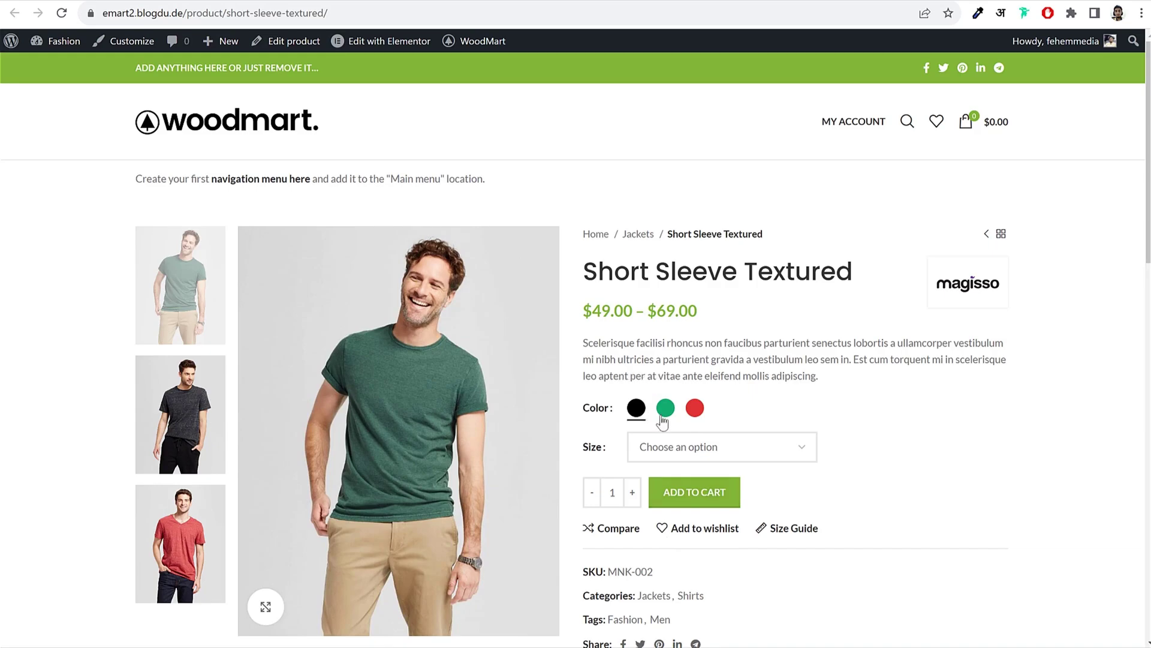
pyautogui.click(670, 456)
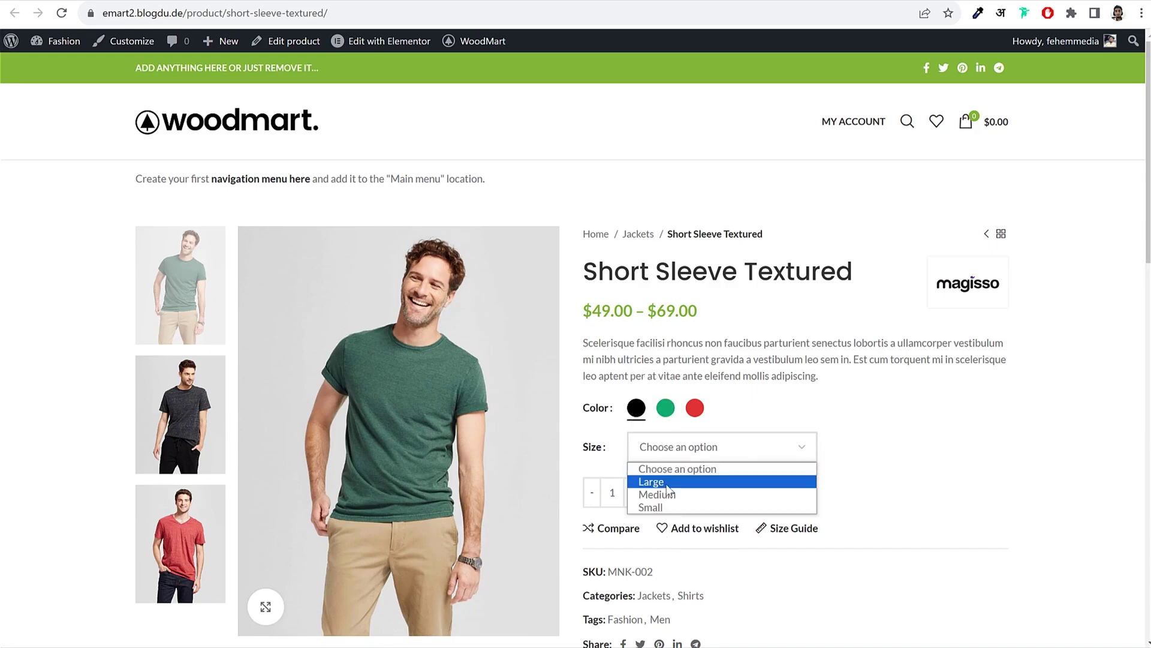
pyautogui.click(667, 483)
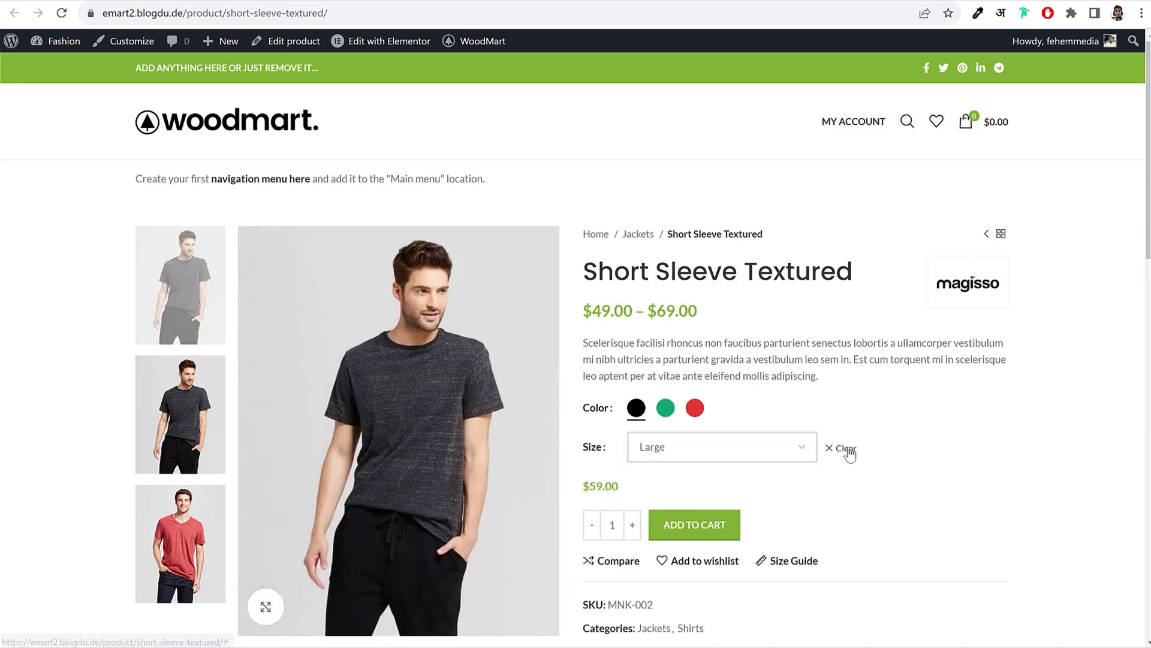
pyautogui.click(845, 450)
# Step: Compare size selection on a demo product, choosing M and then L
pyautogui.click(647, 448)
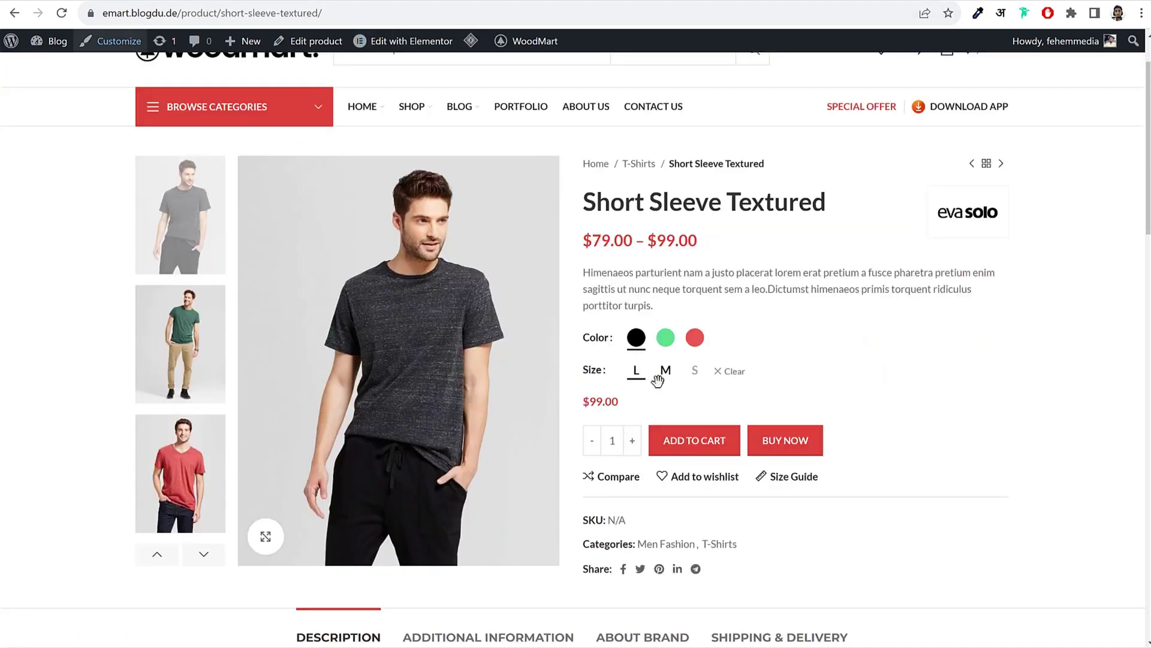
pyautogui.click(665, 372)
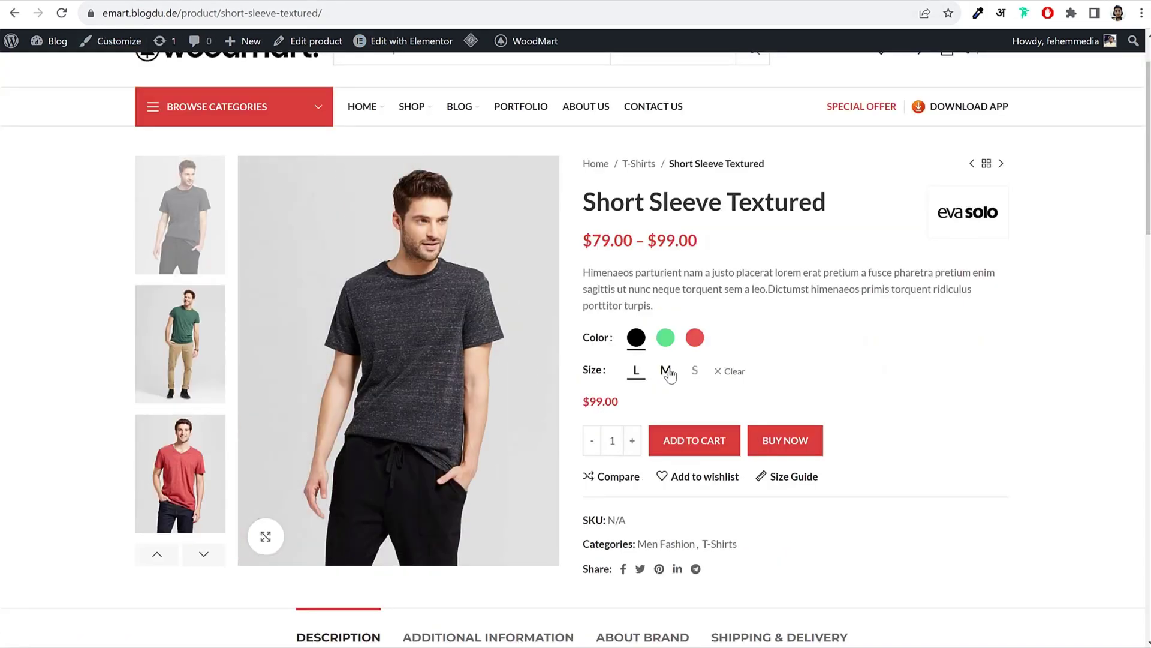
pyautogui.click(638, 374)
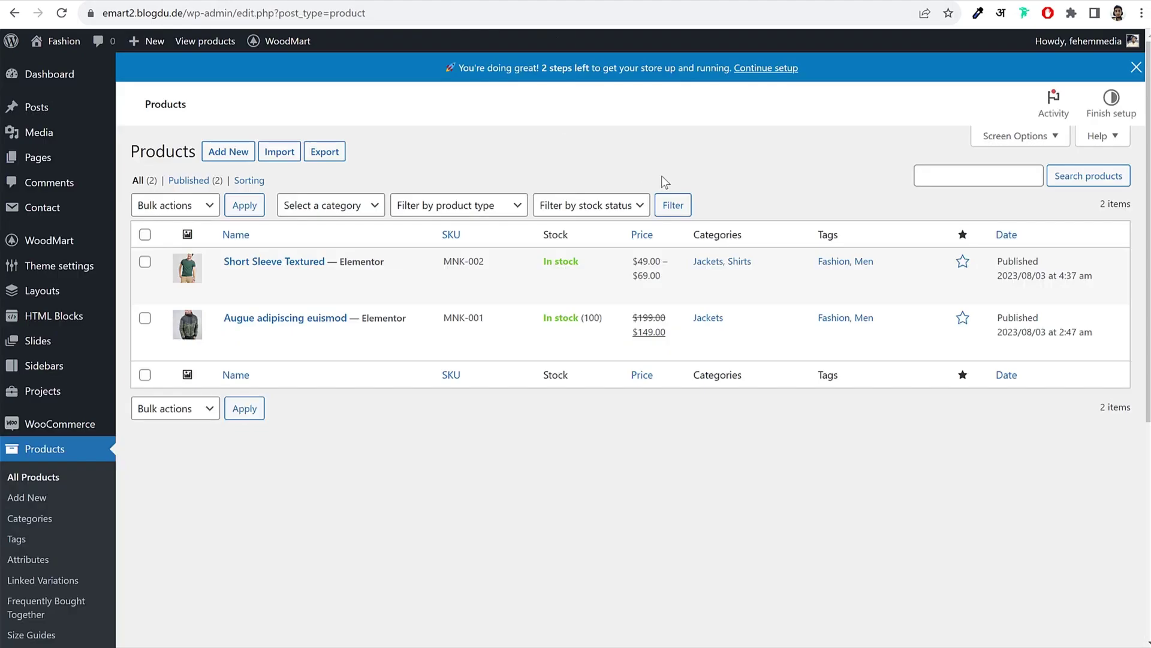
# Step: Open the Size attribute's terms and turn on the text swatch for Large
pyautogui.click(63, 458)
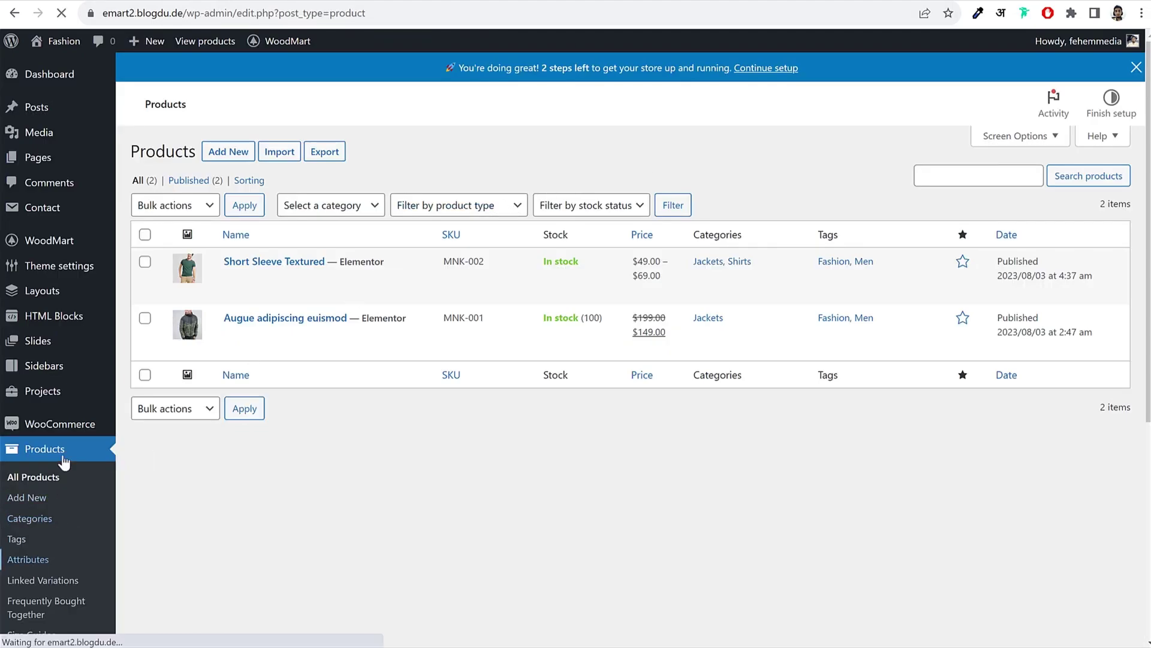
pyautogui.click(36, 557)
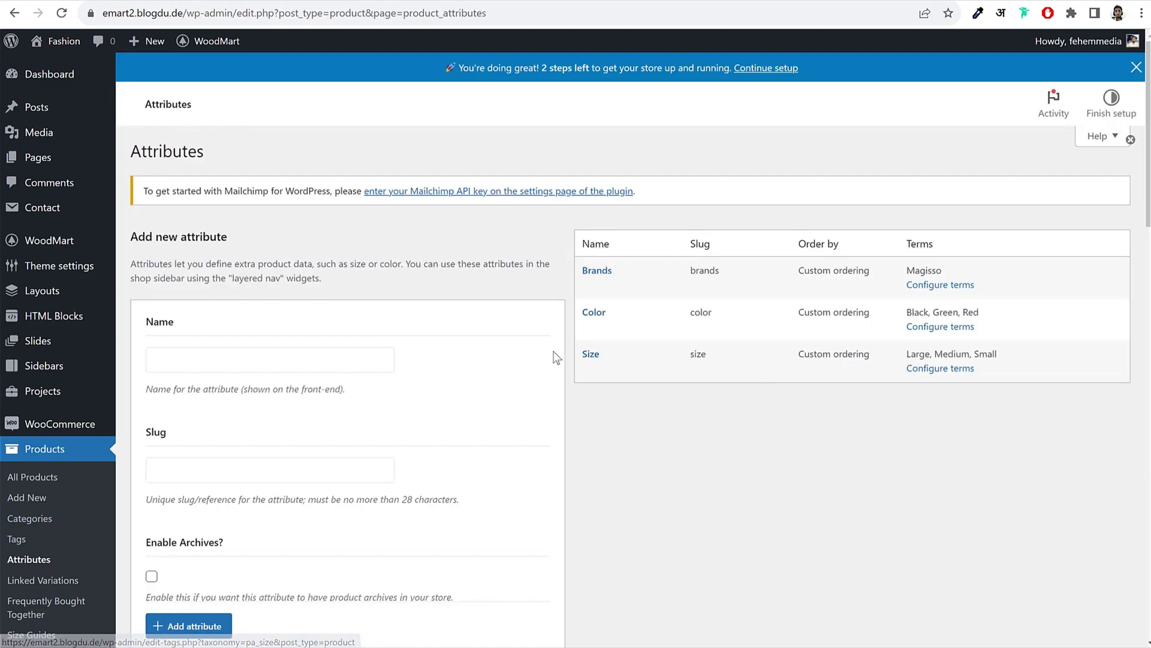
pyautogui.click(932, 371)
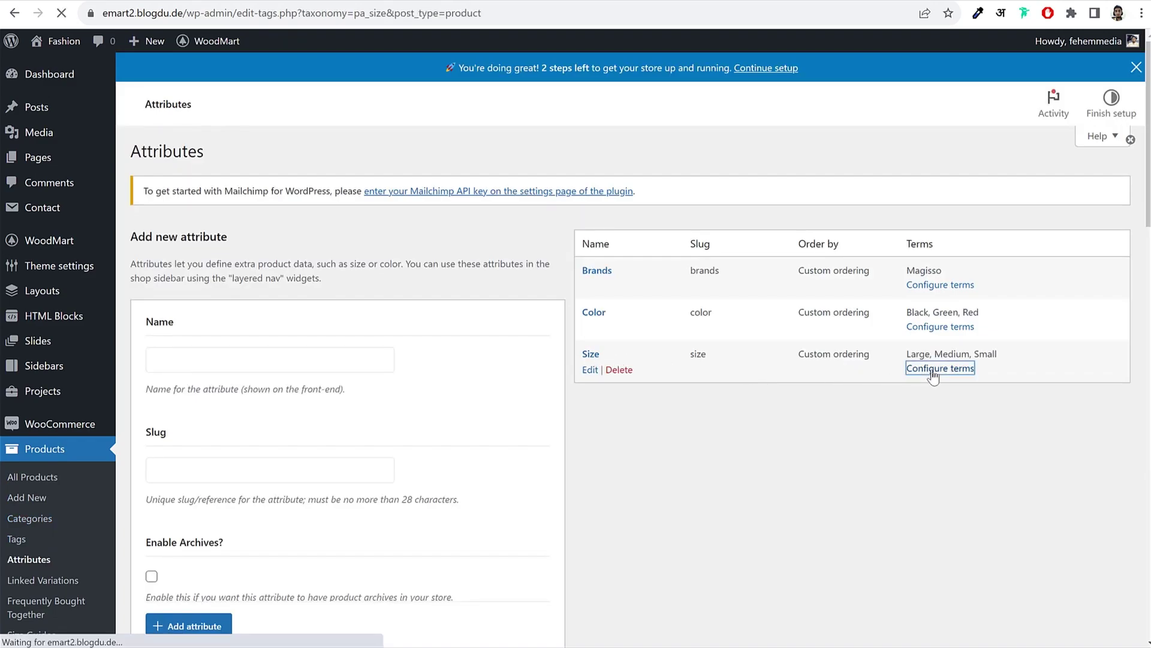
pyautogui.click(527, 251)
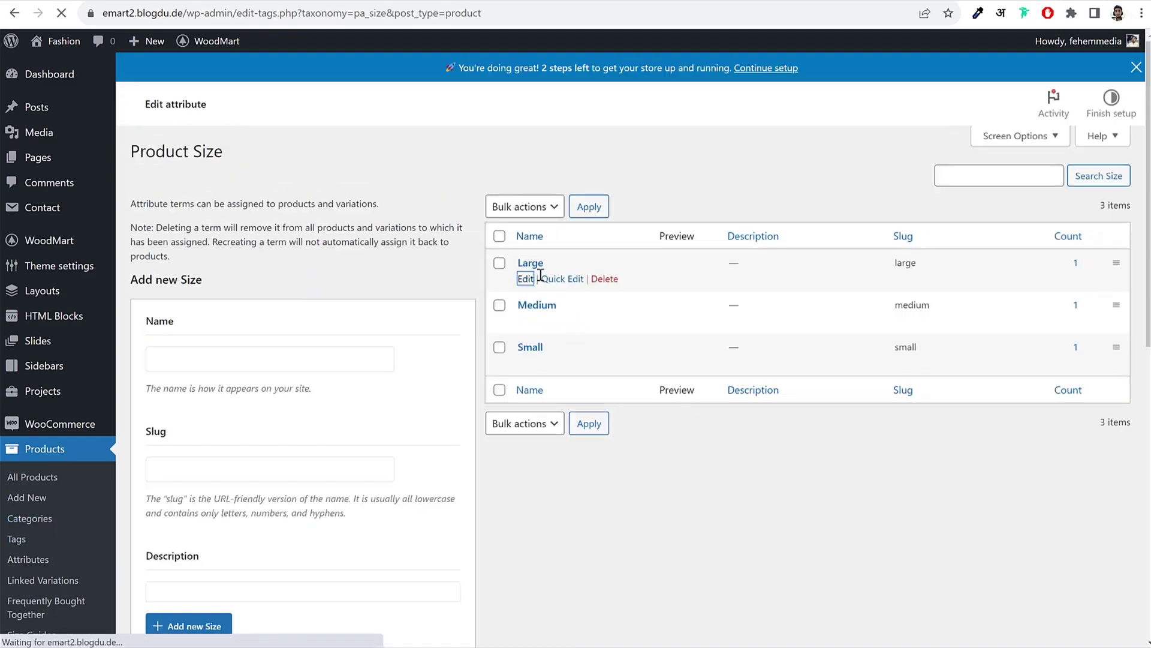
pyautogui.scroll(-6, 551, 393)
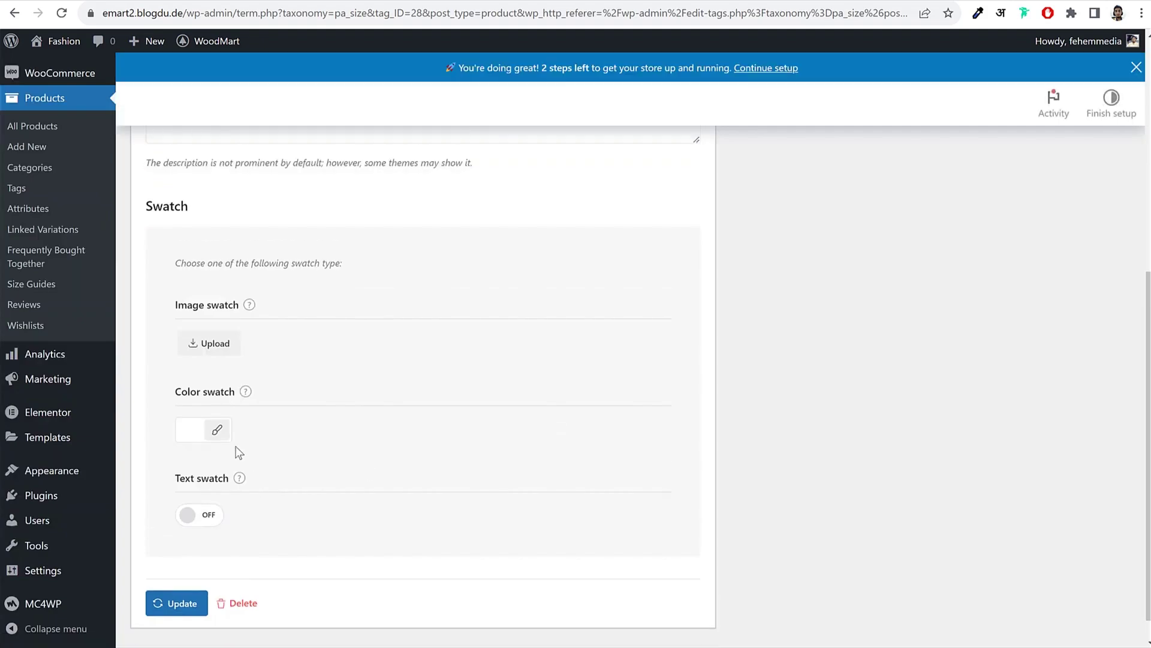
pyautogui.click(208, 523)
pyautogui.click(175, 605)
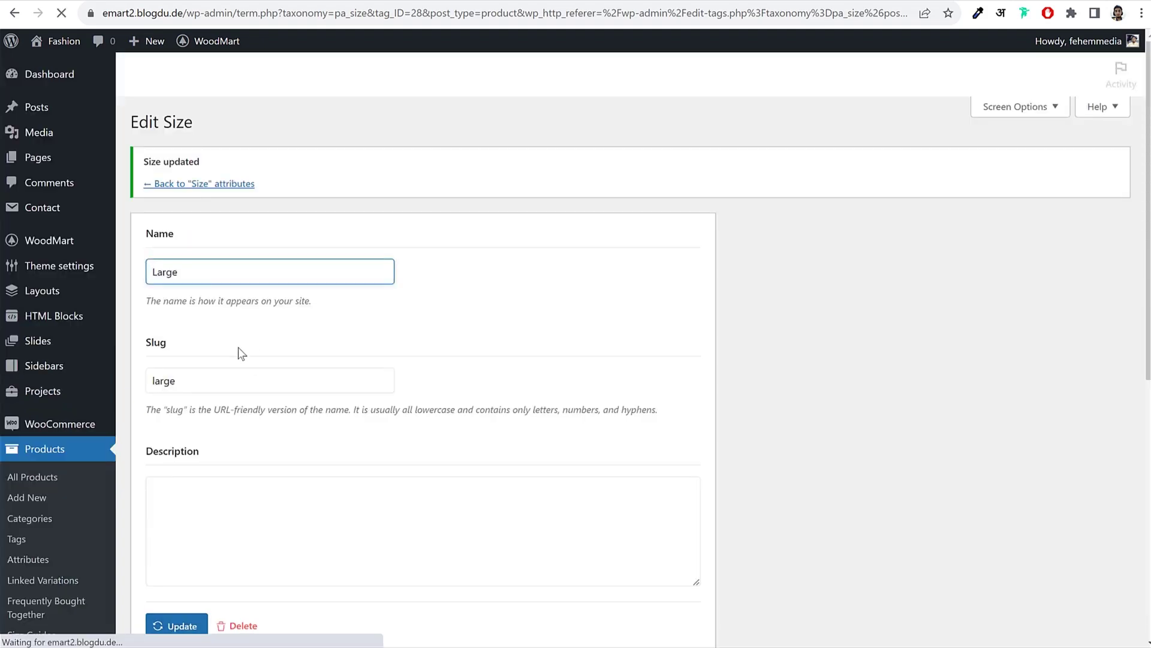
pyautogui.click(208, 213)
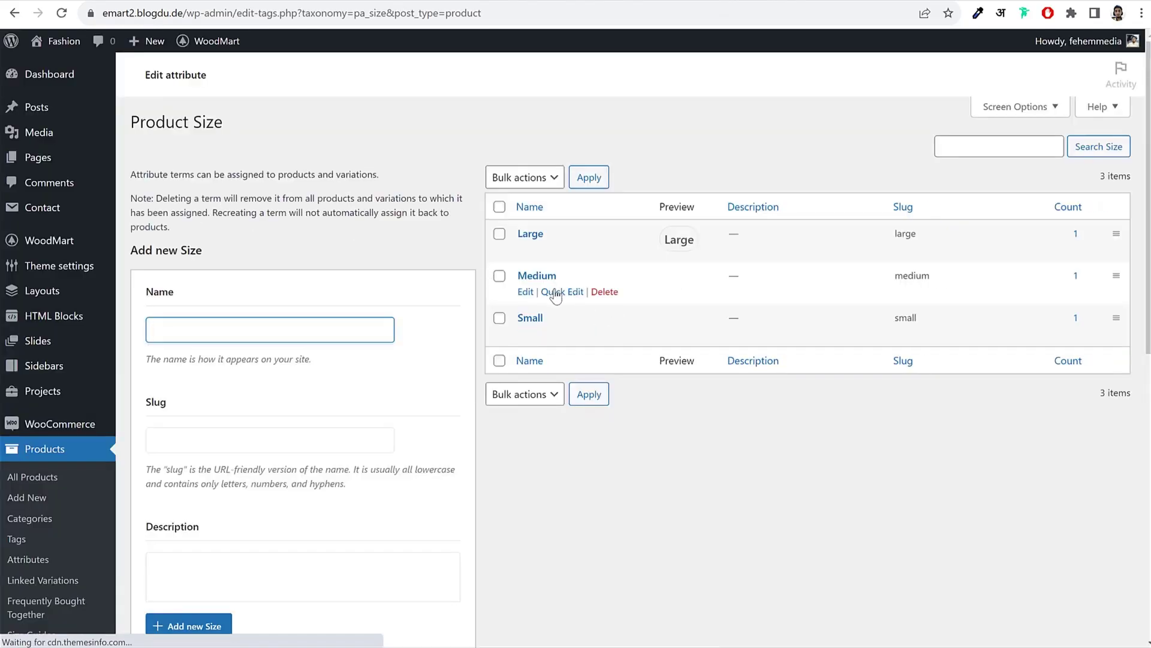
# Step: Turn on the text swatch for the Medium size and update it
pyautogui.click(526, 292)
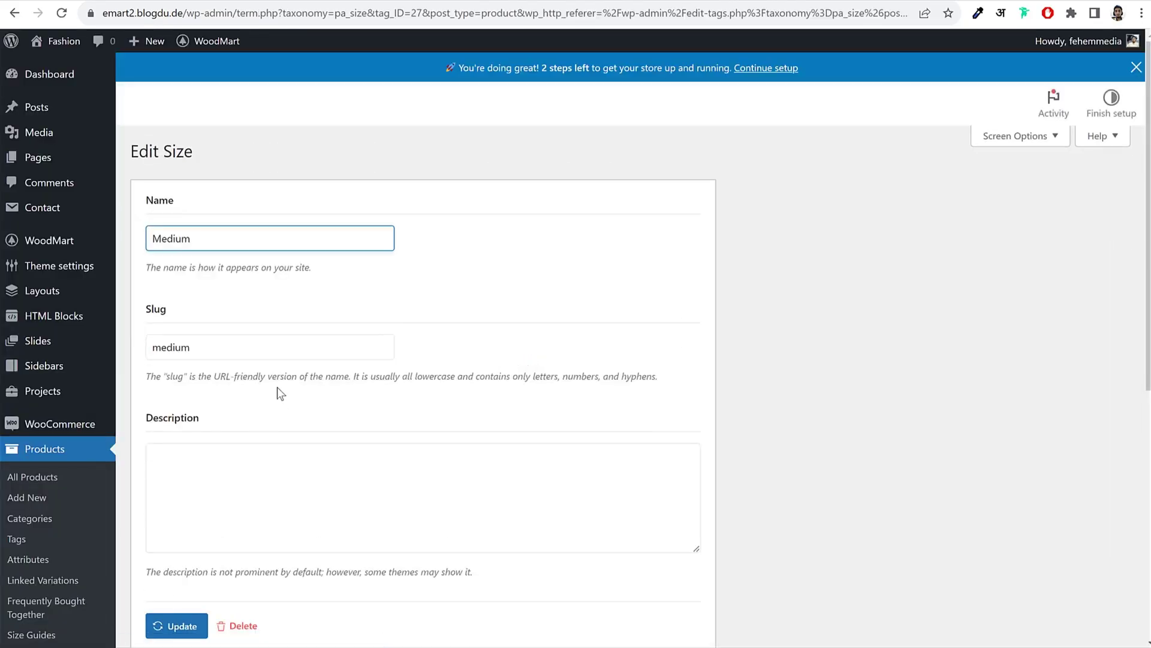
pyautogui.scroll(-7, 277, 387)
pyautogui.click(199, 487)
pyautogui.click(182, 575)
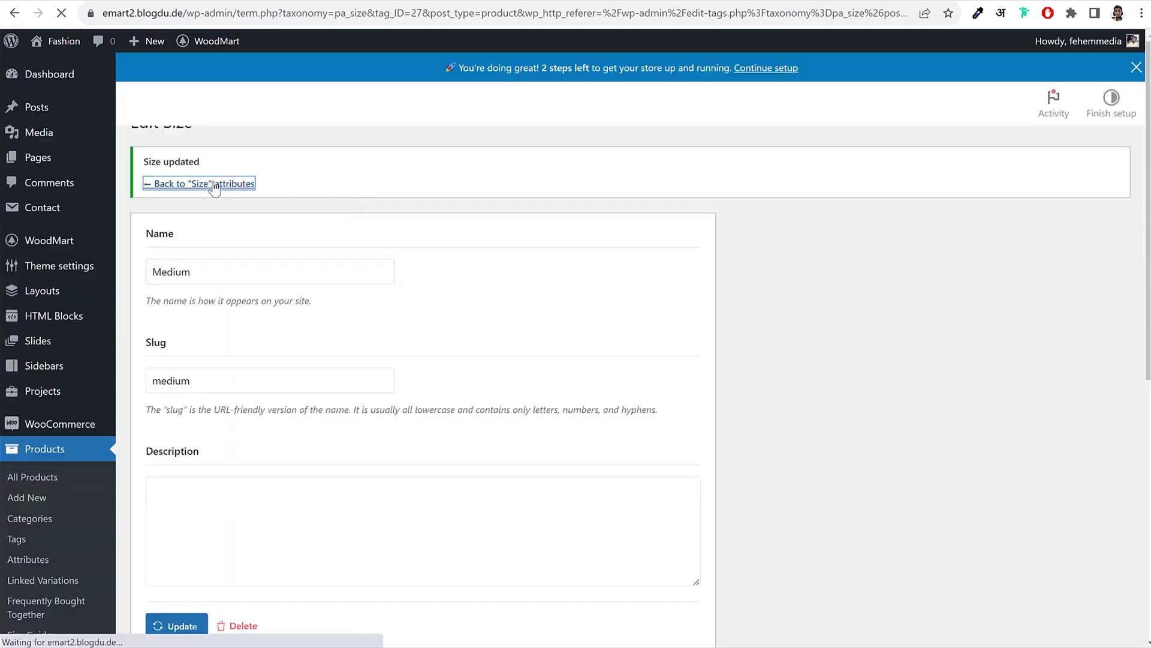
pyautogui.click(212, 184)
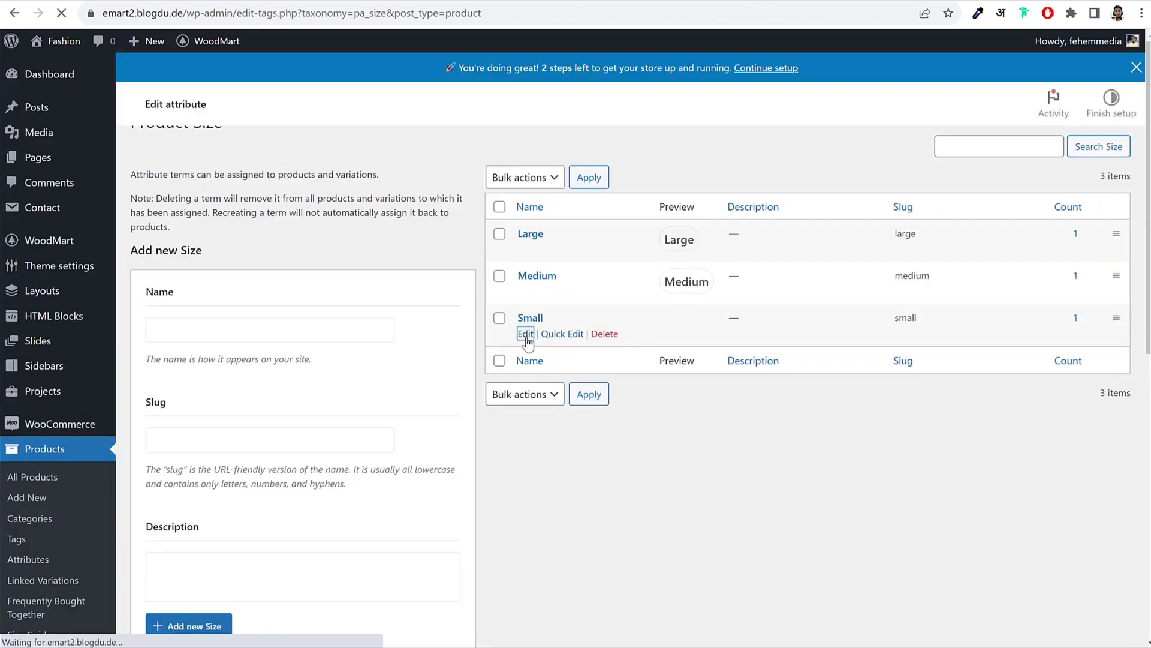
# Step: Turn on the text swatch for the Small size
pyautogui.click(525, 336)
pyautogui.scroll(-5, 519, 350)
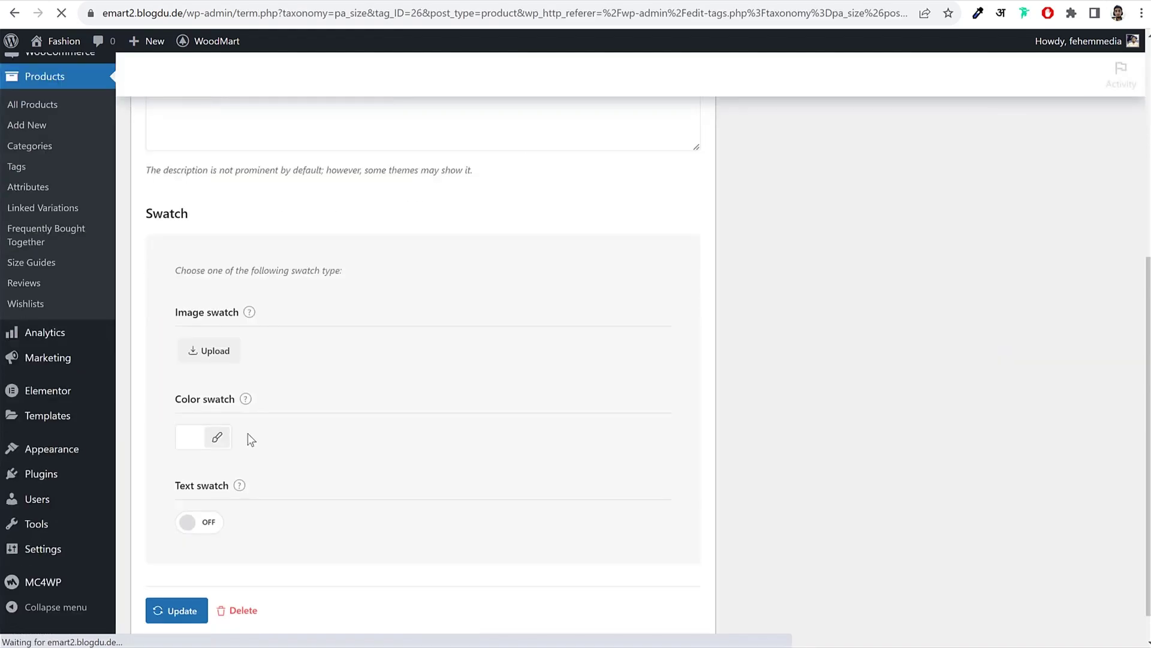
pyautogui.click(199, 514)
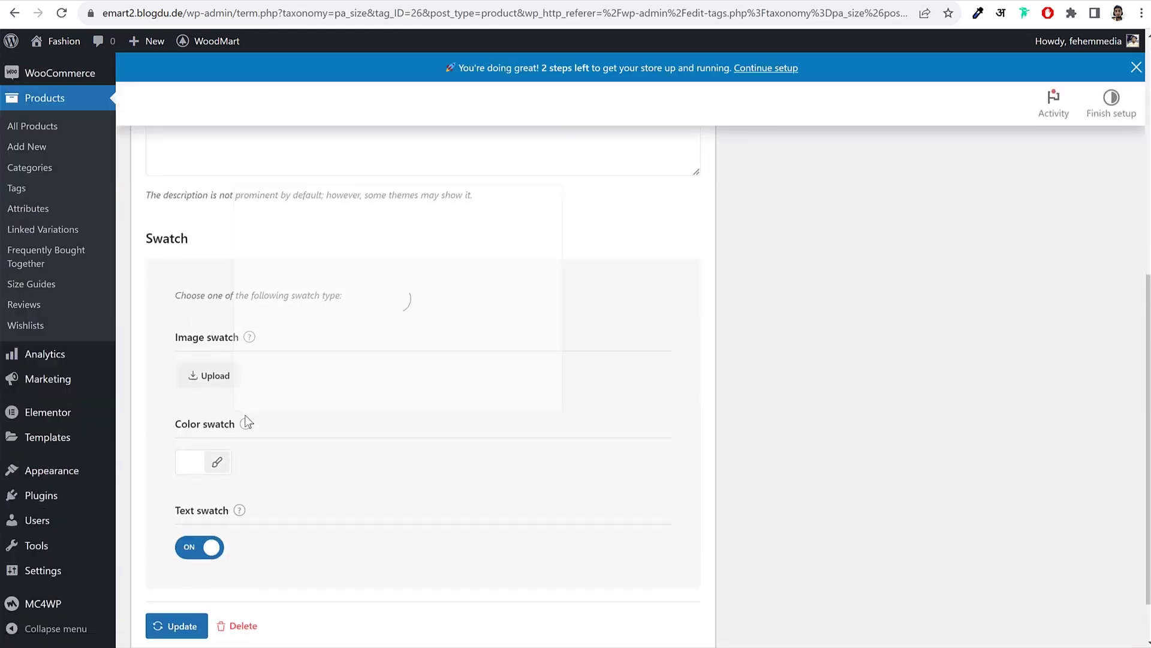
pyautogui.scroll(7, 270, 532)
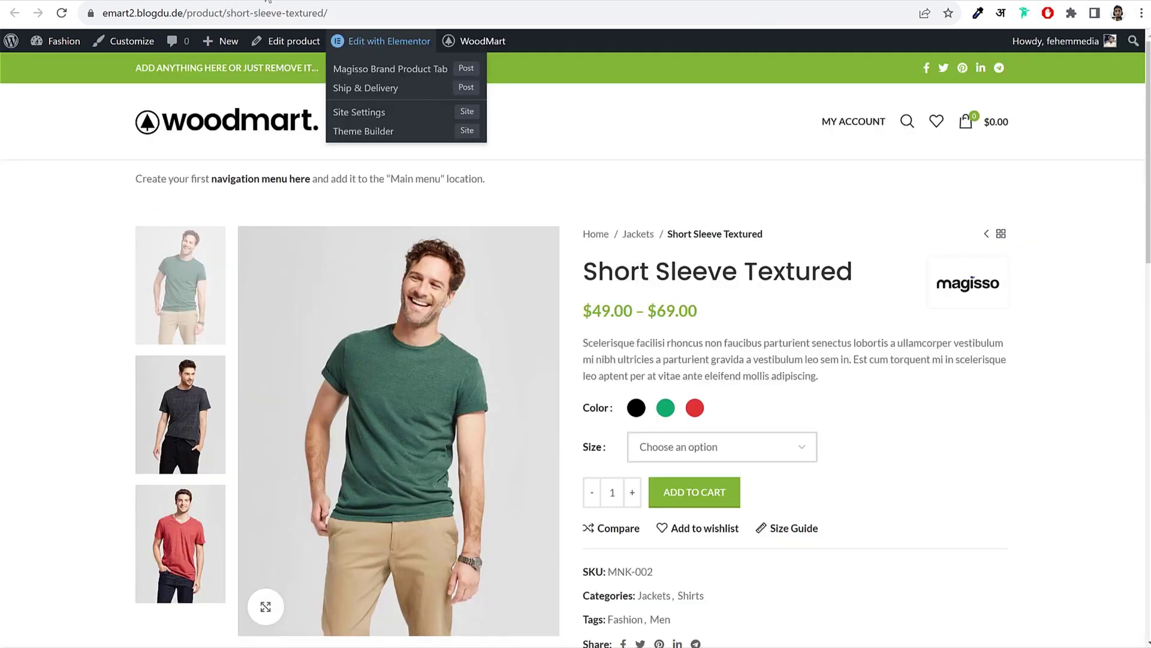
# Step: Reload the Short Sleeve Textured page and try the black, then green Large variant at $69.00
pyautogui.press('F5')
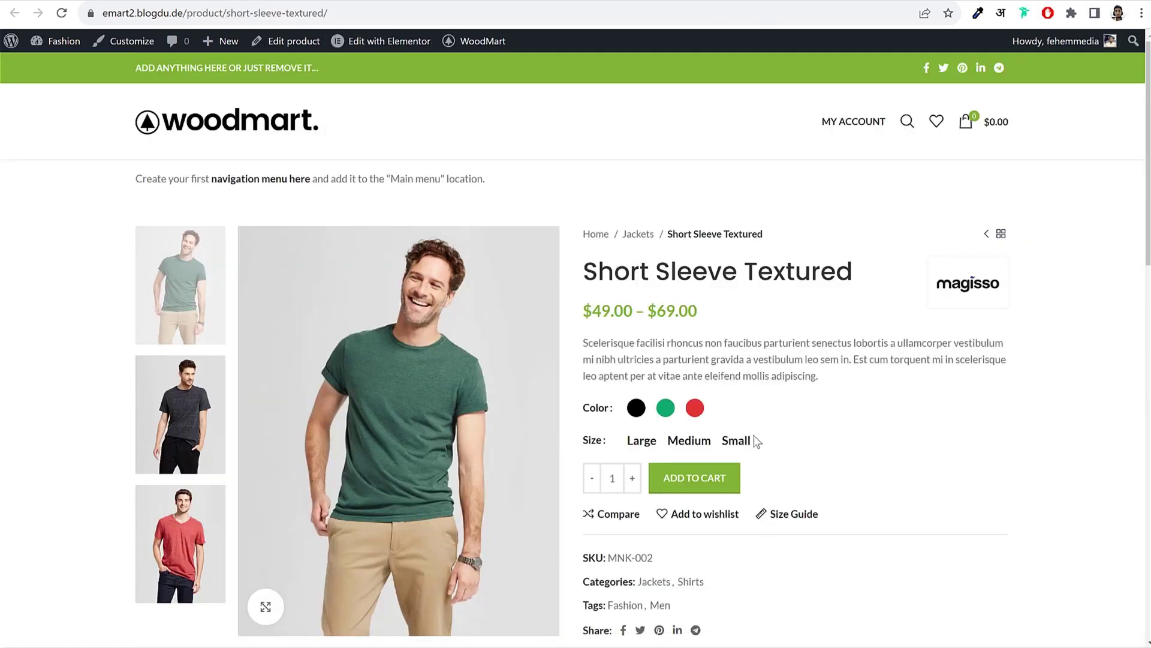
pyautogui.scroll(-1, 732, 352)
pyautogui.click(635, 333)
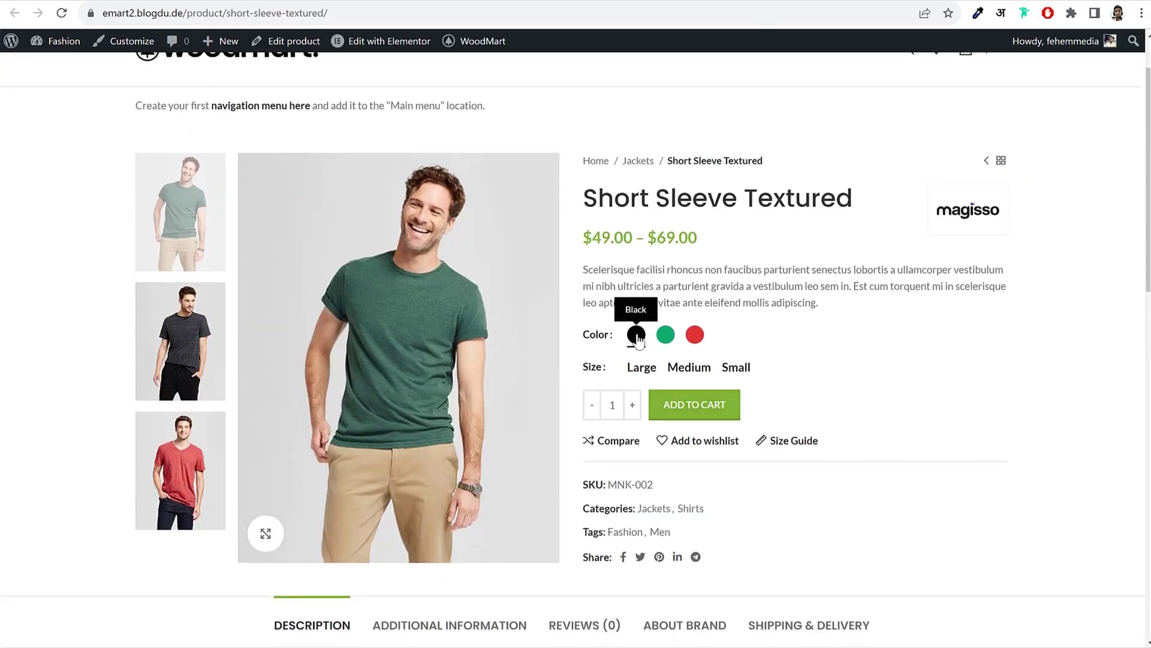
pyautogui.click(642, 368)
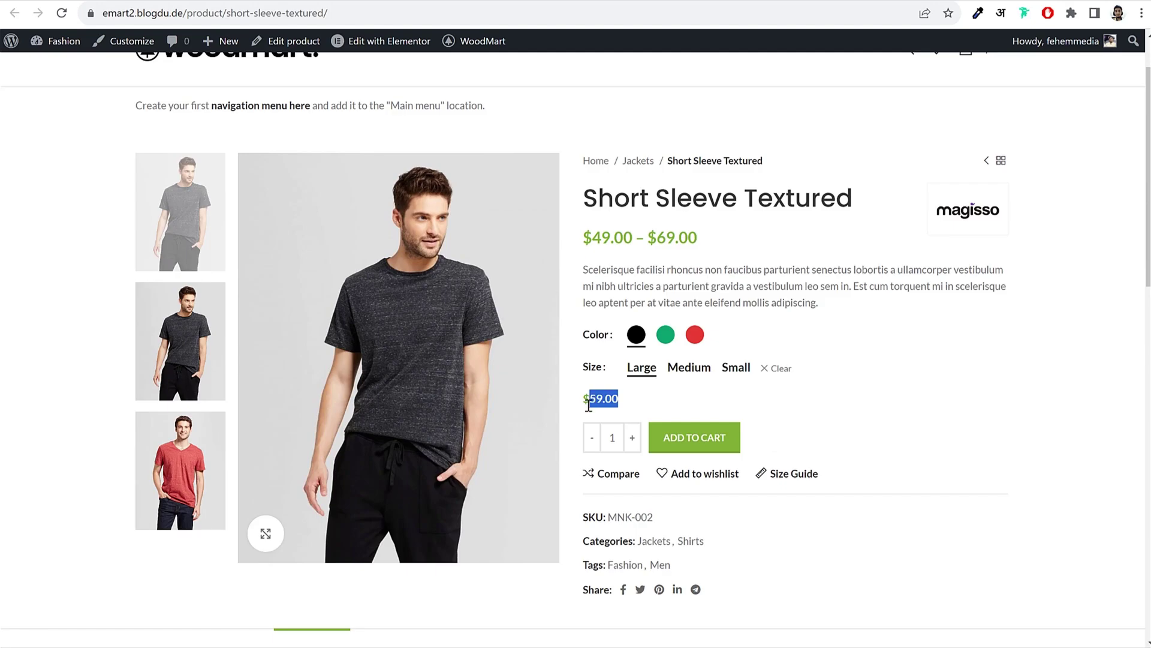
pyautogui.click(588, 405)
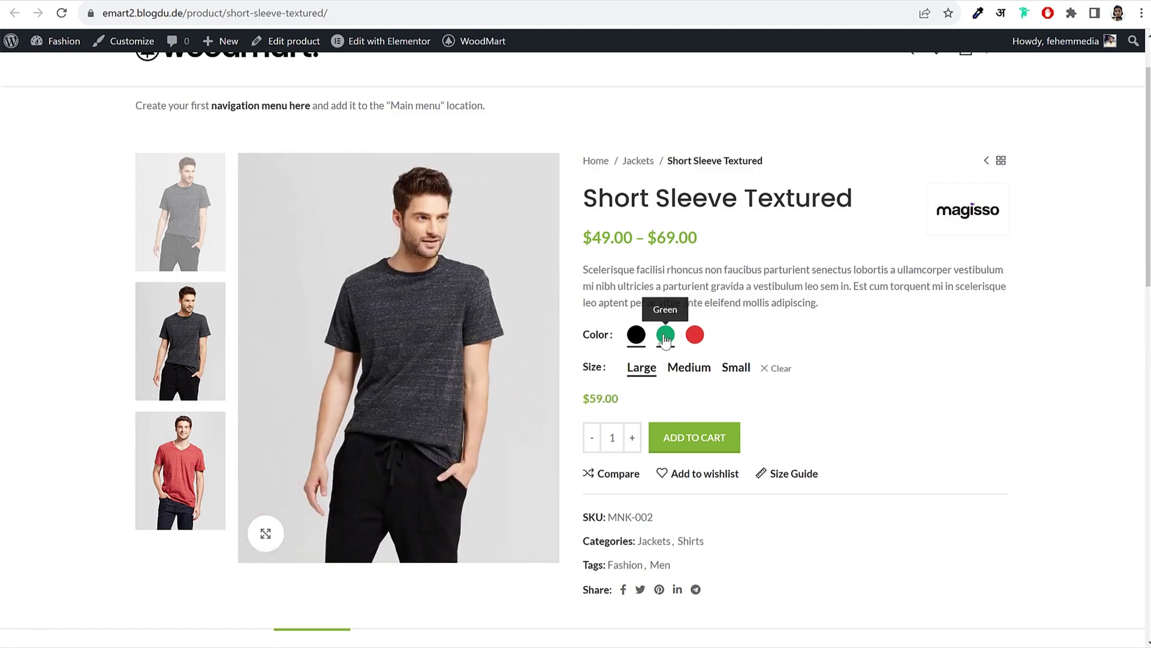
pyautogui.click(665, 337)
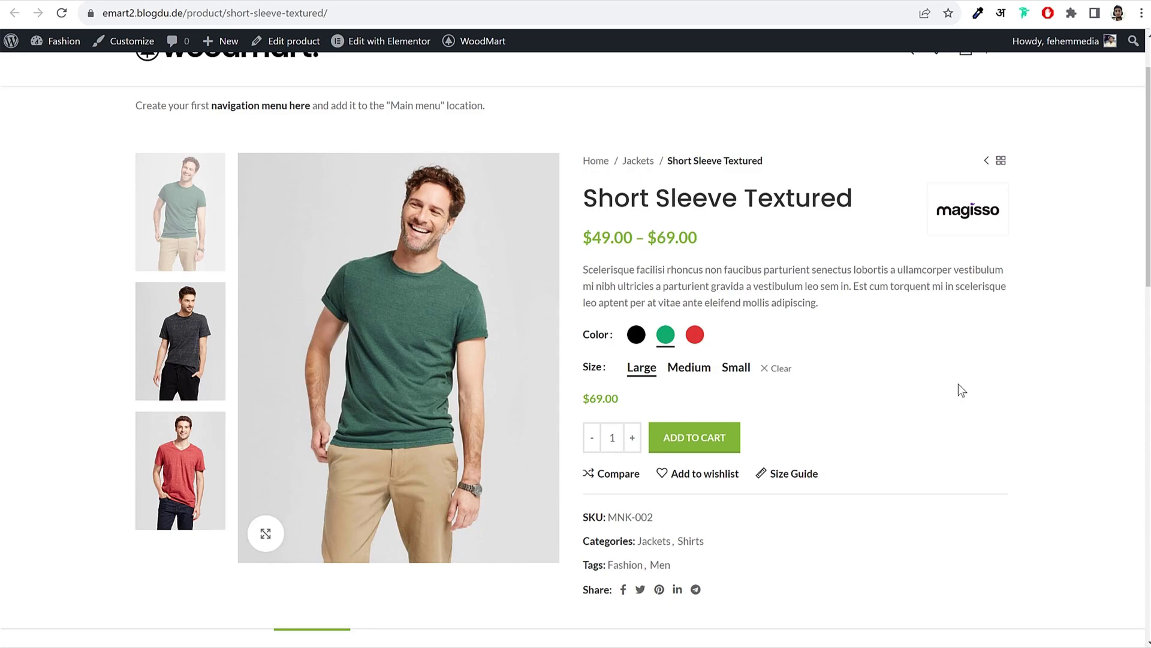
pyautogui.scroll(-1, 959, 384)
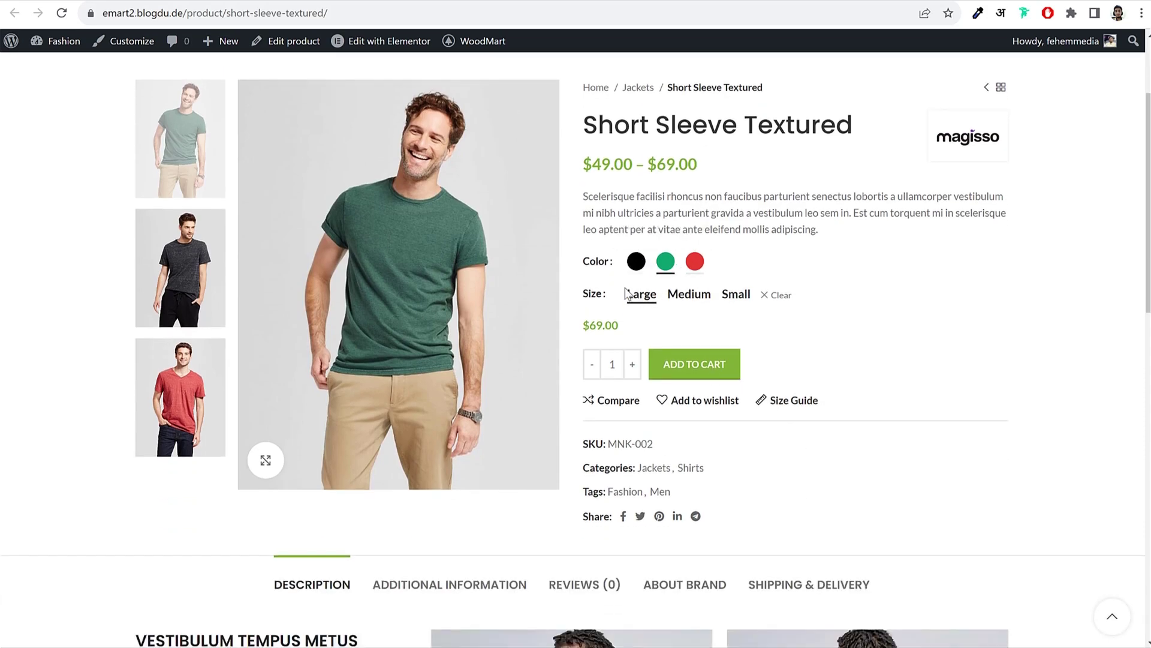
pyautogui.scroll(-4, 755, 427)
pyautogui.scroll(6, 852, 379)
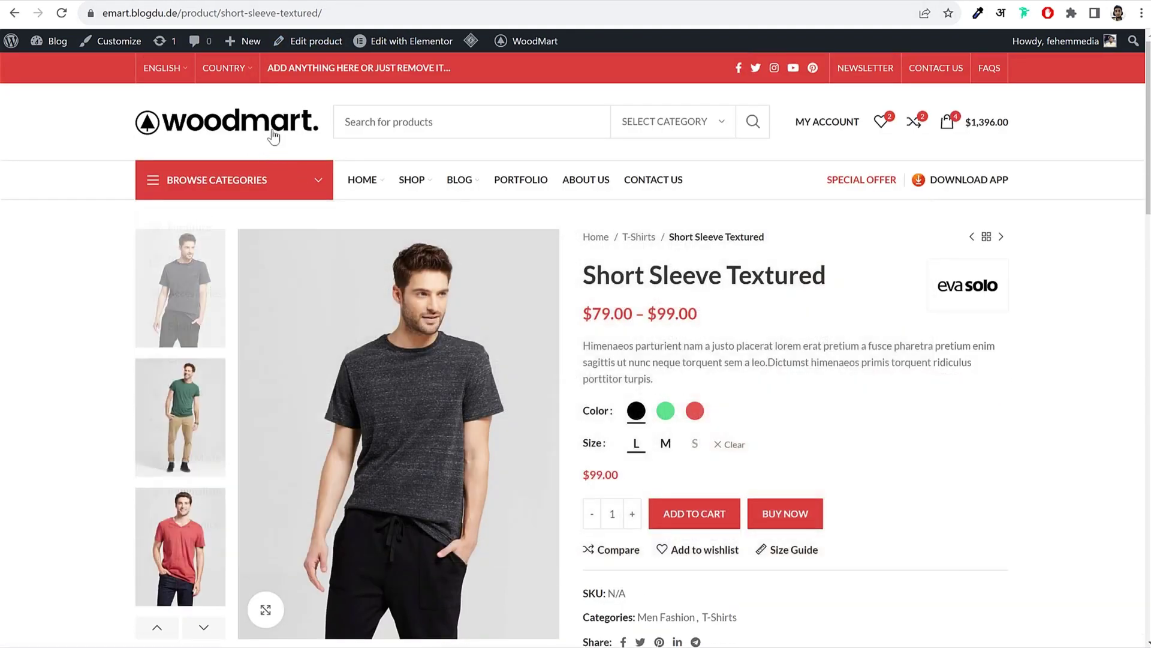
# Step: Open the demo store's home page and scroll through it
pyautogui.click(190, 134)
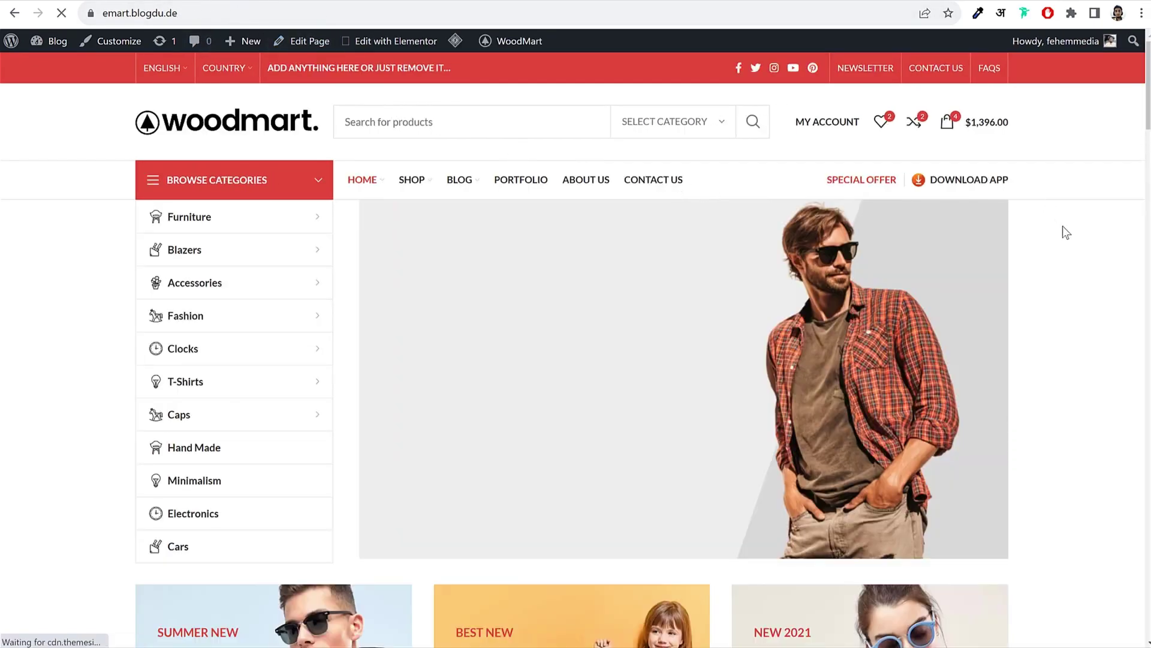
pyautogui.scroll(-12, 1045, 318)
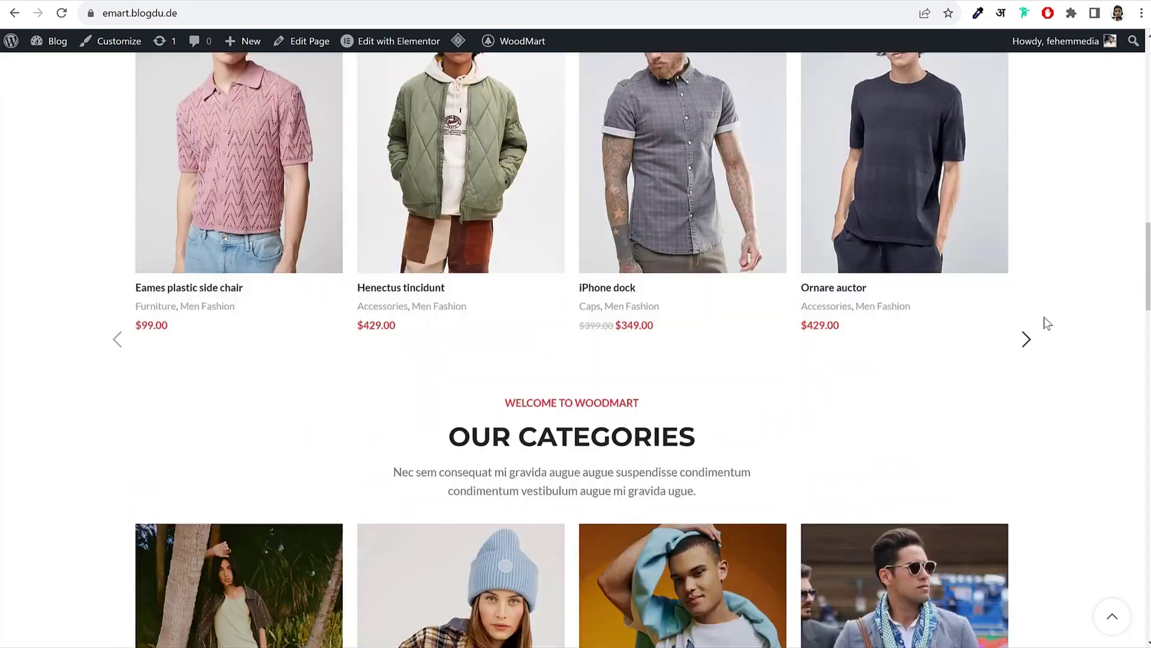
pyautogui.scroll(-7, 1045, 317)
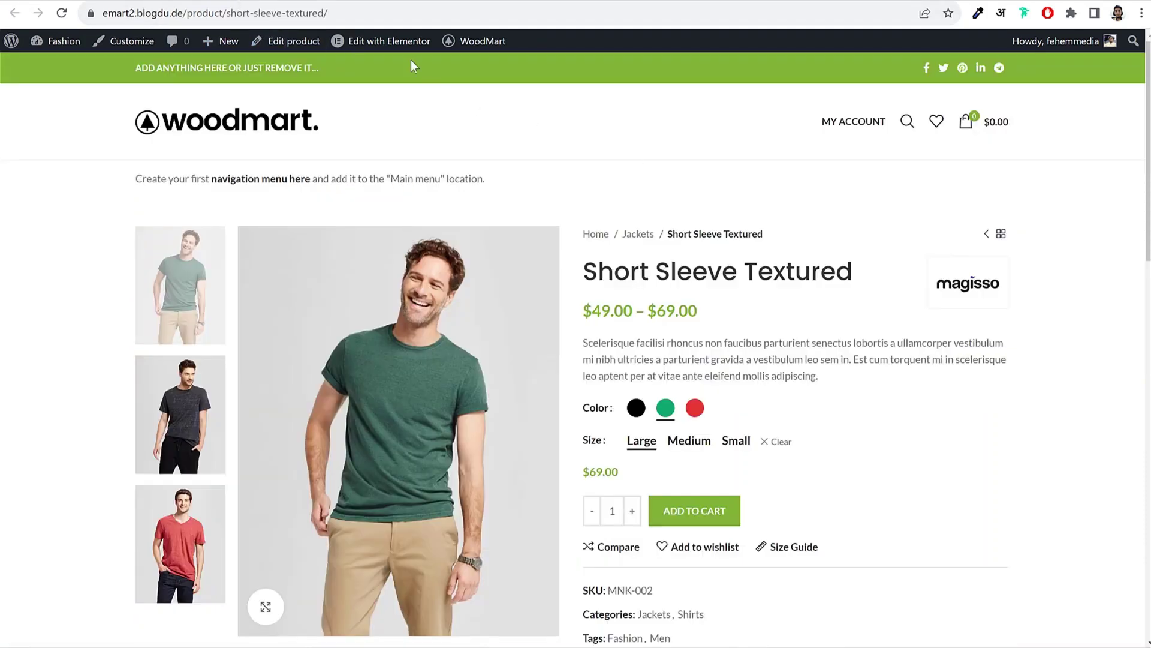
# Step: From Products > Categories, edit Jackets and bring up its Upload/Add image chooser
pyautogui.click(359, 3)
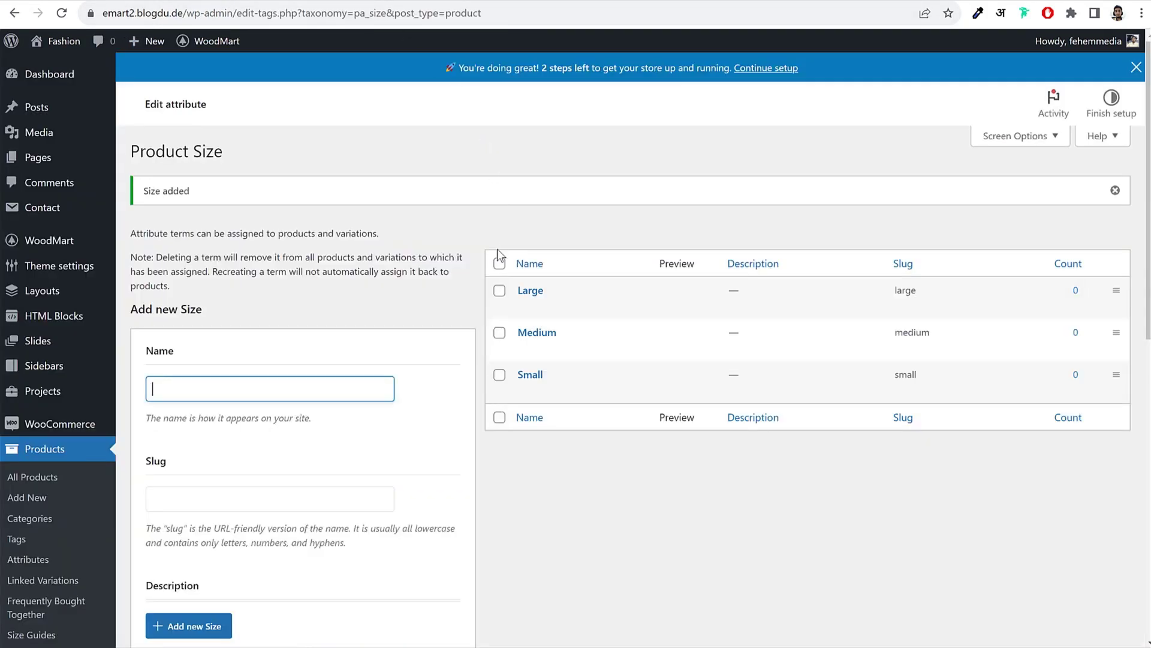
pyautogui.scroll(-2, 498, 255)
pyautogui.click(30, 372)
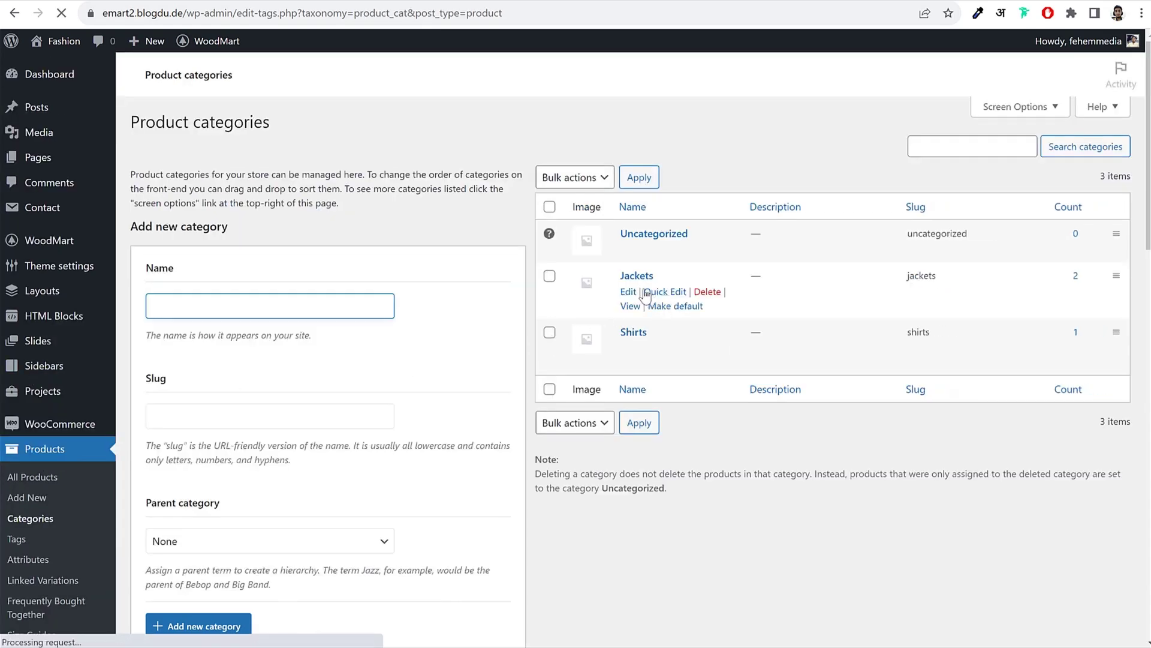
pyautogui.click(633, 322)
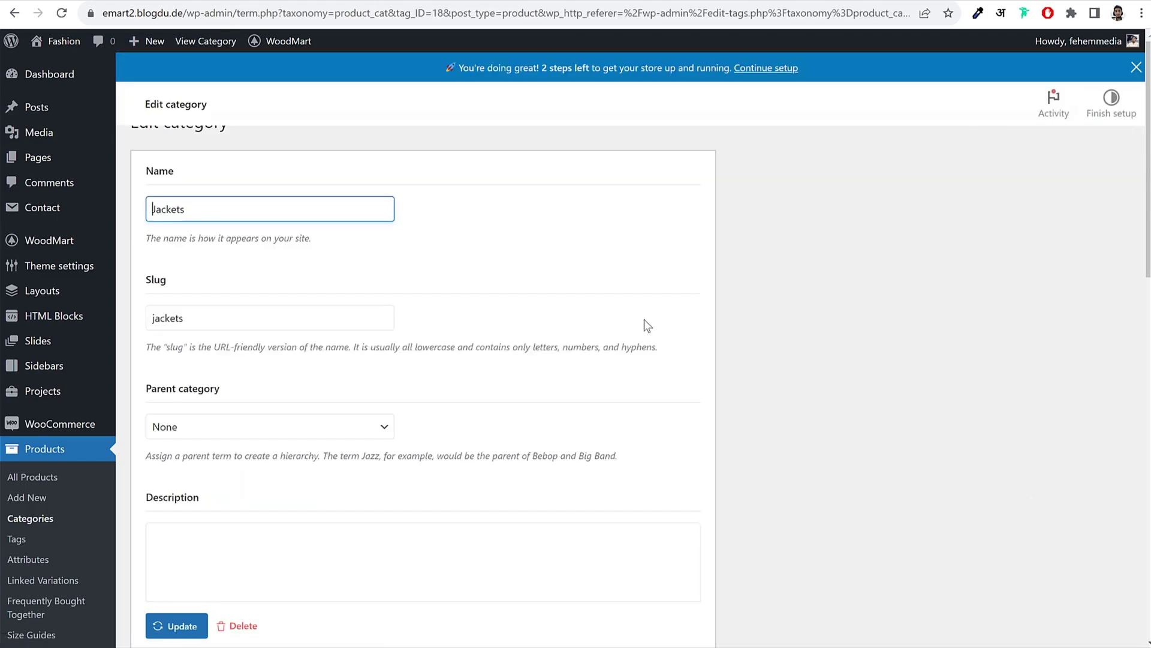
pyautogui.scroll(-3, 654, 330)
pyautogui.scroll(-7, 661, 343)
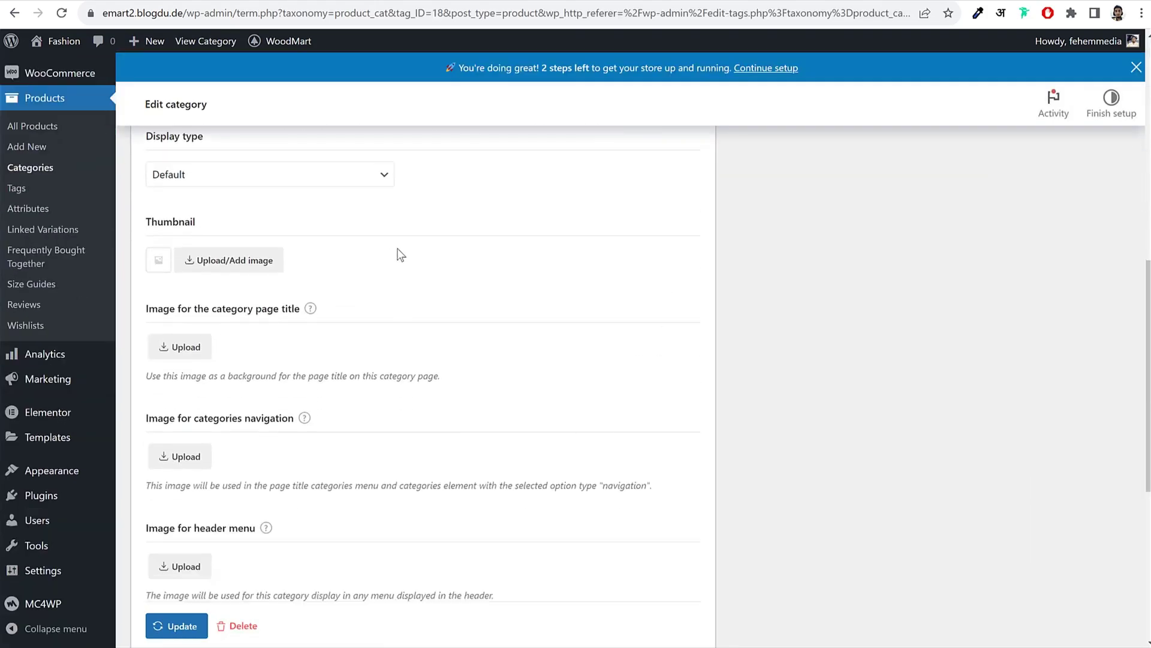
pyautogui.click(240, 269)
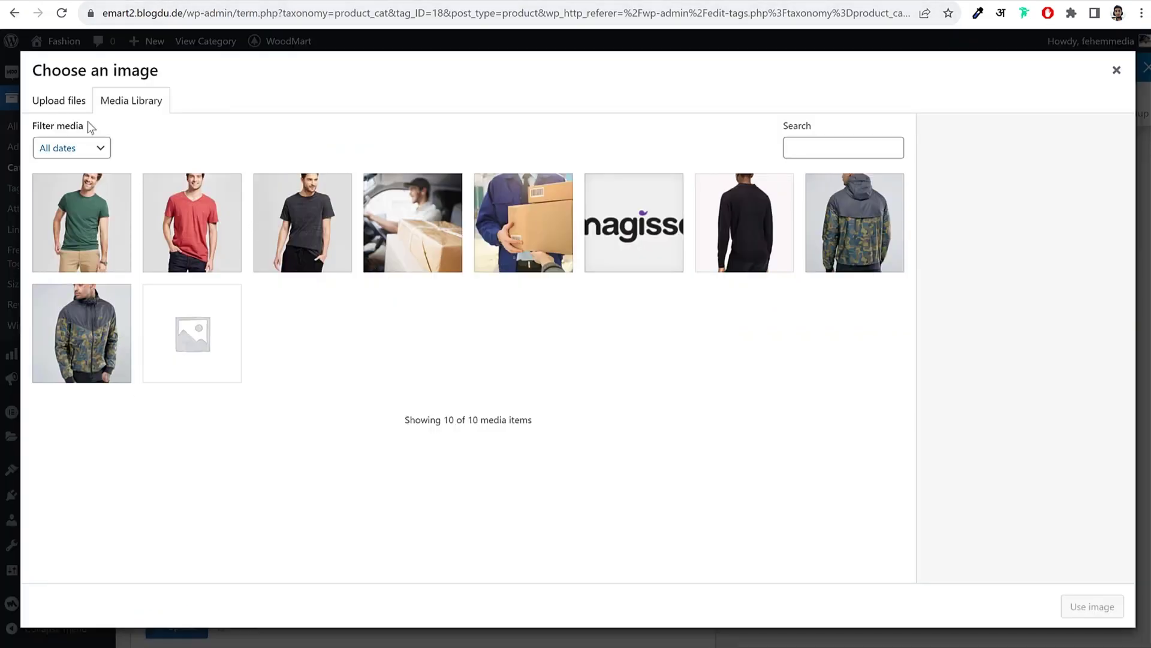
# Step: Upload 5501238 and Banner-02 from Media WoodMart and use Banner-02 as the Jackets thumbnail
pyautogui.click(84, 103)
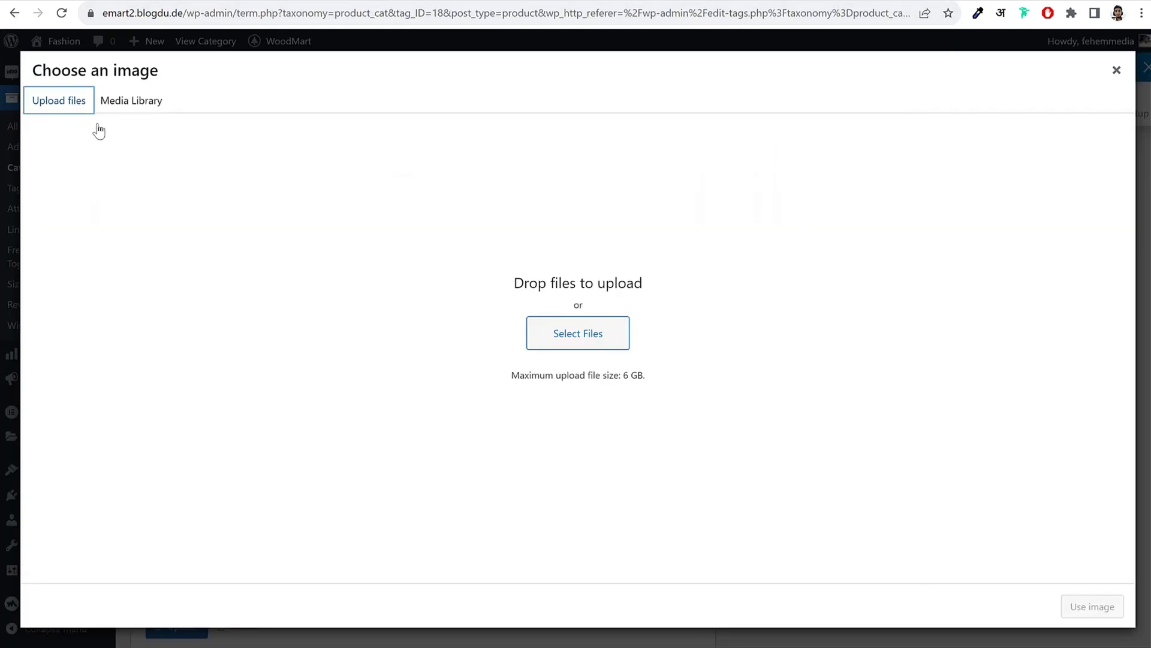
pyautogui.click(599, 353)
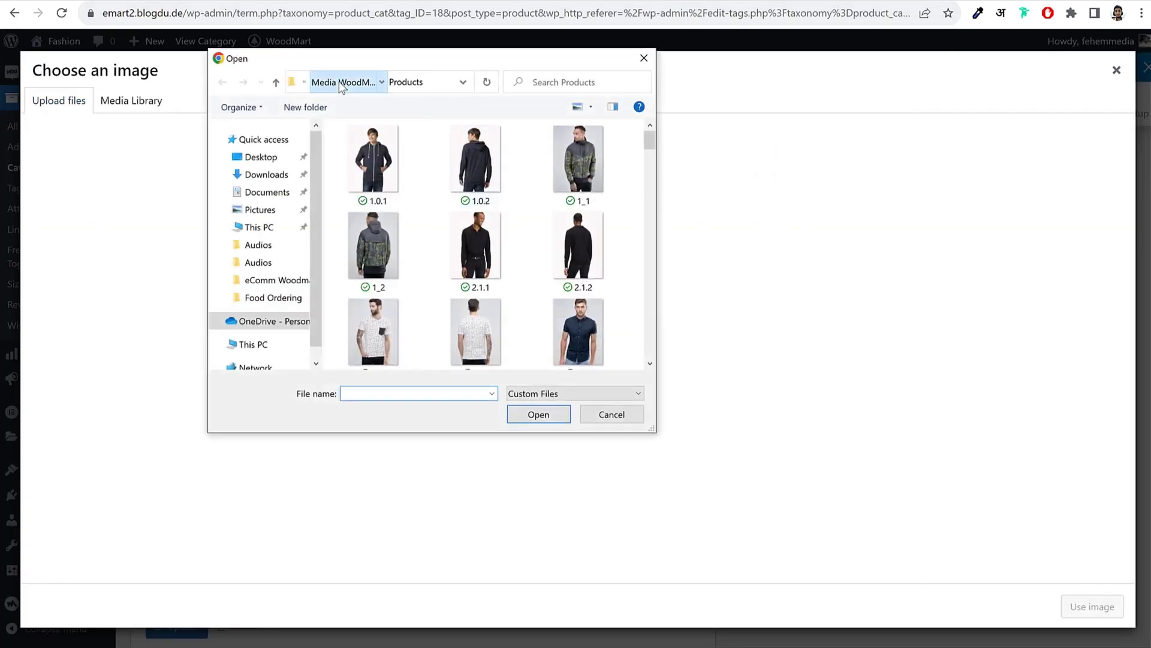
pyautogui.click(340, 83)
pyautogui.scroll(-2, 591, 283)
pyautogui.scroll(-2, 591, 283)
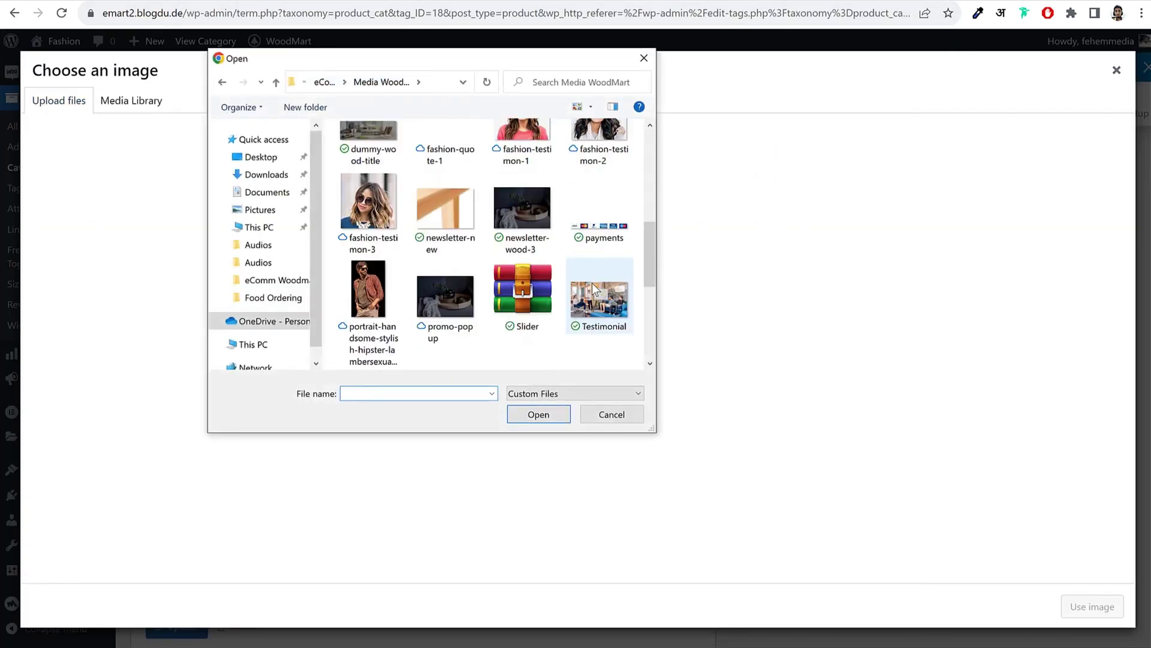
pyautogui.scroll(4, 547, 290)
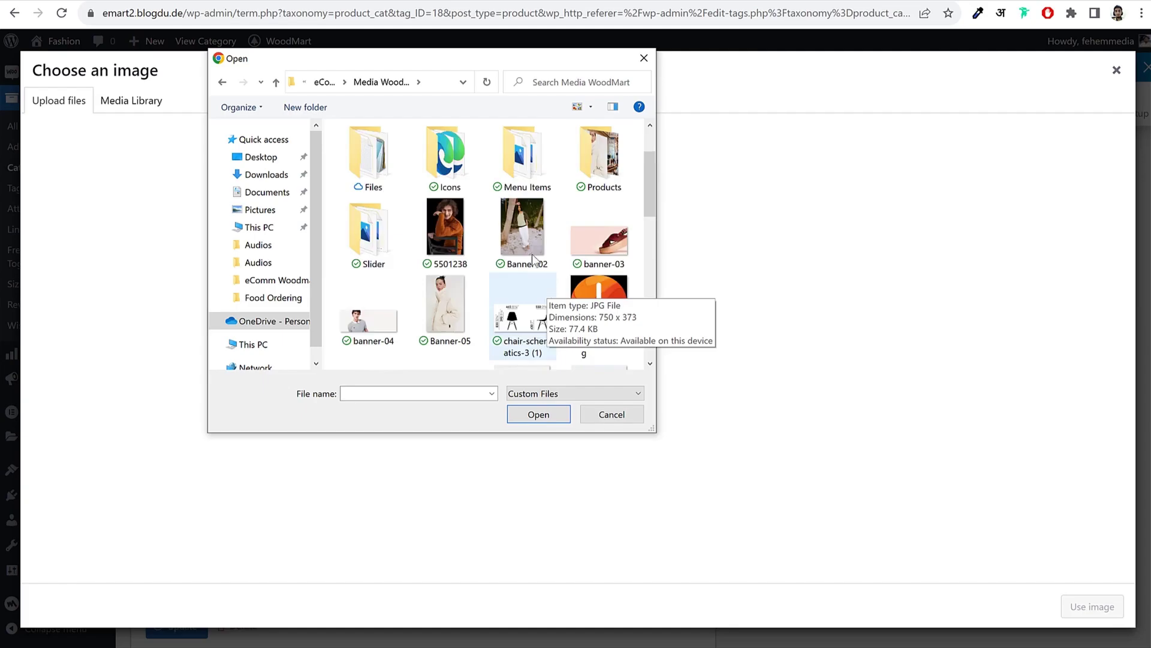
pyautogui.click(465, 234)
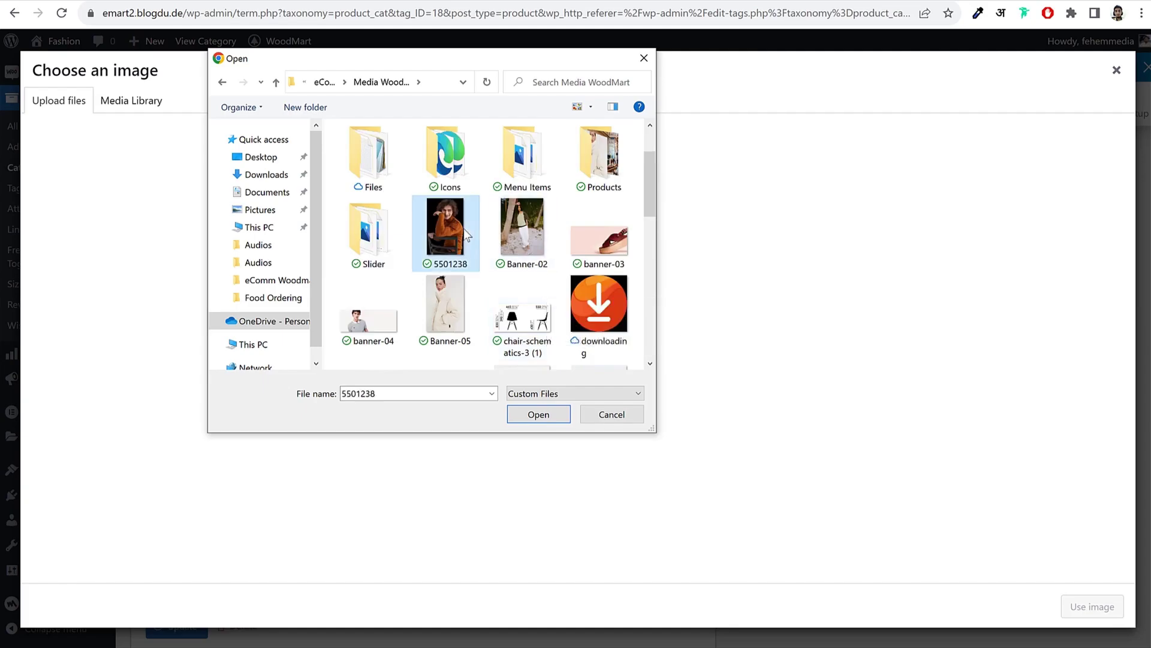
pyautogui.keyDown('ctrl'); pyautogui.click(513, 236); pyautogui.keyUp('ctrl')
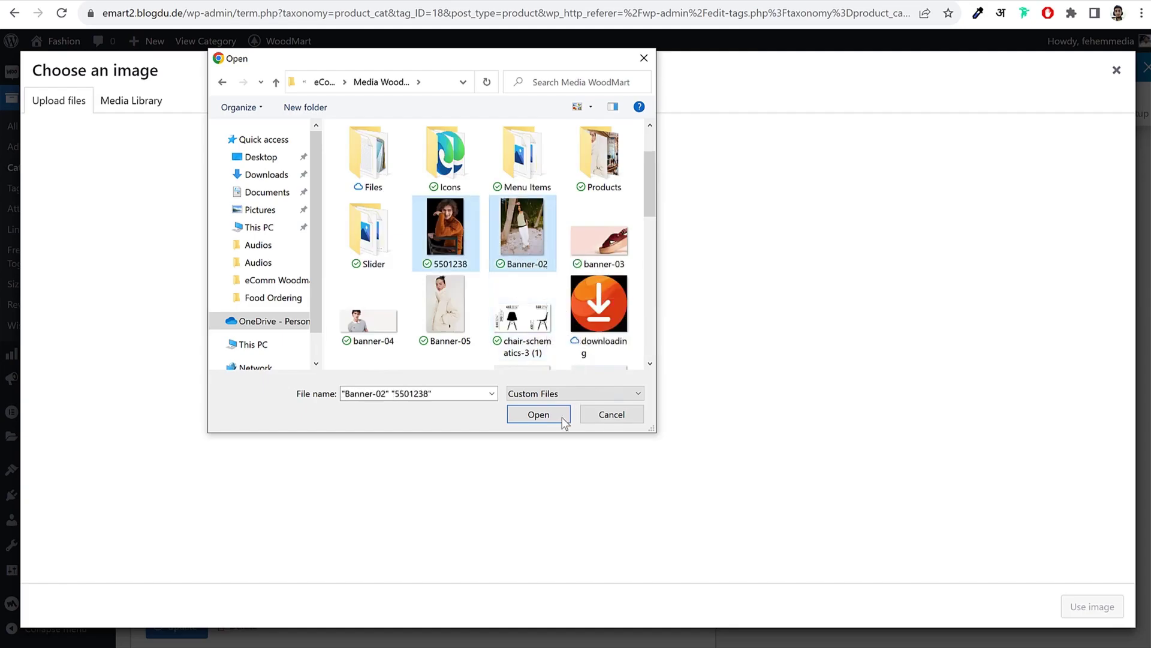
pyautogui.click(537, 413)
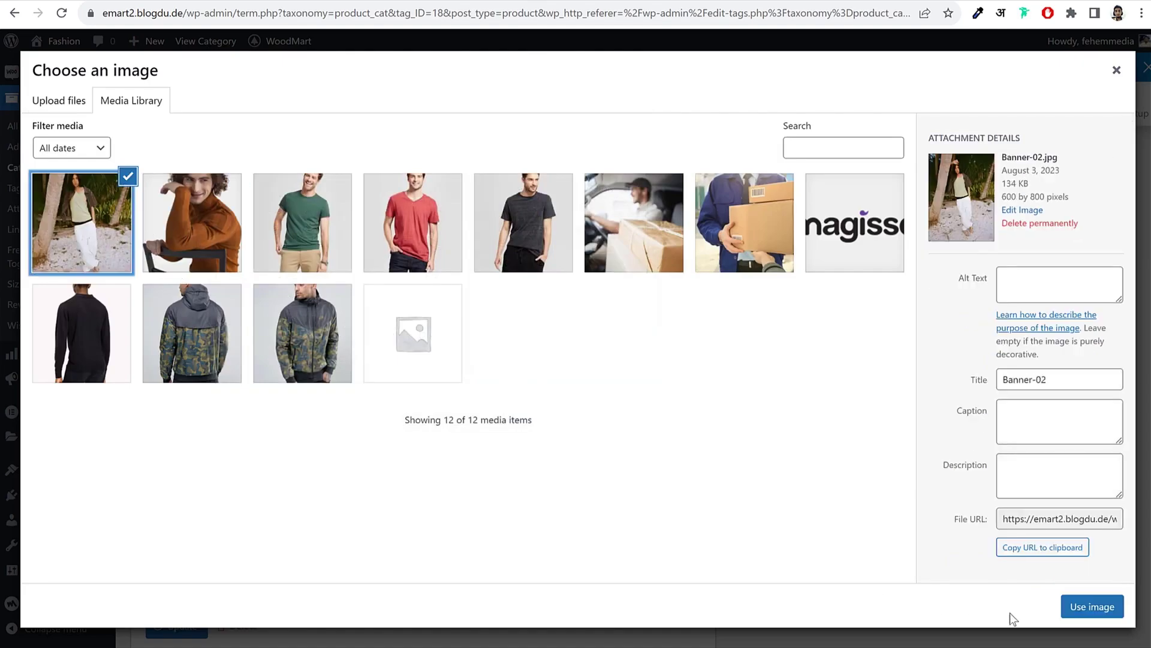
pyautogui.click(1092, 606)
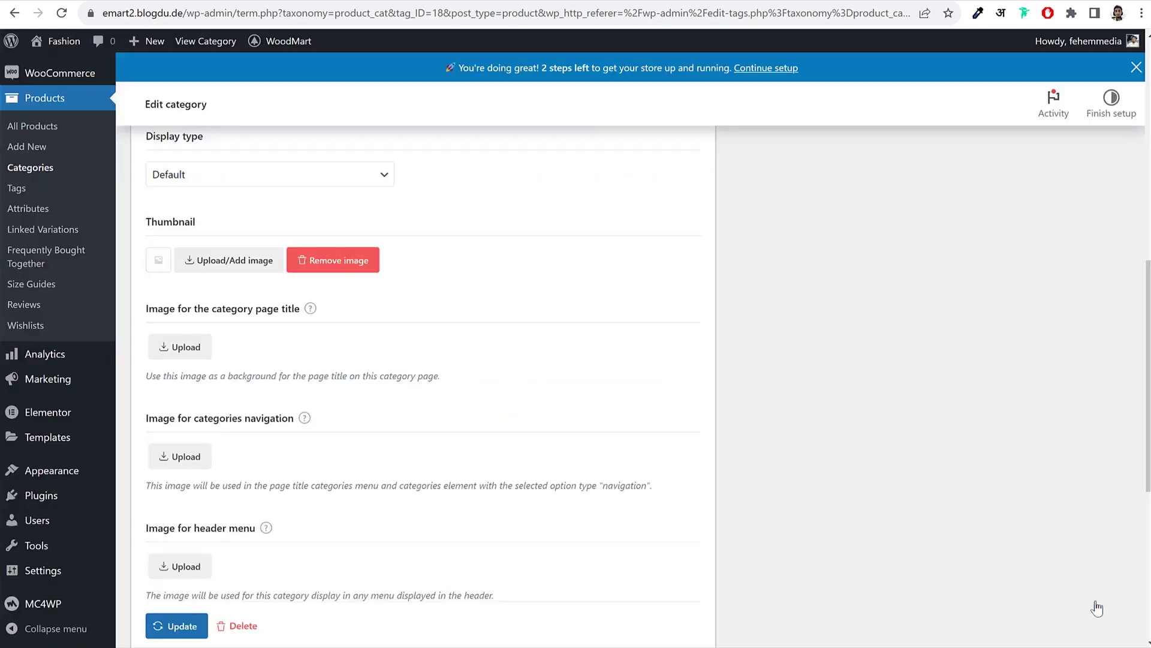
# Step: Upload Banner-05 to the media library and close the chooser without changing the thumbnail
pyautogui.click(237, 265)
pyautogui.click(113, 227)
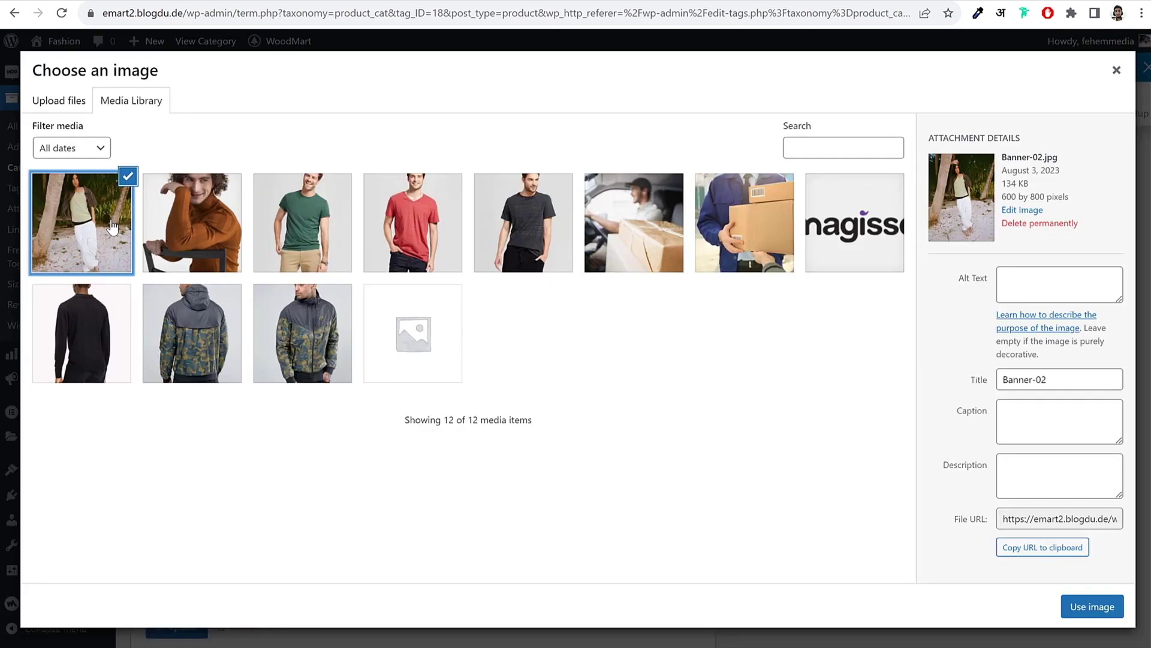
pyautogui.click(59, 100)
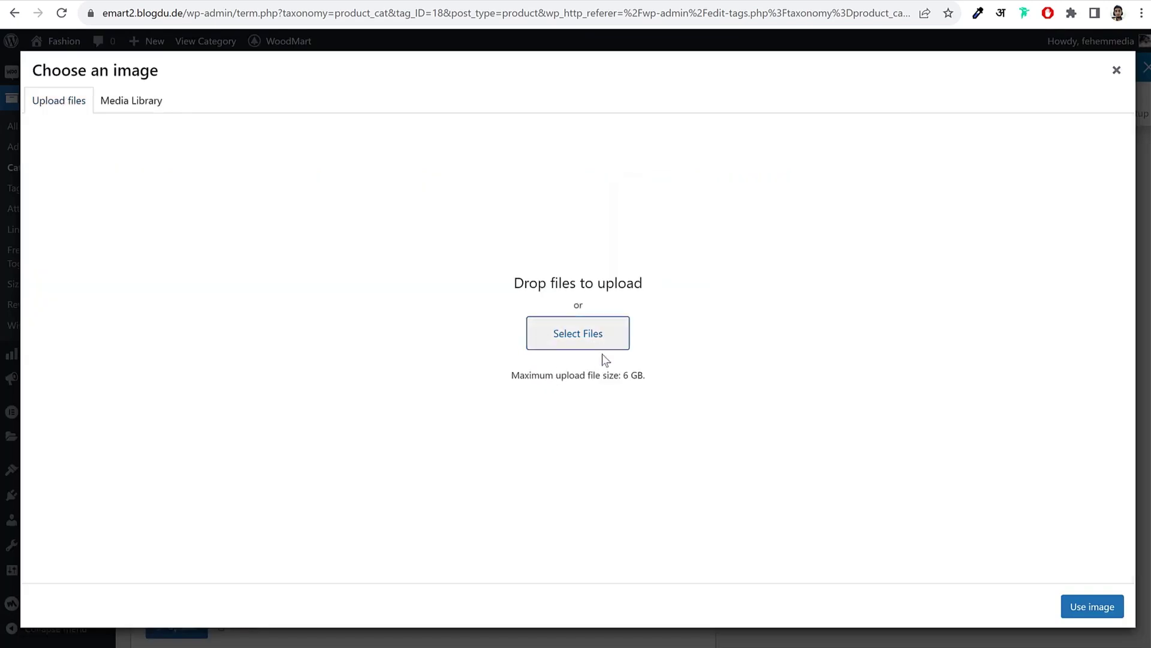
pyautogui.scroll(-2, 522, 244)
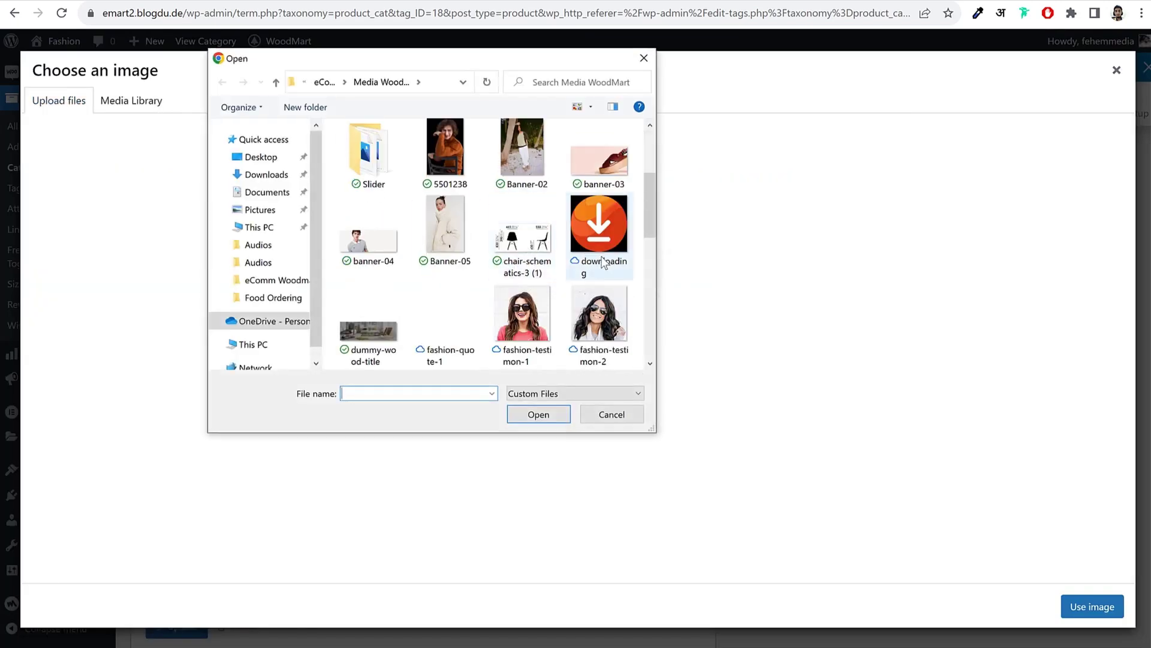
pyautogui.click(447, 228)
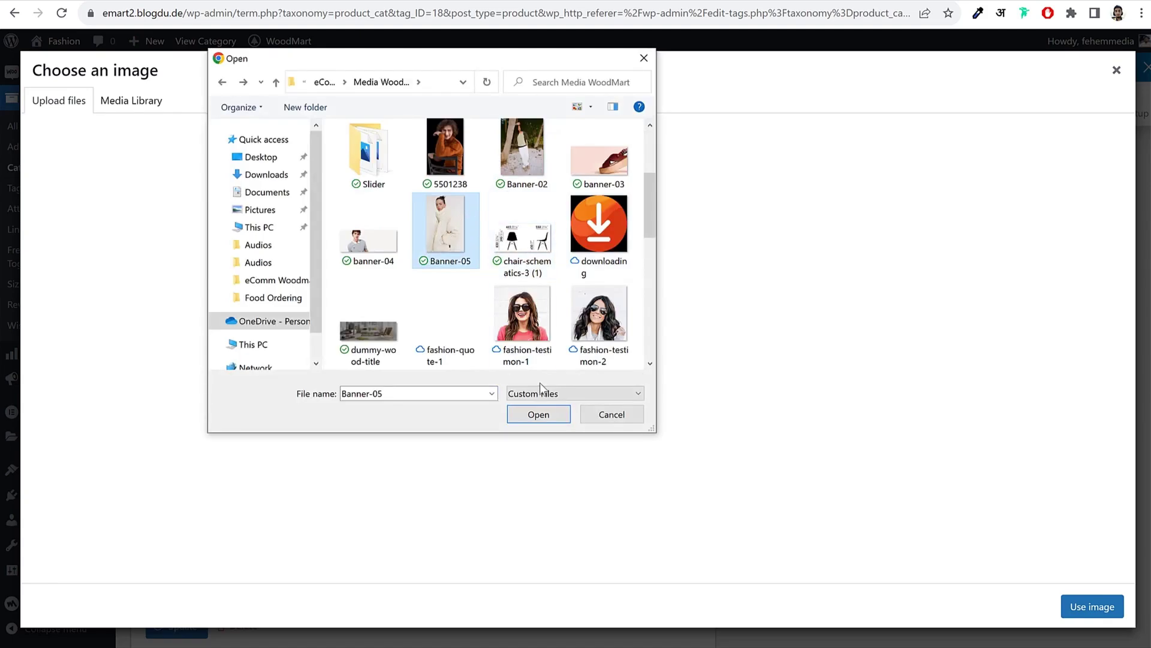
pyautogui.click(559, 416)
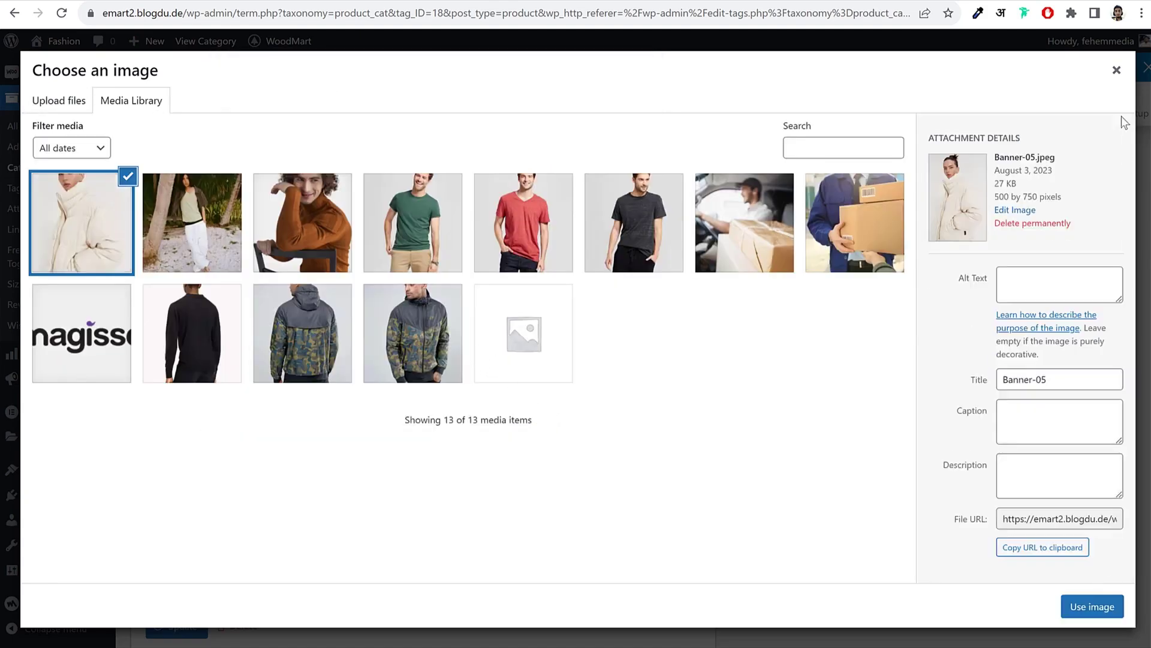
pyautogui.click(1123, 75)
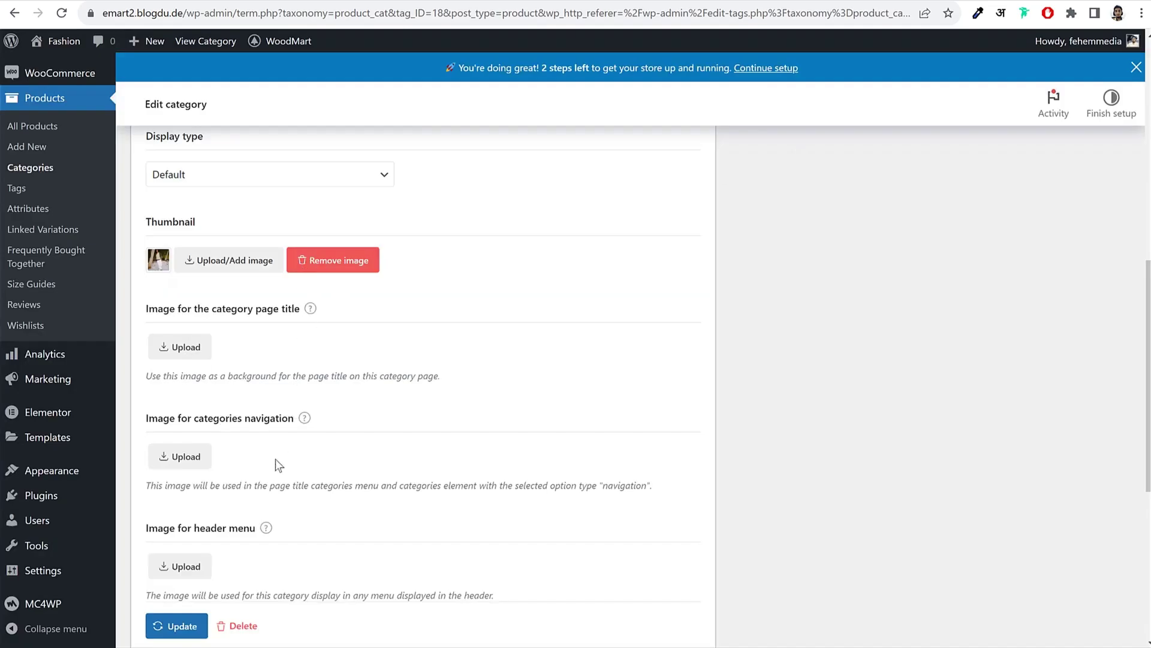
pyautogui.scroll(-1, 275, 458)
# Step: Save the Jackets category and check the icons in the live home page's Browse Categories list
pyautogui.click(183, 627)
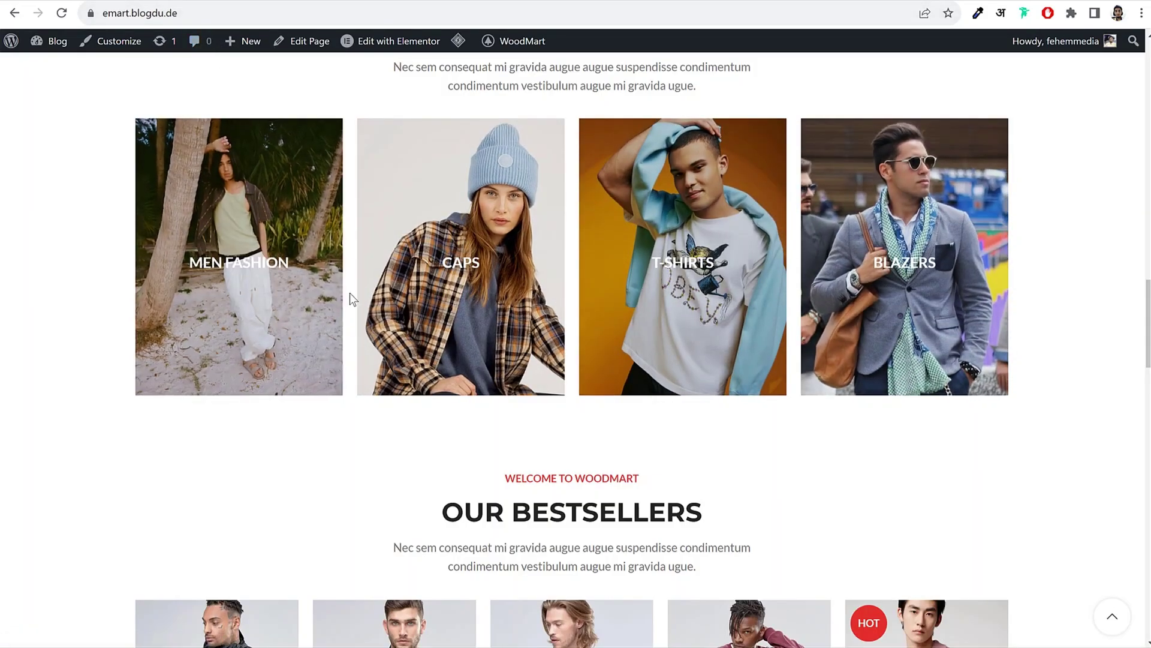
pyautogui.scroll(20, 351, 300)
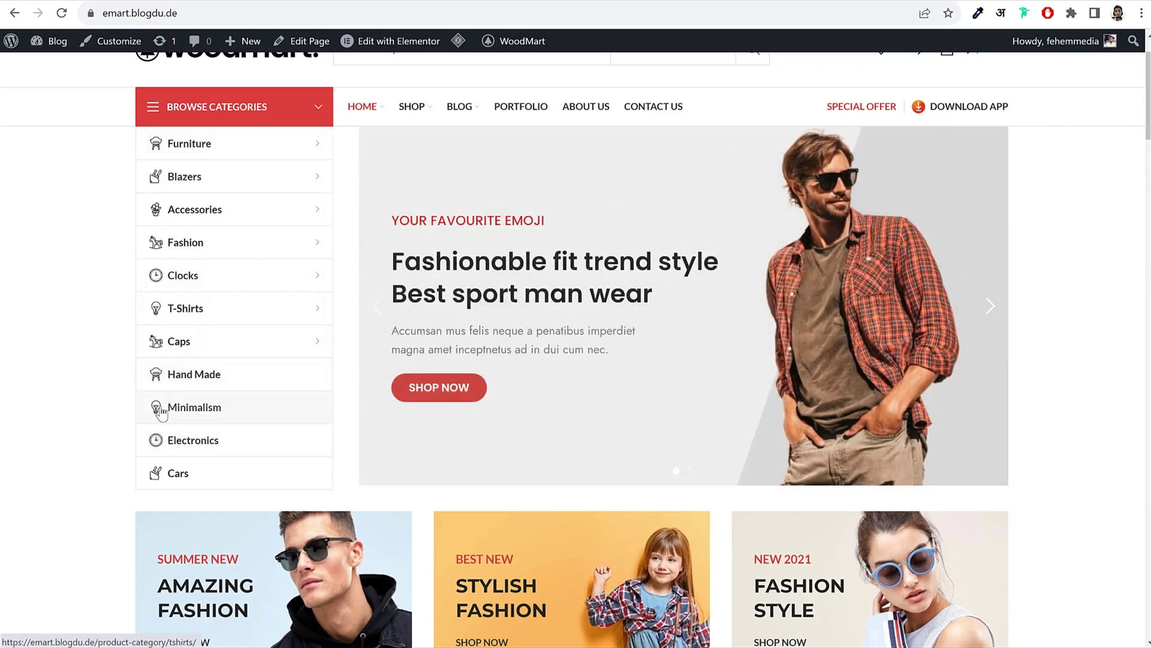
pyautogui.scroll(1, 231, 192)
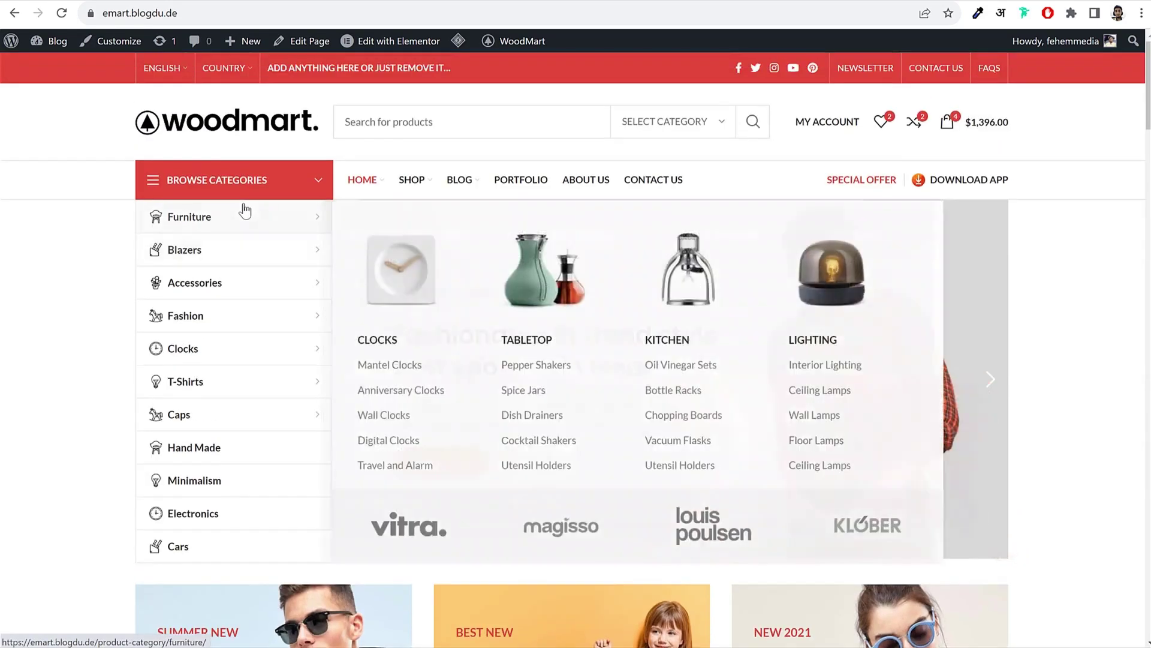
pyautogui.moveTo(155, 225)
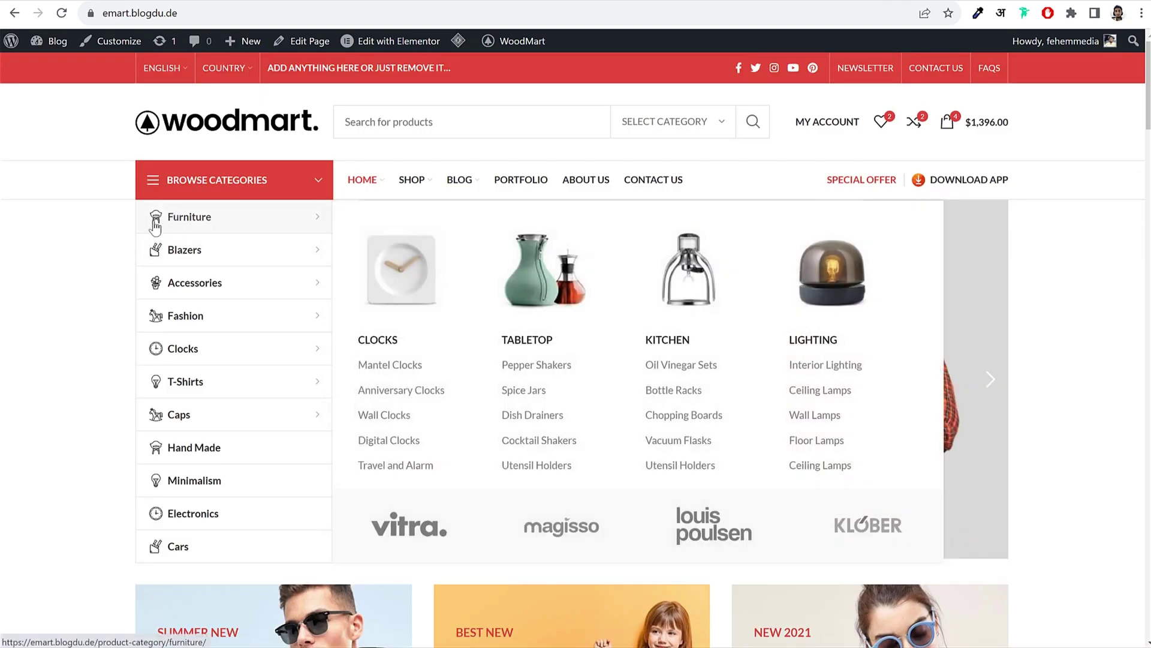
# Step: Check the Icons folder inside Media WoodMart, then minimize File Explorer
pyautogui.hotkey('alt', 'Tab')
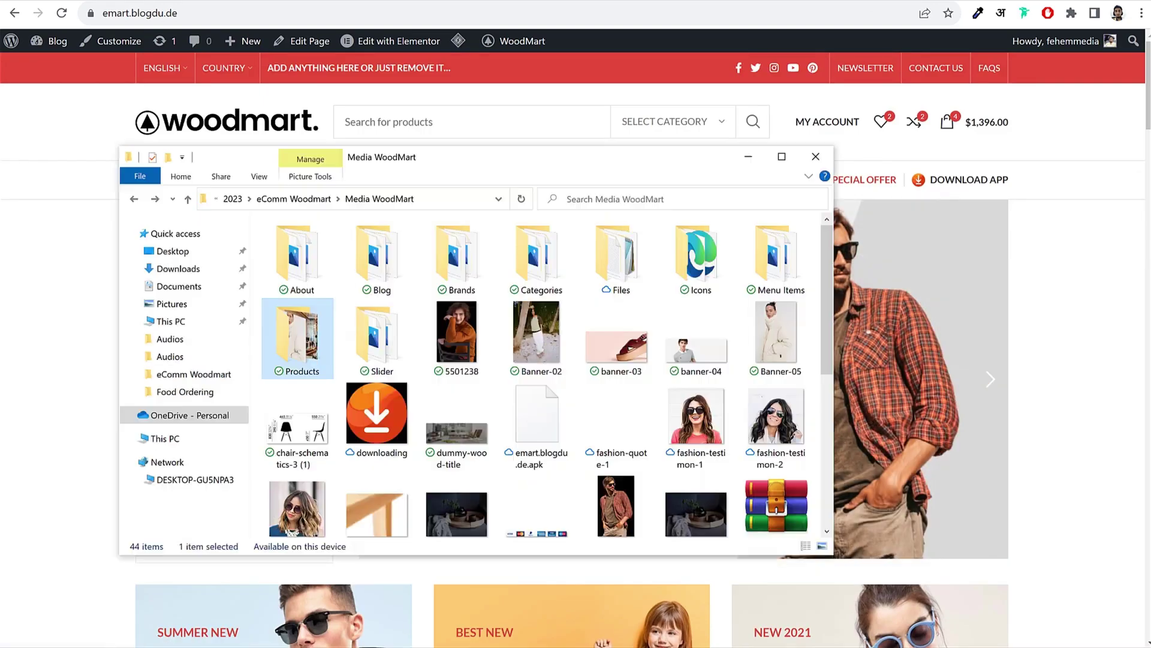
pyautogui.doubleClick(682, 268)
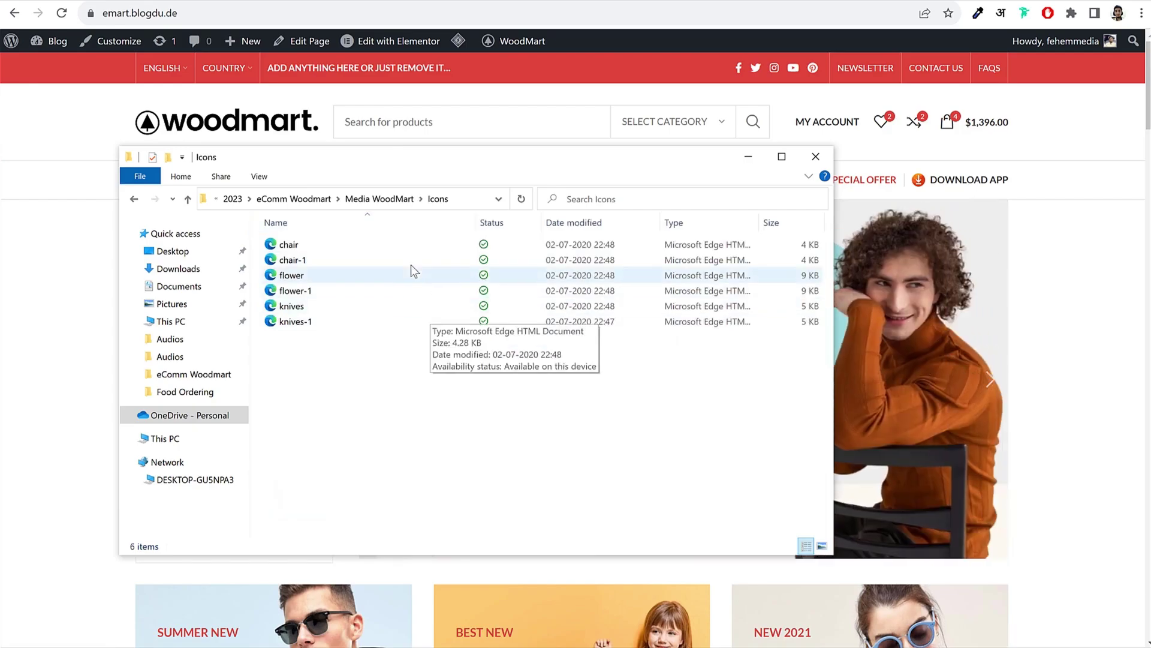
pyautogui.hotkey('alt', 'Left')
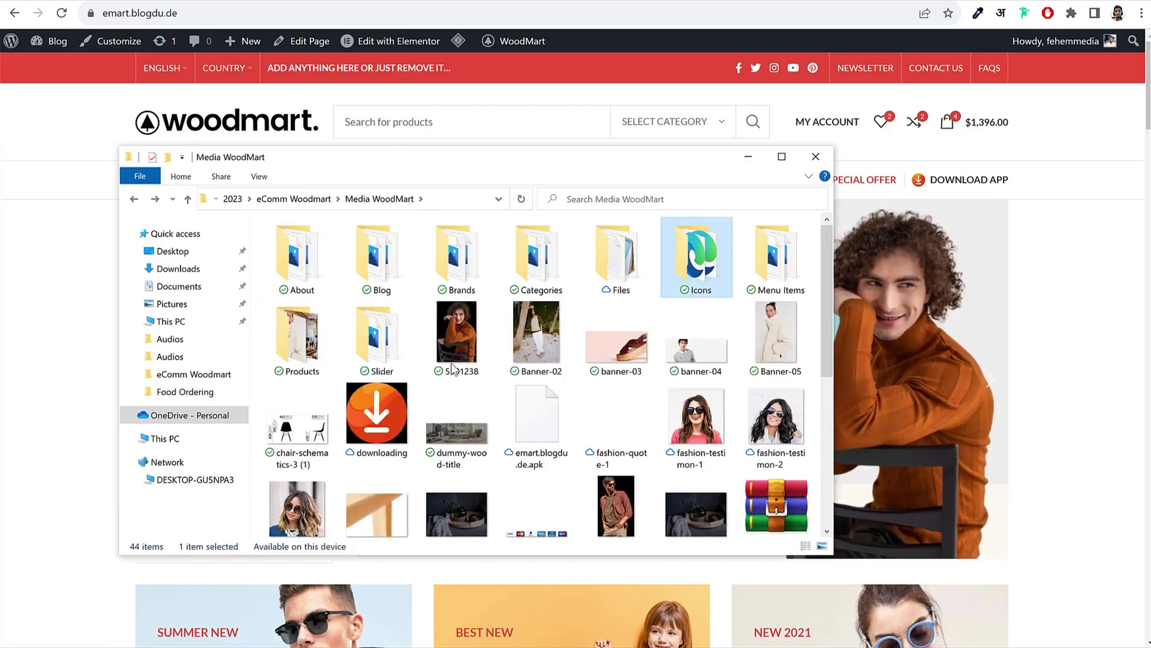
pyautogui.click(739, 160)
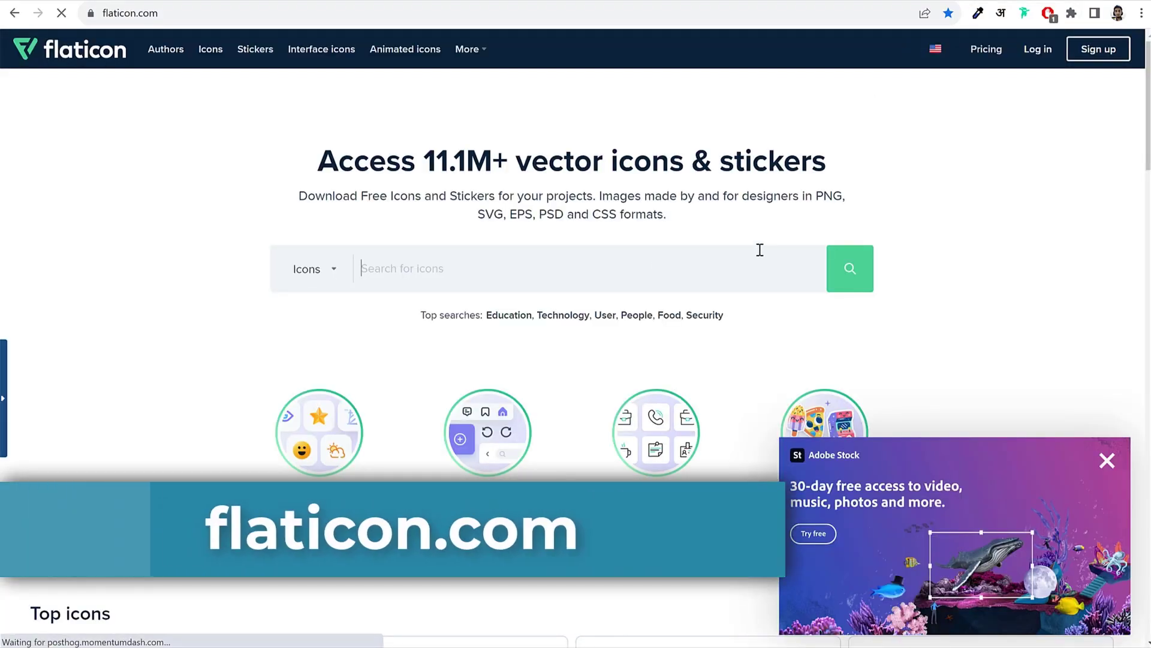
# Step: Dismiss the Adobe Stock ad, search Flaticon for 'shirt' and open a shirt icon's details
pyautogui.click(1110, 461)
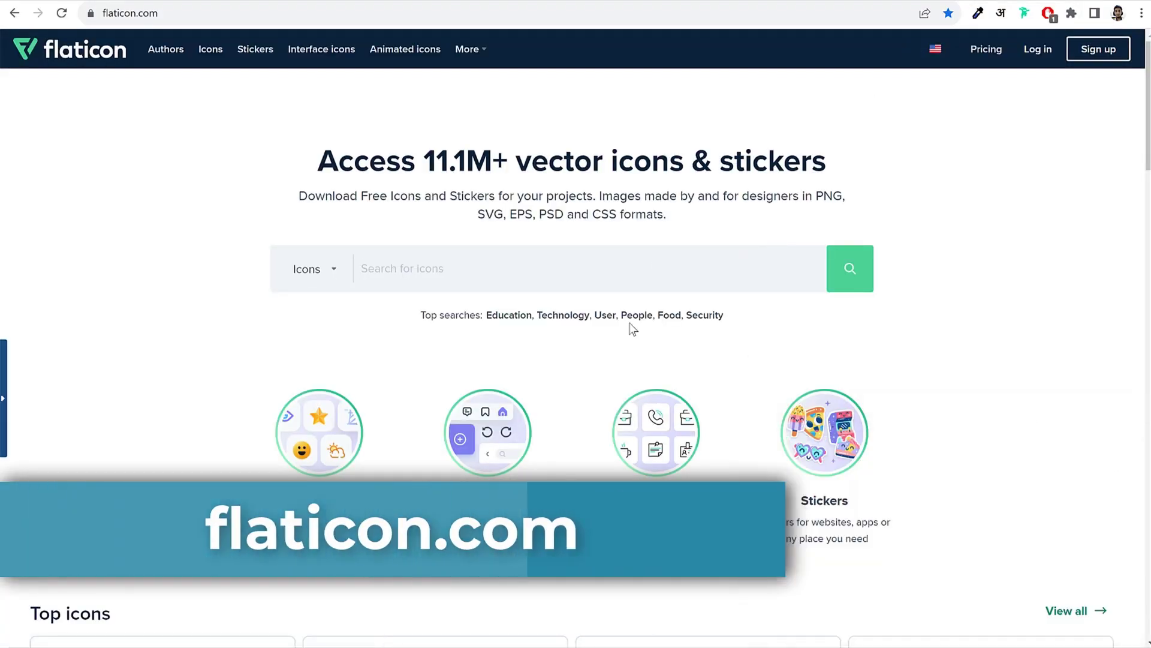
pyautogui.click(591, 280)
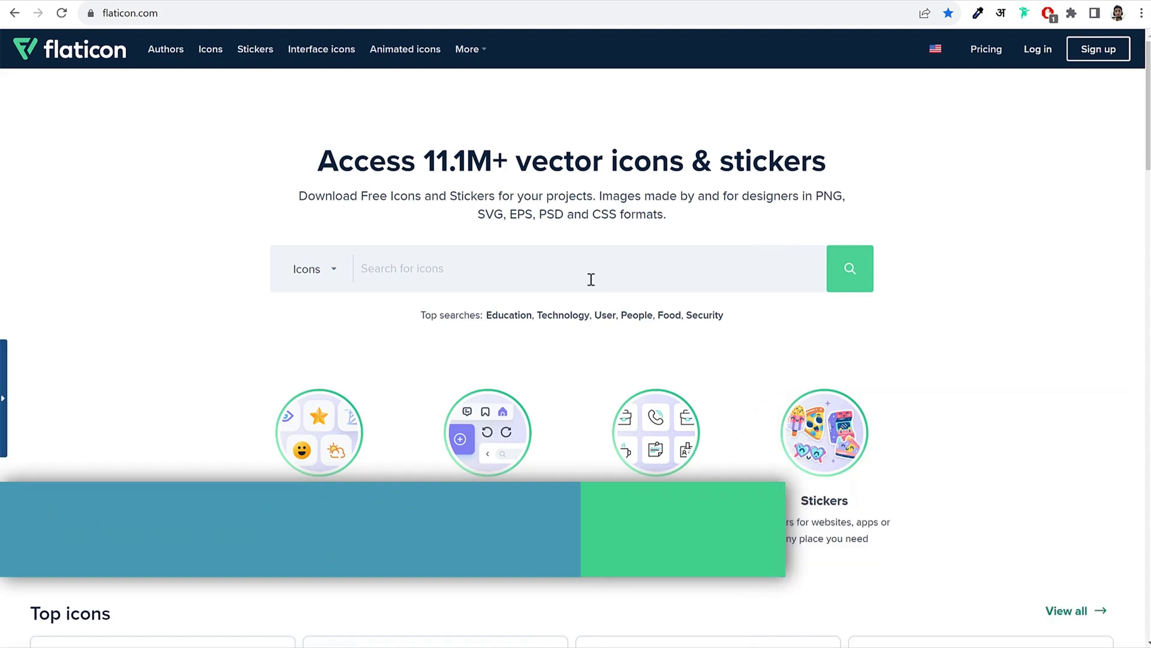
pyautogui.write('shirt')
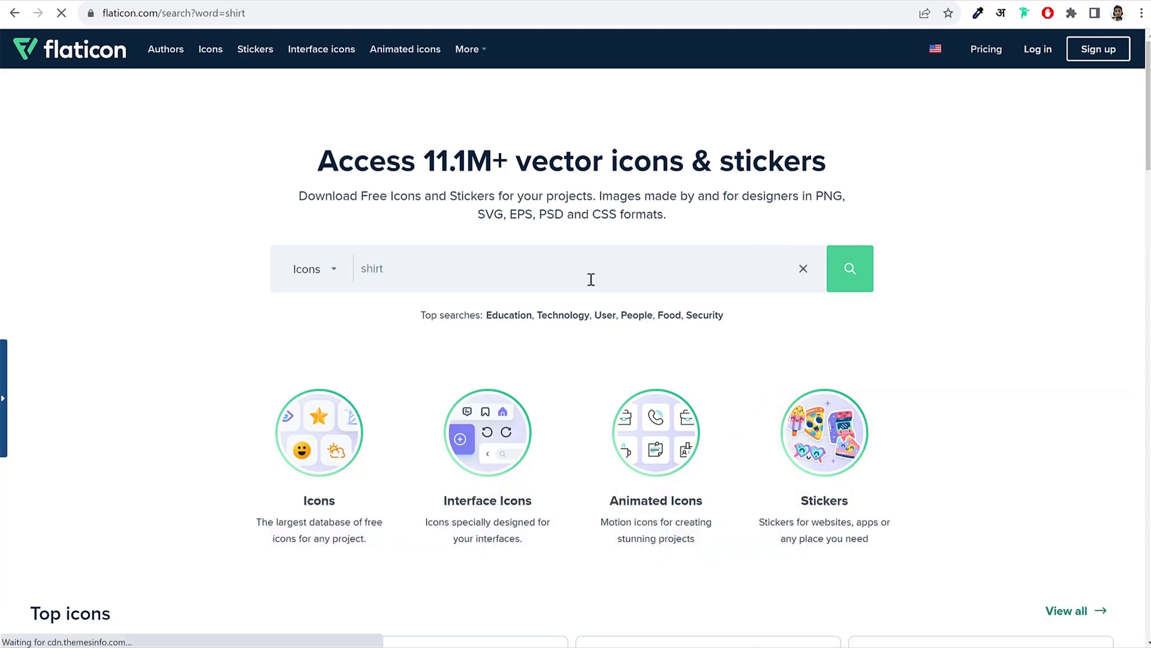
pyautogui.scroll(-1, 728, 262)
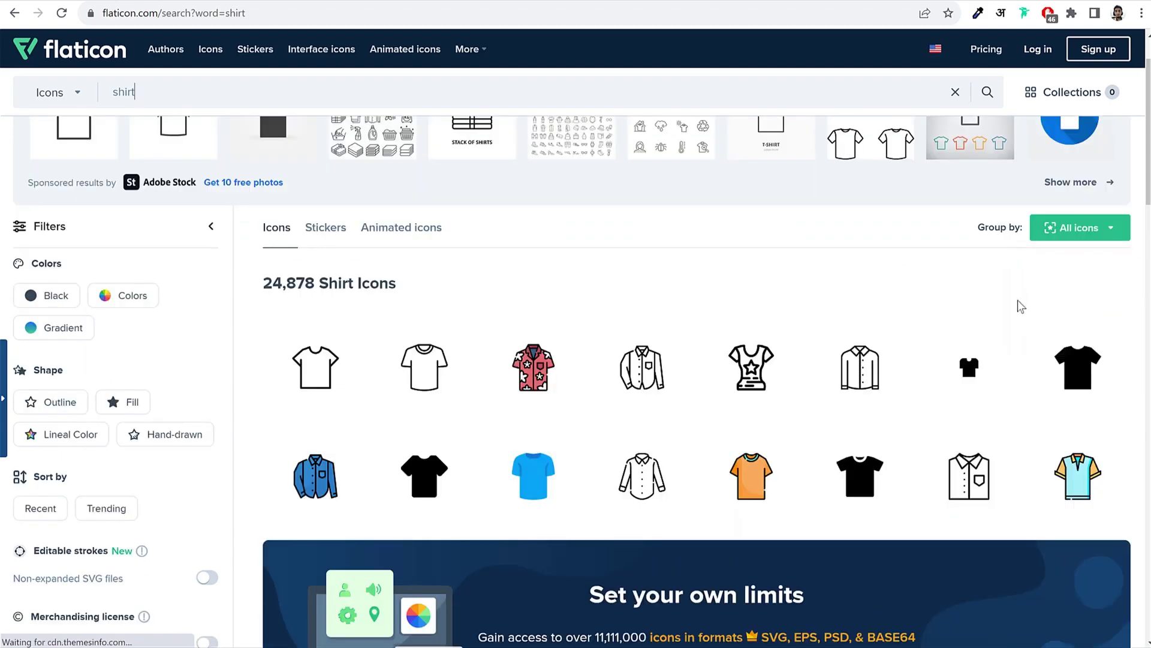
pyautogui.scroll(-7, 1021, 306)
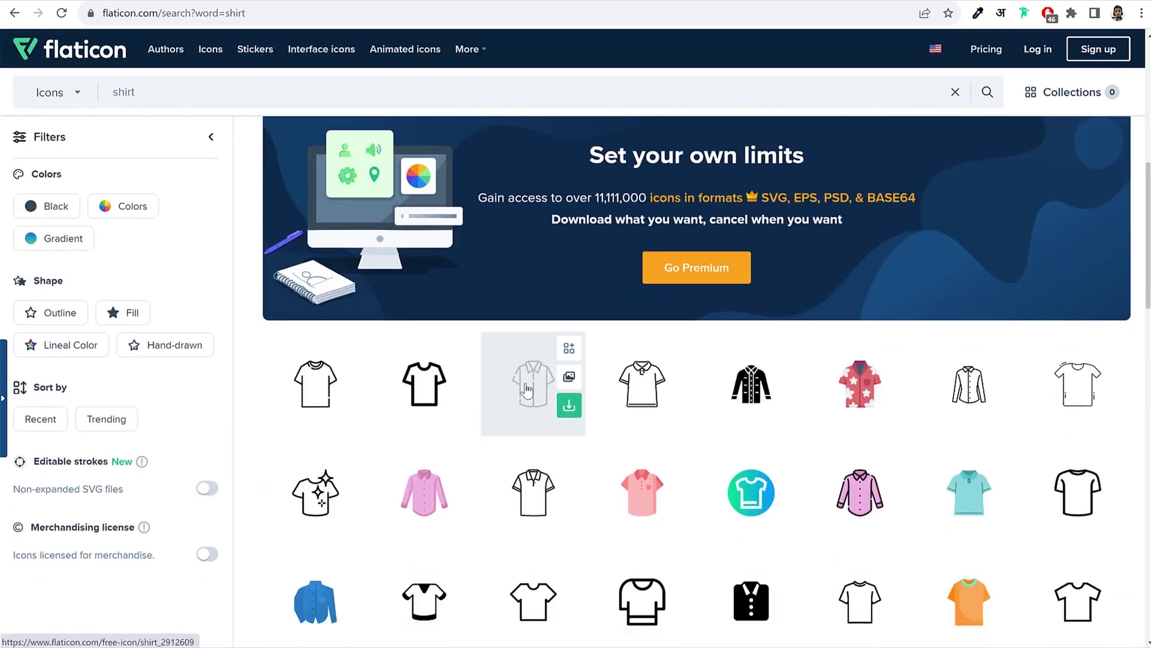
pyautogui.click(527, 389)
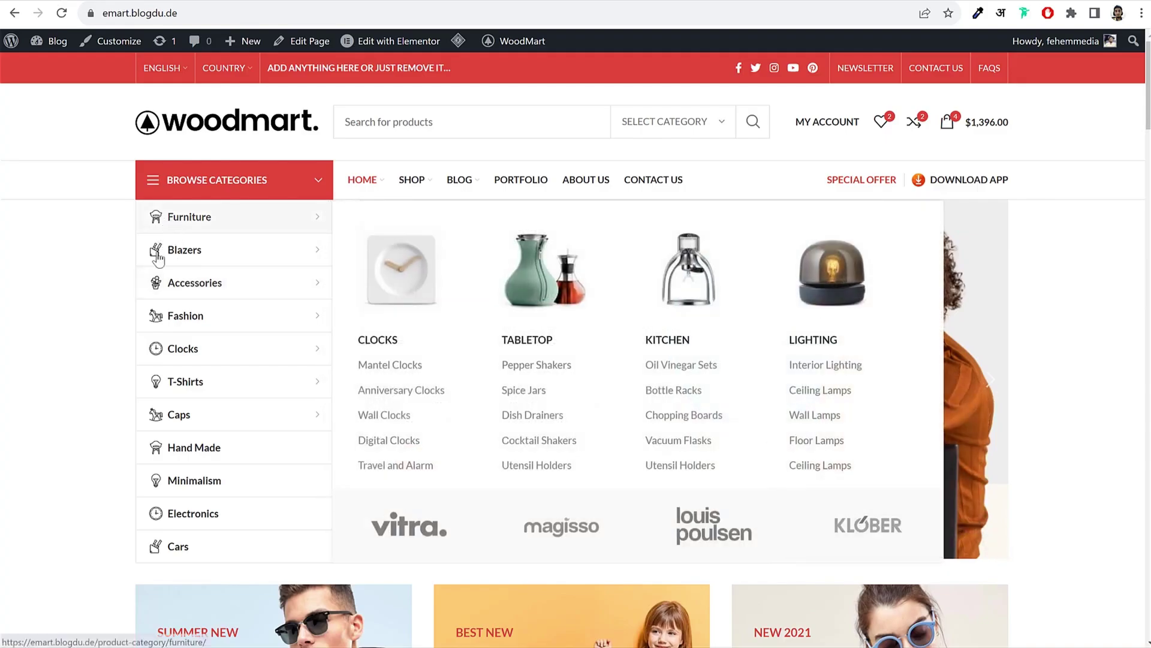
pyautogui.moveTo(155, 280)
pyautogui.moveTo(235, 232)
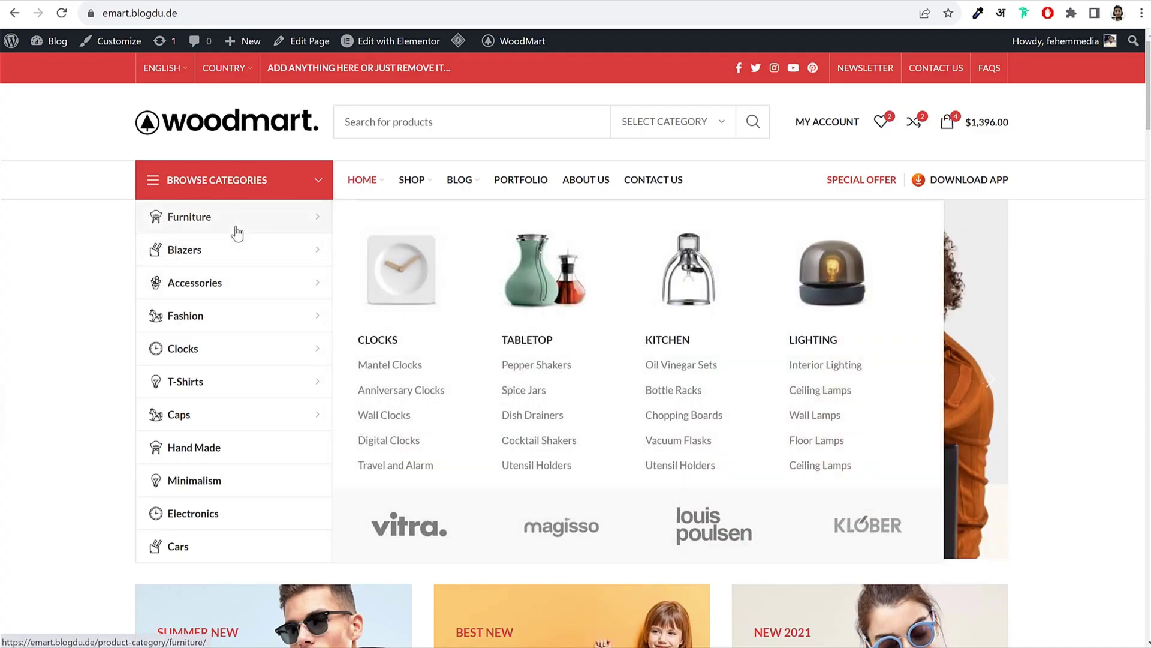
pyautogui.click(184, 221)
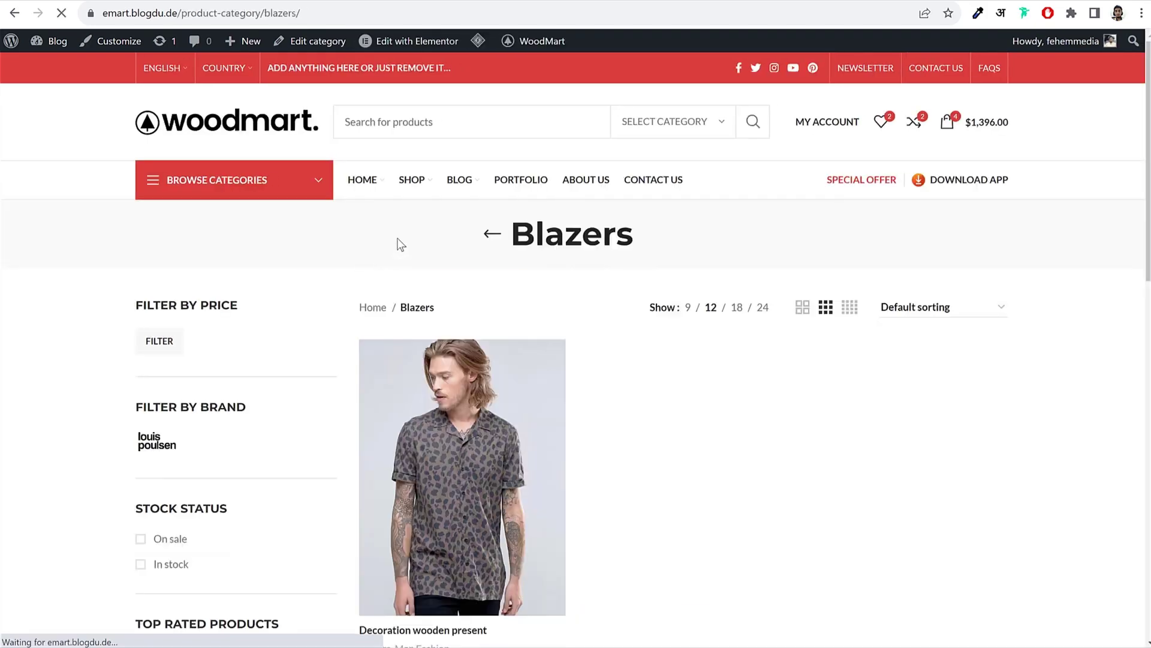
pyautogui.click(406, 183)
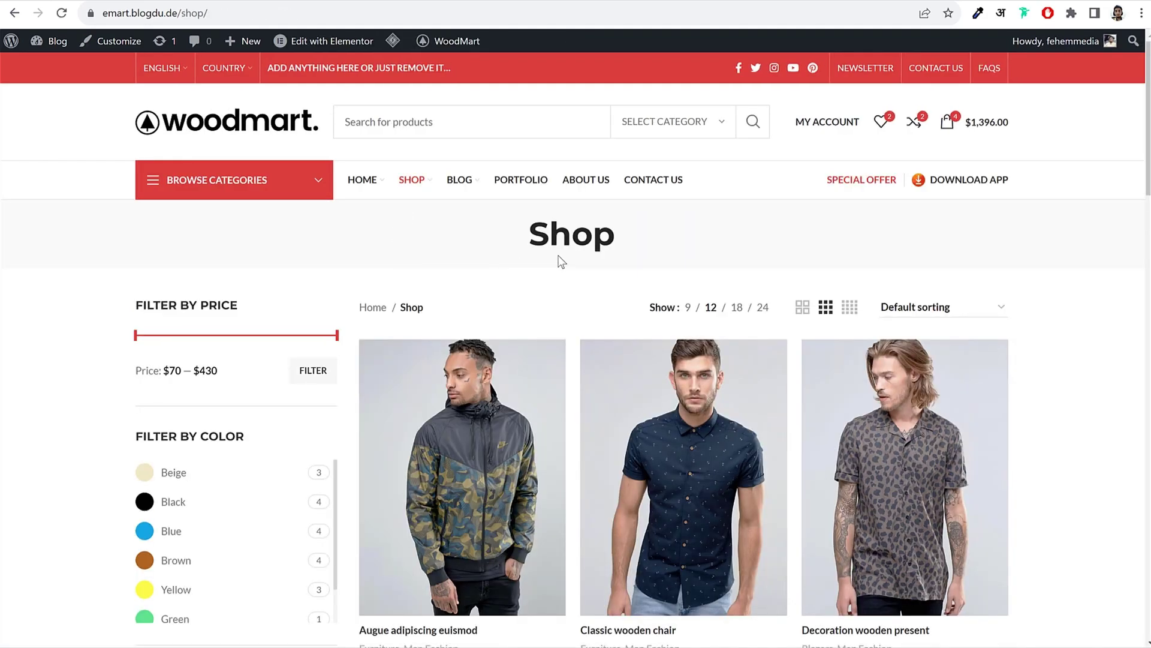
pyautogui.hotkey('alt', 'Left')
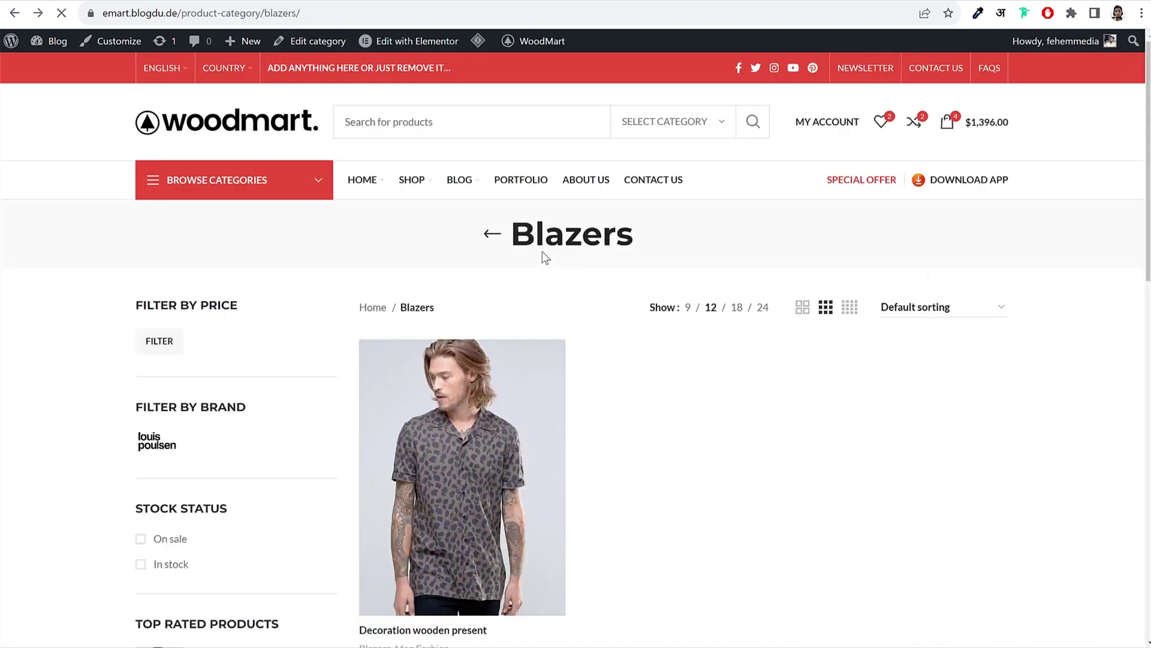
pyautogui.click(211, 132)
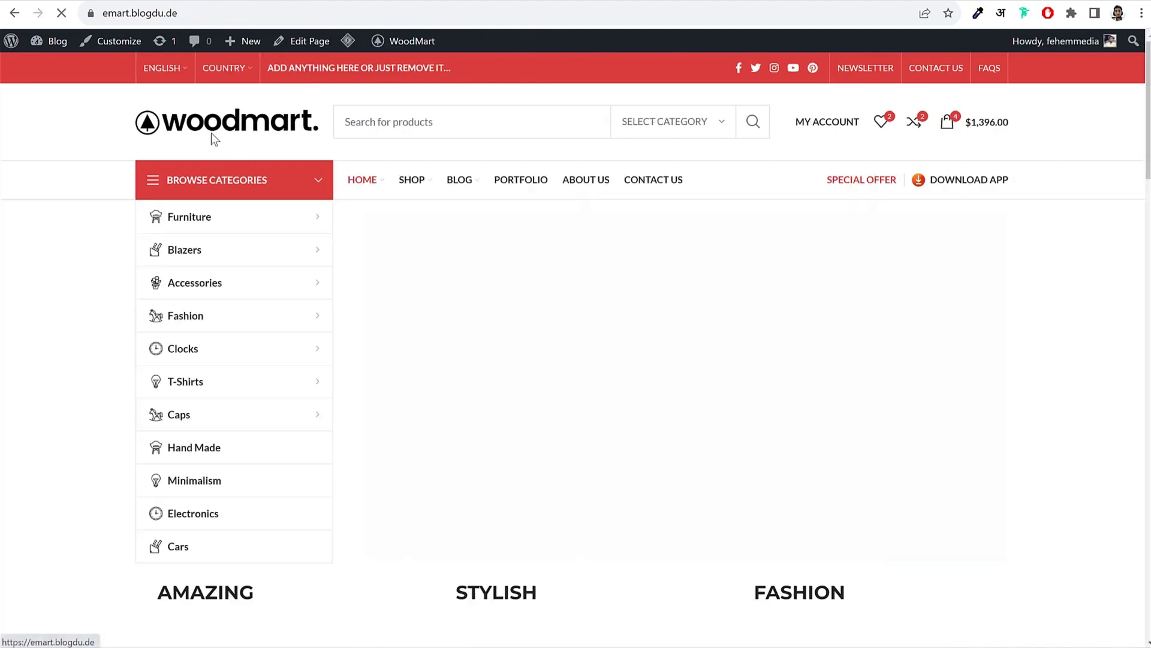
pyautogui.moveTo(161, 233)
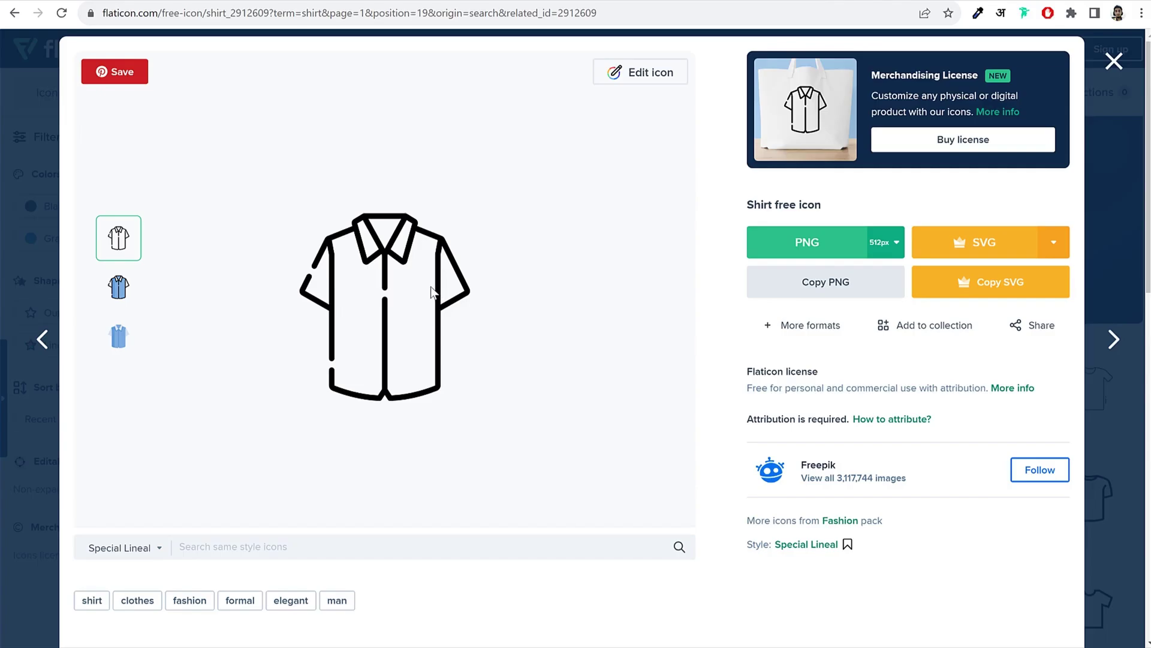
# Step: Download the black shirt icon as PNG, then reopen it and sign in with Google
pyautogui.click(821, 247)
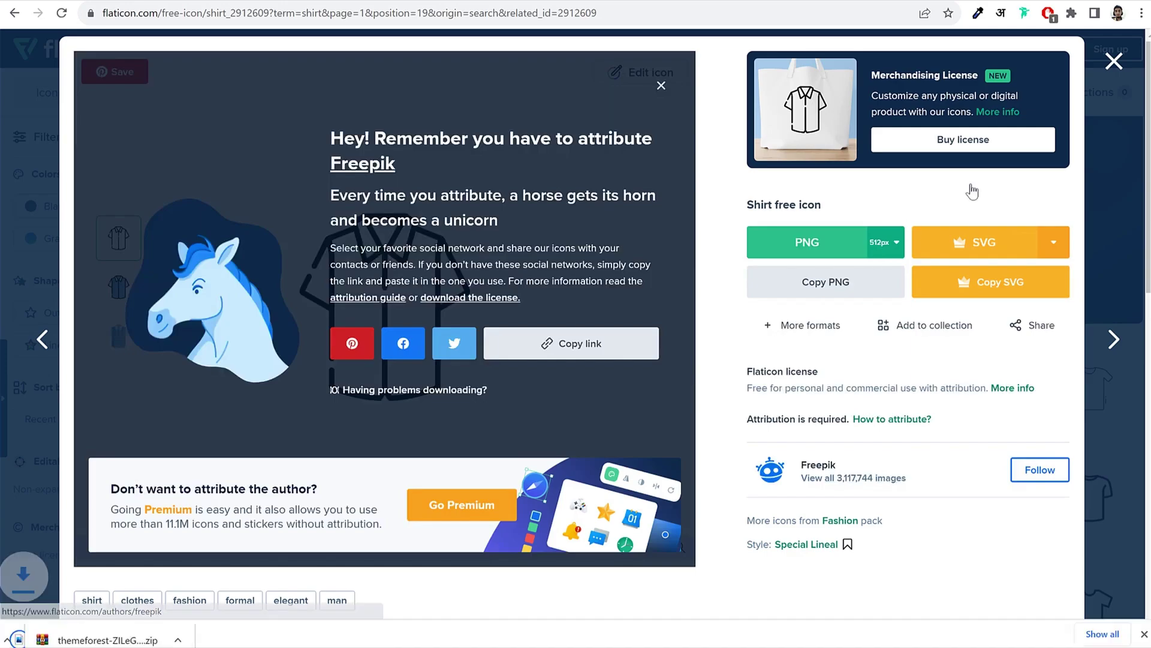
pyautogui.press('Escape')
pyautogui.moveTo(539, 430)
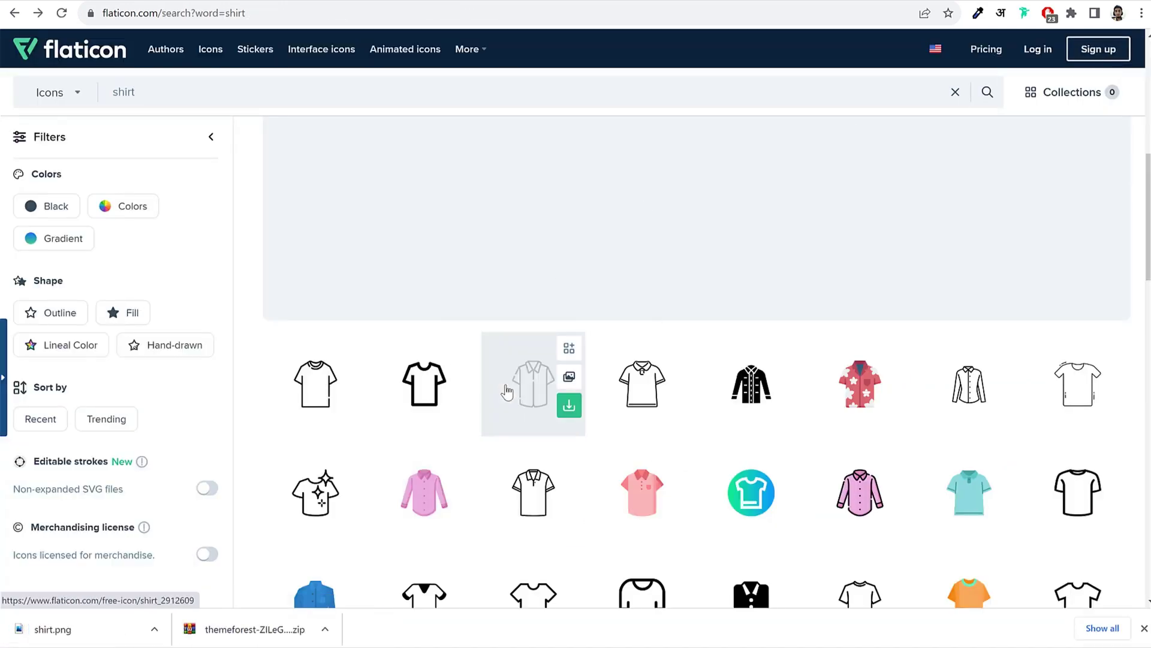
pyautogui.click(530, 385)
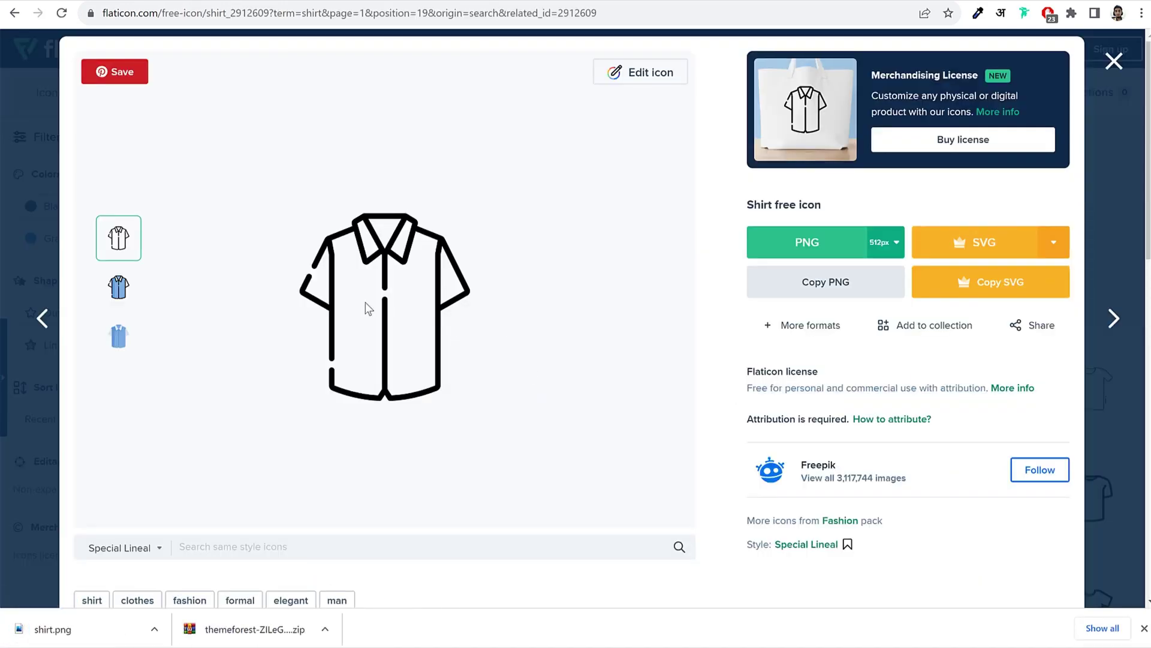
pyautogui.click(652, 74)
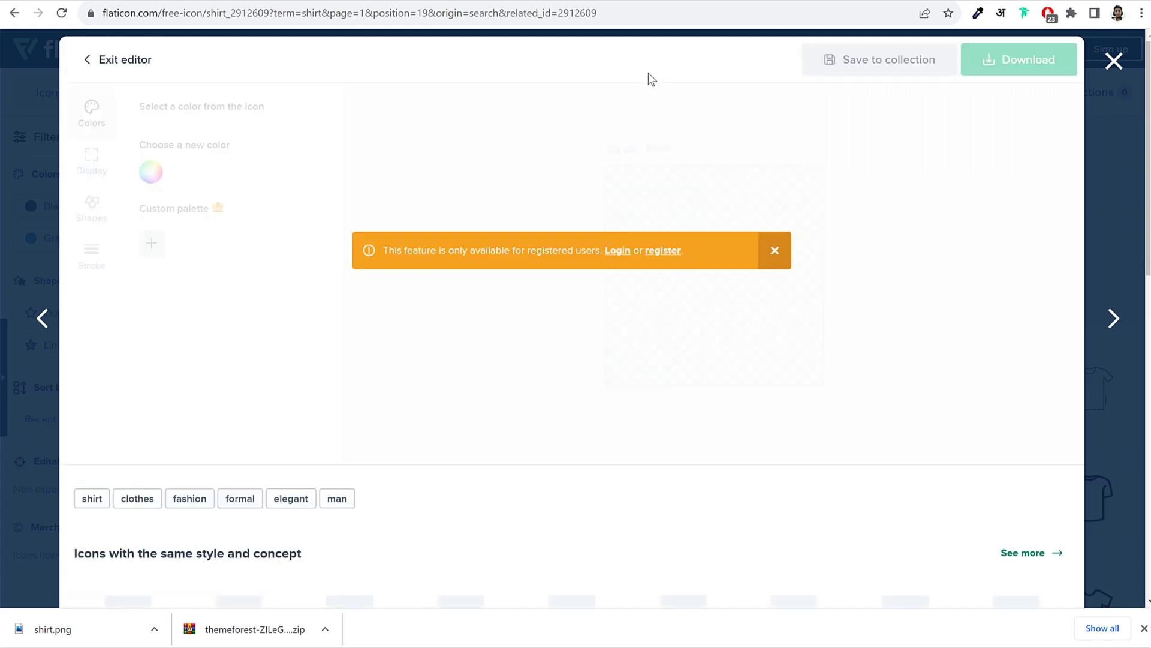
pyautogui.click(618, 256)
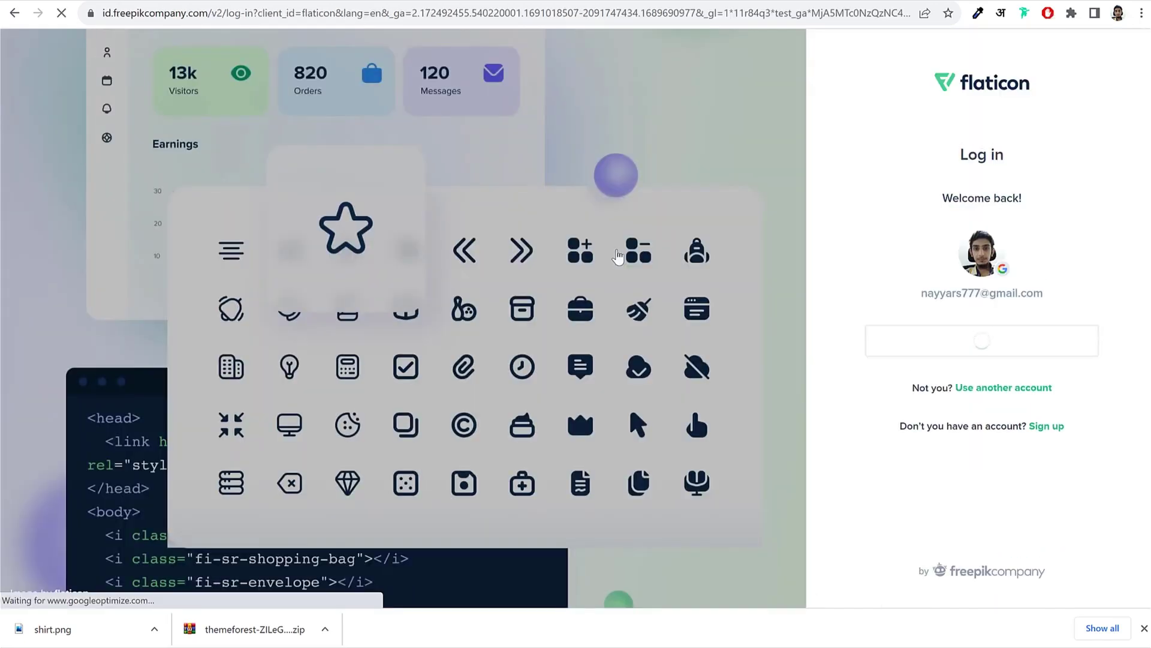
pyautogui.click(976, 354)
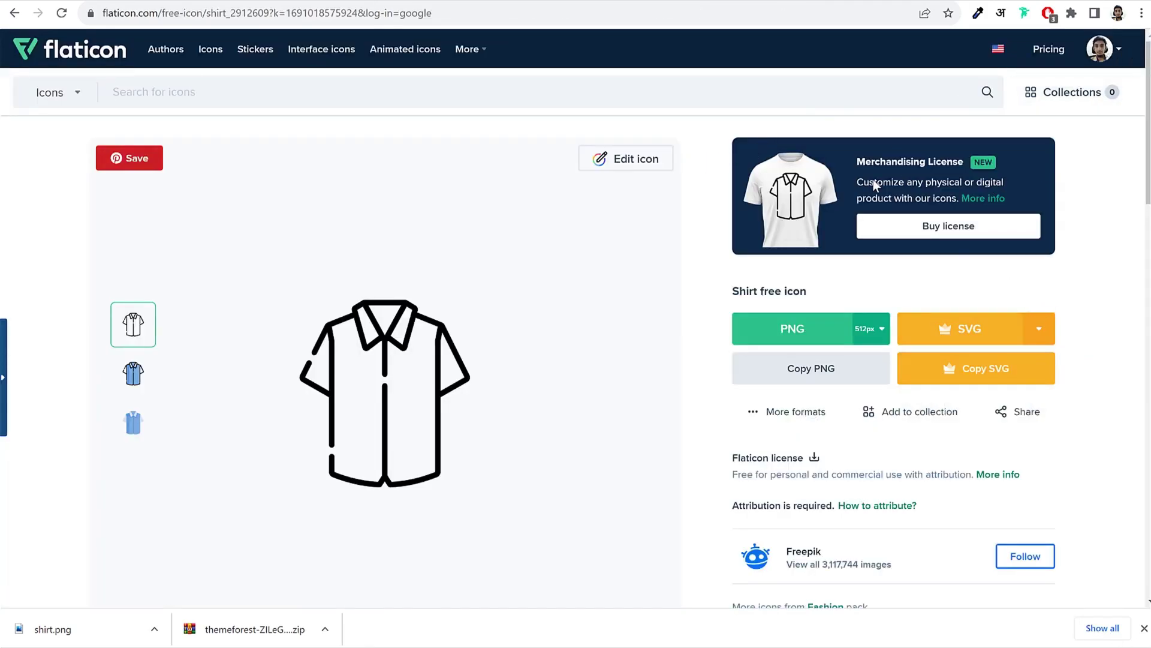
# Step: Recolour the shirt icon's black to white in Flaticon's icon editor
pyautogui.click(627, 163)
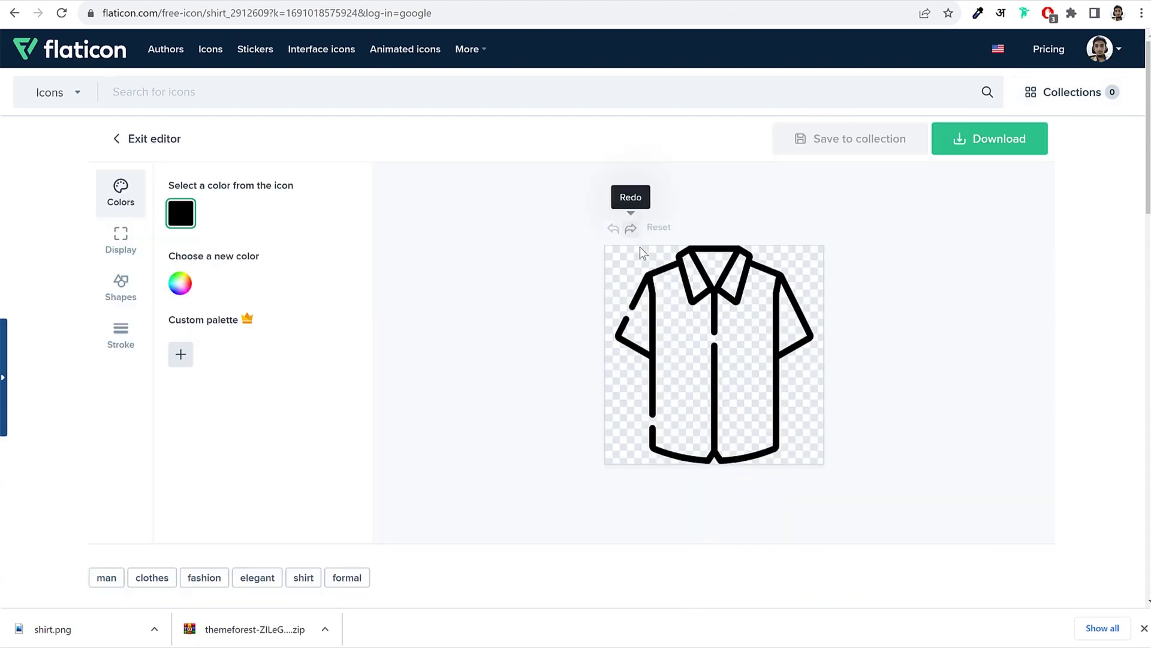
pyautogui.click(181, 213)
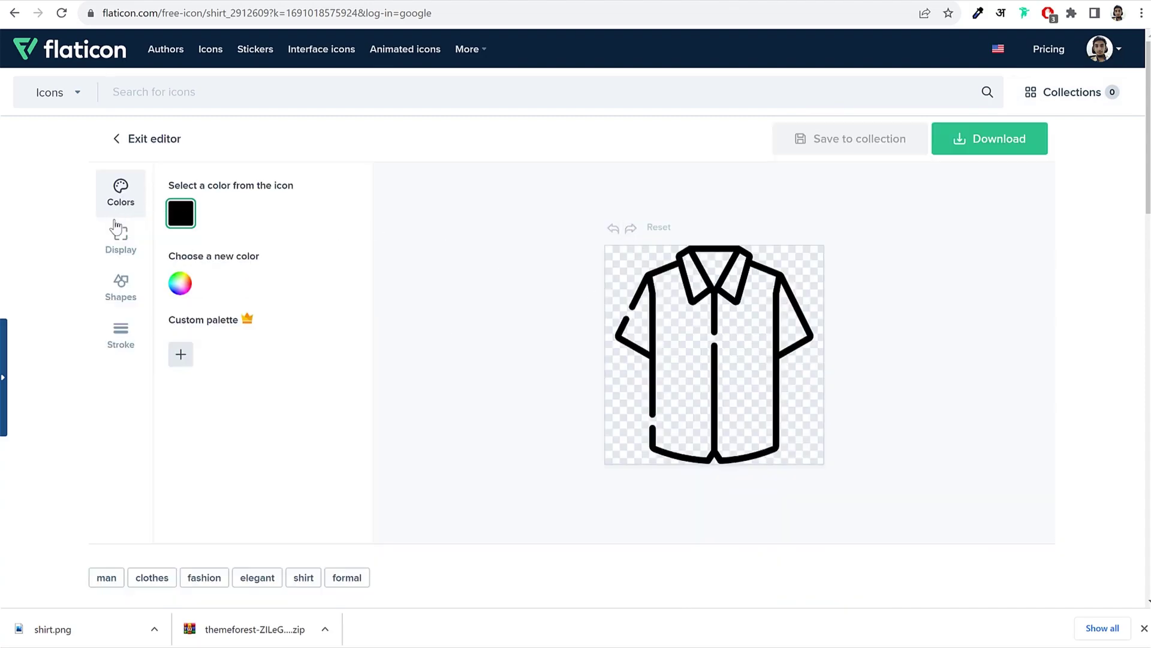
pyautogui.click(184, 217)
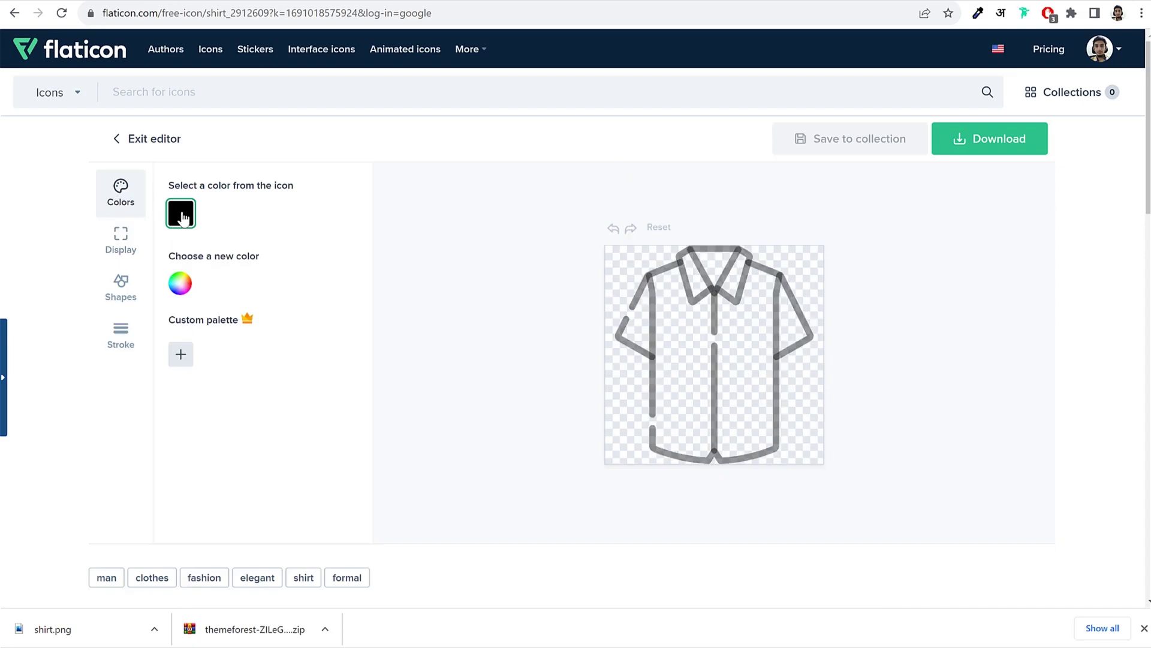
pyautogui.click(181, 284)
pyautogui.moveTo(208, 368); pyautogui.dragTo(172, 270)
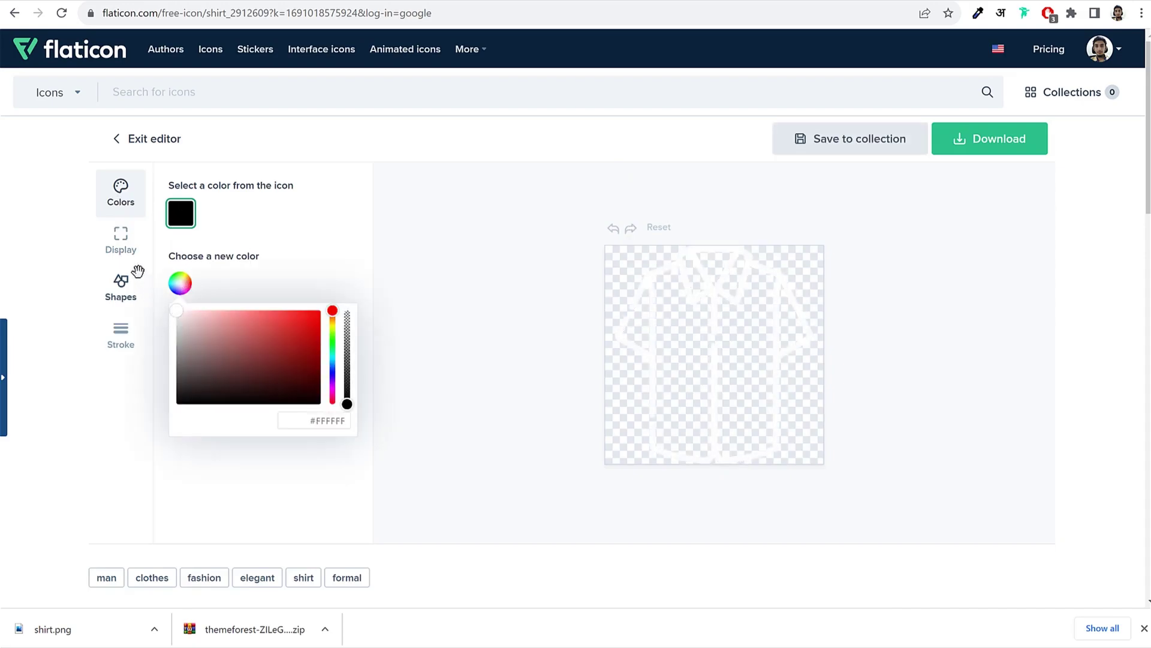
pyautogui.click(275, 275)
# Step: Download the white shirt as a free 512px PNG
pyautogui.click(986, 144)
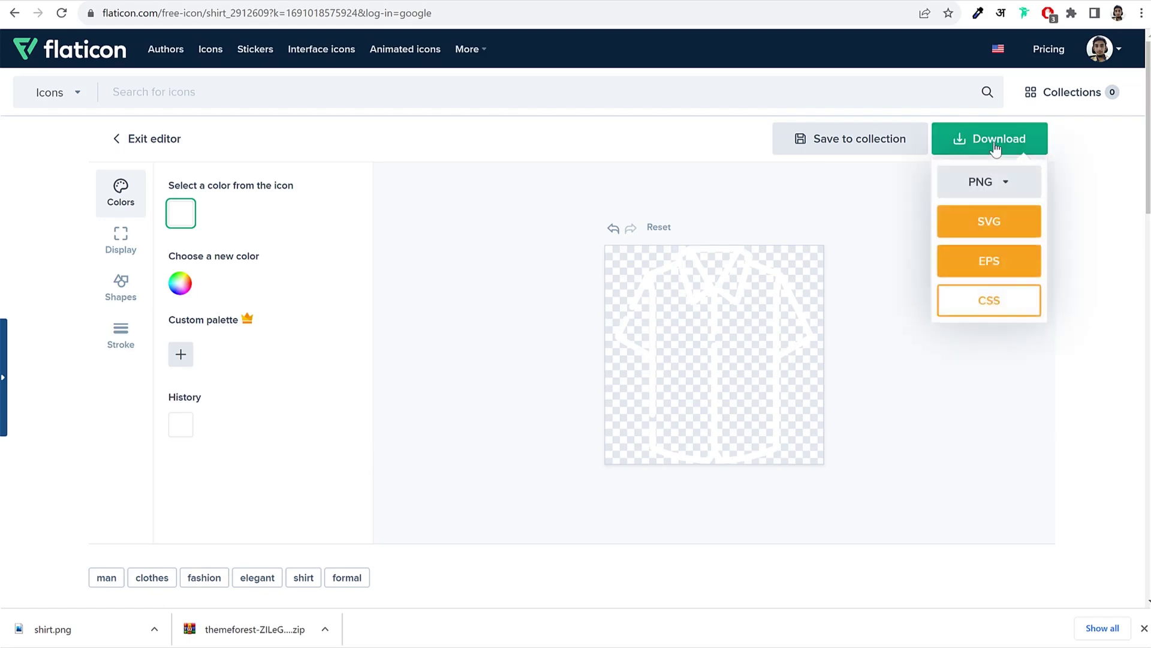
pyautogui.click(983, 187)
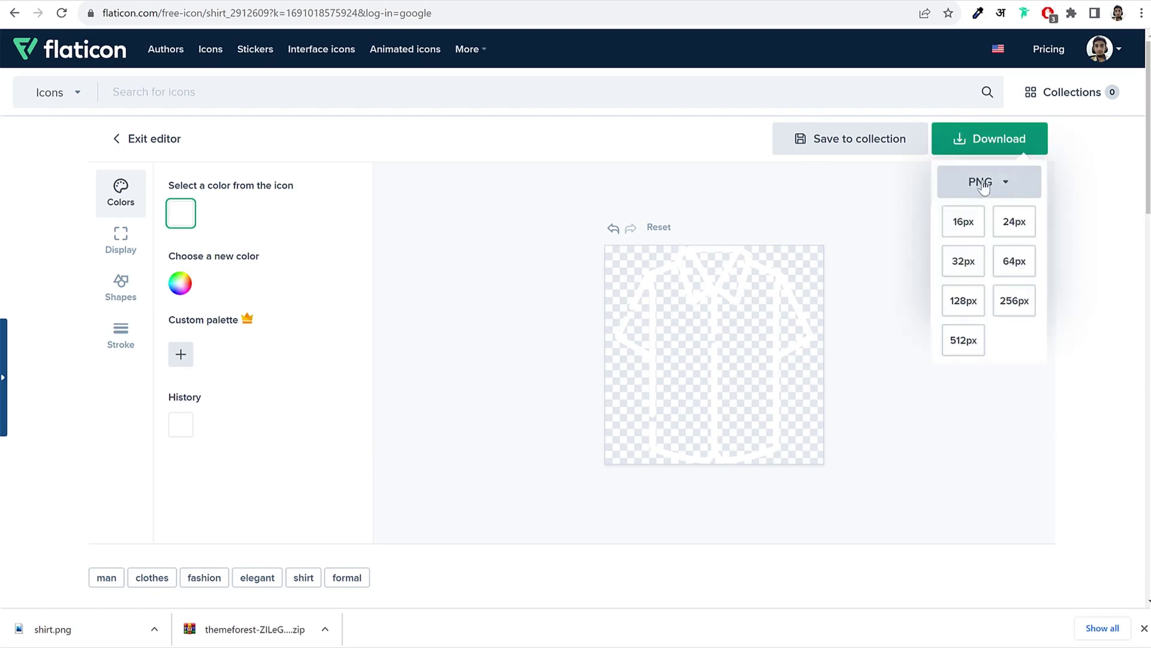
pyautogui.click(969, 340)
pyautogui.click(791, 292)
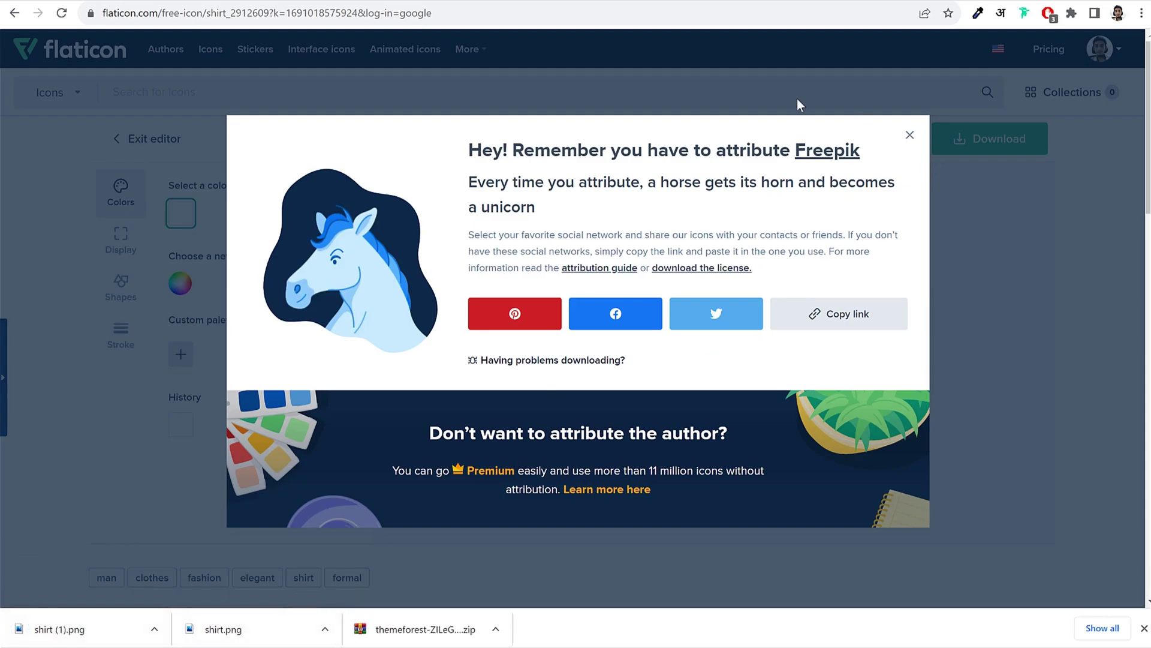
pyautogui.click(365, 1)
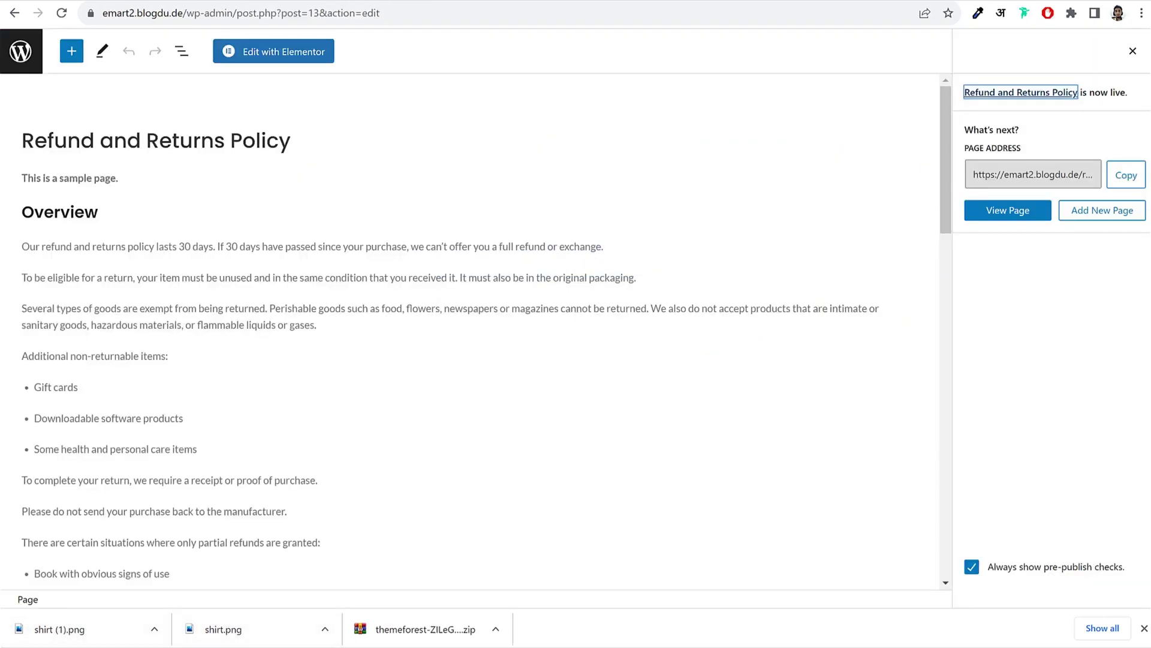
# Step: Return to the Edit category page and scroll to the category image fields
pyautogui.hotkey('ctrl', 'Tab')
pyautogui.scroll(-10, 451, 323)
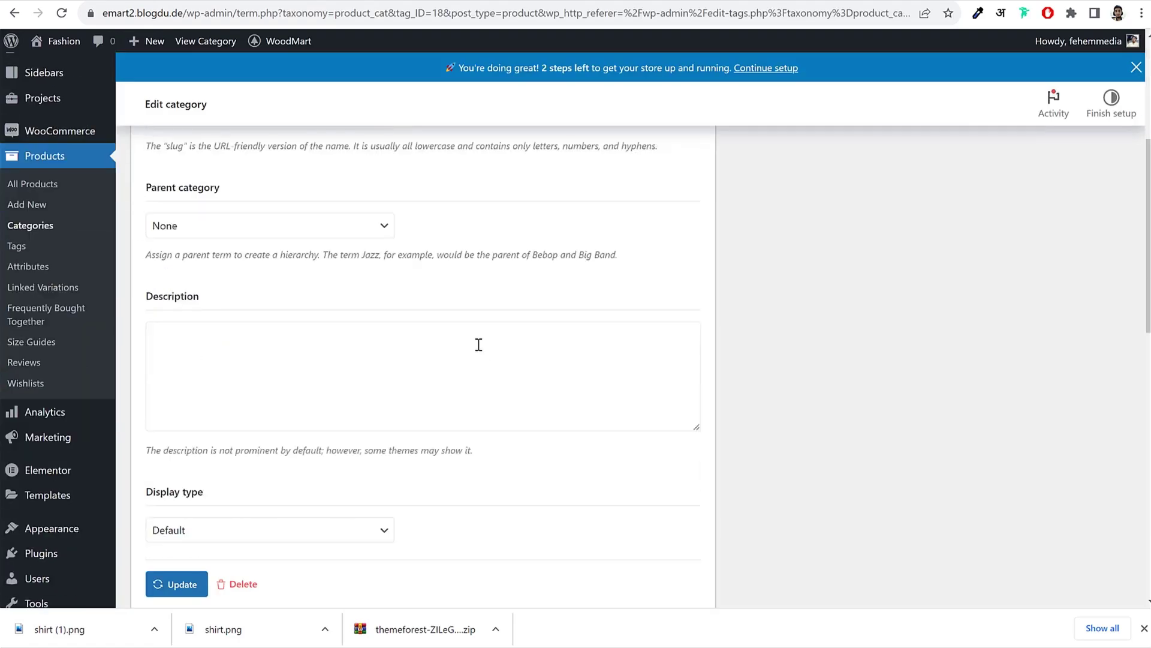
pyautogui.scroll(-2, 676, 441)
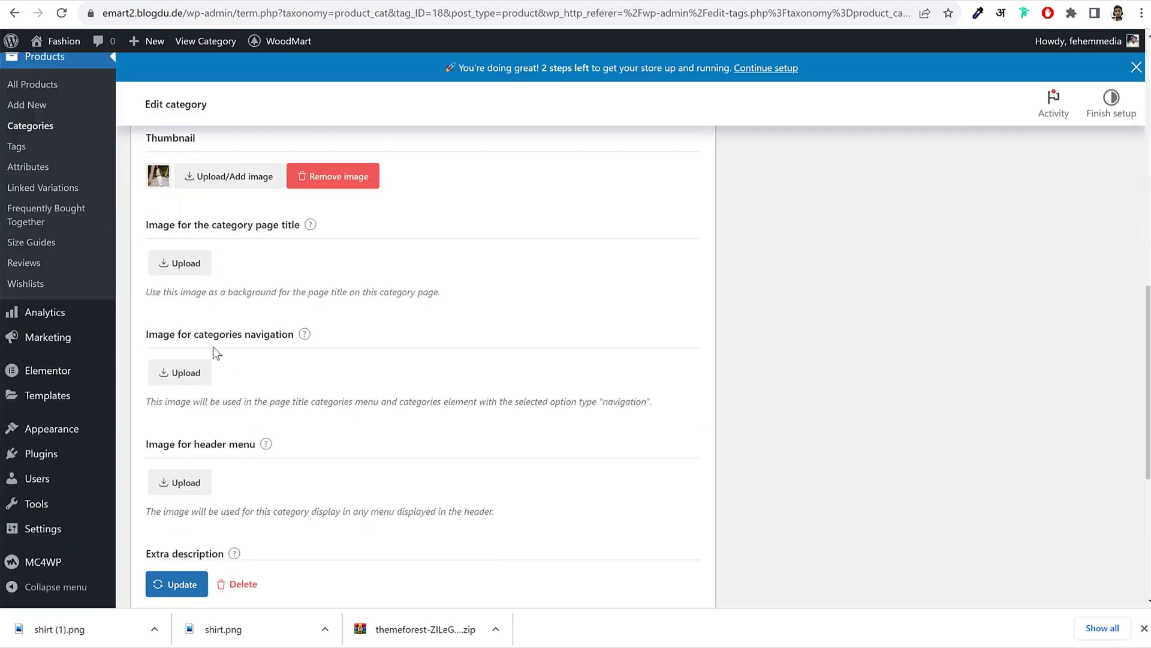
pyautogui.scroll(-2, 268, 343)
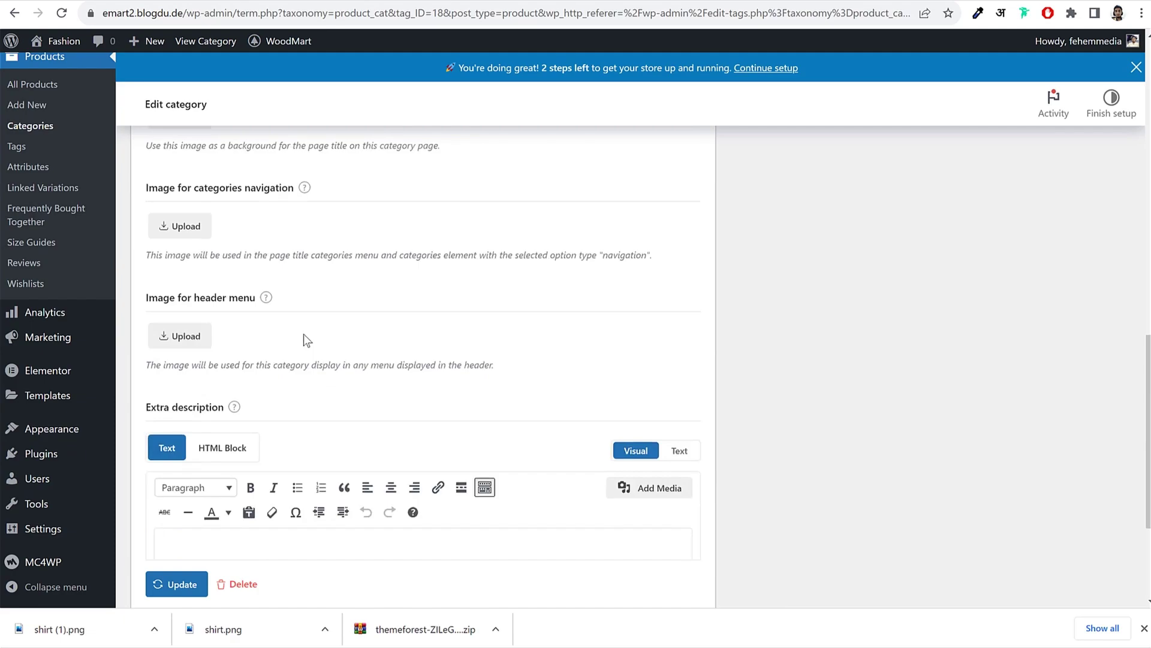
pyautogui.scroll(2, 303, 333)
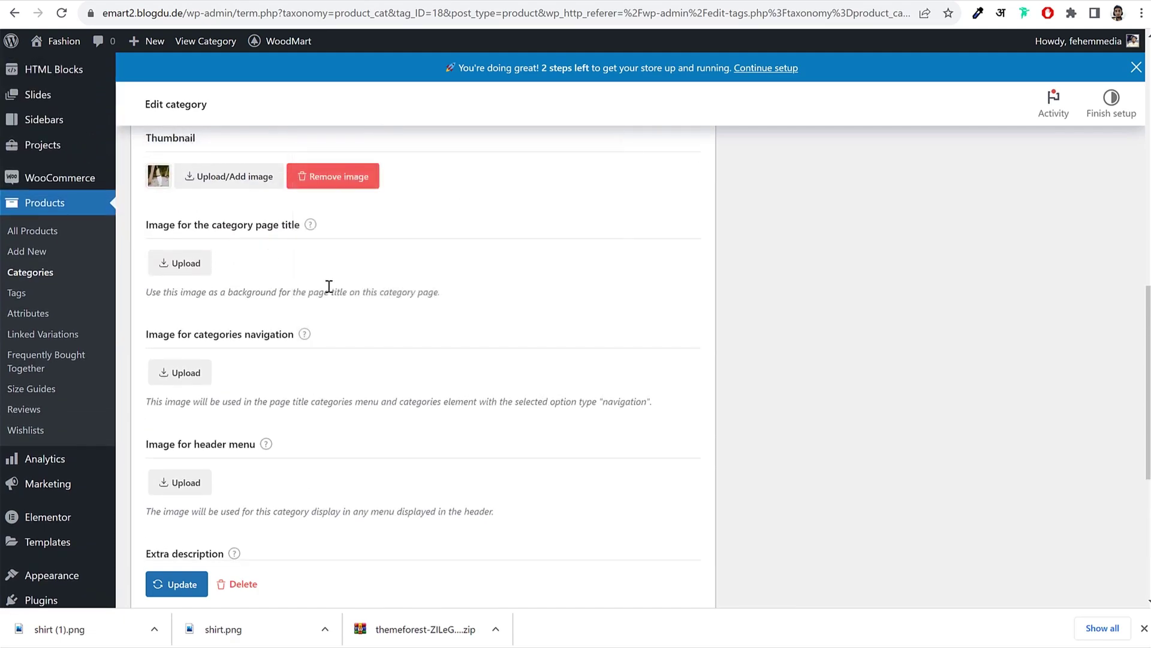
# Step: Upload both shirt PNGs and set the white shirt as page-title and navigation image
pyautogui.click(186, 268)
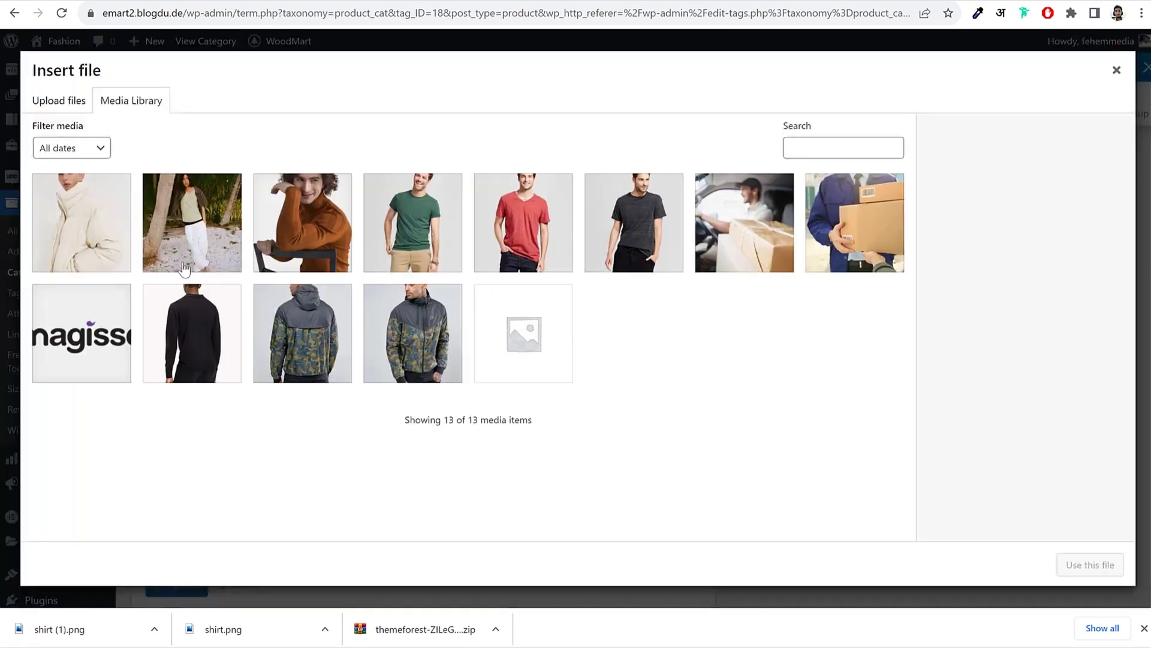
pyautogui.moveTo(231, 637); pyautogui.dragTo(342, 343)
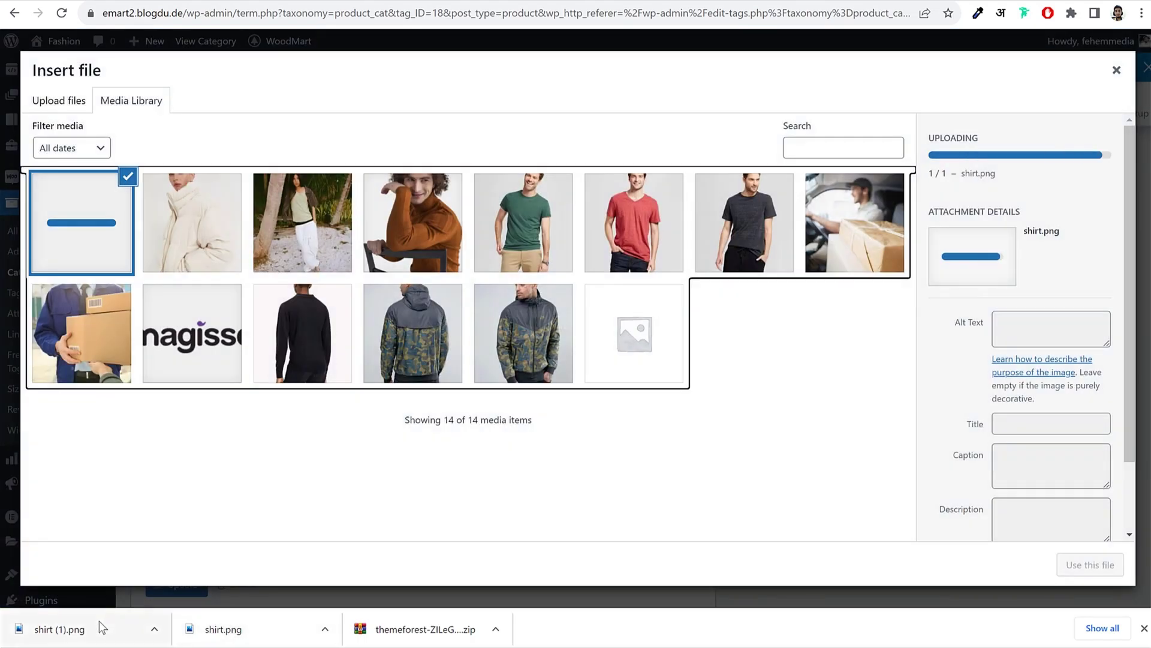
pyautogui.moveTo(60, 629); pyautogui.dragTo(233, 322)
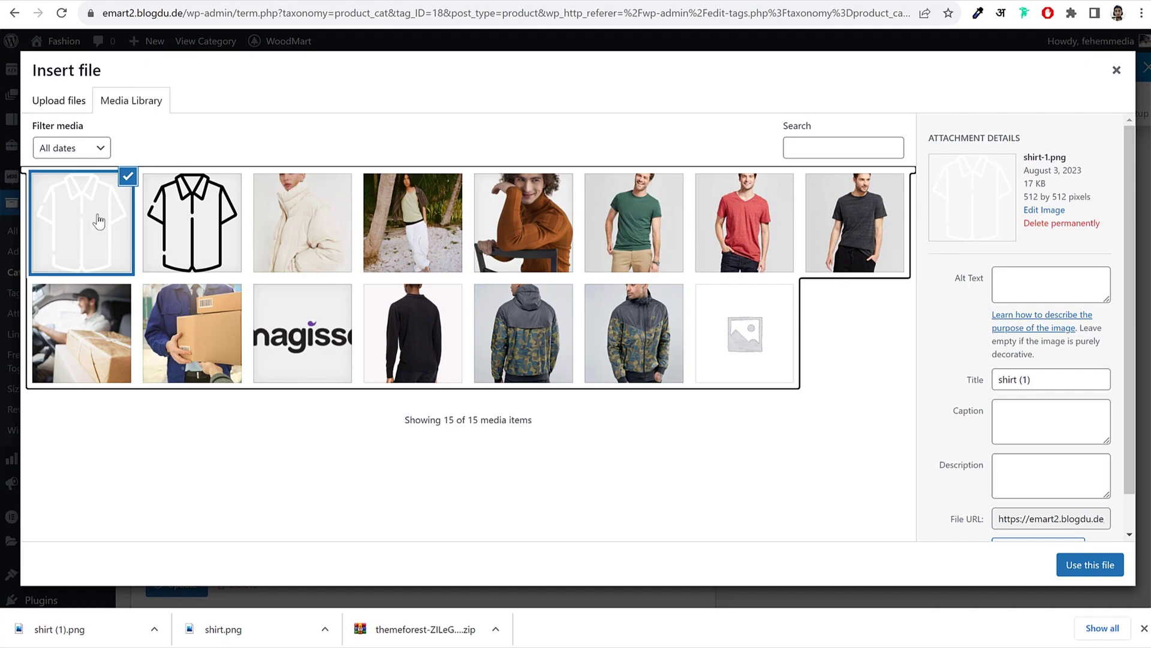
pyautogui.click(1089, 564)
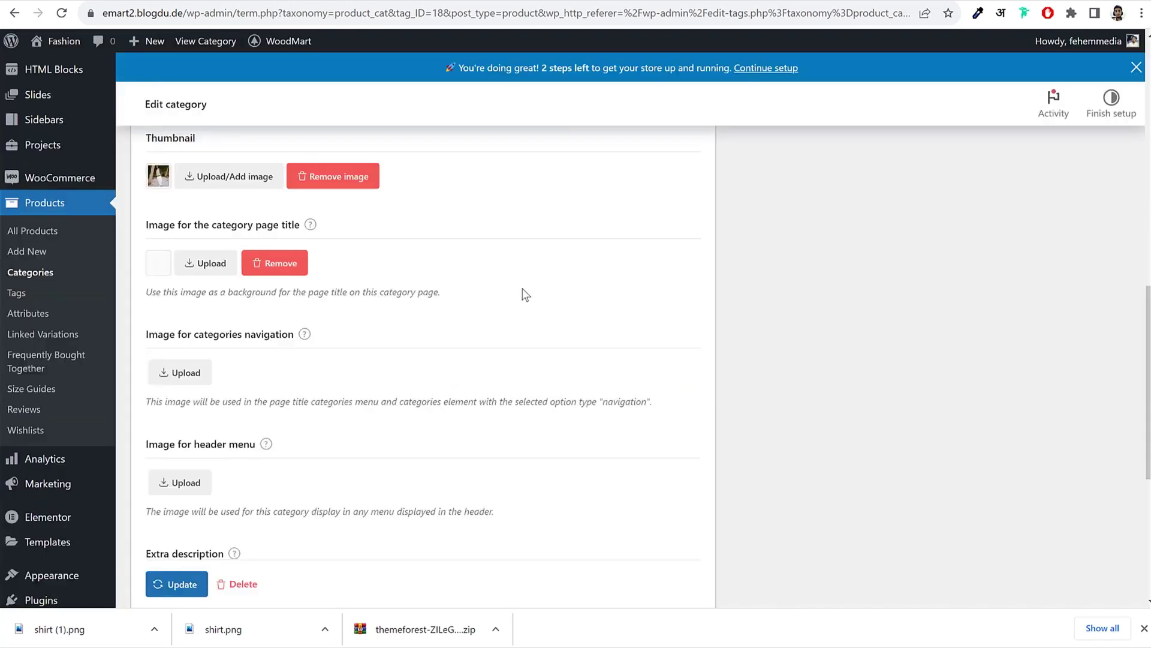
pyautogui.scroll(-1, 525, 294)
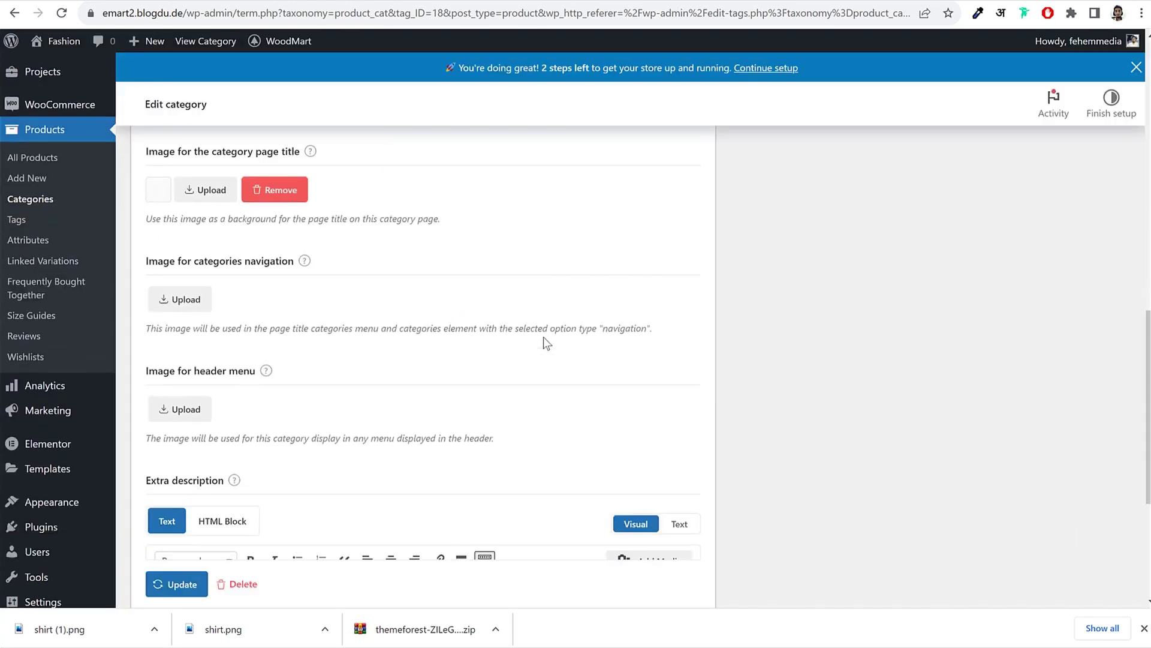
pyautogui.click(186, 301)
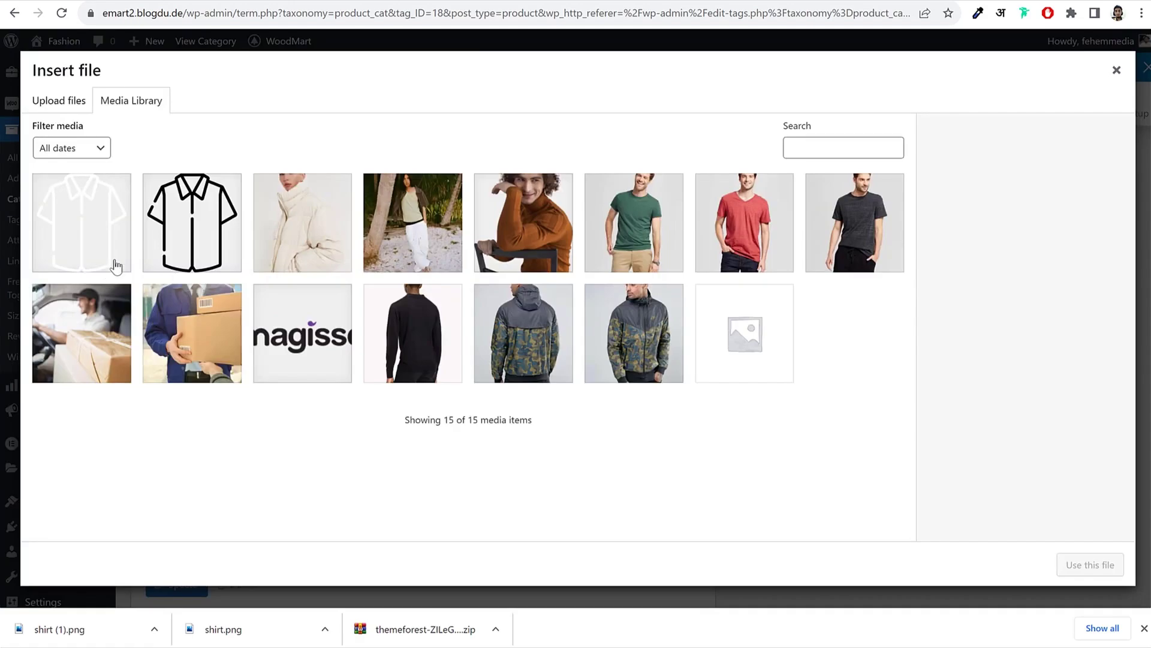
pyautogui.click(100, 226)
pyautogui.click(1083, 567)
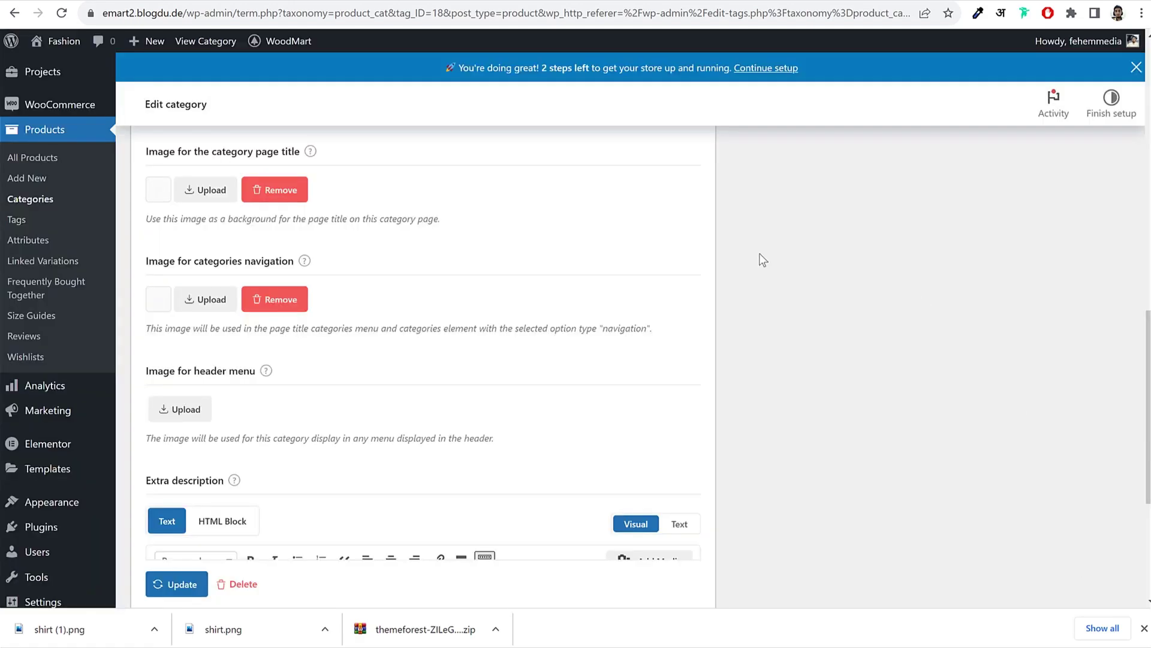
# Step: Set the black shirt as the header-menu image and update the Jackets category
pyautogui.scroll(-3, 794, 289)
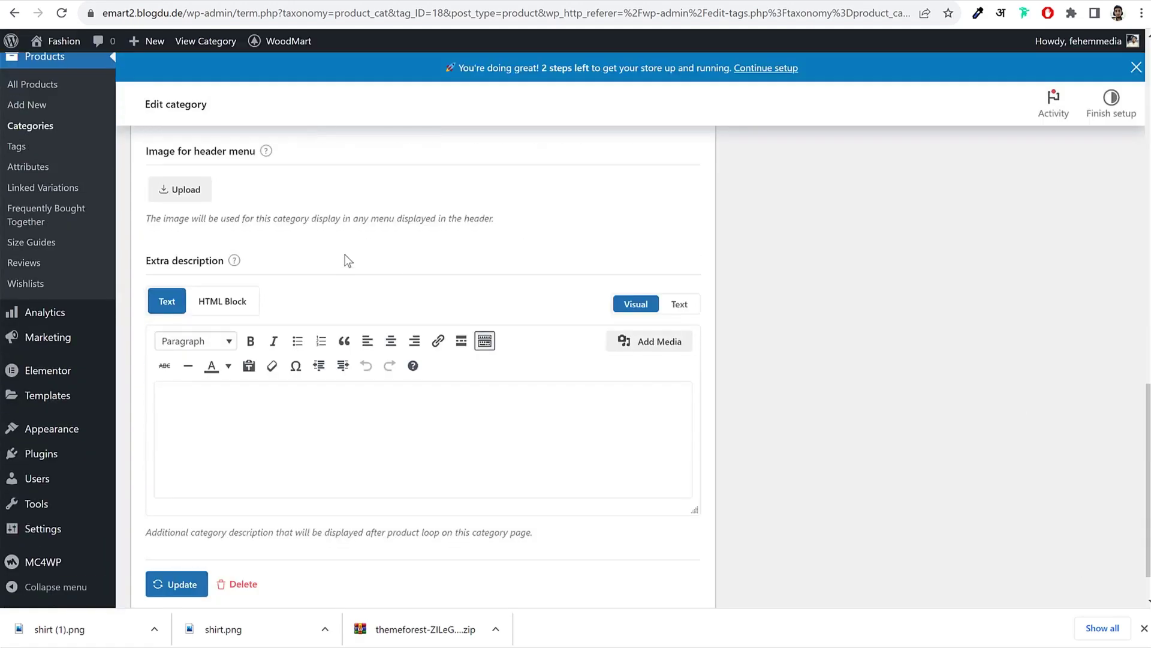
pyautogui.click(204, 190)
pyautogui.click(226, 223)
pyautogui.click(1090, 565)
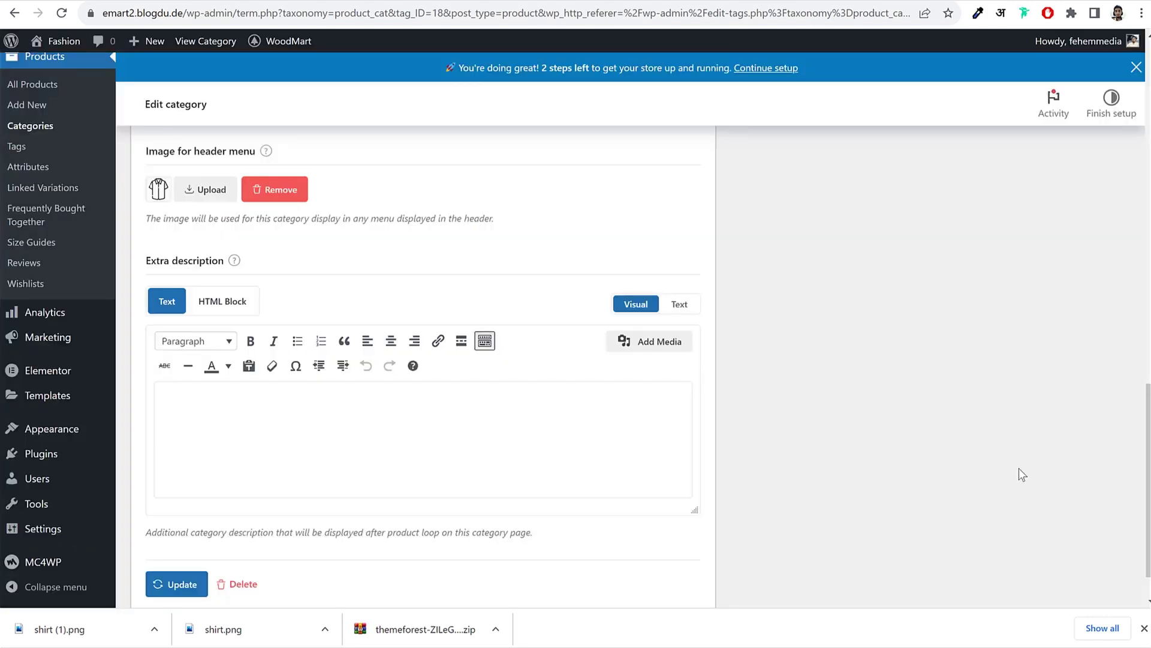
pyautogui.scroll(-3, 794, 384)
pyautogui.click(185, 540)
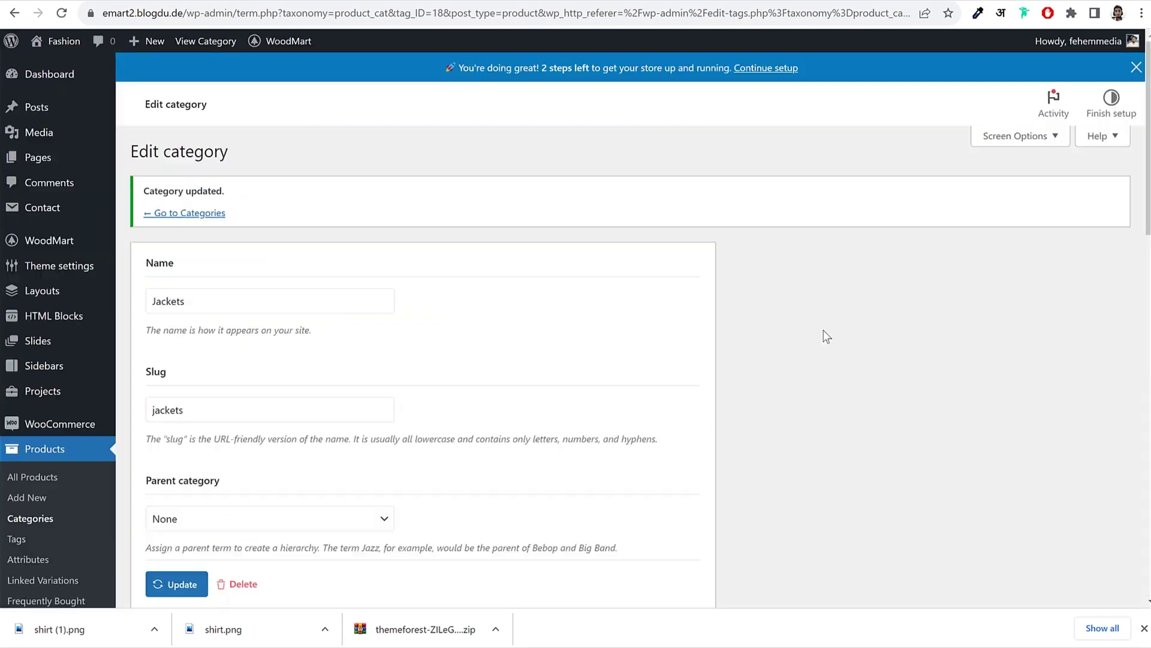
pyautogui.click(196, 213)
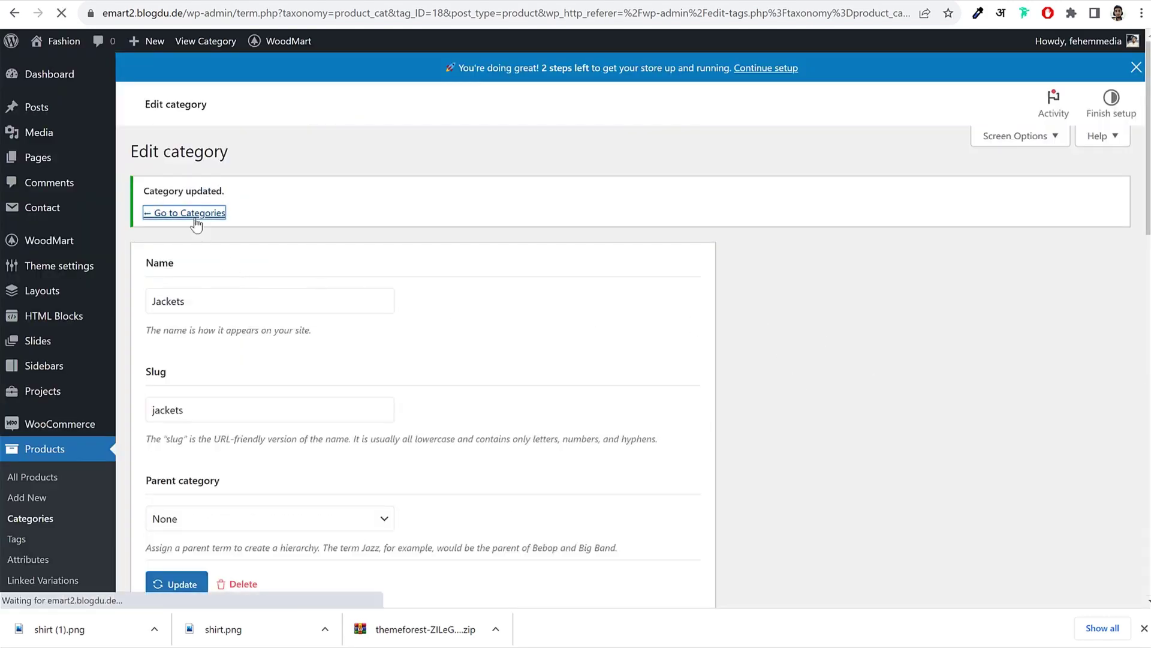
# Step: Edit the Shirts category and set the sweater image from the media library as its thumbnail
pyautogui.moveTo(658, 298)
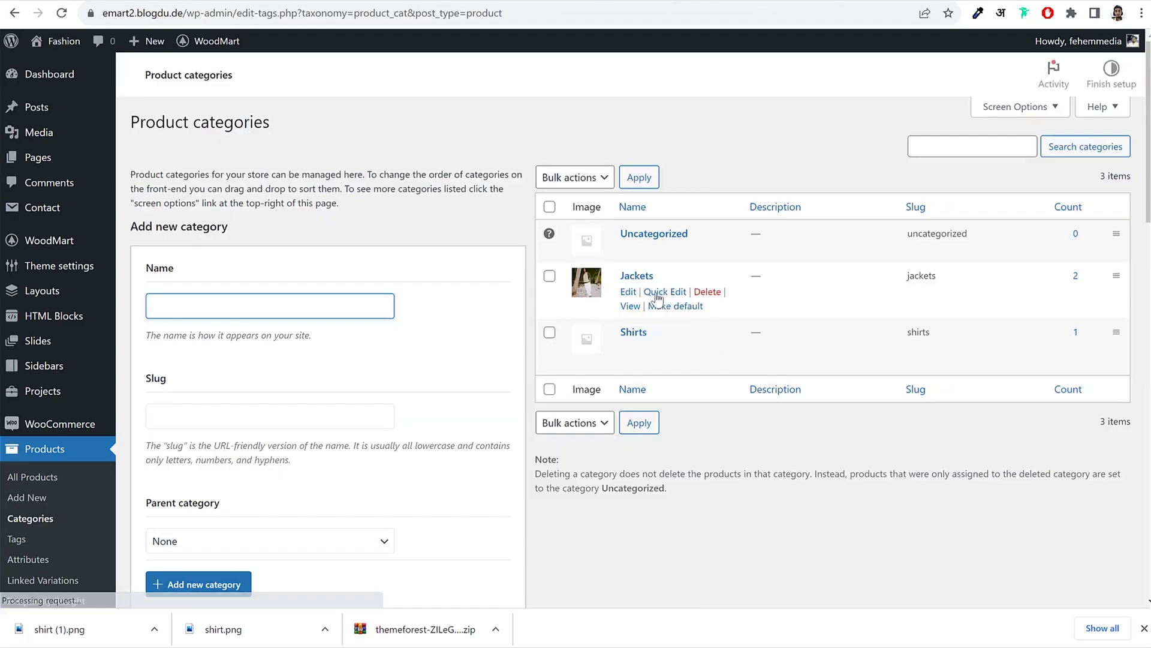
pyautogui.click(628, 377)
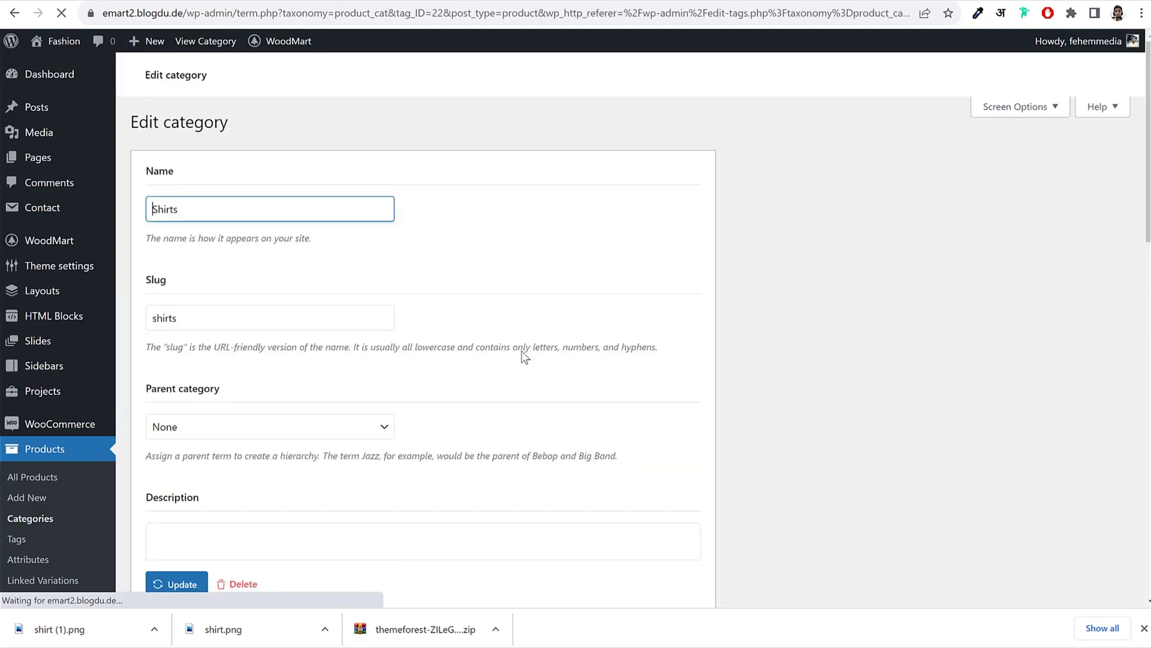
pyautogui.scroll(-10, 308, 312)
pyautogui.click(213, 264)
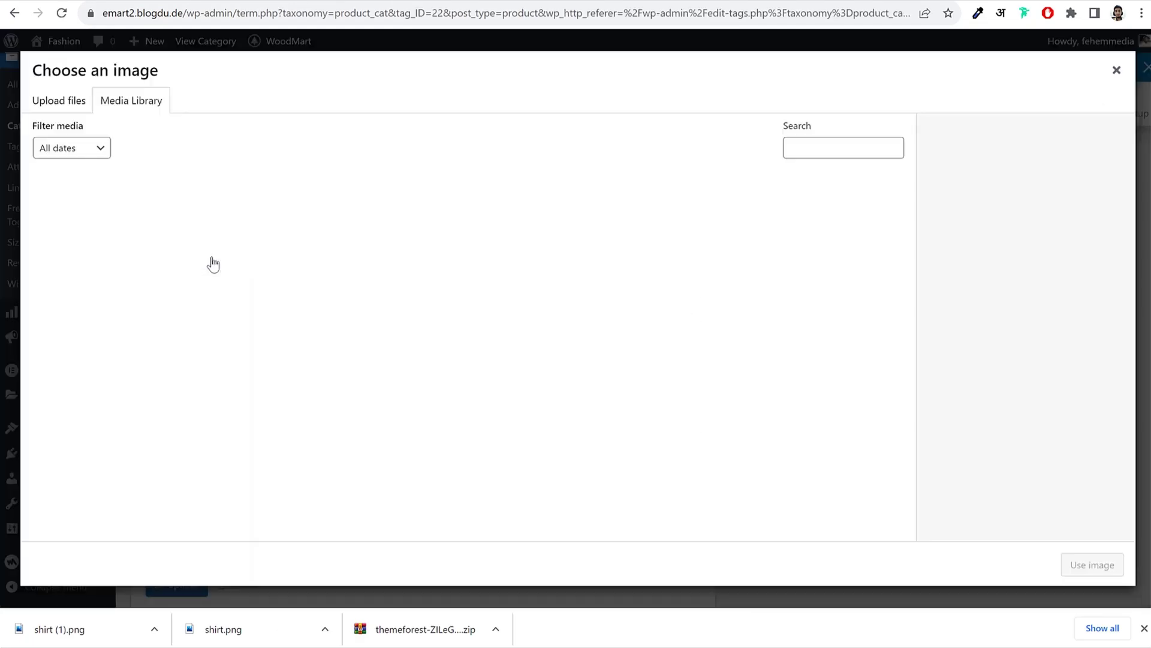
pyautogui.click(311, 240)
pyautogui.click(1091, 566)
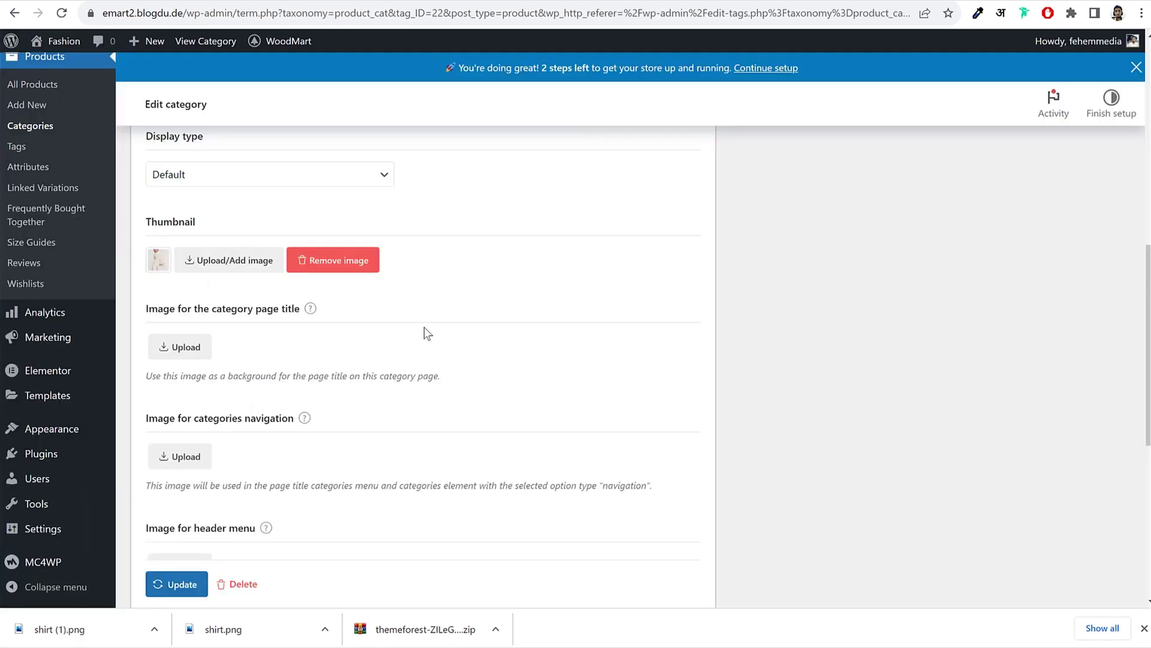
pyautogui.scroll(-1, 427, 346)
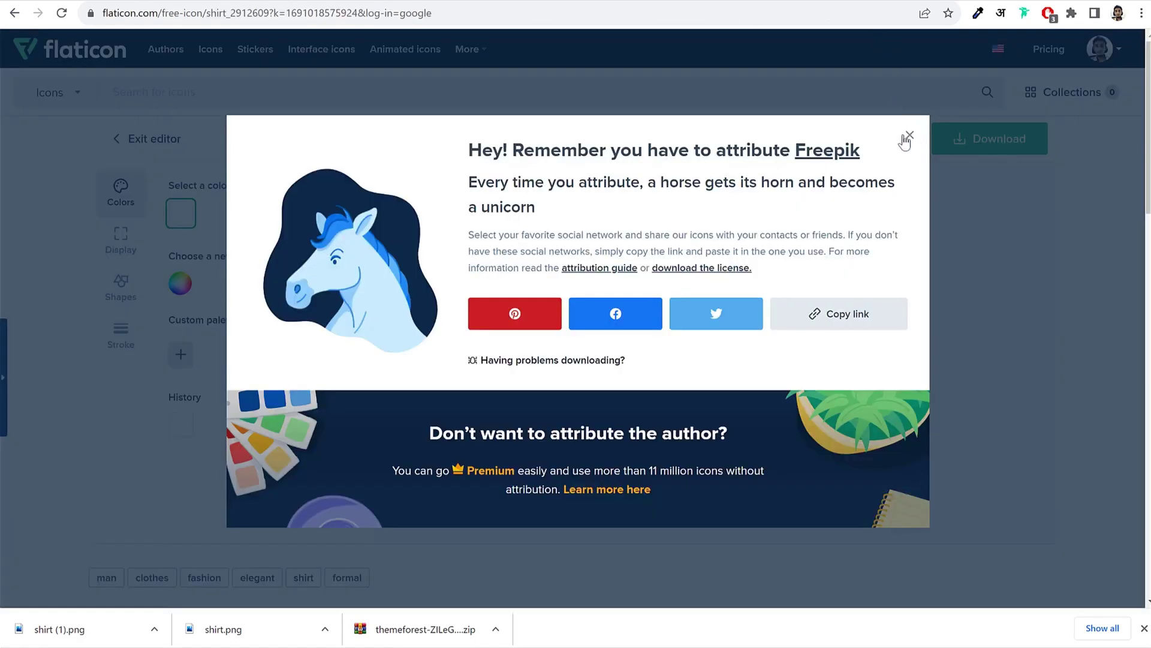
pyautogui.click(905, 121)
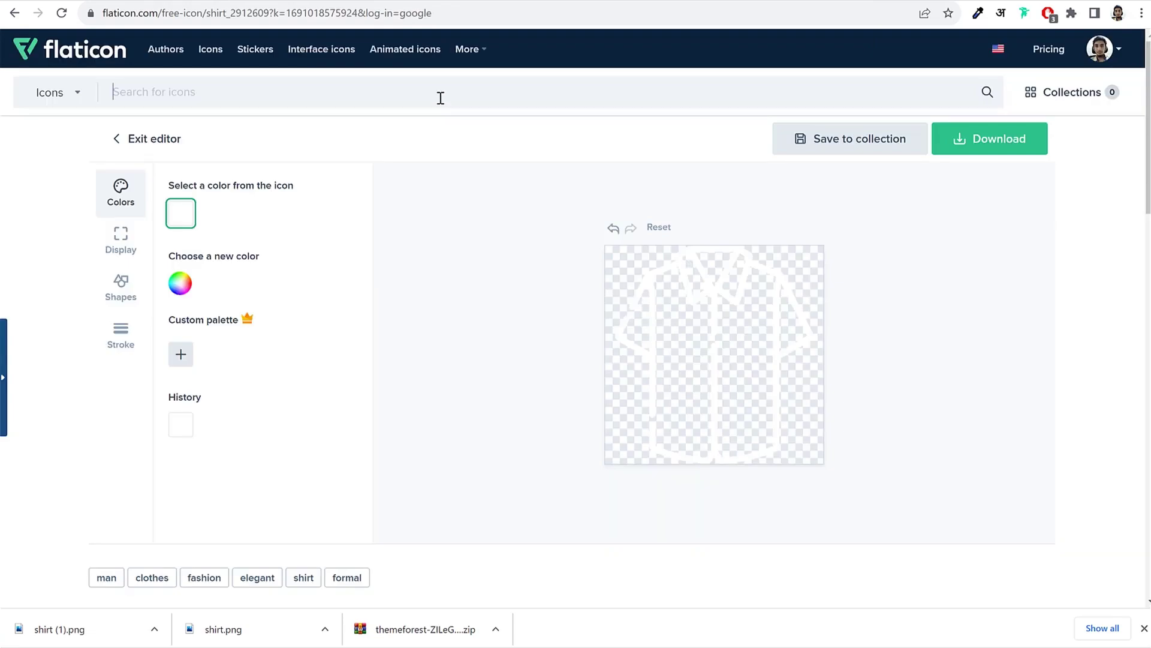
# Step: Search Flaticon for 'jacket' and download the black Hooded Jacket icon as a free PNG
pyautogui.click(441, 98)
pyautogui.write('jacket')
pyautogui.press('Return')
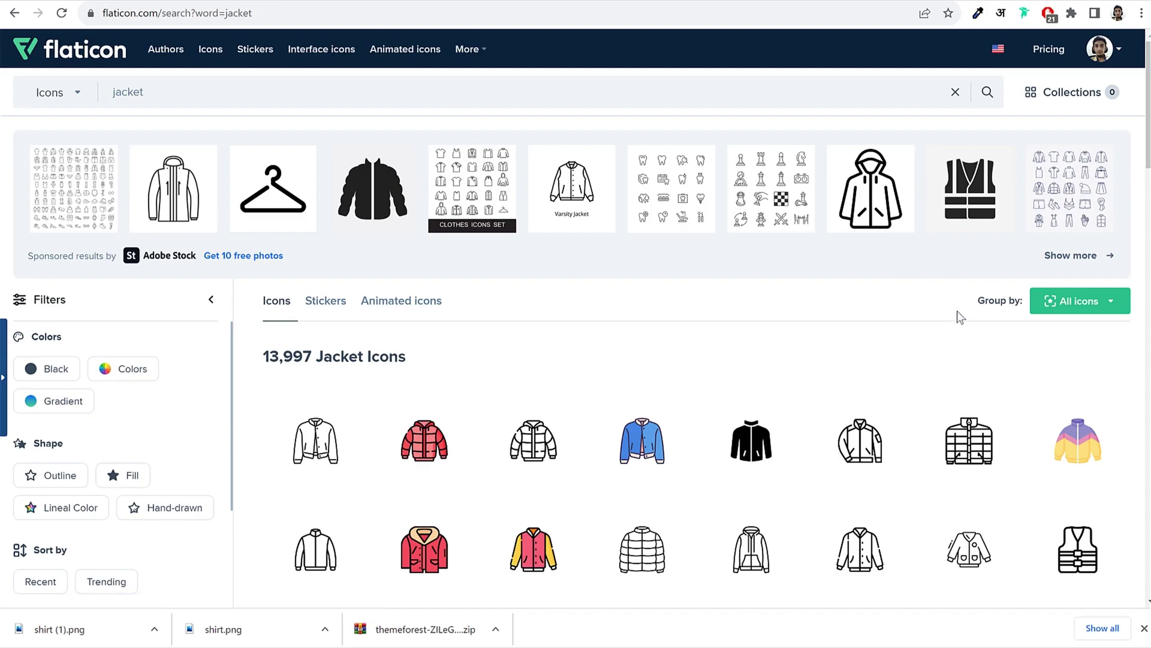
pyautogui.scroll(-3, 957, 318)
pyautogui.moveTo(908, 449)
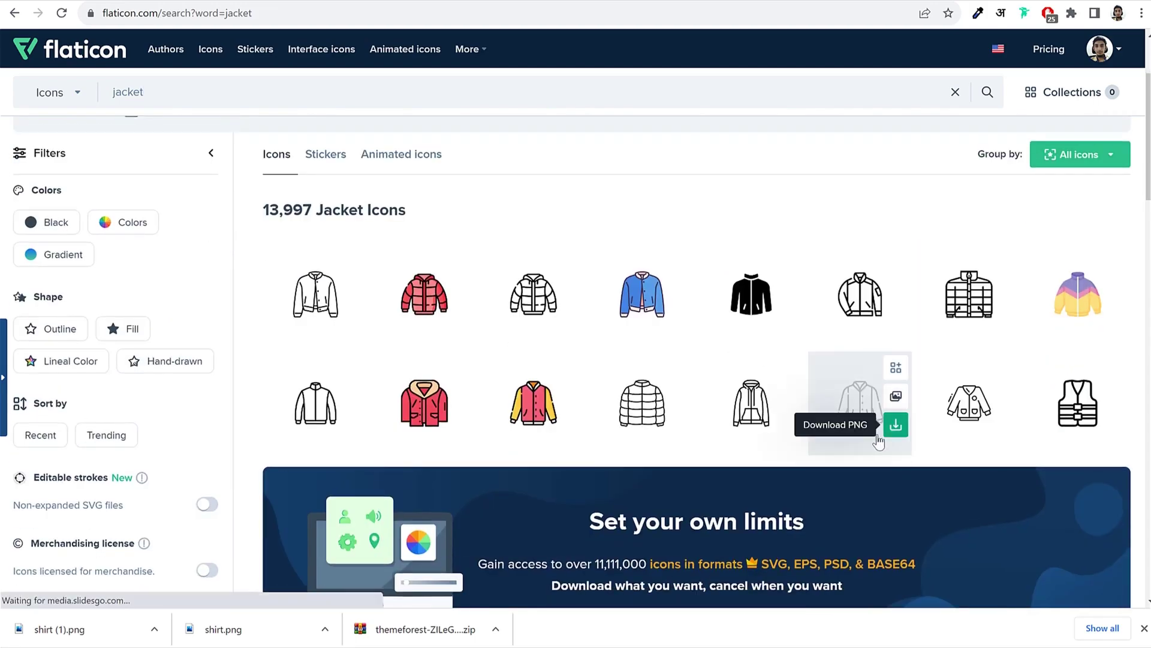
pyautogui.moveTo(1067, 429)
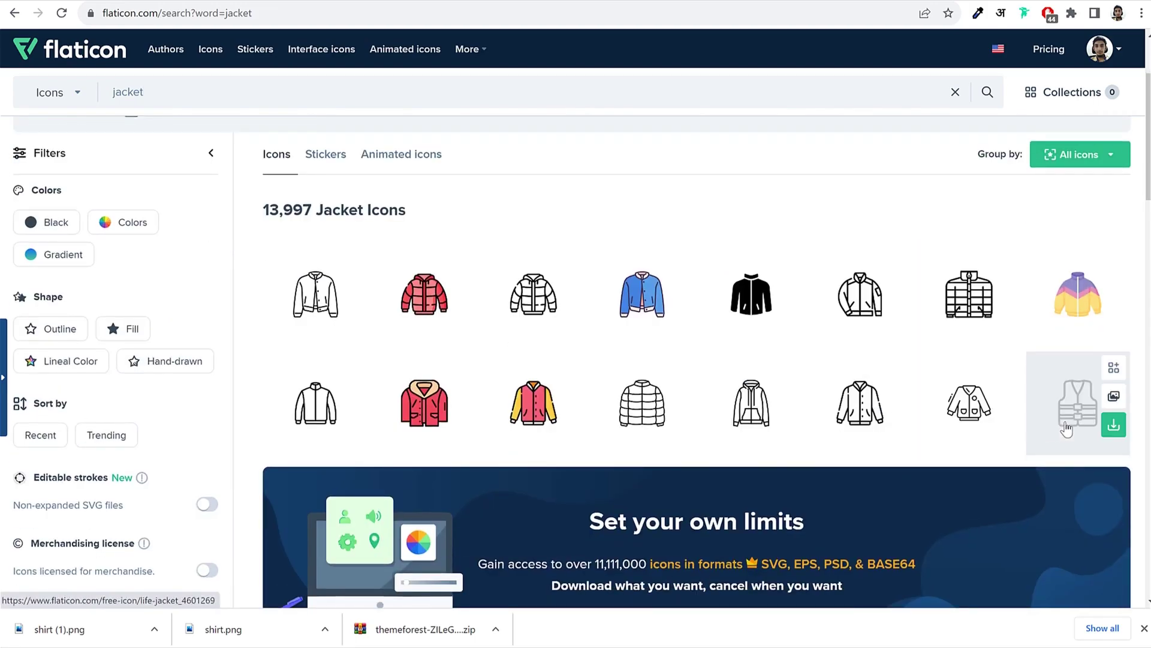
pyautogui.scroll(-10, 1066, 429)
pyautogui.scroll(7, 1035, 433)
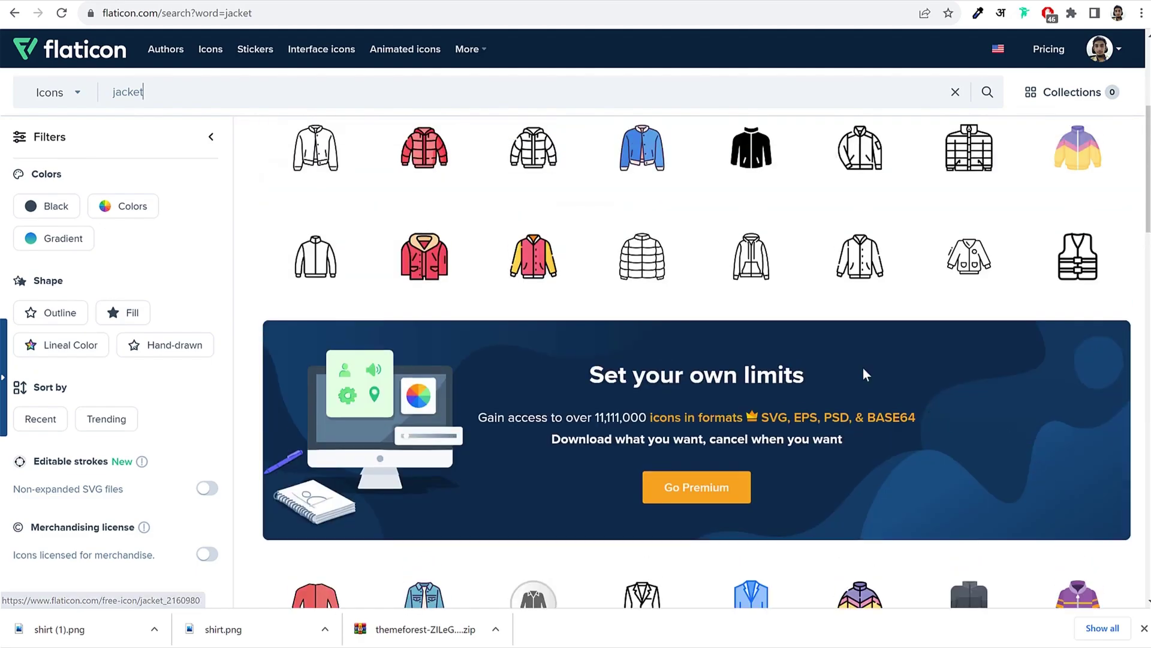
pyautogui.click(749, 252)
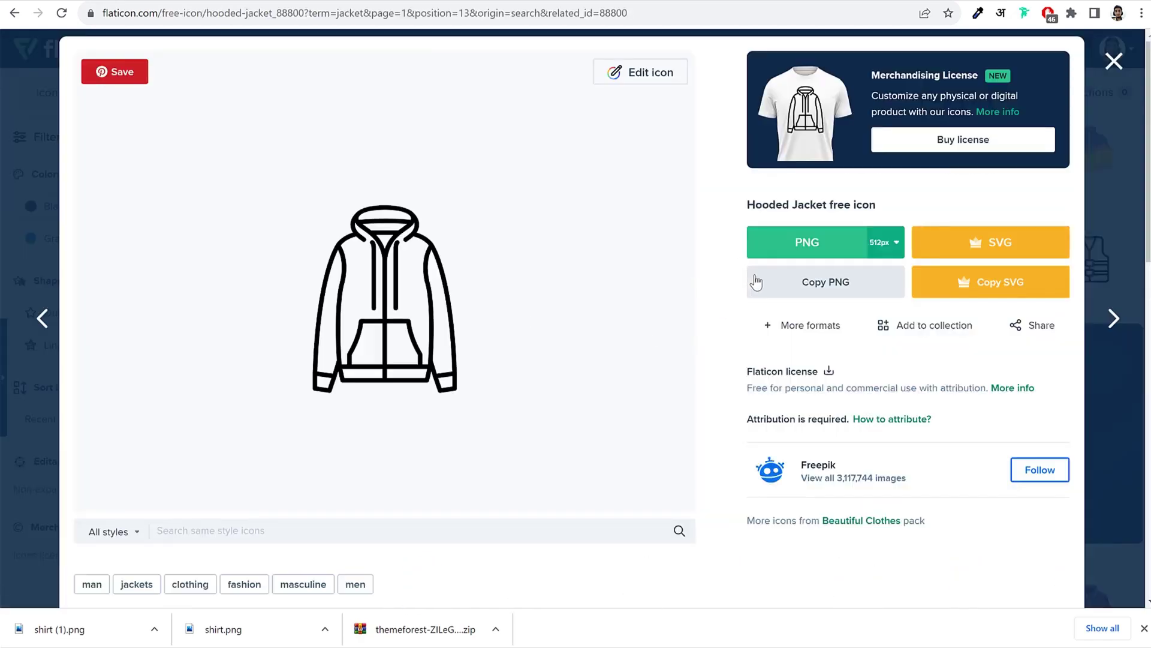
pyautogui.click(792, 253)
pyautogui.click(867, 475)
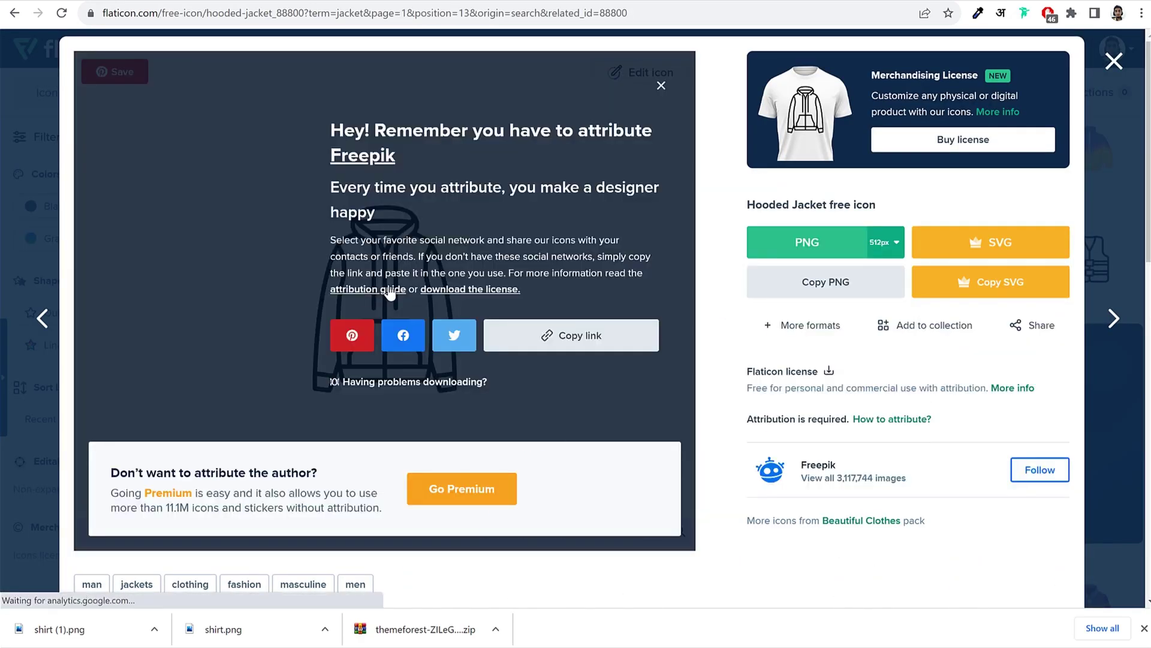
pyautogui.click(660, 84)
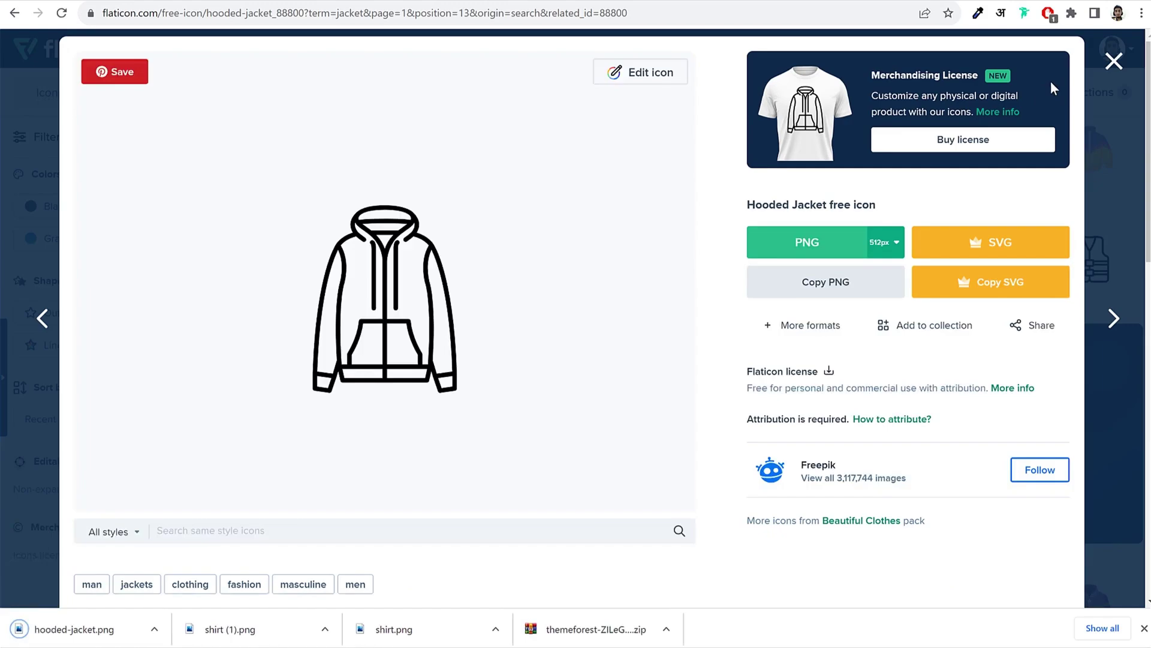
pyautogui.click(1115, 61)
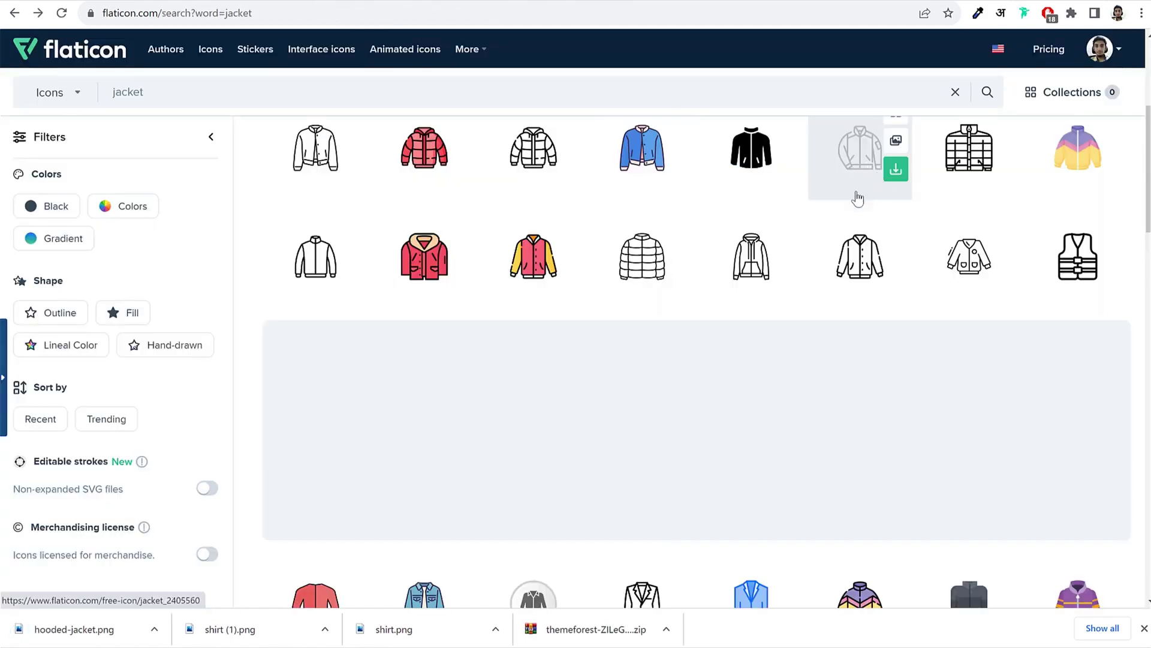
# Step: Recolour the Hooded Jacket icon white and download it as a 512px PNG
pyautogui.scroll(5, 627, 407)
pyautogui.scroll(-4, 709, 429)
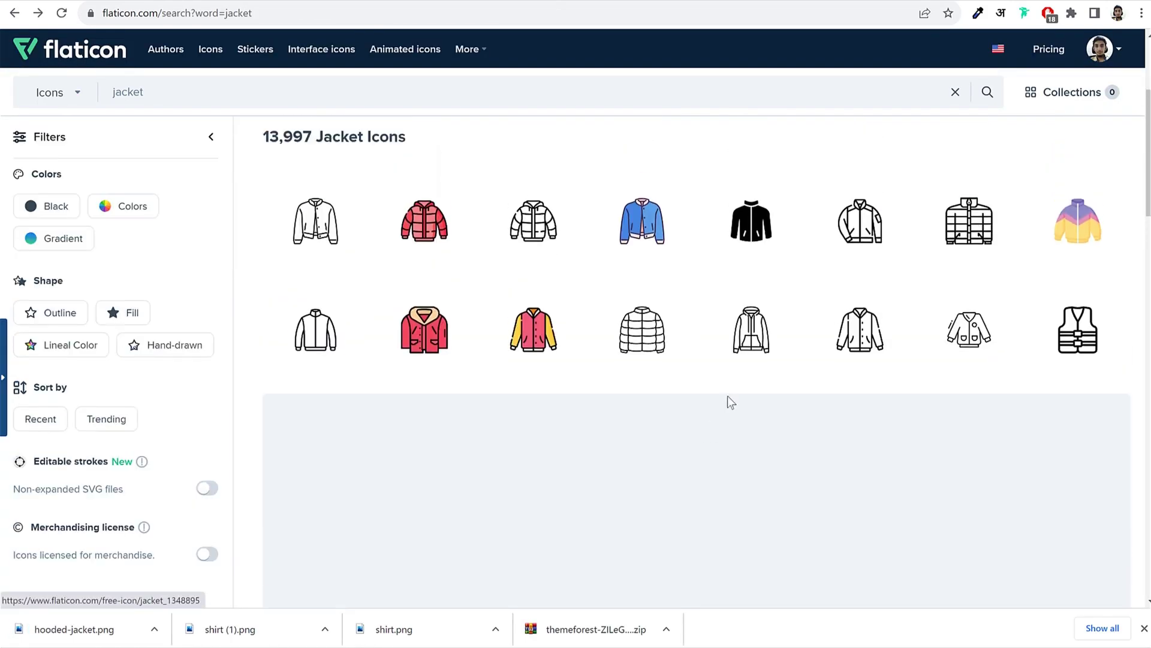
pyautogui.click(728, 399)
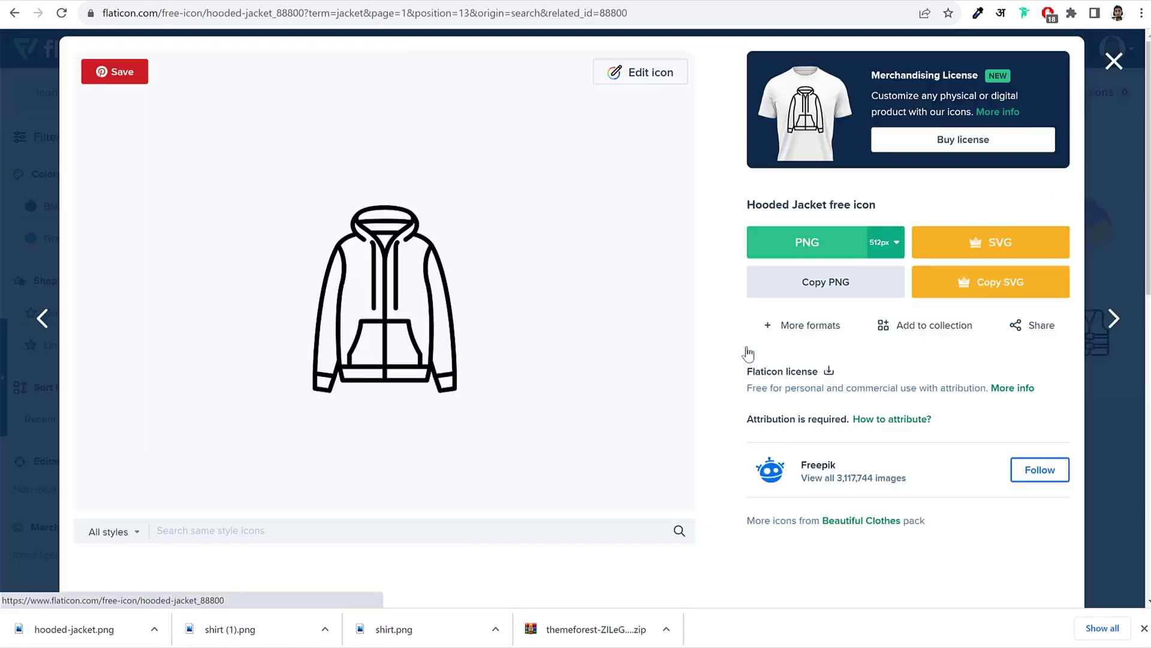
pyautogui.click(641, 84)
pyautogui.click(151, 204)
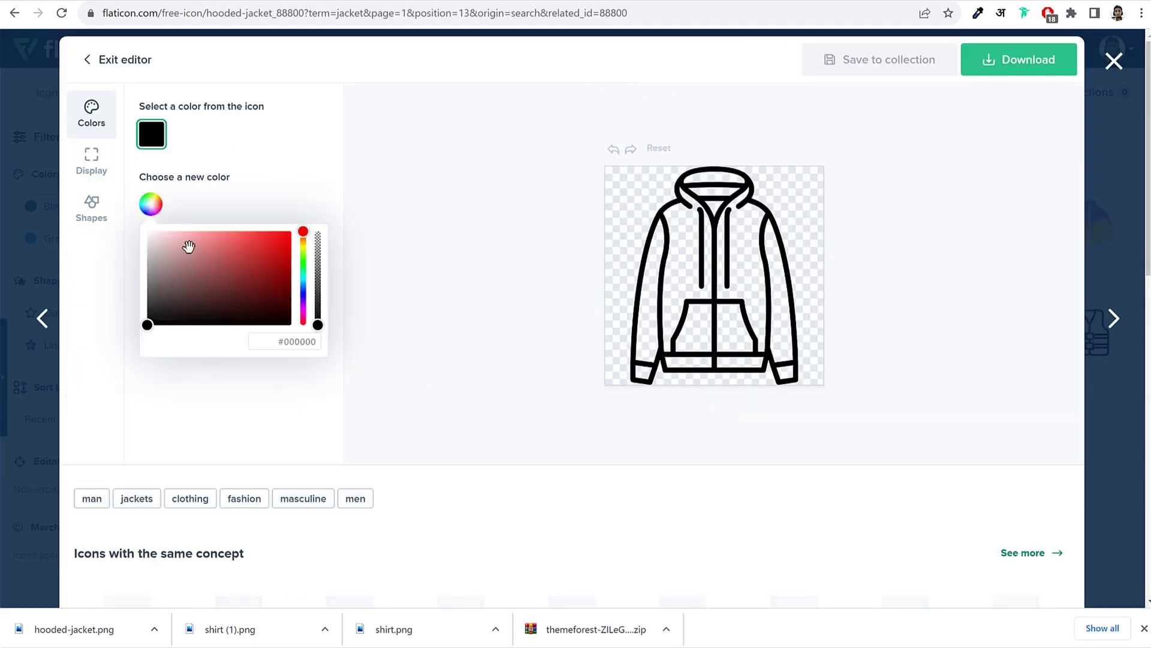
pyautogui.moveTo(187, 246); pyautogui.dragTo(92, 169)
pyautogui.click(997, 66)
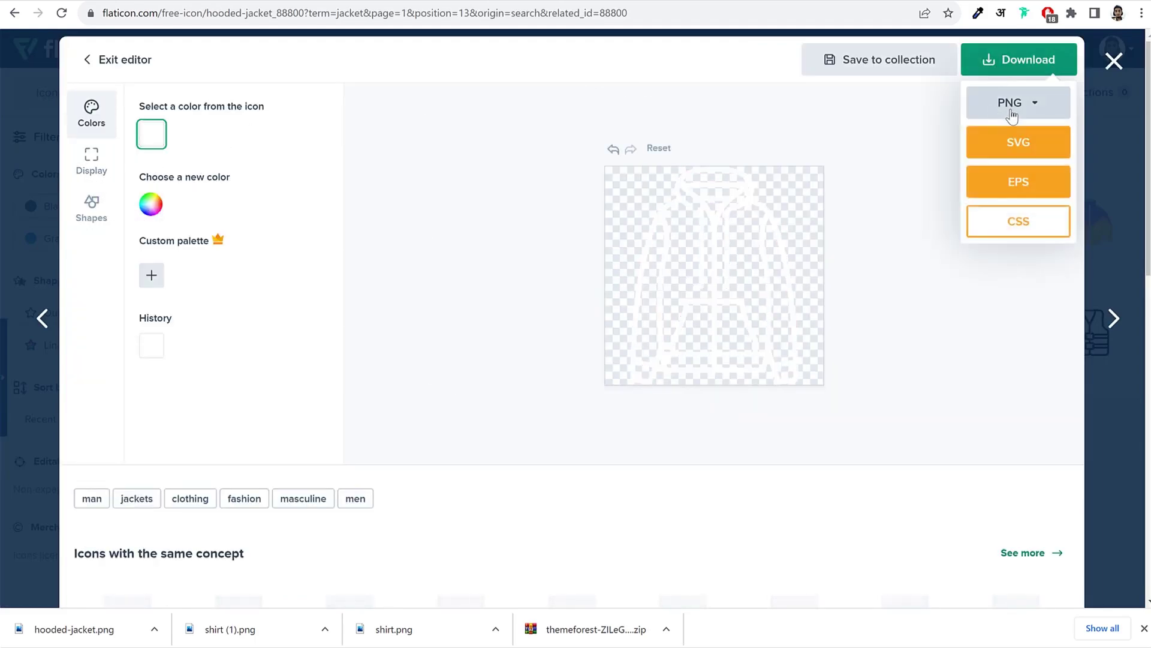
pyautogui.click(1009, 102)
pyautogui.click(991, 257)
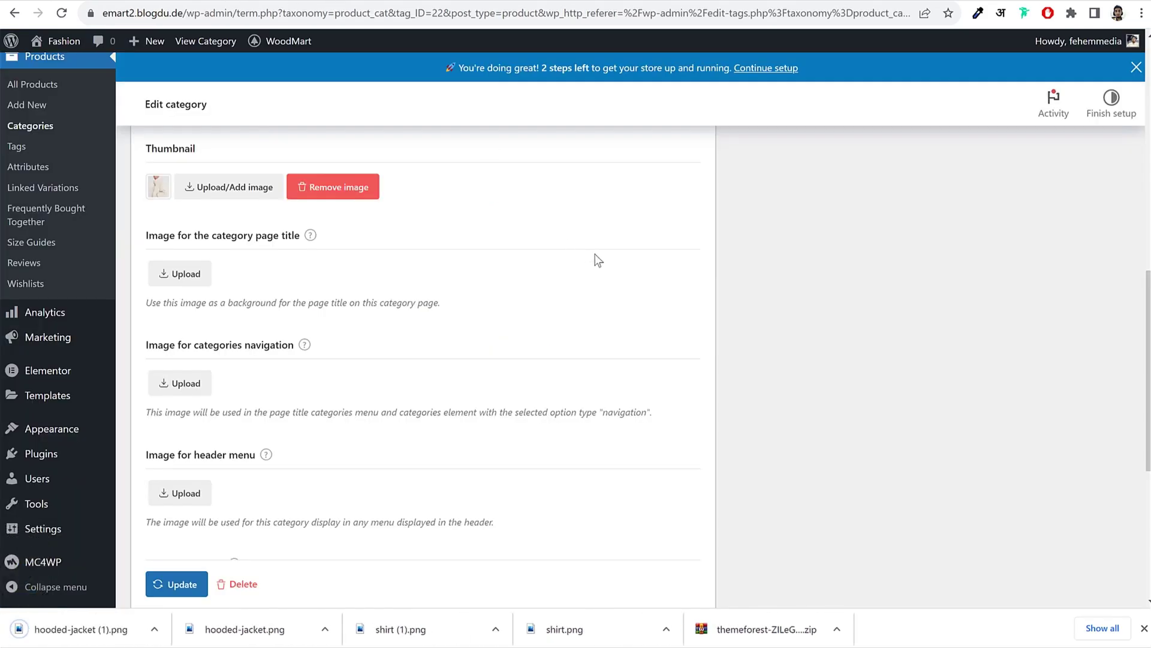
pyautogui.scroll(-1, 598, 264)
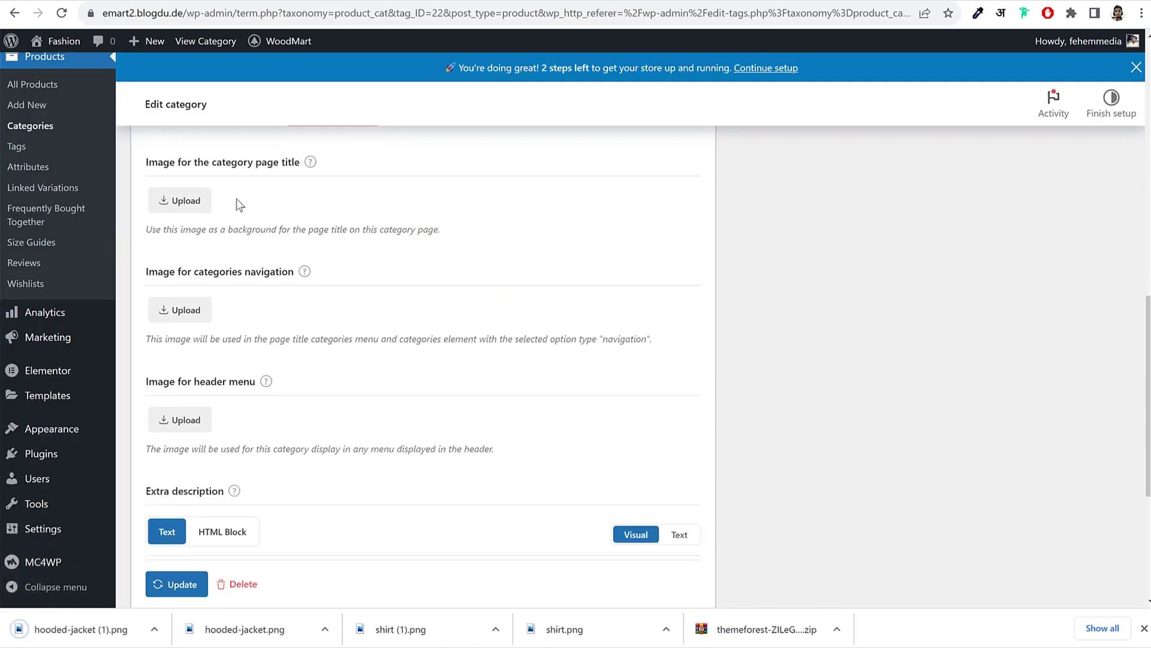
# Step: Upload both hooded-jacket PNGs and use the white one for the page-title and navigation images
pyautogui.click(183, 200)
pyautogui.click(64, 234)
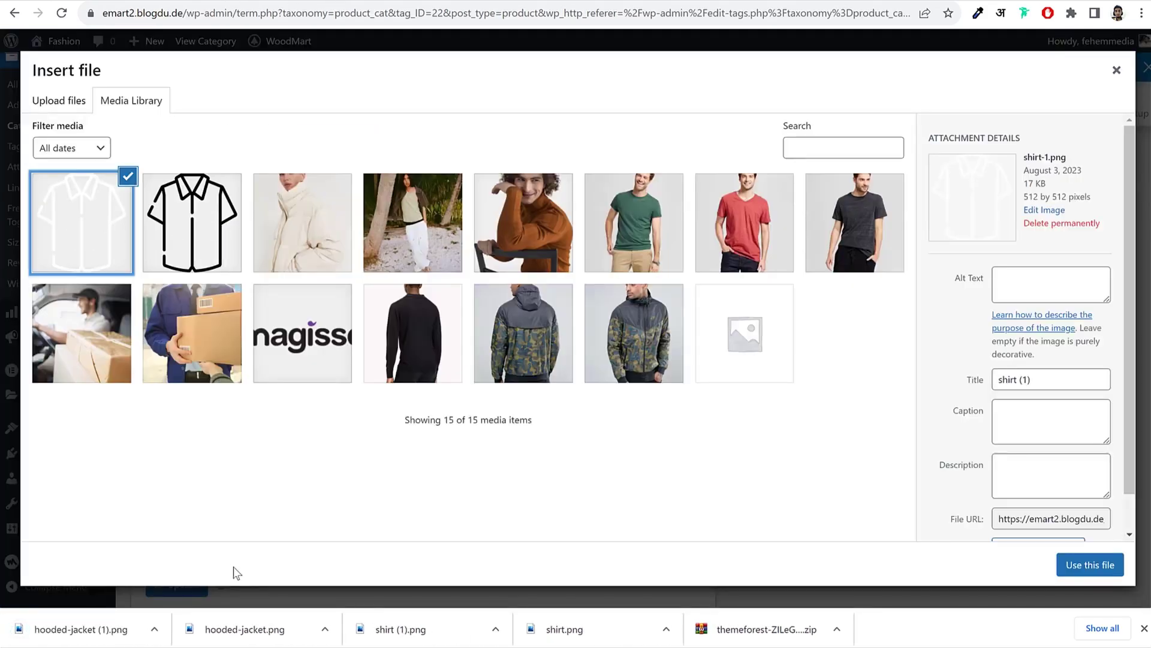
pyautogui.moveTo(245, 629); pyautogui.dragTo(264, 420)
pyautogui.moveTo(81, 629); pyautogui.dragTo(188, 312)
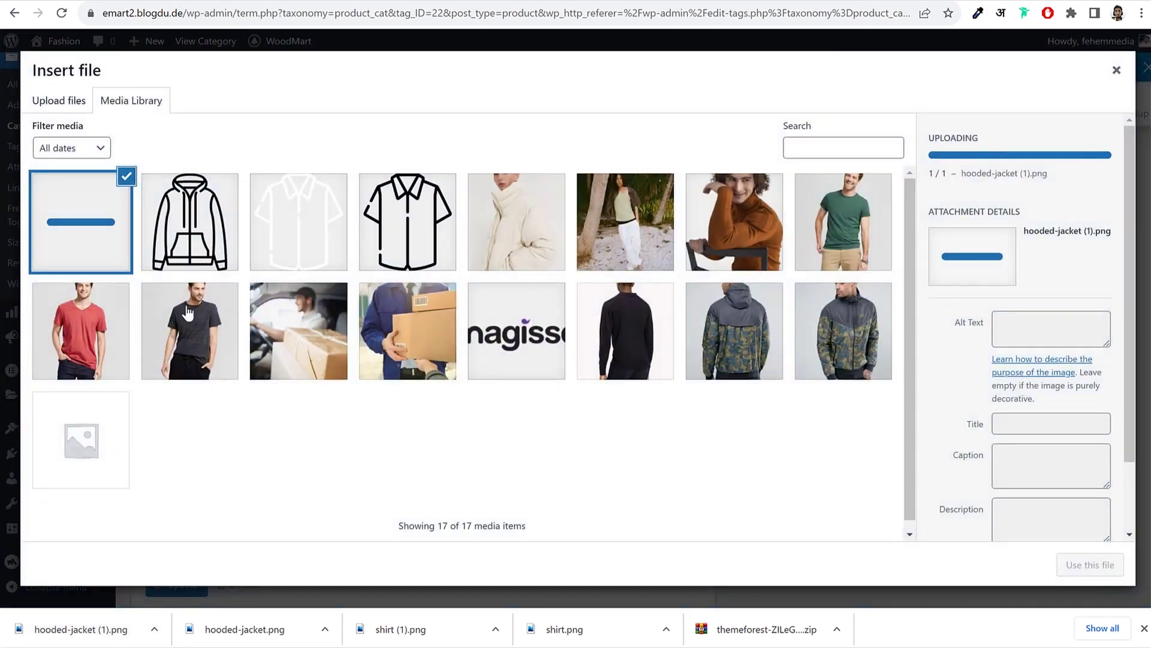
pyautogui.click(90, 238)
pyautogui.click(114, 237)
pyautogui.click(1090, 564)
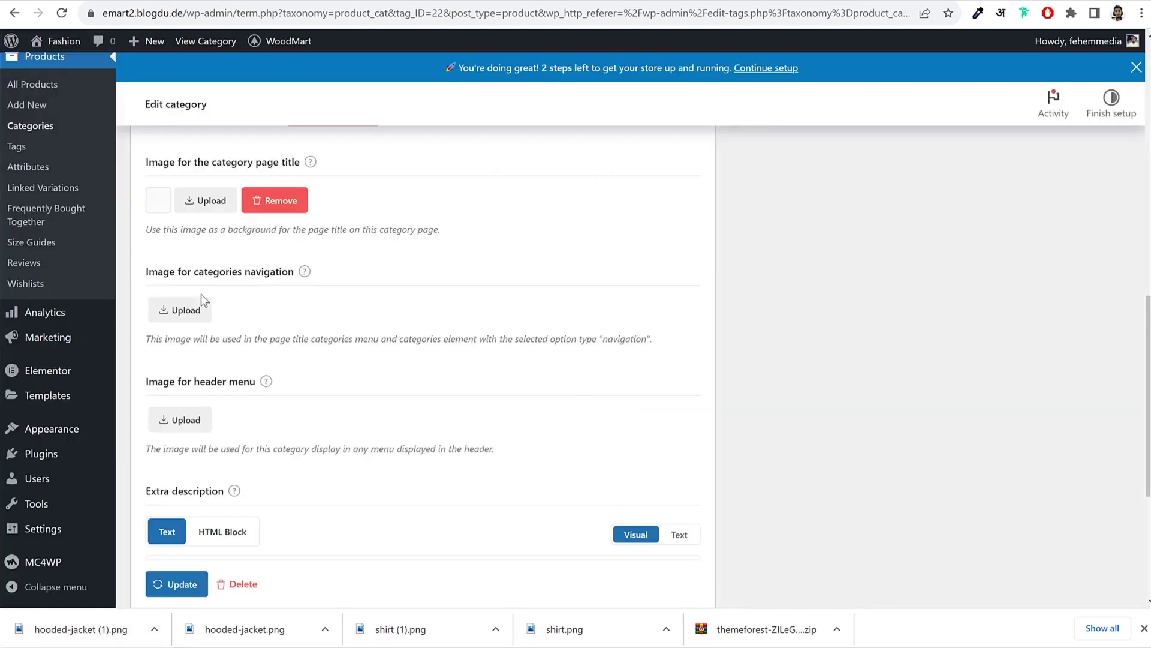
pyautogui.click(186, 310)
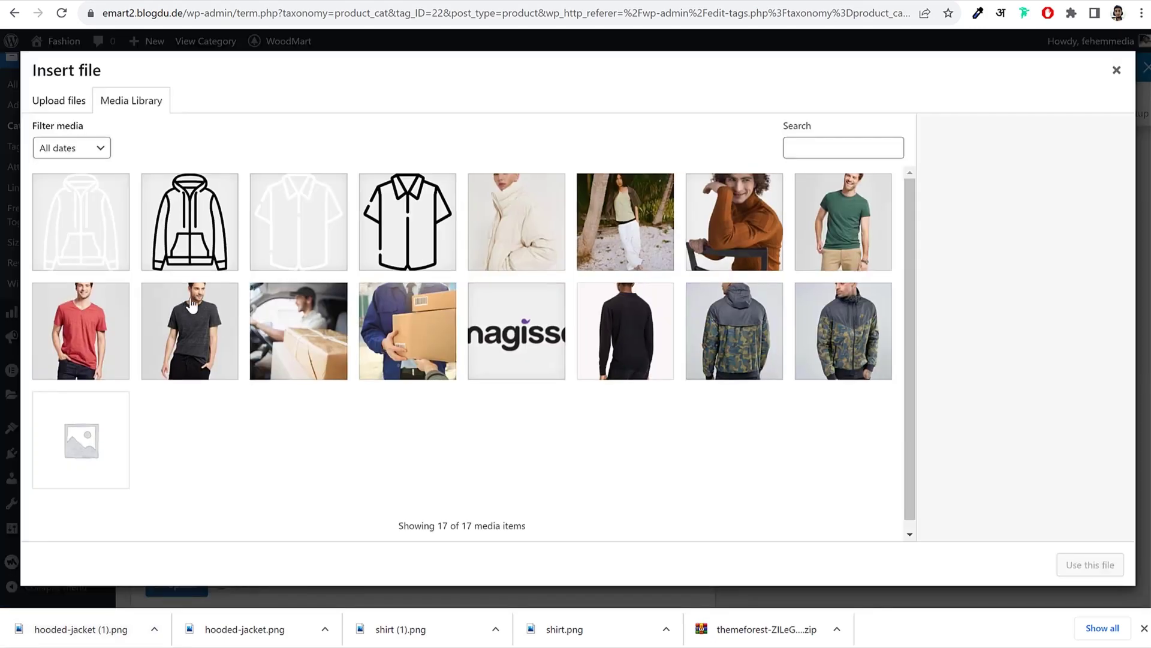
pyautogui.click(83, 243)
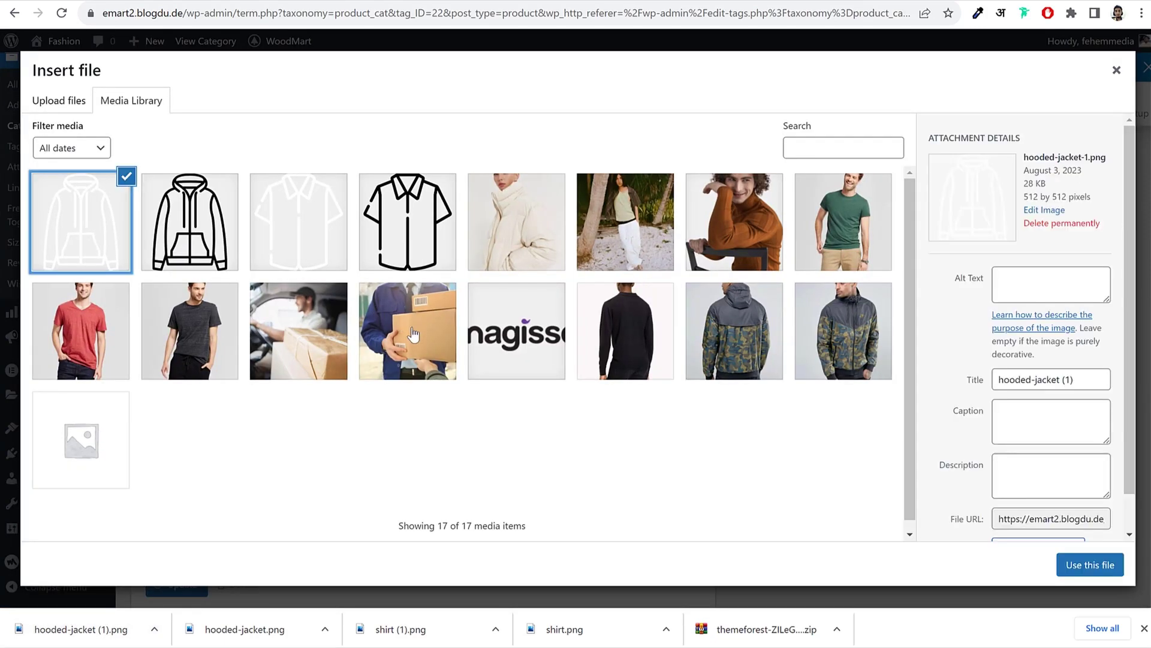
pyautogui.click(1100, 565)
# Step: Set the black hooded jacket as the header-menu image, update the category, and visit the site
pyautogui.scroll(-2, 336, 333)
pyautogui.click(193, 347)
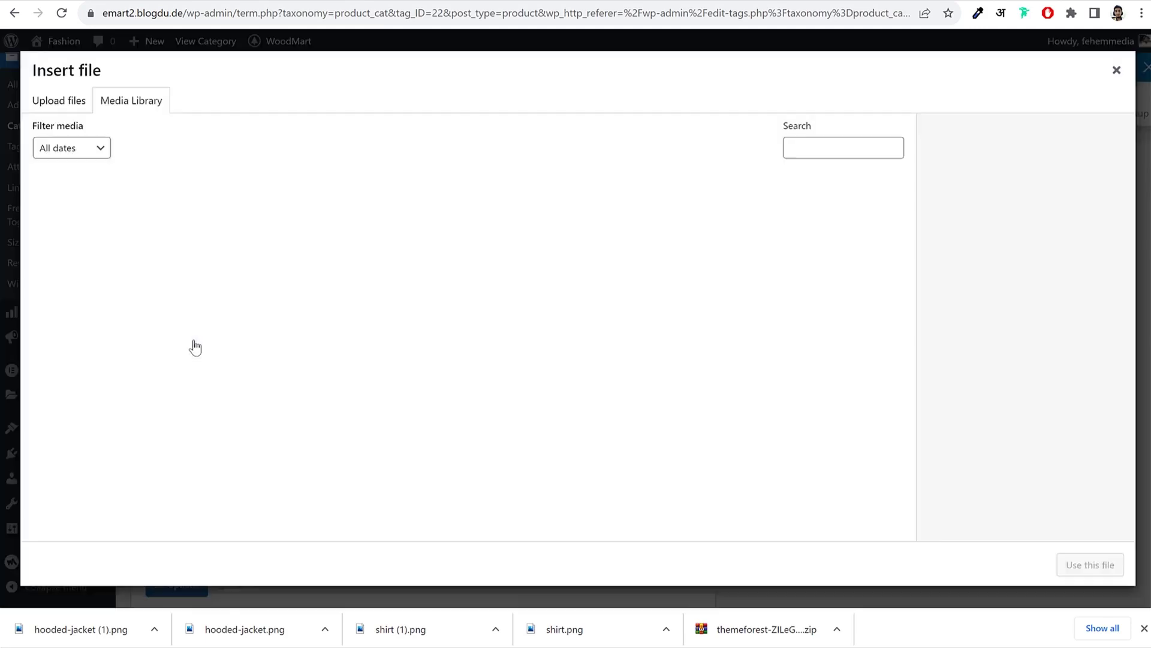
pyautogui.click(190, 222)
pyautogui.click(1092, 563)
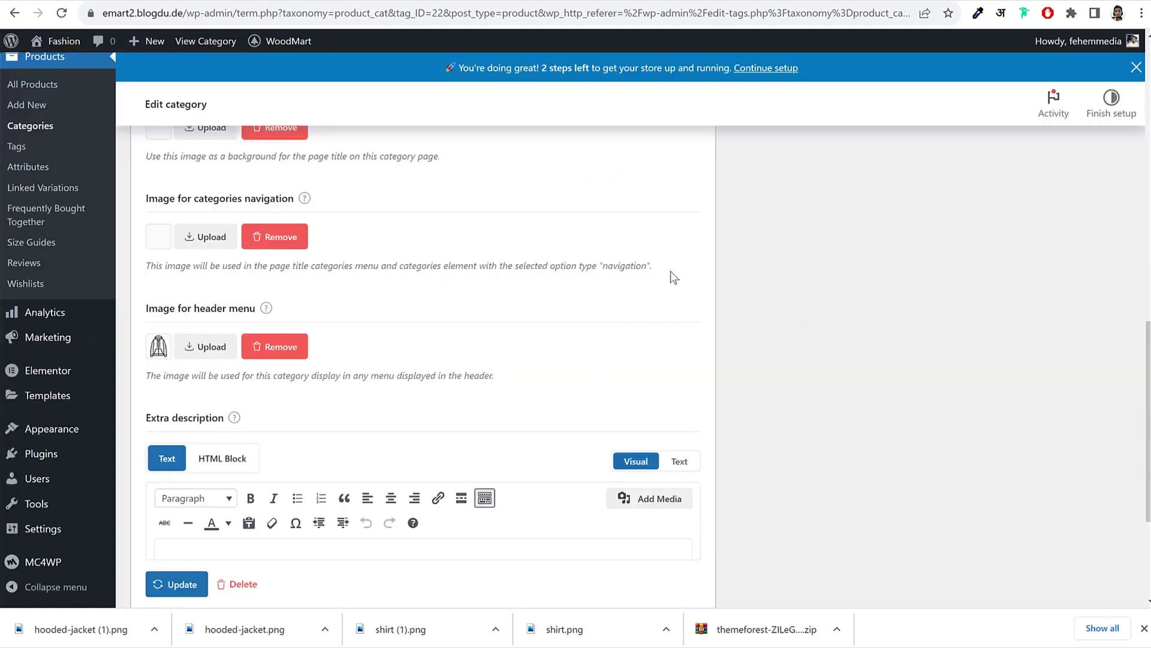
pyautogui.scroll(-4, 670, 274)
pyautogui.click(181, 532)
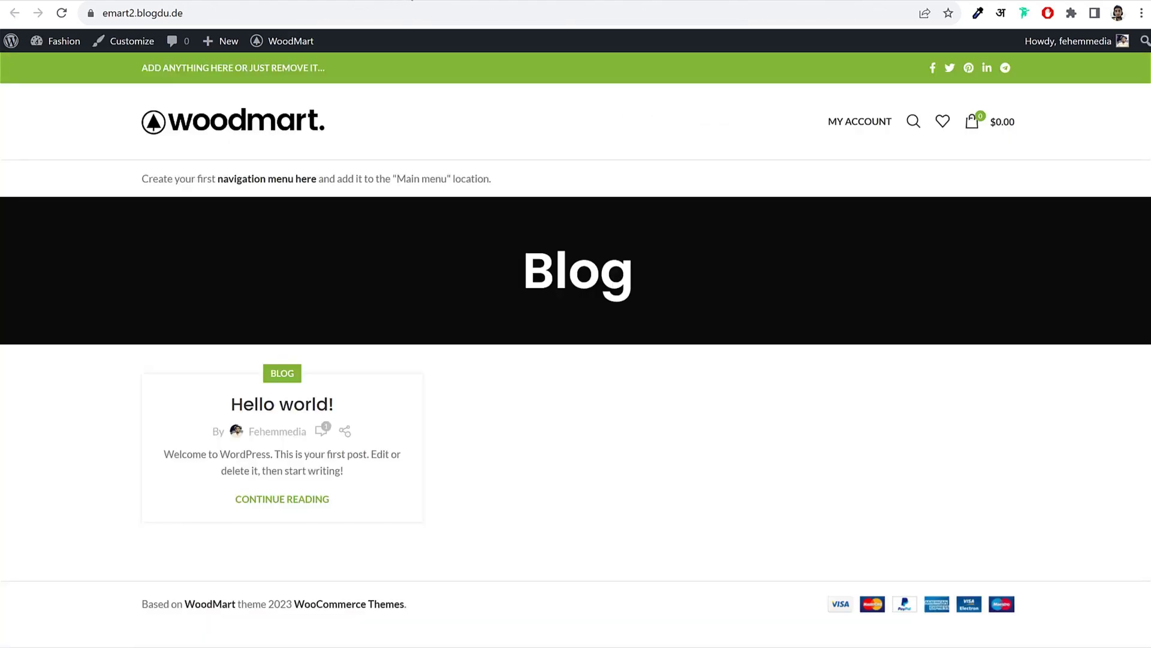
pyautogui.click(237, 127)
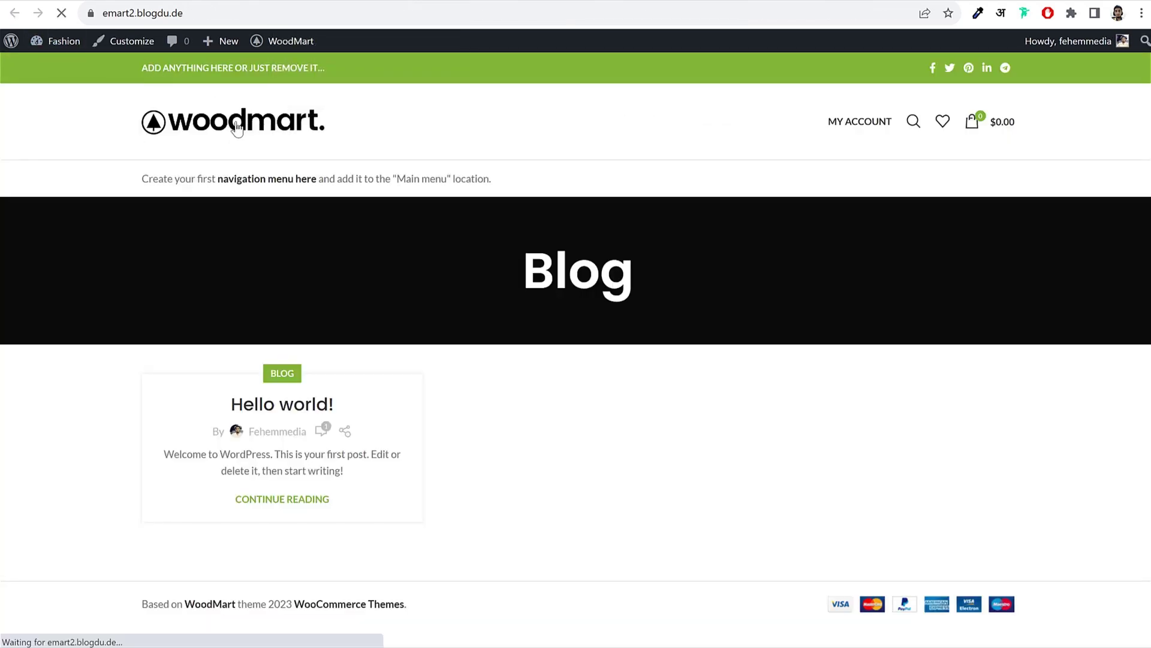
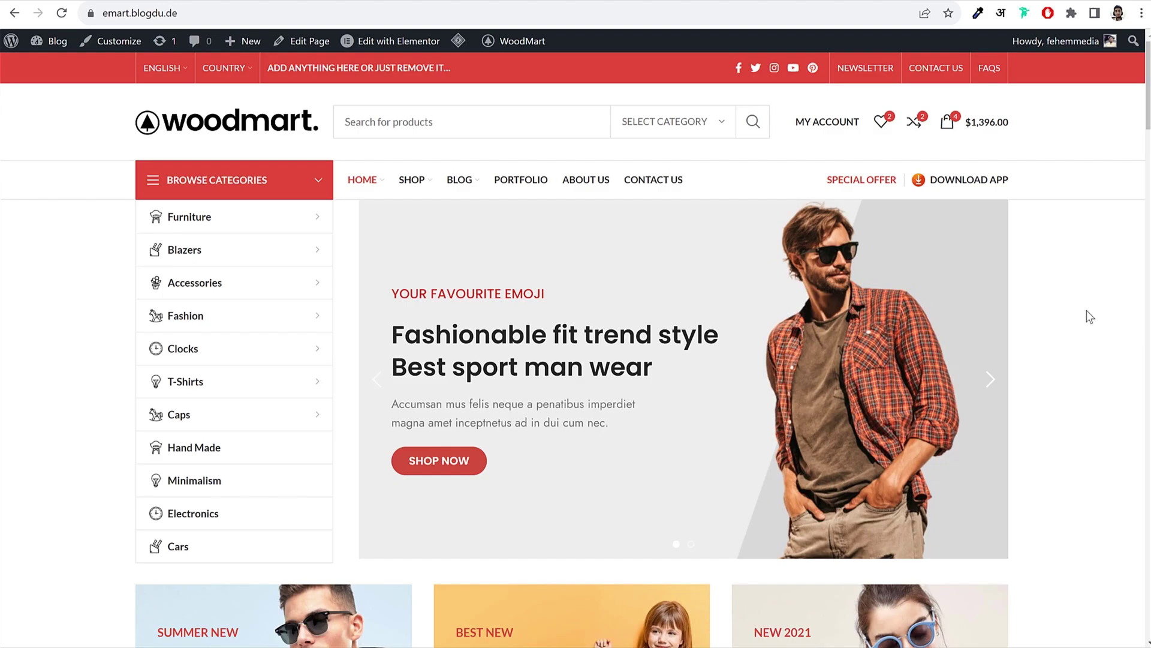
# Step: Flip through the WoodMart hero slides, ending on the 'Fashionable fit trend style' slide
pyautogui.scroll(-5, 1080, 337)
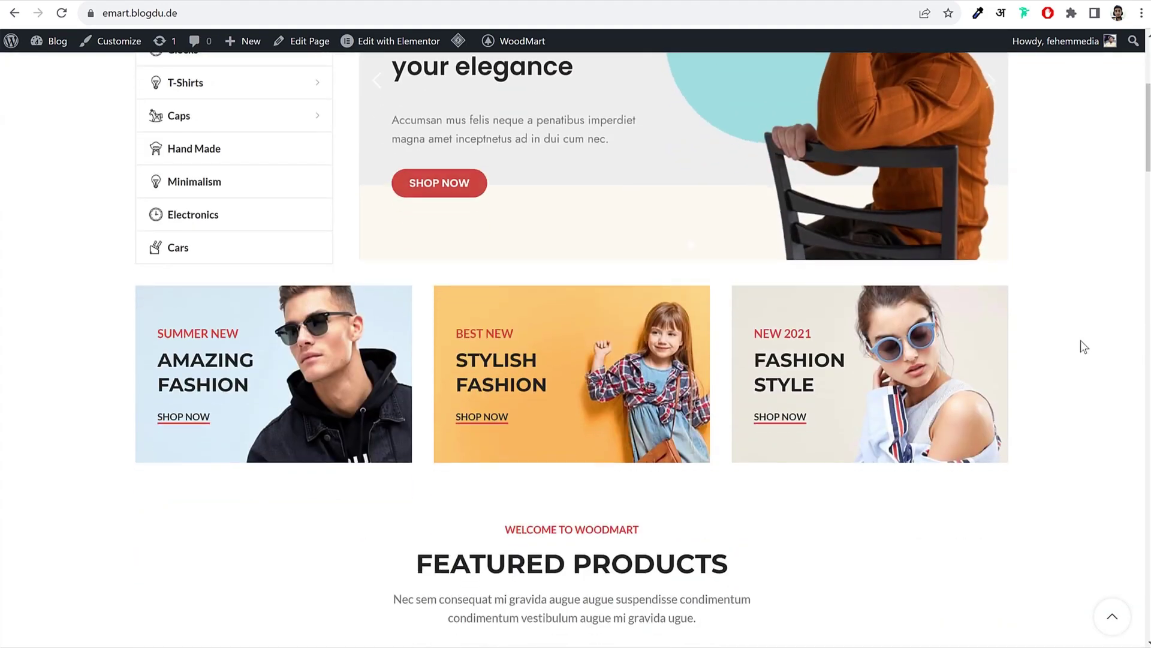
pyautogui.scroll(-10, 1083, 344)
pyautogui.scroll(10, 1079, 354)
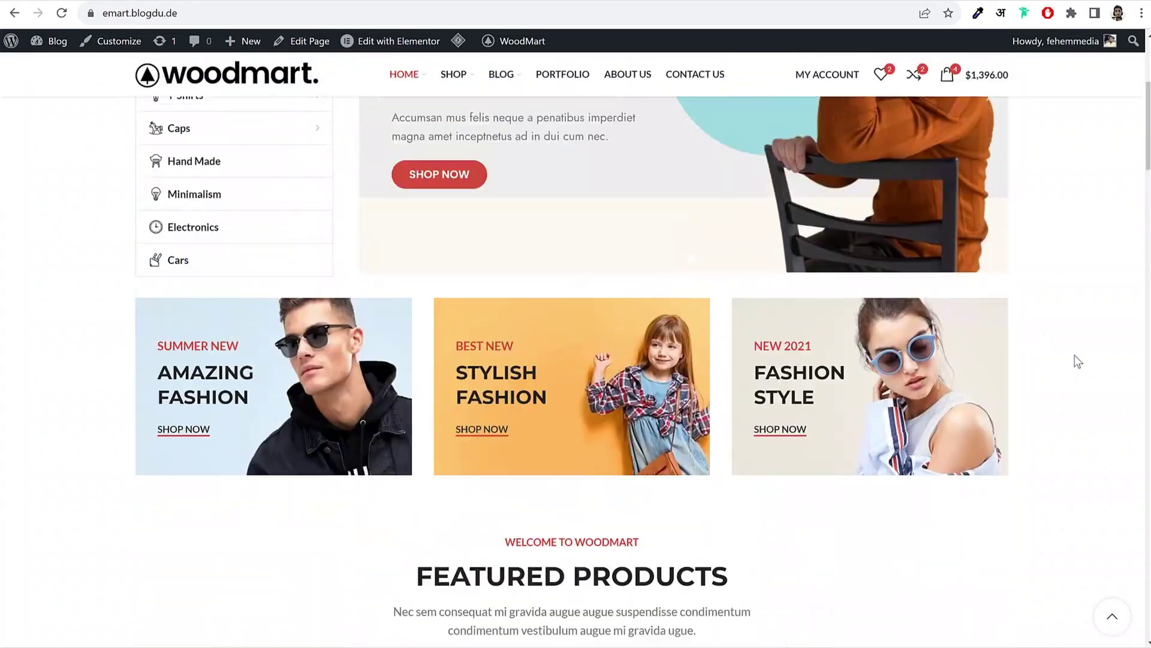
pyautogui.scroll(5, 1079, 362)
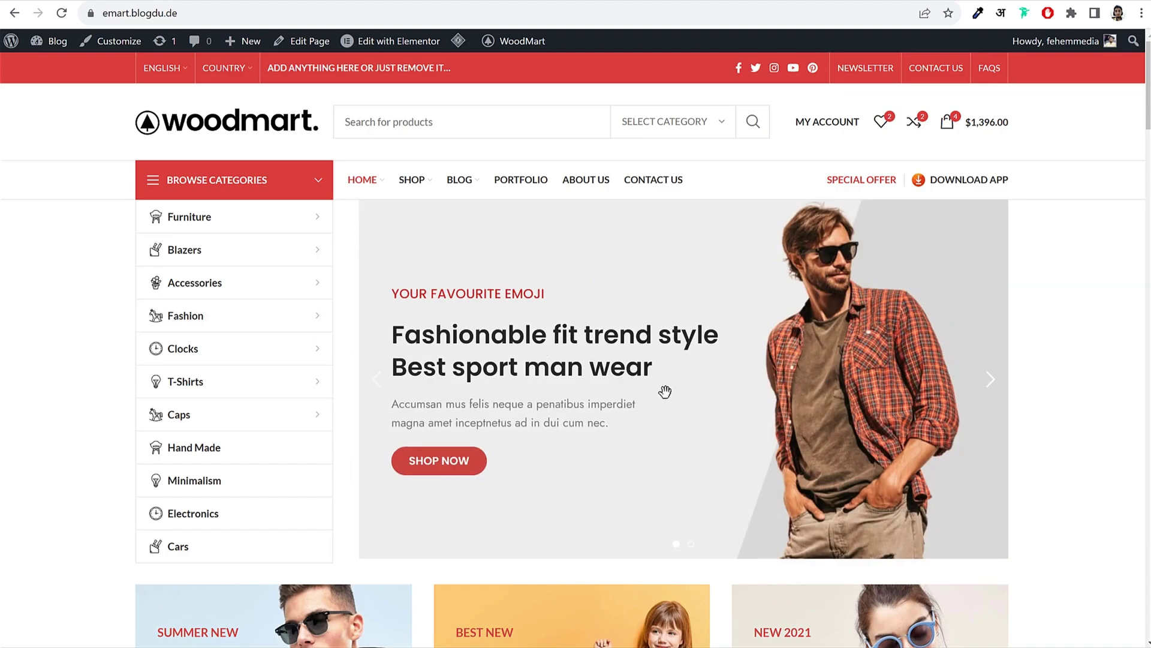
pyautogui.click(994, 386)
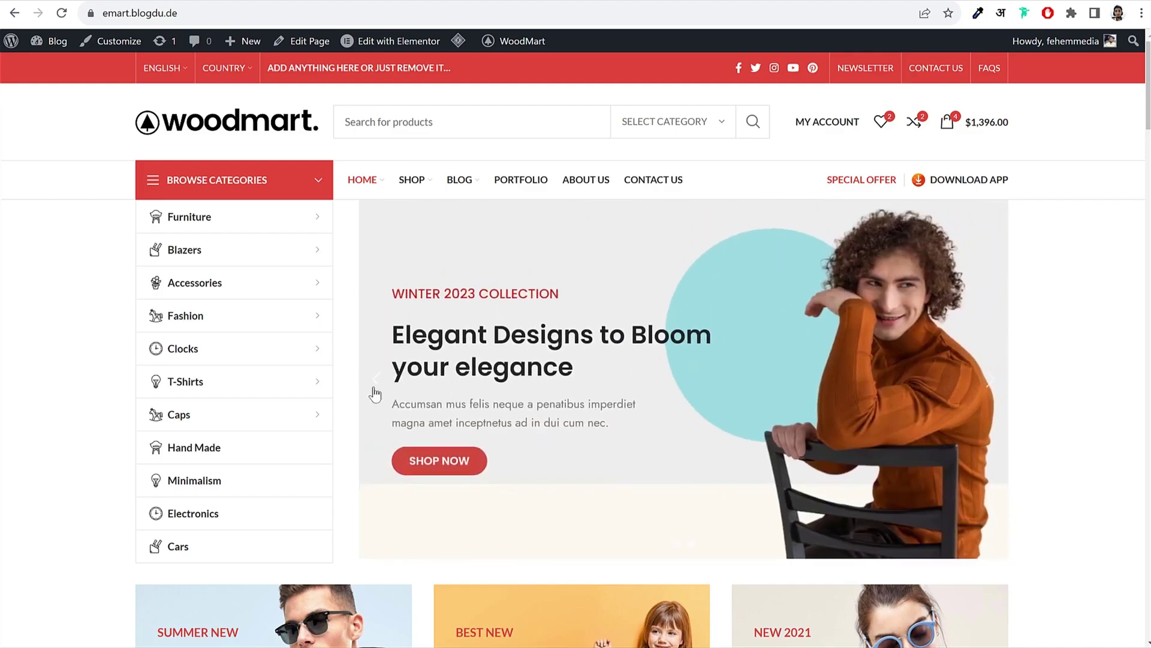
pyautogui.click(375, 384)
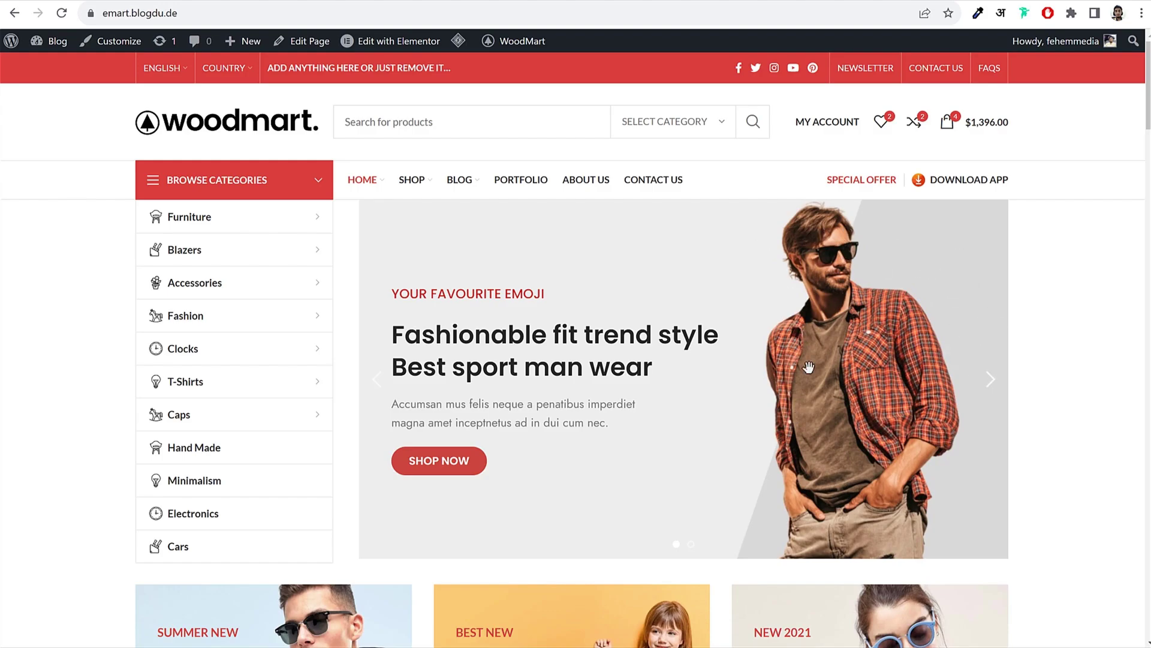
pyautogui.click(998, 386)
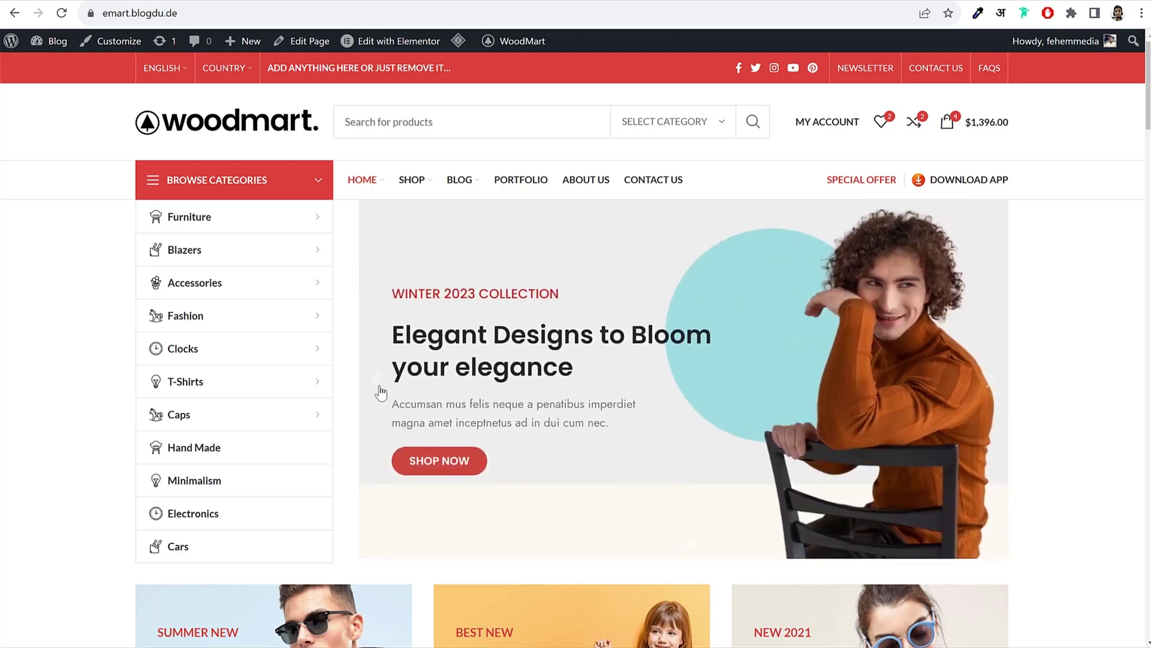
pyautogui.click(378, 384)
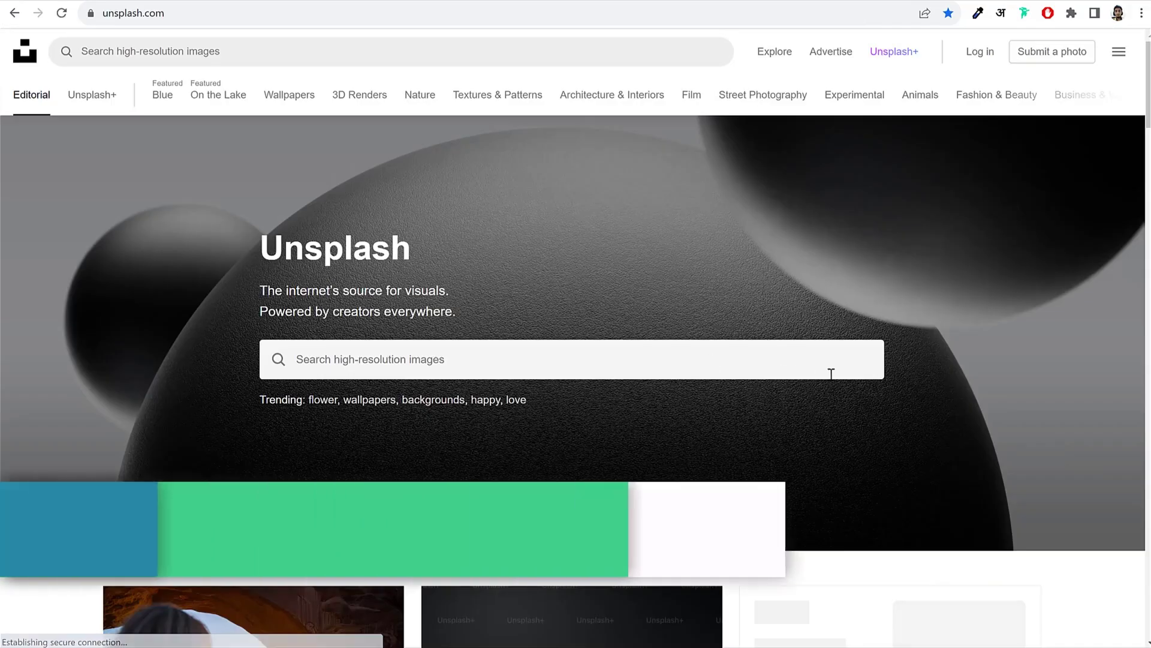
# Step: Search Unsplash for 'men fashion' and scroll through the photo results
pyautogui.scroll(-5, 833, 378)
pyautogui.scroll(-3, 832, 379)
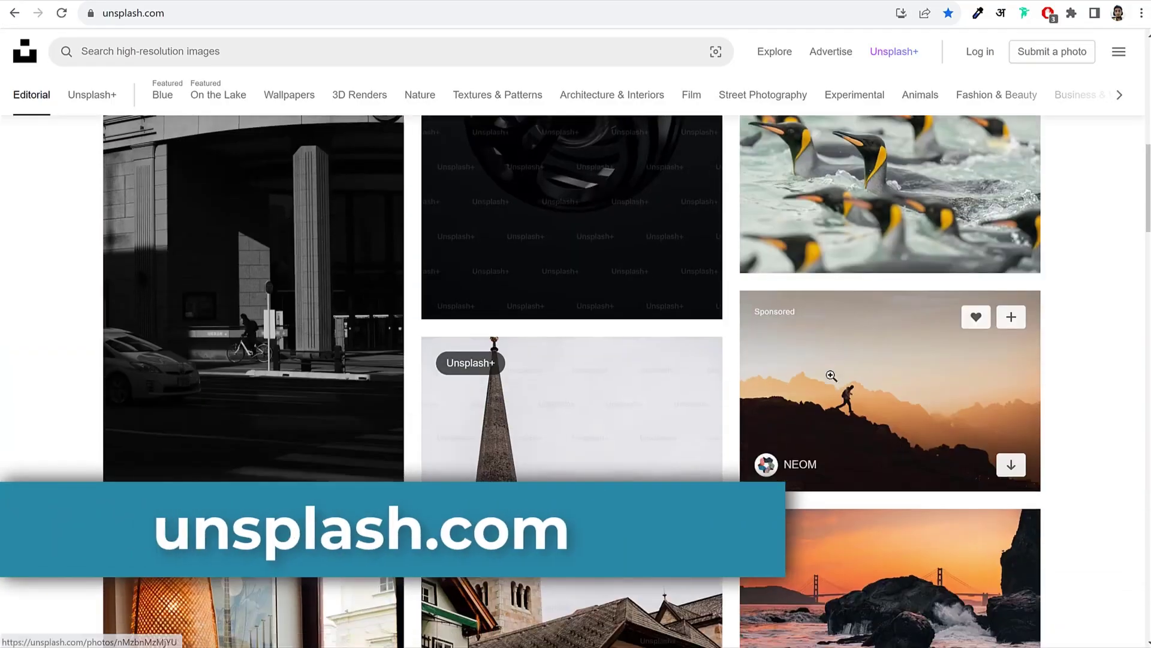
pyautogui.scroll(10, 786, 387)
pyautogui.click(498, 370)
pyautogui.write('m')
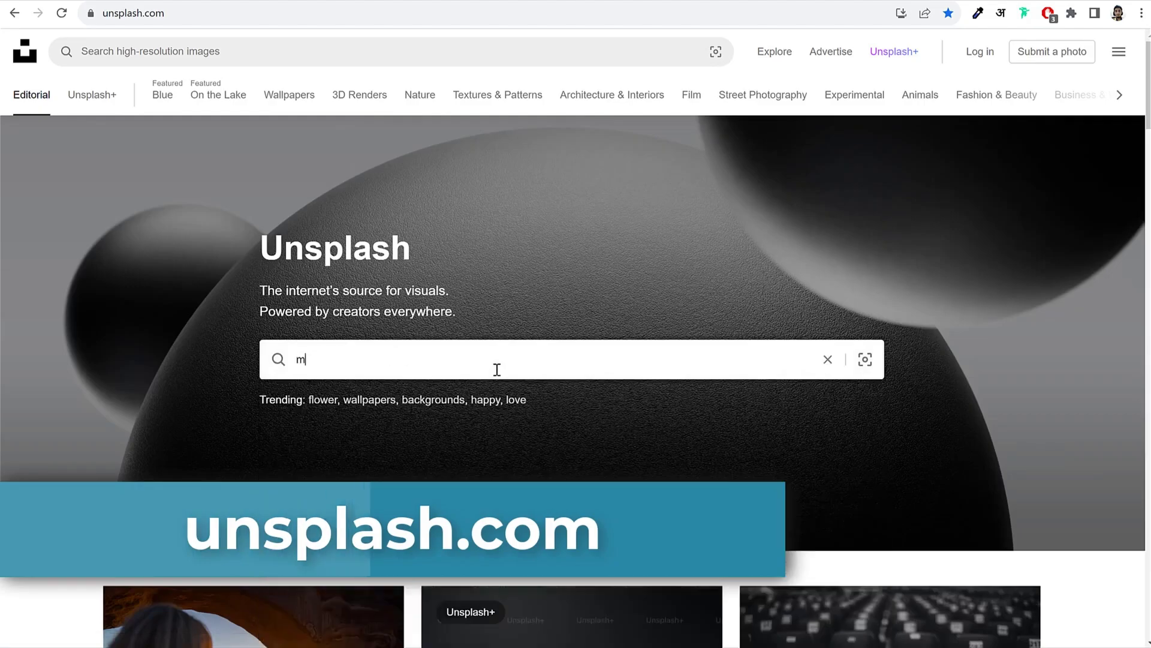
pyautogui.write('en fashion')
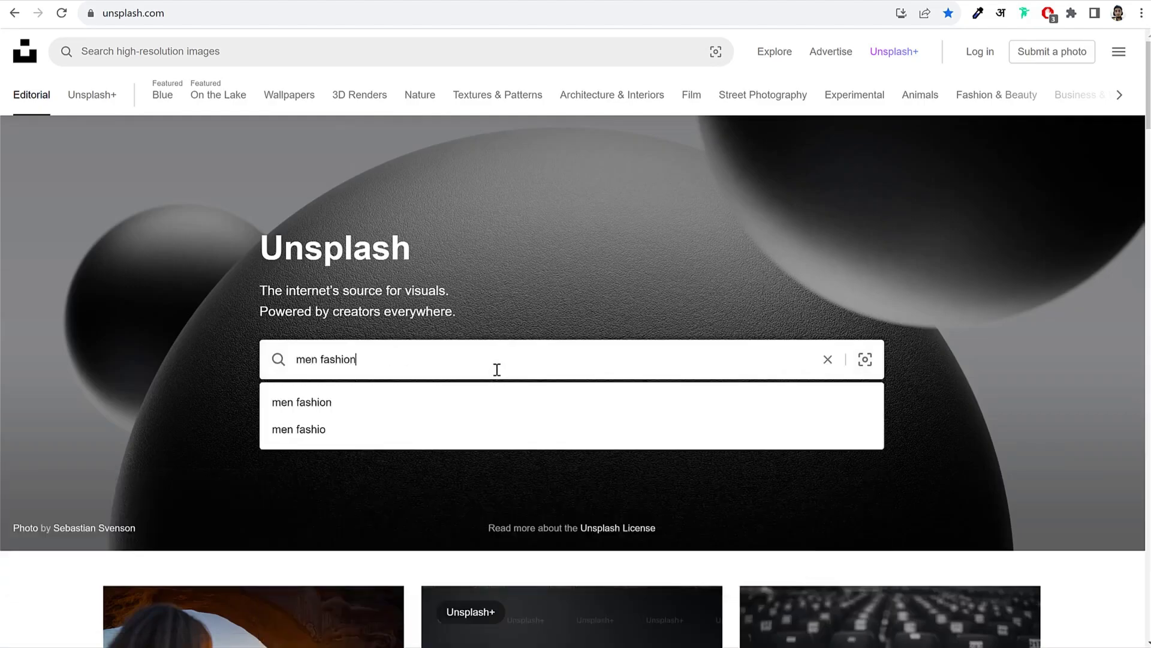
pyautogui.press('Return')
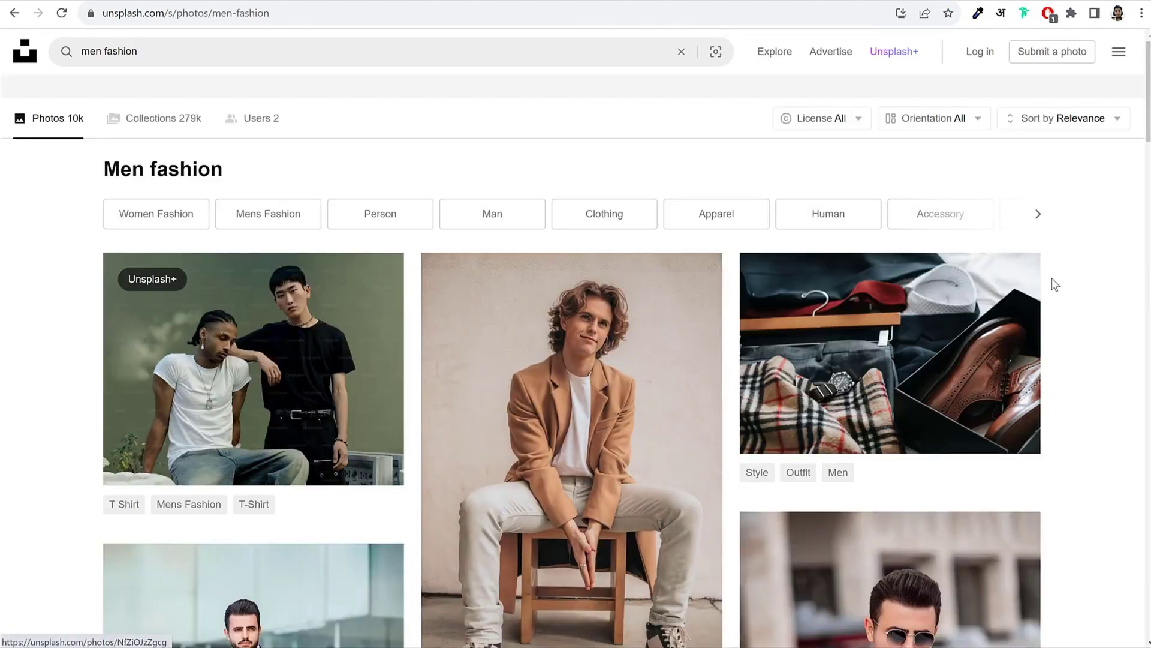
pyautogui.scroll(-2, 1070, 321)
pyautogui.scroll(-12, 1071, 321)
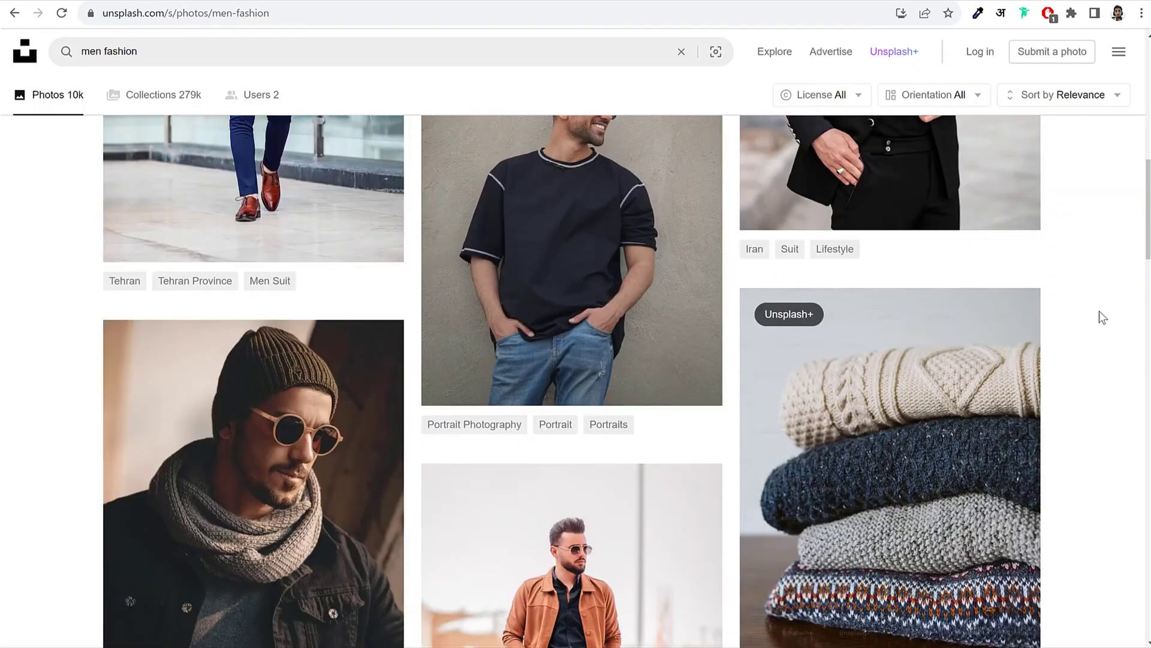
pyautogui.scroll(-17, 1099, 312)
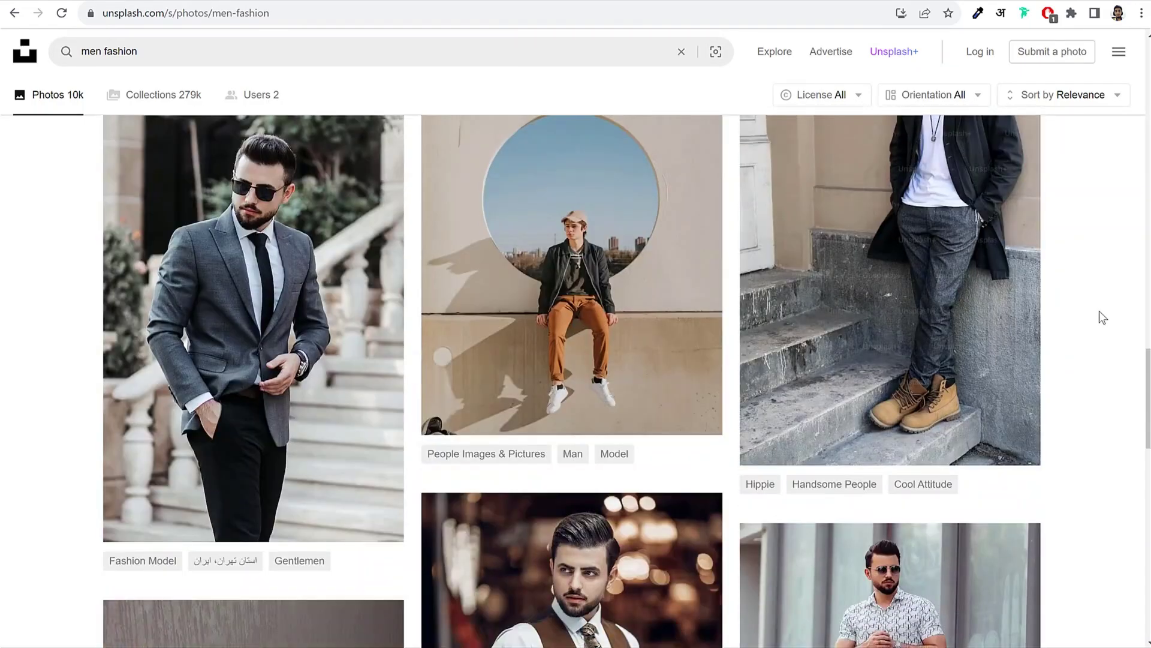
pyautogui.scroll(-13, 1100, 311)
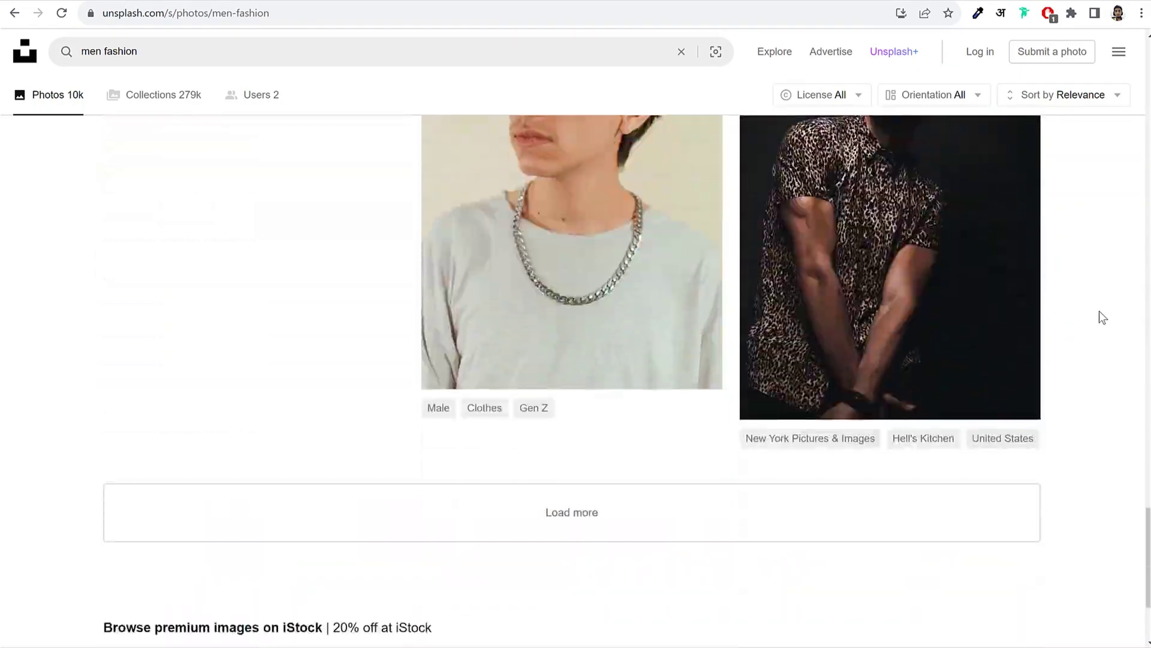
pyautogui.scroll(6, 1100, 311)
pyautogui.scroll(20, 1100, 310)
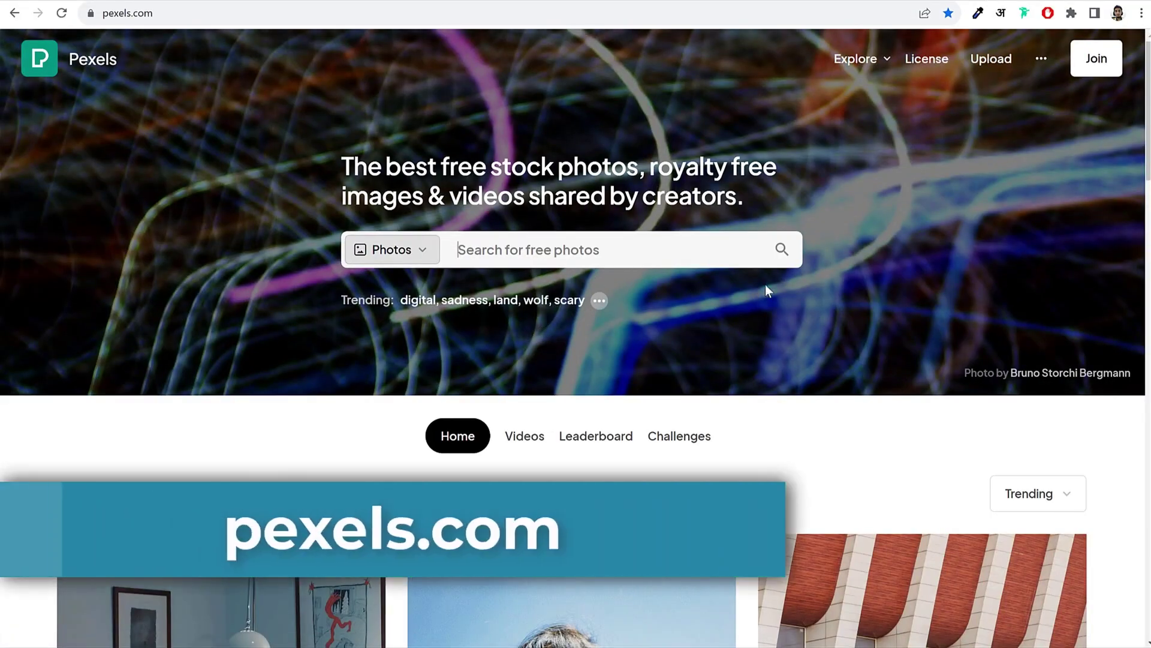
# Step: Search Pexels for 'men fashion', dismissing the Google sign-in popup, and scroll the results
pyautogui.write('men')
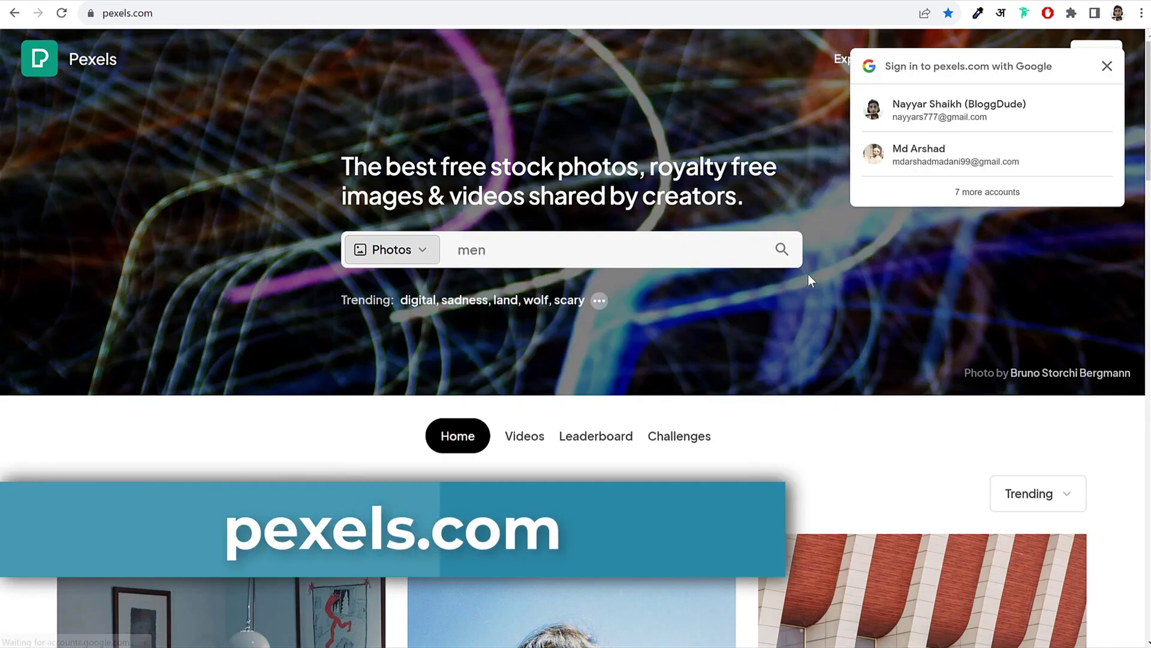
pyautogui.click(1106, 67)
pyautogui.click(611, 251)
pyautogui.write('f')
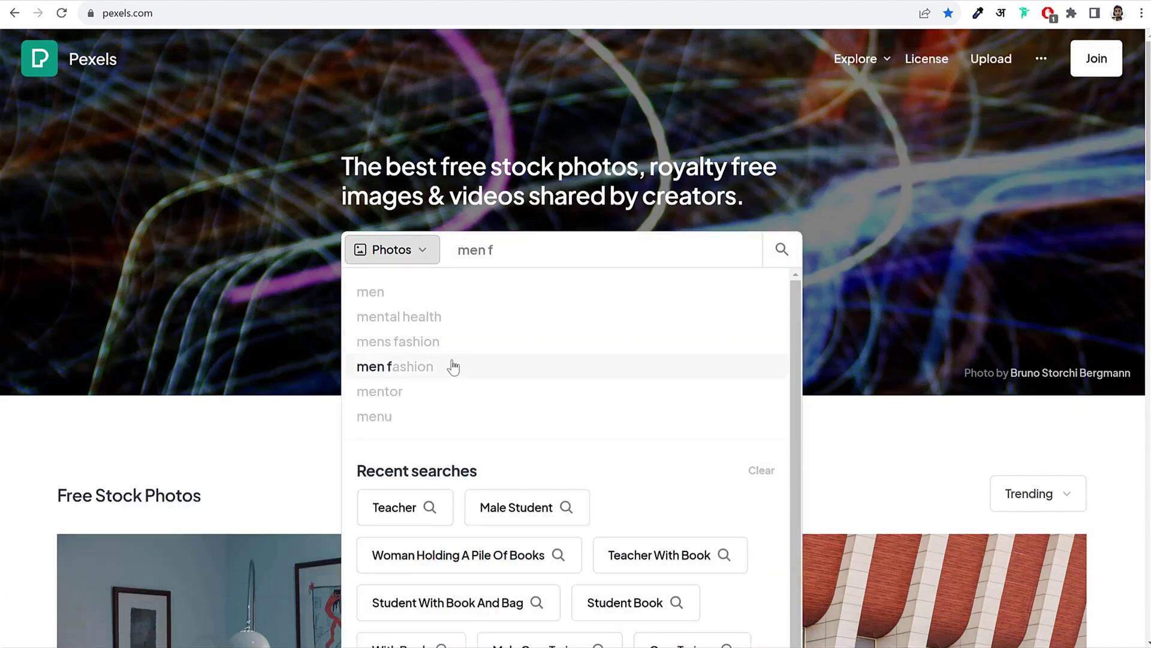
pyautogui.click(447, 367)
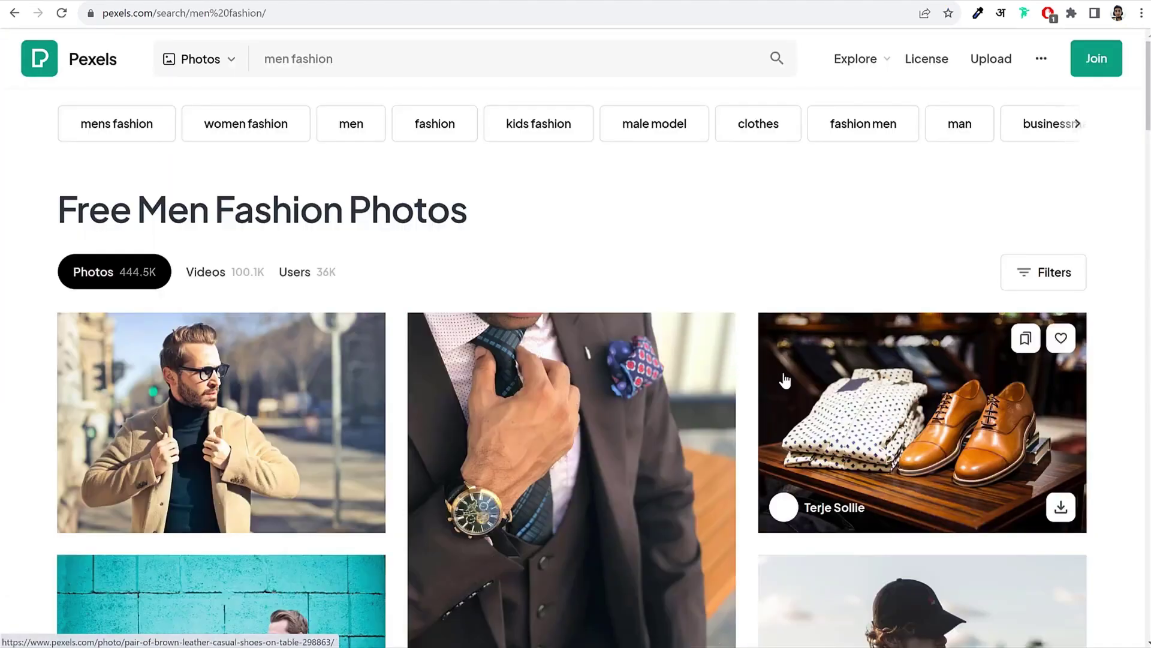
pyautogui.scroll(-6, 792, 374)
pyautogui.scroll(-14, 791, 375)
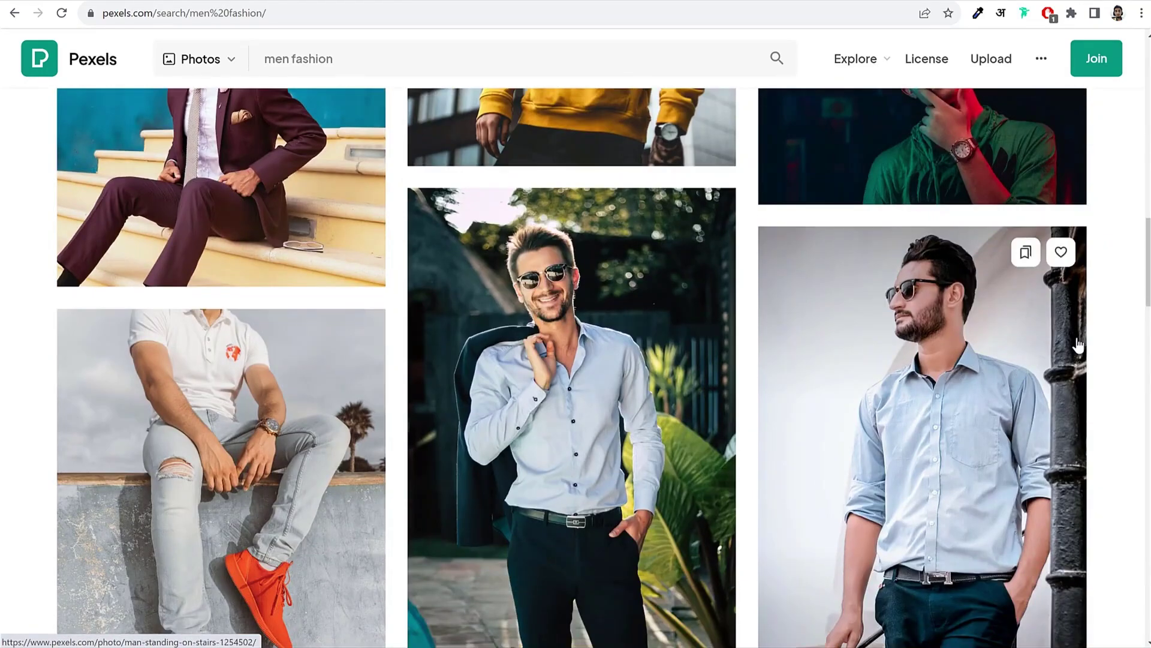
pyautogui.scroll(-17, 1078, 346)
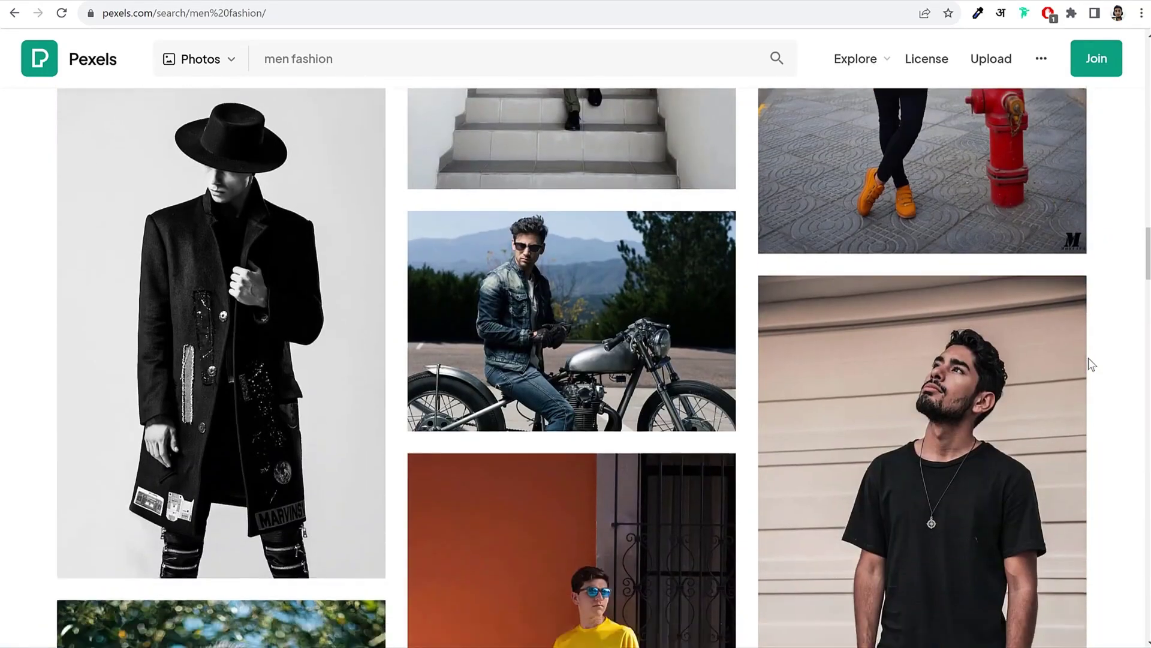
pyautogui.scroll(-20, 1092, 364)
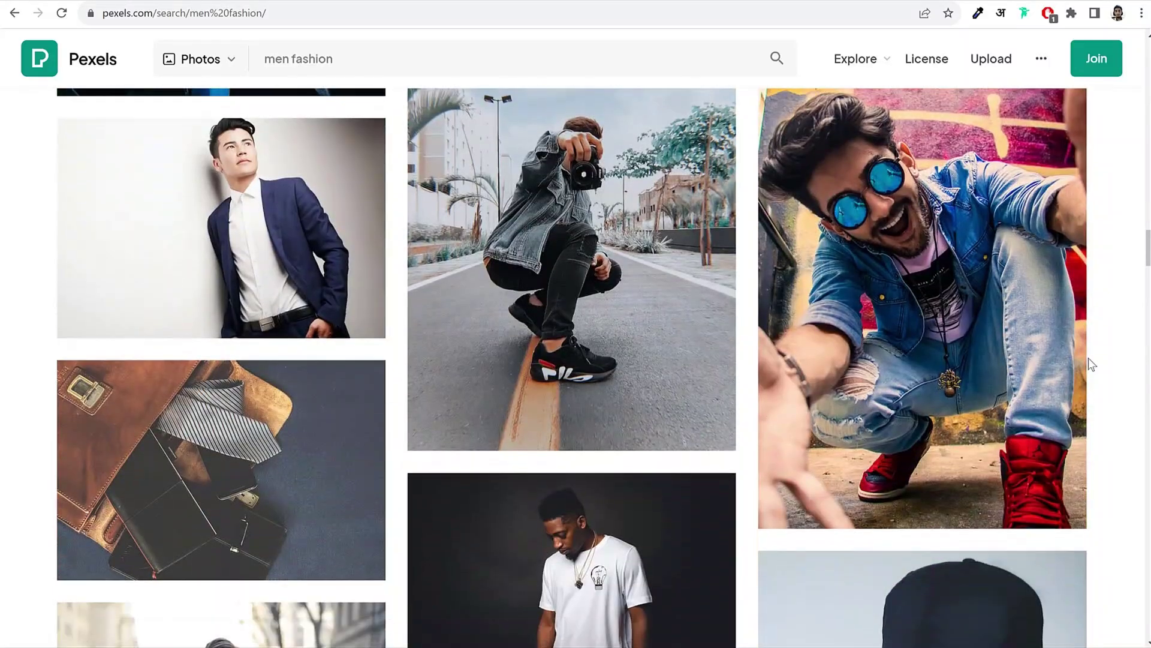
pyautogui.scroll(-15, 1091, 364)
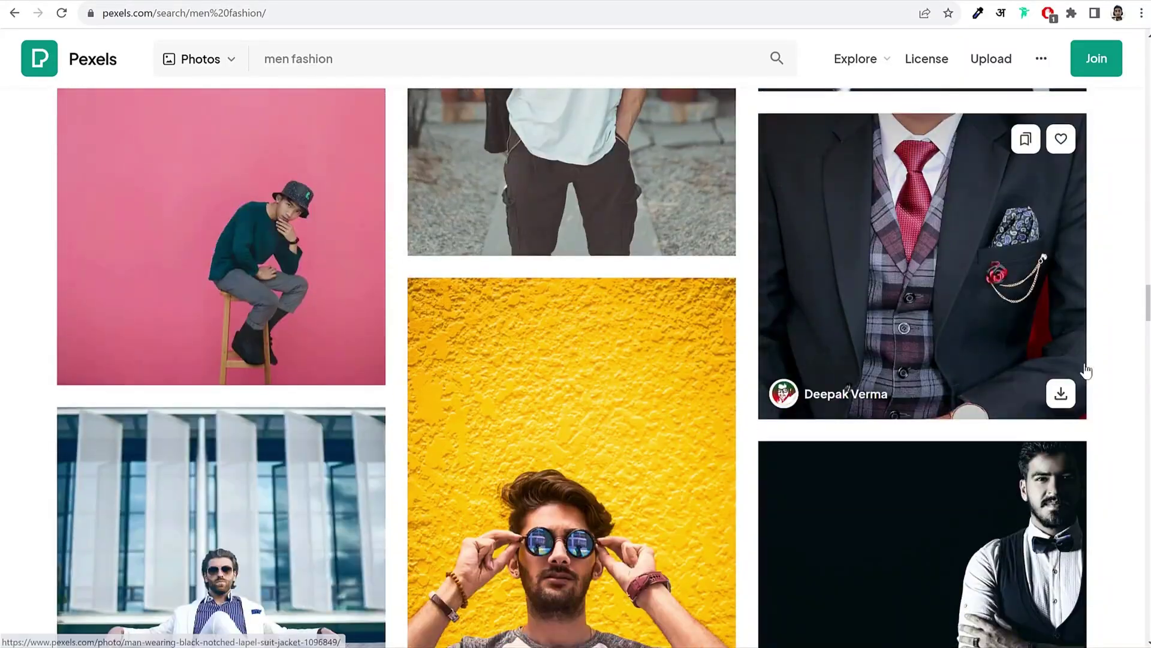
pyautogui.scroll(20, 1087, 371)
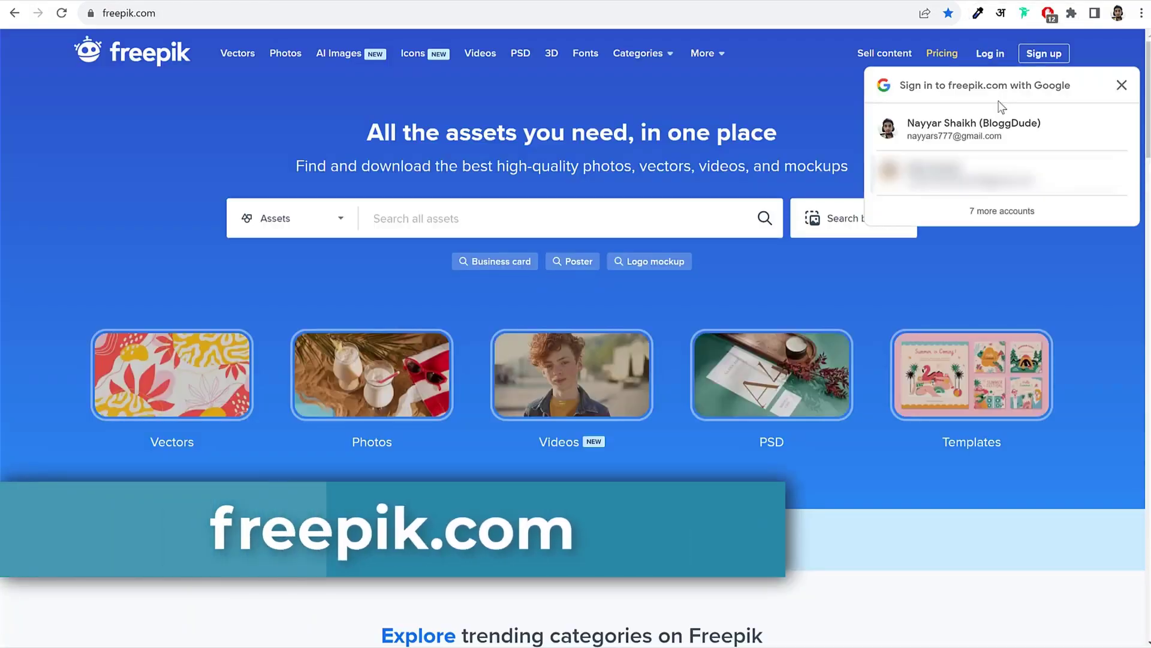
# Step: Sign in to Freepik with Google and close the occupation survey
pyautogui.click(1046, 144)
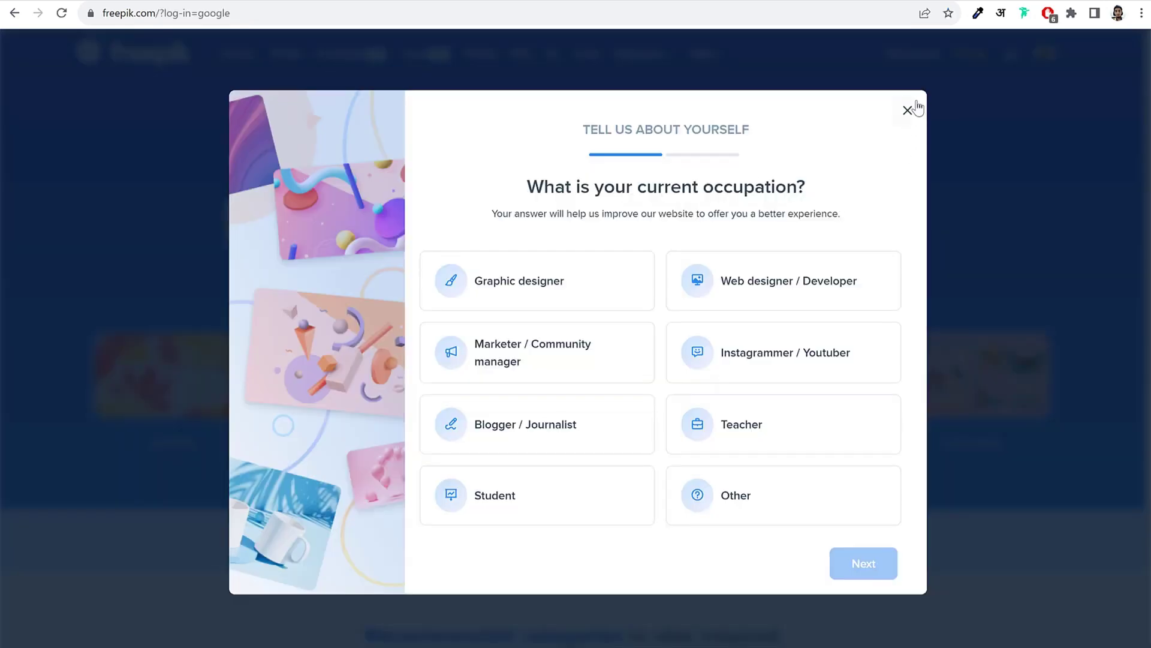
pyautogui.click(906, 109)
pyautogui.scroll(-5, 958, 206)
pyautogui.scroll(-3, 957, 213)
pyautogui.scroll(8, 899, 221)
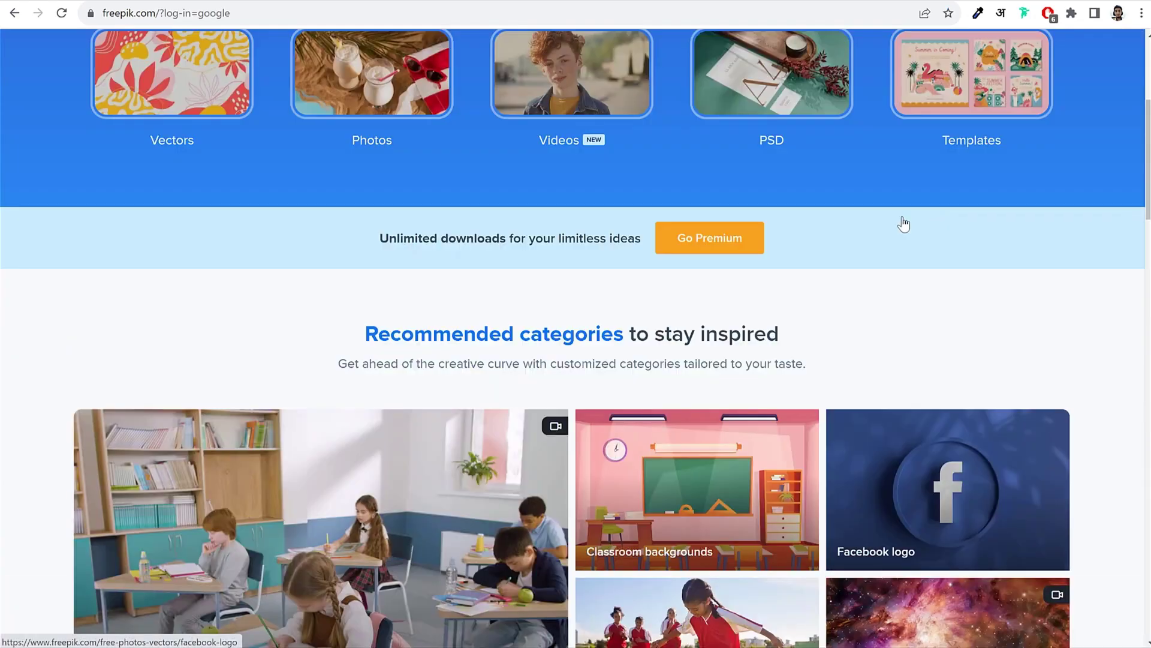
# Step: Search Freepik for 'men fashion'
pyautogui.click(466, 218)
pyautogui.write('me')
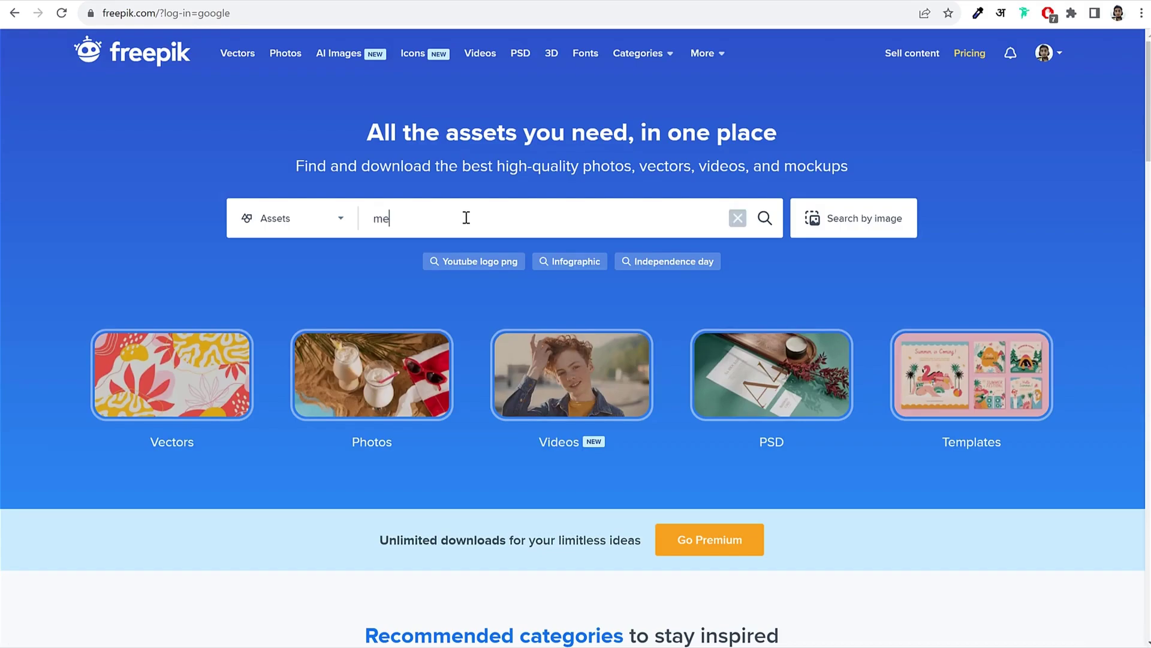
pyautogui.write('n fa')
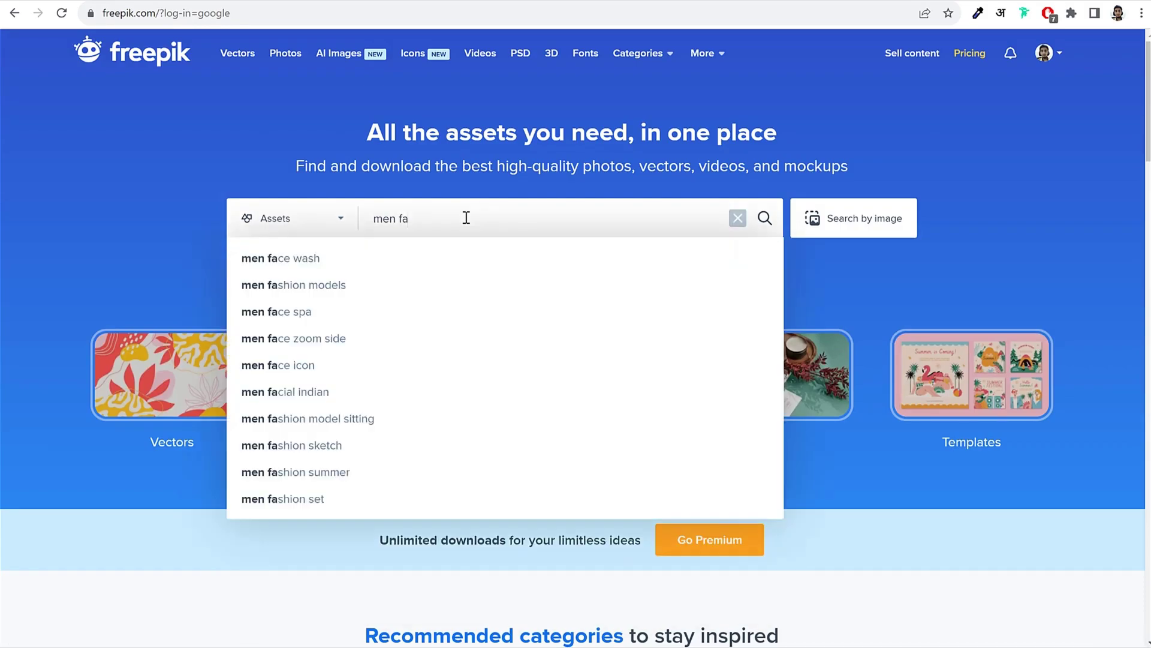
pyautogui.press('Down')
pyautogui.press('Down')
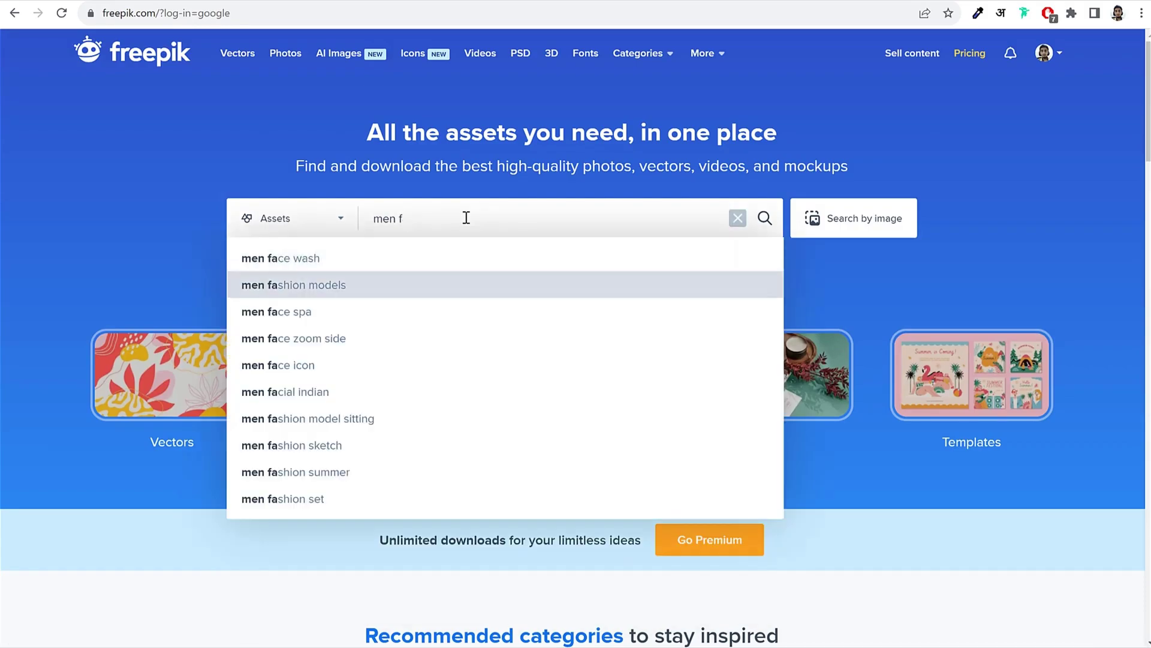
pyautogui.write('shion')
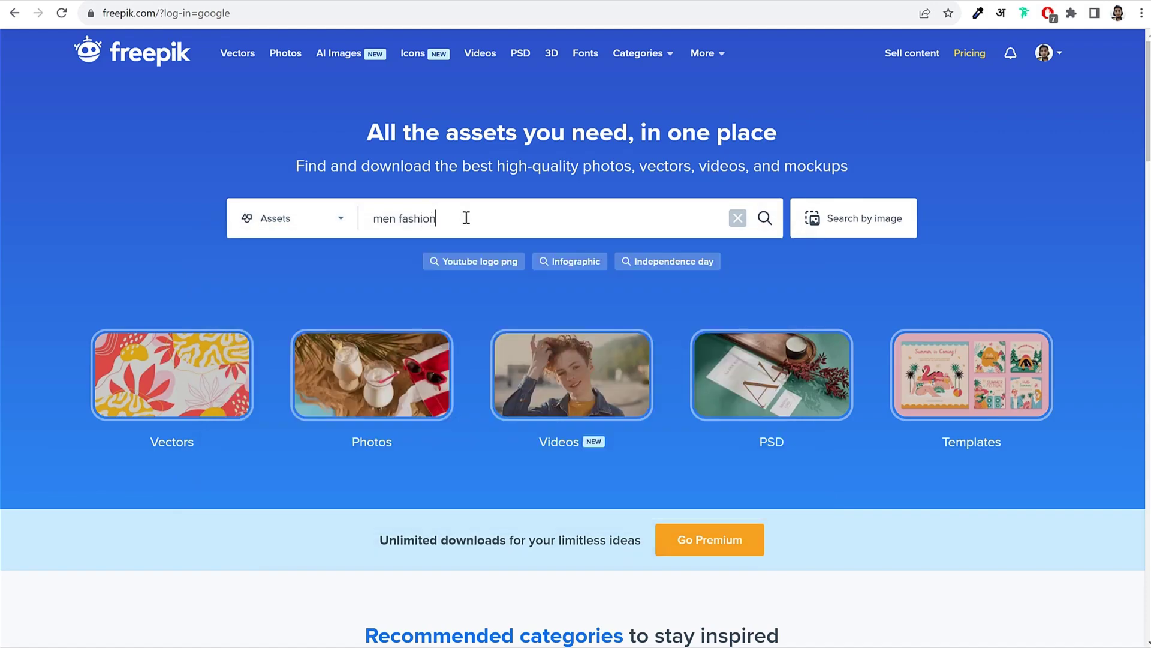
pyautogui.scroll(-3, 861, 287)
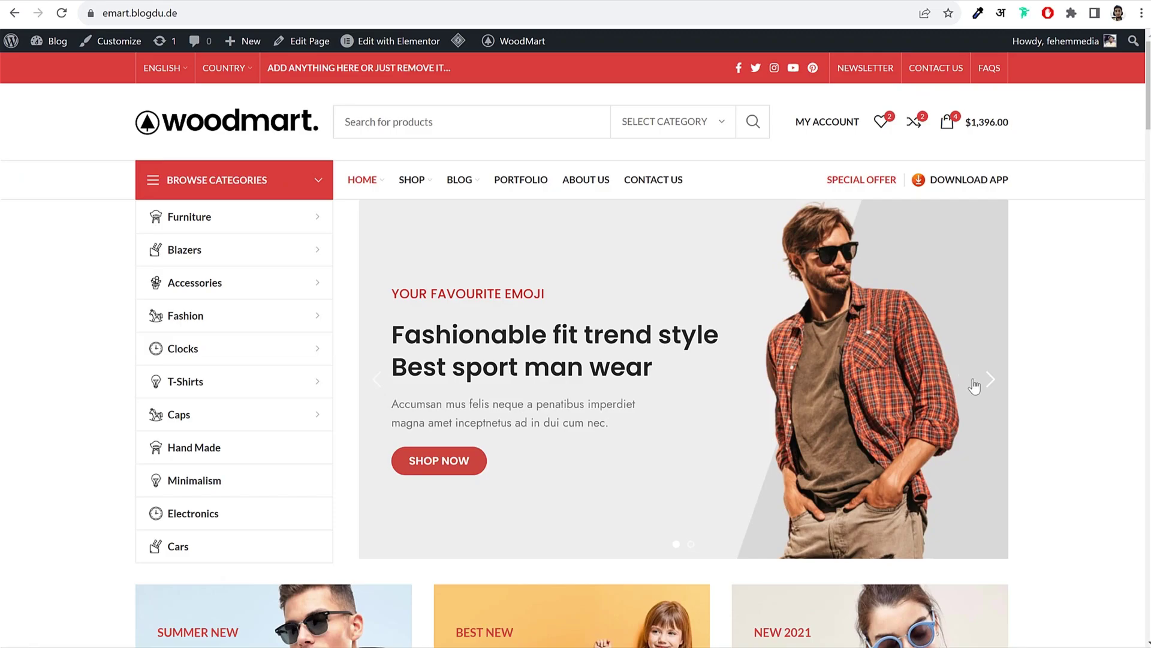
pyautogui.click(989, 379)
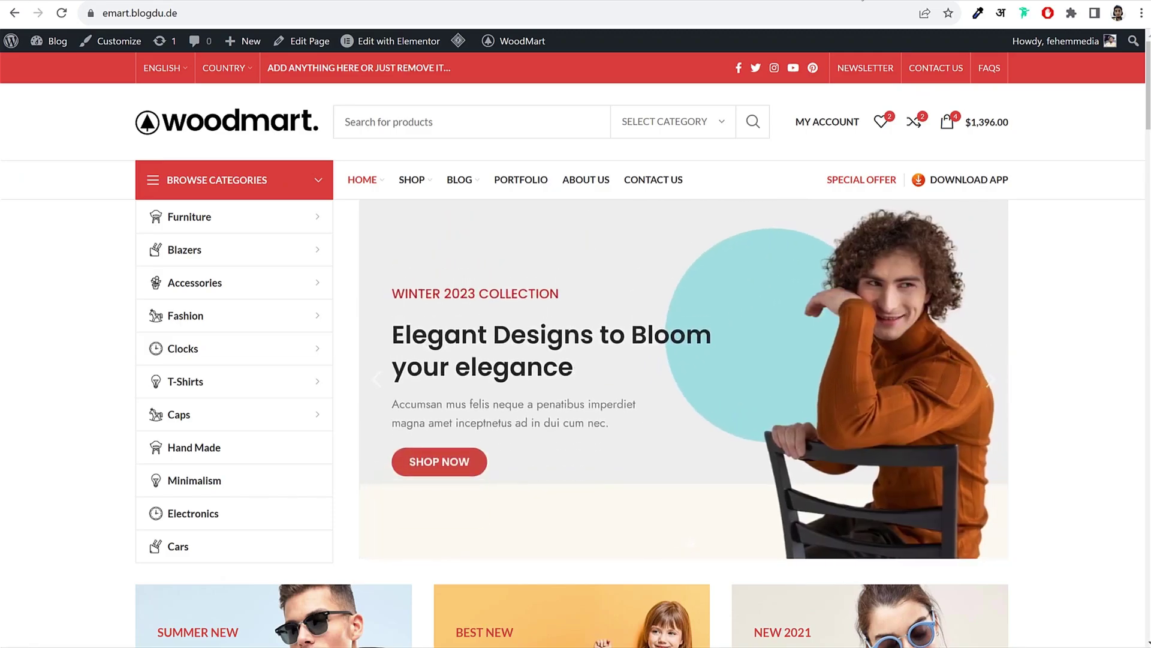
# Step: Scroll the results and open the plaid-shirt model portrait's detail page
pyautogui.scroll(-10, 959, 413)
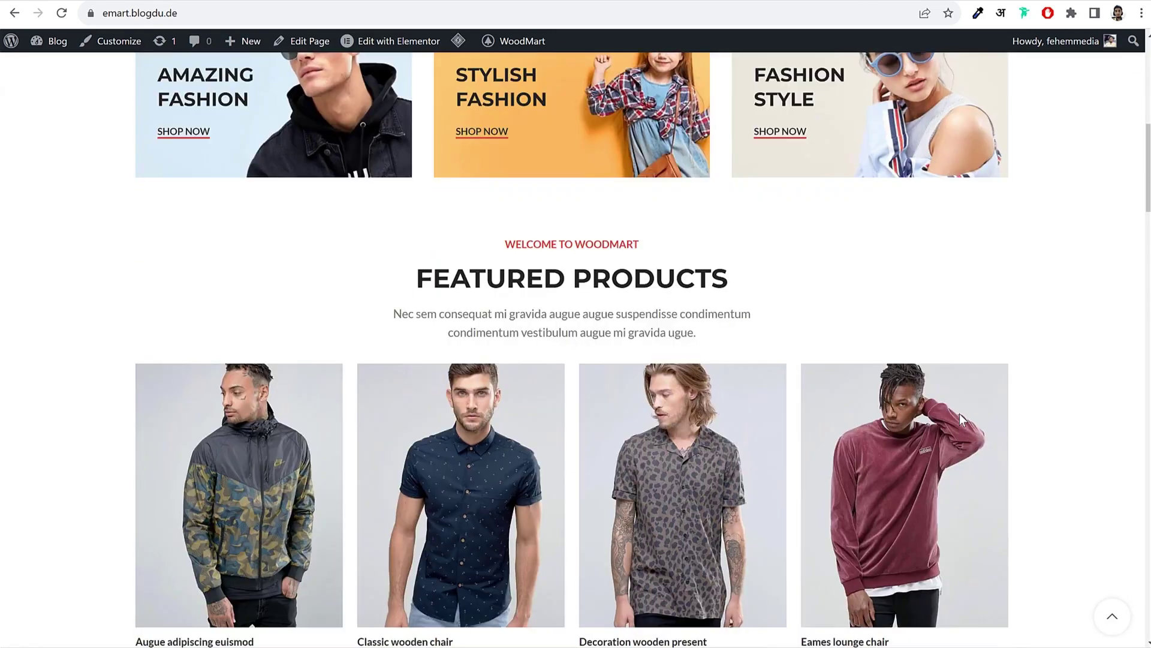
pyautogui.scroll(-3, 960, 412)
pyautogui.scroll(15, 959, 412)
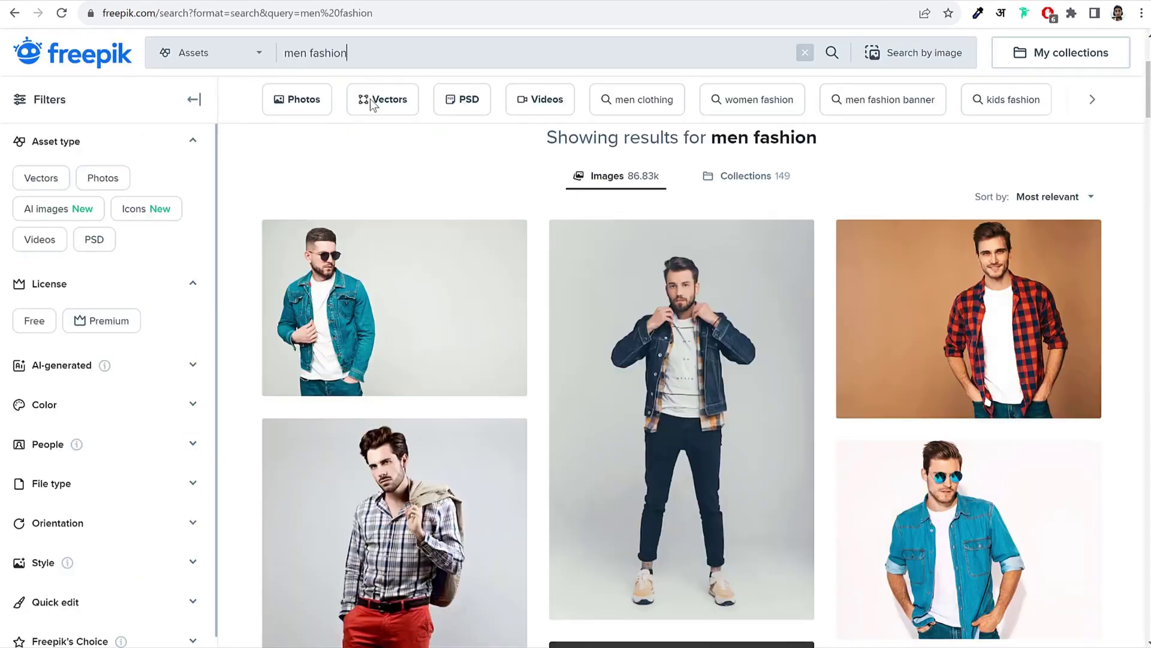
pyautogui.scroll(-5, 1032, 363)
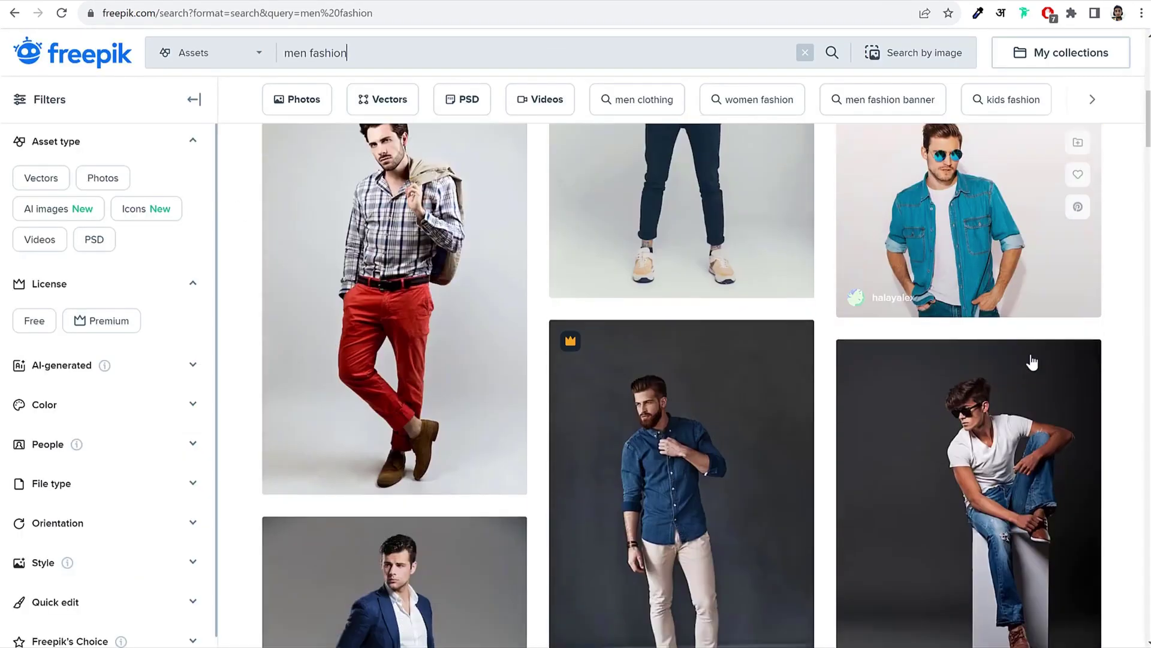
pyautogui.scroll(-15, 1032, 362)
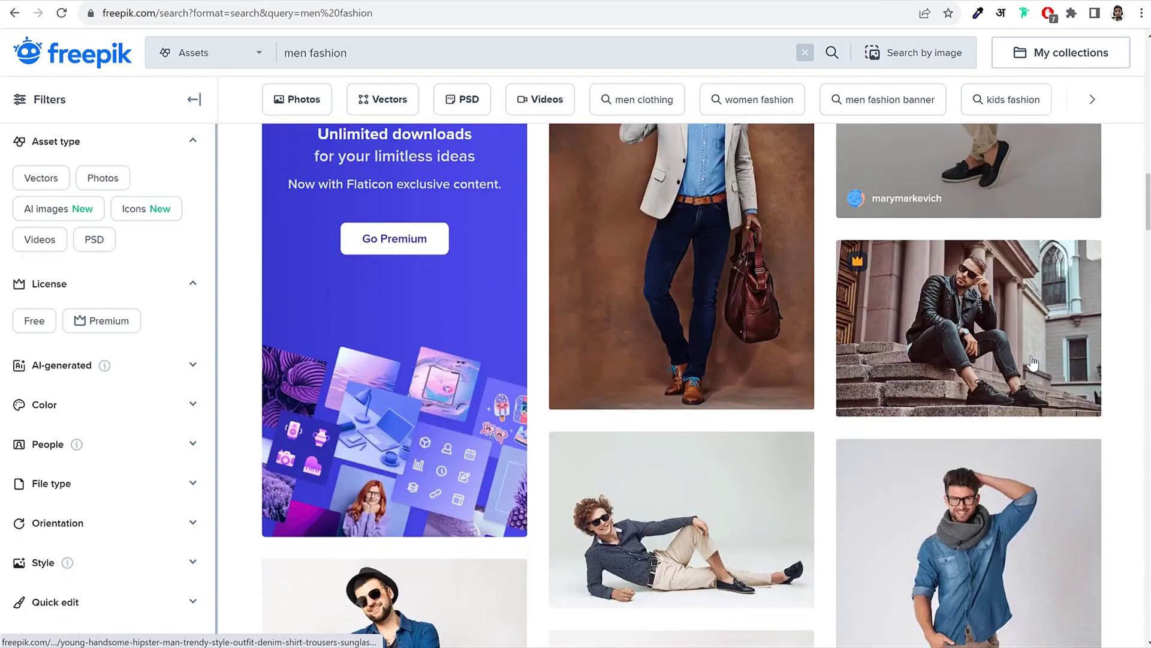
pyautogui.scroll(-4, 1032, 362)
pyautogui.scroll(11, 1028, 369)
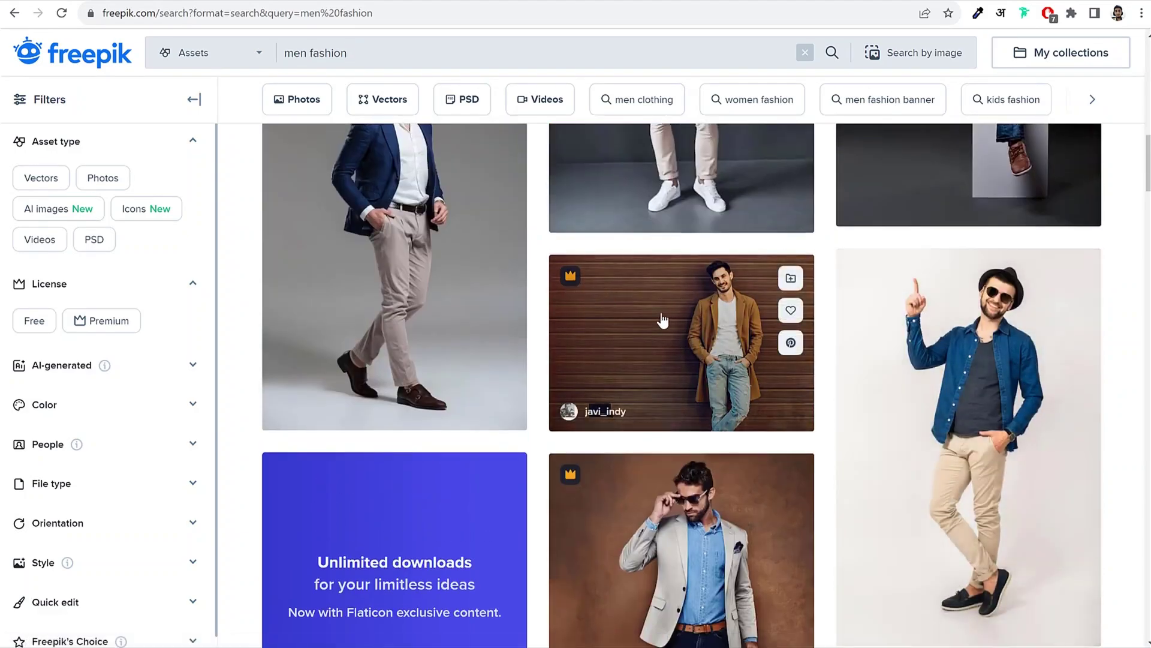
pyautogui.scroll(-12, 709, 354)
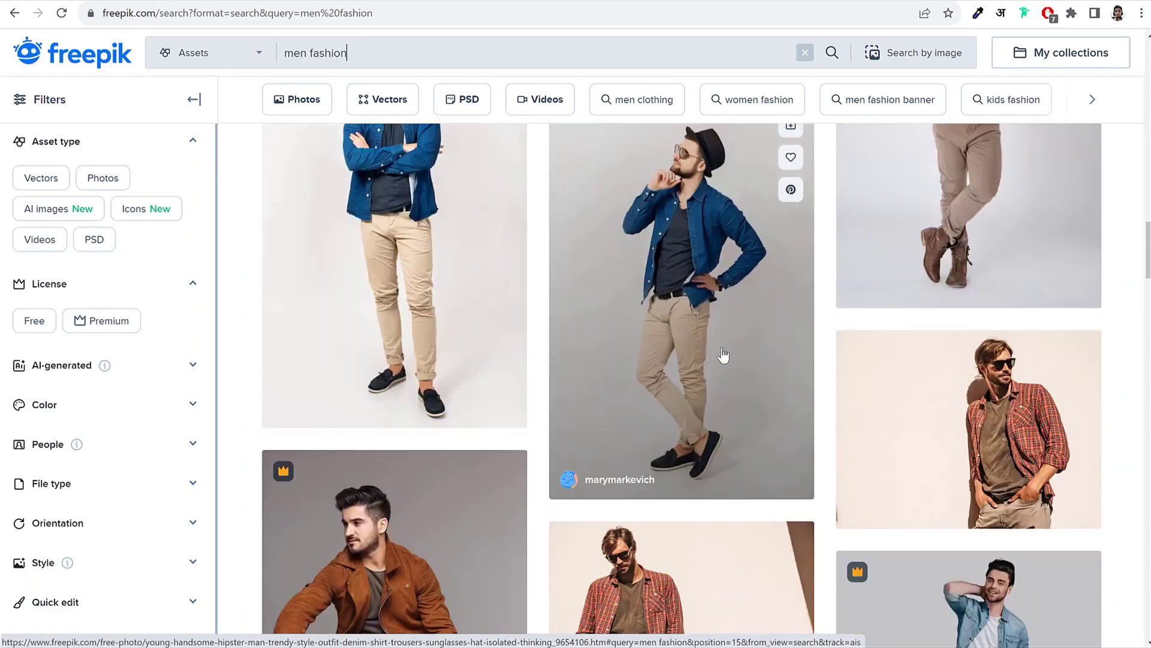
pyautogui.scroll(-1, 724, 356)
pyautogui.click(971, 343)
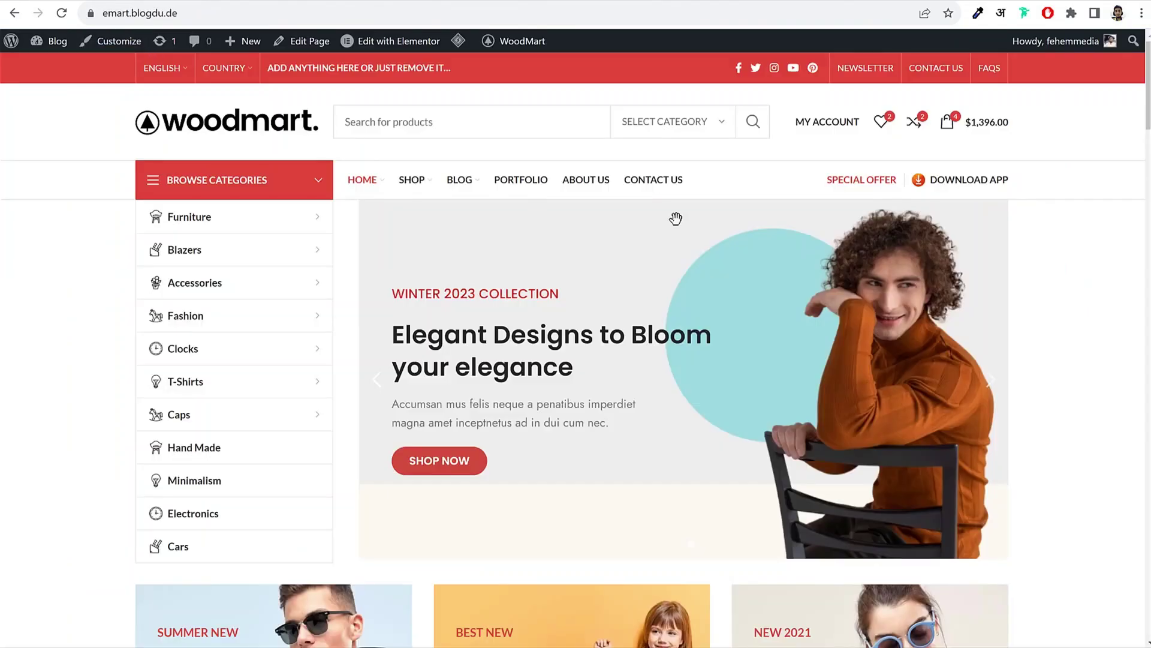
pyautogui.click(372, 398)
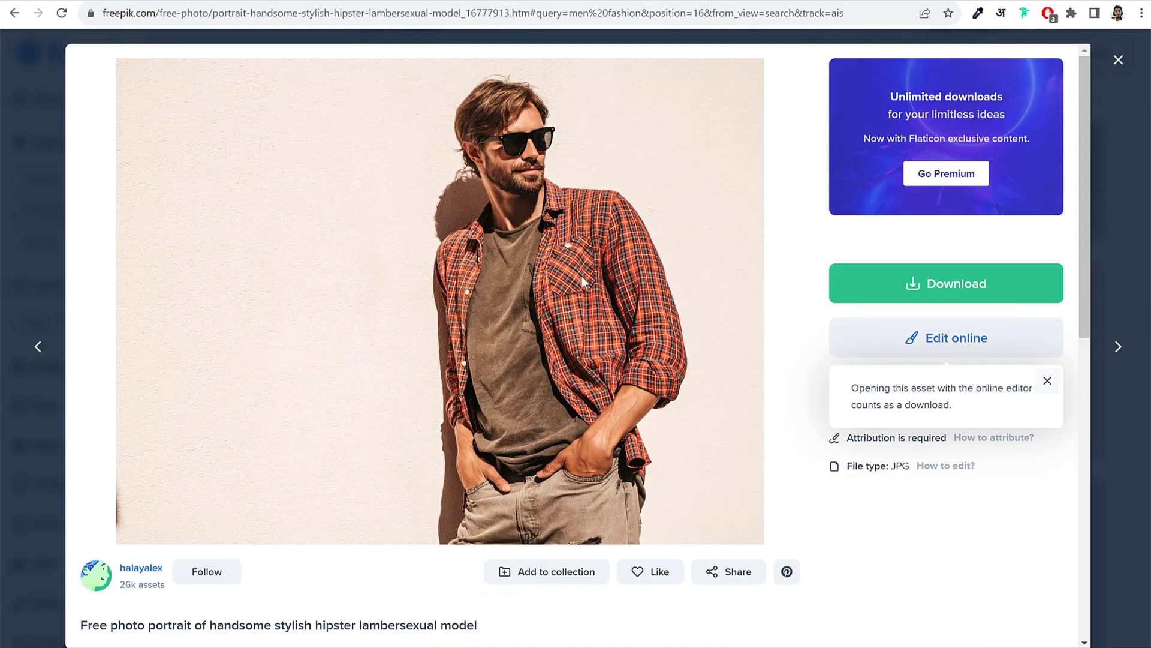
# Step: Download the portrait at Medium 1500 x 1125px, dismiss the attribution notice, and load remove.bg
pyautogui.click(936, 288)
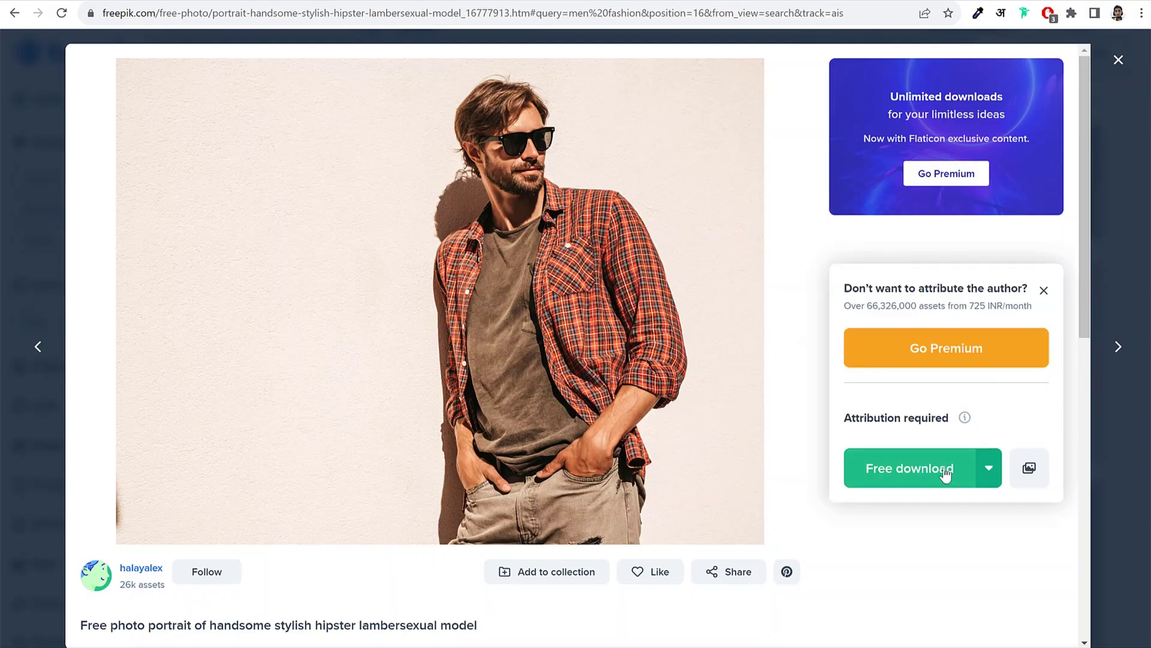
pyautogui.click(997, 471)
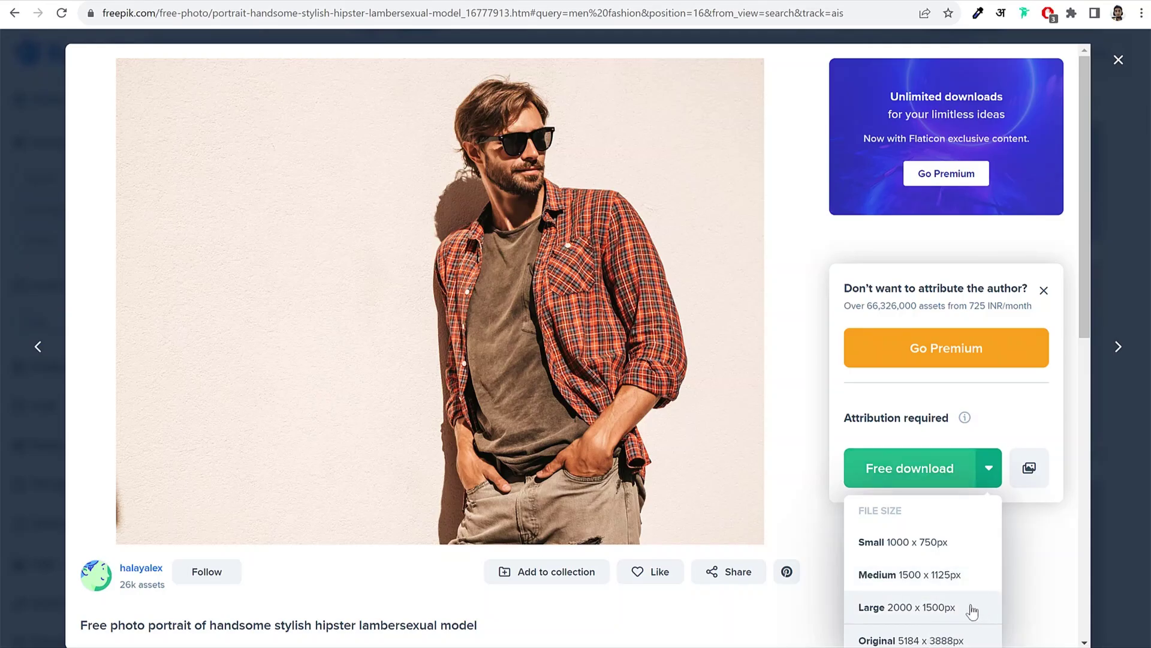
pyautogui.click(891, 576)
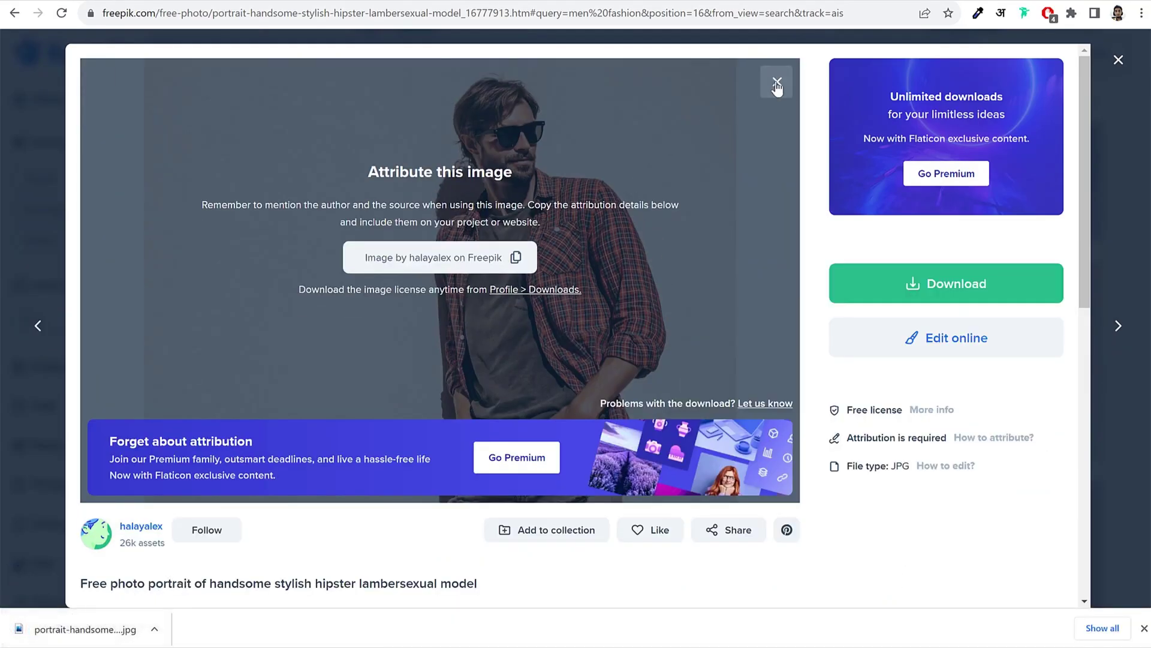
pyautogui.click(777, 84)
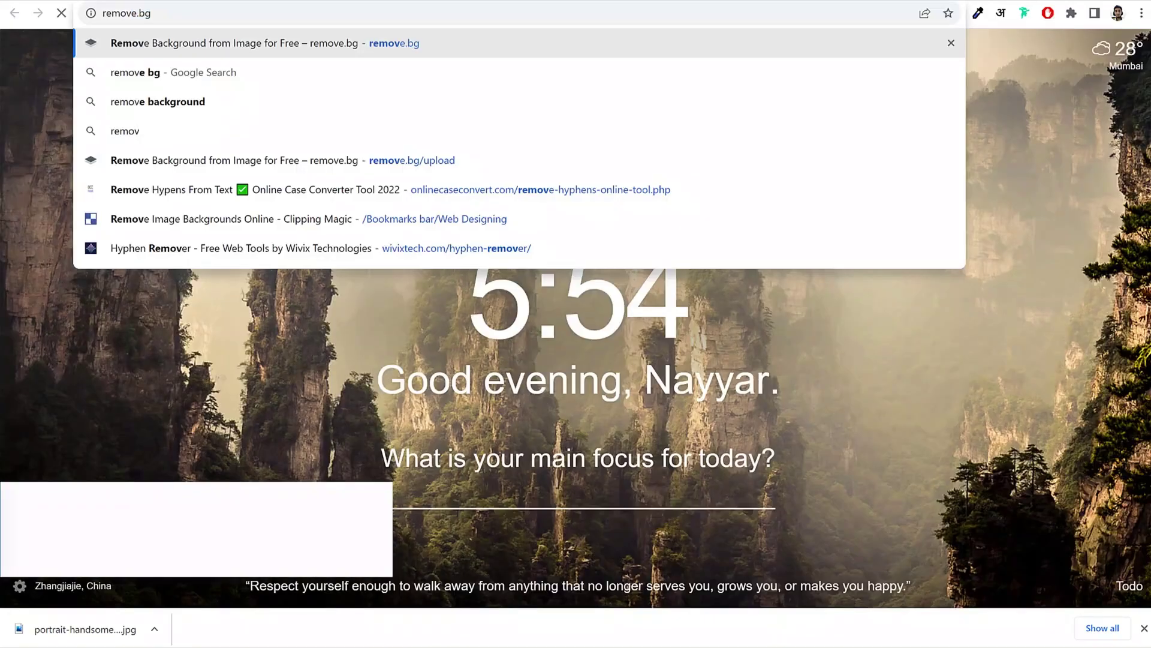
pyautogui.press('Return')
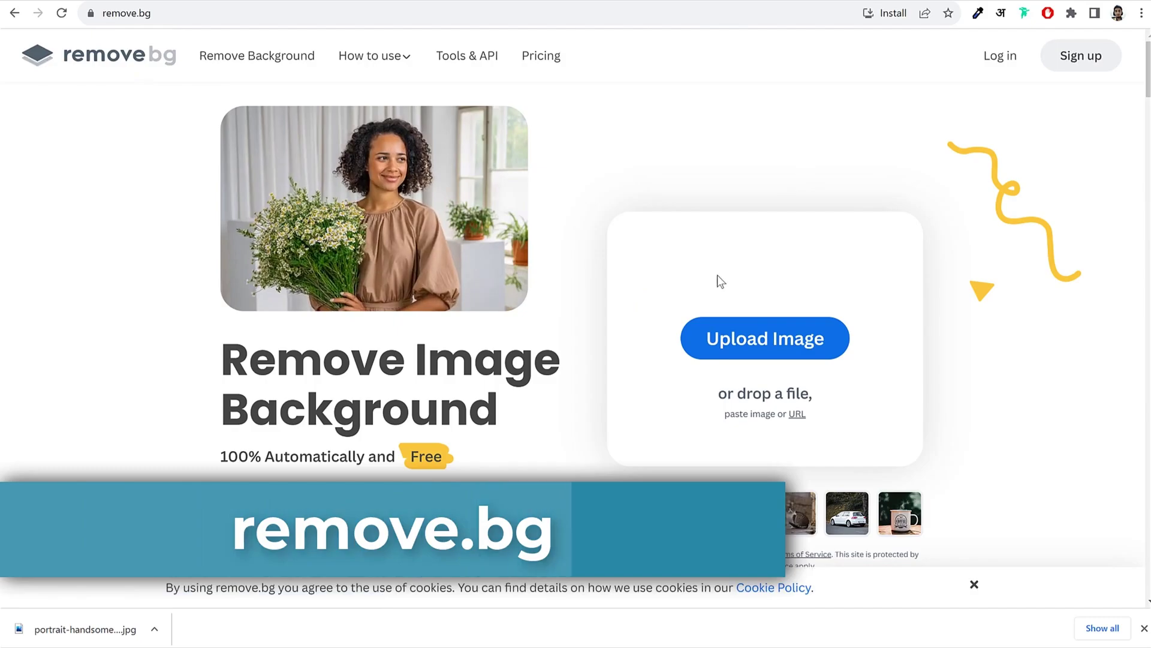
# Step: Upload the downloaded portrait to remove.bg and open the background-free cutout in its editor
pyautogui.moveTo(84, 629); pyautogui.dragTo(746, 326)
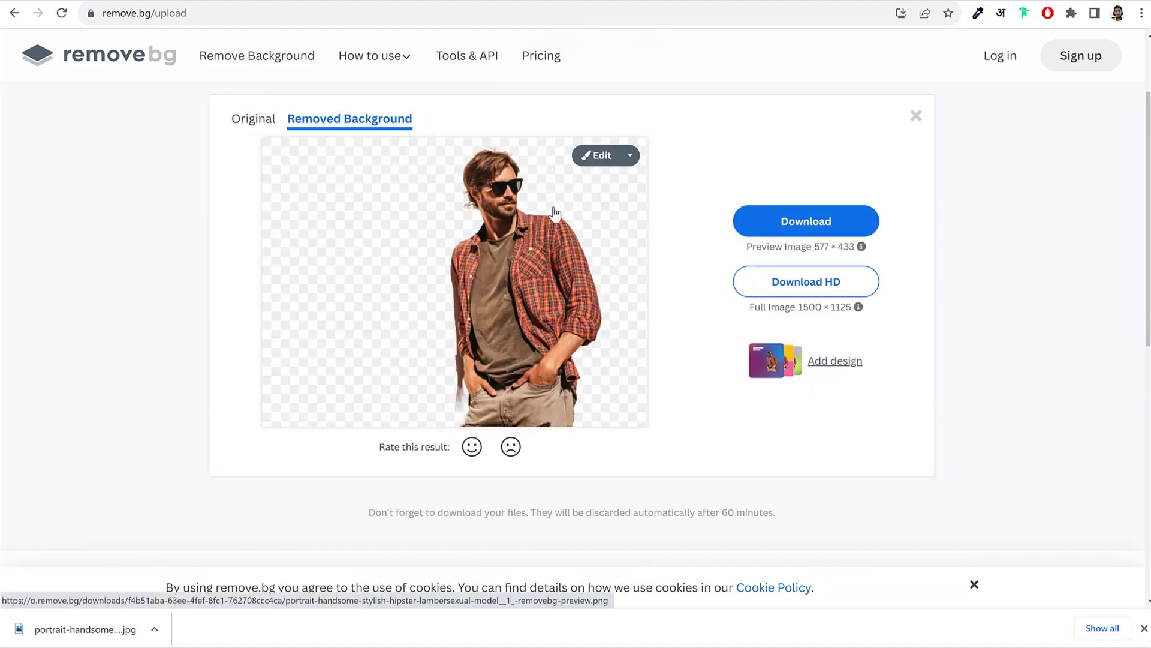
pyautogui.hotkey('ctrl', 'Tab')
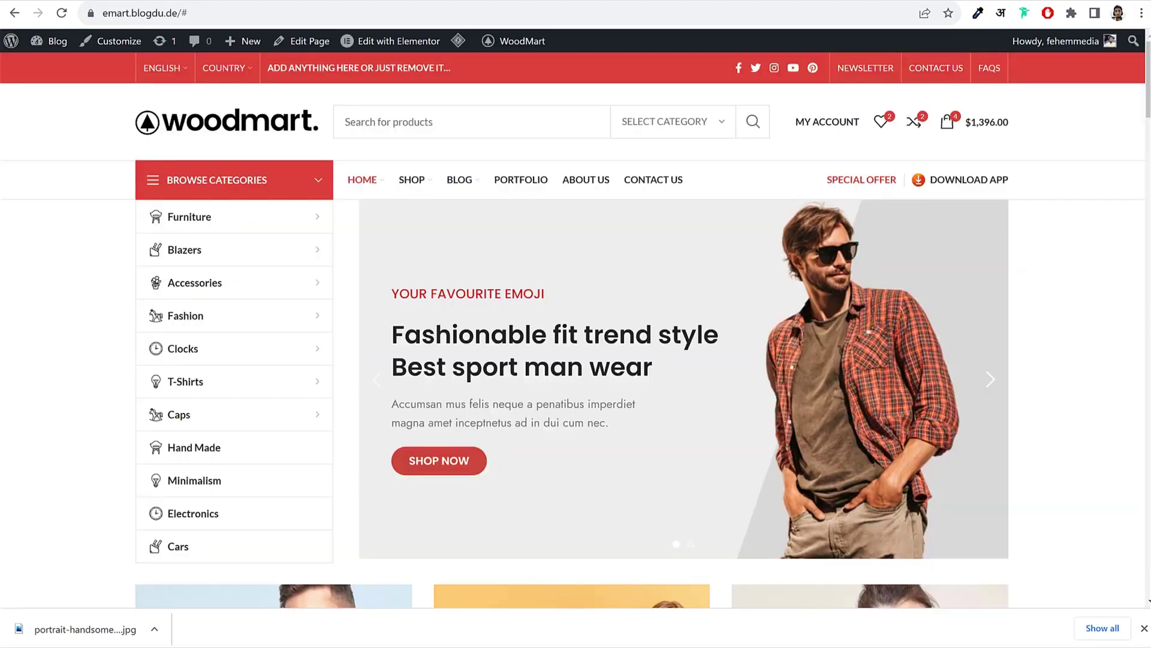
pyautogui.hotkey('ctrl', 'shift', 'Tab')
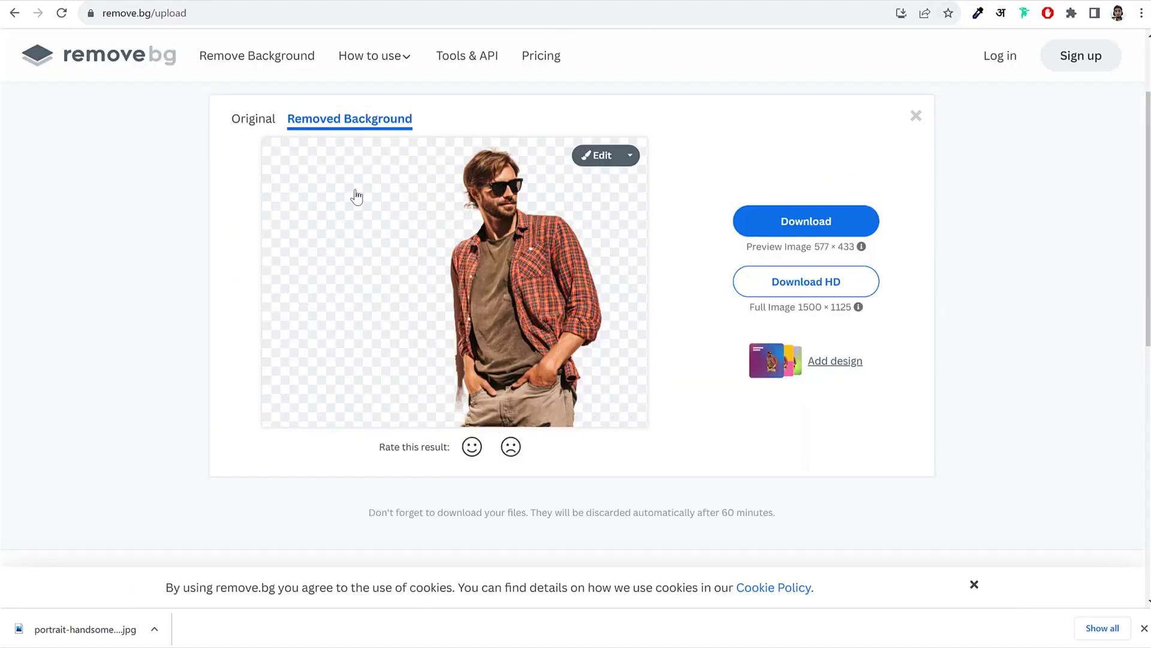
pyautogui.click(596, 155)
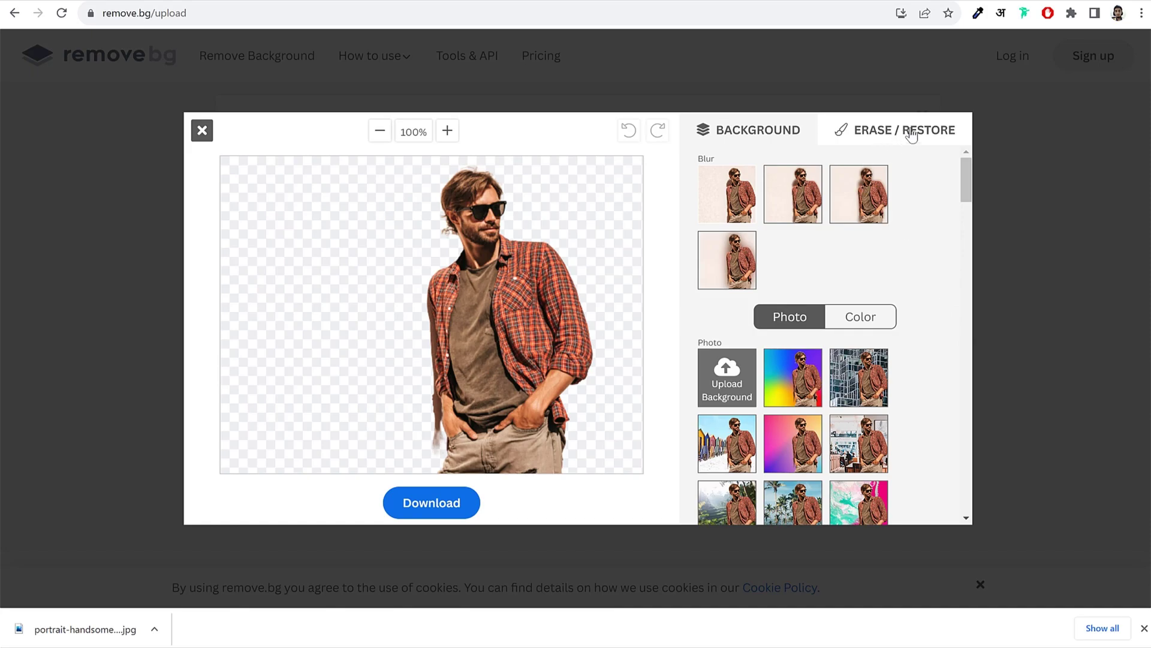
# Step: With a smaller erase brush, remove leftover background beside the jeans, left arm and neck
pyautogui.click(864, 136)
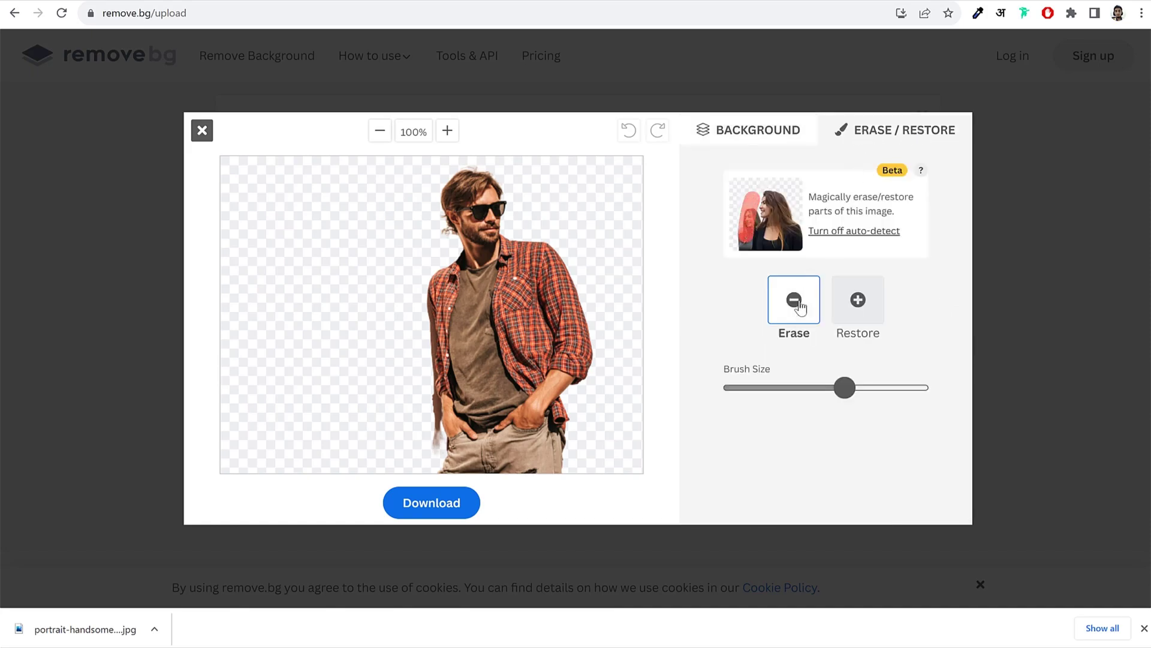
pyautogui.moveTo(846, 393); pyautogui.dragTo(761, 393)
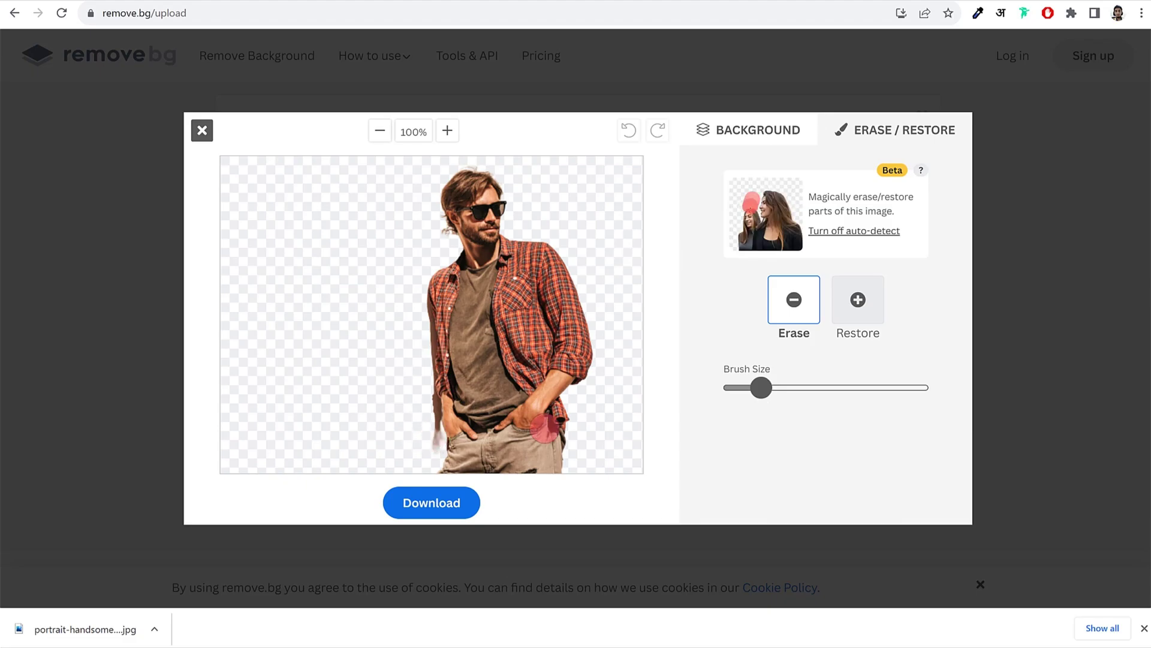
pyautogui.moveTo(429, 446); pyautogui.dragTo(429, 434)
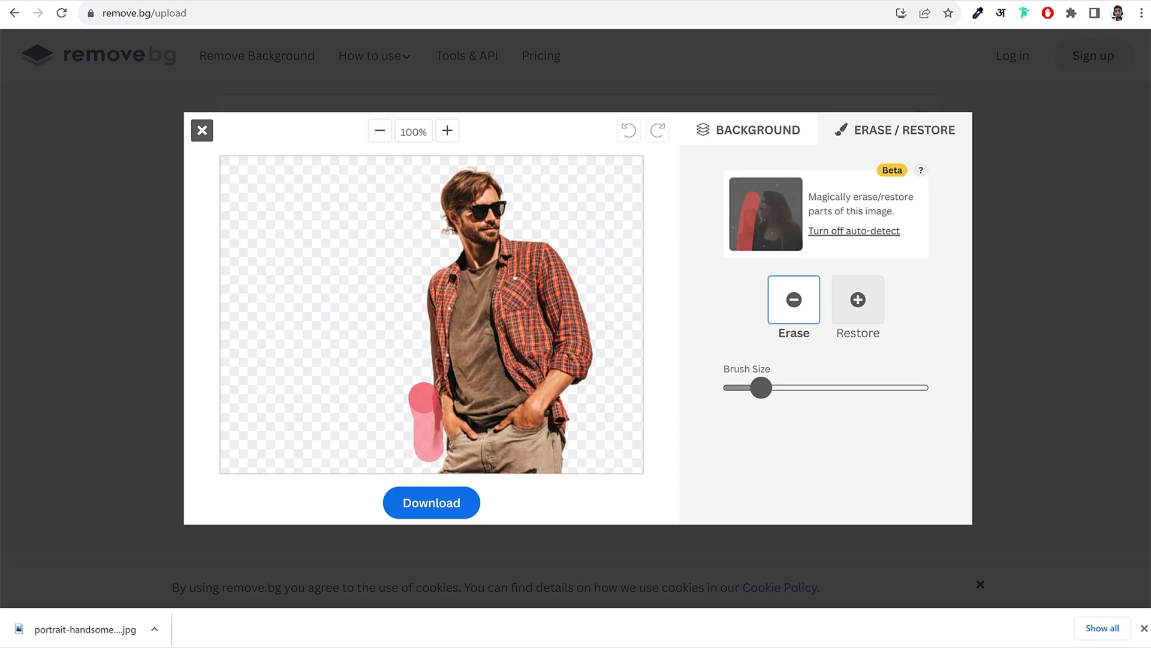
pyautogui.moveTo(424, 397); pyautogui.dragTo(424, 397)
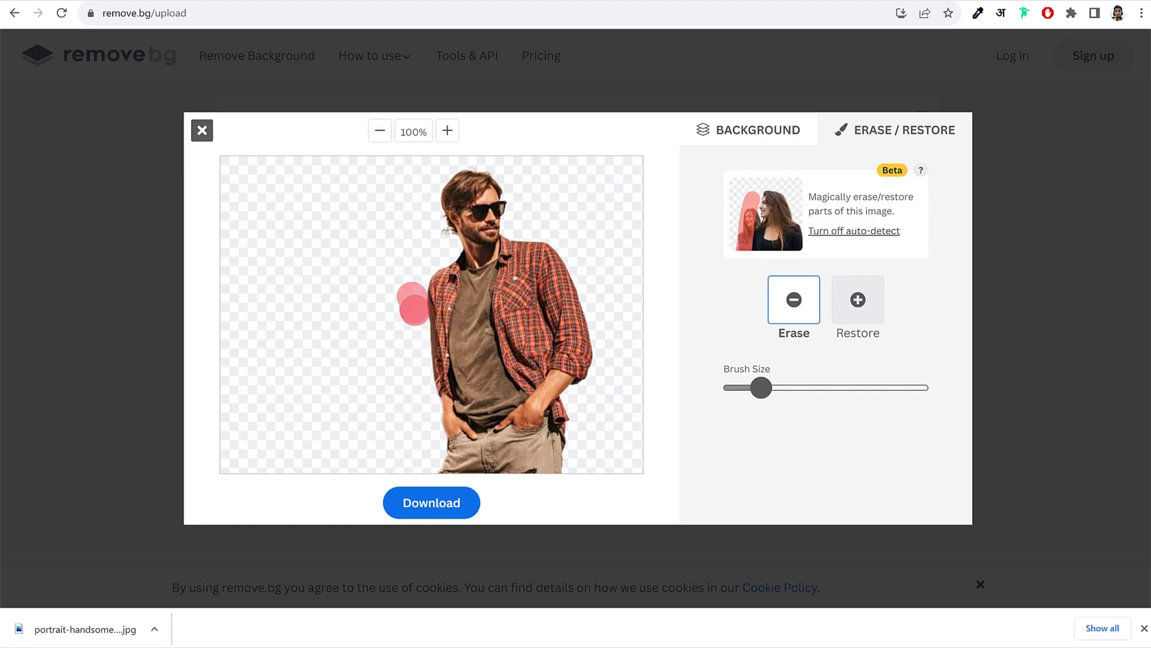
pyautogui.moveTo(415, 309); pyautogui.dragTo(420, 387)
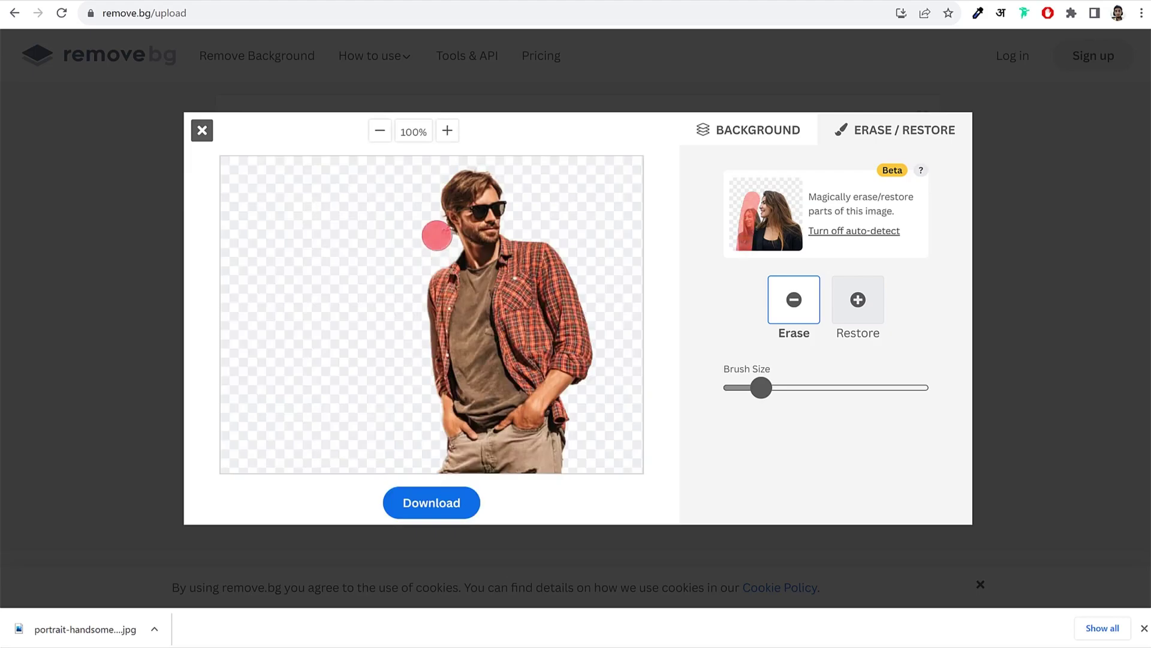
pyautogui.moveTo(434, 234); pyautogui.dragTo(441, 243)
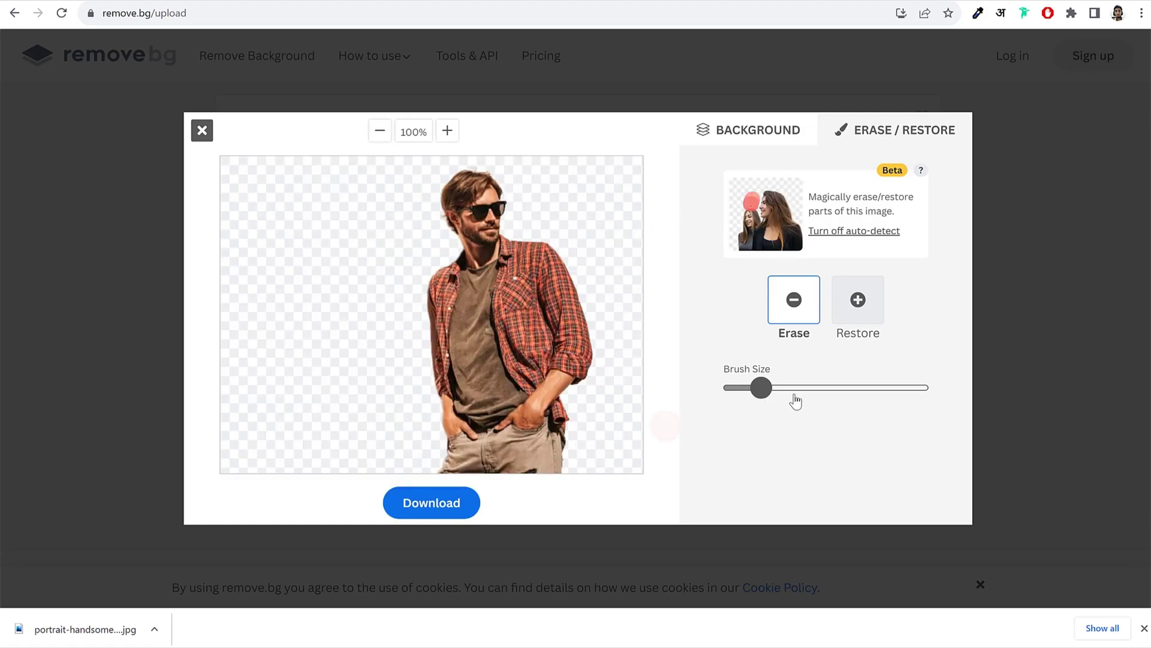
# Step: Download the edited cutout as a PNG and open it to check
pyautogui.click(429, 504)
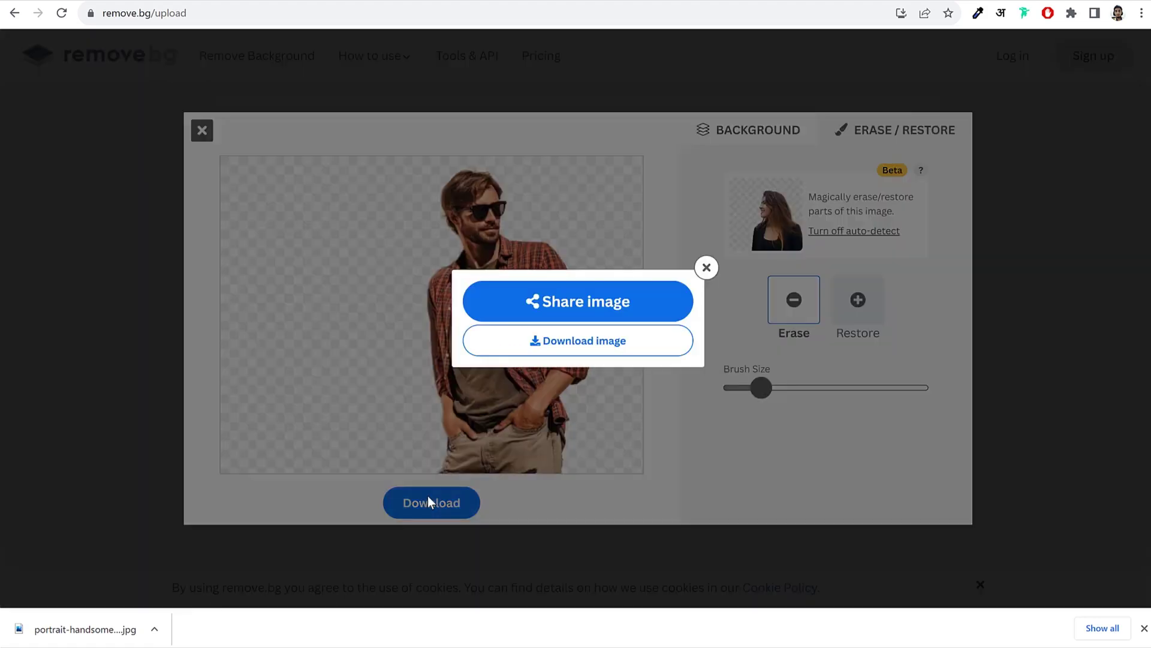
pyautogui.click(601, 346)
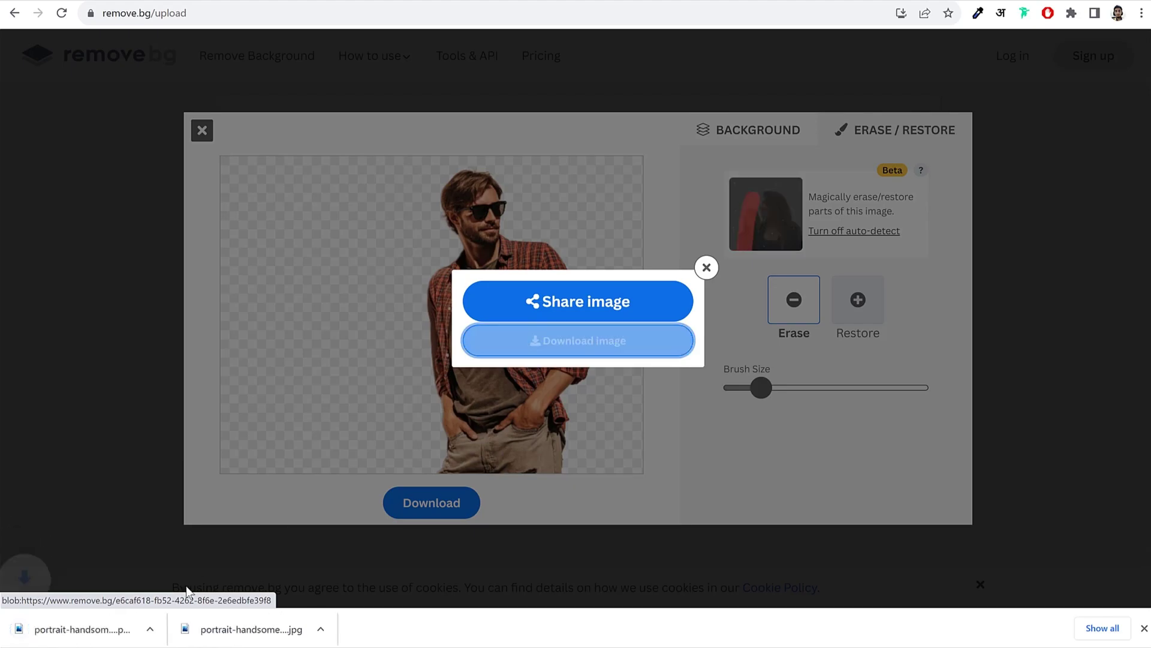
pyautogui.click(706, 268)
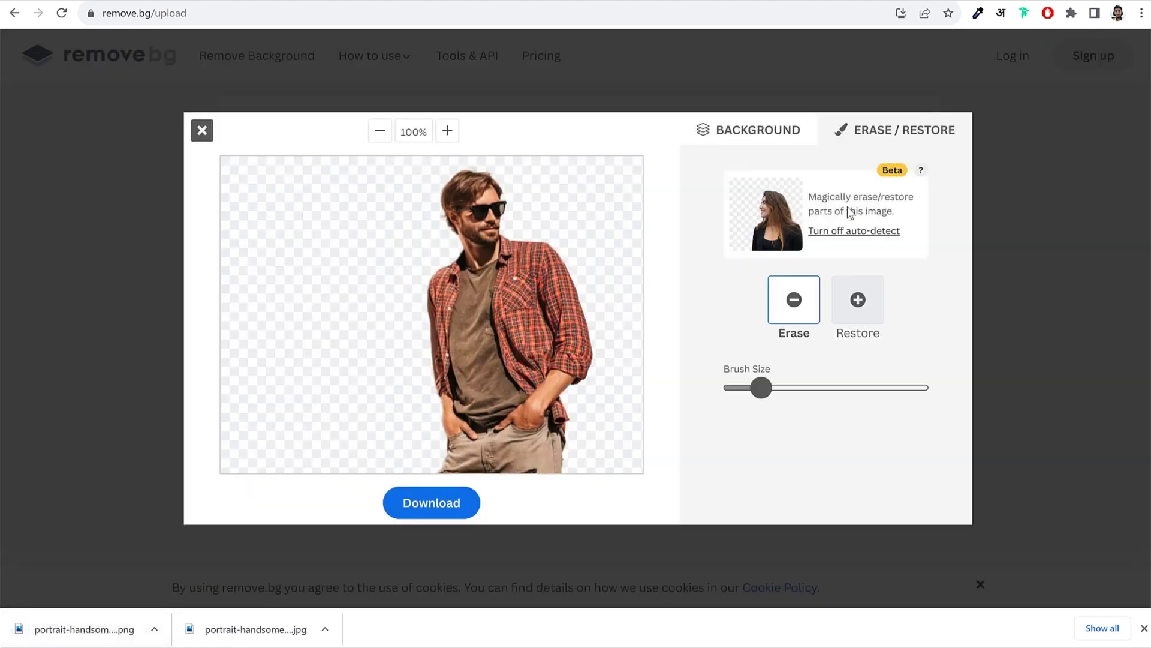
pyautogui.click(202, 130)
pyautogui.click(94, 635)
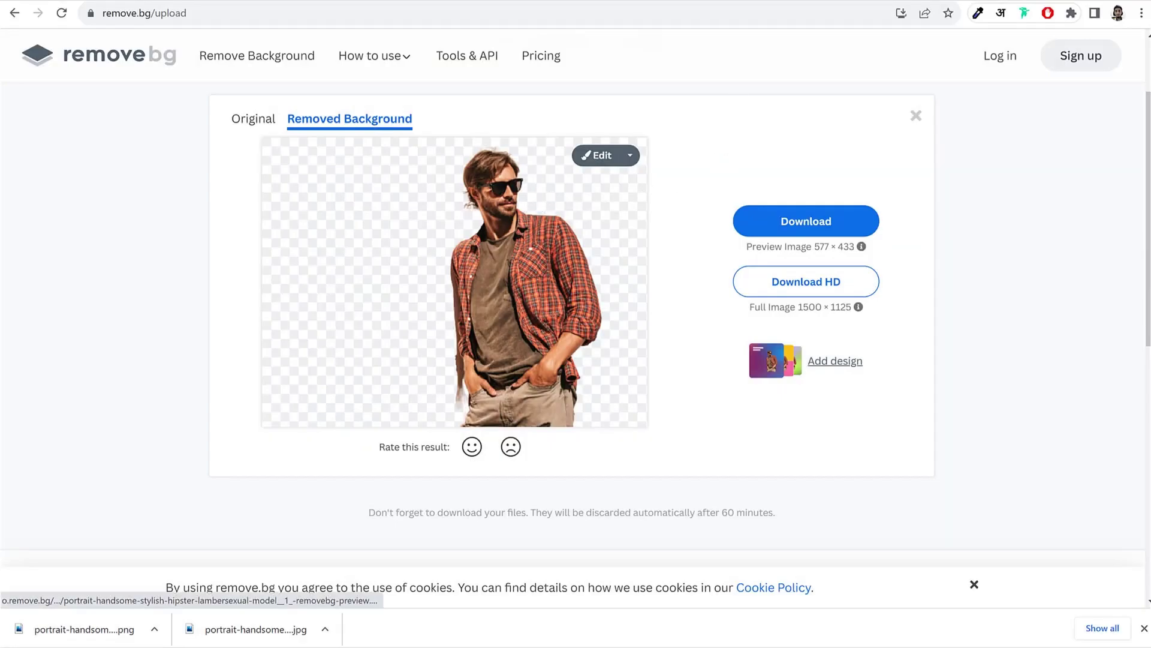
# Step: Compare the original Freepik photo, the cutout and the WoodMart shop page
pyautogui.click(796, 0)
pyautogui.click(799, 2)
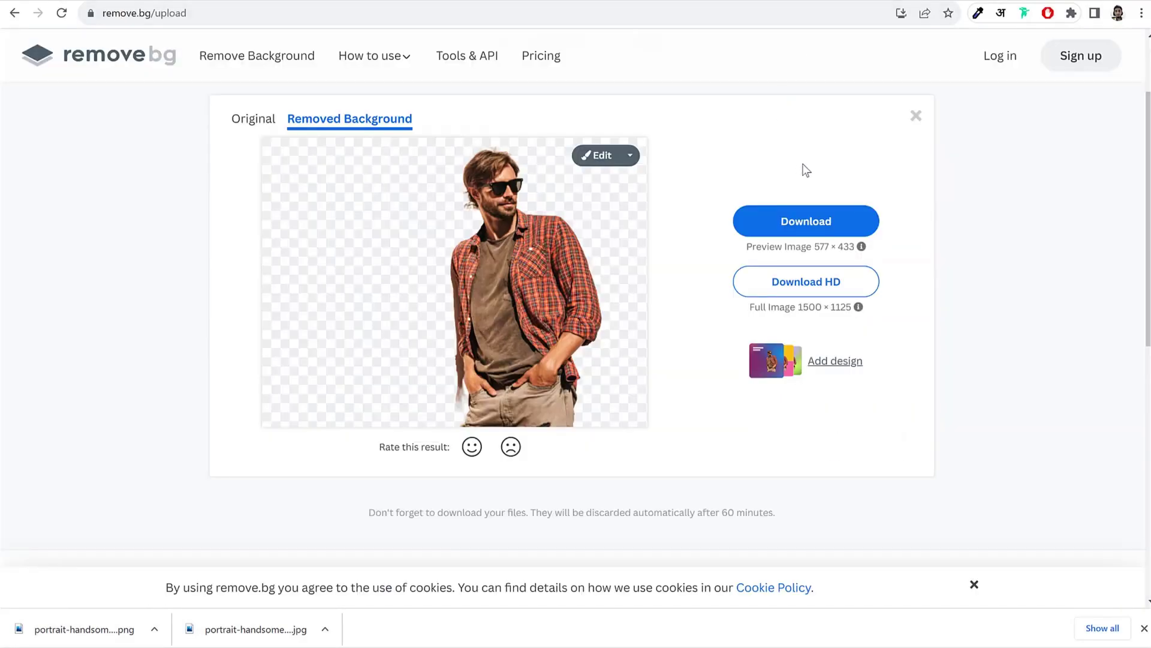
pyautogui.click(54, 1)
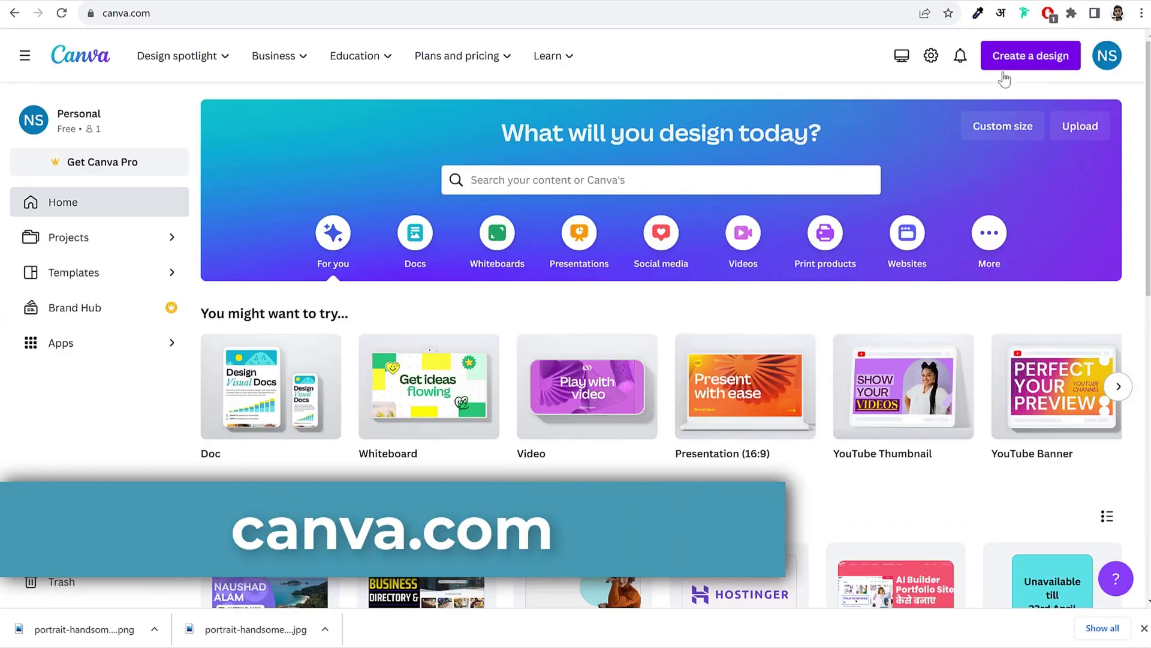
pyautogui.scroll(-5, 766, 334)
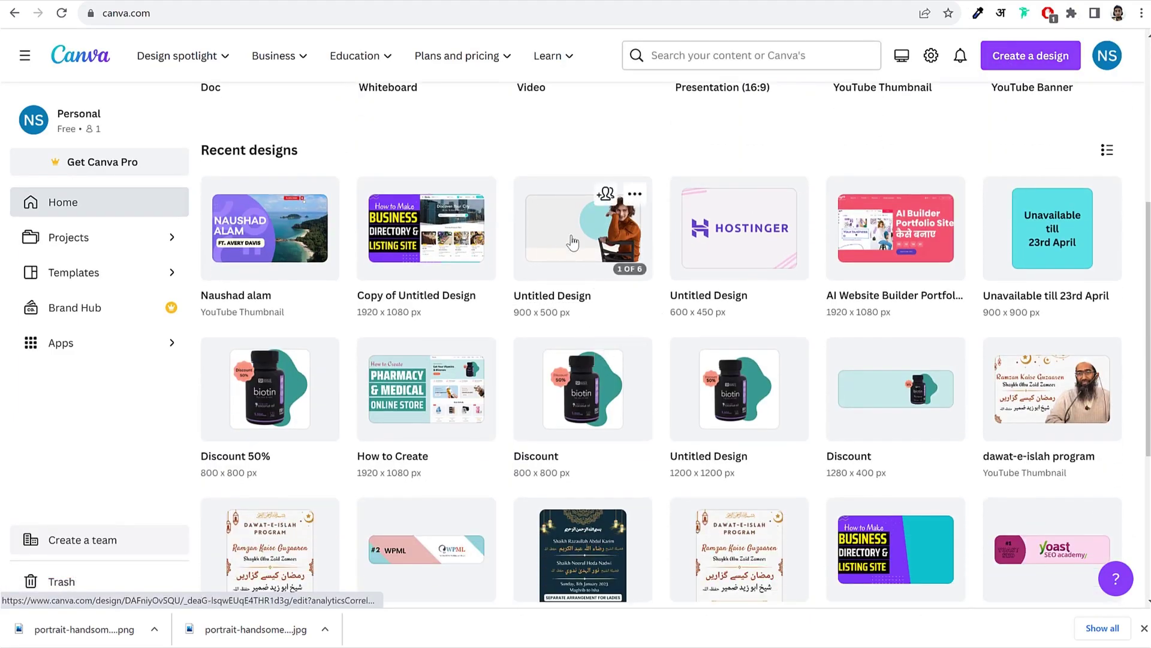
pyautogui.click(573, 241)
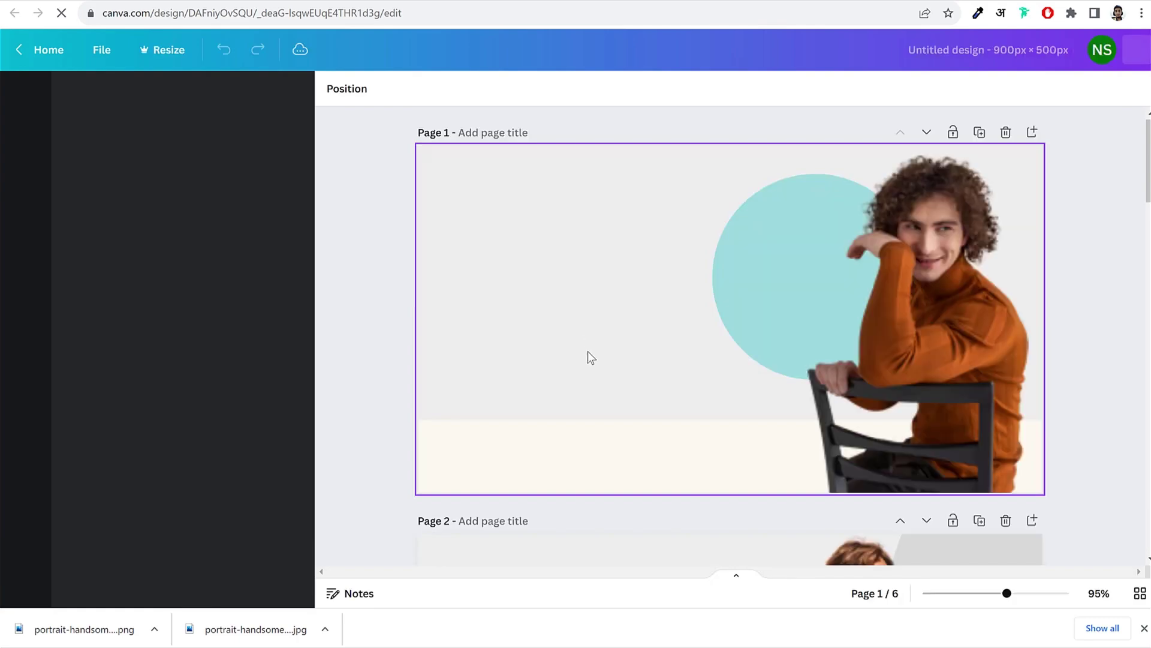
pyautogui.scroll(-7, 722, 340)
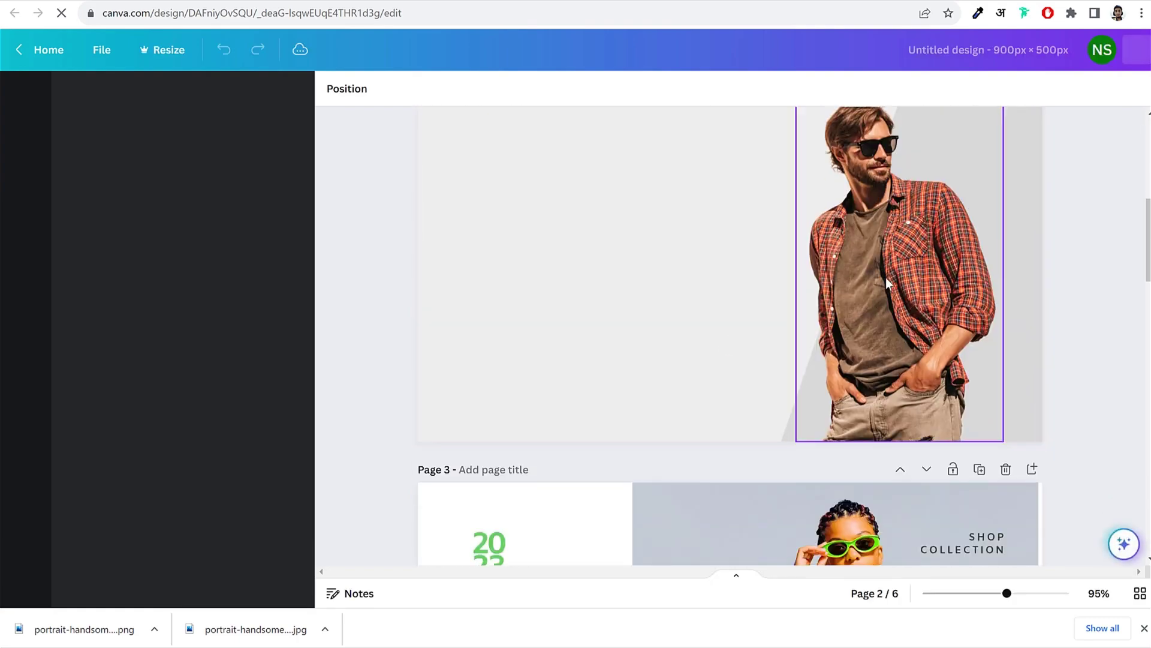
pyautogui.scroll(2, 923, 273)
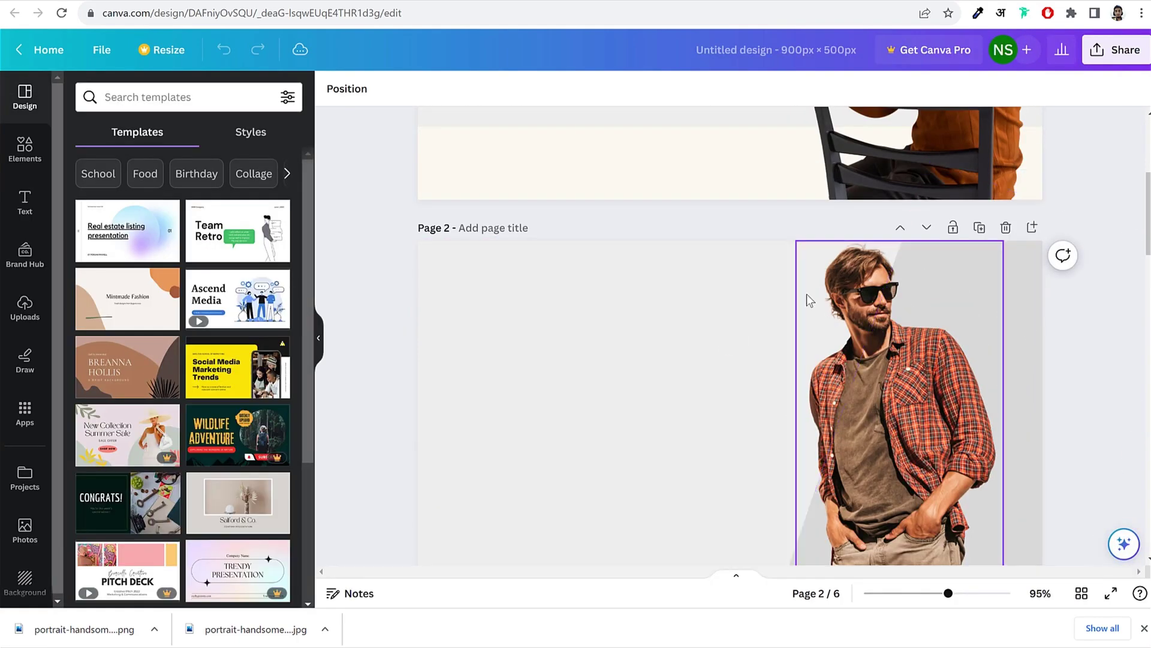
pyautogui.scroll(3, 936, 297)
pyautogui.scroll(1, 948, 309)
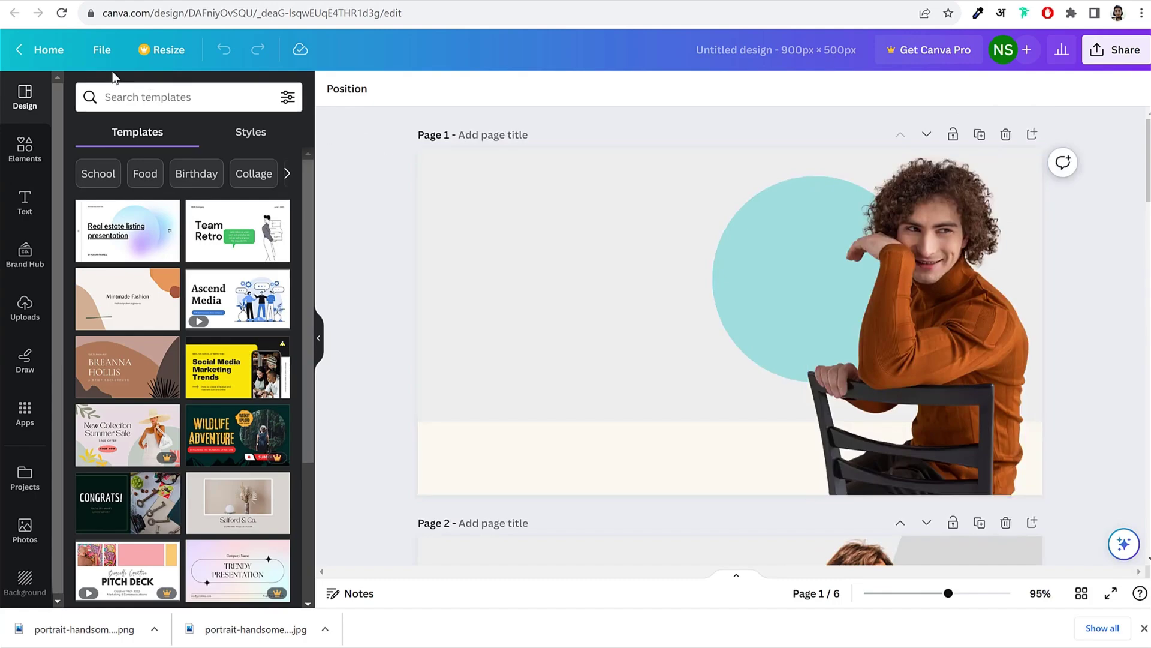
pyautogui.click(47, 52)
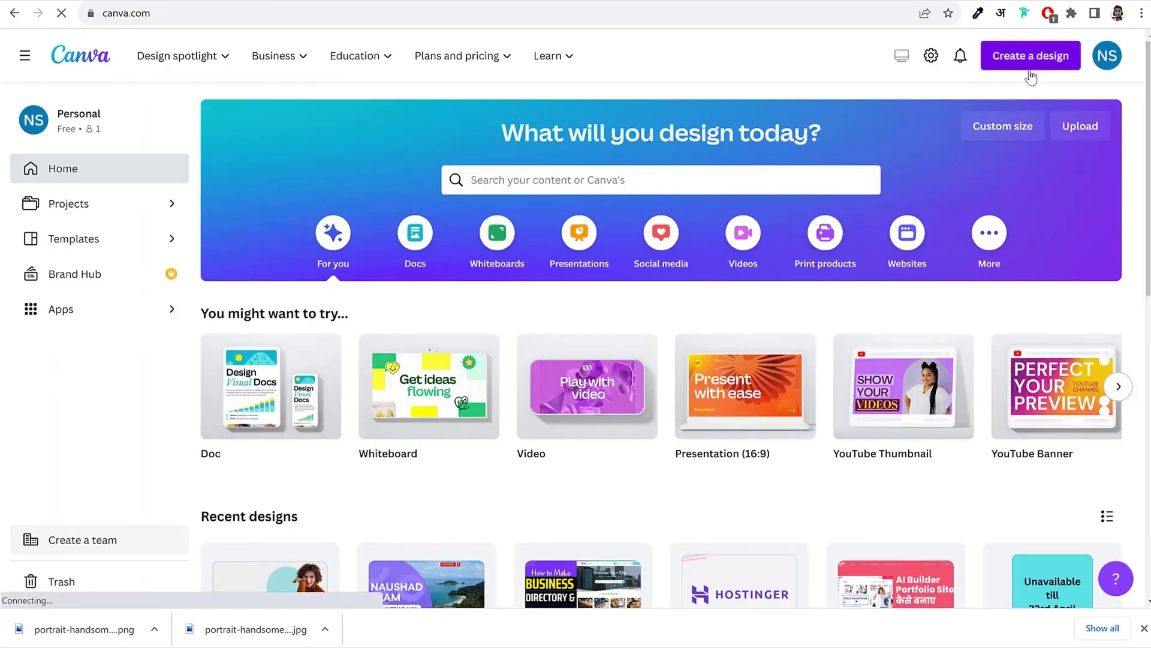
# Step: Create a custom-size Canva design 900 px wide and 500 px high
pyautogui.click(1032, 60)
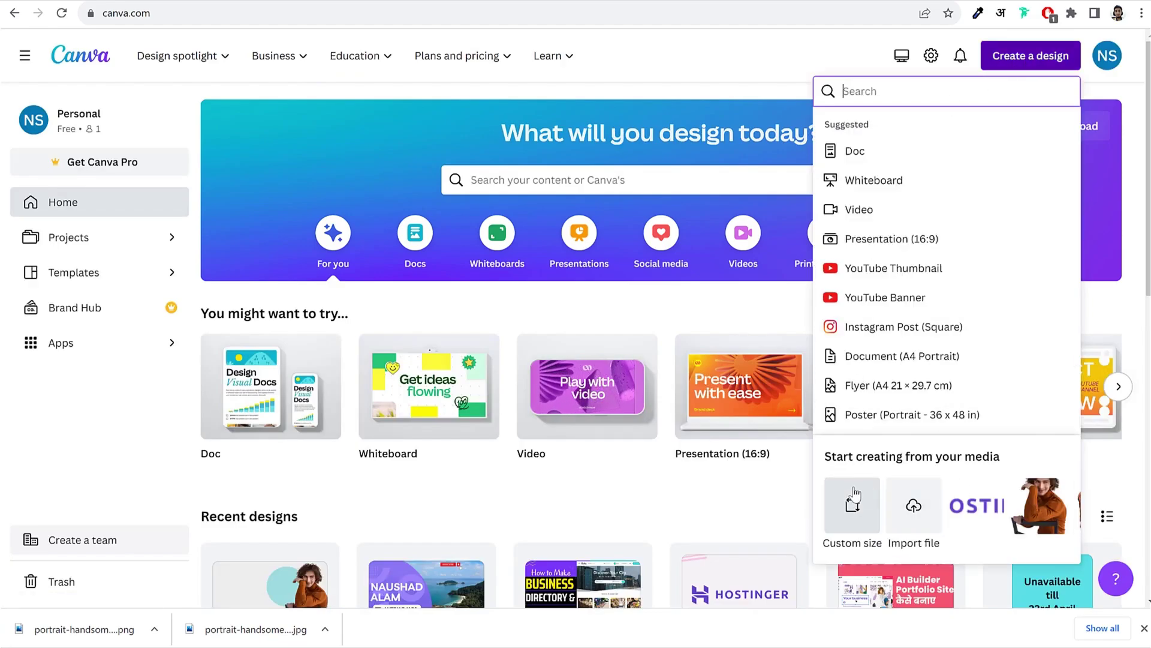
pyautogui.scroll(-2, 886, 252)
pyautogui.scroll(2, 910, 275)
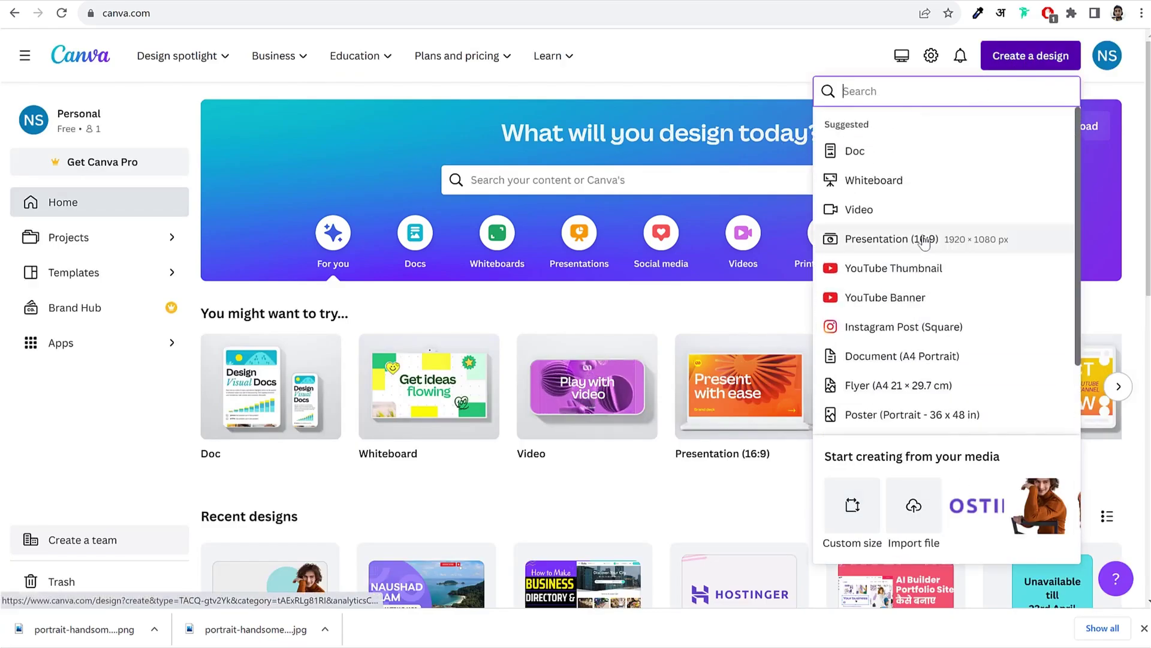
pyautogui.click(852, 507)
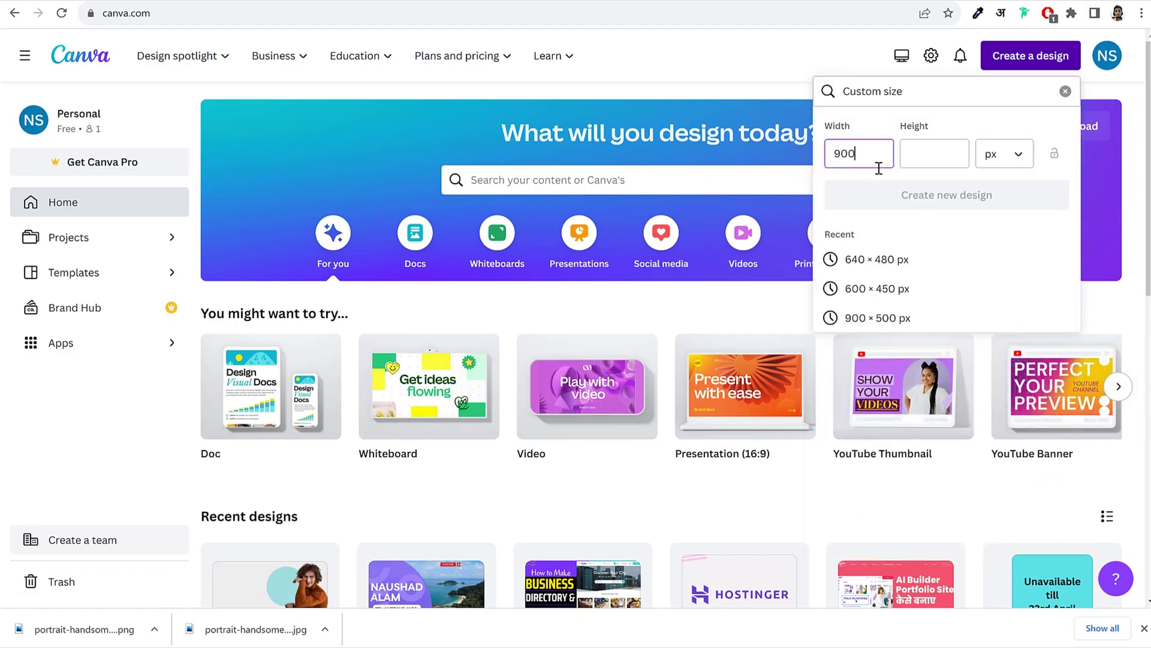
pyautogui.click(908, 155)
pyautogui.write('5')
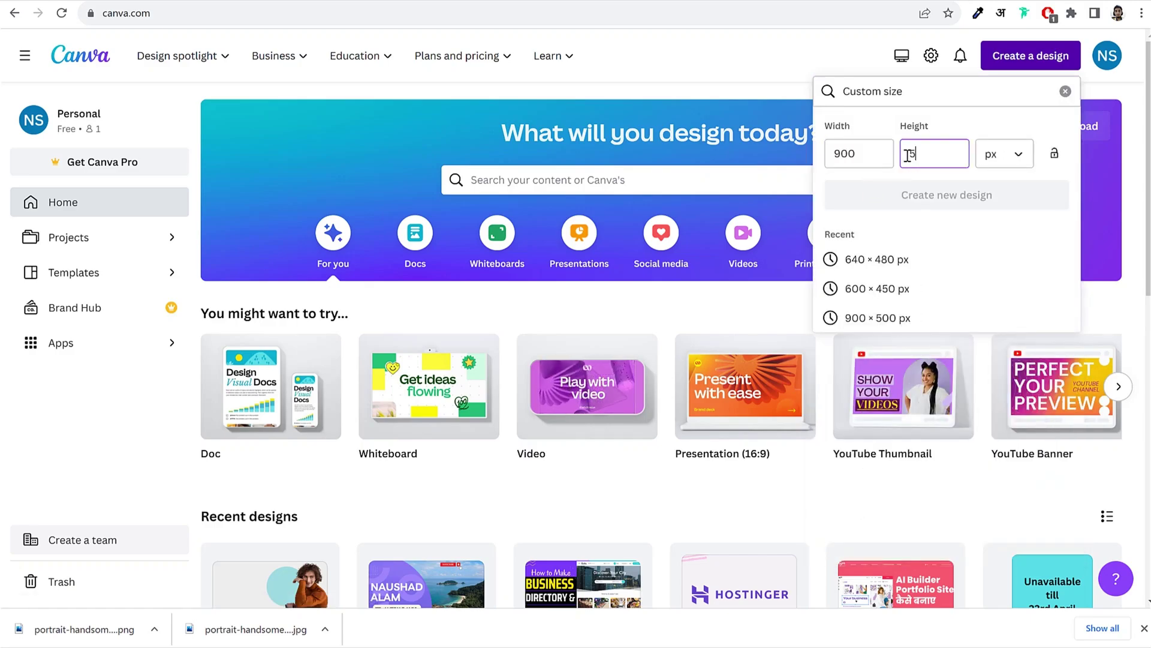
pyautogui.write('00')
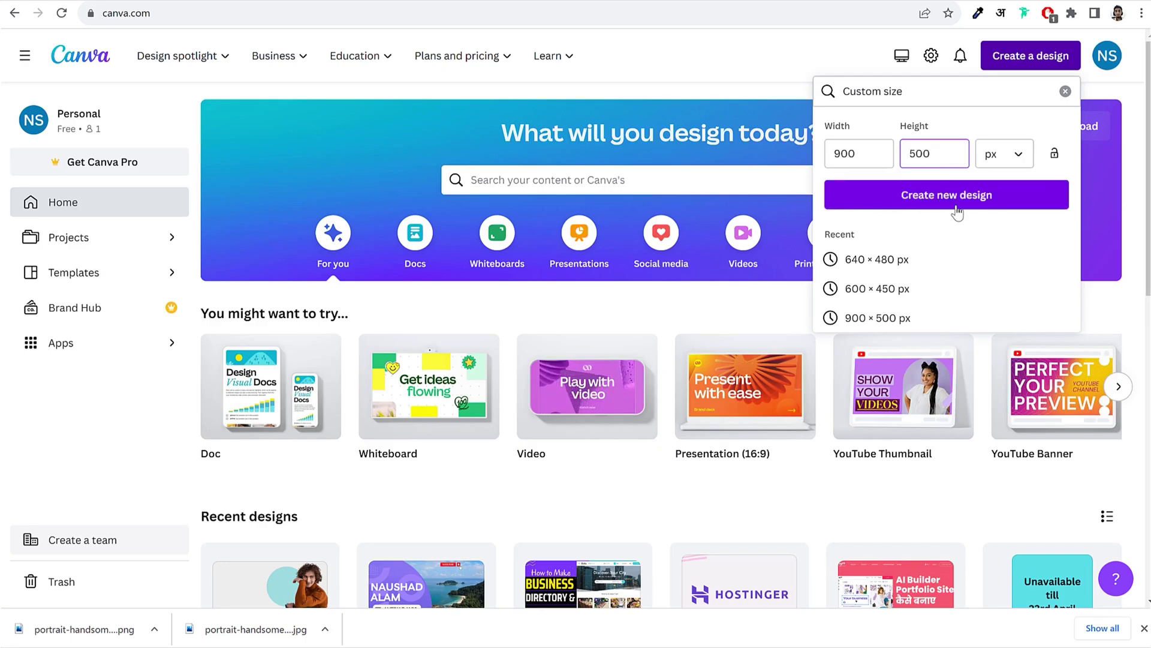
pyautogui.click(957, 210)
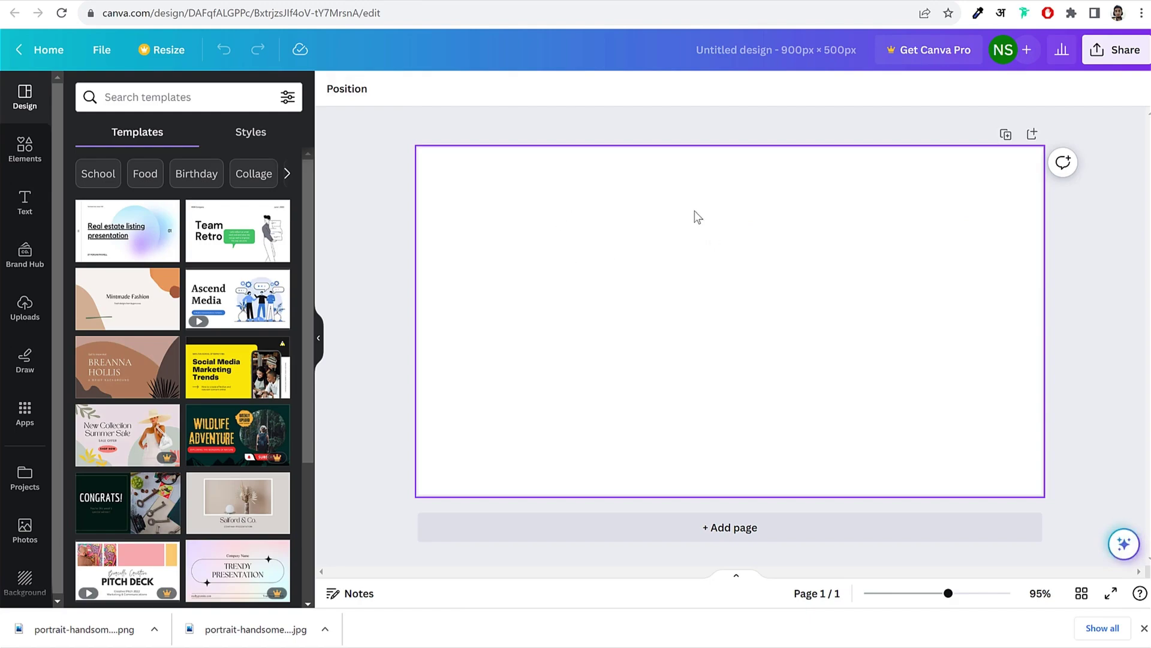
# Step: Make the page background light grey, fine-tuned to #EDEDED
pyautogui.click(540, 228)
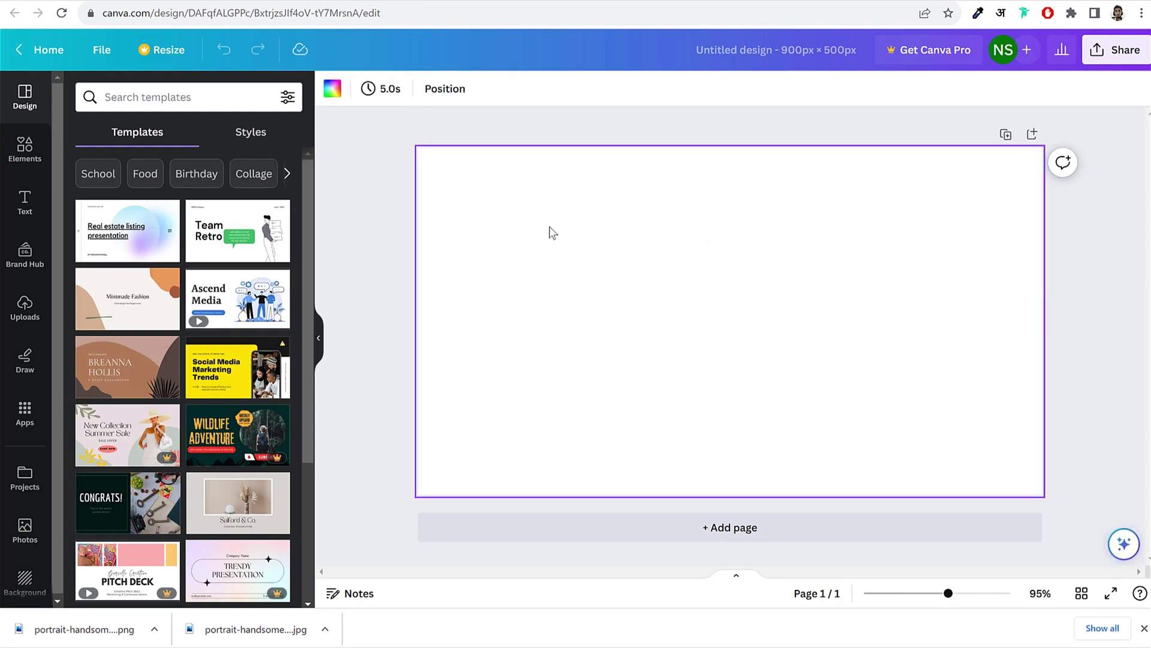
pyautogui.click(336, 91)
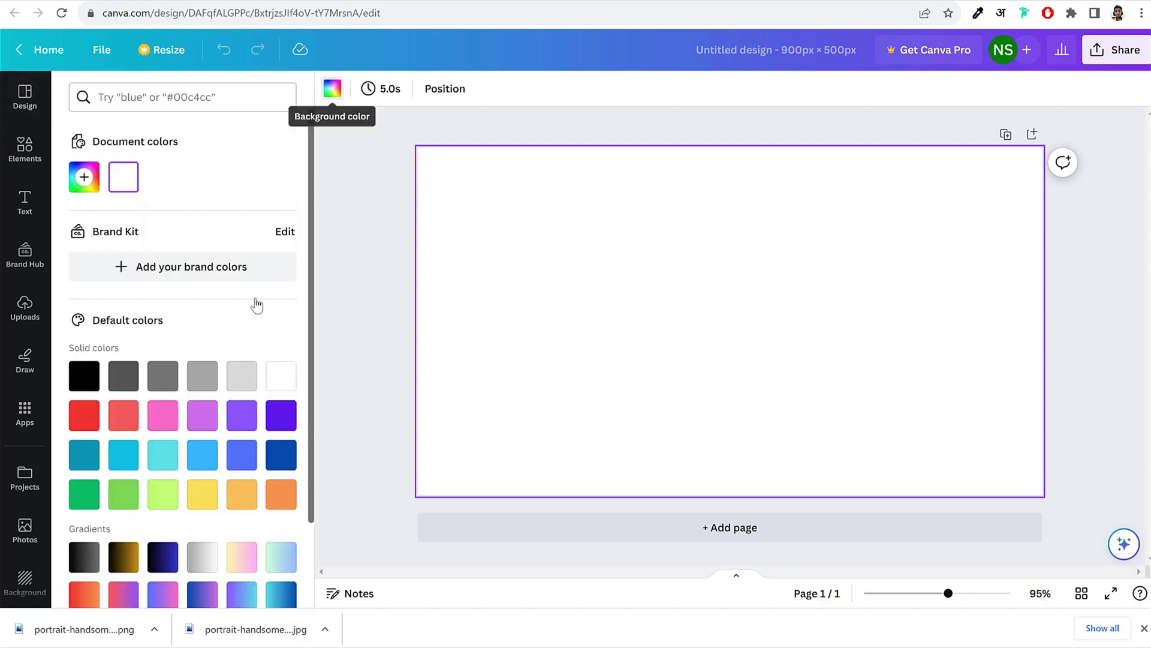
pyautogui.click(236, 378)
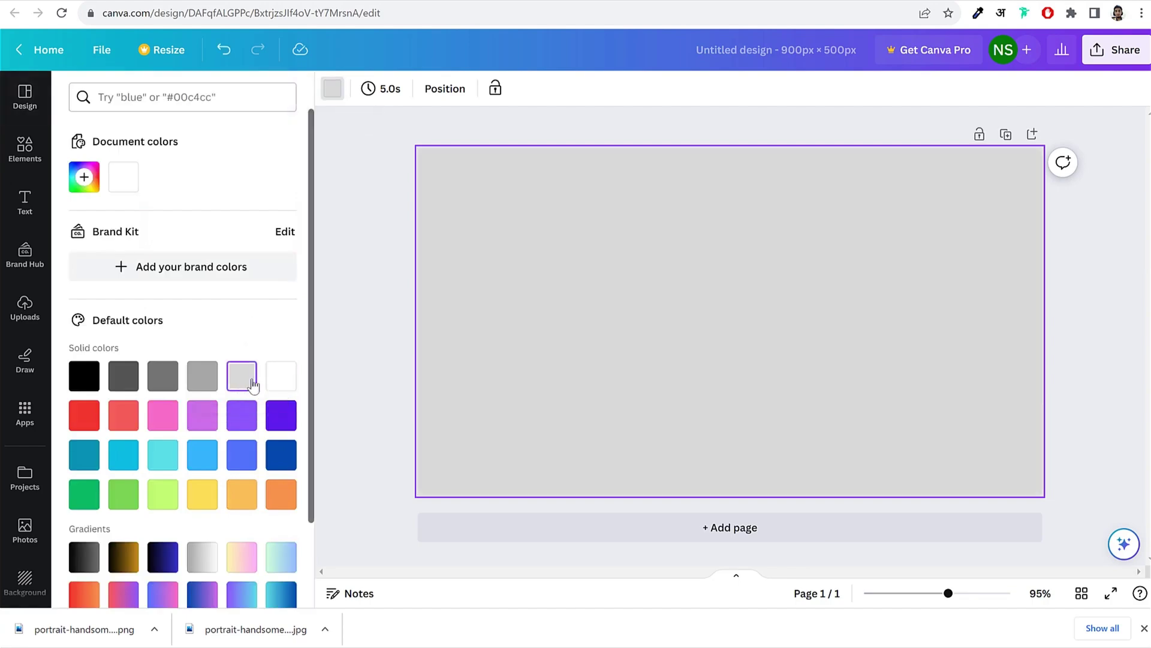
pyautogui.scroll(-2, 250, 385)
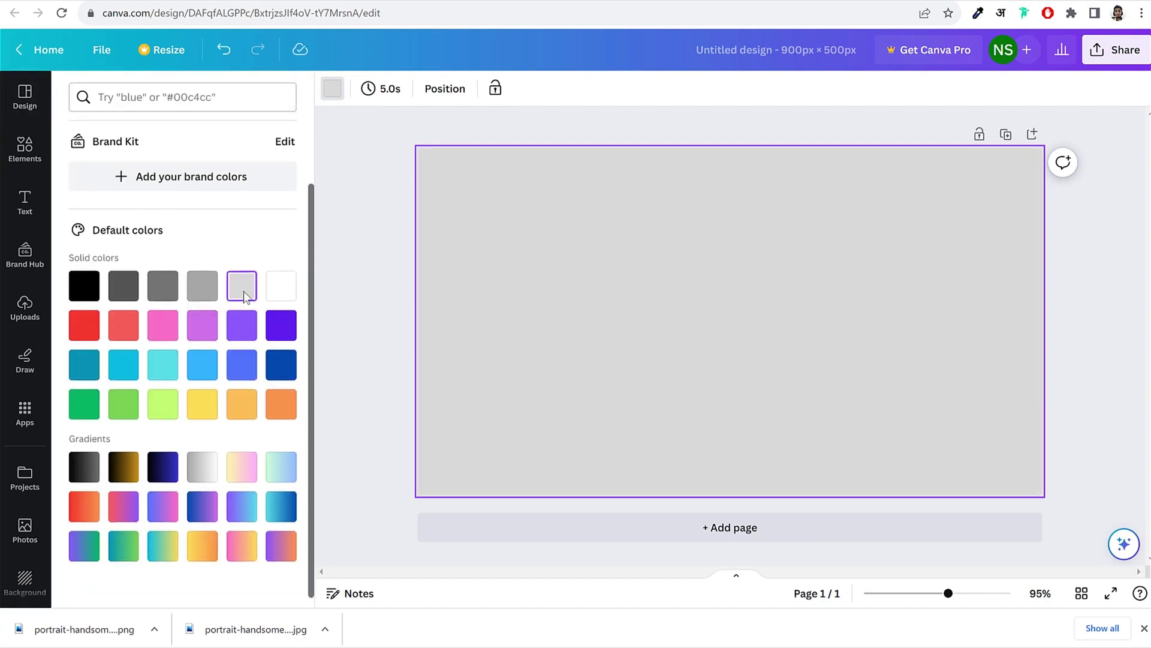
pyautogui.scroll(2, 179, 242)
pyautogui.click(86, 186)
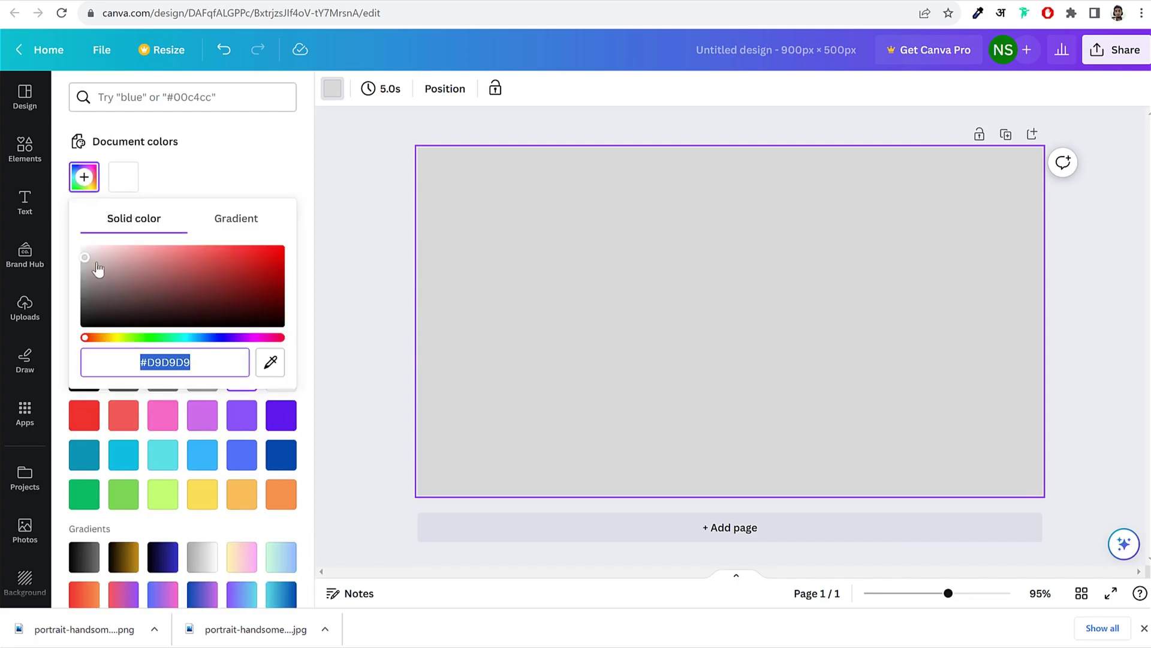
pyautogui.moveTo(98, 270); pyautogui.dragTo(74, 258)
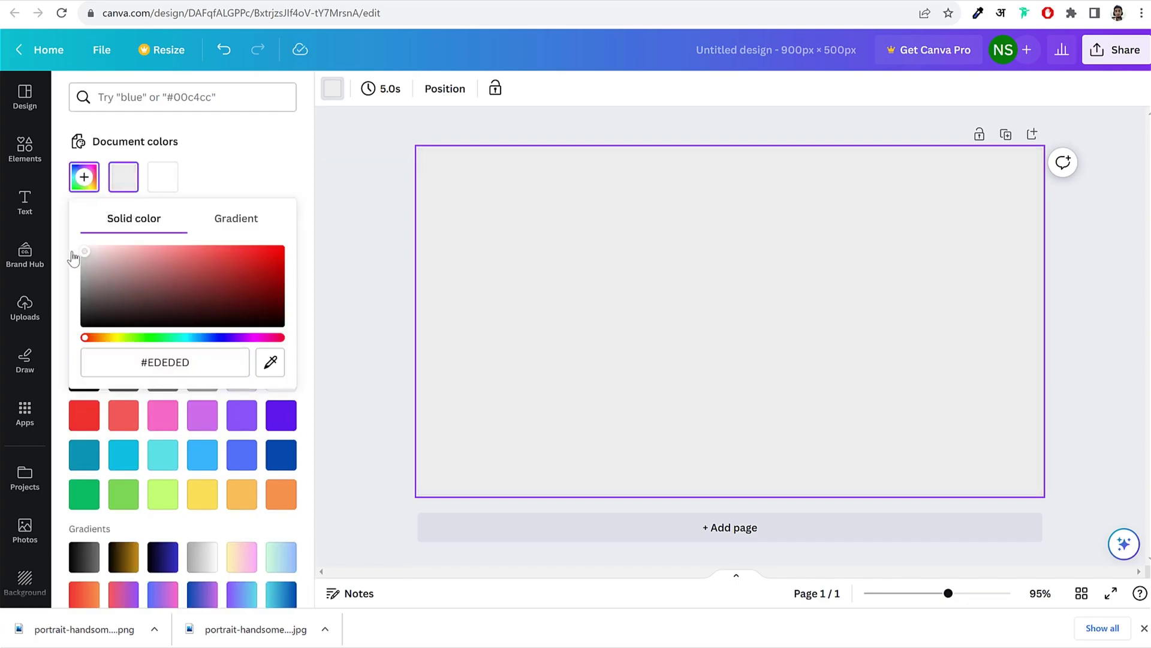
pyautogui.click(362, 190)
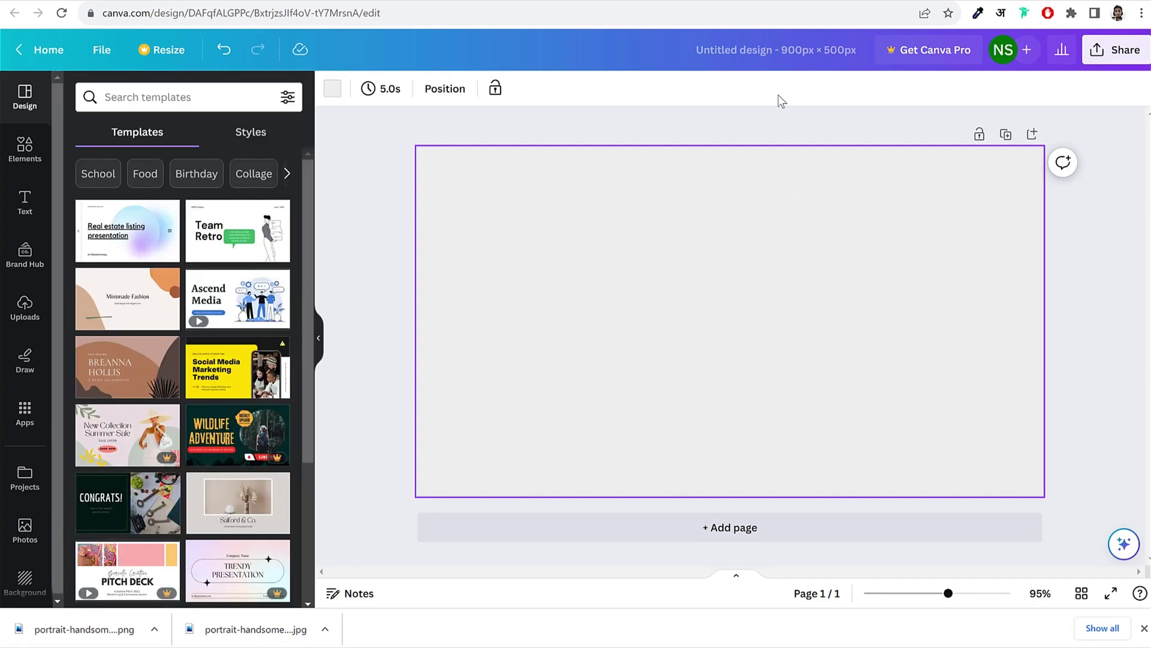
# Step: Try an enlarged triangle shape on the right side, then delete it
pyautogui.click(24, 155)
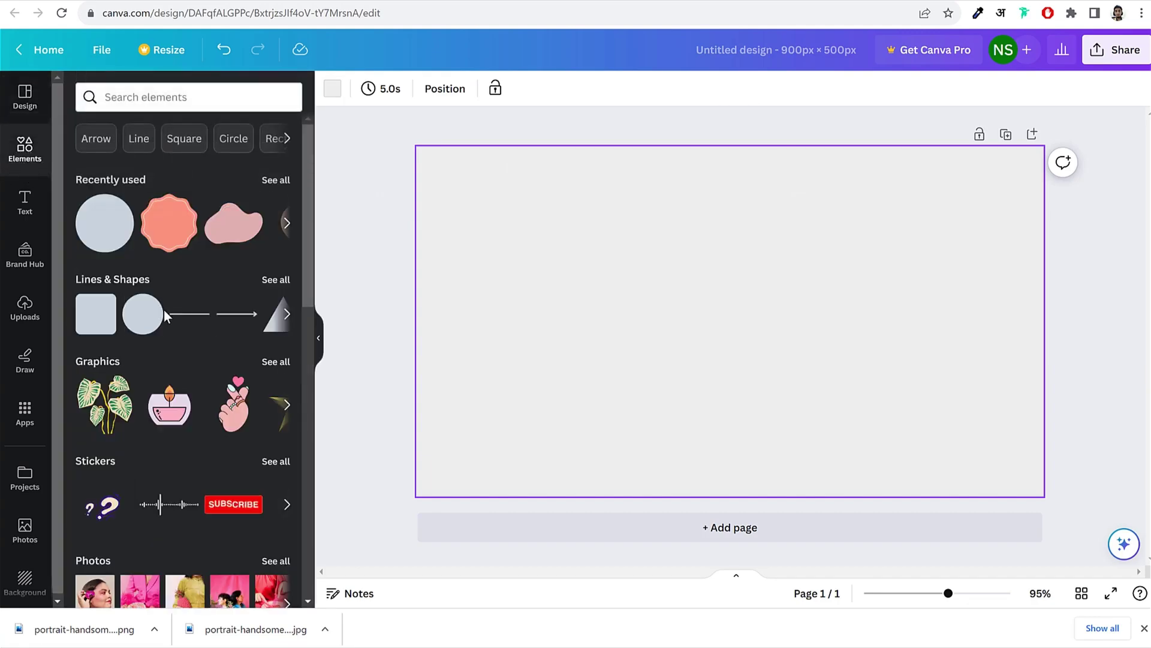
pyautogui.click(289, 316)
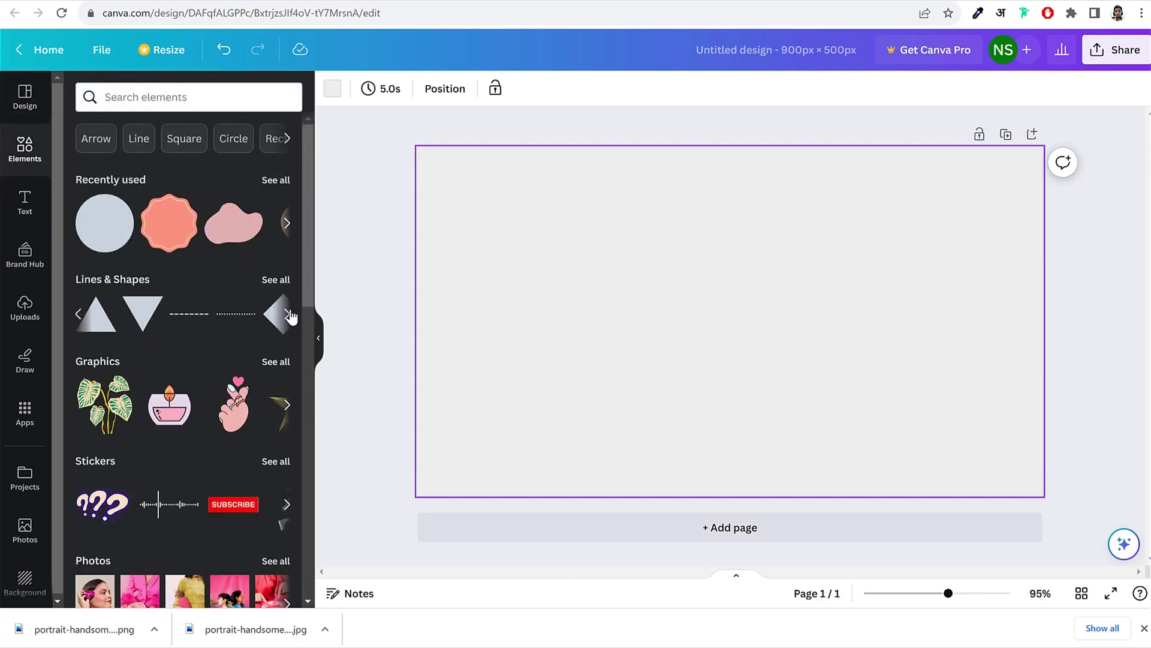
pyautogui.click(289, 316)
pyautogui.click(77, 316)
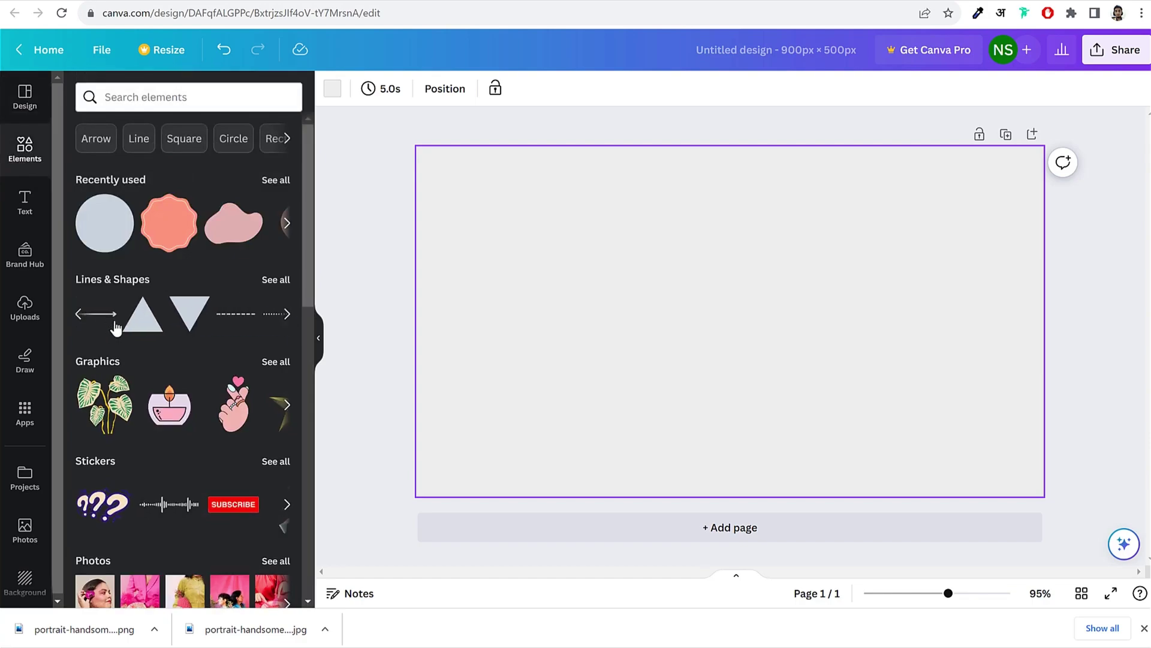
pyautogui.click(142, 328)
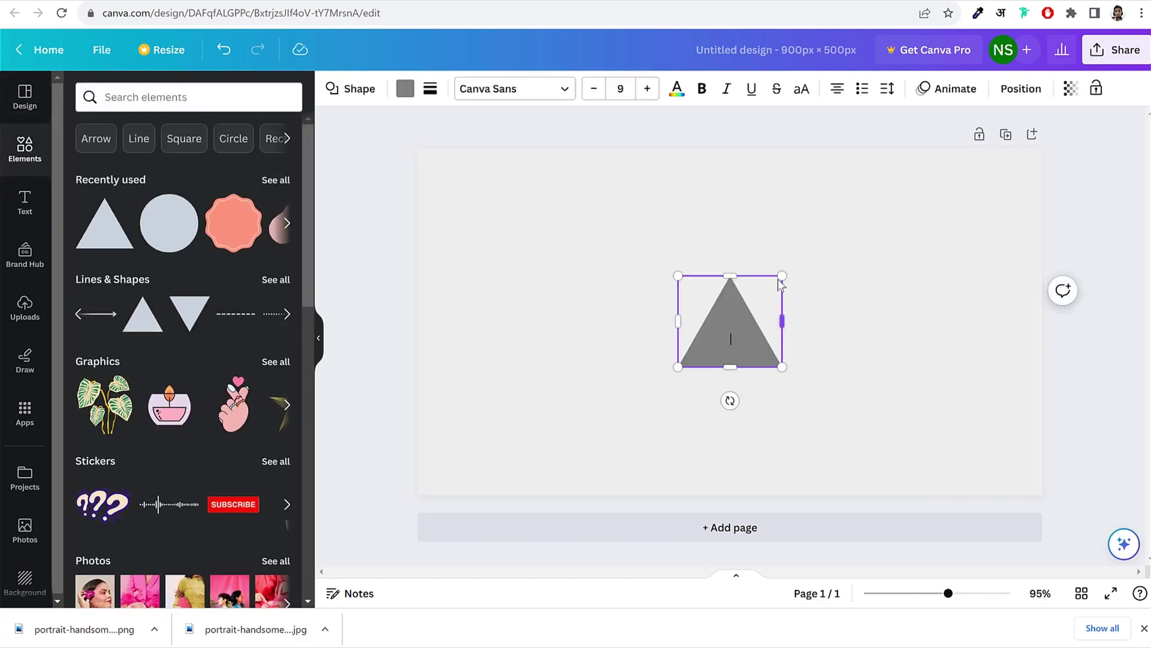
pyautogui.moveTo(779, 276); pyautogui.dragTo(1010, 114)
pyautogui.moveTo(760, 254); pyautogui.dragTo(925, 267)
pyautogui.moveTo(840, 387); pyautogui.dragTo(696, 612)
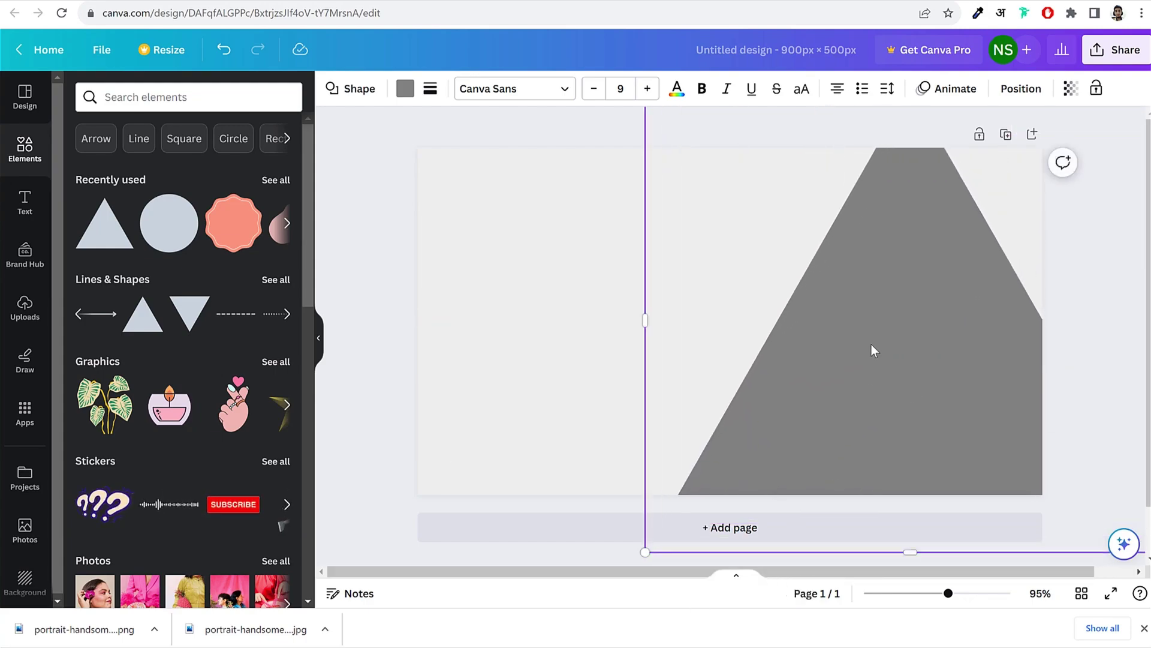
pyautogui.press('Delete')
# Step: Add a rounded square, enlarge it over the right half, and rotate it into a slant
pyautogui.click(285, 225)
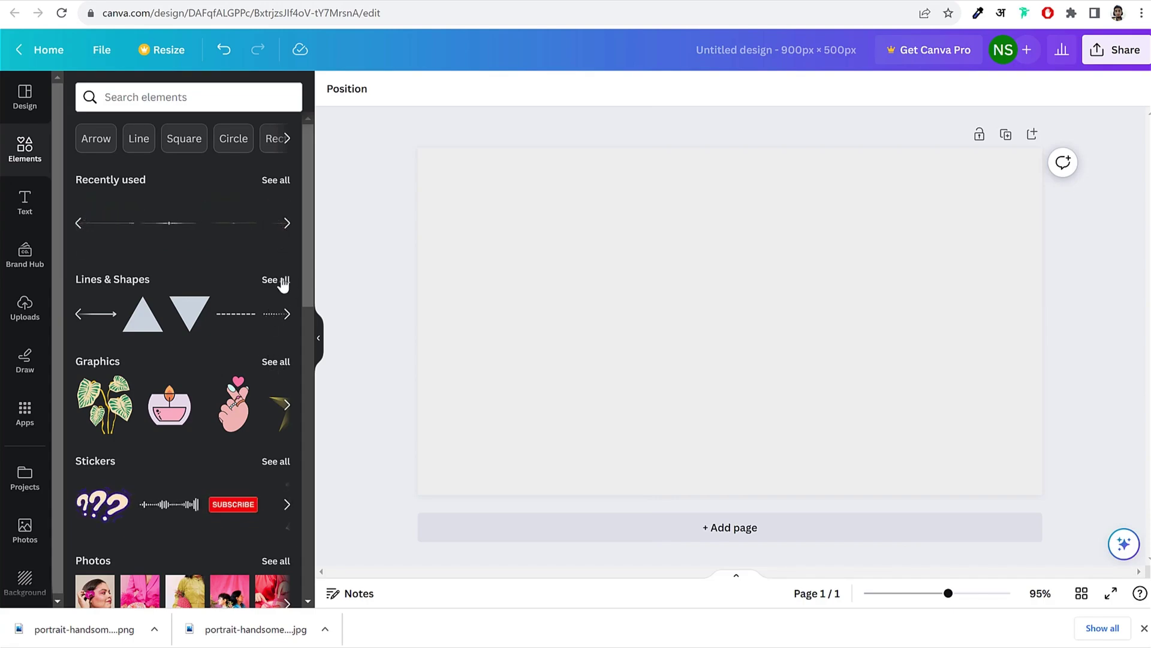
pyautogui.click(184, 144)
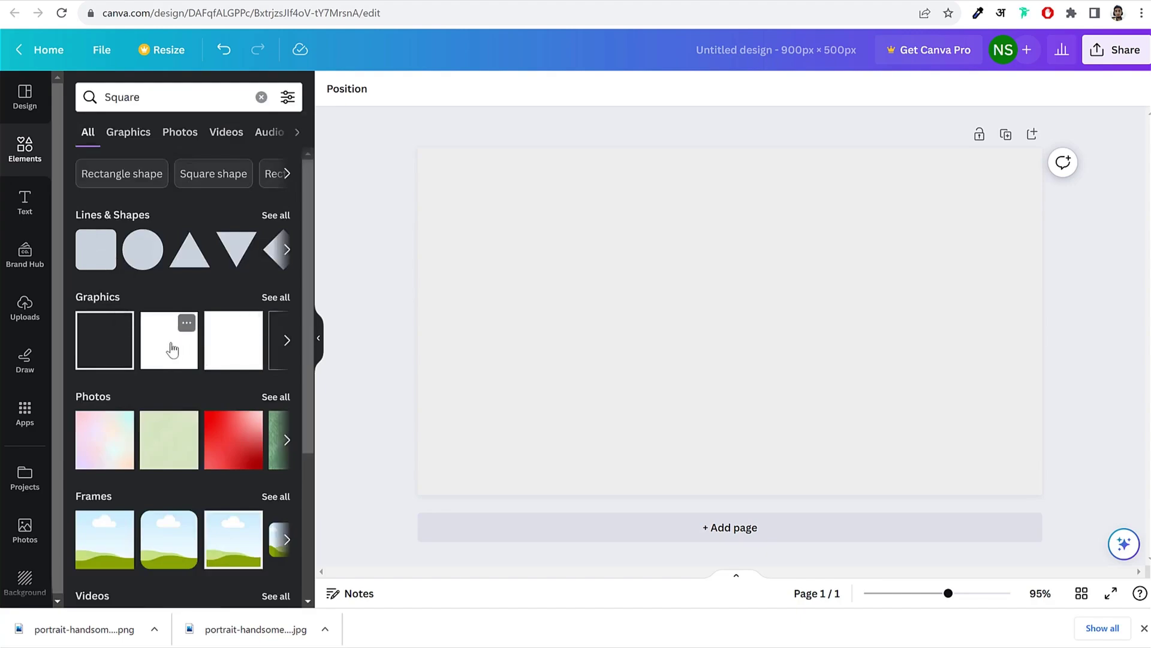
pyautogui.click(96, 246)
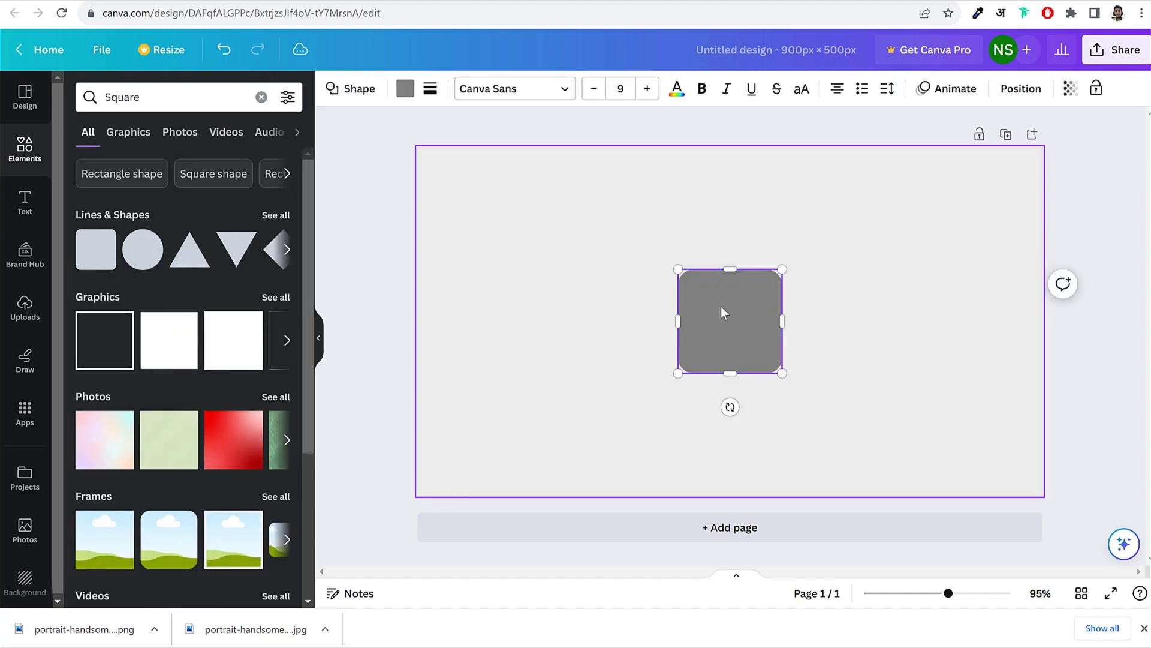
pyautogui.moveTo(722, 312); pyautogui.dragTo(750, 144)
pyautogui.moveTo(804, 213); pyautogui.dragTo(1074, 594)
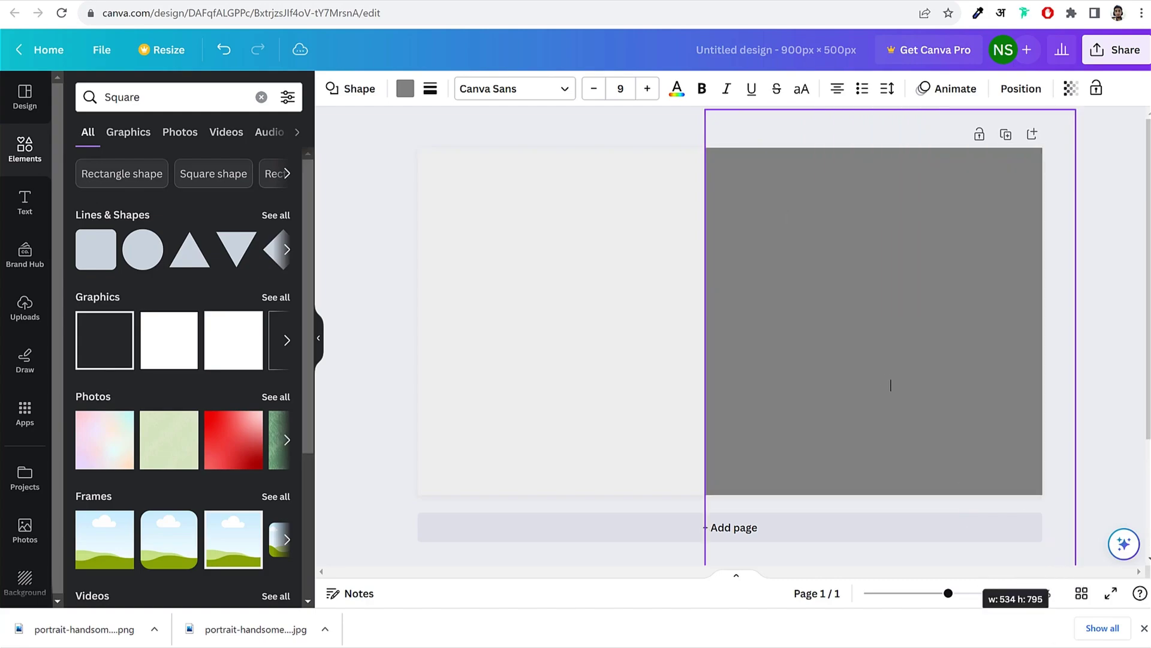
pyautogui.scroll(-3, 872, 398)
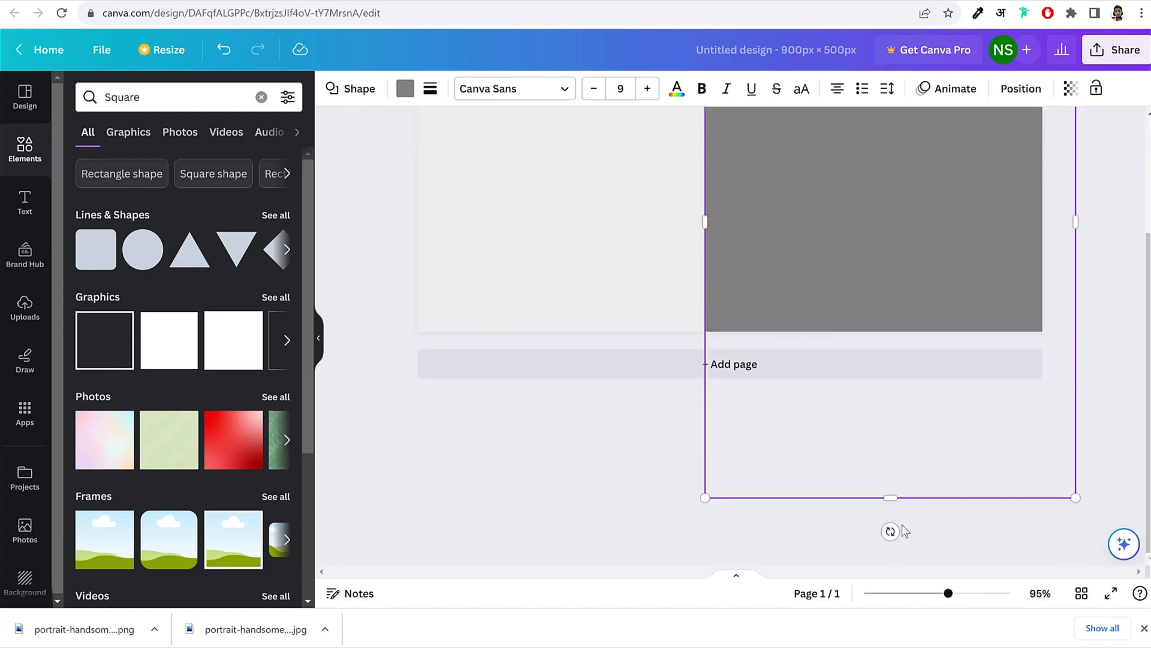
pyautogui.moveTo(918, 532); pyautogui.dragTo(1022, 499)
pyautogui.scroll(3, 642, 442)
pyautogui.moveTo(801, 264); pyautogui.dragTo(887, 227)
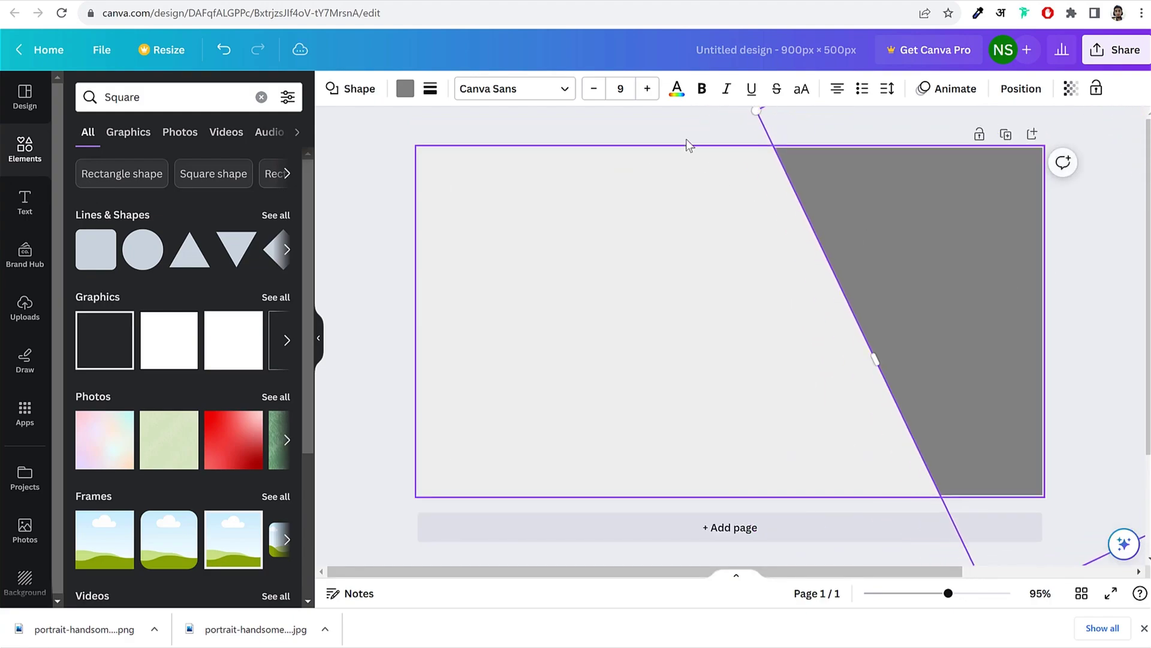
pyautogui.click(660, 121)
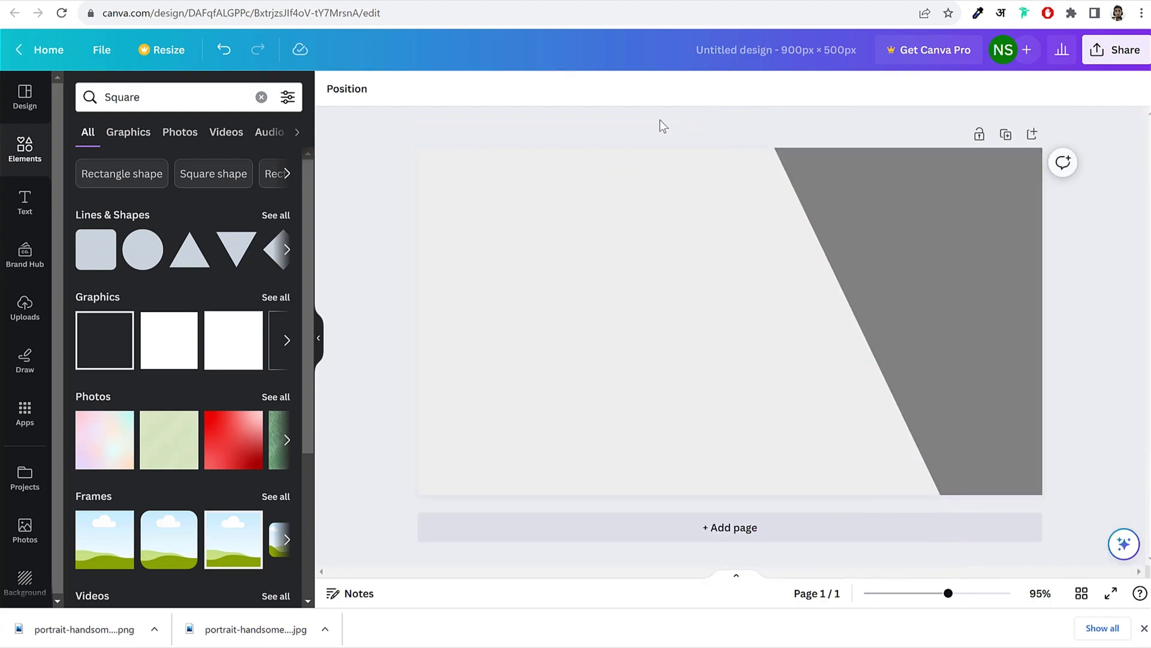
# Step: Recolour the slanted panel to a slightly warm grey #7B7977
pyautogui.click(860, 190)
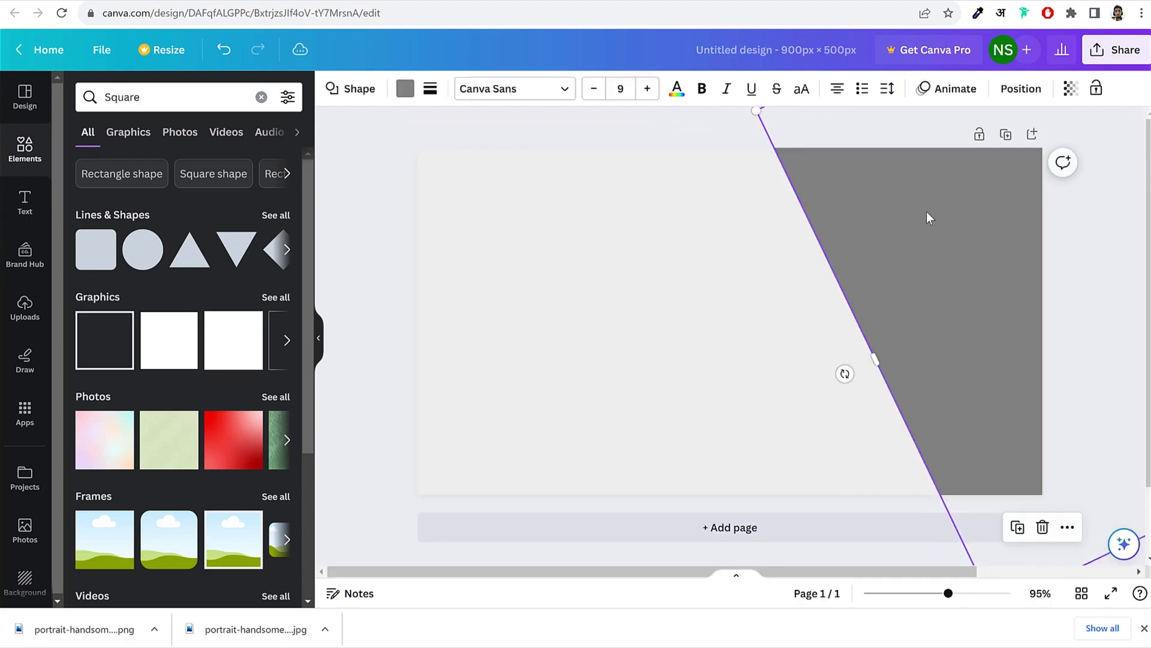
pyautogui.click(405, 88)
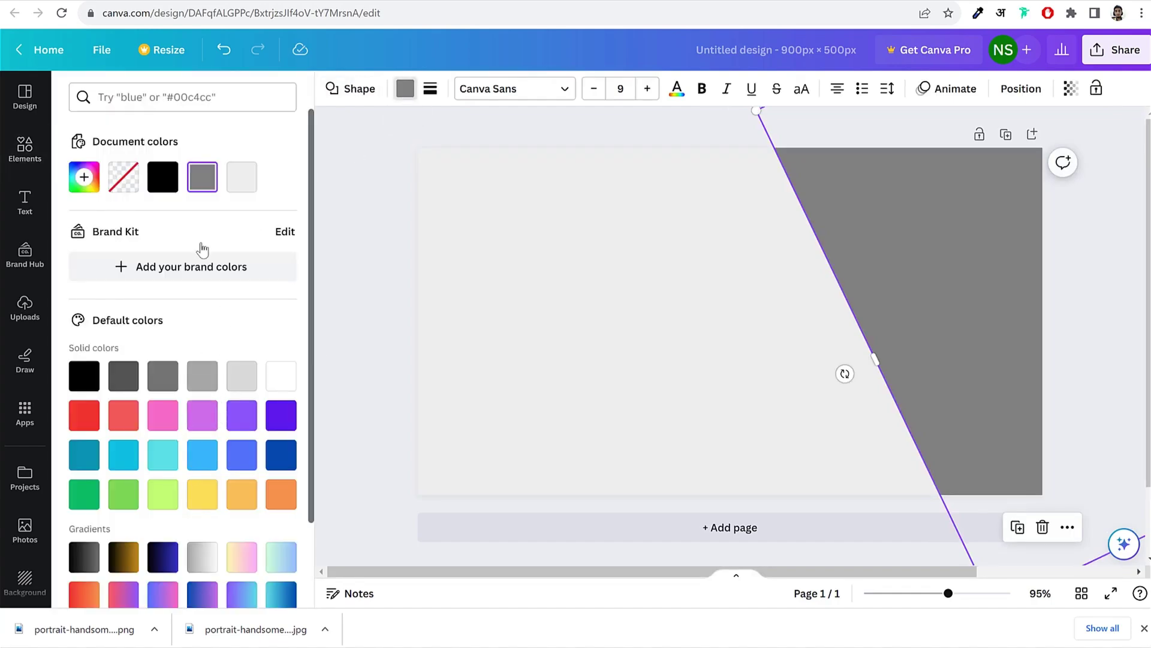
pyautogui.click(84, 176)
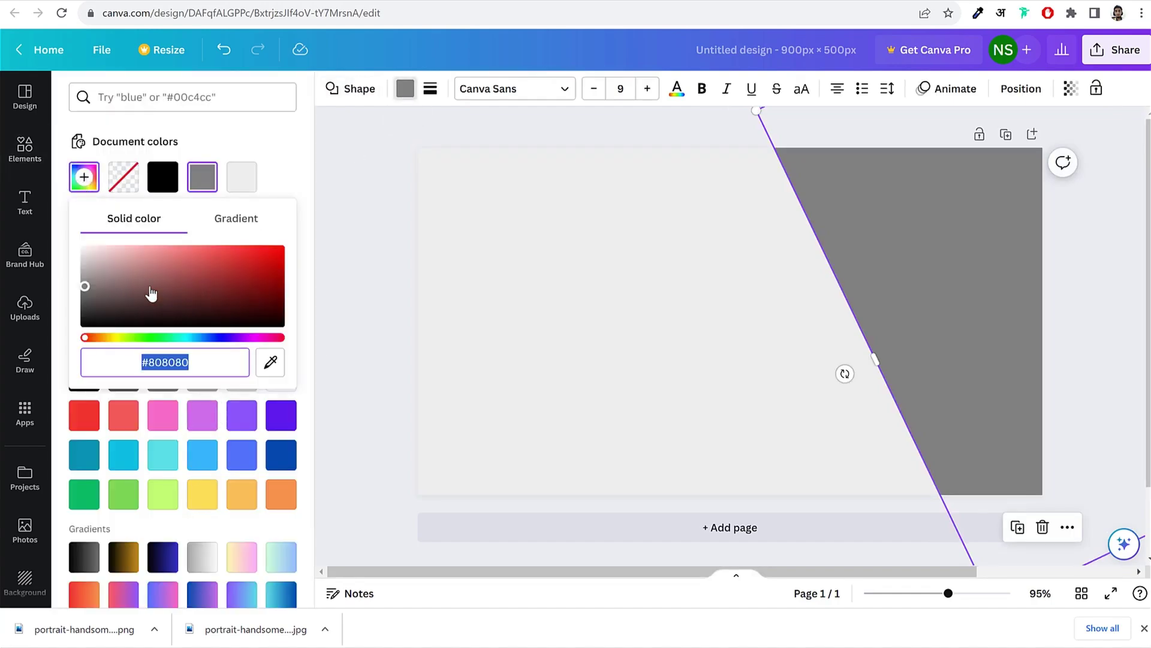
pyautogui.moveTo(97, 270); pyautogui.dragTo(44, 273)
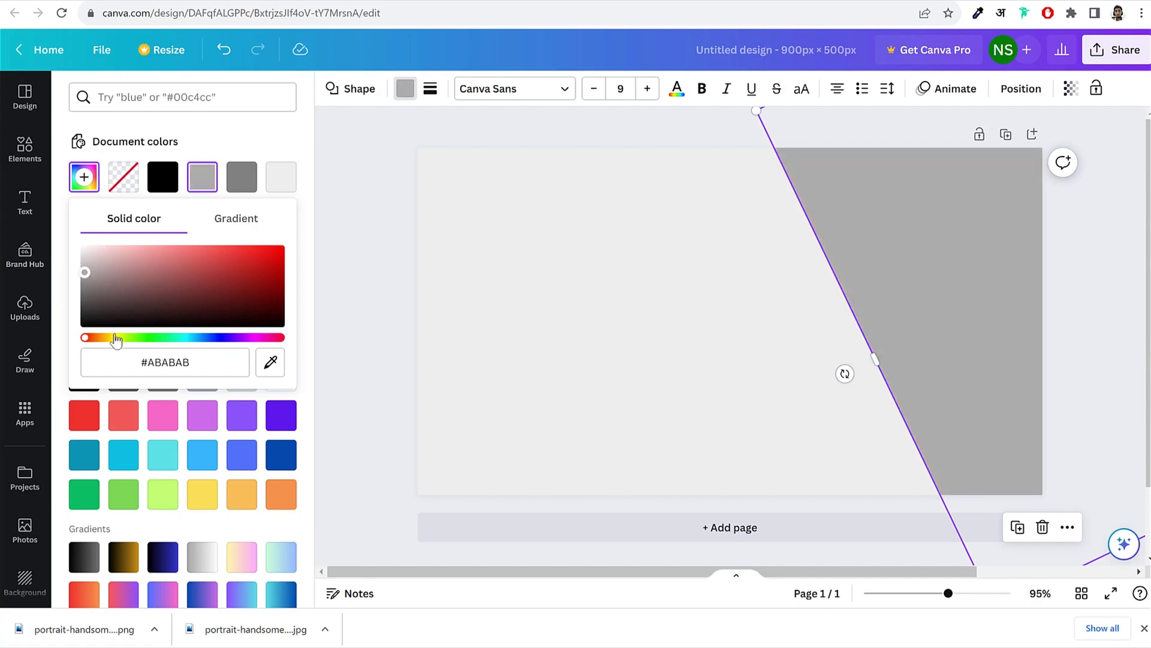
pyautogui.moveTo(116, 338); pyautogui.dragTo(99, 338)
pyautogui.click(124, 285)
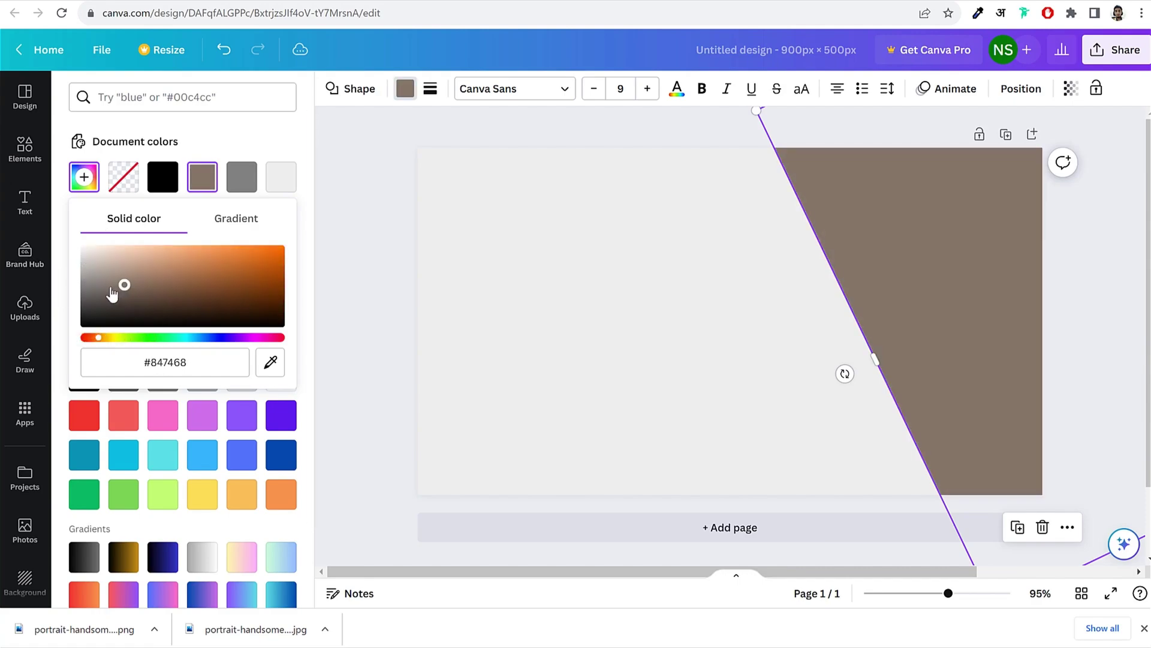
pyautogui.click(105, 288)
pyautogui.moveTo(104, 292); pyautogui.dragTo(95, 293)
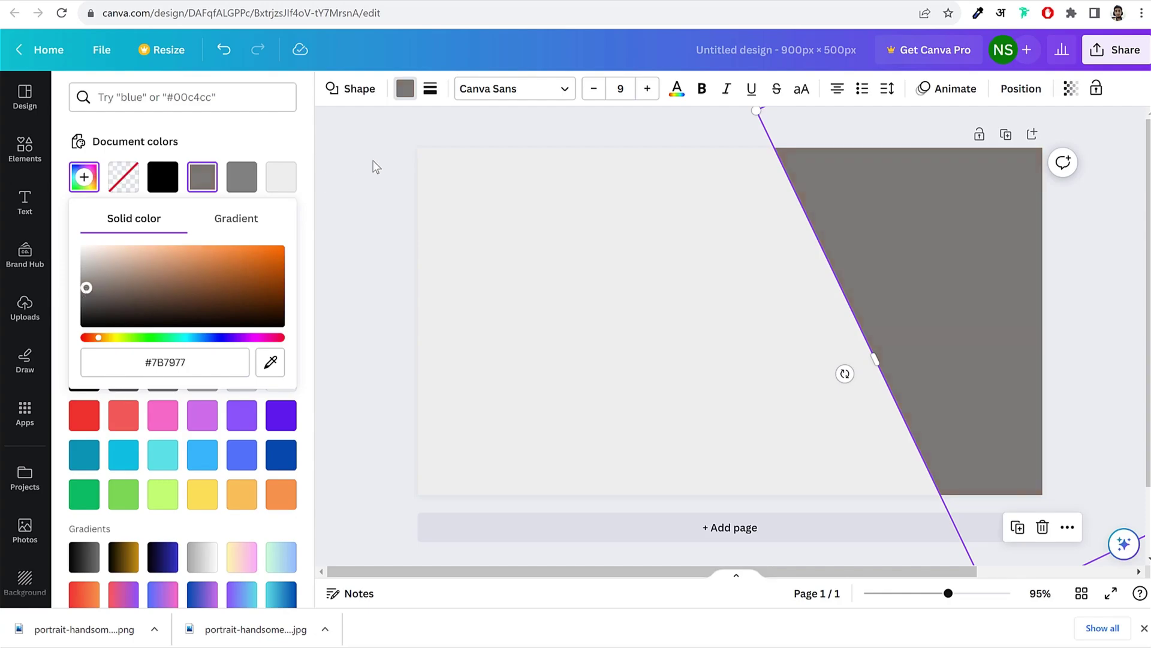
pyautogui.press('Escape')
pyautogui.click(1101, 204)
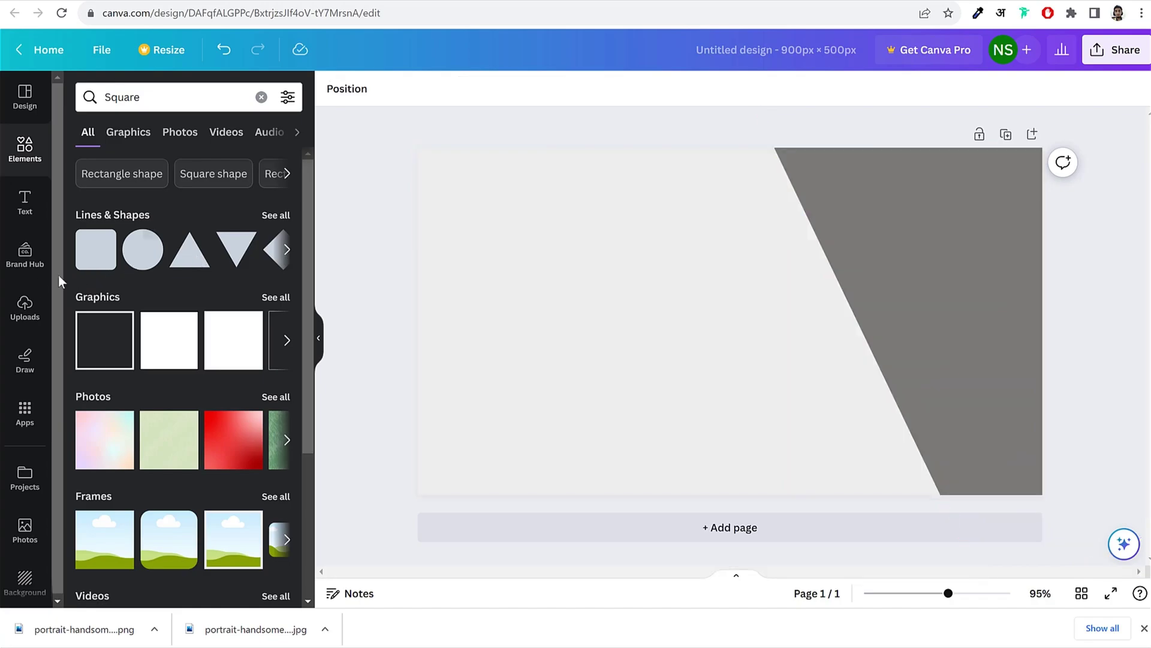
pyautogui.click(24, 309)
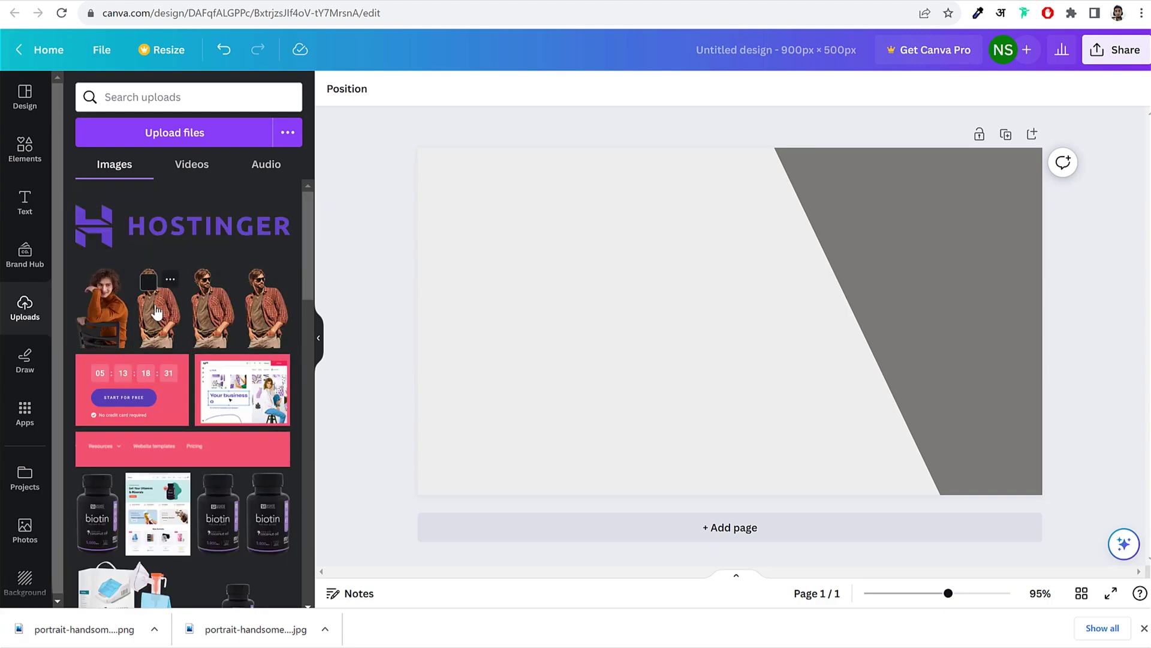
# Step: Add the plaid-shirt portrait and enlarge it over the slanted panel to fill the page height
pyautogui.click(156, 312)
pyautogui.moveTo(708, 319); pyautogui.dragTo(628, 306)
pyautogui.moveTo(715, 199); pyautogui.dragTo(807, 124)
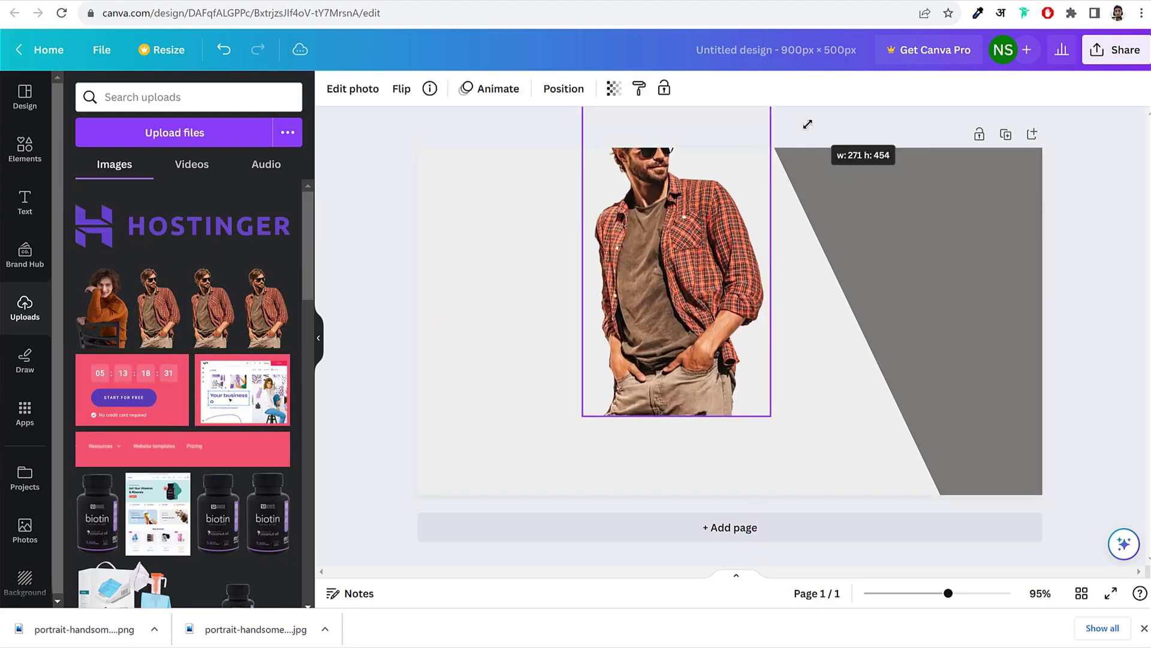
pyautogui.moveTo(636, 234); pyautogui.dragTo(812, 313)
pyautogui.moveTo(955, 180)
pyautogui.mouseDown()
pyautogui.moveTo(976, 150)
pyautogui.moveTo(959, 166)
pyautogui.mouseUp()
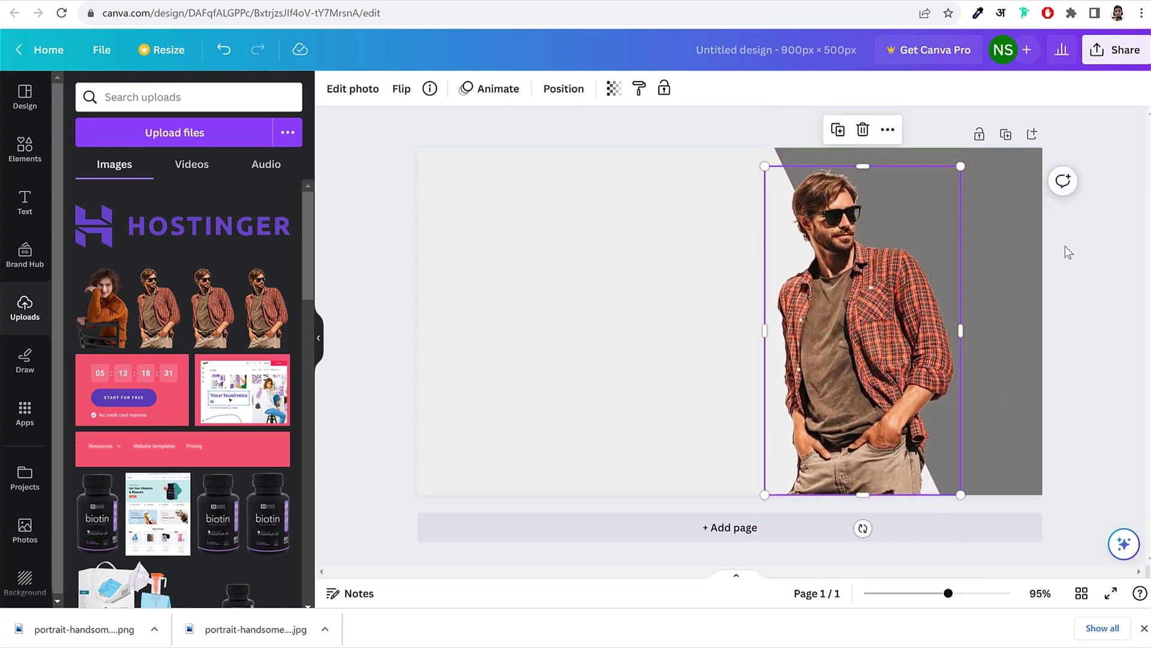
# Step: Lighten the slanted panel's fill to light grey #BDBBBA
pyautogui.click(978, 235)
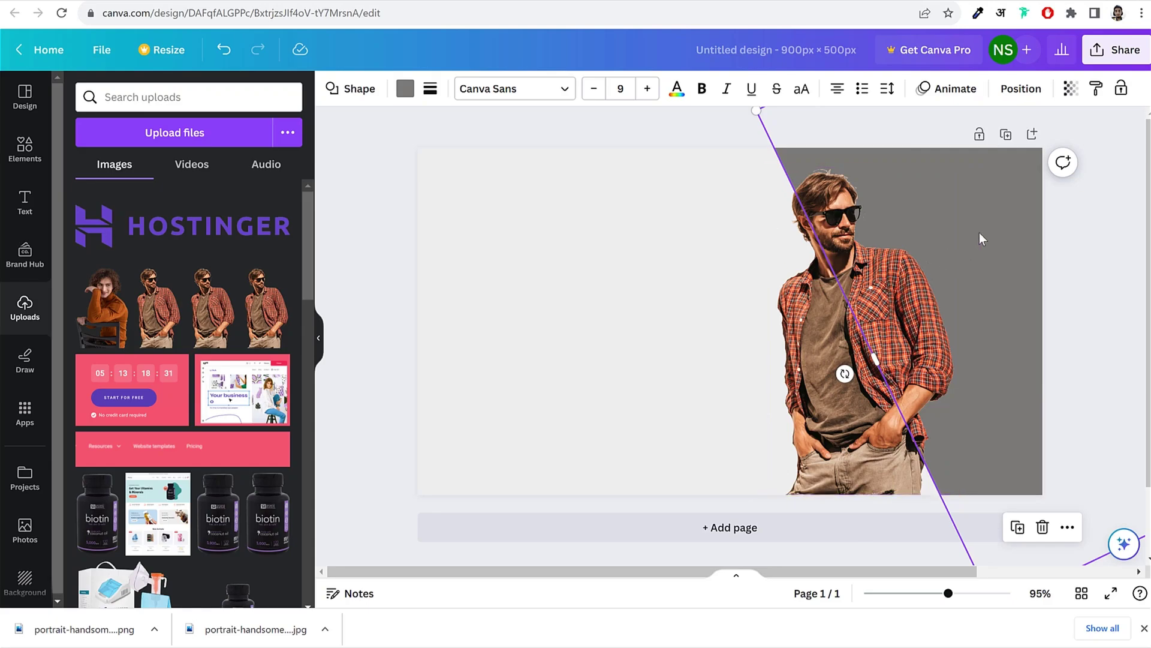
pyautogui.click(404, 90)
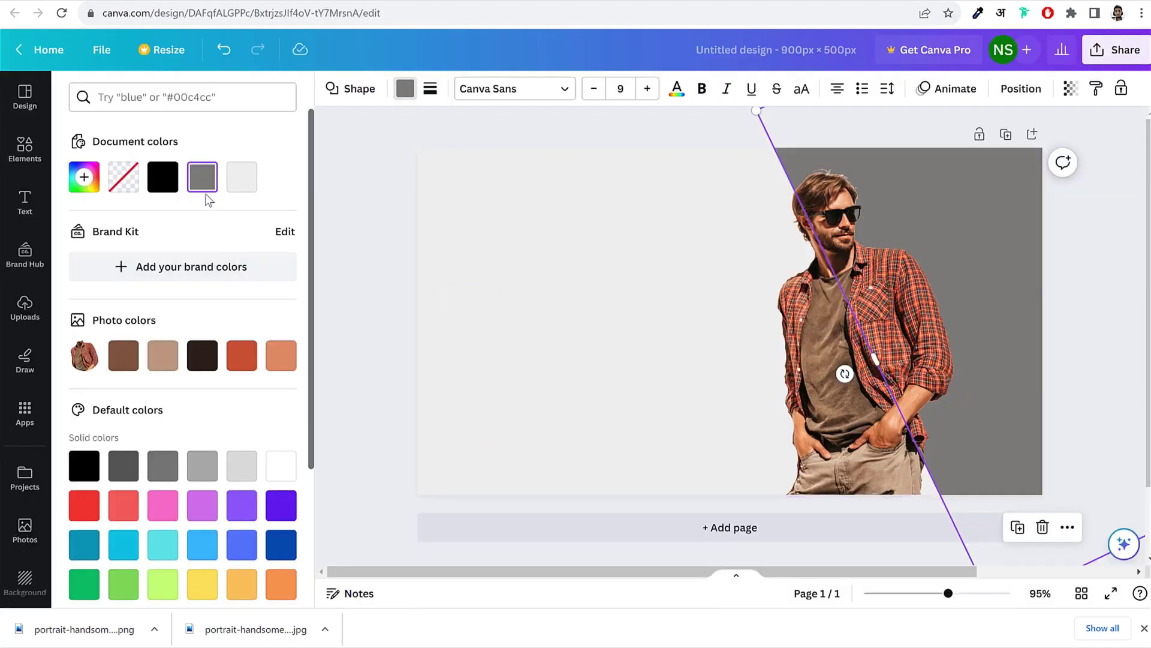
pyautogui.click(202, 177)
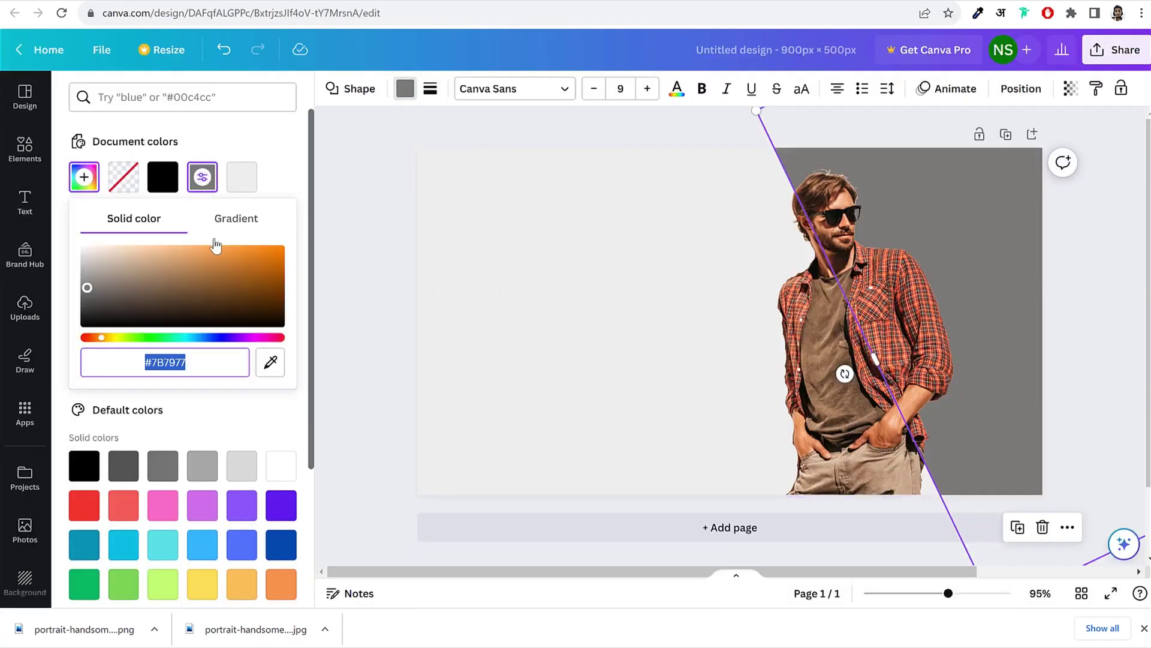
pyautogui.moveTo(99, 294); pyautogui.dragTo(86, 272)
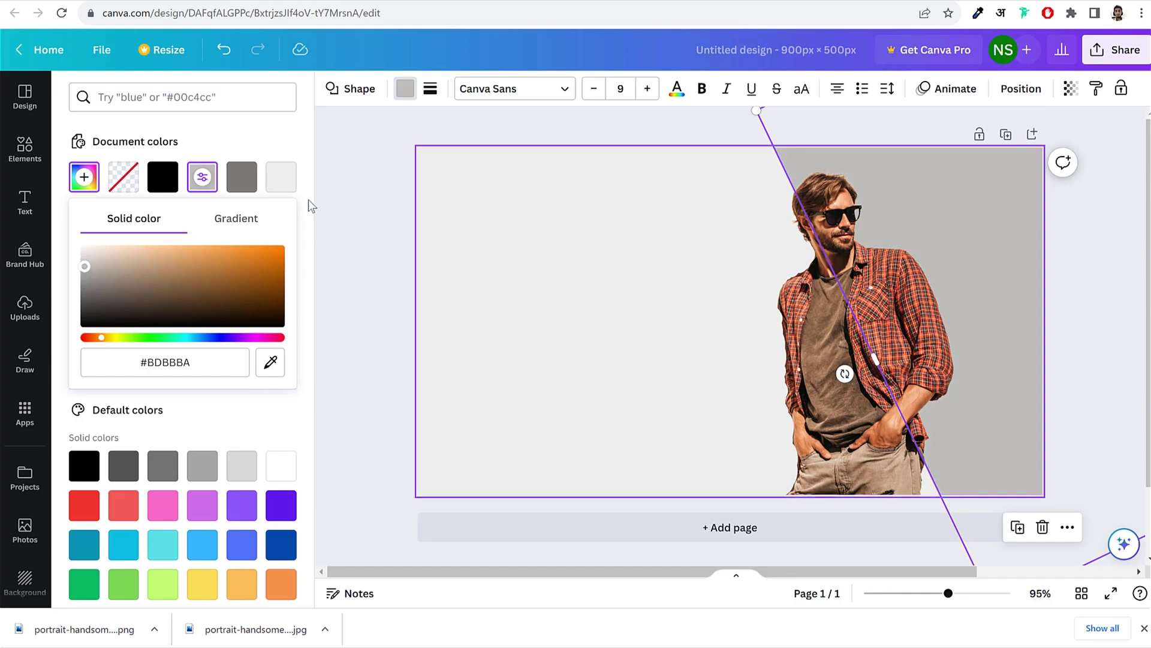
pyautogui.click(366, 200)
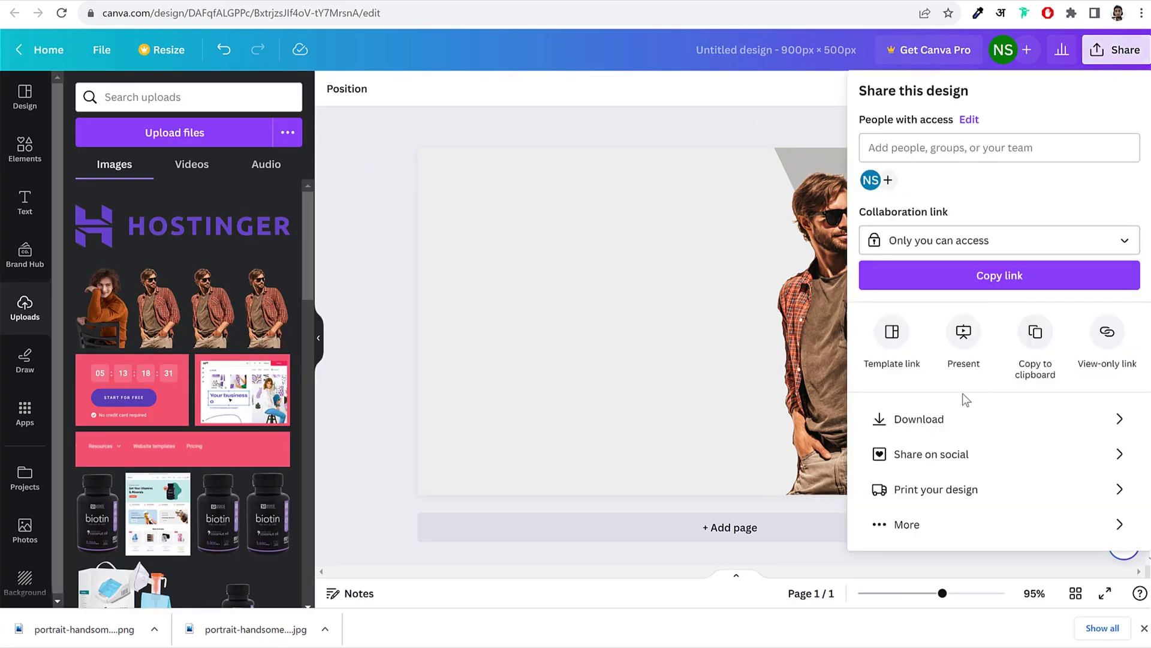
# Step: Download the Canva design as a PNG
pyautogui.click(926, 422)
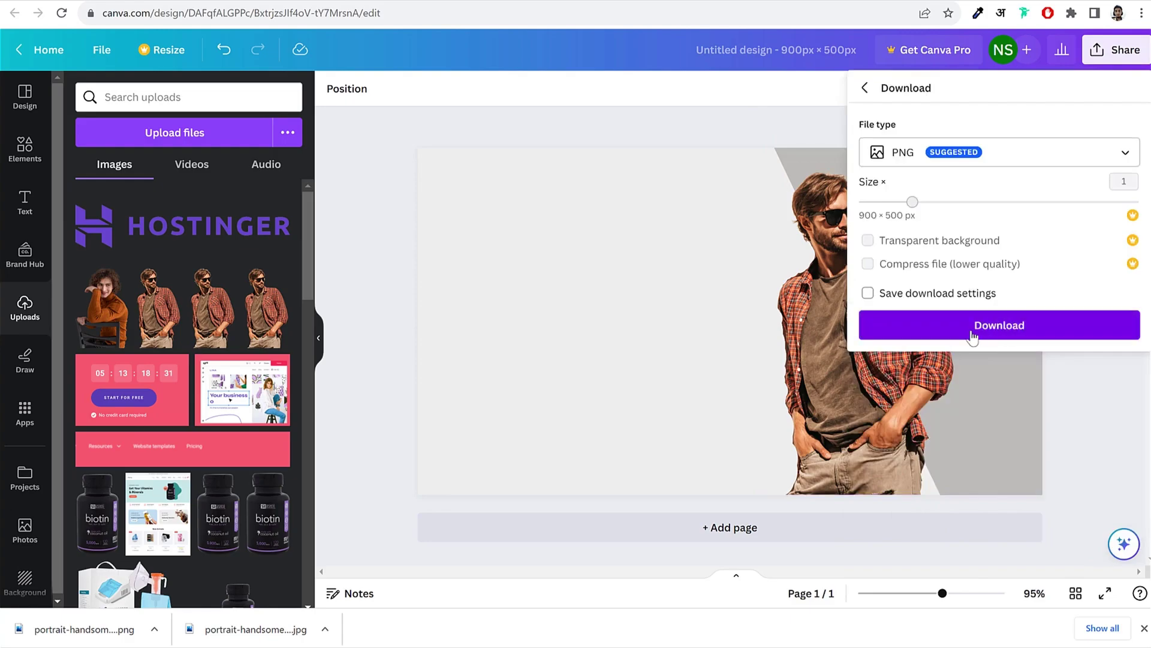
pyautogui.click(984, 334)
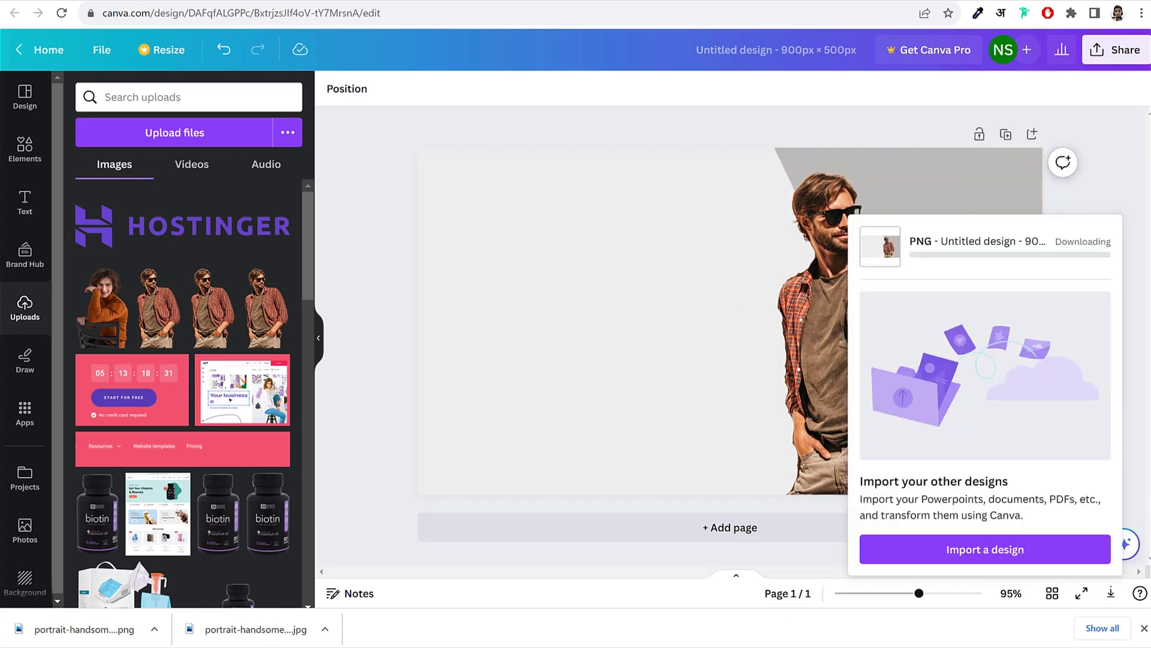
pyautogui.click(1112, 178)
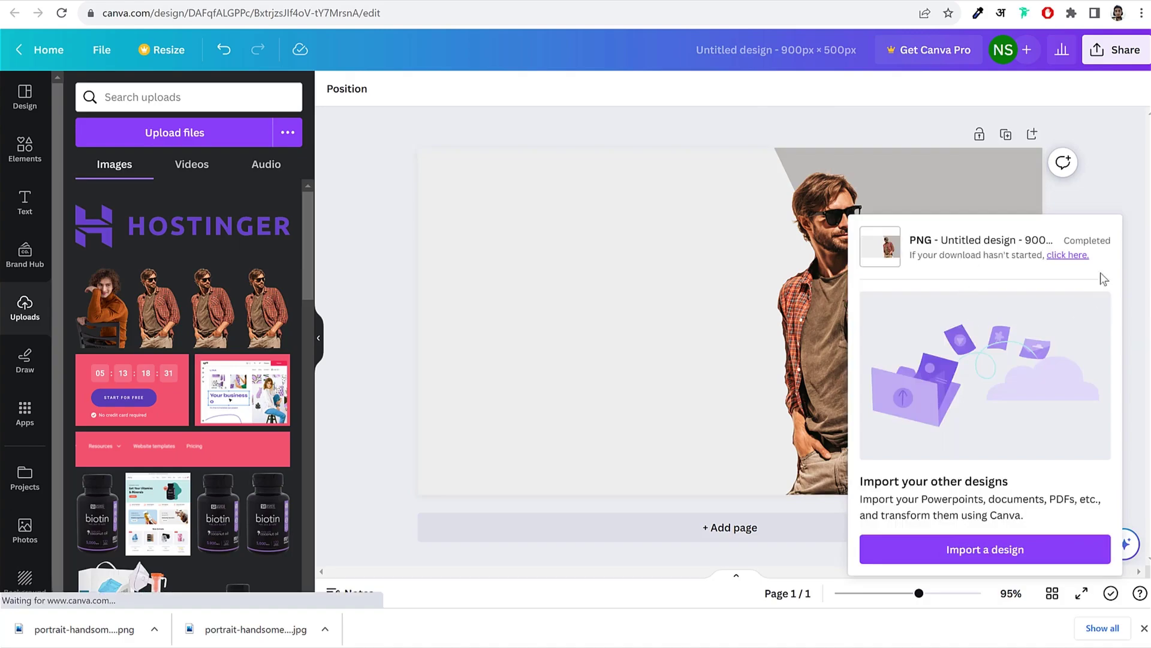
# Step: In the other Untitled Design, realign the beige strip to the page bottom and the teal circle behind the model
pyautogui.click(45, 51)
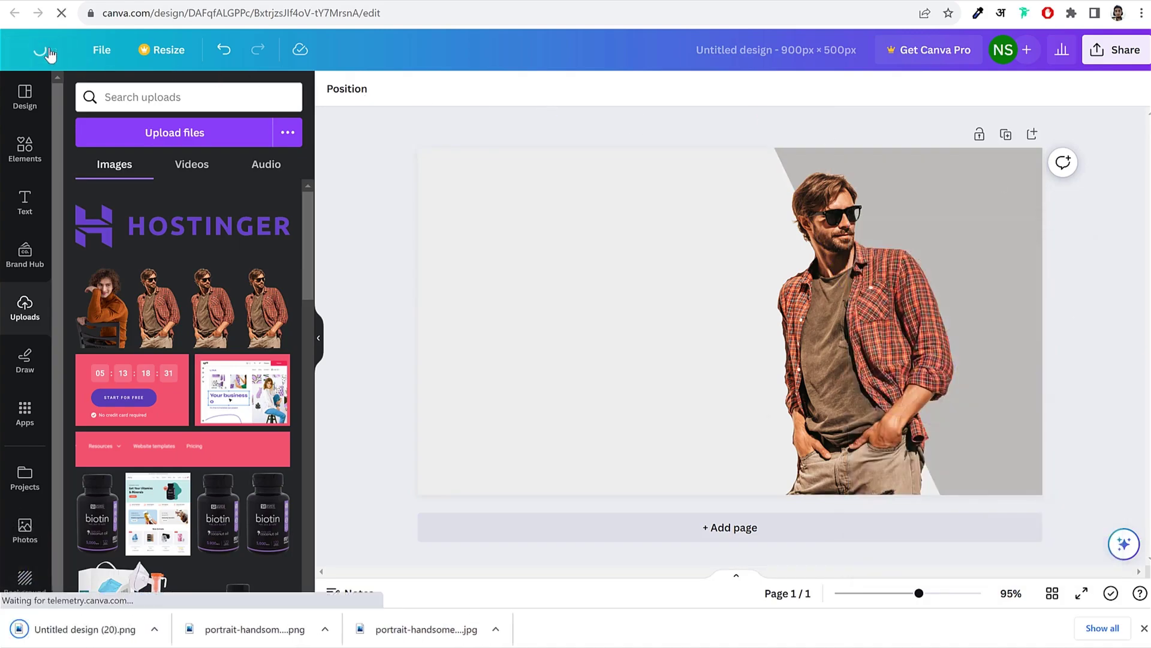
pyautogui.scroll(-1, 599, 336)
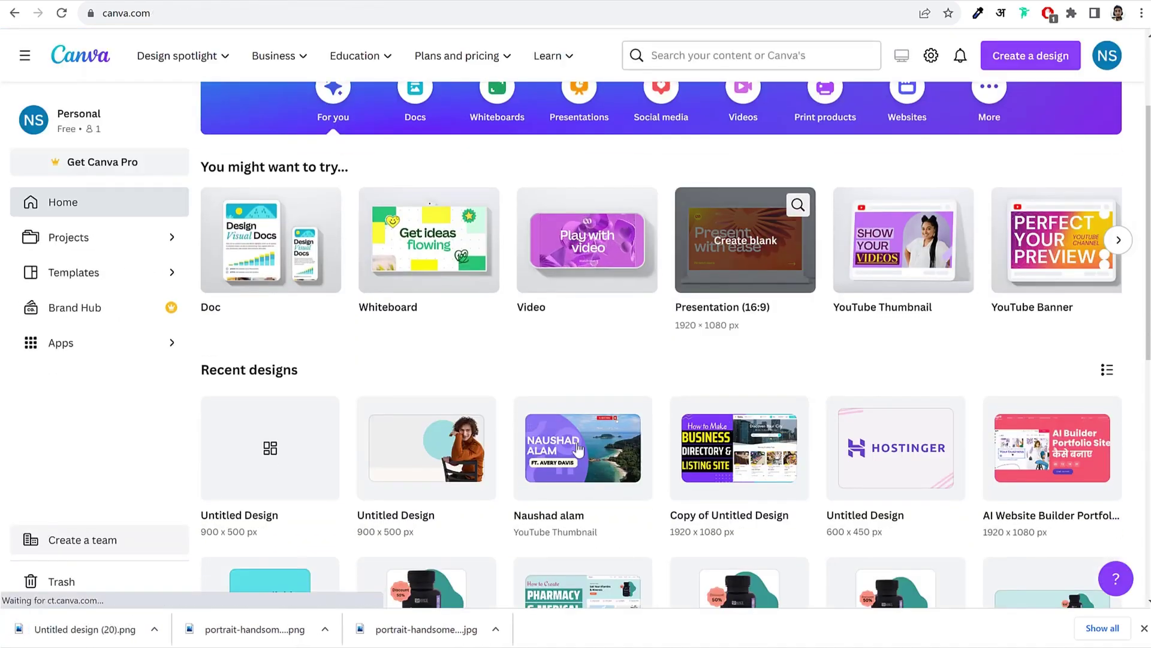
pyautogui.click(415, 442)
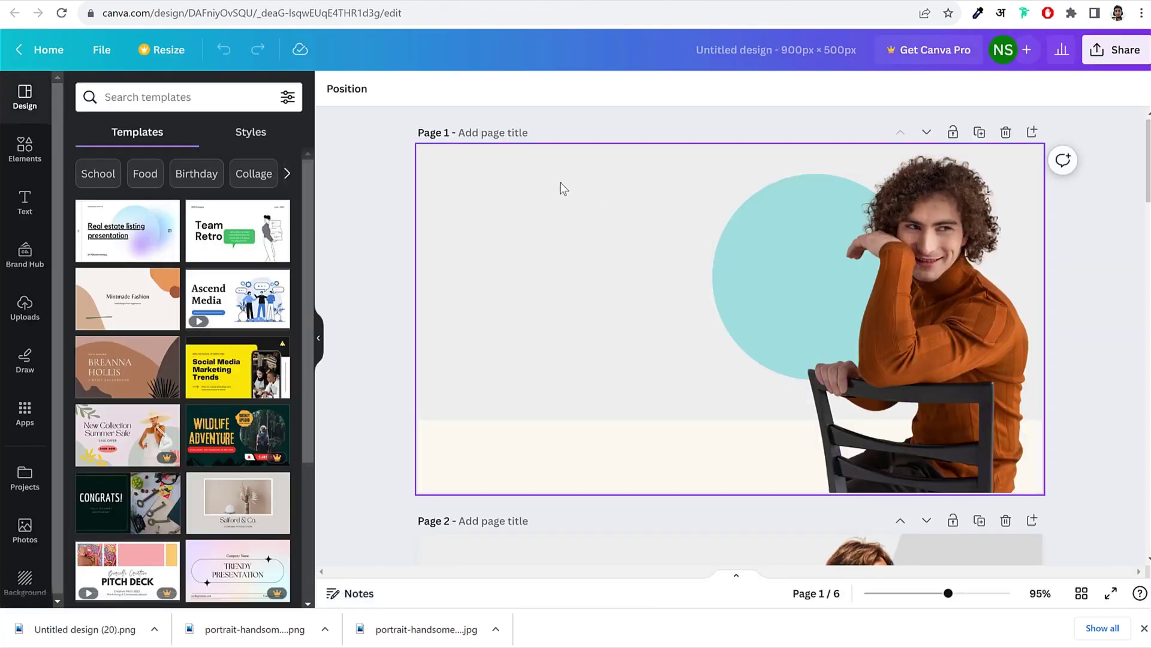
pyautogui.moveTo(478, 440); pyautogui.dragTo(398, 268)
pyautogui.moveTo(450, 296); pyautogui.dragTo(527, 460)
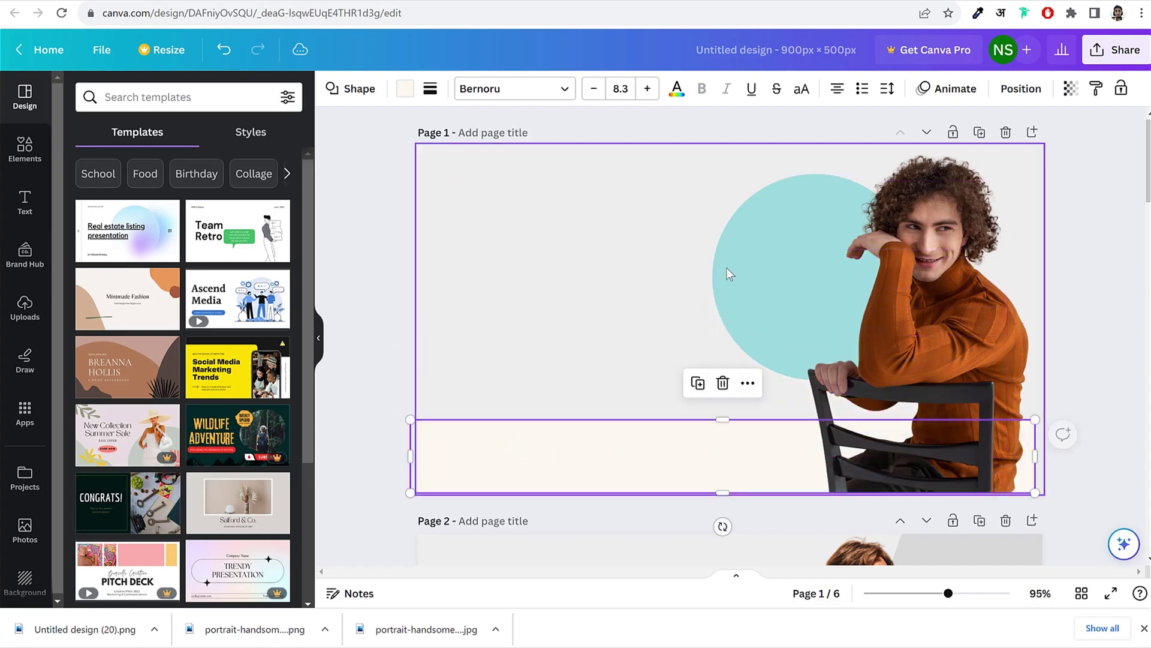
pyautogui.click(756, 228)
pyautogui.moveTo(757, 228)
pyautogui.mouseDown()
pyautogui.moveTo(512, 216)
pyautogui.moveTo(837, 225)
pyautogui.moveTo(681, 233)
pyautogui.moveTo(796, 229)
pyautogui.moveTo(773, 234)
pyautogui.mouseUp()
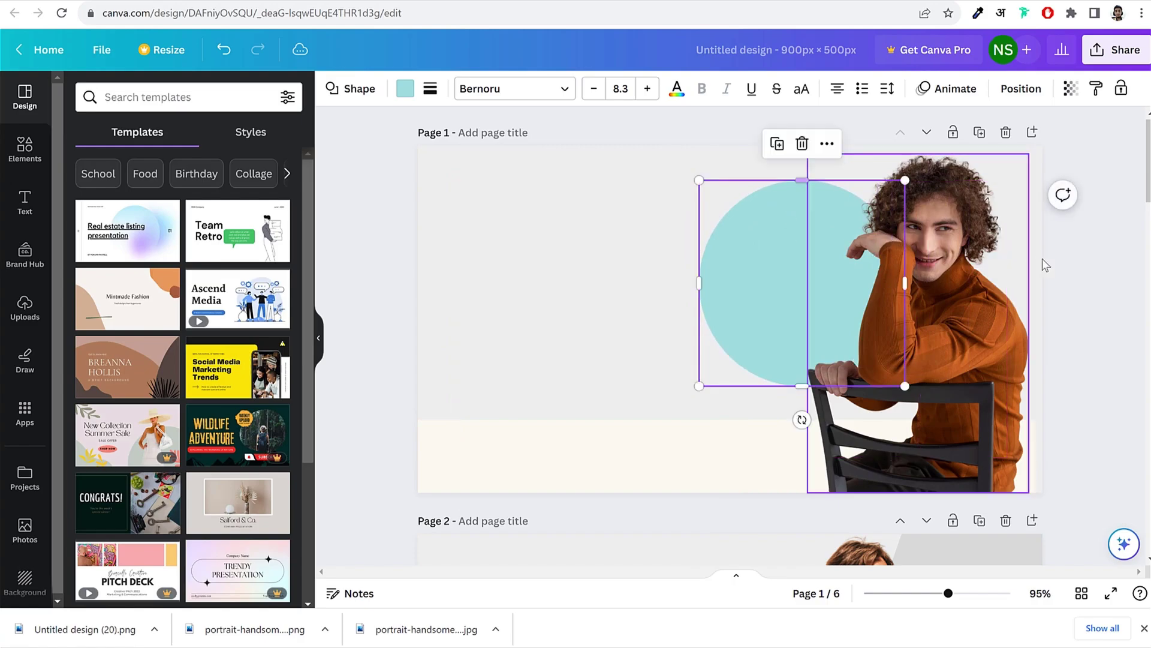
pyautogui.click(1096, 239)
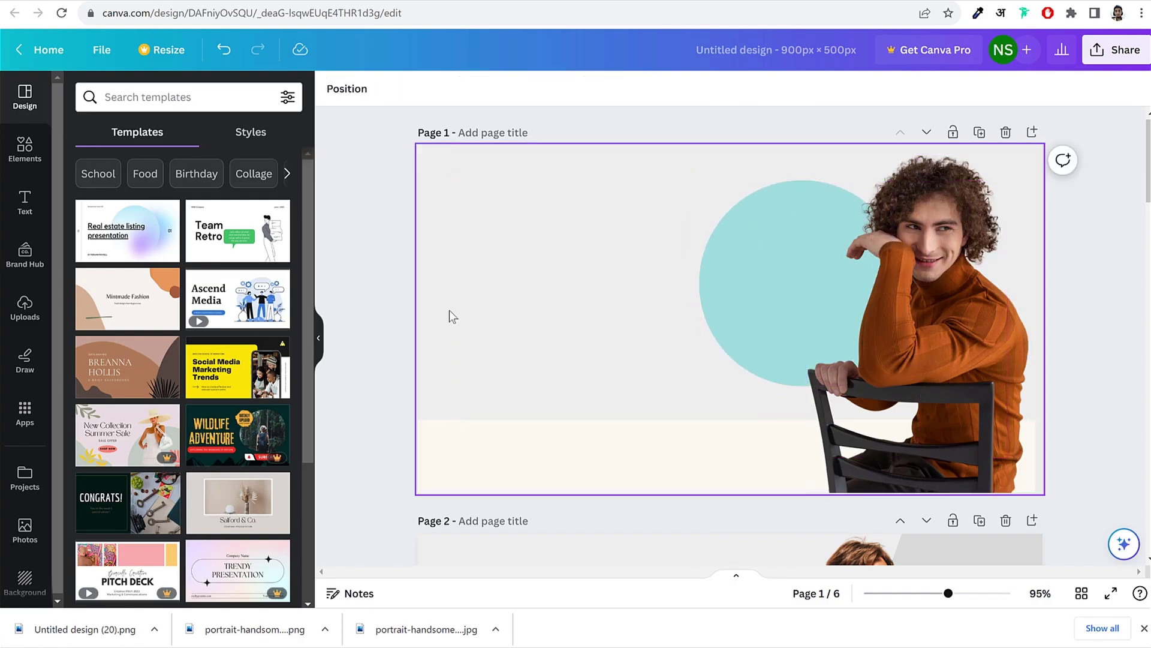
# Step: Scroll through the design's pages to review them
pyautogui.scroll(-7, 837, 387)
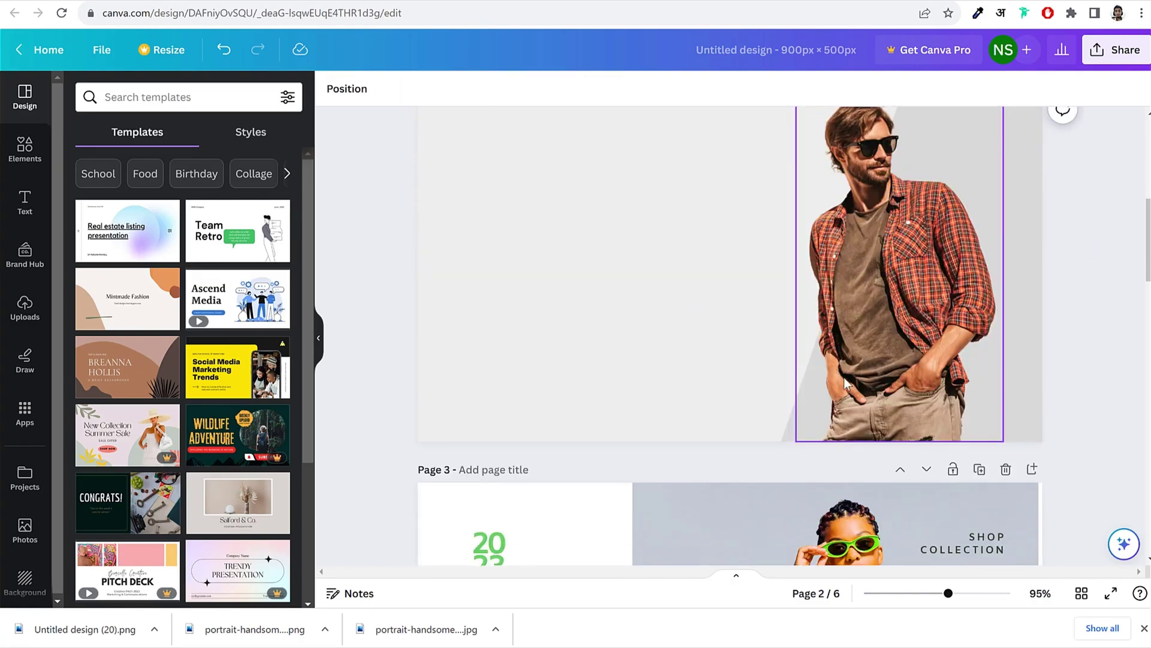
pyautogui.scroll(-10, 845, 384)
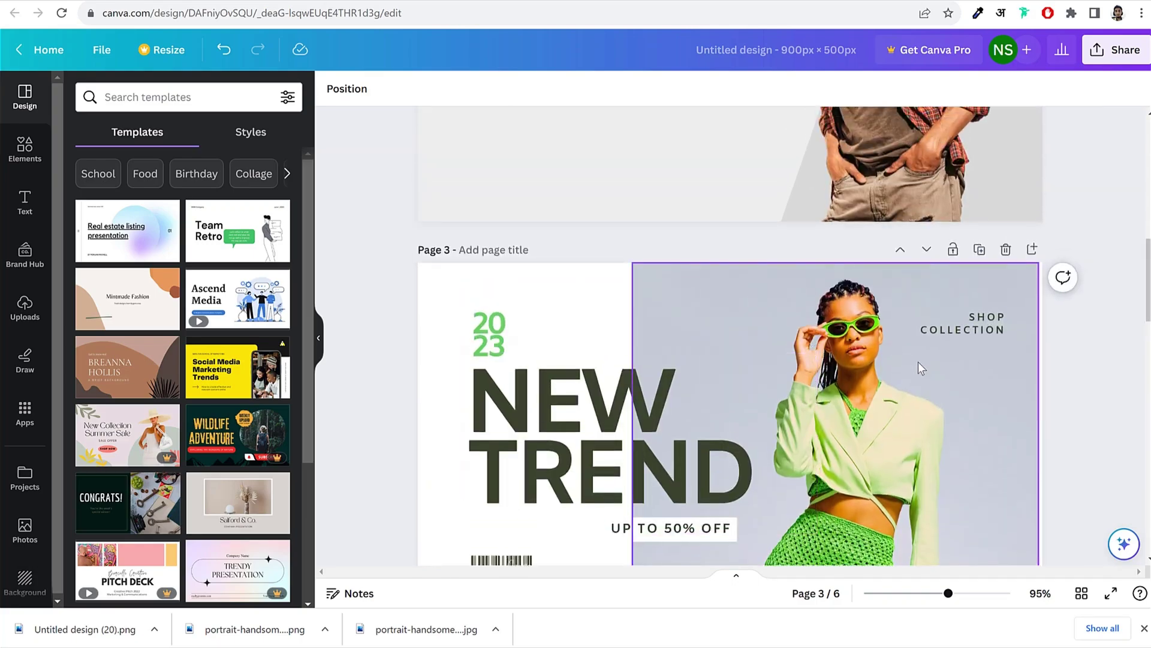
pyautogui.scroll(-10, 962, 374)
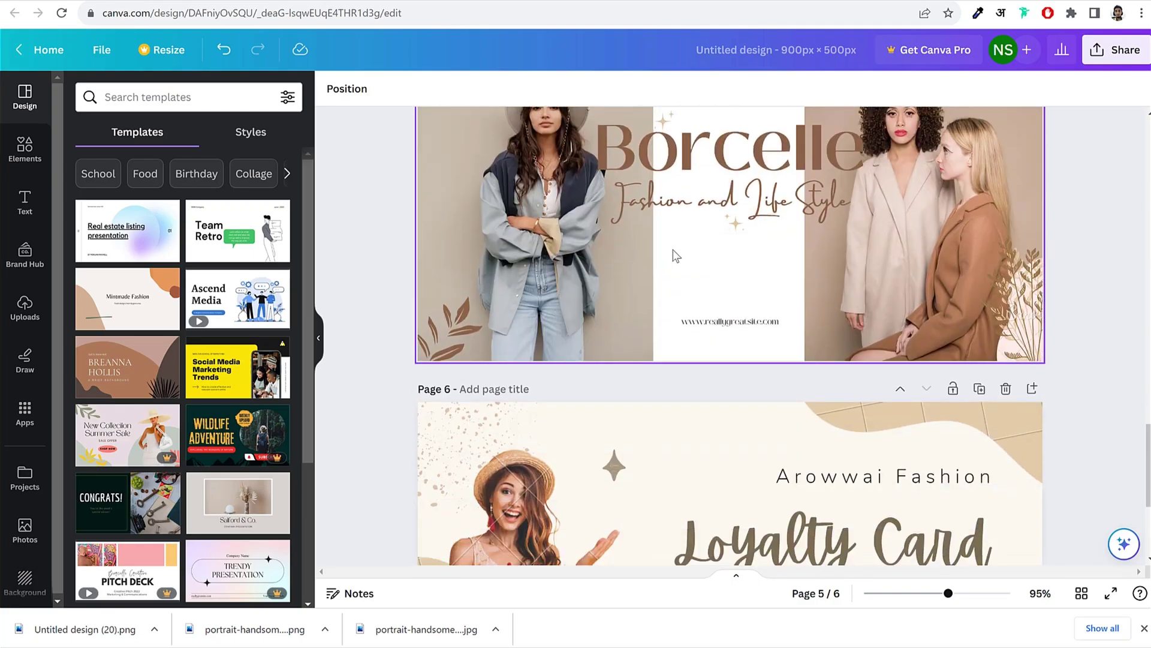
pyautogui.scroll(15, 955, 326)
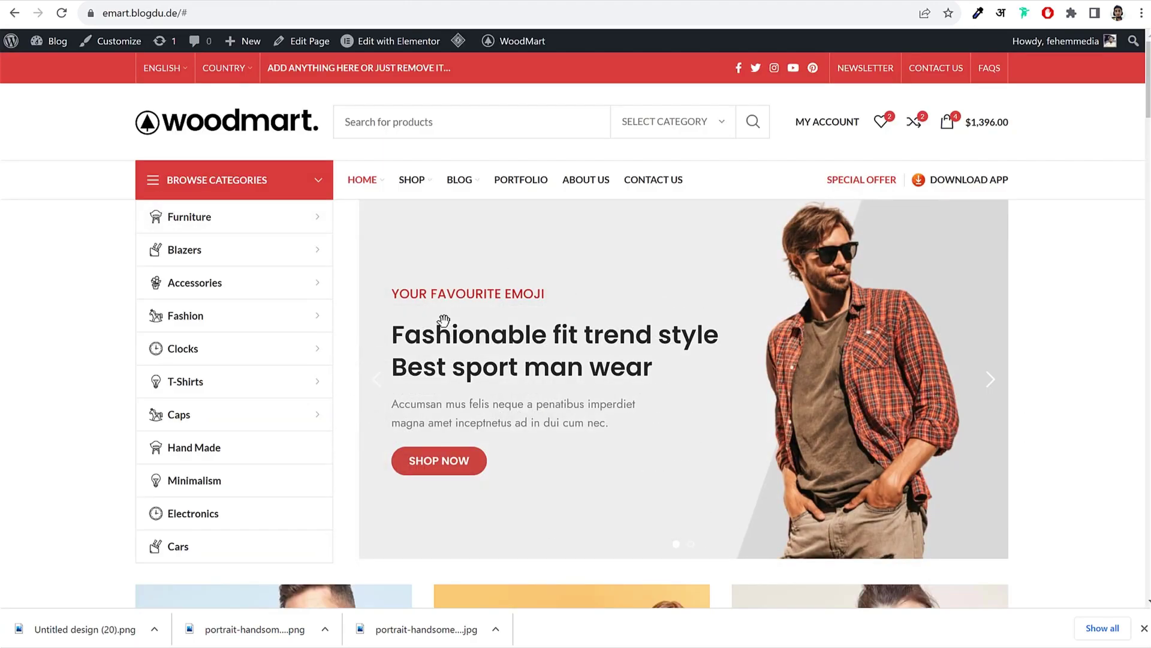
# Step: Flip the demo slider between the 'Elegant Designs to Bloom' and 'Fashionable fit trend style' slides
pyautogui.click(990, 379)
pyautogui.click(378, 389)
pyautogui.click(985, 385)
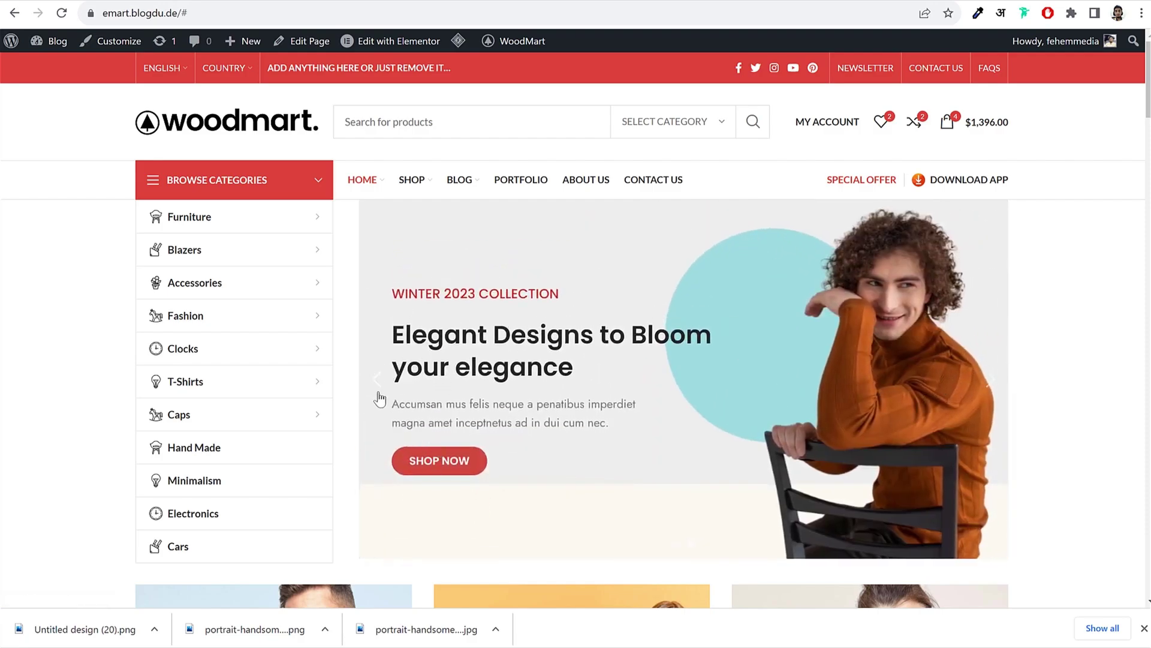
pyautogui.click(377, 396)
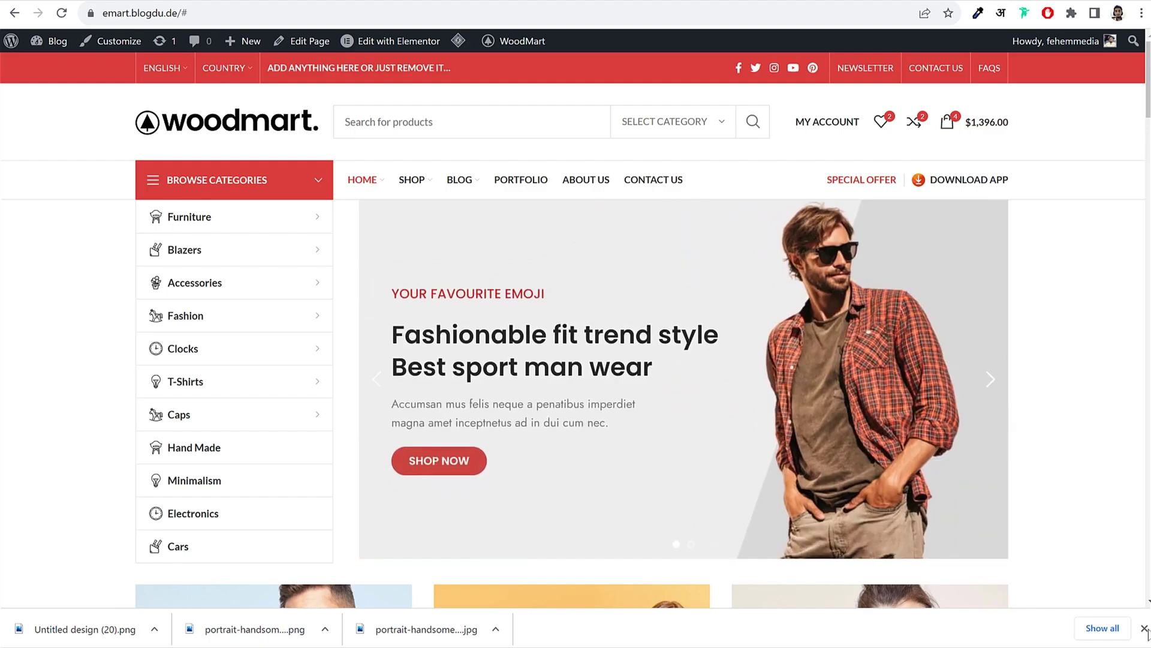
# Step: Close the downloads bar and open WoodMart's Slides list in wp-admin
pyautogui.click(1144, 629)
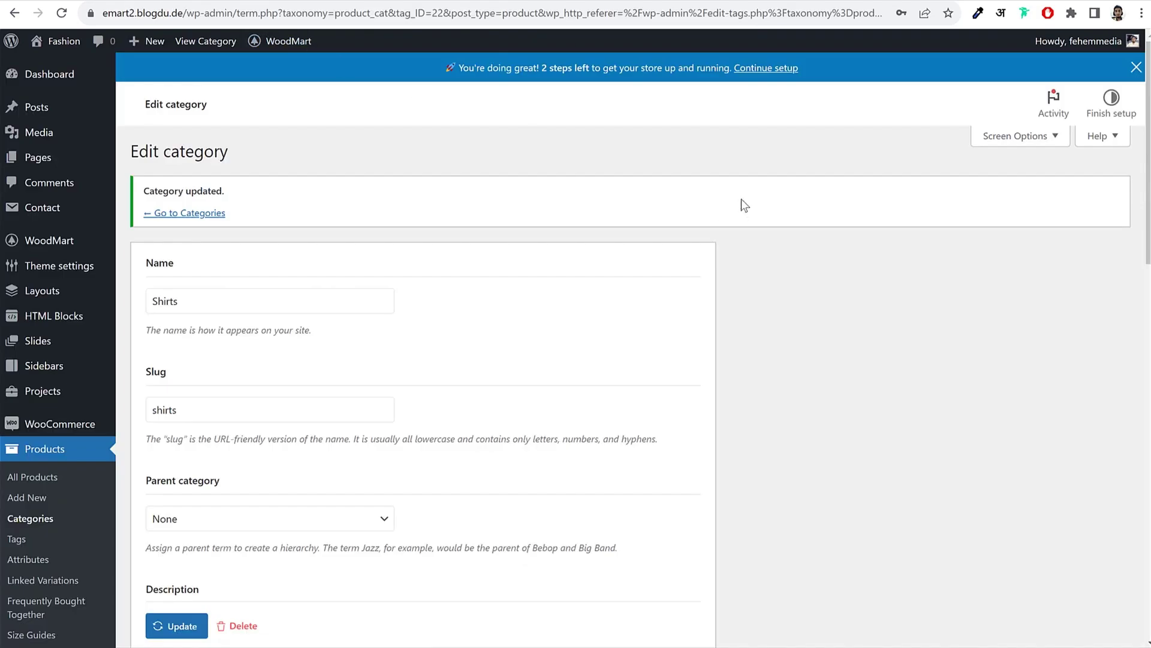
pyautogui.scroll(-7, 791, 216)
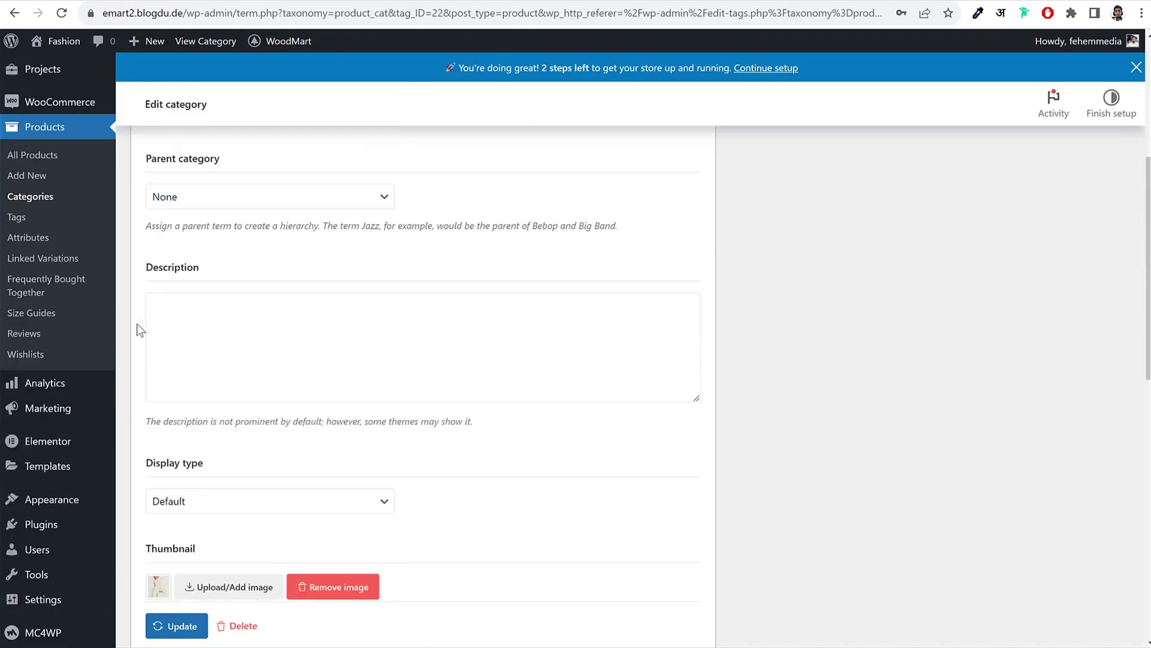
pyautogui.scroll(6, 136, 317)
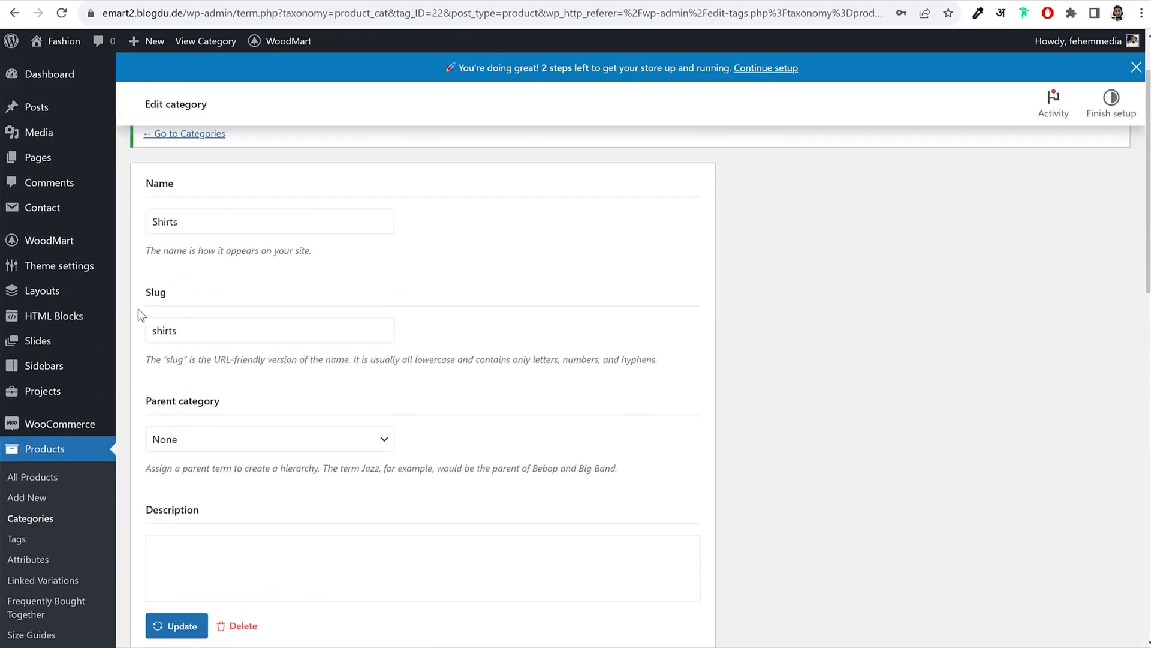
pyautogui.click(44, 347)
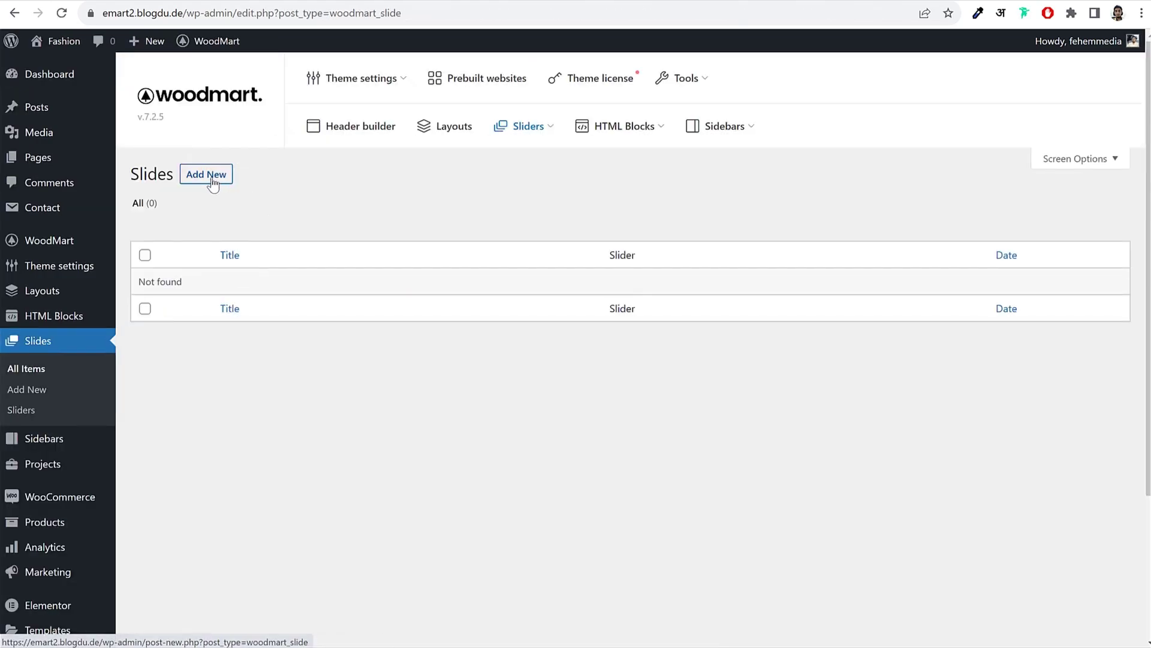
# Step: Start a new slide titled 'Slide 1'
pyautogui.click(211, 179)
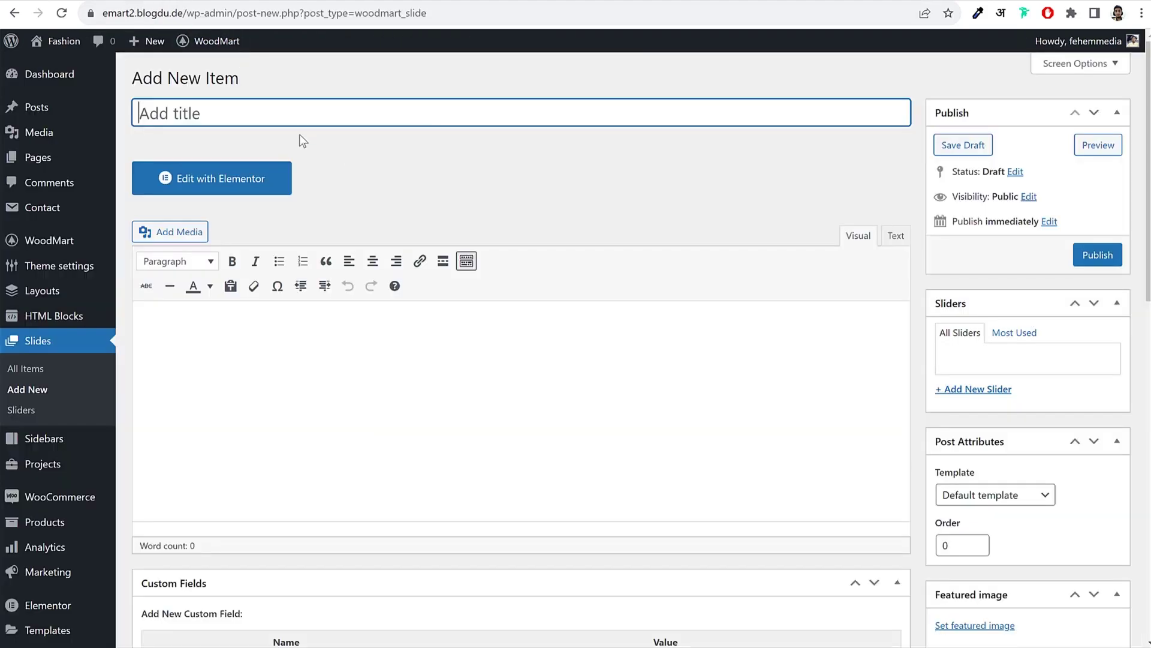
pyautogui.write('Slide 1')
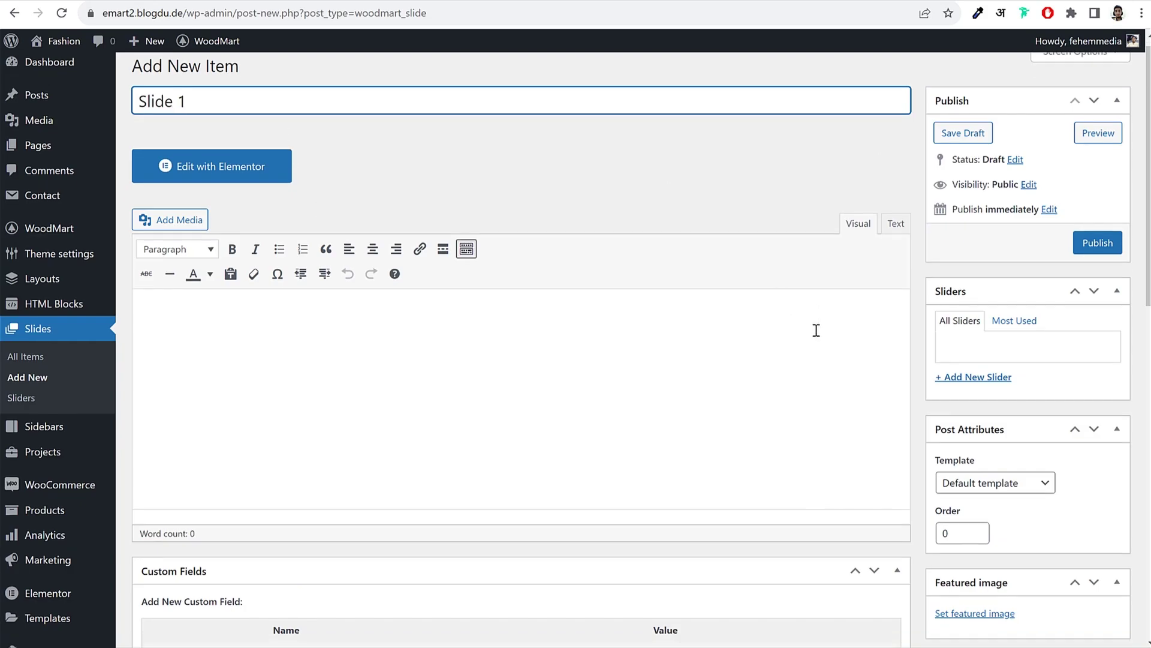
pyautogui.scroll(-5, 814, 329)
# Step: Upload Untitled design (19) and set it as the slide's featured image
pyautogui.click(973, 334)
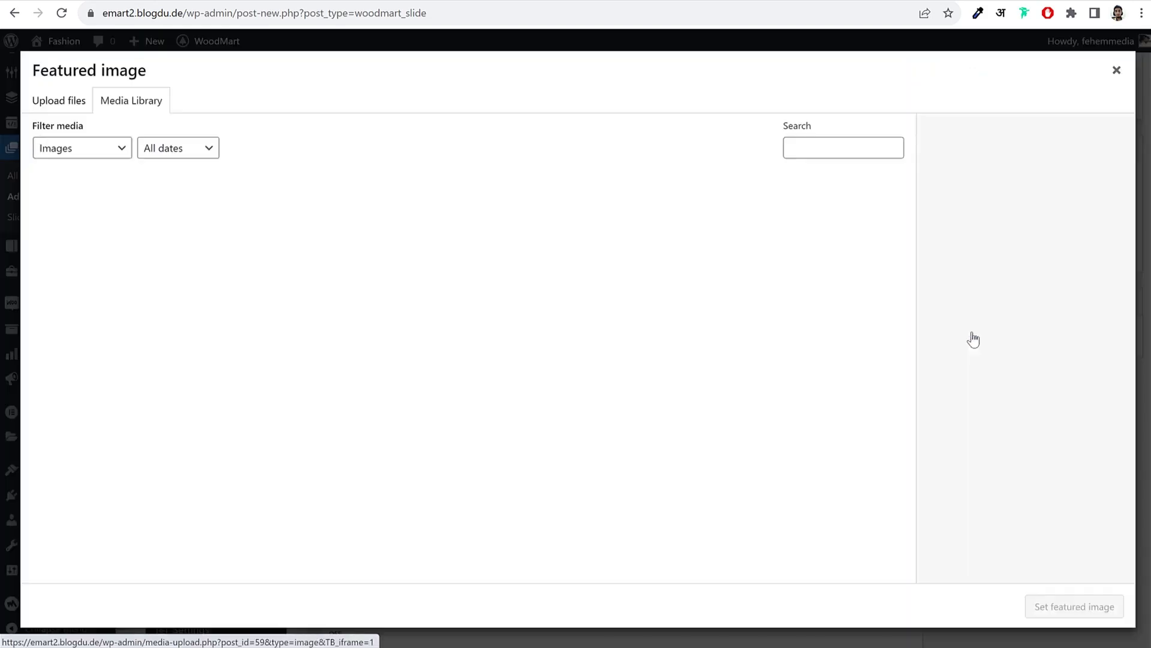
pyautogui.click(71, 102)
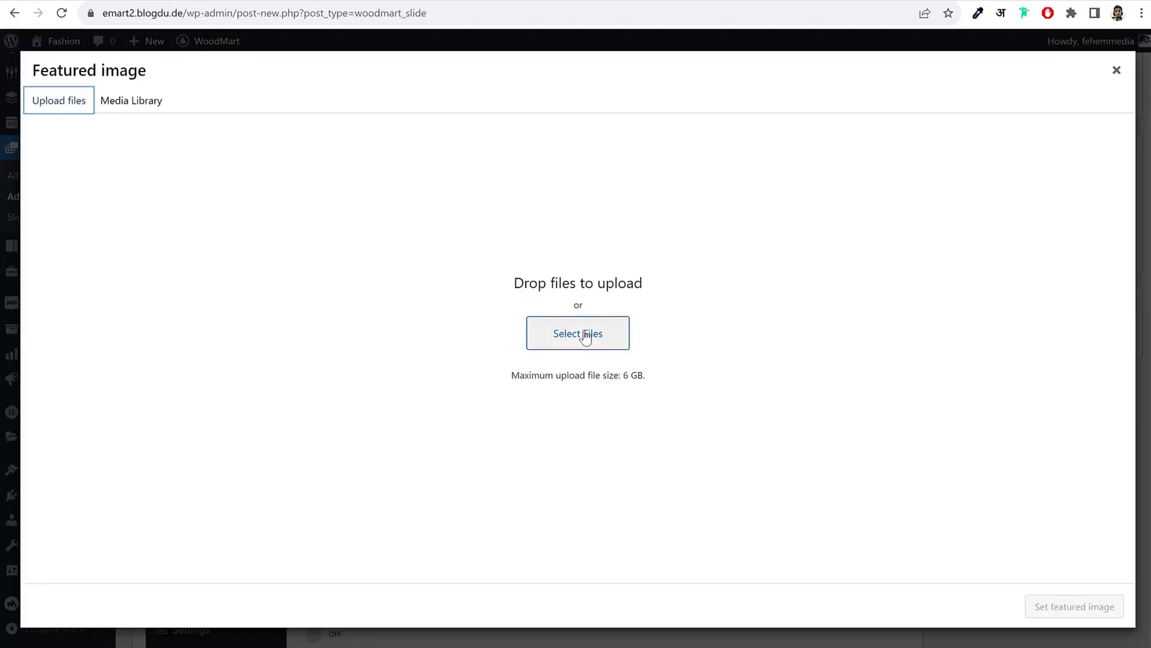
pyautogui.click(580, 333)
pyautogui.scroll(-10, 560, 285)
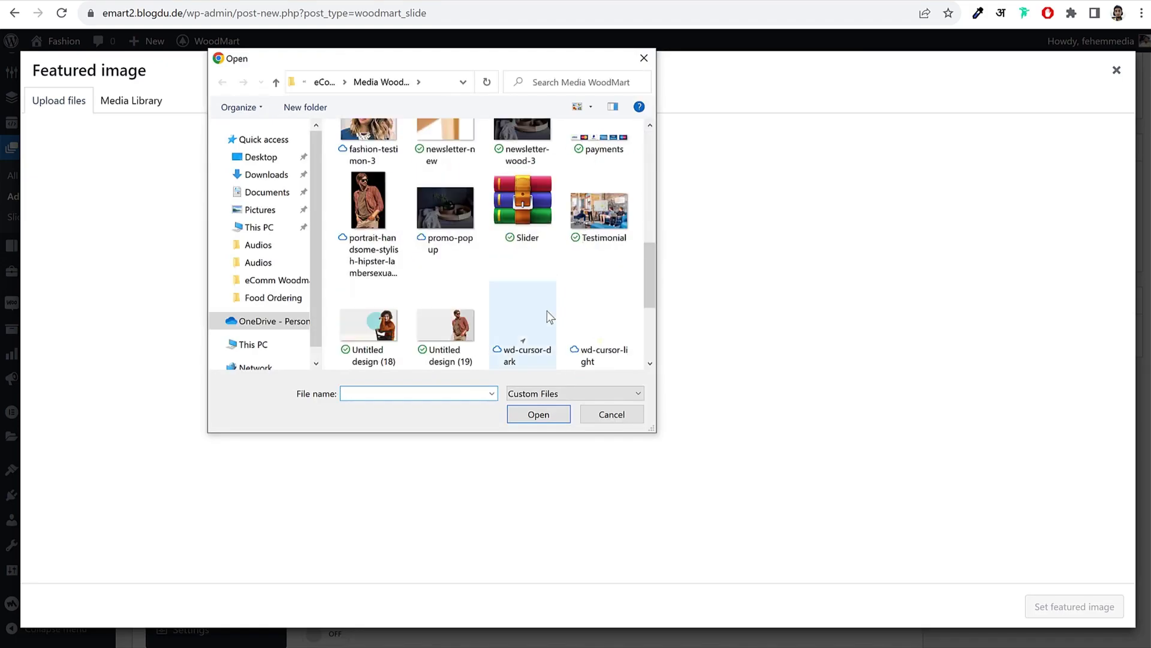
pyautogui.scroll(-3, 546, 311)
pyautogui.click(438, 192)
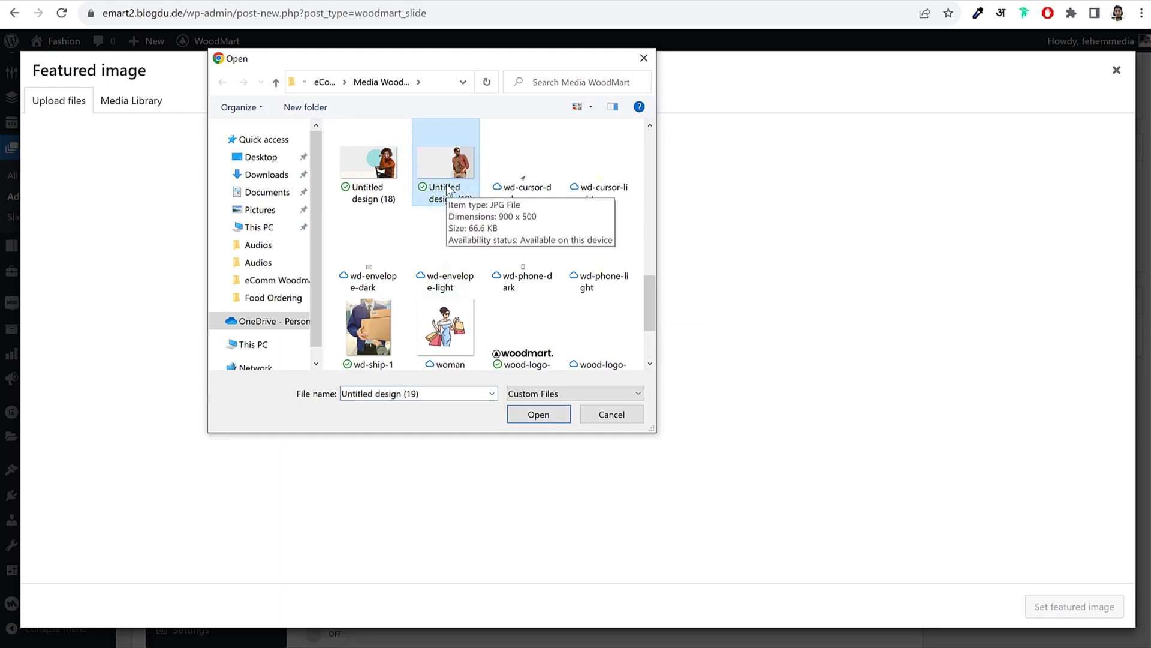
pyautogui.click(538, 415)
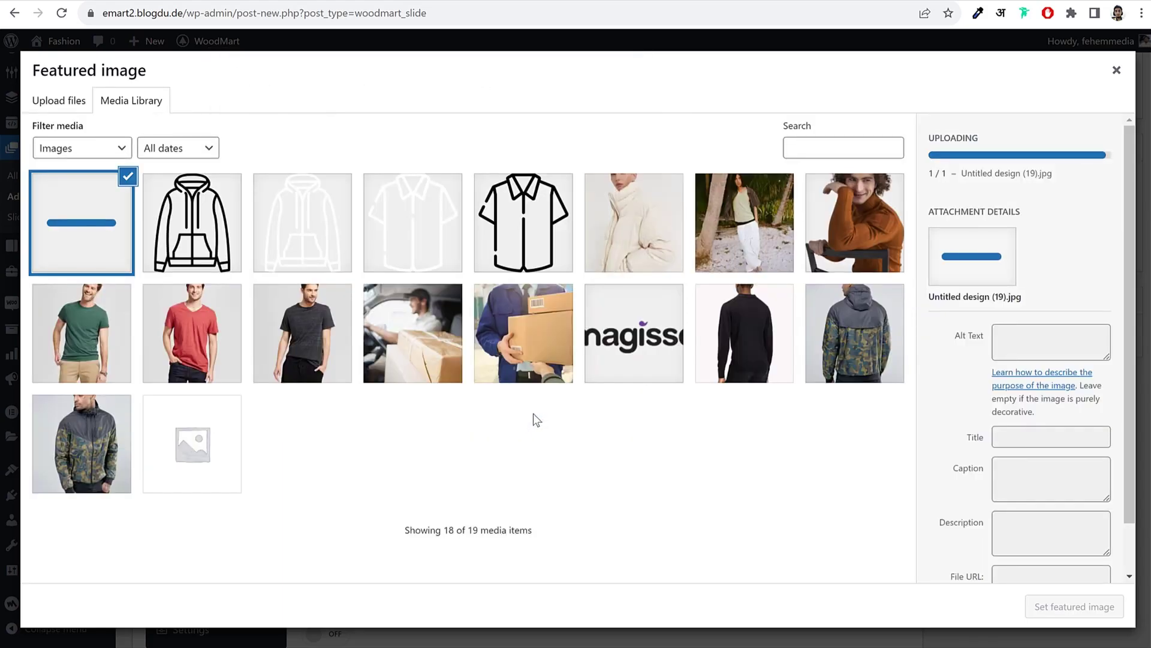
pyautogui.click(1029, 608)
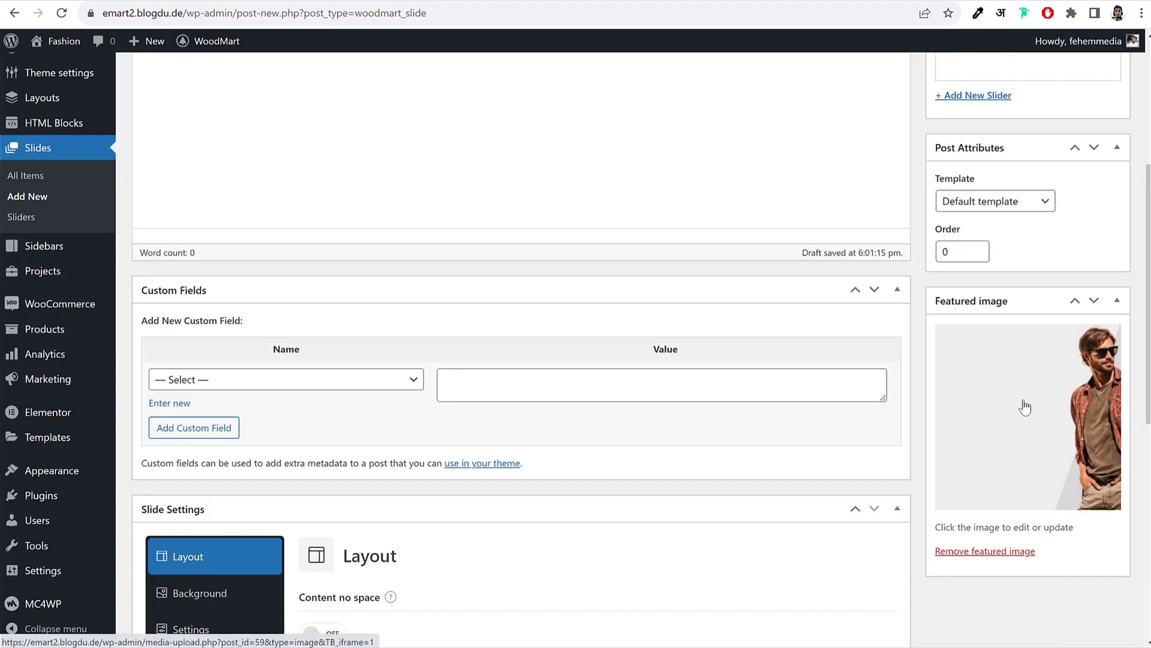
pyautogui.scroll(5, 1015, 429)
# Step: Publish Slide 1 and add a two-column 66/33 section to it in Elementor
pyautogui.click(1106, 264)
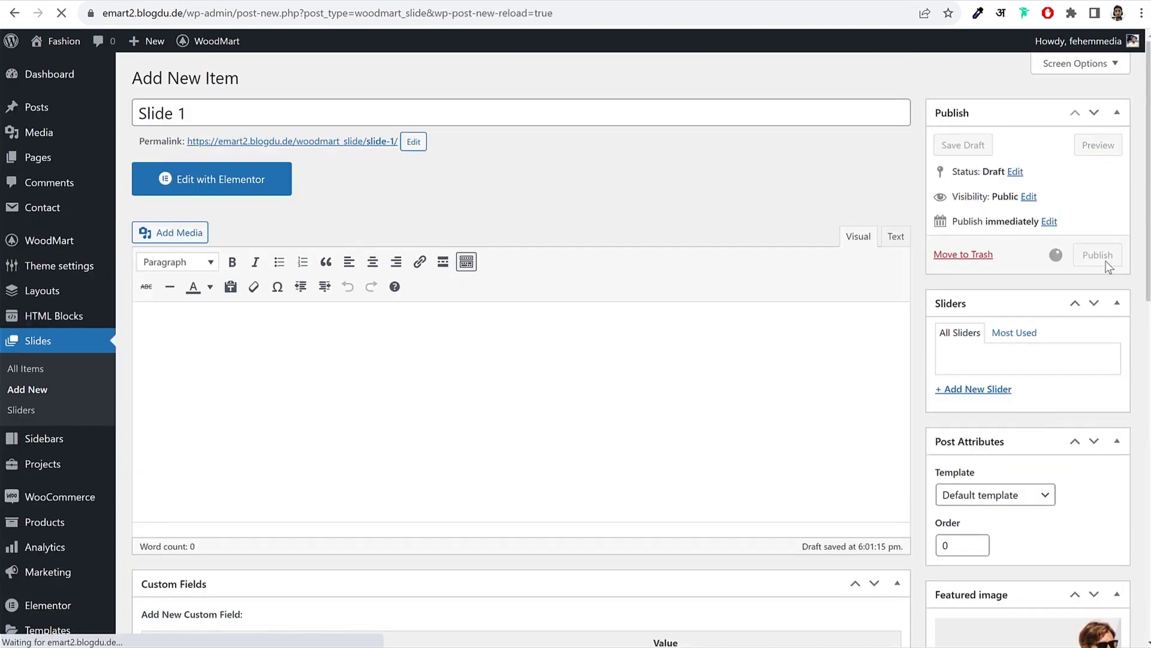
pyautogui.click(221, 235)
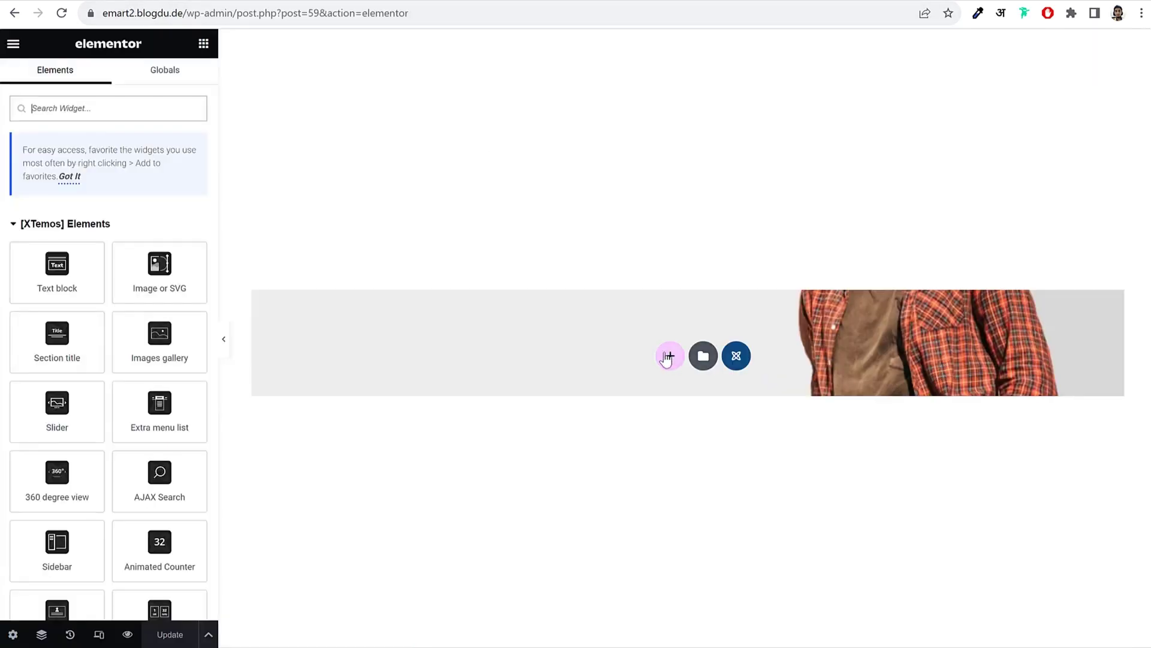
pyautogui.click(670, 355)
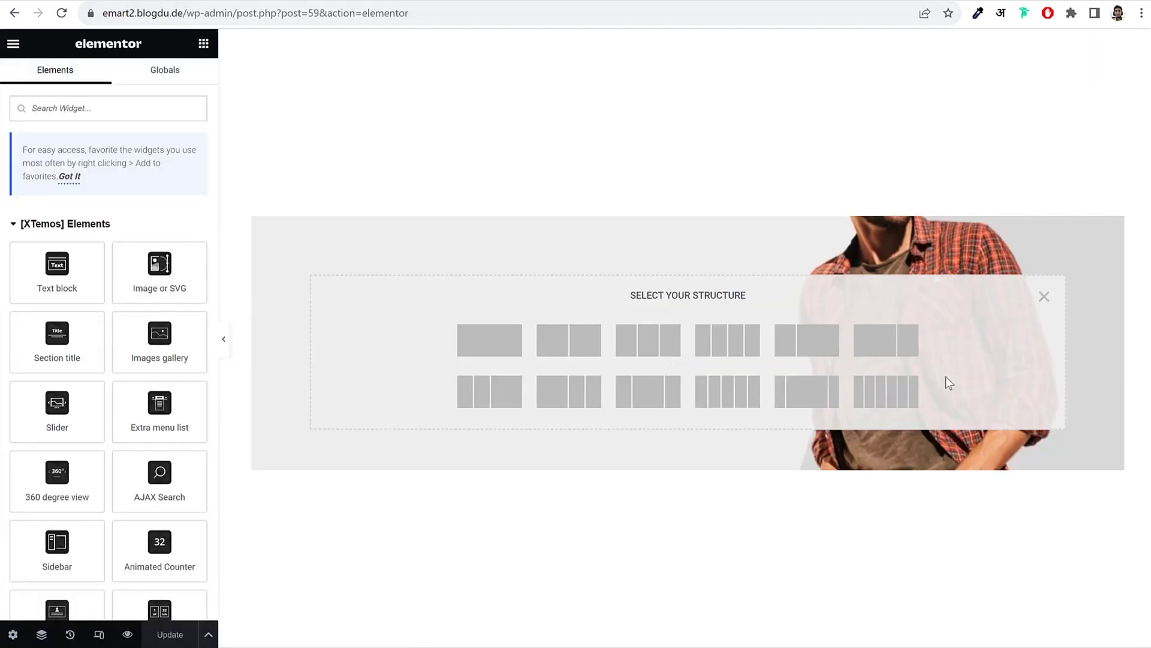
pyautogui.click(872, 352)
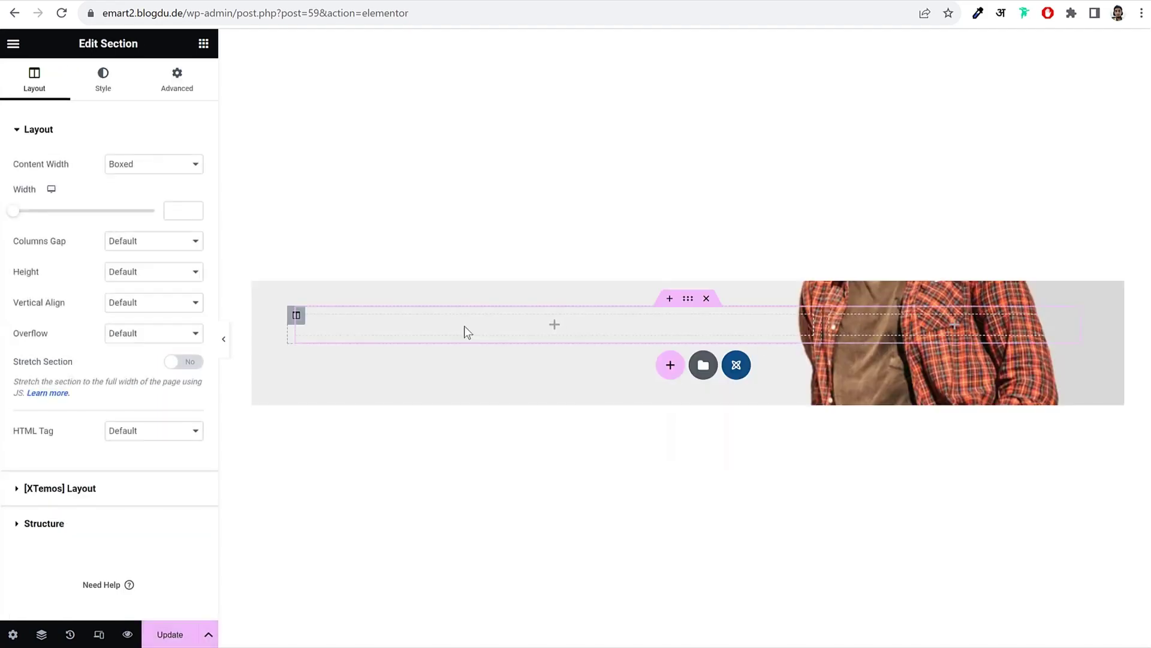
# Step: Set the left column's width to 65%
pyautogui.click(296, 316)
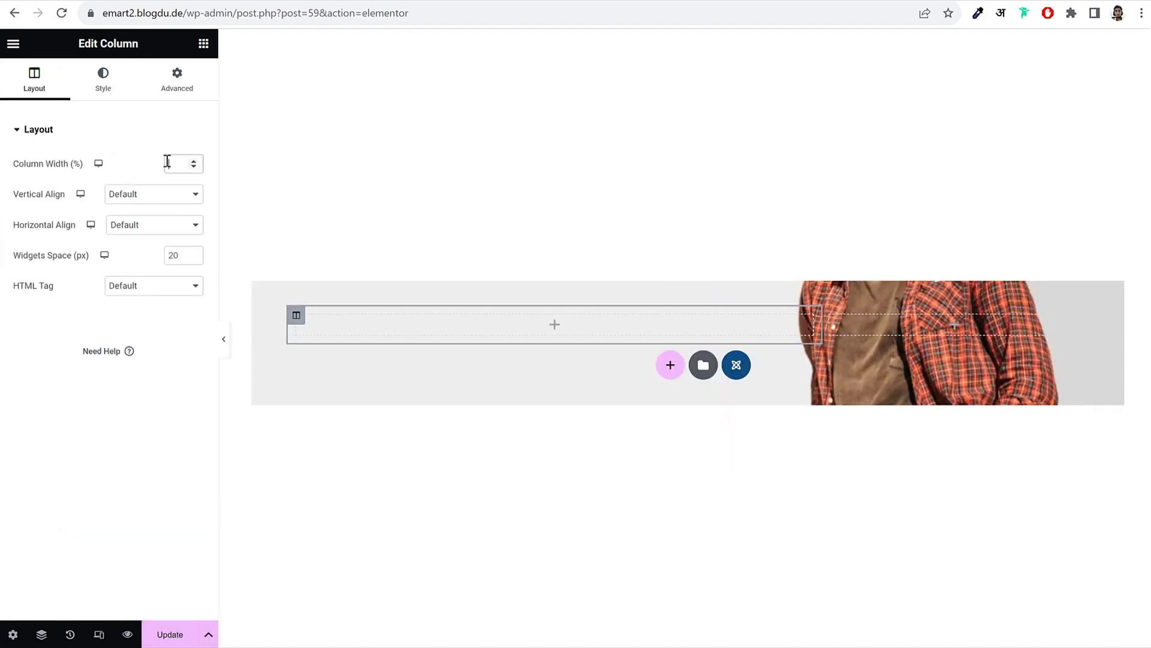
pyautogui.write('65')
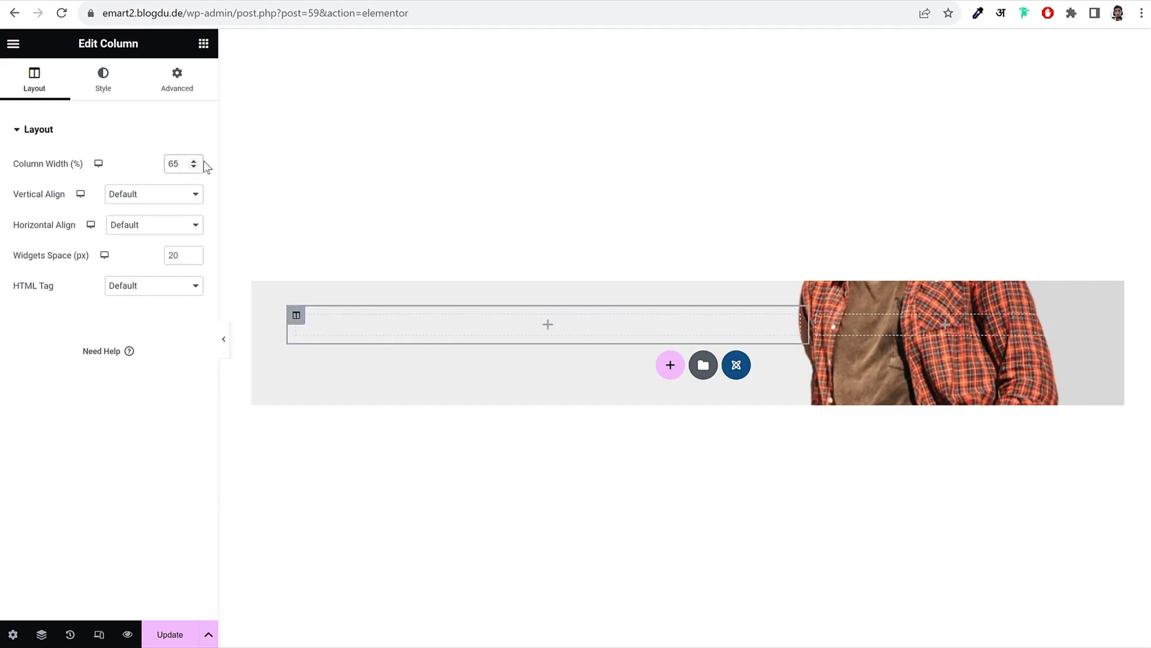
pyautogui.click(816, 314)
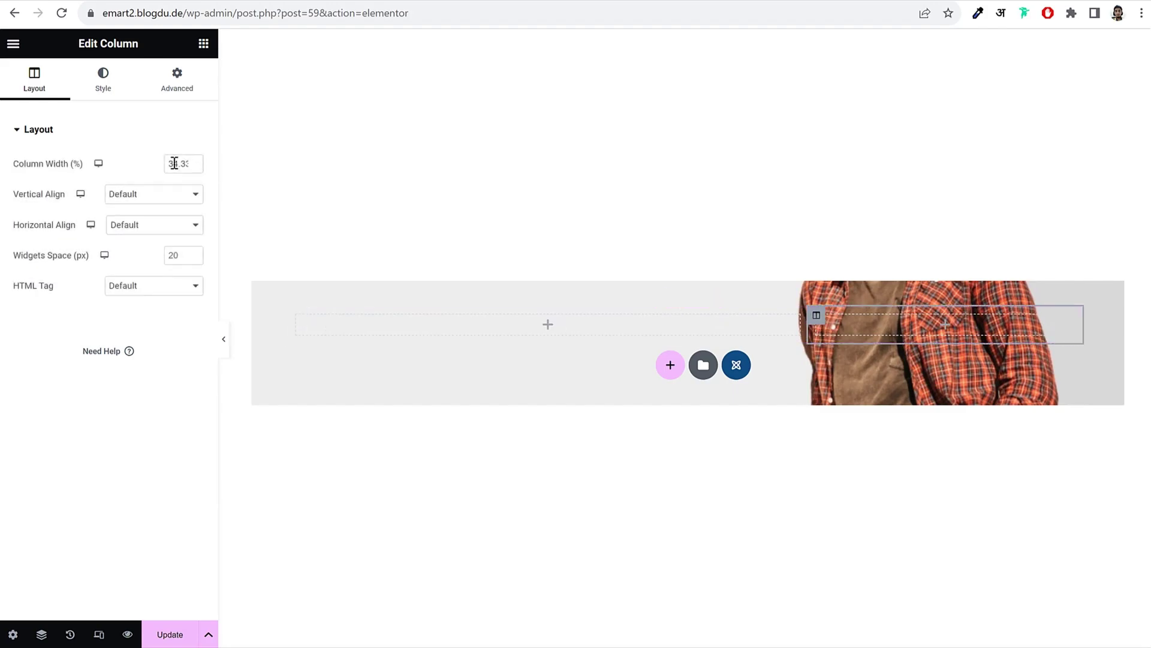
pyautogui.click(446, 325)
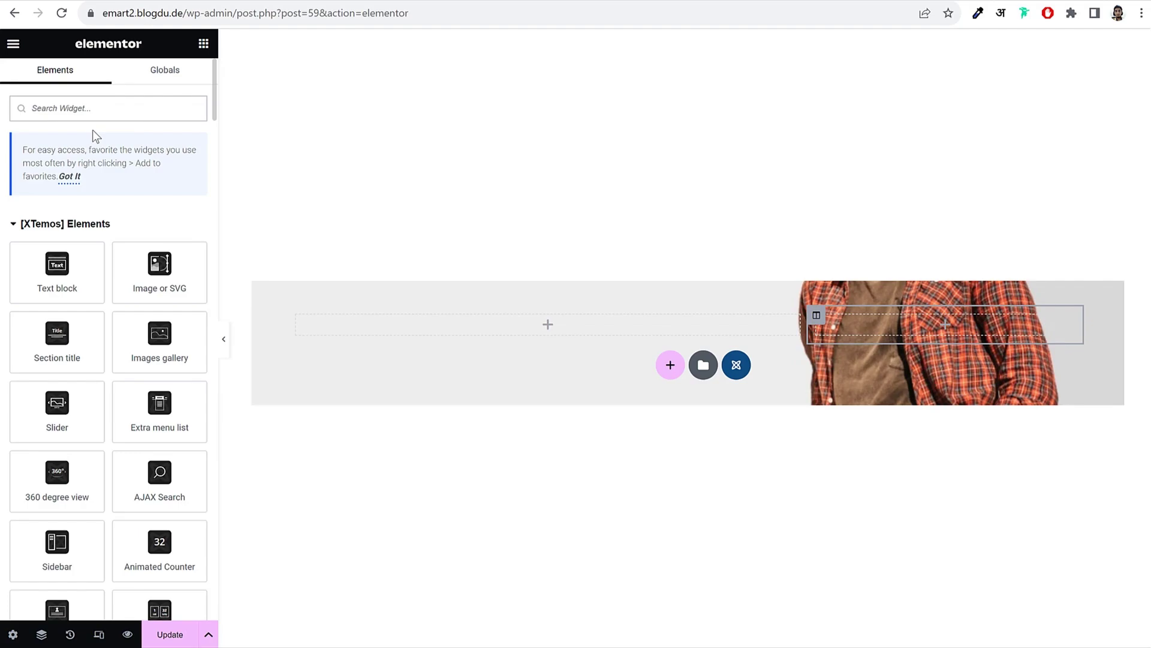
# Step: Search widgets for 'text' and drop a Text block into the left column
pyautogui.write('tex')
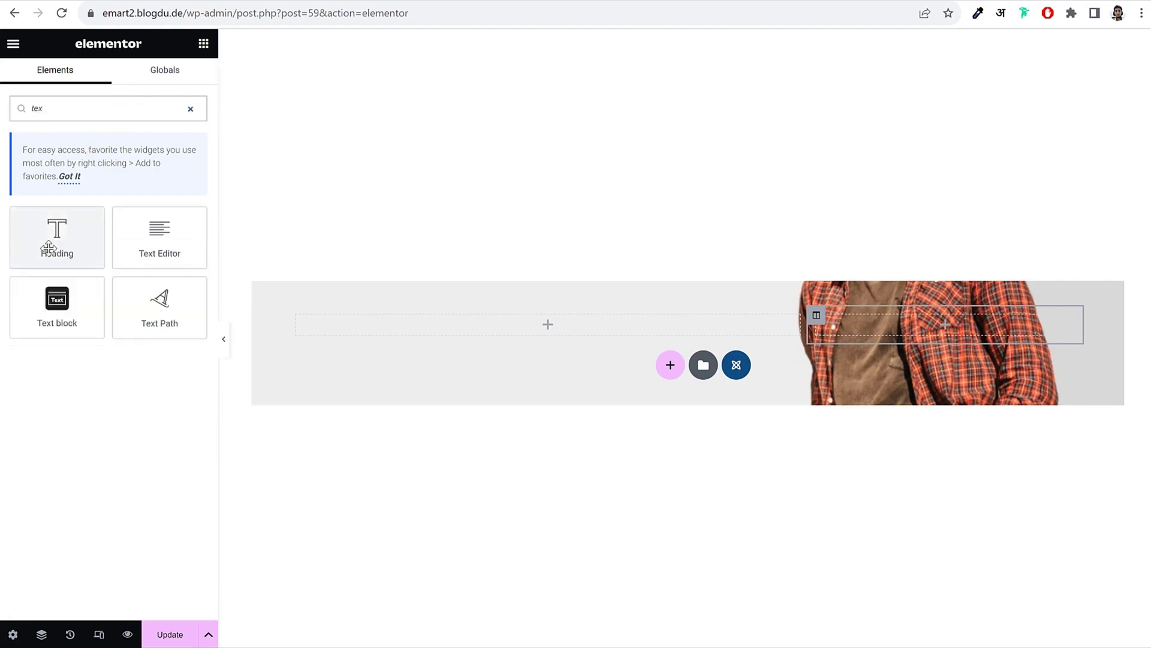
pyautogui.moveTo(57, 240); pyautogui.dragTo(431, 336)
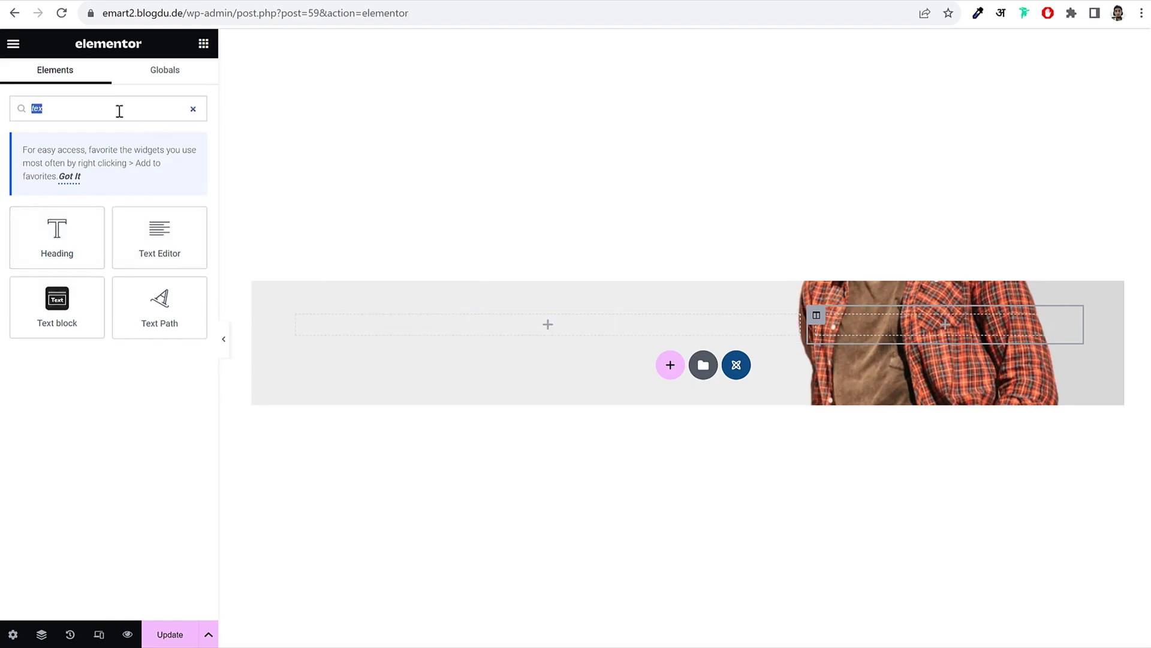
pyautogui.click(189, 109)
pyautogui.moveTo(105, 261); pyautogui.dragTo(524, 325)
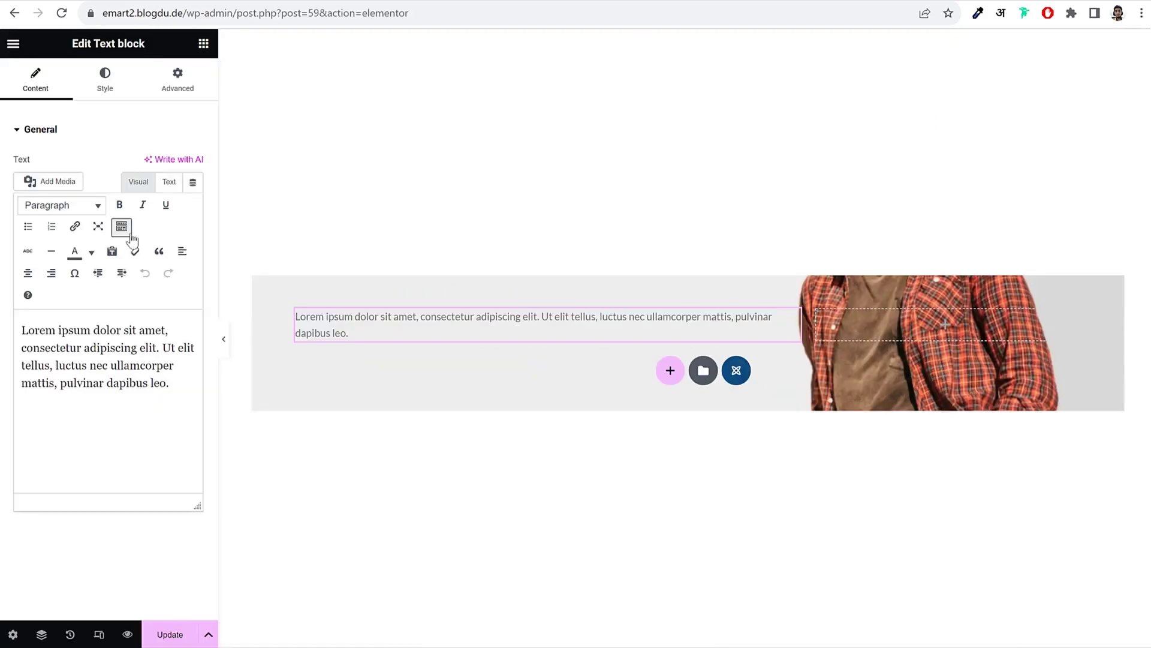
# Step: Replace the placeholder paragraph with the tagline 'YOUR FAVOURITE EMOJI'
pyautogui.doubleClick(100, 362)
pyautogui.hotkey('ctrl', 'a')
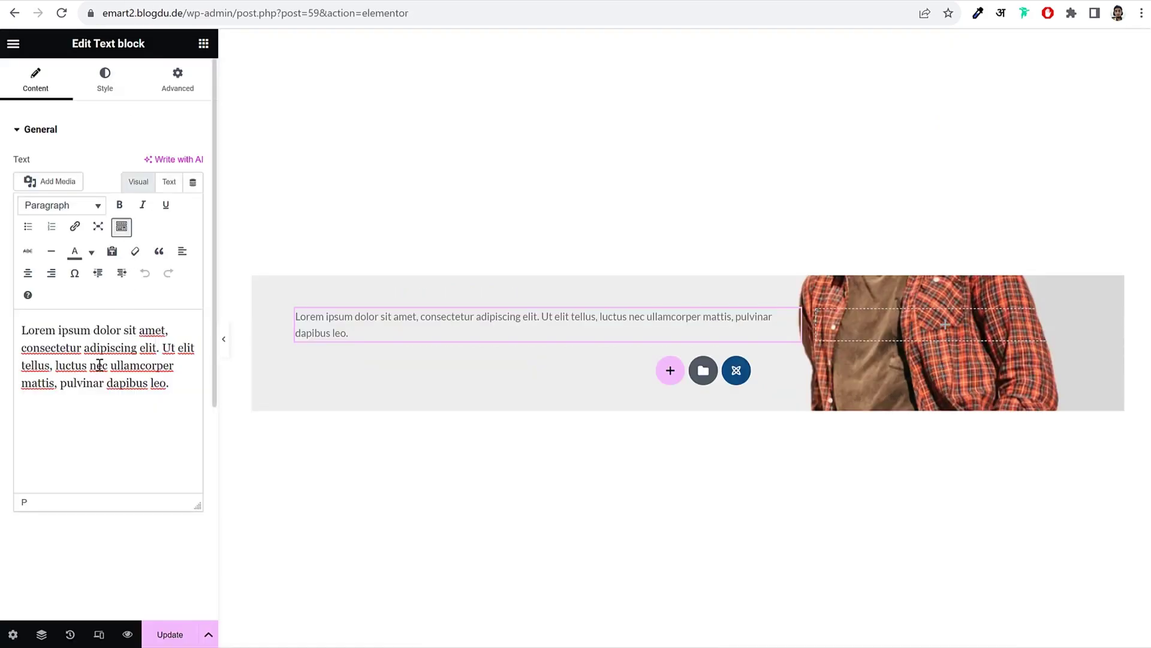
pyautogui.write('YOUR FAVOURITE EMOJI')
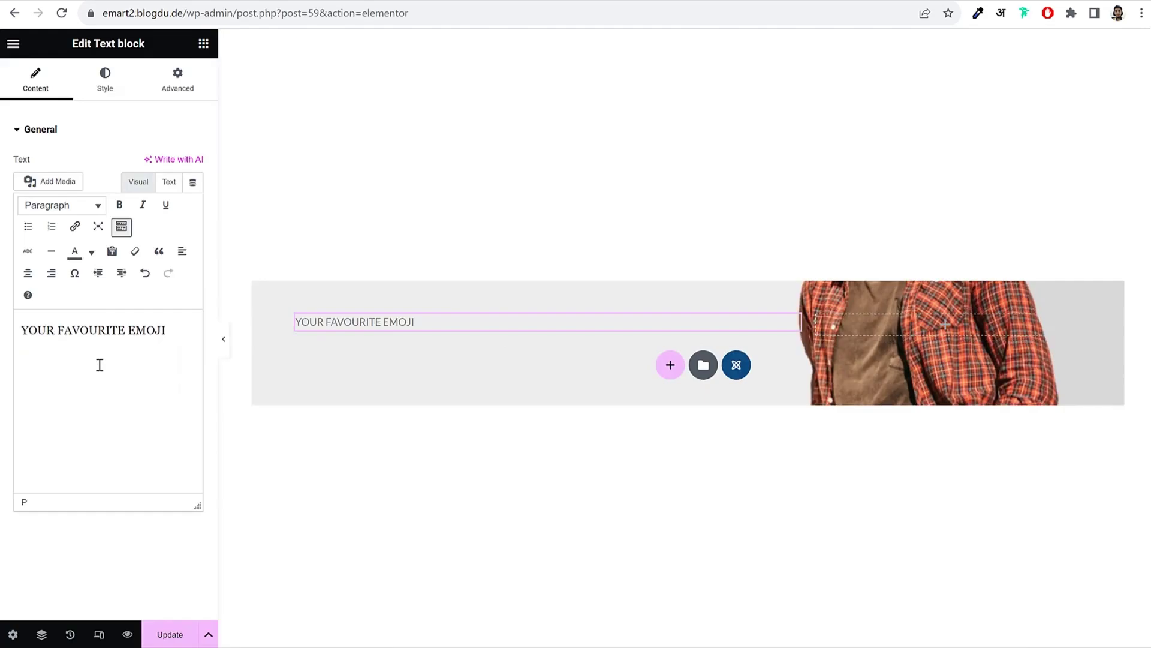
# Step: Set the tagline's text colour to the Primary green
pyautogui.click(106, 90)
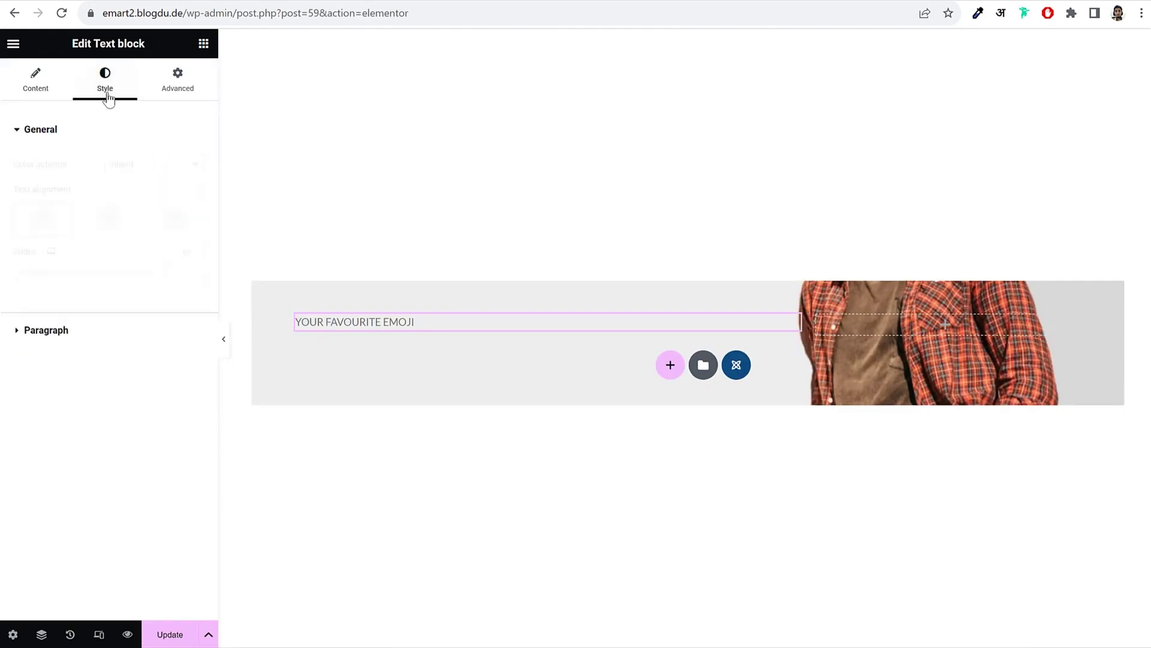
pyautogui.click(71, 336)
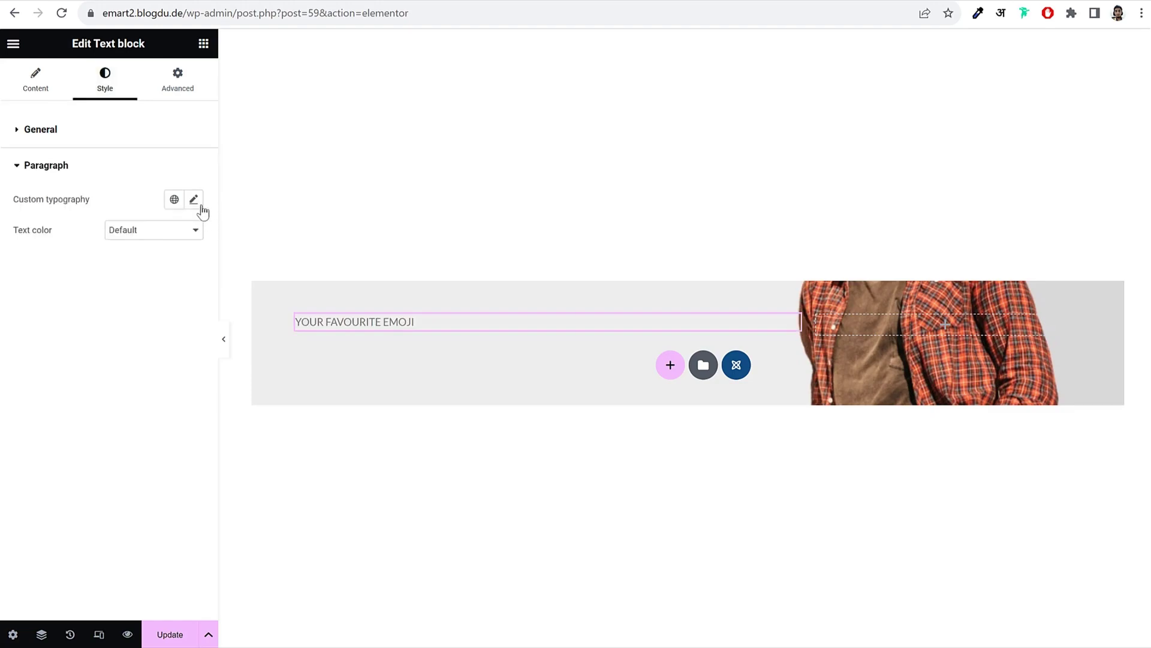
pyautogui.click(160, 234)
pyautogui.click(145, 265)
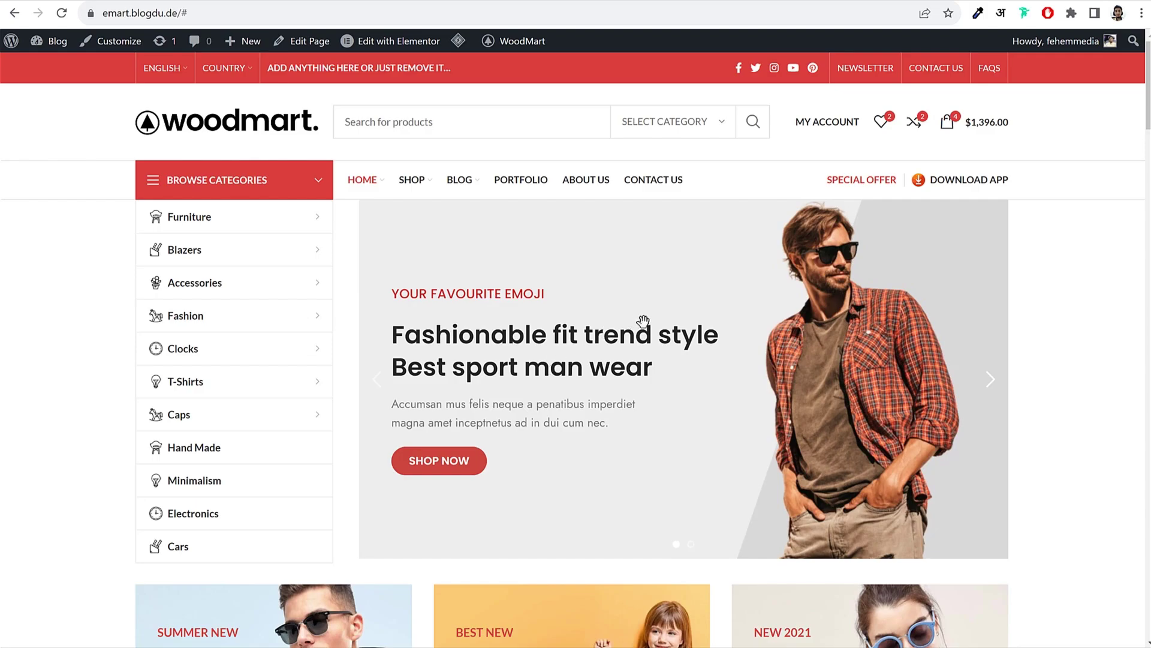
pyautogui.scroll(-5, 640, 321)
pyautogui.scroll(5, 628, 326)
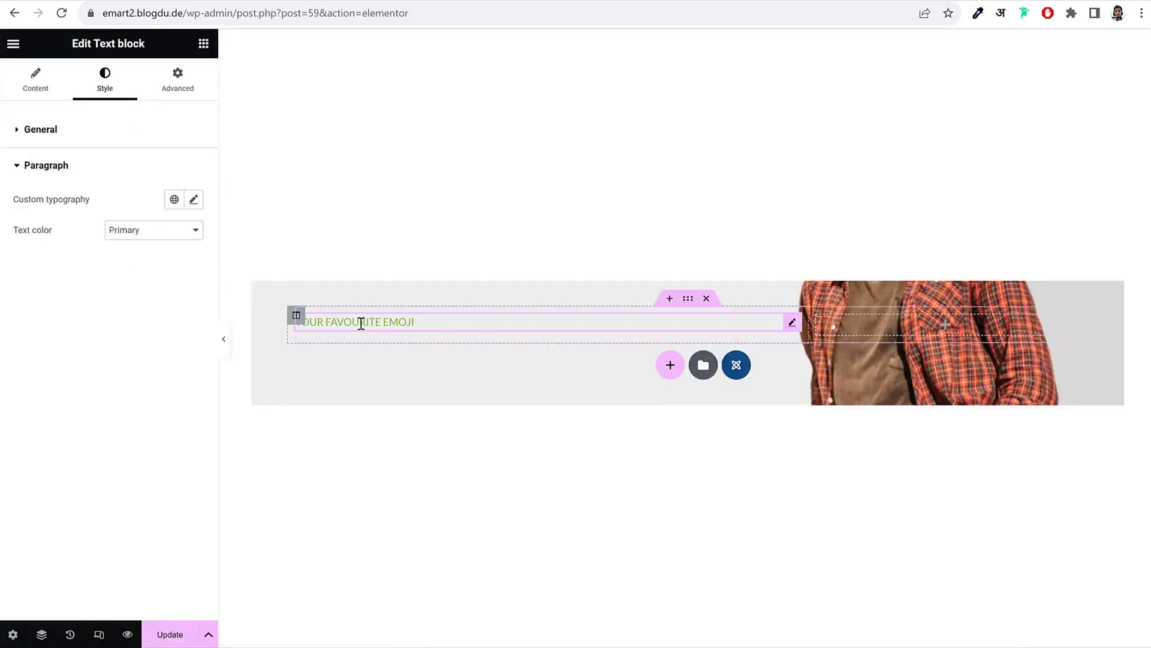
pyautogui.click(193, 199)
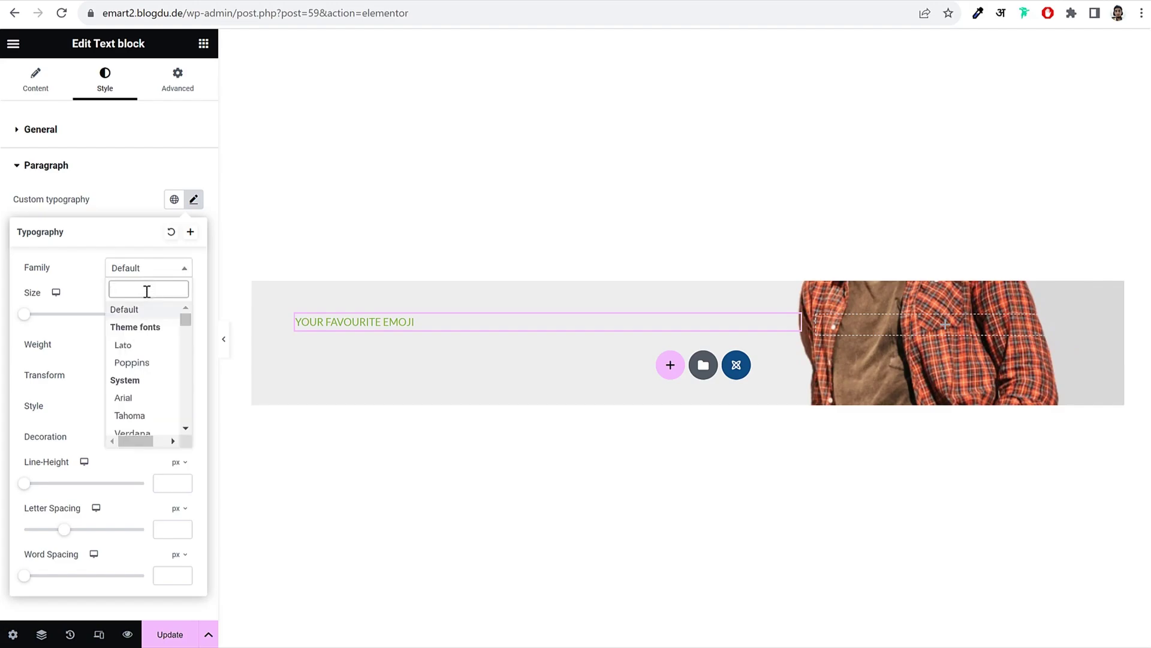
# Step: Set the tagline font to Poppins at 18 px
pyautogui.write('popp')
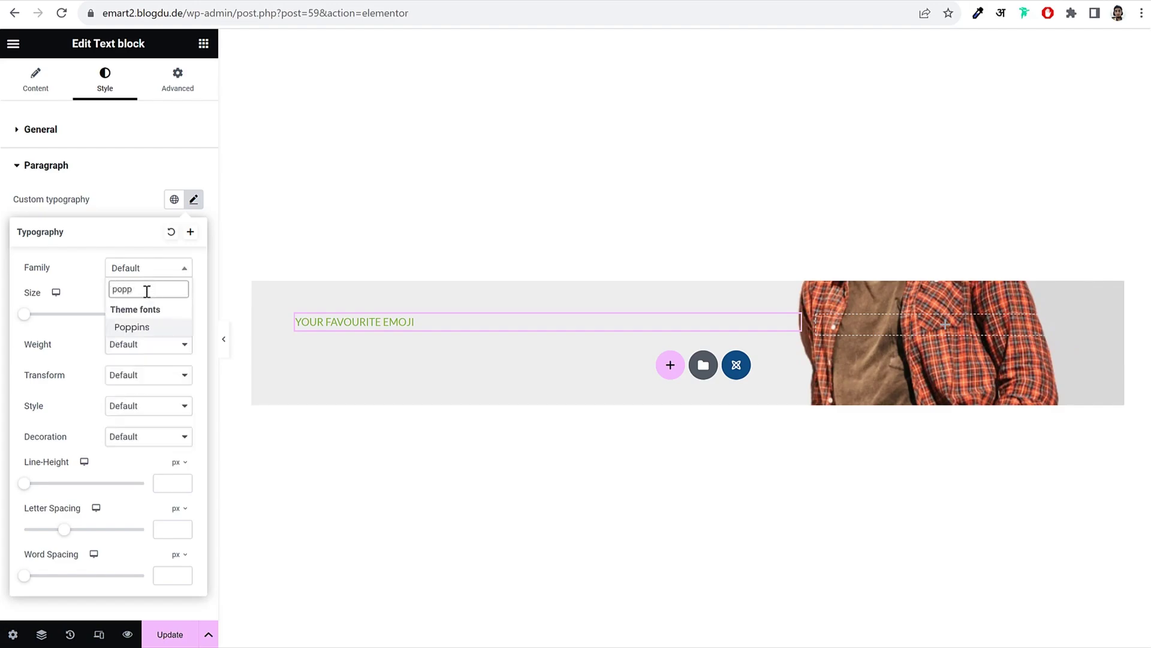
pyautogui.press('Return')
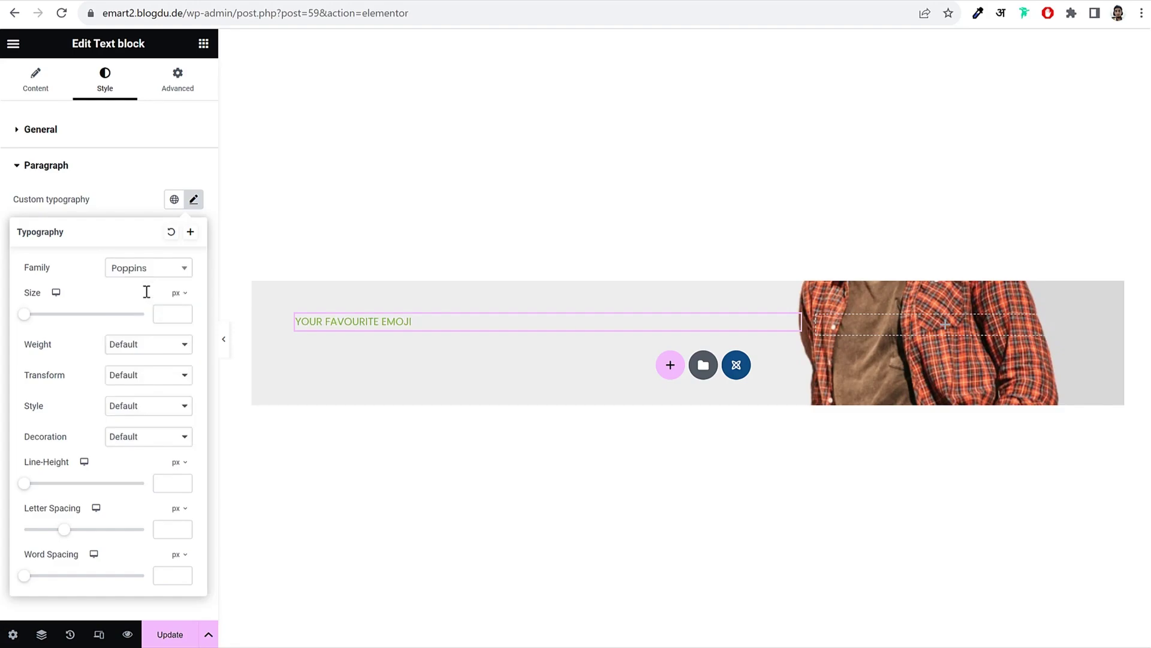
pyautogui.click(163, 317)
pyautogui.write('18')
# Step: Try weights 100 and 900, then settle the tagline on 500 Medium
pyautogui.click(141, 343)
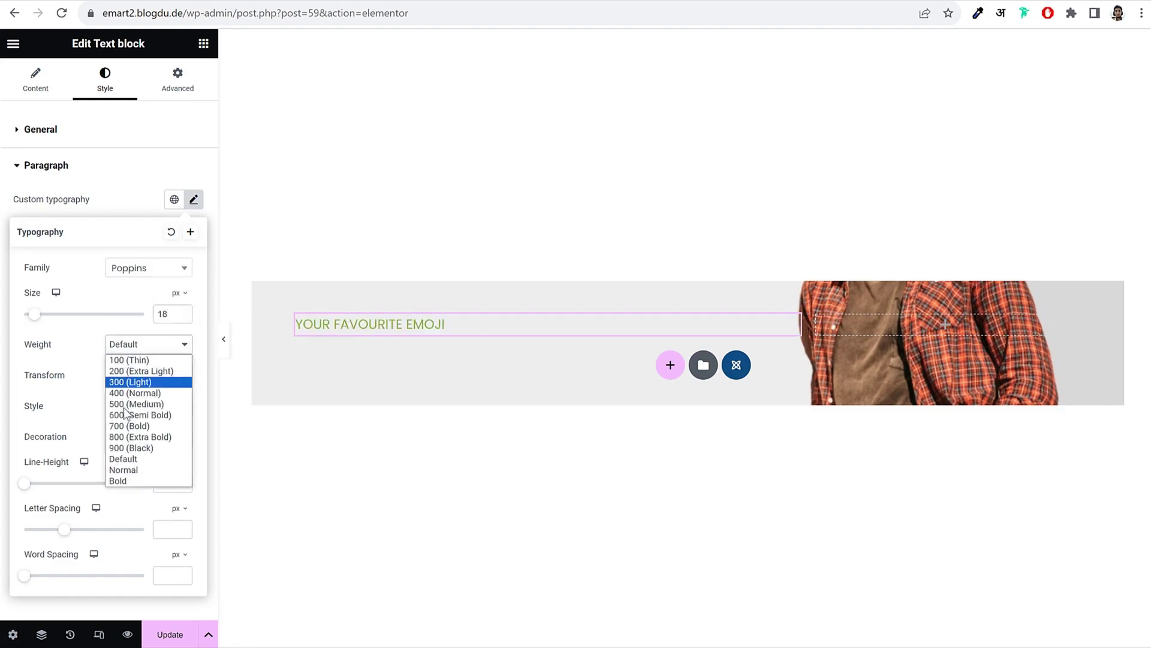
pyautogui.click(131, 404)
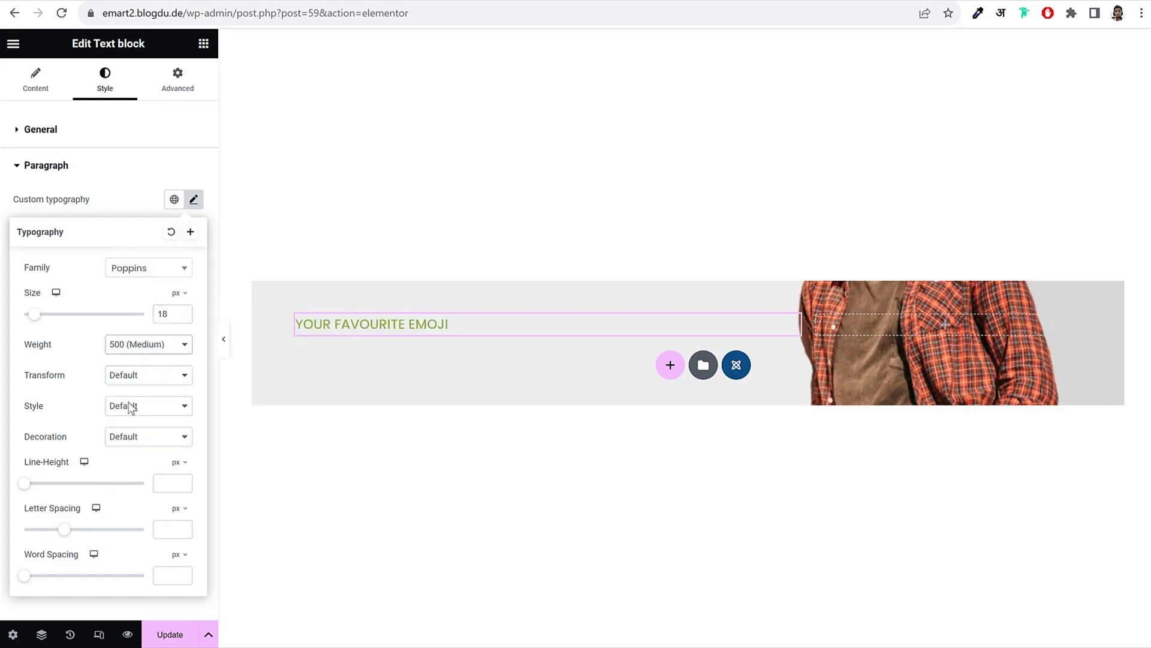
pyautogui.click(157, 347)
pyautogui.click(154, 360)
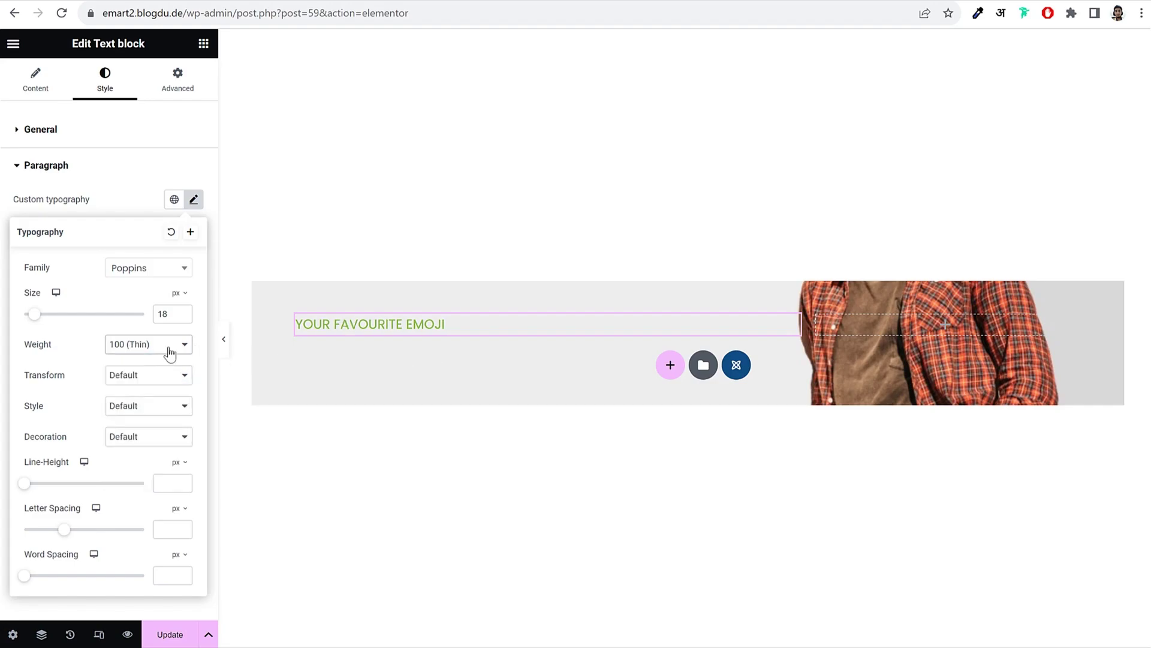
pyautogui.click(167, 347)
pyautogui.click(134, 447)
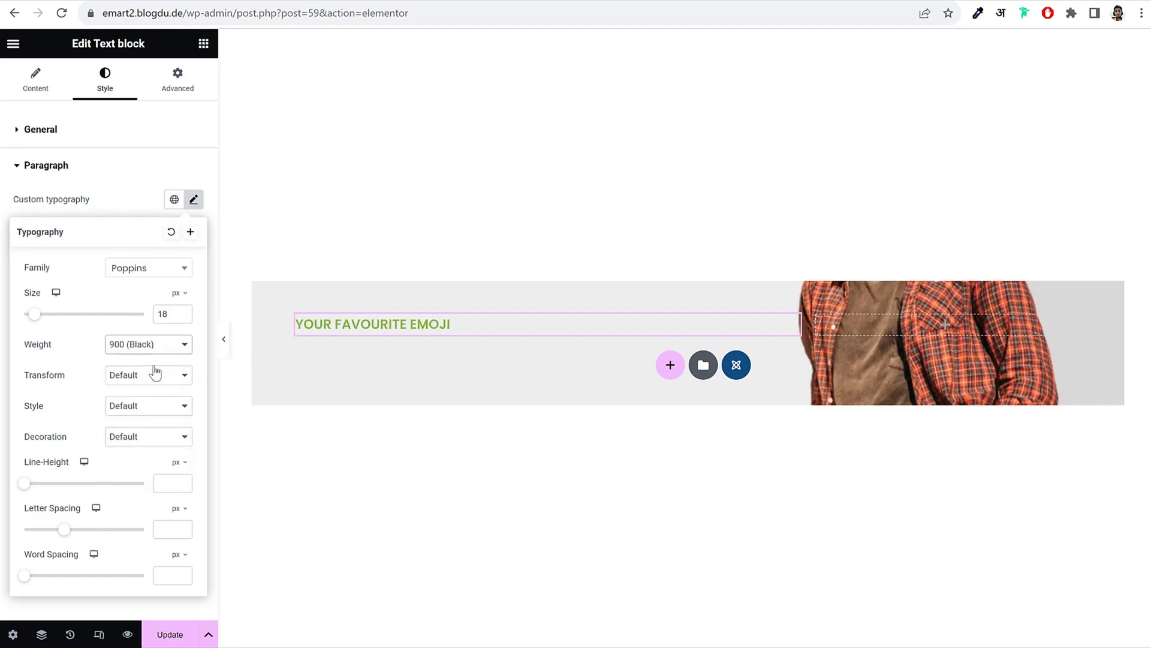
pyautogui.click(155, 346)
pyautogui.click(145, 405)
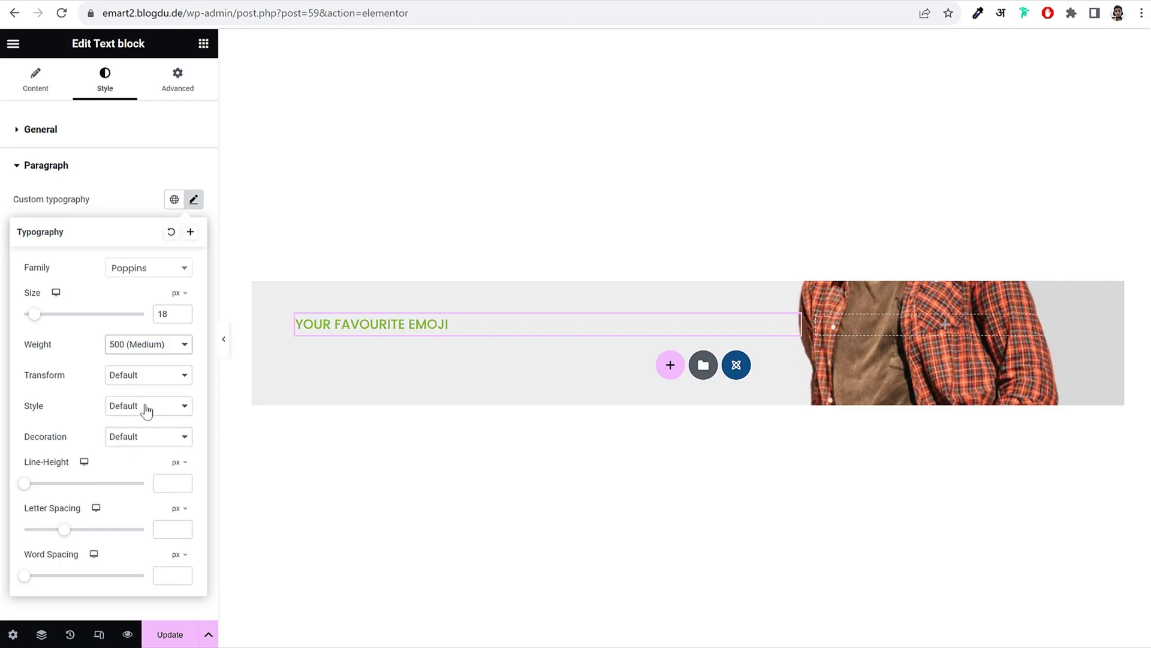
pyautogui.click(193, 201)
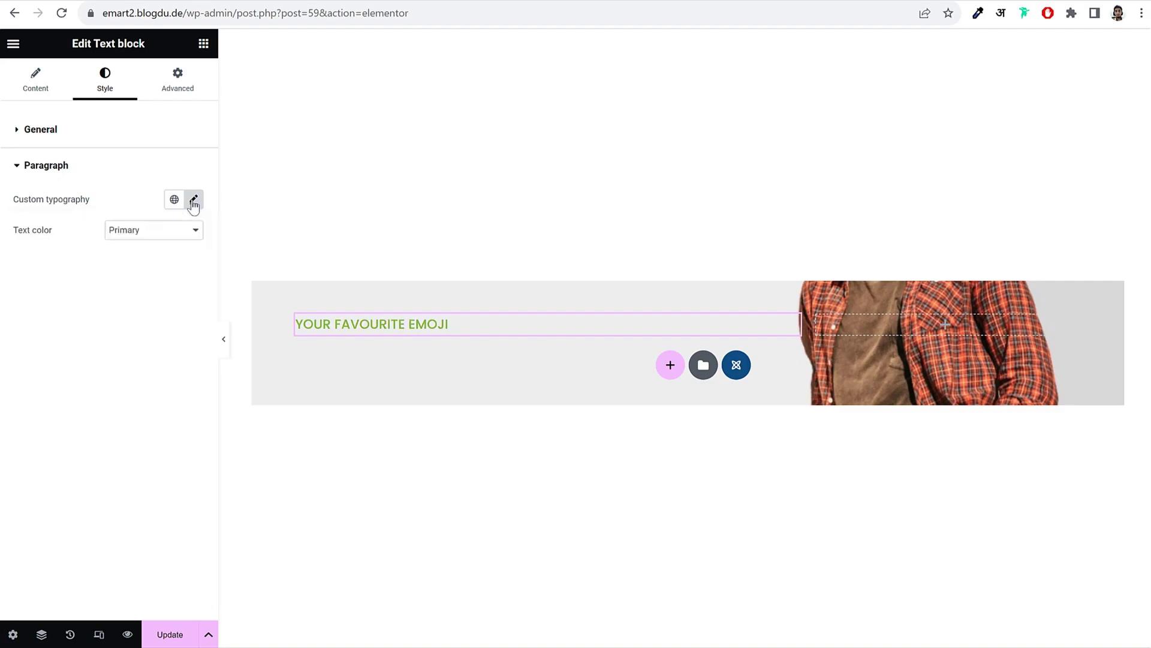
pyautogui.click(191, 87)
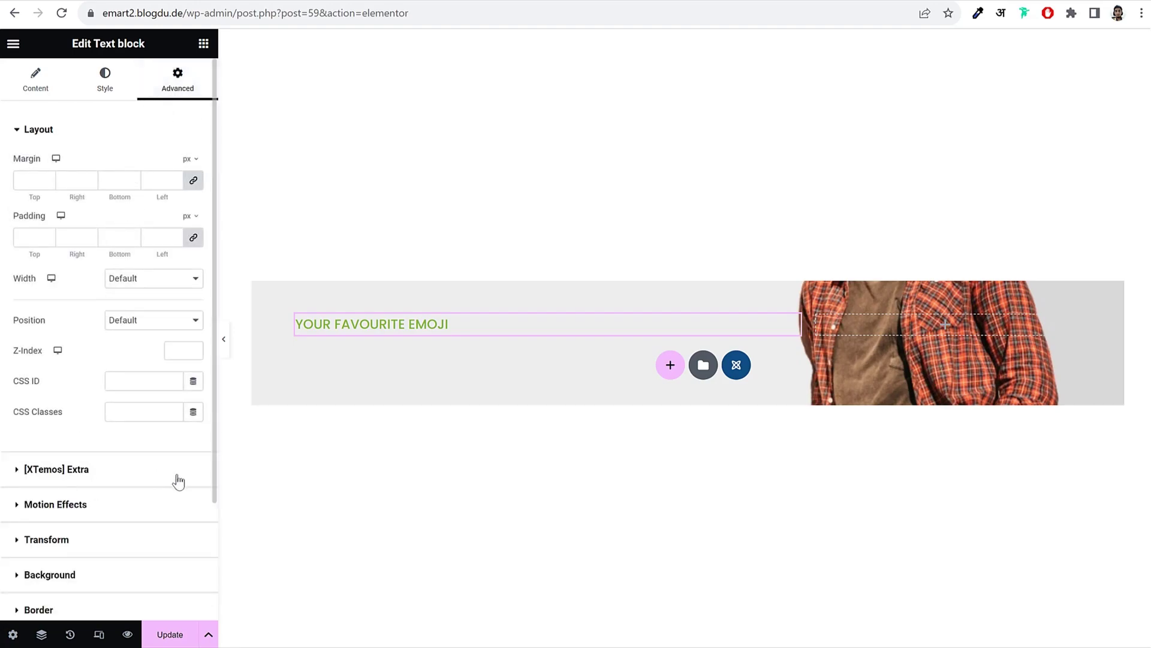
# Step: Set the tagline's [XTemos] Extra entrance animation to Slide from top
pyautogui.scroll(-3, 178, 483)
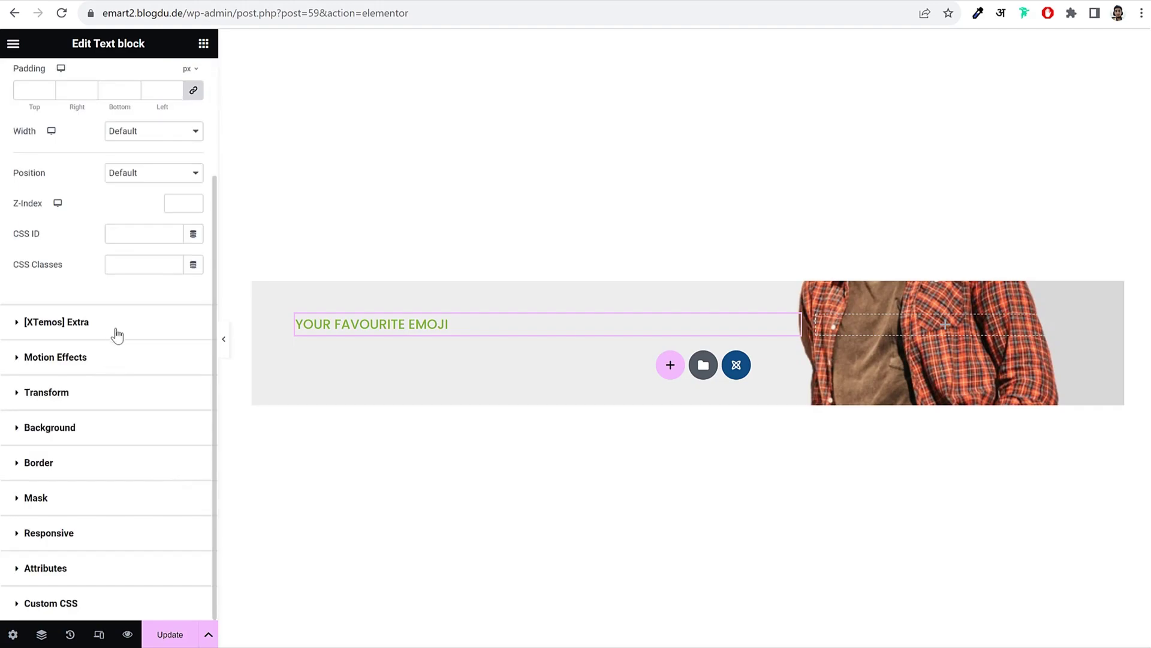
pyautogui.click(87, 358)
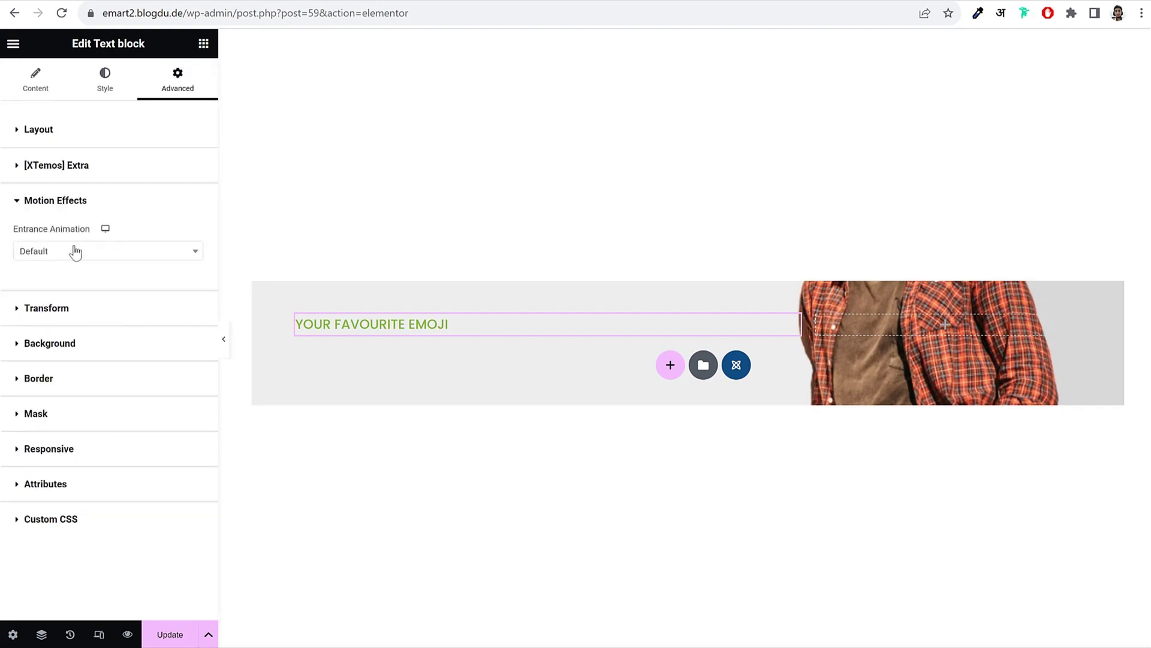
pyautogui.click(74, 251)
pyautogui.click(78, 250)
pyautogui.click(82, 253)
pyautogui.click(132, 202)
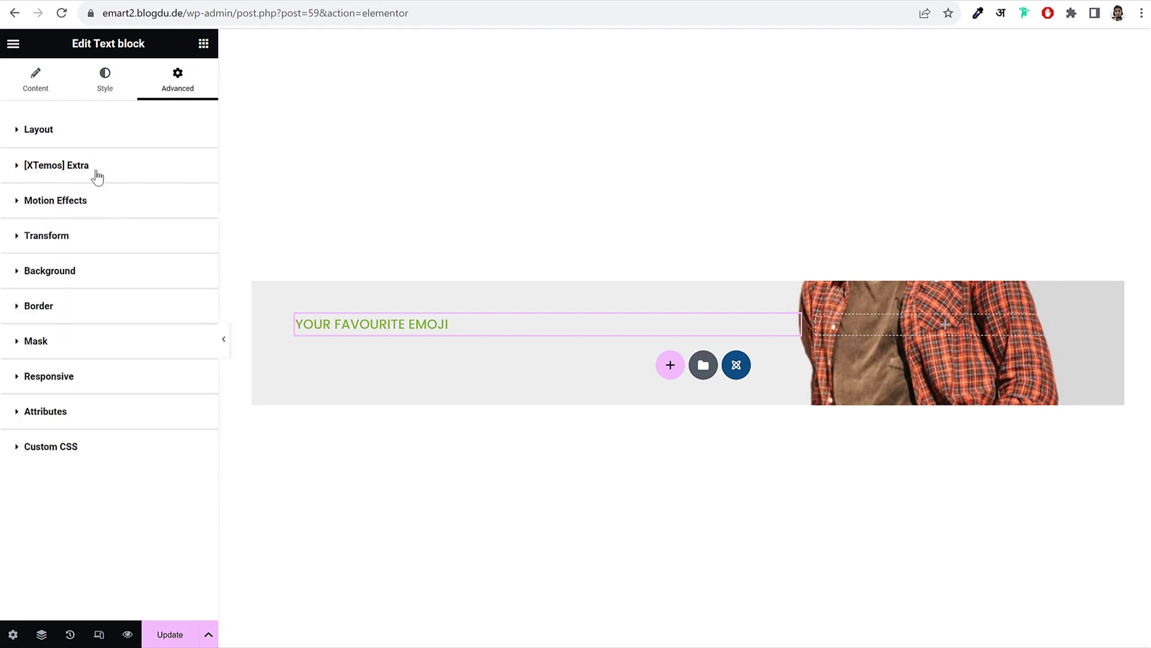
pyautogui.click(119, 172)
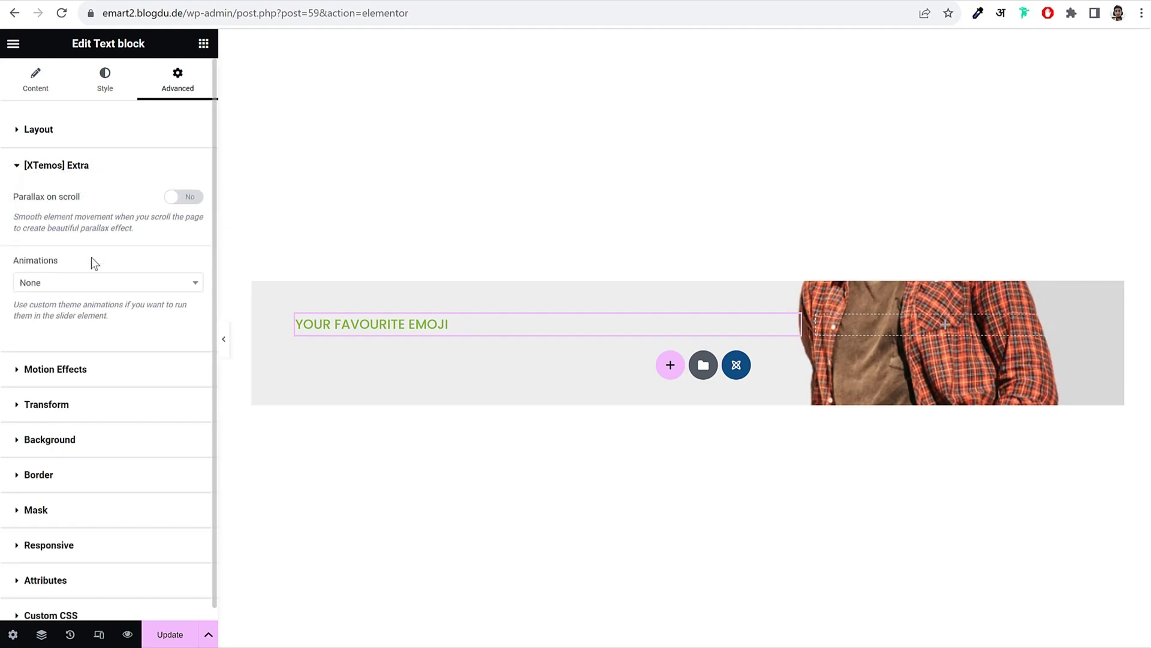
pyautogui.click(88, 283)
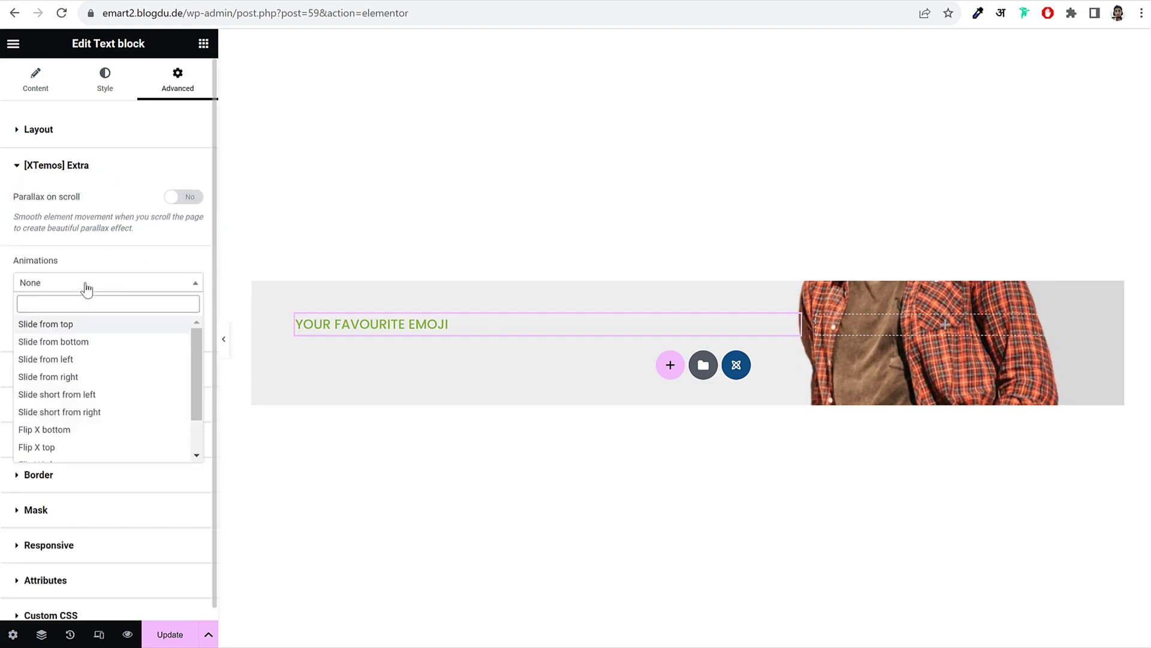
pyautogui.click(90, 327)
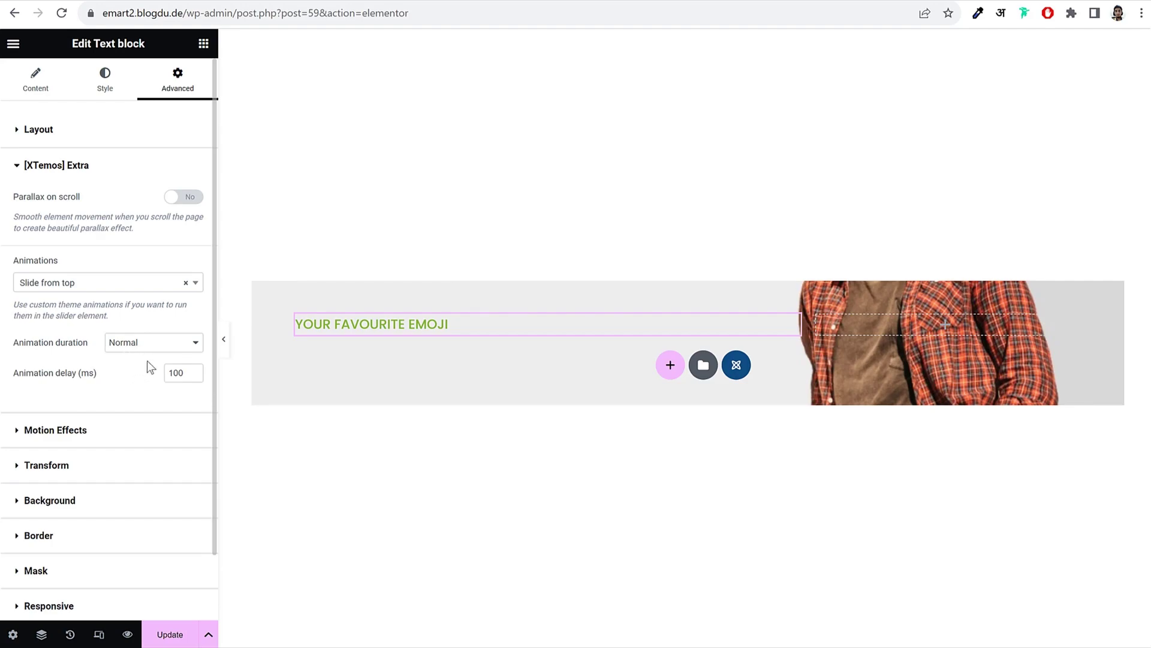
# Step: Set the animation delay to 400 ms and add a new Text block beneath the tagline
pyautogui.moveTo(184, 373); pyautogui.dragTo(161, 373)
pyautogui.write('400')
pyautogui.click(202, 54)
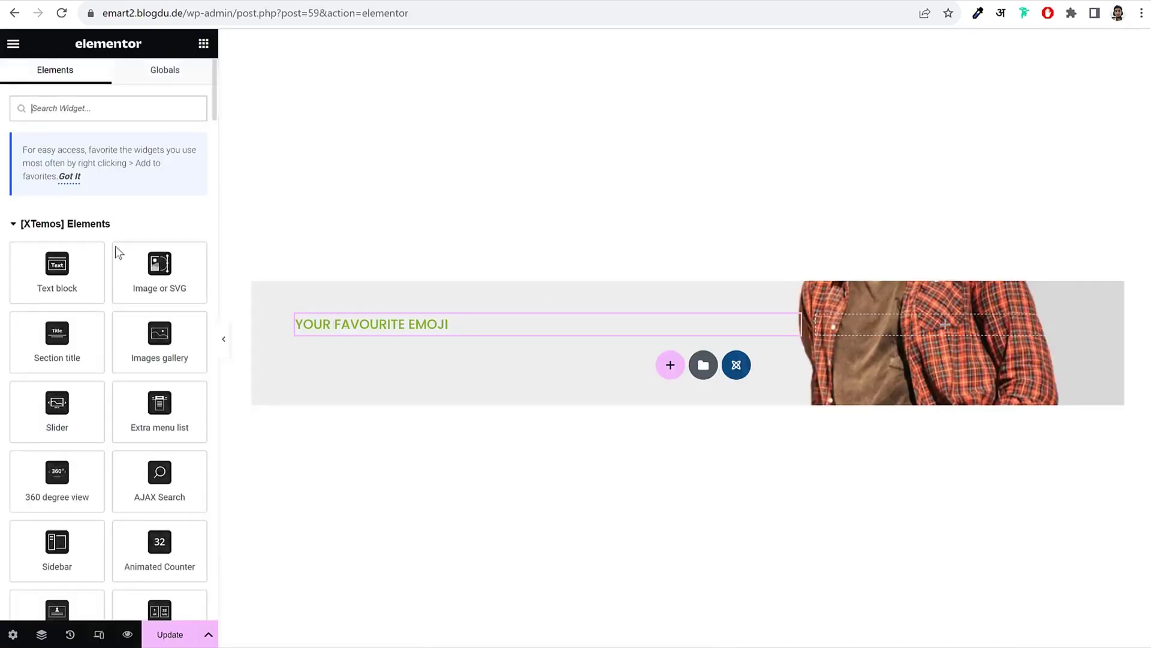
pyautogui.moveTo(42, 275); pyautogui.dragTo(390, 333)
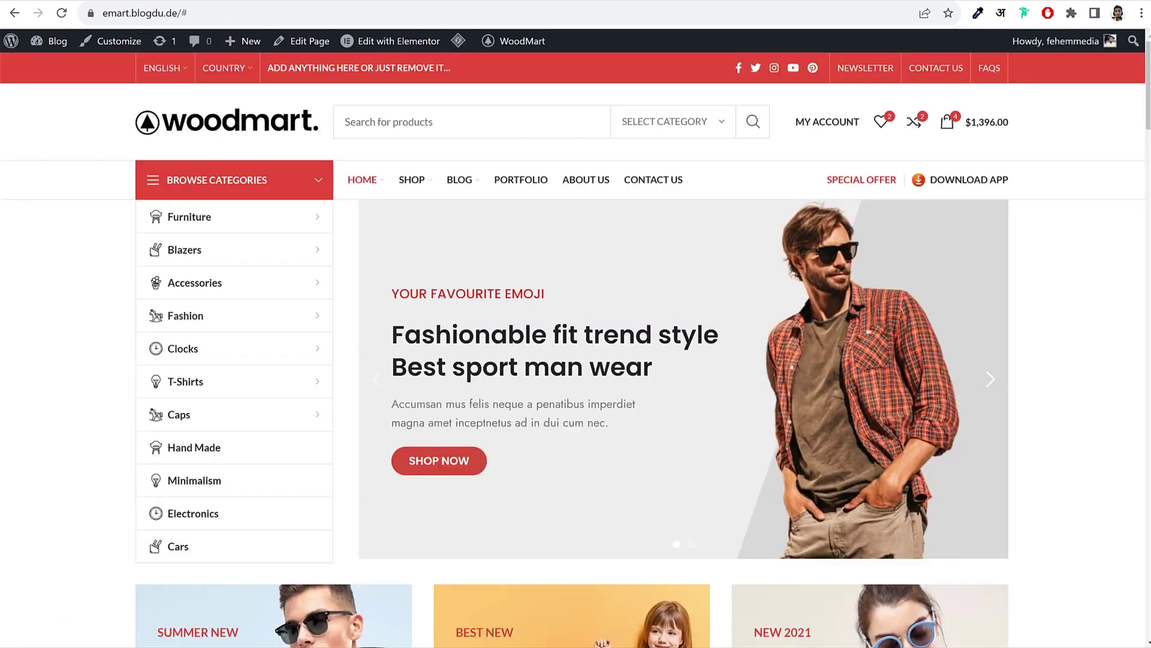
# Step: Paste 'Fashionable fit trend style Best sport man wear' into the new block with the Title colour
pyautogui.moveTo(472, 356)
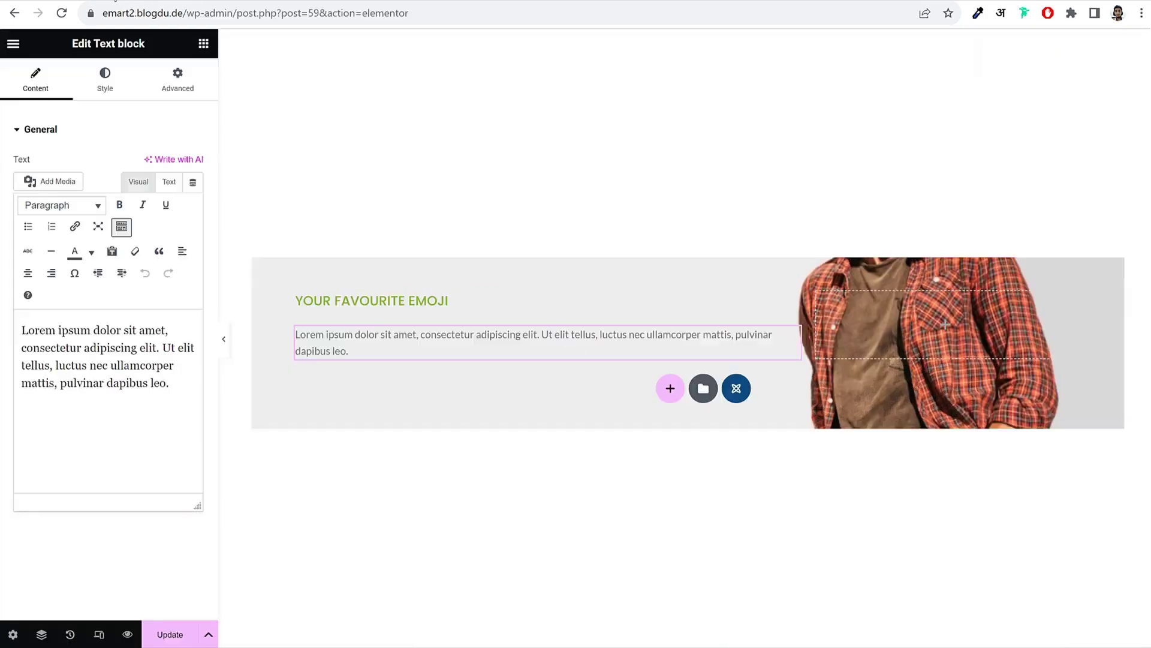
pyautogui.hotkey('ctrl', 'a')
pyautogui.write('Fashionable fit trend style Best sport man wear')
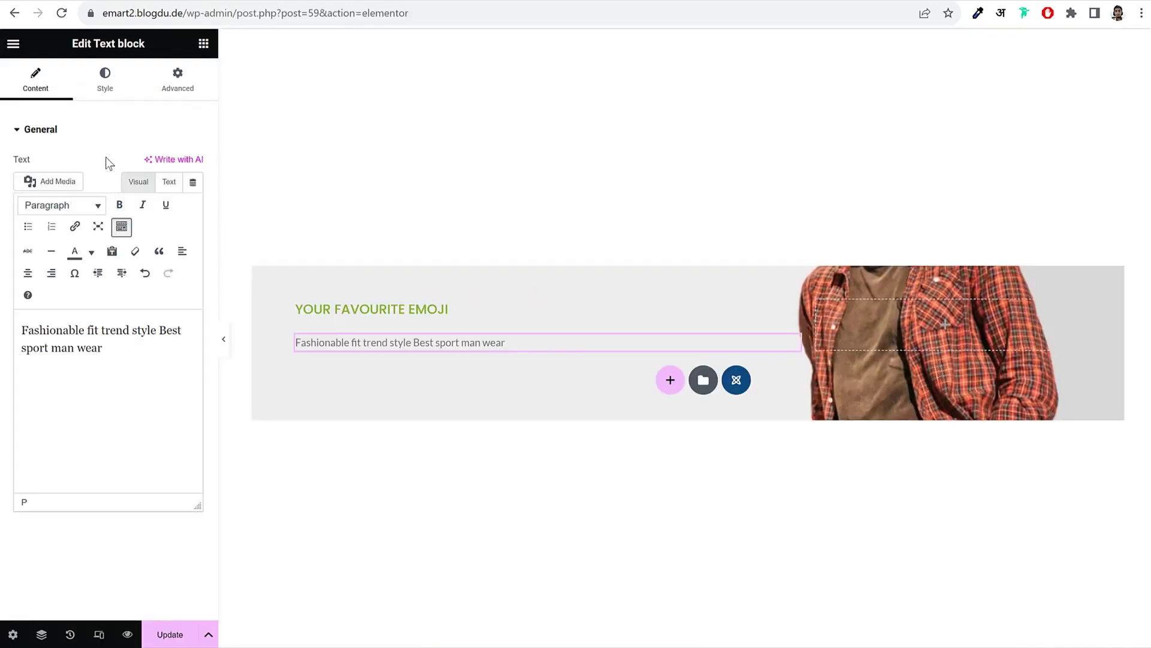
pyautogui.click(105, 79)
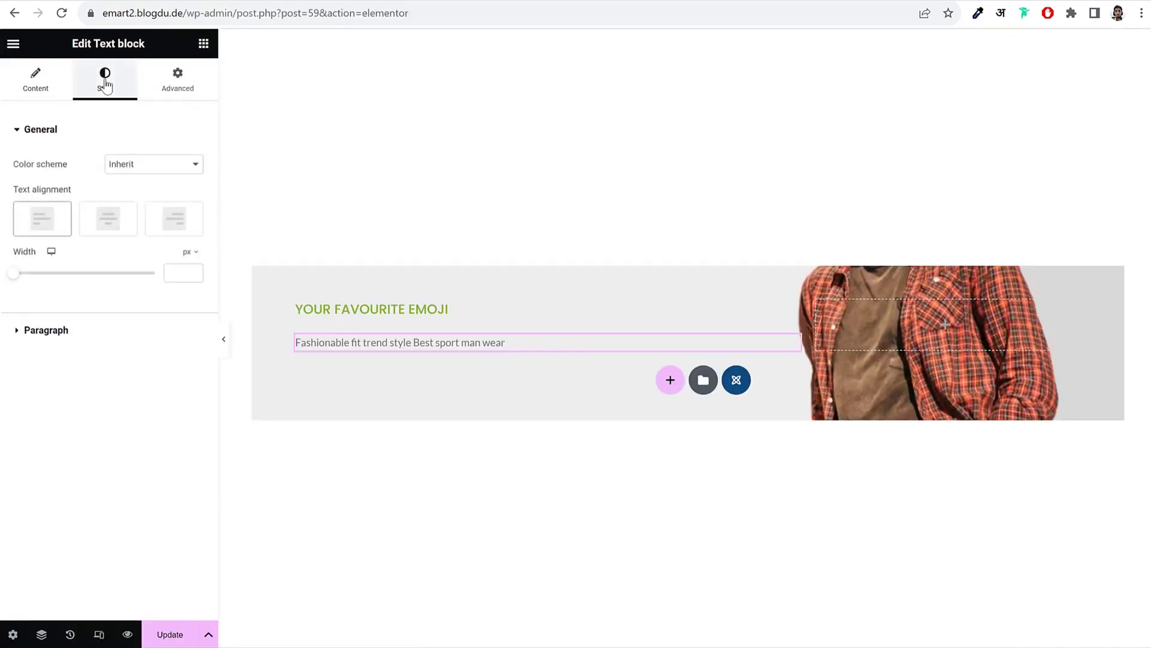
pyautogui.click(97, 346)
pyautogui.click(180, 231)
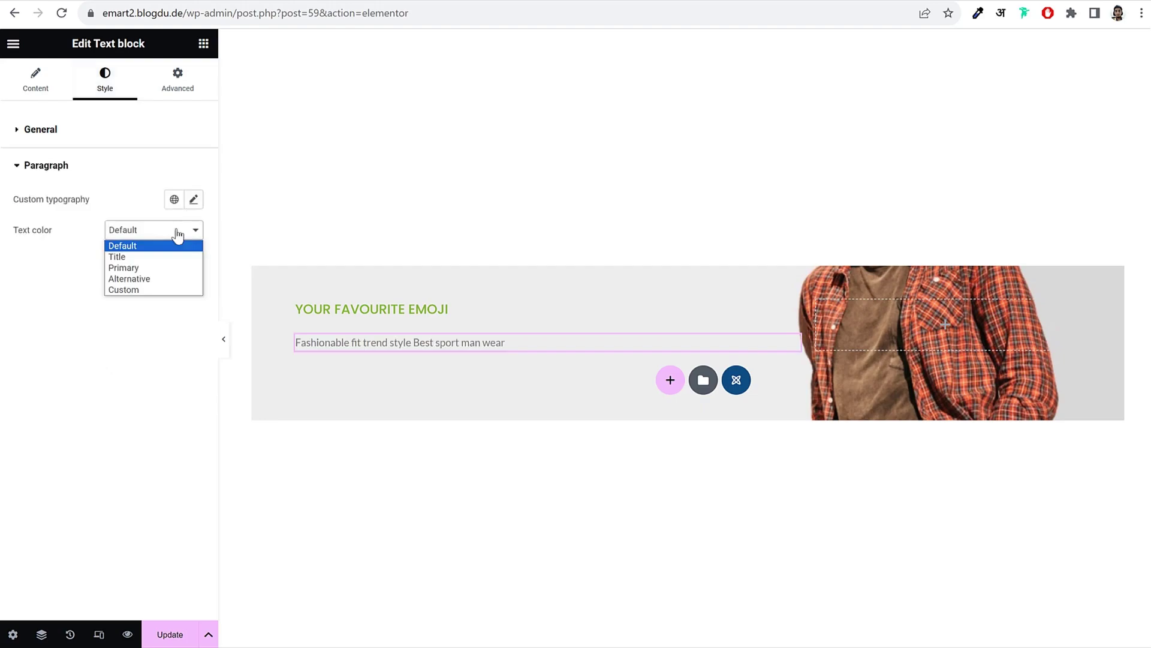
pyautogui.click(156, 258)
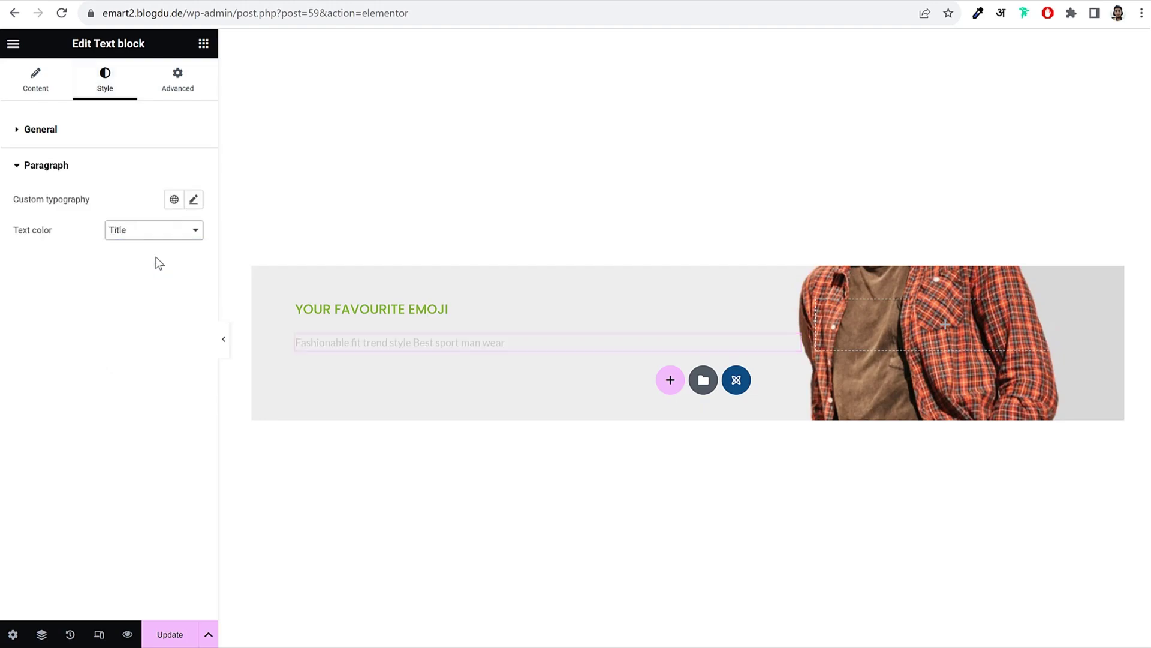
# Step: Set the headline typography to Poppins, 34 px, 600 Semi Bold
pyautogui.click(192, 203)
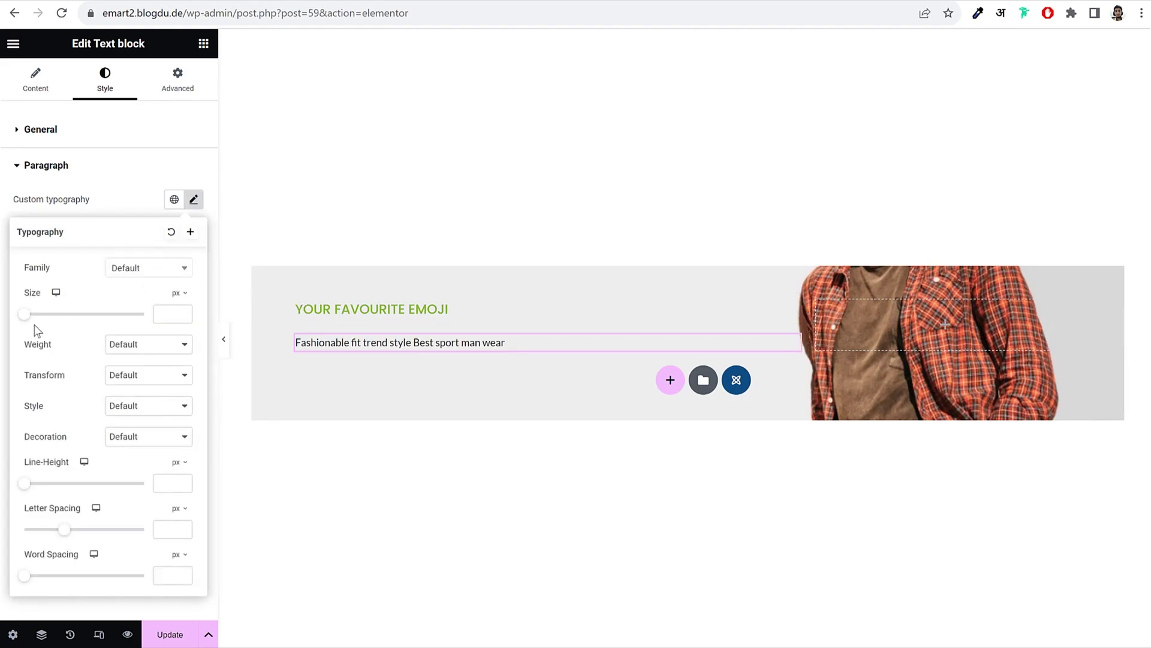
pyautogui.click(162, 312)
pyautogui.write('3')
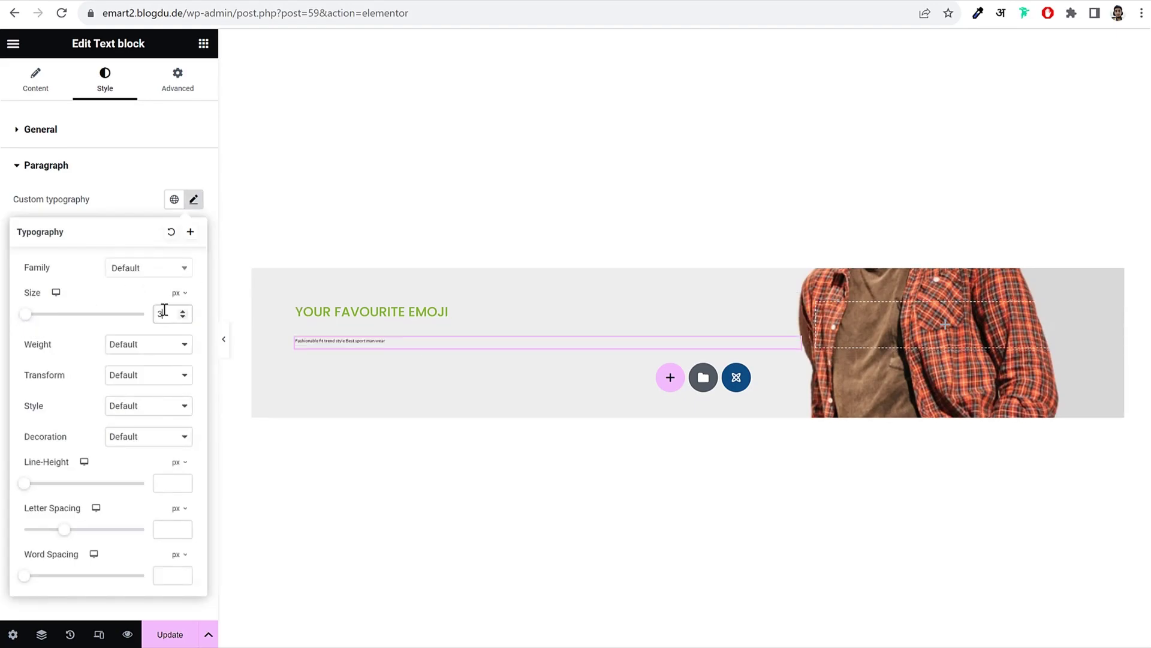
pyautogui.write('4')
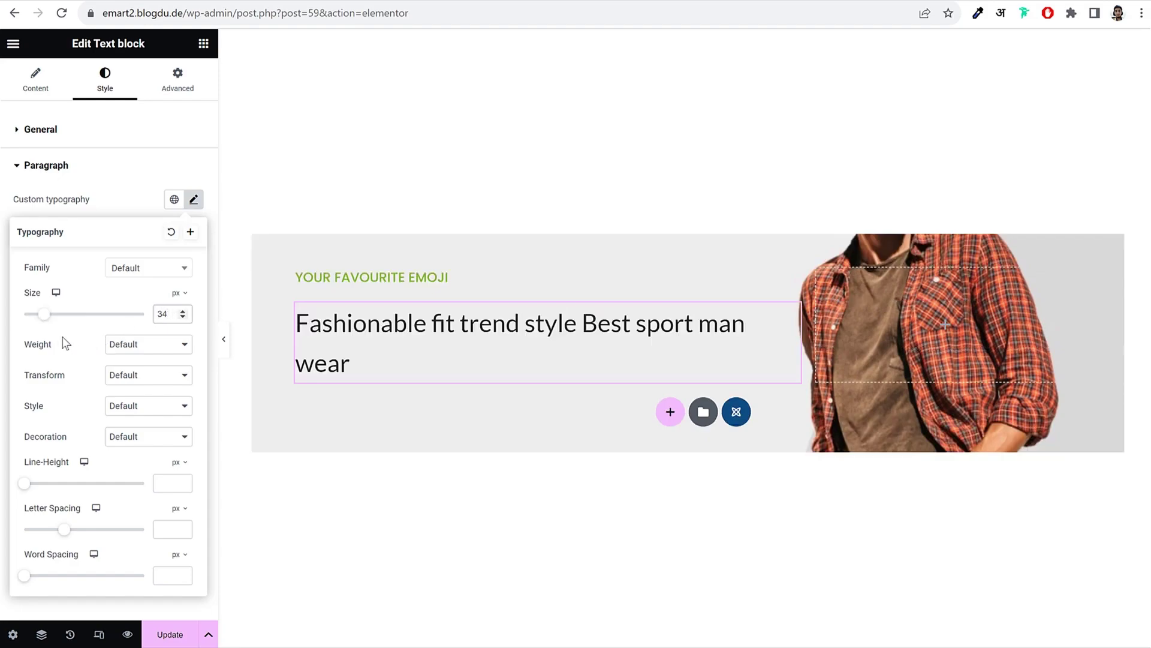
pyautogui.click(139, 348)
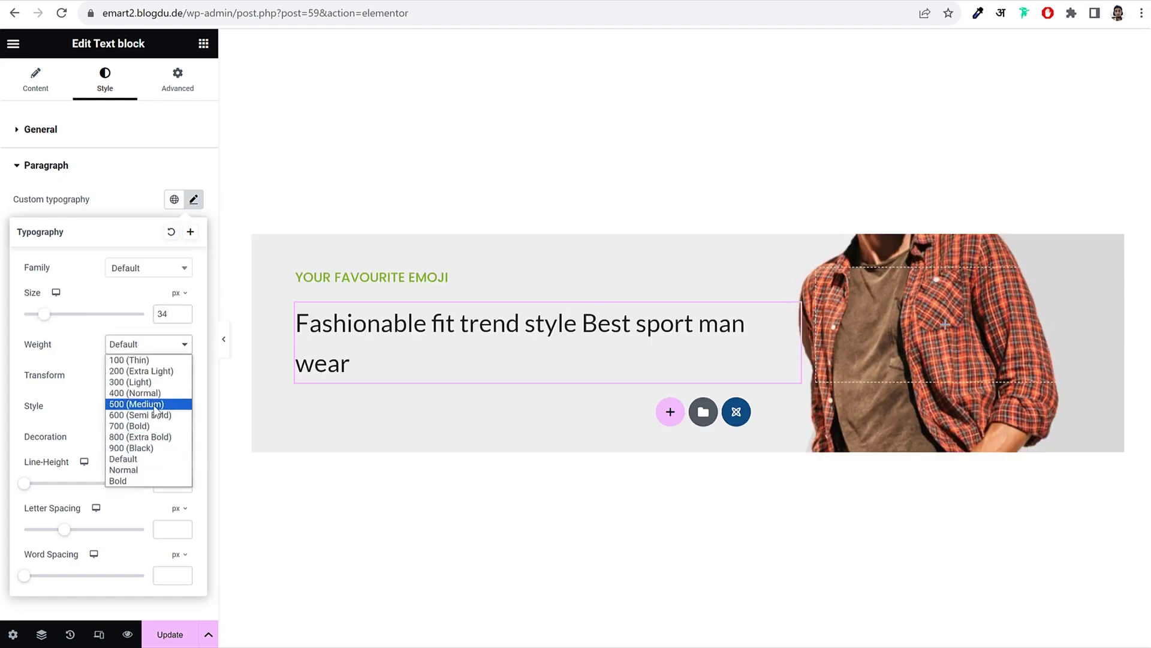
pyautogui.click(147, 417)
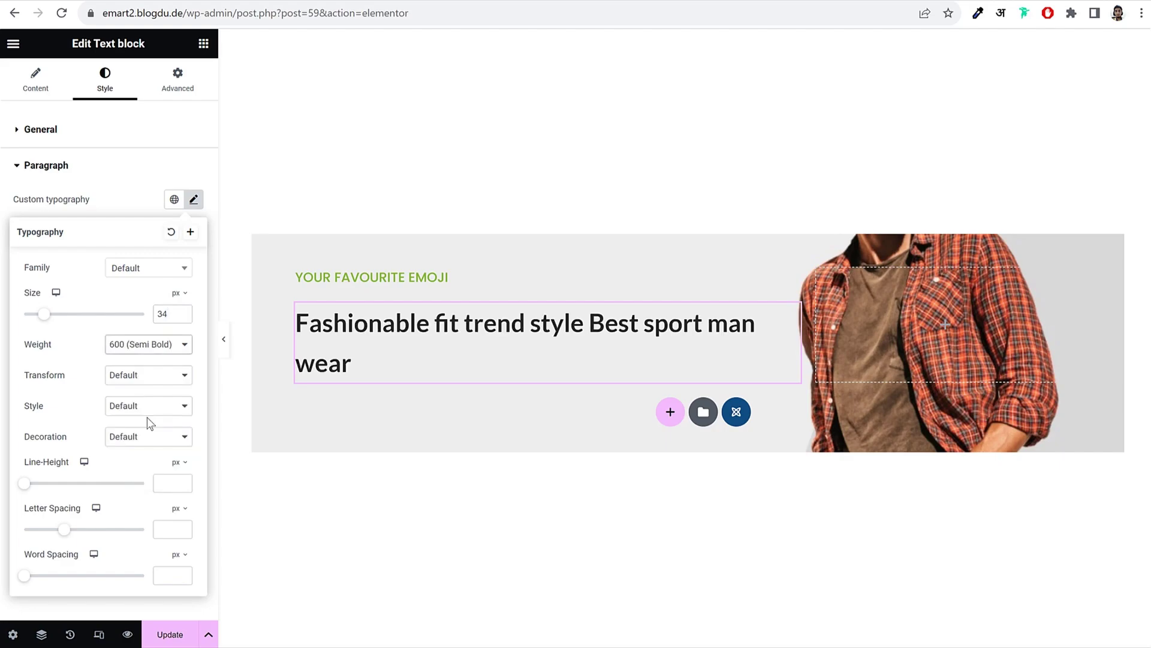
pyautogui.click(136, 274)
pyautogui.write('popp')
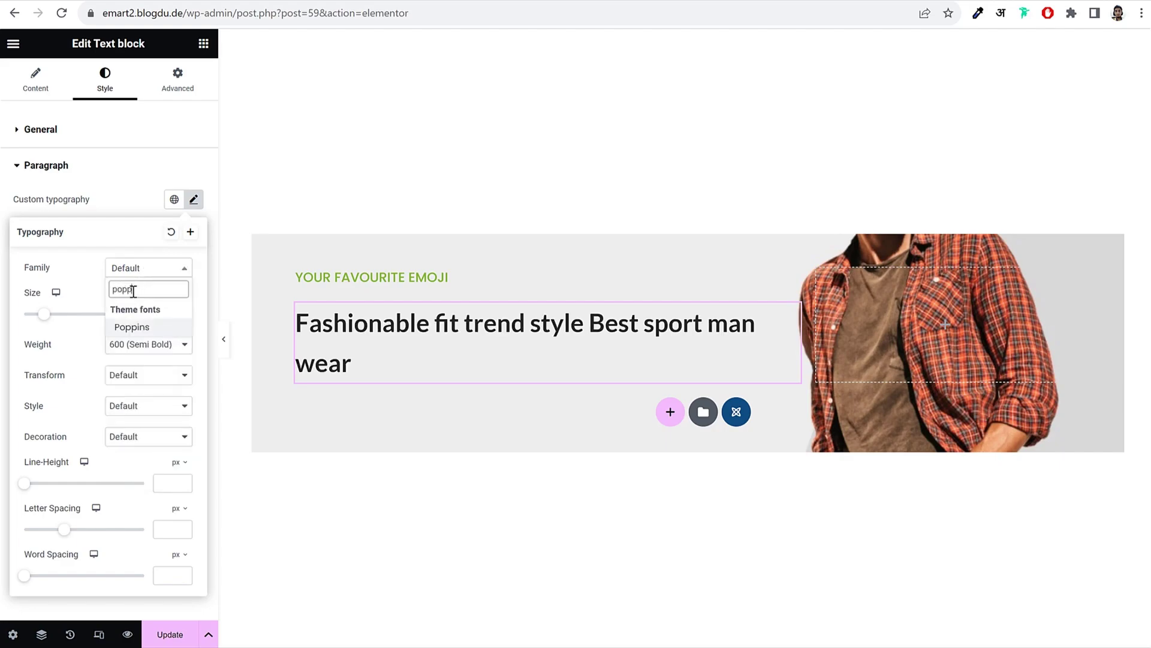
pyautogui.click(168, 325)
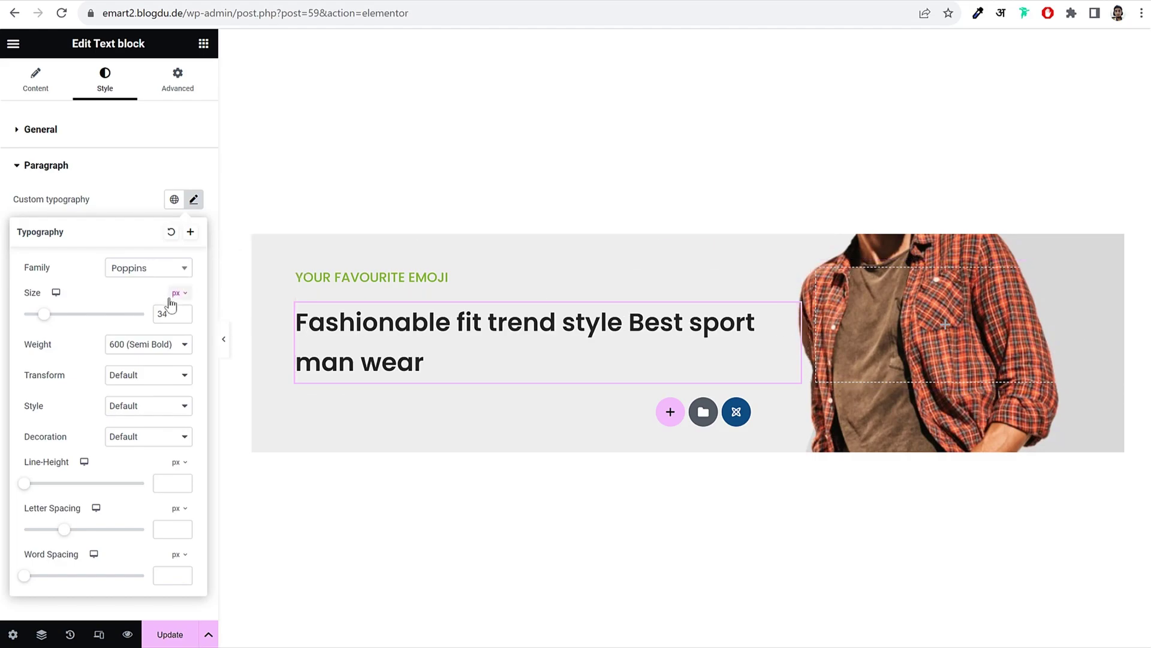
pyautogui.click(192, 200)
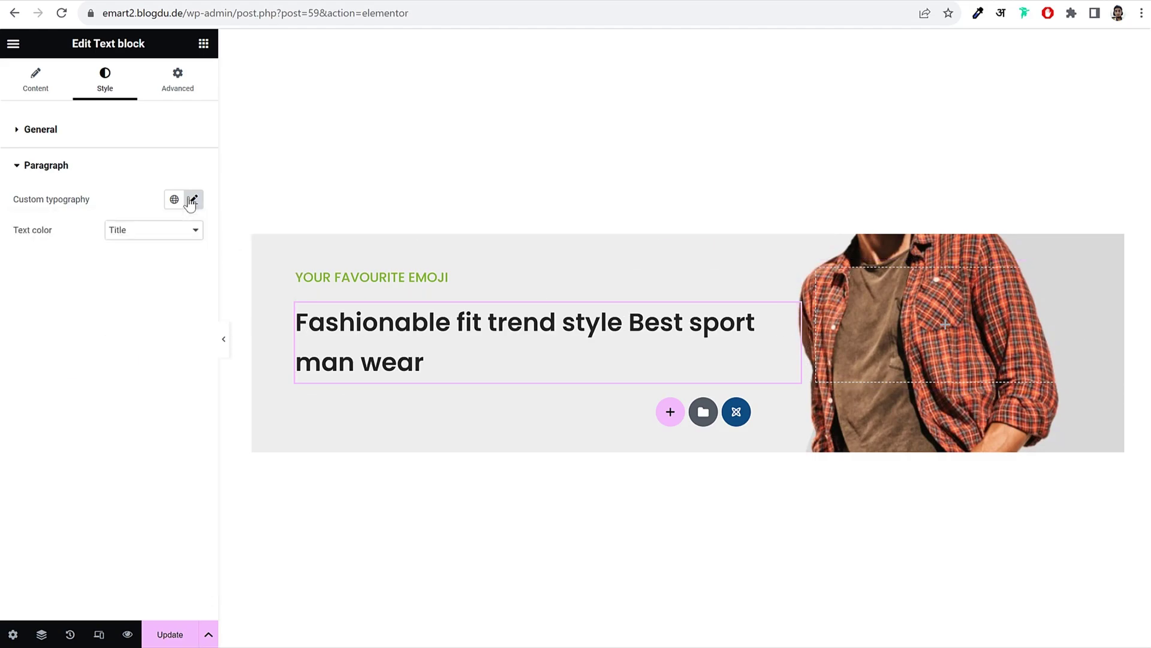
# Step: Set the headline's line height to 1.3 em
pyautogui.click(192, 200)
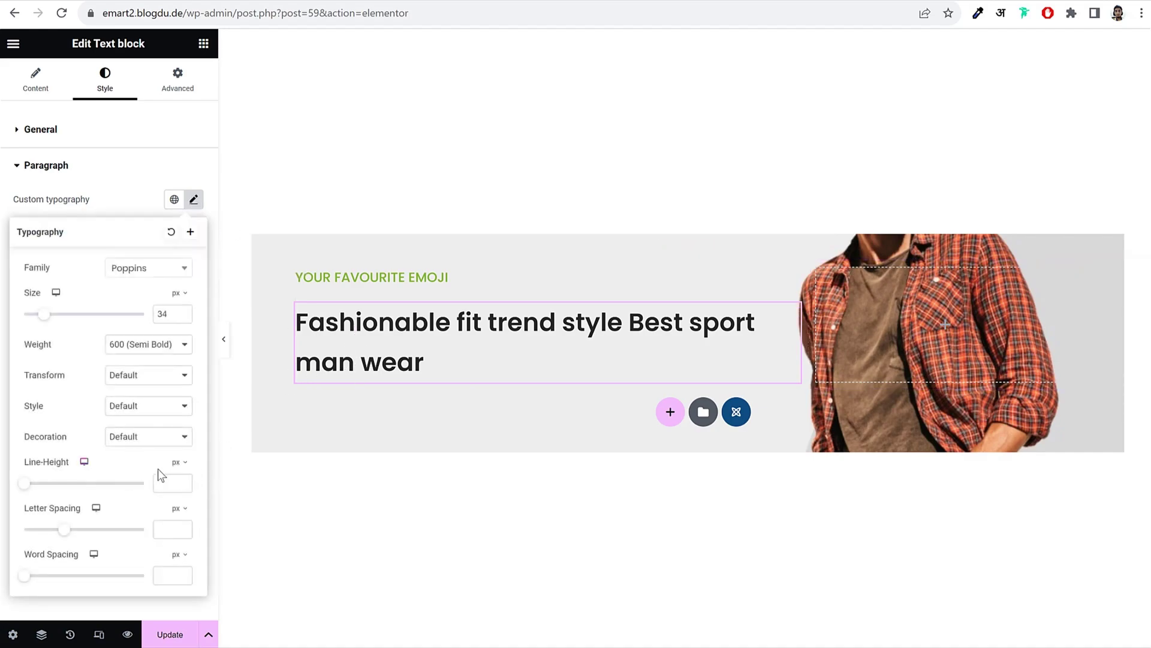
pyautogui.click(177, 462)
pyautogui.click(176, 484)
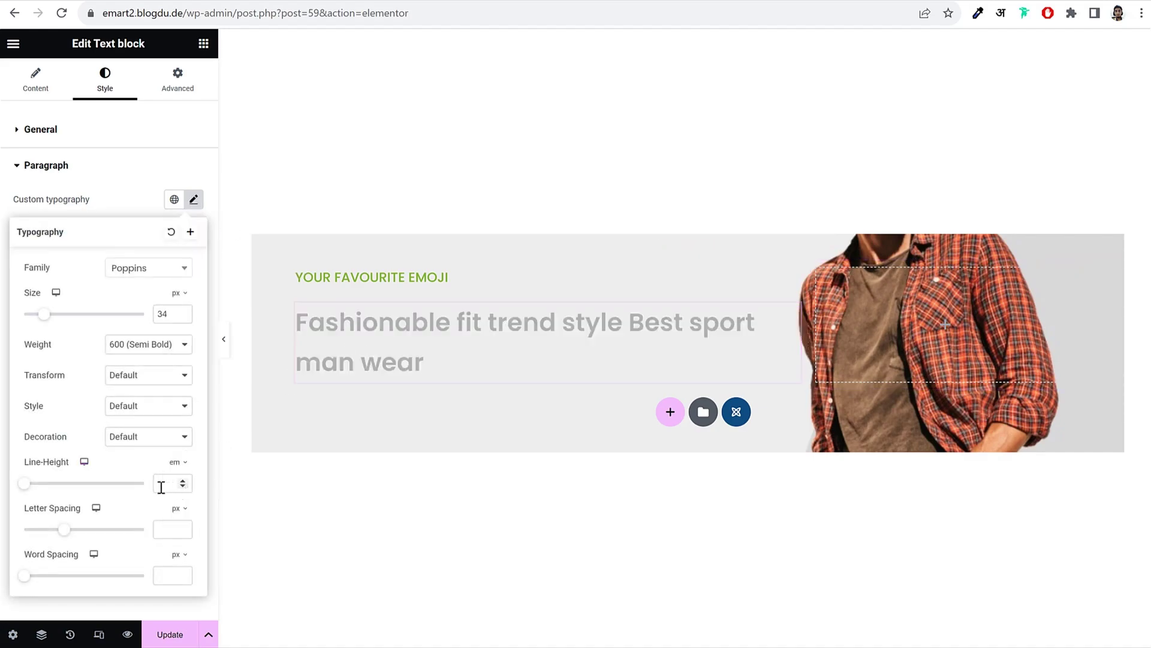
pyautogui.write('1.3')
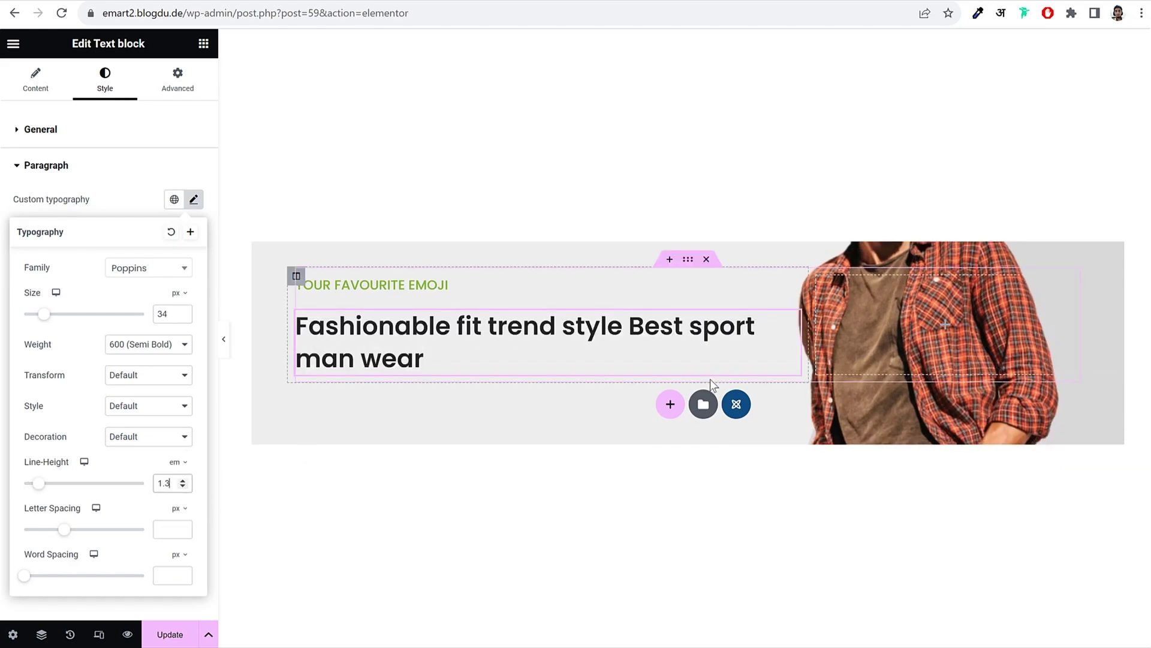
# Step: Make the headline slide from top with a 300 ms animation delay
pyautogui.click(186, 90)
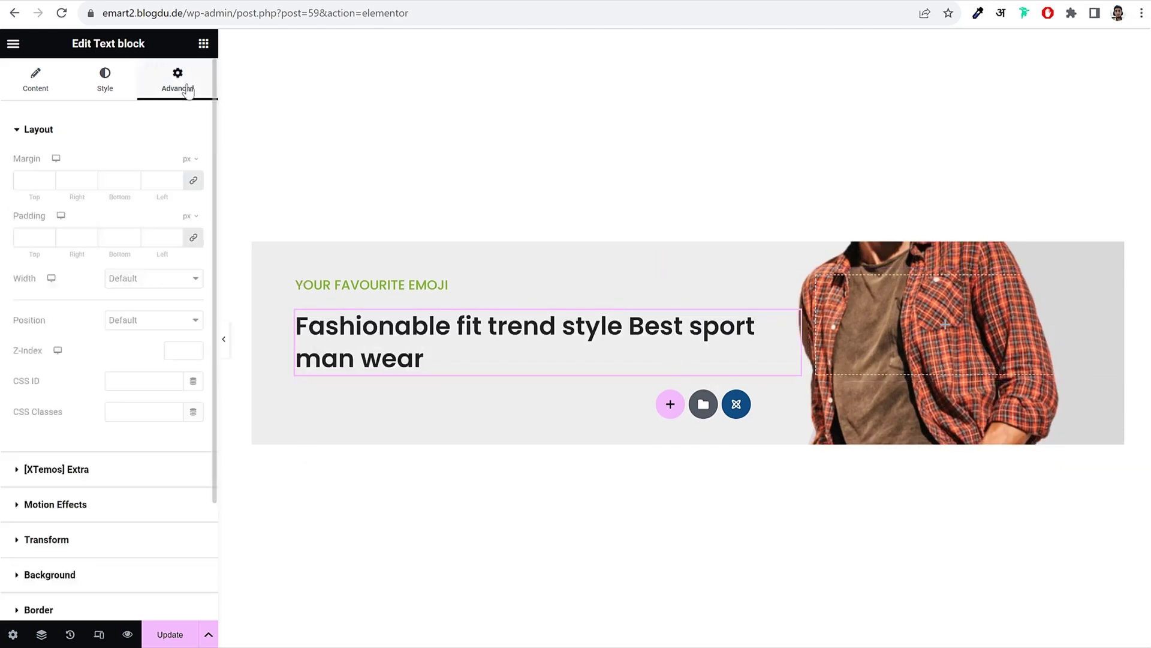
pyautogui.click(146, 129)
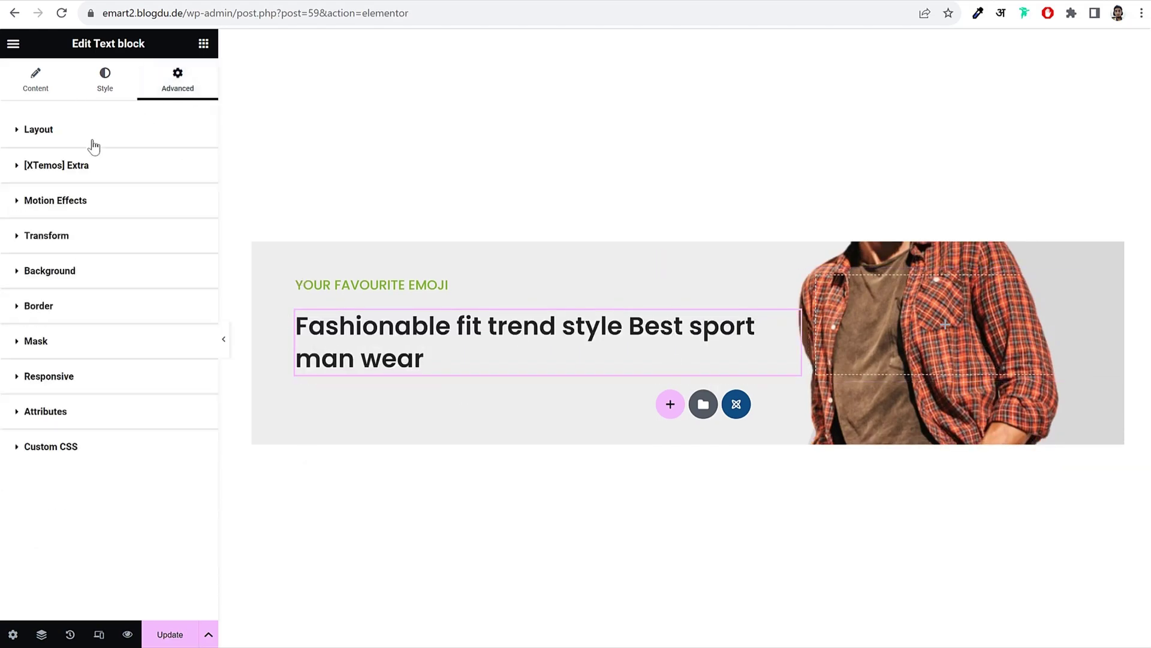
pyautogui.click(116, 169)
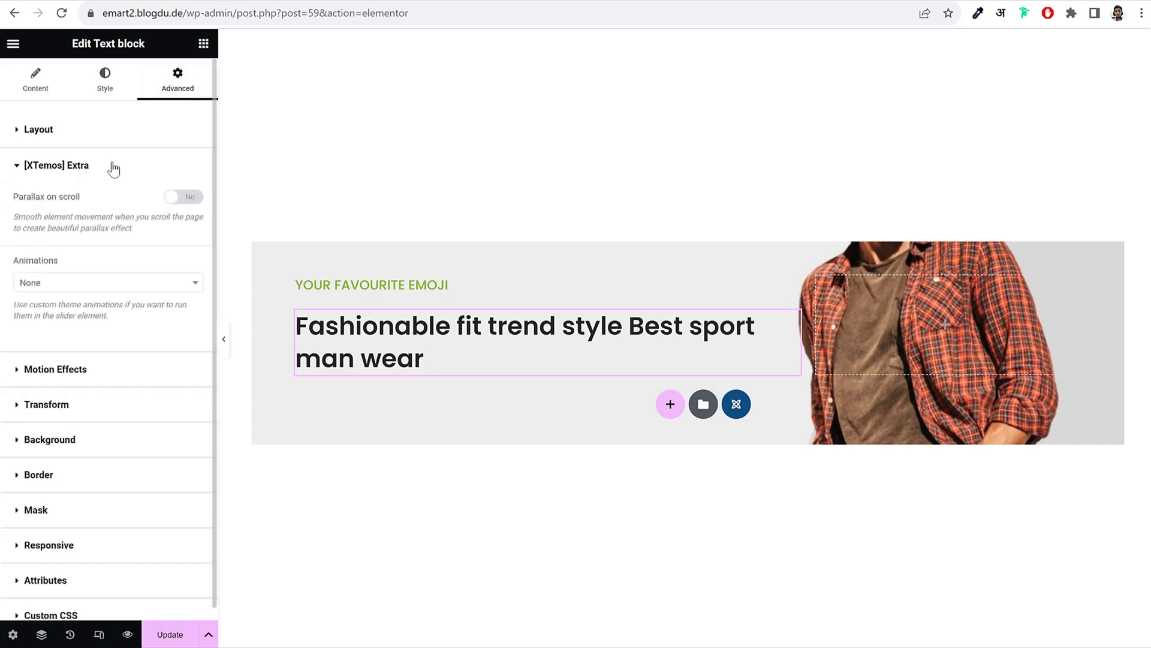
pyautogui.click(92, 283)
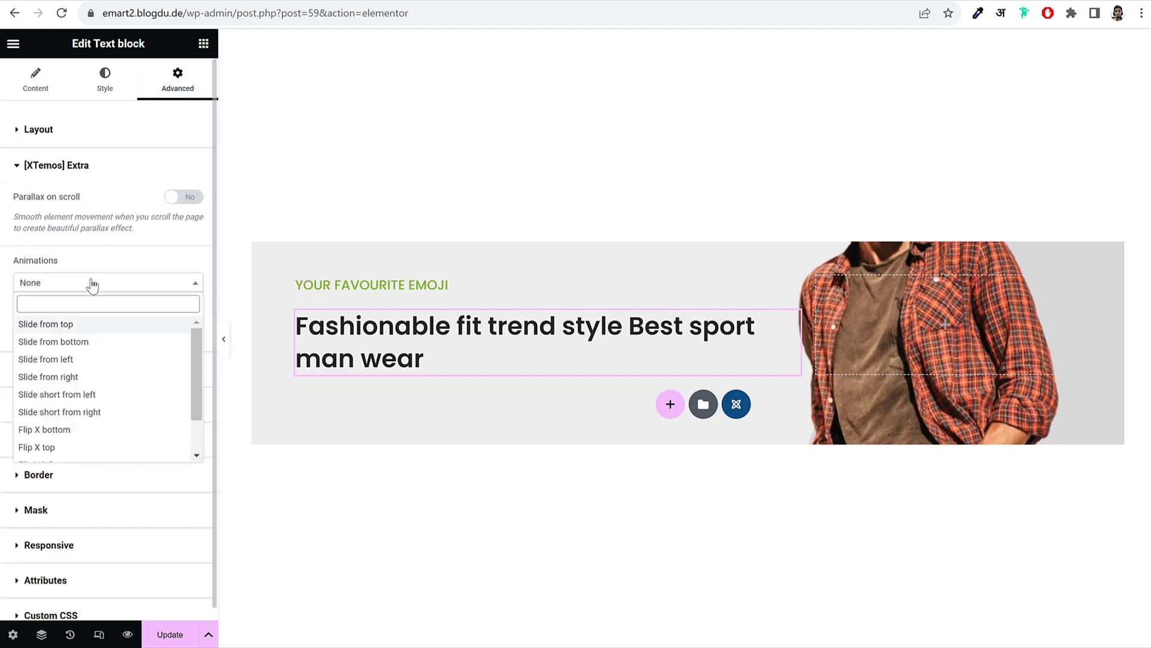
pyautogui.click(80, 328)
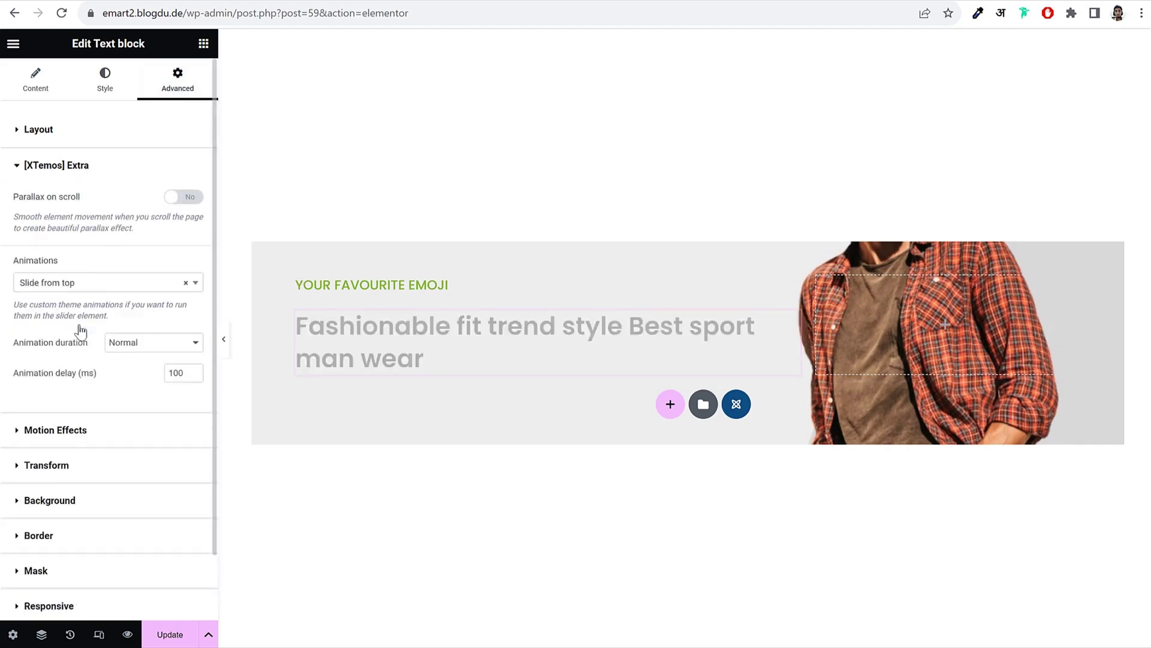
pyautogui.doubleClick(170, 375)
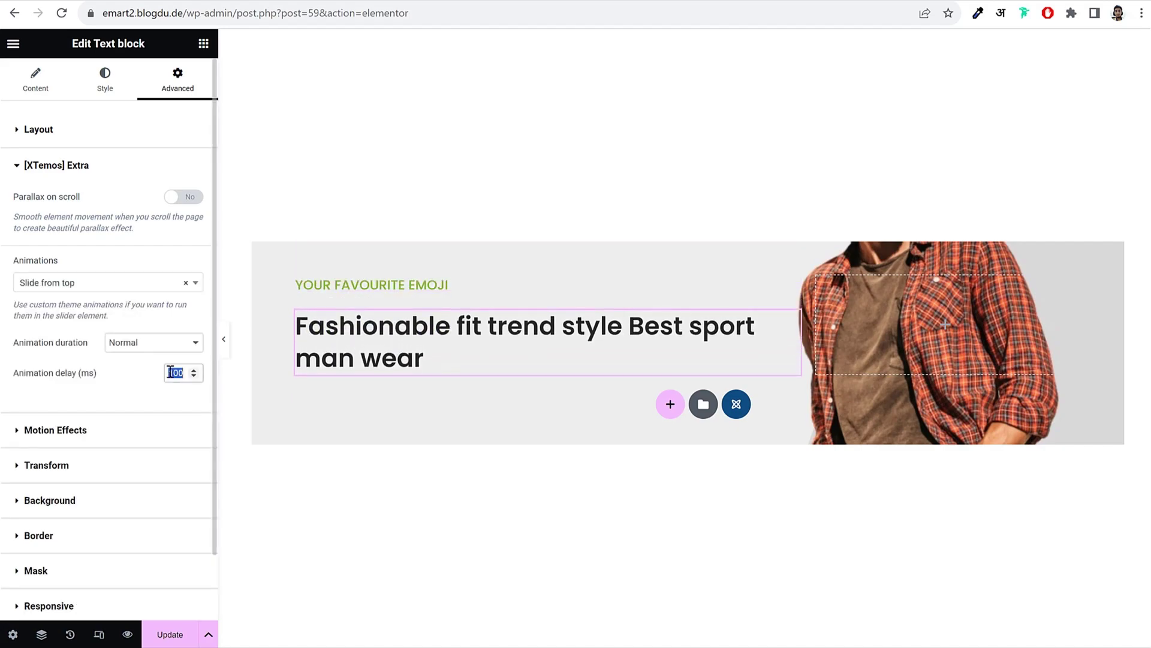
pyautogui.write('300')
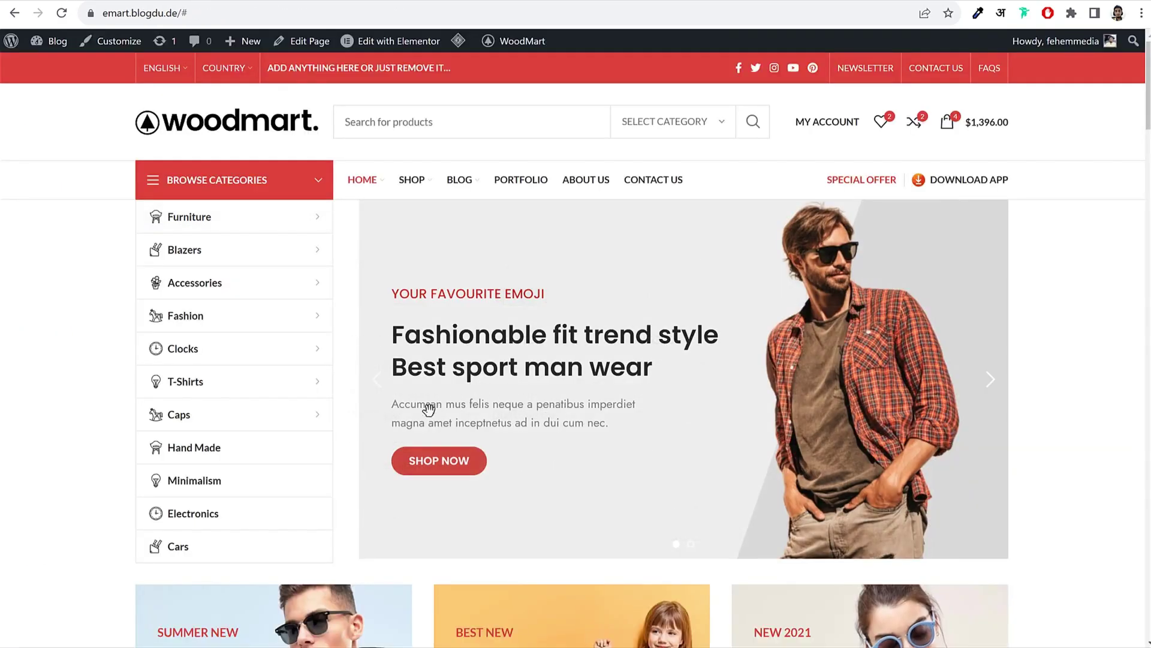
pyautogui.rightClick(428, 408)
pyautogui.press('Escape')
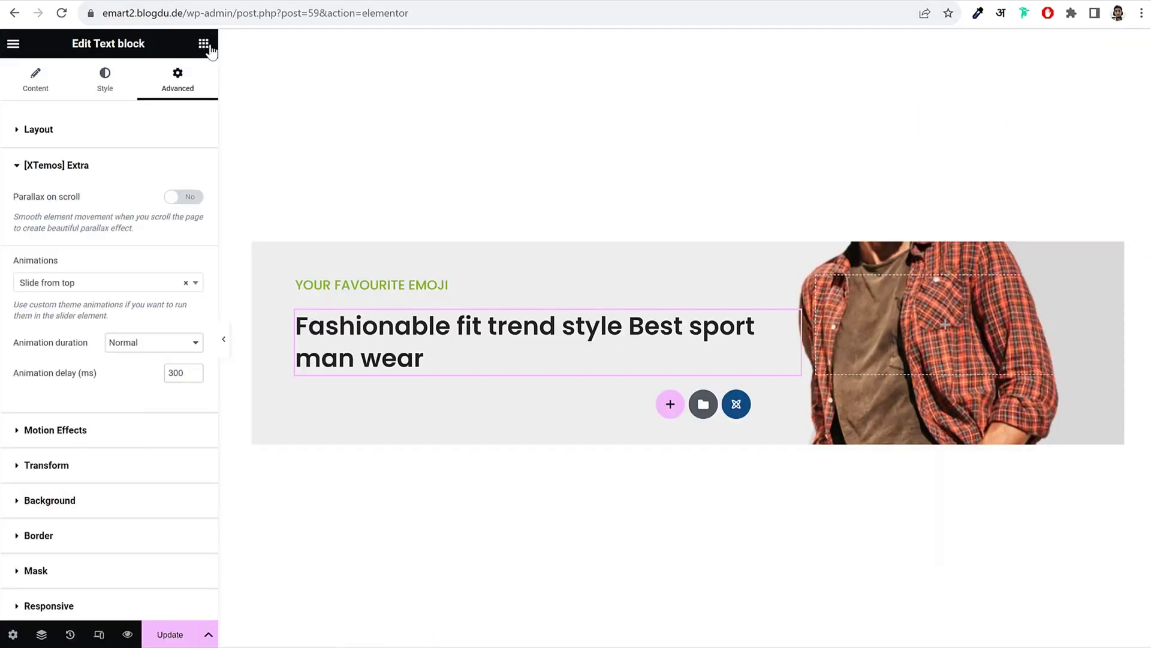
pyautogui.click(203, 43)
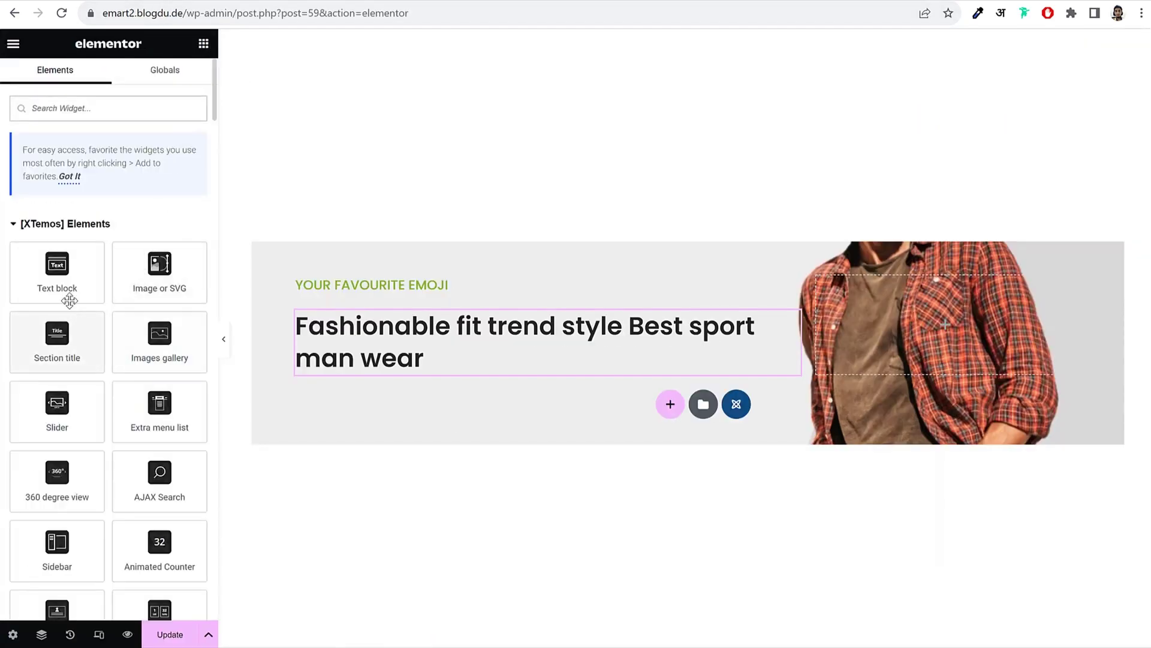
# Step: Add a Text block below the headline holding the pasted 'Accumsan mus felis' paragraph
pyautogui.moveTo(69, 301); pyautogui.dragTo(453, 355)
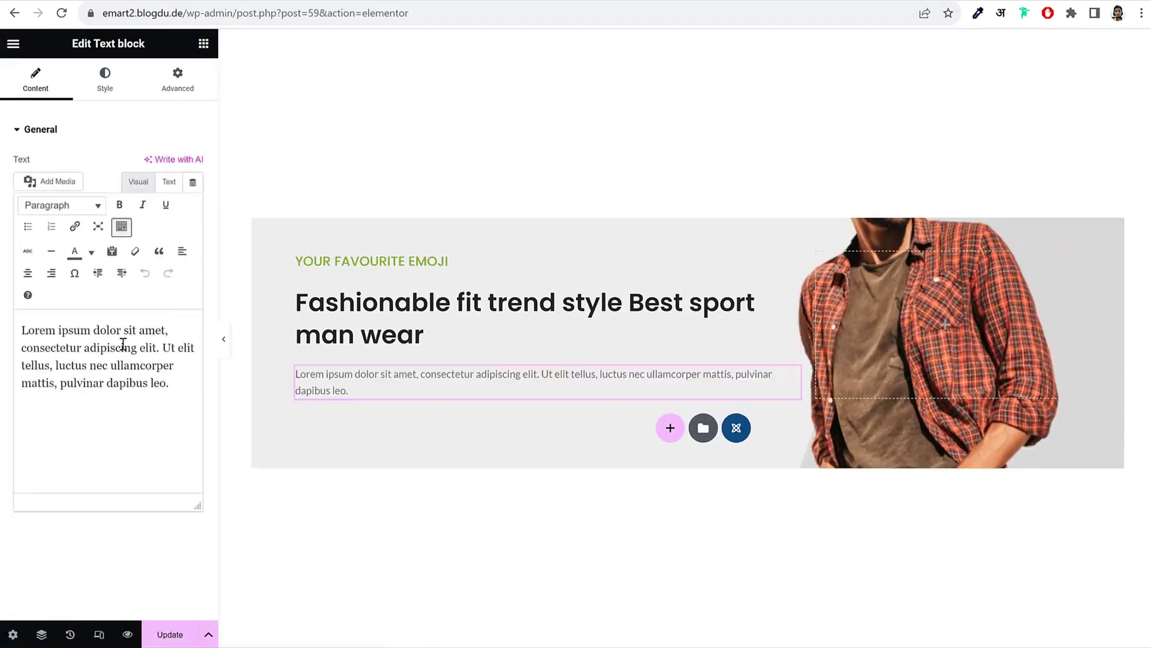
pyautogui.hotkey('ctrl', 'a')
pyautogui.write('Accumsan mus felis neque a penatibus imperdiet magna amet inceptnetus ad in dui cum nec.')
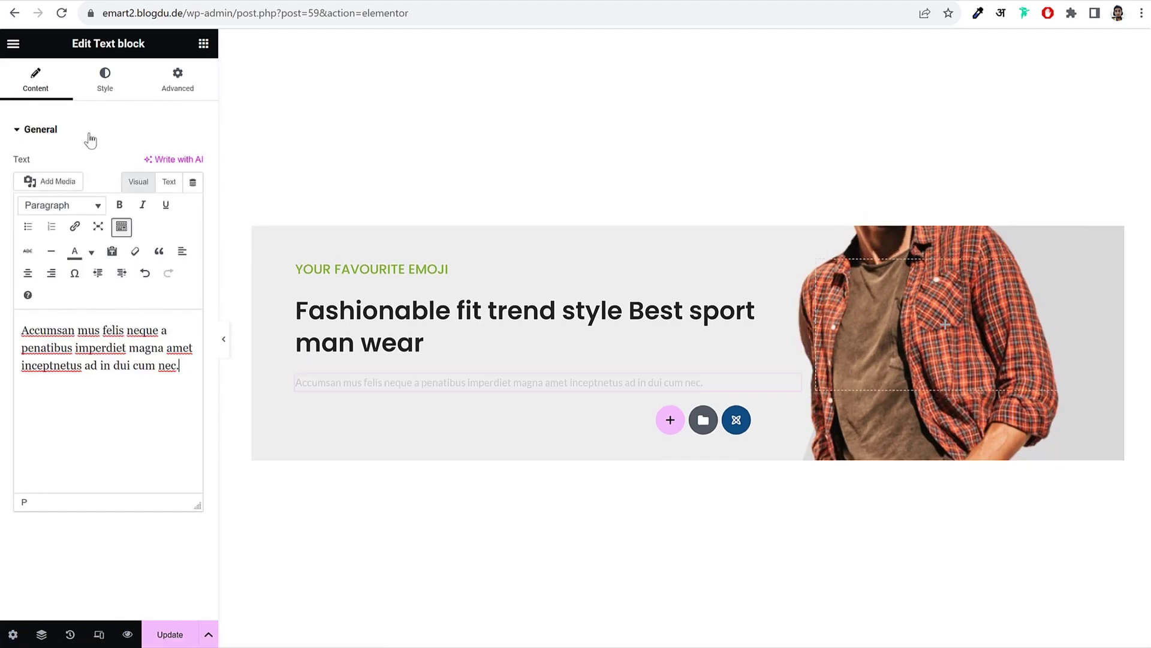
# Step: Narrow the paragraph's width in its Style settings to about 400 px
pyautogui.click(107, 89)
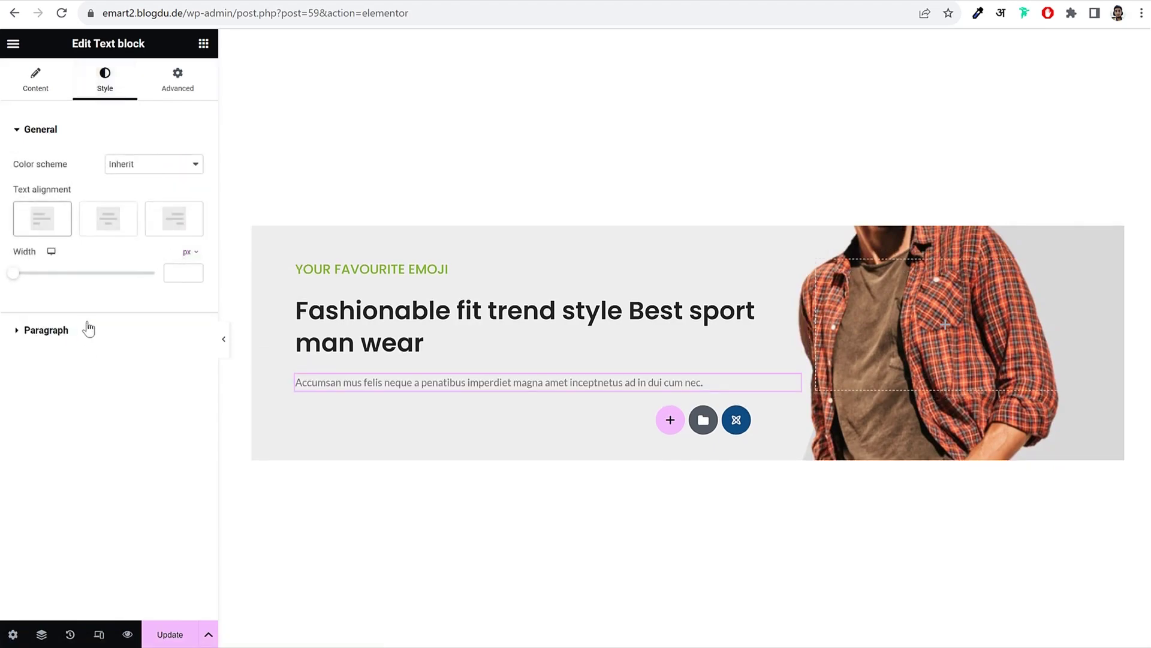
pyautogui.click(169, 270)
pyautogui.write('500')
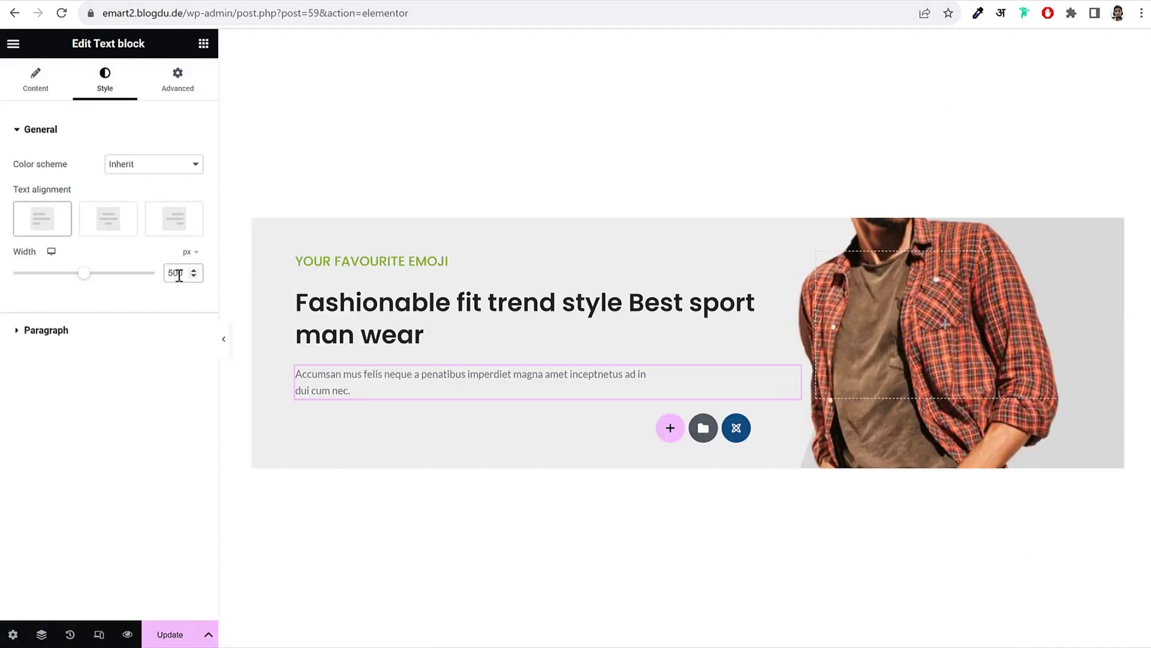
pyautogui.write('4')
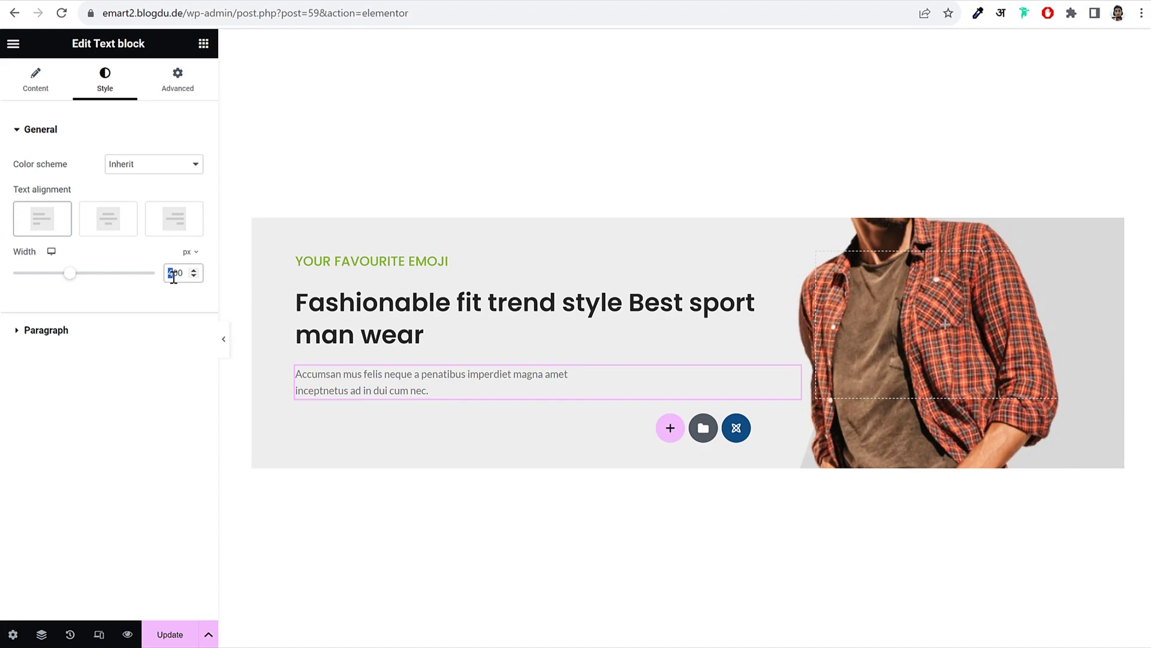
pyautogui.write('3')
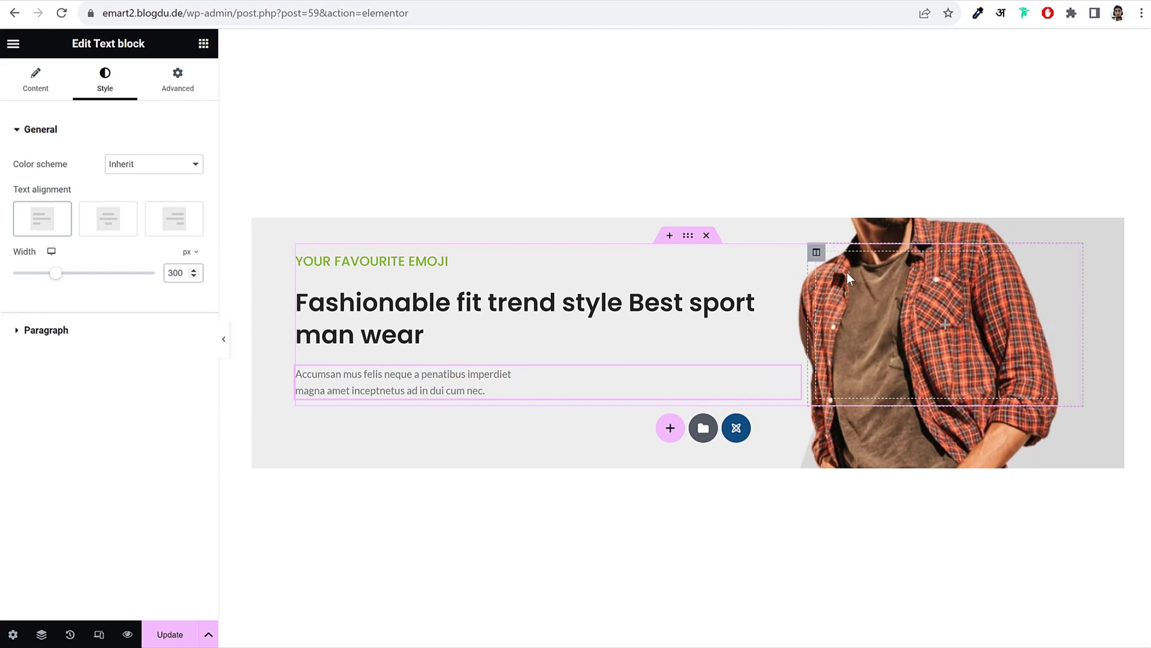
# Step: Delete the image column from the hero section
pyautogui.click(816, 253)
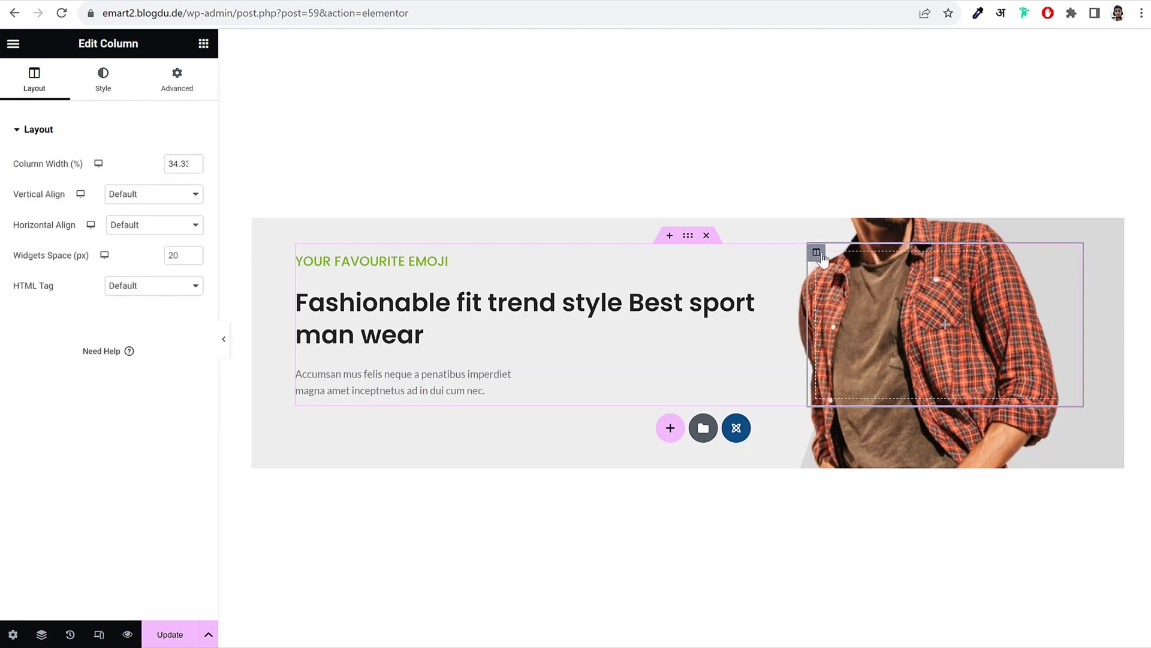
pyautogui.rightClick(817, 253)
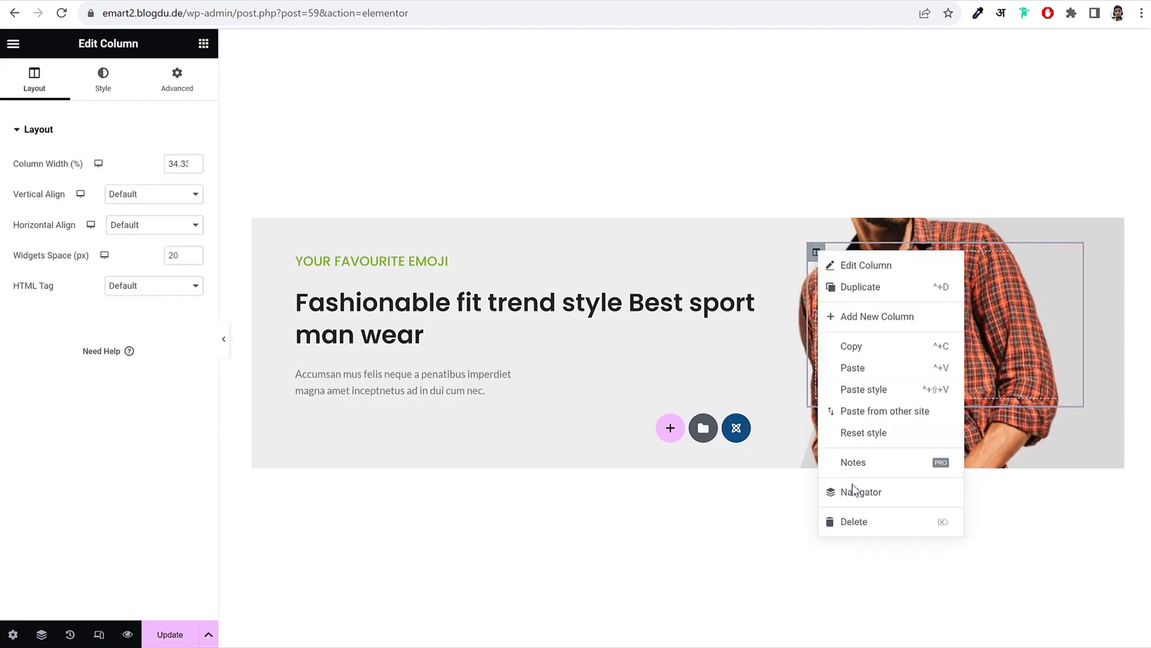
pyautogui.click(848, 526)
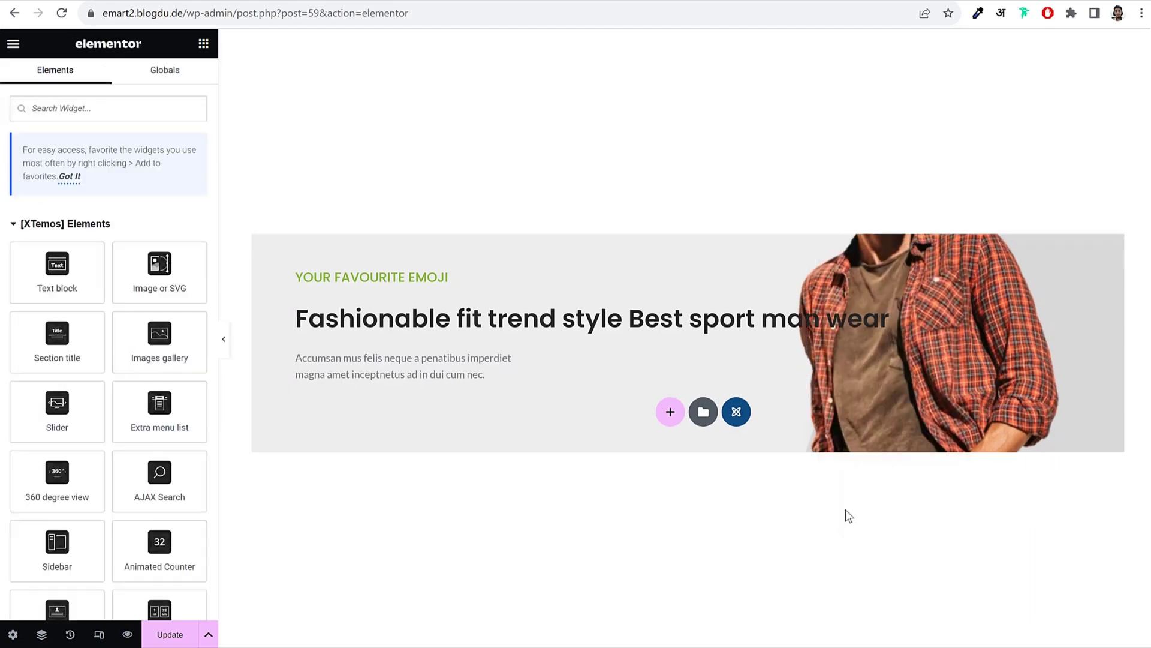
# Step: Set the headline's width to 600 px, then return to the widget list
pyautogui.click(339, 314)
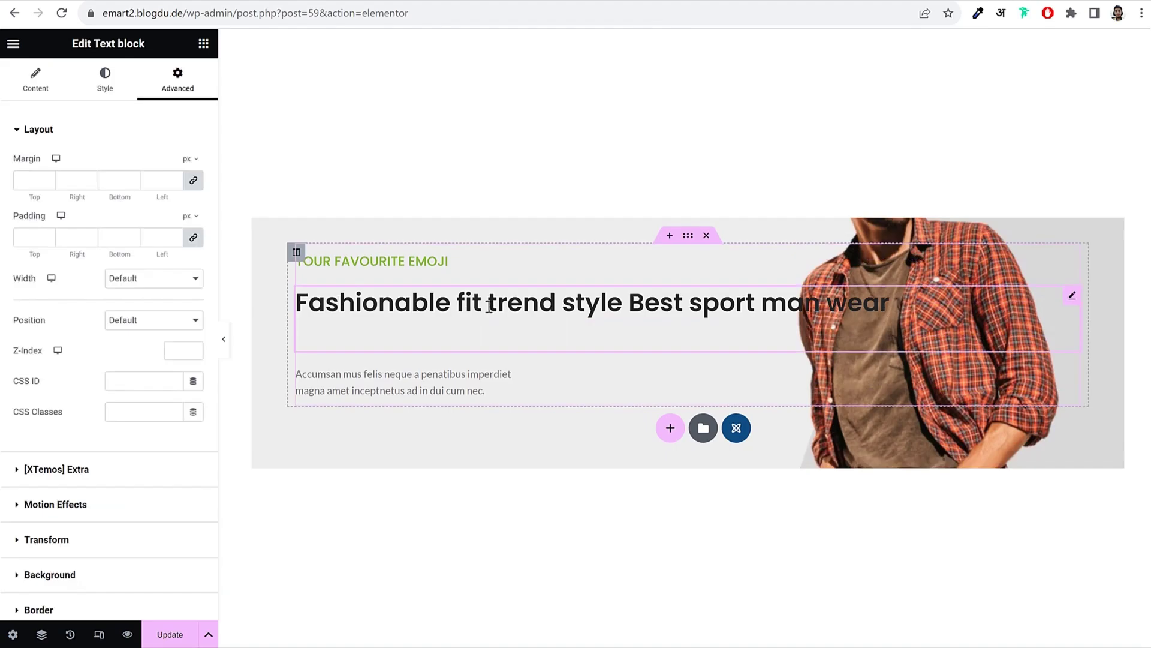
pyautogui.click(104, 82)
pyautogui.moveTo(11, 279); pyautogui.dragTo(95, 306)
pyautogui.moveTo(97, 306); pyautogui.dragTo(101, 306)
pyautogui.doubleClick(176, 272)
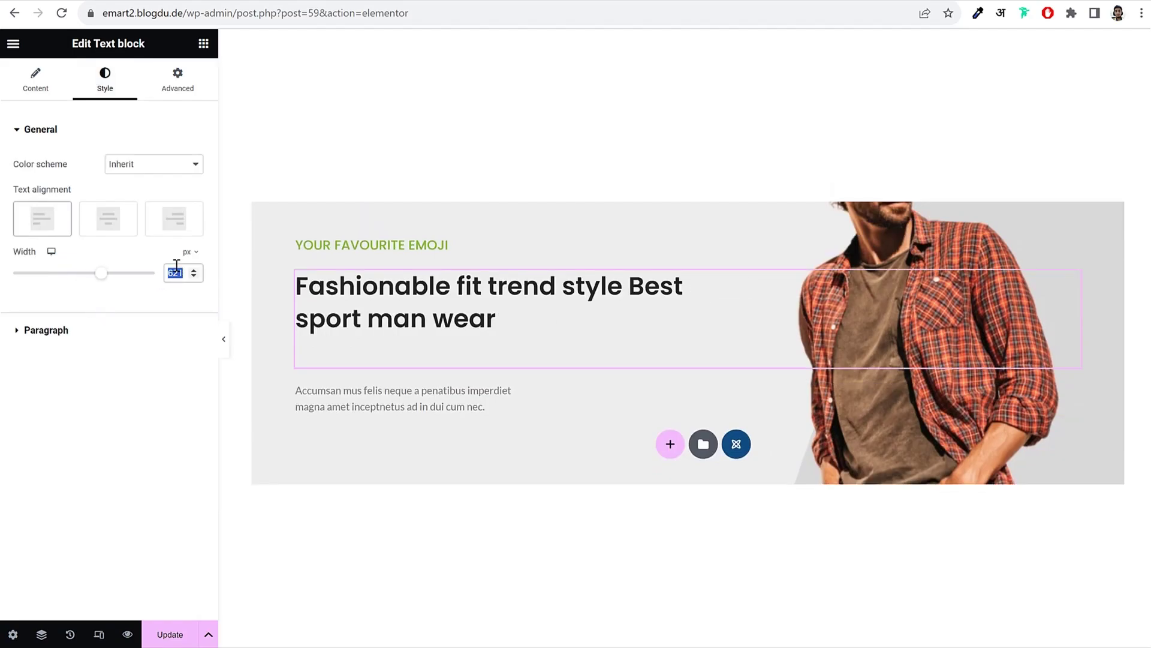
pyautogui.write('600')
pyautogui.click(33, 79)
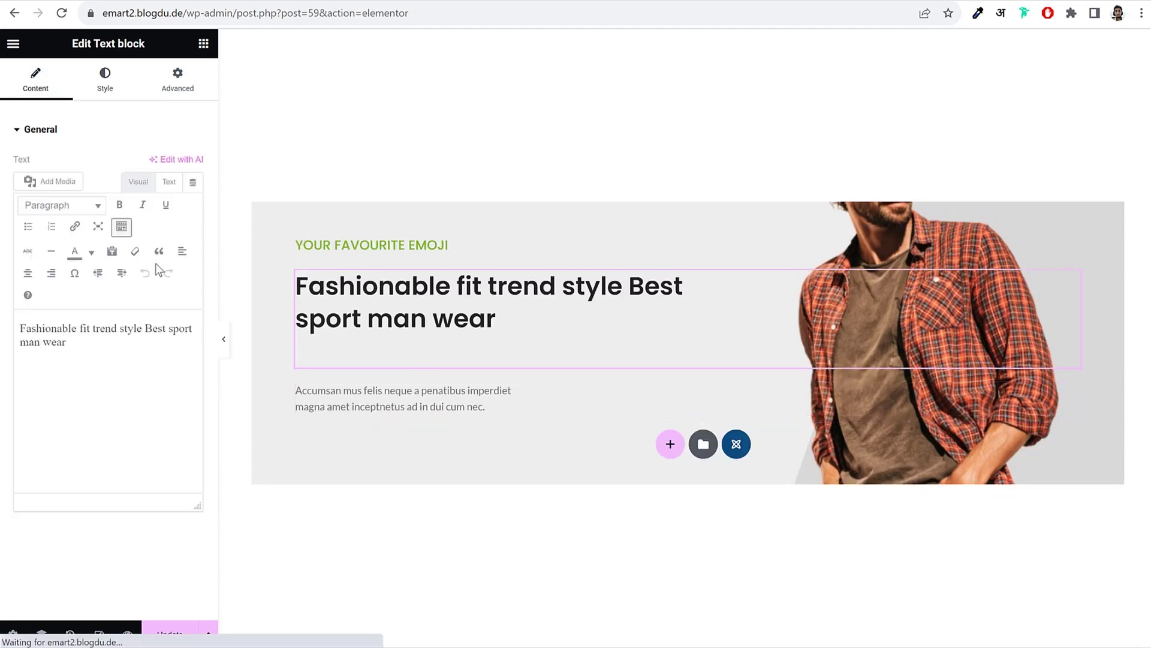
pyautogui.click(400, 456)
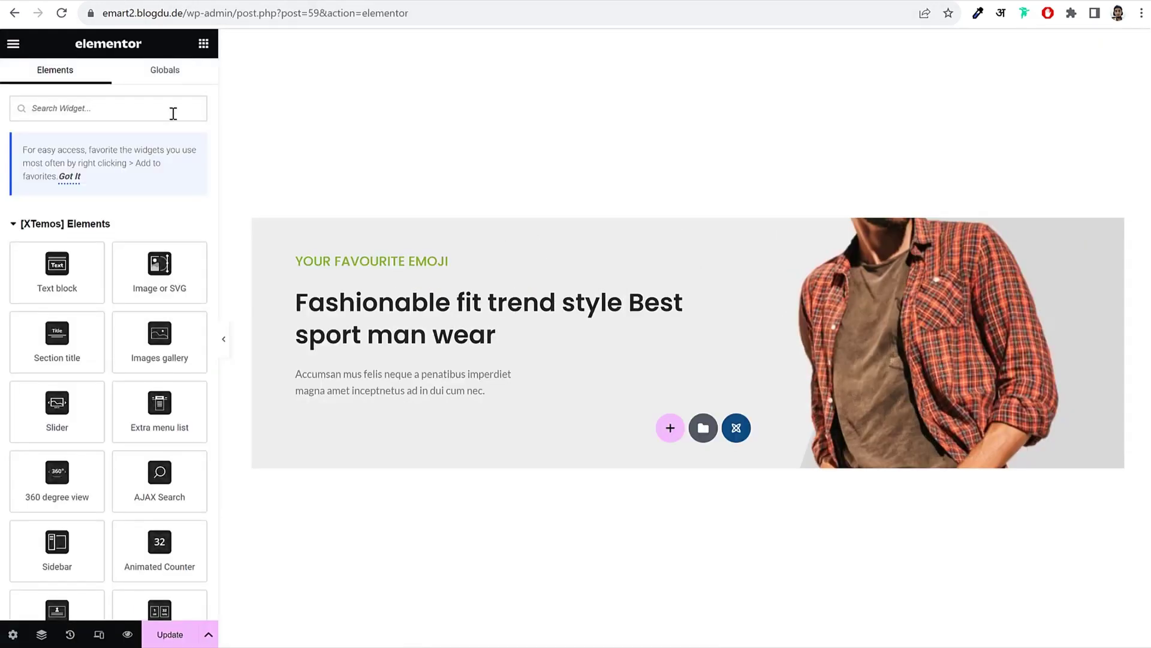
# Step: Place a Button widget under the paragraph labelled 'SHOP NOW' and linked to the Shop page
pyautogui.write('butt')
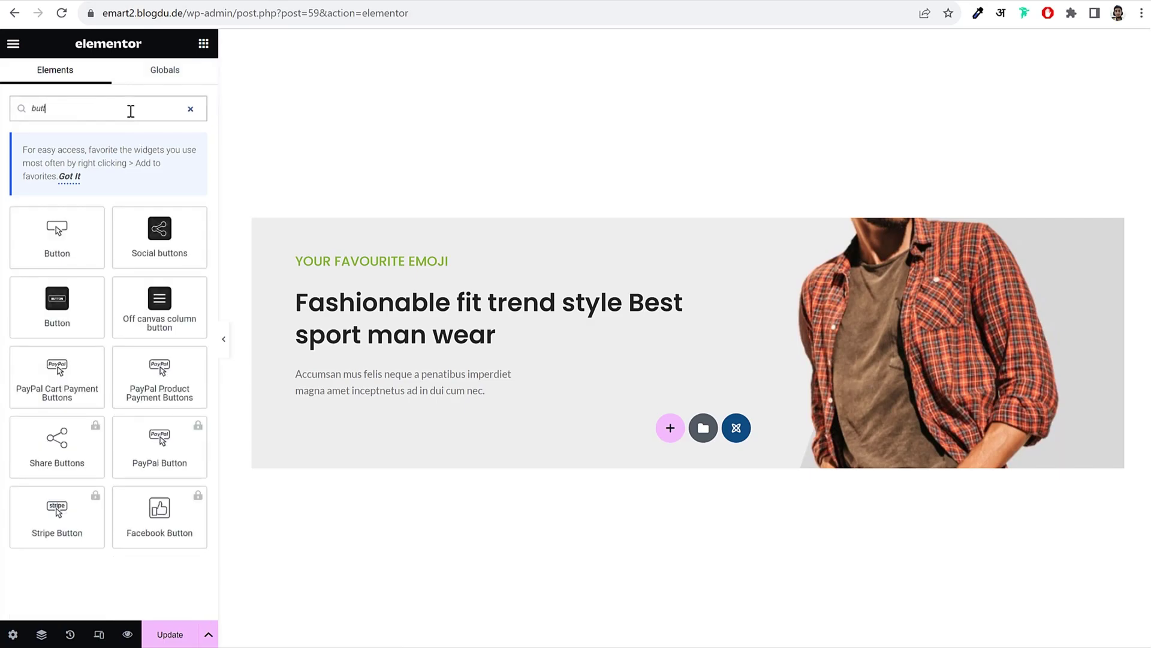
pyautogui.moveTo(96, 300); pyautogui.dragTo(401, 394)
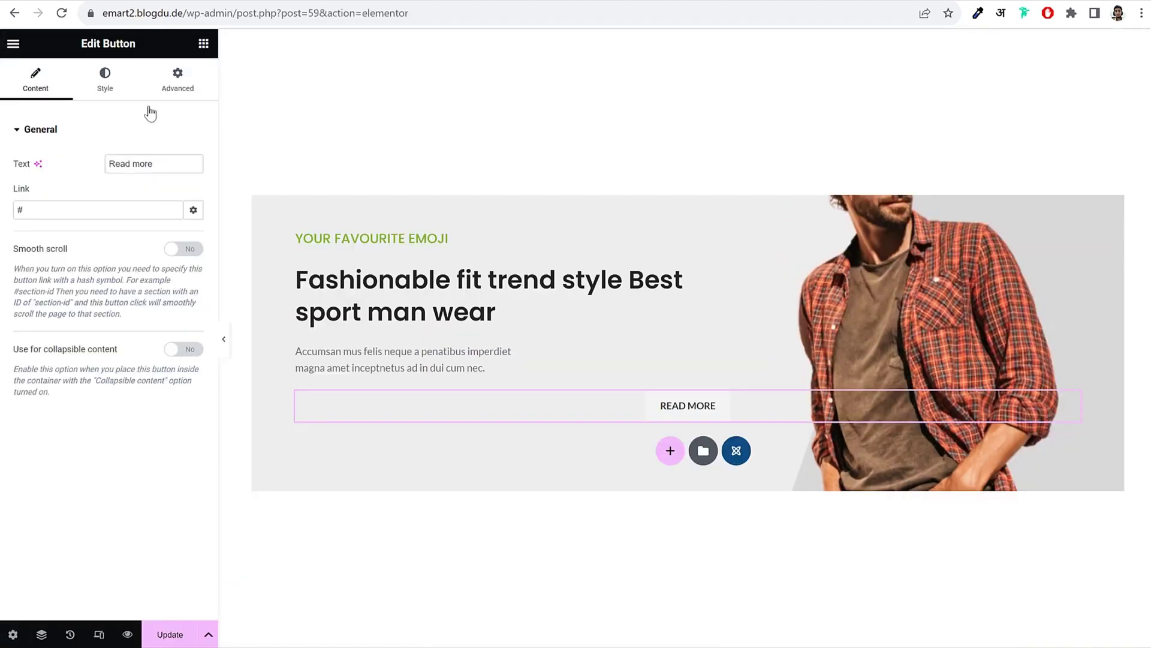
pyautogui.click(174, 158)
pyautogui.hotkey('ctrl', 'a')
pyautogui.write('SHO')
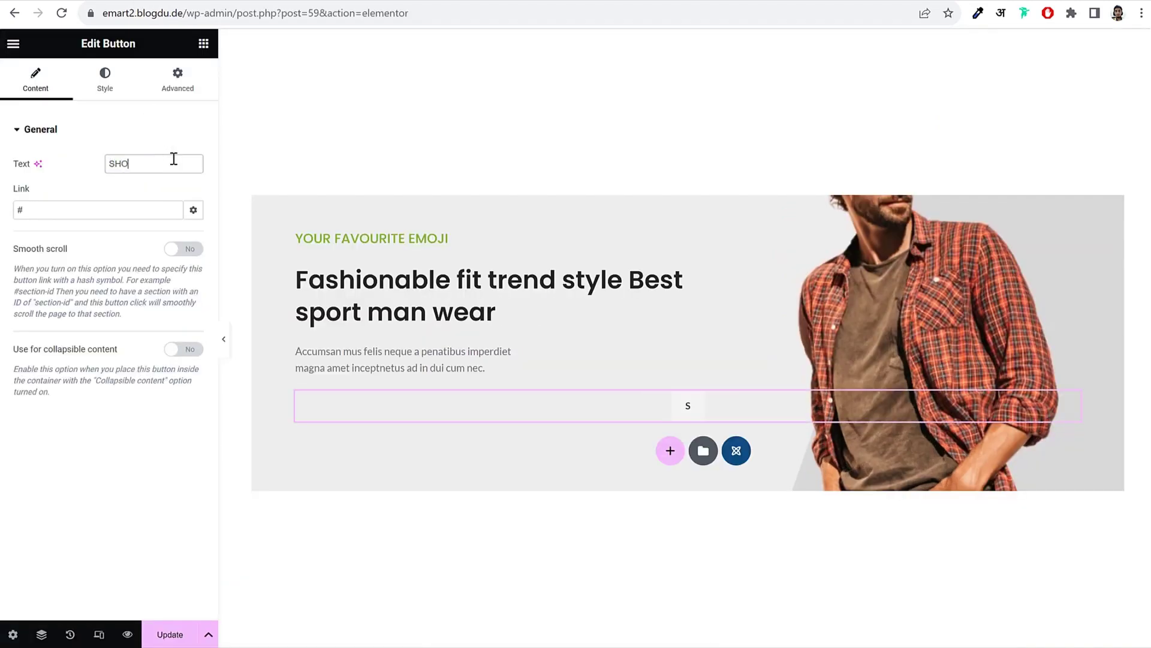
pyautogui.write('P NOW')
pyautogui.doubleClick(129, 208)
pyautogui.write('shop')
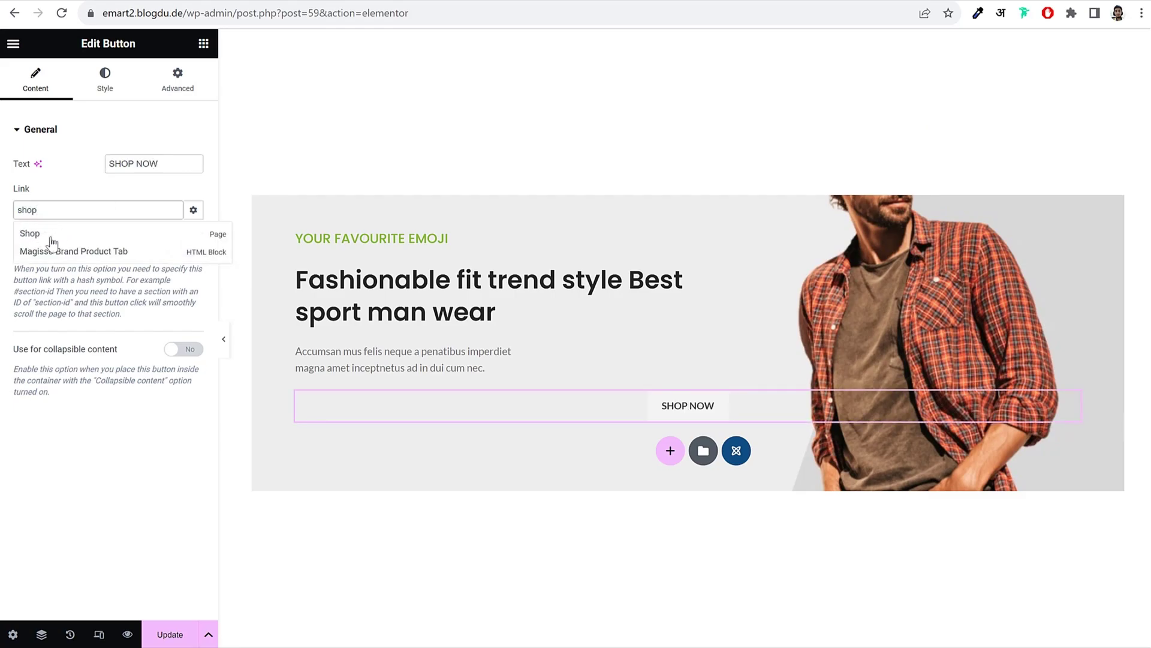
pyautogui.click(51, 235)
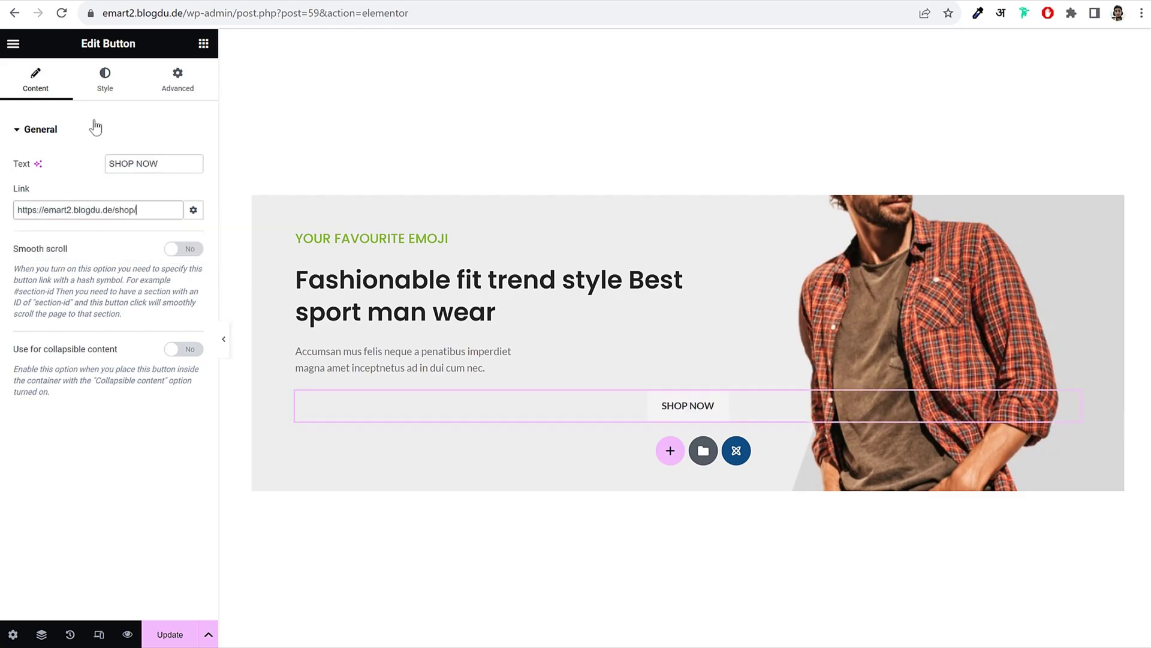
# Step: Style the button Flat with Primary green colour and Circle shape, aligned left
pyautogui.click(105, 78)
pyautogui.click(131, 168)
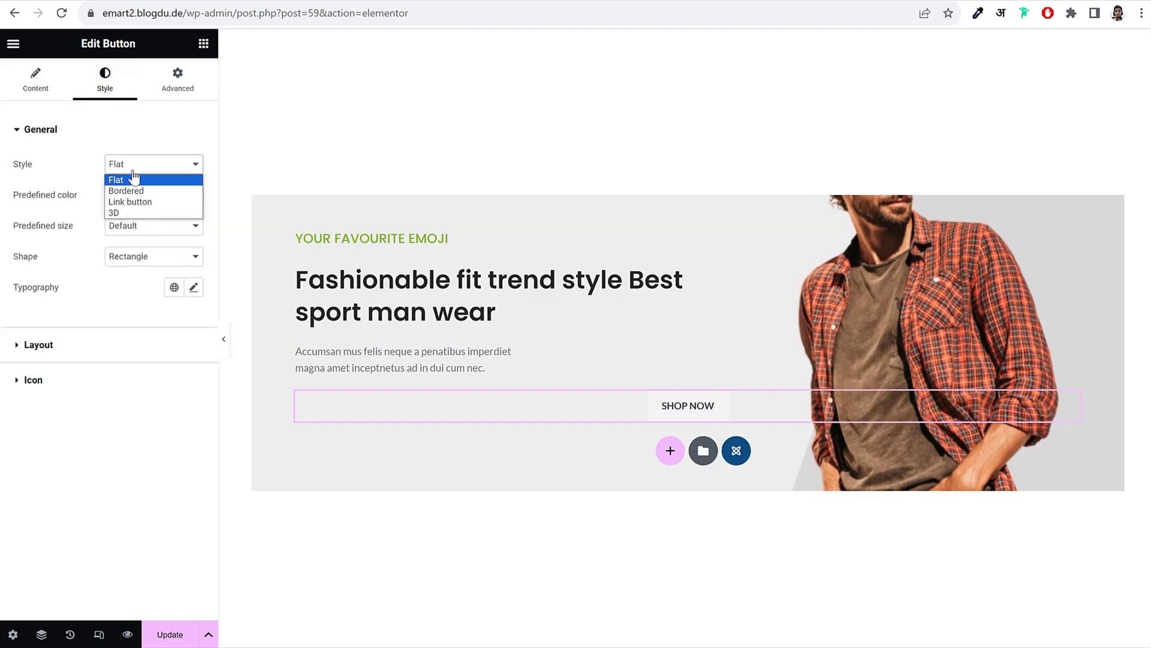
pyautogui.click(128, 212)
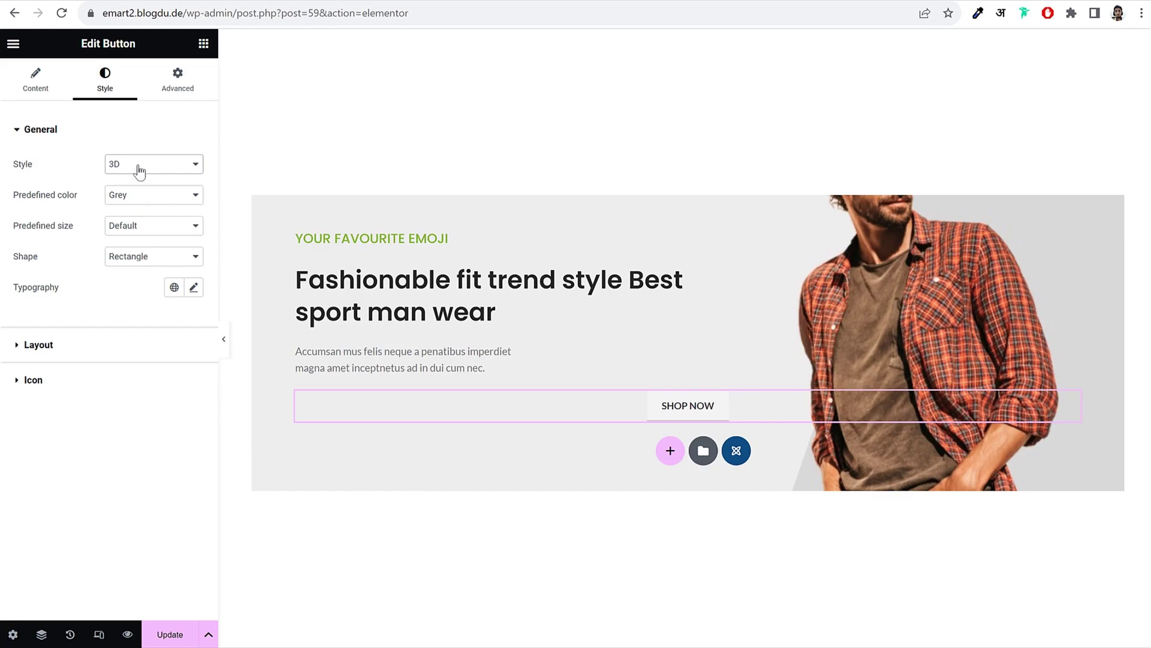
pyautogui.click(139, 171)
pyautogui.click(129, 177)
pyautogui.click(141, 193)
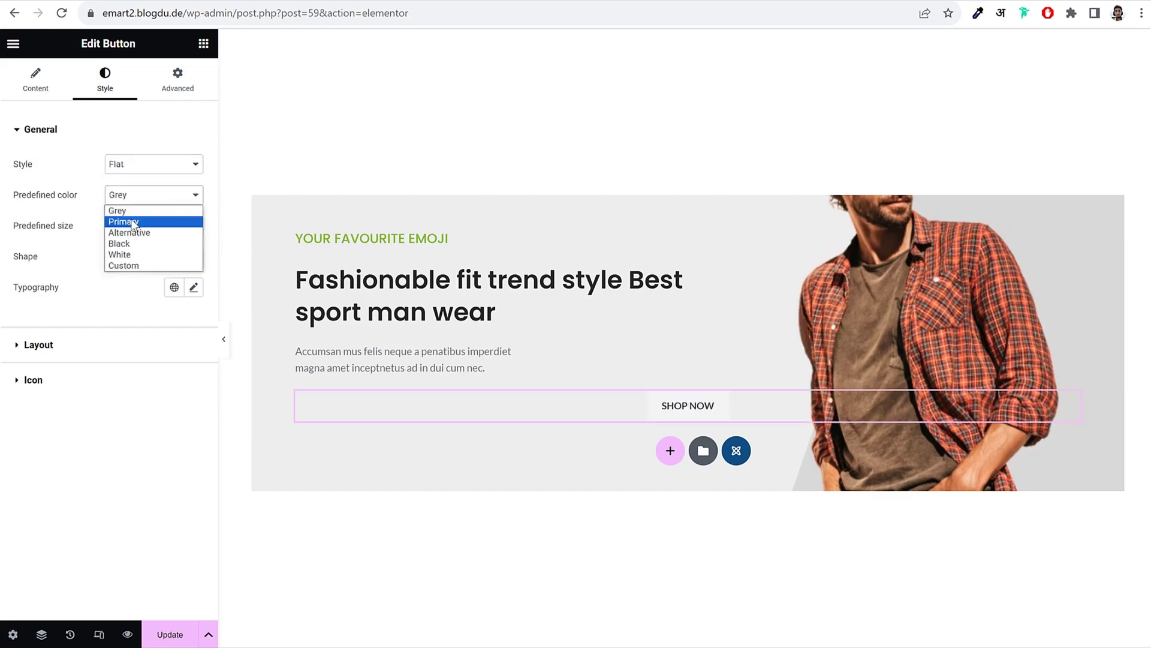
pyautogui.click(133, 222)
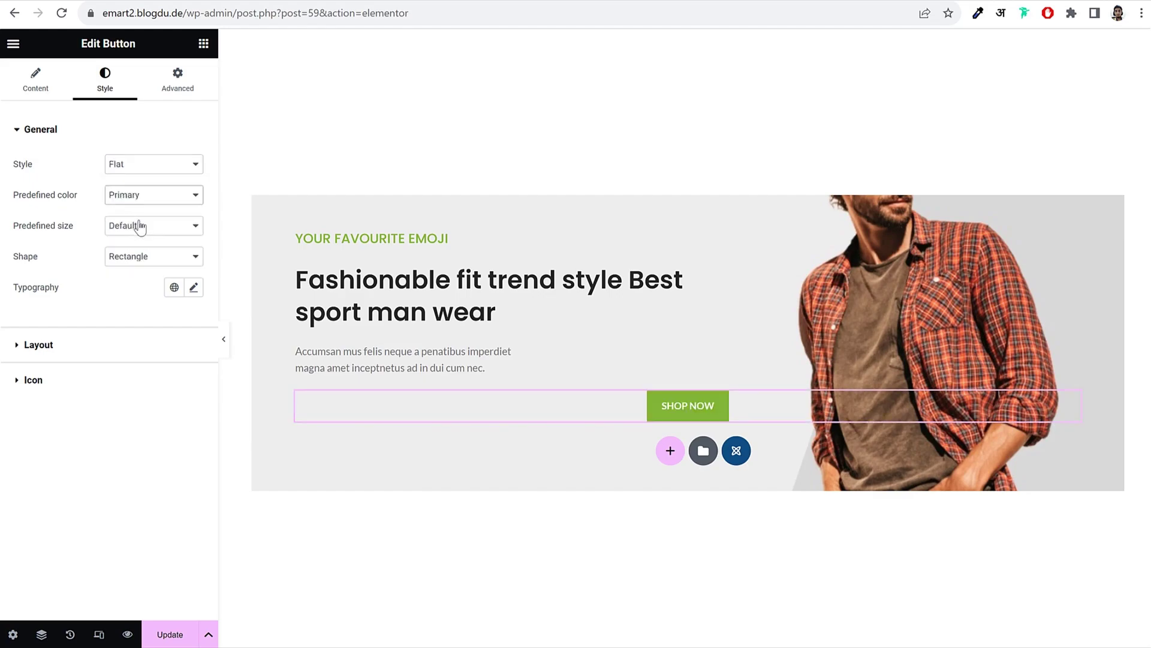
pyautogui.click(133, 258)
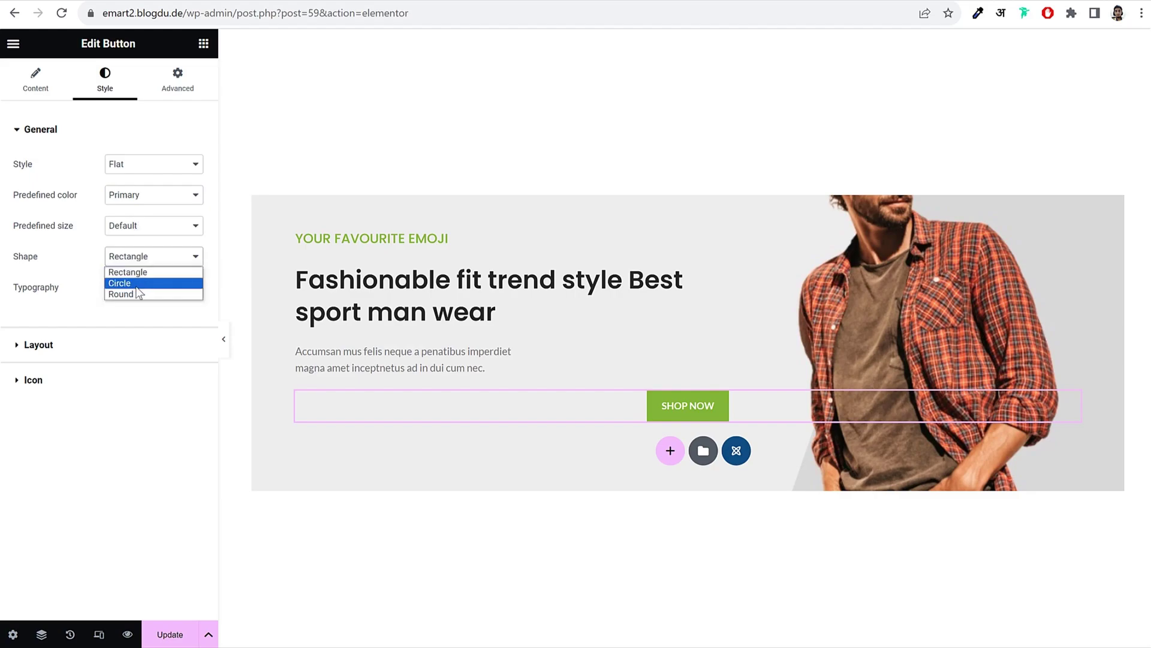
pyautogui.click(135, 283)
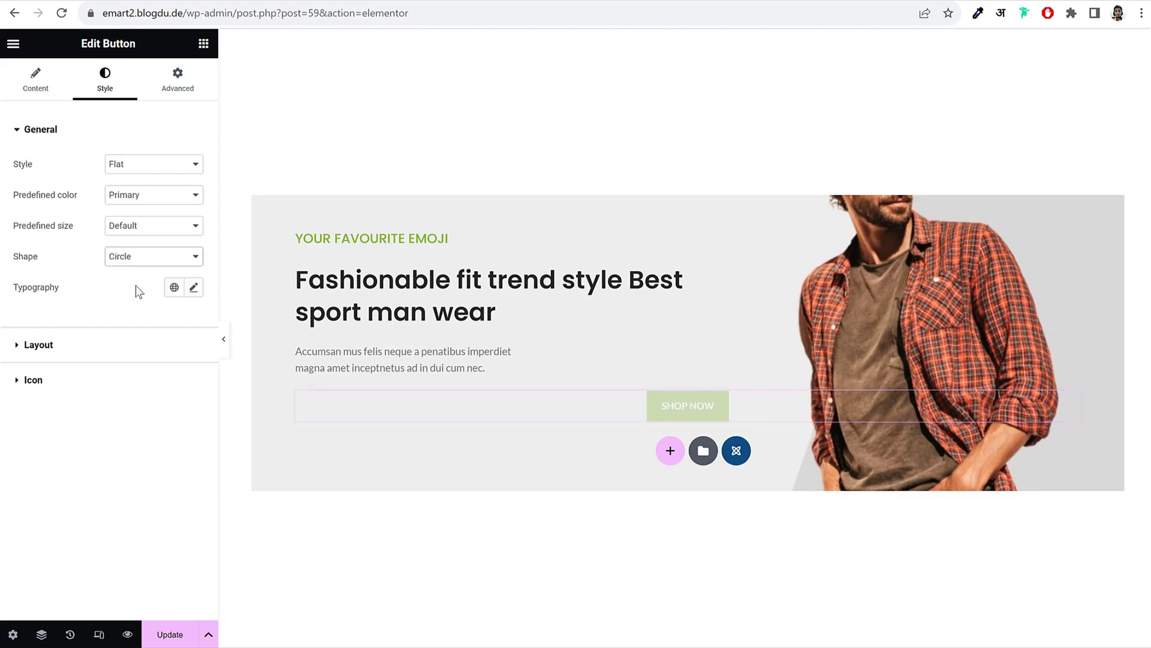
pyautogui.click(89, 347)
pyautogui.click(36, 249)
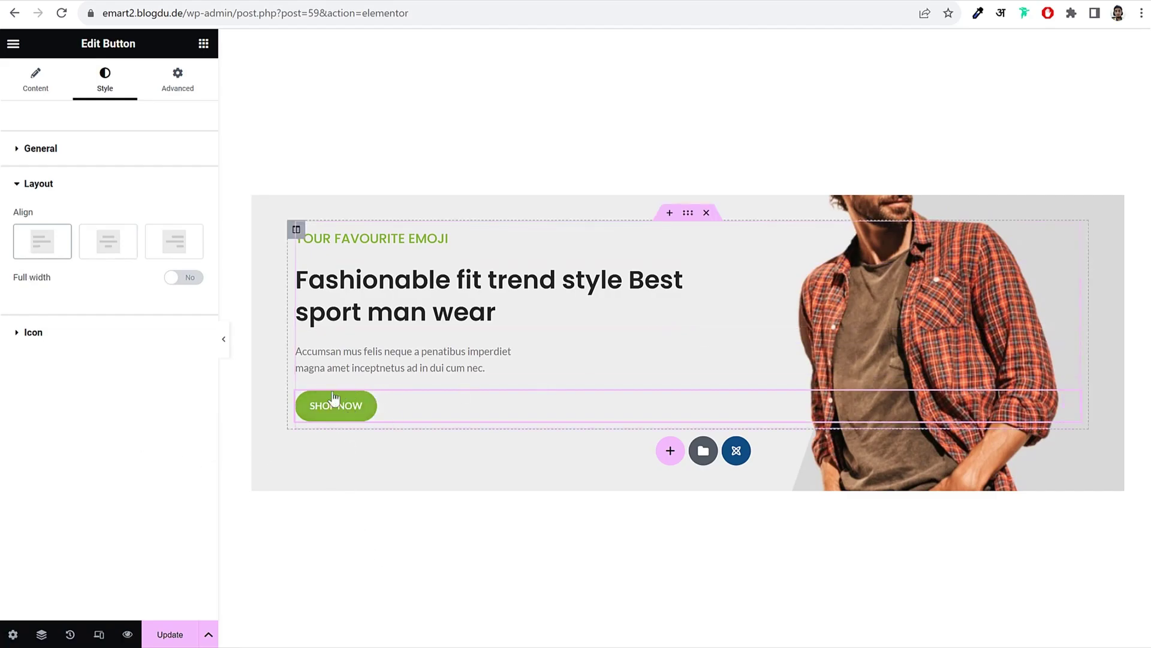
# Step: Preview the slide with the editing panel hidden, then bring the panel back
pyautogui.click(221, 345)
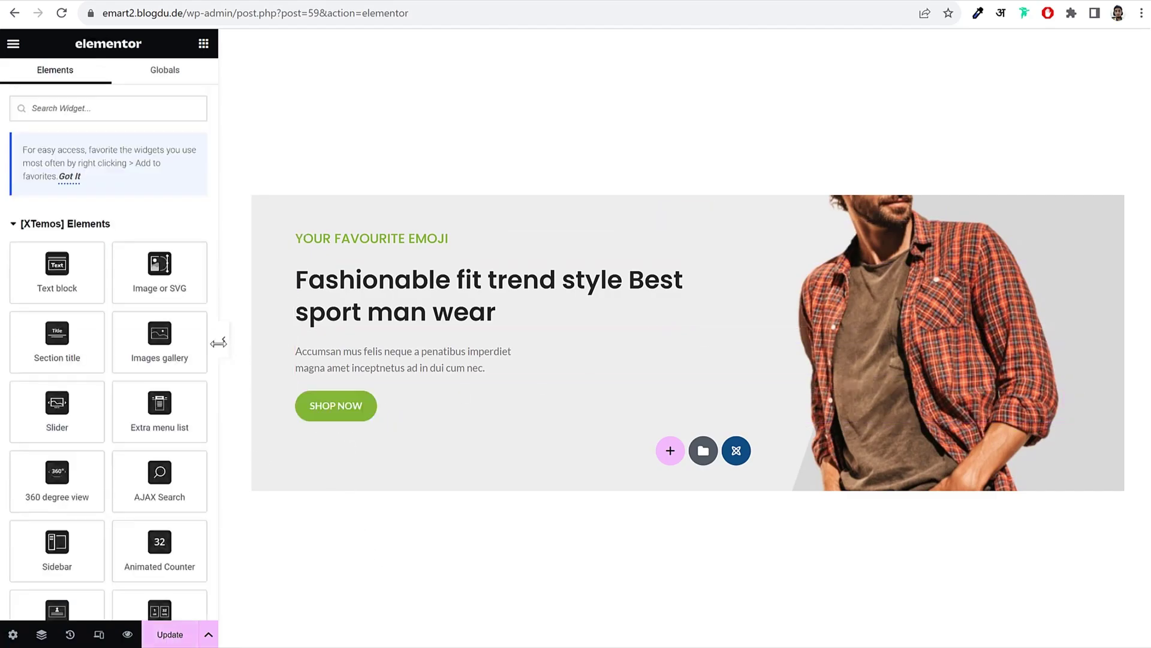
pyautogui.click(225, 350)
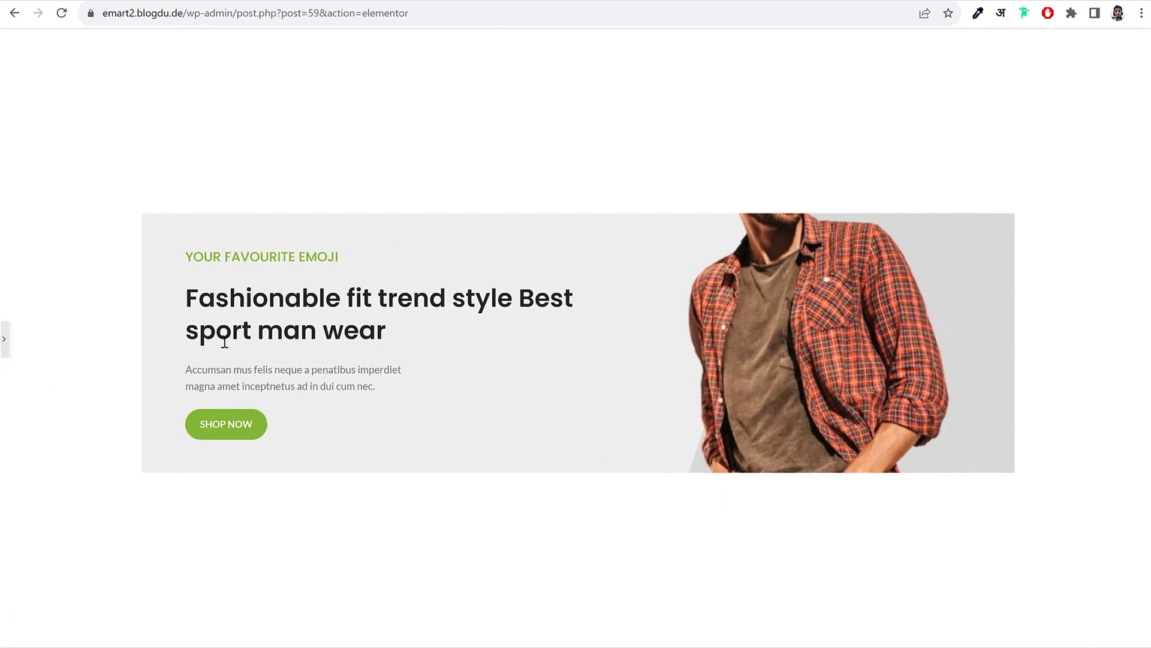
pyautogui.click(5, 343)
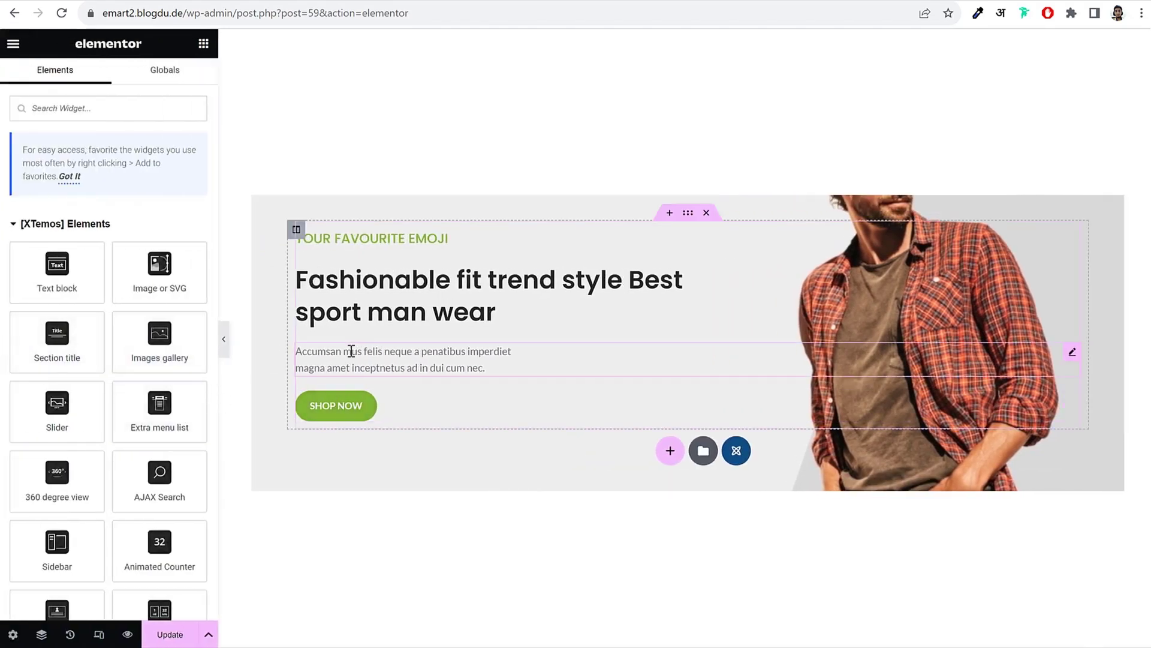
# Step: Give the paragraph a 'Slide from bottom' entrance animation with a 600 ms delay
pyautogui.click(398, 357)
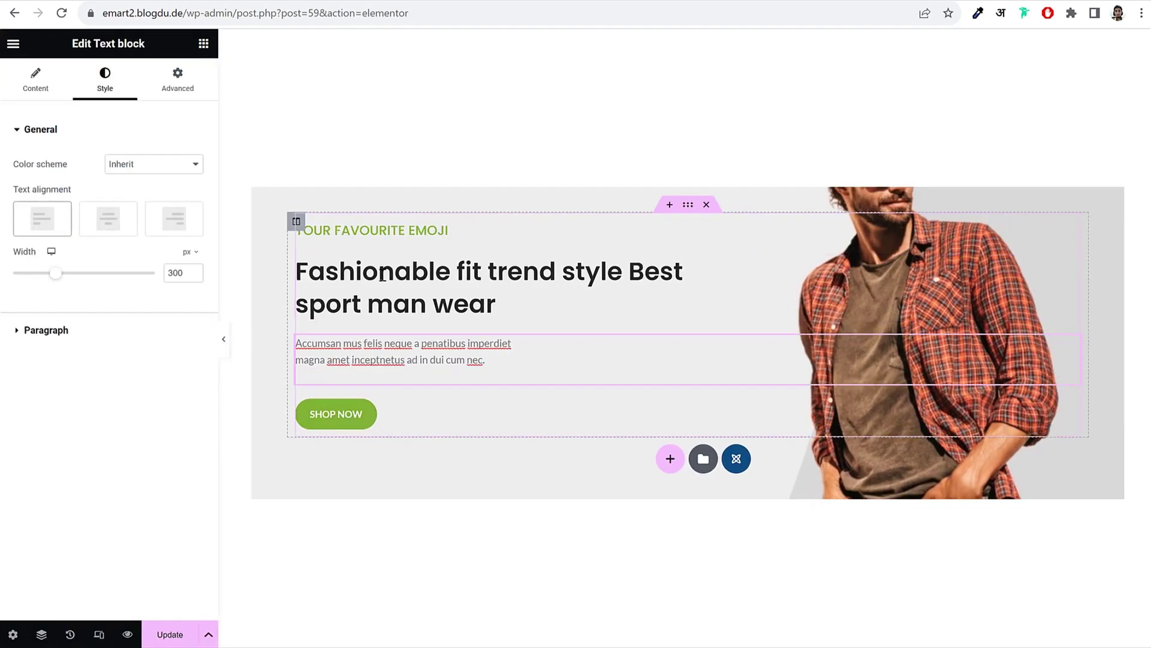
pyautogui.click(177, 78)
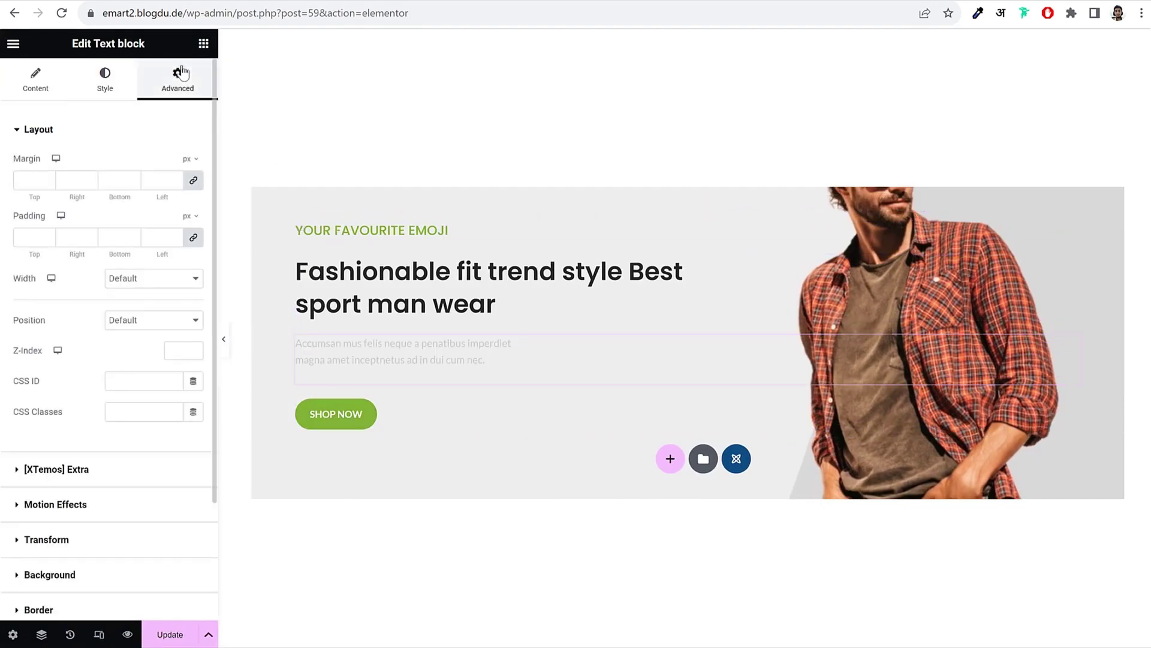
pyautogui.click(72, 470)
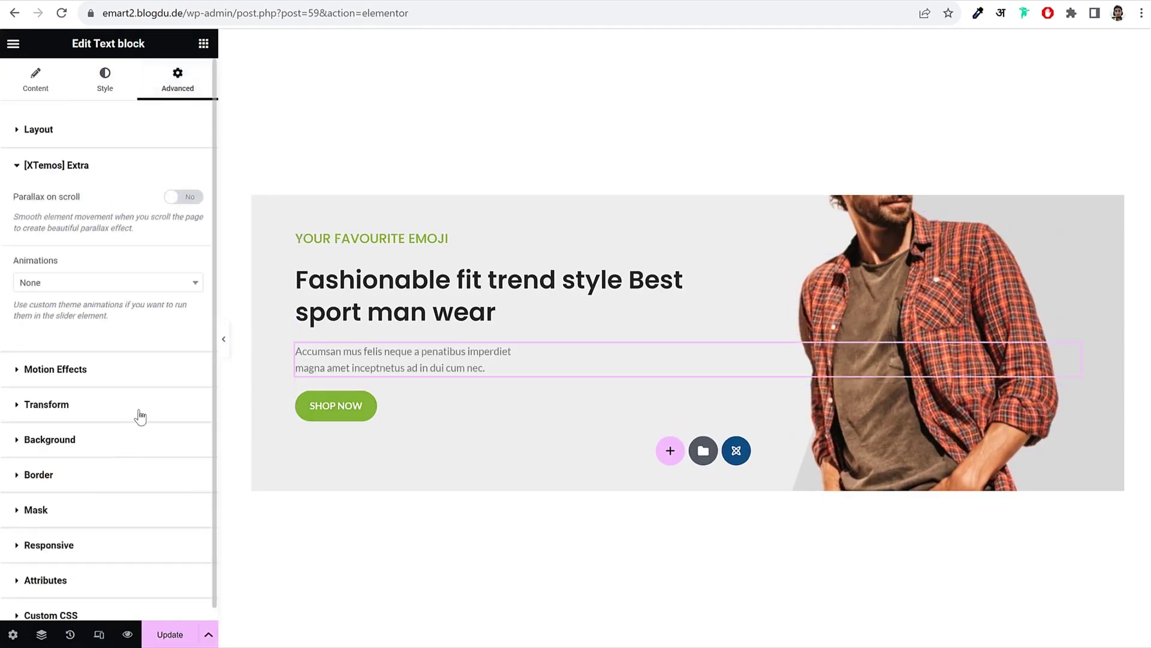
pyautogui.click(86, 290)
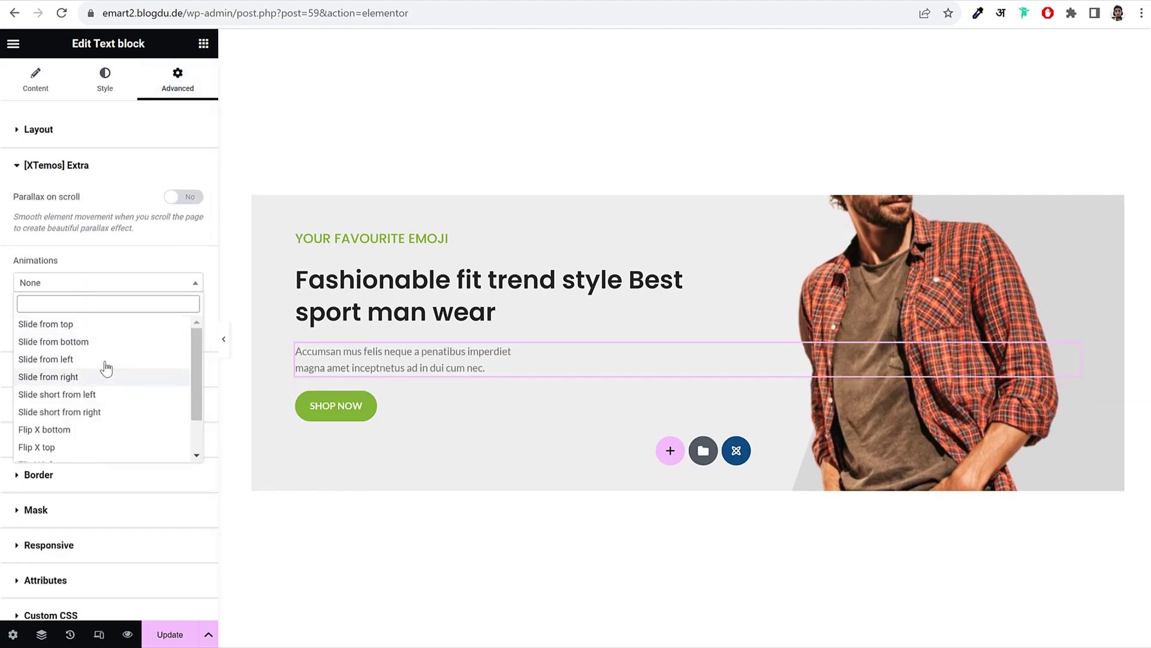
pyautogui.click(99, 341)
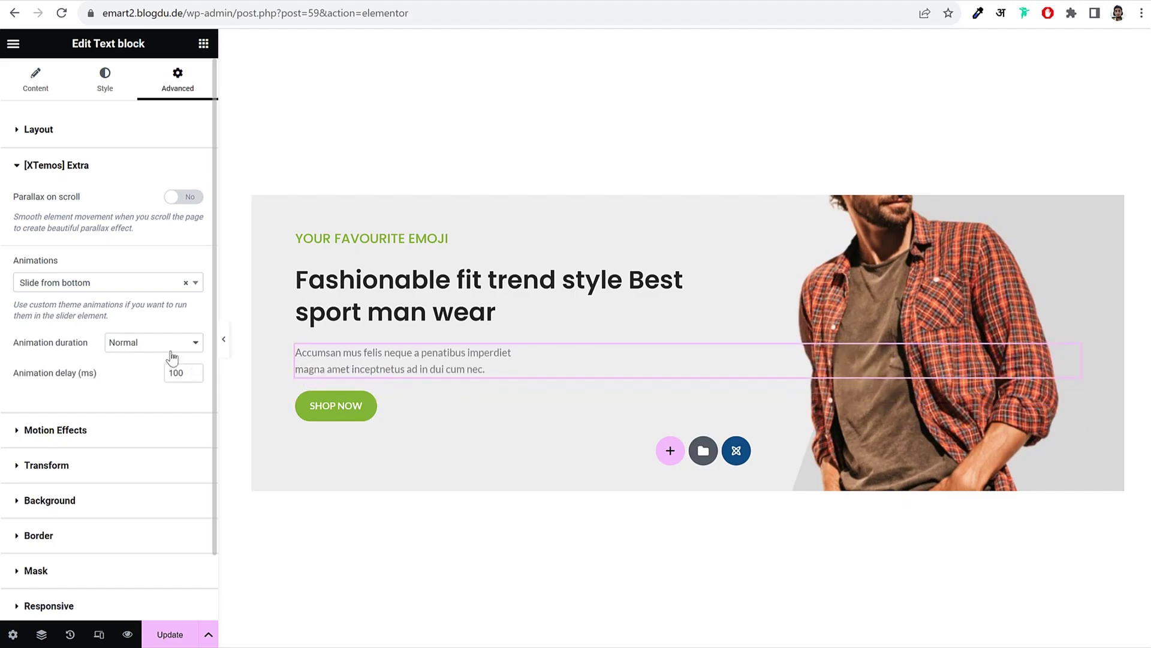
pyautogui.click(170, 373)
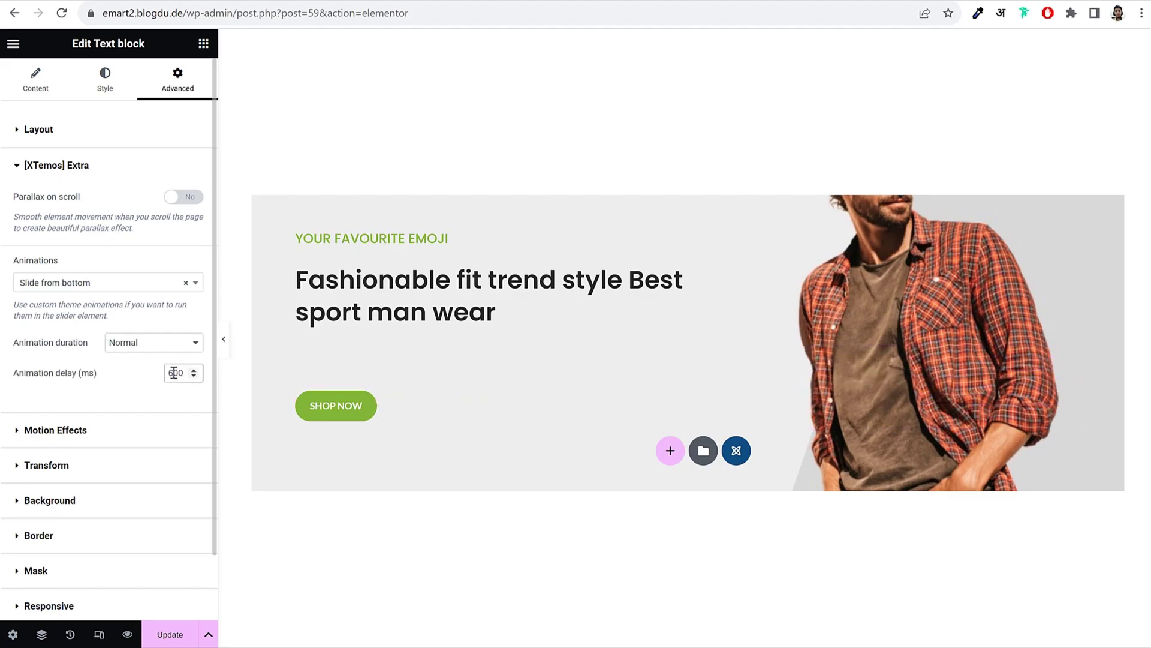
# Step: Animate the SHOP NOW button to slide from bottom after 700 ms, then update the page
pyautogui.click(323, 406)
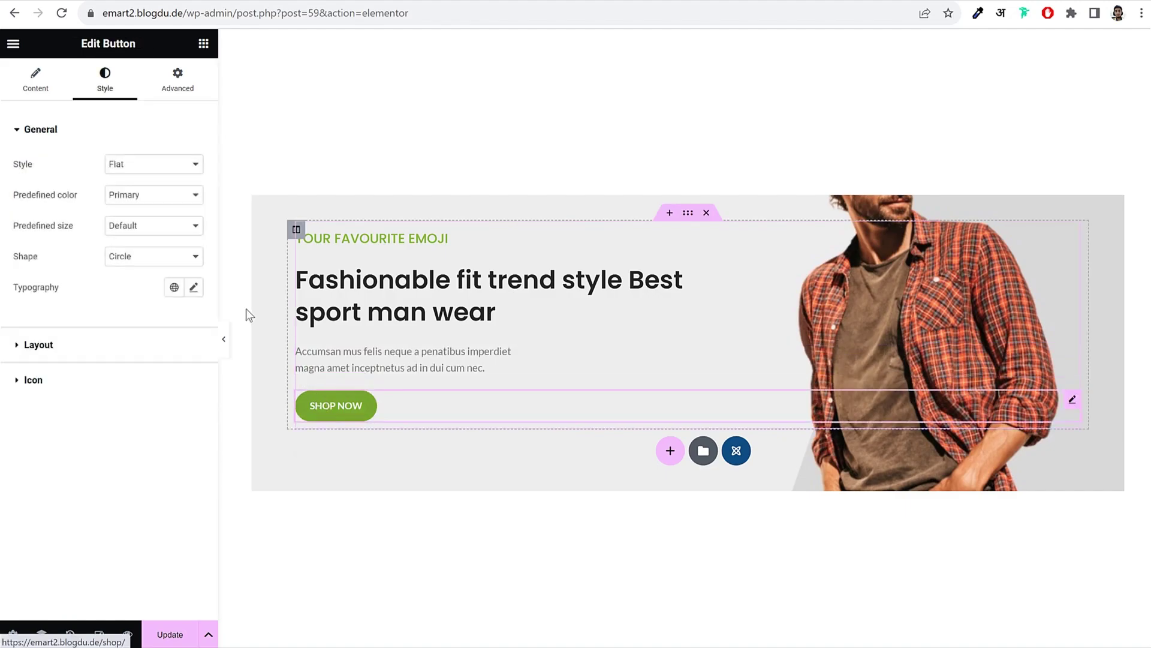
pyautogui.click(159, 78)
pyautogui.click(86, 133)
pyautogui.click(93, 171)
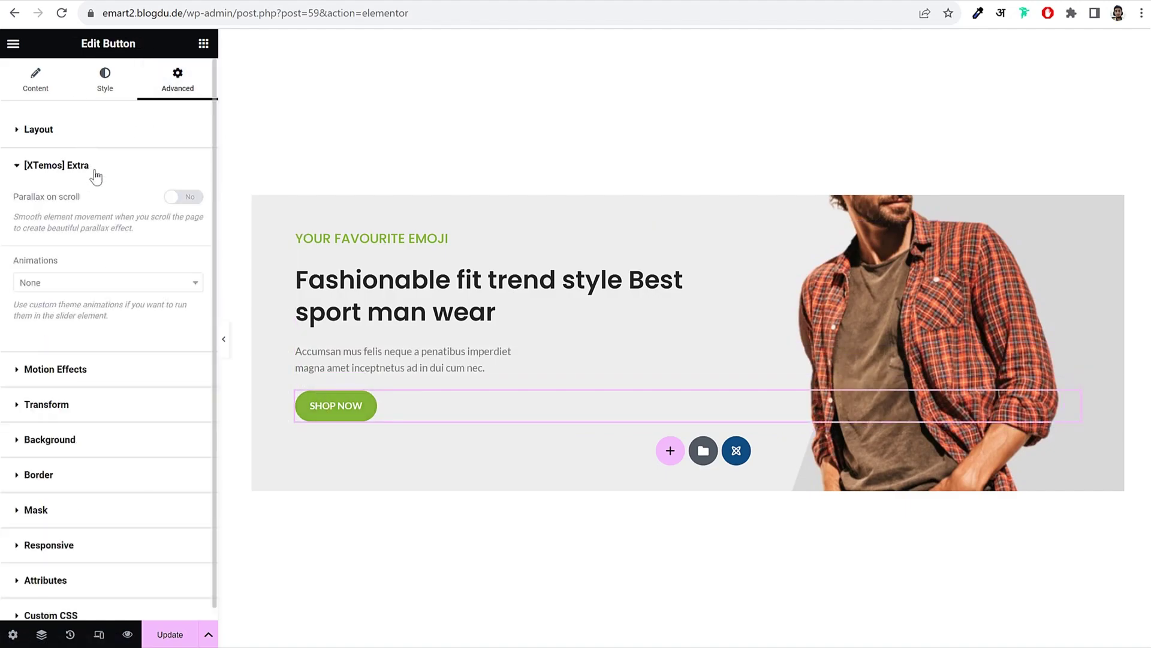
pyautogui.click(105, 286)
pyautogui.click(93, 341)
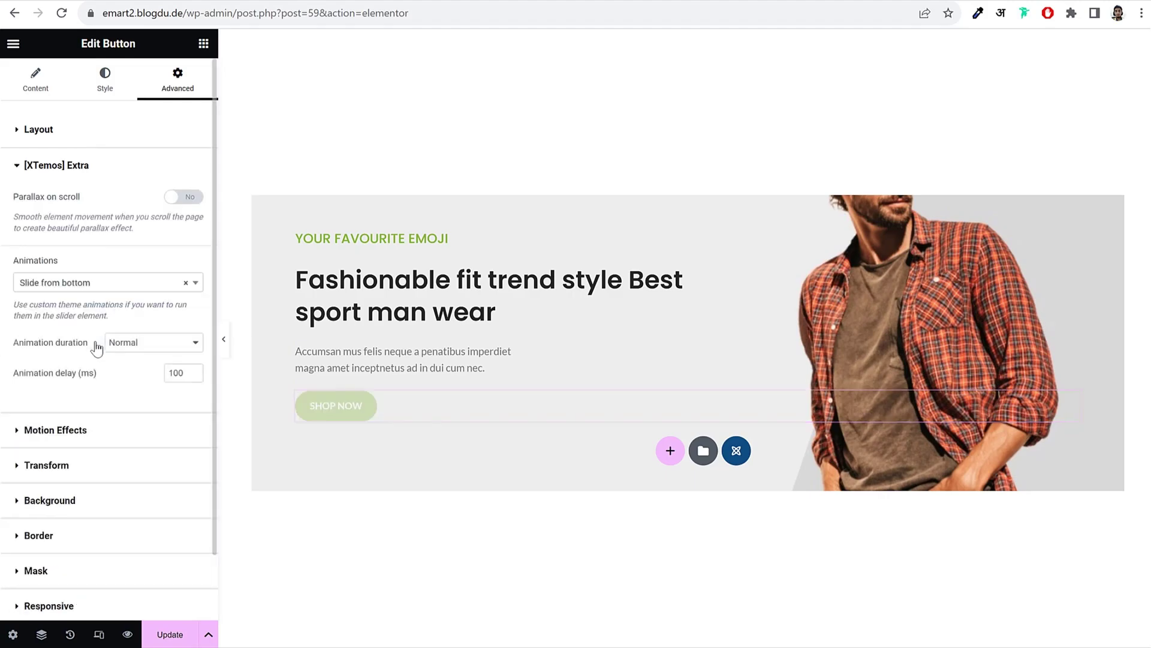
pyautogui.moveTo(167, 374); pyautogui.dragTo(174, 374)
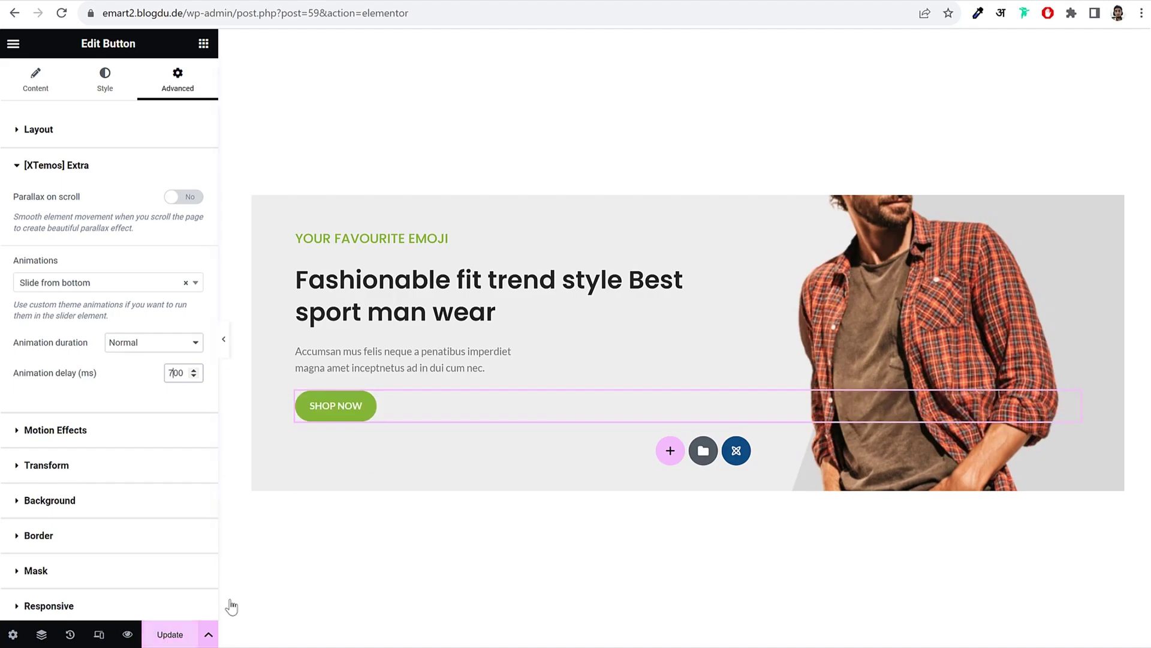
pyautogui.click(166, 642)
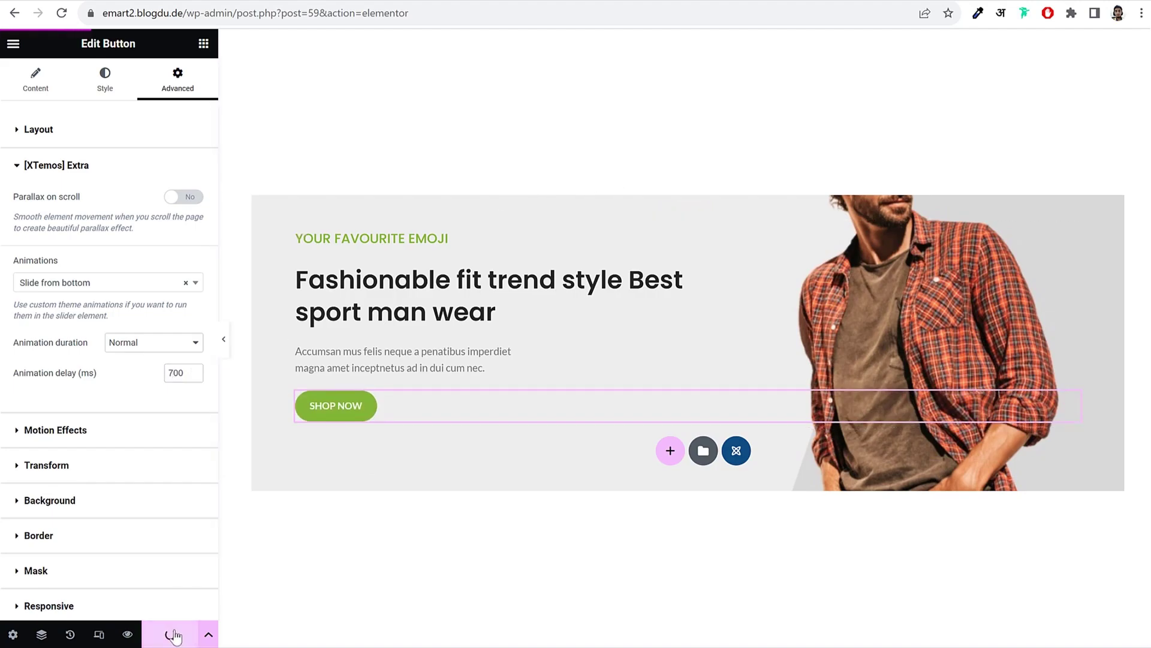
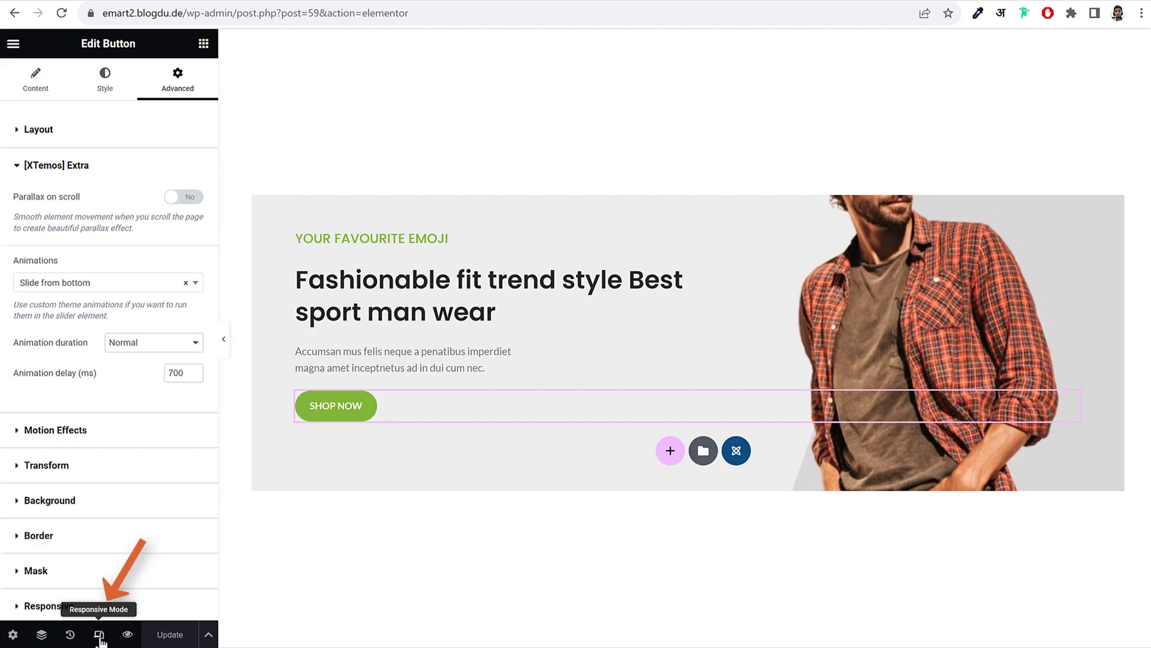
# Step: In tablet responsive view, narrow the banner heading's width to 440 px
pyautogui.click(98, 636)
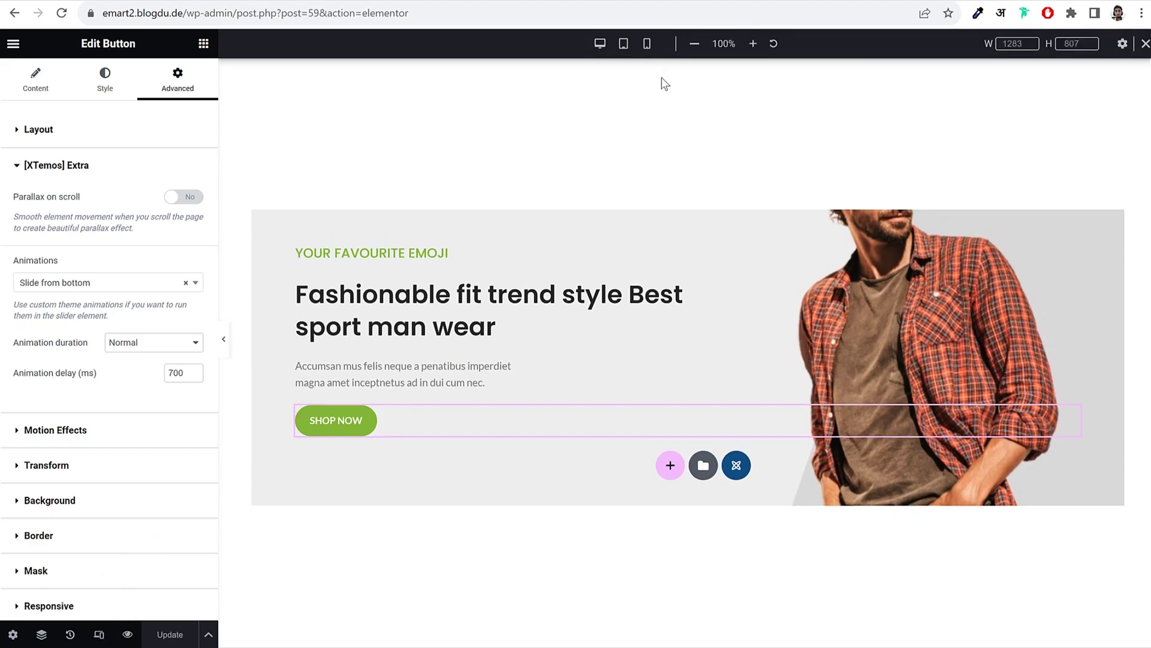
pyautogui.click(648, 45)
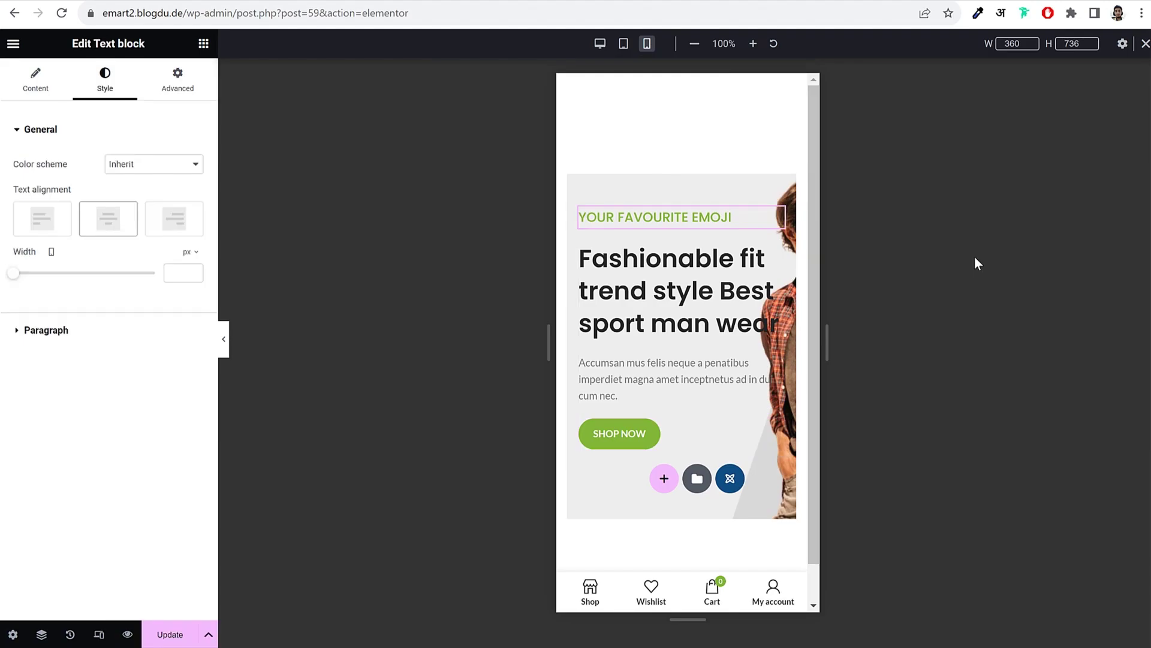
pyautogui.click(623, 44)
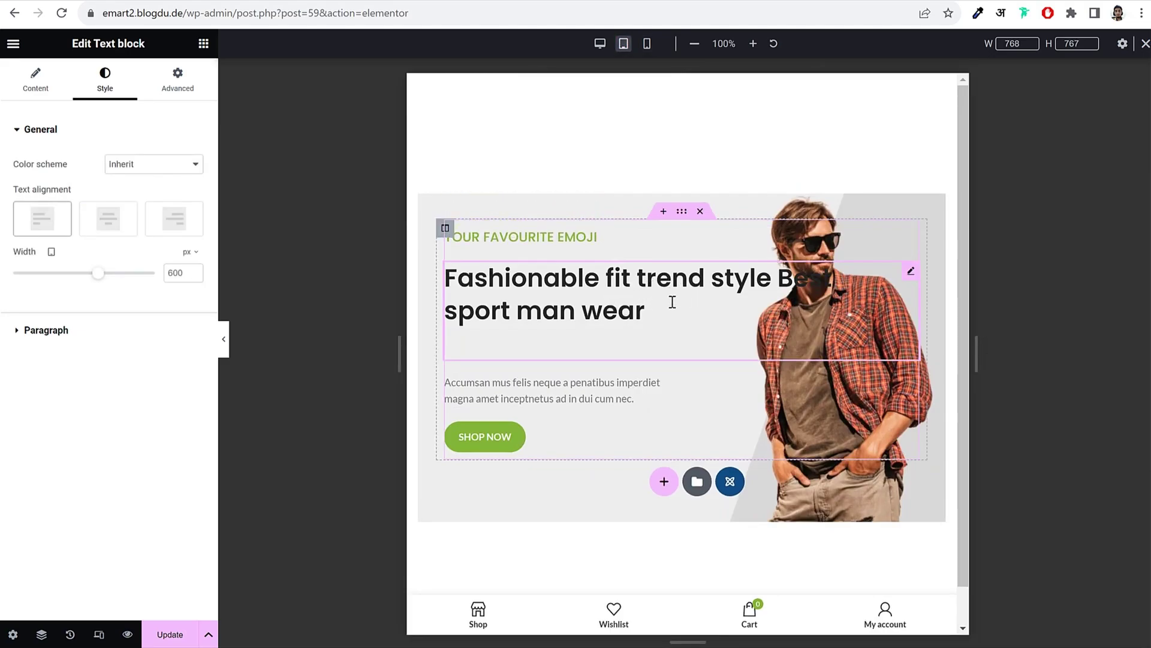
pyautogui.moveTo(98, 275); pyautogui.dragTo(77, 288)
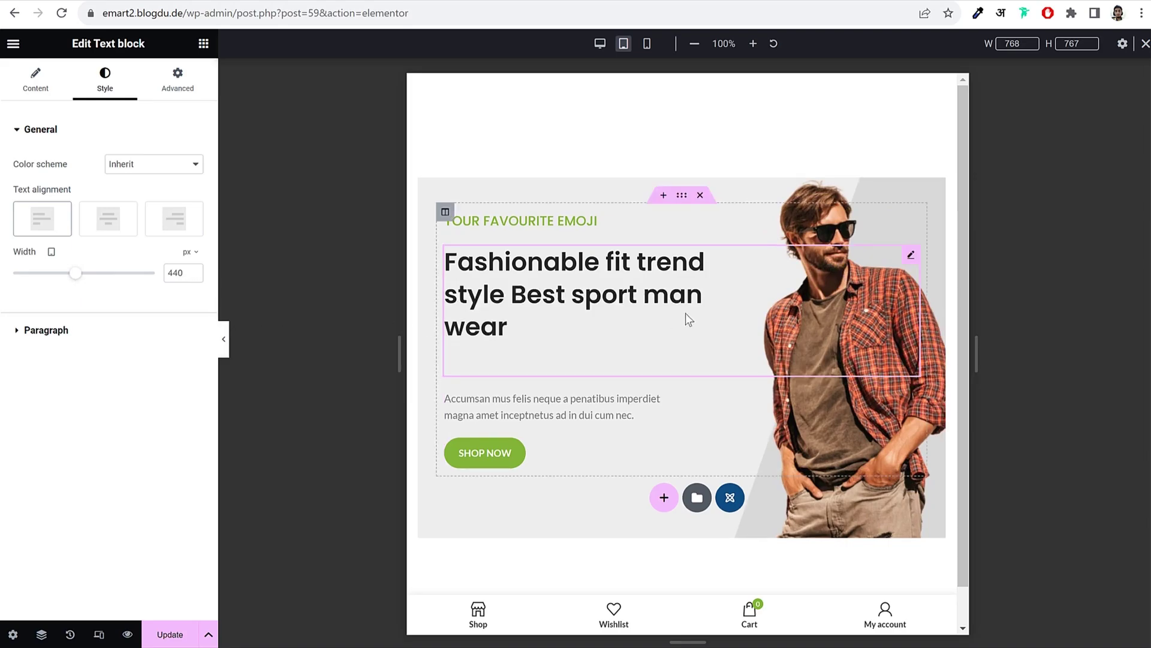
# Step: Preview the tablet layout, return to desktop width and exit Elementor to the slide's edit page
pyautogui.click(224, 351)
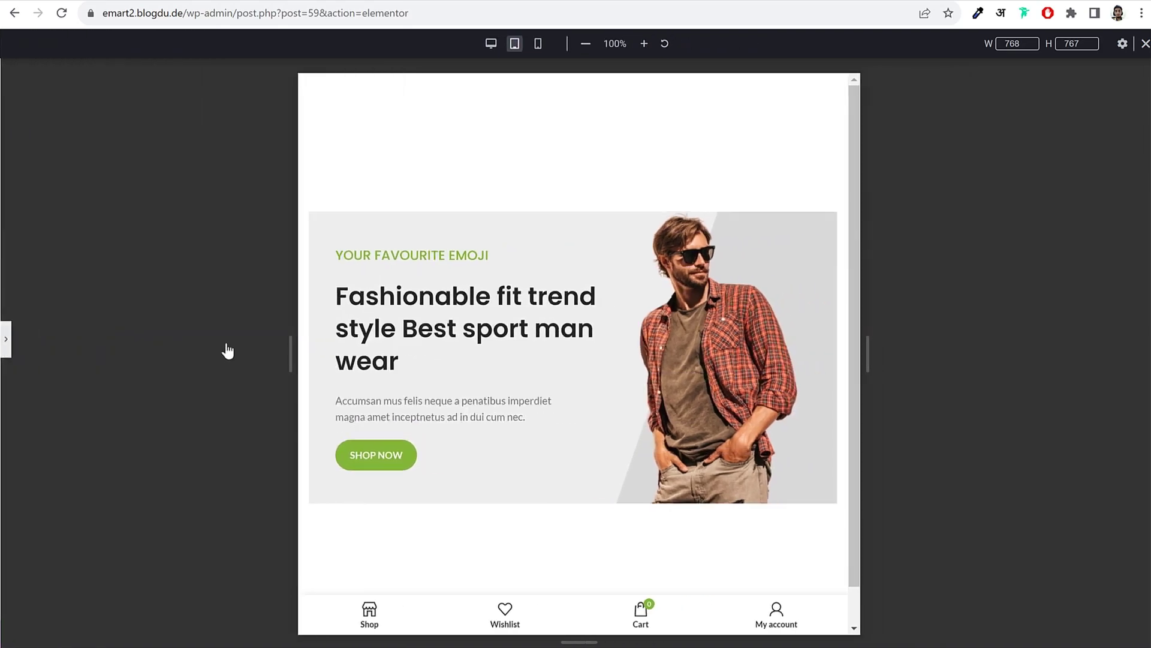
pyautogui.click(5, 341)
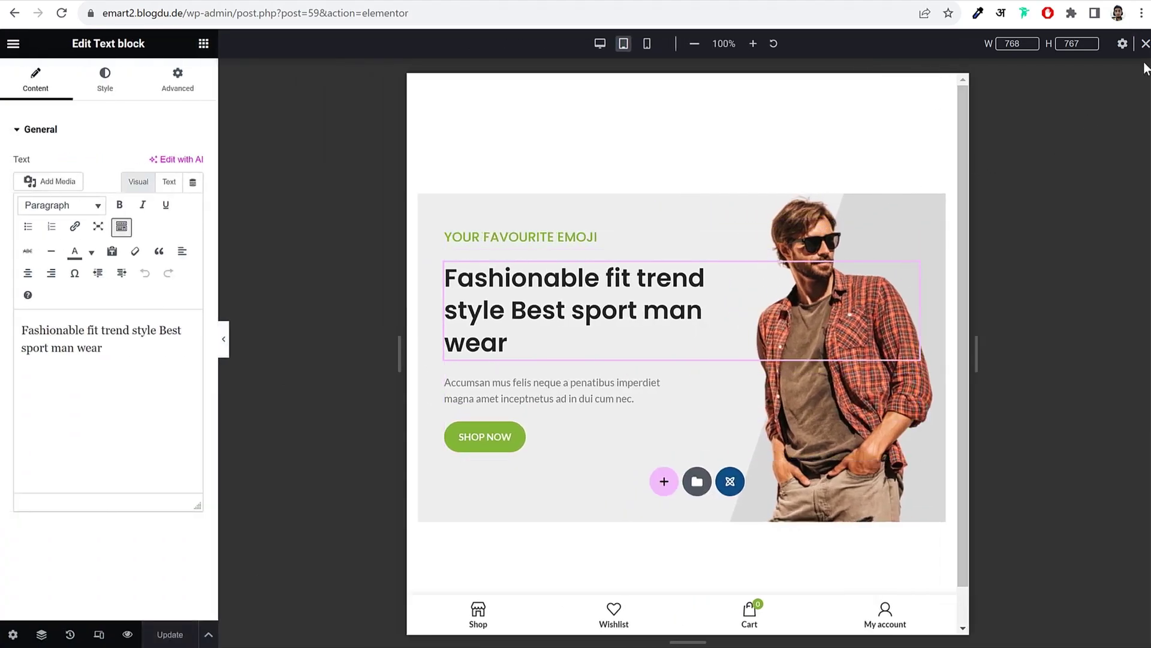
pyautogui.click(1146, 43)
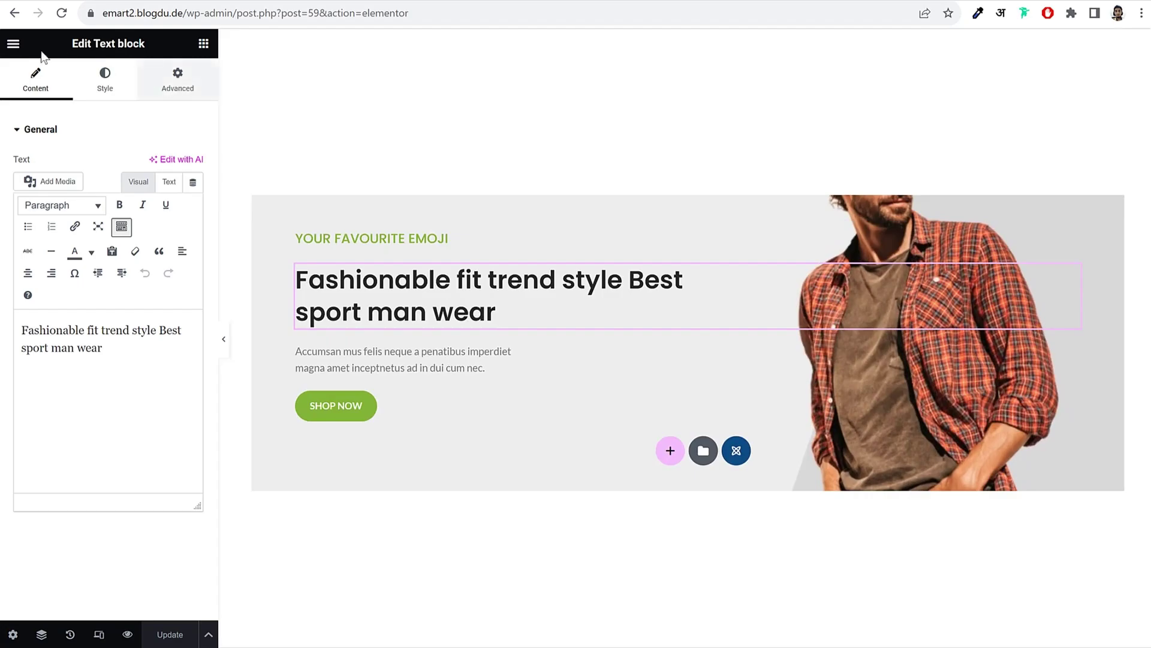
pyautogui.click(13, 43)
pyautogui.click(67, 326)
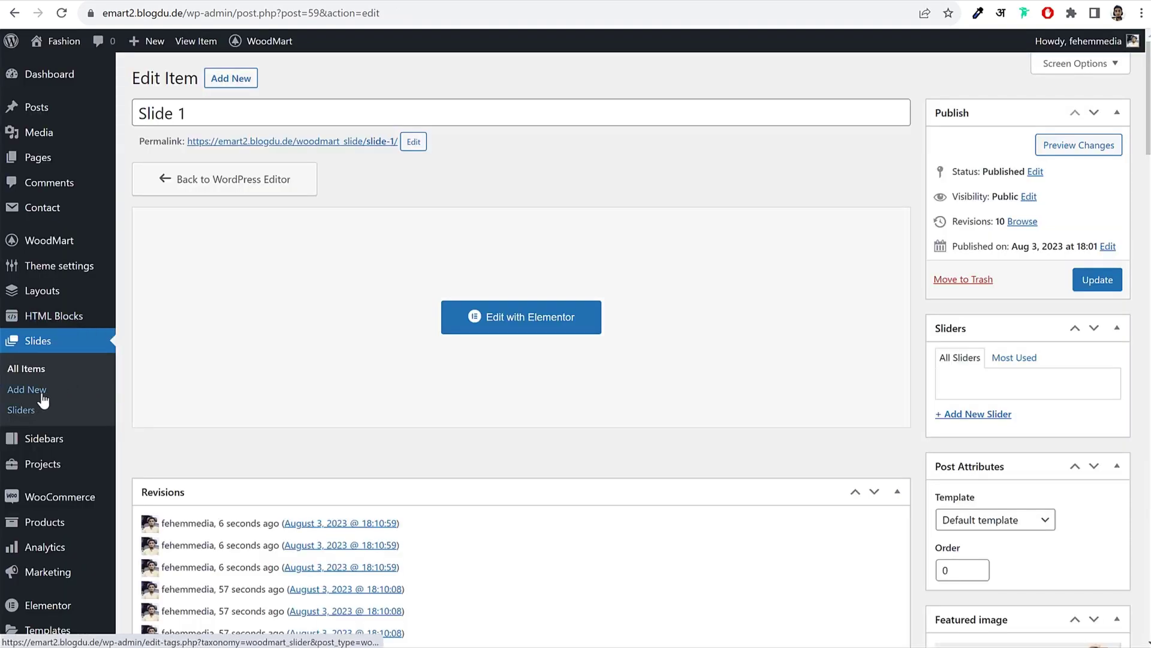
# Step: Duplicate Slide 1 from the All Items slides list
pyautogui.click(33, 368)
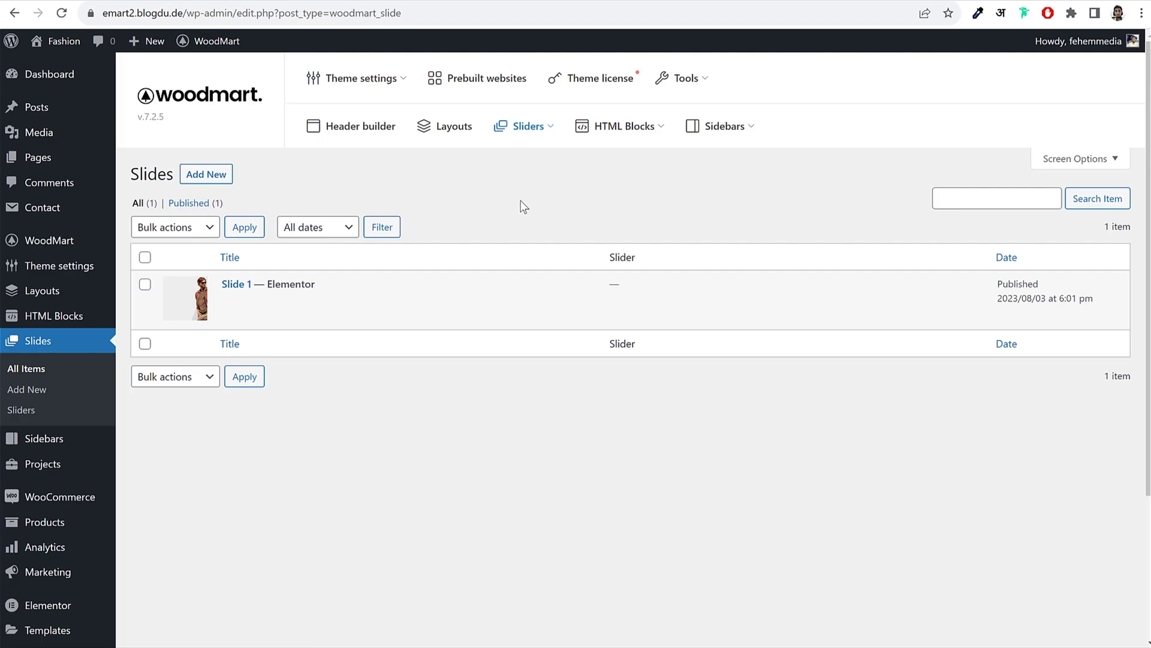
pyautogui.moveTo(260, 313)
pyautogui.click(367, 303)
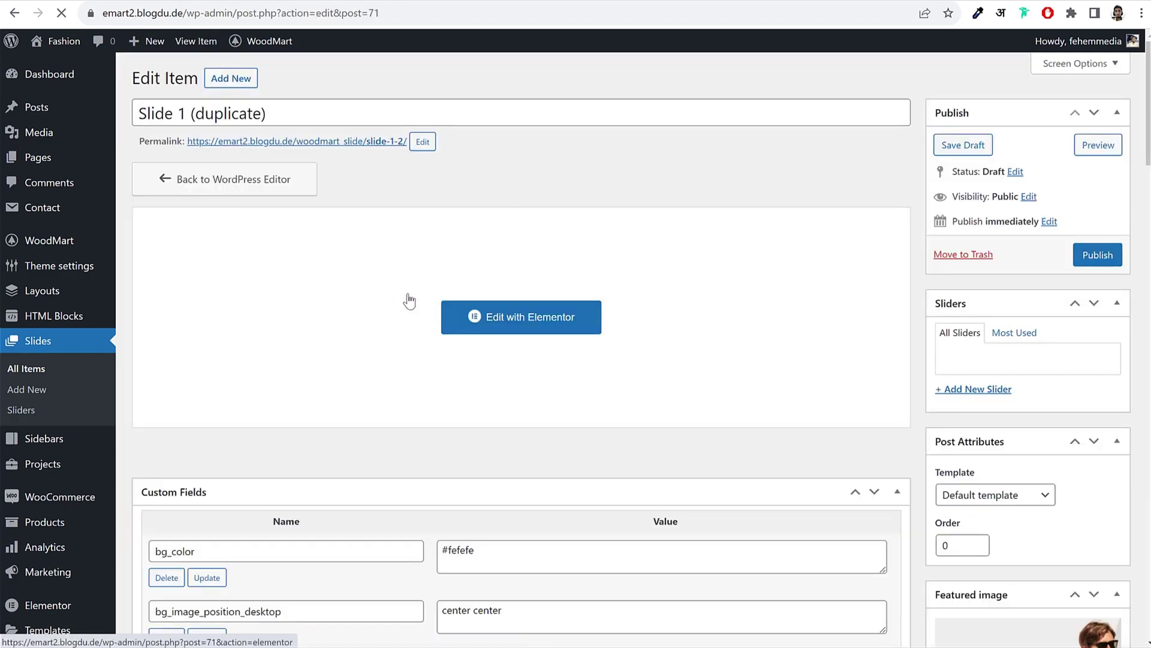
# Step: Add a new slider named 'Home Slider' and open it for editing
pyautogui.click(27, 412)
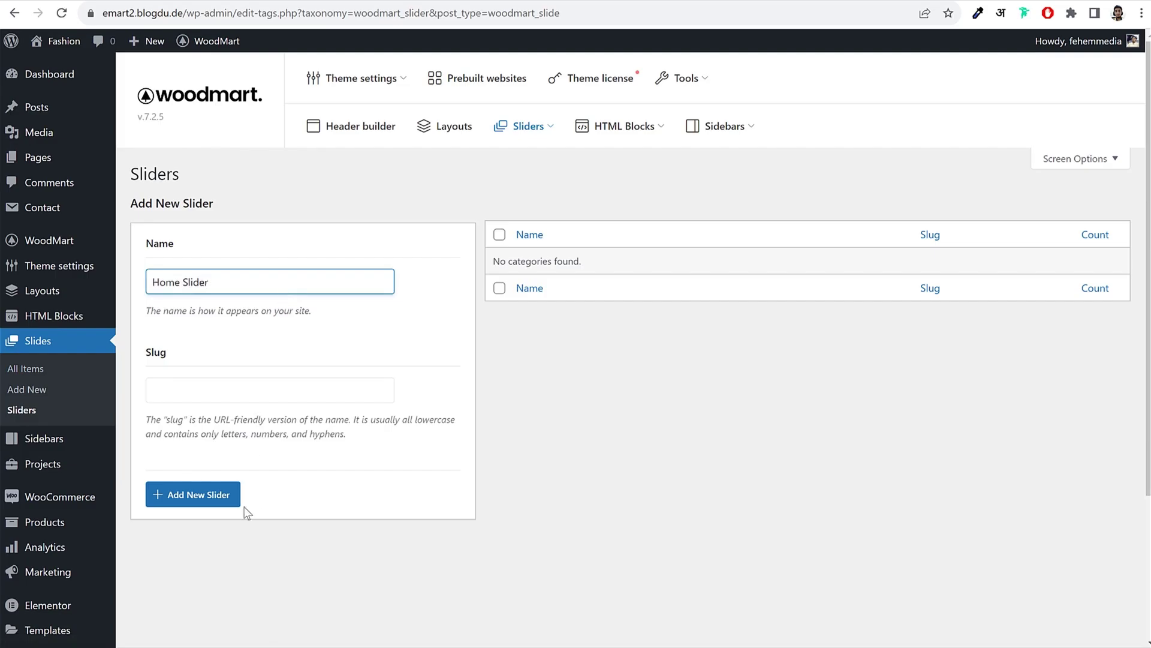
pyautogui.click(174, 503)
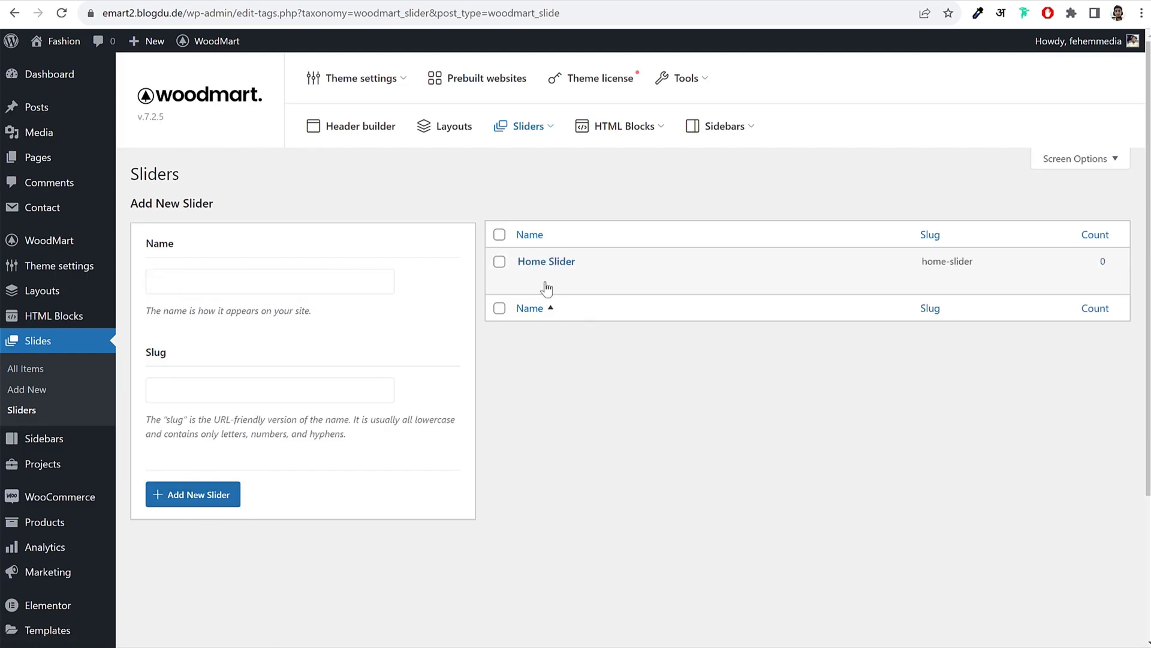
pyautogui.click(525, 277)
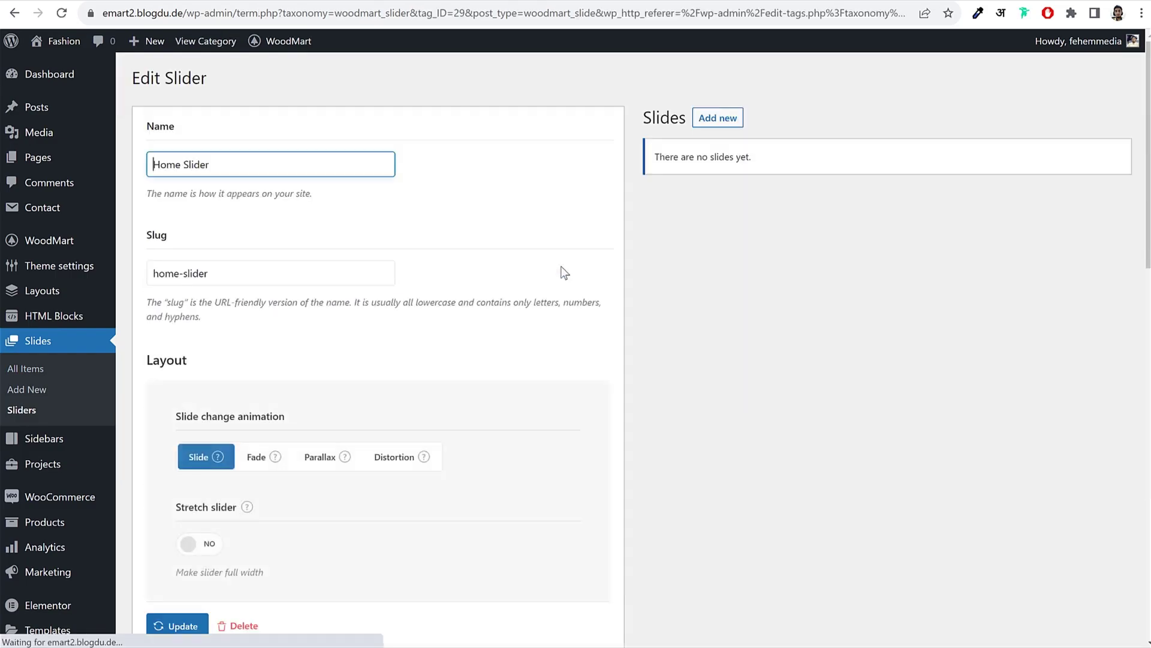
# Step: Set Home Slider's slide transition to Parallax
pyautogui.scroll(-5, 532, 368)
pyautogui.scroll(-9, 531, 366)
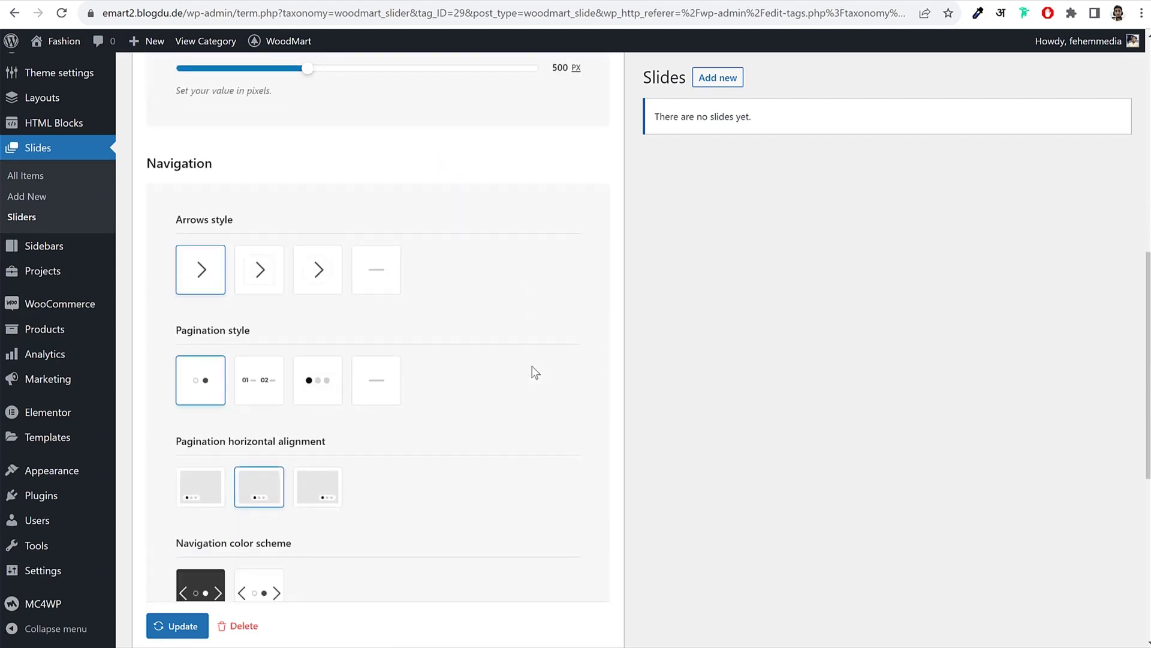
pyautogui.scroll(13, 531, 369)
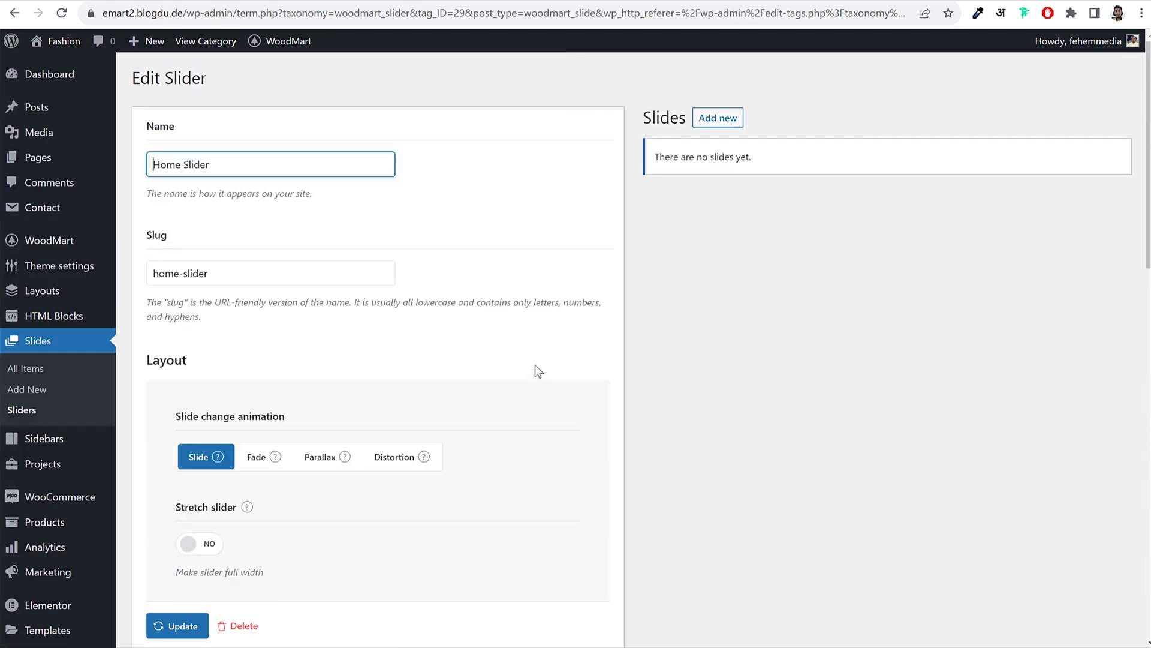
pyautogui.scroll(-3, 533, 369)
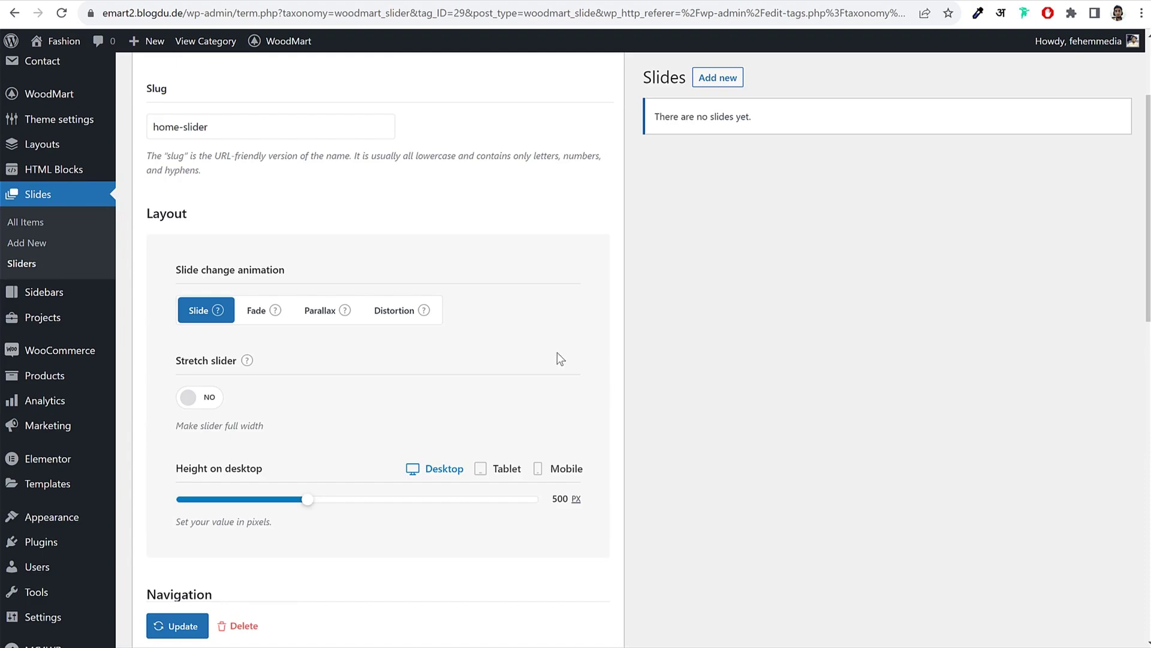
pyautogui.moveTo(192, 269); pyautogui.dragTo(287, 271)
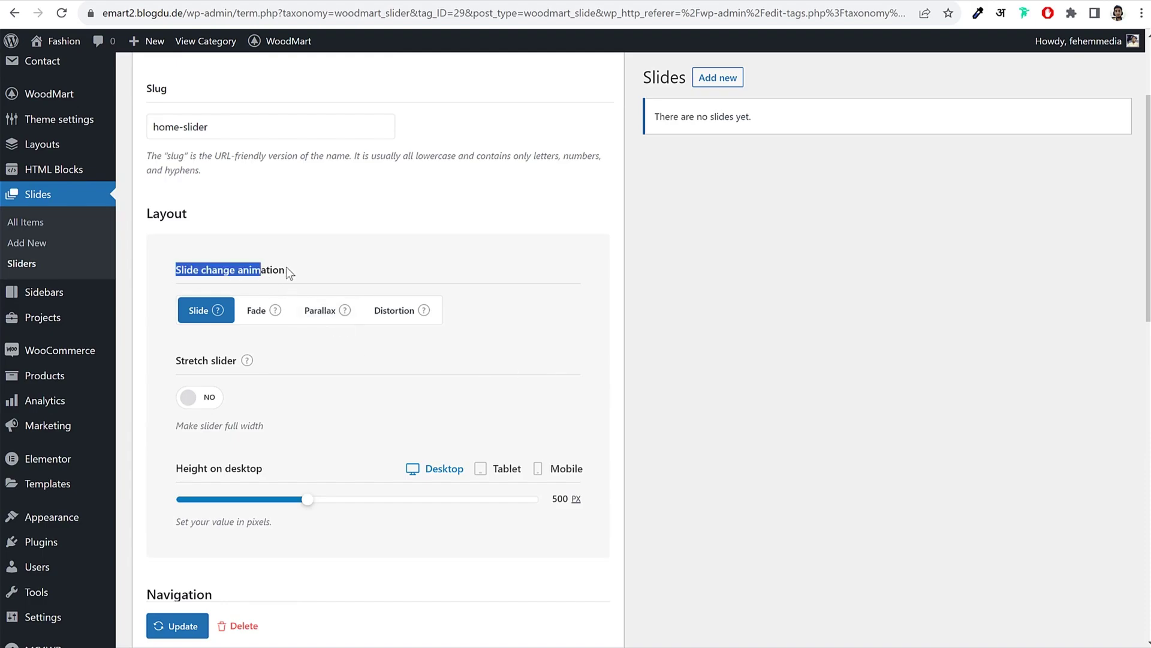
pyautogui.click(307, 312)
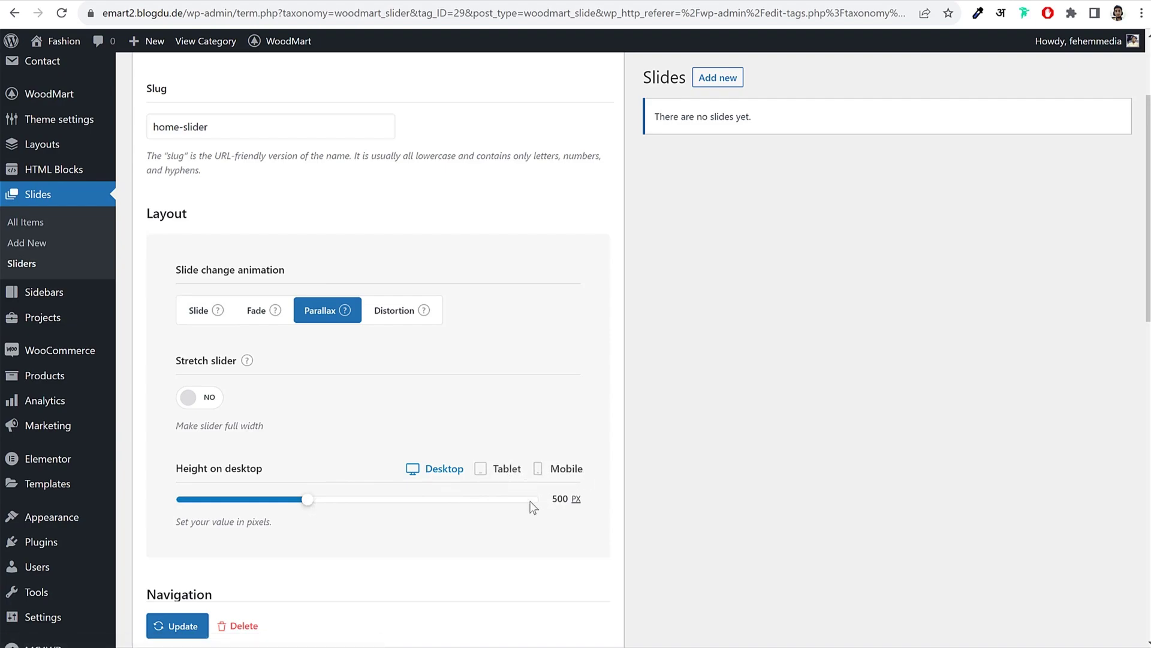
# Step: Set the slider height to about 485 px on desktop and 555 px on tablet
pyautogui.moveTo(306, 501); pyautogui.dragTo(301, 500)
pyautogui.click(497, 475)
pyautogui.moveTo(308, 503); pyautogui.dragTo(314, 502)
pyautogui.moveTo(322, 506); pyautogui.dragTo(325, 507)
pyautogui.click(552, 470)
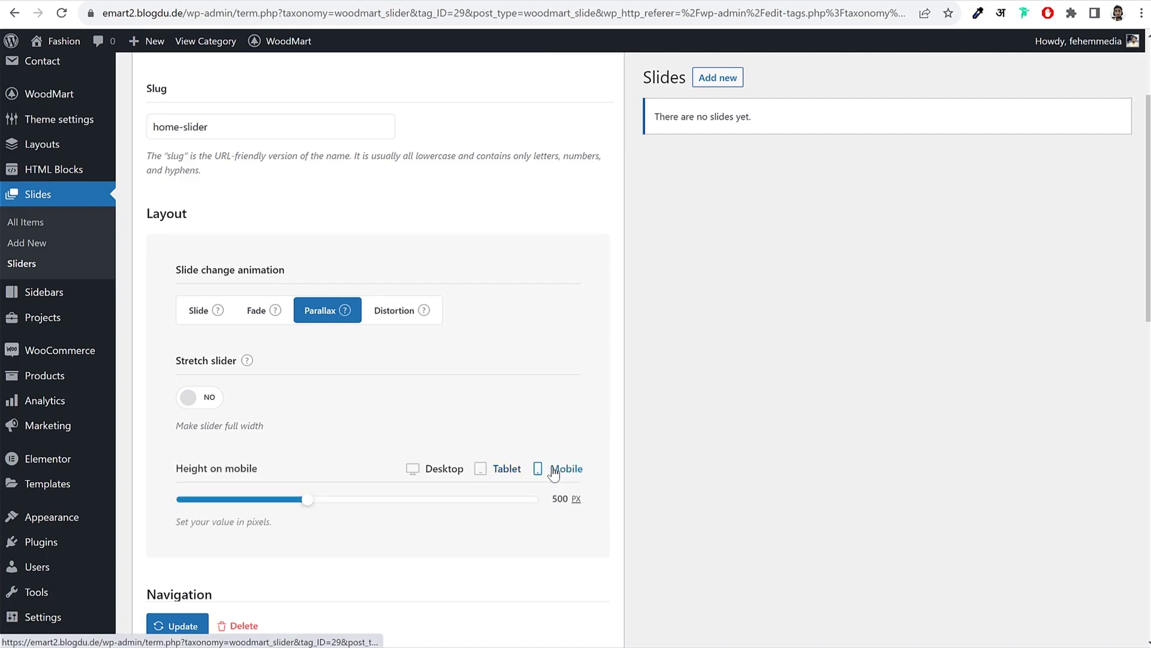
pyautogui.scroll(-10, 768, 412)
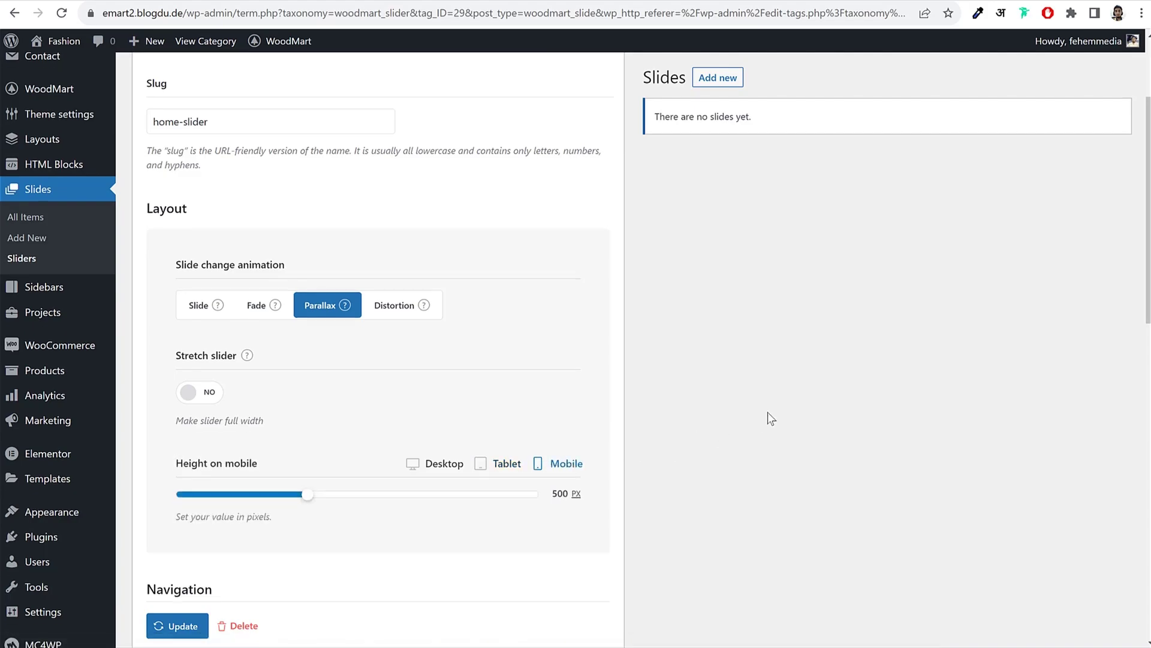
pyautogui.scroll(-5, 768, 413)
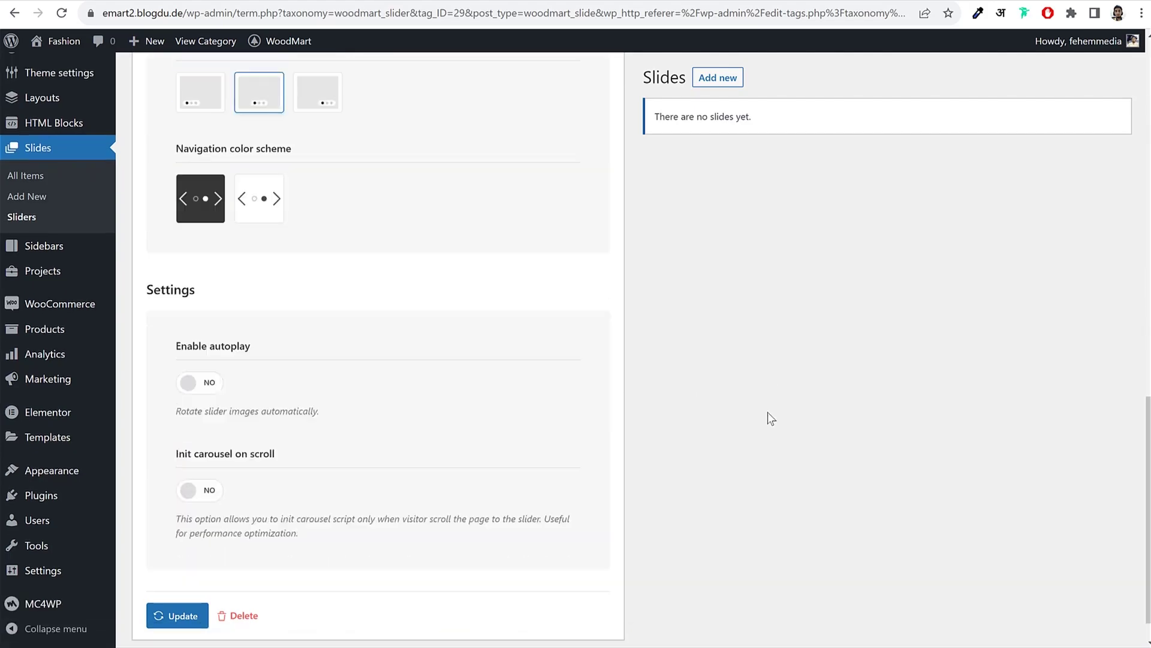
# Step: Enable autoplay, leaving start-carousel-on-scroll turned off
pyautogui.click(200, 351)
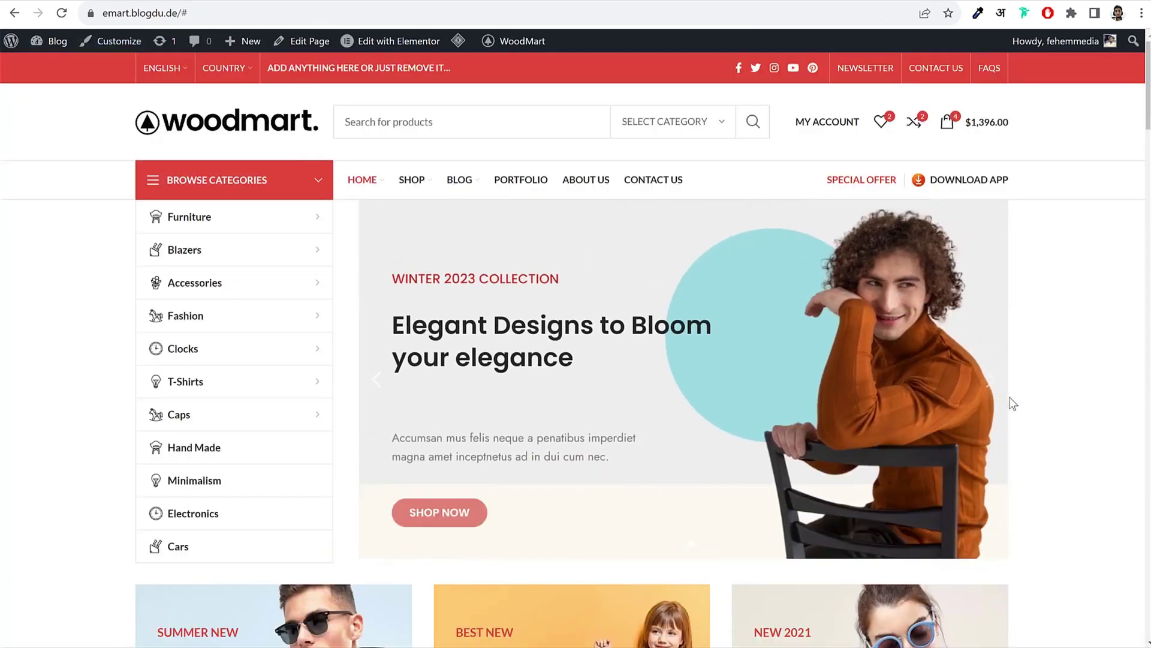
pyautogui.click(116, 2)
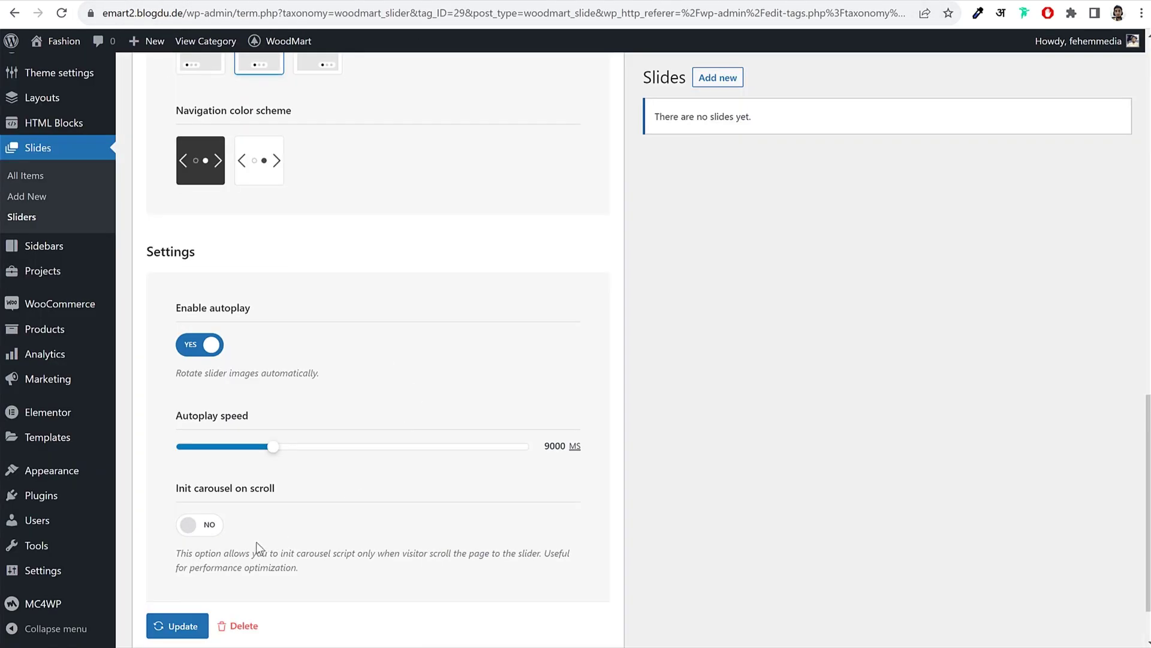
pyautogui.click(207, 526)
pyautogui.scroll(-2, 357, 505)
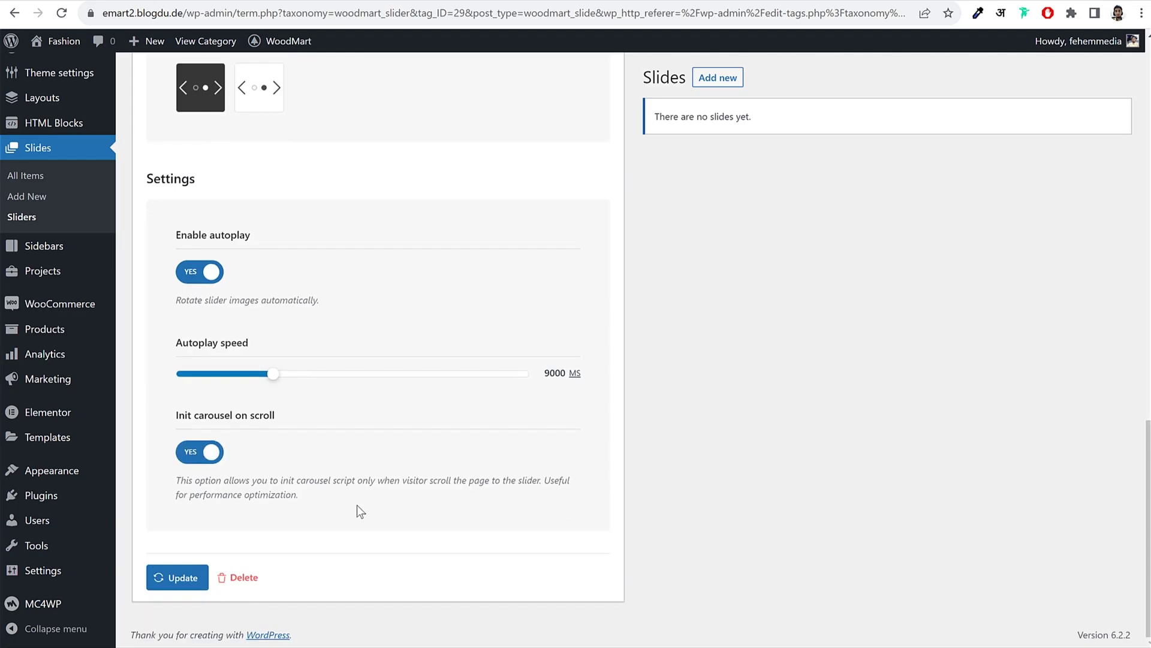
pyautogui.click(189, 457)
pyautogui.scroll(7, 357, 487)
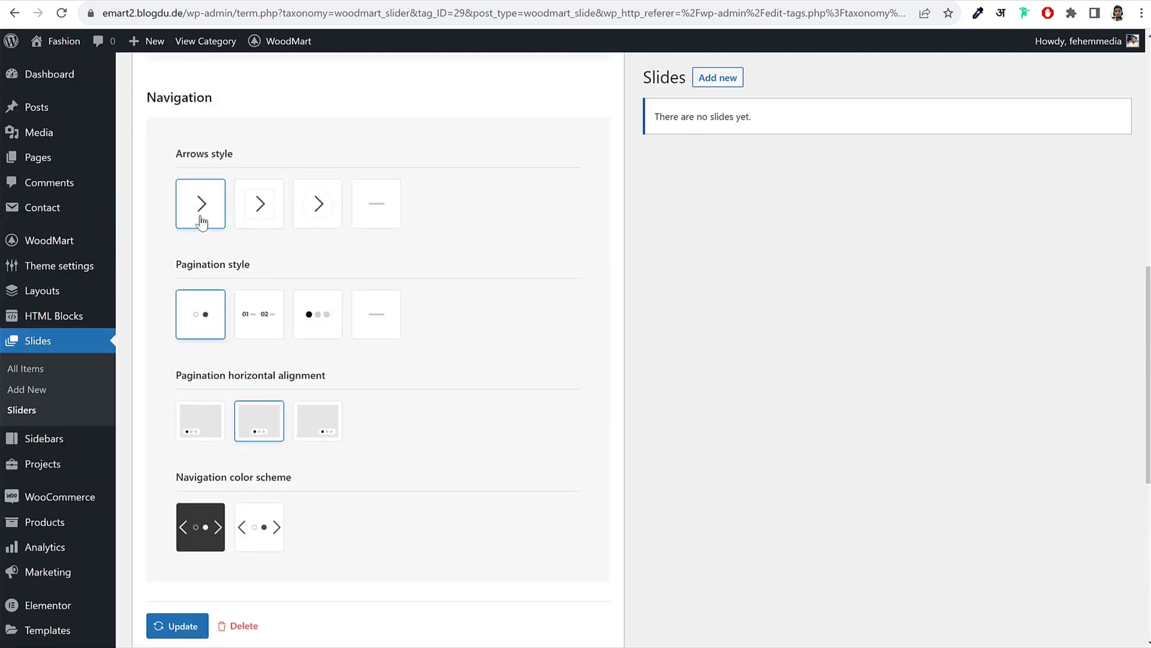
# Step: Try the circled arrow and filled-dot pagination styles, keeping the first pagination style
pyautogui.click(317, 214)
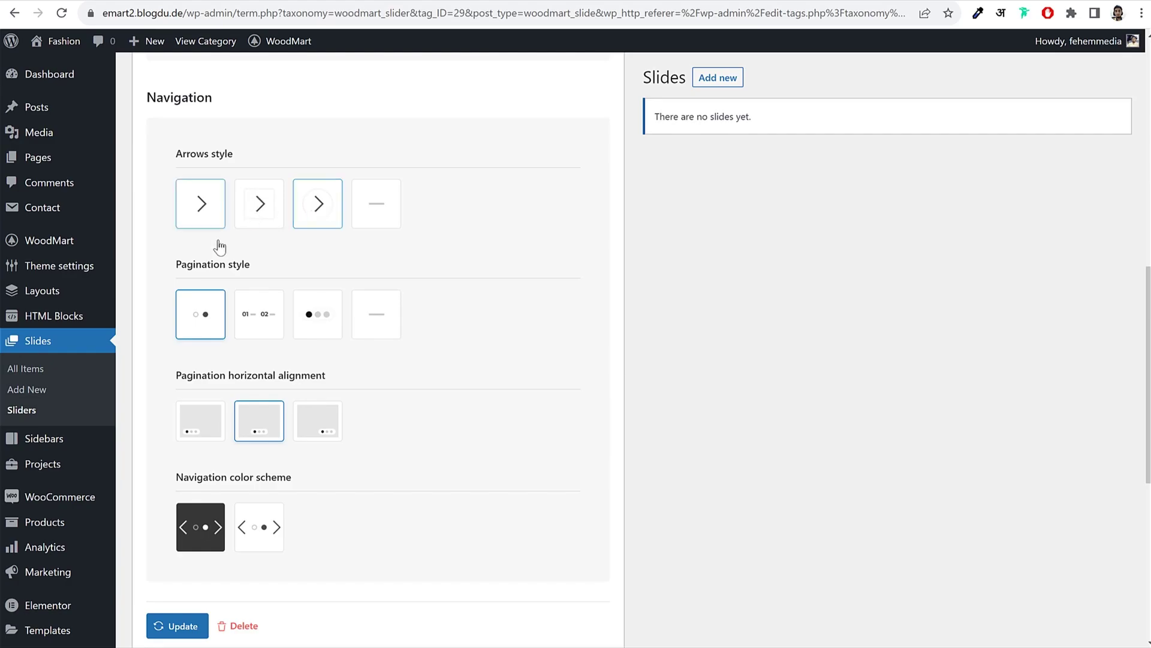
pyautogui.click(321, 327)
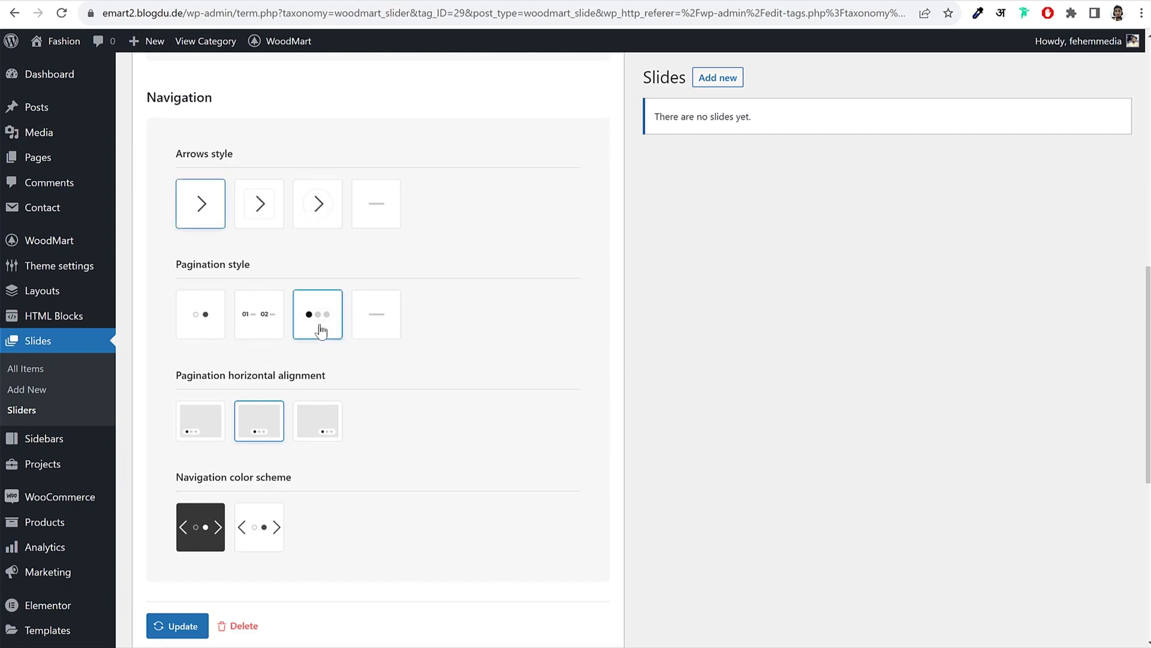
pyautogui.click(193, 314)
pyautogui.scroll(10, 516, 432)
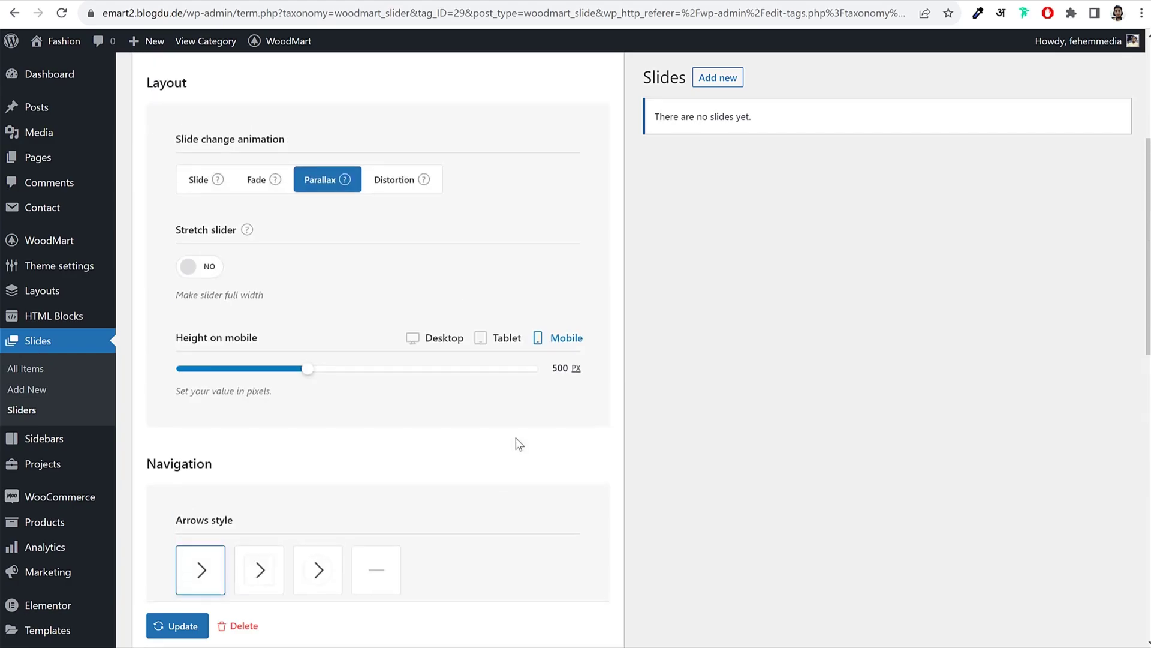
pyautogui.scroll(-9, 521, 448)
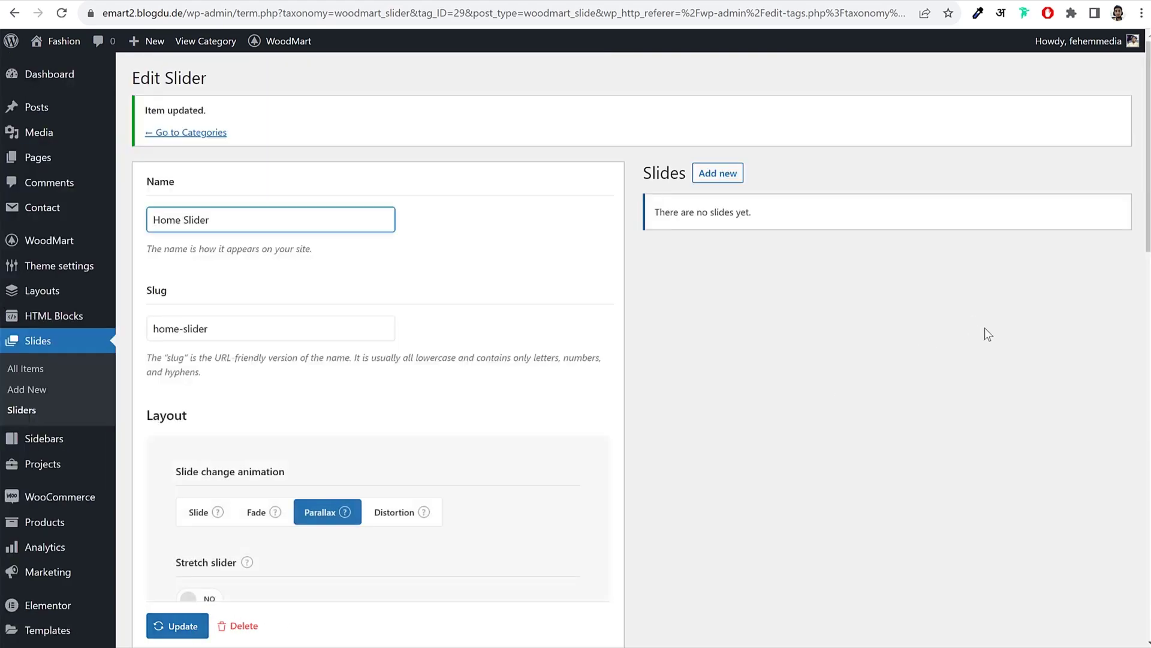
pyautogui.click(42, 372)
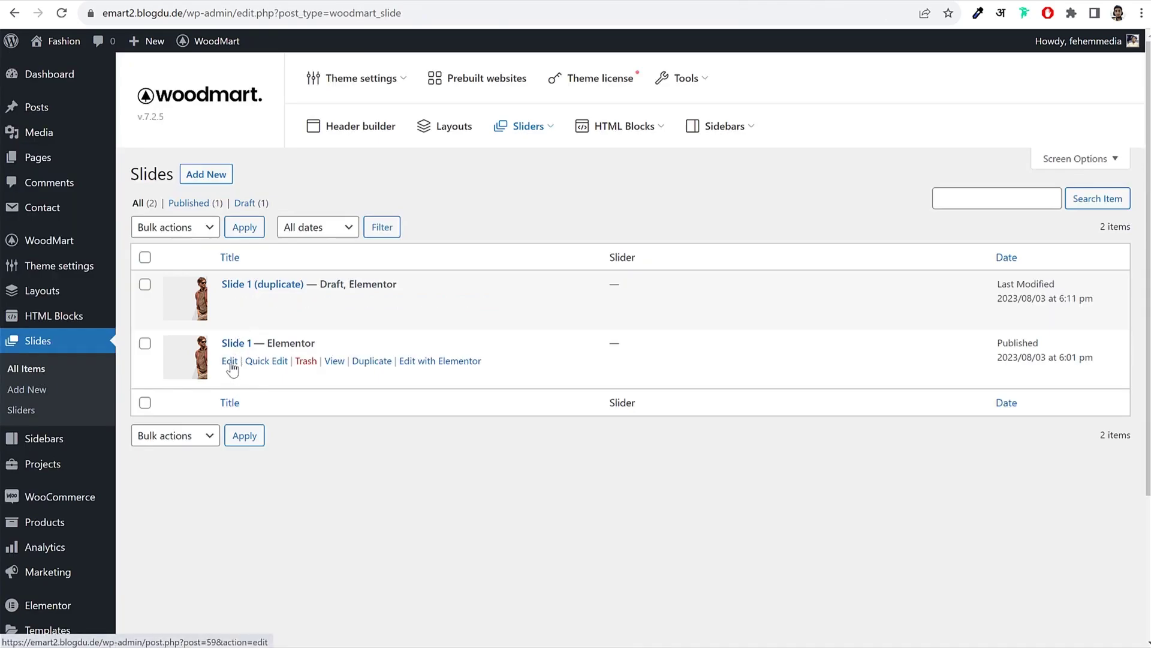
# Step: Assign Slide 1 to Home Slider and update it
pyautogui.click(230, 362)
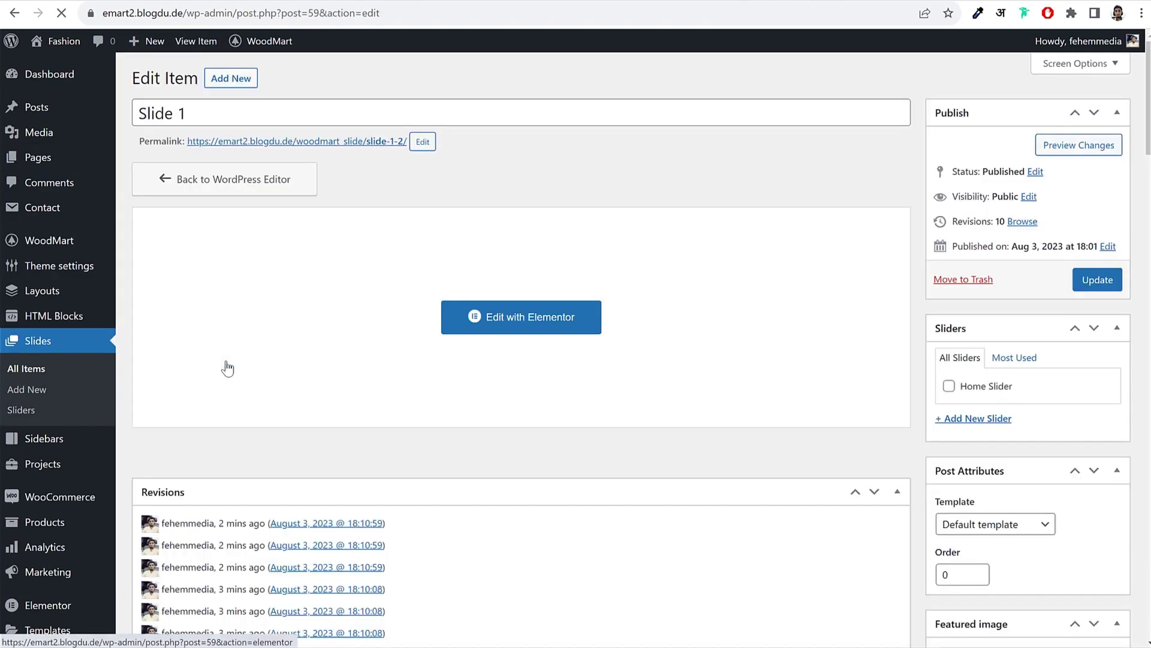
pyautogui.click(949, 387)
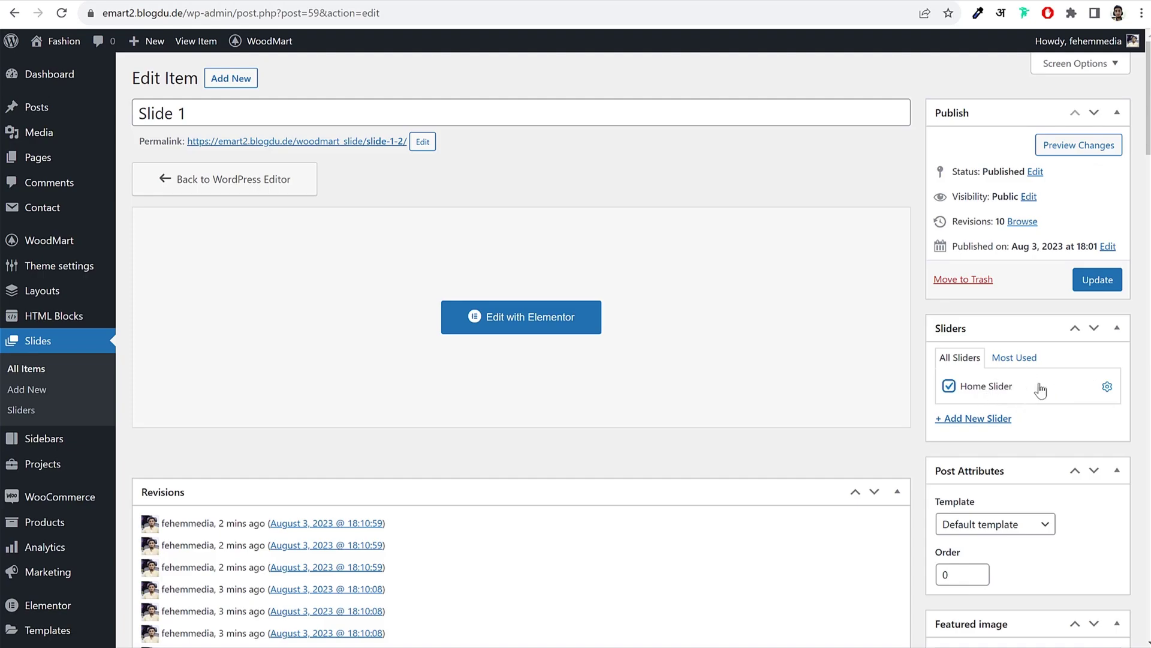
pyautogui.click(1097, 280)
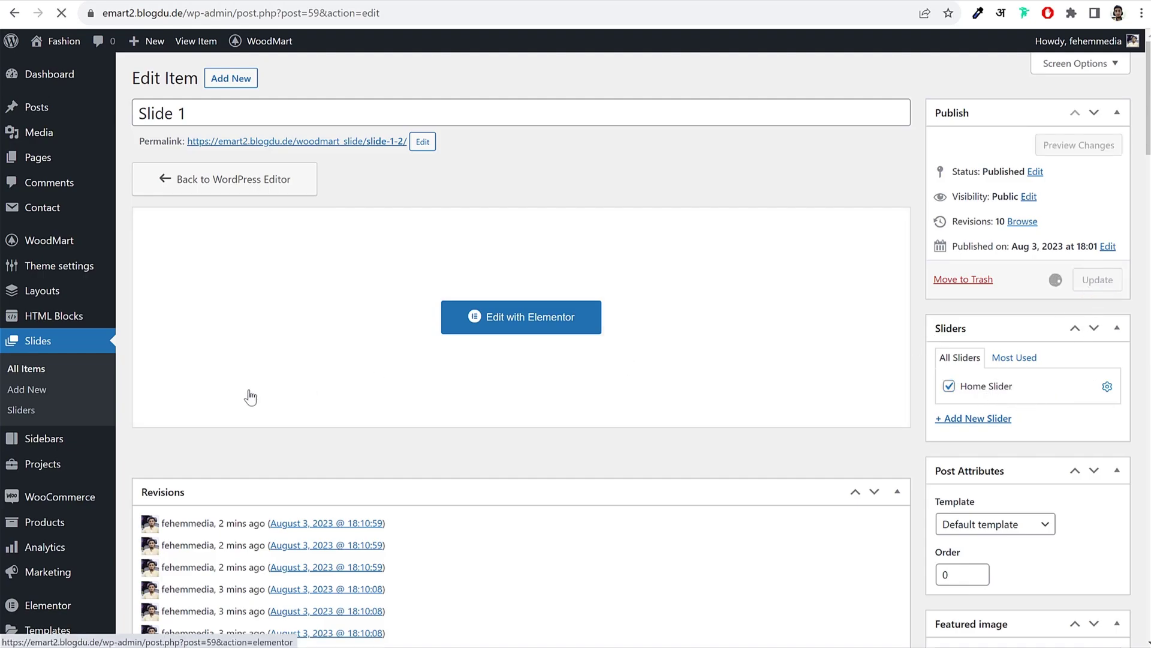
# Step: Assign Slide 1 (duplicate) to Home Slider and publish it
pyautogui.click(44, 369)
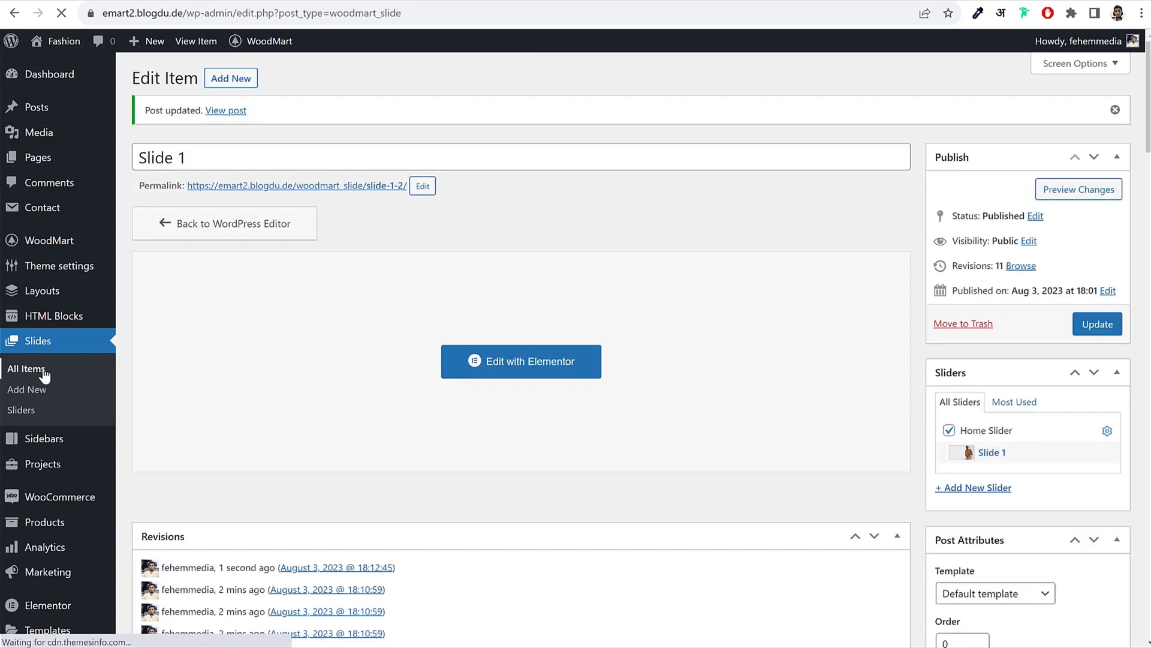
pyautogui.moveTo(228, 310)
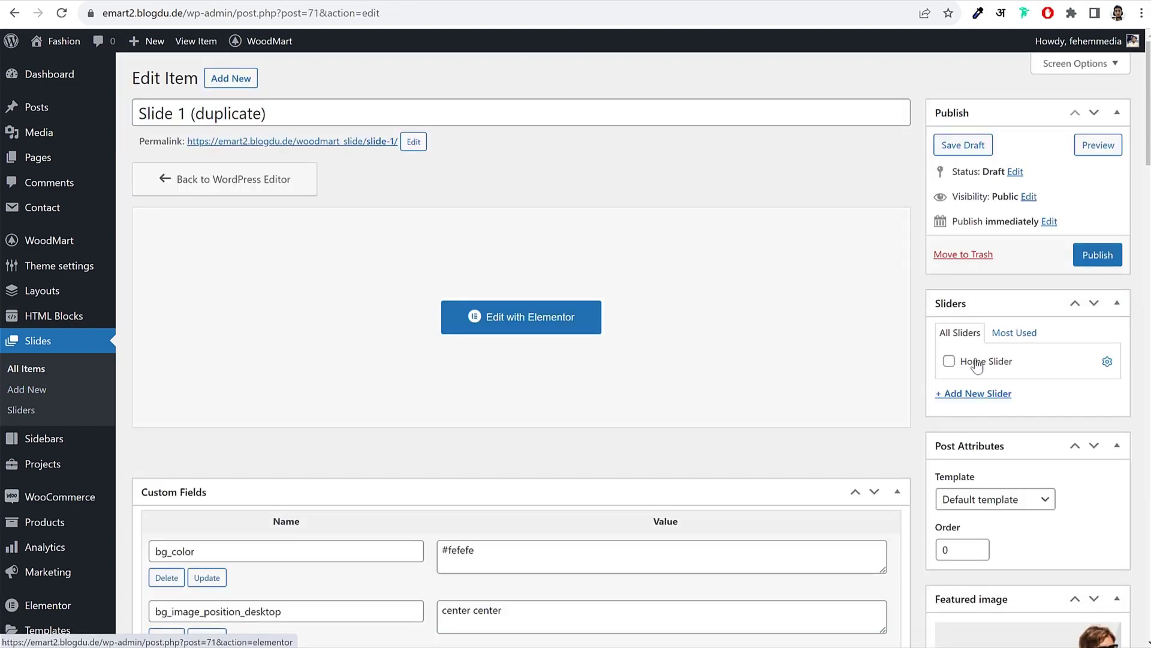
pyautogui.click(952, 361)
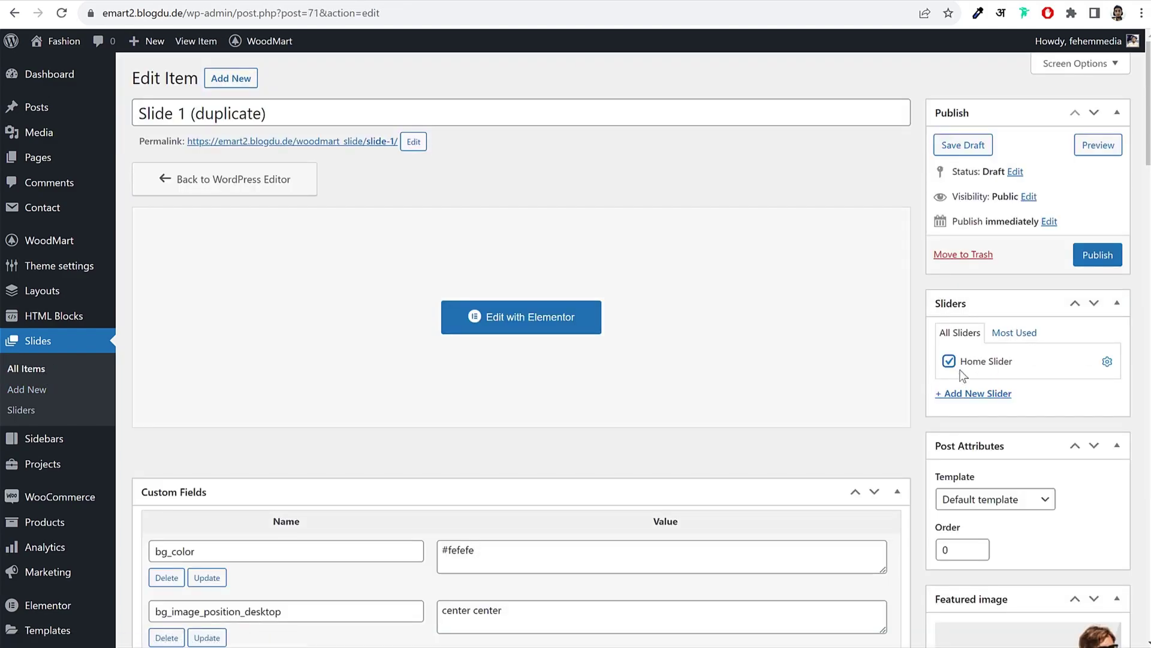
pyautogui.click(1106, 266)
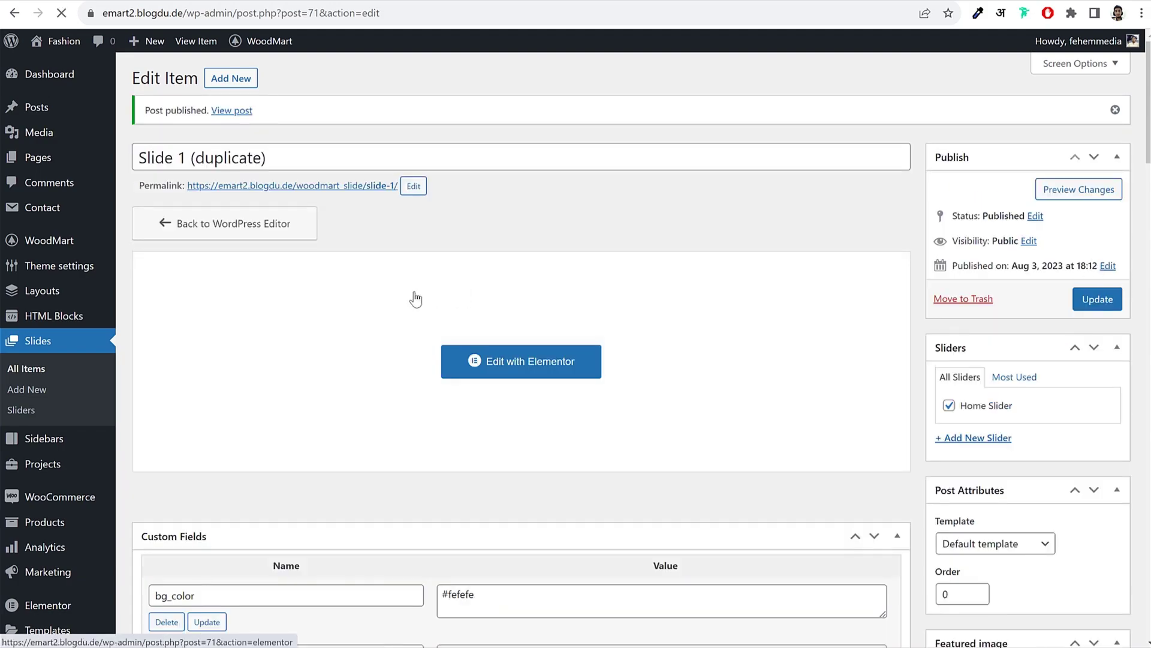
# Step: Check that Home Slider lists both slides, then return to the duplicate slide's edit page
pyautogui.click(24, 412)
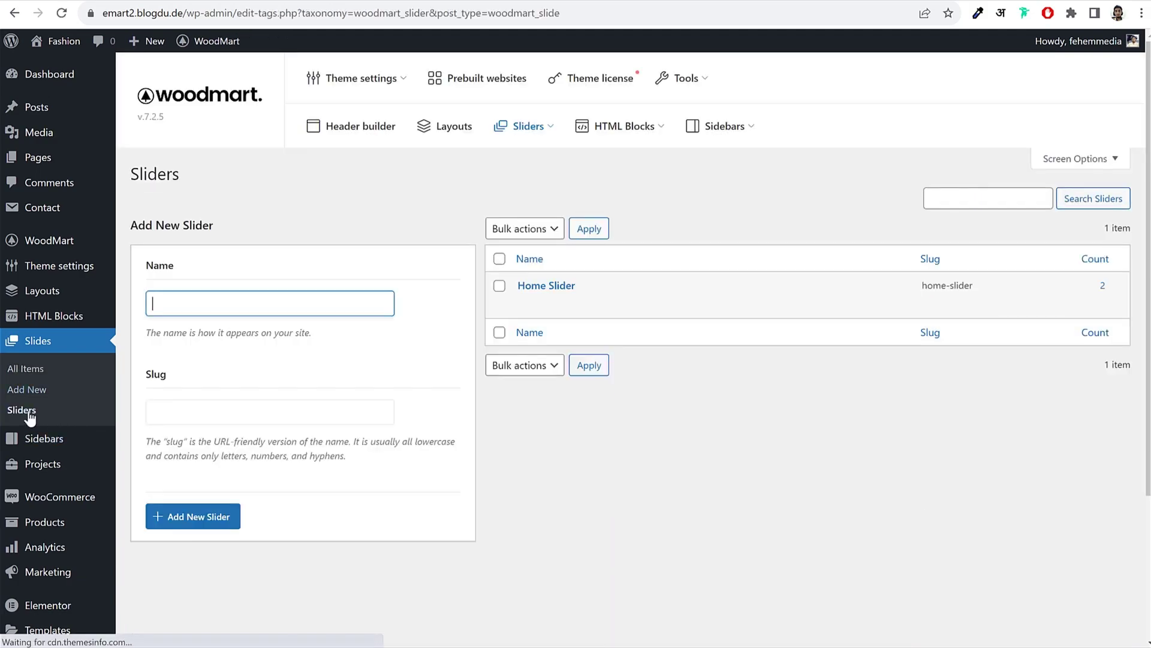
pyautogui.click(521, 304)
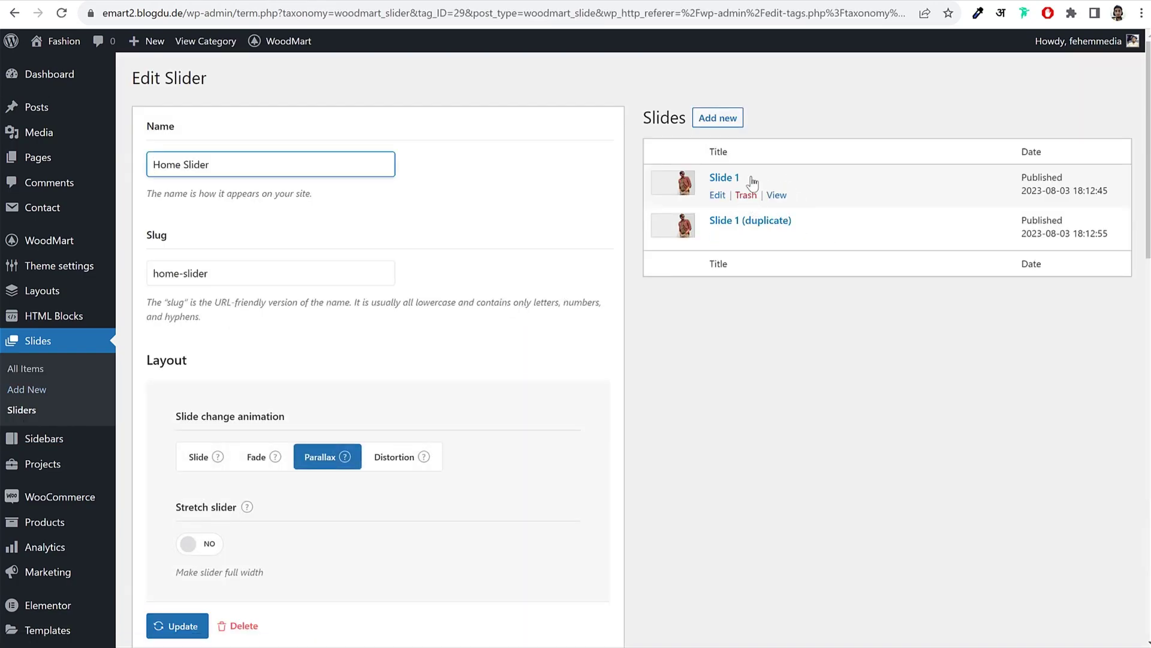
pyautogui.hotkey('alt', 'Left')
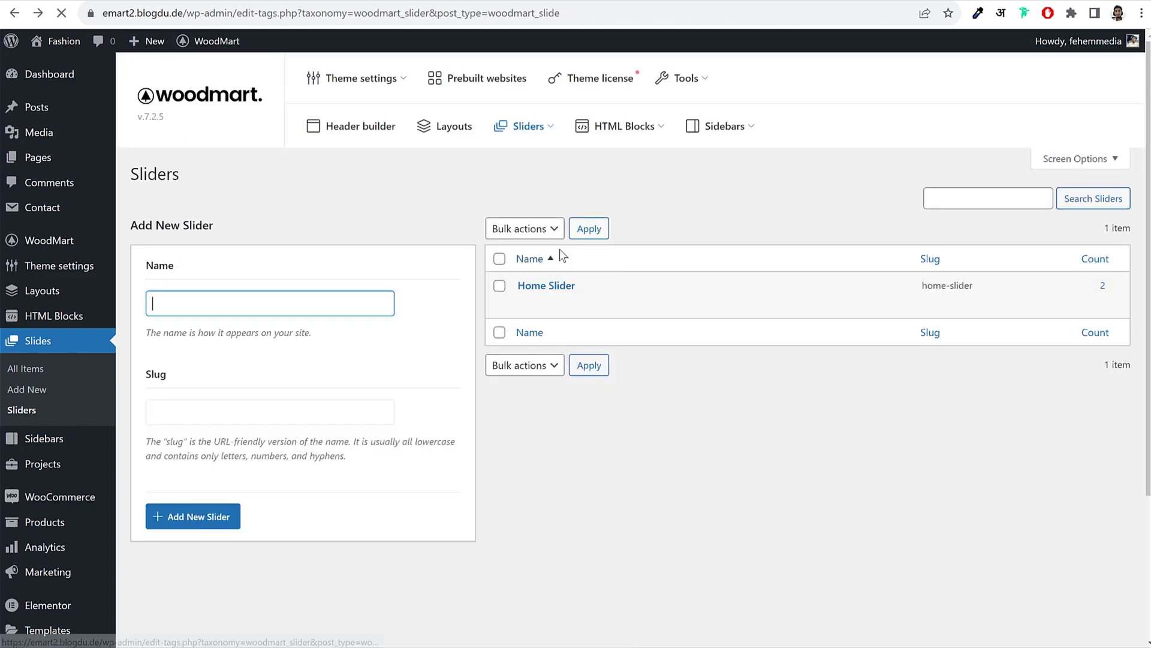
pyautogui.hotkey('alt', 'Left')
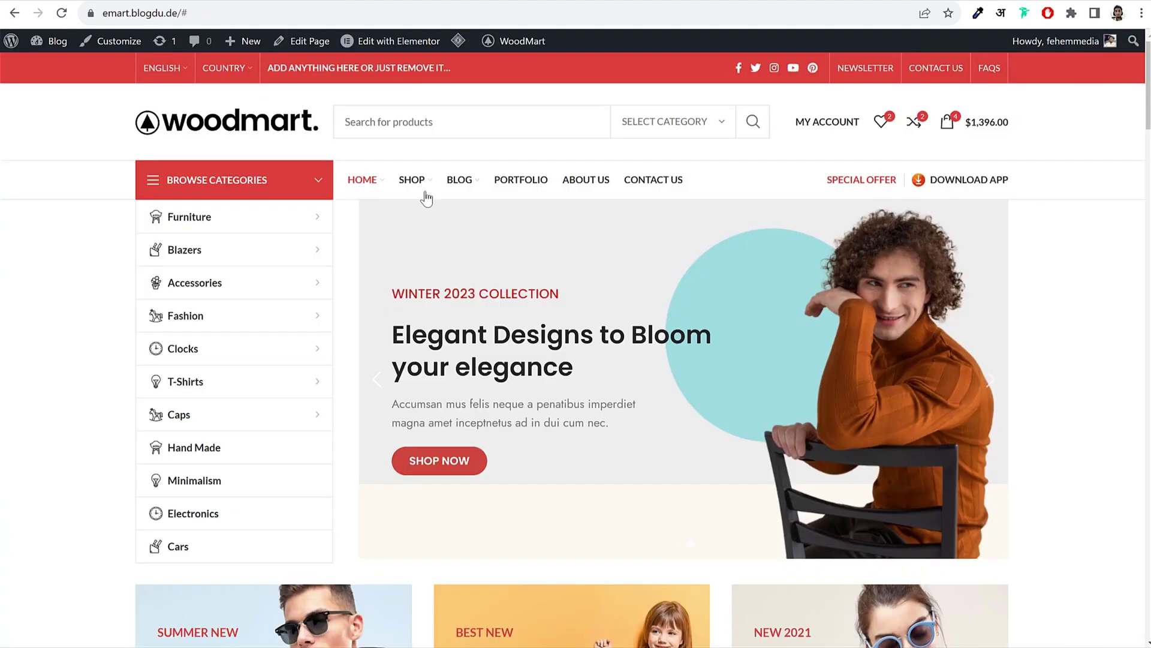
pyautogui.moveTo(412, 179)
pyautogui.scroll(-10, 483, 473)
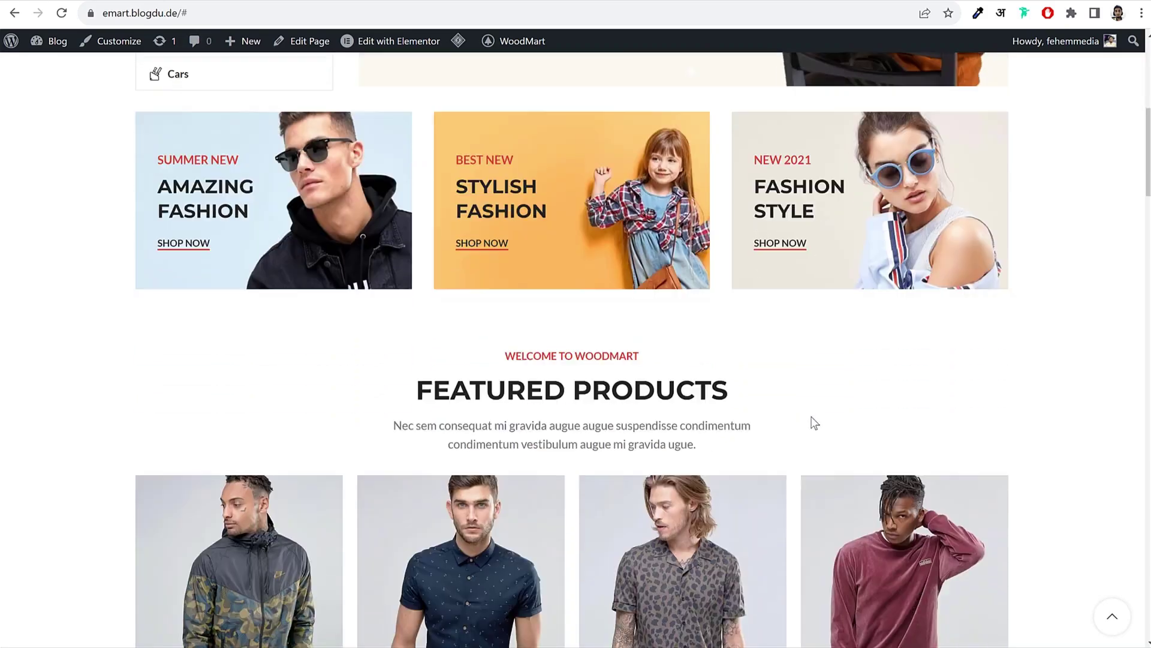
pyautogui.scroll(9, 497, 463)
pyautogui.scroll(2, 497, 463)
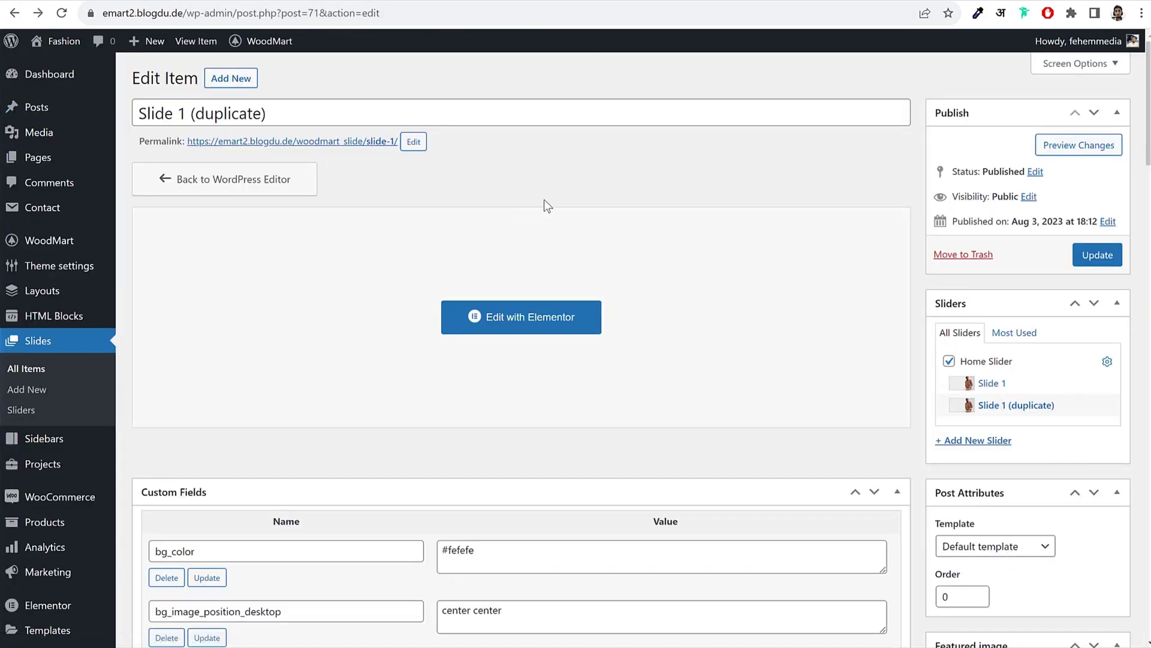
# Step: Create a new page titled 'Home' and publish it
pyautogui.click(36, 158)
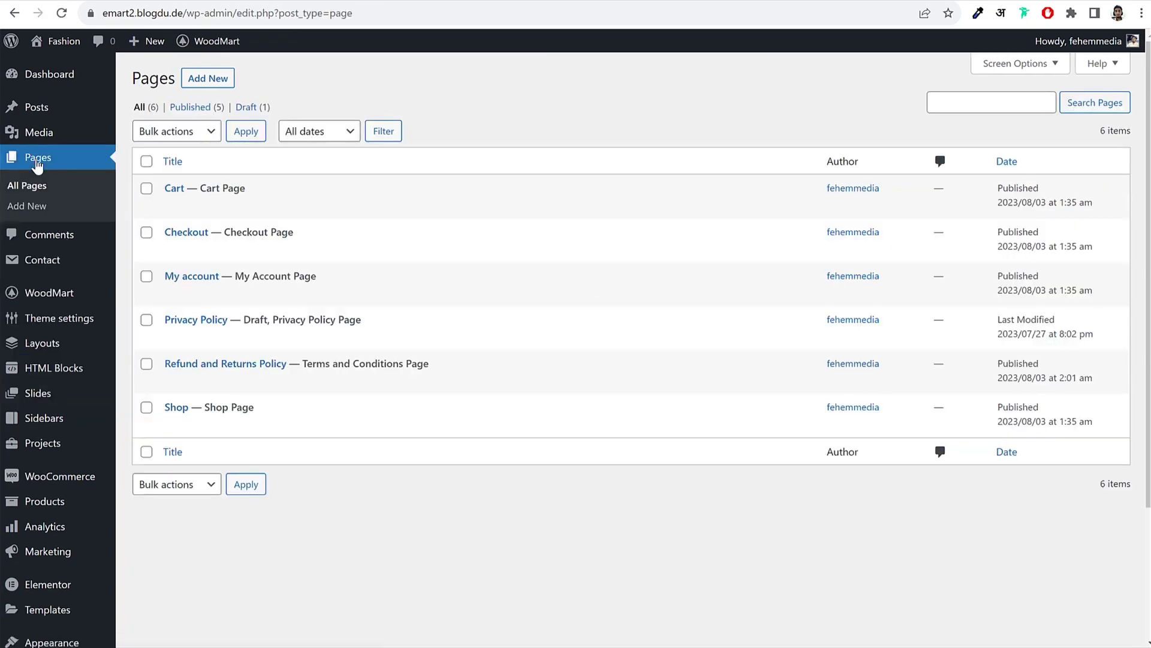
pyautogui.click(219, 85)
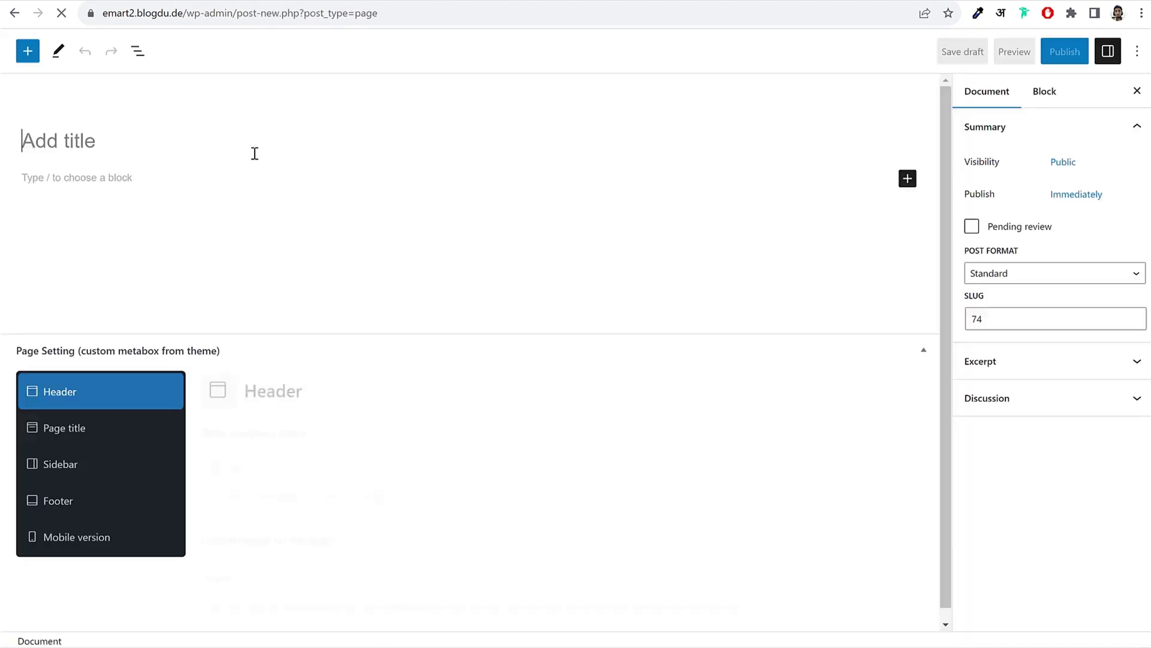
pyautogui.write('Home')
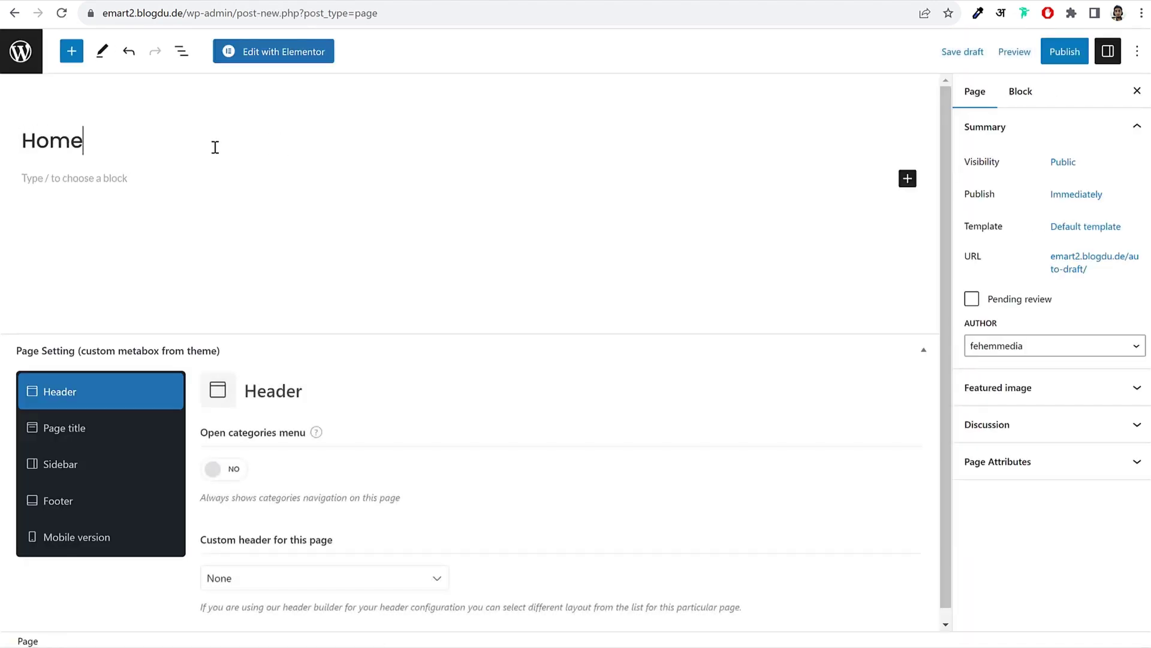
pyautogui.click(1066, 54)
pyautogui.click(1028, 62)
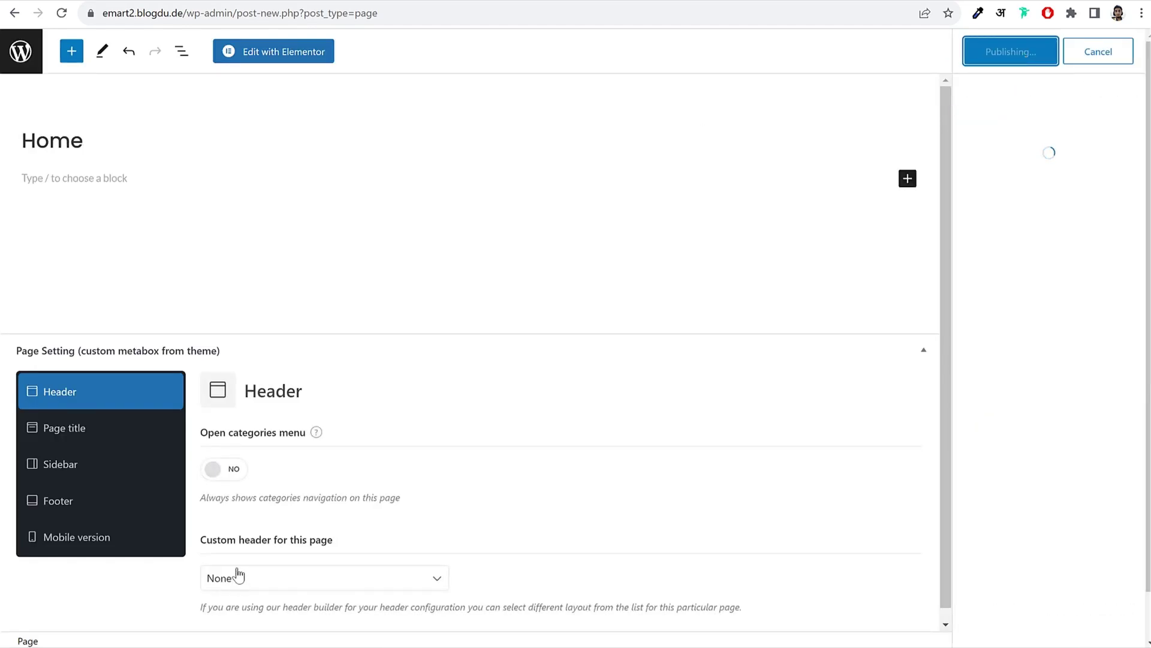
pyautogui.rightClick(142, 601)
pyautogui.click(214, 421)
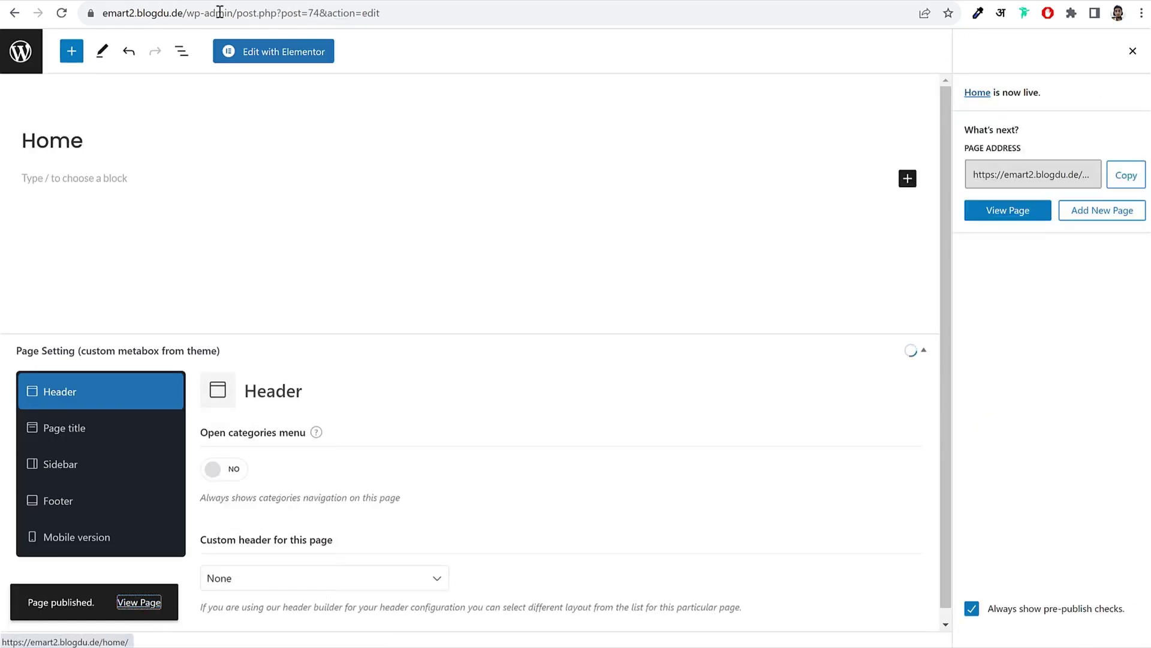
pyautogui.hotkey('ctrl', 'Tab')
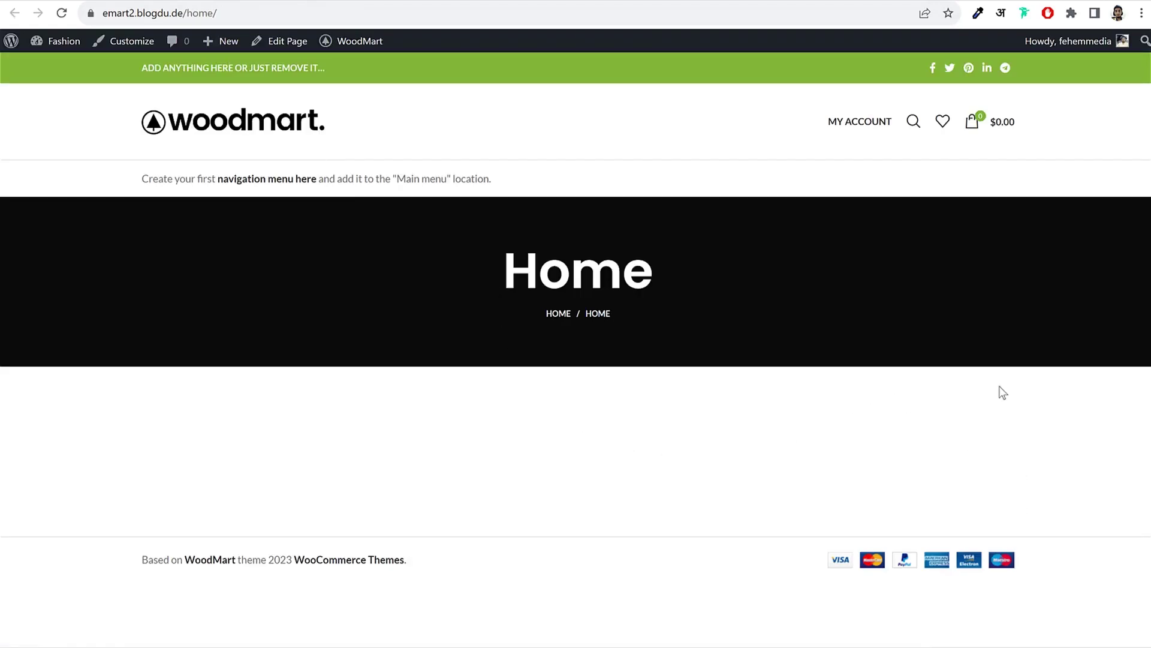
pyautogui.moveTo(485, 273); pyautogui.dragTo(674, 291)
pyautogui.click(618, 282)
pyautogui.moveTo(466, 294); pyautogui.dragTo(717, 297)
pyautogui.click(717, 297)
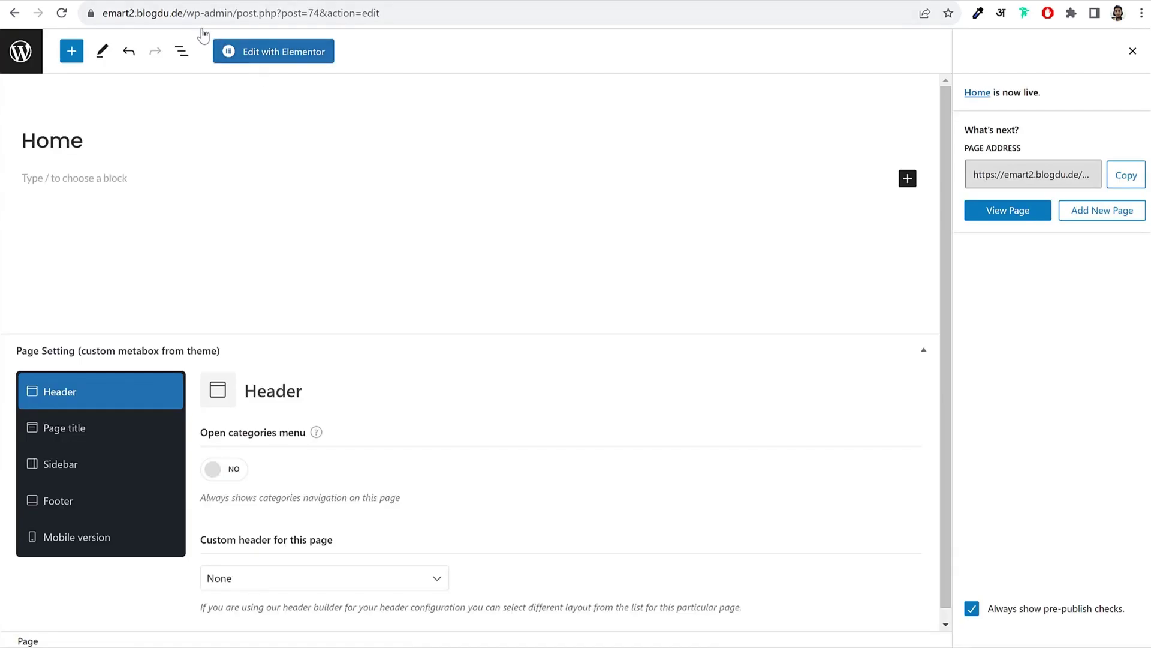
# Step: Turn on the always-open categories menu in the Home page's header settings
pyautogui.scroll(-1, 568, 347)
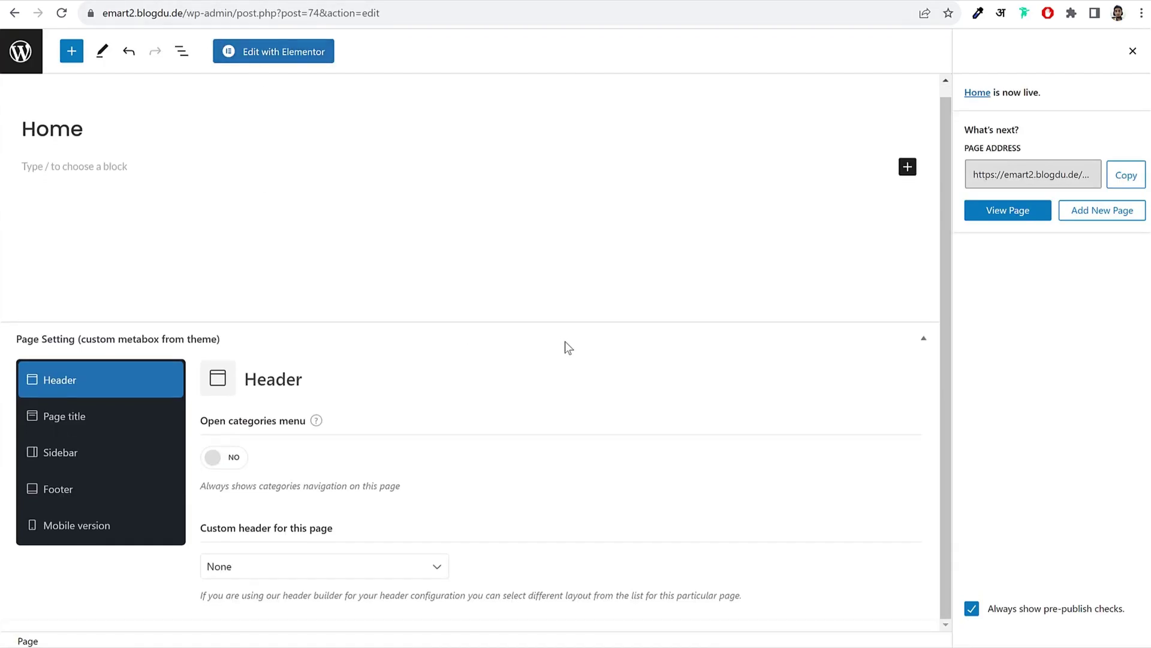
pyautogui.scroll(1, 326, 337)
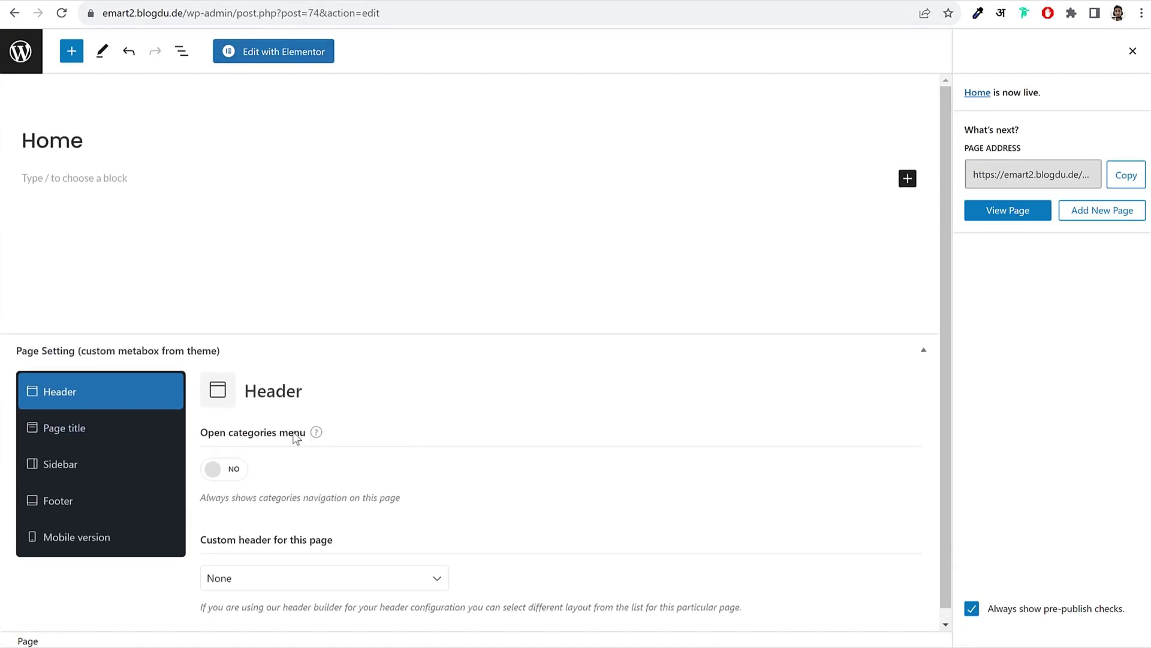
pyautogui.click(213, 468)
pyautogui.moveTo(200, 432); pyautogui.dragTo(301, 433)
pyautogui.click(312, 484)
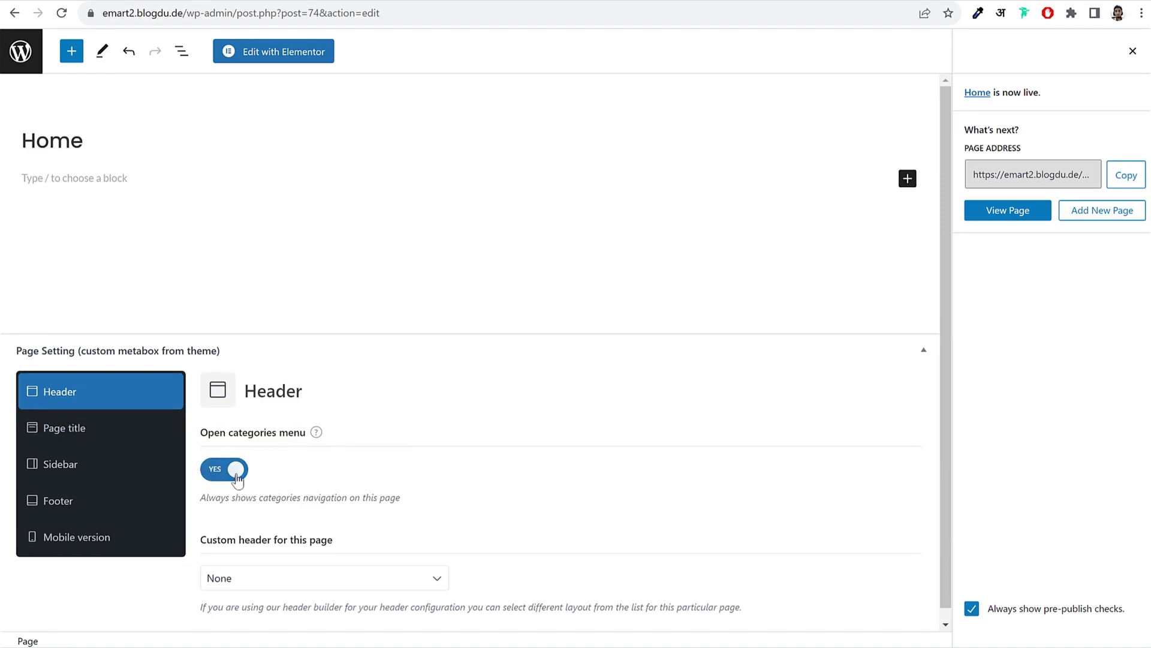
# Step: Disable the page title and set the sidebar position to Without
pyautogui.click(86, 431)
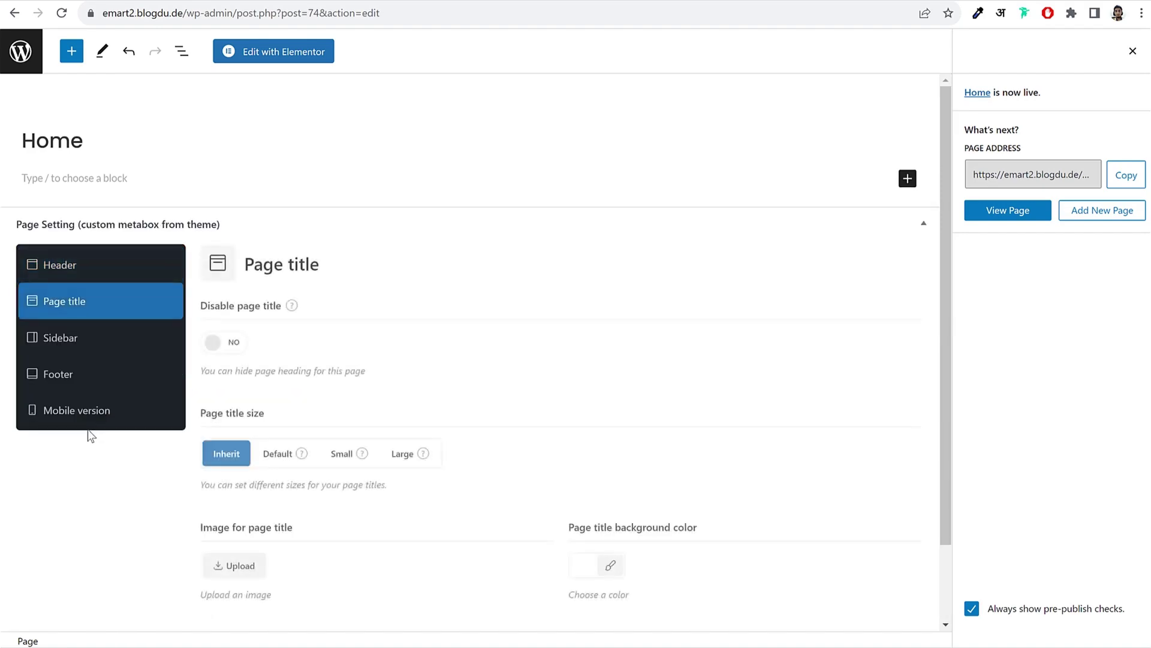
pyautogui.click(232, 354)
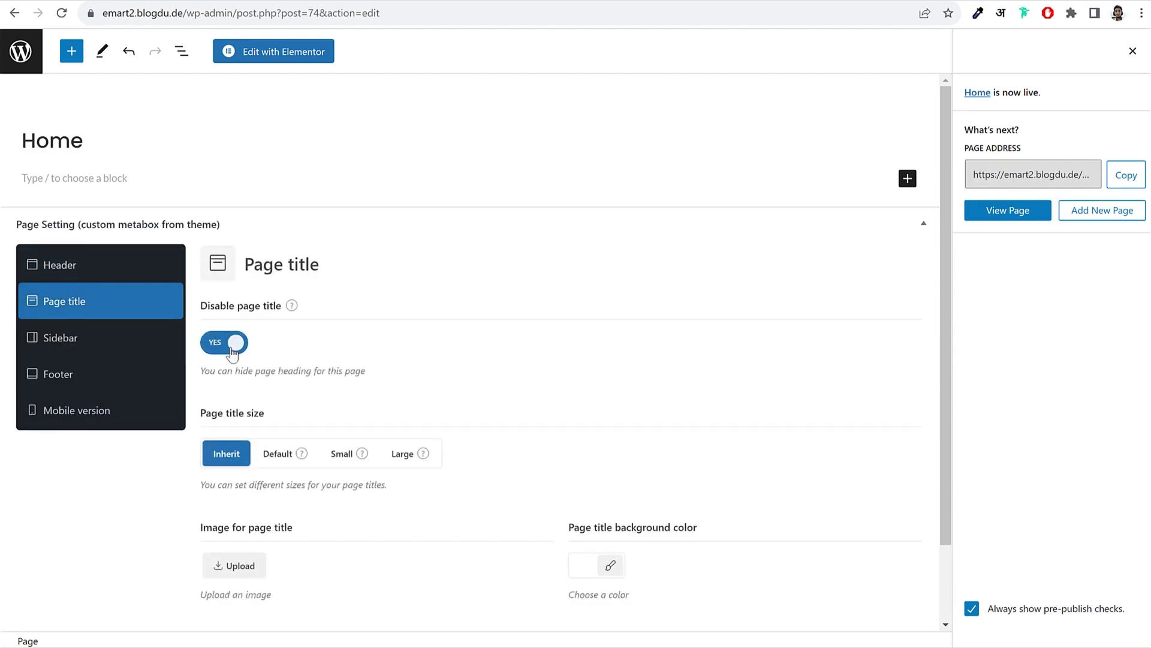
pyautogui.click(75, 339)
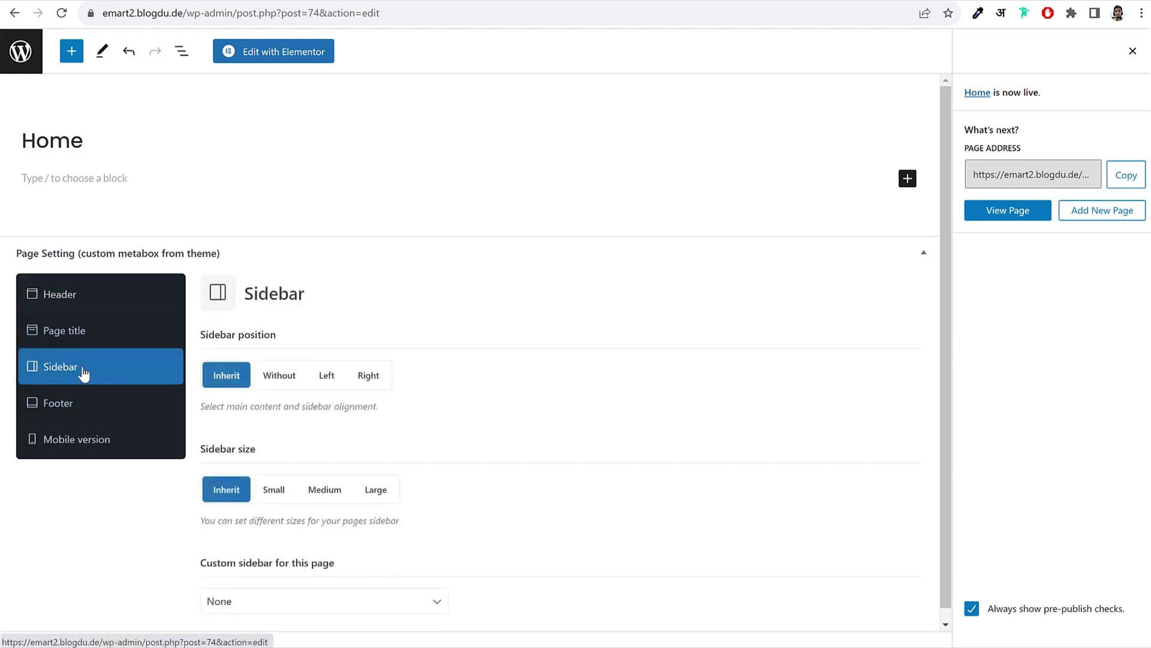
pyautogui.click(273, 380)
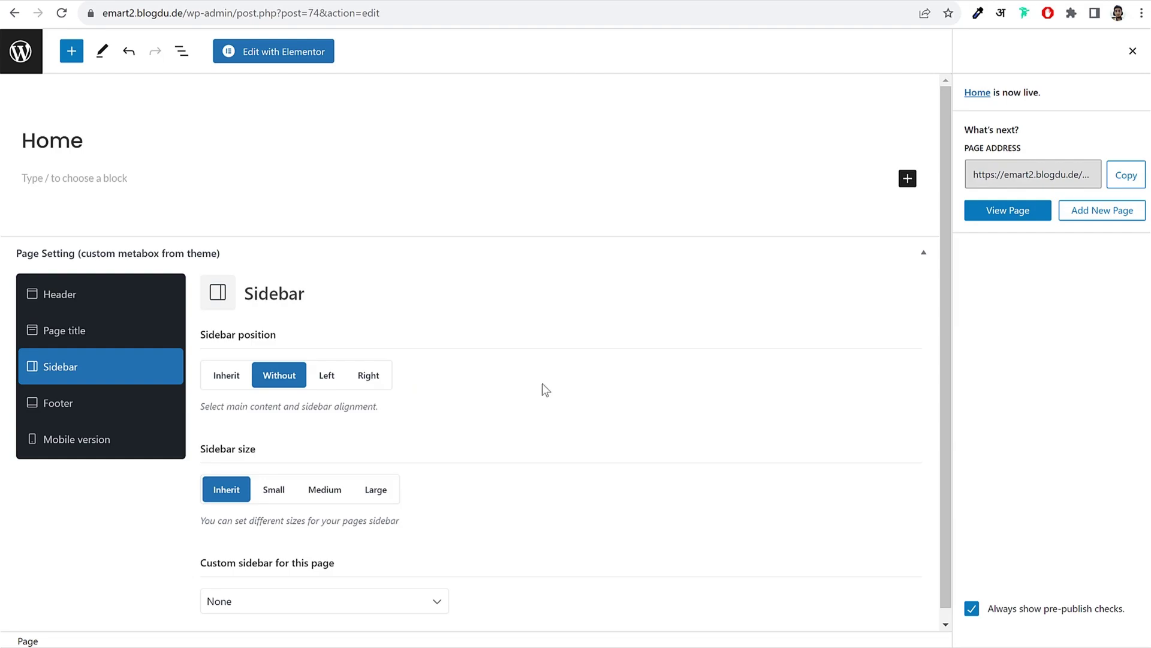
# Step: Review the header, title and sidebar settings, then update the Home page
pyautogui.click(70, 295)
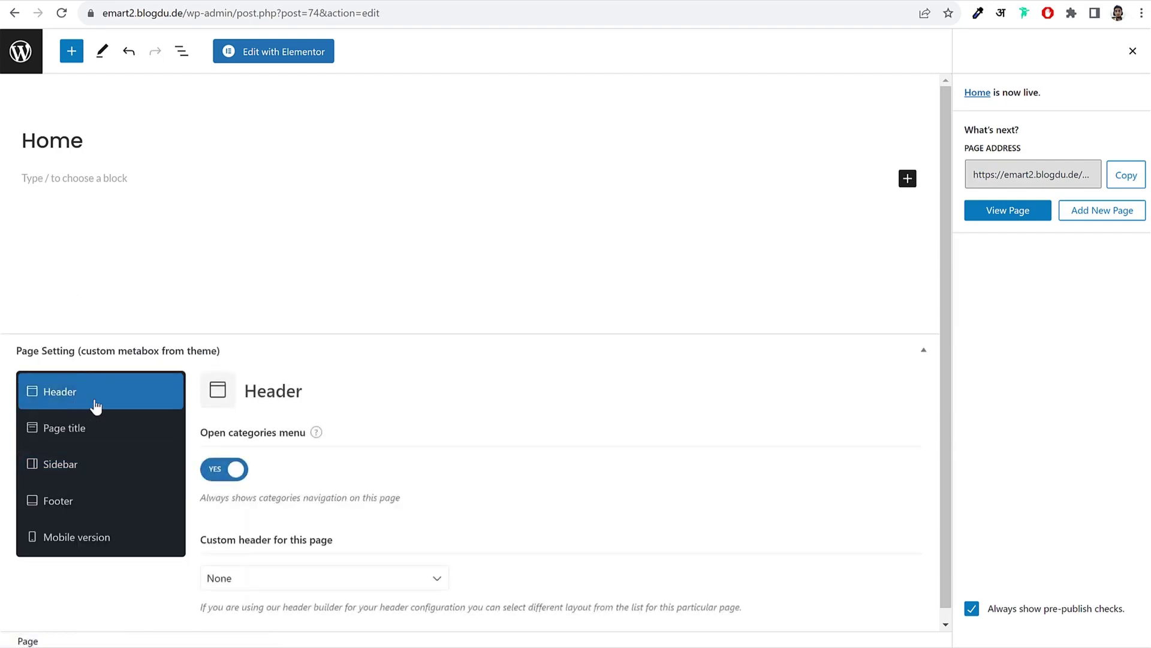
pyautogui.tripleClick(215, 438)
pyautogui.click(90, 428)
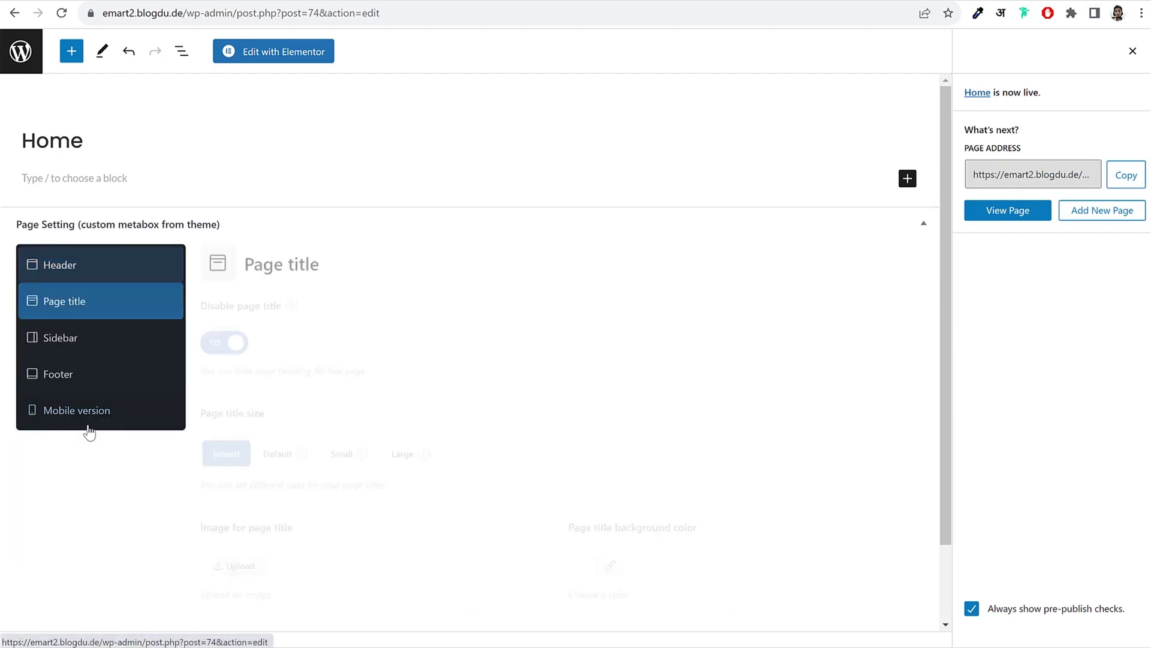
pyautogui.click(96, 346)
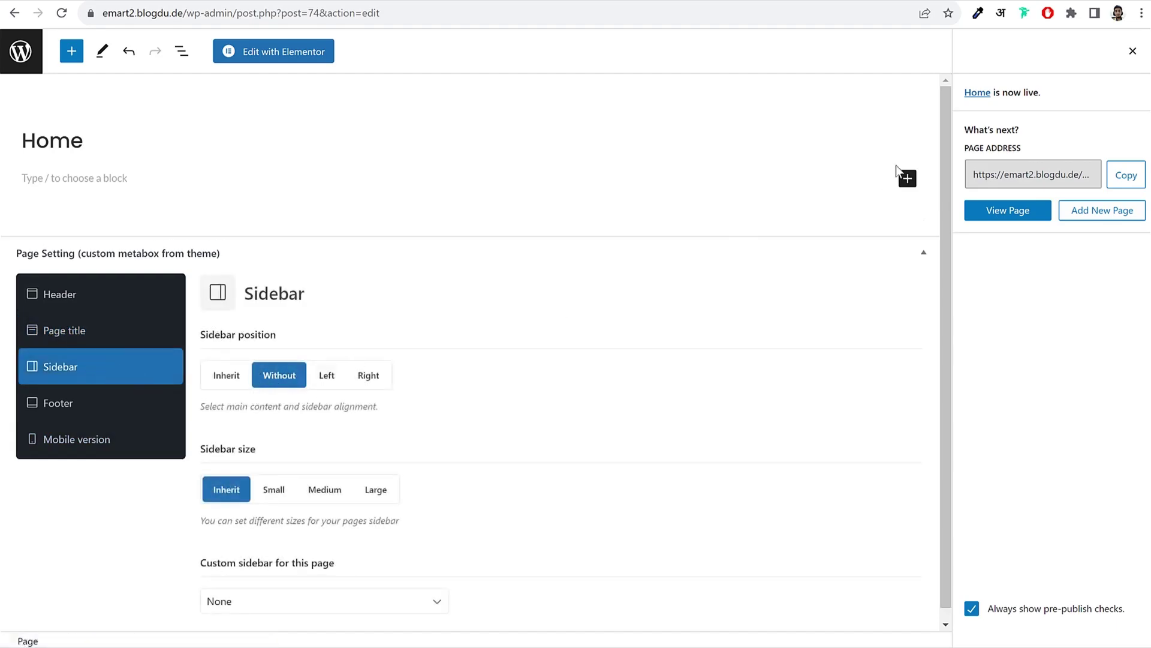
pyautogui.click(1135, 51)
pyautogui.click(1056, 51)
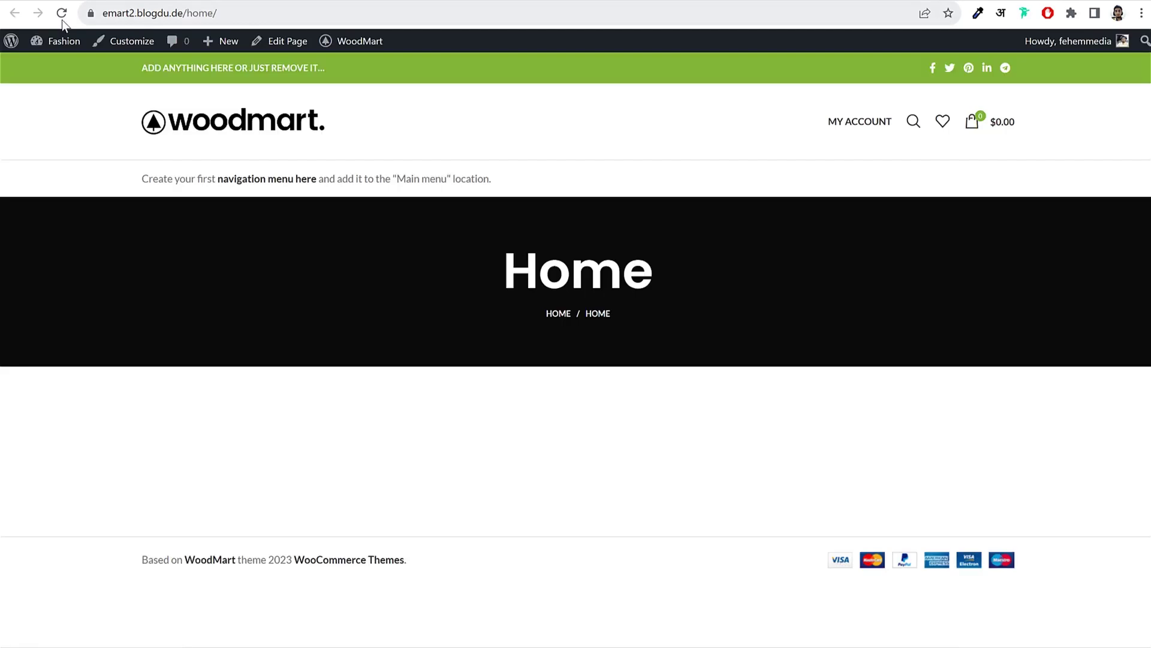
pyautogui.click(56, 17)
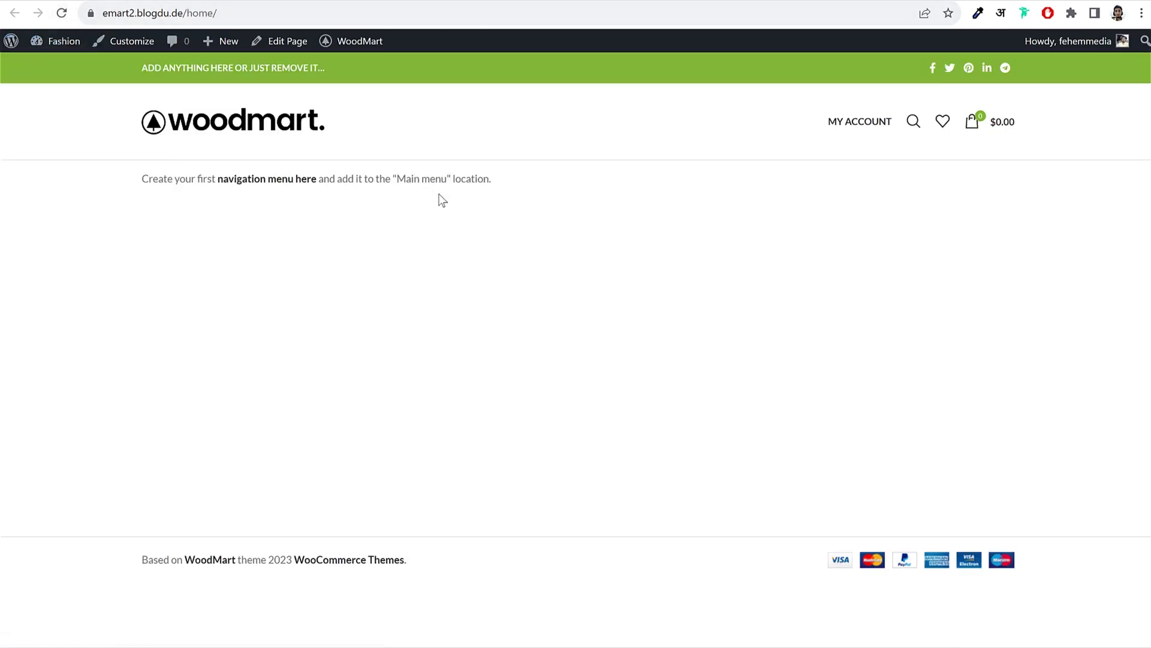
pyautogui.click(179, 13)
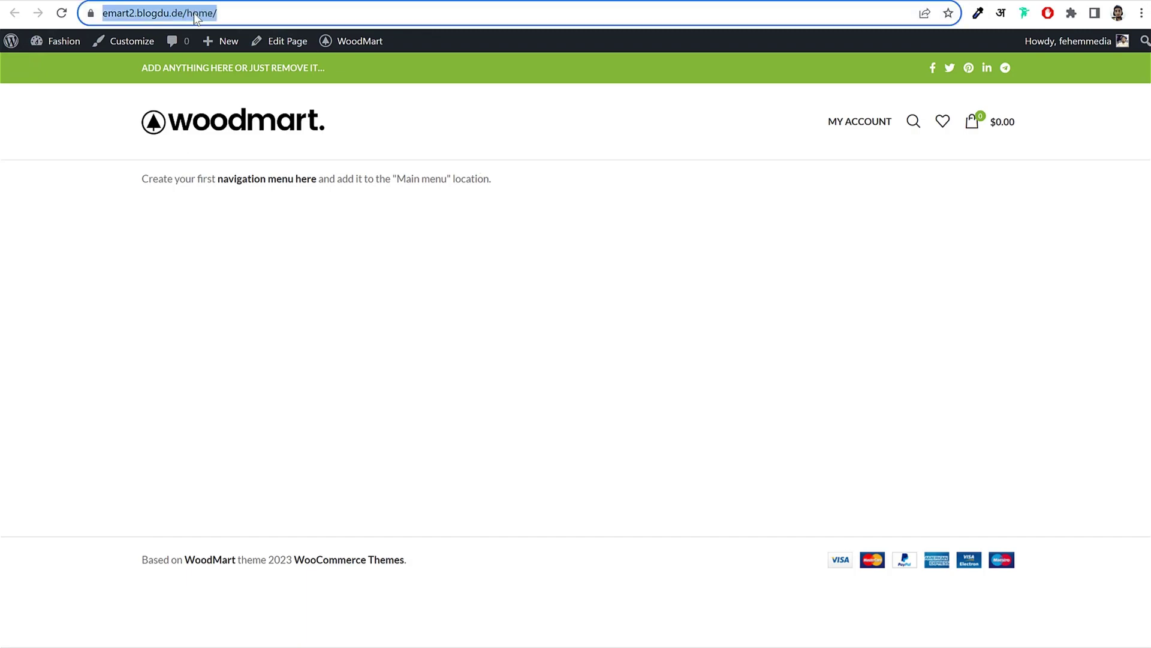
pyautogui.click(193, 13)
pyautogui.moveTo(138, 12); pyautogui.dragTo(288, 10)
pyautogui.click(288, 10)
pyautogui.click(238, 117)
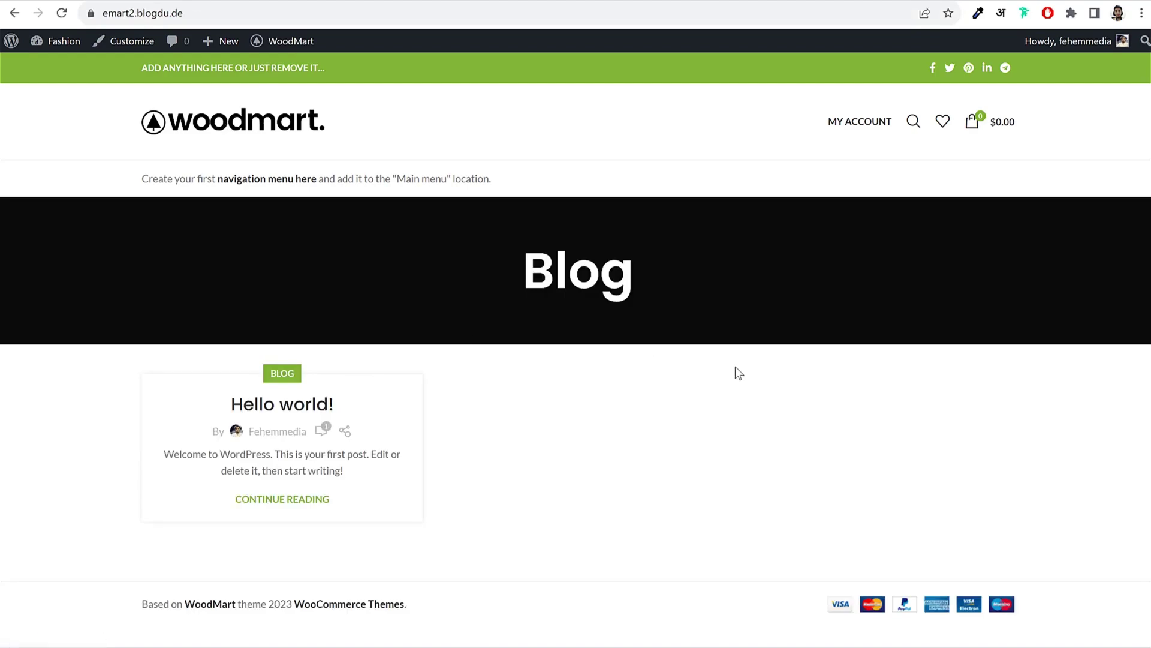
pyautogui.hotkey('alt', 'Left')
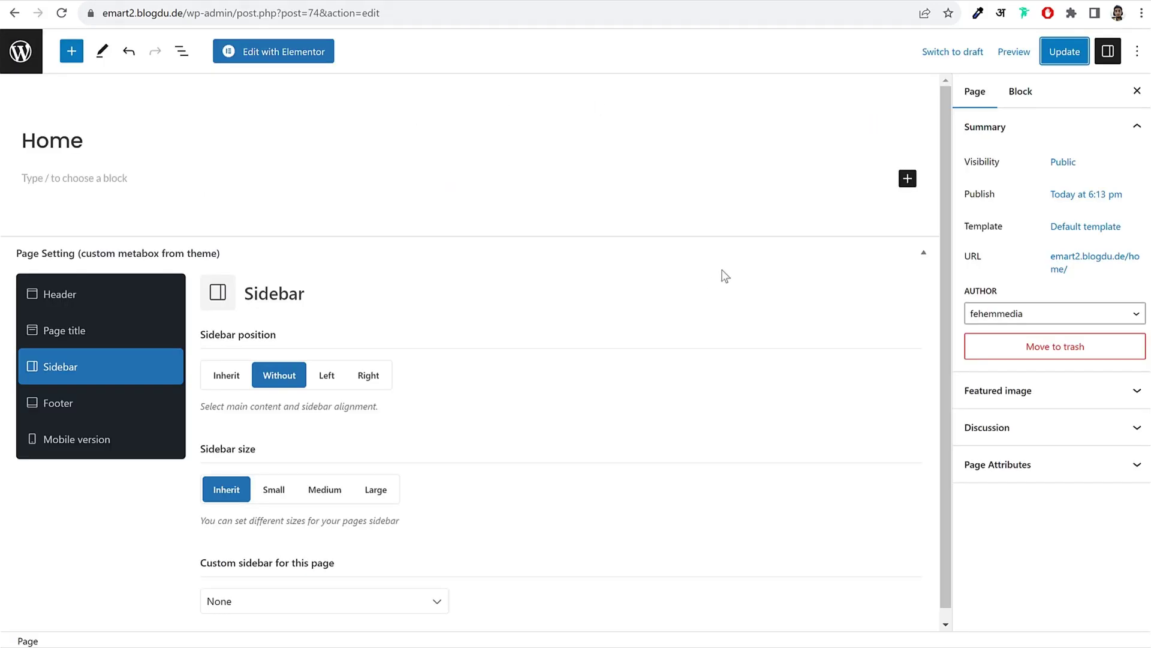
# Step: Go to Settings > Reading and review the current 'latest posts' homepage display
pyautogui.click(21, 51)
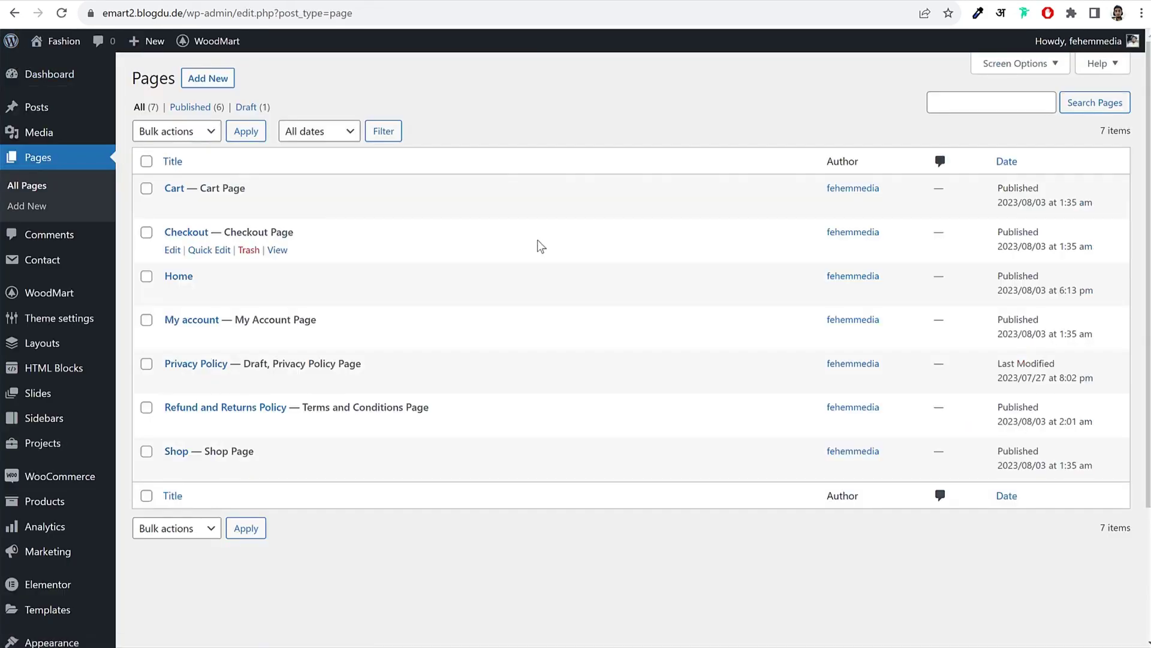
pyautogui.scroll(-3, 541, 246)
pyautogui.moveTo(40, 579)
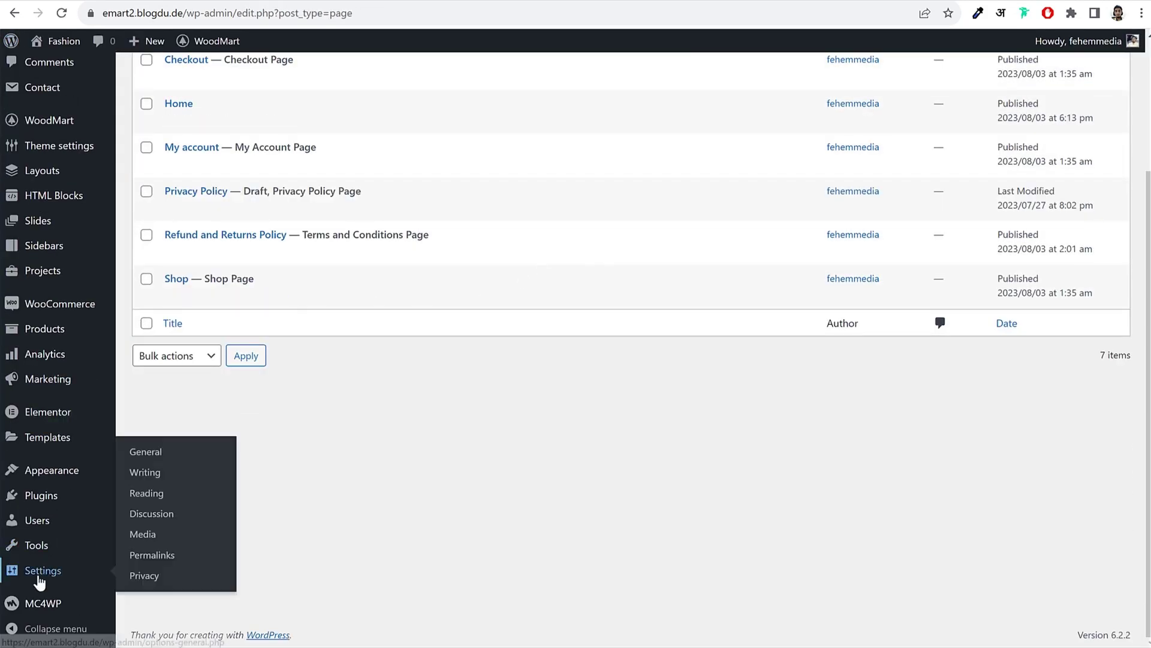
pyautogui.click(162, 498)
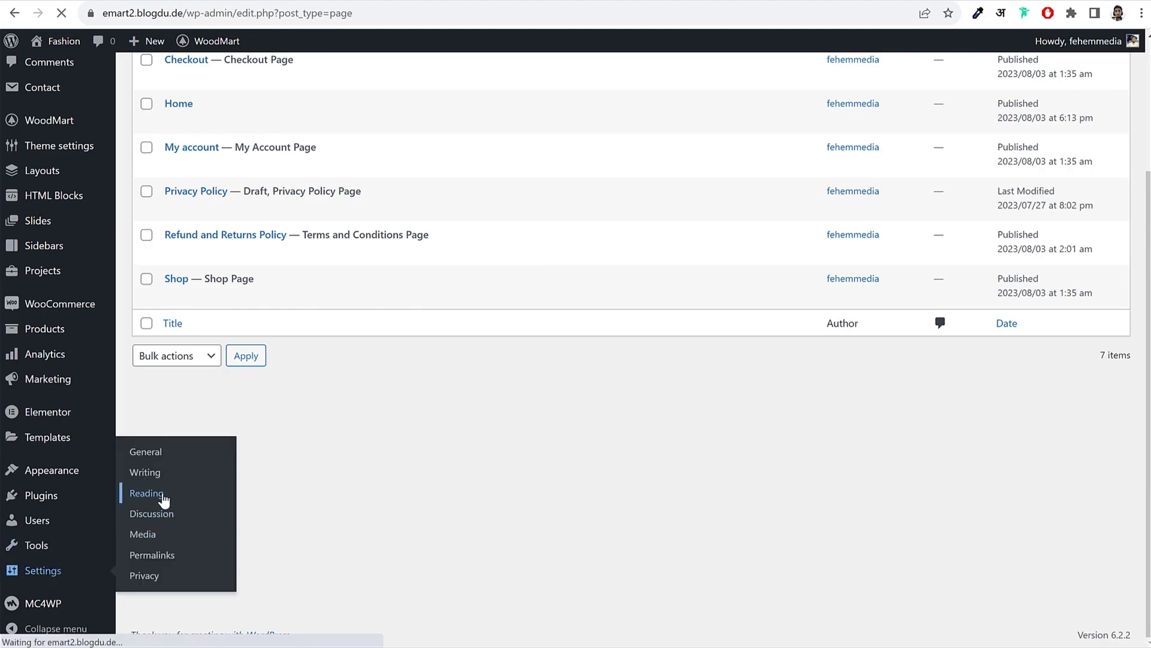
pyautogui.moveTo(133, 118); pyautogui.dragTo(252, 126)
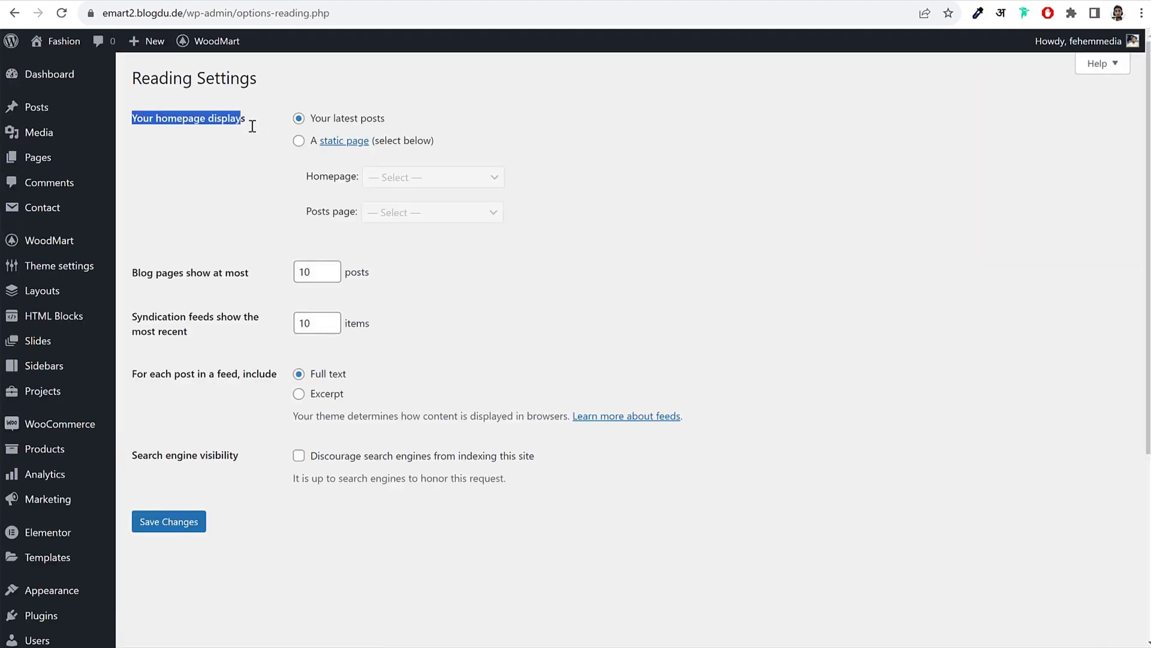
pyautogui.click(240, 119)
pyautogui.moveTo(373, 126); pyautogui.dragTo(308, 117)
# Step: Set the homepage to display the static page 'Home' and save the reading settings
pyautogui.click(299, 142)
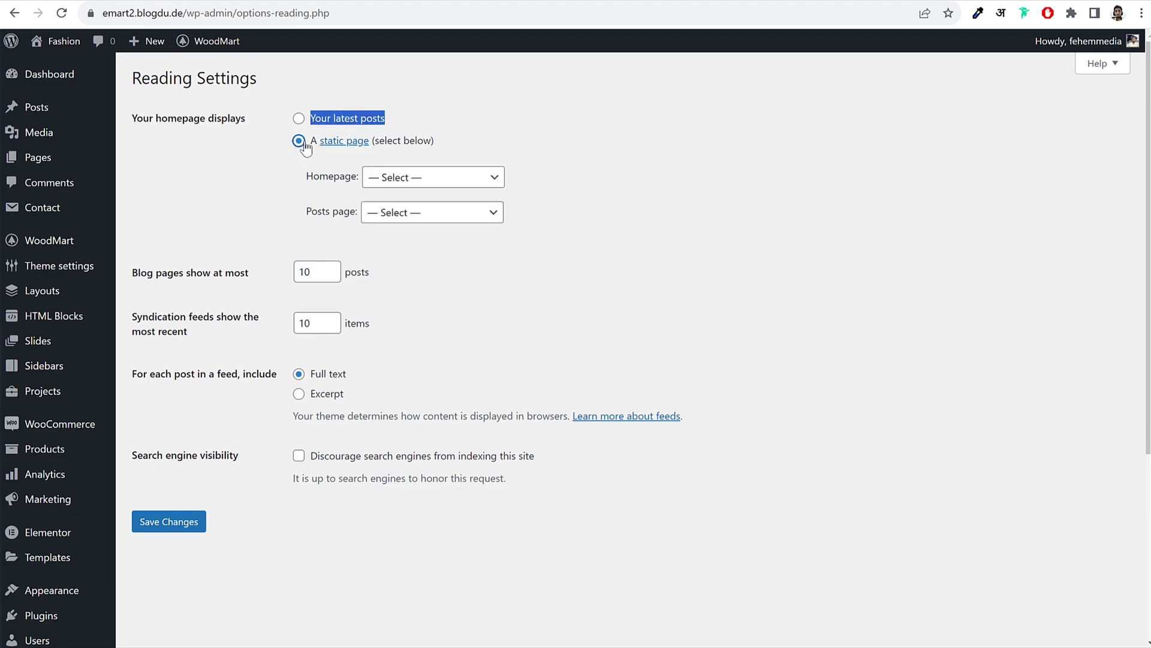
pyautogui.click(453, 180)
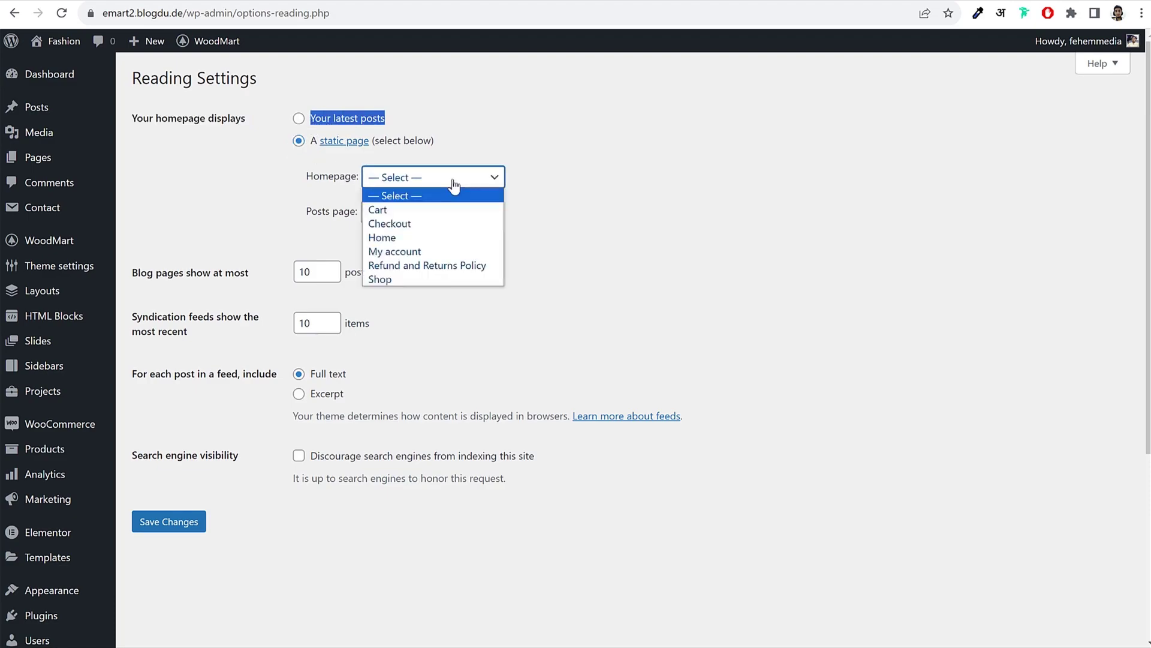
pyautogui.click(390, 238)
pyautogui.click(165, 521)
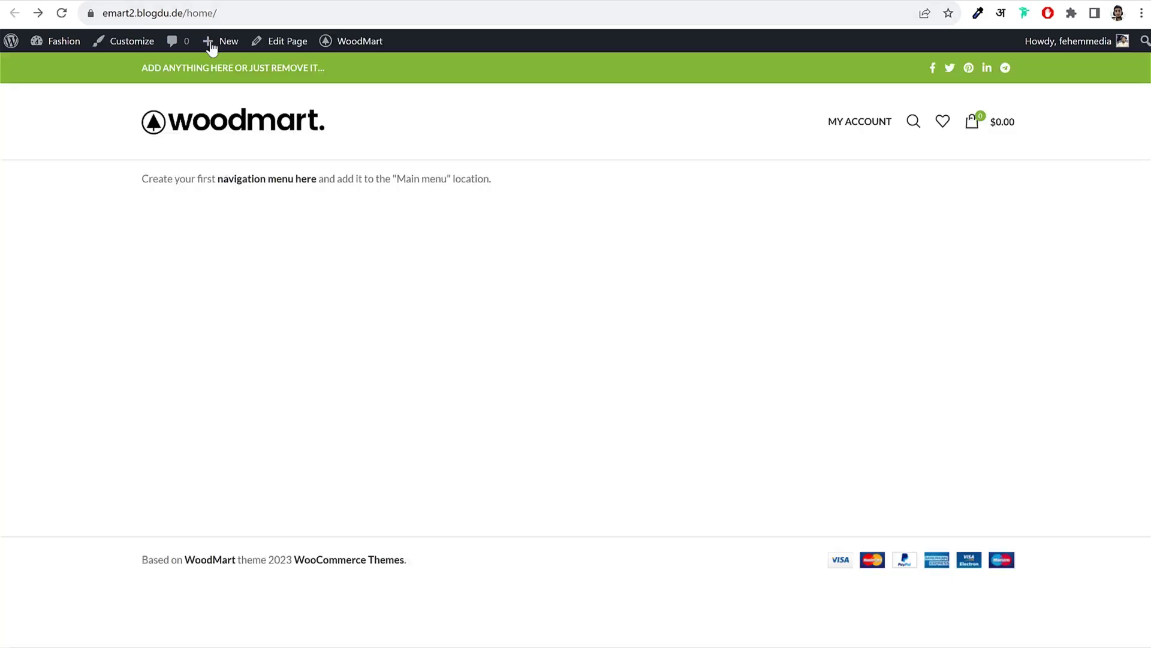
# Step: Reload the site at its root address to confirm Home is now the front page
pyautogui.click(174, 15)
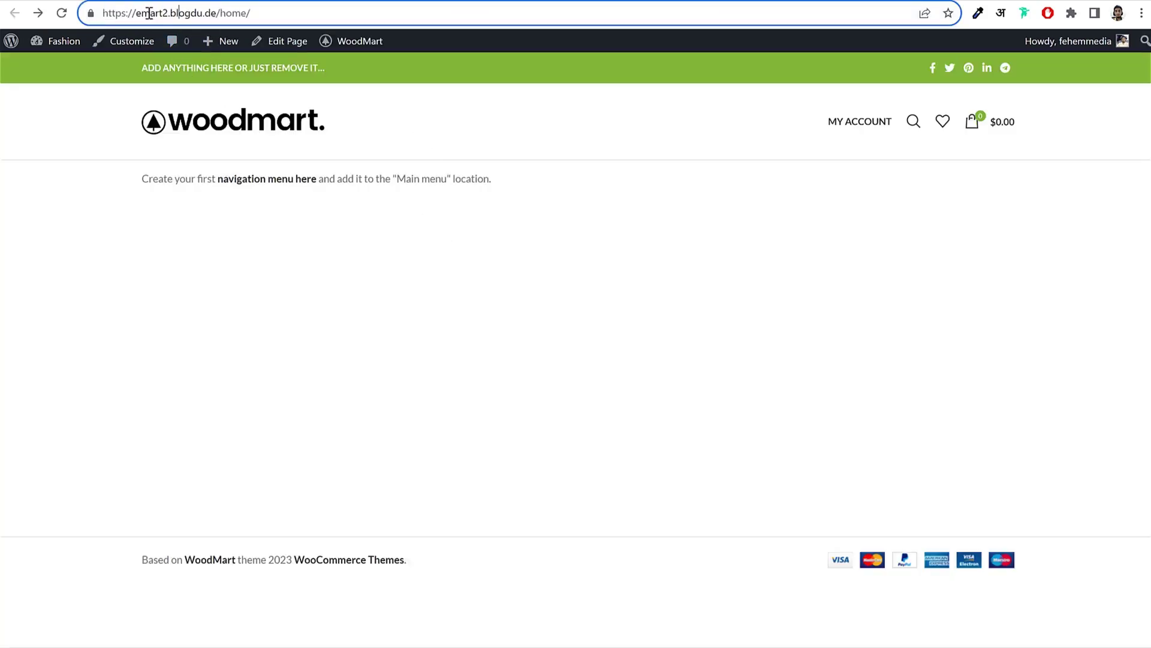
pyautogui.moveTo(209, 12); pyautogui.dragTo(247, 9)
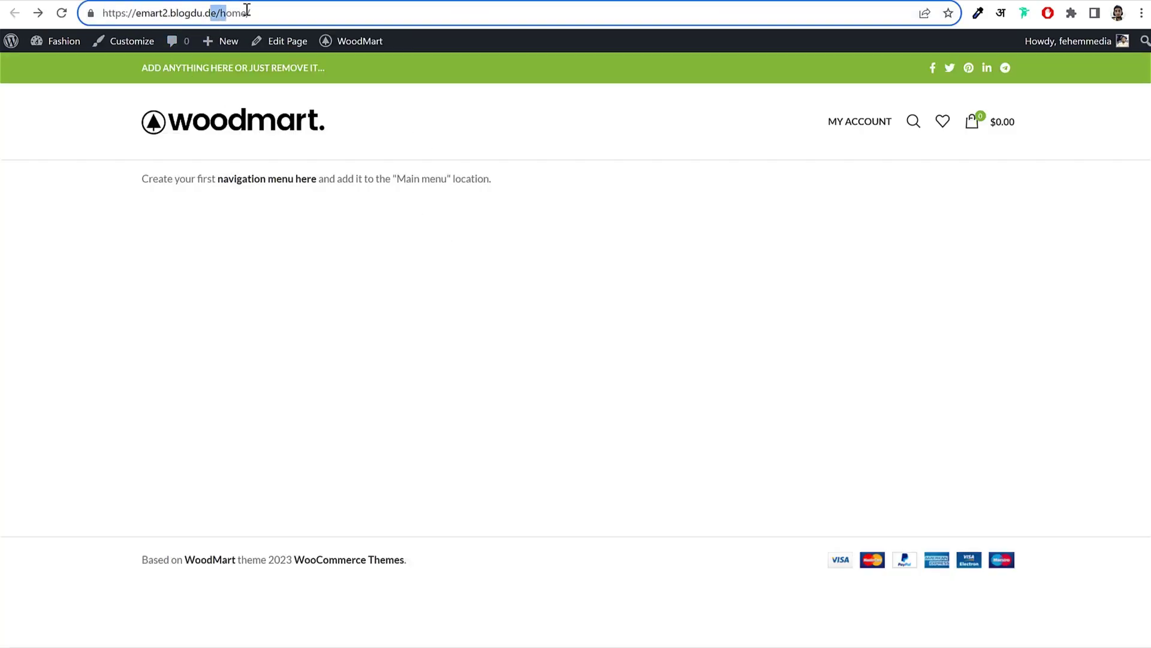
pyautogui.click(281, 12)
pyautogui.click(62, 12)
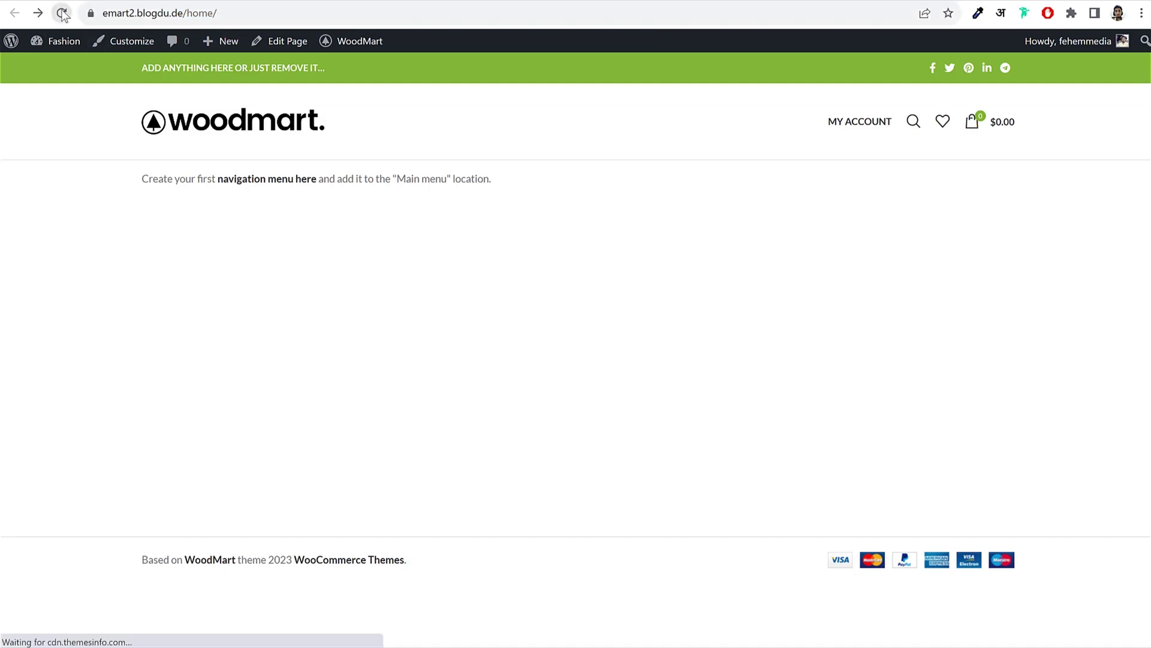
pyautogui.click(235, 10)
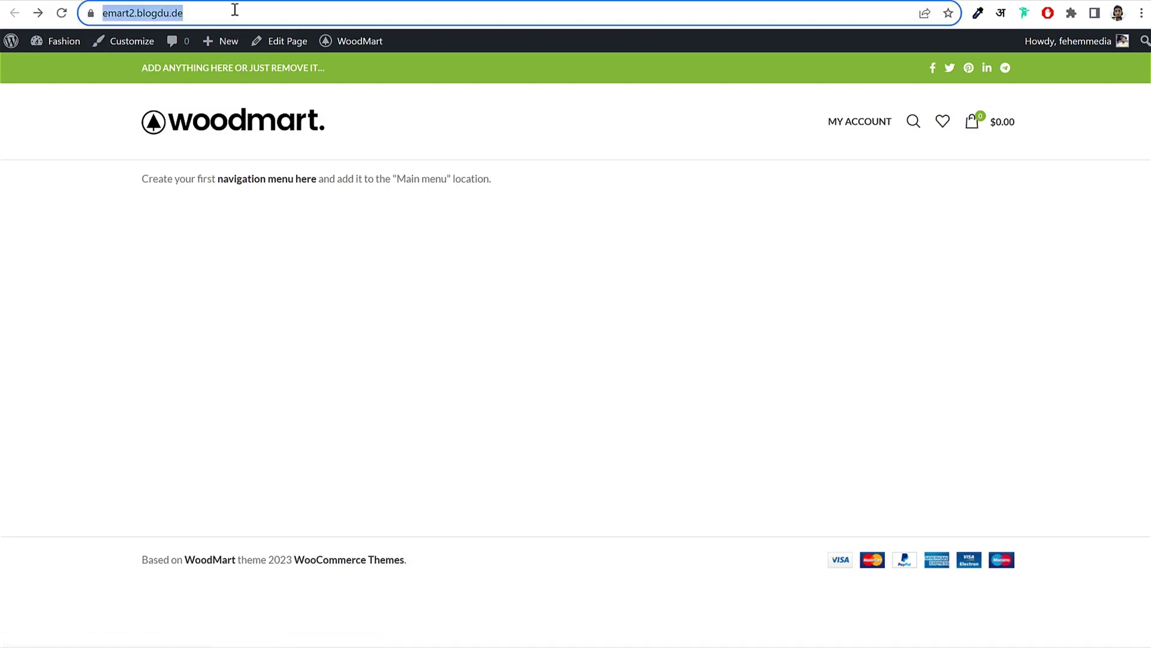
pyautogui.click(235, 10)
pyautogui.click(234, 133)
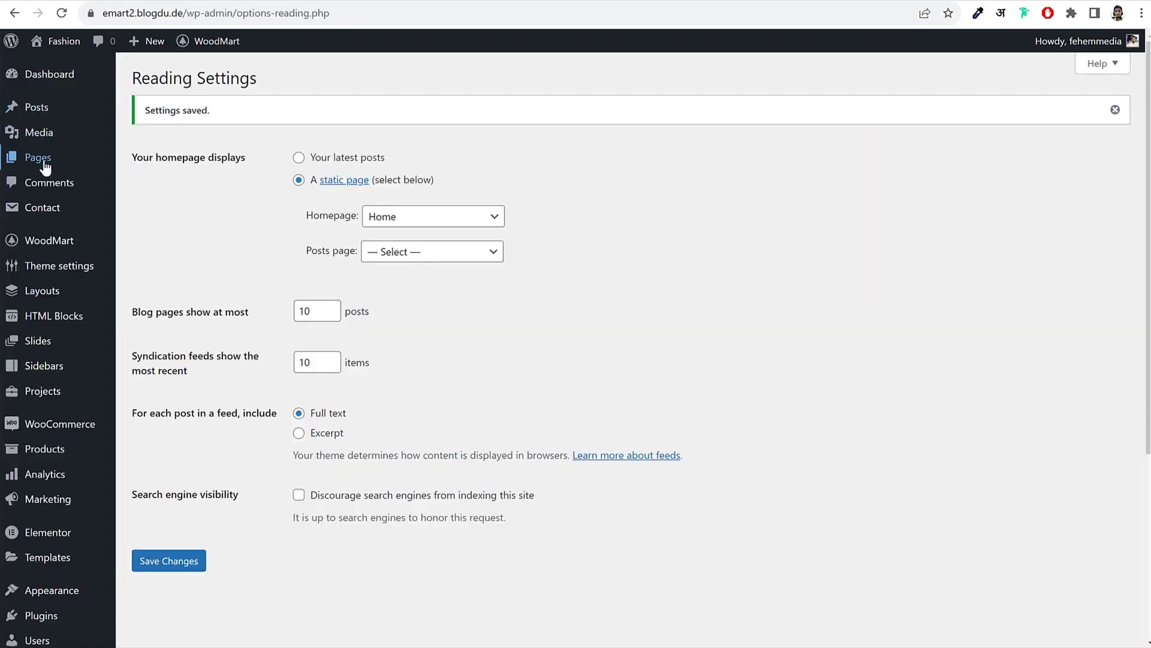
pyautogui.moveTo(45, 167)
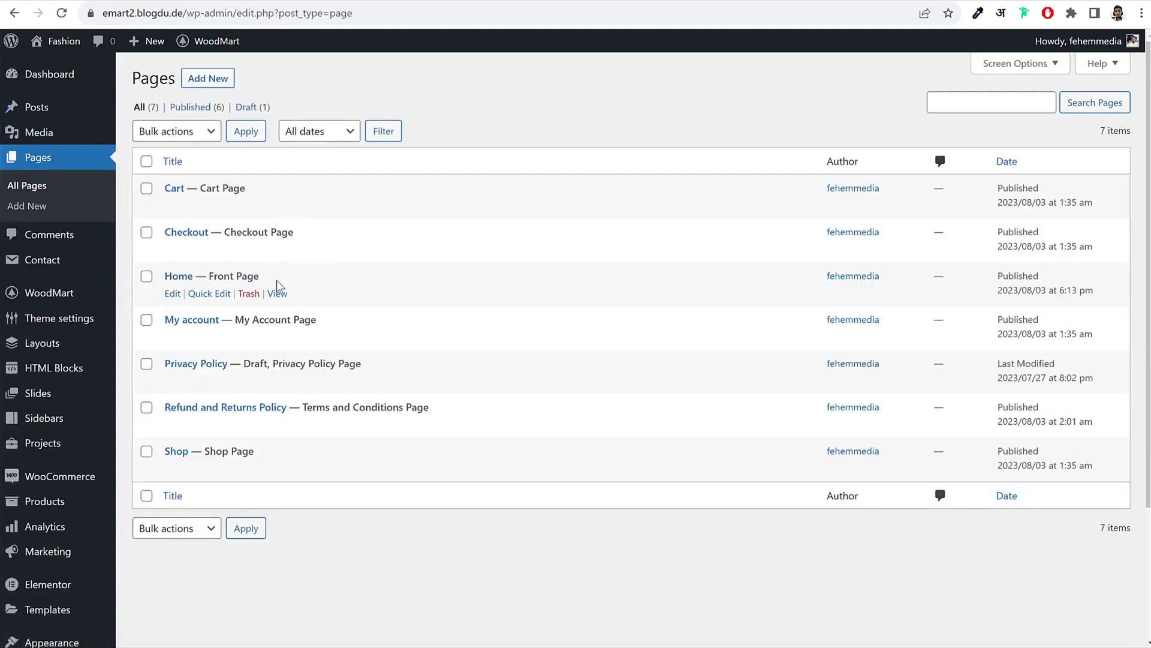
# Step: Open the Home page, now marked Front Page, in Elementor
pyautogui.moveTo(259, 275); pyautogui.dragTo(212, 273)
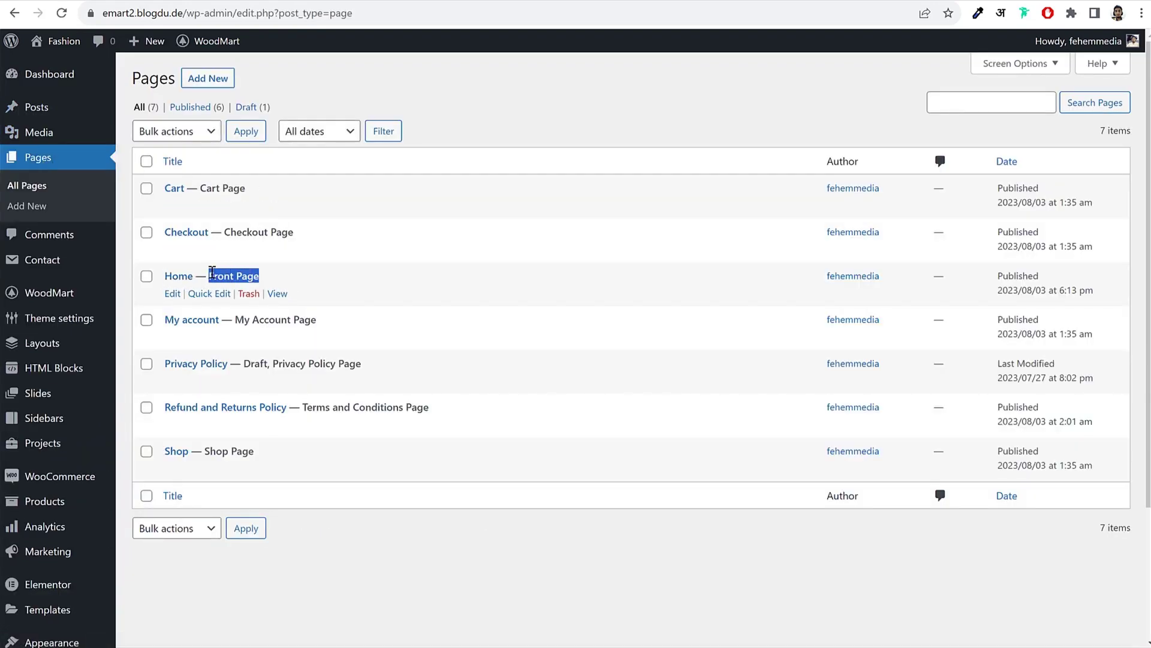
pyautogui.click(172, 297)
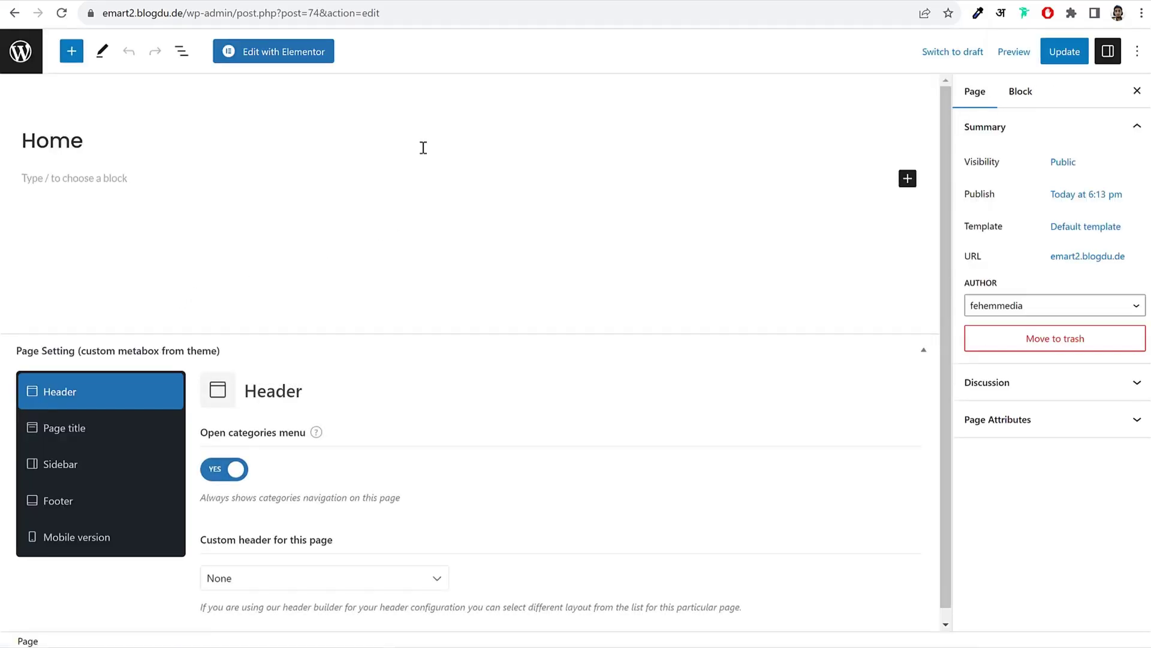
pyautogui.click(282, 60)
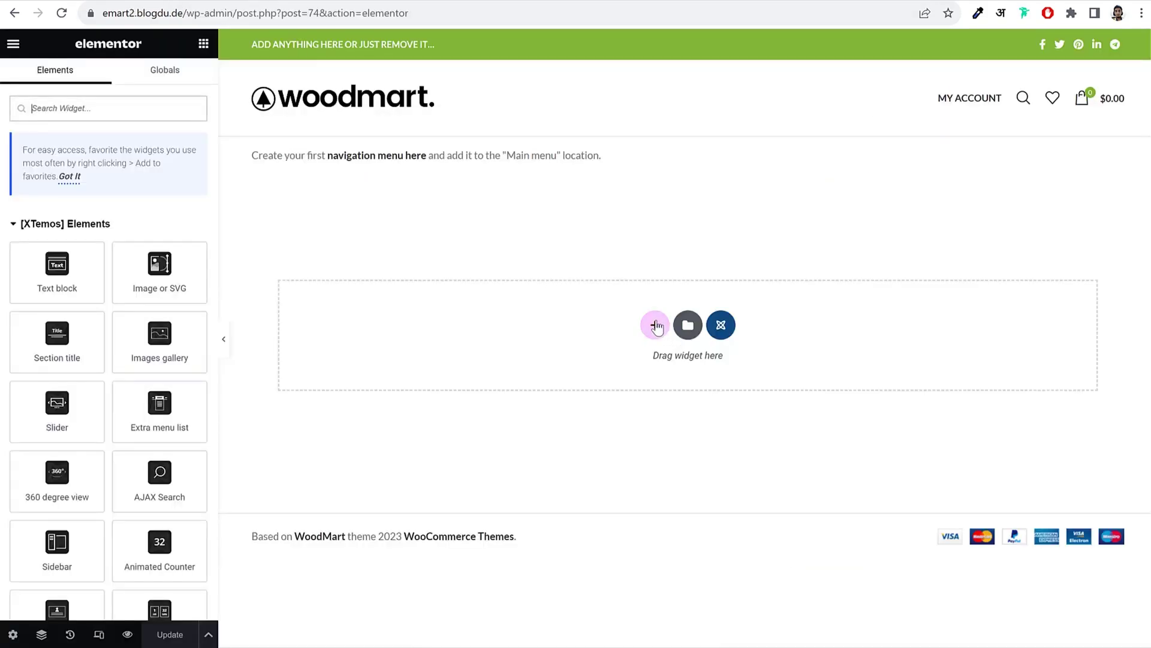
# Step: Add a 33/66 two-column section and set the first column width to 25%
pyautogui.click(655, 325)
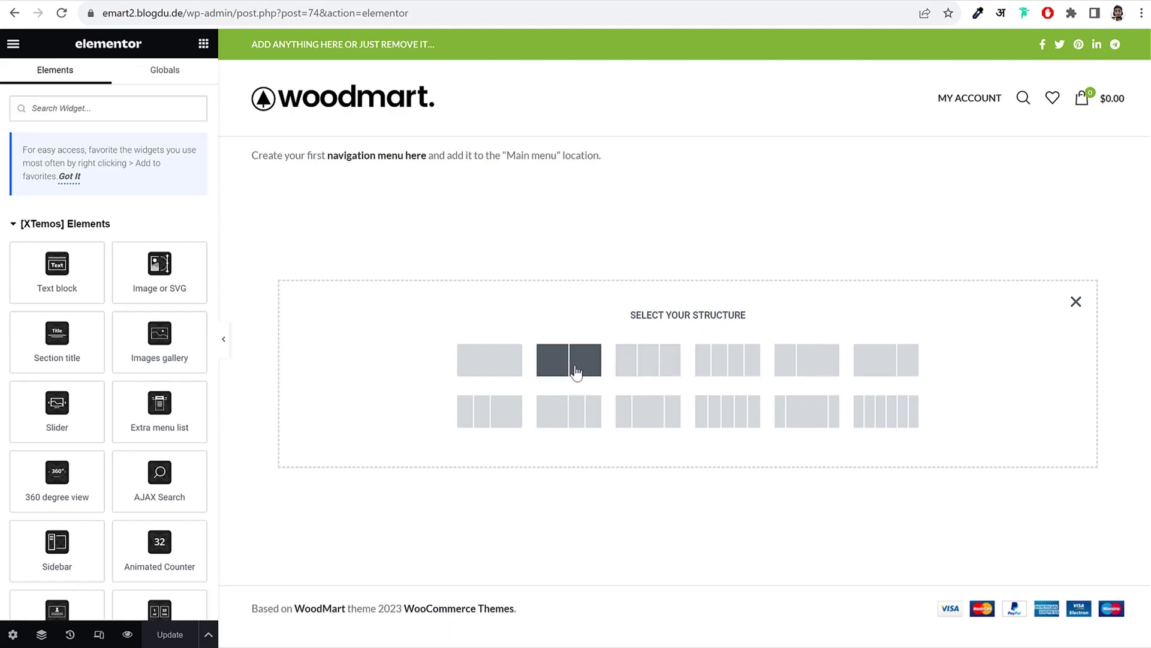
pyautogui.click(798, 370)
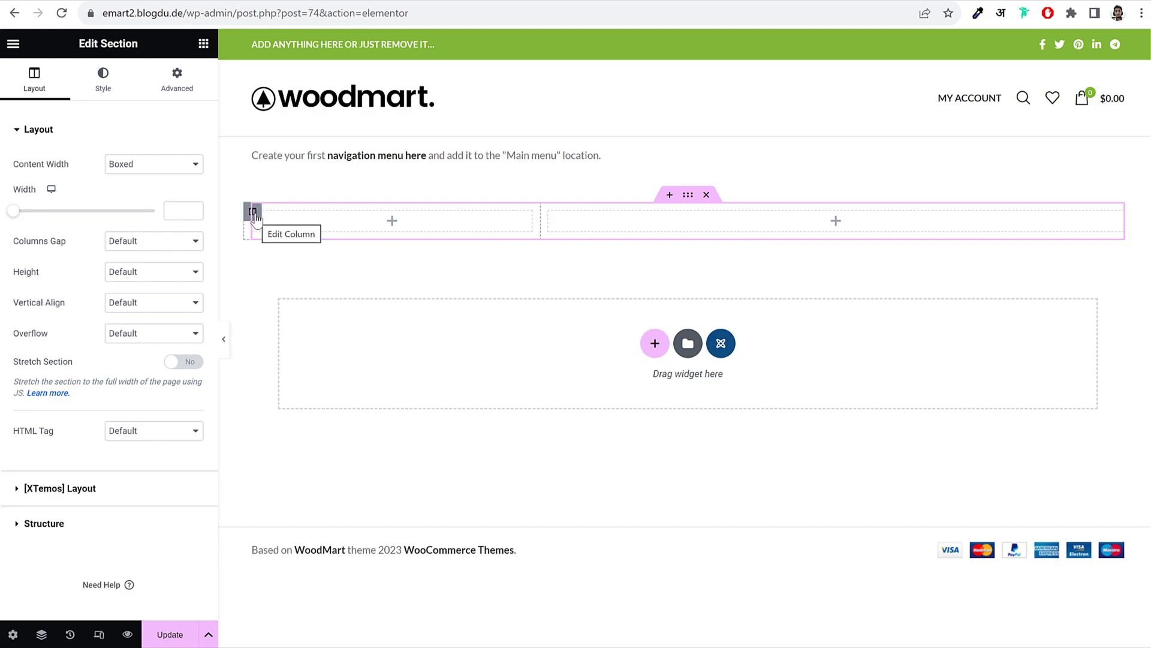
pyautogui.click(253, 212)
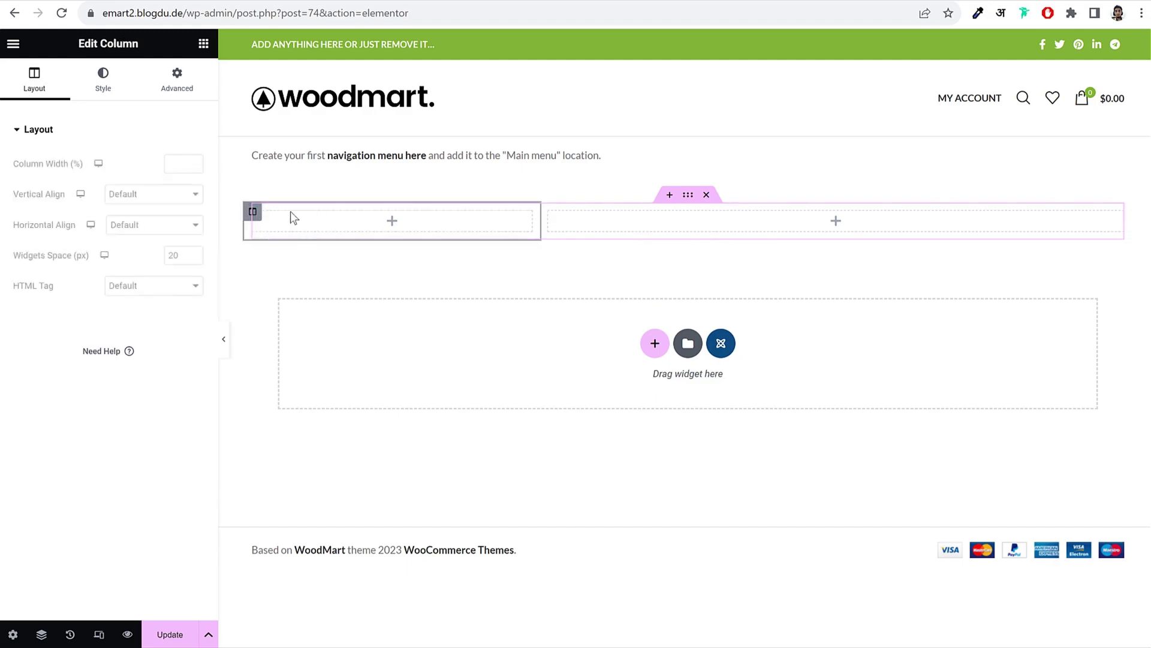
pyautogui.click(178, 163)
pyautogui.write('25')
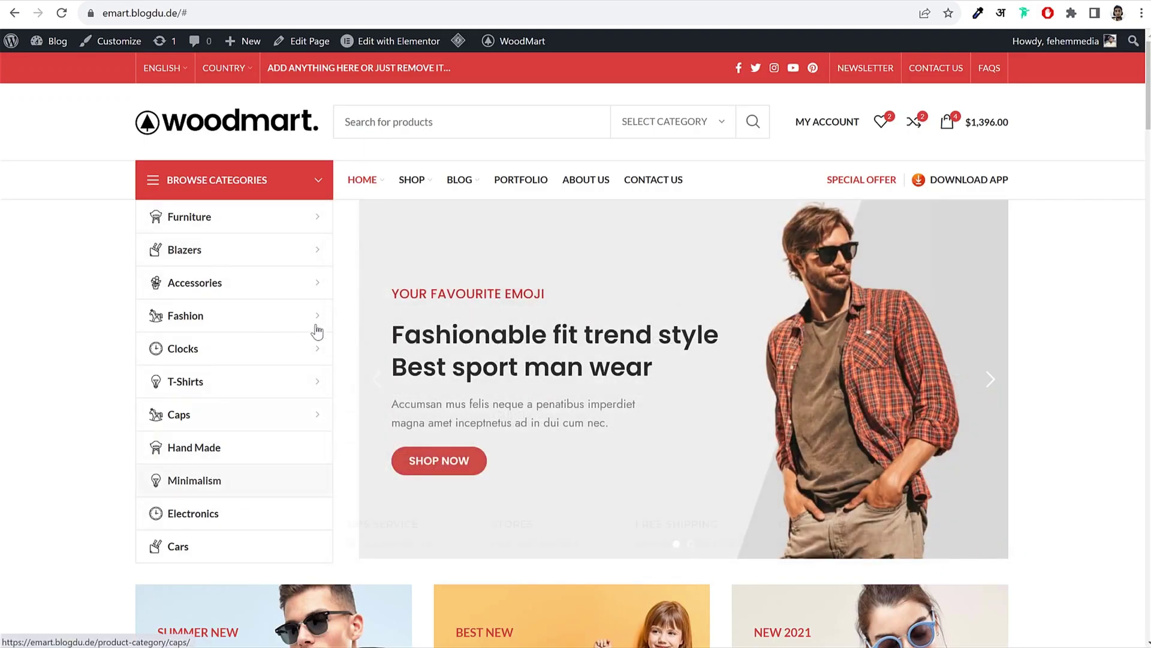
pyautogui.moveTo(313, 320)
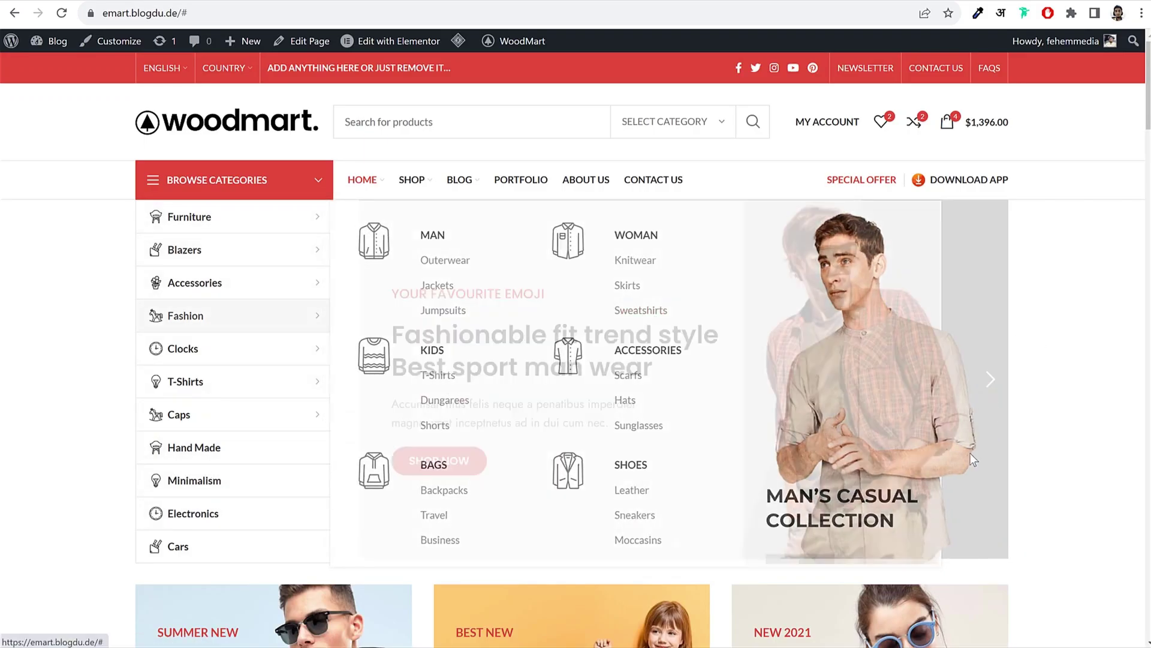
pyautogui.click(984, 384)
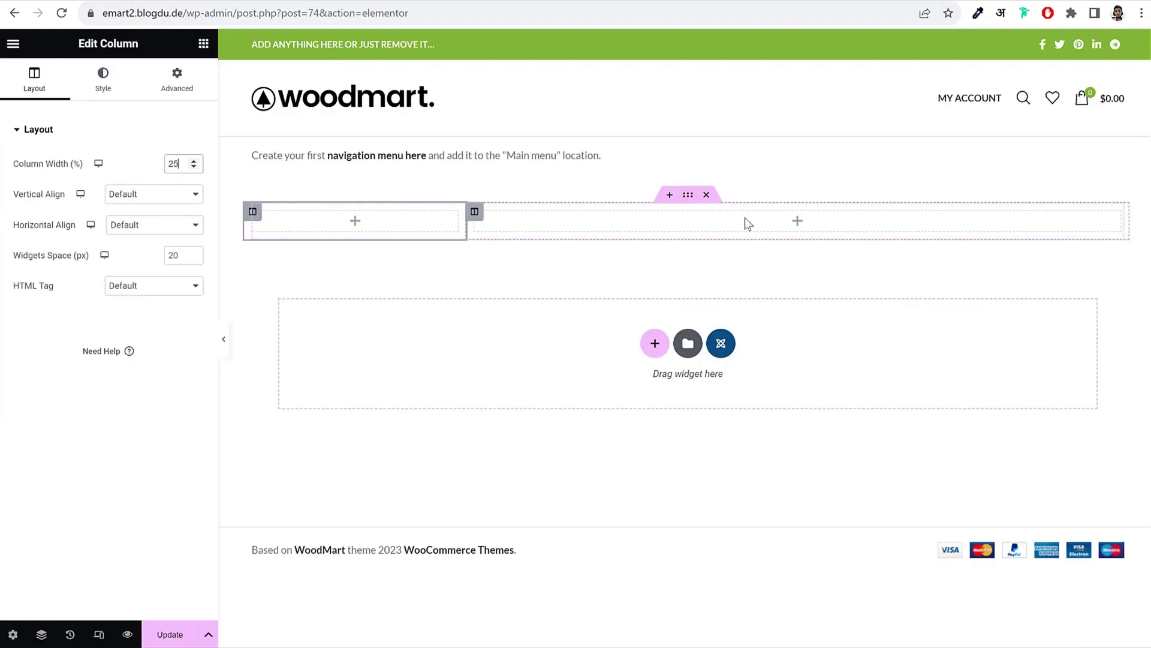
pyautogui.click(745, 217)
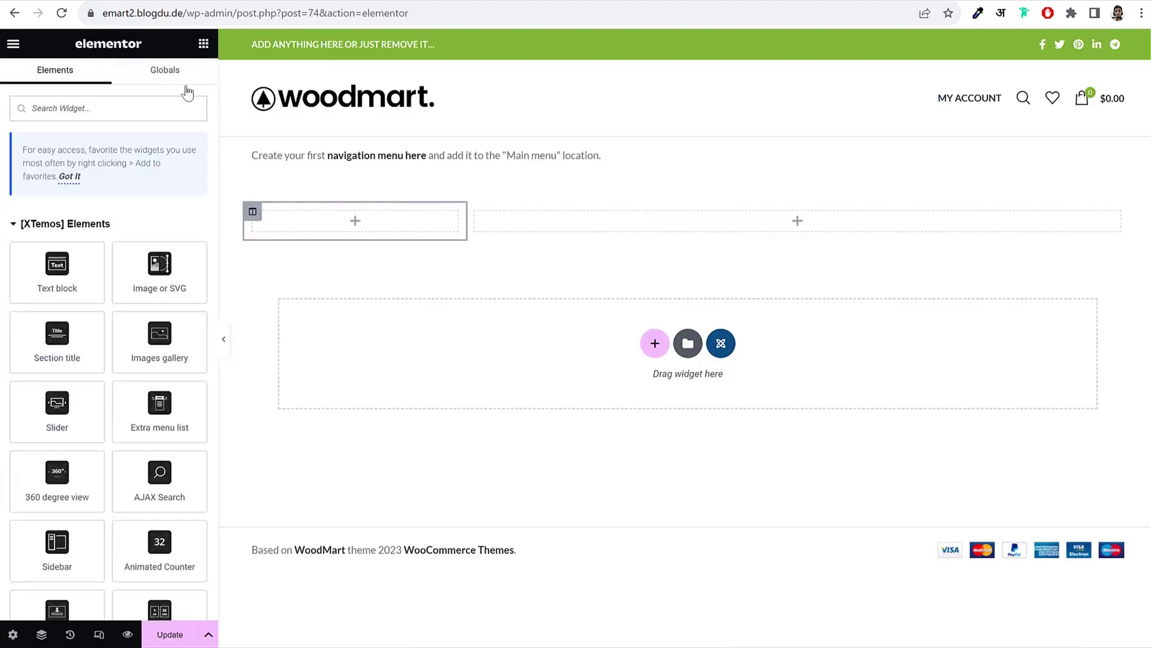
# Step: Place a Slider widget in the wide column showing Home Slider and preview its slides
pyautogui.write('slid')
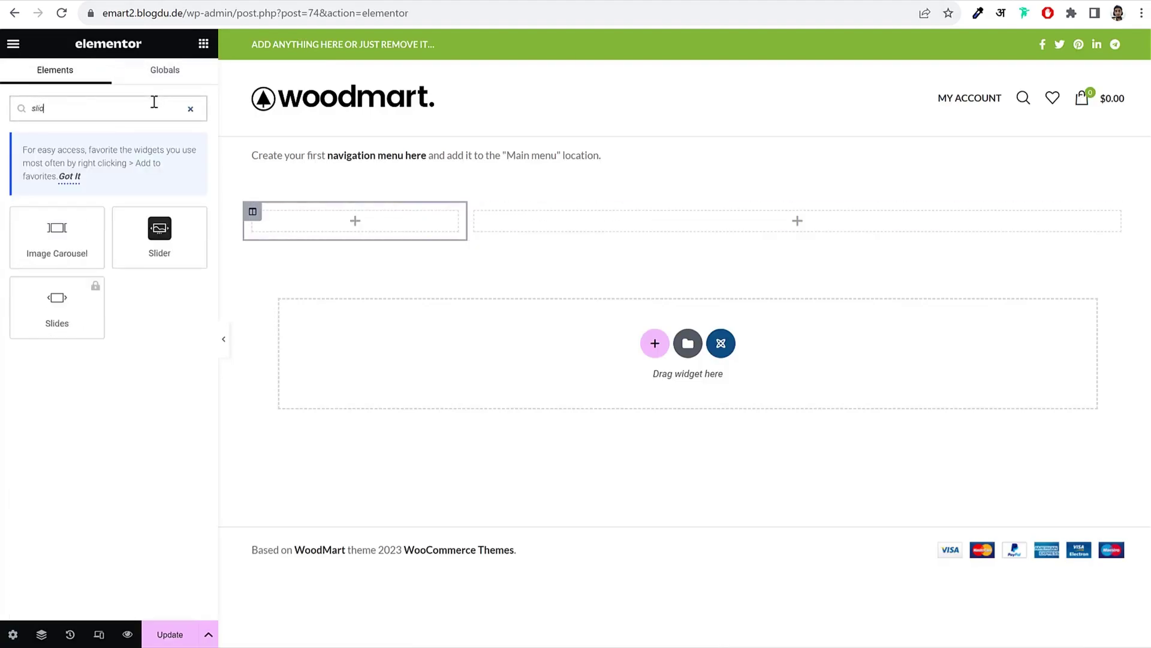
pyautogui.moveTo(162, 230); pyautogui.dragTo(798, 223)
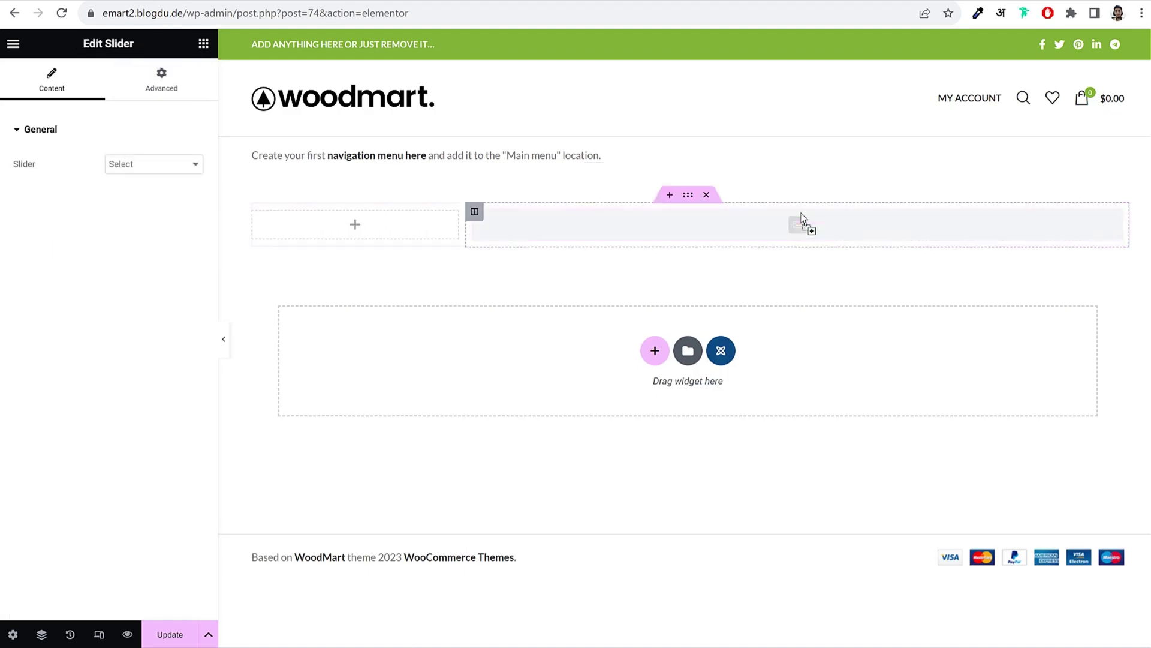
pyautogui.click(146, 166)
pyautogui.click(149, 191)
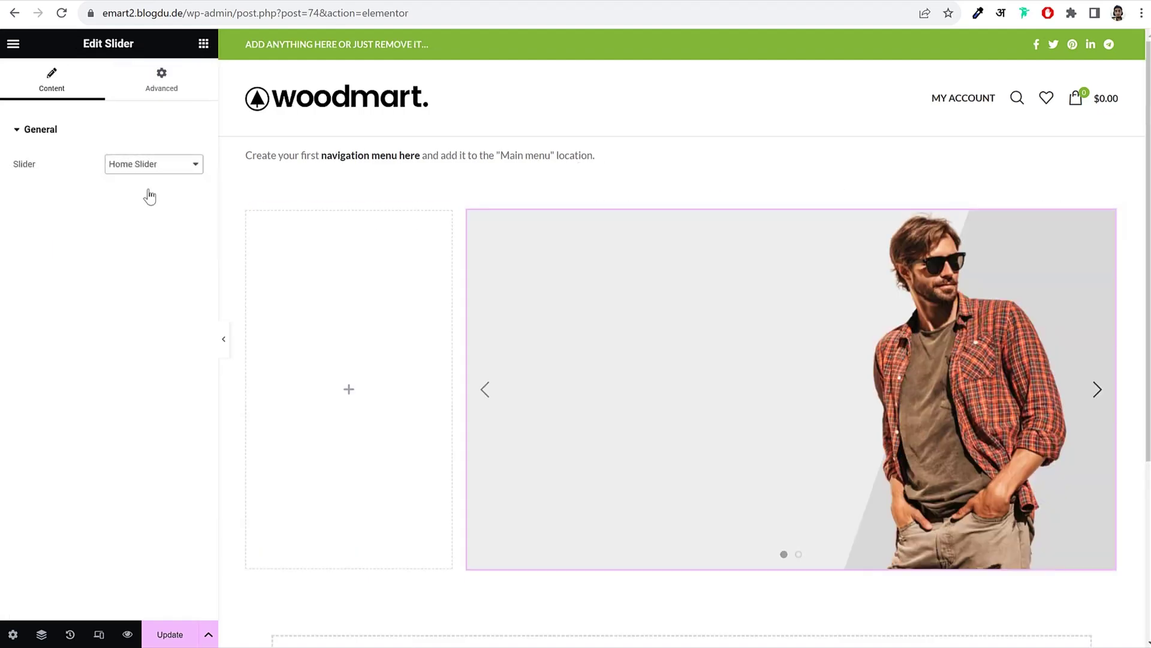
pyautogui.click(1099, 391)
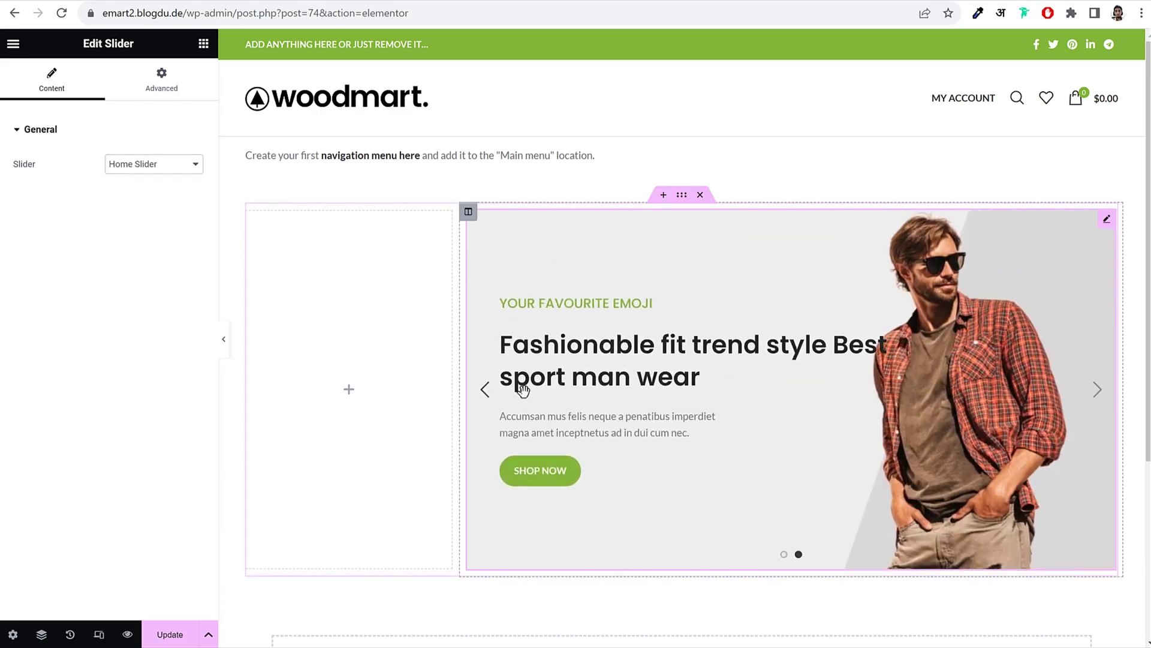
pyautogui.click(485, 391)
pyautogui.click(682, 195)
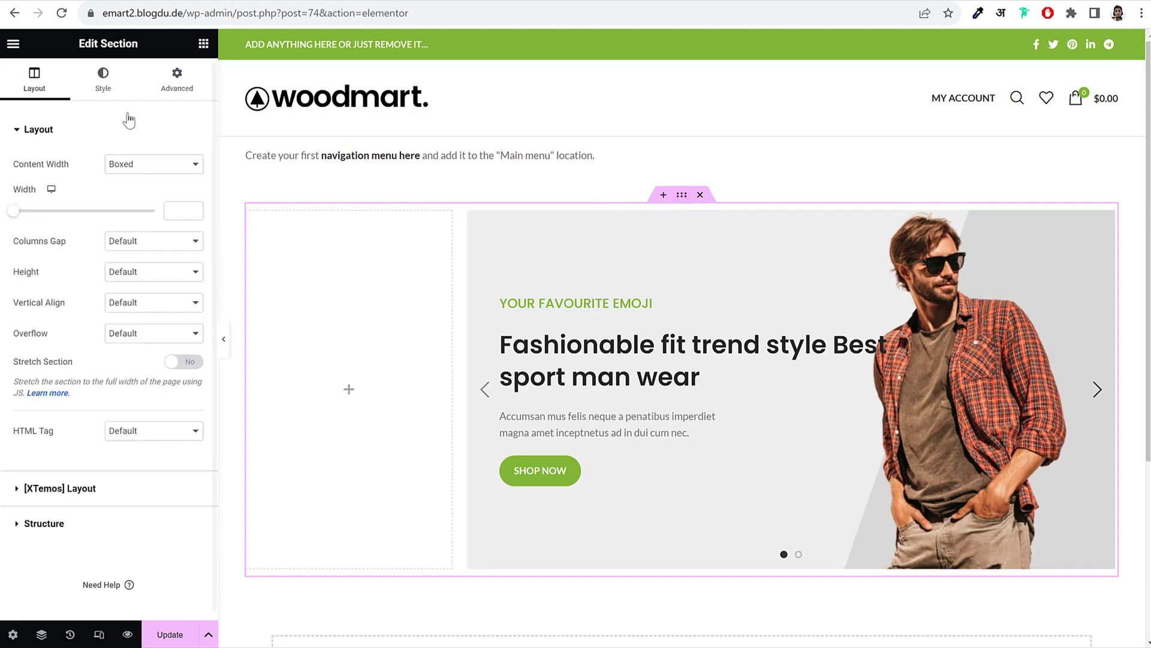
# Step: Set the slider section's Advanced top margin to -55 px
pyautogui.click(174, 90)
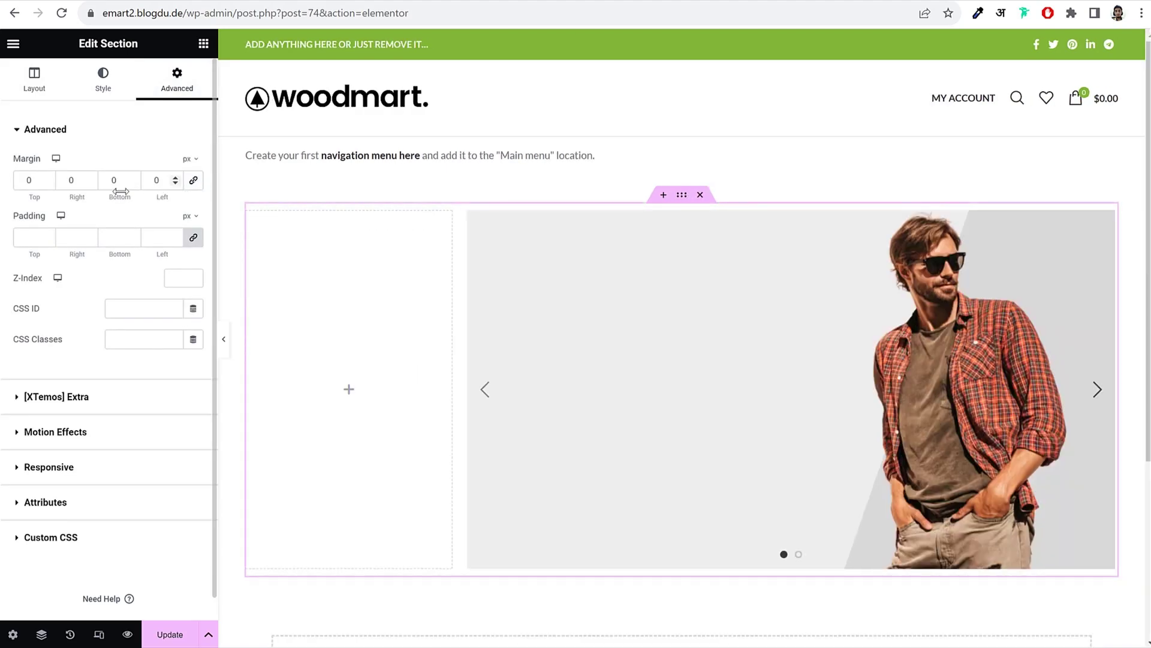
pyautogui.moveTo(27, 179); pyautogui.dragTo(12, 184)
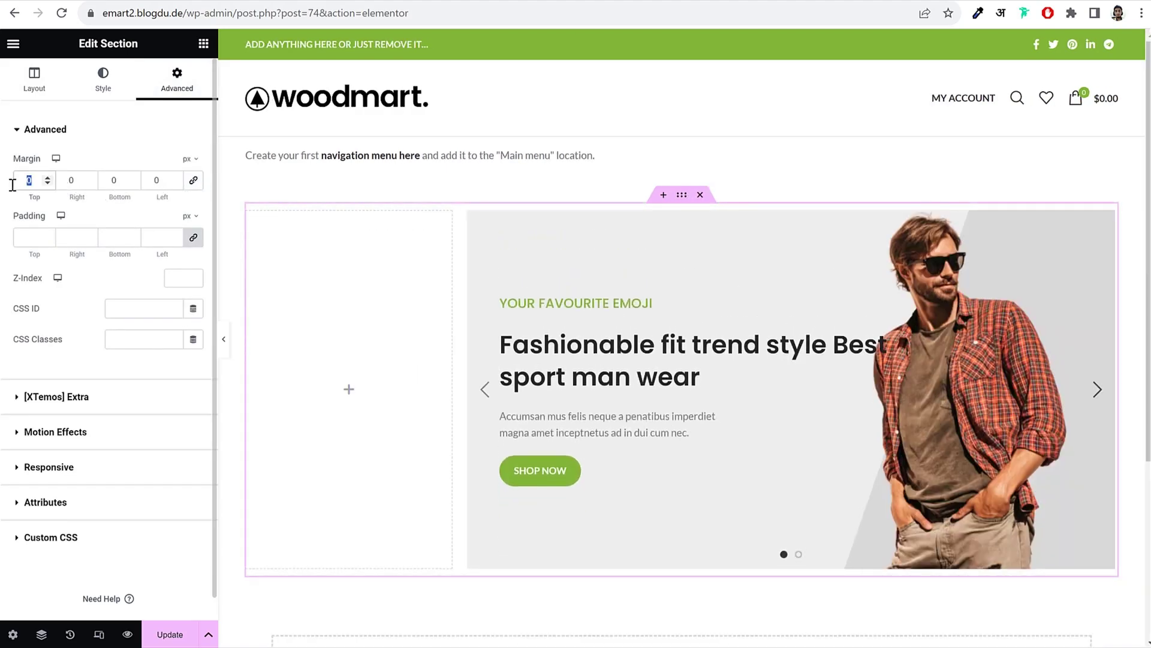
pyautogui.write('-55')
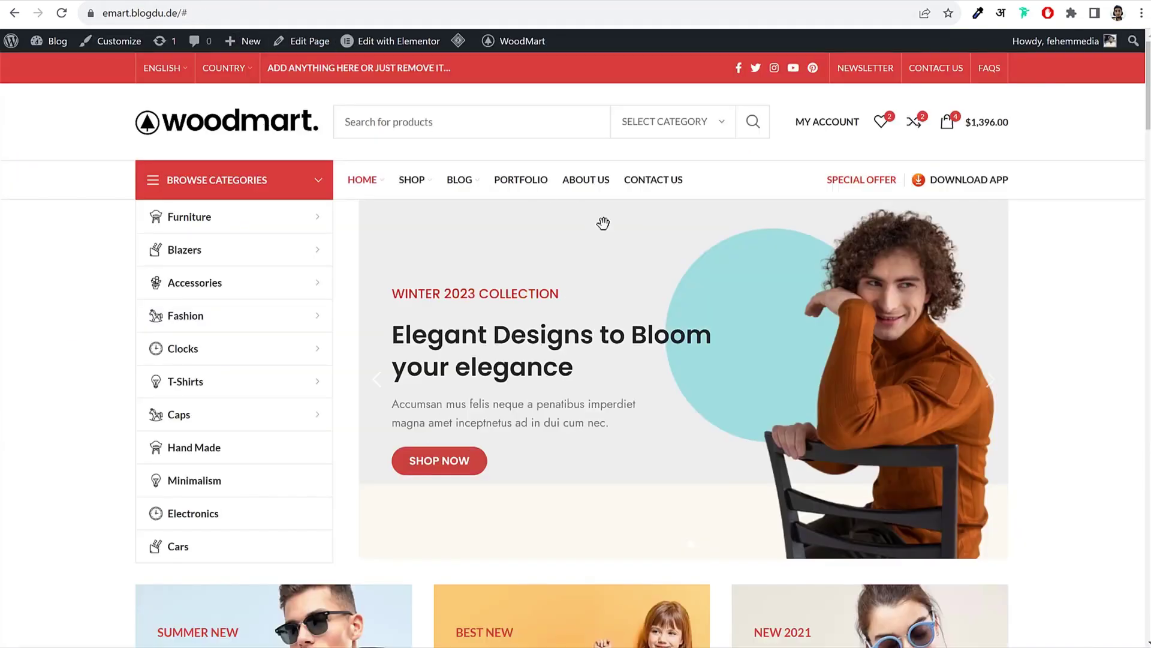
pyautogui.scroll(-6, 614, 239)
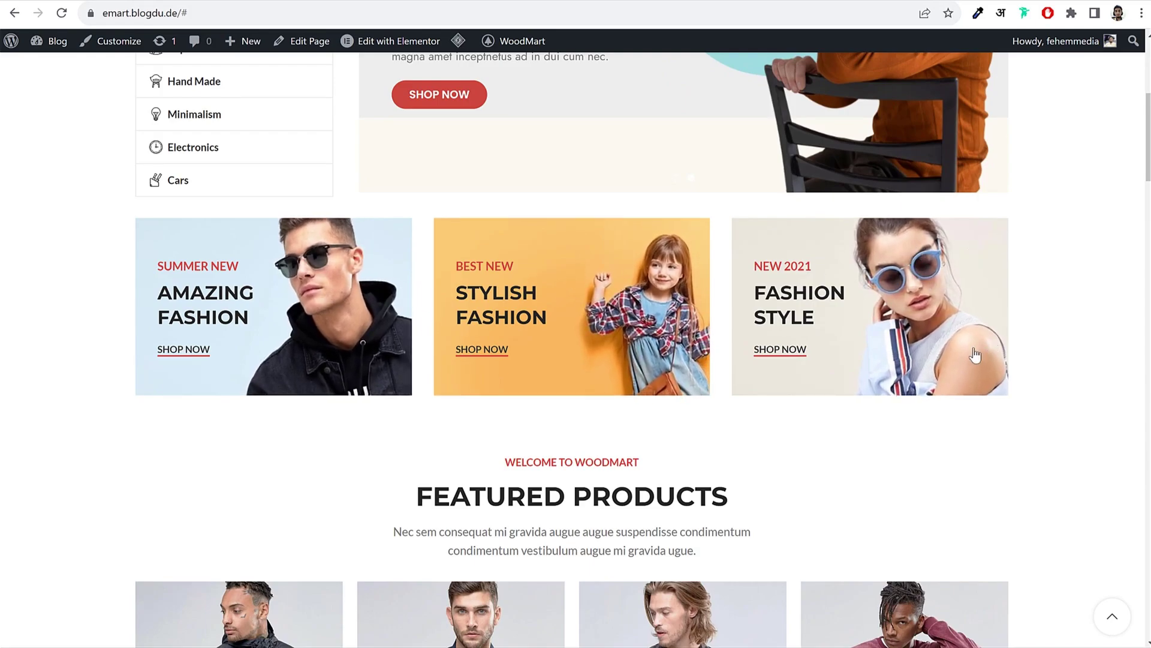
pyautogui.scroll(6, 722, 301)
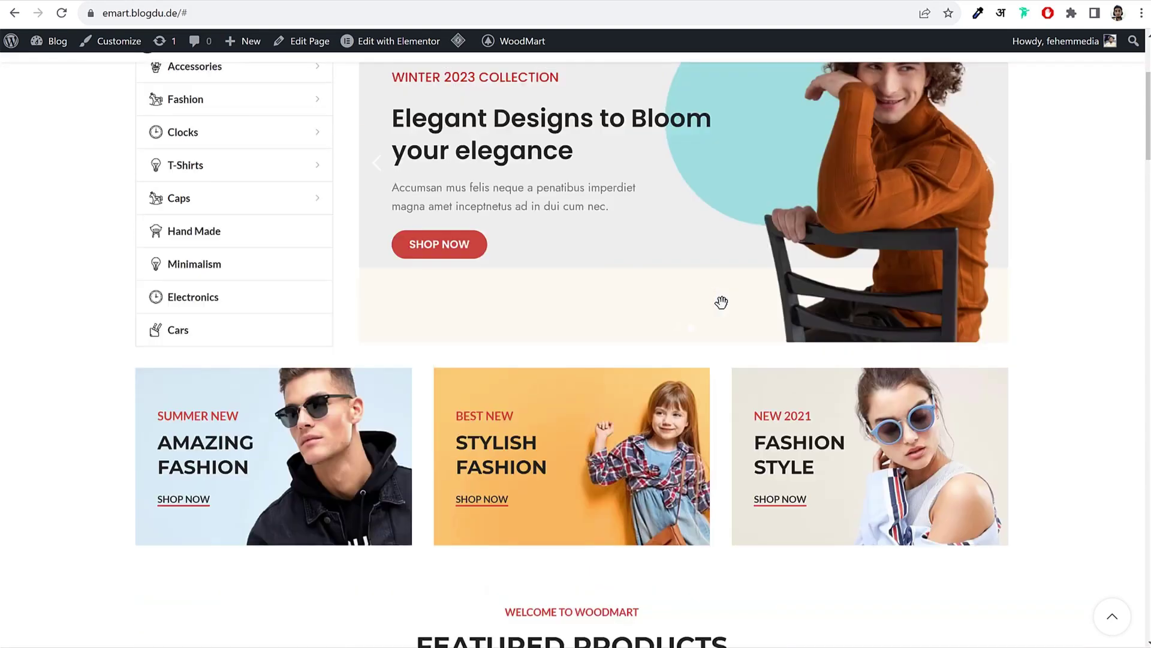
pyautogui.scroll(-6, 859, 326)
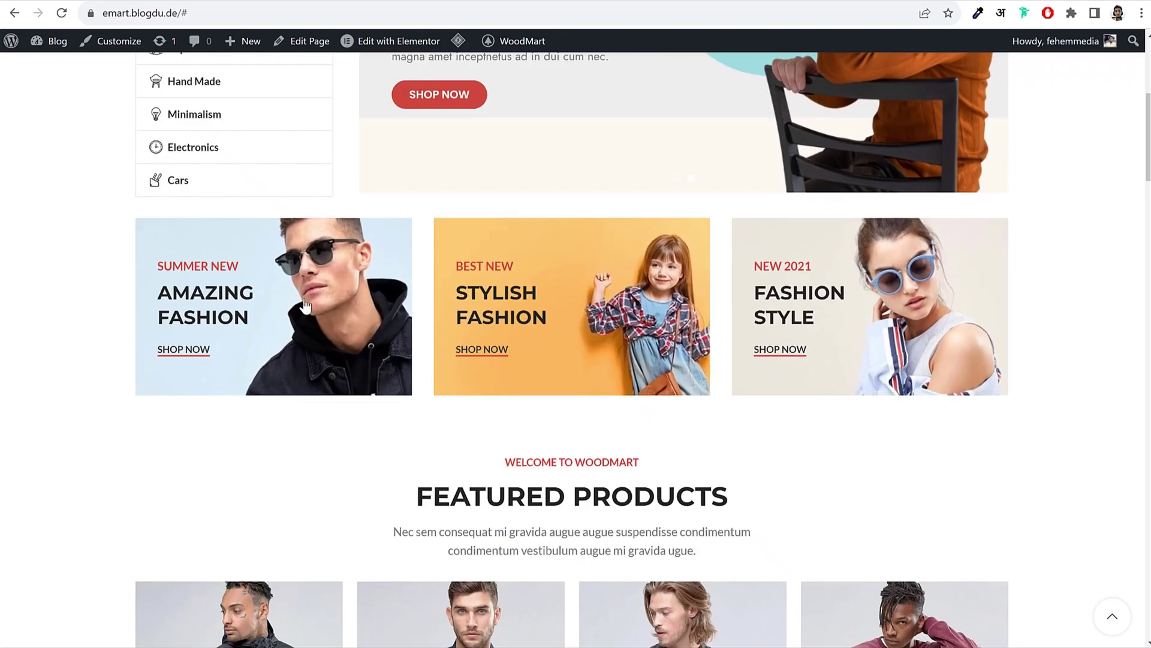
pyautogui.scroll(2, 302, 301)
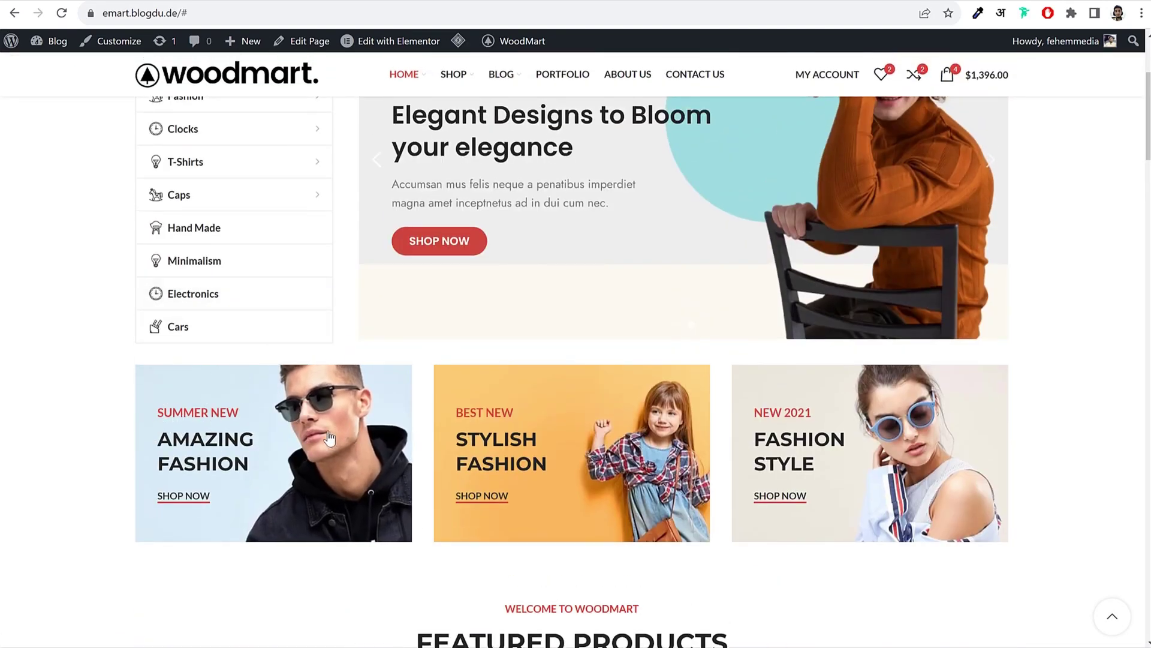
pyautogui.scroll(2, 884, 243)
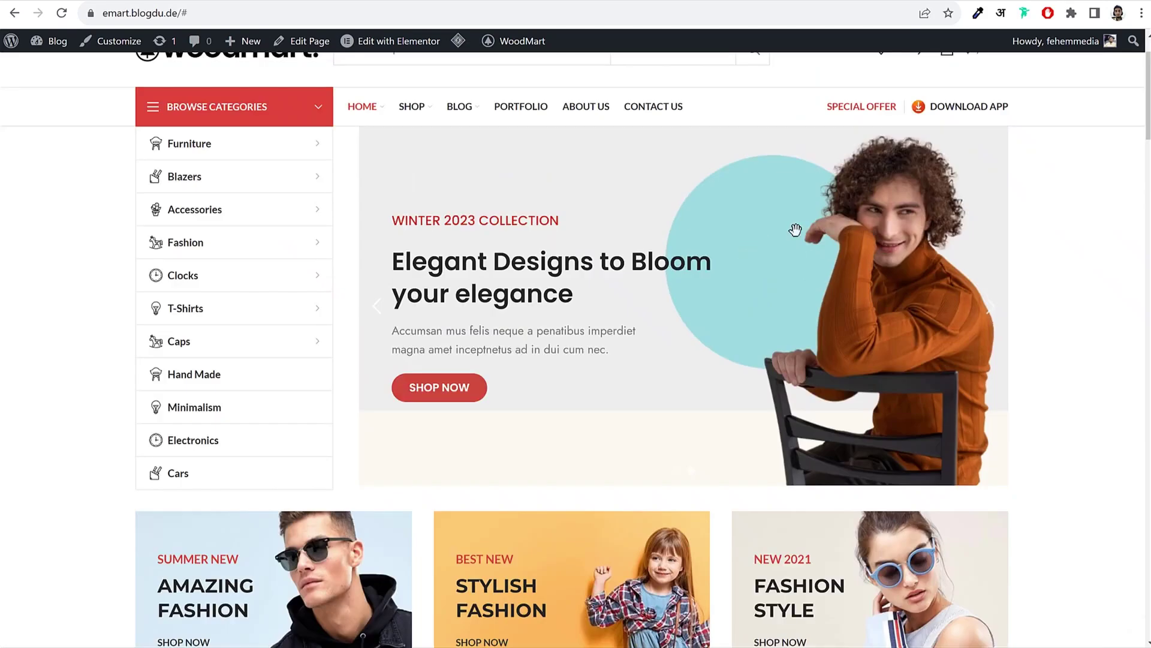
pyautogui.scroll(-3, 933, 343)
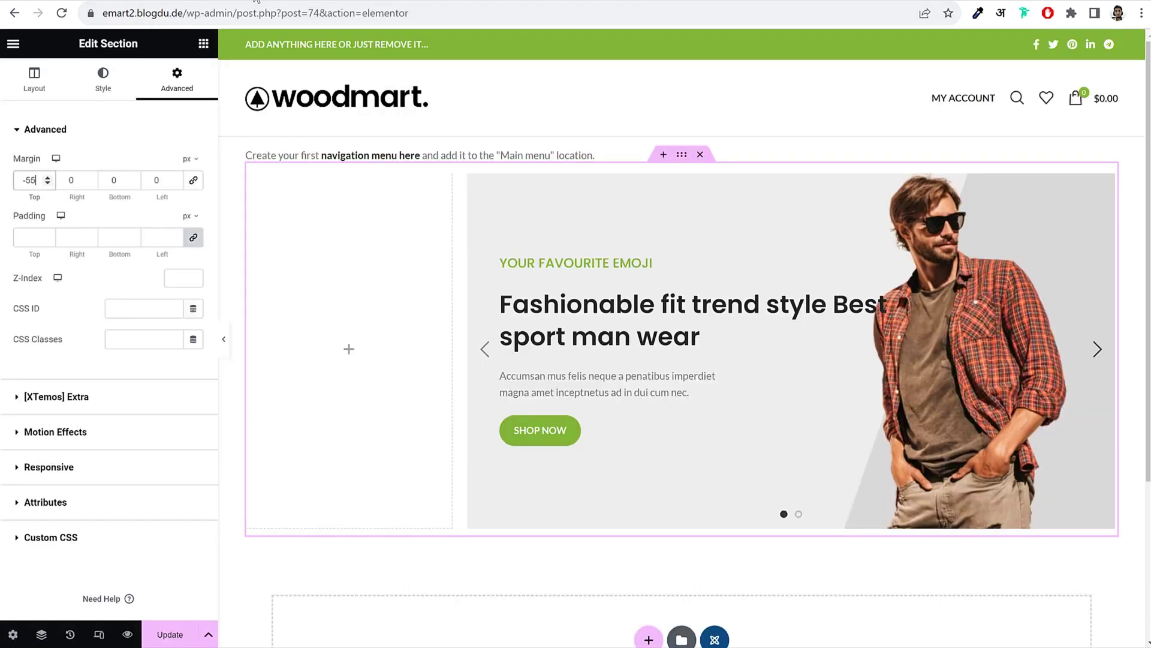
pyautogui.scroll(-3, 635, 366)
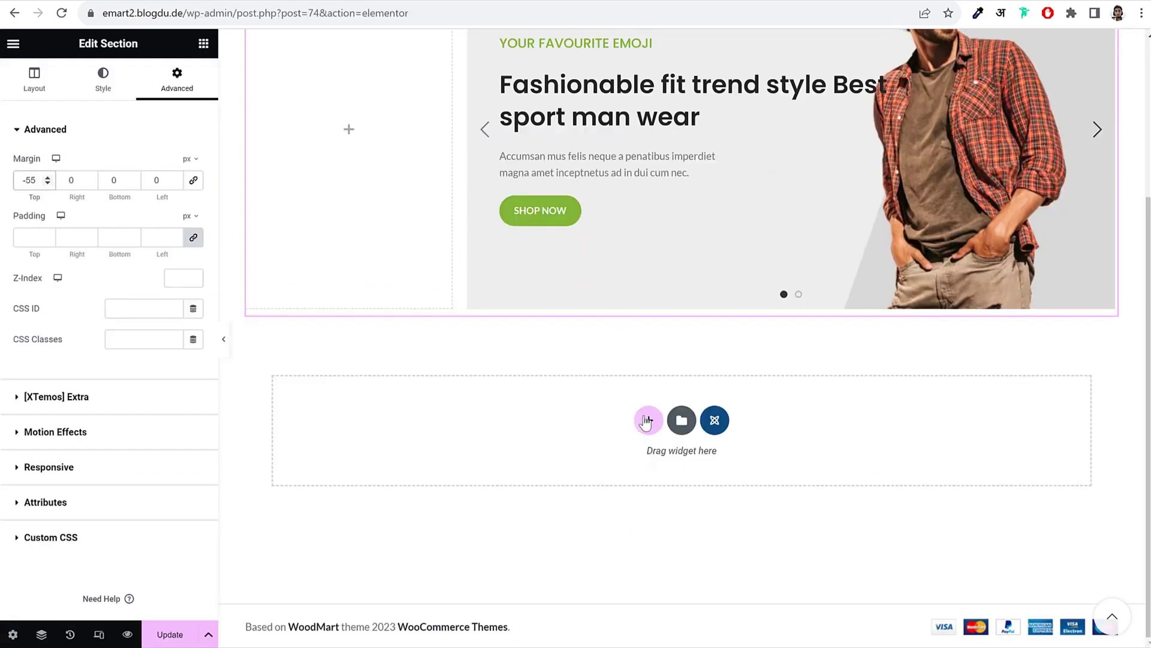
# Step: Add a single-column section below the slider, deleting the accidental three-column section
pyautogui.click(646, 420)
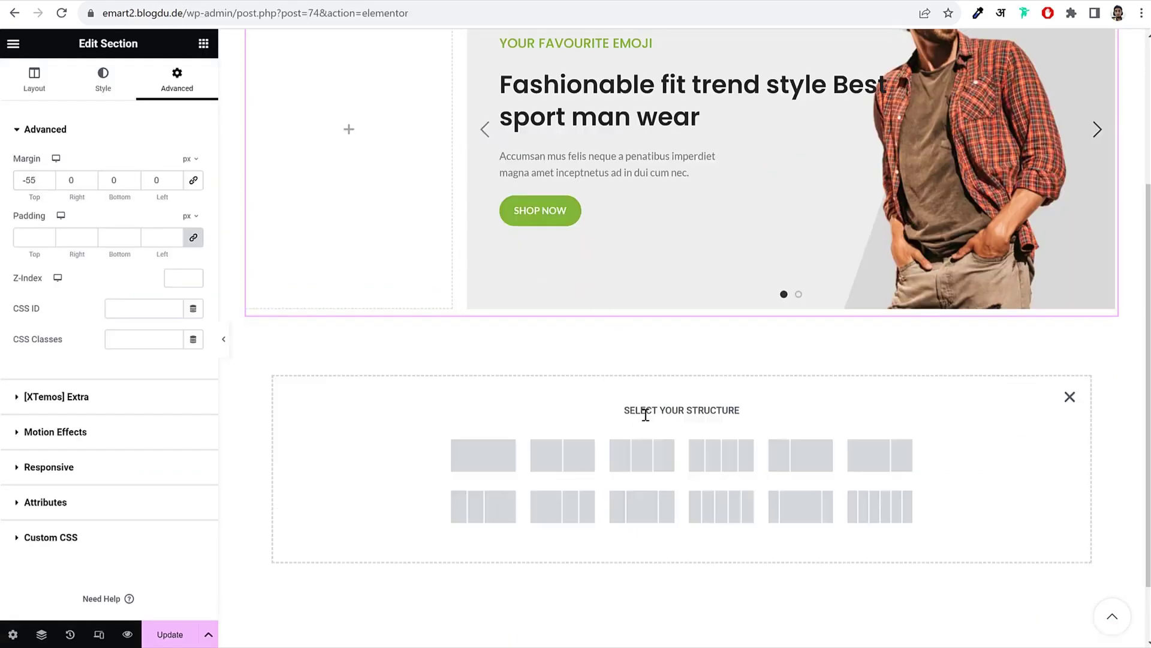
pyautogui.click(640, 467)
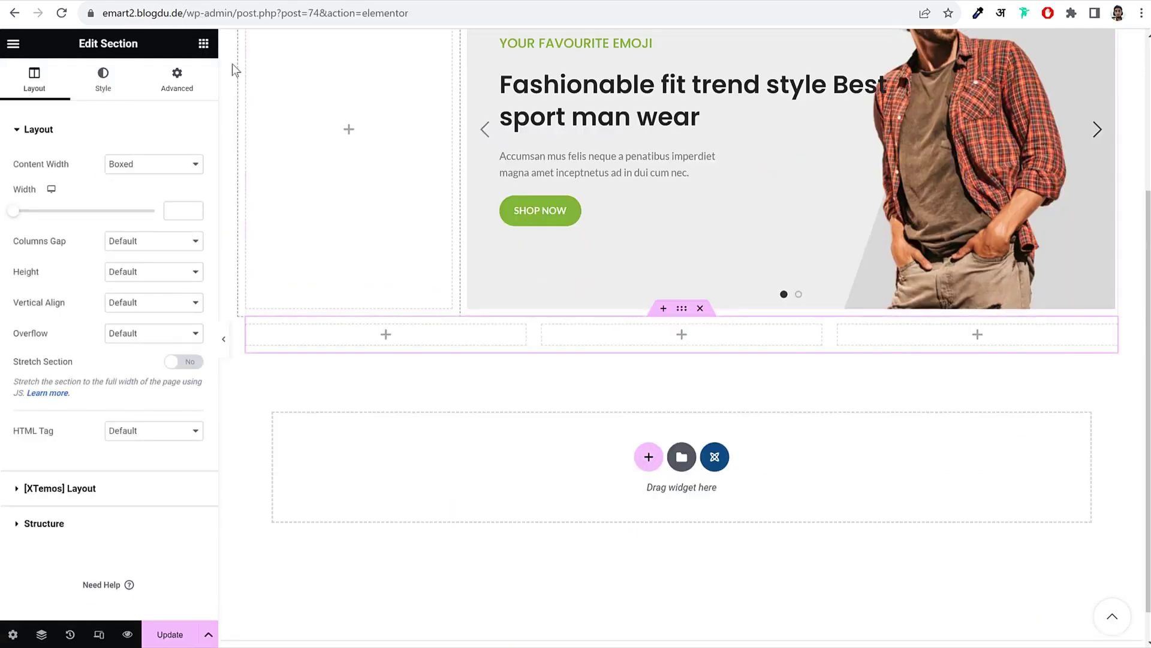
pyautogui.click(701, 309)
pyautogui.click(648, 419)
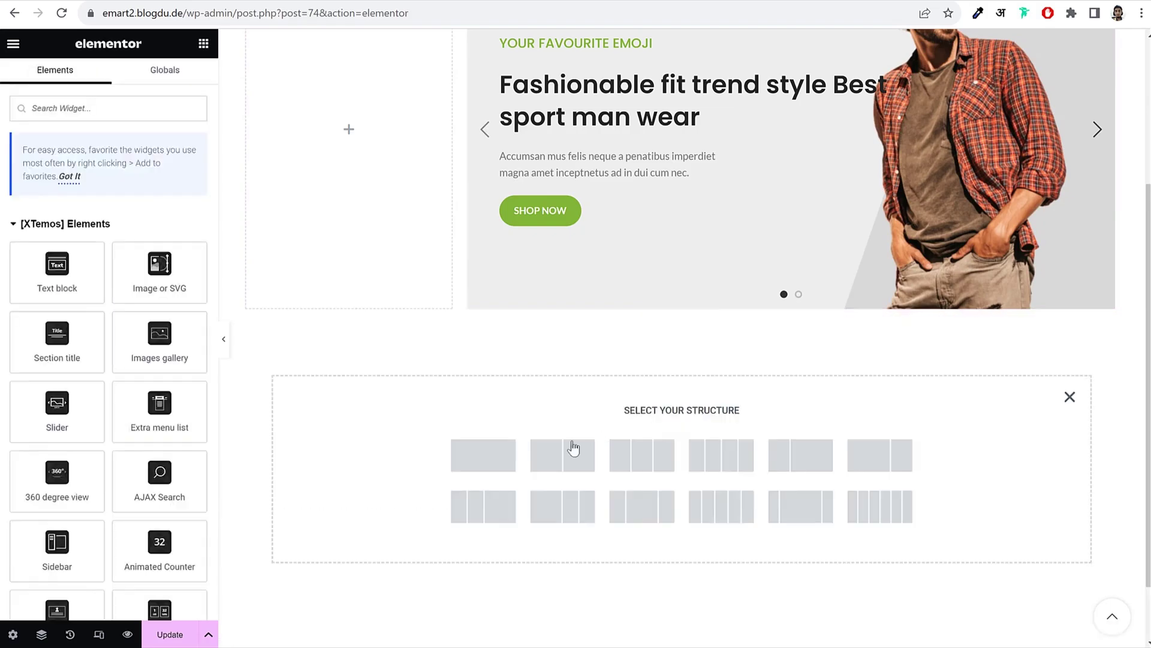
pyautogui.click(496, 457)
# Step: Drop a Banners carousel into the new section and expand its first banner item
pyautogui.click(202, 47)
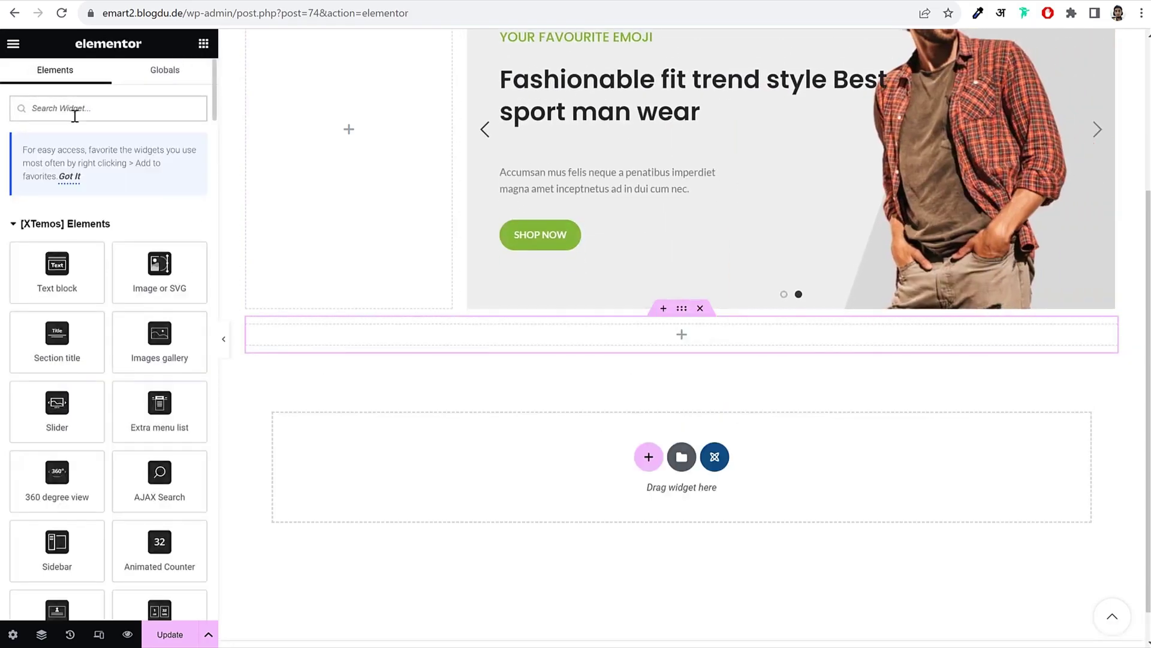
pyautogui.write('banr')
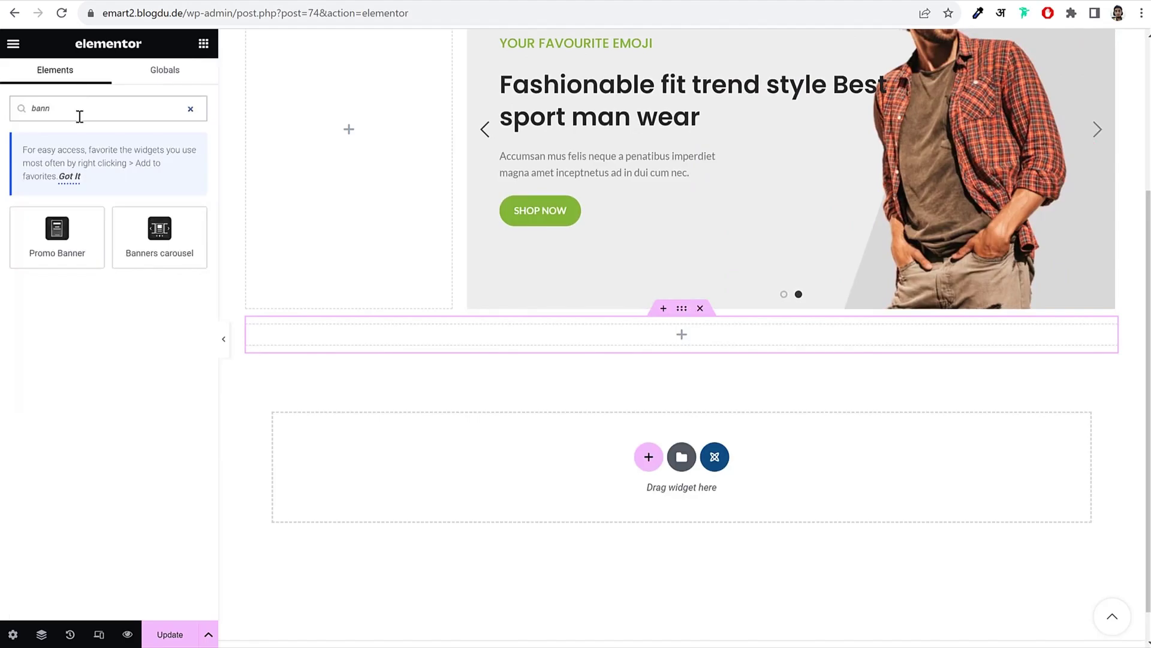
pyautogui.moveTo(152, 237); pyautogui.dragTo(644, 339)
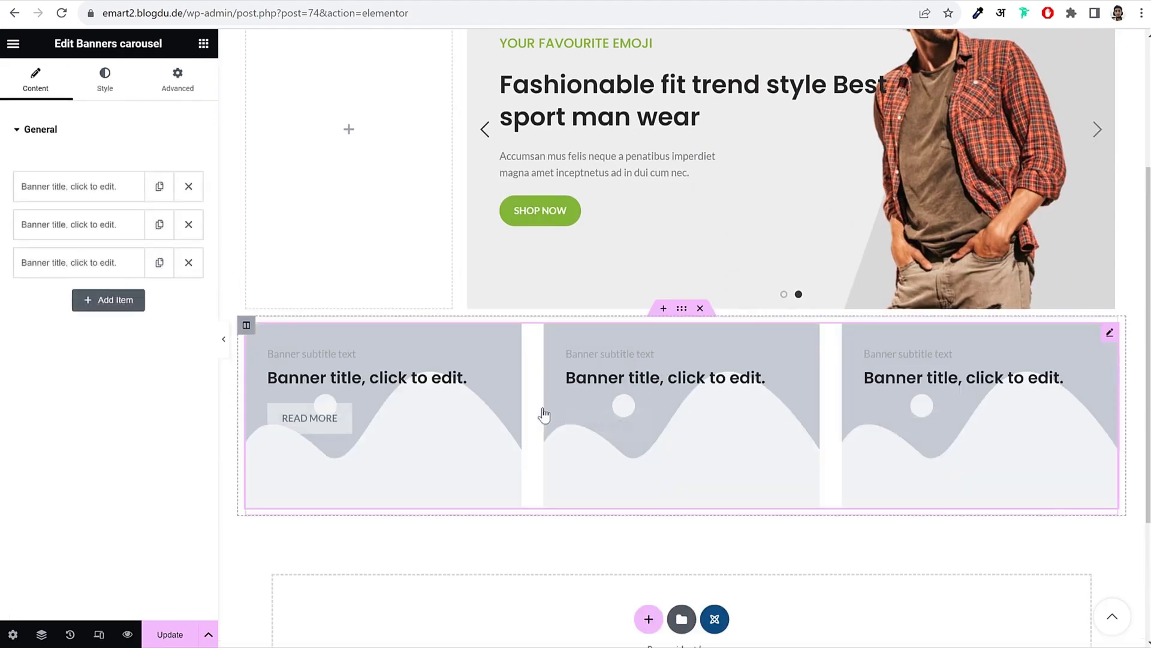
pyautogui.click(92, 192)
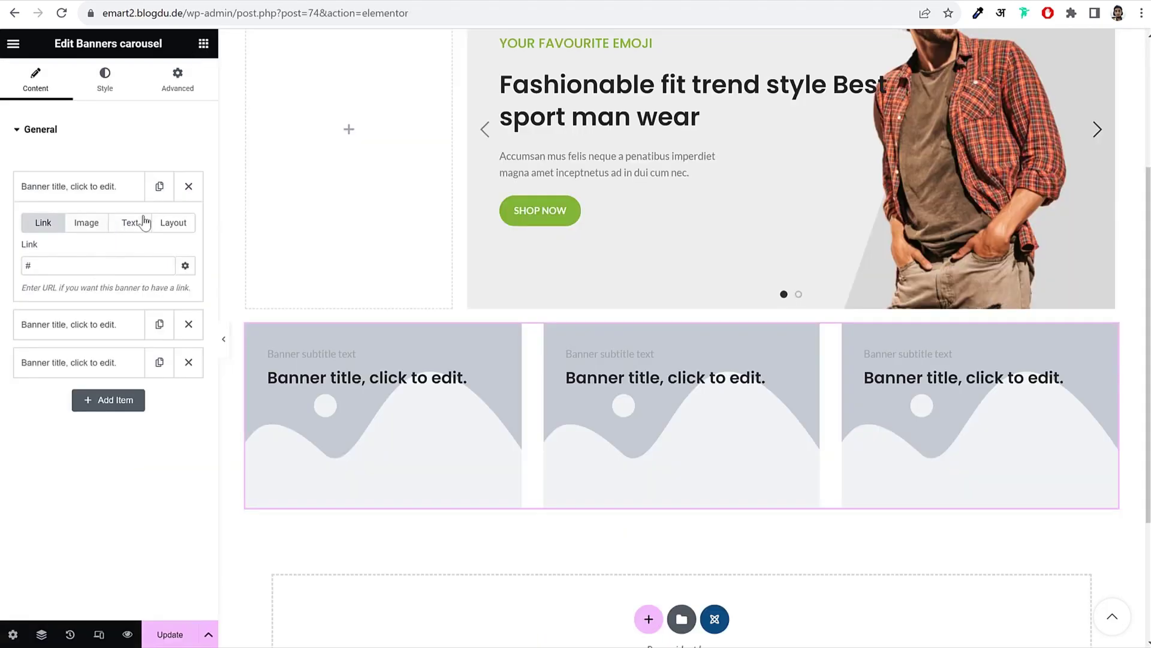
# Step: Set the first banner's subtitle to SUMMER NEW and its title to AMAZING FASHION
pyautogui.click(130, 222)
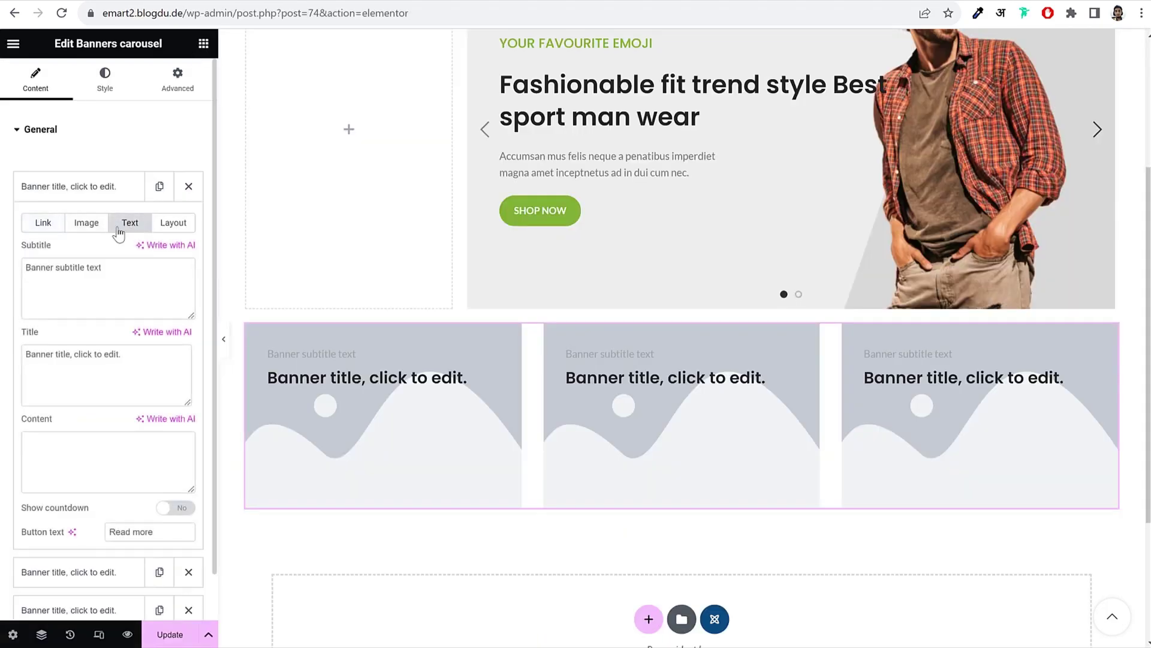
pyautogui.tripleClick(117, 271)
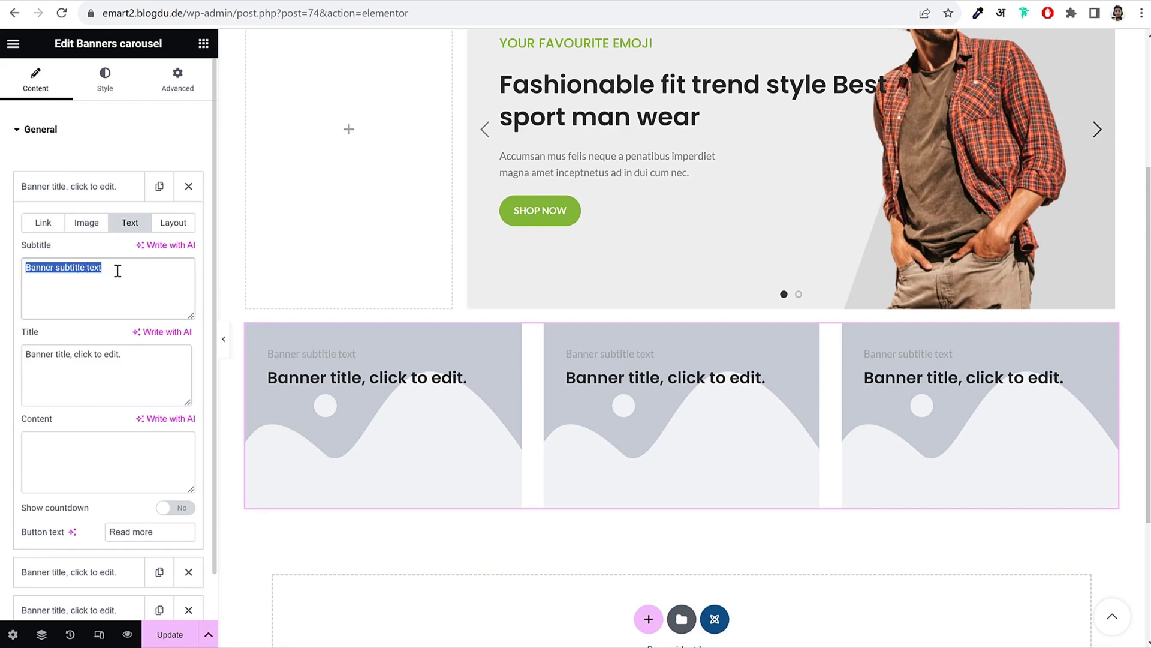
pyautogui.write('SUMMER NEW')
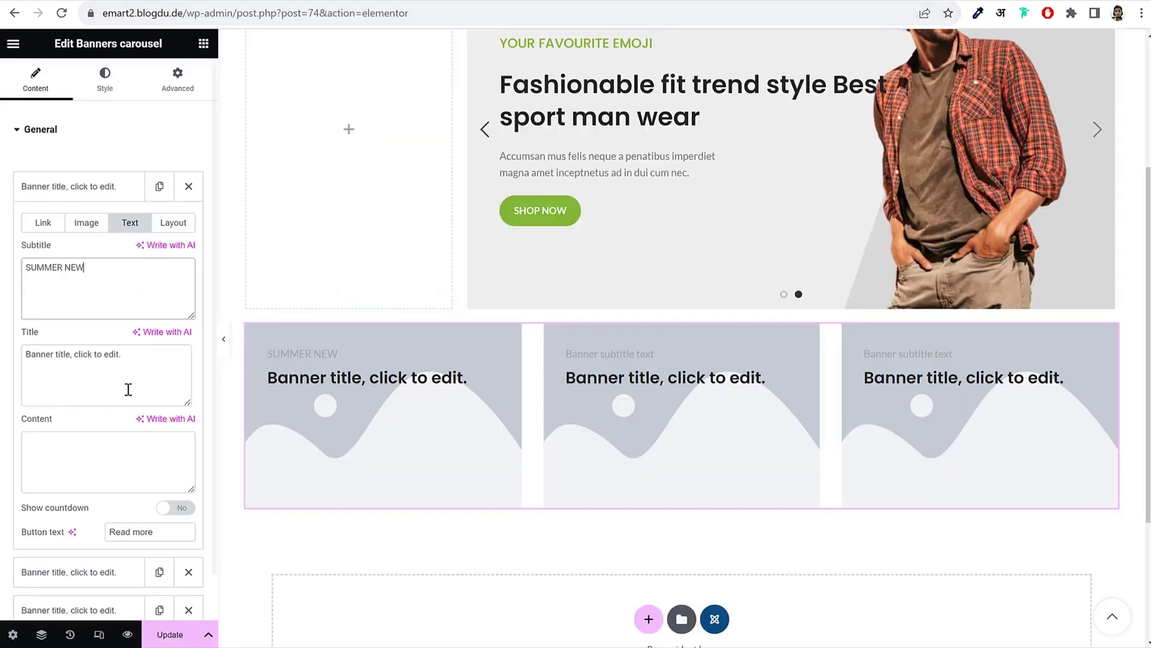
pyautogui.click(130, 365)
pyautogui.tripleClick(130, 365)
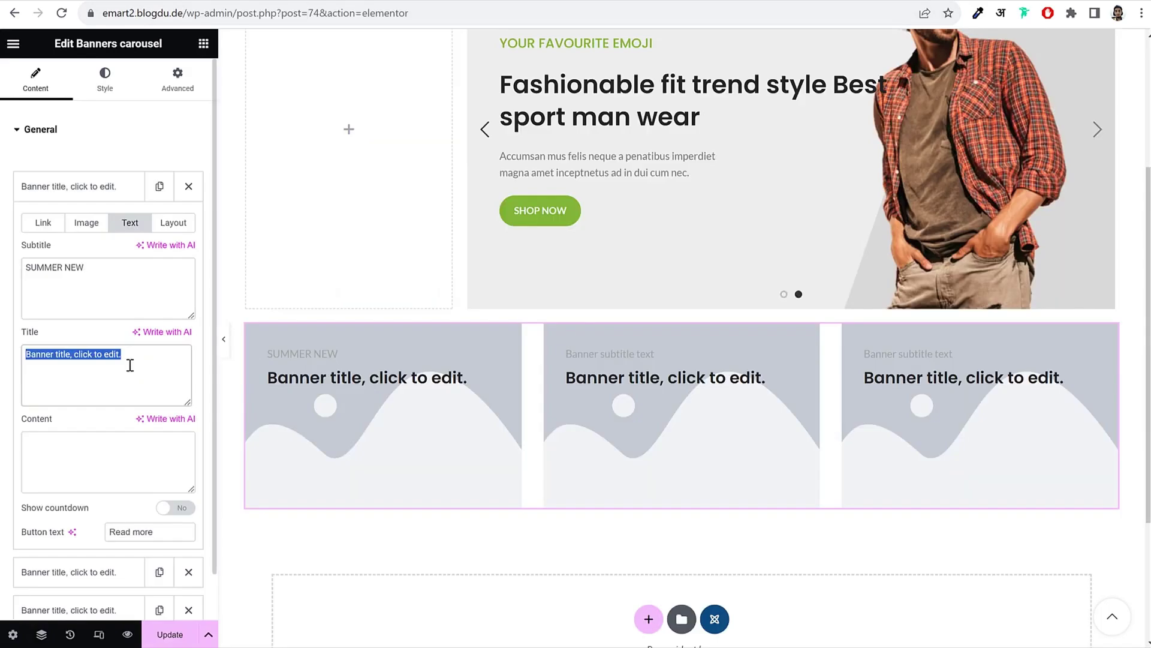
pyautogui.write('AMAZING FASHION')
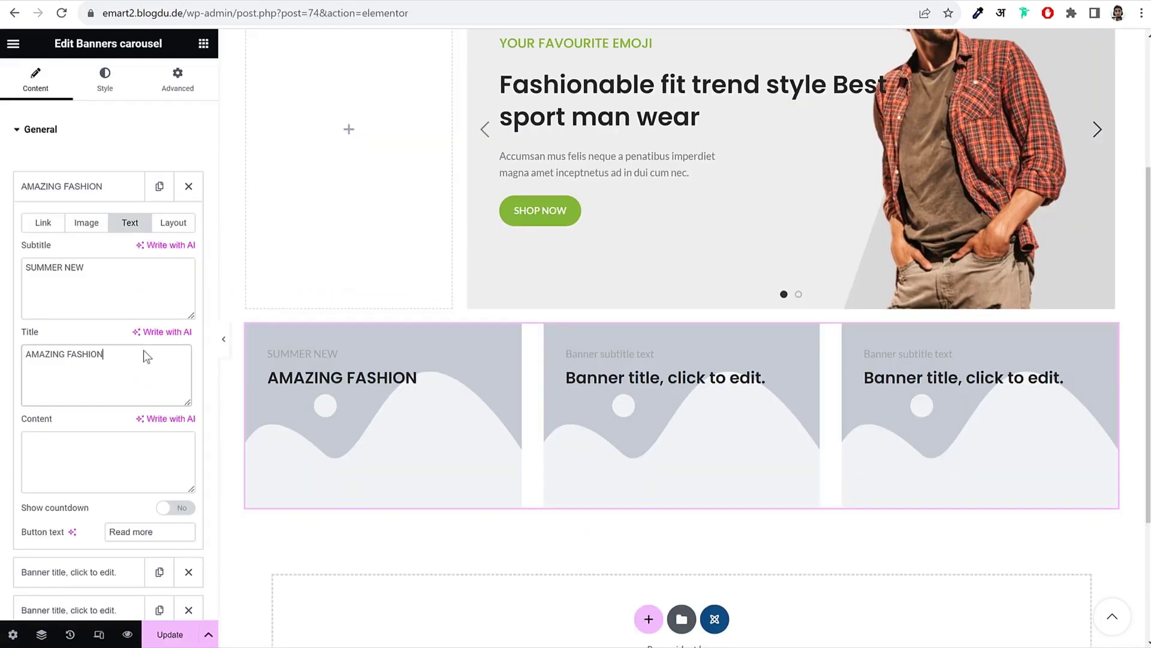
# Step: Link the first banner to the Shop page
pyautogui.click(43, 222)
pyautogui.doubleClick(79, 270)
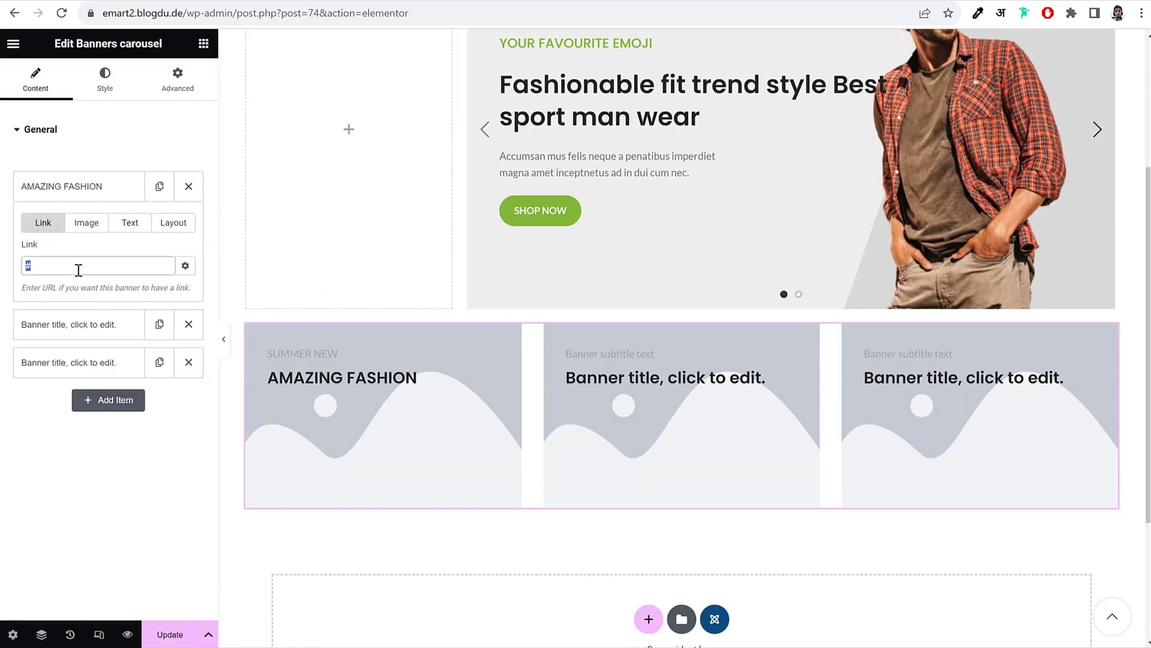
pyautogui.write('ahop')
pyautogui.press('BackSpace')
pyautogui.press('BackSpace')
pyautogui.press('BackSpace')
pyautogui.press('BackSpace')
pyautogui.write('s')
pyautogui.press('BackSpace')
pyautogui.write('shop')
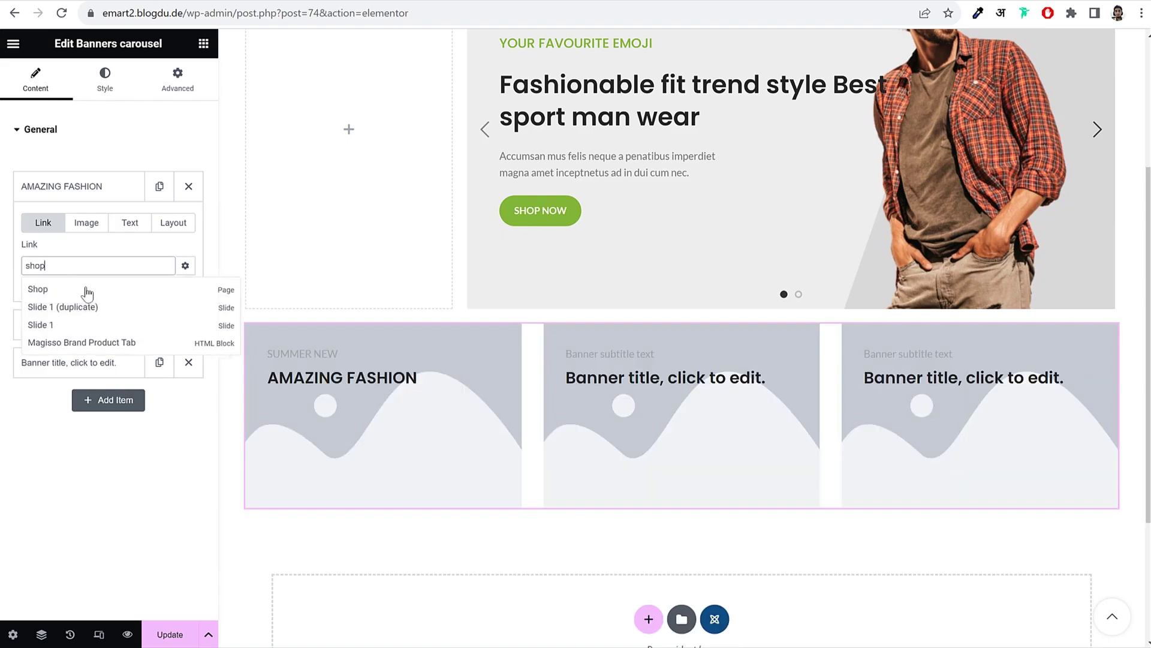
pyautogui.click(87, 288)
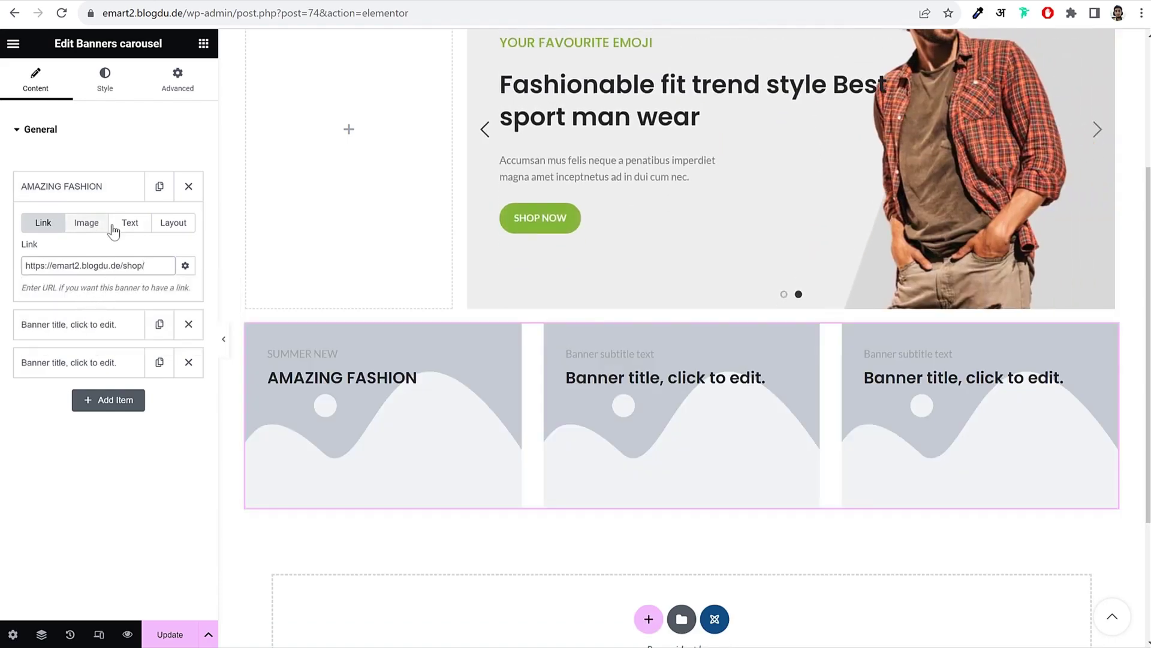
pyautogui.click(112, 231)
# Step: Upload glasses-category-img-2 from Media WoodMart > Categories and use it as the first banner's image
pyautogui.click(87, 224)
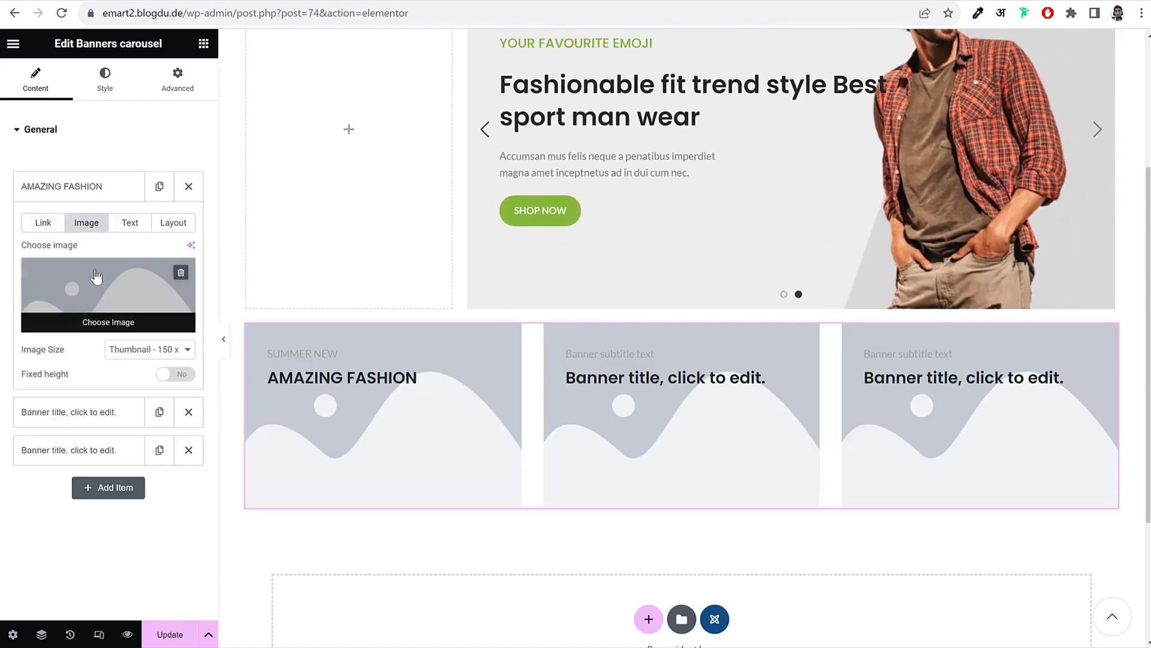
pyautogui.click(126, 289)
pyautogui.click(205, 101)
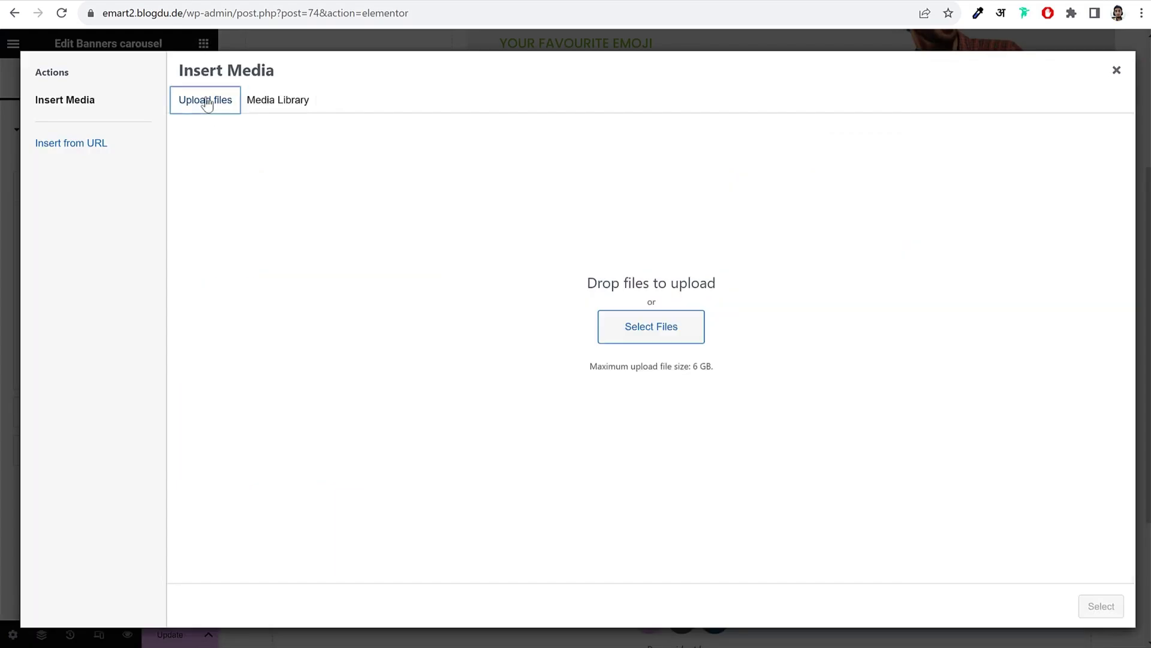
pyautogui.click(662, 329)
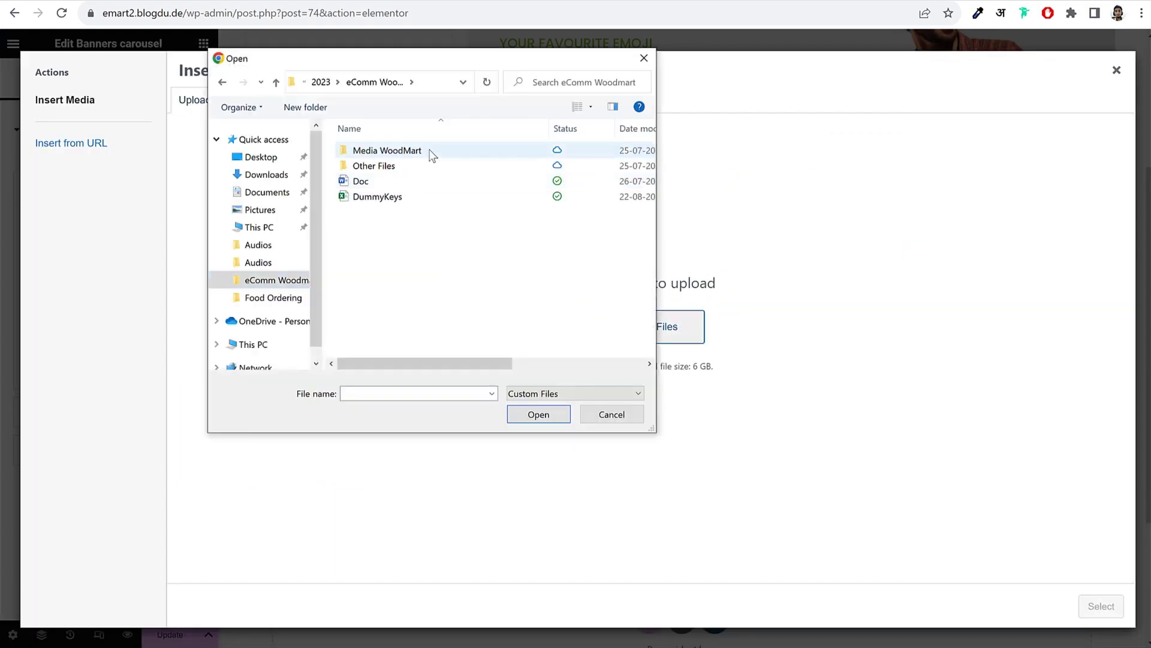
pyautogui.doubleClick(409, 151)
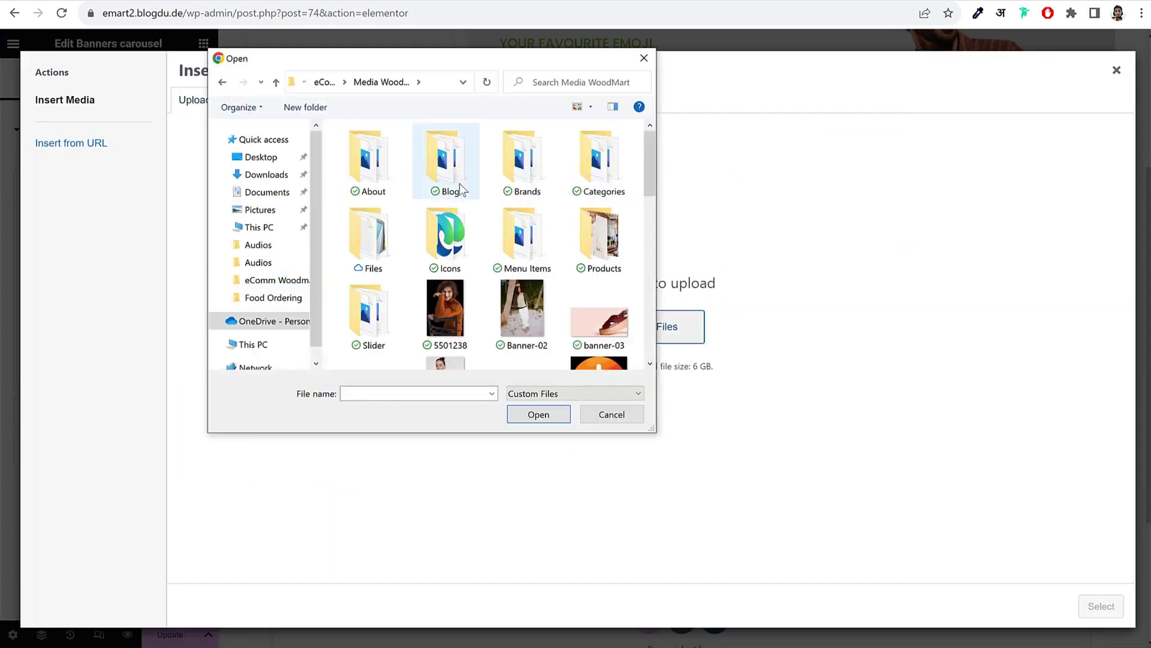
pyautogui.scroll(-3, 460, 182)
pyautogui.scroll(-8, 575, 306)
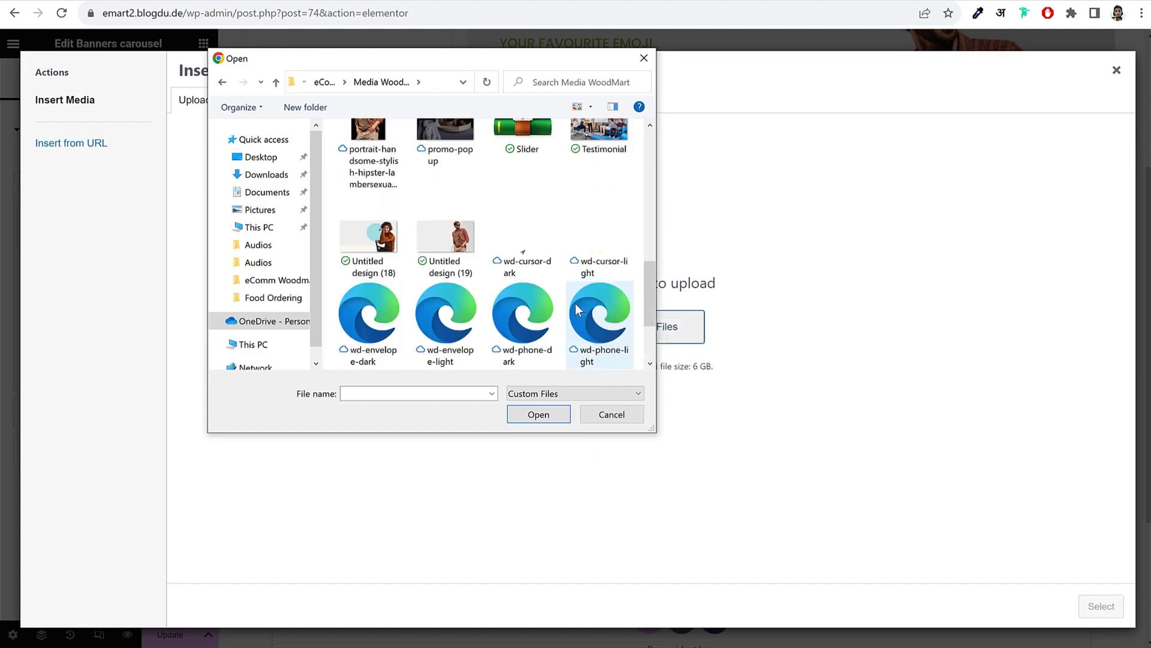
pyautogui.scroll(15, 578, 311)
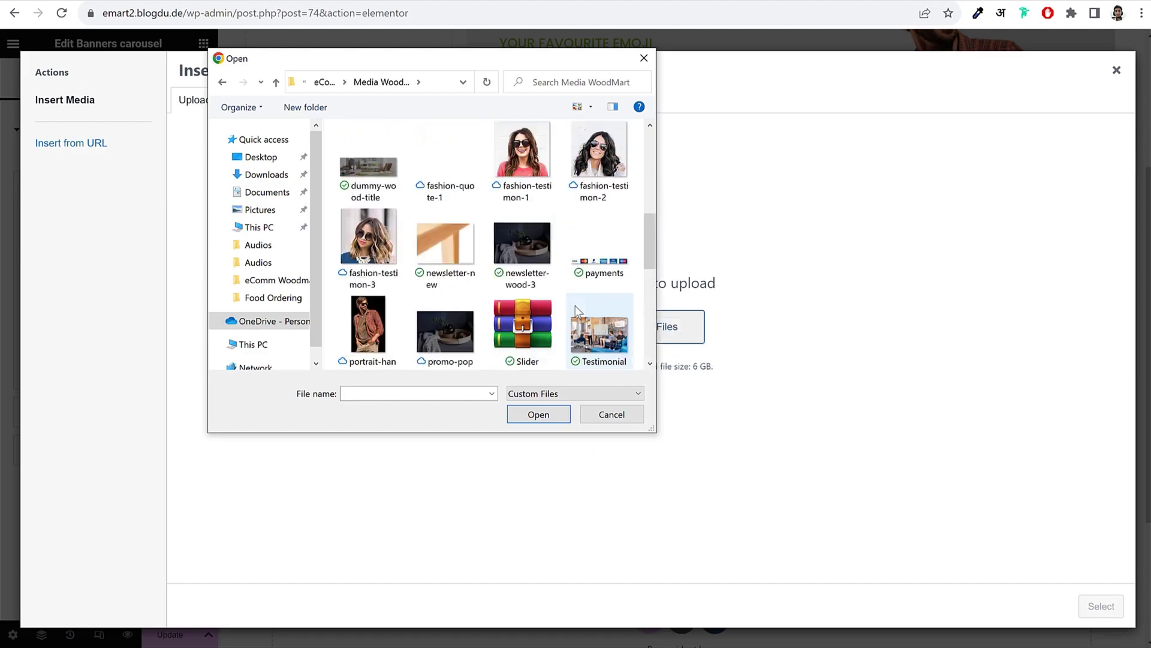
pyautogui.doubleClick(608, 182)
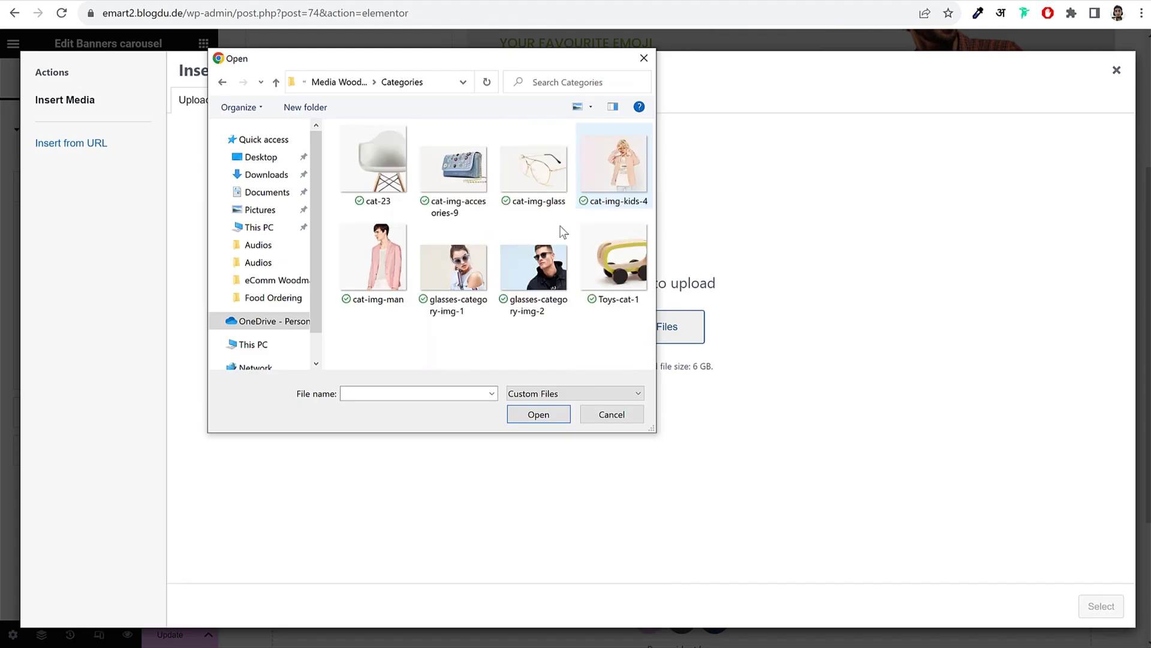
pyautogui.click(457, 282)
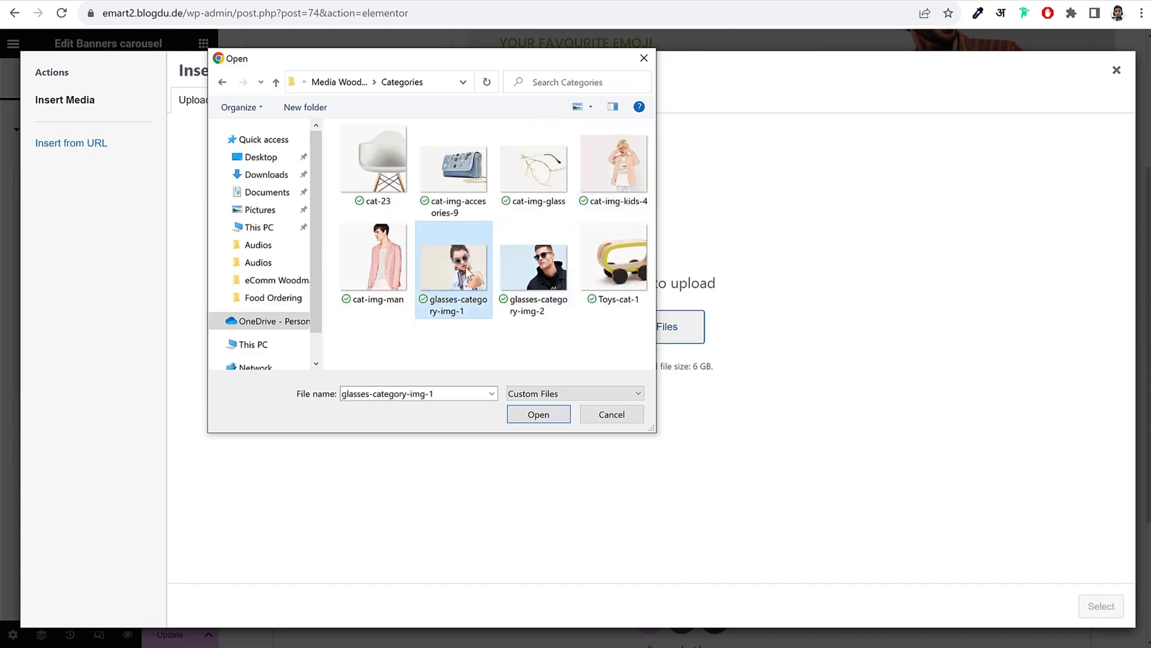
pyautogui.click(534, 270)
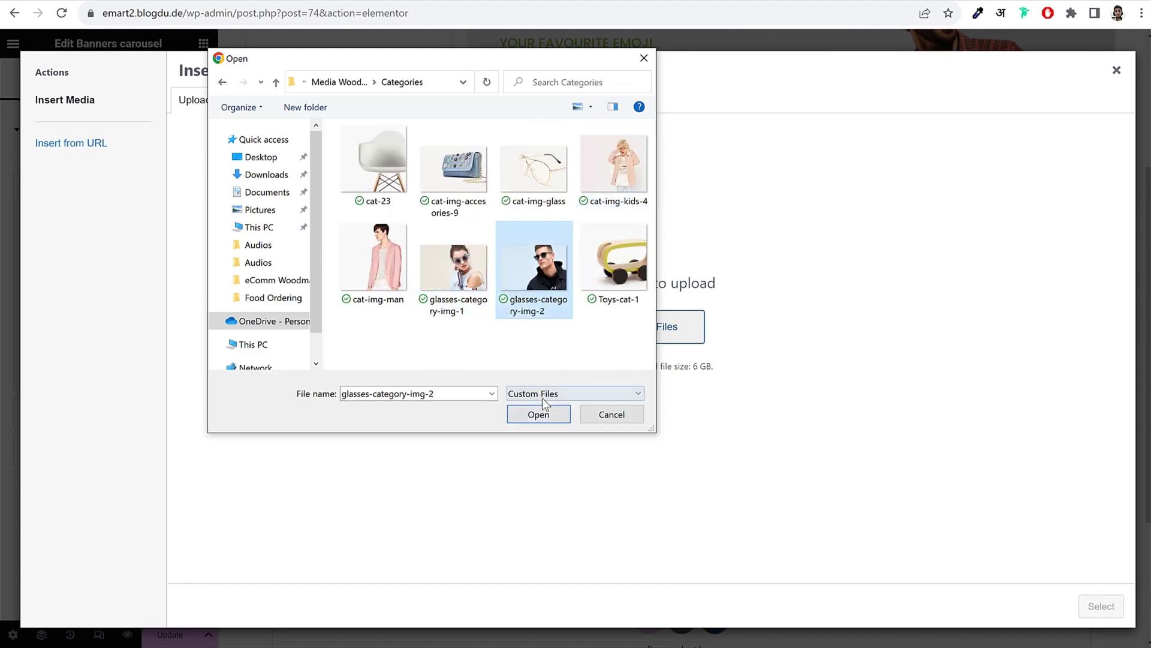
pyautogui.click(538, 413)
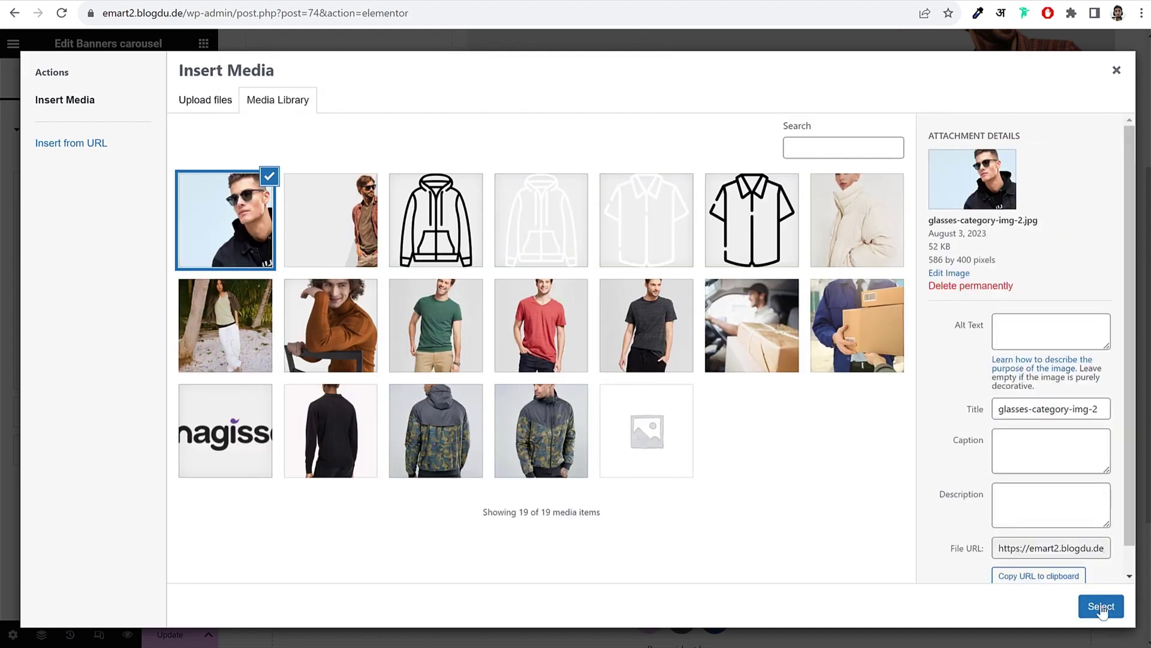
pyautogui.click(1101, 607)
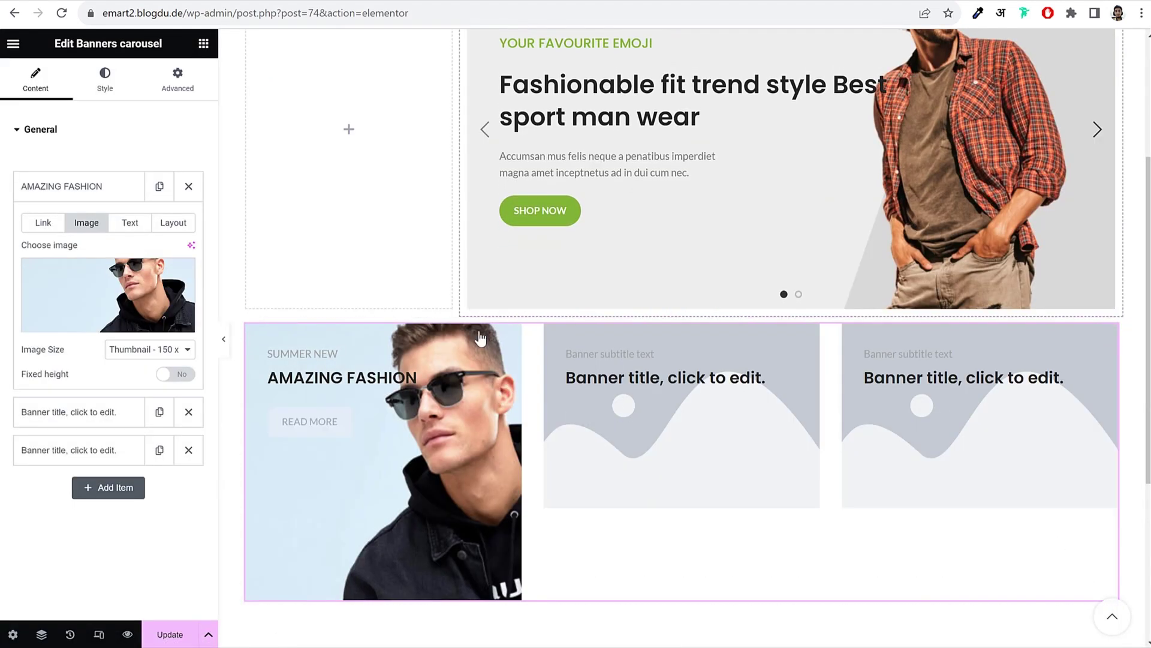
# Step: Give the first banner's image a custom 600 × 385 size
pyautogui.click(131, 352)
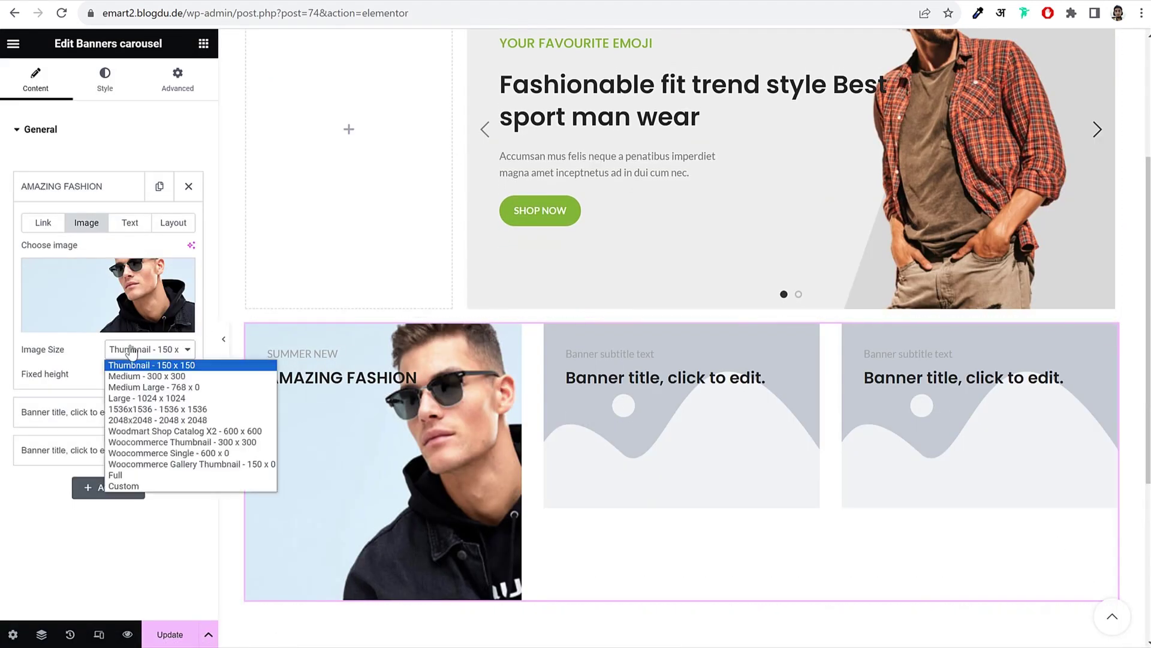
pyautogui.click(138, 485)
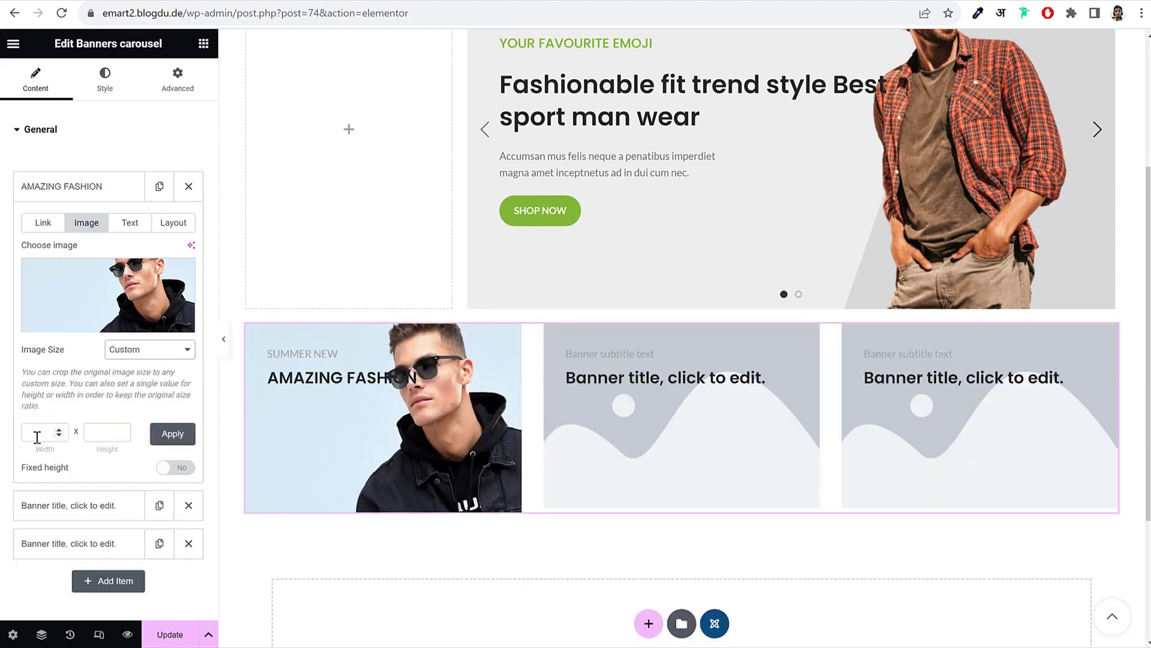
pyautogui.click(37, 434)
pyautogui.write('600')
pyautogui.press('Tab')
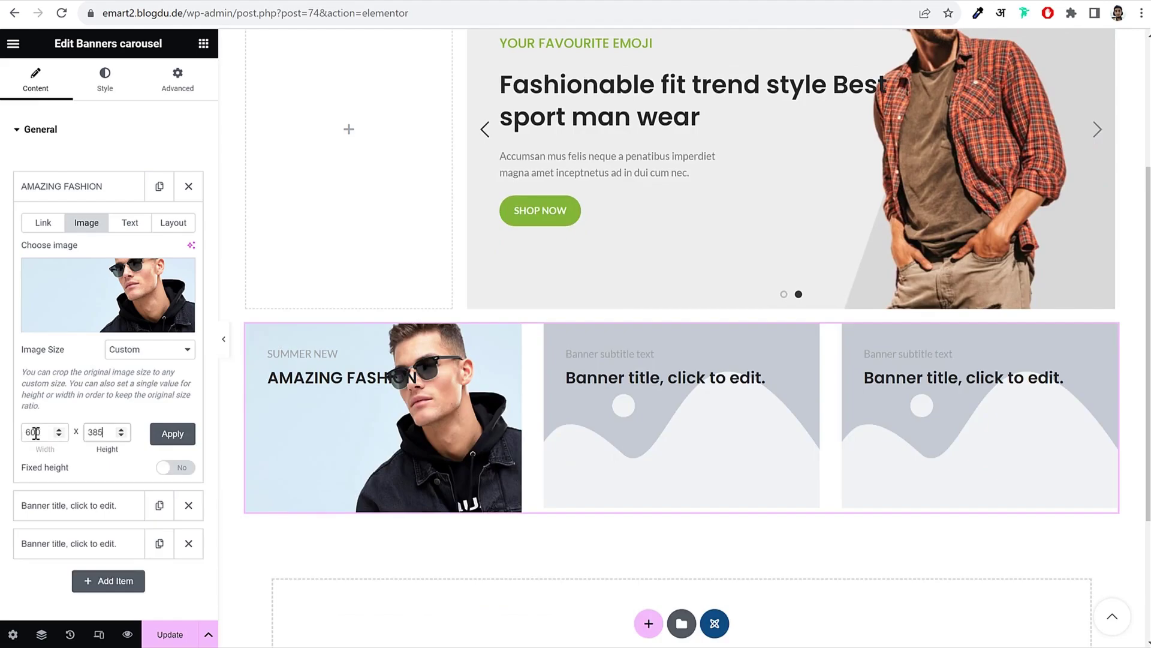
pyautogui.write('385')
pyautogui.click(174, 436)
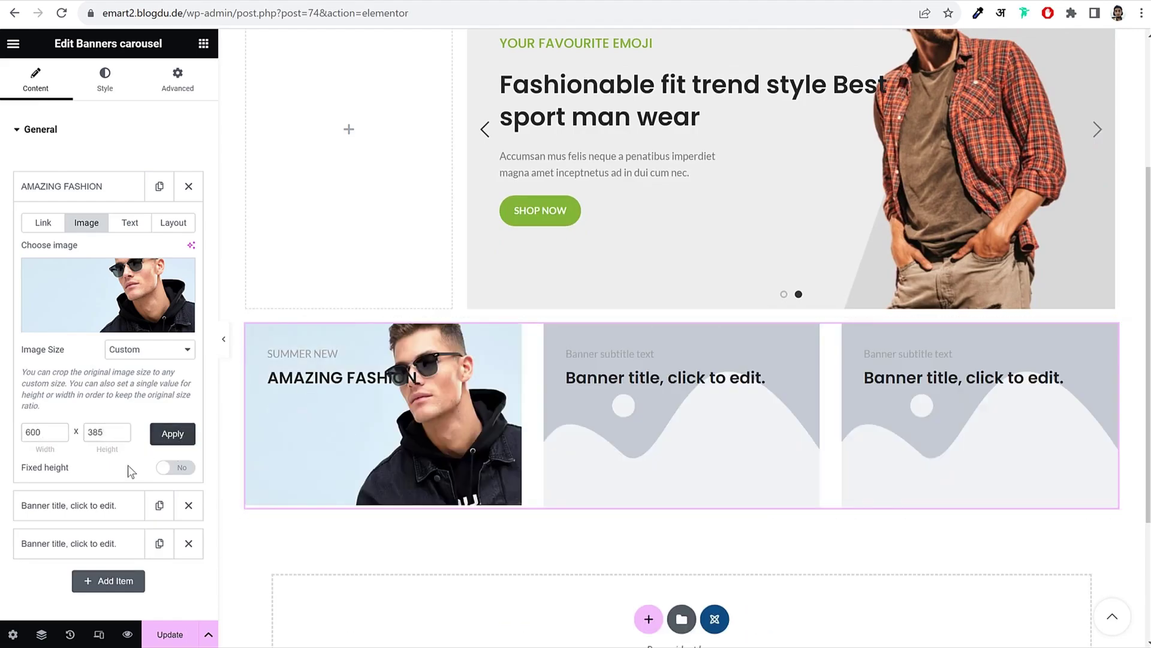
# Step: Set the first banner's vertical content alignment to Middle
pyautogui.click(147, 227)
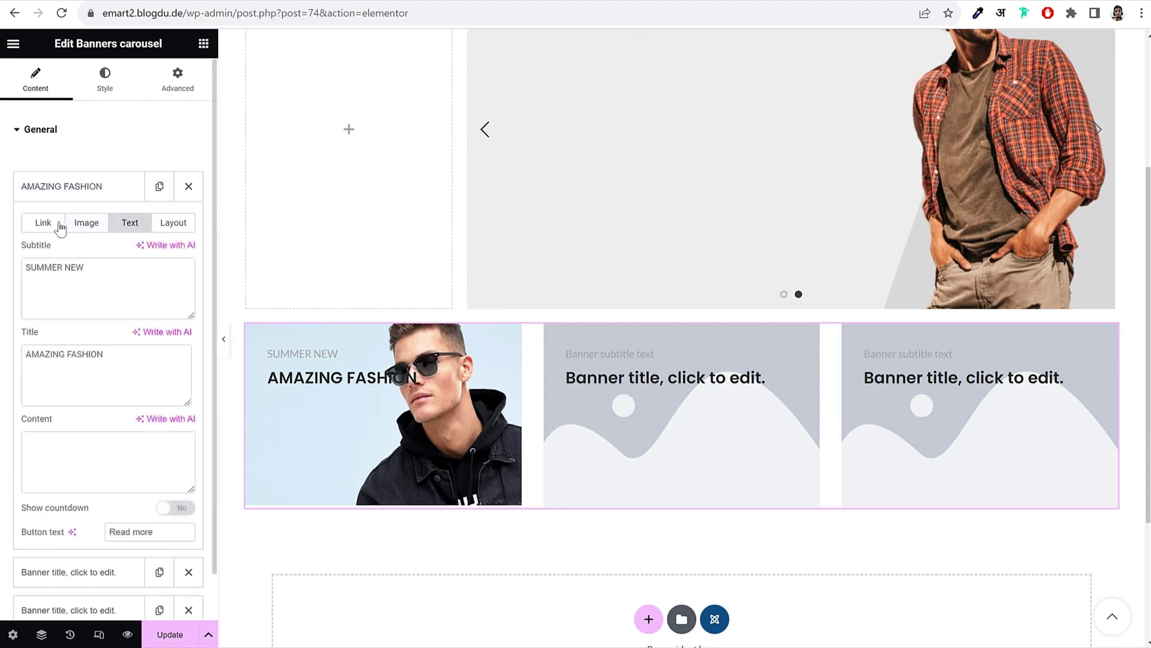
pyautogui.click(45, 225)
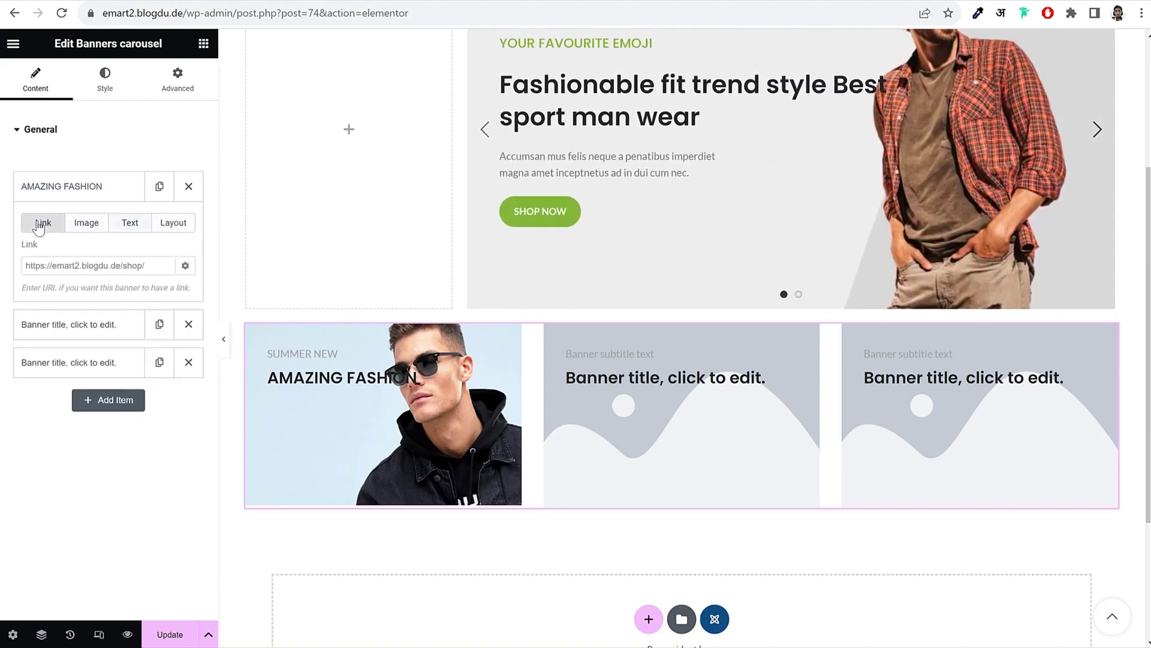
pyautogui.click(191, 233)
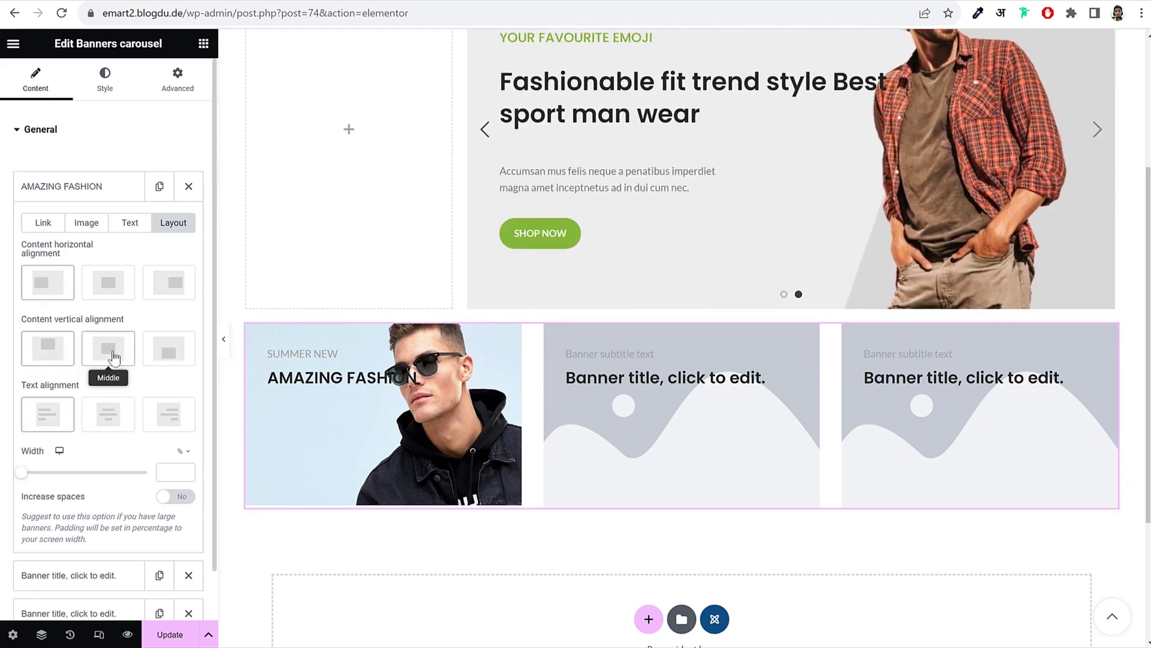
pyautogui.click(113, 357)
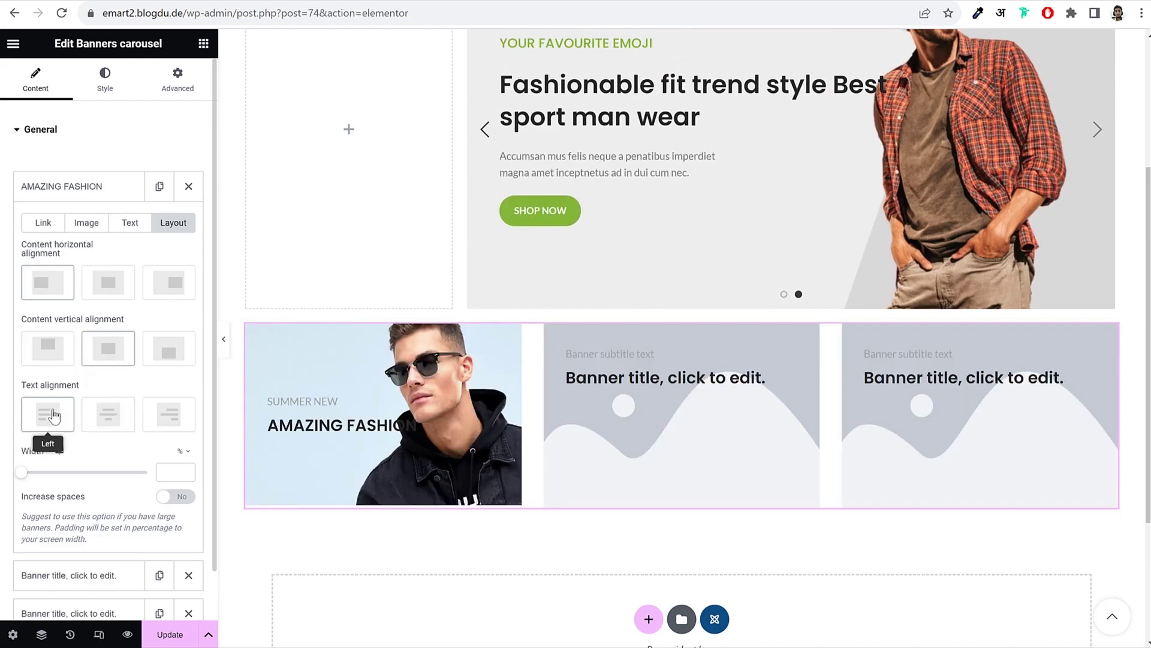
pyautogui.click(129, 222)
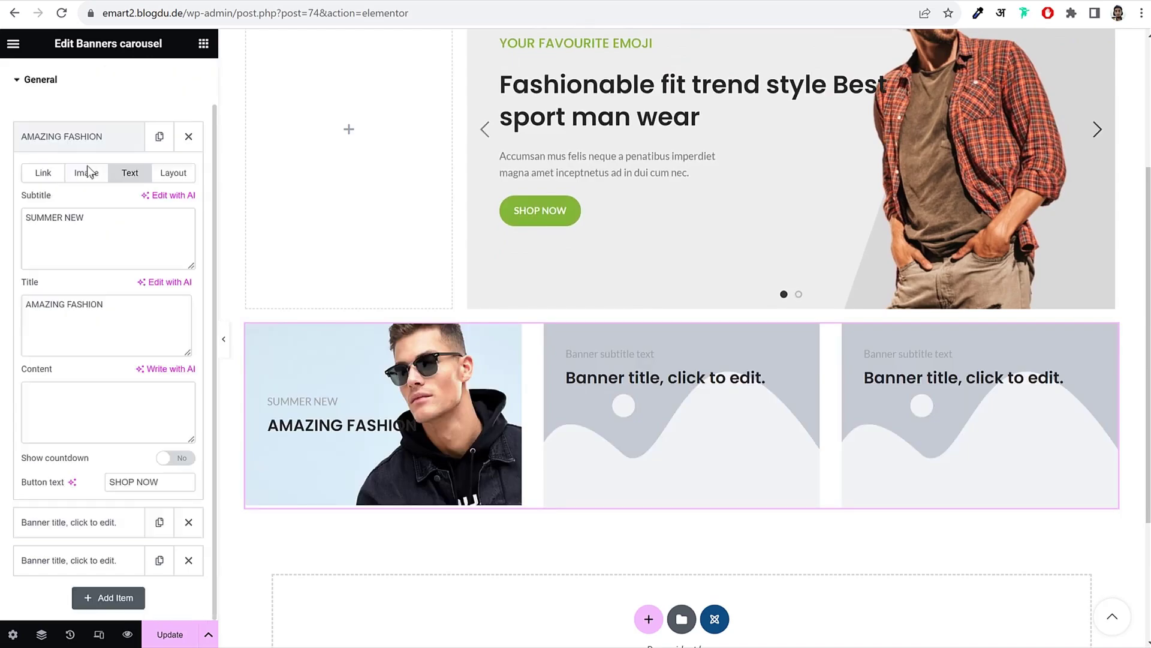
# Step: Give the banner subtitles custom typography with a semi-bold font weight
pyautogui.click(105, 86)
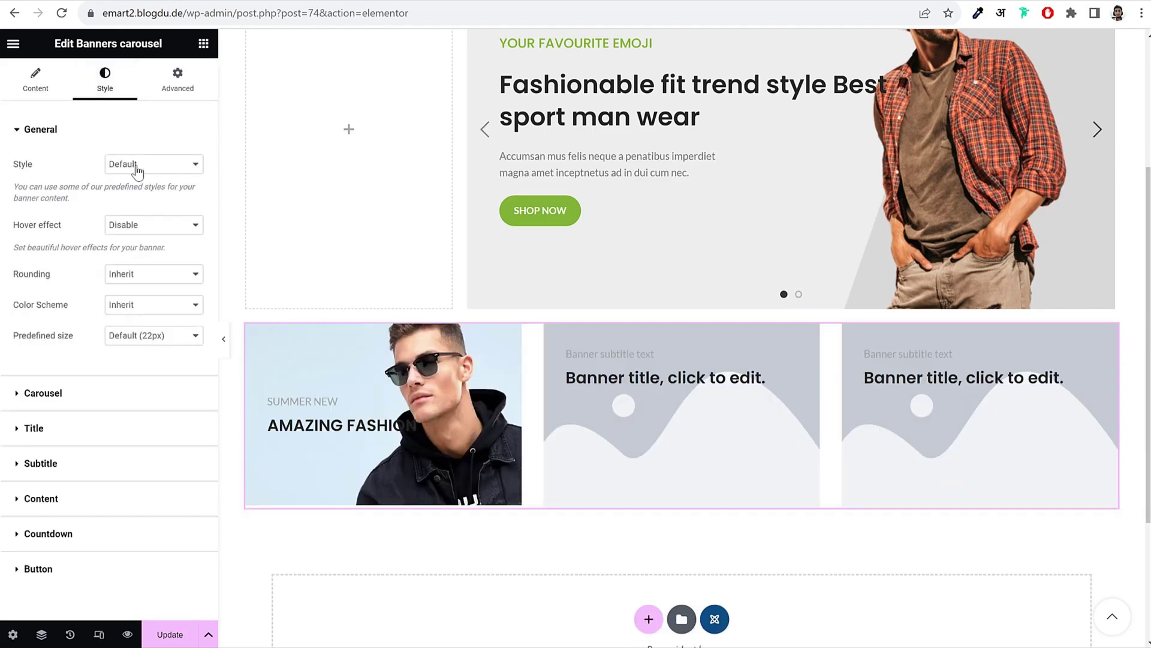
pyautogui.click(114, 129)
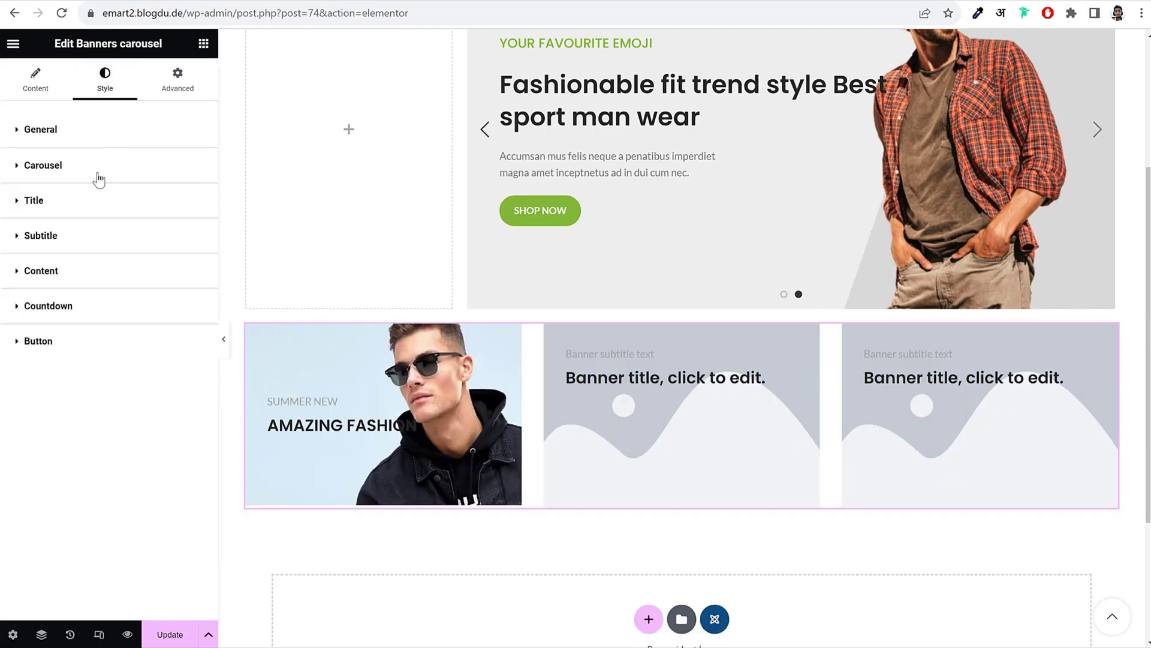
pyautogui.click(81, 241)
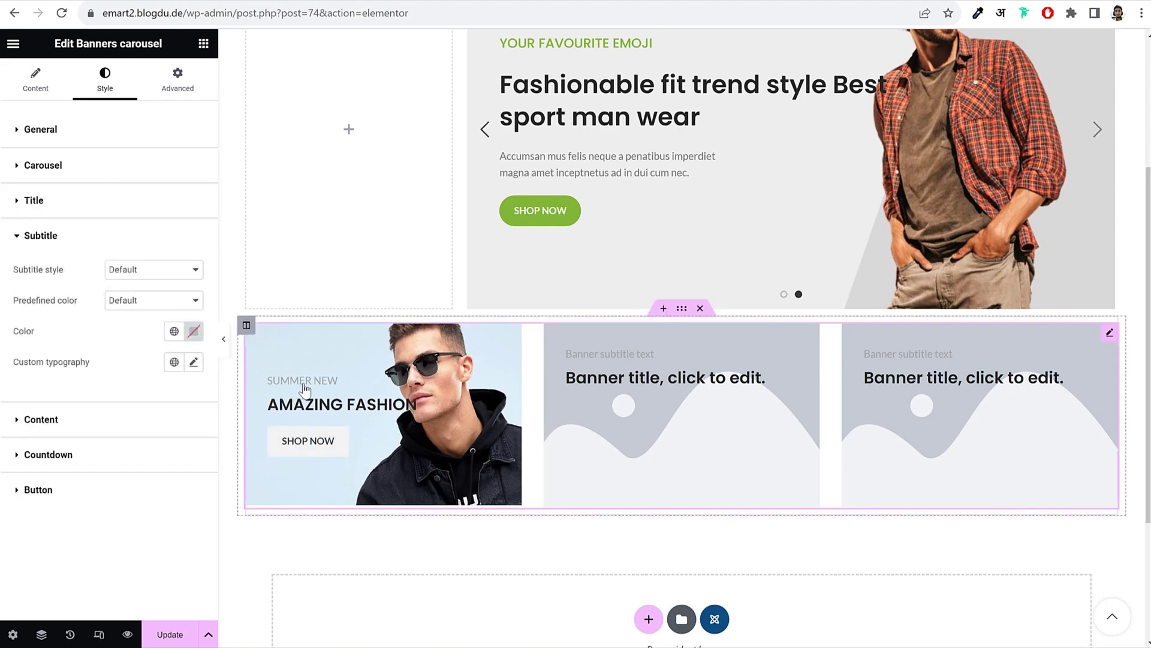
pyautogui.click(195, 363)
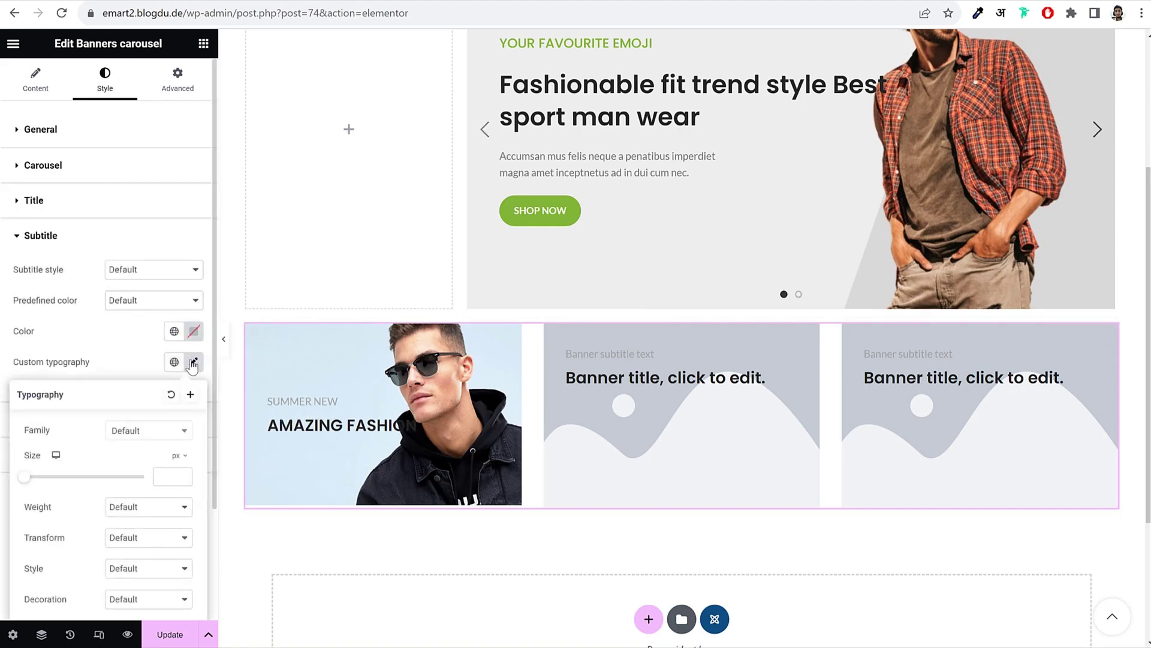
pyautogui.scroll(-2, 135, 487)
pyautogui.click(153, 382)
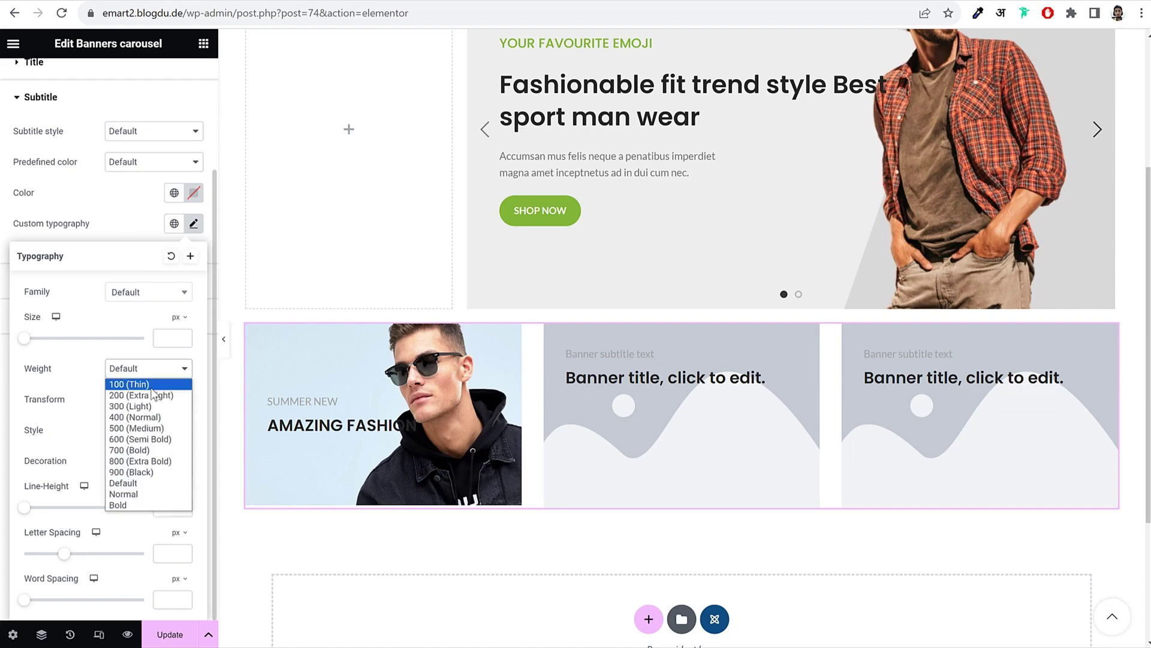
pyautogui.click(144, 442)
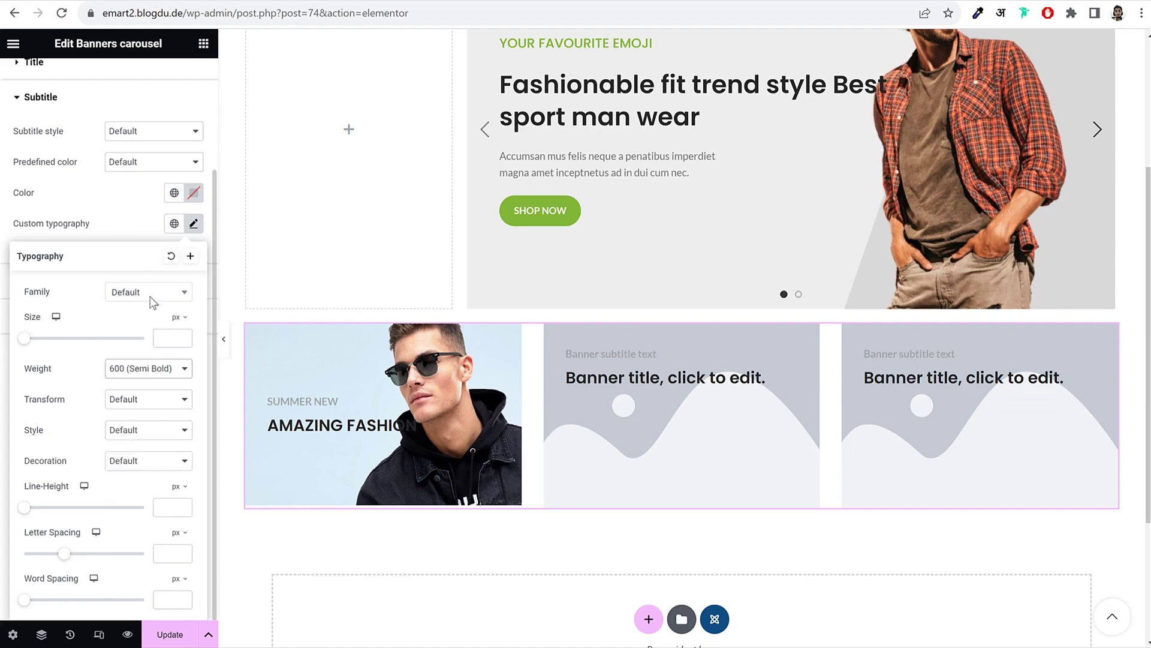
# Step: After checking the reference, keep the subtitle style Default and set its predefined colour to Primary
pyautogui.click(72, 3)
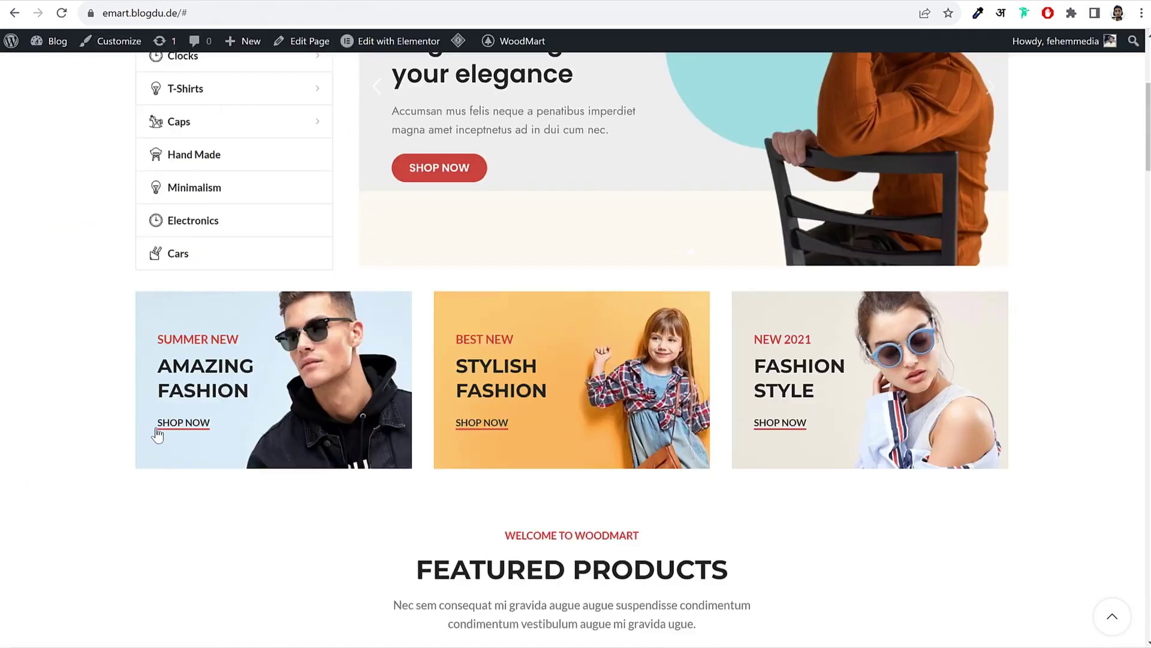
pyautogui.hotkey('ctrl', 'Tab')
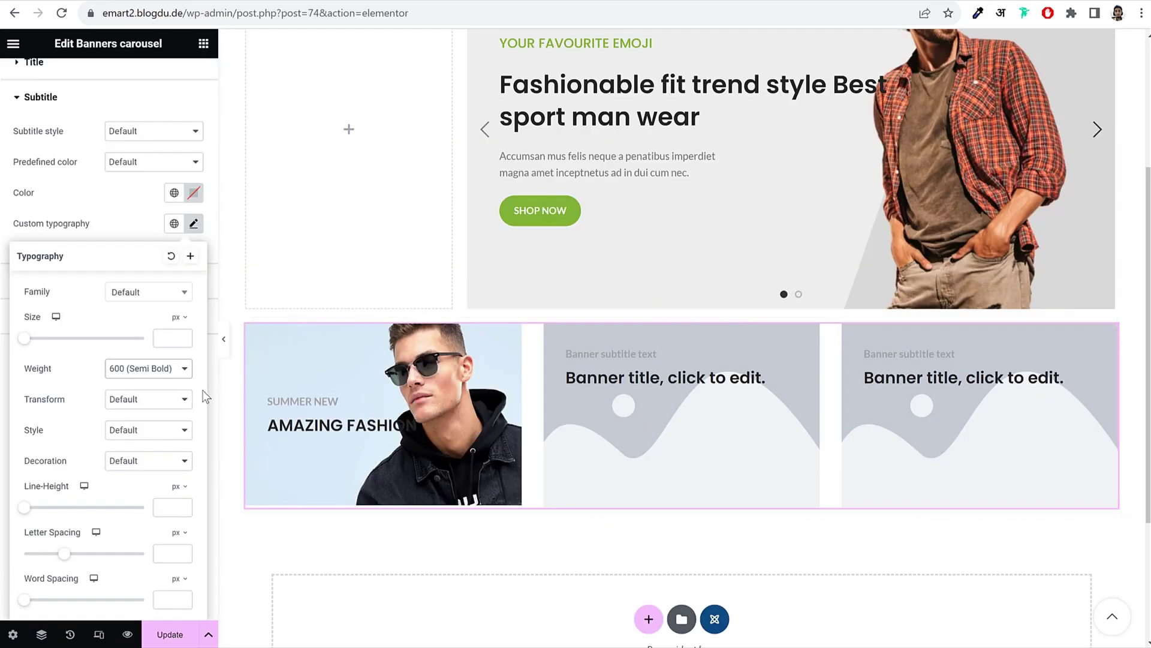
pyautogui.click(193, 225)
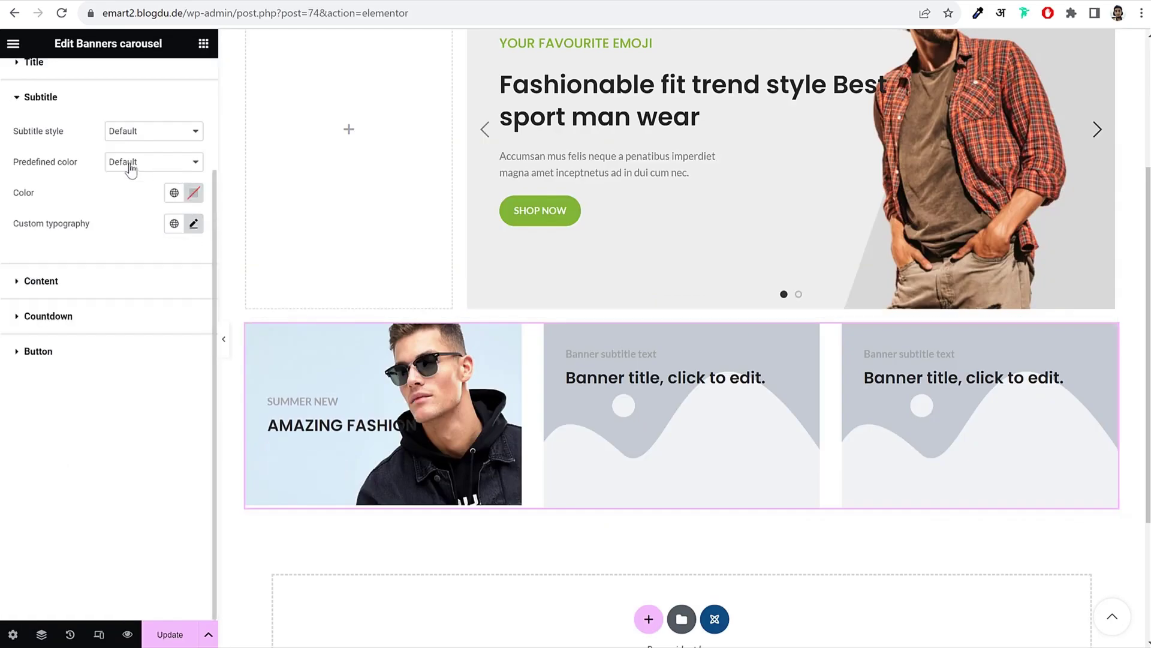
pyautogui.hotkey('ctrl', 'Tab')
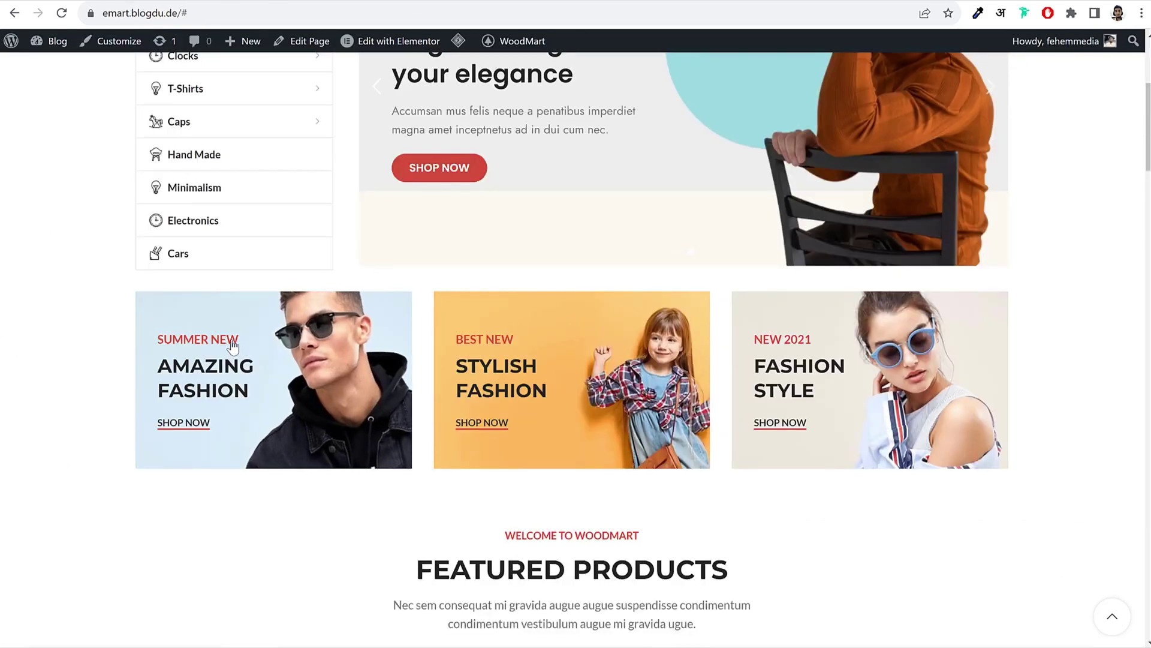
pyautogui.hotkey('ctrl', 'Tab')
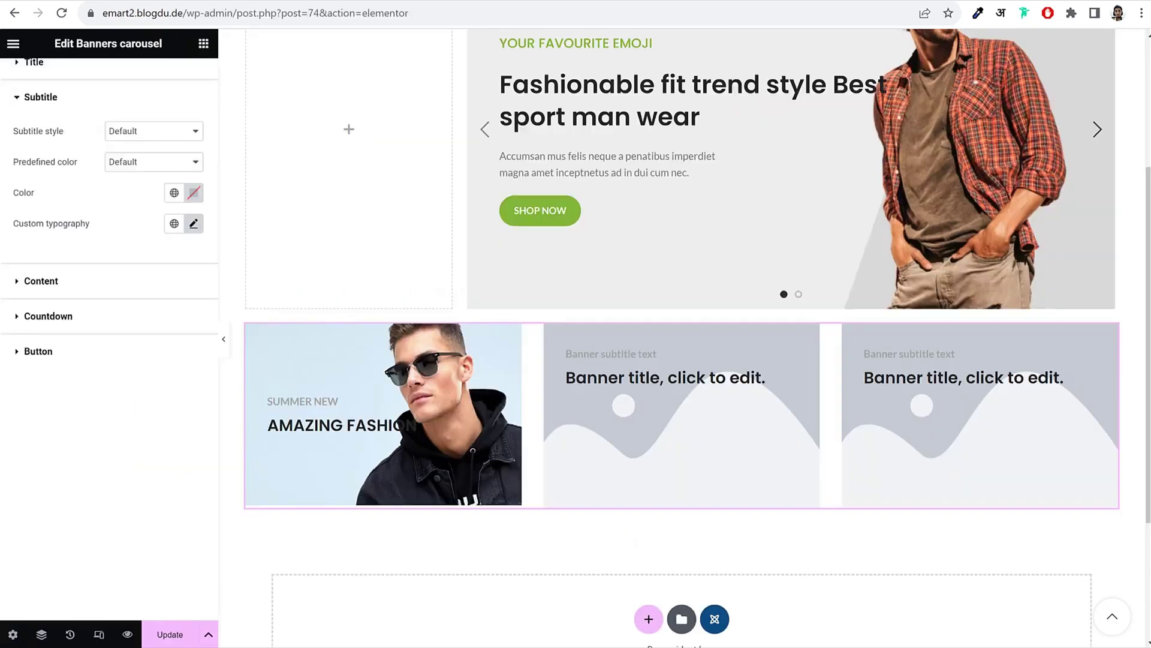
pyautogui.scroll(3, 159, 264)
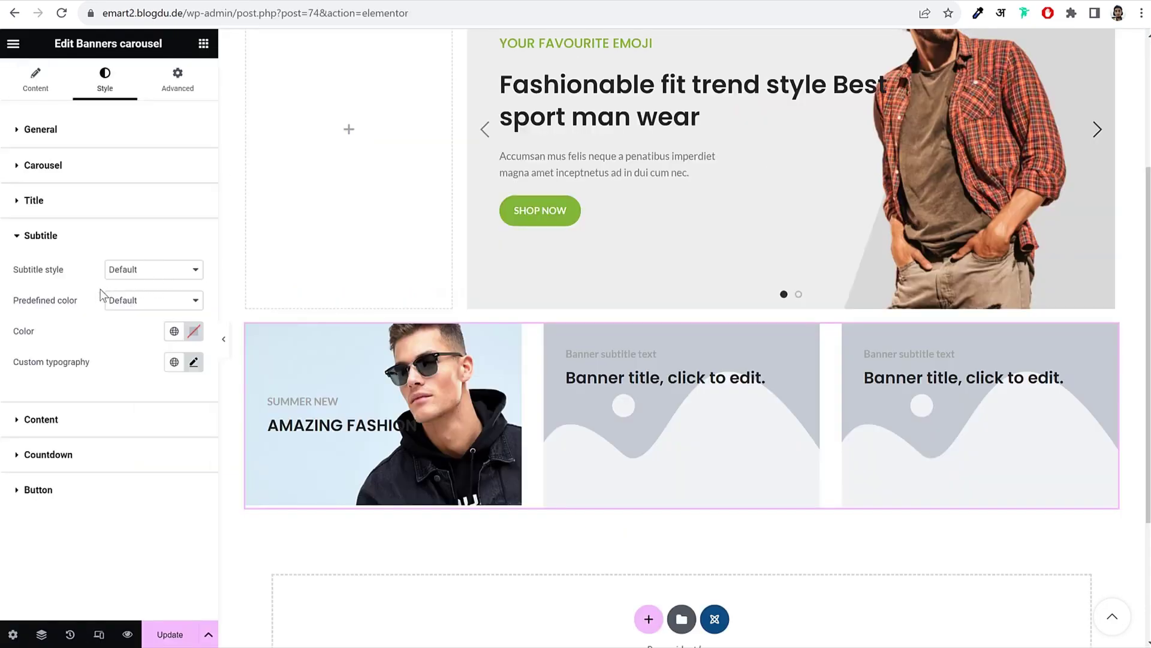
pyautogui.click(160, 274)
pyautogui.click(159, 268)
pyautogui.click(150, 301)
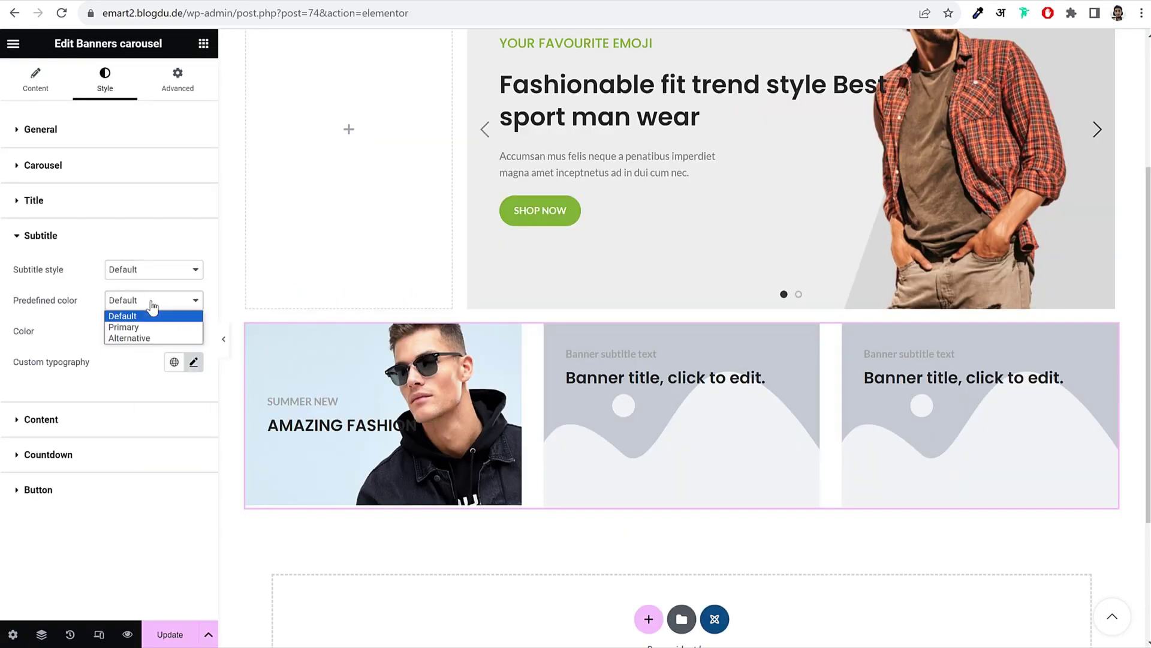
pyautogui.click(145, 327)
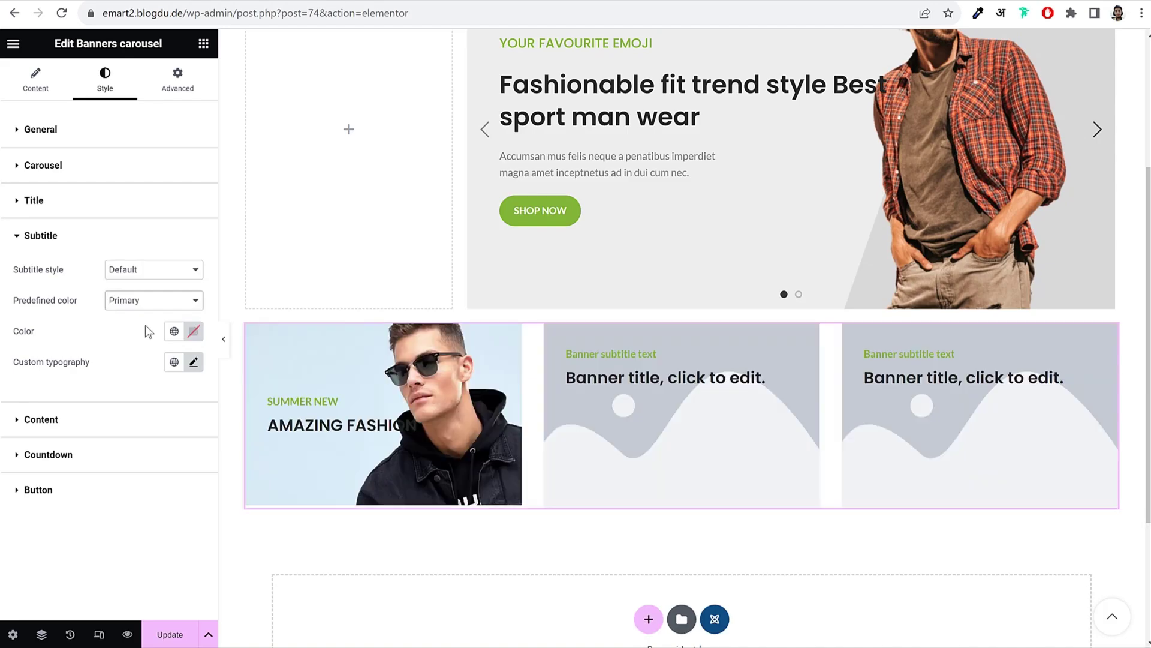
# Step: Leave the banner title's highlight text style at Default
pyautogui.click(103, 211)
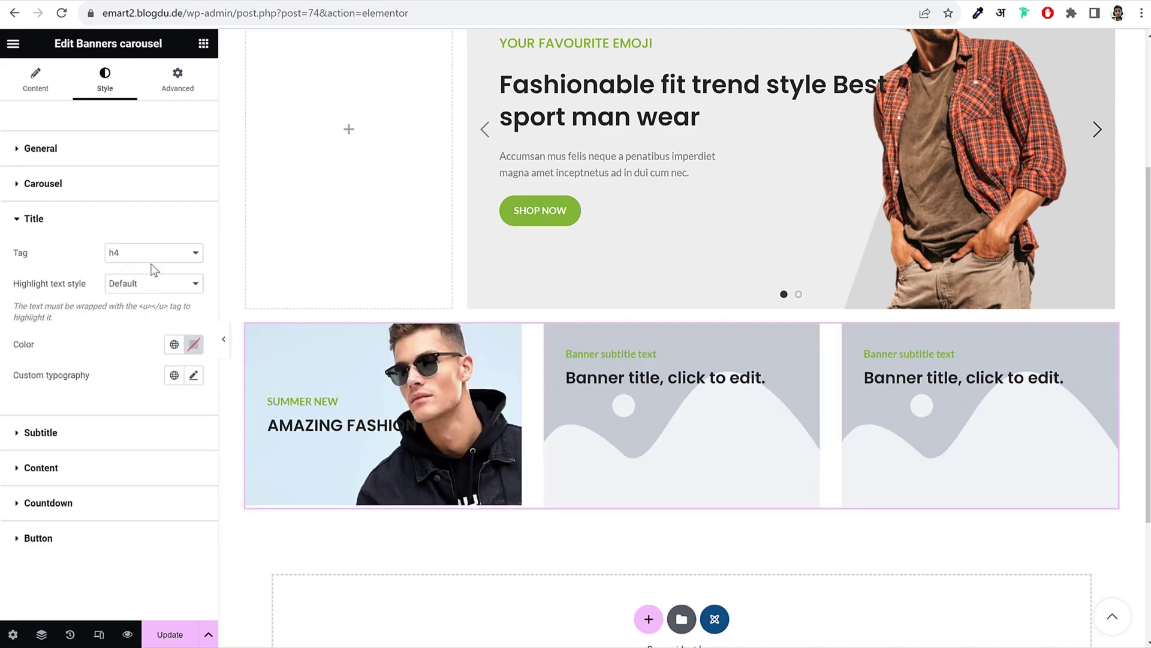
pyautogui.click(145, 290)
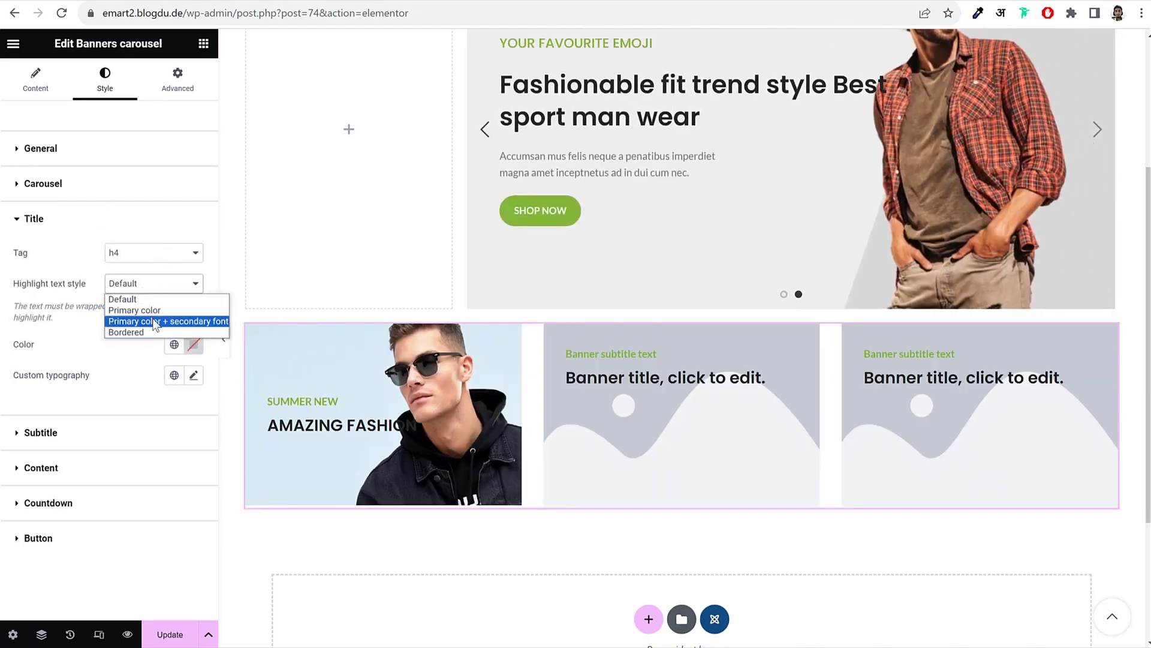
pyautogui.click(111, 362)
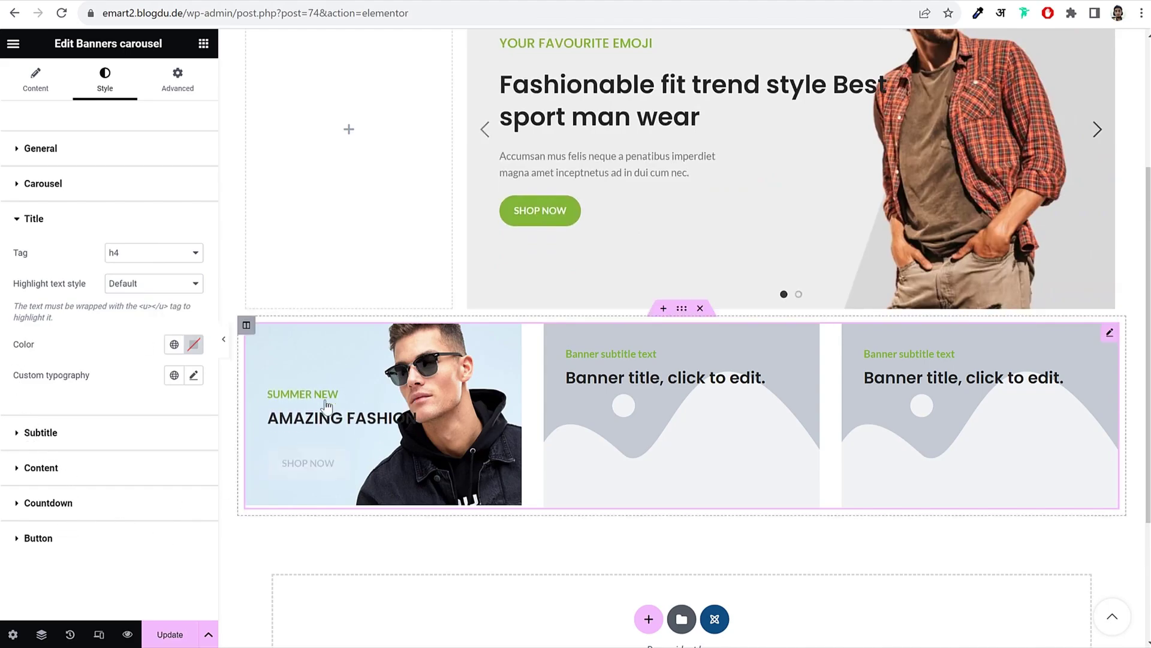
# Step: Set the banner buttons to Static position, Link button style and Primary predefined colour
pyautogui.click(101, 537)
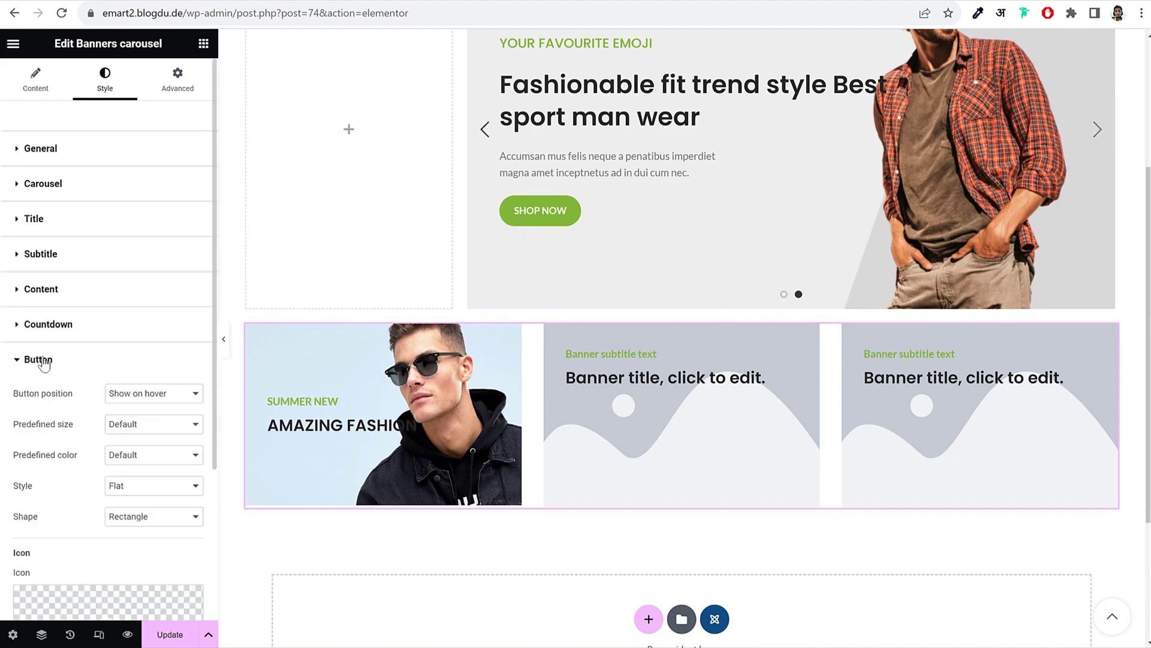
pyautogui.click(184, 401)
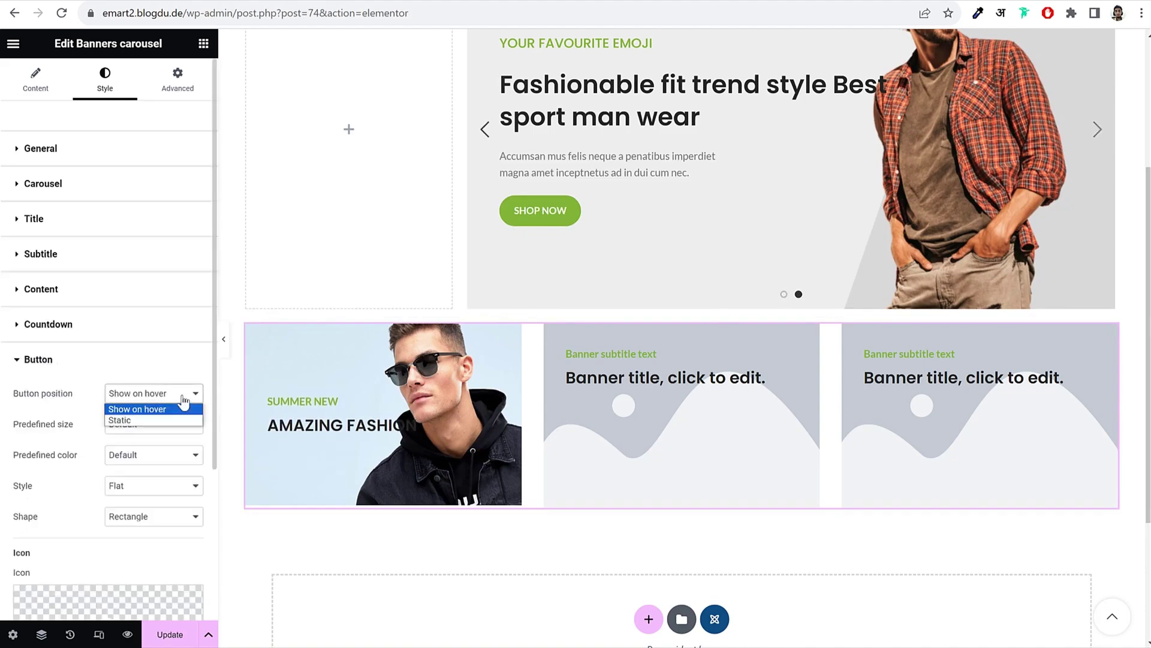
pyautogui.click(144, 421)
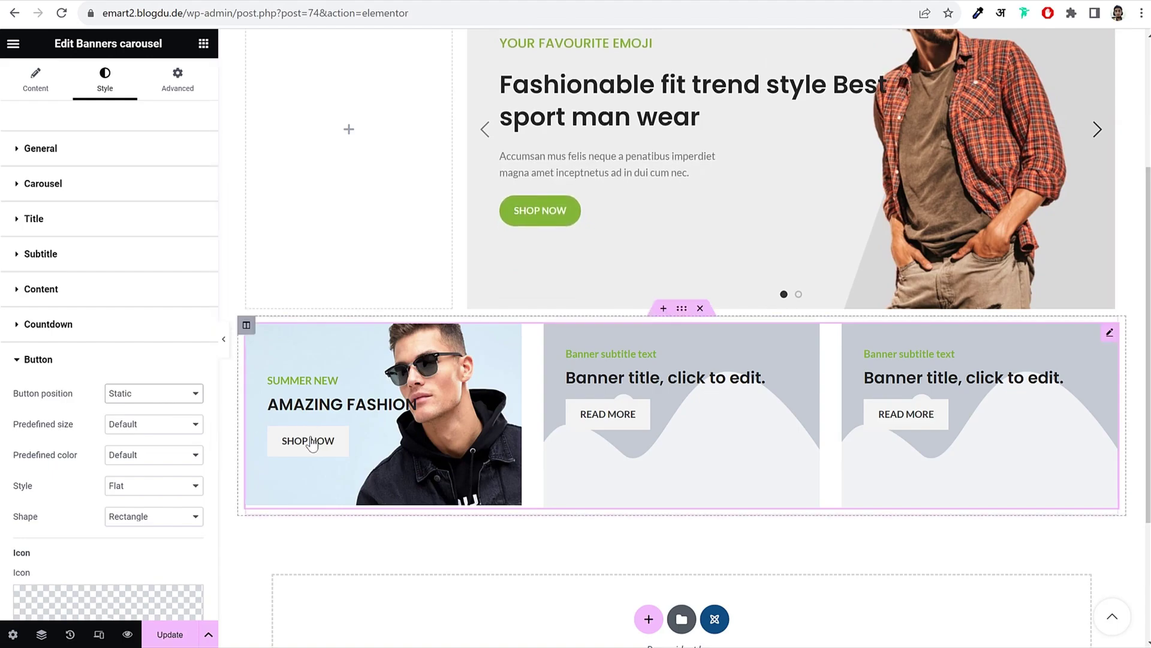
pyautogui.click(152, 487)
pyautogui.click(139, 522)
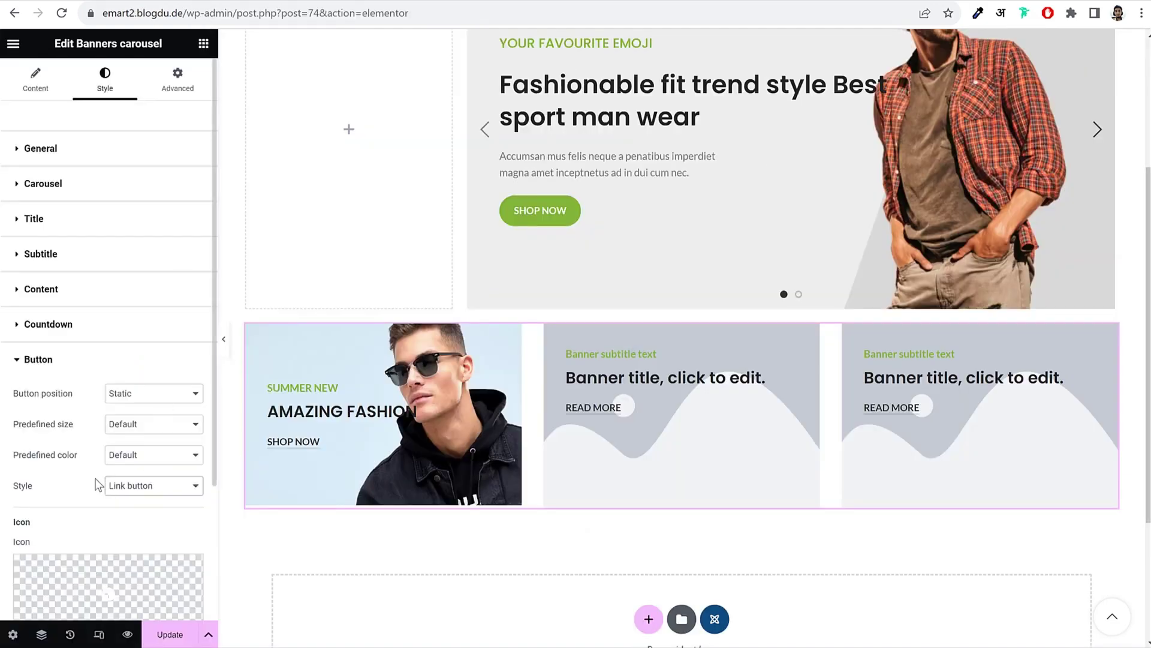
pyautogui.scroll(-3, 147, 419)
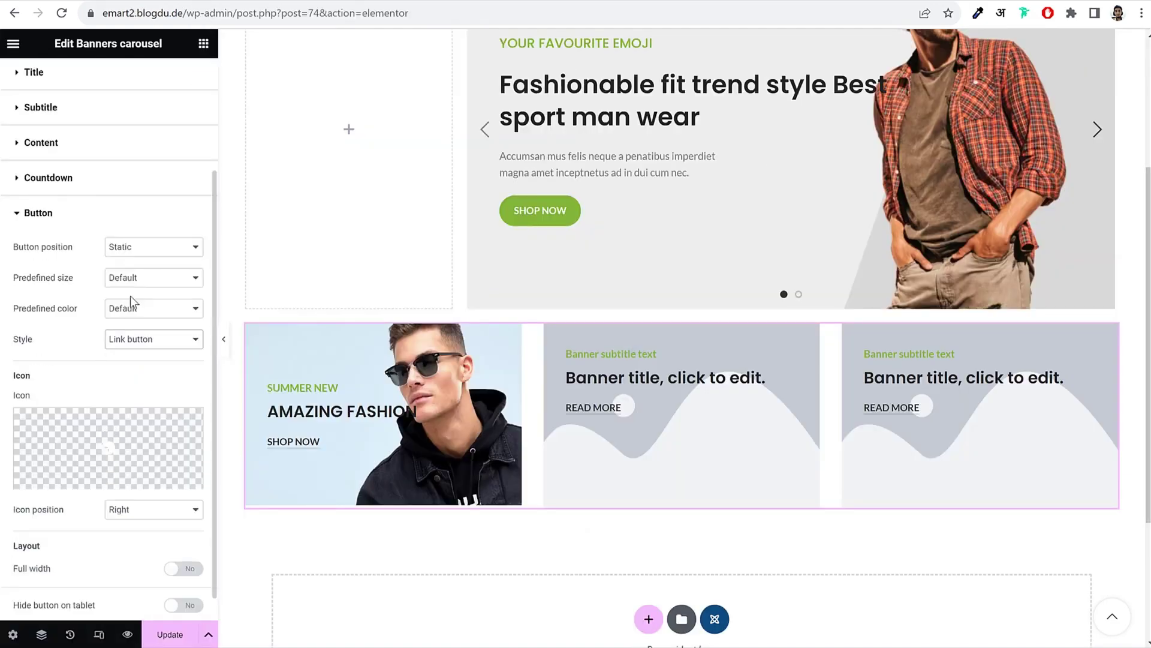
pyautogui.click(137, 309)
pyautogui.click(135, 335)
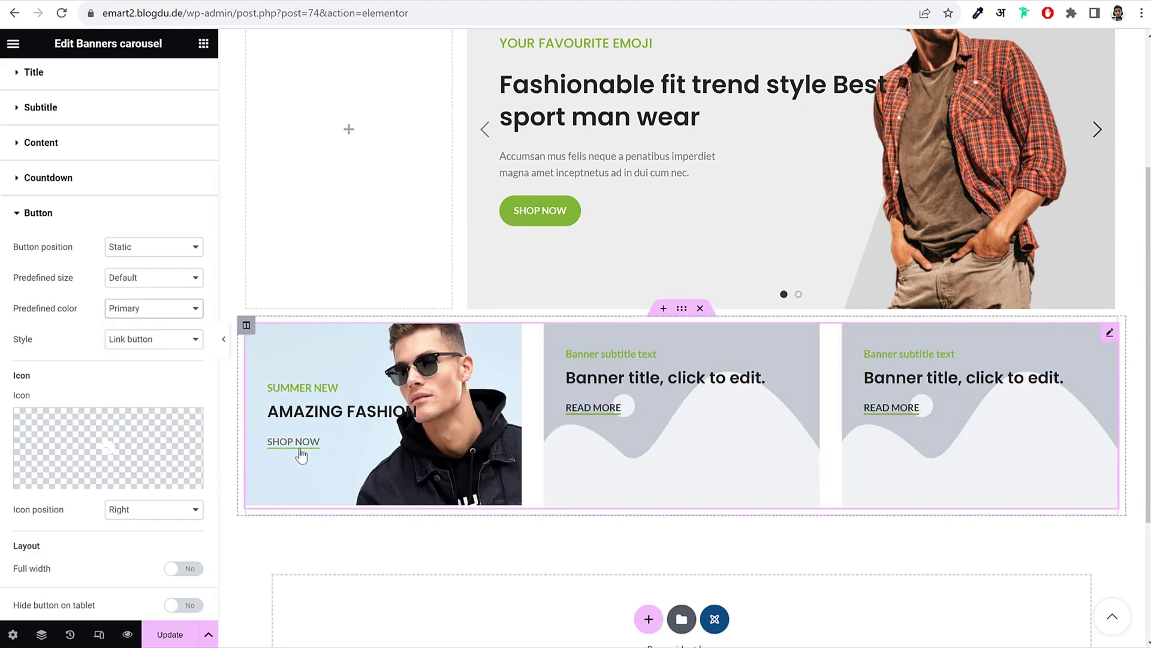
pyautogui.scroll(3, 116, 390)
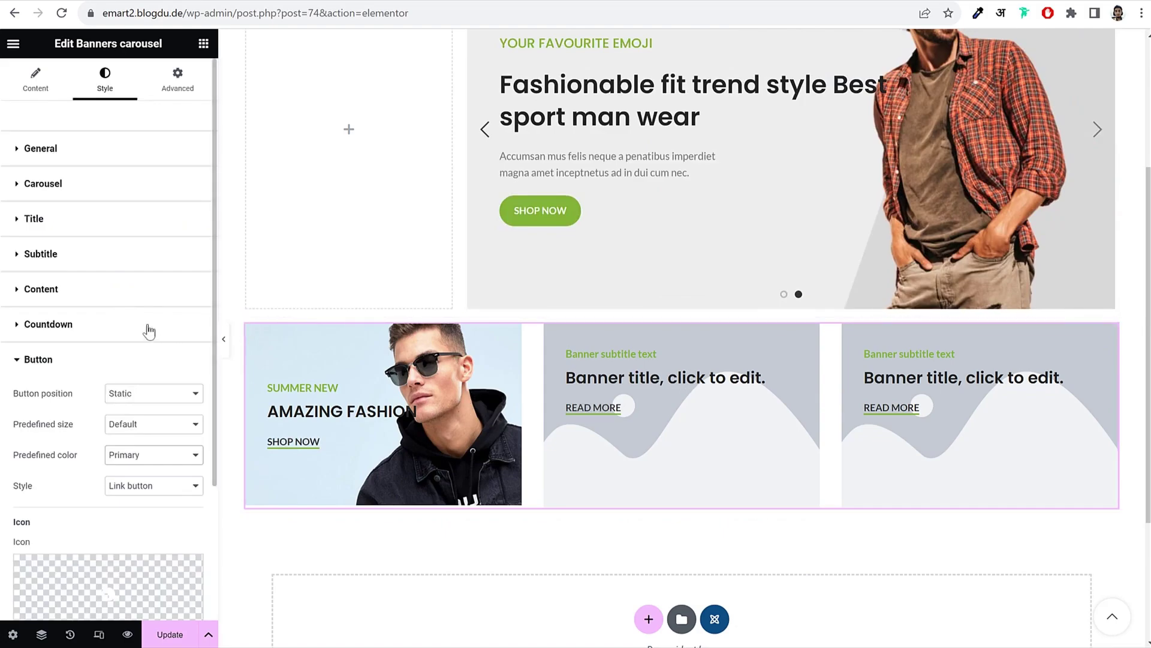
pyautogui.click(97, 150)
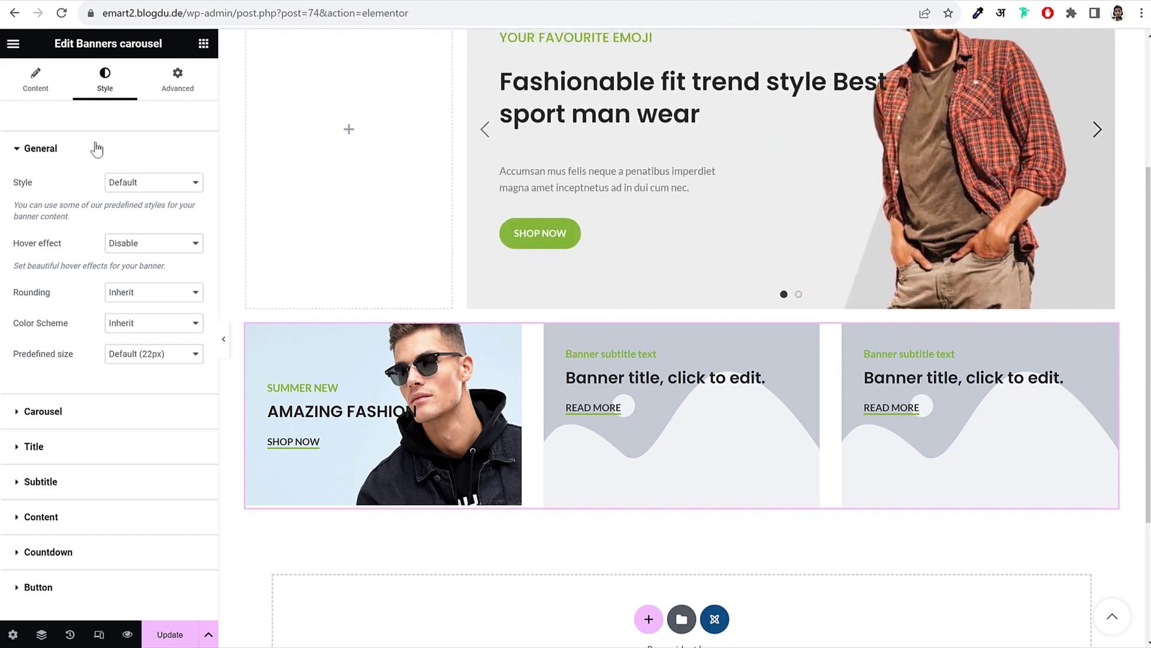
pyautogui.click(98, 148)
# Step: In the AMAZING FASHION item's Layout settings, set the content width to 136 px
pyautogui.click(37, 81)
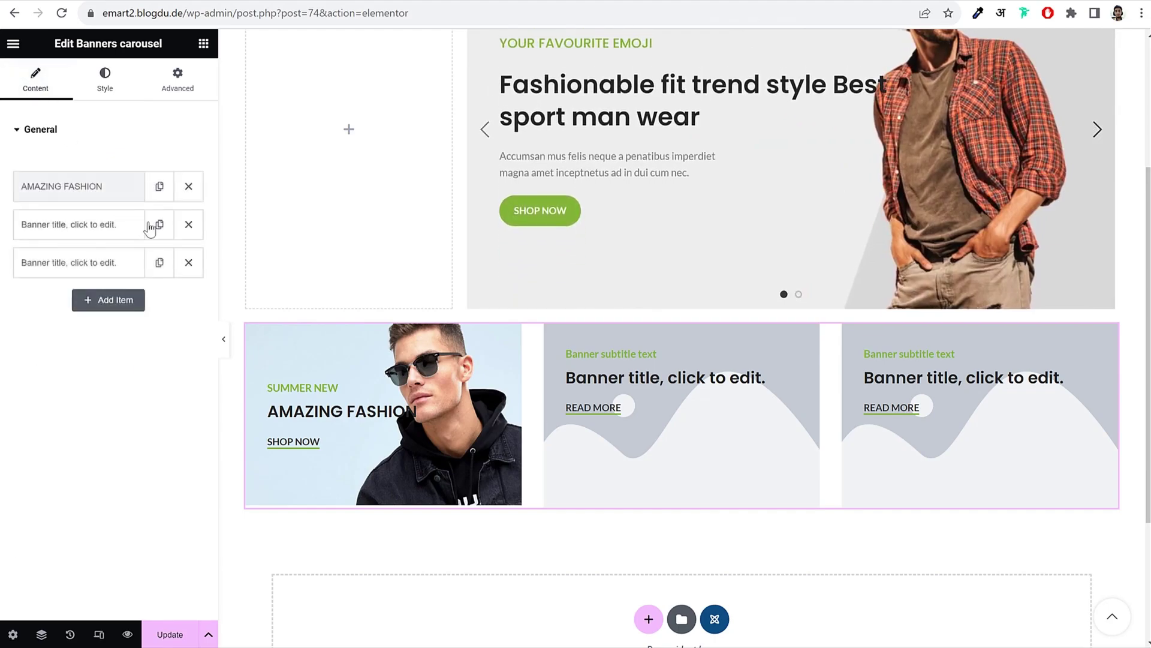
pyautogui.click(80, 187)
pyautogui.click(172, 223)
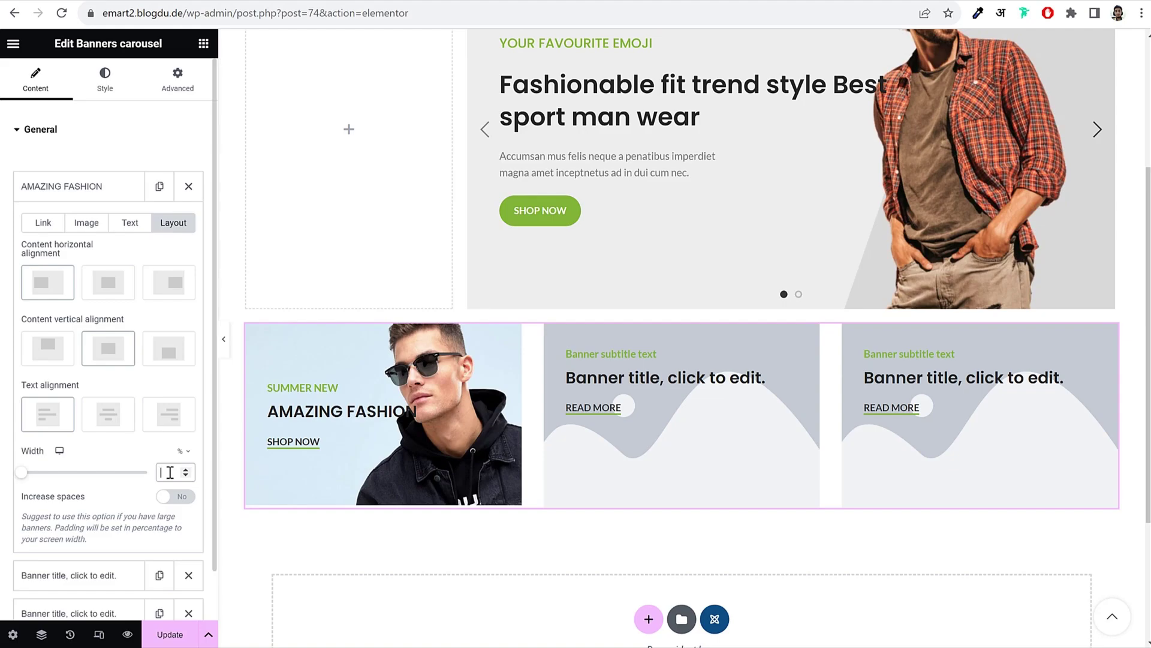
pyautogui.write('130')
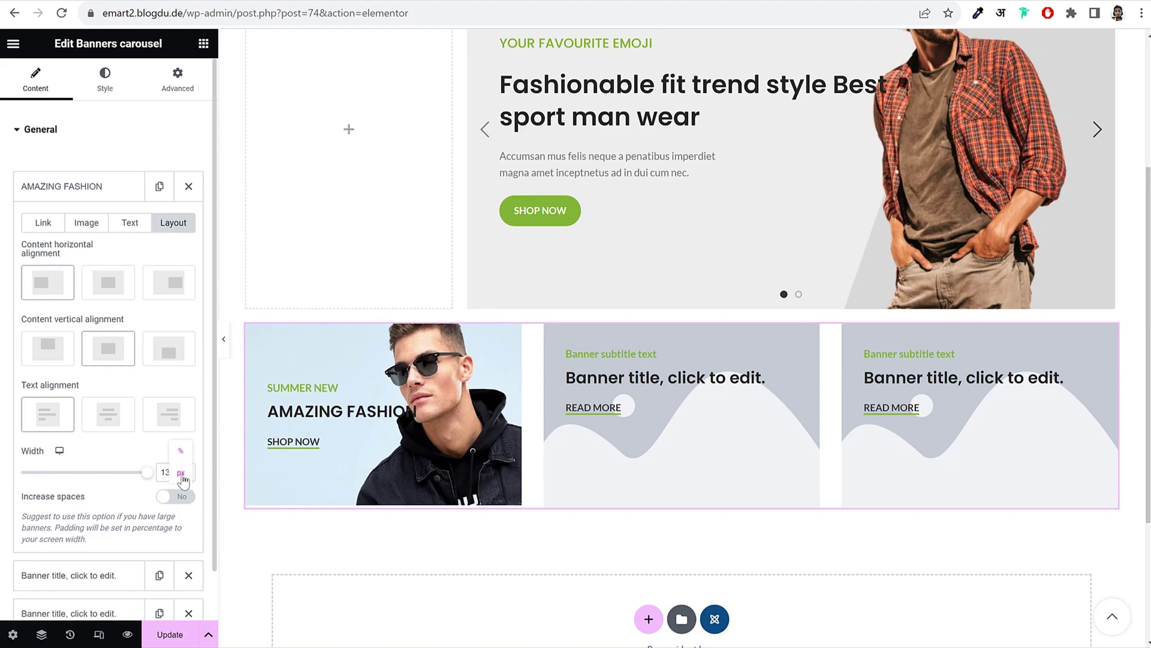
pyautogui.click(181, 473)
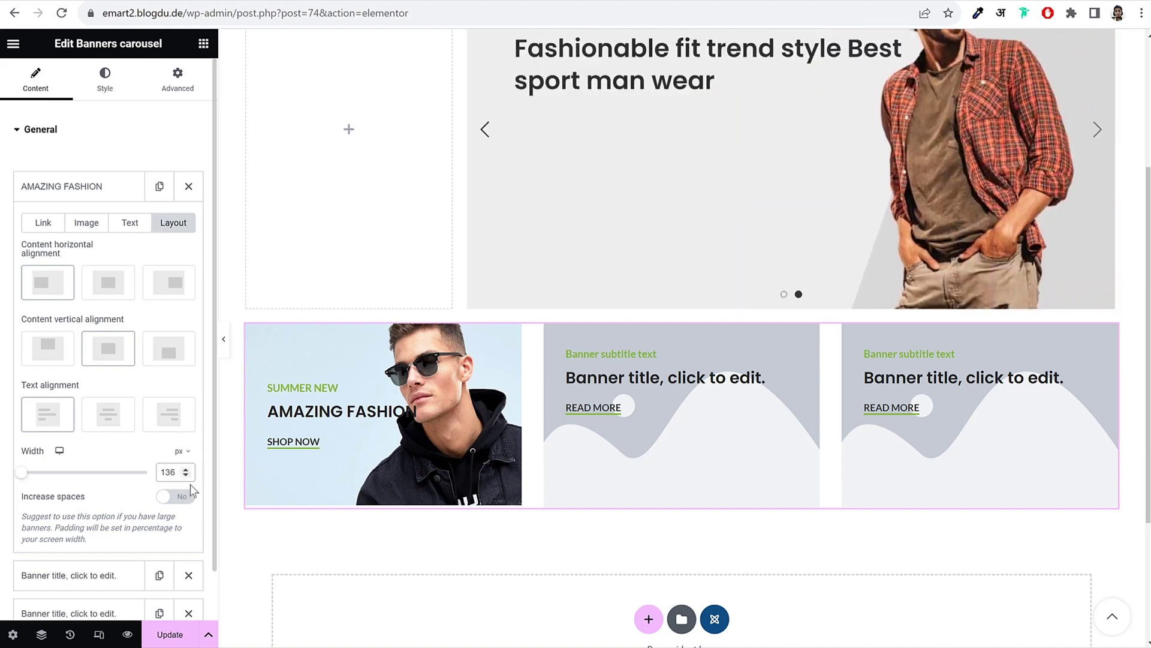
pyautogui.moveTo(189, 484); pyautogui.dragTo(160, 474)
pyautogui.click(160, 473)
pyautogui.write('6')
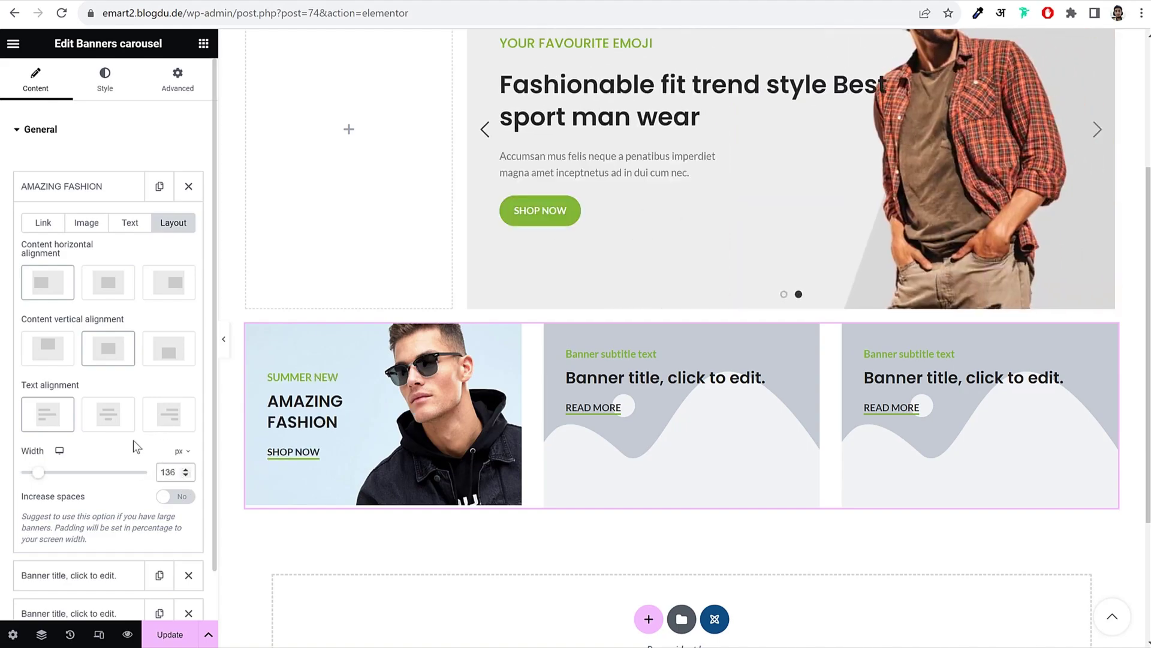
pyautogui.click(102, 84)
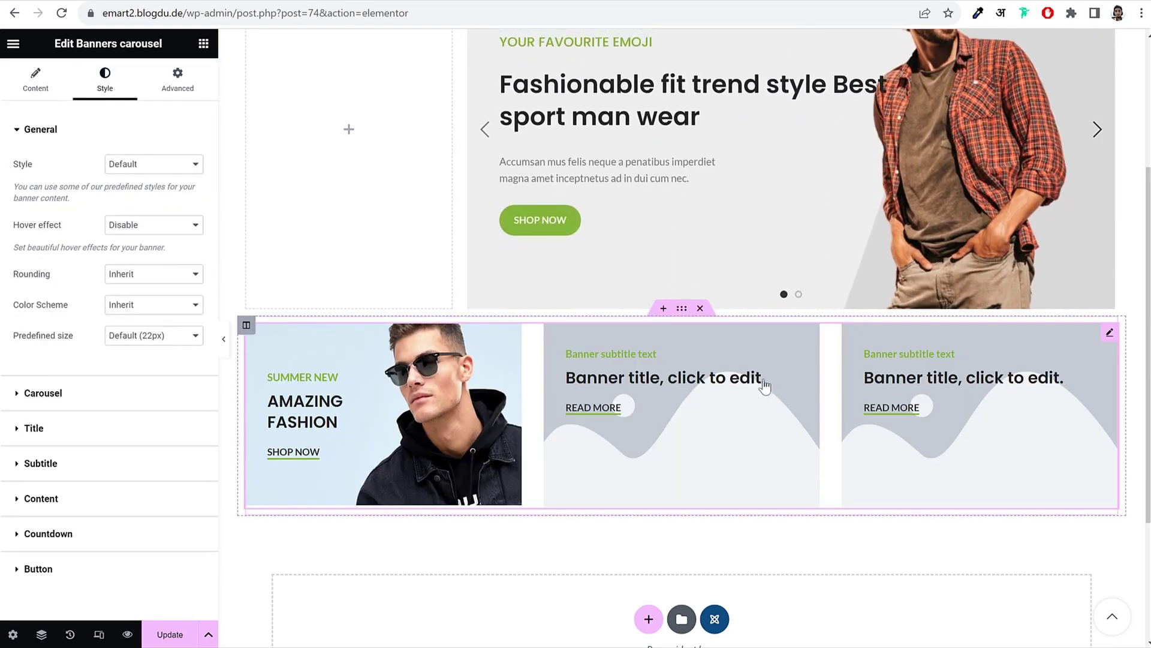
# Step: Upload glasses-category-img-1 and set it as the second banner's image
pyautogui.click(35, 80)
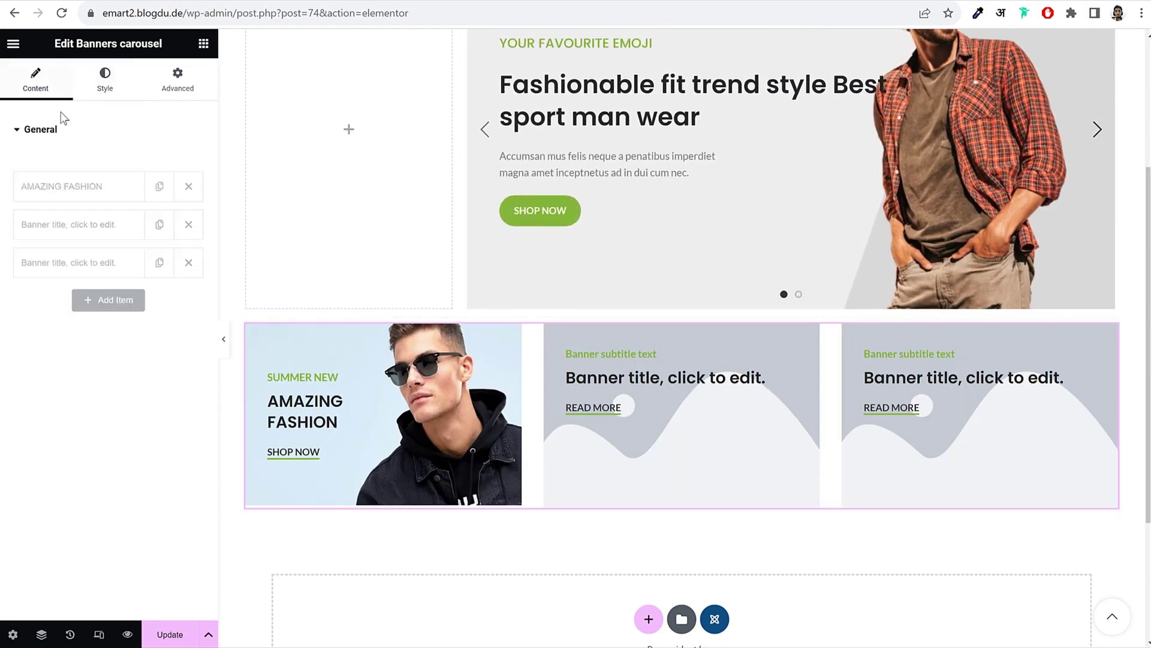
pyautogui.click(60, 225)
pyautogui.click(84, 262)
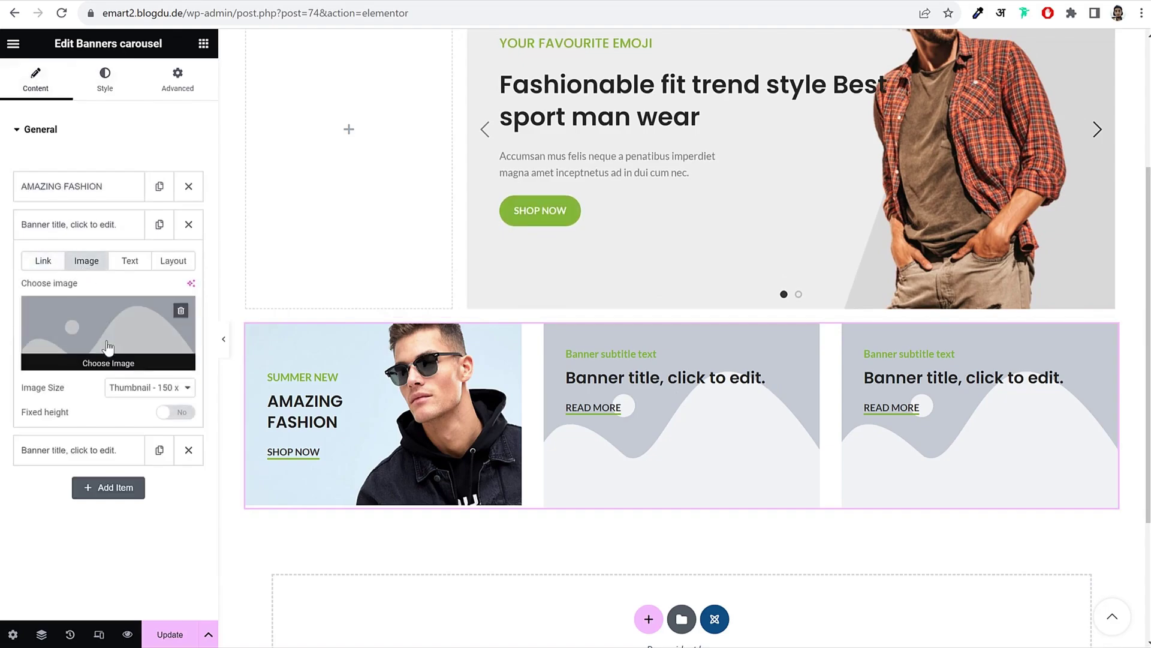
pyautogui.click(120, 336)
pyautogui.click(193, 102)
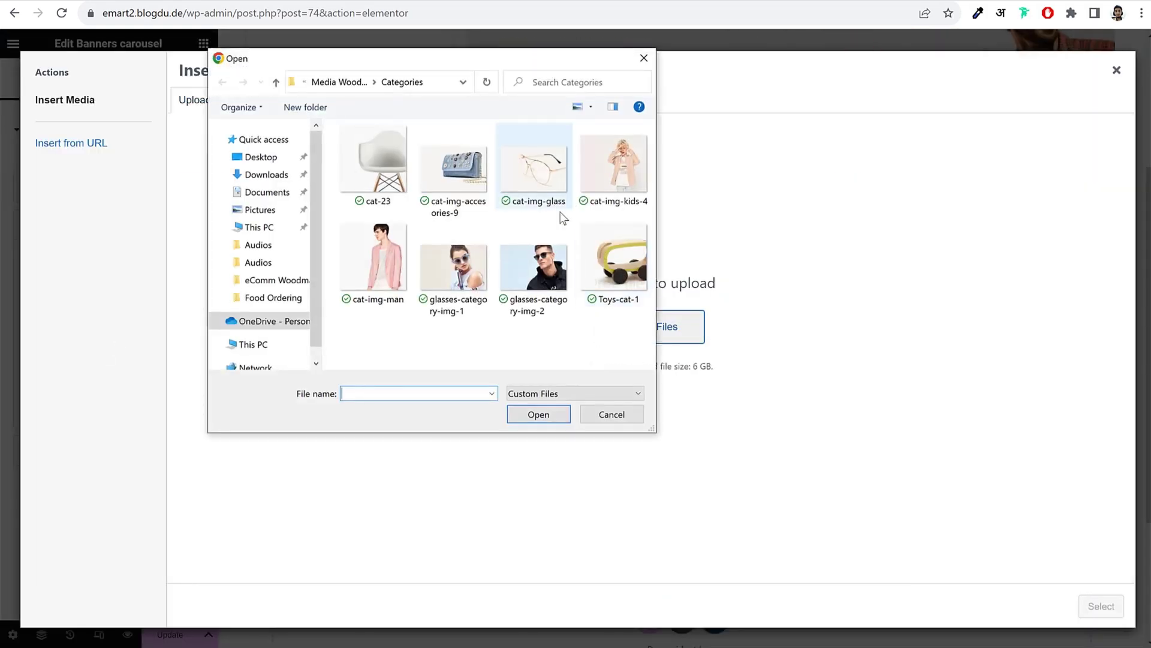
pyautogui.click(488, 297)
pyautogui.click(539, 414)
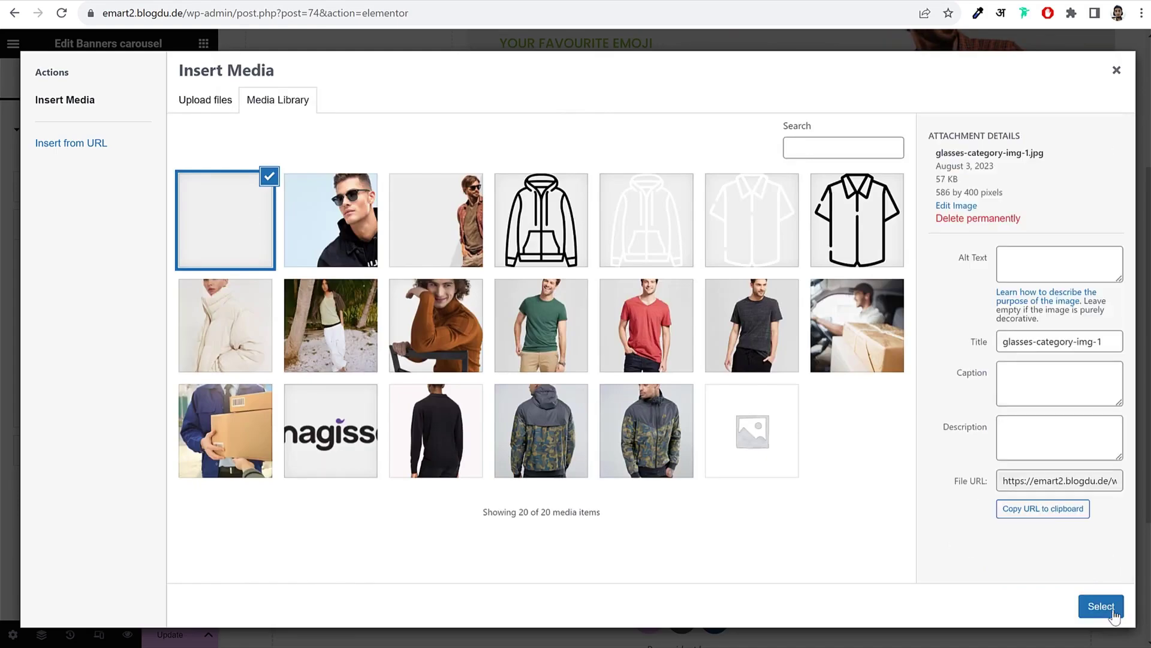
pyautogui.click(1101, 606)
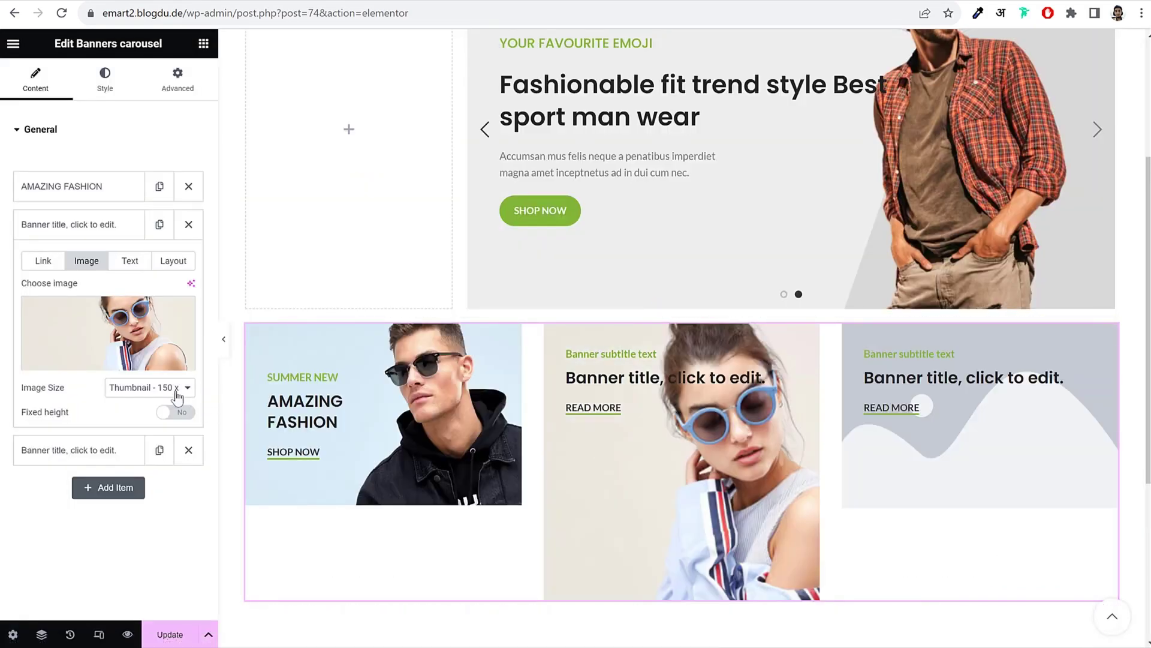
# Step: Give the second banner's image a custom 600 × 385 size
pyautogui.click(183, 387)
pyautogui.click(124, 524)
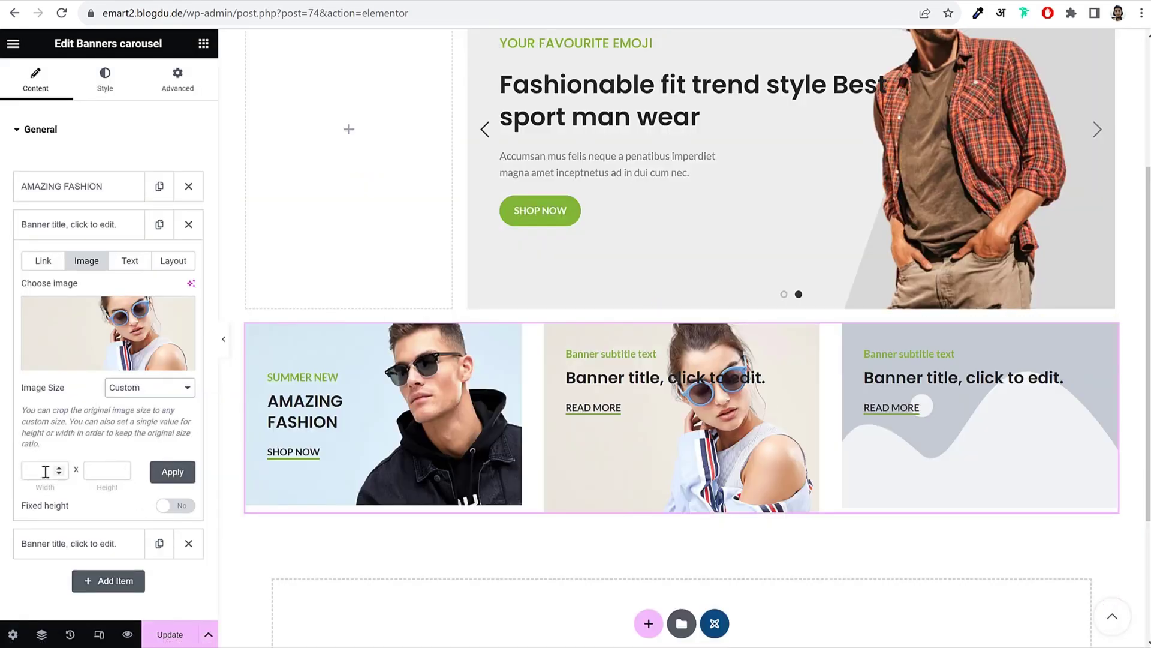
pyautogui.click(45, 471)
pyautogui.write('600')
pyautogui.press('Tab')
pyautogui.write('385')
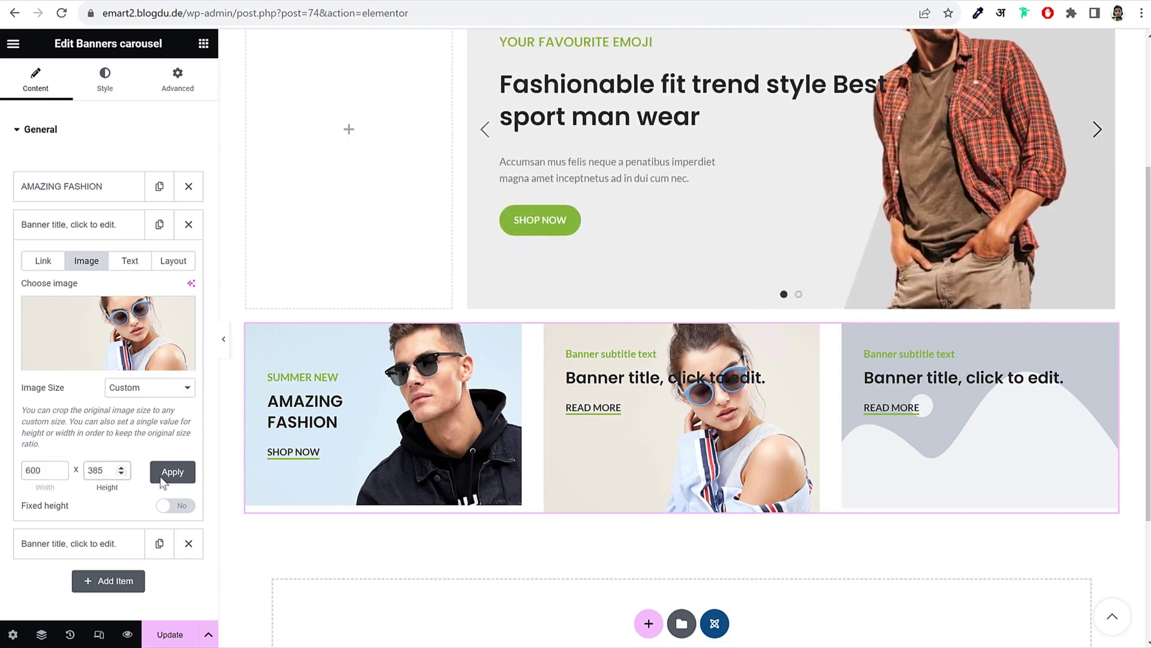
pyautogui.click(170, 477)
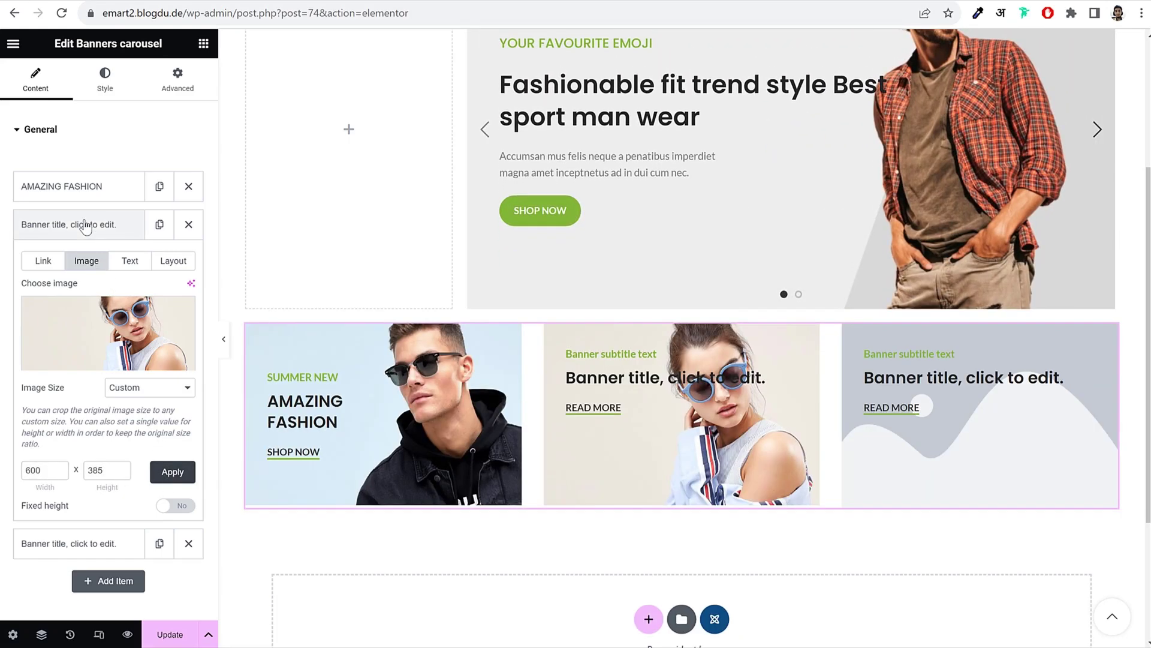
# Step: Centre the second banner's text vertically, set its content width to 136 px, then collapse it
pyautogui.click(178, 262)
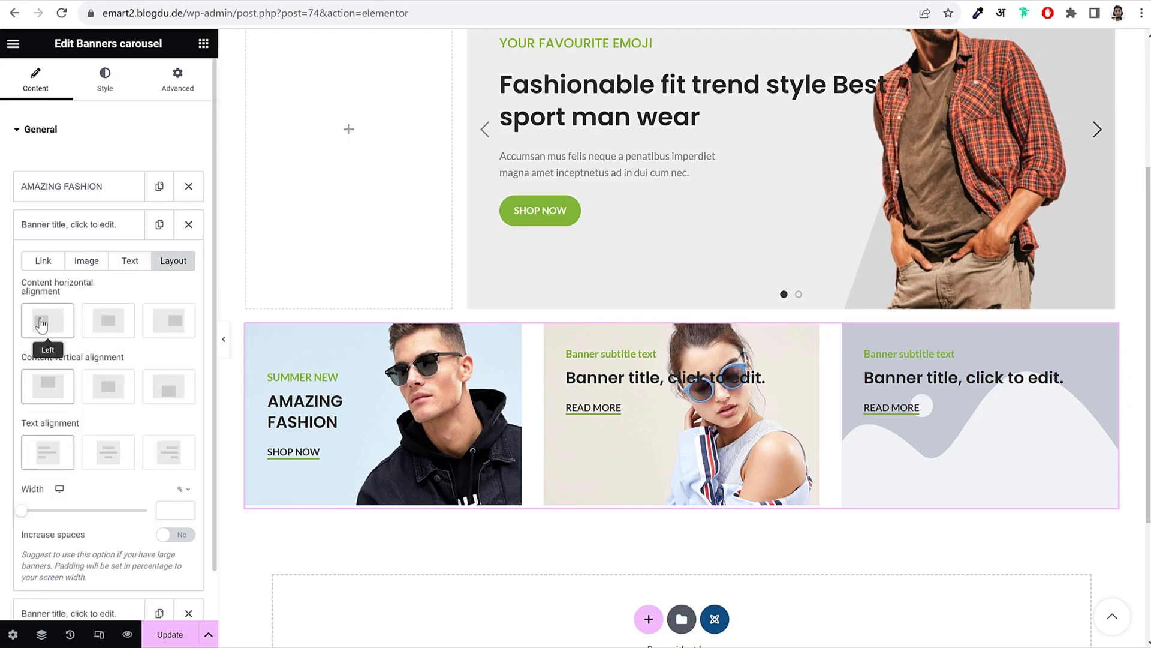
pyautogui.click(105, 383)
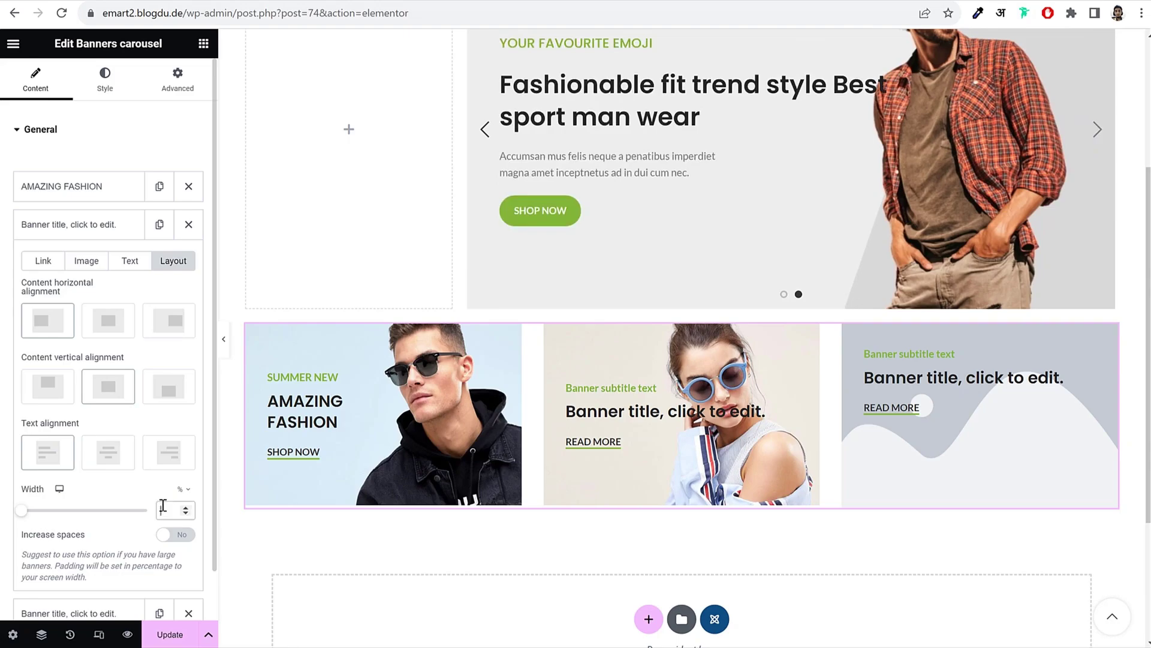
pyautogui.click(183, 511)
pyautogui.click(175, 510)
pyautogui.write('136')
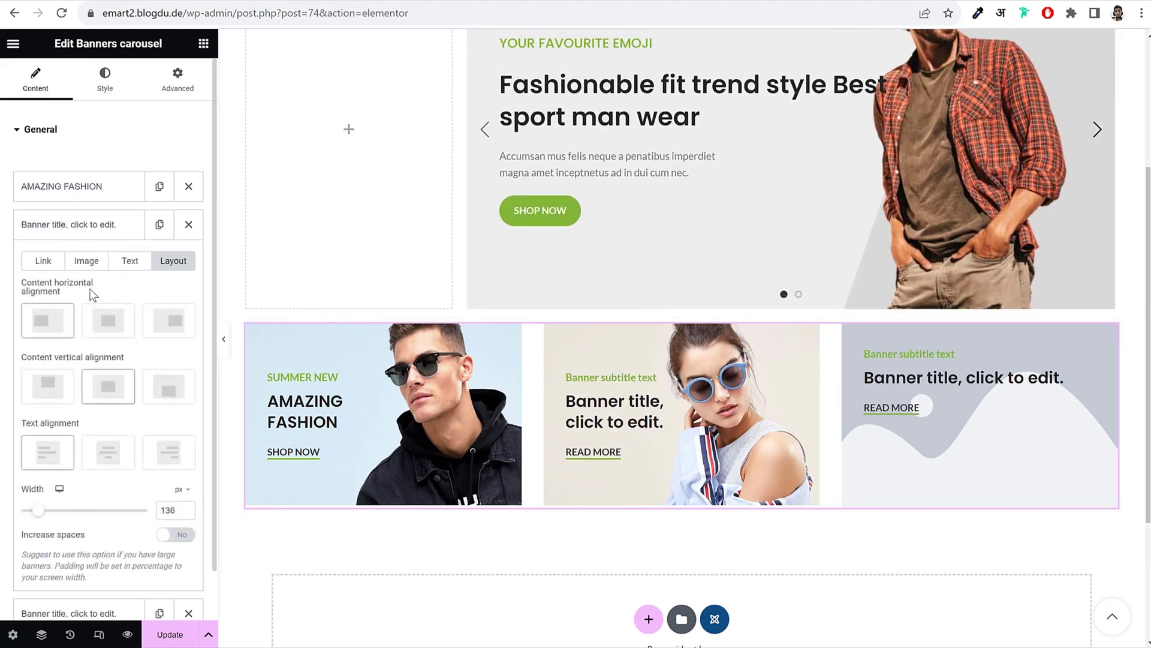
pyautogui.click(90, 225)
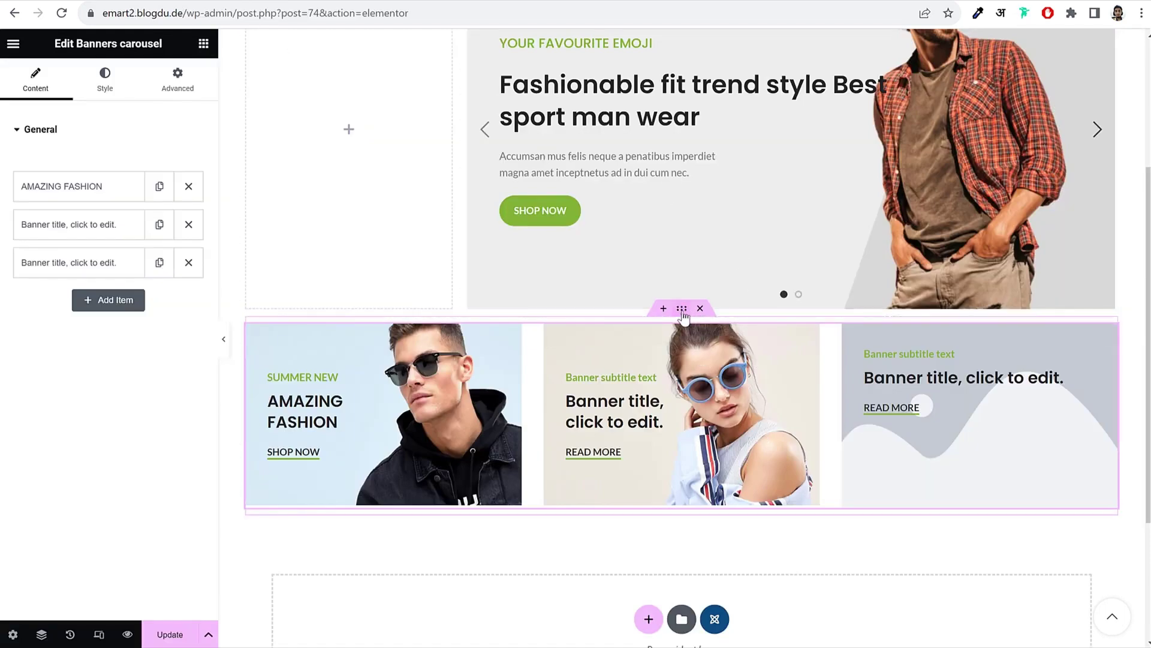
# Step: In the section's Advanced settings, unlink the margins and set the bottom margin to 60 px
pyautogui.click(683, 310)
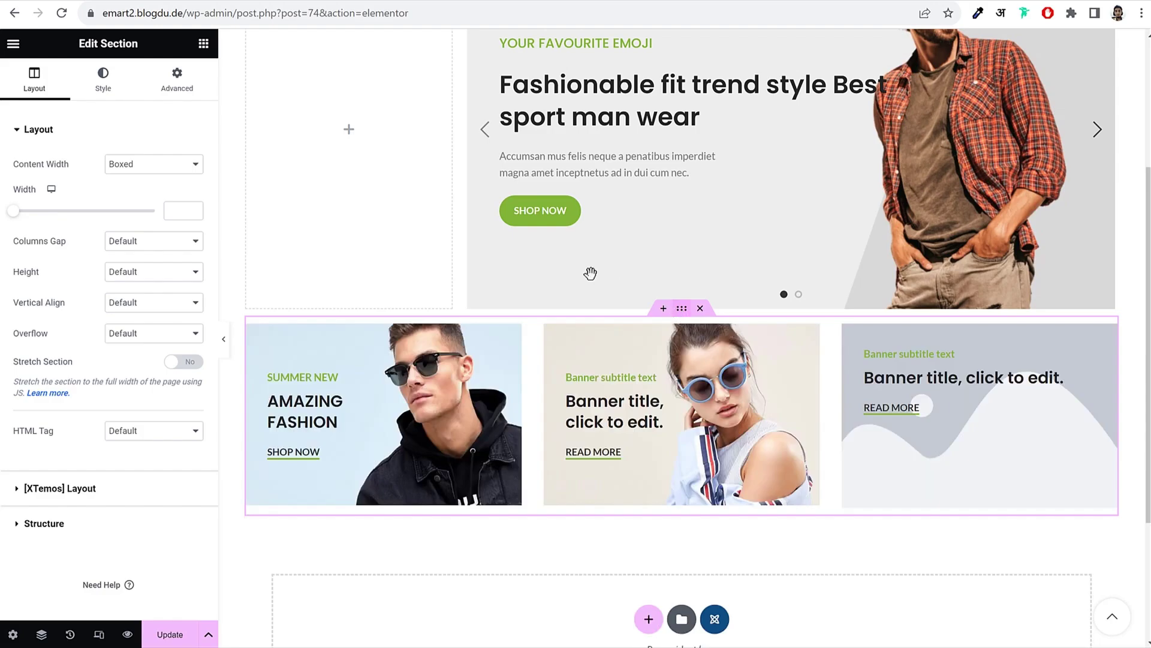
pyautogui.click(179, 81)
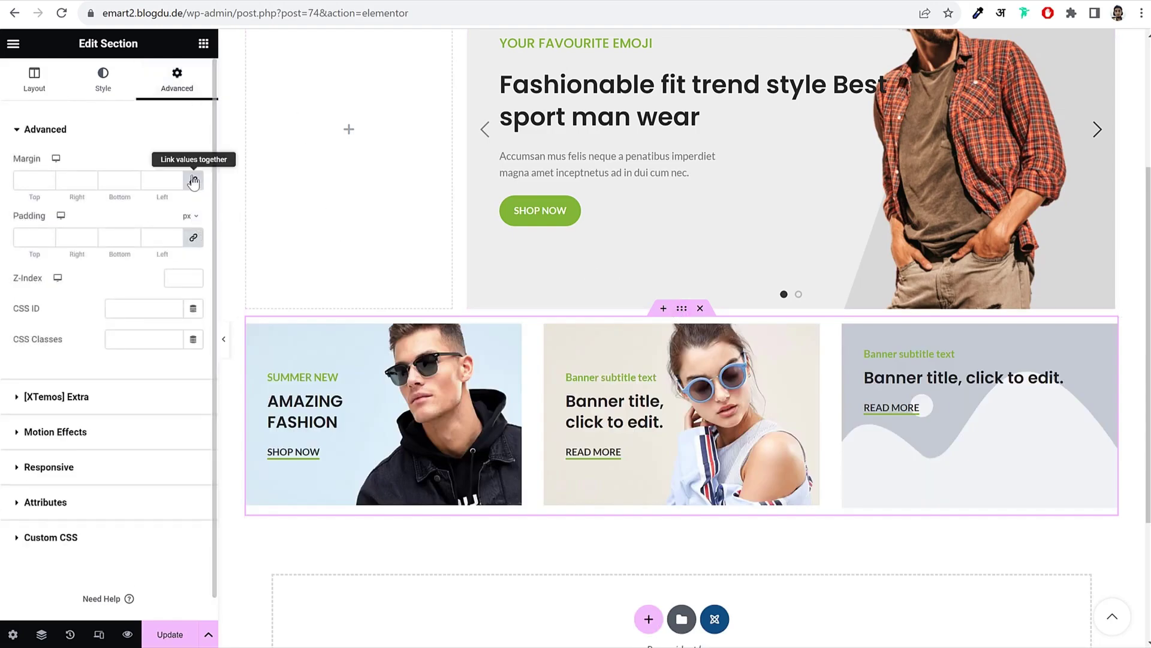
pyautogui.click(193, 181)
pyautogui.doubleClick(117, 182)
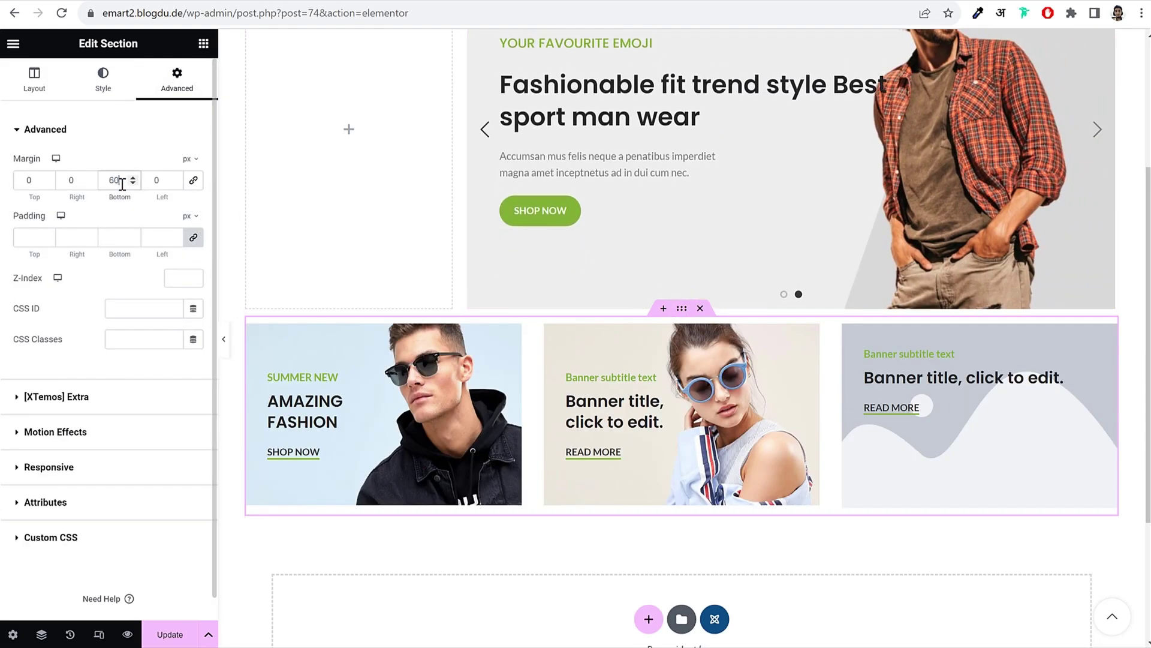
pyautogui.write('60')
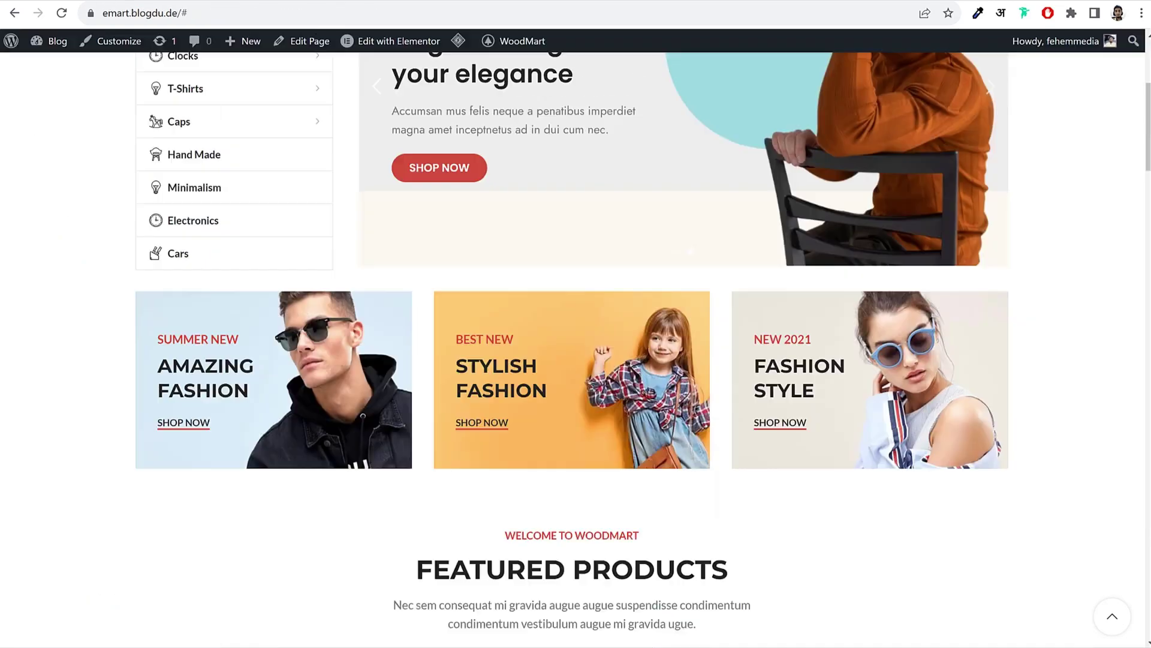
# Step: Save the Home page changes with Update
pyautogui.scroll(-6, 786, 349)
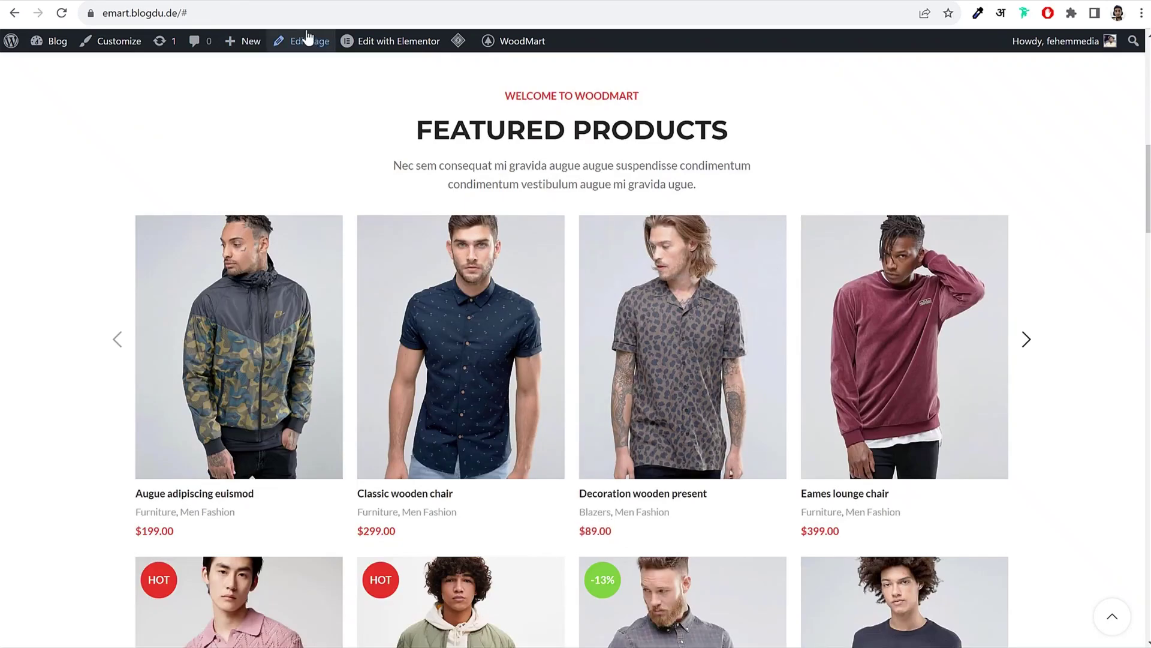
pyautogui.scroll(-3, 429, 361)
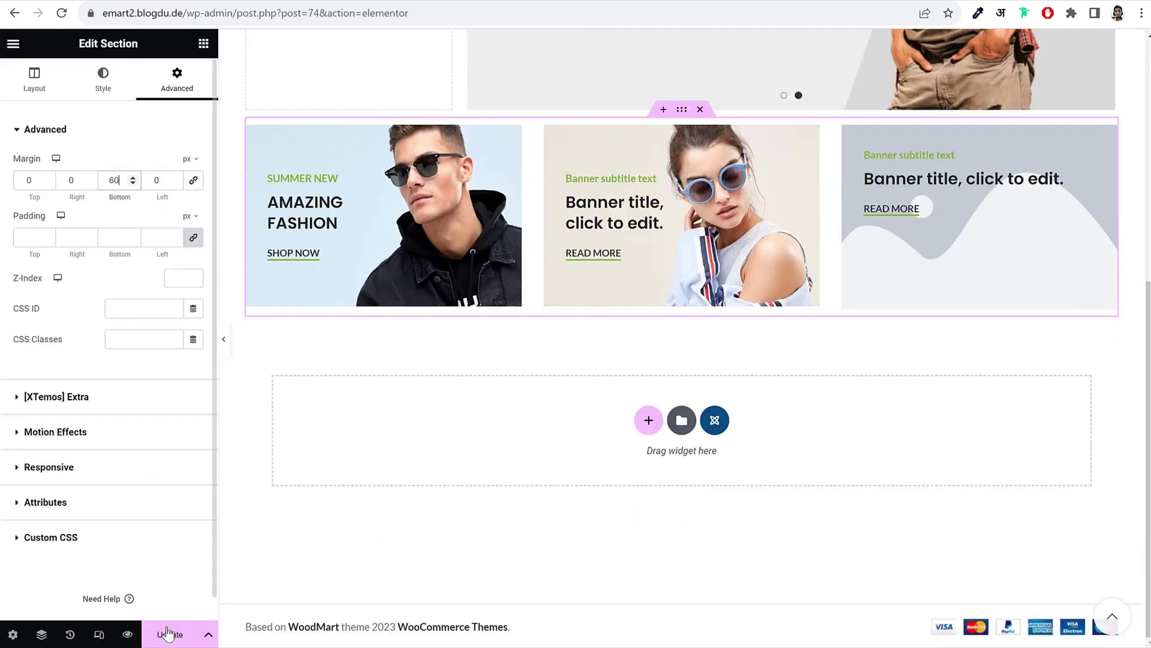
pyautogui.click(168, 634)
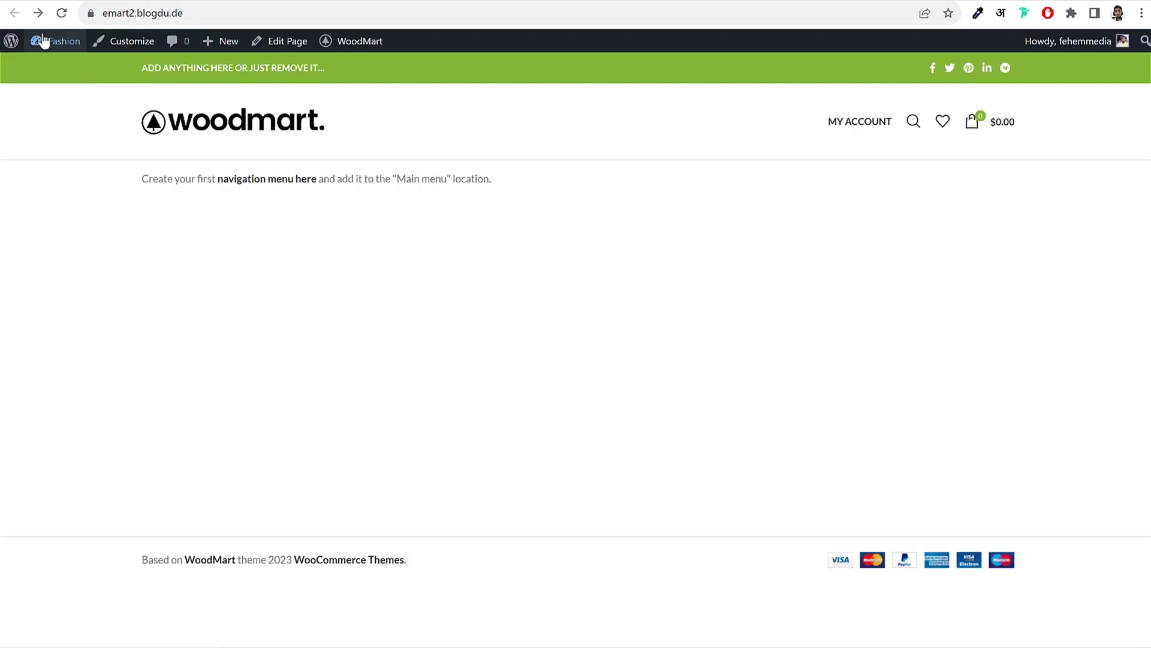
# Step: Star Short Sleeve Textured as featured in Products, then start a new section below the banners
pyautogui.click(44, 41)
pyautogui.moveTo(55, 350)
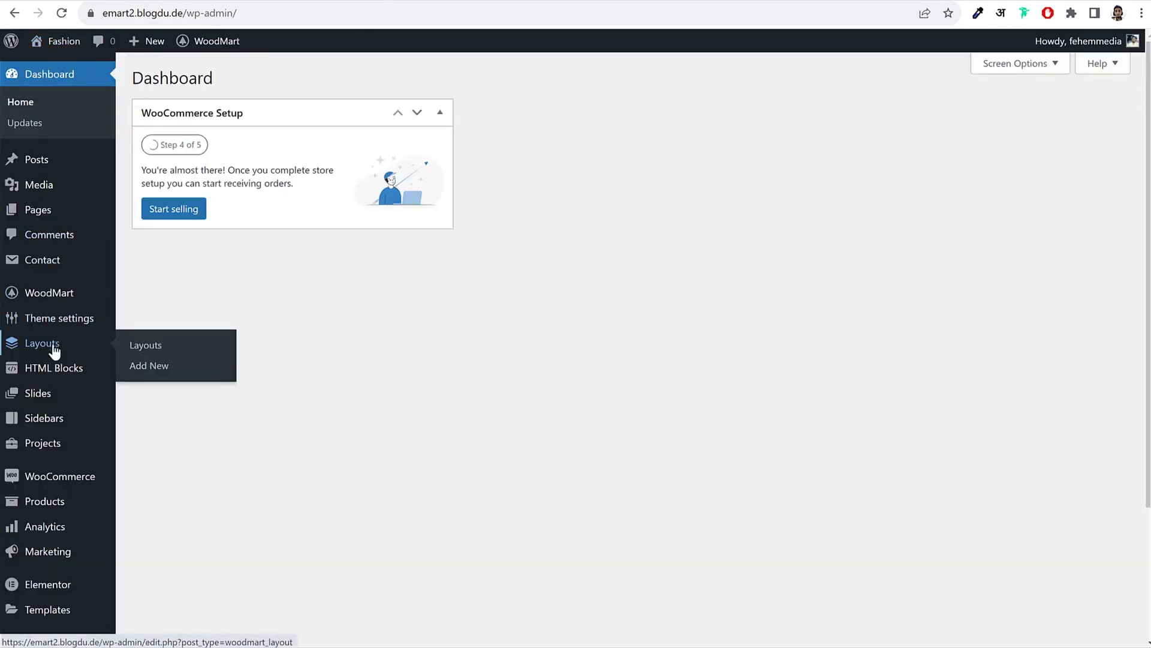
pyautogui.moveTo(53, 431)
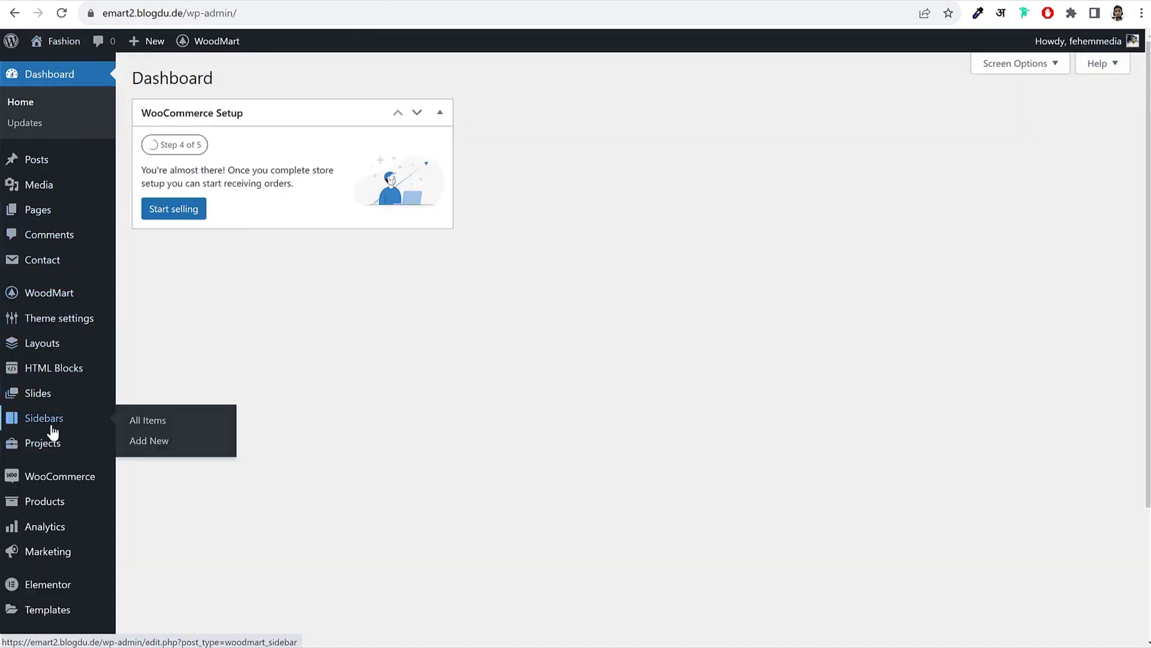
pyautogui.click(66, 505)
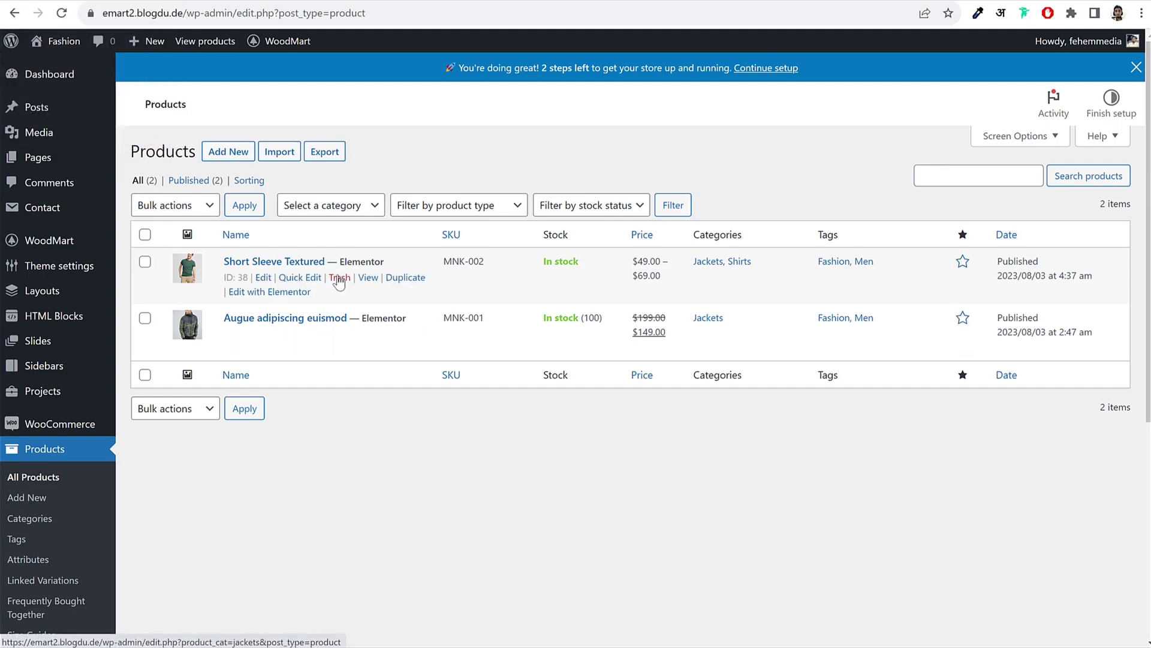
pyautogui.click(962, 266)
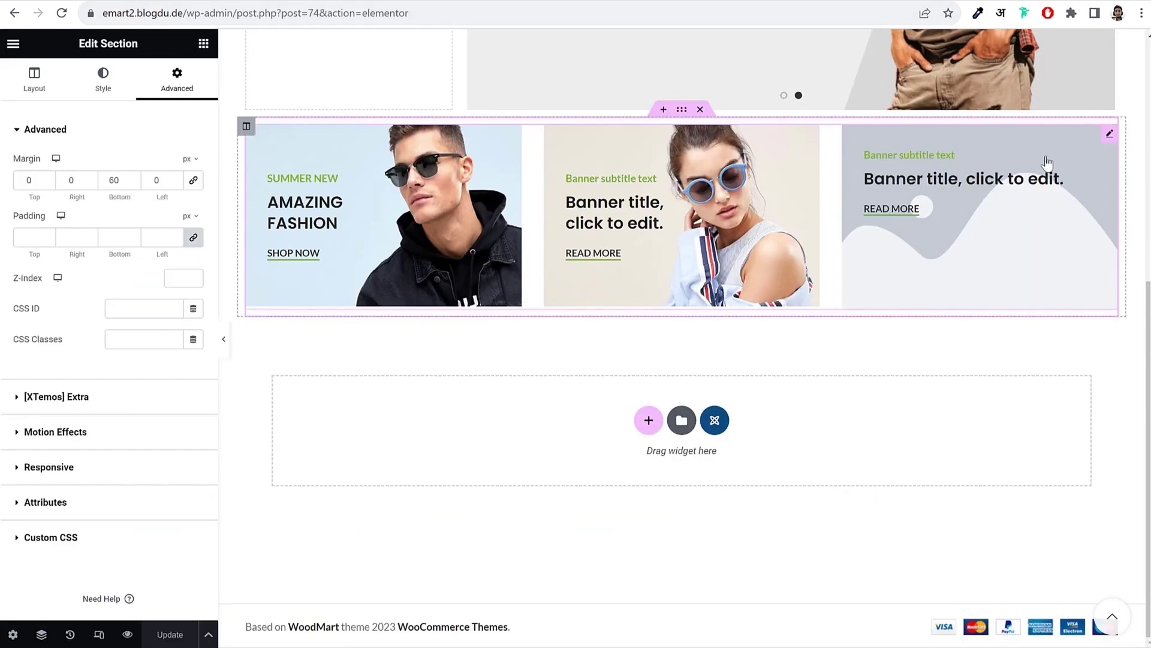
pyautogui.click(648, 420)
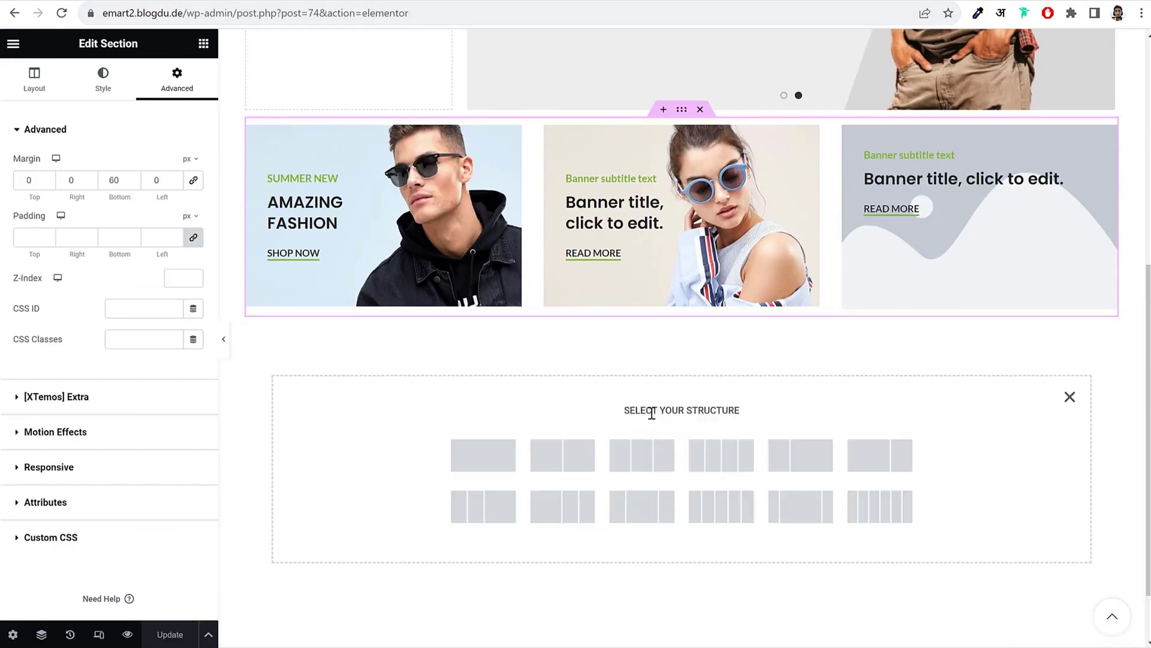
# Step: Add a one-column section and drop a Section title widget into it
pyautogui.click(485, 466)
pyautogui.click(204, 43)
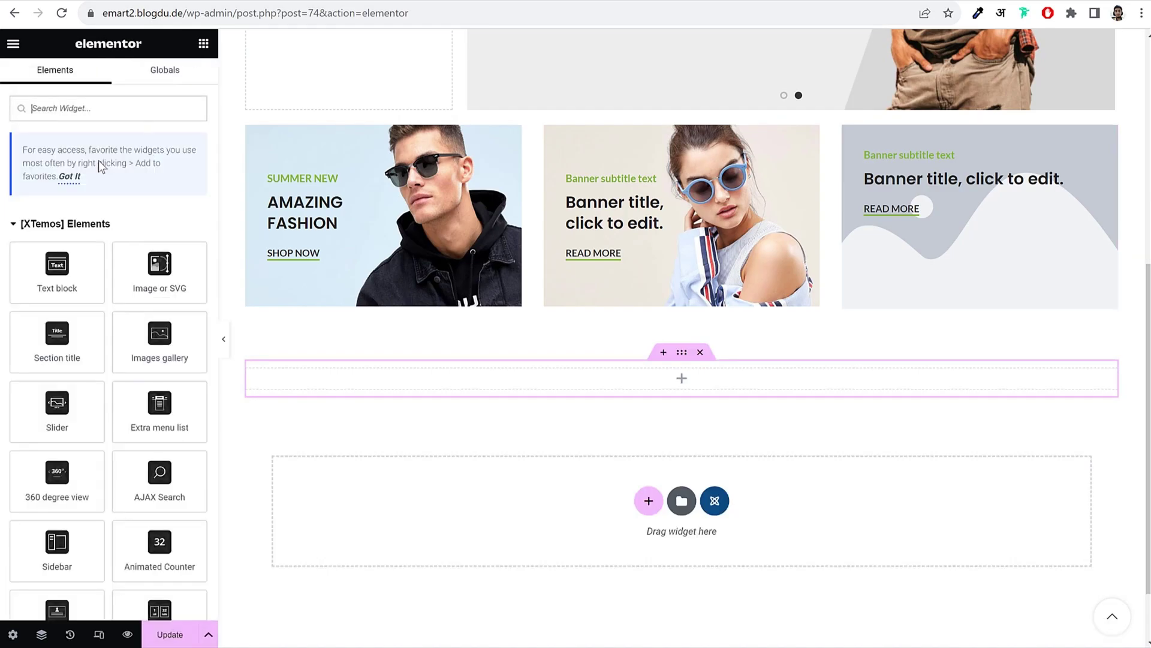
pyautogui.write('tit')
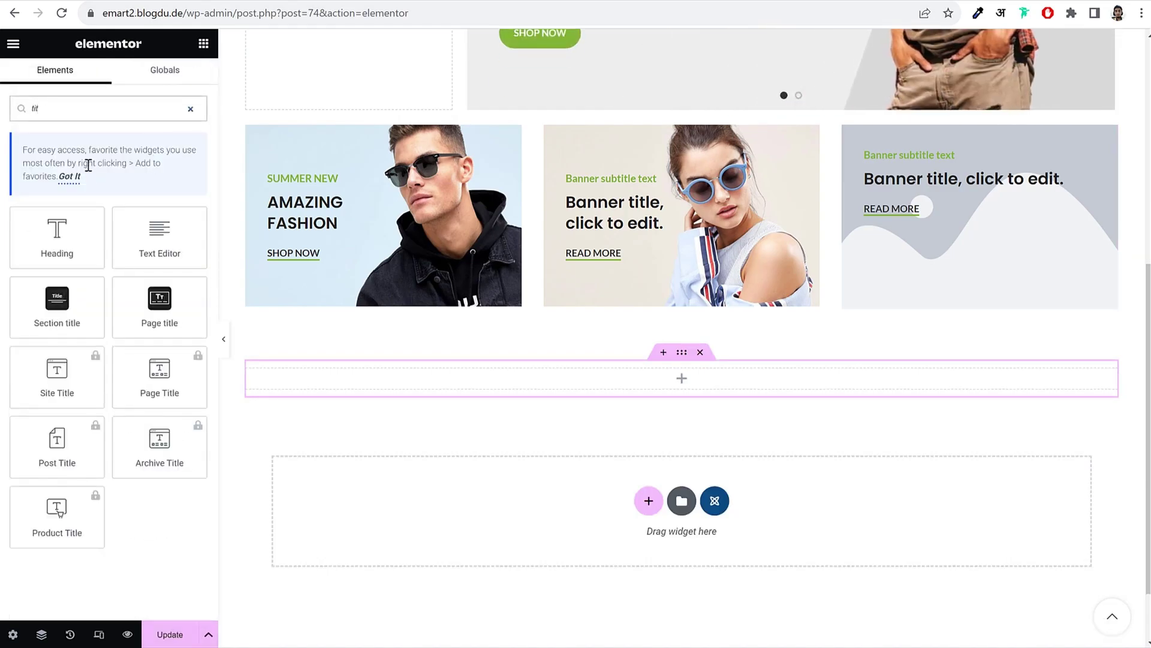
pyautogui.moveTo(56, 307); pyautogui.dragTo(667, 379)
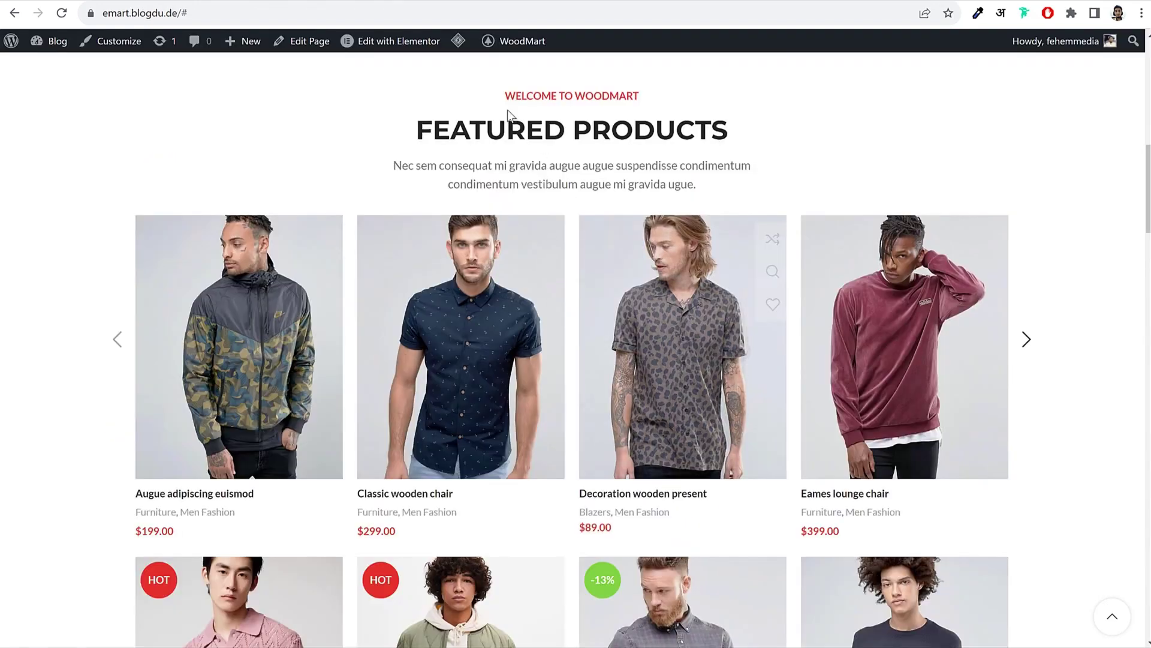
# Step: Paste WELCOME TO WOODMART as the subtitle and FEATURED PRODUCTS as the title from the demo
pyautogui.moveTo(504, 96); pyautogui.dragTo(672, 98)
pyautogui.hotkey('ctrl', 'c')
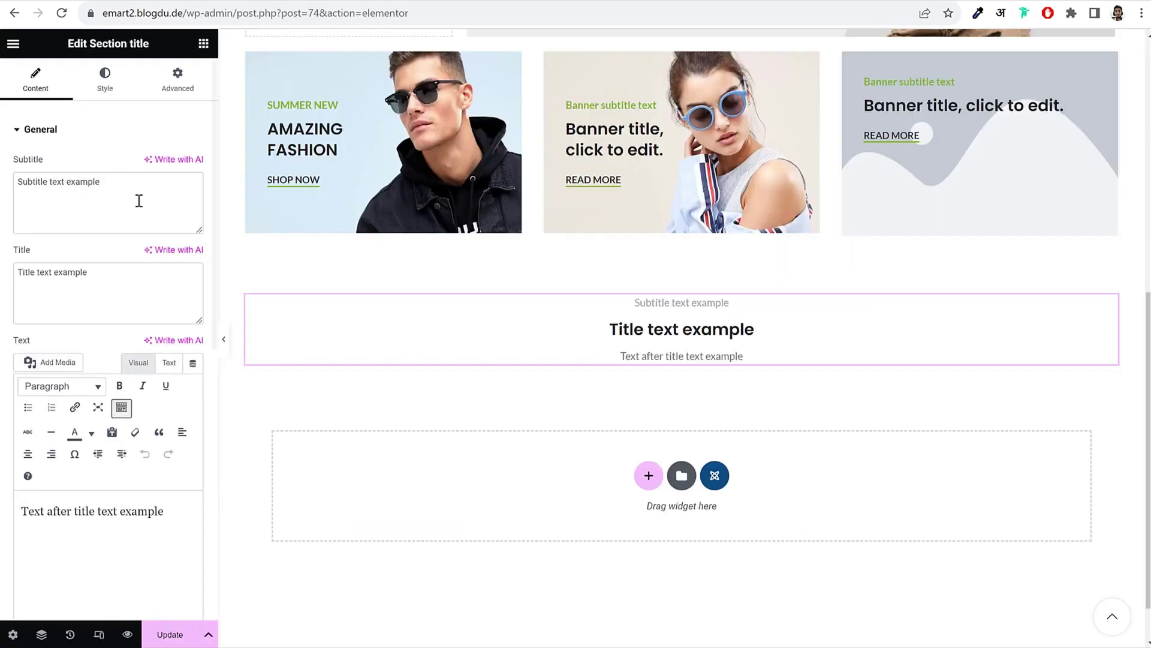
pyautogui.moveTo(102, 181); pyautogui.dragTo(181, 175)
pyautogui.hotkey('ctrl', 'v')
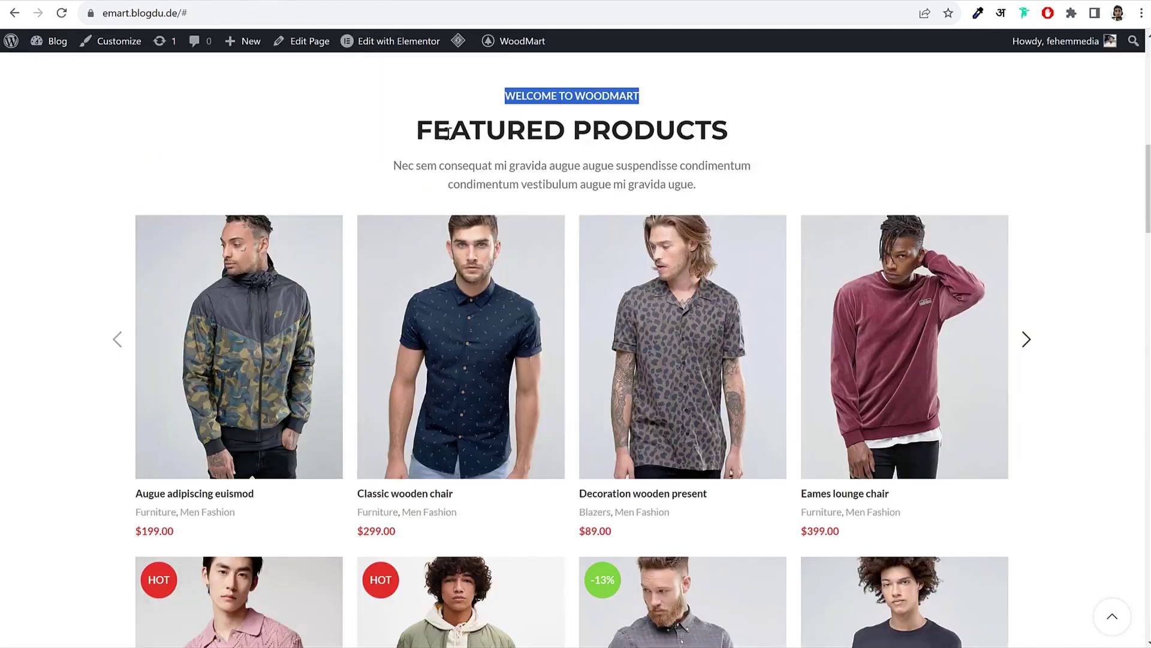
pyautogui.click(406, 126)
pyautogui.moveTo(406, 126); pyautogui.dragTo(755, 135)
pyautogui.hotkey('ctrl', 'c')
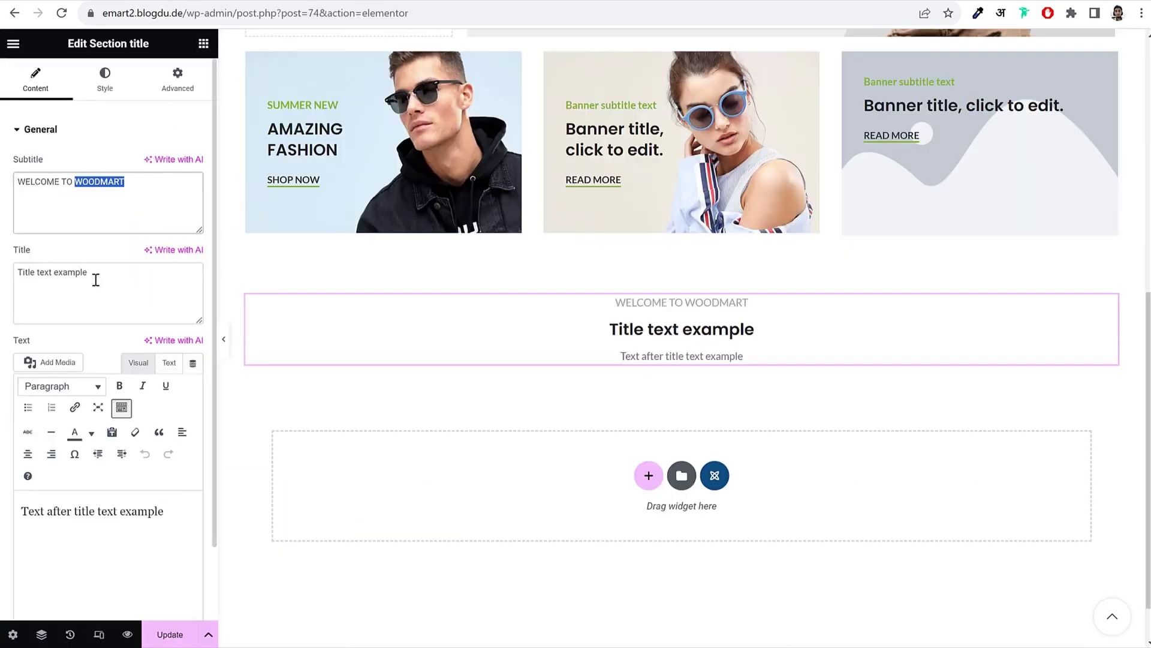
pyautogui.tripleClick(95, 279)
pyautogui.hotkey('ctrl', 'v')
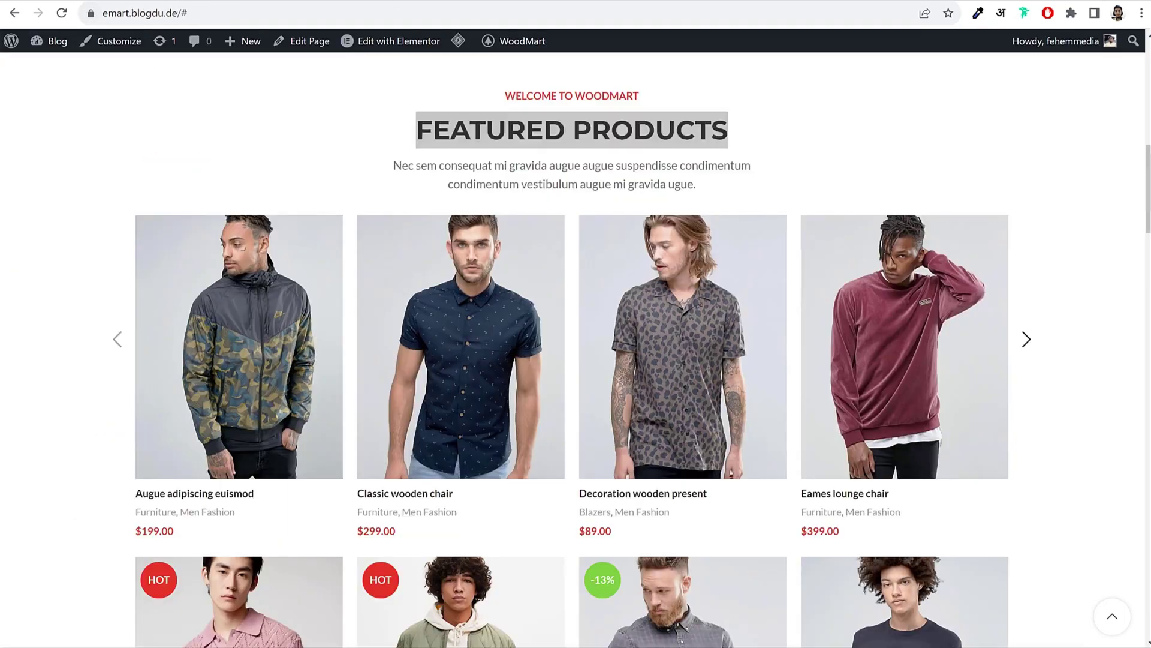
# Step: Paste the demo's Nec sem consequat paragraph as the description text
pyautogui.click(425, 159)
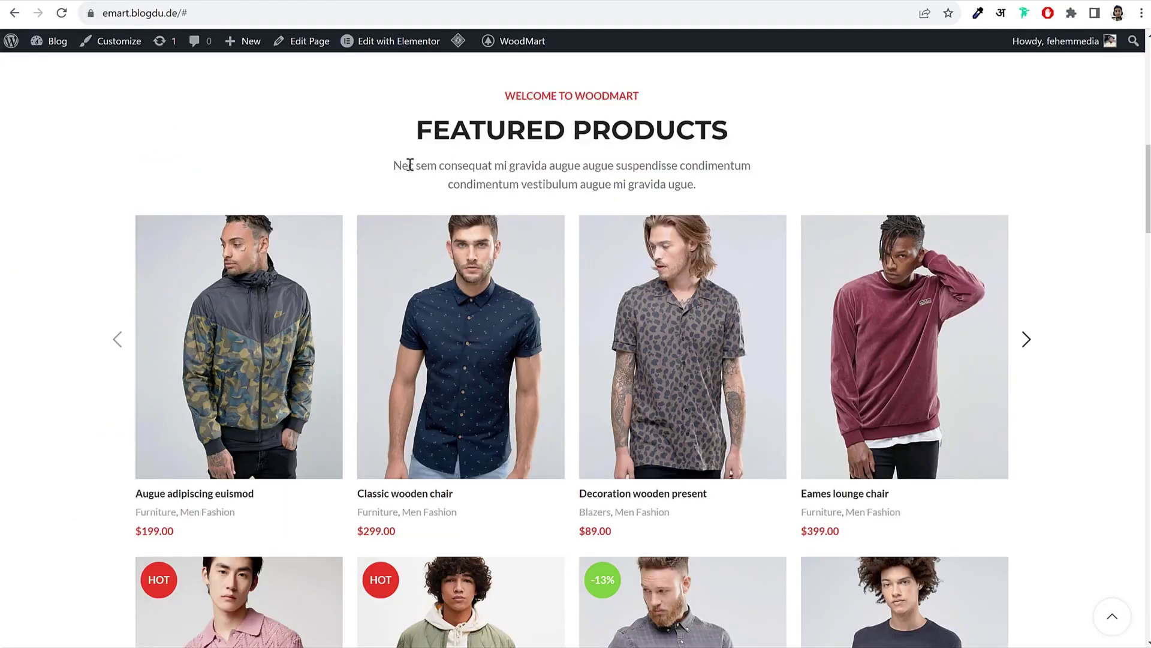
pyautogui.moveTo(393, 164); pyautogui.dragTo(708, 194)
pyautogui.hotkey('ctrl', 'c')
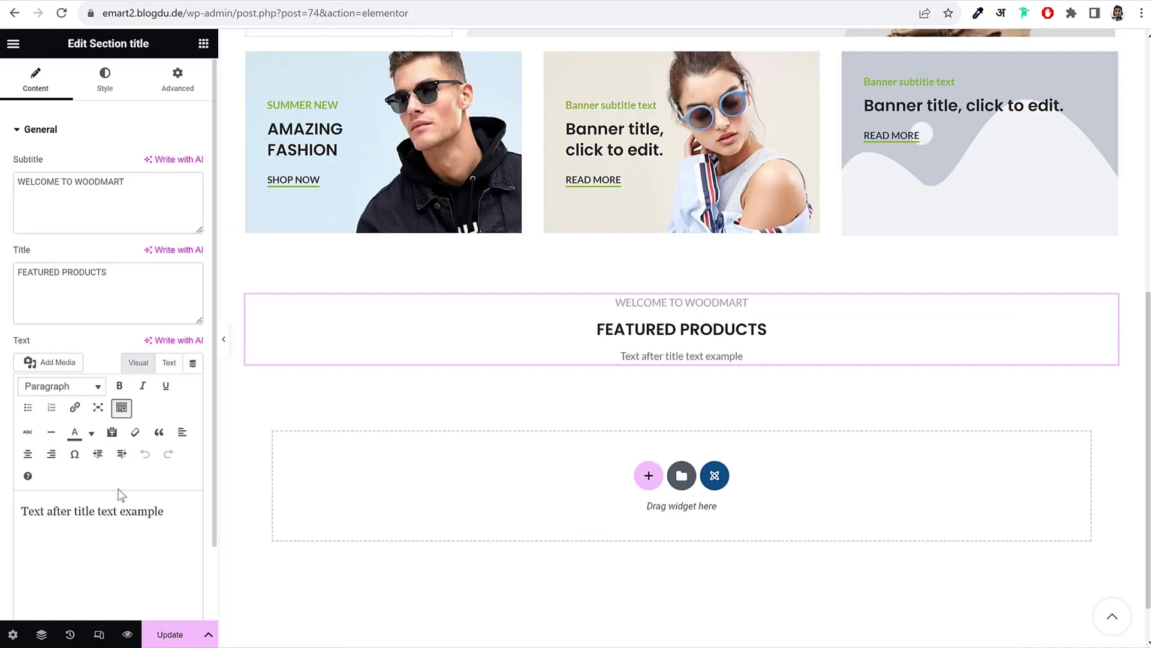
pyautogui.tripleClick(114, 531)
pyautogui.hotkey('ctrl', 'v')
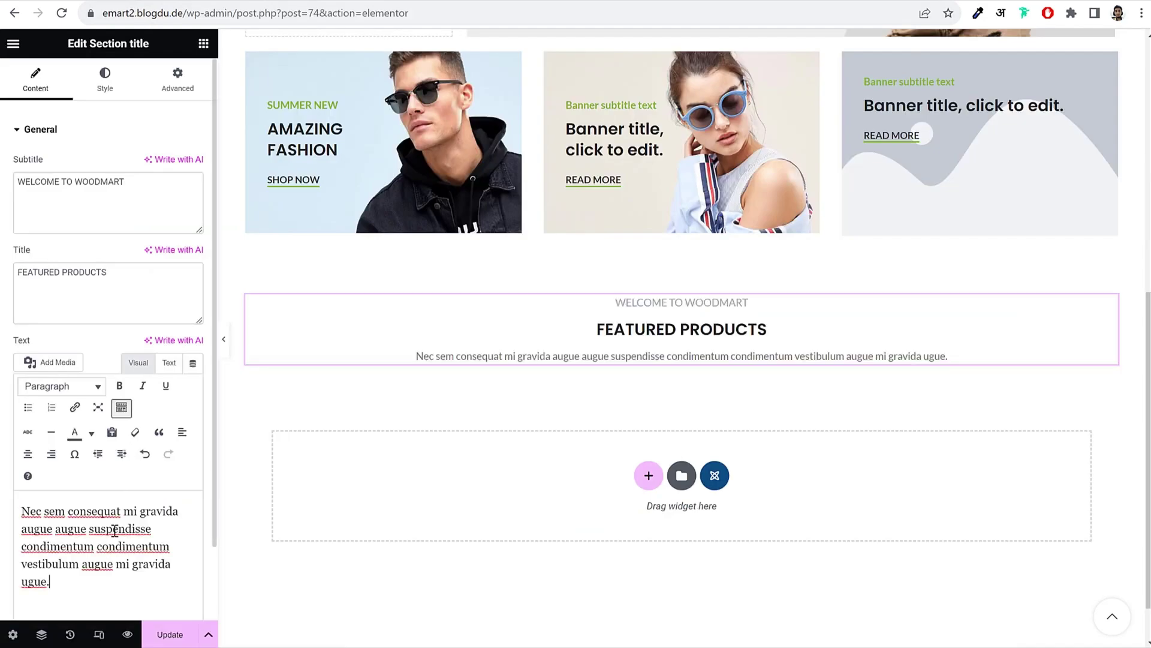
# Step: Set the section title width to 500 and the title size to Large (36px)
pyautogui.click(105, 90)
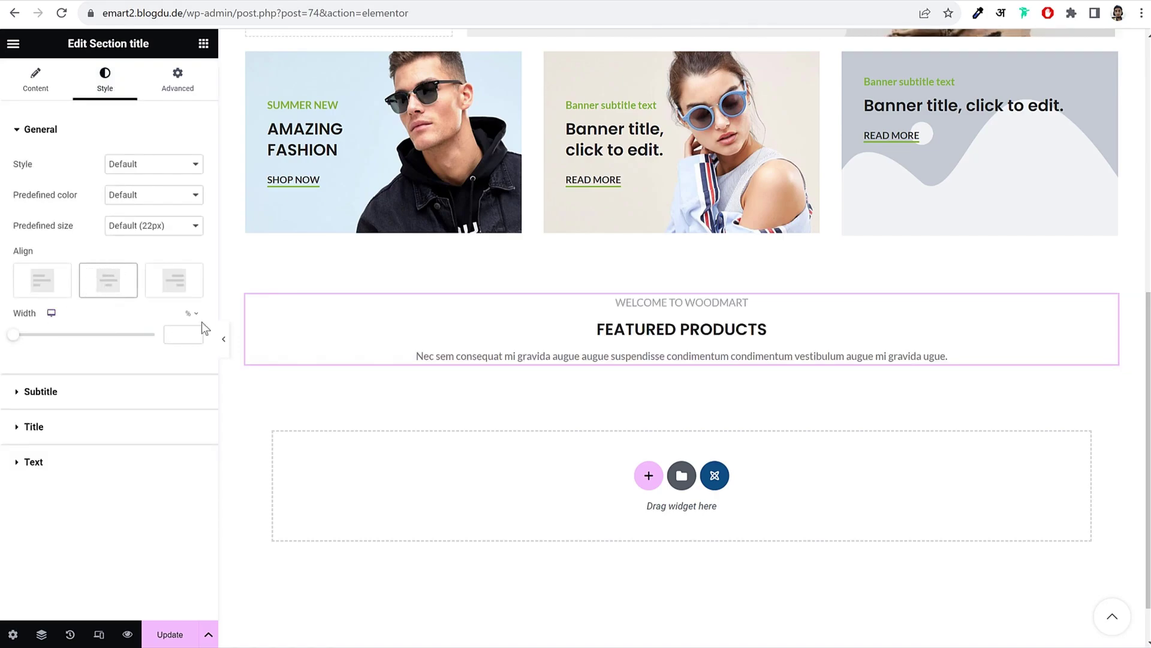
pyautogui.click(173, 335)
pyautogui.write('500')
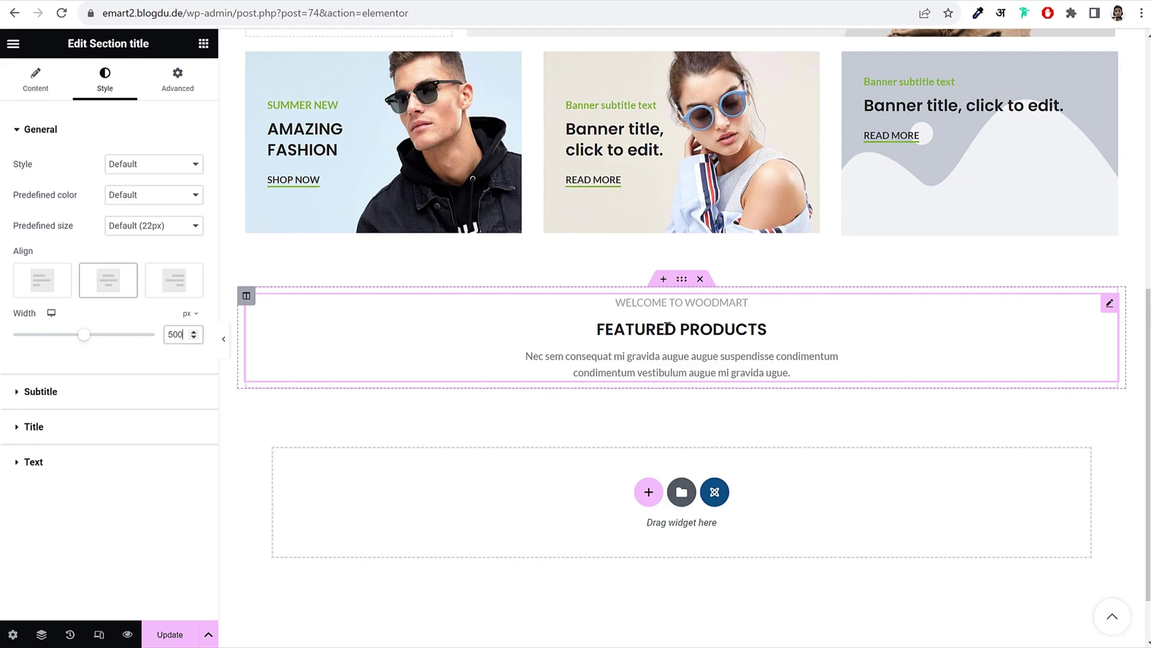
pyautogui.click(152, 234)
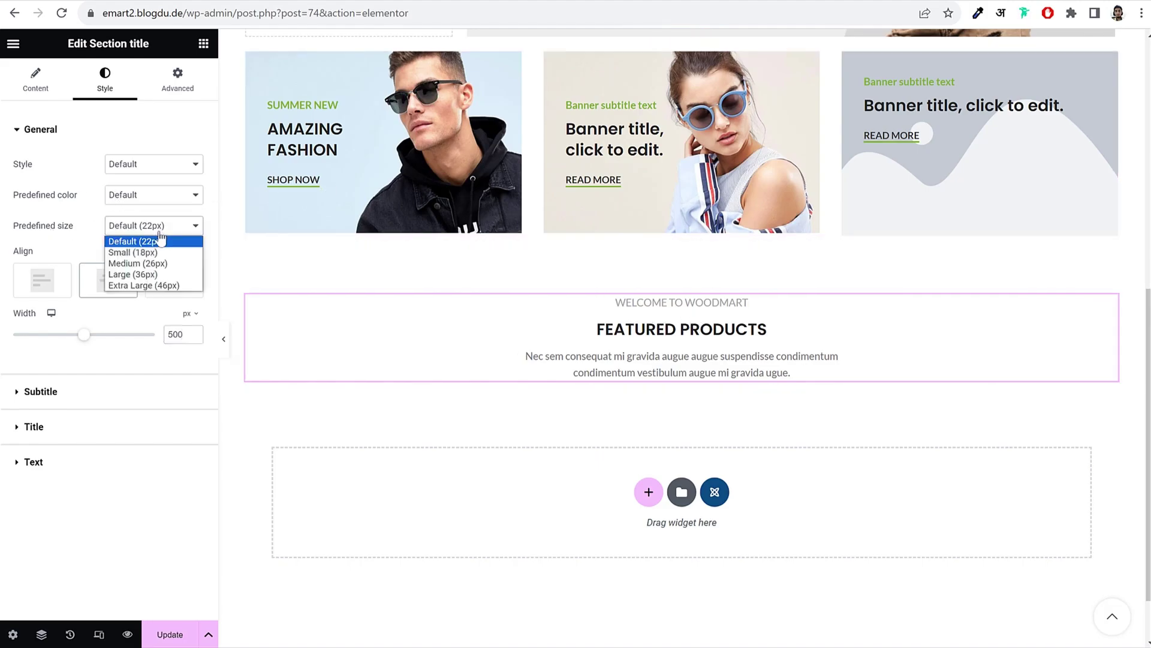
pyautogui.click(168, 275)
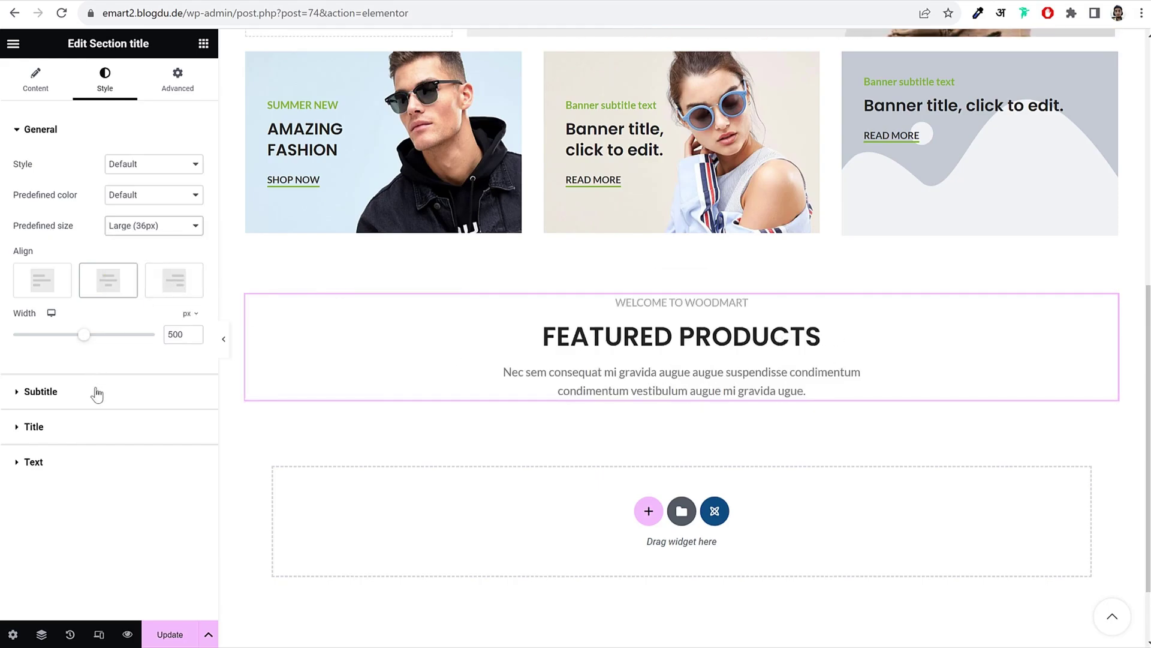
# Step: Give the subtitle a custom typography weight of 600 (Semi Bold)
pyautogui.click(67, 401)
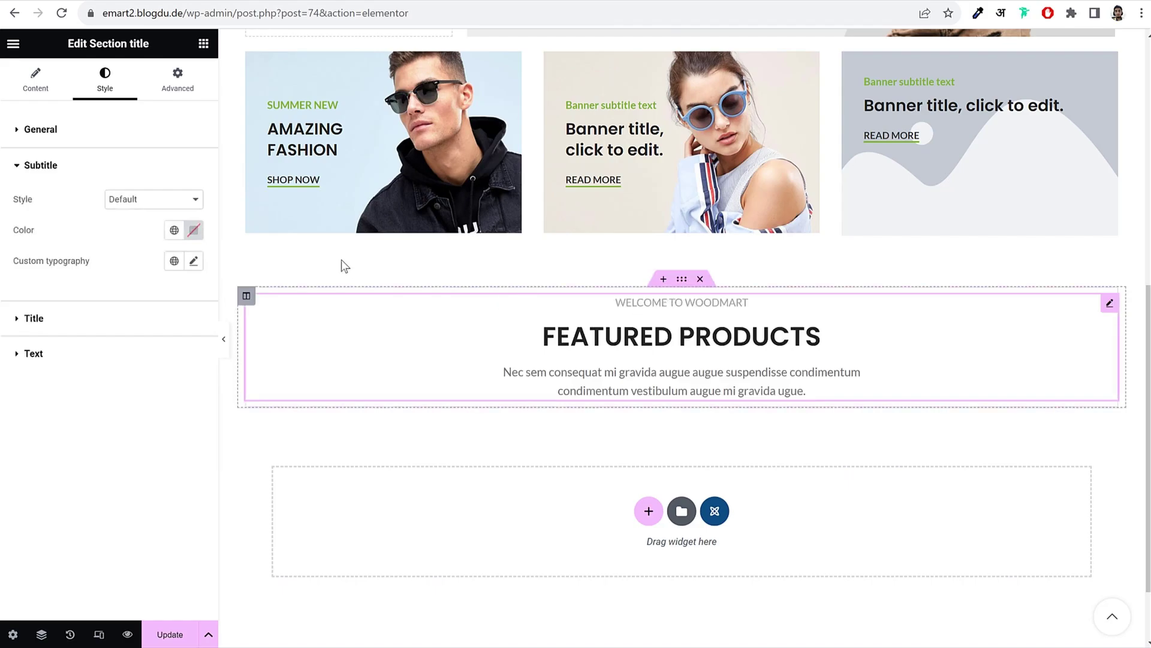
pyautogui.click(194, 262)
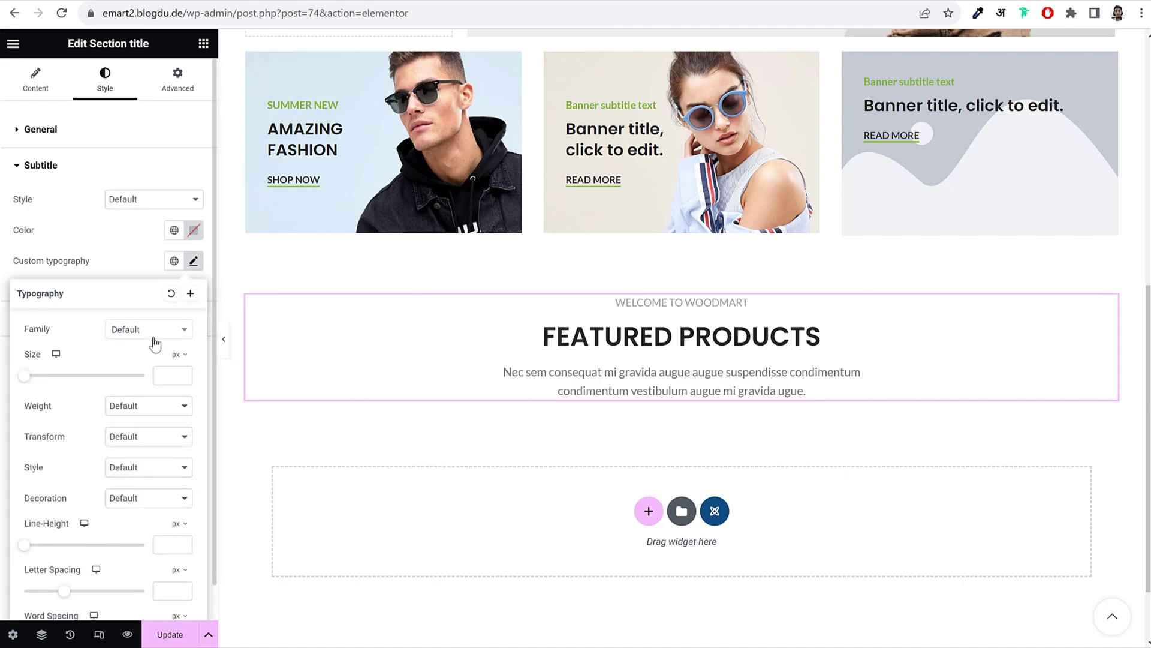
pyautogui.click(147, 414)
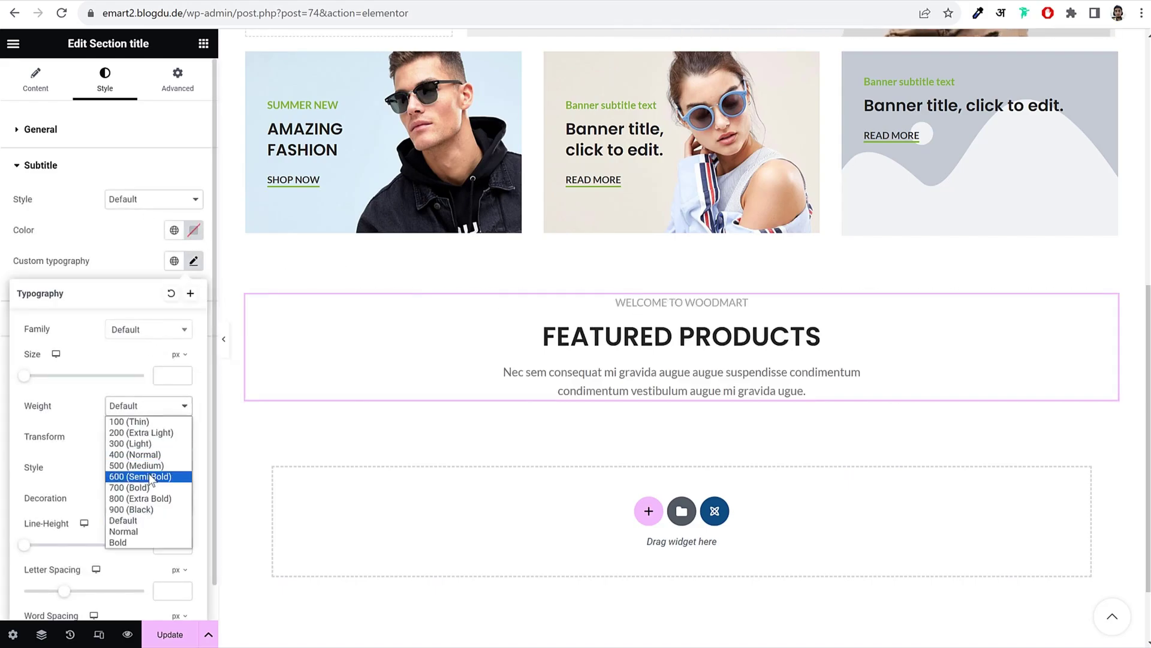
pyautogui.click(151, 477)
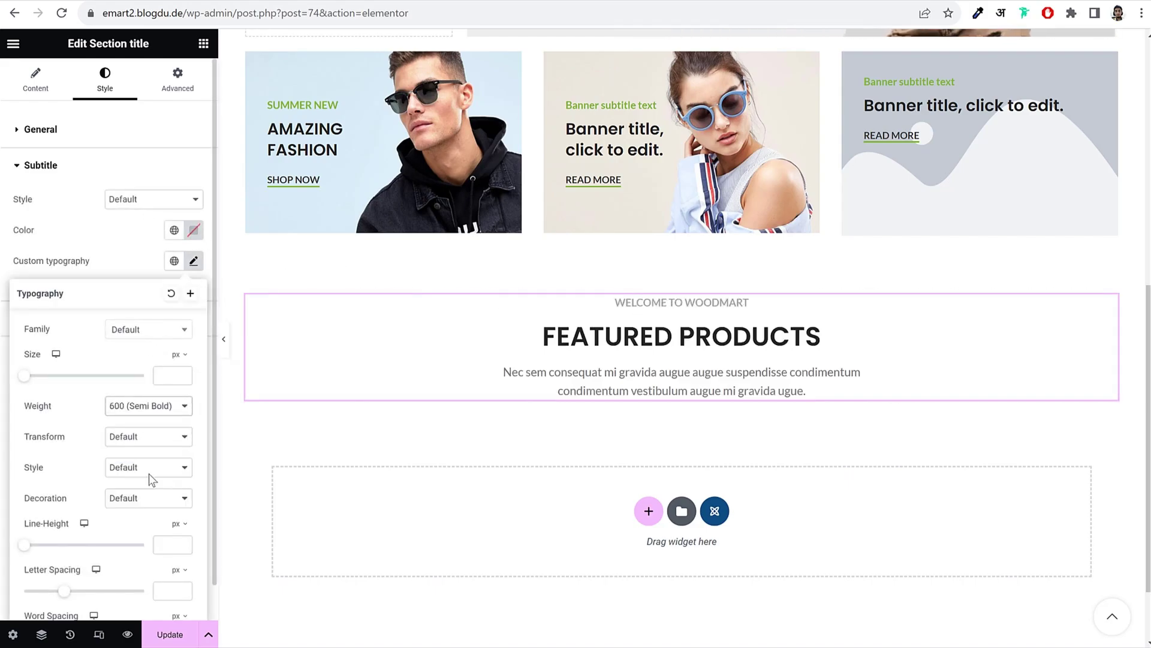
pyautogui.click(129, 229)
# Step: Keep the subtitle style Default and colour it bright red #FF4545
pyautogui.click(193, 232)
pyautogui.click(160, 198)
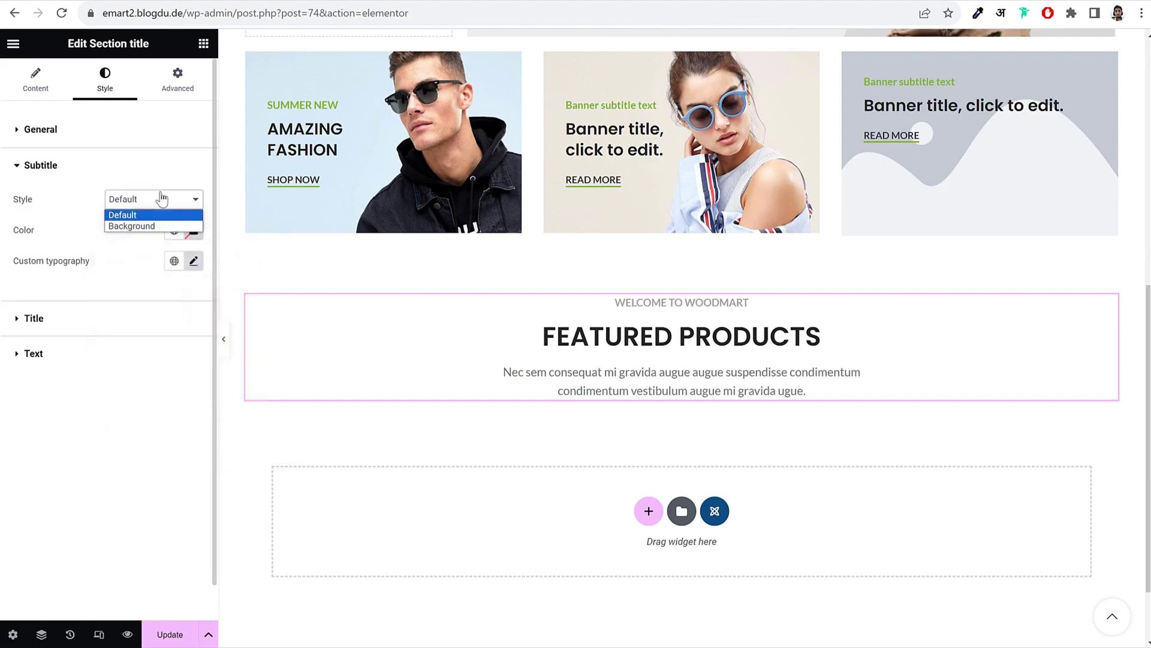
pyautogui.click(156, 203)
pyautogui.click(193, 230)
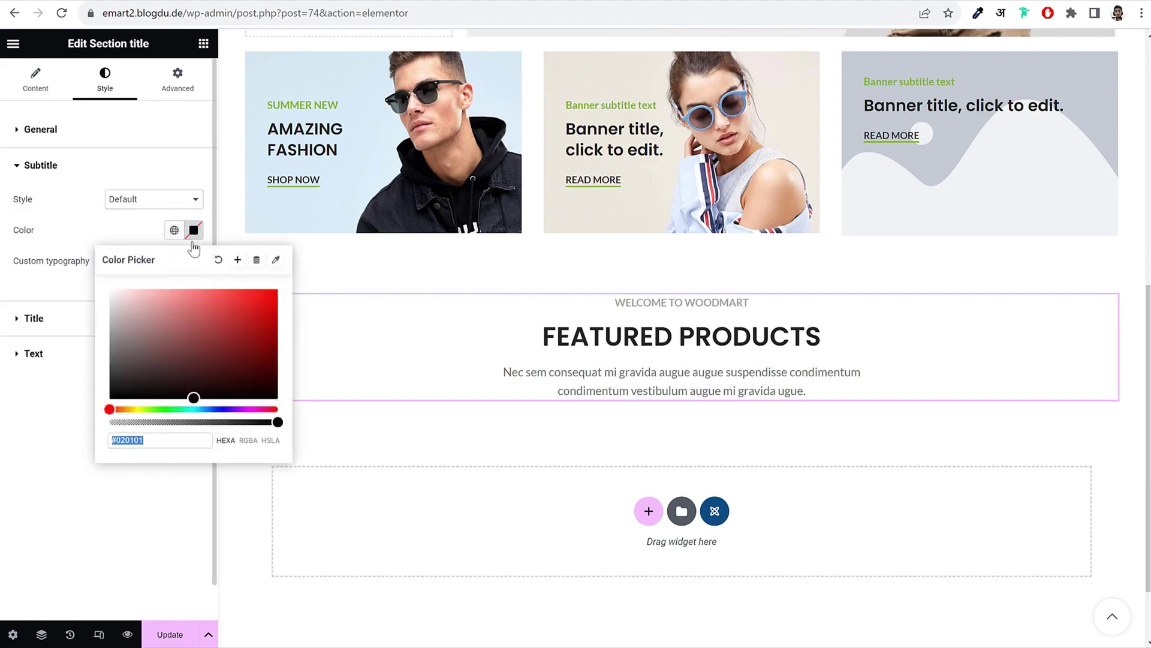
pyautogui.moveTo(195, 324); pyautogui.dragTo(232, 283)
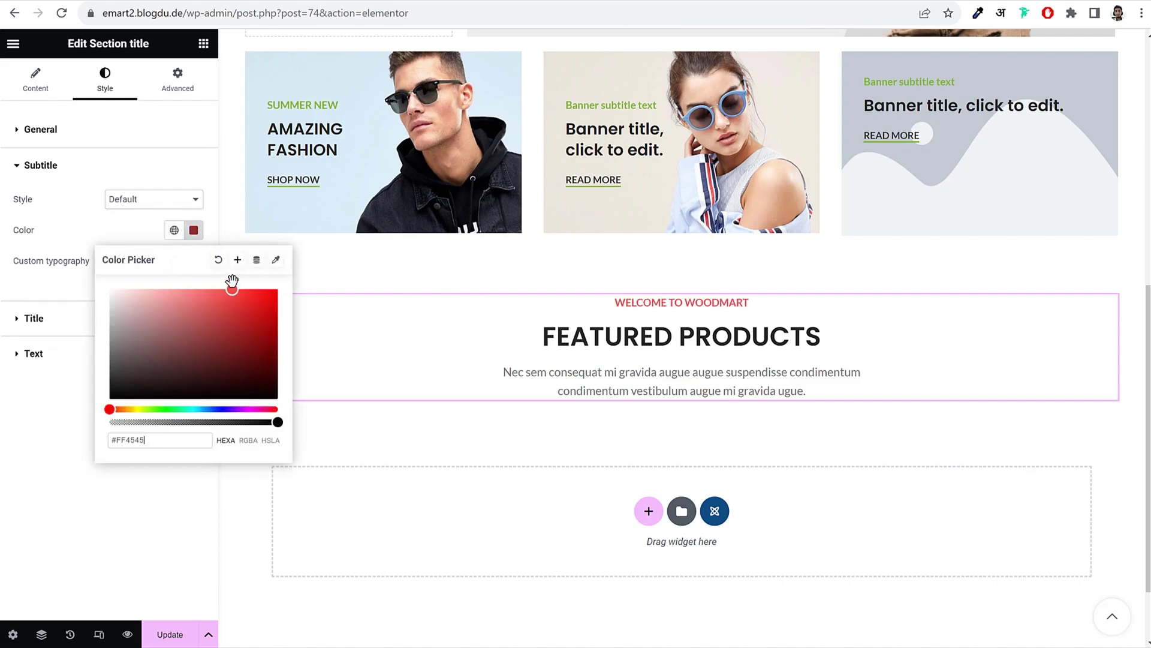
pyautogui.click(101, 230)
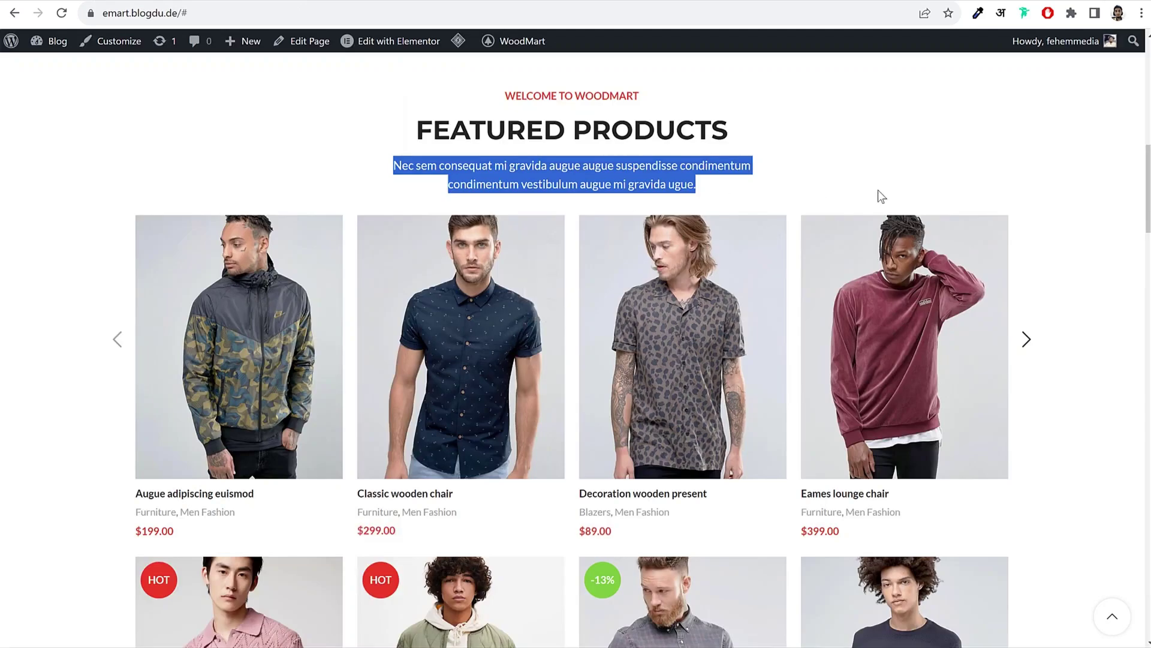
pyautogui.click(880, 197)
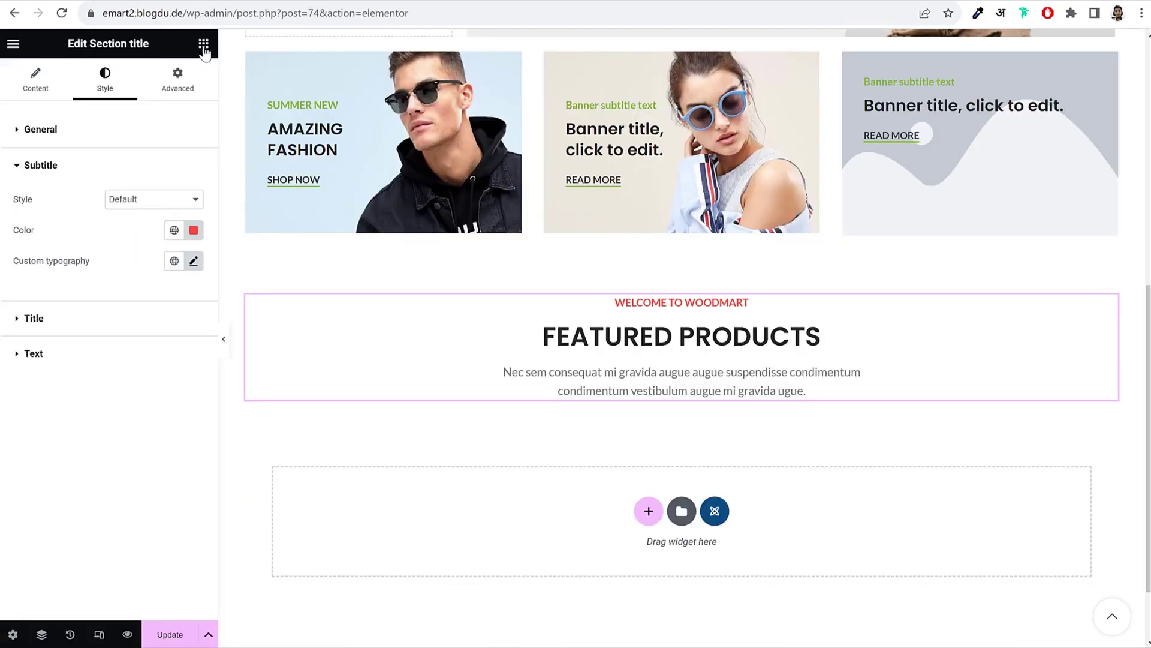
# Step: Place a Products (grid or carousel) widget below the Featured Products heading
pyautogui.click(203, 44)
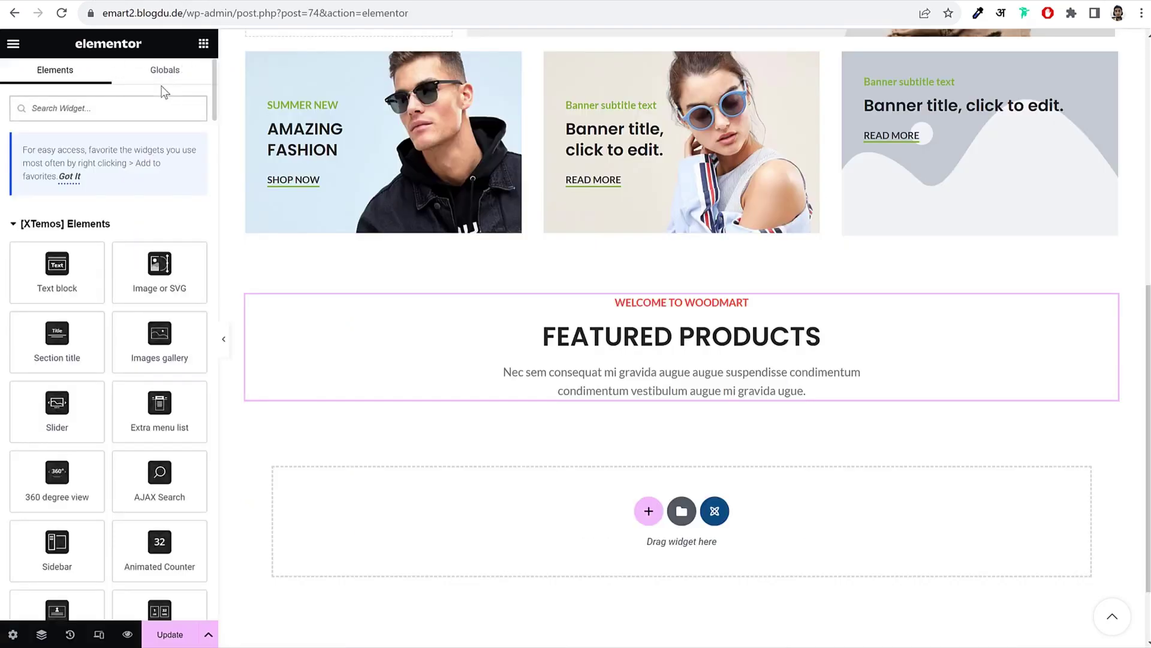
pyautogui.write('prod')
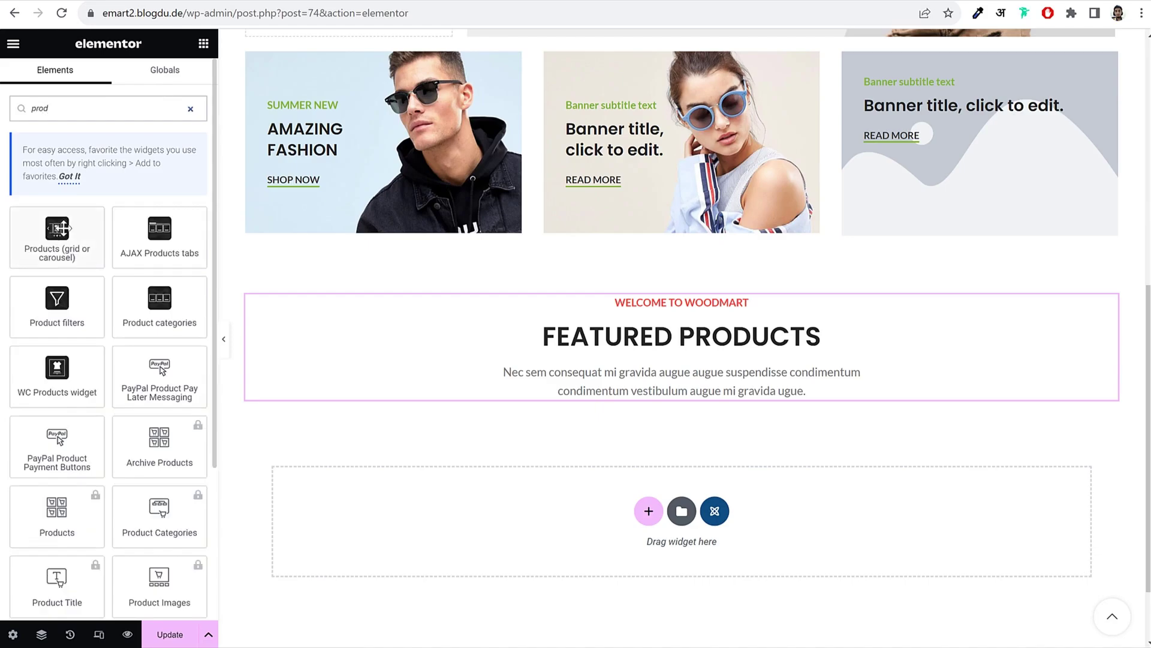
pyautogui.moveTo(54, 237); pyautogui.dragTo(696, 384)
pyautogui.scroll(-4, 876, 390)
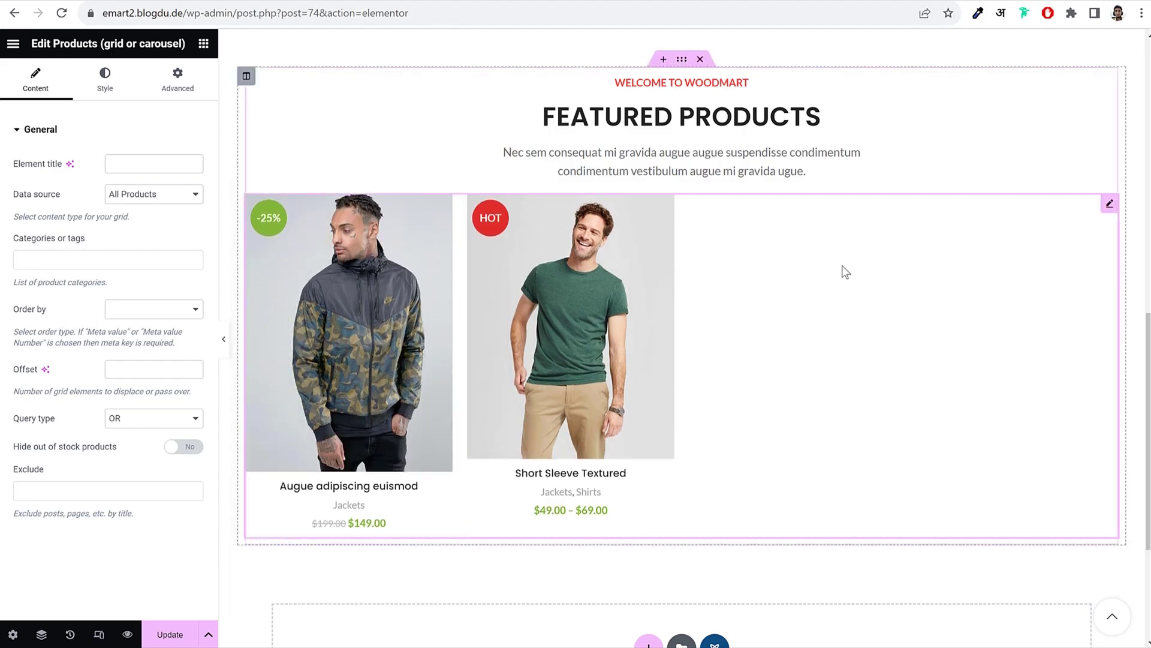
pyautogui.moveTo(9, 194); pyautogui.dragTo(77, 199)
# Step: Set the product grid's data source to Featured Products
pyautogui.click(150, 195)
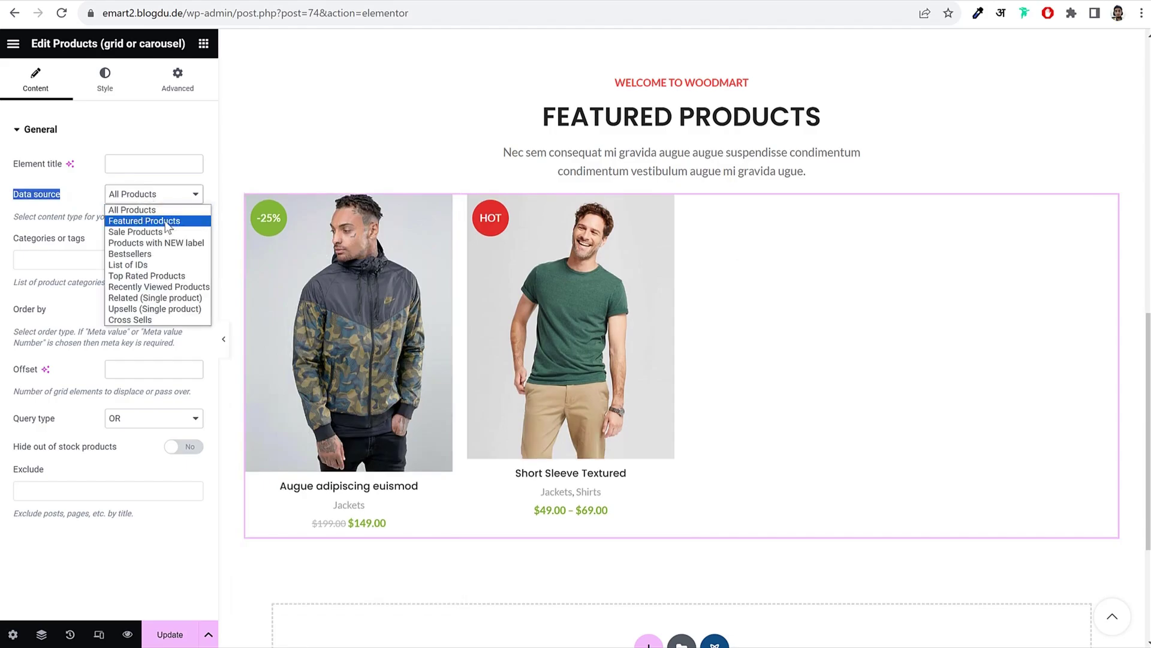
pyautogui.click(169, 222)
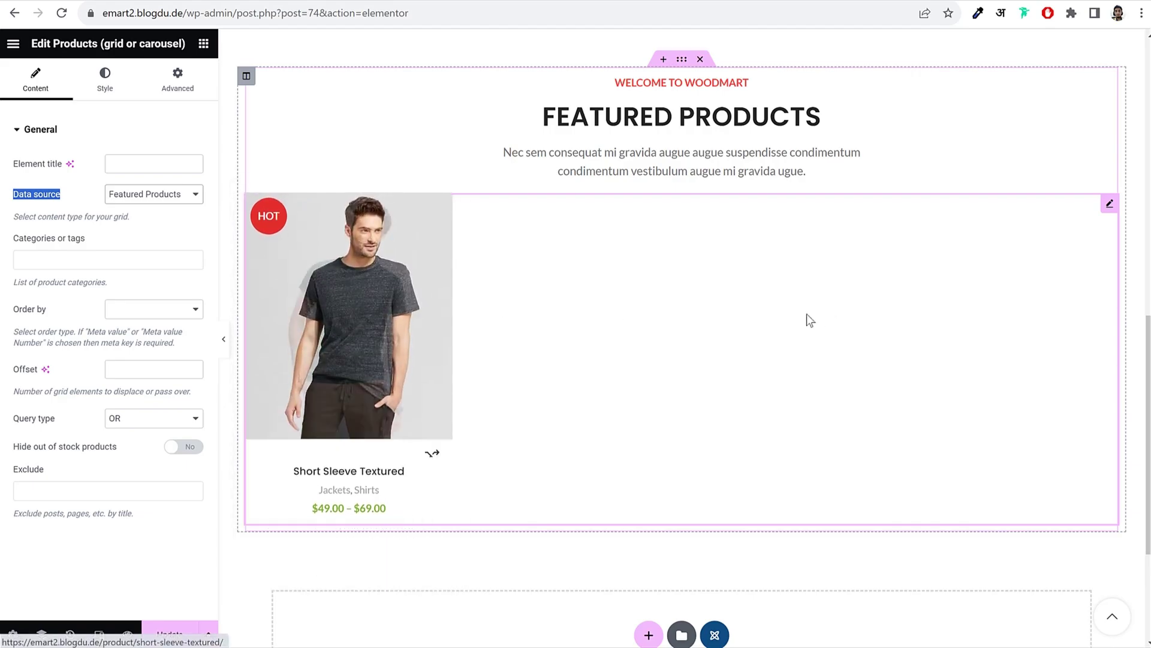
pyautogui.scroll(-2, 374, 313)
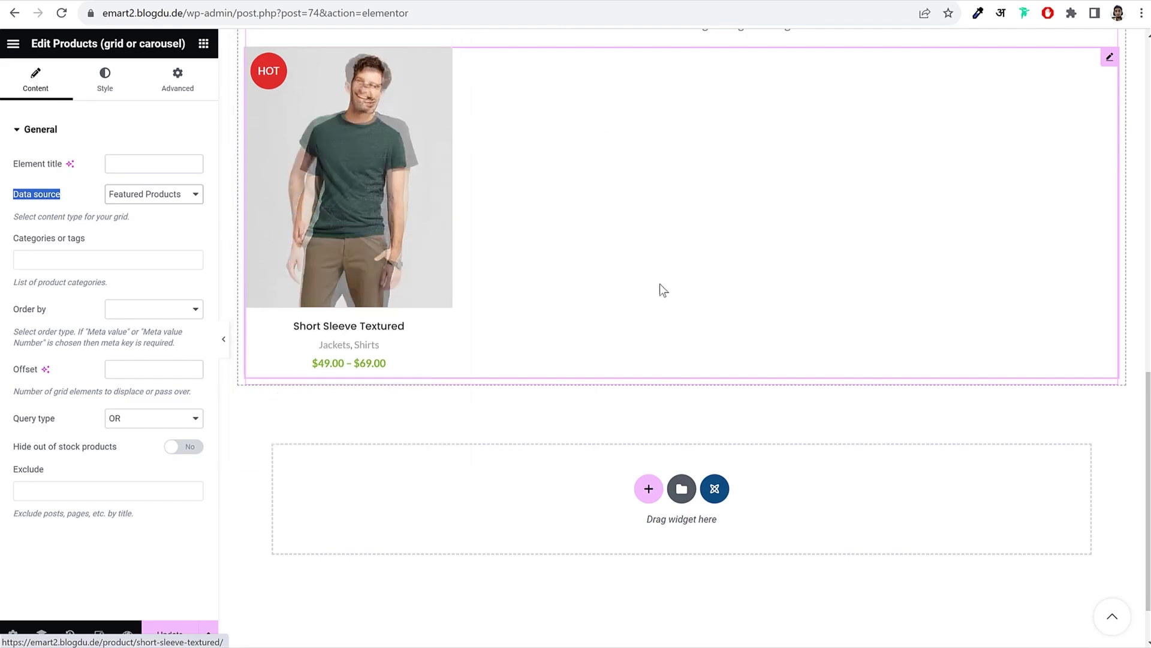
pyautogui.scroll(2, 662, 300)
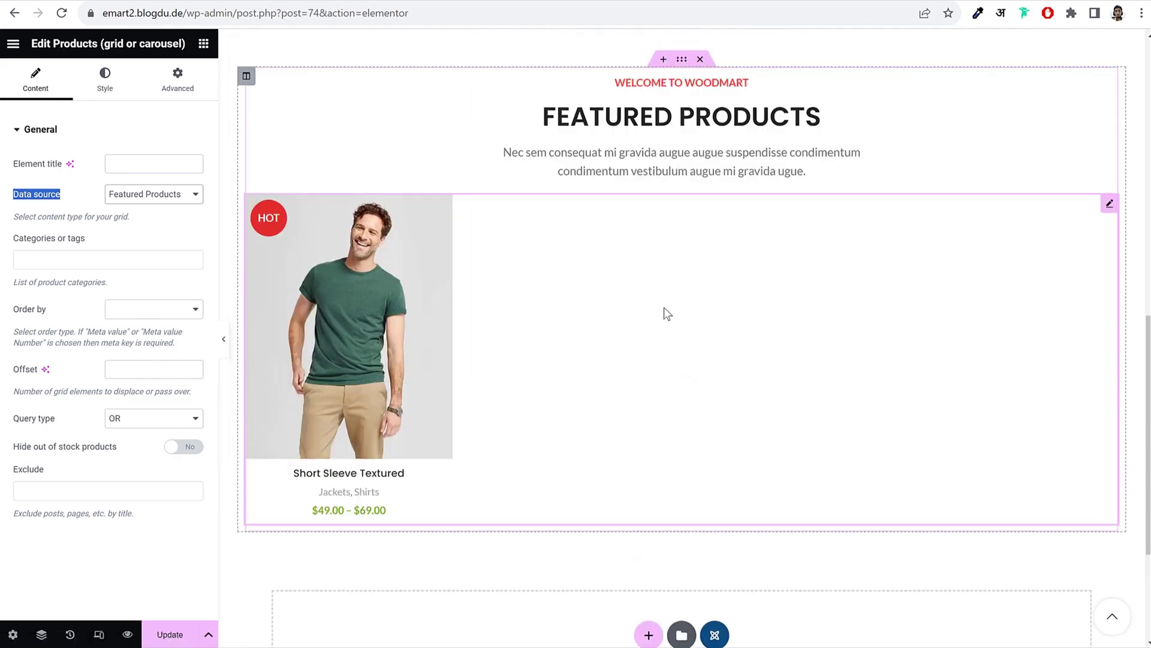
# Step: Set the products hover effect to Icons and 'add to cart'
pyautogui.click(109, 78)
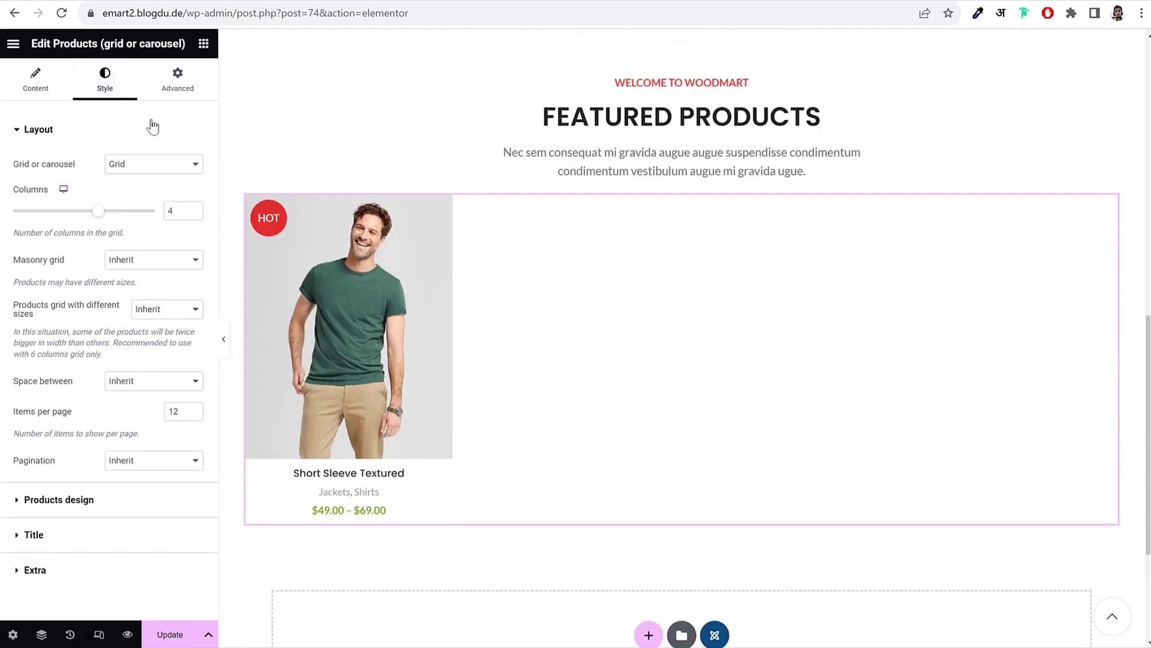
pyautogui.click(87, 500)
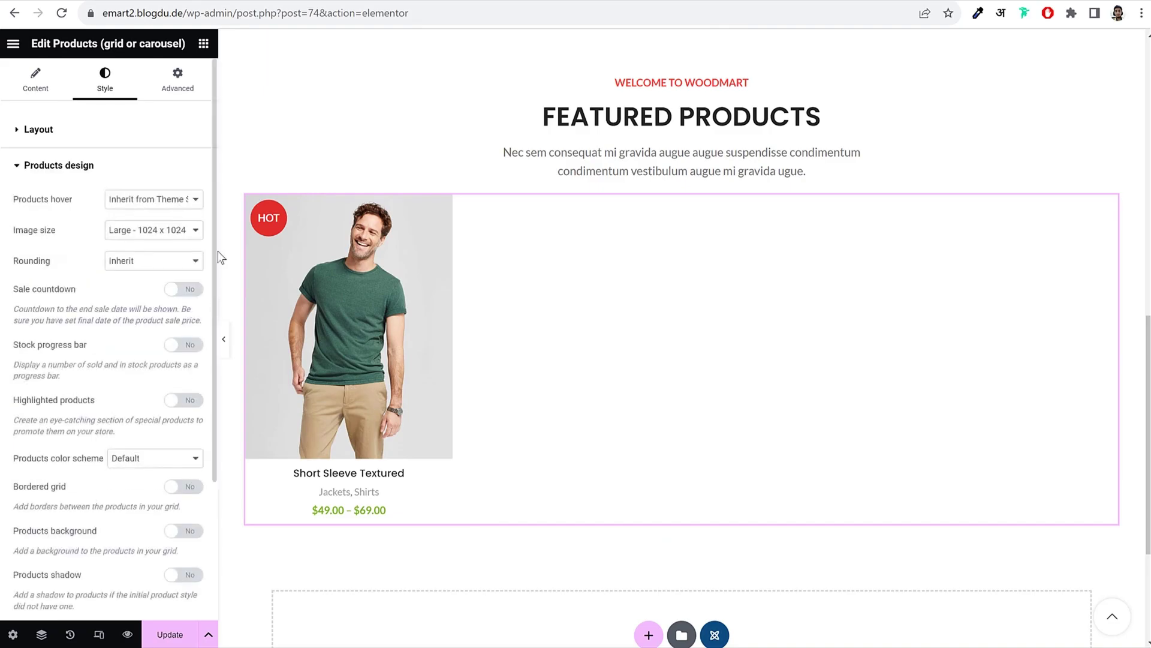
pyautogui.click(167, 200)
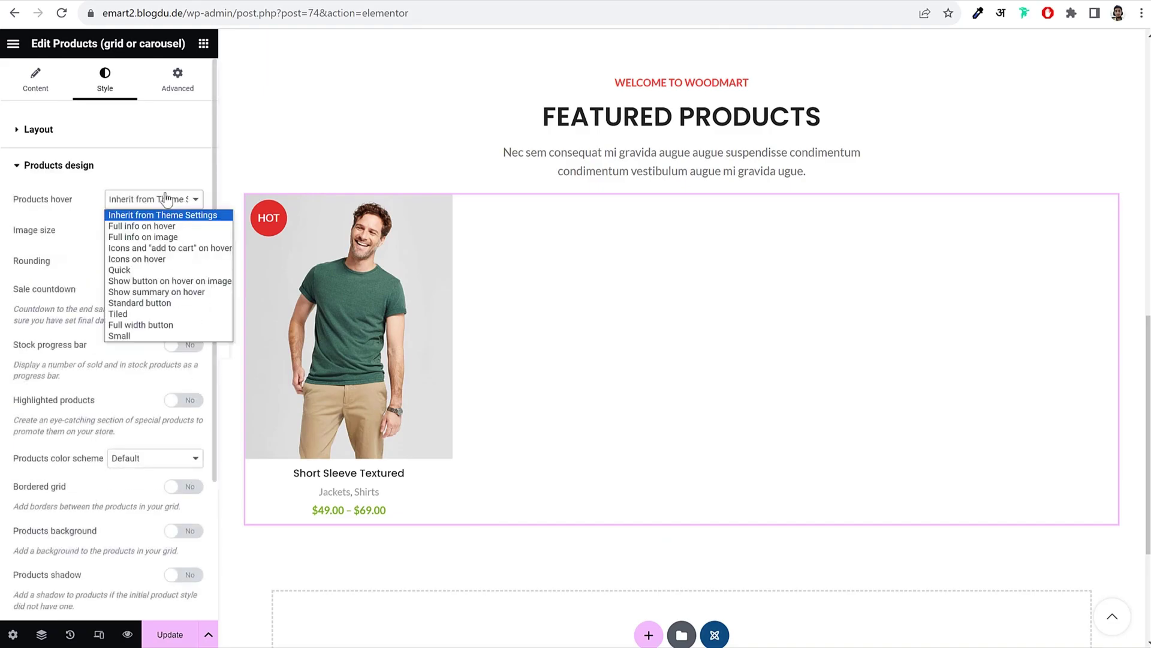
pyautogui.click(178, 248)
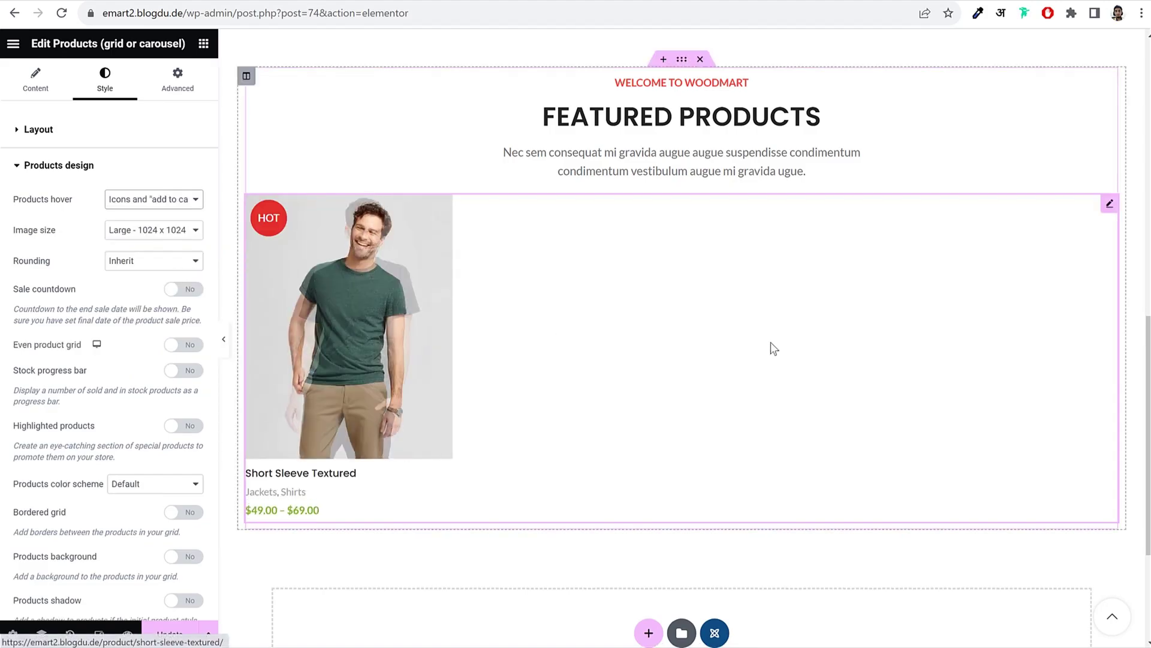
pyautogui.moveTo(391, 340)
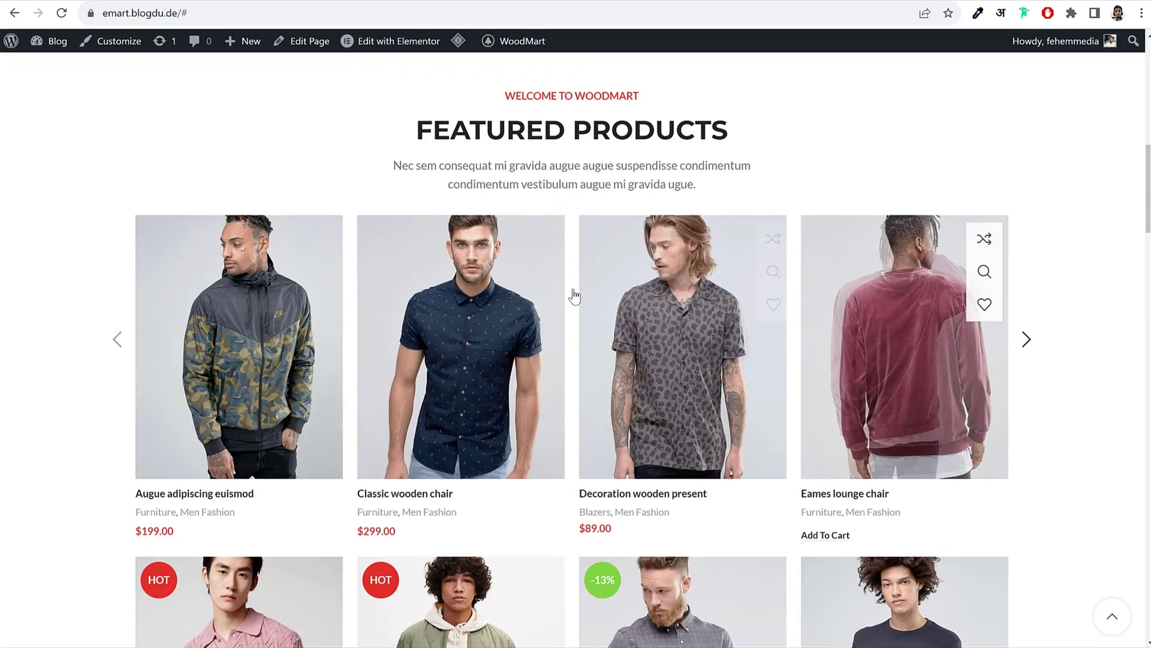
# Step: Set the grid layout's items per page to 8
pyautogui.moveTo(731, 324)
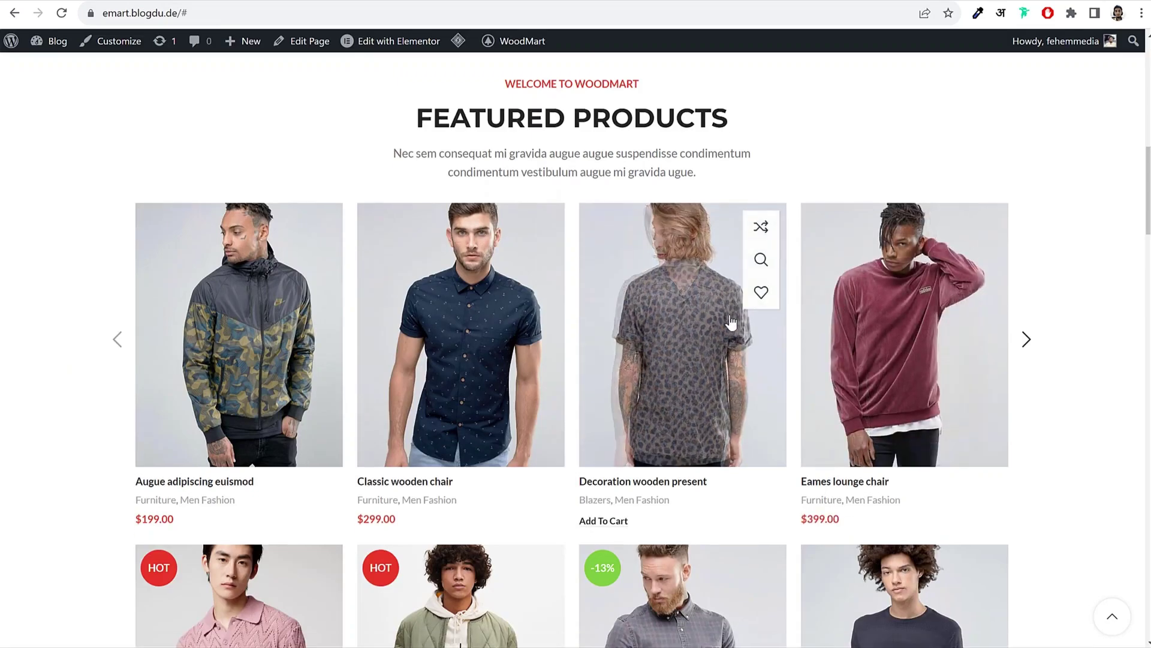
pyautogui.scroll(-4, 732, 324)
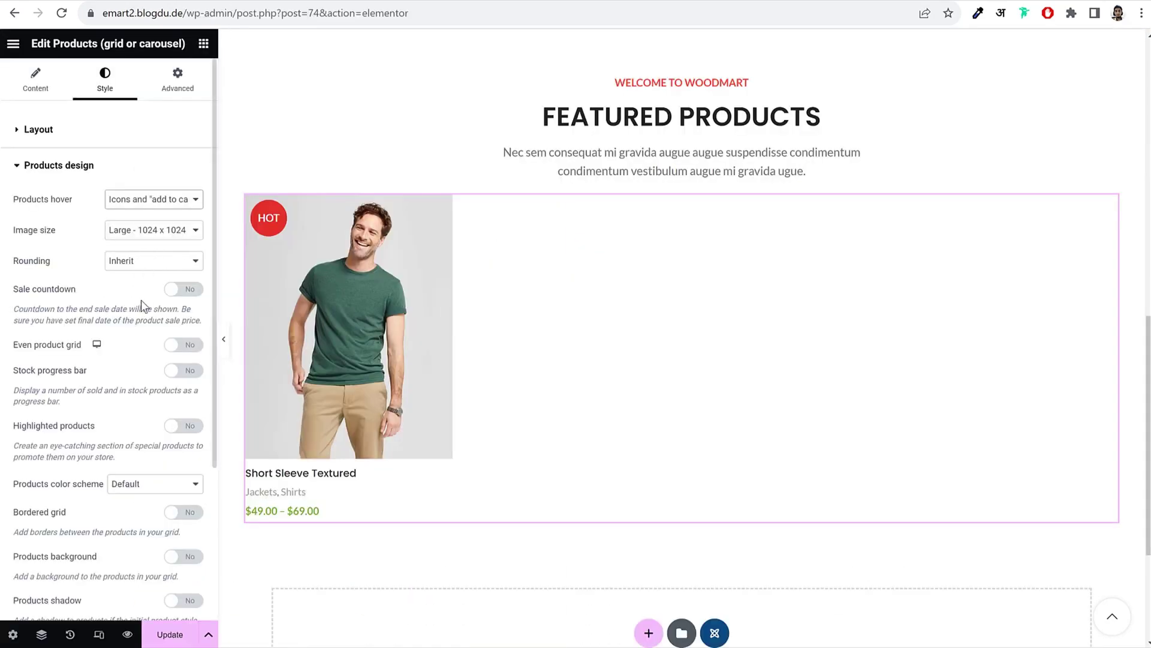
pyautogui.scroll(-3, 141, 300)
pyautogui.scroll(3, 141, 300)
pyautogui.click(90, 126)
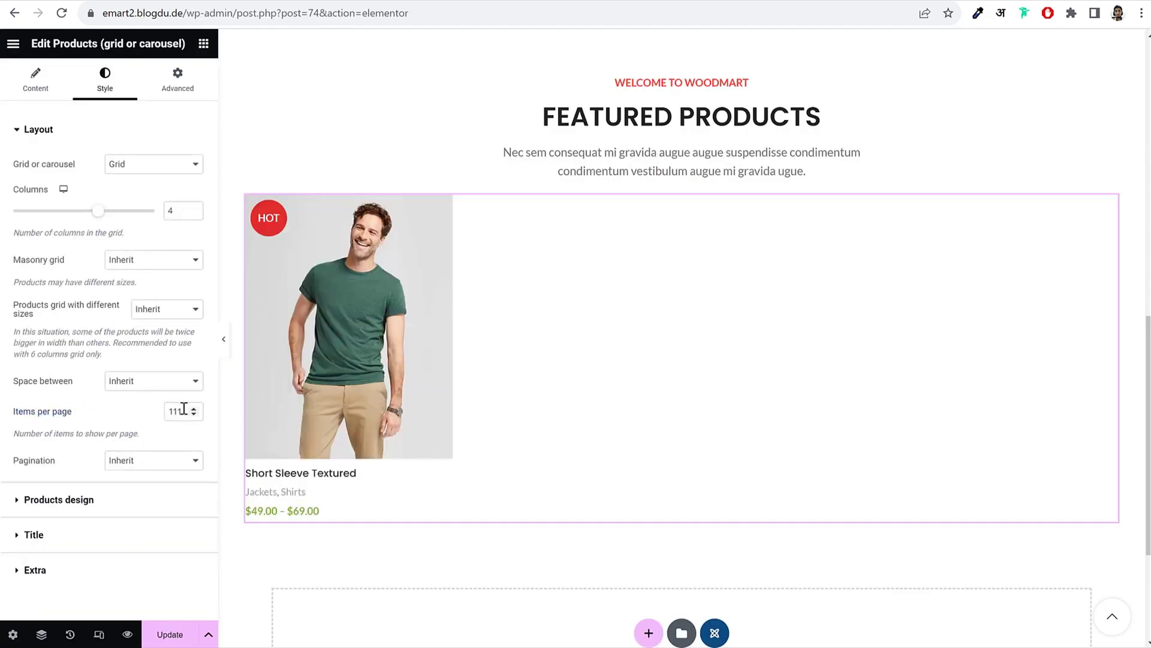
pyautogui.moveTo(182, 412); pyautogui.dragTo(92, 412)
pyautogui.write('12')
pyautogui.moveTo(181, 411); pyautogui.dragTo(113, 415)
pyautogui.write('8')
# Step: Set the product image size to Custom 566 × 720 and apply it
pyautogui.click(66, 500)
pyautogui.scroll(-4, 112, 415)
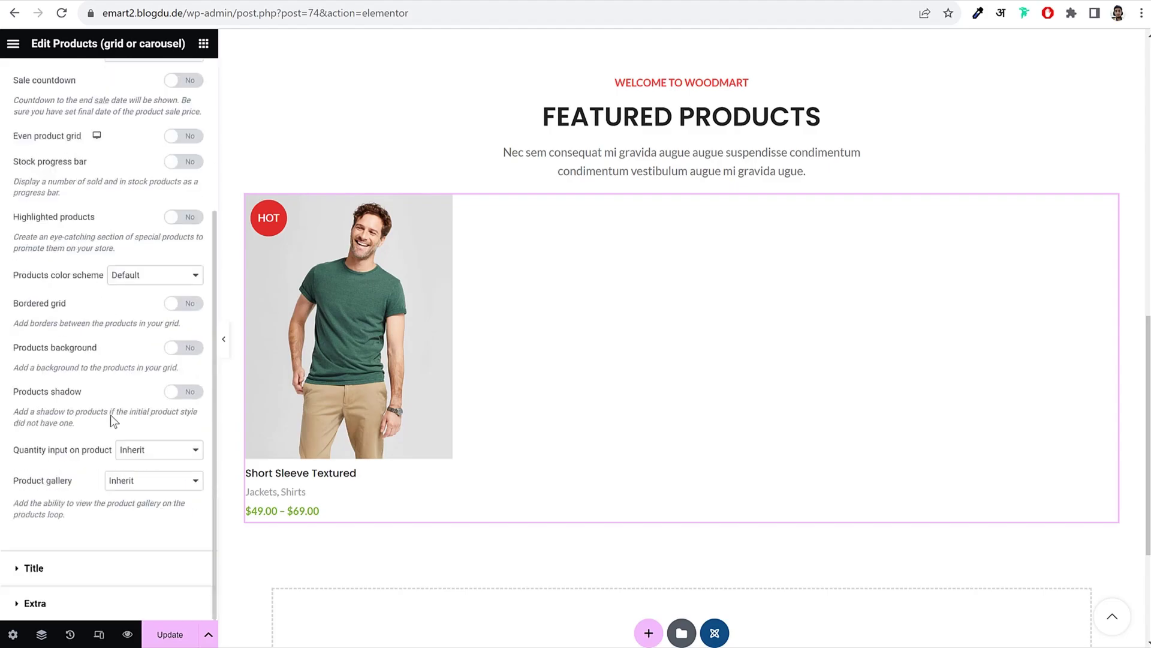
pyautogui.scroll(4, 110, 415)
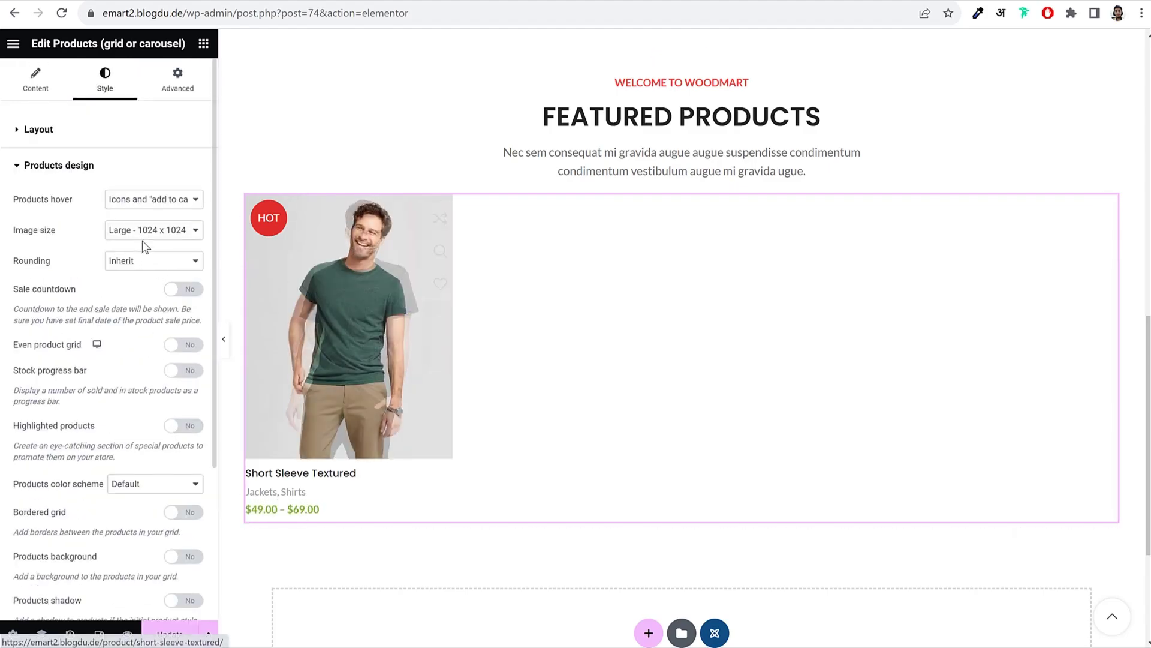
pyautogui.click(163, 230)
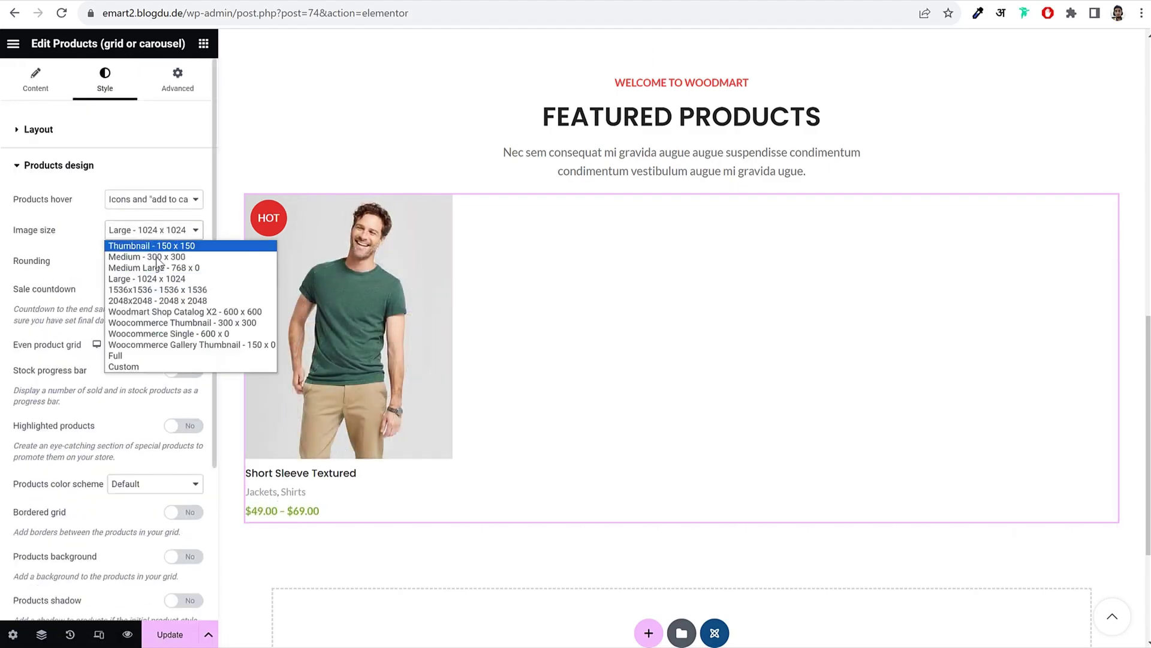
pyautogui.click(139, 367)
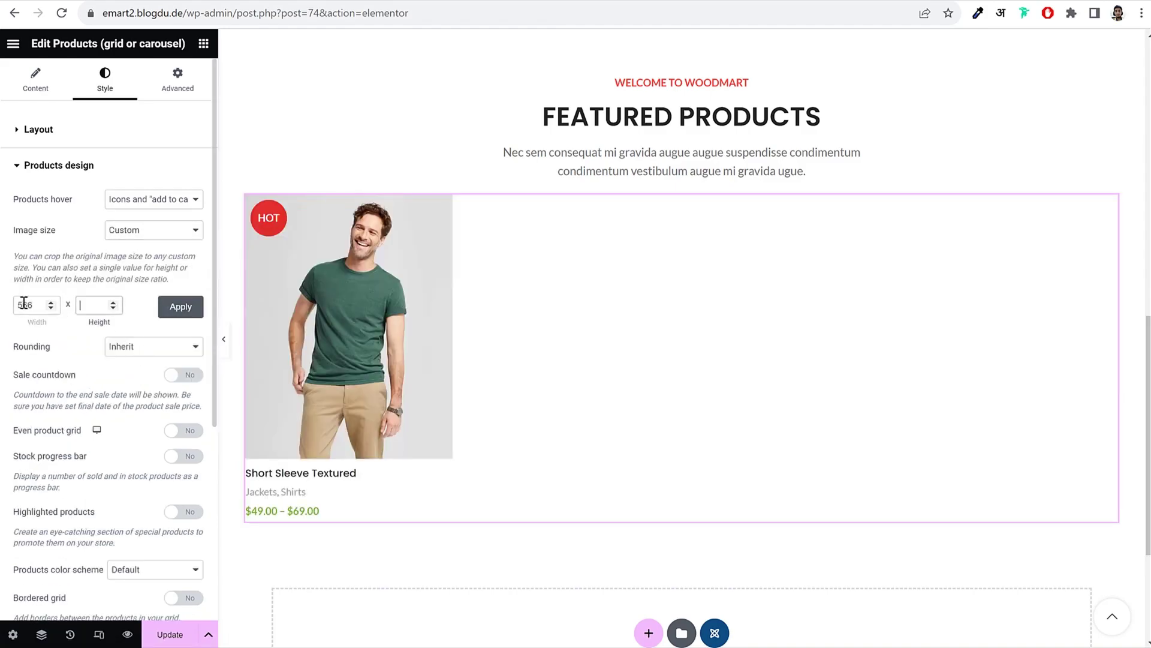
pyautogui.click(198, 312)
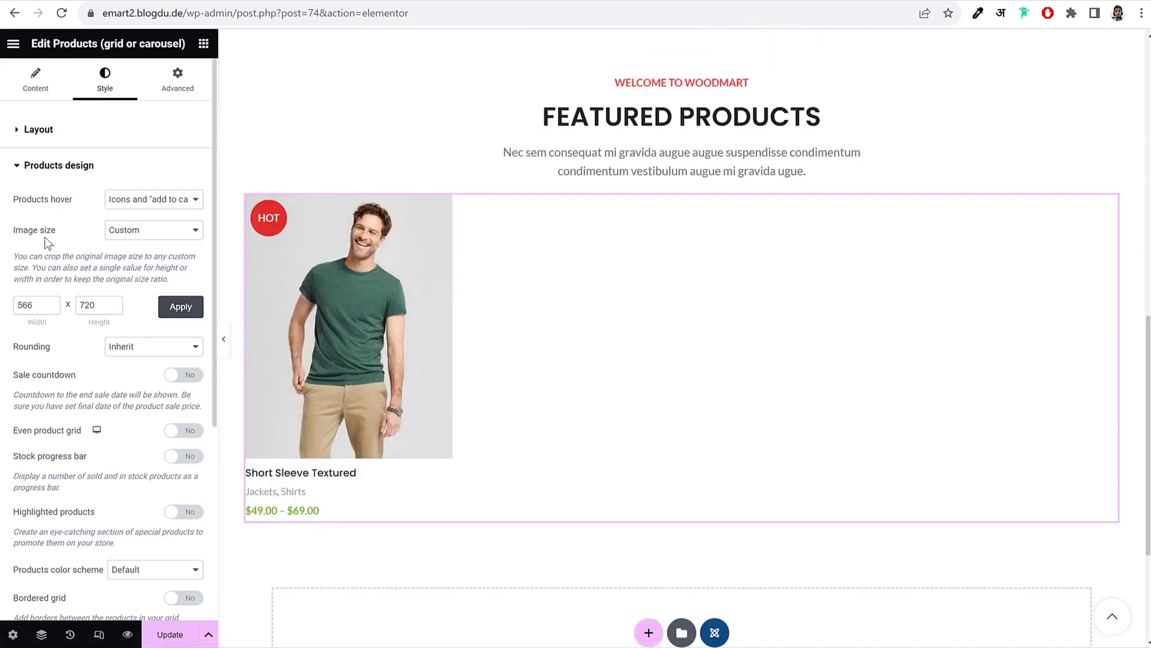
pyautogui.click(180, 307)
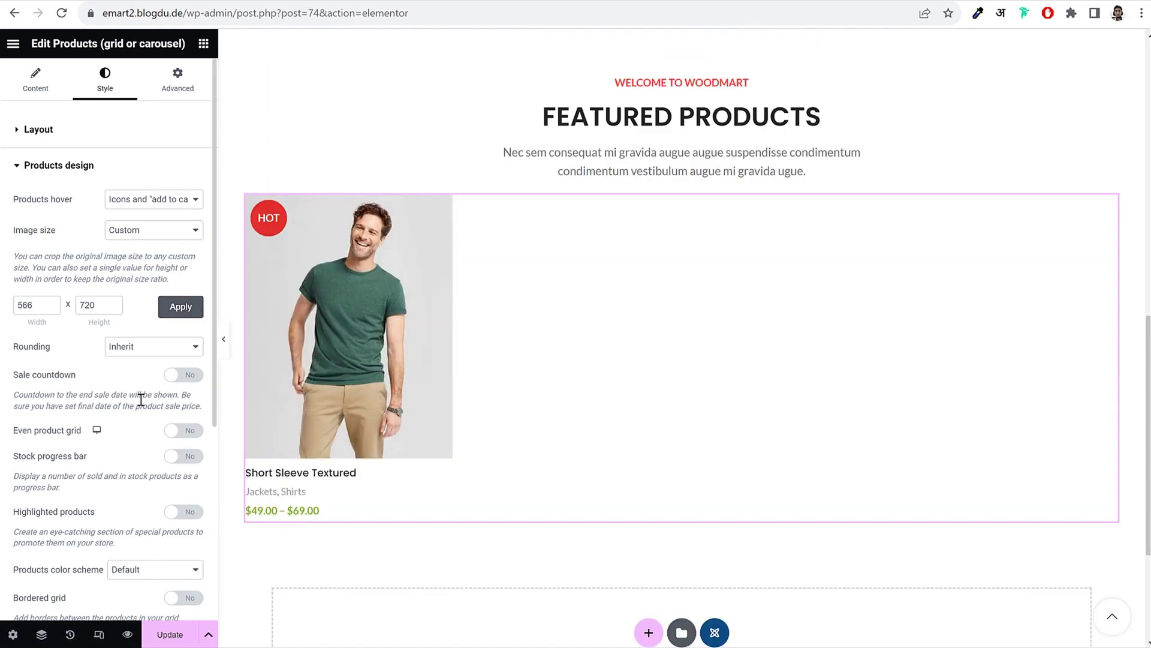
pyautogui.click(87, 172)
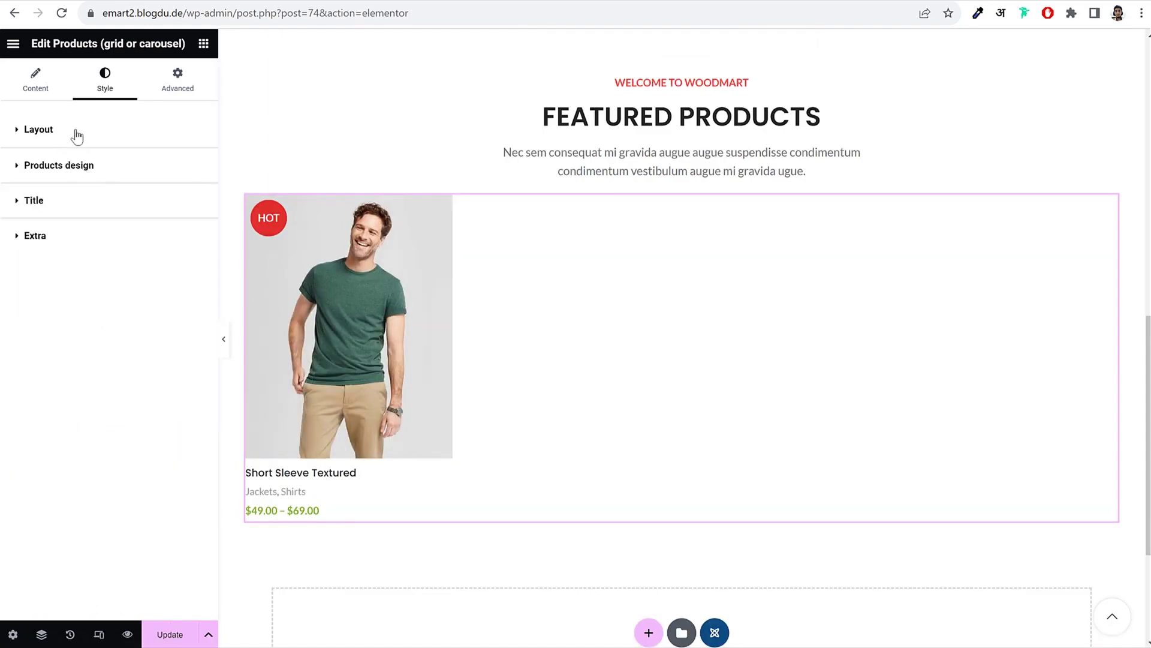
# Step: Switch the grid's data source back to All Products
pyautogui.click(76, 137)
pyautogui.click(33, 77)
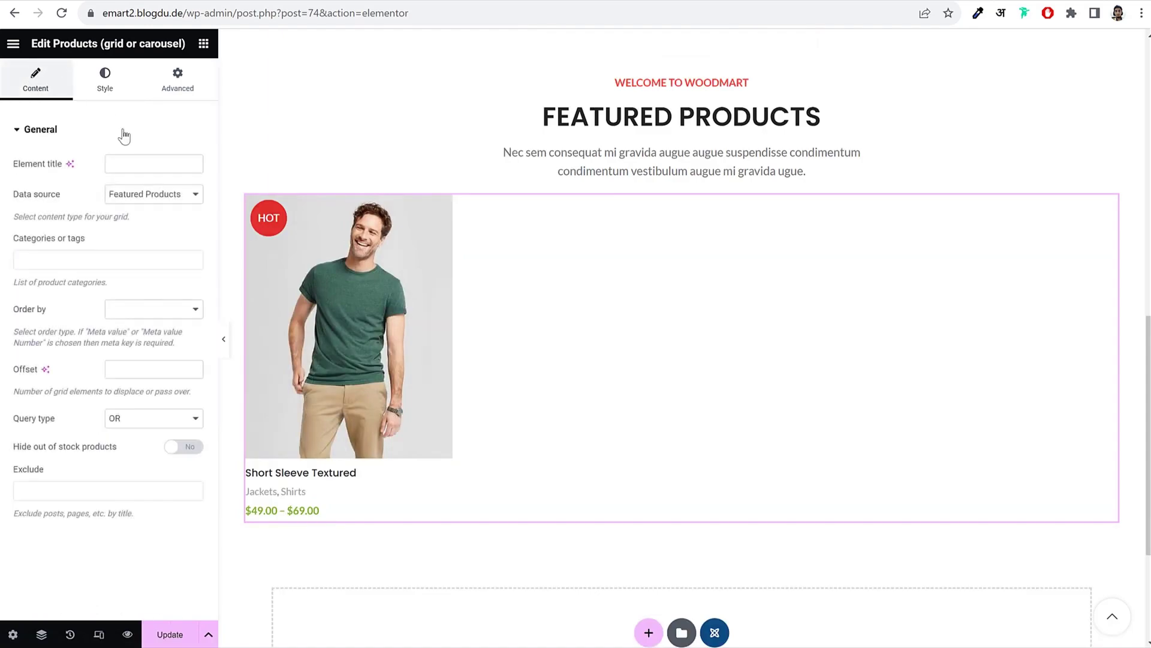
pyautogui.click(149, 196)
pyautogui.click(147, 206)
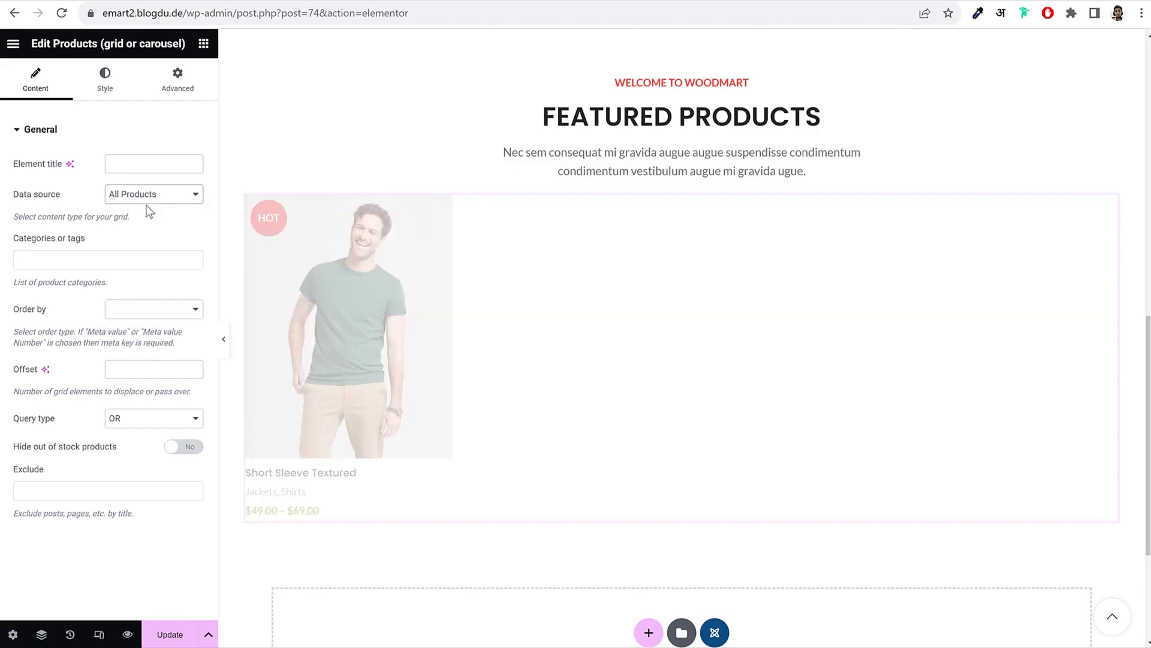
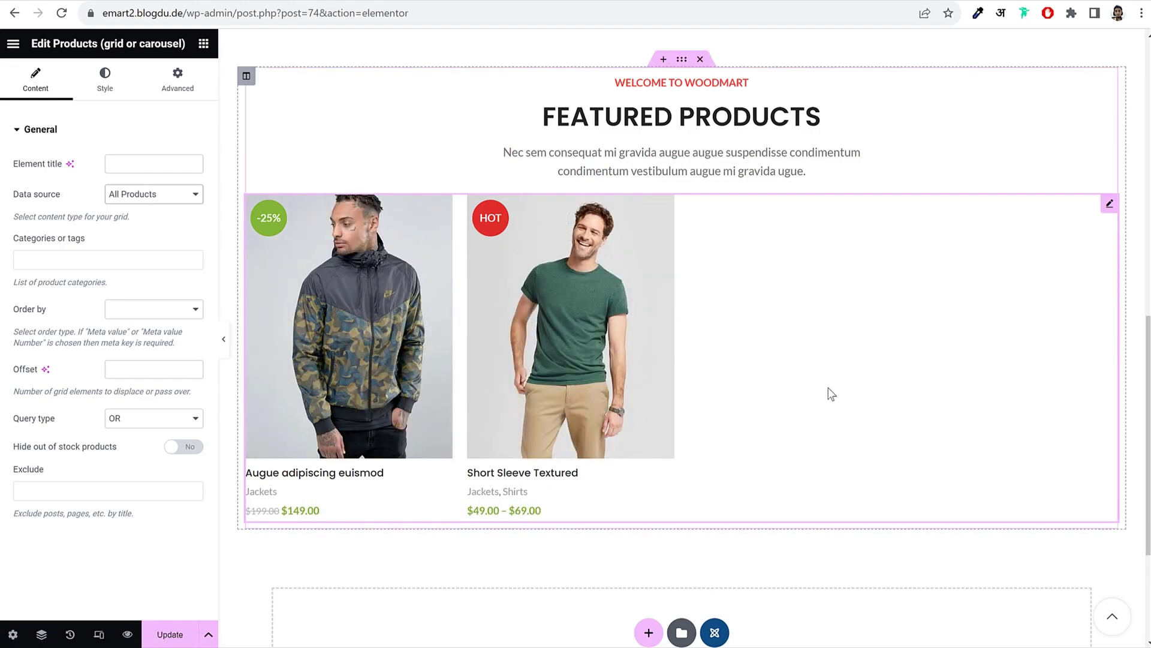
# Step: Review the Products widget's Products design styling, then open the Featured Products section's settings
pyautogui.click(120, 90)
pyautogui.click(90, 502)
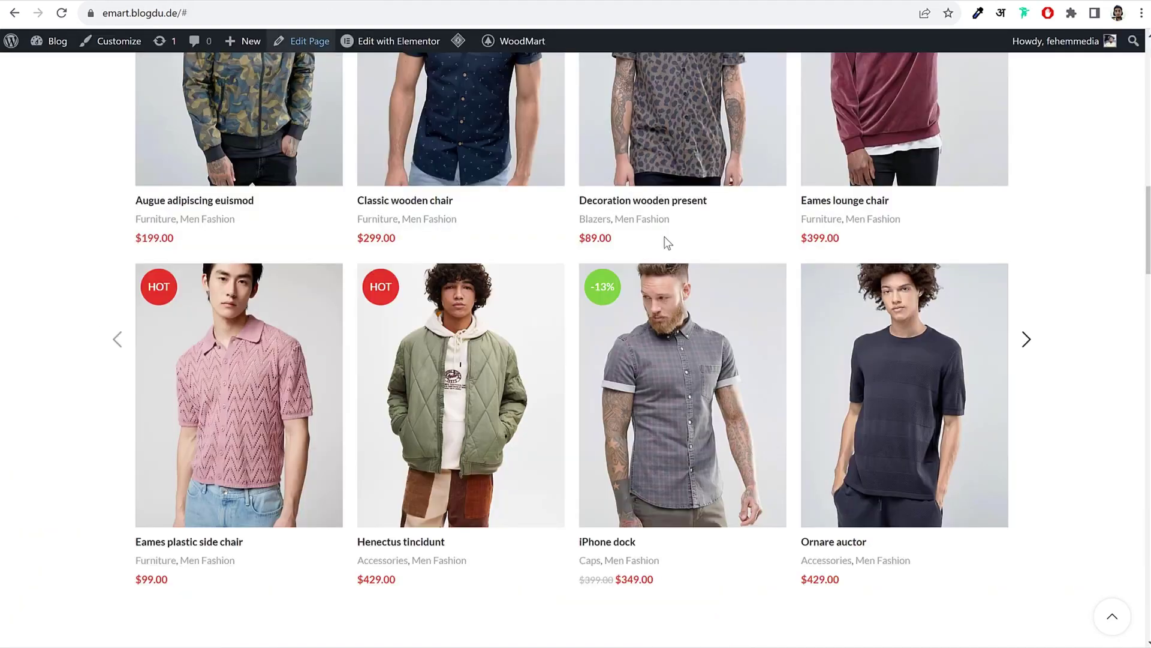
pyautogui.scroll(-5, 676, 311)
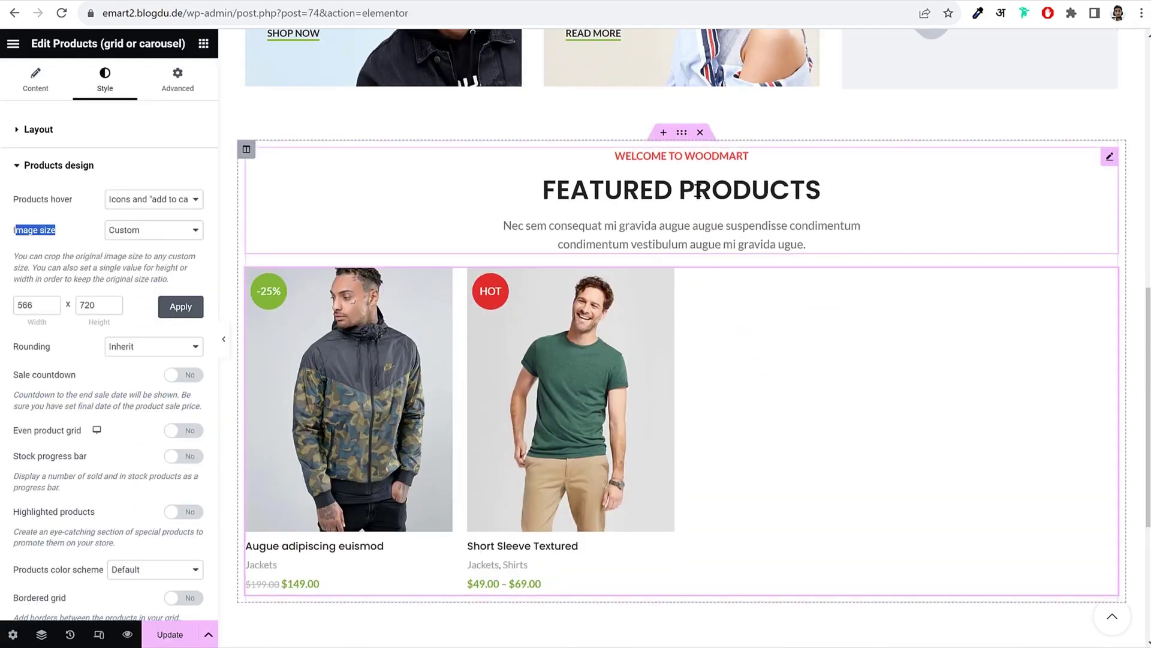
pyautogui.scroll(2, 685, 139)
pyautogui.click(682, 133)
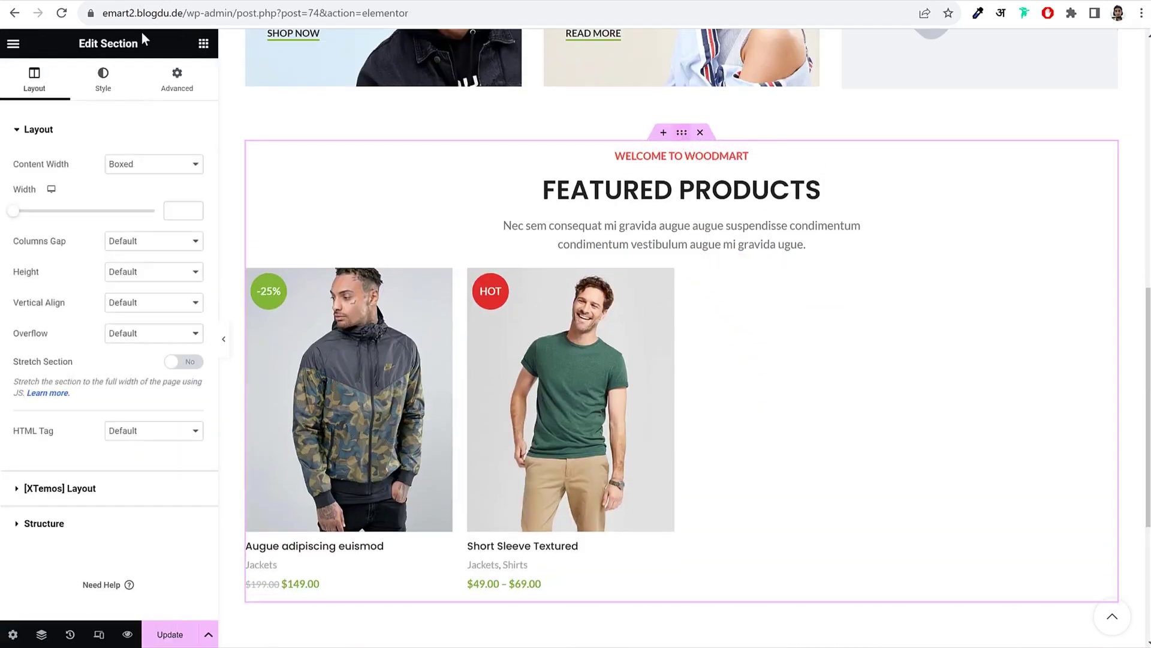
# Step: Give the Featured Products section a 60 px bottom margin and save the page
pyautogui.click(176, 77)
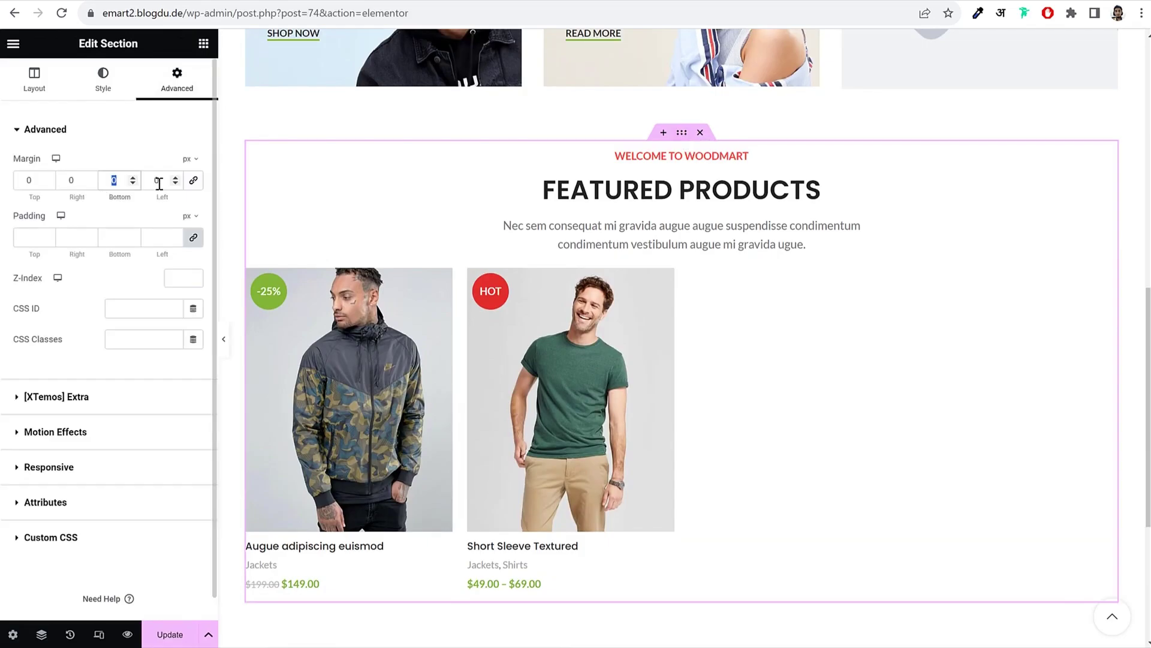
pyautogui.scroll(-4, 336, 509)
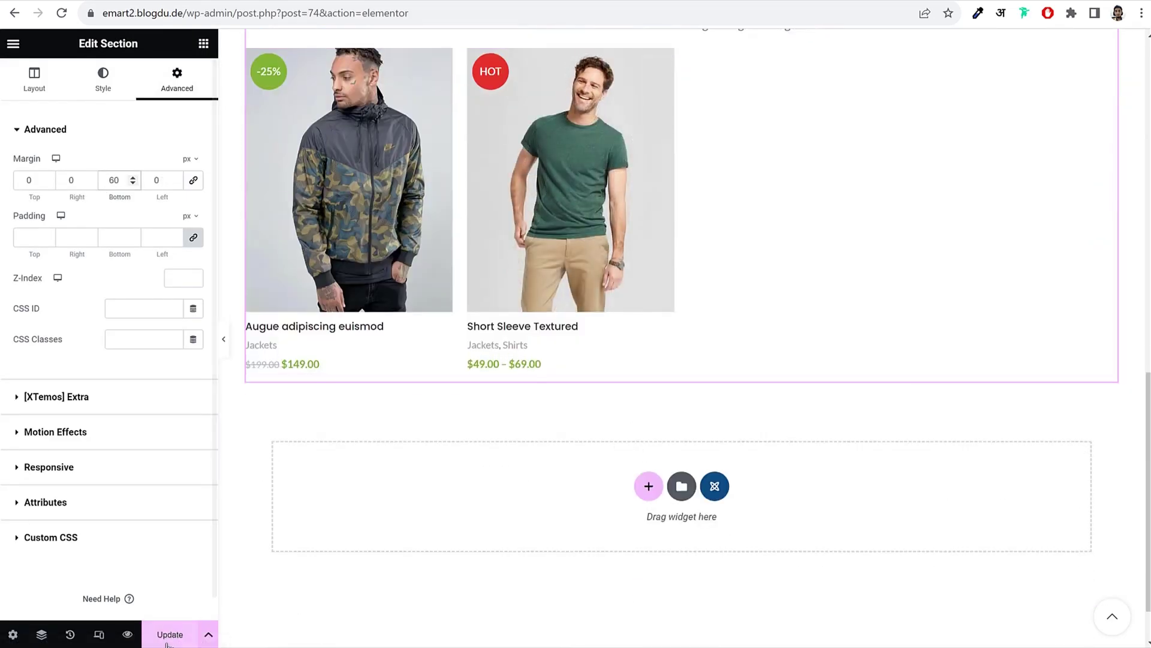
pyautogui.click(170, 634)
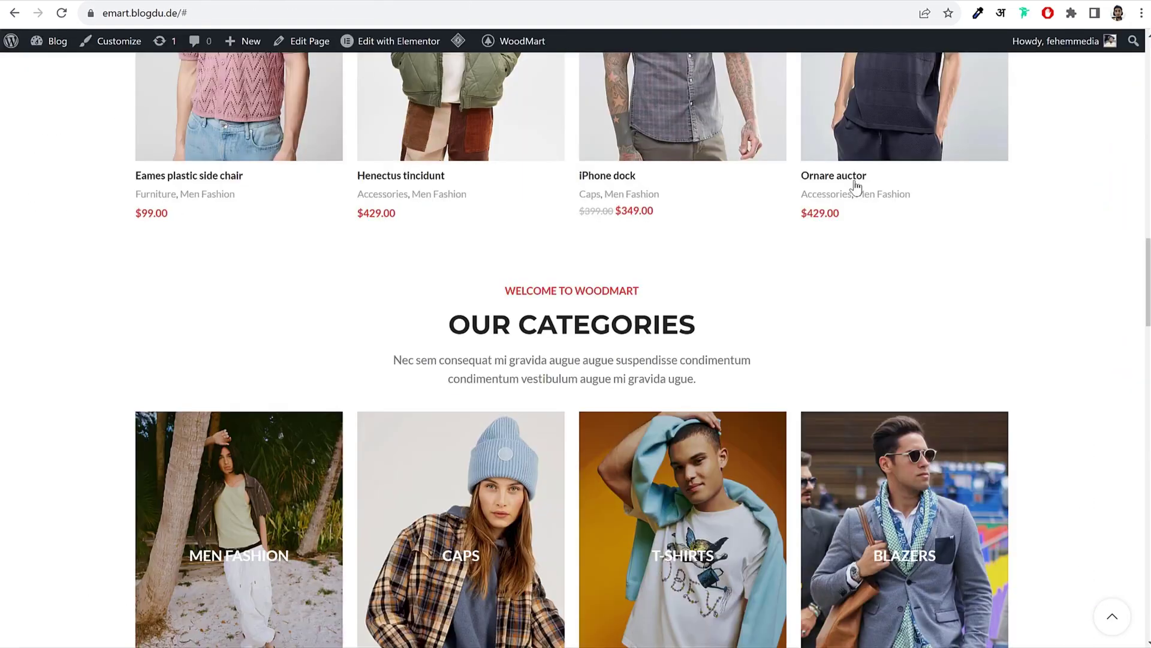
# Step: Scroll through the WoodMart demo home page, selecting its description text for reference
pyautogui.scroll(-2, 996, 286)
pyautogui.scroll(-4, 996, 286)
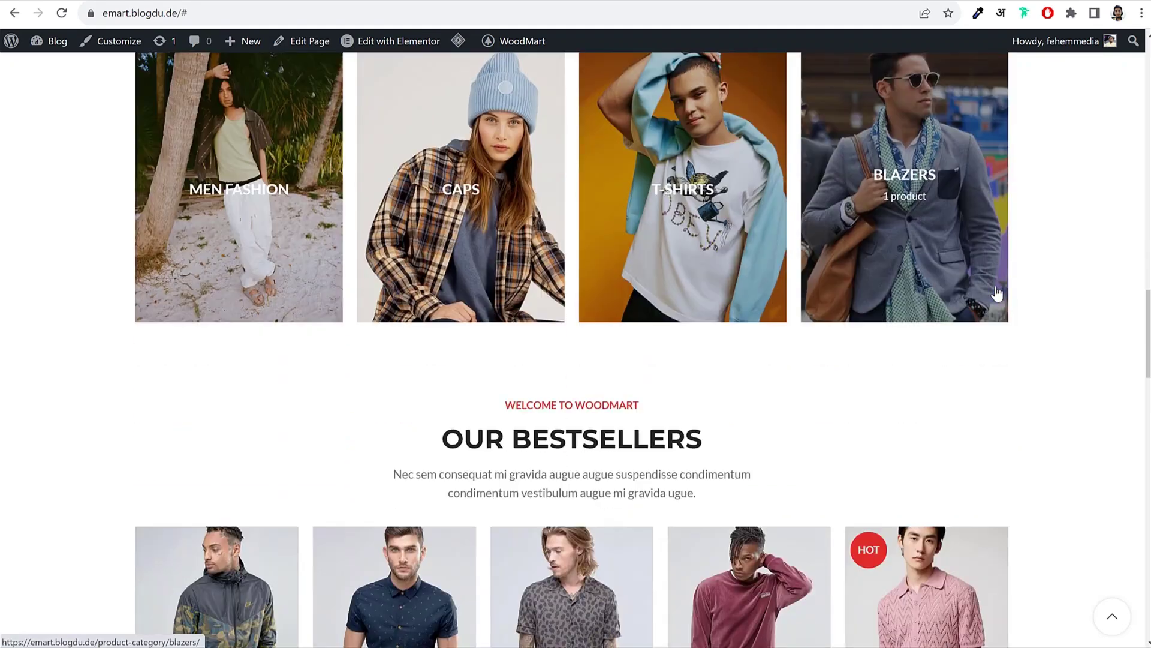
pyautogui.scroll(6, 996, 293)
pyautogui.scroll(-2, 743, 318)
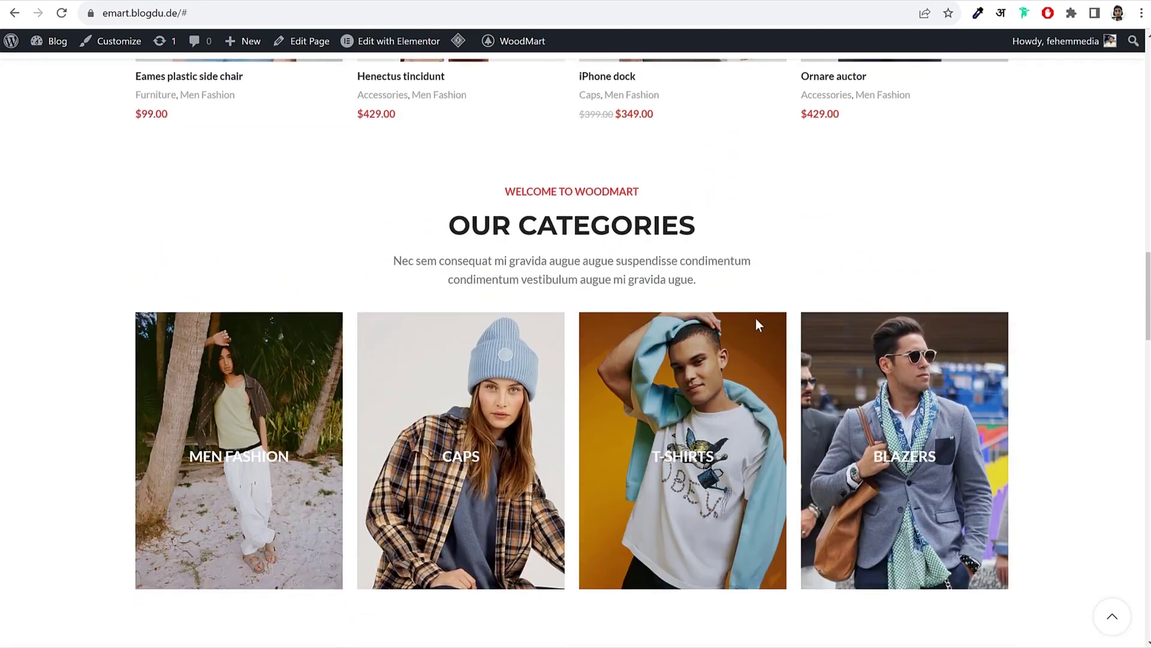
pyautogui.scroll(-1, 756, 319)
pyautogui.moveTo(491, 135); pyautogui.dragTo(689, 229)
pyautogui.click(689, 229)
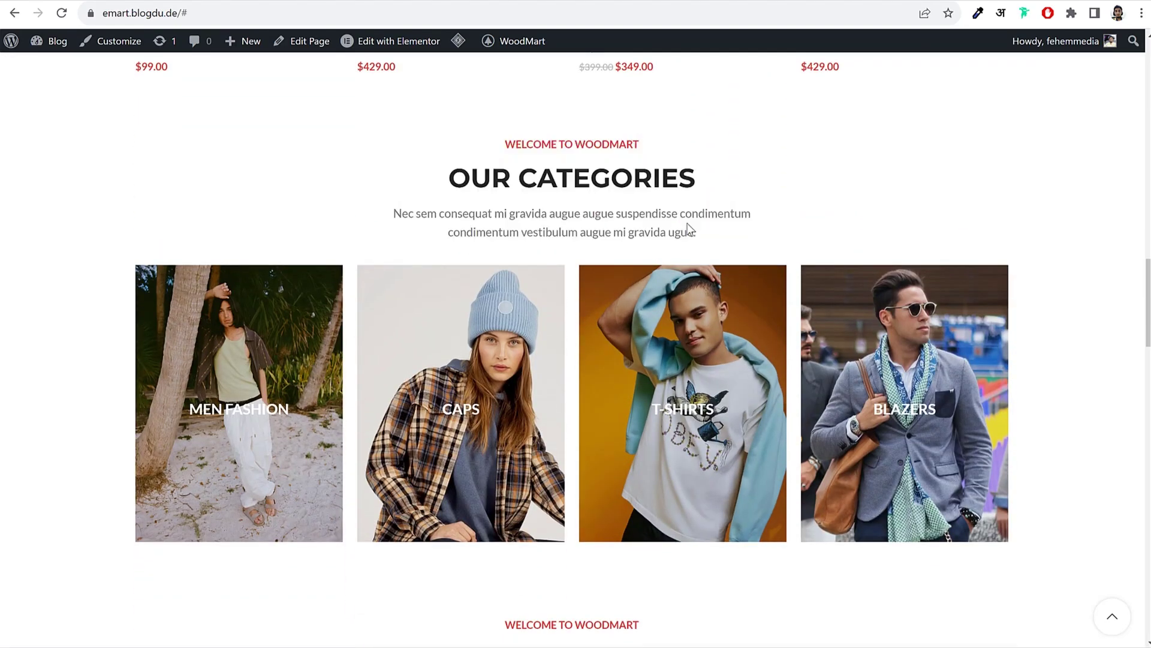
pyautogui.doubleClick(688, 228)
pyautogui.scroll(18, 569, 242)
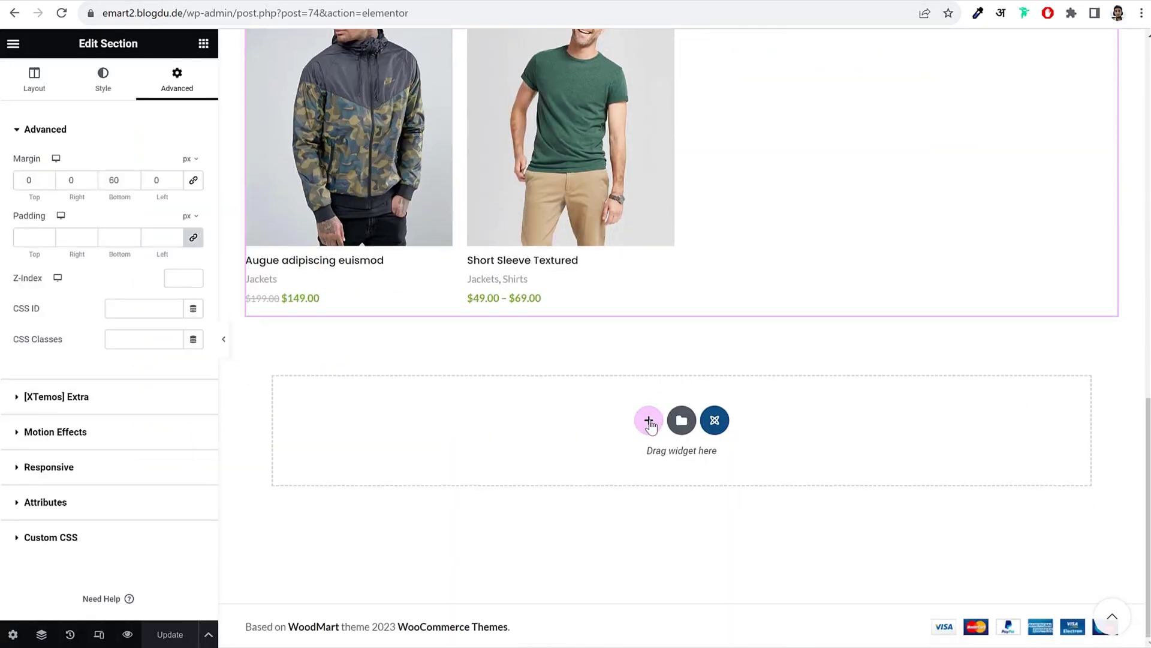
# Step: Add a single-column section below and paste a copy of the Featured Products heading into it
pyautogui.click(650, 421)
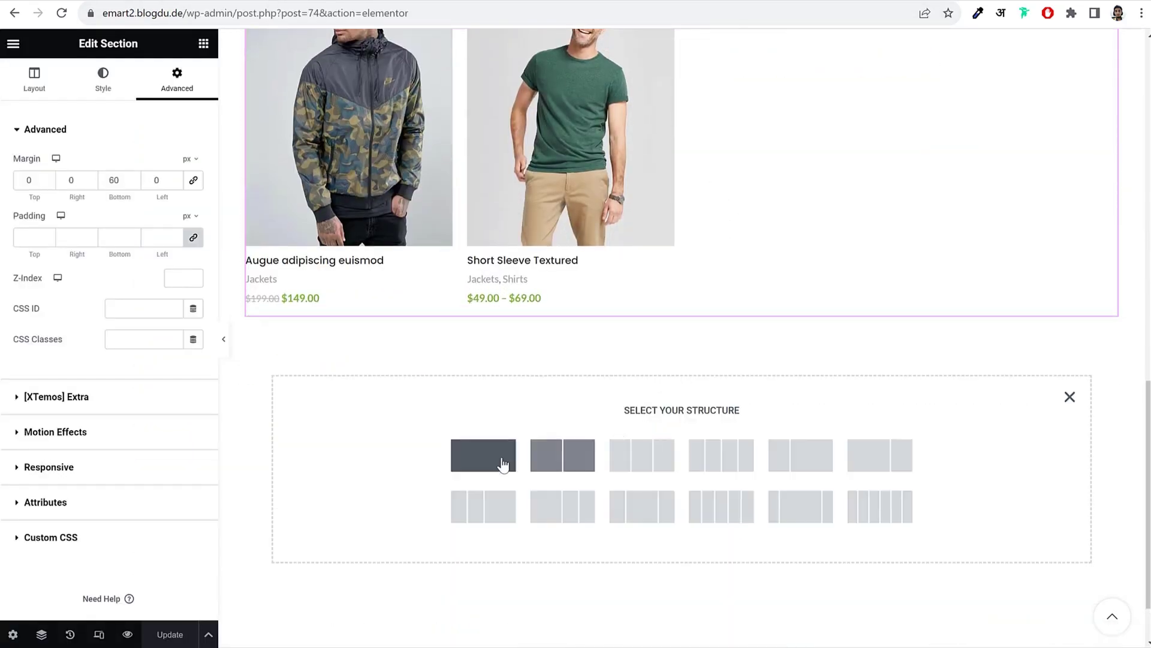
pyautogui.click(504, 462)
pyautogui.scroll(6, 665, 384)
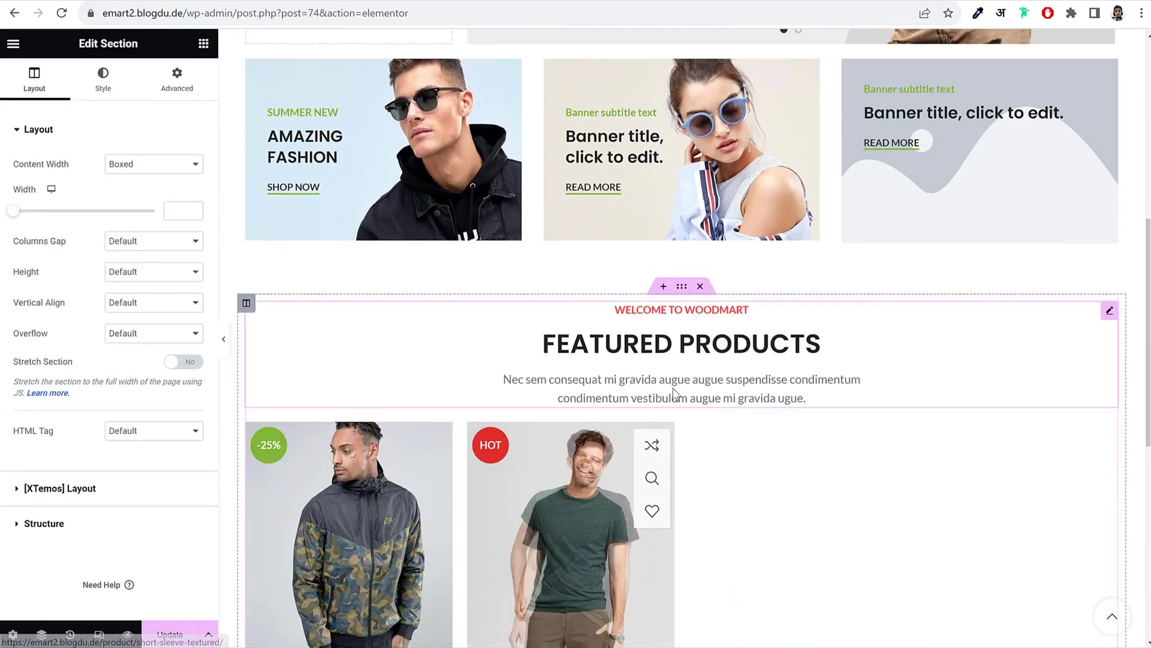
pyautogui.rightClick(660, 331)
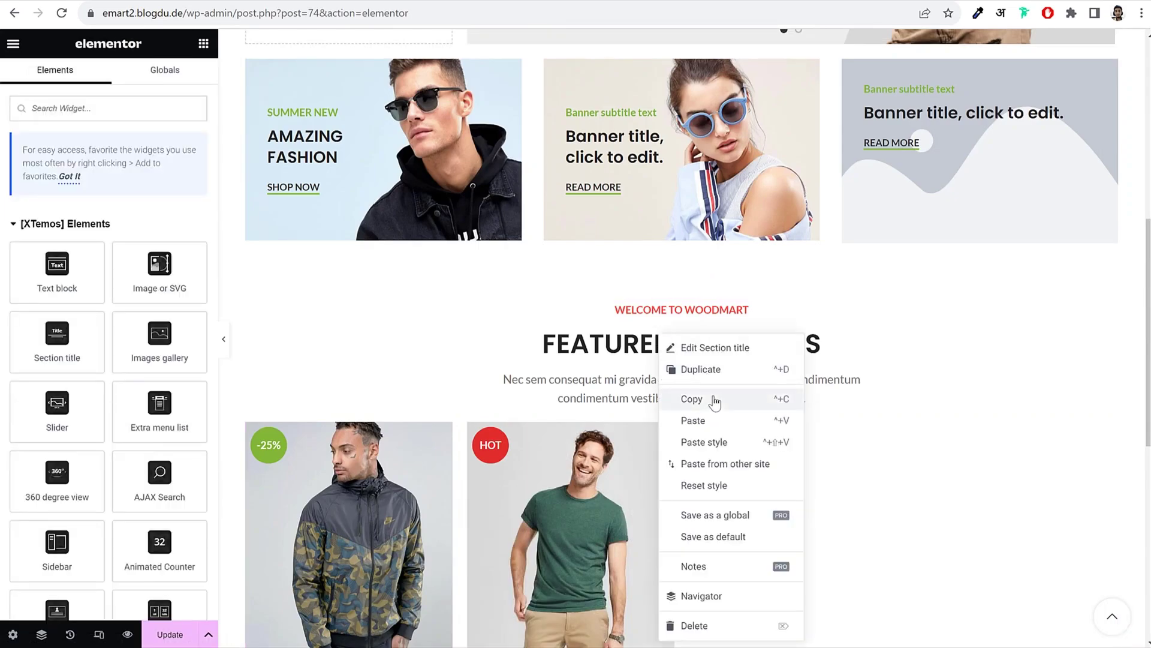
pyautogui.click(716, 398)
pyautogui.scroll(-10, 708, 379)
pyautogui.rightClick(680, 293)
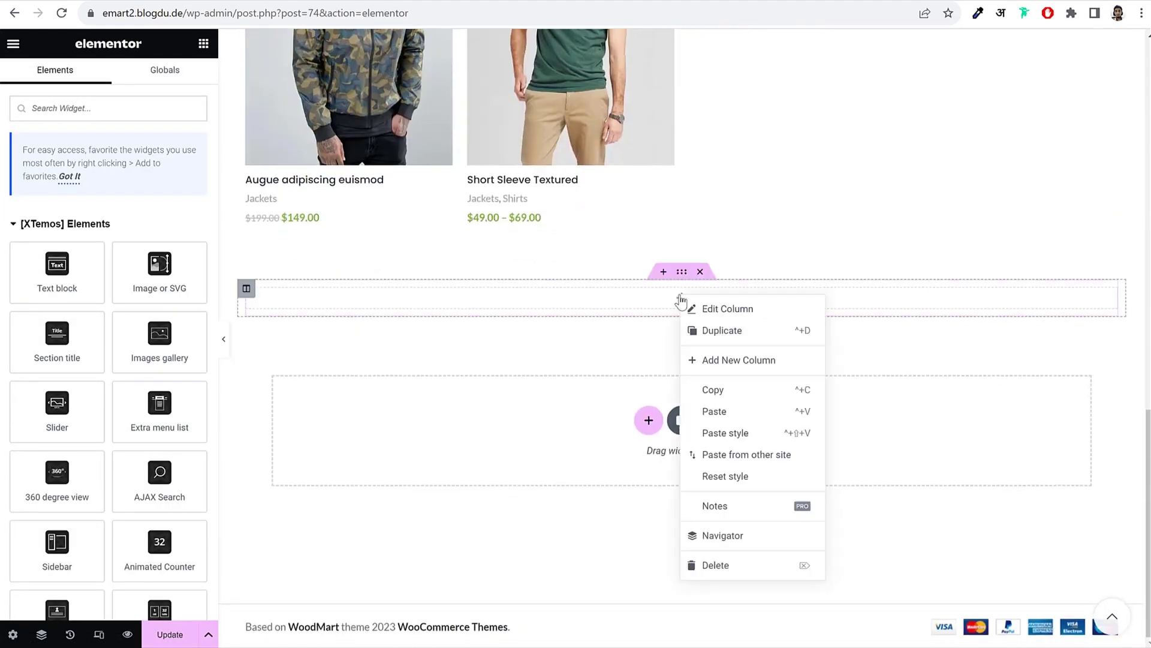
pyautogui.click(737, 413)
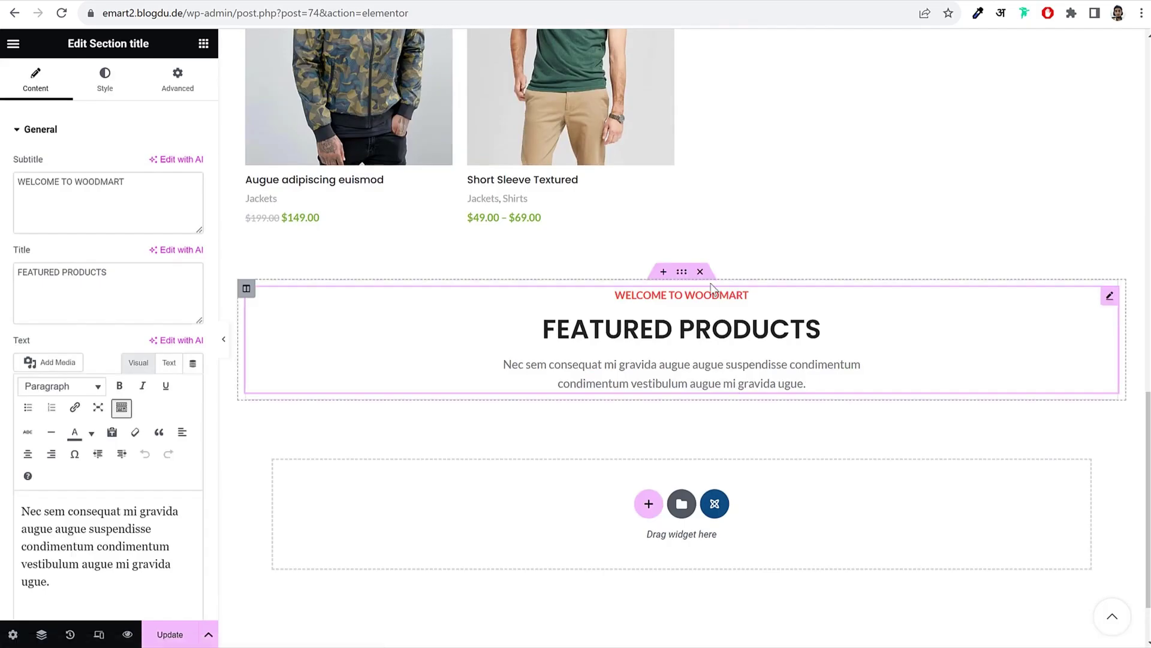
pyautogui.click(700, 271)
pyautogui.hotkey('ctrl', 'z')
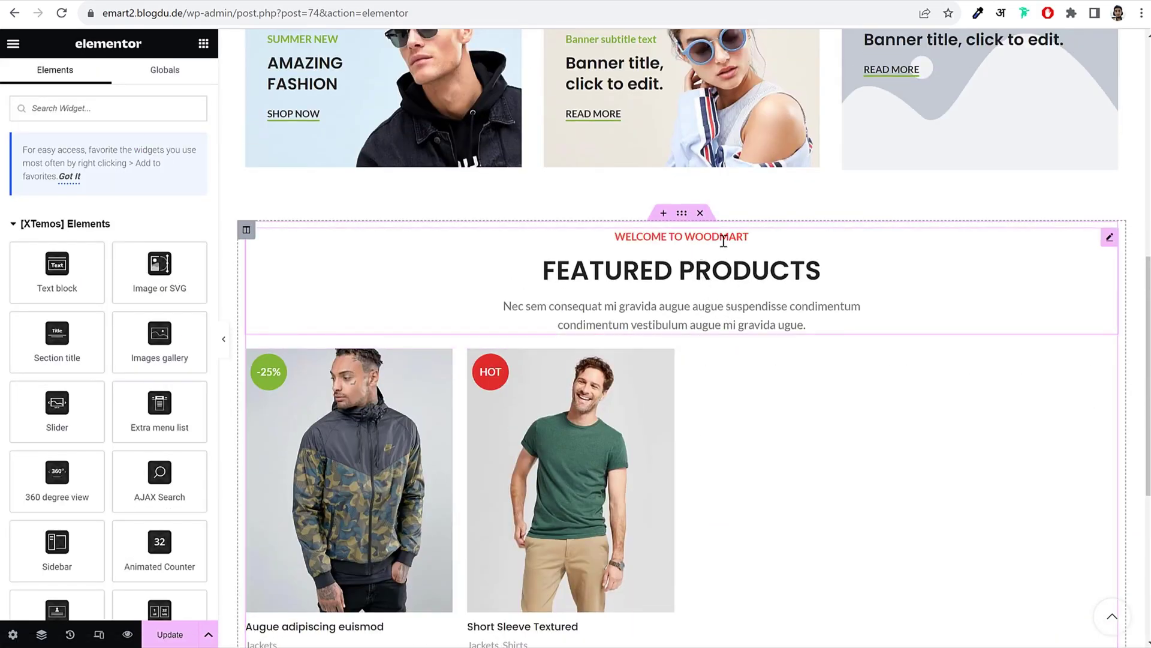
# Step: Duplicate the Featured Products section and delete the products grid from the copy
pyautogui.rightClick(682, 215)
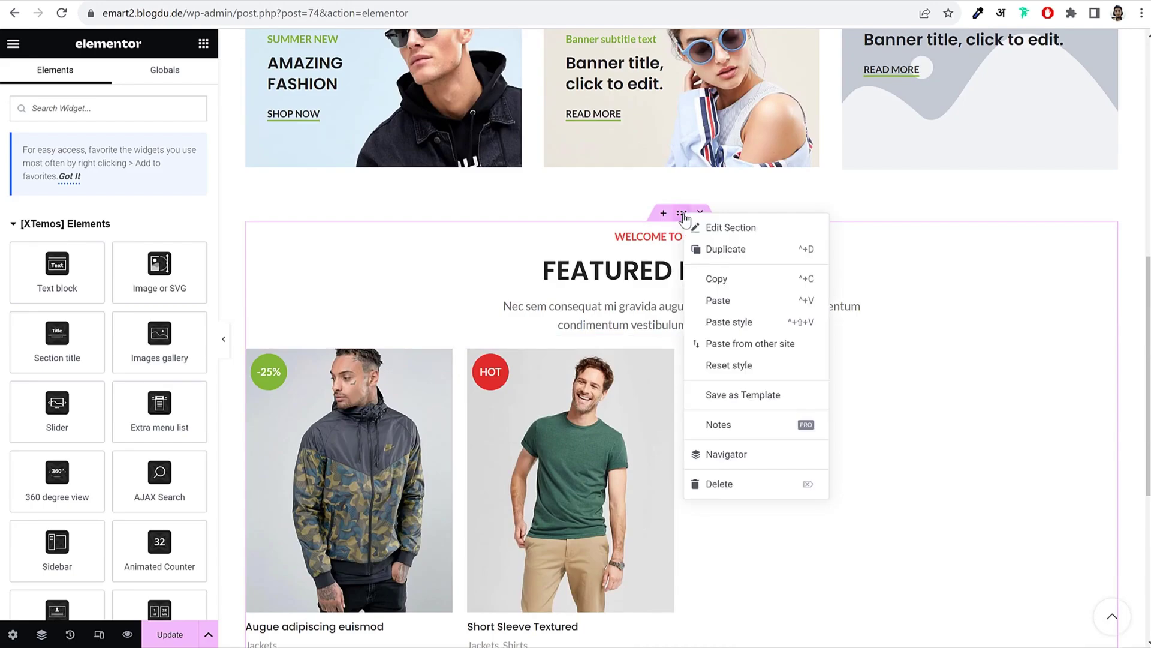
pyautogui.click(718, 251)
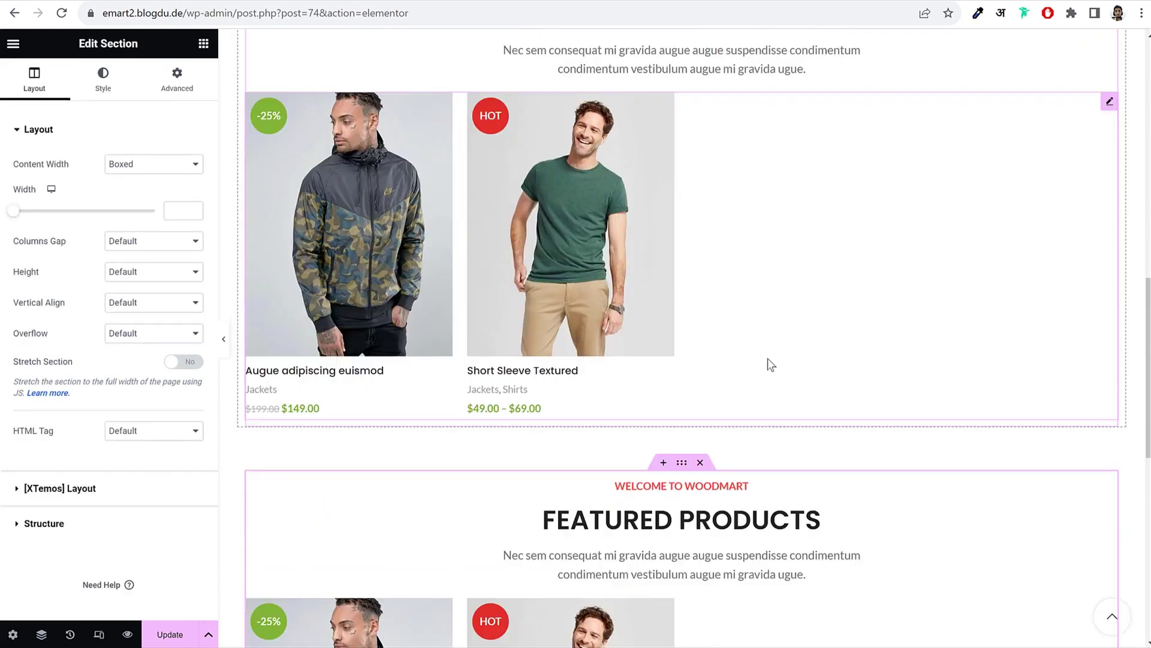
pyautogui.scroll(-3, 673, 300)
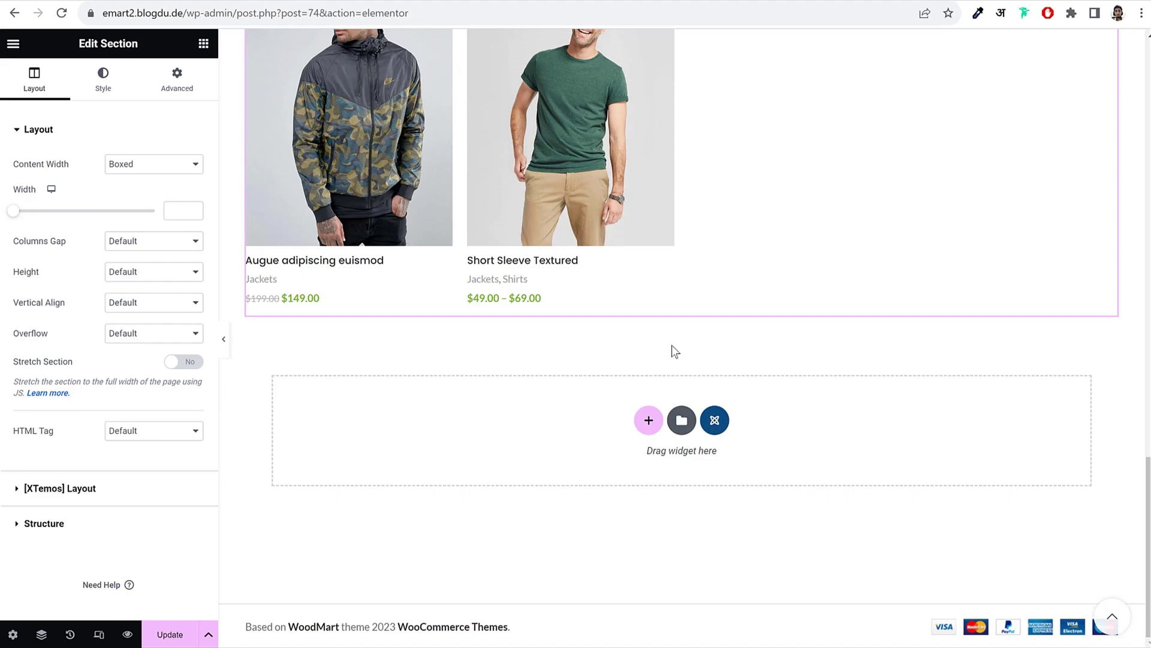
pyautogui.scroll(3, 674, 350)
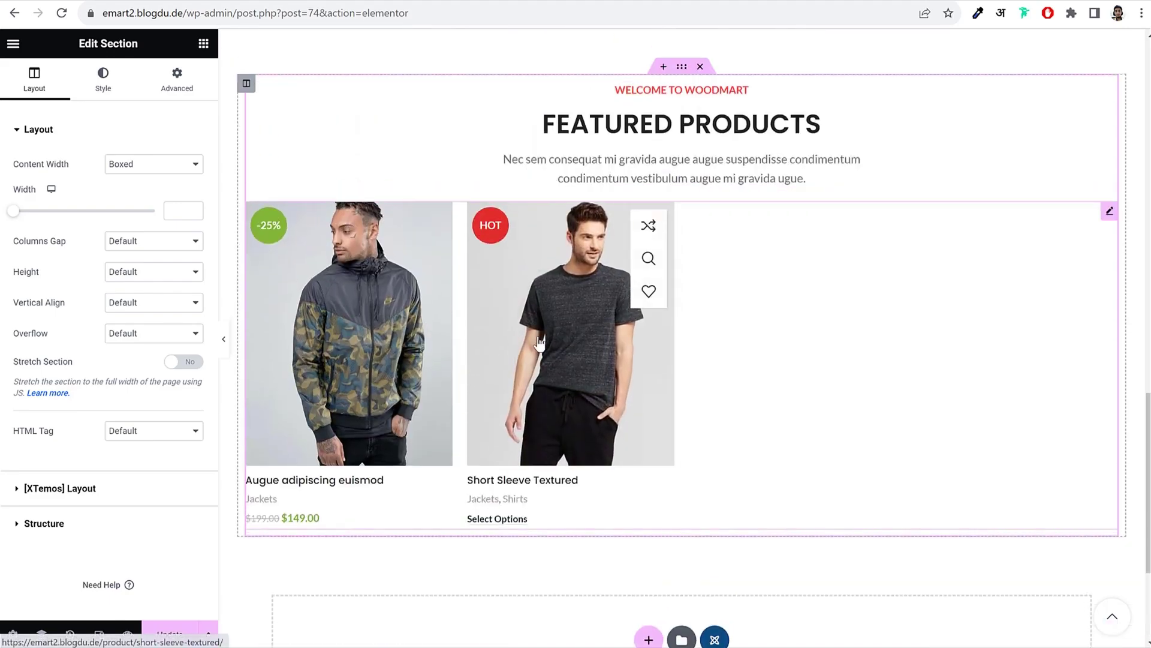
pyautogui.rightClick(541, 340)
pyautogui.click(589, 629)
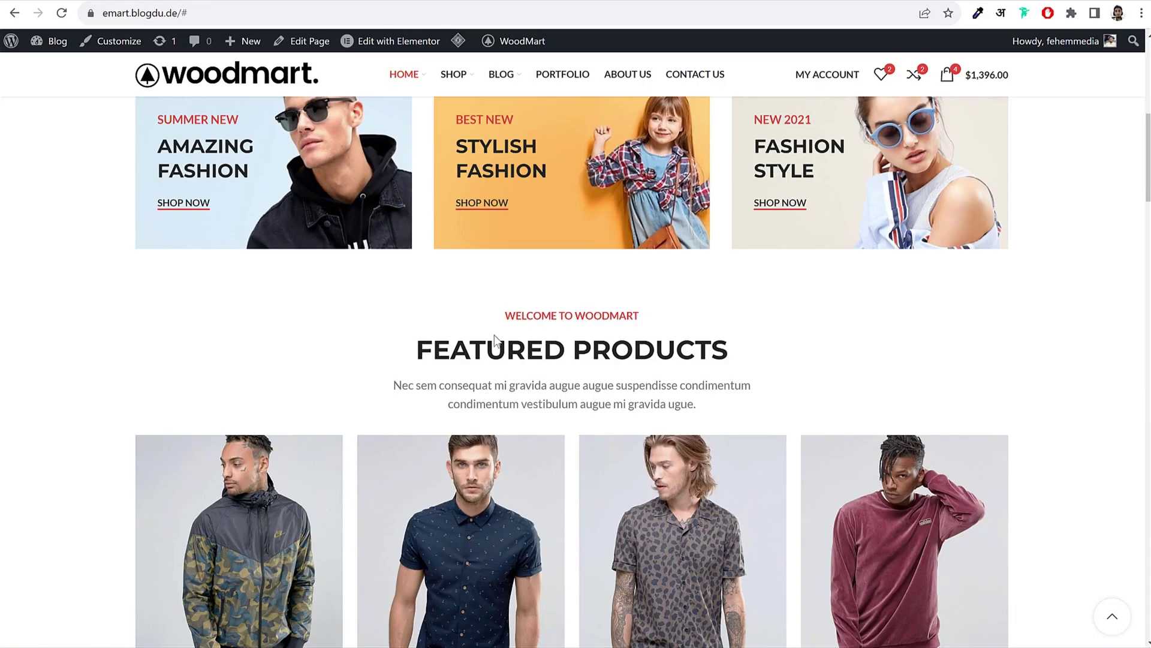
# Step: Retitle the copied section's heading to OUR CATEGORIES
pyautogui.tripleClick(474, 337)
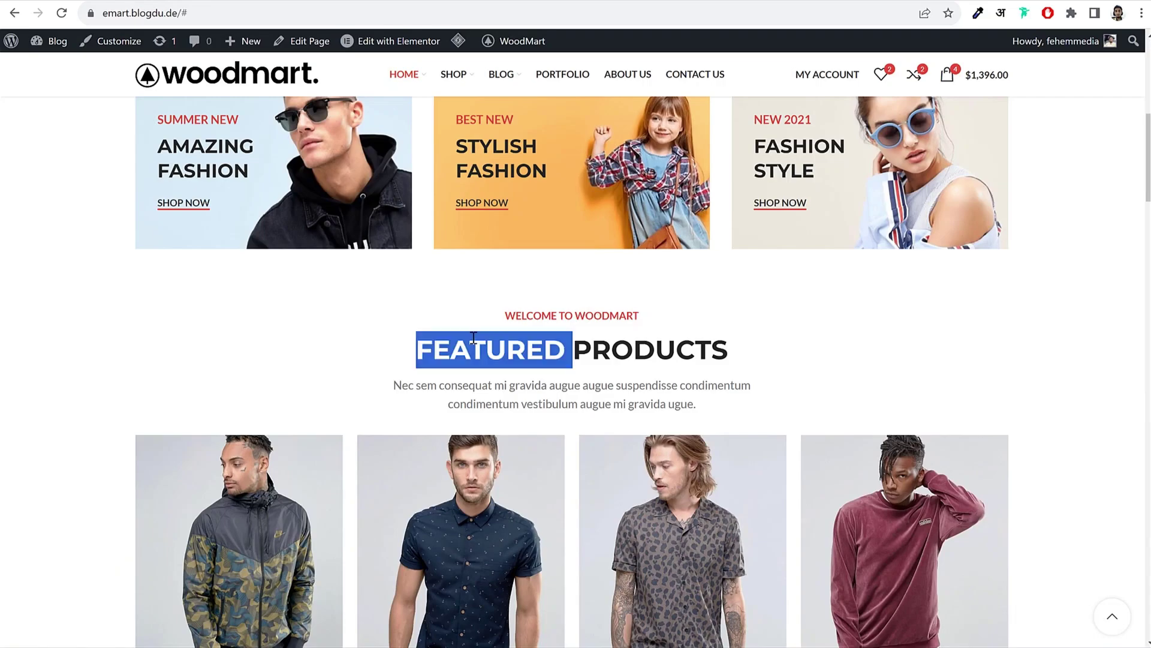
pyautogui.scroll(-14, 632, 327)
pyautogui.scroll(-1, 633, 327)
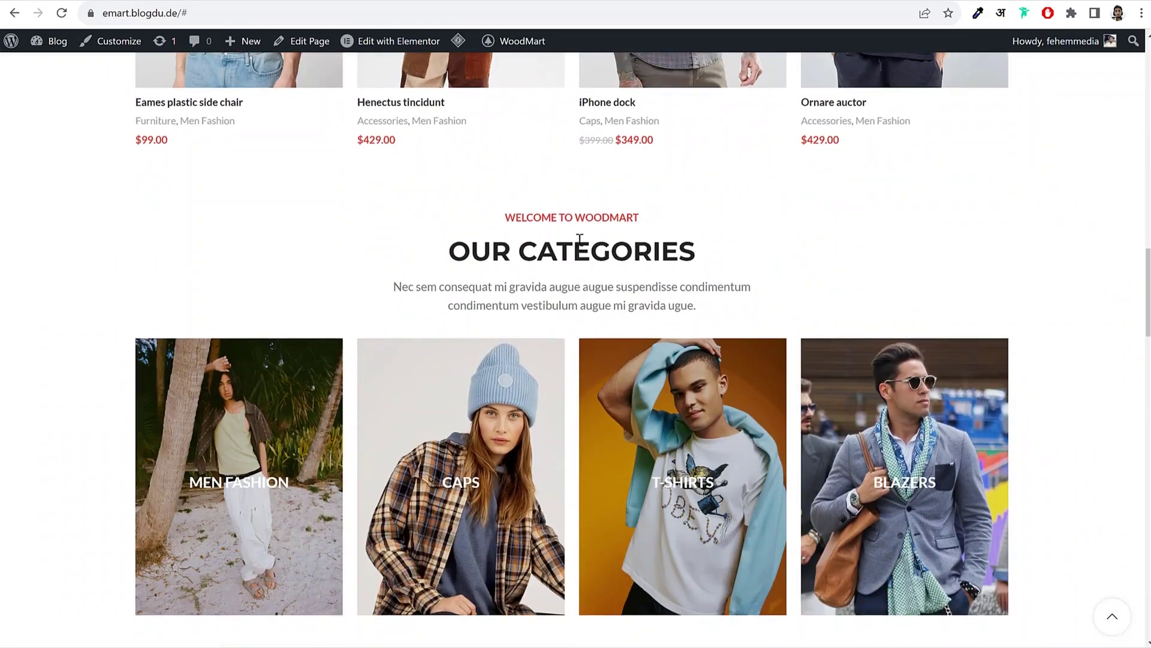
pyautogui.tripleClick(580, 239)
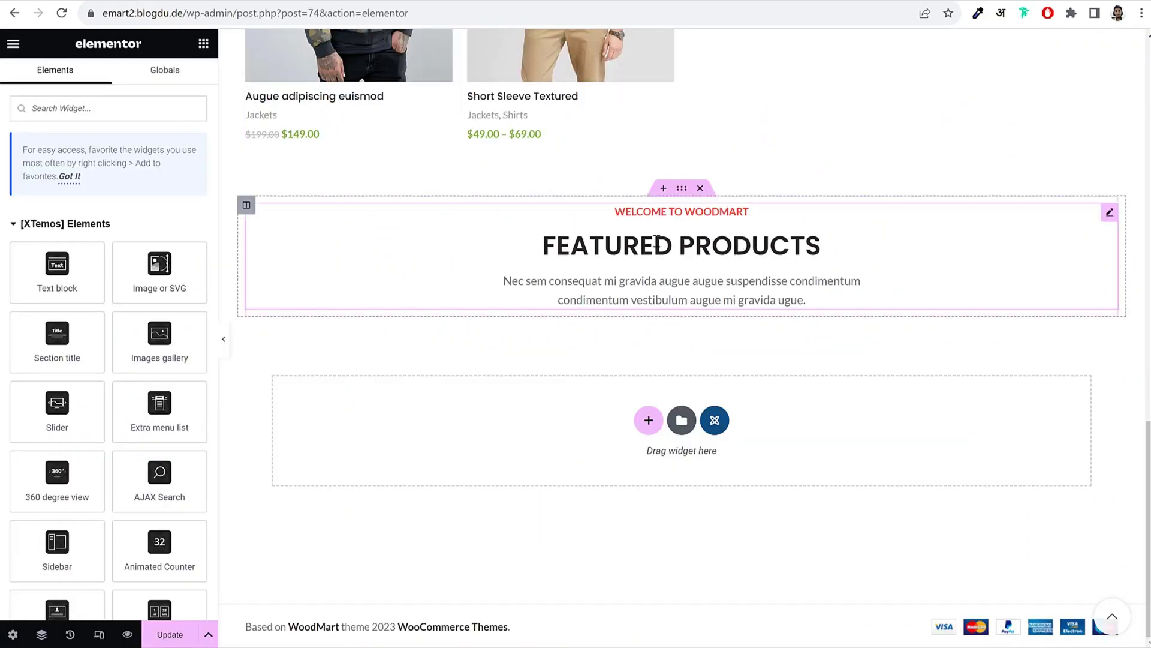
pyautogui.click(656, 241)
pyautogui.hotkey('ctrl', 'v')
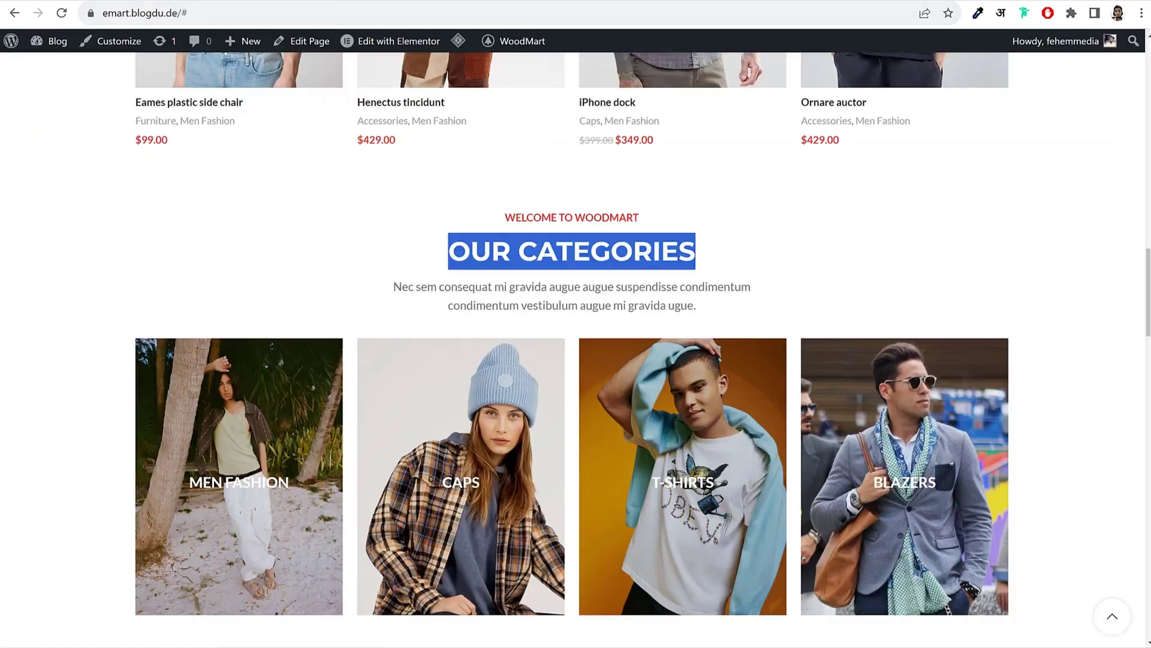
pyautogui.scroll(-4, 439, 306)
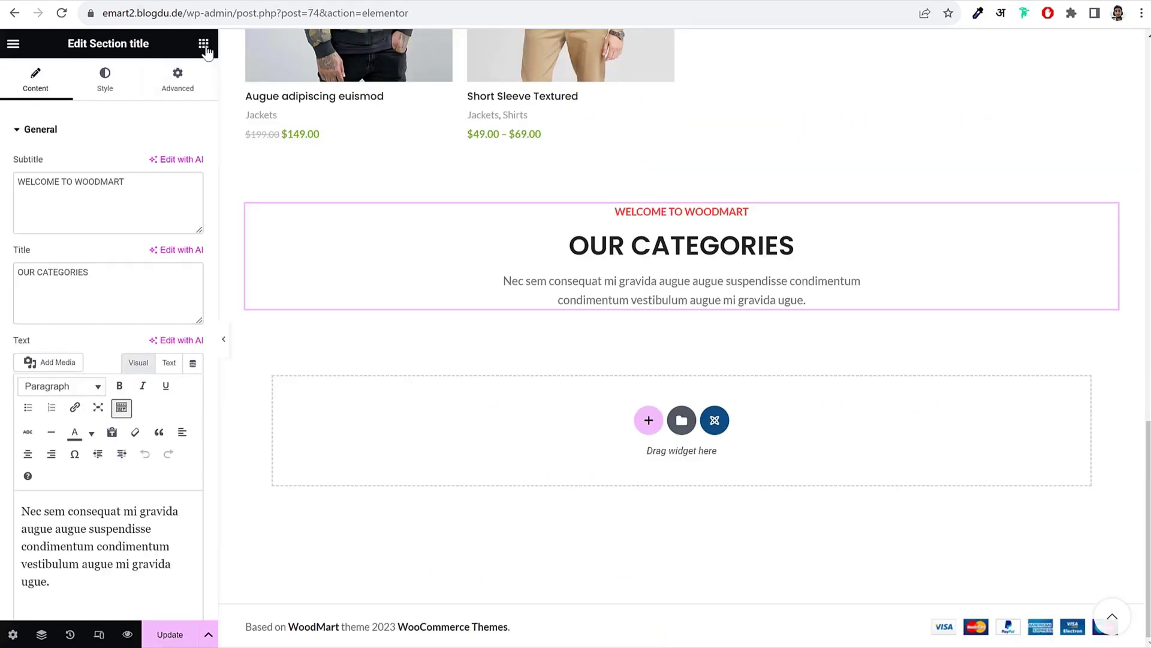
# Step: Search widgets for 'prod' and drop a Product categories grid (SHIRTS, JACKETS) under OUR CATEGORIES
pyautogui.write('prod')
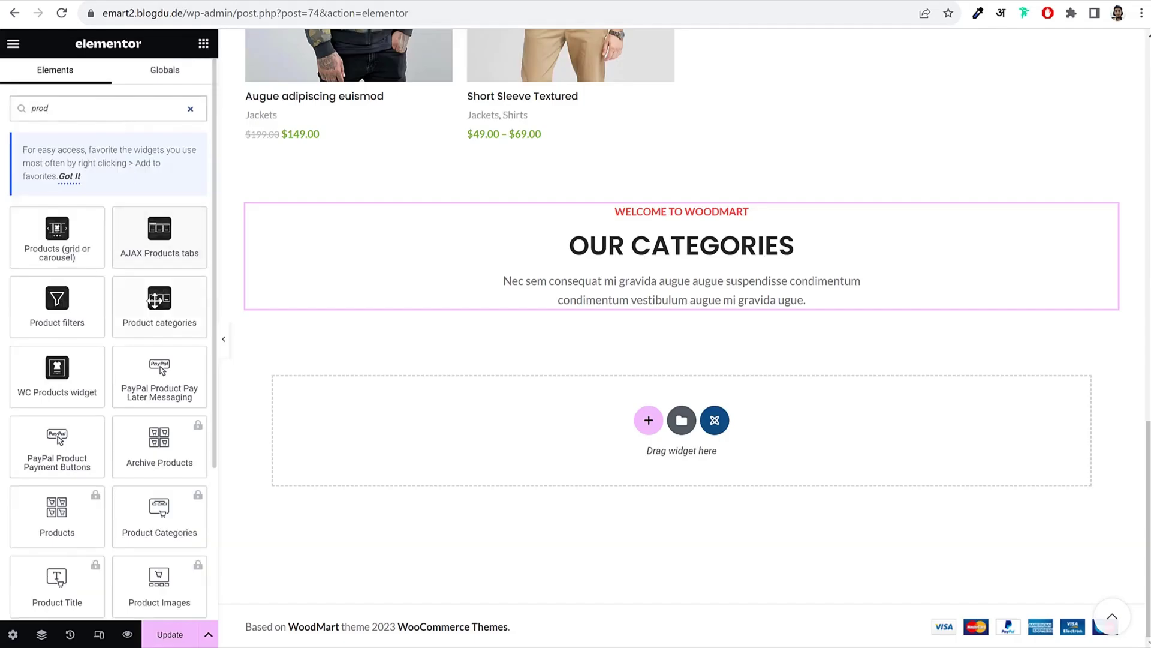
pyautogui.moveTo(155, 300); pyautogui.dragTo(545, 291)
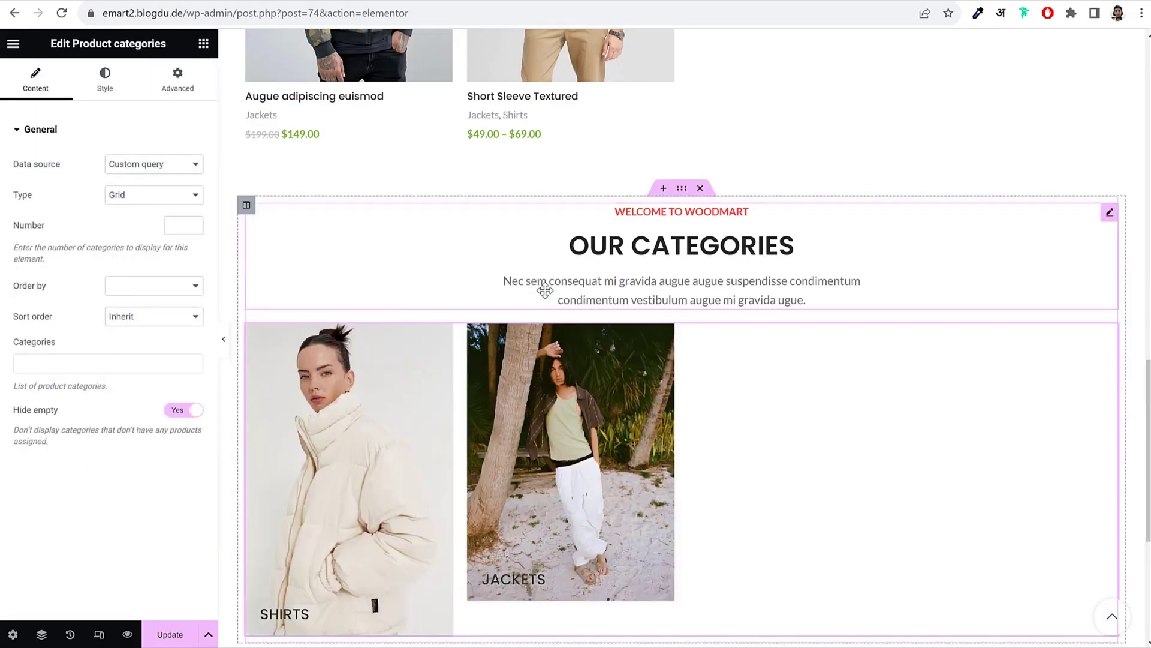
pyautogui.scroll(-3, 714, 318)
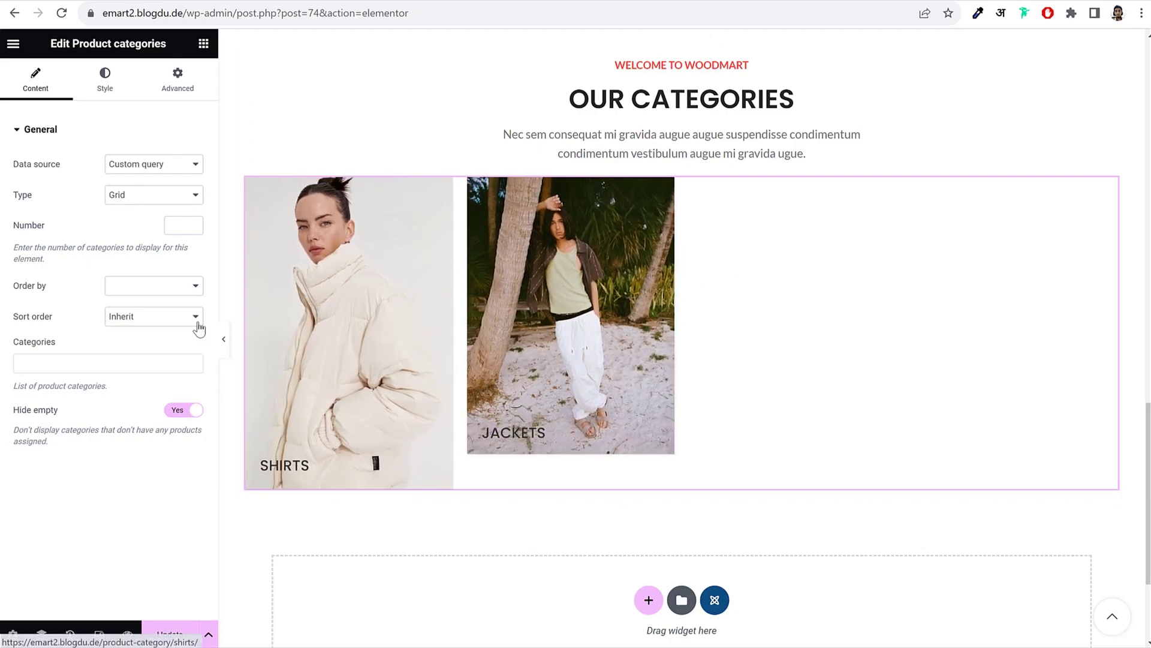
# Step: Set the category cards' design to Center title
pyautogui.click(117, 92)
pyautogui.click(150, 168)
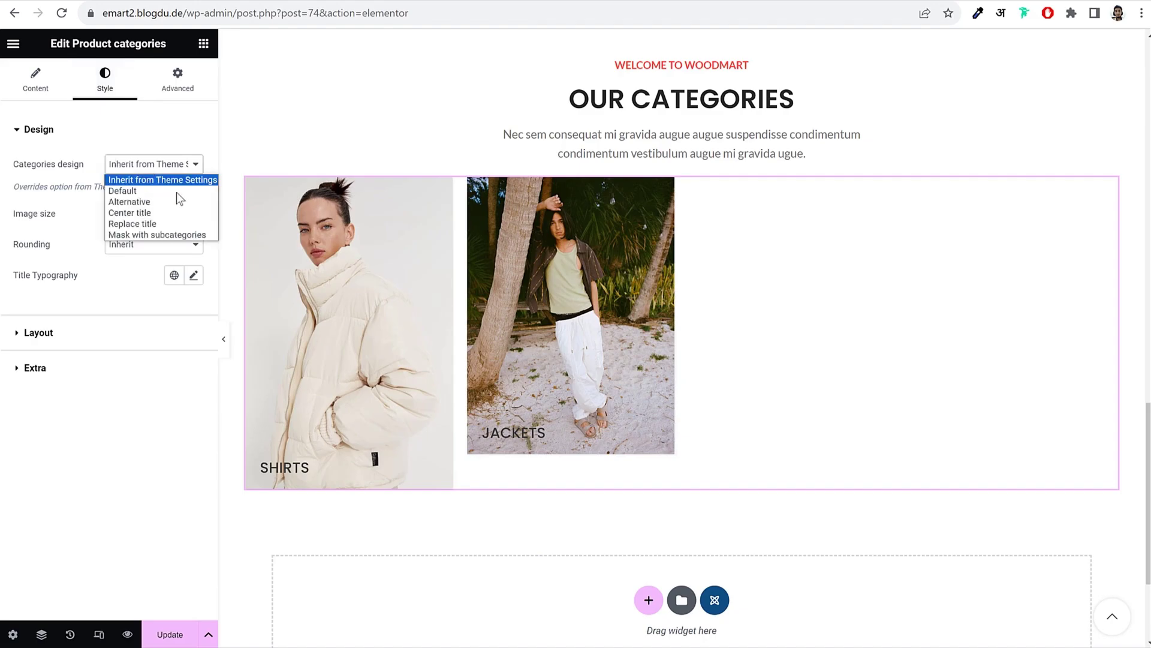
pyautogui.click(180, 191)
pyautogui.click(168, 164)
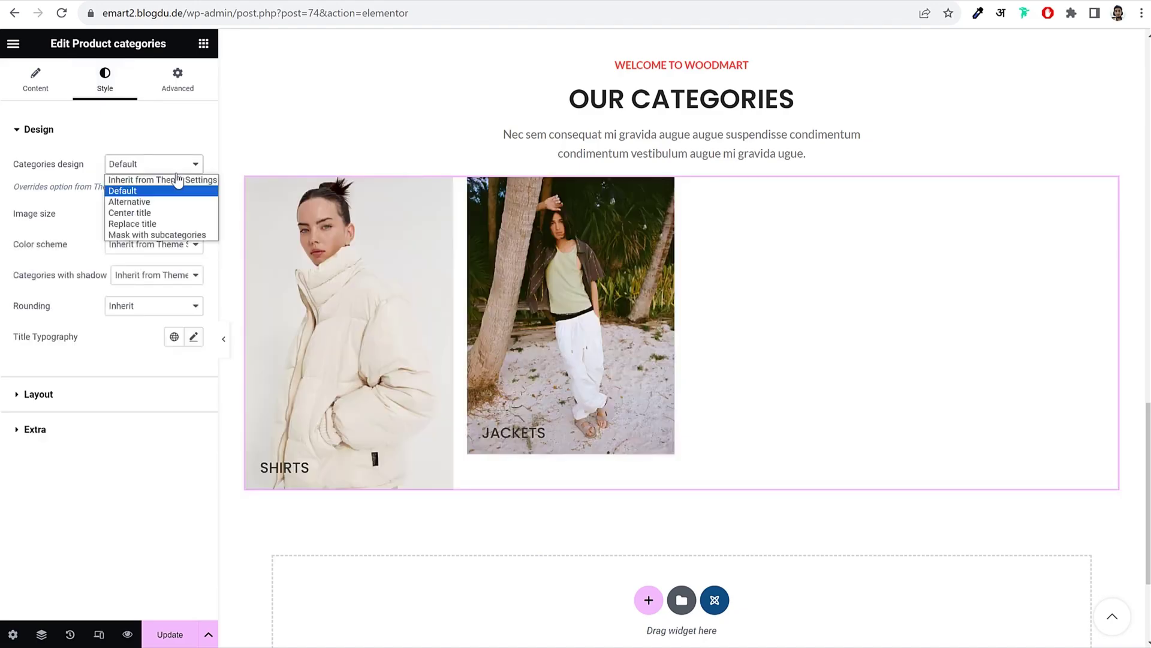
pyautogui.click(168, 203)
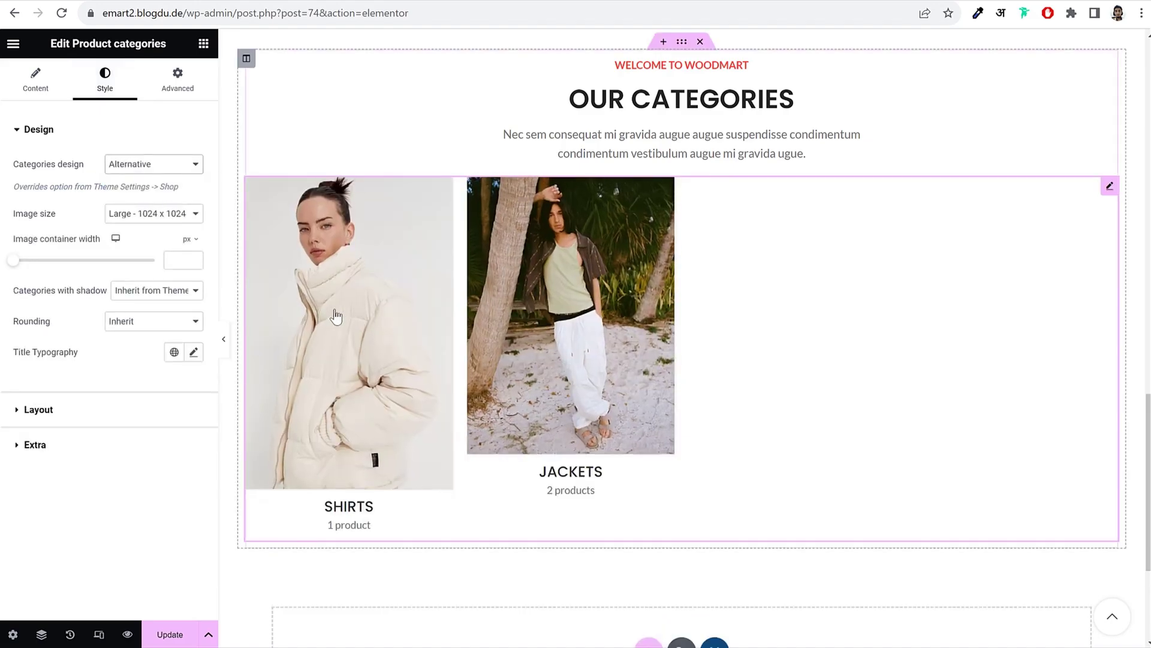
pyautogui.click(167, 165)
pyautogui.click(159, 213)
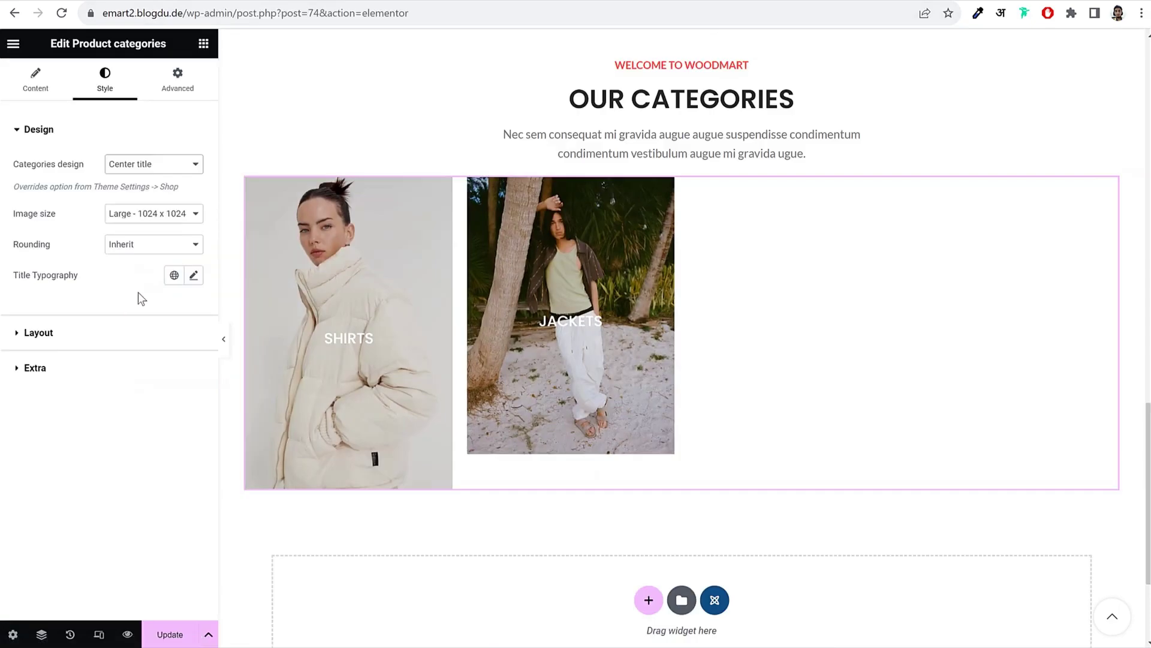
# Step: Crop the category images to a custom 300 × 400 size, preview it, and save the page
pyautogui.click(157, 215)
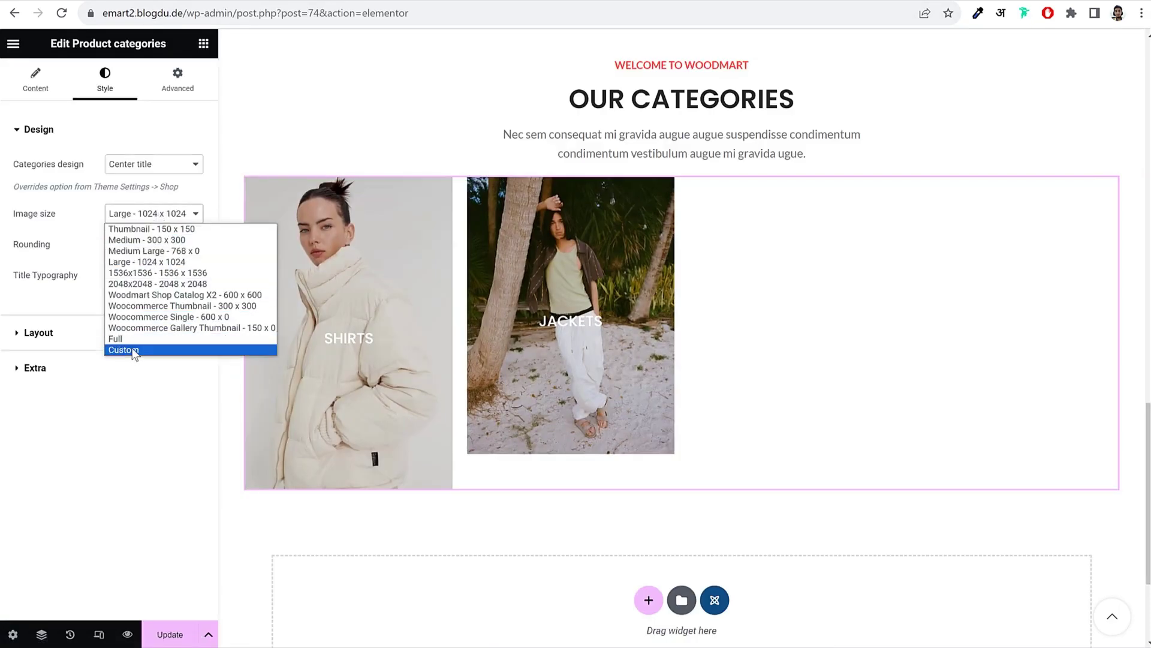
pyautogui.click(133, 351)
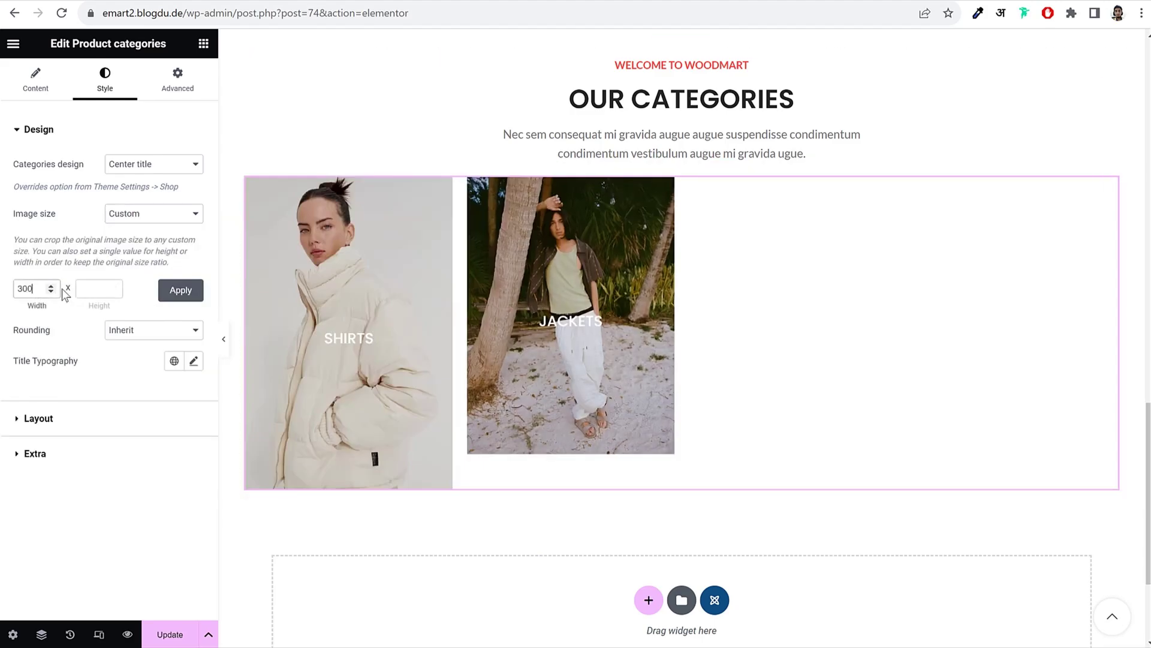
pyautogui.click(181, 291)
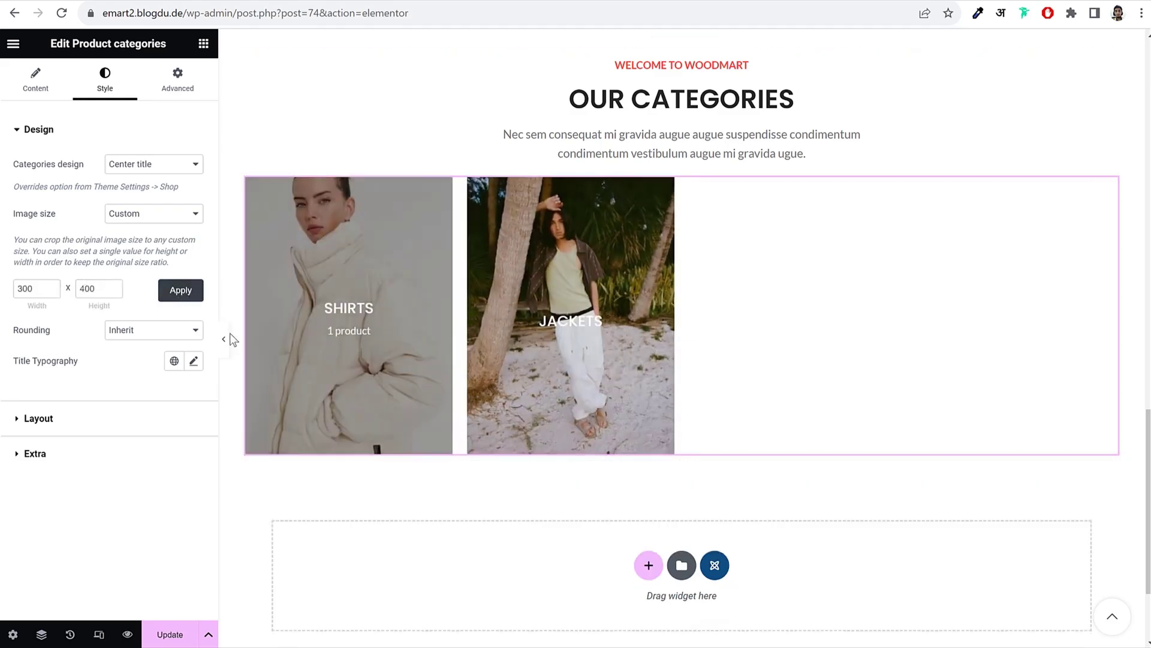
pyautogui.click(223, 338)
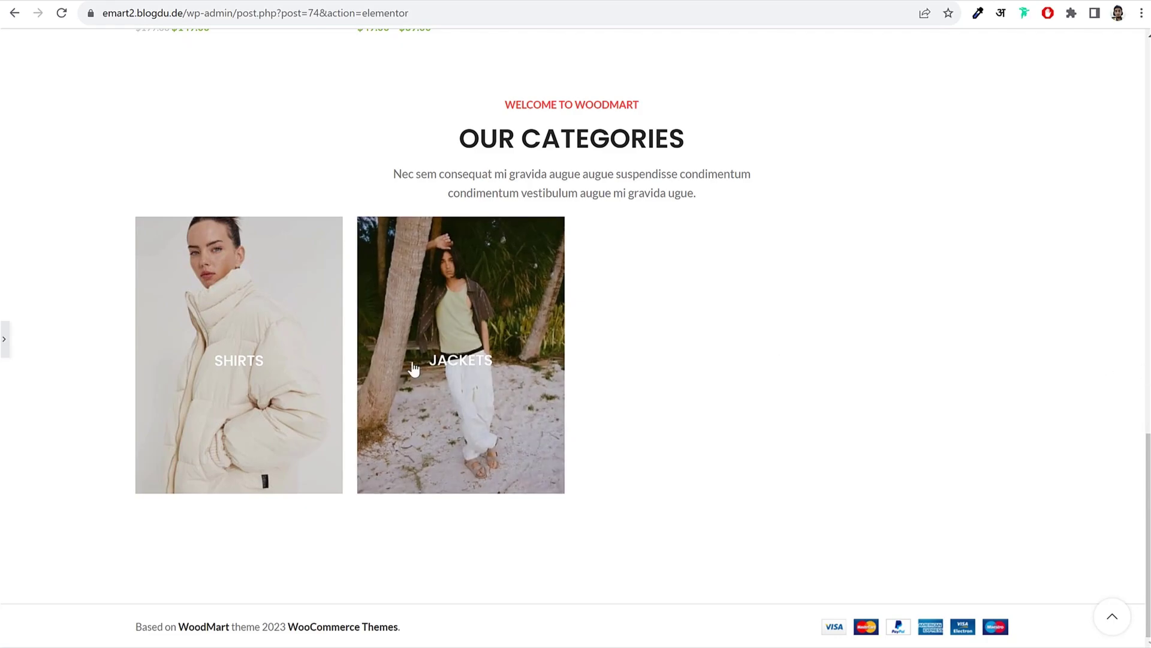
pyautogui.click(5, 340)
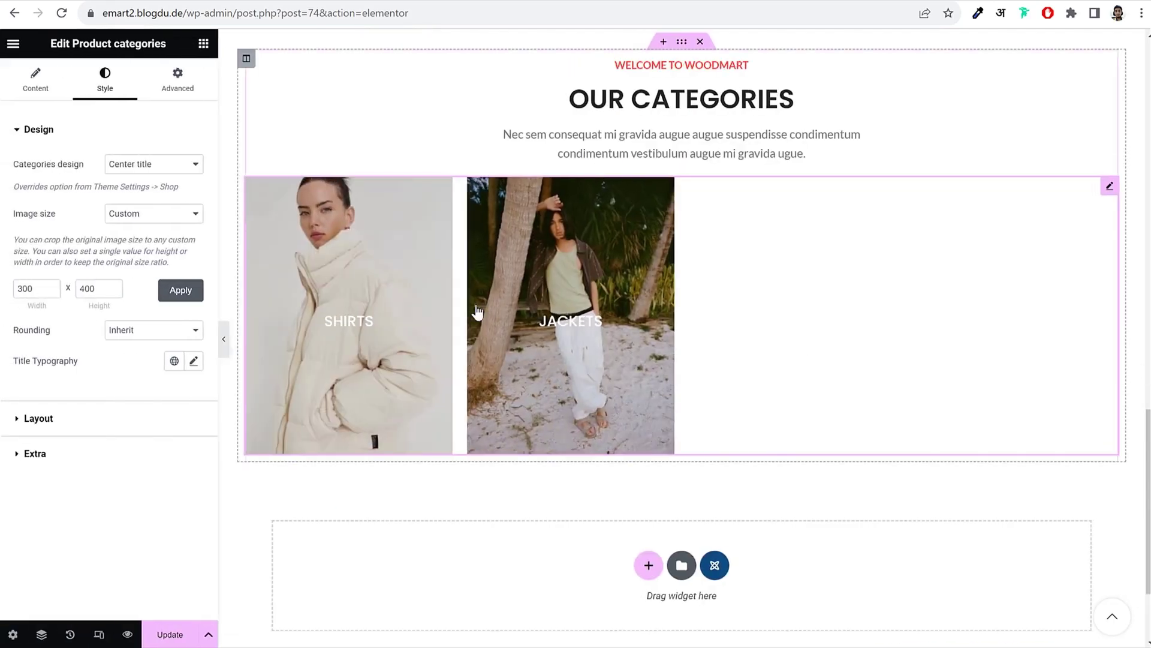
pyautogui.click(169, 639)
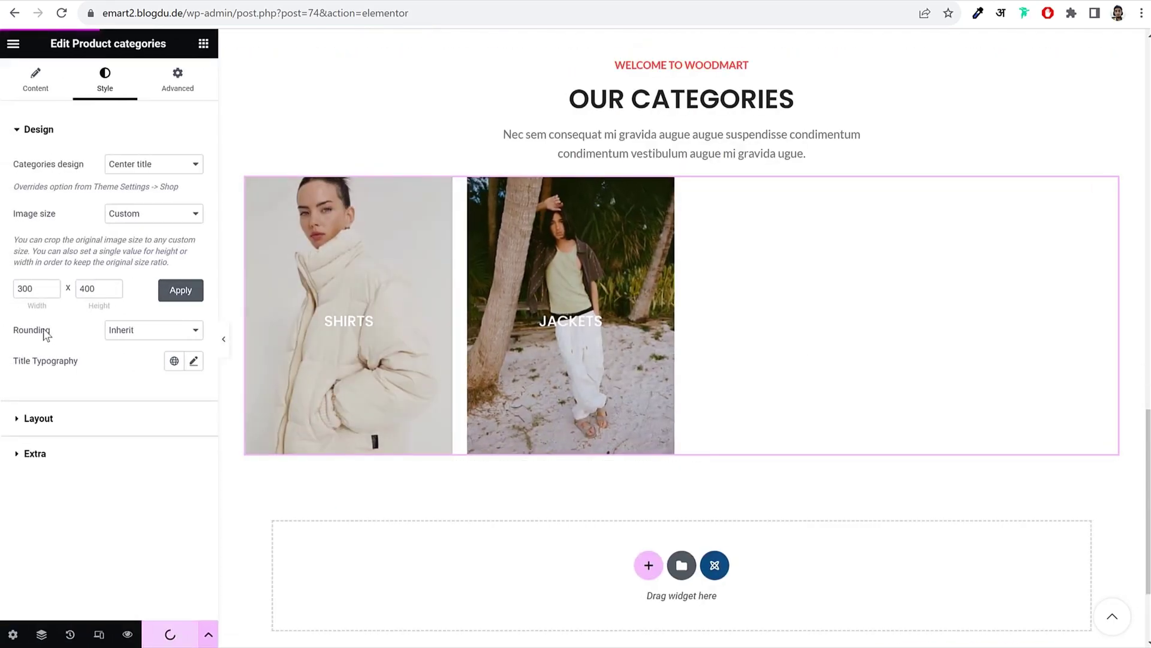
pyautogui.doubleClick(25, 289)
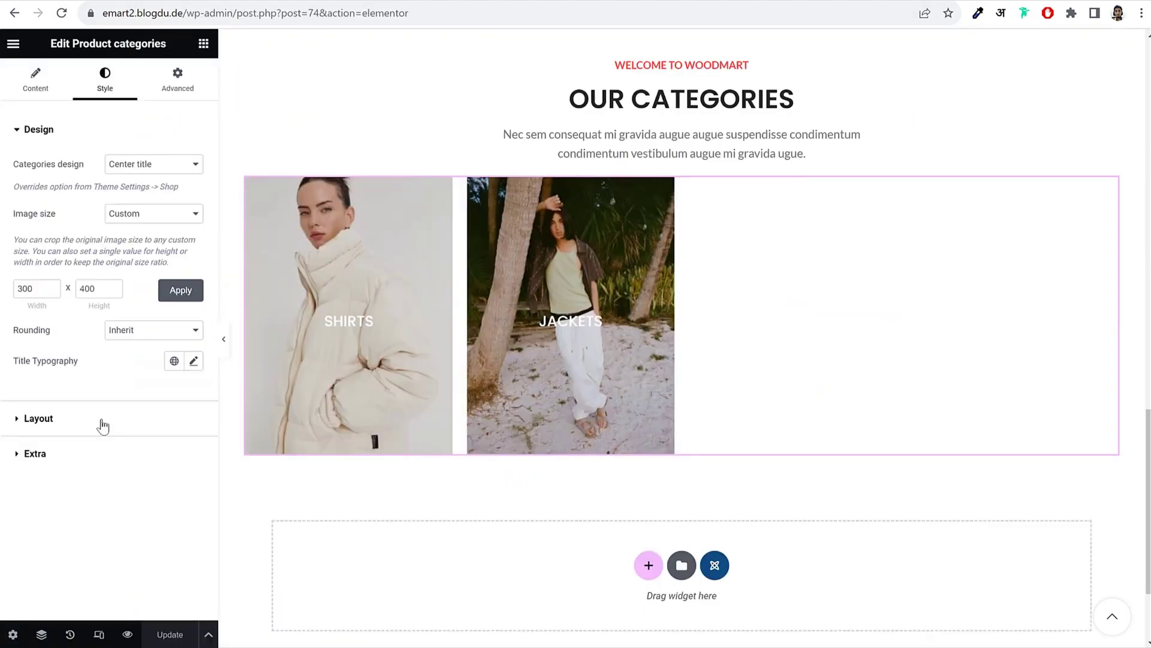
pyautogui.click(102, 422)
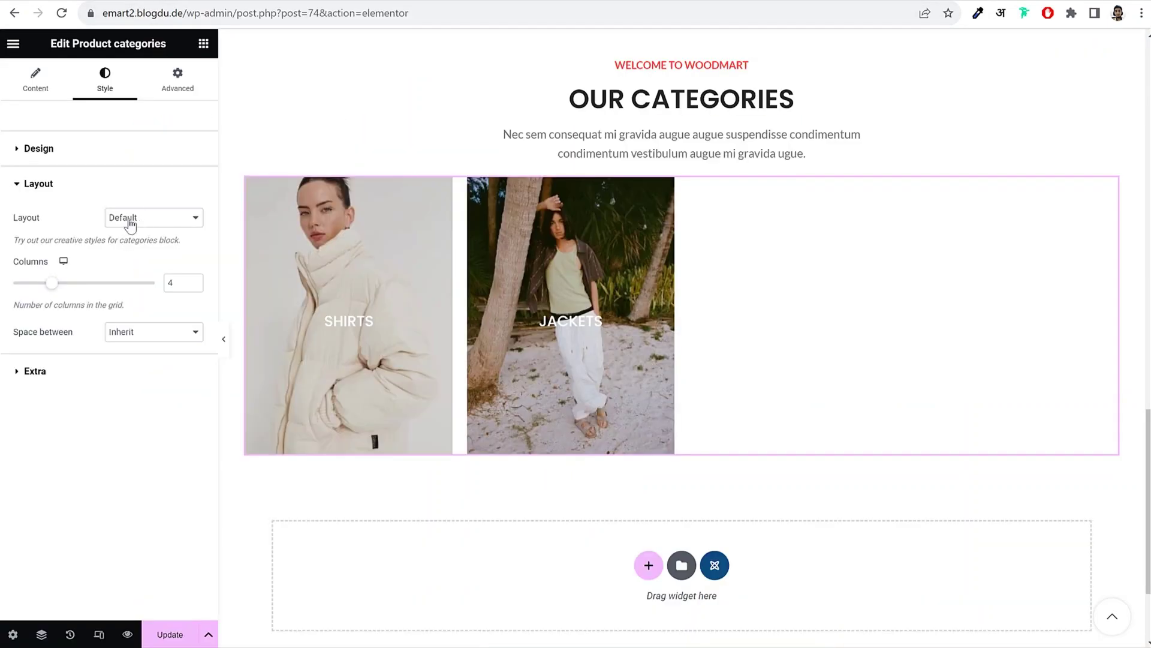
# Step: Switch the categories layout to Carousel with 4 slides per view
pyautogui.click(130, 225)
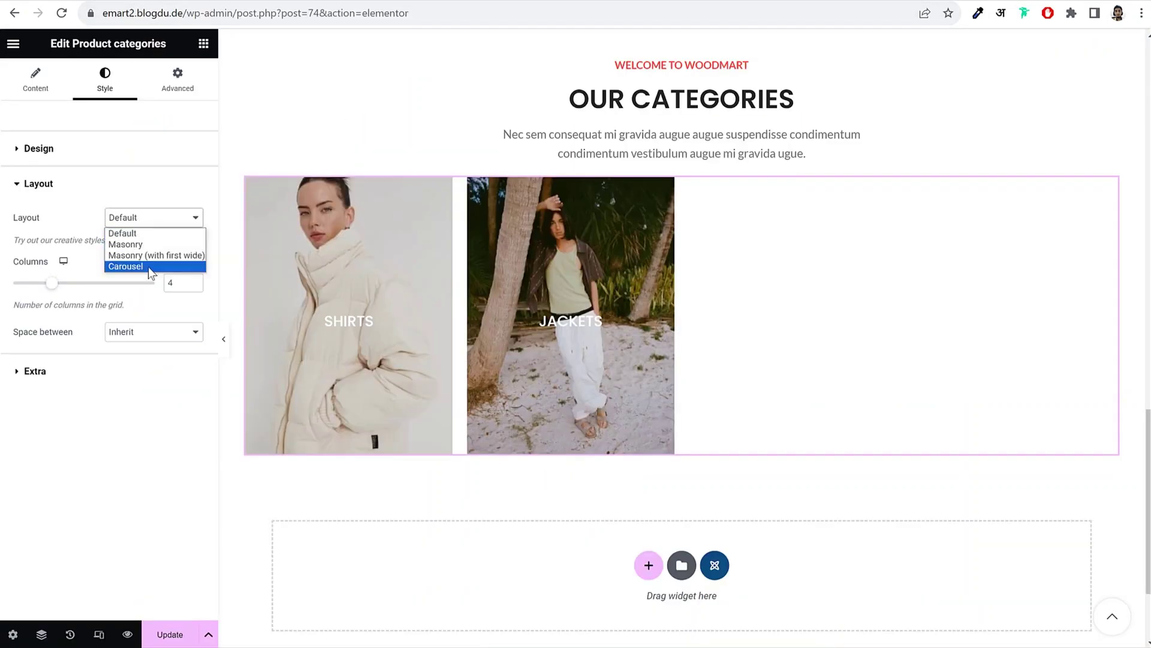
pyautogui.click(148, 266)
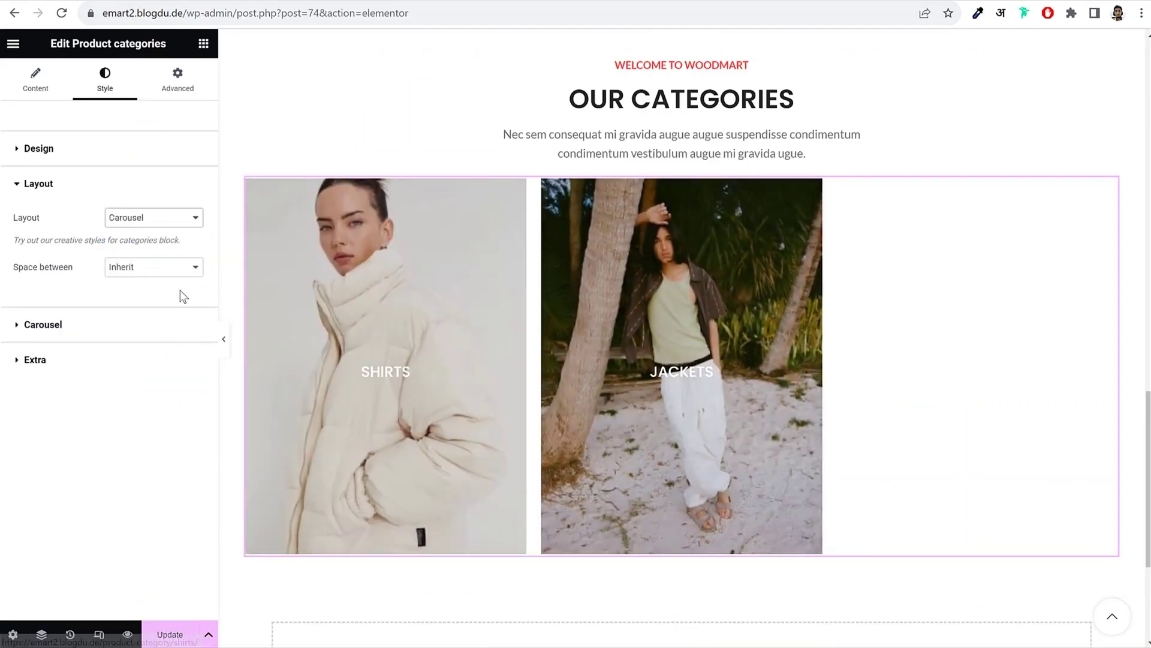
pyautogui.click(166, 271)
pyautogui.click(154, 217)
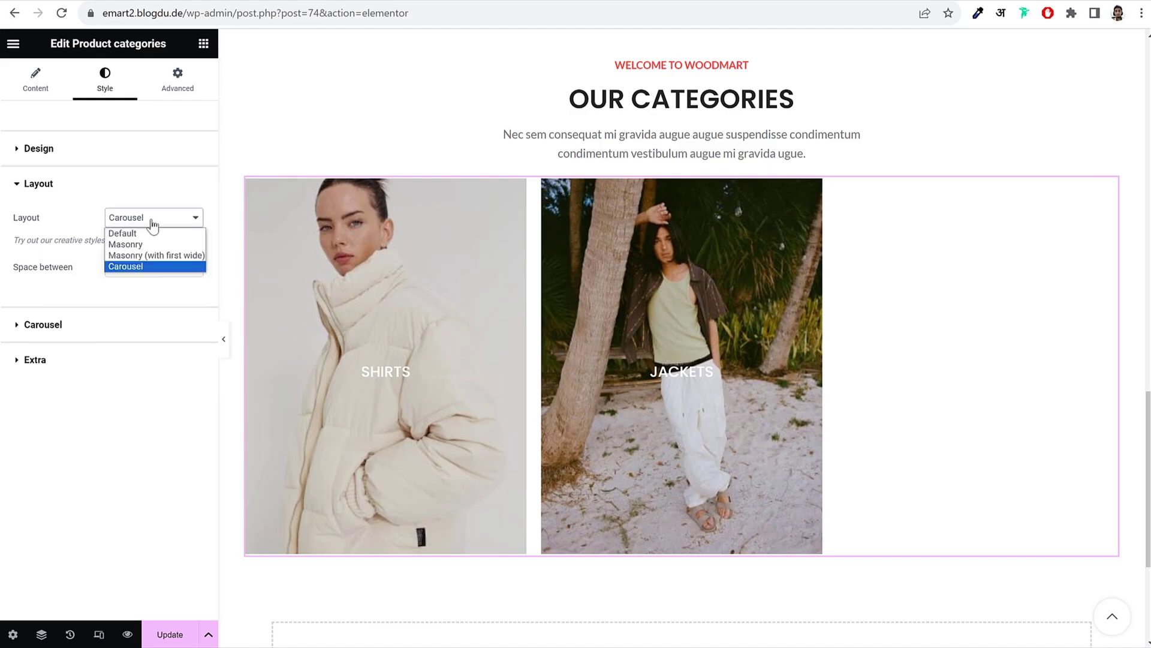
pyautogui.click(123, 325)
pyautogui.click(122, 325)
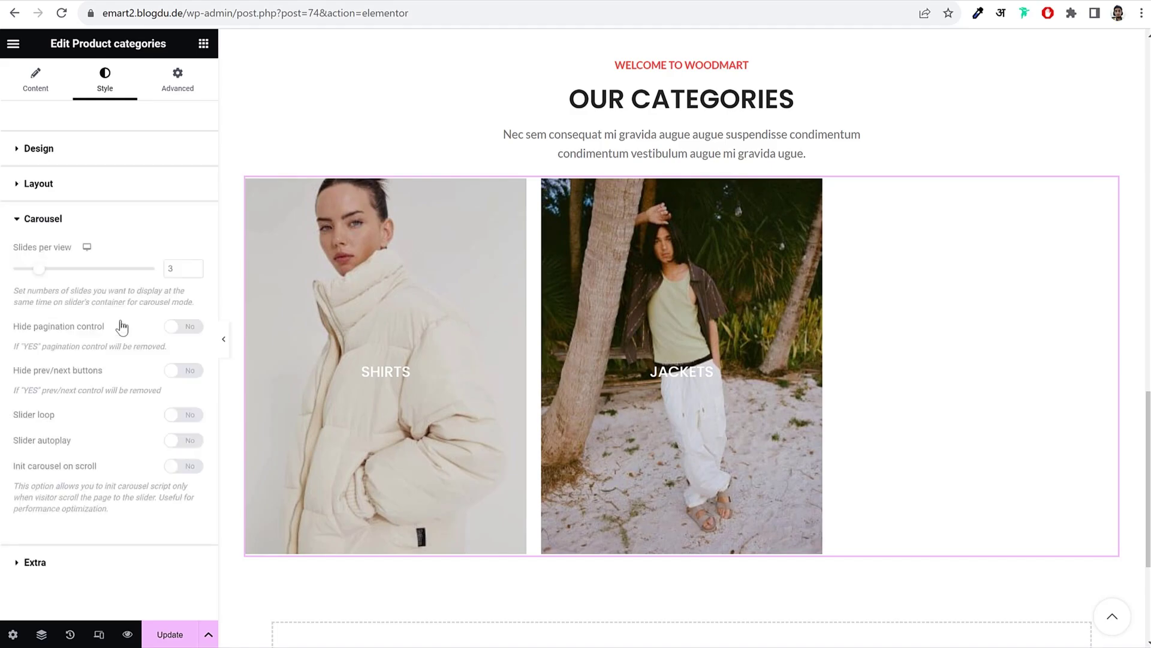
pyautogui.click(194, 266)
pyautogui.click(149, 186)
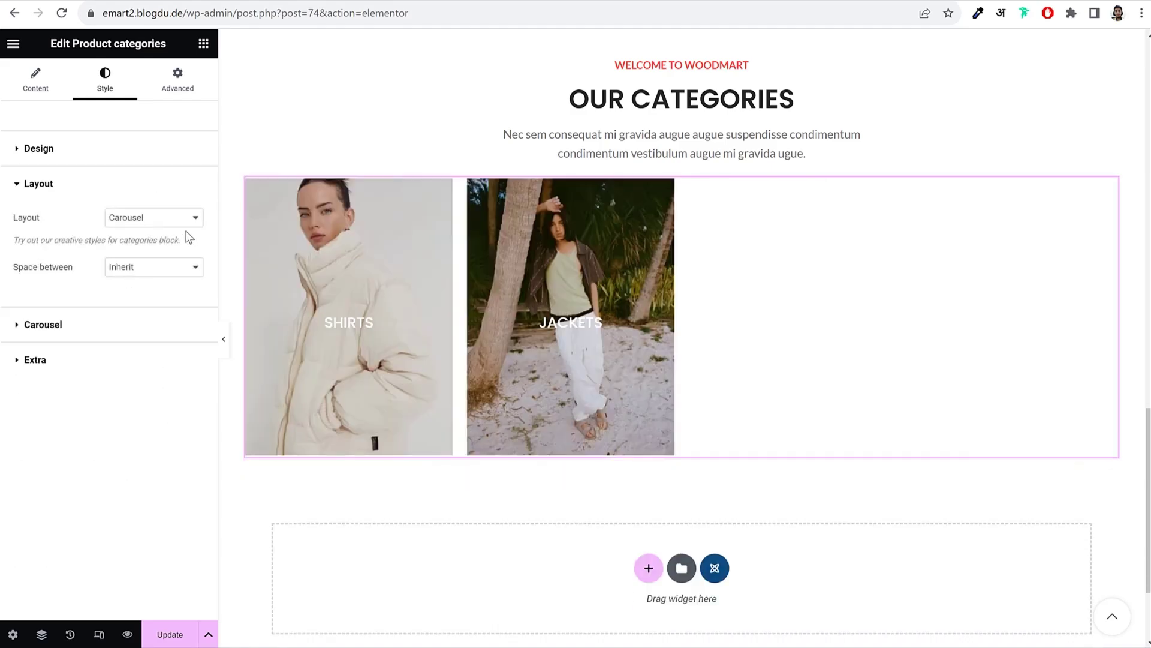
pyautogui.click(134, 322)
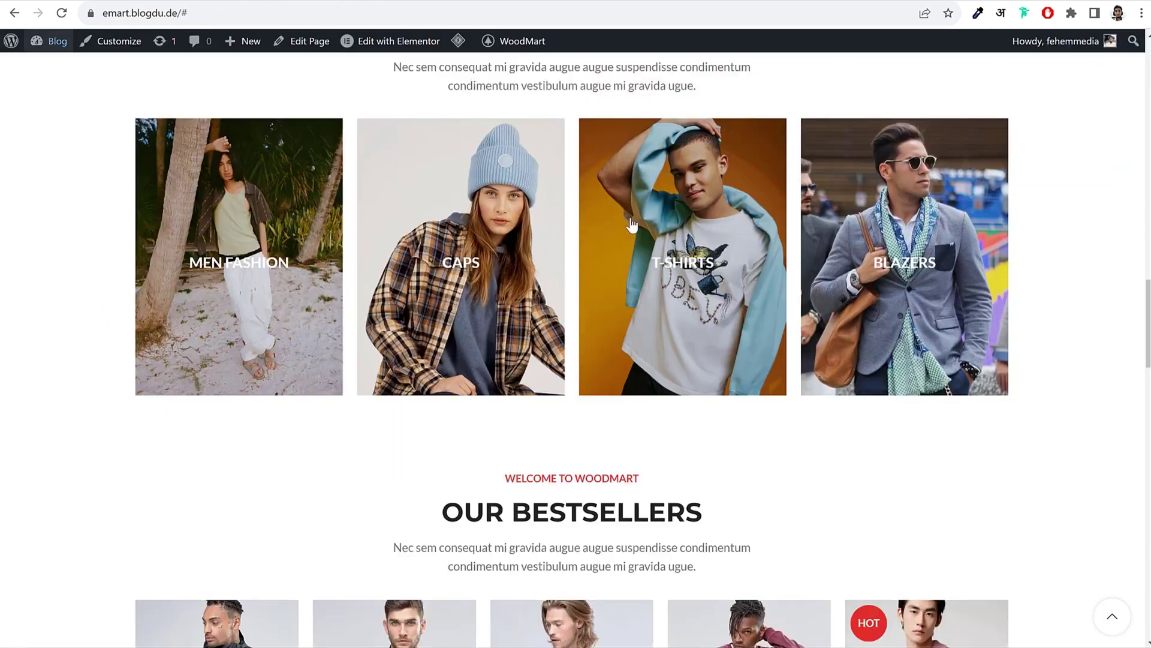
# Step: Swipe through the SHIRTS and JACKETS category carousel to test it
pyautogui.moveTo(632, 223); pyautogui.dragTo(1012, 235)
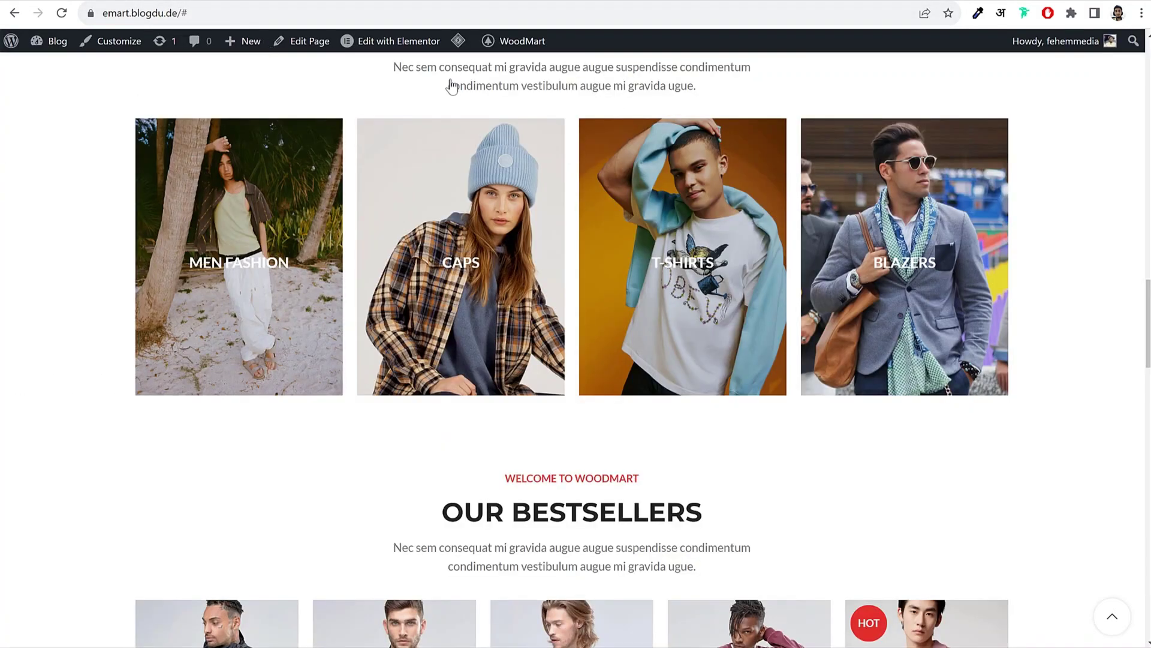
pyautogui.scroll(-7, 826, 262)
pyautogui.scroll(-2, 826, 263)
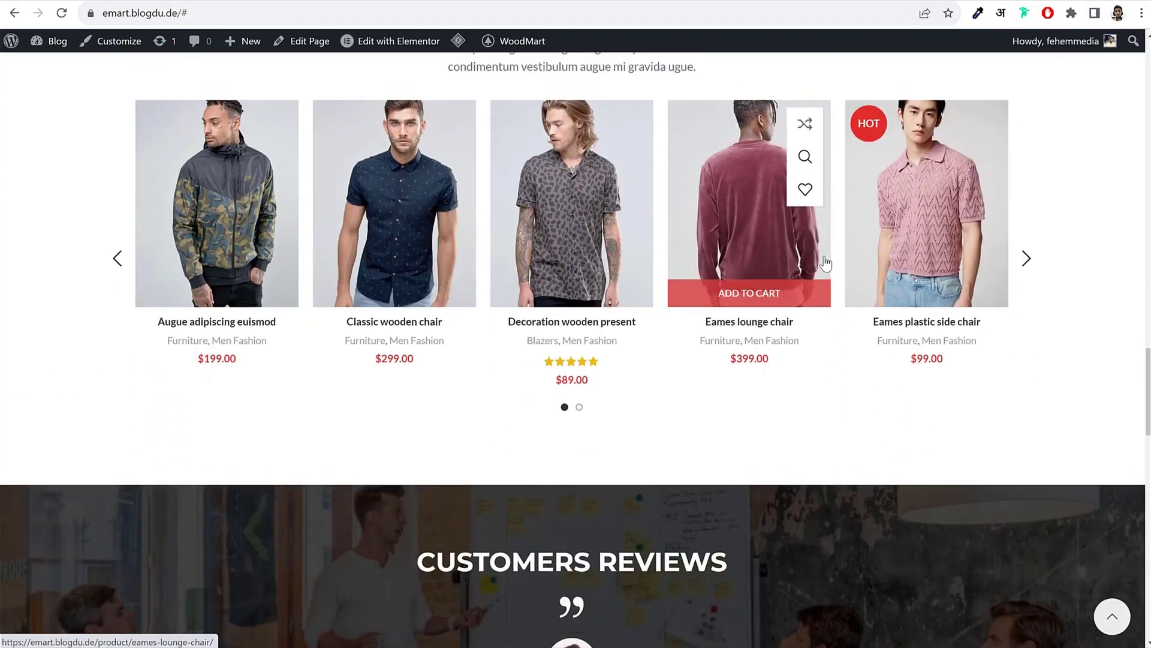
pyautogui.scroll(3, 491, 300)
pyautogui.scroll(1, 531, 262)
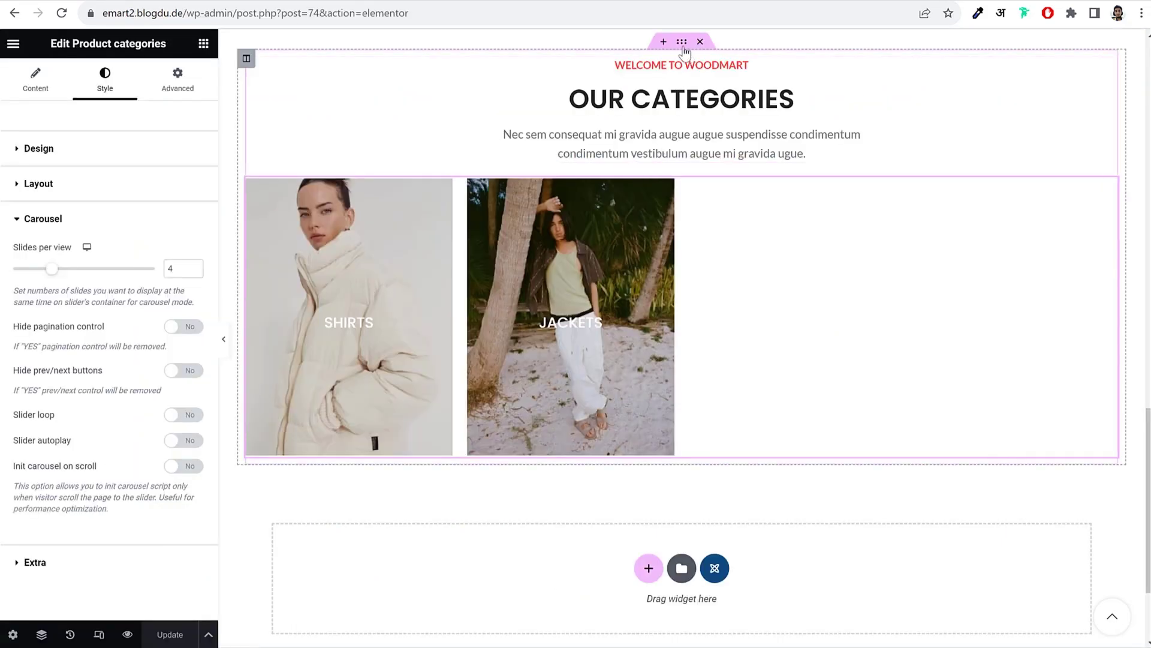
# Step: Duplicate the categories section and retitle the copy OUR BESTSELLERS
pyautogui.rightClick(683, 46)
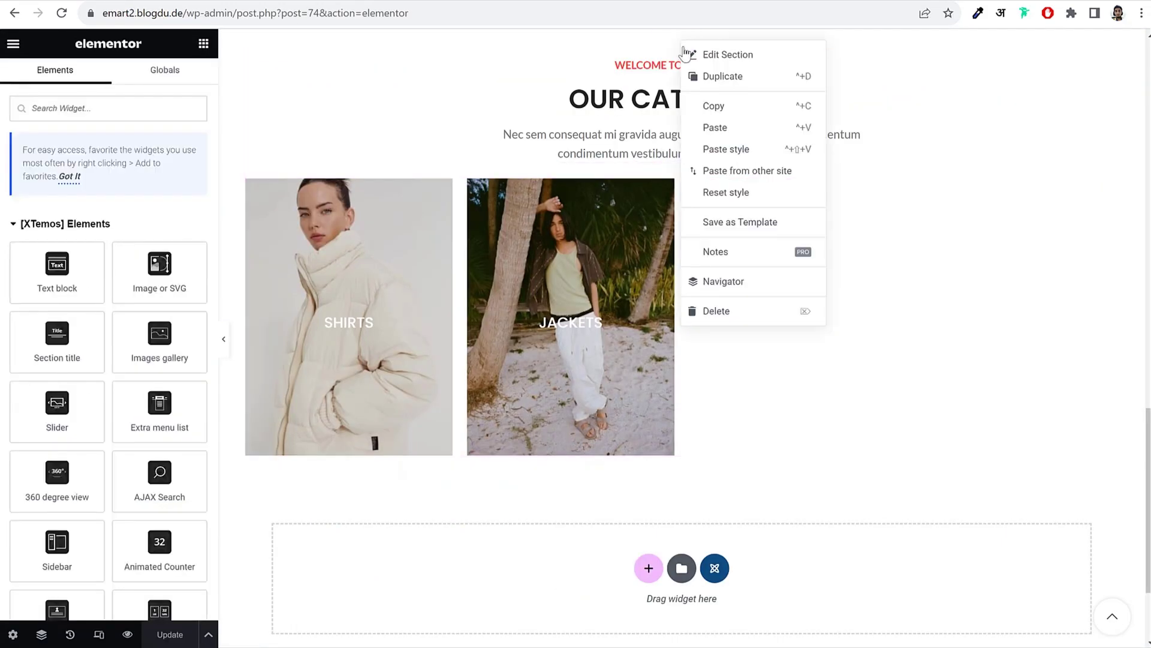
pyautogui.click(712, 76)
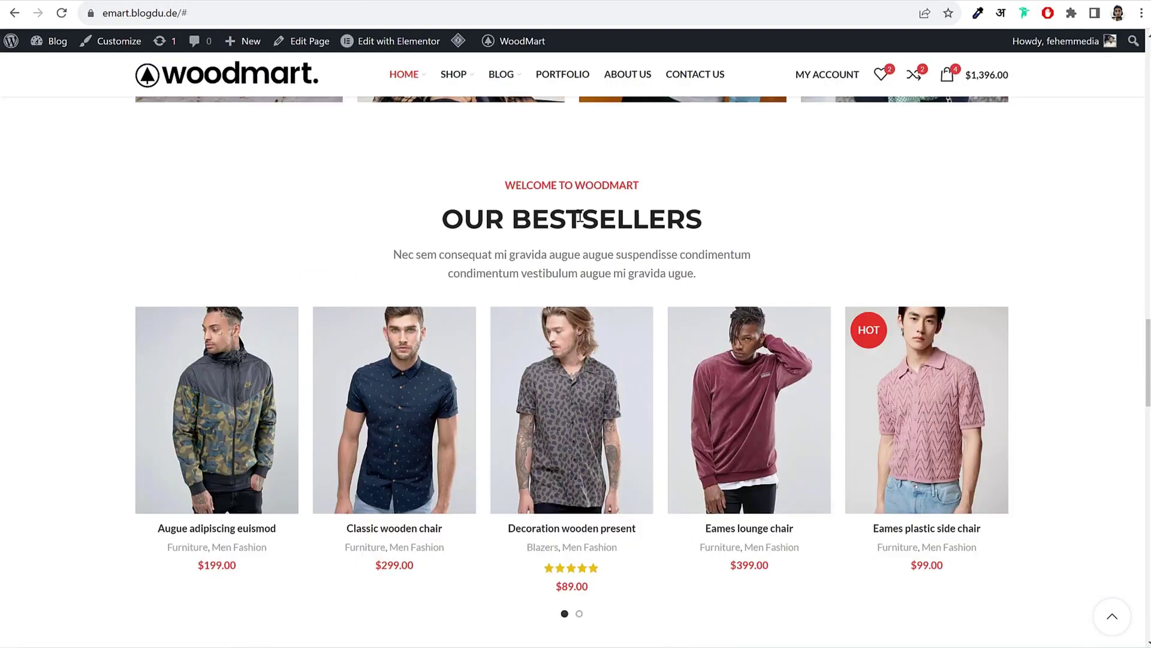
pyautogui.tripleClick(580, 217)
pyautogui.hotkey('ctrl', 'c')
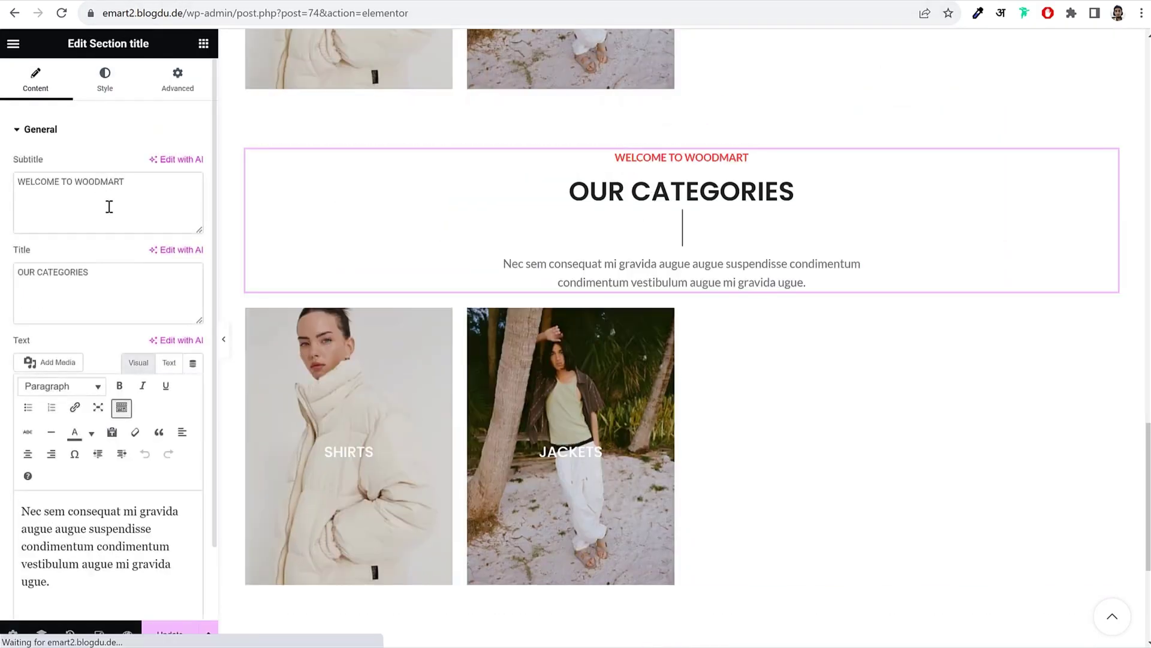
pyautogui.tripleClick(94, 288)
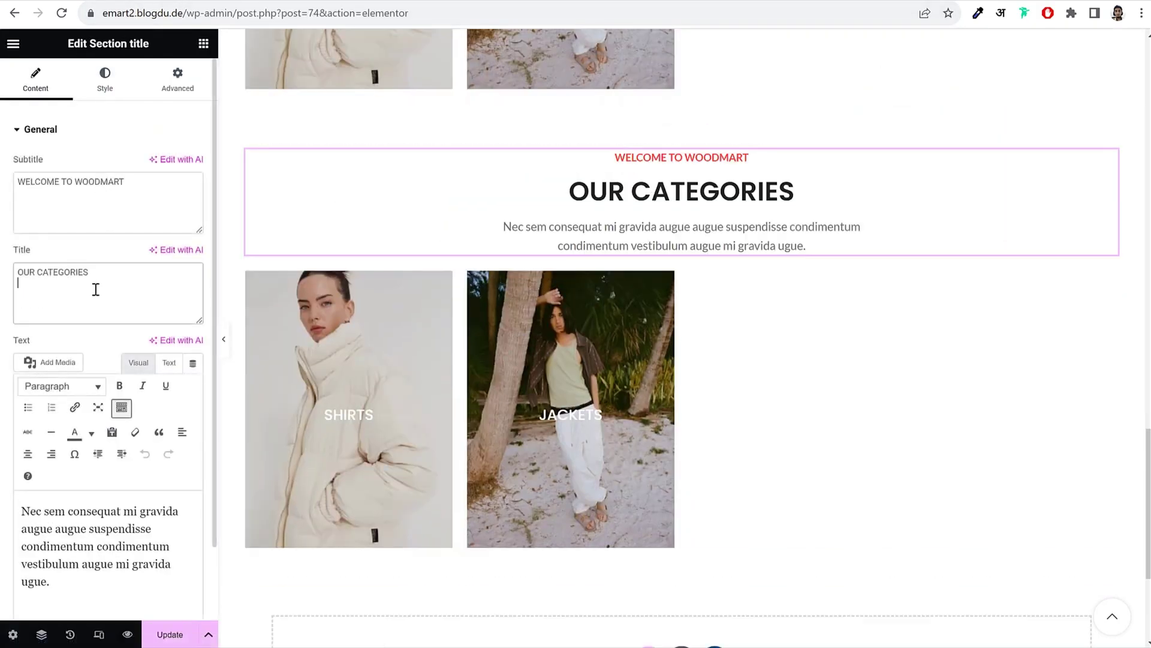
pyautogui.hotkey('ctrl', 'v')
# Step: Delete the copied category tiles and drop a Products widget under the OUR BESTSELLERS heading
pyautogui.rightClick(510, 360)
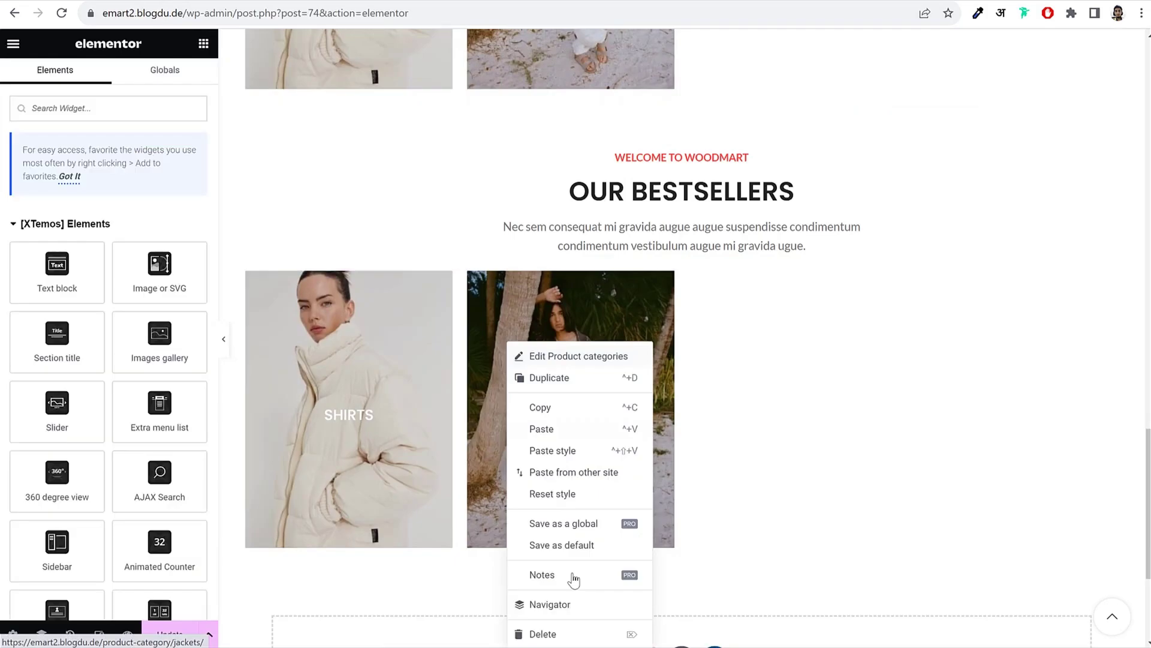
pyautogui.click(572, 633)
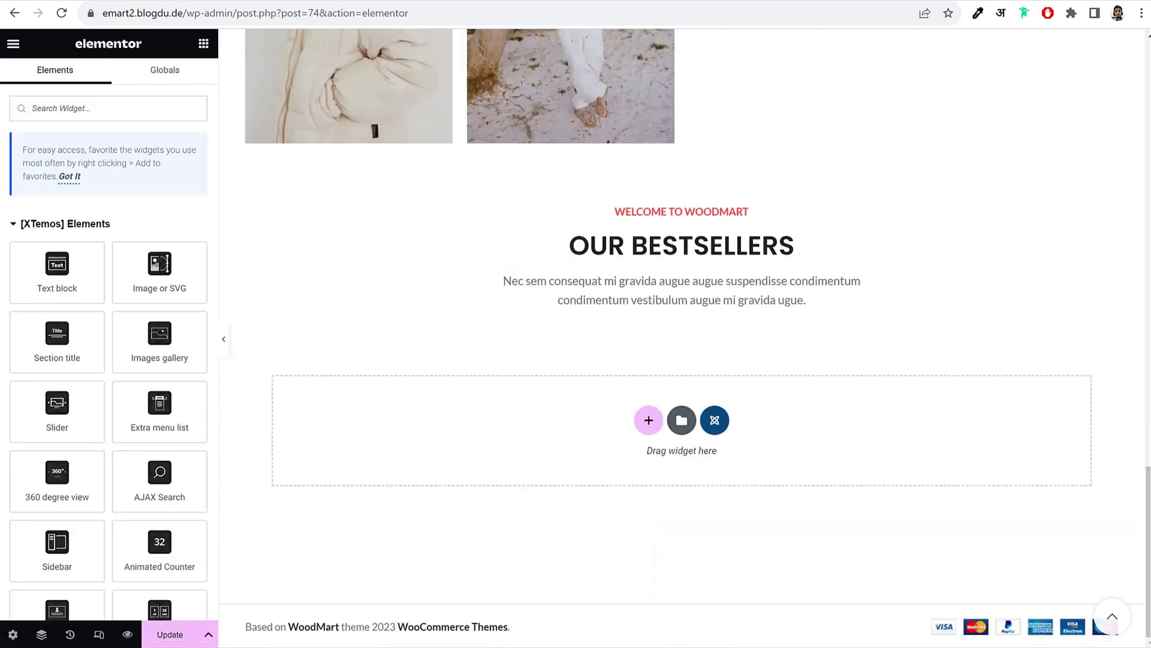
pyautogui.click(109, 105)
pyautogui.write('pro')
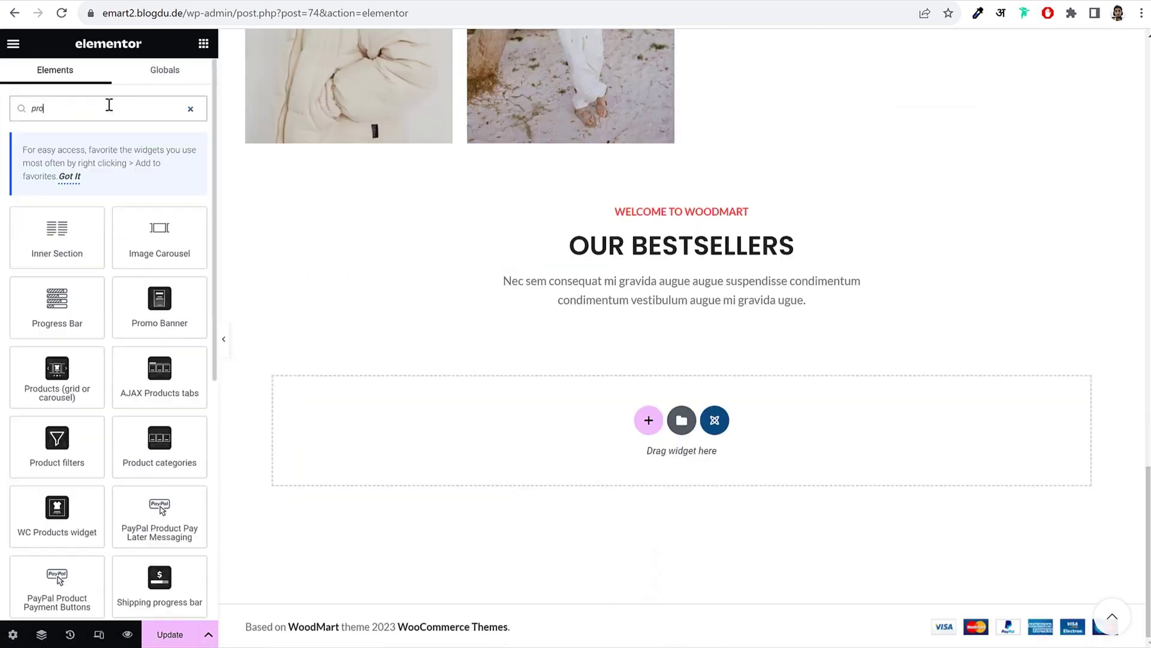
pyautogui.moveTo(57, 372); pyautogui.dragTo(701, 300)
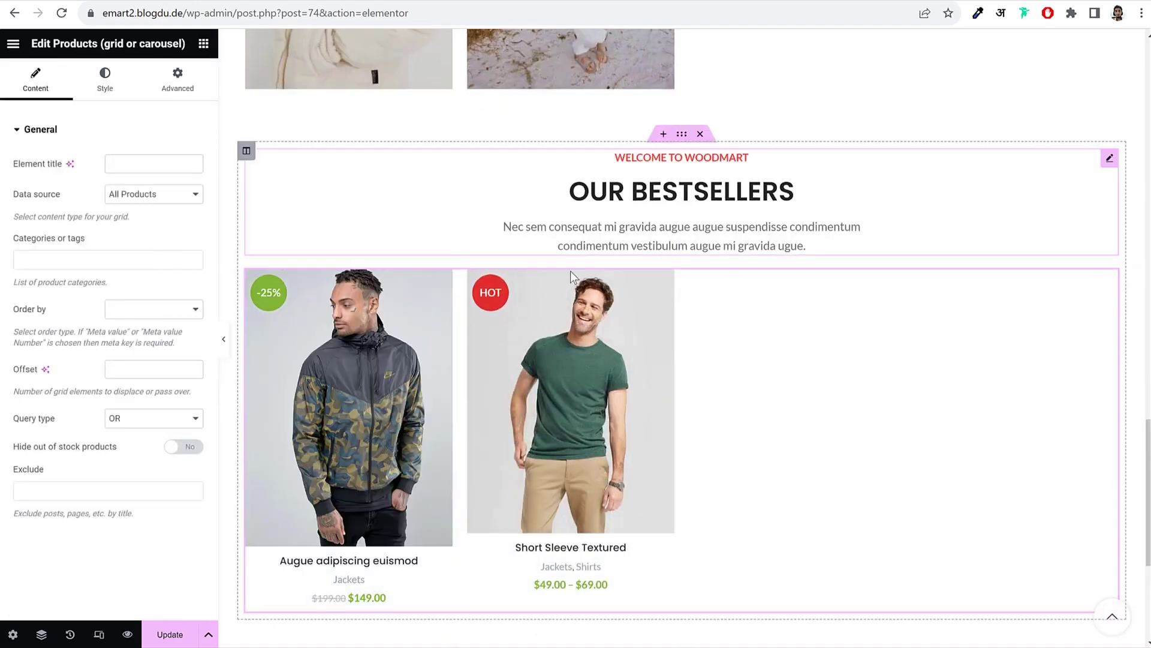
# Step: Switch the bestseller products to a carousel and raise slides per view to 5
pyautogui.scroll(5, 585, 303)
pyautogui.scroll(8, 584, 303)
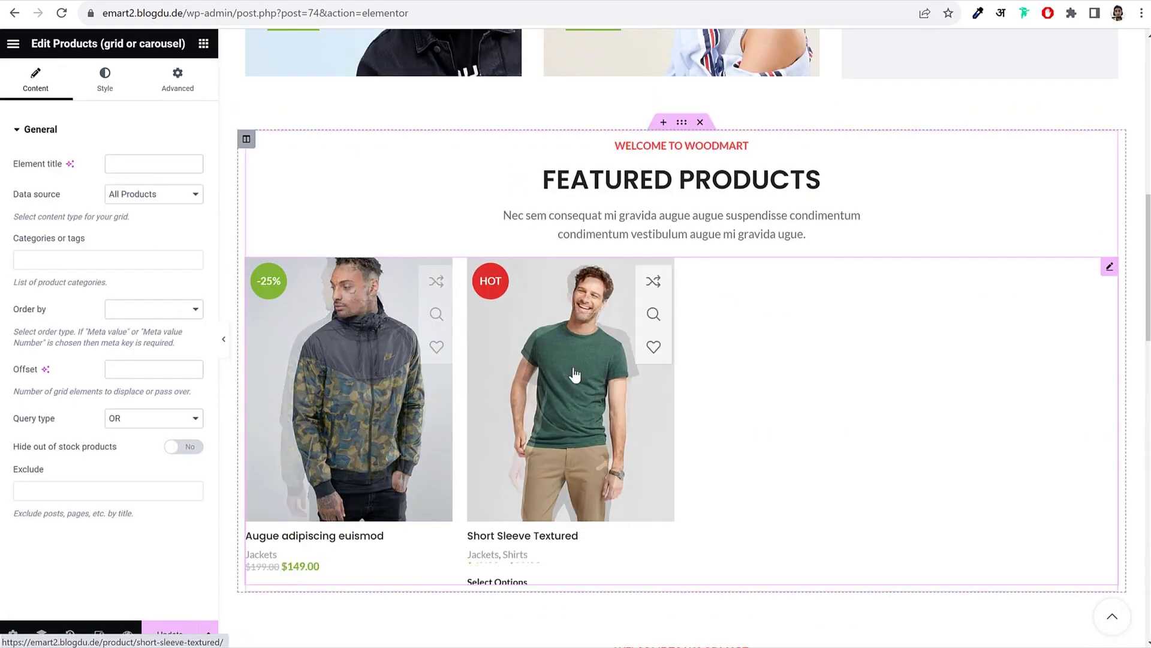
pyautogui.scroll(-12, 582, 376)
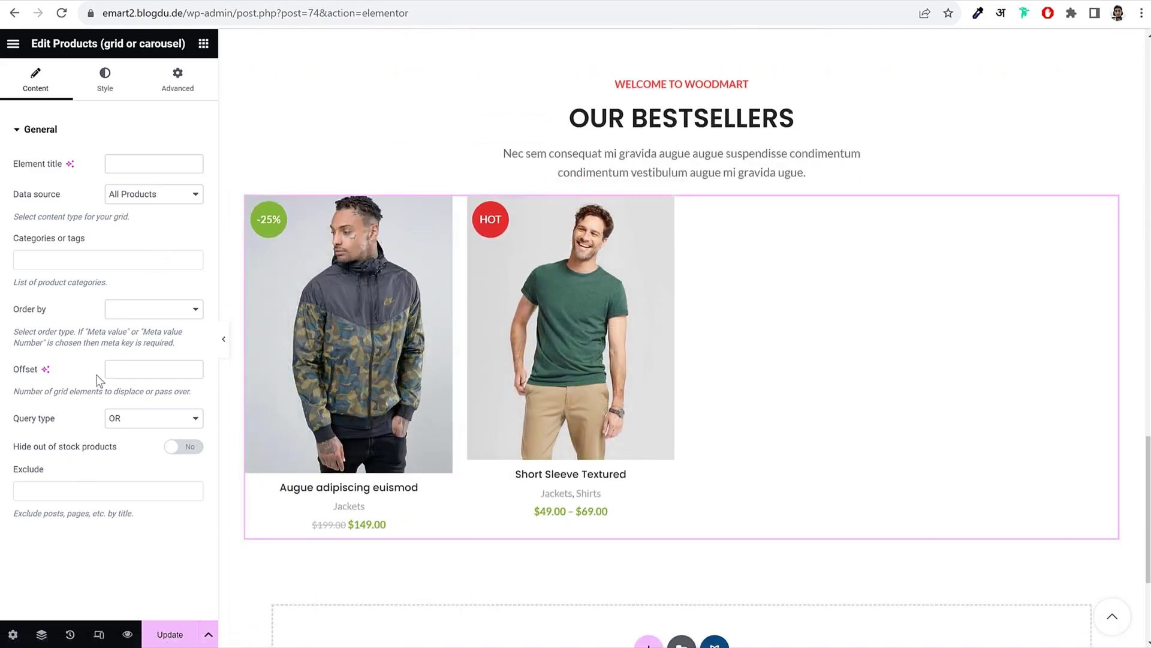
pyautogui.click(104, 89)
pyautogui.click(142, 168)
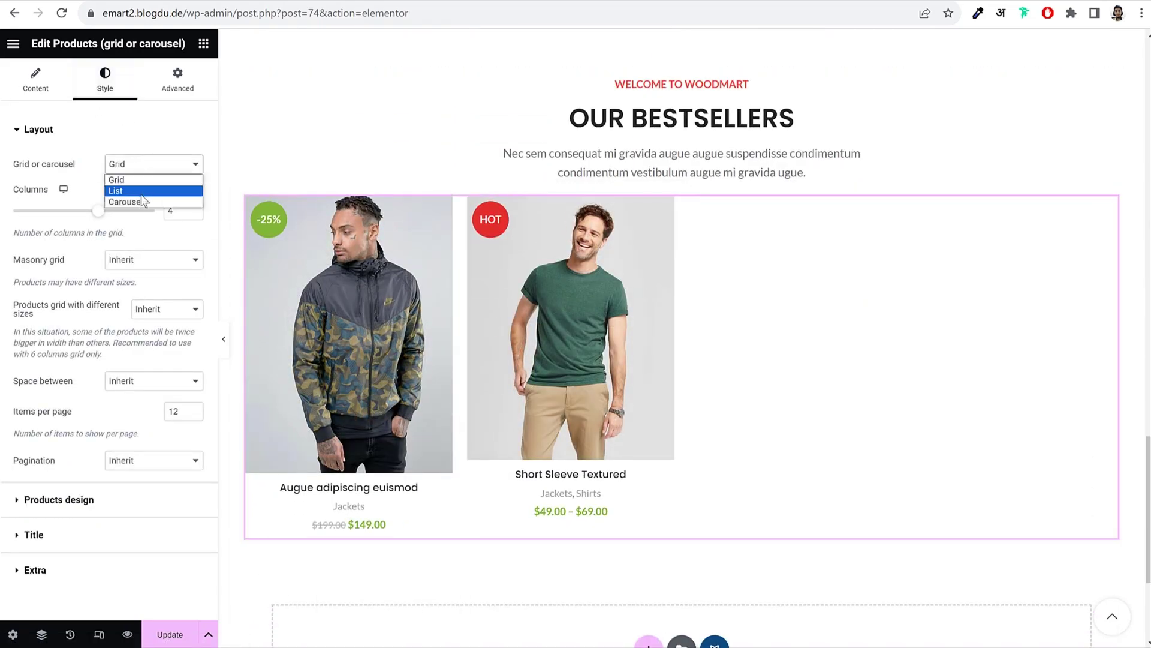
pyautogui.click(141, 201)
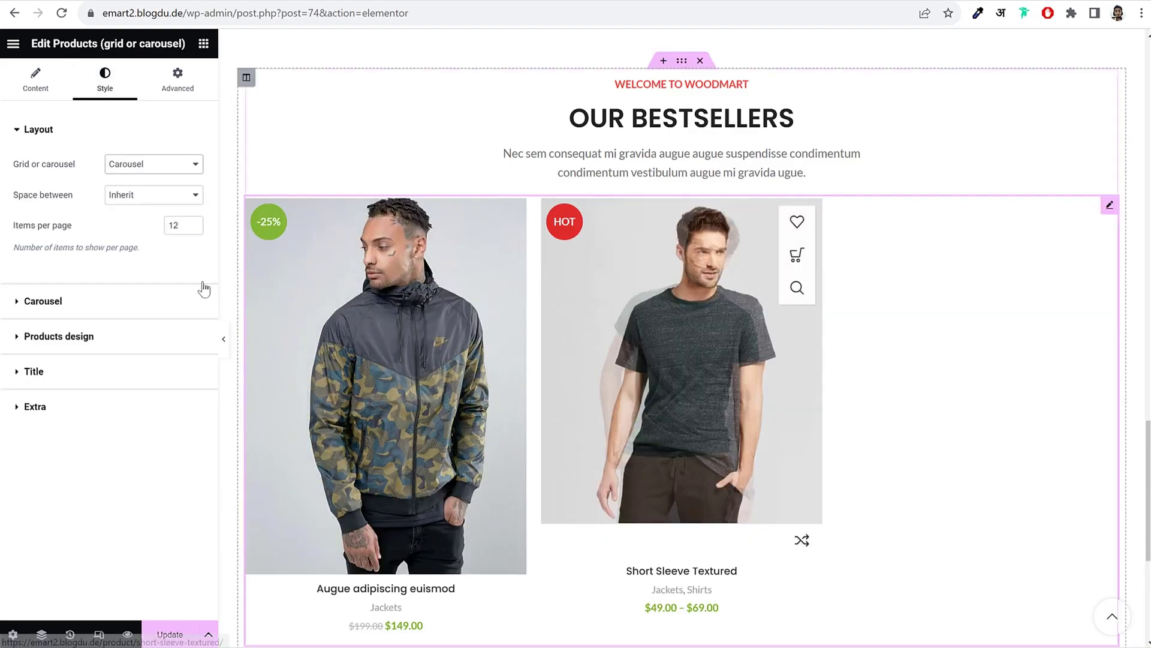
pyautogui.doubleClick(178, 225)
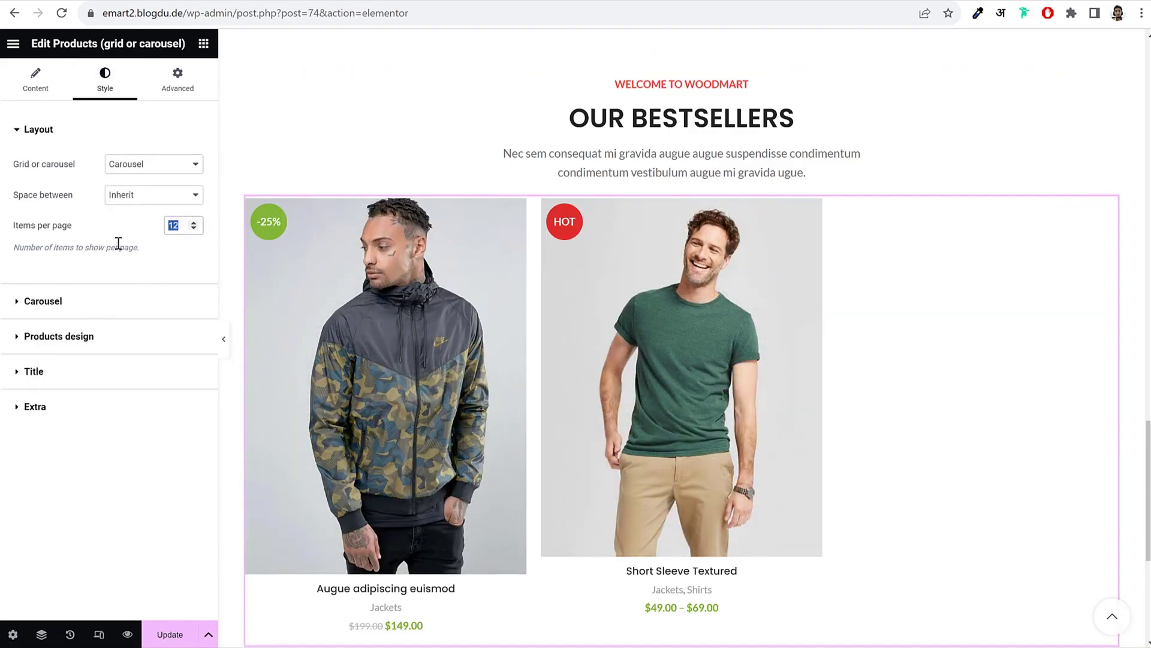
pyautogui.click(111, 302)
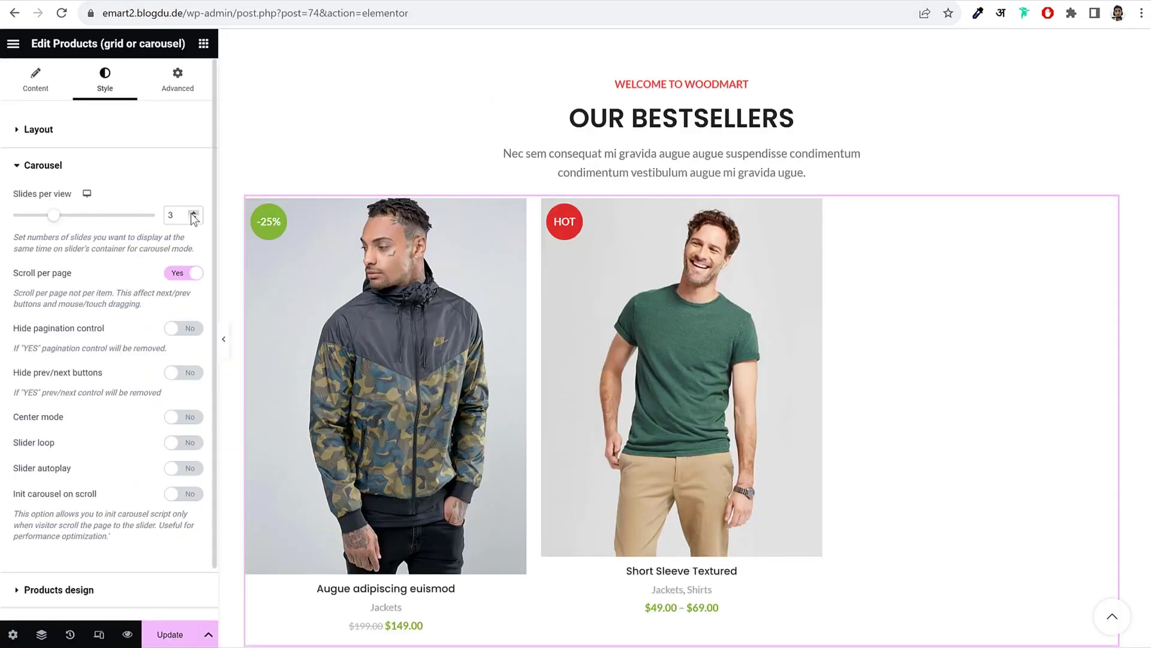
pyautogui.click(193, 214)
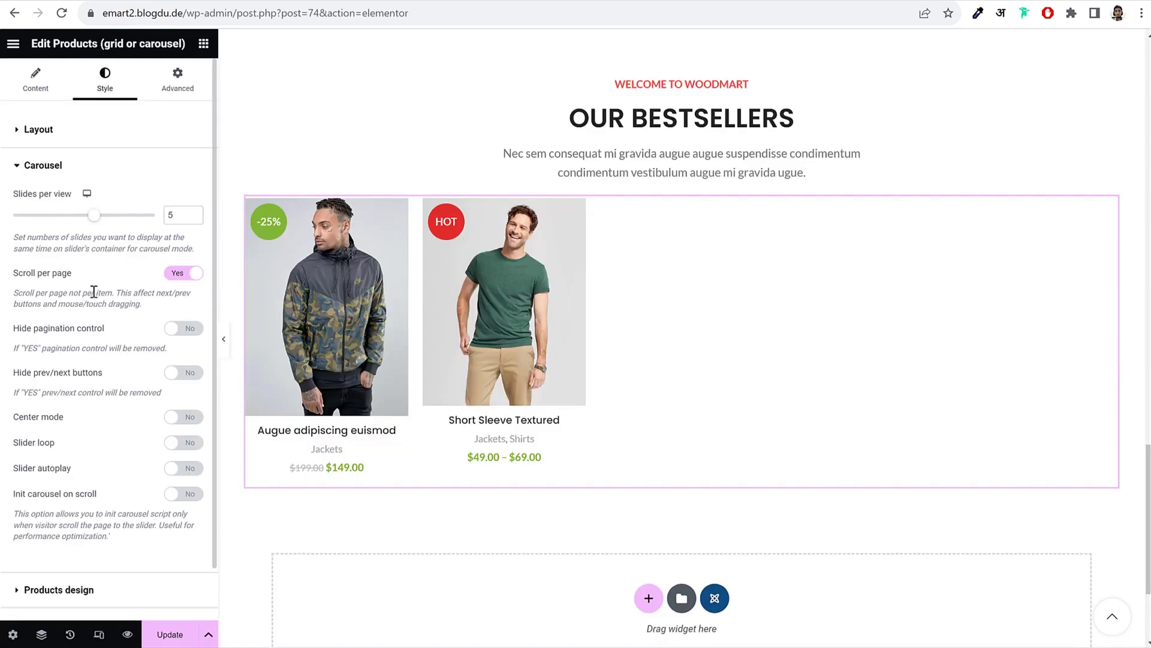
pyautogui.scroll(-1, 101, 447)
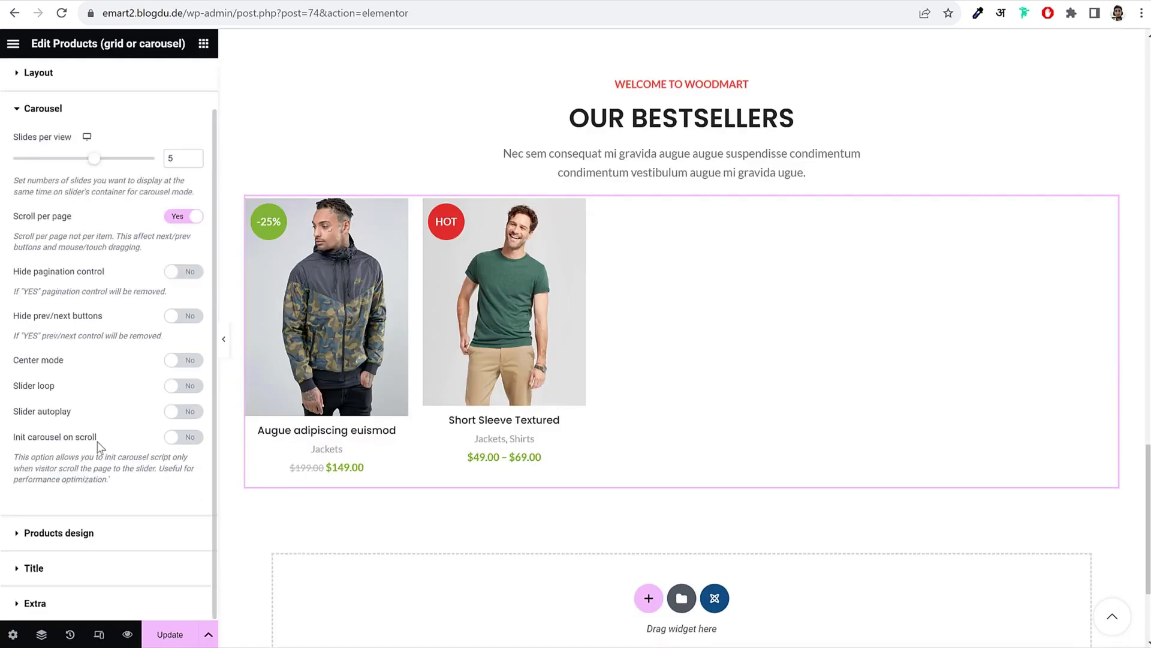
# Step: Set the bestseller product images to a custom 566 × 720 size and apply it
pyautogui.click(87, 540)
pyautogui.click(159, 267)
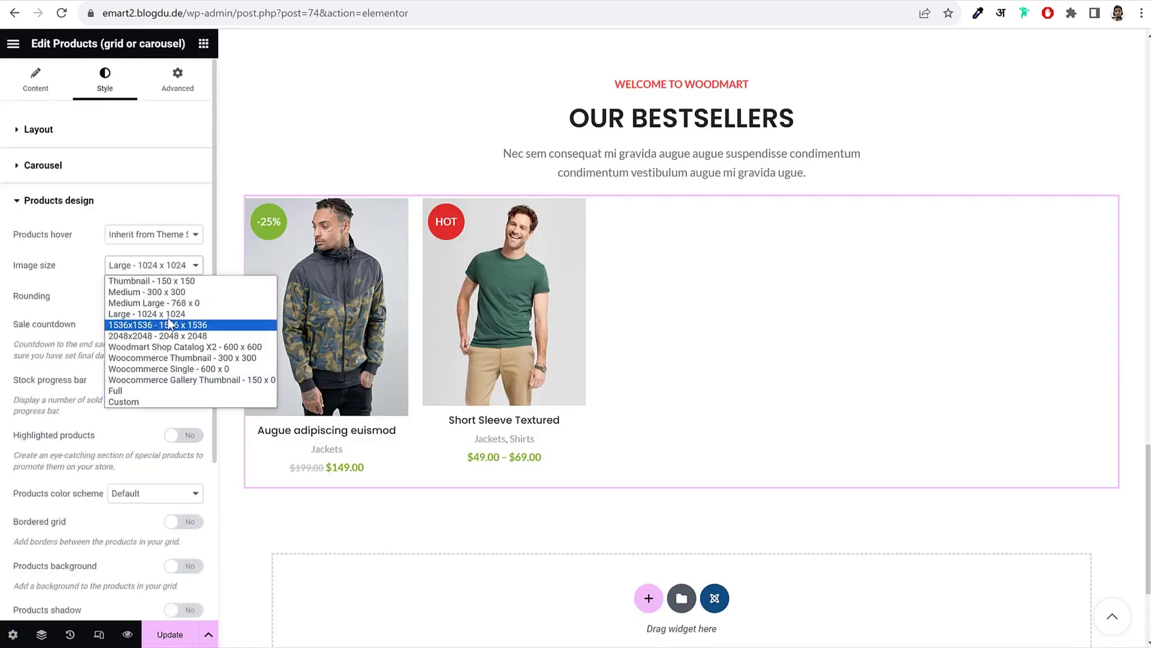
pyautogui.click(173, 295)
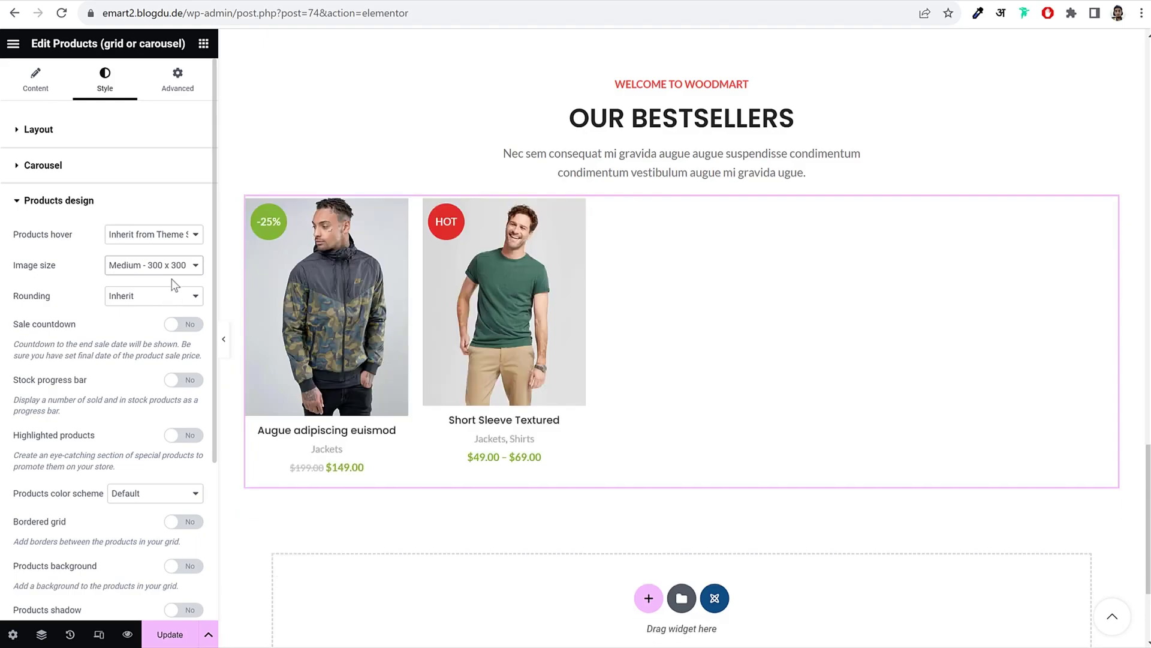
pyautogui.click(172, 265)
pyautogui.click(127, 402)
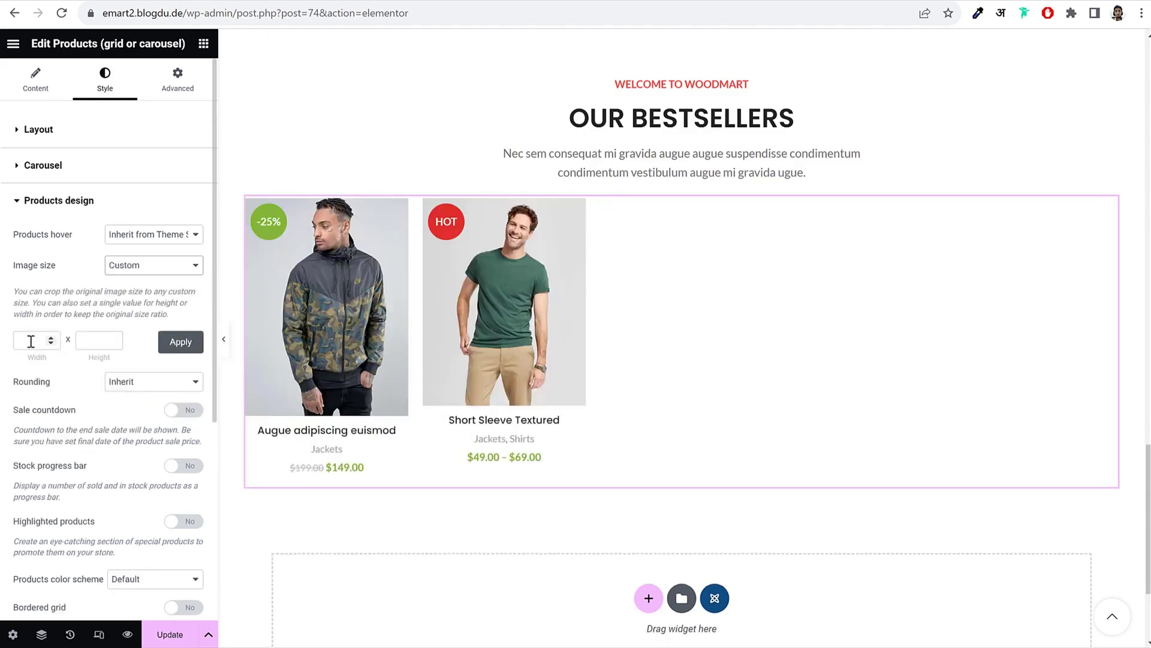
pyautogui.click(30, 340)
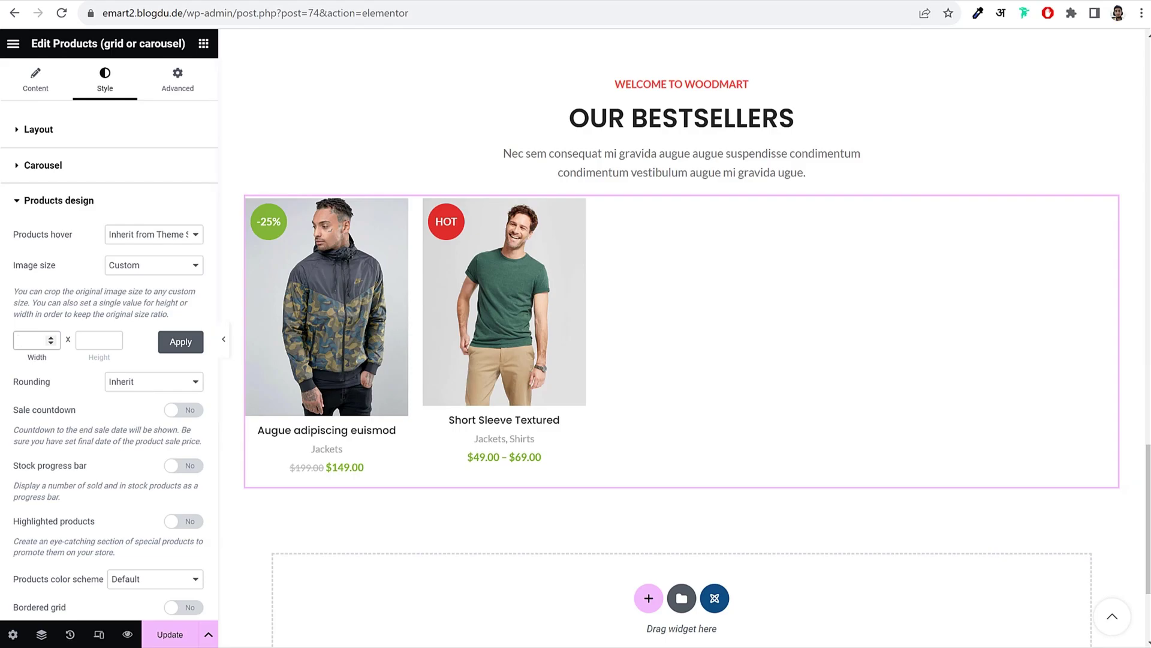
pyautogui.write('566')
pyautogui.press('Tab')
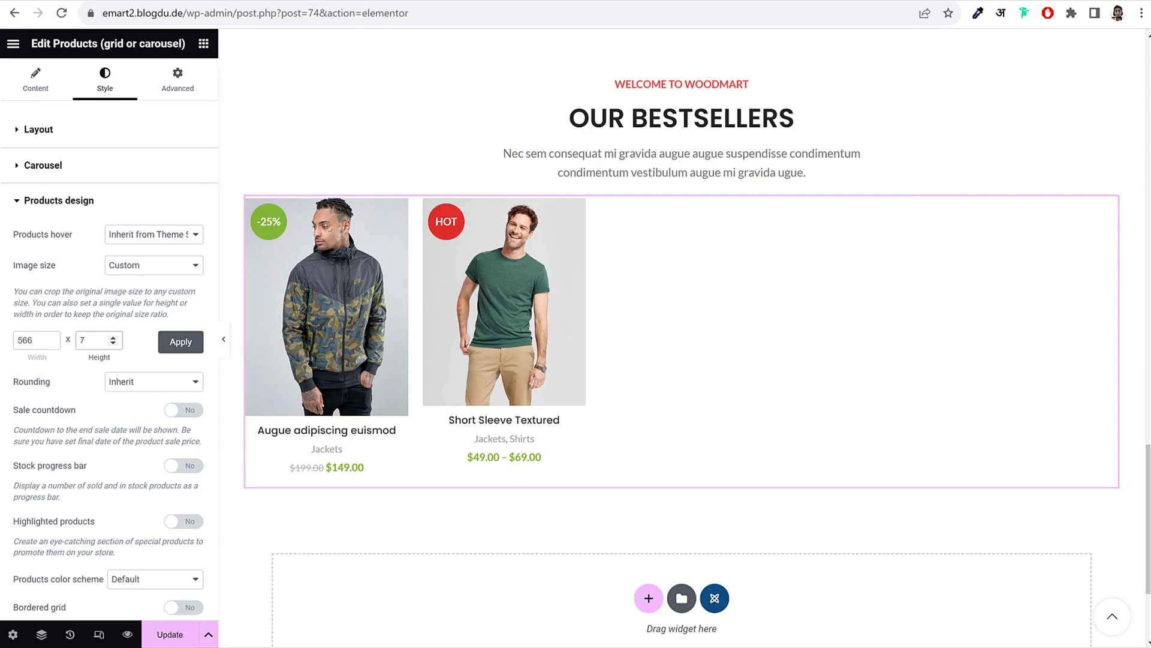
pyautogui.write('720')
pyautogui.click(170, 347)
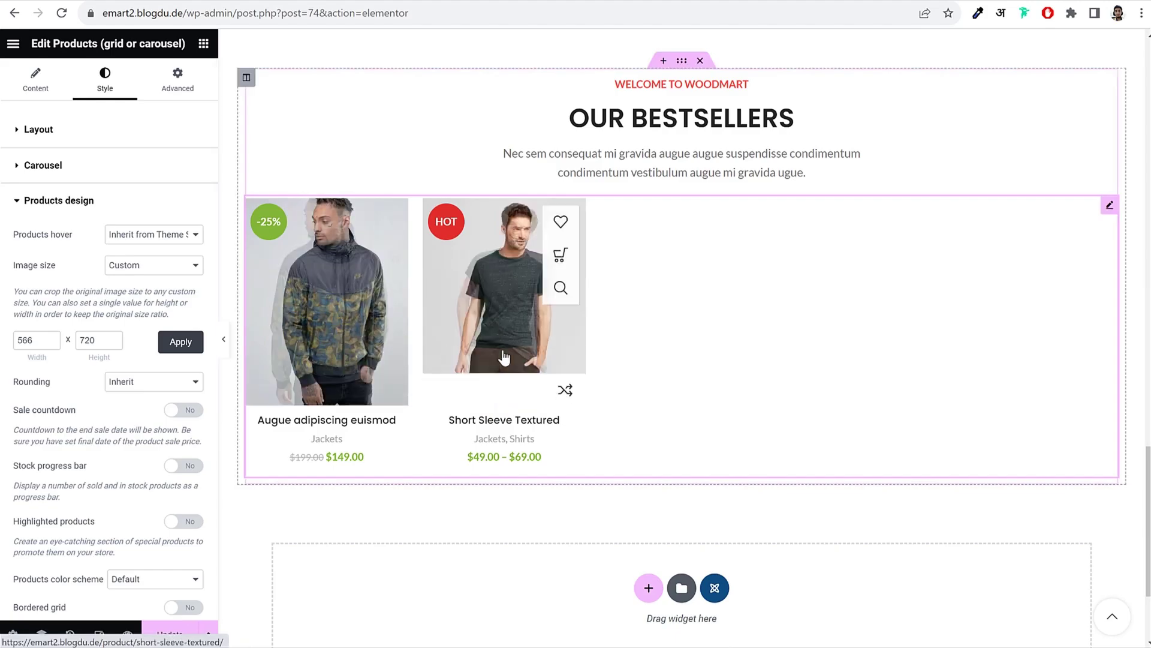
# Step: Set the product hover style to Quick
pyautogui.click(87, 207)
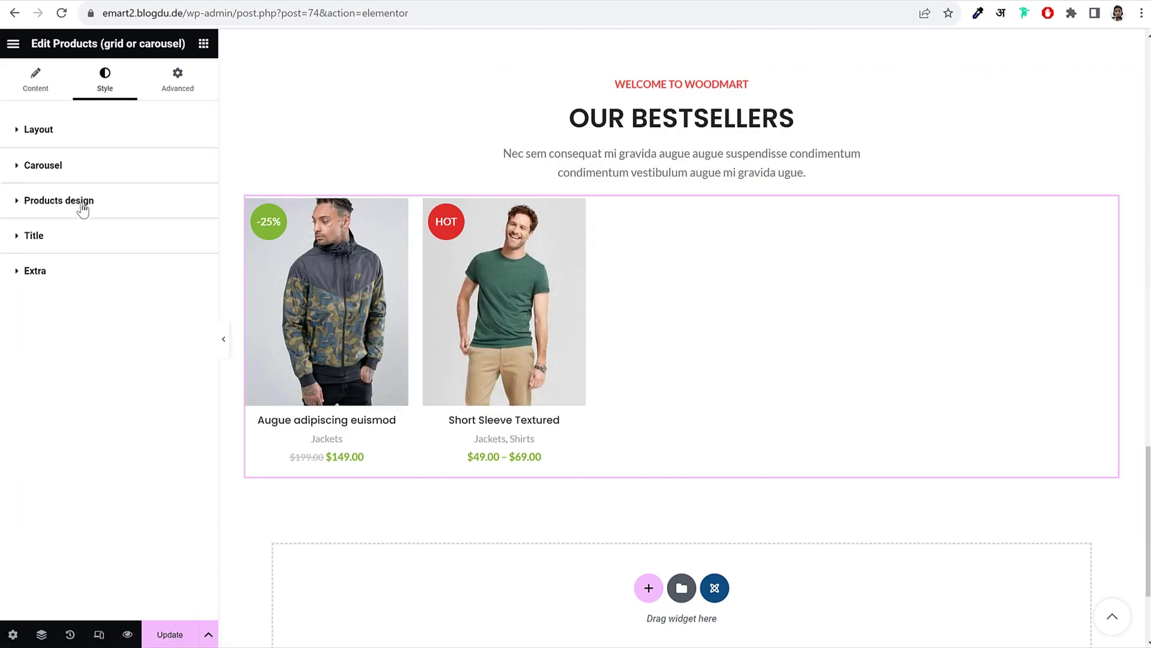
pyautogui.click(82, 204)
pyautogui.click(87, 204)
pyautogui.click(86, 204)
pyautogui.click(162, 235)
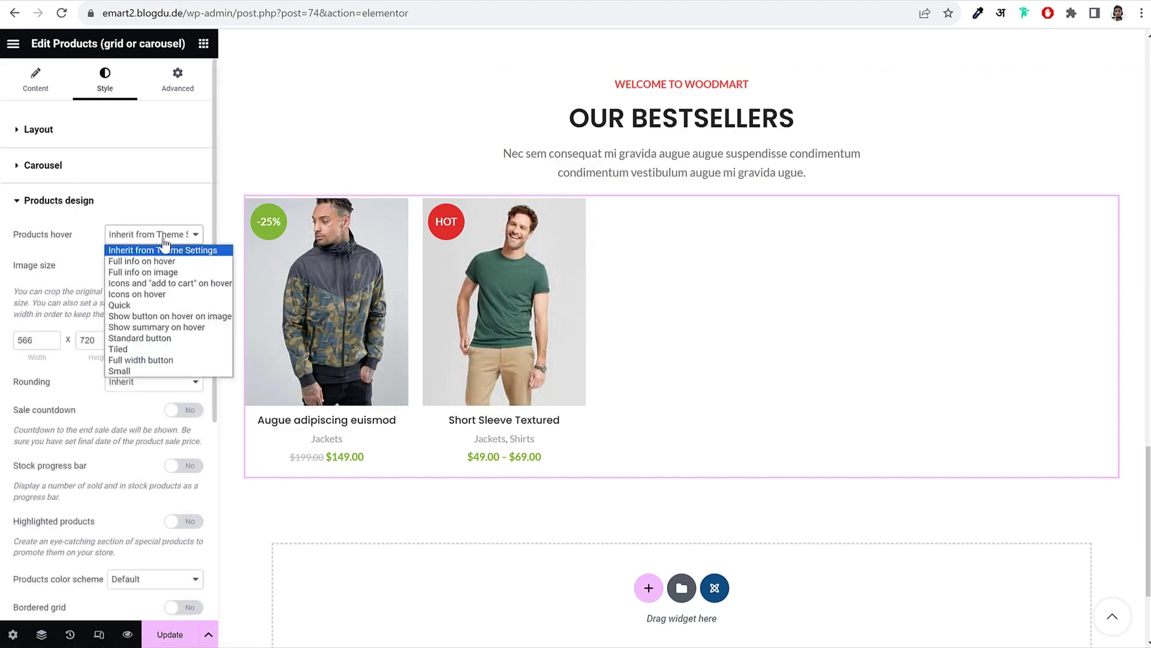
pyautogui.click(160, 349)
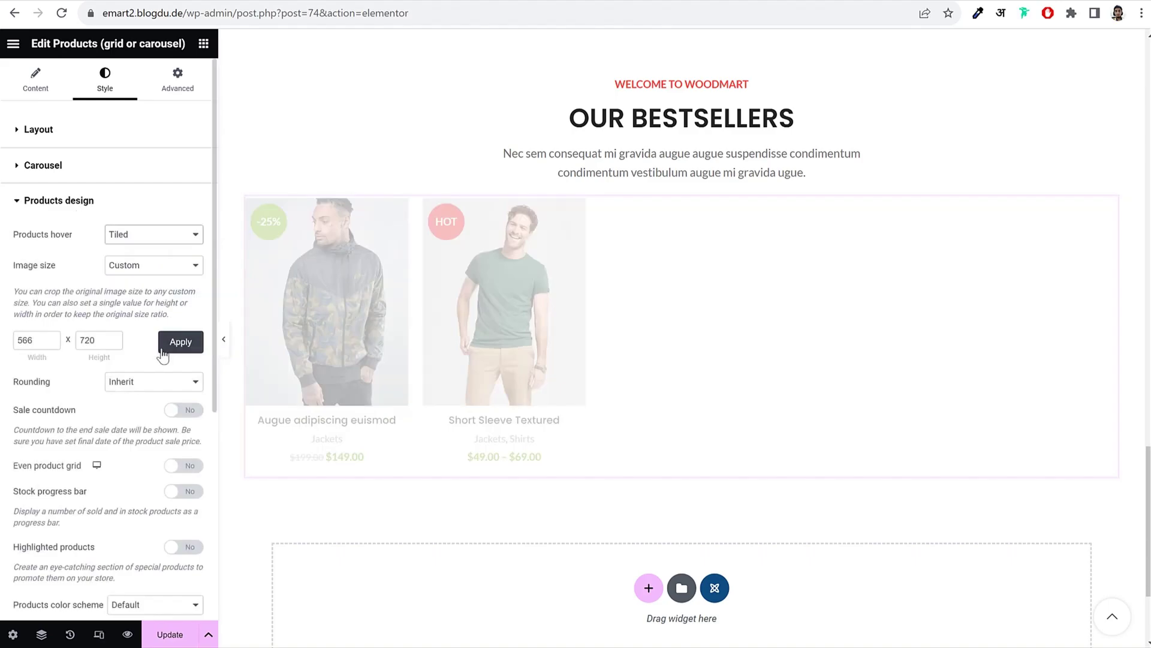
pyautogui.moveTo(505, 329)
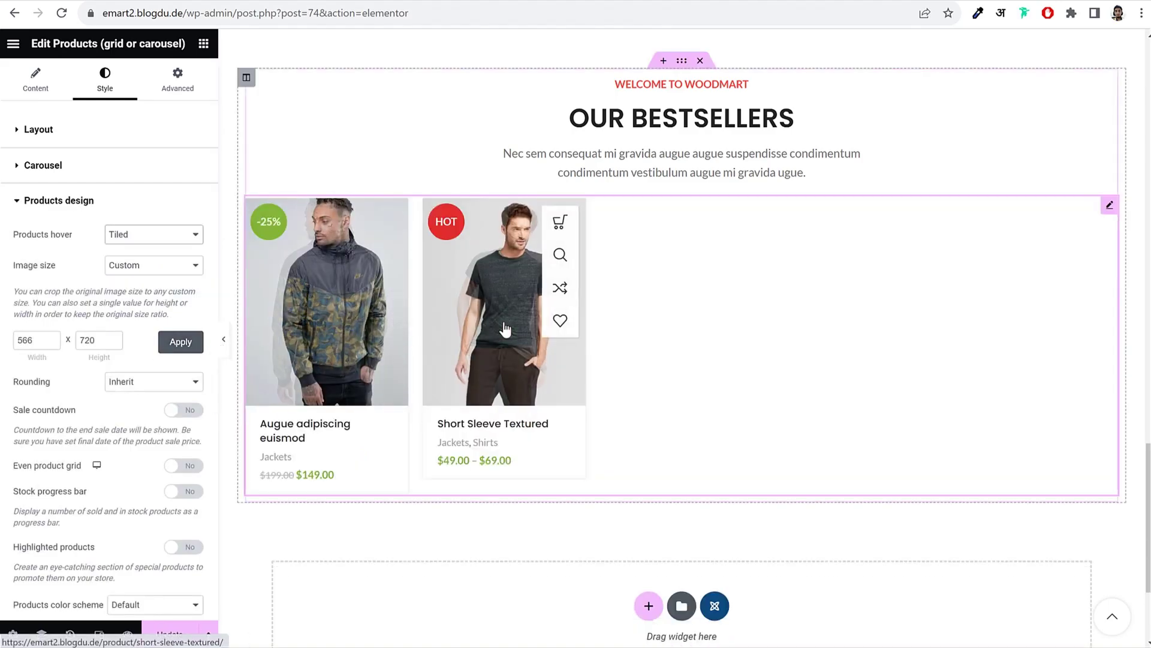
pyautogui.click(157, 235)
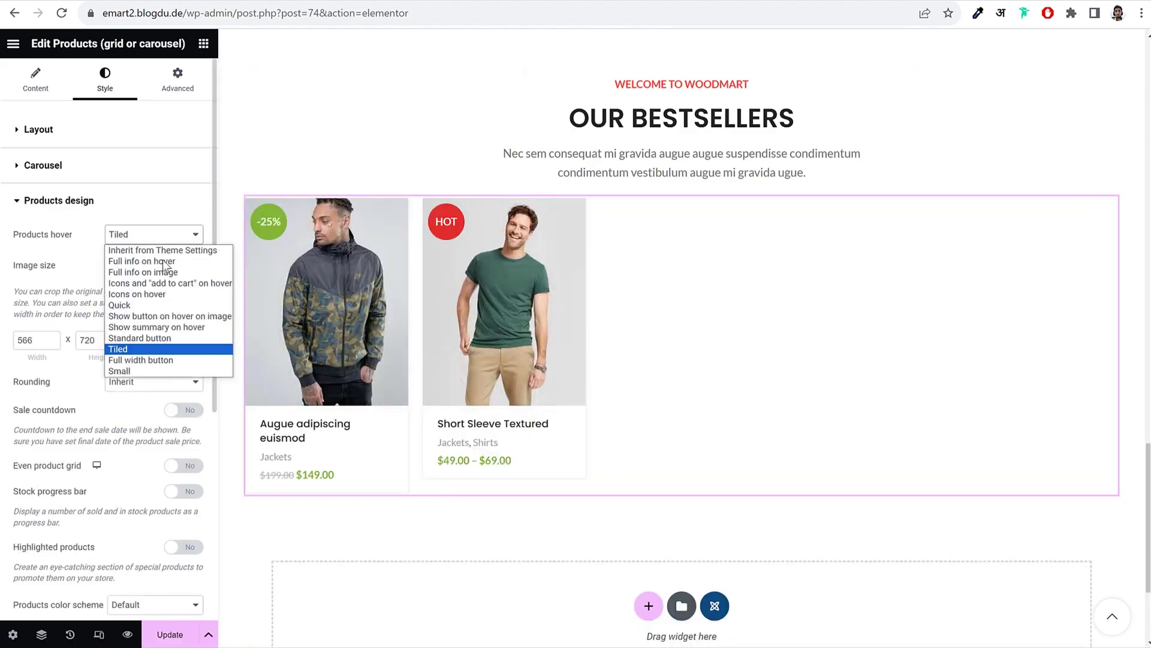
pyautogui.click(169, 306)
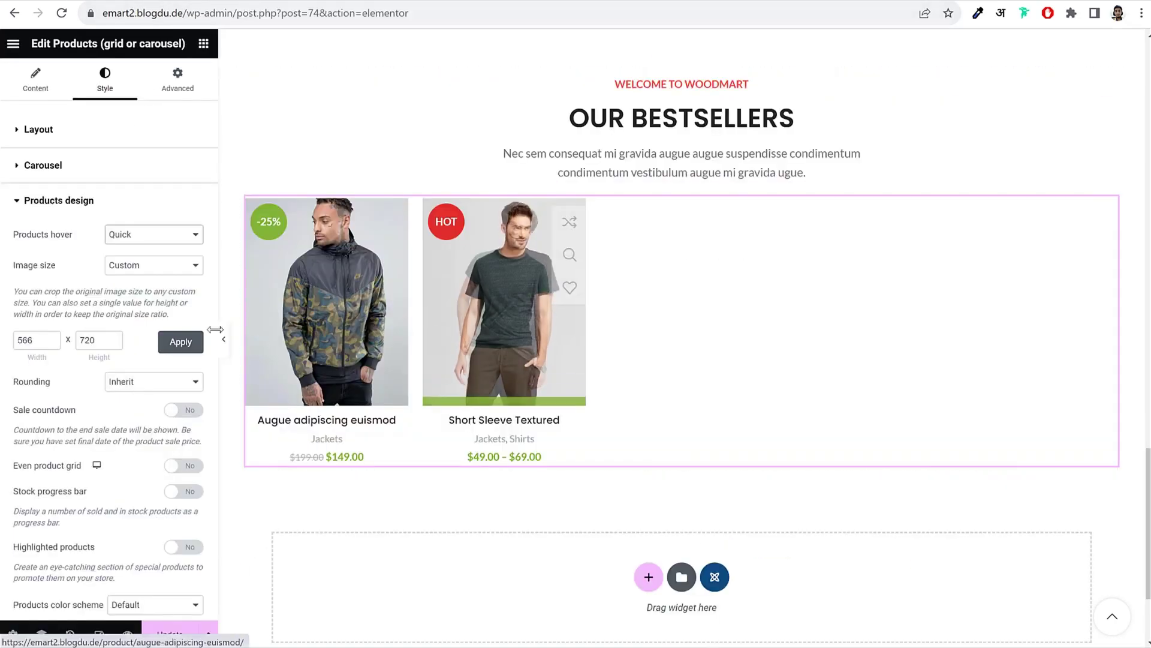
# Step: Save the page, then select the CUSTOMERS REVIEWS heading on the live demo site
pyautogui.click(163, 642)
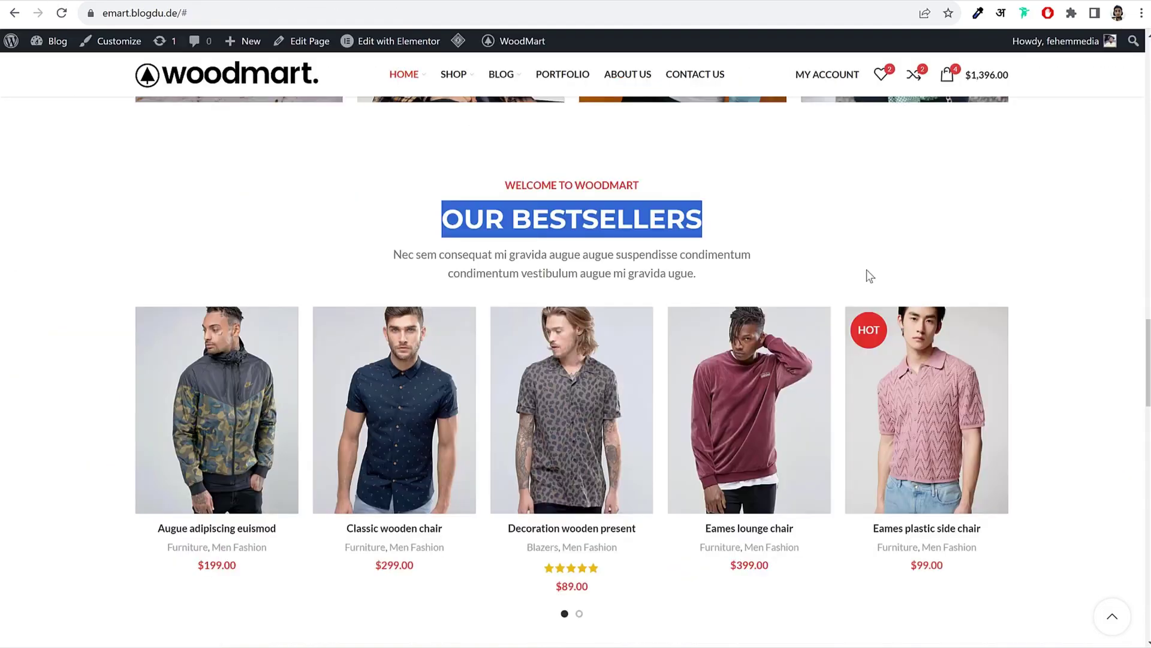
pyautogui.scroll(-8, 817, 376)
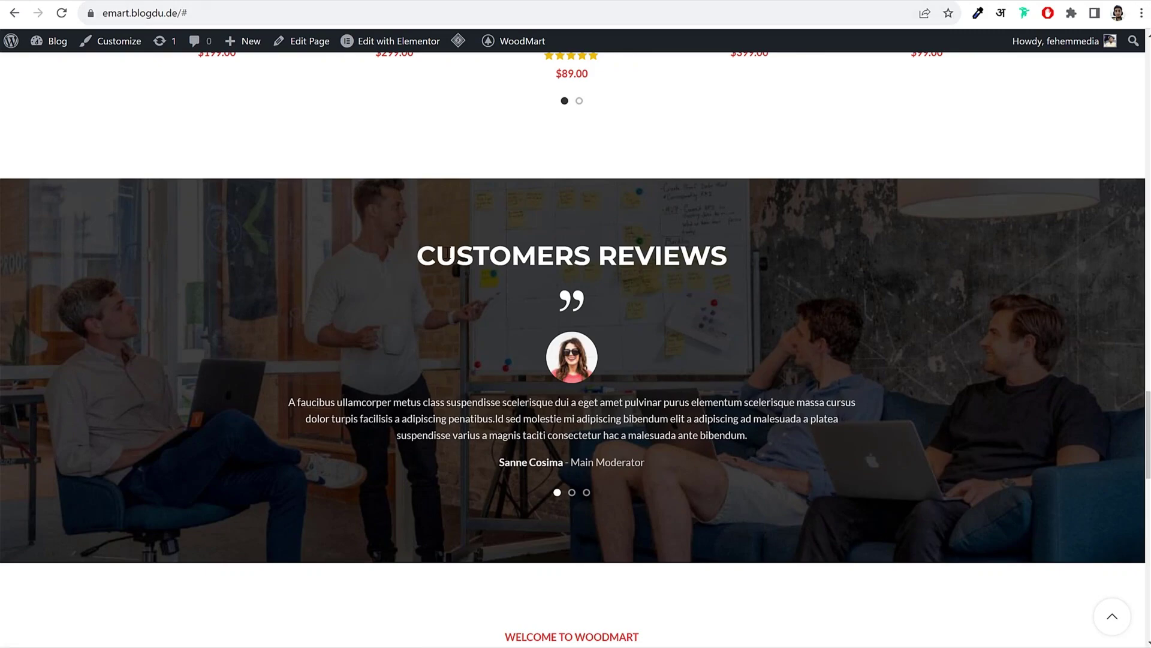
pyautogui.moveTo(414, 255); pyautogui.dragTo(908, 263)
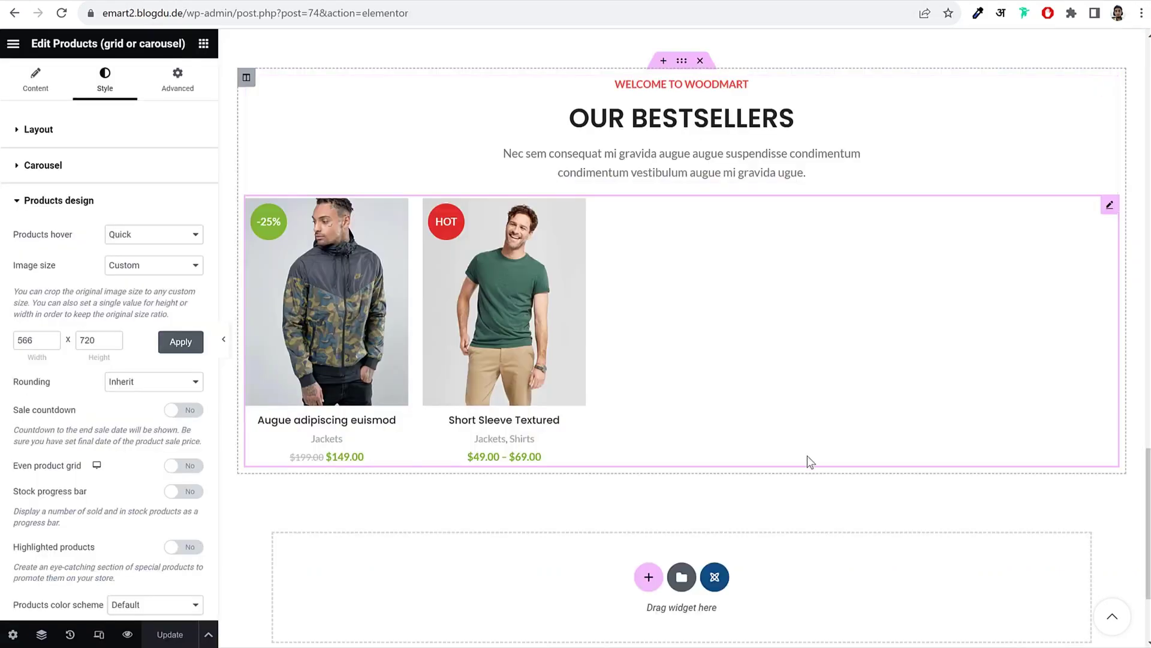
# Step: Add a single-column section below the bestsellers and place a Section title widget in it
pyautogui.scroll(-3, 807, 455)
pyautogui.click(650, 419)
pyautogui.click(507, 461)
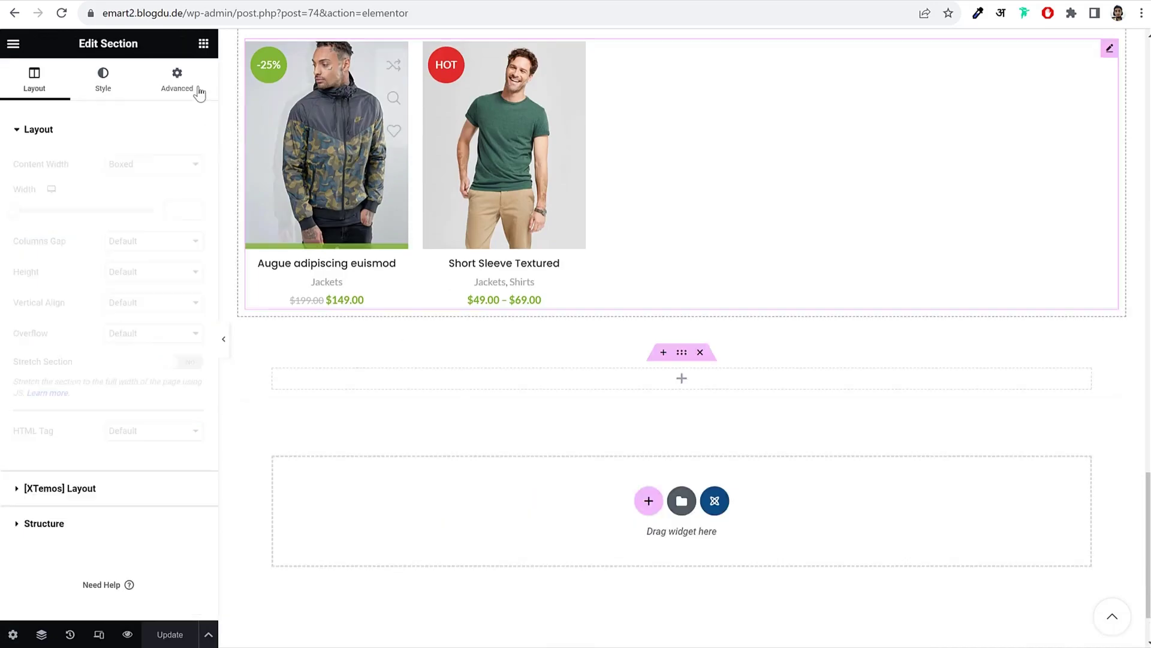
pyautogui.click(204, 43)
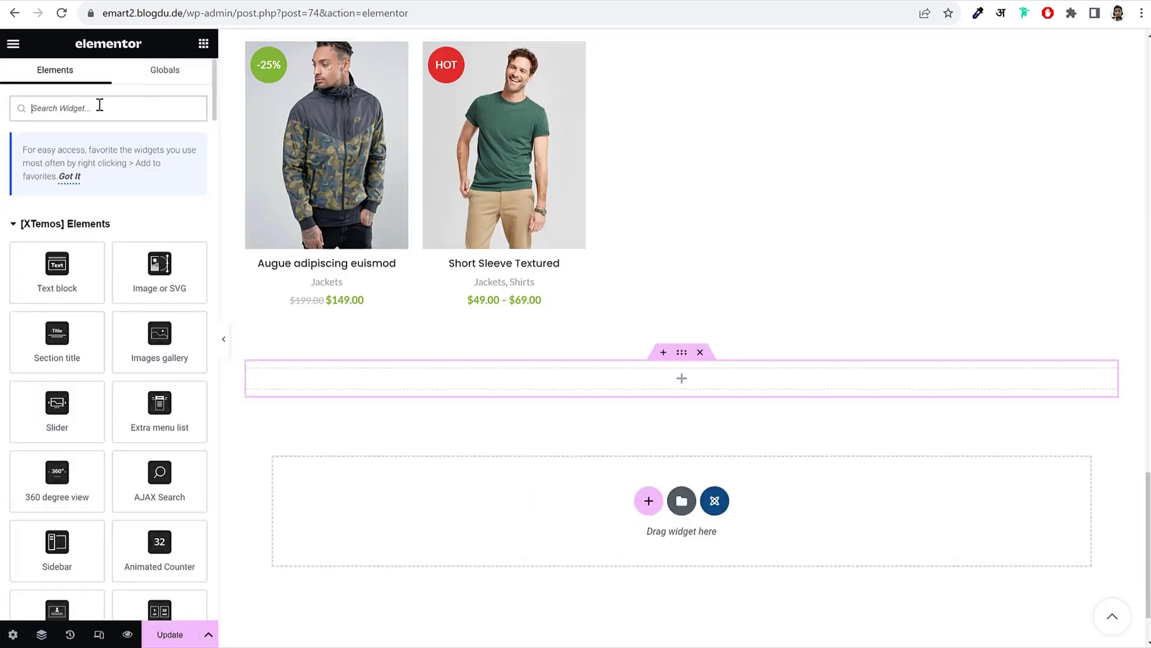
pyautogui.write('tit')
pyautogui.moveTo(48, 308); pyautogui.dragTo(609, 375)
# Step: Clear the subtitle and body text and set the title to CUSTOMERS REVIEWS
pyautogui.tripleClick(98, 181)
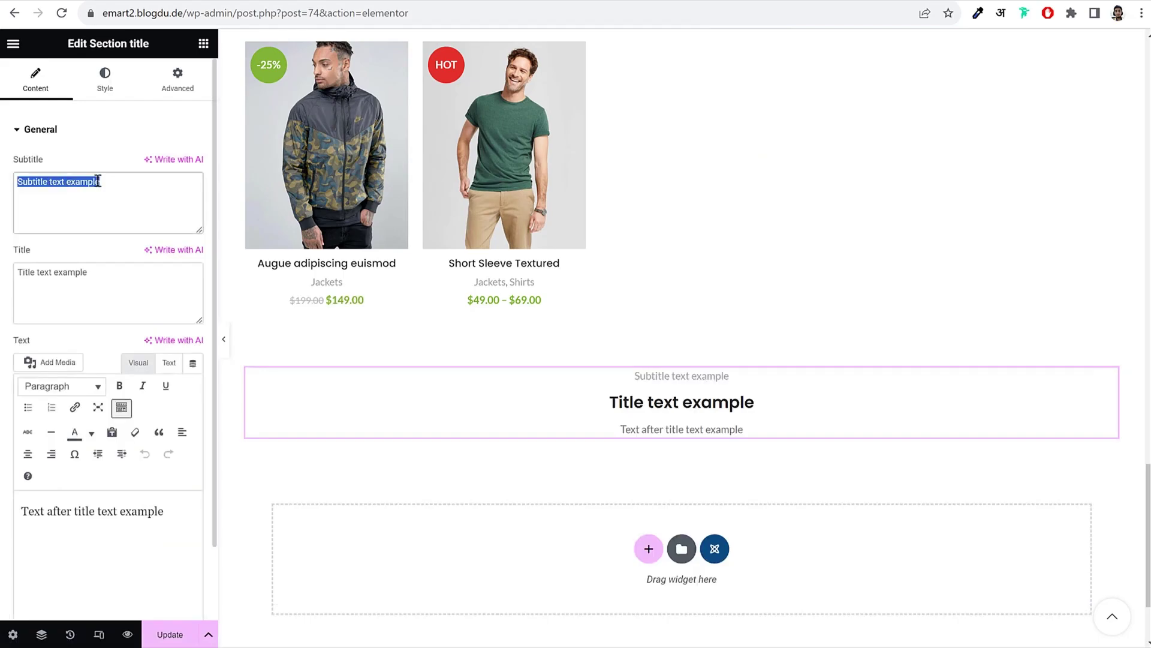
pyautogui.press('BackSpace')
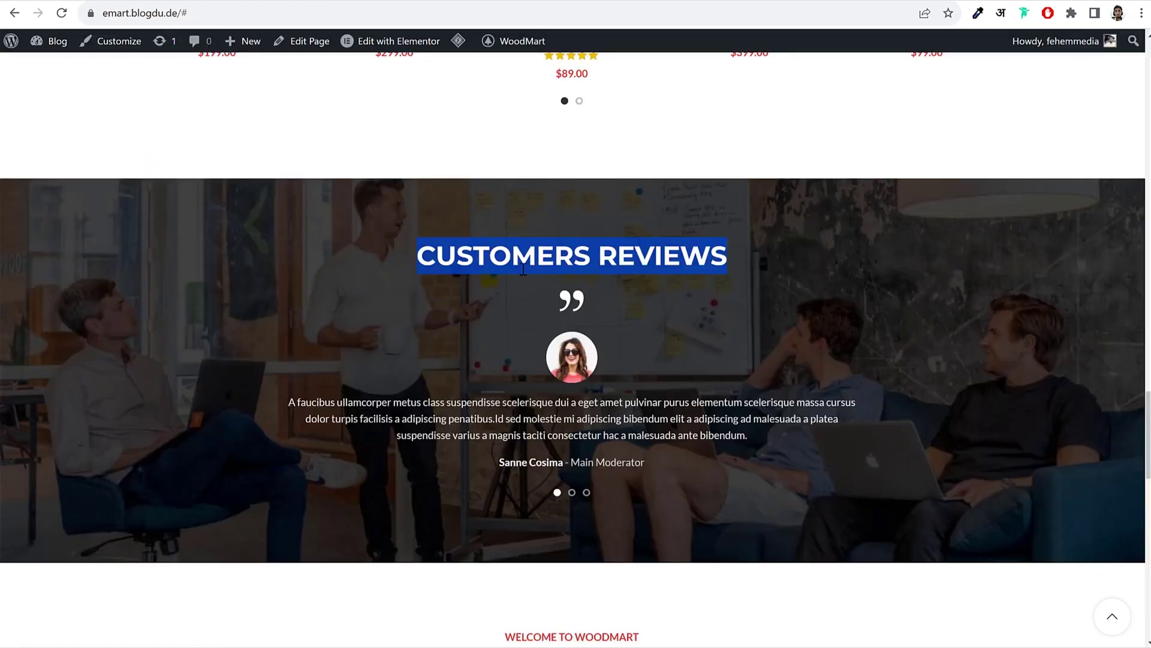
pyautogui.click(523, 252)
pyautogui.tripleClick(521, 247)
pyautogui.hotkey('ctrl', 'c')
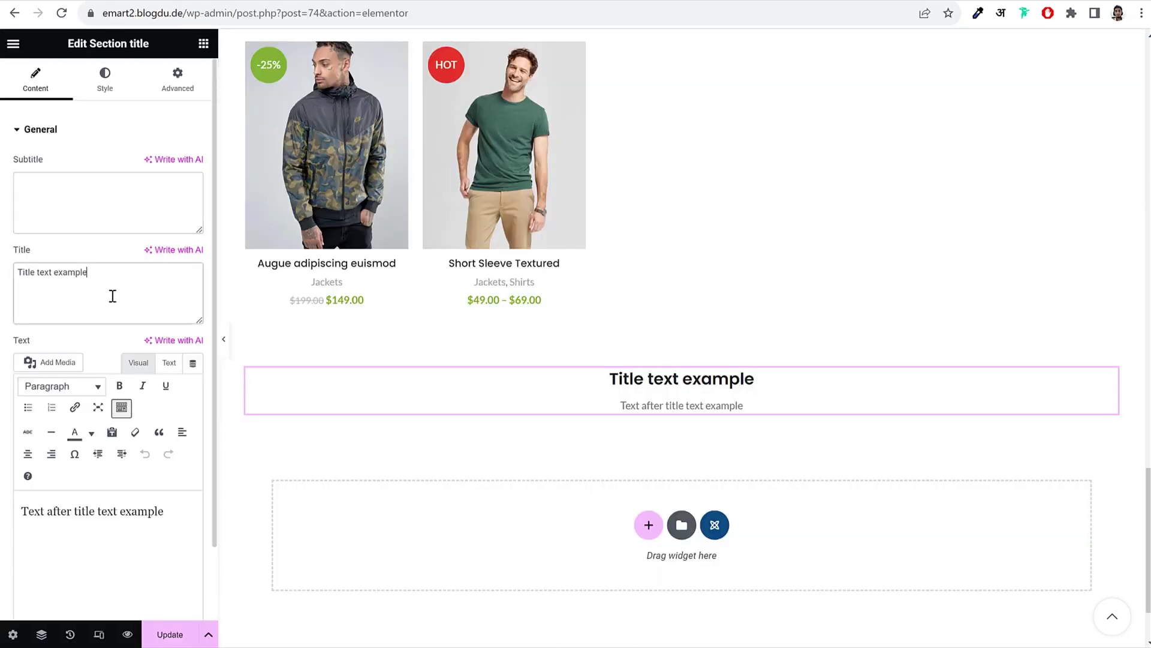
pyautogui.tripleClick(110, 295)
pyautogui.hotkey('ctrl', 'v')
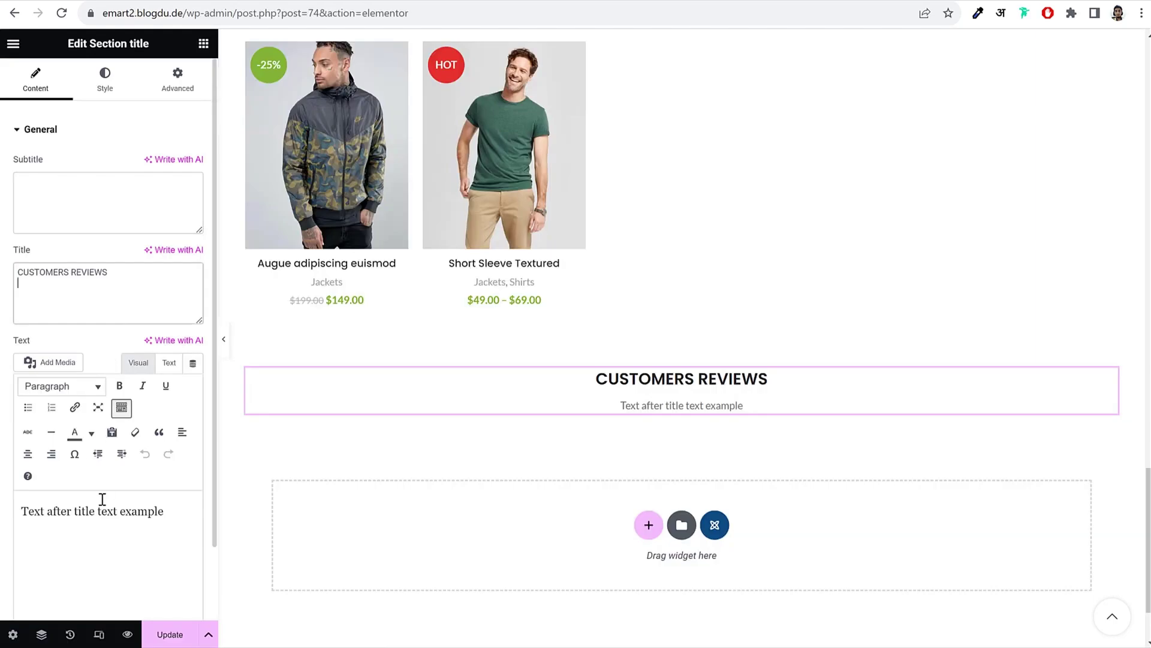
pyautogui.tripleClick(102, 499)
pyautogui.press('BackSpace')
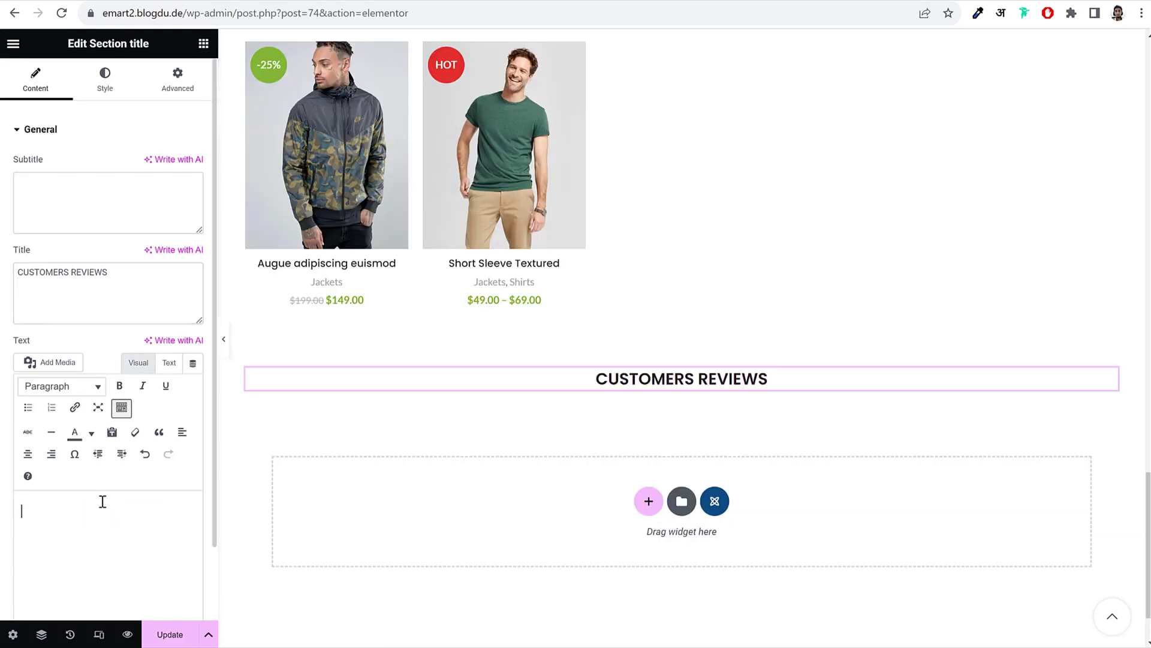
# Step: Set the title's predefined size to Large (36px), keeping its colour at Default
pyautogui.click(111, 86)
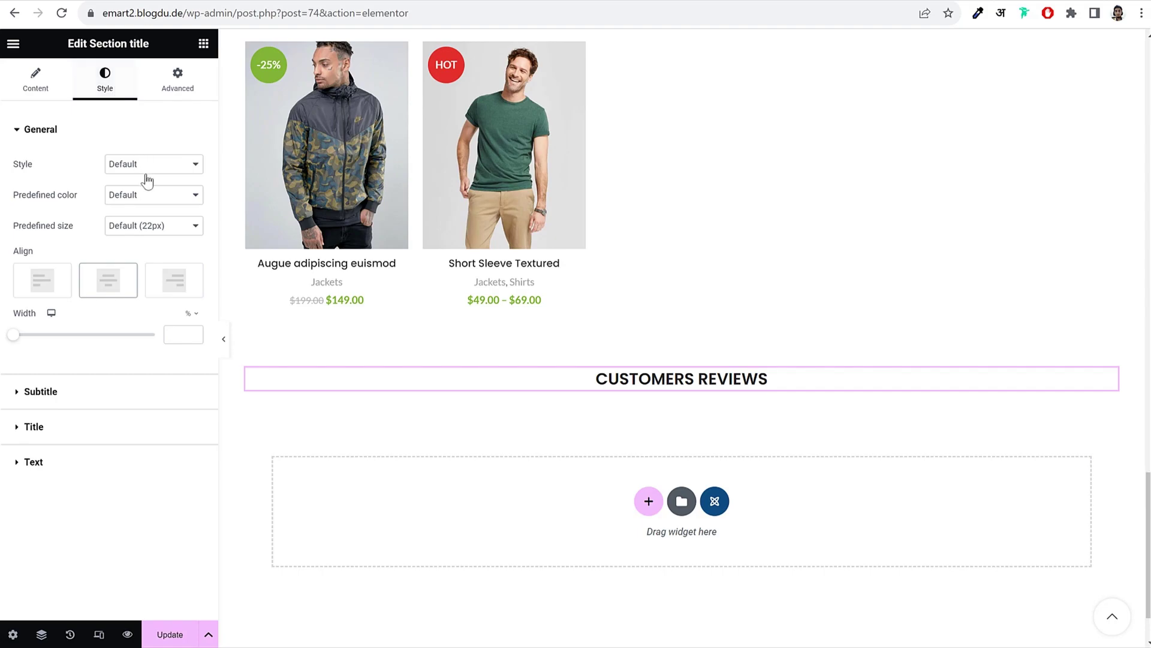
pyautogui.click(149, 231)
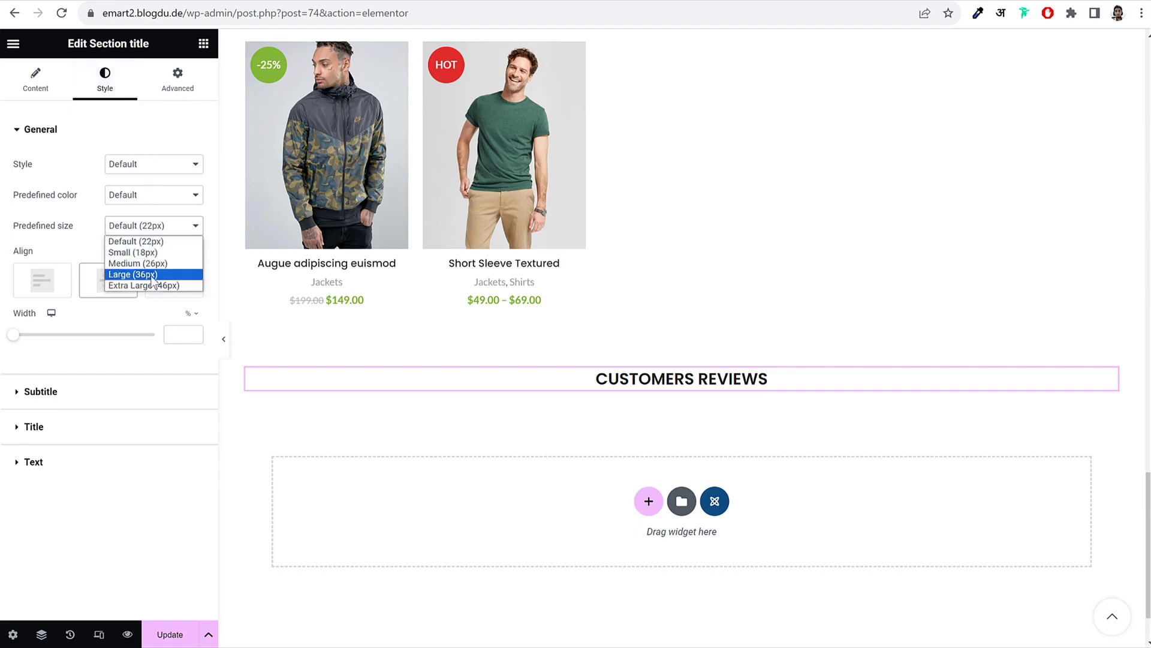
pyautogui.click(153, 276)
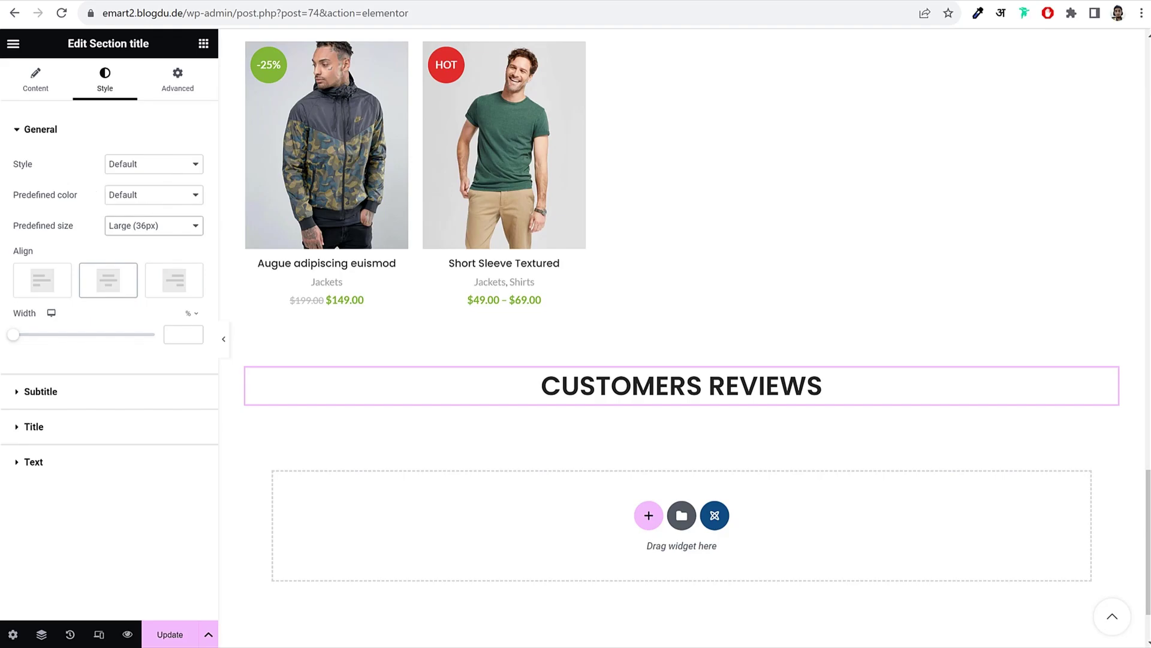
pyautogui.hotkey('ctrl', 'Tab')
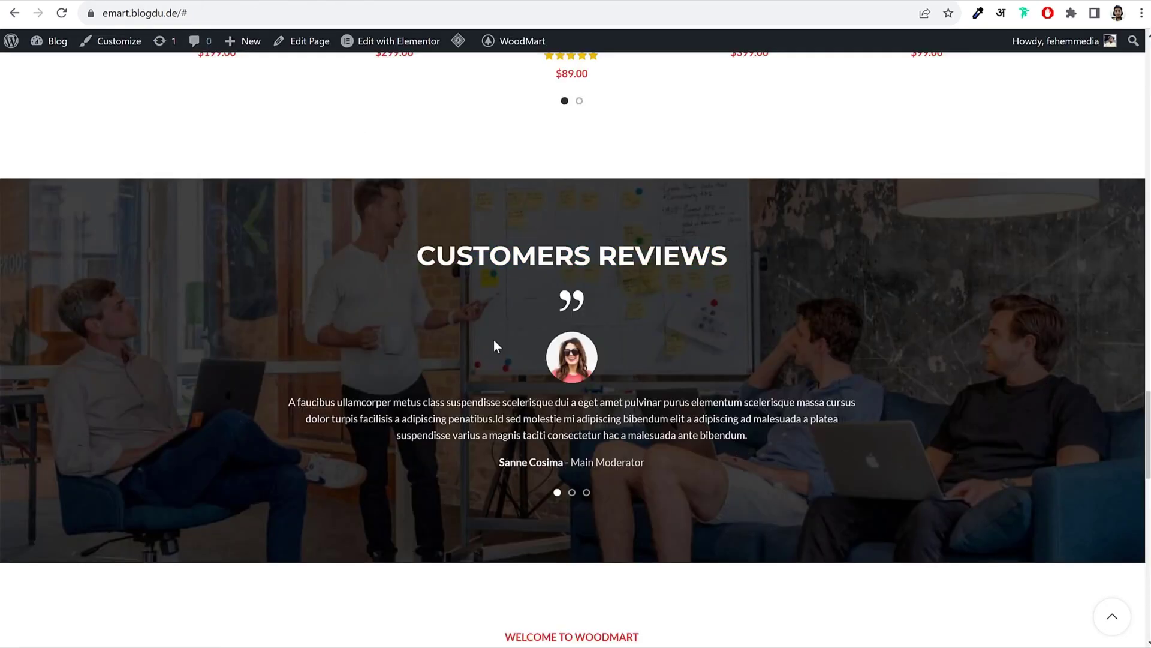
pyautogui.doubleClick(422, 256)
pyautogui.click(755, 260)
pyautogui.hotkey('ctrl', 'Tab')
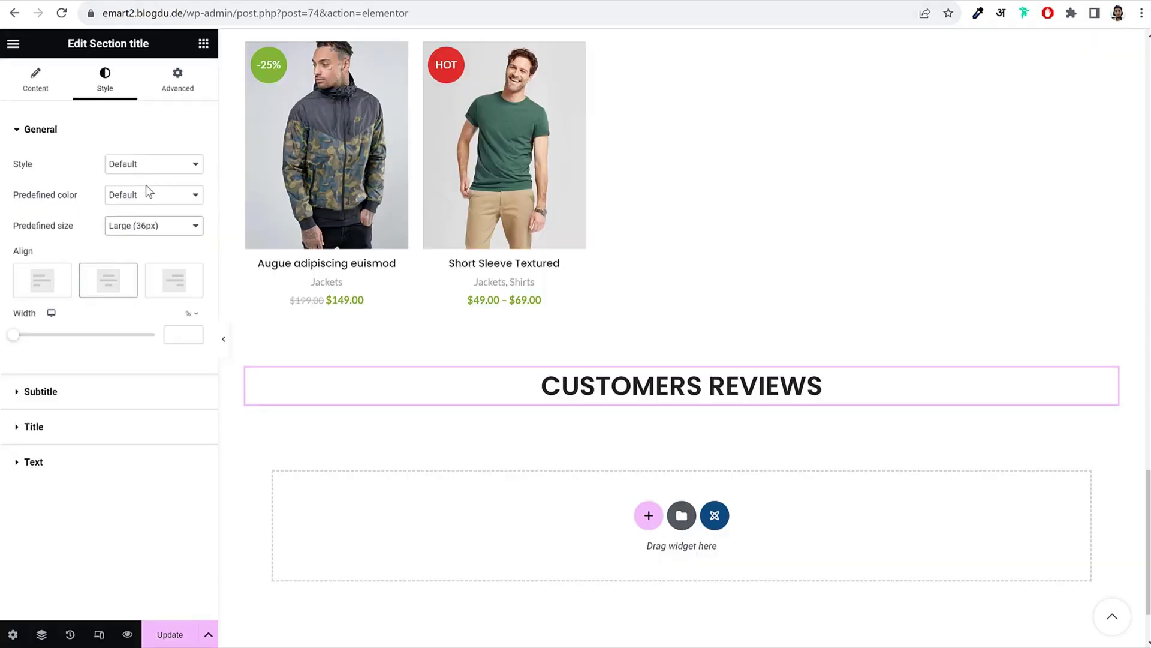
pyautogui.click(146, 191)
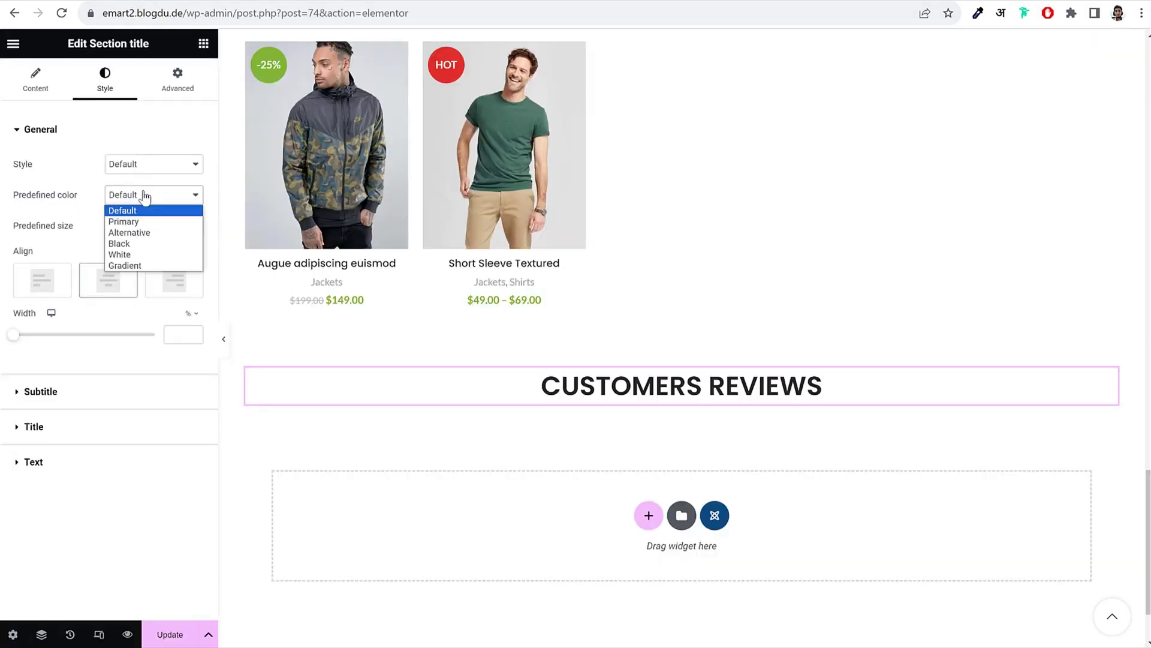
pyautogui.click(145, 254)
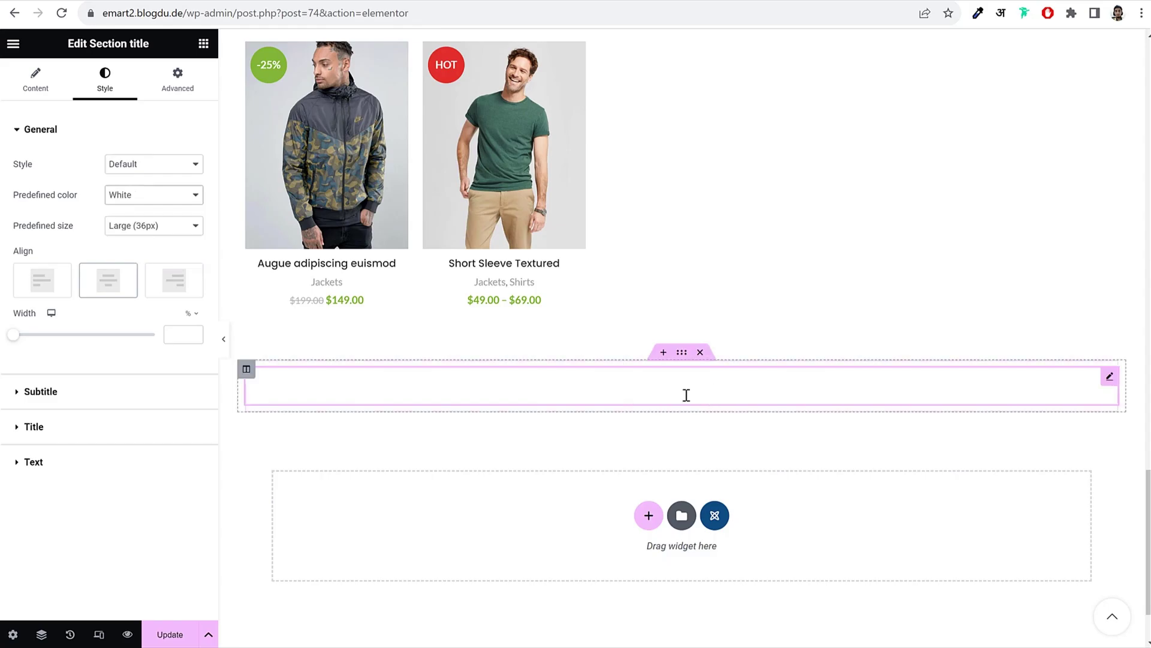
pyautogui.click(150, 198)
pyautogui.click(147, 209)
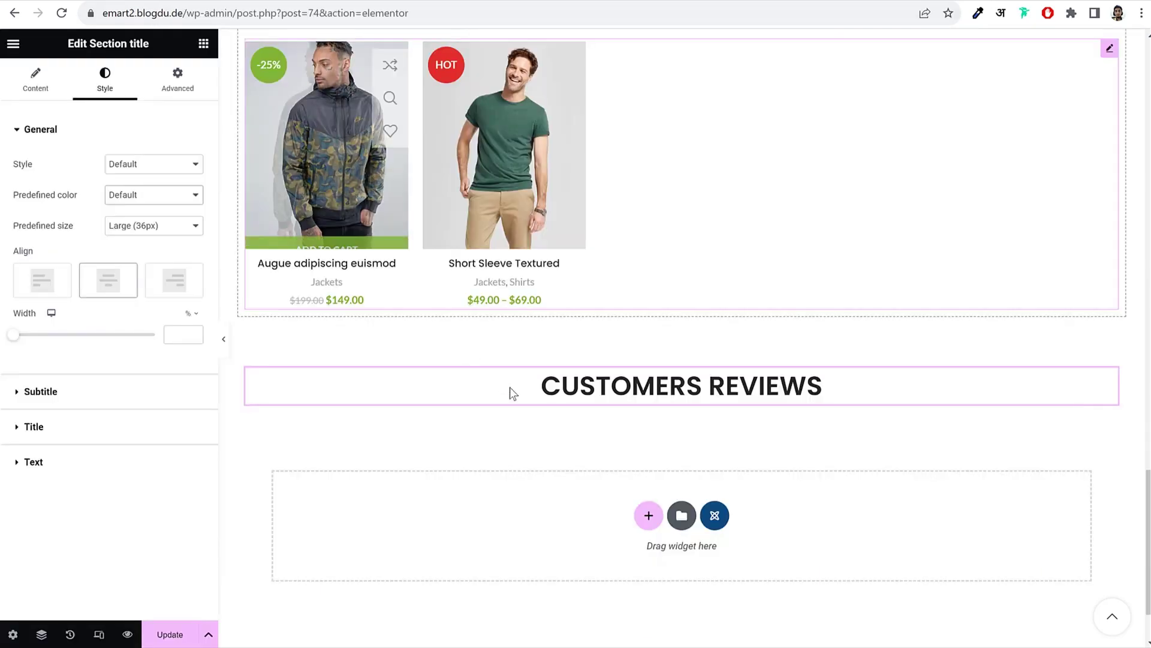
# Step: Select the Customers Reviews section and set its Style background type to Classic
pyautogui.moveTo(673, 377)
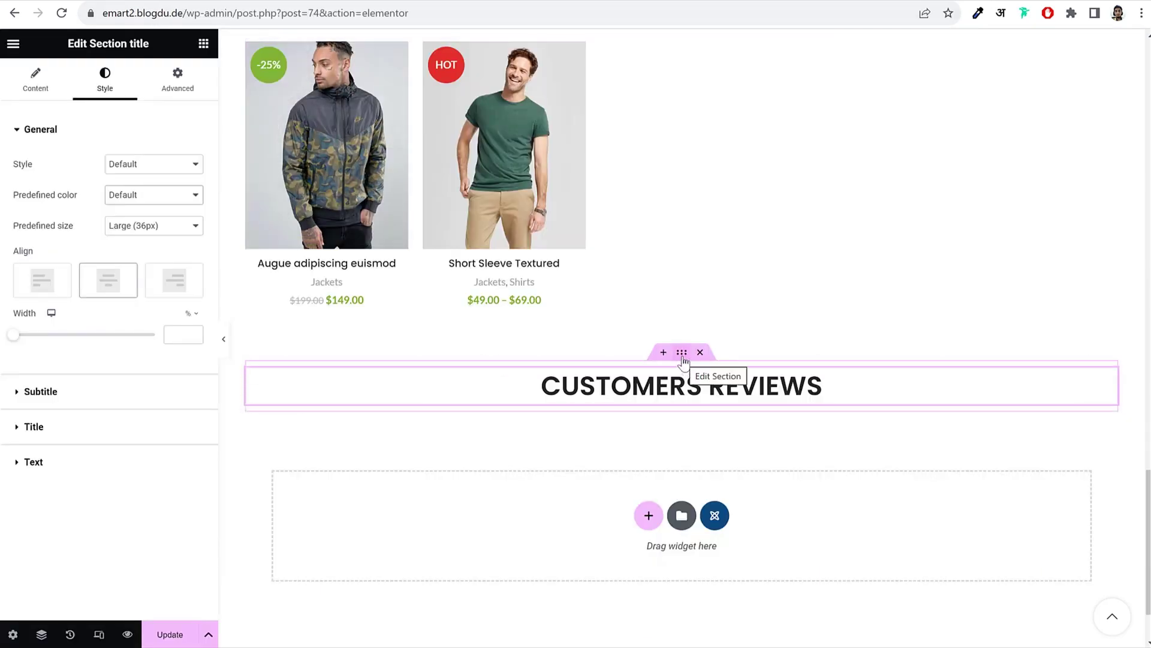
pyautogui.click(682, 358)
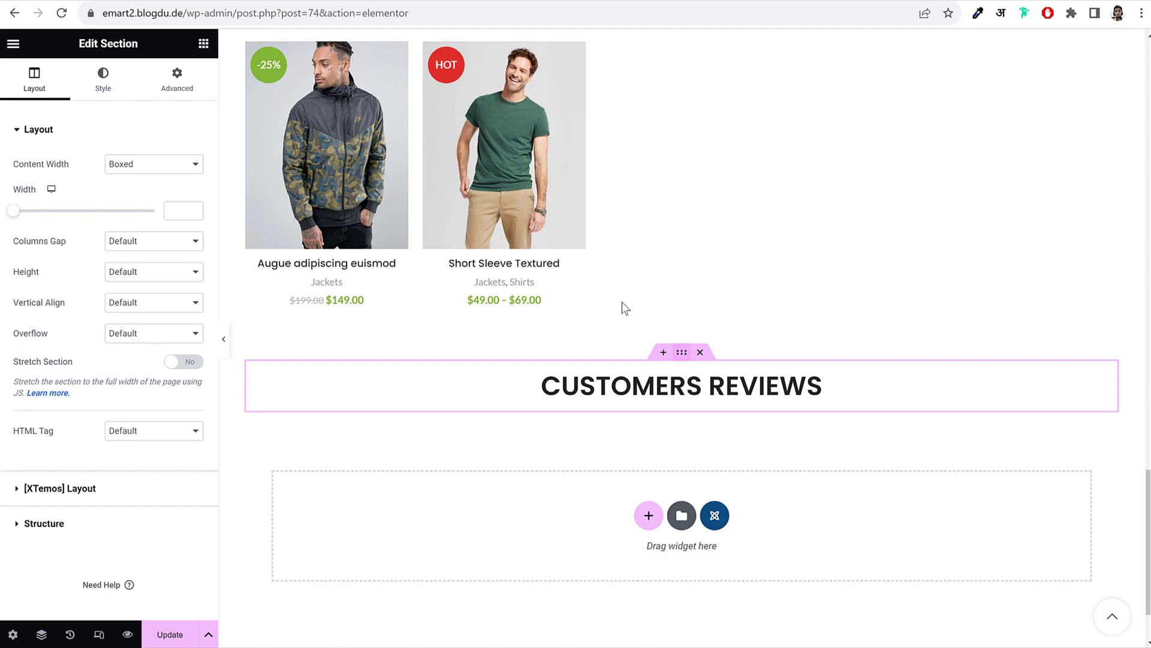
pyautogui.click(94, 78)
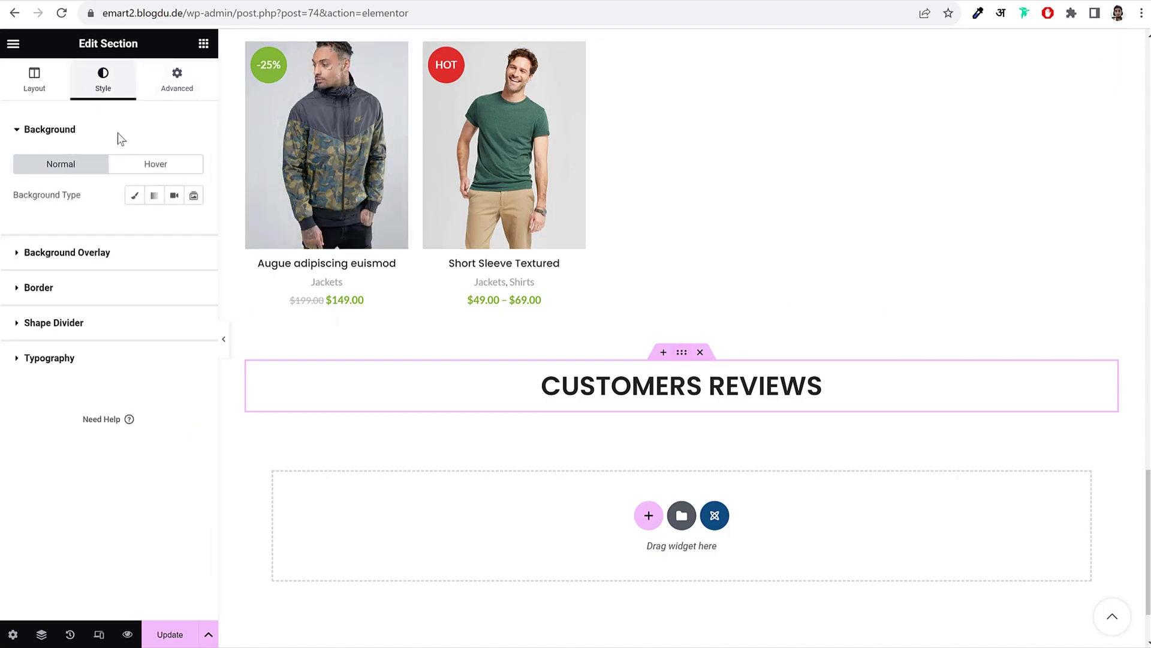
pyautogui.click(135, 196)
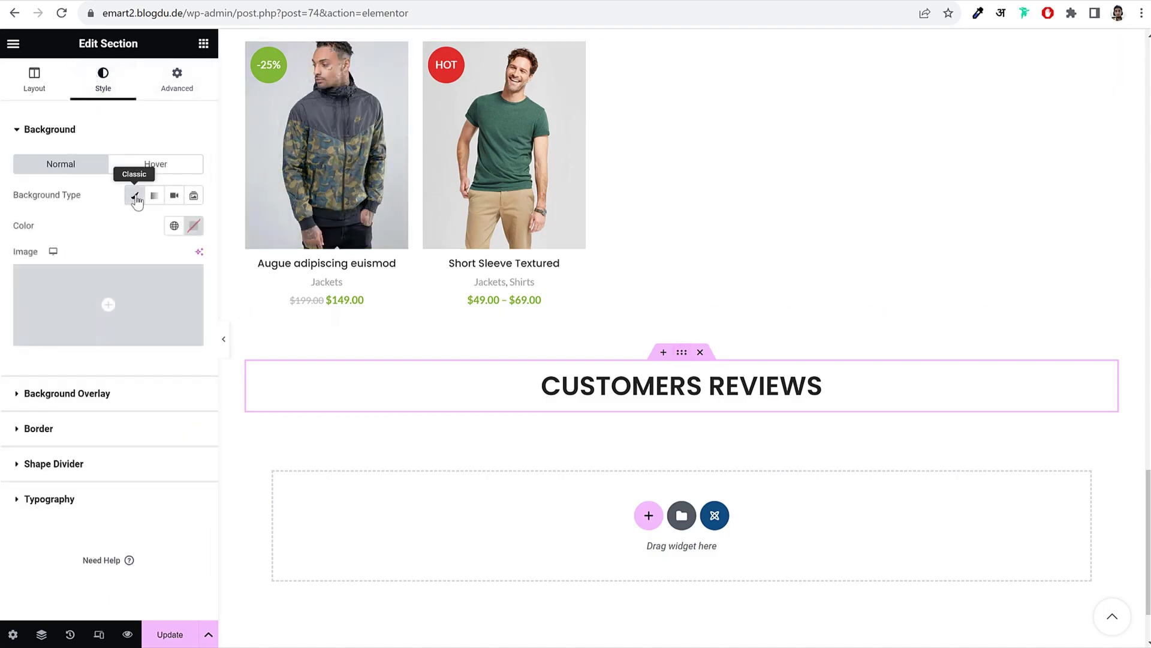
# Step: Upload the Testimonial image from the Media WoodMart folder and use it as the section background
pyautogui.click(109, 303)
pyautogui.click(210, 102)
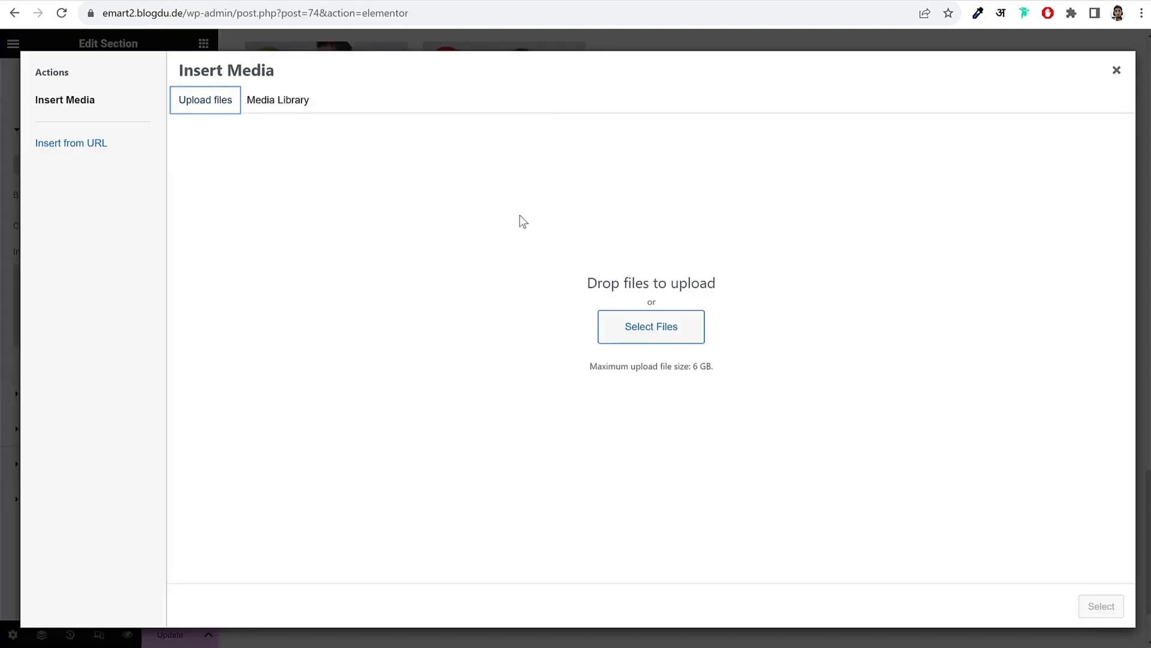
pyautogui.click(656, 339)
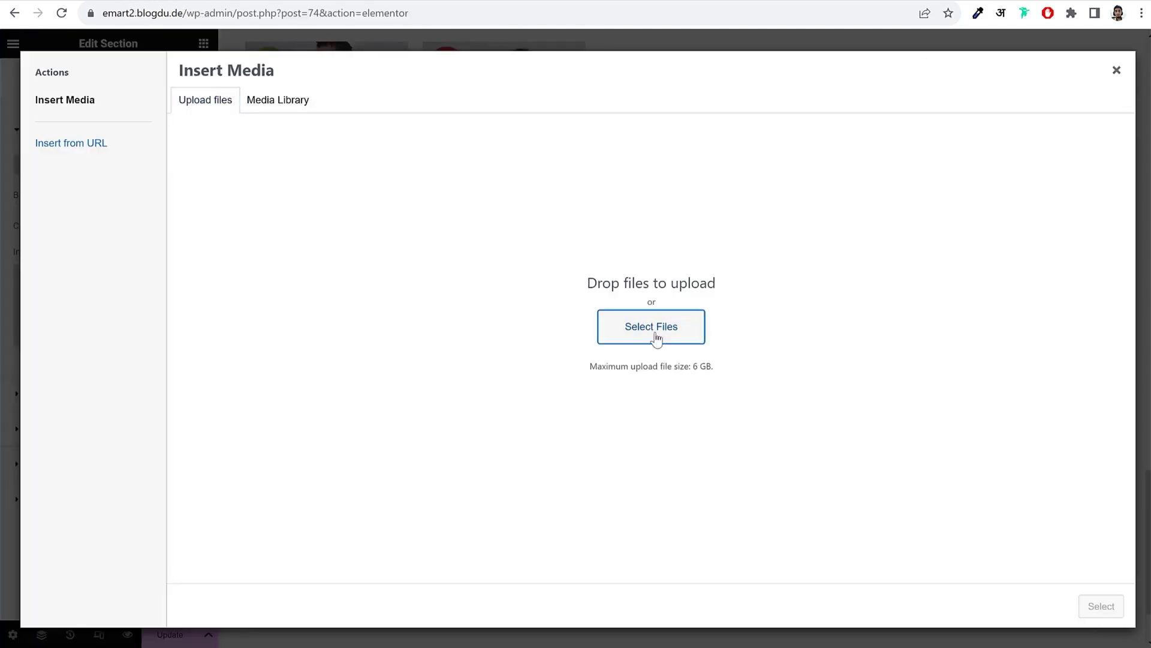
pyautogui.click(657, 338)
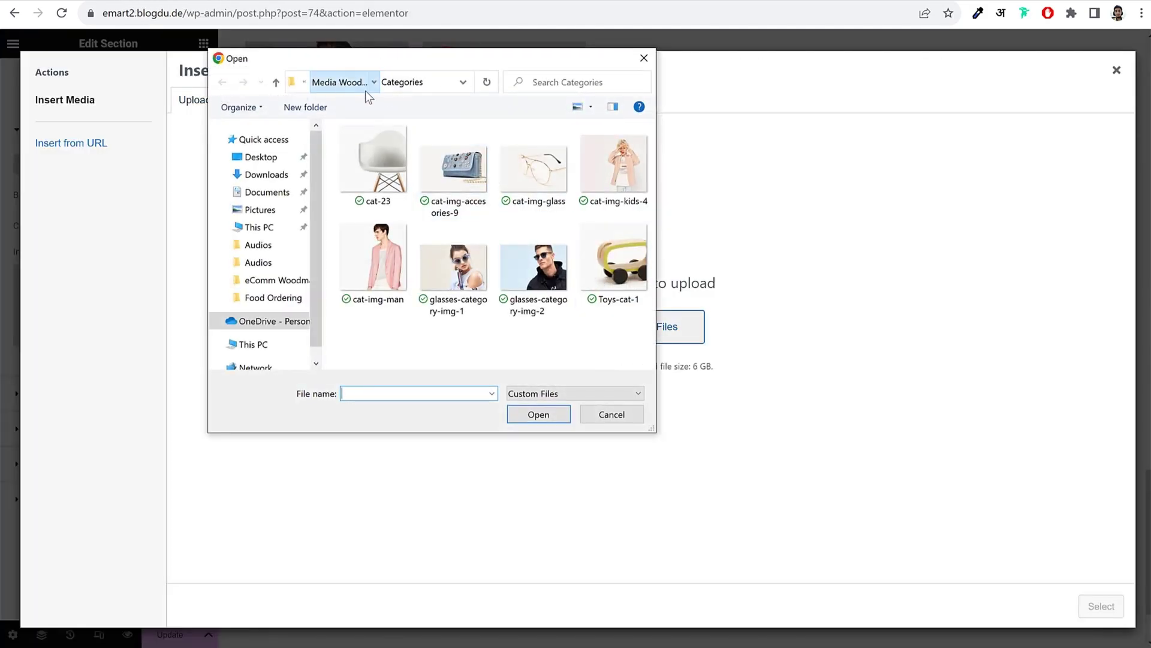
pyautogui.click(365, 91)
pyautogui.scroll(-5, 569, 248)
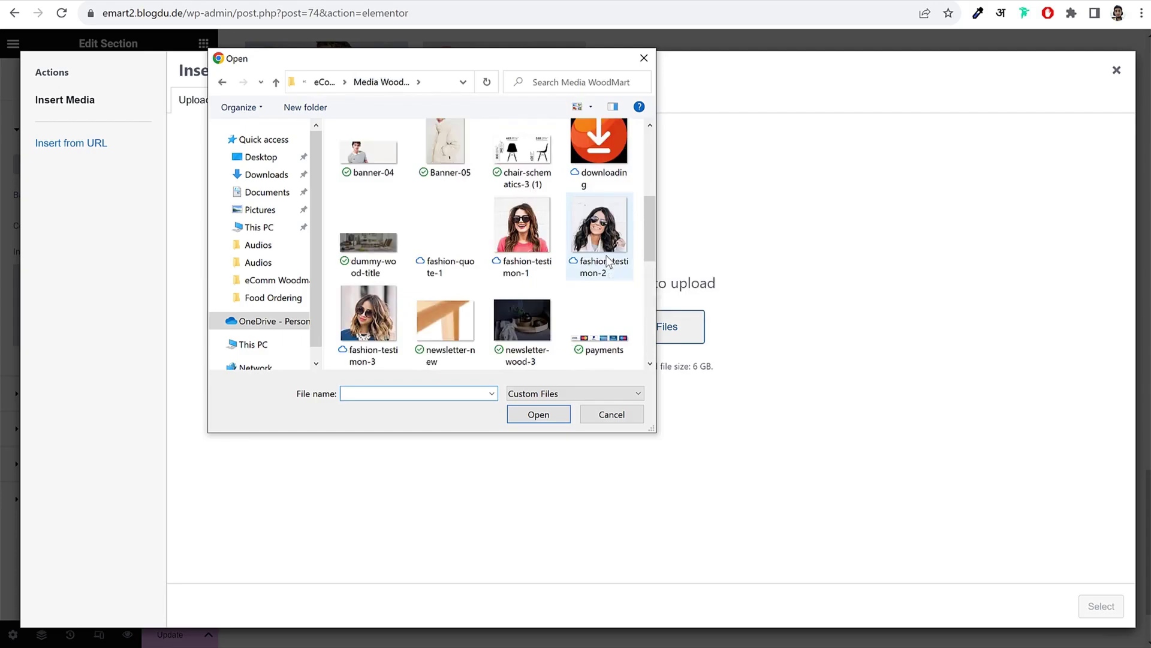
pyautogui.scroll(-2, 608, 259)
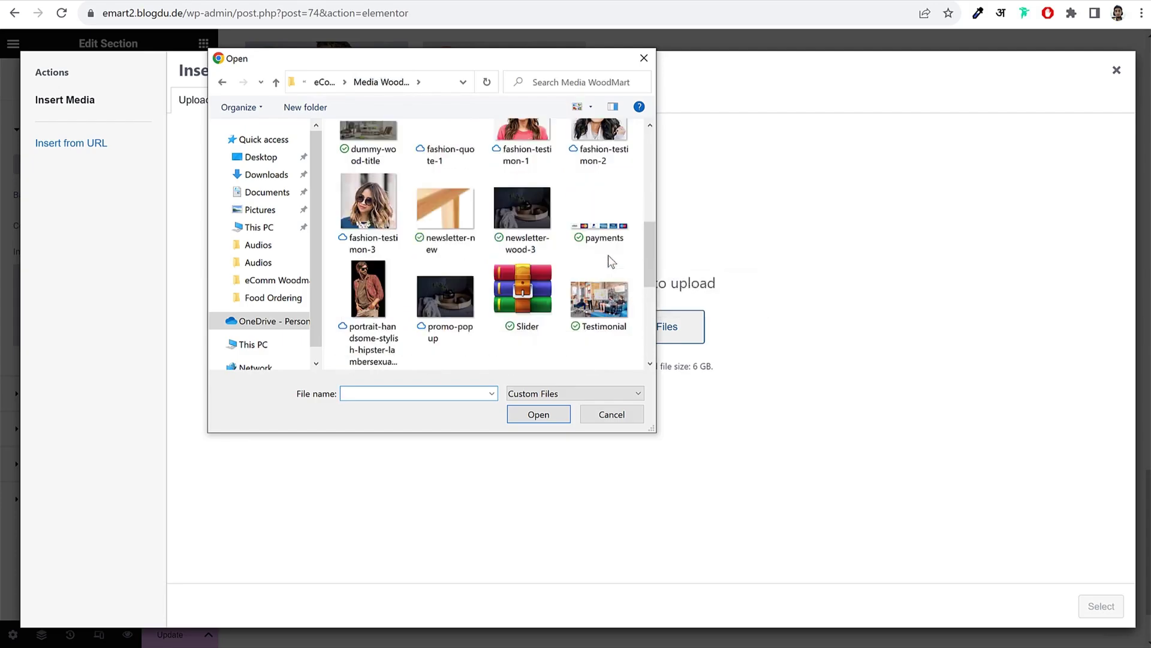
pyautogui.scroll(-2, 608, 254)
pyautogui.click(587, 243)
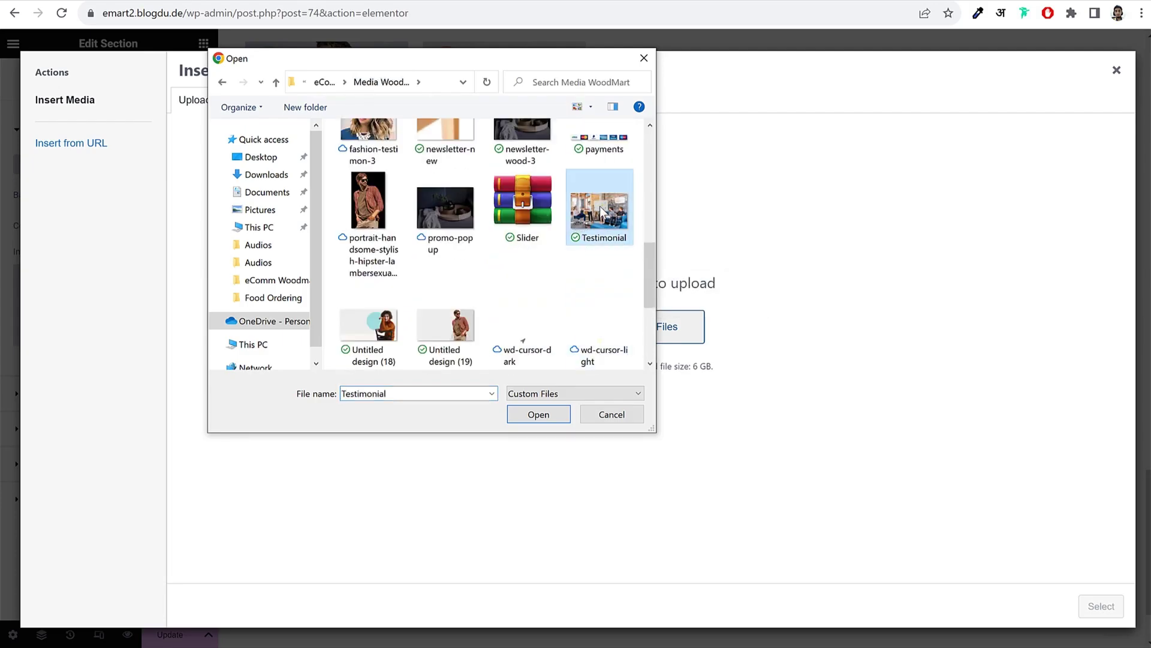
pyautogui.click(537, 416)
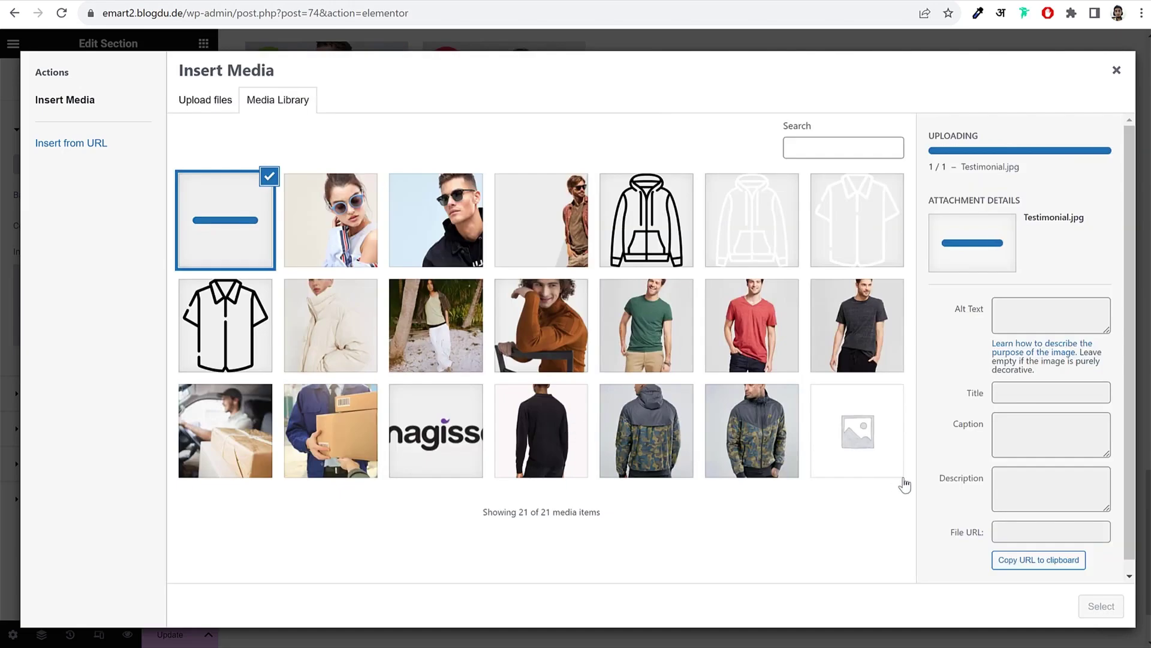
pyautogui.click(1090, 615)
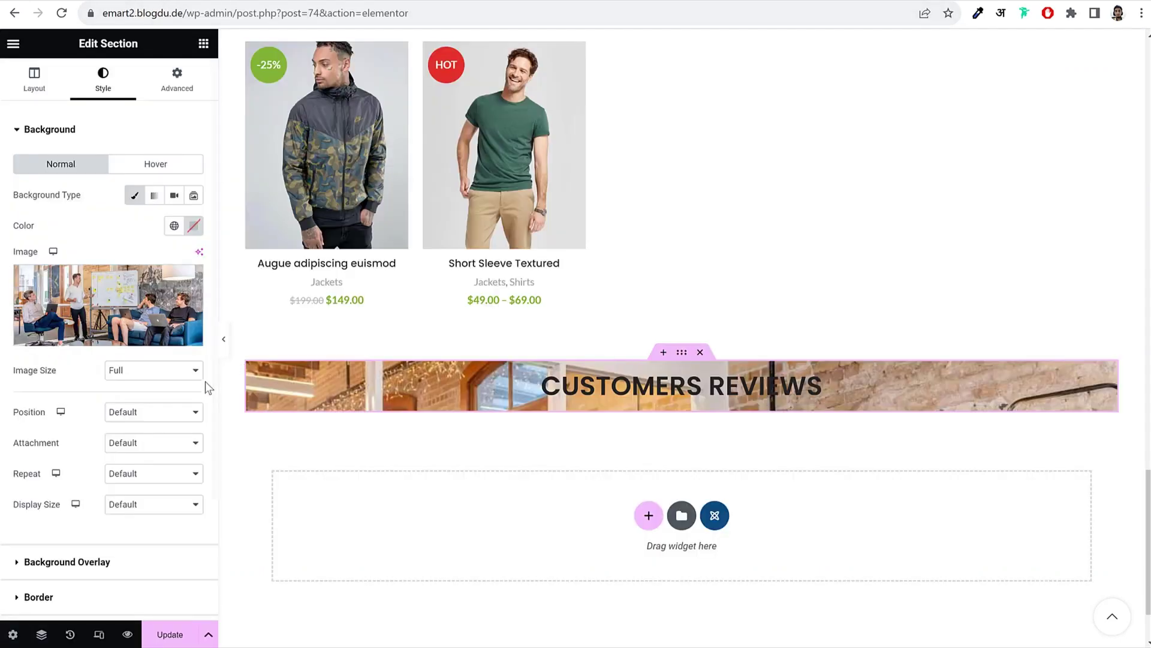
# Step: Set the background image Display Size to Cover and Position to Center Center
pyautogui.scroll(-3, 180, 504)
pyautogui.click(158, 352)
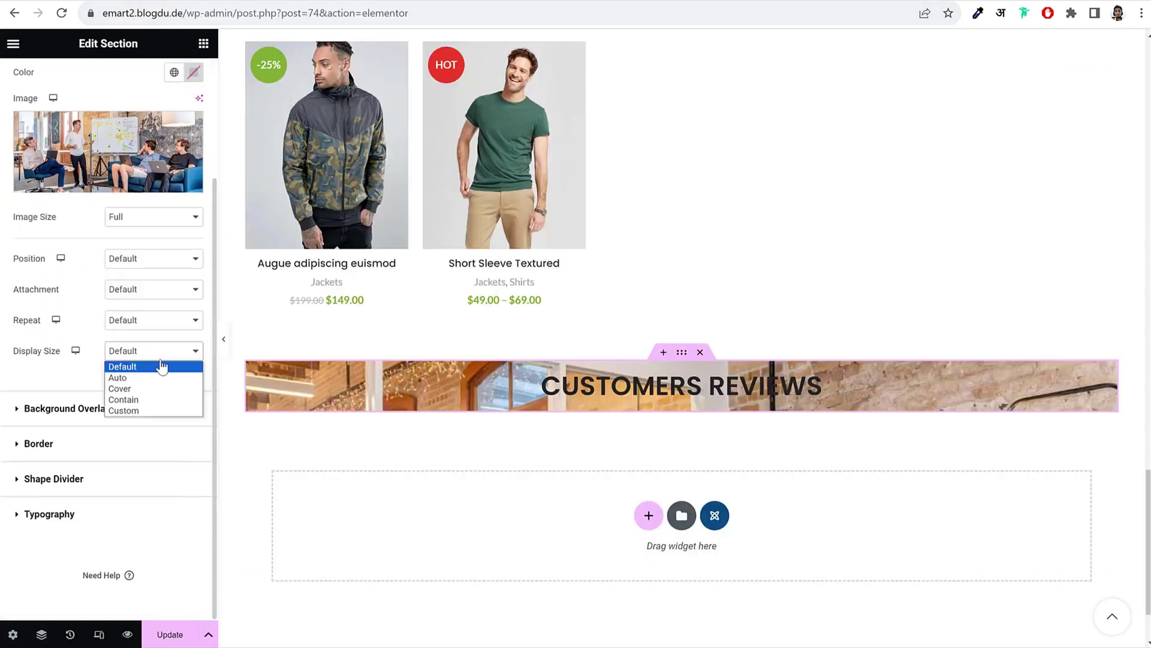
pyautogui.click(155, 390)
pyautogui.click(150, 258)
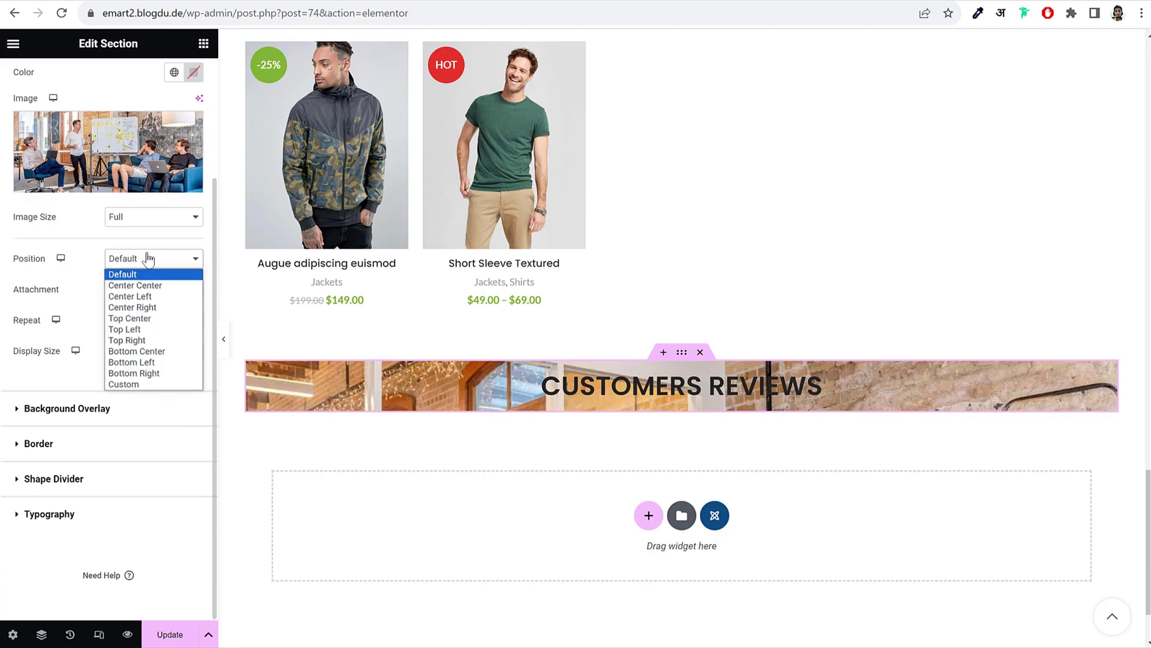
pyautogui.click(154, 282)
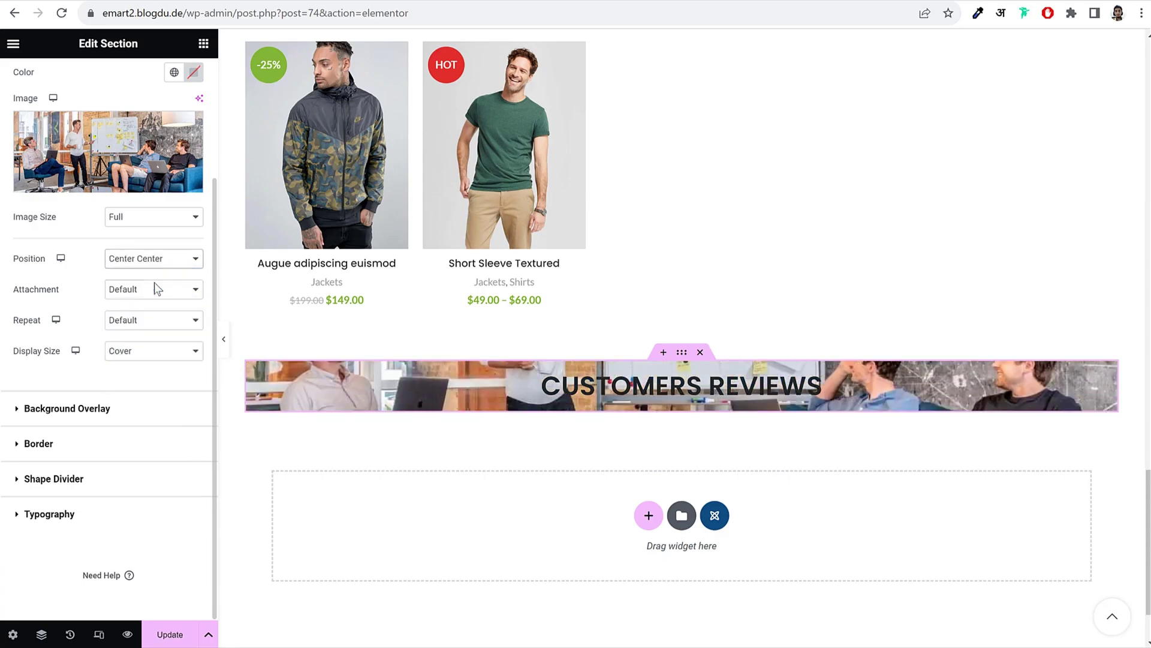
# Step: Add a Classic black (#000000) background overlay at 0.75 opacity
pyautogui.click(83, 411)
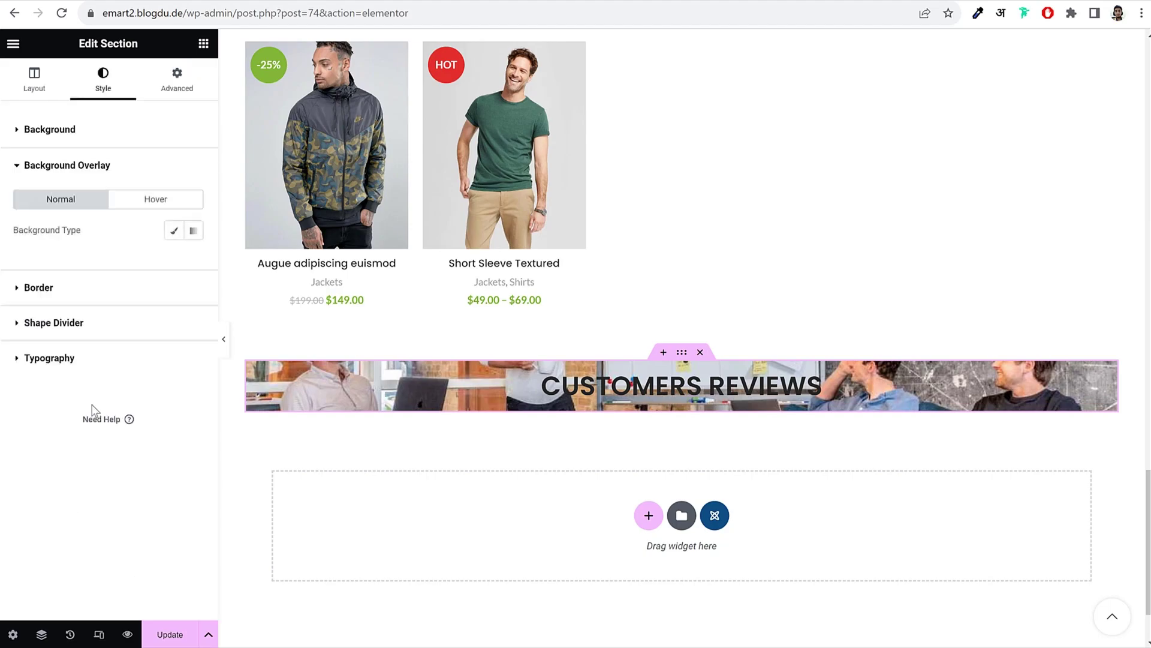
pyautogui.click(174, 230)
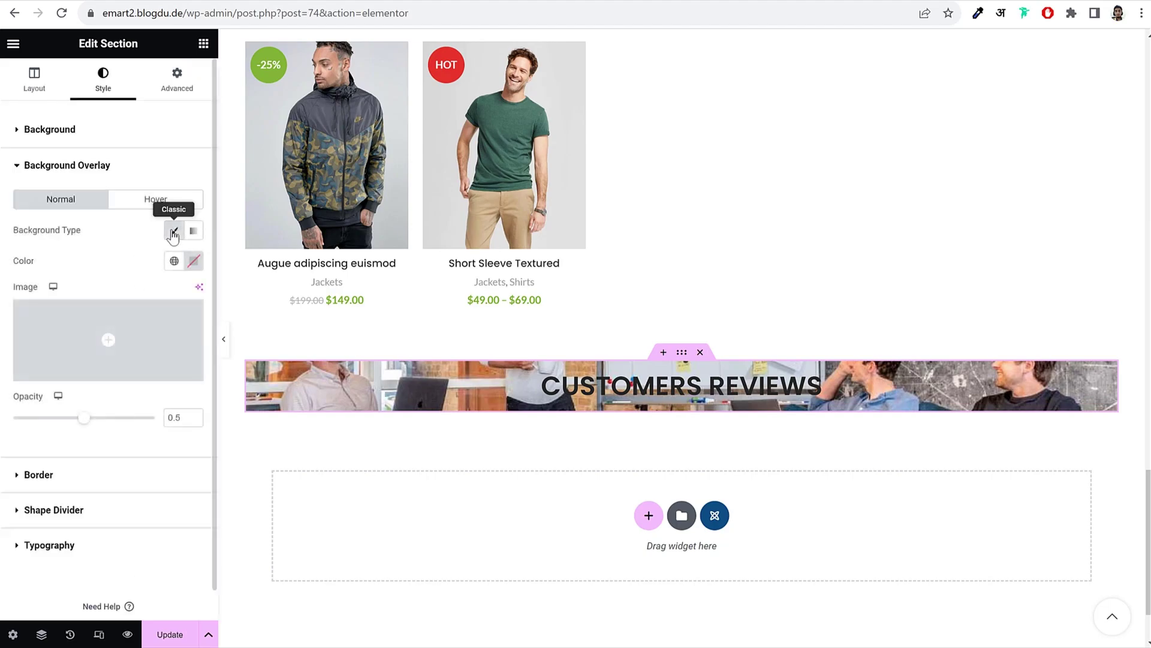
pyautogui.click(195, 266)
pyautogui.moveTo(149, 373); pyautogui.dragTo(85, 499)
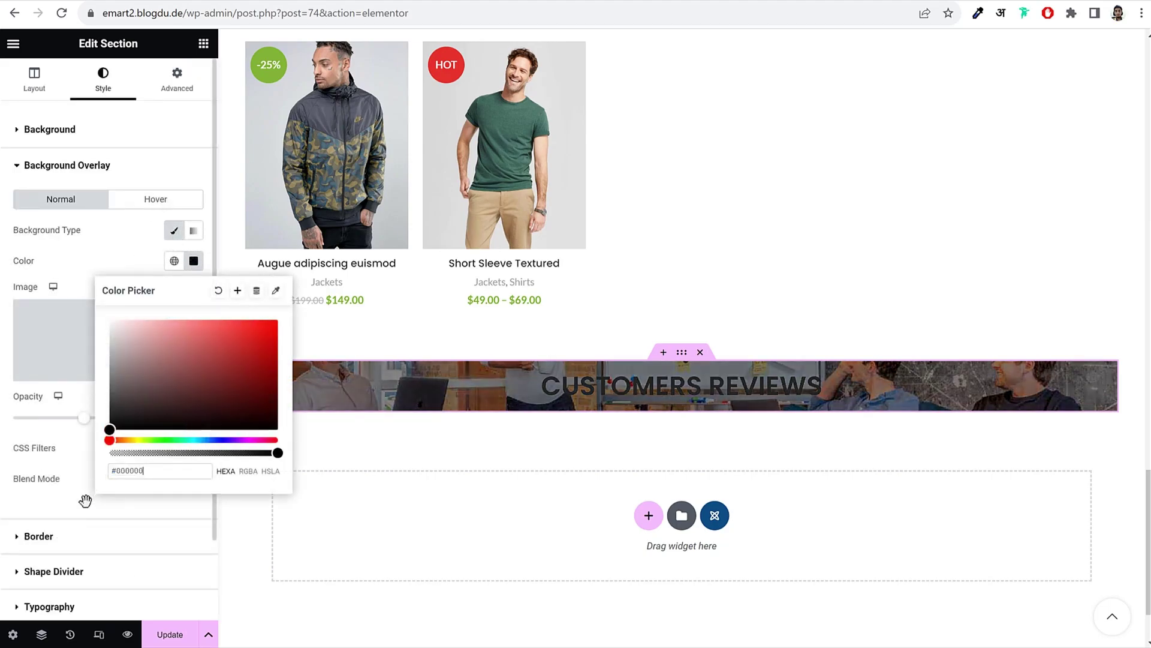
pyautogui.click(83, 283)
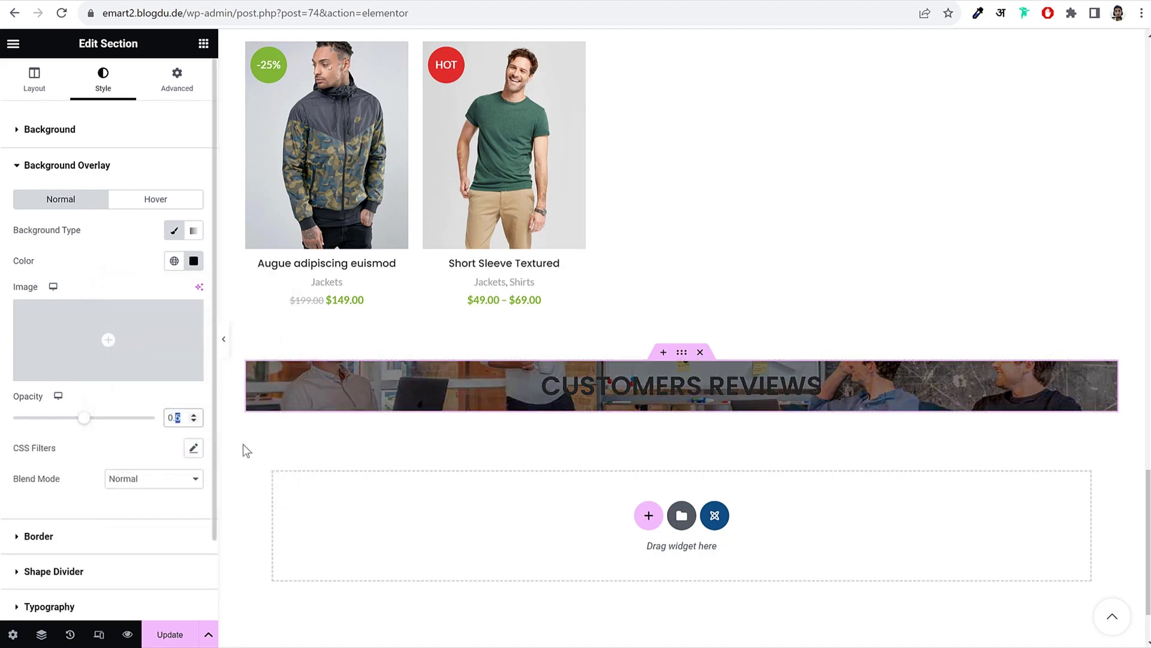
pyautogui.moveTo(84, 418); pyautogui.dragTo(123, 429)
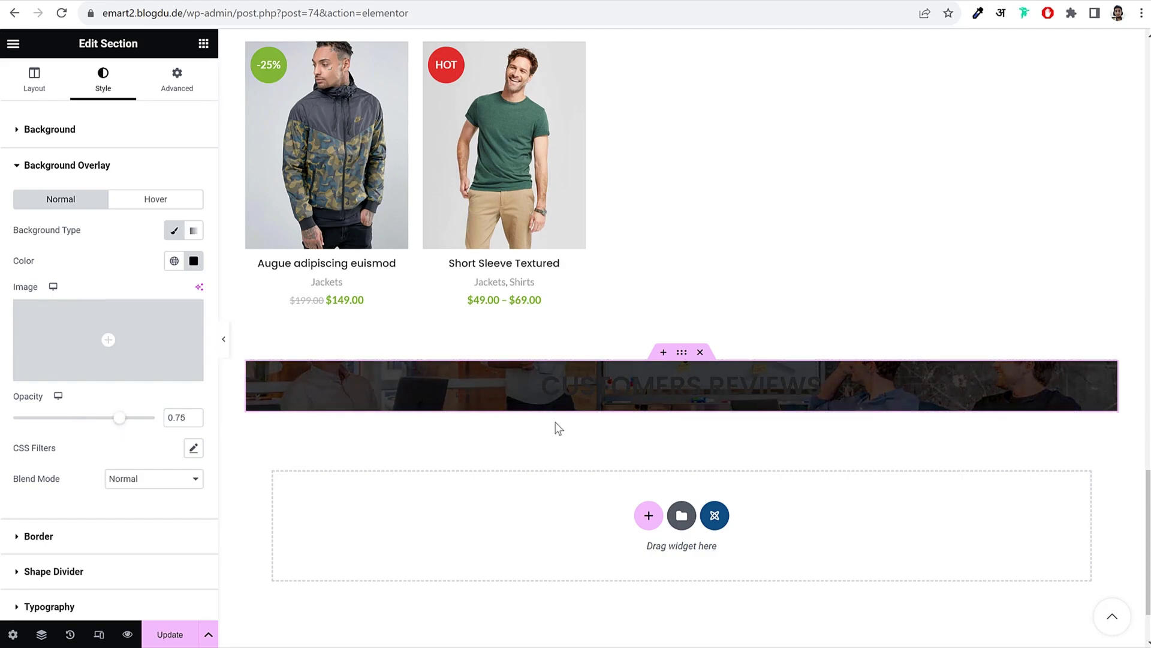
# Step: Set the section's unlinked padding to 80 top, 15 right, 80 bottom, 15 left
pyautogui.click(175, 99)
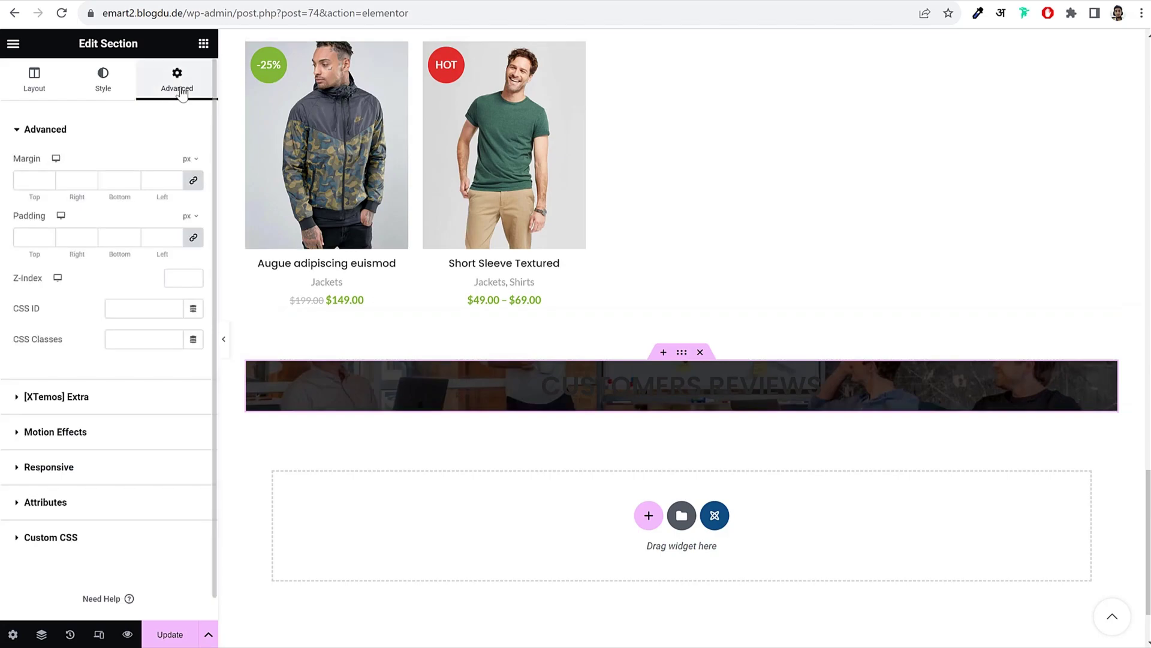
pyautogui.click(195, 238)
pyautogui.doubleClick(32, 238)
pyautogui.write('80')
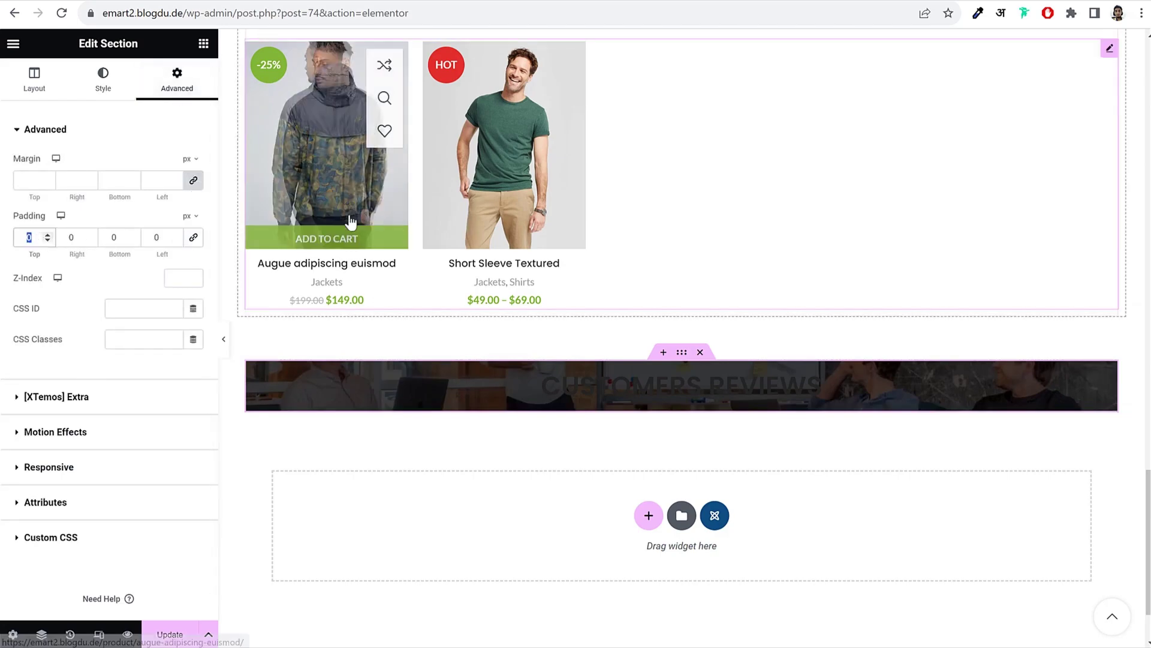
pyautogui.press('Tab')
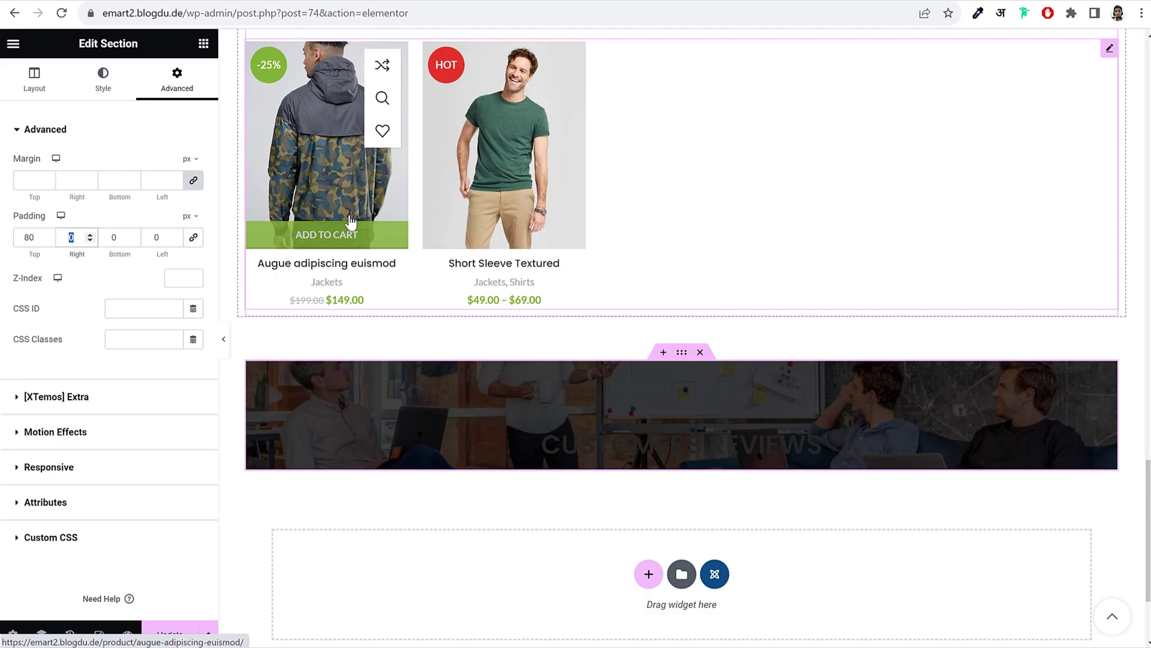
pyautogui.write('15')
pyautogui.press('Tab')
pyautogui.write('80')
pyautogui.press('Tab')
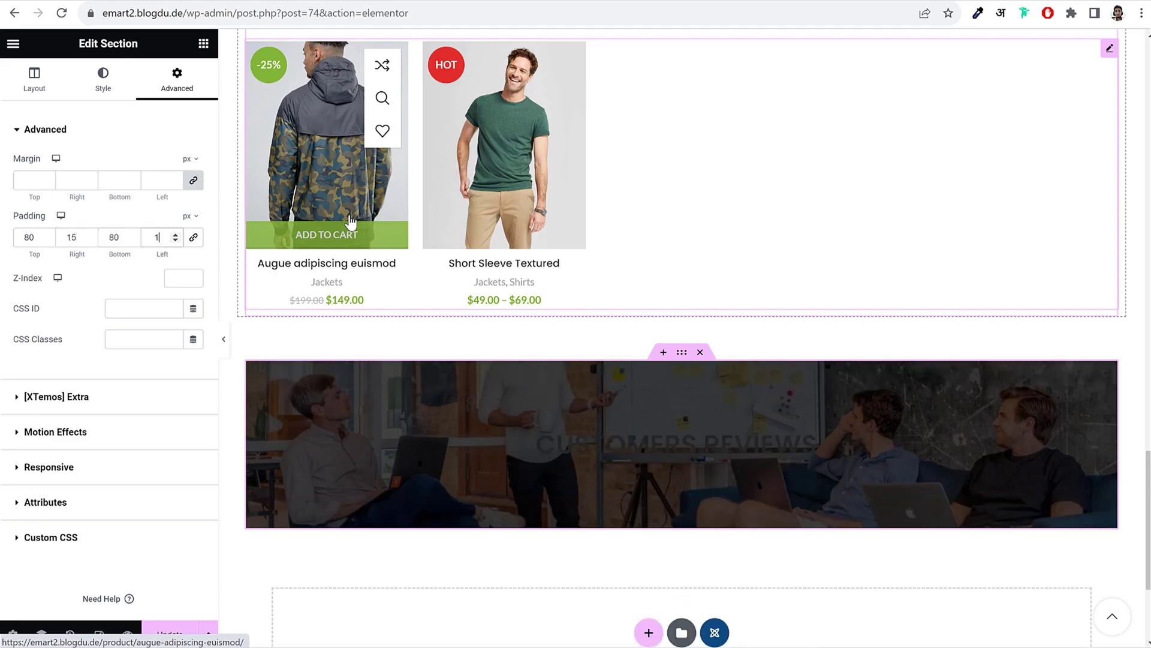
pyautogui.write('15')
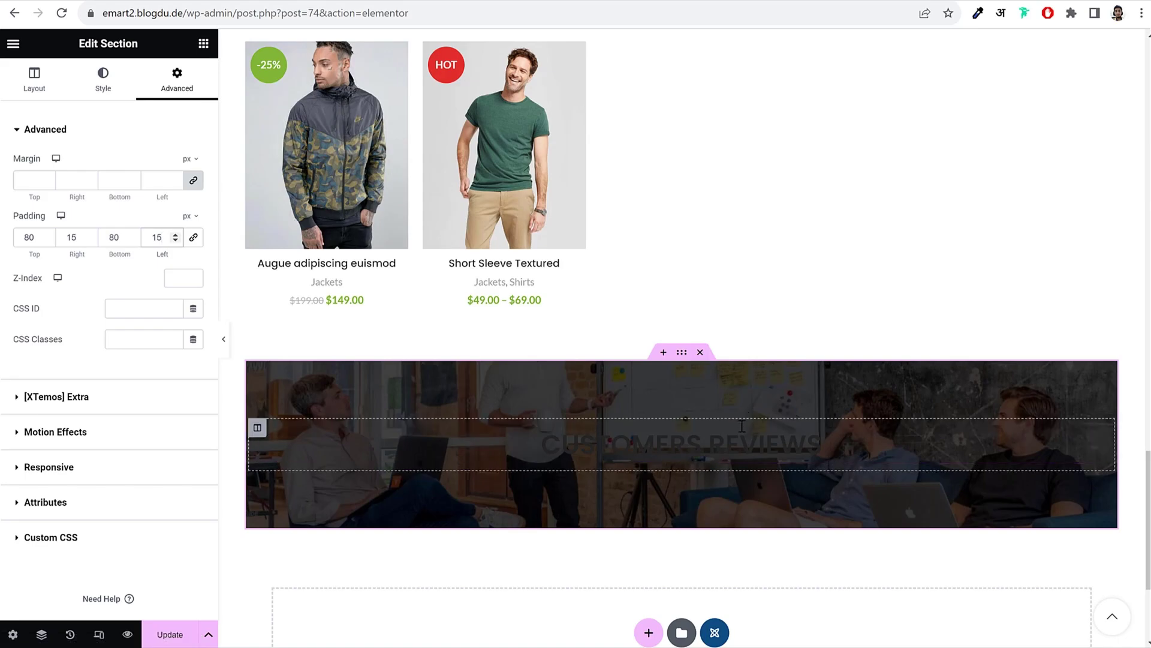
# Step: Unlink the section margins and set the bottom margin to 80
pyautogui.scroll(-2, 555, 338)
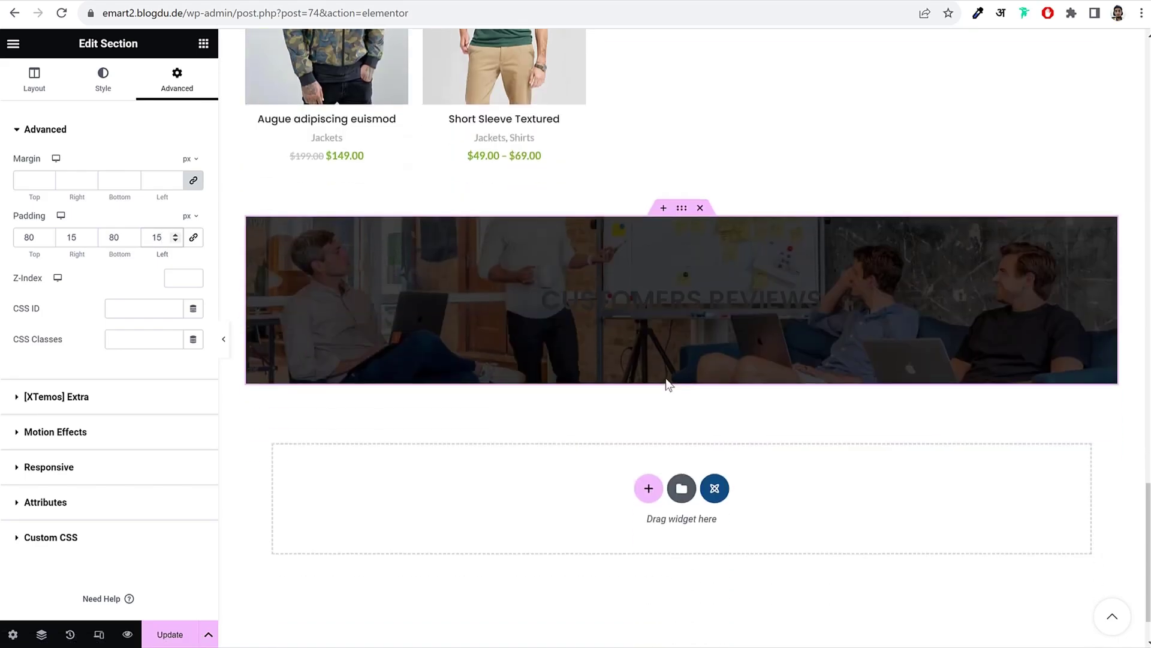
pyautogui.click(194, 180)
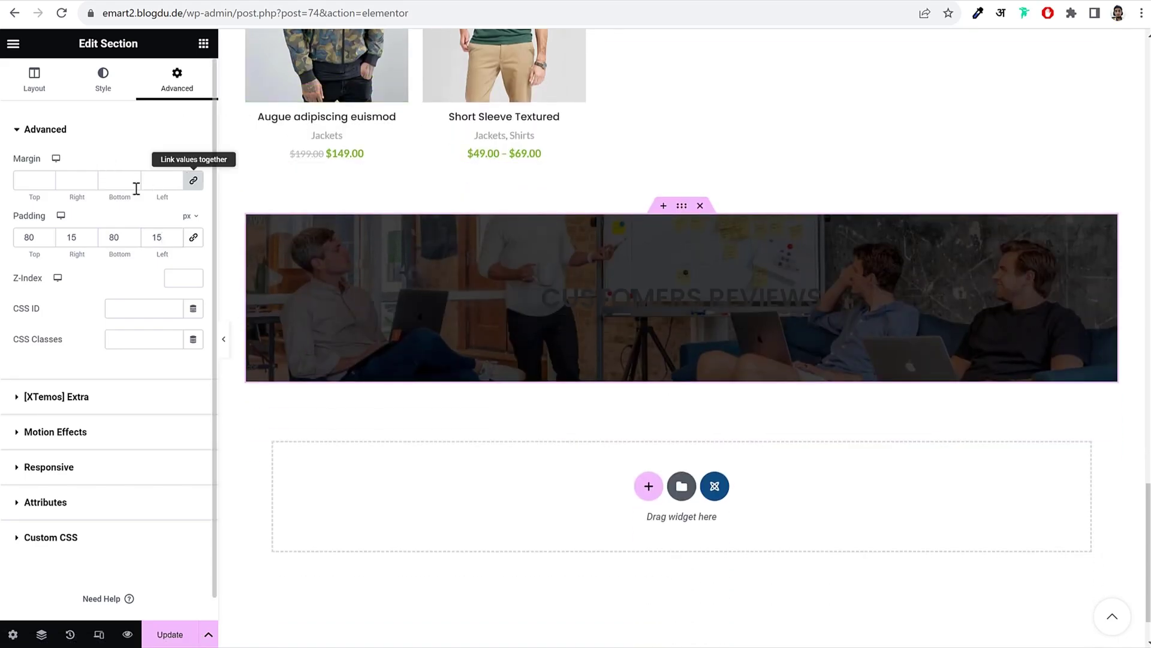
pyautogui.click(114, 180)
pyautogui.write('0')
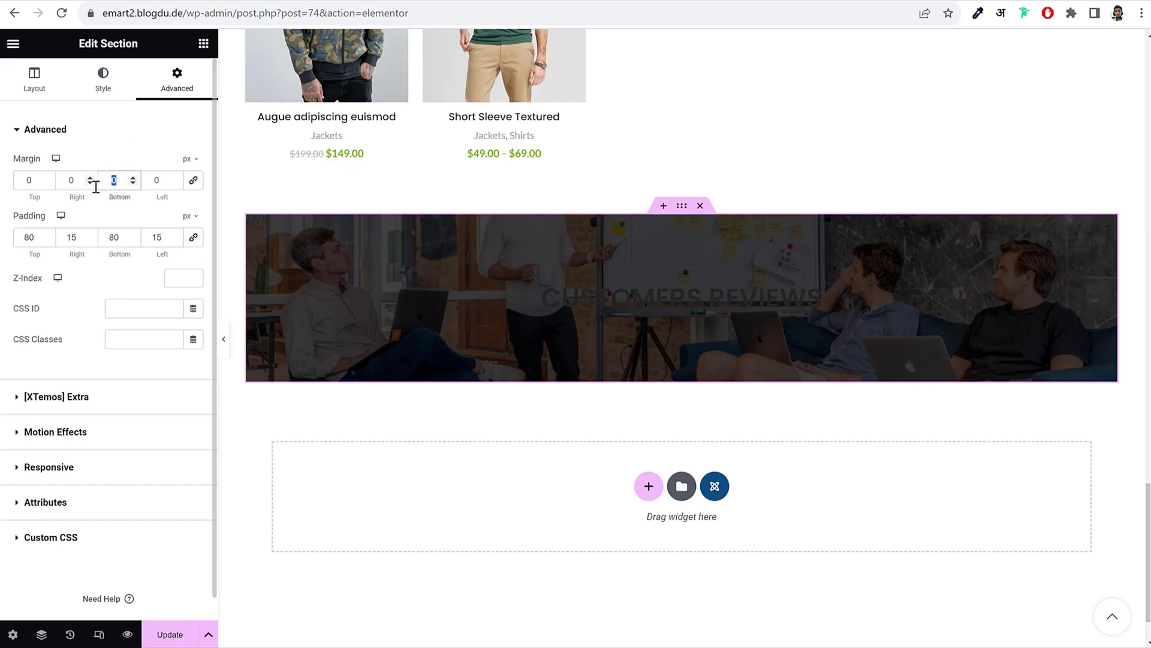
pyautogui.write('80')
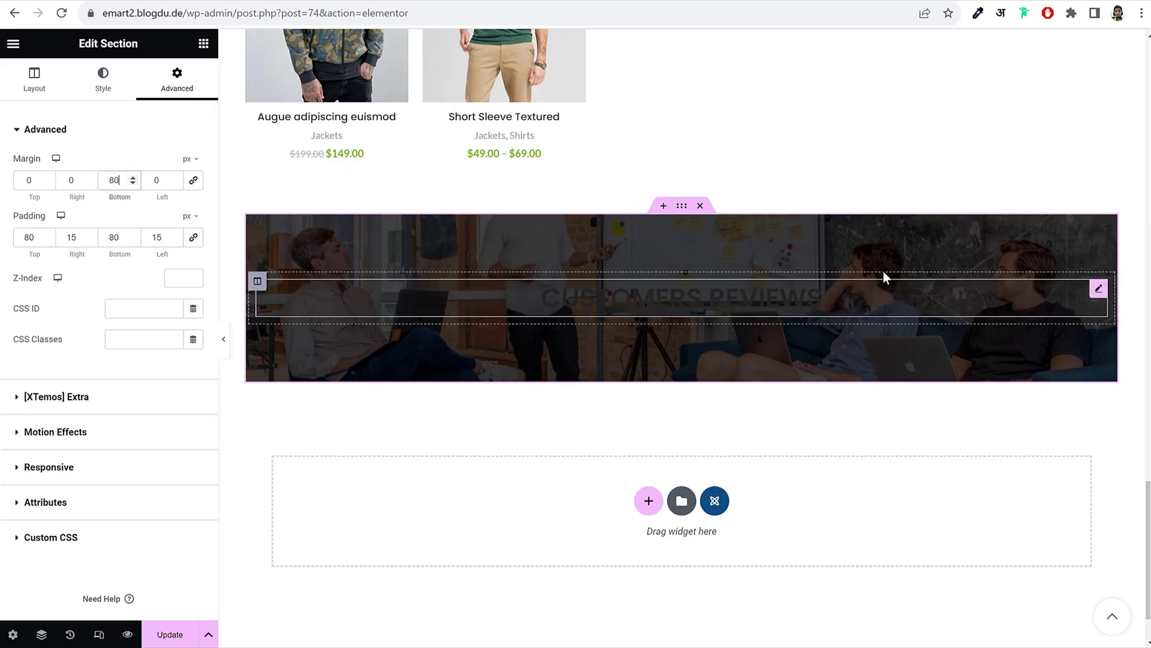
# Step: Set the Customers Reviews title's predefined colour to White
pyautogui.click(642, 298)
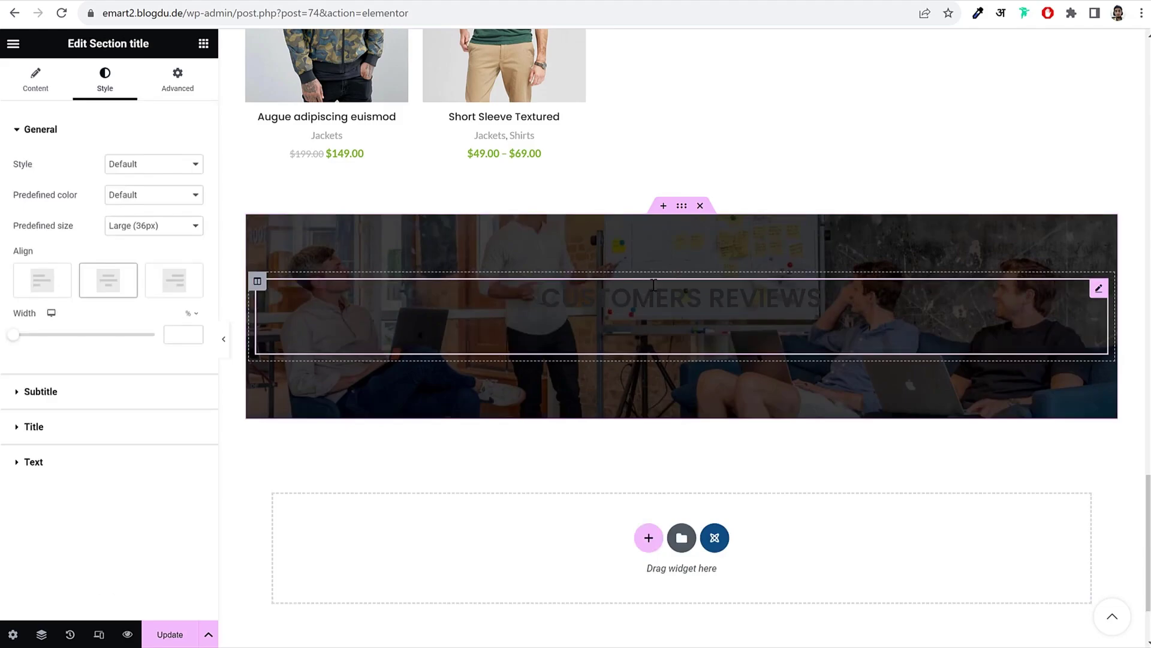
pyautogui.click(150, 198)
pyautogui.click(140, 253)
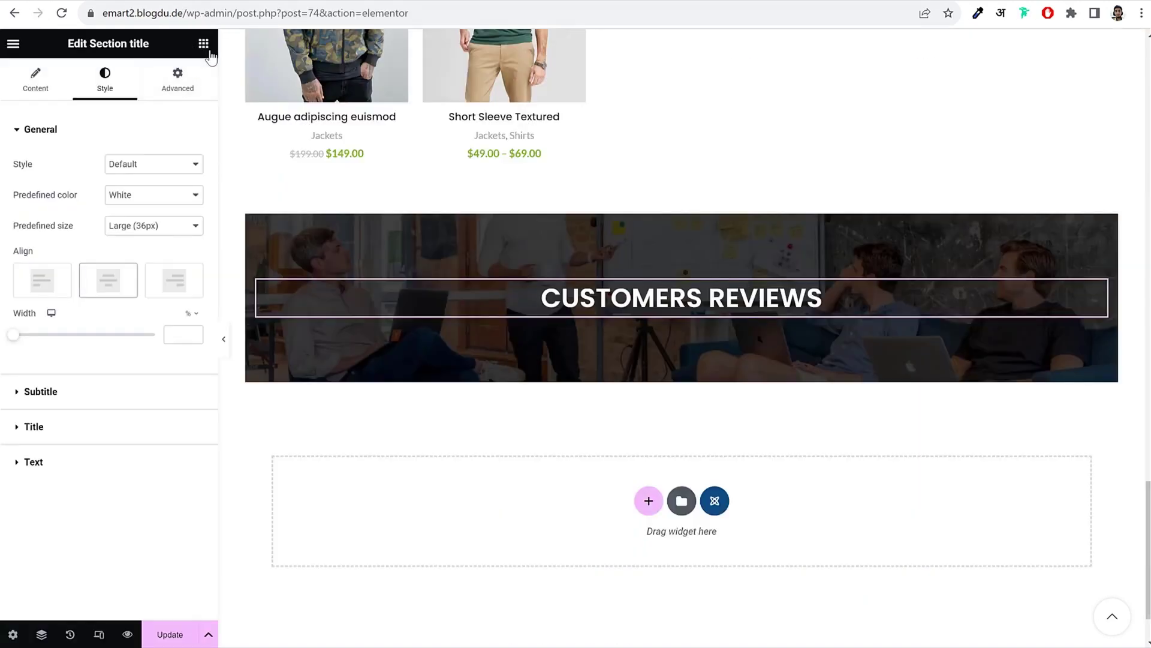
pyautogui.click(203, 43)
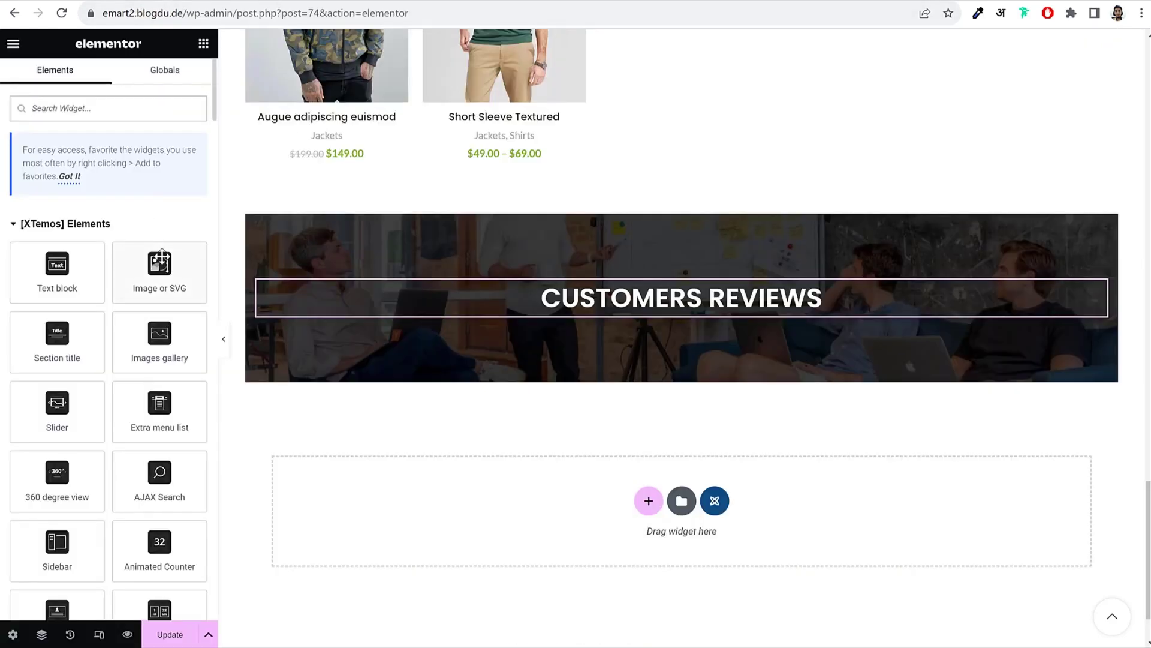
# Step: Add an Image widget under the heading and try uploading fashion-quote-1.svg
pyautogui.moveTo(160, 267); pyautogui.dragTo(707, 319)
pyautogui.click(94, 199)
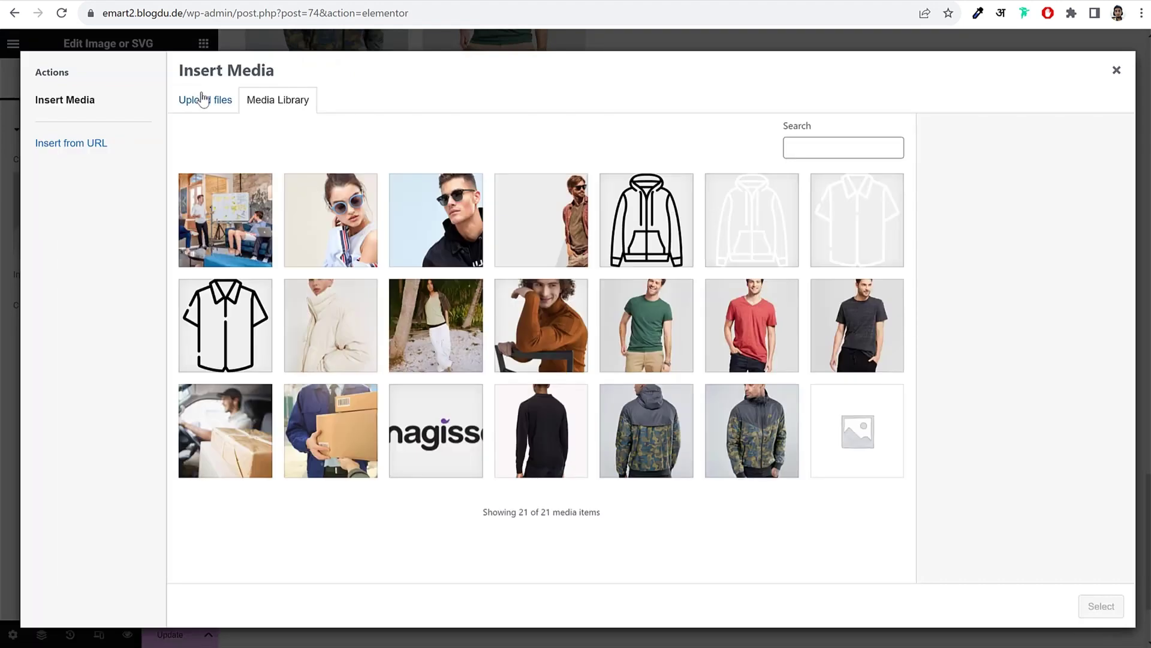
pyautogui.click(202, 99)
pyautogui.click(650, 336)
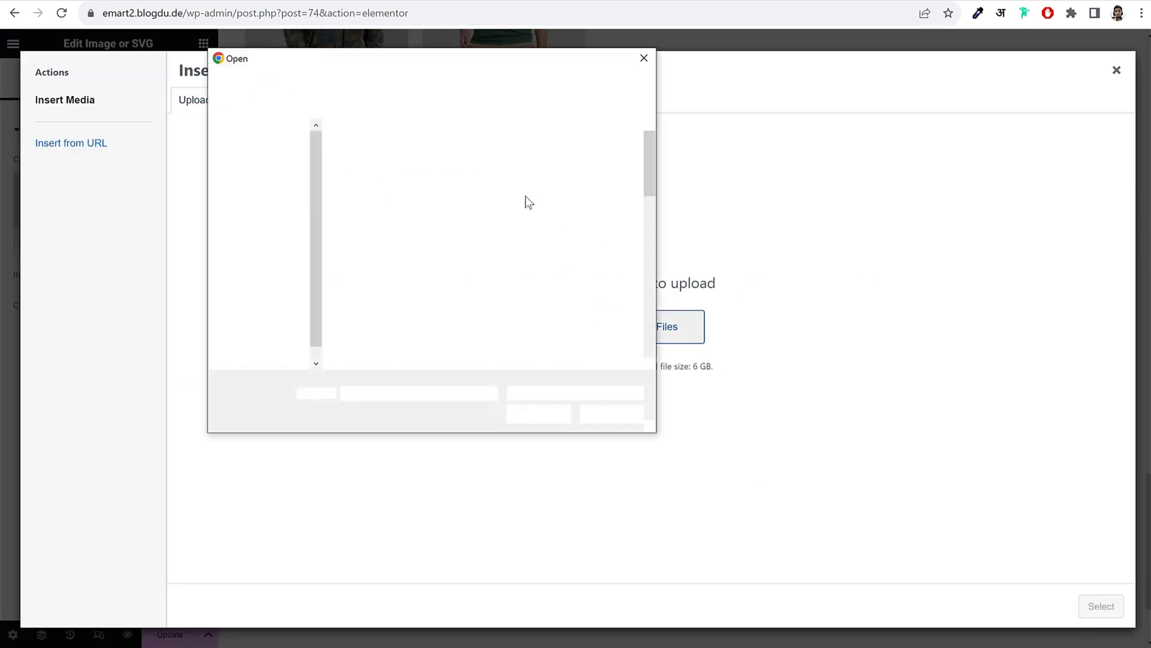
pyautogui.scroll(-1, 613, 285)
pyautogui.scroll(-1, 614, 285)
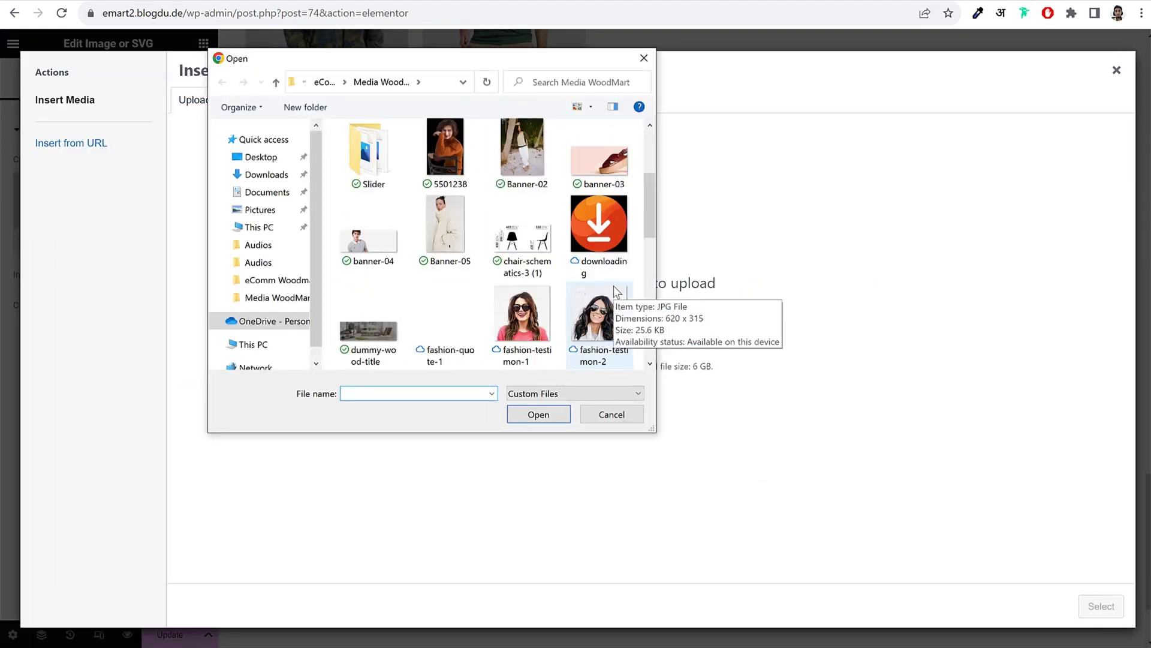
pyautogui.scroll(-1, 613, 285)
pyautogui.click(434, 265)
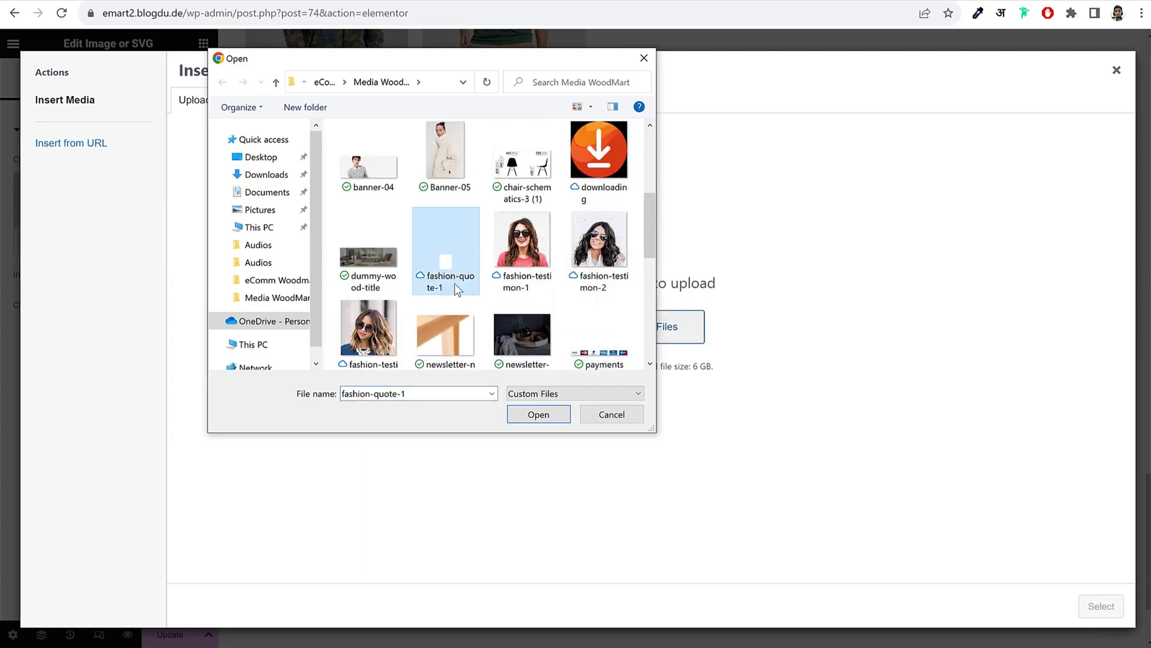
pyautogui.click(542, 419)
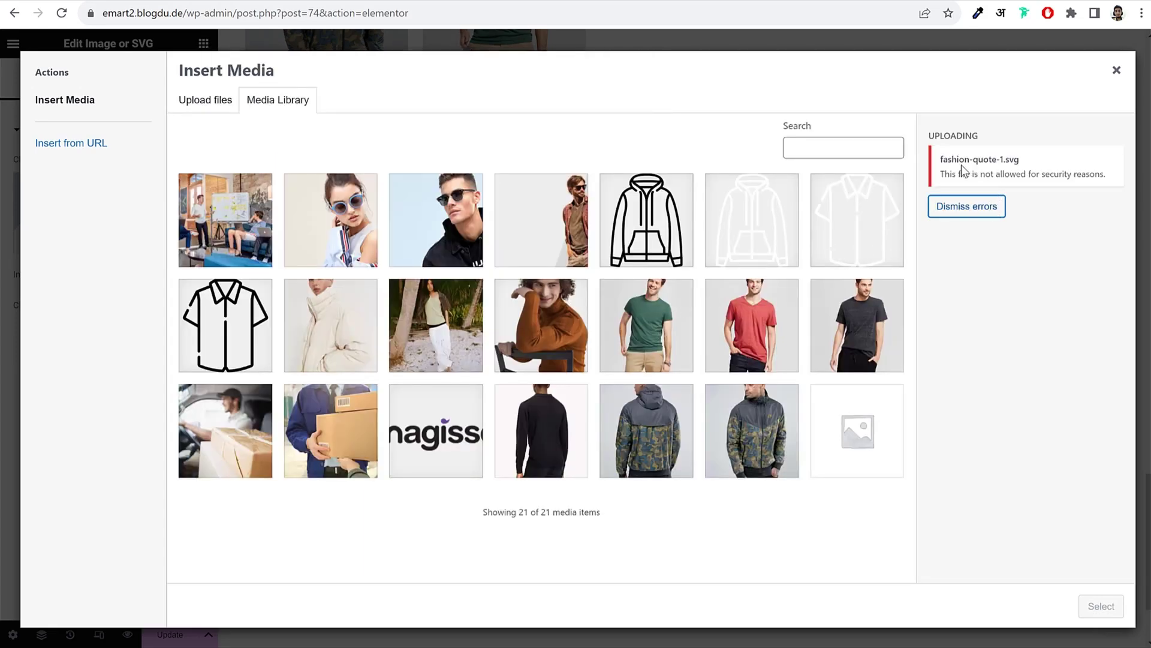
# Step: Dismiss the rejected upload error, close the media picker, and update the page
pyautogui.moveTo(939, 163); pyautogui.dragTo(1028, 168)
pyautogui.click(1015, 162)
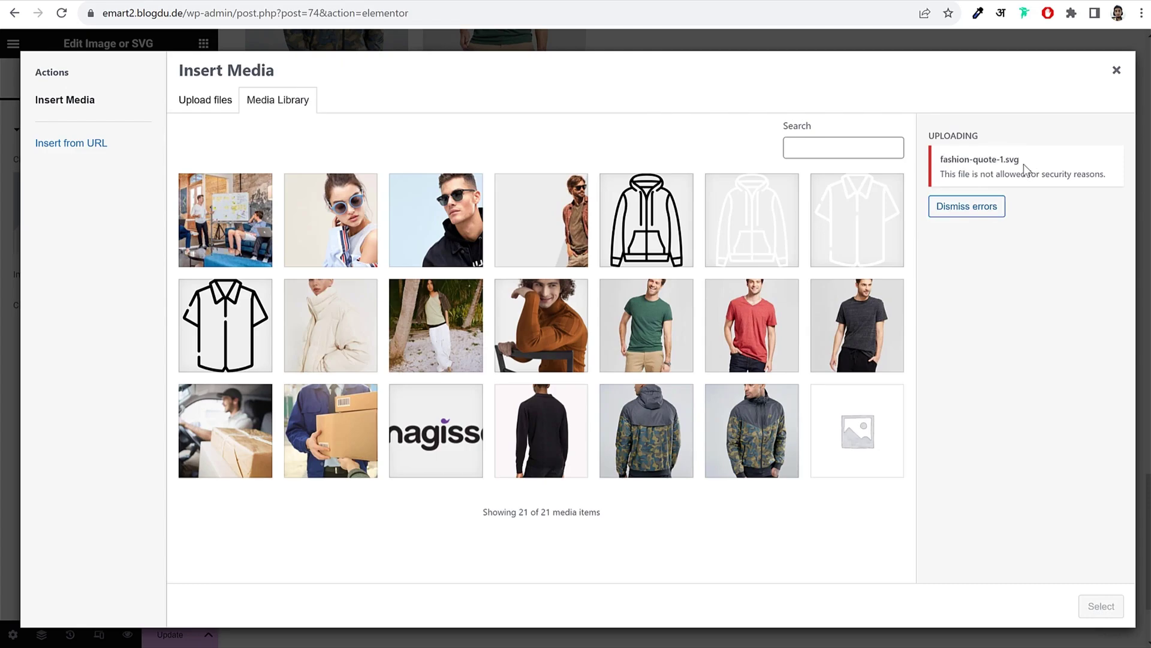
pyautogui.click(982, 211)
pyautogui.click(1116, 70)
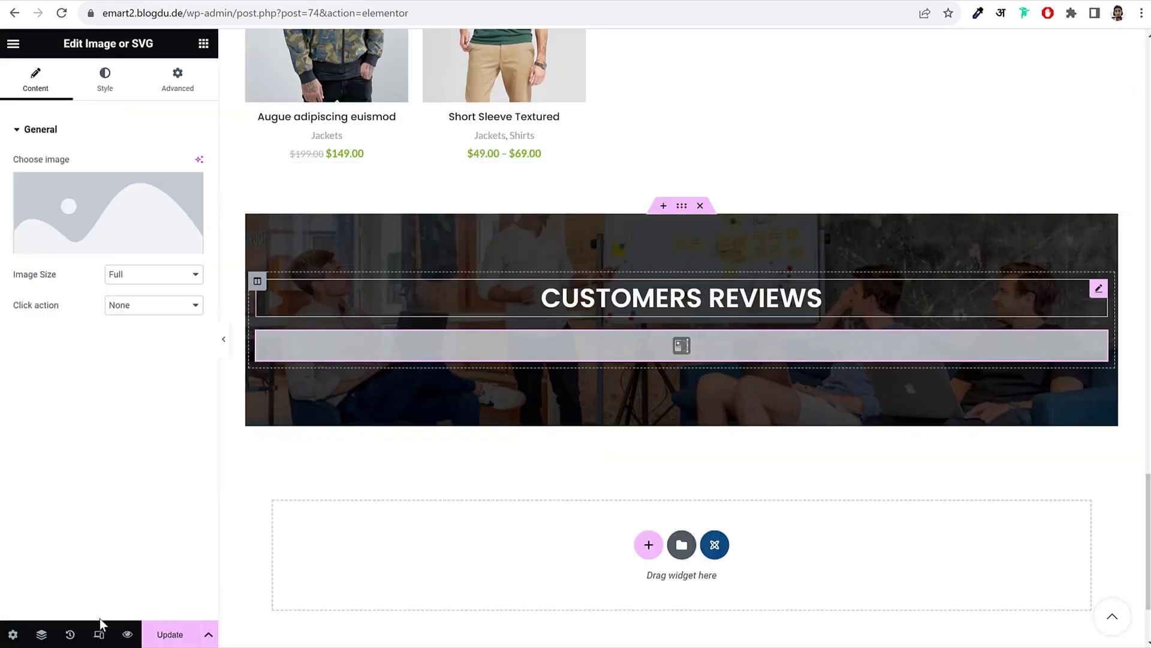
pyautogui.click(180, 633)
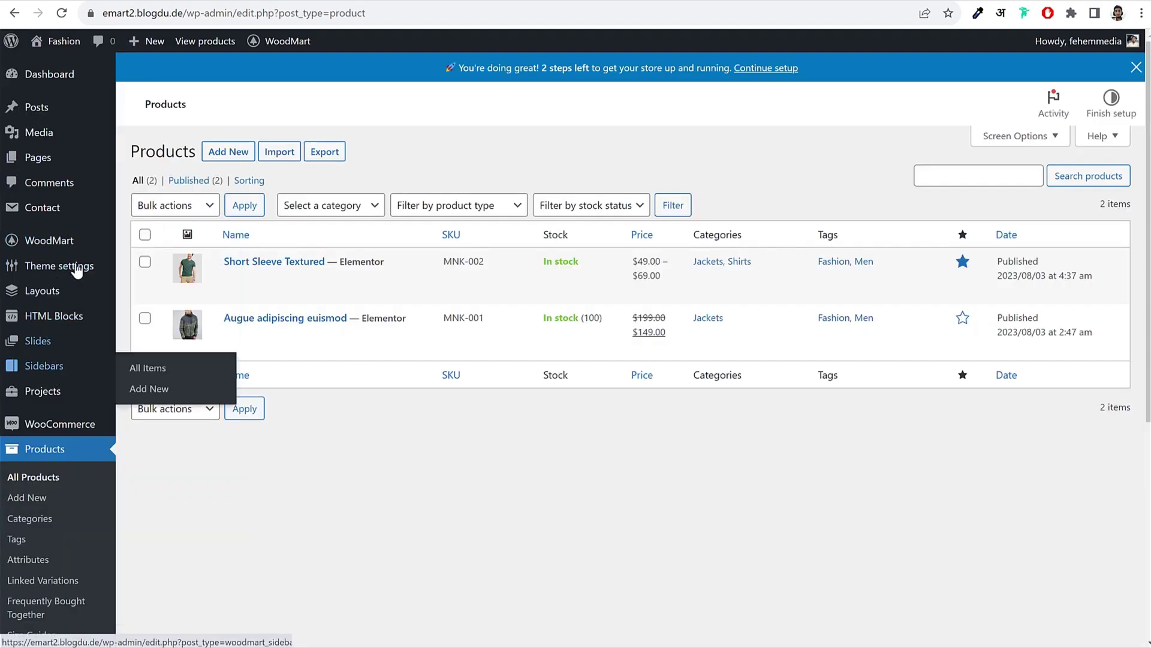
# Step: Upload fashion-quote-1 via Media > Add New and check its attachment details
pyautogui.click(50, 135)
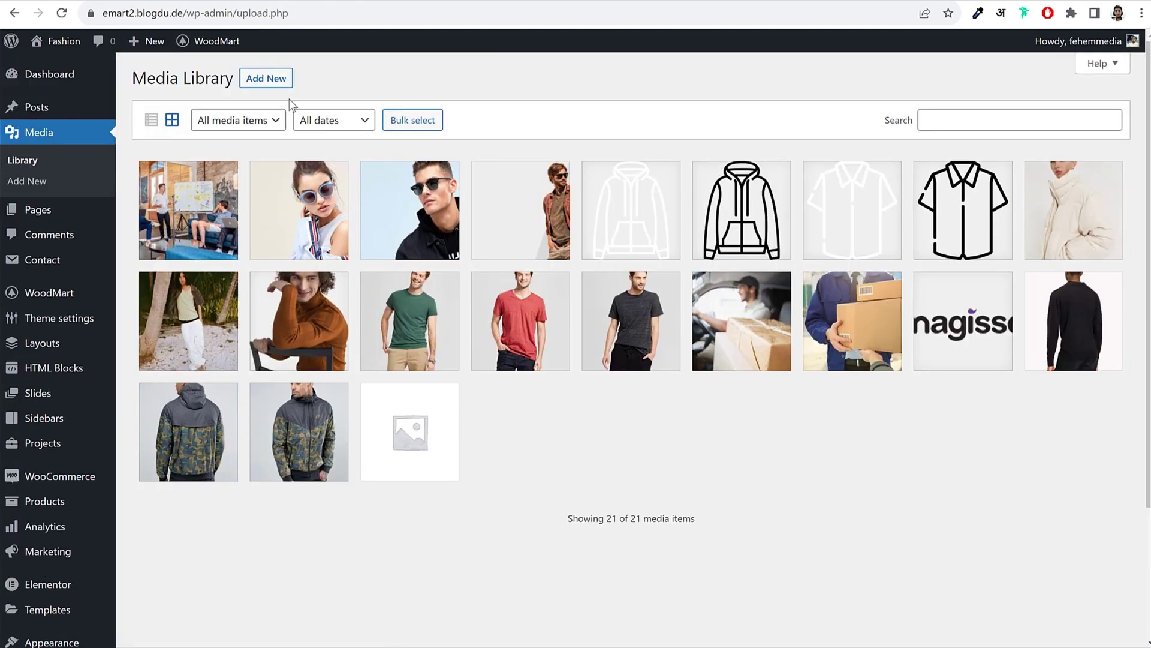
pyautogui.click(289, 87)
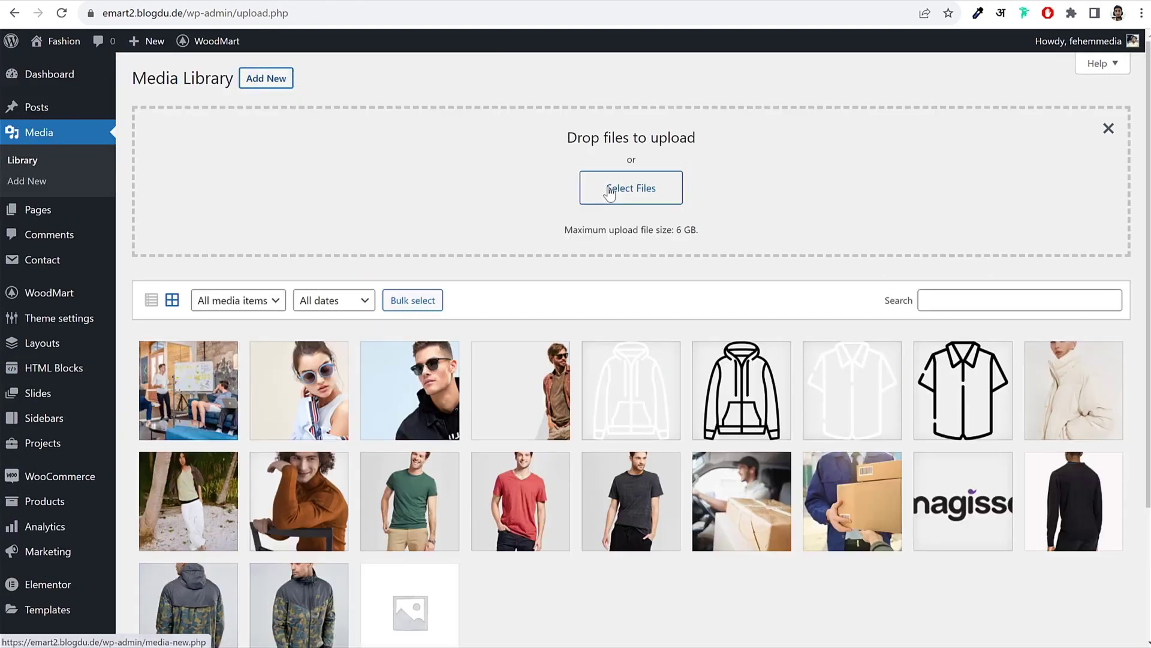
pyautogui.click(640, 186)
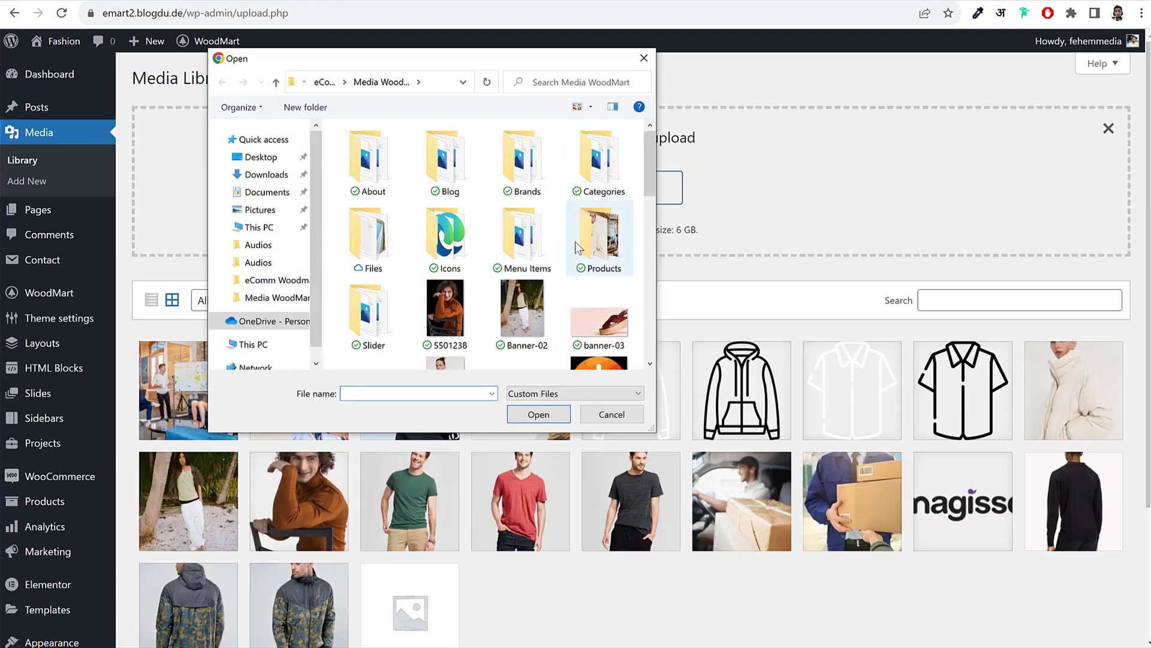
pyautogui.scroll(-4, 575, 242)
pyautogui.click(447, 249)
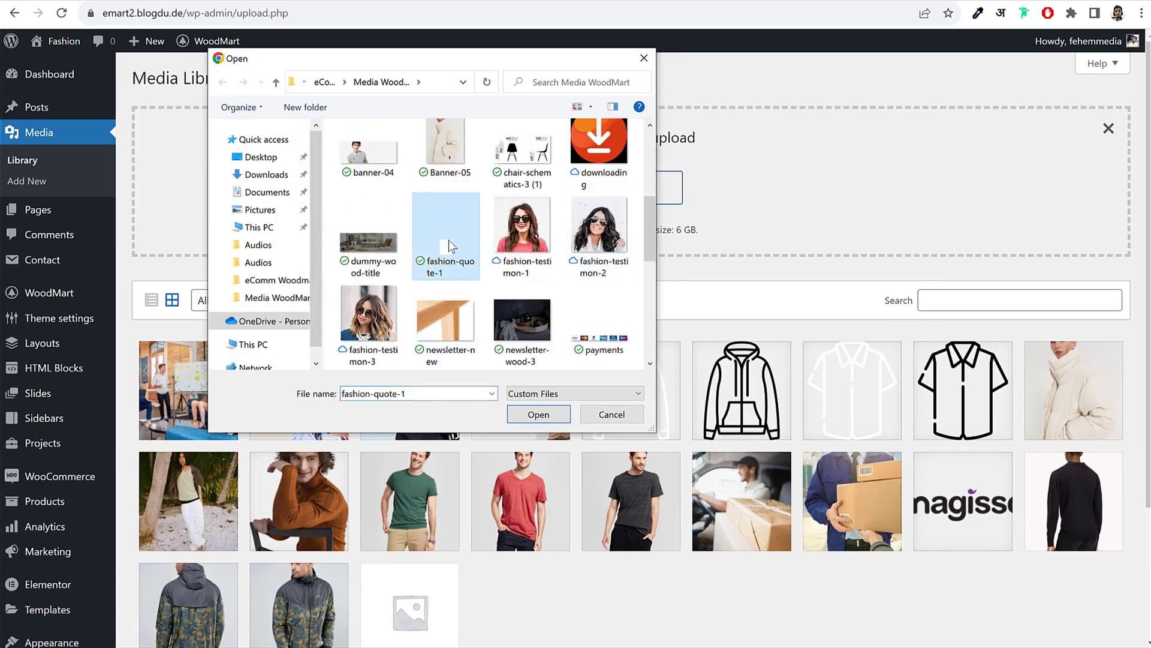
pyautogui.click(538, 413)
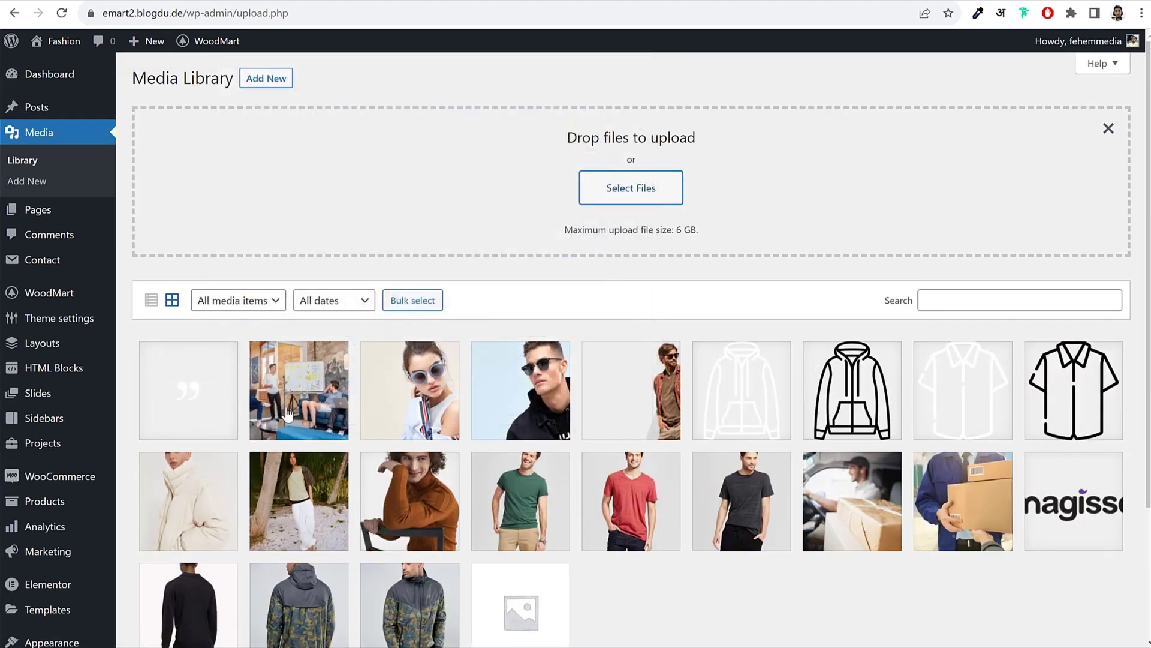
pyautogui.click(181, 401)
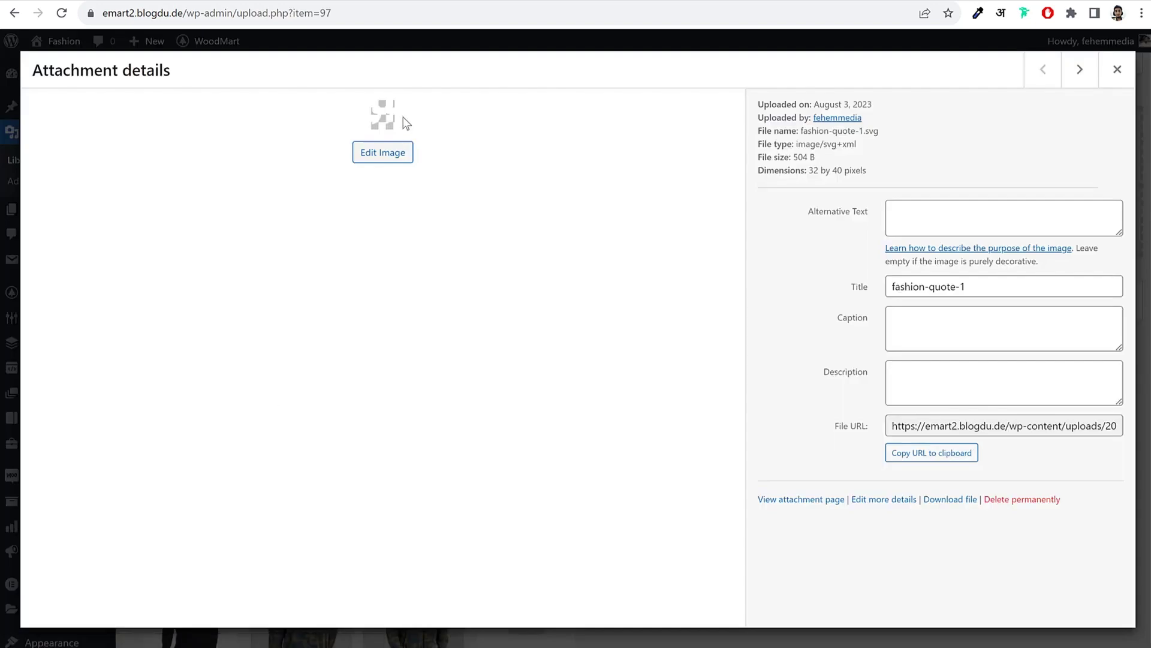
pyautogui.click(1117, 69)
# Step: Switch back to the Elementor tab and reload the home page editor
pyautogui.click(193, 5)
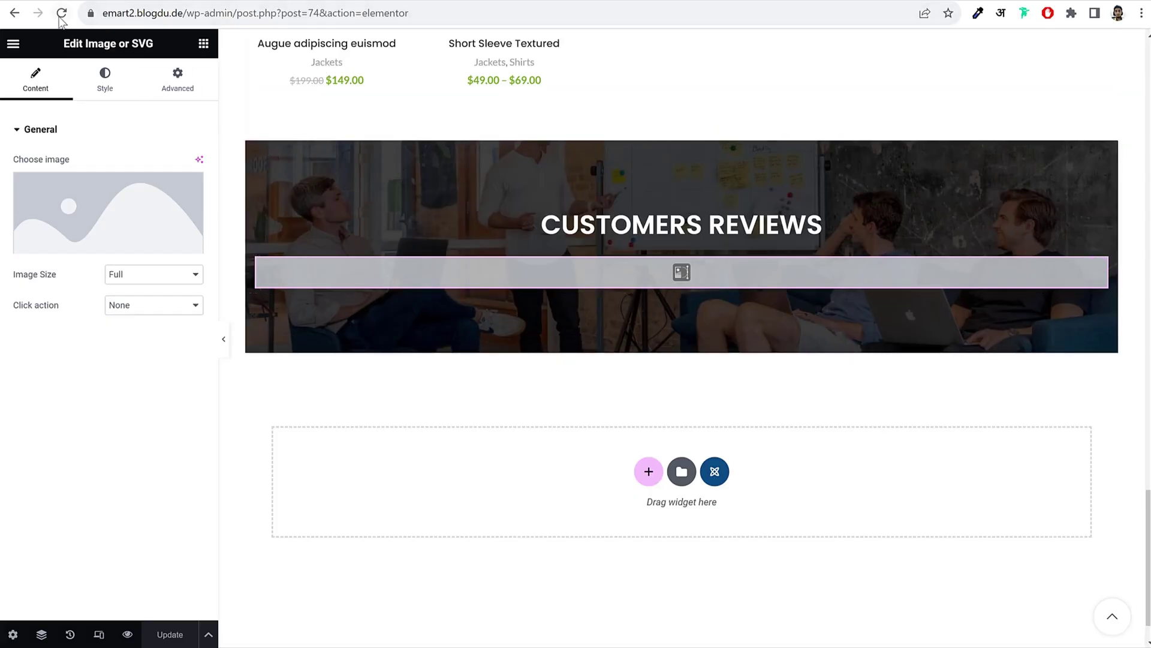
pyautogui.click(60, 18)
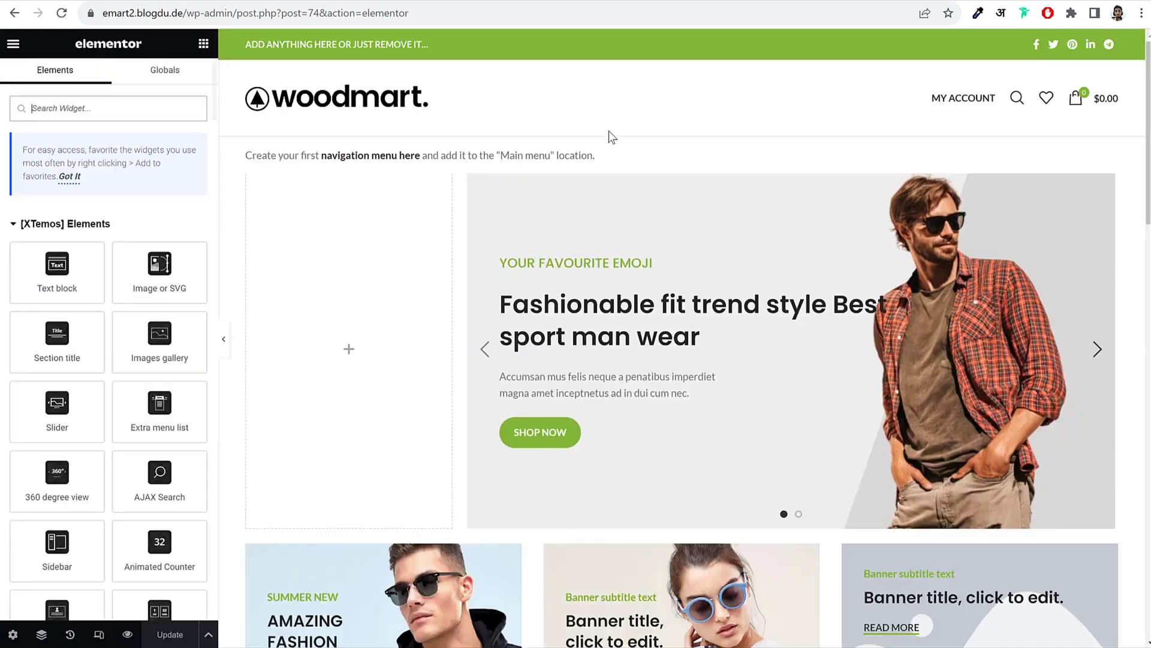
pyautogui.scroll(-15, 658, 294)
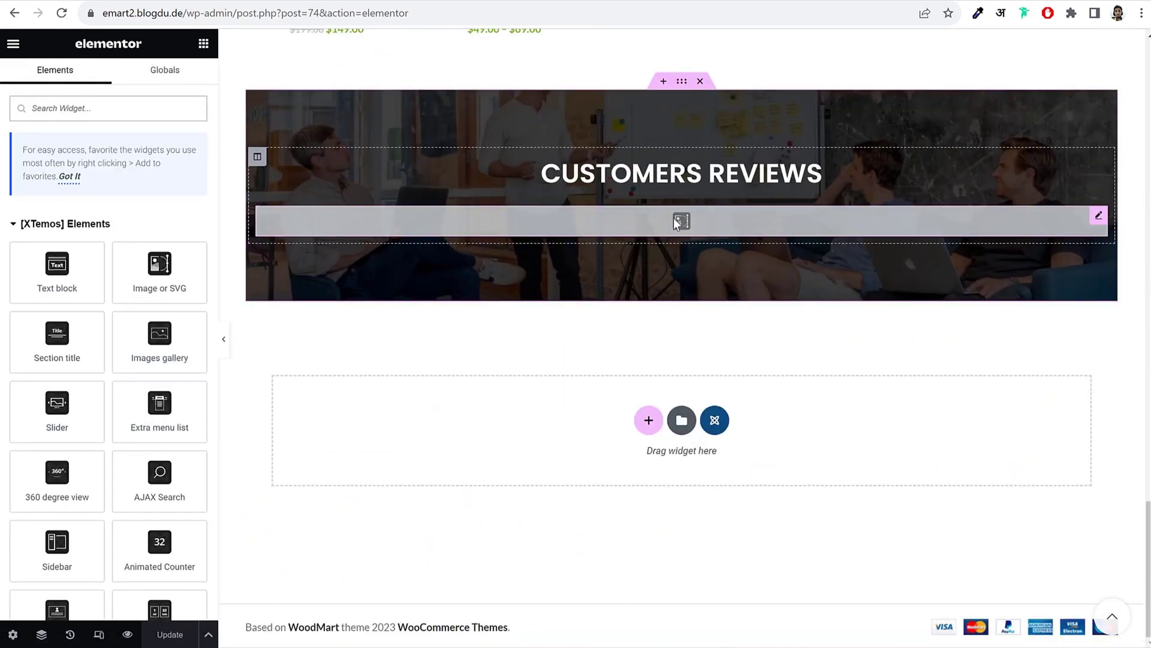
# Step: Insert the fashion-quote-1 graphic into the empty image element under the reviews heading
pyautogui.click(674, 222)
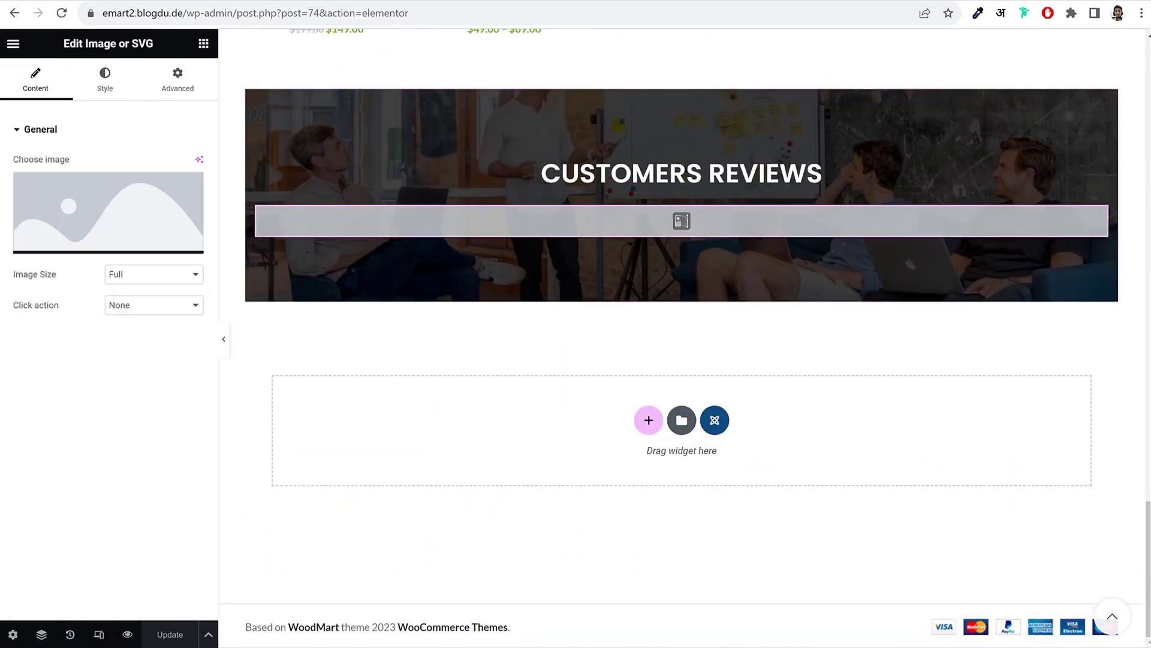
pyautogui.click(108, 222)
pyautogui.click(259, 242)
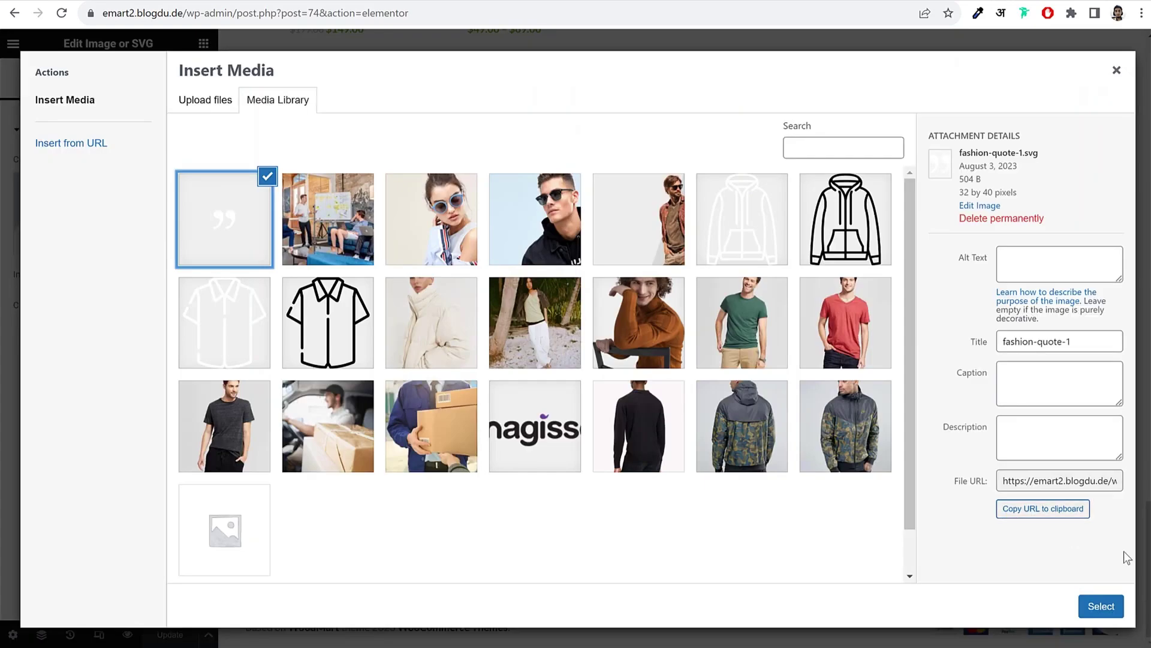
pyautogui.click(1115, 605)
pyautogui.scroll(-7, 857, 396)
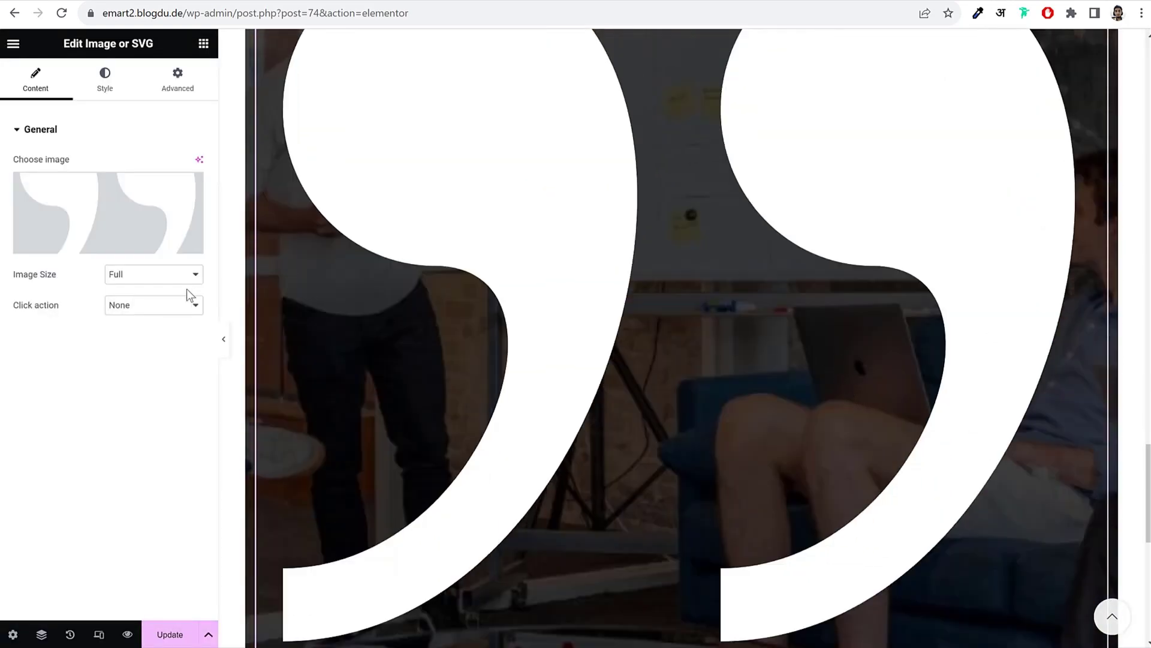
# Step: Give the quote icon a custom 35 × 35 size and centre-align it
pyautogui.click(177, 277)
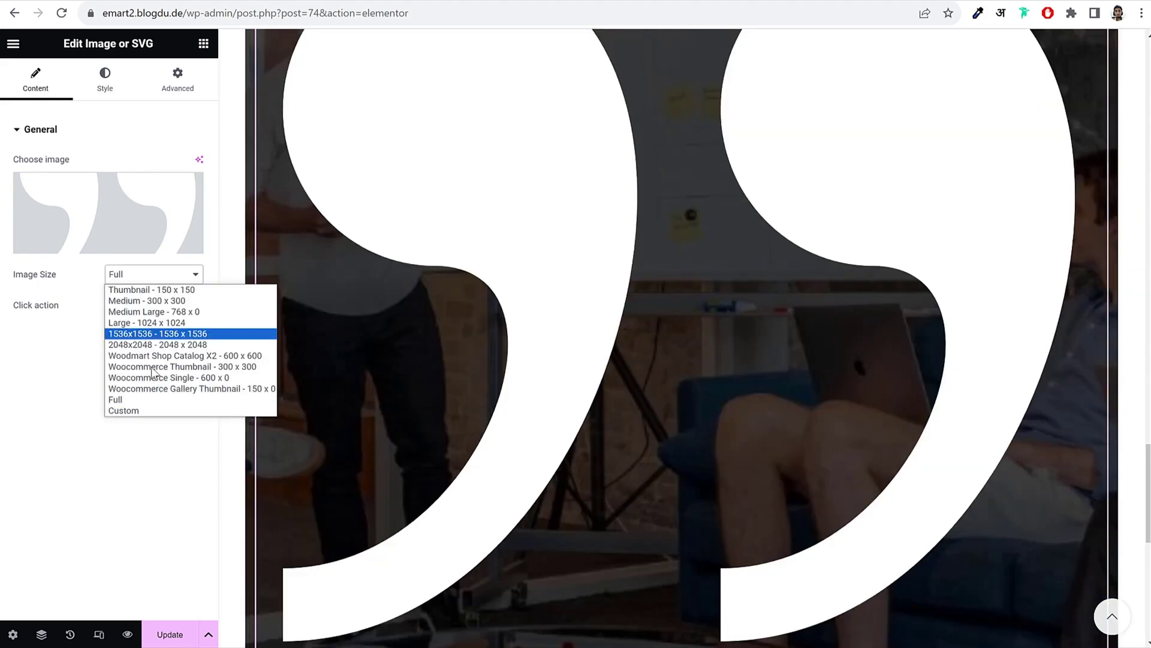
pyautogui.click(147, 412)
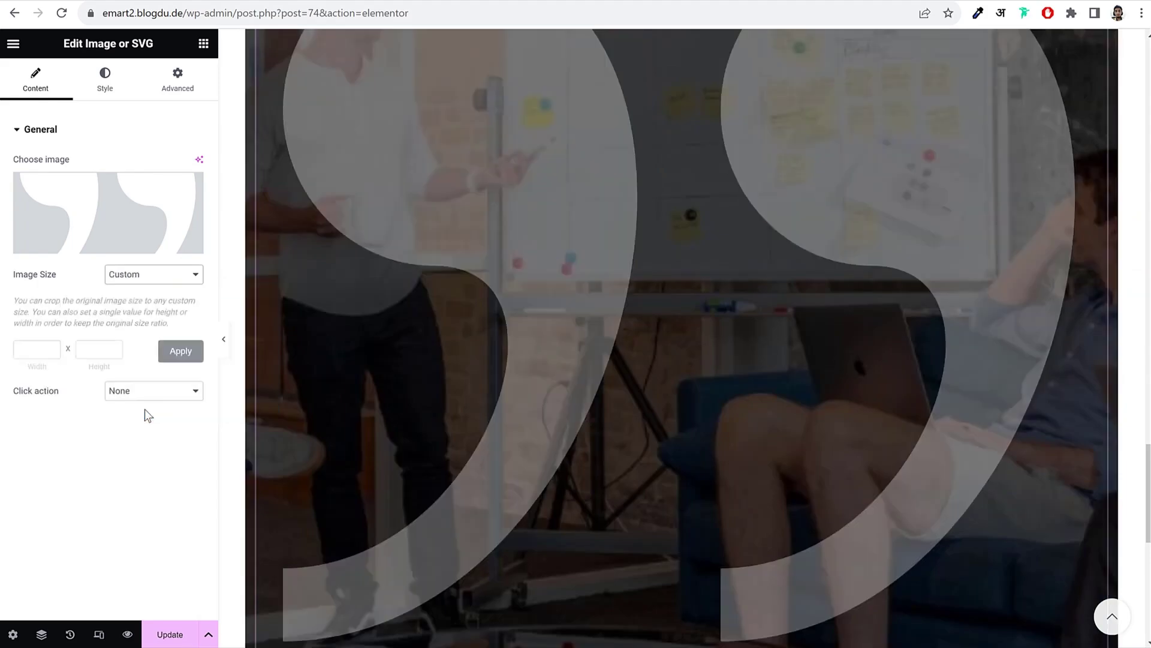
pyautogui.click(17, 345)
pyautogui.write('5')
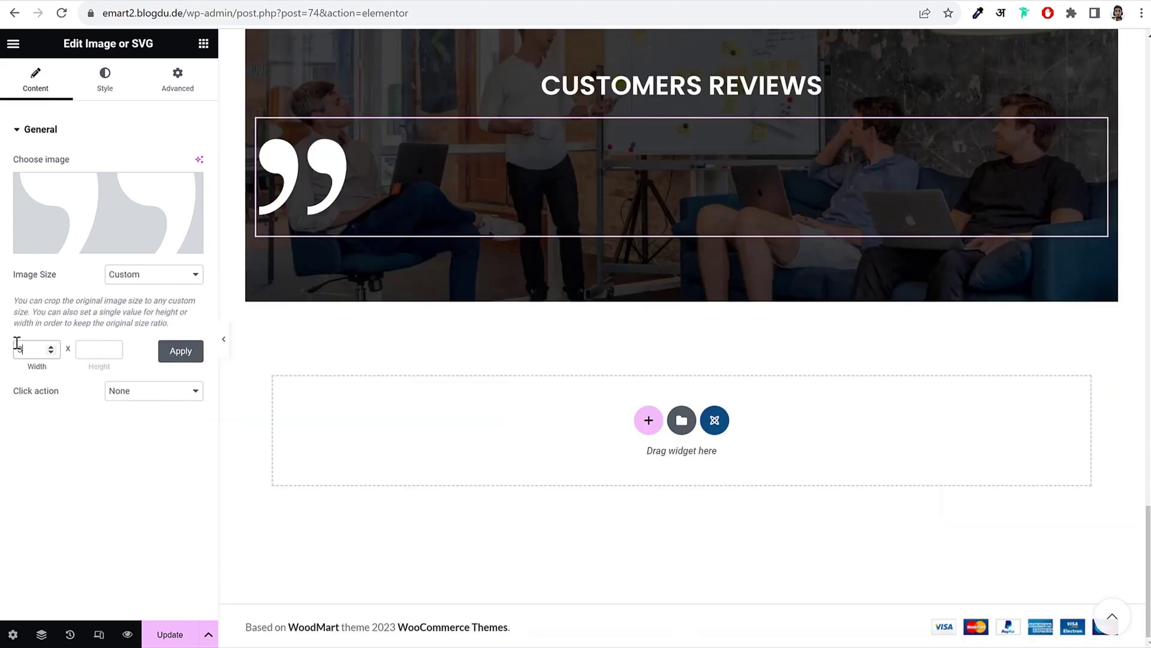
pyautogui.write('5')
pyautogui.press('Tab')
pyautogui.click(179, 358)
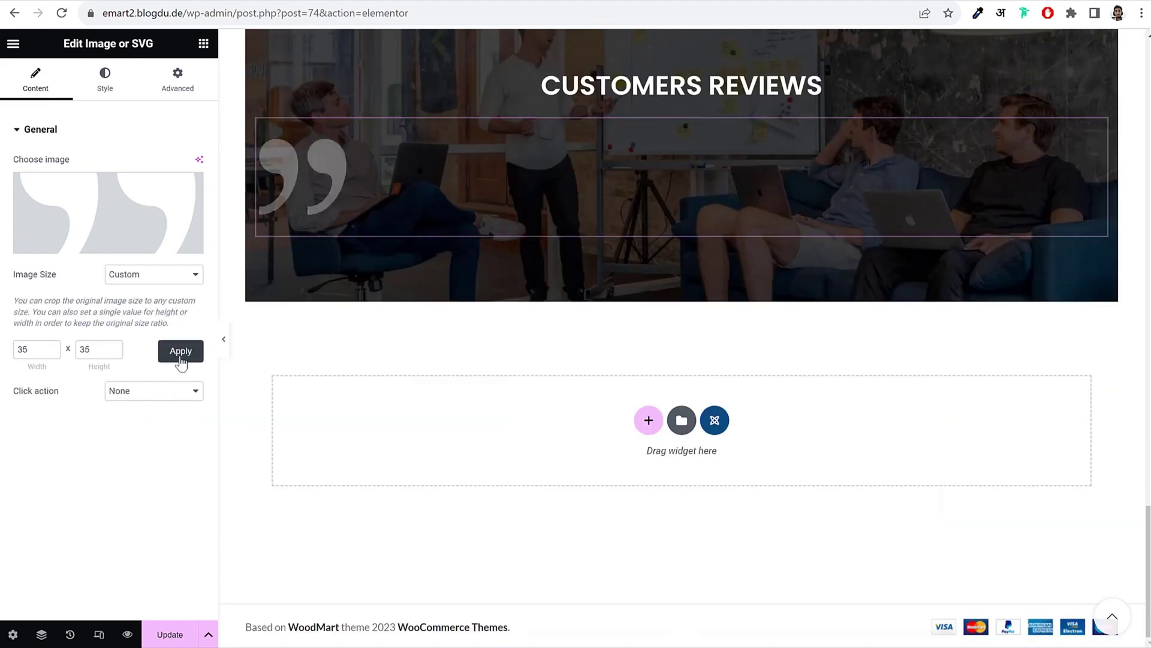
pyautogui.click(105, 76)
pyautogui.click(110, 191)
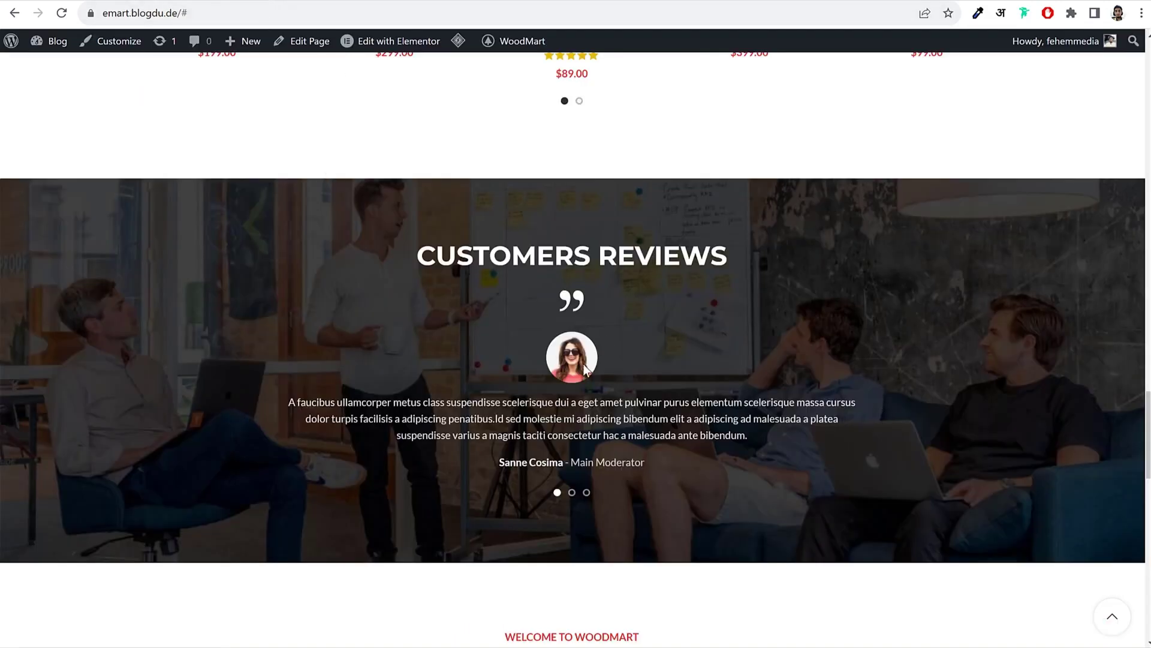
# Step: Search widgets for 'test' and drag a Testimonials widget under the quote icon
pyautogui.click(882, 417)
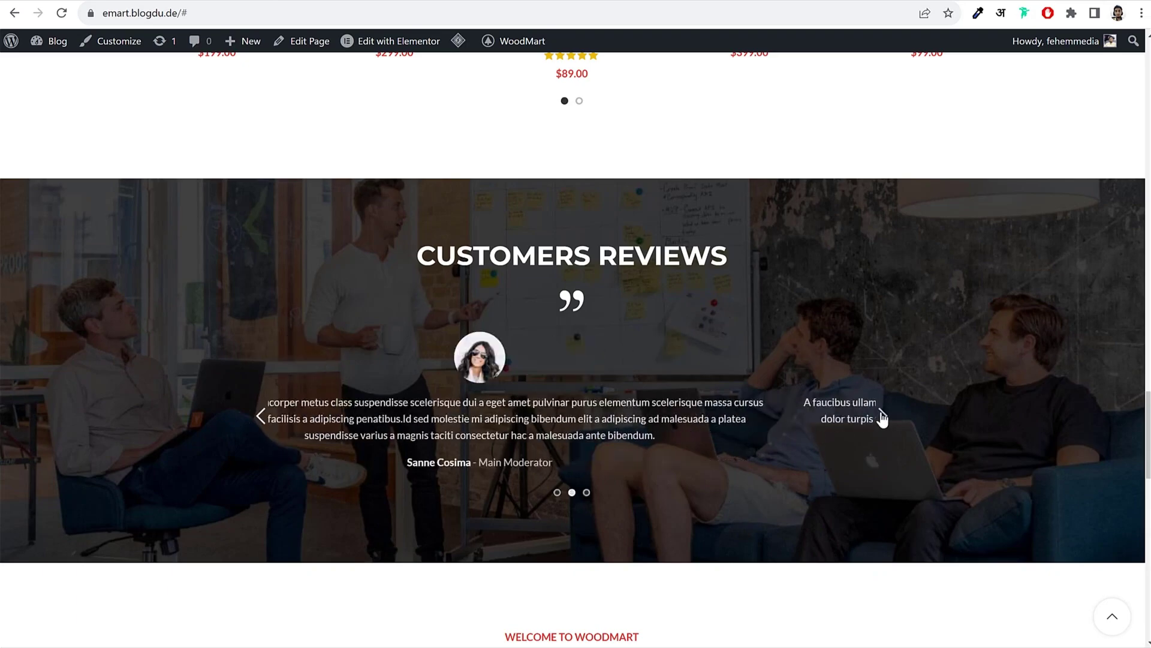
pyautogui.click(881, 417)
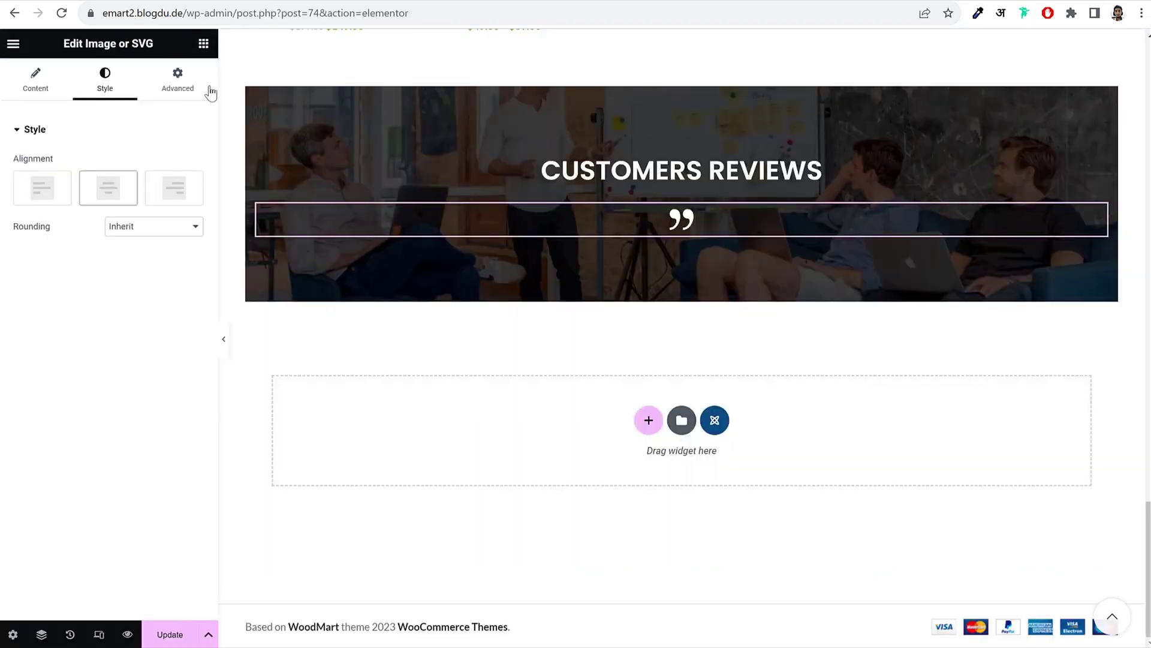
pyautogui.click(203, 44)
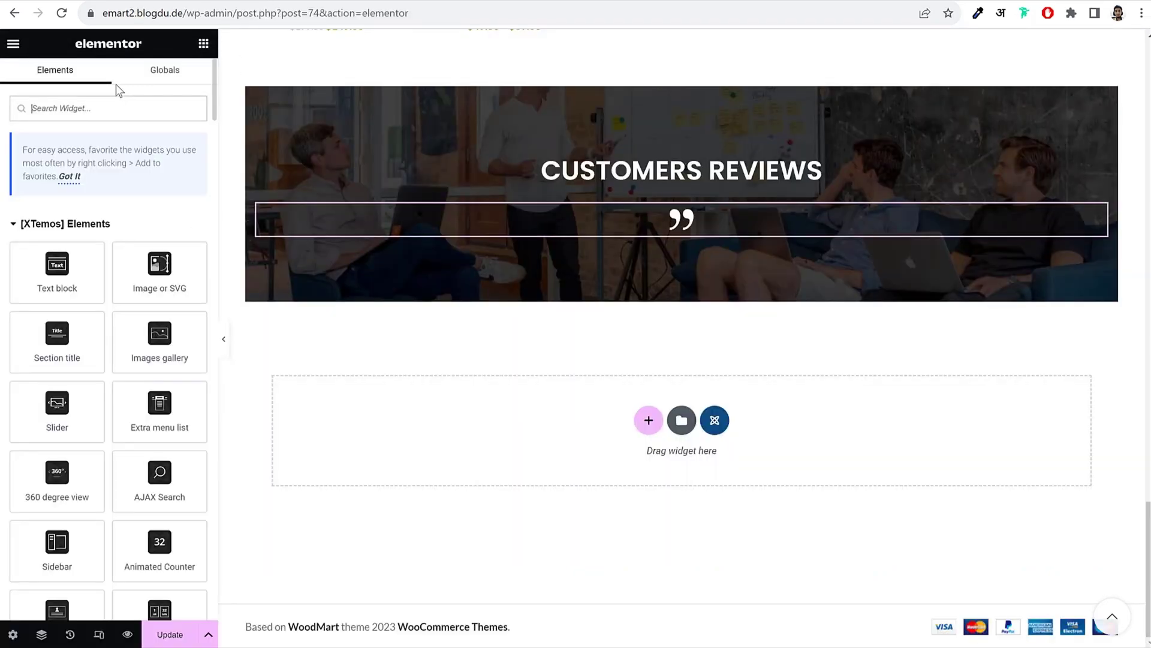
pyautogui.write('test')
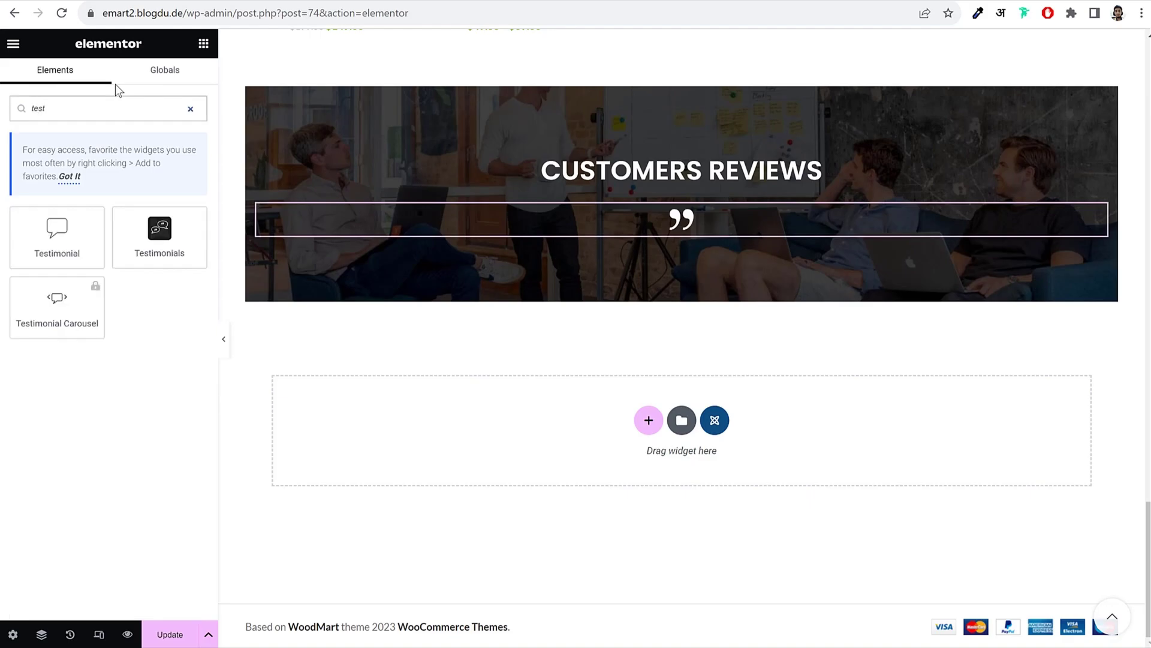
pyautogui.moveTo(154, 232); pyautogui.dragTo(761, 239)
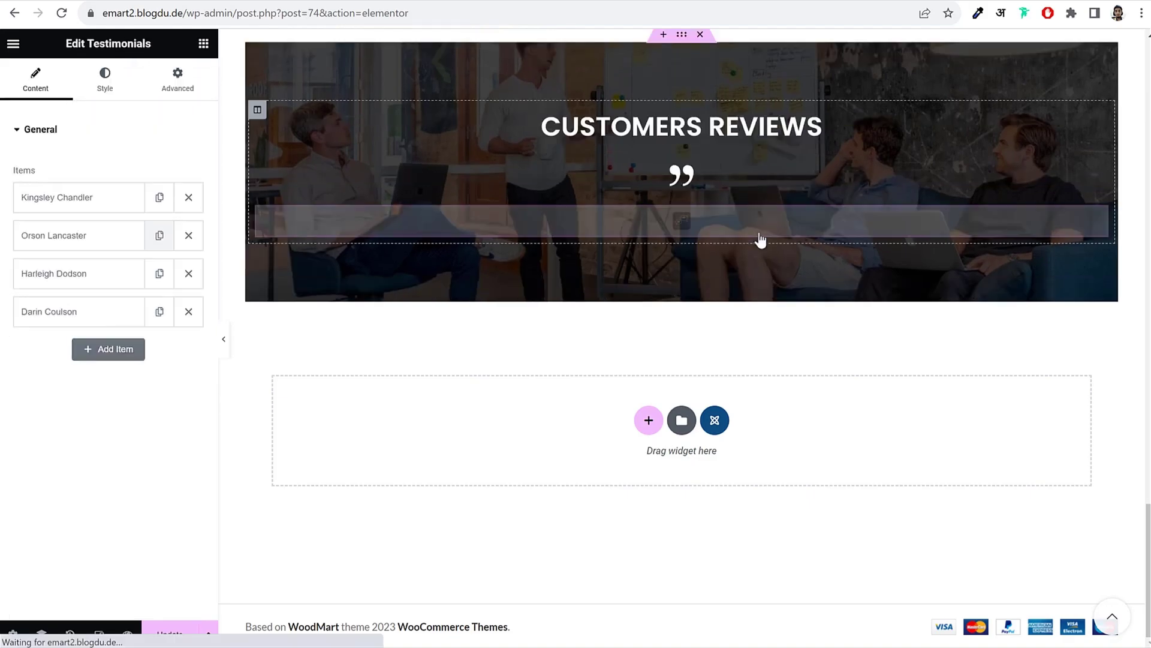
pyautogui.scroll(1, 761, 240)
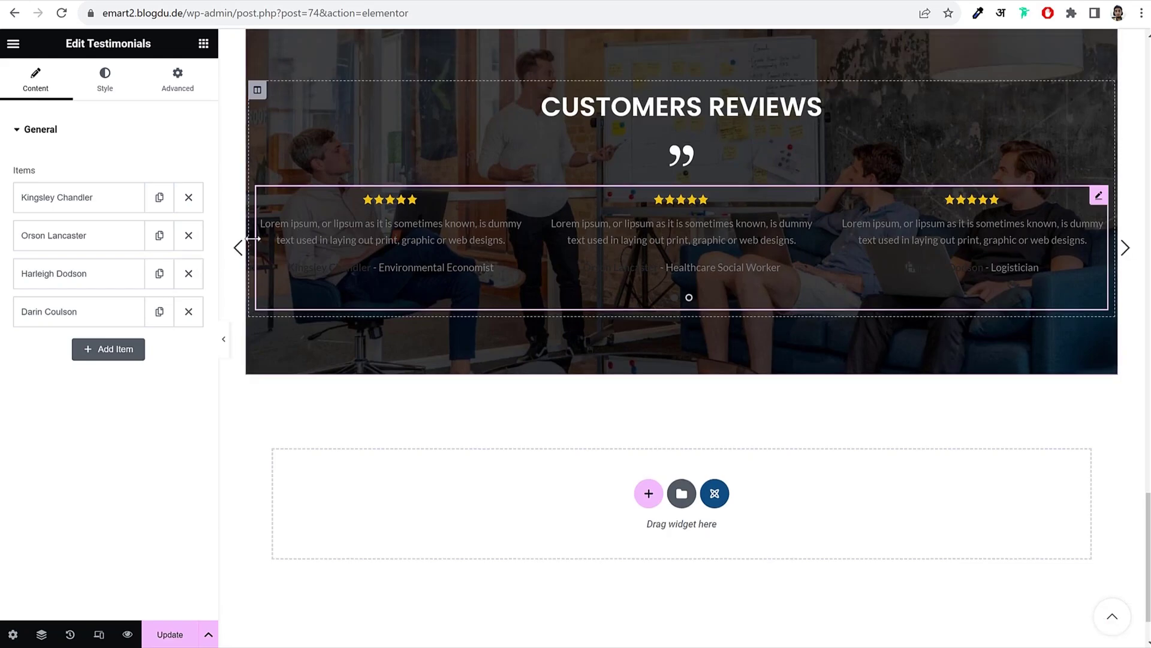
# Step: Upload fashion-testimon-1 and set it as the first testimonial's image
pyautogui.click(42, 204)
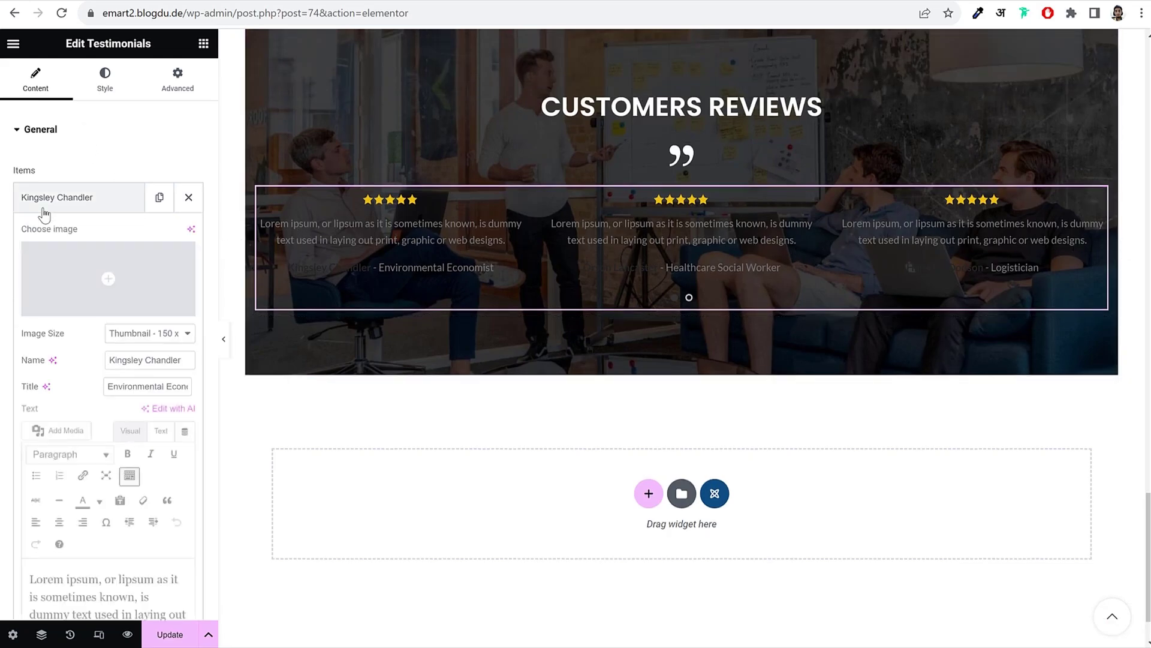
pyautogui.click(118, 263)
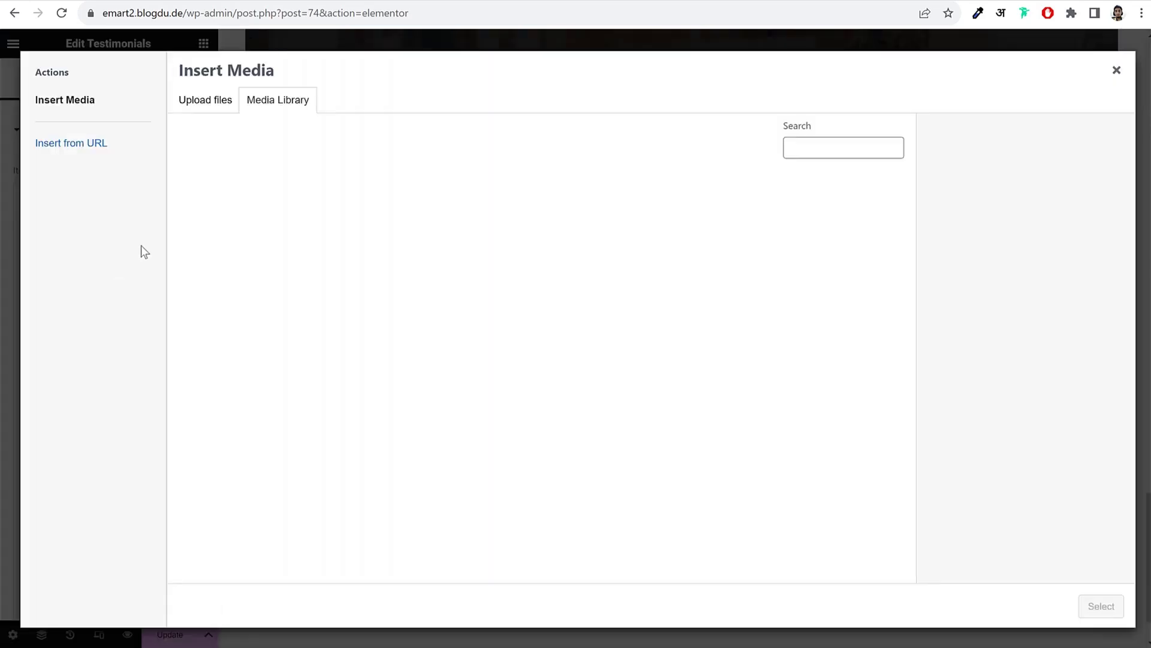
pyautogui.click(217, 108)
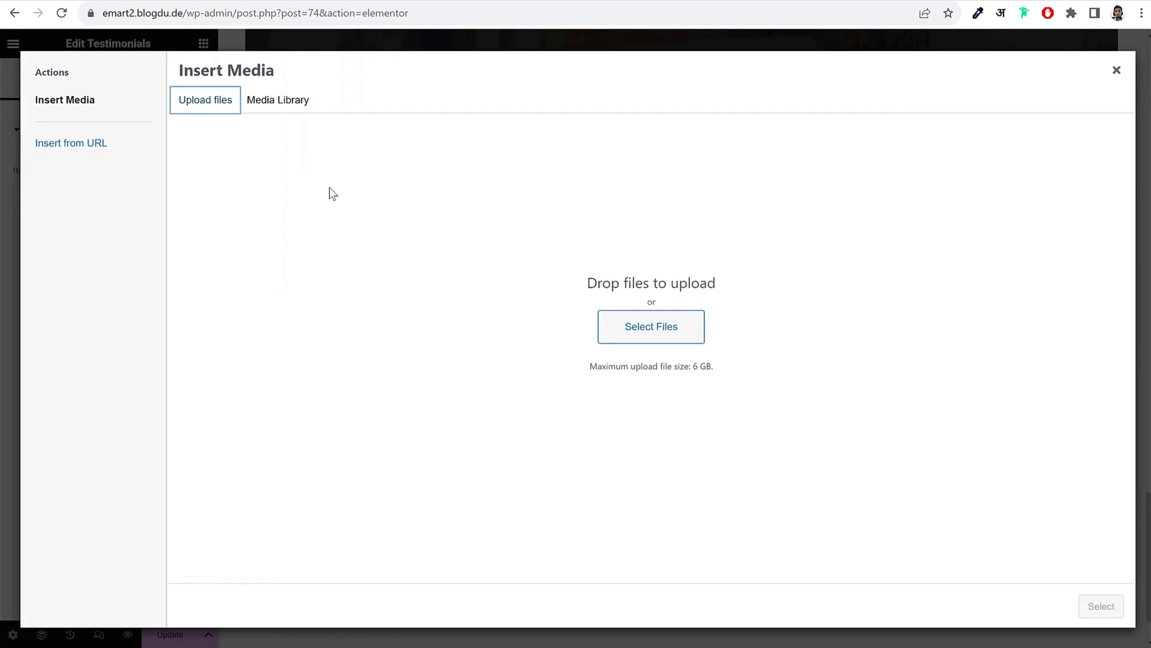
pyautogui.click(645, 326)
pyautogui.scroll(-5, 576, 270)
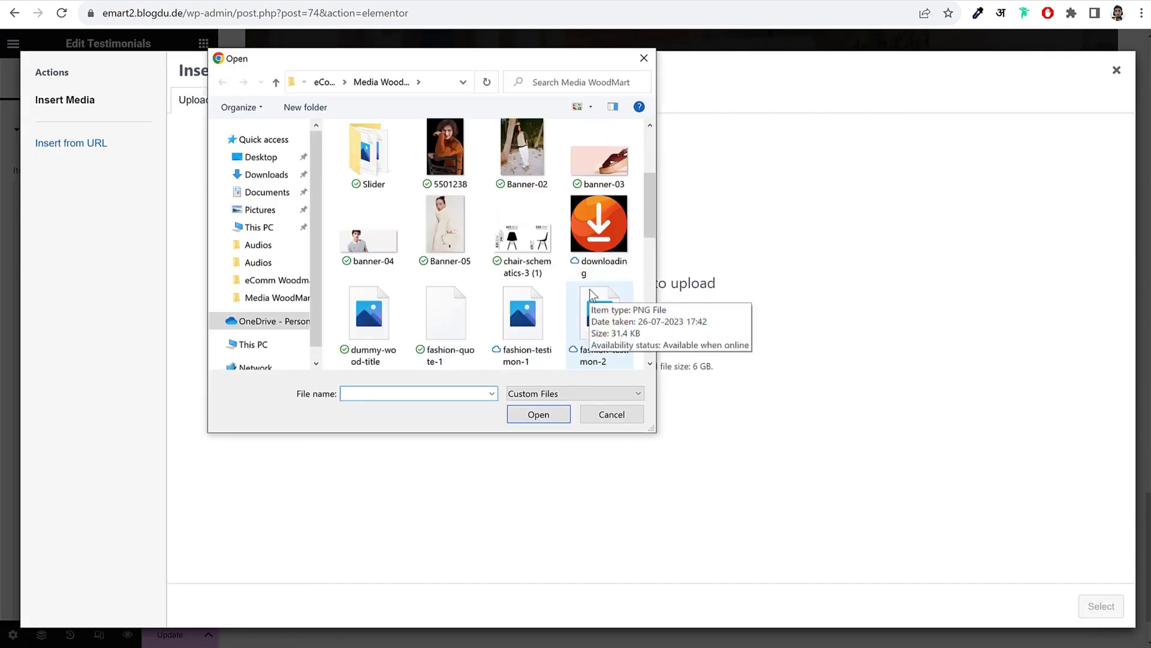
pyautogui.click(540, 276)
pyautogui.click(538, 414)
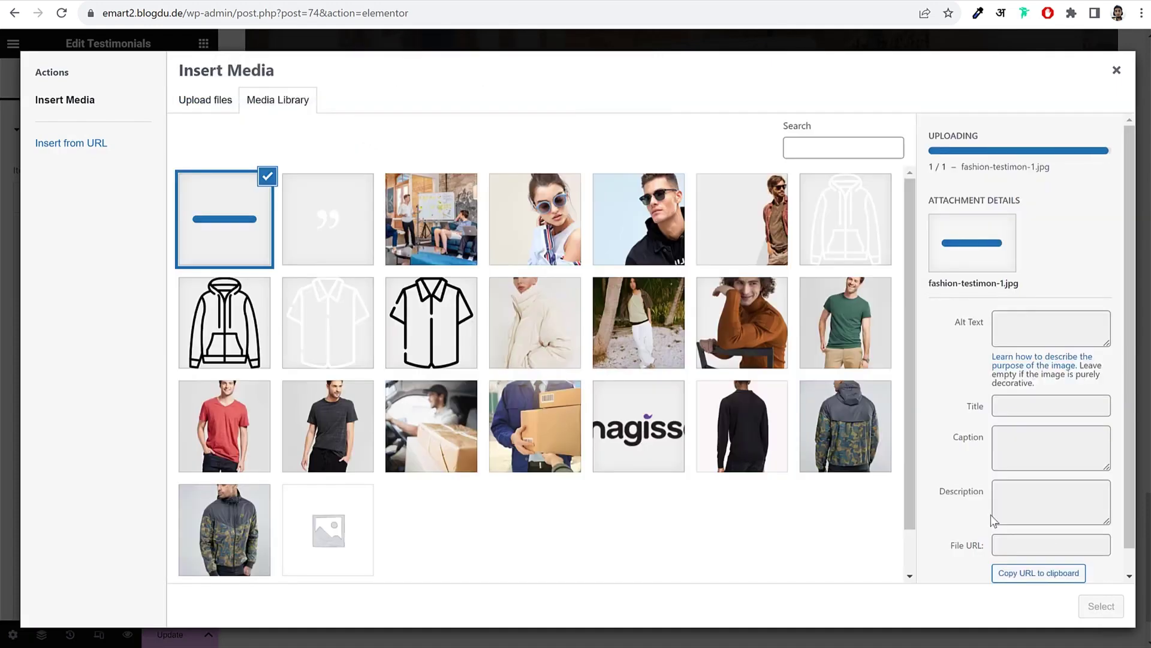
pyautogui.click(1095, 603)
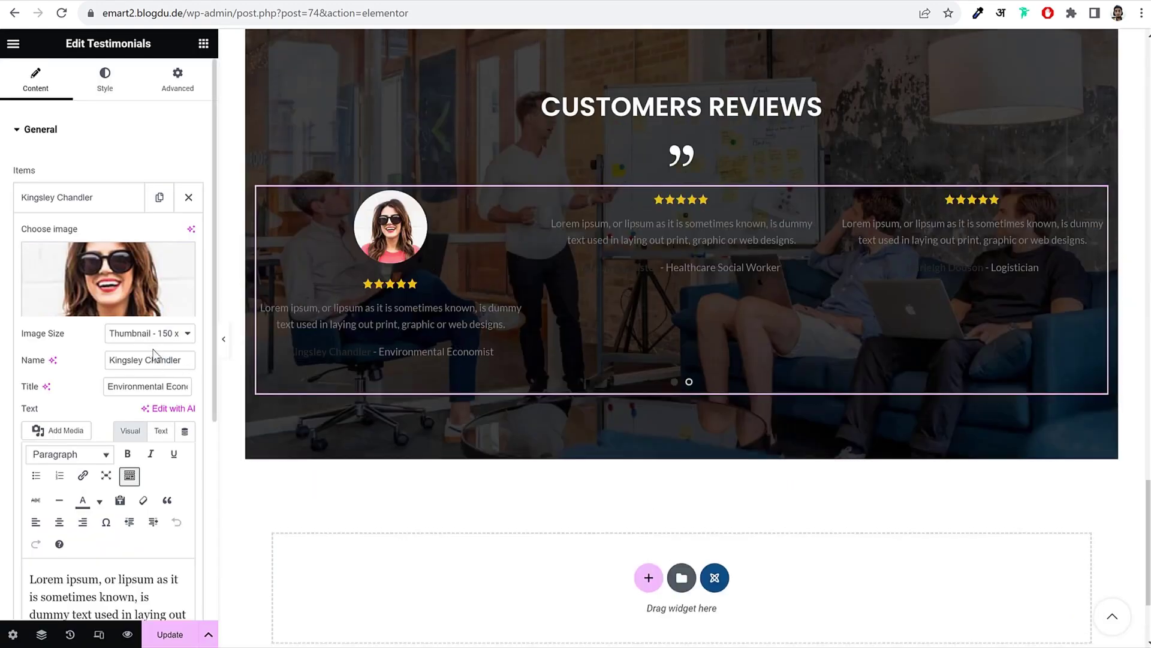
# Step: Compare with the live Customers Reviews section and review the testimonial's name and job title fields
pyautogui.scroll(-3, 145, 449)
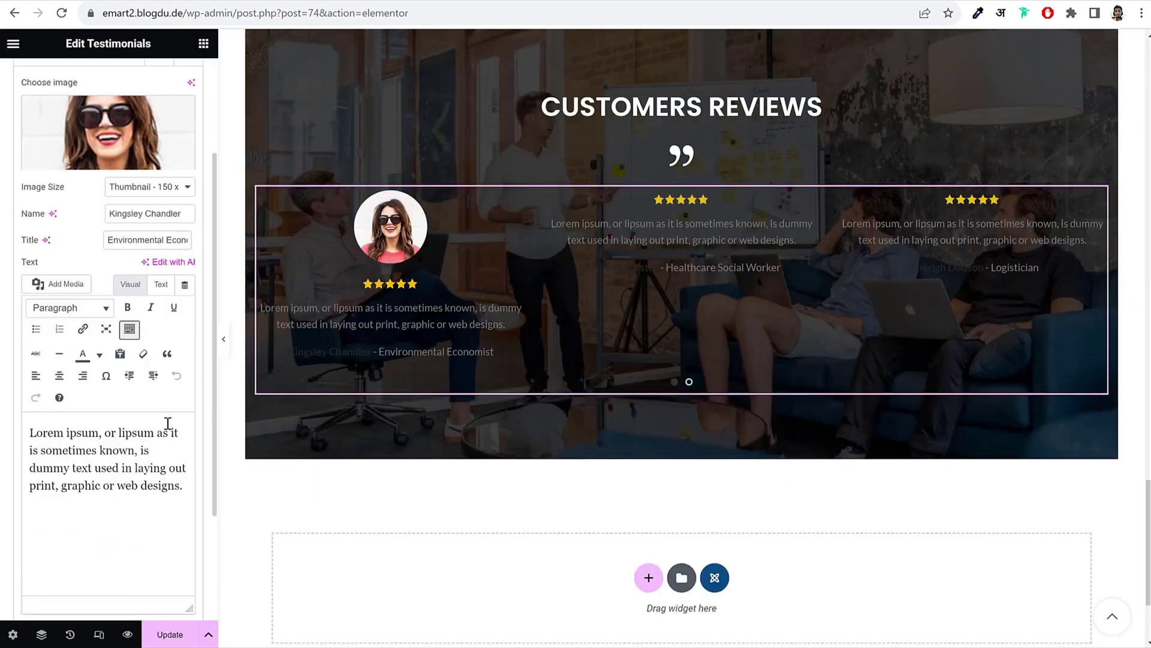
pyautogui.scroll(3, 187, 396)
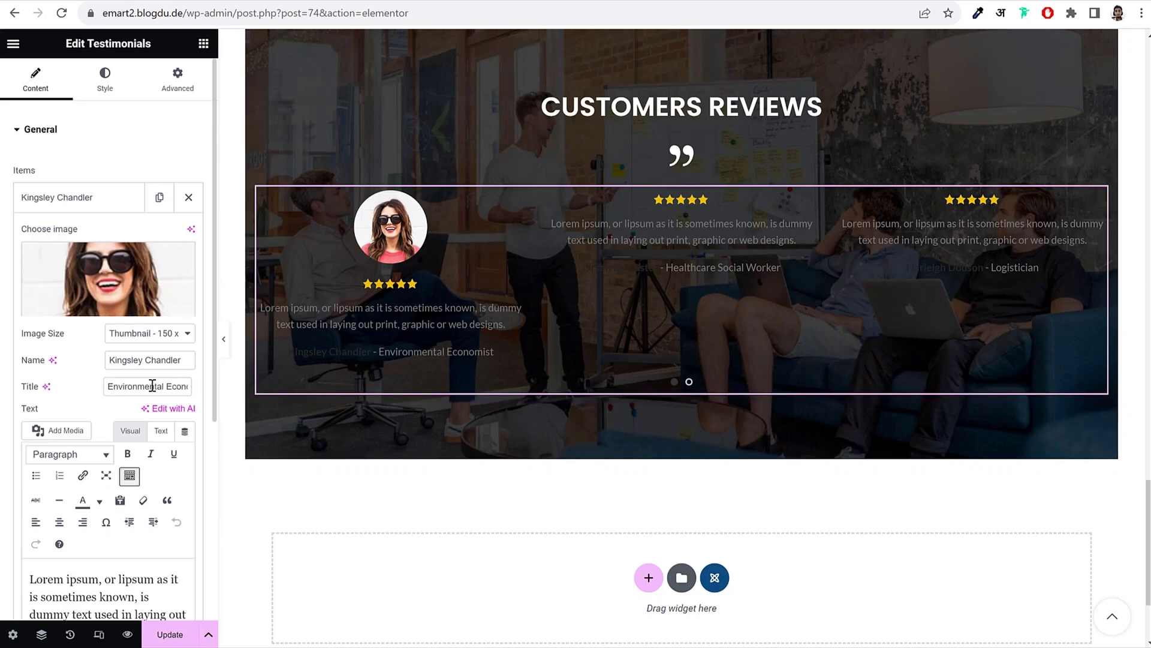
pyautogui.click(40, 2)
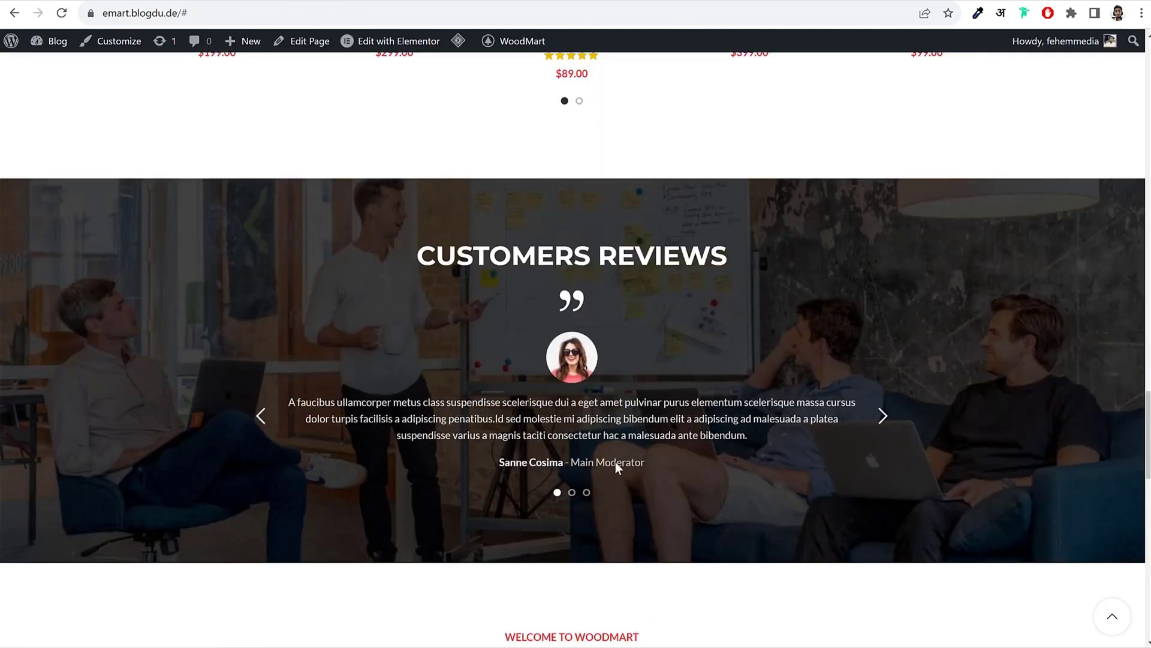
pyautogui.hotkey('ctrl', 'Tab')
pyautogui.moveTo(130, 360); pyautogui.dragTo(180, 360)
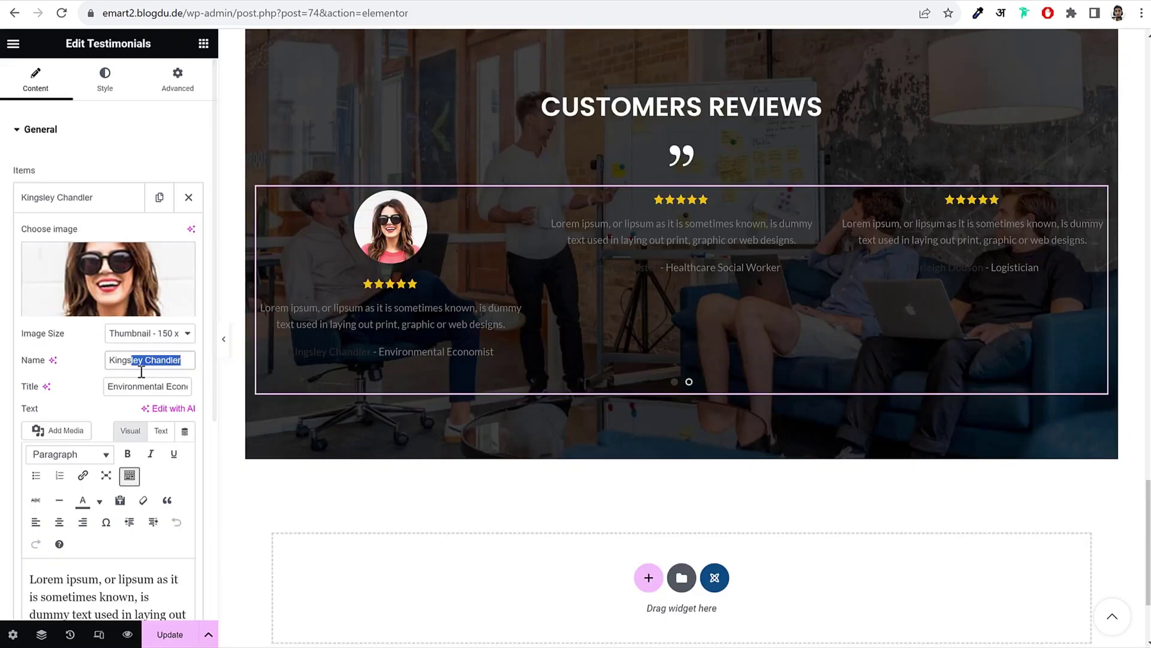
pyautogui.click(129, 383)
pyautogui.tripleClick(129, 384)
pyautogui.click(76, 372)
pyautogui.scroll(-5, 106, 370)
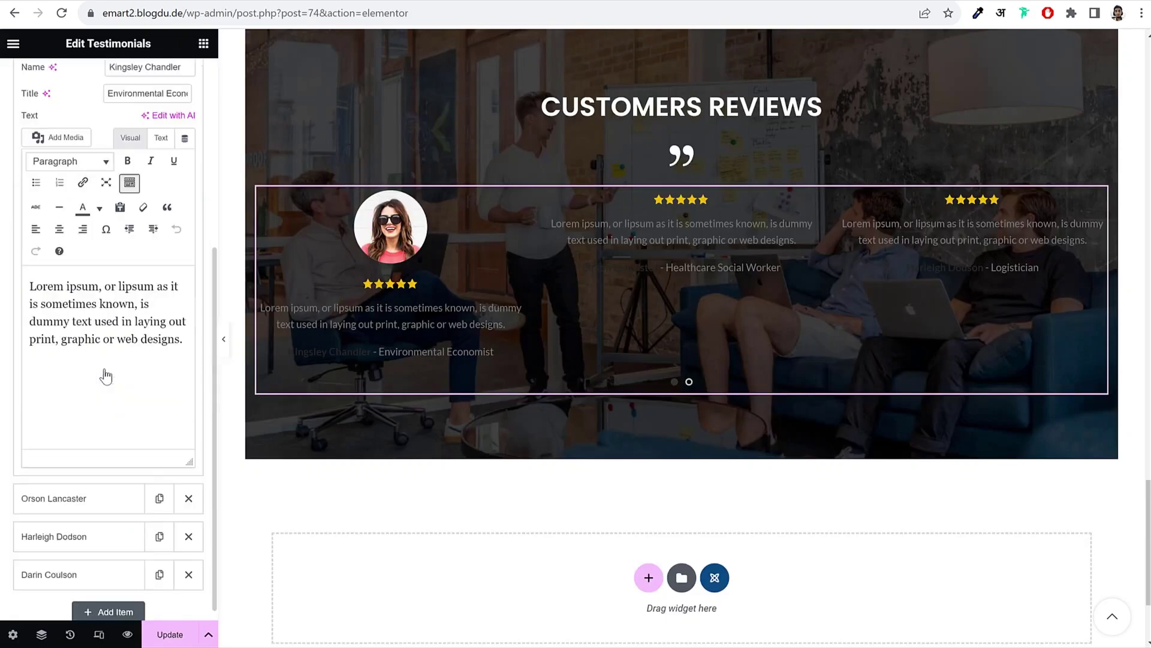
pyautogui.scroll(3, 116, 269)
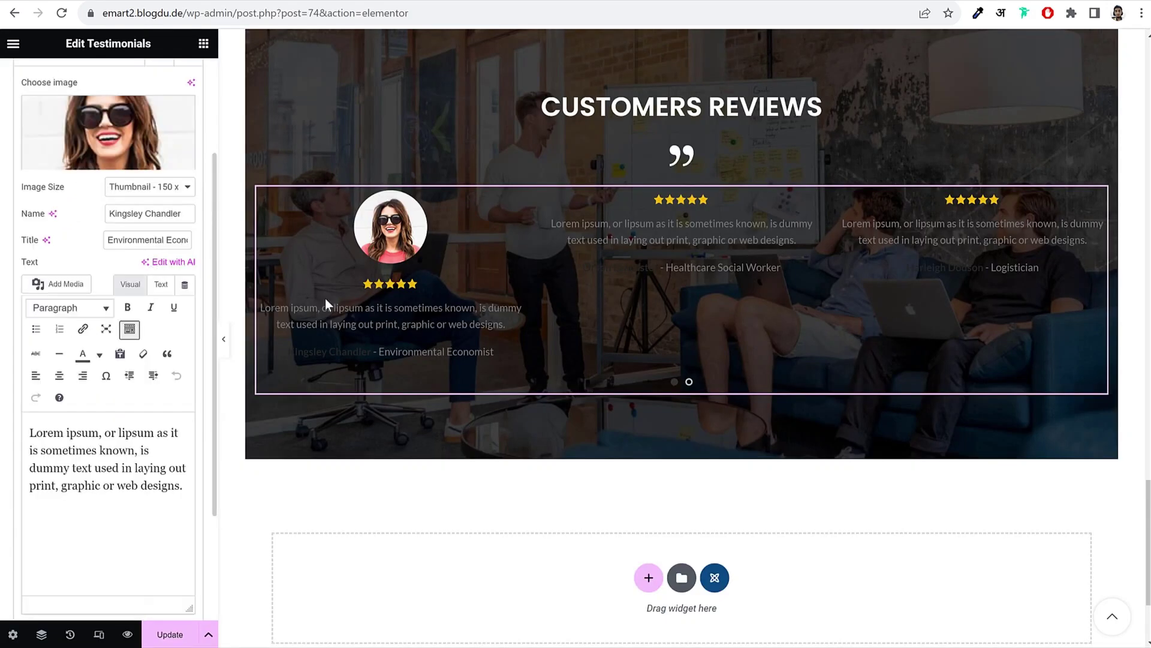
pyautogui.scroll(4, 326, 303)
pyautogui.scroll(3, 180, 159)
# Step: Set the testimonials' colour scheme to Light, keeping the Standard style
pyautogui.click(114, 90)
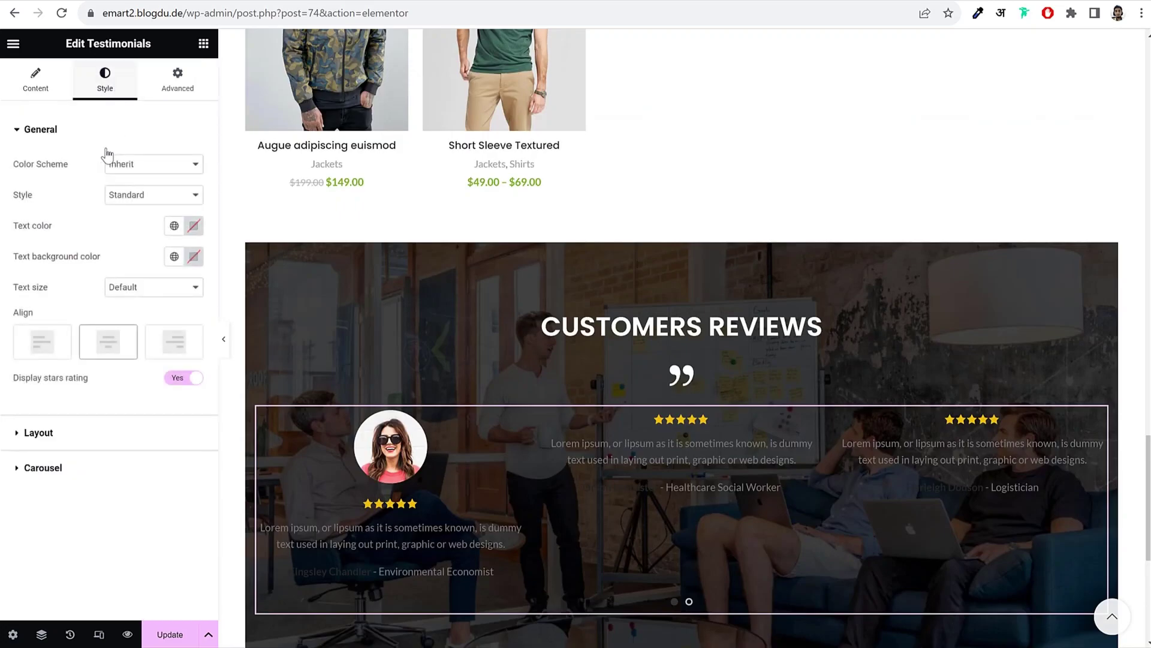
pyautogui.click(144, 200)
pyautogui.click(144, 200)
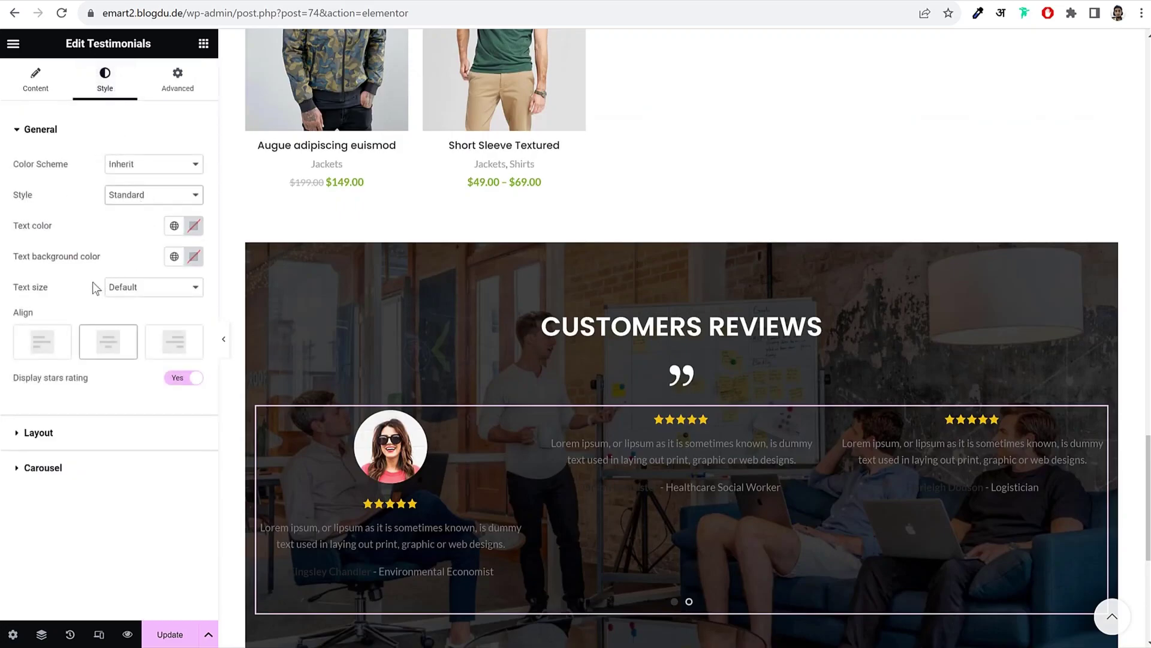
pyautogui.click(150, 163)
pyautogui.click(142, 188)
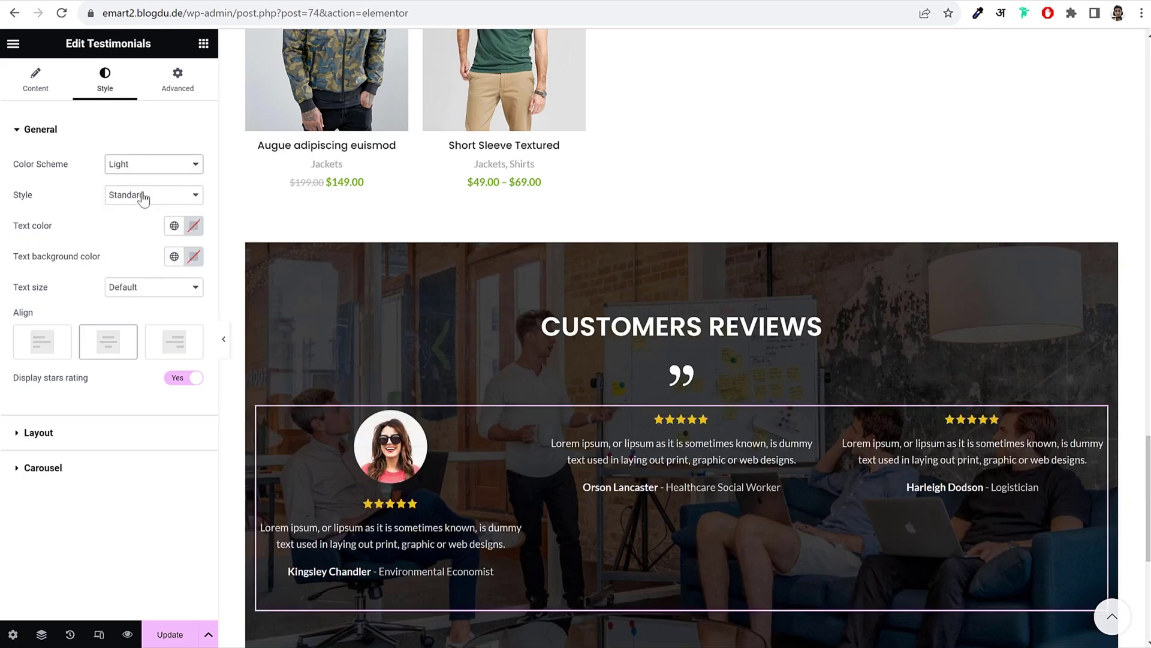
pyautogui.scroll(-5, 406, 246)
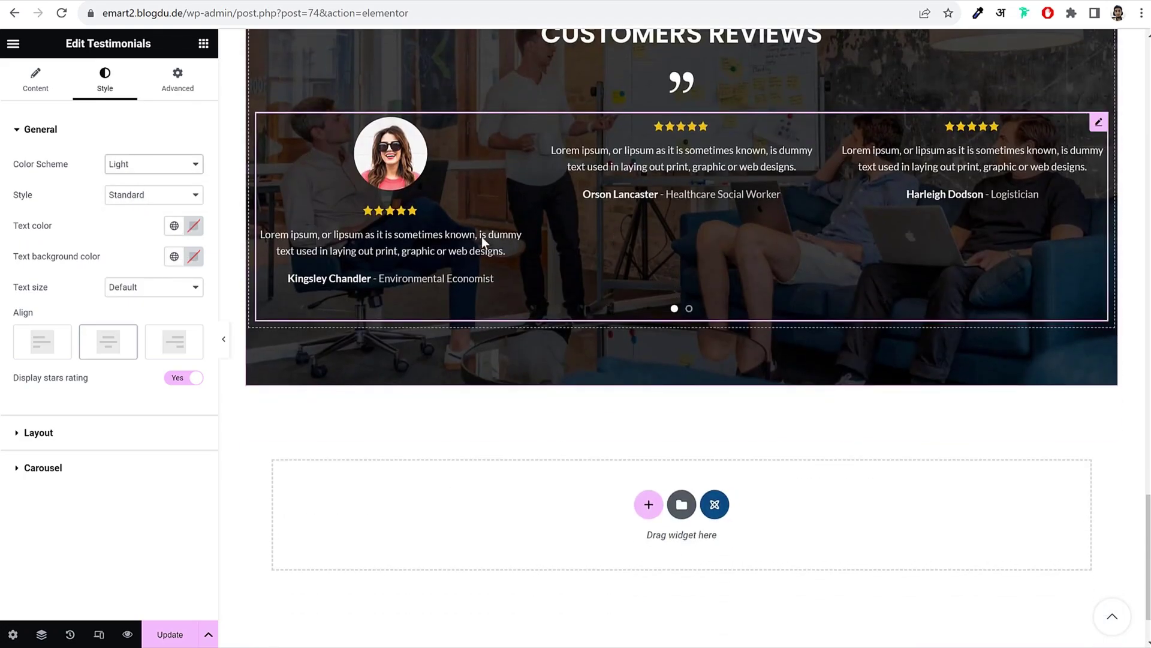
# Step: Try Boxed and Information top styles and Medium text, then keep Standard, Default size, stars shown
pyautogui.click(151, 198)
pyautogui.click(154, 220)
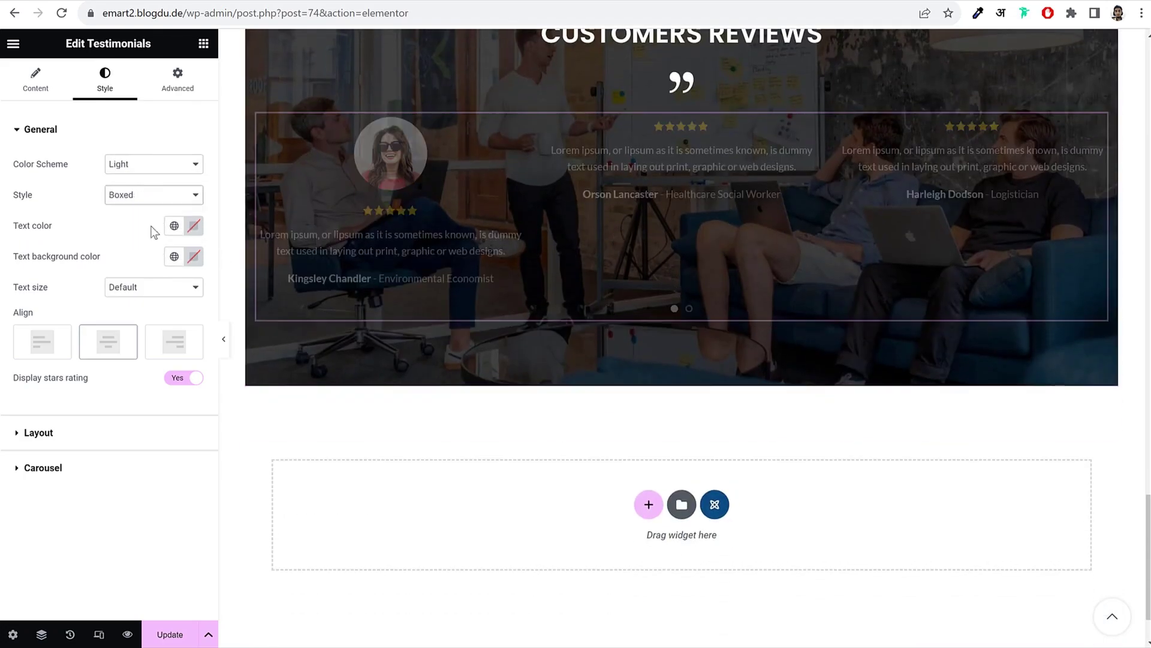
pyautogui.click(154, 198)
pyautogui.click(143, 231)
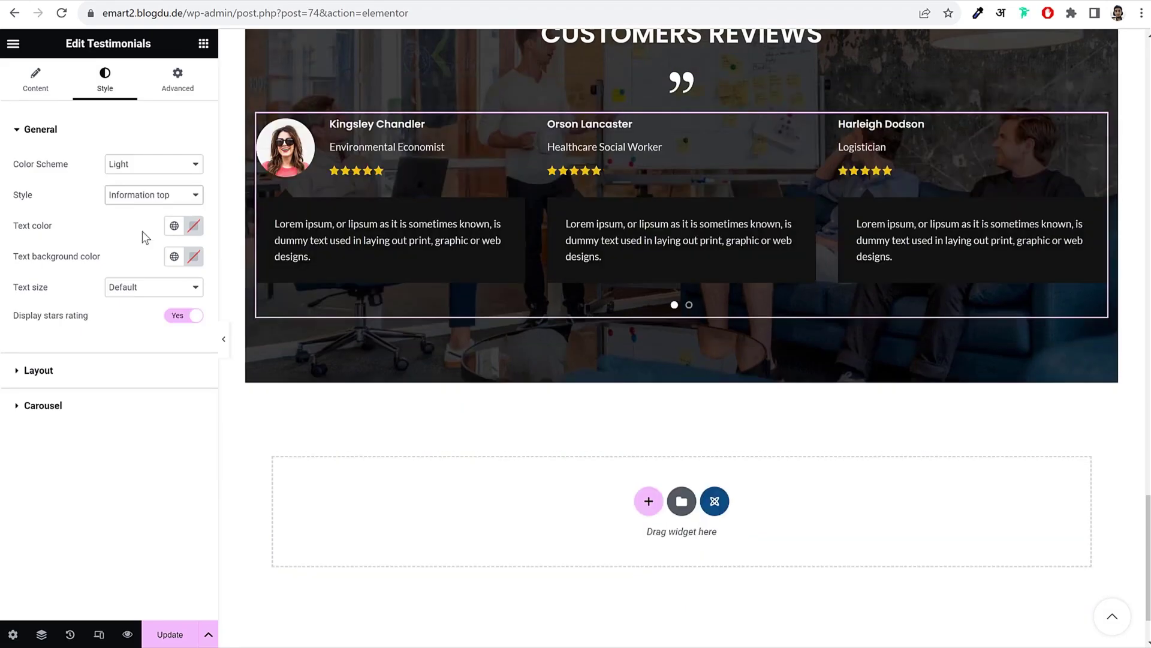
pyautogui.click(165, 203)
pyautogui.click(151, 210)
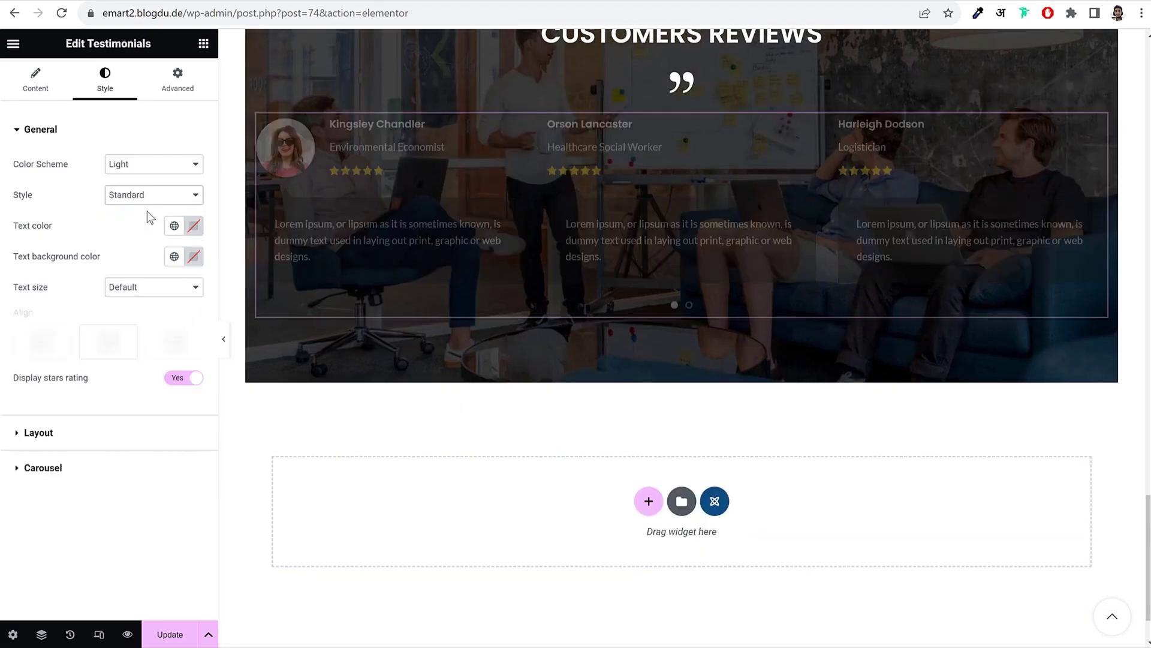
pyautogui.click(137, 289)
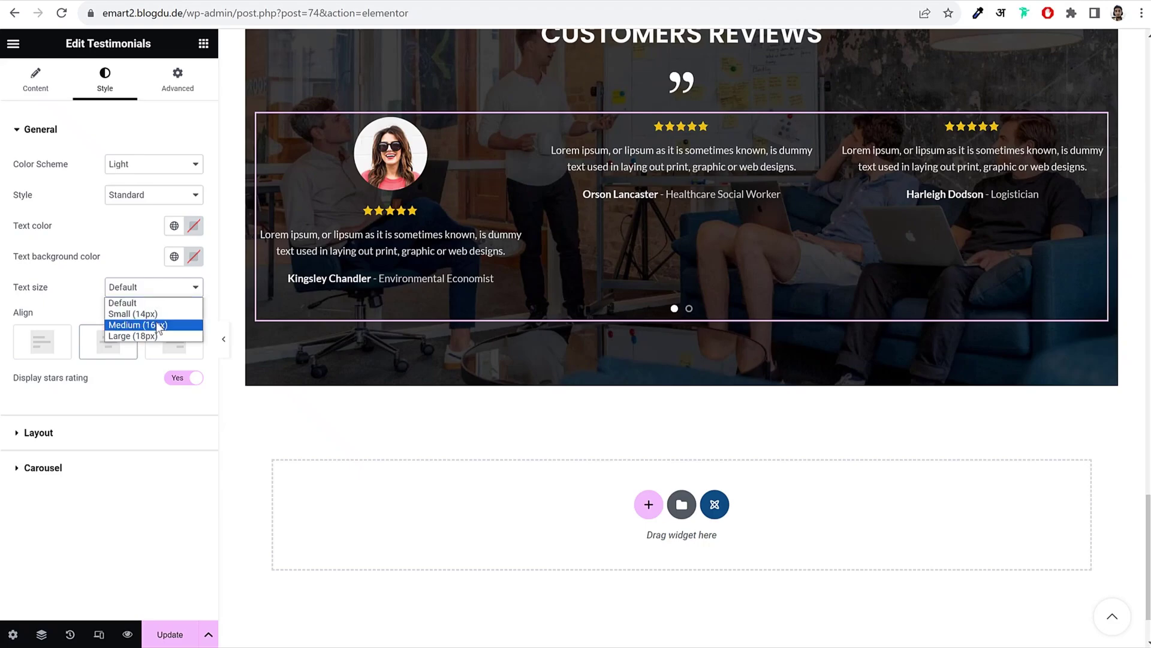
pyautogui.click(156, 322)
pyautogui.click(154, 285)
pyautogui.click(148, 303)
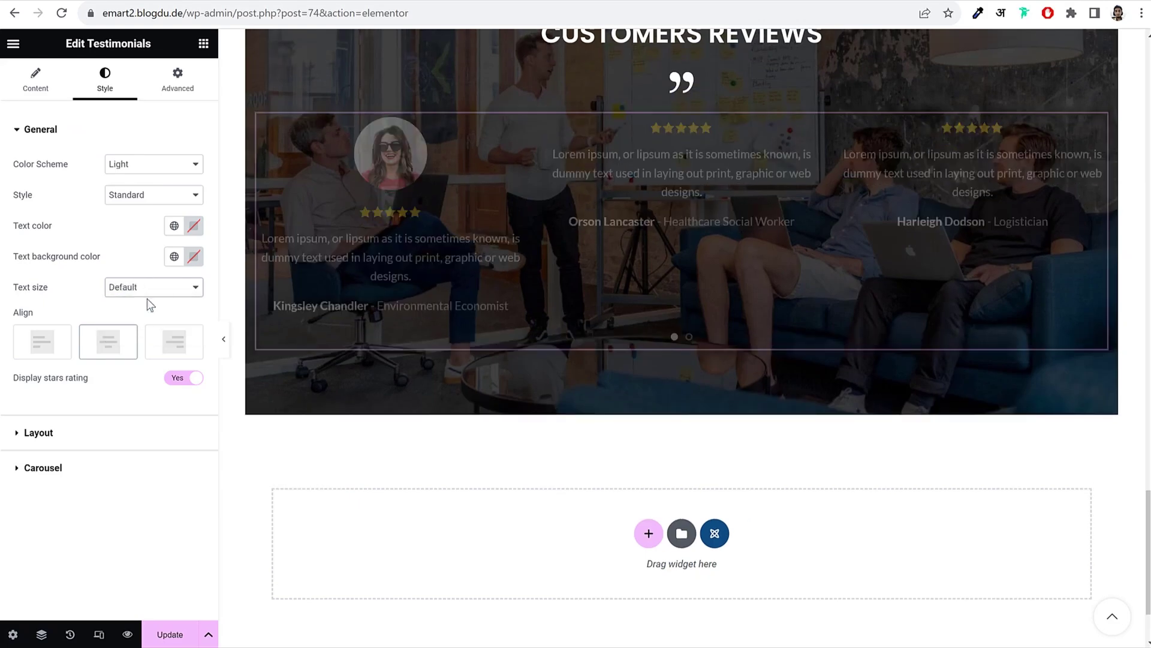
pyautogui.click(183, 379)
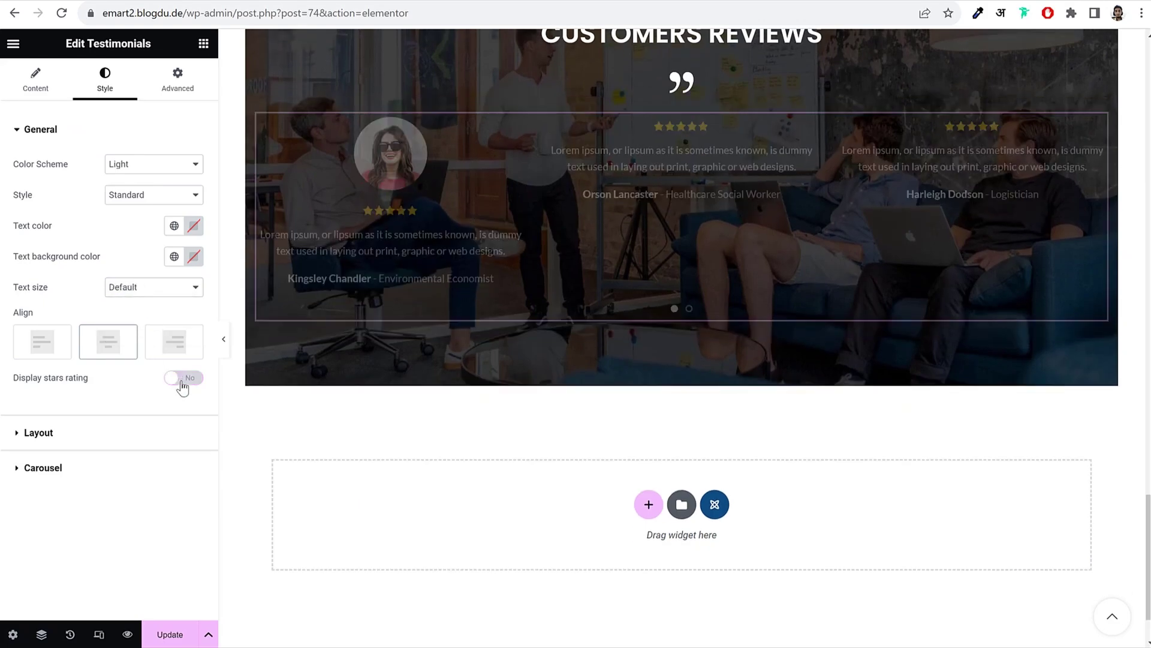
pyautogui.click(184, 379)
# Step: Keep the testimonials layout as Slider after briefly trying Grid
pyautogui.click(114, 441)
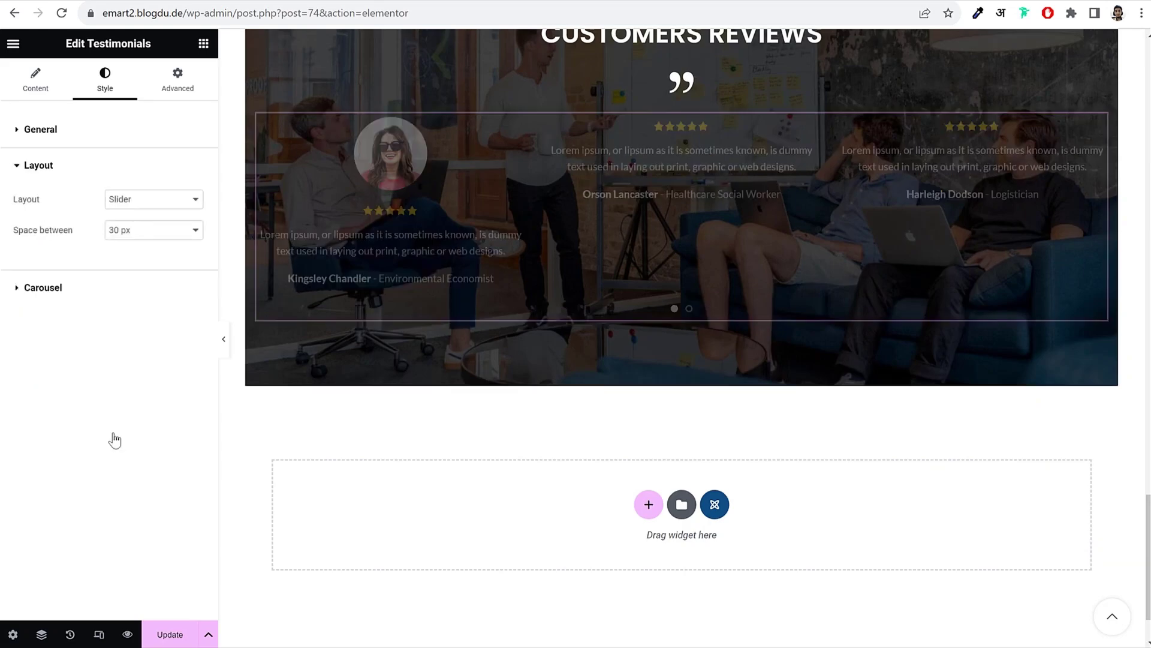
pyautogui.click(153, 200)
pyautogui.click(147, 226)
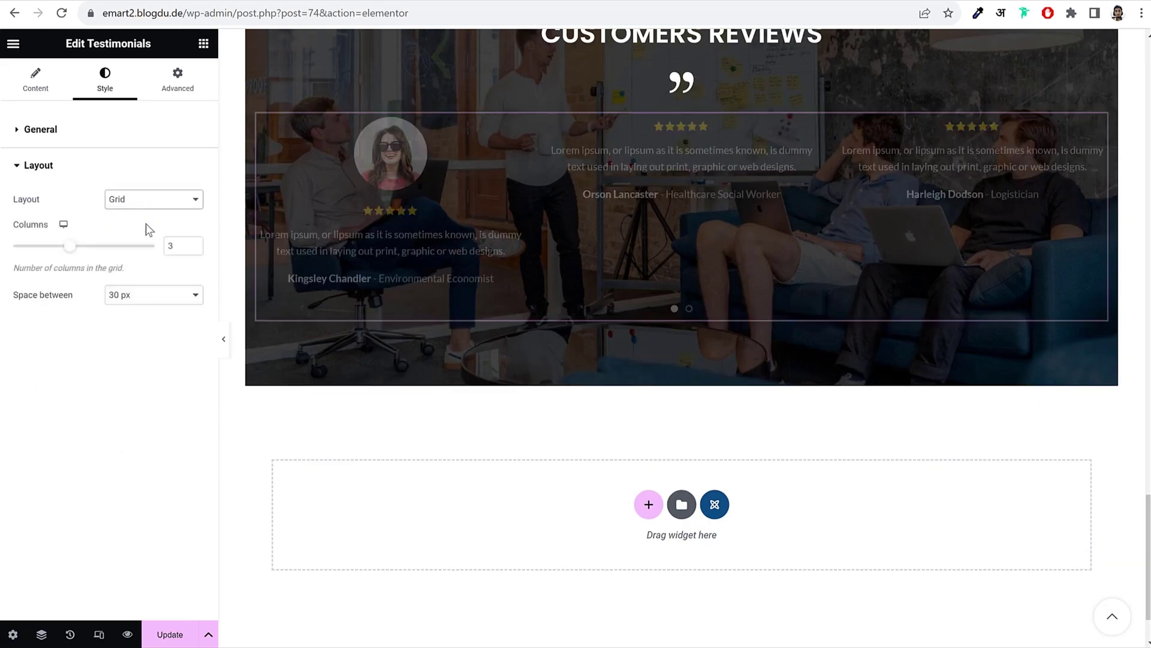
pyautogui.click(150, 201)
pyautogui.click(146, 215)
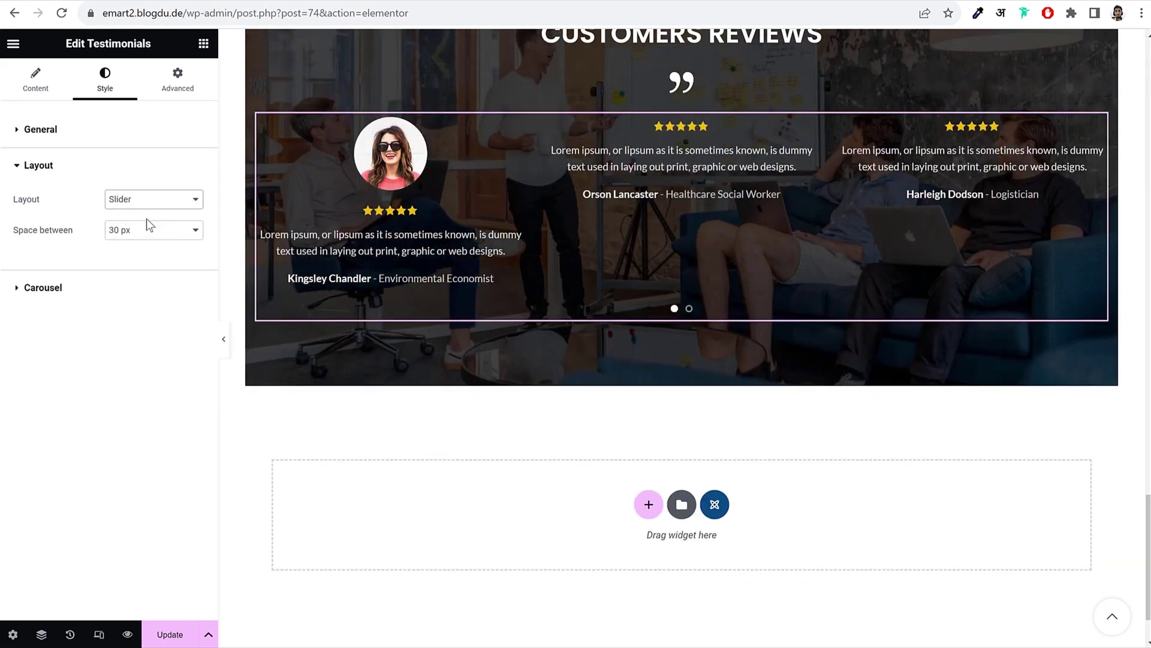
# Step: Reduce the carousel's slides per view from 3 to 1 and update the page
pyautogui.click(120, 289)
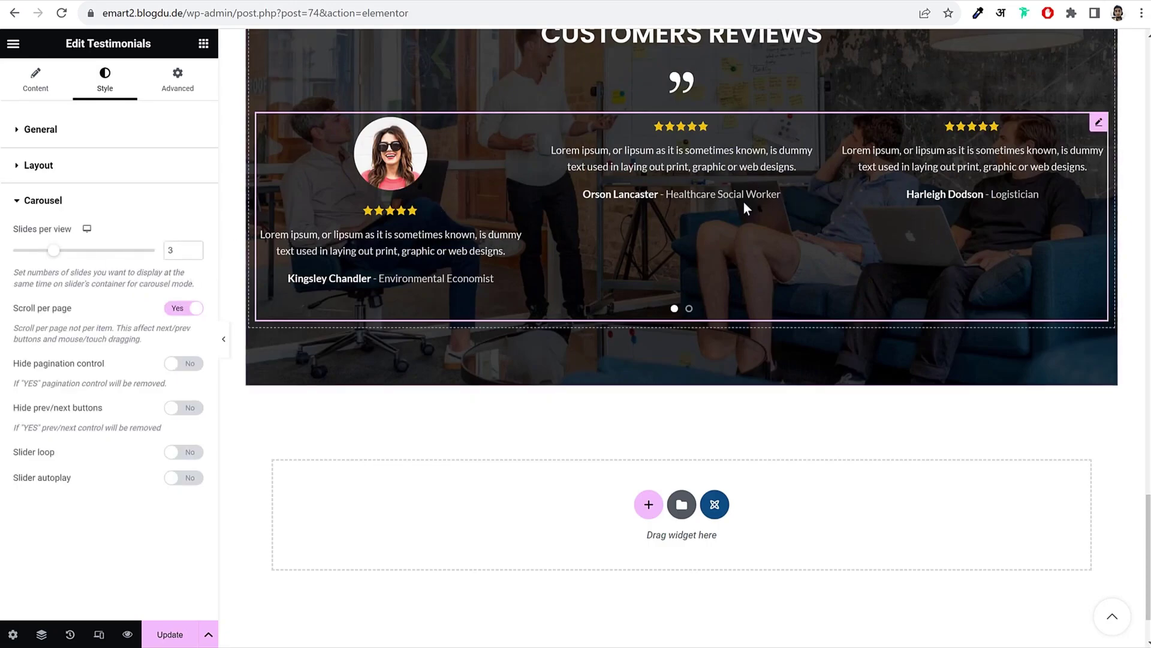
pyautogui.click(193, 253)
pyautogui.click(193, 253)
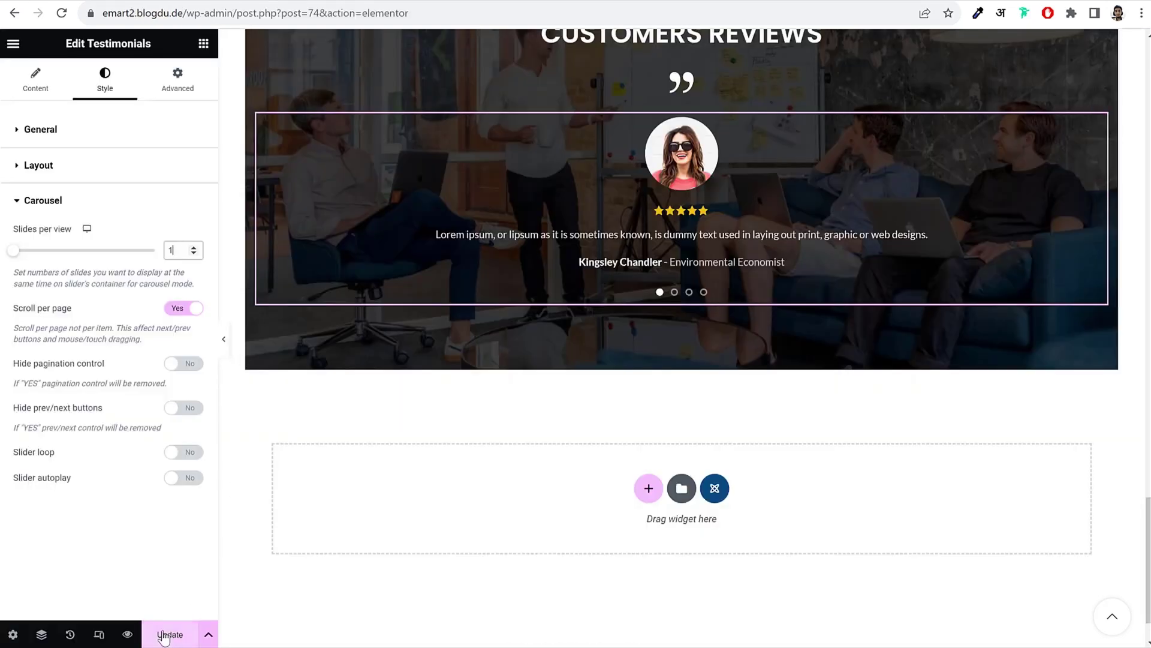
pyautogui.click(165, 637)
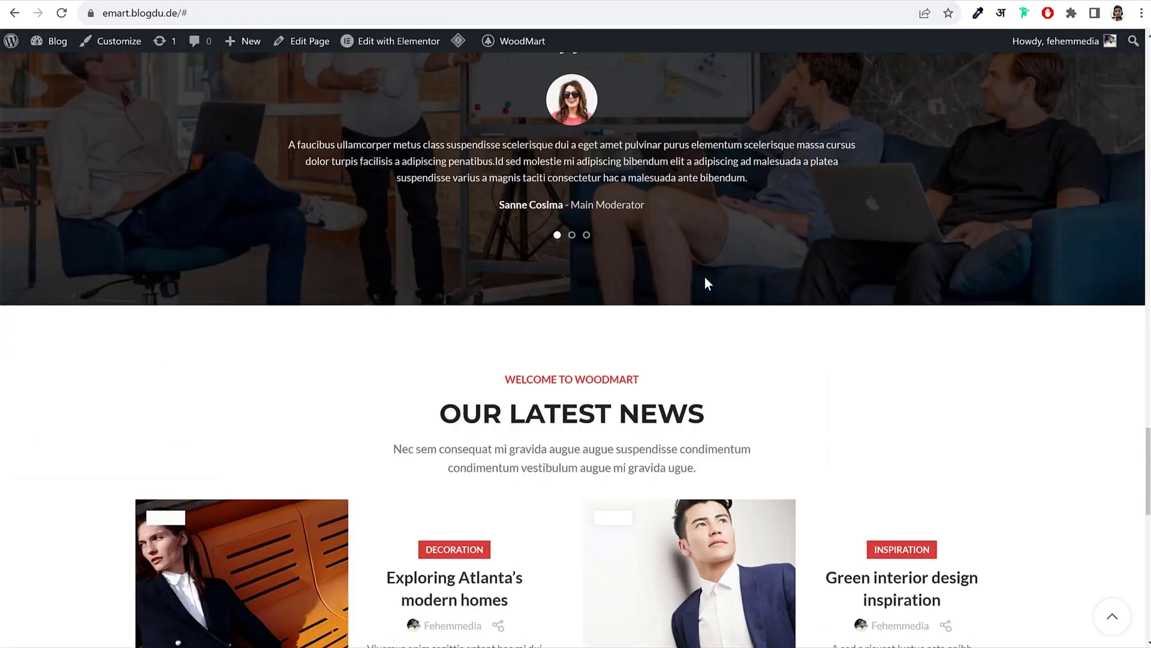
# Step: Scroll the live home page to the Our Latest News carousel showing the Atlanta modern homes post
pyautogui.scroll(-12, 704, 277)
pyautogui.scroll(7, 704, 277)
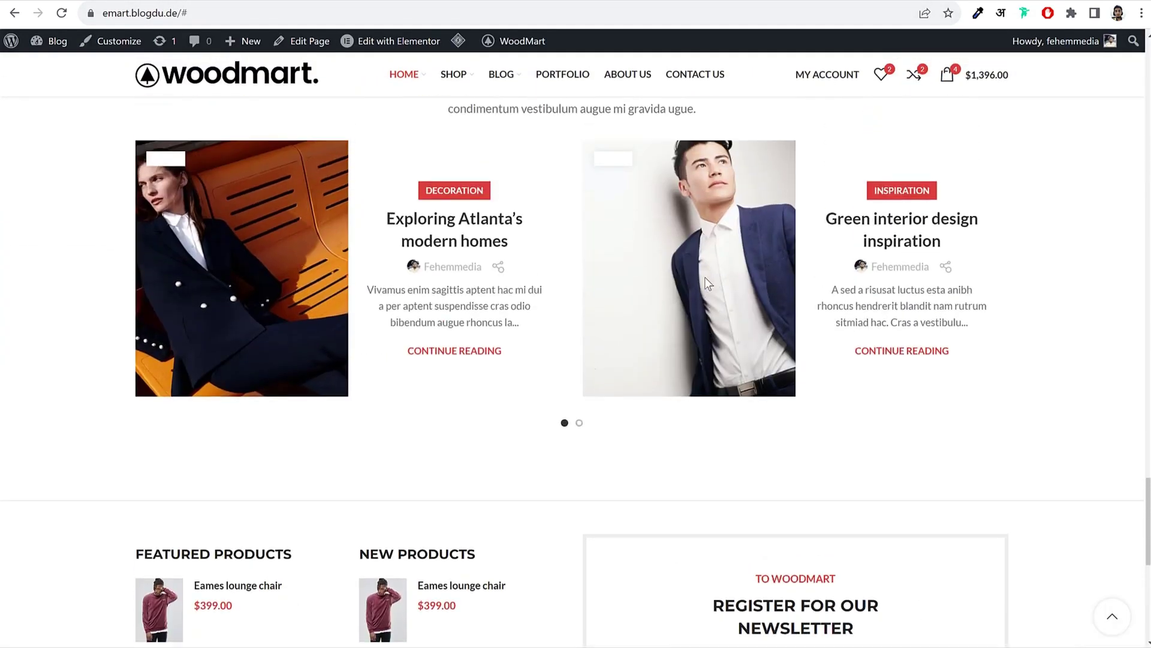
pyautogui.scroll(-7, 704, 277)
pyautogui.click(1062, 255)
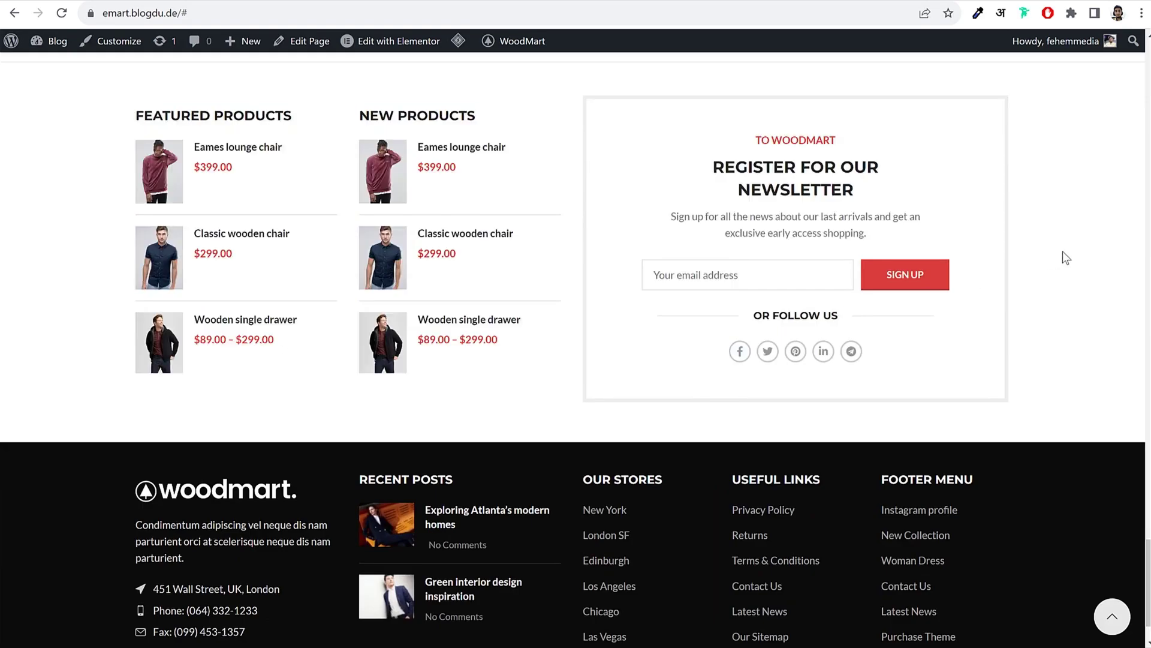
pyautogui.scroll(8, 1049, 294)
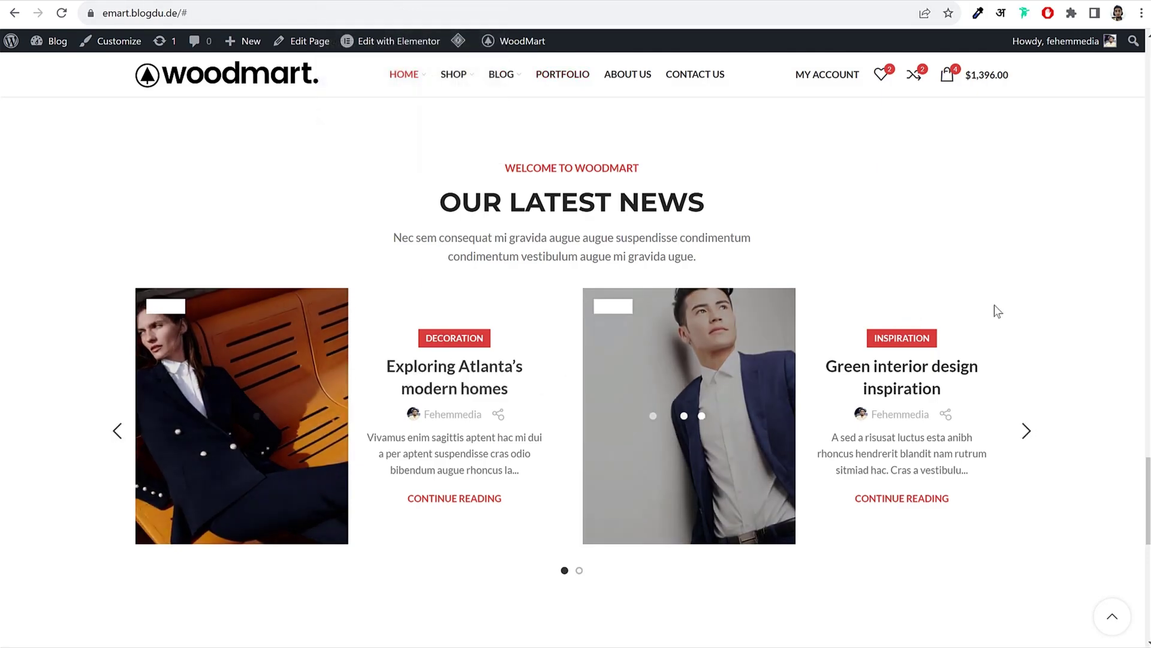
pyautogui.scroll(-3, 533, 282)
# Step: Open the Exploring Atlanta's modern homes post, then the dashboard's All Posts list
pyautogui.click(491, 225)
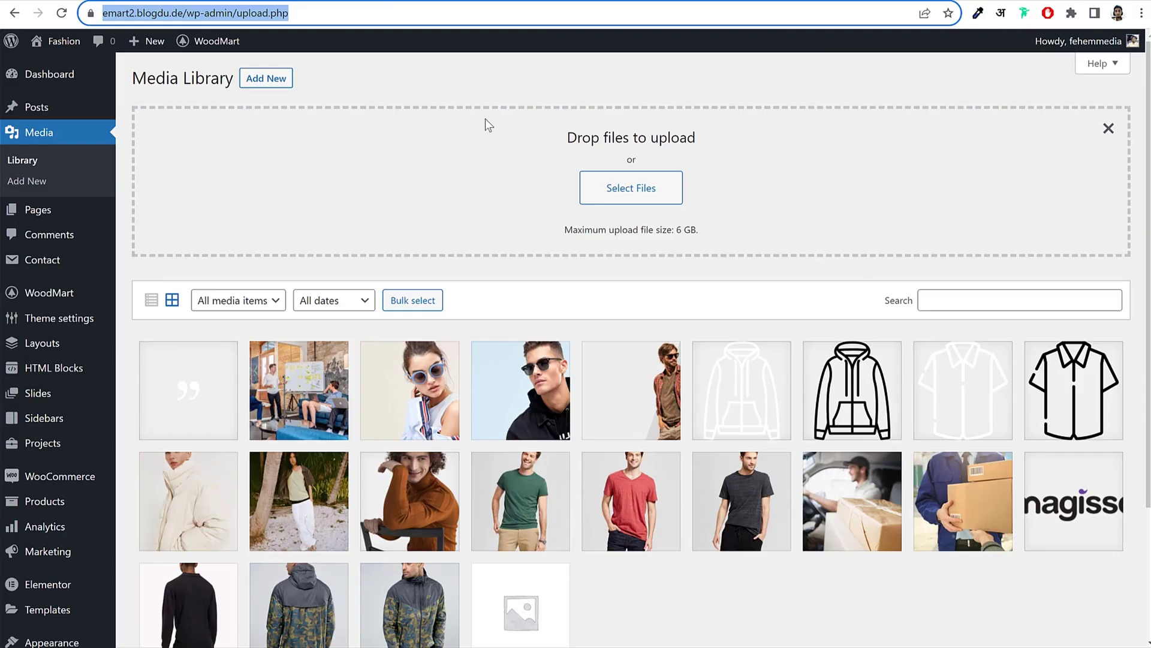
pyautogui.click(55, 109)
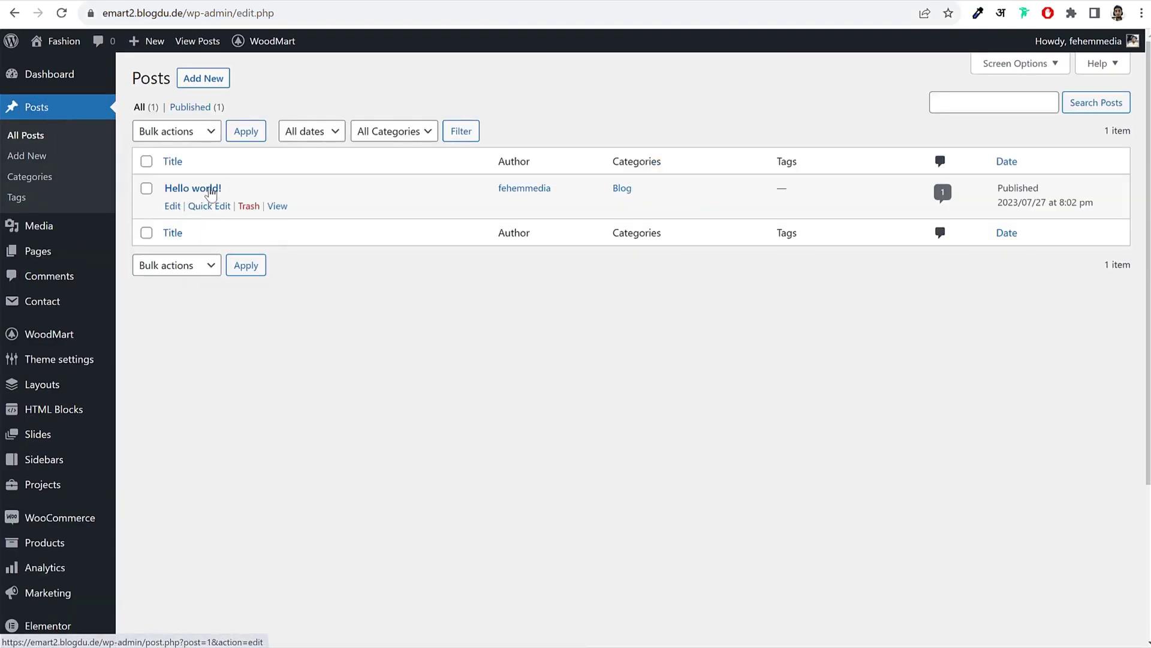
pyautogui.click(249, 207)
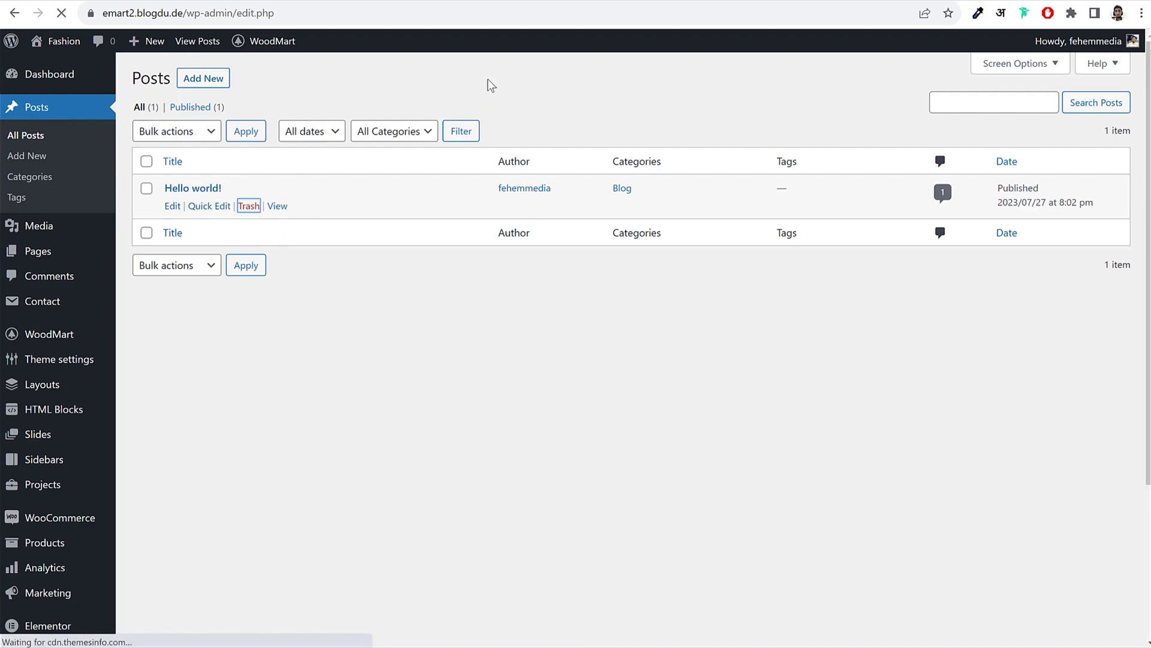
# Step: Create a new post and paste the demo title 'Exploring Atlanta's modern homes' into it
pyautogui.click(212, 88)
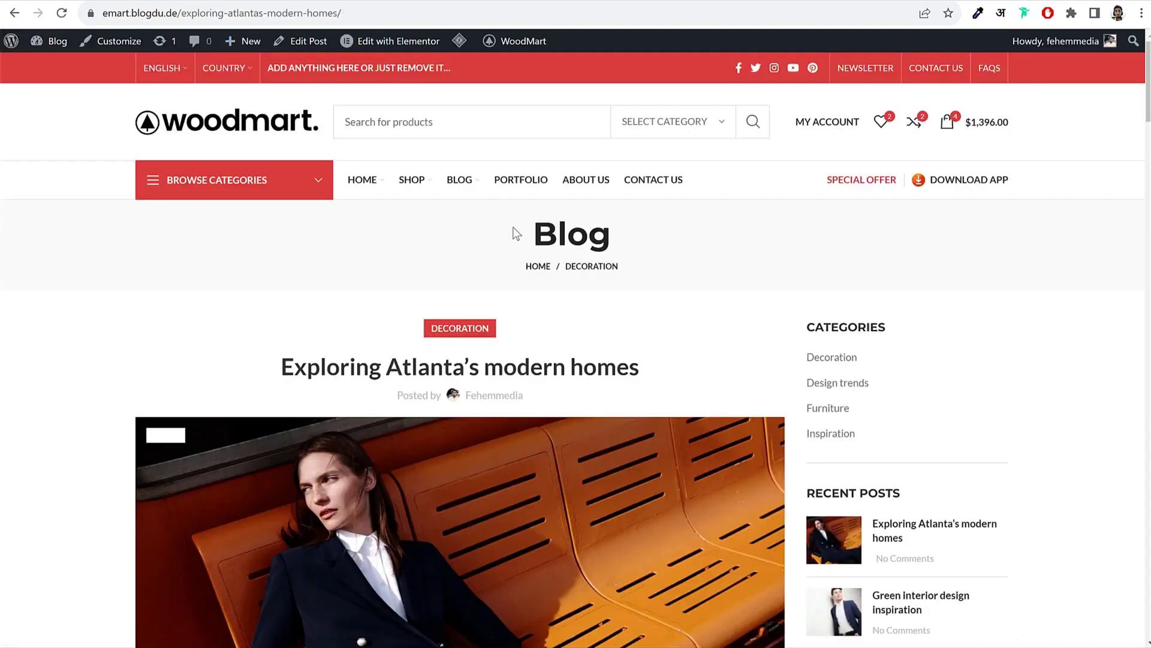
pyautogui.scroll(-2, 596, 254)
pyautogui.moveTo(282, 219); pyautogui.dragTo(674, 211)
pyautogui.hotkey('ctrl', 'c')
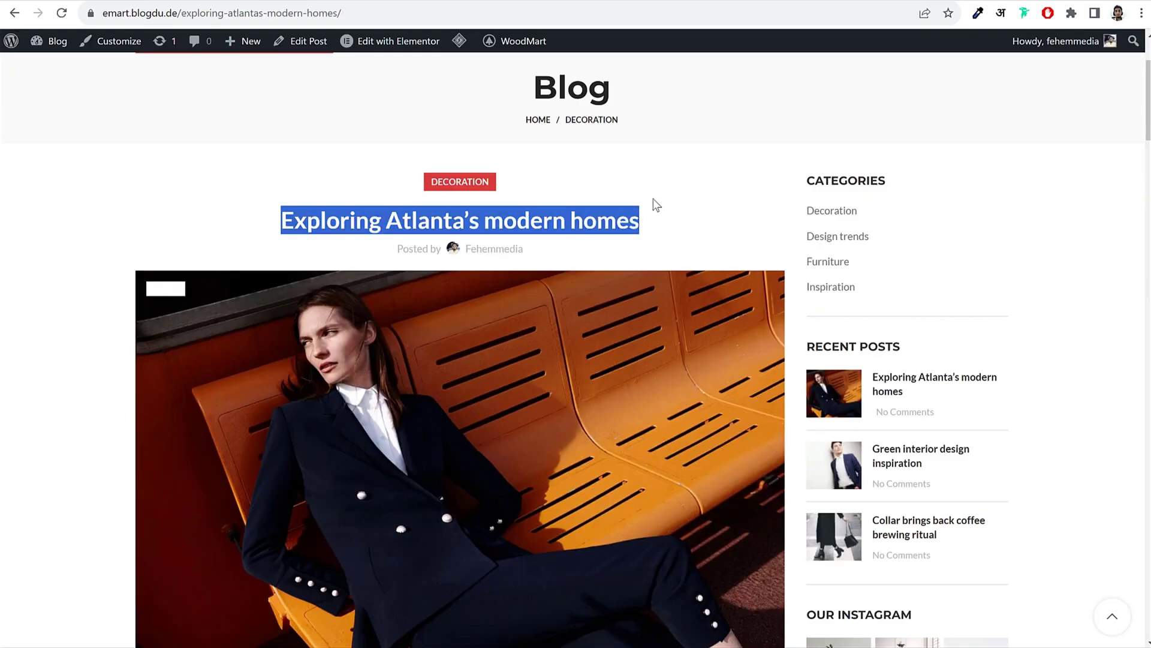
pyautogui.hotkey('alt', 'Tab')
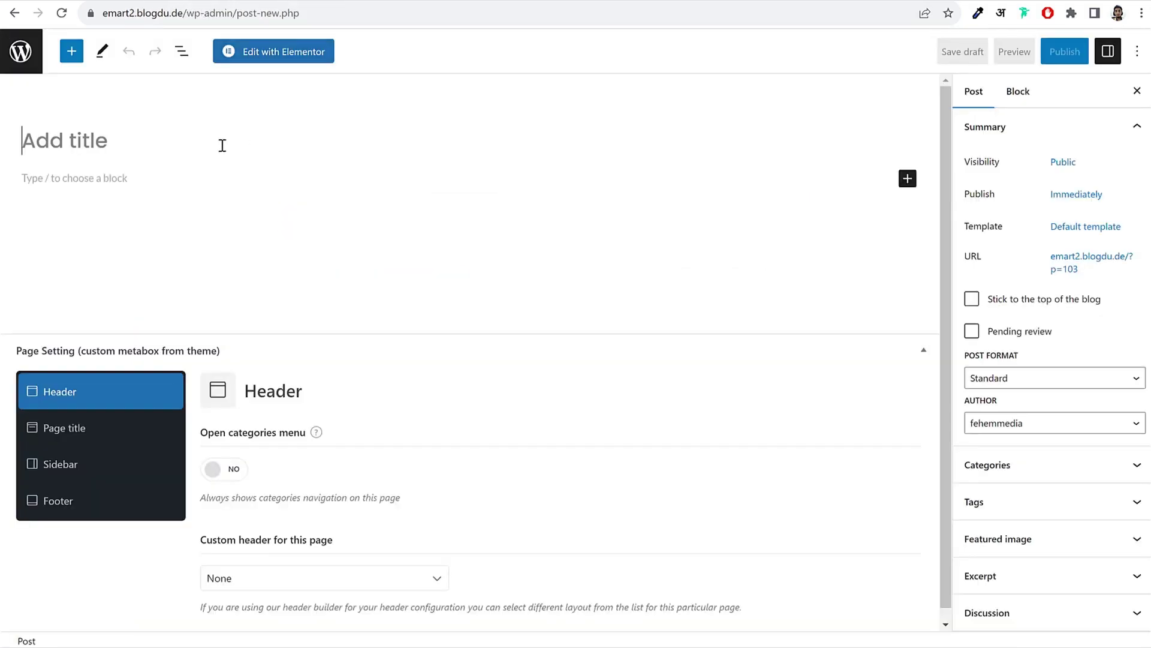
pyautogui.hotkey('ctrl', 'v')
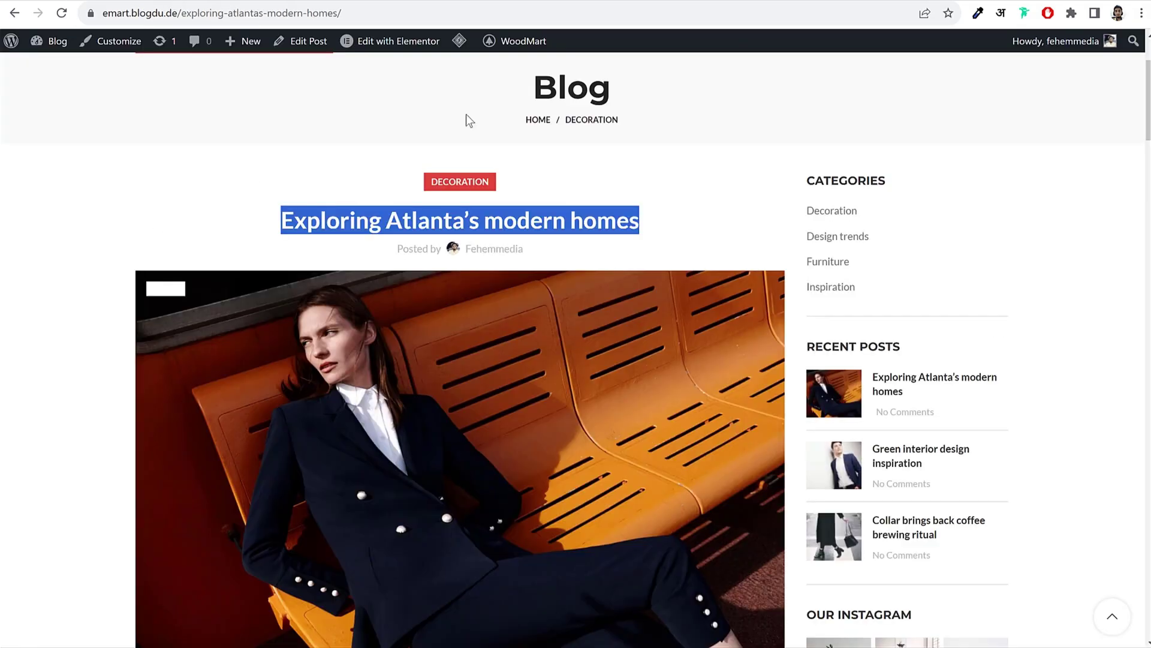
# Step: Scroll the live post and check the Blog listing page
pyautogui.scroll(-12, 626, 296)
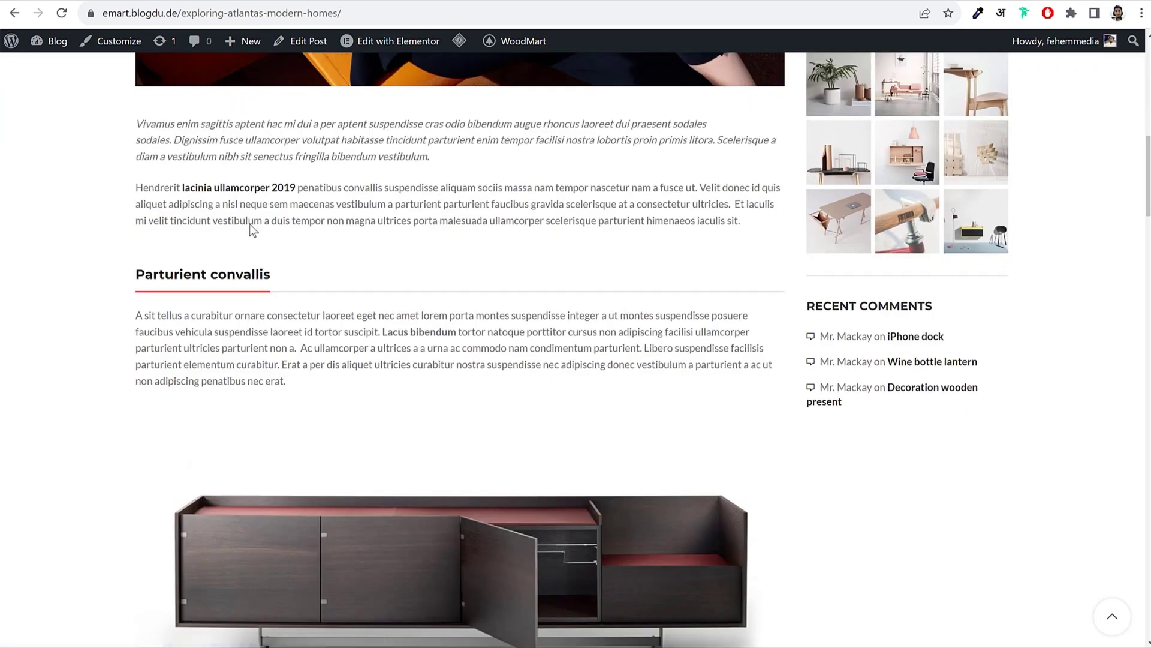
pyautogui.scroll(-20, 250, 228)
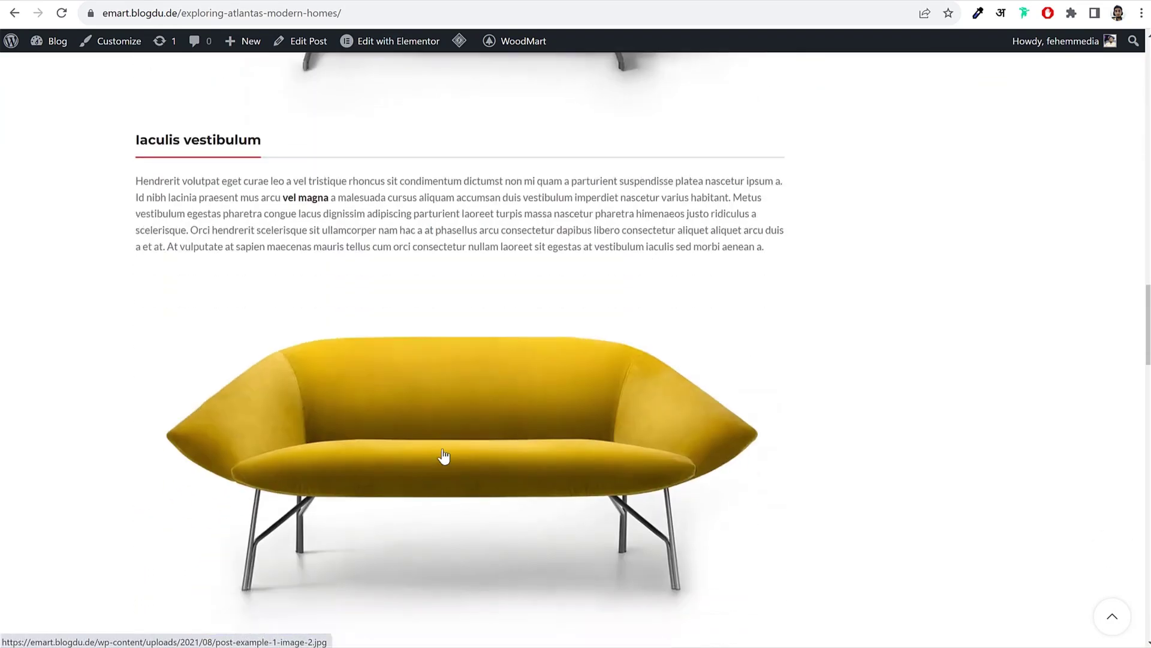
pyautogui.scroll(-15, 444, 456)
pyautogui.scroll(20, 444, 455)
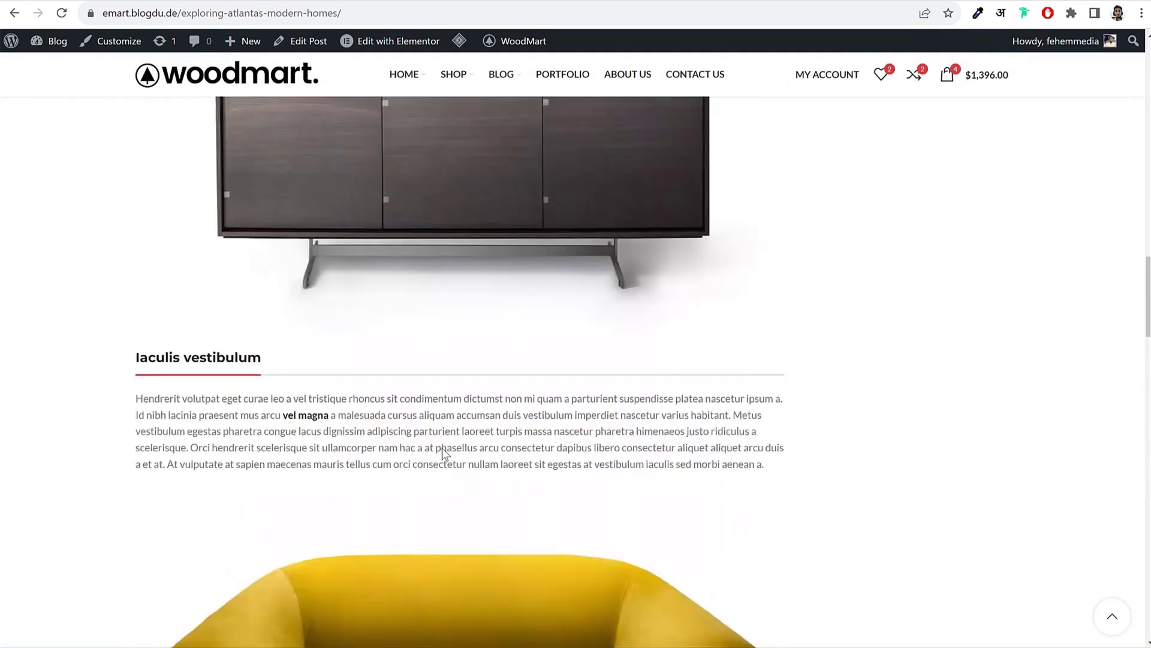
pyautogui.scroll(20, 444, 454)
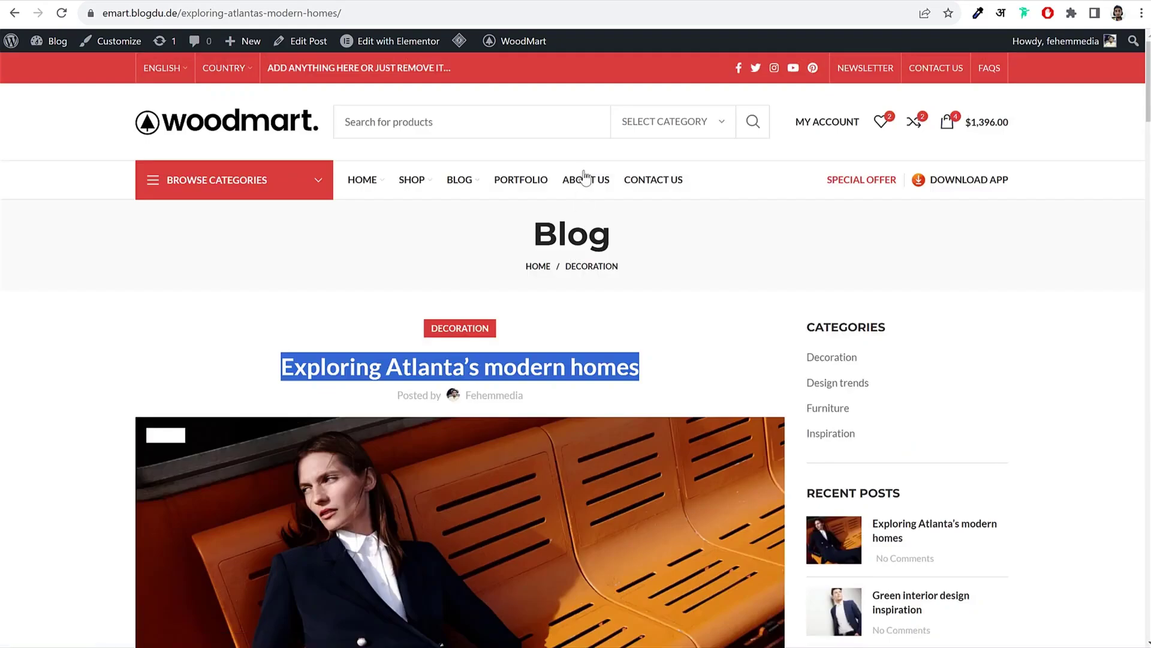
pyautogui.click(465, 179)
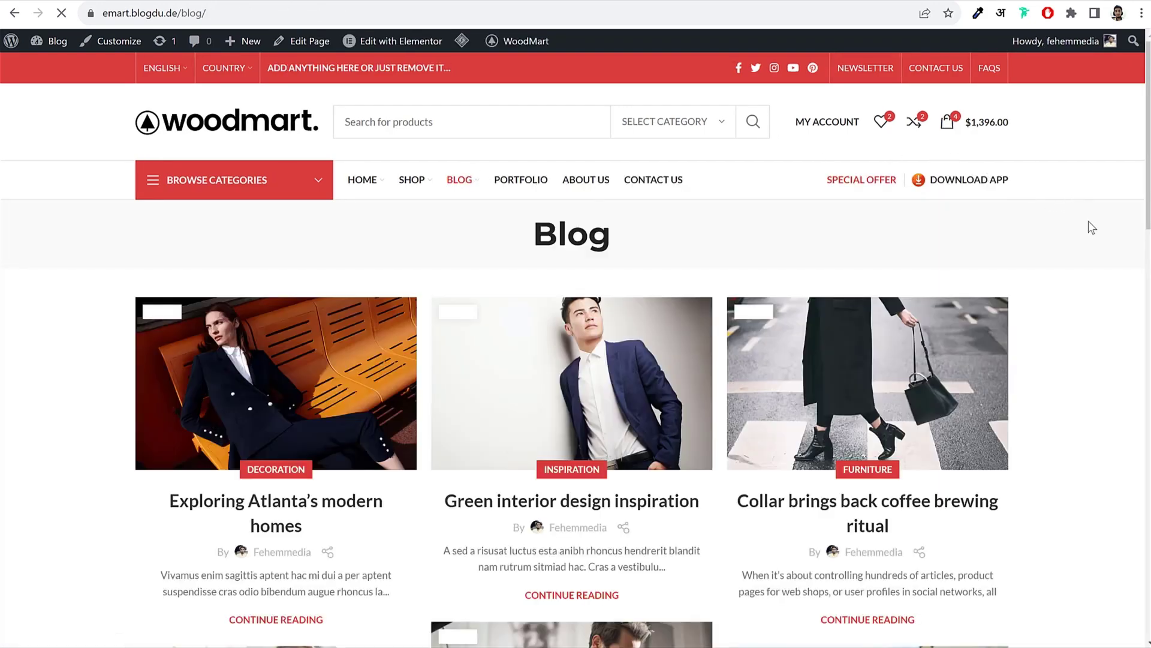
pyautogui.scroll(-5, 1088, 226)
pyautogui.scroll(-3, 1094, 293)
# Step: Go back to the Atlanta post and select its two opening paragraphs (Vivamus… to …iaculis sit.)
pyautogui.hotkey('alt', 'Left')
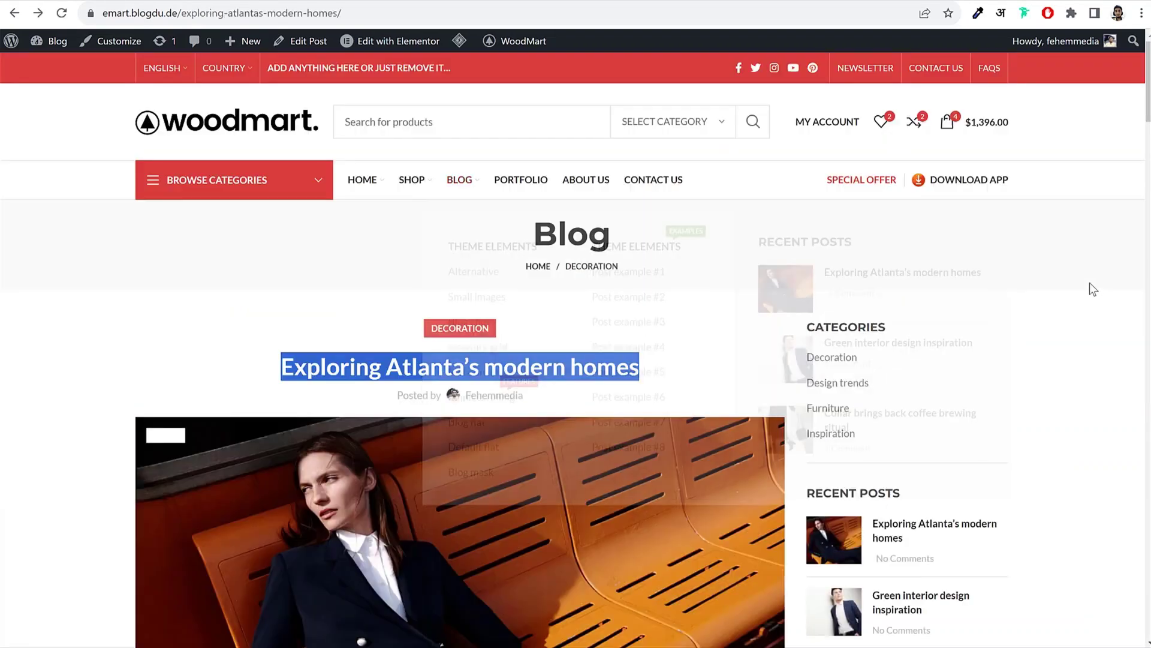
pyautogui.scroll(-5, 1081, 297)
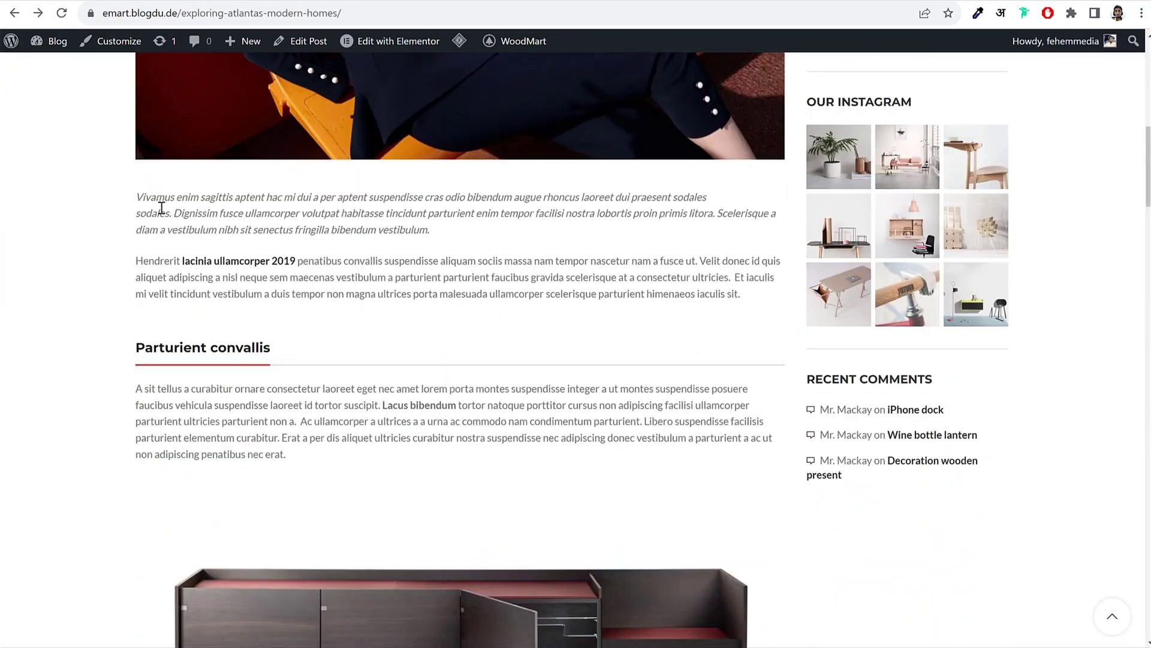
pyautogui.moveTo(150, 196); pyautogui.dragTo(756, 310)
pyautogui.hotkey('ctrl', 'c')
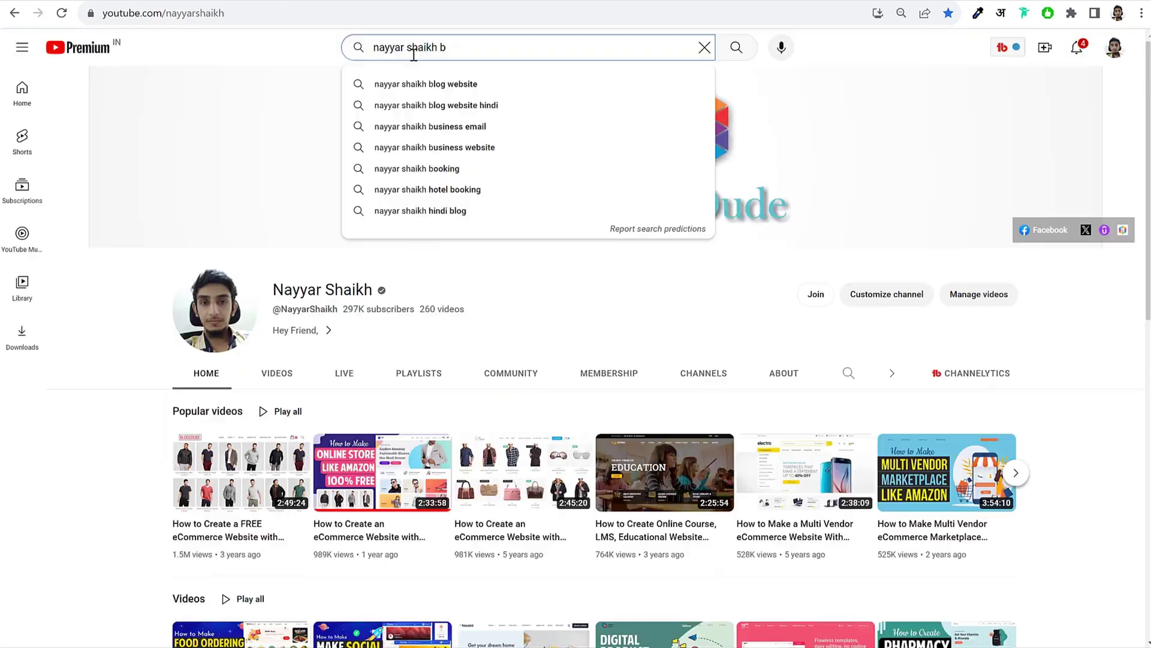
# Step: Search YouTube for the creator's name plus 'blog' and browse the tutorial results
pyautogui.write('log')
pyautogui.press('Return')
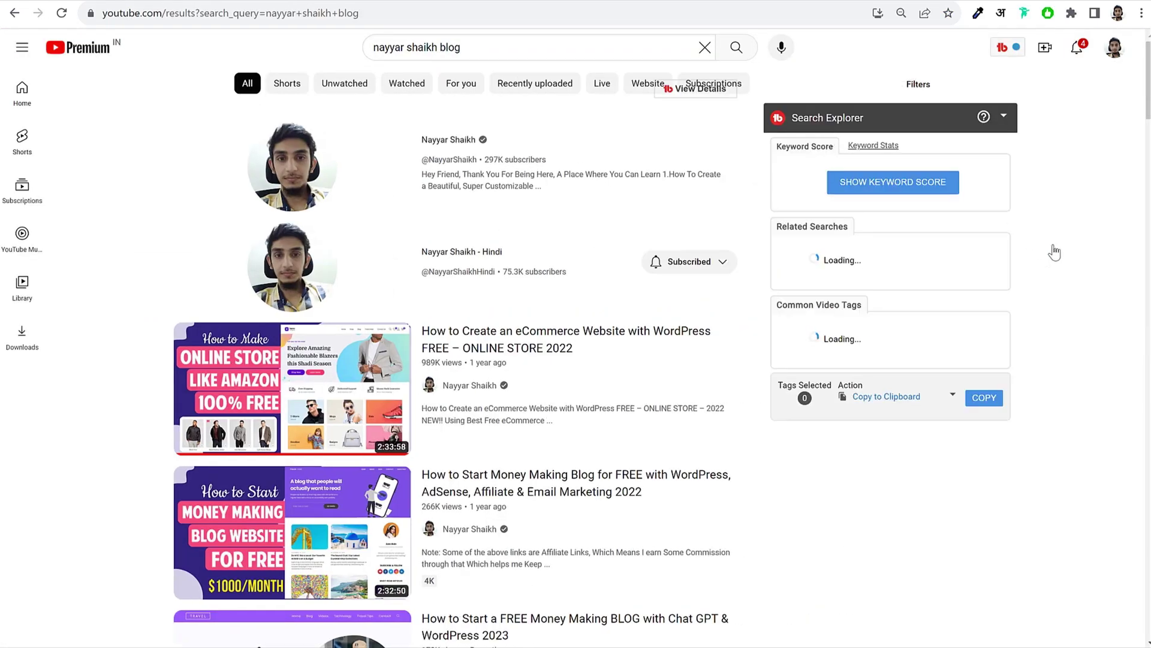
pyautogui.scroll(-4, 1056, 270)
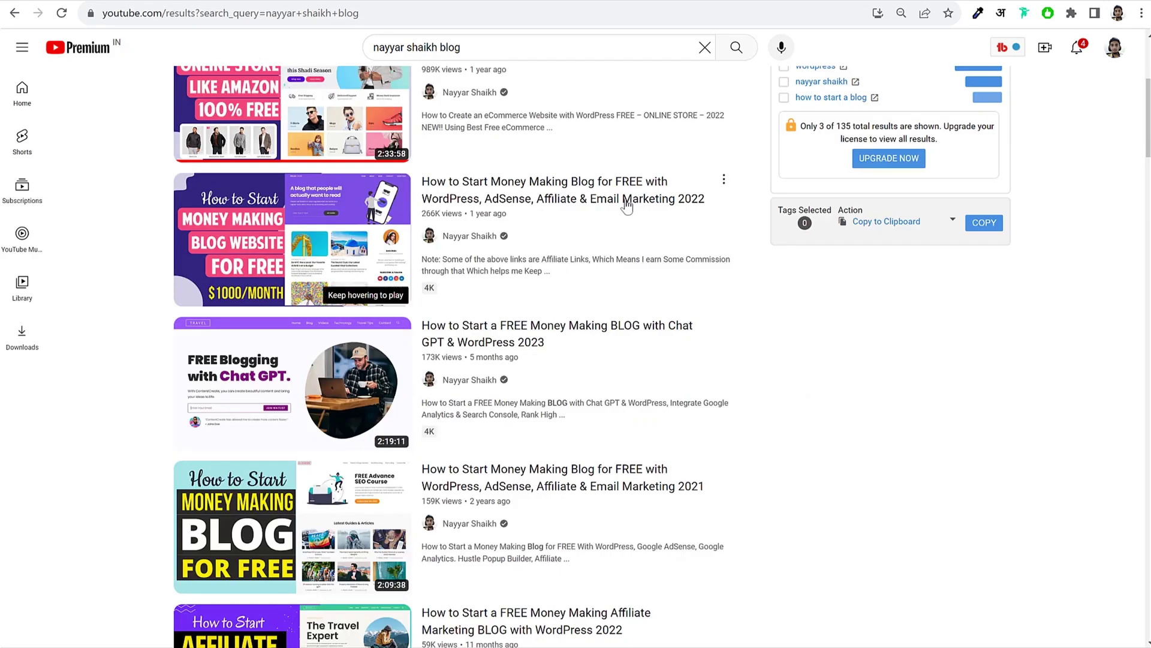
pyautogui.scroll(-1, 899, 293)
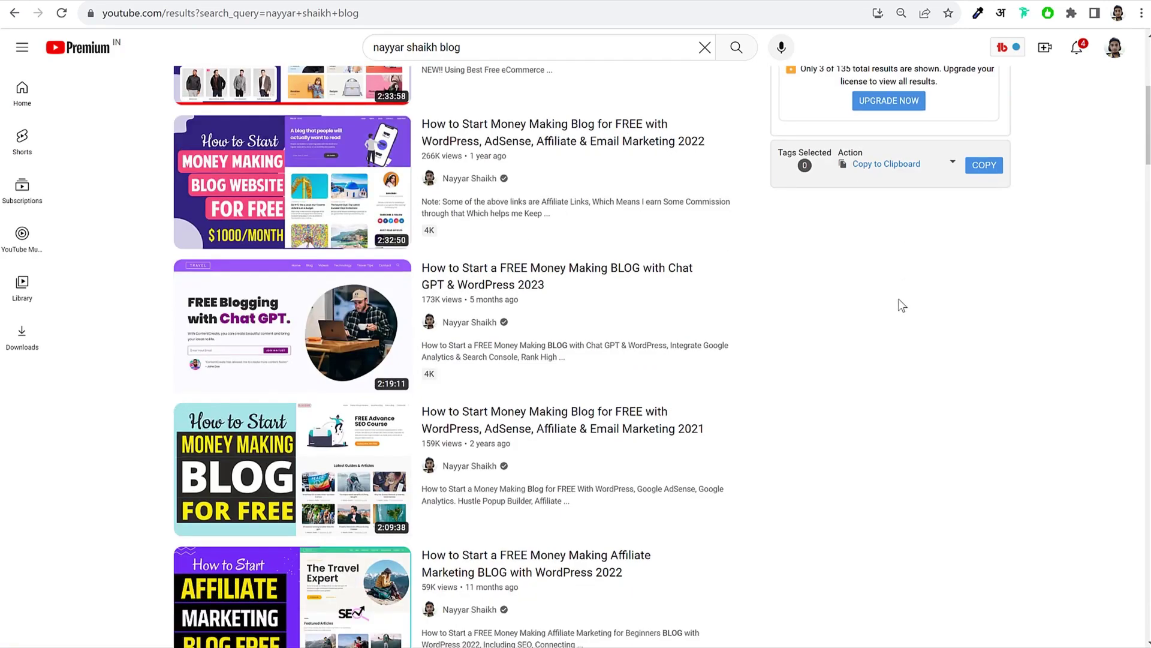
pyautogui.scroll(1, 900, 297)
pyautogui.scroll(-3, 897, 284)
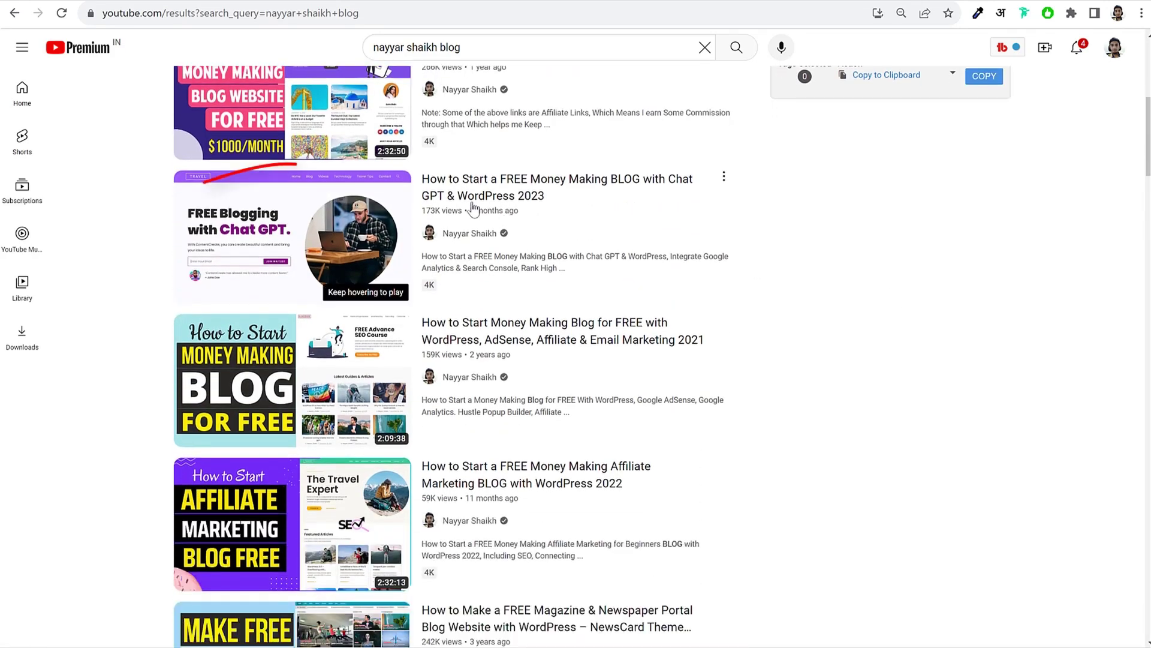
pyautogui.moveTo(474, 210)
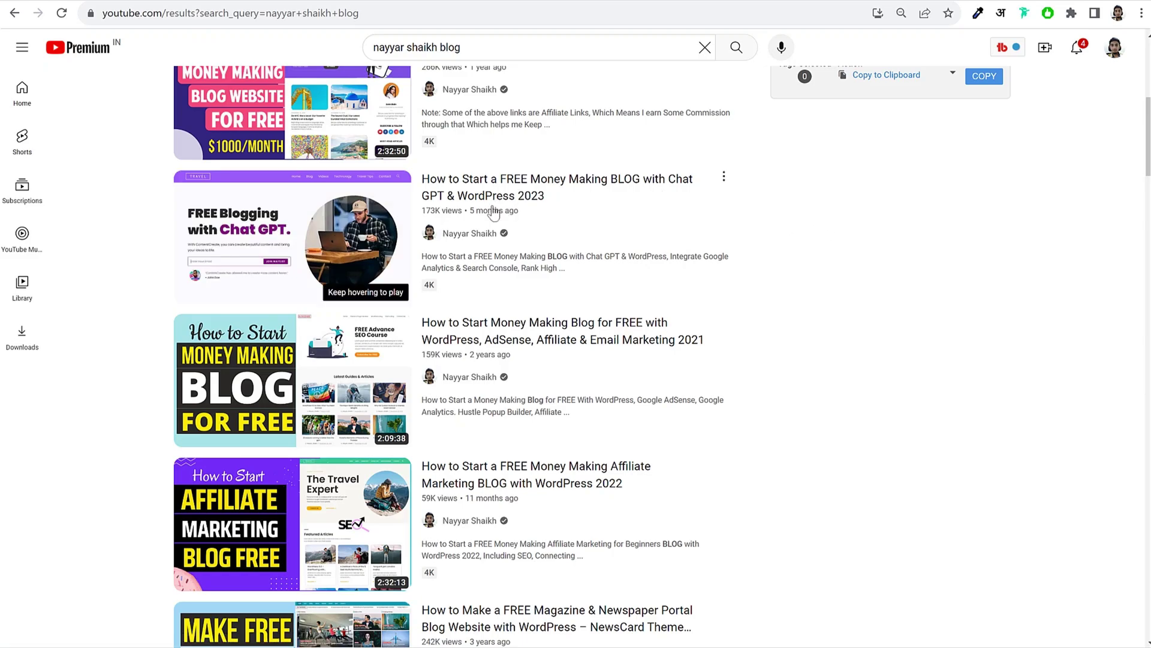
pyautogui.moveTo(489, 190)
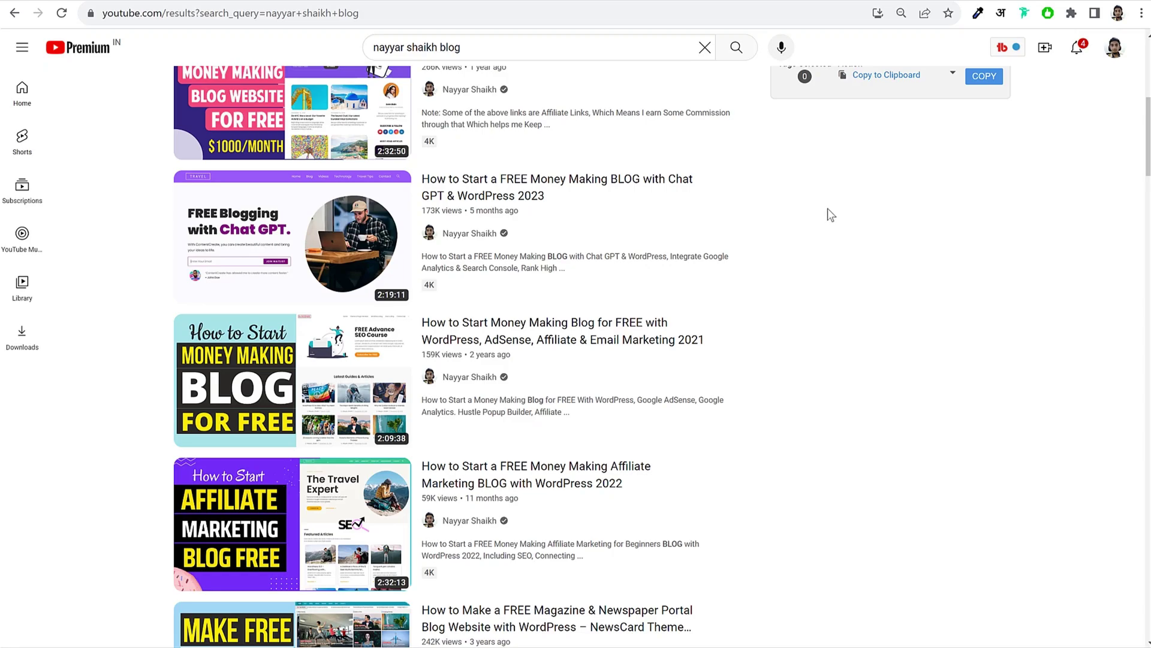
pyautogui.moveTo(529, 193)
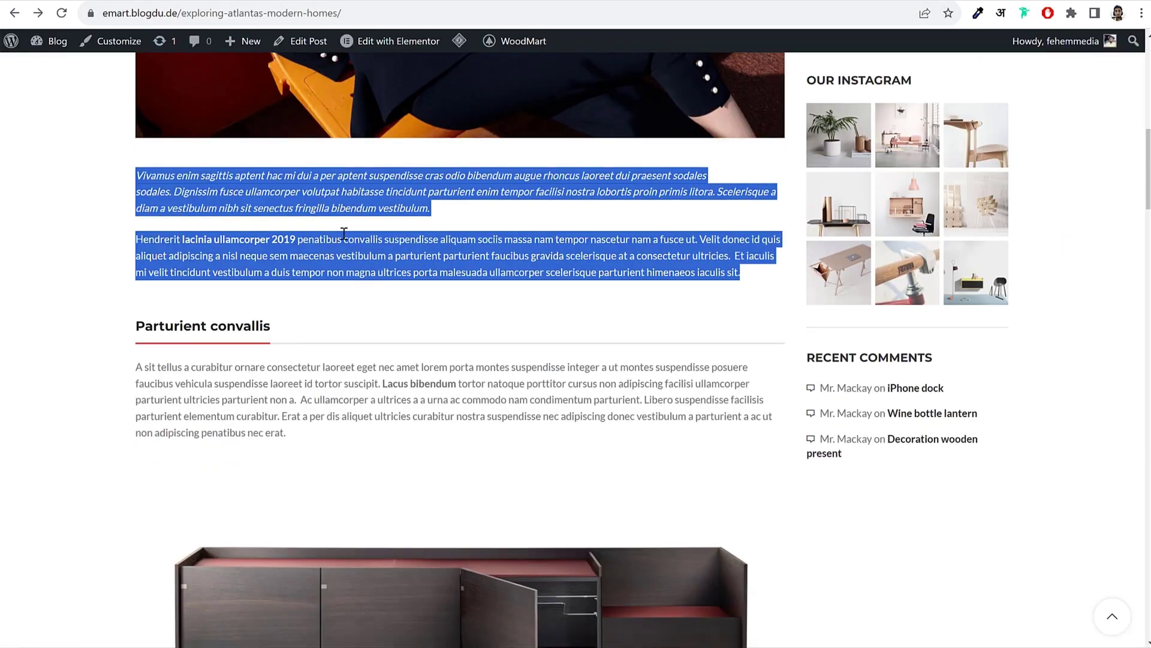
# Step: Paste the two copied paragraphs into the new post's body
pyautogui.scroll(-2, 334, 216)
pyautogui.scroll(2, 334, 216)
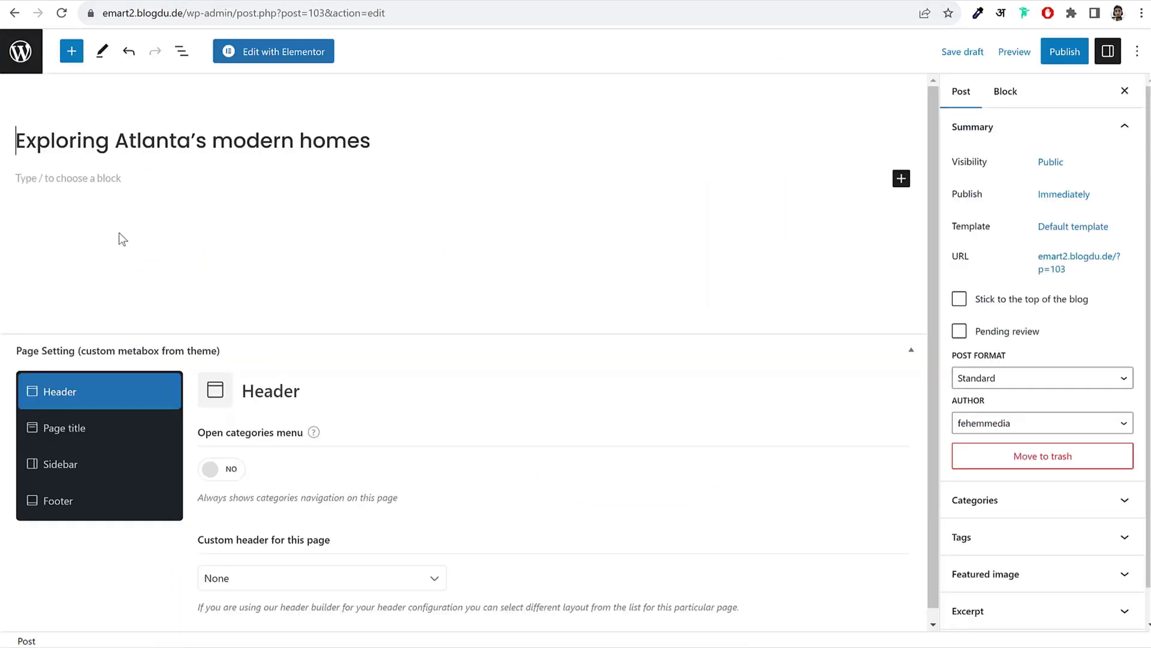
pyautogui.click(141, 180)
pyautogui.hotkey('ctrl', 'v')
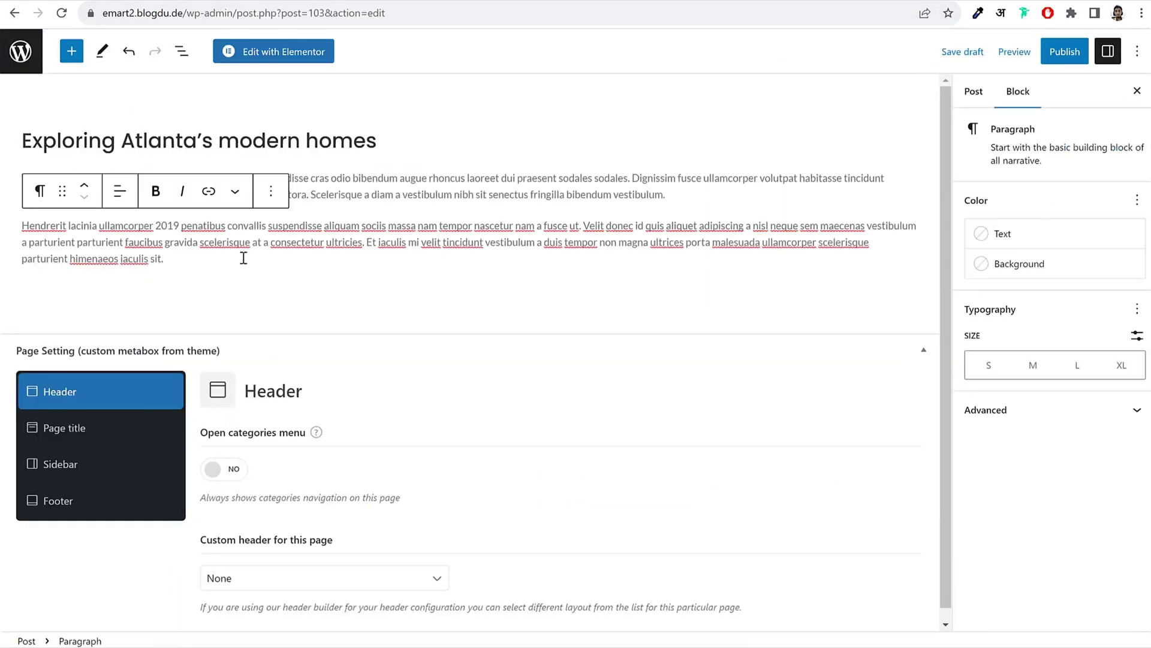
pyautogui.press('Return')
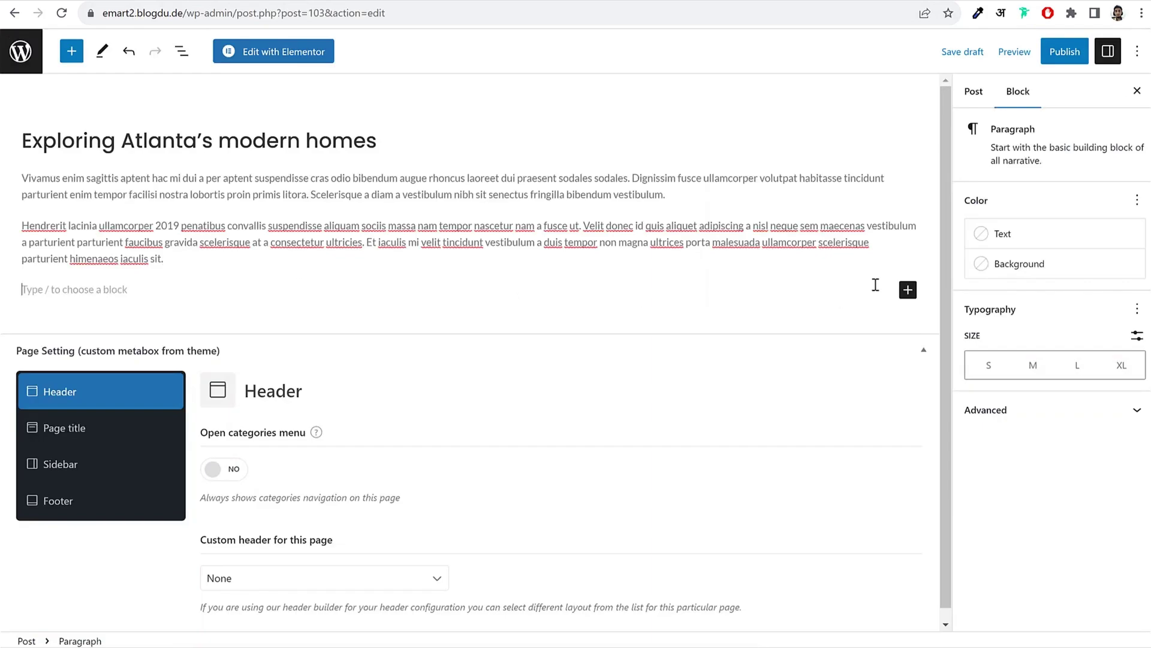
# Step: Insert a Columns block split into two equal 50/50 columns
pyautogui.click(906, 291)
pyautogui.click(907, 290)
pyautogui.click(906, 290)
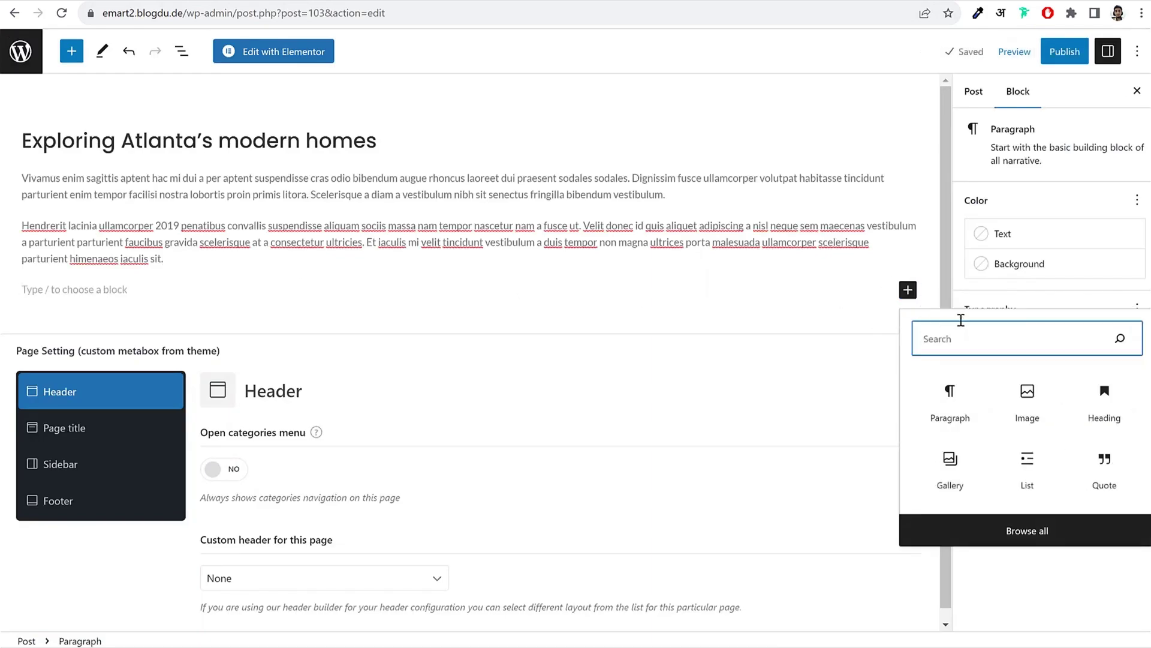
pyautogui.write('colyu')
pyautogui.press('BackSpace')
pyautogui.press('BackSpace')
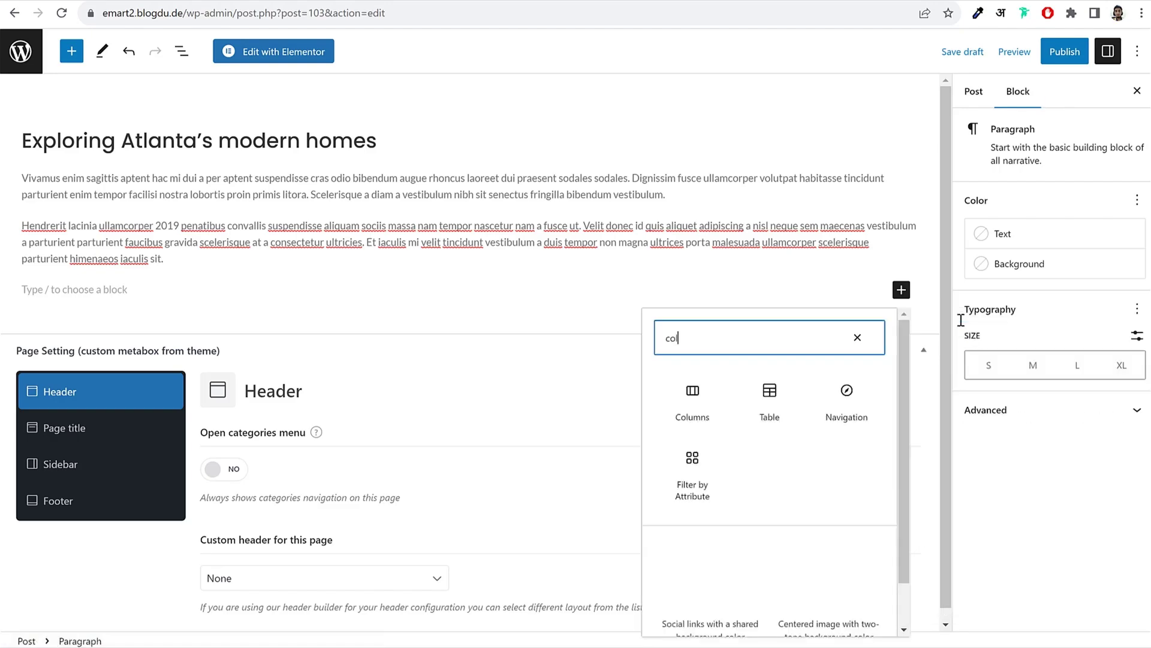
pyautogui.click(666, 399)
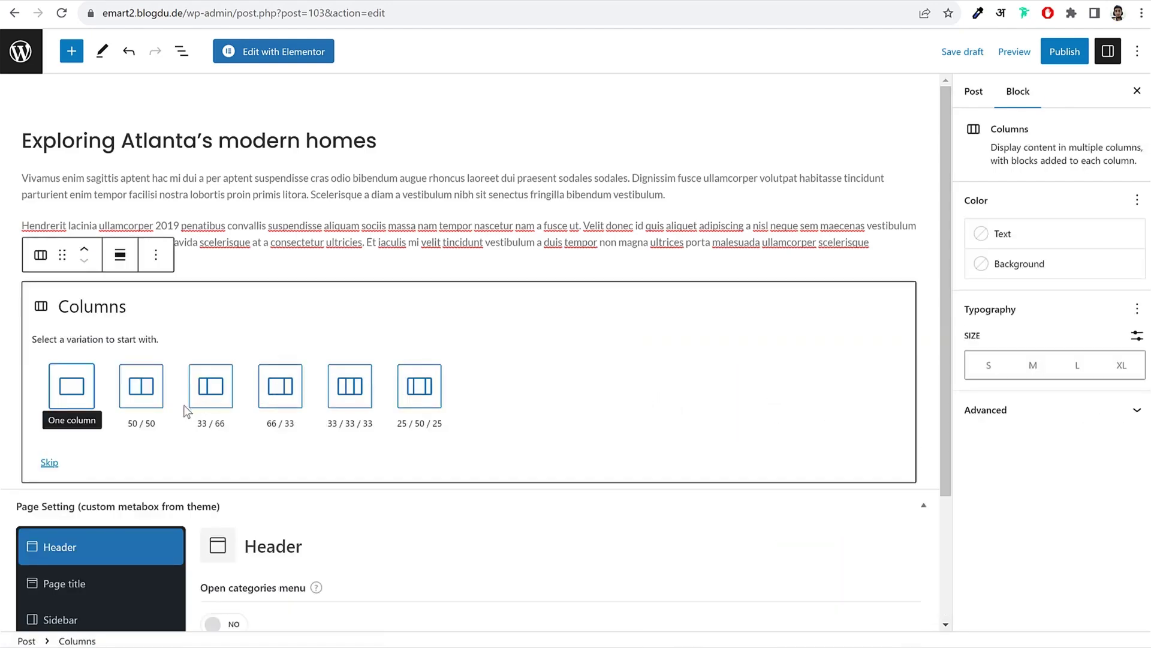
pyautogui.click(141, 397)
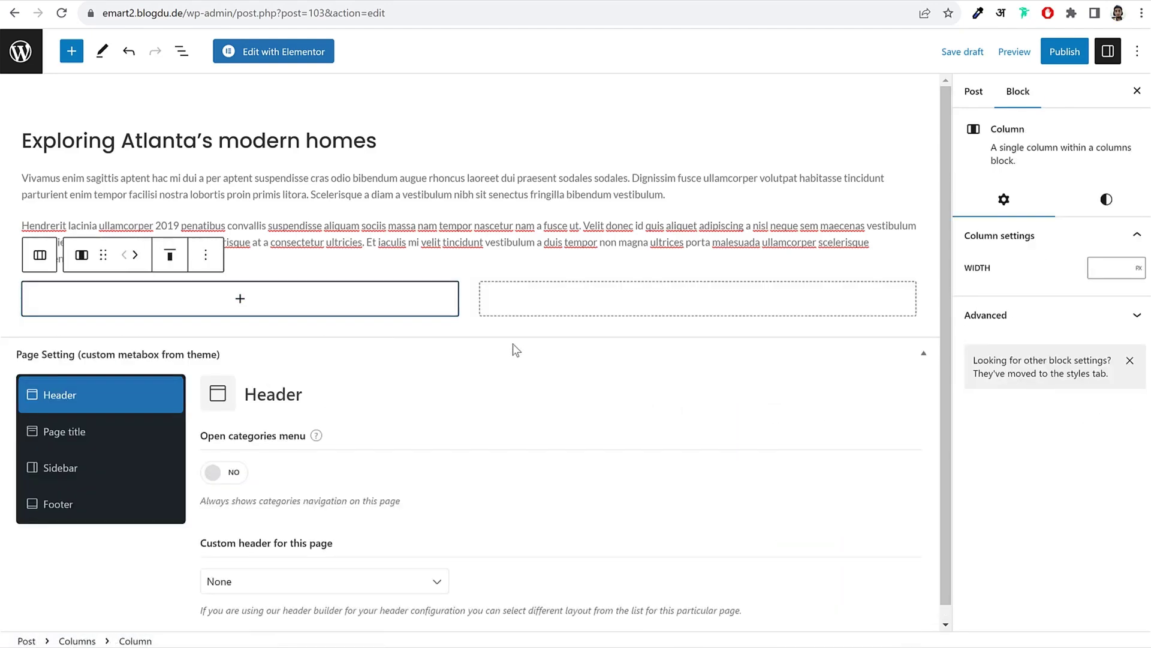
# Step: Add an Image block to the left column and pick the team meeting photo
pyautogui.click(240, 299)
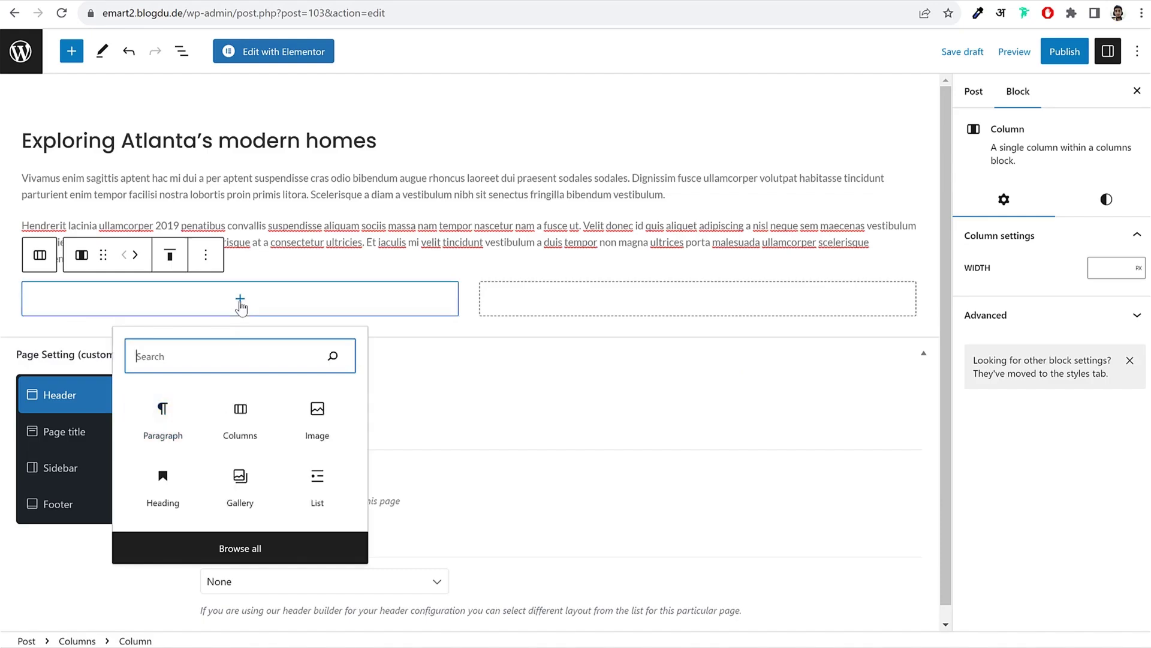
pyautogui.click(240, 300)
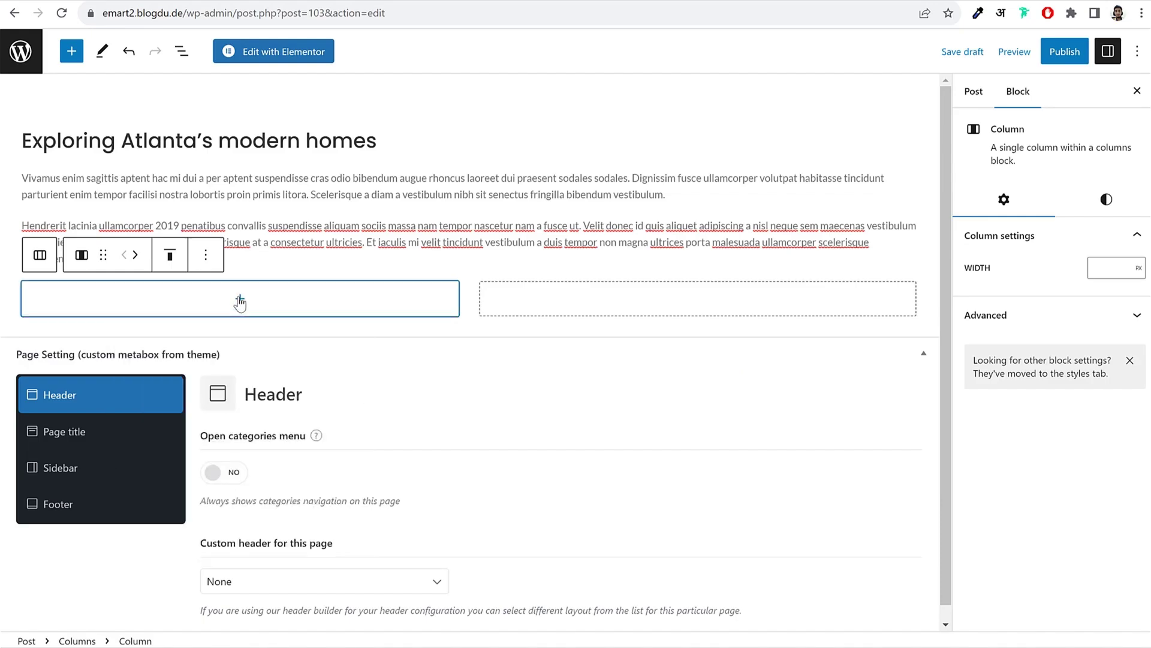
pyautogui.click(240, 300)
pyautogui.click(318, 415)
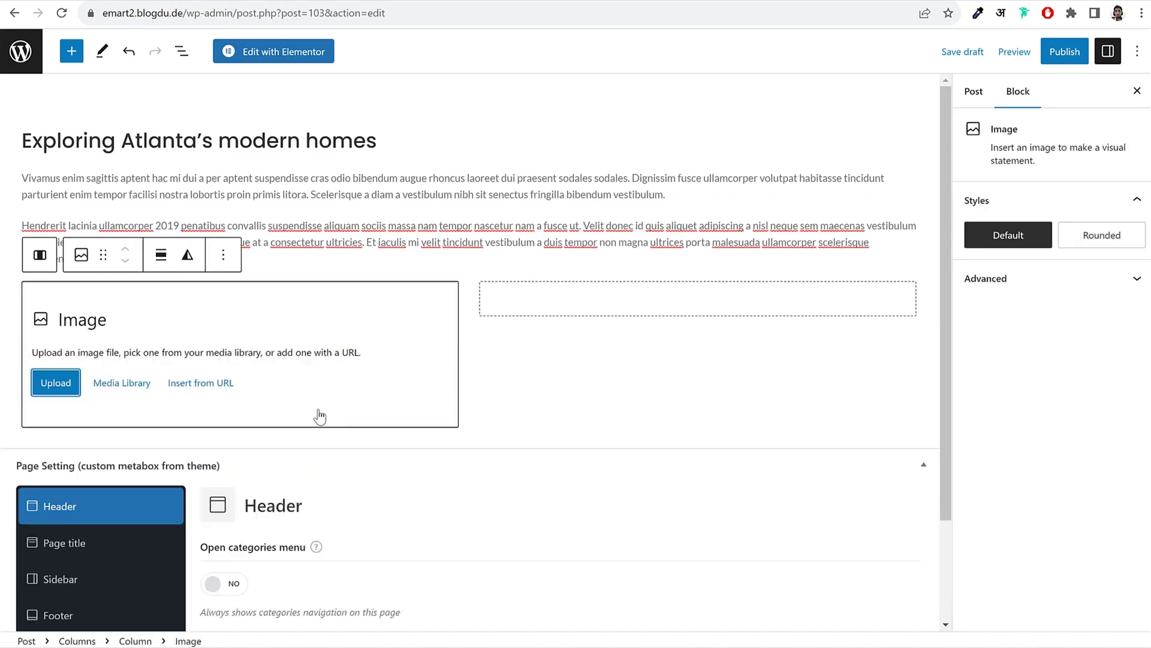
pyautogui.scroll(-1, 349, 403)
pyautogui.click(144, 308)
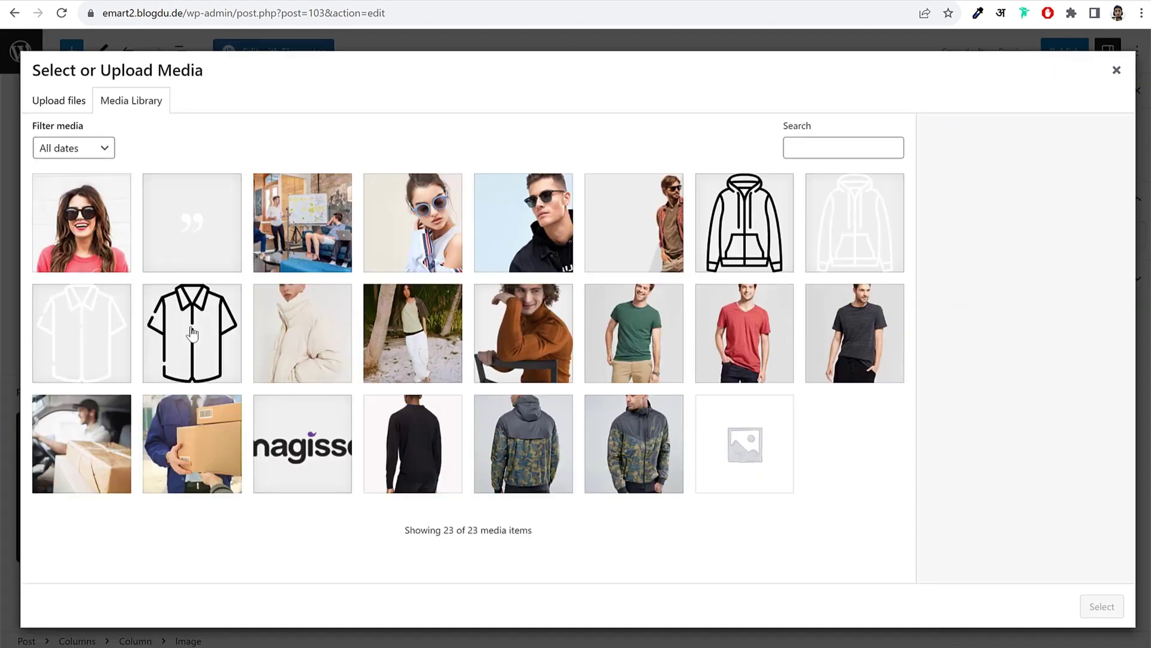
pyautogui.click(296, 256)
# Step: Insert the team photo, add a List block to the right column, and paste the copied paragraph
pyautogui.click(1101, 604)
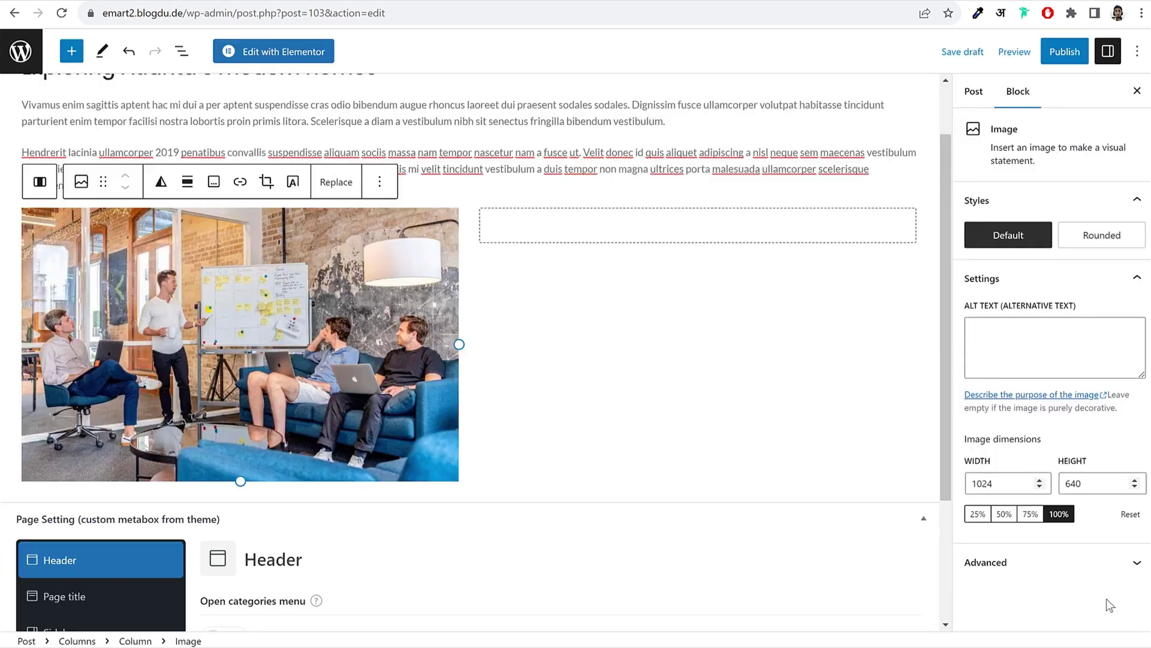
pyautogui.click(674, 240)
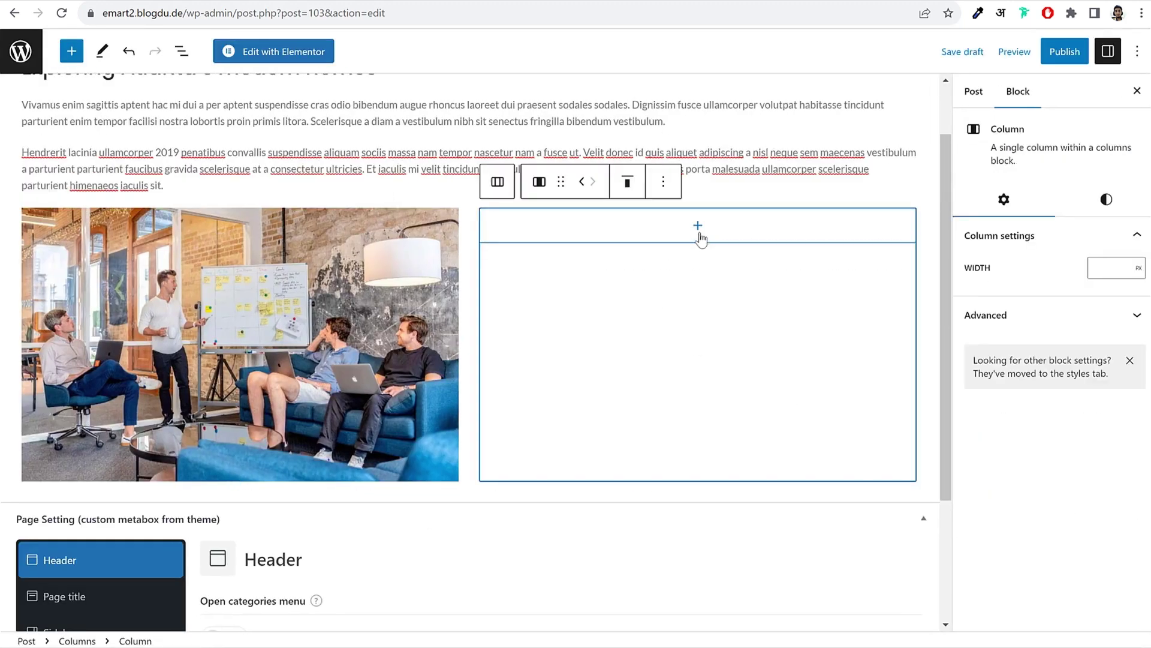
pyautogui.click(699, 237)
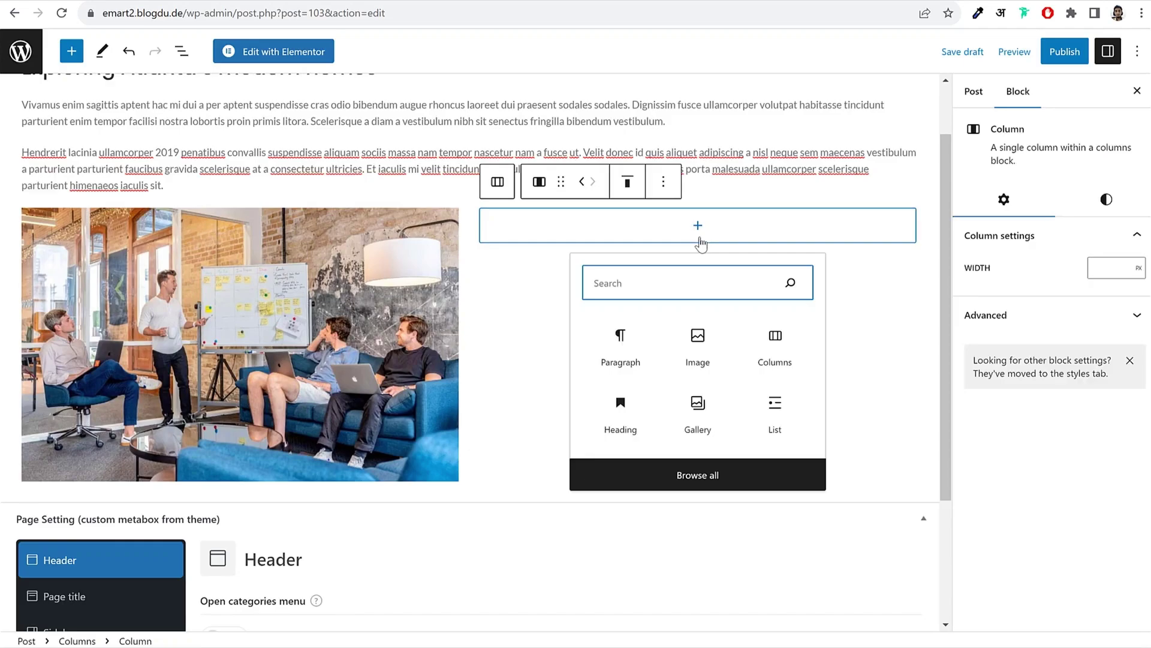
pyautogui.click(775, 414)
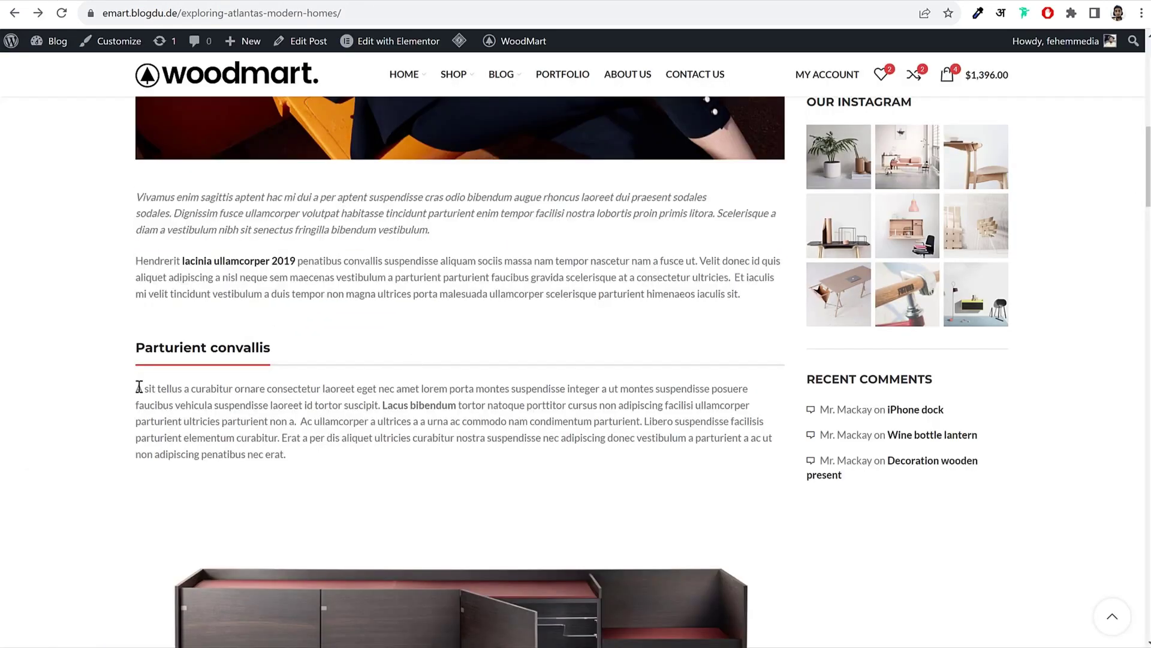
pyautogui.moveTo(139, 387); pyautogui.dragTo(286, 454)
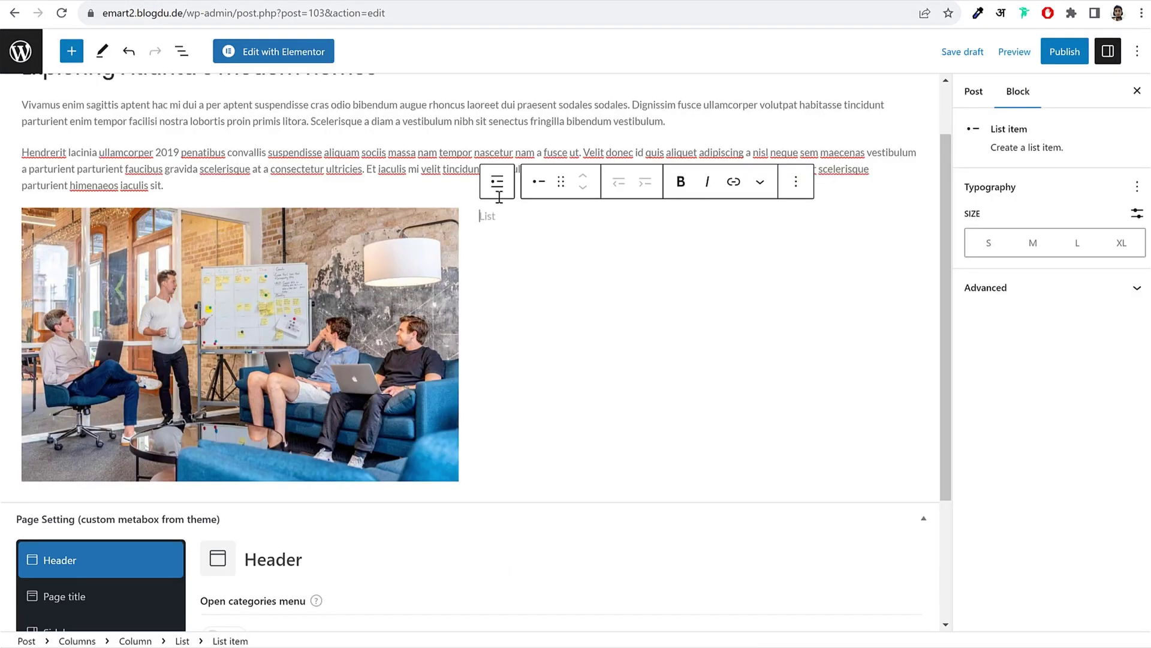
pyautogui.write('A sit tellus a curabitur ornare consectetur laoreet eget nec amet lorem porta montes suspendisse integer a ut montes suspendisse posuere faucibus vehicula suspendisse laoreet id tortor suscipit. Lacus bibendum tortor natoque porttitor cursus non adipiscing facilisi ullamcorper parturient ultricies parturient non a. Ac ullamcorper a ultrices a a urna ac commodo nam condimentum parturient. Libero suspendisse facilisis parturient elementum curabitur. Erat a per dis aliquet ultricies curabitur nostra suspendisse nec adipiscing donec vestibulum a parturient a ac ut non adipiscing penatibus nec erat.')
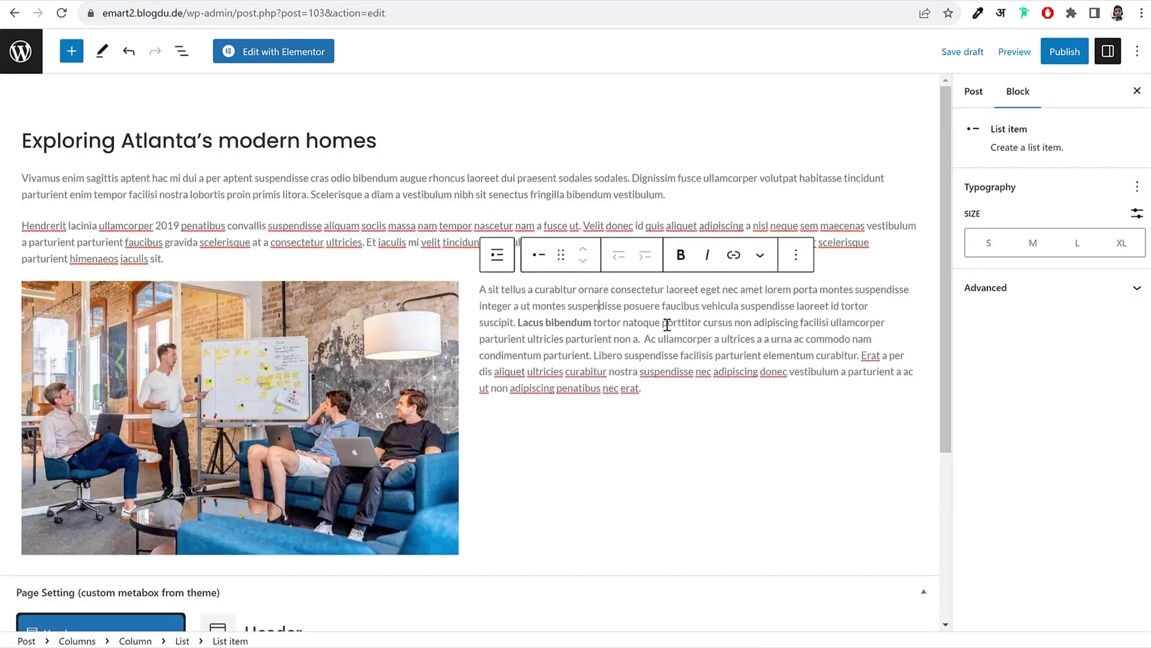
# Step: Split the list into items at Lacus bibendum, Ac ullamcorper, Erat, vestibulum and ullamcorper
pyautogui.click(516, 324)
pyautogui.press('Return')
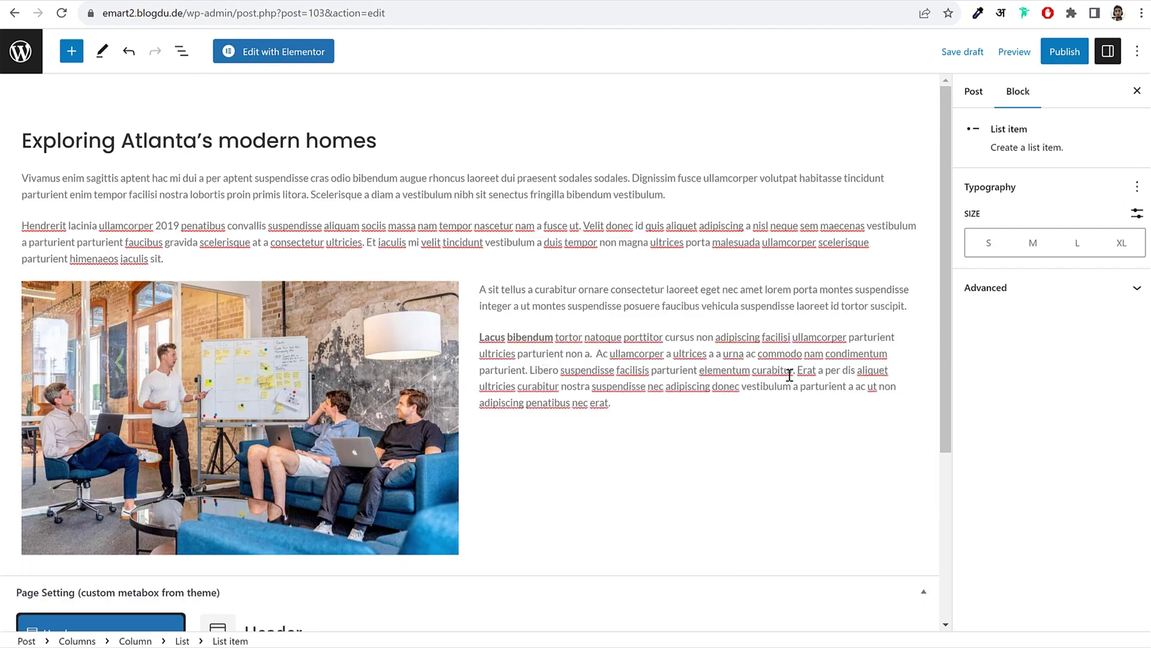
pyautogui.click(597, 353)
pyautogui.press('Return')
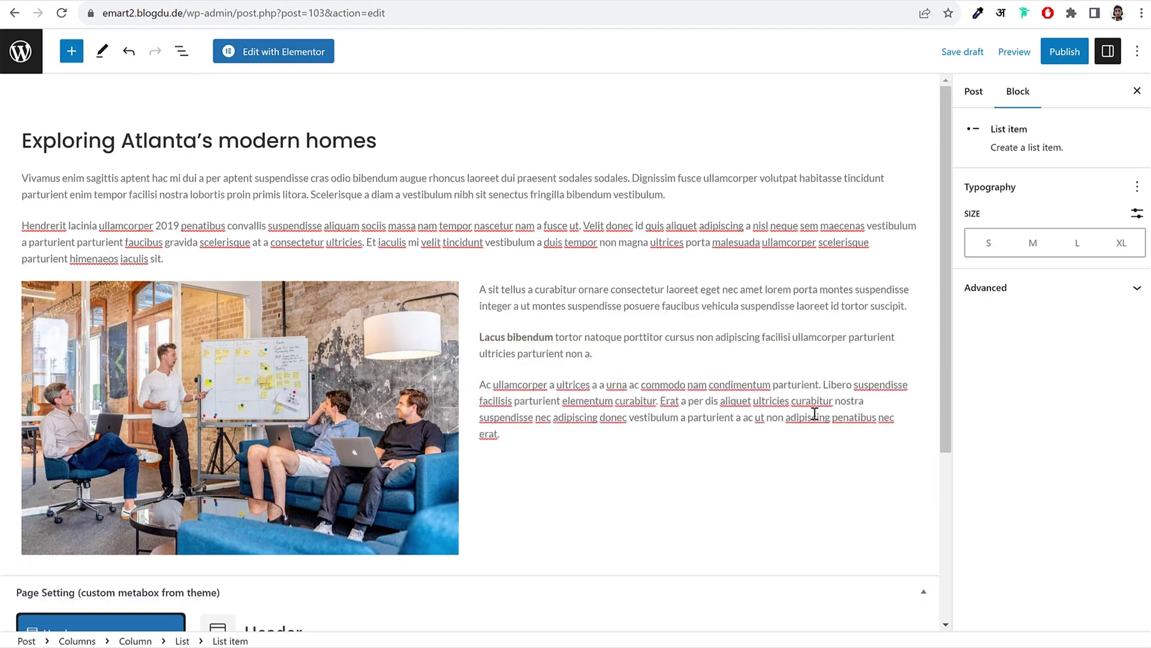
pyautogui.click(662, 400)
pyautogui.press('Return')
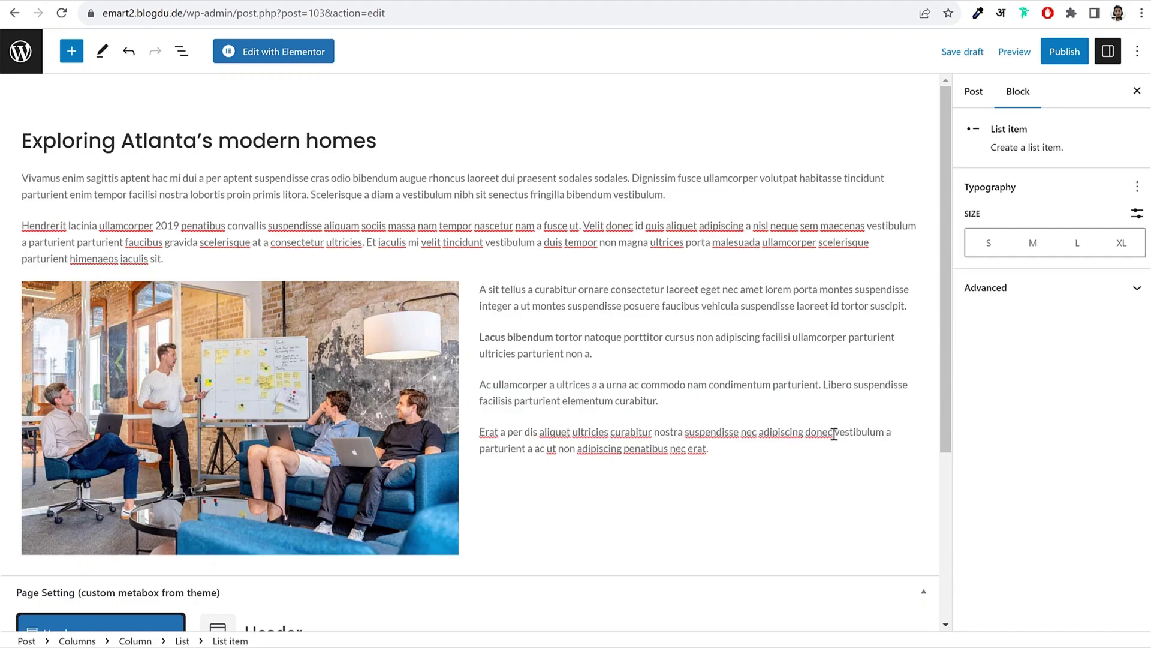
pyautogui.press('Return')
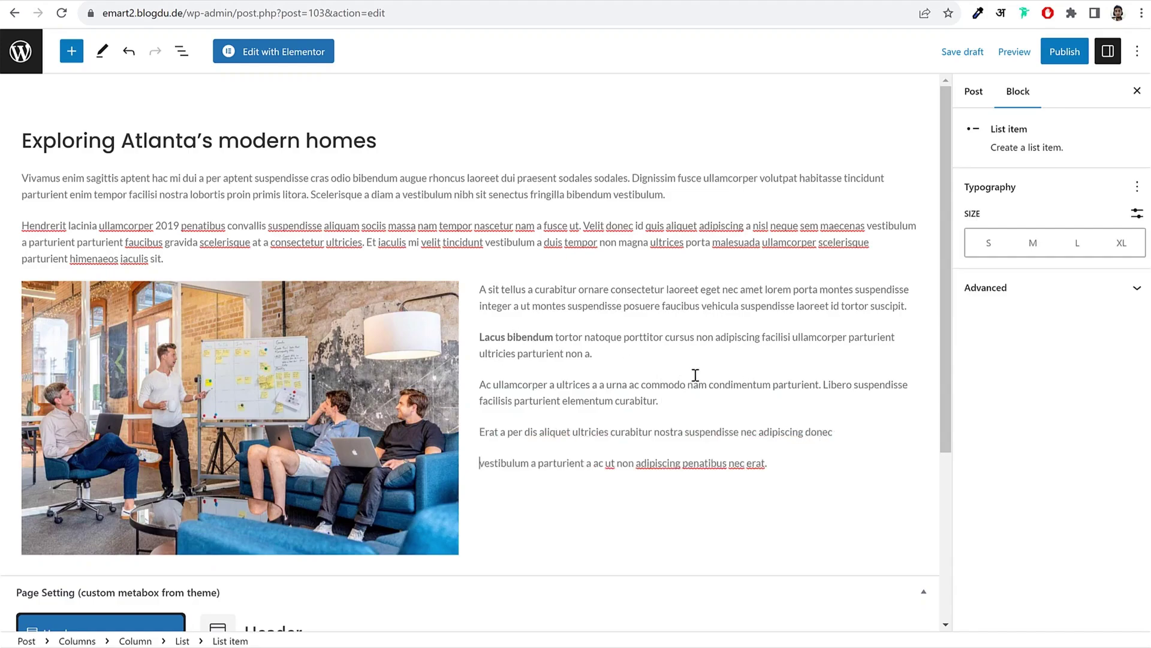
pyautogui.click(793, 340)
pyautogui.press('Return')
pyautogui.scroll(-3, 599, 412)
# Step: Add a heading inside the right column, then remove the misplaced heading
pyautogui.click(599, 405)
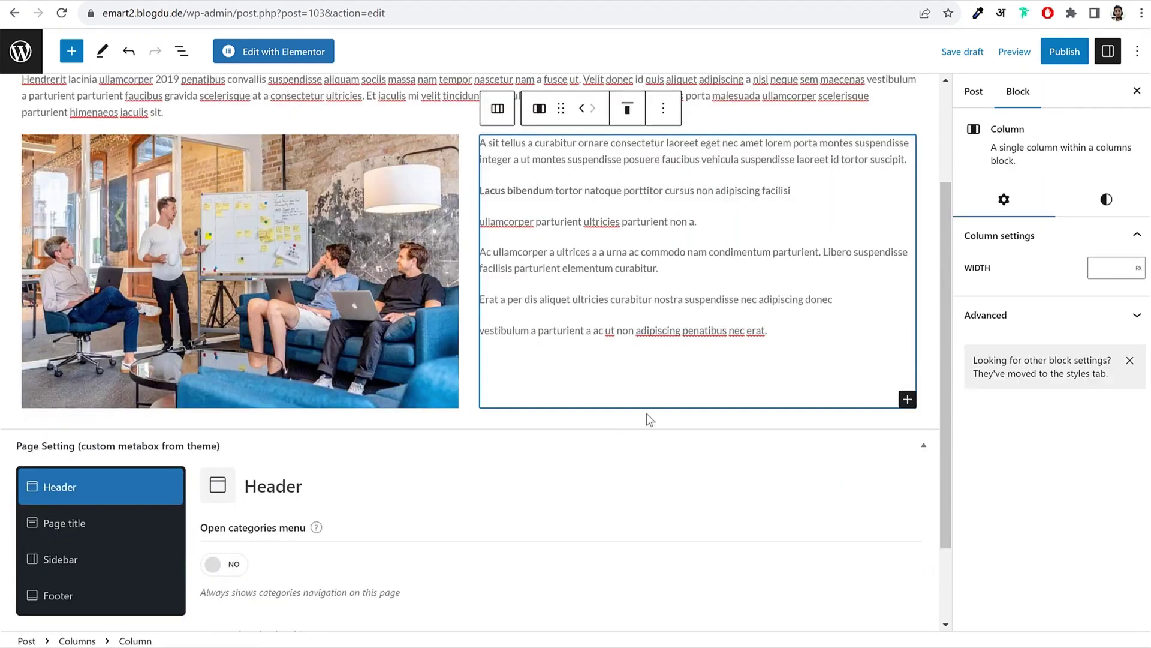
pyautogui.click(907, 400)
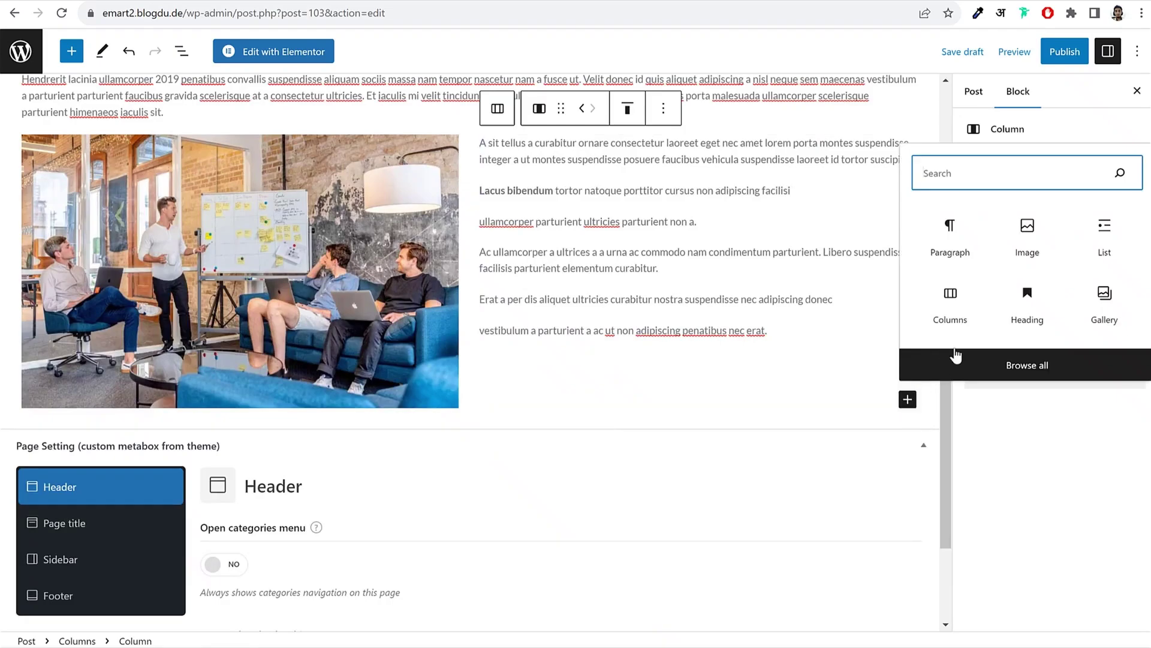
pyautogui.click(1029, 316)
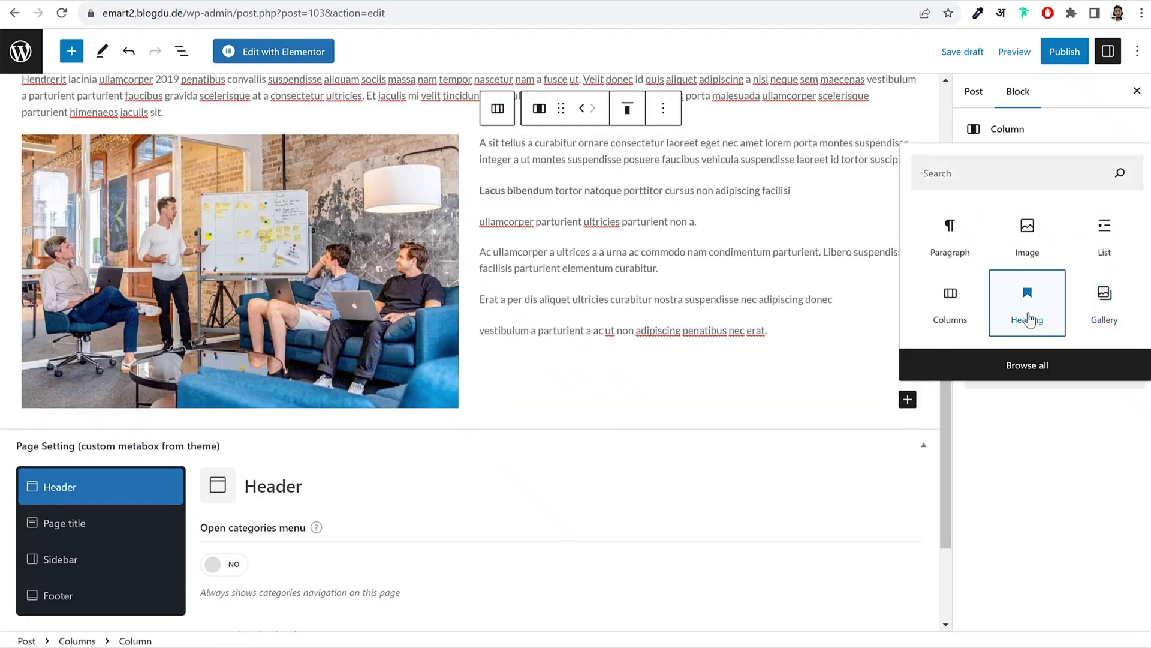
pyautogui.click(823, 333)
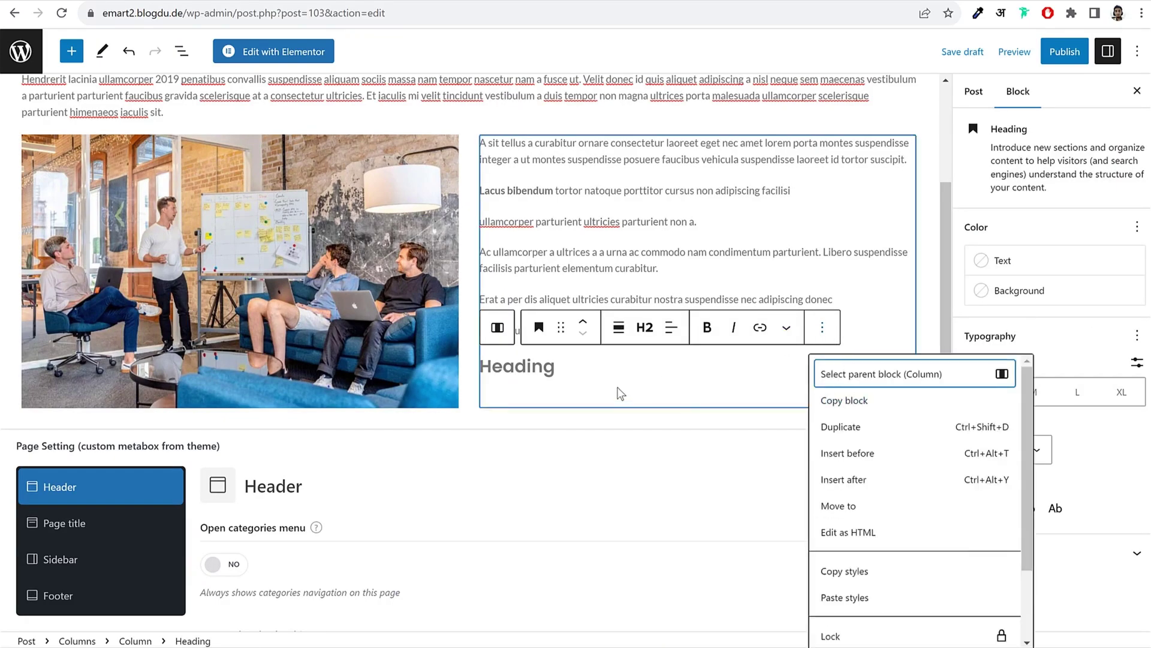
pyautogui.scroll(-3, 828, 593)
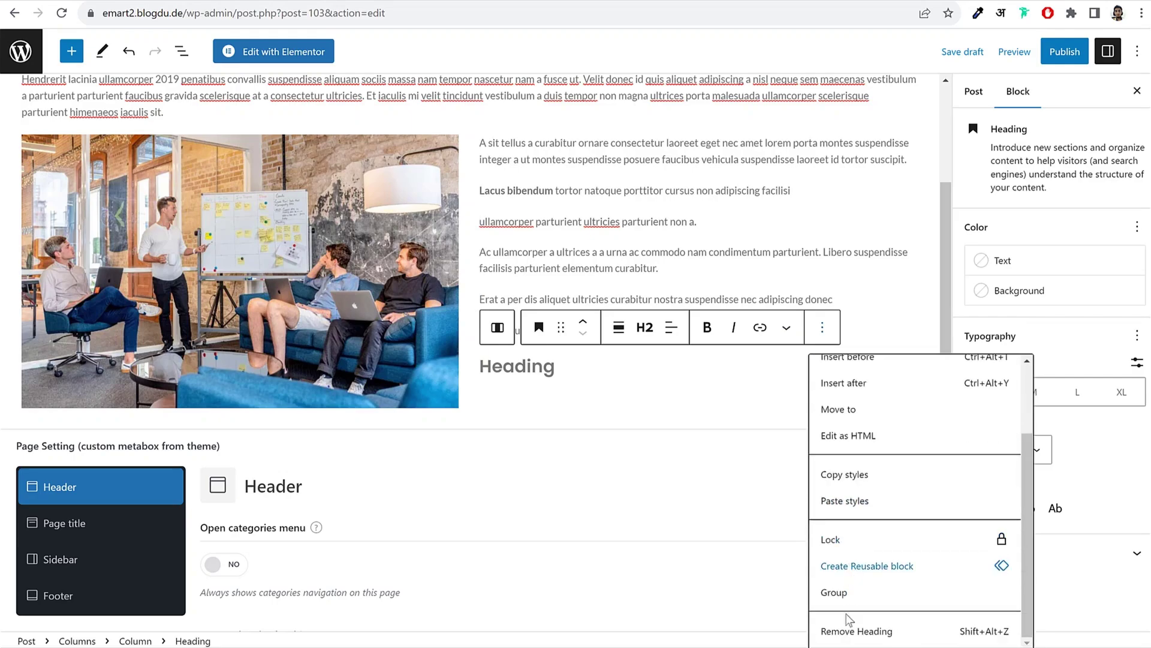
pyautogui.click(847, 631)
# Step: Add a heading below the columns and paste 'Parturient convallis' into it
pyautogui.click(294, 411)
pyautogui.click(300, 429)
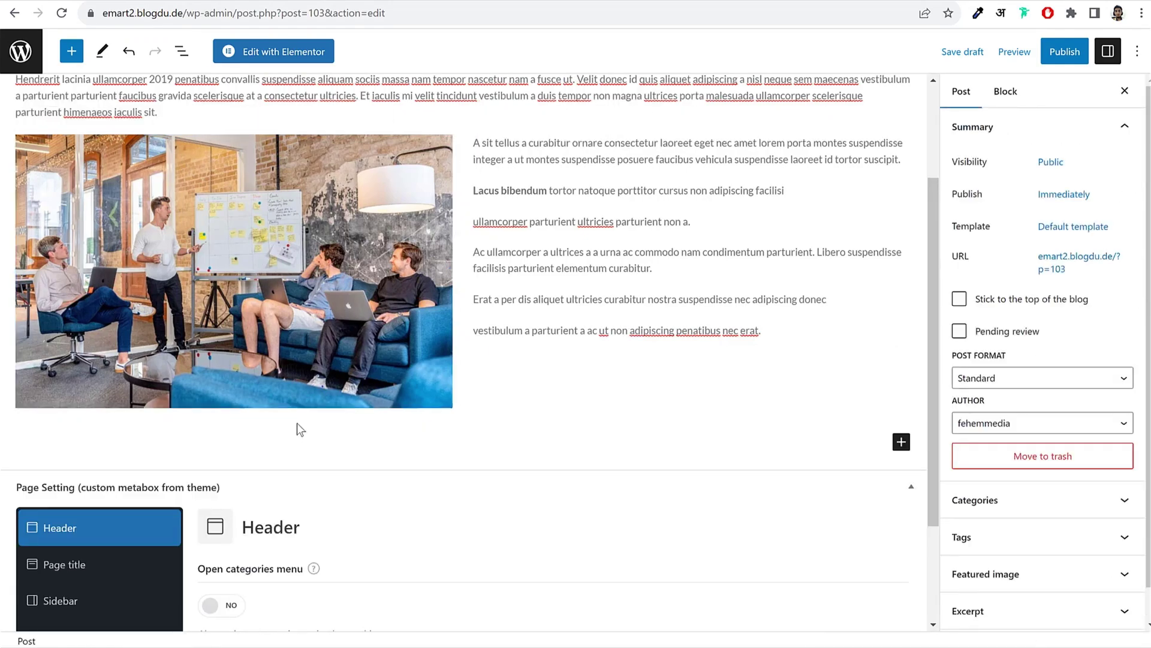
pyautogui.click(901, 442)
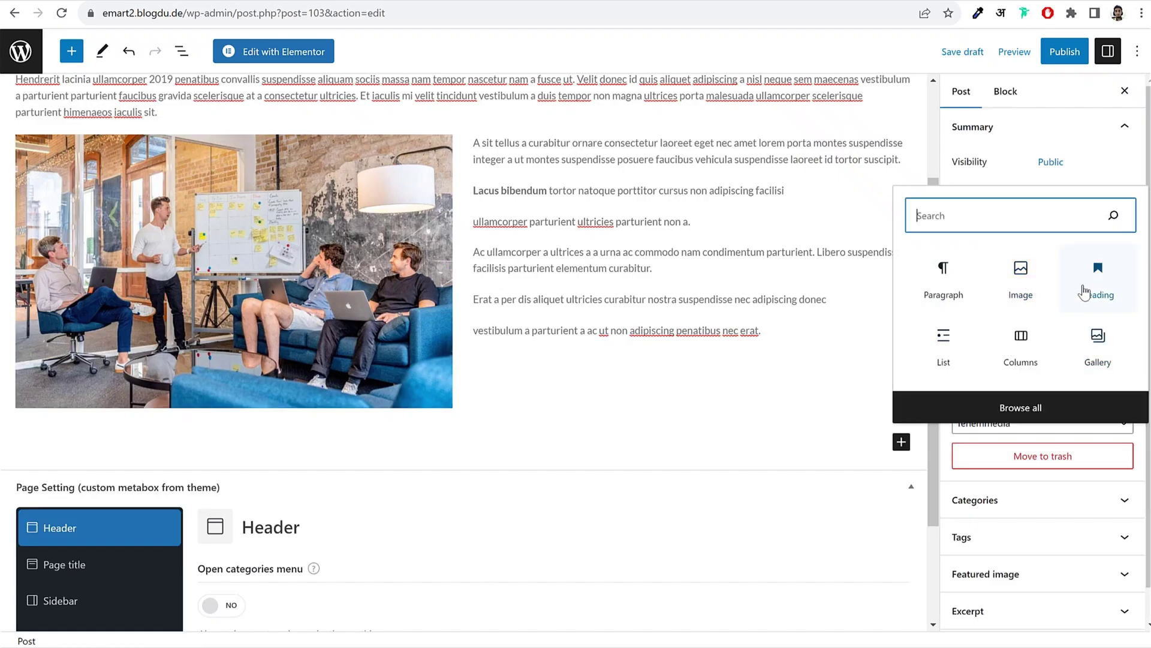
pyautogui.click(1097, 282)
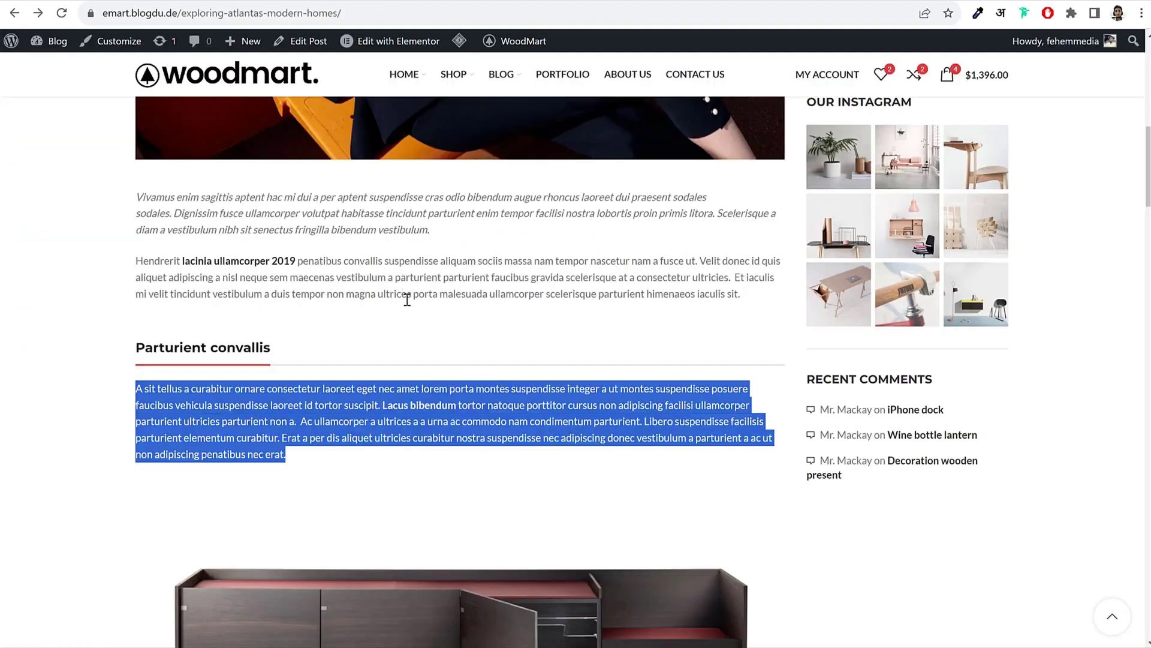
pyautogui.moveTo(291, 350); pyautogui.dragTo(140, 353)
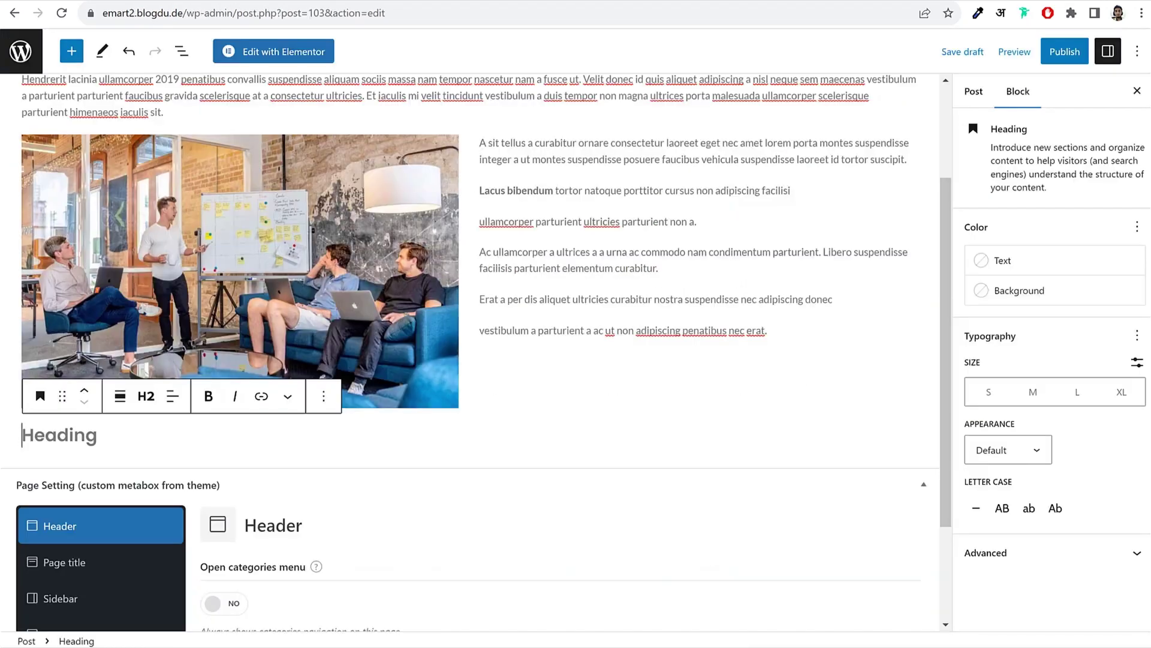
pyautogui.write('Parturient convallis')
pyautogui.scroll(3, 494, 401)
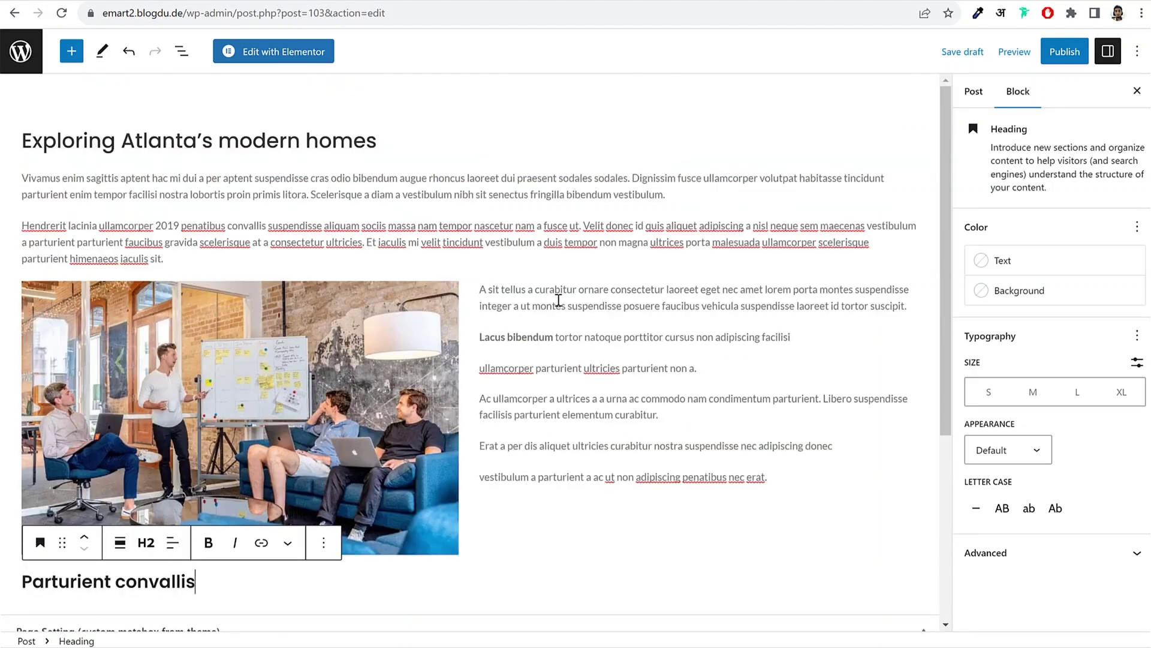
pyautogui.scroll(-5, 554, 305)
pyautogui.scroll(5, 536, 313)
# Step: File the post under the Blog category
pyautogui.click(977, 93)
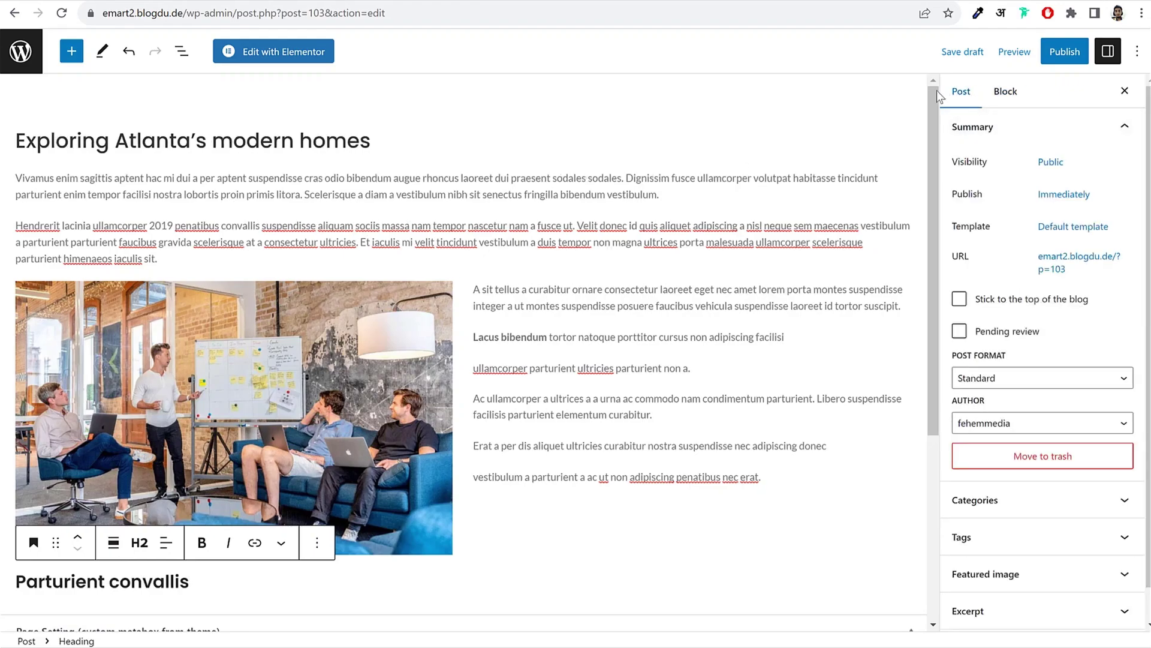
pyautogui.scroll(-1, 1056, 354)
pyautogui.click(1033, 467)
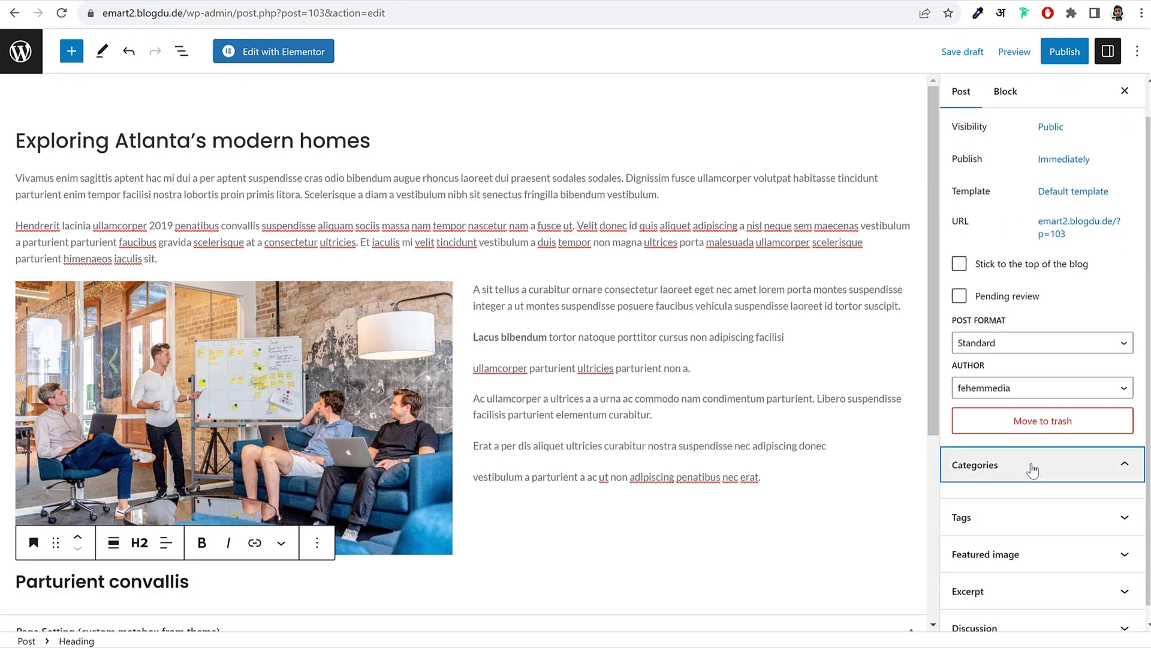
pyautogui.scroll(-1, 1041, 454)
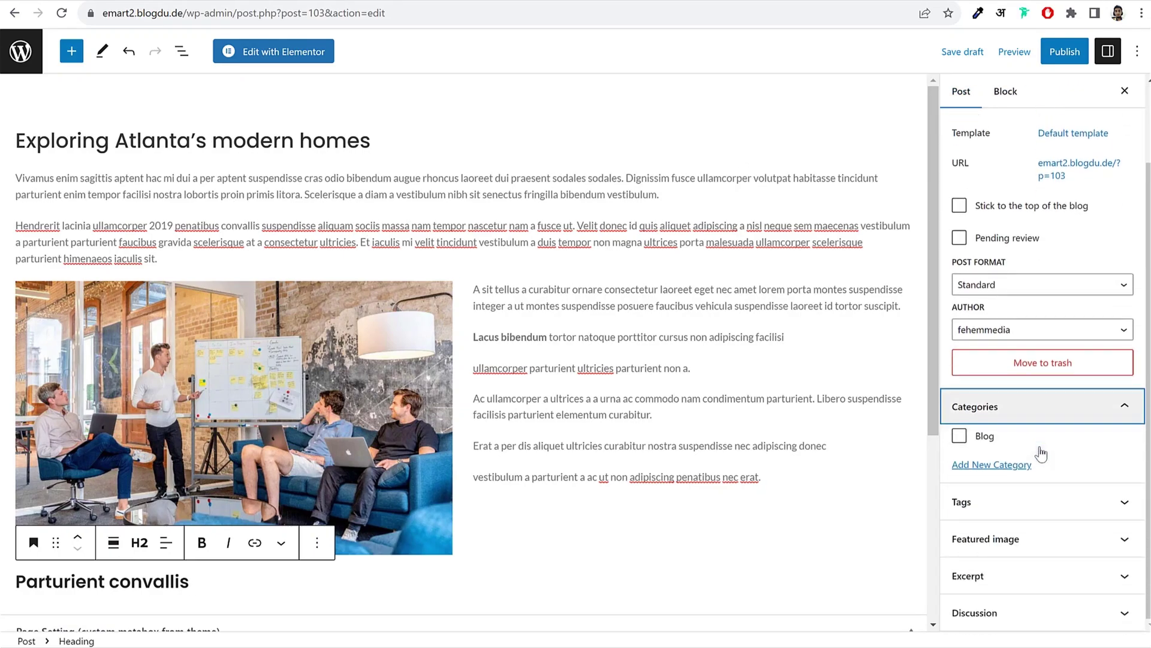
pyautogui.click(959, 436)
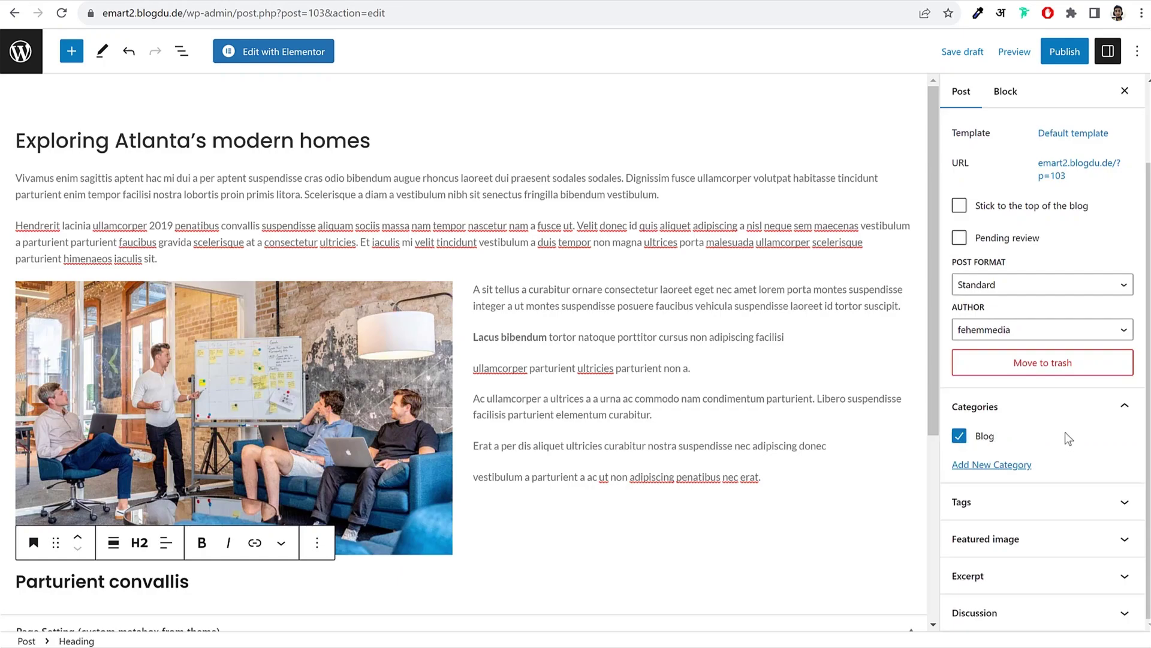
pyautogui.click(1076, 406)
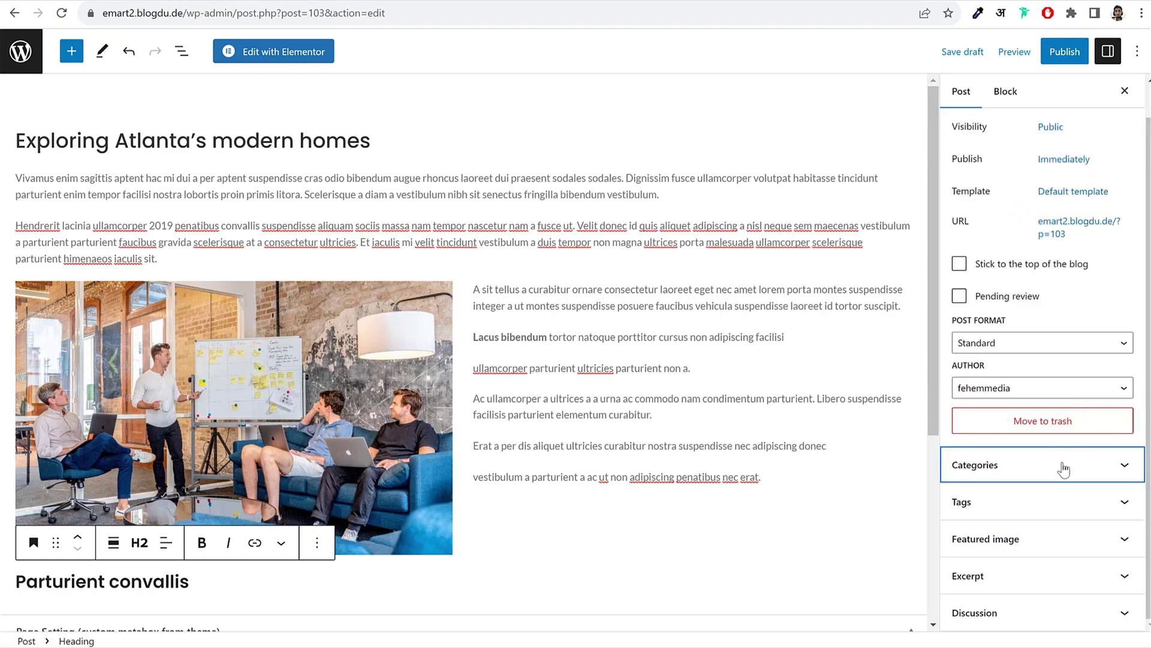
# Step: Upload blog-grid-1 as the featured image and publish the post
pyautogui.click(1037, 538)
pyautogui.click(1018, 587)
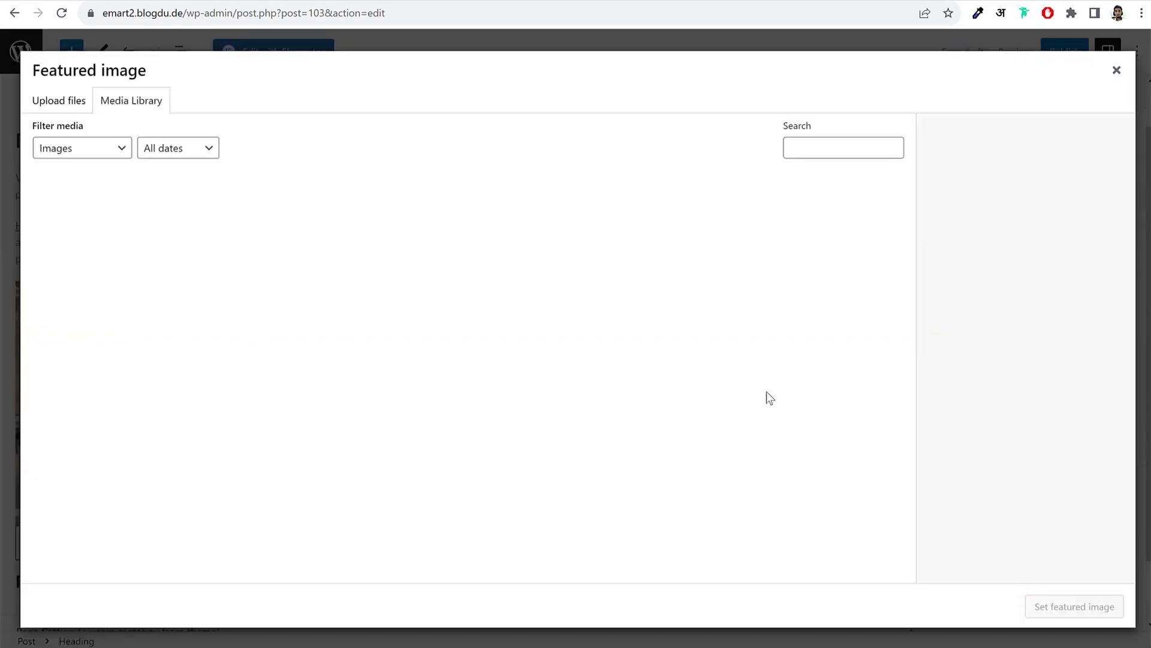
pyautogui.click(68, 107)
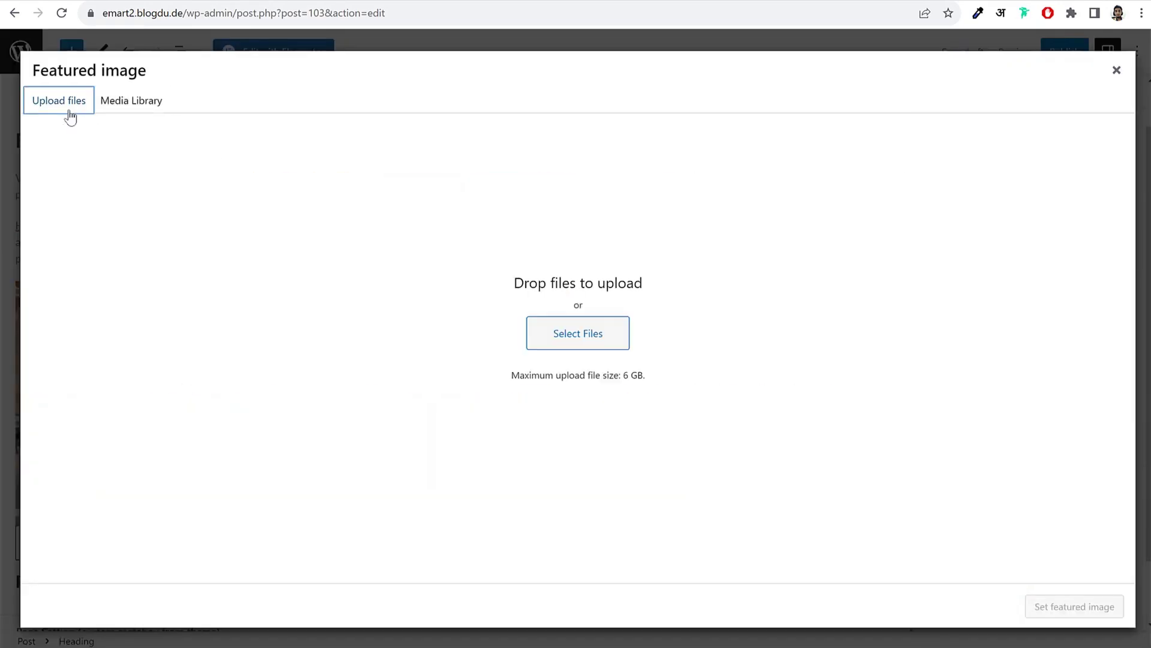
pyautogui.click(560, 334)
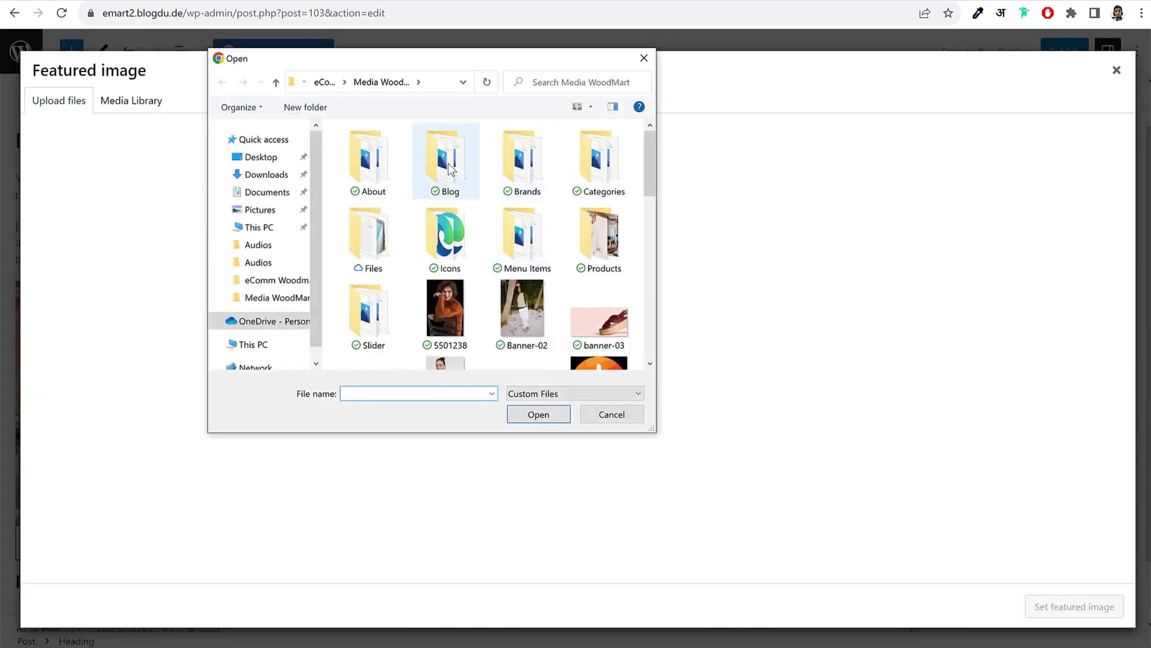
pyautogui.doubleClick(445, 163)
pyautogui.click(365, 185)
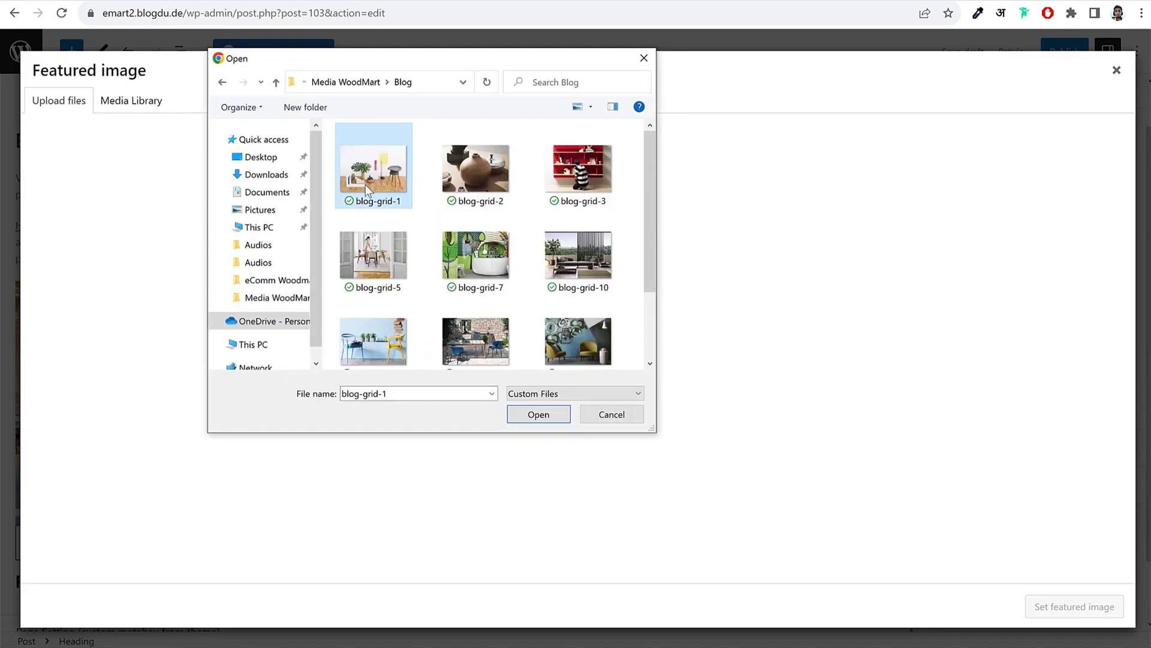
pyautogui.click(544, 421)
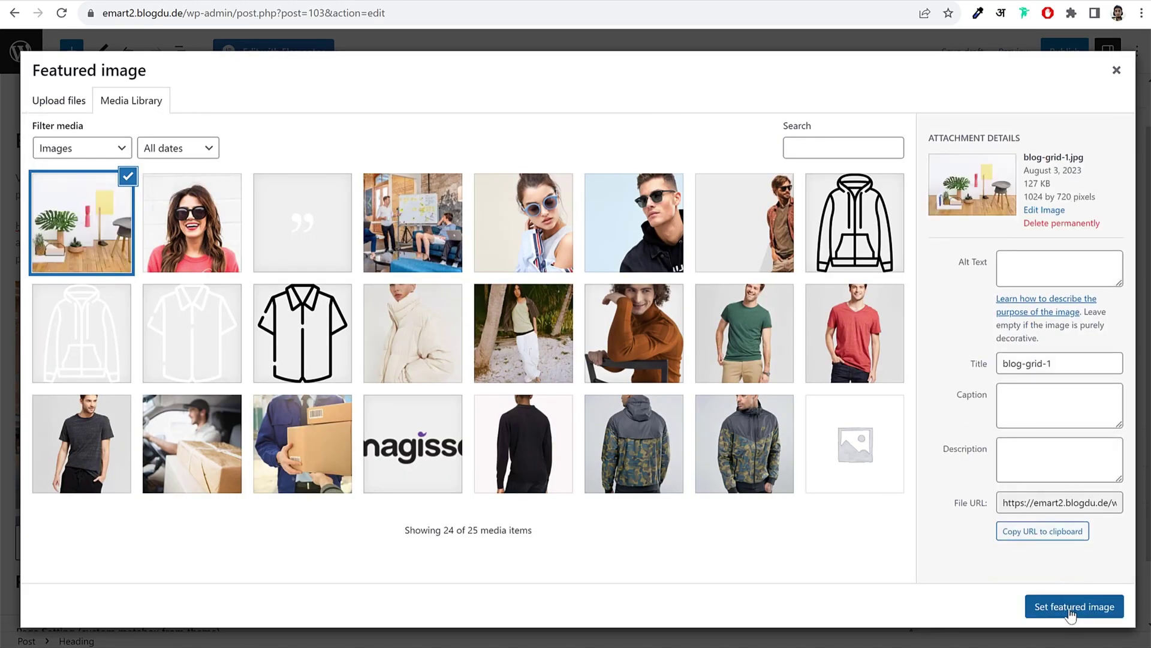
pyautogui.click(1072, 607)
pyautogui.click(1064, 51)
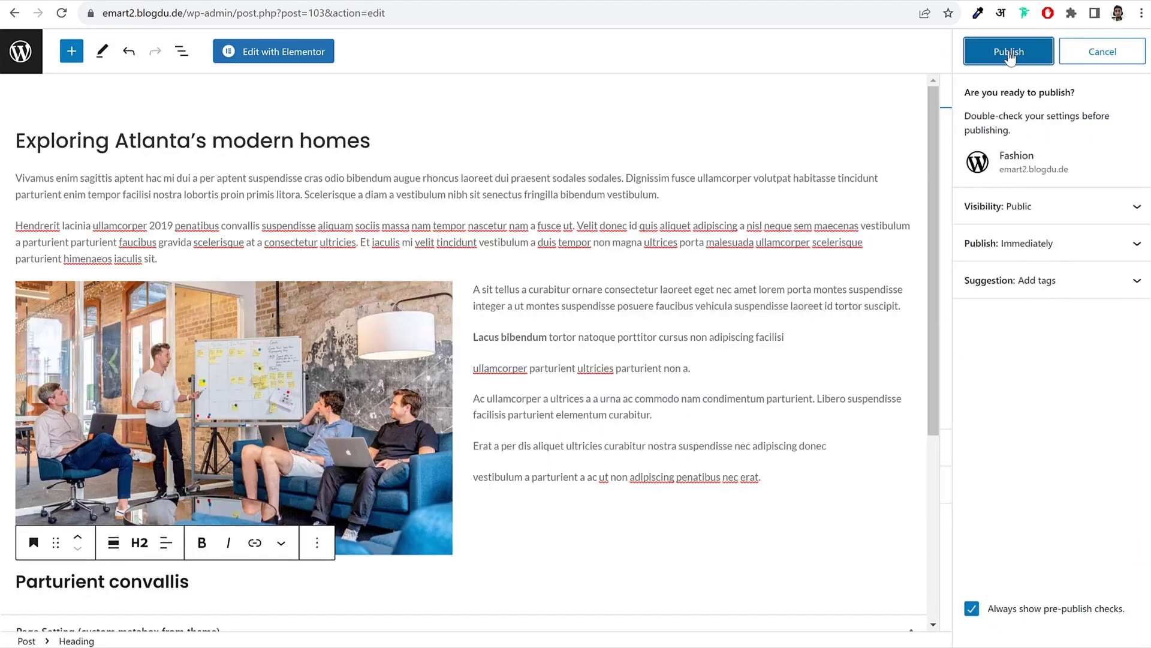
pyautogui.click(1019, 59)
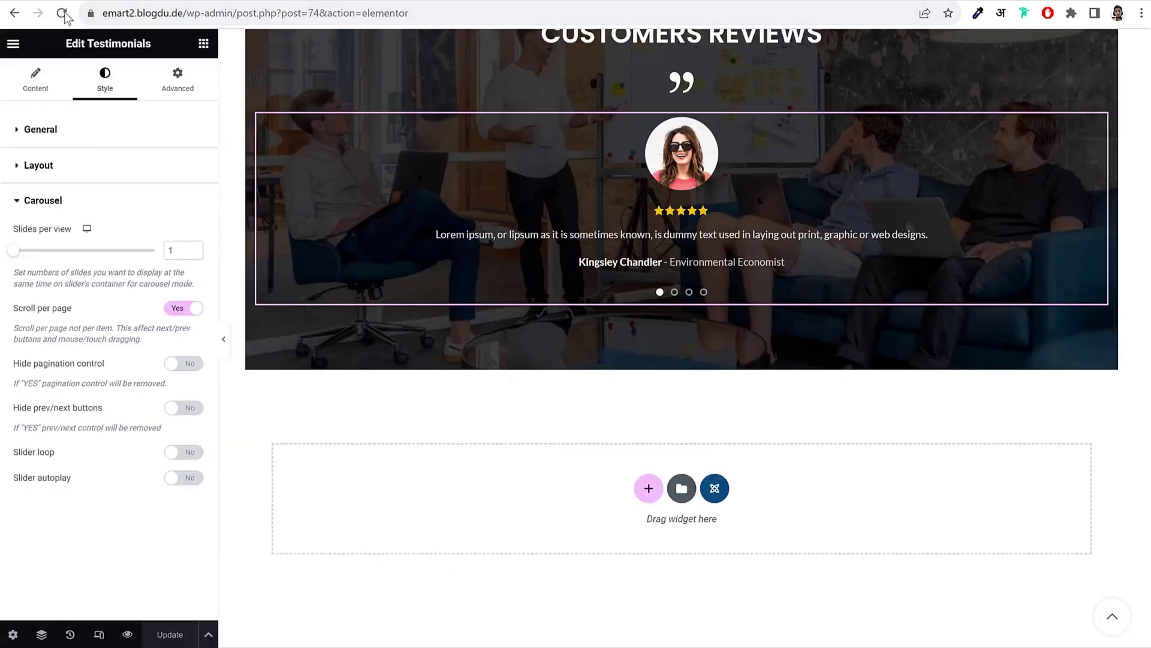
# Step: Reload the home page editor and paste a copy of the bestsellers section into the empty bottom section
pyautogui.click(62, 13)
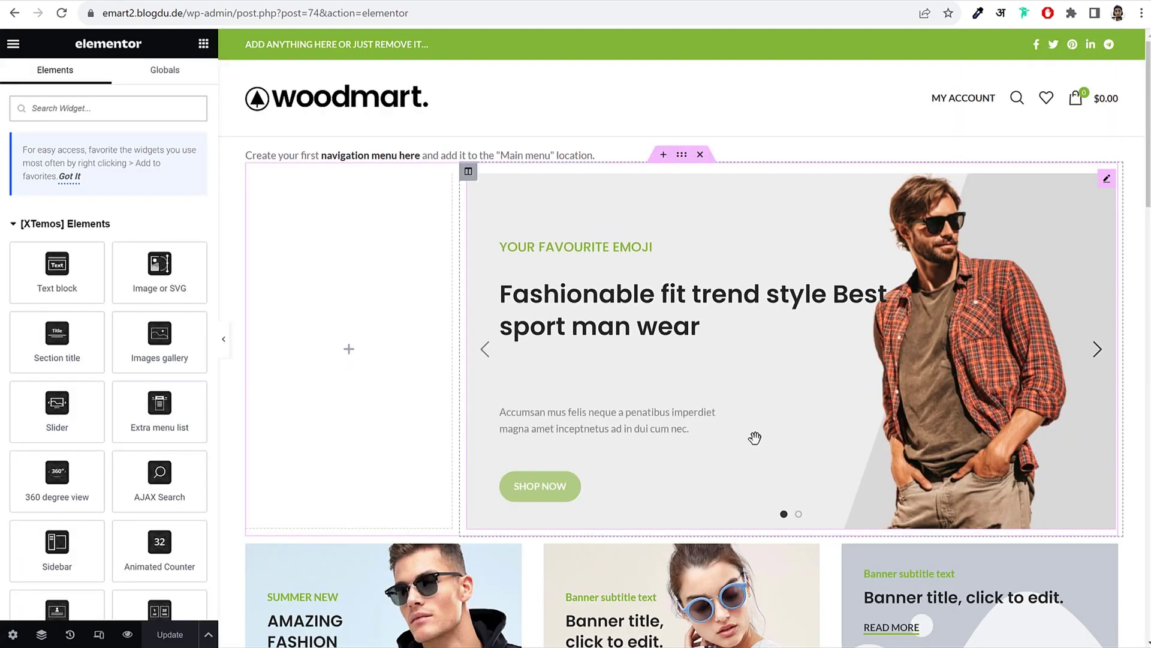
pyautogui.scroll(-20, 750, 420)
pyautogui.scroll(10, 755, 439)
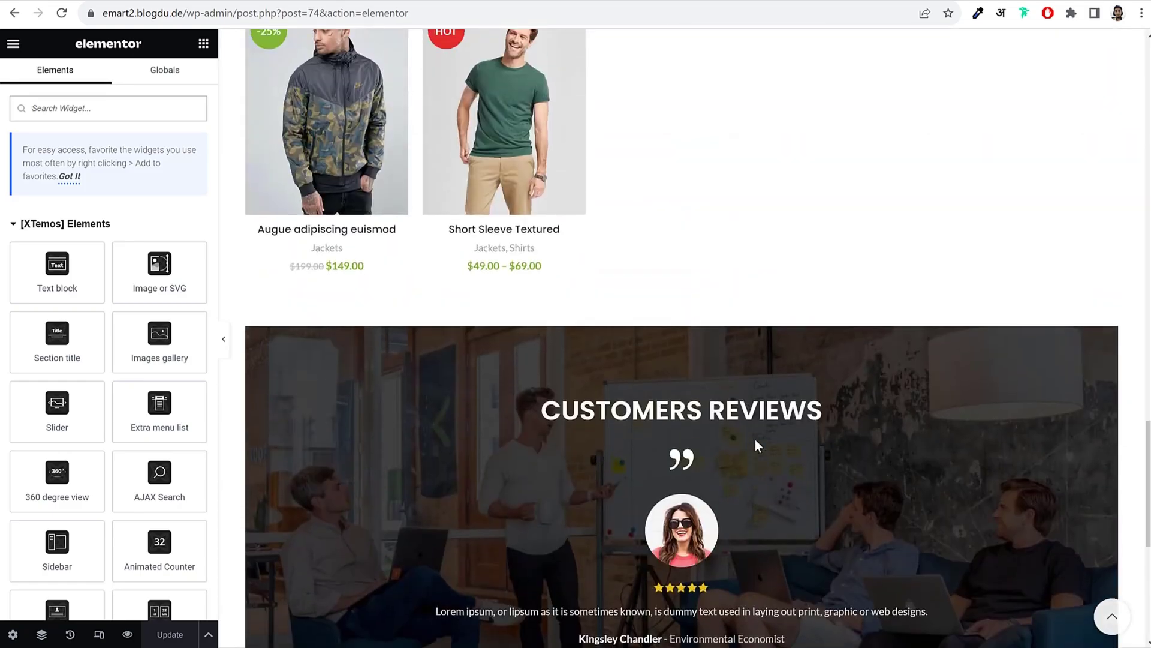
pyautogui.rightClick(682, 157)
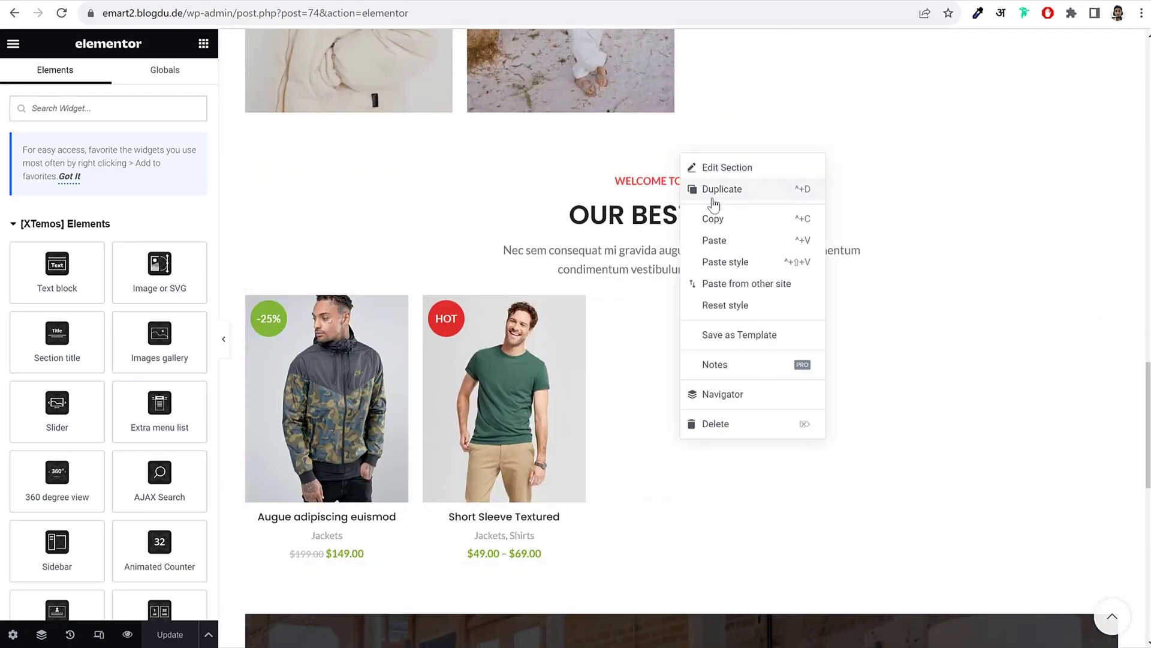
pyautogui.click(713, 218)
pyautogui.scroll(-3, 747, 370)
pyautogui.scroll(-9, 748, 370)
pyautogui.rightClick(753, 419)
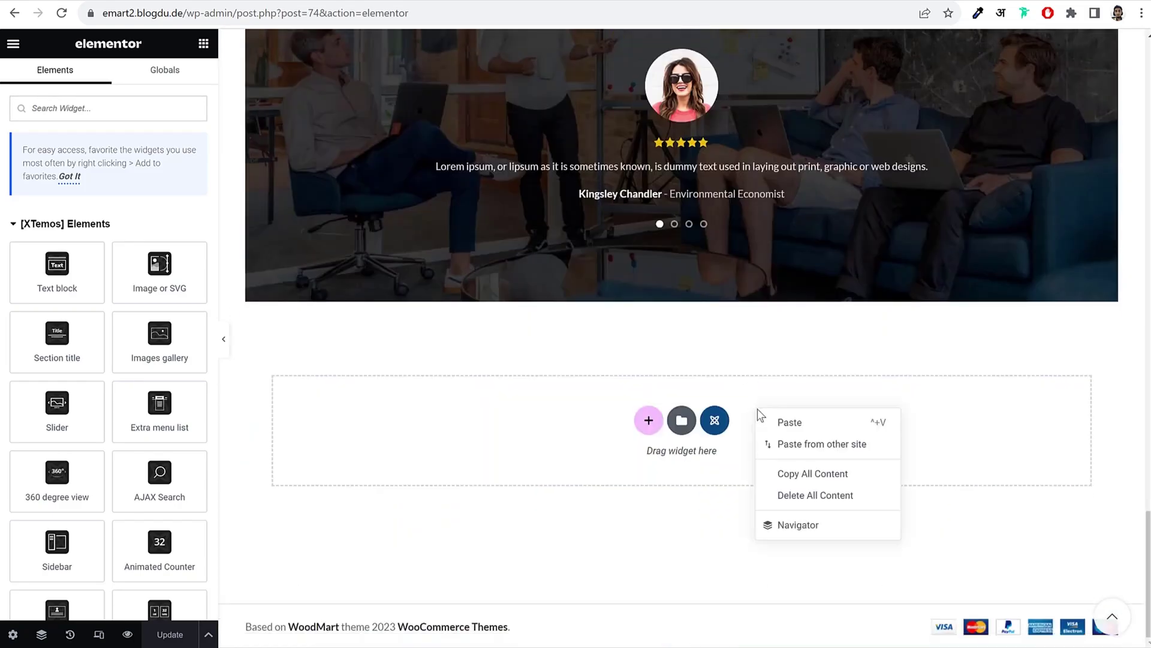
pyautogui.click(787, 424)
# Step: Delete the products grid from the pasted section
pyautogui.scroll(-3, 788, 424)
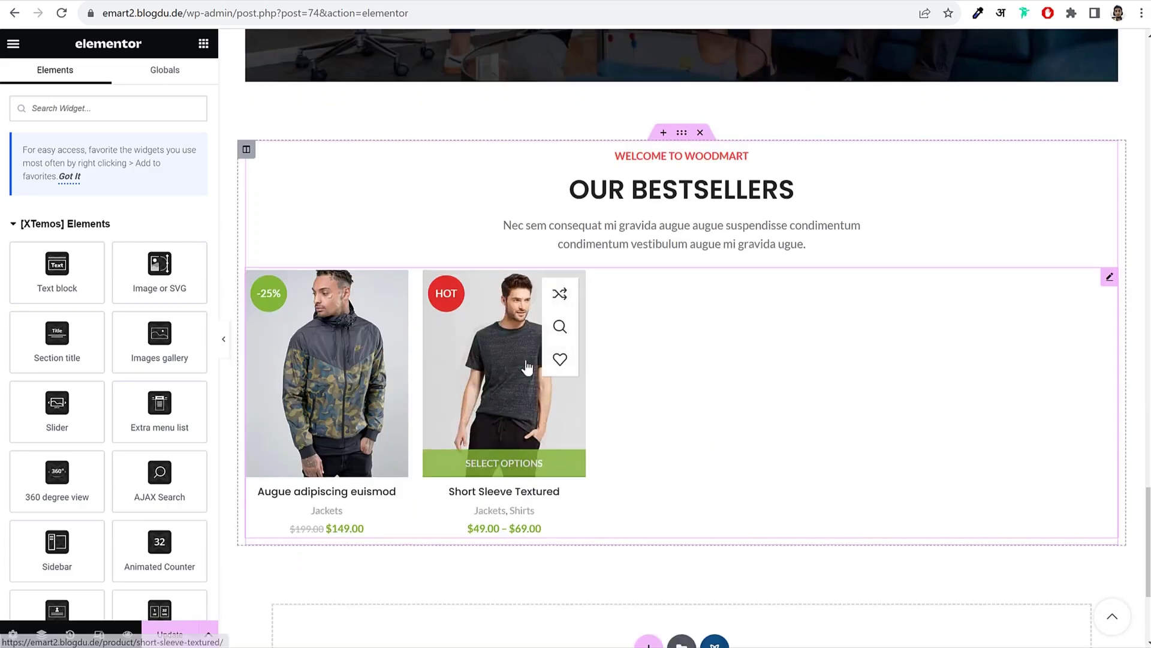
pyautogui.rightClick(528, 345)
pyautogui.click(561, 634)
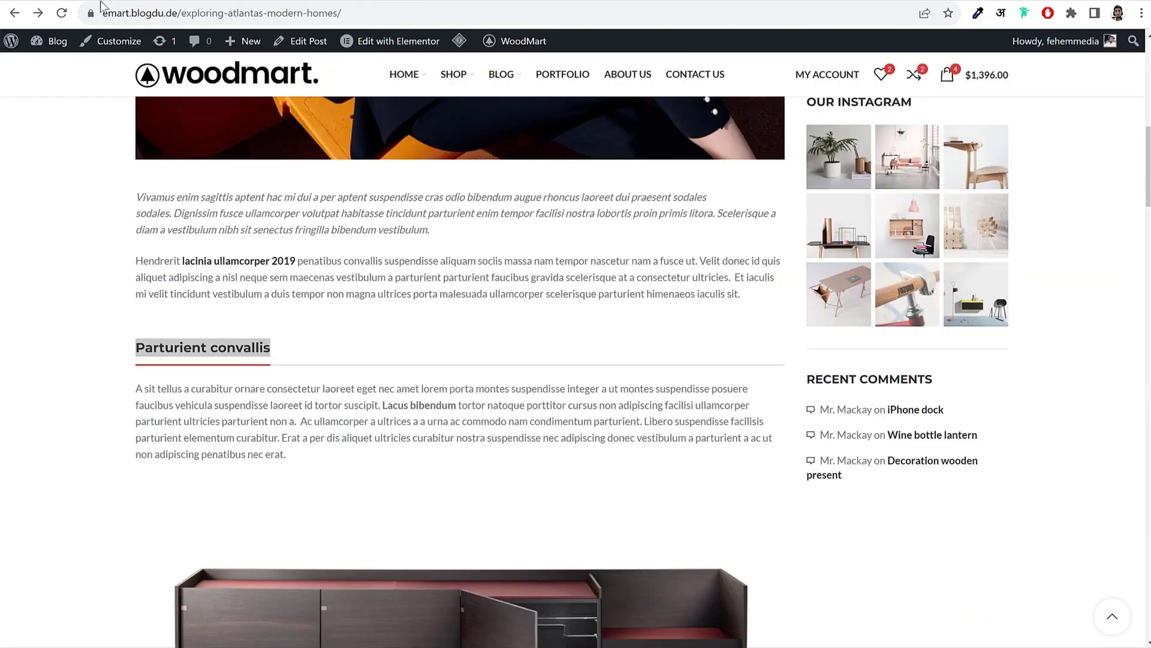
pyautogui.moveTo(137, 417); pyautogui.dragTo(784, 414)
pyautogui.scroll(-4, 780, 408)
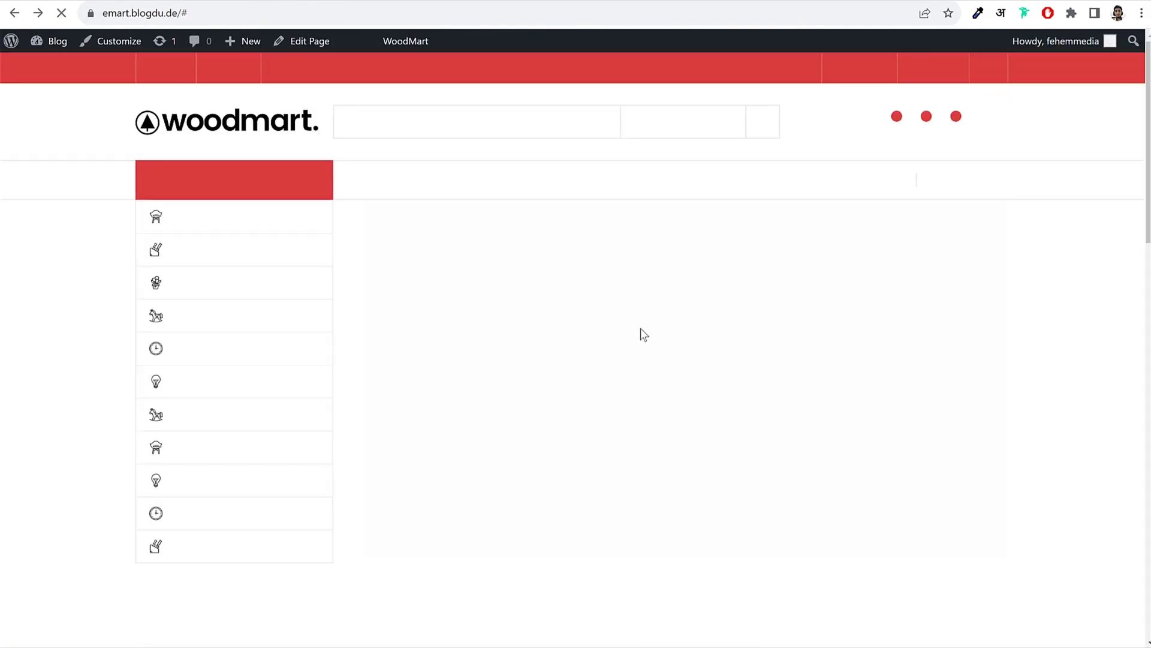
pyautogui.scroll(-20, 654, 342)
pyautogui.scroll(15, 665, 350)
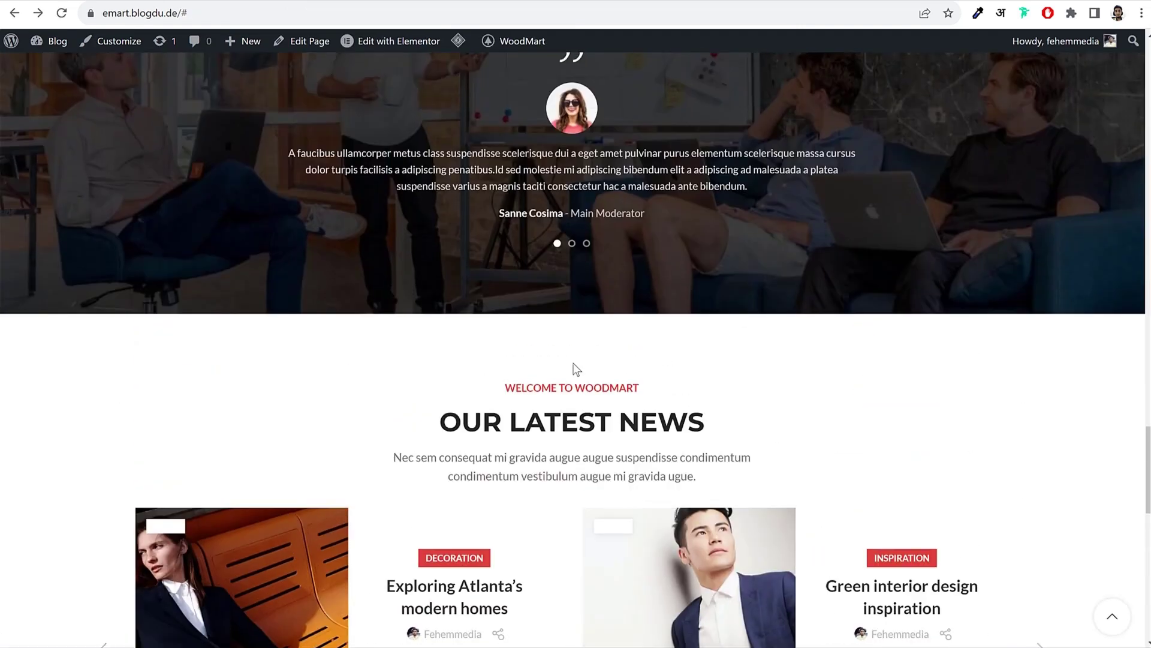
# Step: Change the pasted section's title to OUR LATEST NEWS
pyautogui.tripleClick(555, 421)
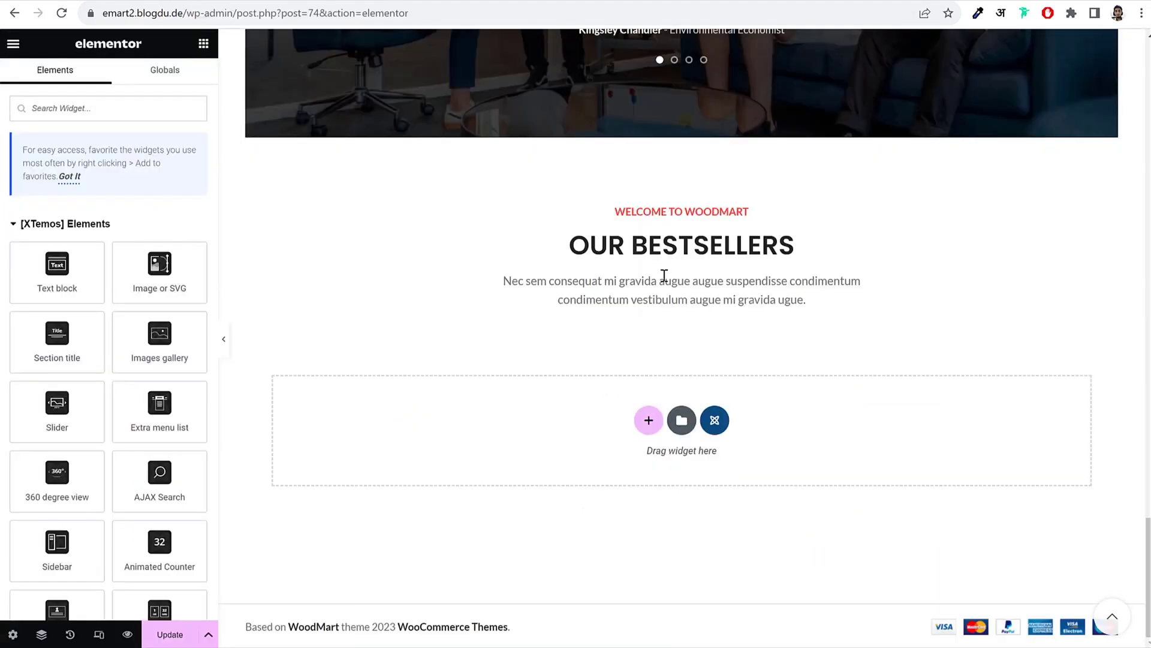
pyautogui.click(664, 275)
pyautogui.doubleClick(143, 201)
pyautogui.click(114, 264)
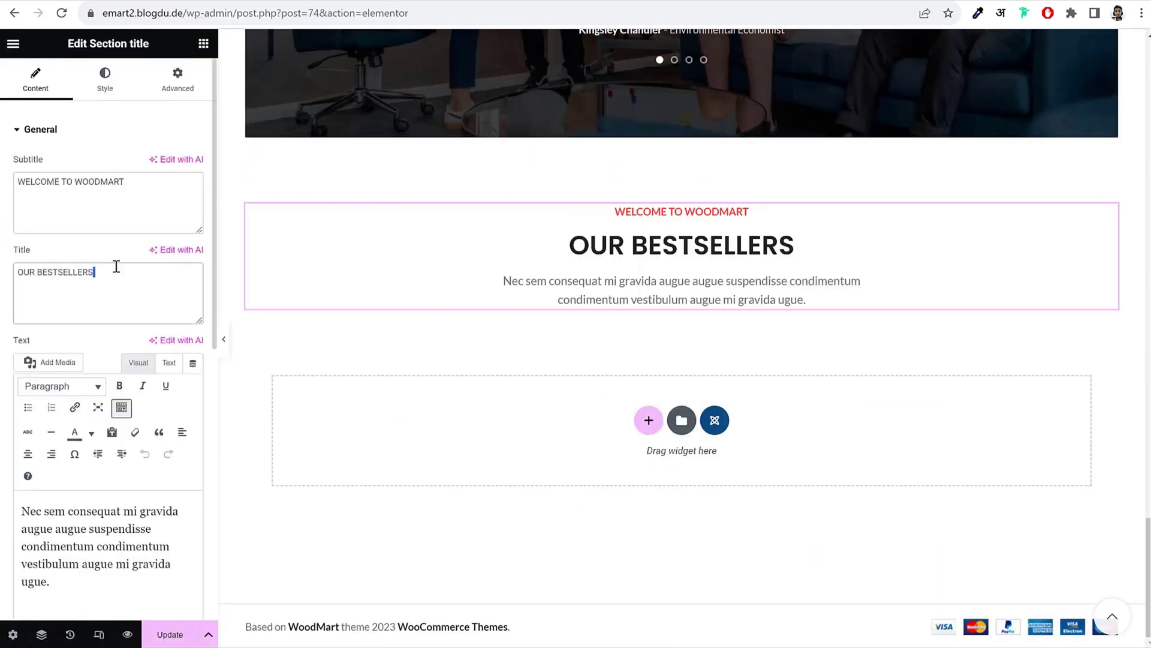
pyautogui.hotkey('ctrl', 'a')
pyautogui.hotkey('ctrl', 'v')
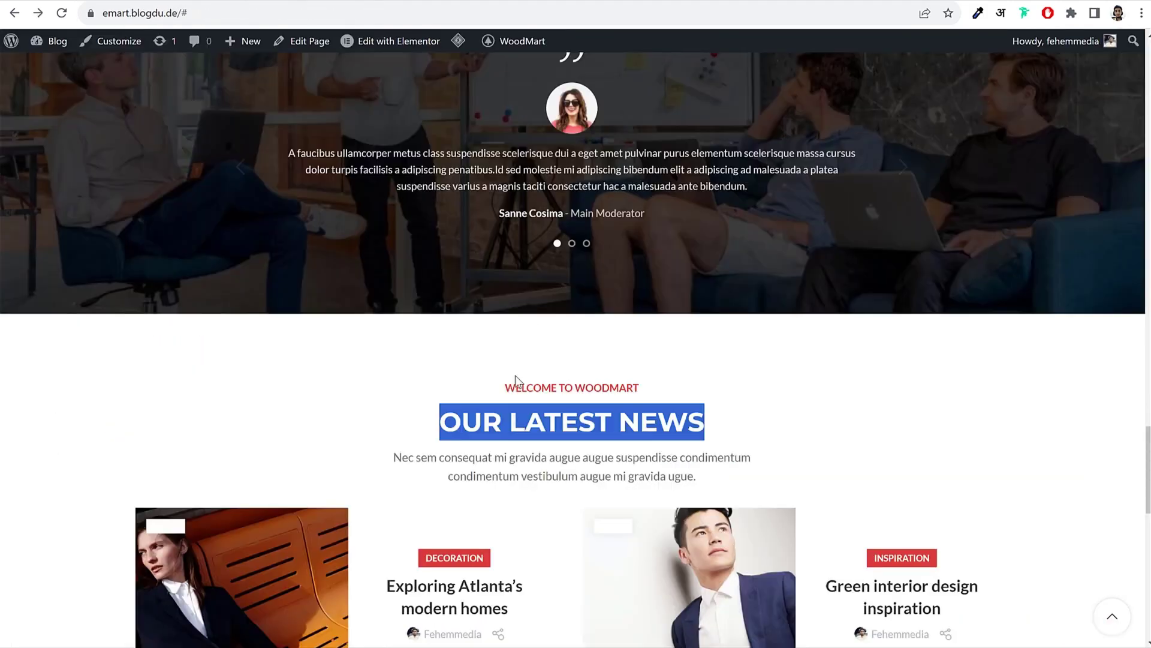
pyautogui.scroll(-3, 516, 375)
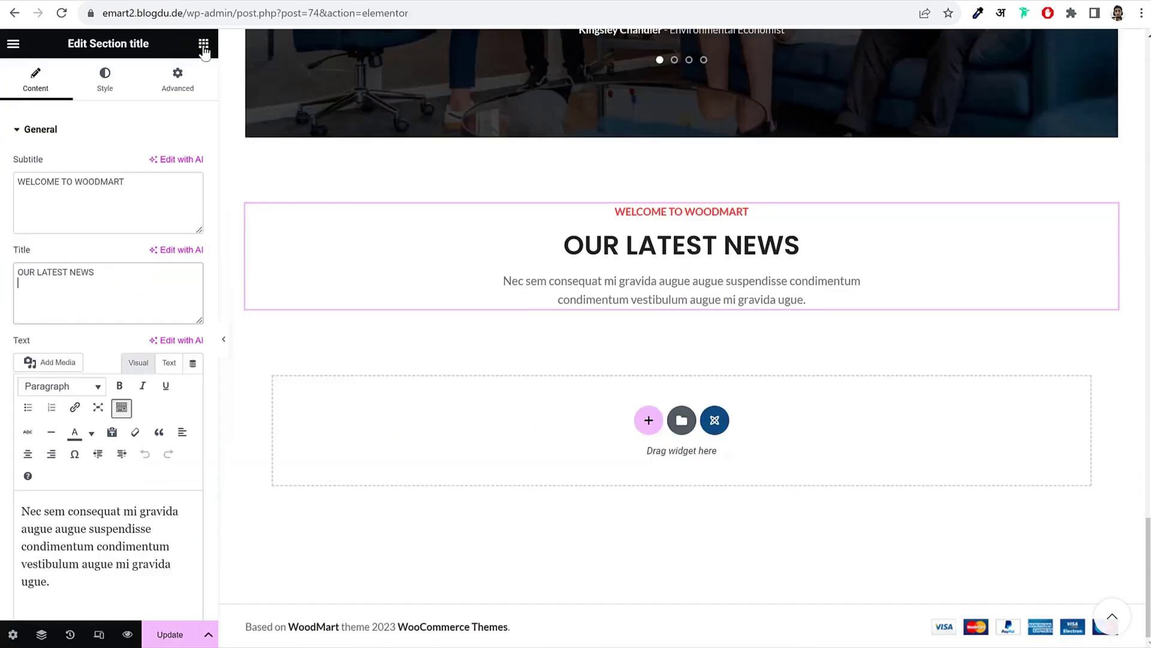
pyautogui.click(204, 45)
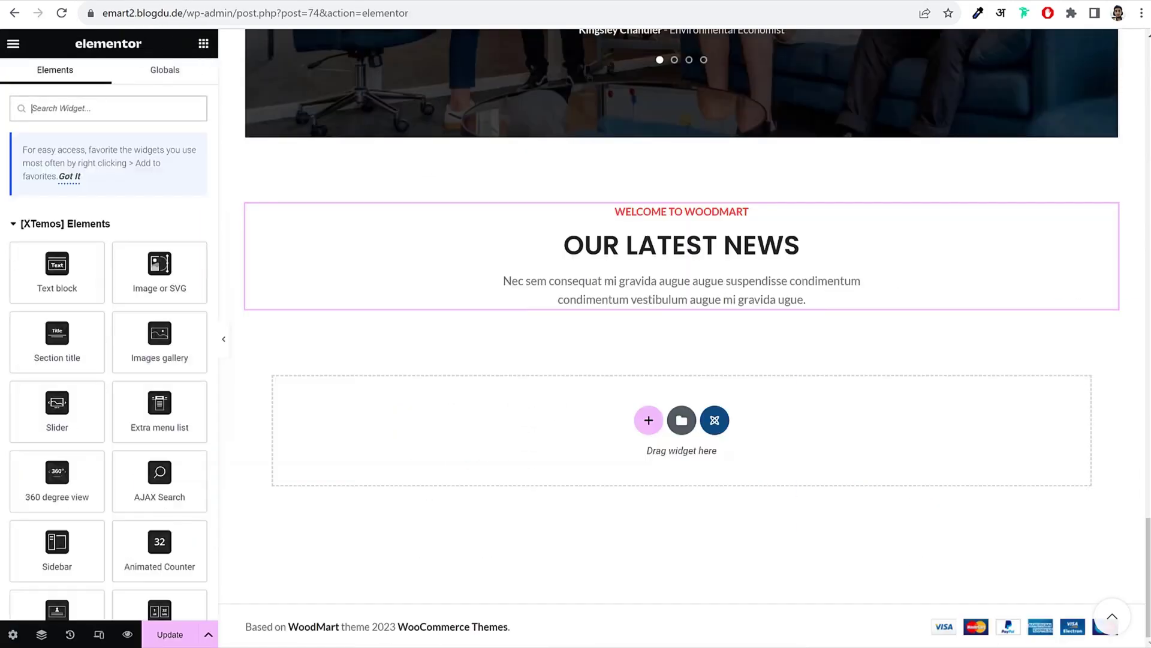
# Step: Drop a Blog widget below the OUR LATEST NEWS heading, keeping posts as its data source
pyautogui.write('blog')
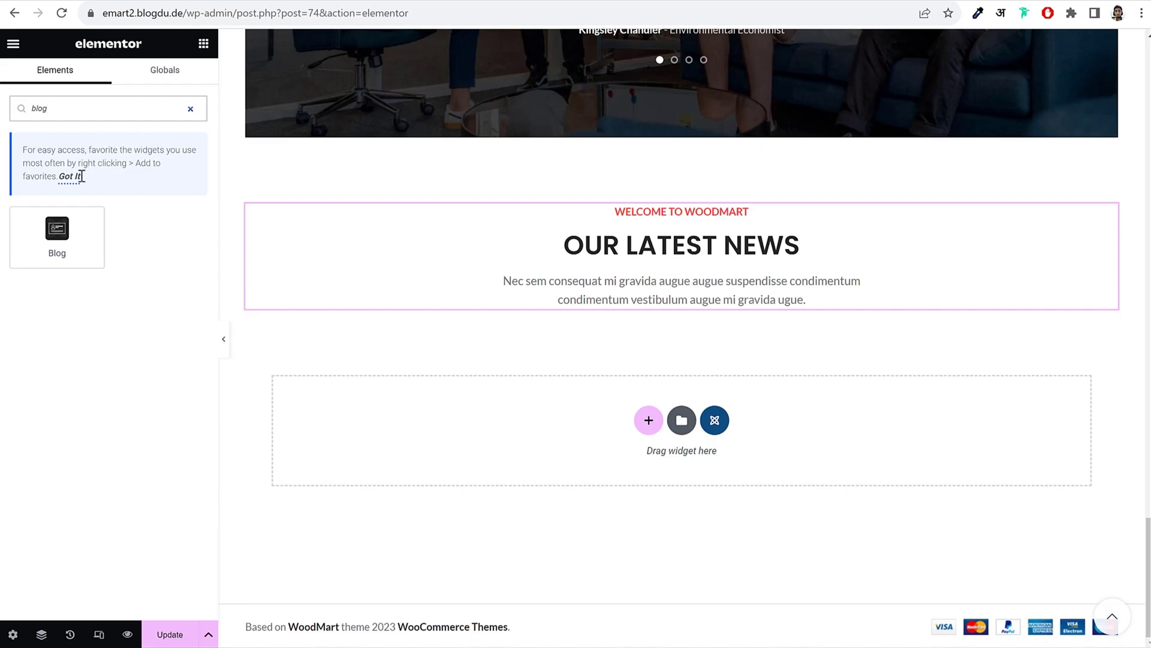
pyautogui.moveTo(92, 244); pyautogui.dragTo(692, 292)
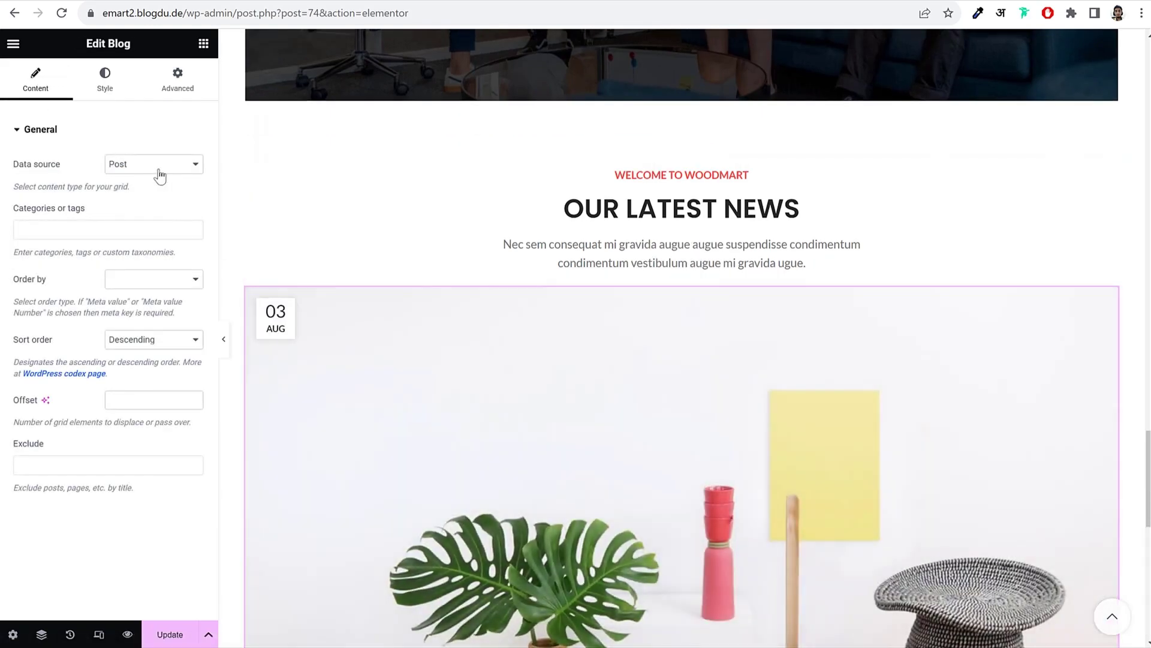
pyautogui.click(160, 175)
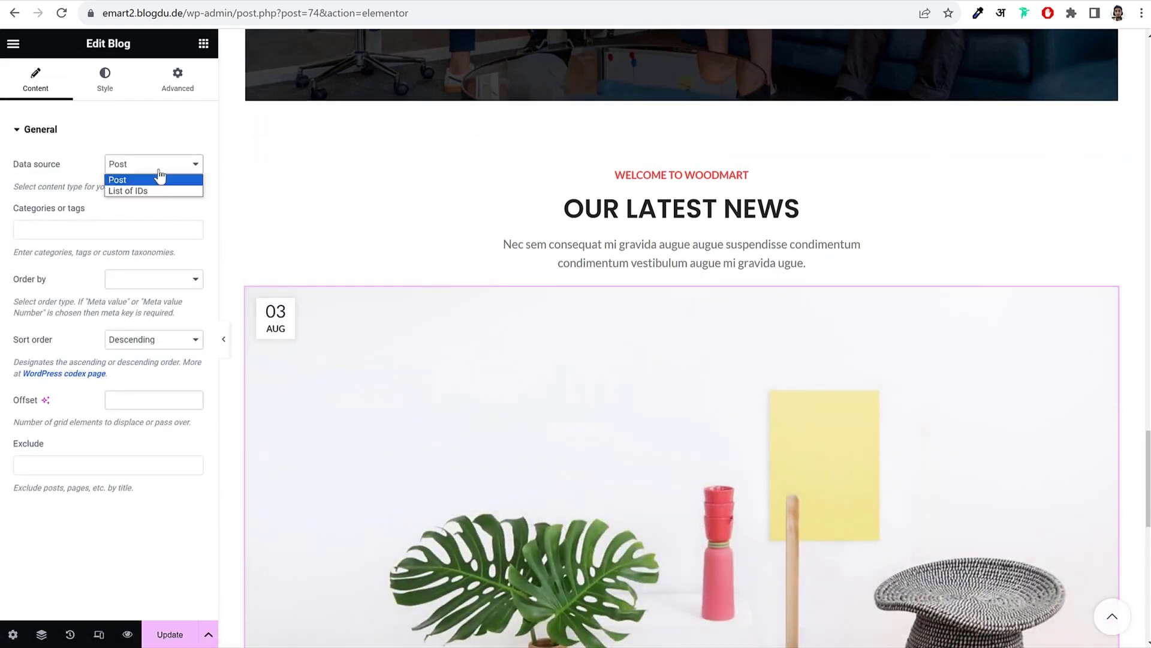
pyautogui.click(160, 174)
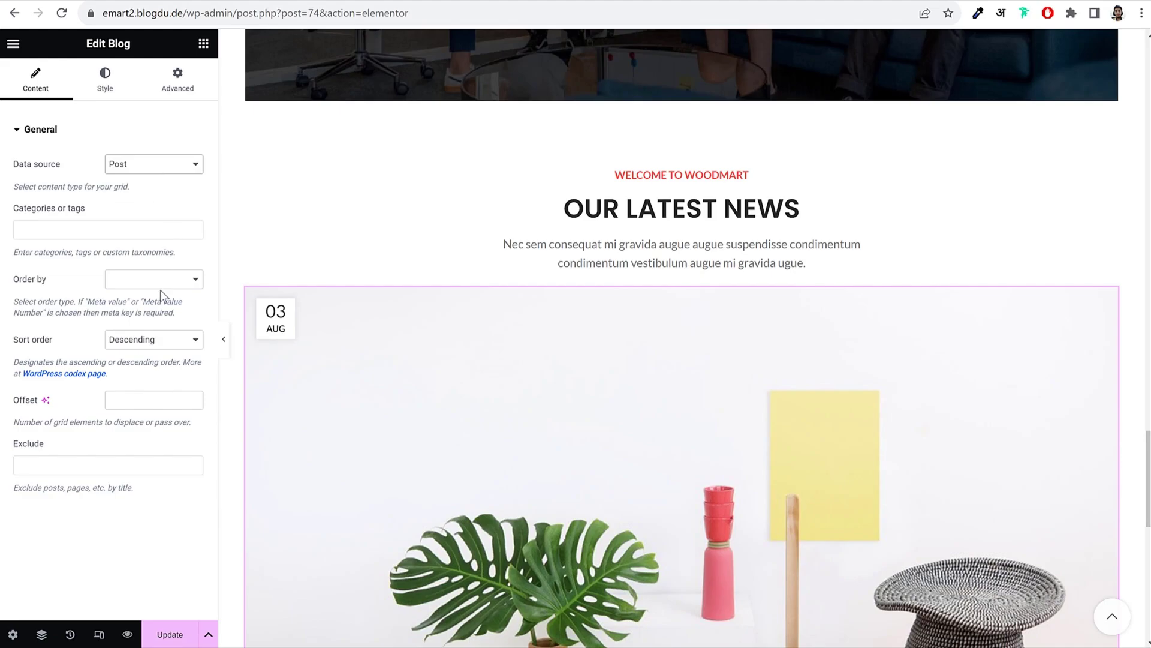
# Step: Set the blog design to Carousel with the Small images carousel design
pyautogui.click(109, 77)
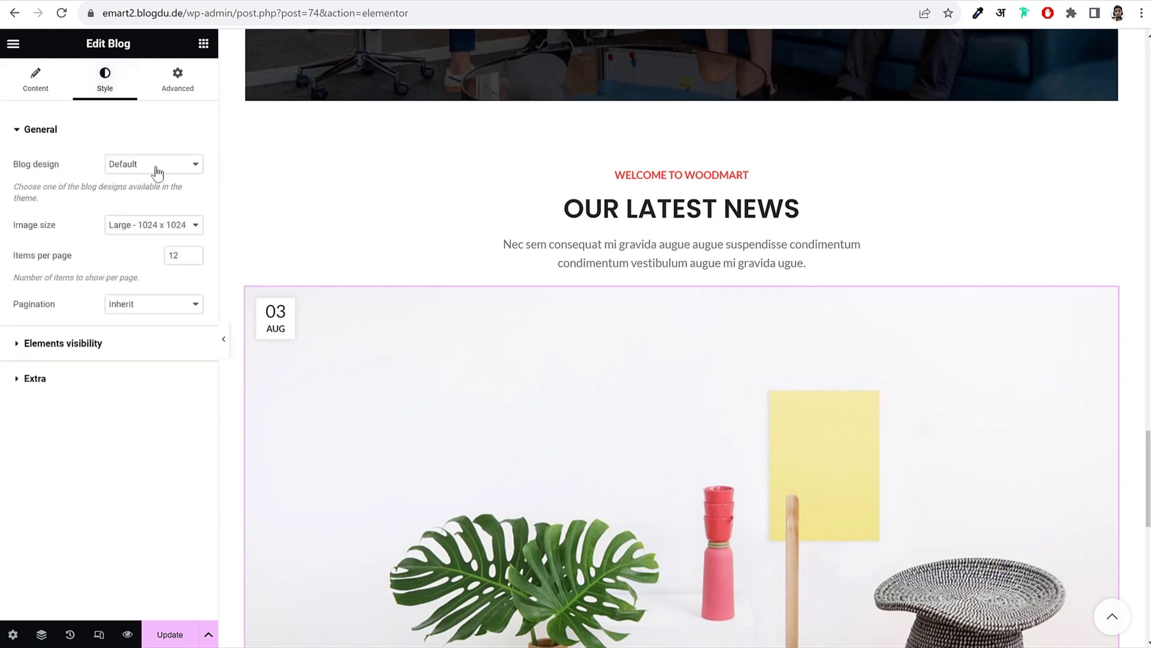
pyautogui.click(157, 173)
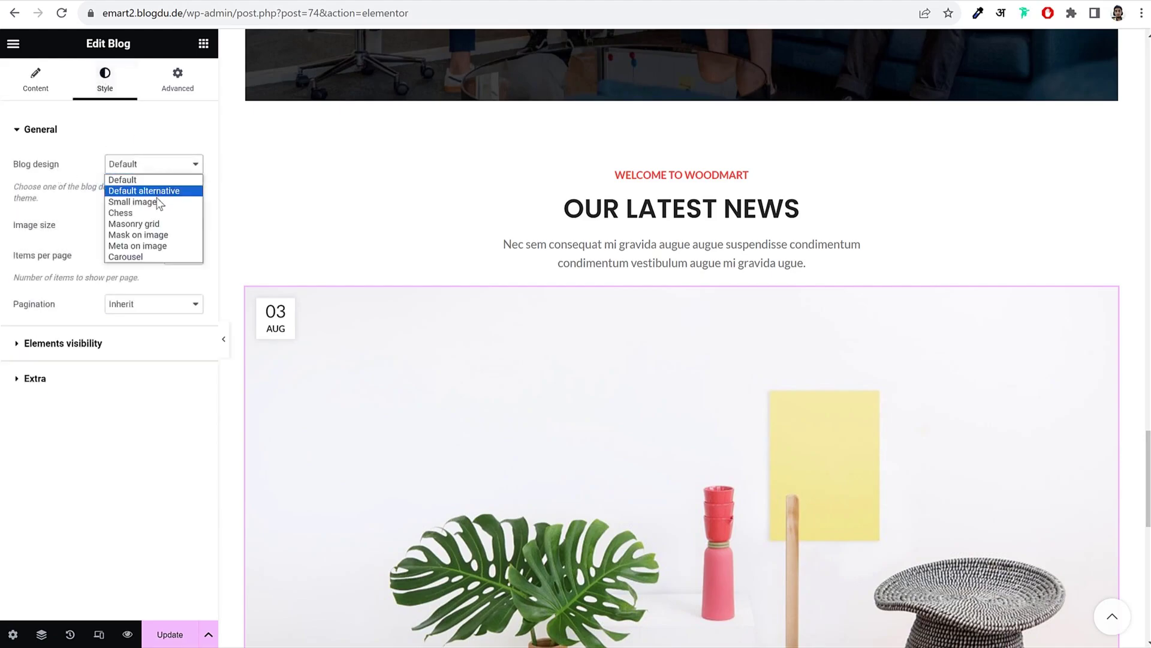
pyautogui.click(161, 260)
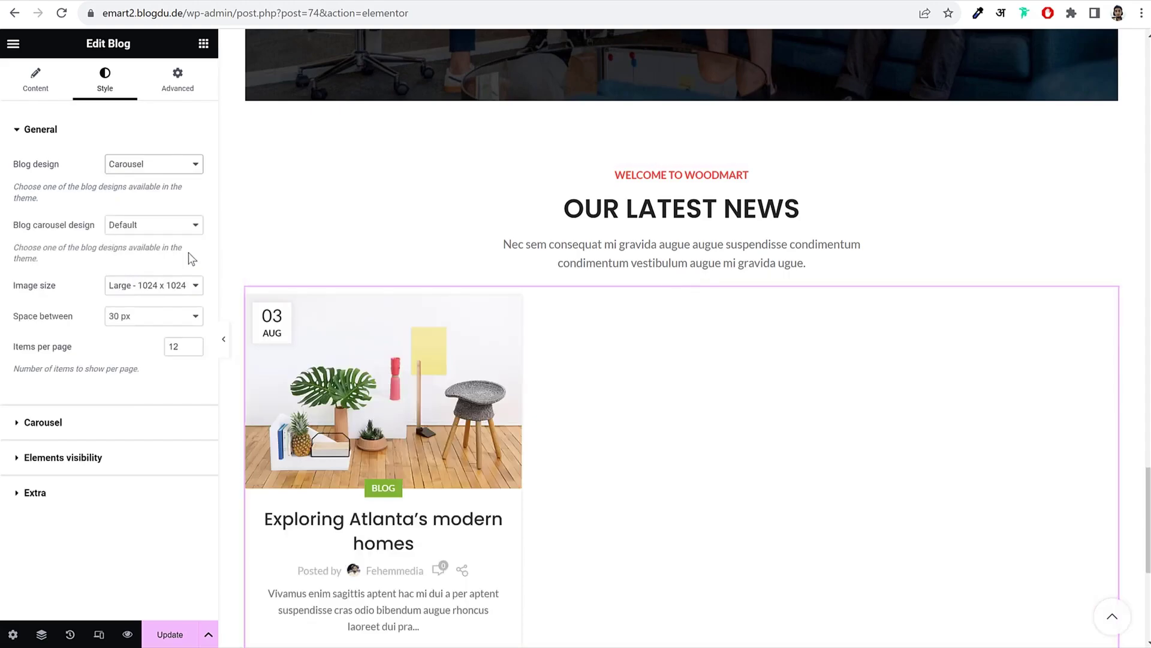
pyautogui.scroll(-3, 611, 300)
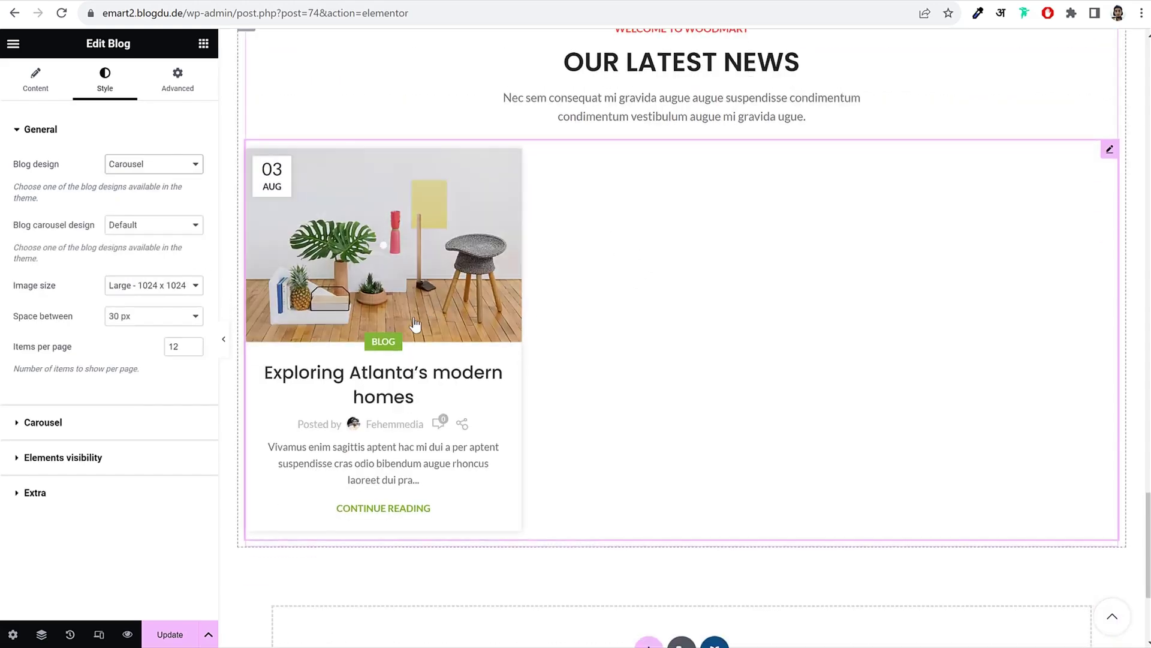
pyautogui.click(154, 232)
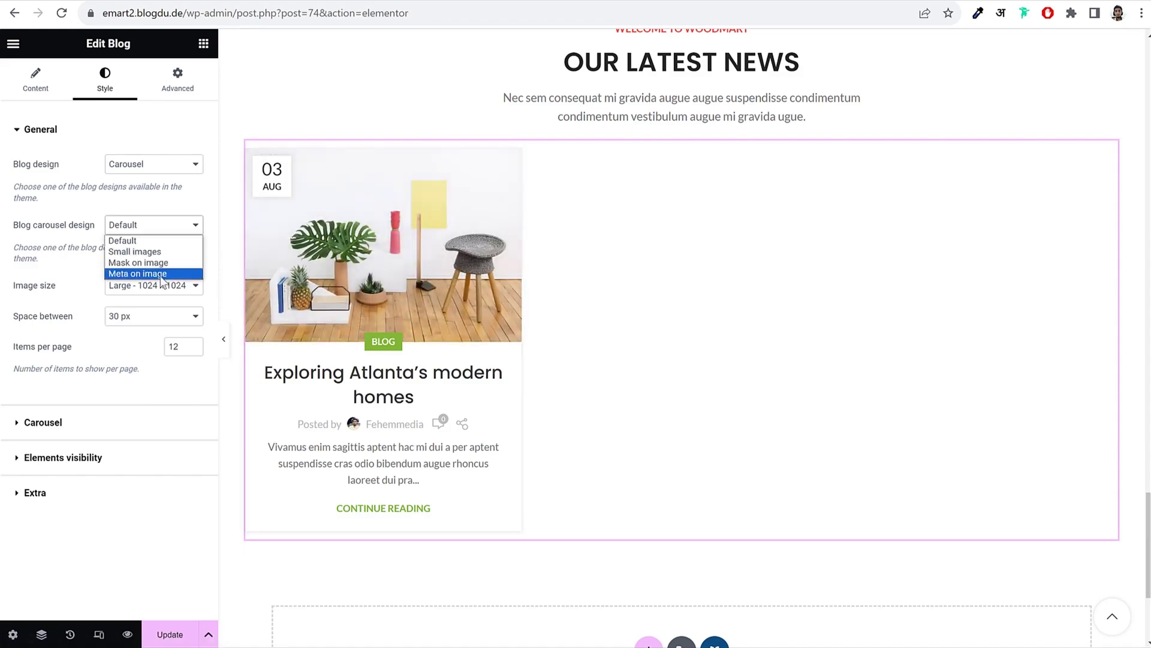
pyautogui.click(60, 254)
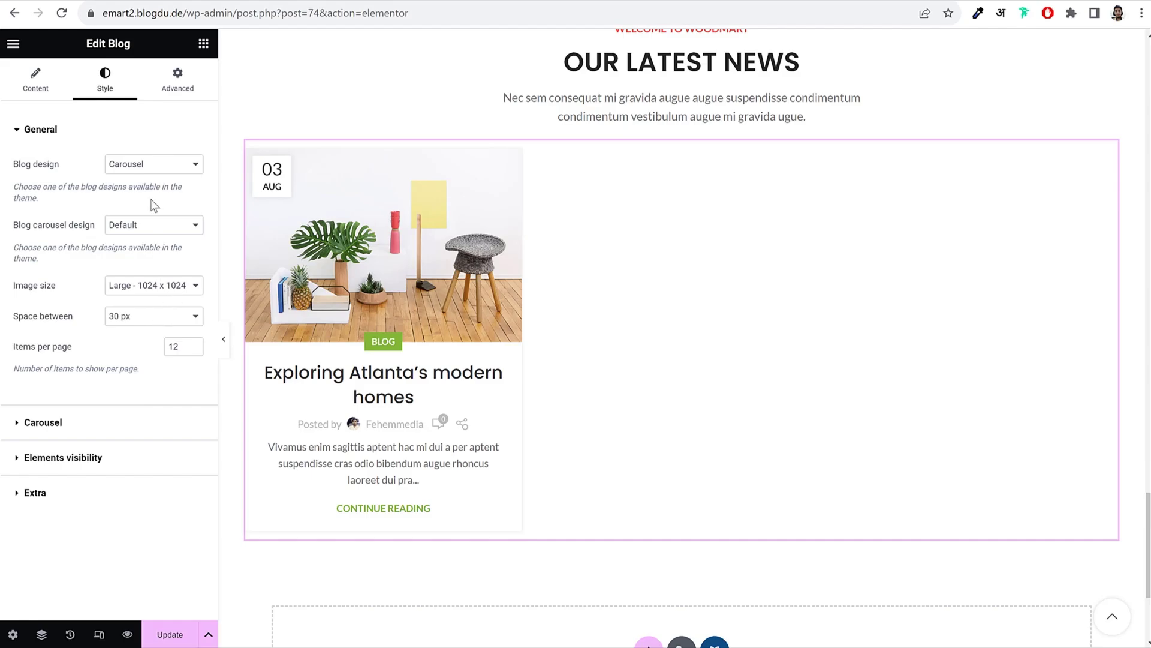
pyautogui.click(146, 229)
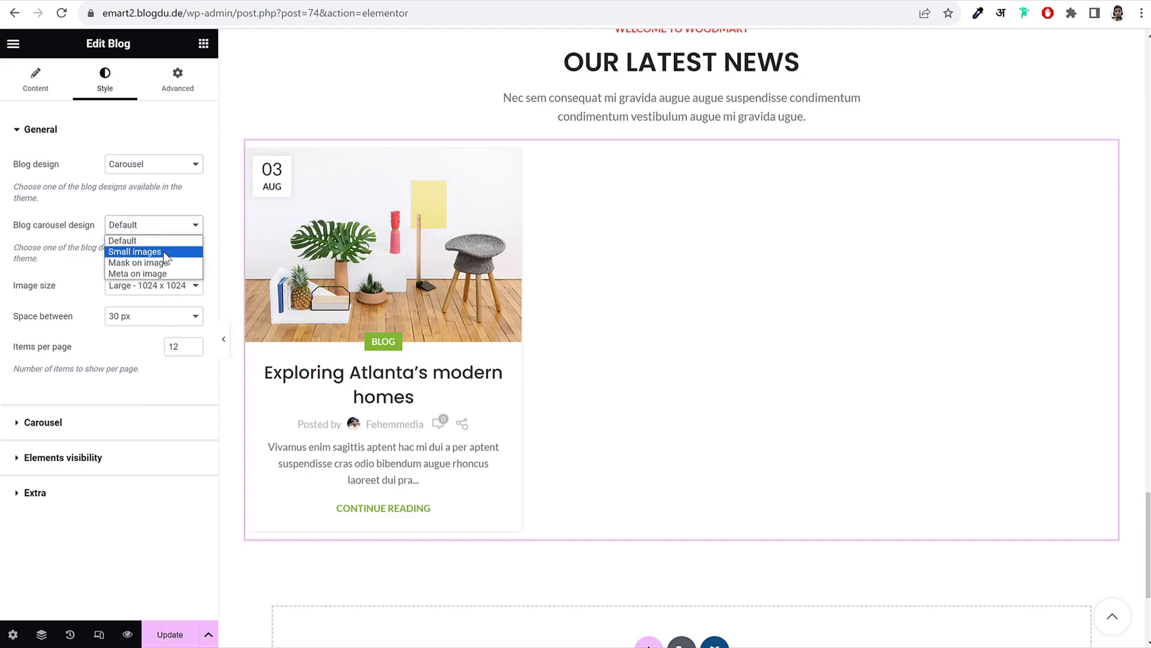
pyautogui.click(164, 255)
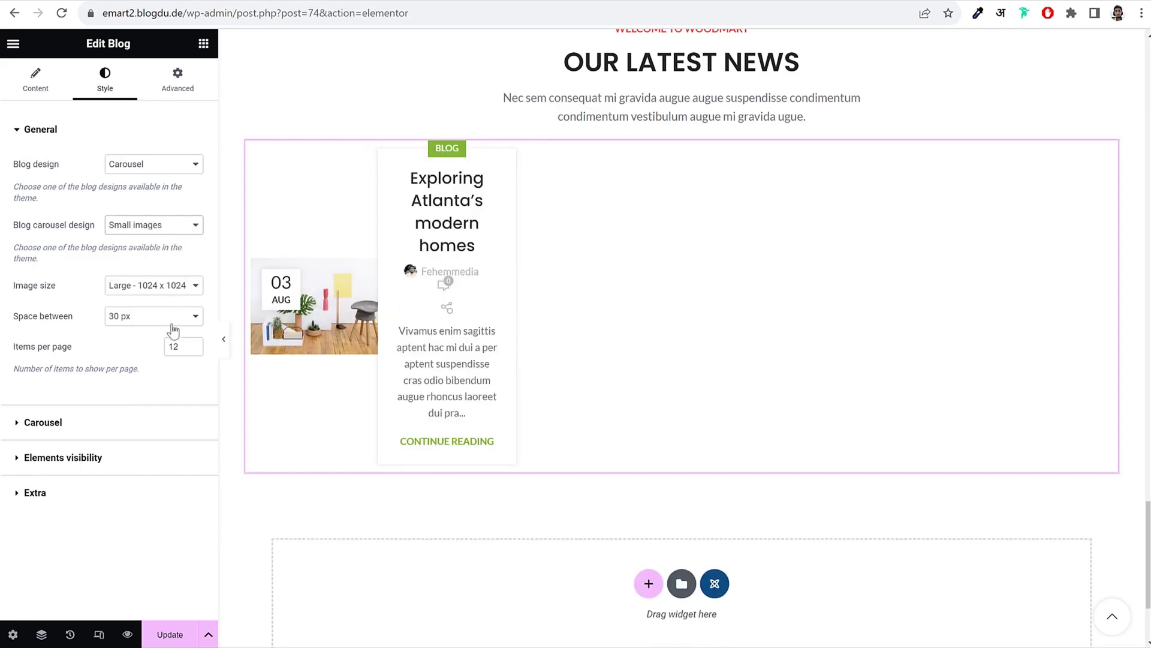
# Step: Apply a custom 600 × 720 post image size and preview the carousel on the page
pyautogui.click(163, 294)
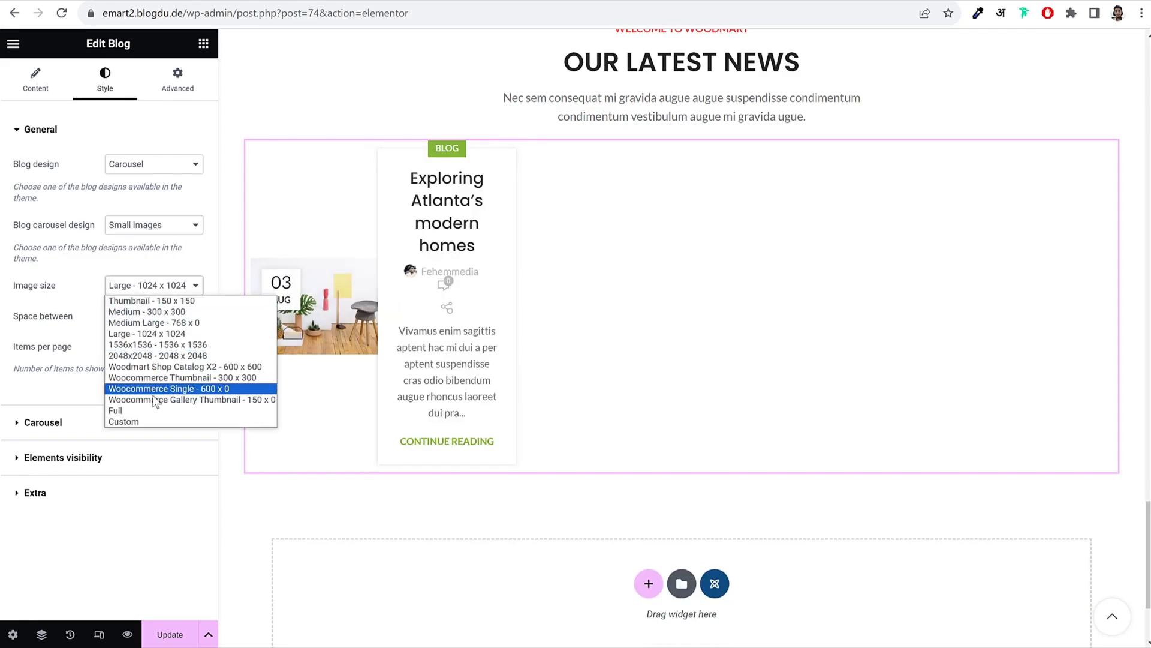
pyautogui.click(147, 421)
pyautogui.click(37, 353)
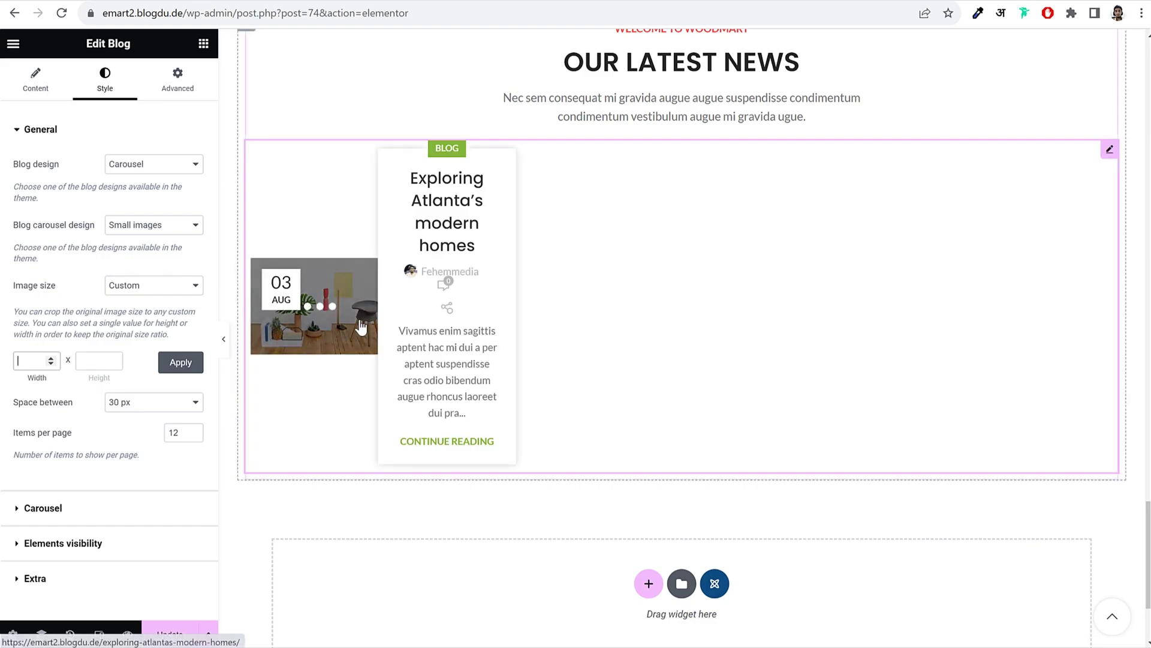
pyautogui.write('600')
pyautogui.press('Tab')
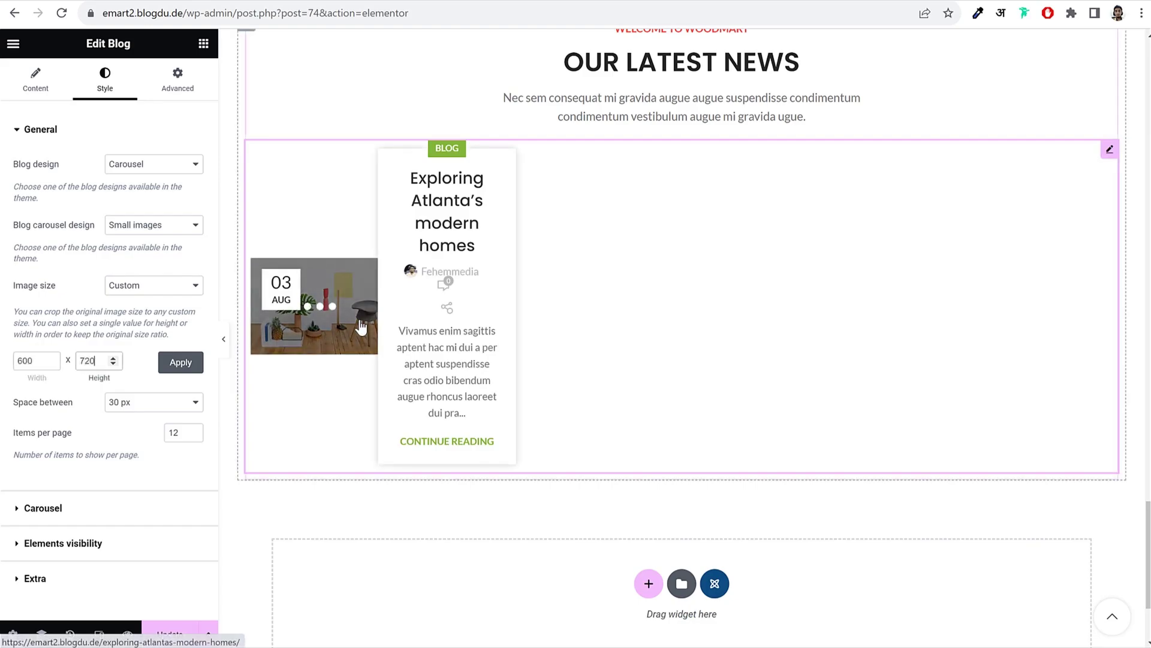
pyautogui.press('Return')
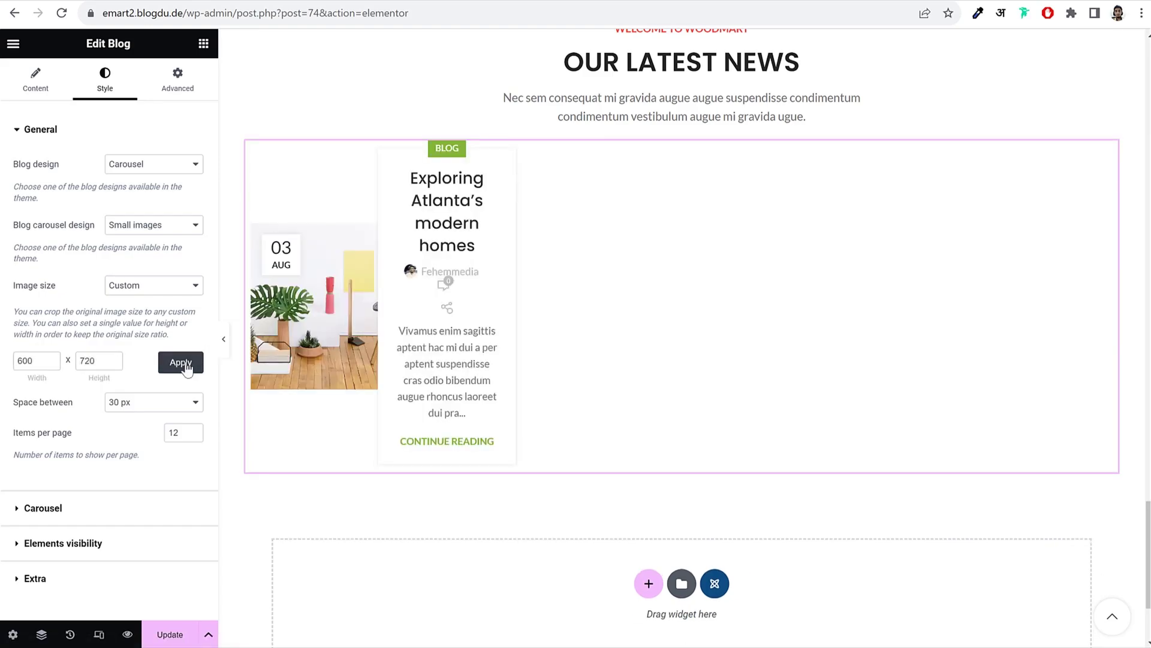
pyautogui.click(224, 339)
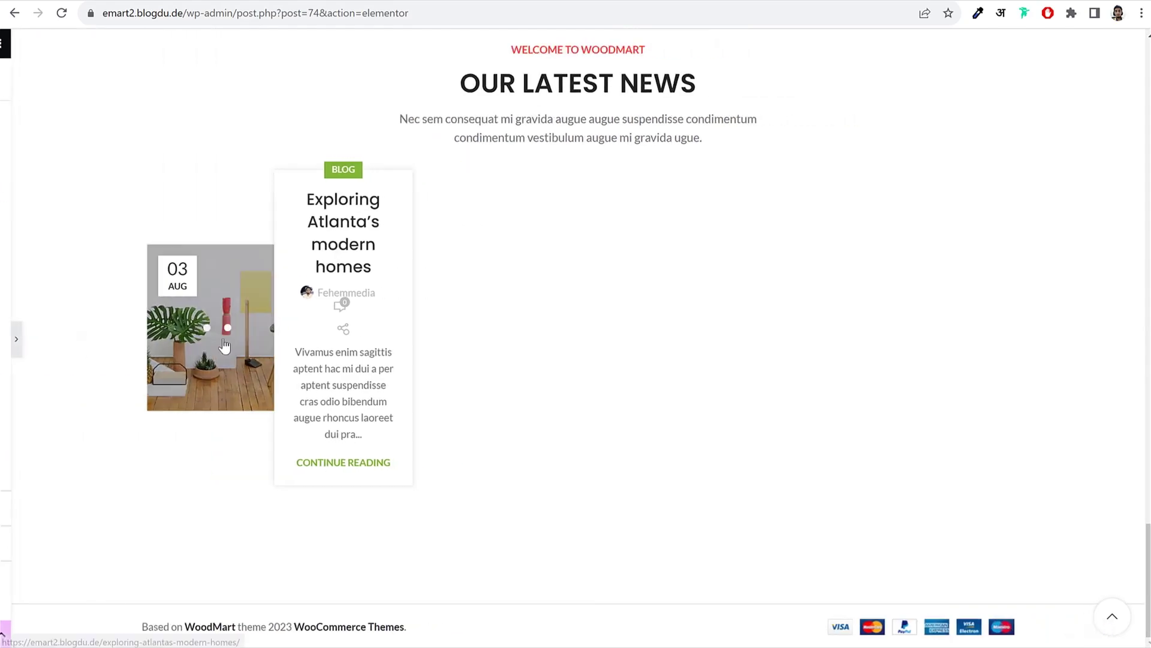
pyautogui.click(3, 345)
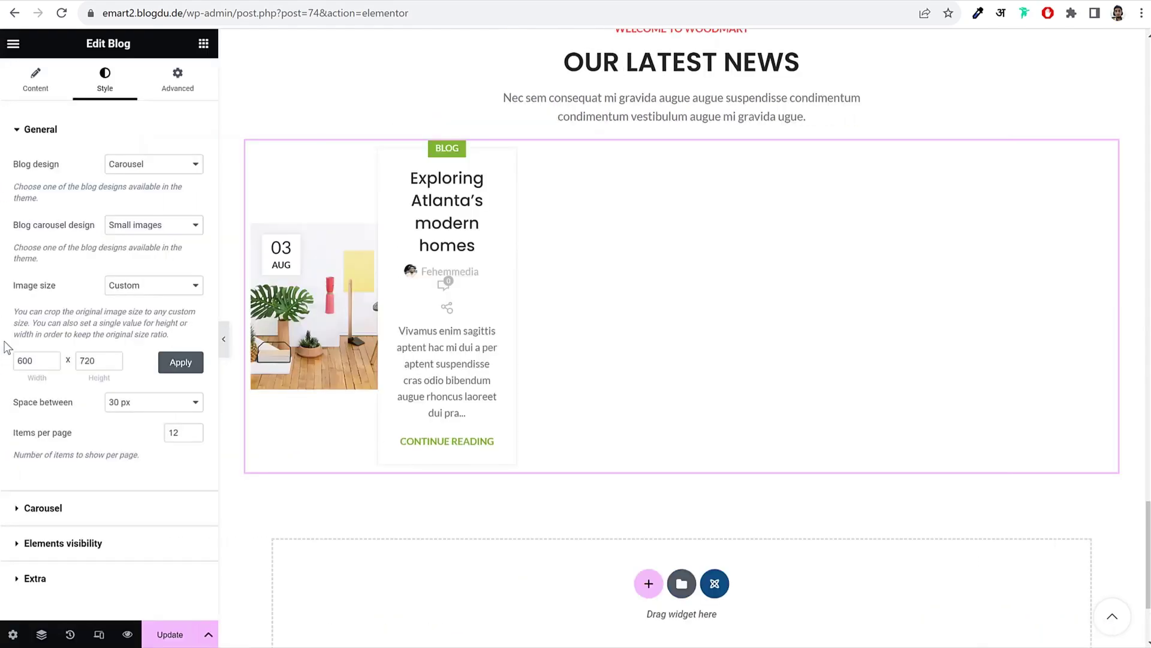
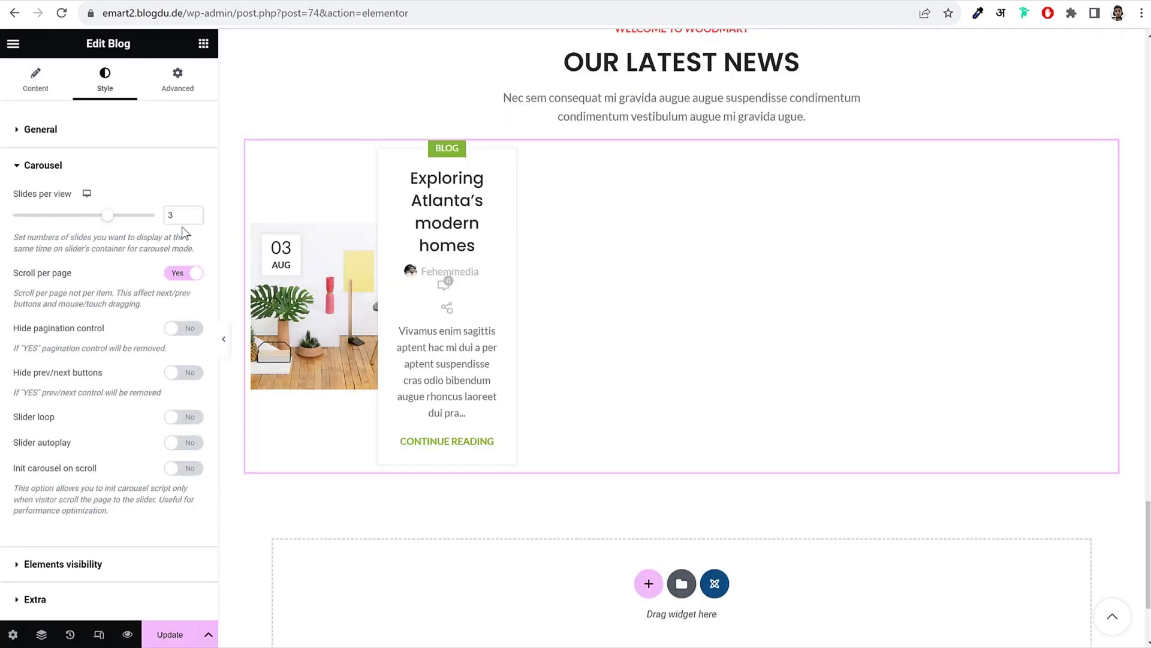
# Step: Show 2 slides per view in the Latest News blog carousel and check the hero slider
pyautogui.click(193, 218)
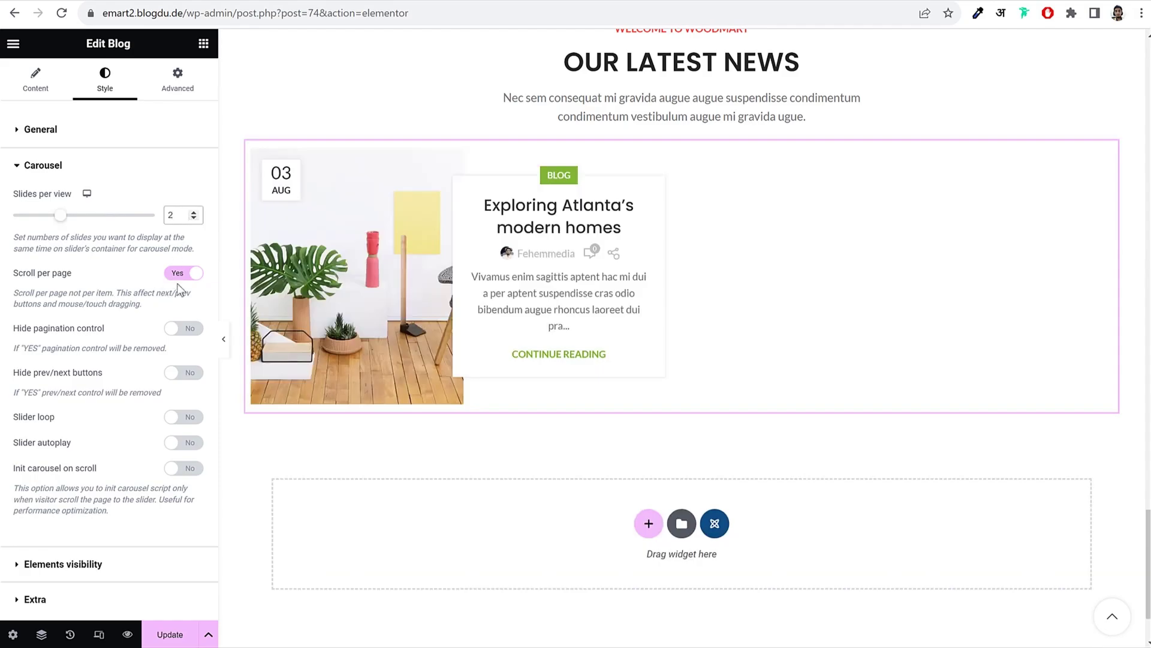
pyautogui.click(102, 564)
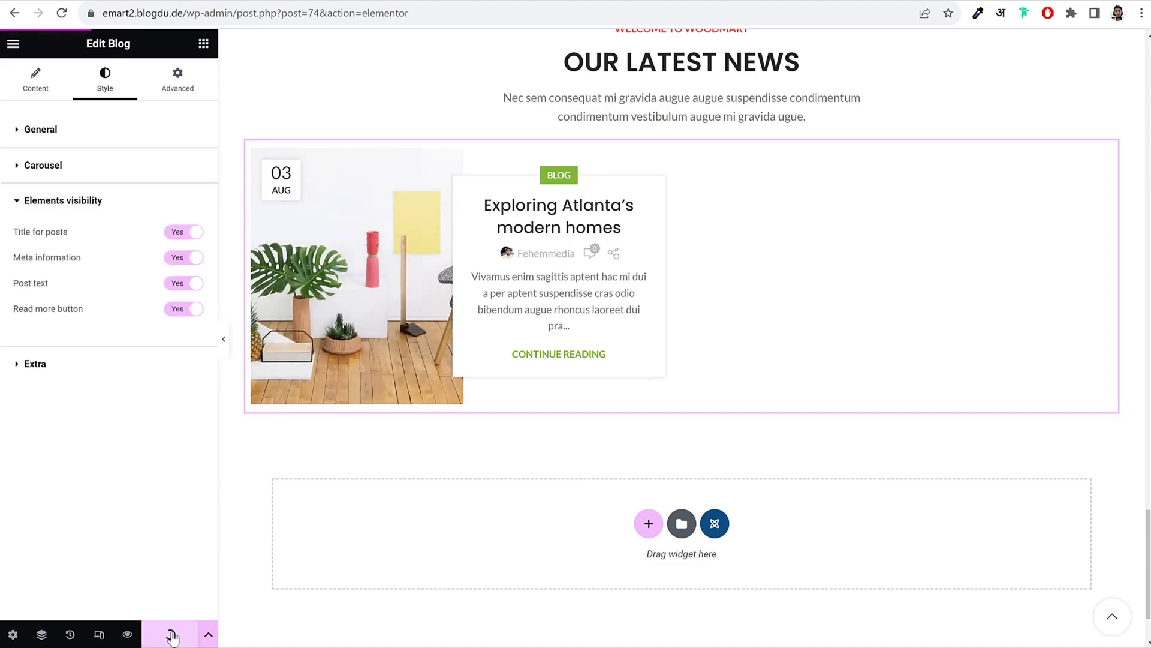
pyautogui.scroll(8, 797, 426)
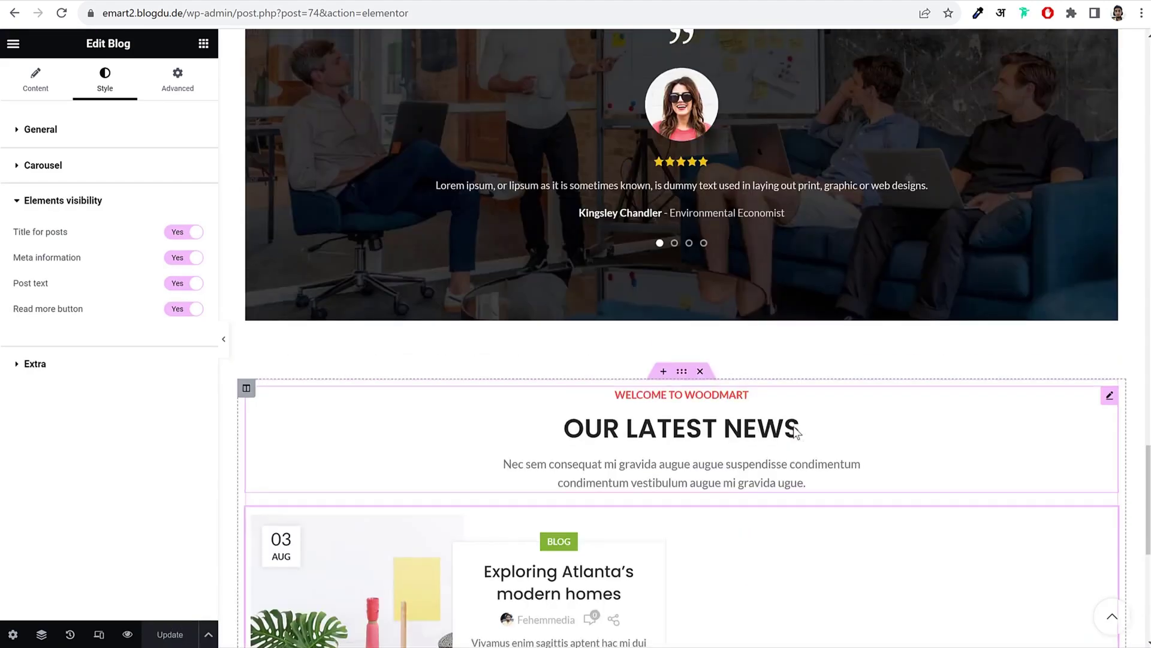
pyautogui.scroll(15, 793, 426)
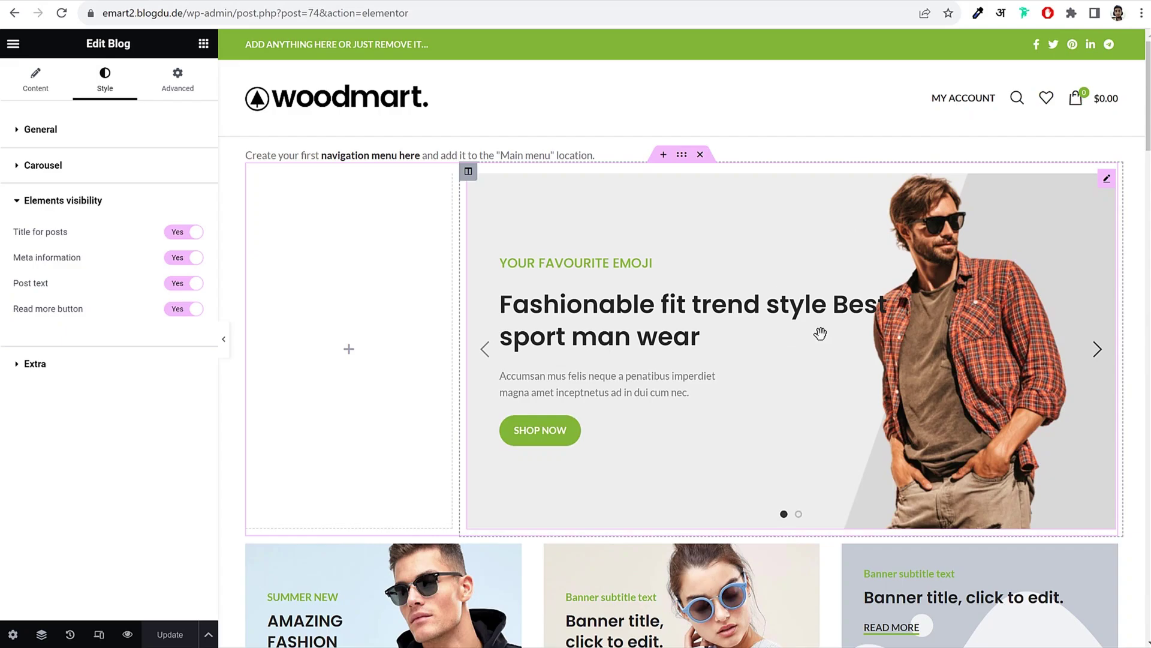
pyautogui.click(1098, 350)
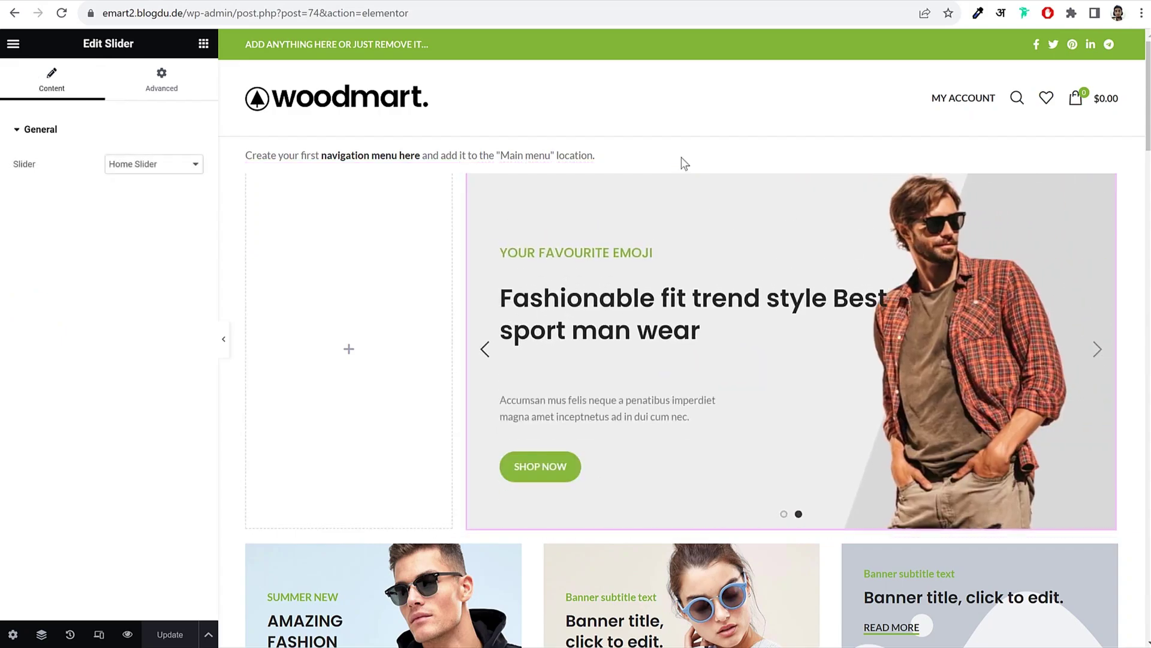
pyautogui.click(690, 90)
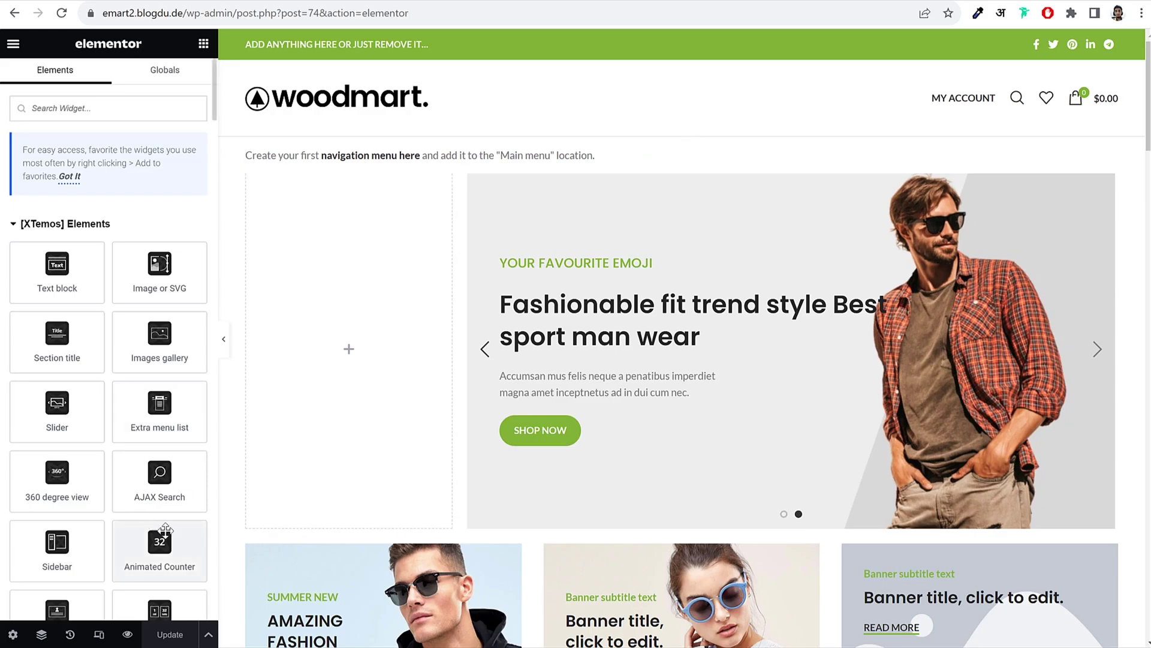
pyautogui.click(99, 634)
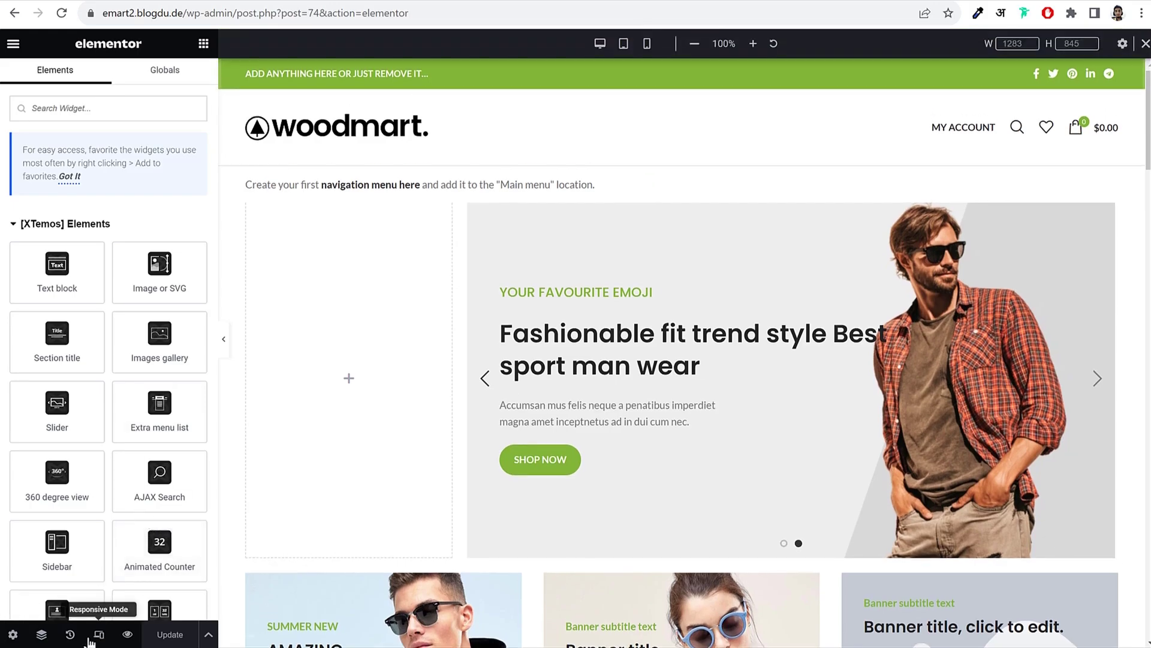
pyautogui.click(648, 46)
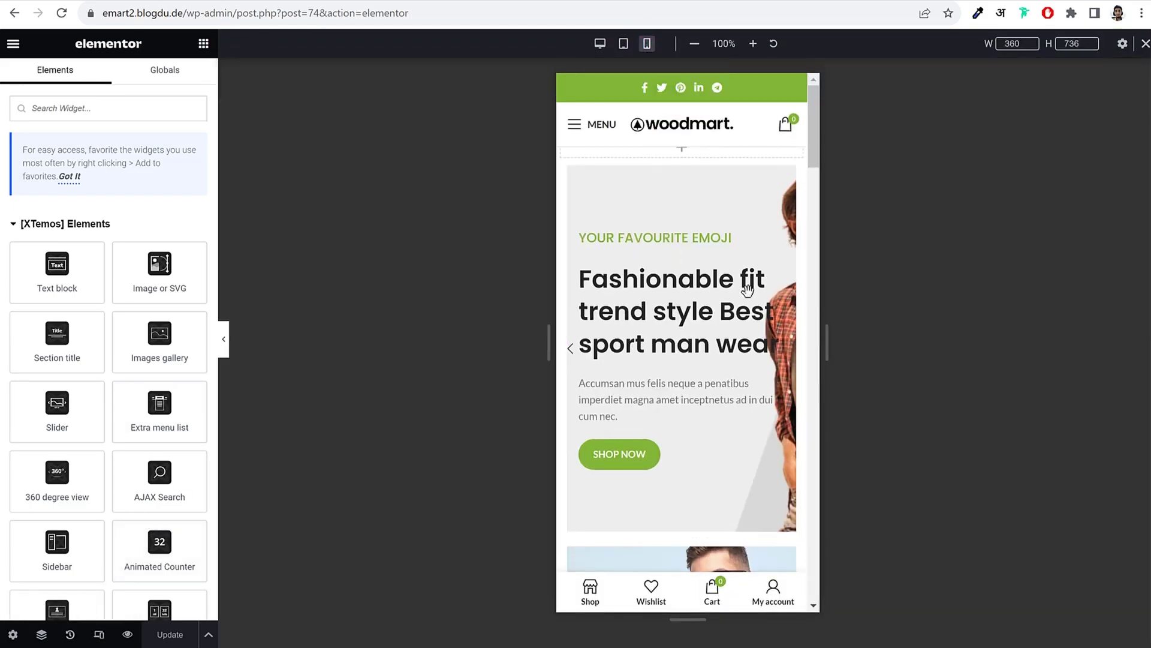
pyautogui.click(573, 349)
pyautogui.scroll(-5, 689, 363)
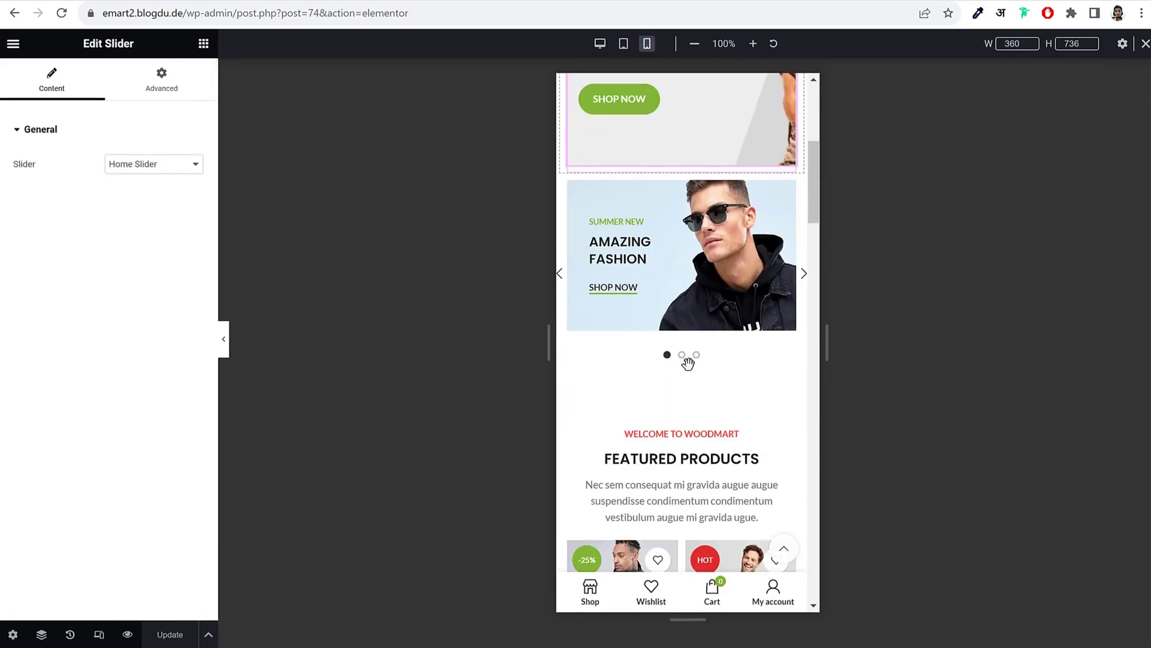
pyautogui.click(807, 278)
pyautogui.scroll(-10, 724, 343)
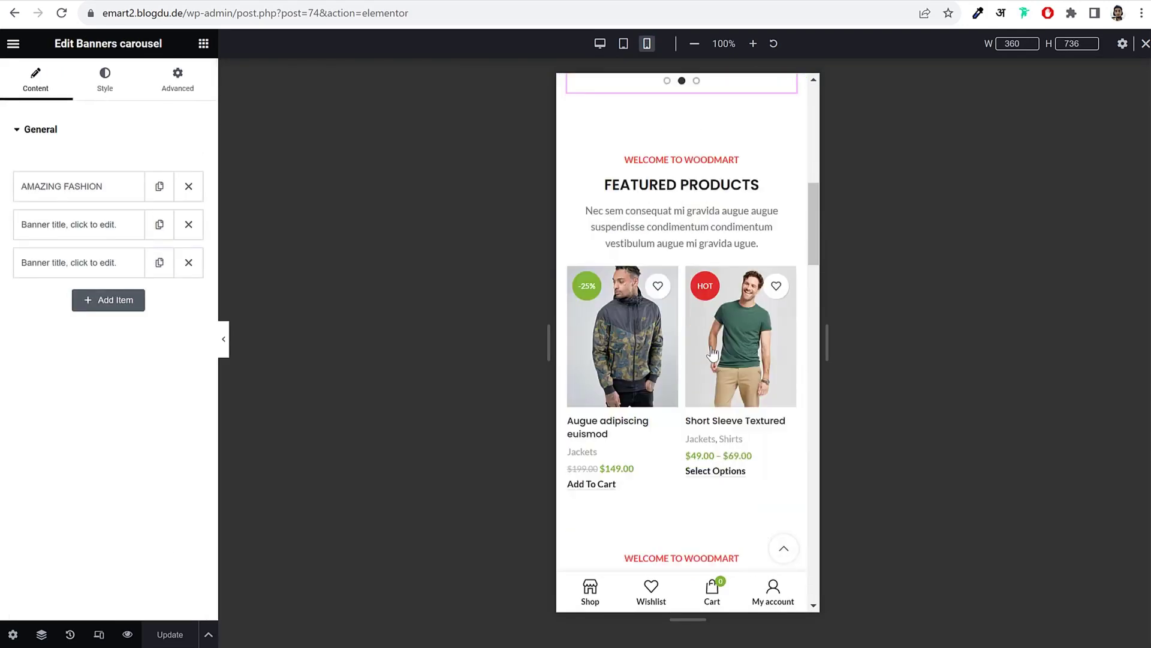
pyautogui.scroll(-20, 724, 343)
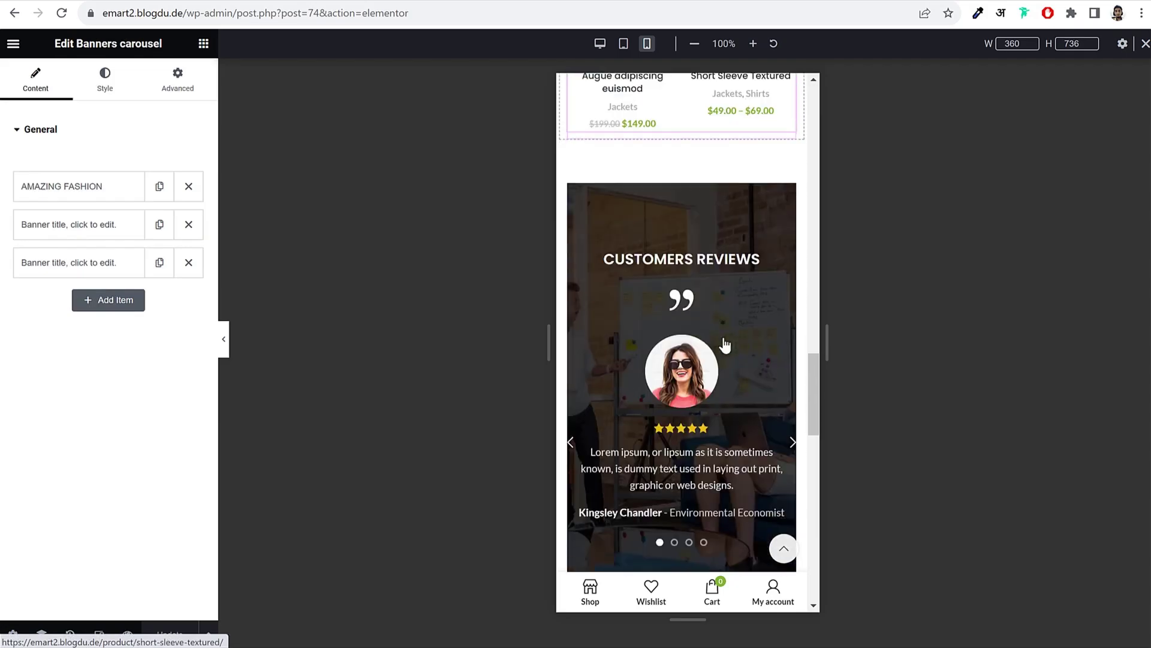
pyautogui.scroll(-6, 725, 337)
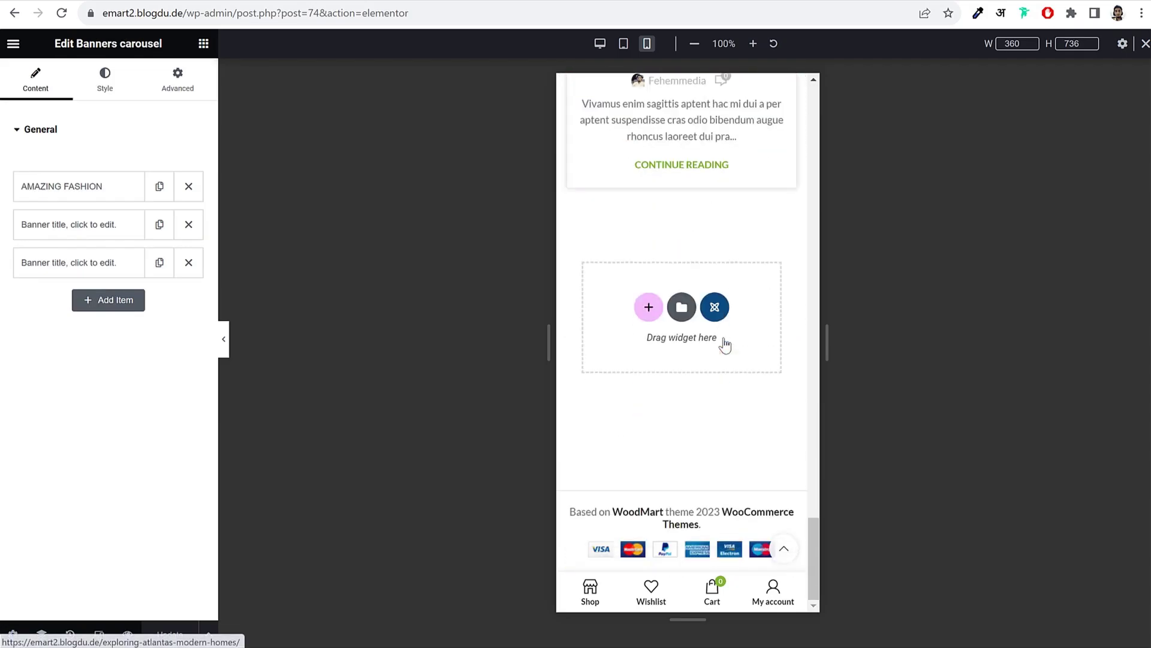
pyautogui.scroll(15, 725, 337)
pyautogui.scroll(10, 725, 337)
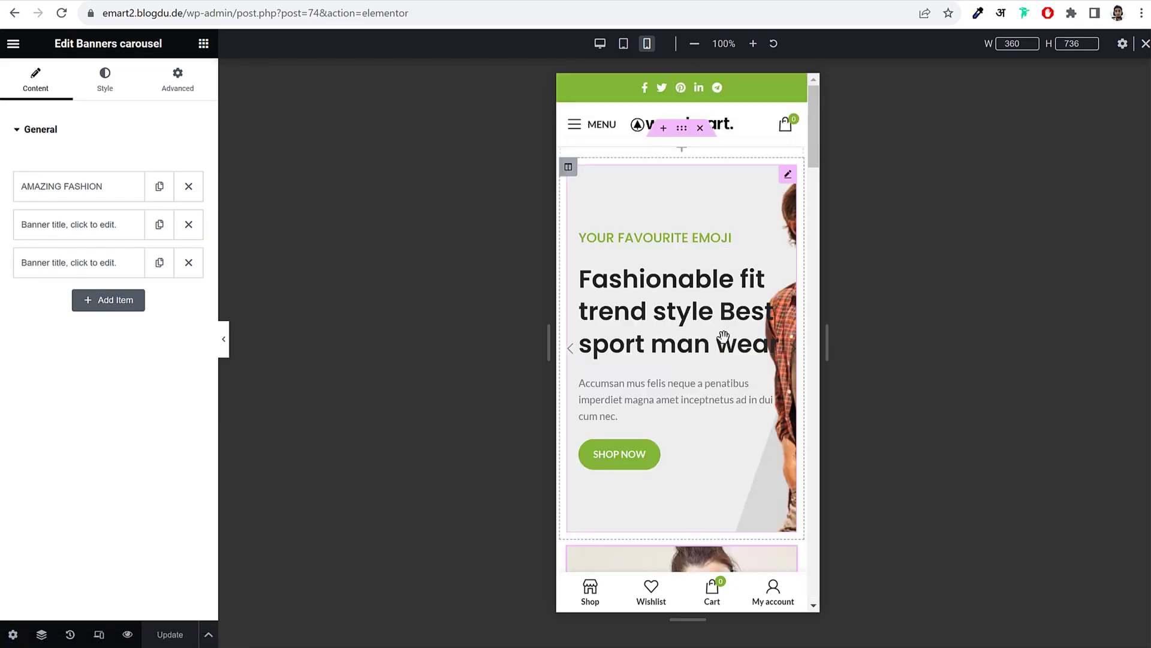
pyautogui.click(624, 43)
pyautogui.scroll(-5, 754, 322)
pyautogui.scroll(-15, 754, 322)
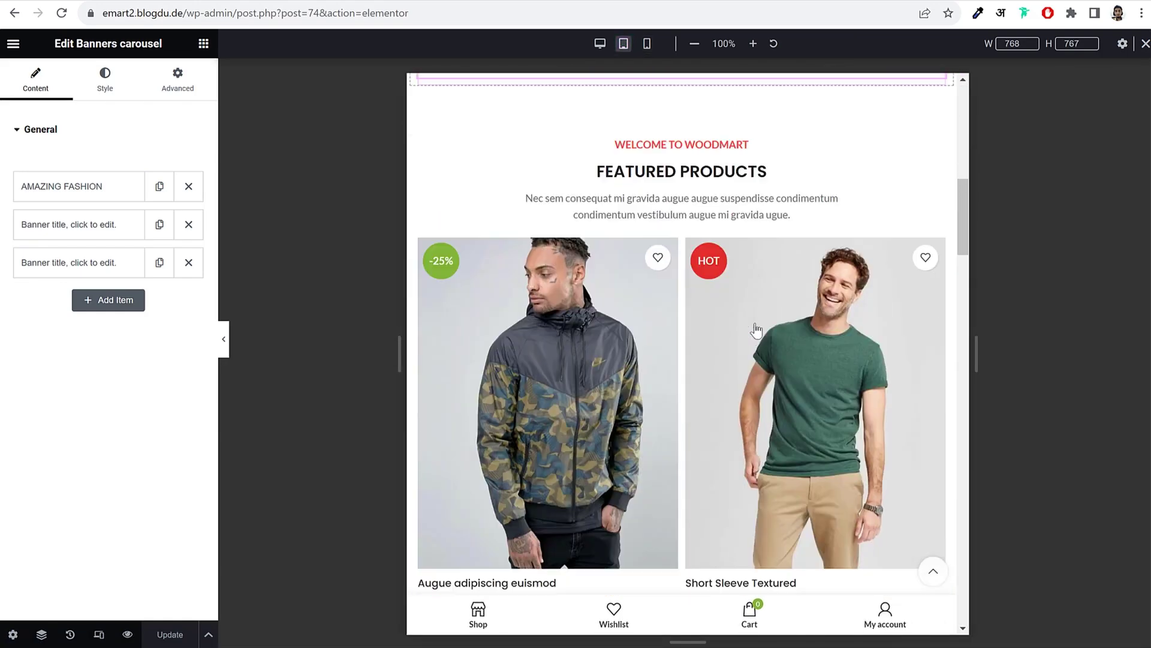
pyautogui.scroll(-10, 755, 328)
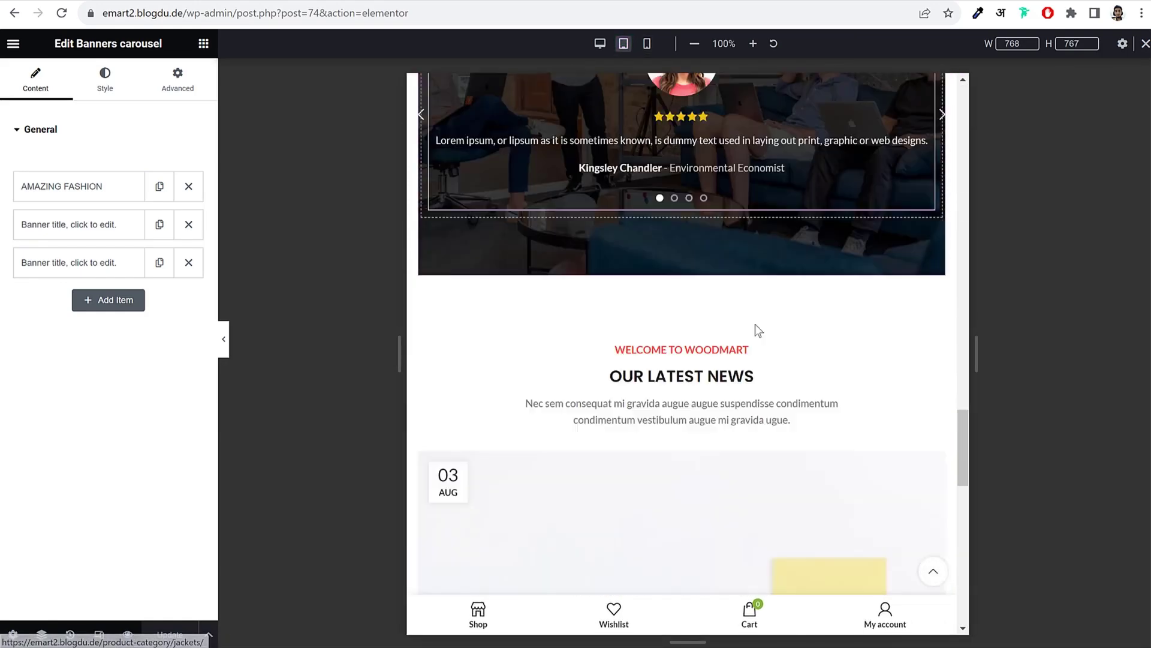
pyautogui.click(1145, 43)
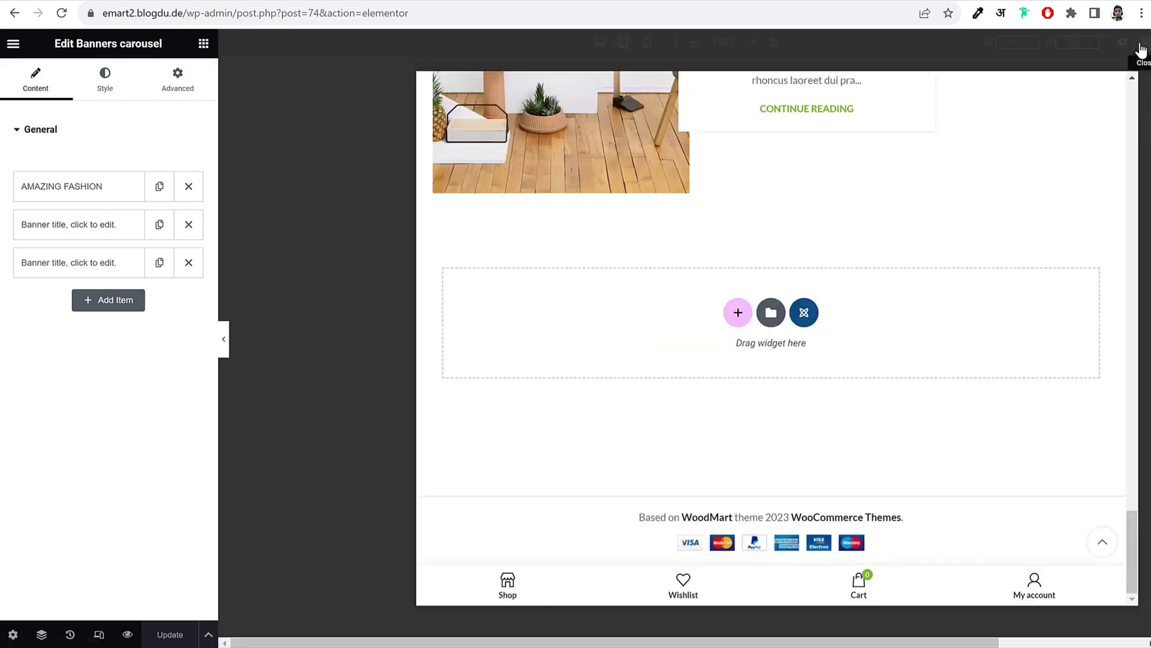
pyautogui.scroll(20, 821, 139)
pyautogui.scroll(1, 737, 215)
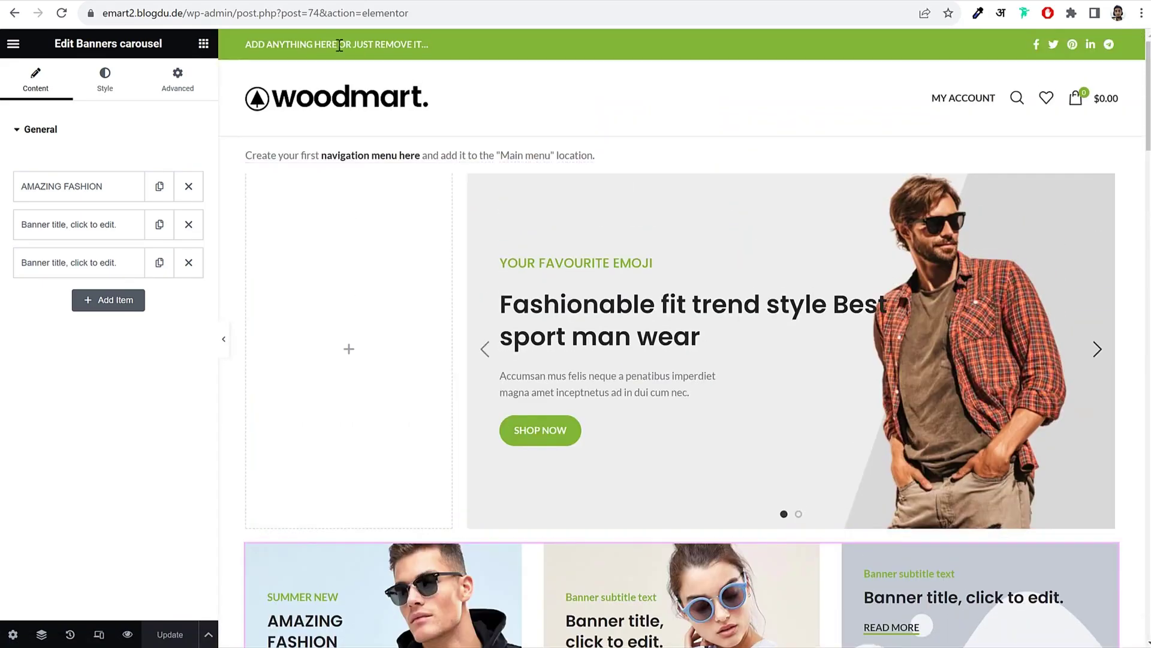
# Step: Save the home page changes and leave Elementor for the WordPress Pages list
pyautogui.click(13, 45)
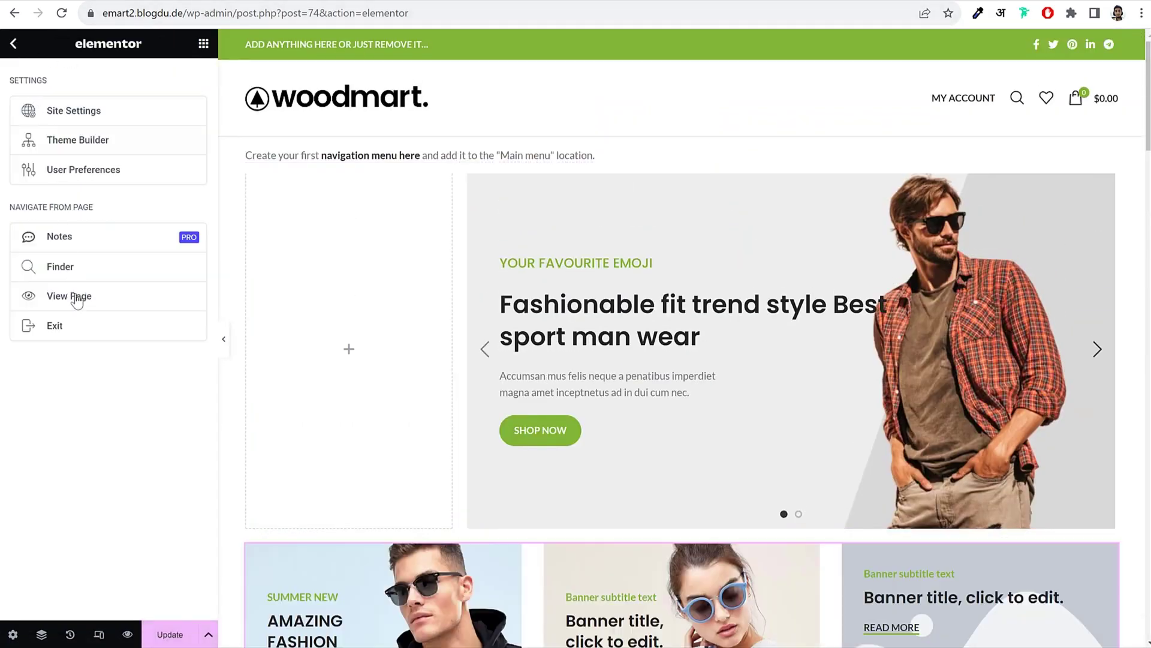
pyautogui.click(72, 324)
pyautogui.click(705, 98)
pyautogui.click(171, 635)
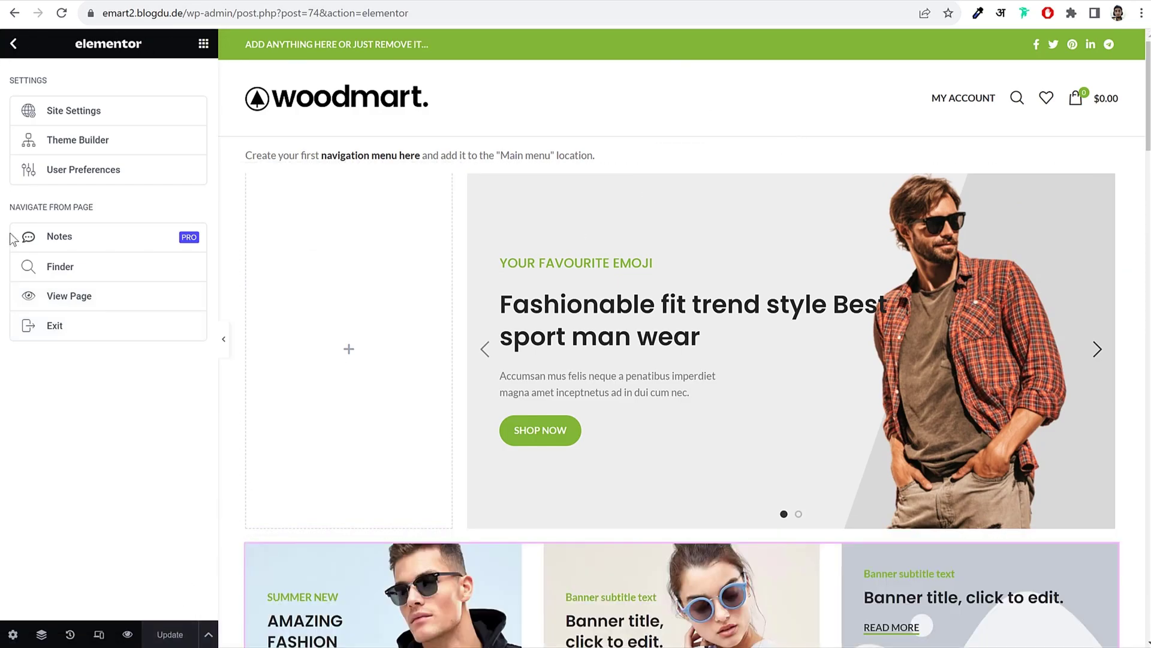
pyautogui.click(55, 326)
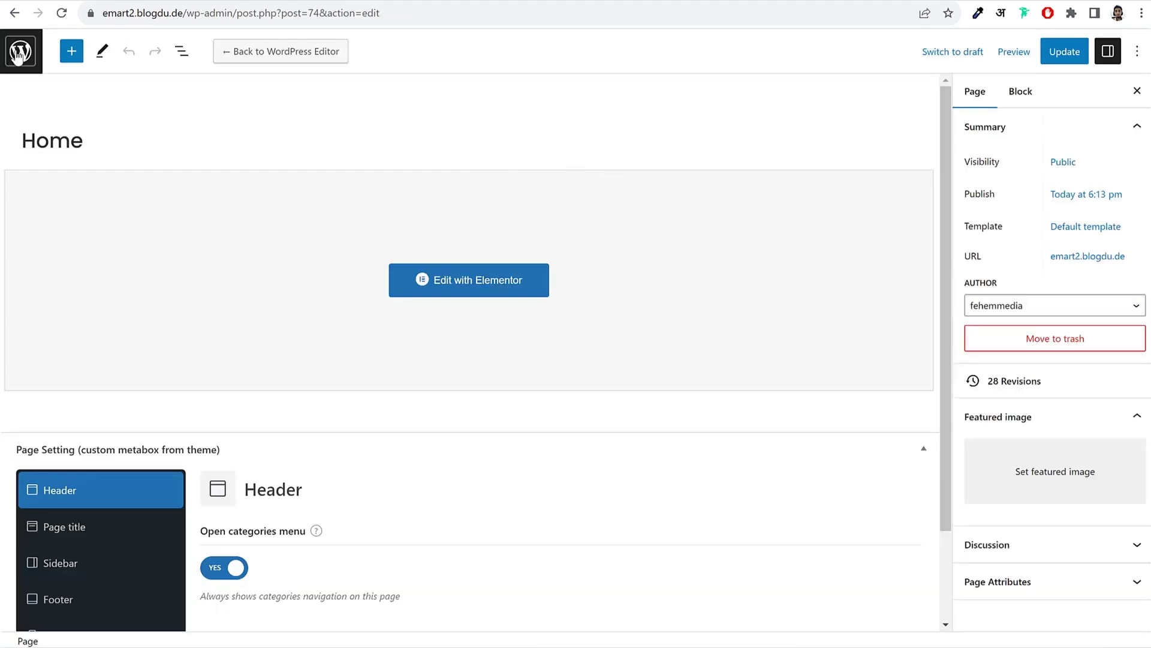
pyautogui.click(18, 54)
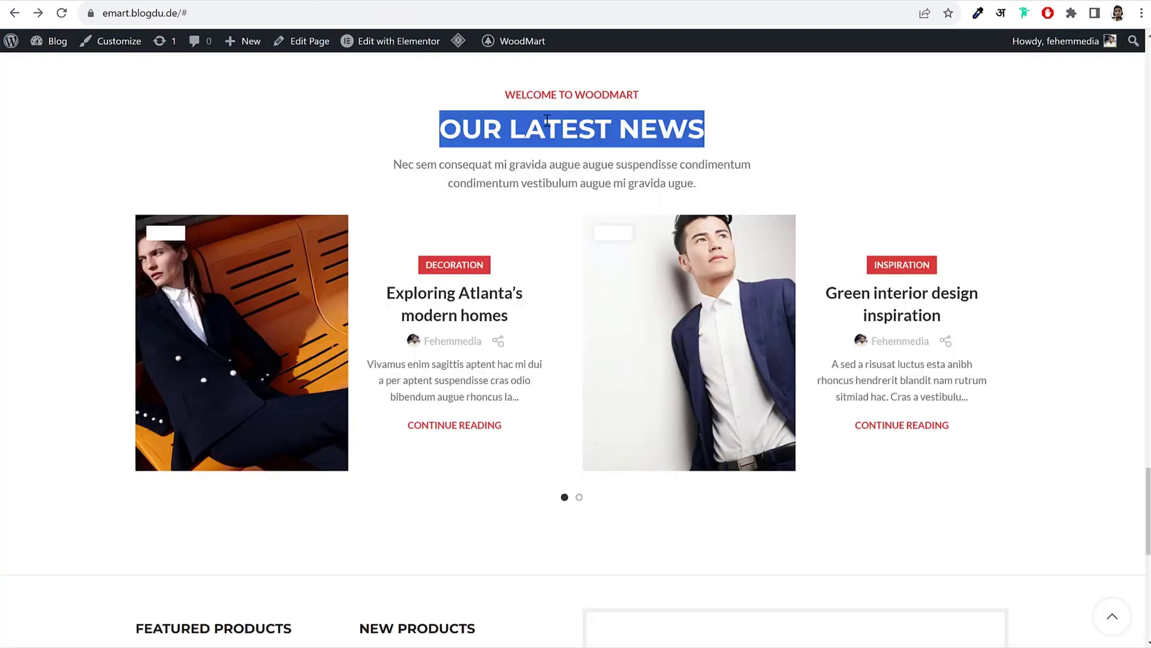
# Step: Create and publish a new page titled 'Blog', then return to the Pages list
pyautogui.scroll(10, 596, 204)
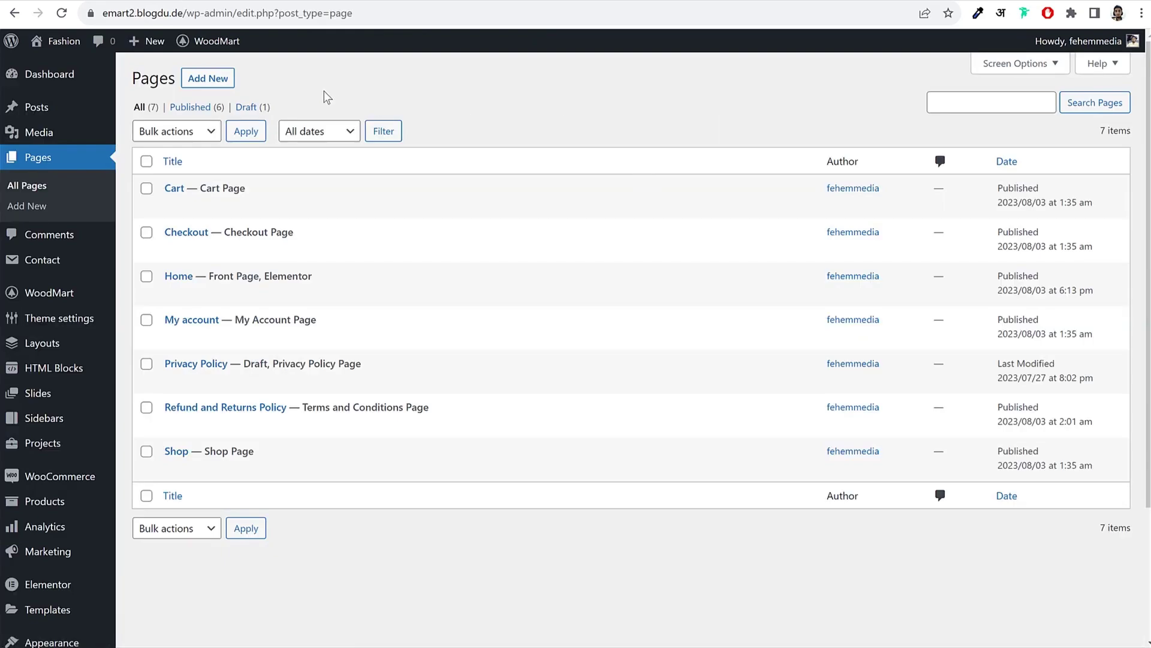
pyautogui.click(223, 81)
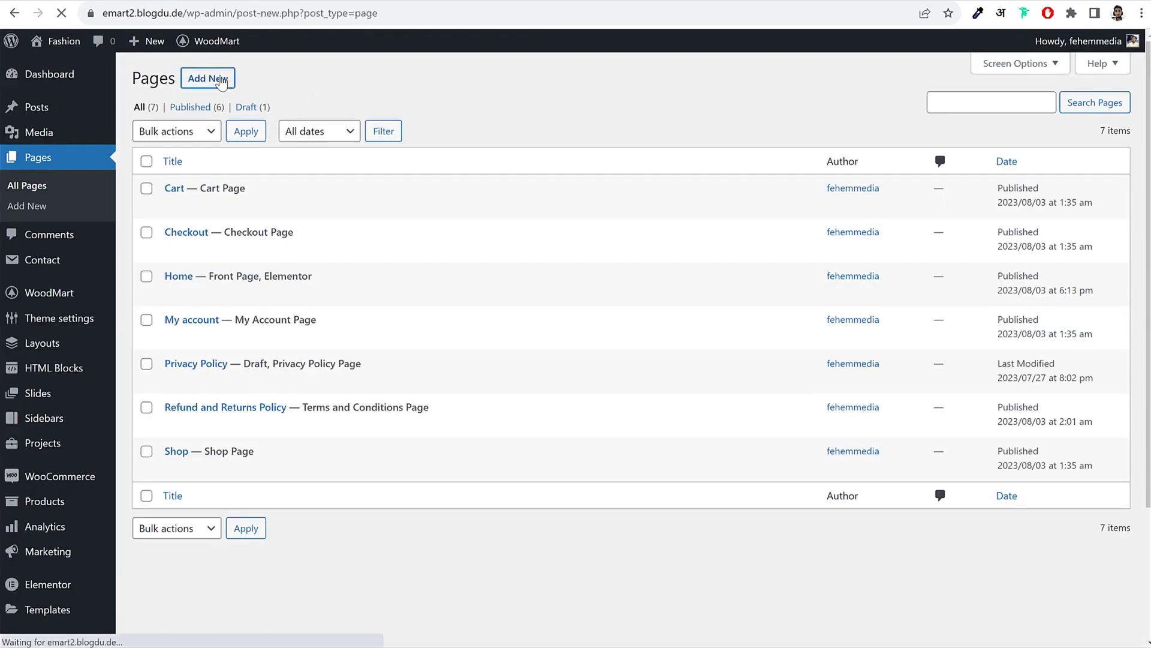
pyautogui.write('Blog')
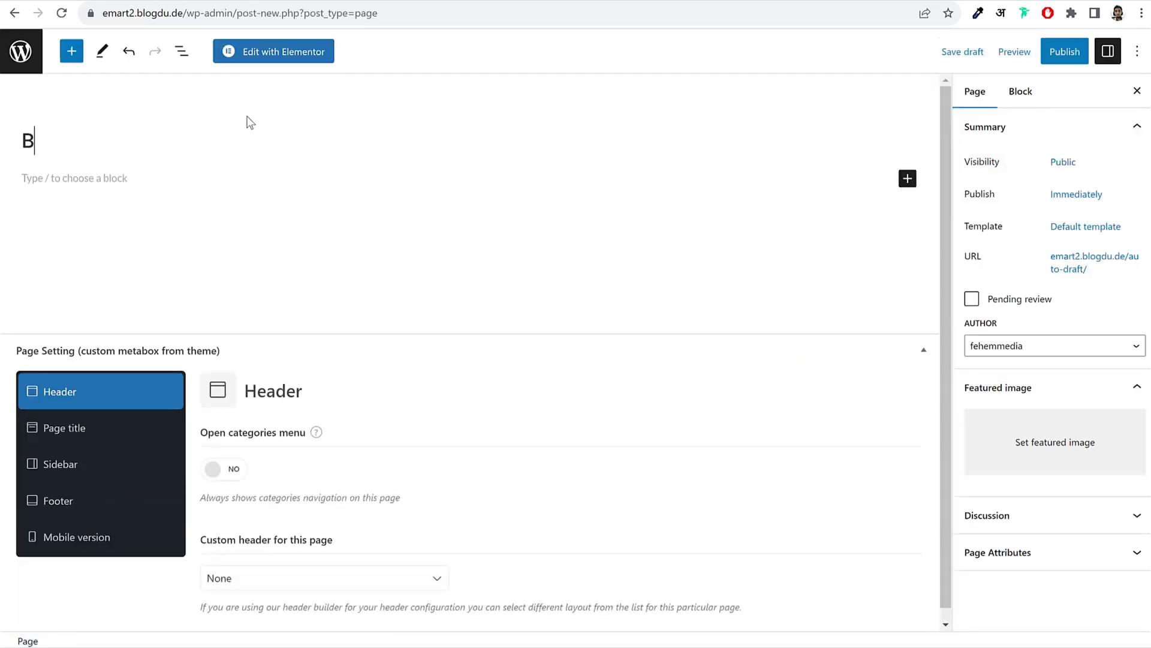
pyautogui.click(1088, 60)
pyautogui.click(1023, 57)
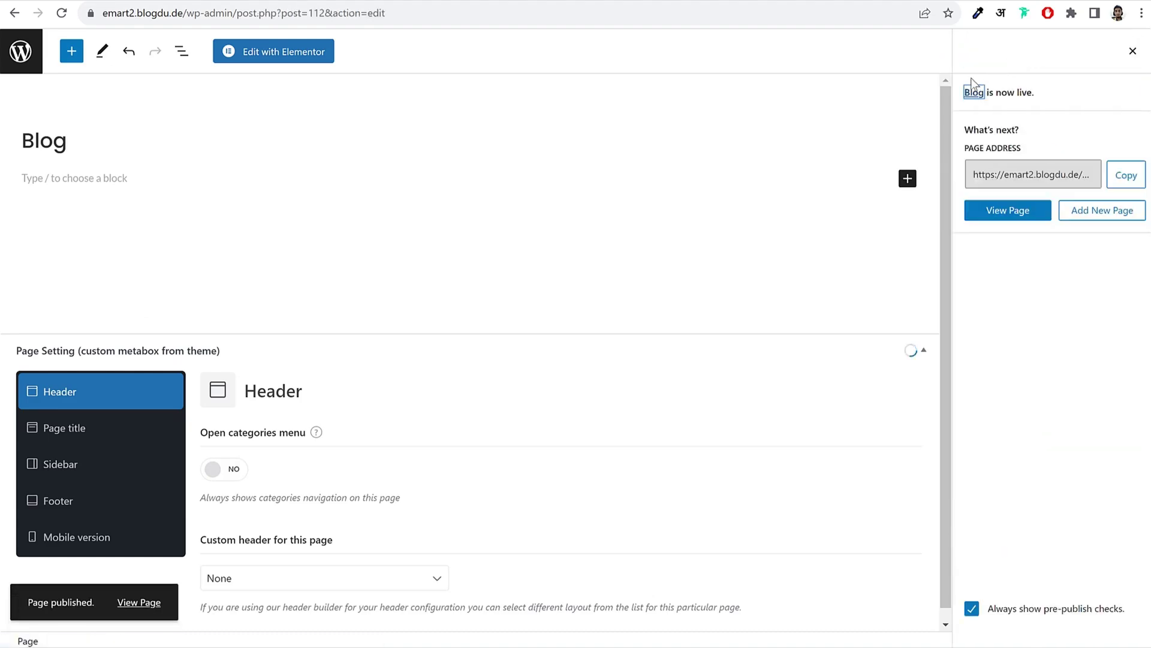
pyautogui.click(21, 51)
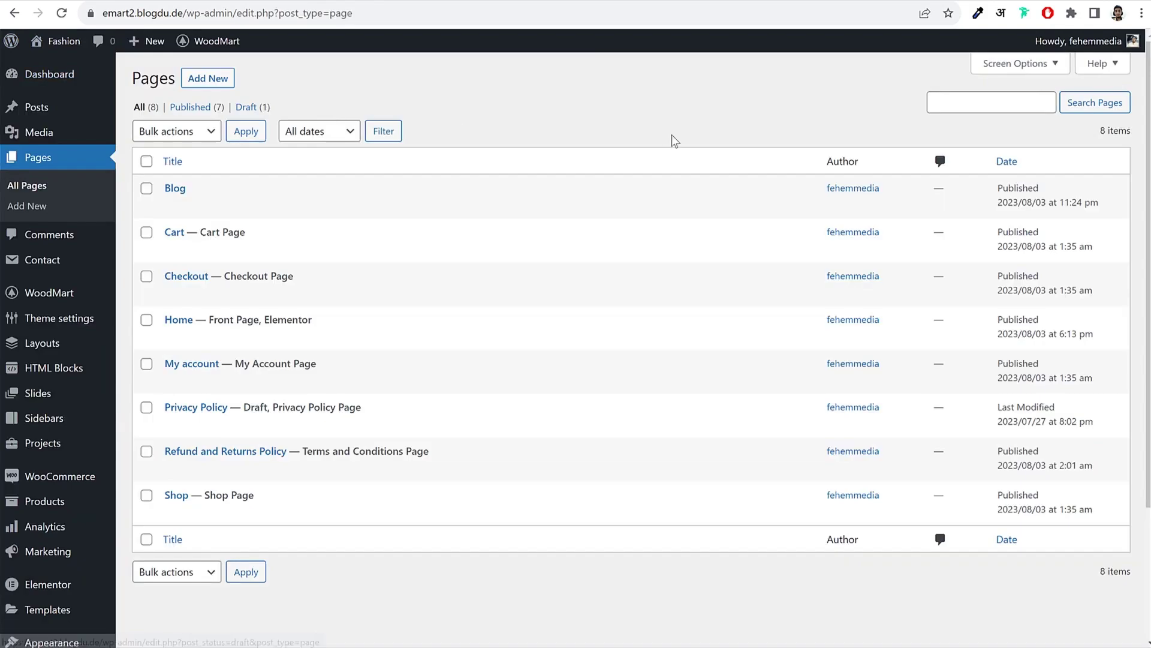
# Step: In Reading Settings, set Blog as the posts page, save, and return to All Pages
pyautogui.scroll(-3, 324, 312)
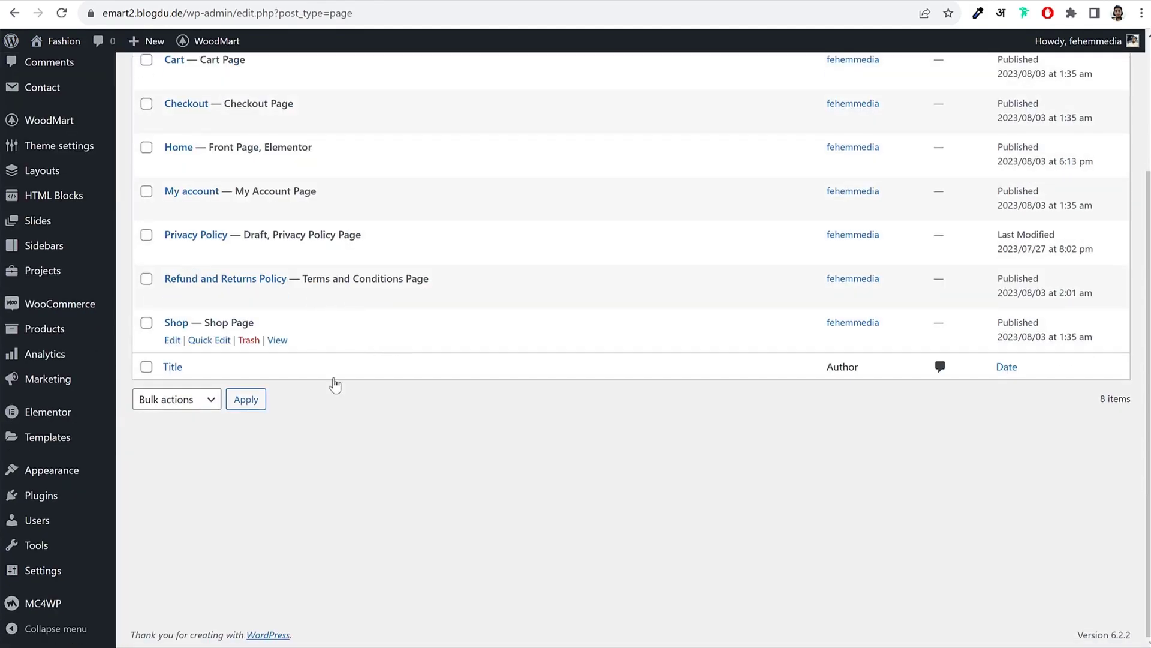
pyautogui.moveTo(57, 570)
pyautogui.click(153, 497)
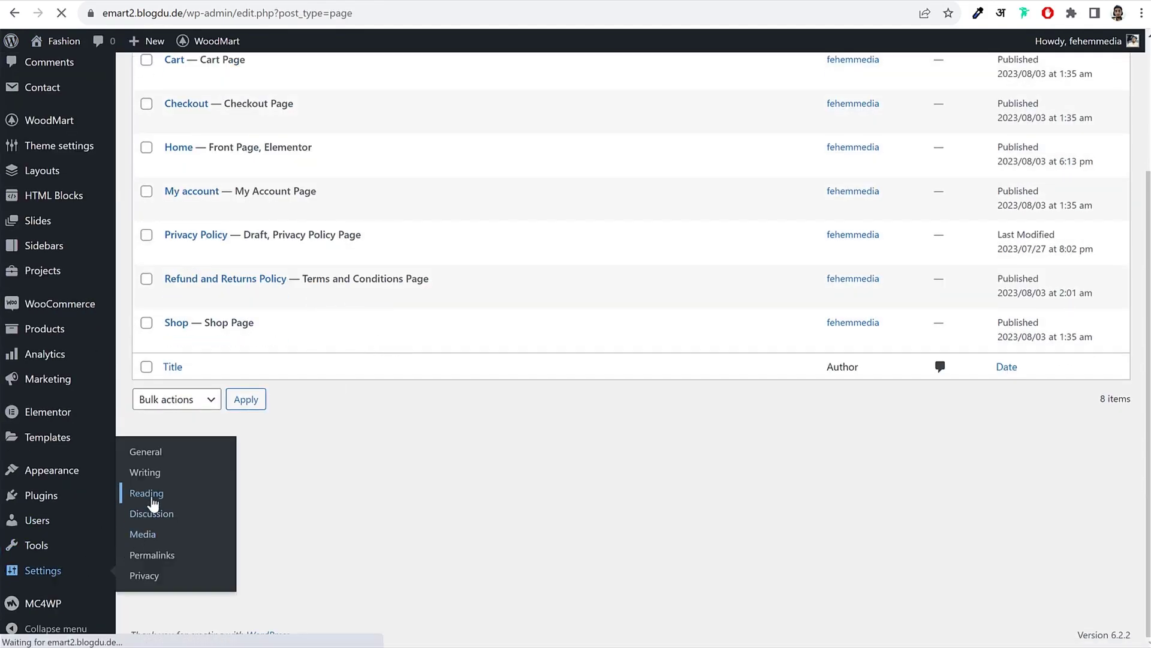
pyautogui.moveTo(305, 211); pyautogui.dragTo(424, 219)
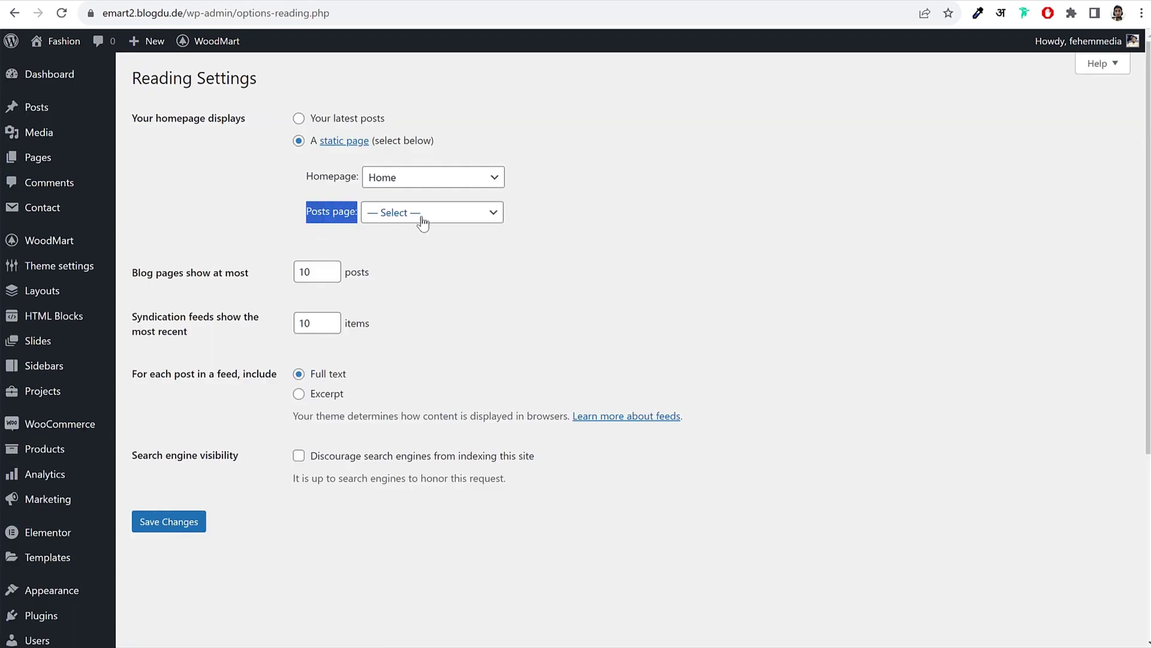
pyautogui.click(424, 216)
pyautogui.click(423, 246)
pyautogui.click(185, 521)
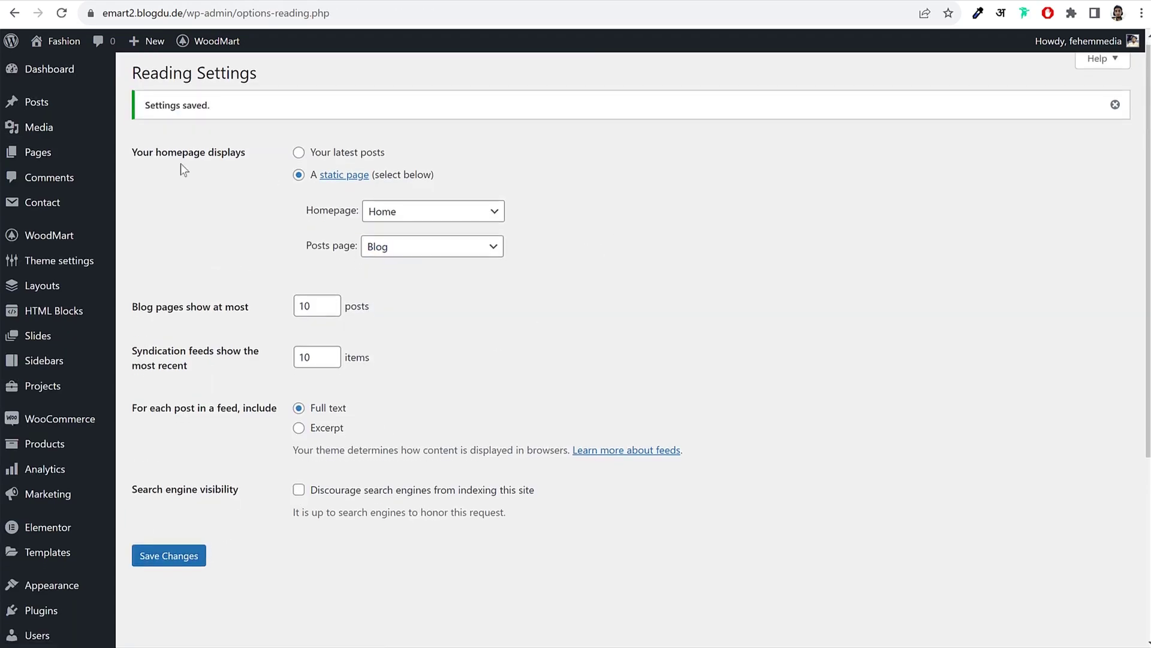
pyautogui.scroll(-1, 41, 88)
pyautogui.click(345, 107)
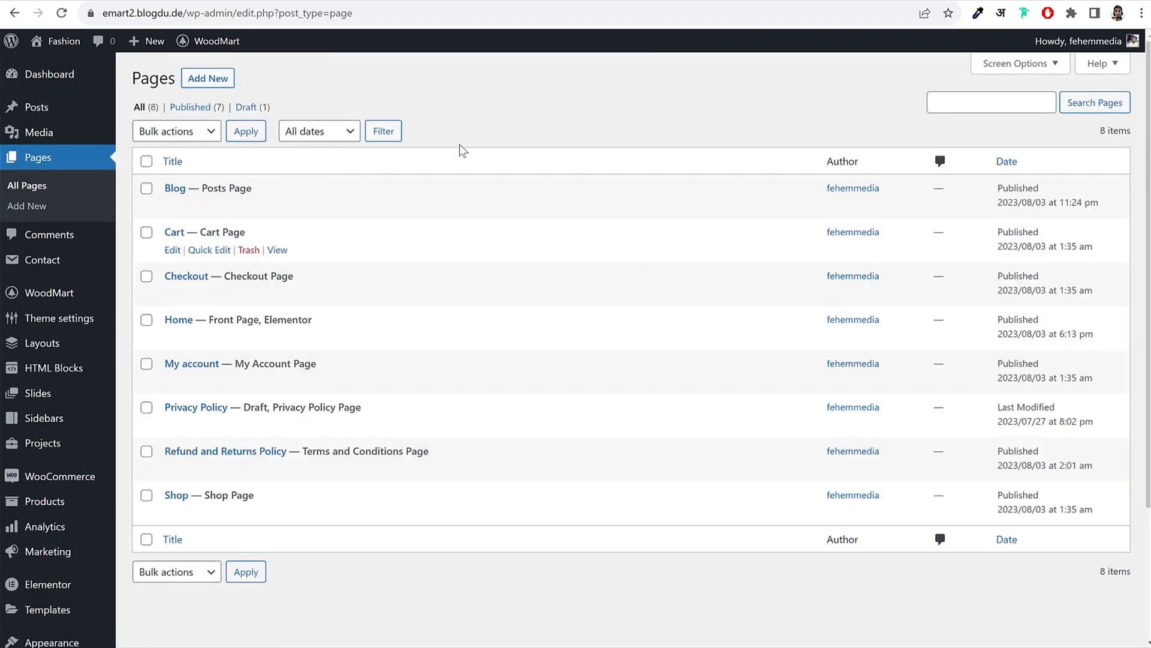
# Step: Title the new page 'Track Order'
pyautogui.click(234, 87)
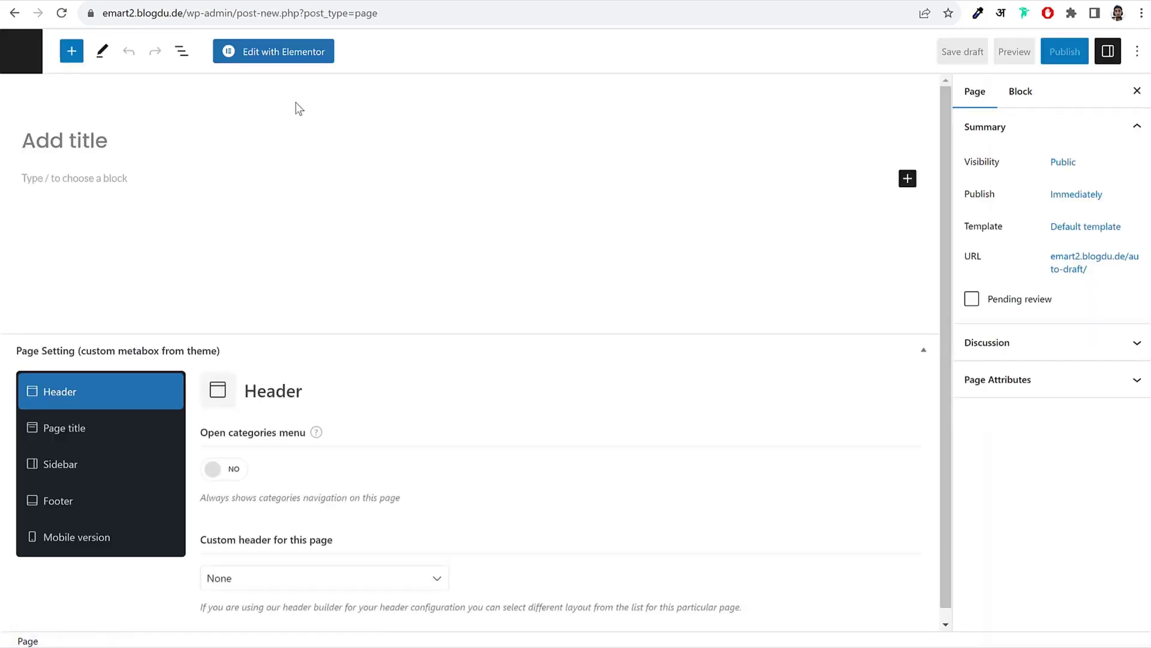
pyautogui.write('Teack')
pyautogui.press('BackSpace')
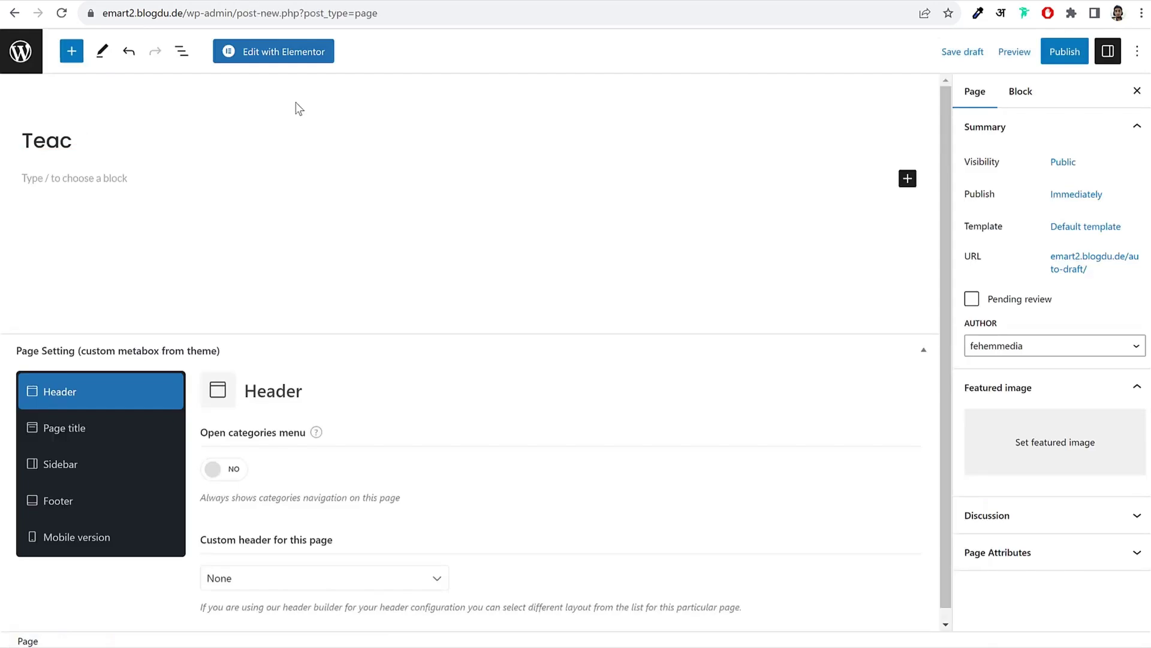
pyautogui.press('BackSpace')
pyautogui.press('BackSpace')
pyautogui.press('BackSpace')
pyautogui.write('rack Order')
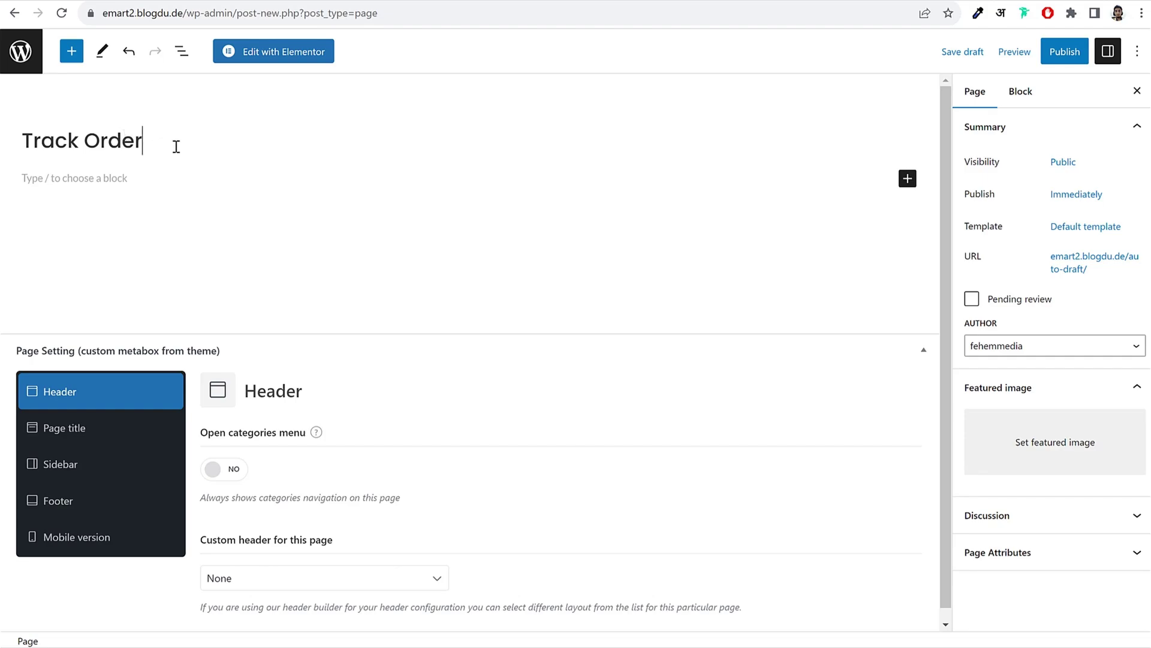
# Step: Add an empty Shortcode block to the Track Order page body
pyautogui.click(77, 179)
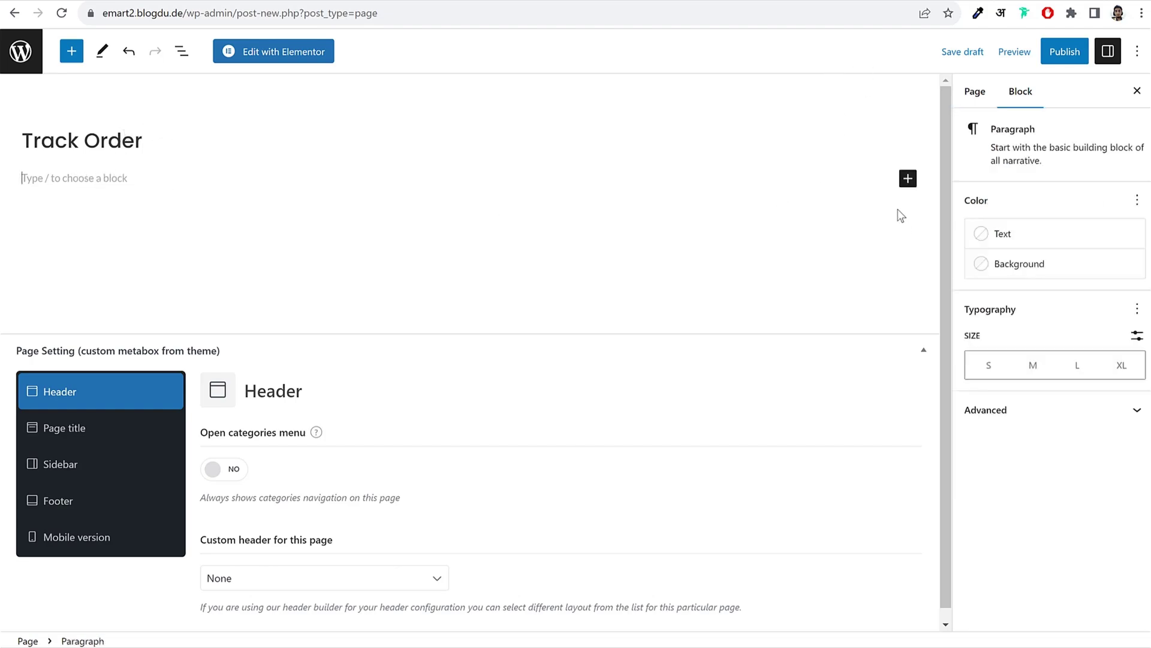
pyautogui.click(906, 180)
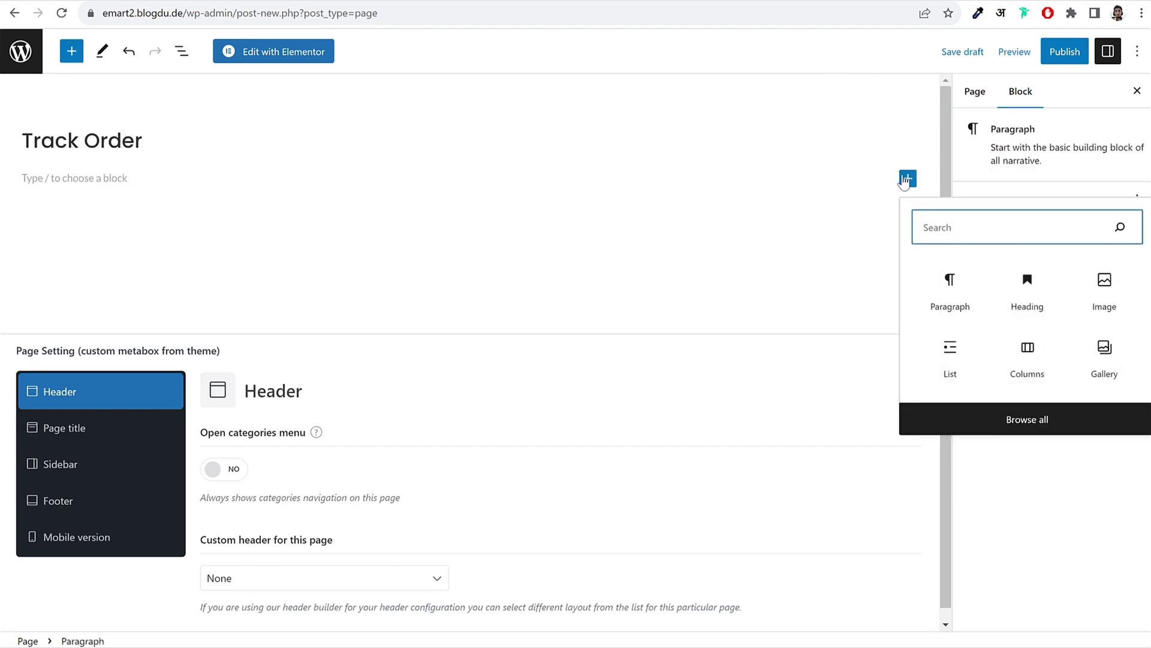
pyautogui.write('sho')
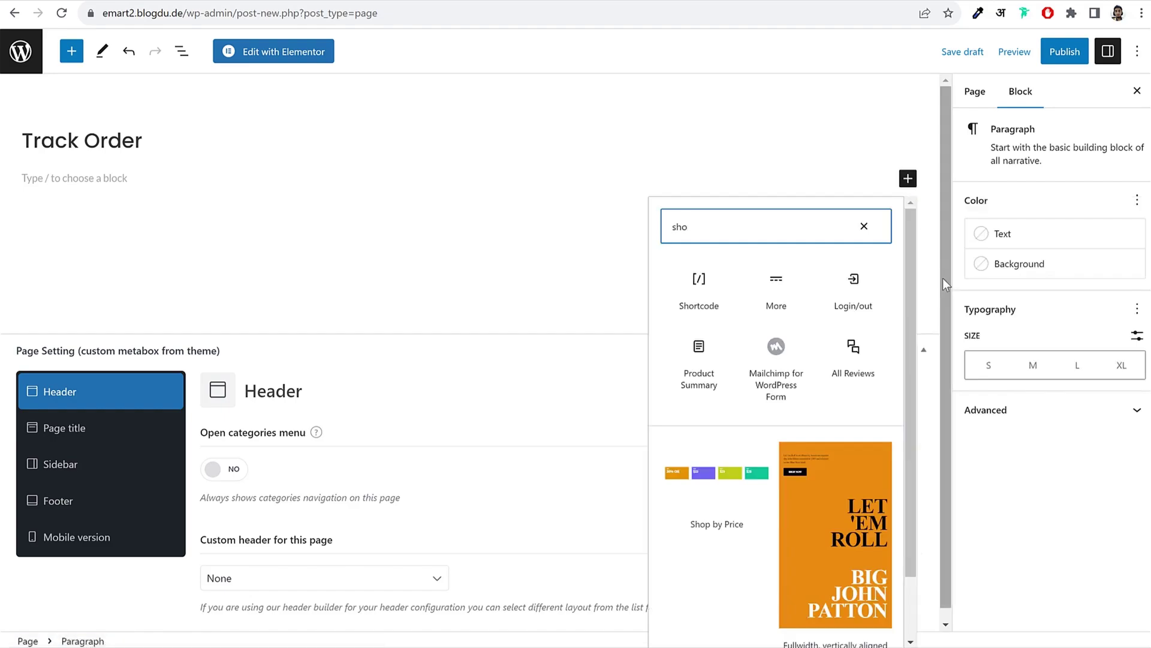
pyautogui.click(712, 296)
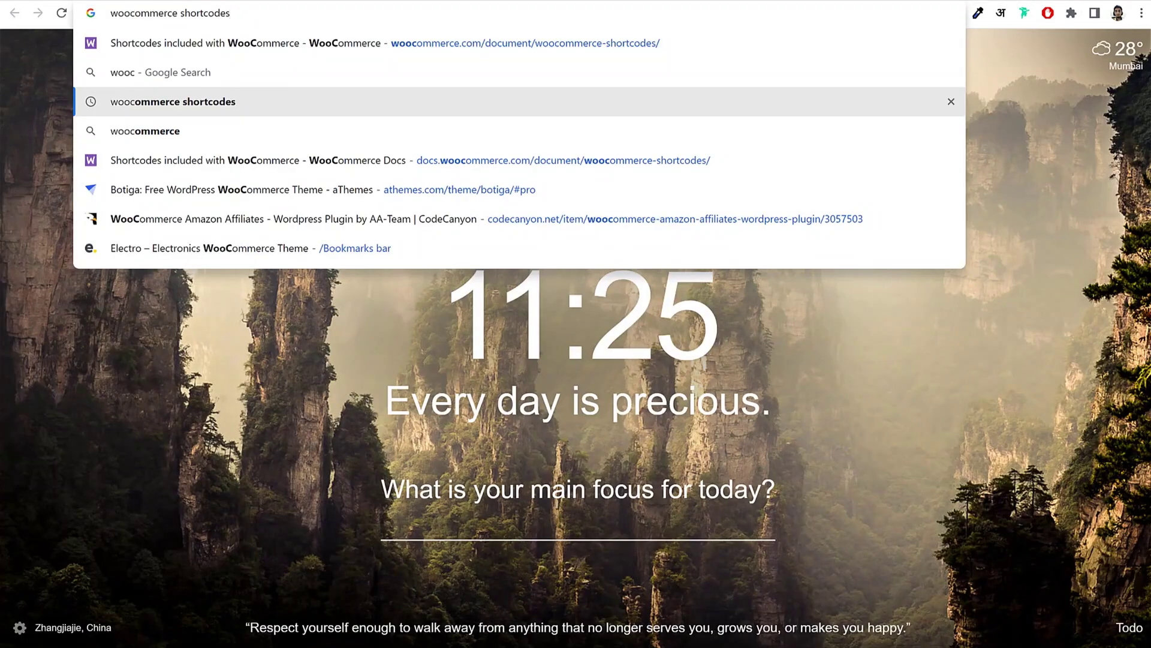
# Step: Search 'woocommerce shortcodes' and open the WooCommerce shortcodes documentation
pyautogui.press('Return')
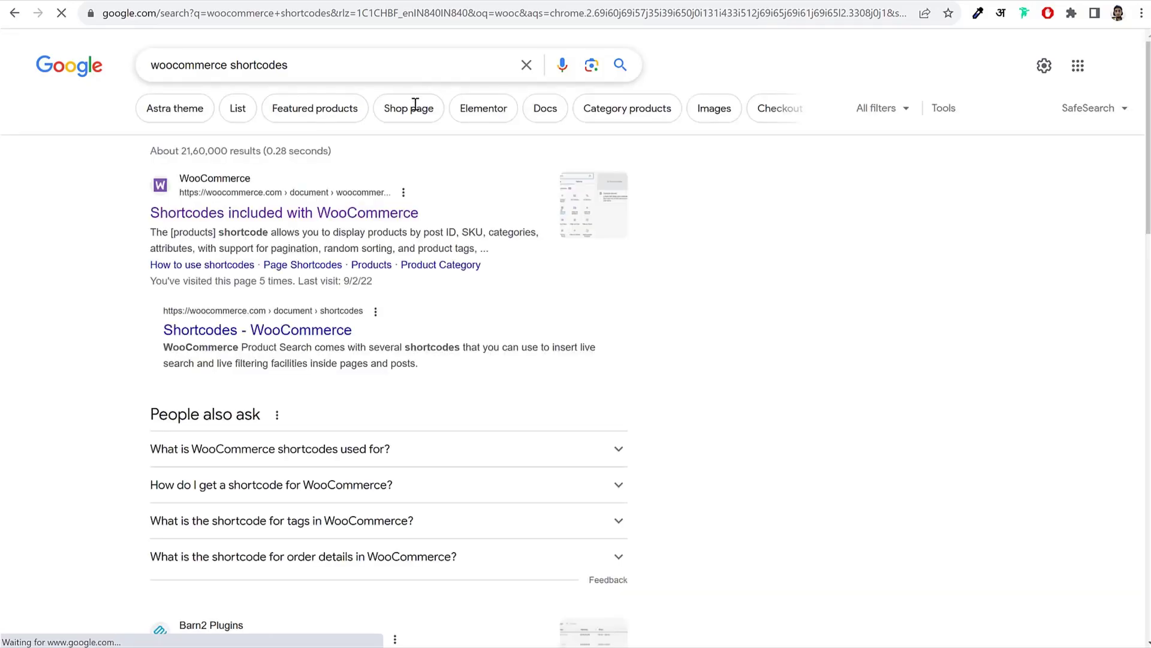
pyautogui.click(278, 221)
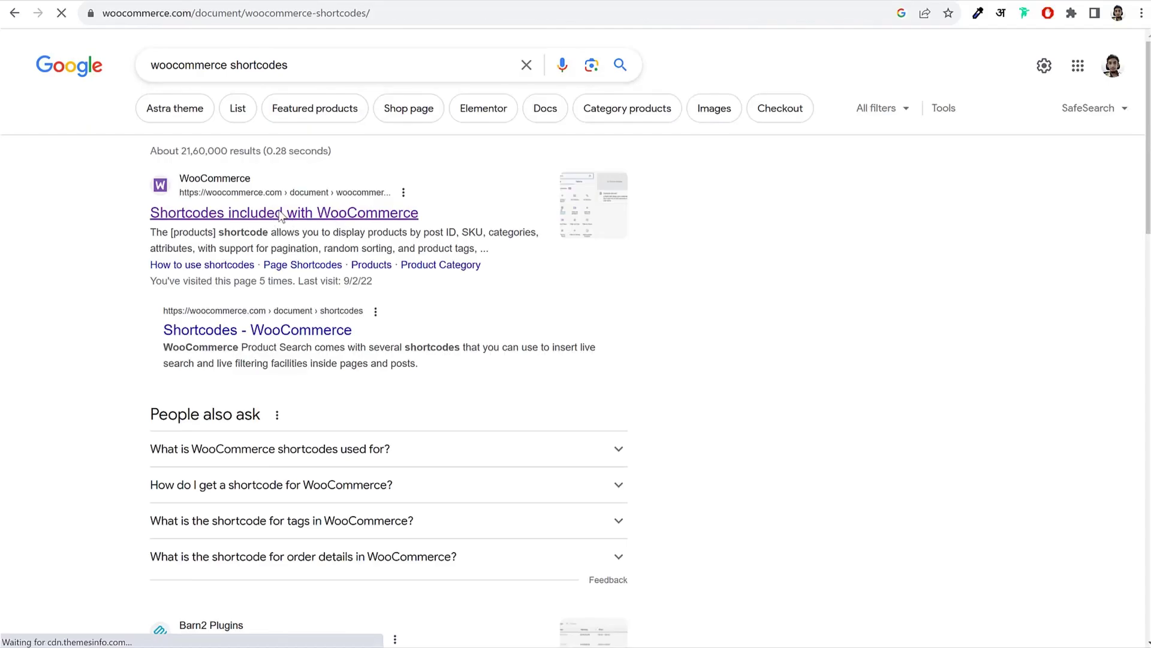
pyautogui.scroll(-20, 468, 280)
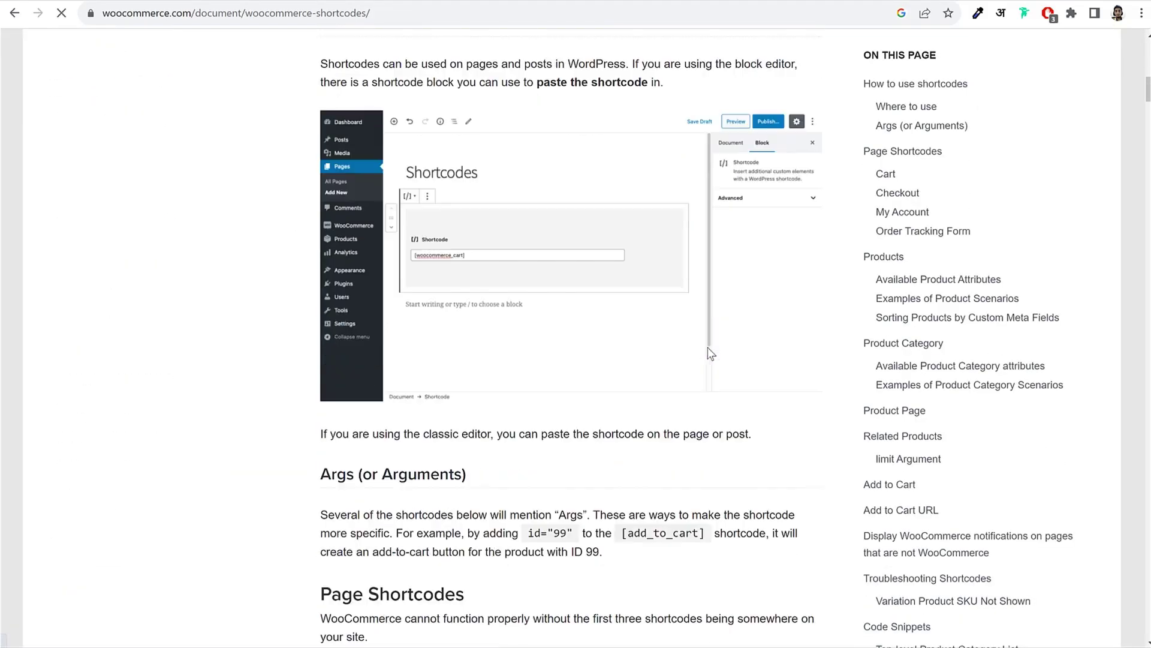
pyautogui.scroll(-10, 707, 346)
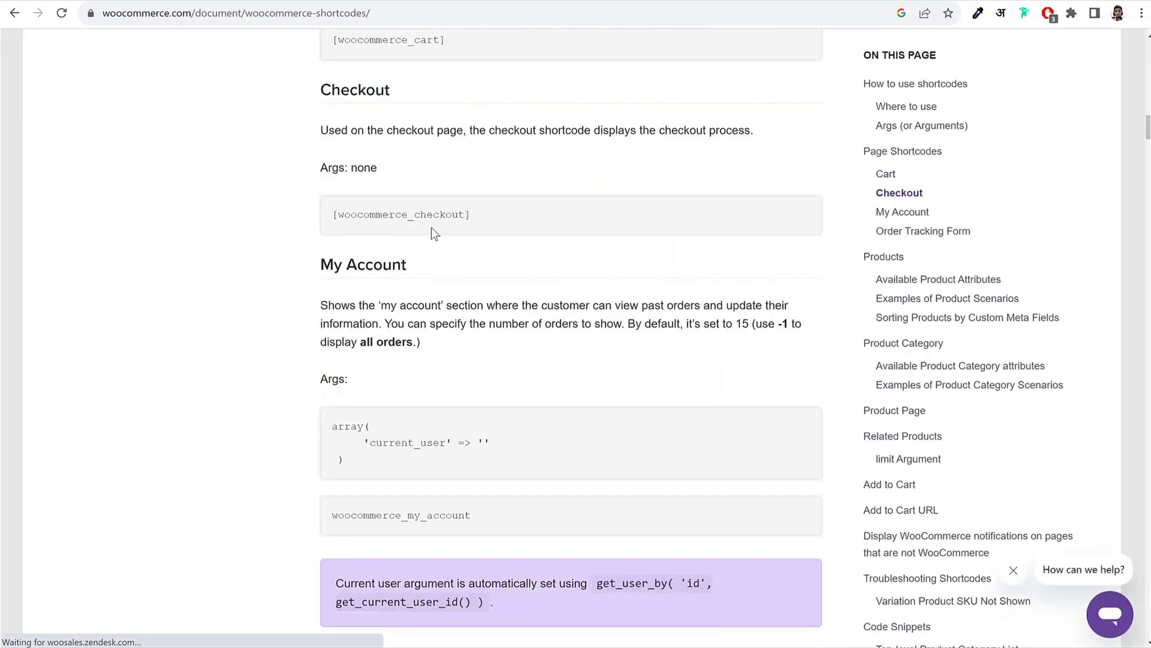
# Step: Copy the [woocommerce_order_tracking] shortcode from the Order Tracking Form section
pyautogui.moveTo(348, 214); pyautogui.dragTo(506, 231)
pyautogui.click(508, 228)
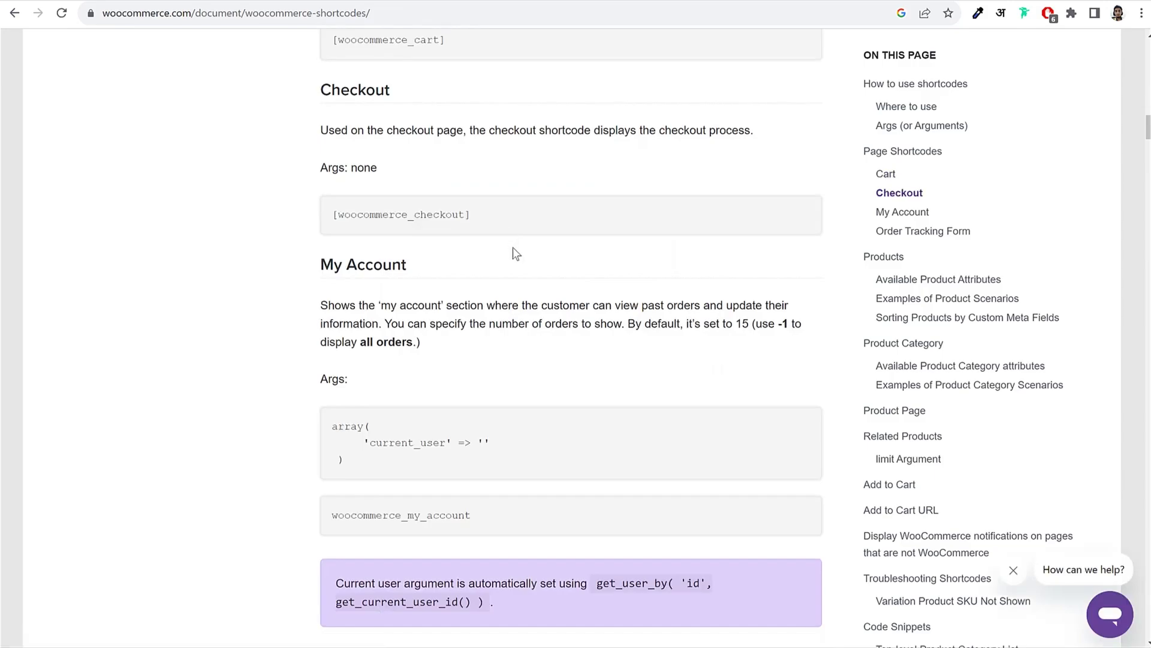
pyautogui.scroll(7, 497, 240)
pyautogui.scroll(-11, 430, 232)
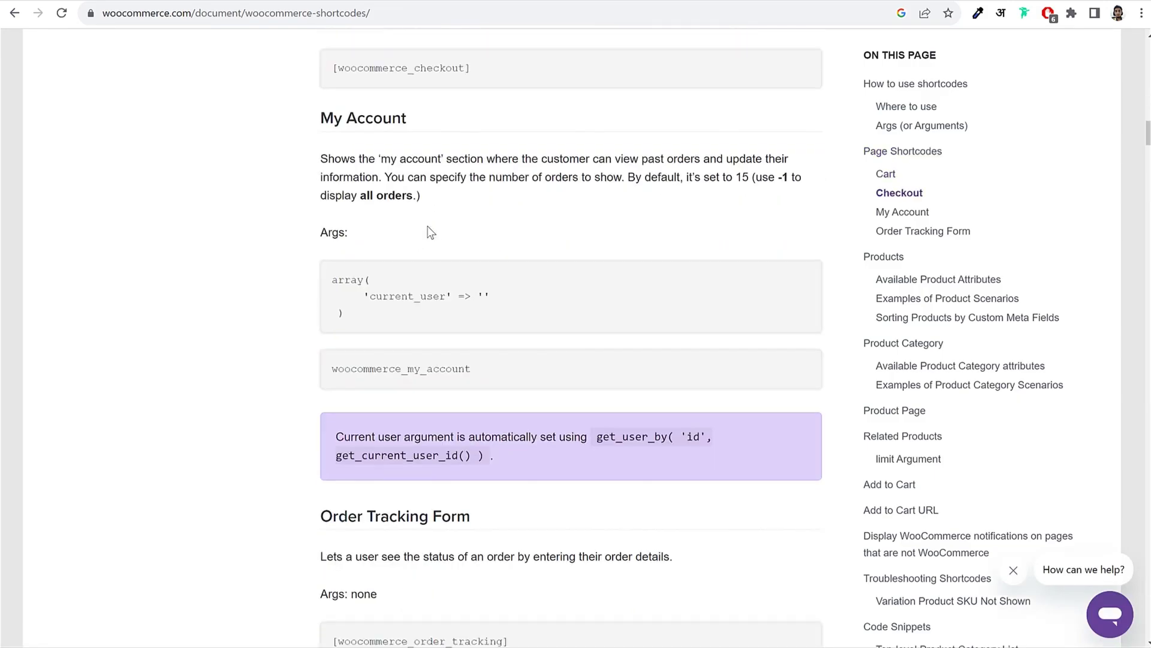
pyautogui.scroll(-7, 427, 228)
pyautogui.moveTo(334, 202); pyautogui.dragTo(537, 204)
pyautogui.click(537, 205)
pyautogui.moveTo(320, 77); pyautogui.dragTo(450, 77)
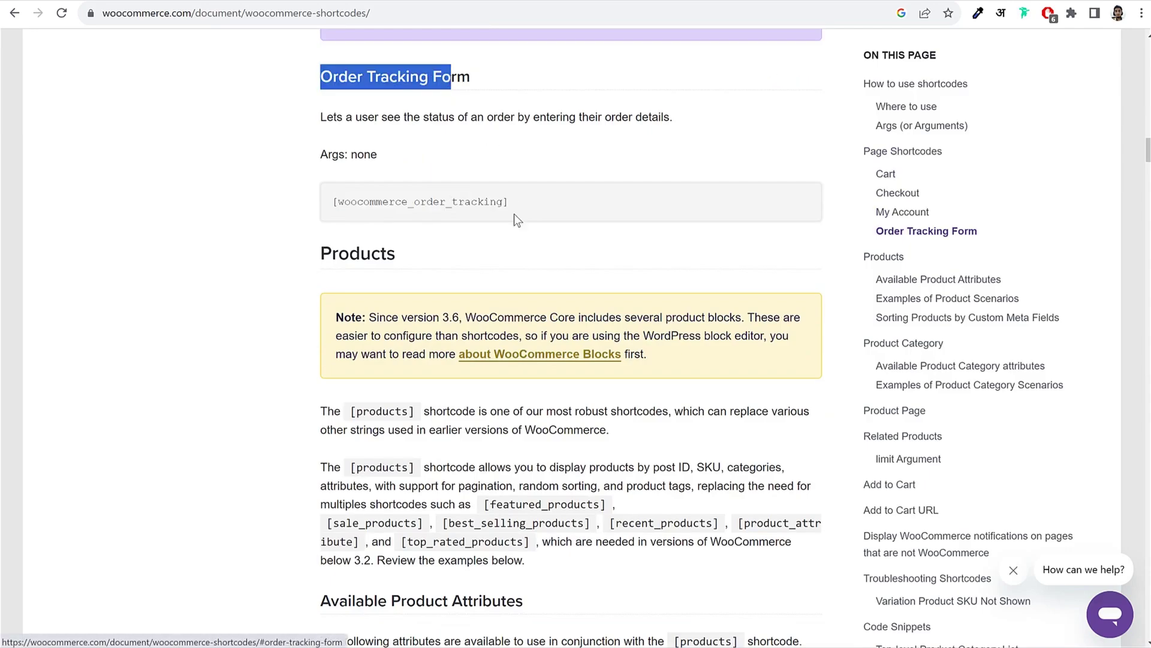
pyautogui.moveTo(338, 202); pyautogui.dragTo(495, 200)
pyautogui.rightClick(443, 203)
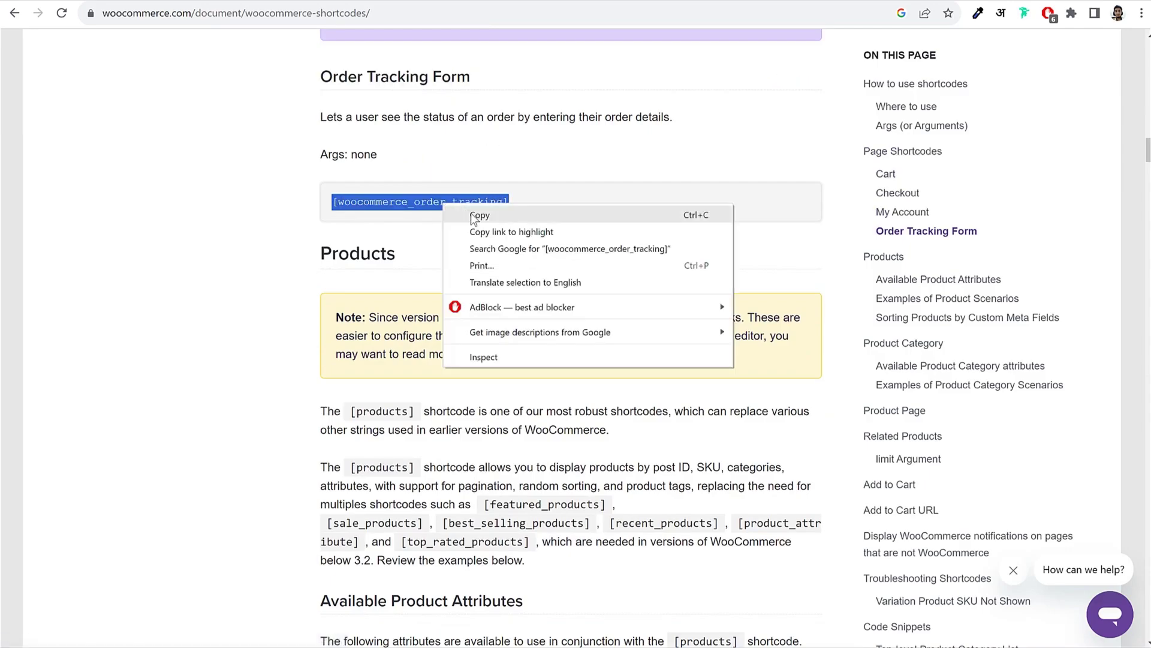
pyautogui.click(470, 213)
pyautogui.hotkey('ctrl', 'Tab')
# Step: Paste the order-tracking shortcode into the block and publish the Track Order page
pyautogui.click(270, 224)
pyautogui.hotkey('ctrl', 'v')
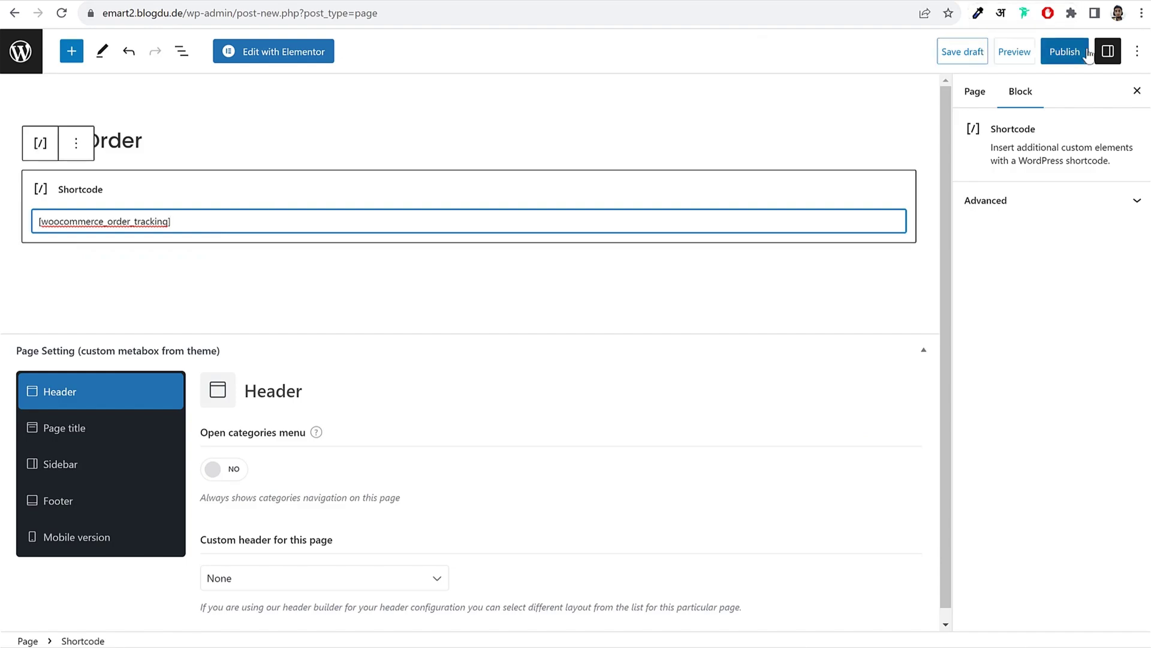
pyautogui.click(1060, 53)
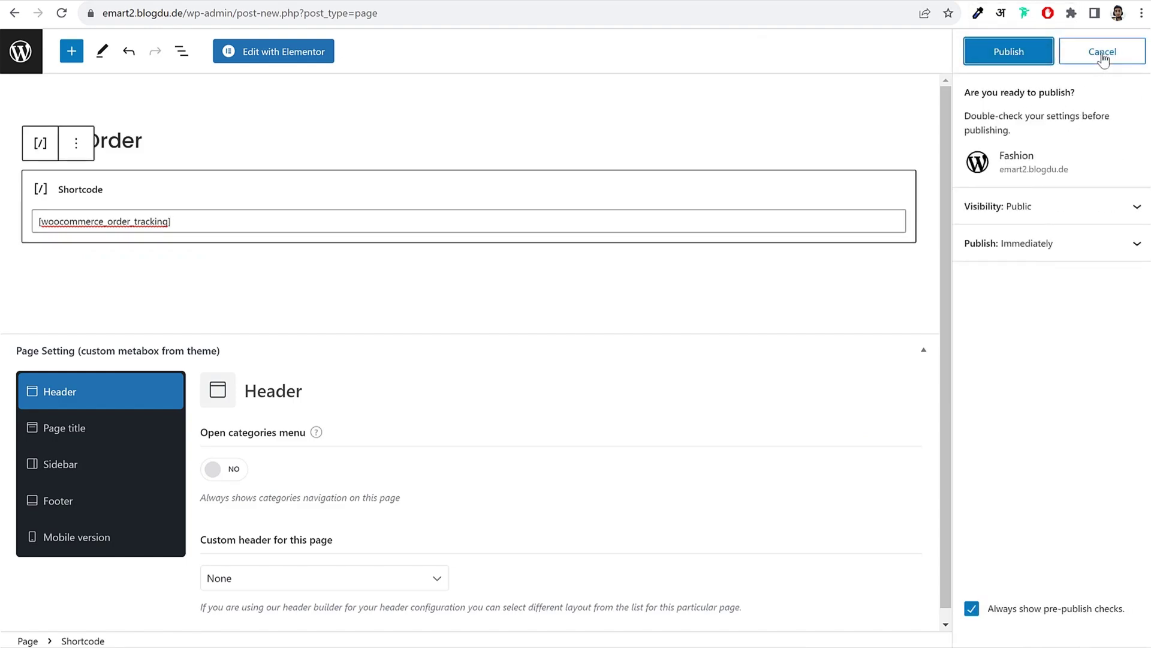
pyautogui.click(1010, 53)
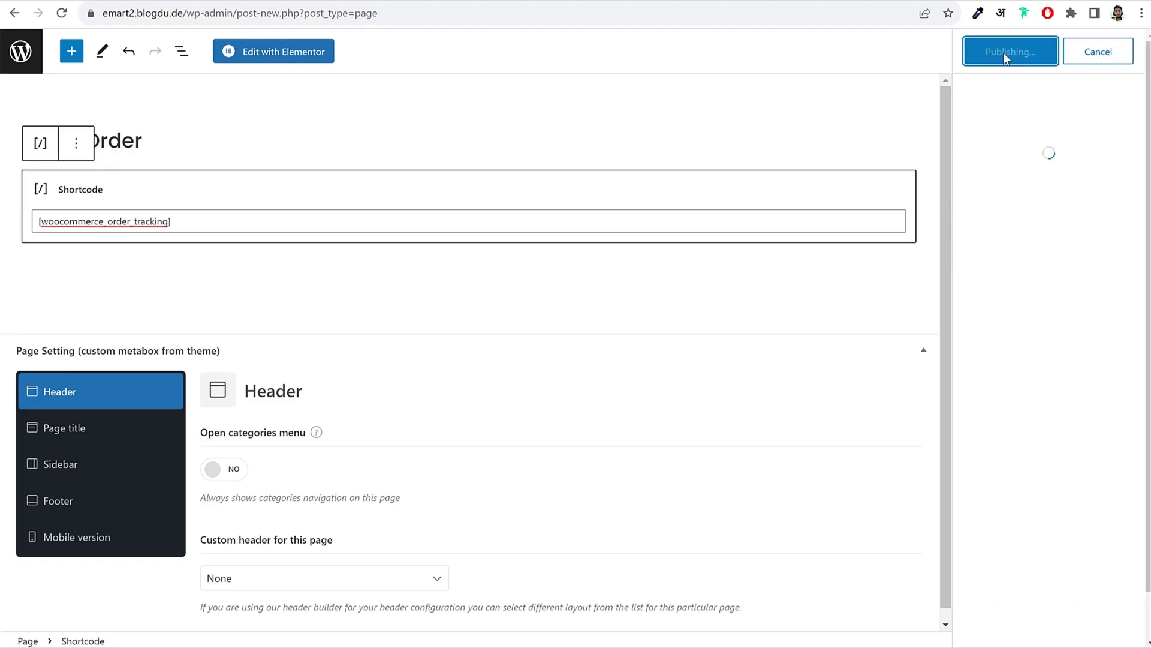
# Step: Check the live Track Order form in a new tab, then return to Pages
pyautogui.rightClick(149, 602)
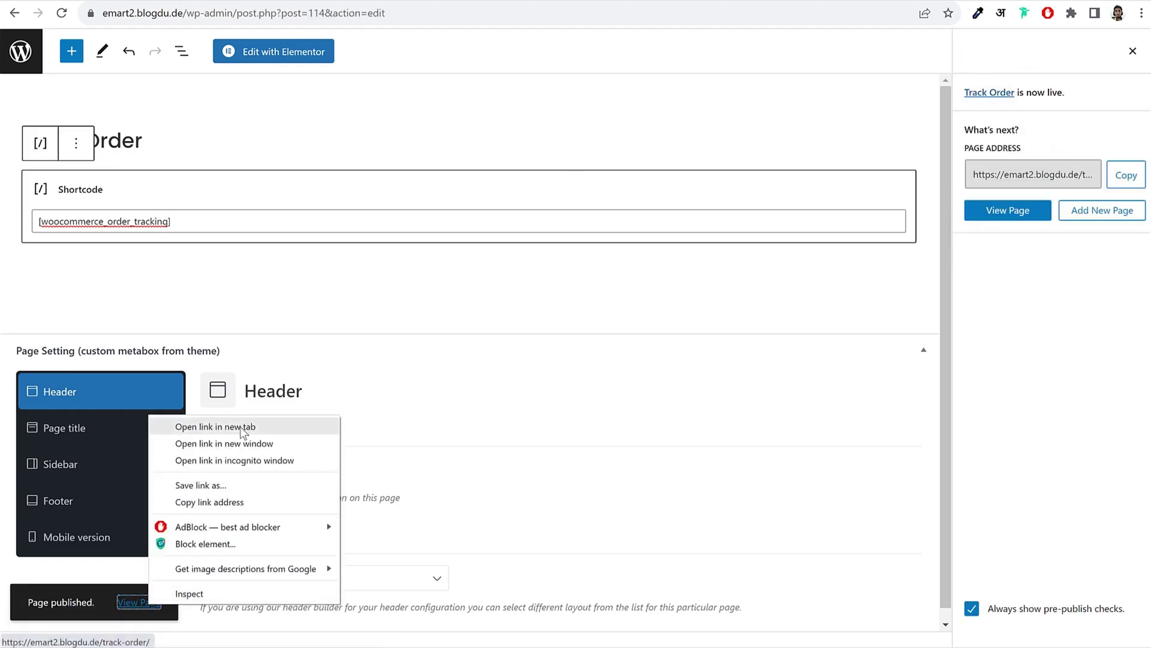
pyautogui.click(243, 426)
pyautogui.hotkey('ctrl', 'Tab')
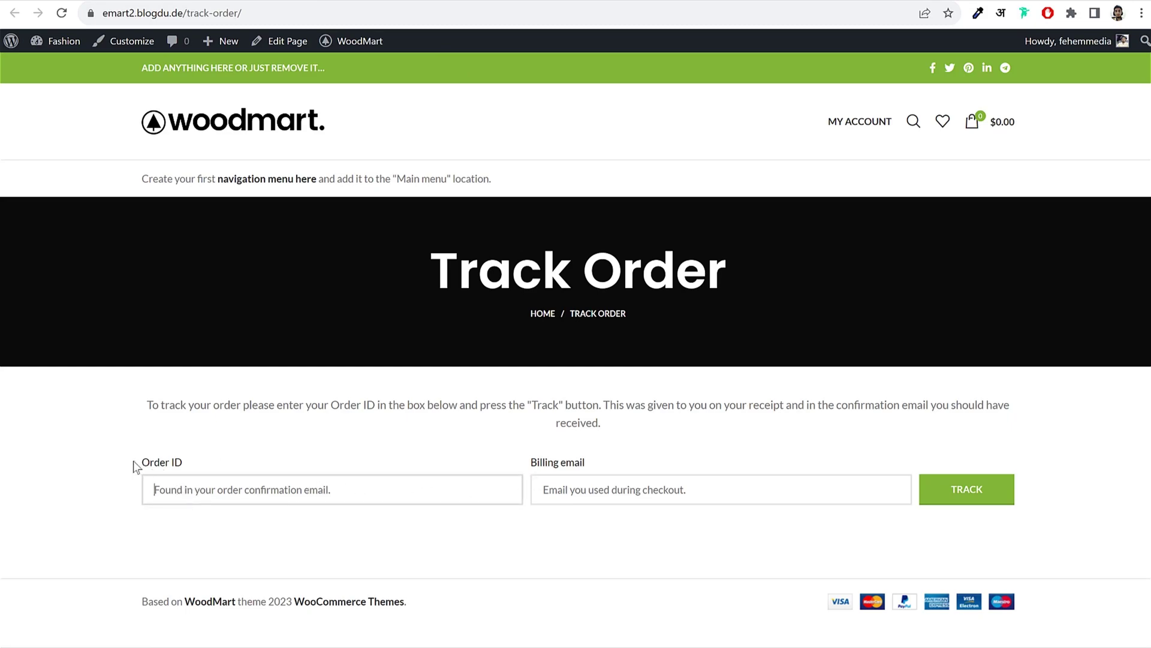
pyautogui.tripleClick(628, 467)
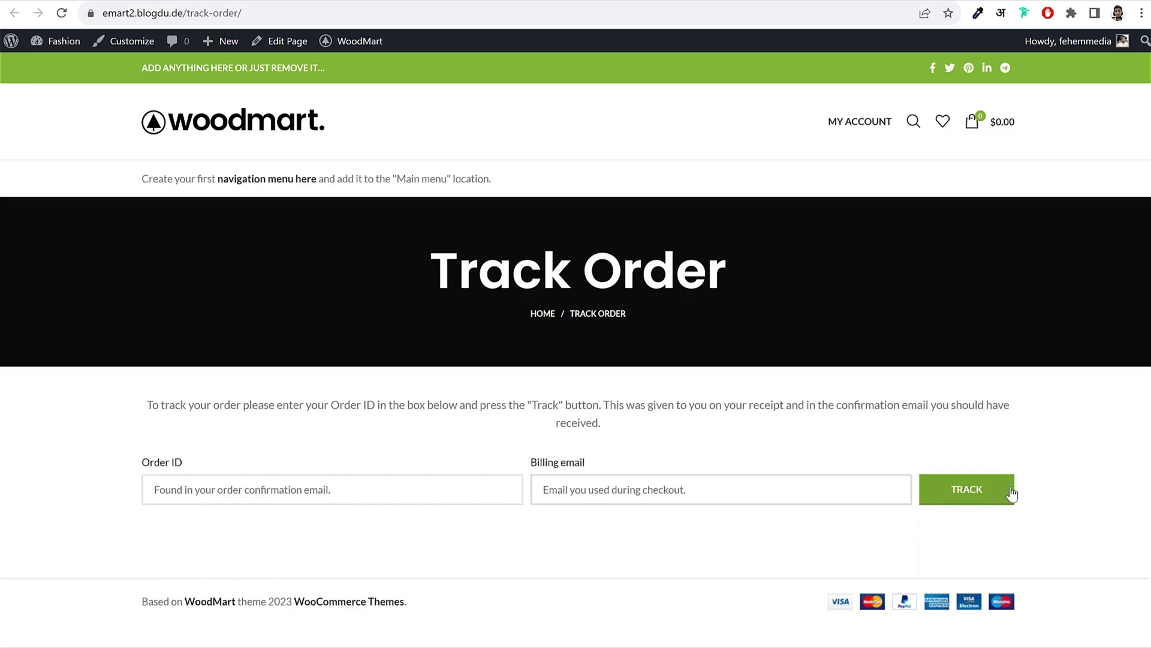
pyautogui.click(15, 12)
pyautogui.click(20, 50)
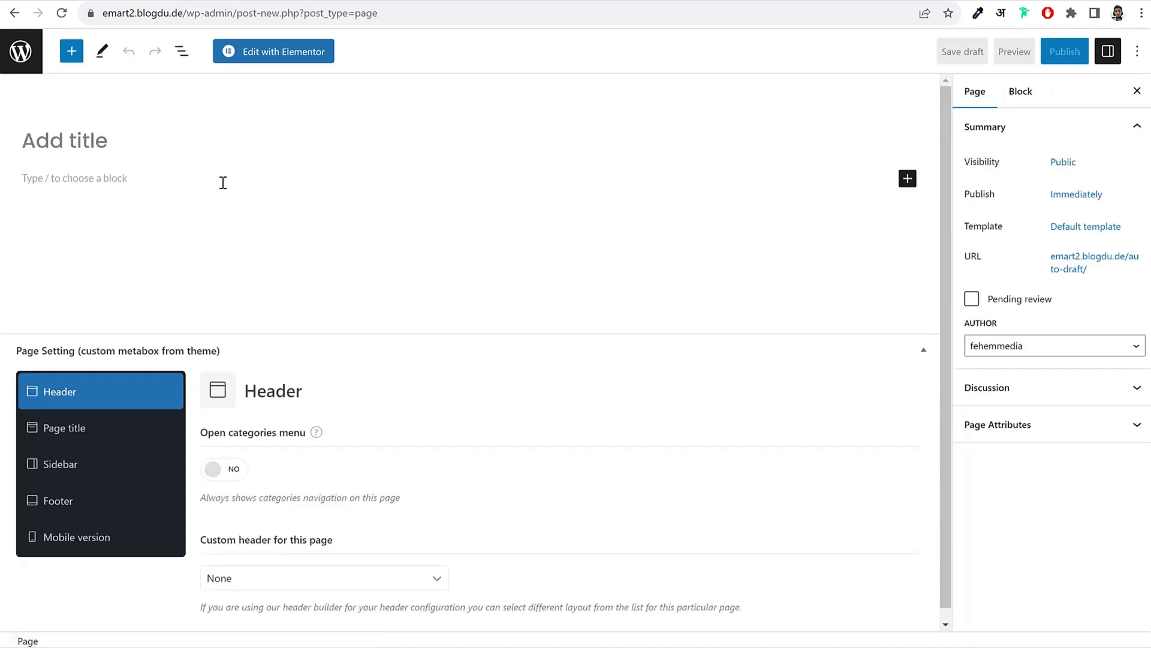
# Step: Title a new page 'Wishlist' and add a Shortcode block to it
pyautogui.write('Wishlist')
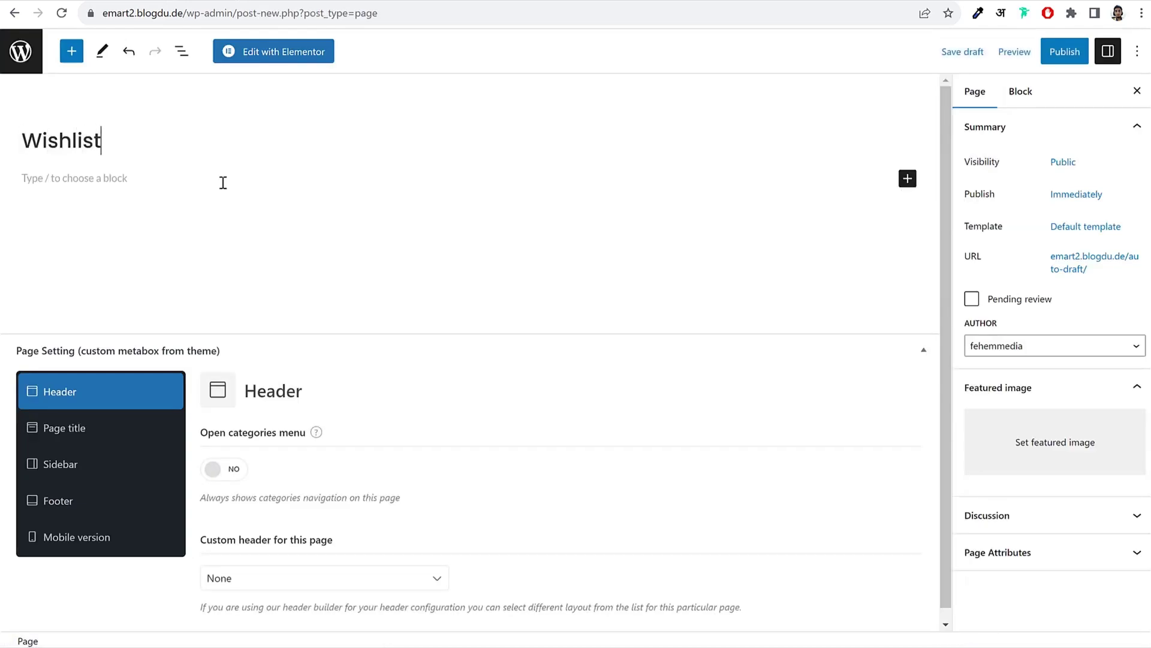
pyautogui.click(908, 178)
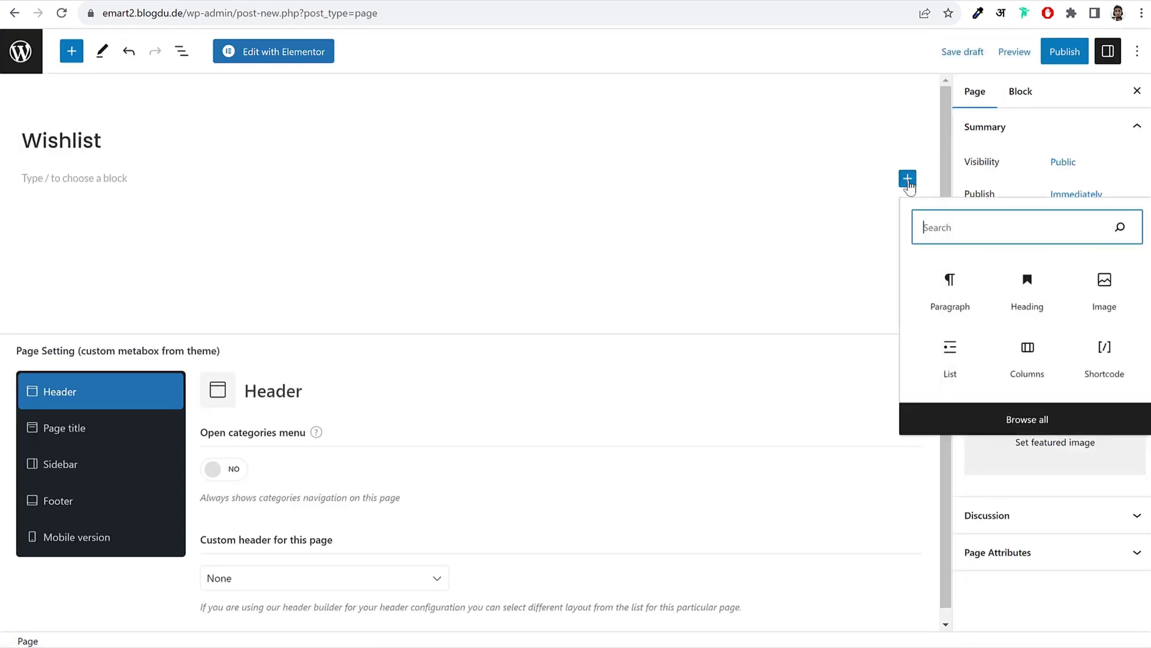
pyautogui.write('shho')
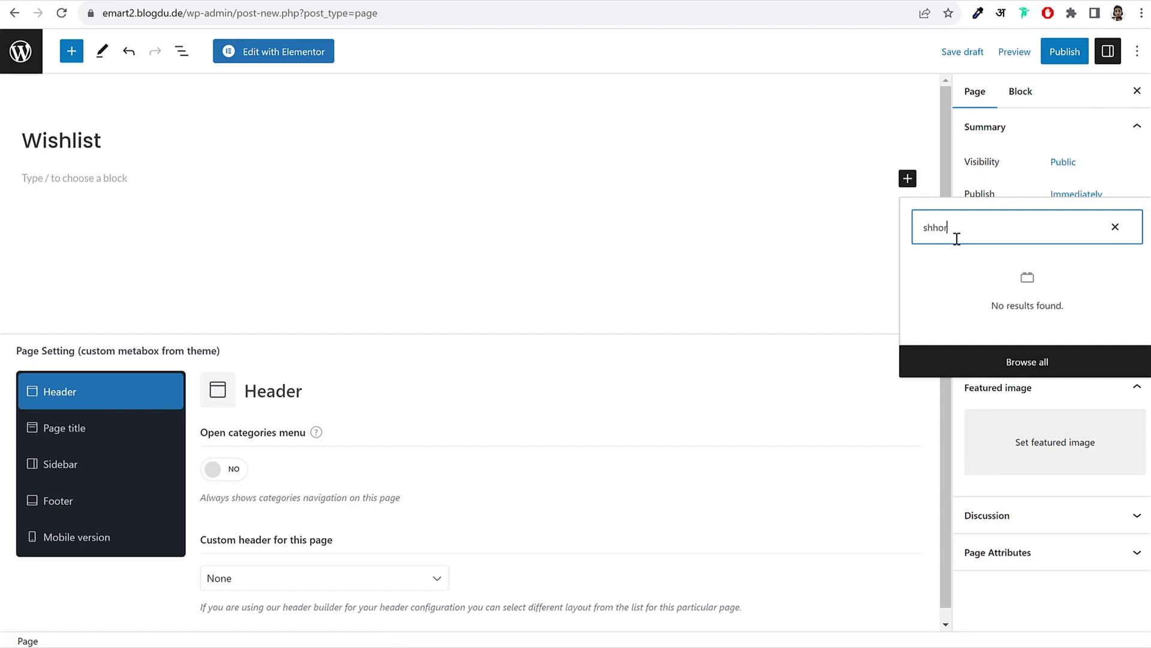
pyautogui.write('r')
pyautogui.press('BackSpace')
pyautogui.press('BackSpace')
pyautogui.press('BackSpace')
pyautogui.write('or')
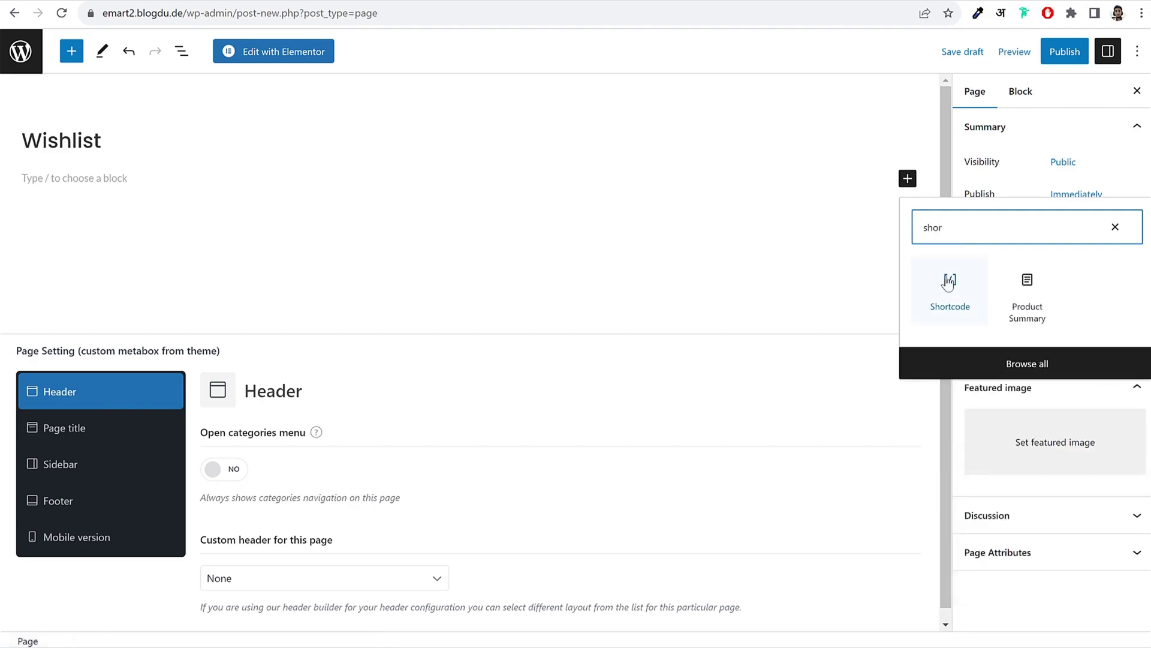
pyautogui.click(951, 279)
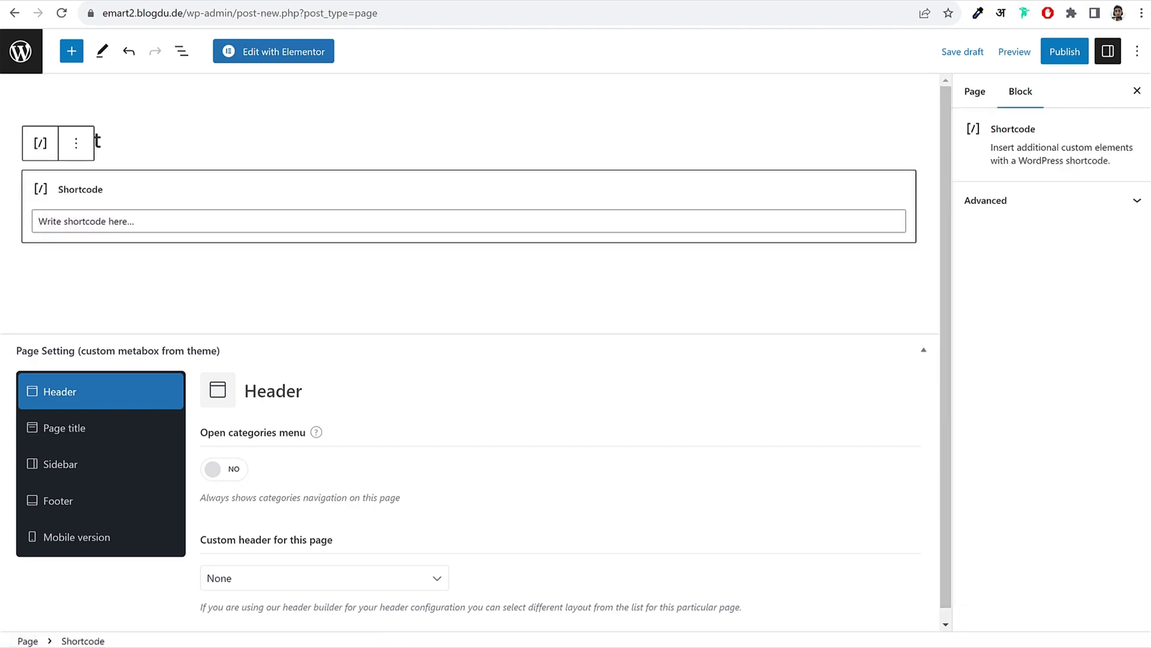
# Step: Put the [woodmart_wishlist] shortcode in the block and return to the Pages list
pyautogui.click(262, 225)
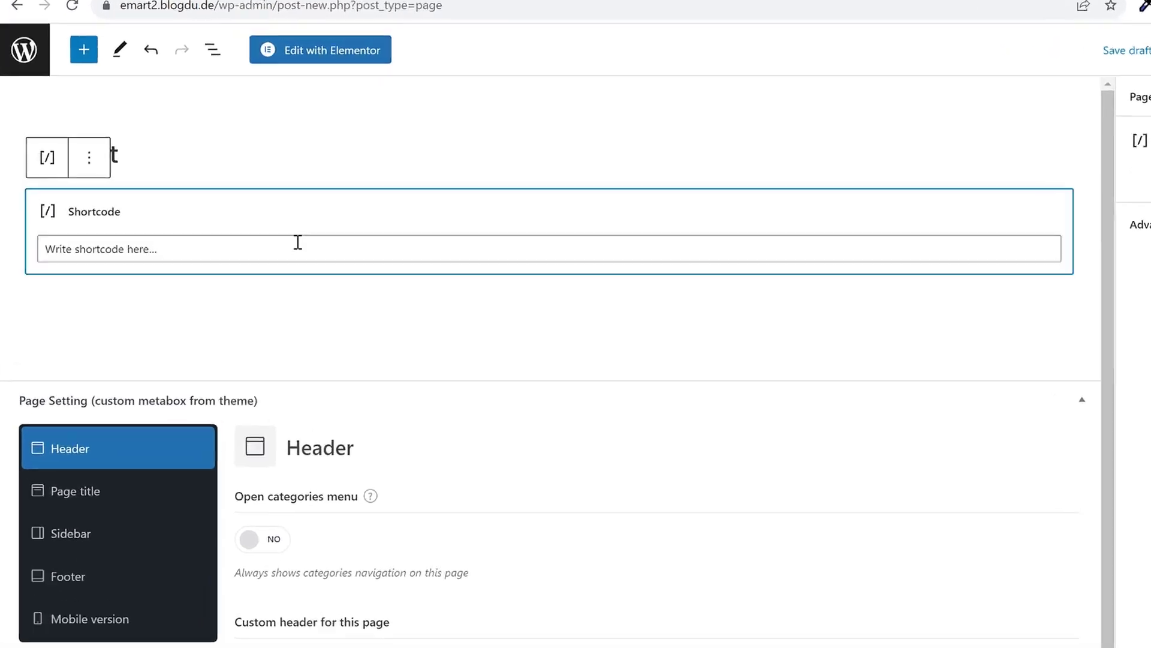
pyautogui.hotkey('ctrl', 'v')
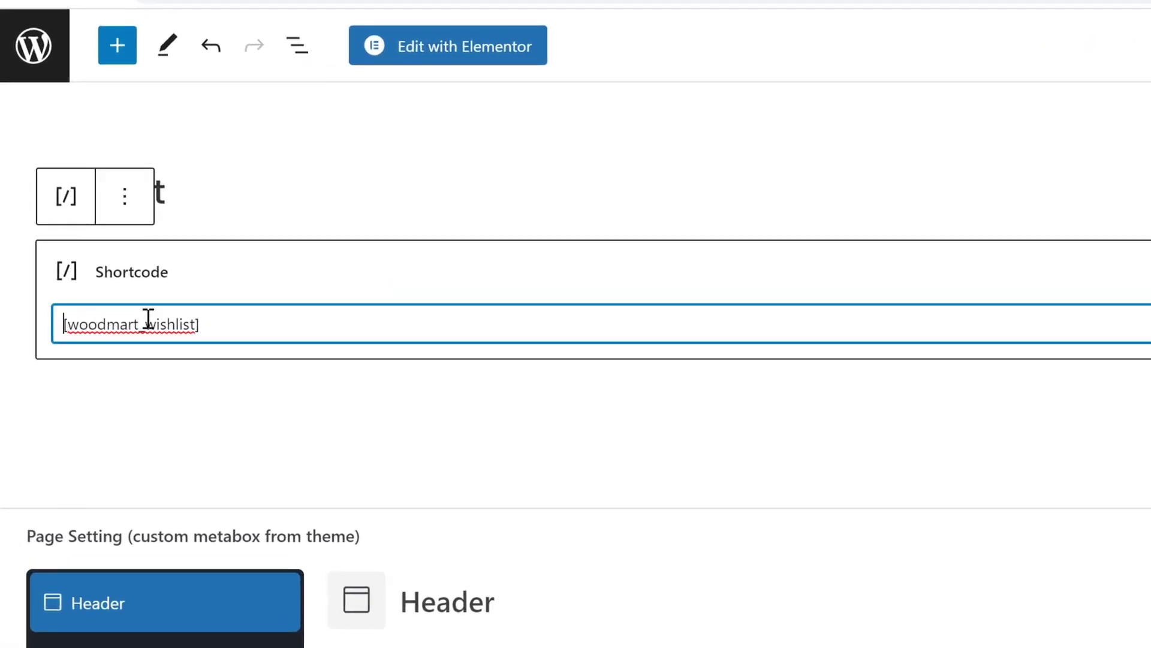
pyautogui.hotkey('ctrl', 'a')
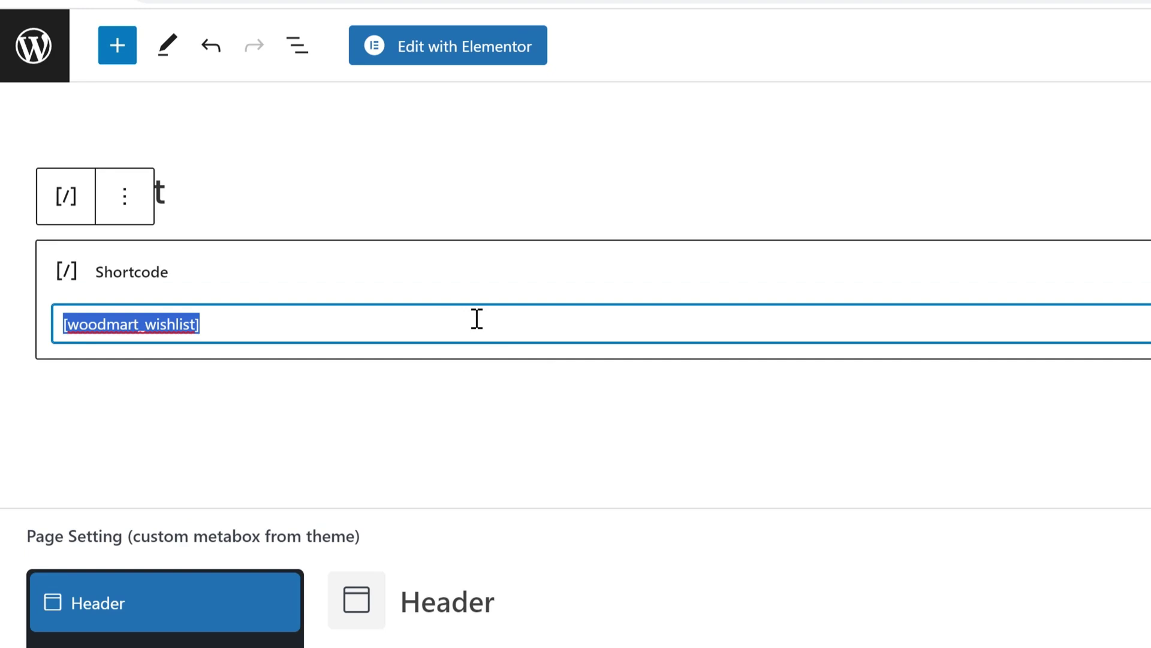
pyautogui.click(352, 323)
pyautogui.moveTo(321, 321); pyautogui.dragTo(3, 313)
pyautogui.hotkey('ctrl', 'c')
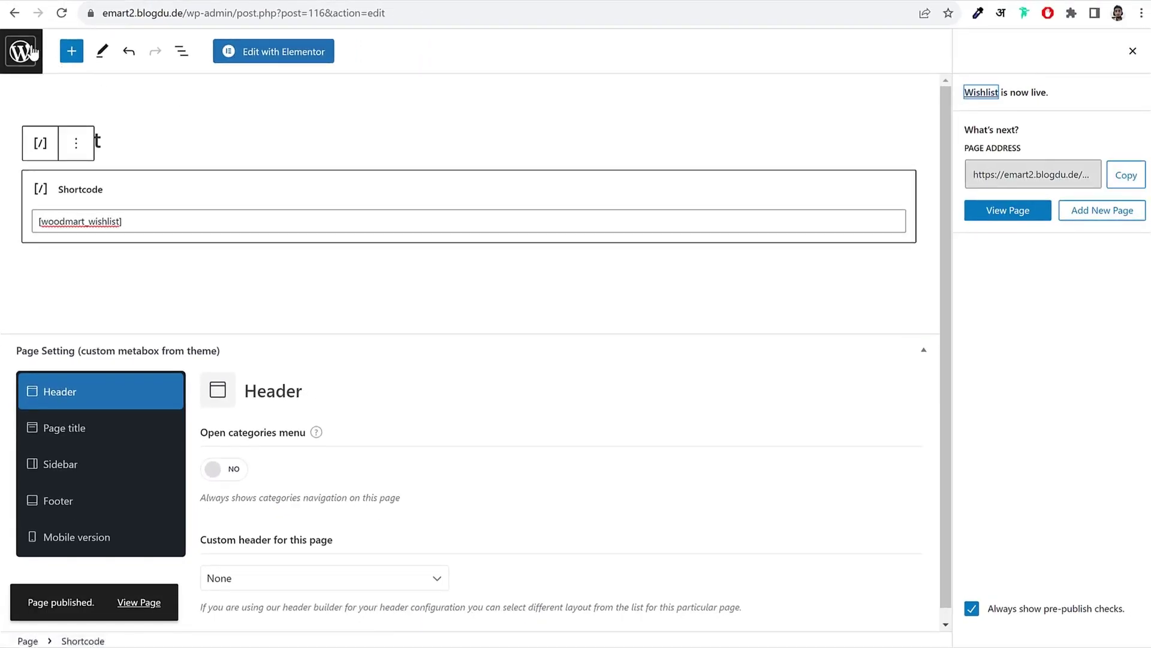
pyautogui.click(33, 52)
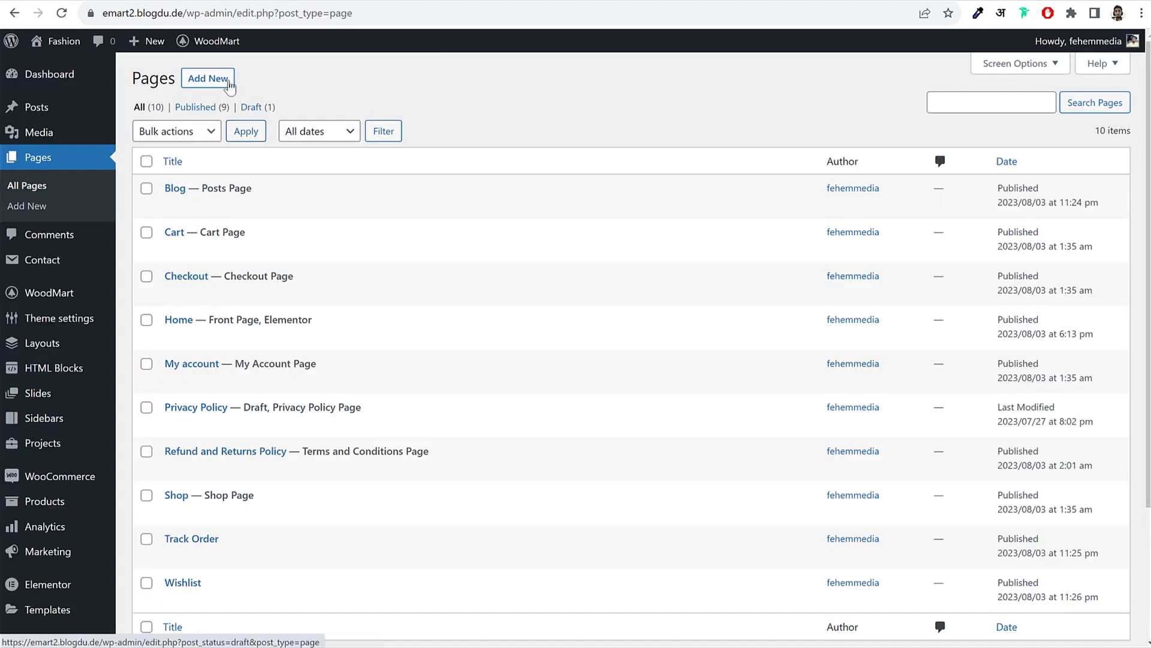
# Step: Start a new page titled 'Compare' and add a Shortcode block
pyautogui.click(224, 84)
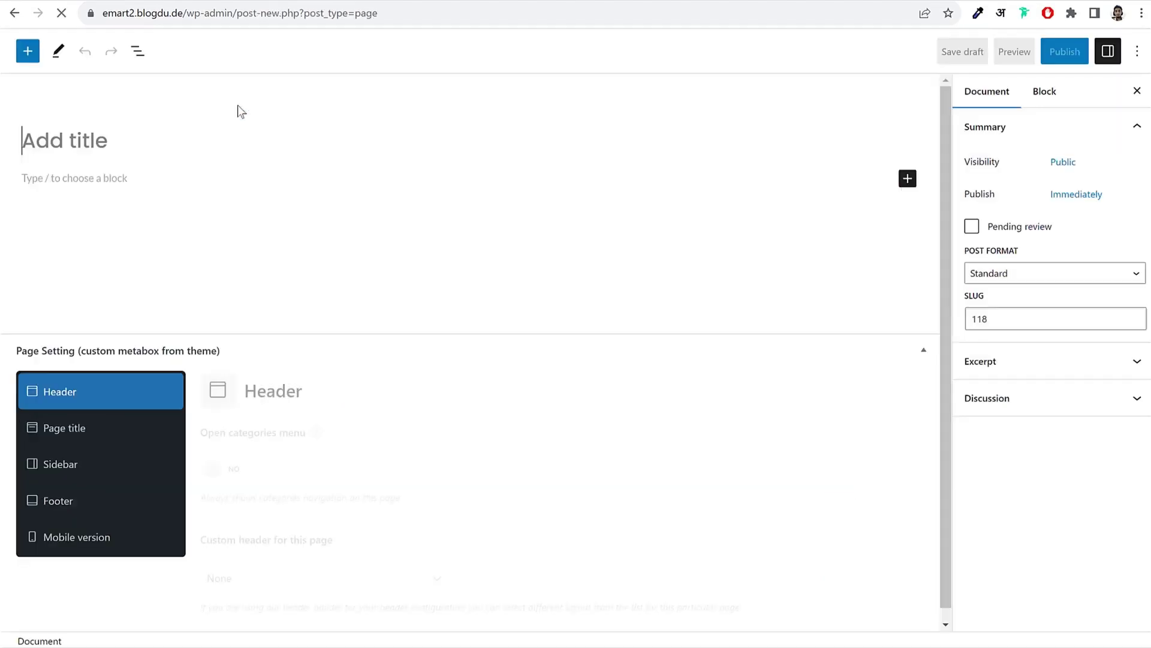
pyautogui.write('Co')
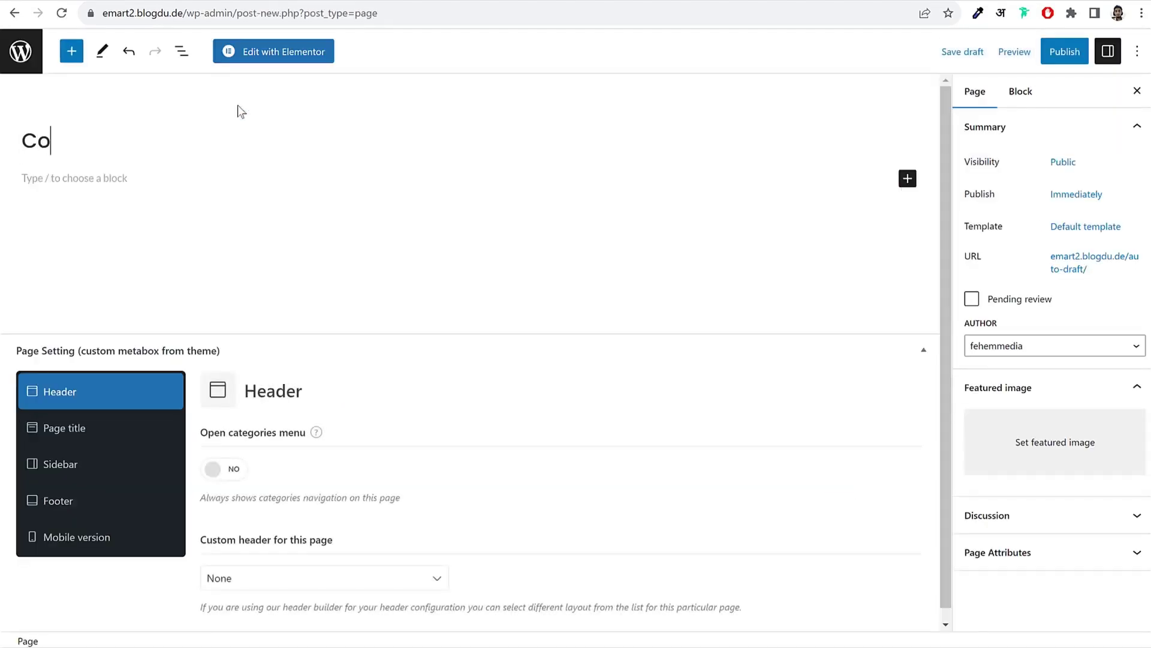
pyautogui.write('mpare')
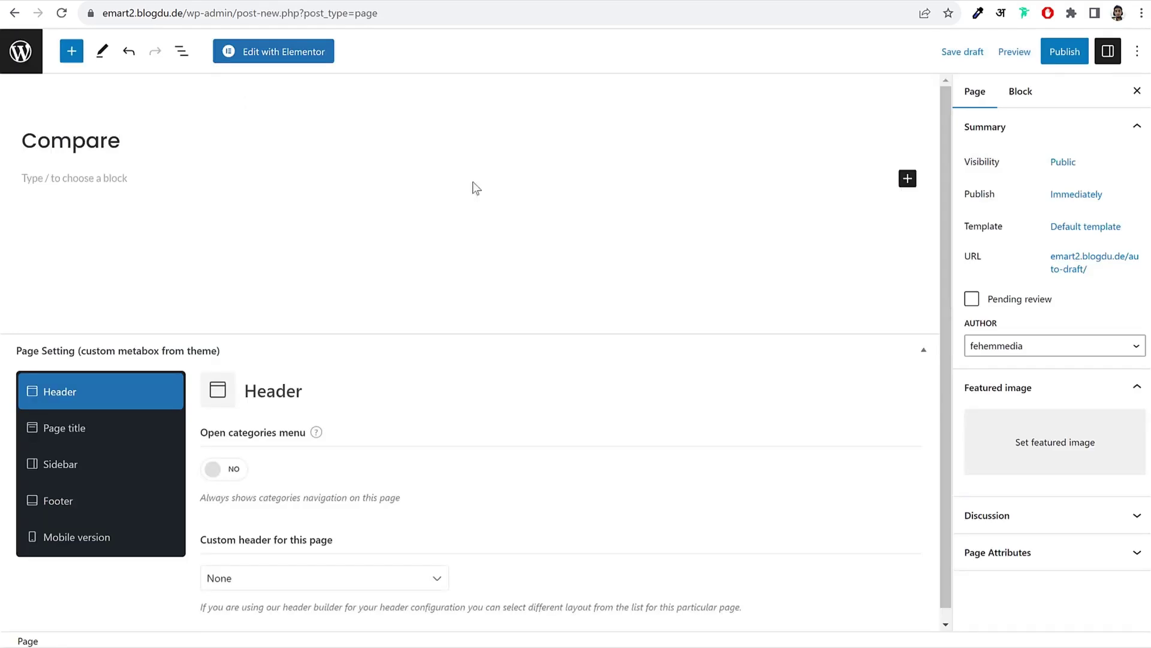
pyautogui.click(906, 180)
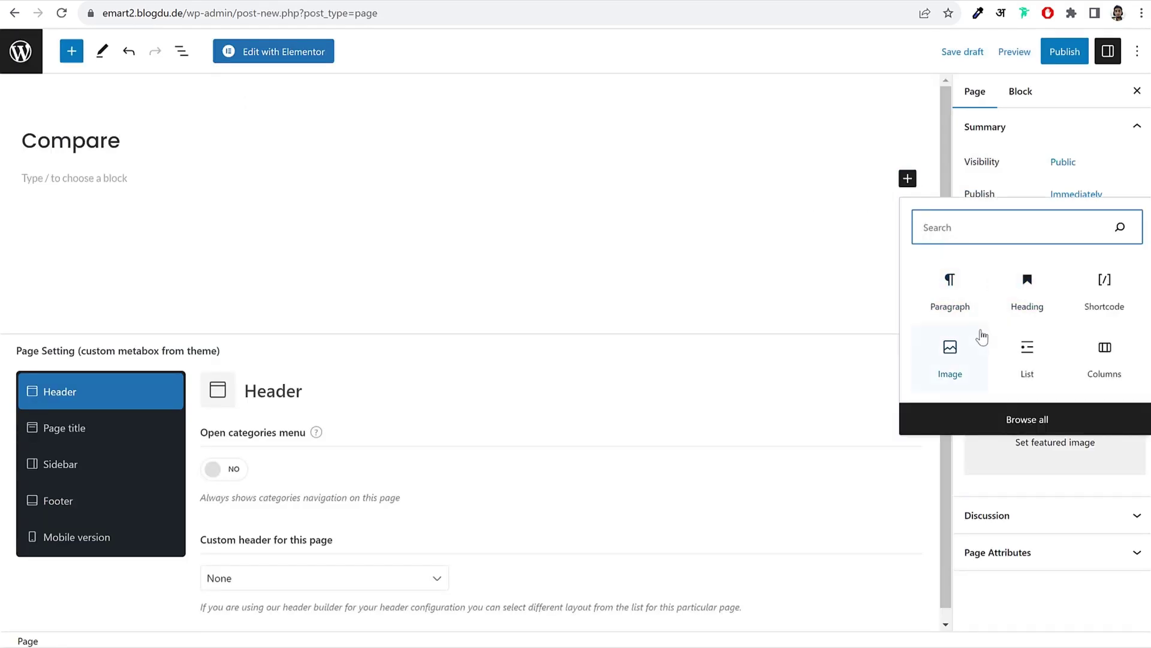
pyautogui.click(1100, 302)
# Step: Paste the wishlist shortcode and change it to [woodmart_compare]
pyautogui.hotkey('ctrl', 'v')
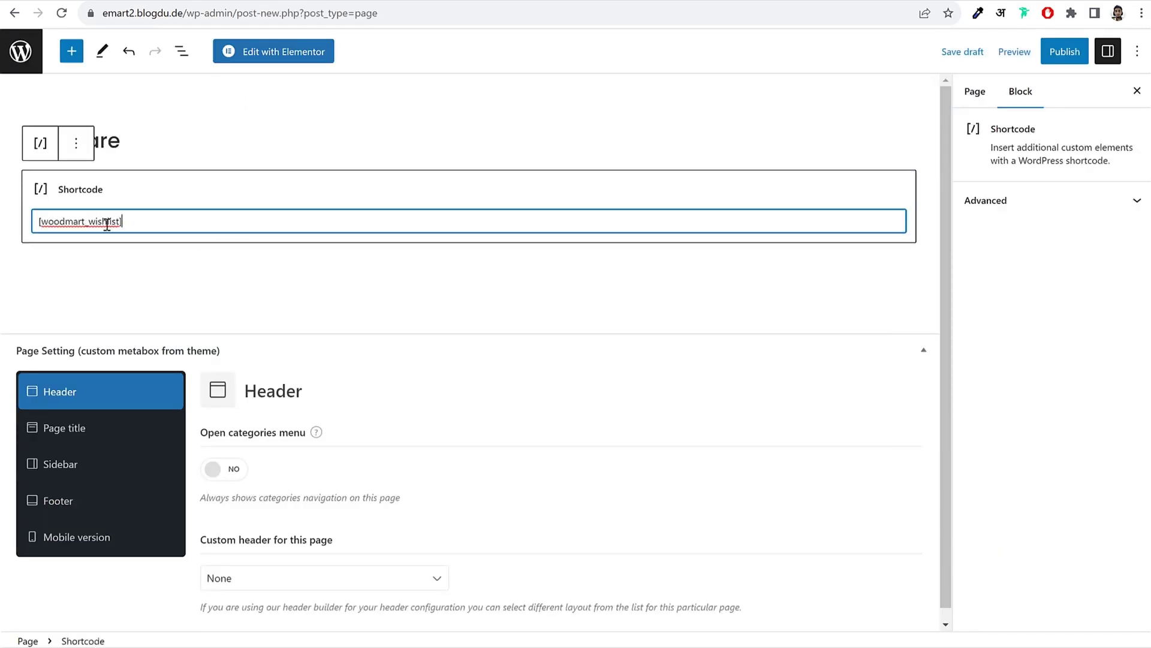
pyautogui.doubleClick(166, 317)
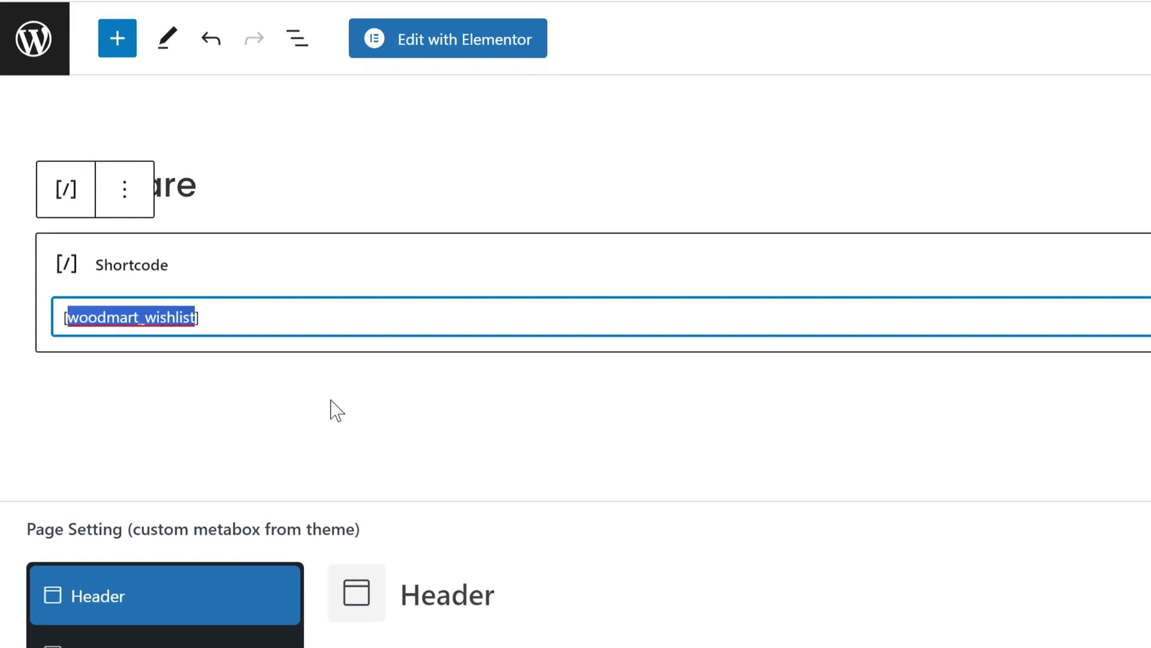
pyautogui.click(119, 317)
pyautogui.moveTo(148, 317); pyautogui.dragTo(195, 316)
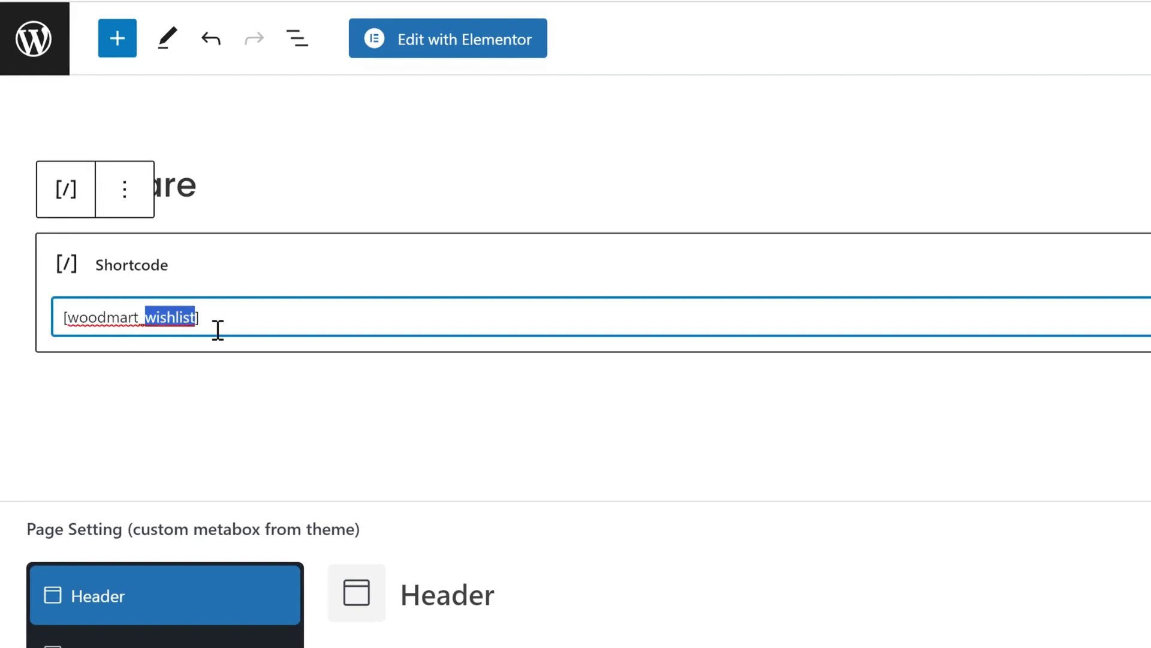
pyautogui.write('c9o')
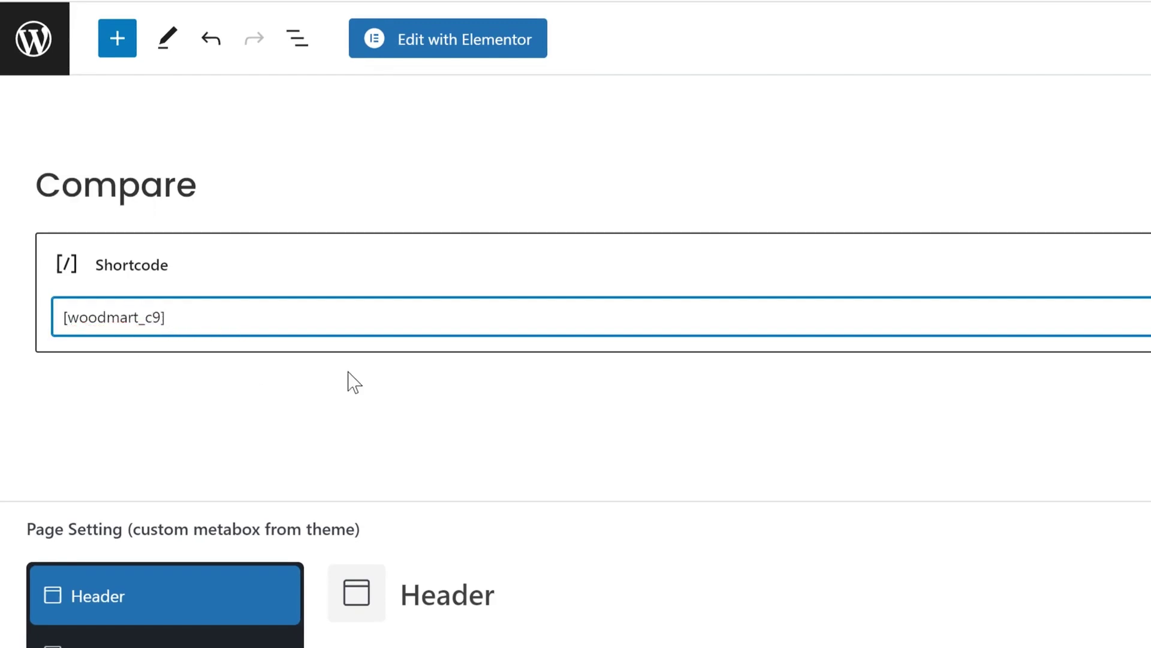
pyautogui.press('BackSpace')
pyautogui.write('ompare')
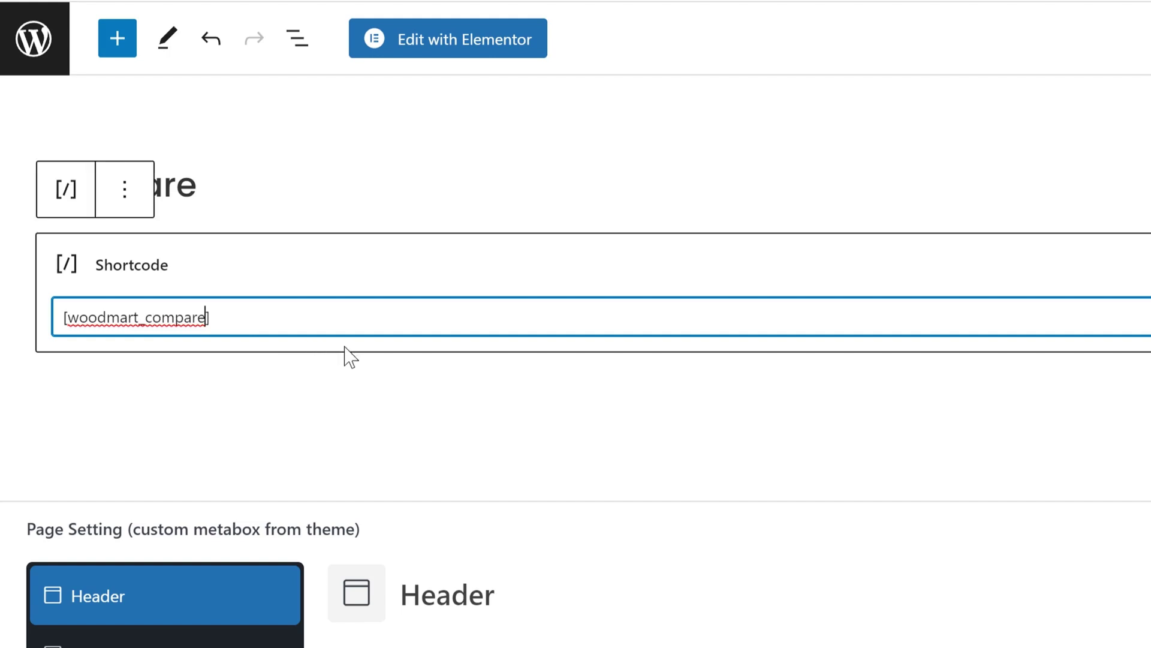
# Step: Publish the Compare page and go to the live store
pyautogui.click(1105, 51)
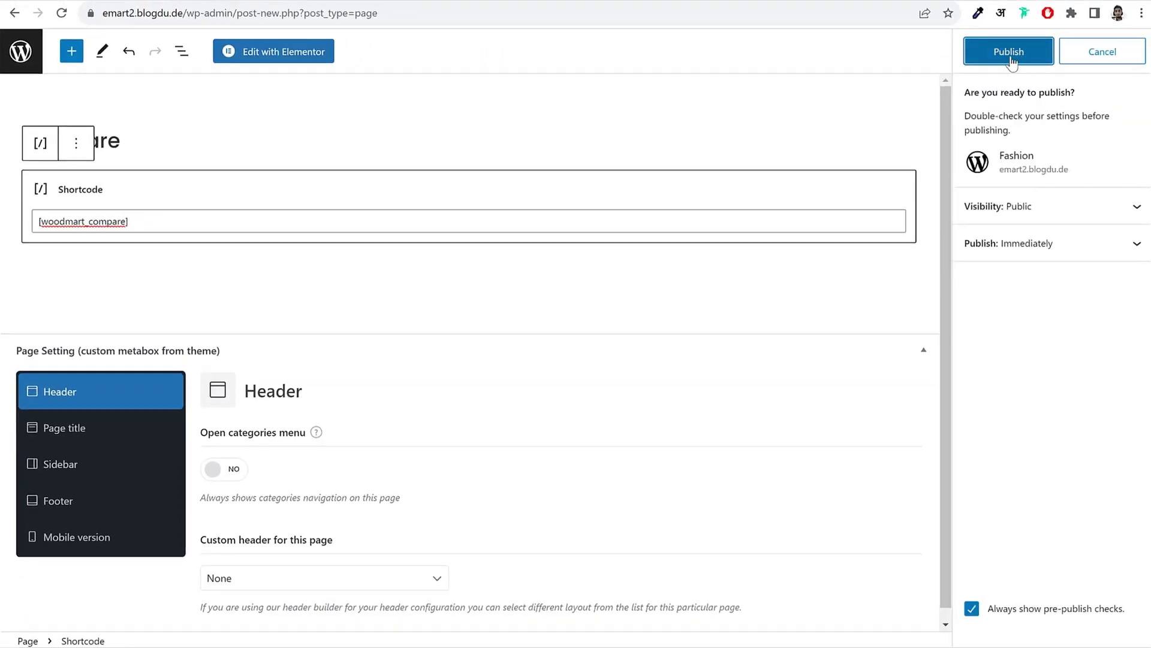
pyautogui.click(1010, 58)
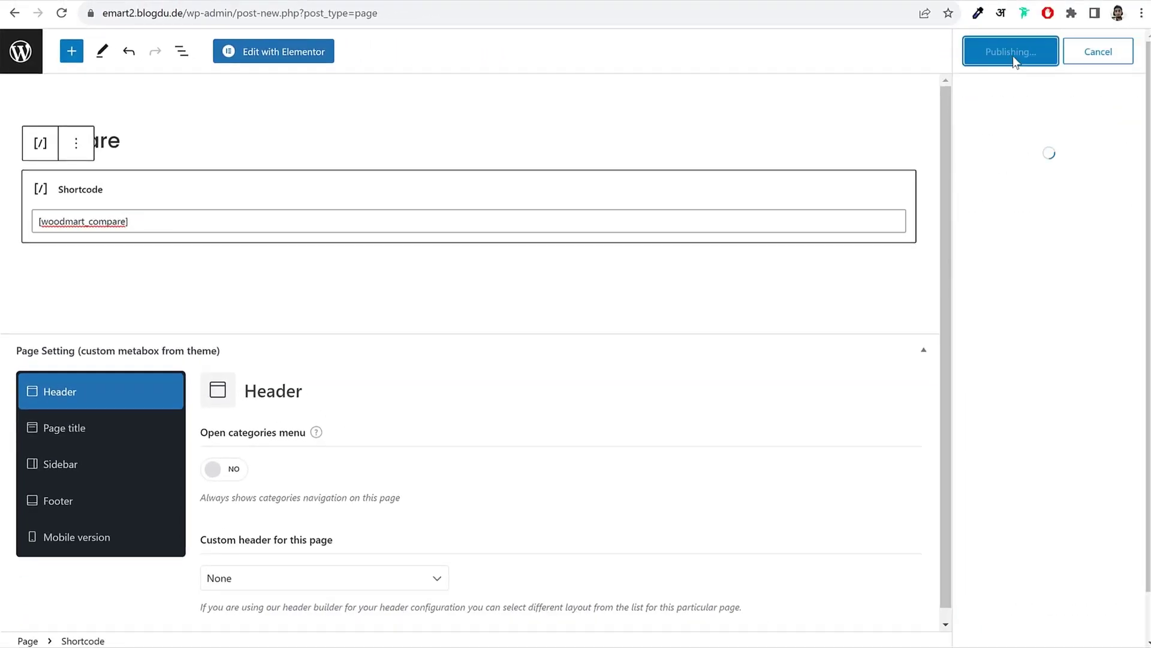
pyautogui.click(28, 60)
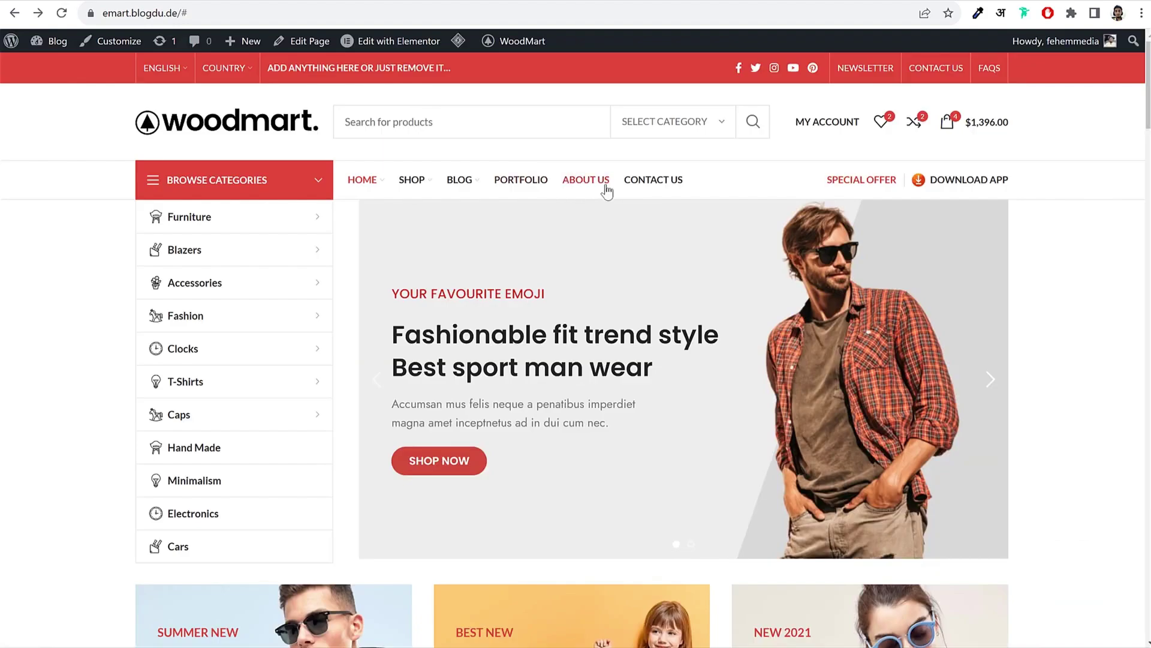
# Step: Open the demo store's About Us page and scroll through its sections
pyautogui.click(599, 186)
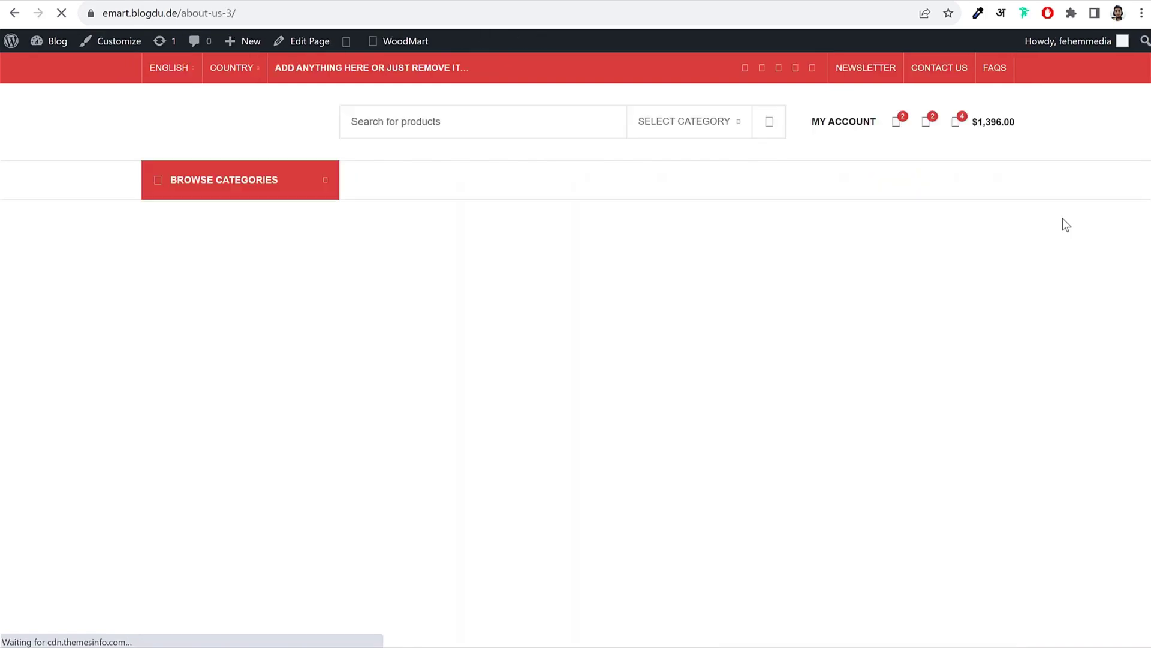
pyautogui.scroll(-6, 1046, 323)
pyautogui.scroll(-15, 1047, 323)
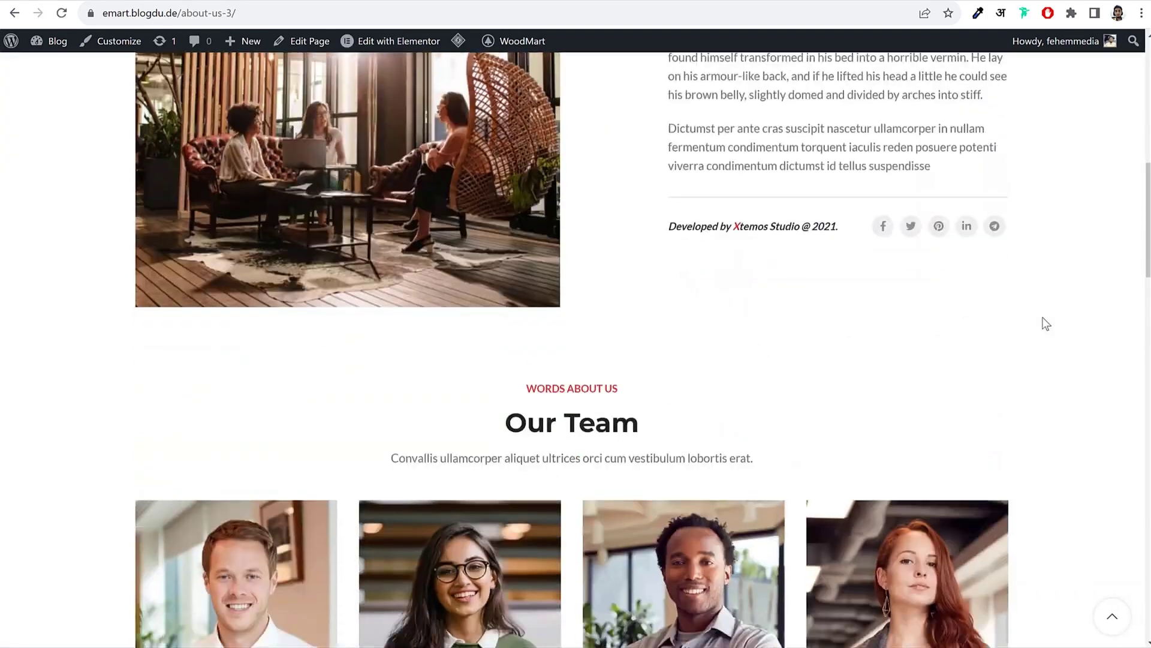
pyautogui.scroll(-15, 1046, 322)
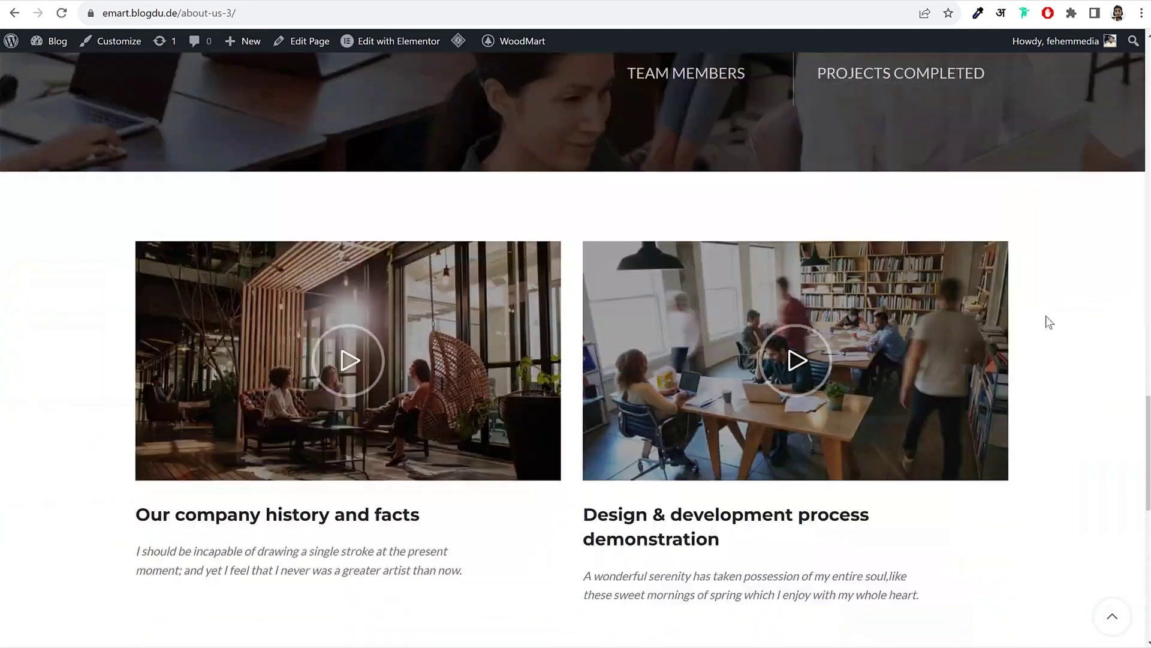
pyautogui.scroll(20, 1046, 322)
pyautogui.scroll(10, 1046, 317)
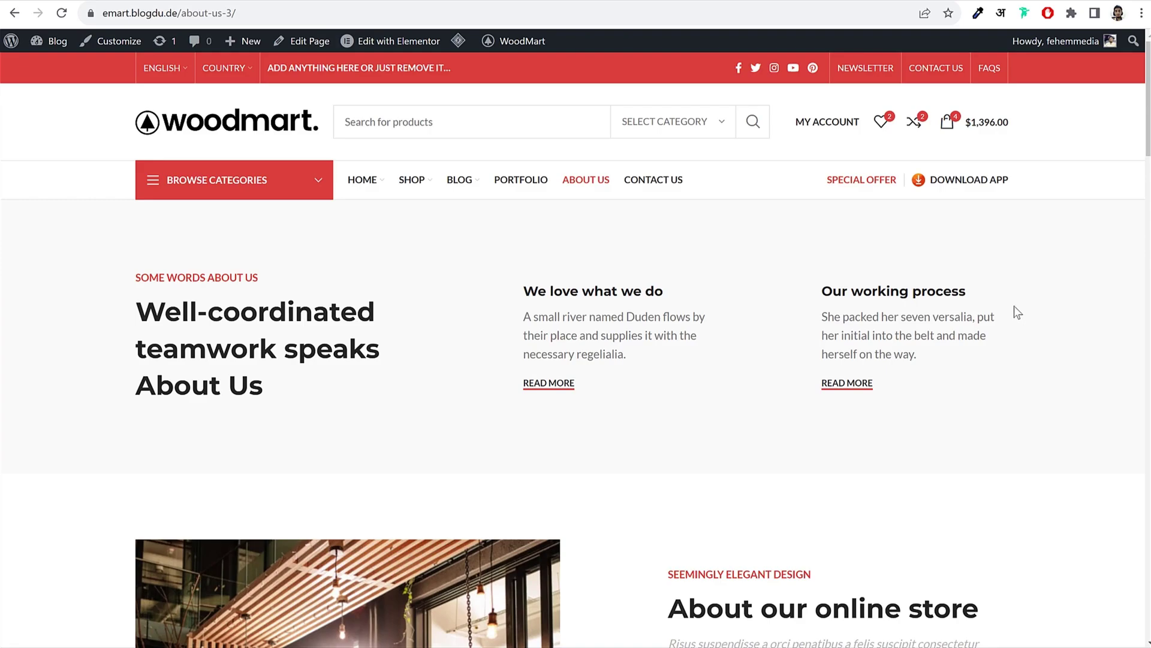
pyautogui.scroll(-10, 1010, 312)
pyautogui.scroll(10, 959, 330)
pyautogui.scroll(-10, 951, 329)
pyautogui.scroll(10, 943, 329)
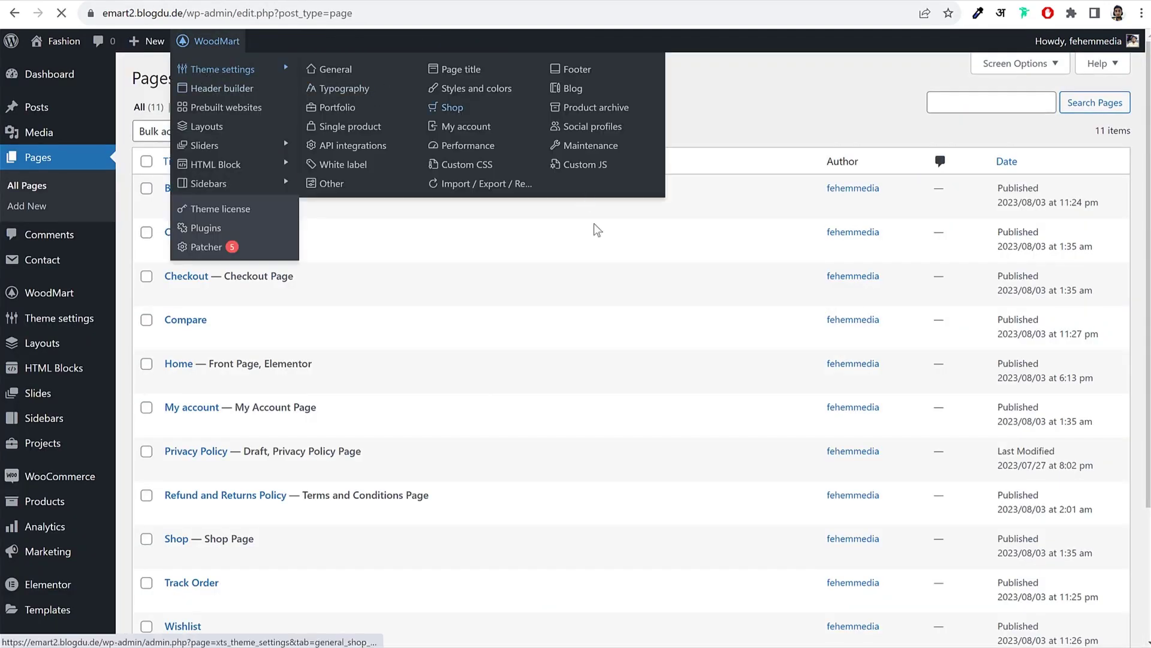
# Step: Start a new 'About Us' page with its page title disabled and no sidebar
pyautogui.click(197, 70)
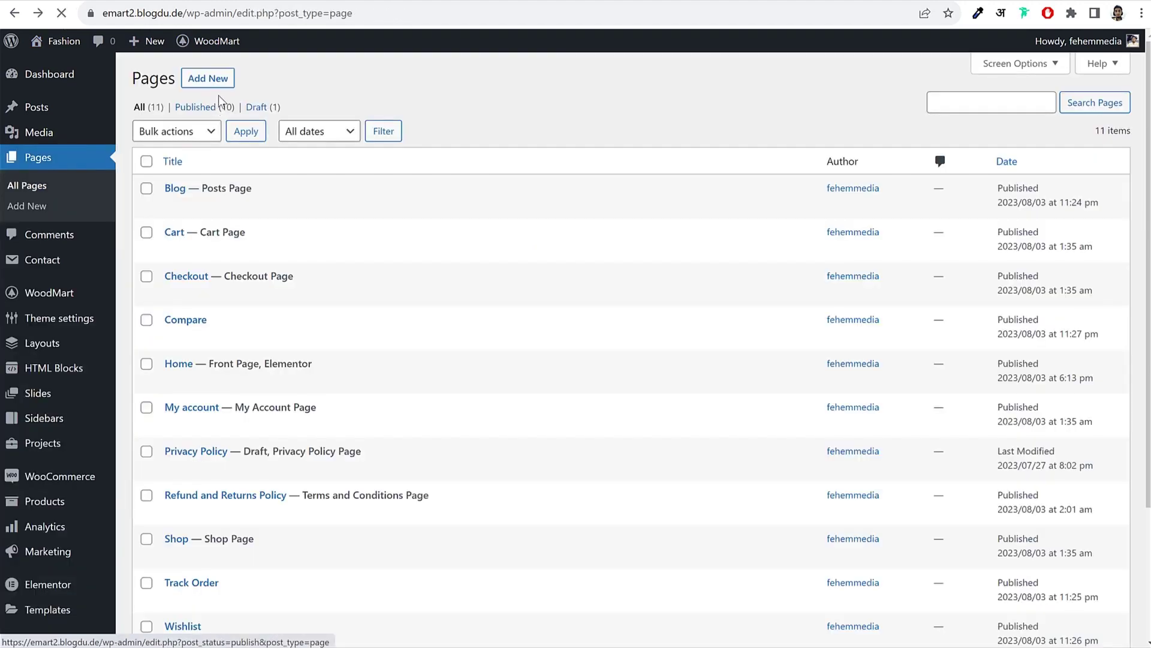
pyautogui.click(214, 81)
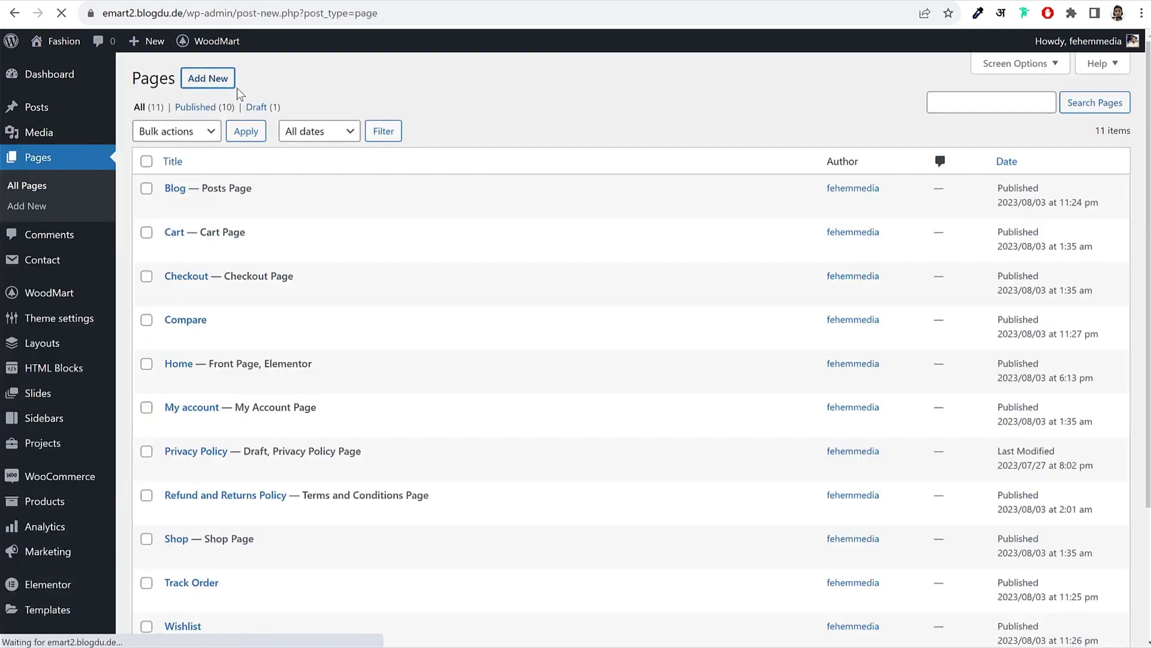
pyautogui.write('About Us')
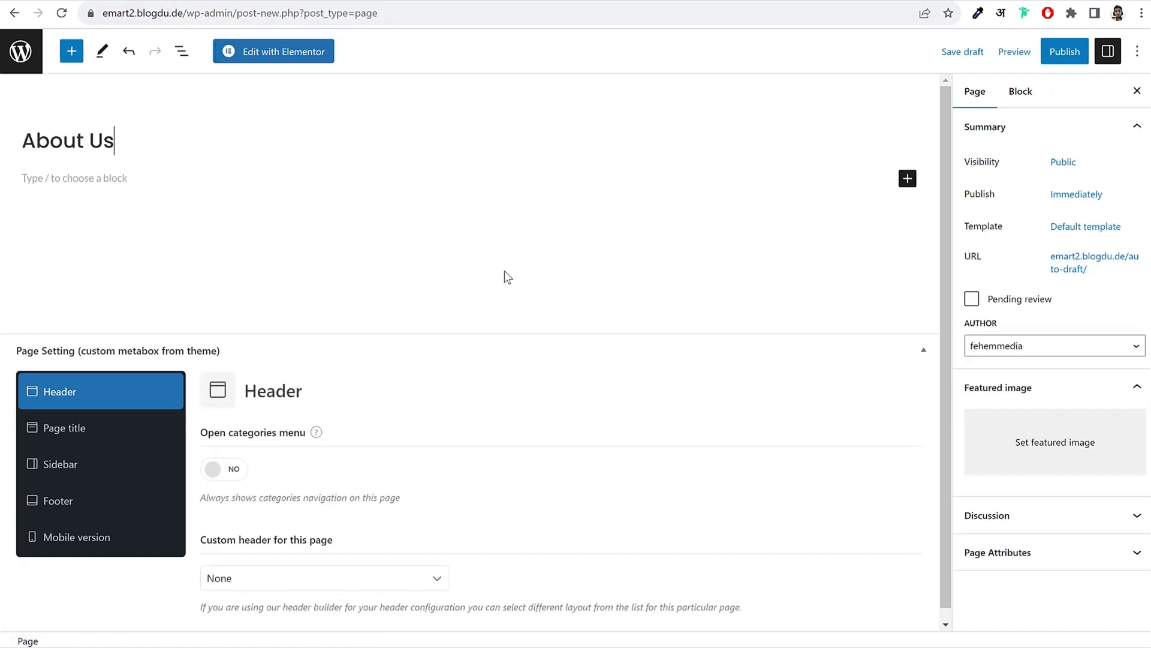
pyautogui.click(36, 420)
pyautogui.scroll(-2, 321, 412)
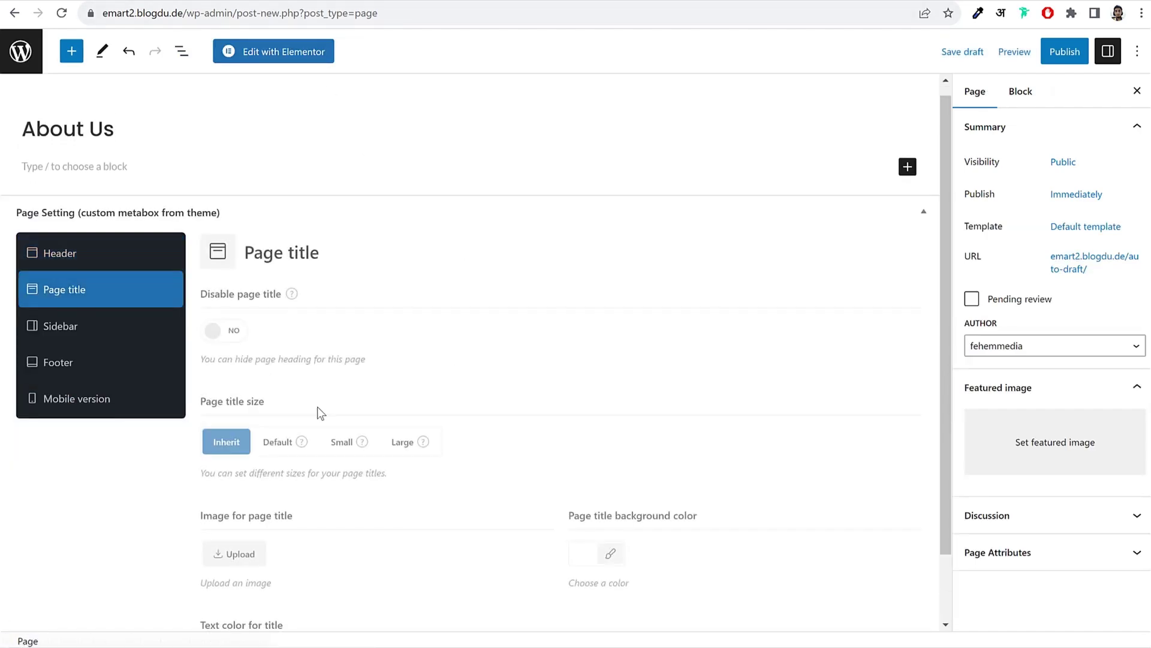
pyautogui.click(234, 331)
pyautogui.click(114, 331)
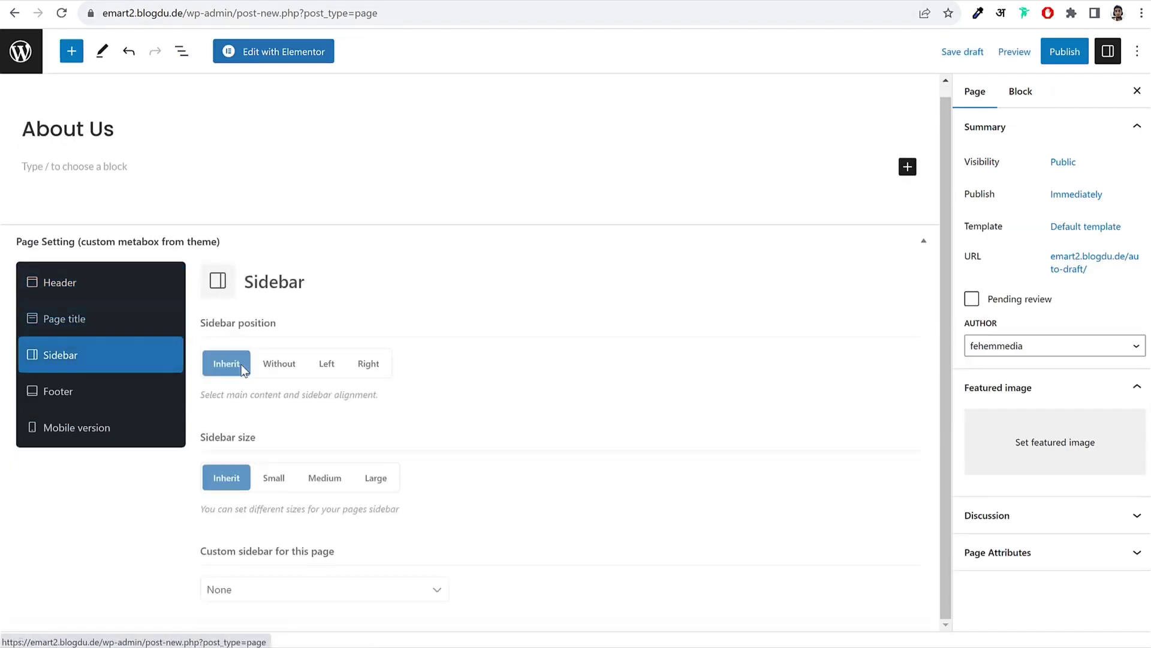
pyautogui.click(279, 364)
# Step: Publish the About Us page and open it in Elementor
pyautogui.click(1073, 54)
pyautogui.click(1021, 57)
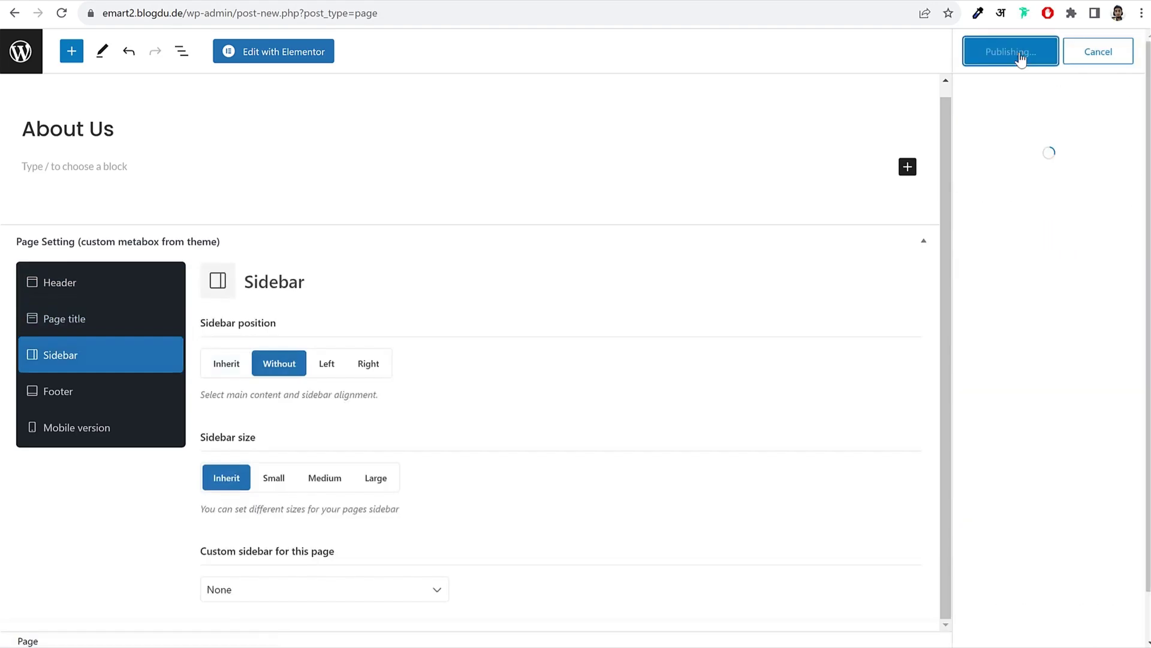
pyautogui.click(290, 53)
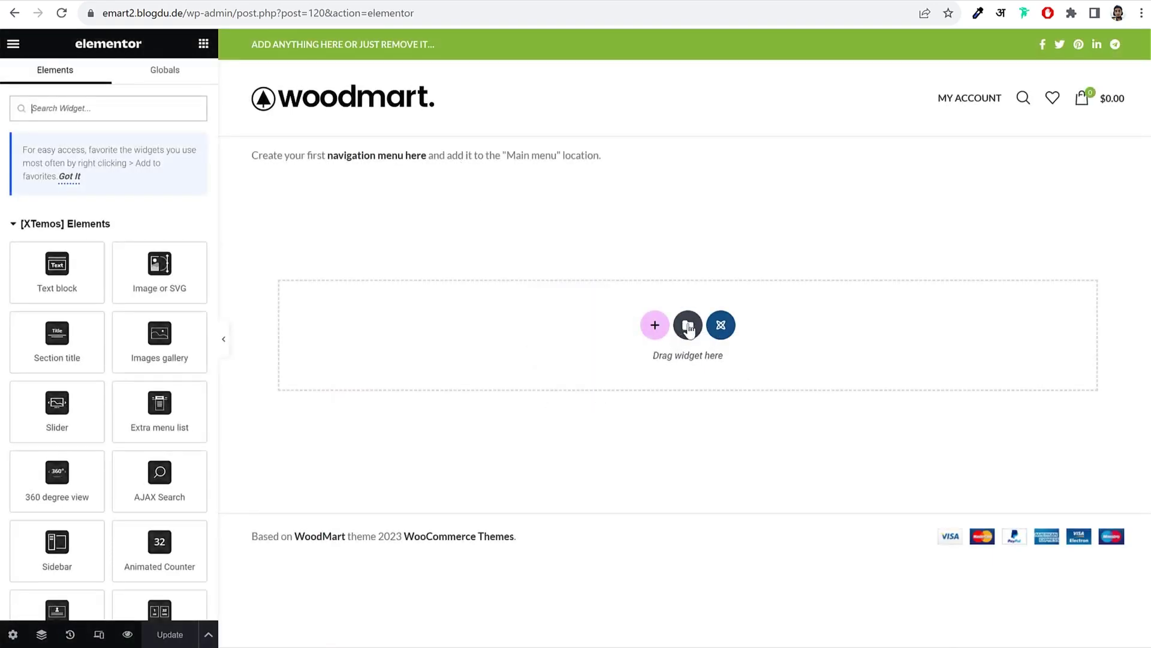
# Step: Import the WoodMart Fashion - About Us JSON into My Templates, allowing unfiltered uploads
pyautogui.click(688, 325)
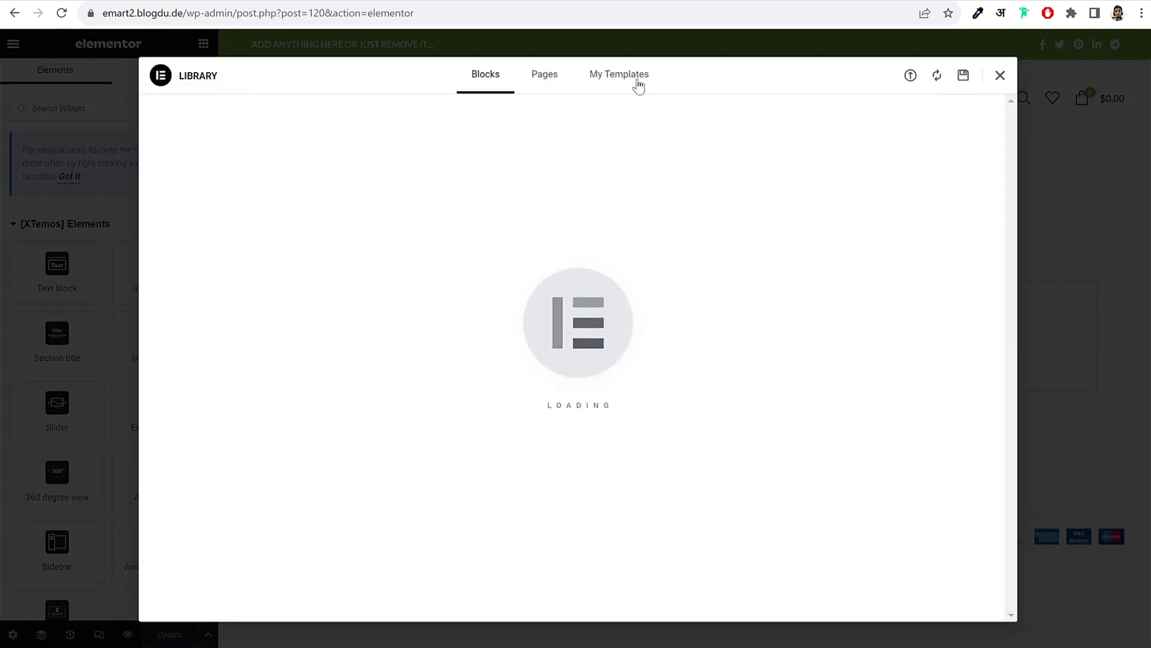
pyautogui.click(637, 84)
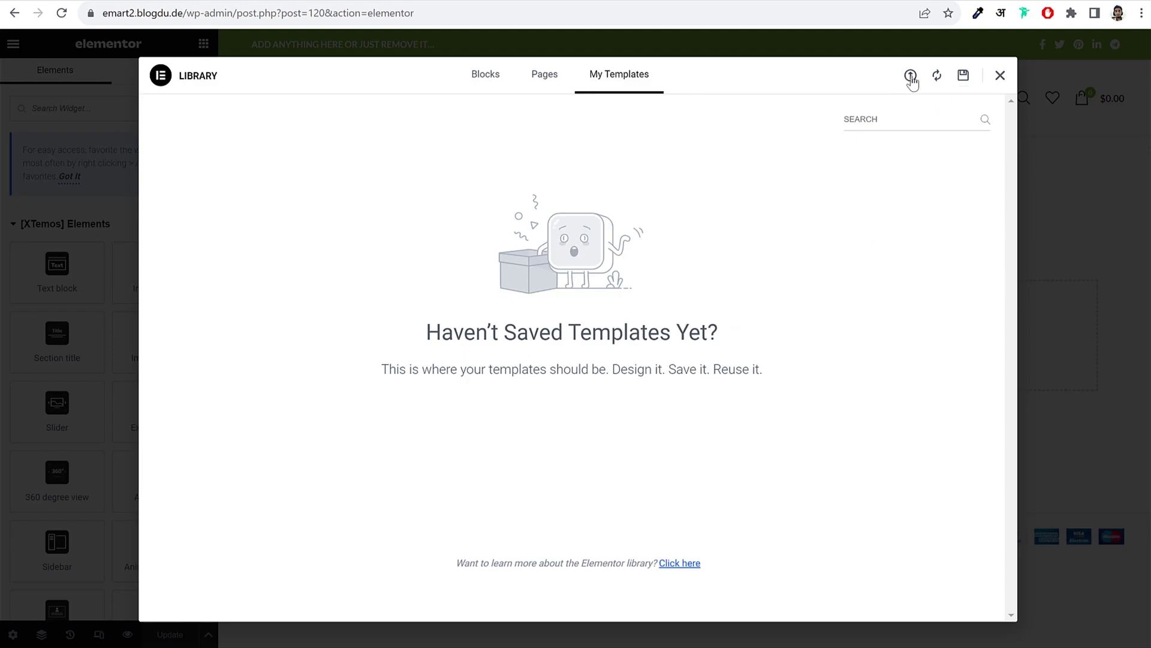
pyautogui.click(910, 76)
pyautogui.click(582, 374)
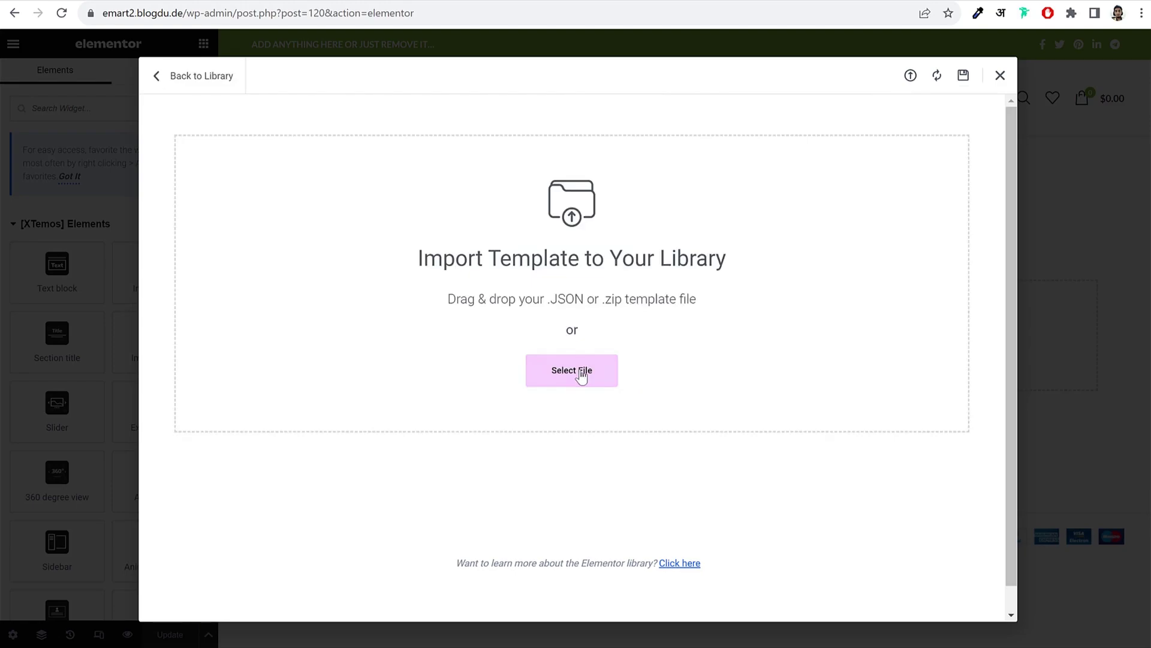
pyautogui.click(342, 81)
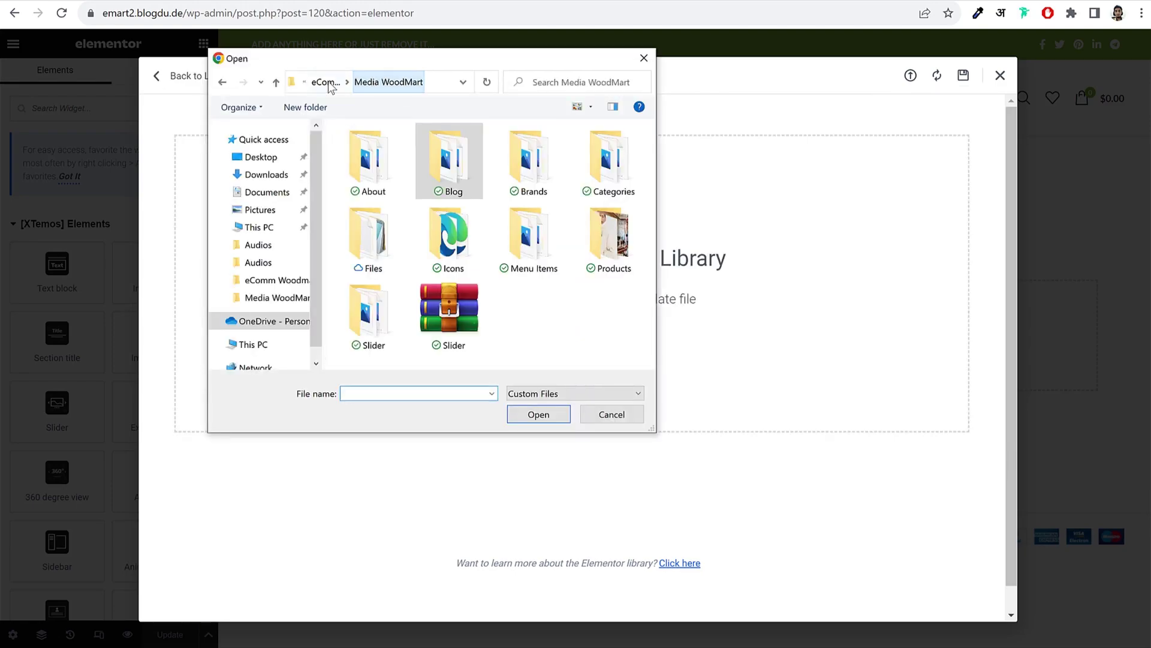
pyautogui.doubleClick(371, 249)
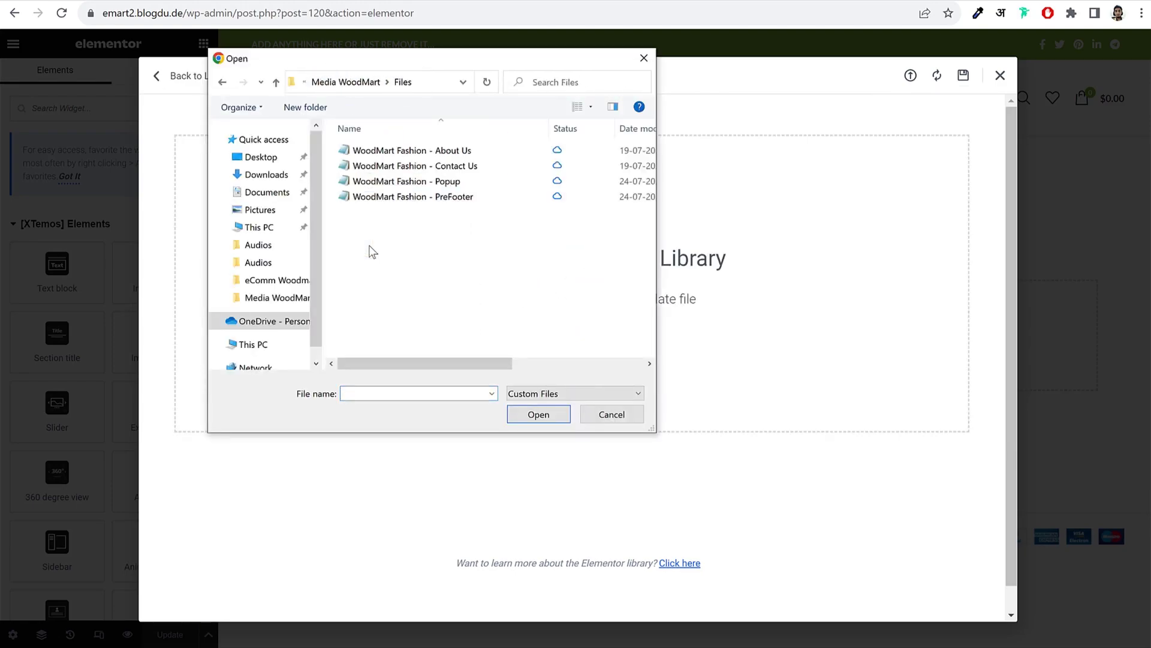
pyautogui.click(461, 153)
pyautogui.click(555, 422)
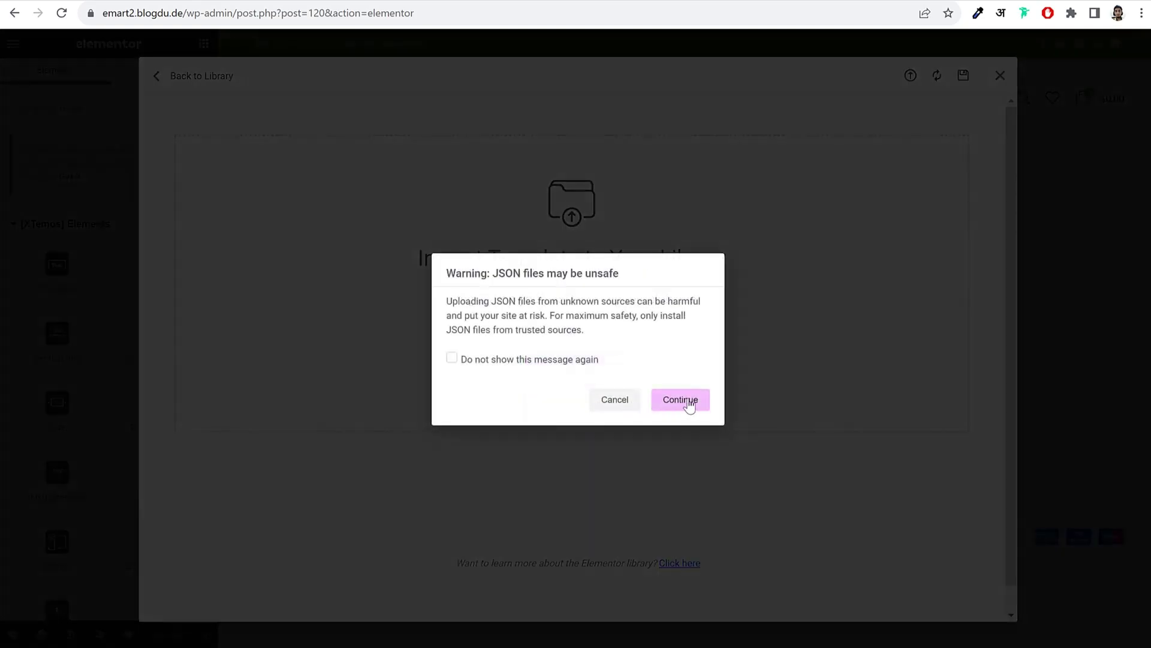
pyautogui.click(538, 363)
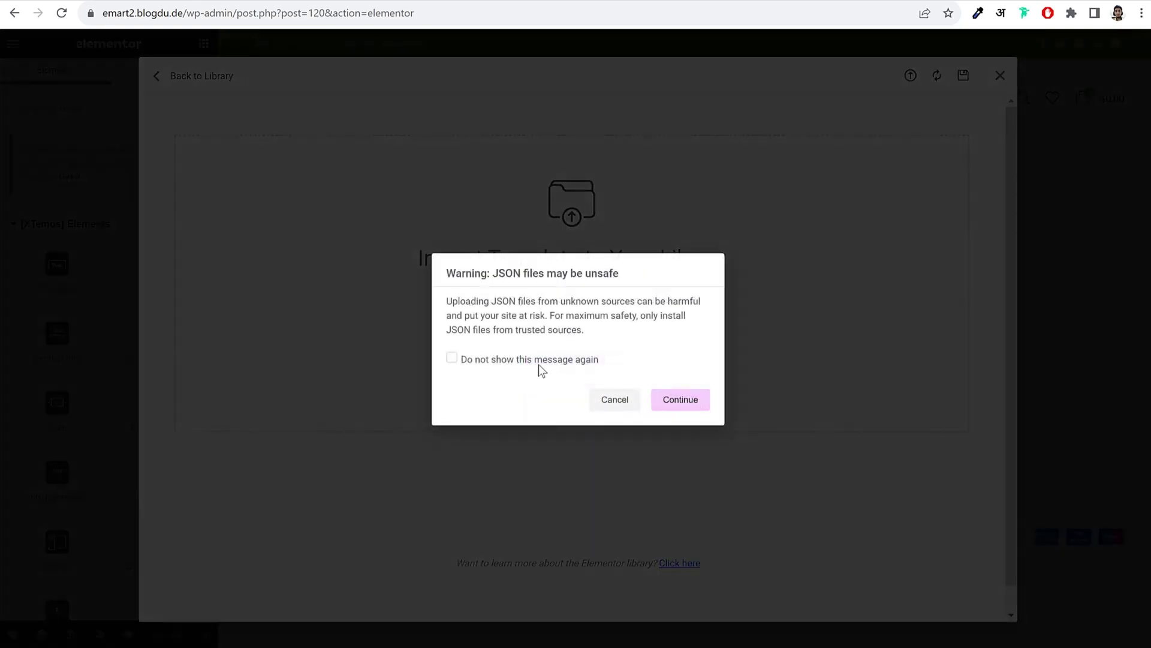
pyautogui.click(684, 408)
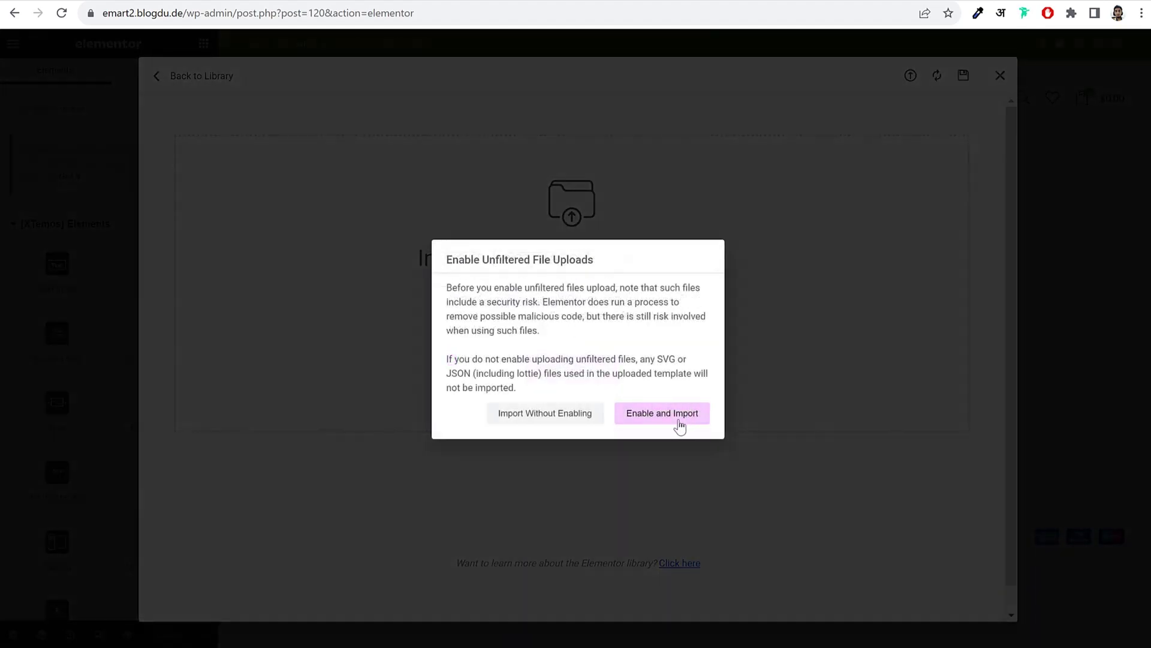
pyautogui.click(665, 414)
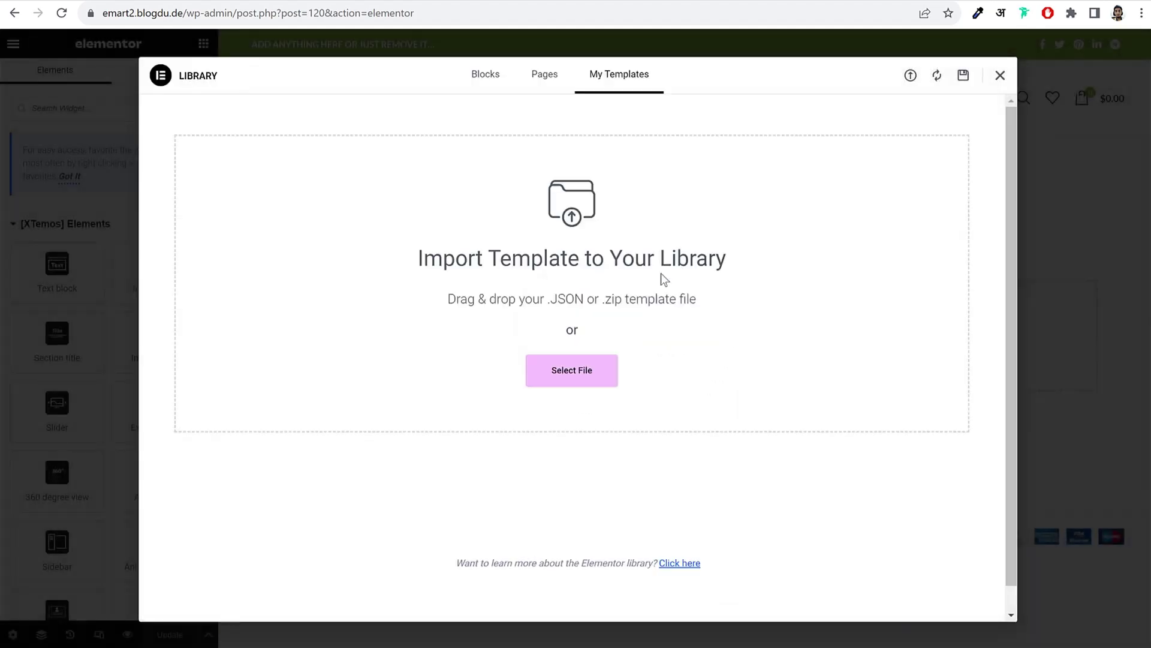
# Step: Import the WoodMart Fashion - Contact Us file, then insert the About Us template into the page
pyautogui.click(912, 77)
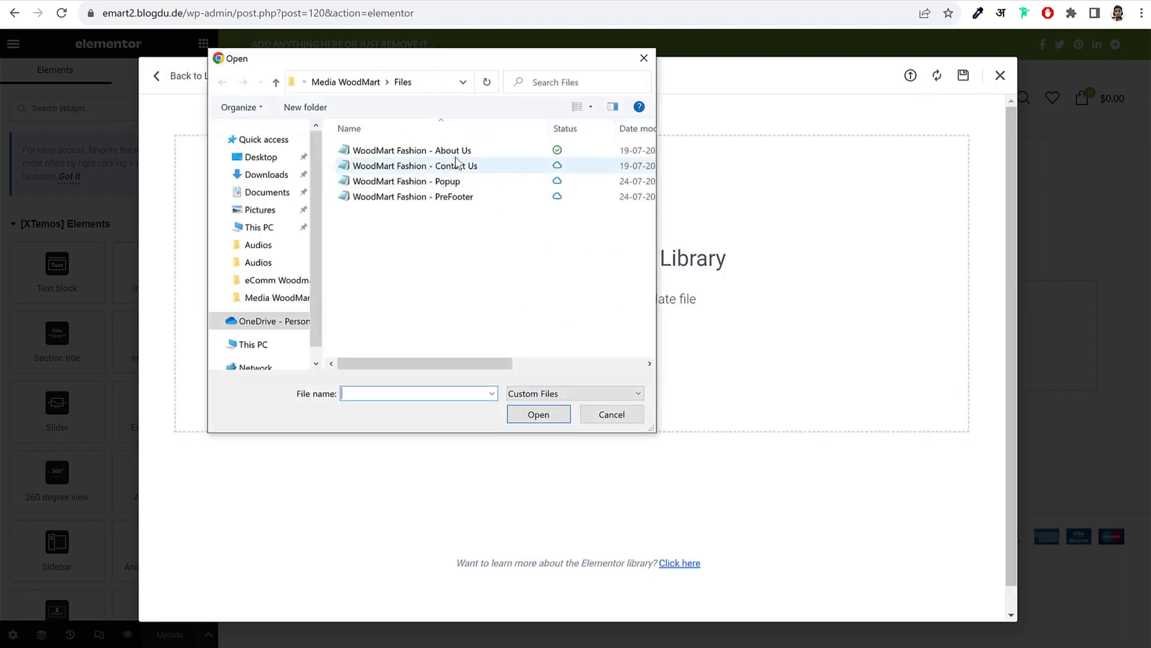
pyautogui.click(458, 166)
pyautogui.click(538, 414)
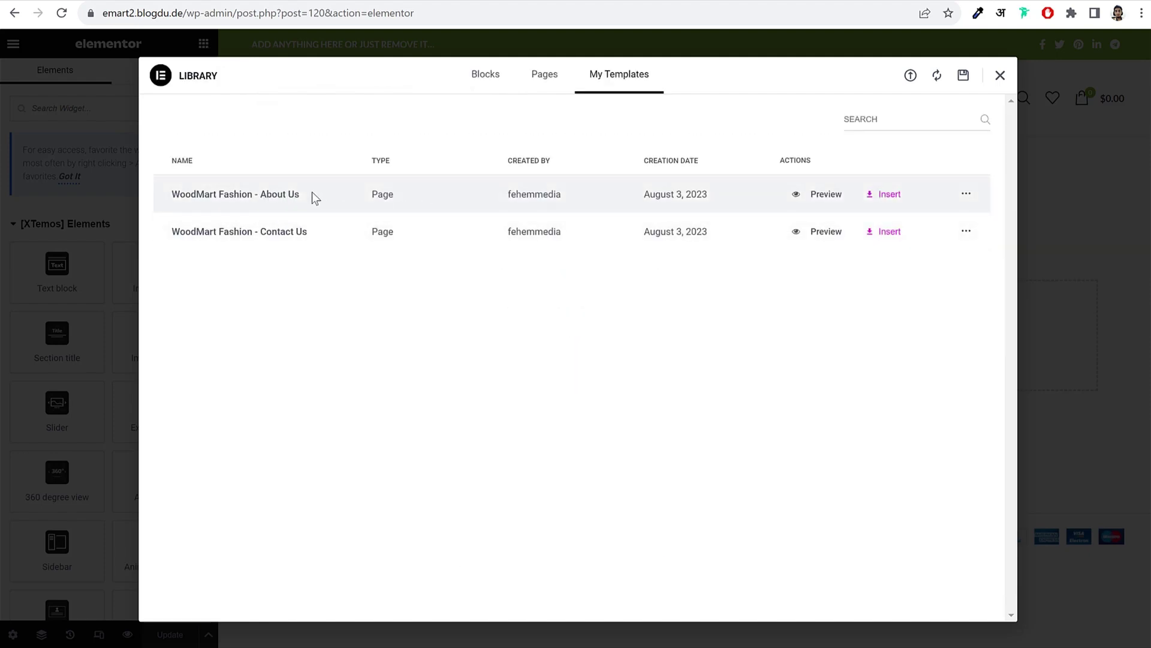
pyautogui.click(890, 194)
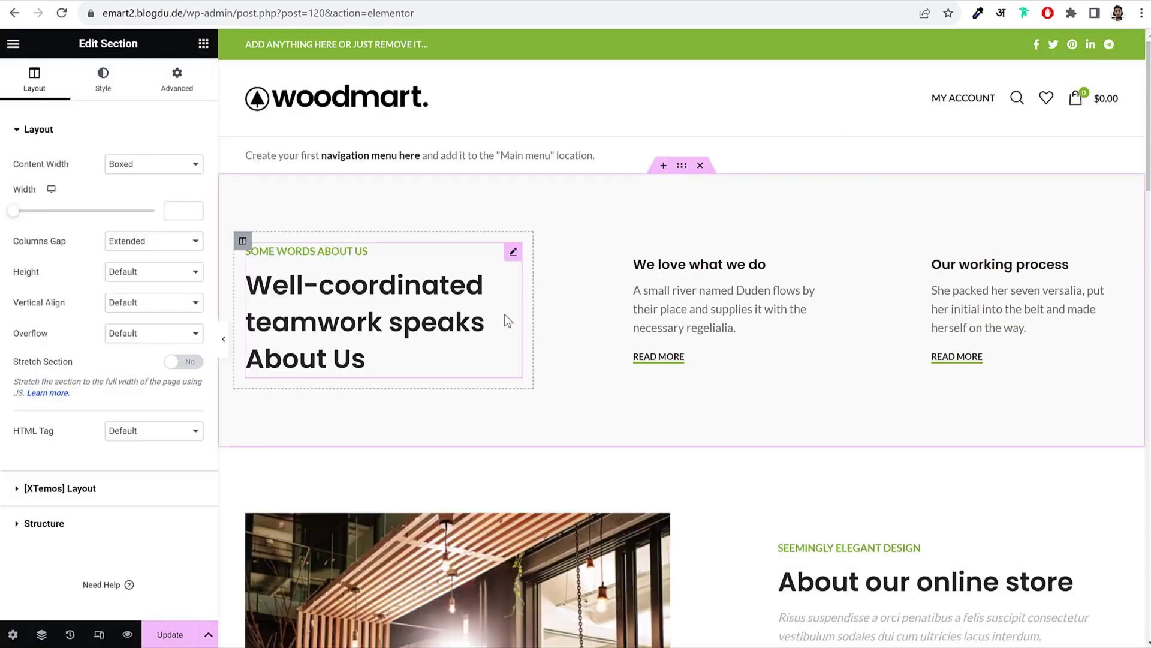
# Step: Review the inserted About Us layout, checking the heading and store photo settings
pyautogui.scroll(-15, 526, 314)
pyautogui.scroll(-20, 528, 311)
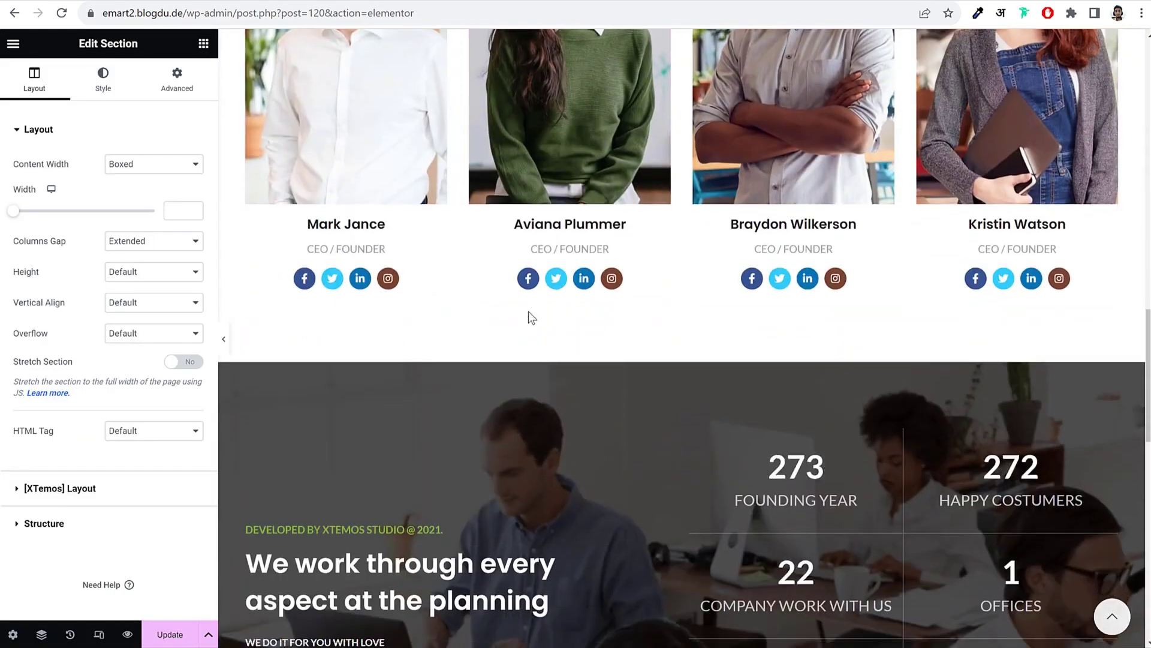
pyautogui.scroll(8, 527, 311)
pyautogui.scroll(15, 530, 311)
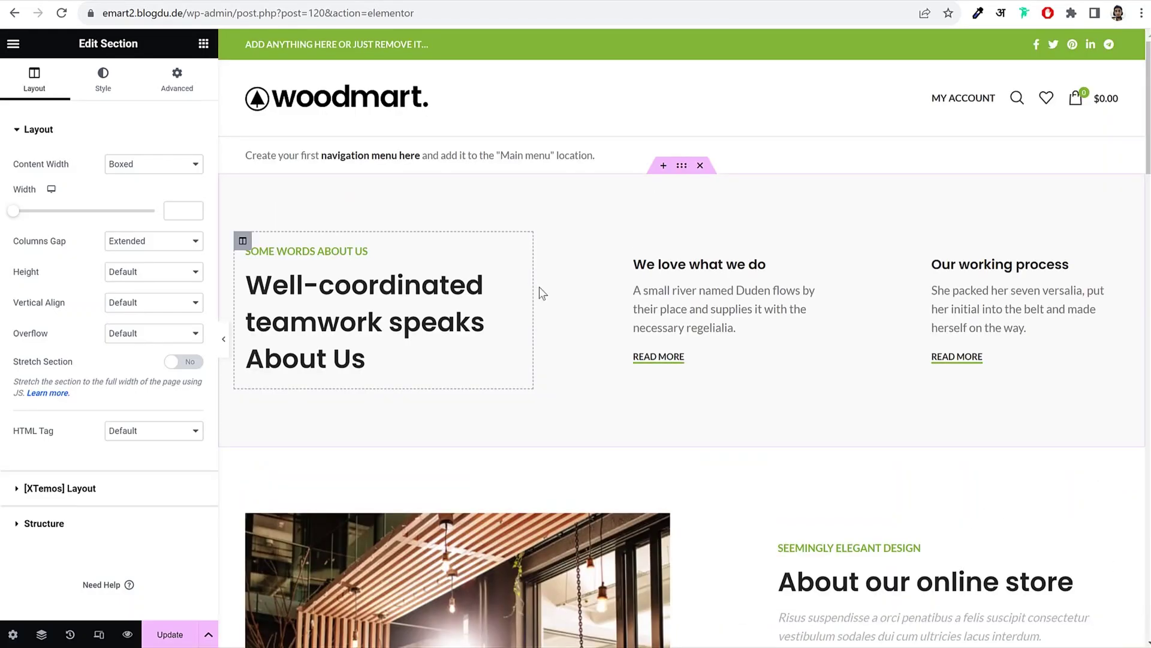
pyautogui.click(383, 297)
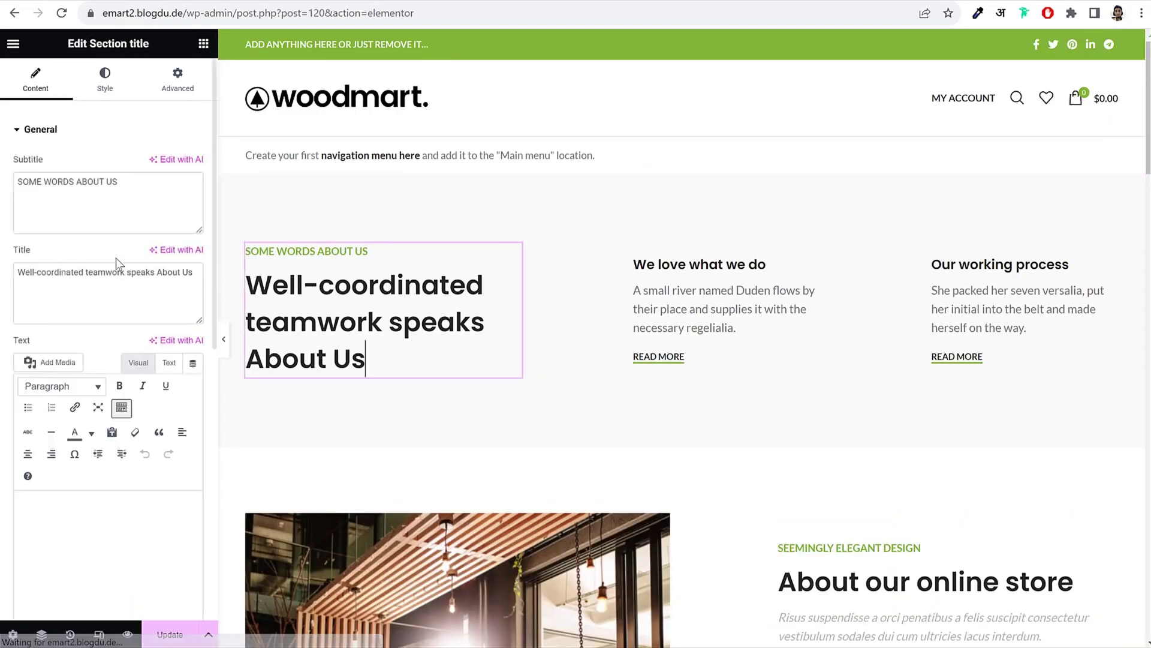
pyautogui.moveTo(17, 271); pyautogui.dragTo(126, 272)
pyautogui.scroll(-8, 474, 295)
pyautogui.click(473, 295)
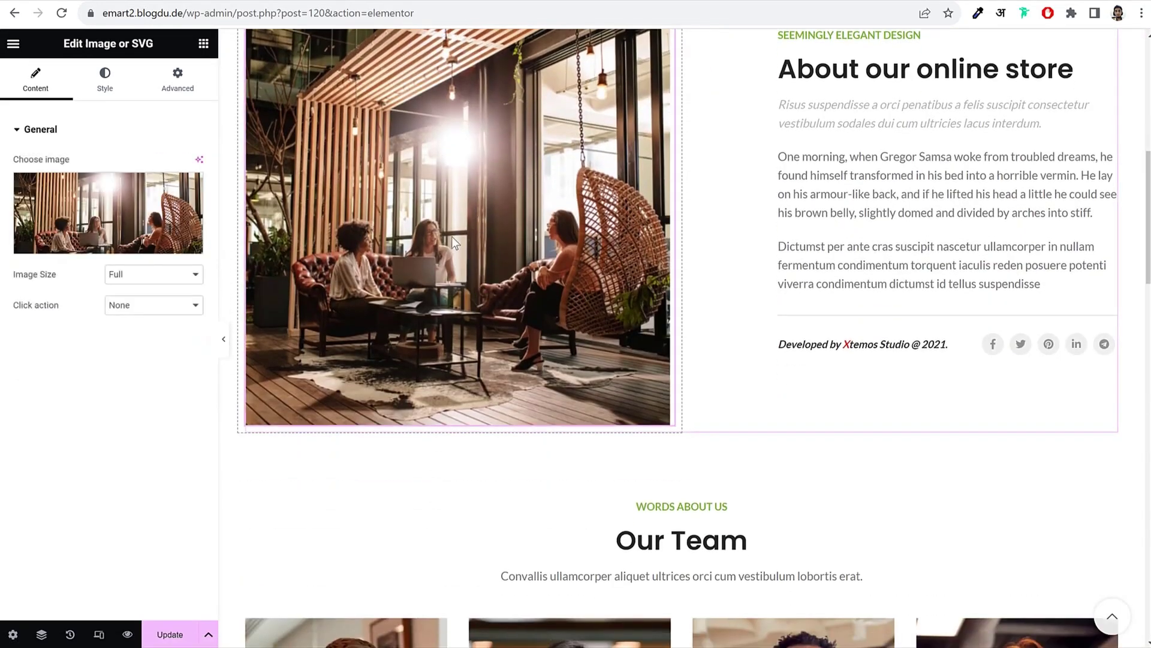
pyautogui.scroll(-7, 960, 252)
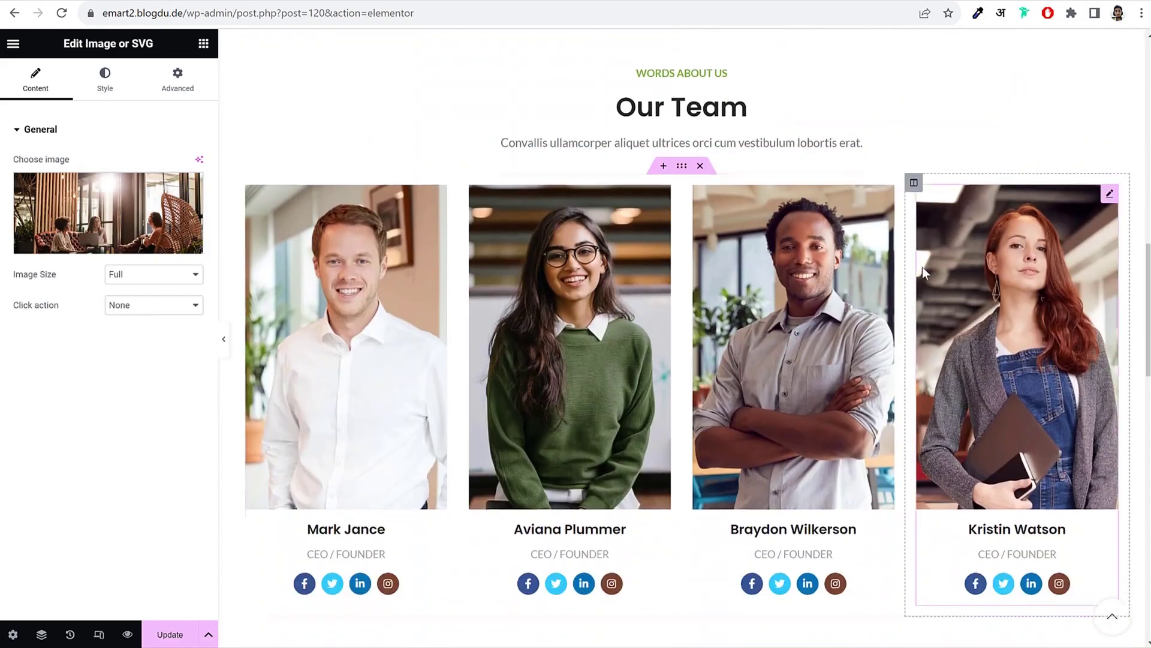
pyautogui.scroll(-3, 783, 289)
pyautogui.scroll(5, 721, 233)
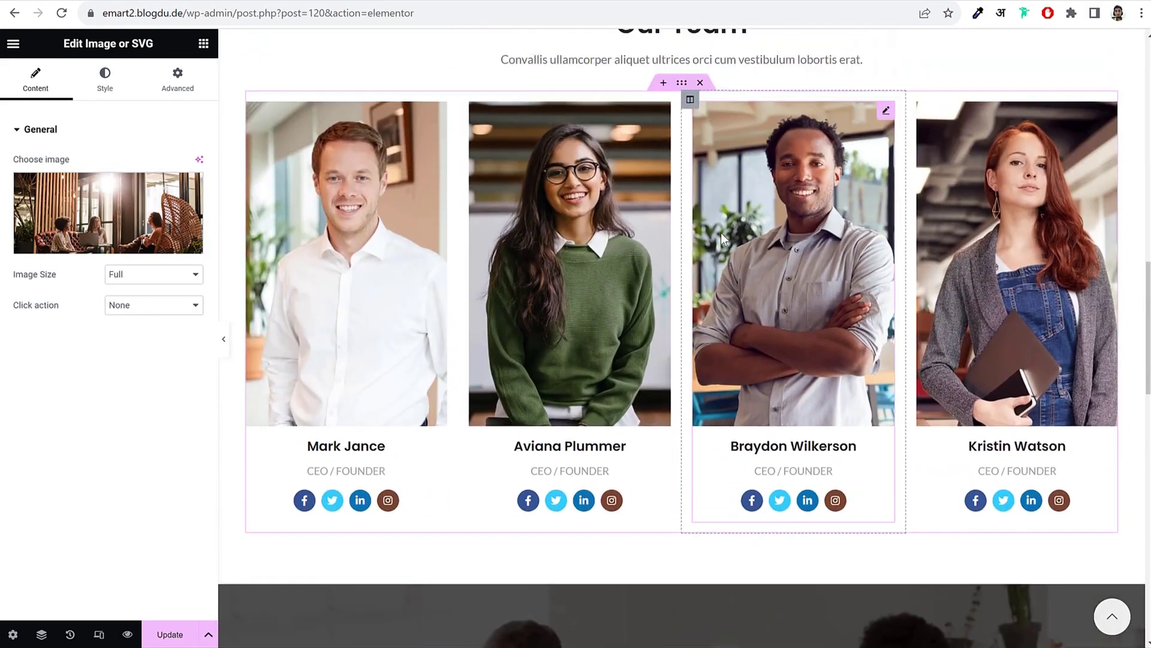
pyautogui.scroll(15, 721, 232)
# Step: Update the About Us page and exit Elementor to the WordPress editor
pyautogui.click(170, 634)
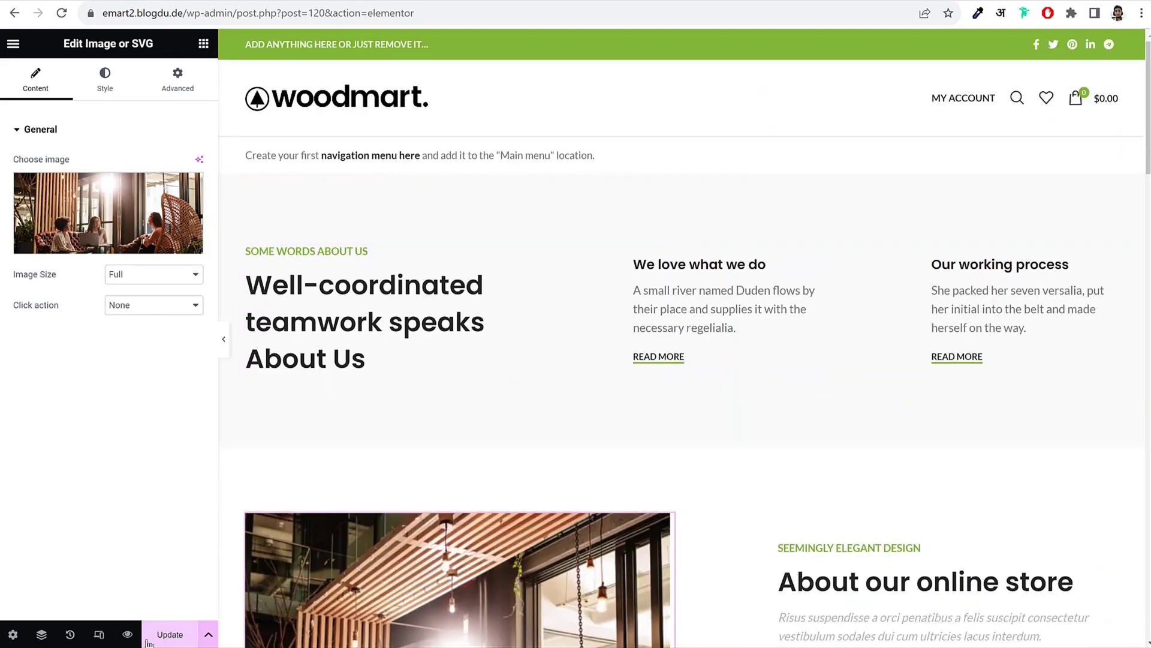
pyautogui.click(13, 44)
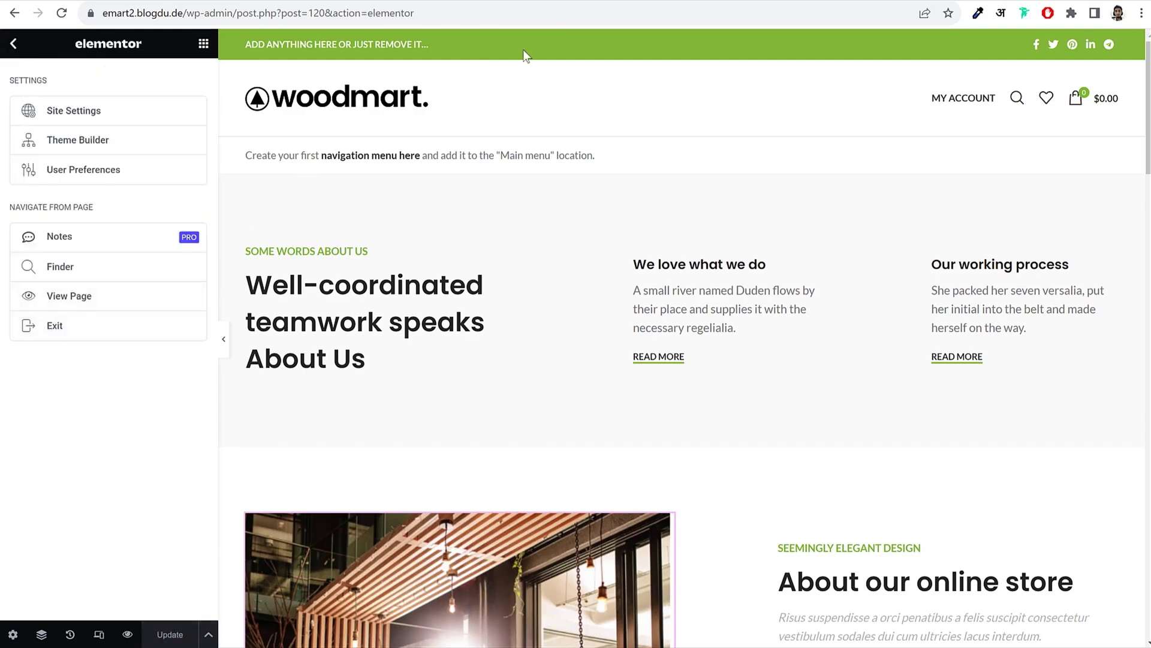
pyautogui.click(44, 329)
# Step: Title a new page 'Contact', disable its page title and set the sidebar to Without
pyautogui.click(34, 58)
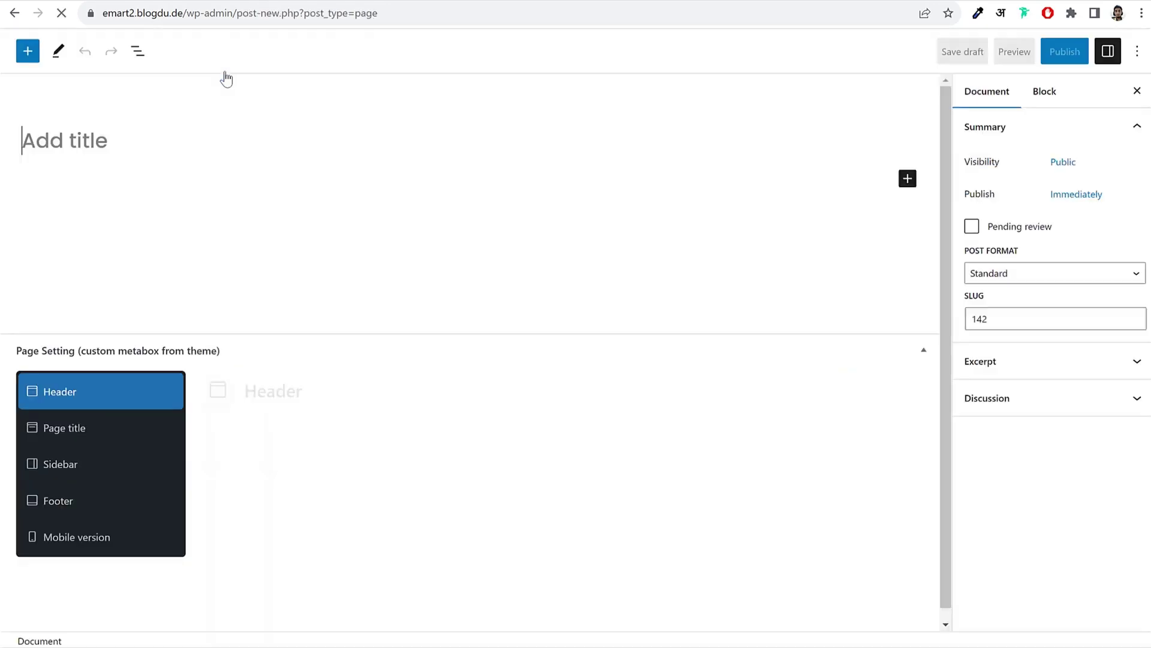
pyautogui.write('Contact')
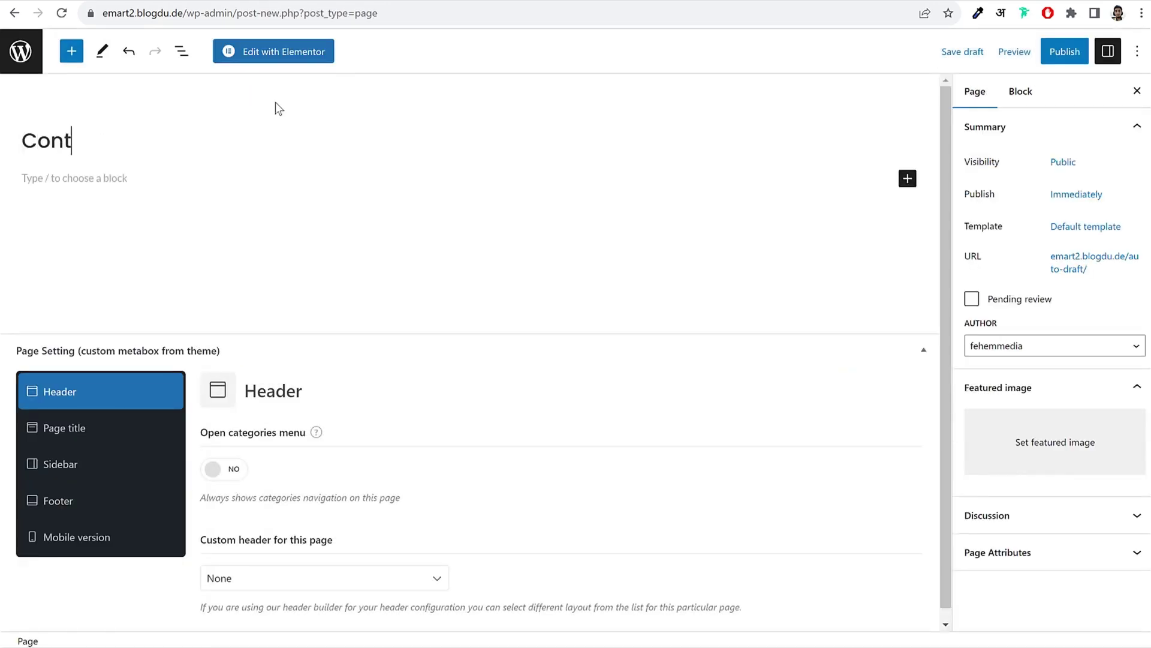
pyautogui.click(104, 438)
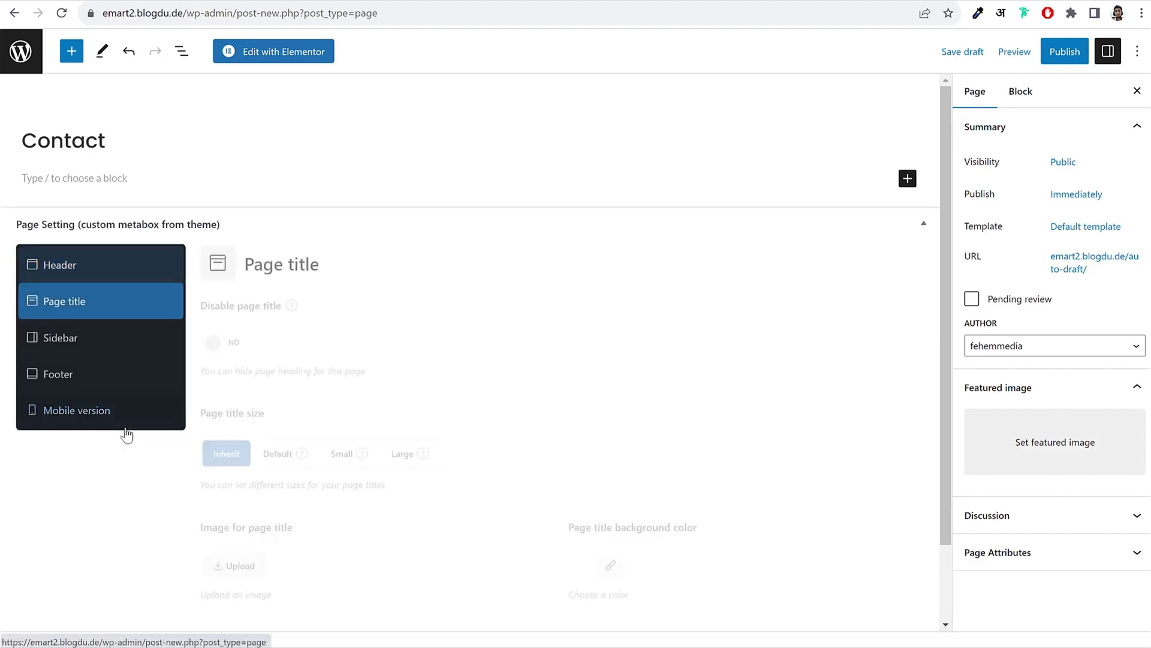
pyautogui.click(231, 349)
pyautogui.click(110, 346)
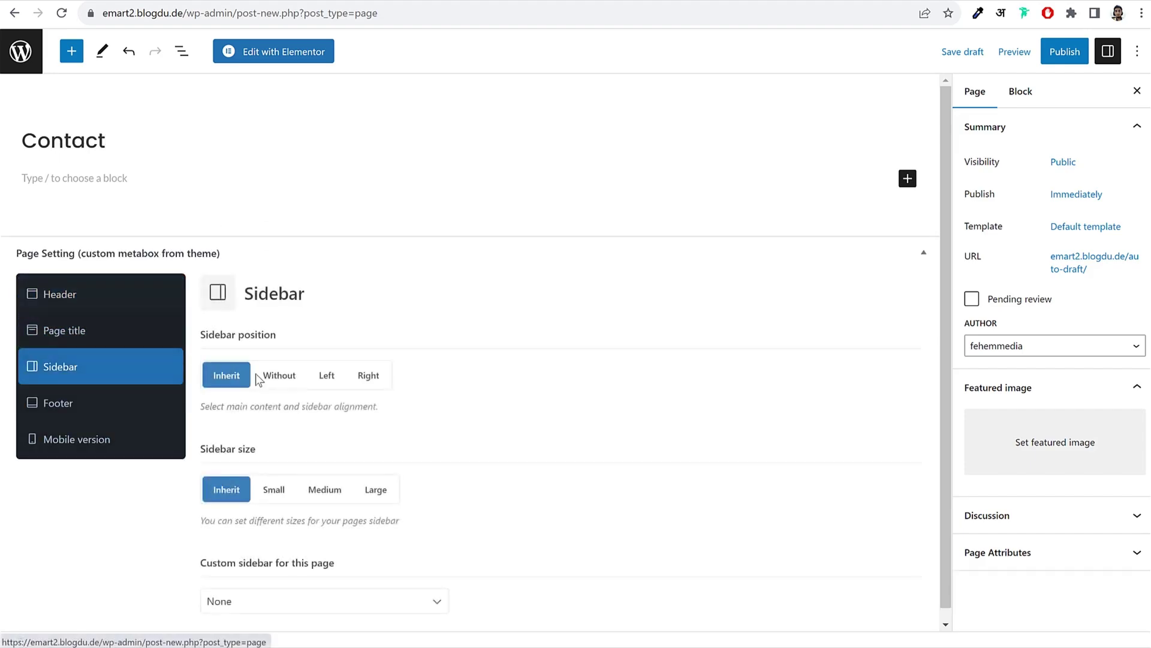
pyautogui.click(280, 378)
# Step: Publish the Contact page and open it with Elementor
pyautogui.click(1073, 60)
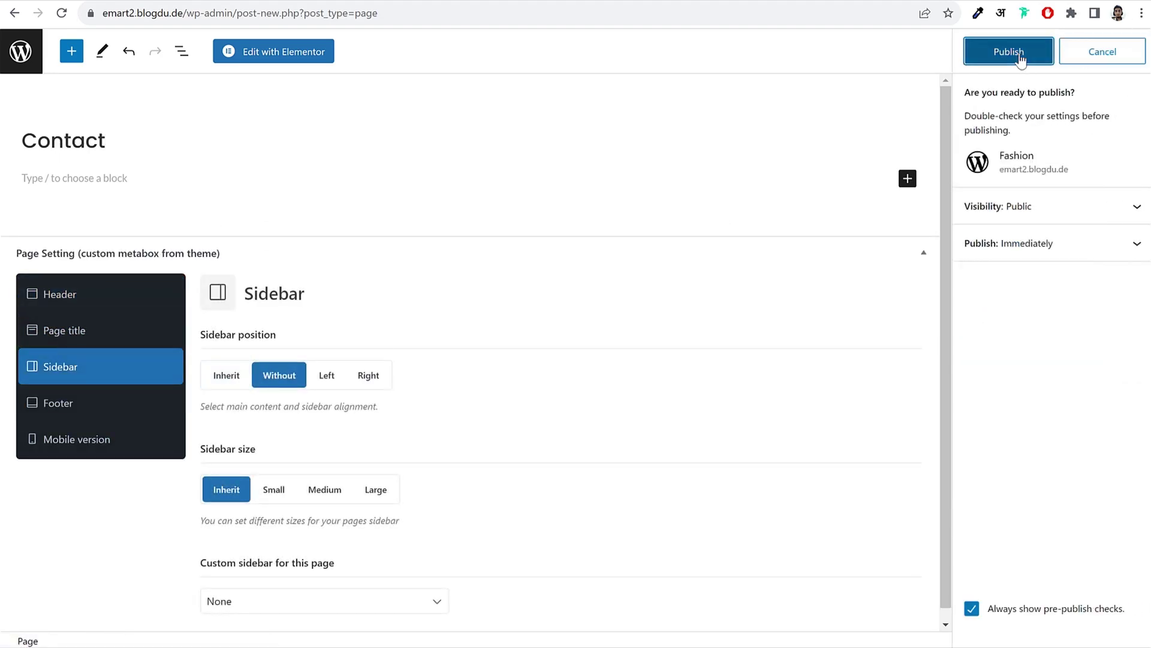
pyautogui.click(1019, 54)
pyautogui.click(311, 66)
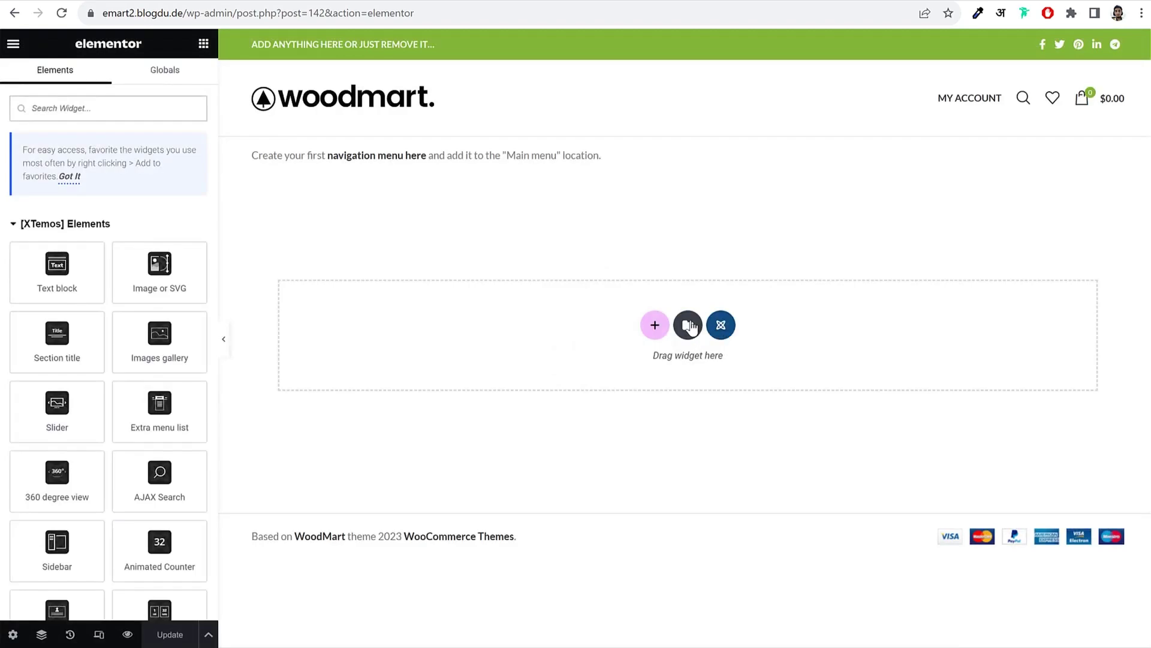
# Step: Insert the WoodMart Fashion - Contact Us template from My Templates into the Contact page
pyautogui.click(690, 325)
pyautogui.click(620, 76)
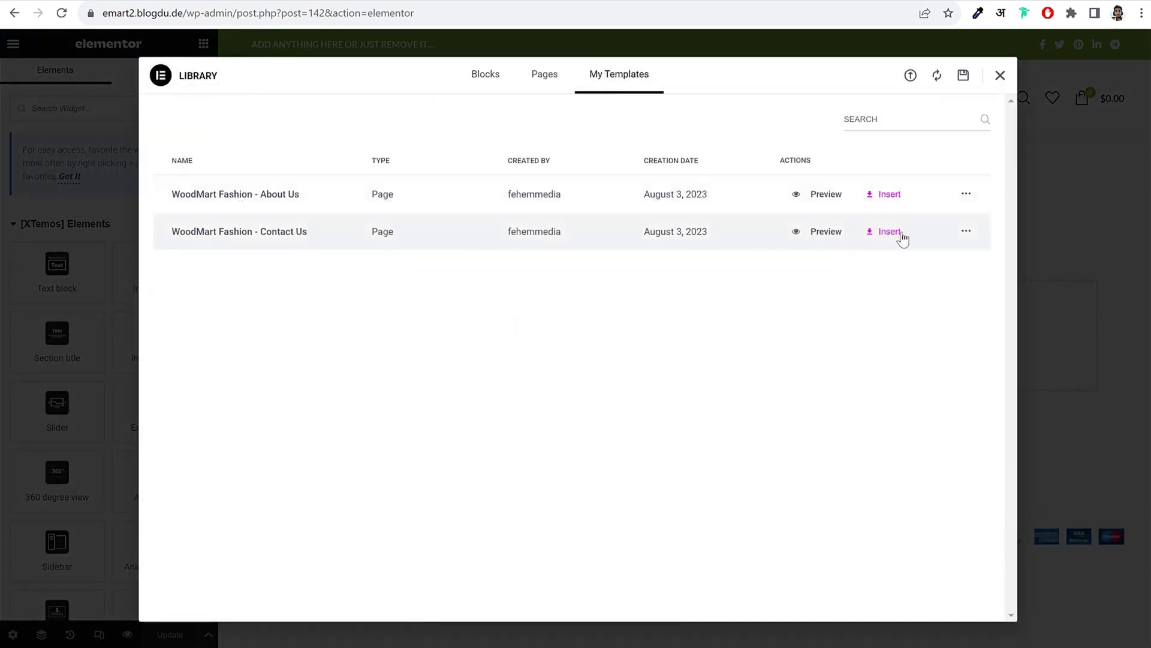
pyautogui.click(890, 232)
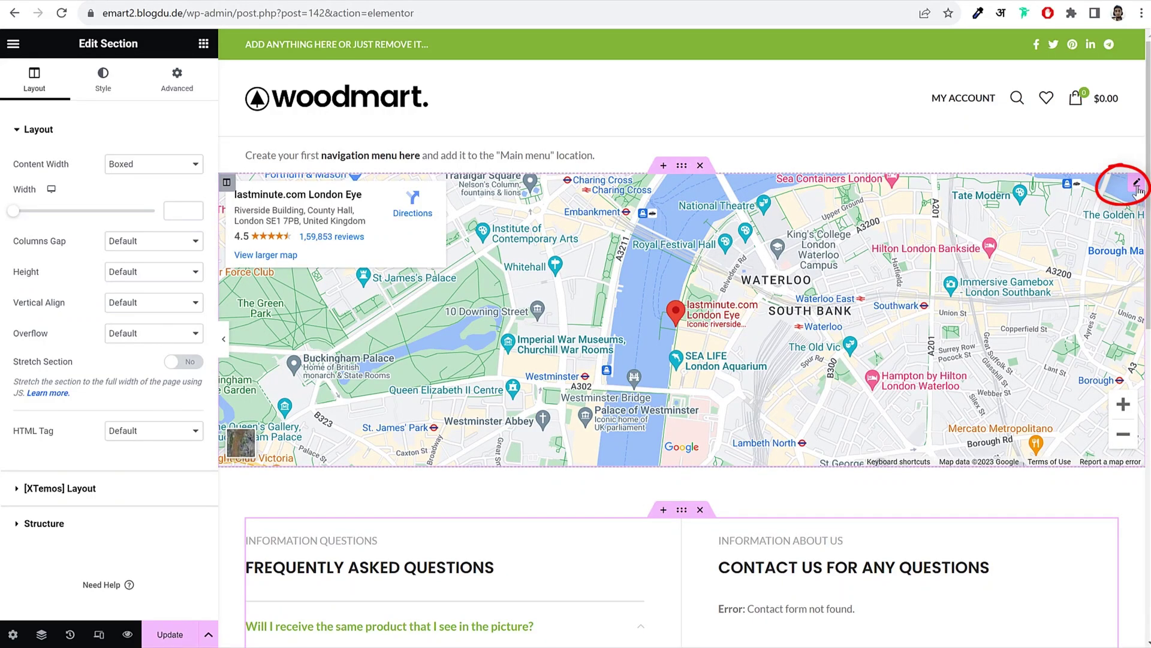
# Step: Change the map widget's location to 'mumbai'
pyautogui.click(1137, 183)
pyautogui.tripleClick(116, 182)
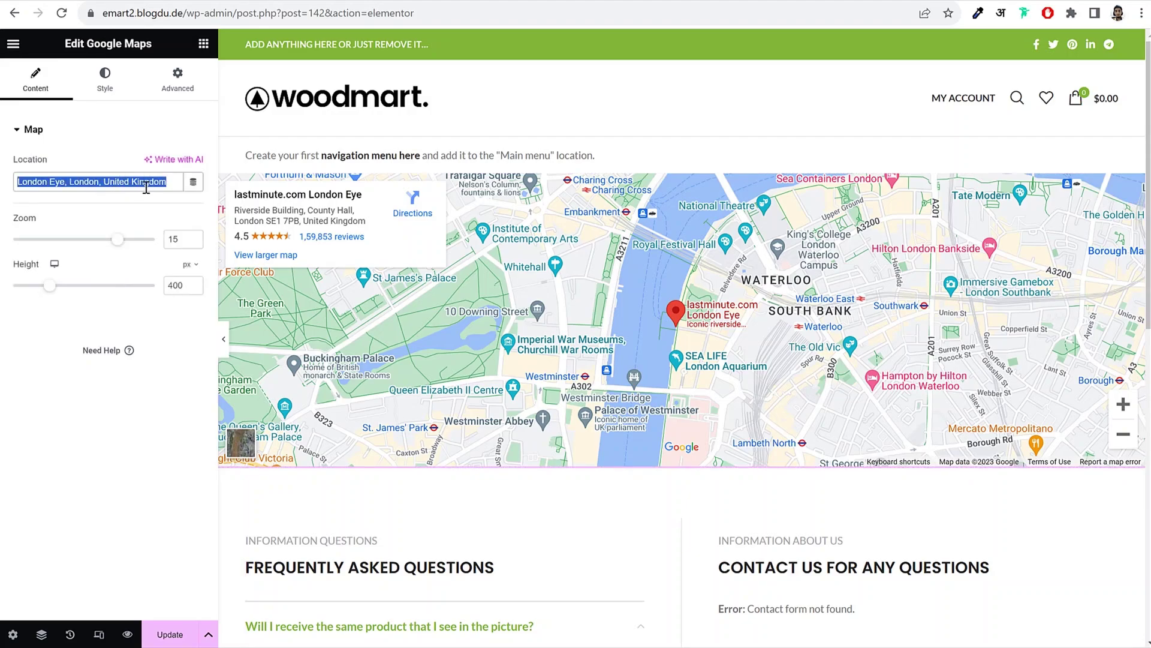
pyautogui.write('mumbai')
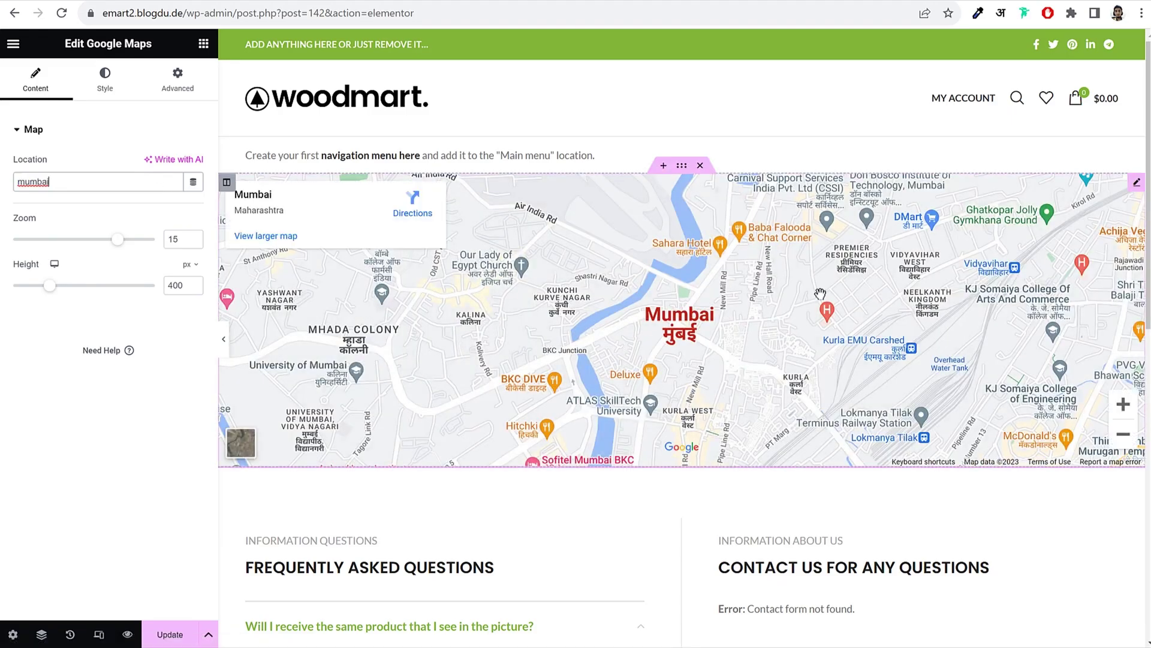
pyautogui.scroll(-6, 823, 380)
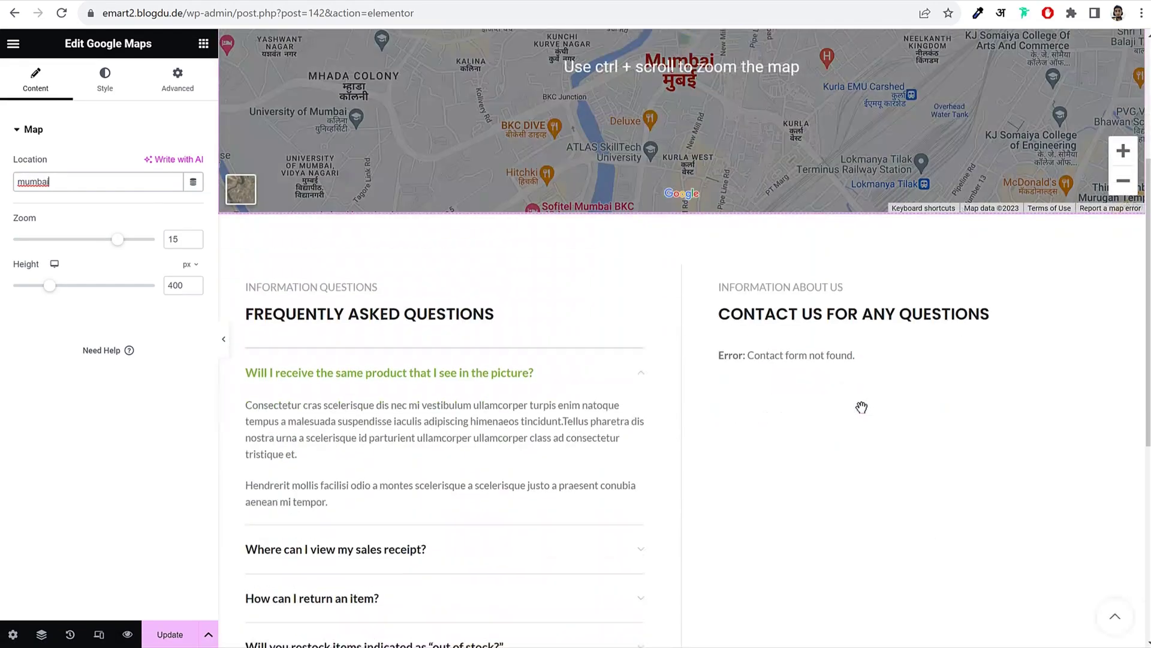
pyautogui.scroll(5, 812, 306)
pyautogui.scroll(-8, 738, 313)
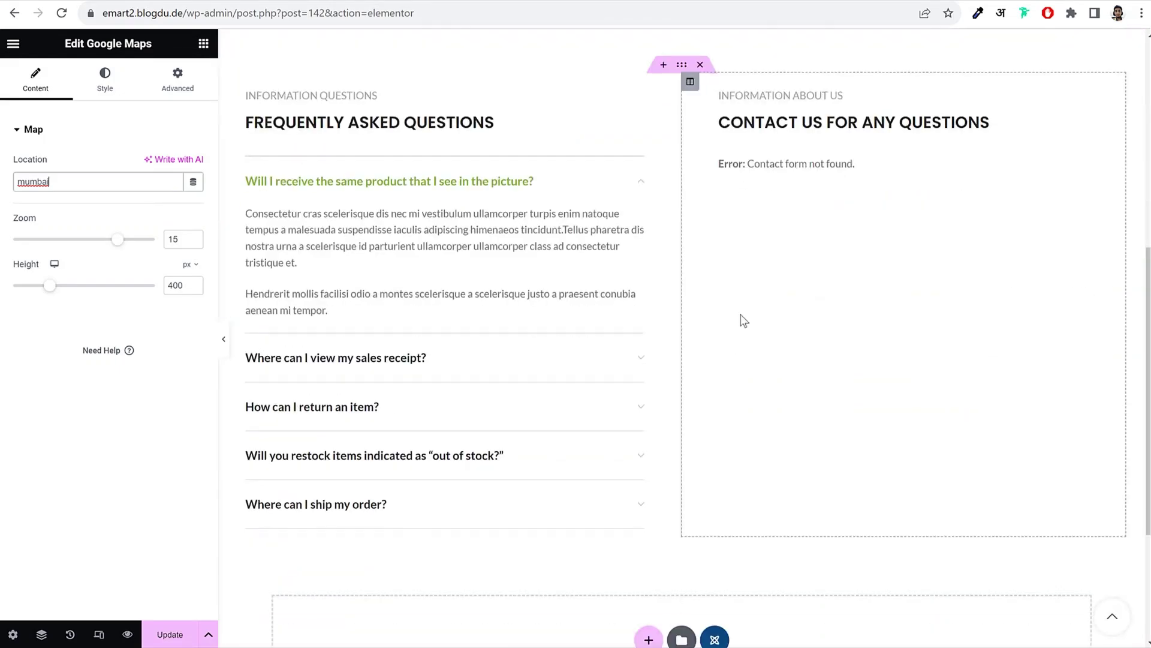
# Step: Inspect the FAQ accordion's first question title and answer text
pyautogui.click(470, 201)
pyautogui.scroll(3, 514, 221)
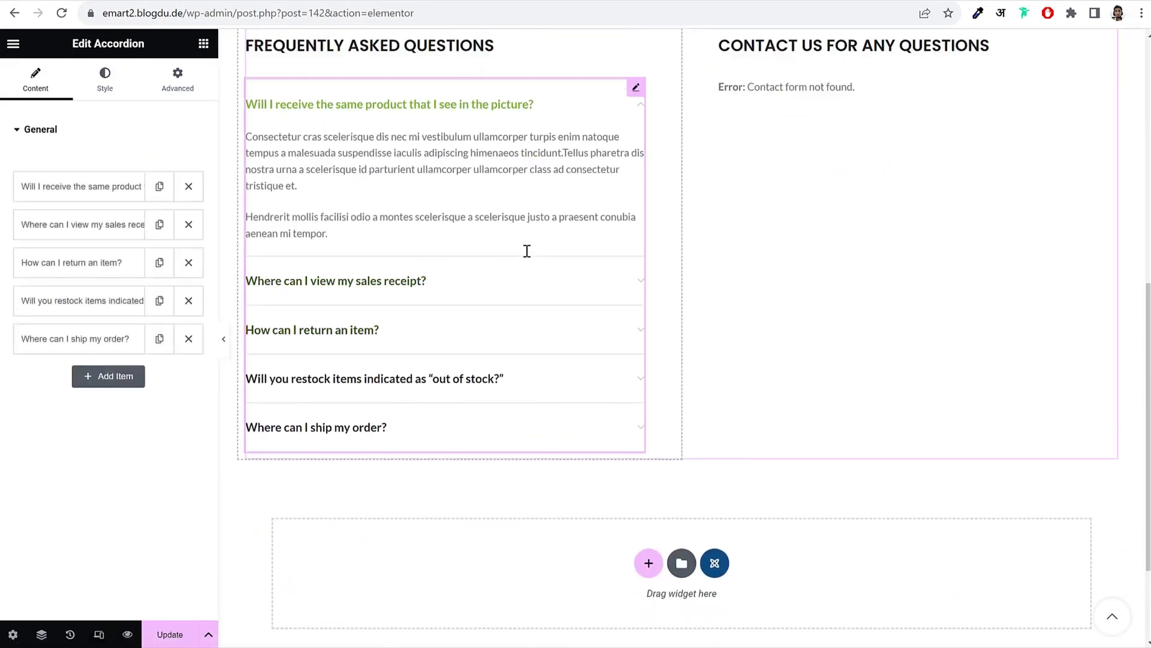
pyautogui.click(87, 190)
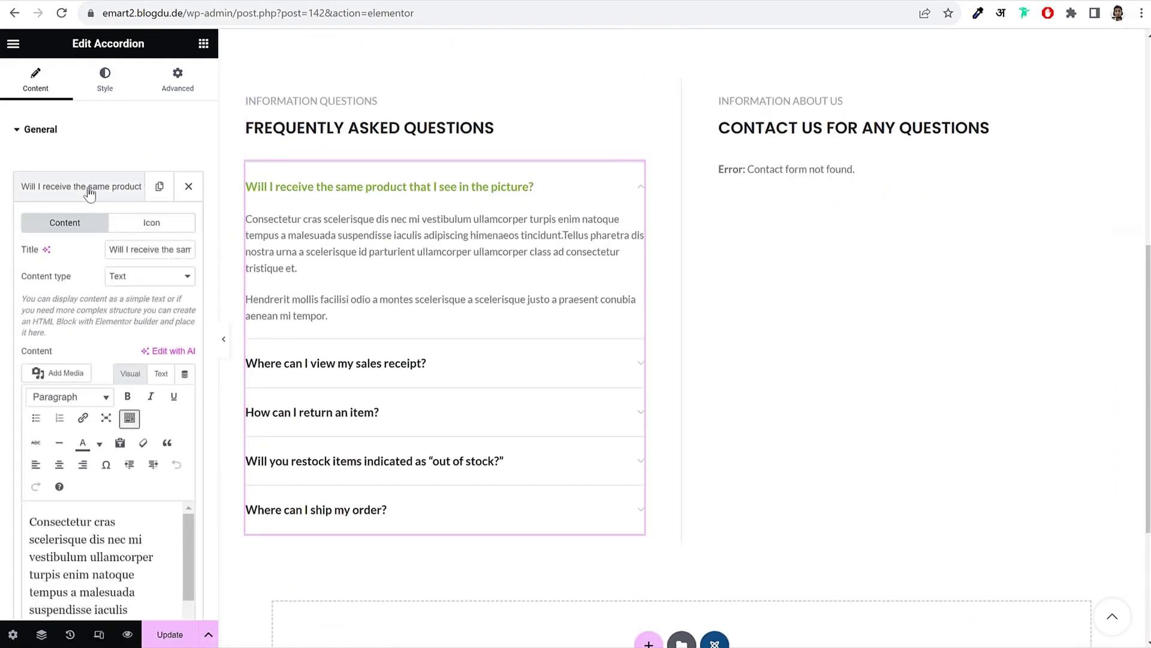
pyautogui.moveTo(118, 249); pyautogui.dragTo(199, 253)
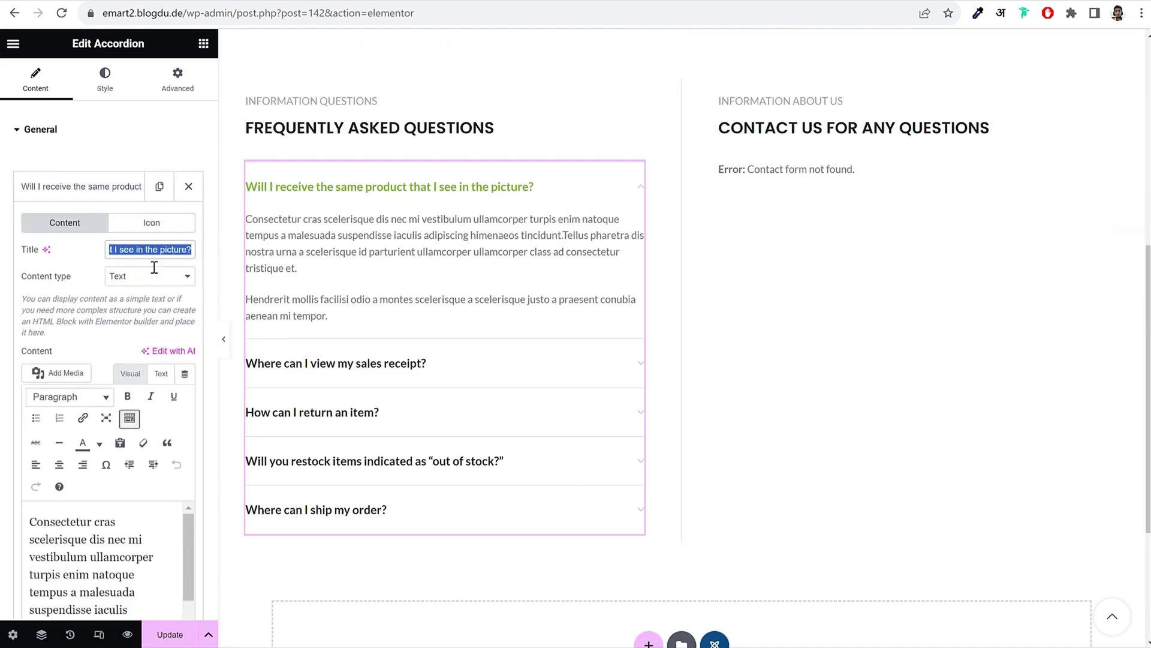
pyautogui.scroll(-5, 156, 279)
pyautogui.moveTo(144, 344); pyautogui.dragTo(40, 226)
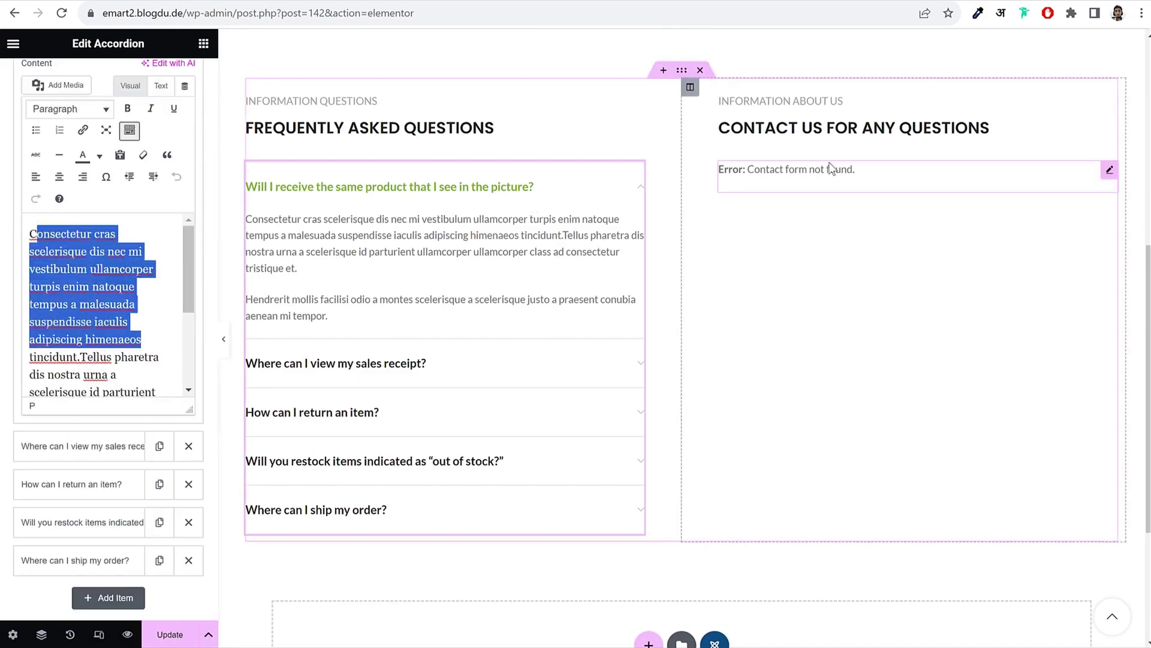
# Step: Set the contact section to use Contact form 1 and update the Contact page
pyautogui.click(810, 173)
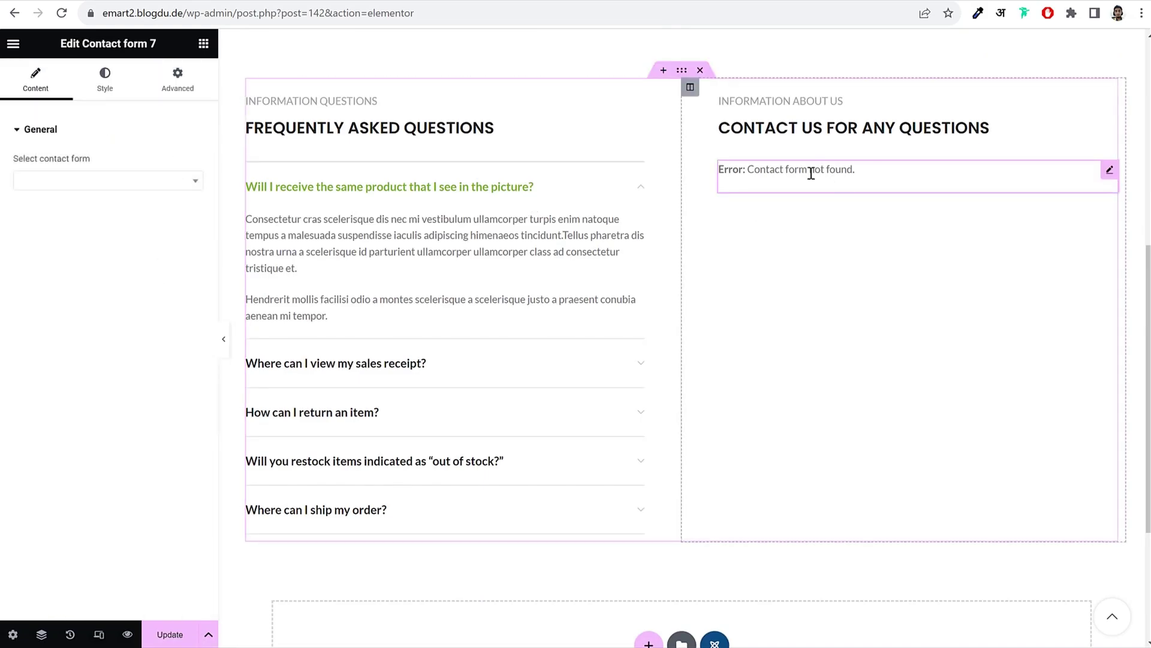
pyautogui.click(104, 183)
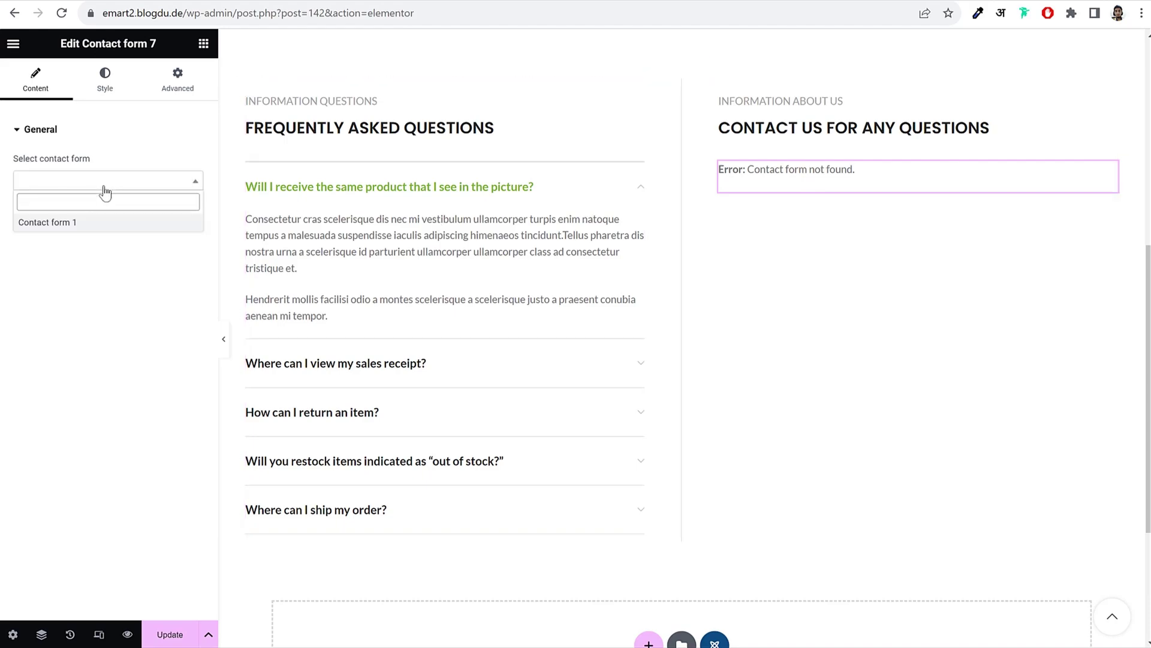
pyautogui.click(56, 223)
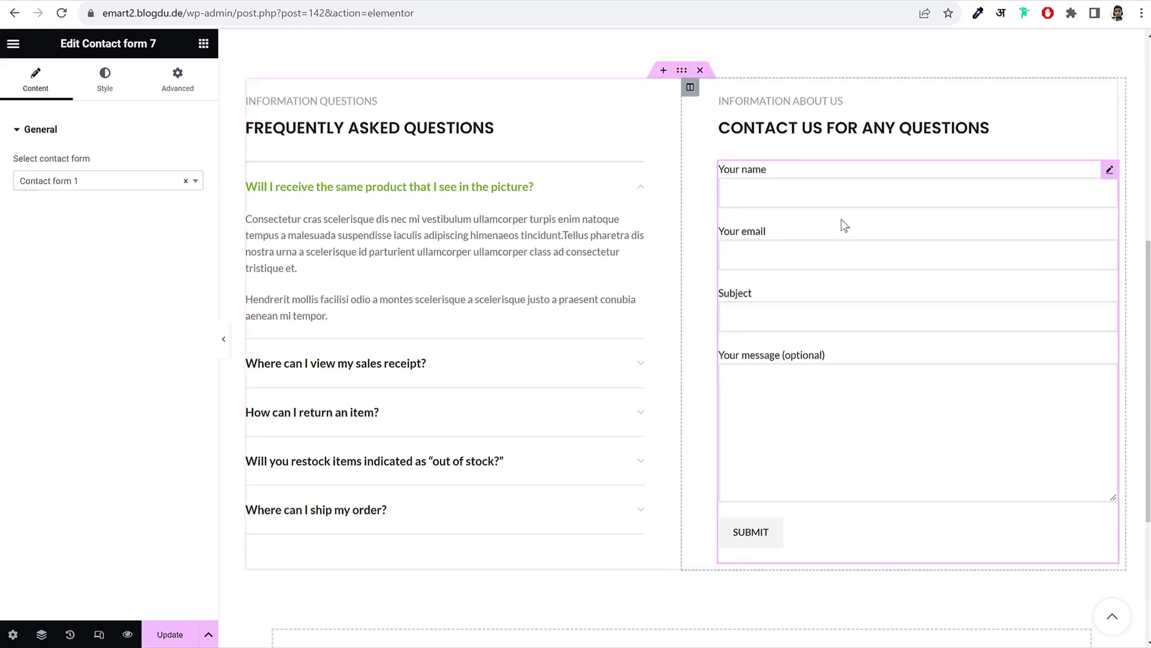
pyautogui.click(154, 634)
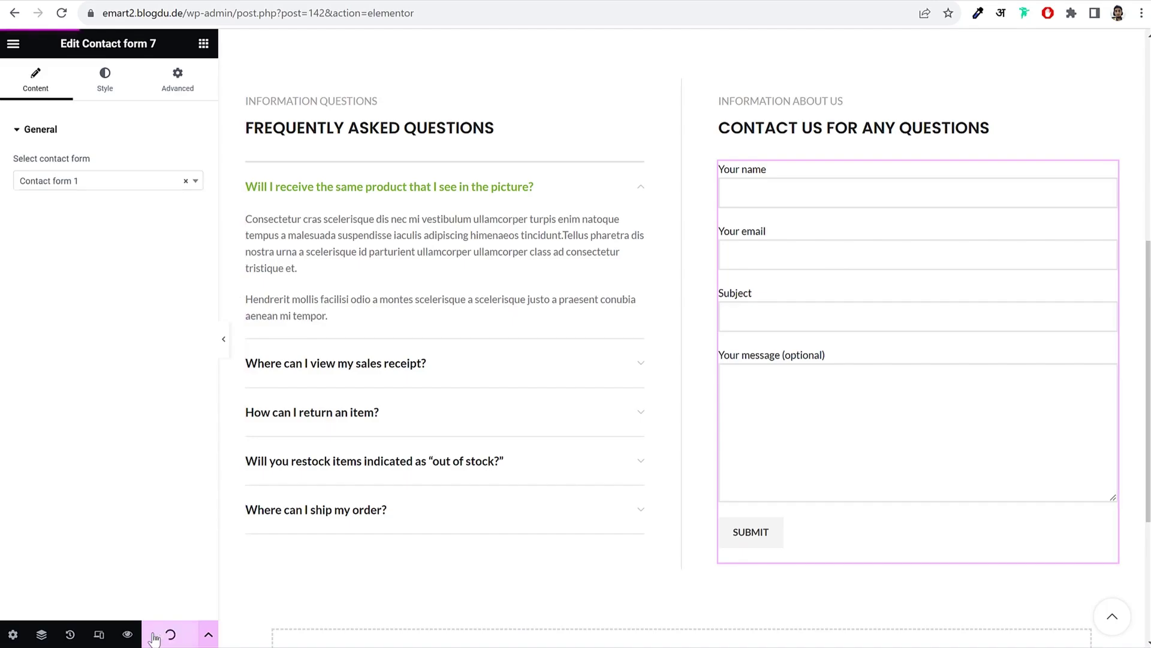
pyautogui.scroll(-4, 725, 459)
pyautogui.scroll(7, 725, 462)
pyautogui.scroll(4, 724, 462)
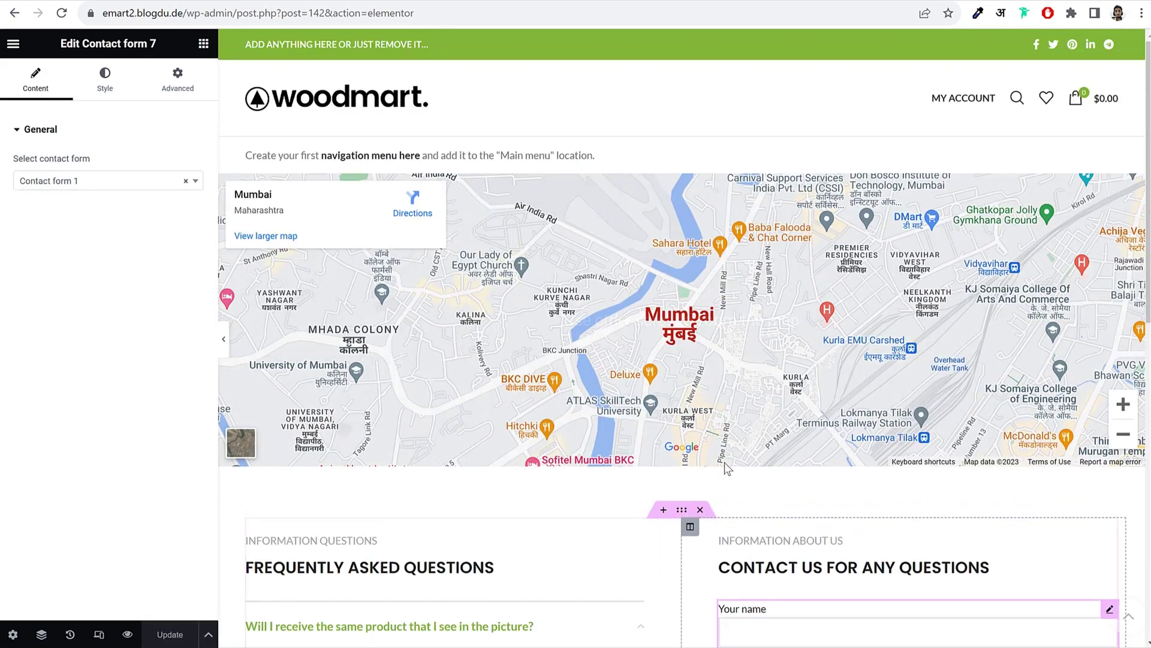
pyautogui.click(13, 43)
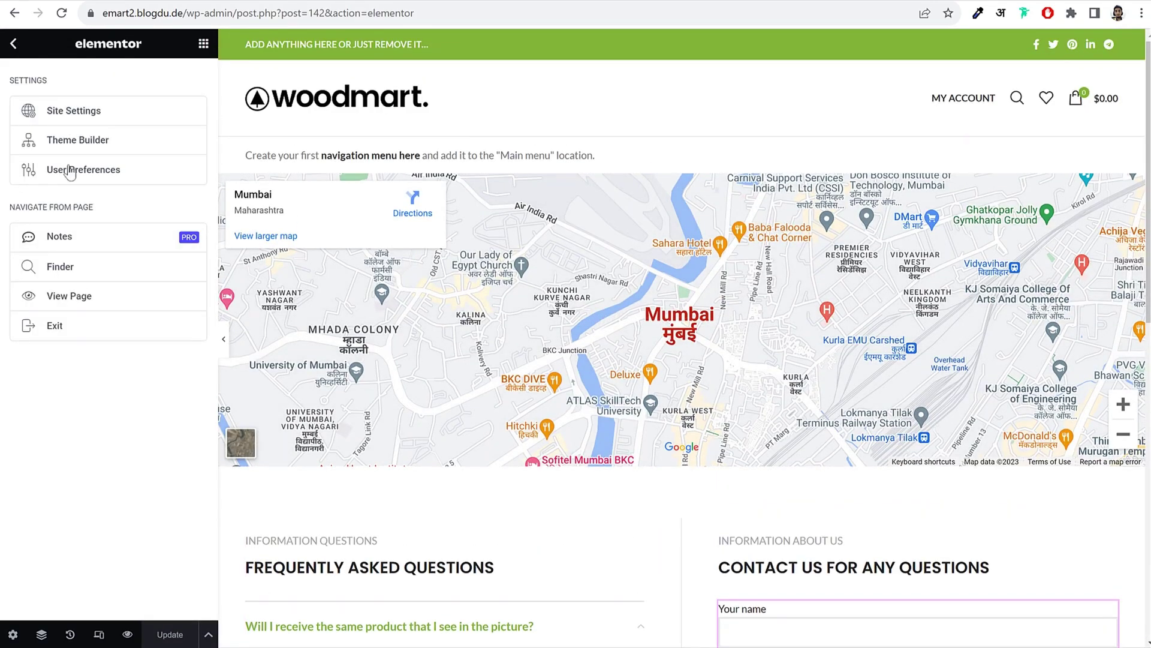
# Step: Exit Elementor, view the store homepage, and return to the dashboard's Pages list
pyautogui.click(75, 336)
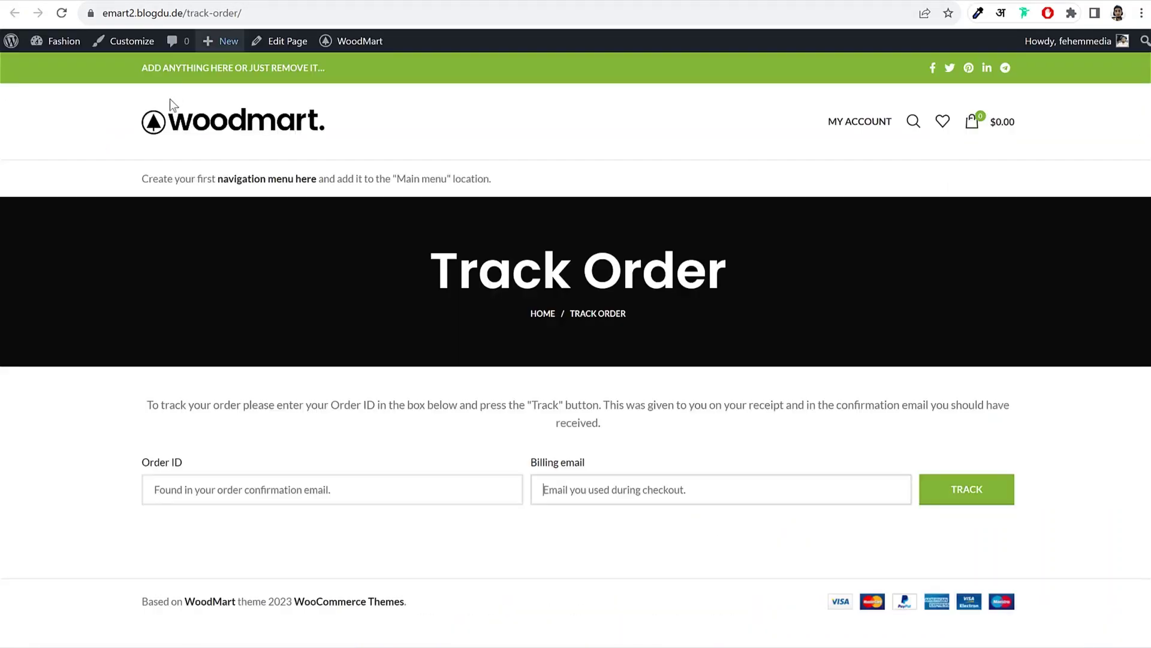
pyautogui.click(187, 128)
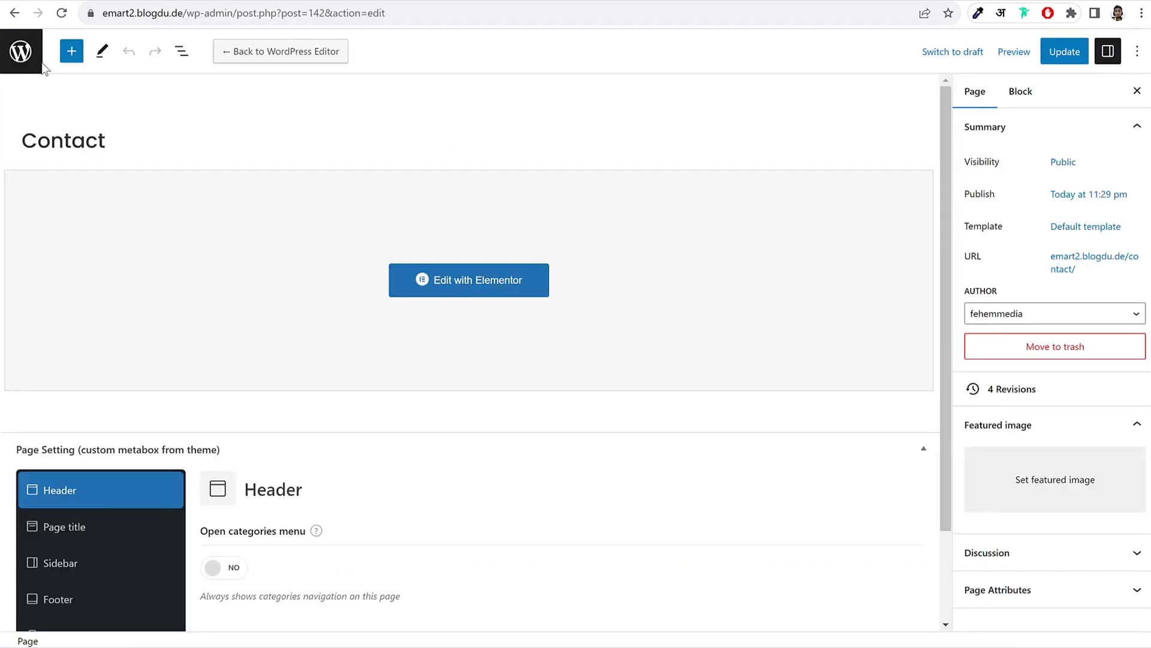
pyautogui.click(36, 60)
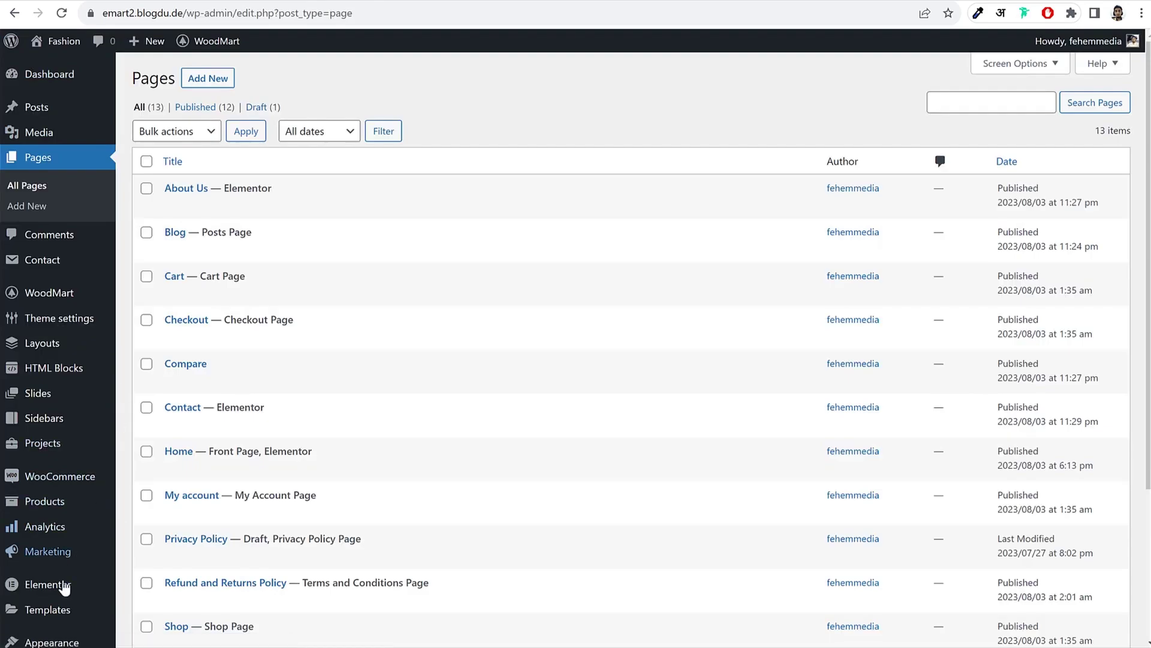
pyautogui.scroll(-2, 66, 581)
# Step: Create 'Main Menu' and add the Home, Blog, About Us and Shop pages to it
pyautogui.moveTo(105, 445)
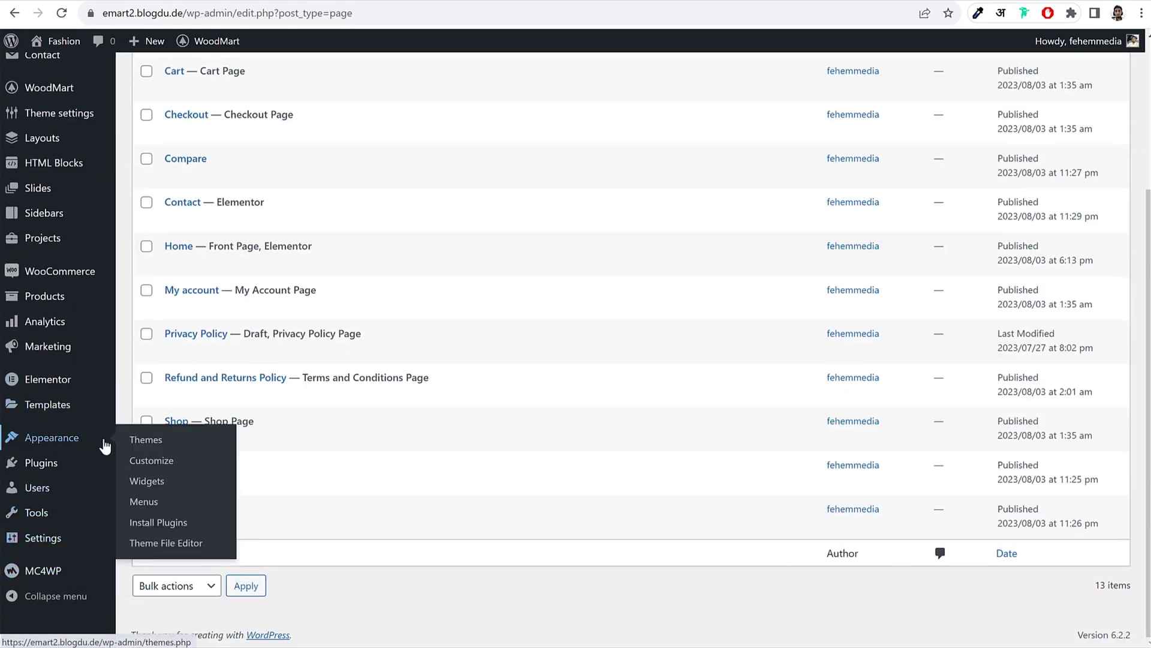
pyautogui.click(144, 503)
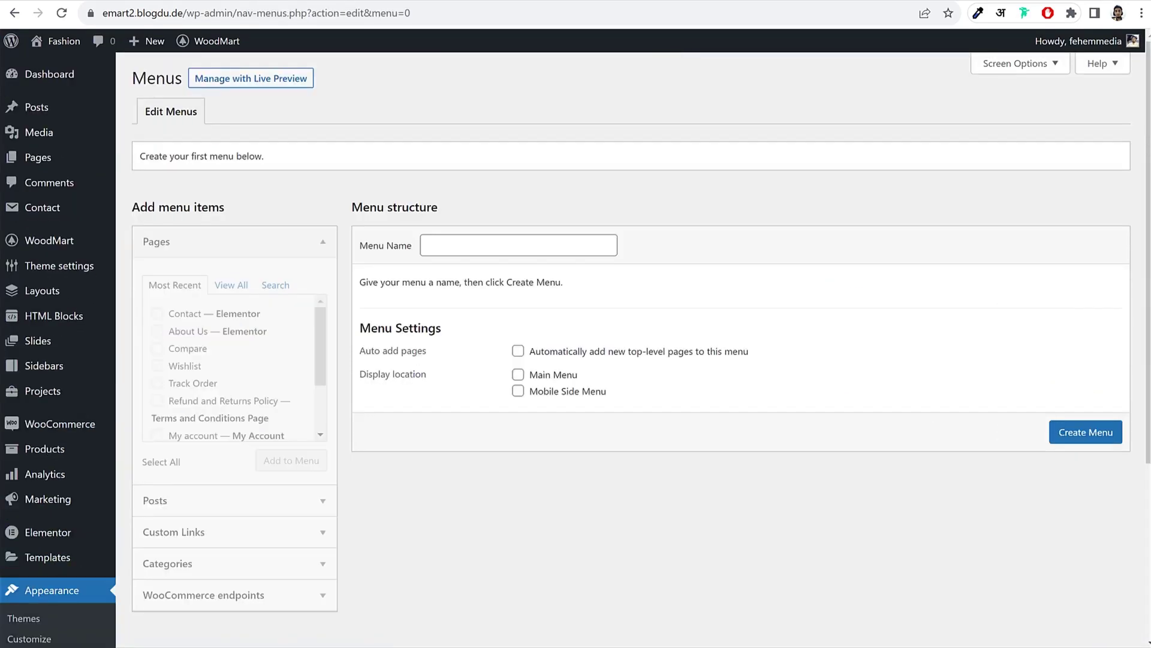
pyautogui.click(533, 244)
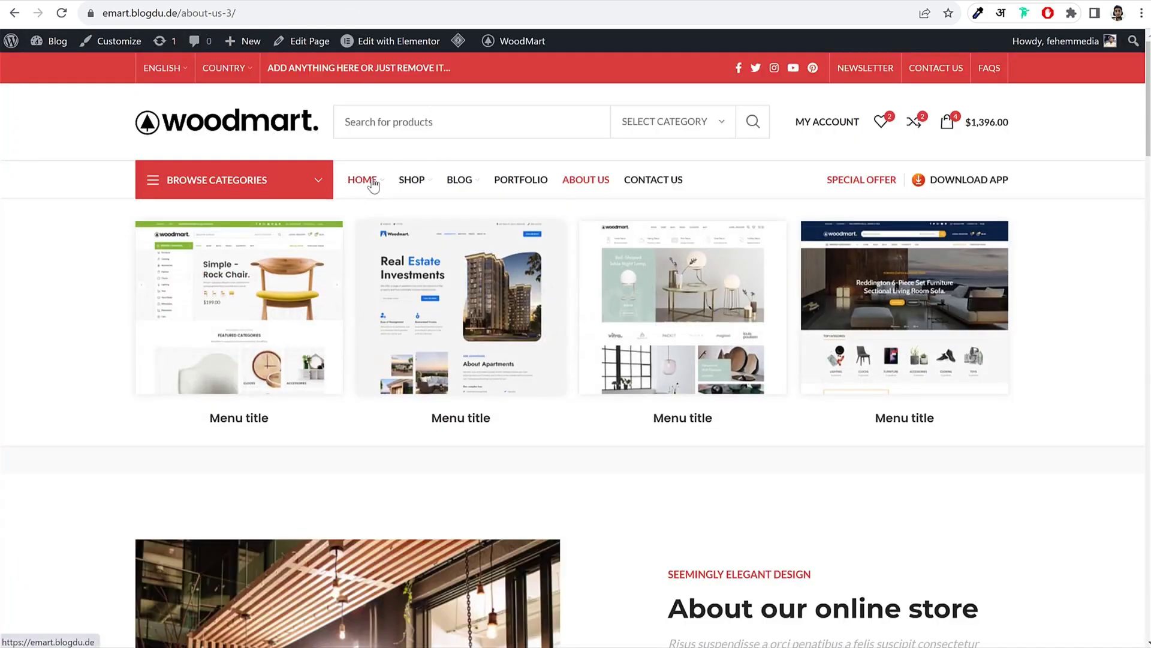
pyautogui.moveTo(487, 186)
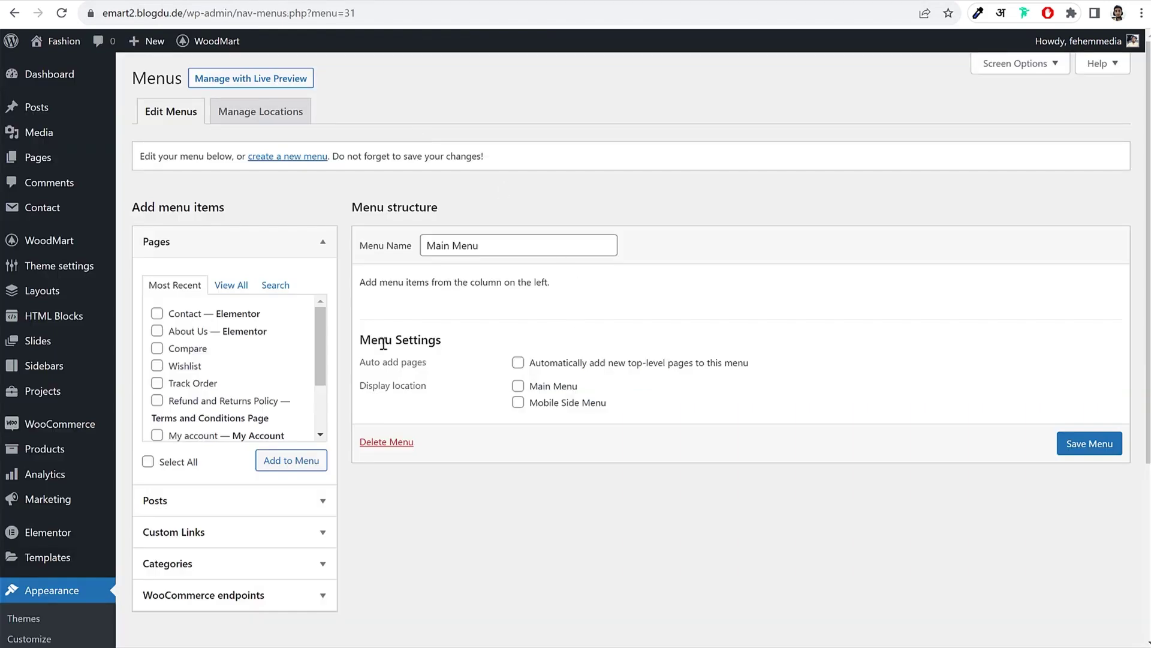
pyautogui.click(228, 288)
pyautogui.click(178, 315)
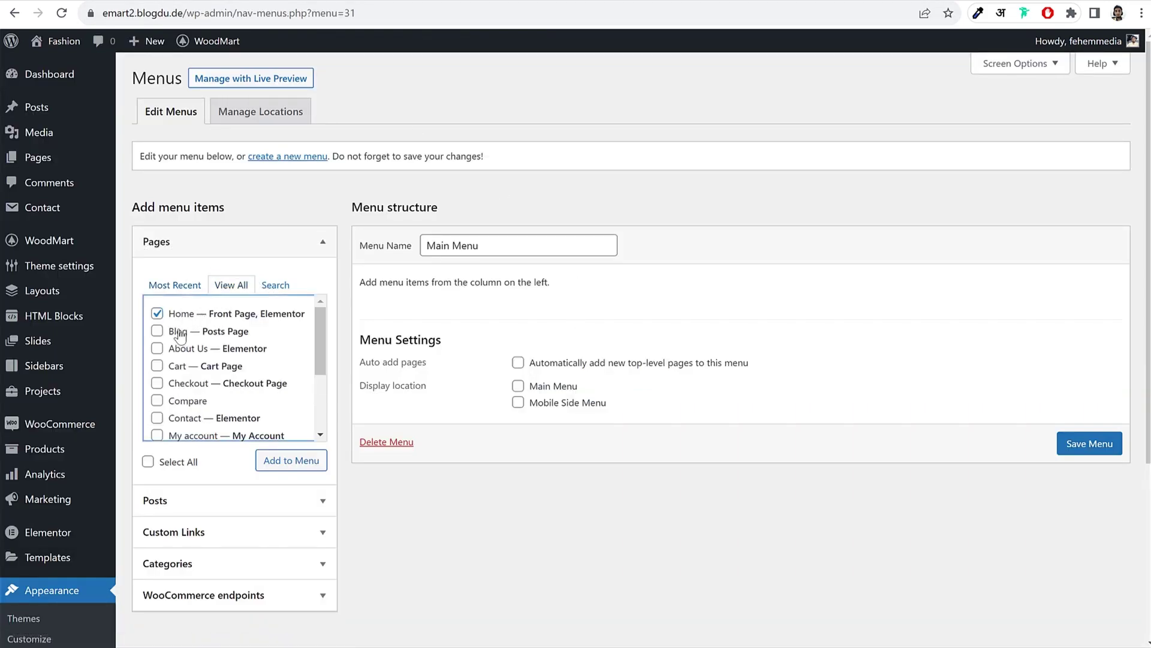
pyautogui.click(180, 334)
pyautogui.click(186, 349)
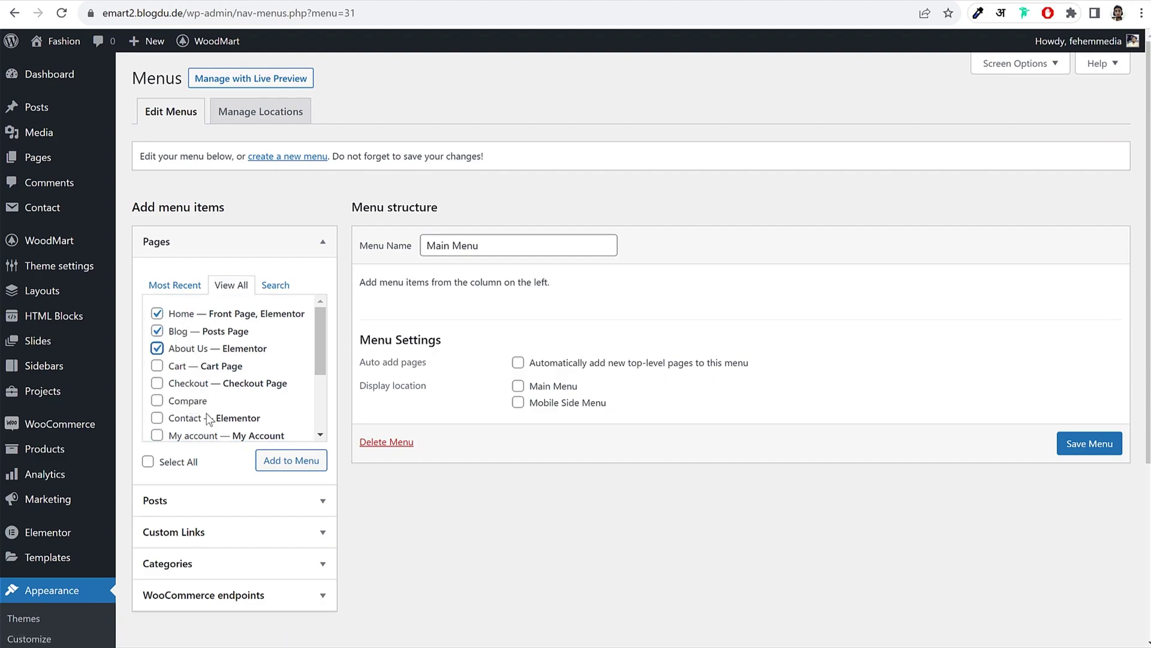
pyautogui.scroll(-3, 237, 378)
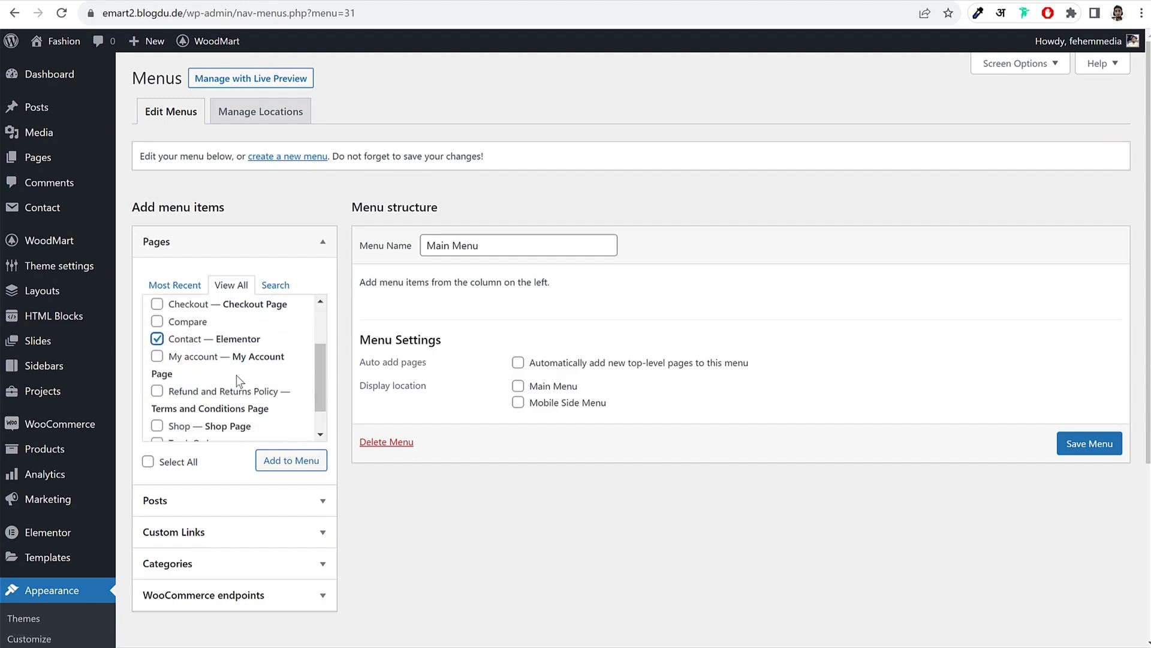
pyautogui.click(183, 391)
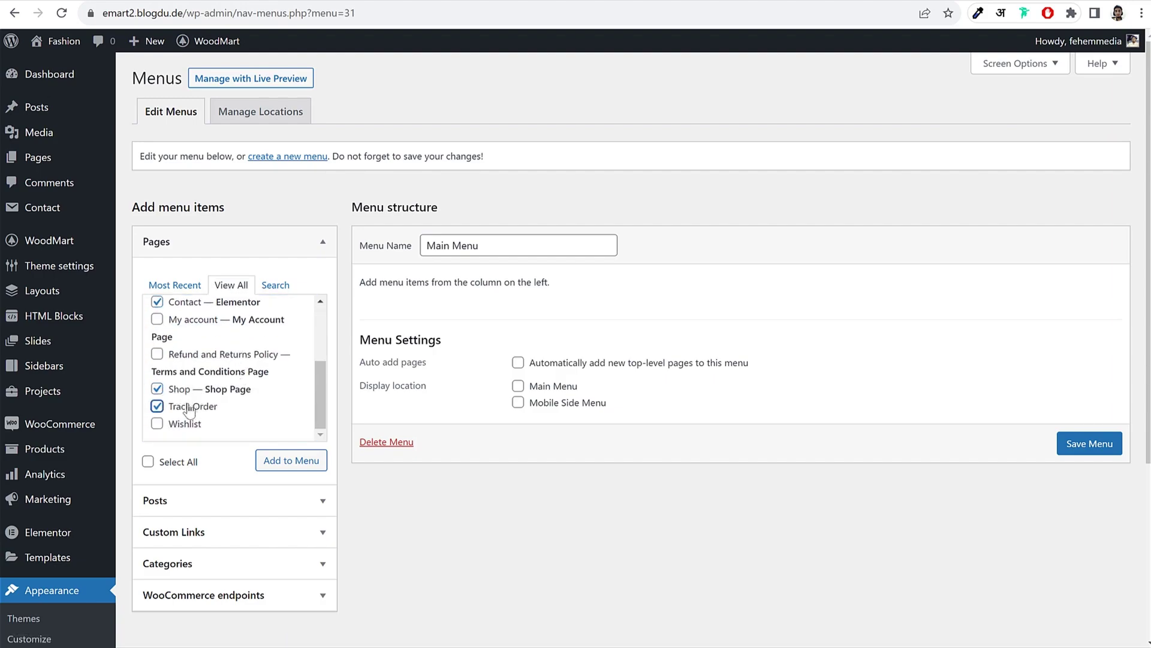
pyautogui.click(288, 460)
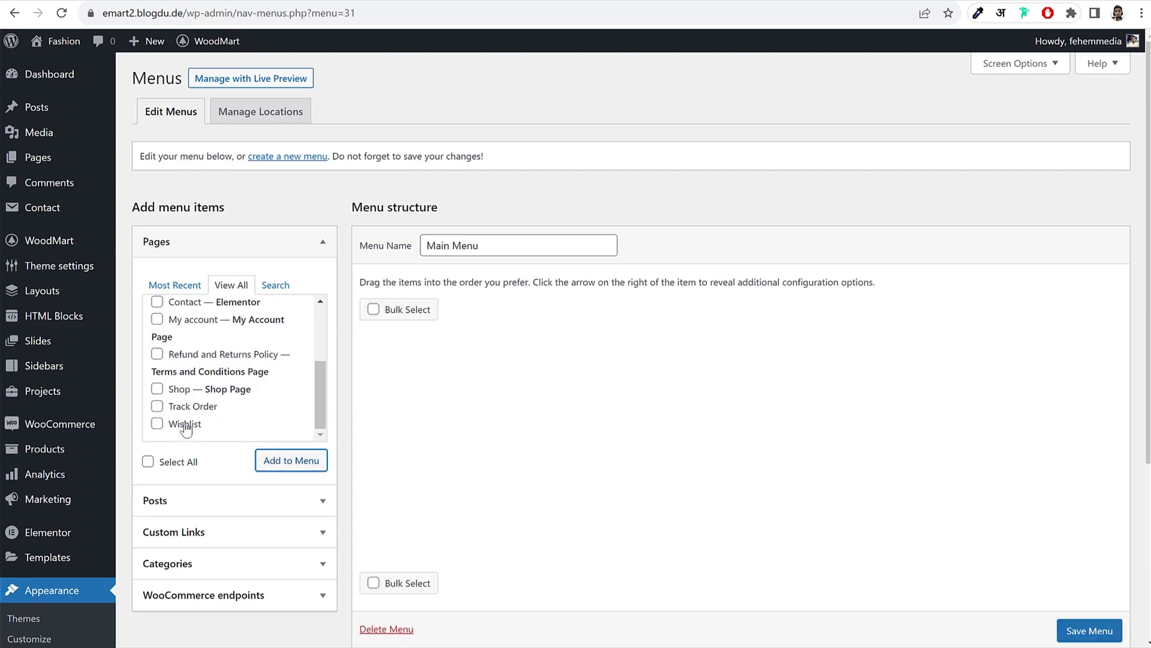
# Step: Reorder the menu items so Track Order follows Shop and Blog comes last
pyautogui.scroll(3, 234, 372)
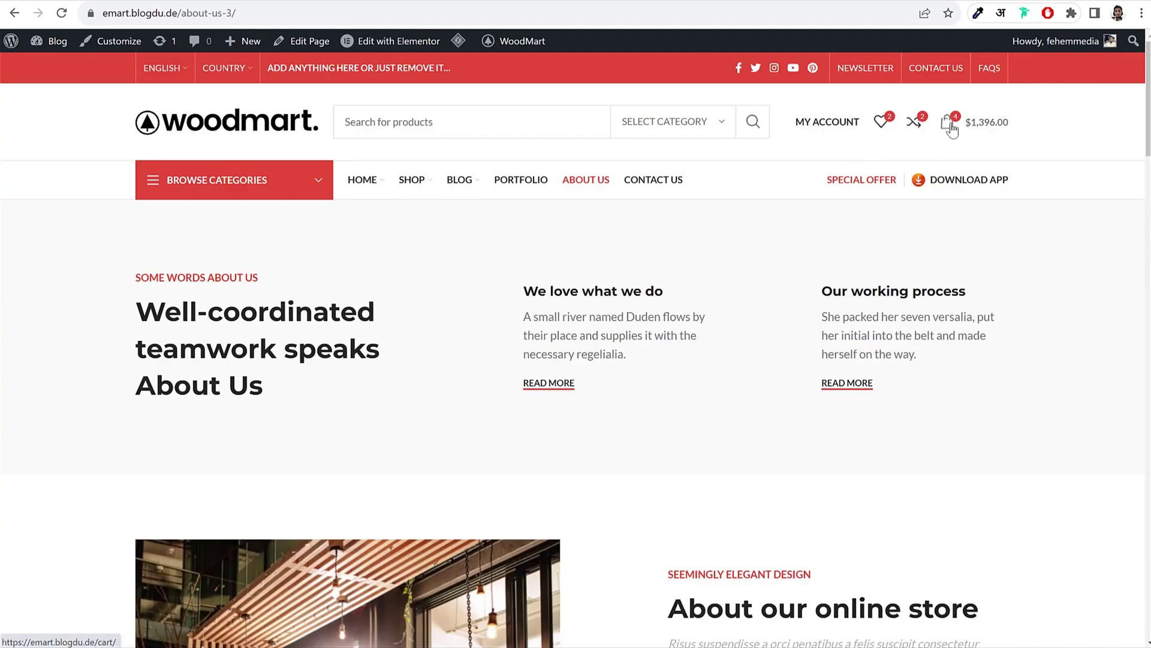
pyautogui.moveTo(836, 128)
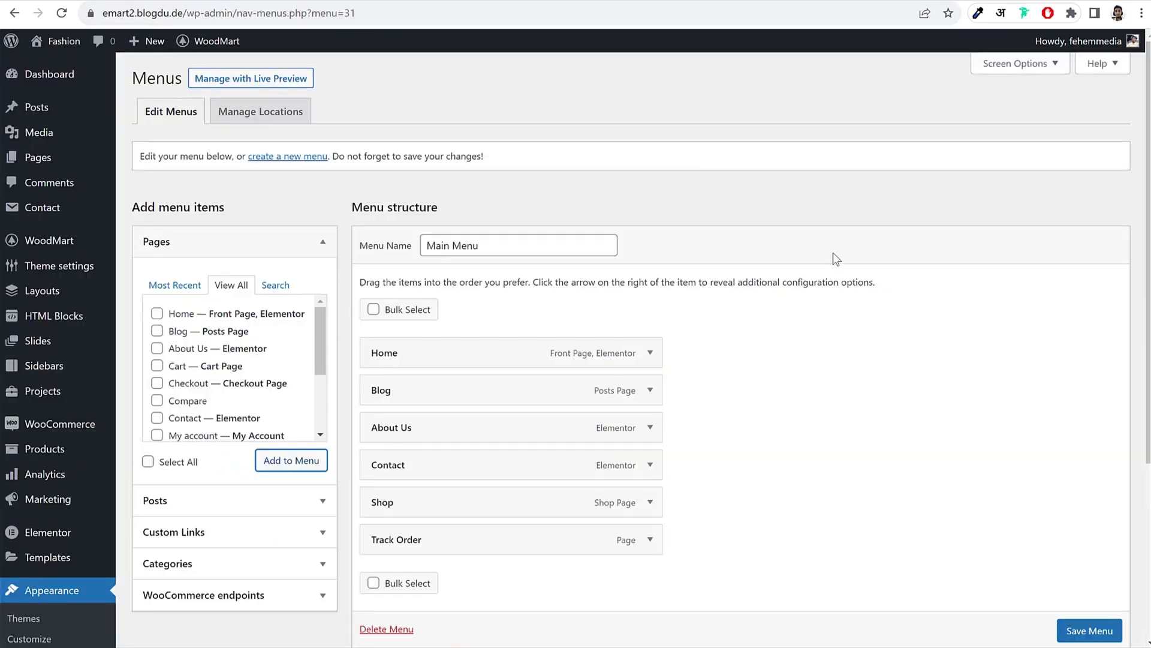
pyautogui.scroll(-3, 832, 365)
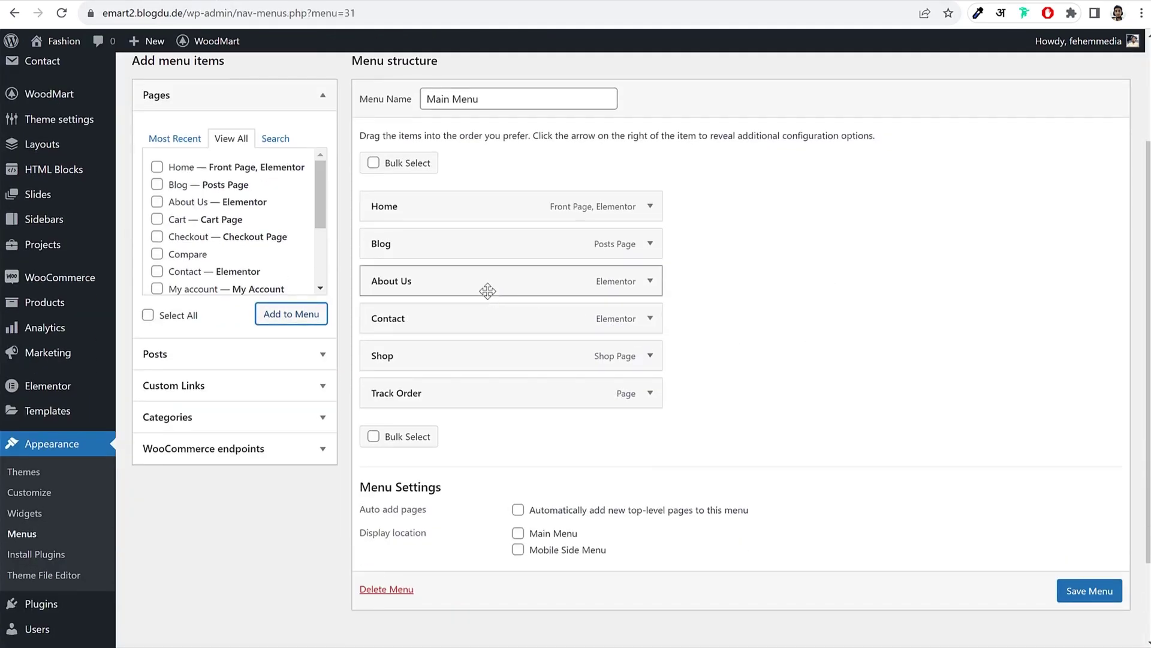
pyautogui.moveTo(459, 358); pyautogui.dragTo(458, 248)
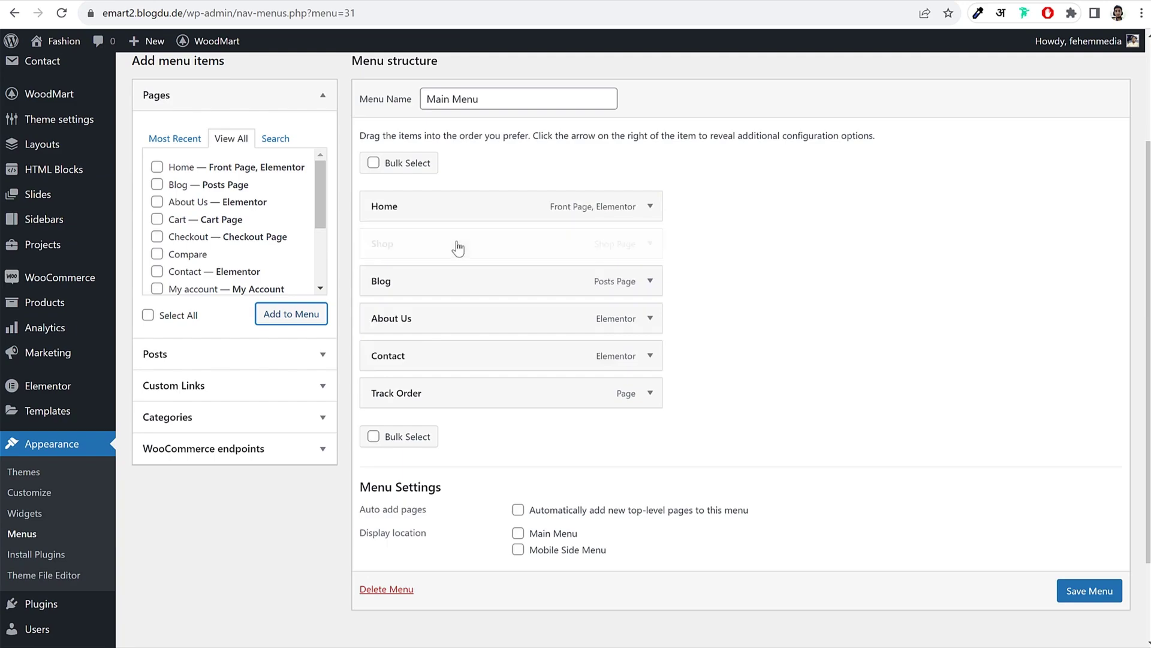
pyautogui.moveTo(448, 390); pyautogui.dragTo(449, 284)
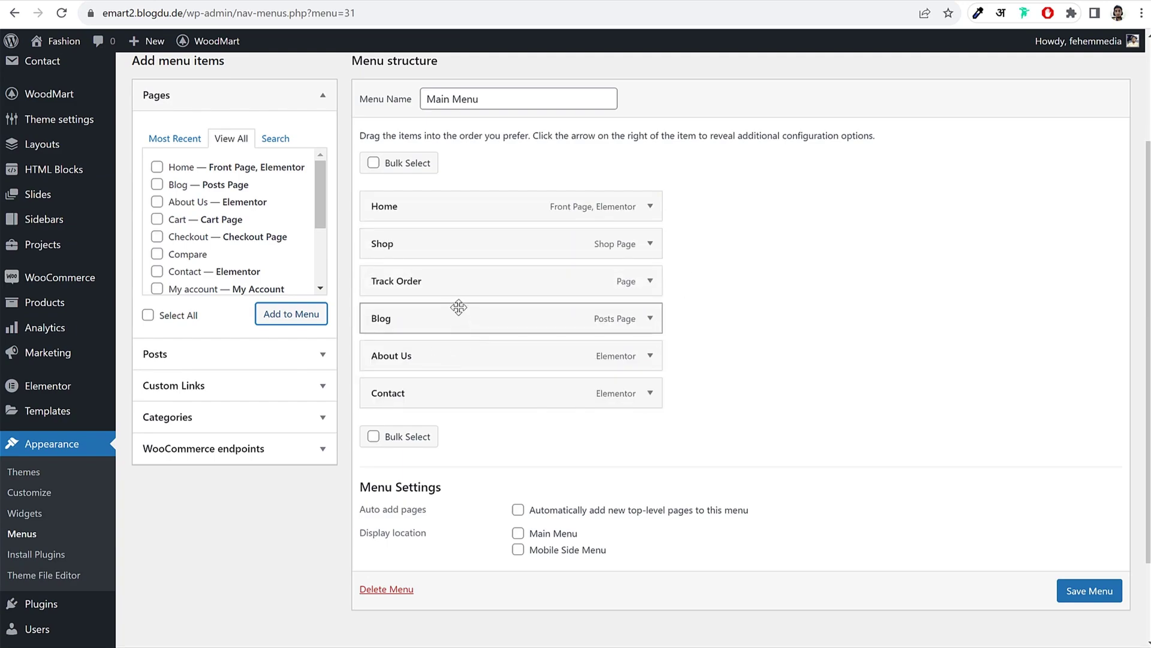
pyautogui.moveTo(459, 307)
pyautogui.mouseDown()
pyautogui.moveTo(458, 378)
pyautogui.moveTo(468, 318)
pyautogui.mouseUp()
pyautogui.moveTo(460, 379); pyautogui.dragTo(459, 384)
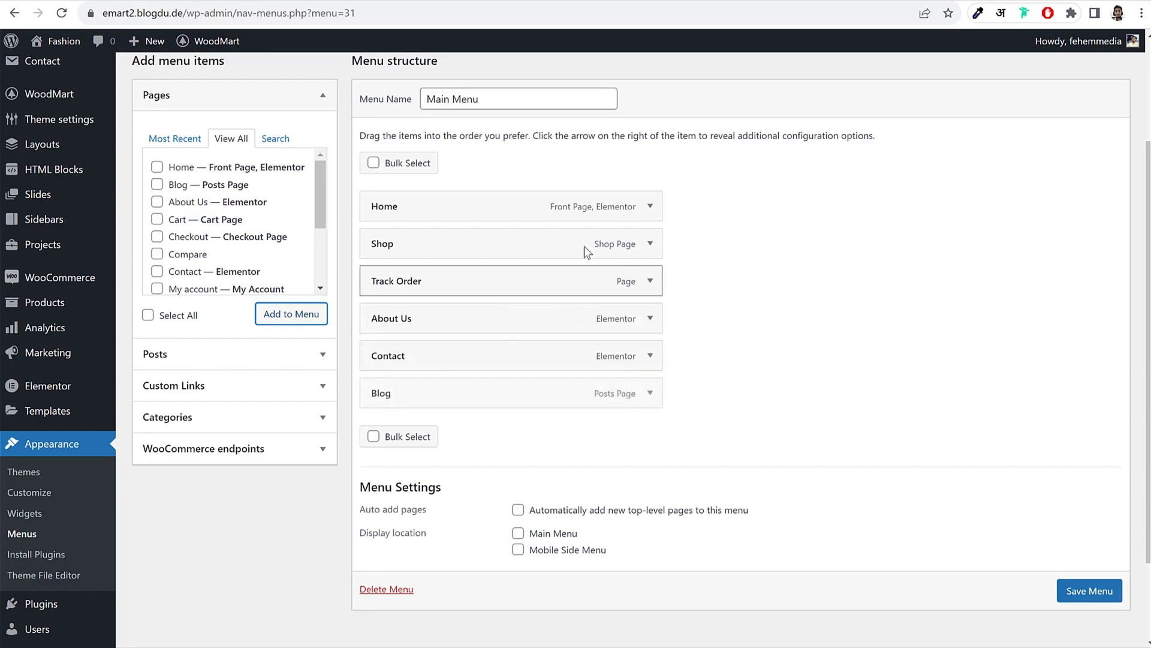
pyautogui.click(293, 95)
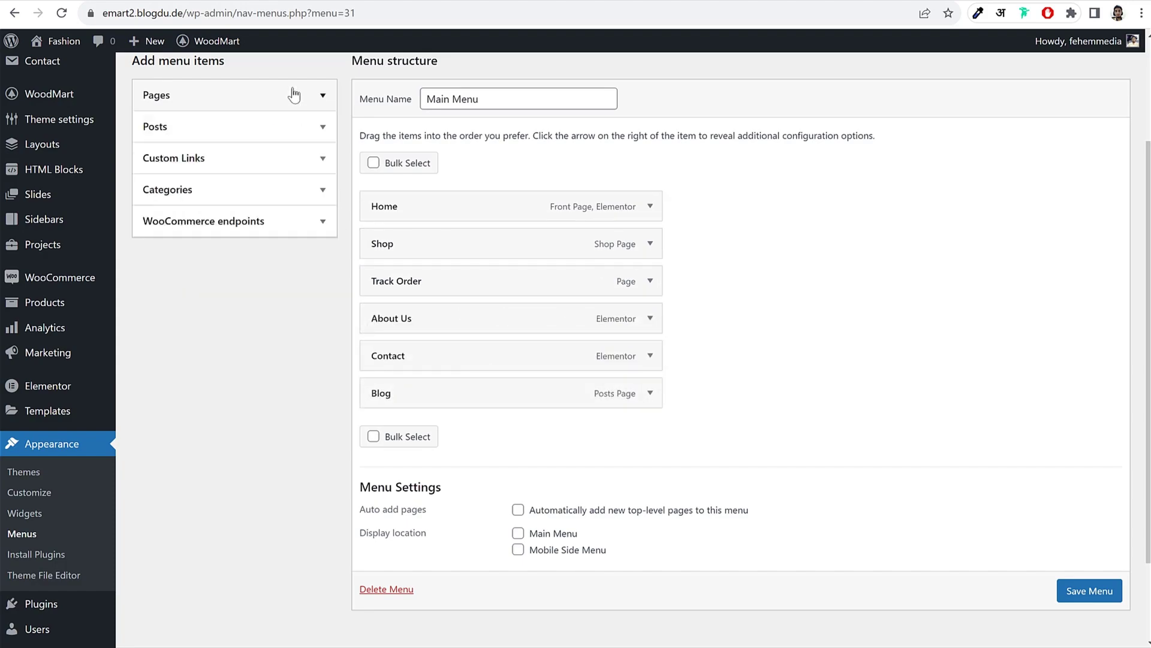
pyautogui.scroll(3, 611, 279)
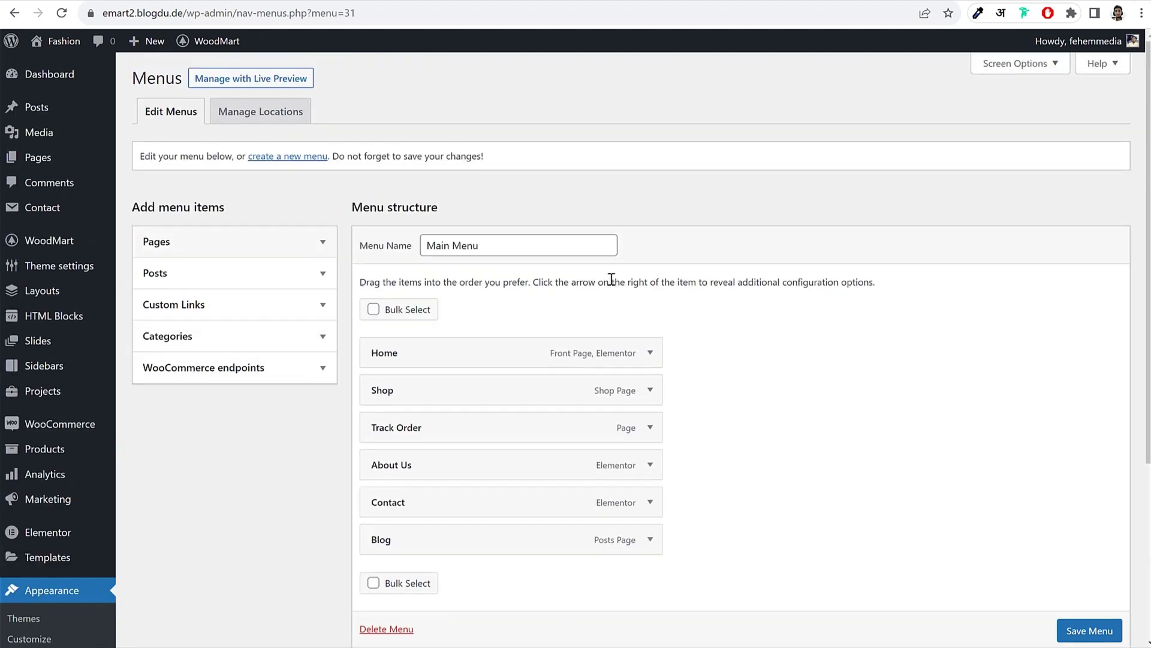
# Step: Enable Product categories in Screen Options and add Jackets and Shirts to the menu
pyautogui.click(1007, 73)
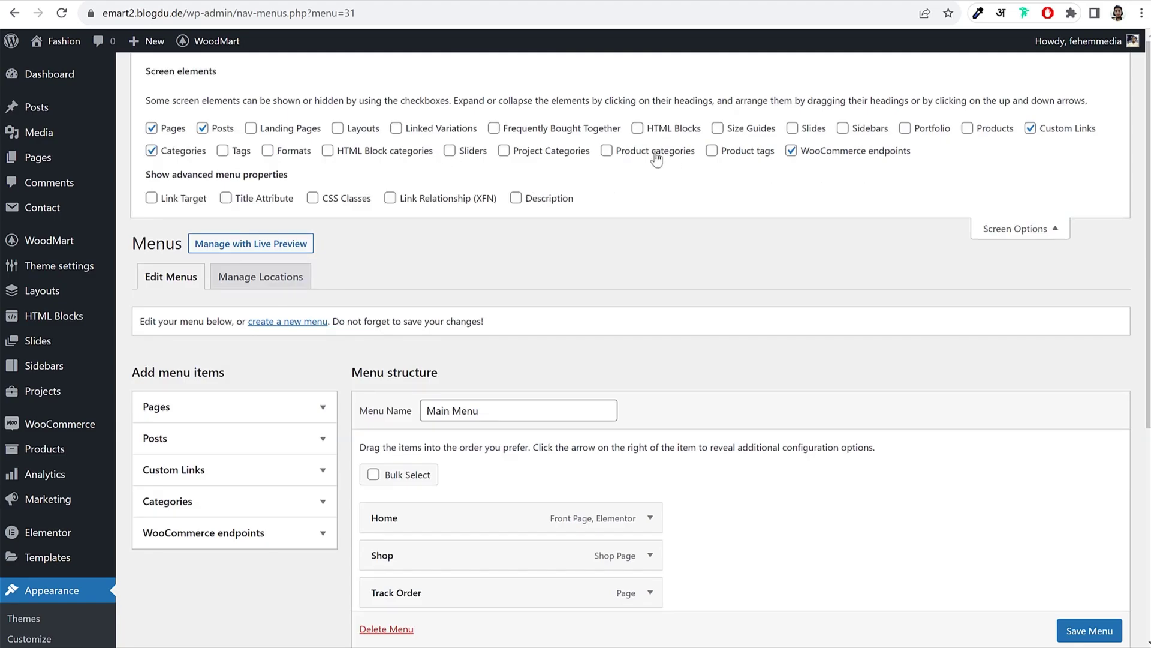
pyautogui.click(607, 150)
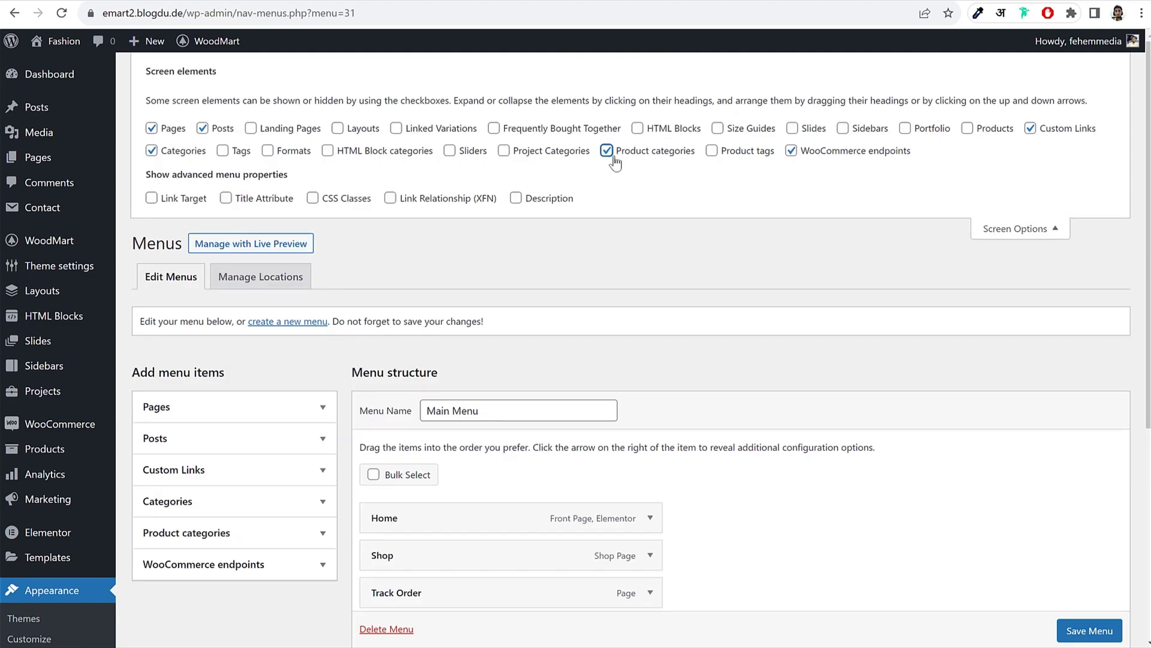
pyautogui.click(987, 224)
pyautogui.click(294, 368)
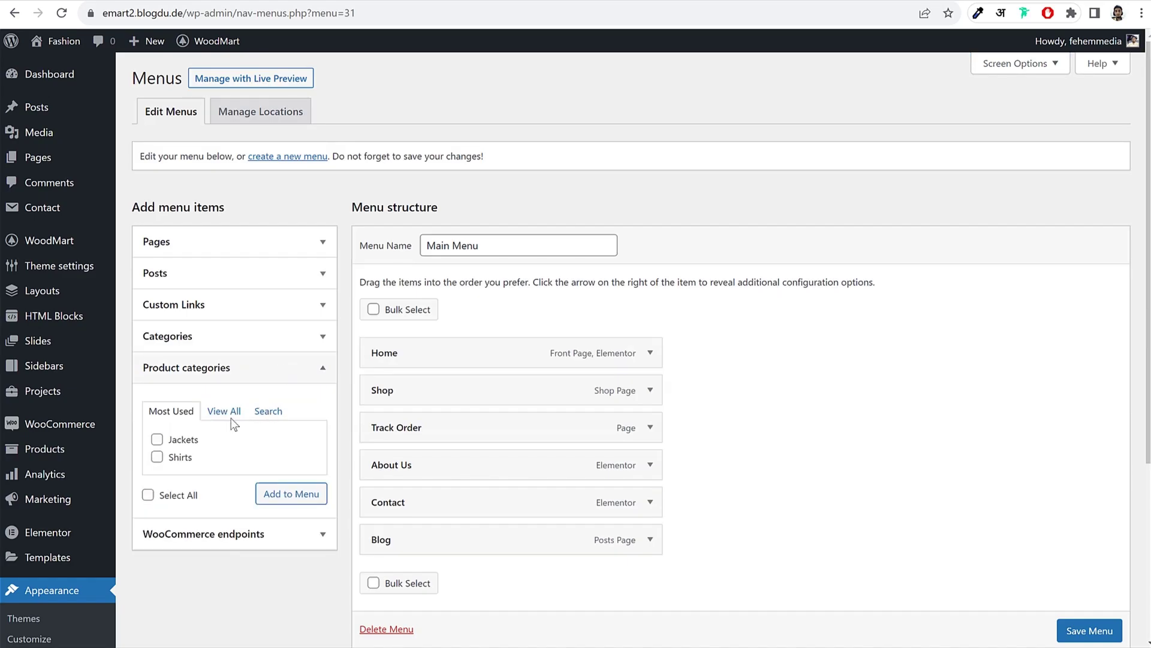
pyautogui.click(157, 439)
pyautogui.click(157, 457)
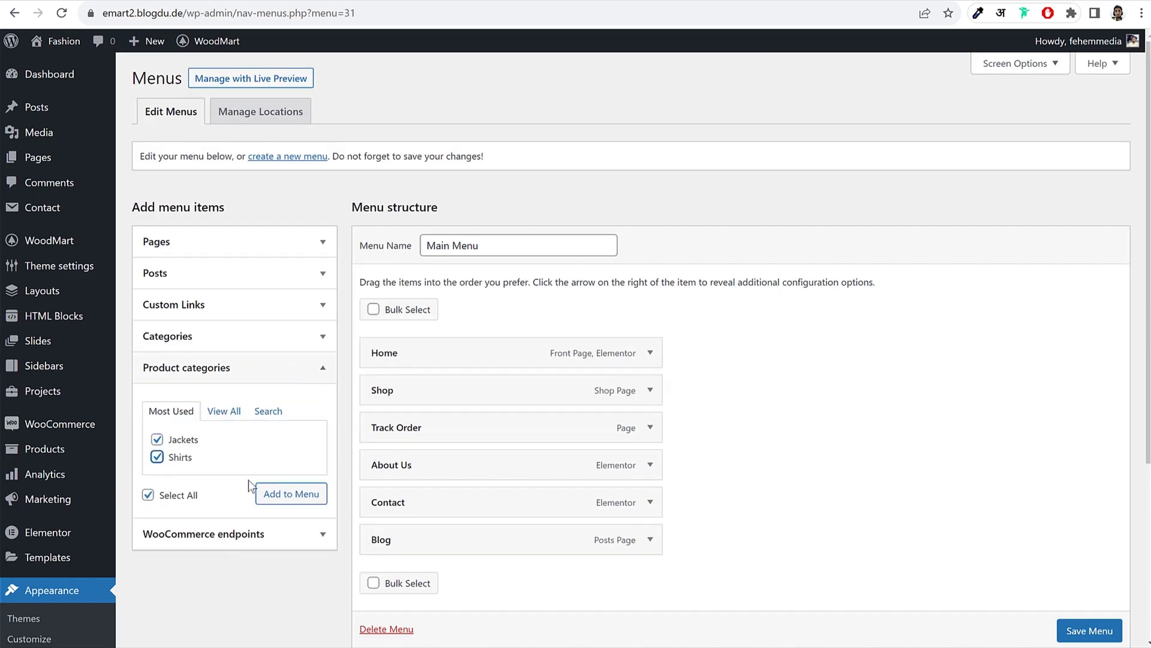
pyautogui.click(291, 494)
# Step: Nest Jackets and Shirts under Shop, assign the Main Menu location, save, and visit the site
pyautogui.scroll(-4, 831, 389)
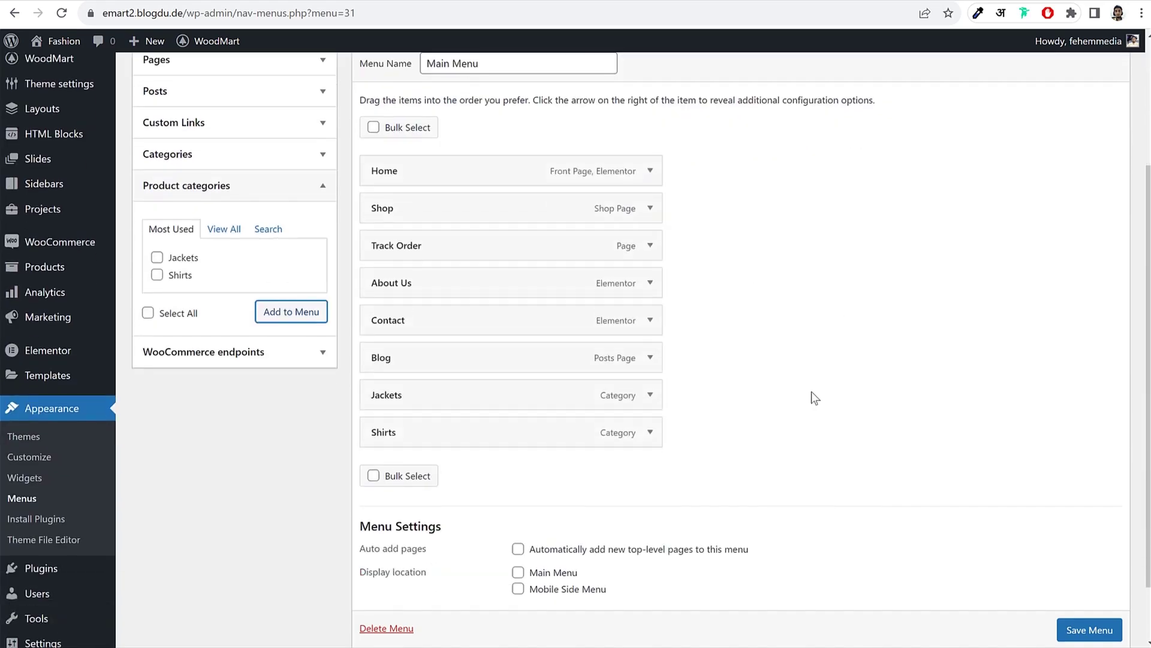
pyautogui.moveTo(464, 363); pyautogui.dragTo(494, 210)
pyautogui.moveTo(471, 394); pyautogui.dragTo(488, 247)
pyautogui.scroll(-1, 868, 306)
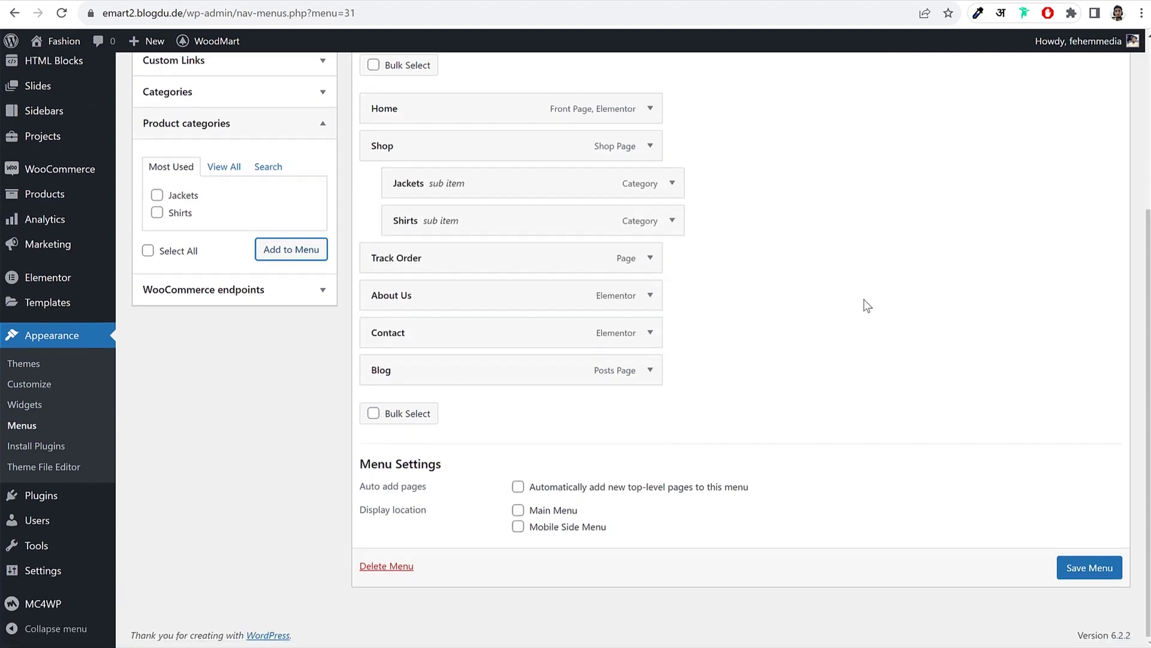
pyautogui.click(551, 511)
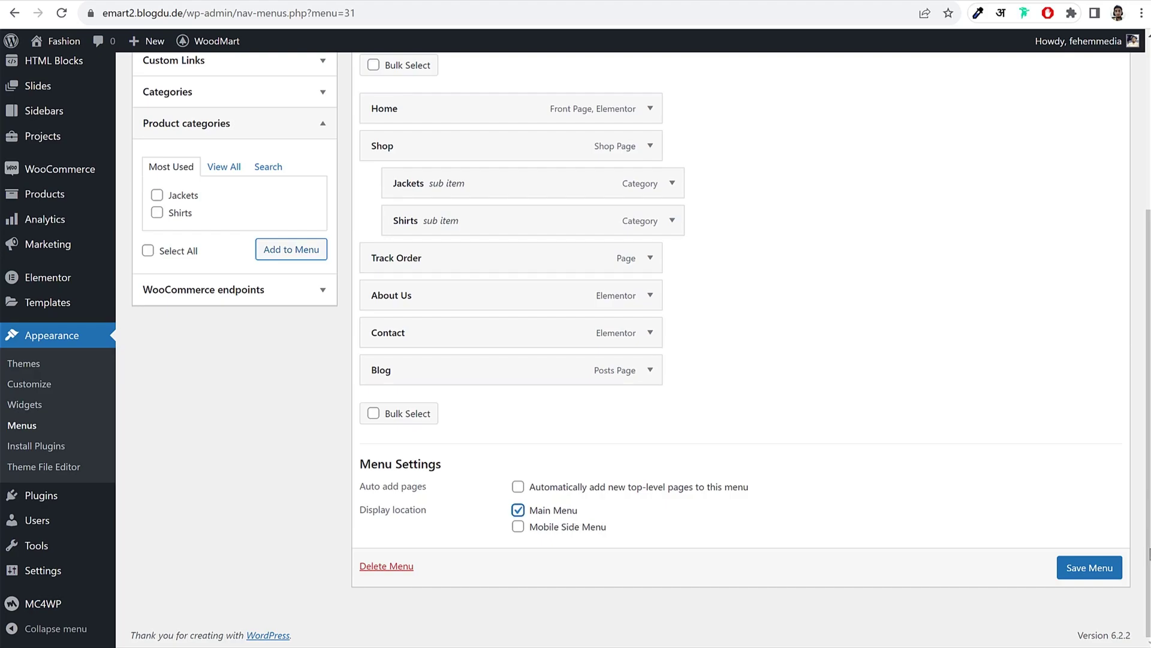
pyautogui.click(1089, 568)
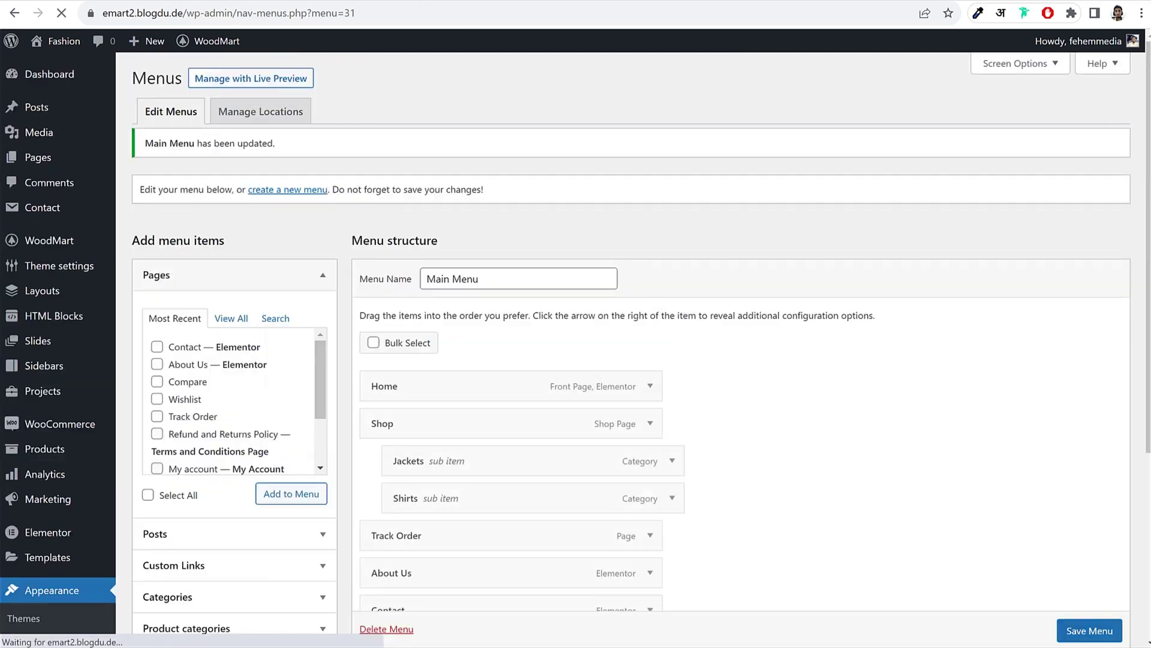
pyautogui.click(60, 41)
# Step: Reload the homepage and check that the Shop dropdown lists Jackets and Shirts
pyautogui.click(63, 12)
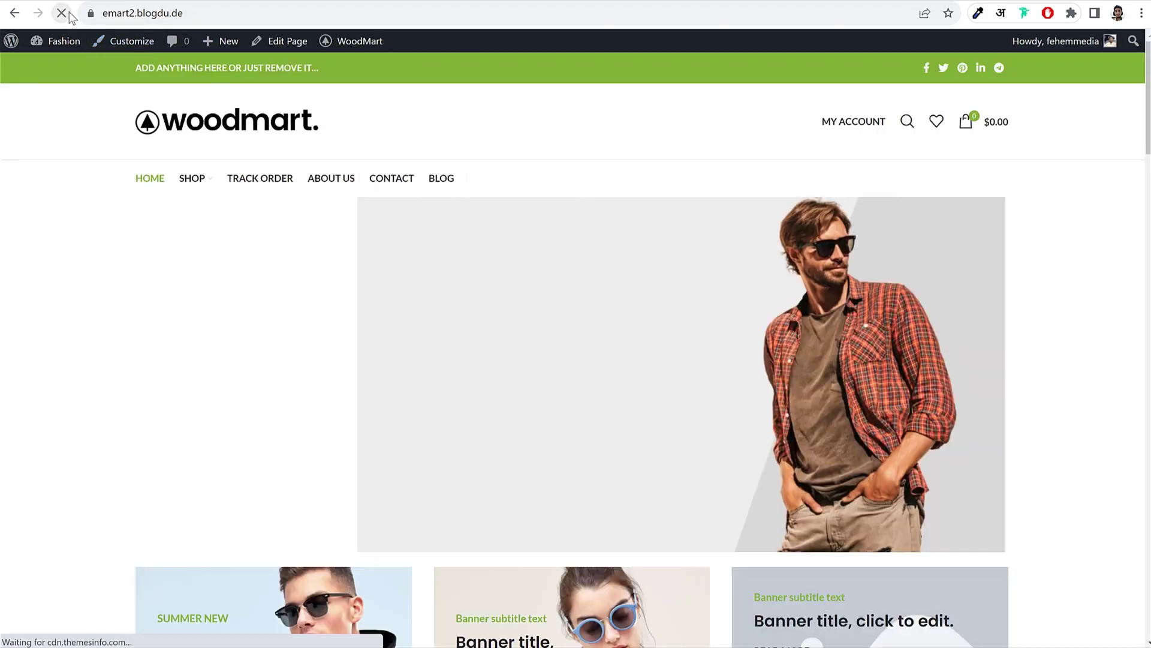
pyautogui.moveTo(193, 180)
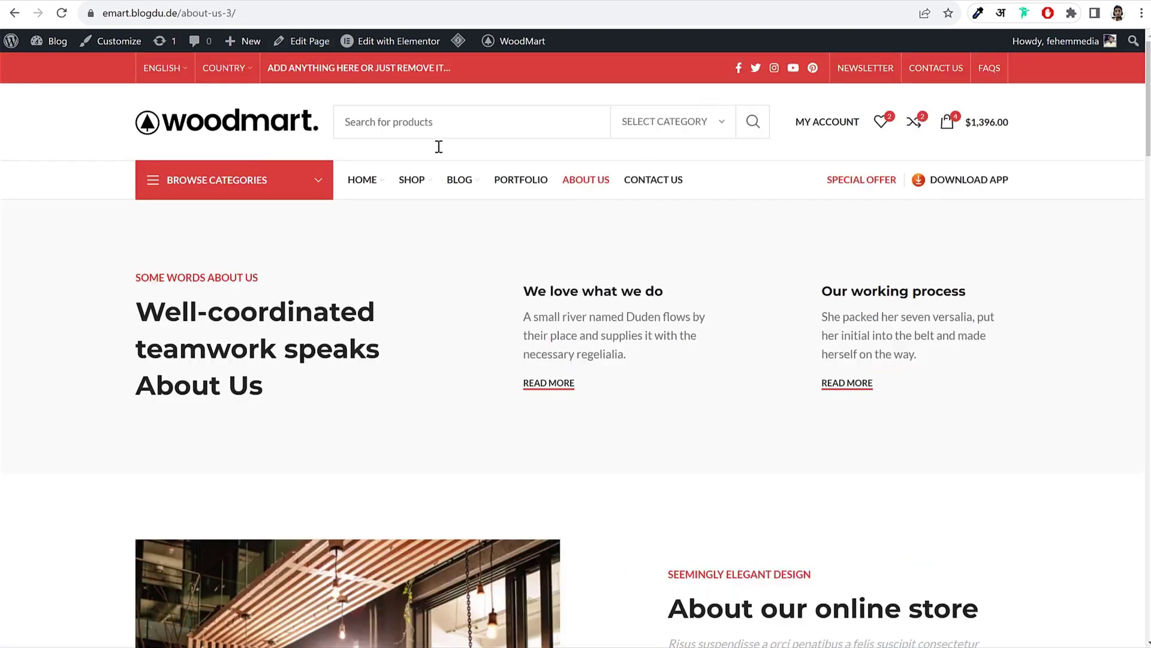
pyautogui.moveTo(466, 180)
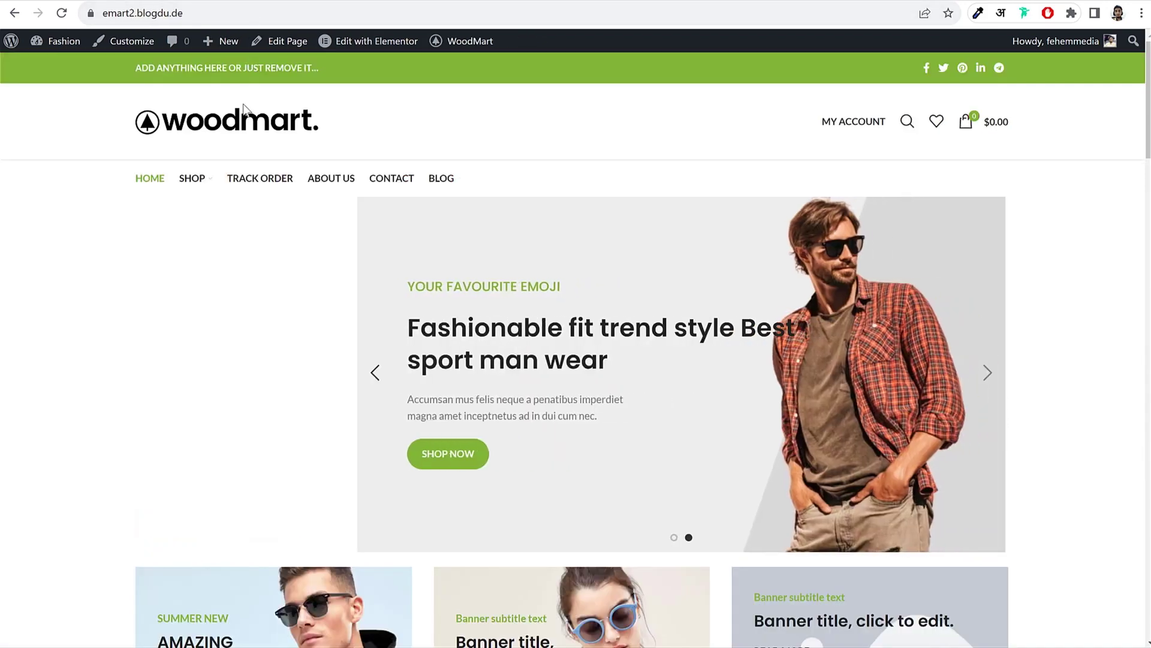
pyautogui.moveTo(199, 174)
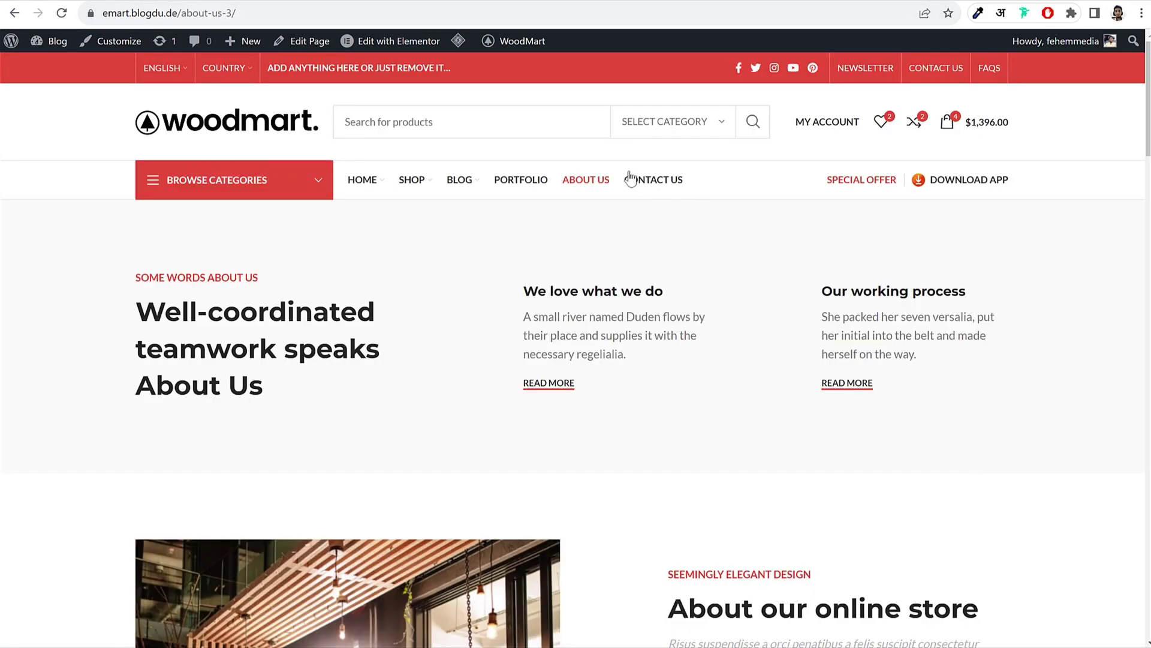
pyautogui.moveTo(467, 188)
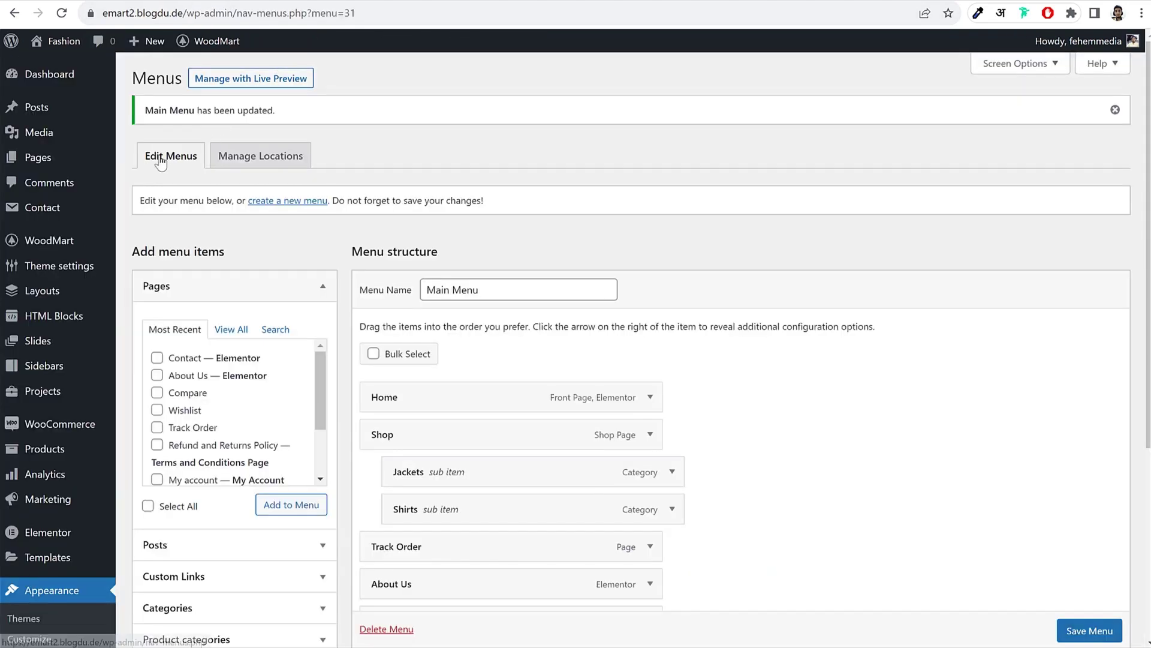
# Step: Save the Main Menu changes and go to the HTML Blocks list
pyautogui.click(69, 320)
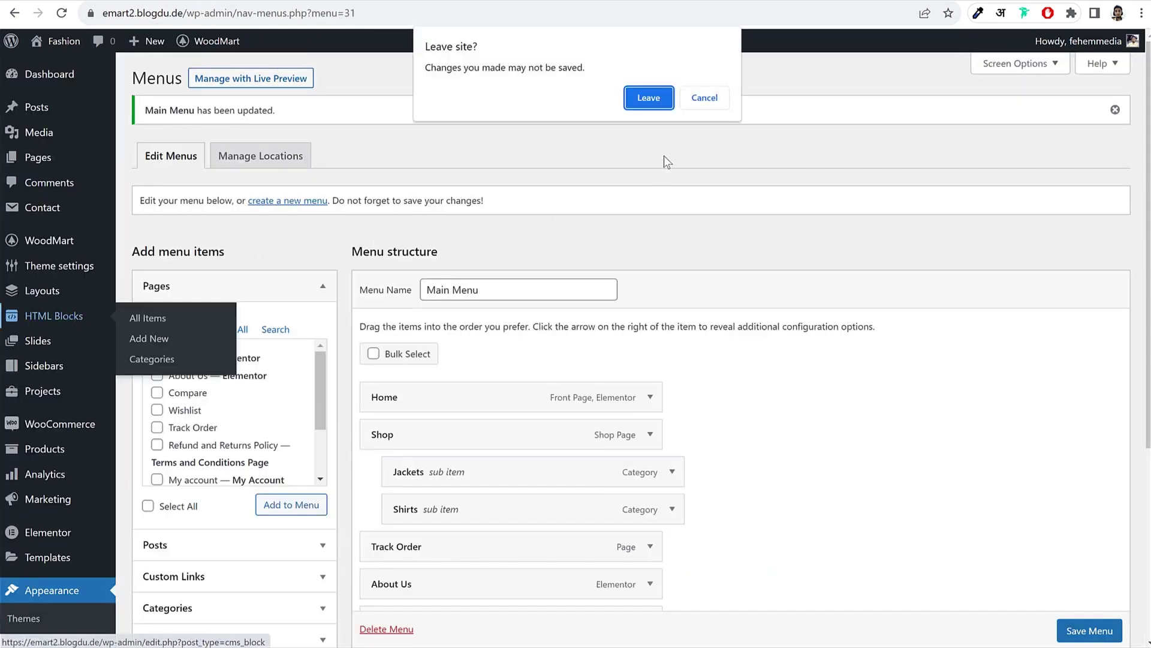
pyautogui.click(705, 98)
pyautogui.click(1087, 632)
pyautogui.scroll(-1, 1087, 633)
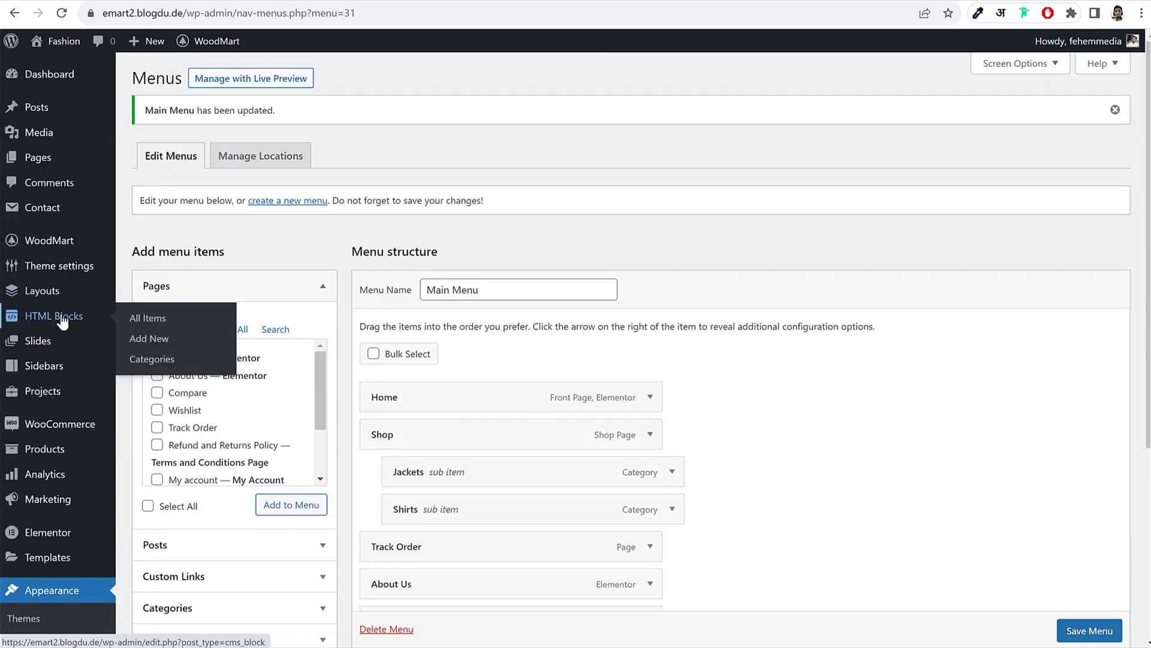
pyautogui.click(63, 318)
pyautogui.click(646, 104)
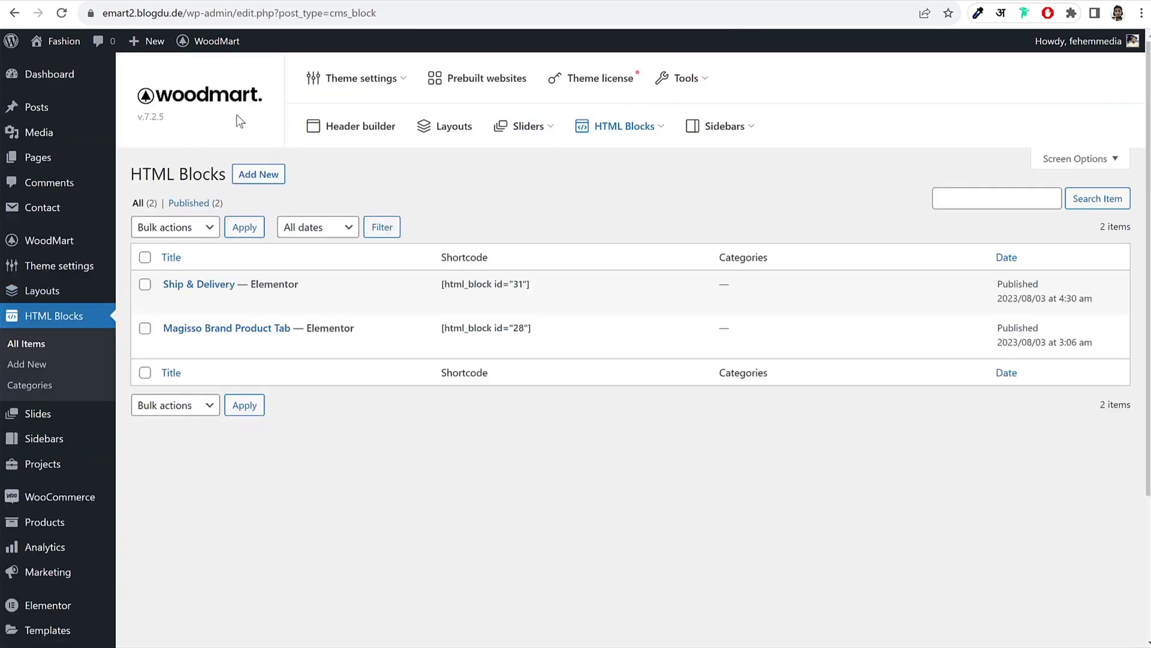
# Step: Publish a new HTML block titled 'Blog Page Mega Menu' and open it in Elementor
pyautogui.click(258, 174)
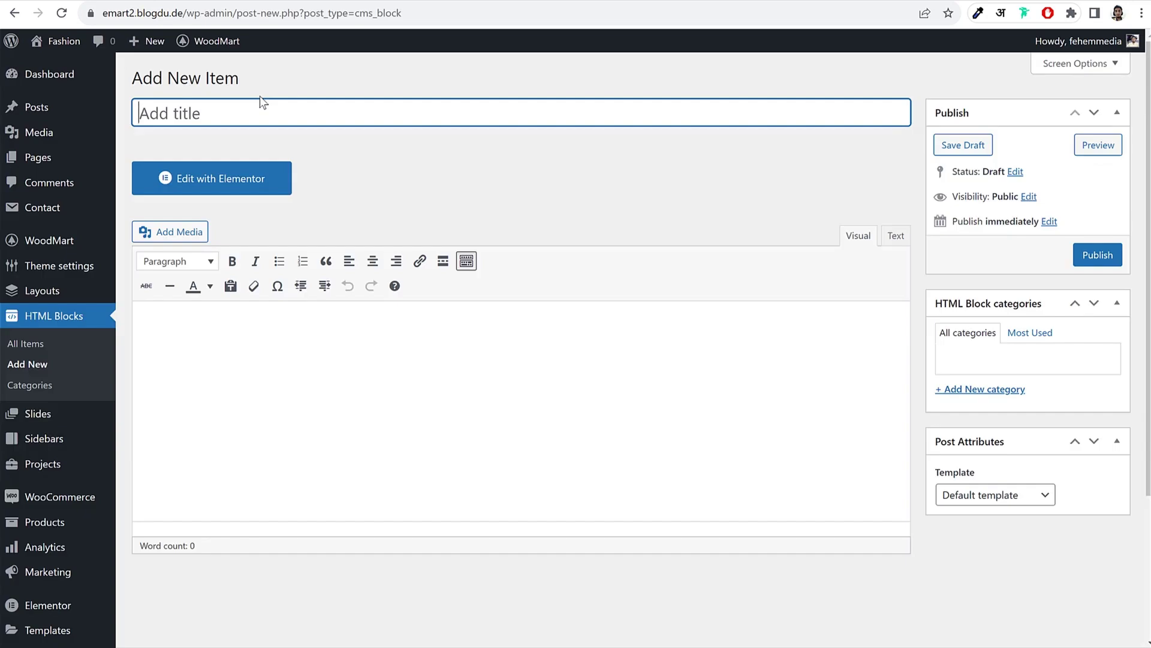
pyautogui.write('Blog Pag')
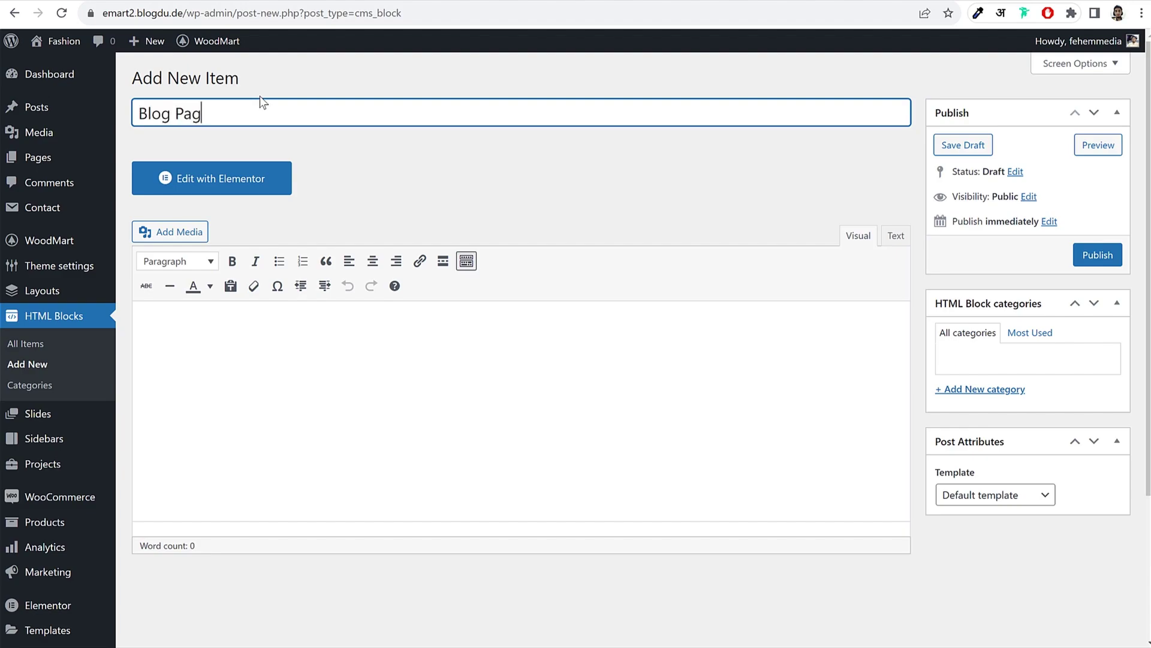
pyautogui.write('e Mega Menu')
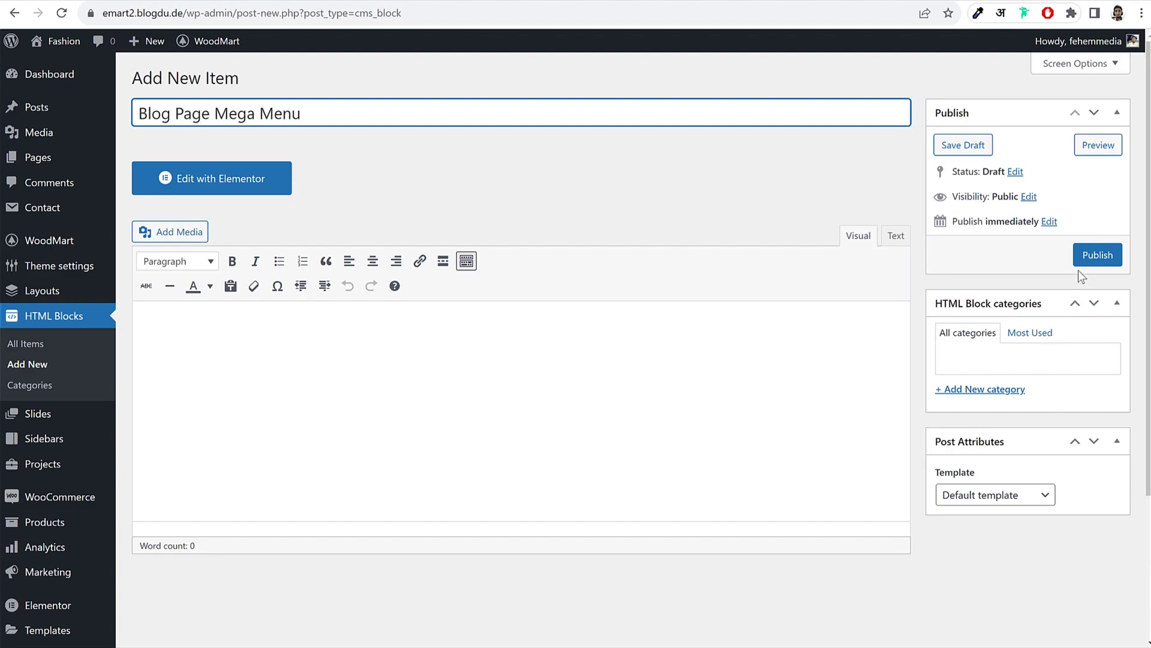
pyautogui.click(1087, 267)
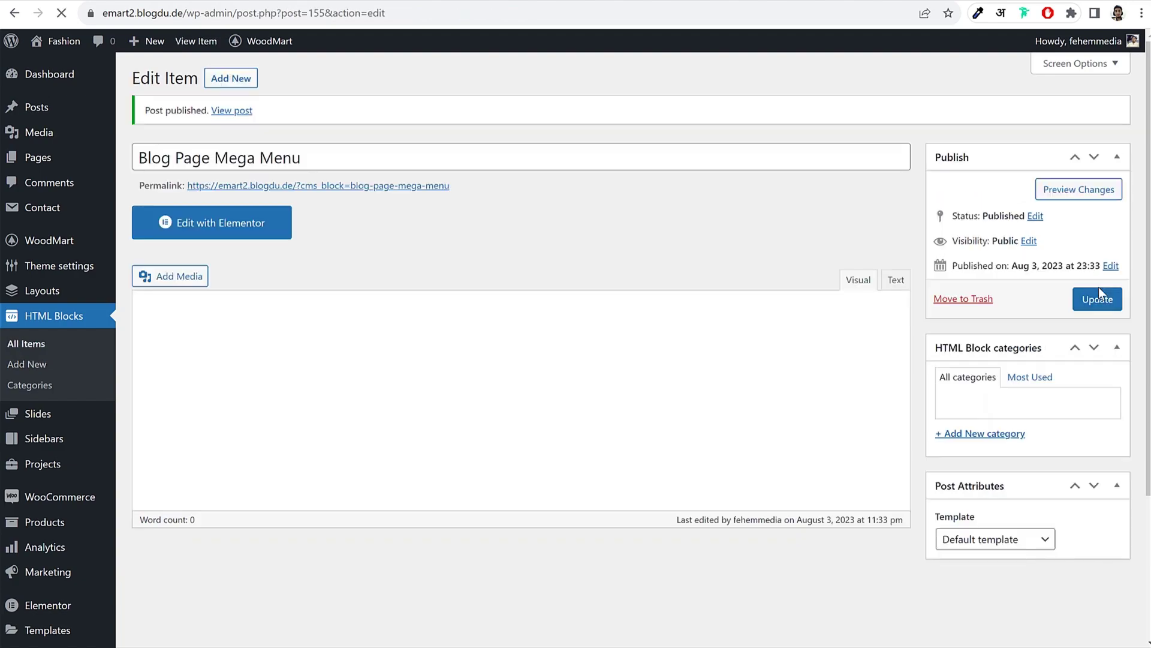
pyautogui.click(258, 228)
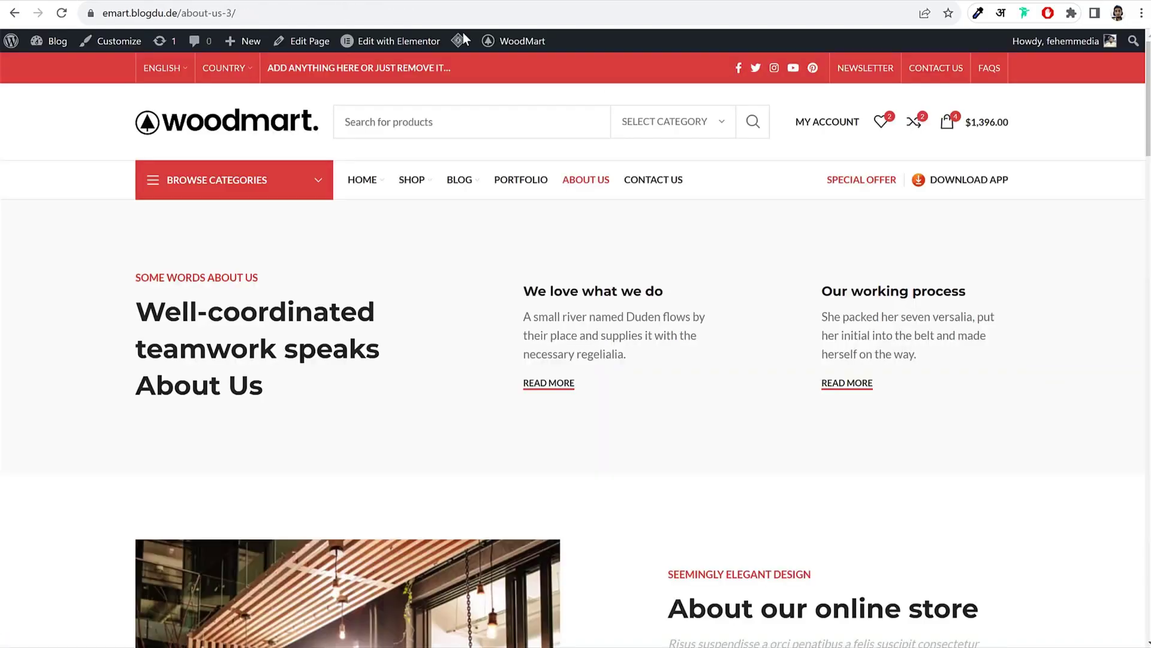
# Step: Preview the demo BLOG mega menu, then begin adding a section to the empty Elementor block
pyautogui.moveTo(459, 180)
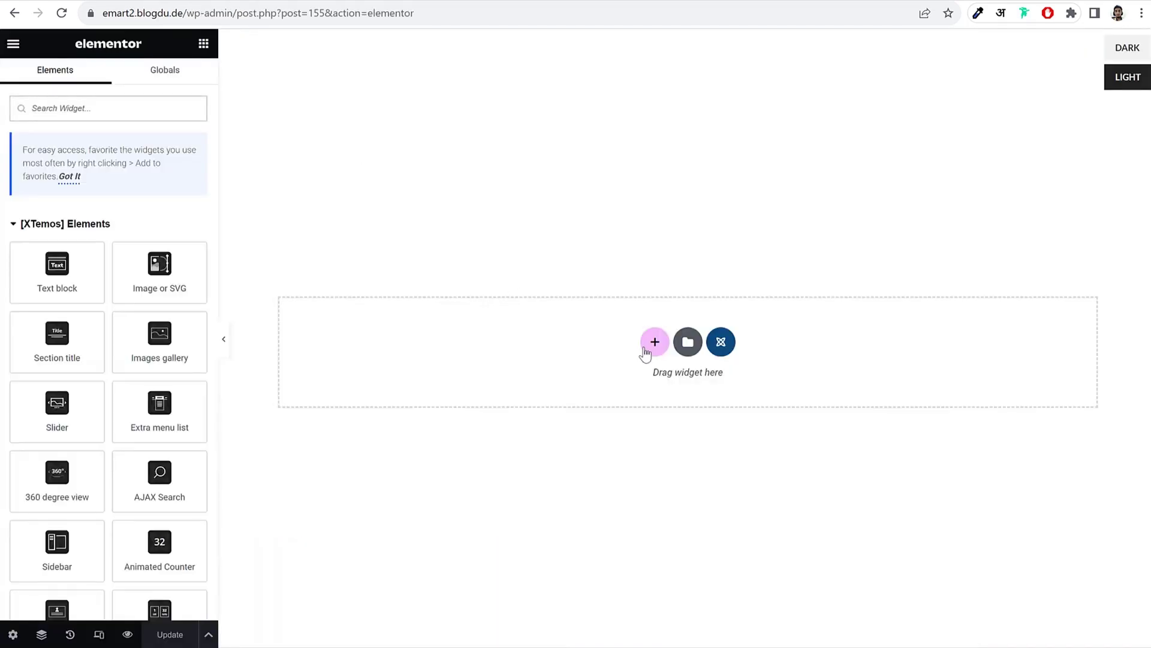
pyautogui.click(655, 343)
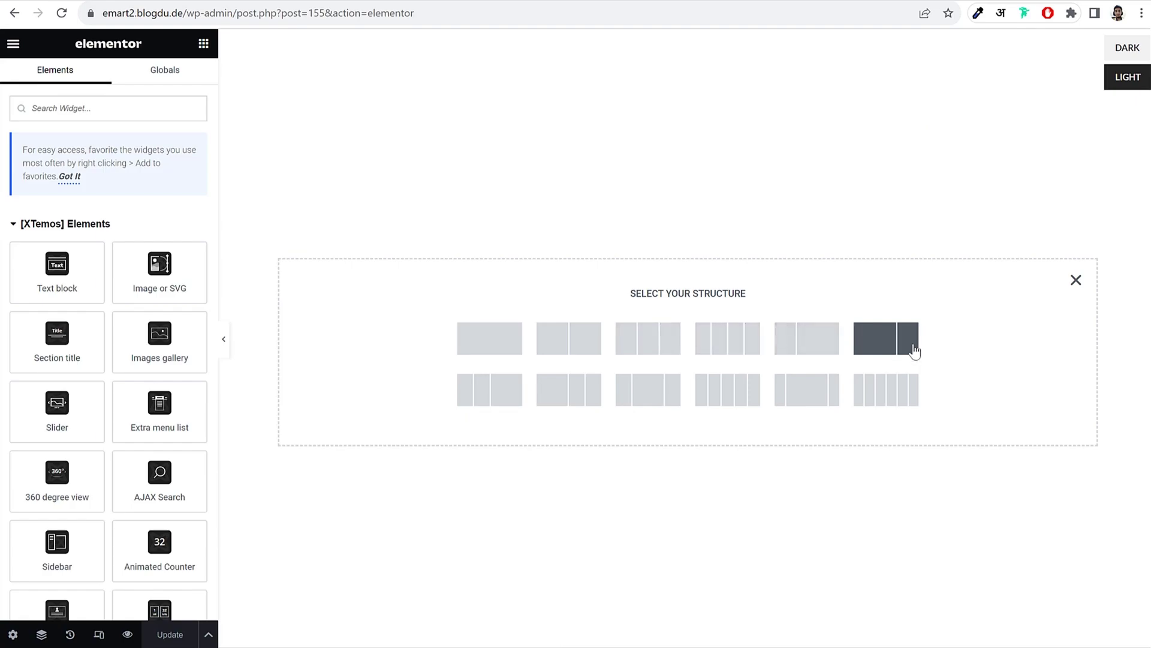
# Step: Add a three-column section with an Extra menu list titled THEME ELEMENTS in the first column
pyautogui.click(635, 348)
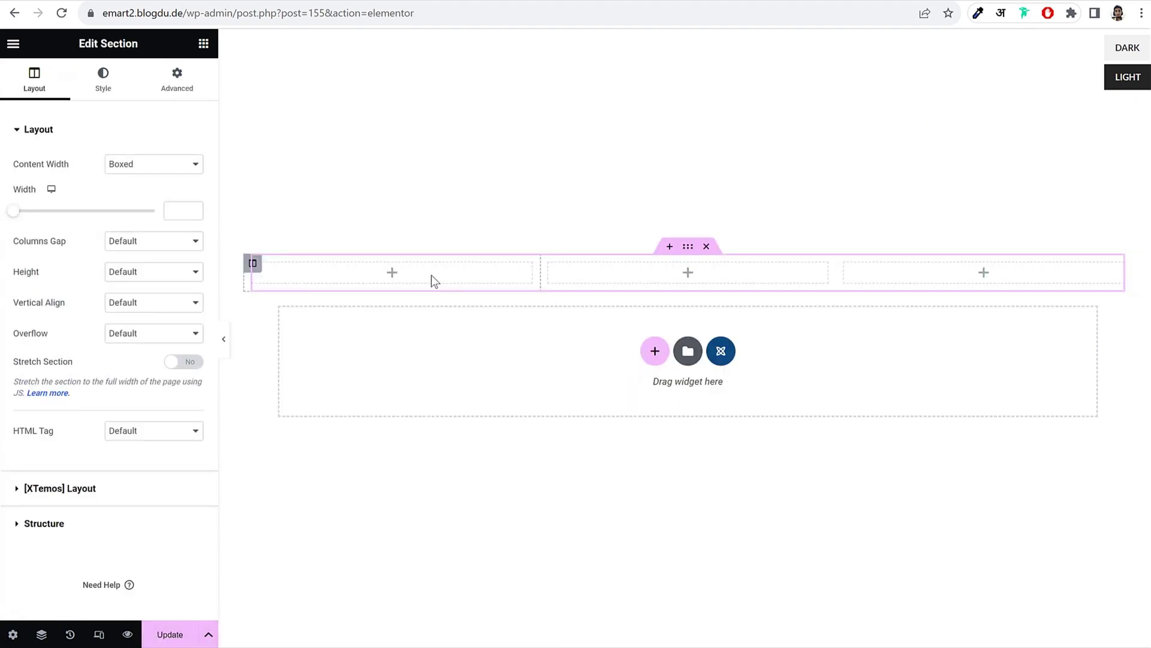
pyautogui.click(100, 115)
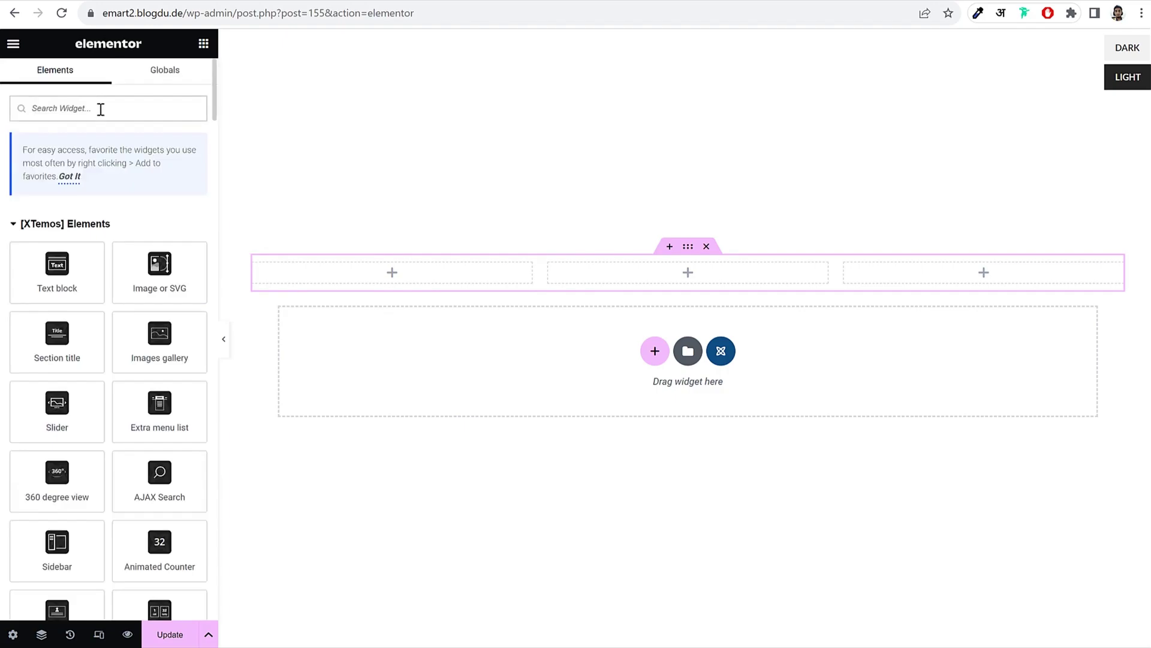
pyautogui.write('menu')
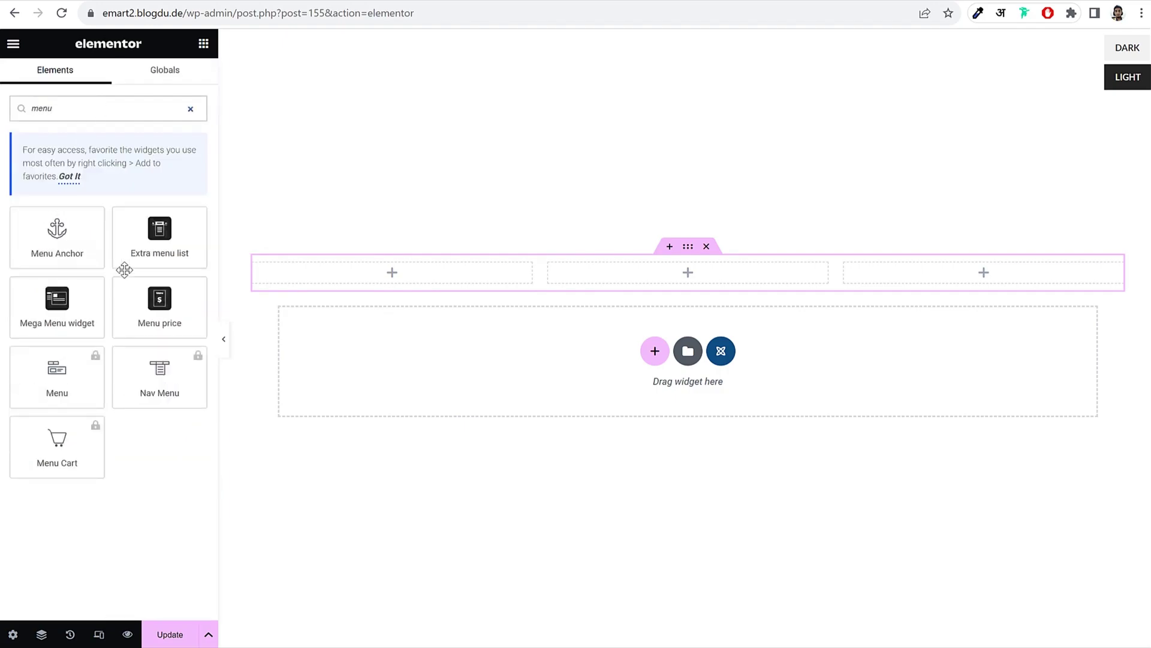
pyautogui.moveTo(159, 237); pyautogui.dragTo(434, 288)
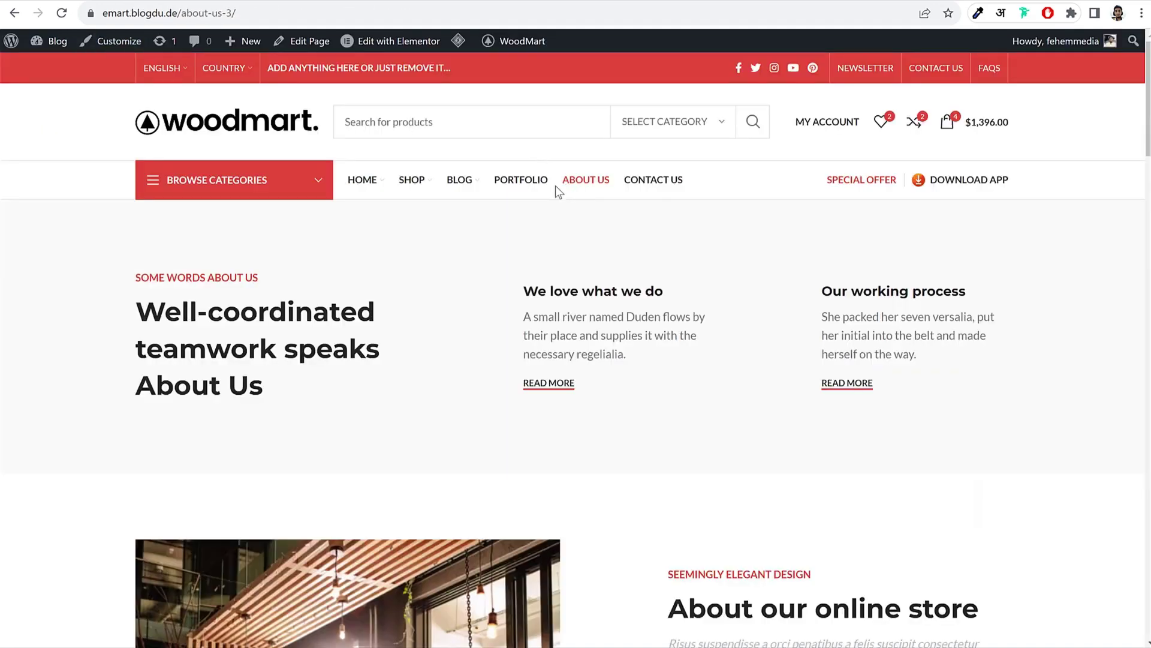
pyautogui.moveTo(477, 183)
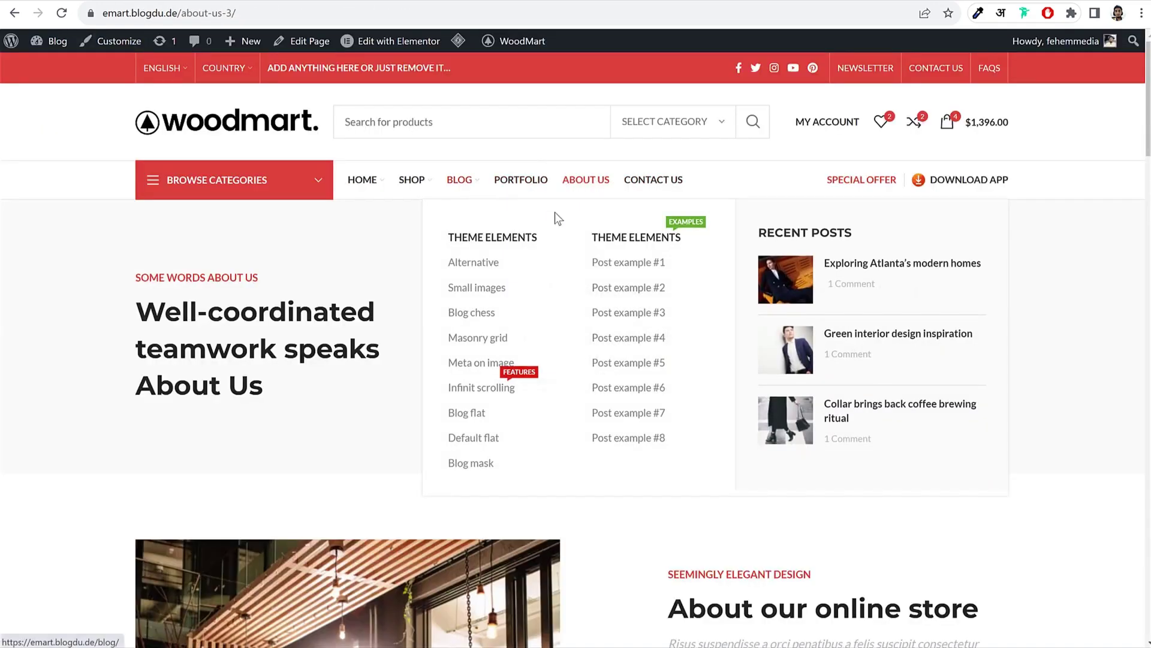
pyautogui.moveTo(446, 225); pyautogui.dragTo(555, 236)
pyautogui.hotkey('ctrl', 'c')
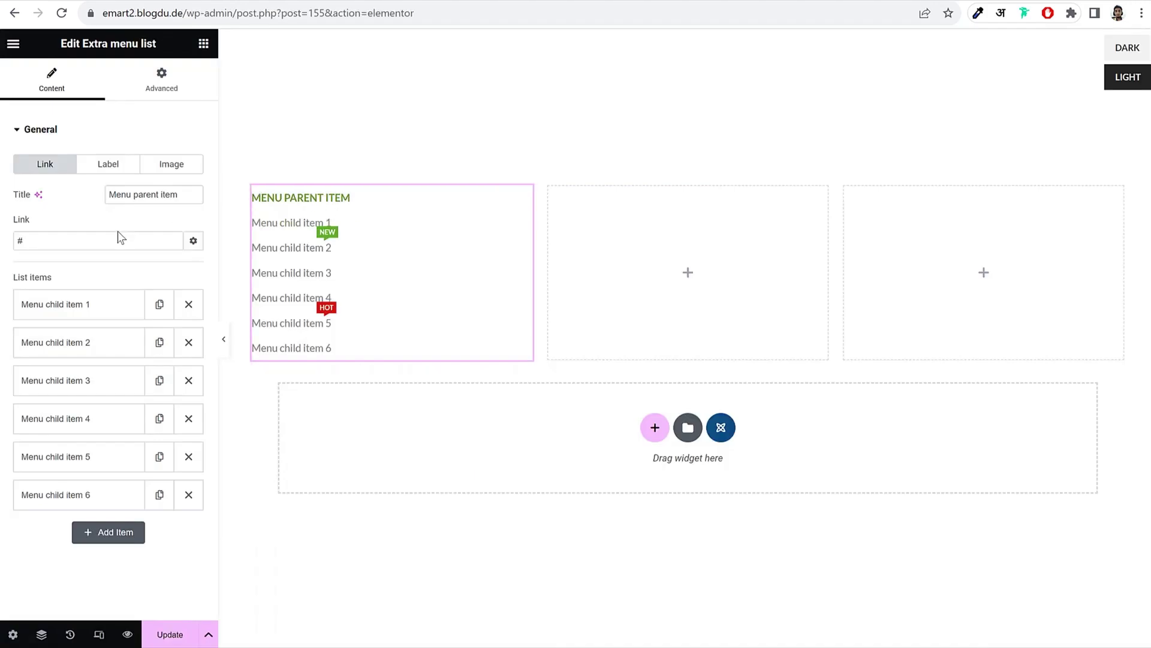
pyautogui.tripleClick(149, 195)
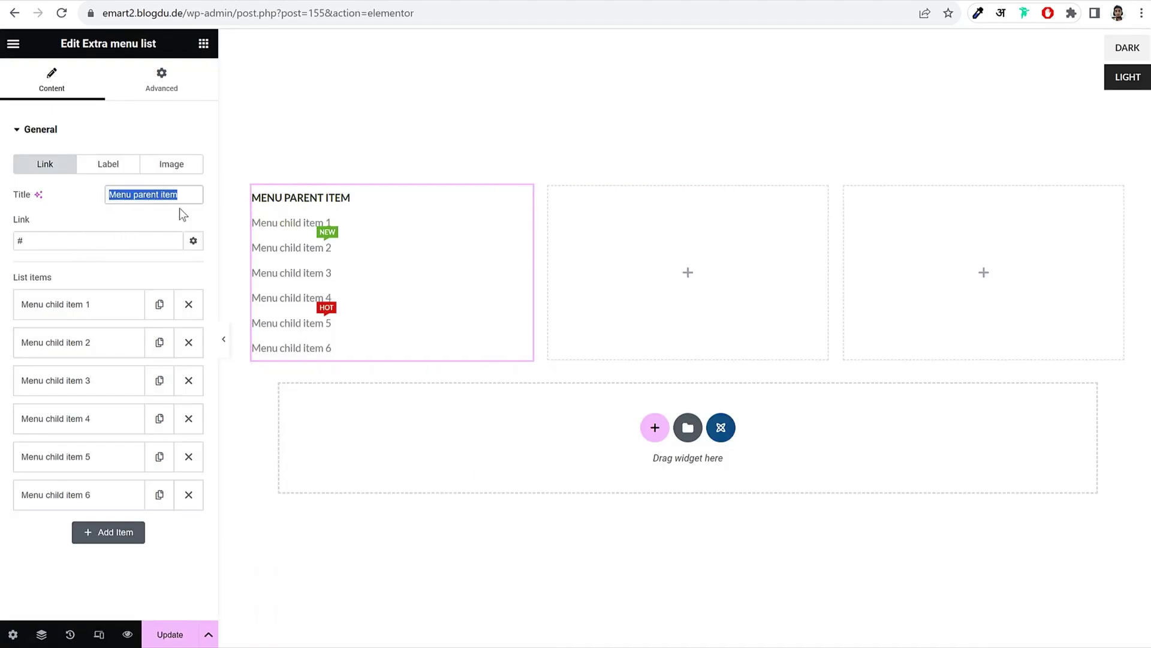
pyautogui.hotkey('ctrl', 'v')
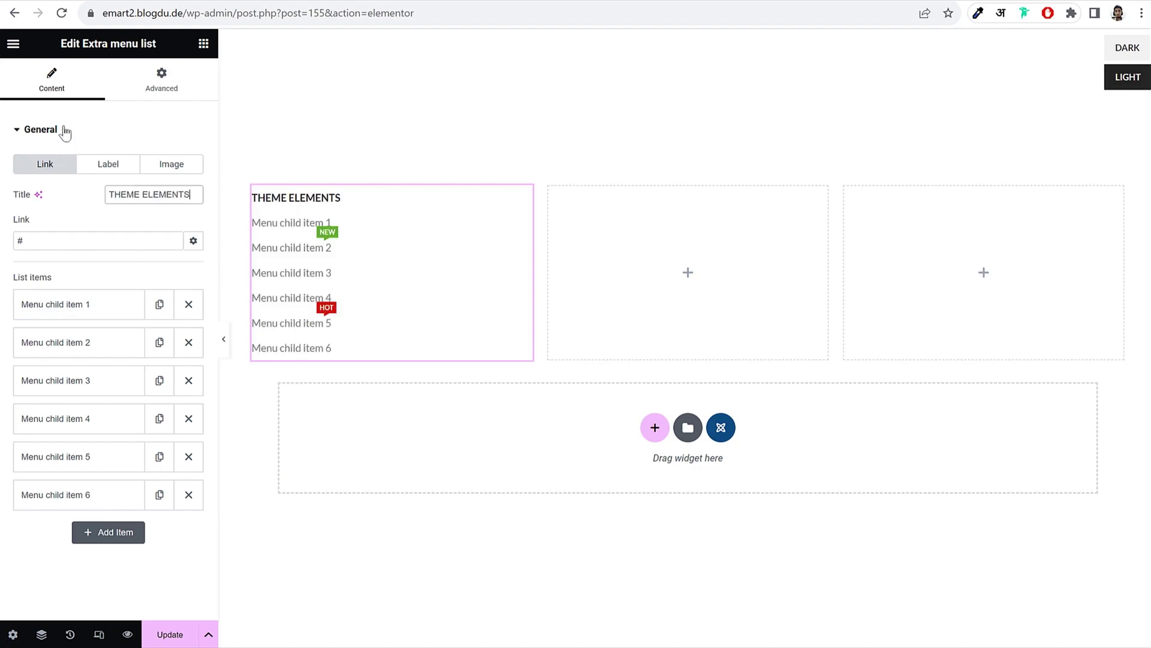
# Step: Give the THEME ELEMENTS menu title an orange Hot Sale badge
pyautogui.hotkey('ctrl', 'a')
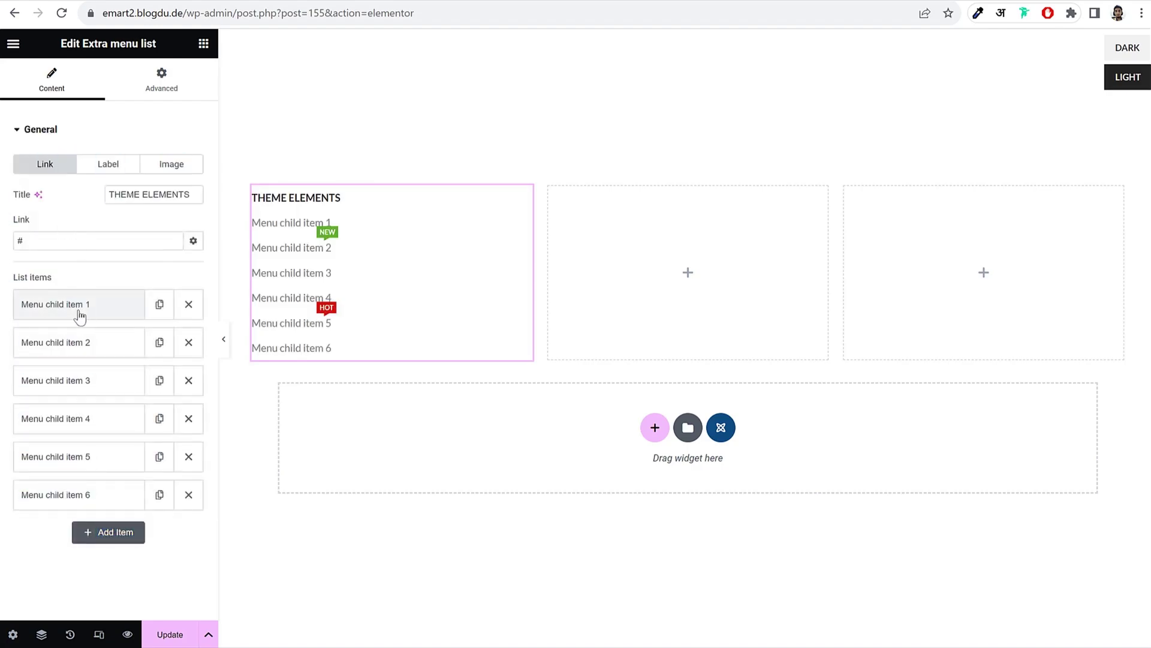
pyautogui.click(78, 307)
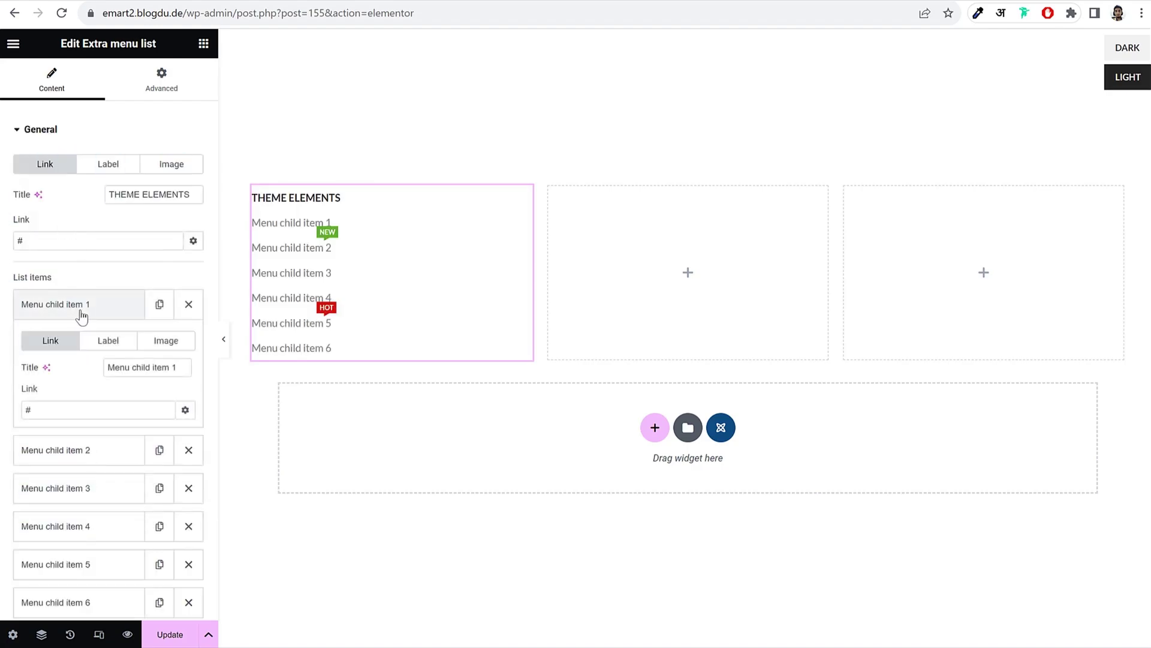
pyautogui.click(280, 287)
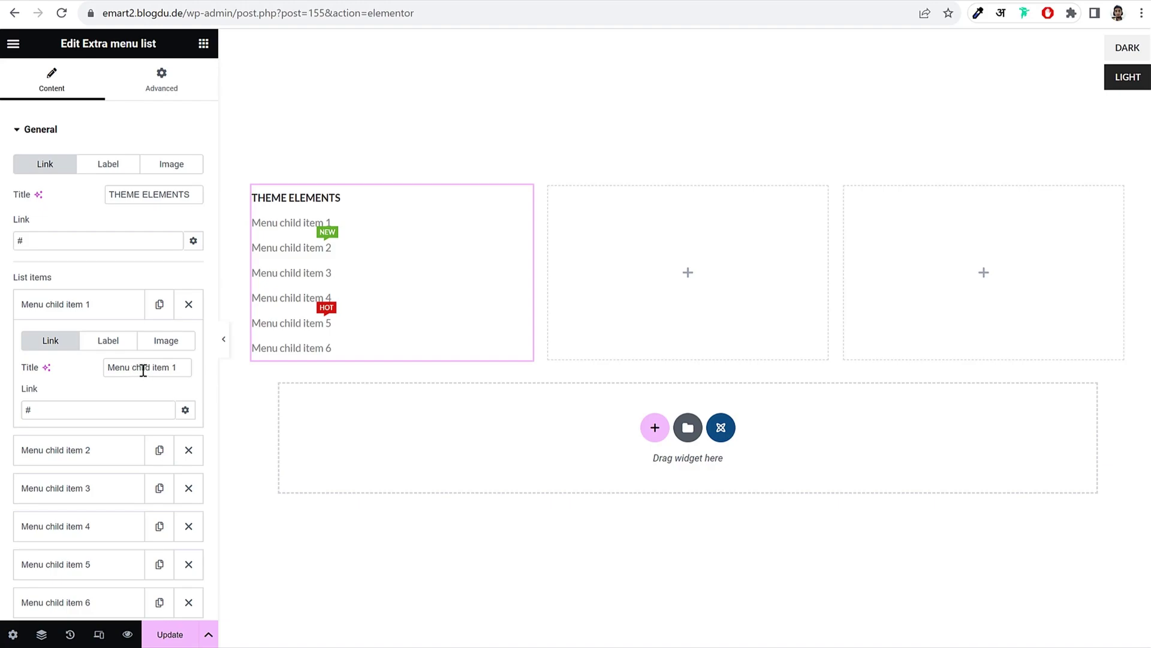
pyautogui.click(120, 341)
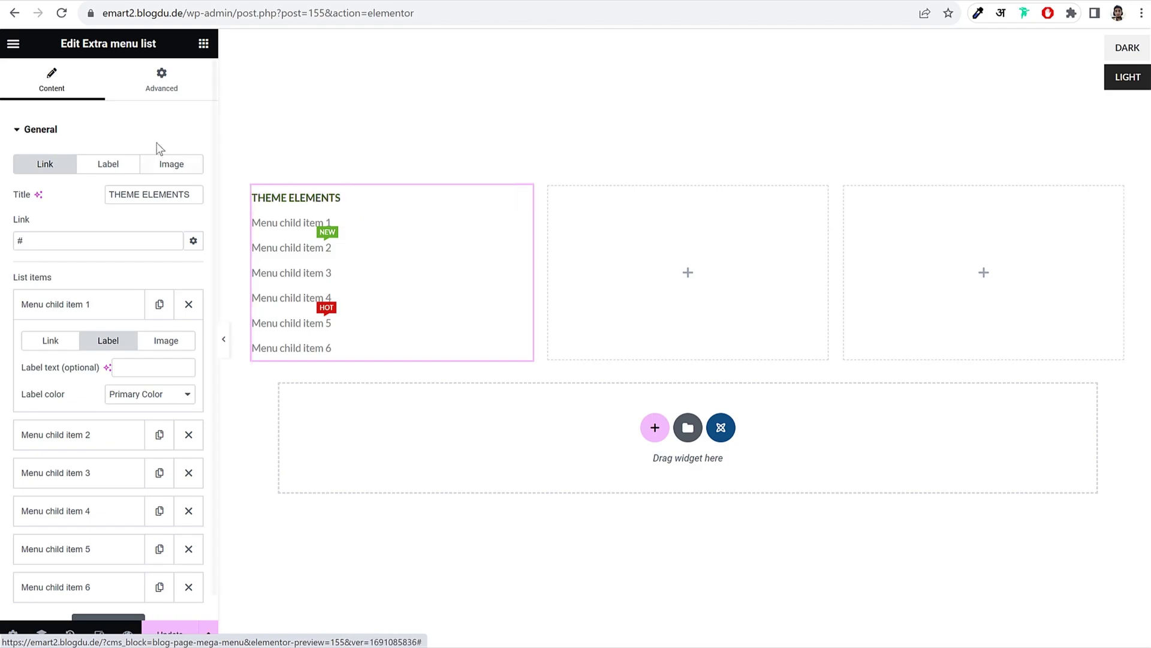
pyautogui.click(113, 167)
pyautogui.click(155, 192)
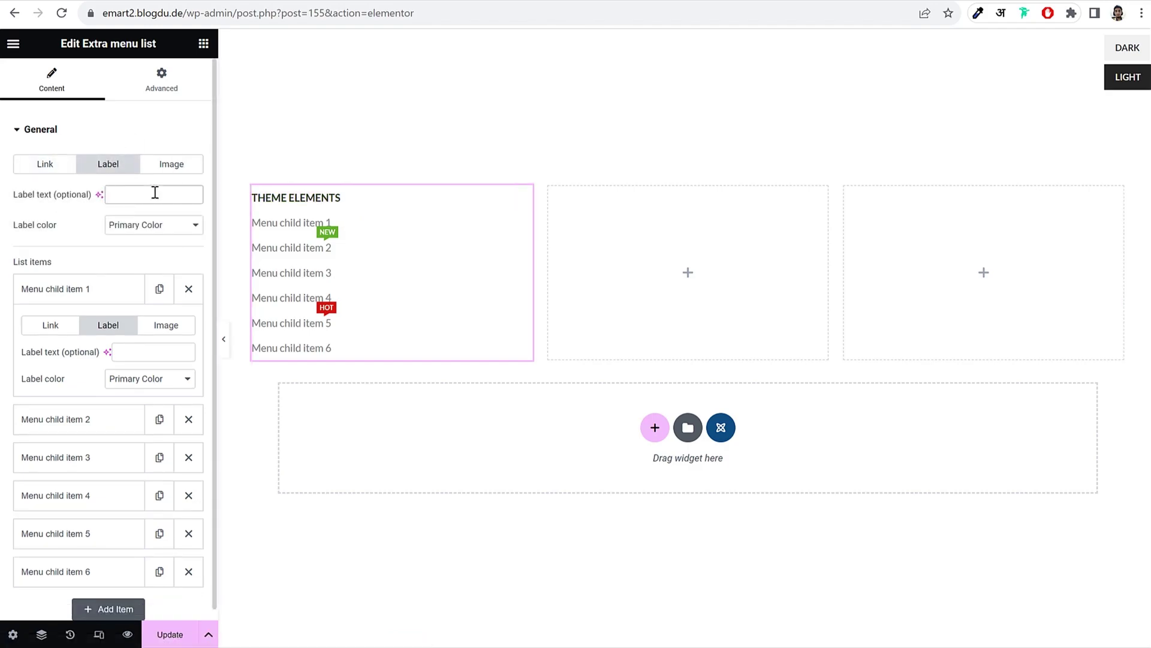
pyautogui.write('Hot Sale')
pyautogui.click(182, 233)
pyautogui.click(163, 250)
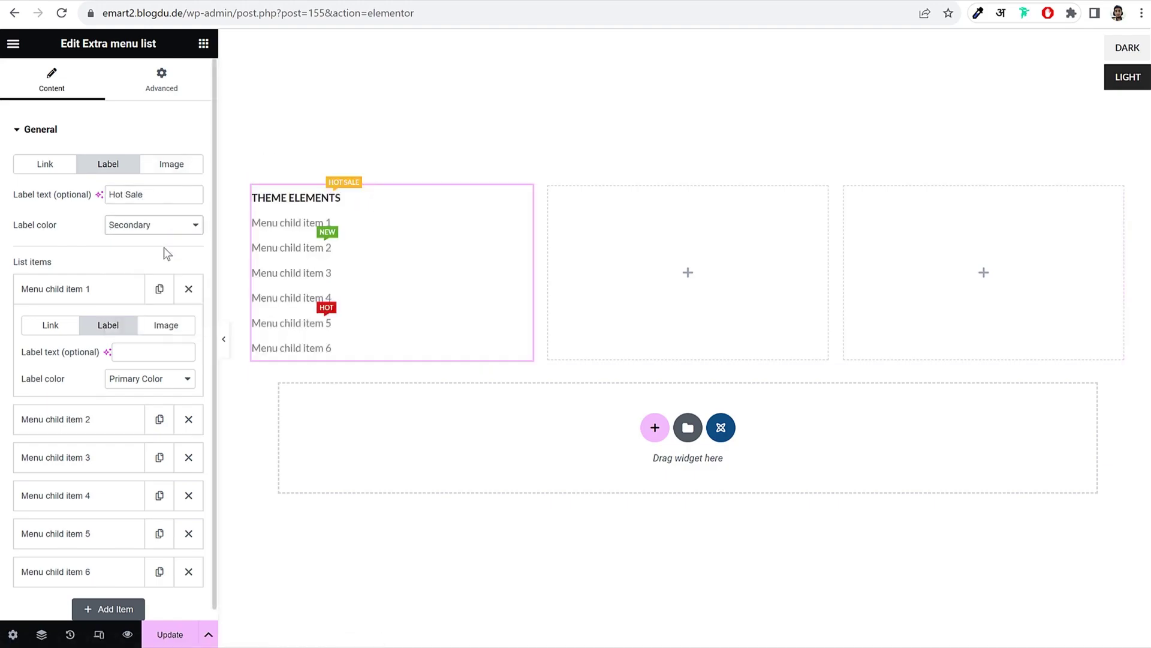
pyautogui.click(171, 227)
pyautogui.click(148, 262)
pyautogui.click(160, 229)
pyautogui.click(150, 292)
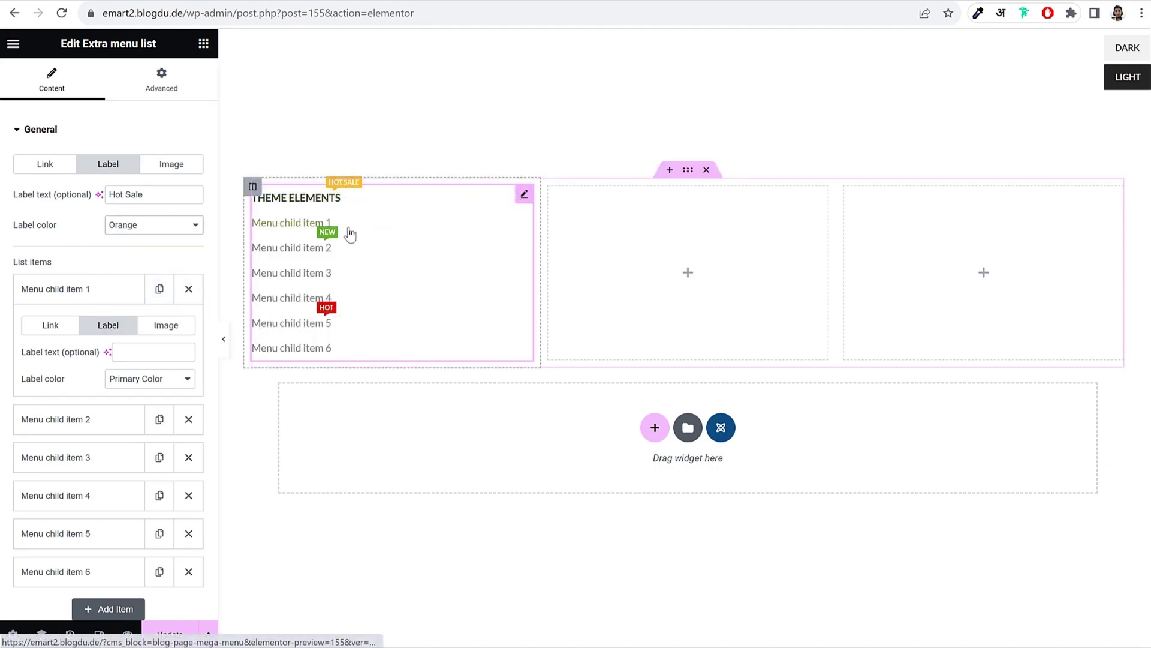
# Step: Add a second Extra menu list to the middle column and set both first columns to 25% width
pyautogui.click(611, 247)
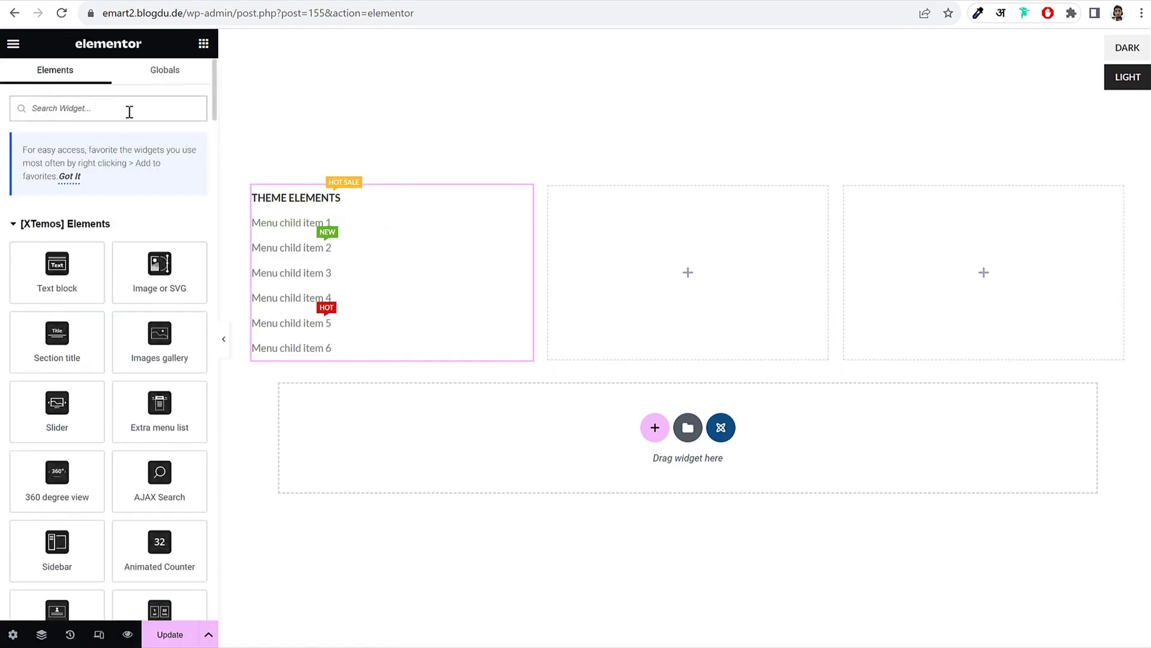
pyautogui.write('men')
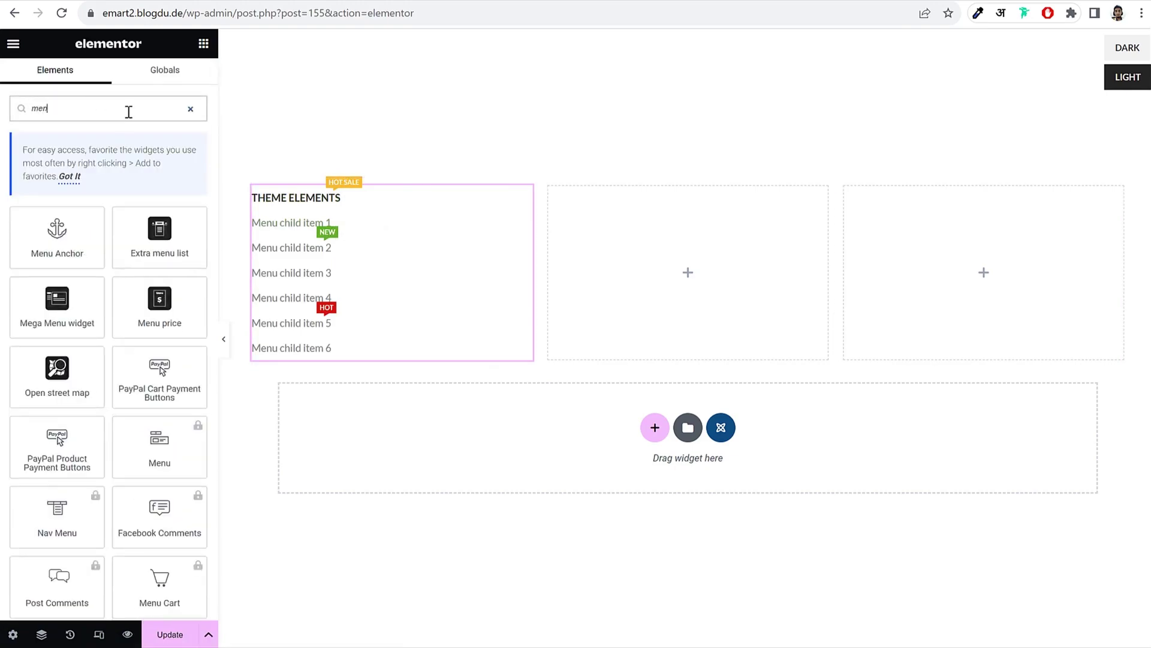
pyautogui.moveTo(160, 247); pyautogui.dragTo(734, 246)
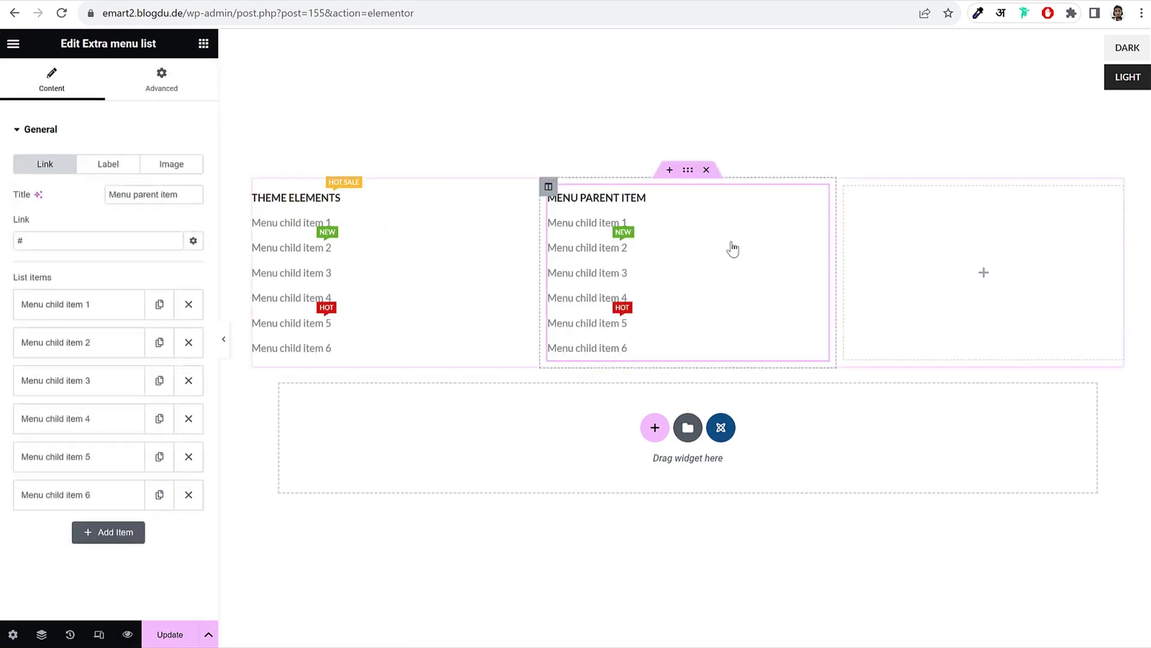
pyautogui.click(252, 187)
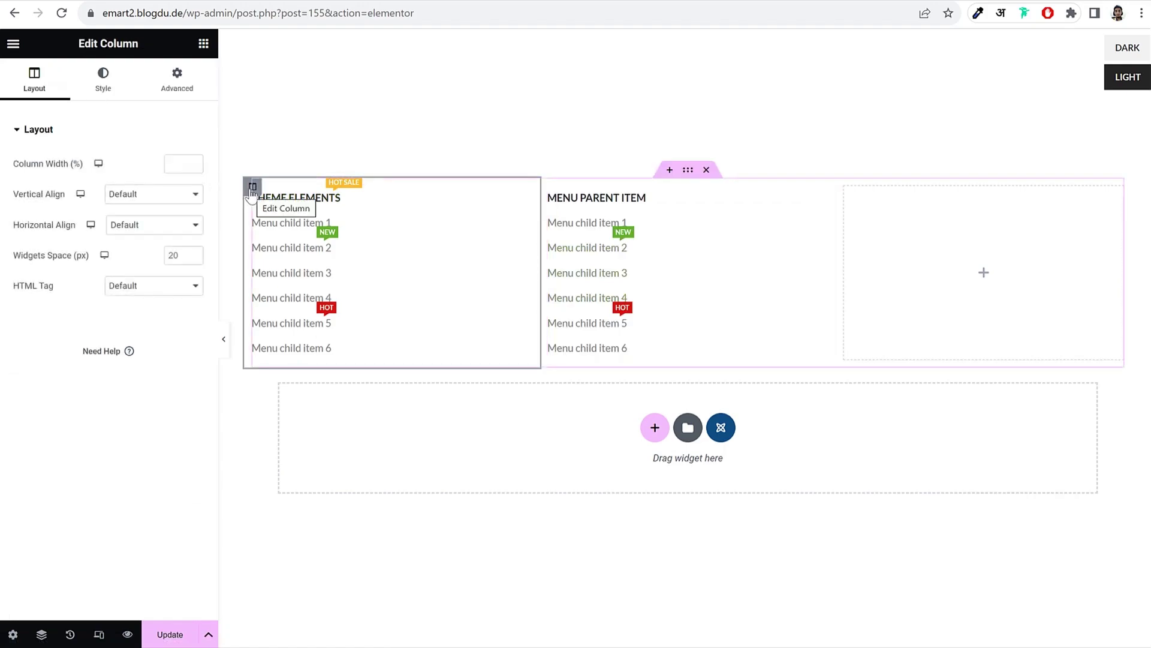
pyautogui.click(181, 164)
pyautogui.write('25')
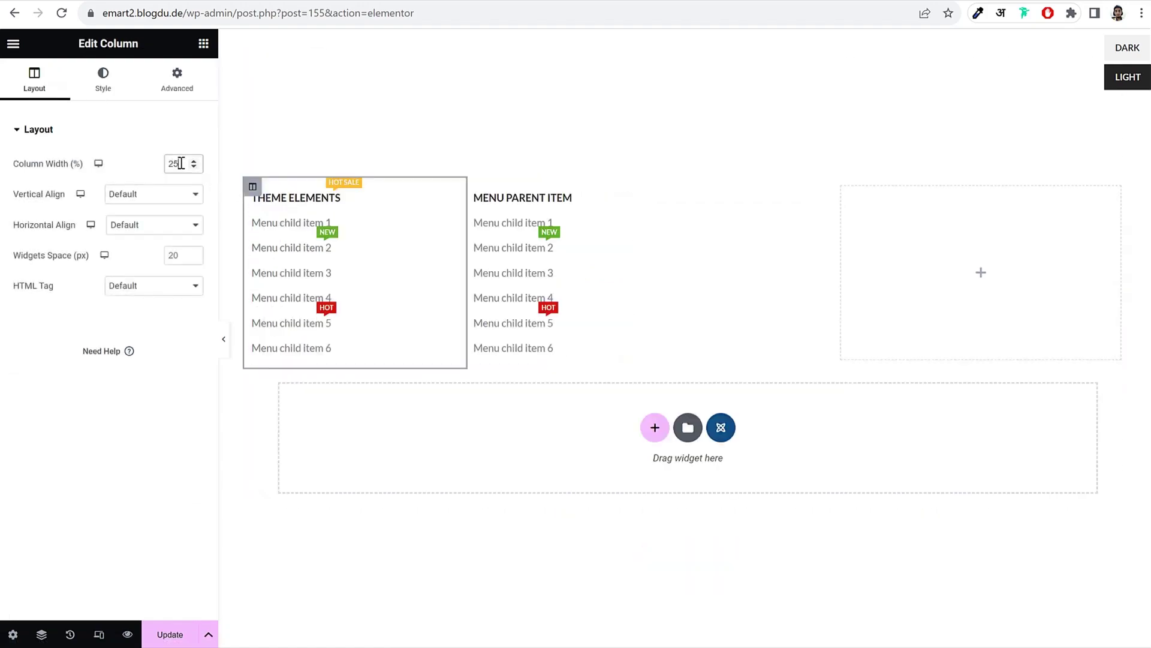
pyautogui.click(474, 187)
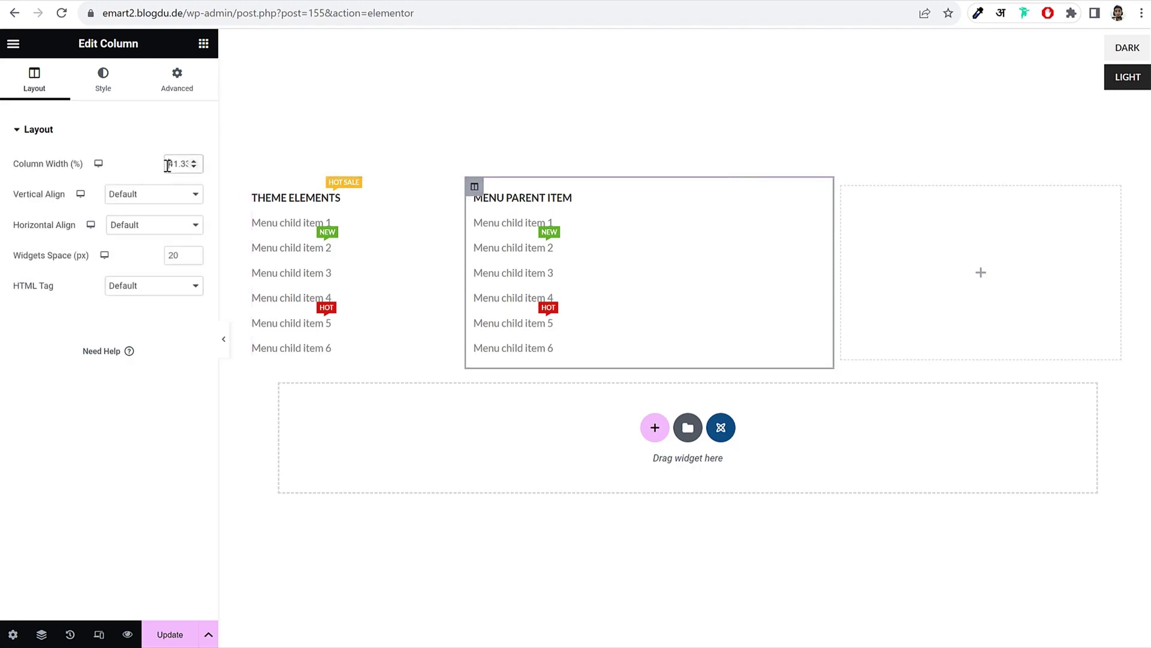
pyautogui.write('25')
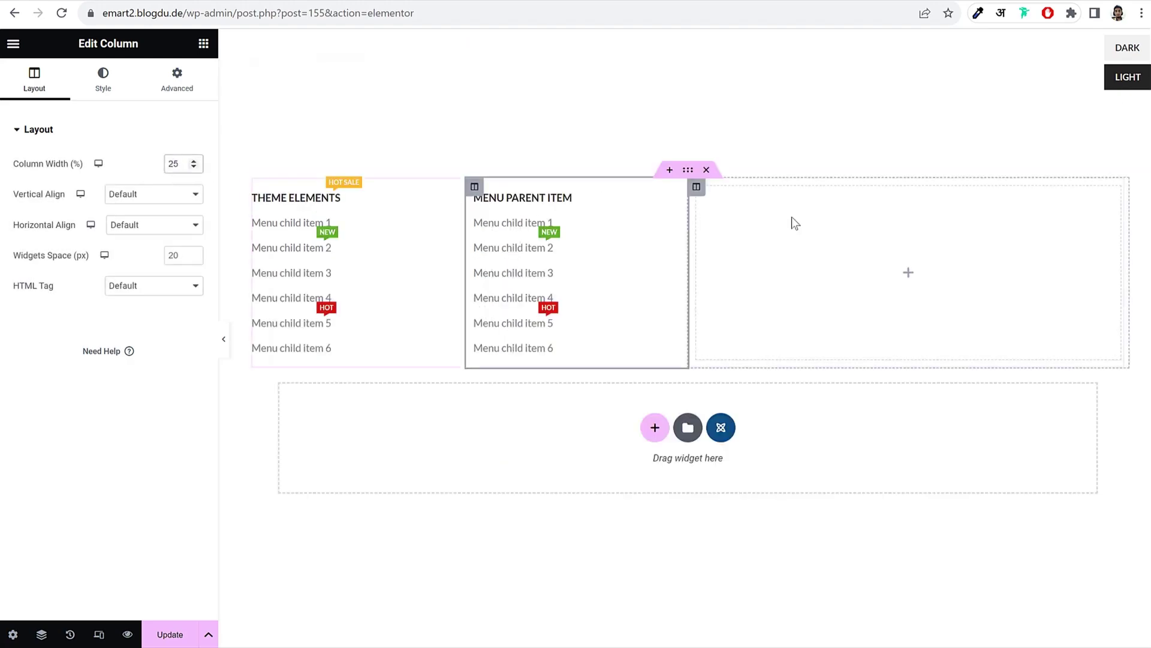
pyautogui.click(792, 221)
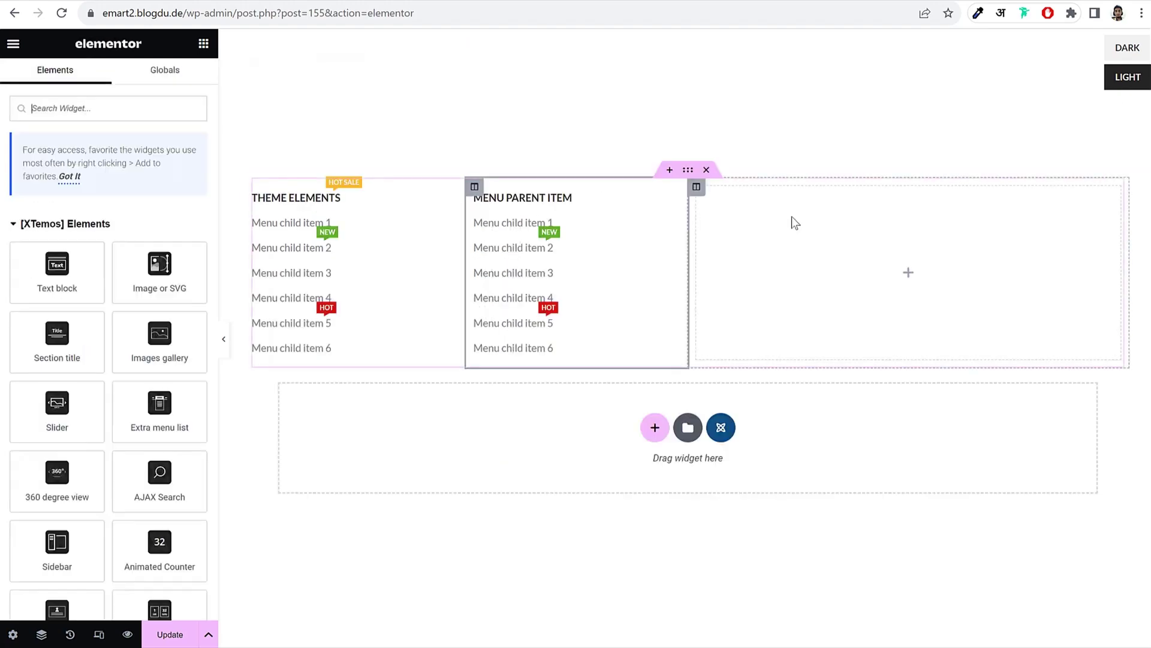
# Step: Place a Blog widget in the third column using a Masonry grid design with 2 columns
pyautogui.click(111, 108)
pyautogui.write('blog')
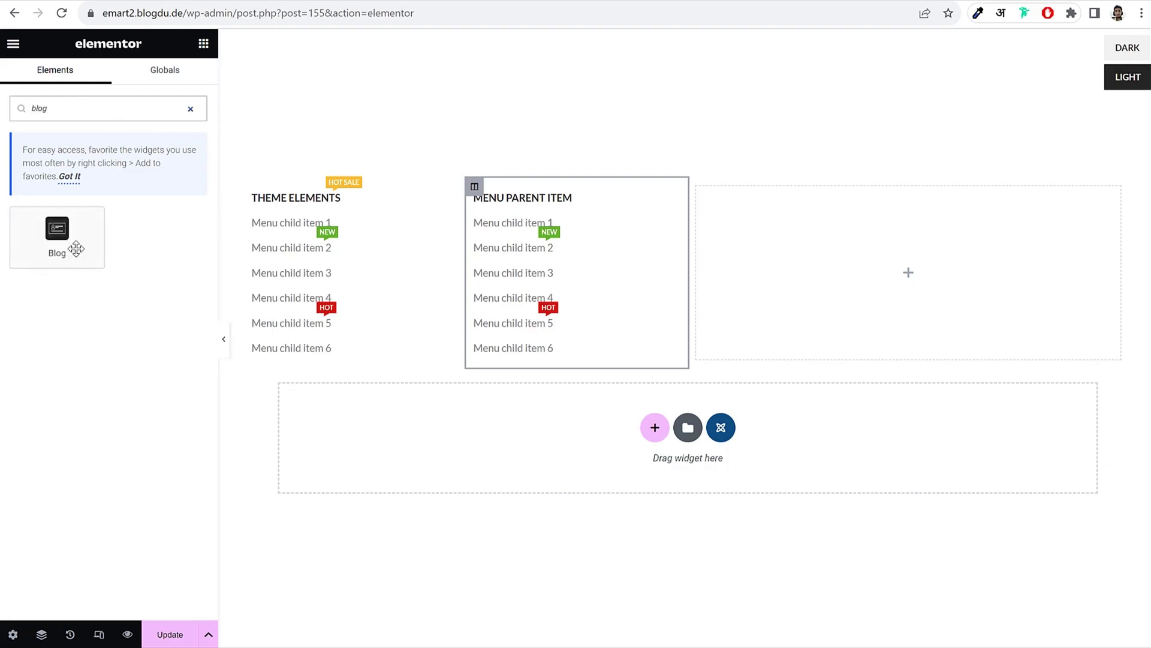
pyautogui.moveTo(77, 247); pyautogui.dragTo(980, 238)
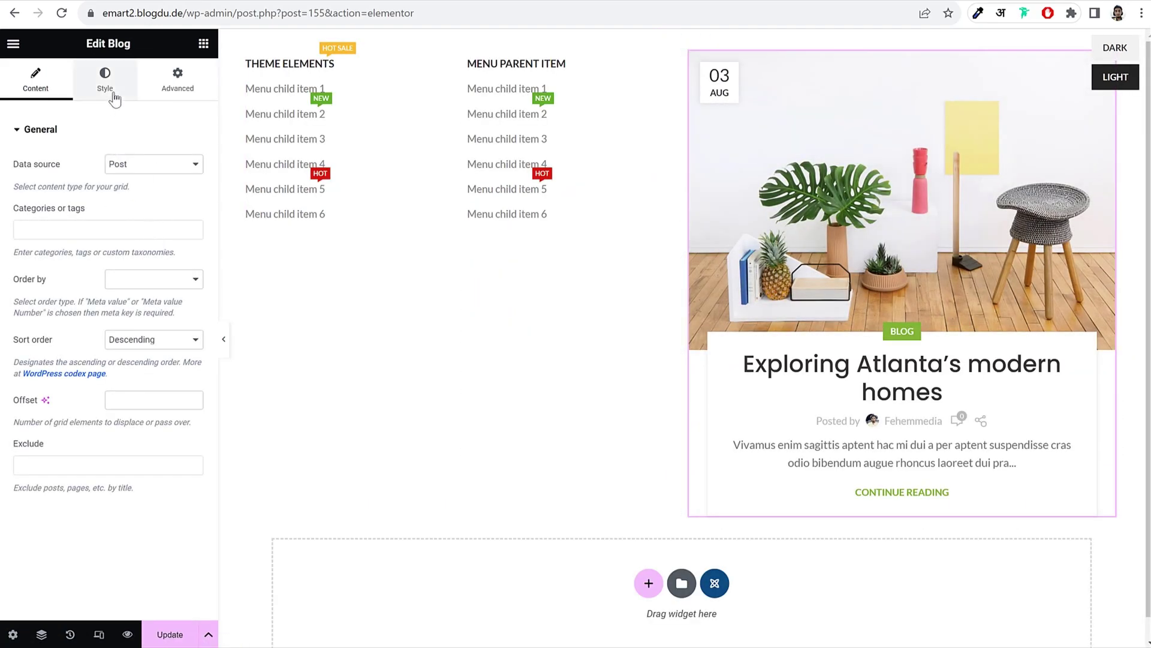
pyautogui.click(114, 96)
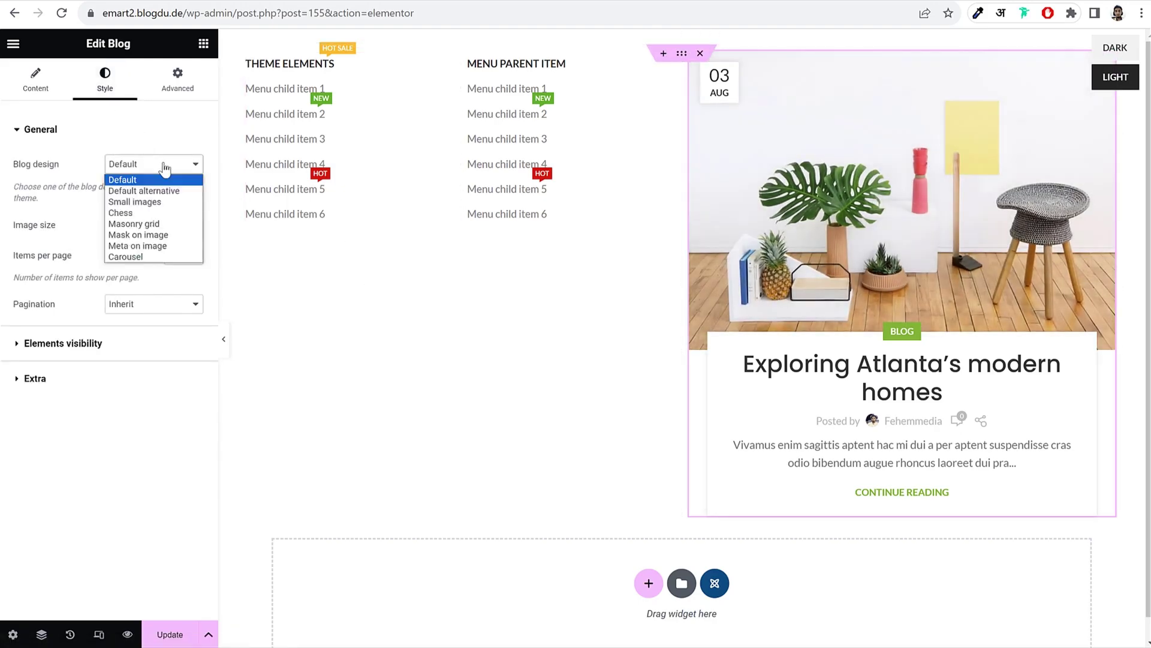
pyautogui.click(163, 223)
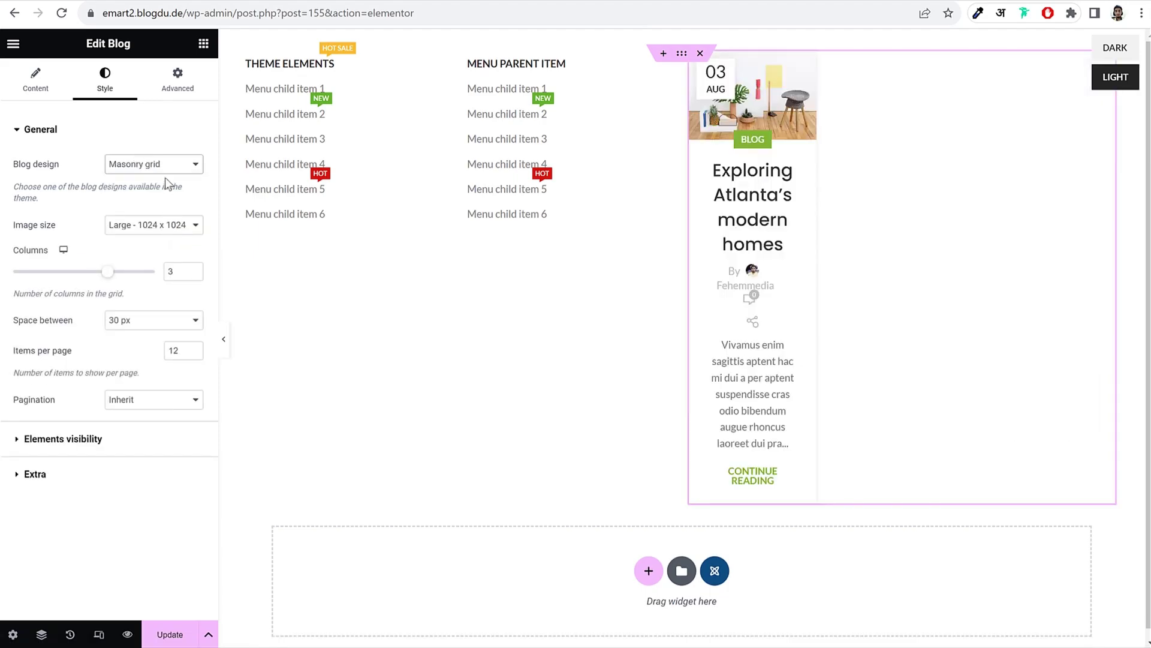
pyautogui.click(194, 275)
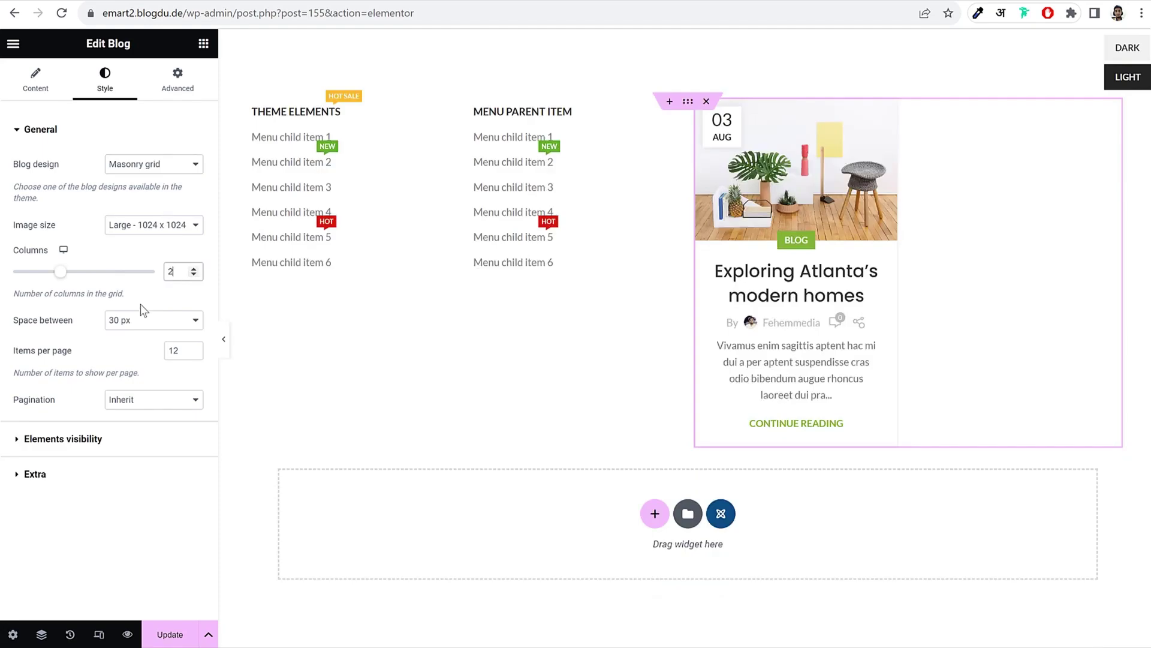
# Step: Hide the blog's meta, post text and read more link, then update the block
pyautogui.click(82, 440)
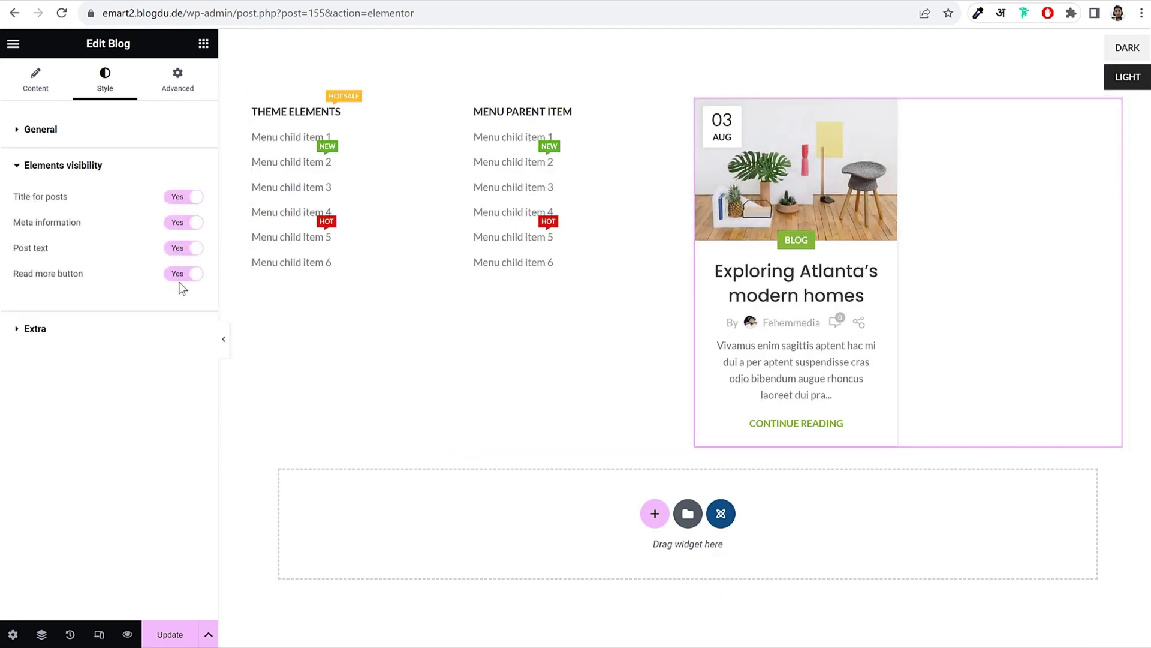
pyautogui.click(183, 223)
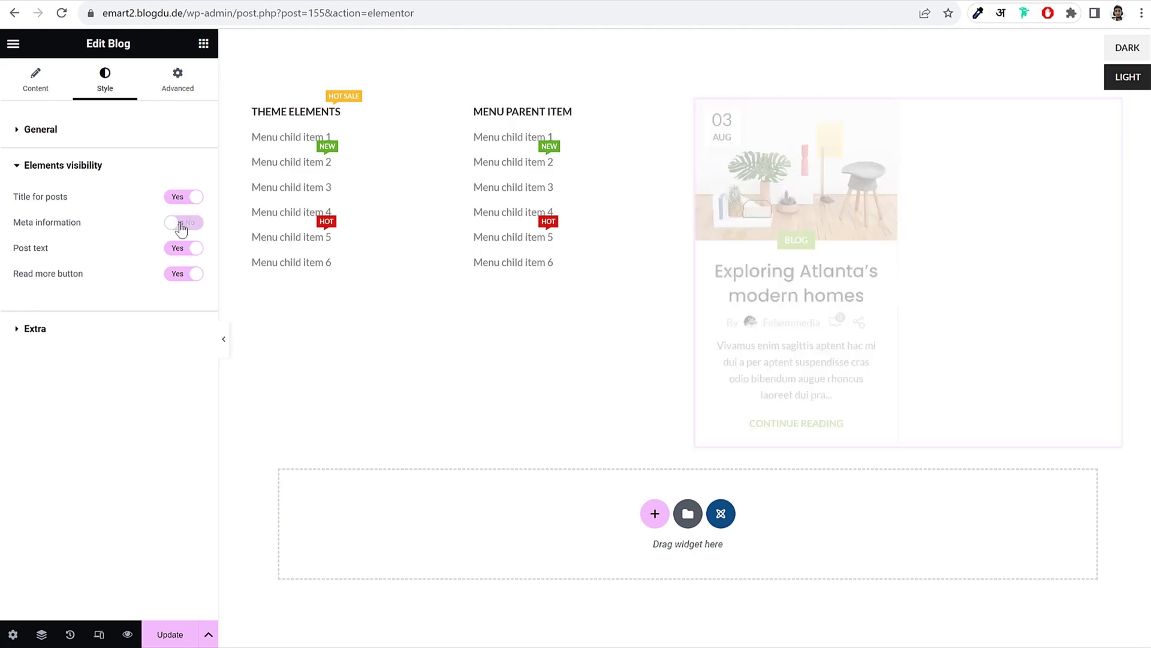
pyautogui.click(186, 248)
pyautogui.click(184, 274)
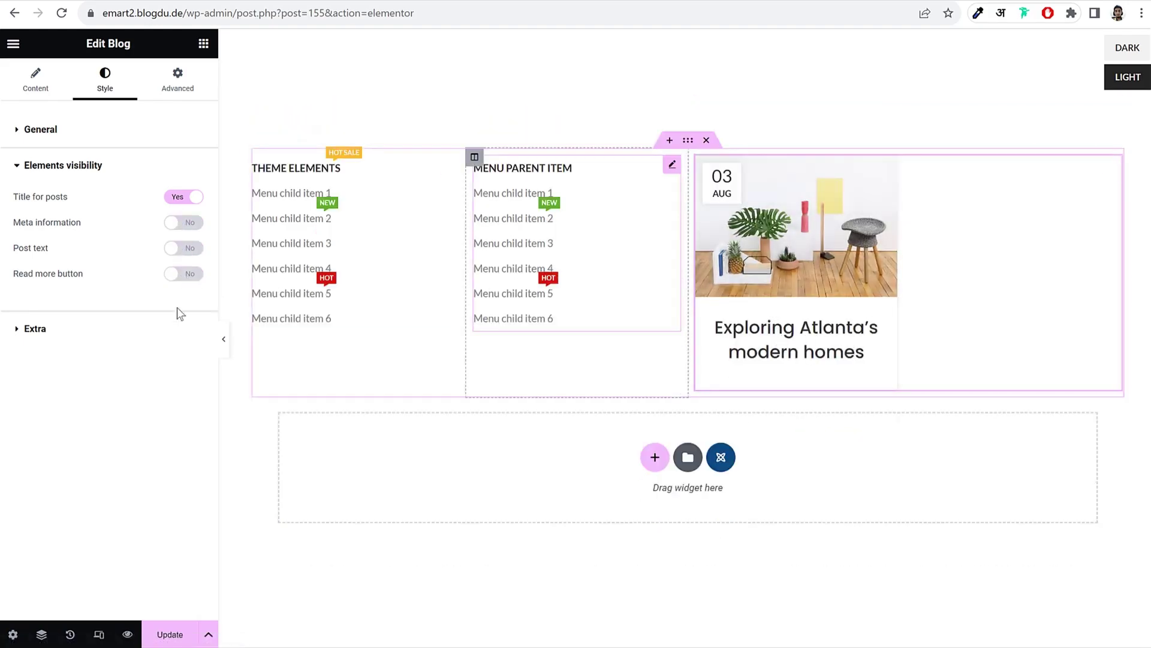
pyautogui.click(103, 331)
pyautogui.click(163, 640)
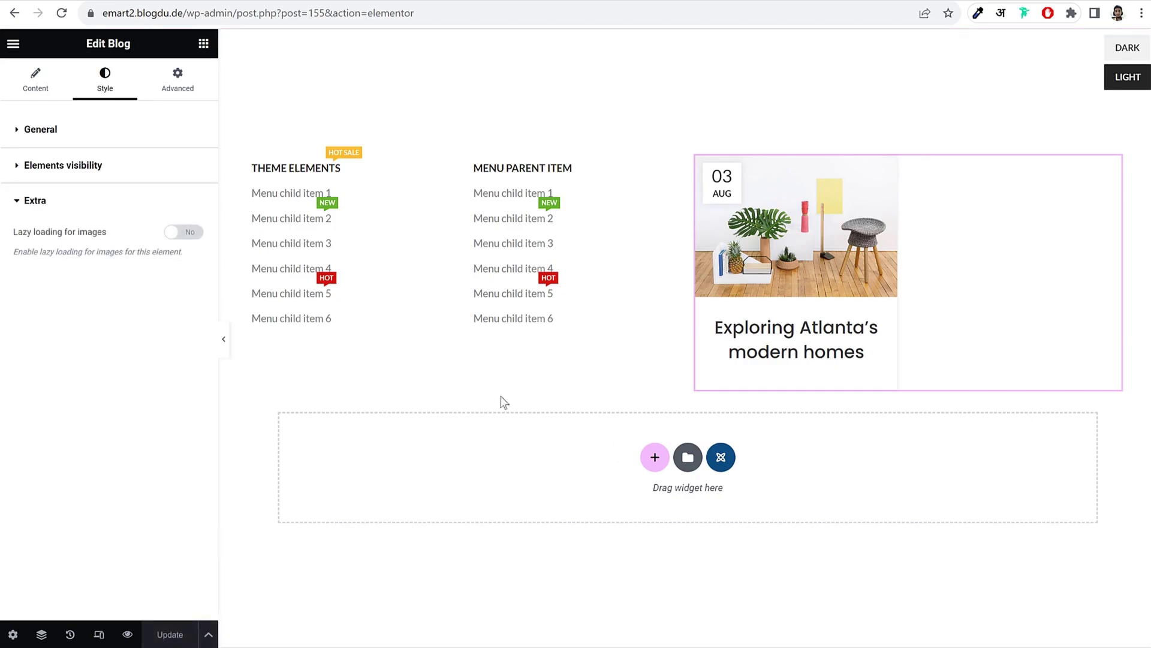
pyautogui.click(13, 43)
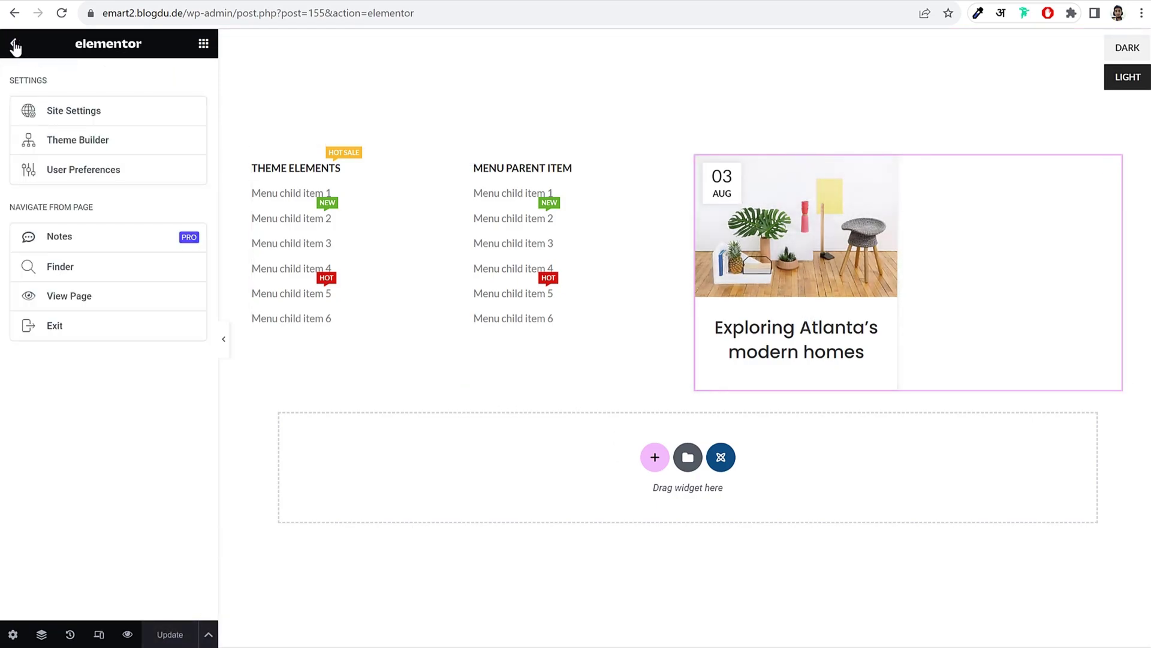
# Step: Copy the Blog Page Mega Menu shortcode [html_block id="155"] from HTML Blocks
pyautogui.click(97, 334)
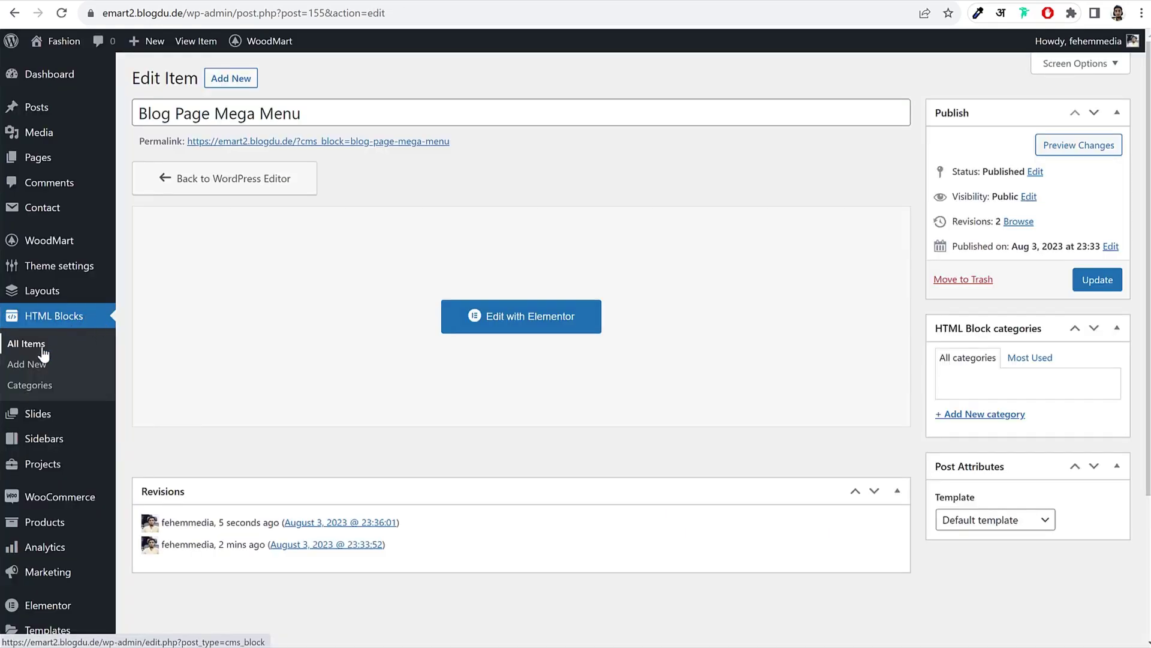
pyautogui.click(41, 351)
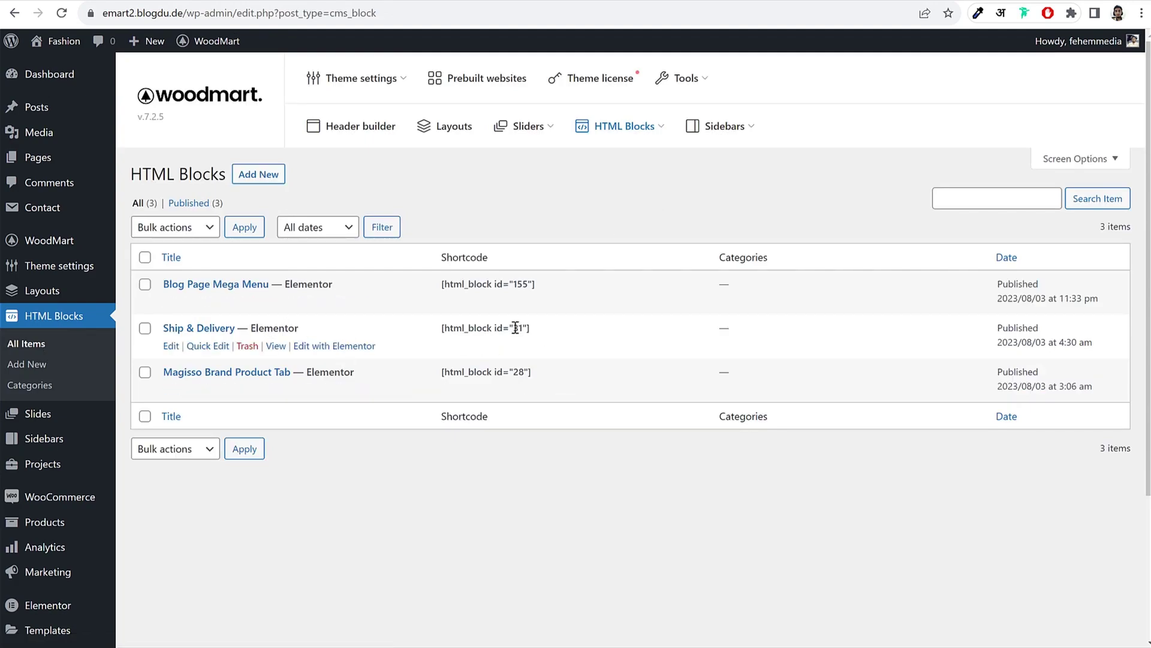
pyautogui.click(498, 284)
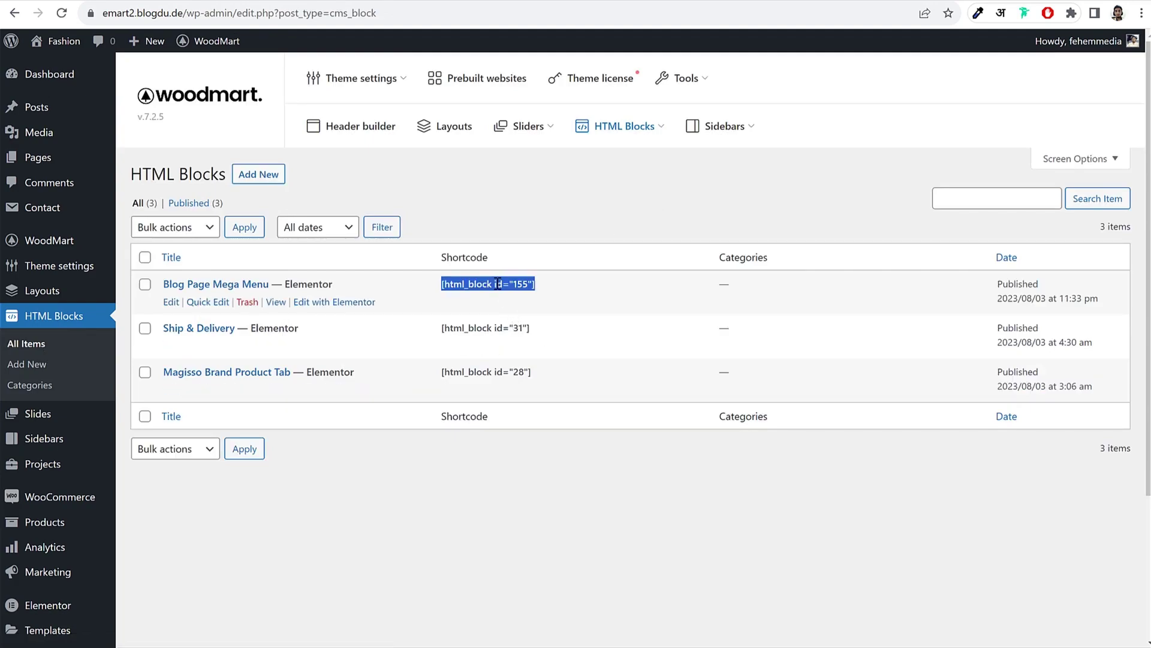
pyautogui.rightClick(482, 284)
pyautogui.click(515, 300)
pyautogui.rightClick(507, 284)
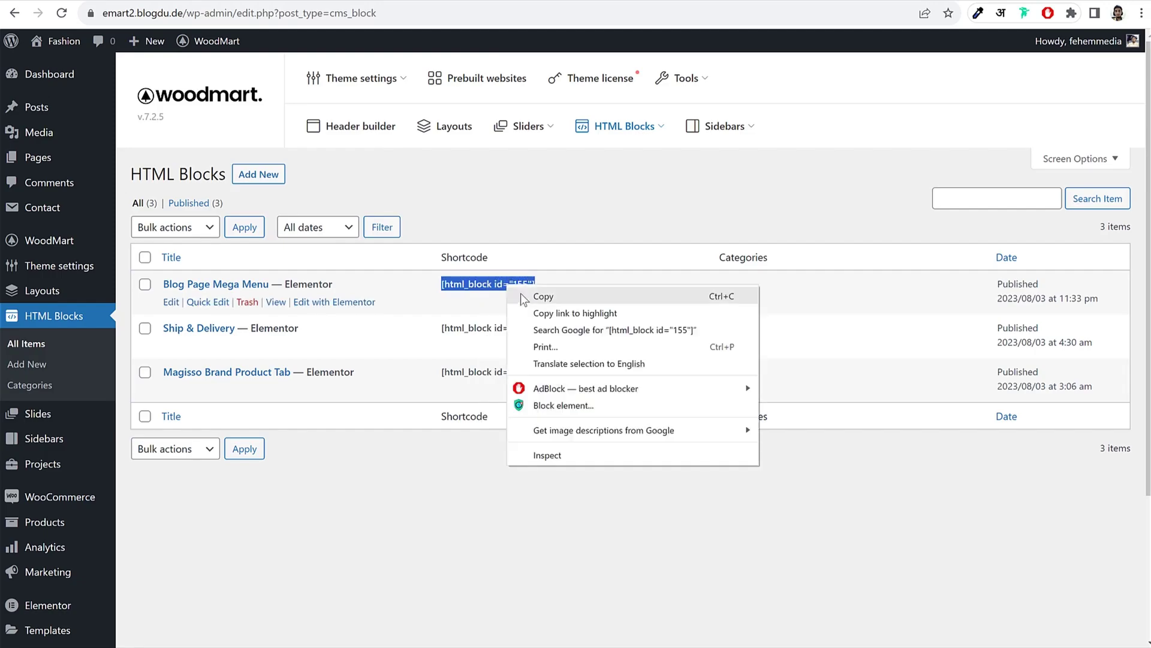
pyautogui.click(521, 294)
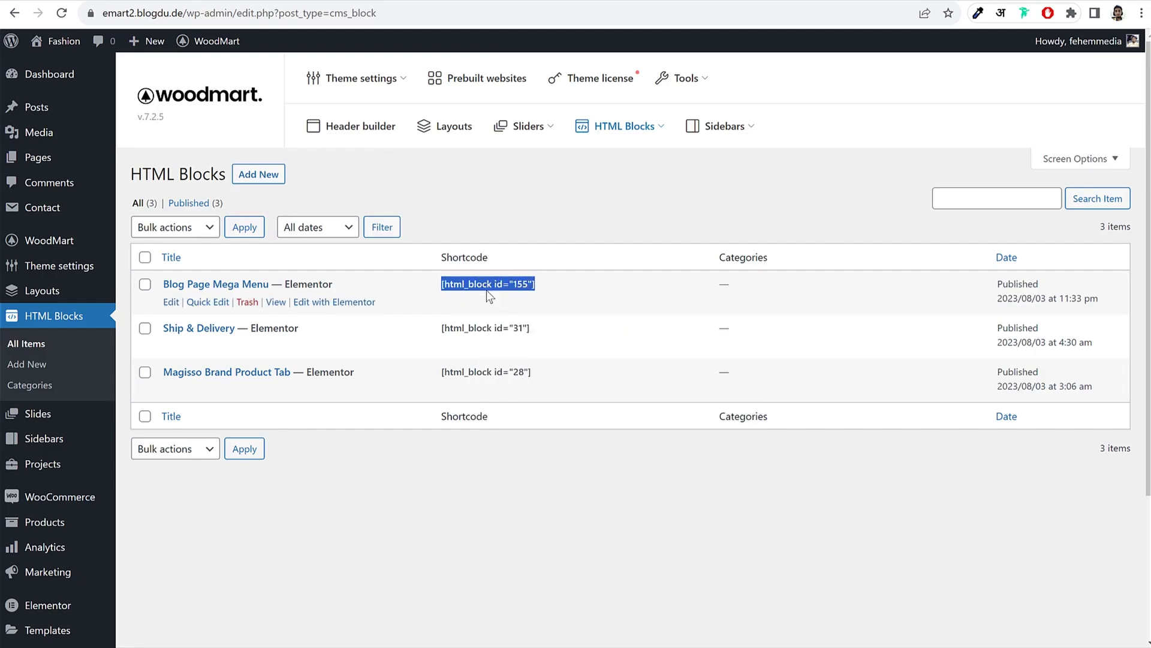
pyautogui.rightClick(486, 284)
pyautogui.click(511, 298)
# Step: Go to the Appearance > Menus page
pyautogui.scroll(-1, 97, 384)
pyautogui.scroll(-2, 97, 384)
pyautogui.moveTo(121, 517)
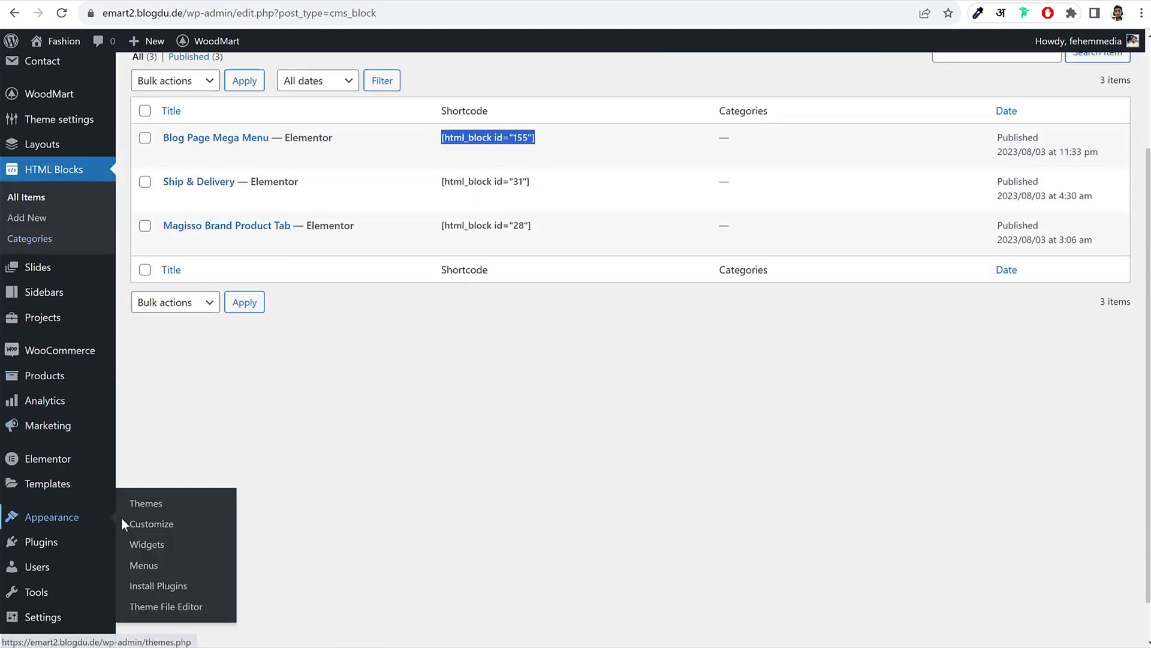
pyautogui.click(154, 569)
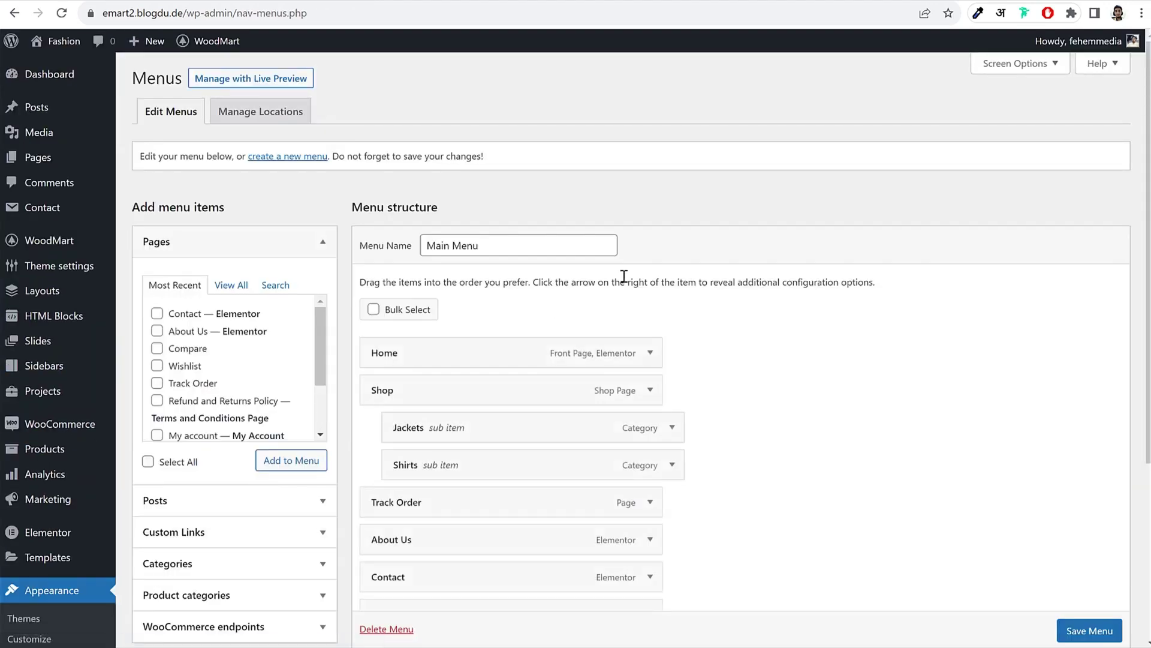
# Step: Set the Blog item's dropdown design to Set sizes, 800 wide by 300 high
pyautogui.scroll(-4, 715, 283)
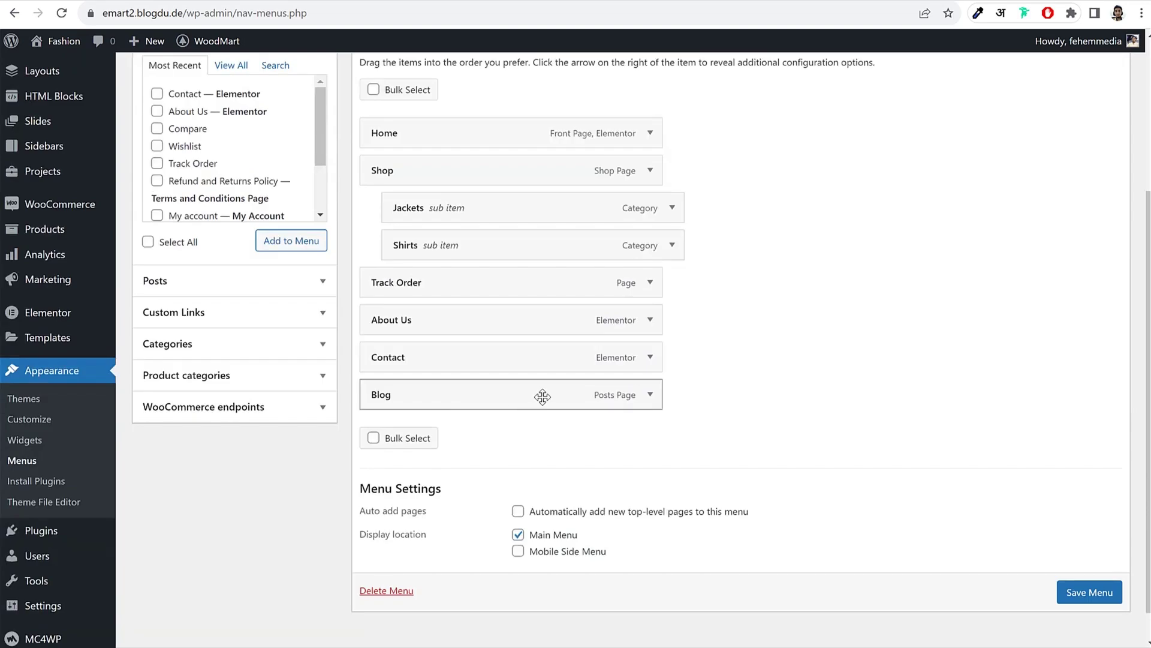
pyautogui.click(650, 394)
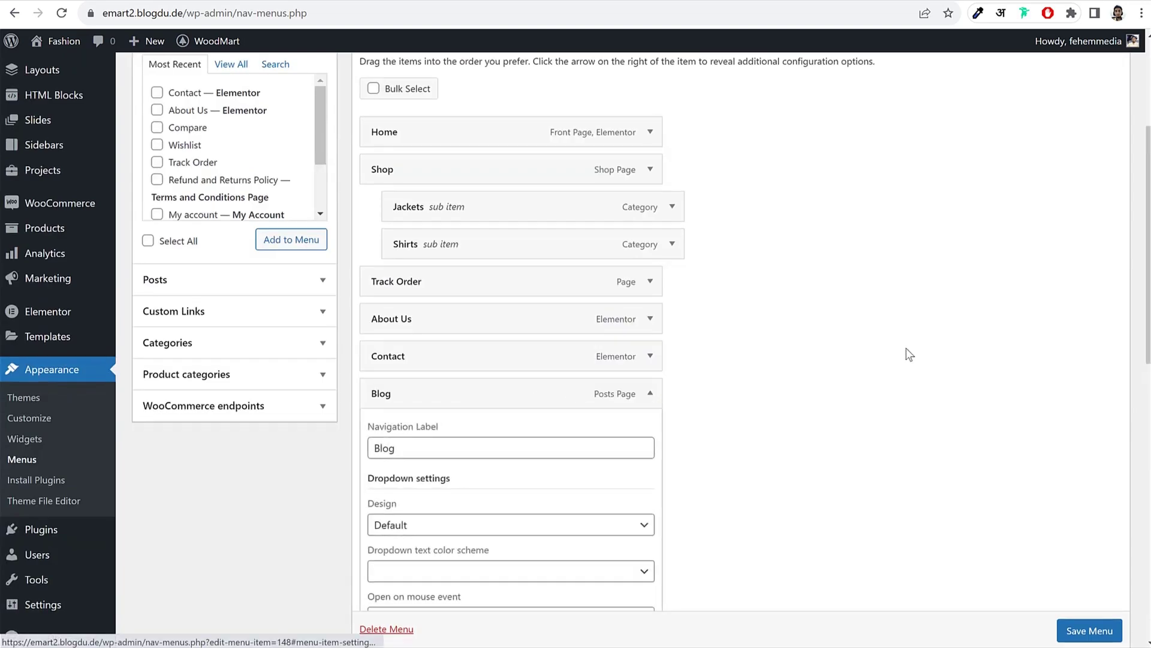
pyautogui.scroll(-5, 905, 348)
pyautogui.click(414, 231)
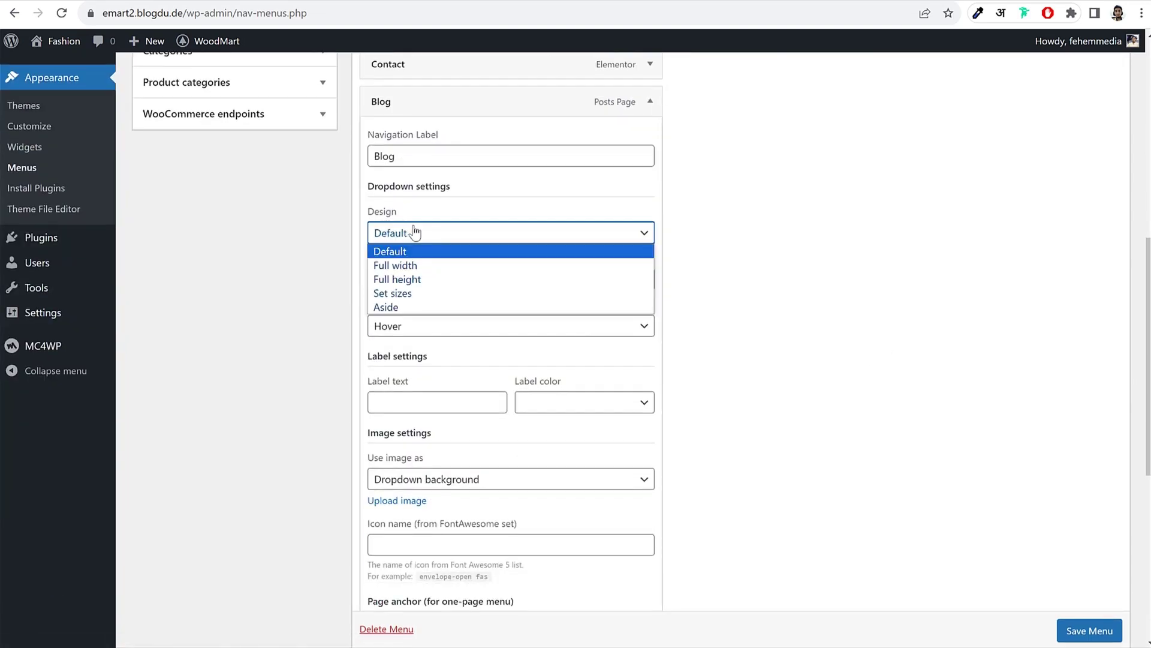
pyautogui.click(422, 294)
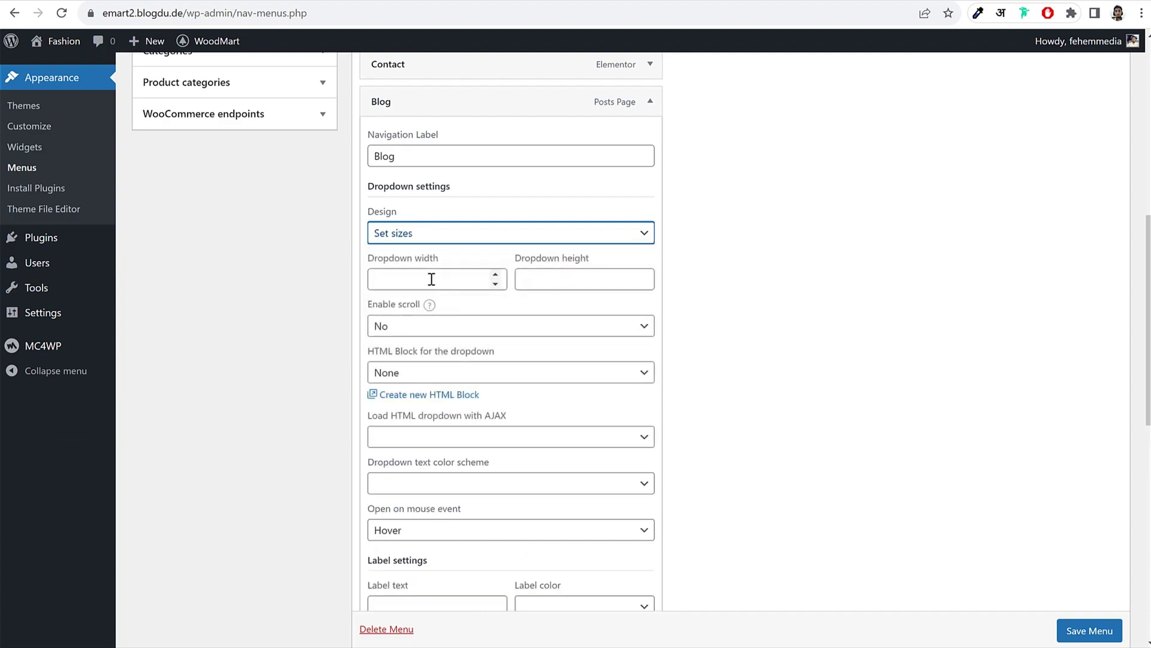
pyautogui.click(429, 278)
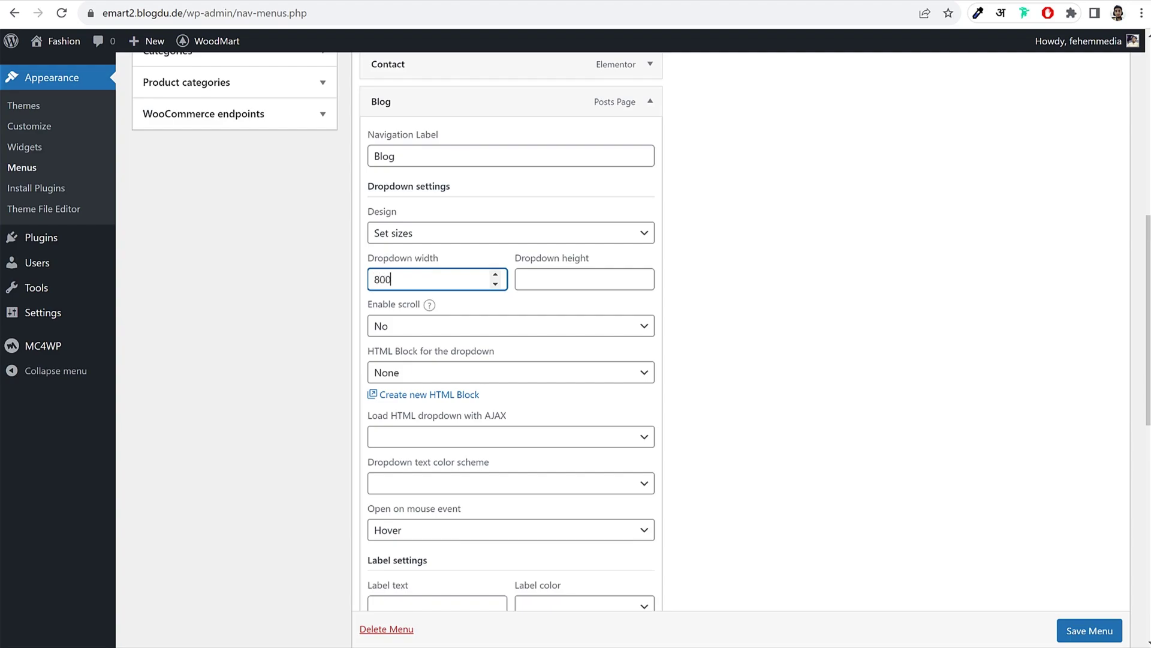
pyautogui.click(528, 278)
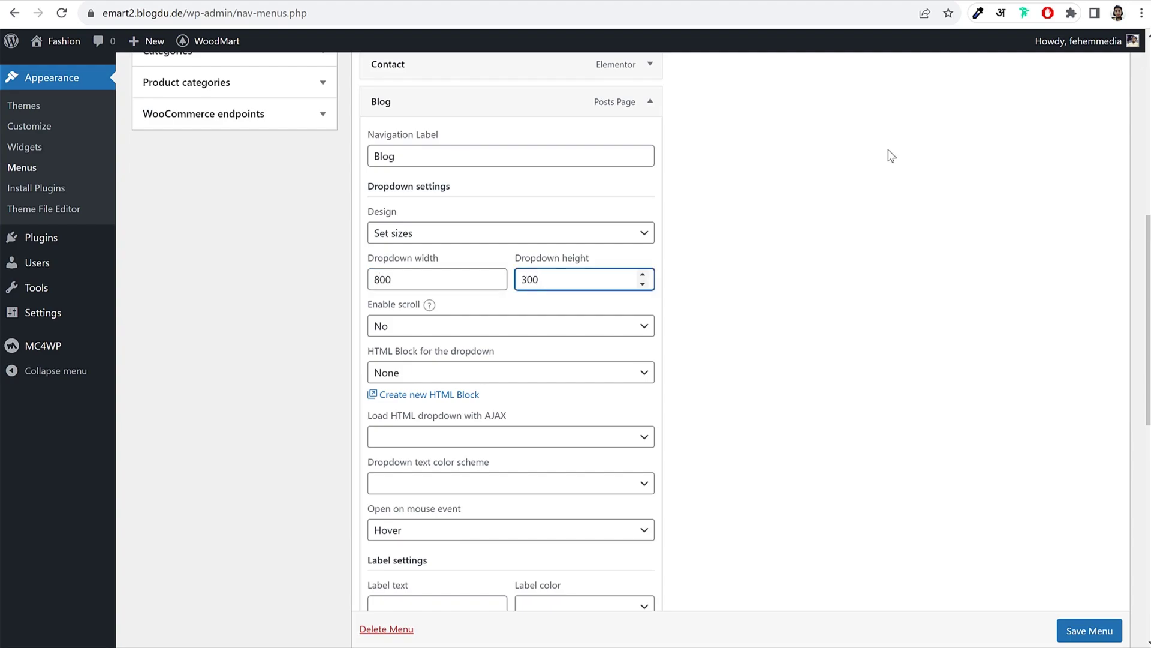
pyautogui.write('300')
# Step: Load Blog Page Mega Menu as the dropdown content via AJAX and save the menu
pyautogui.scroll(-1, 568, 316)
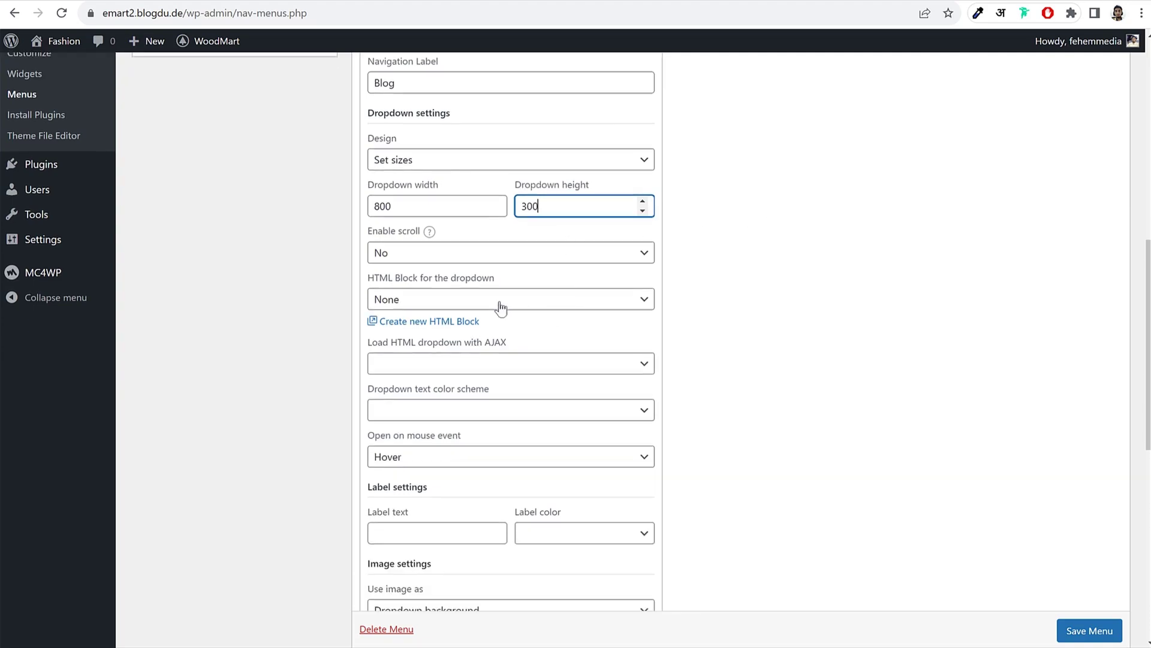
pyautogui.click(496, 303)
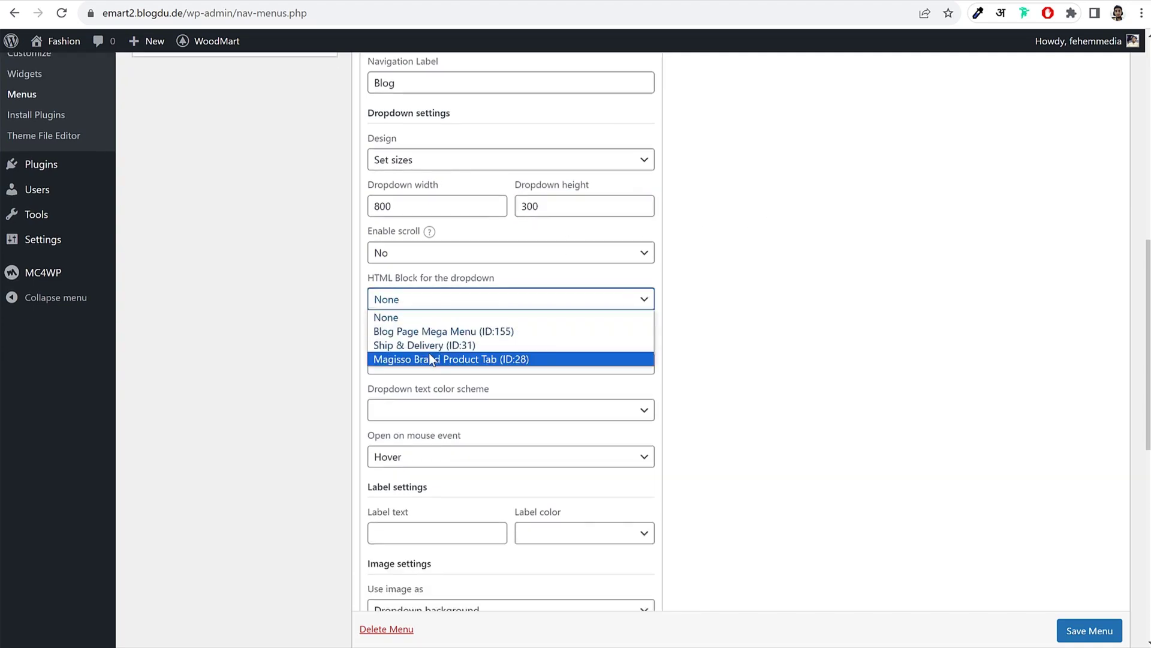
pyautogui.click(433, 333)
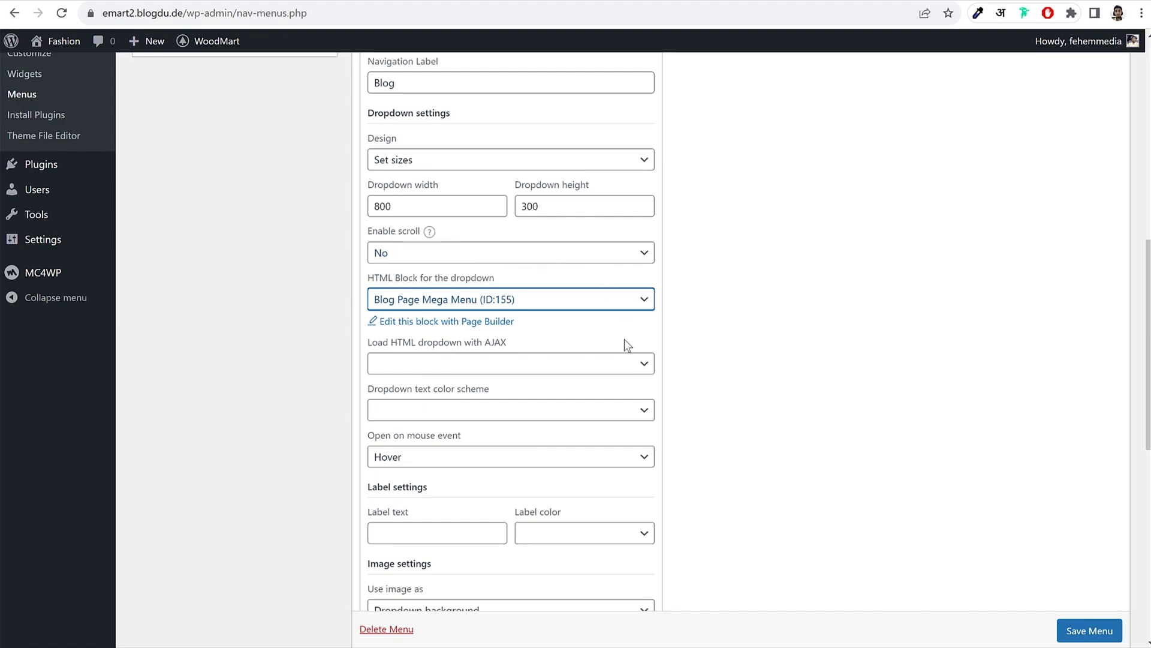
pyautogui.click(463, 368)
pyautogui.click(433, 396)
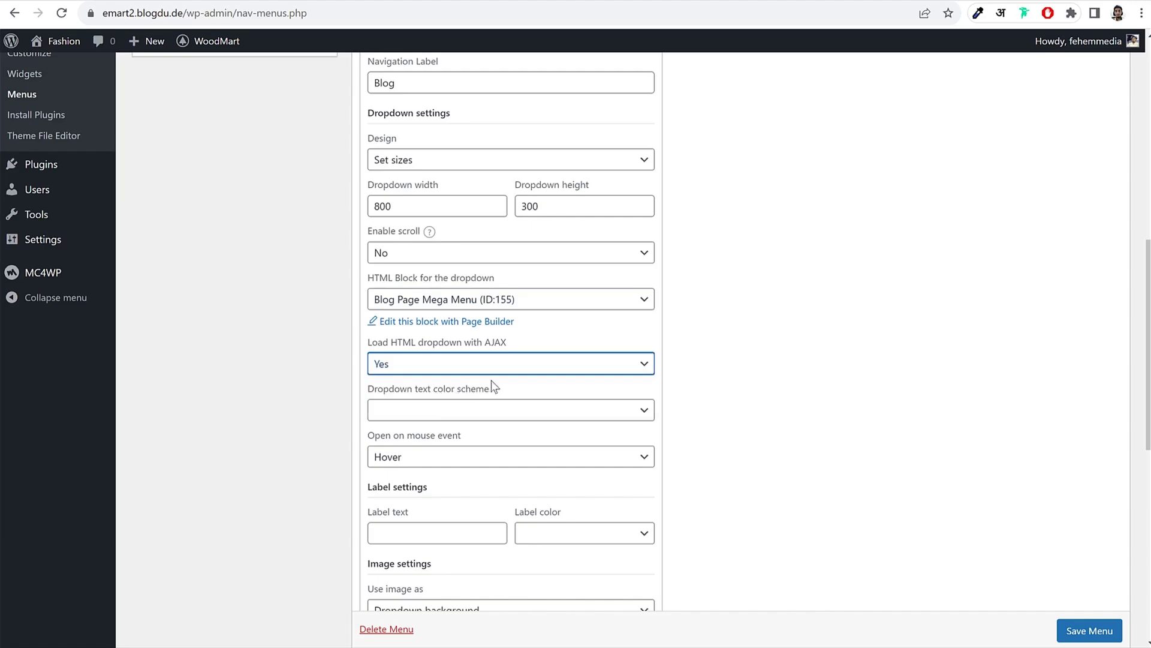
pyautogui.click(743, 345)
pyautogui.scroll(-9, 742, 344)
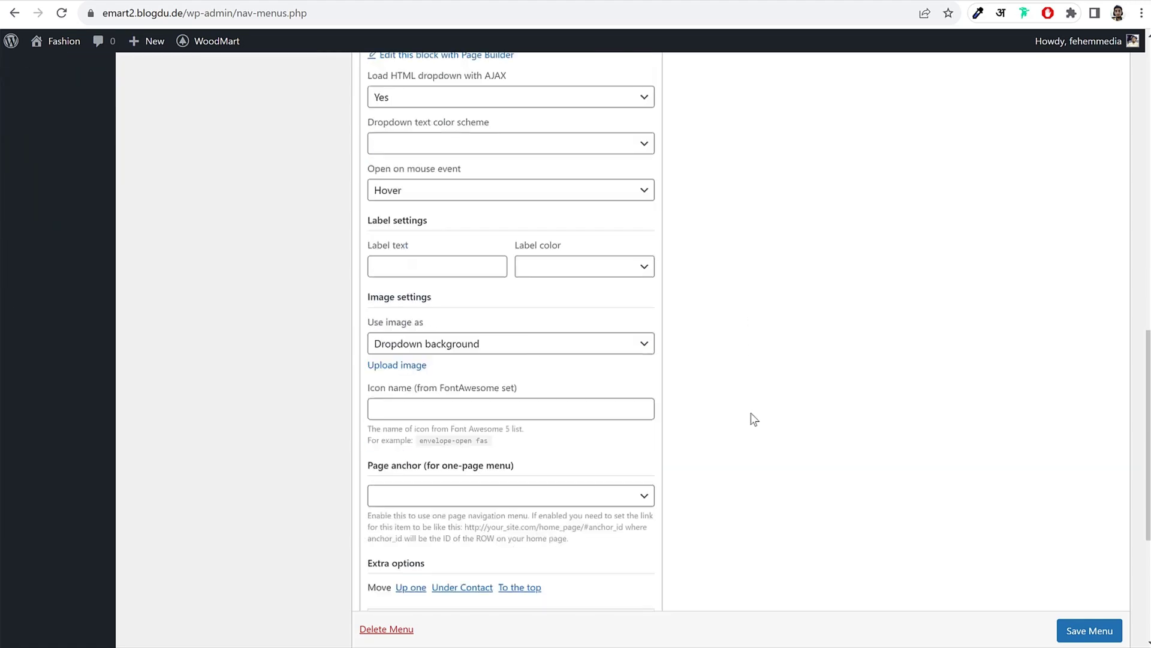
pyautogui.click(1096, 568)
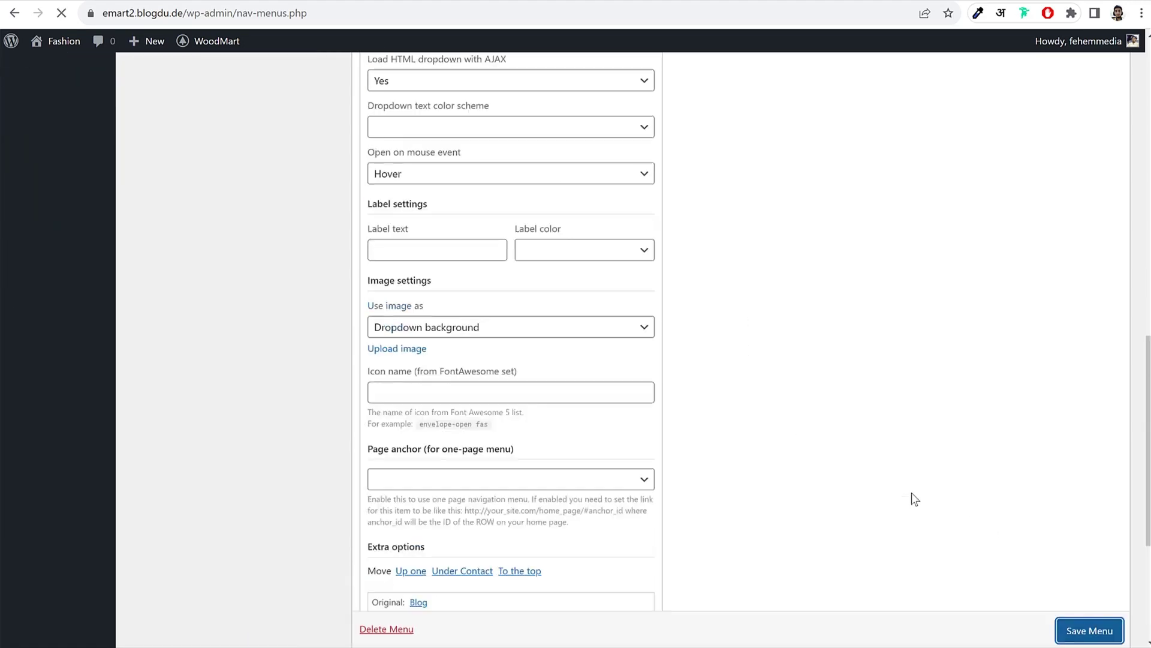
# Step: Give the Blog item a Secondary-coloured Sale label and save the Main Menu
pyautogui.scroll(-5, 850, 423)
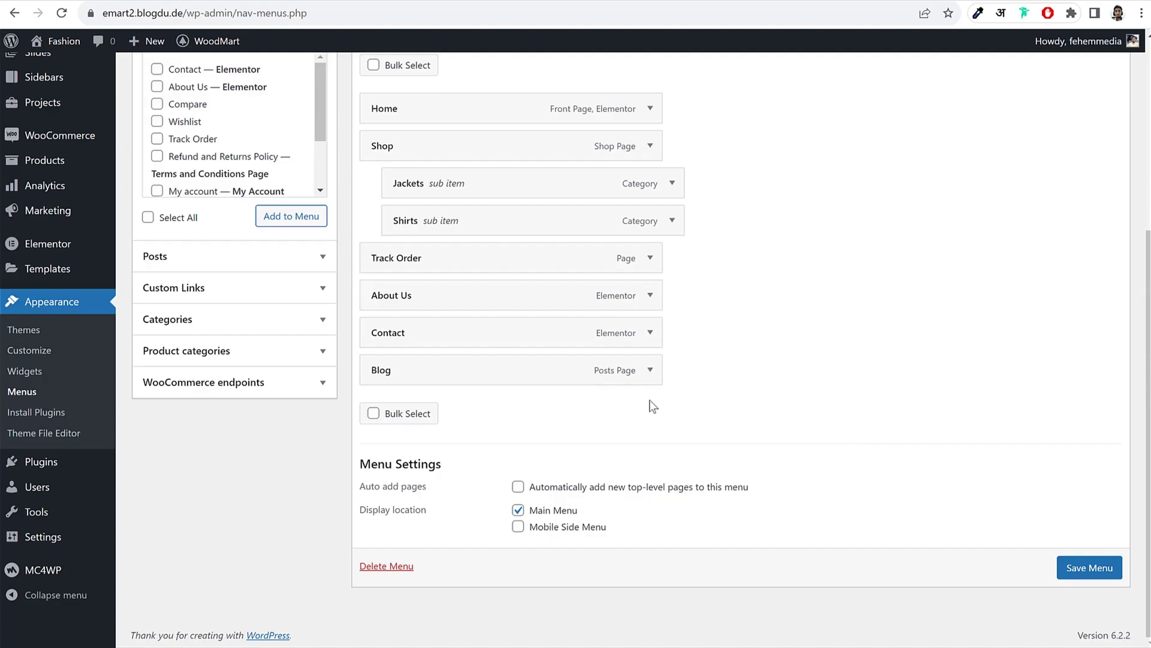
pyautogui.click(650, 369)
pyautogui.scroll(-9, 894, 383)
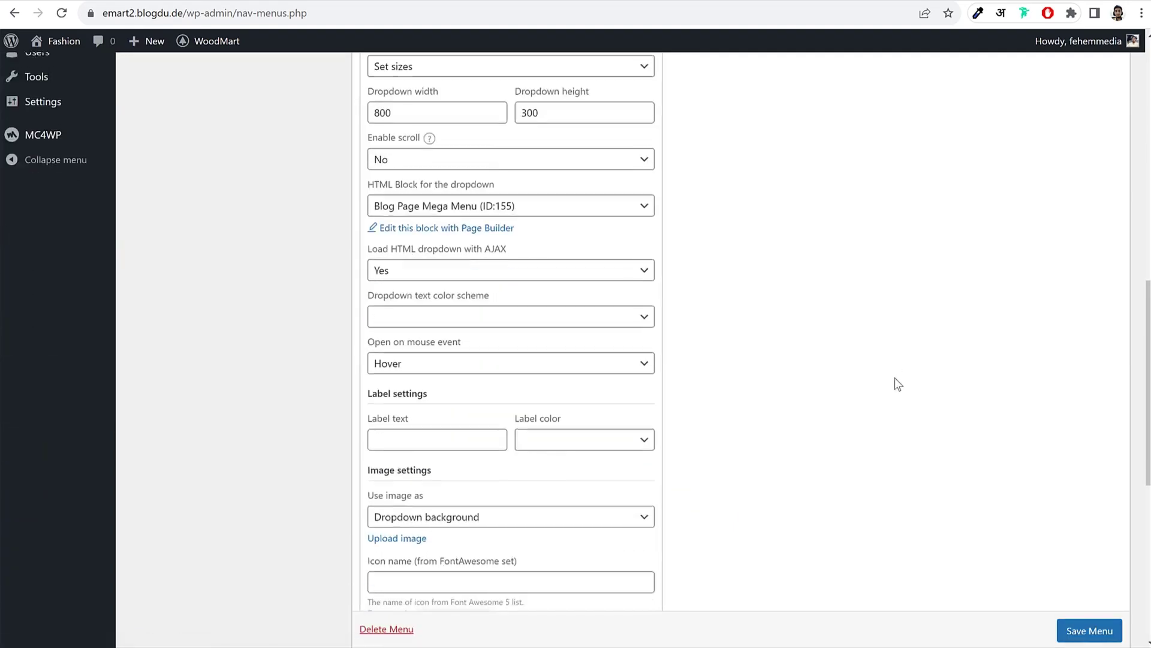
pyautogui.click(604, 362)
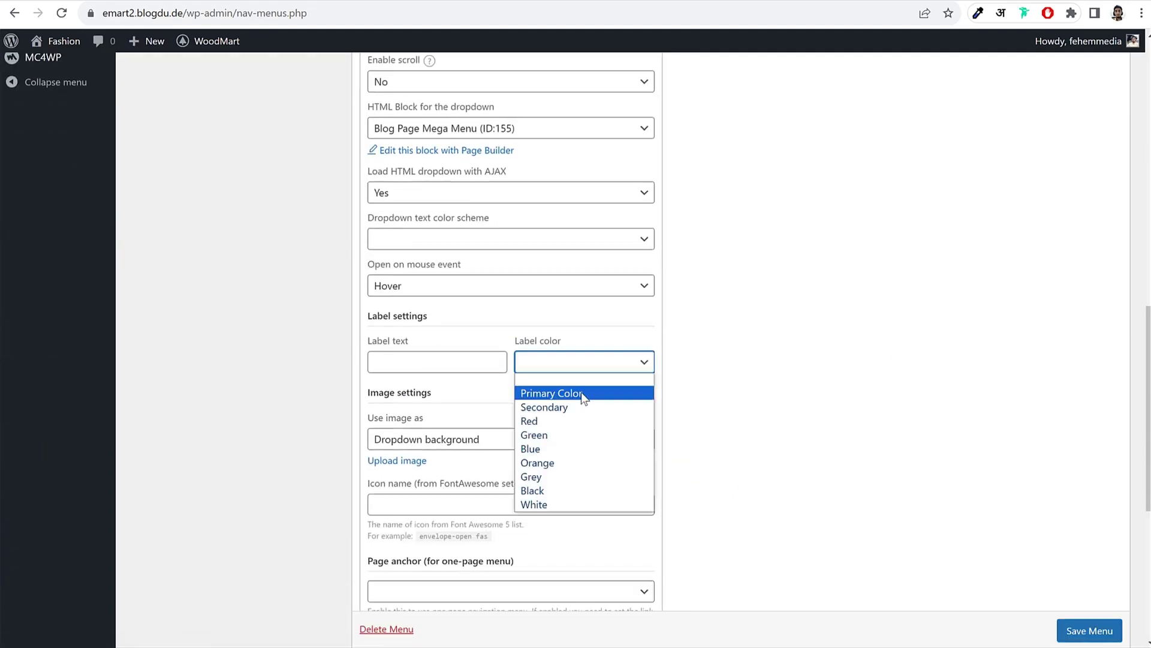
pyautogui.click(569, 409)
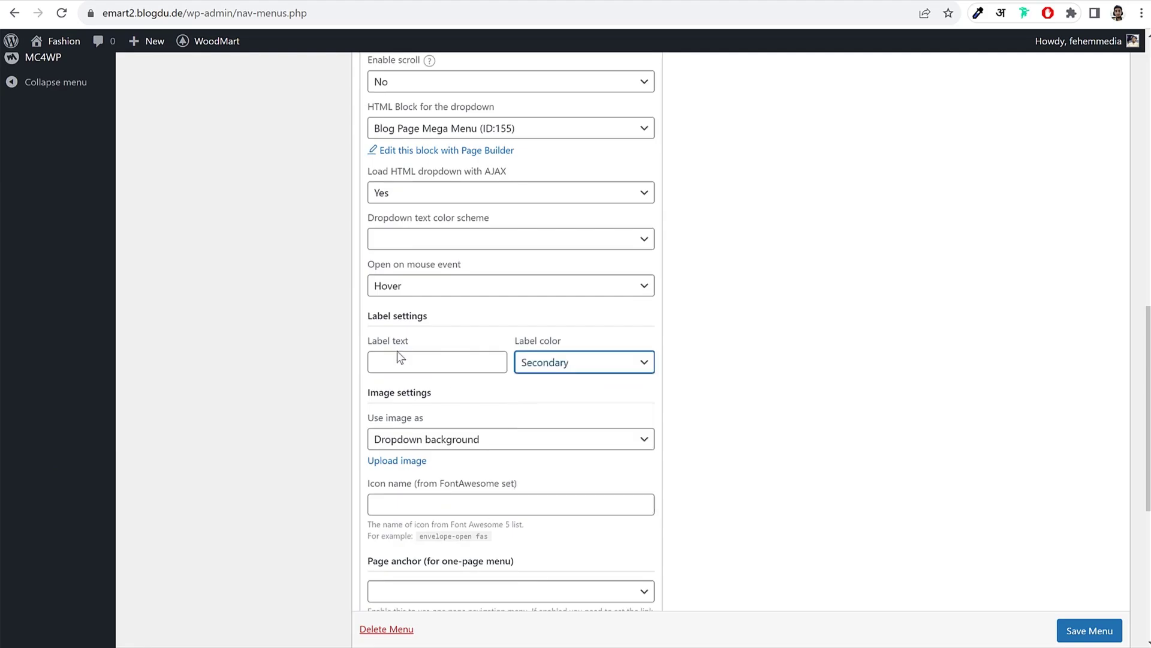
pyautogui.click(402, 360)
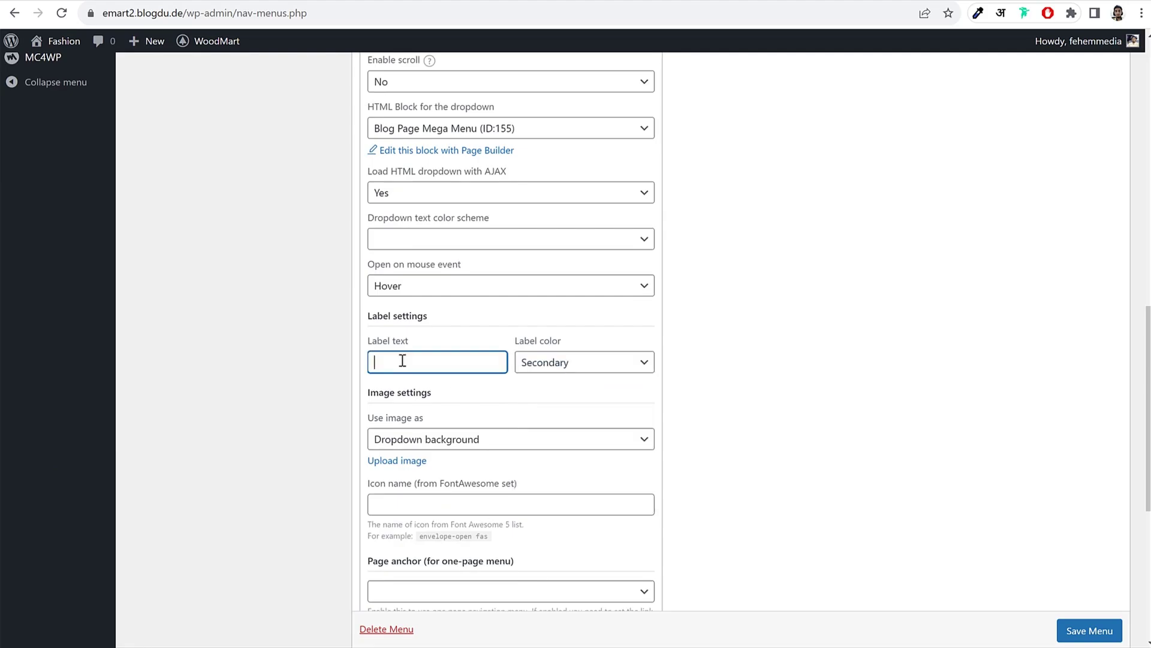
pyautogui.write('Sale')
pyautogui.scroll(5, 584, 372)
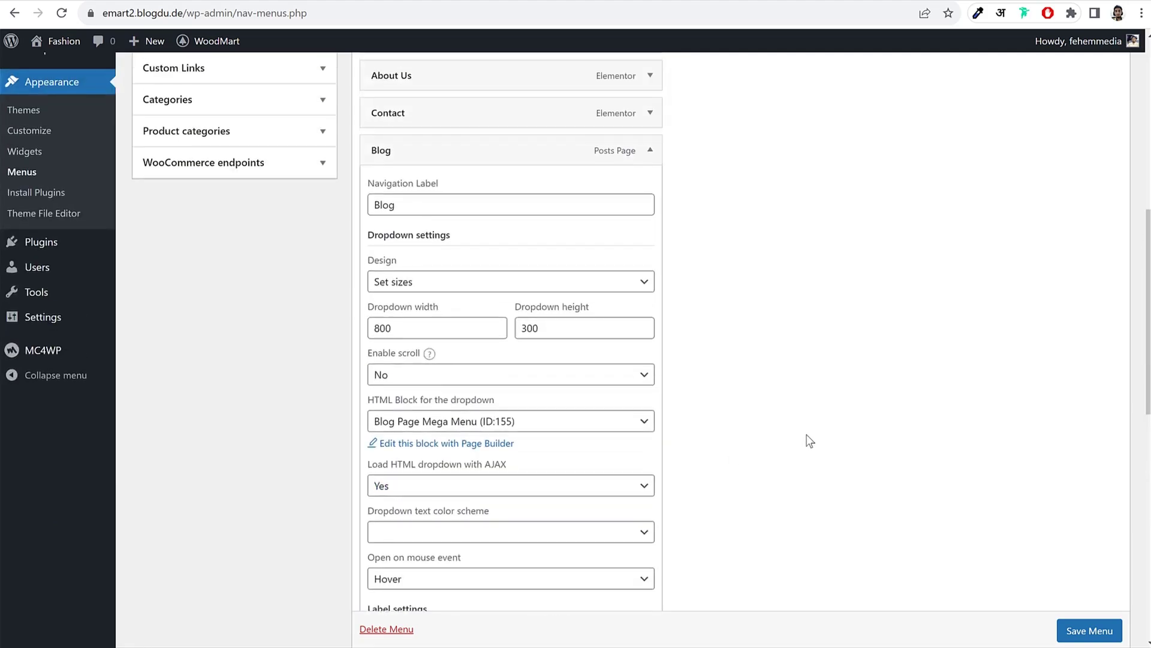
pyautogui.scroll(-4, 807, 439)
pyautogui.click(1087, 631)
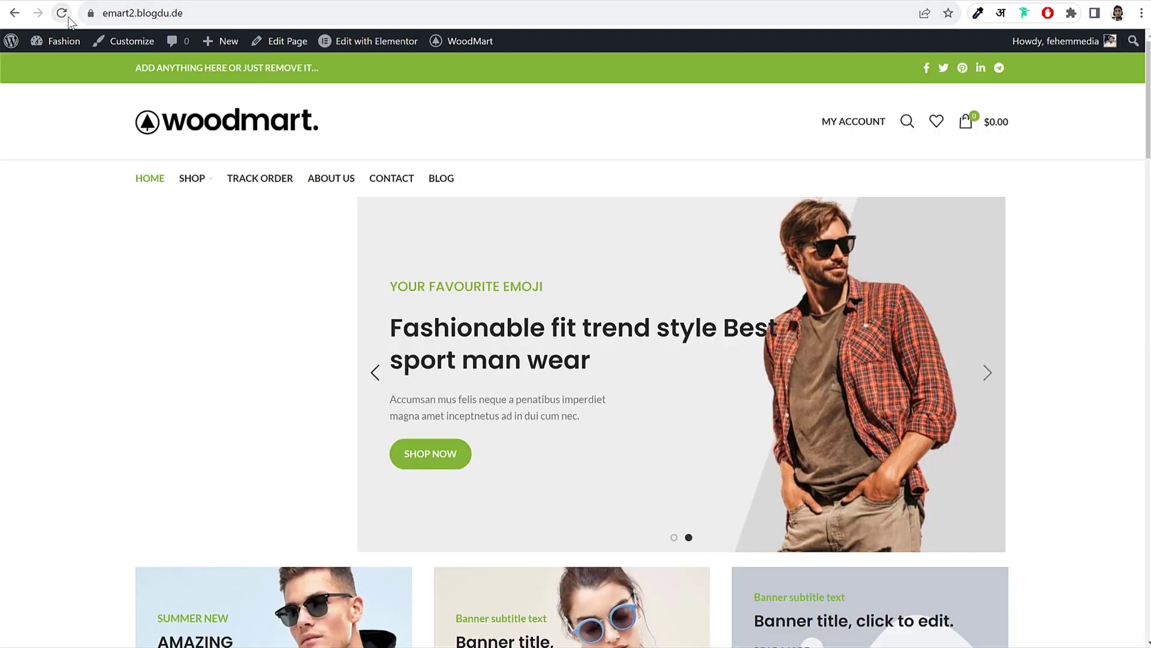
# Step: Reload the storefront to confirm Blog's SALE label and mega menu, then return to Menus
pyautogui.click(65, 15)
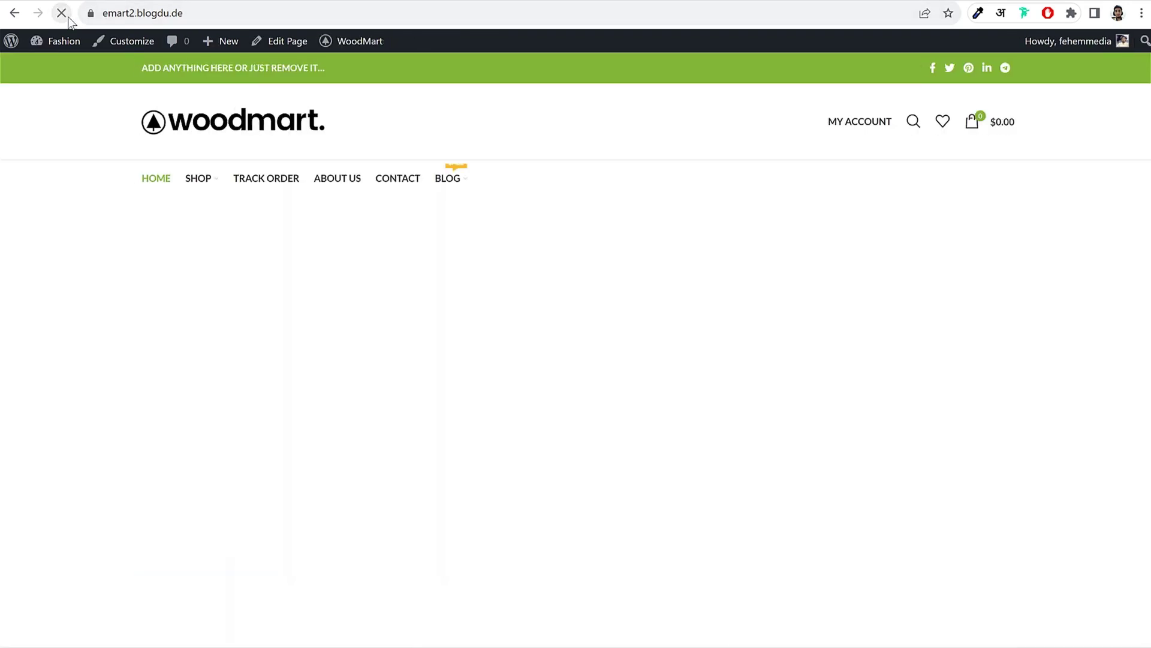
pyautogui.moveTo(442, 178)
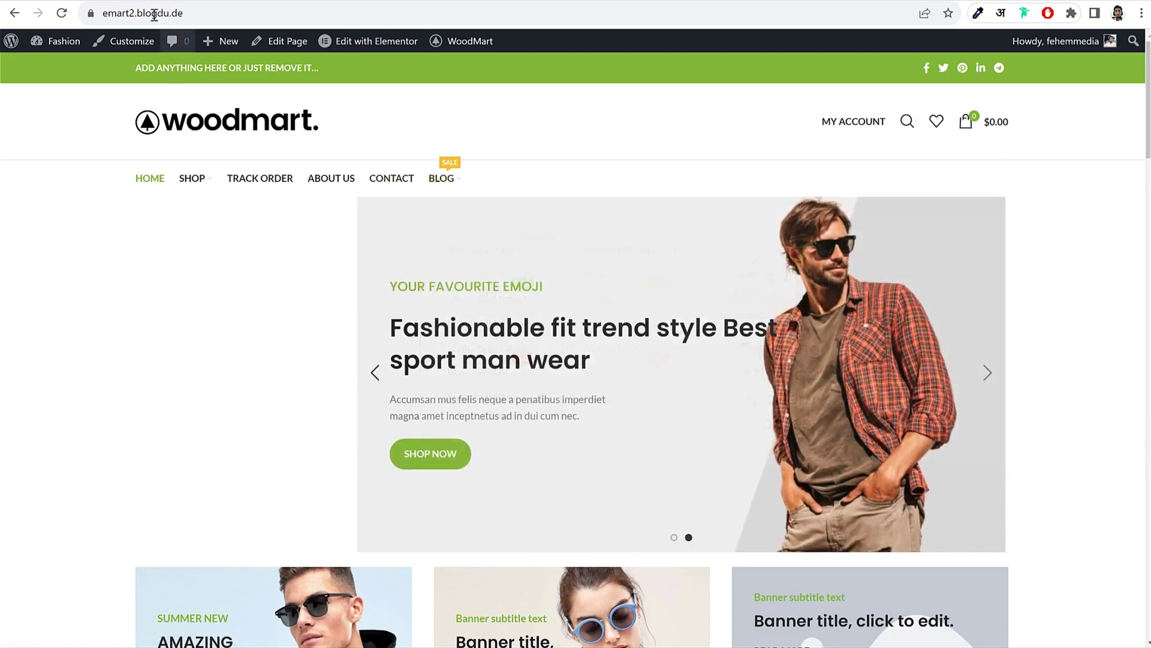
pyautogui.click(188, 0)
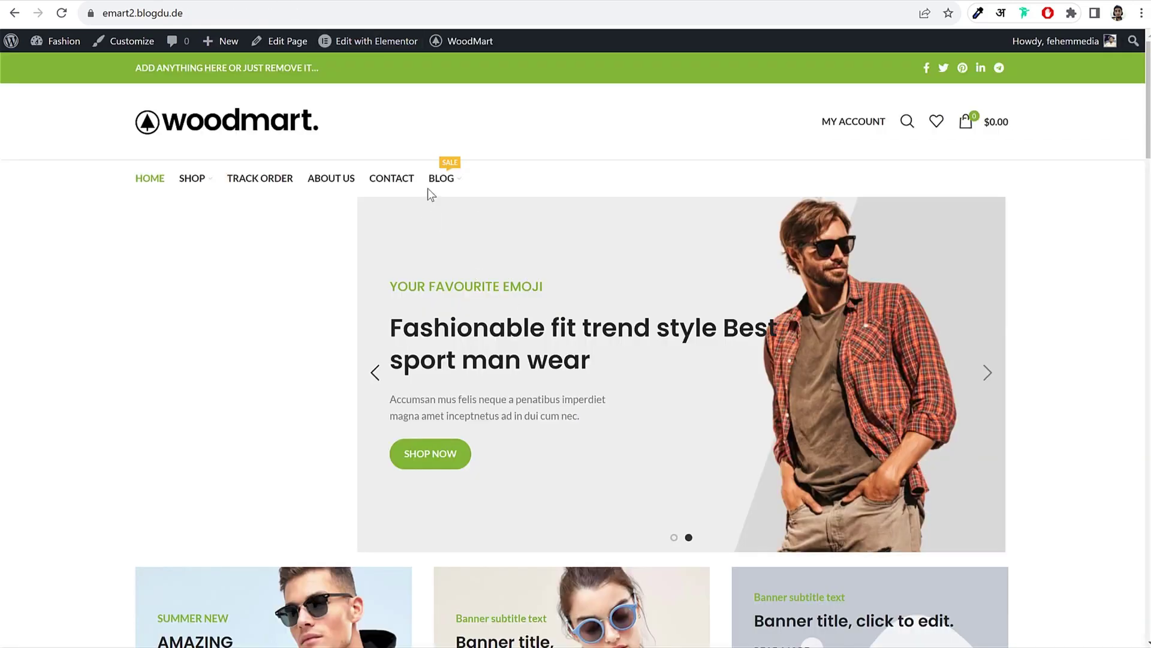
pyautogui.moveTo(442, 190)
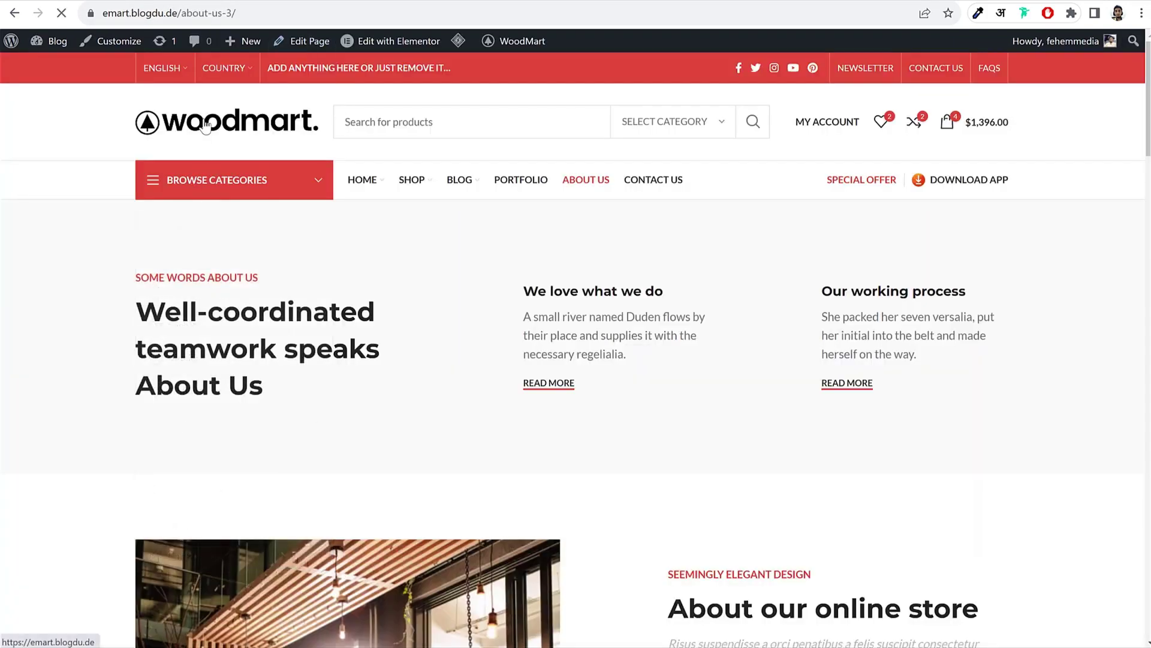
pyautogui.moveTo(311, 190)
pyautogui.click(184, 250)
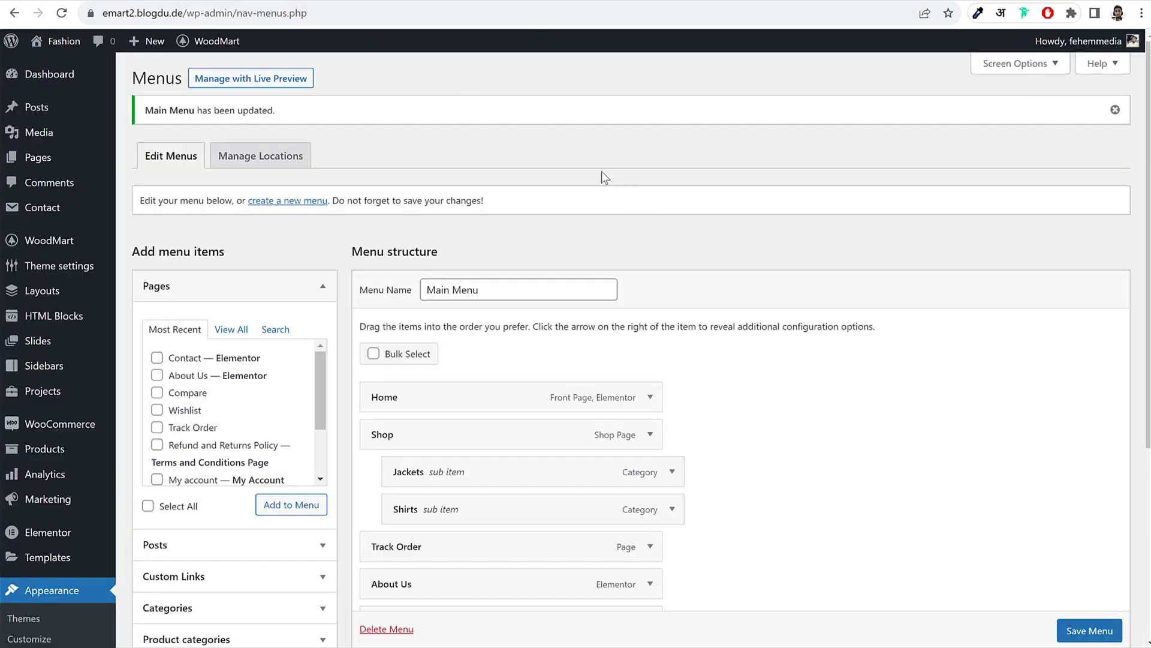
# Step: Create and save Cat Menu containing the Jackets and Shirts product categories
pyautogui.click(316, 203)
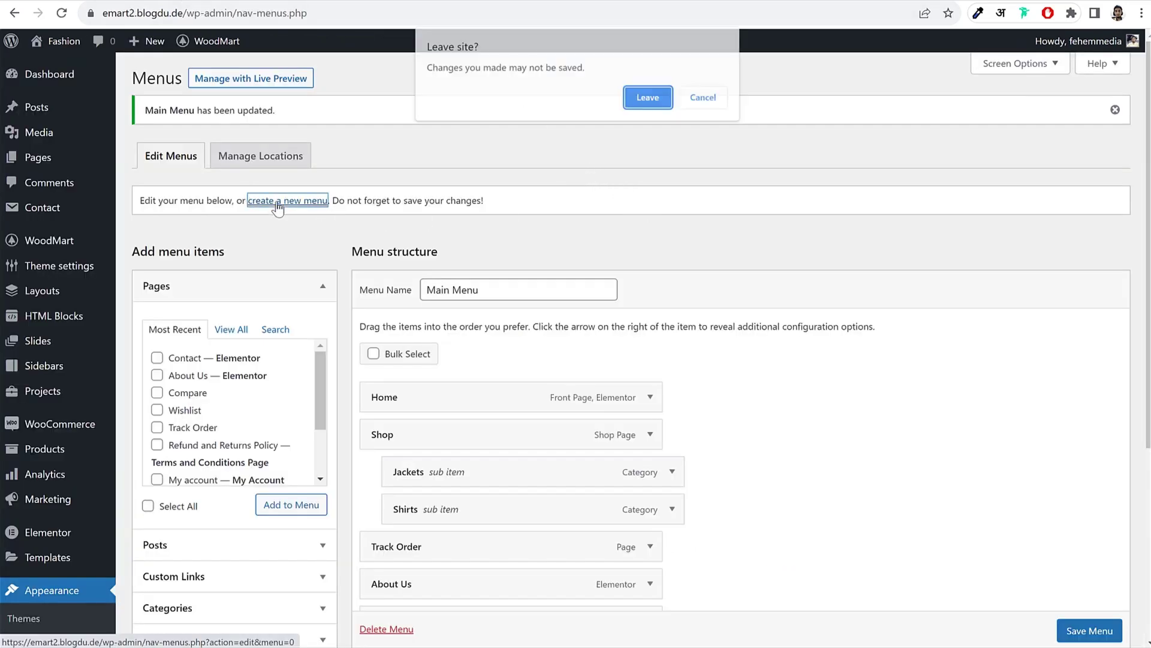
pyautogui.click(644, 99)
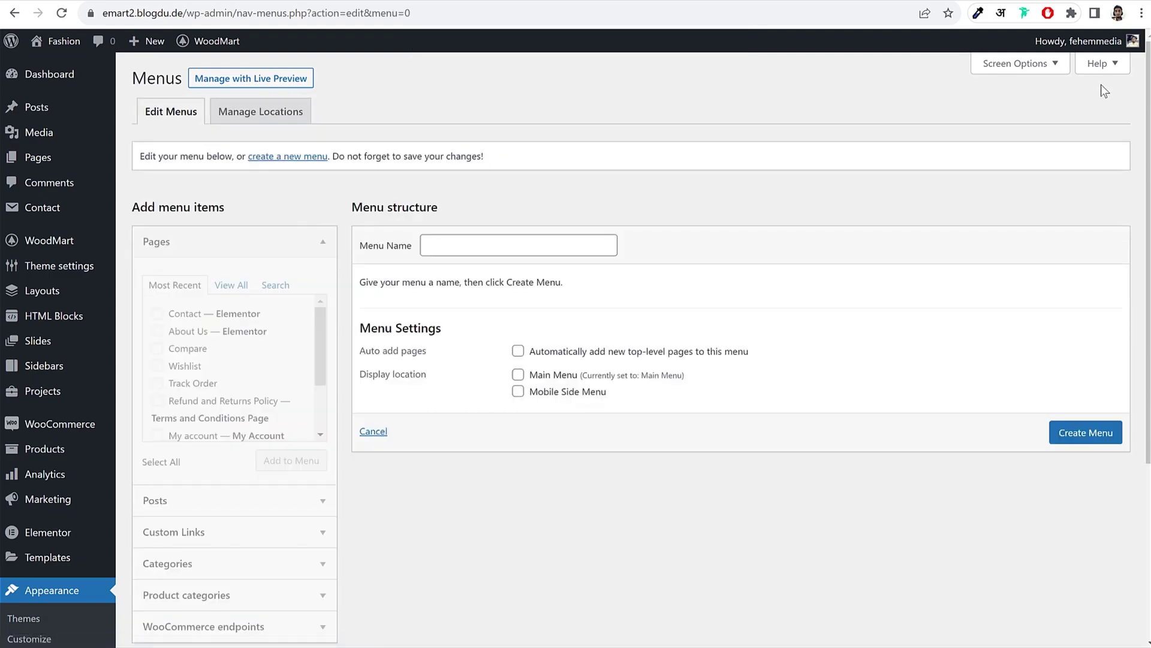
pyautogui.click(474, 240)
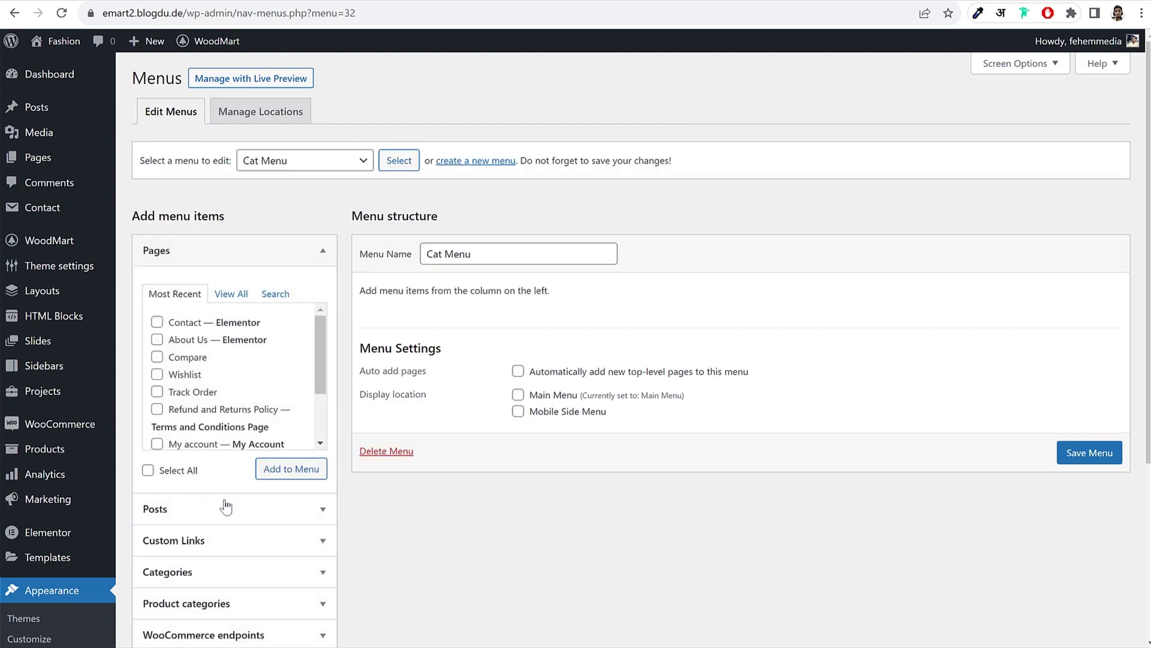
pyautogui.scroll(-4, 225, 507)
pyautogui.click(282, 377)
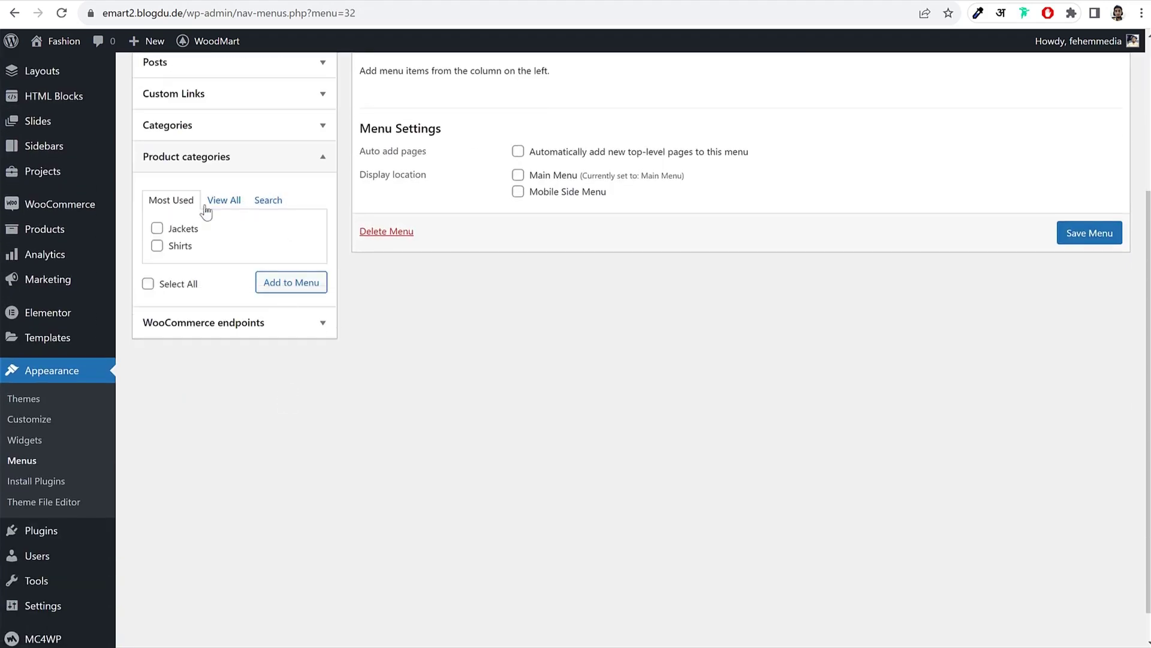
pyautogui.click(157, 229)
pyautogui.click(157, 246)
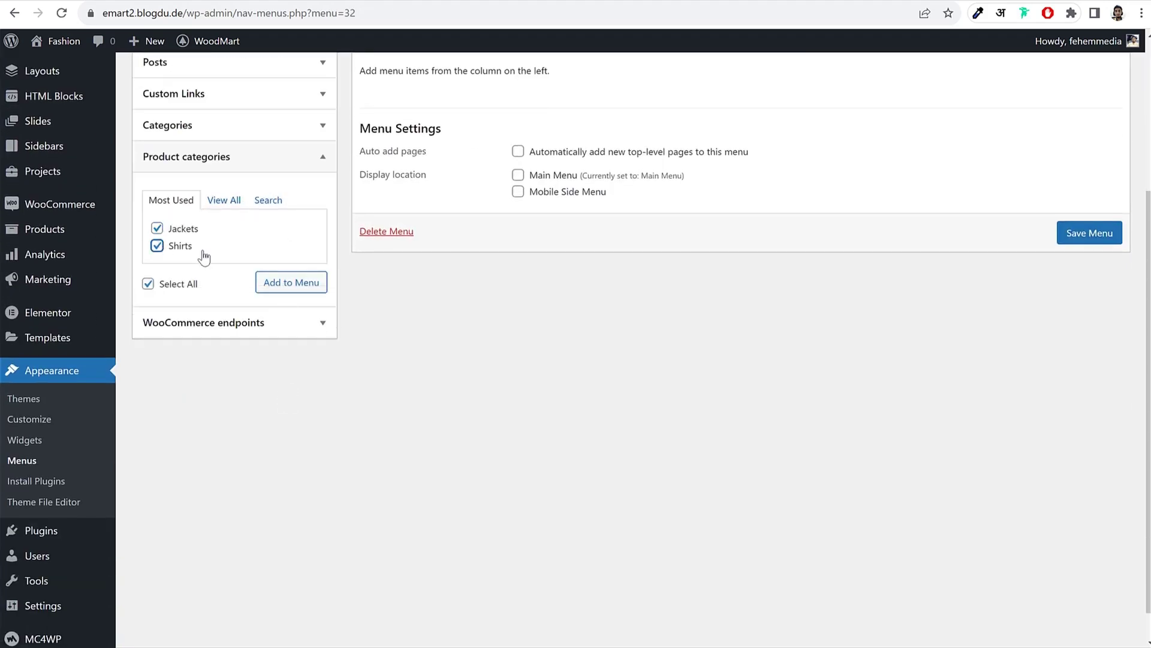
pyautogui.click(282, 291)
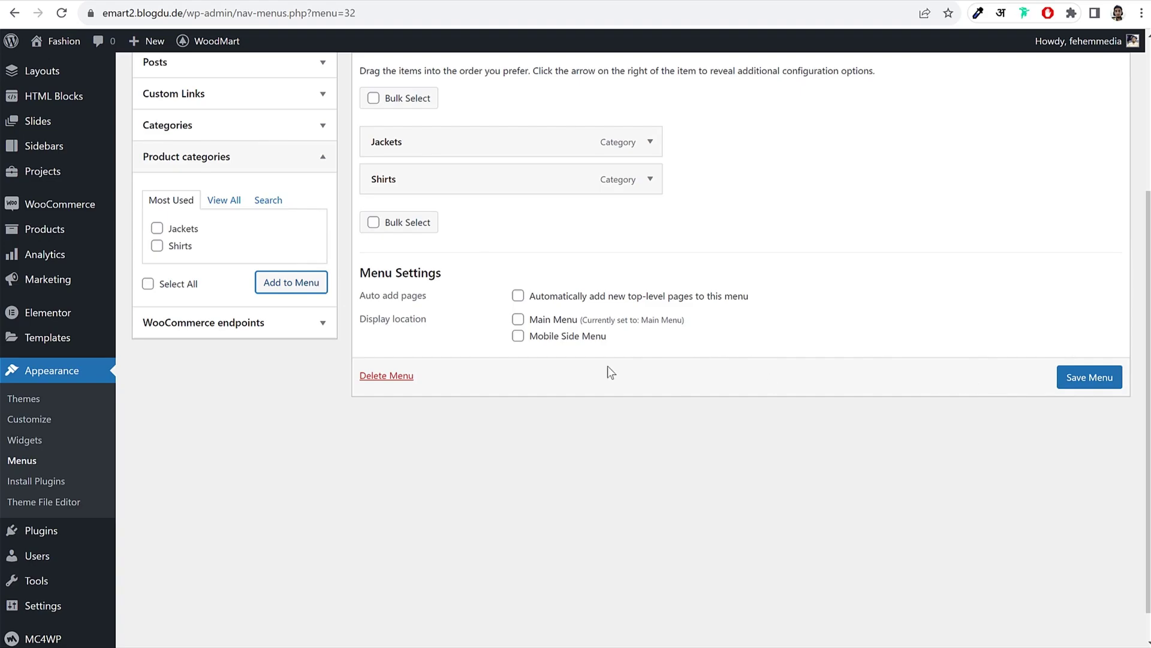
pyautogui.click(1081, 379)
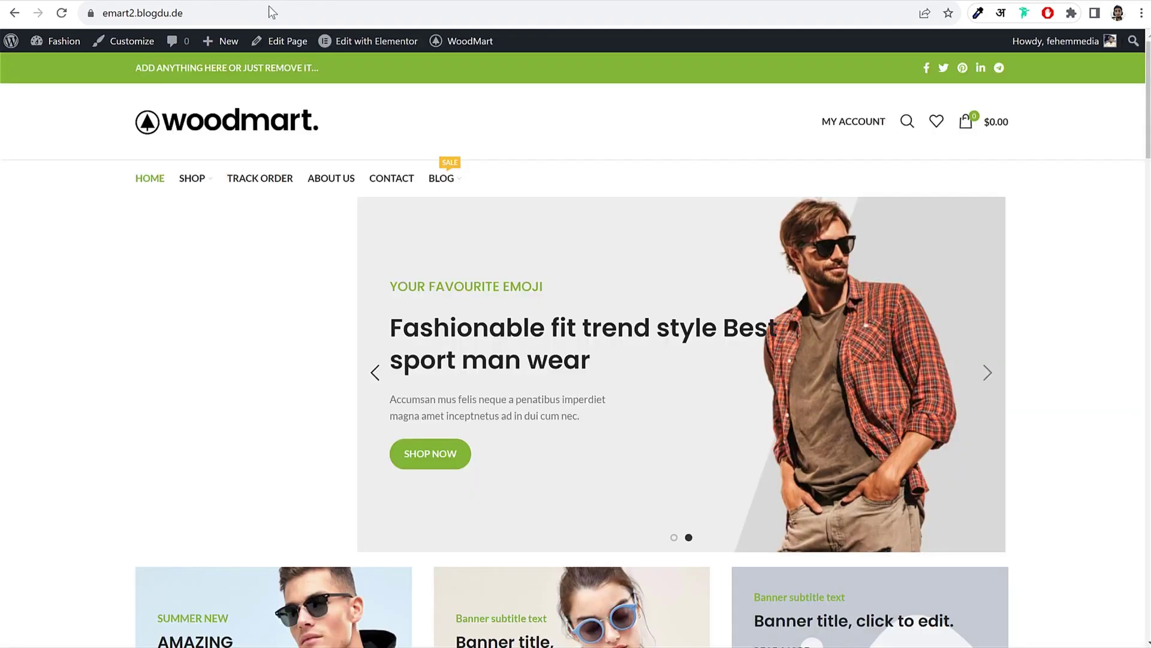
# Step: Reload the storefront, then head back to the admin dashboard
pyautogui.click(62, 12)
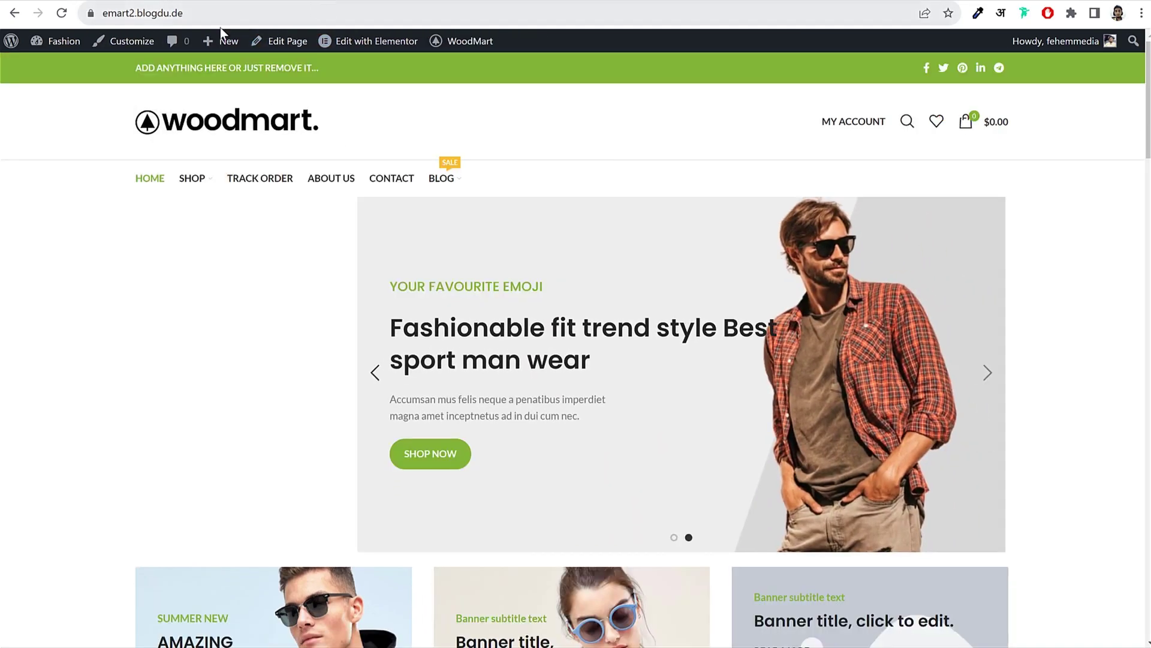
pyautogui.click(54, 41)
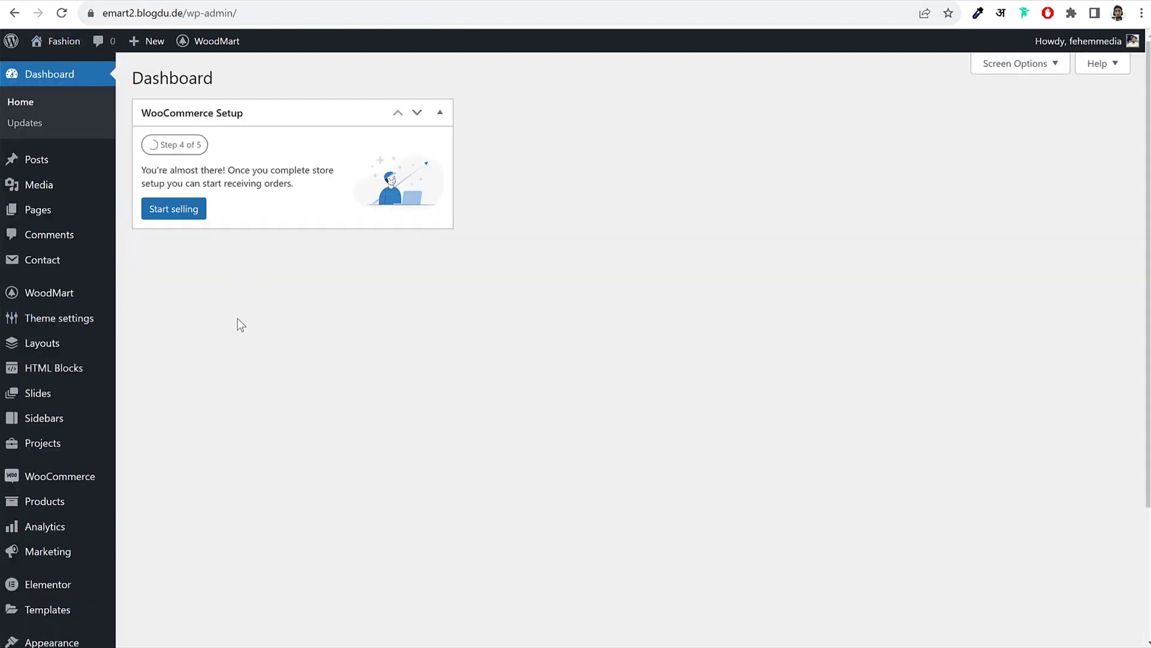
pyautogui.moveTo(27, 301)
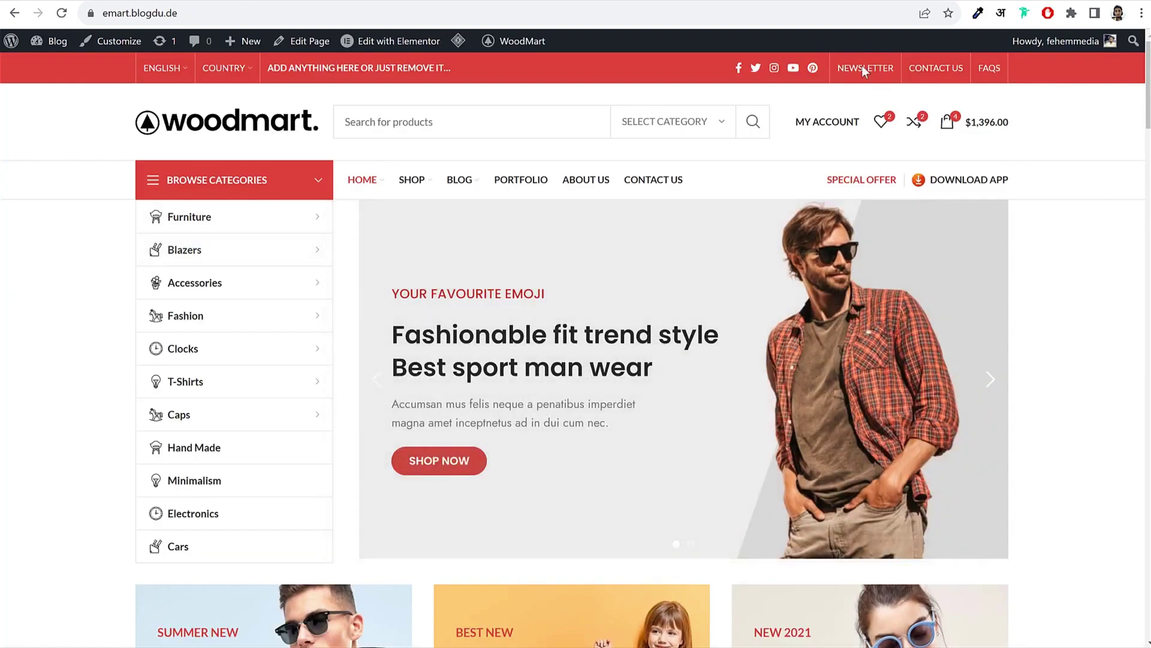
# Step: Start a new header in the header builder based on the Base layout
pyautogui.click(187, 1)
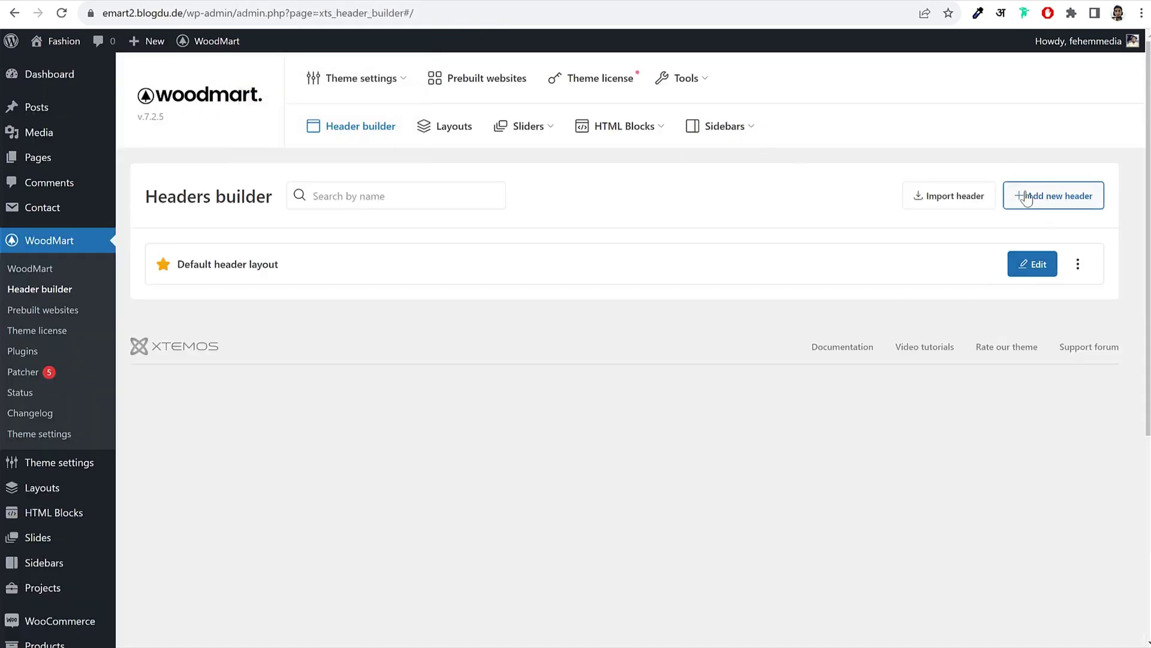
pyautogui.click(1041, 200)
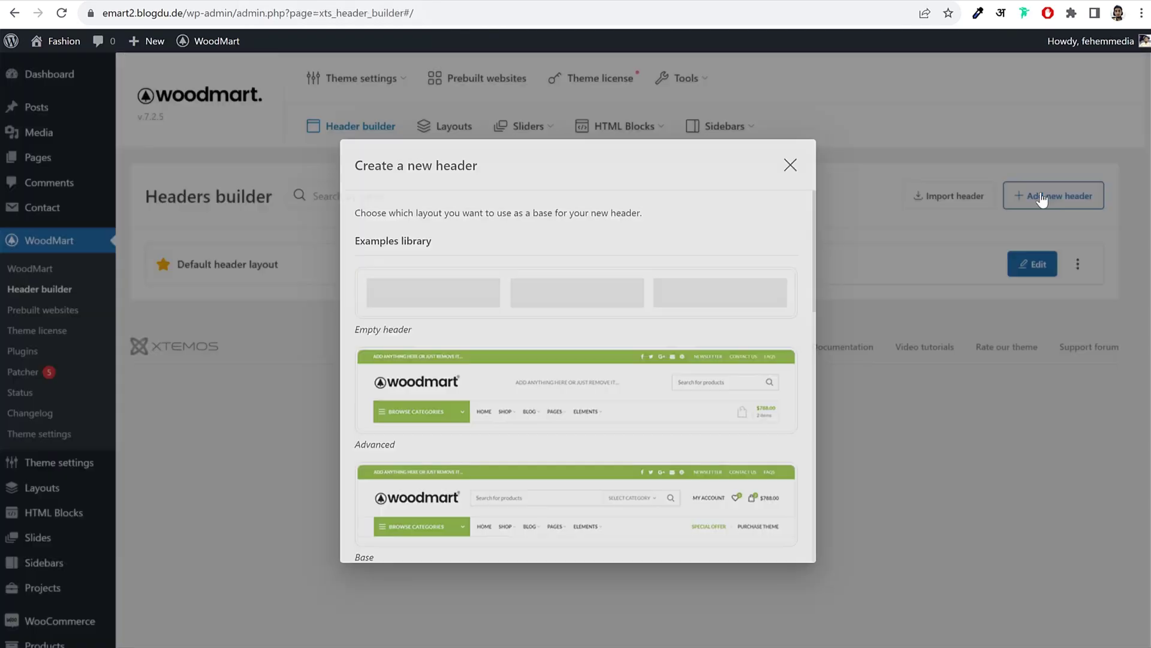
pyautogui.scroll(-5, 590, 384)
pyautogui.scroll(-10, 591, 388)
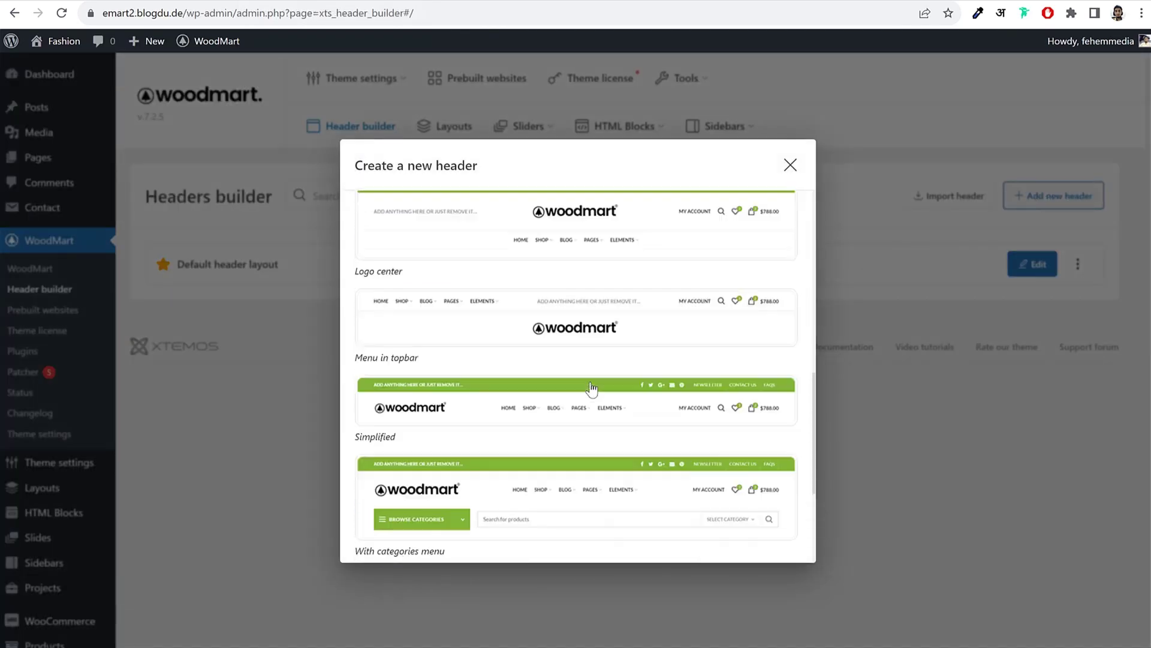
pyautogui.scroll(10, 660, 442)
pyautogui.scroll(2, 661, 438)
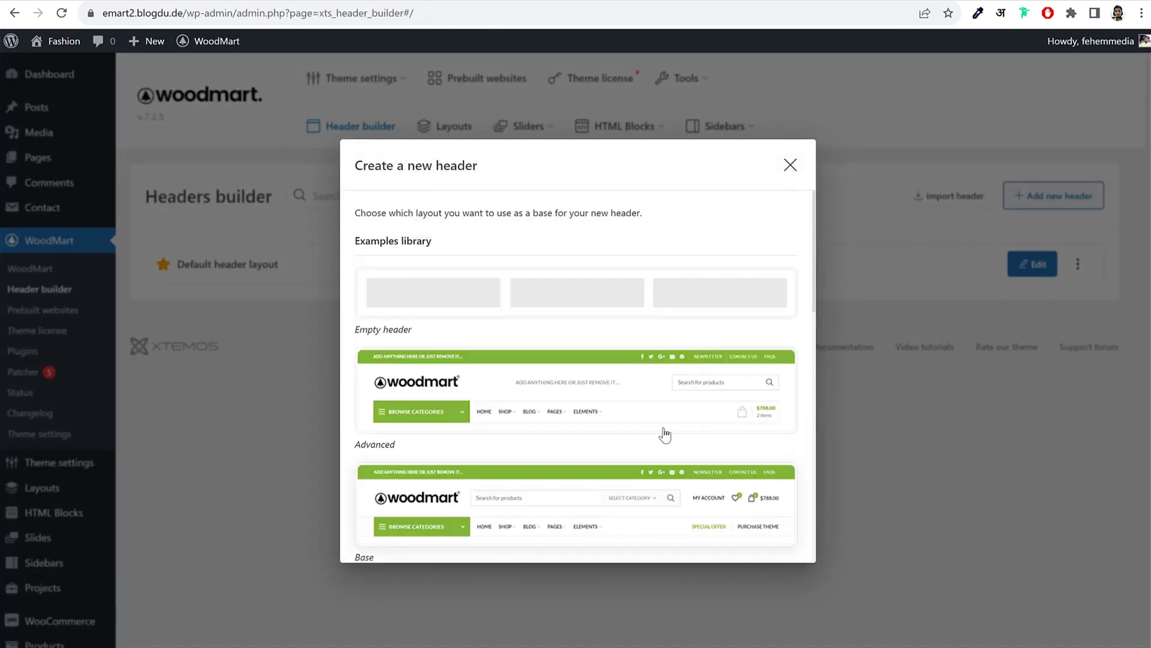
pyautogui.scroll(-2, 533, 377)
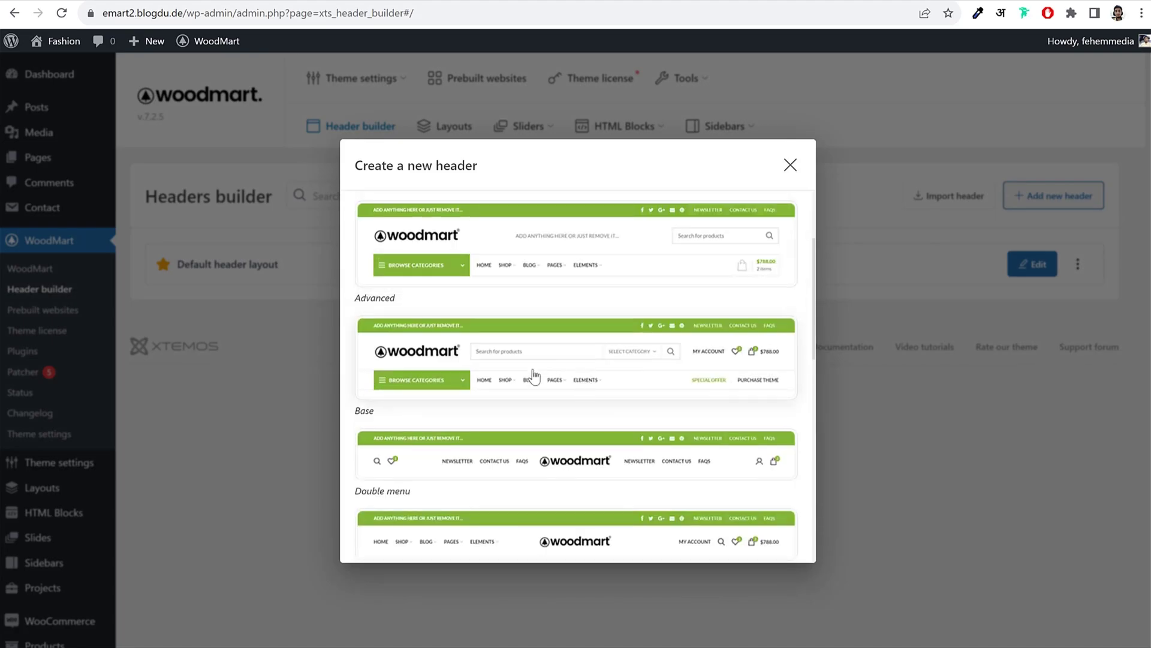
pyautogui.click(584, 363)
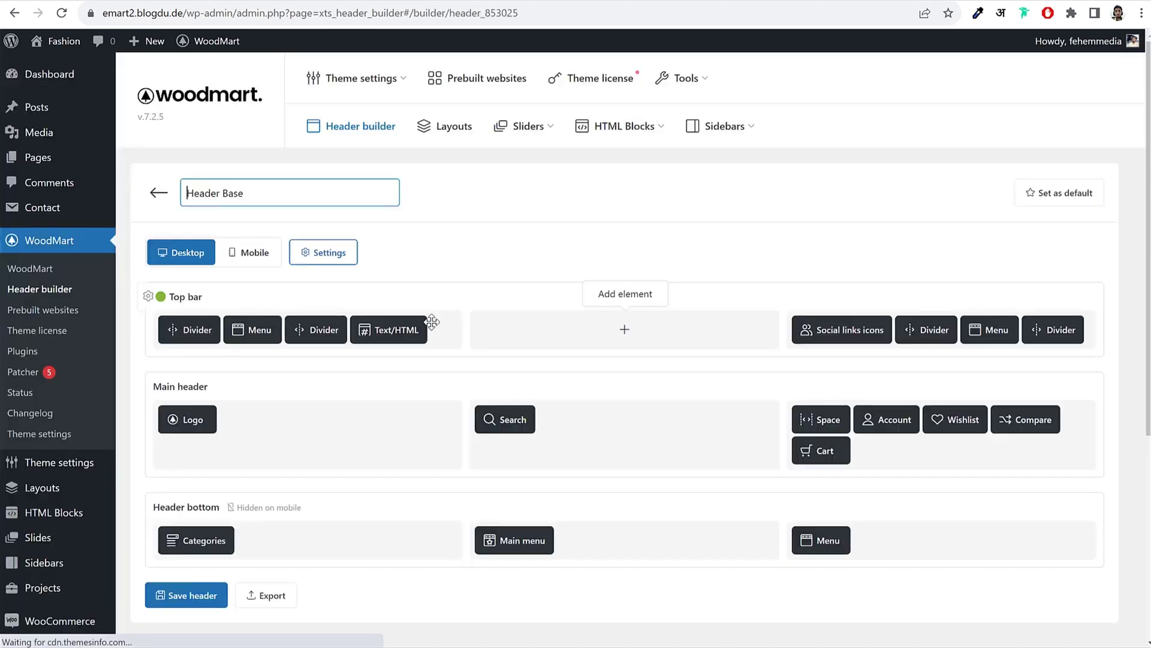
# Step: Point the Categories element to Cat Menu and the Main menu element to Main Menu, then save
pyautogui.scroll(-2, 705, 316)
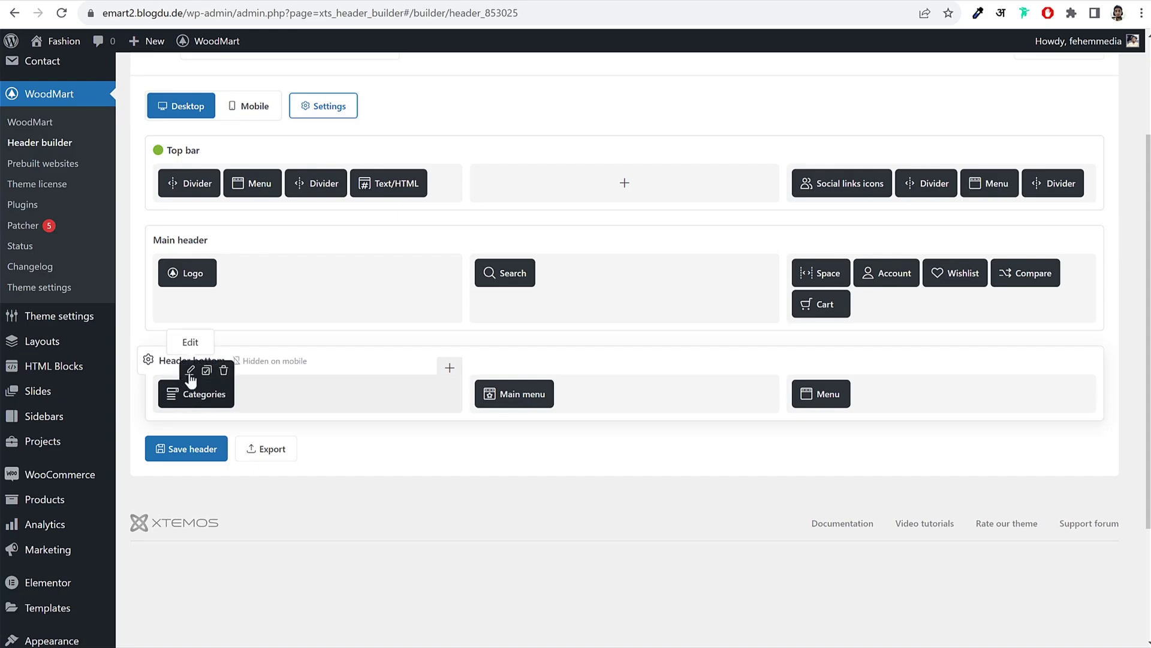
pyautogui.click(190, 370)
pyautogui.click(456, 293)
pyautogui.click(450, 328)
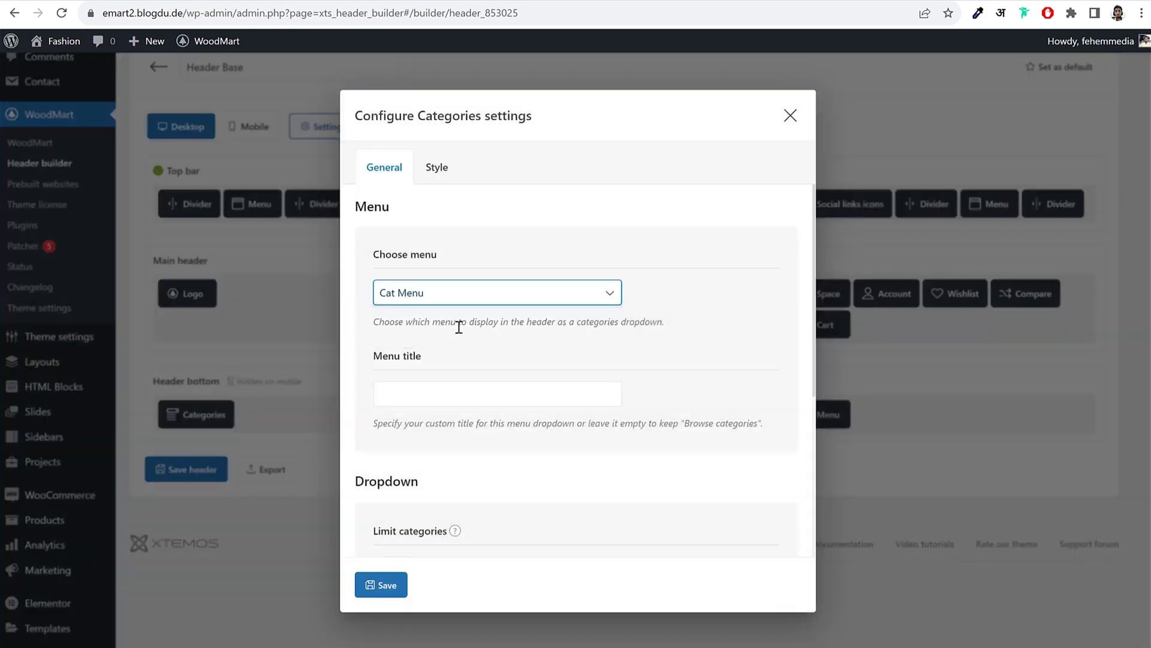
pyautogui.click(386, 586)
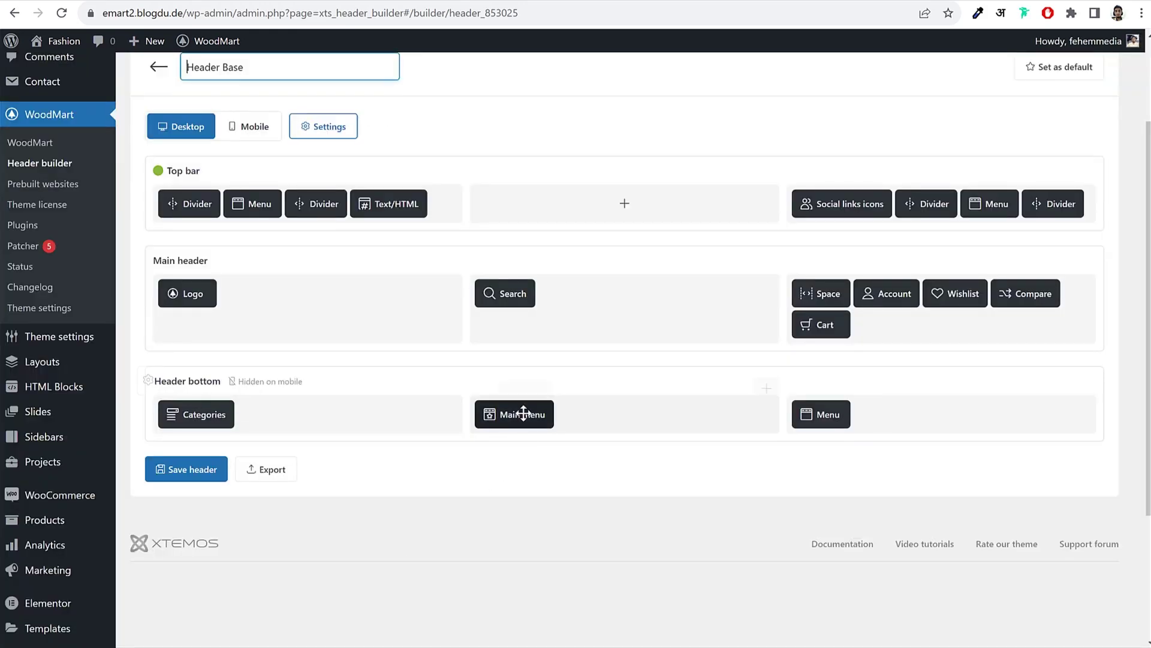
pyautogui.click(510, 392)
pyautogui.click(443, 330)
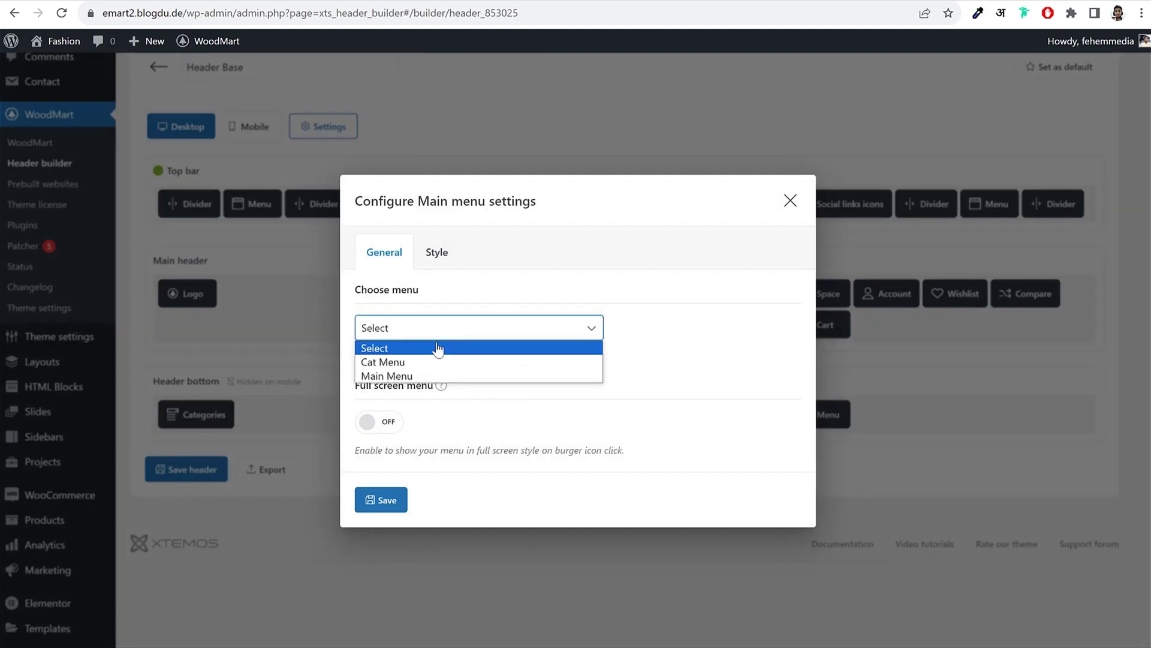
pyautogui.click(433, 374)
pyautogui.click(391, 505)
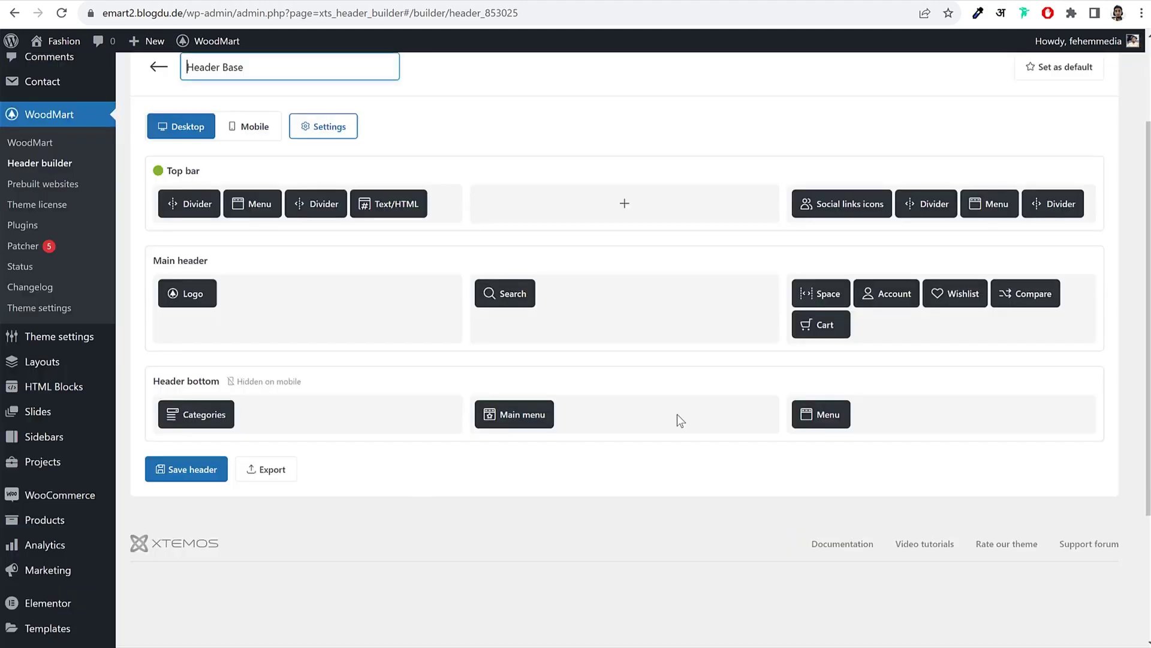
pyautogui.moveTo(844, 412)
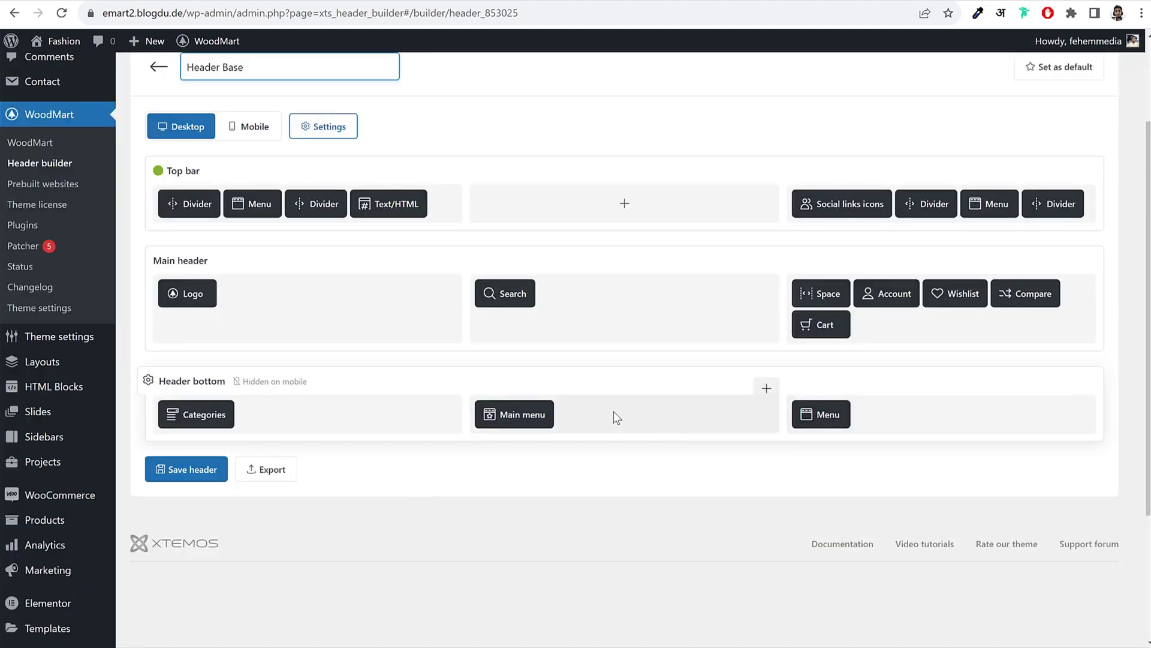
pyautogui.click(180, 469)
# Step: Make Header Base the default header for all pages and save it again
pyautogui.scroll(3, 511, 398)
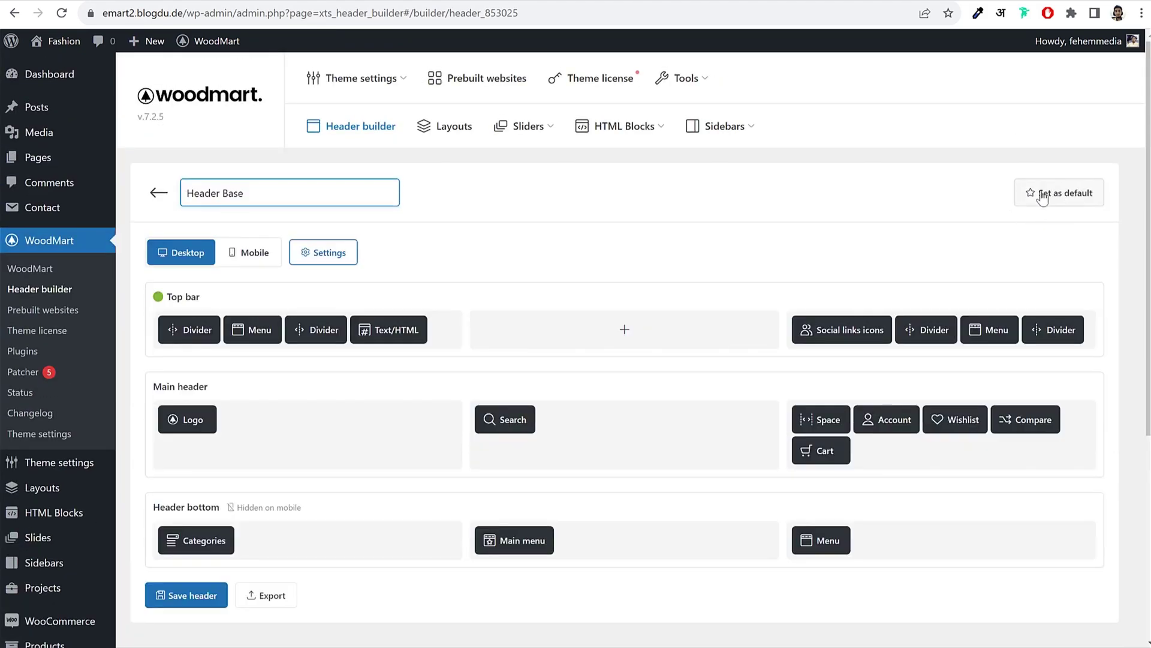
pyautogui.click(1046, 204)
pyautogui.click(650, 119)
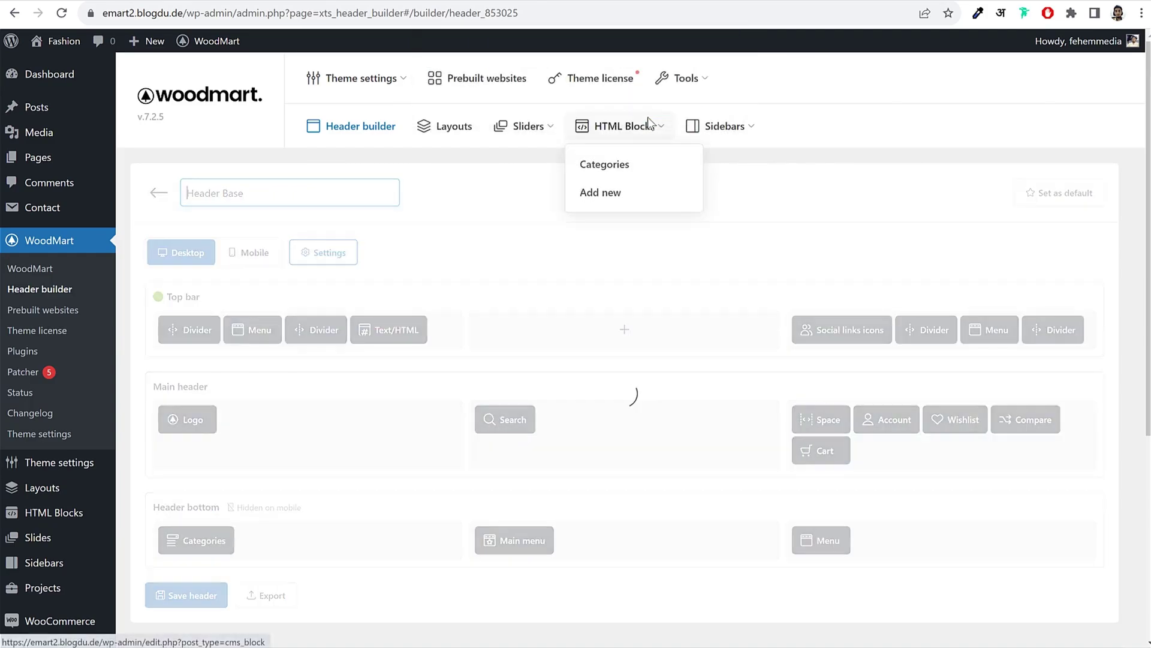
pyautogui.scroll(-5, 503, 336)
pyautogui.click(186, 324)
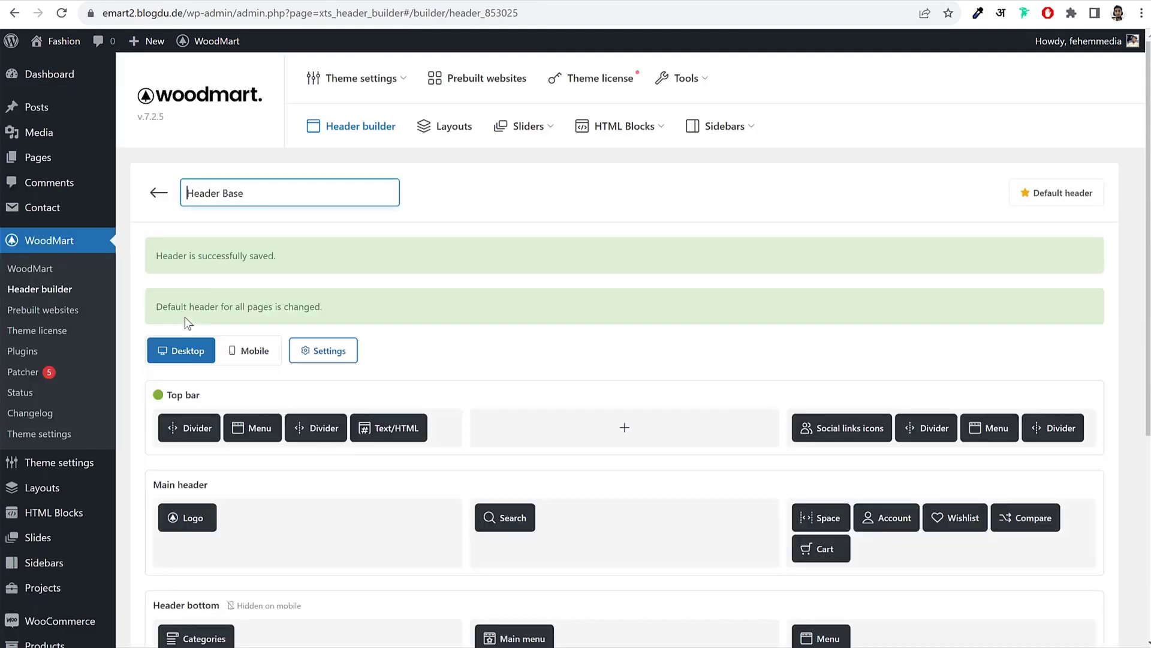
pyautogui.click(337, 0)
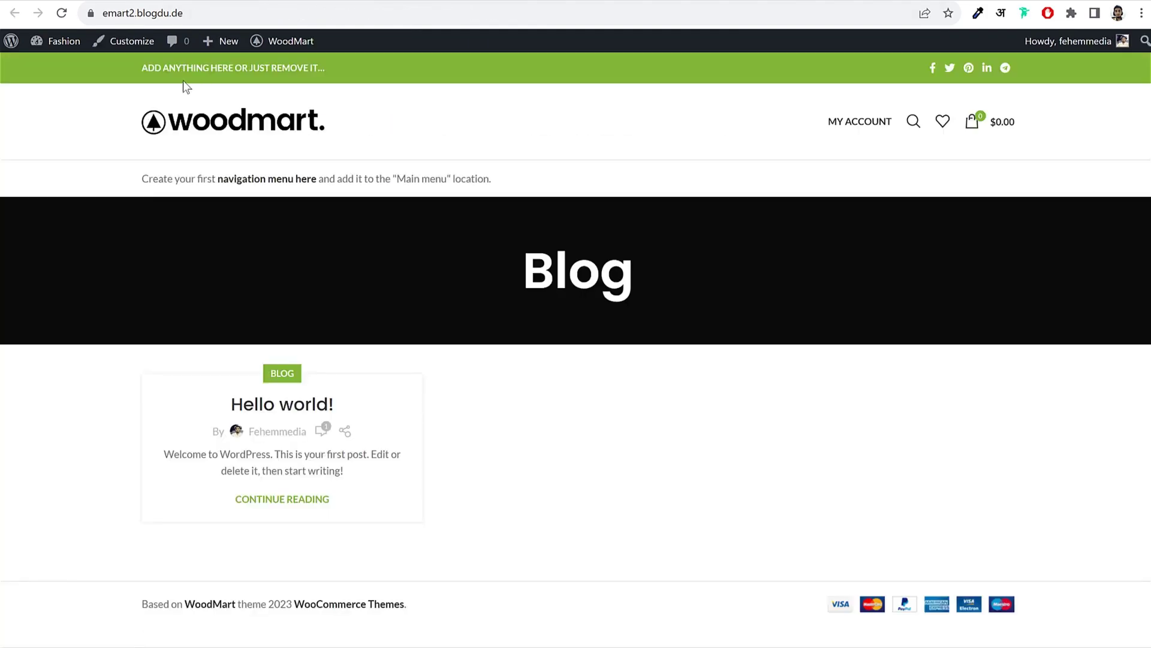
# Step: Reload the homepage and inspect the new header's Wrong menu selected notice and placeholder top-bar message
pyautogui.click(202, 118)
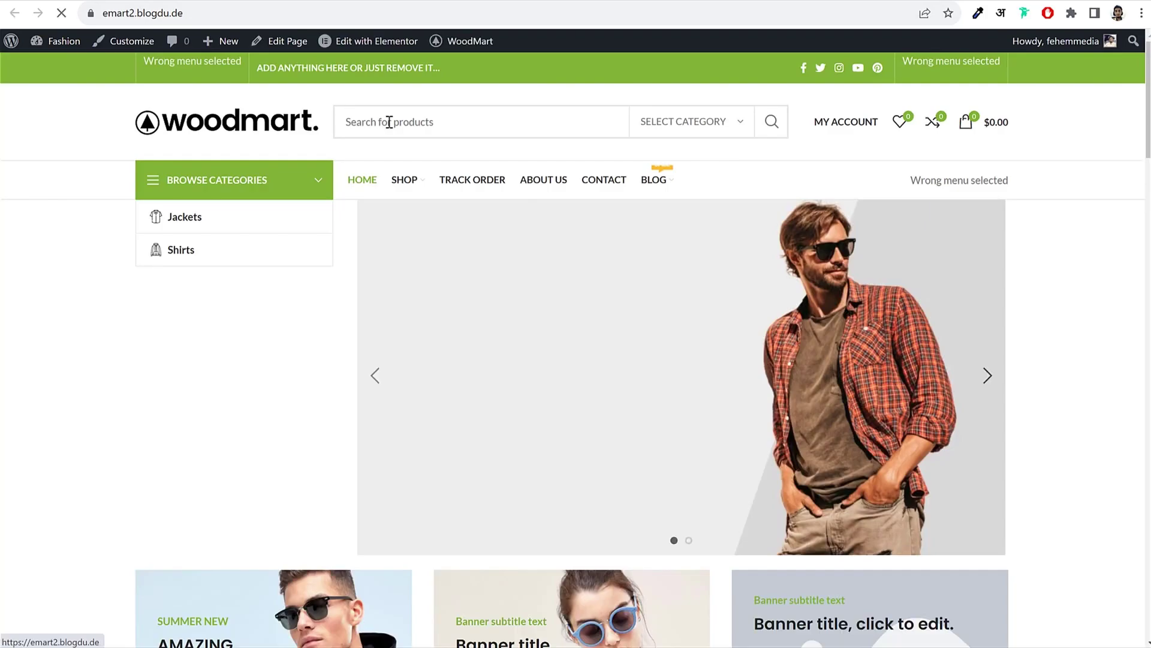
pyautogui.click(490, 124)
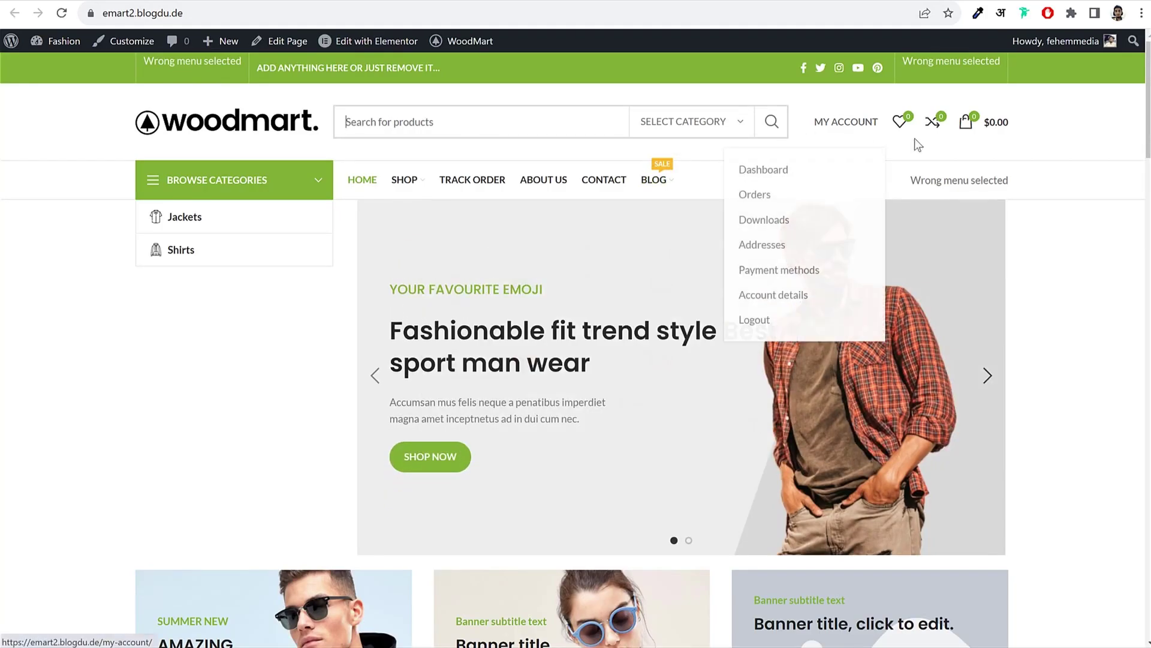
pyautogui.moveTo(890, 124)
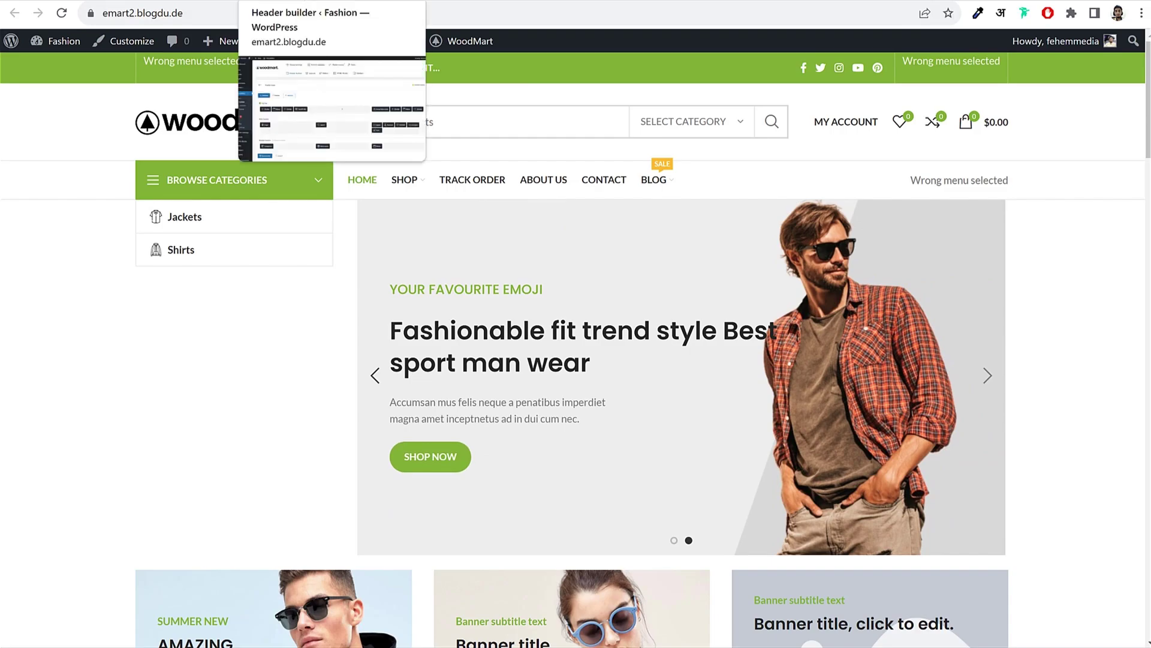
pyautogui.moveTo(909, 173); pyautogui.dragTo(1024, 181)
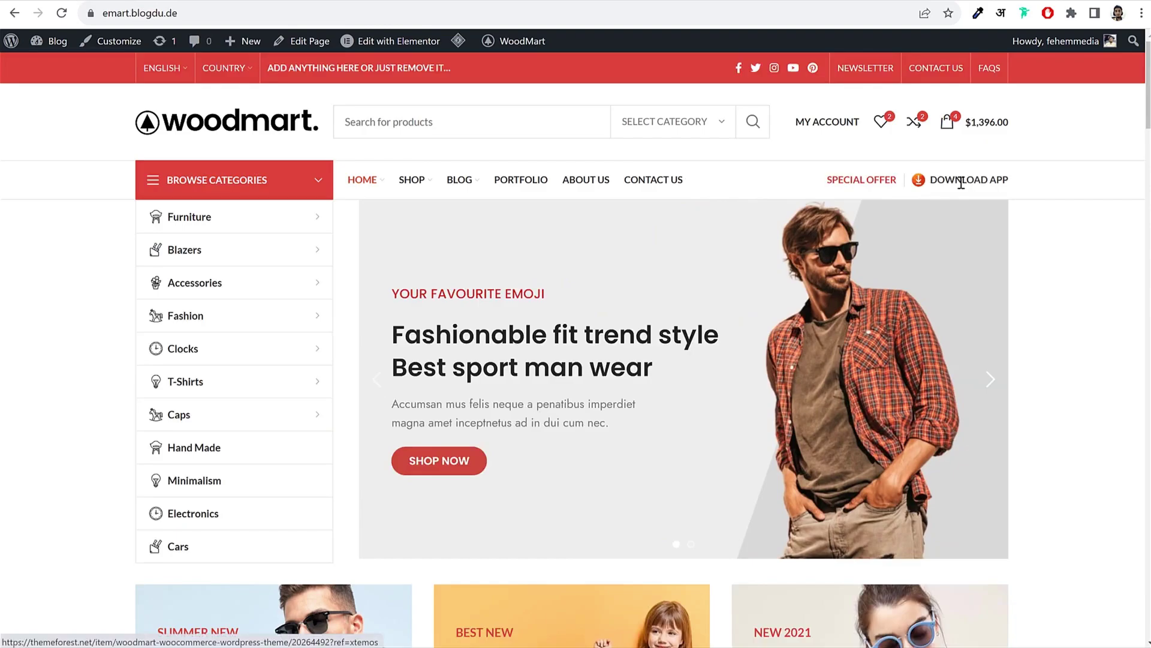
pyautogui.tripleClick(961, 183)
pyautogui.click(1092, 174)
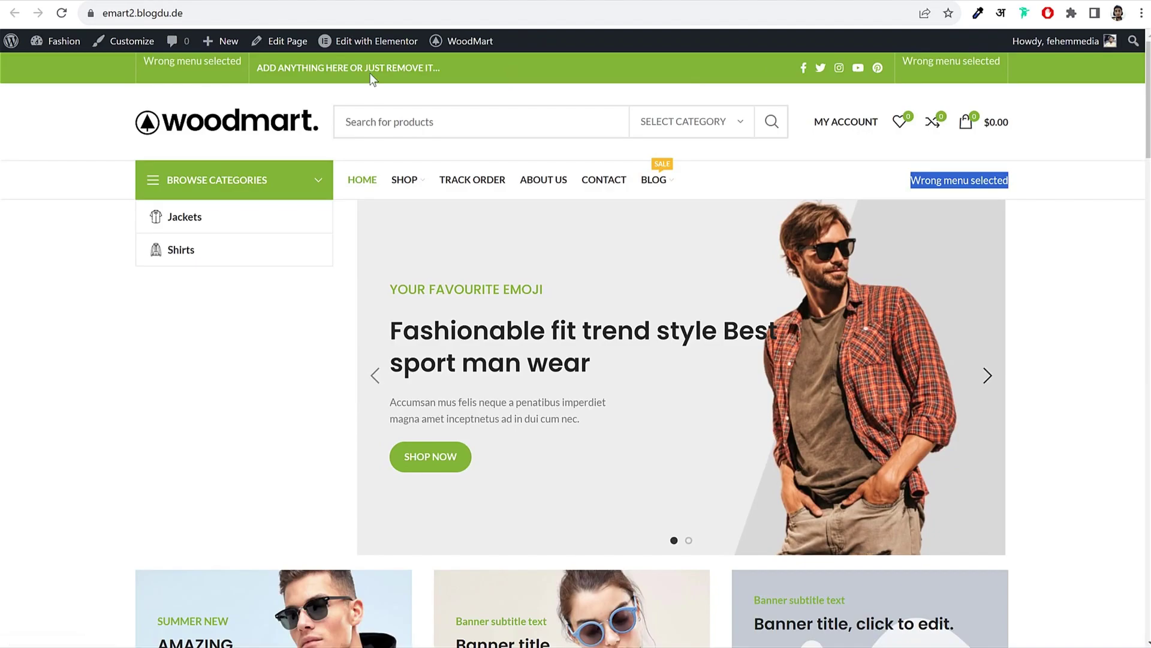
pyautogui.moveTo(469, 78); pyautogui.dragTo(321, 67)
pyautogui.moveTo(1021, 70); pyautogui.dragTo(933, 65)
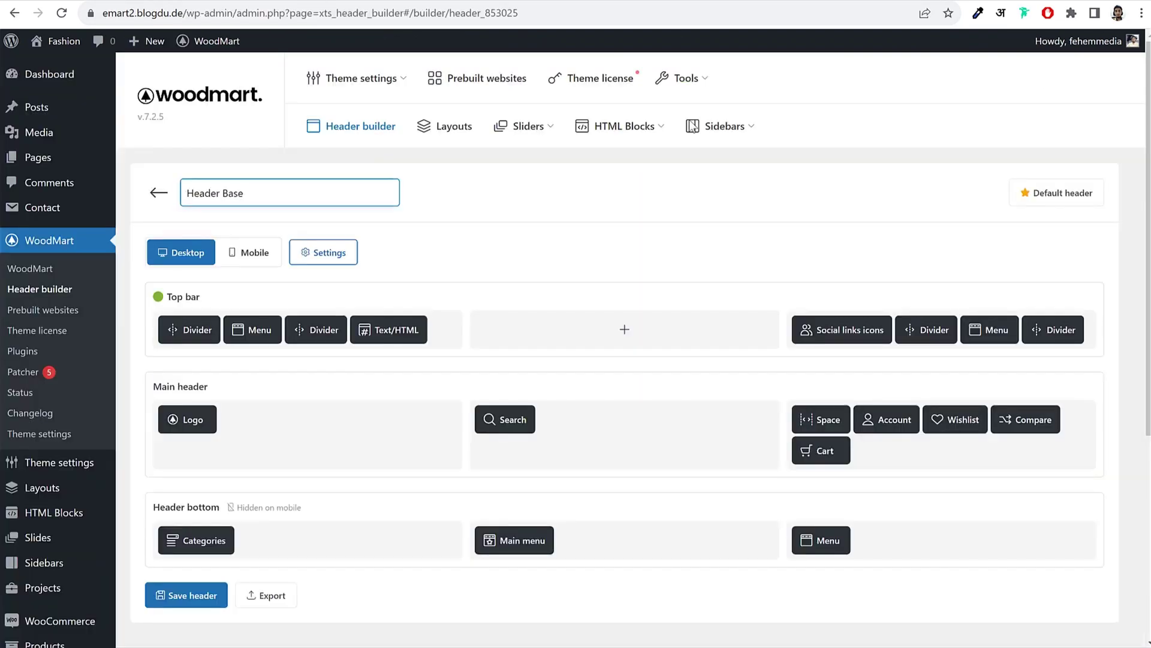
# Step: Delete the two right-hand dividers and the menu from the top bar
pyautogui.moveTo(1079, 327)
pyautogui.click(1073, 305)
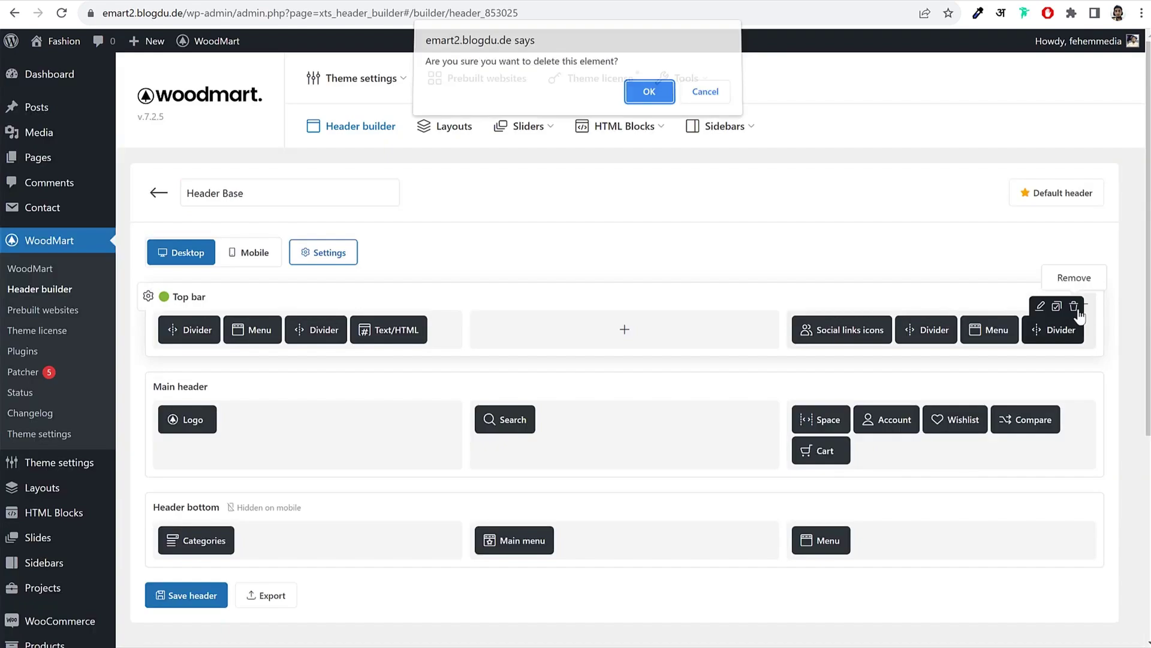
pyautogui.click(663, 107)
pyautogui.moveTo(1006, 330)
pyautogui.click(1008, 307)
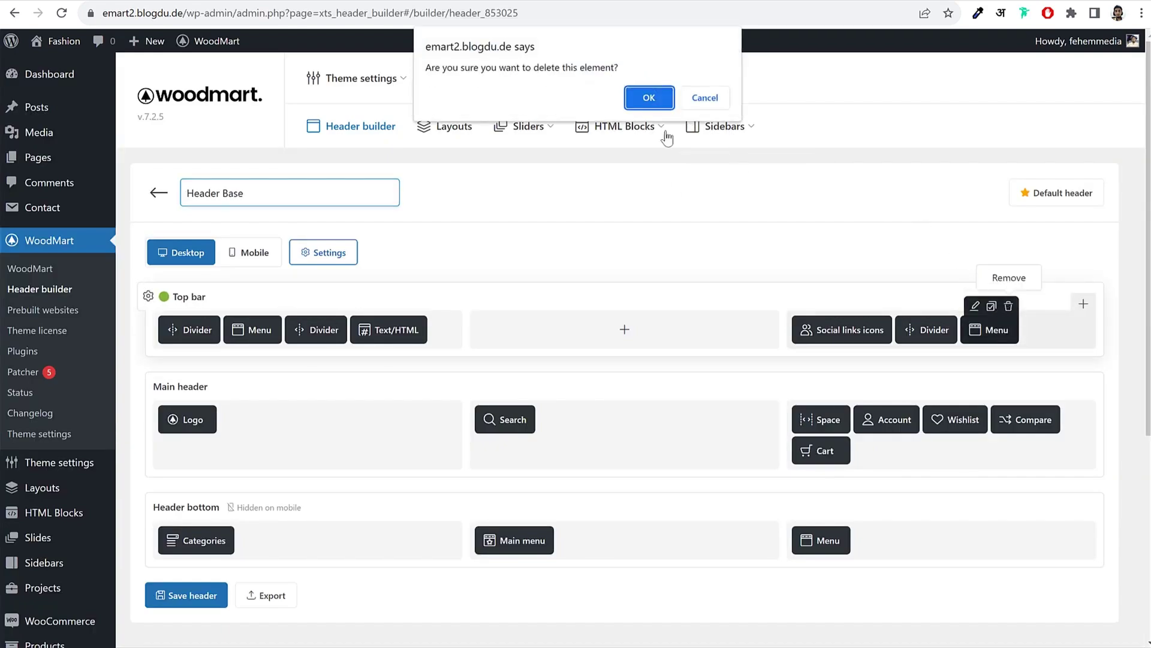
pyautogui.click(645, 98)
pyautogui.click(947, 306)
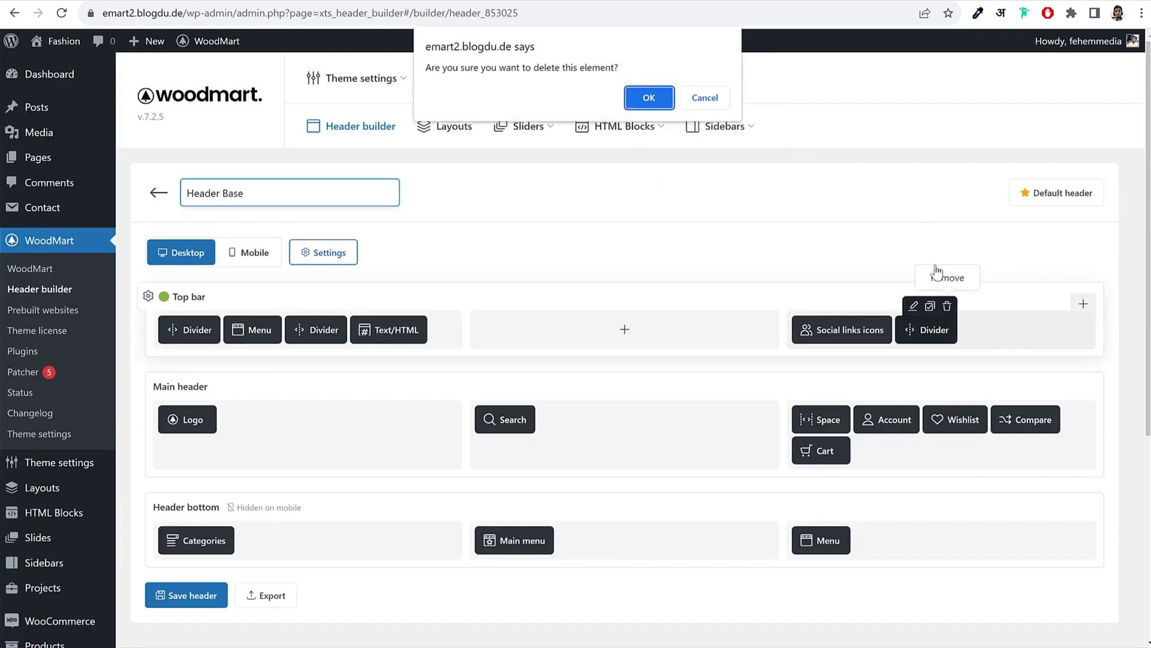
pyautogui.click(662, 106)
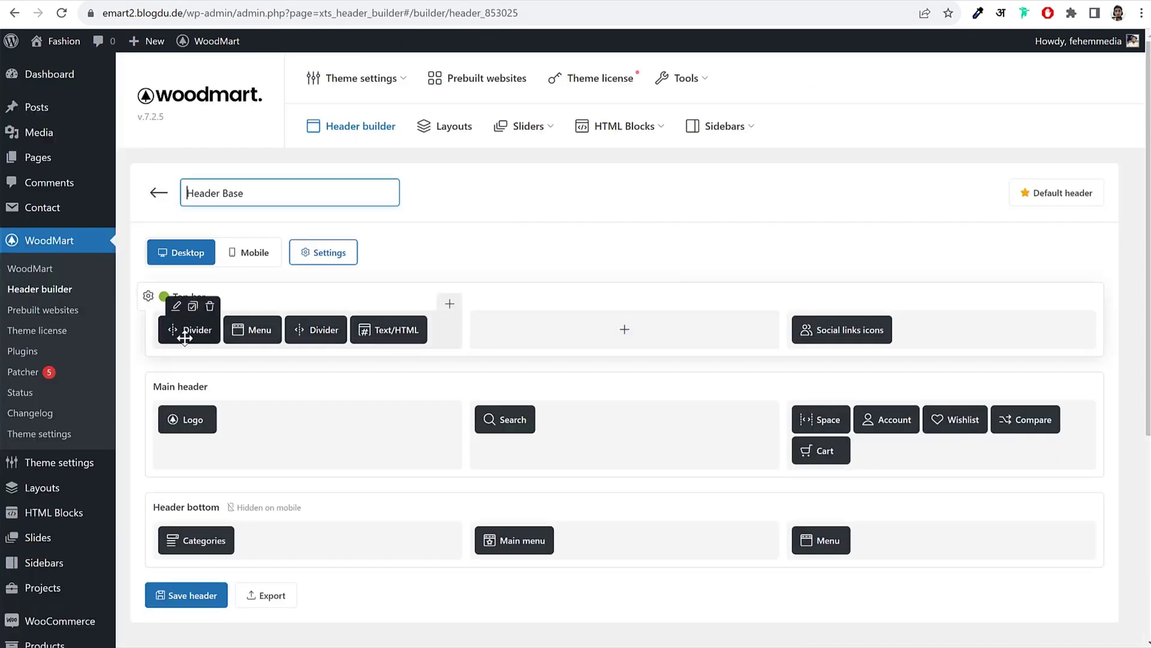
# Step: Delete the left-hand top-bar dividers and menu, leaving only the text element and social icons
pyautogui.click(210, 306)
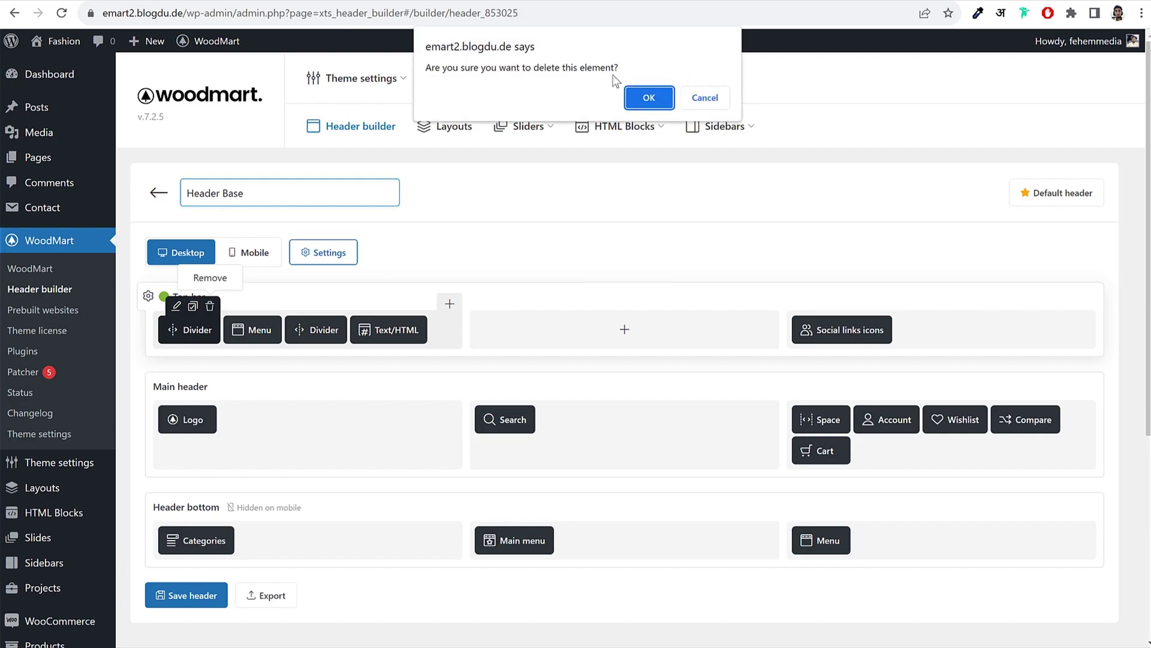
pyautogui.click(647, 97)
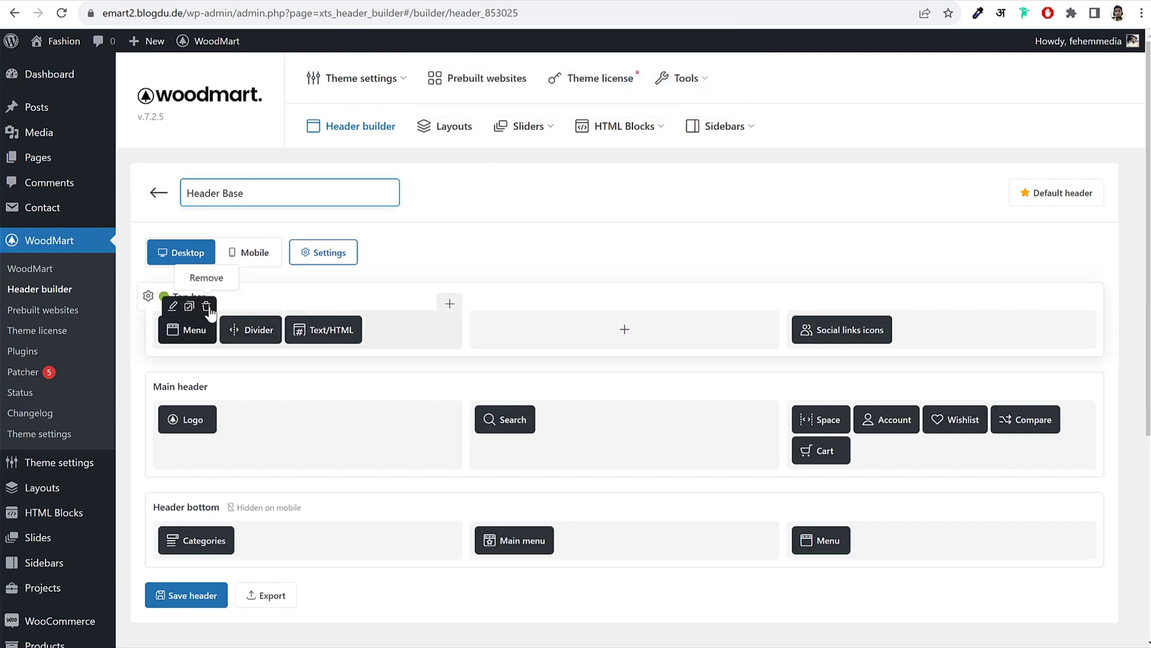
pyautogui.click(207, 307)
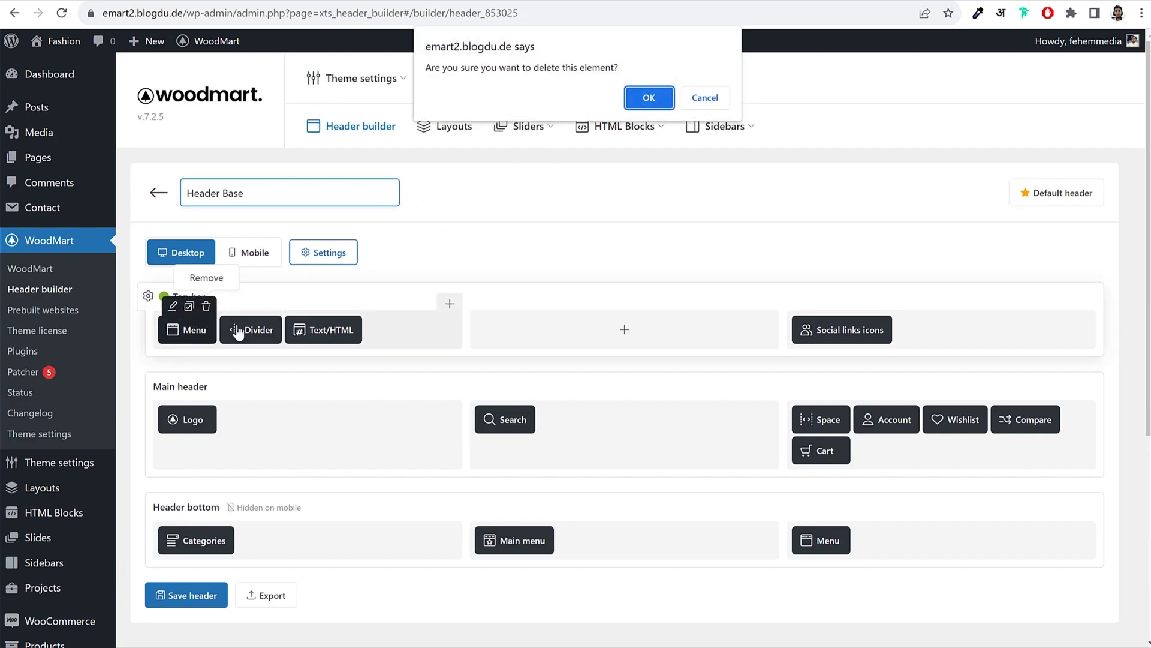
pyautogui.click(636, 99)
pyautogui.click(210, 306)
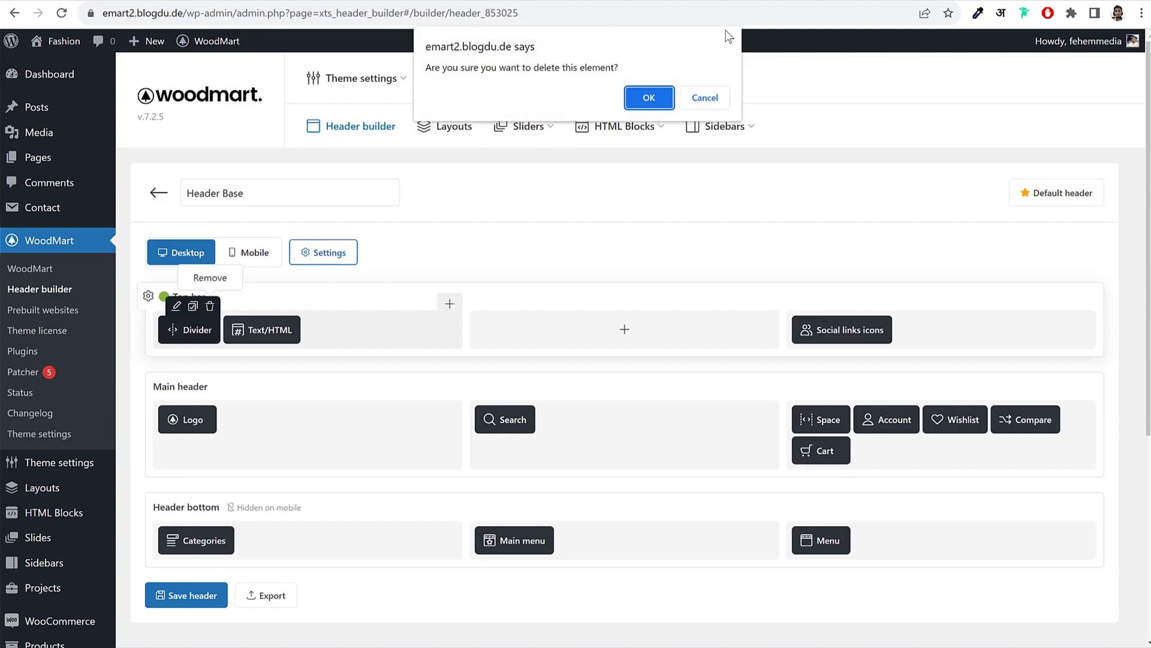
pyautogui.click(644, 106)
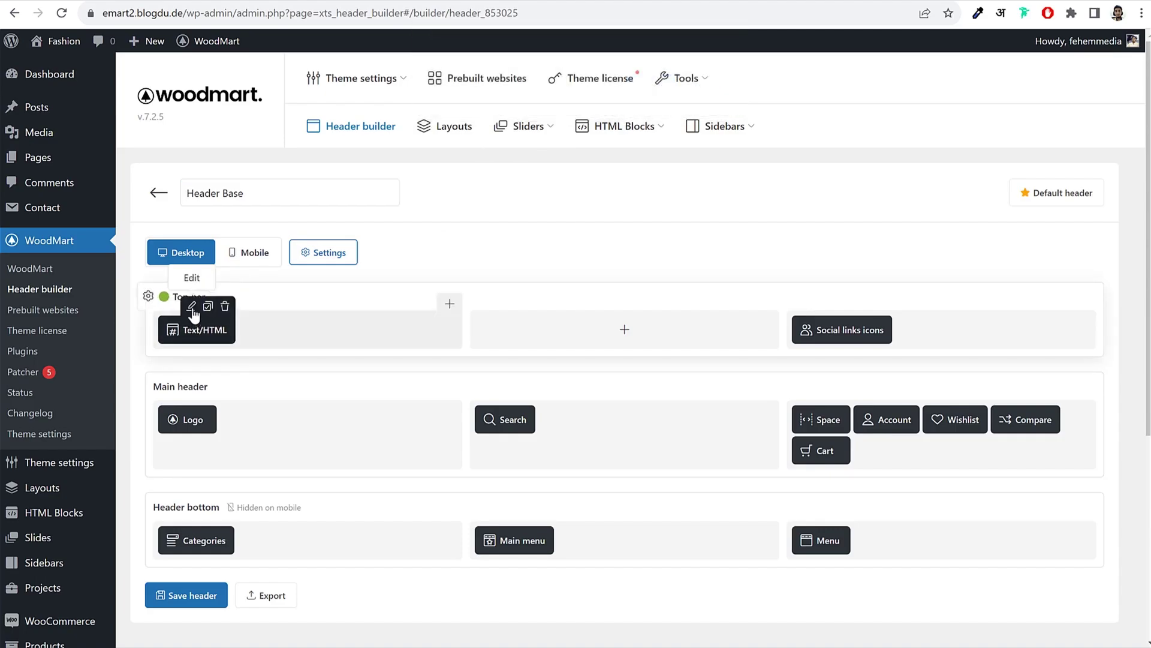
# Step: Change the Text/HTML message to 'Free Delivery on Order Above $100', recolour it and save
pyautogui.click(192, 307)
pyautogui.click(483, 279)
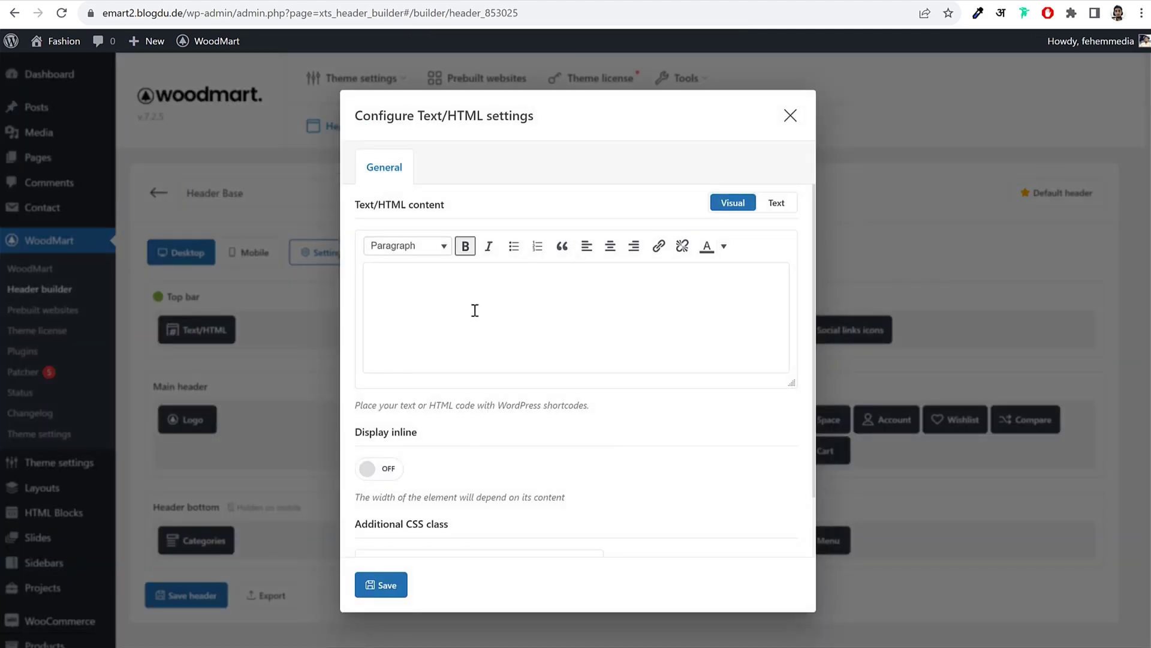
pyautogui.hotkey('ctrl', 'a')
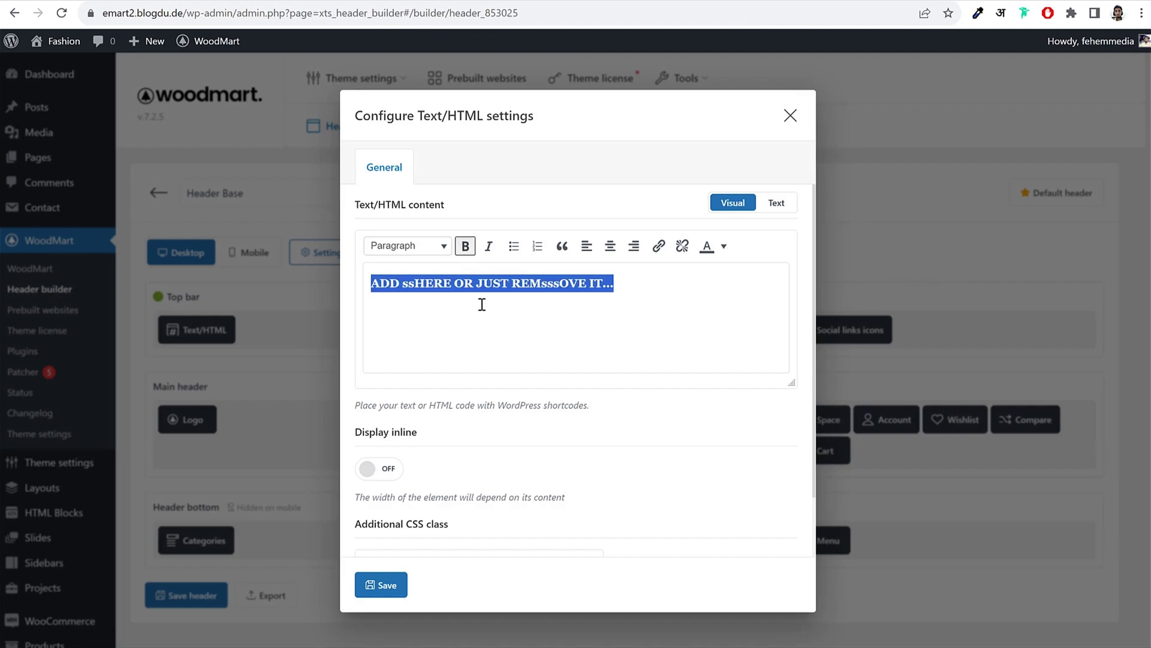
pyautogui.press('BackSpace')
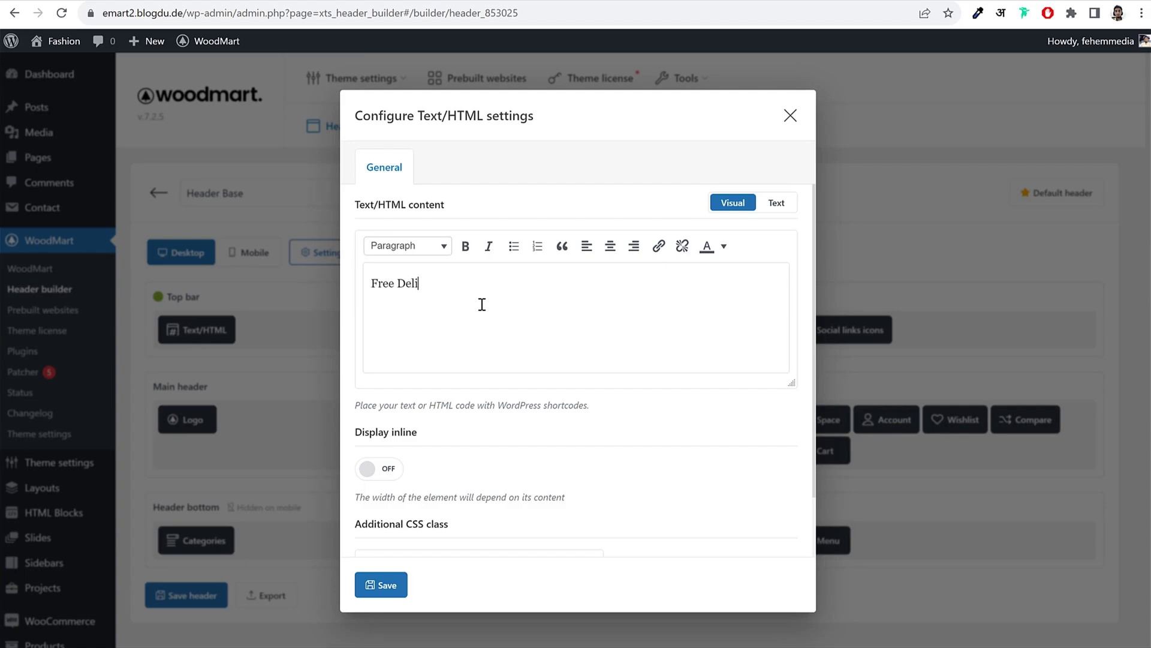
pyautogui.write('Free Delivery on Order Above $100')
pyautogui.hotkey('ctrl', 'a')
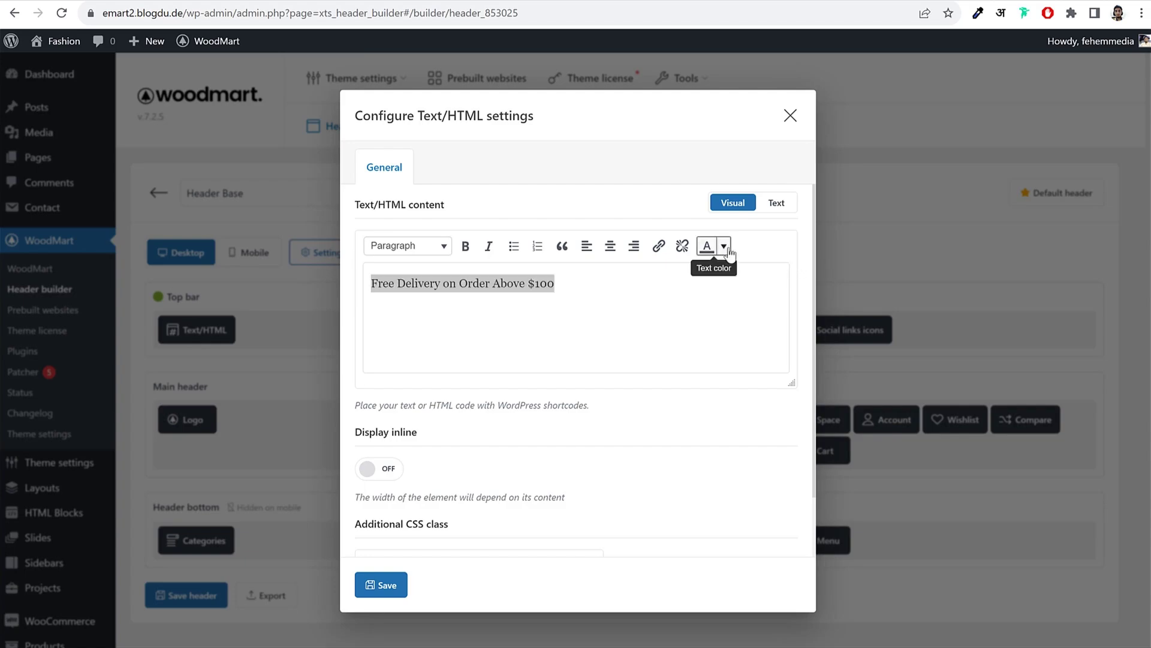
pyautogui.click(722, 247)
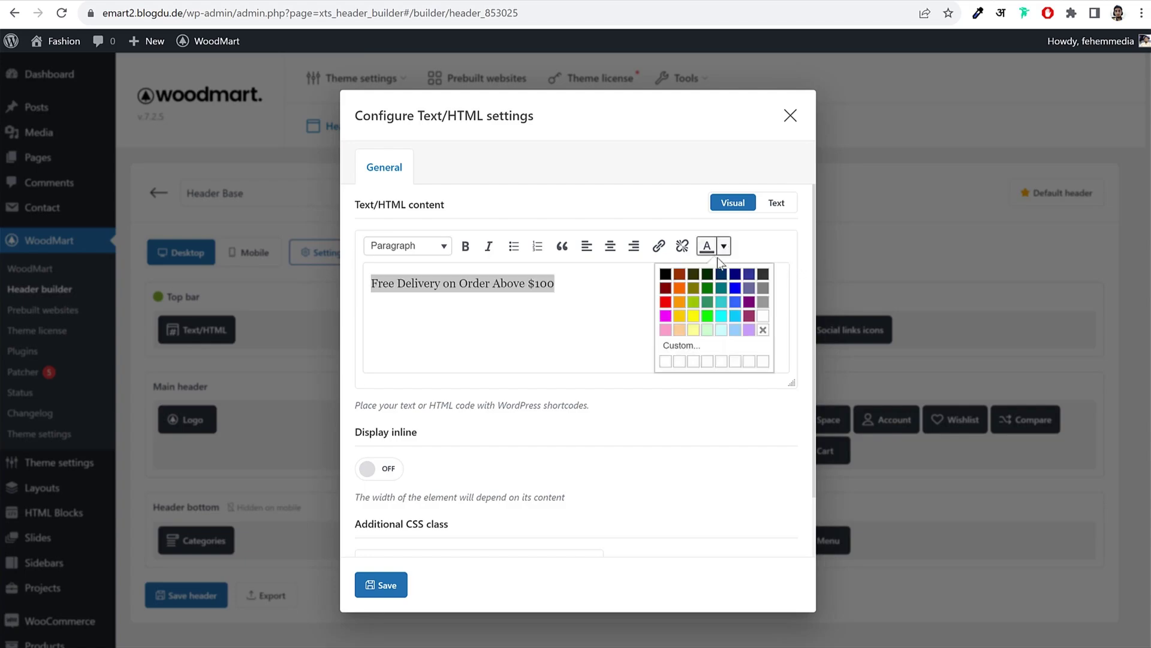
pyautogui.click(762, 316)
pyautogui.click(388, 586)
# Step: Save the Base header and reload the storefront to check the new top-bar message
pyautogui.click(154, 593)
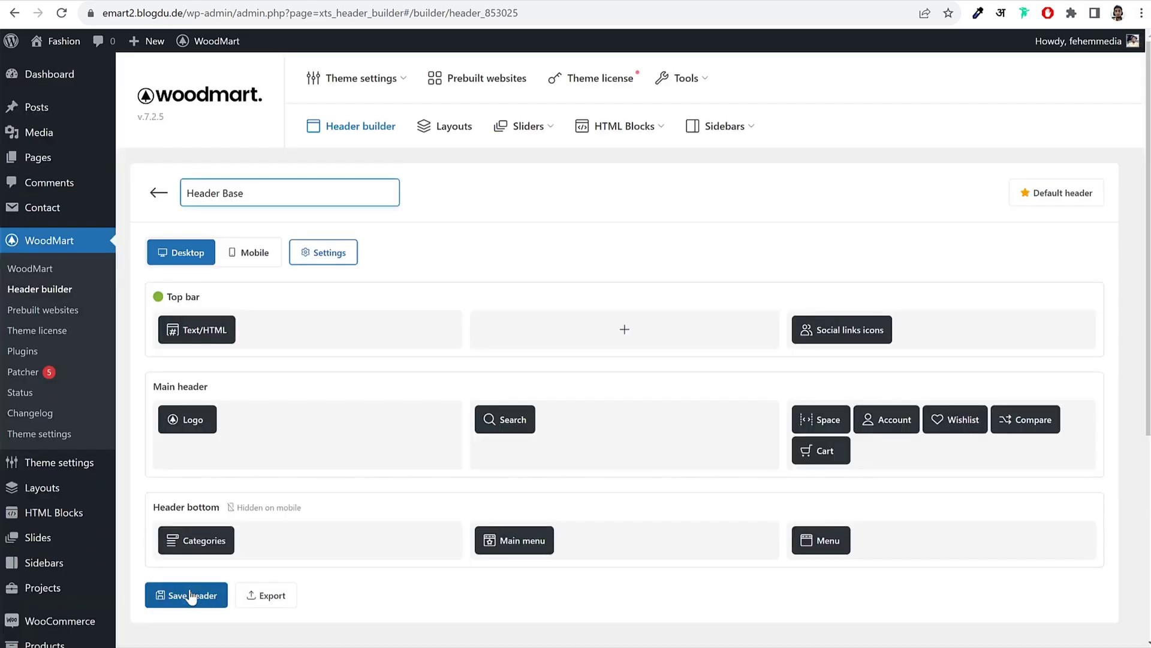
pyautogui.hotkey('ctrl', 'Tab')
pyautogui.click(61, 12)
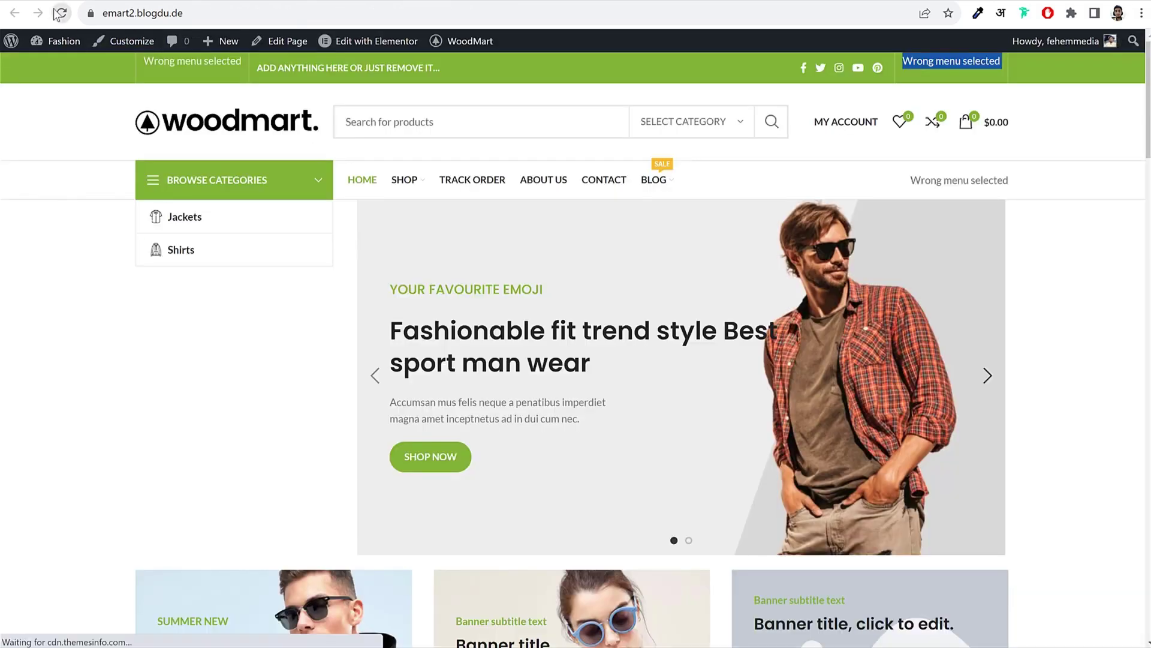
pyautogui.moveTo(120, 67); pyautogui.dragTo(311, 68)
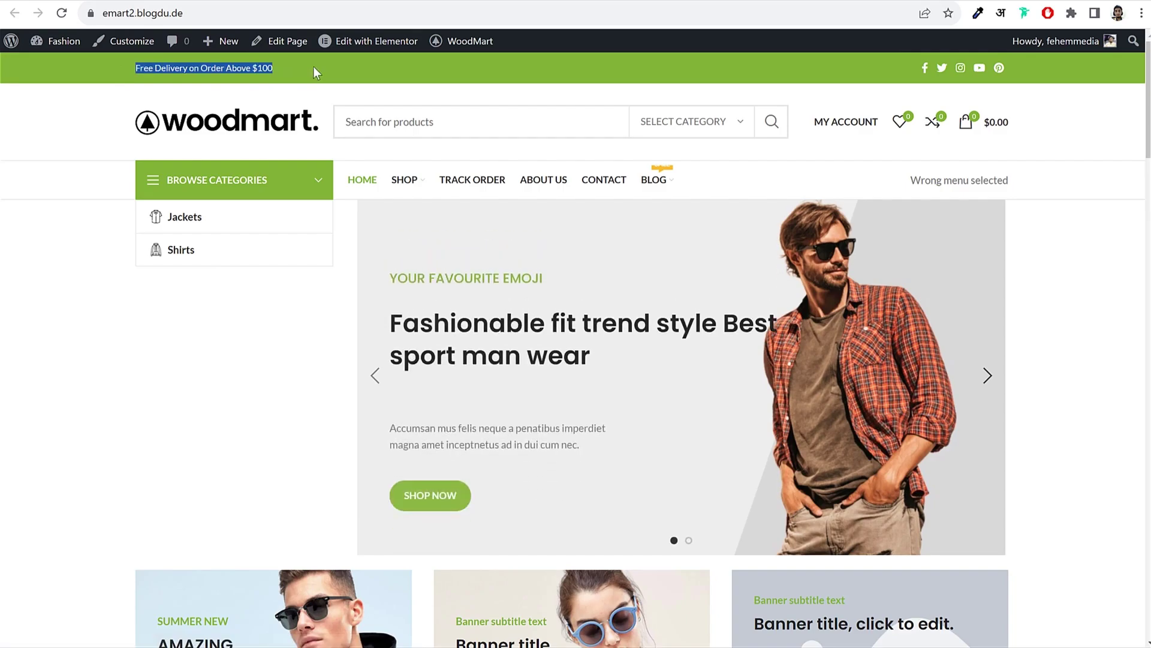
pyautogui.click(315, 67)
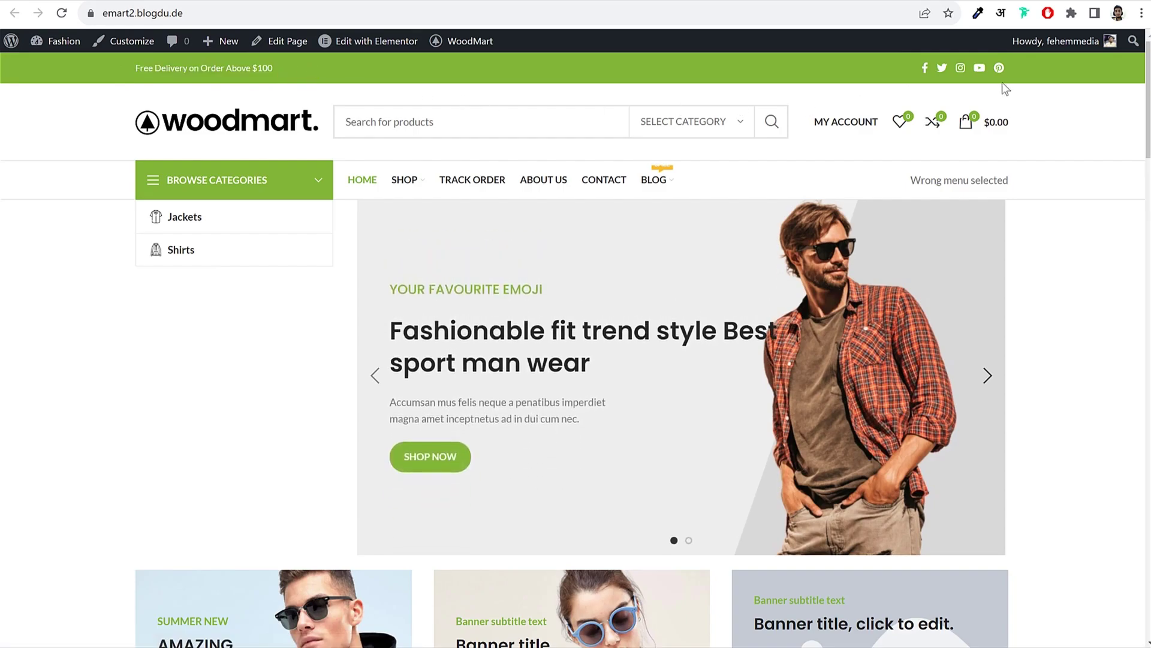
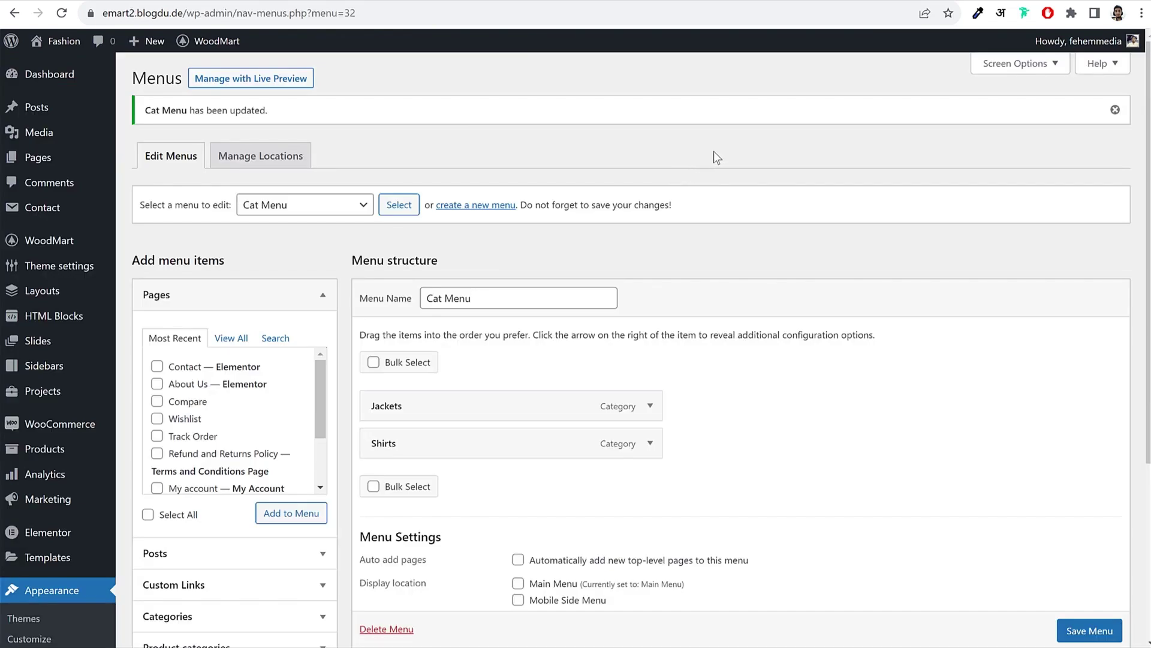
# Step: Add and publish a new HTML block titled 'Newsletter', then open it in Elementor
pyautogui.click(60, 318)
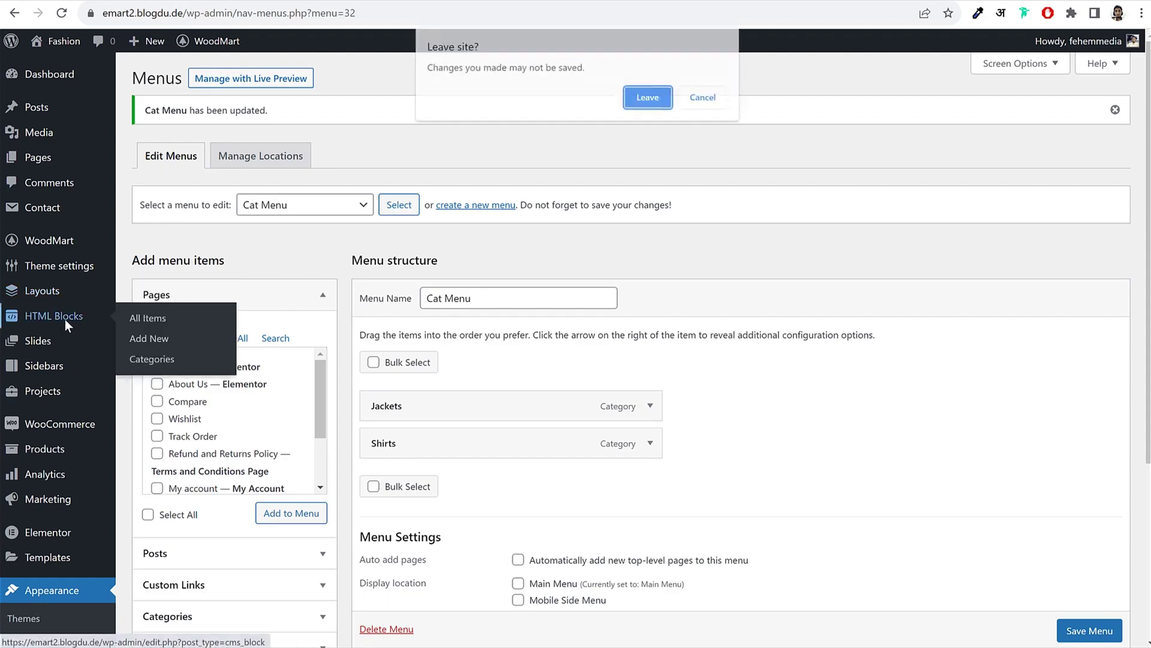
pyautogui.click(650, 98)
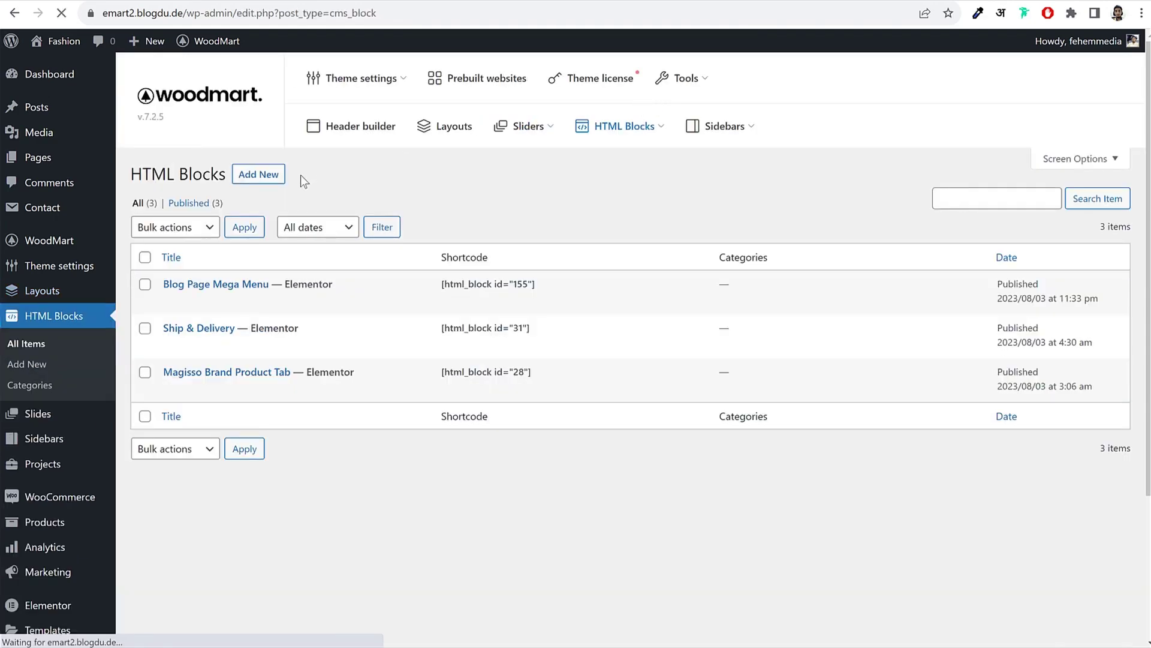
pyautogui.click(273, 178)
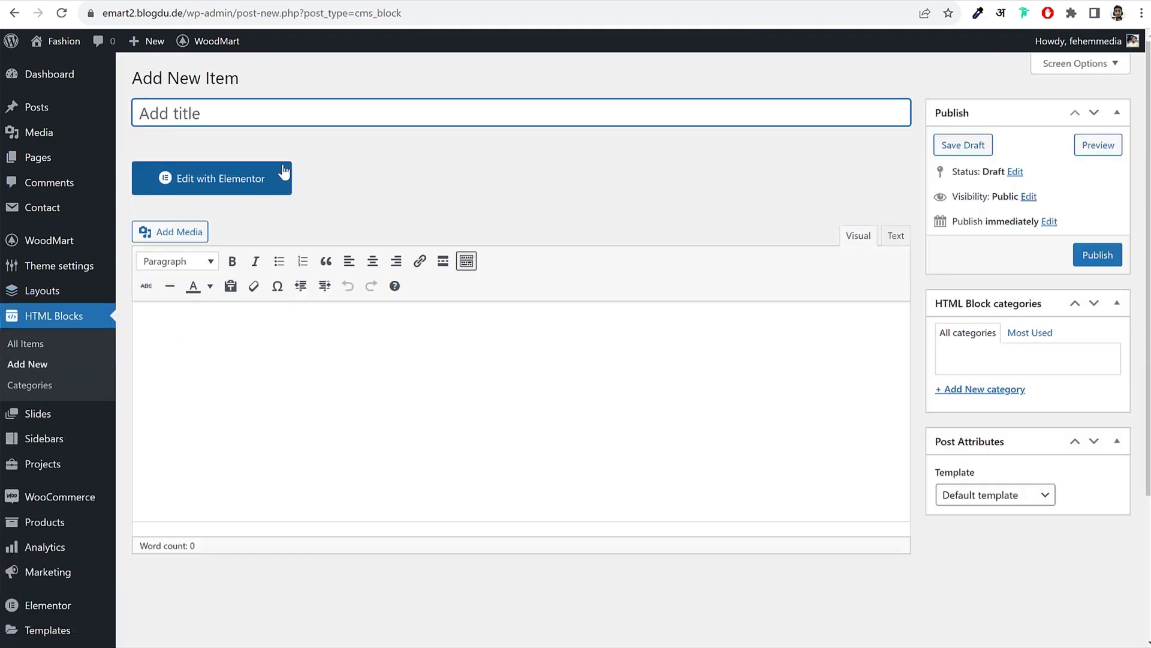
pyautogui.write('Newsletter')
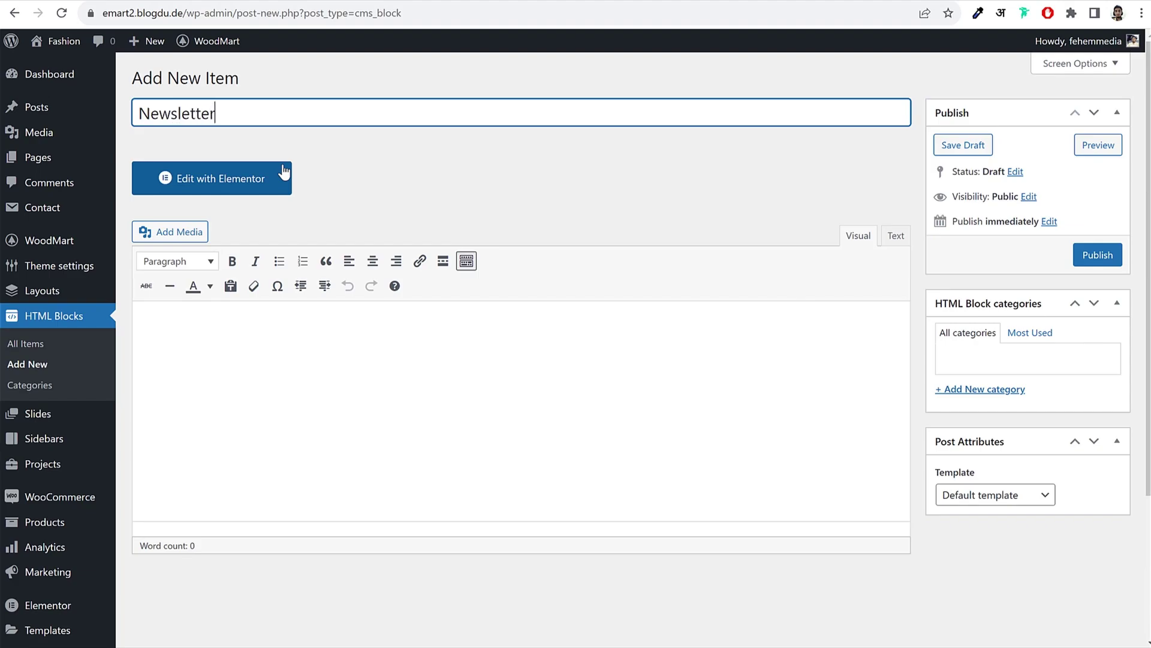
pyautogui.click(1097, 254)
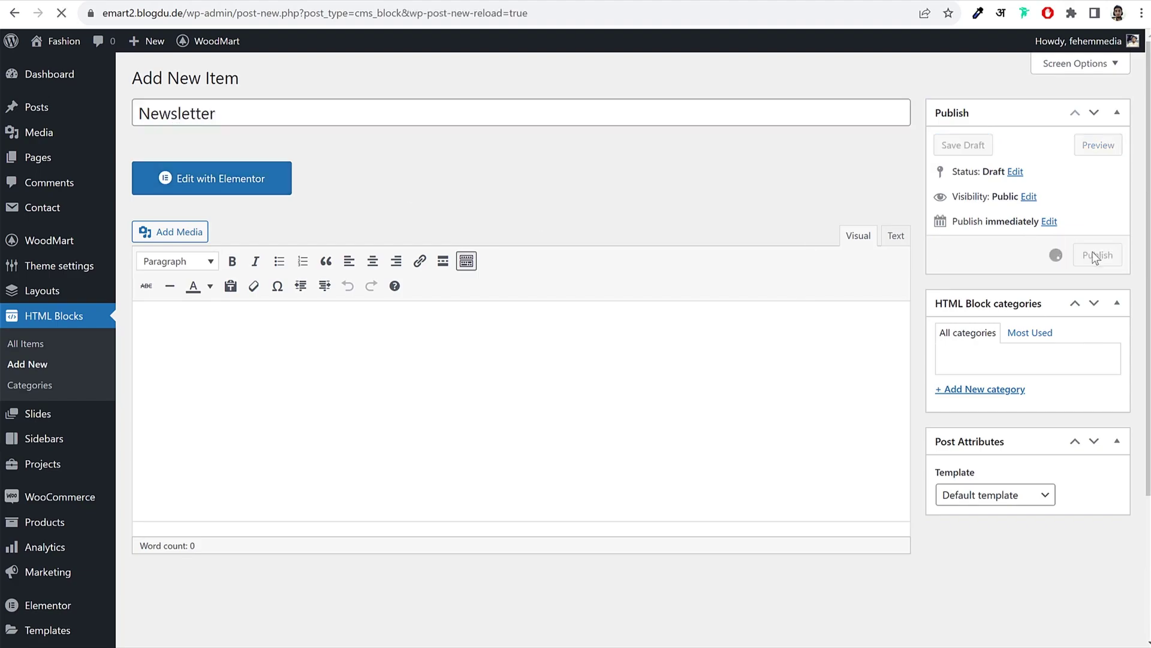
pyautogui.click(244, 227)
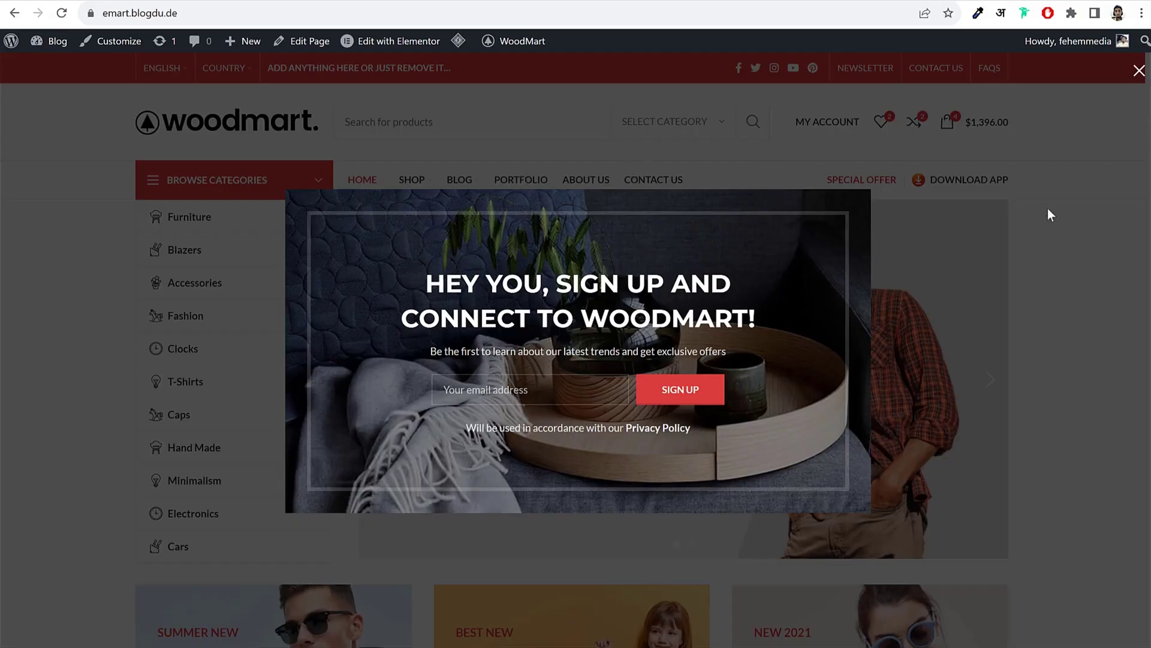
pyautogui.click(1048, 215)
pyautogui.scroll(-8, 619, 326)
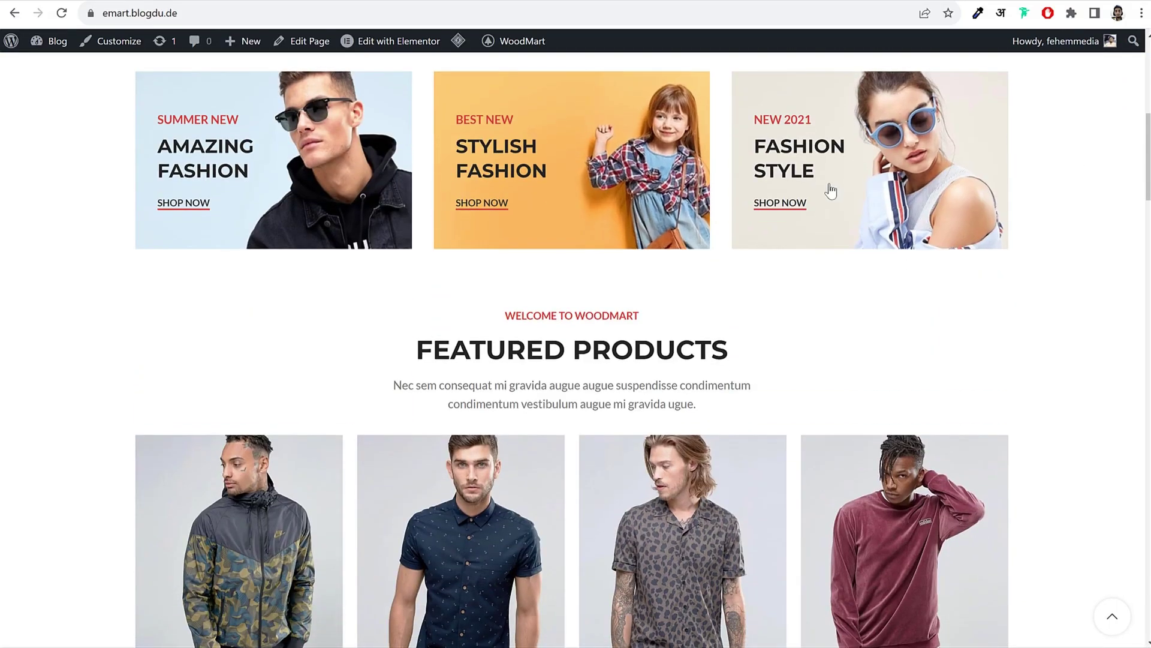
pyautogui.scroll(-15, 571, 451)
pyautogui.press('Home')
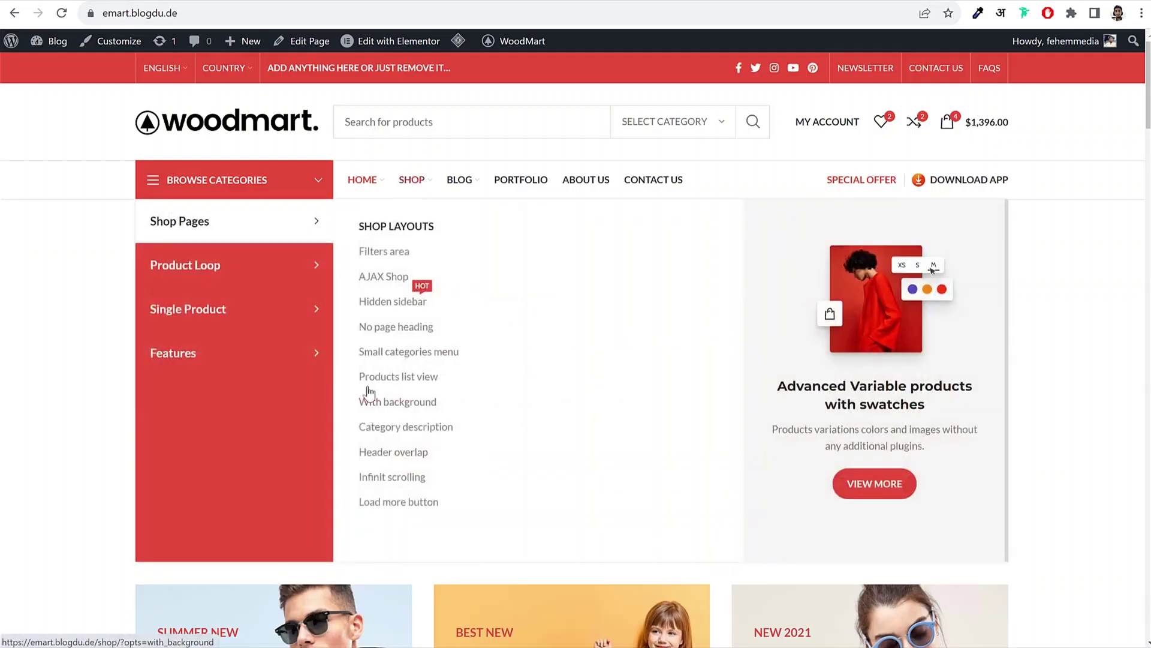
pyautogui.moveTo(340, 362)
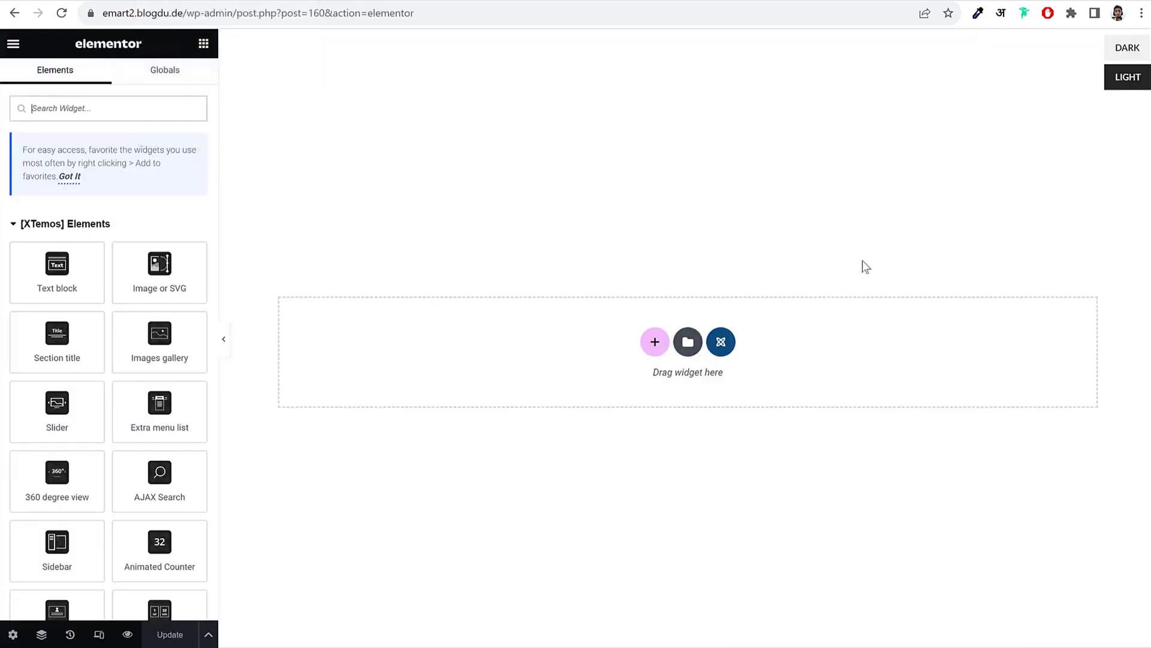
pyautogui.click(722, 343)
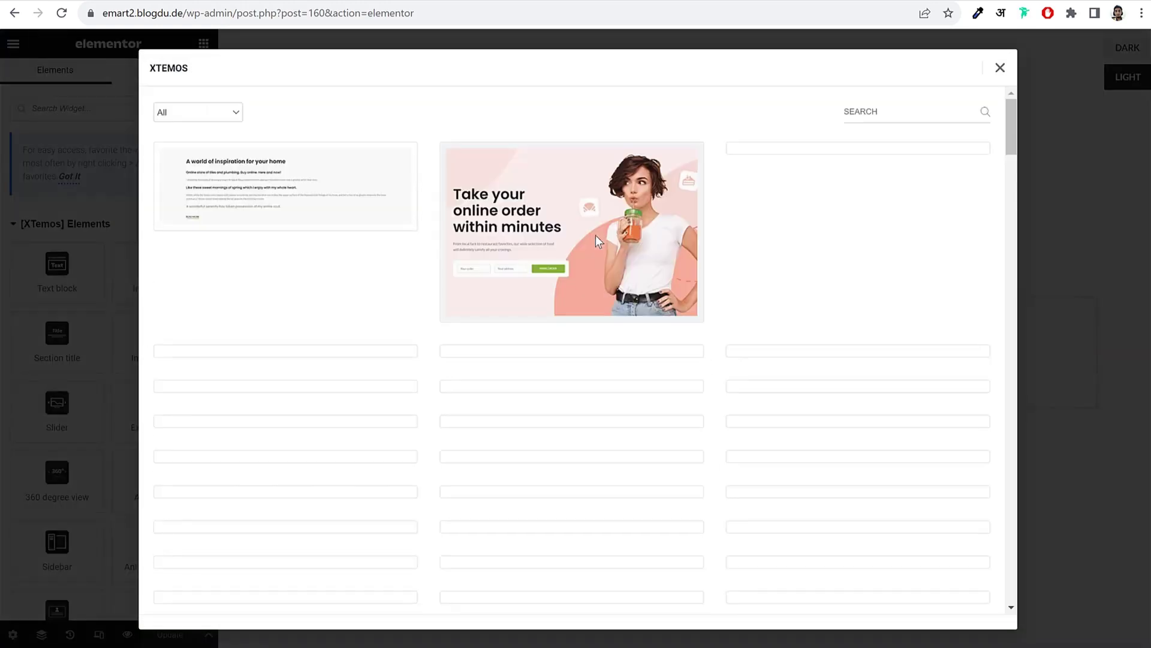
pyautogui.scroll(-8, 970, 350)
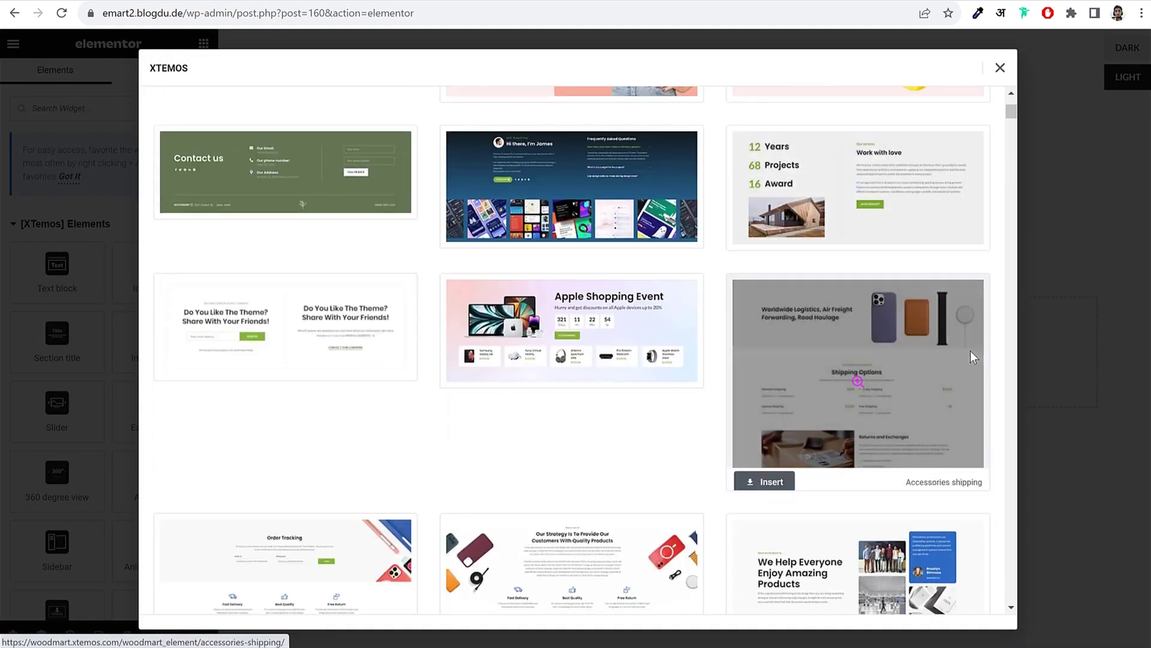
pyautogui.scroll(-10, 971, 358)
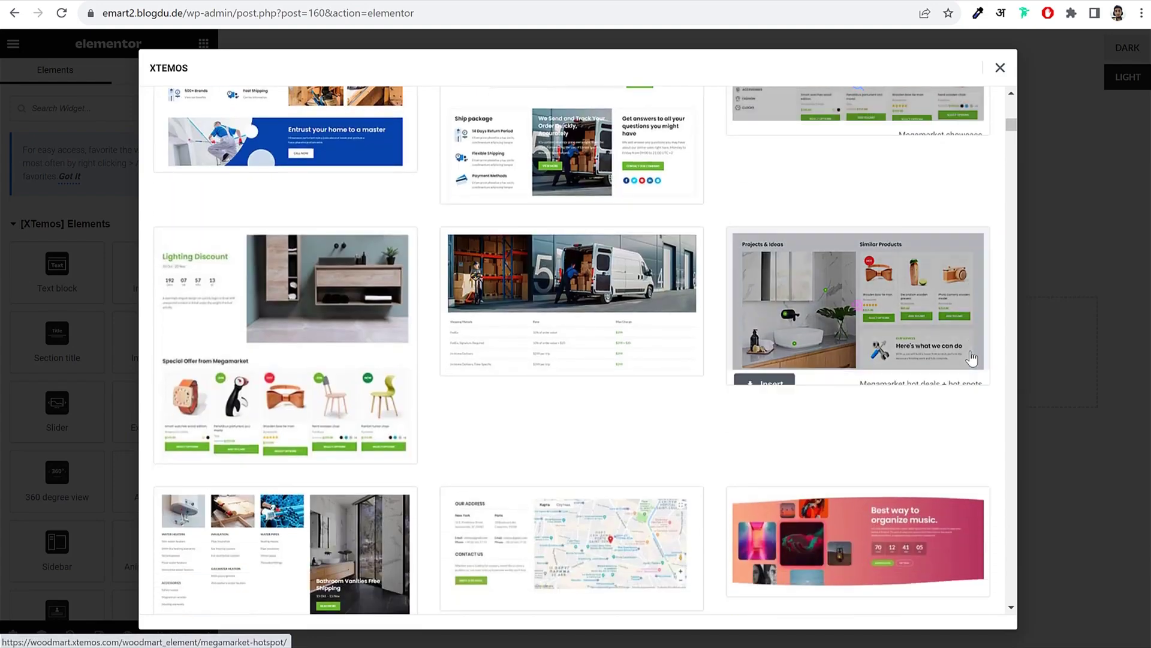
pyautogui.scroll(-2, 970, 351)
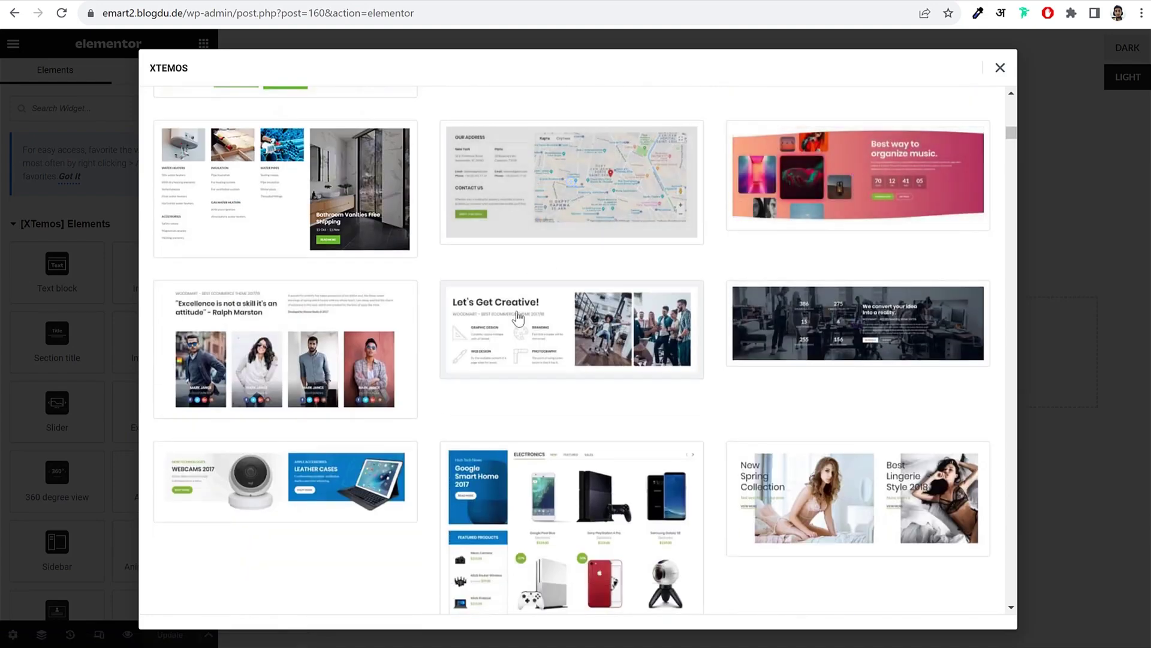
pyautogui.scroll(-8, 274, 355)
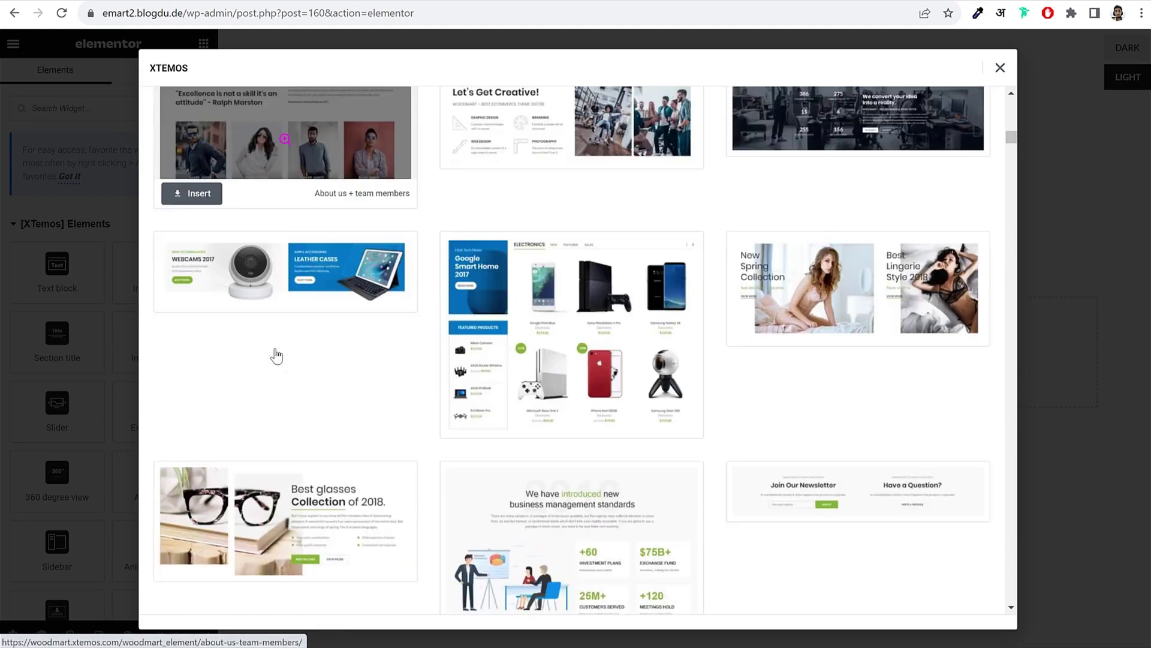
pyautogui.scroll(-3, 863, 311)
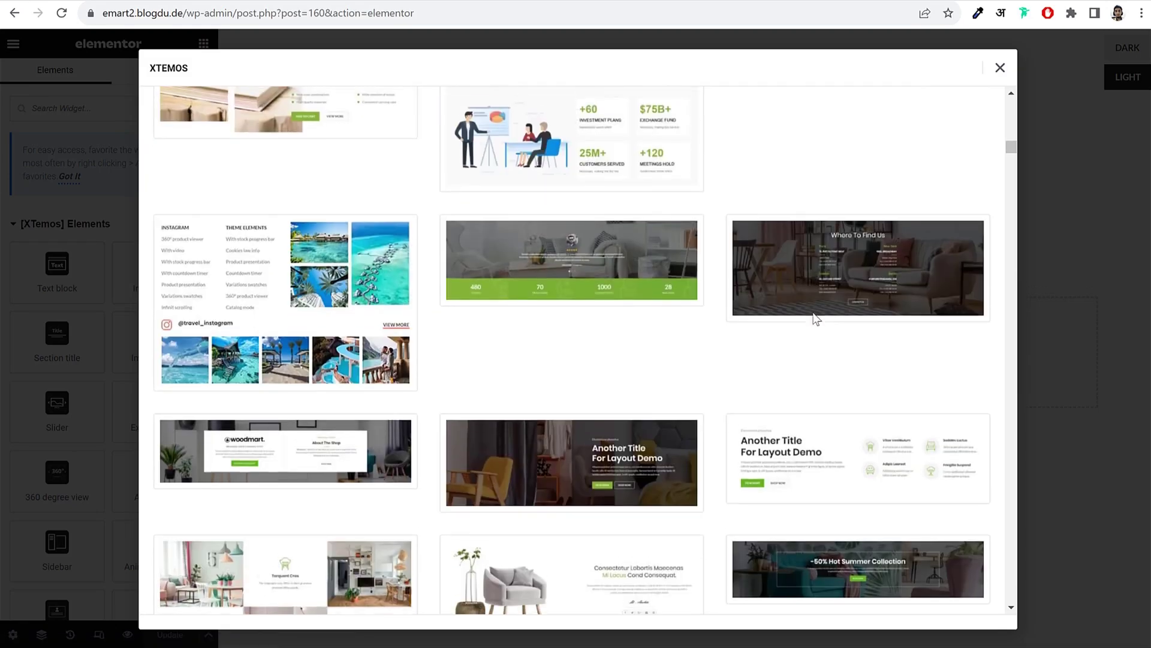
pyautogui.scroll(3, 815, 318)
pyautogui.scroll(-4, 909, 293)
pyautogui.scroll(-10, 909, 295)
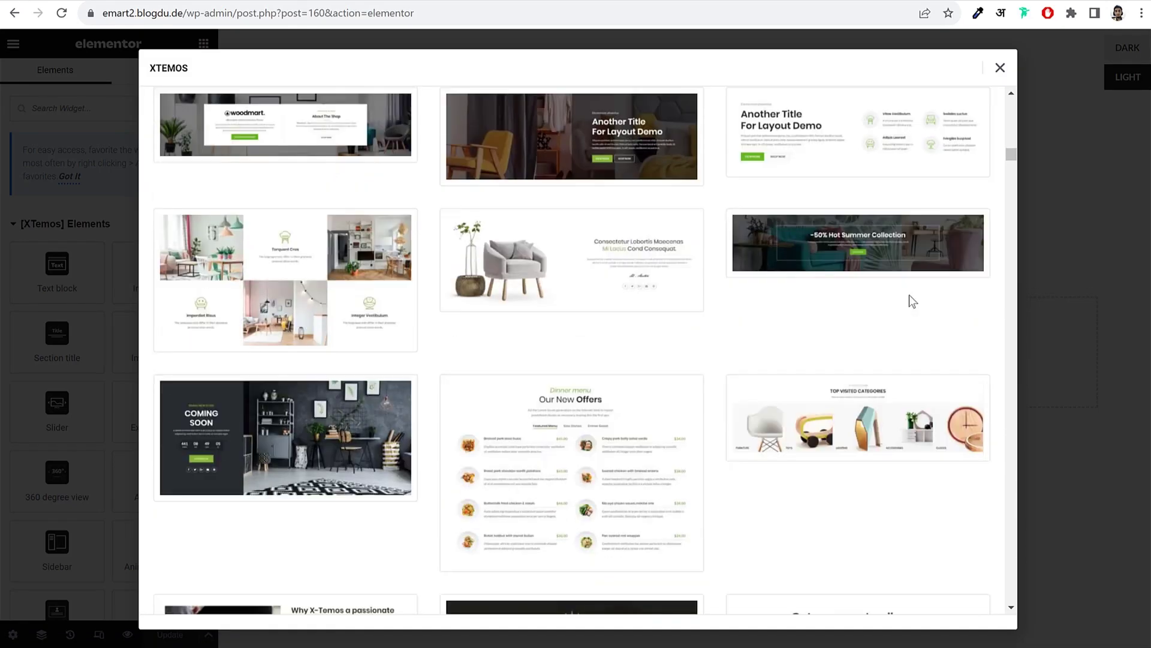
pyautogui.scroll(-5, 909, 293)
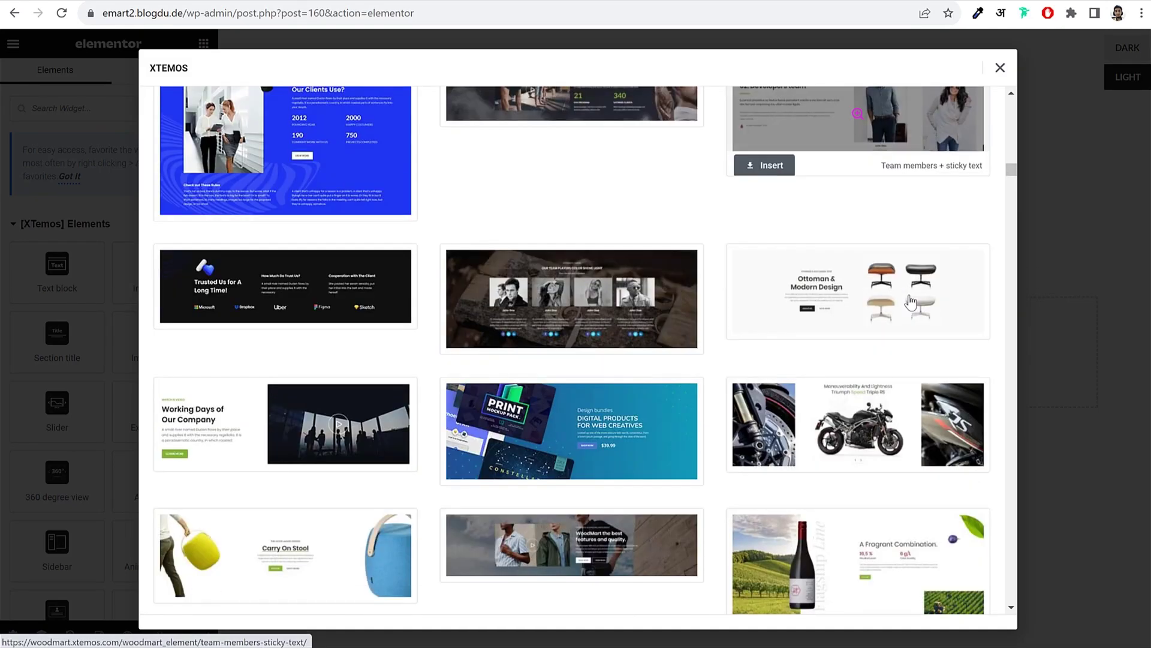
pyautogui.scroll(-2, 858, 288)
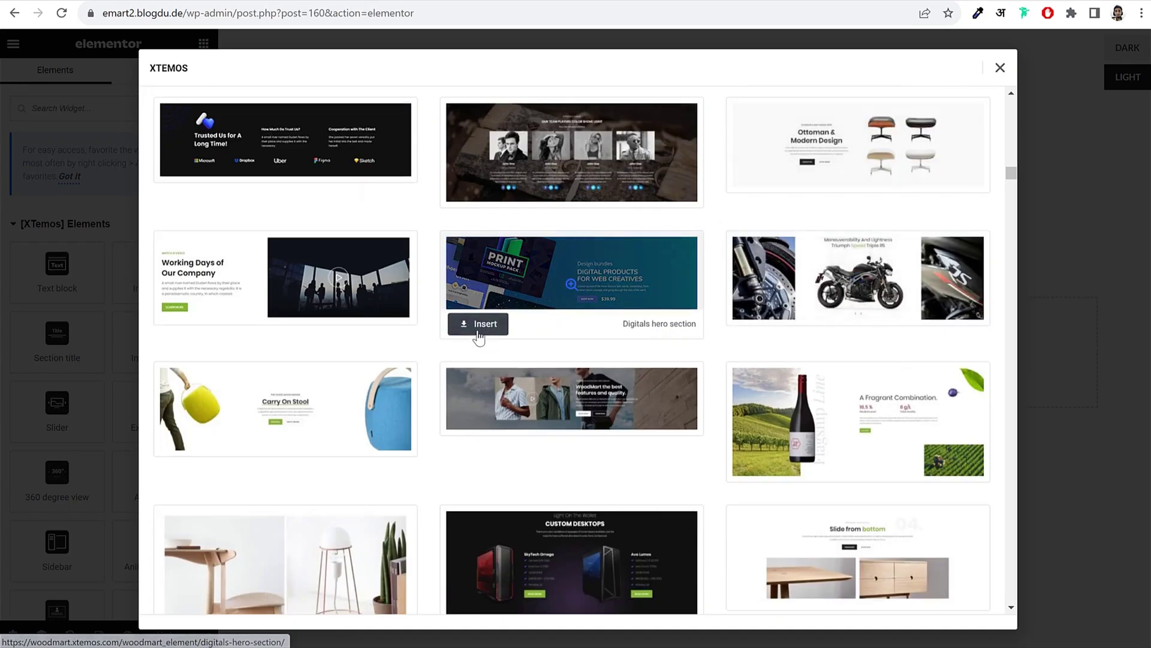
pyautogui.click(478, 327)
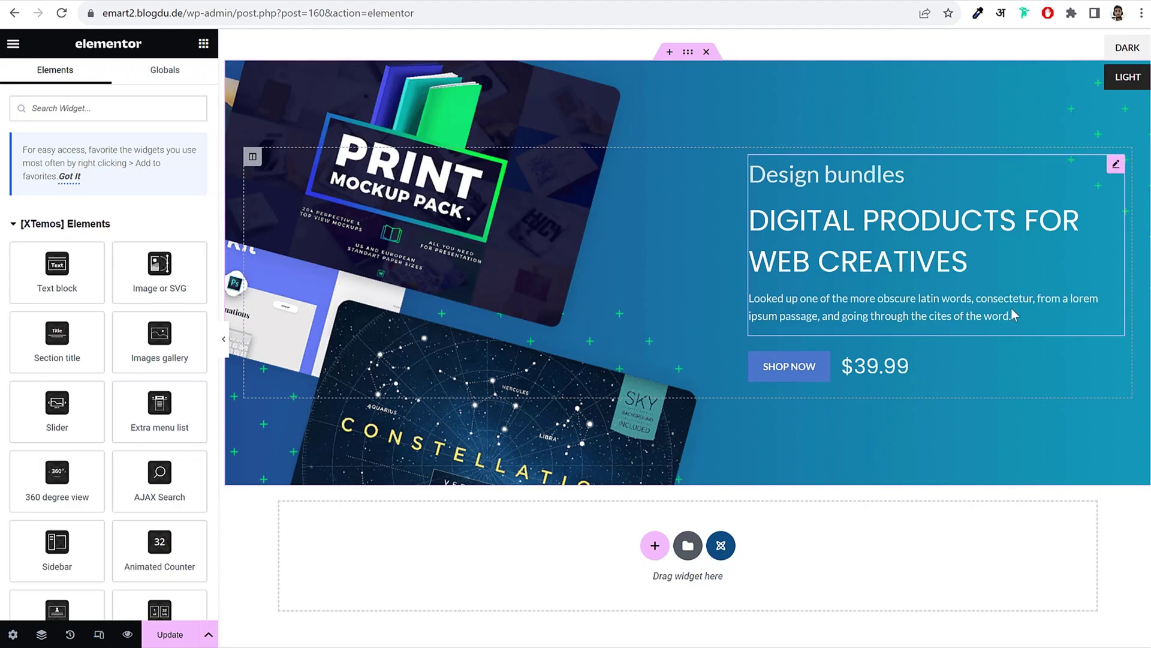
pyautogui.click(827, 264)
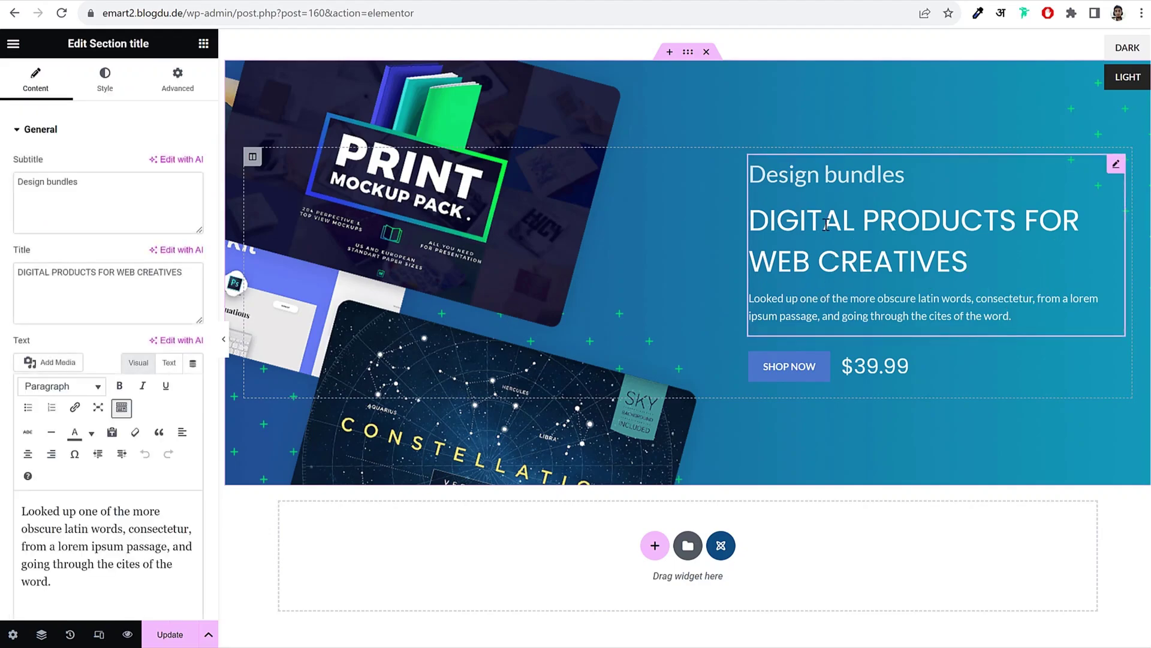
pyautogui.click(696, 50)
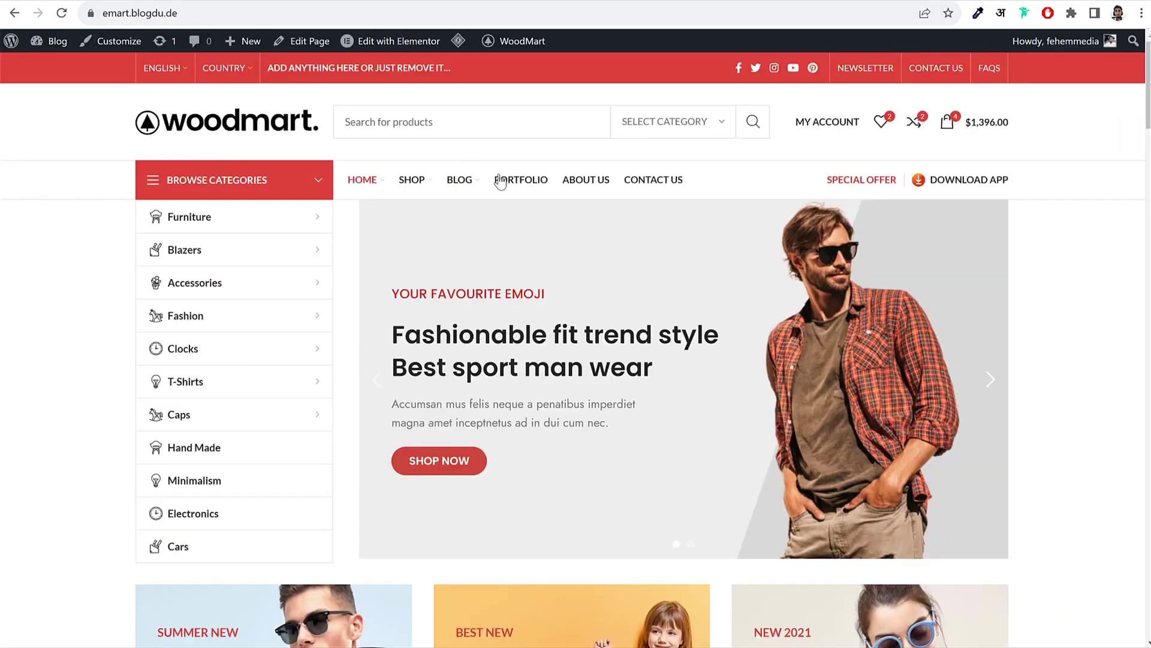
# Step: Scroll the storefront down to Featured Products, then go back to the Elementor editor
pyautogui.scroll(-7, 714, 308)
pyautogui.scroll(-5, 714, 312)
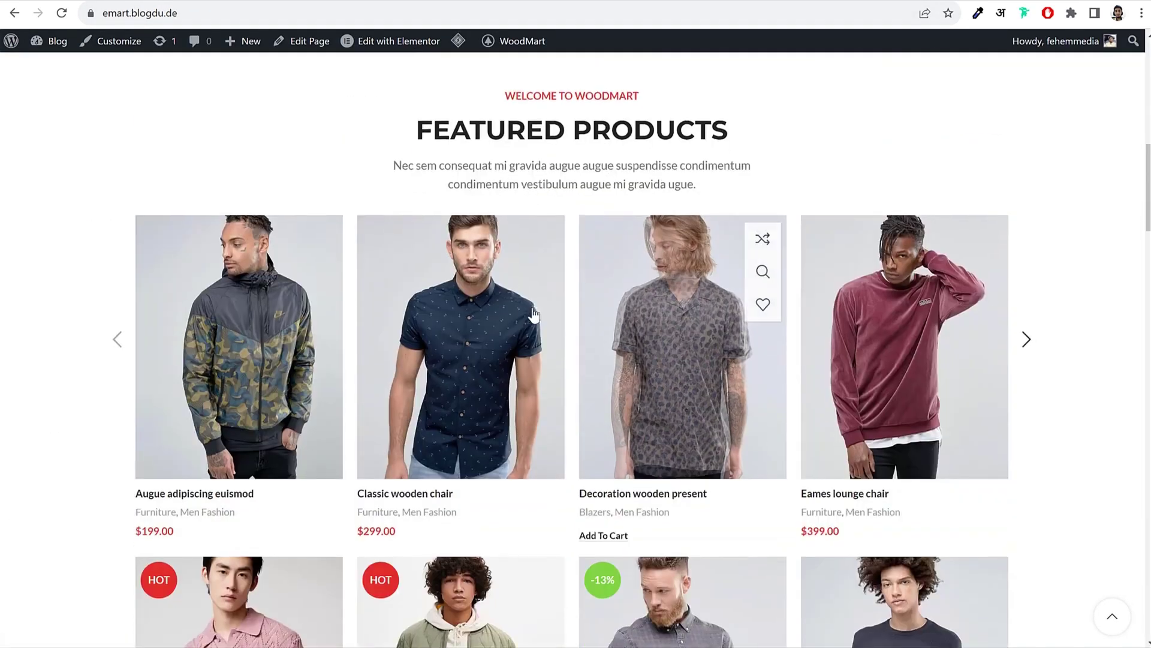
pyautogui.click(306, 41)
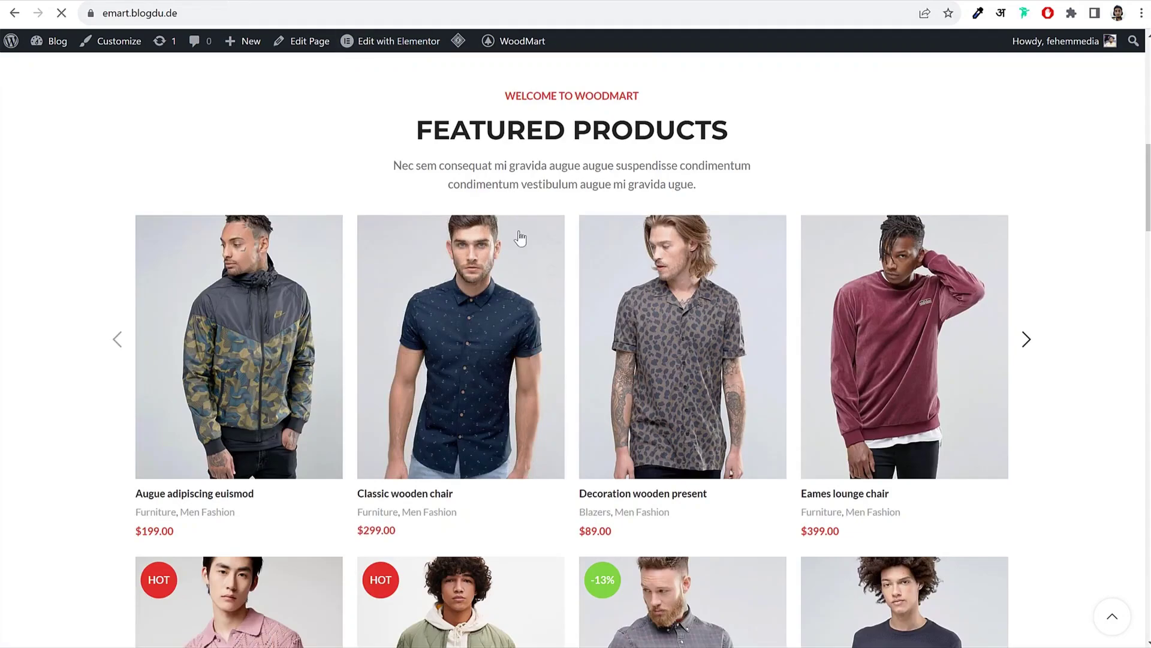
pyautogui.scroll(12, 516, 239)
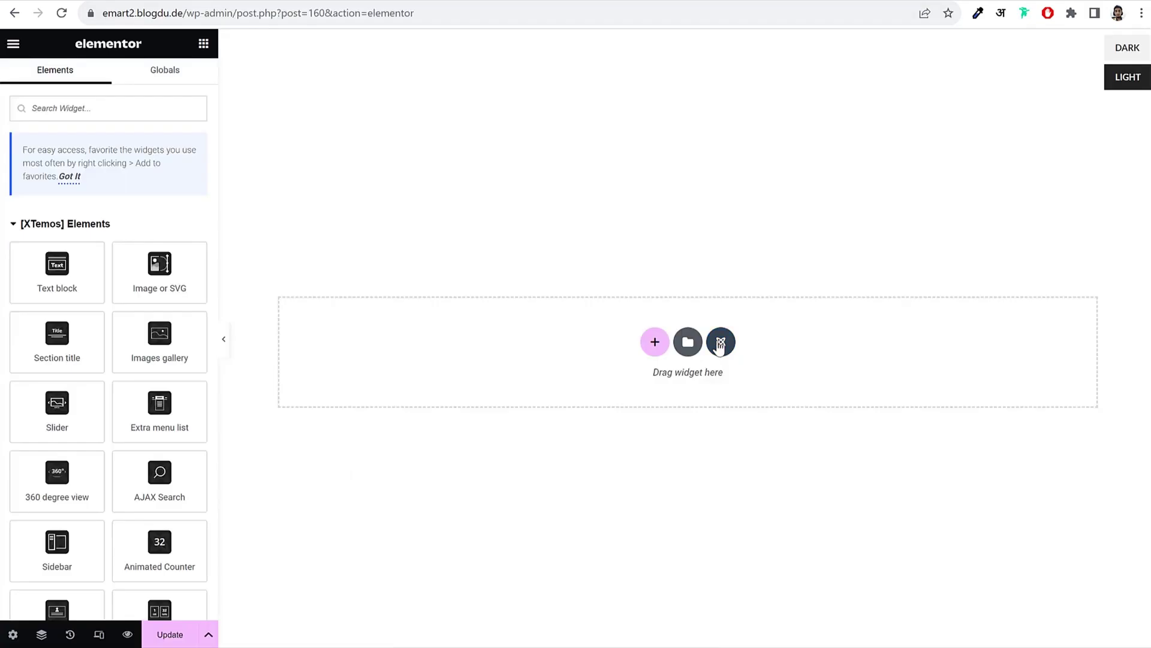
# Step: Browse the XTEMOS template library, searching 'popup' and then clearing the search
pyautogui.click(719, 343)
pyautogui.scroll(-6, 563, 390)
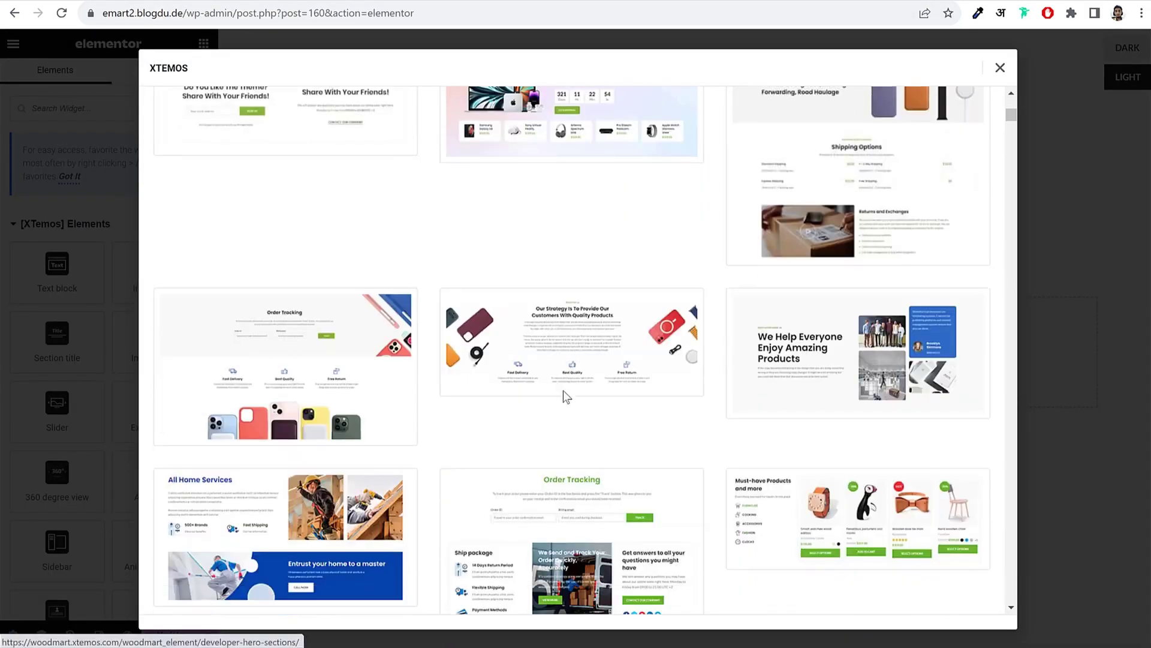
pyautogui.scroll(-10, 563, 392)
pyautogui.scroll(15, 564, 400)
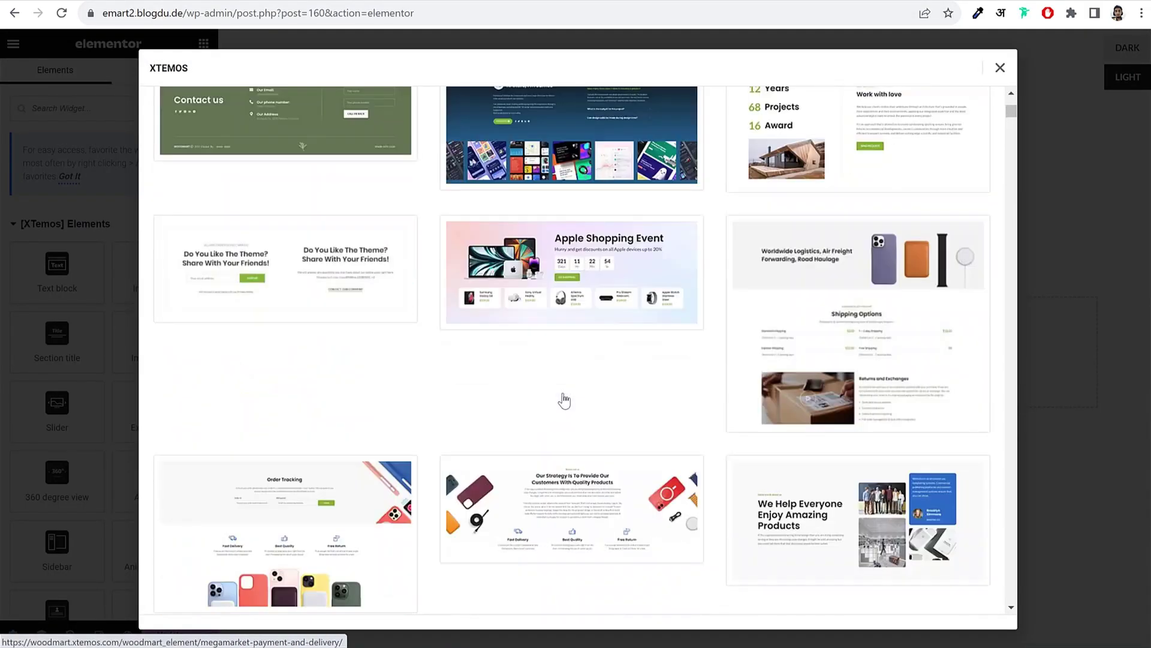
pyautogui.scroll(5, 564, 400)
pyautogui.click(913, 110)
pyautogui.write('p')
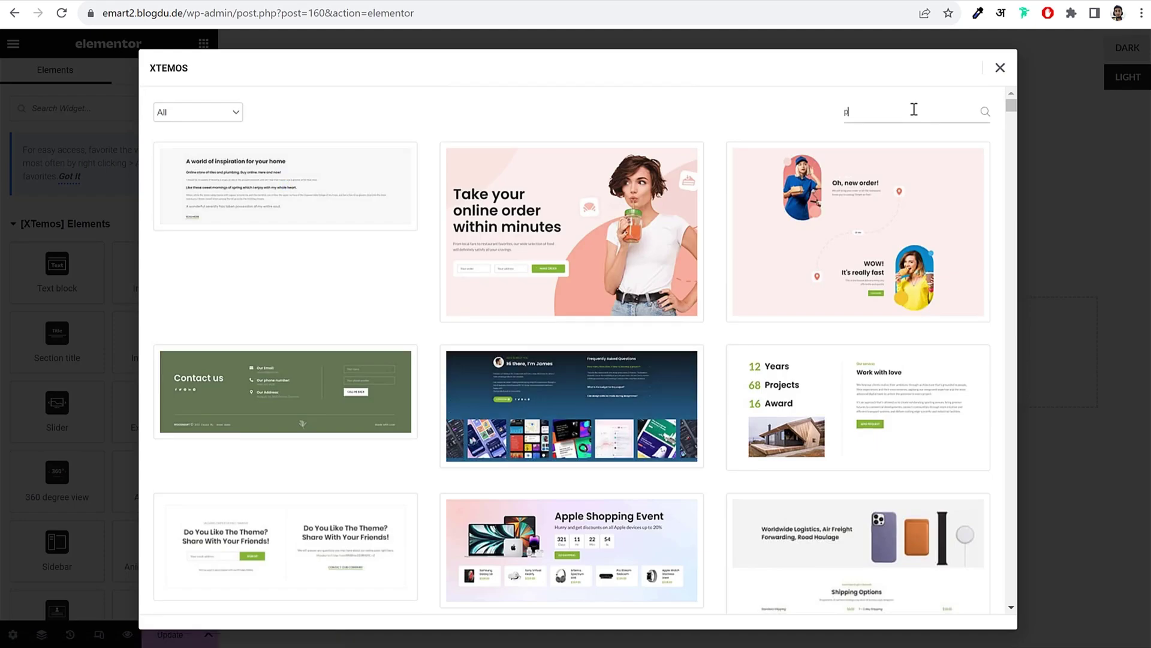
pyautogui.write('op')
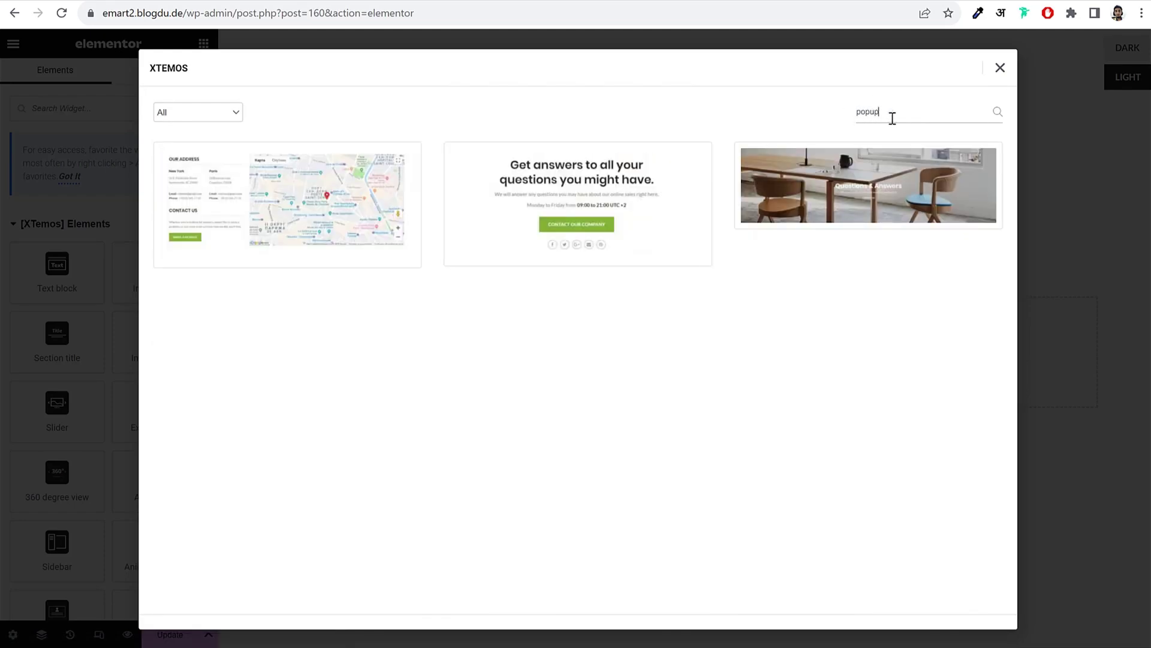
pyautogui.write('up')
pyautogui.hotkey('ctrl', 'a')
pyautogui.press('BackSpace')
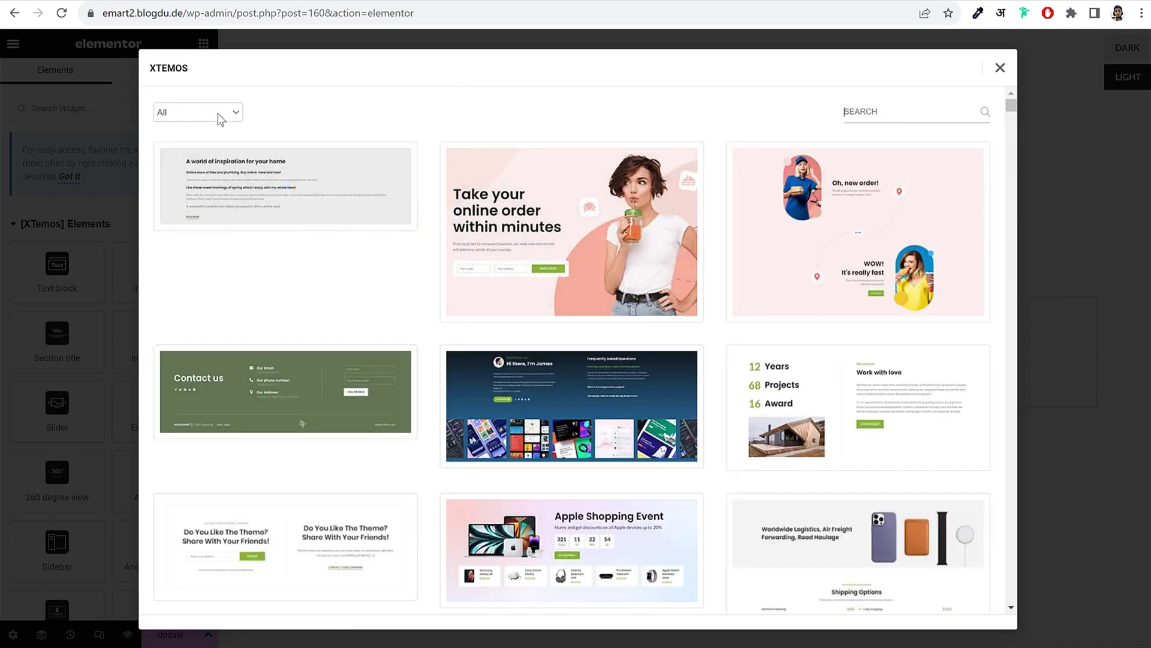
# Step: Filter the library to the Popup category and open the Contacts + popup + Google map demo
pyautogui.click(221, 112)
pyautogui.scroll(-3, 205, 198)
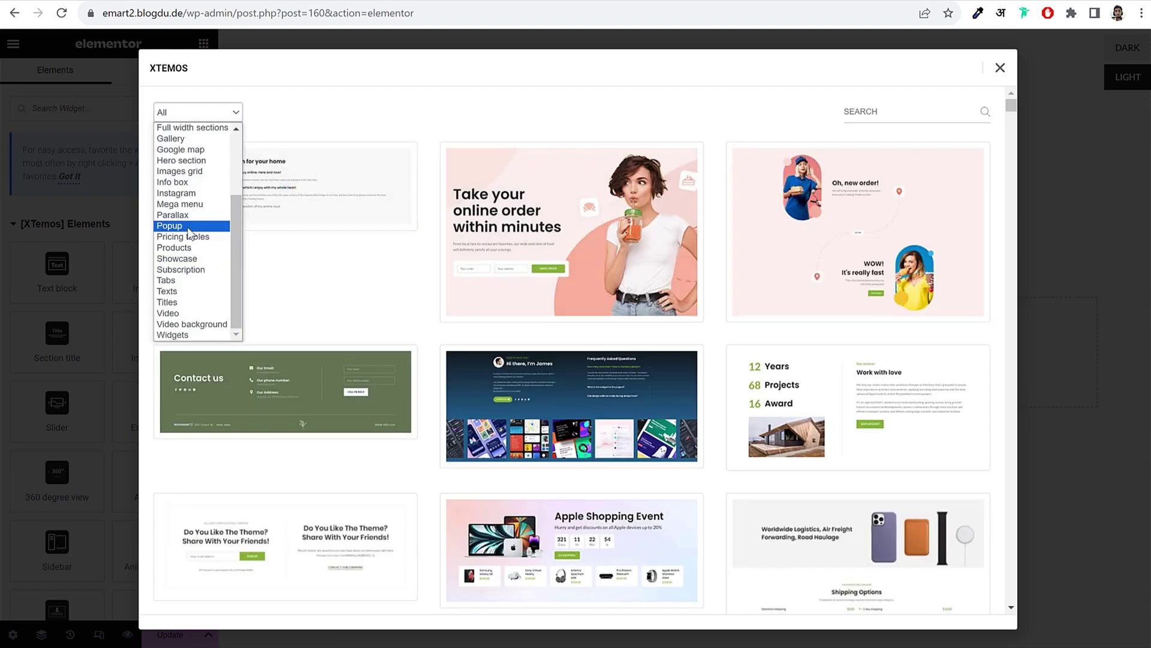
pyautogui.click(189, 224)
pyautogui.scroll(-1, 849, 319)
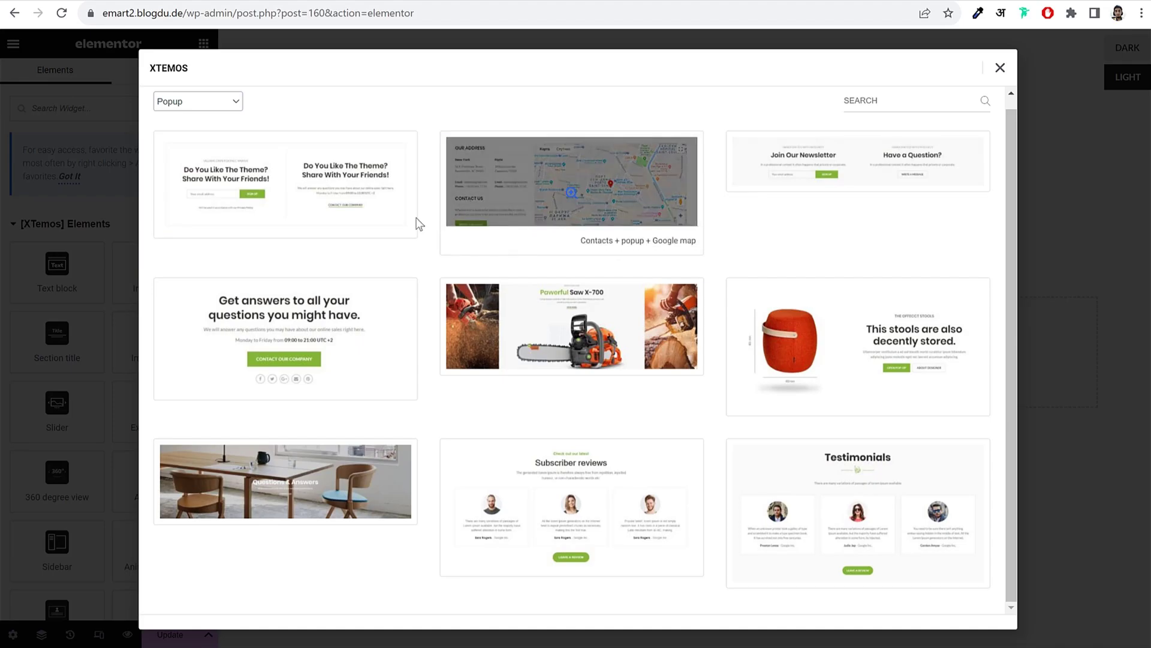
pyautogui.click(570, 198)
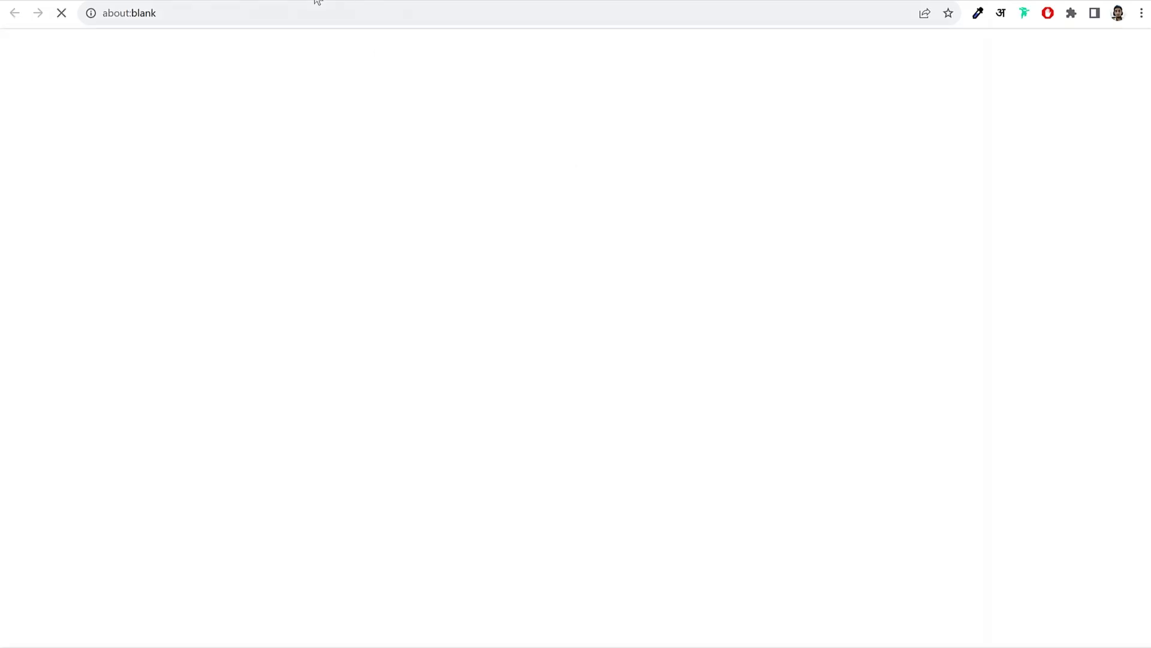
# Step: Close the blank tab and reopen the Contacts + popup + Google map demo page
pyautogui.hotkey('ctrl', 'w')
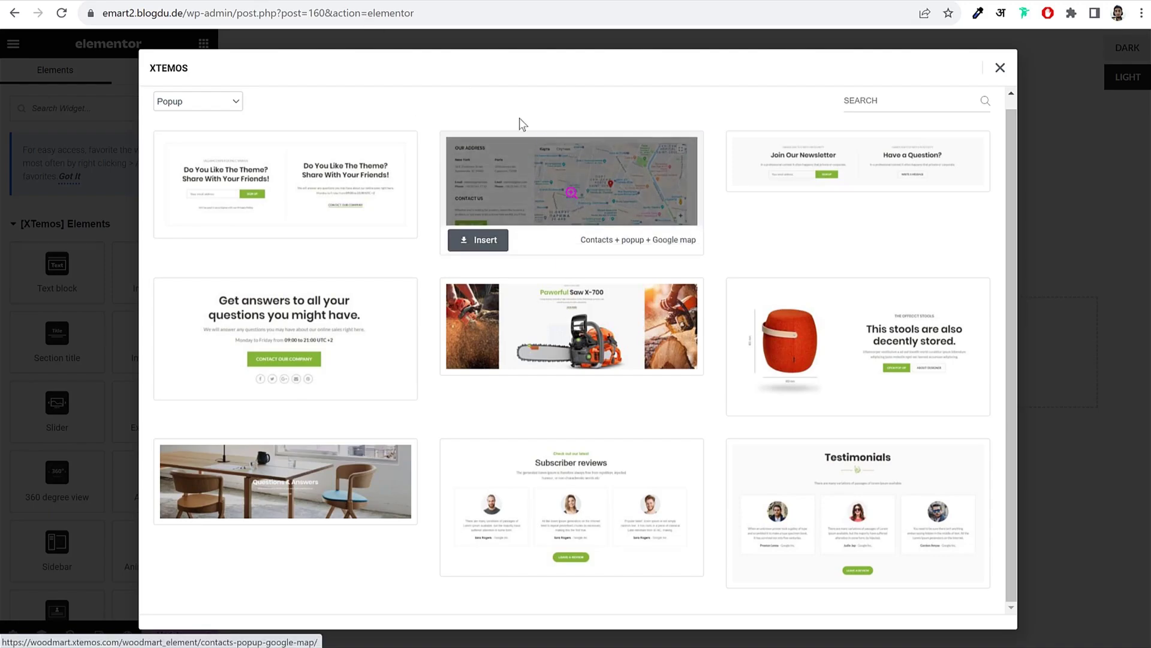
pyautogui.click(528, 150)
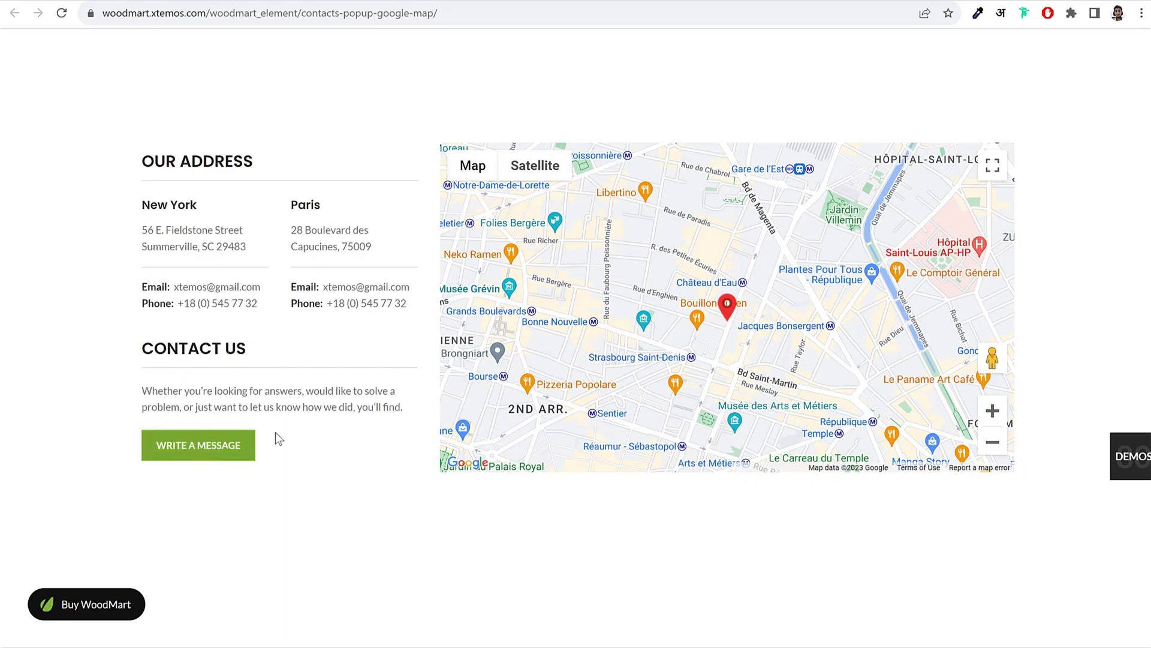
# Step: Close XTEMOS and import the 'WoodMart Fashion - Popup' template file into Elementor
pyautogui.hotkey('ctrl', 'w')
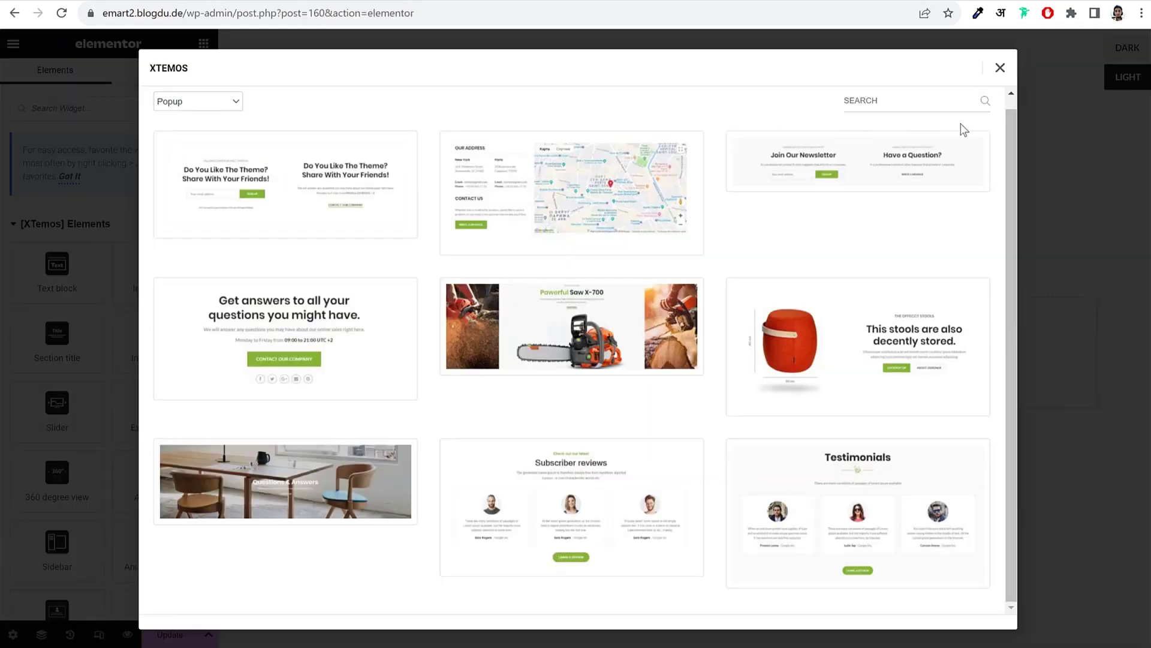
pyautogui.click(1000, 69)
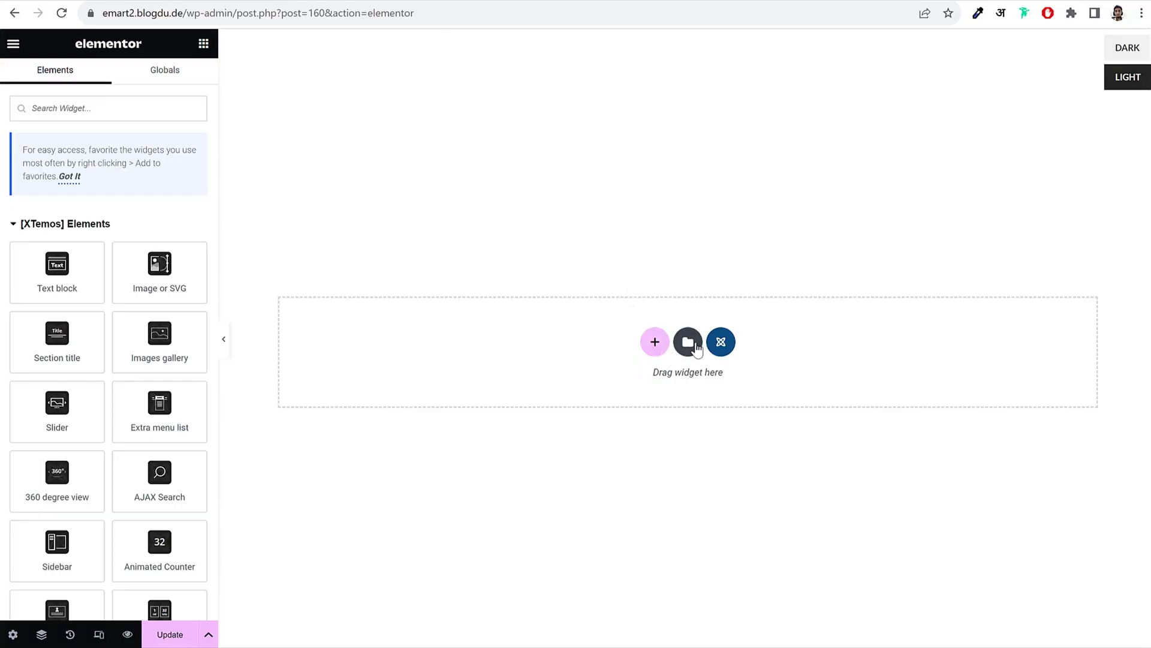
pyautogui.click(692, 346)
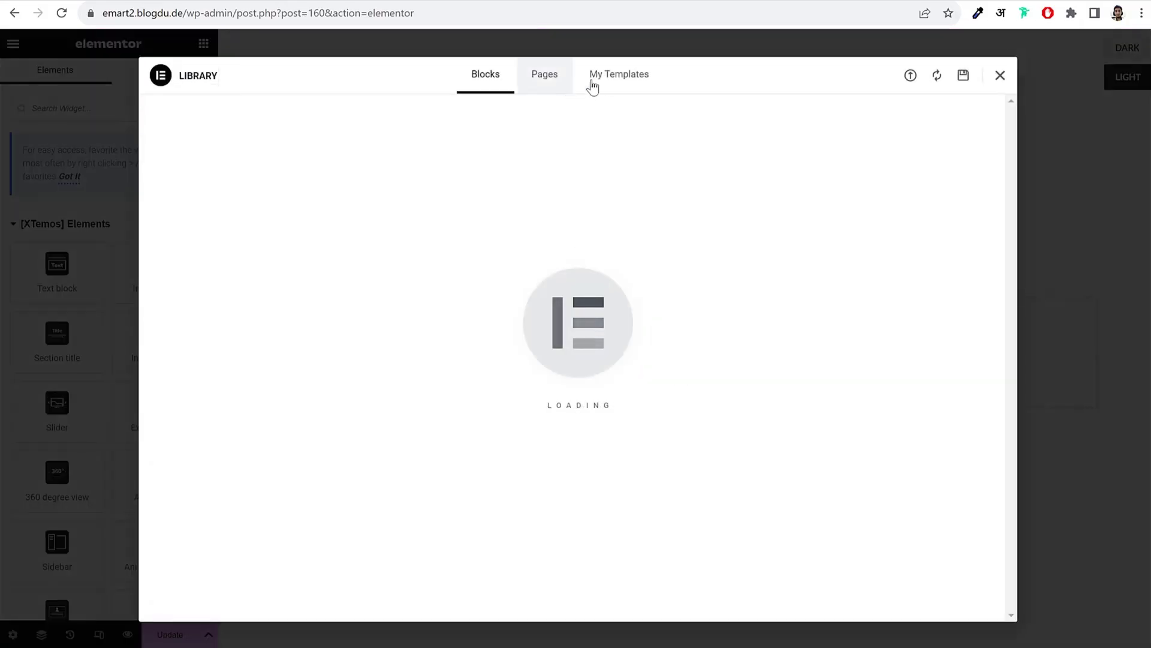
pyautogui.click(910, 75)
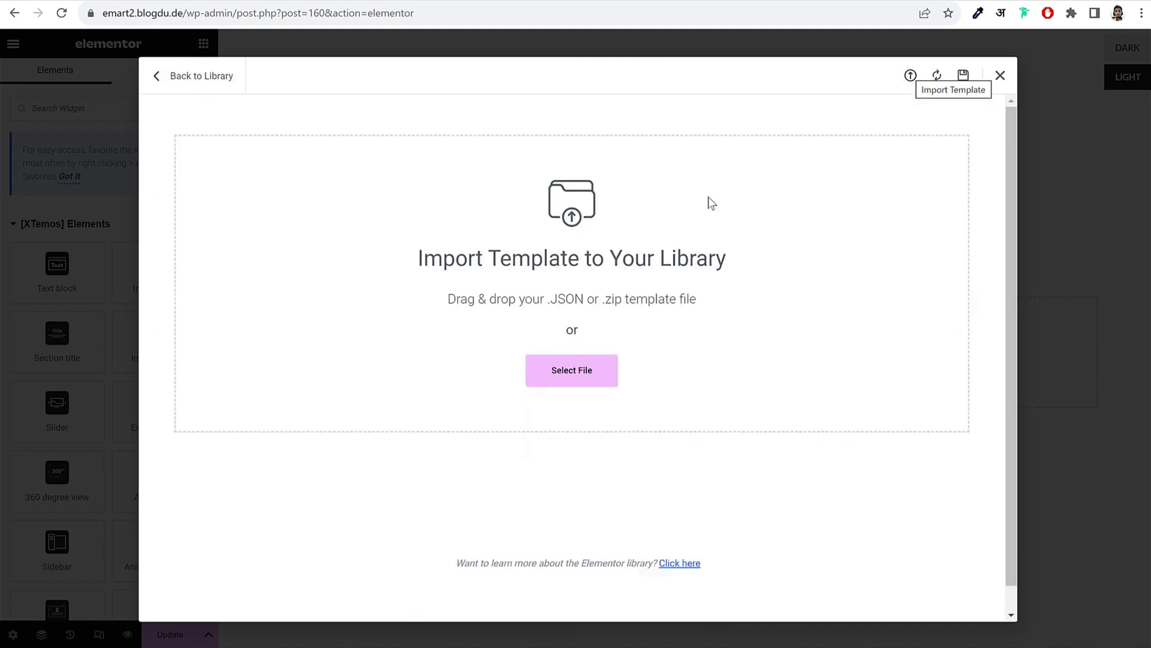
pyautogui.click(580, 371)
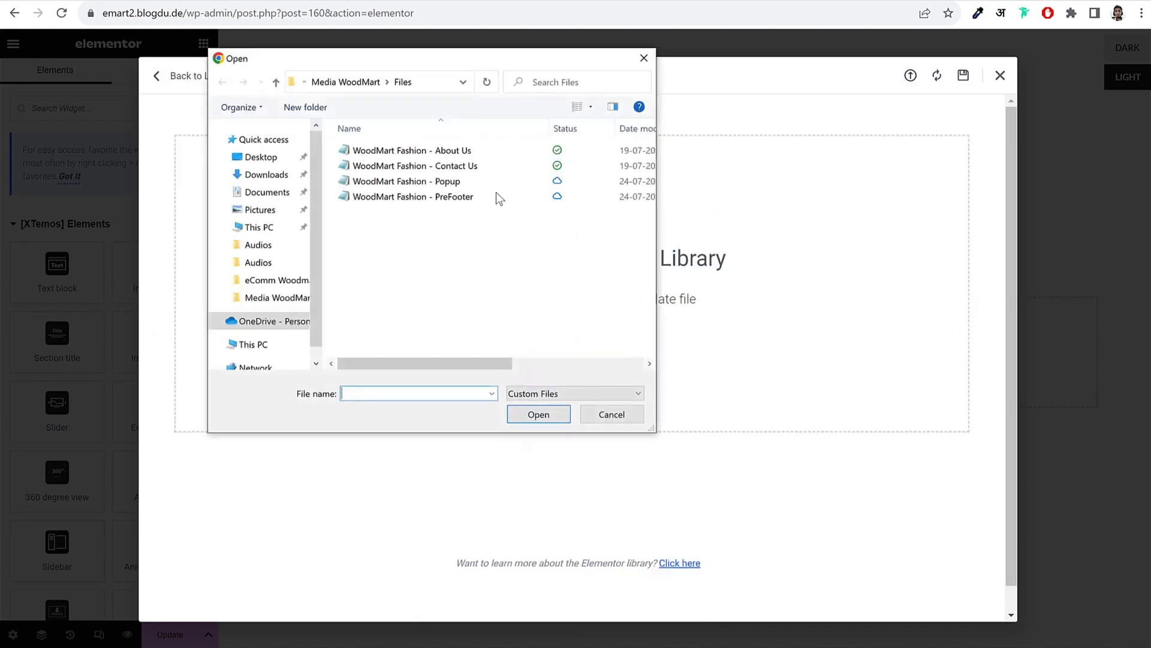
pyautogui.click(558, 181)
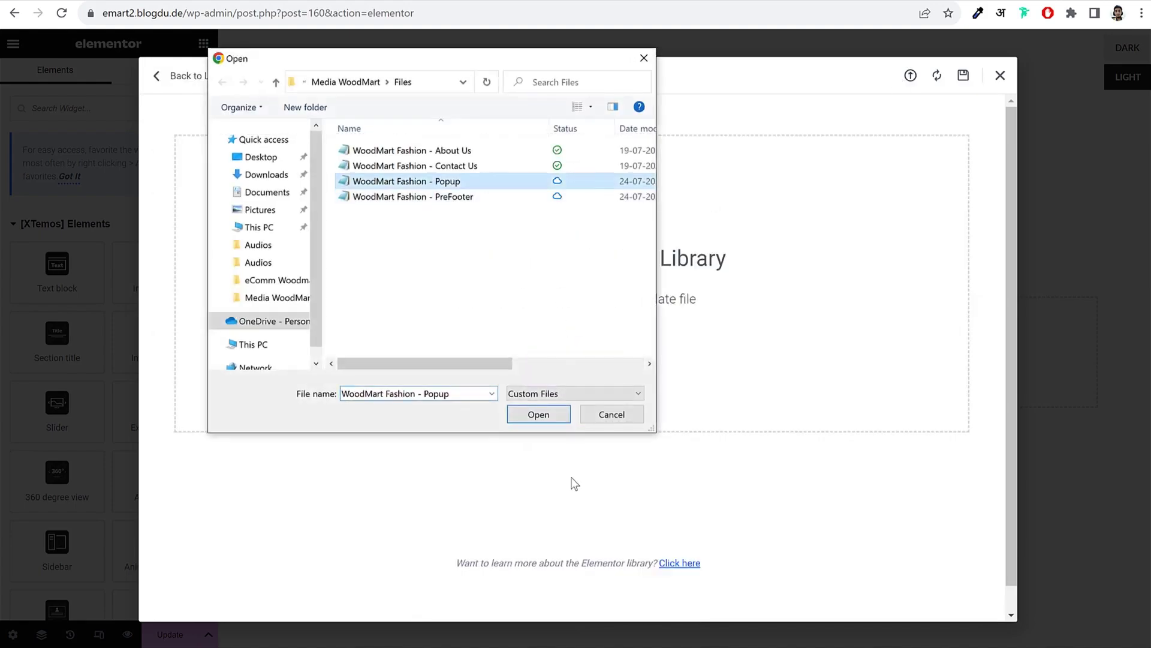
pyautogui.click(537, 414)
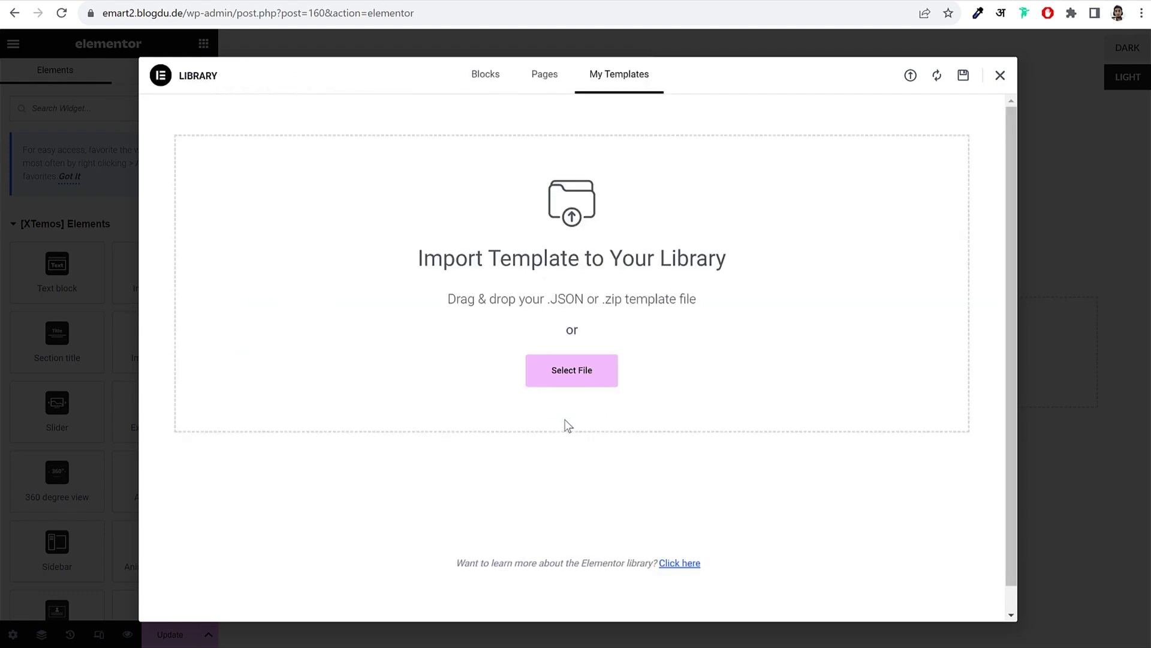
# Step: Import 'WoodMart Fashion - PreFooter', insert the Popup template into the page and update it
pyautogui.click(911, 78)
pyautogui.click(581, 368)
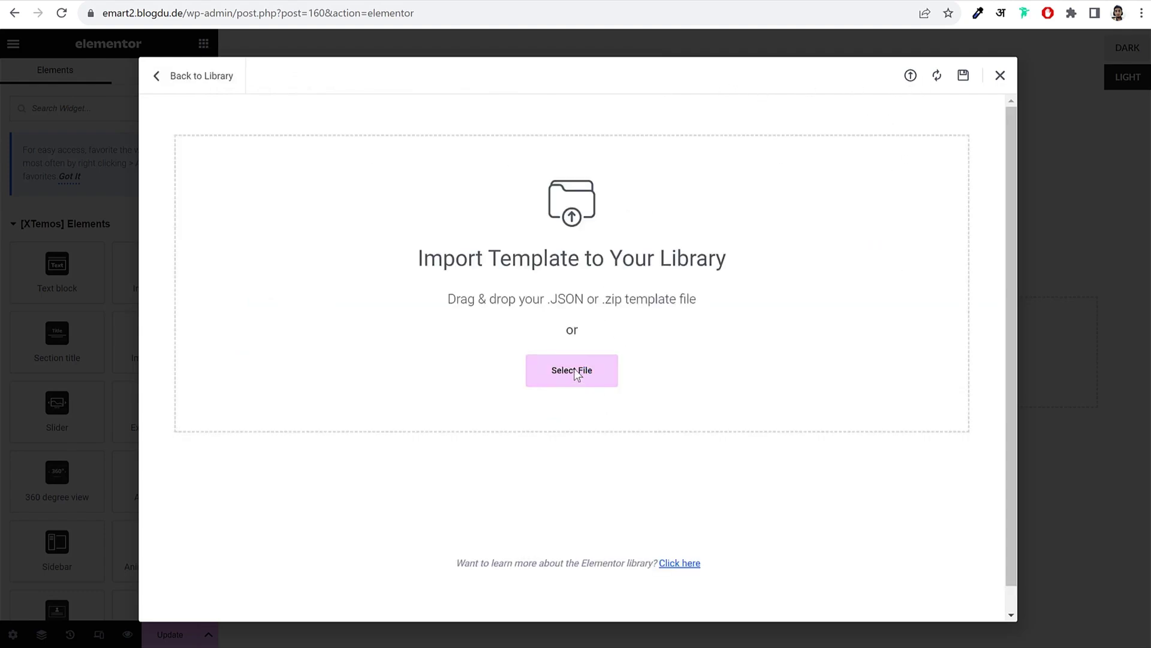
pyautogui.click(441, 198)
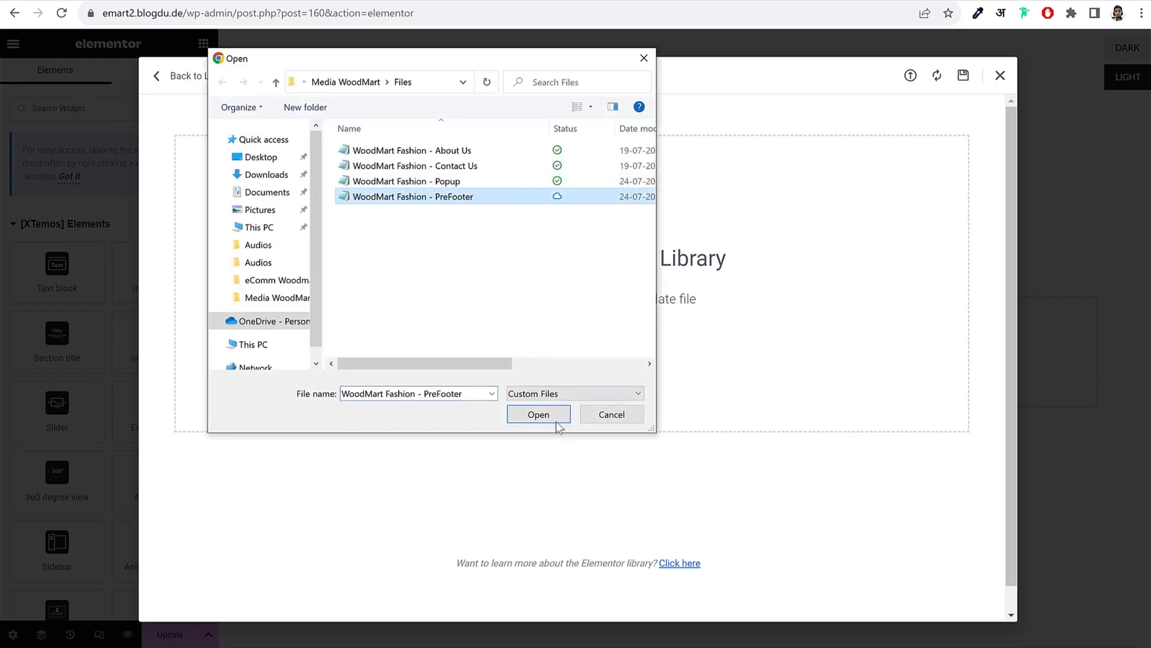
pyautogui.click(540, 416)
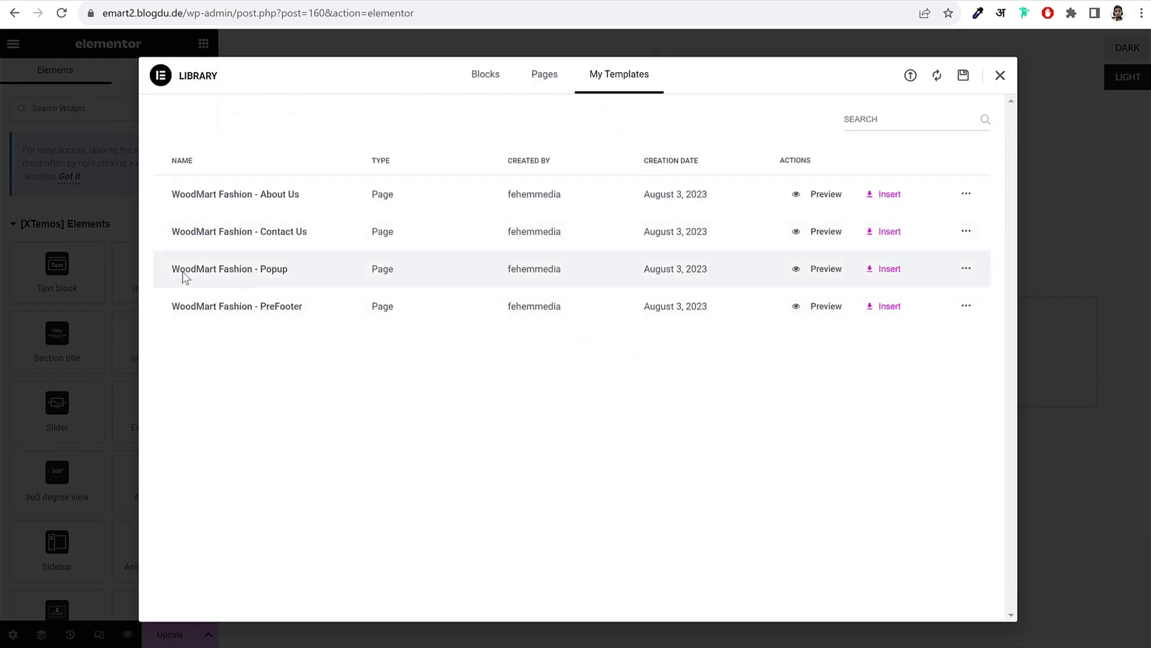
pyautogui.click(881, 270)
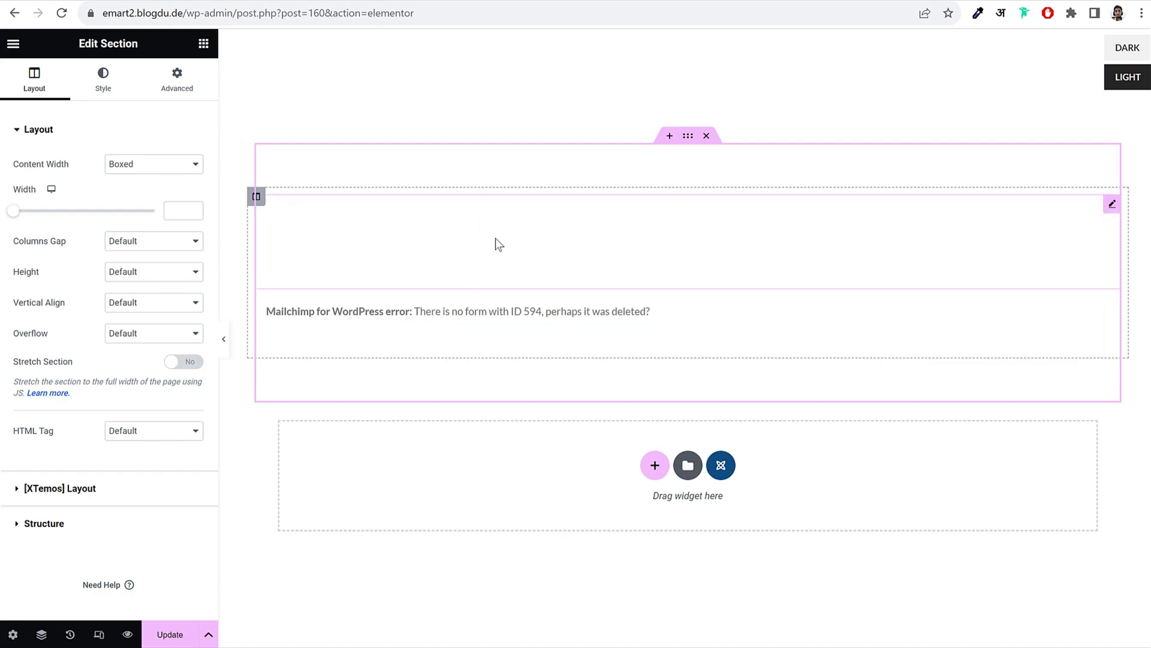
pyautogui.click(172, 633)
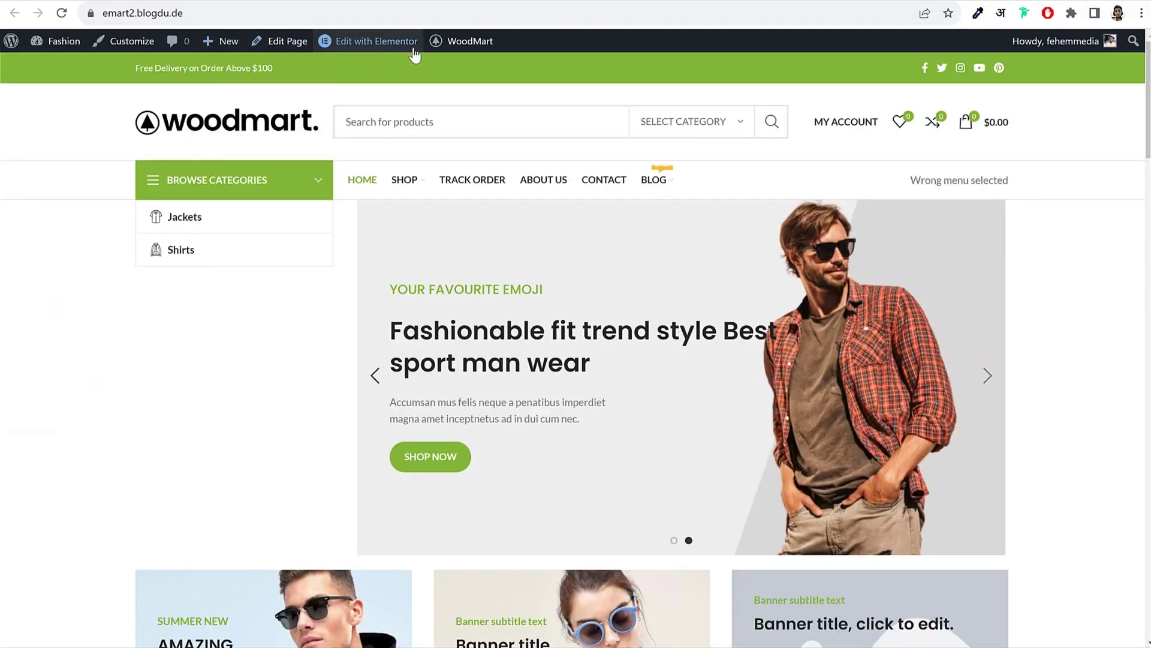
# Step: Enable the WoodMart promo popup with the Newsletter HTML block as content and begin adding a background
pyautogui.moveTo(446, 48)
pyautogui.click(459, 69)
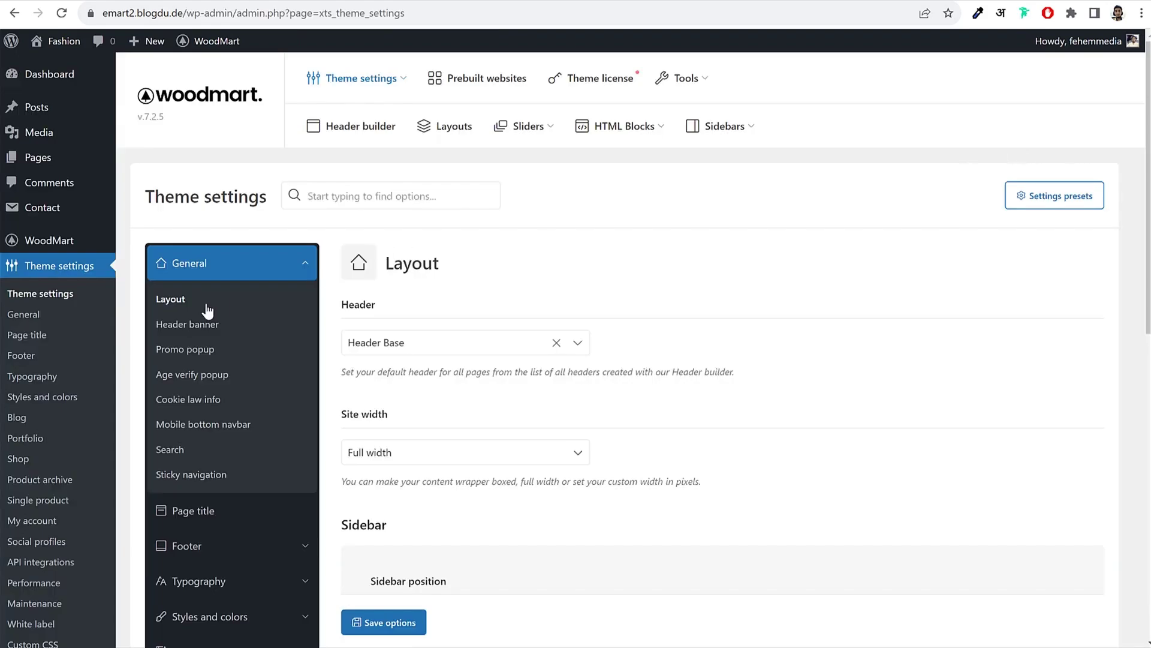
pyautogui.click(209, 352)
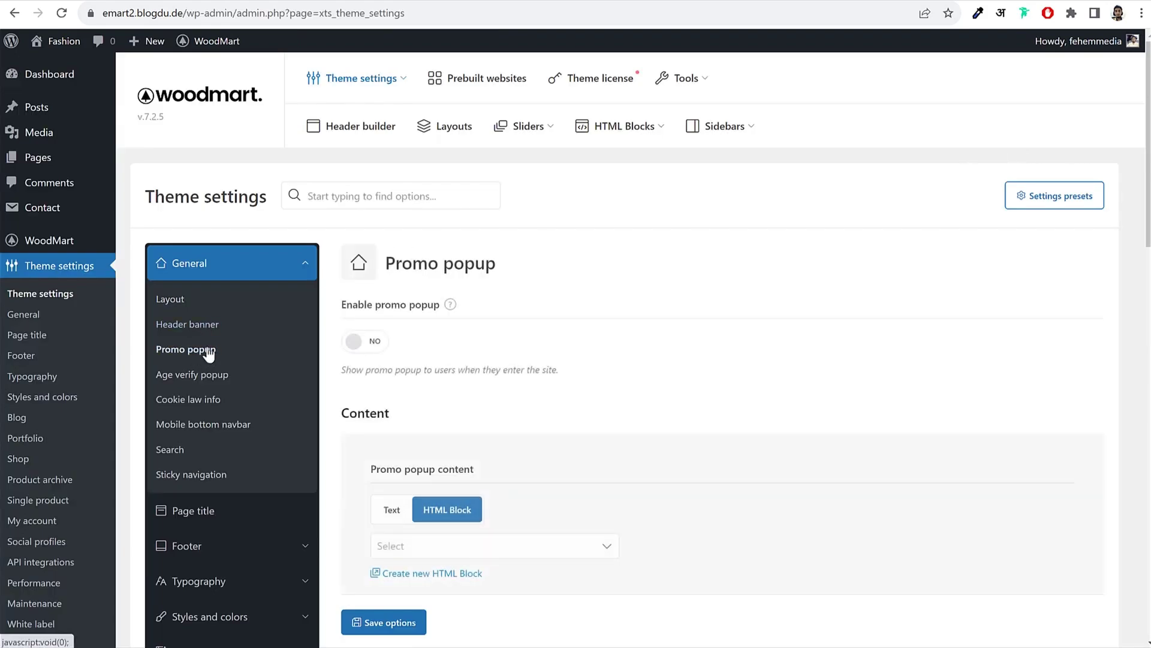
pyautogui.scroll(-4, 653, 336)
pyautogui.click(435, 327)
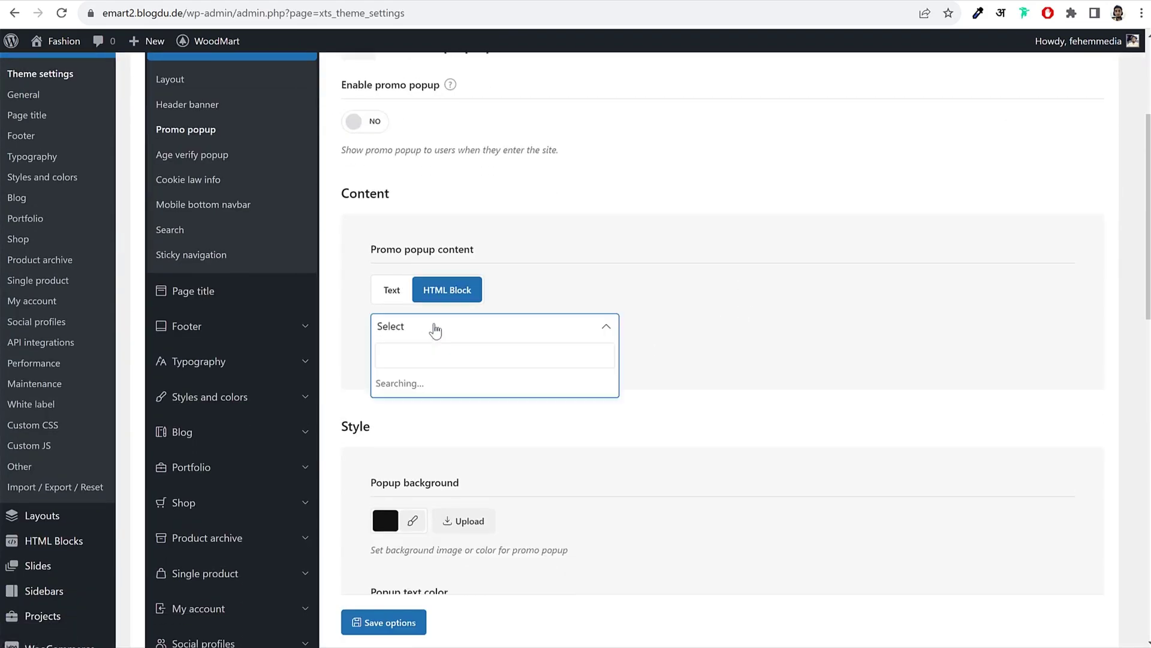
pyautogui.click(409, 383)
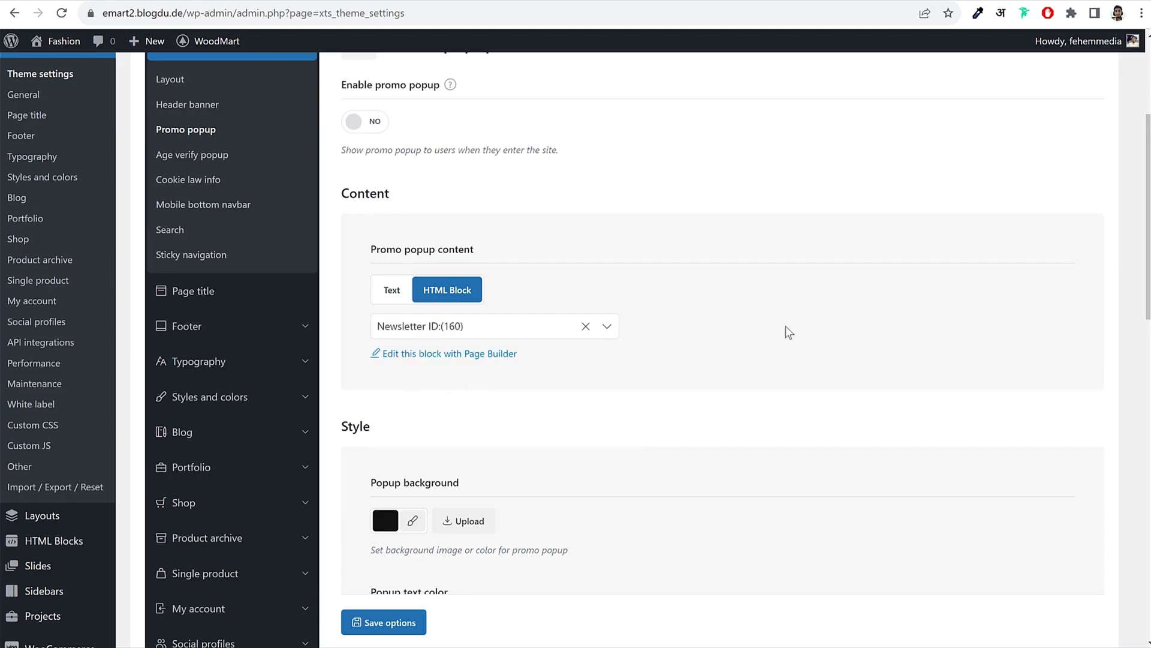
pyautogui.scroll(3, 638, 282)
pyautogui.click(362, 268)
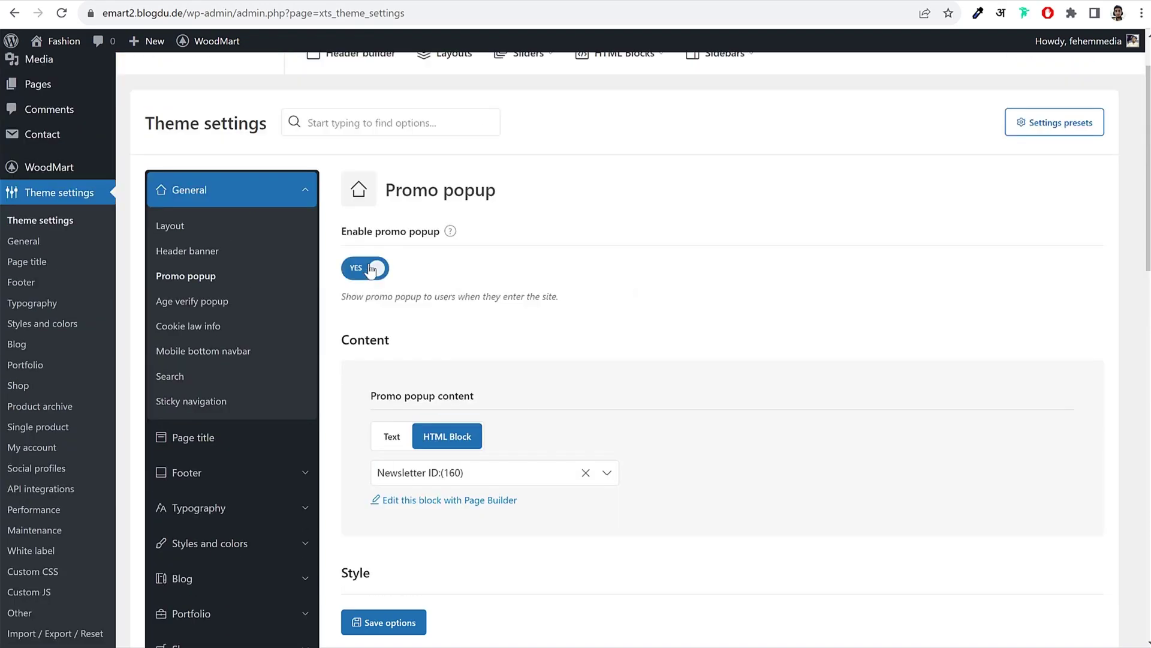
pyautogui.scroll(-8, 678, 322)
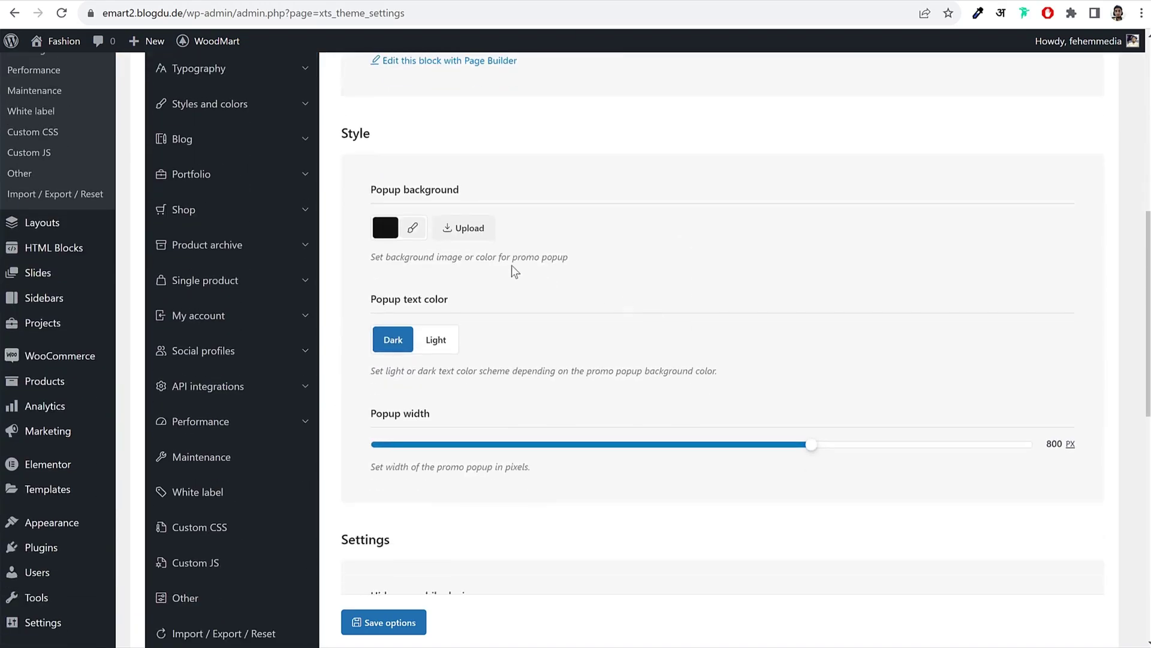
pyautogui.click(490, 231)
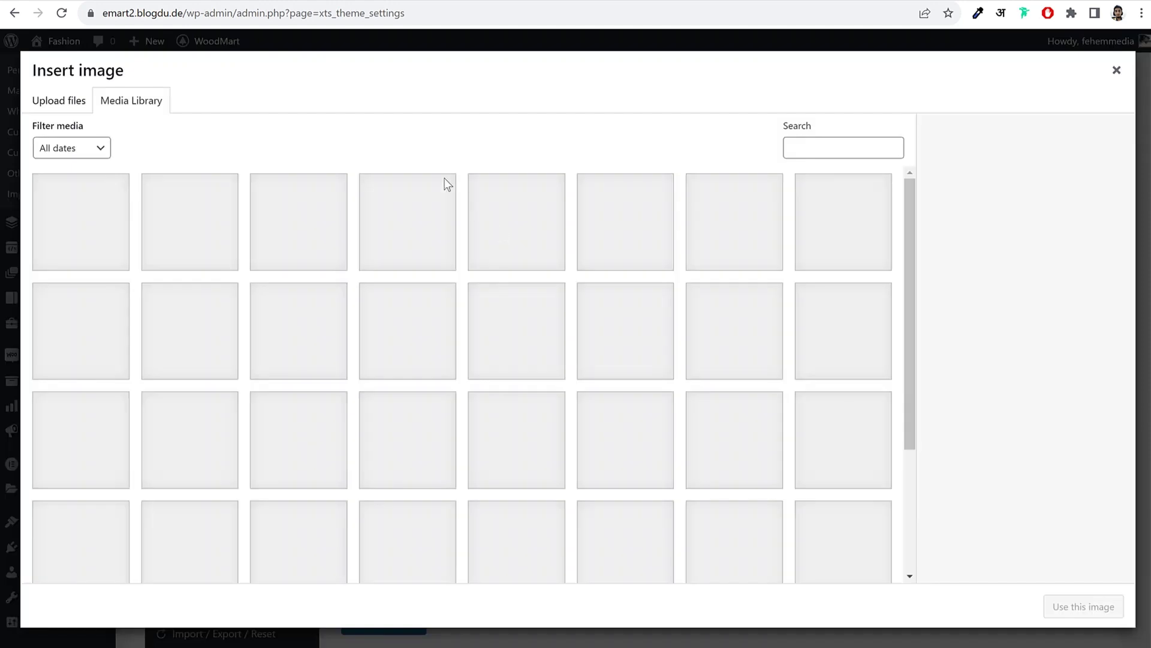
# Step: Upload the newsletter-wood-3 image and set it as the popup background
pyautogui.click(78, 103)
pyautogui.click(587, 342)
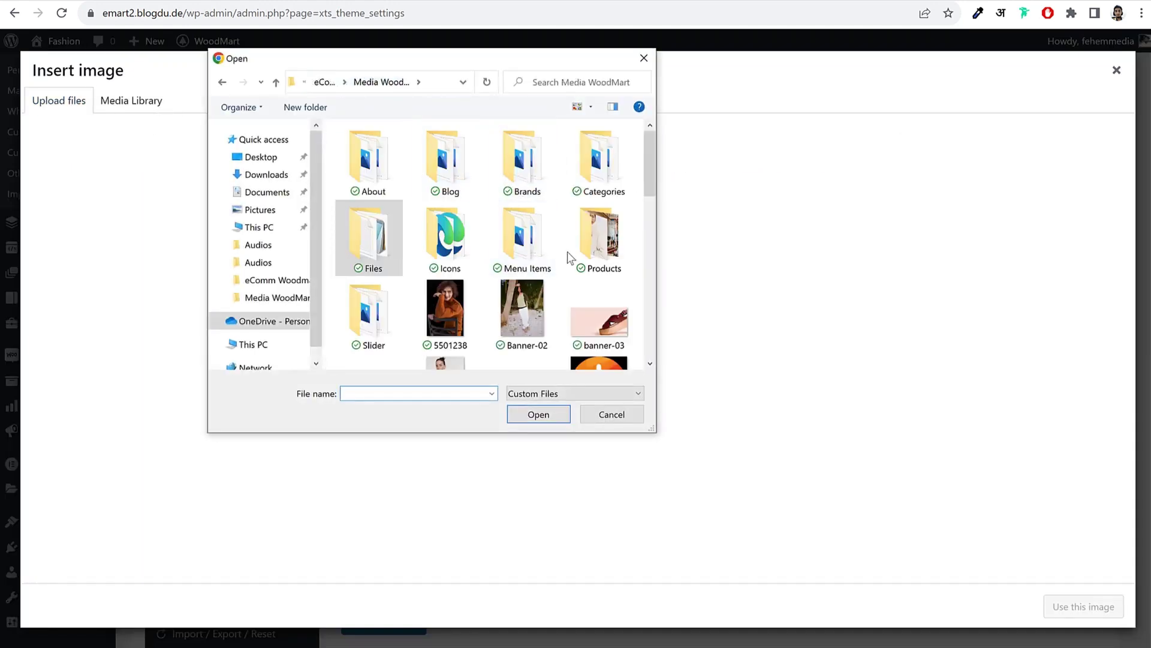
pyautogui.scroll(-3, 568, 250)
pyautogui.click(525, 341)
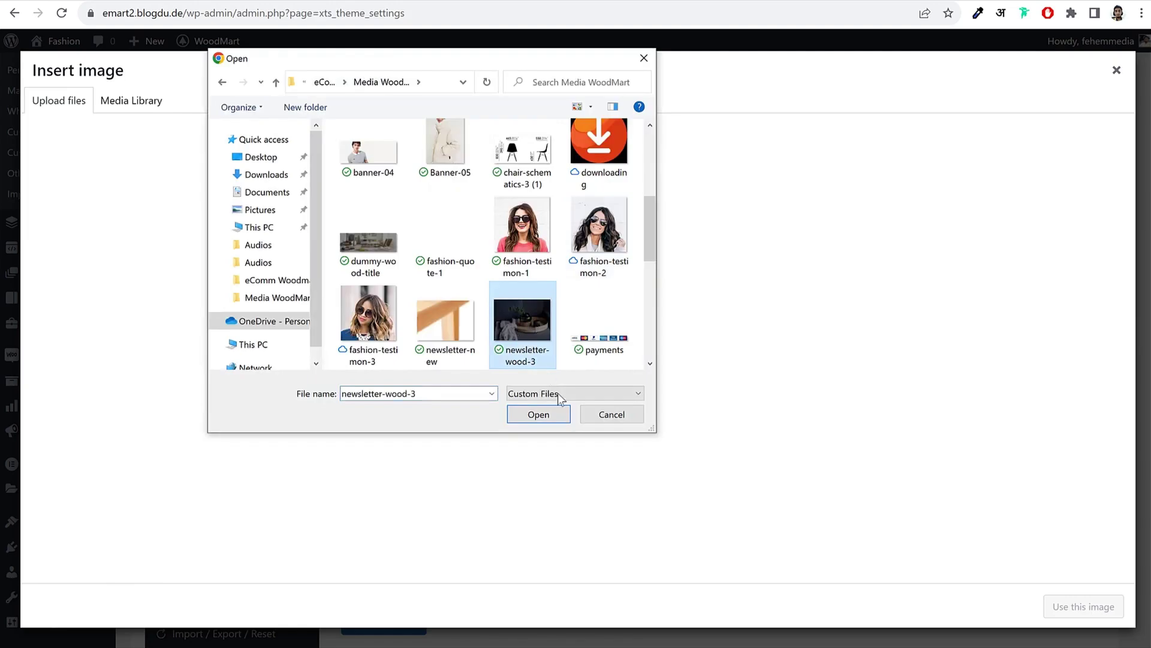
pyautogui.click(536, 417)
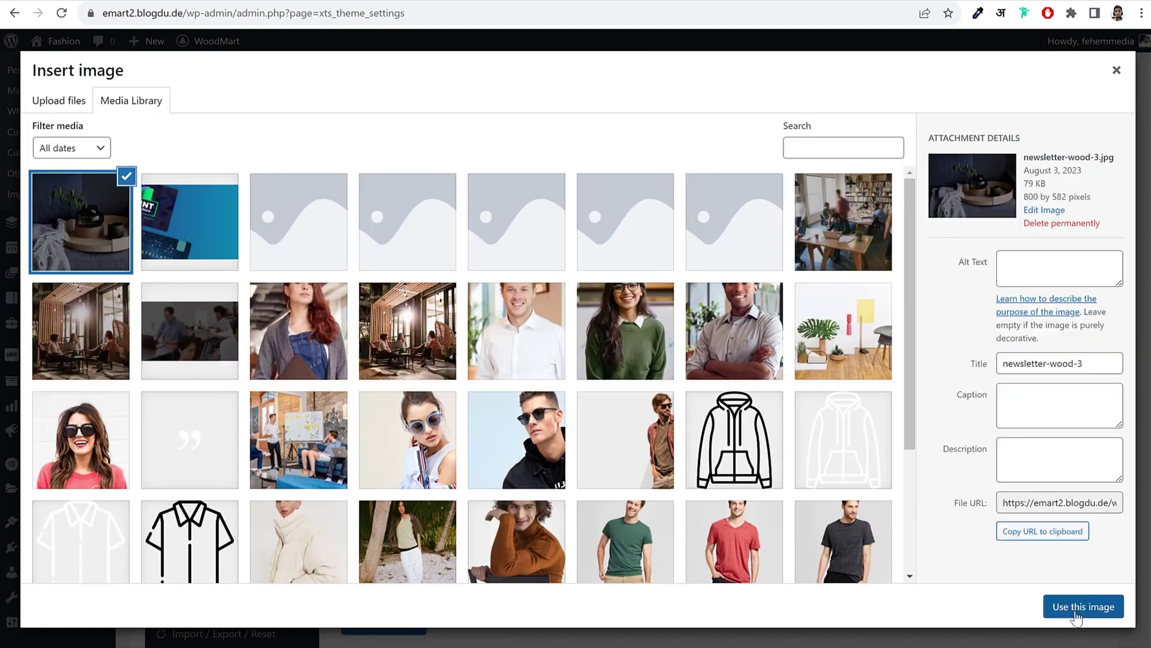
pyautogui.click(1076, 611)
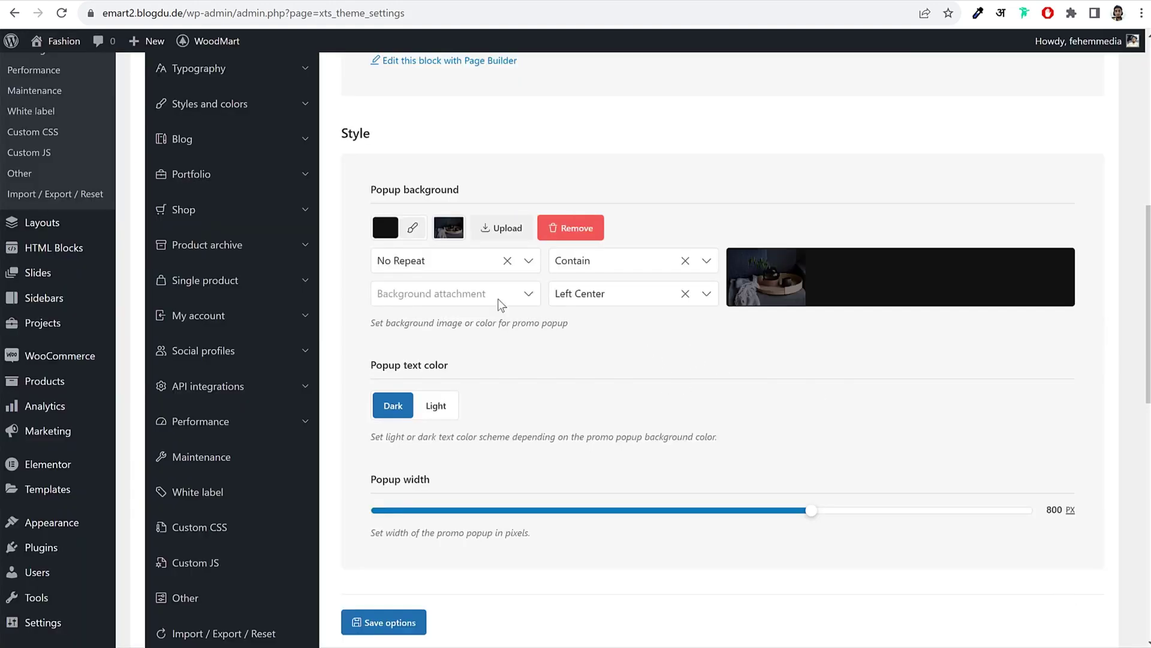
# Step: Set the popup background position to Center Center and size to Cover
pyautogui.scroll(-1, 550, 248)
pyautogui.click(602, 225)
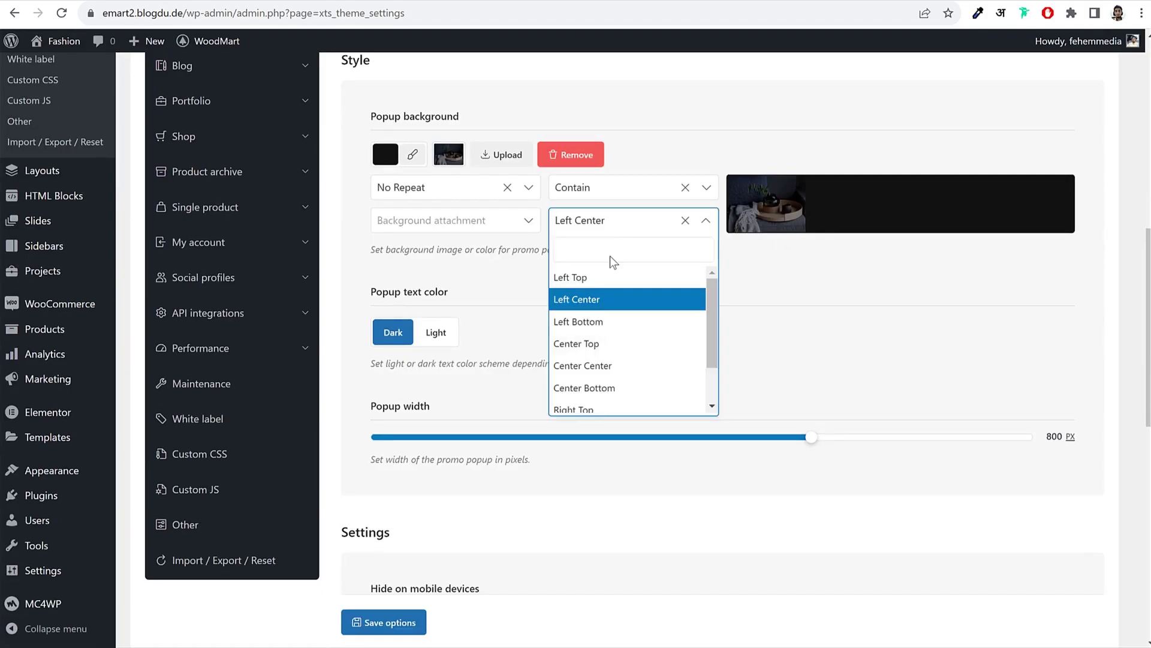
pyautogui.click(617, 376)
pyautogui.click(612, 187)
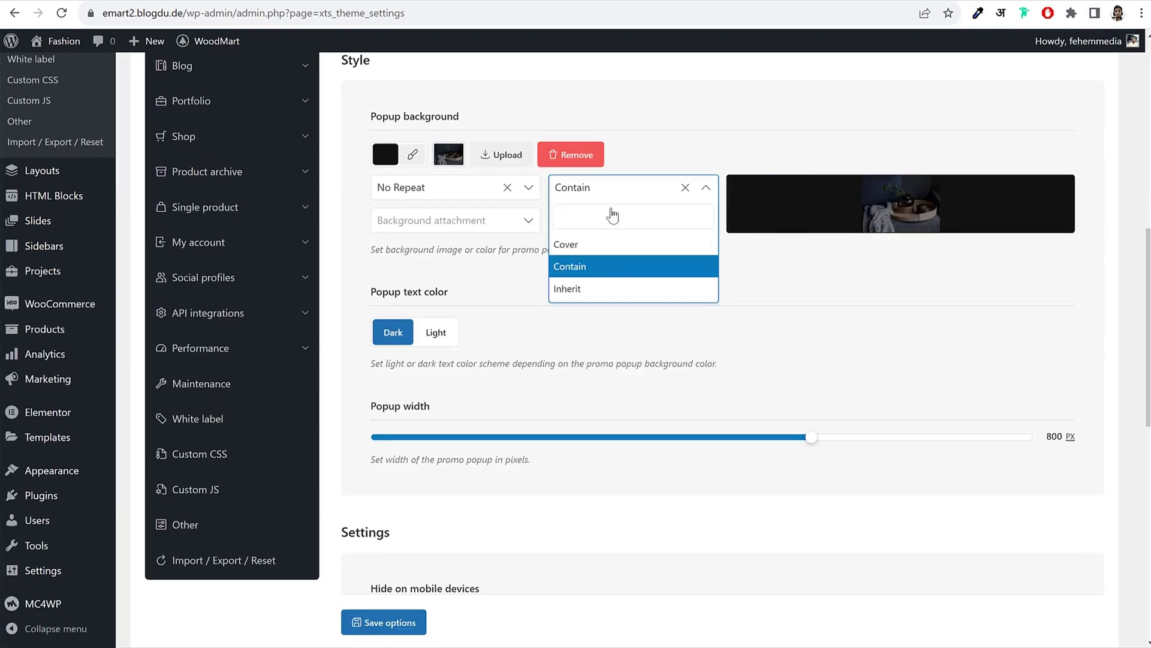
pyautogui.click(606, 247)
# Step: Keep the popup hidden on mobile devices and save the promo popup options
pyautogui.scroll(-2, 639, 281)
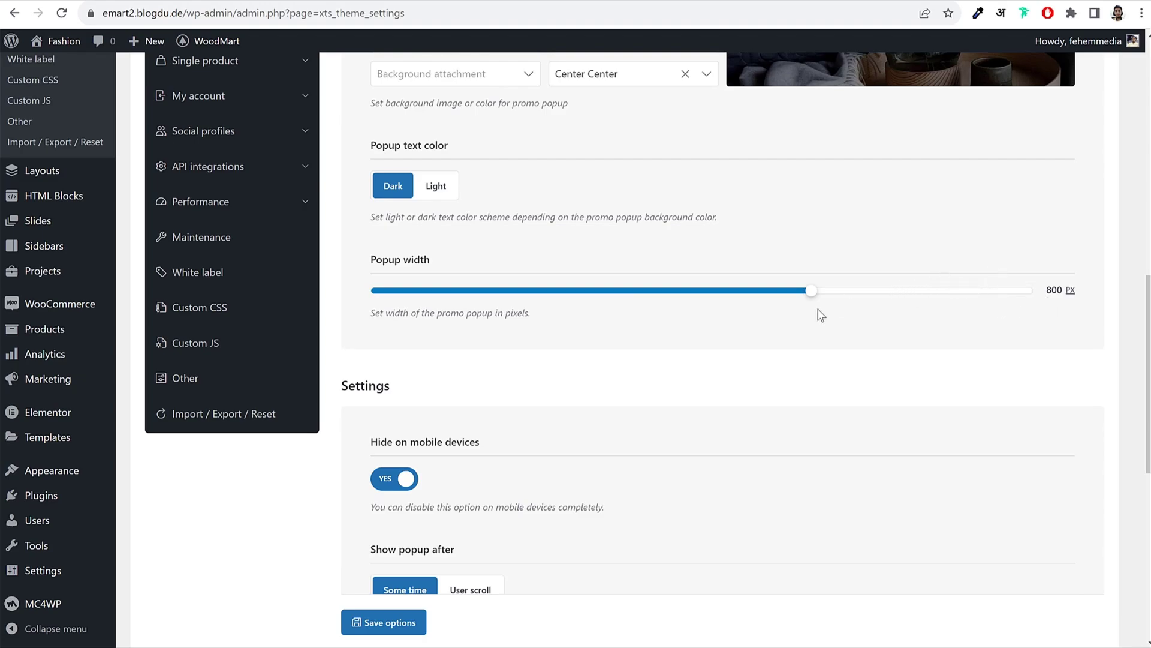
pyautogui.scroll(-3, 822, 316)
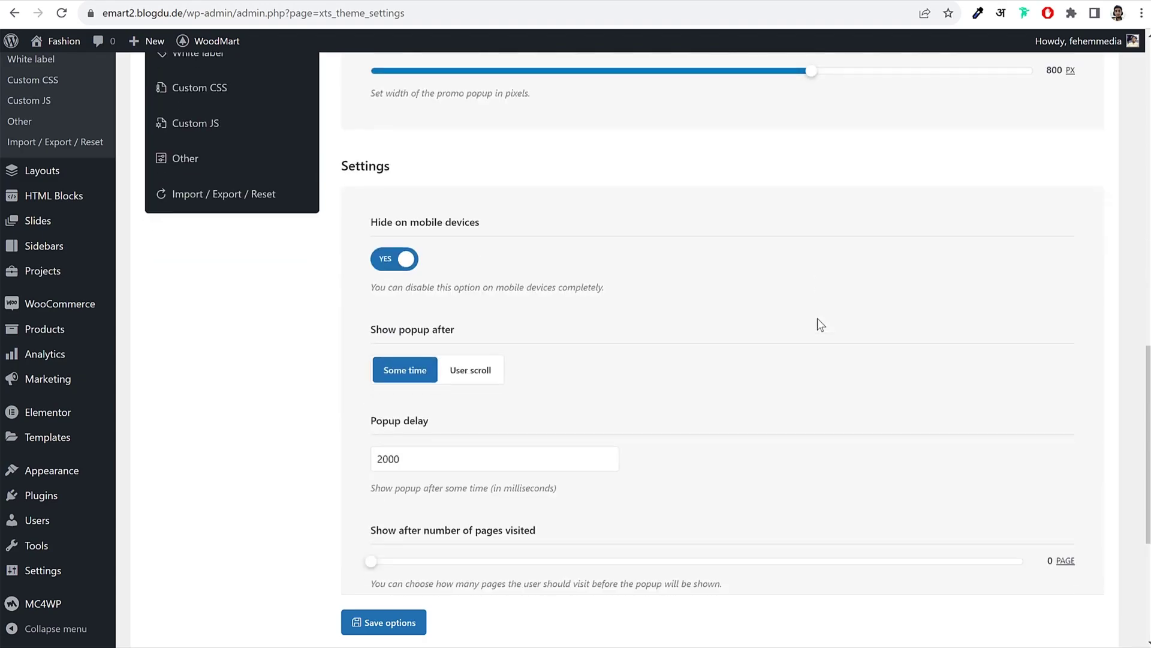
pyautogui.click(395, 259)
pyautogui.click(396, 259)
pyautogui.scroll(-3, 548, 299)
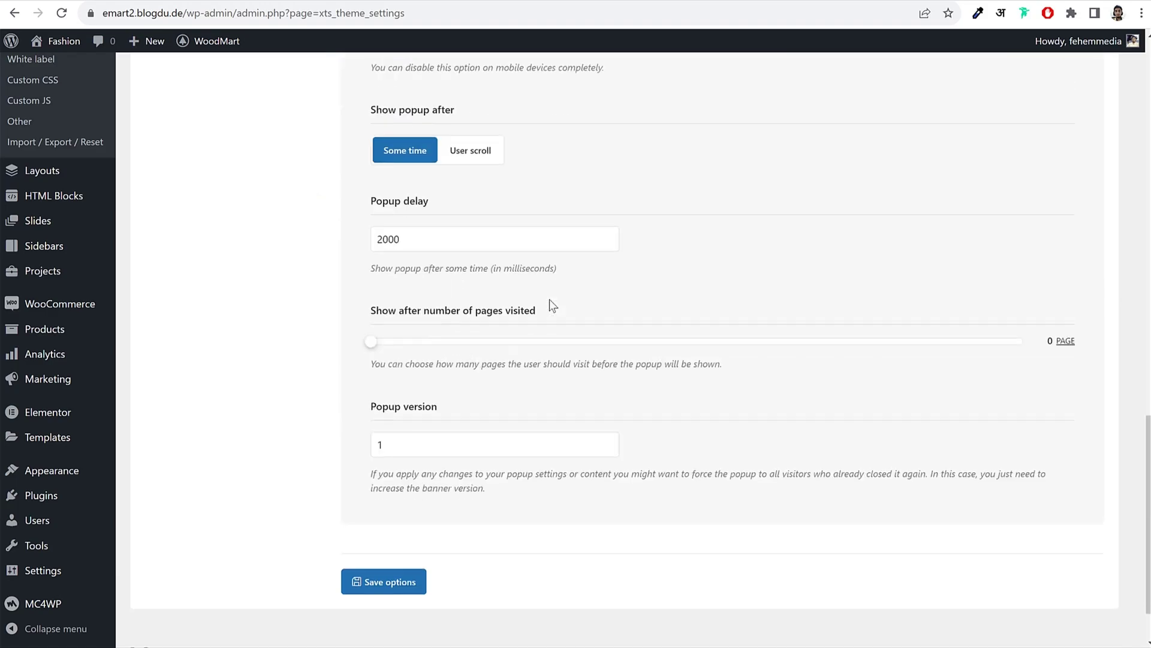
pyautogui.click(381, 577)
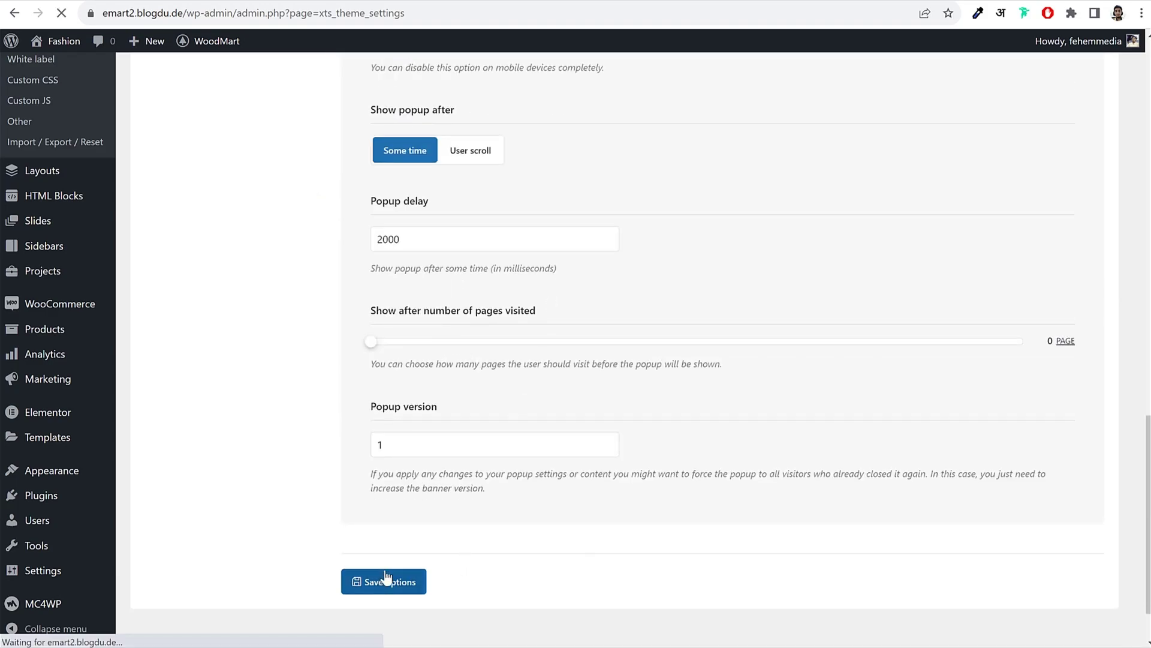
pyautogui.scroll(-2, 713, 382)
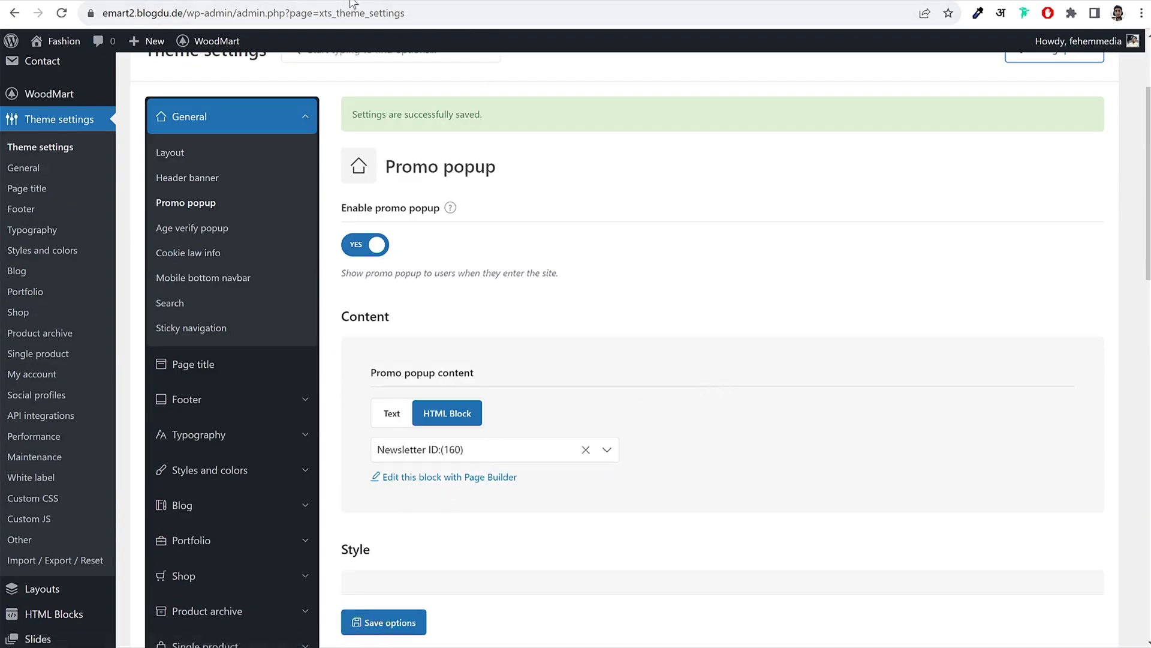
pyautogui.rightClick(50, 41)
# Step: Visit the storefront homepage and inspect the newsletter popup's heading text
pyautogui.press('Escape')
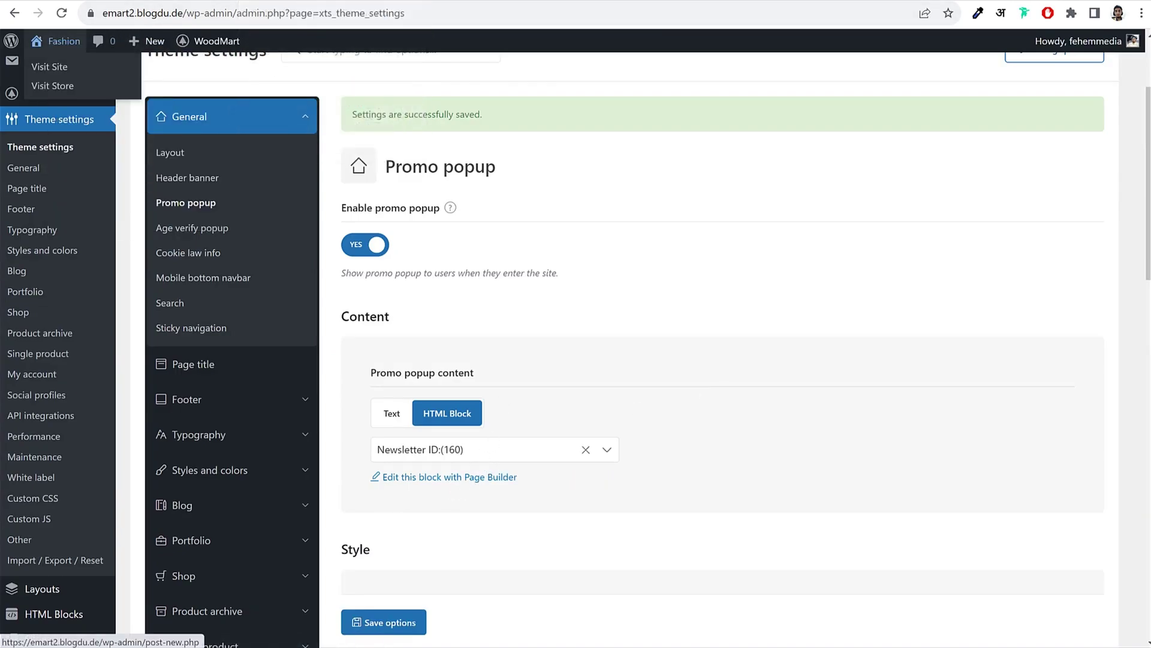
pyautogui.click(57, 67)
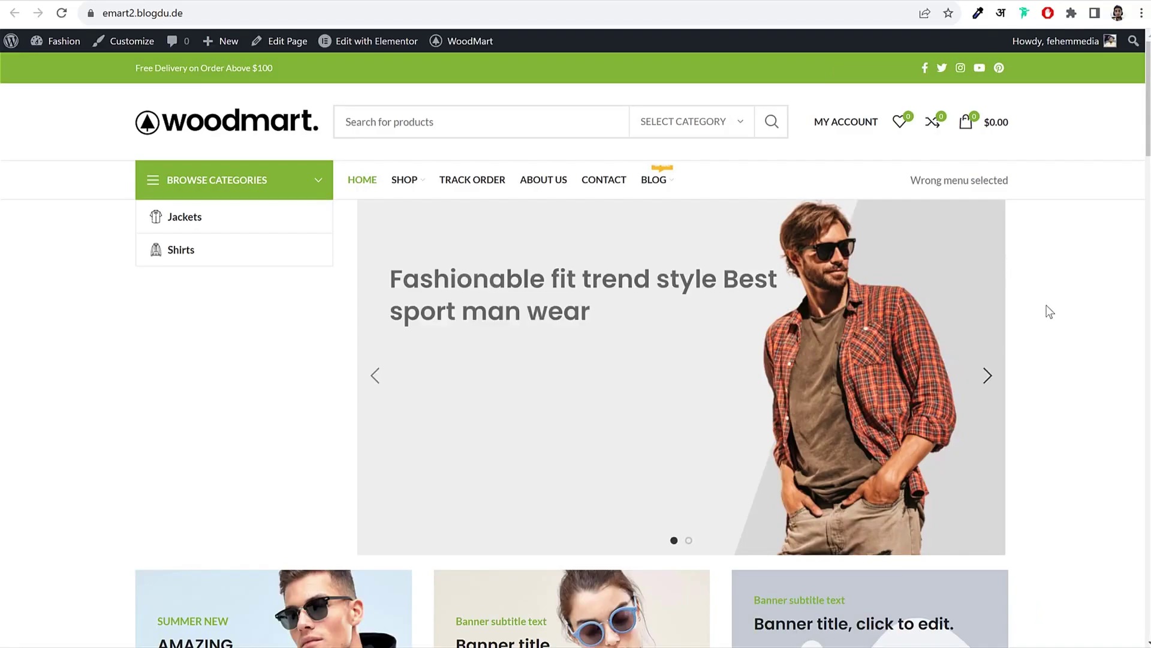
pyautogui.scroll(-6, 1049, 312)
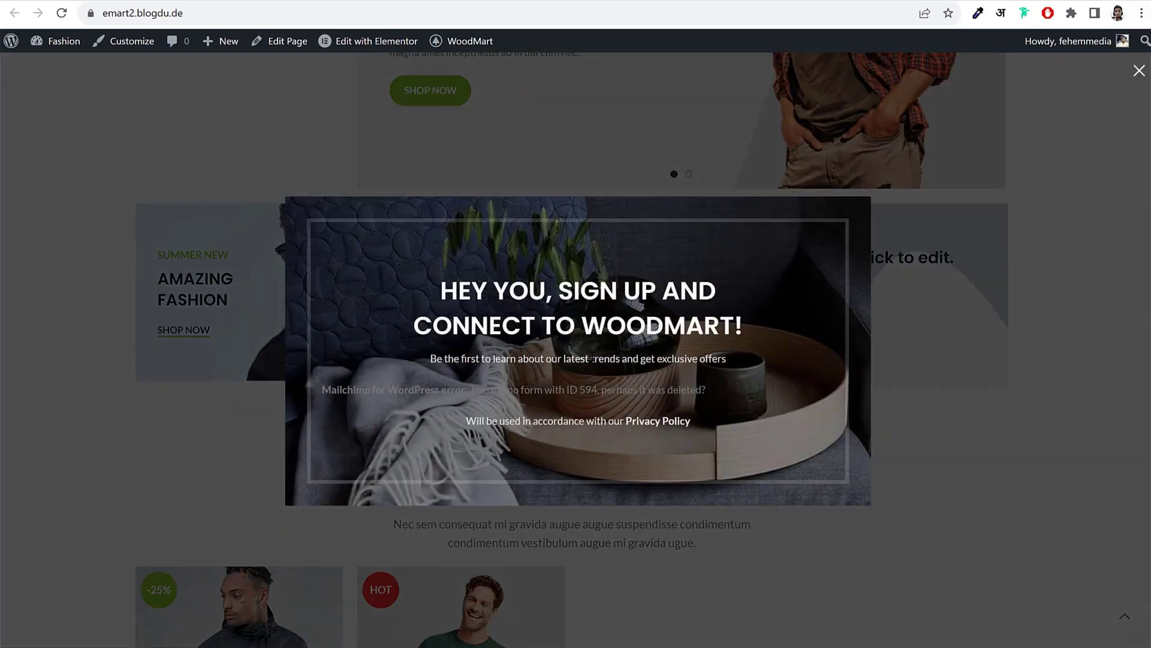
pyautogui.moveTo(454, 286); pyautogui.dragTo(732, 318)
pyautogui.click(671, 300)
pyautogui.moveTo(422, 309); pyautogui.dragTo(750, 341)
pyautogui.click(750, 342)
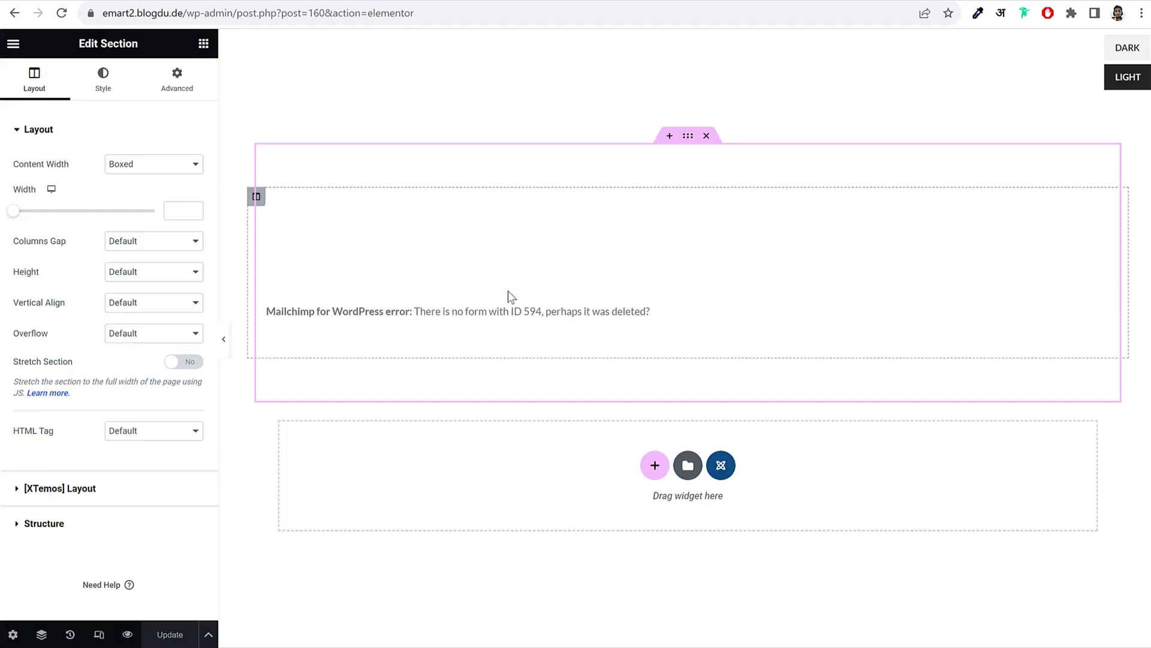
# Step: Select the newsletter popup title's text in Elementor, then check the Promo popup settings page
pyautogui.click(470, 259)
pyautogui.moveTo(18, 271); pyautogui.dragTo(86, 289)
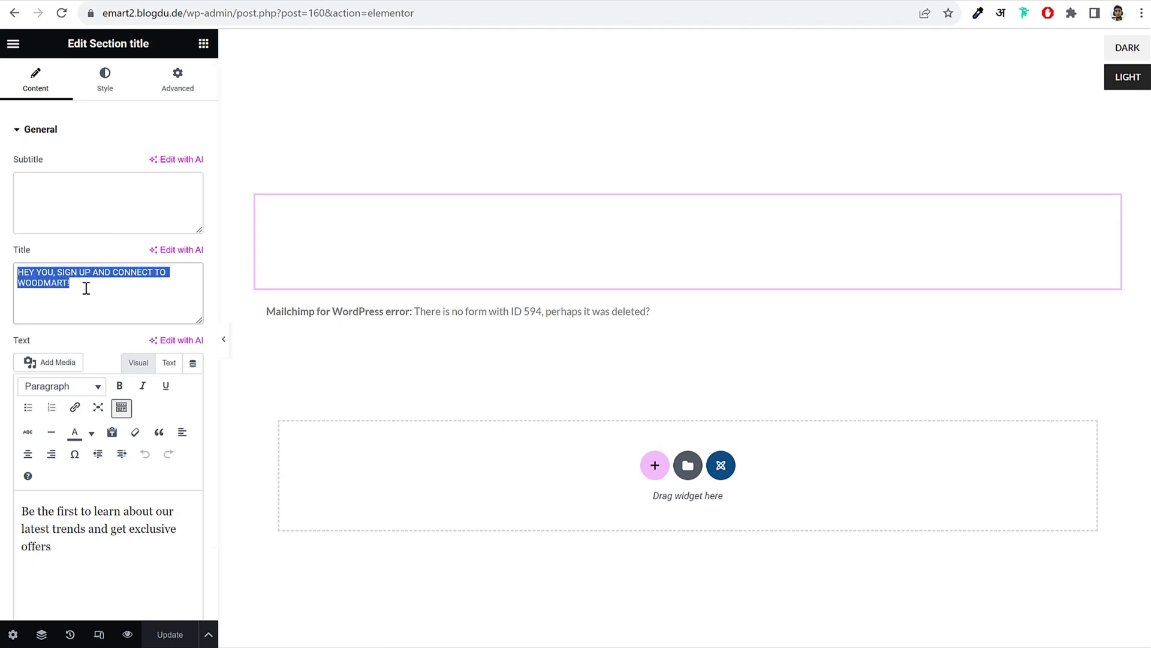
pyautogui.click(87, 287)
pyautogui.tripleClick(17, 267)
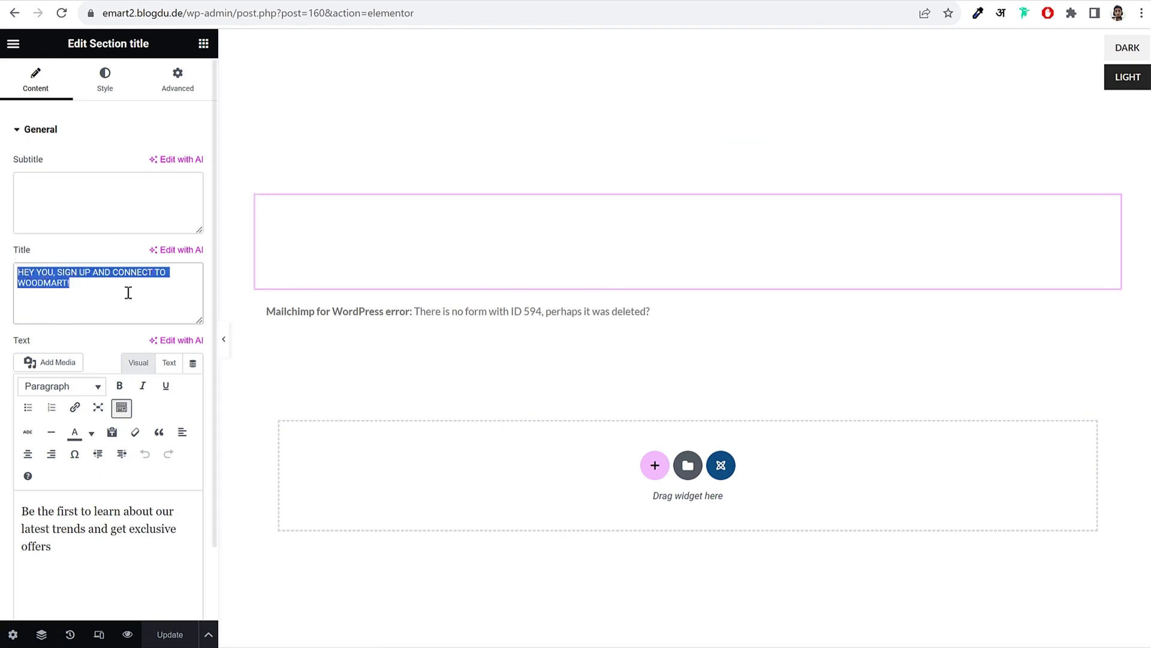
pyautogui.click(536, 226)
pyautogui.moveTo(118, 290); pyautogui.dragTo(1, 244)
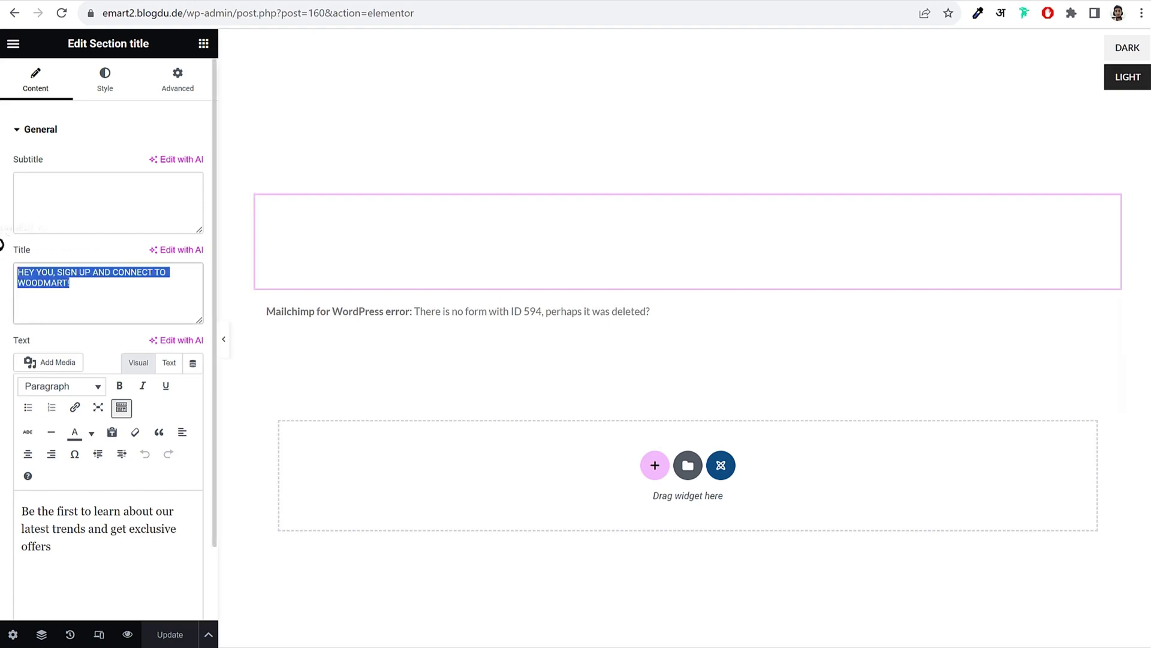
pyautogui.moveTo(63, 292); pyautogui.dragTo(9, 258)
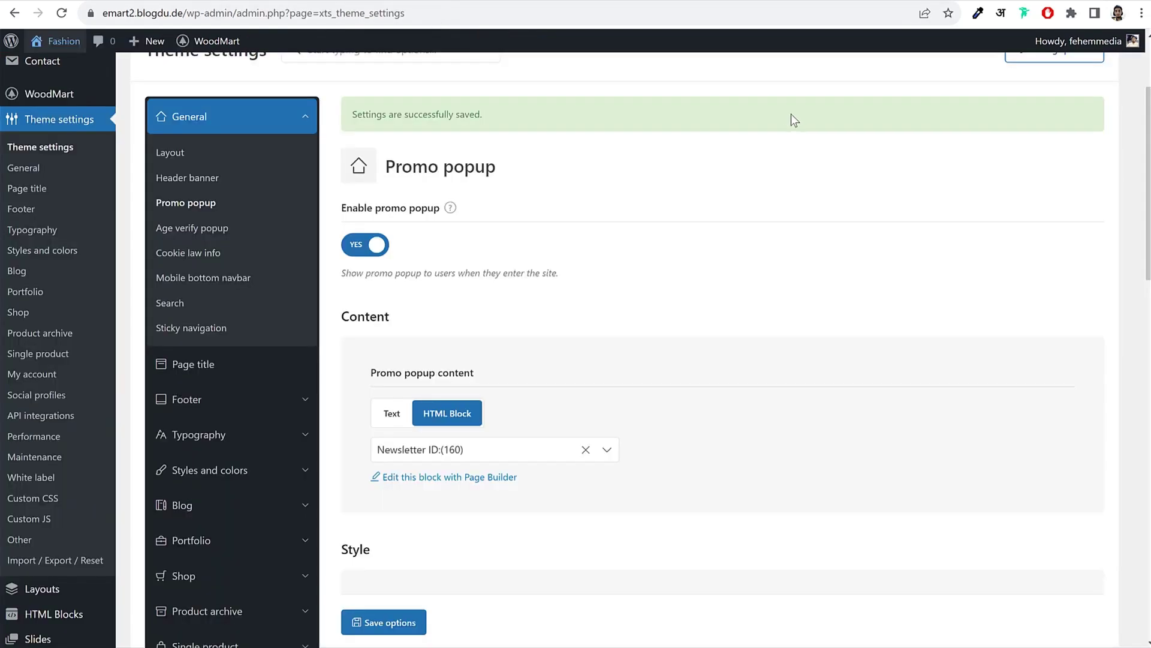
pyautogui.scroll(-10, 805, 257)
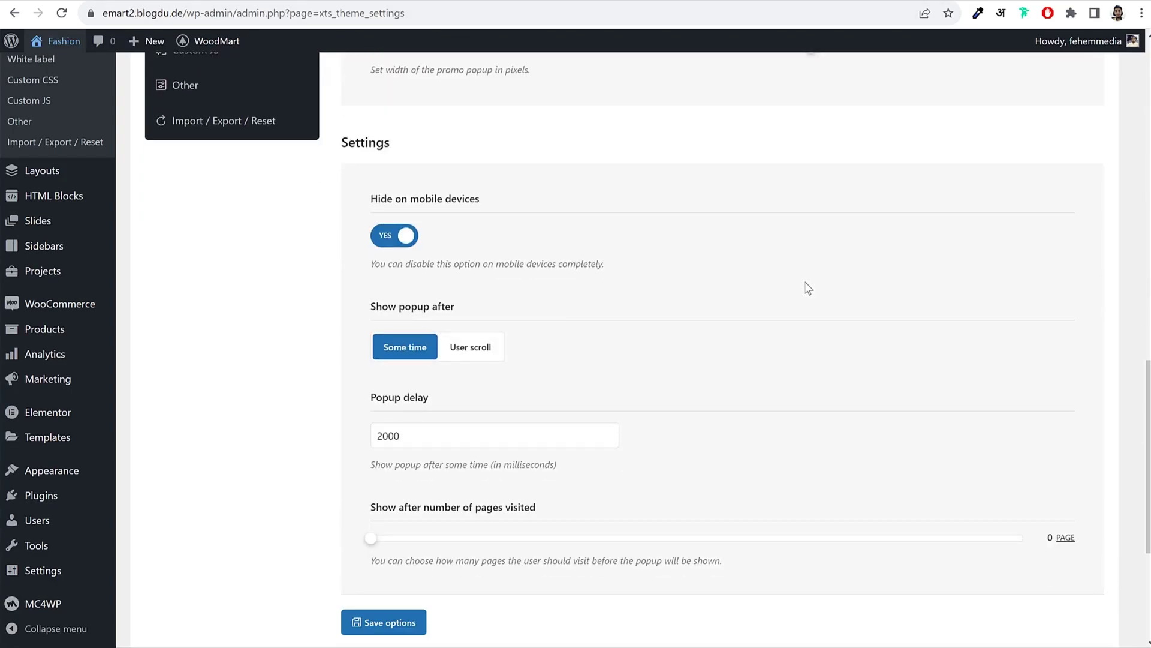
pyautogui.scroll(15, 804, 282)
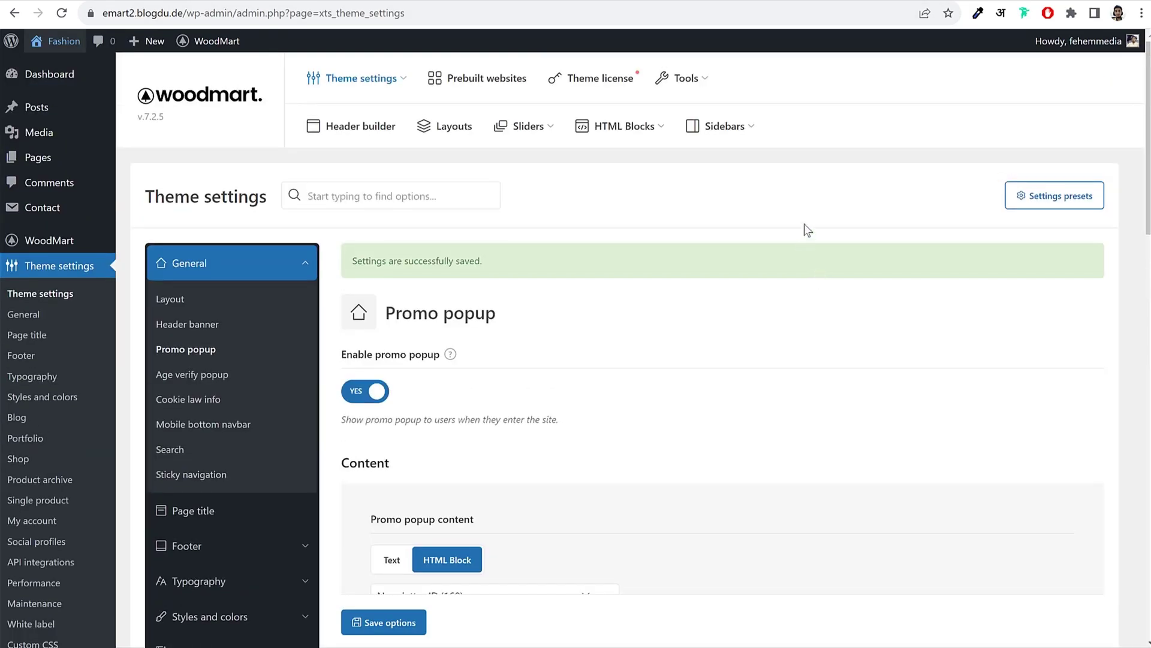
# Step: Replace 'blog' with 'mail' in the YouTube search and run the mailchimp suggestion
pyautogui.click(808, 3)
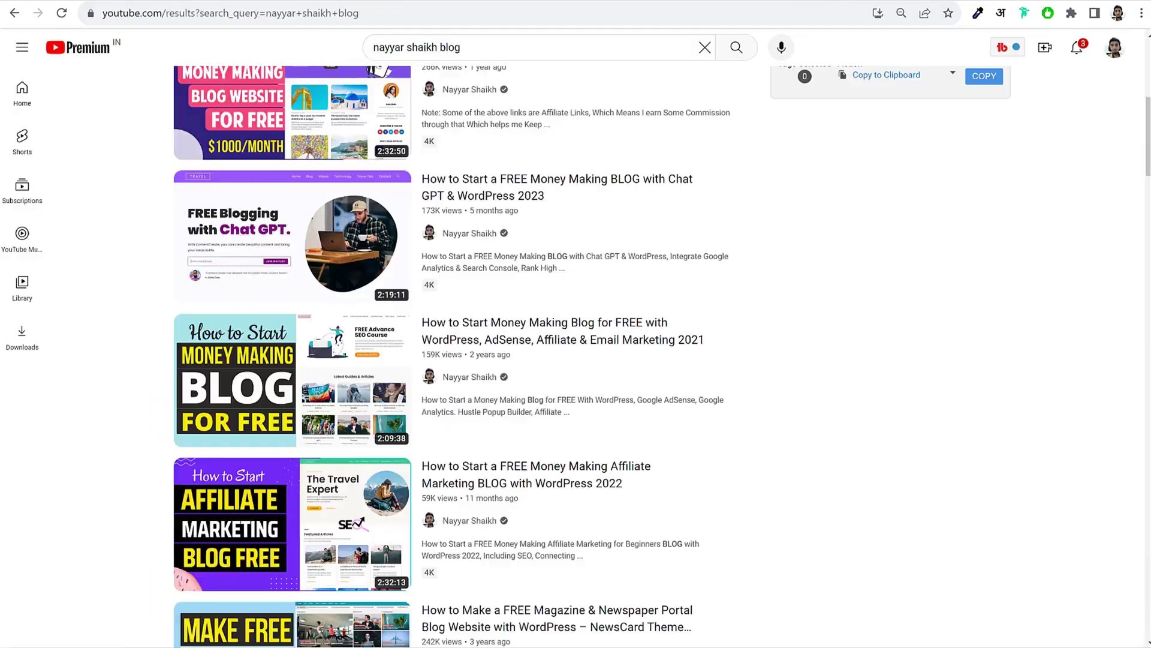
pyautogui.scroll(5, 940, 297)
pyautogui.scroll(1, 940, 298)
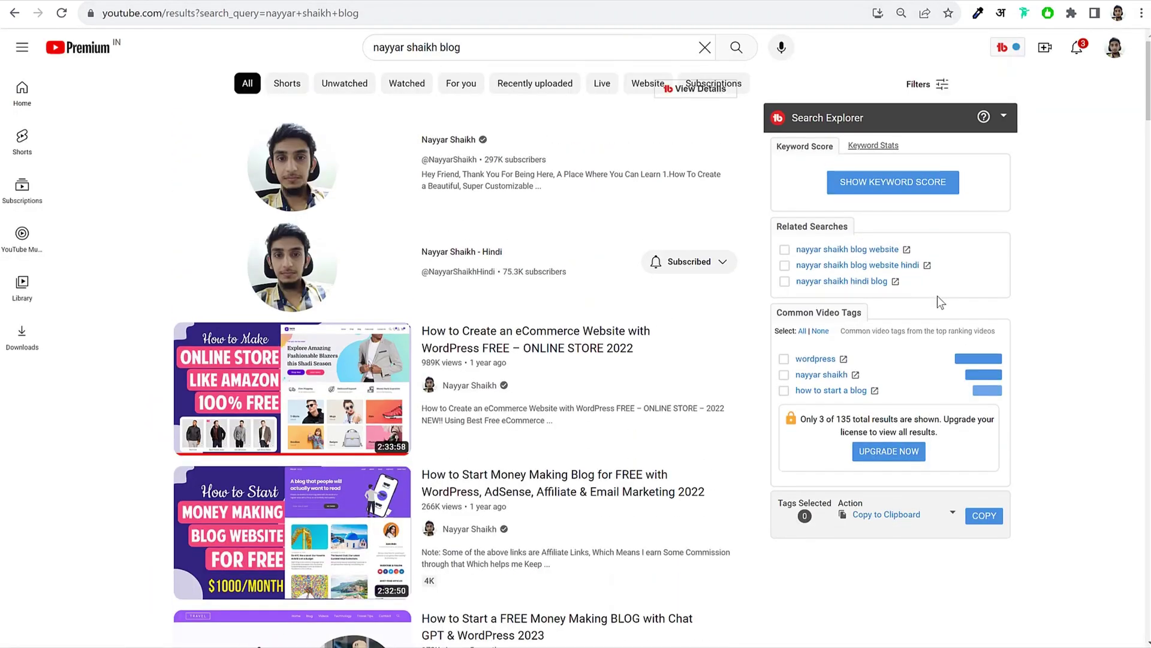
pyautogui.doubleClick(456, 54)
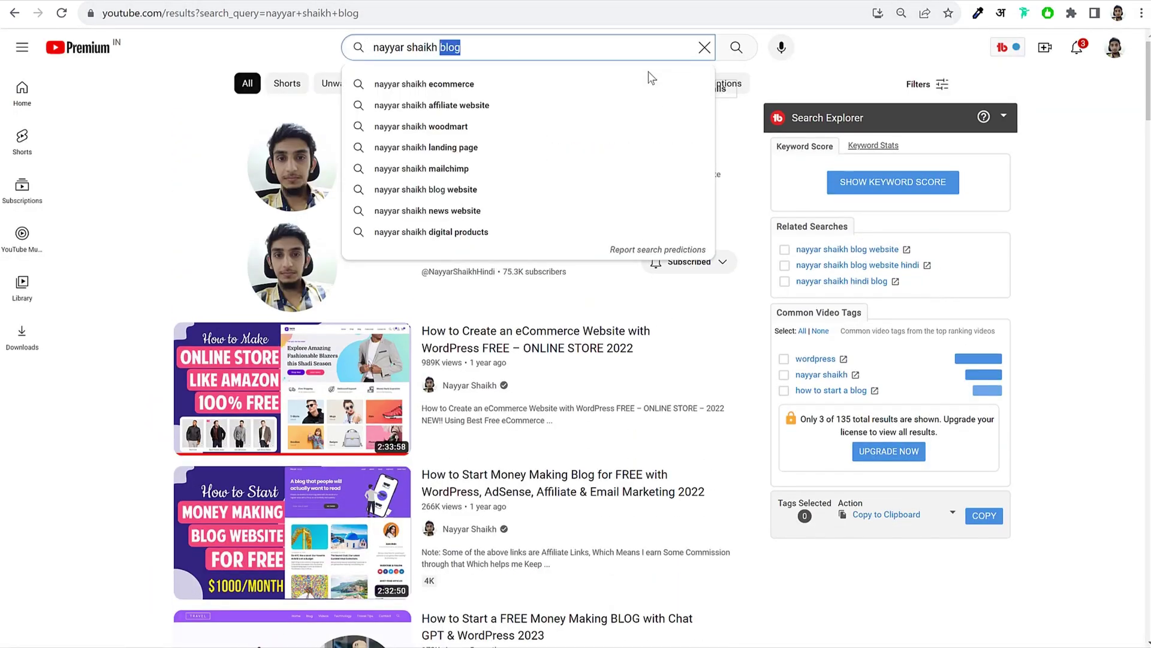
pyautogui.write('mail')
pyautogui.press('Down')
pyautogui.press('Down')
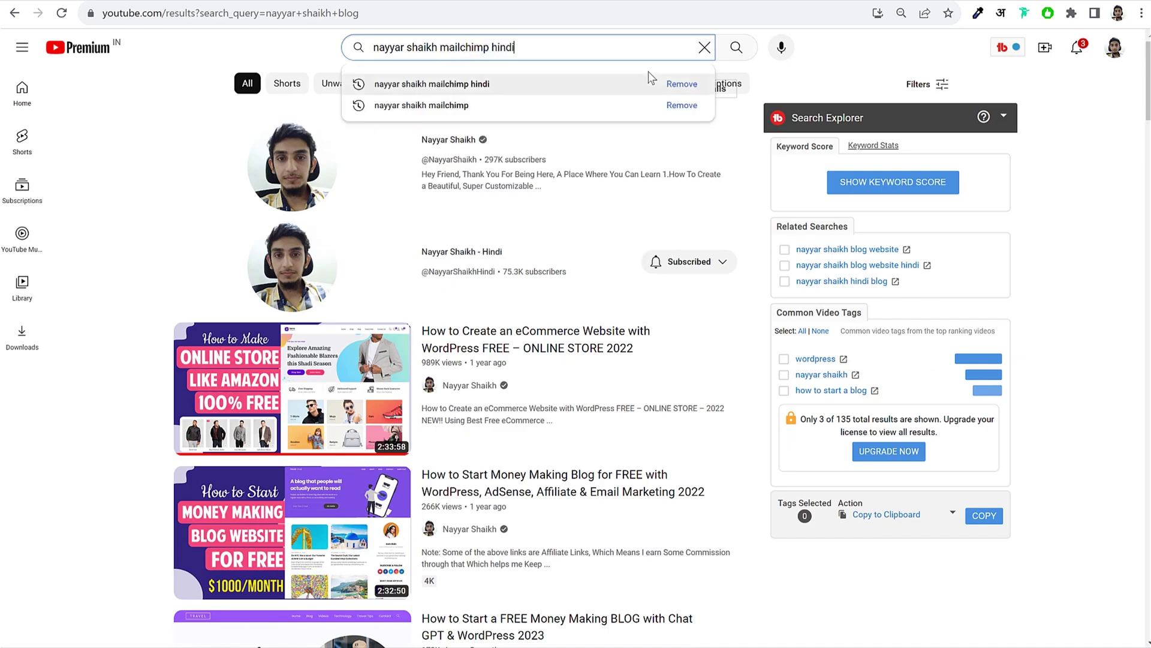
pyautogui.press('Return')
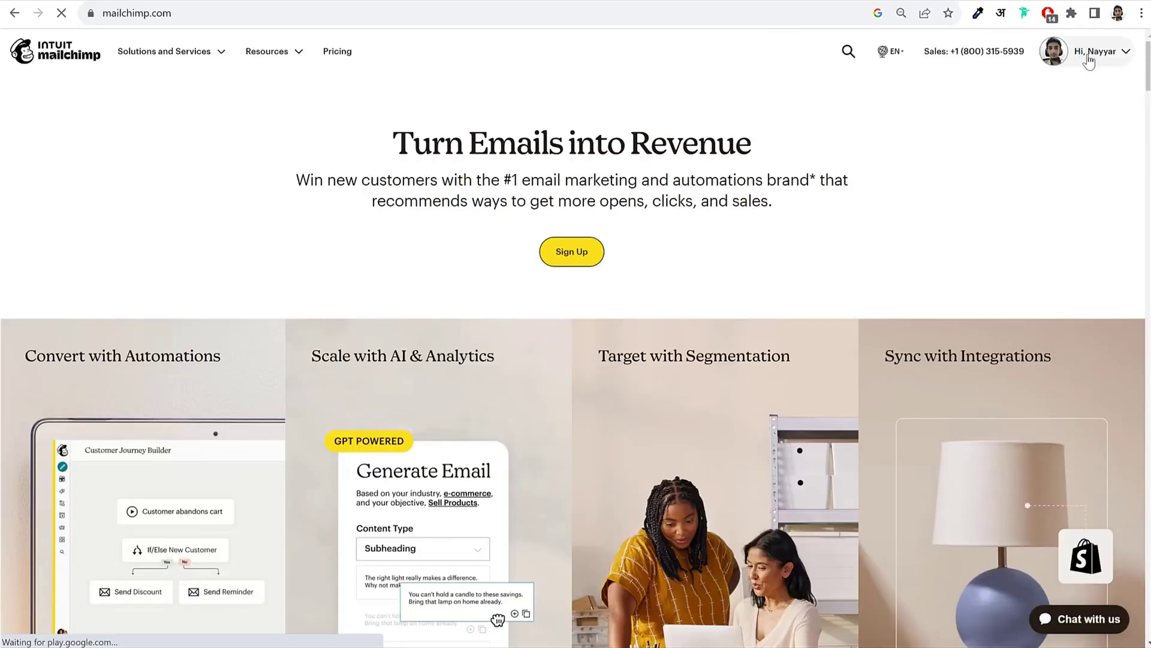
# Step: Go to the Mailchimp Account page, then open the MC4WP API Settings page in WordPress admin
pyautogui.click(1091, 60)
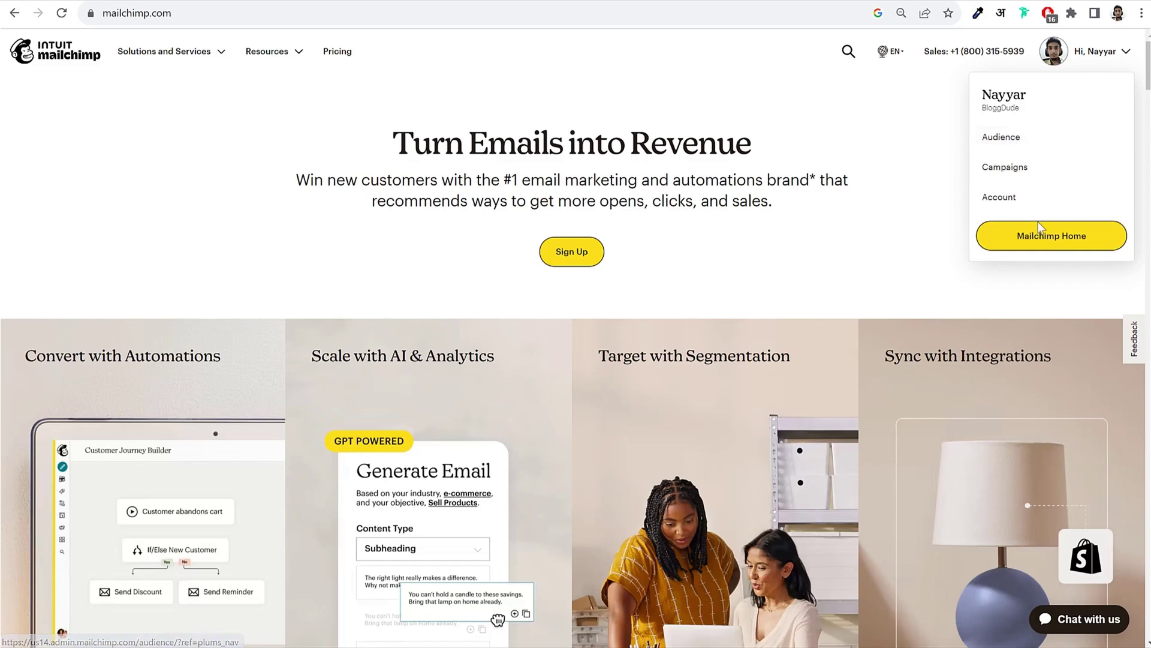
pyautogui.click(1018, 200)
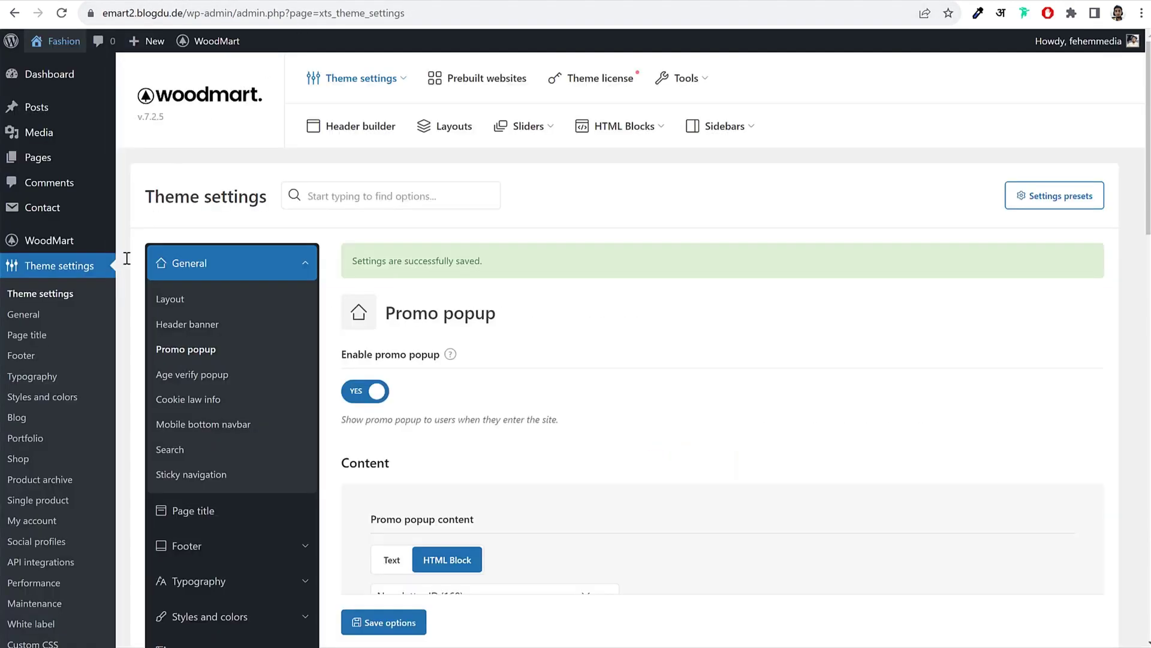
pyautogui.scroll(-12, 78, 313)
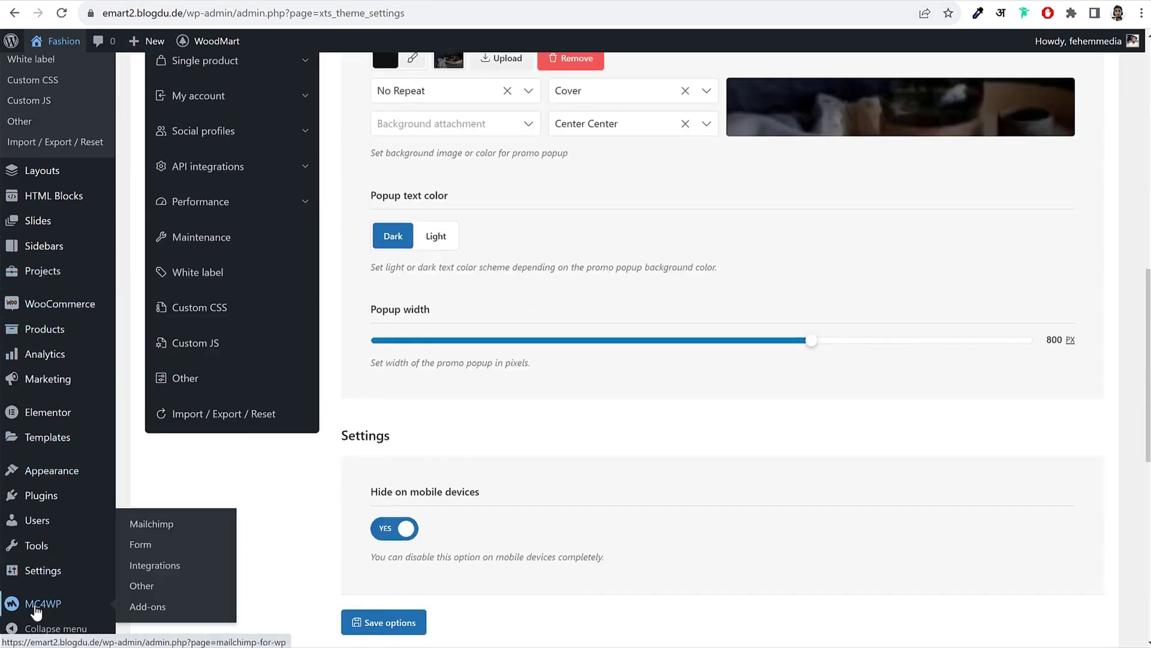
pyautogui.click(36, 610)
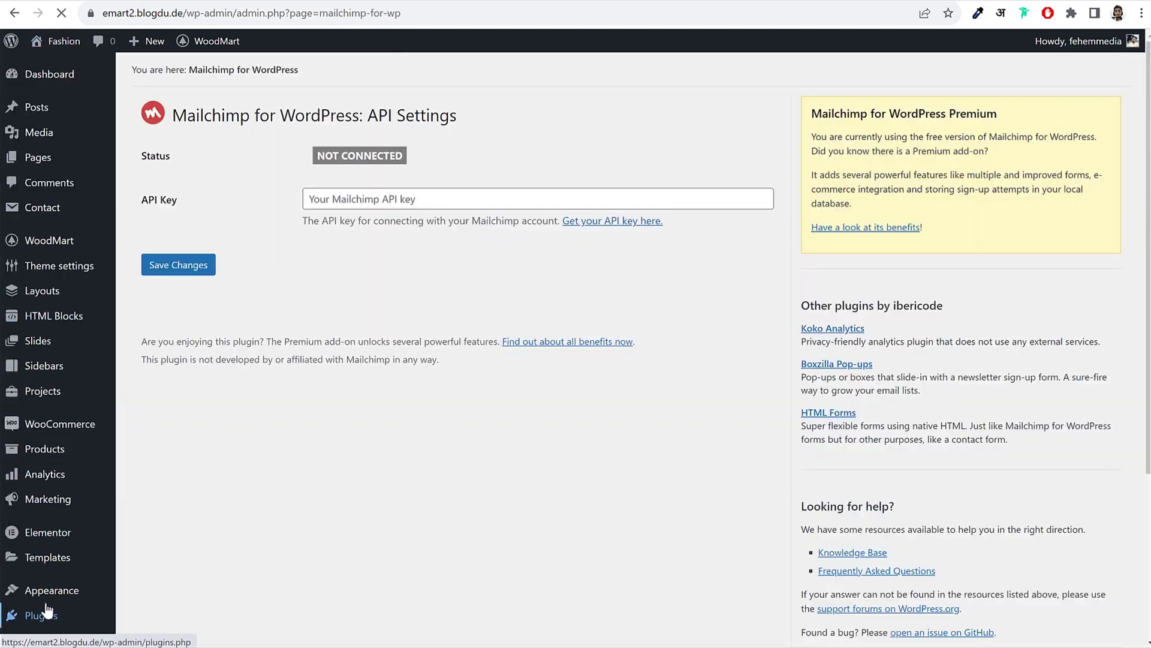
# Step: Copy the newest Mailchimp API key into MC4WP and save it, connecting the 6 audiences
pyautogui.click(379, 200)
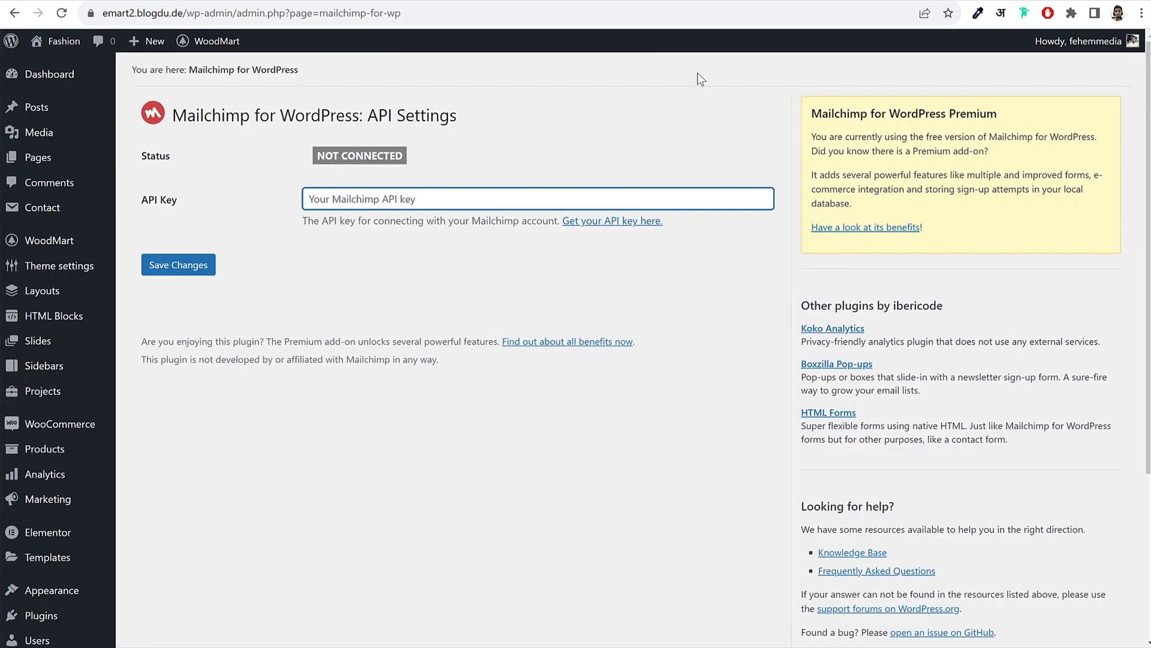
pyautogui.click(890, 3)
pyautogui.scroll(-5, 680, 310)
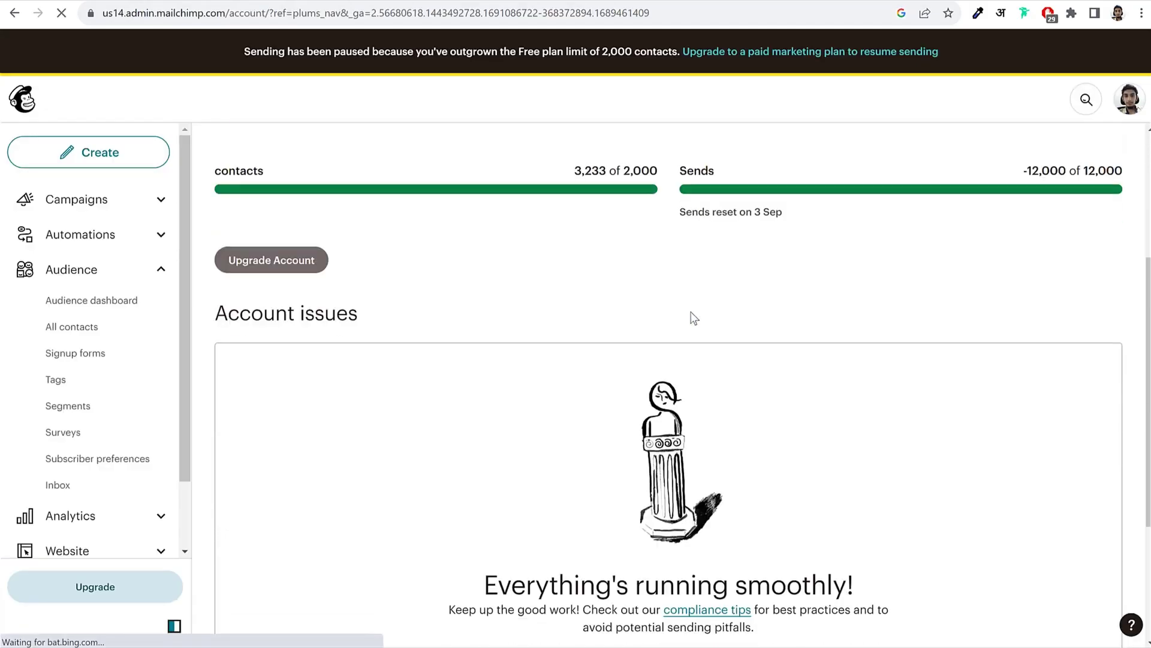
pyautogui.scroll(5, 686, 309)
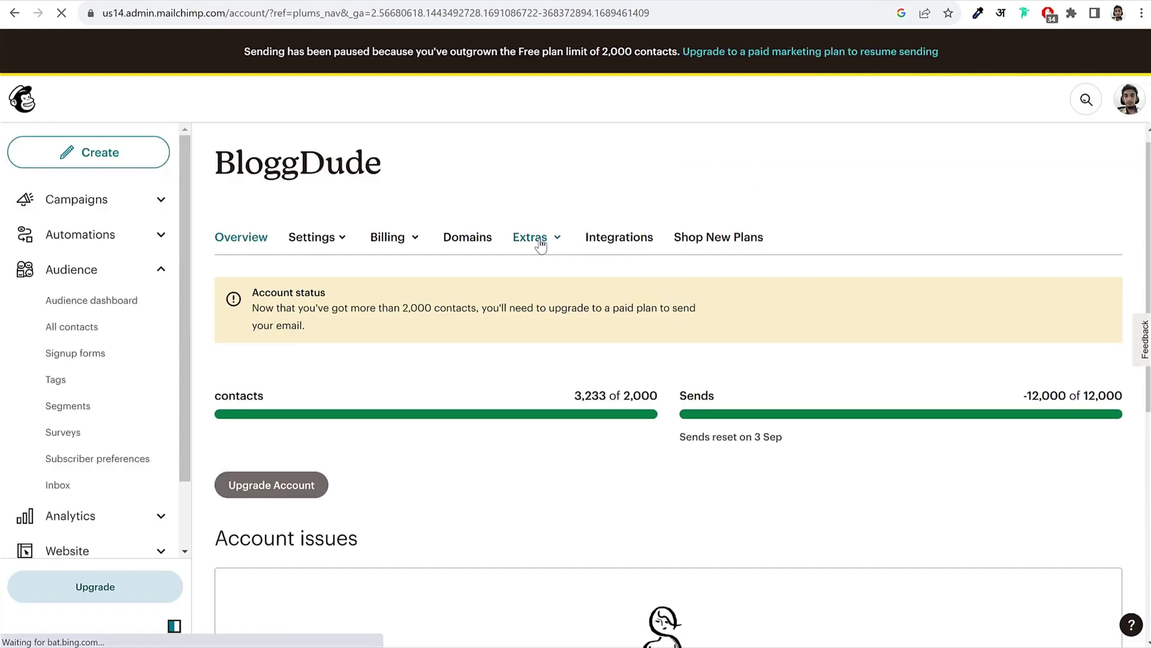
pyautogui.click(537, 238)
pyautogui.click(550, 307)
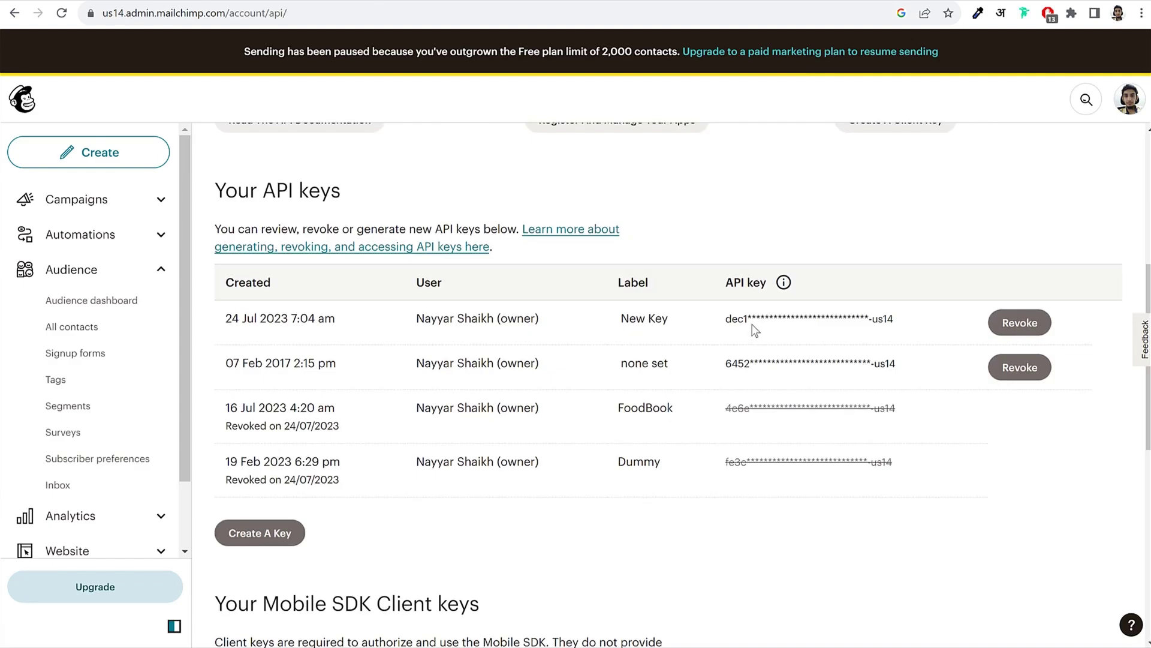
pyautogui.moveTo(736, 321); pyautogui.dragTo(856, 314)
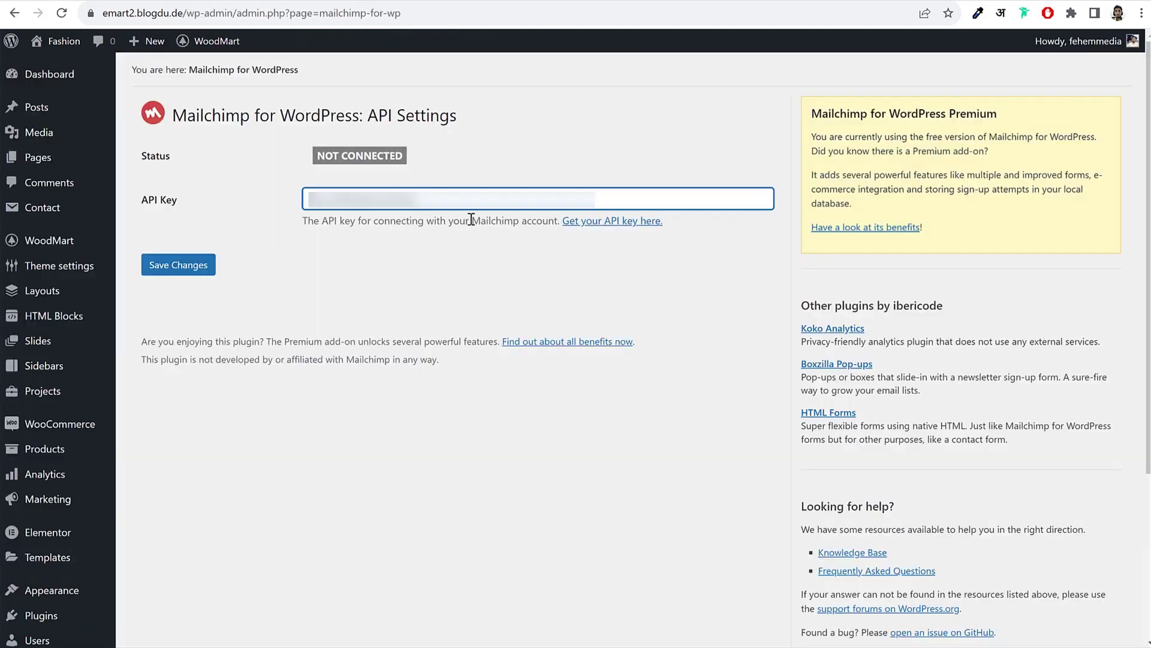
pyautogui.click(188, 267)
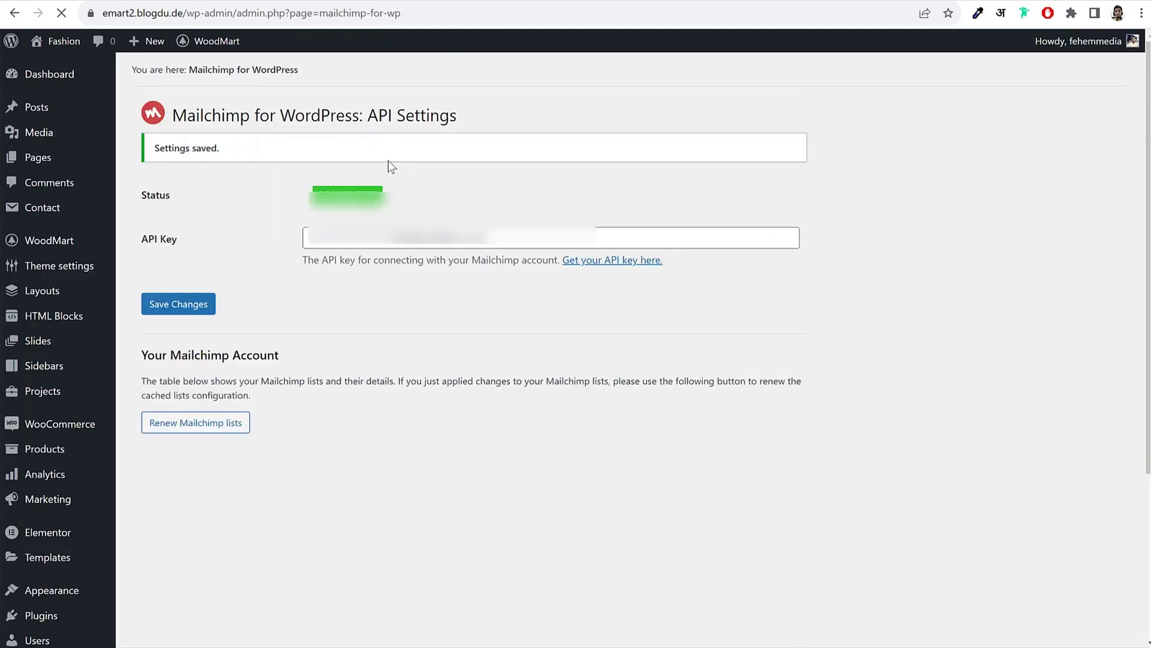
pyautogui.scroll(-4, 435, 284)
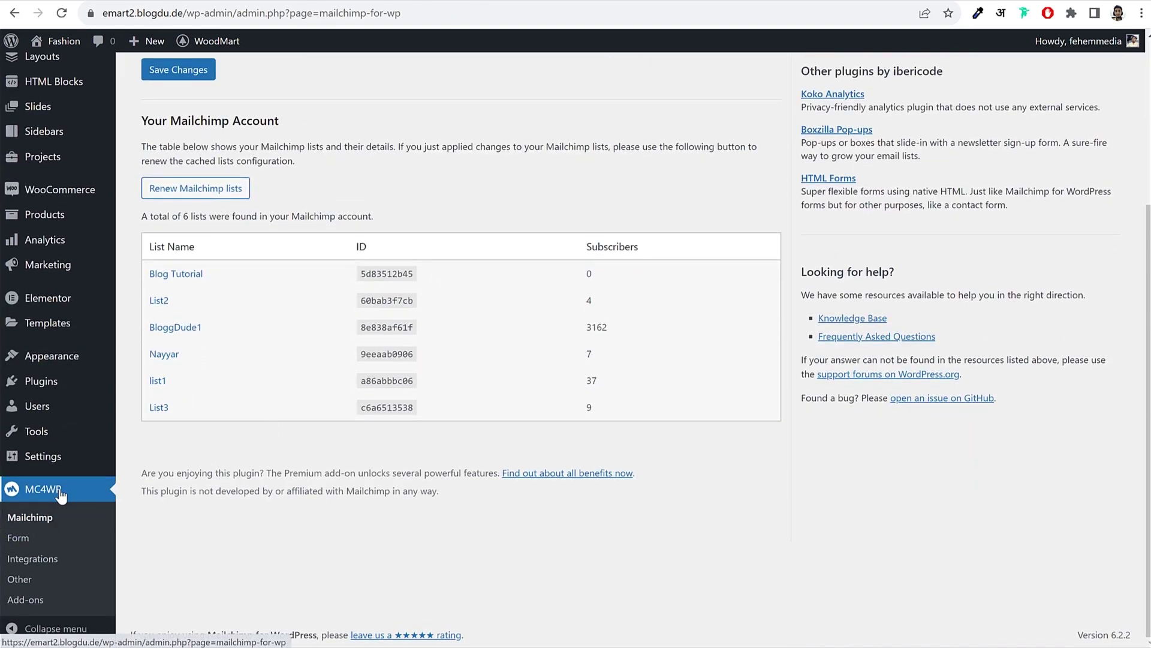
# Step: Create a new signup form titled Form 1 subscribed to List3
pyautogui.click(37, 538)
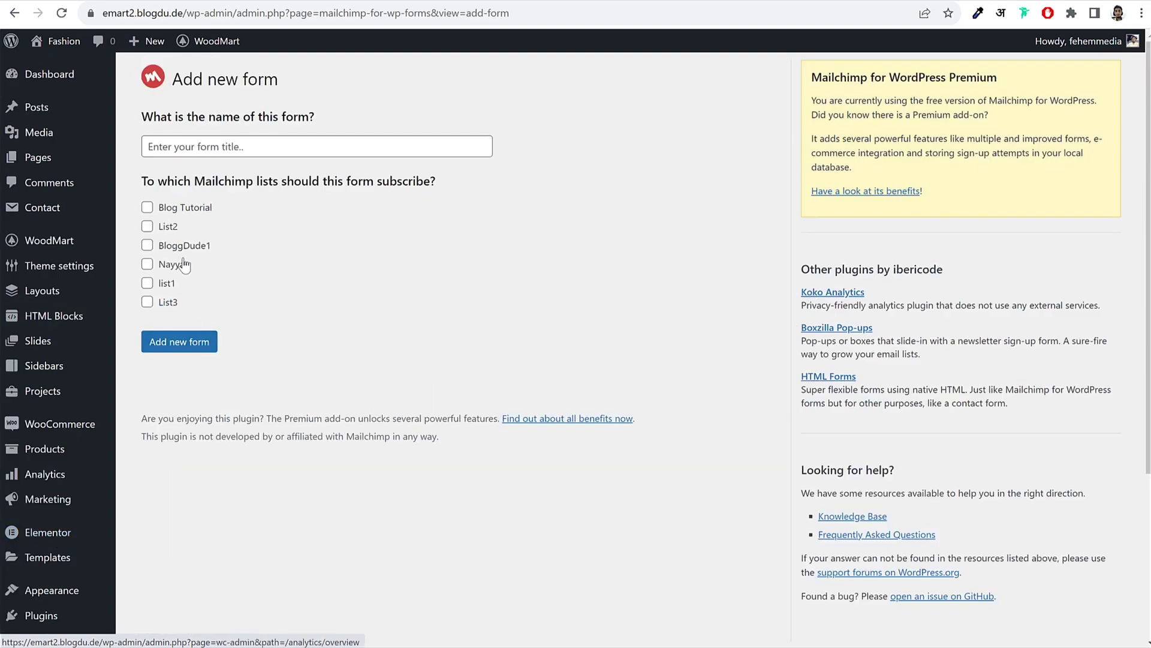
pyautogui.click(161, 305)
pyautogui.click(242, 144)
pyautogui.write('Form 1')
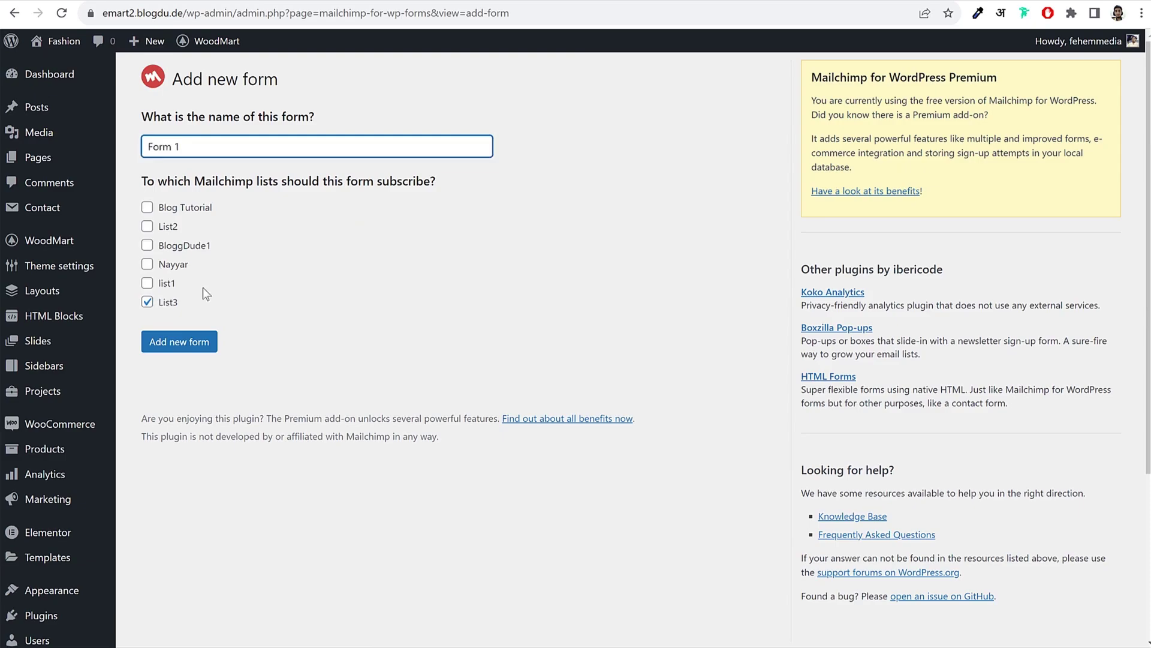
pyautogui.click(180, 341)
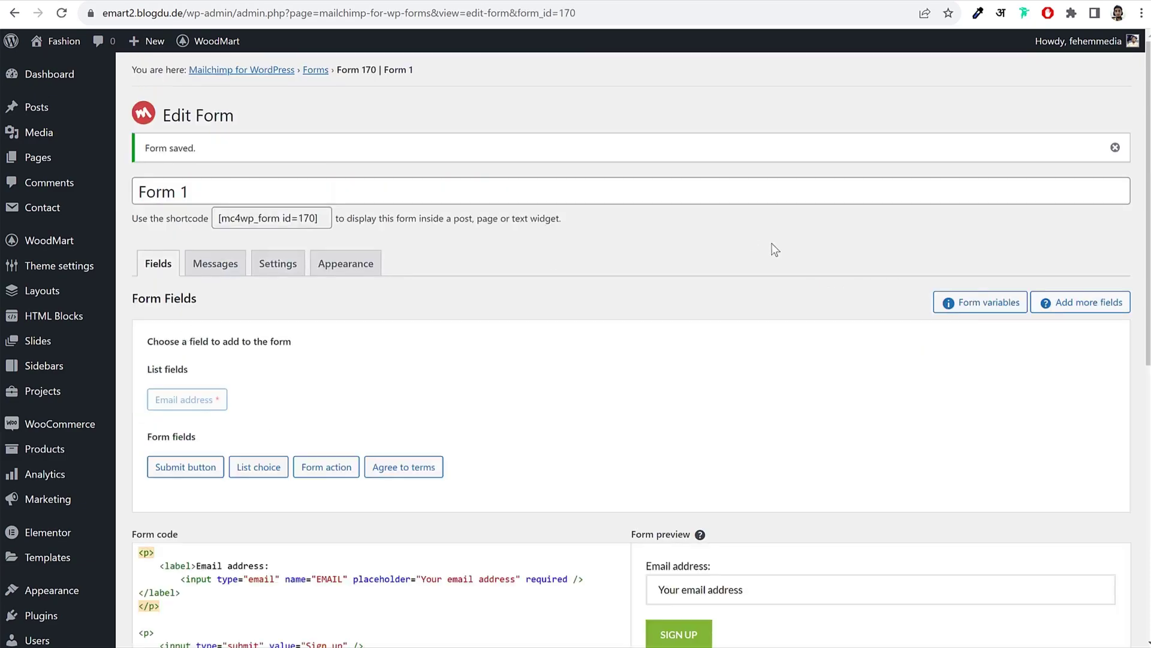
pyautogui.scroll(-4, 823, 301)
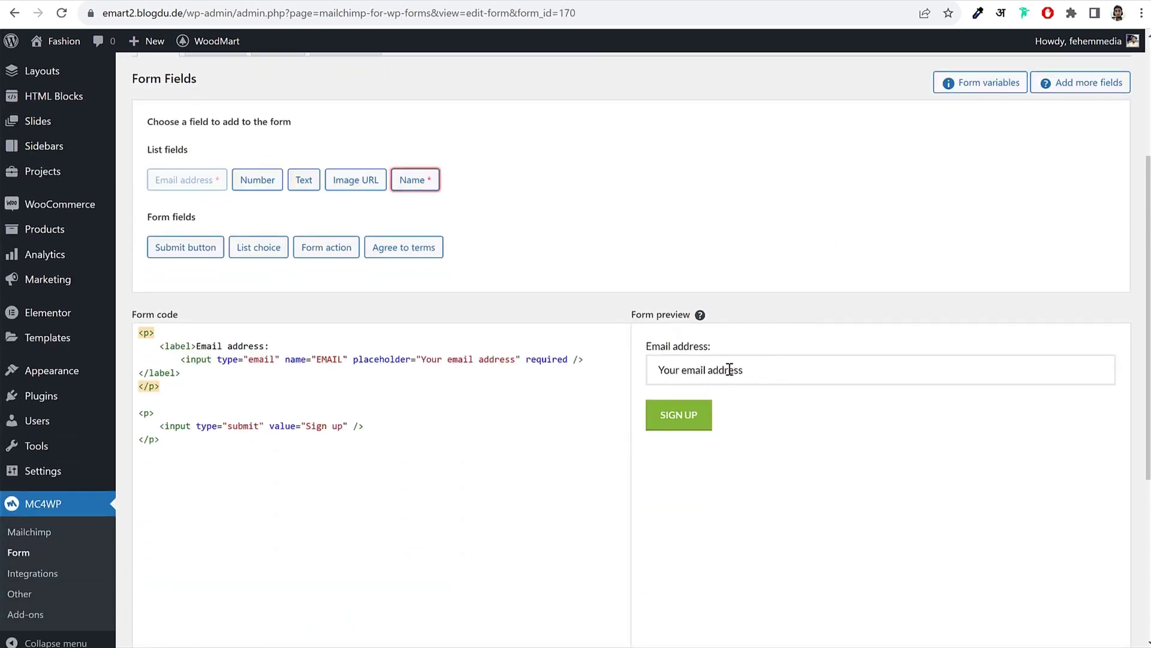
pyautogui.scroll(-4, 732, 361)
pyautogui.scroll(1, 742, 224)
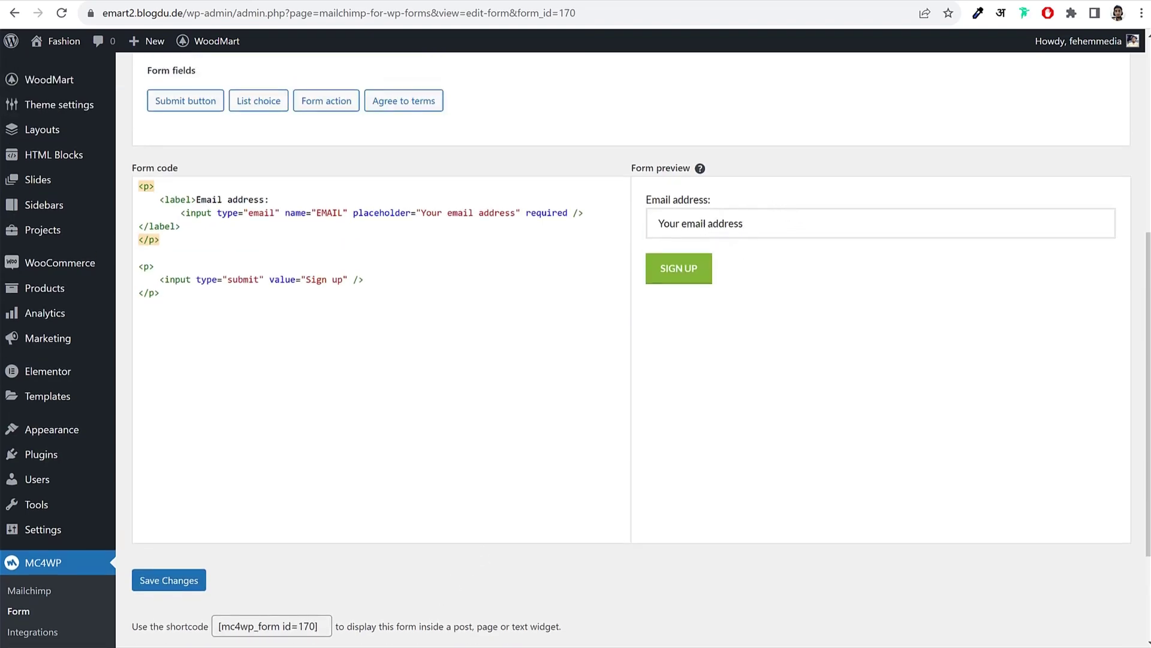
# Step: Open the saved MailChimp Form text file in Media WoodMart > Files and select its code
pyautogui.hotkey('alt', 'Tab')
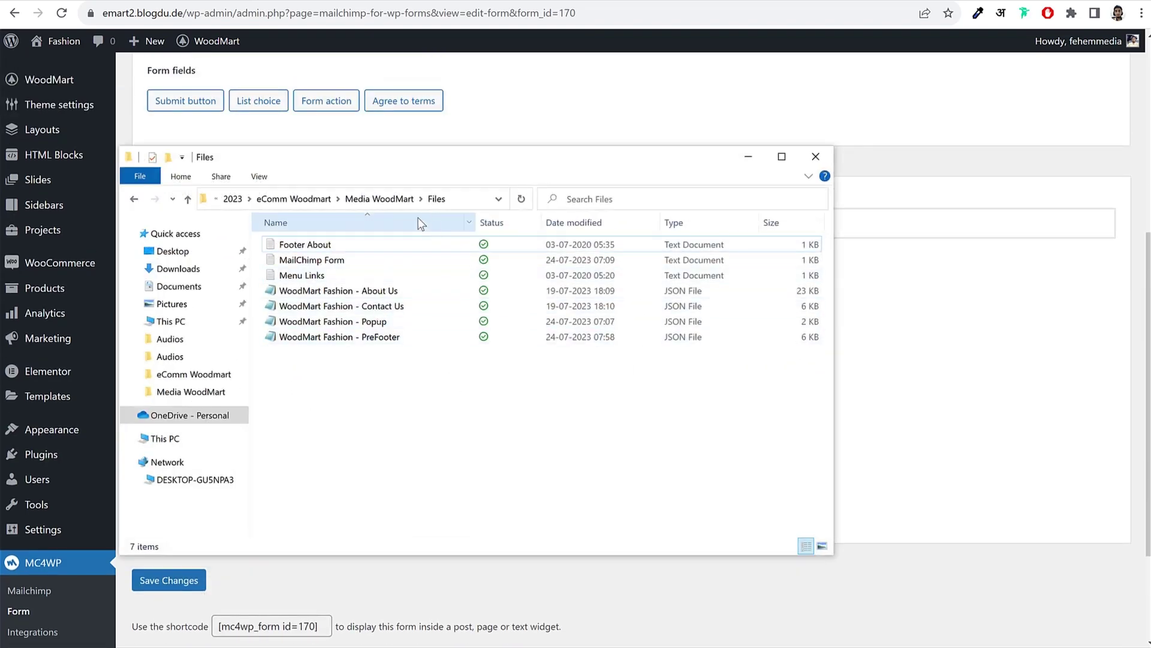
pyautogui.click(369, 194)
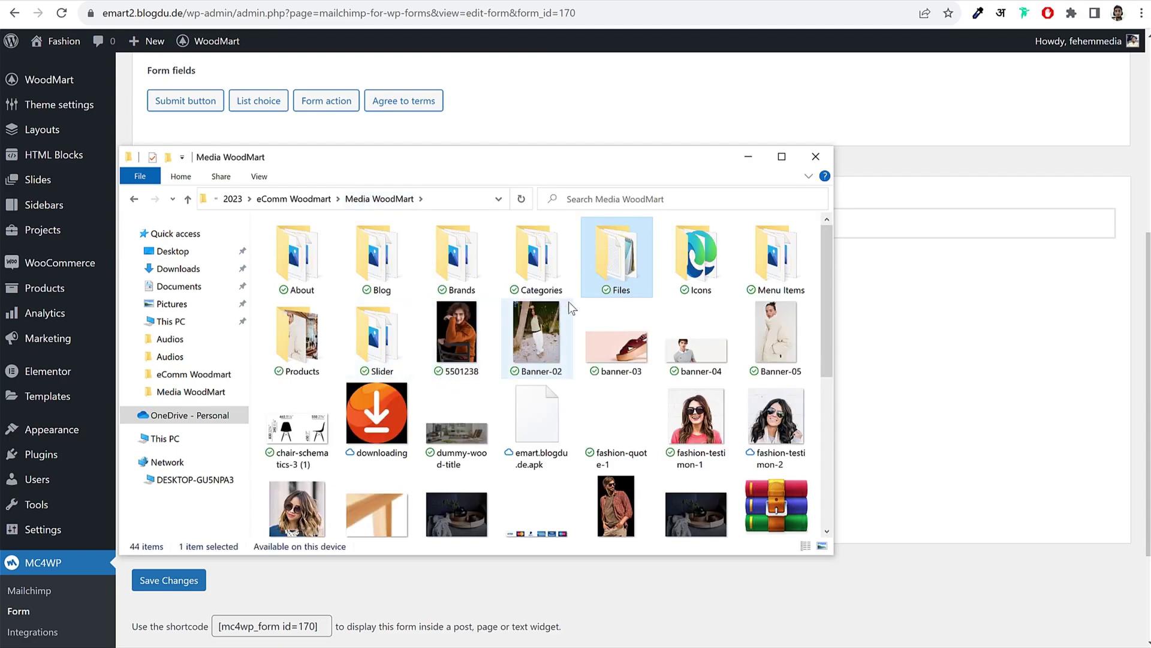
pyautogui.doubleClick(626, 267)
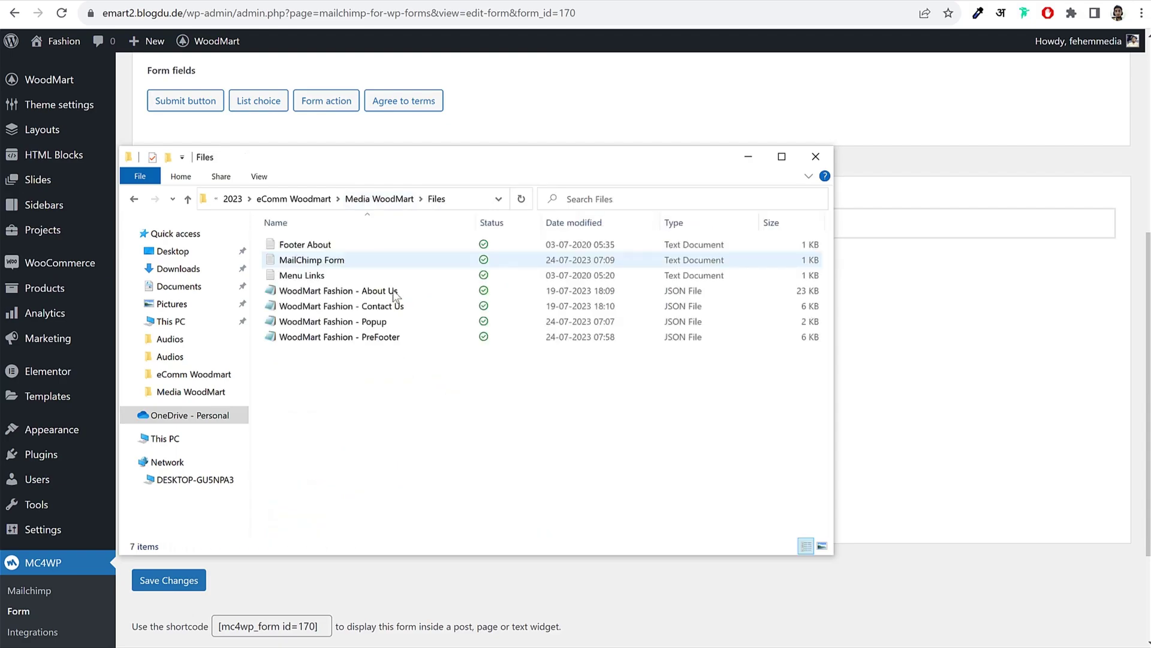
pyautogui.doubleClick(329, 262)
pyautogui.moveTo(513, 127); pyautogui.dragTo(327, 30)
pyautogui.hotkey('ctrl', 'c')
# Step: Replace Form 1's default code with the saved WoodMart markup, save, and select the shortcode
pyautogui.click(924, 100)
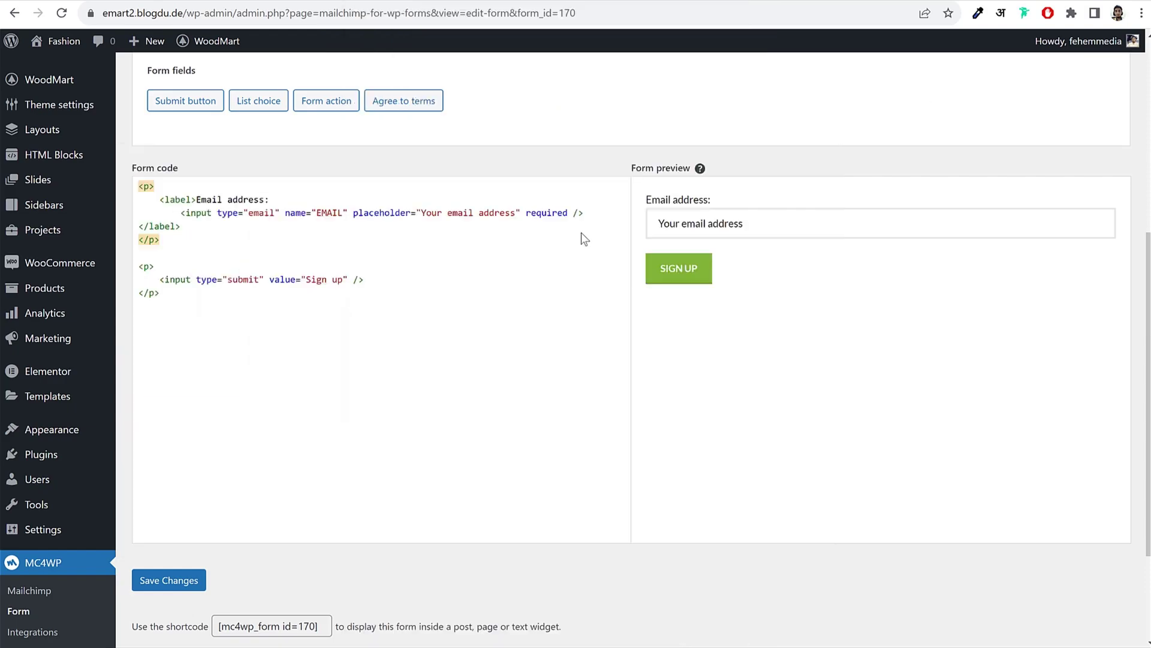
pyautogui.click(581, 232)
pyautogui.hotkey('ctrl', 'a')
pyautogui.press('Delete')
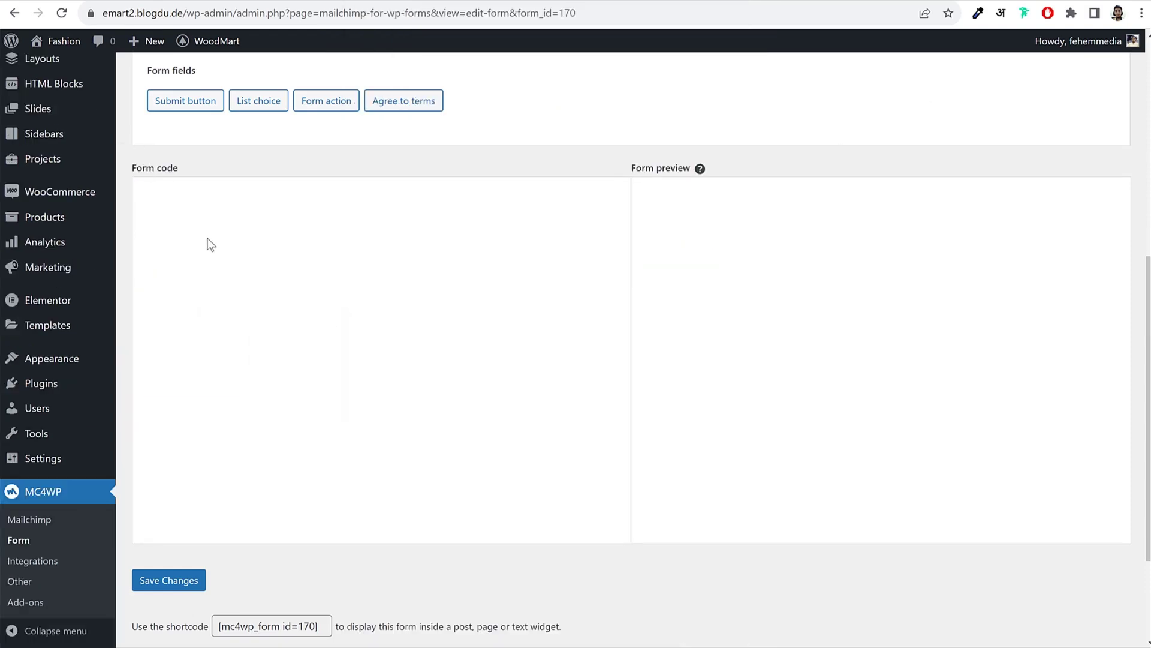
pyautogui.hotkey('ctrl', 'v')
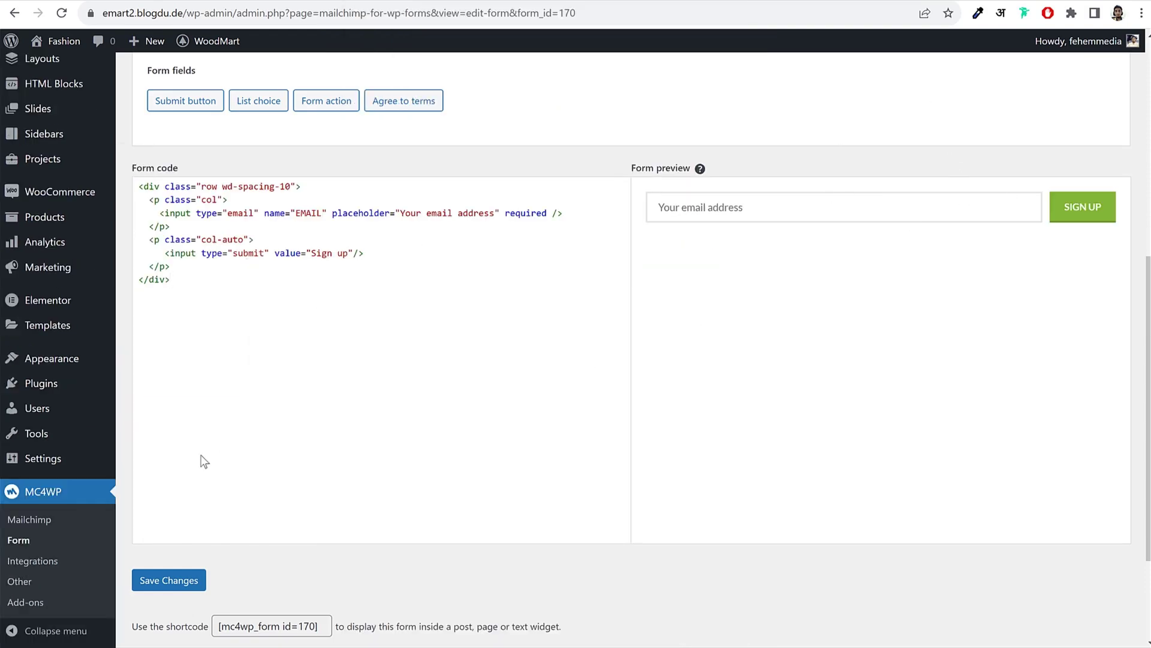
pyautogui.click(175, 592)
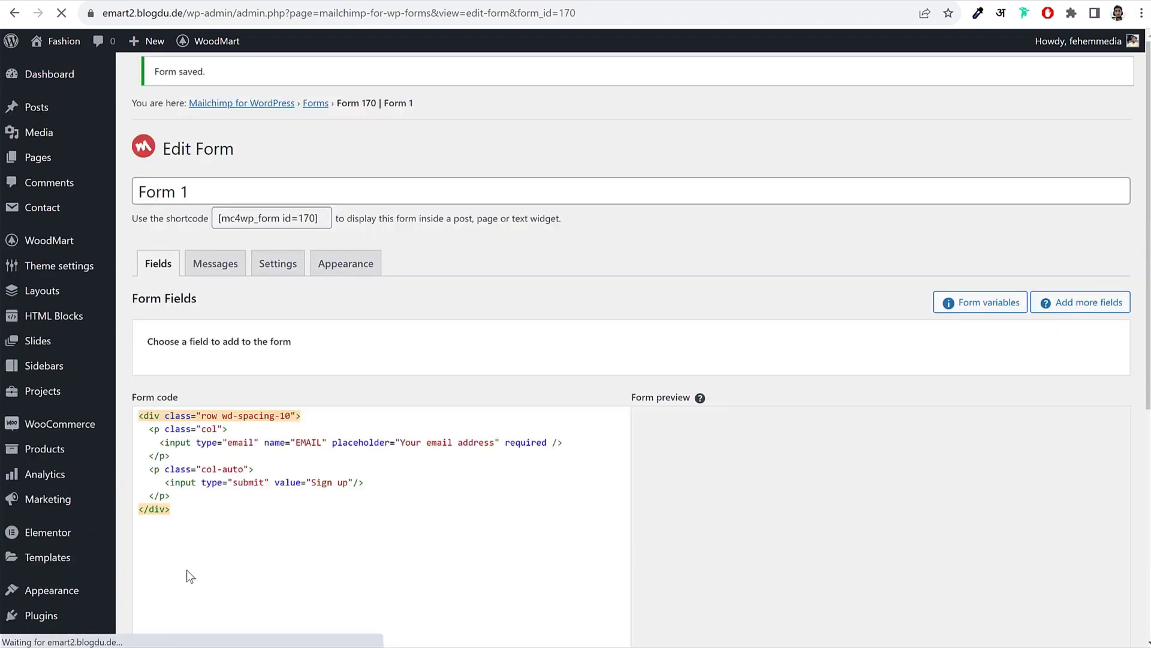
pyautogui.click(324, 217)
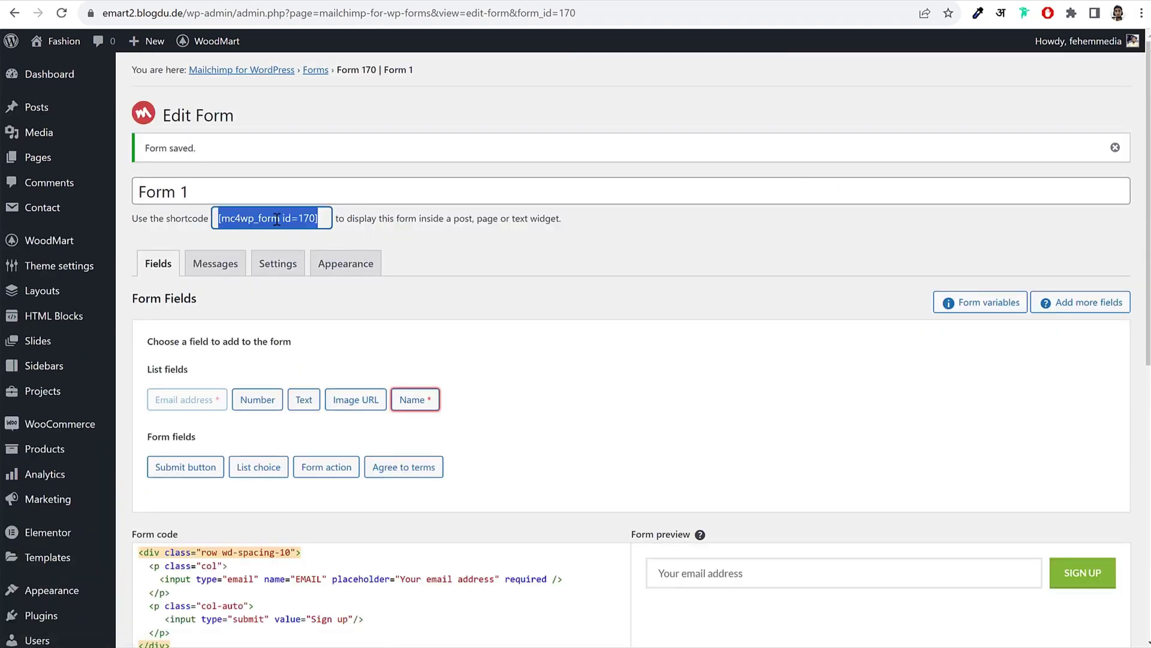
pyautogui.rightClick(324, 218)
# Step: Copy the shortcode and reload the Elementor editor so the new form becomes selectable
pyautogui.click(345, 228)
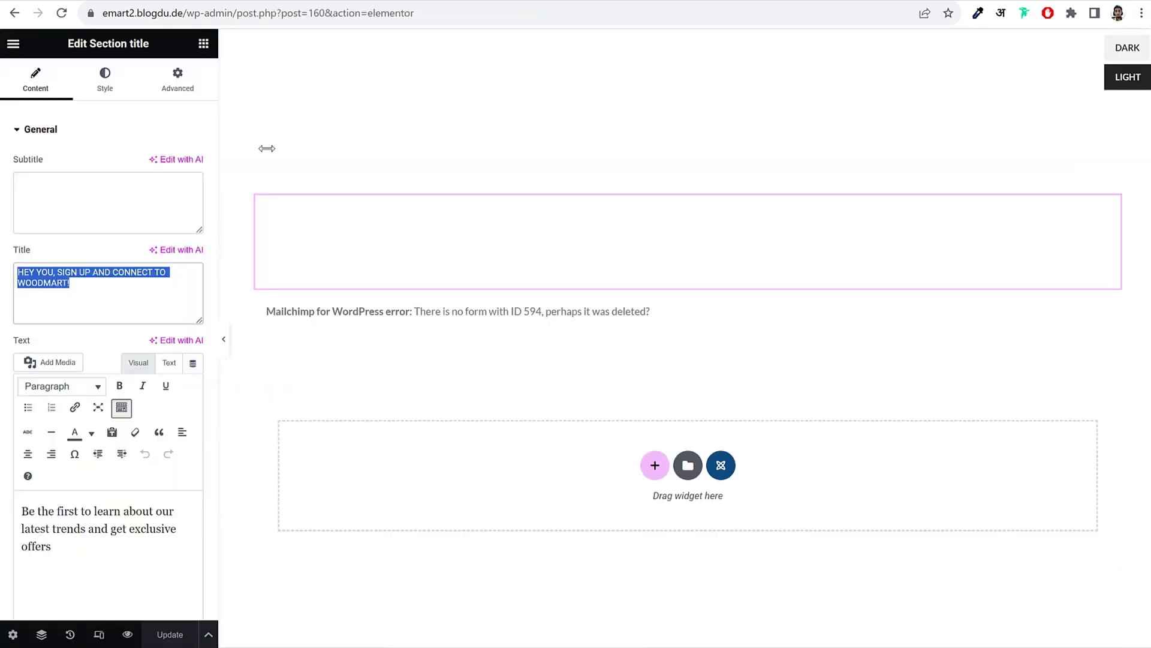
pyautogui.click(458, 311)
pyautogui.click(99, 181)
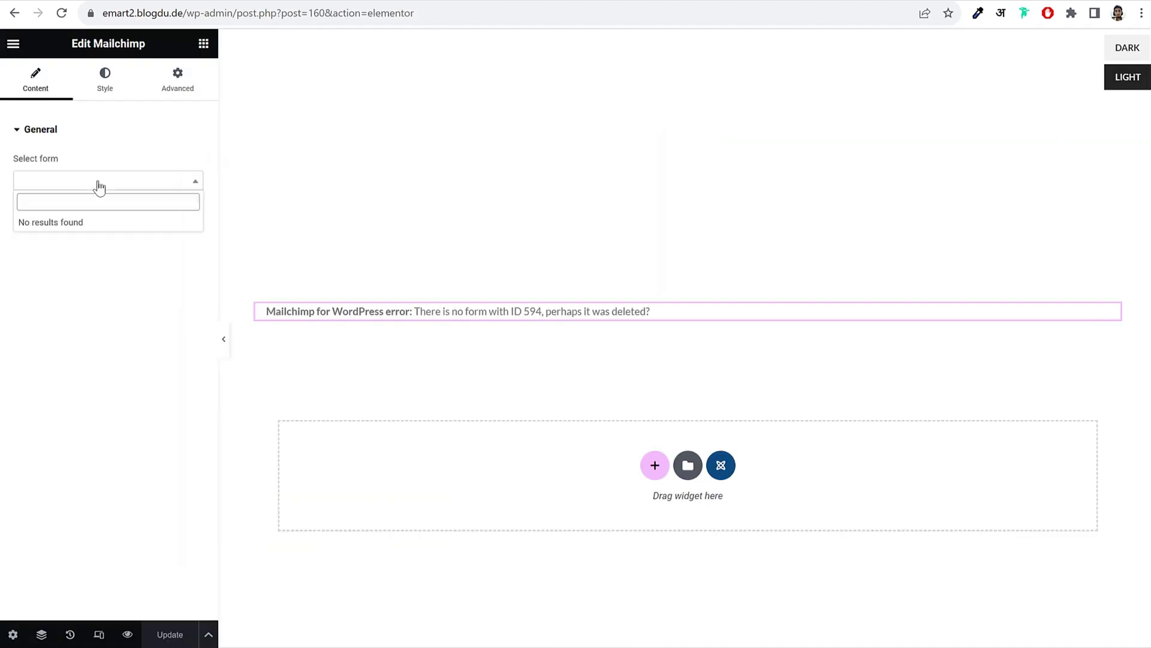
pyautogui.click(98, 179)
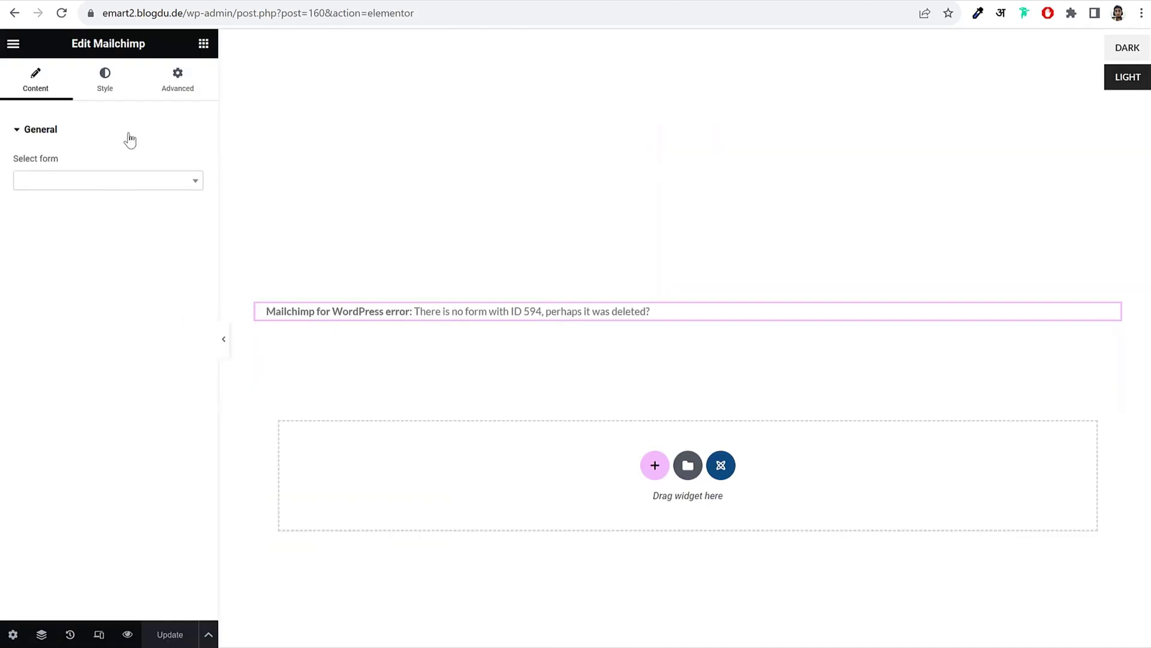
pyautogui.click(62, 14)
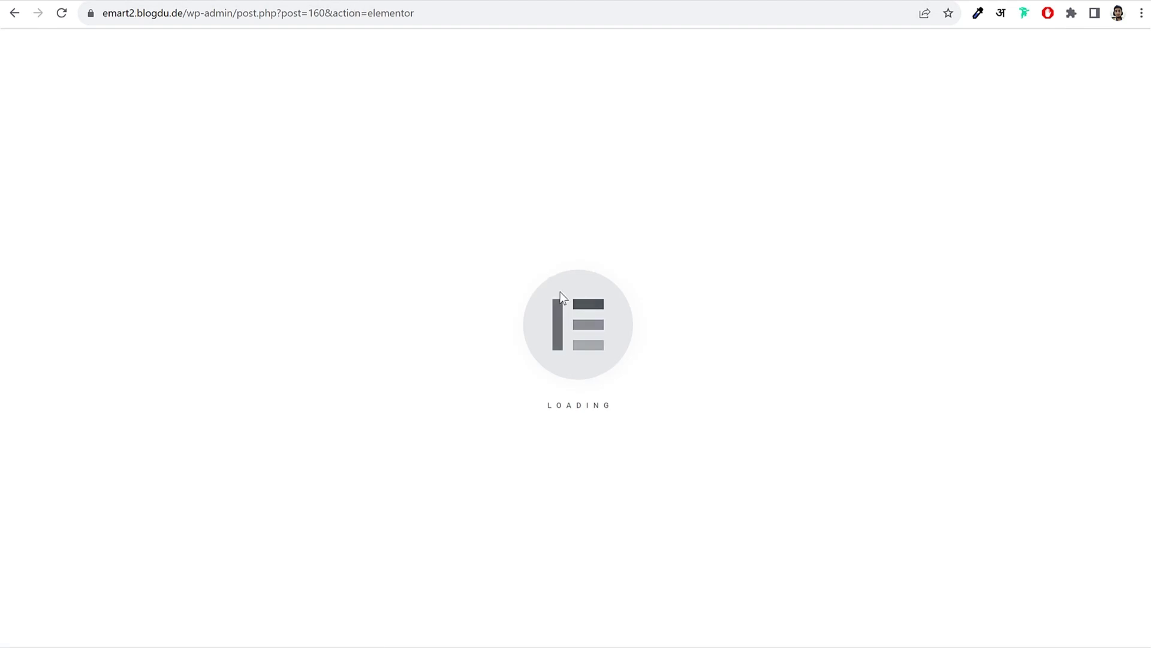
# Step: Set the popup's Mailchimp widget to Form 1 and Update the page
pyautogui.click(480, 313)
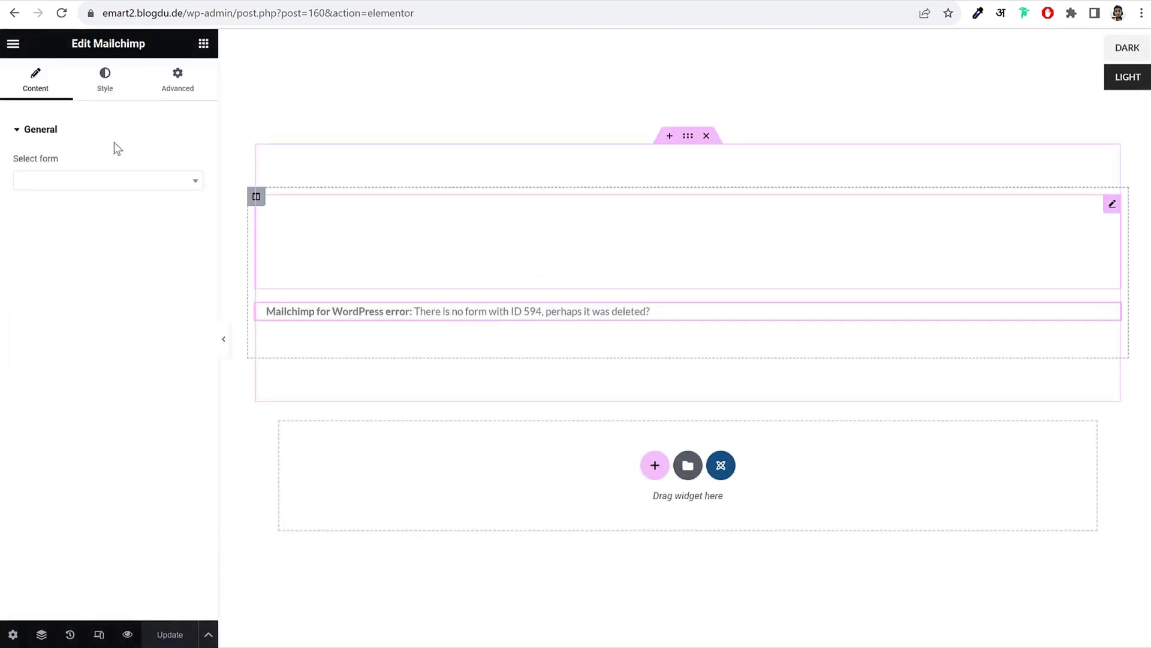
pyautogui.click(95, 181)
pyautogui.click(53, 230)
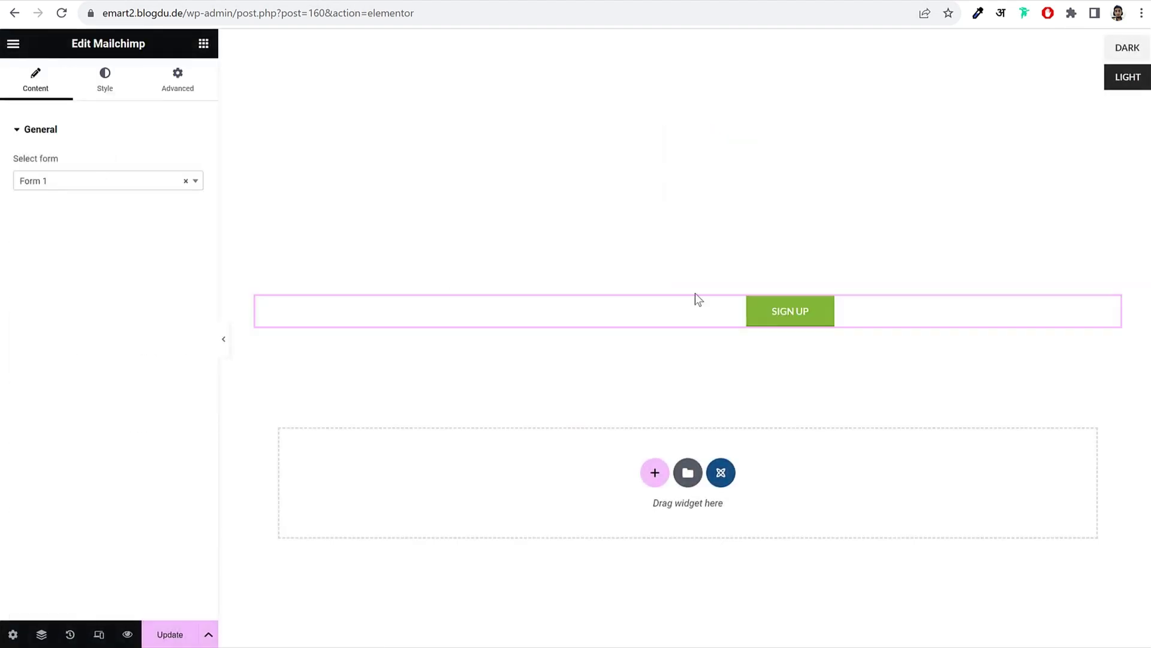
pyautogui.click(167, 637)
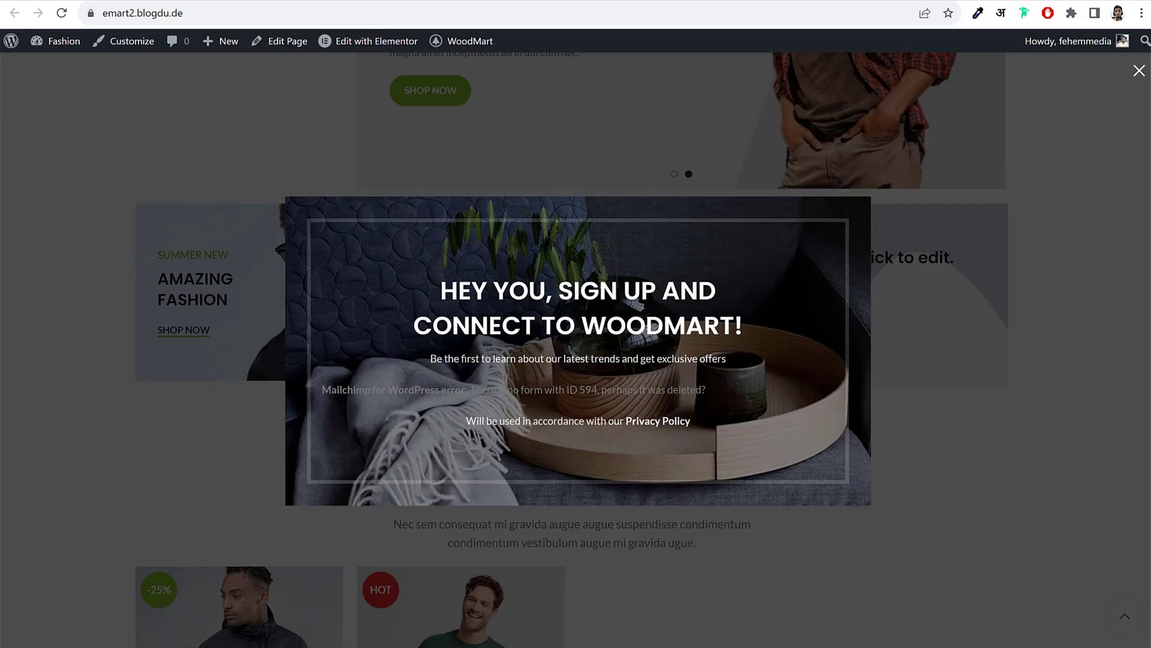
# Step: Reload the live site and test the newsletter popup's email field before closing it
pyautogui.click(61, 13)
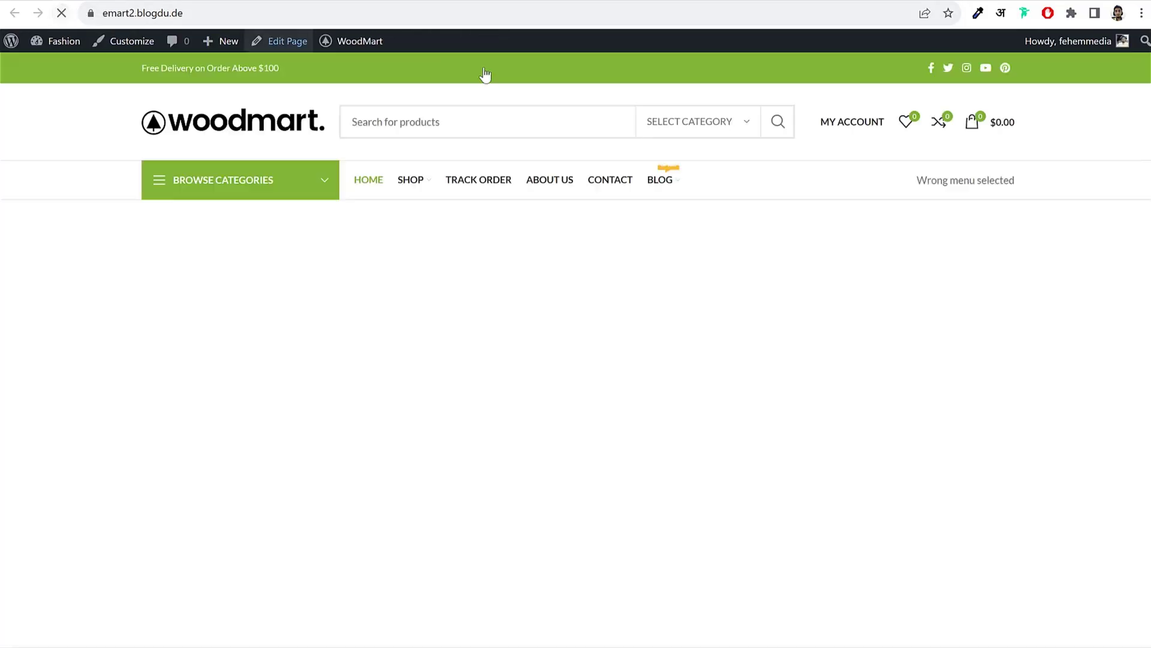
pyautogui.scroll(6, 1055, 318)
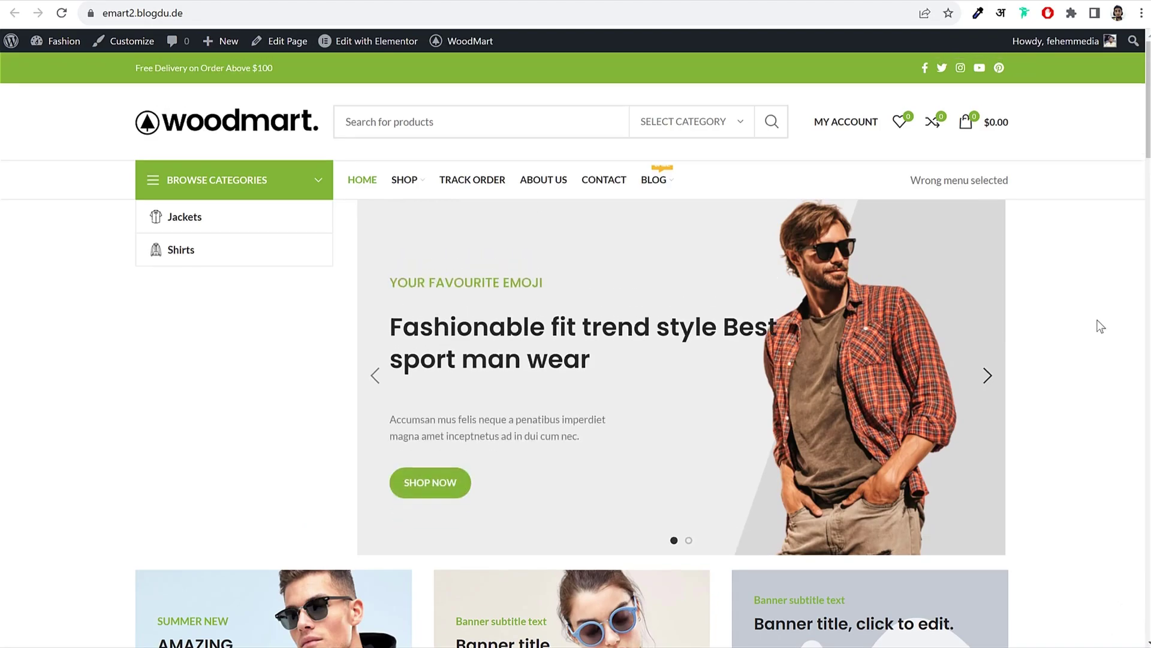
pyautogui.scroll(-3, 1070, 331)
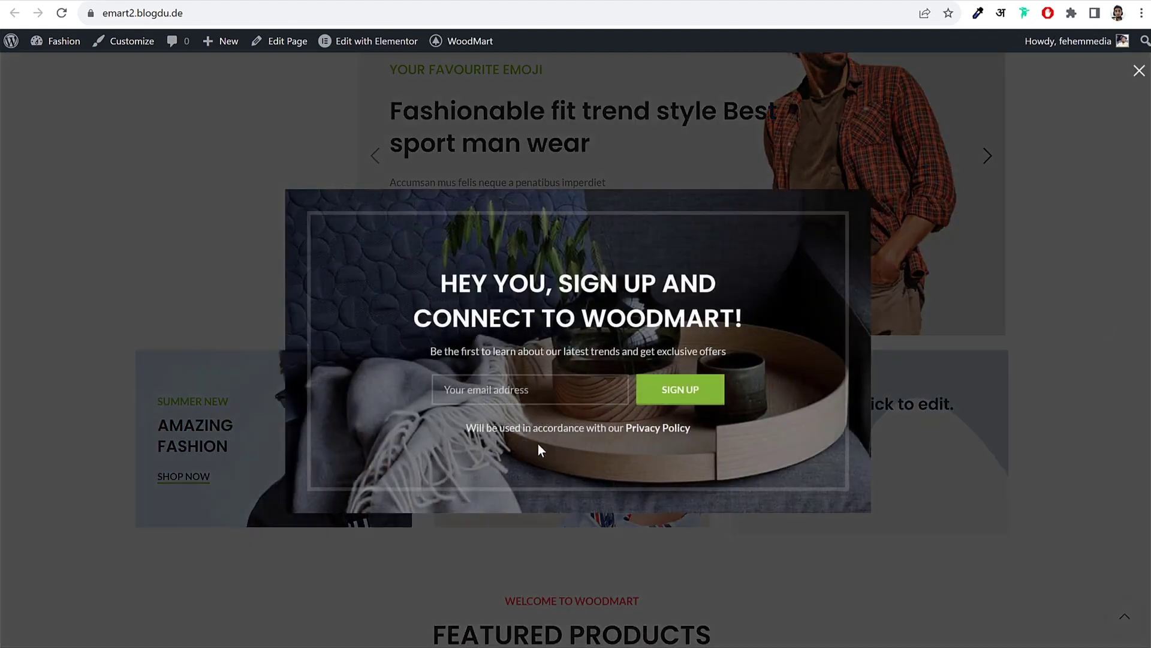
pyautogui.click(585, 379)
pyautogui.click(1138, 71)
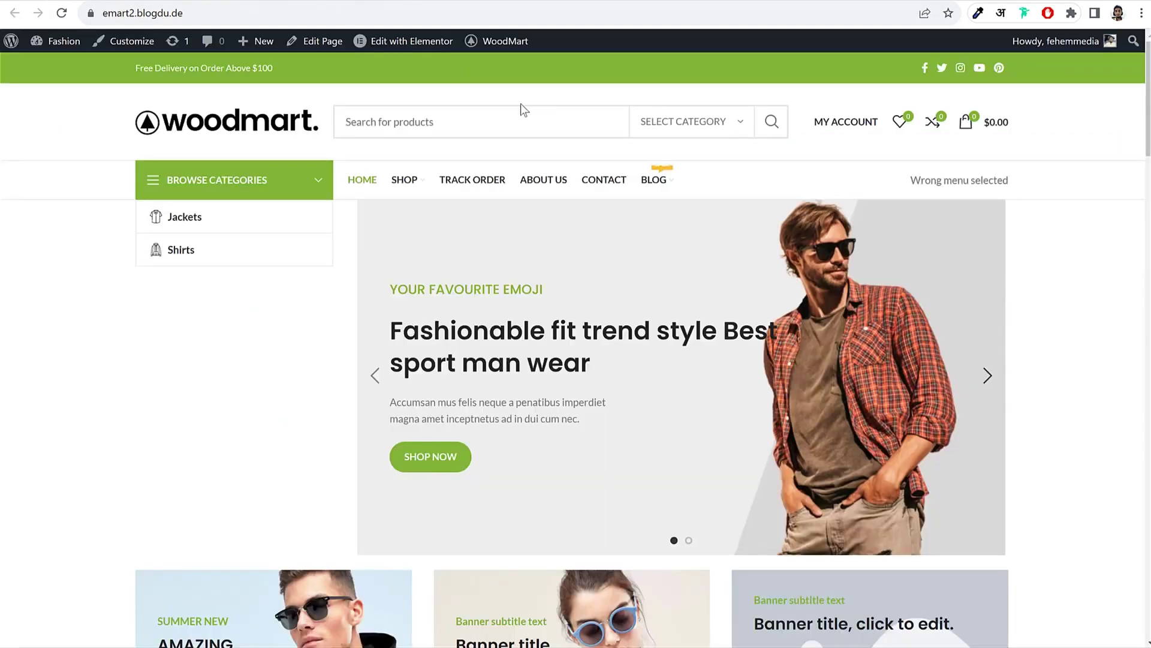
# Step: Look over the shop page, then return to the homepage editor's menu
pyautogui.scroll(-20, 638, 415)
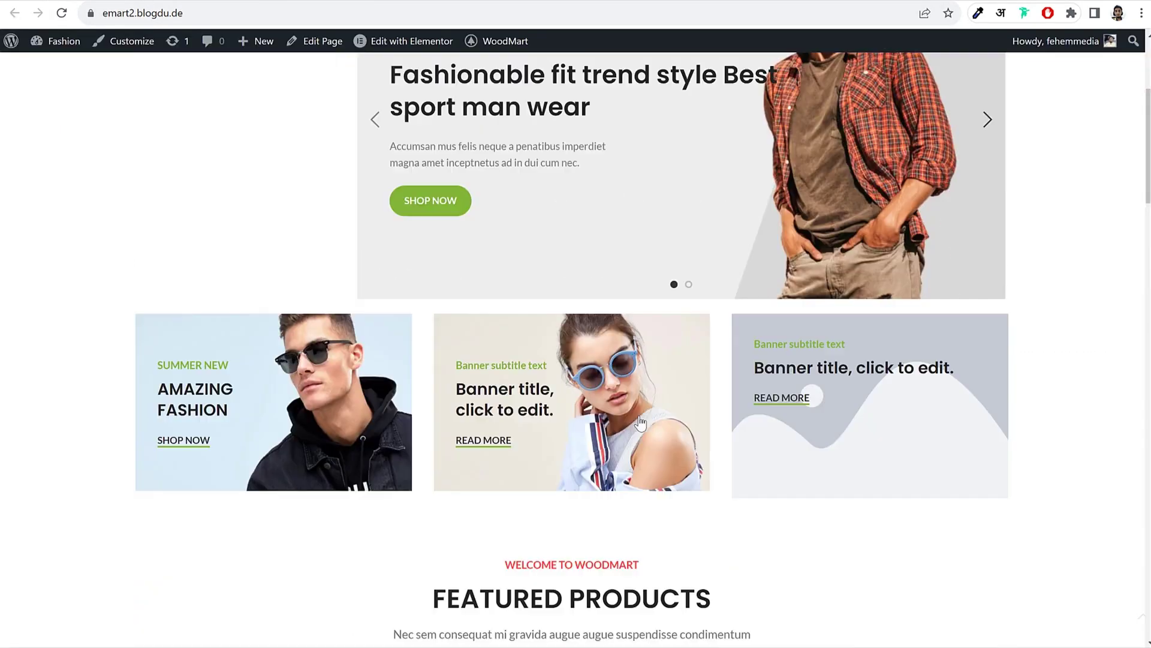
pyautogui.scroll(20, 591, 566)
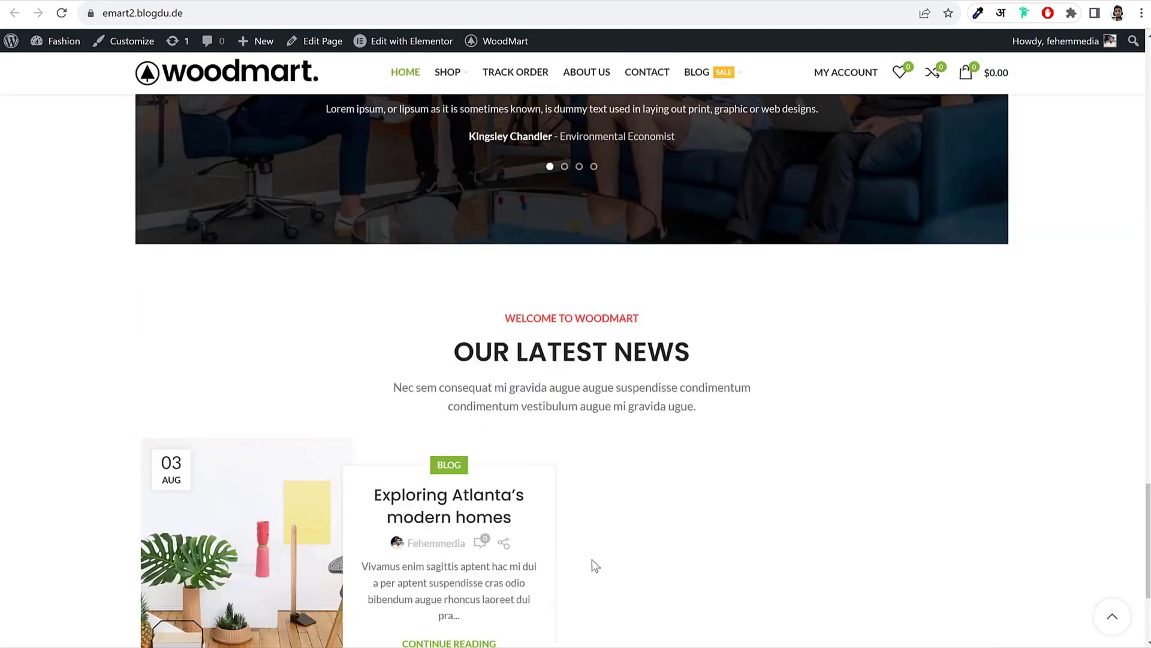
pyautogui.click(404, 189)
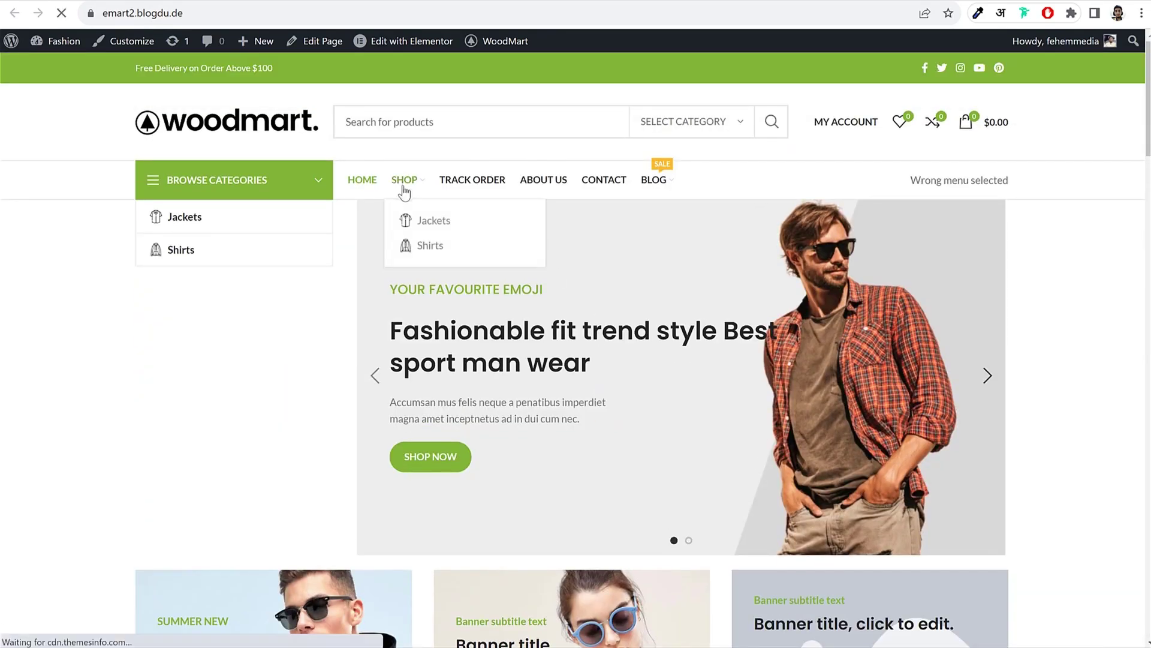
pyautogui.scroll(-5, 545, 404)
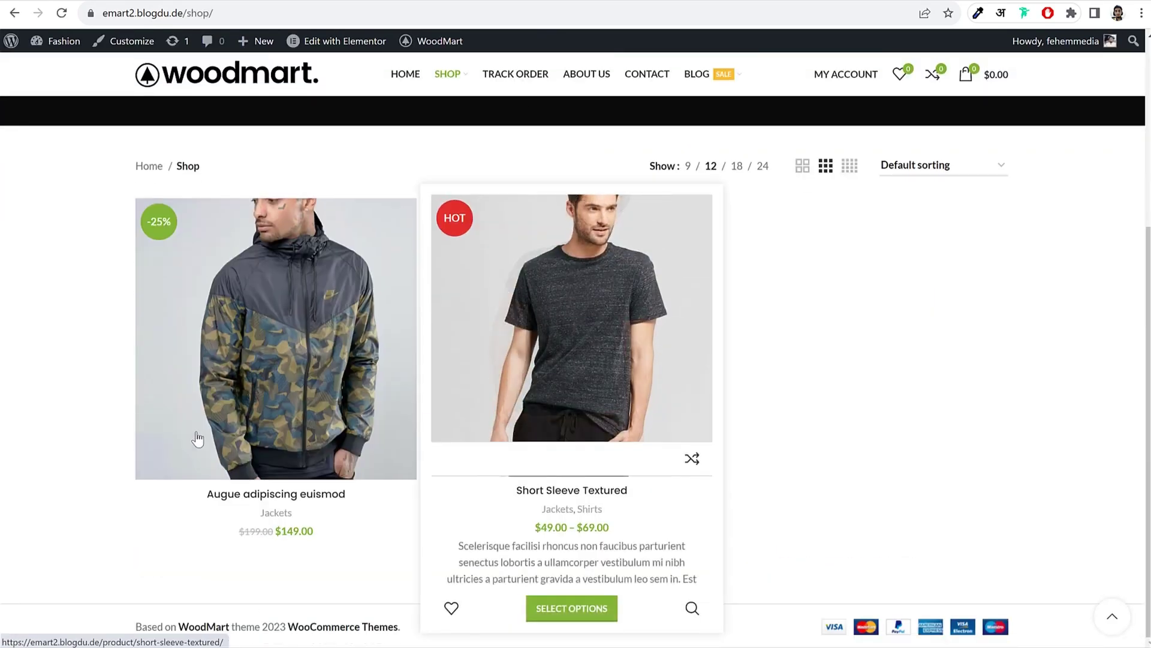
pyautogui.scroll(5, 585, 411)
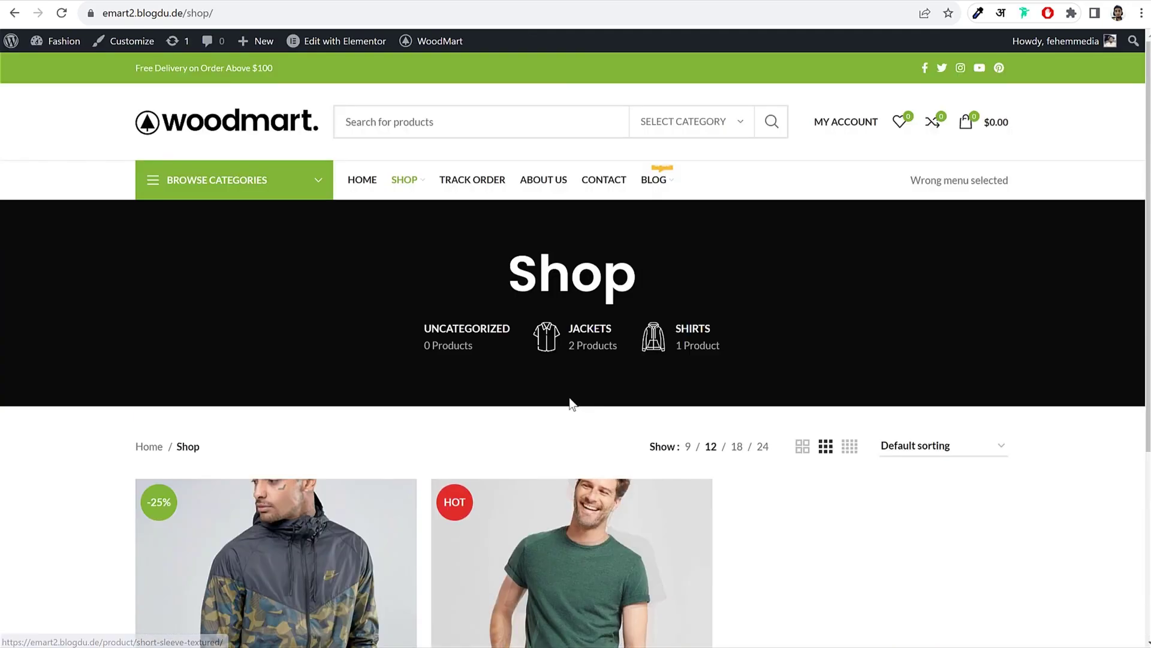
pyautogui.hotkey('alt', 'Left')
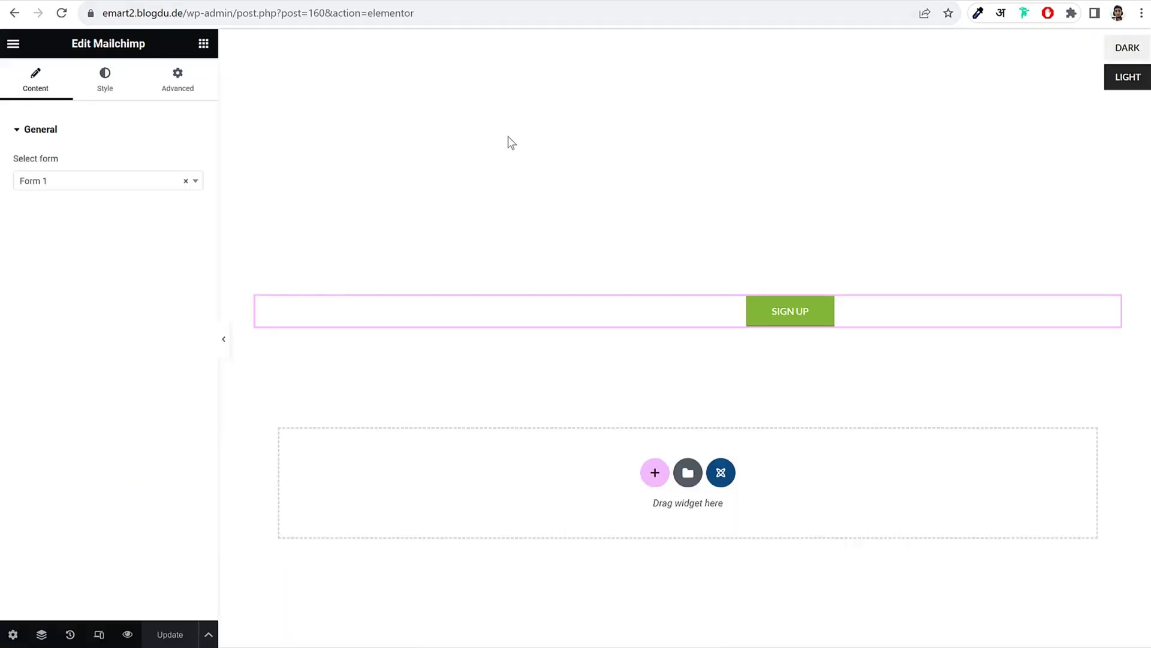
pyautogui.click(14, 44)
# Step: Exit Elementor to the Widgets screen, collapse Main Widget Area and expand Footer Column 1
pyautogui.click(80, 329)
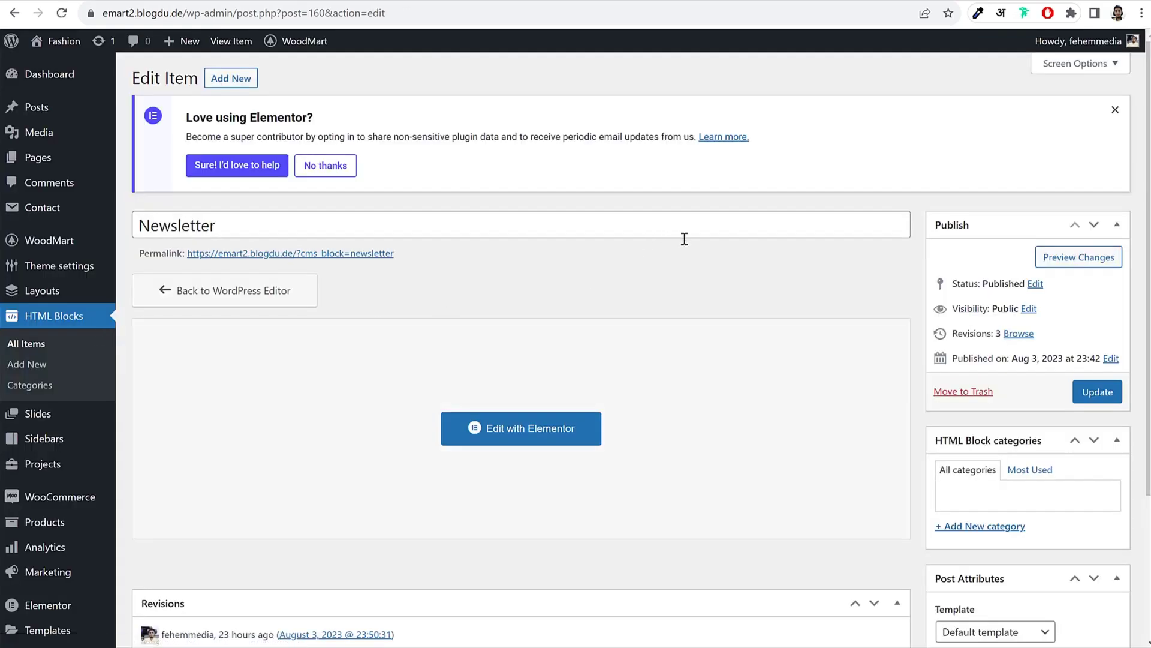
pyautogui.scroll(-3, 683, 264)
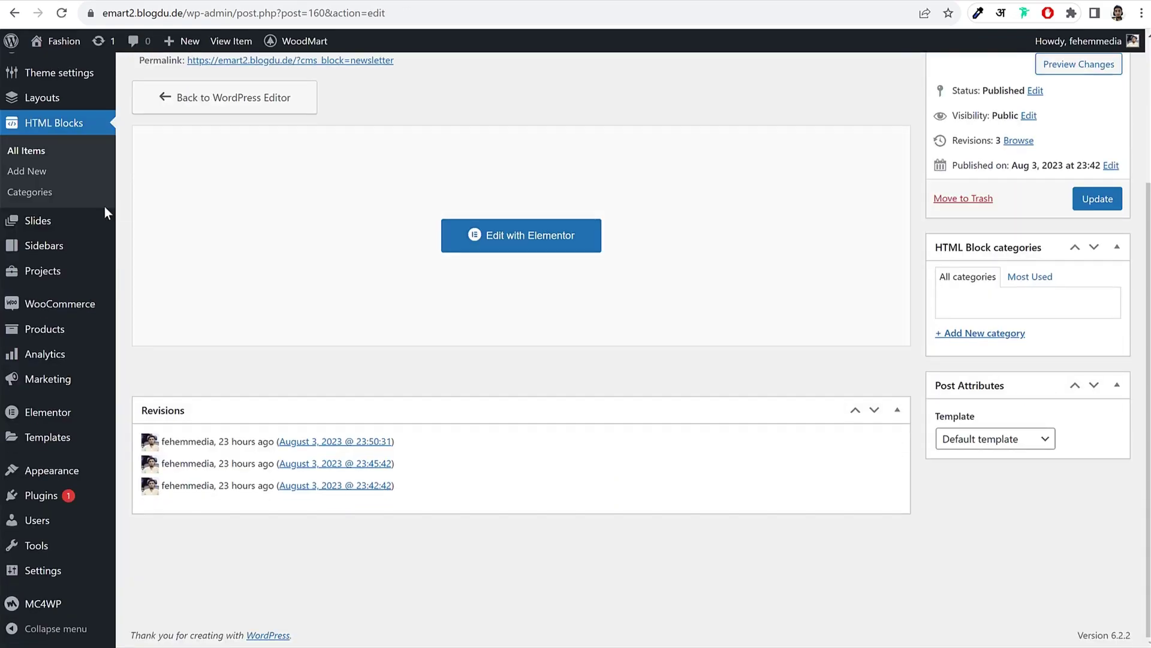
pyautogui.moveTo(59, 477)
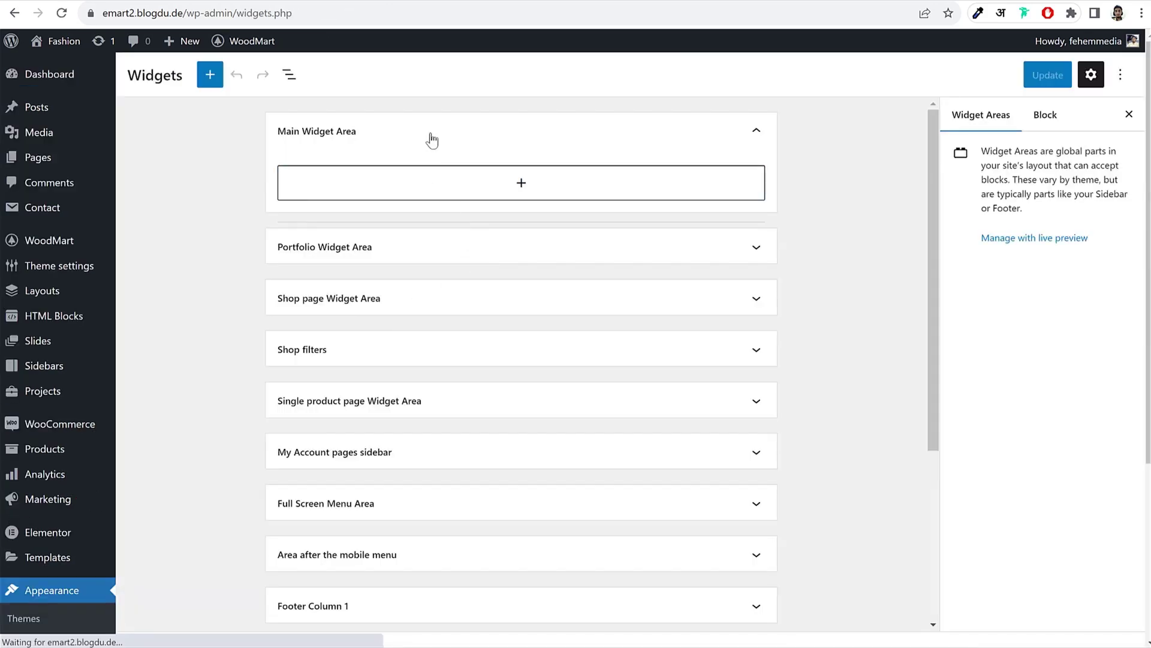
pyautogui.click(431, 136)
pyautogui.scroll(-5, 729, 362)
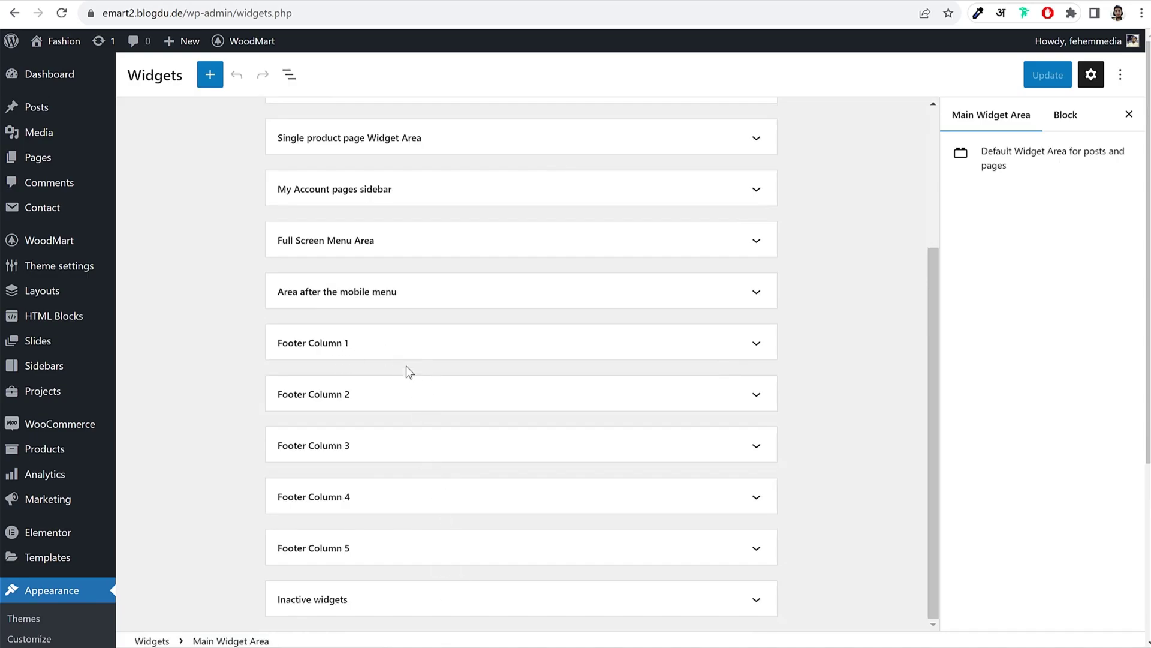
pyautogui.click(396, 345)
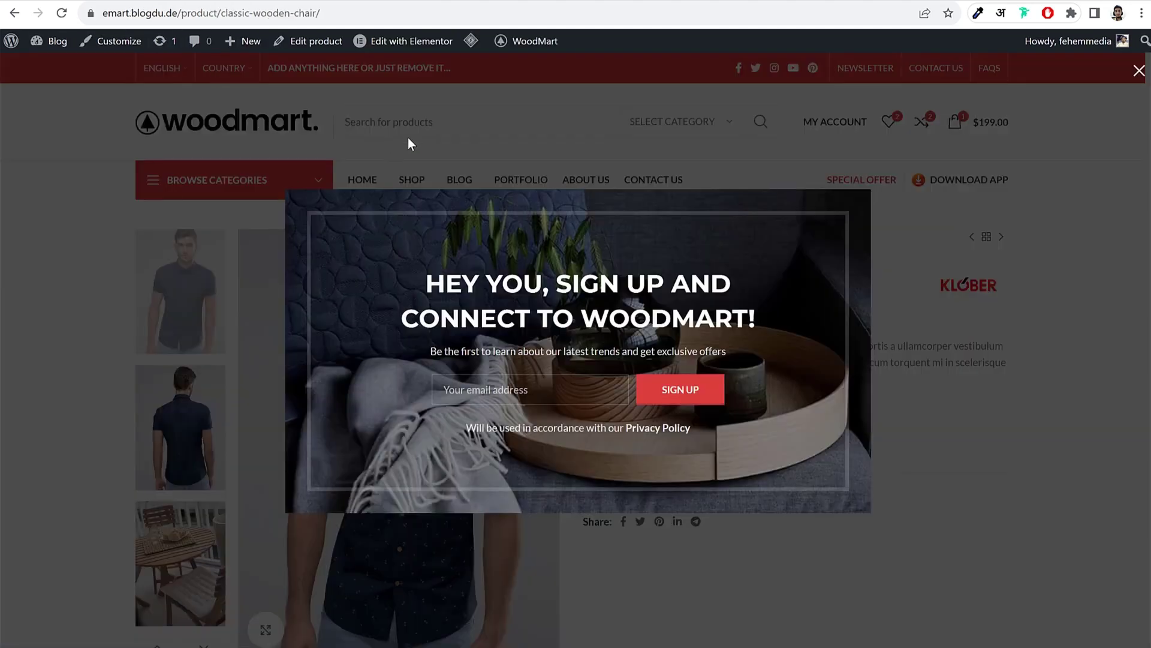
pyautogui.click(410, 144)
pyautogui.scroll(-15, 327, 444)
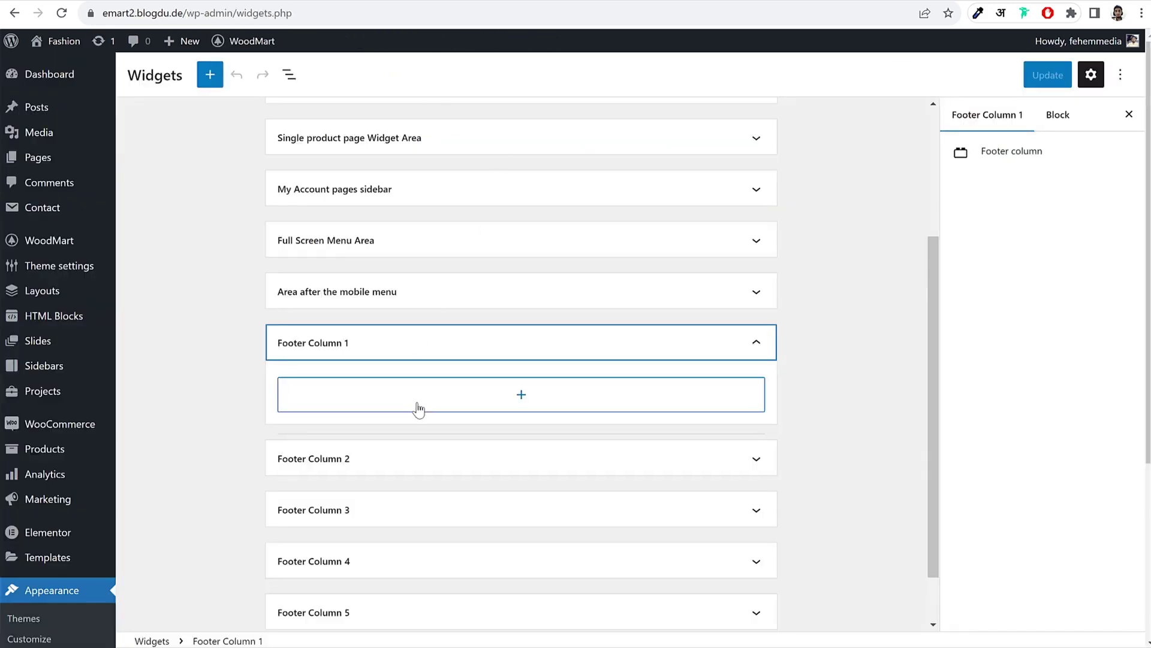
# Step: Add a Text widget to Footer Column 1
pyautogui.click(416, 405)
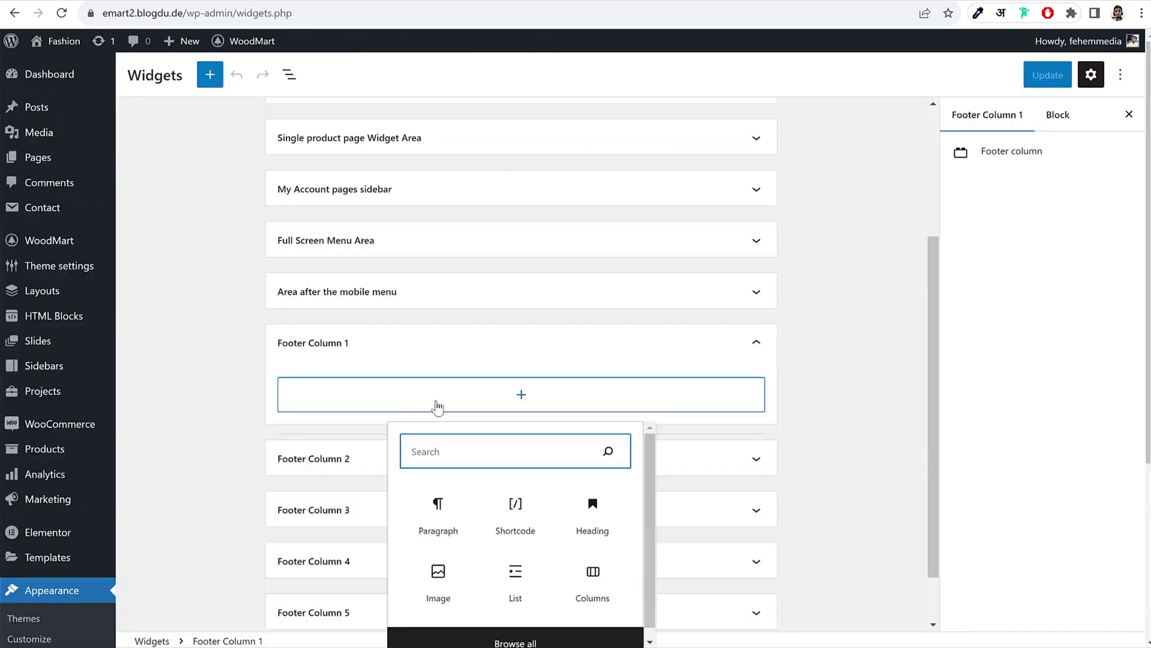
pyautogui.write('tex')
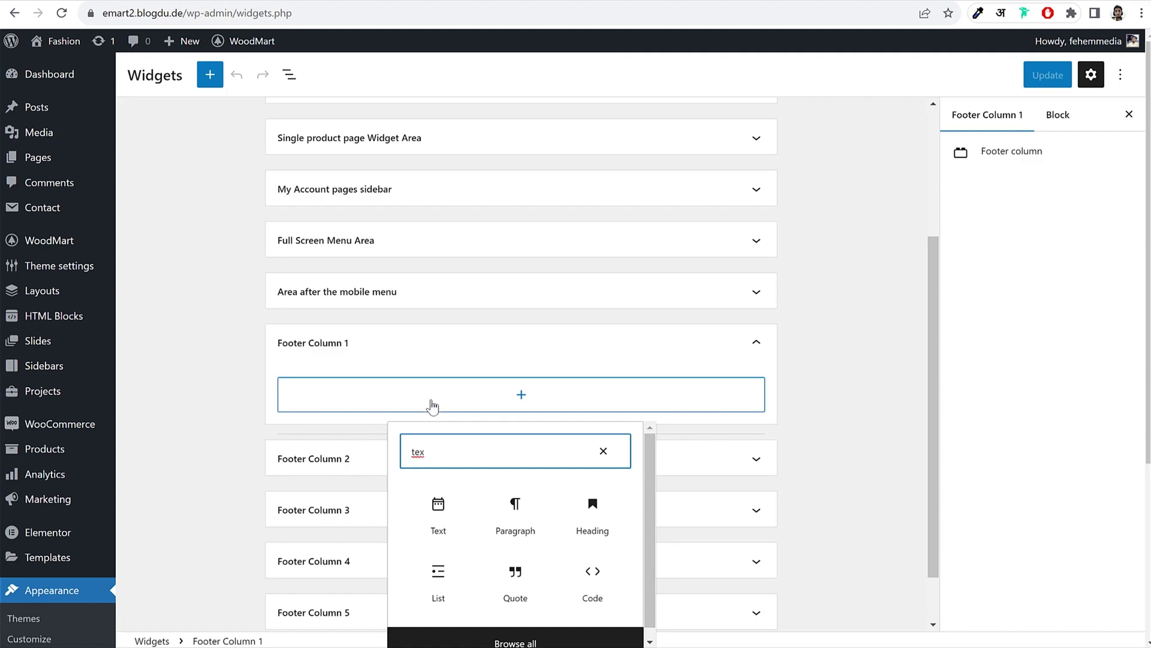
pyautogui.scroll(-1, 720, 455)
pyautogui.click(452, 459)
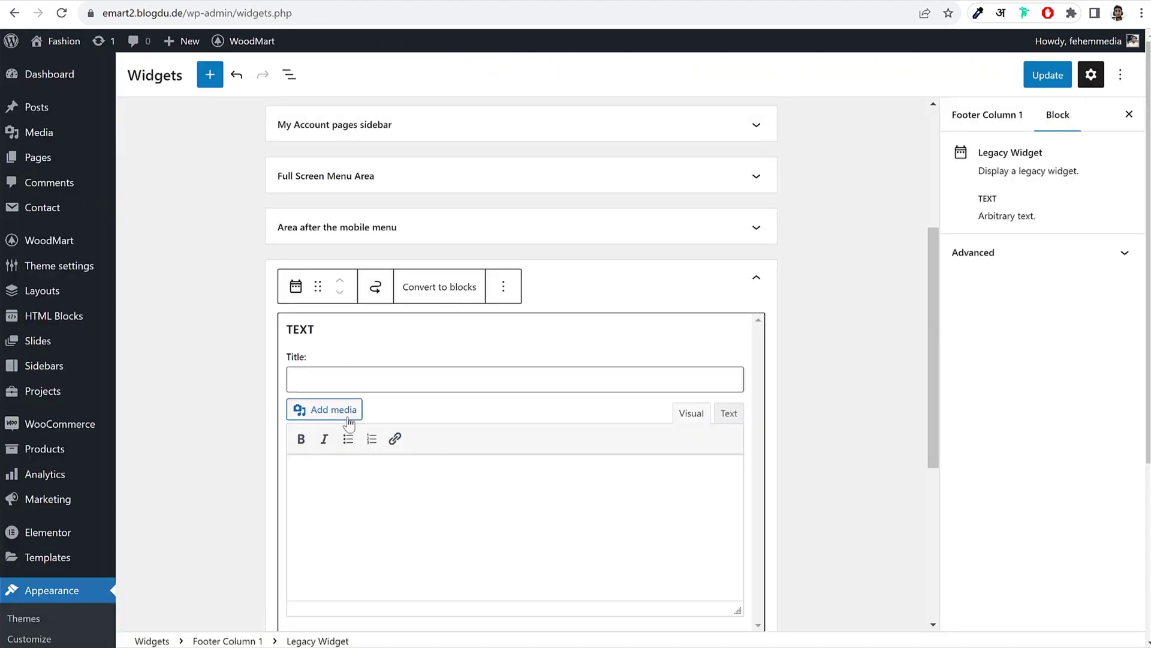
# Step: Upload the wood-logo-white-reserve image and insert it into the text widget
pyautogui.click(346, 416)
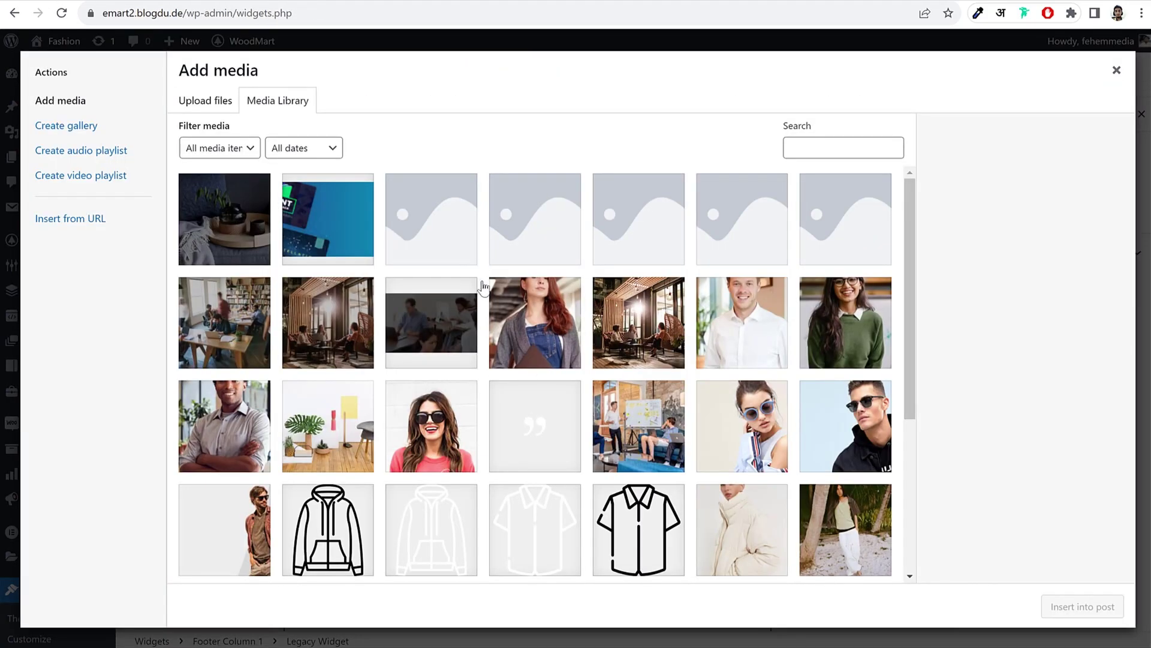
pyautogui.scroll(-5, 612, 447)
pyautogui.scroll(5, 640, 442)
pyautogui.click(201, 101)
pyautogui.click(626, 342)
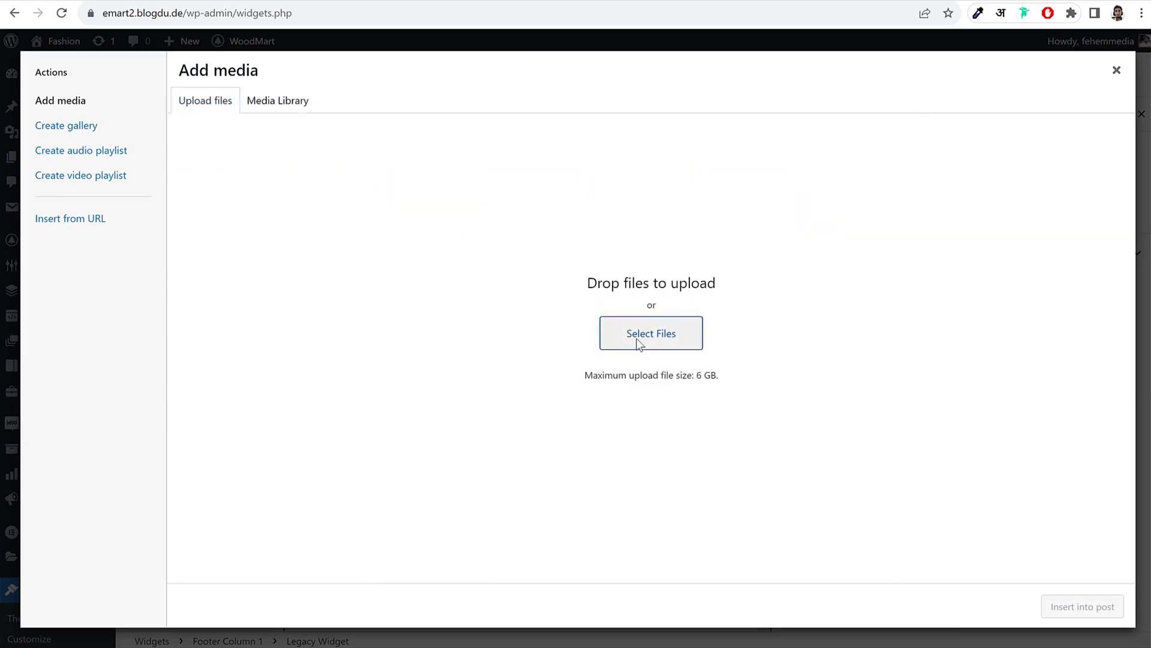
pyautogui.scroll(-5, 605, 326)
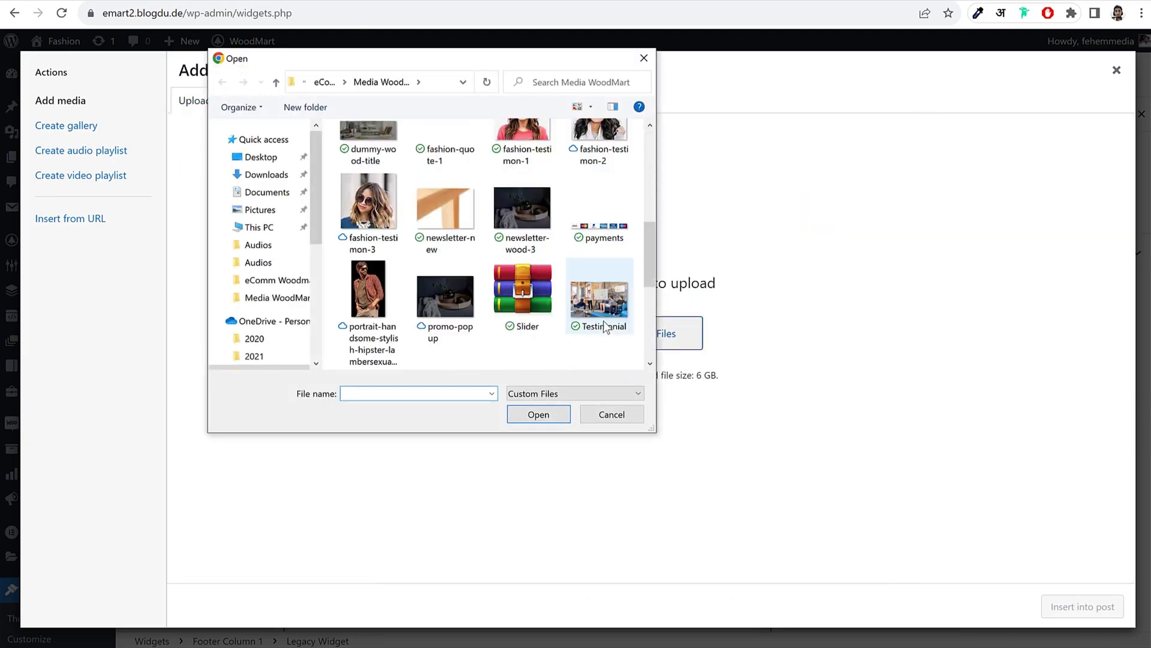
pyautogui.scroll(-6, 606, 327)
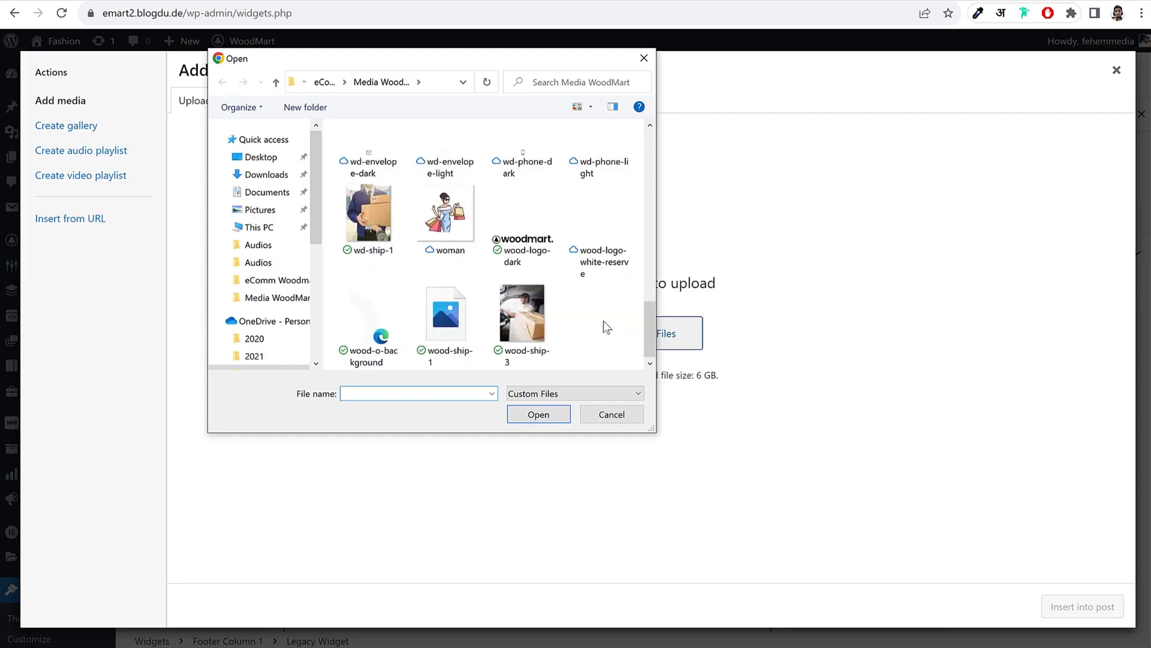
pyautogui.click(608, 271)
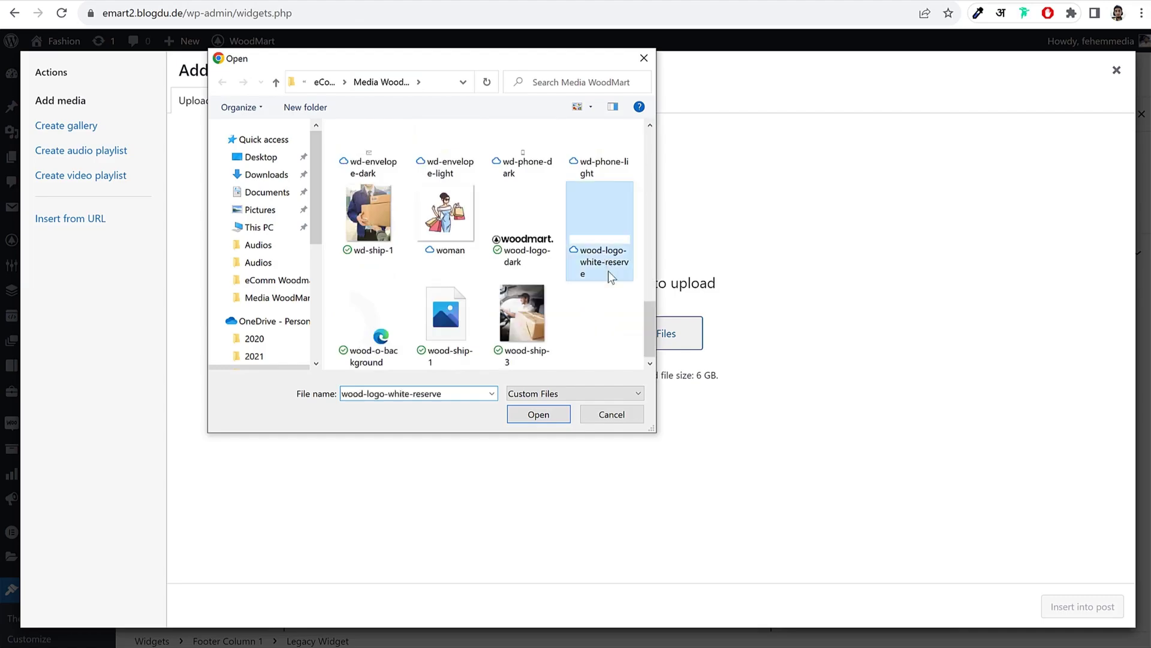
pyautogui.click(532, 413)
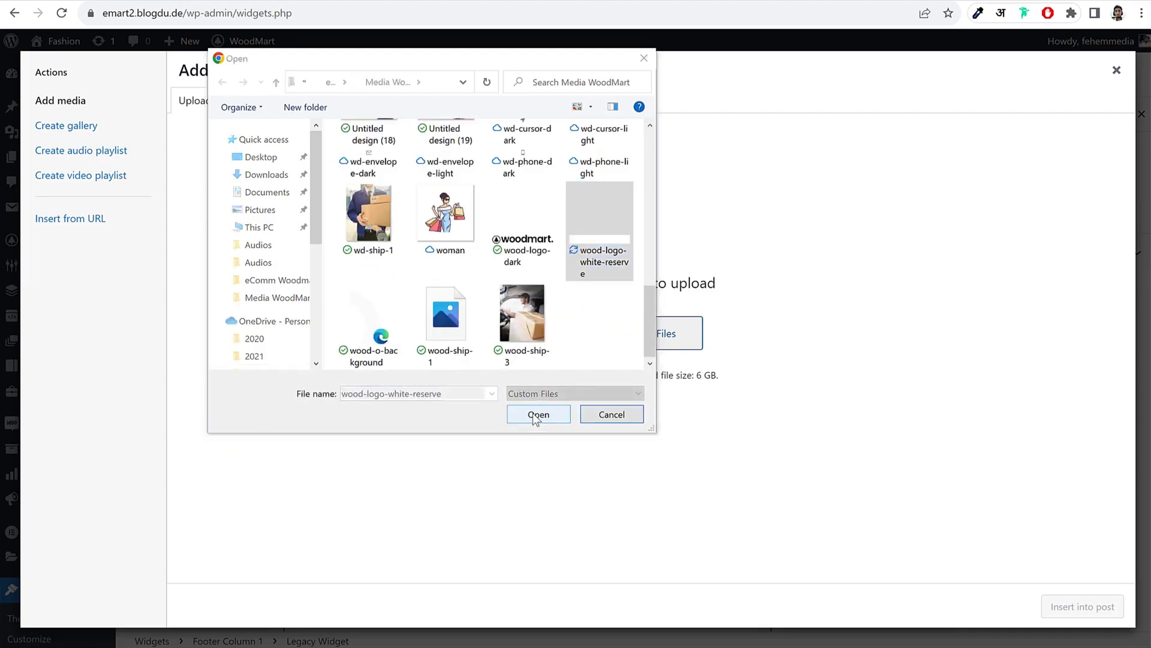
pyautogui.scroll(-3, 1095, 561)
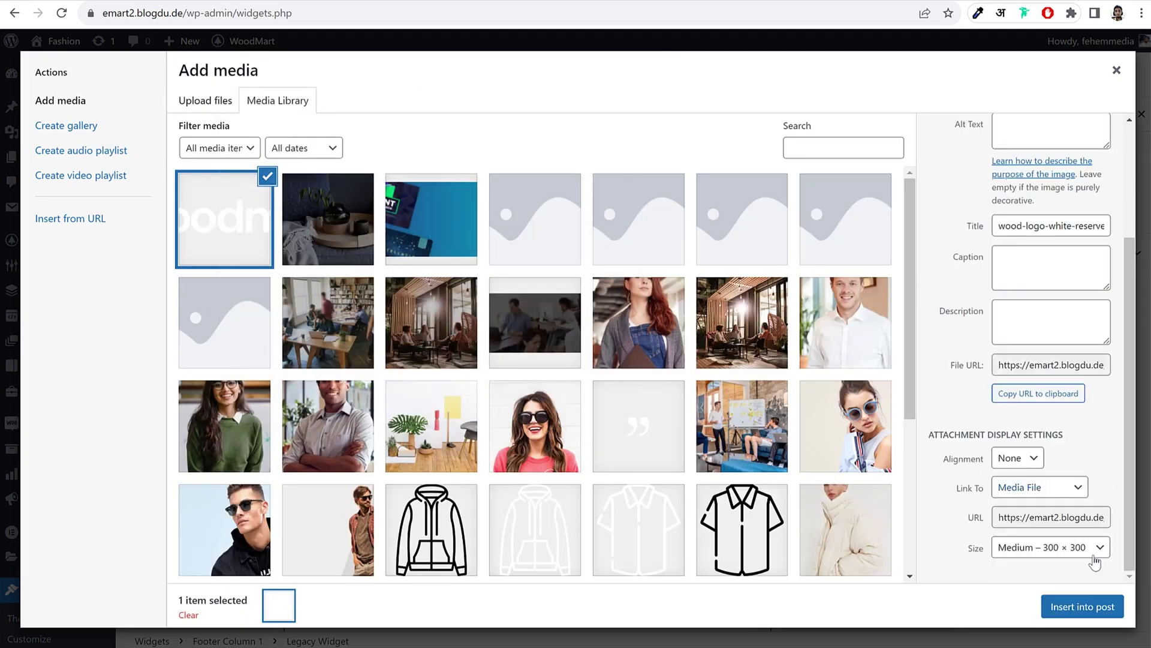
pyautogui.click(1092, 608)
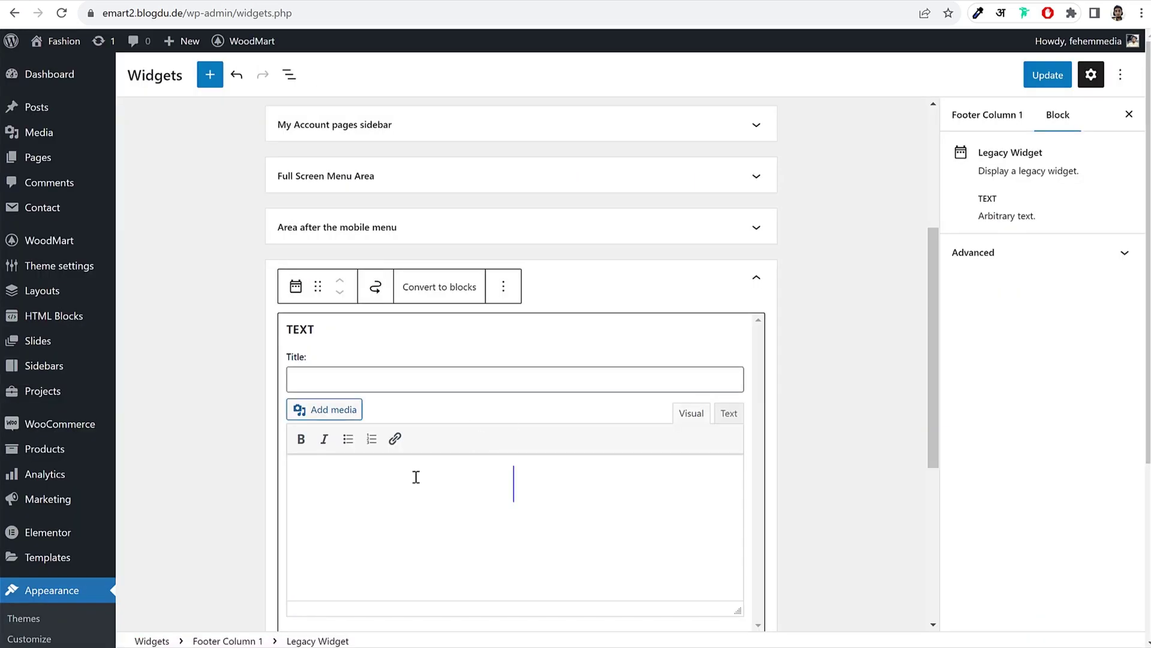
# Step: Shrink the logo to about 223 × 32 px and paste the Condimentum description paragraph below it
pyautogui.moveTo(514, 466); pyautogui.dragTo(462, 470)
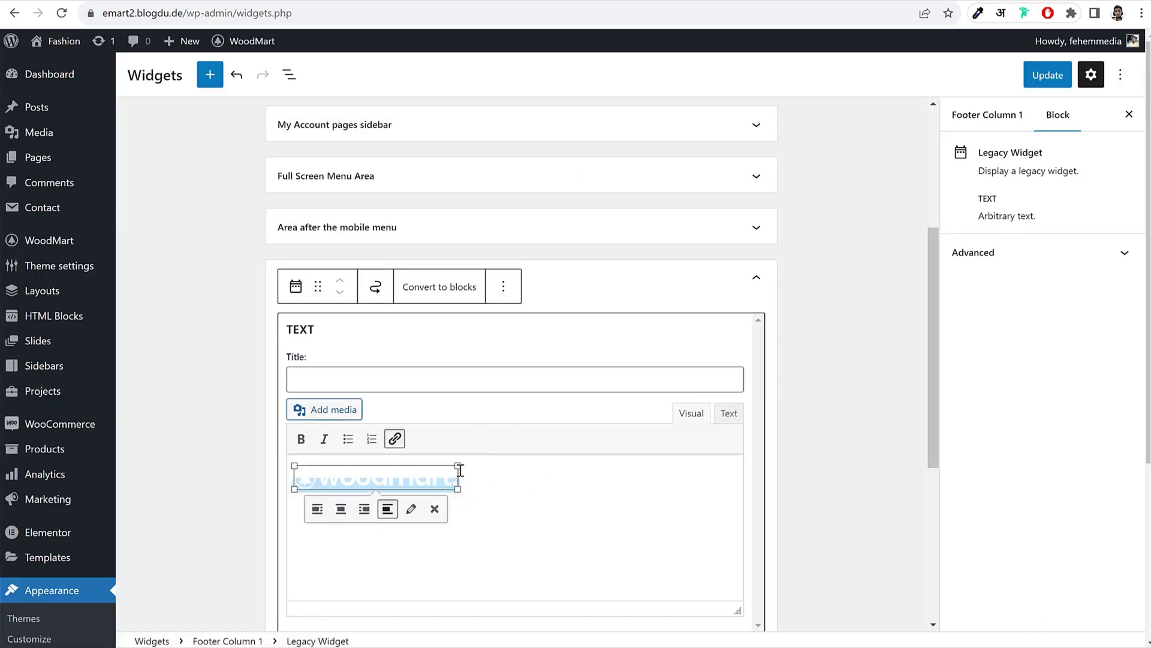
pyautogui.click(510, 483)
pyautogui.press('Return')
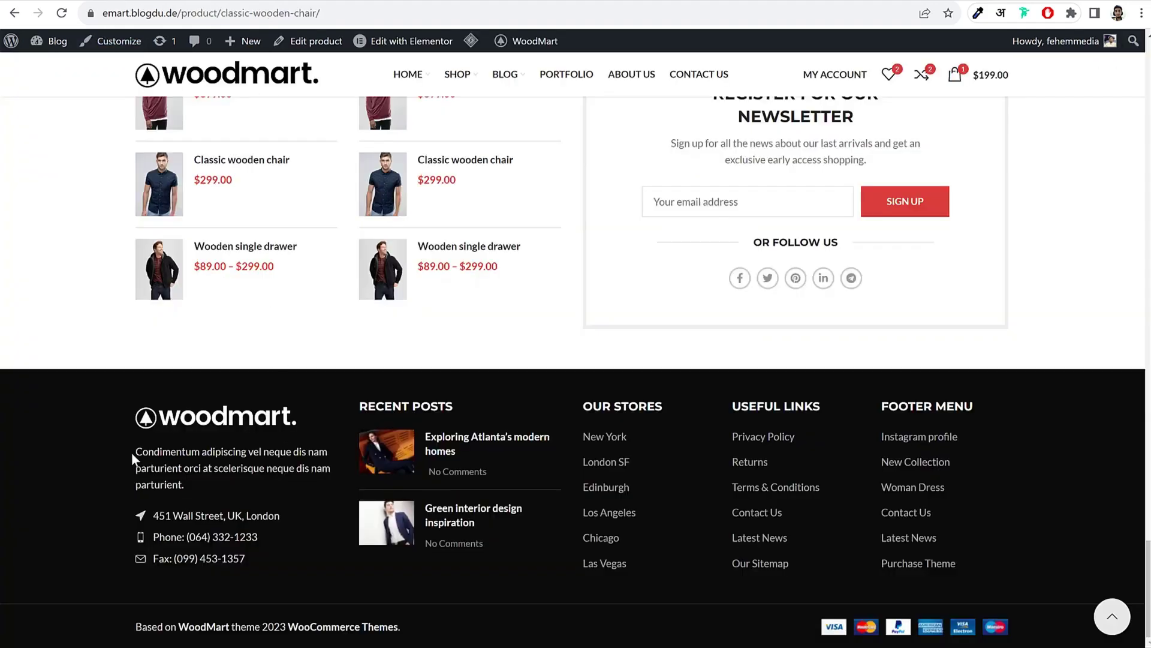
pyautogui.moveTo(132, 452); pyautogui.dragTo(194, 479)
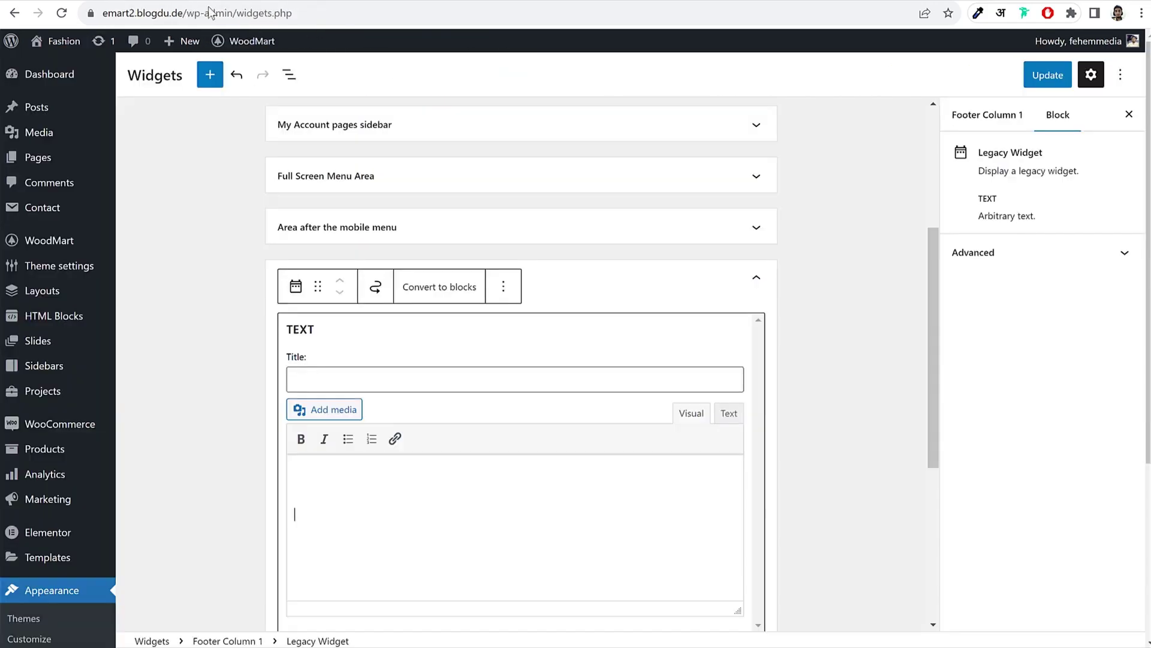
pyautogui.write('Condimentum adipiscing vel neque dis nam parturient orci at scelerisque neque dis nam parturient.')
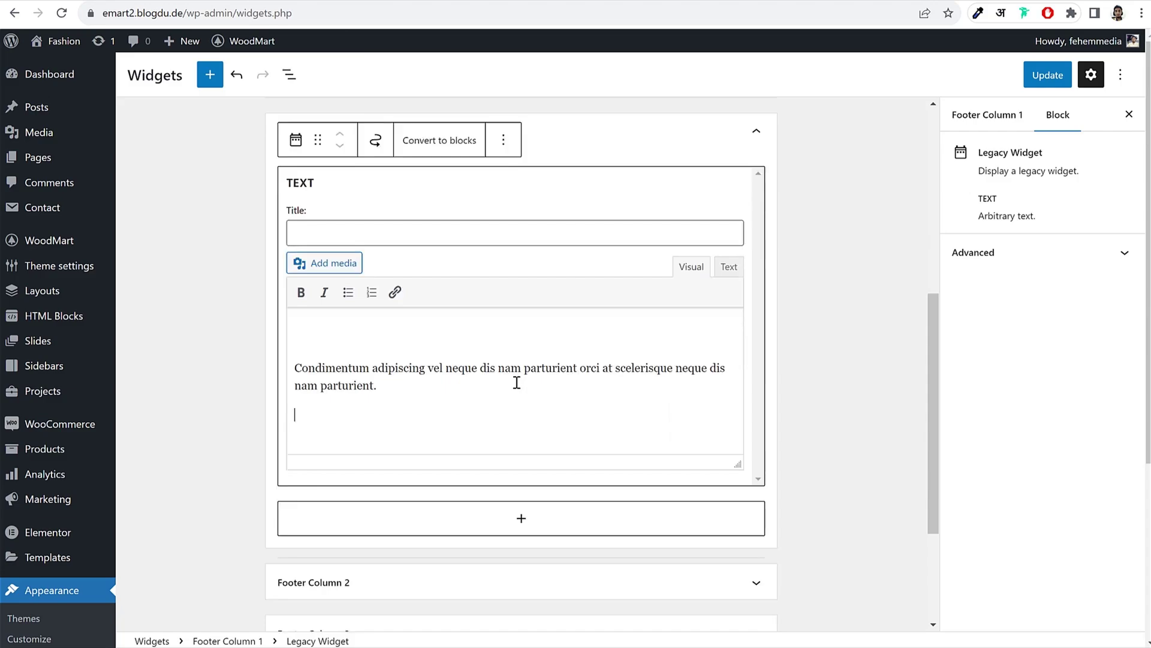
pyautogui.moveTo(398, 383); pyautogui.dragTo(277, 368)
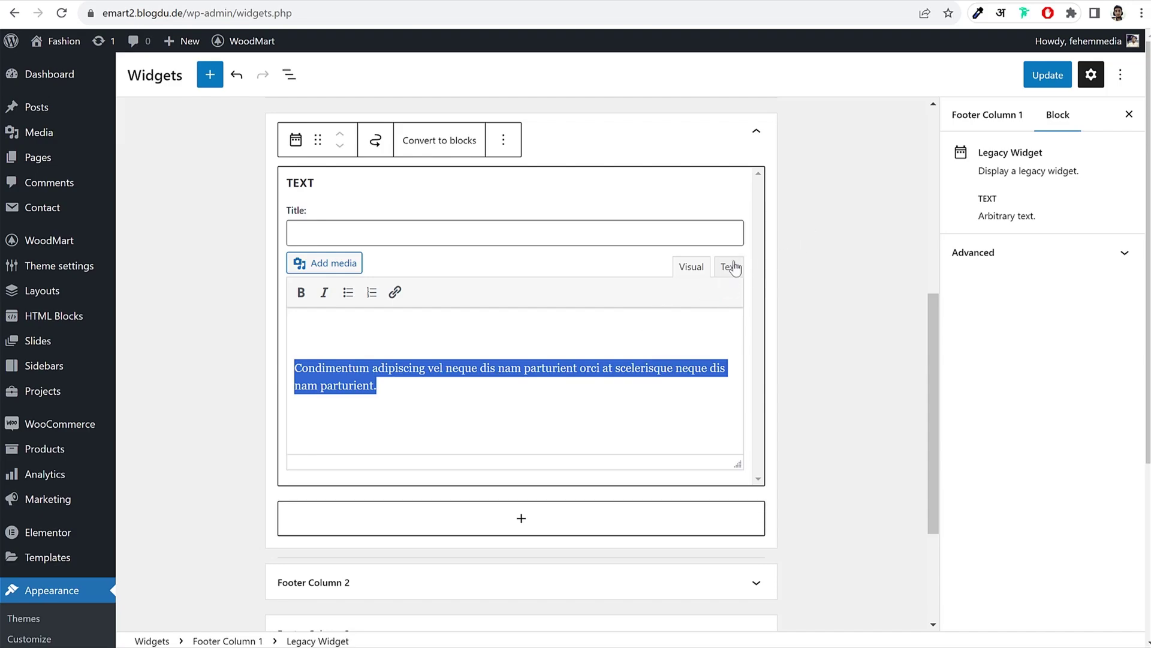
pyautogui.click(728, 266)
pyautogui.click(705, 383)
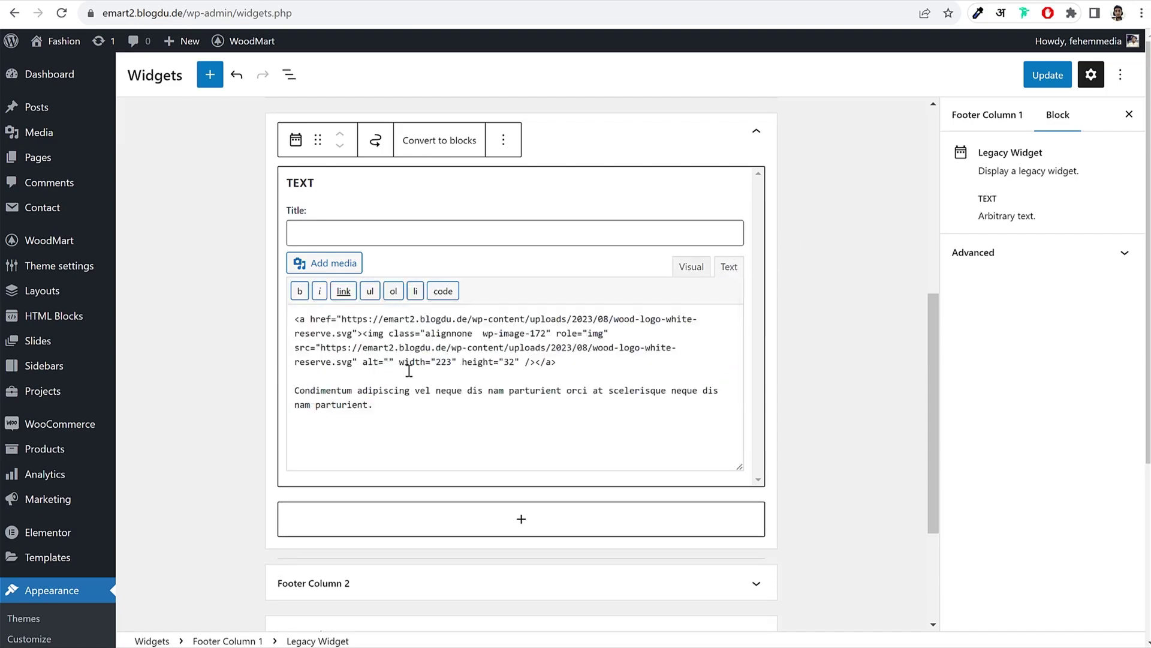
pyautogui.click(690, 266)
pyautogui.click(847, 292)
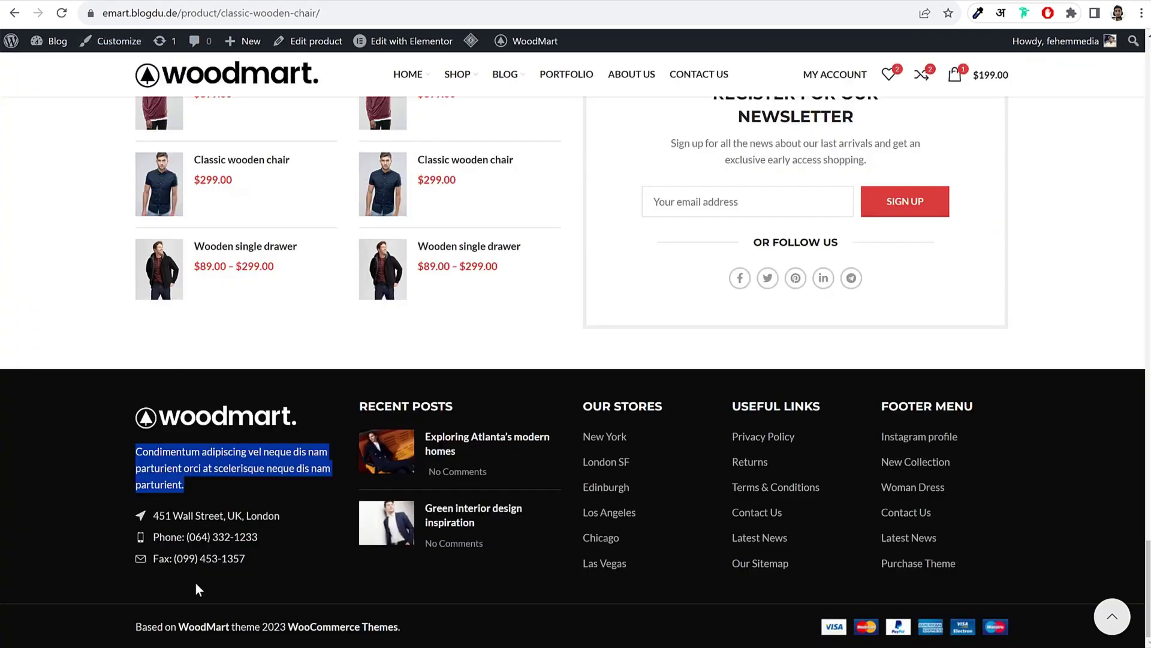
# Step: Add an empty List block to Footer Column 1 below the text widget
pyautogui.click(147, 516)
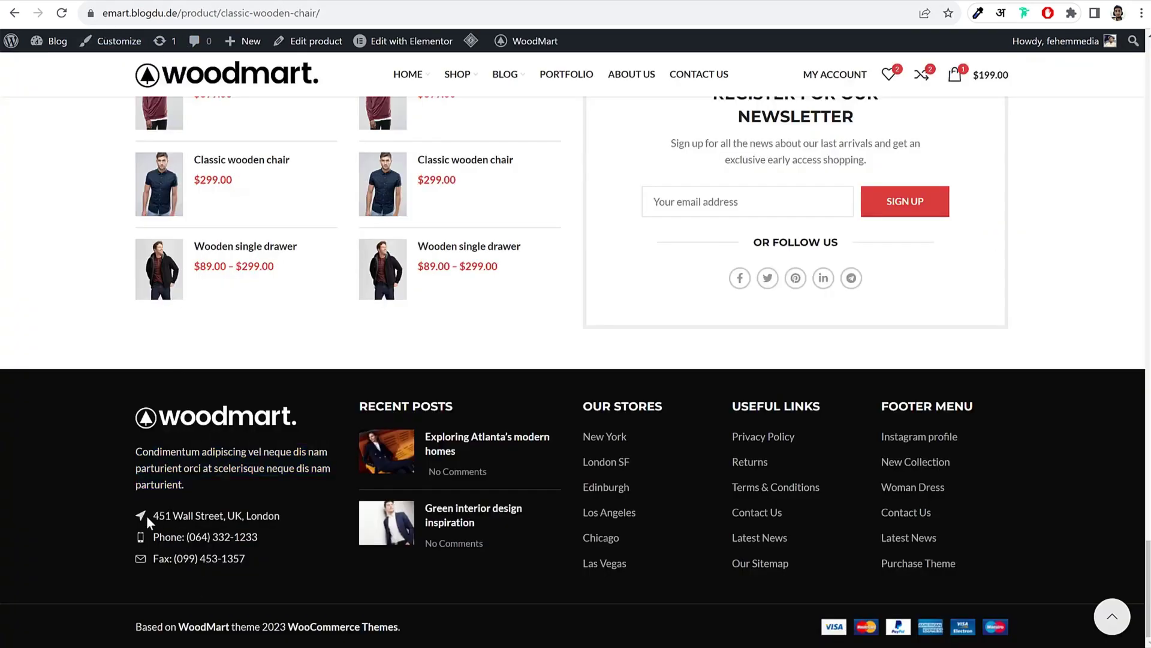
pyautogui.moveTo(155, 515); pyautogui.dragTo(264, 558)
pyautogui.click(263, 558)
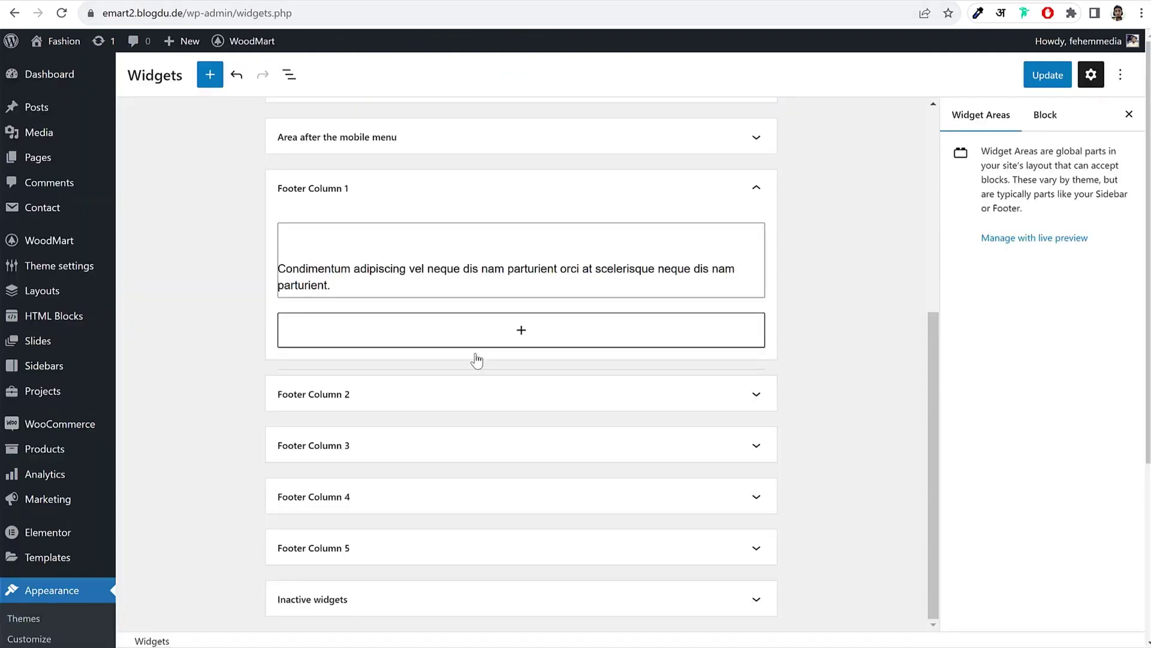
pyautogui.click(488, 340)
pyautogui.write('li')
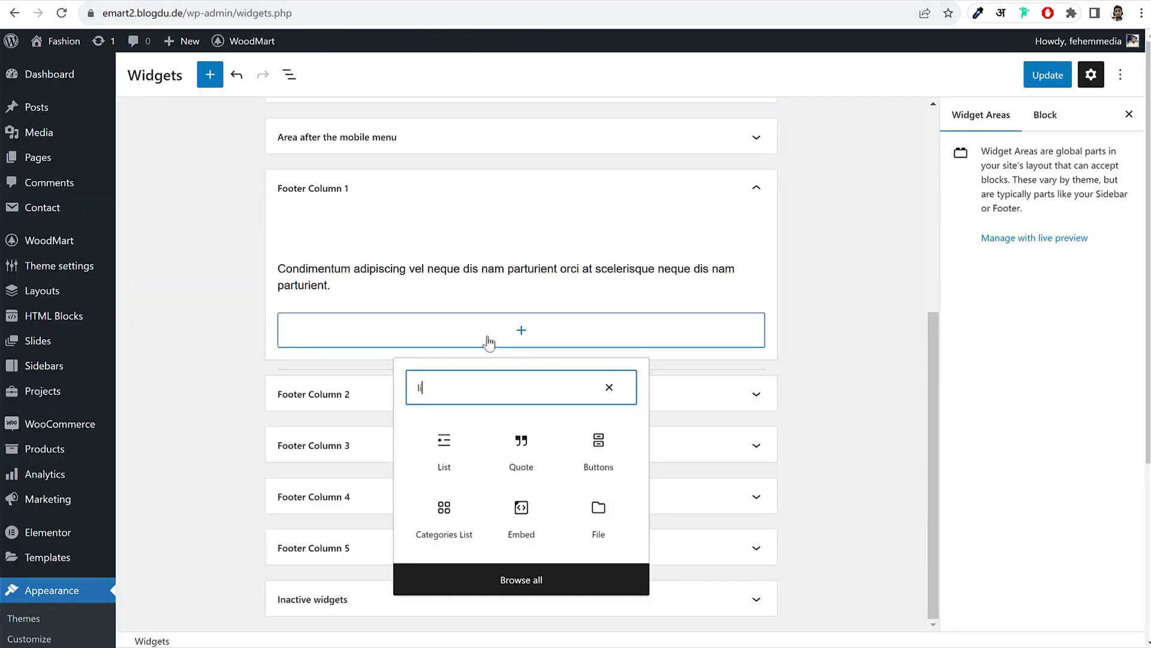
pyautogui.write('s')
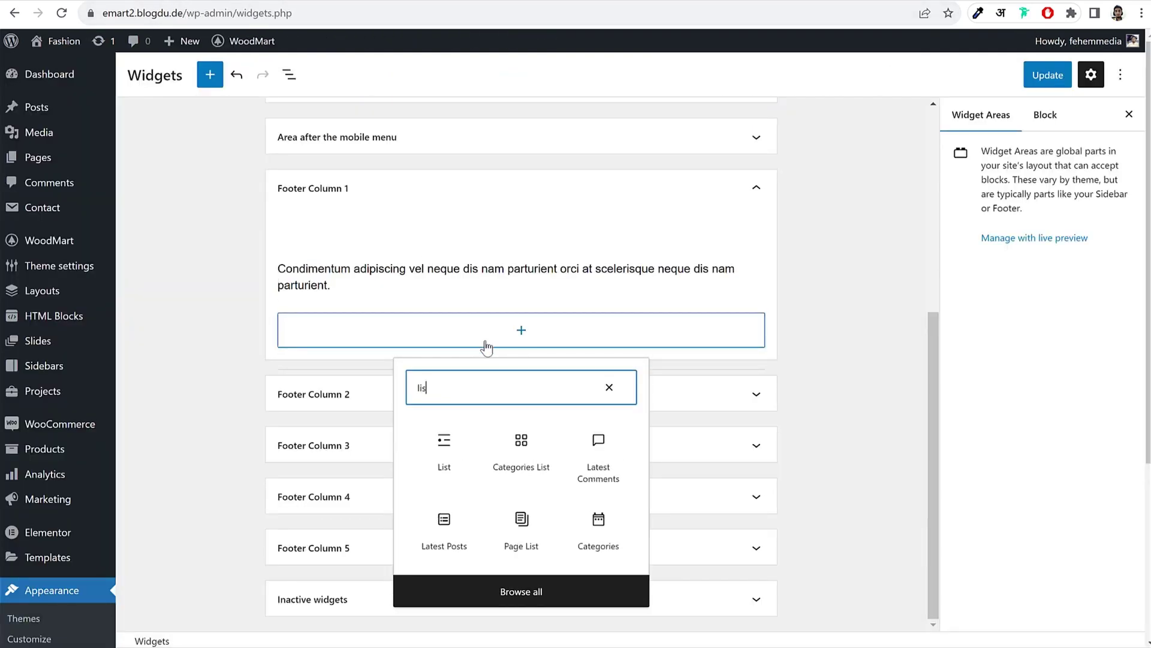
pyautogui.press('BackSpace')
pyautogui.press('BackSpace')
pyautogui.press('BackSpace')
pyautogui.write('ico')
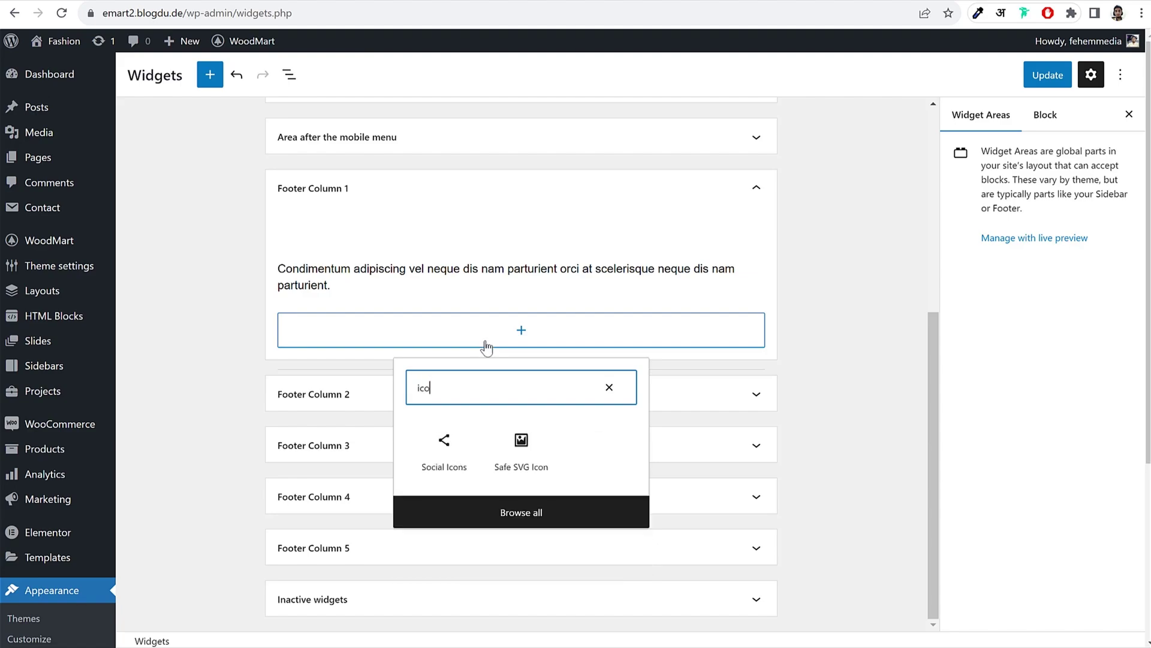
pyautogui.press('BackSpace')
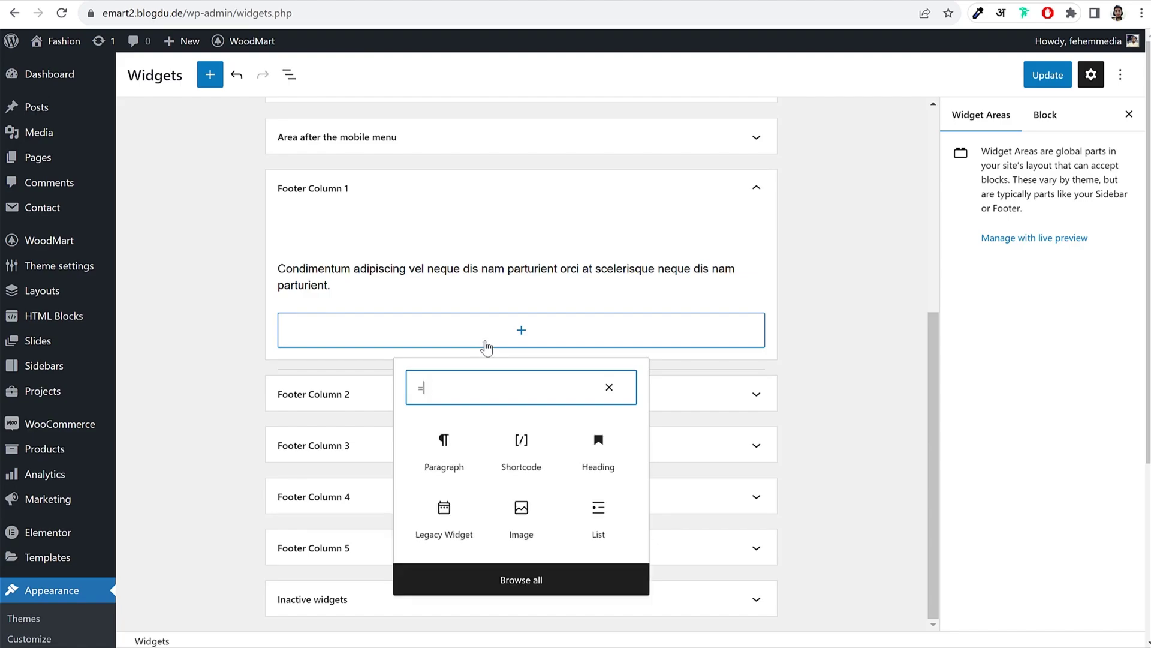
pyautogui.write('list')
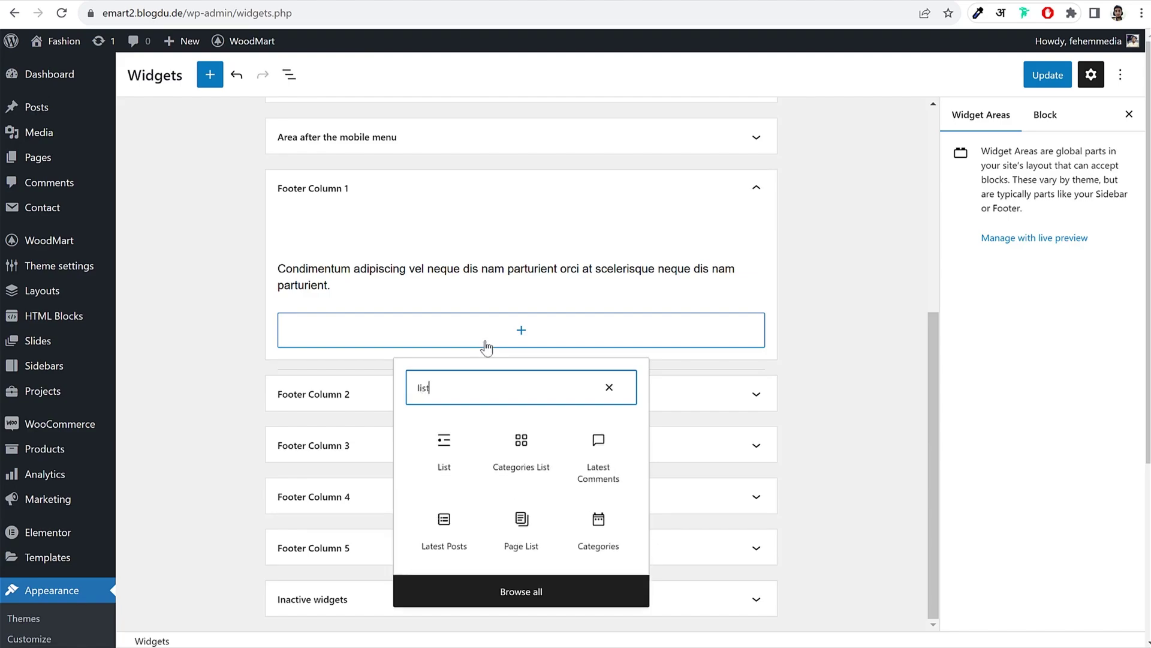
pyautogui.click(457, 458)
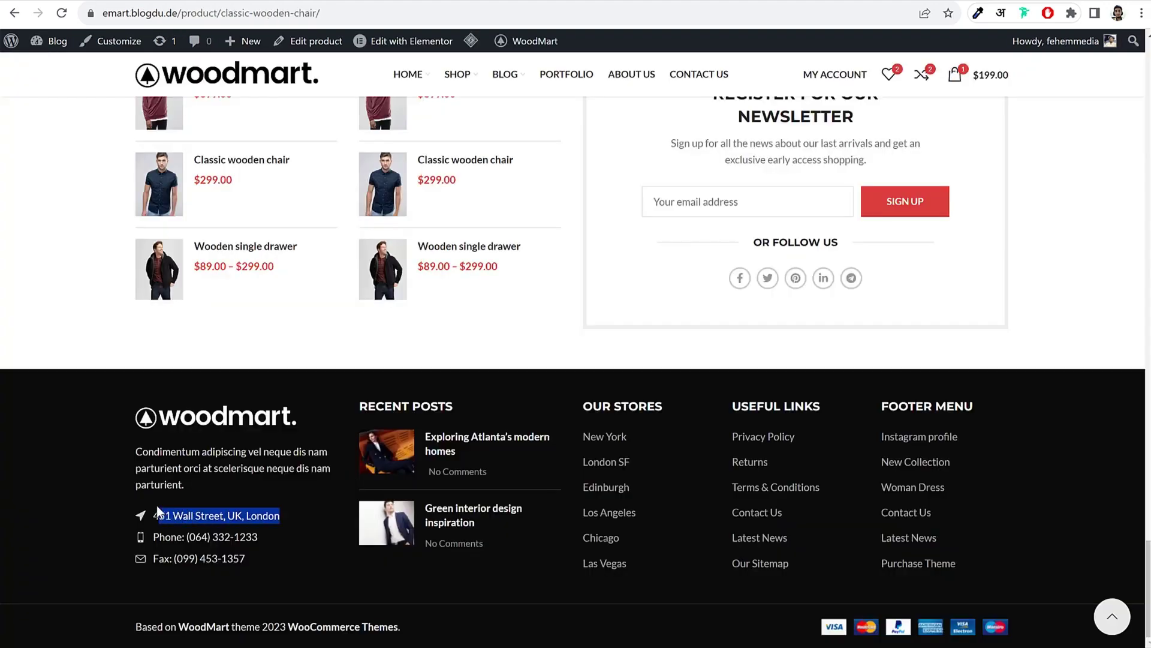
# Step: Fill the list with the demo footer's address, phone and fax lines, remove the stray icon, and save
pyautogui.hotkey('ctrl', 'c')
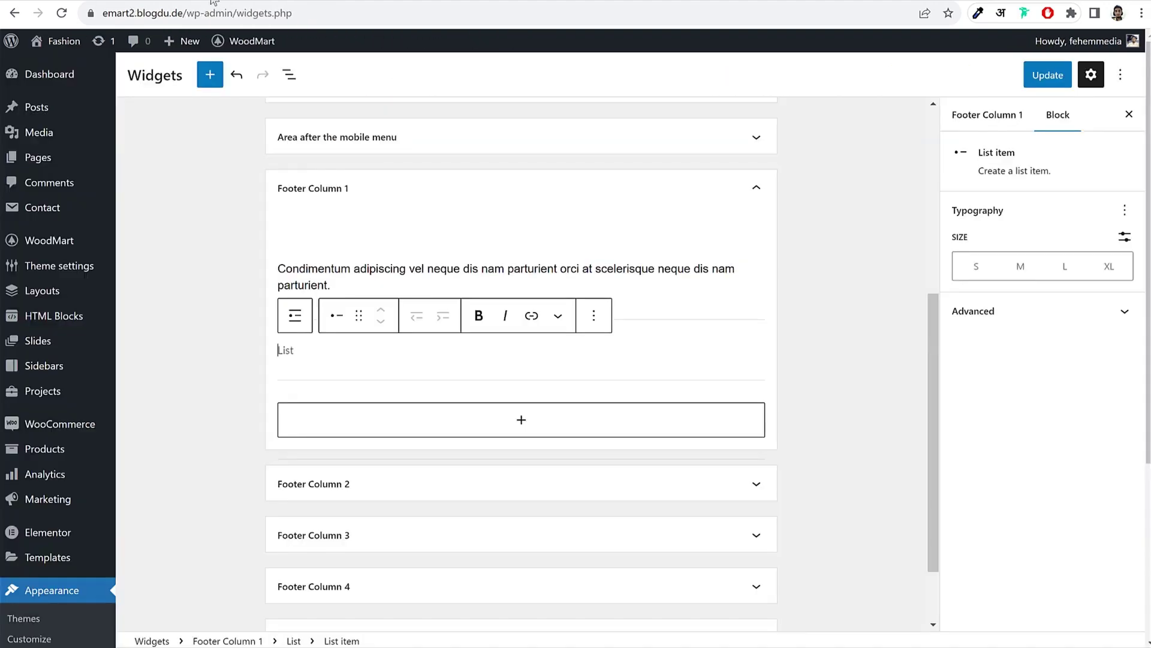
pyautogui.hotkey('ctrl', 'v')
pyautogui.press('Return')
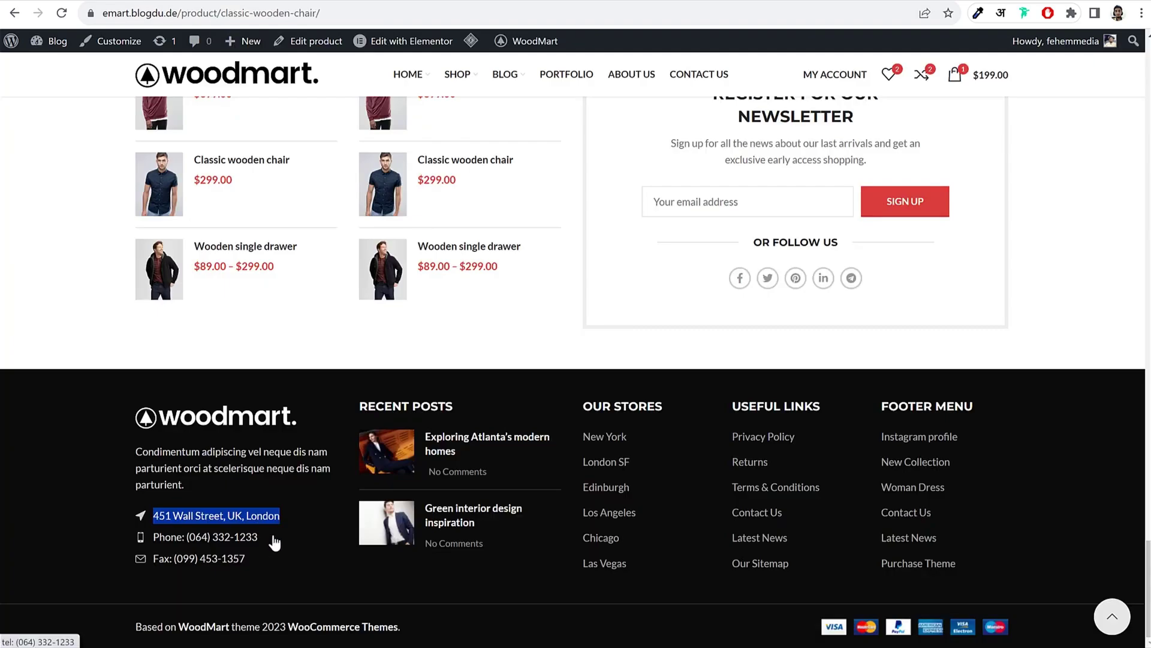
pyautogui.moveTo(275, 539); pyautogui.dragTo(130, 535)
pyautogui.click(276, 557)
pyautogui.moveTo(216, 537); pyautogui.dragTo(154, 535)
pyautogui.moveTo(244, 558); pyautogui.dragTo(153, 535)
pyautogui.hotkey('ctrl', 'Tab')
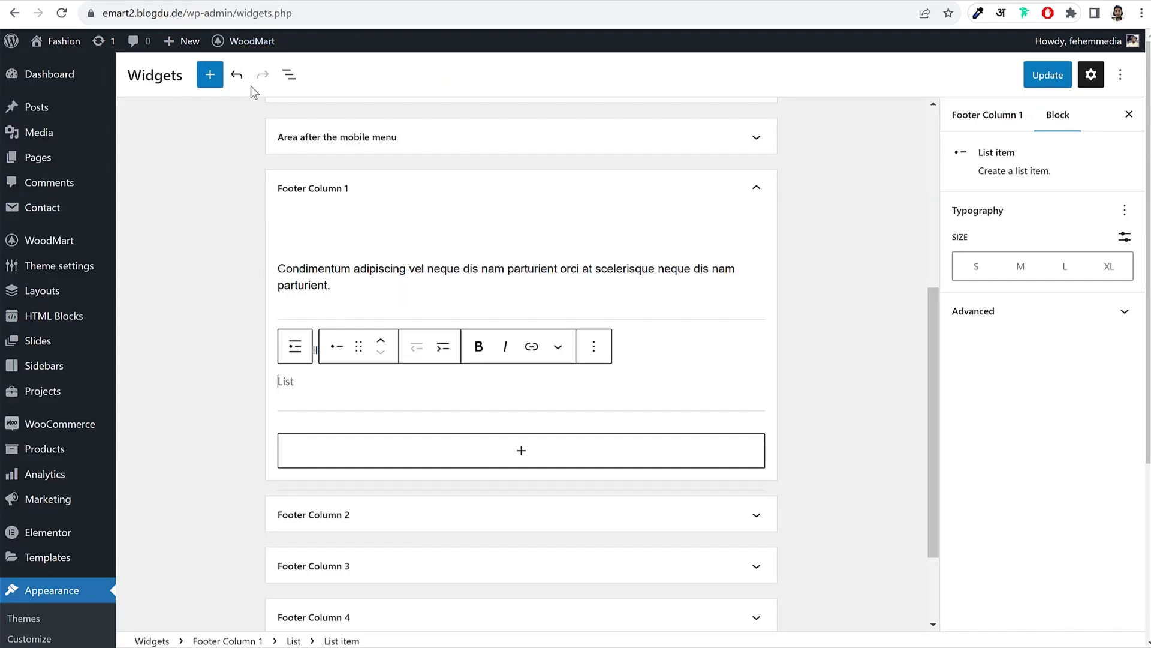
pyautogui.hotkey('ctrl', 'v')
pyautogui.click(282, 441)
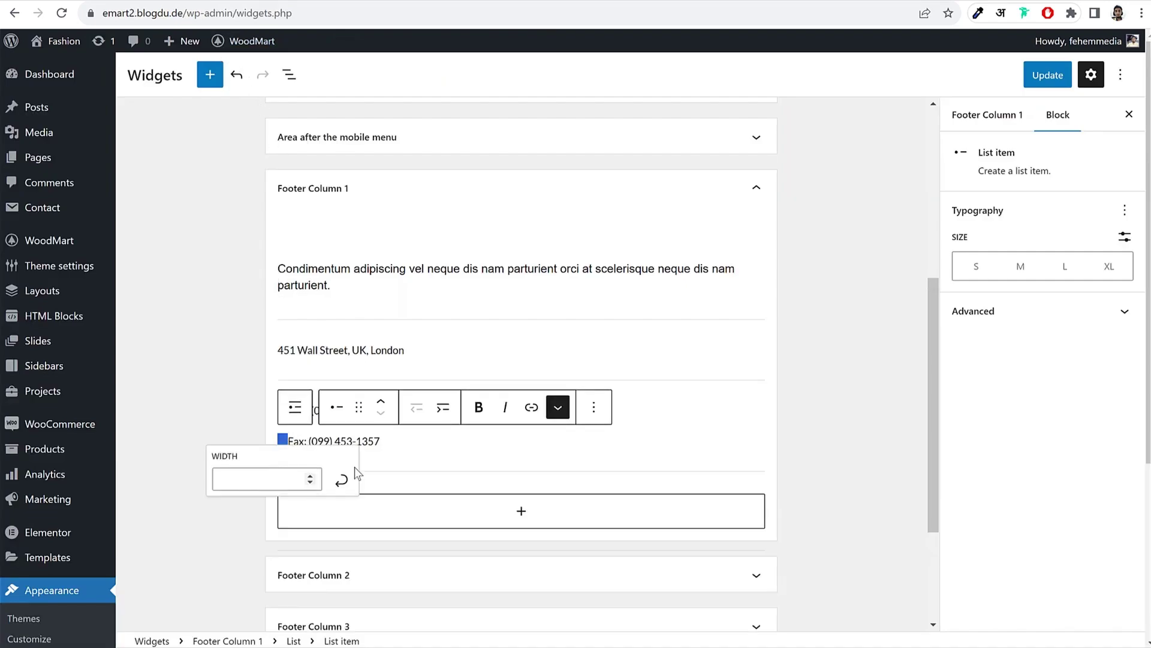
pyautogui.press('BackSpace')
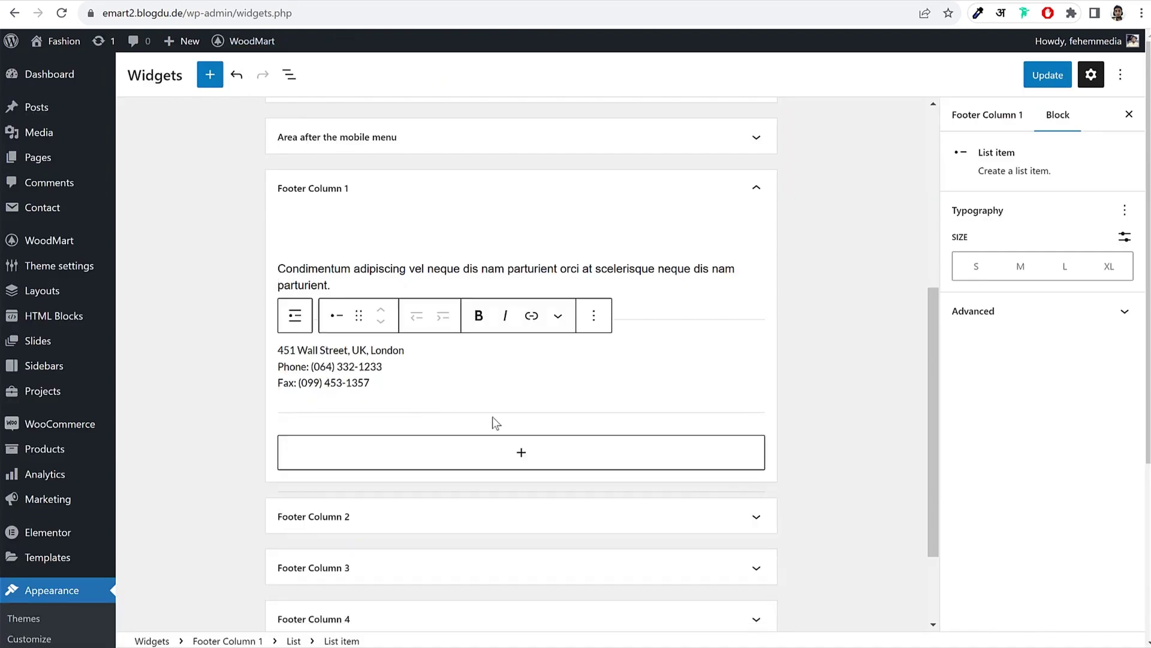
pyautogui.click(846, 341)
pyautogui.click(1044, 75)
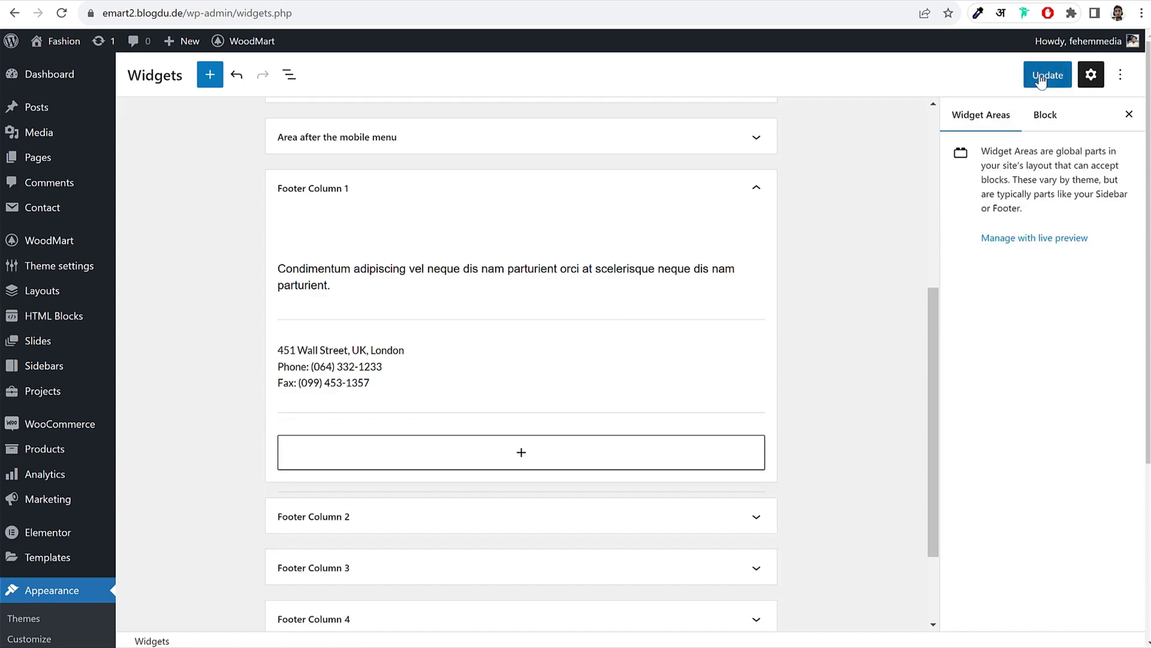
# Step: Reload the storefront and check the footer shows the new logo, paragraph and contact list
pyautogui.click(369, 3)
pyautogui.click(62, 12)
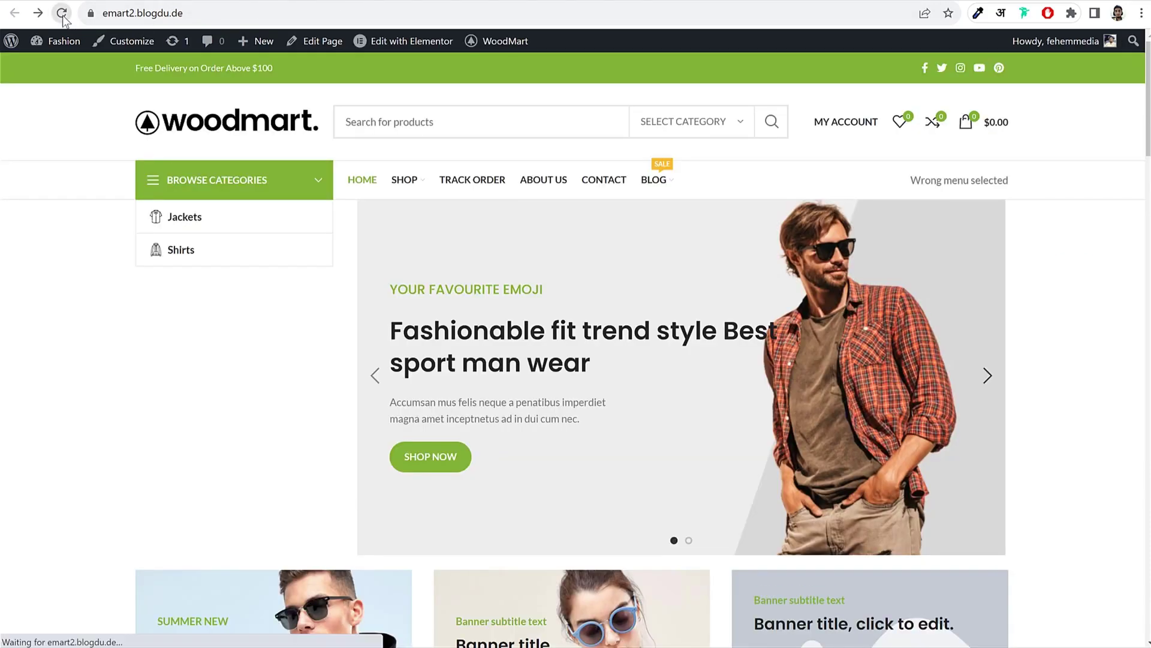
pyautogui.scroll(-20, 425, 381)
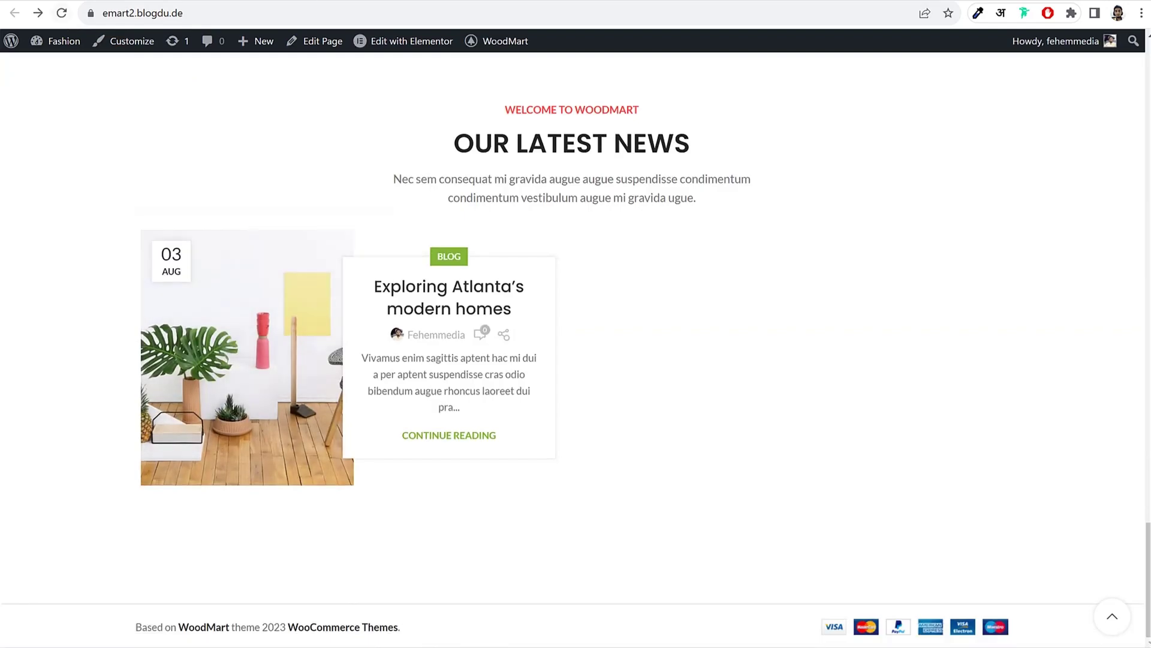
pyautogui.click(432, 2)
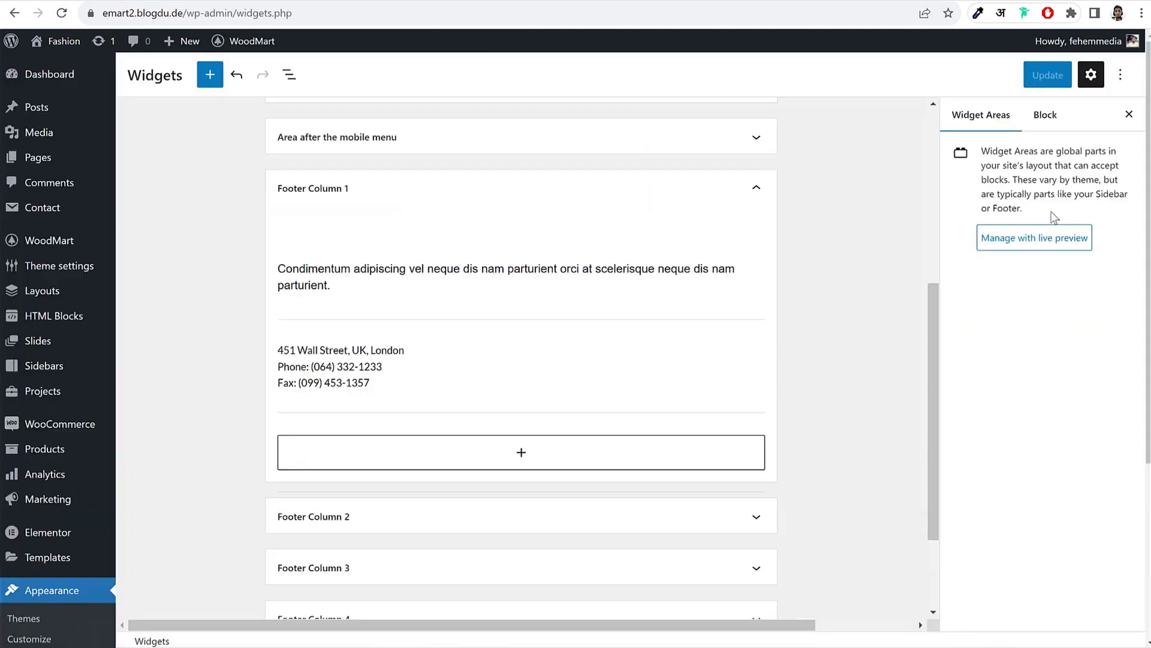
pyautogui.click(318, 2)
pyautogui.click(62, 13)
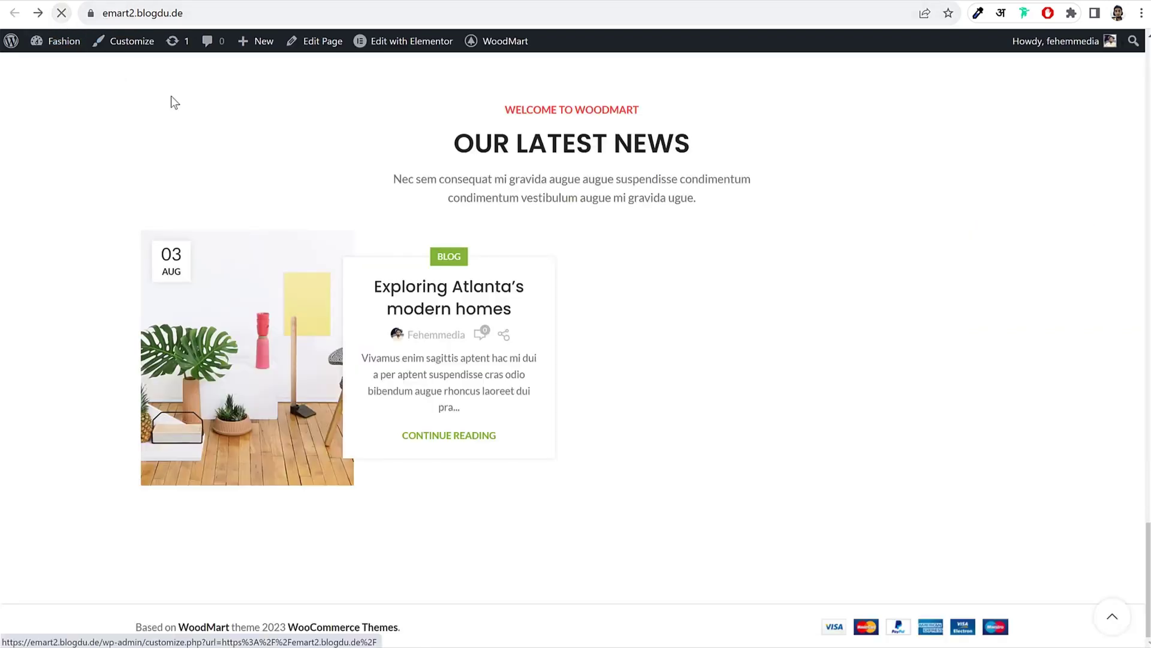
pyautogui.scroll(-4, 414, 359)
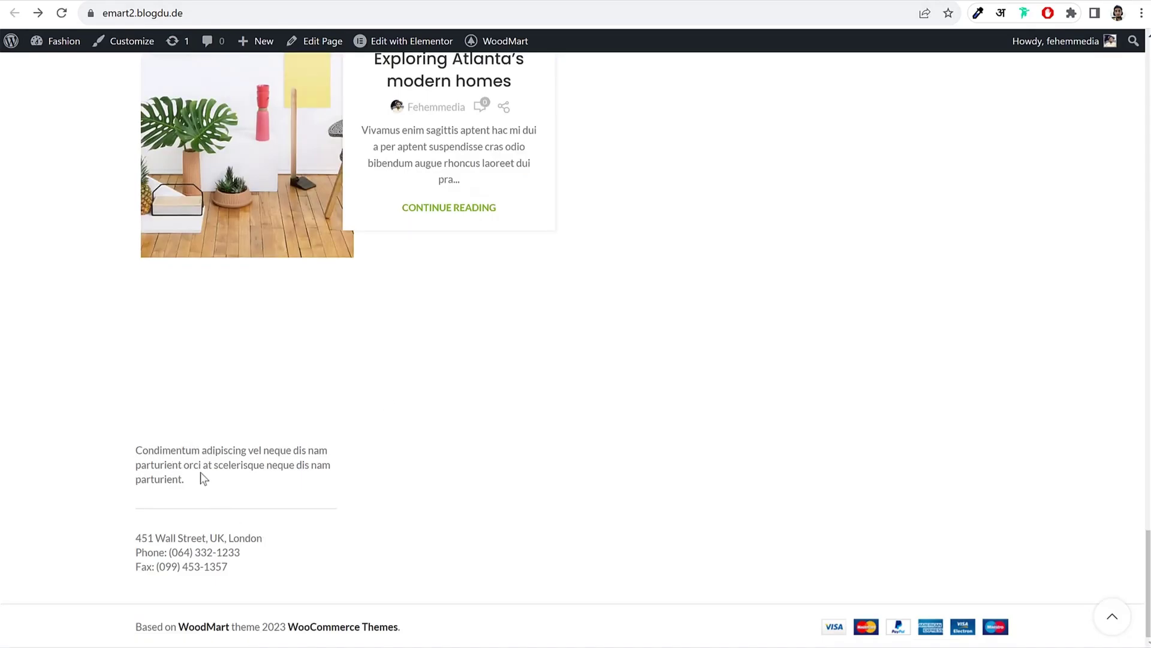
pyautogui.moveTo(166, 416); pyautogui.dragTo(228, 451)
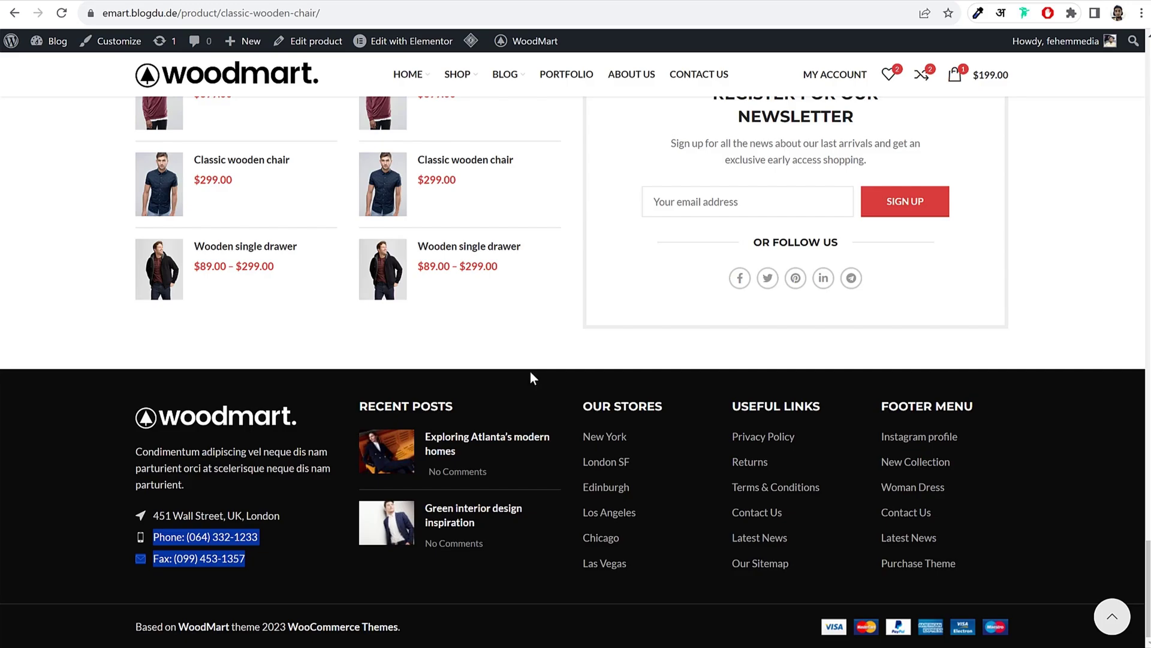
# Step: Collapse Footer Column 1 and expand Footer Column 2 in the Widgets editor
pyautogui.click(530, 371)
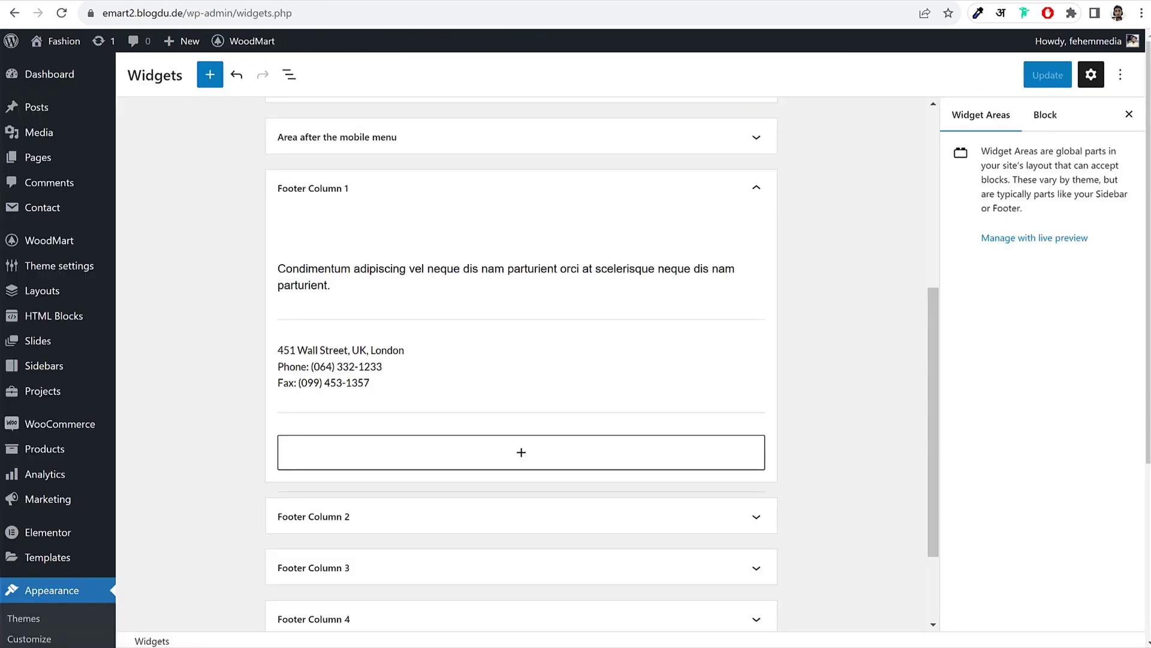
pyautogui.click(465, 197)
pyautogui.click(395, 395)
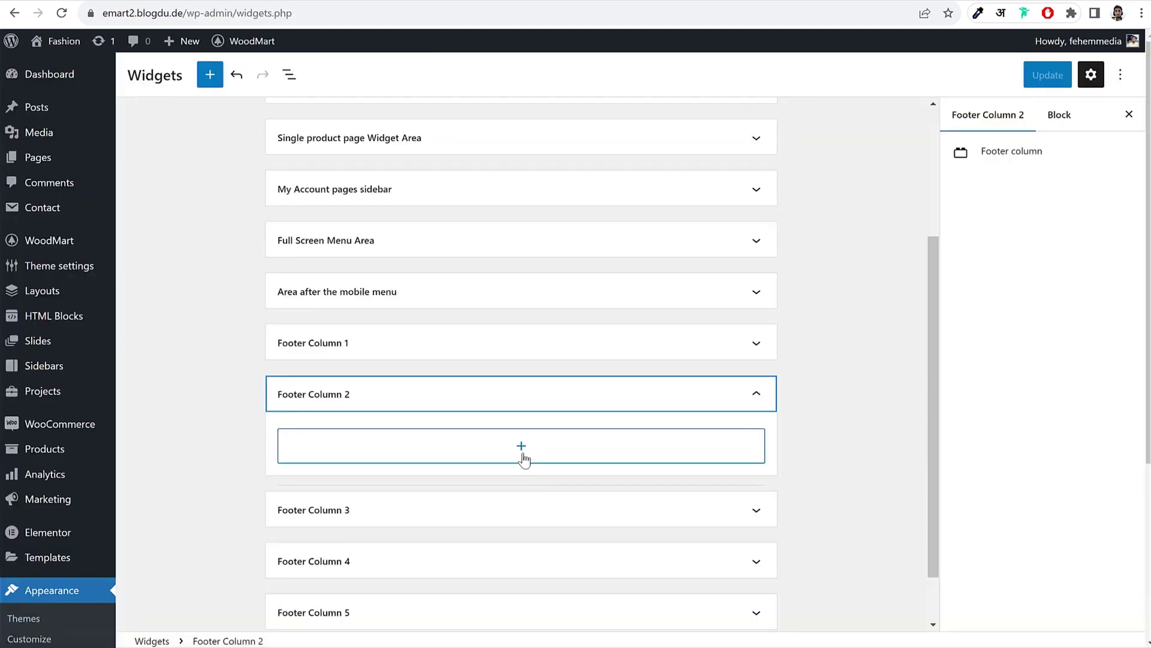
# Step: Add a WoodMart Recent Posts widget to Footer Column 2, showing 3 posts
pyautogui.click(522, 455)
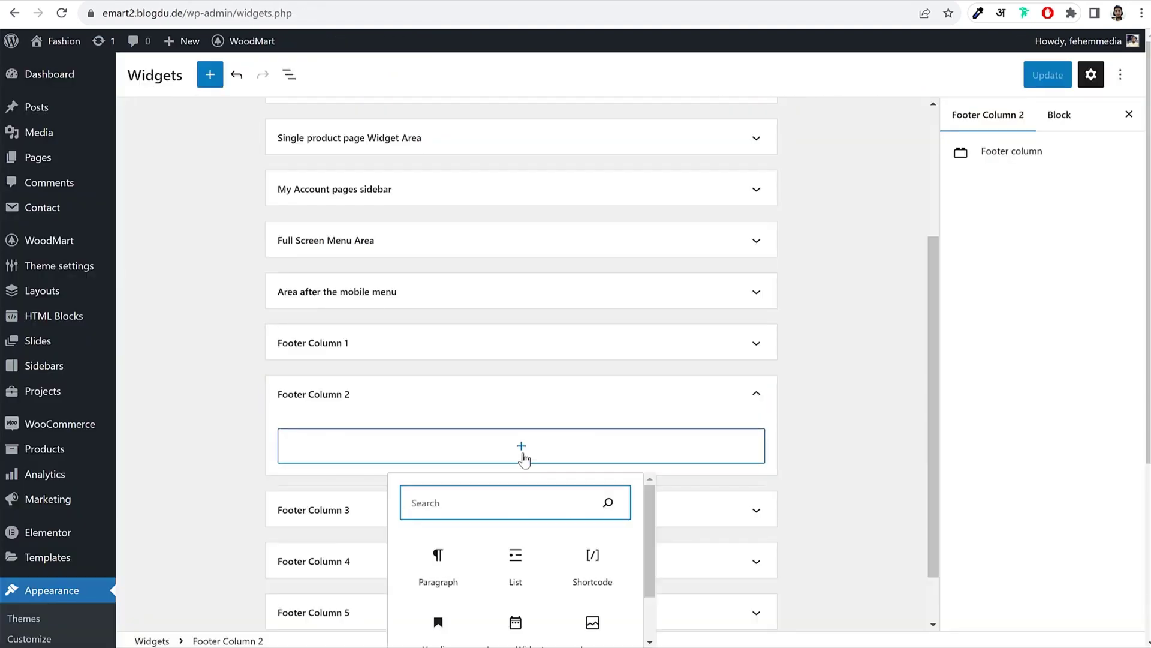
pyautogui.write('wood')
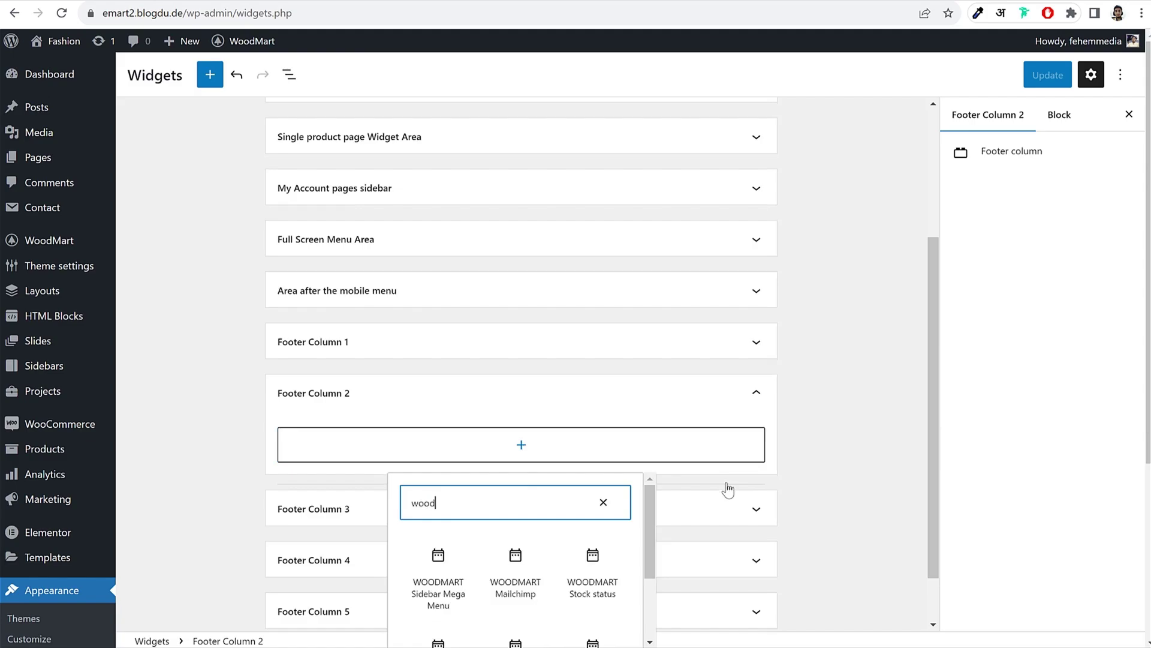
pyautogui.scroll(-1, 727, 486)
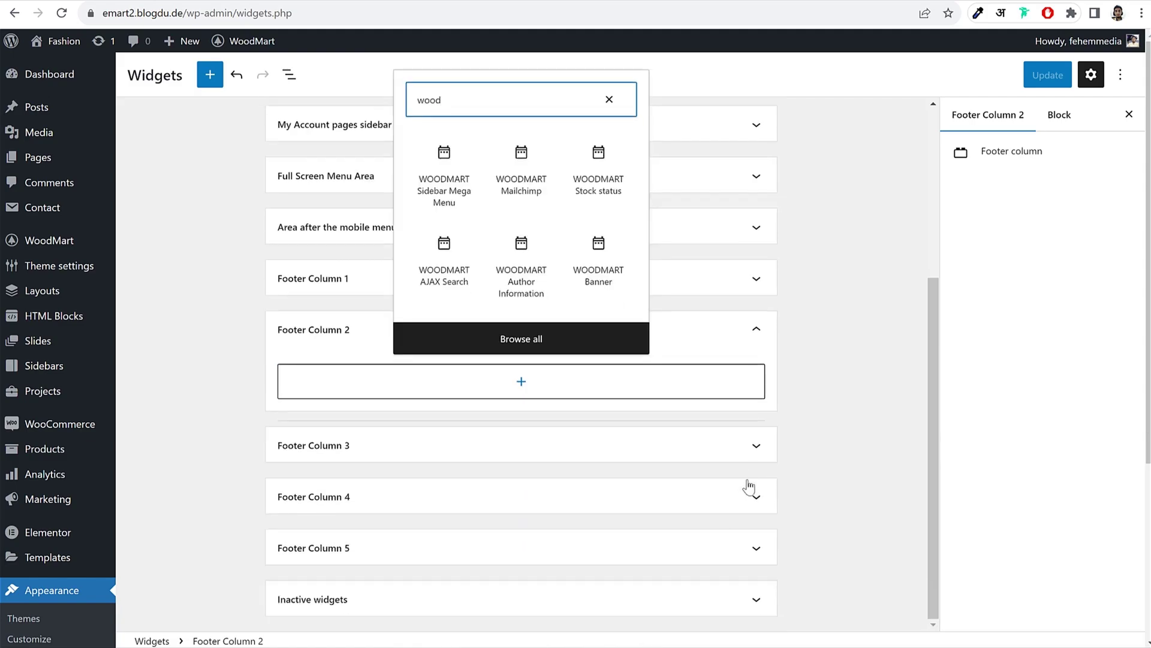
pyautogui.scroll(3, 750, 483)
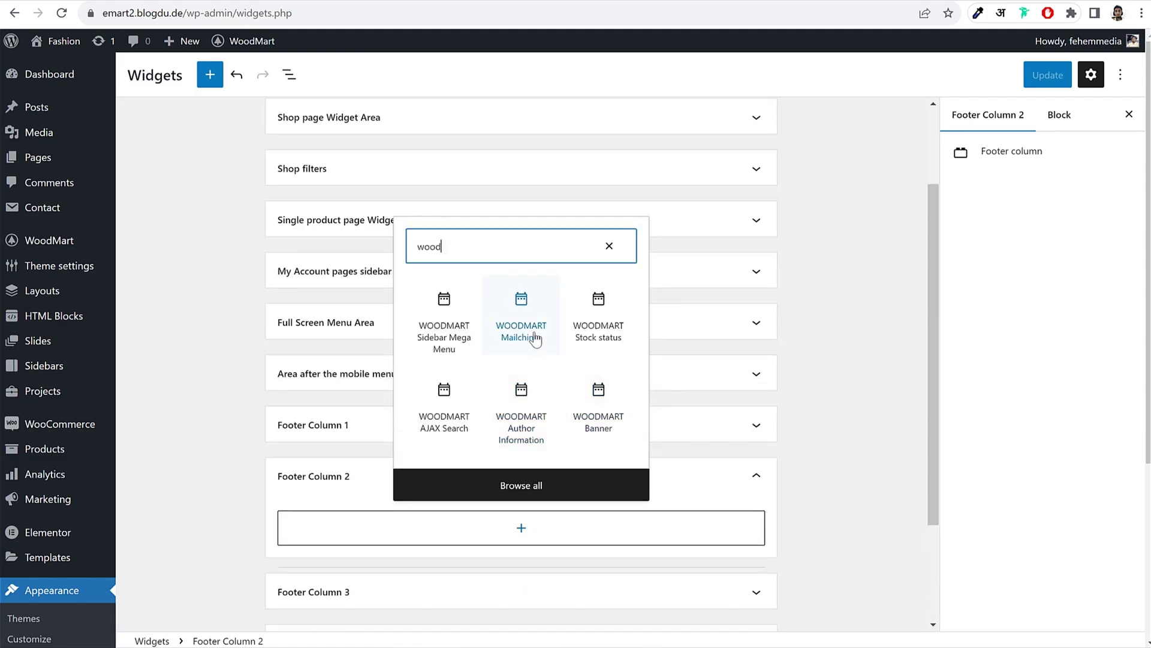
pyautogui.write('mart rec')
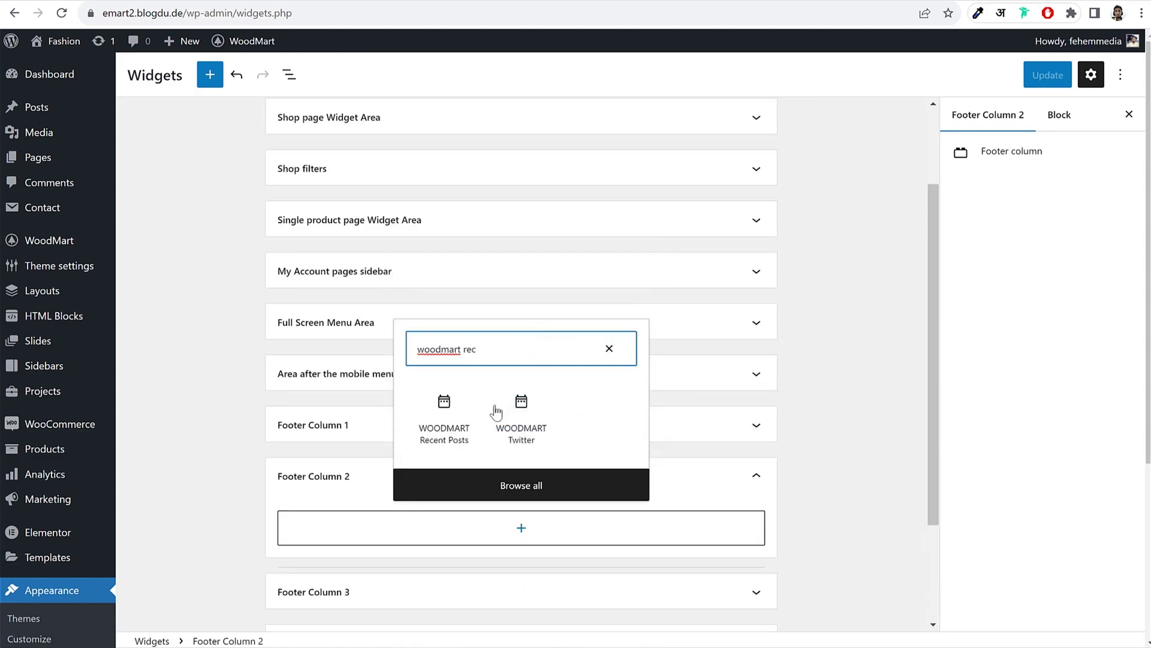
pyautogui.click(454, 424)
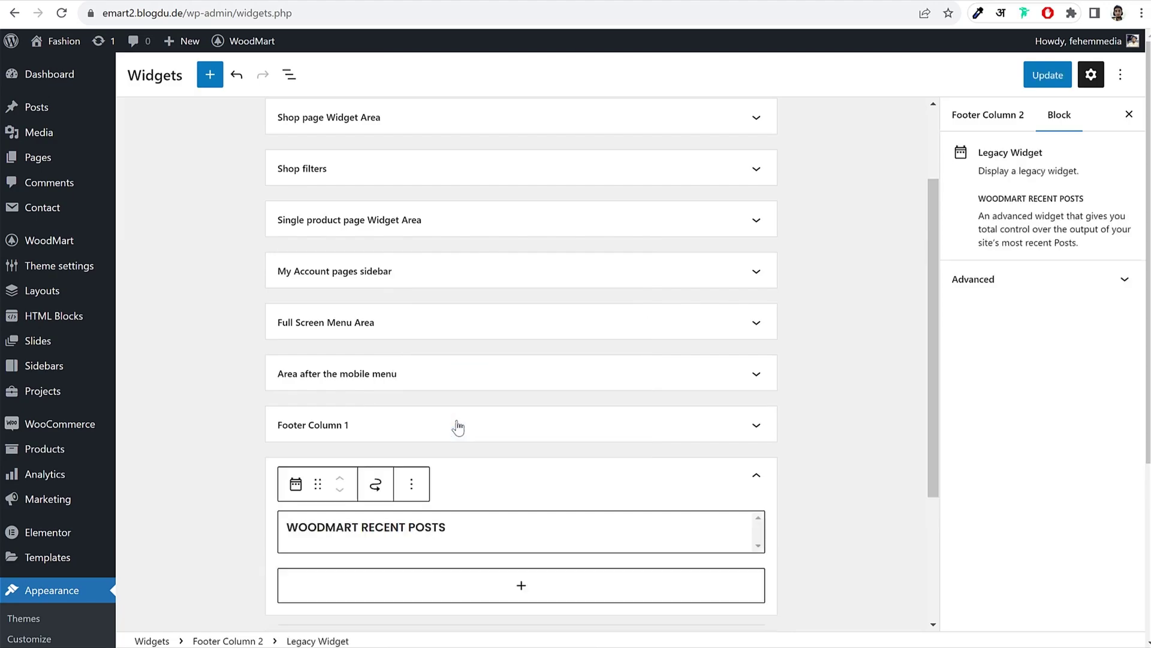
pyautogui.scroll(-4, 602, 434)
pyautogui.scroll(-3, 565, 429)
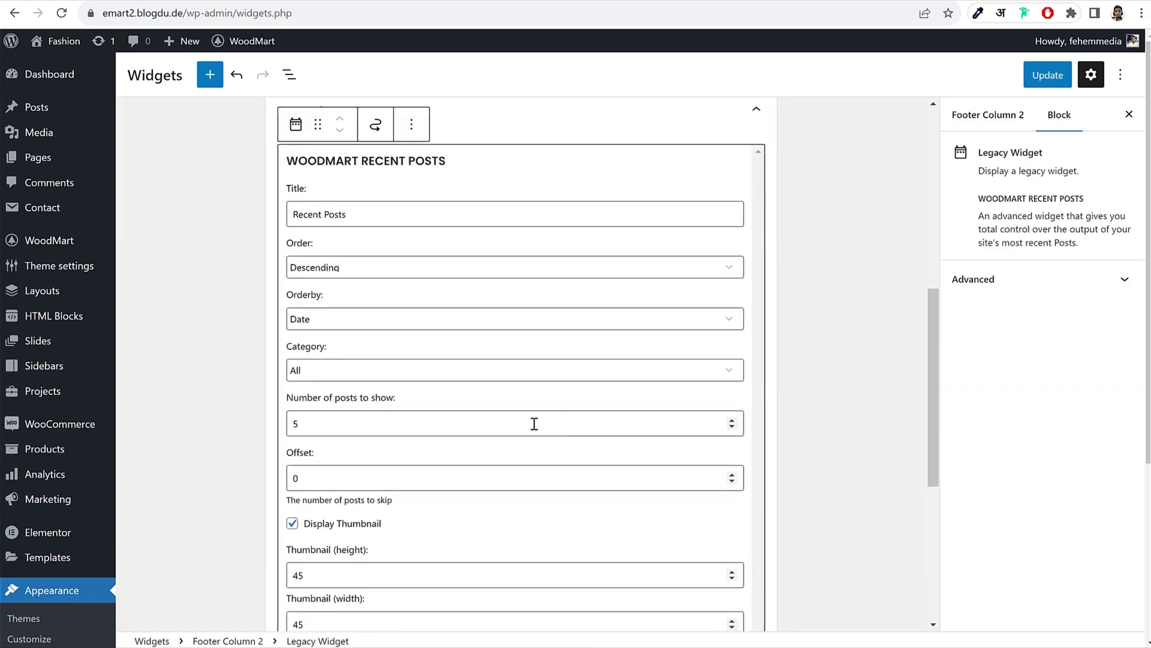
pyautogui.click(732, 428)
pyautogui.click(733, 428)
pyautogui.scroll(-5, 391, 513)
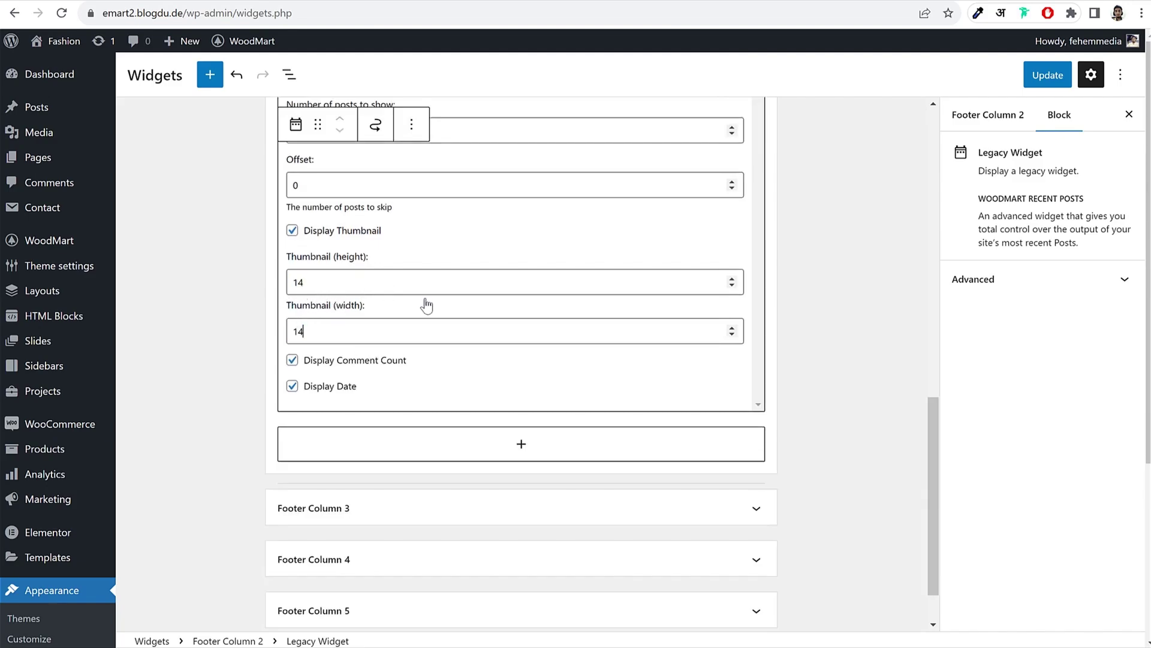
pyautogui.scroll(5, 442, 317)
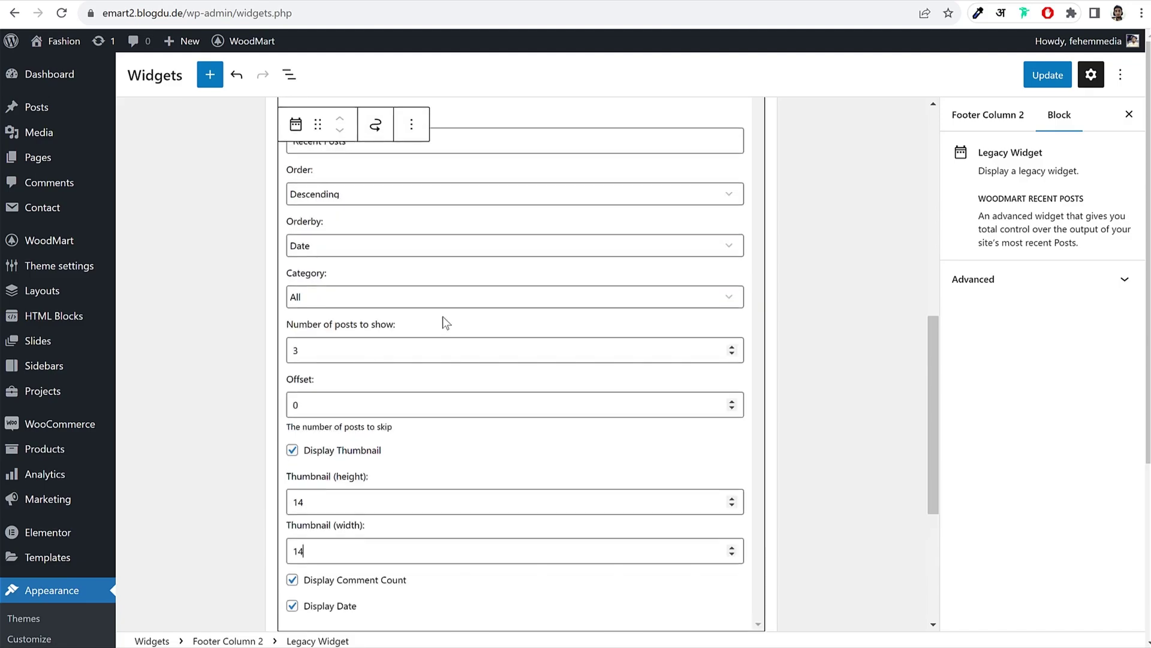
pyautogui.scroll(1, 444, 315)
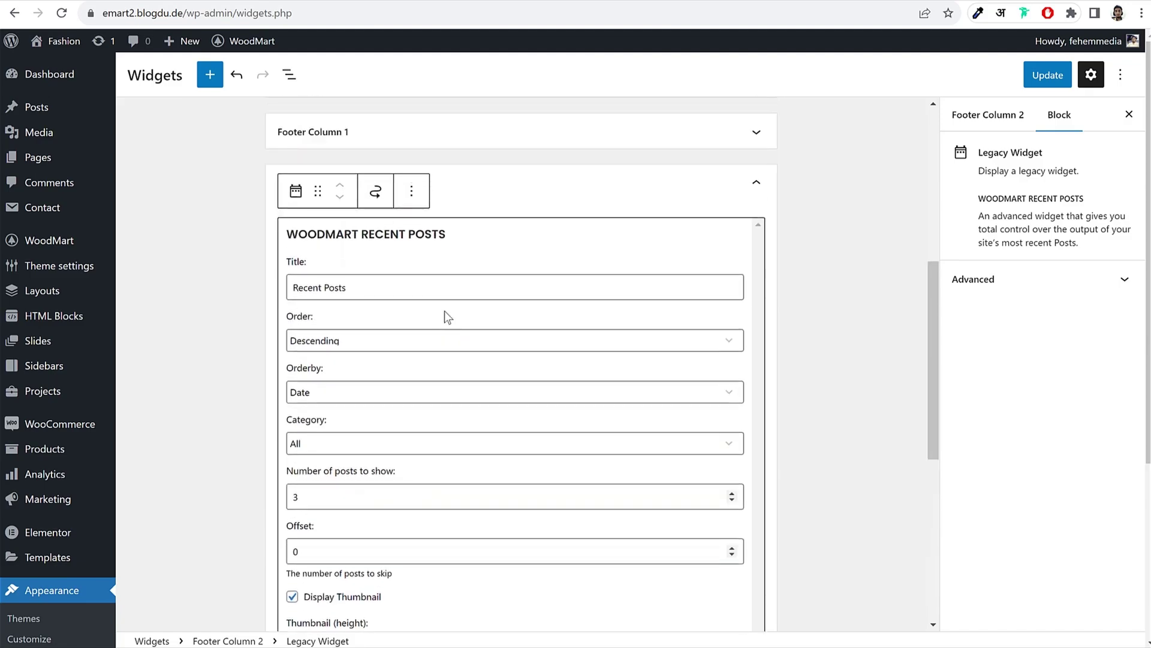
pyautogui.scroll(-5, 444, 311)
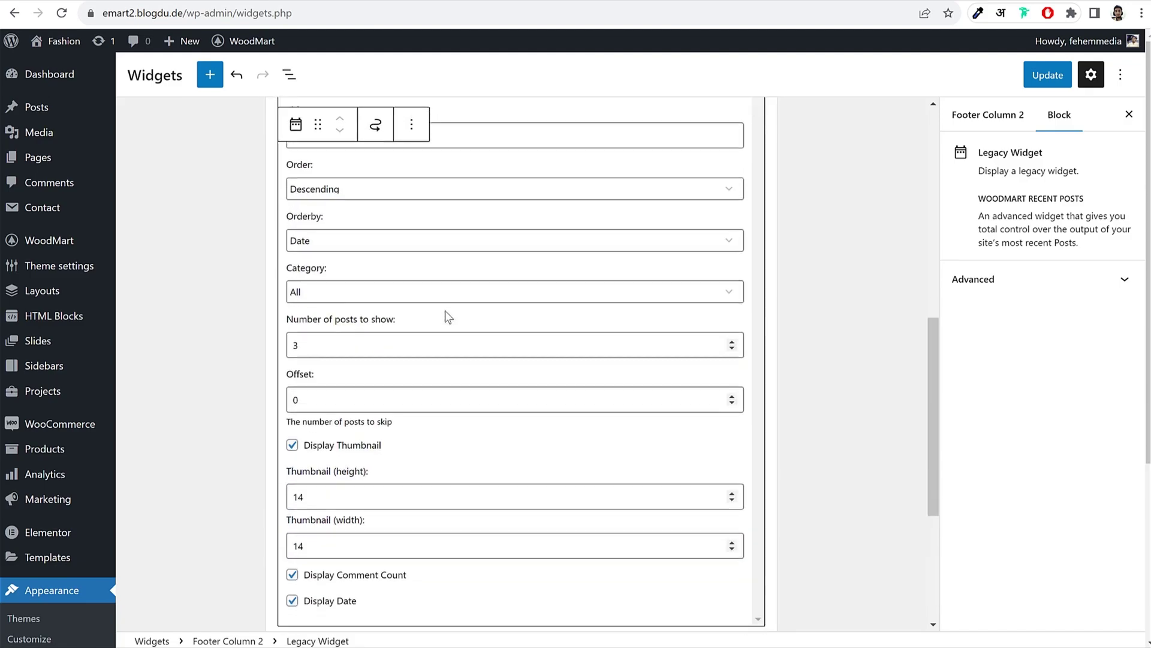
pyautogui.hotkey('ctrl', 'z')
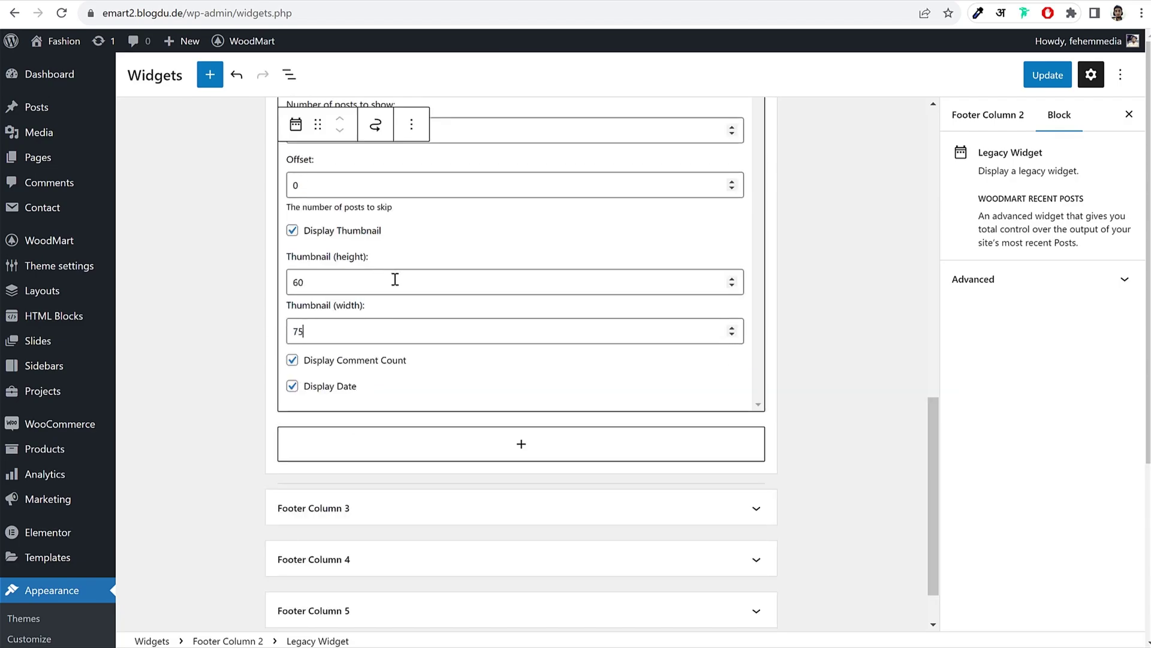
pyautogui.click(837, 269)
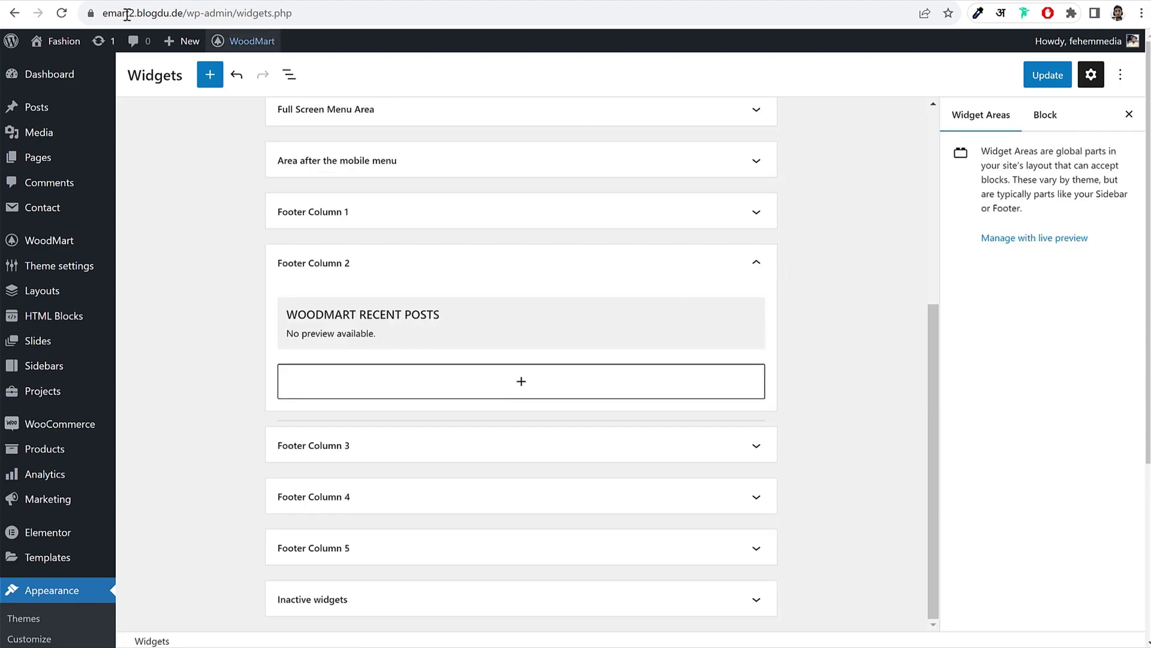
# Step: Open the Appearance > Menus page in a new browser tab
pyautogui.hotkey('ctrl', 'Tab')
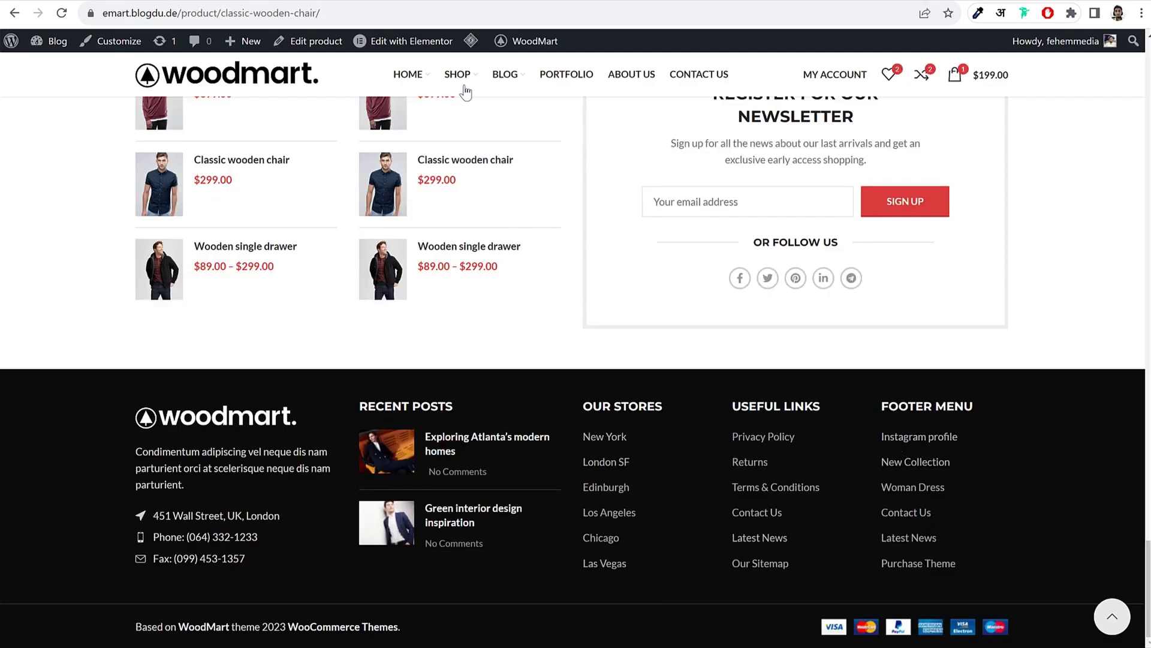
pyautogui.moveTo(466, 80)
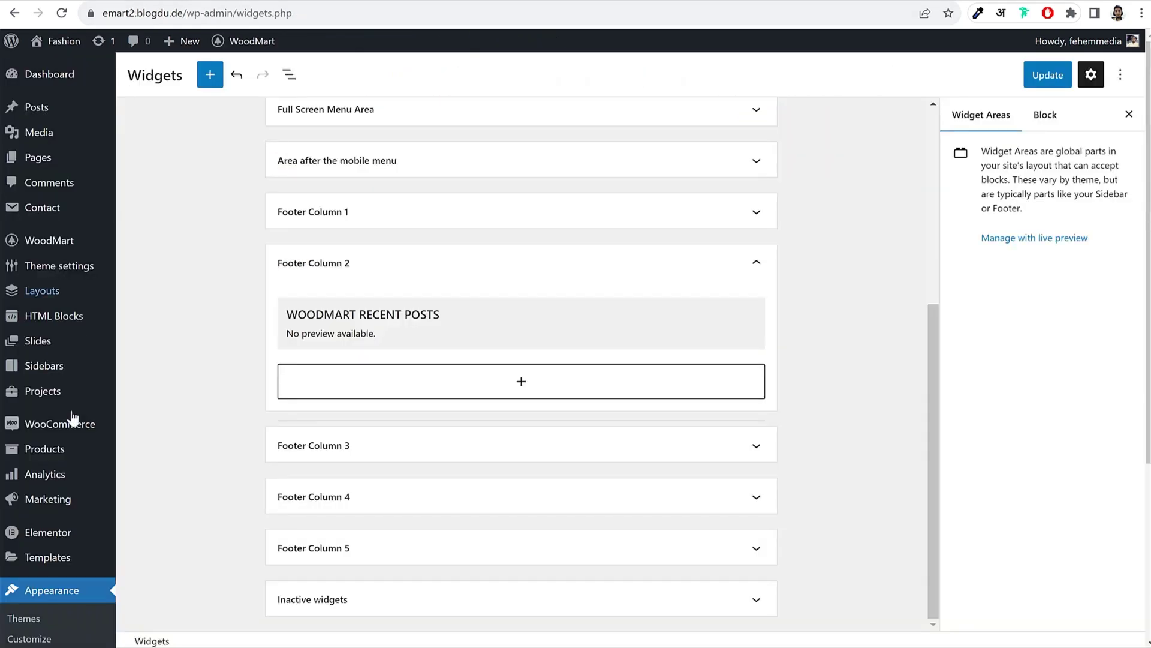
pyautogui.scroll(-4, 36, 540)
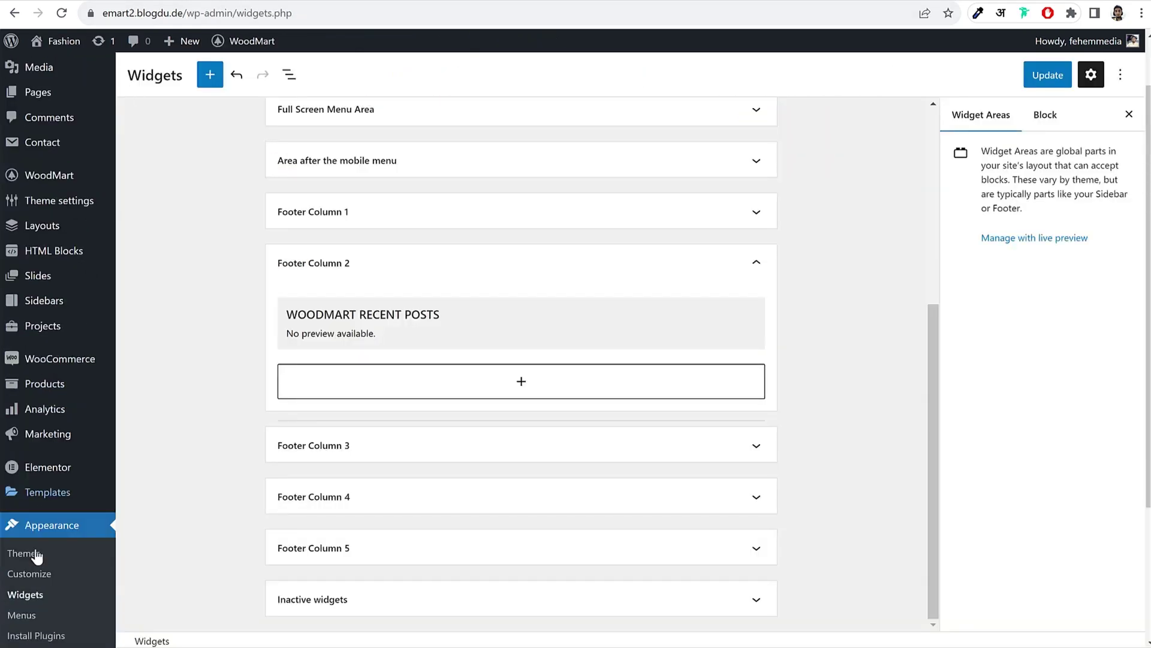
pyautogui.rightClick(22, 460)
pyautogui.click(87, 468)
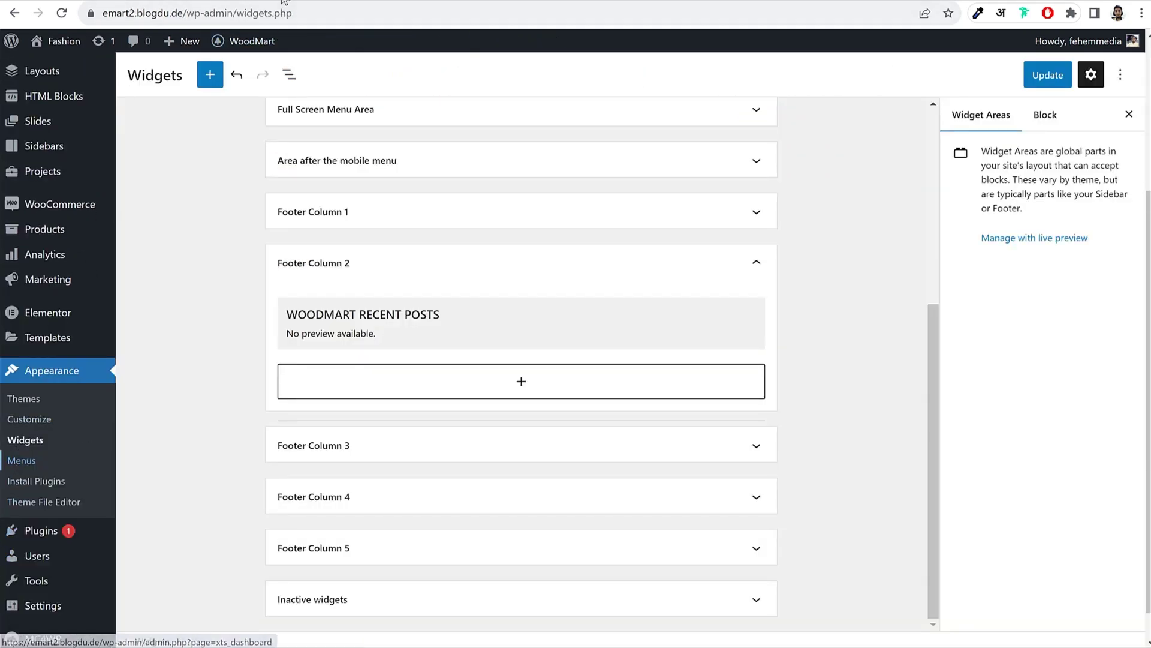
# Step: Start a new menu and name it Footer 1
pyautogui.hotkey('ctrl', 'Tab')
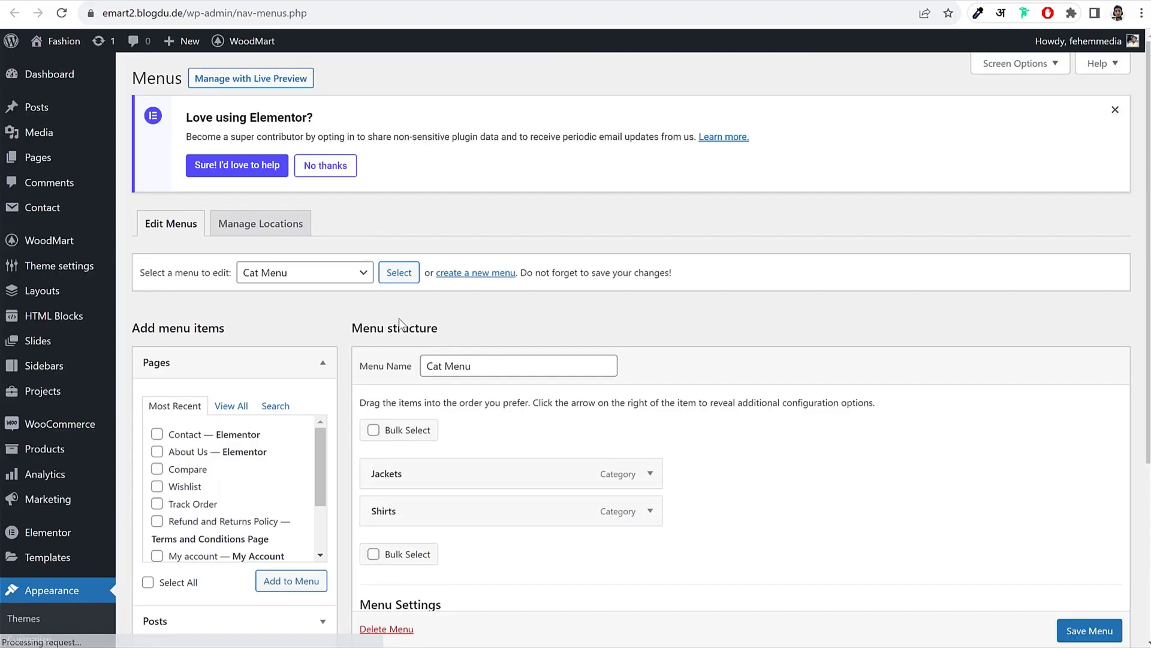
pyautogui.click(461, 275)
pyautogui.click(659, 94)
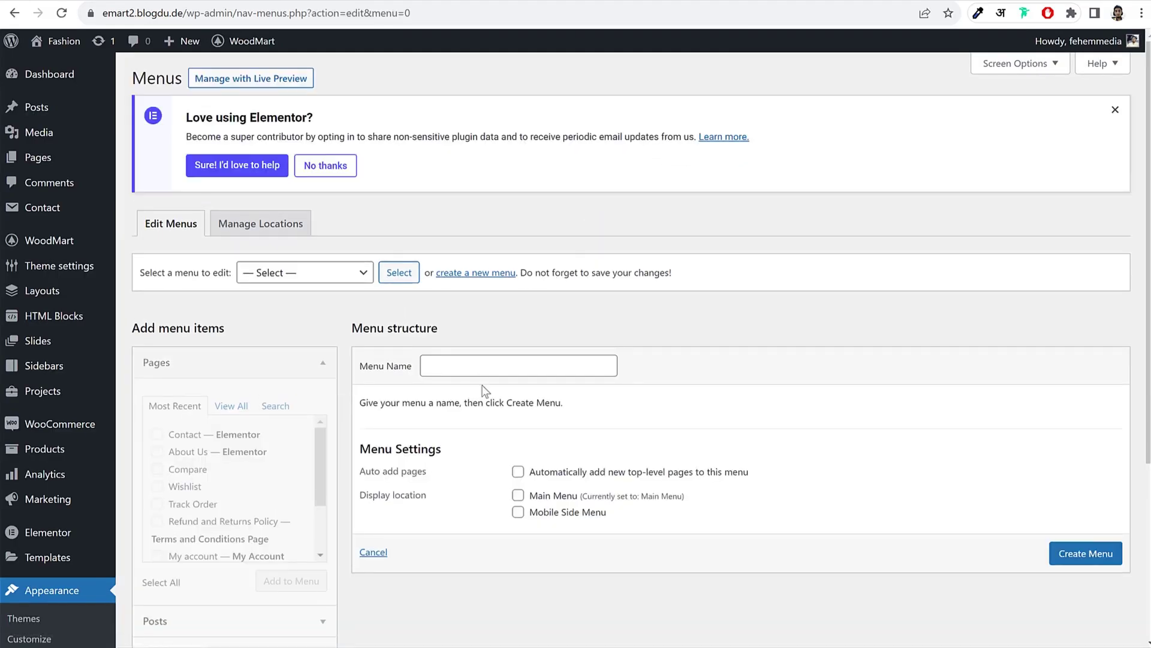
pyautogui.click(485, 365)
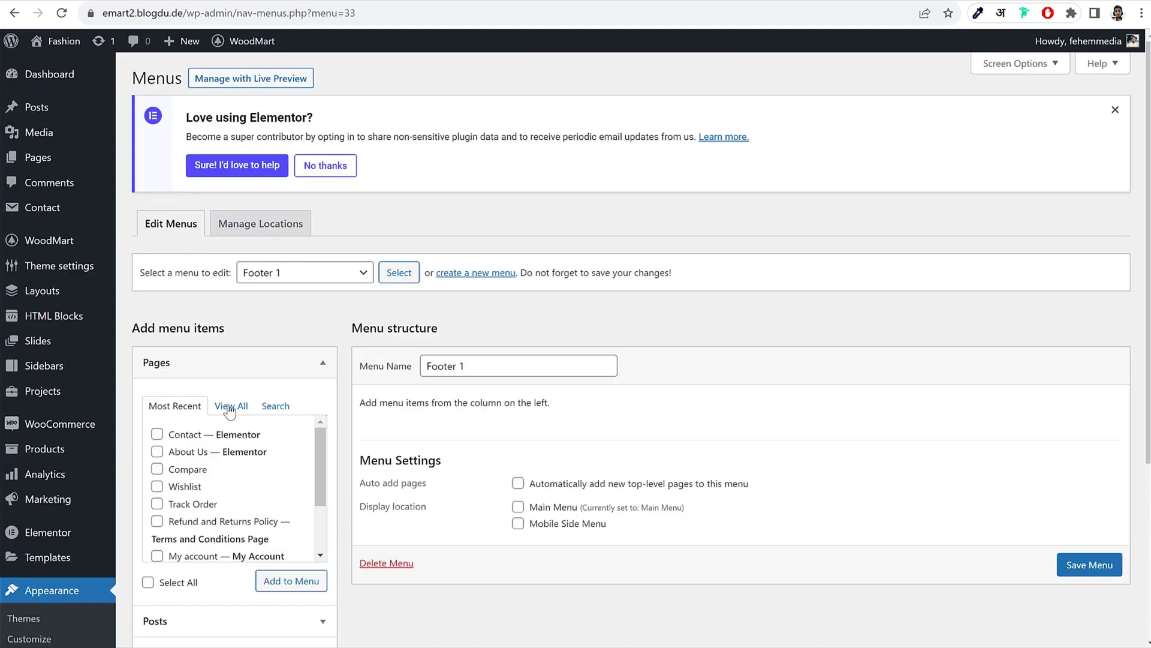
# Step: Add Home, Blog, About Us, Compare, Contact and My account pages to Footer 1, then save
pyautogui.click(230, 407)
pyautogui.scroll(-2, 230, 410)
pyautogui.click(177, 288)
pyautogui.click(178, 305)
pyautogui.click(179, 322)
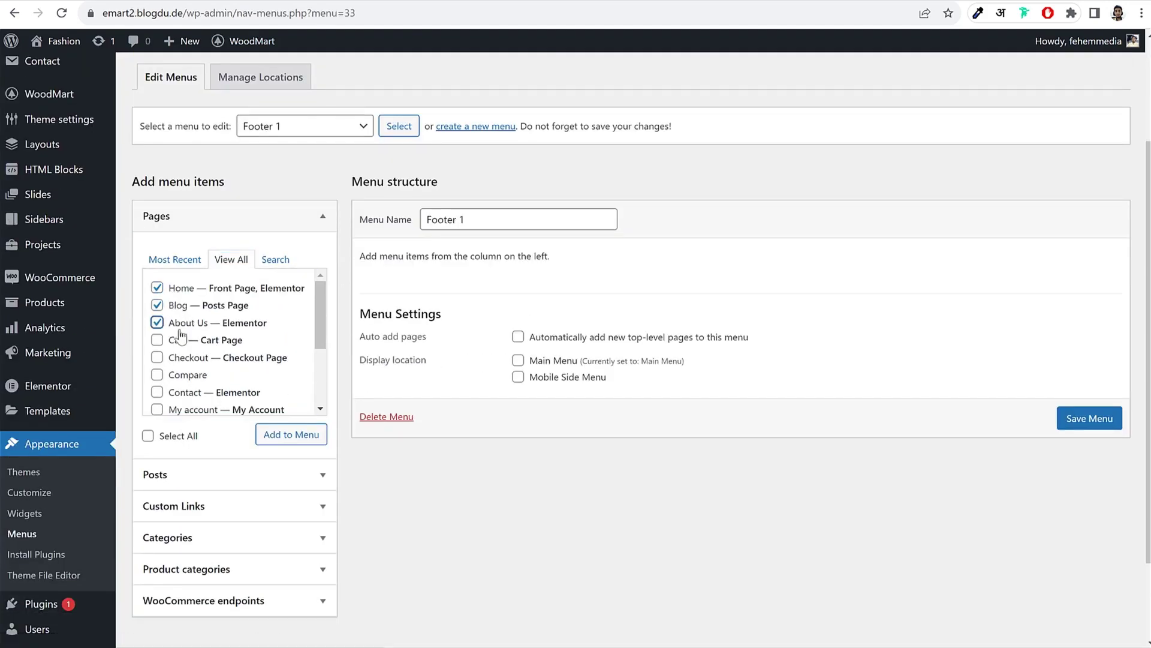
pyautogui.click(180, 392)
pyautogui.click(182, 376)
pyautogui.click(207, 411)
pyautogui.click(286, 440)
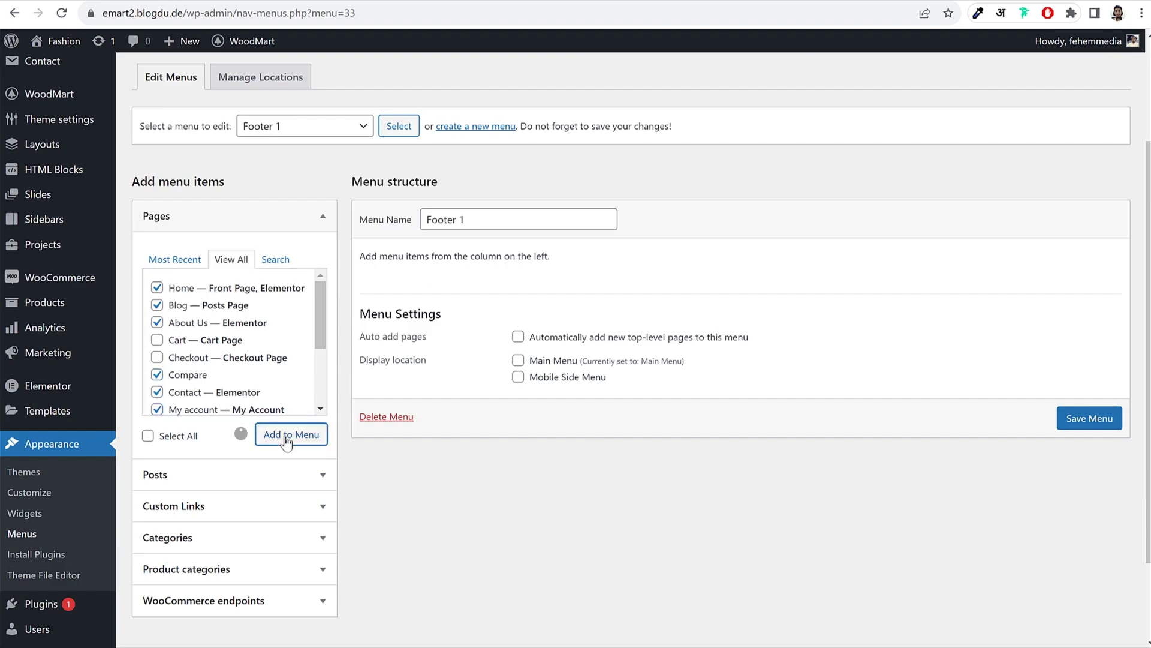
pyautogui.scroll(-3, 868, 431)
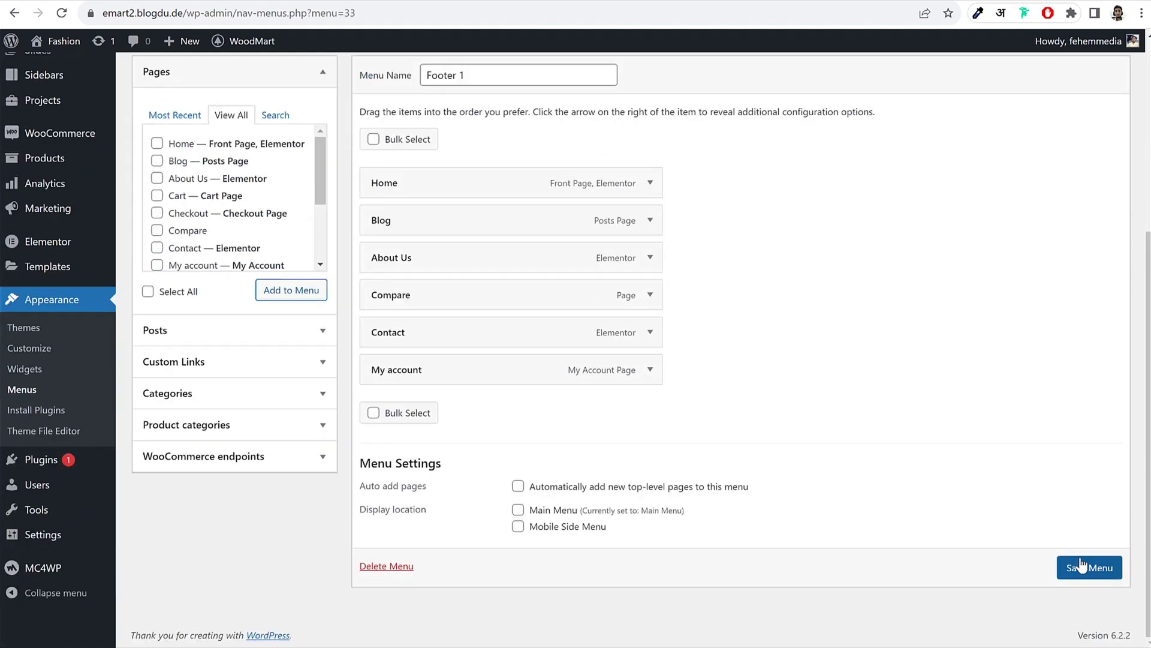
pyautogui.click(1082, 566)
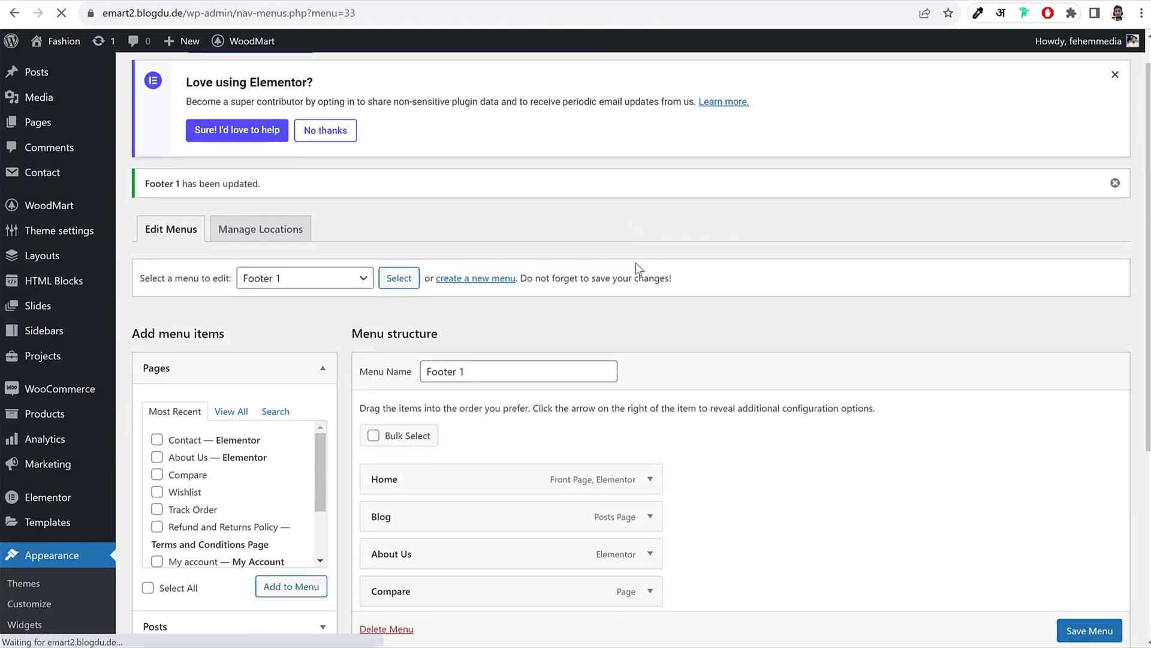
# Step: Browse the WooCommerce endpoints, post categories and product categories item panels
pyautogui.scroll(-3, 636, 264)
pyautogui.click(258, 111)
pyautogui.click(244, 269)
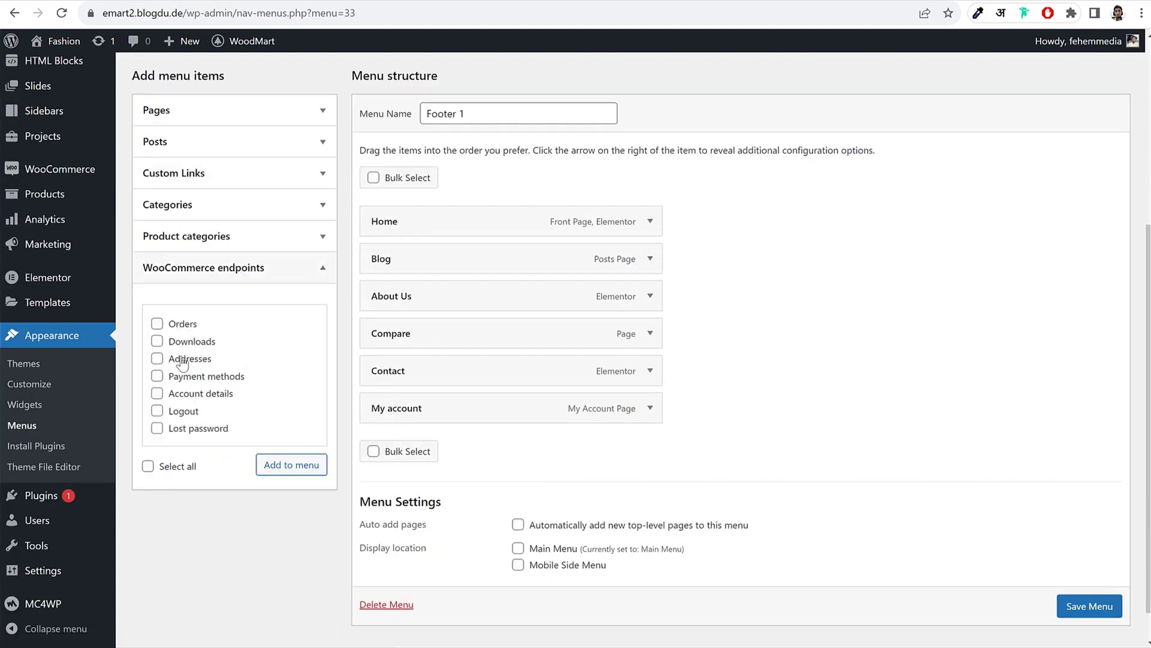
pyautogui.click(227, 204)
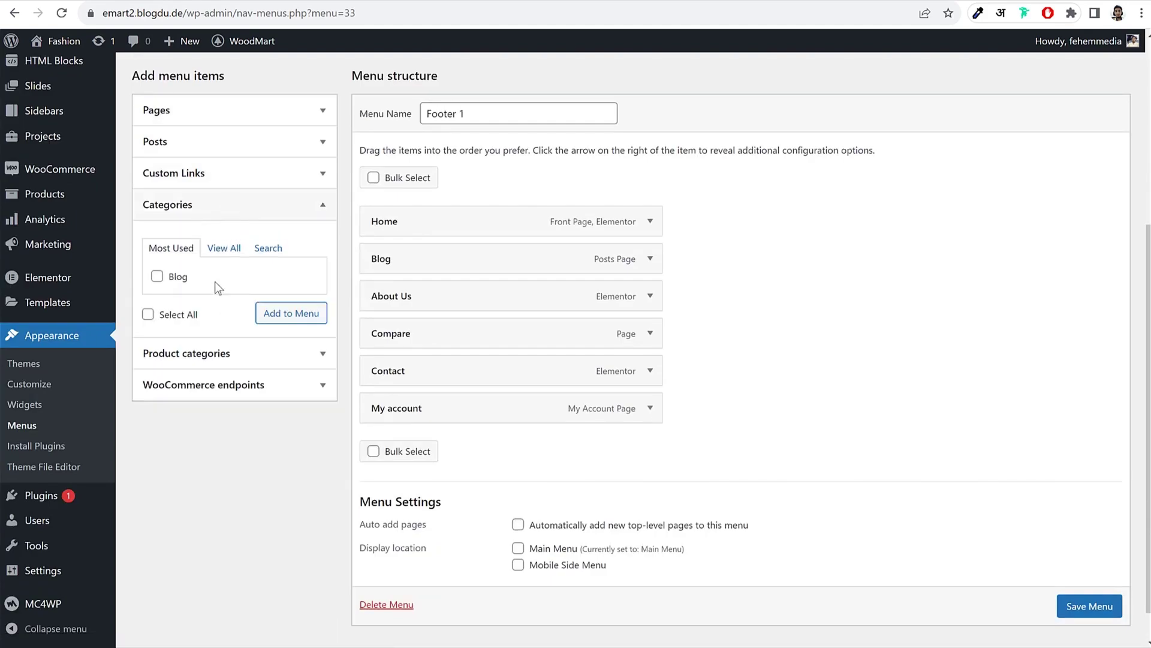
pyautogui.click(232, 249)
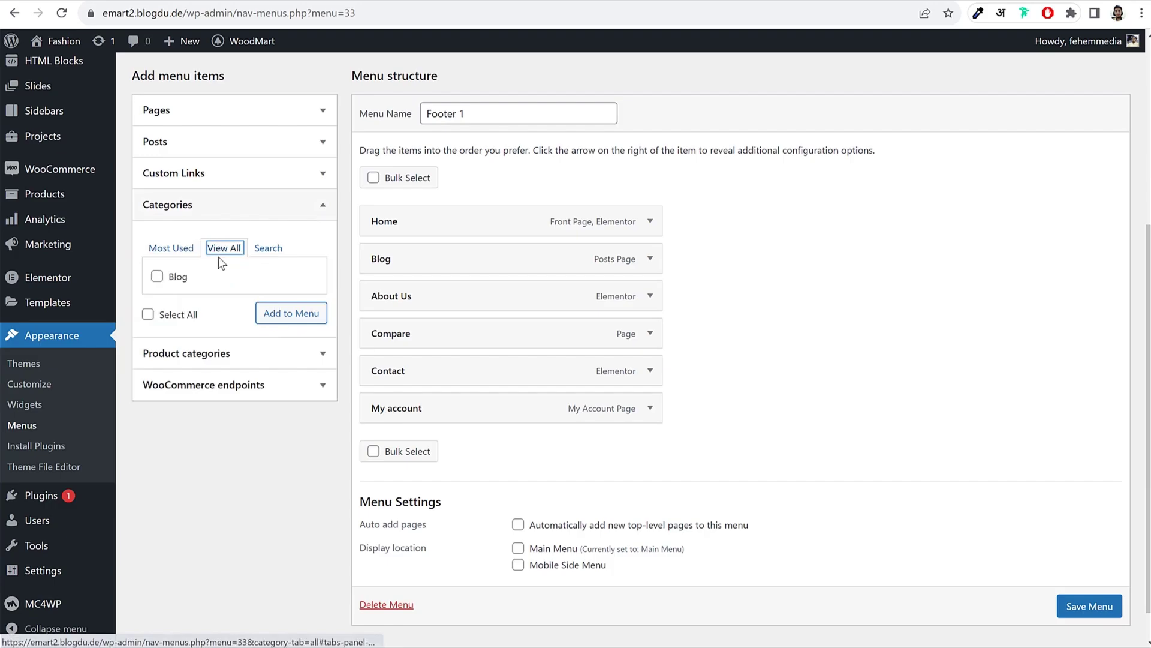
pyautogui.click(176, 252)
pyautogui.click(270, 353)
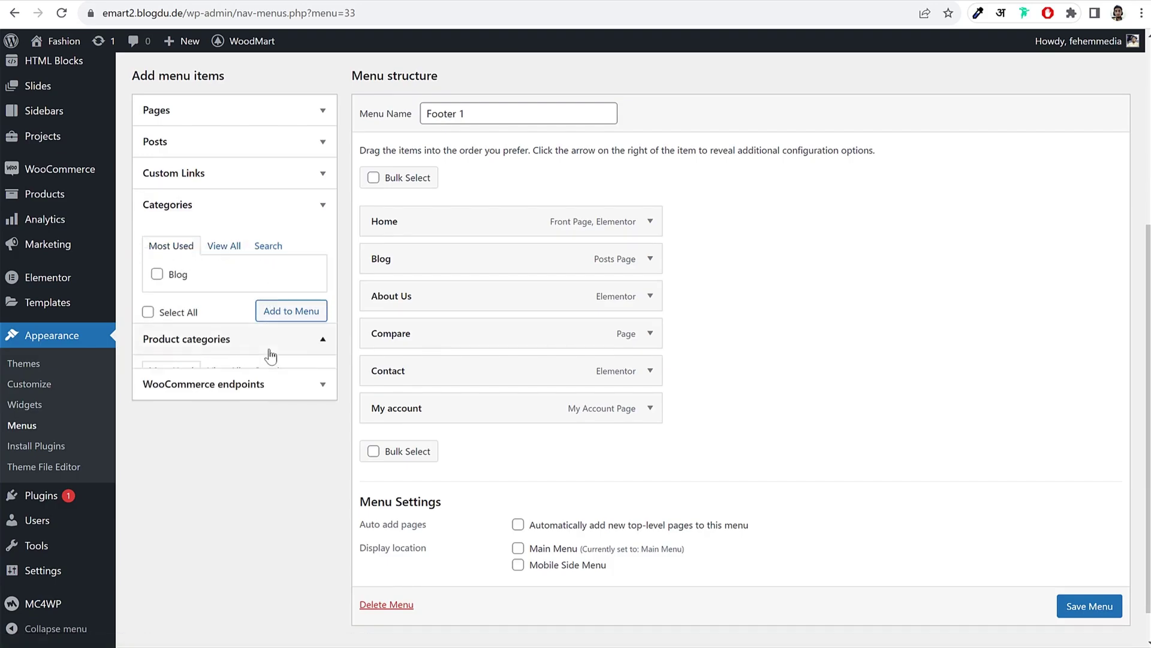
pyautogui.scroll(5, 489, 115)
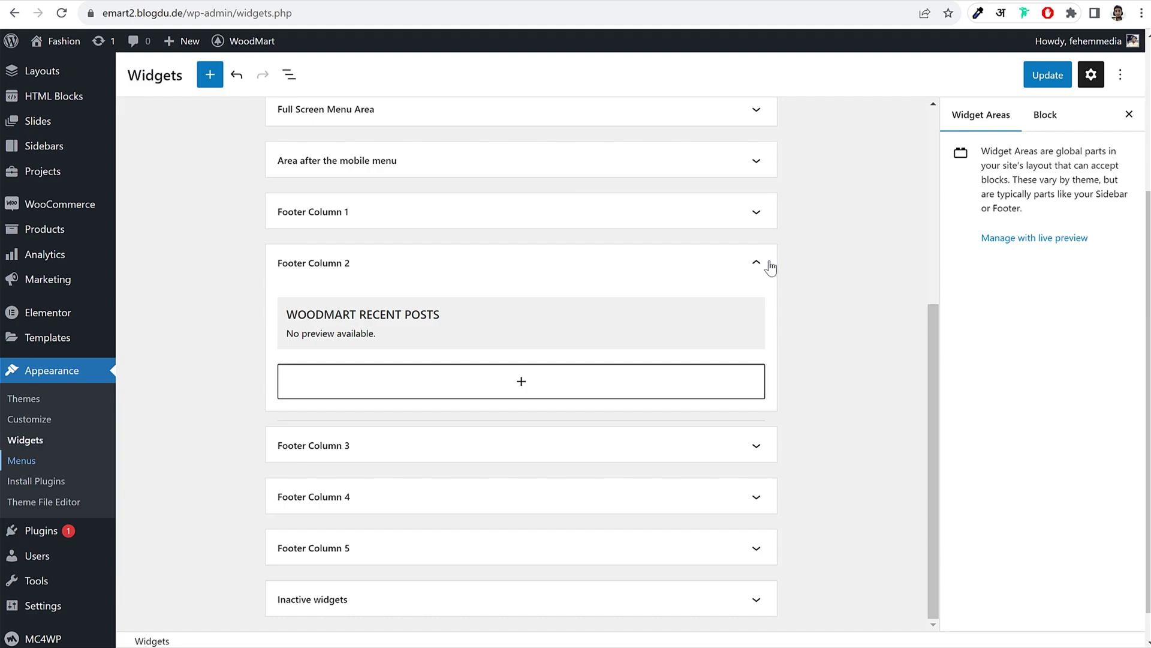
# Step: Save the widget areas and reload the Widgets page
pyautogui.click(768, 262)
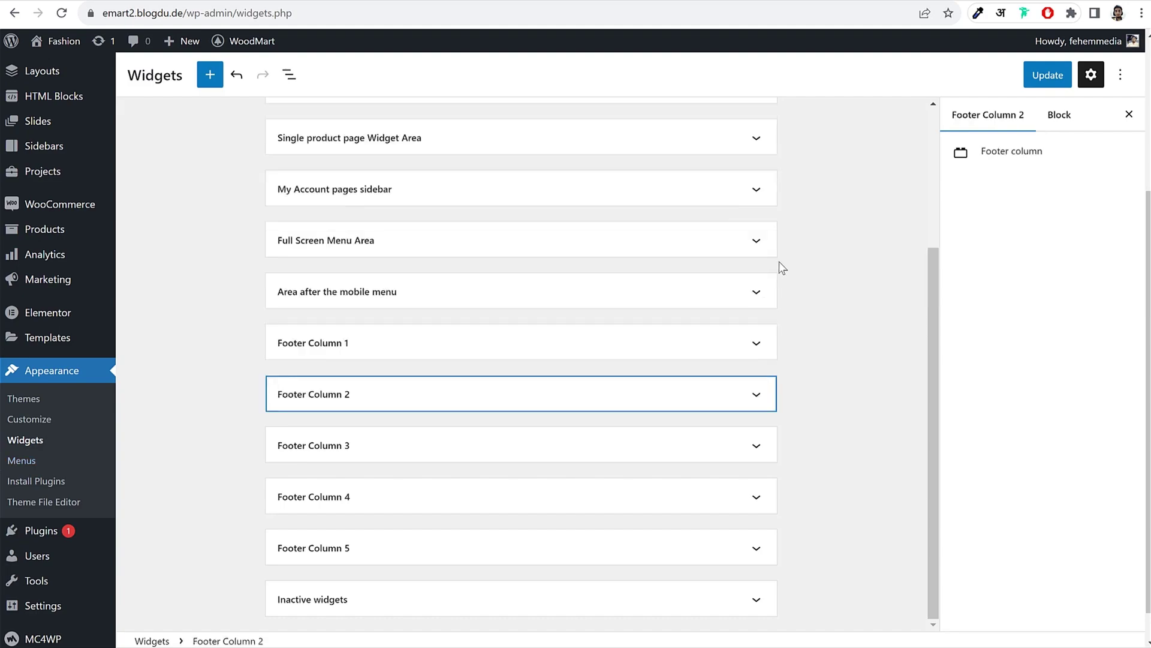
pyautogui.click(1039, 75)
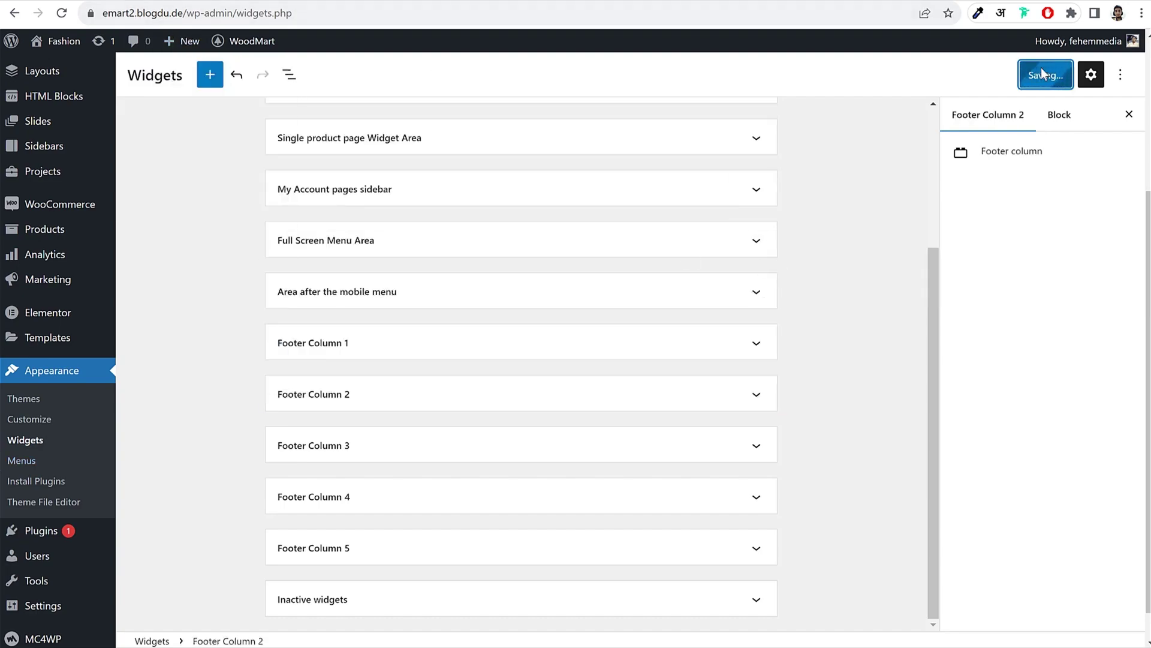
pyautogui.click(59, 16)
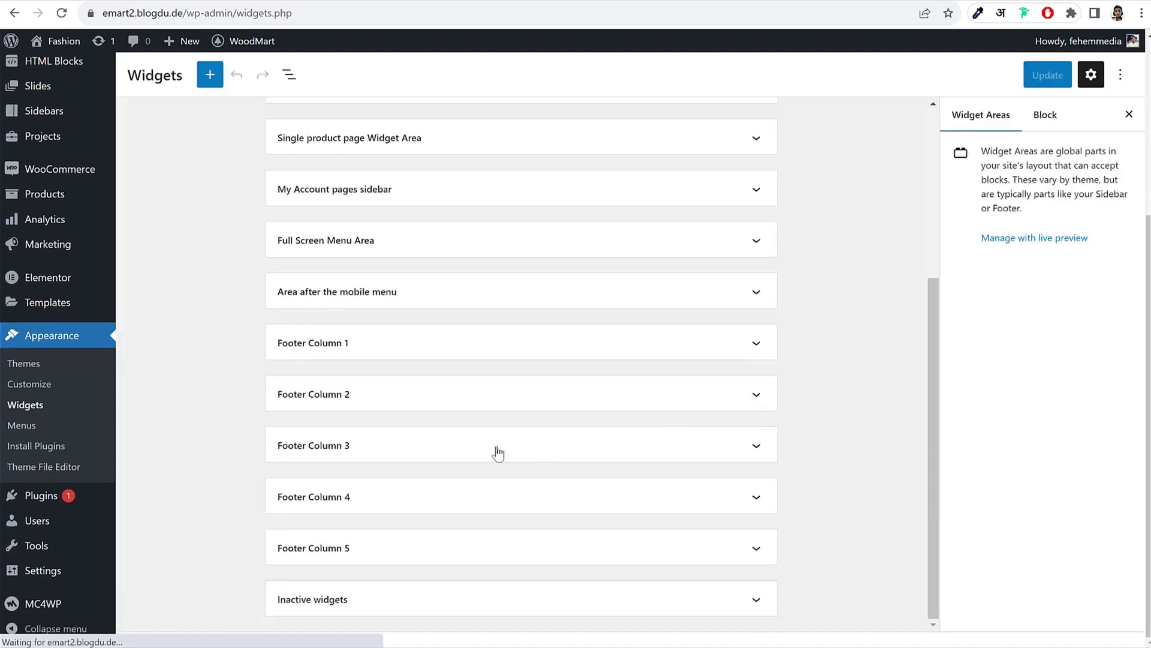
# Step: Add a Navigation Menu widget titled USEFUL LINKS showing Footer 1 to Footer Column 3, then update
pyautogui.click(496, 450)
pyautogui.click(545, 444)
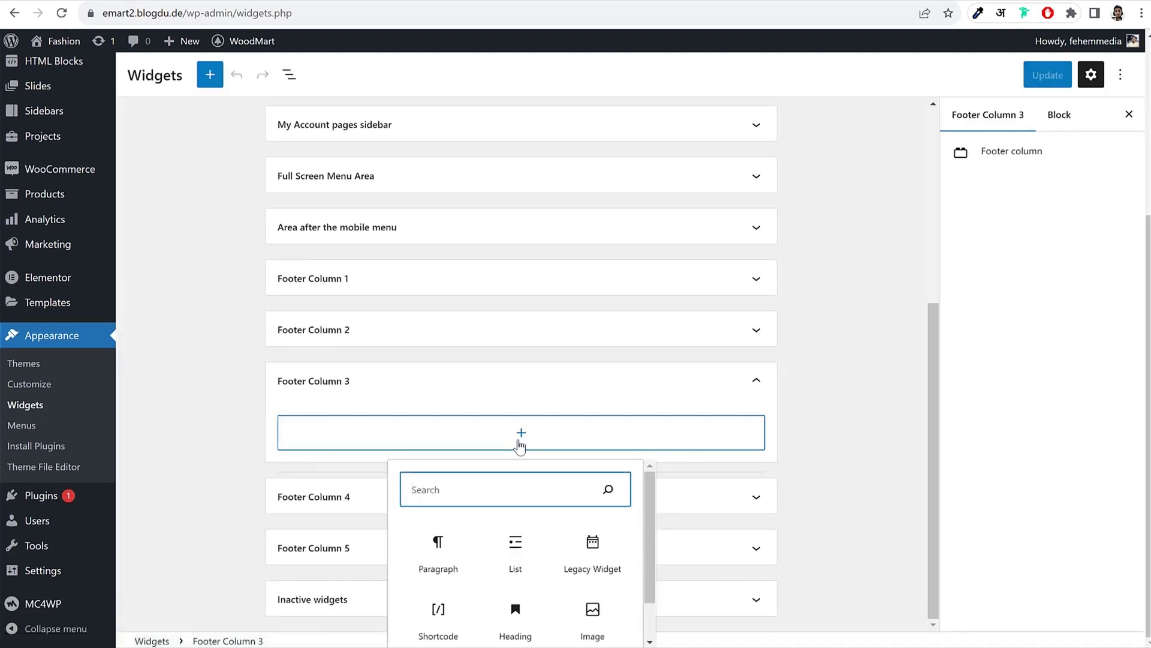
pyautogui.write('nav')
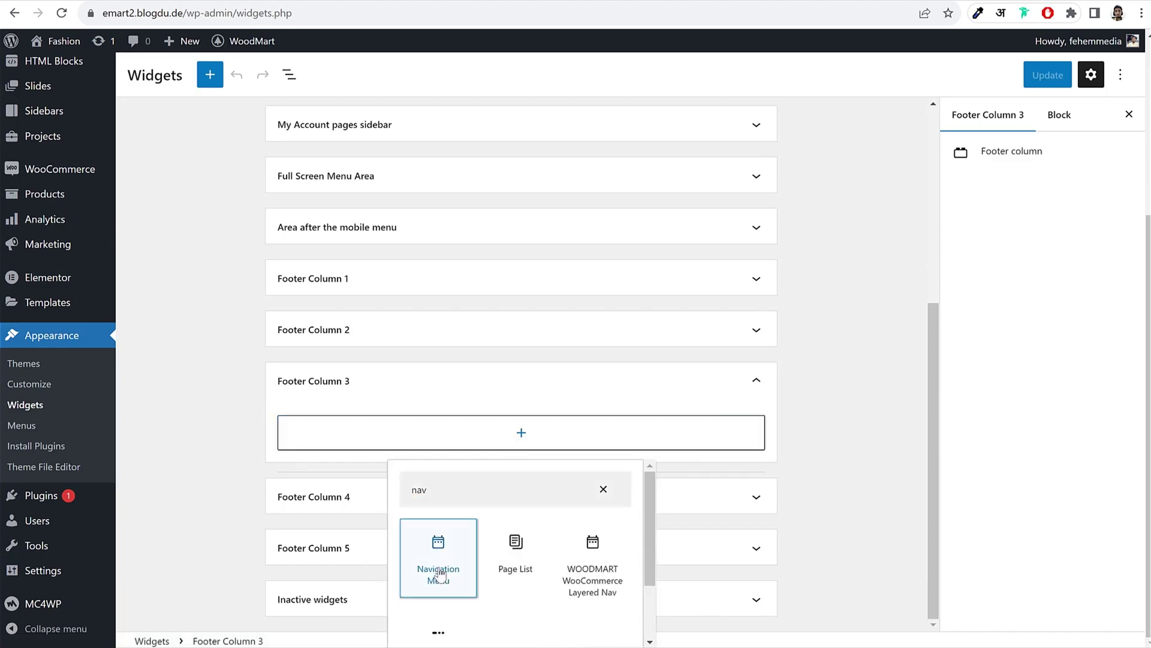
pyautogui.click(437, 567)
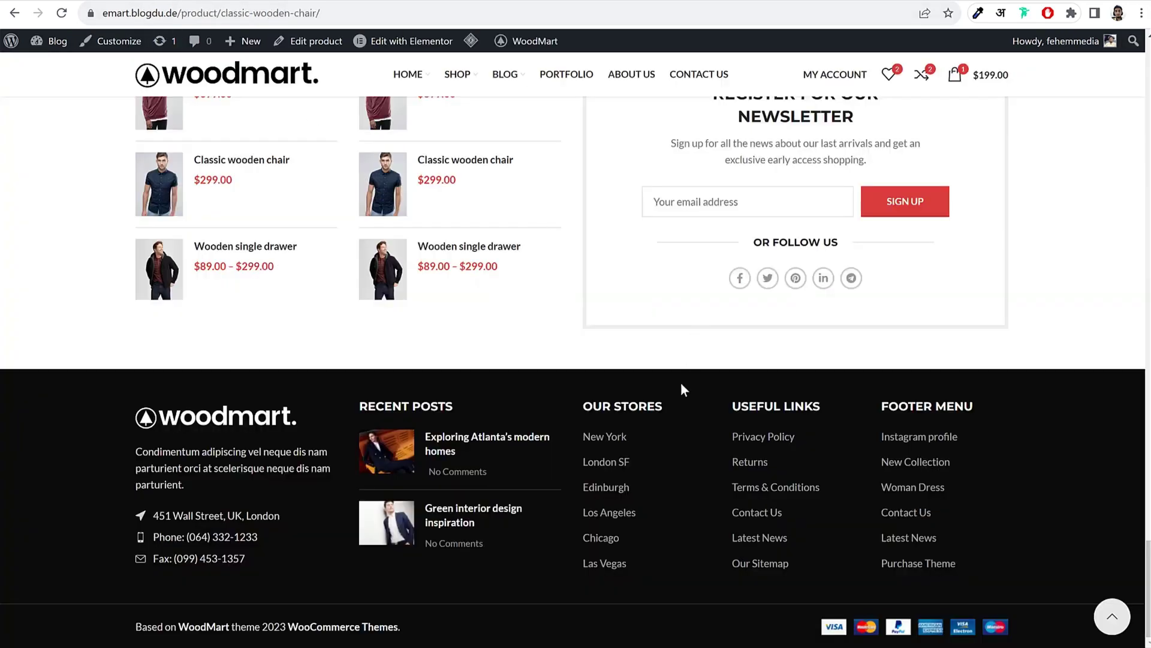
pyautogui.tripleClick(607, 408)
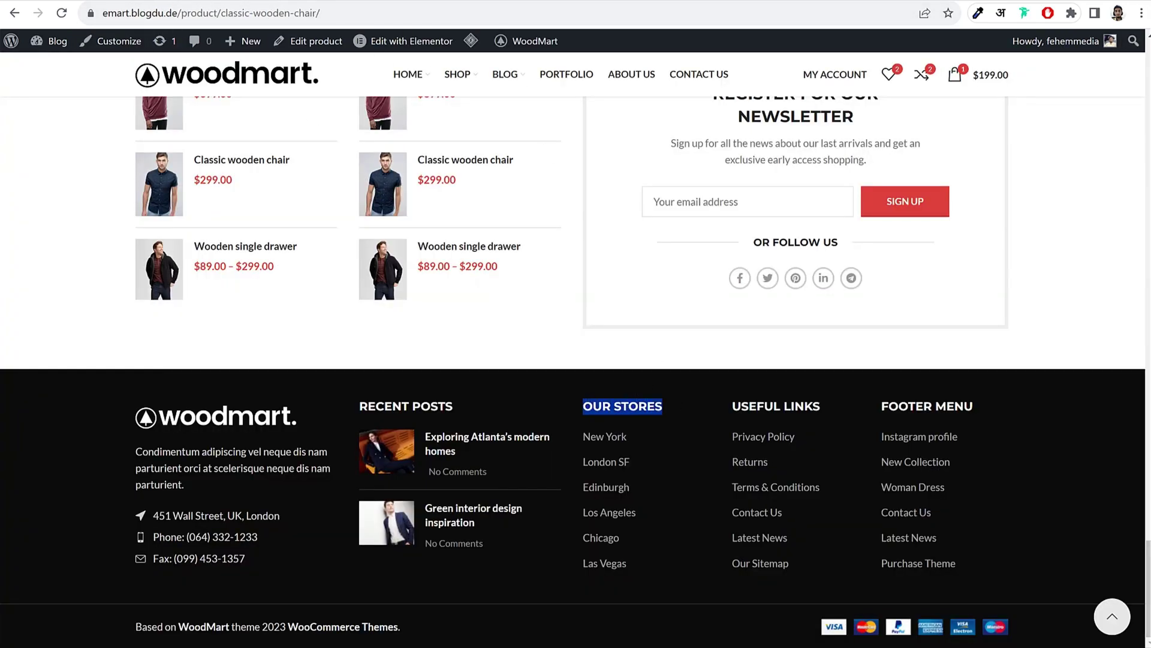
pyautogui.tripleClick(789, 406)
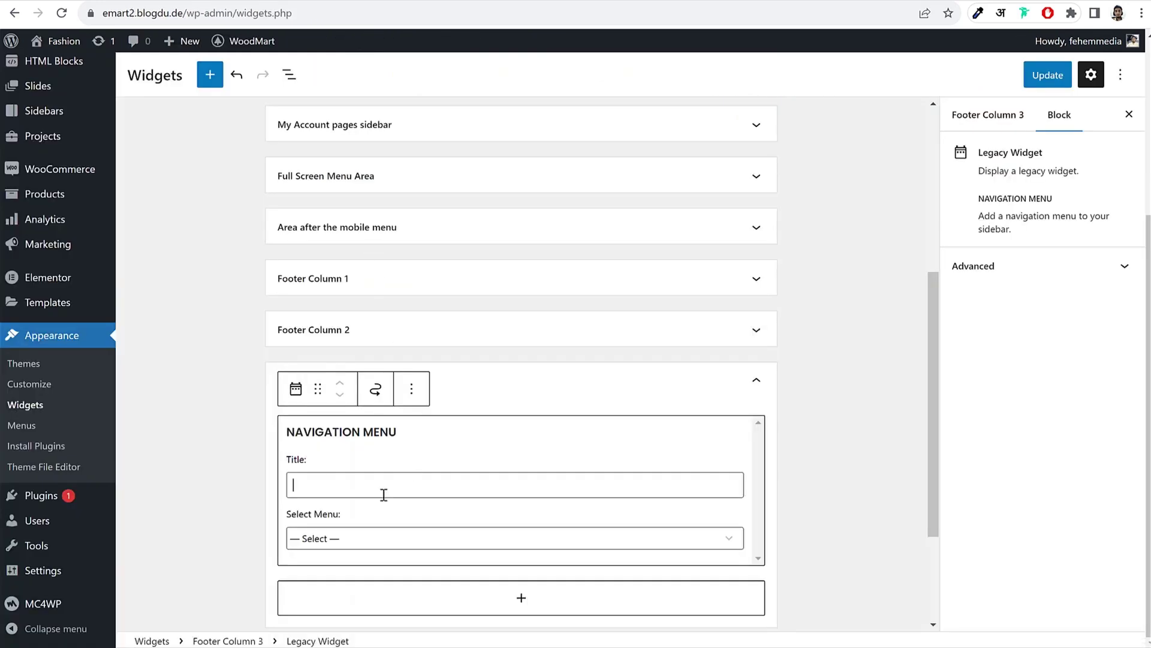
pyautogui.write('USEFUL LINKS')
pyautogui.click(376, 537)
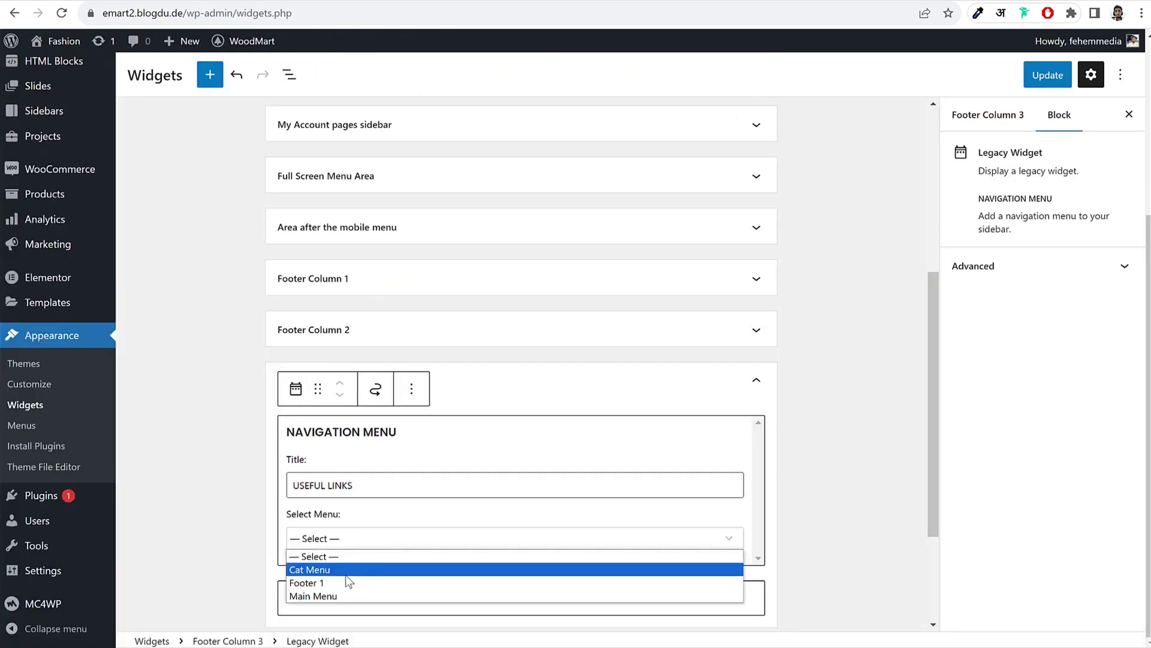
pyautogui.click(333, 583)
pyautogui.click(824, 485)
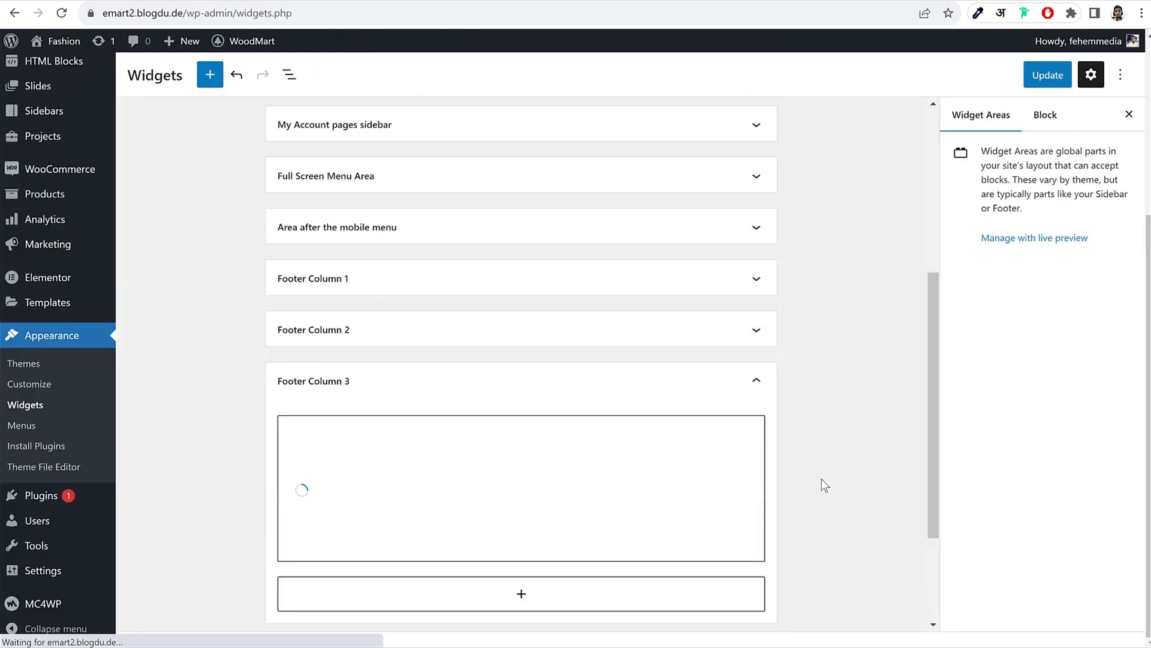
pyautogui.click(1070, 75)
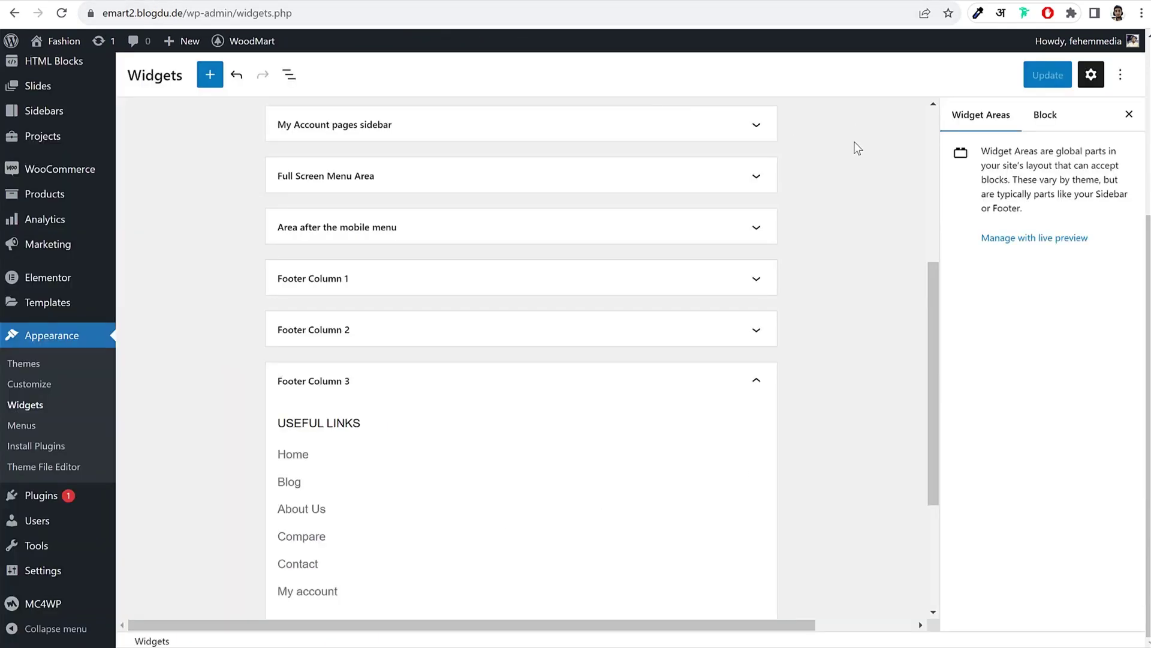
# Step: Reload the storefront to check the new footer links
pyautogui.scroll(-1, 583, 360)
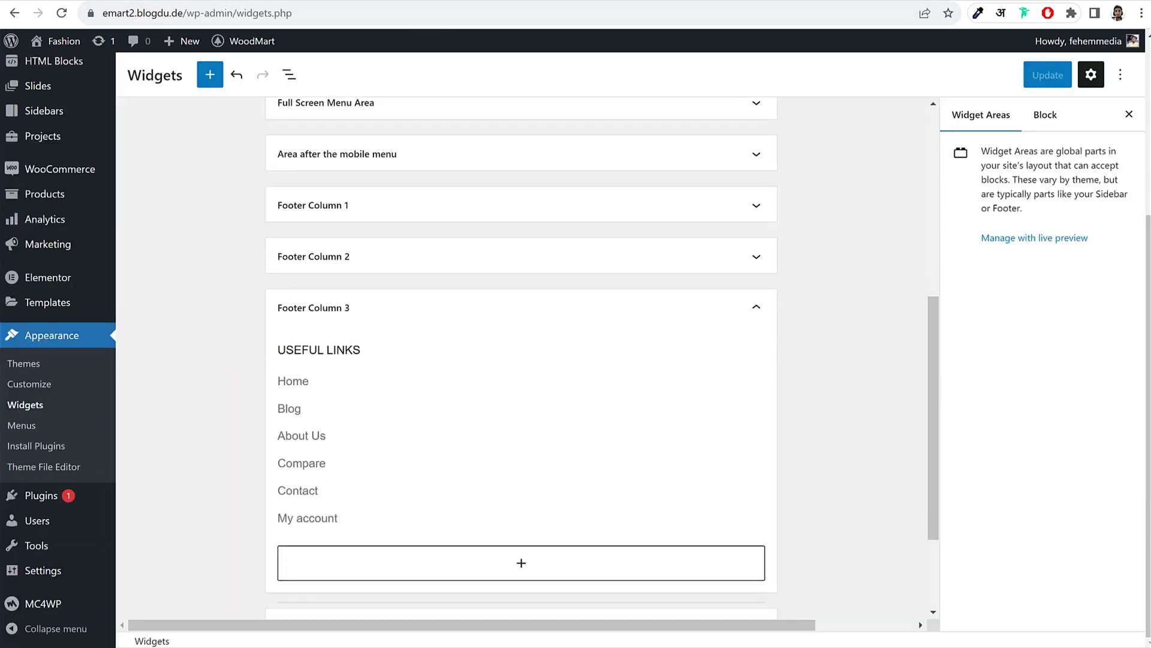
pyautogui.click(300, 5)
pyautogui.click(62, 13)
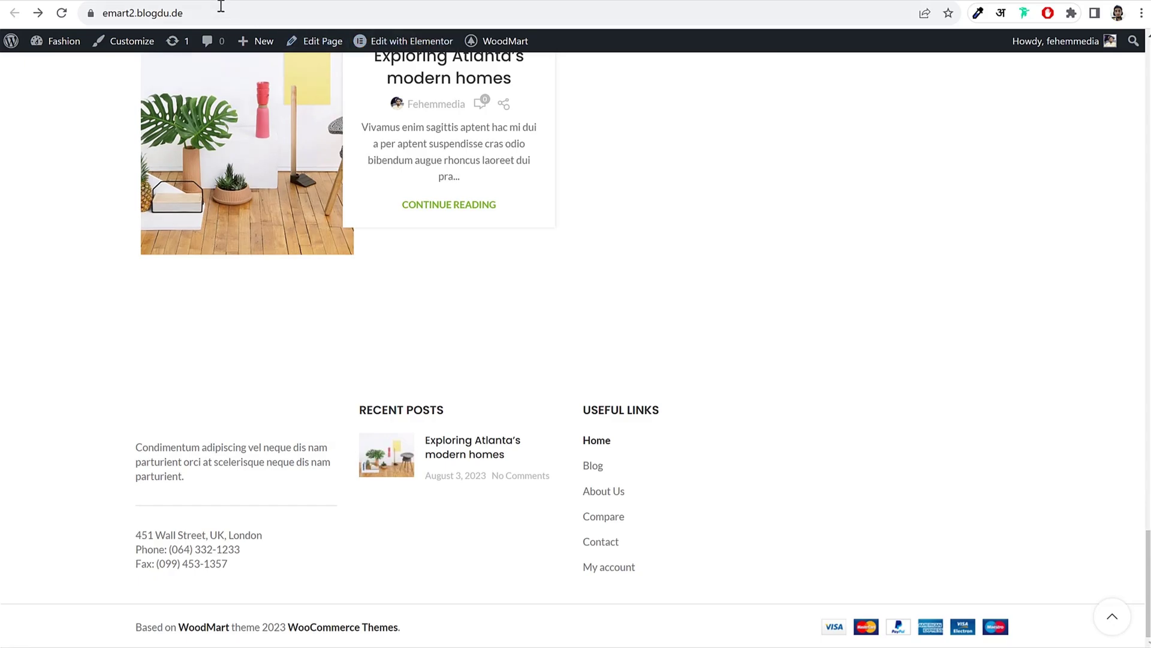
pyautogui.hotkey('ctrl', 'Tab')
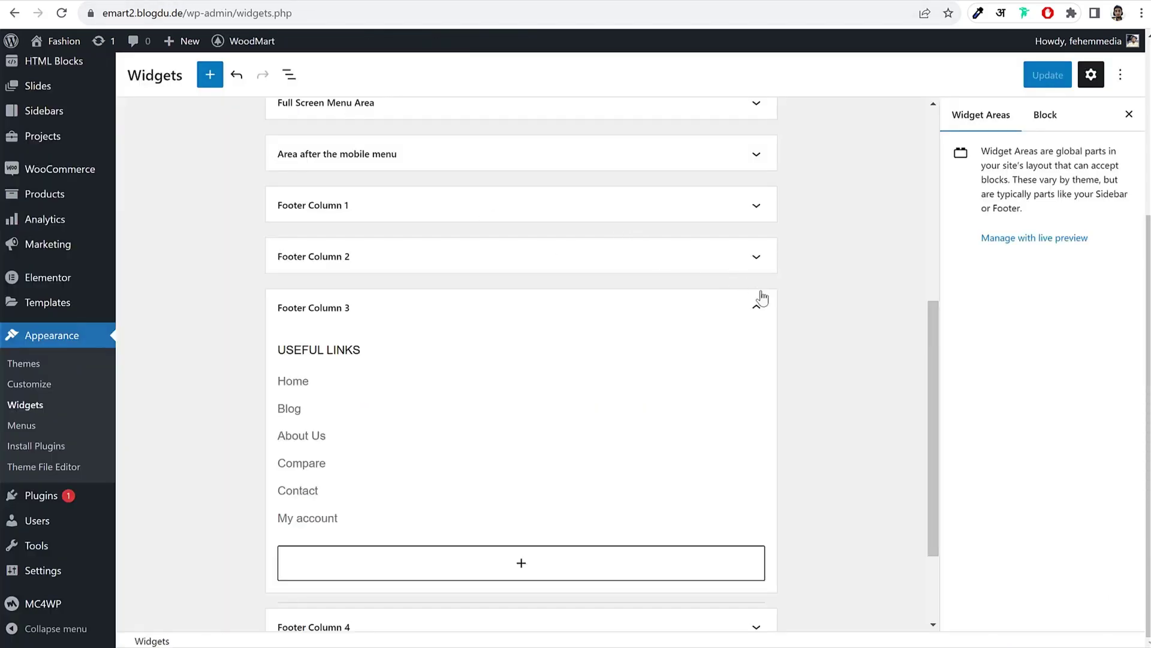
# Step: Refresh the storefront and return from Menus to the Widgets admin page
pyautogui.click(758, 309)
pyautogui.scroll(2, 827, 335)
pyautogui.scroll(3, 828, 335)
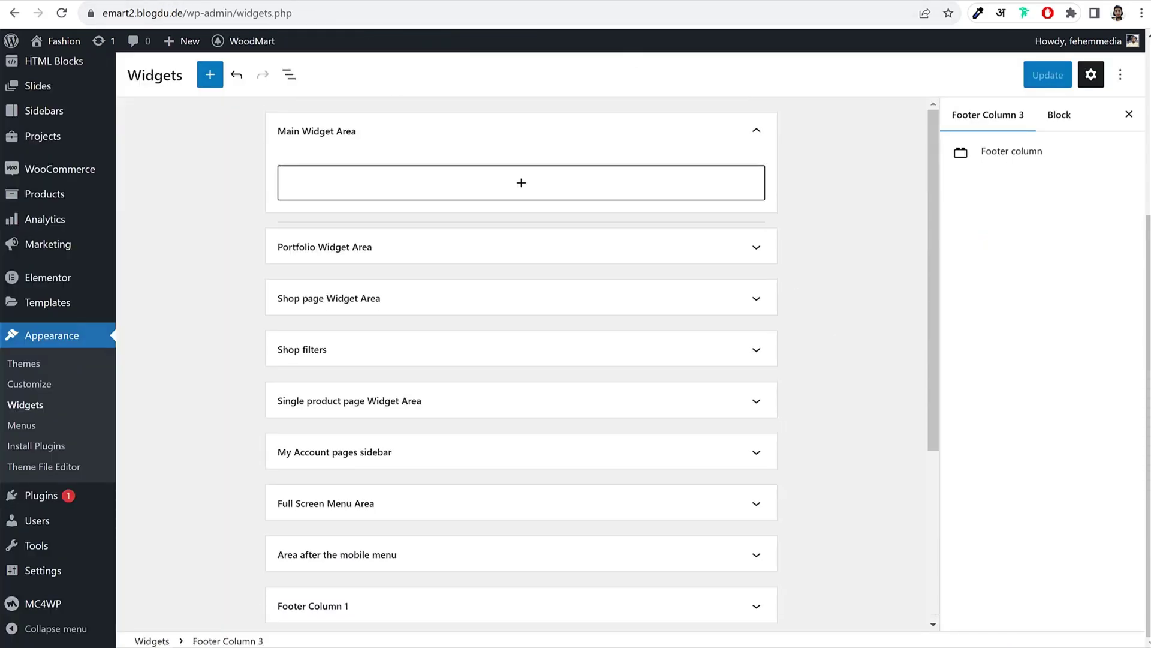
pyautogui.hotkey('ctrl', 'Tab')
pyautogui.press('F5')
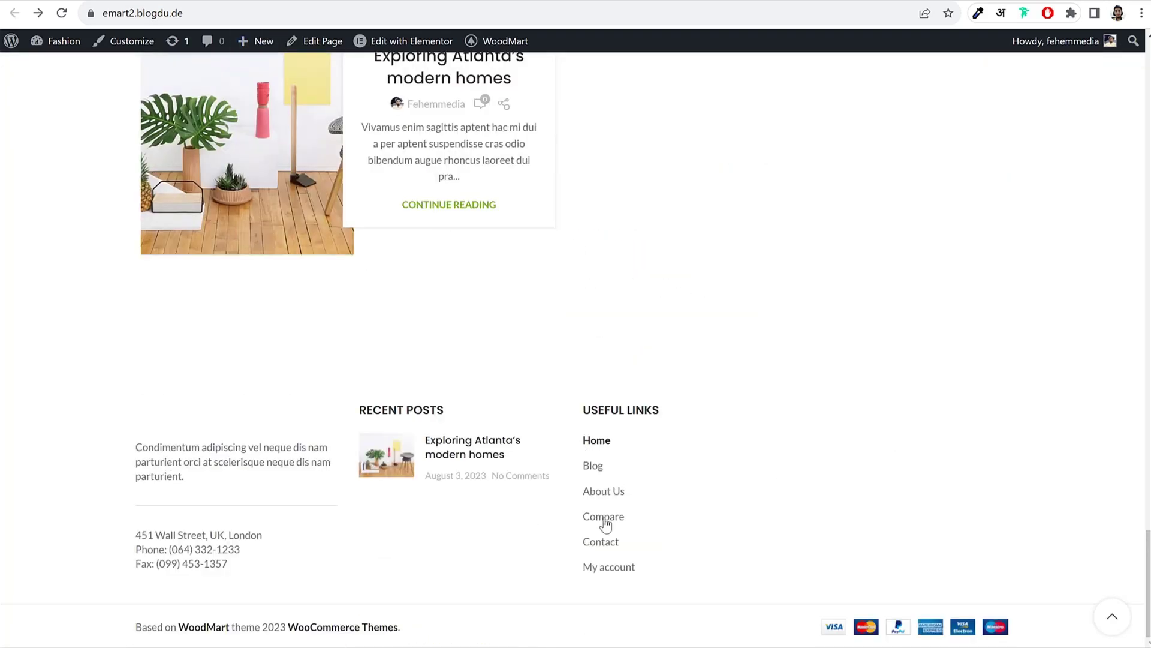
pyautogui.hotkey('ctrl', 'Tab')
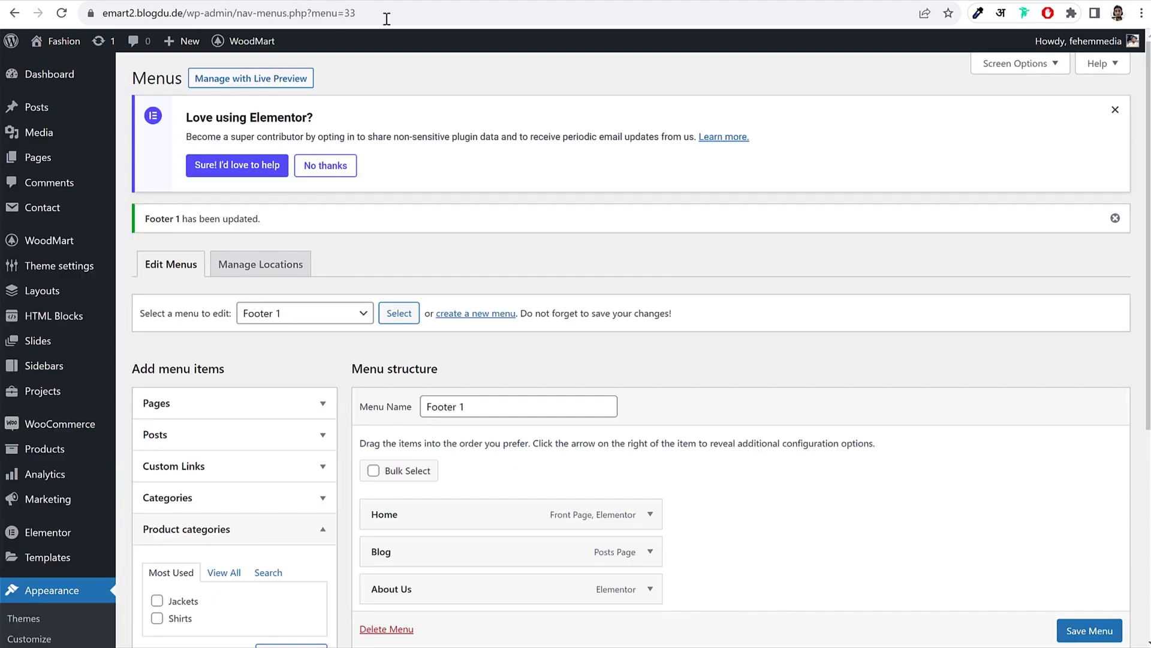
pyautogui.scroll(-5, 92, 362)
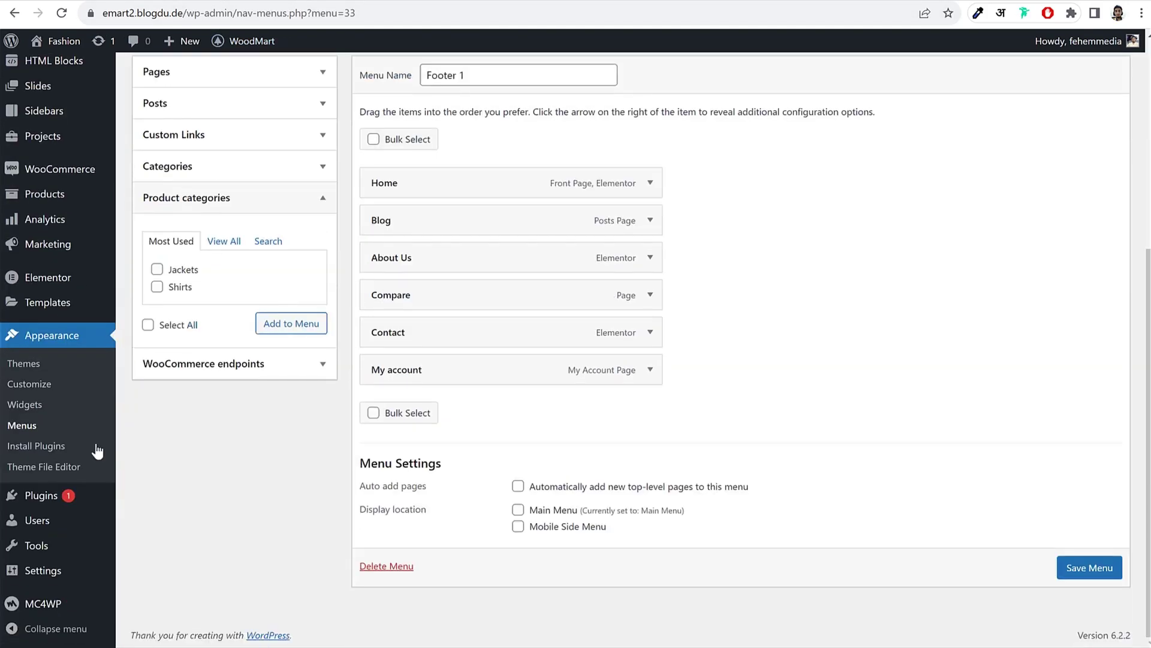
pyautogui.click(45, 408)
pyautogui.click(635, 102)
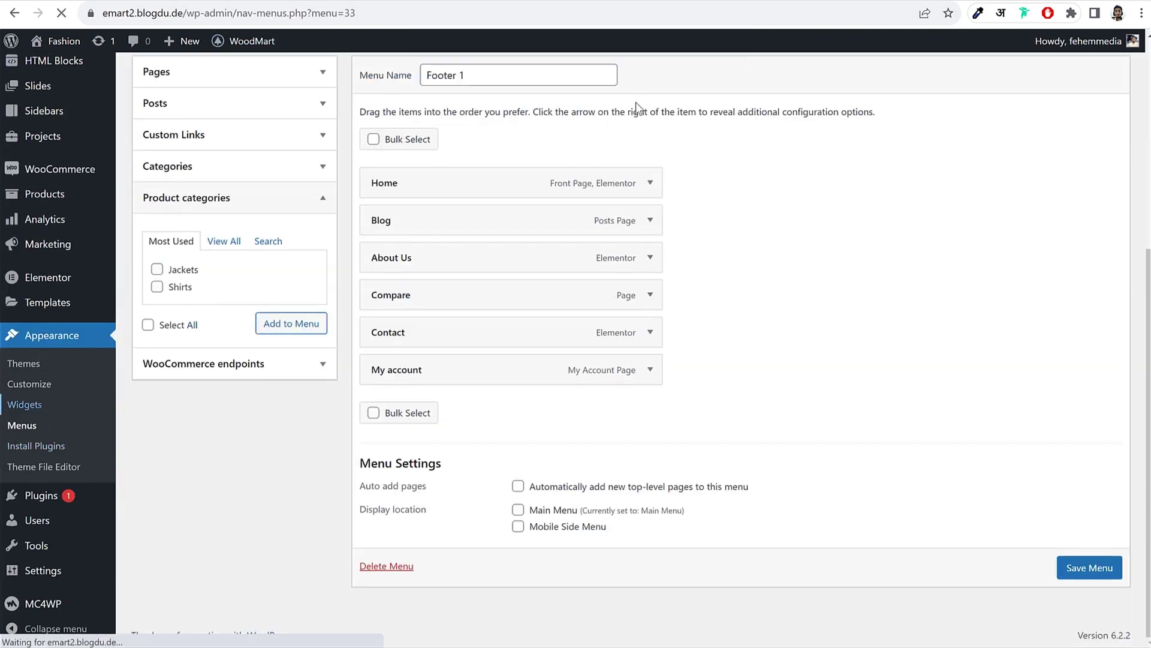
# Step: Open the Shop page on the site and the WoodMart demo, scrolling through the filters
pyautogui.hotkey('ctrl', 'Tab')
pyautogui.scroll(15, 417, 114)
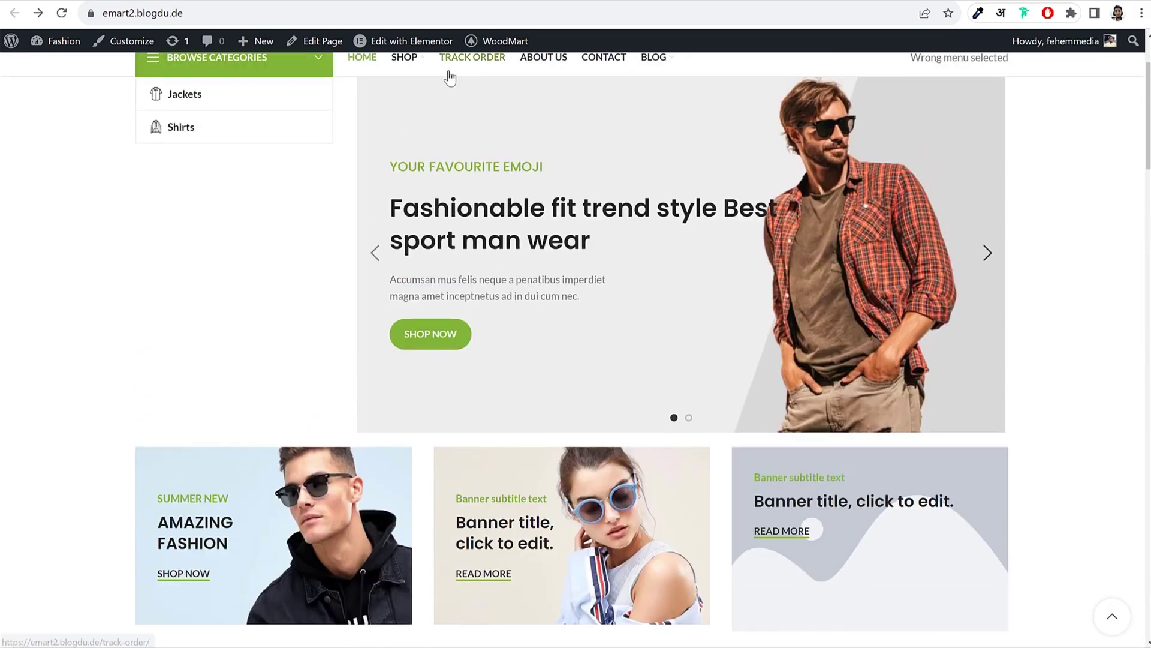
pyautogui.click(399, 68)
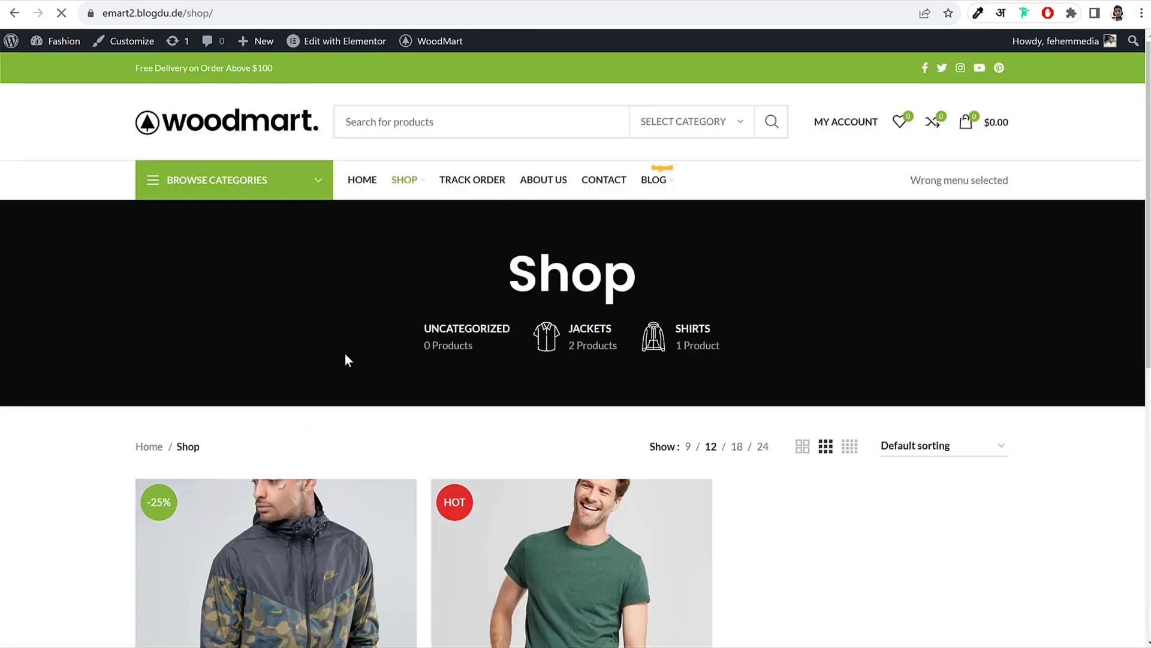
pyautogui.hotkey('ctrl', 'Tab')
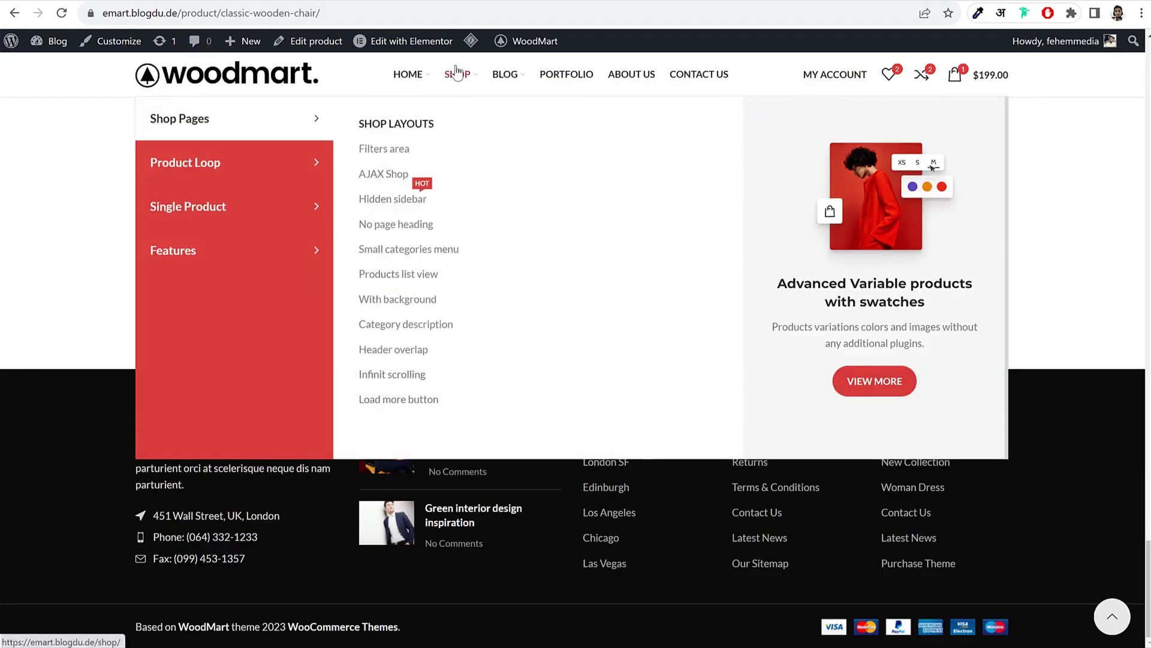
pyautogui.click(457, 73)
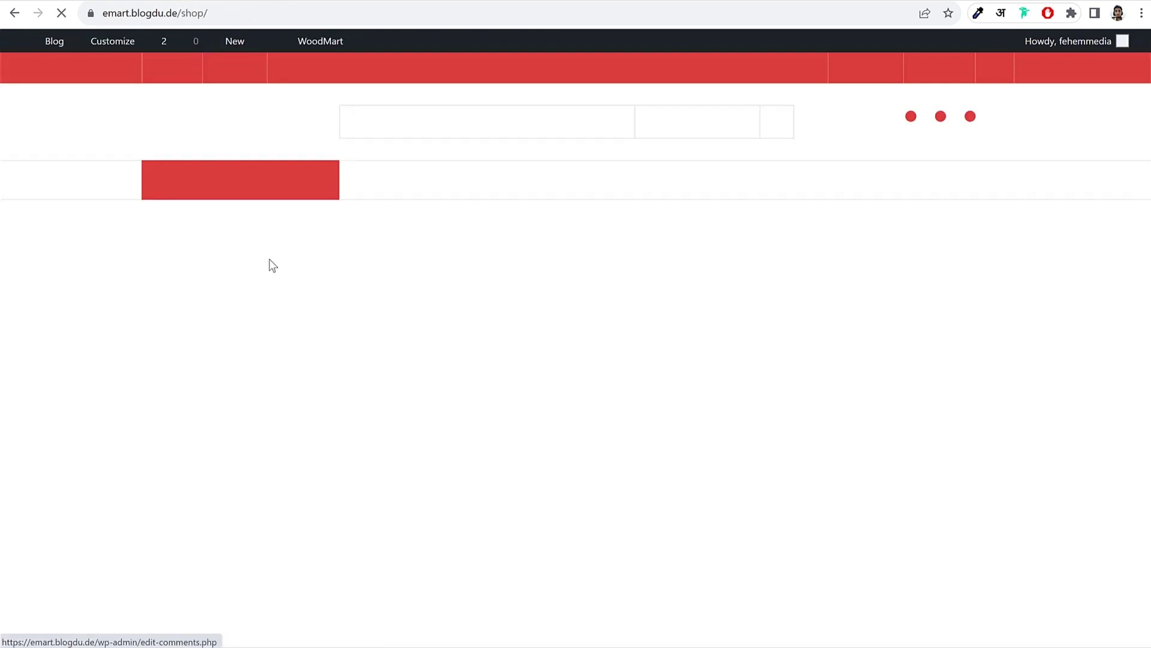
pyautogui.scroll(-2, 329, 321)
pyautogui.scroll(-2, 244, 306)
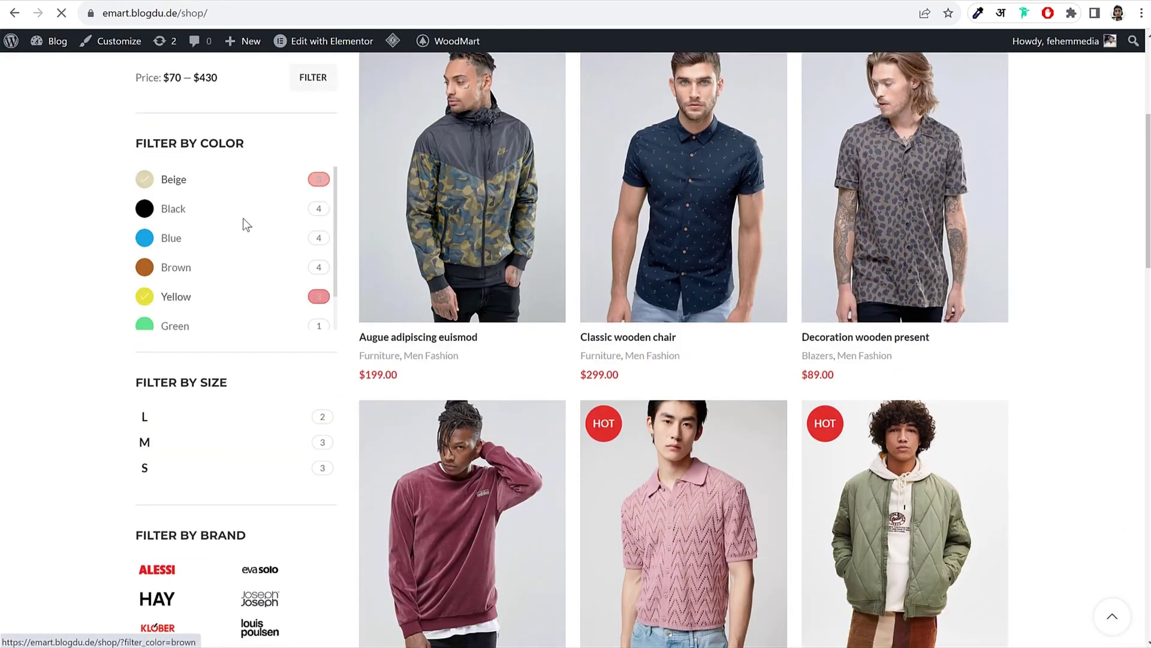
pyautogui.scroll(-2, 241, 300)
pyautogui.scroll(-6, 211, 398)
pyautogui.scroll(5, 211, 393)
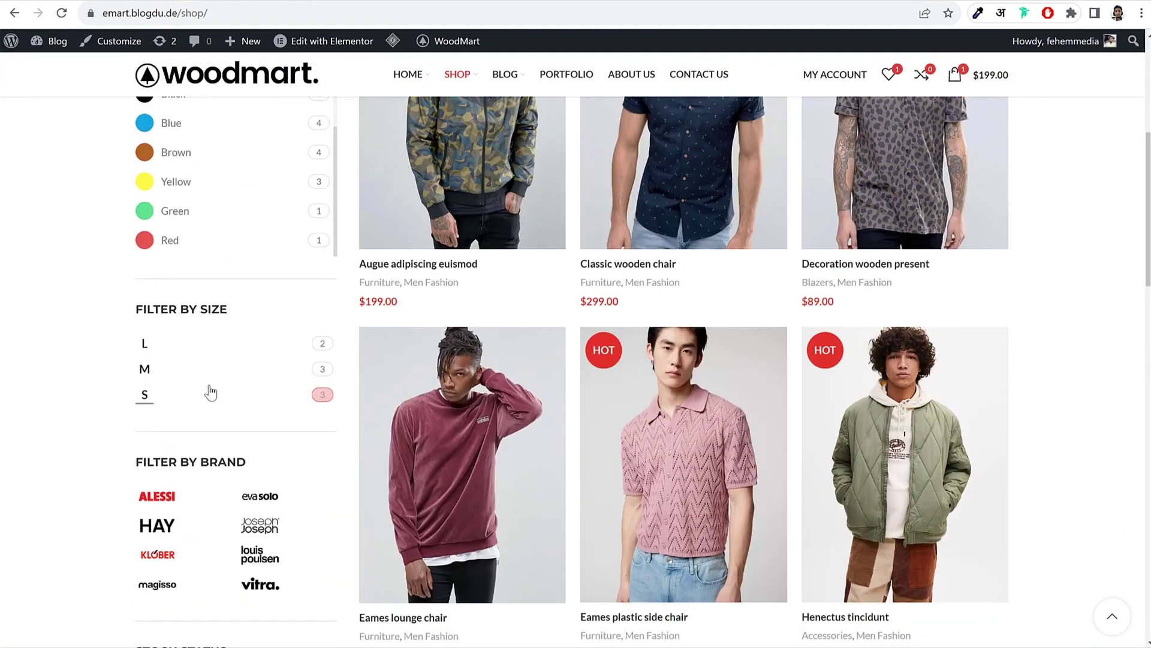
pyautogui.scroll(-7, 210, 393)
pyautogui.scroll(15, 248, 276)
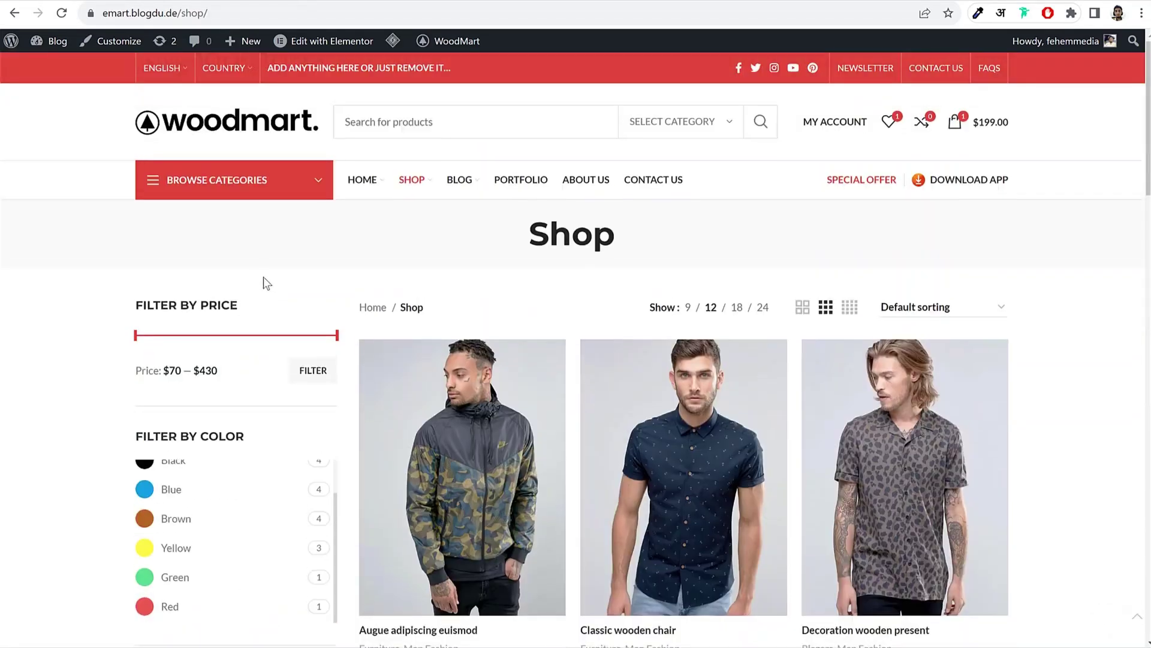
# Step: Insert a Filter Products by Price widget into the Shop page Widget Area via the 'fil' search
pyautogui.click(209, 1)
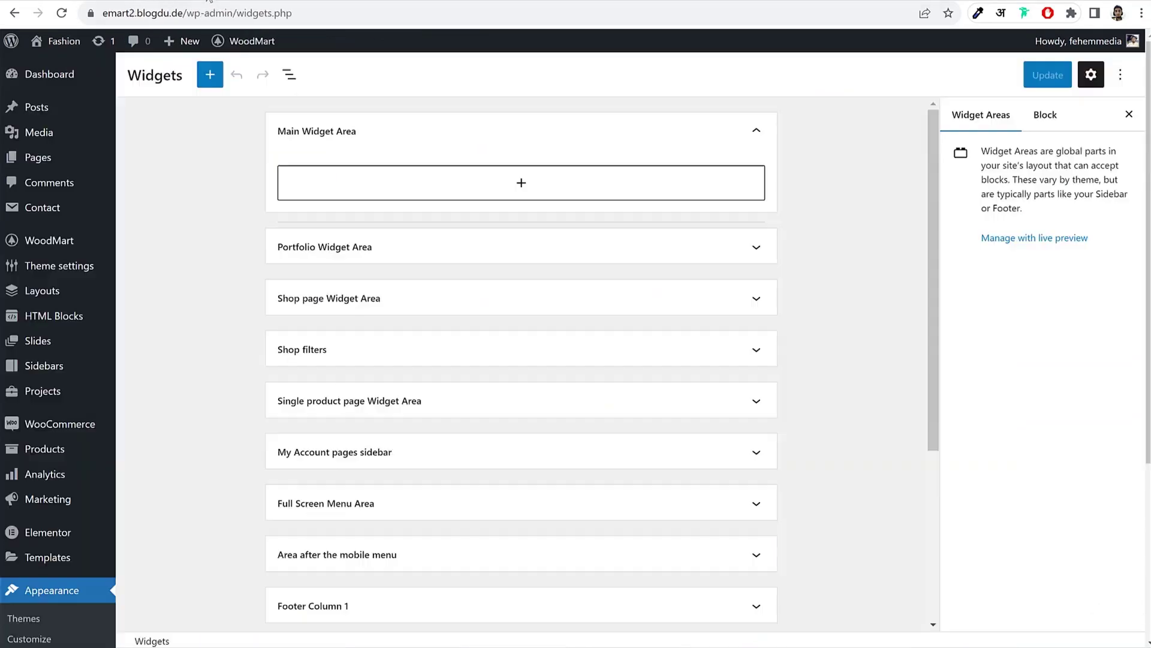
pyautogui.click(393, 136)
pyautogui.click(364, 243)
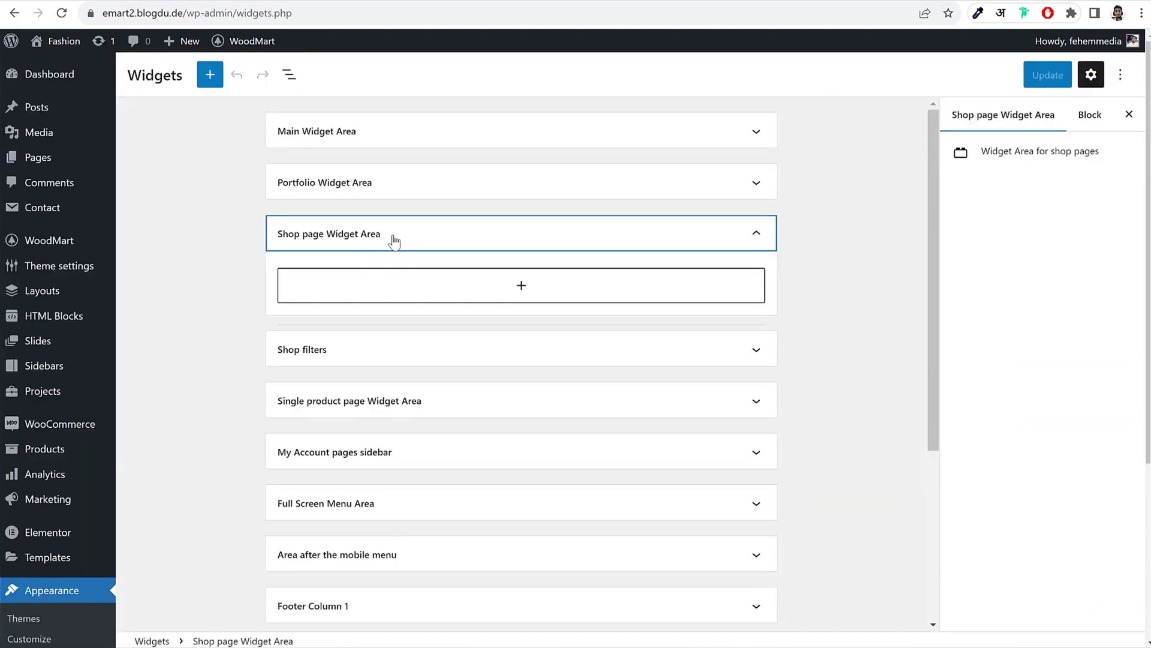
pyautogui.click(497, 292)
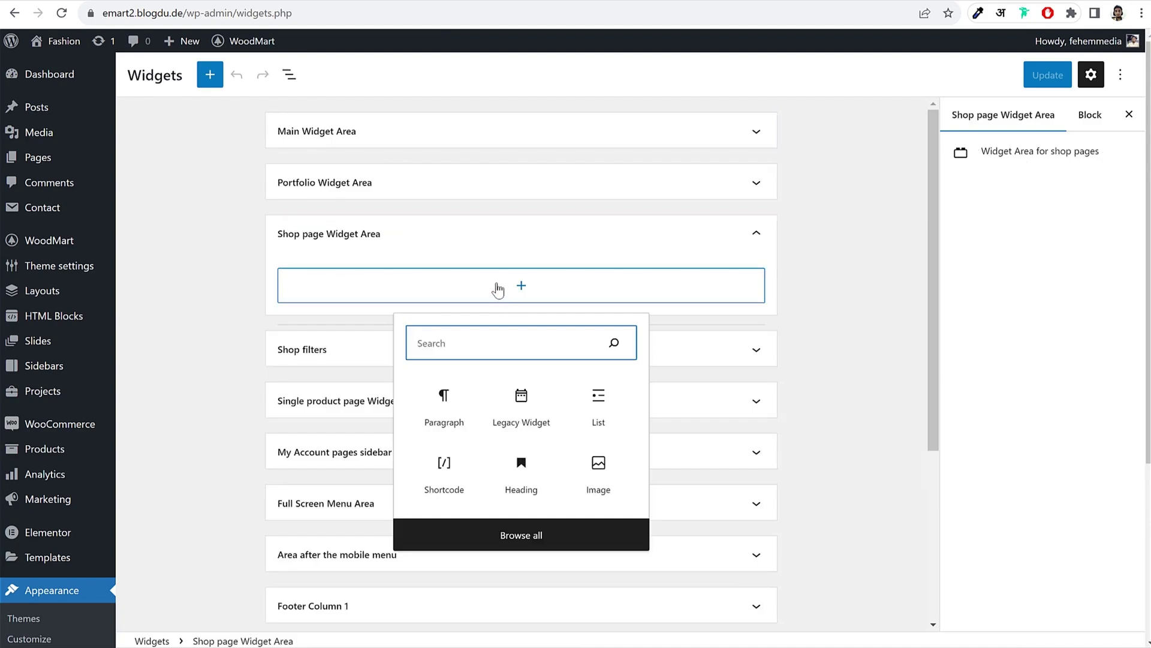
pyautogui.write('fil')
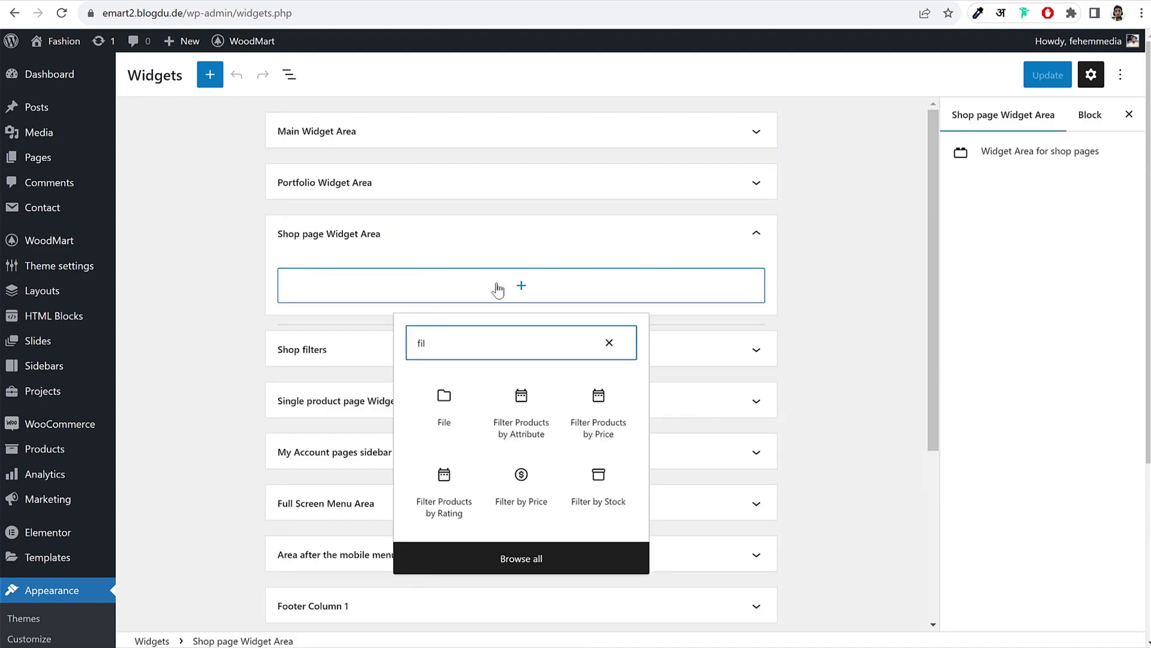
pyautogui.click(593, 414)
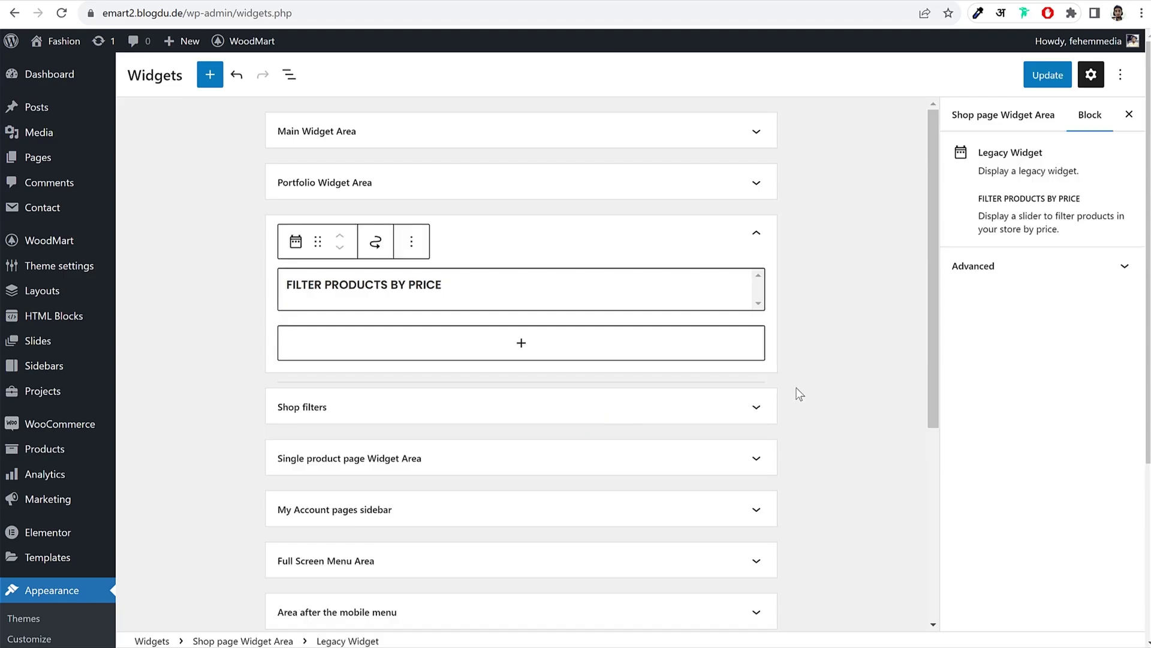
pyautogui.click(827, 322)
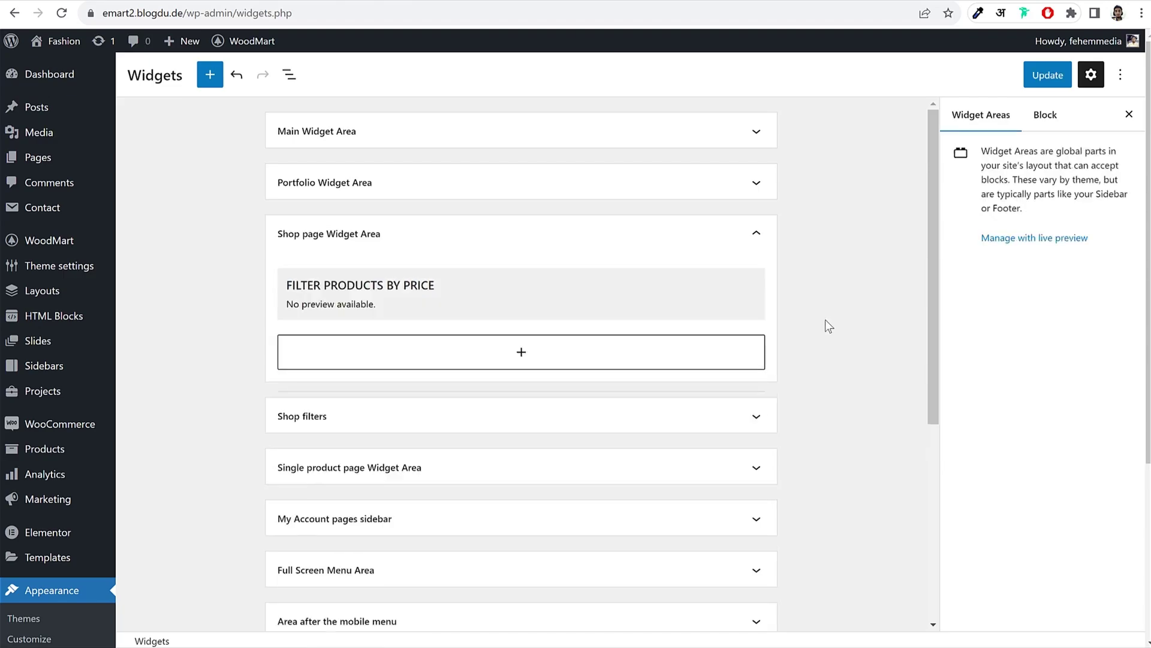
# Step: Add a WoodMart WooCommerce Layered Nav widget filtering by the color attribute
pyautogui.click(585, 356)
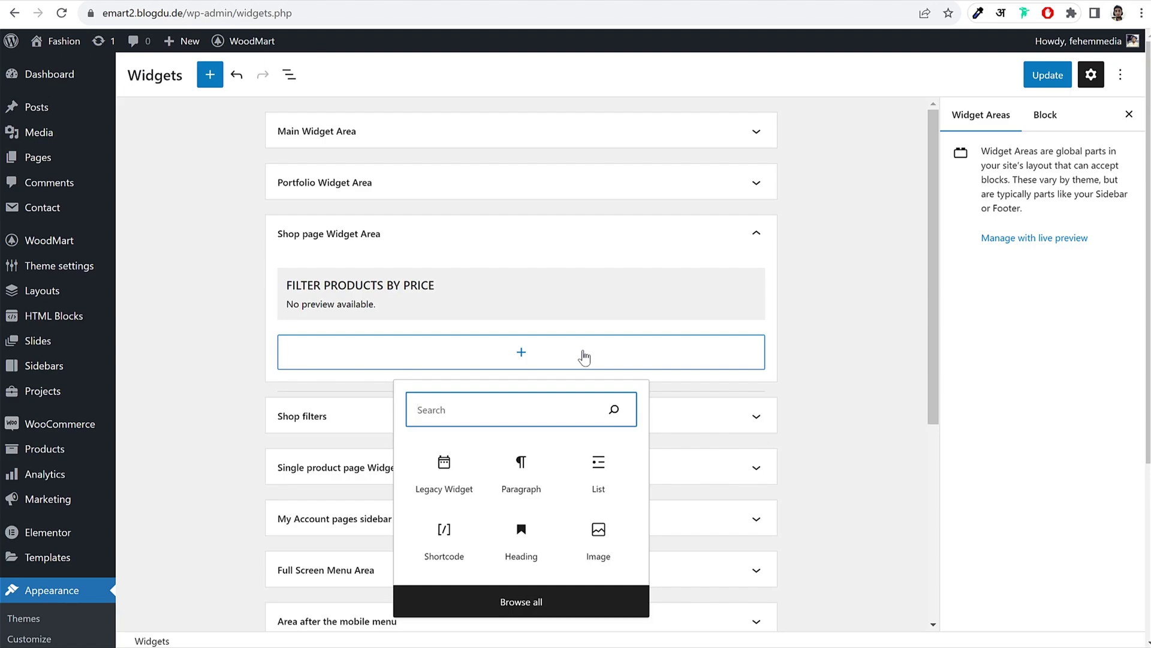
pyautogui.write('lay')
pyautogui.press('BackSpace')
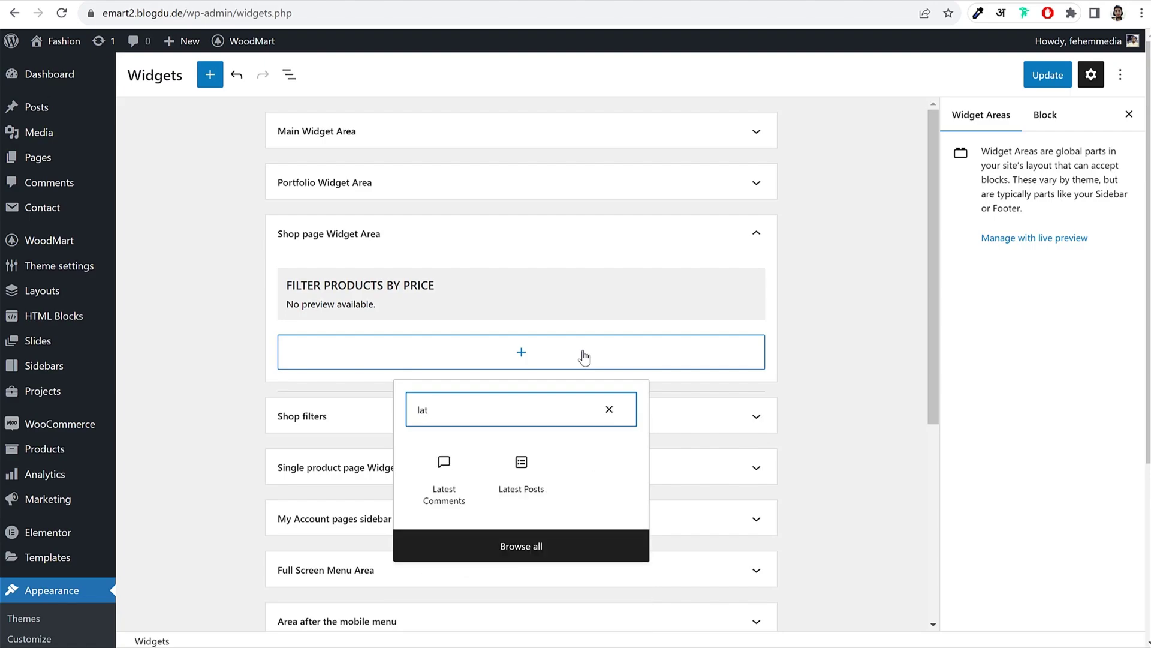
pyautogui.write('yer')
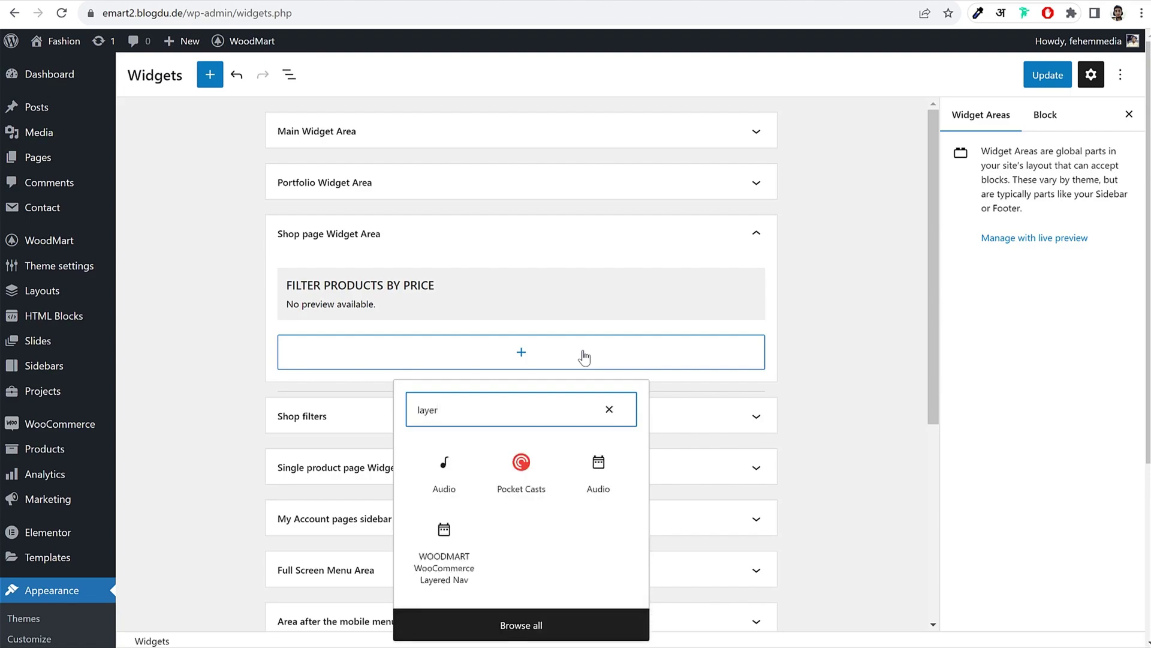
pyautogui.click(449, 584)
pyautogui.scroll(-5, 714, 452)
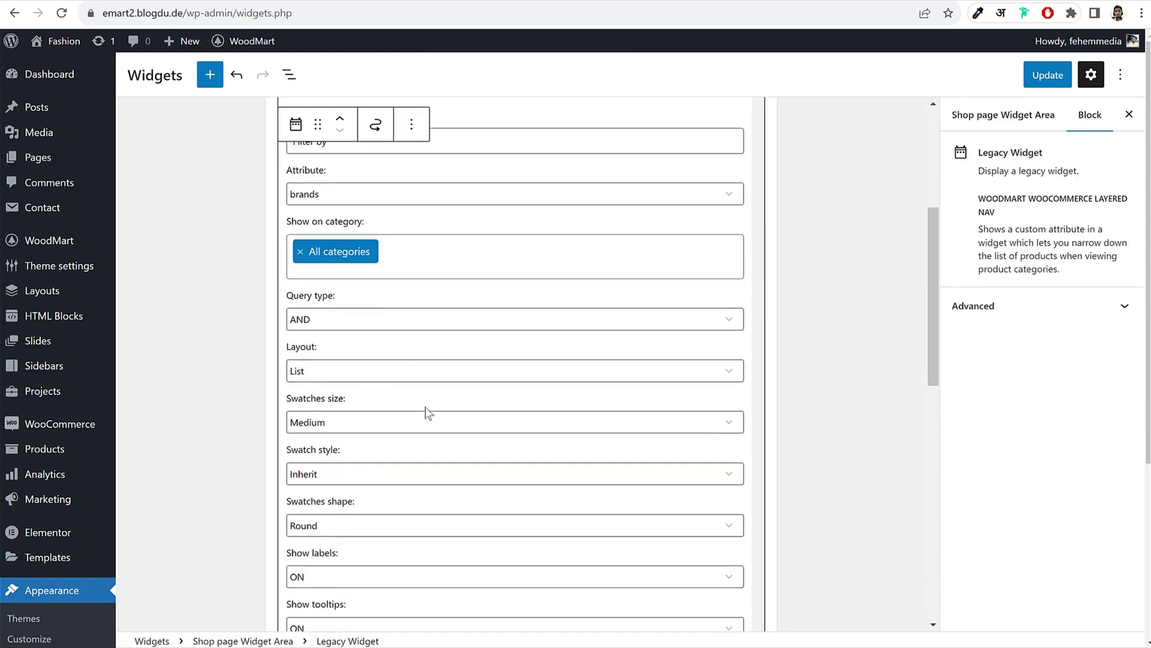
pyautogui.scroll(2, 379, 420)
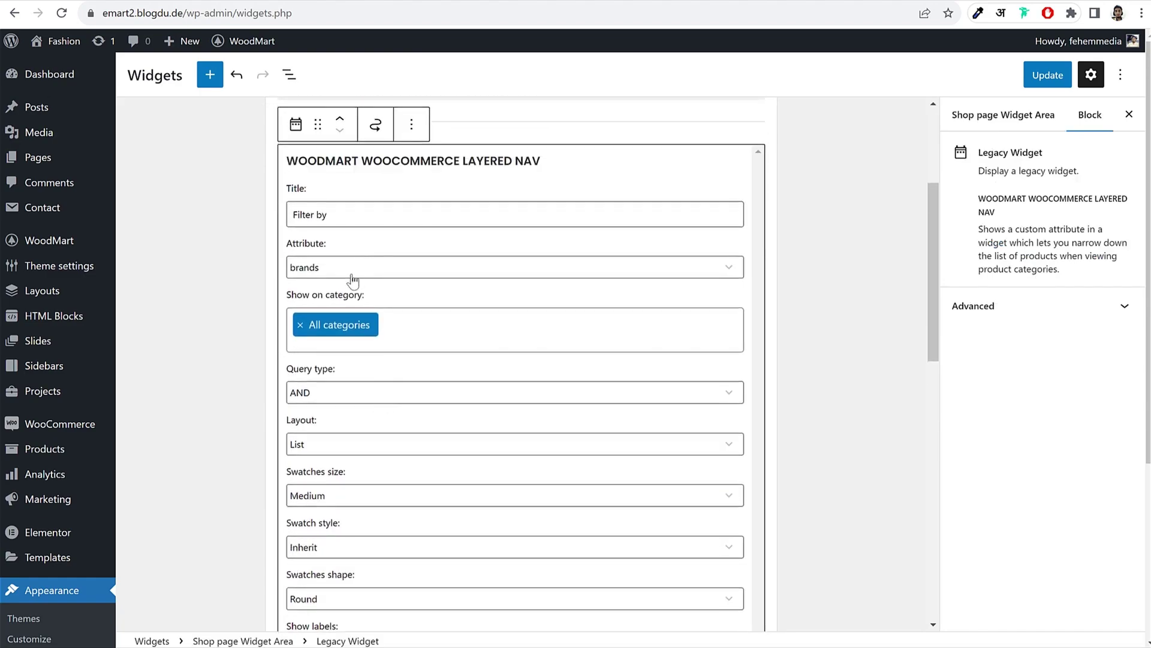
pyautogui.click(352, 276)
pyautogui.click(343, 295)
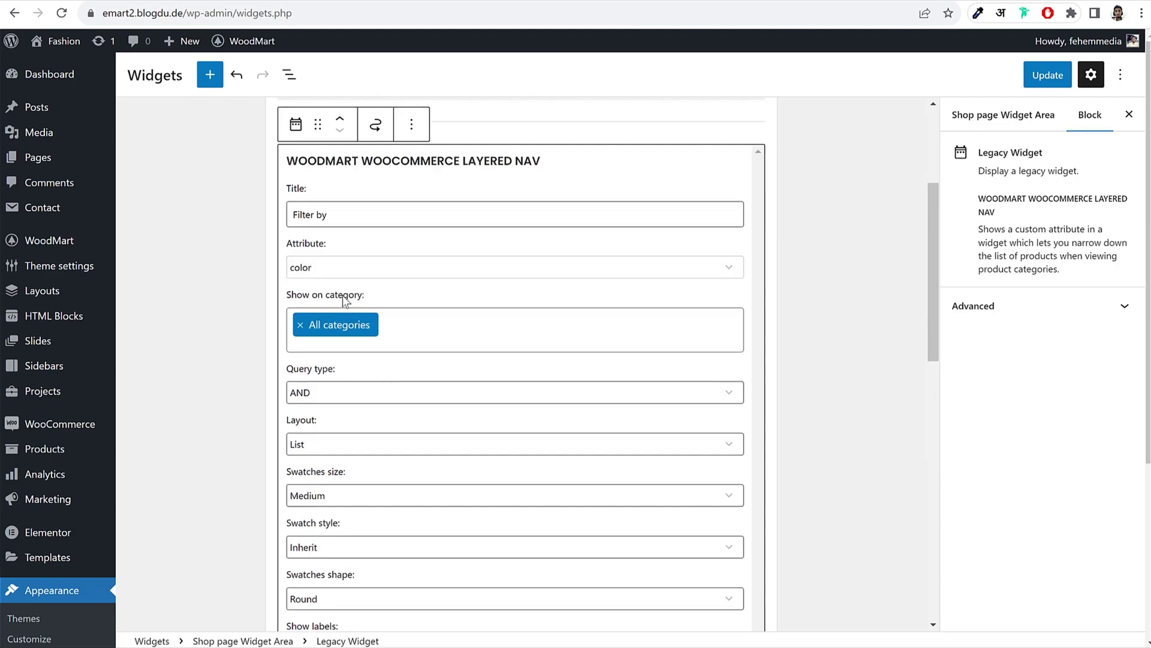
pyautogui.click(826, 251)
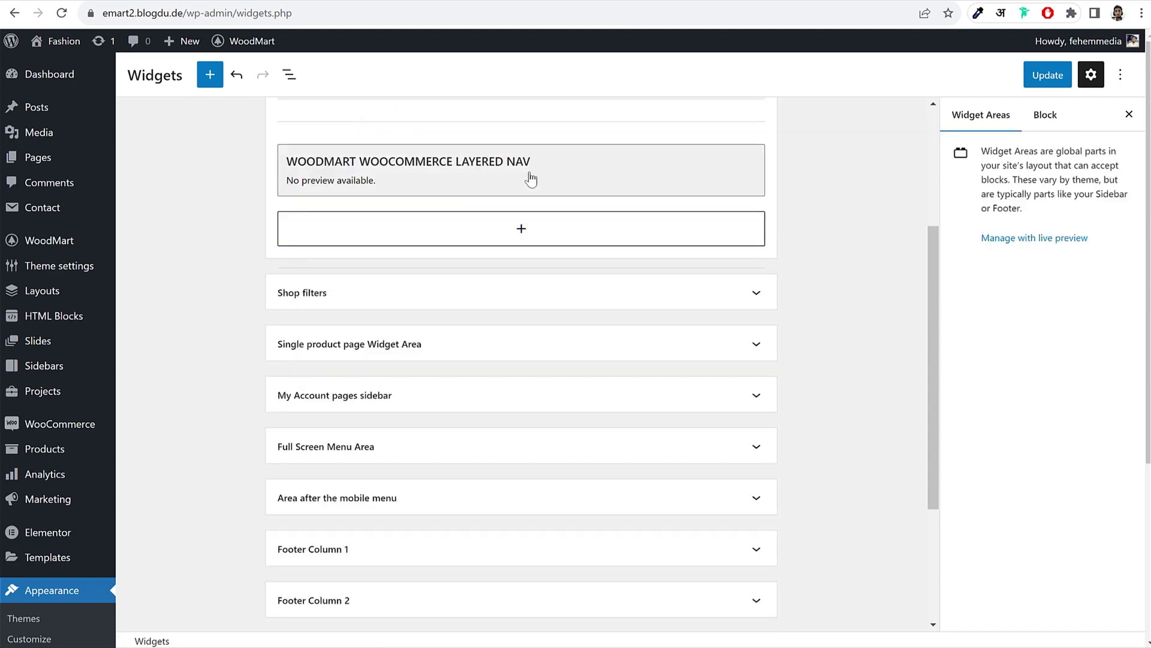
# Step: Add a second Layered Nav widget that uses the size attribute
pyautogui.click(552, 238)
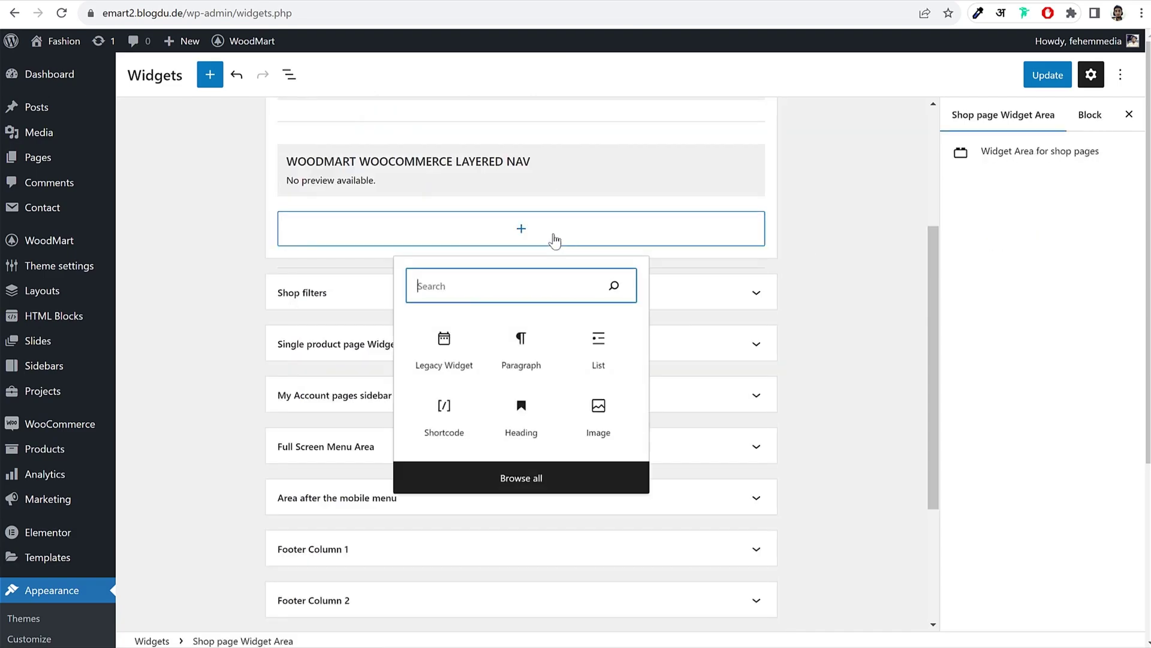
pyautogui.write('laye')
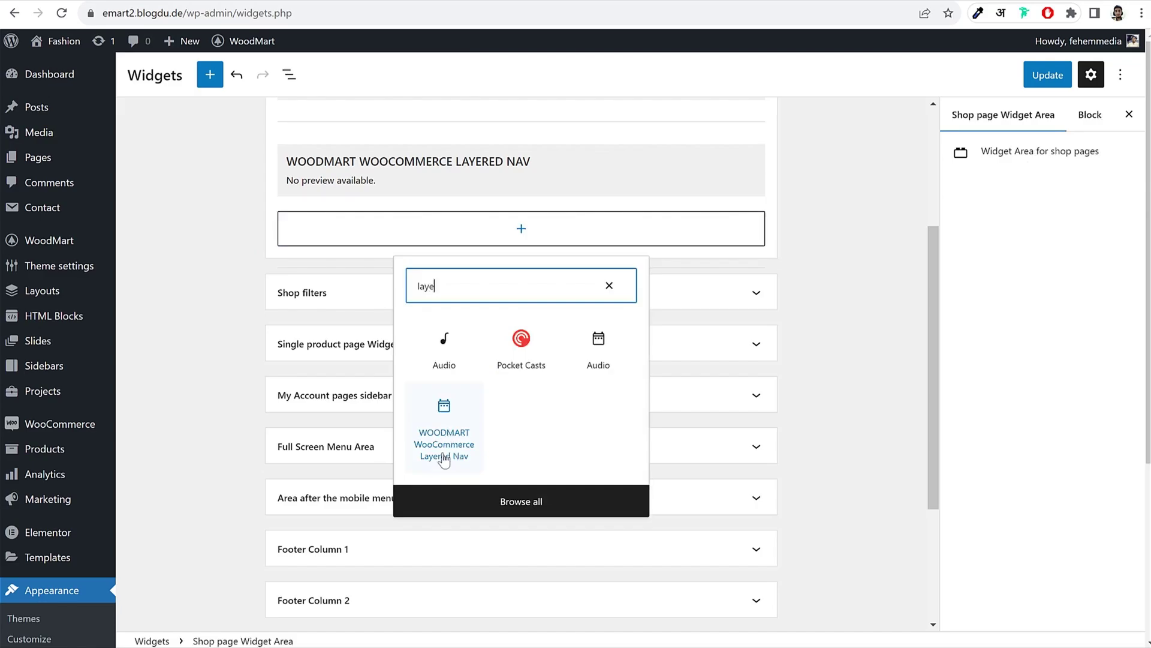
pyautogui.click(445, 456)
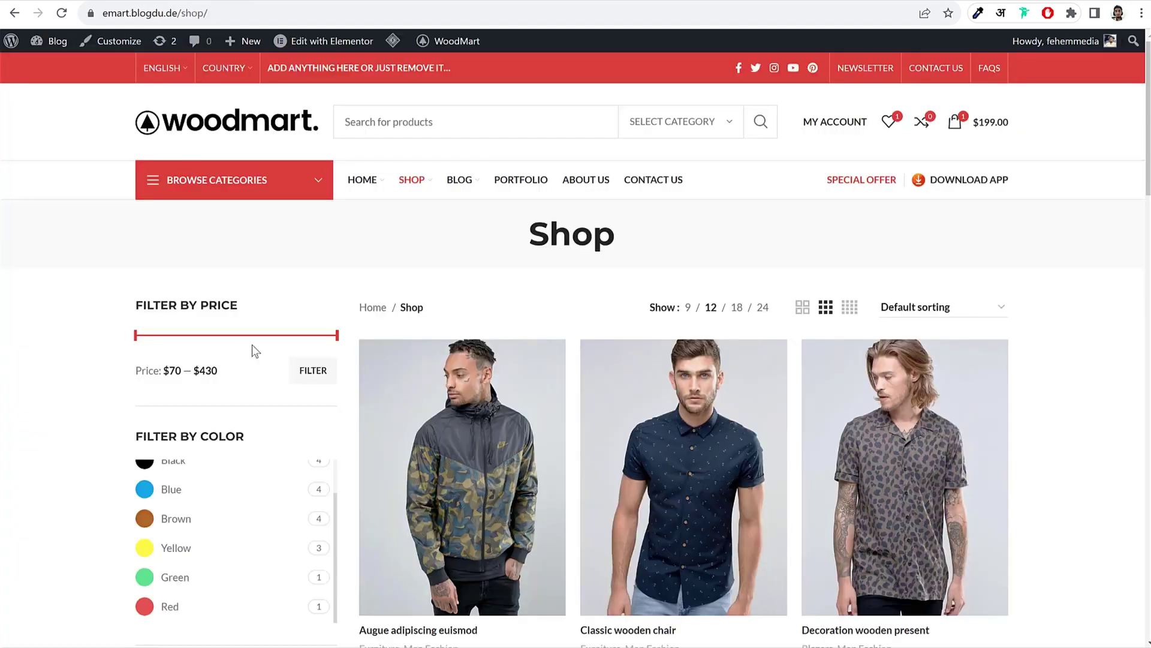
pyautogui.scroll(-5, 252, 344)
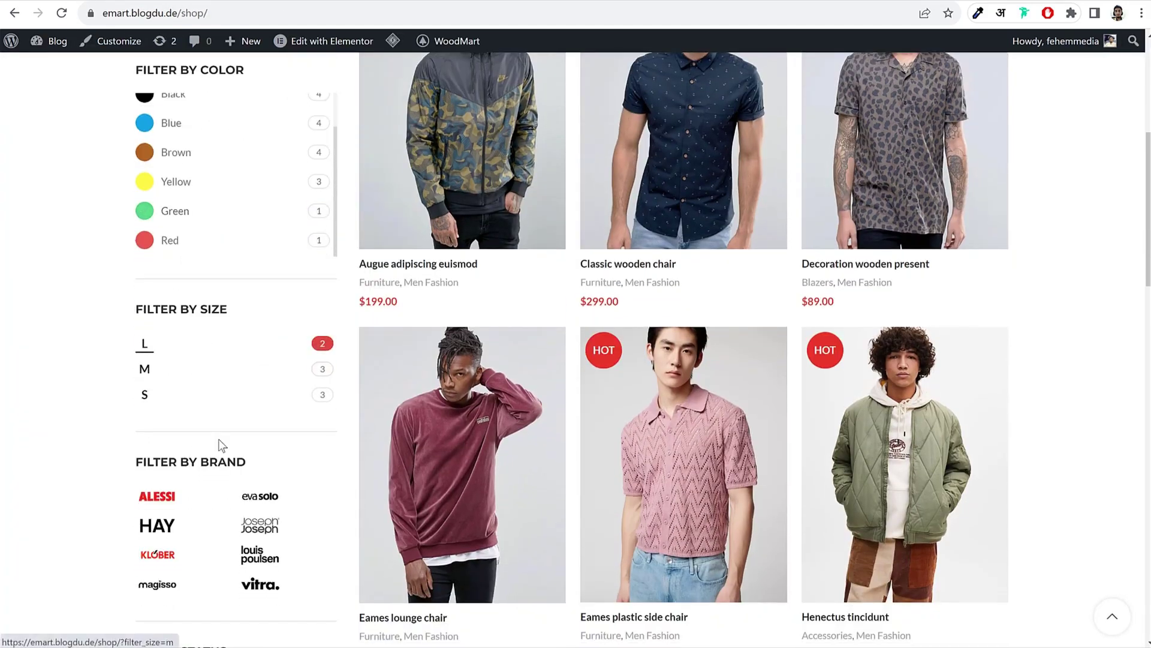
pyautogui.scroll(-3, 222, 443)
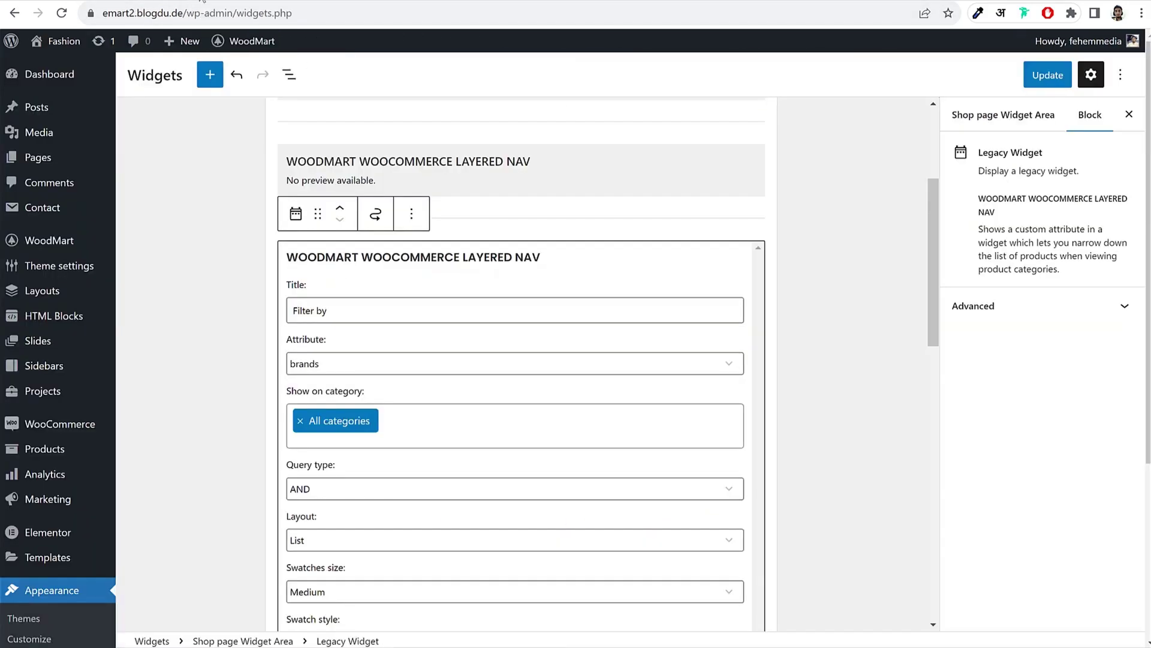
pyautogui.scroll(-2, 501, 416)
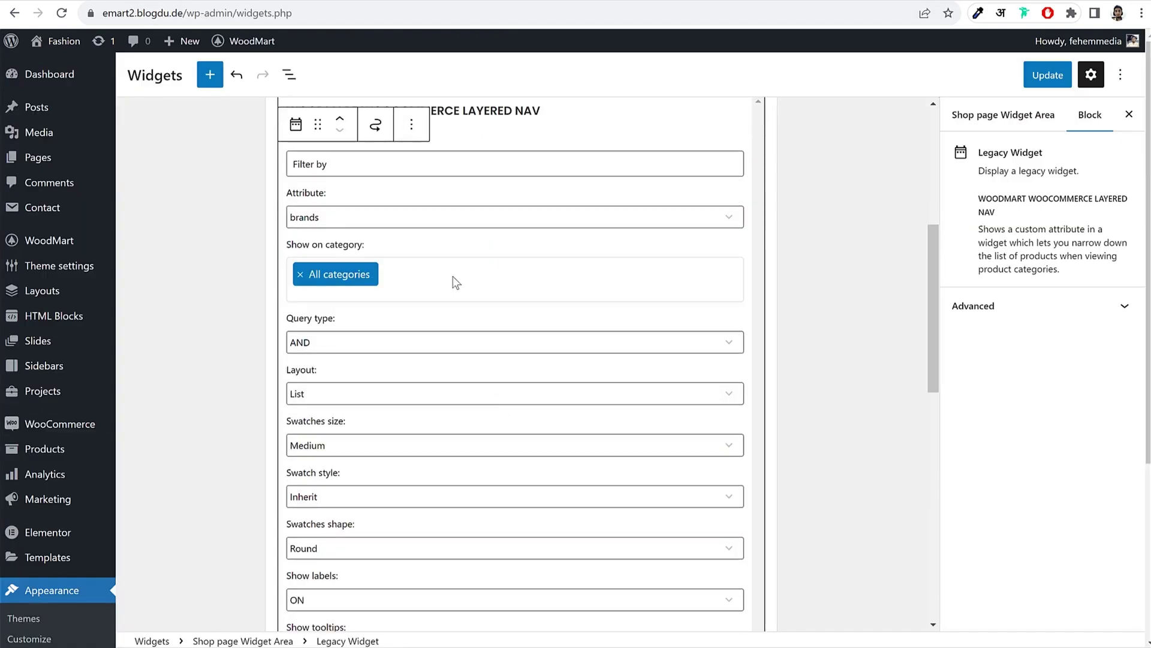
pyautogui.click(384, 164)
pyautogui.write('Size')
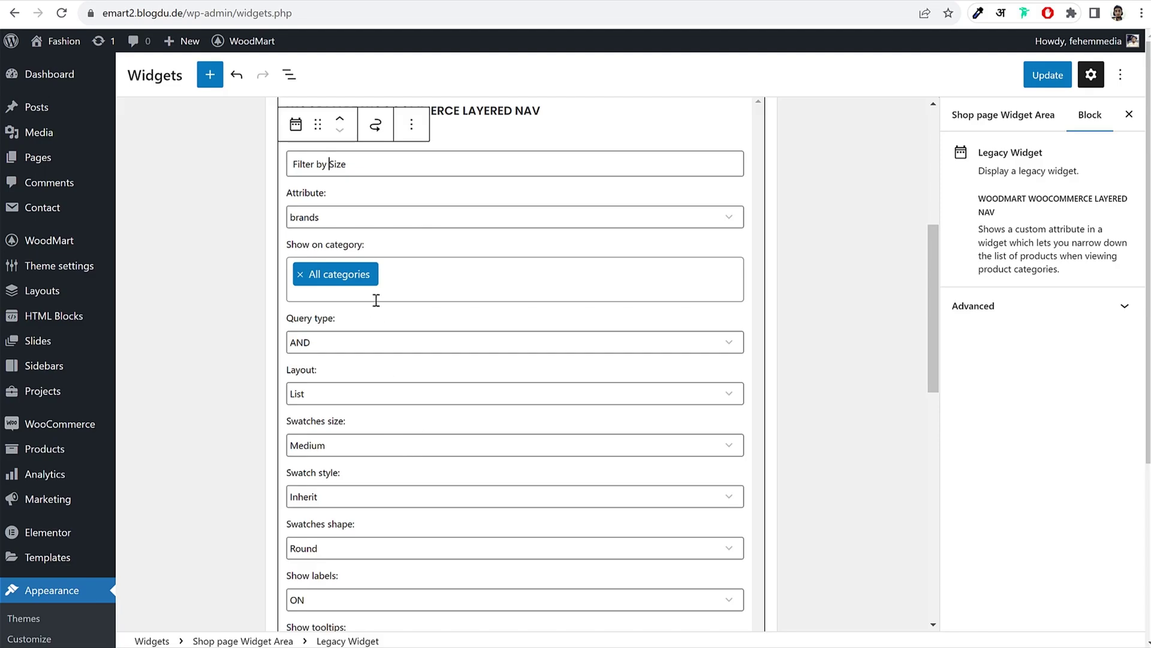
pyautogui.scroll(-3, 390, 335)
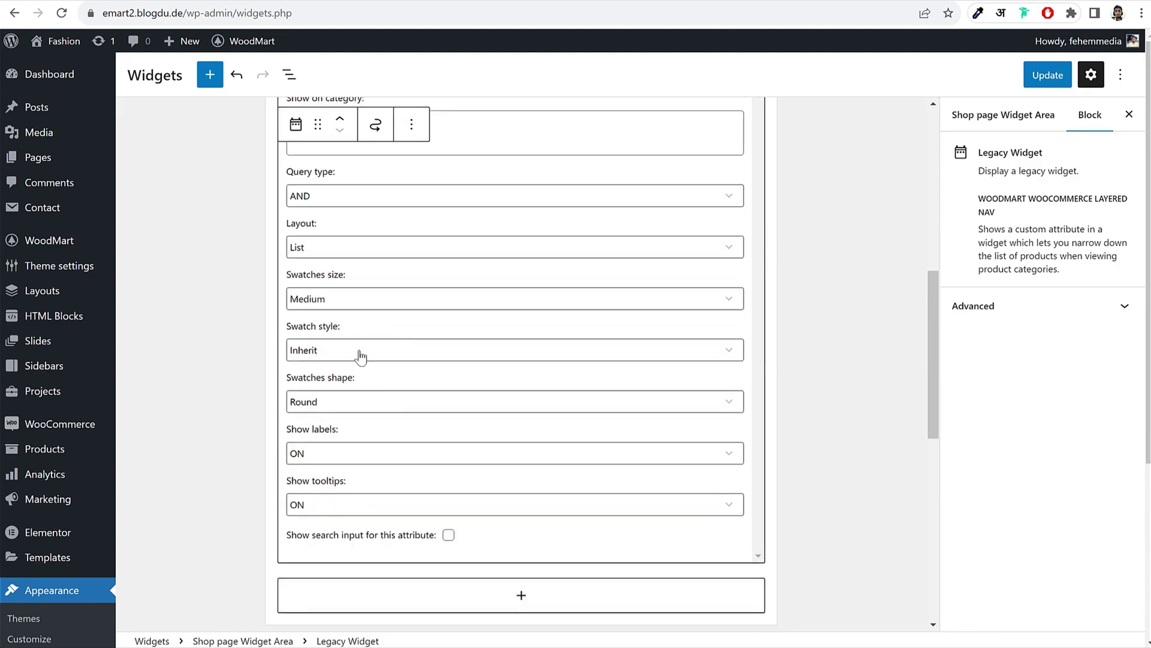
pyautogui.scroll(3, 360, 353)
pyautogui.click(355, 221)
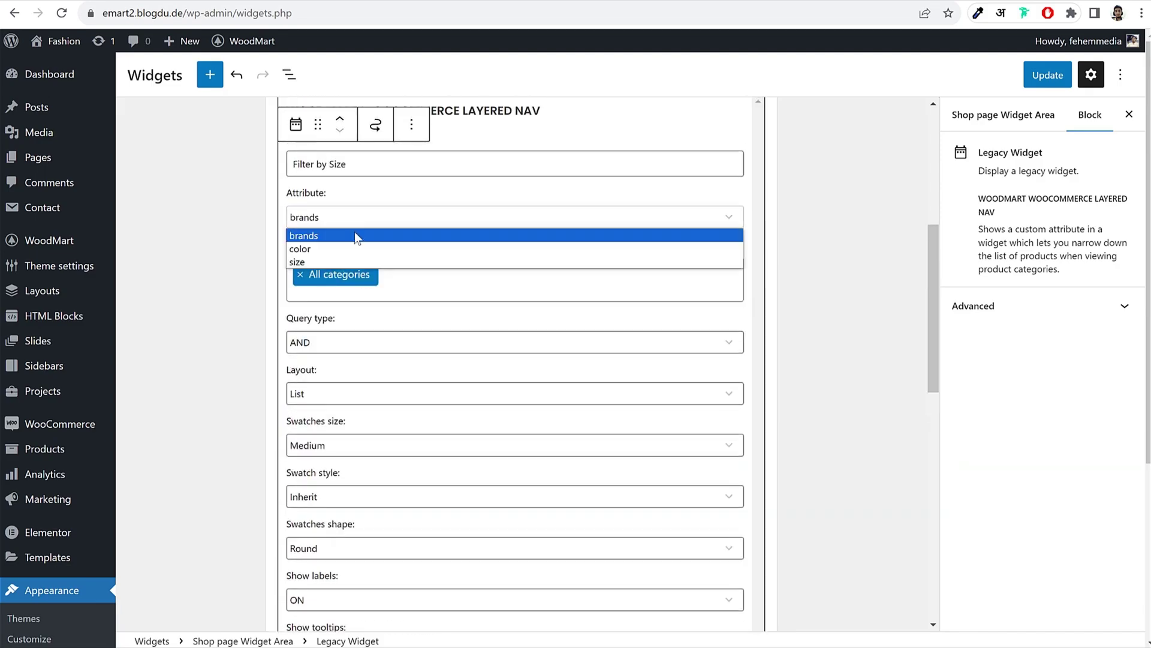
pyautogui.click(326, 262)
pyautogui.click(810, 242)
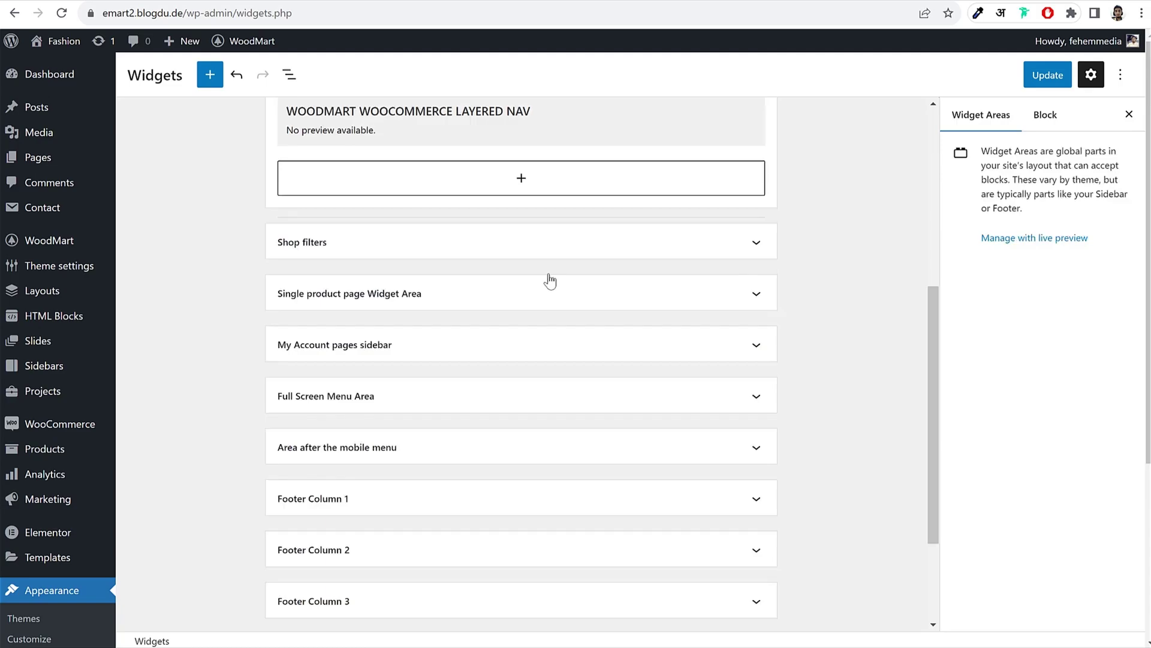
# Step: Add a third Layered Nav widget titled Filter by Brand
pyautogui.click(540, 184)
pyautogui.write('layte')
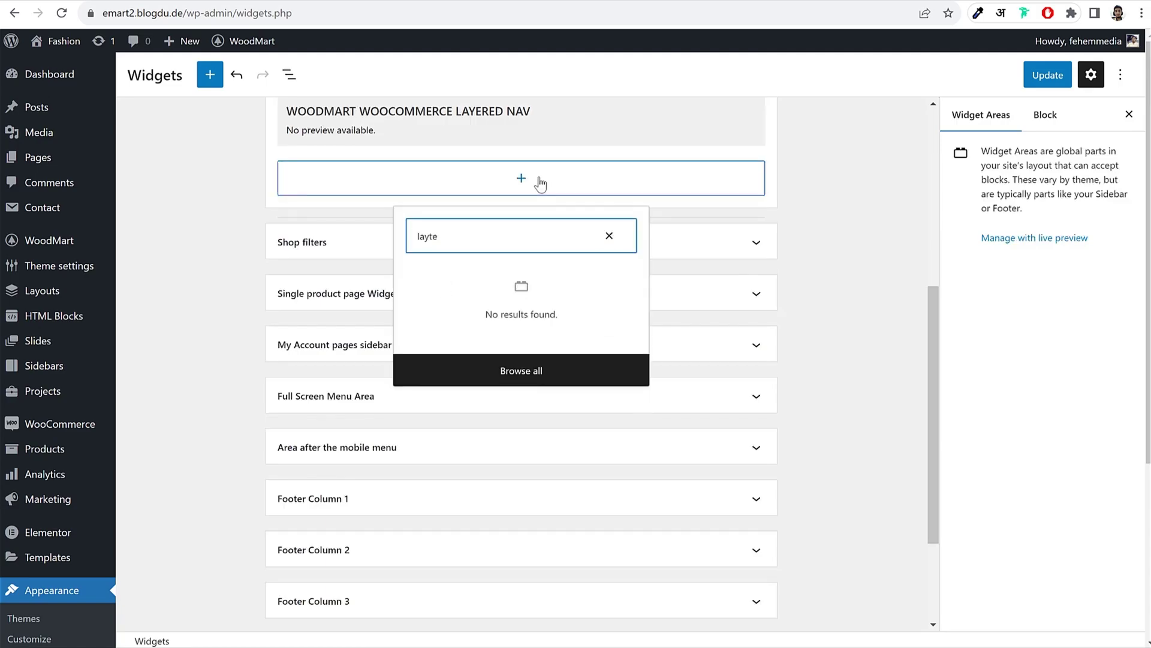
pyautogui.press('BackSpace')
pyautogui.press('BackSpace')
pyautogui.write('e')
pyautogui.click(463, 393)
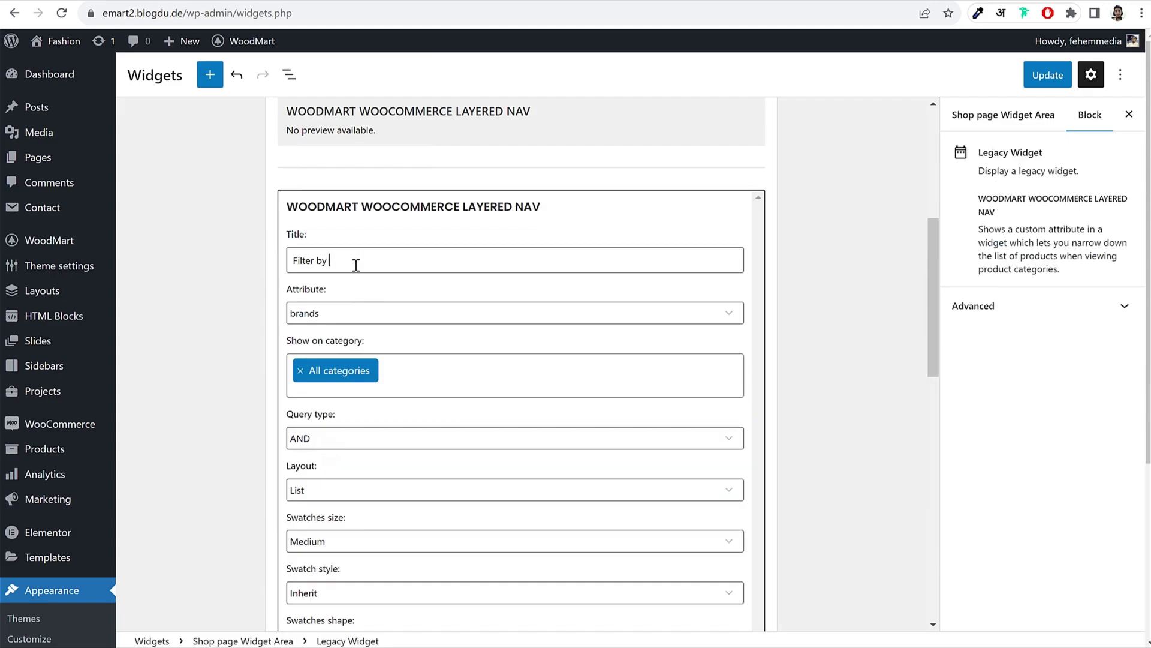
pyautogui.write('Brnad')
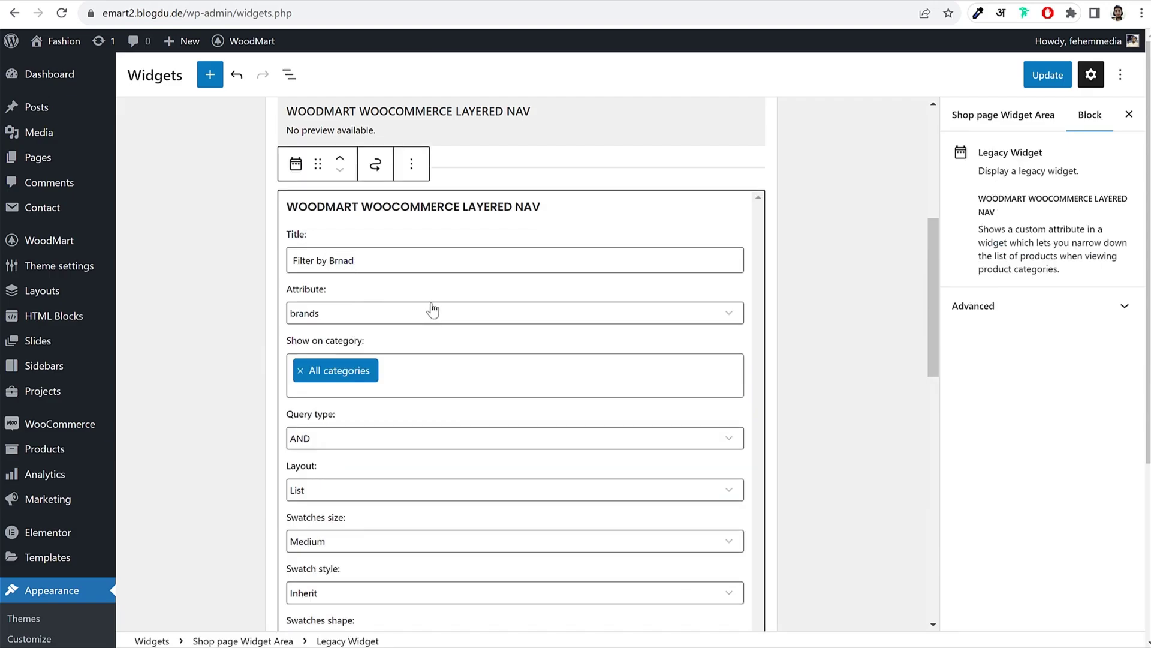
pyautogui.press('BackSpace')
pyautogui.press('BackSpace')
pyautogui.click(820, 214)
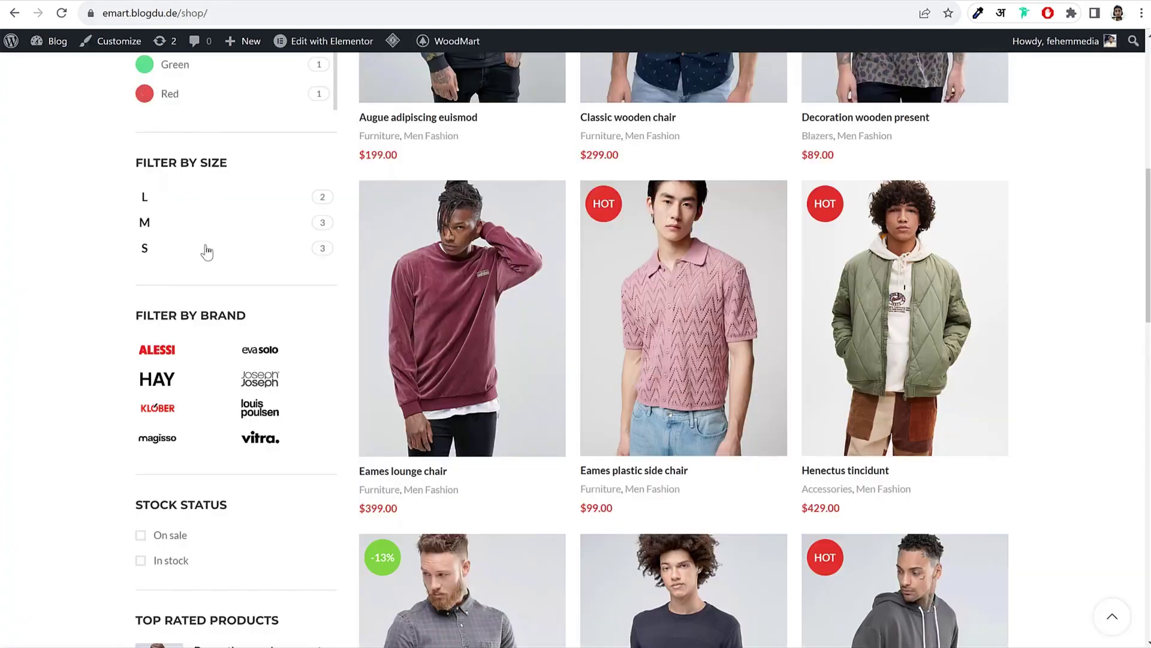
# Step: Insert a Products by Rating list widget (Top rated products, 5 items) and update the widgets
pyautogui.scroll(-3, 204, 270)
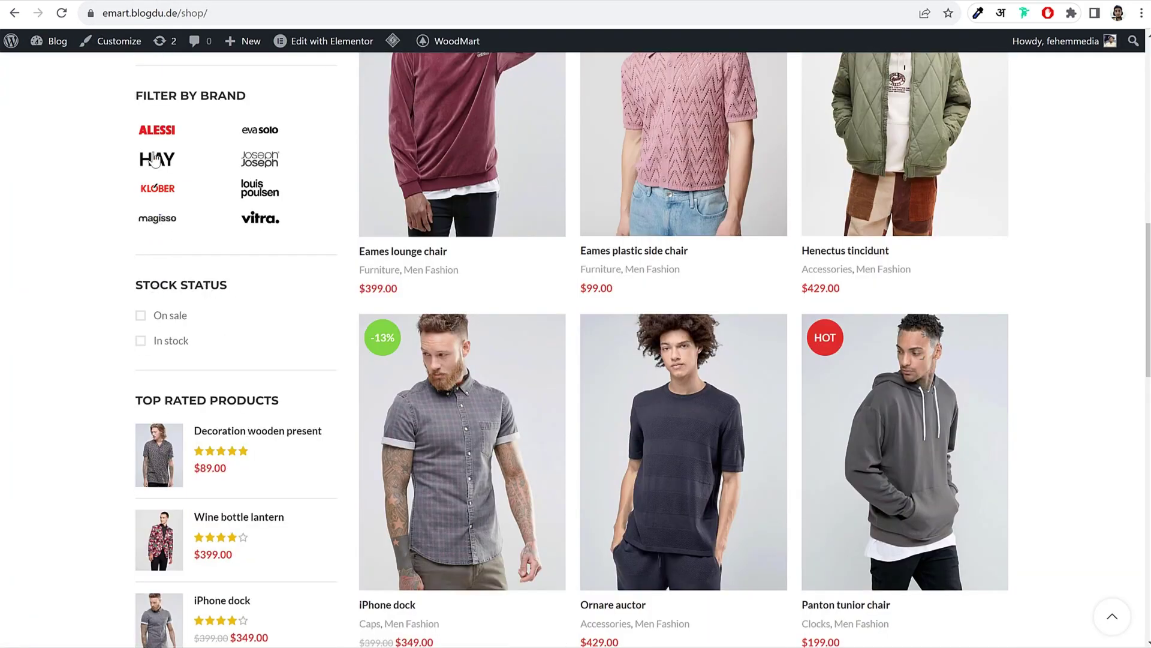
pyautogui.scroll(-3, 206, 329)
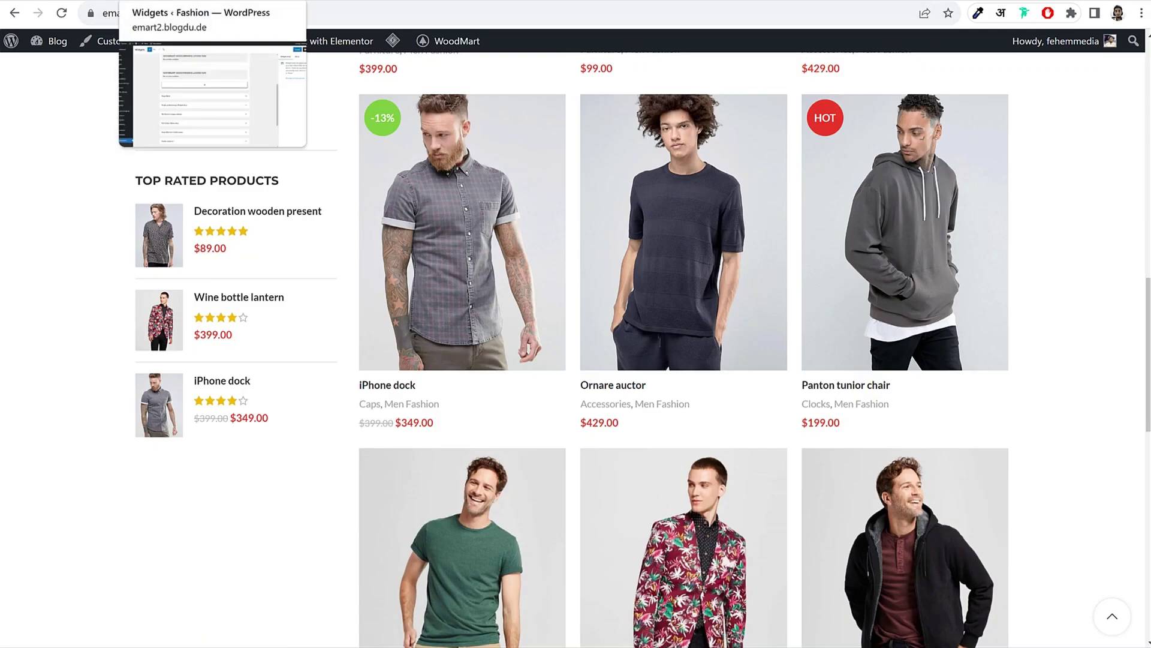
pyautogui.click(180, 1)
pyautogui.click(475, 277)
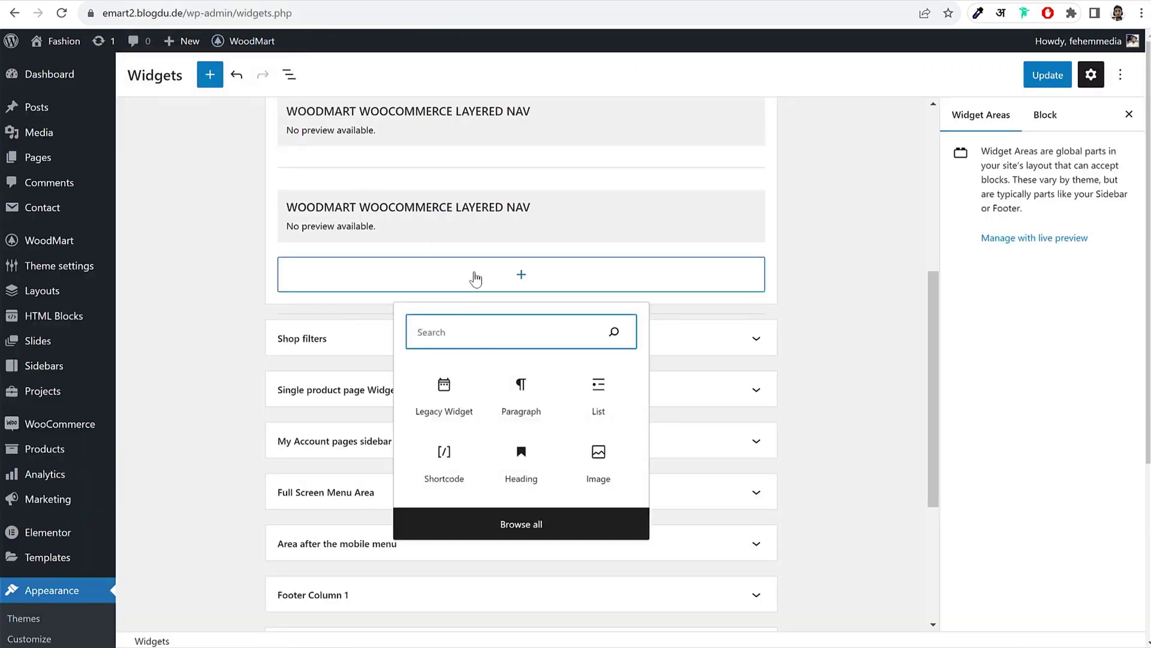
pyautogui.write('rat')
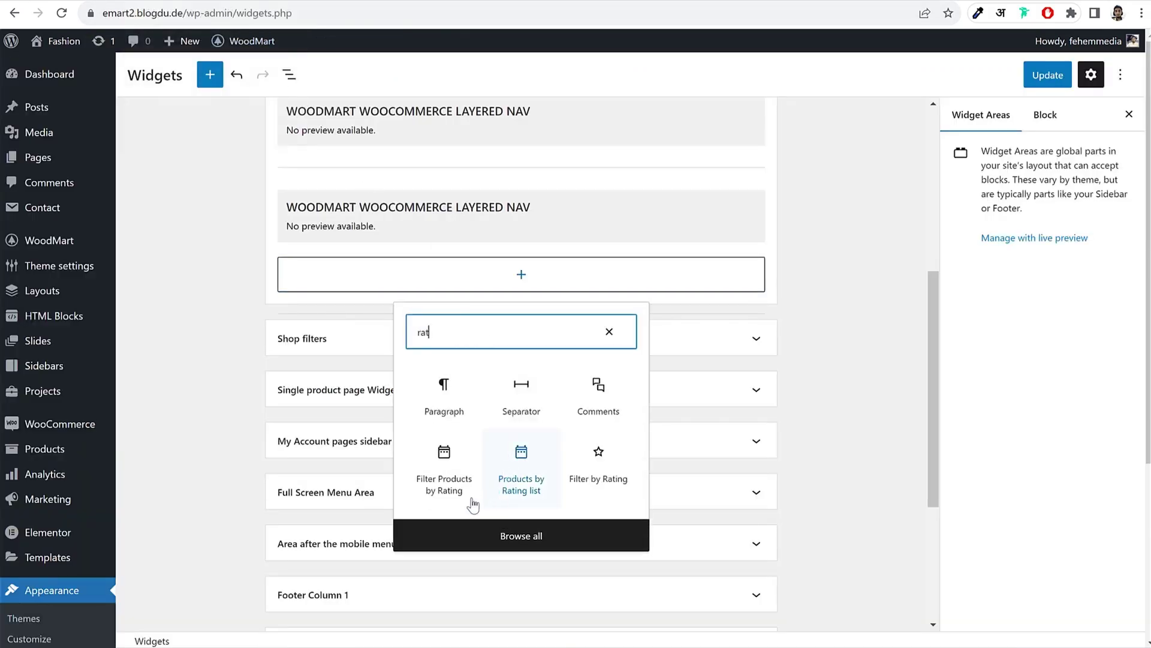
pyautogui.click(524, 495)
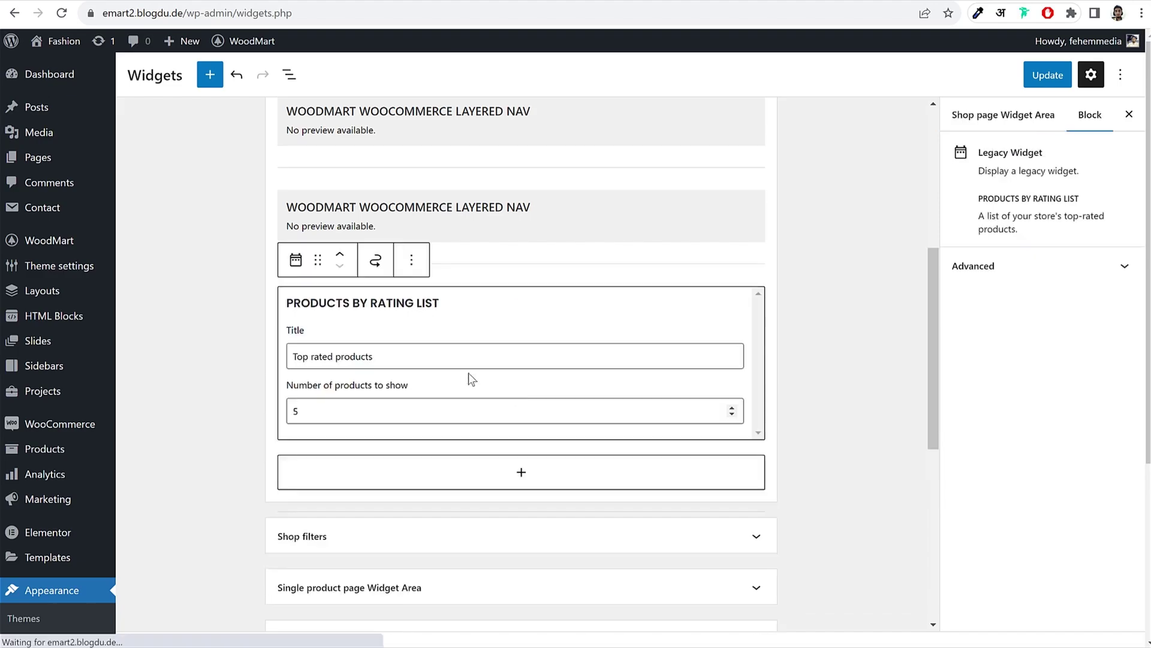
pyautogui.click(1038, 77)
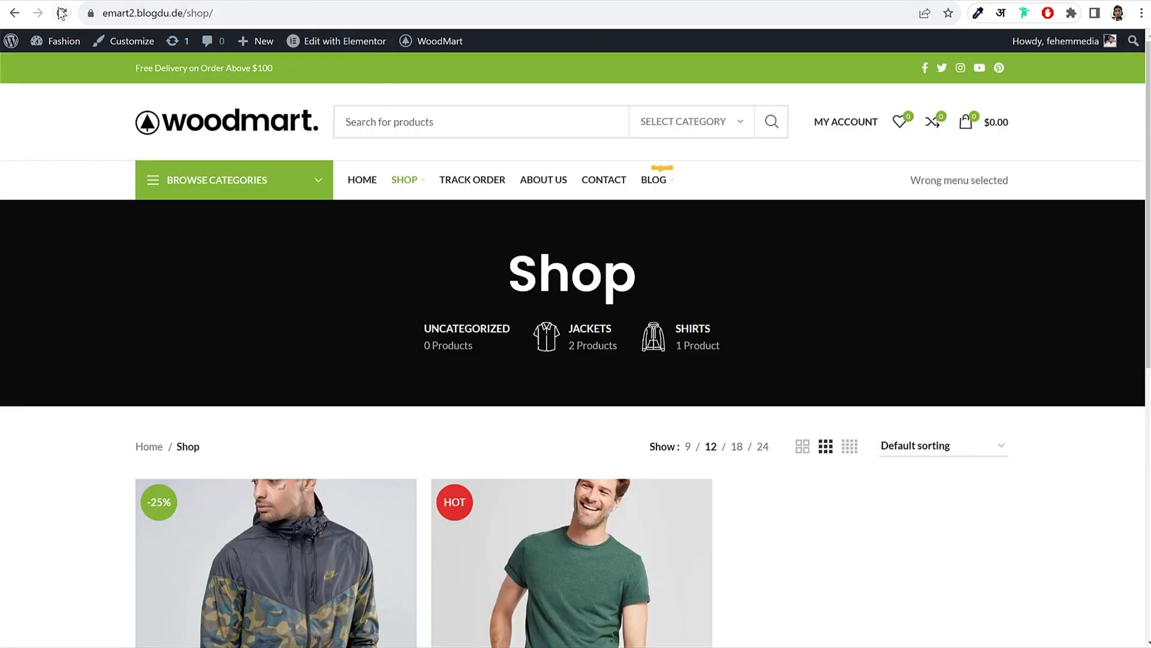
# Step: Reload the storefront shop page and scroll through it to review the new filter sidebar
pyautogui.click(61, 13)
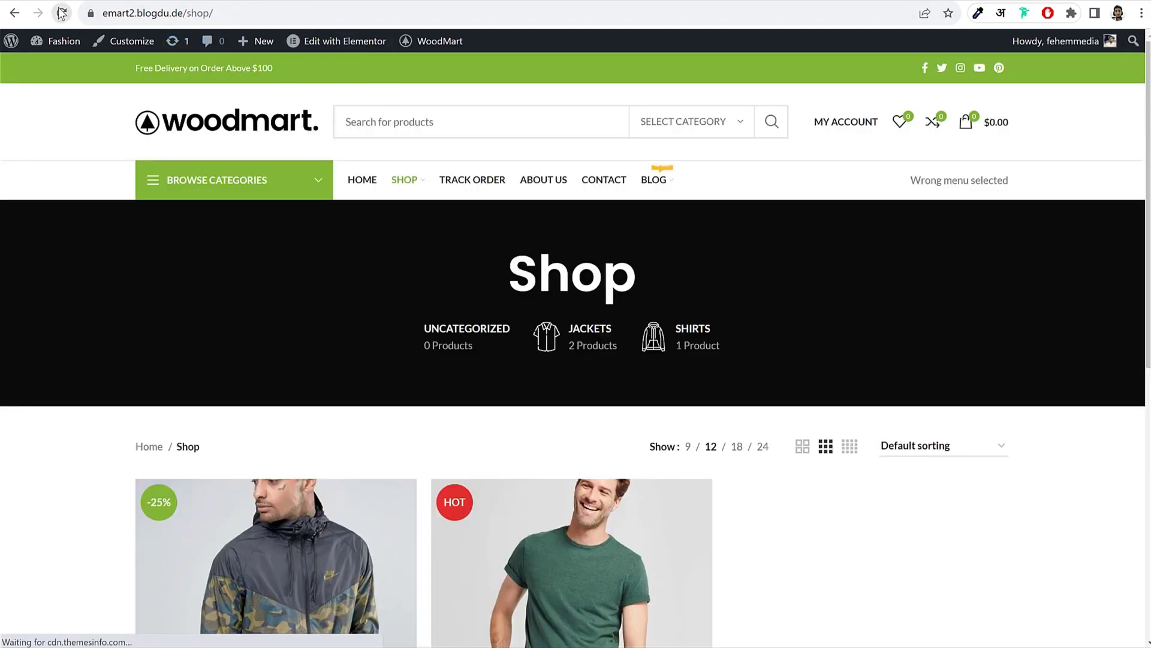
pyautogui.scroll(-3, 780, 240)
pyautogui.scroll(-2, 863, 258)
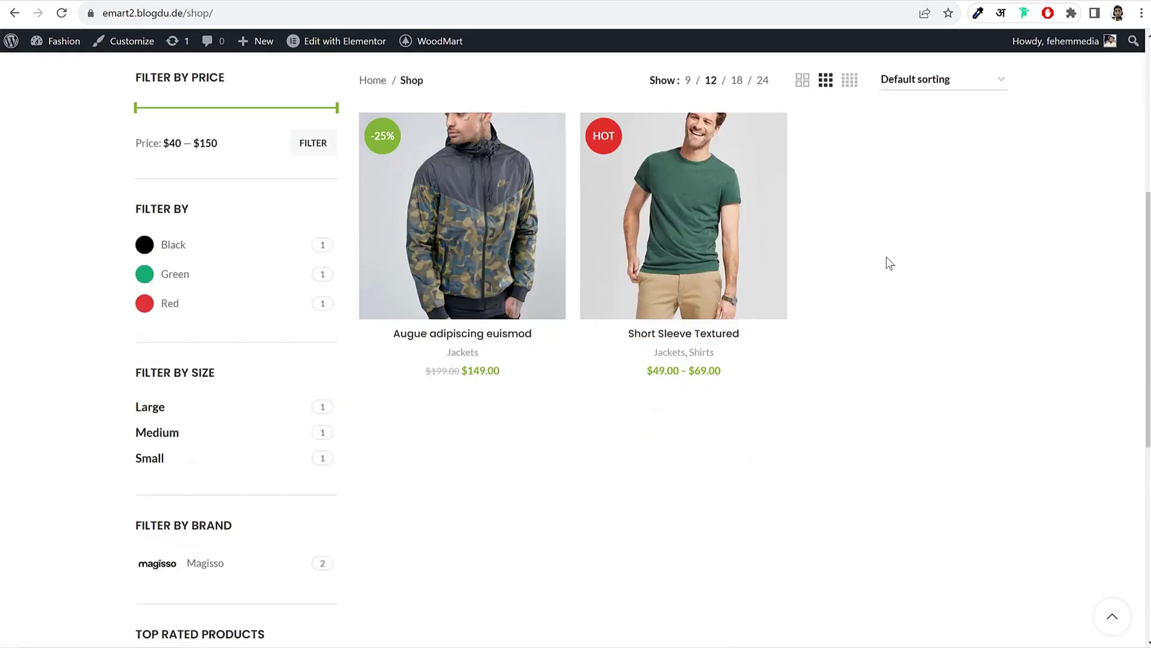
pyautogui.scroll(-3, 264, 329)
pyautogui.scroll(-2, 253, 360)
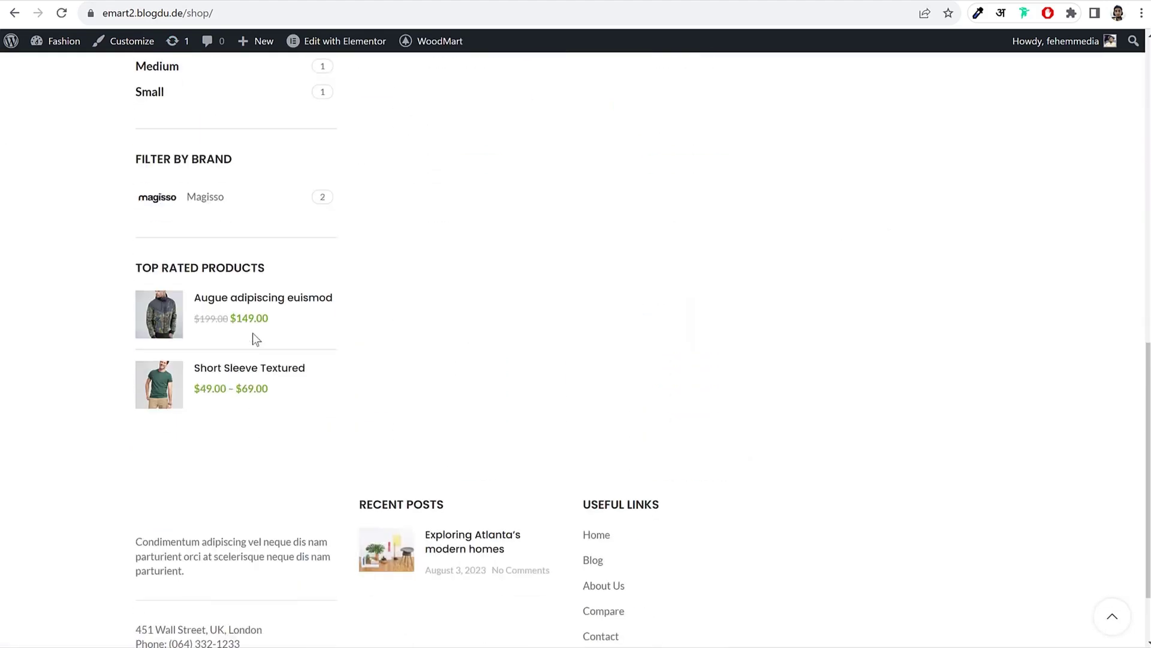
pyautogui.scroll(3, 251, 403)
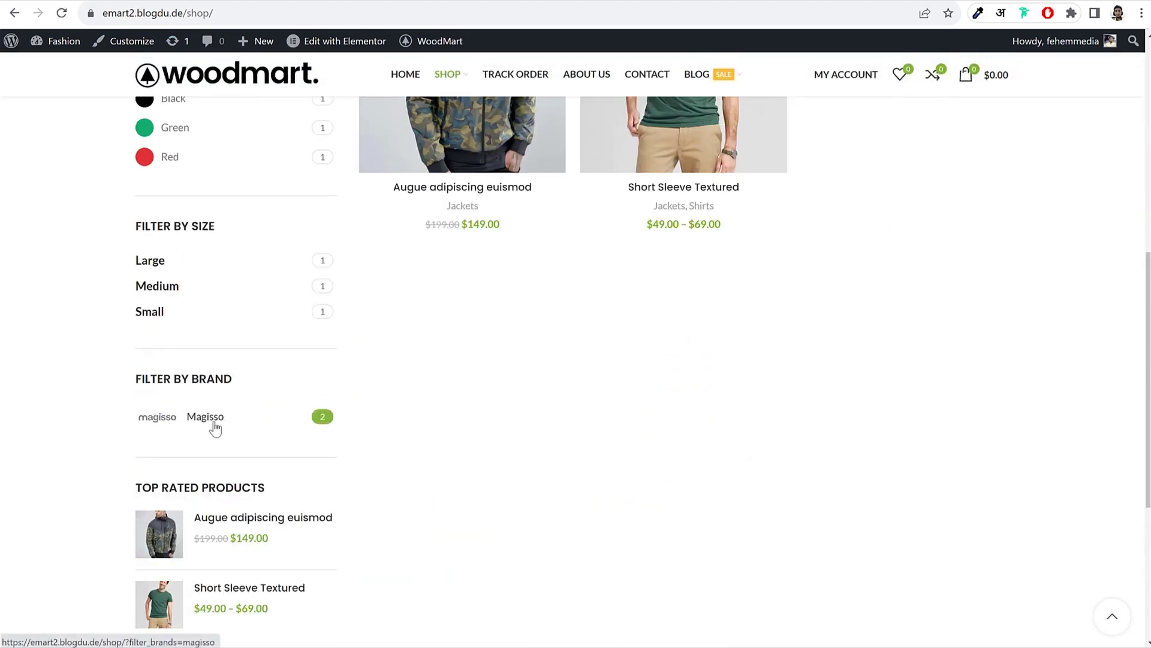
pyautogui.scroll(3, 209, 419)
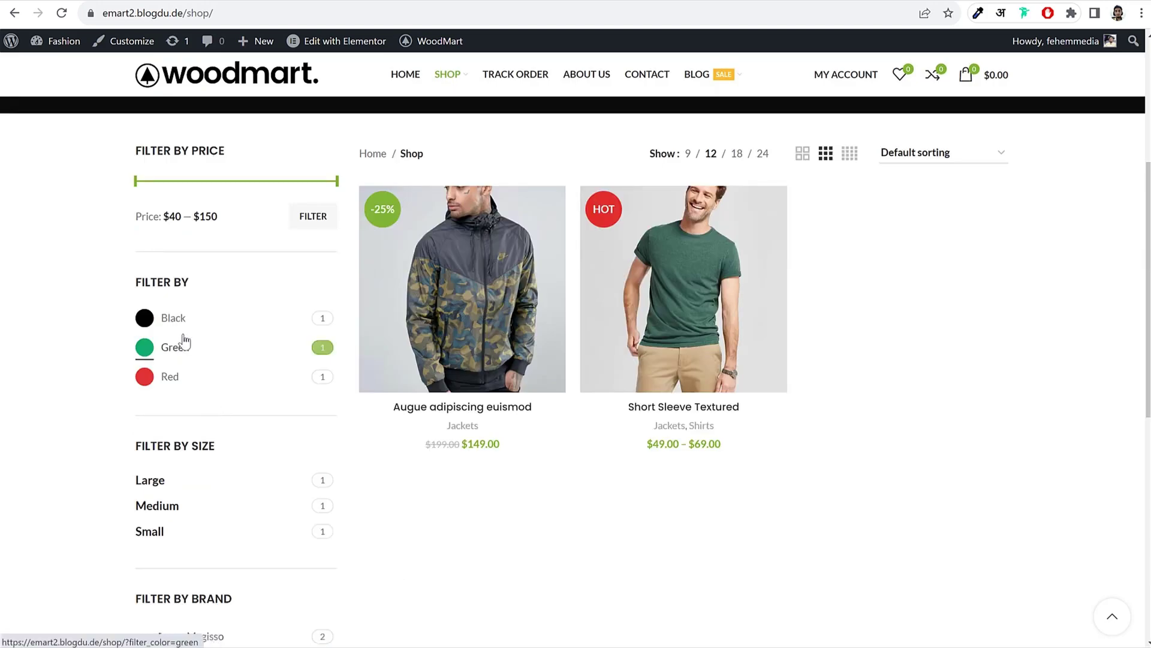
pyautogui.scroll(3, 186, 330)
pyautogui.scroll(-4, 268, 374)
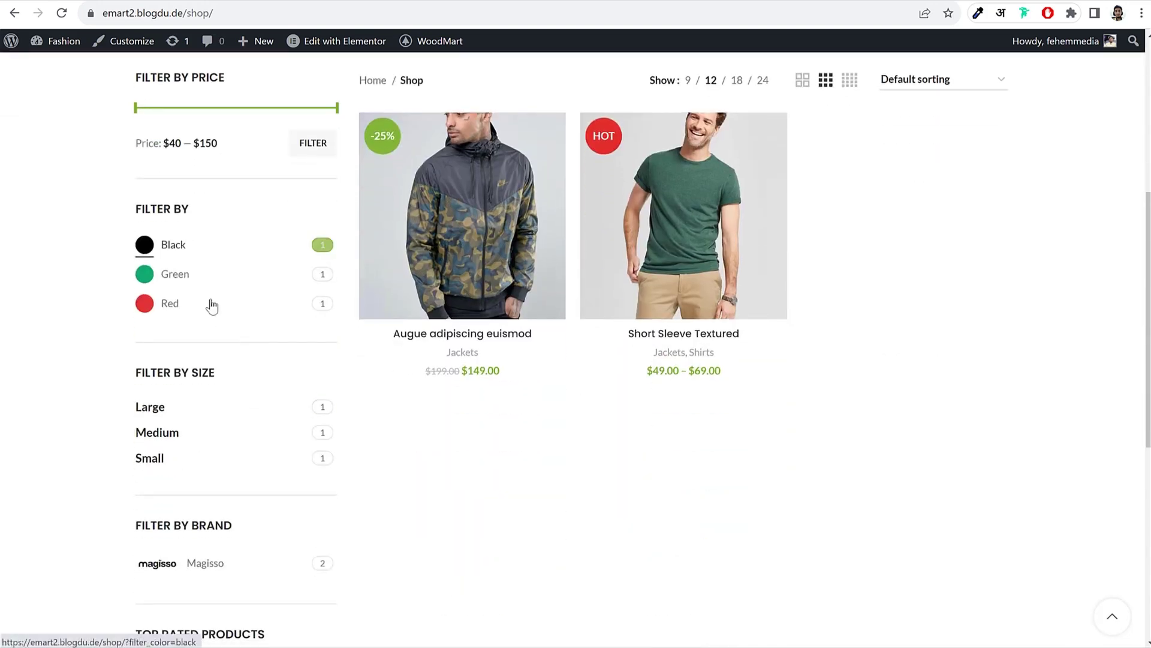
pyautogui.scroll(5, 254, 387)
pyautogui.scroll(-1, 830, 318)
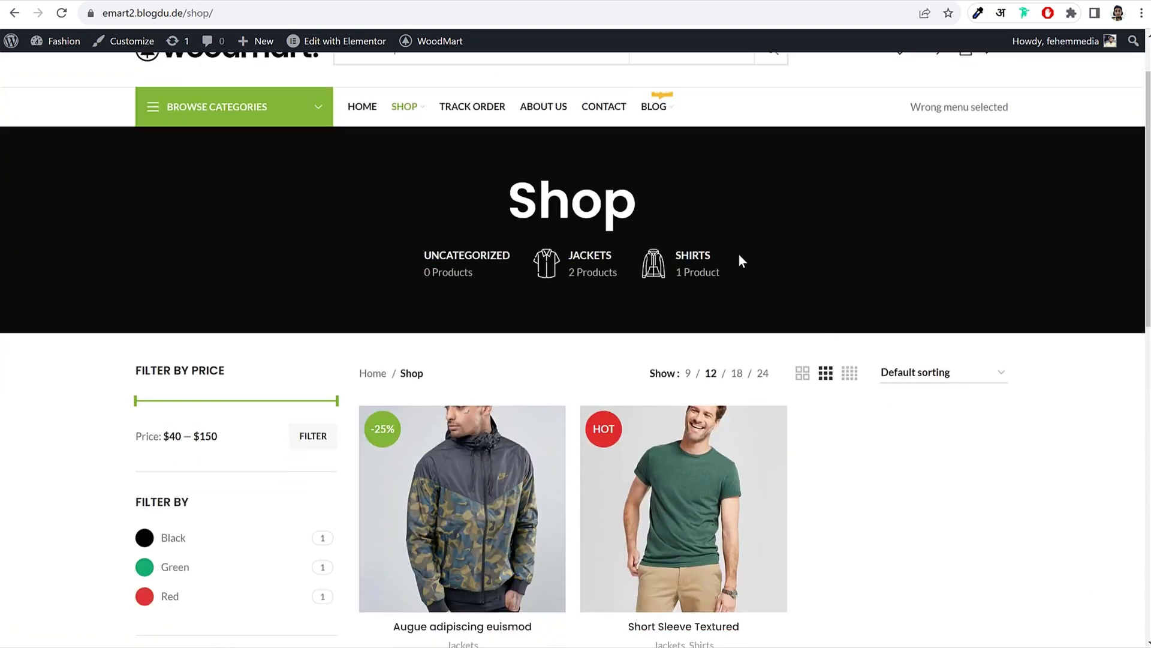
pyautogui.scroll(1, 575, 305)
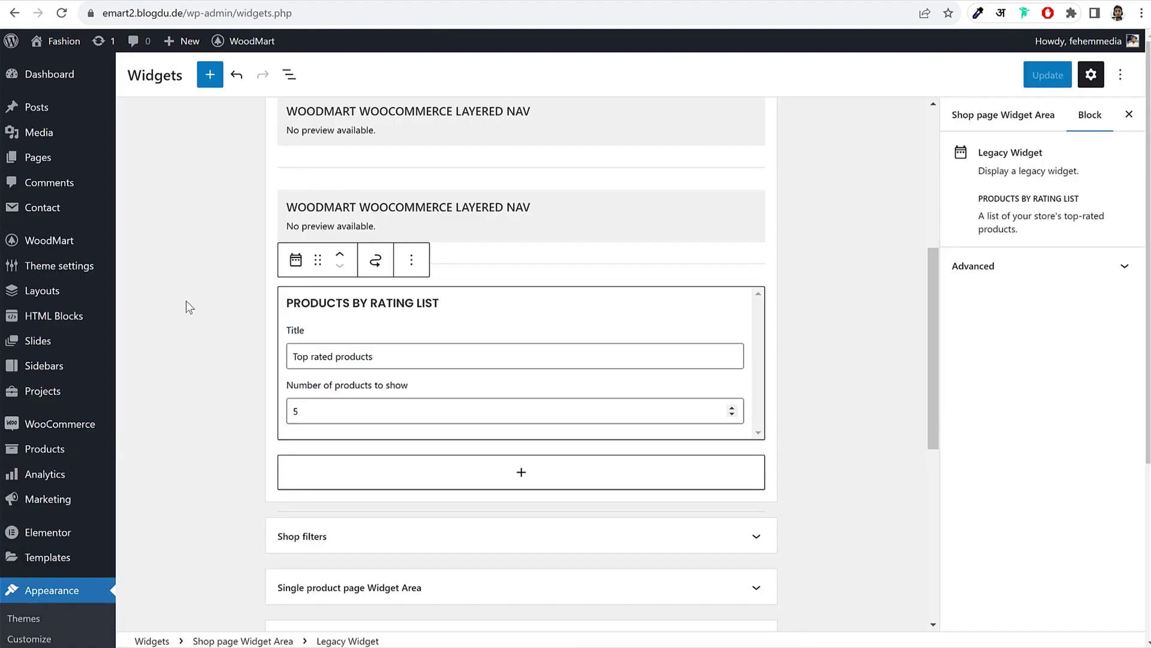
# Step: Back in the admin, go to Products > Categories to open the Product categories page
pyautogui.scroll(-3, 82, 326)
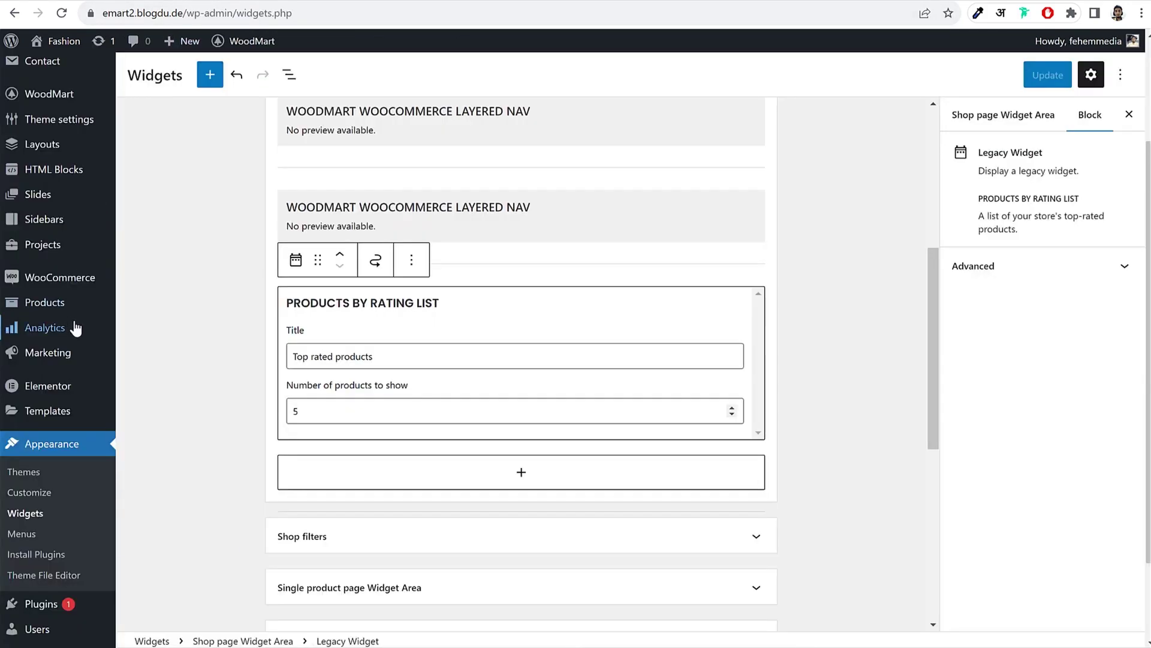
pyautogui.scroll(-2, 74, 327)
pyautogui.moveTo(52, 229)
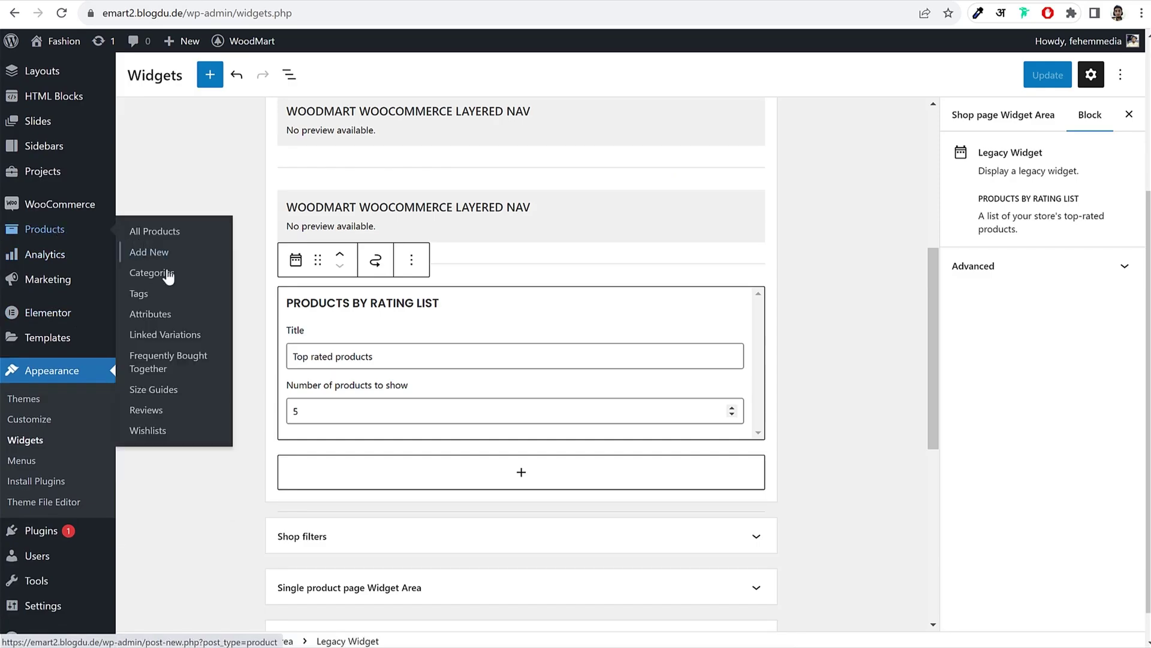
pyautogui.click(168, 278)
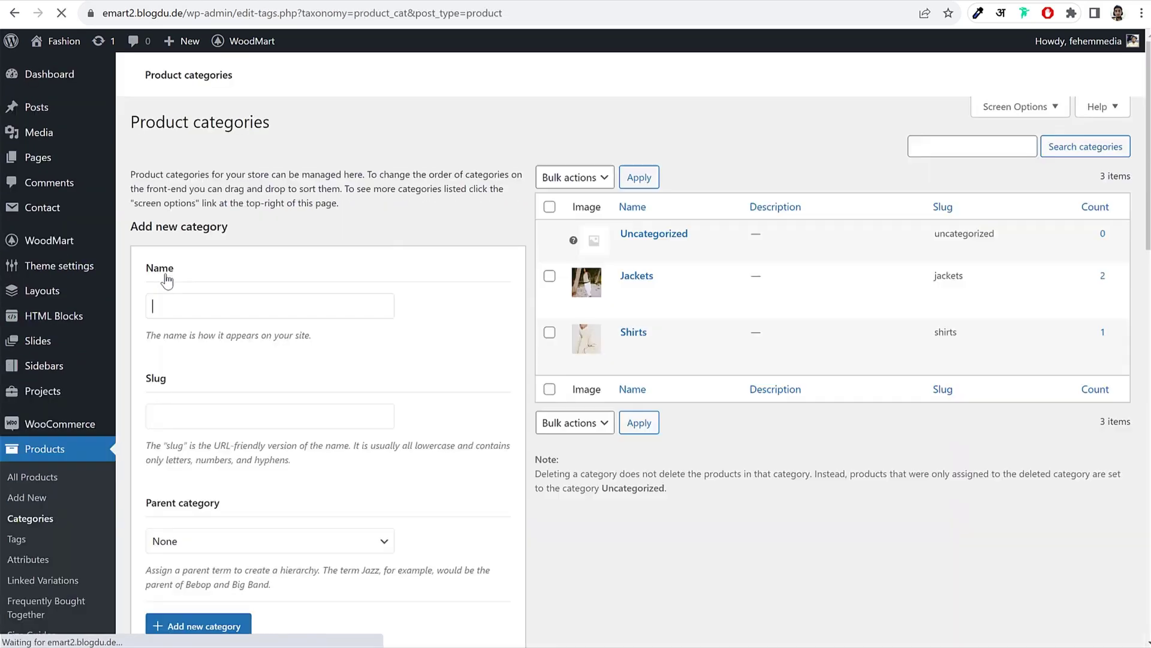
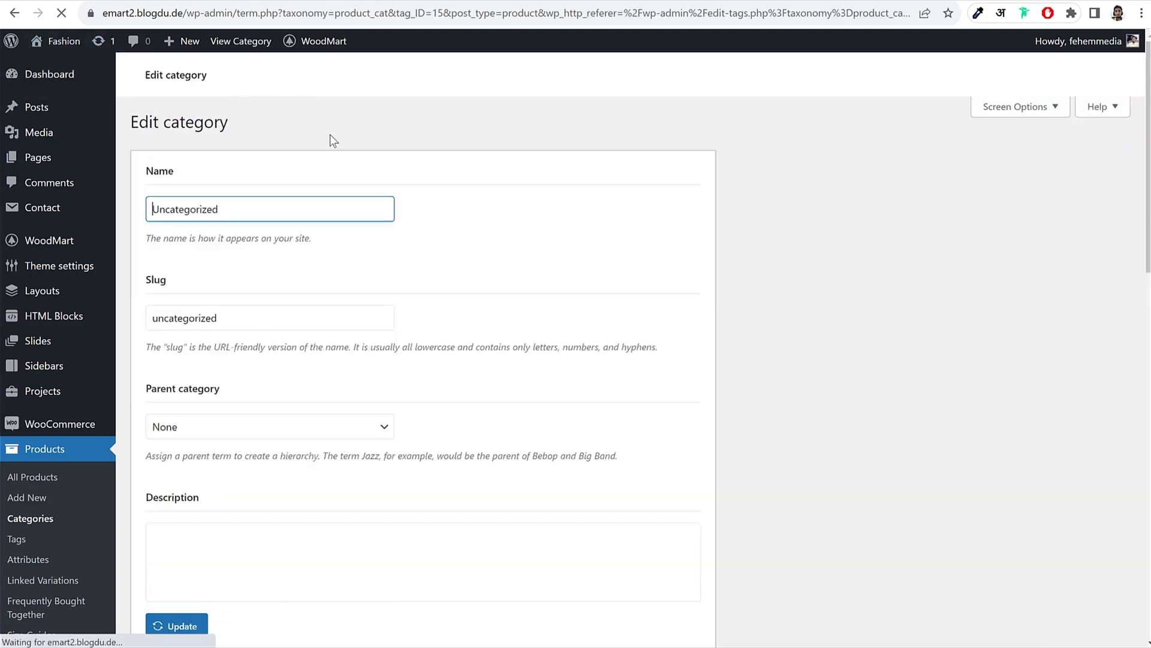
# Step: Rename the Uncategorized category to Caps with slug caps
pyautogui.doubleClick(315, 200)
pyautogui.doubleClick(328, 227)
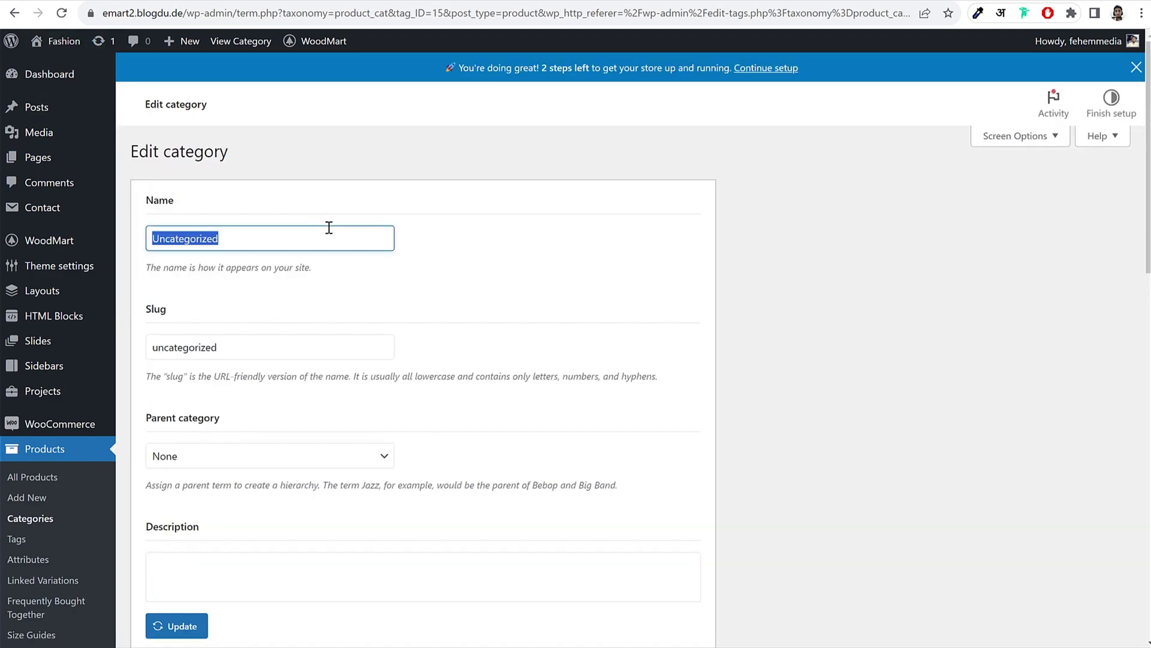
pyautogui.write('Caps')
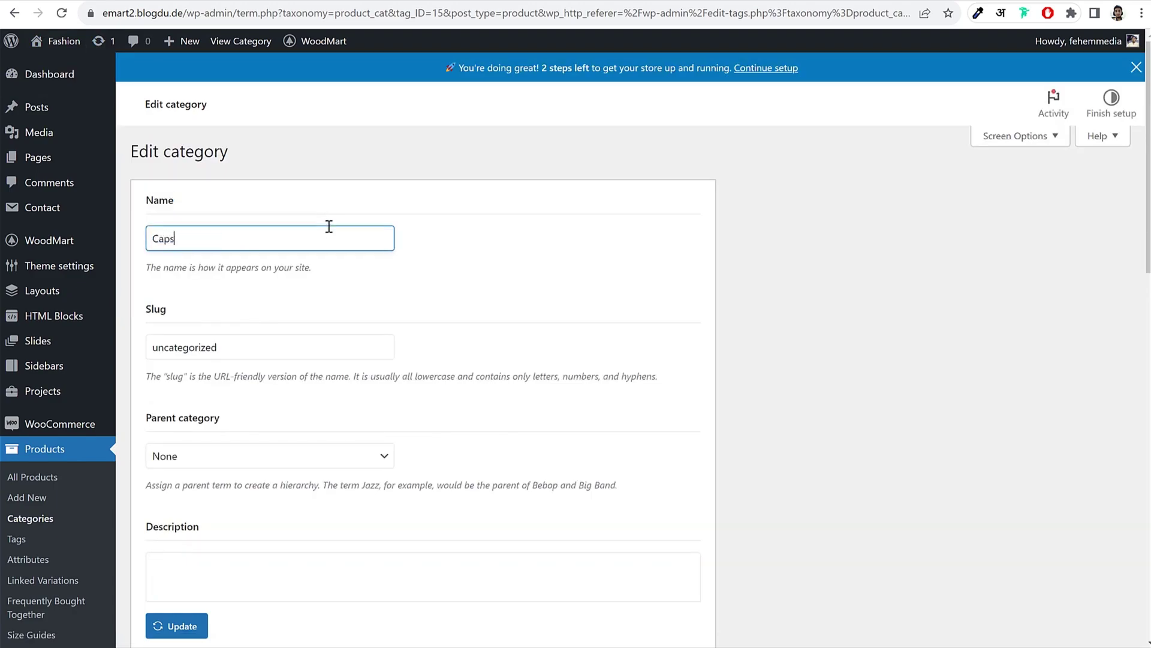
pyautogui.doubleClick(233, 239)
pyautogui.doubleClick(264, 349)
pyautogui.write('caps')
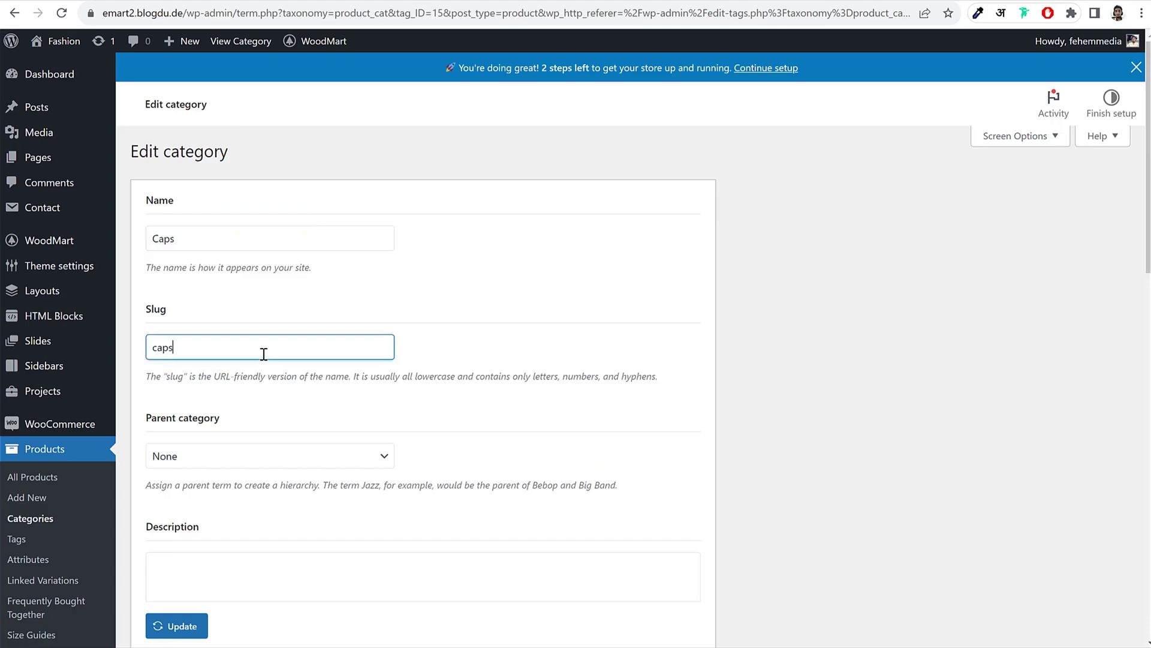
pyautogui.moveTo(220, 353); pyautogui.dragTo(157, 348)
pyautogui.click(494, 337)
# Step: Set the palm-tree woman photo as the category thumbnail
pyautogui.scroll(-3, 532, 351)
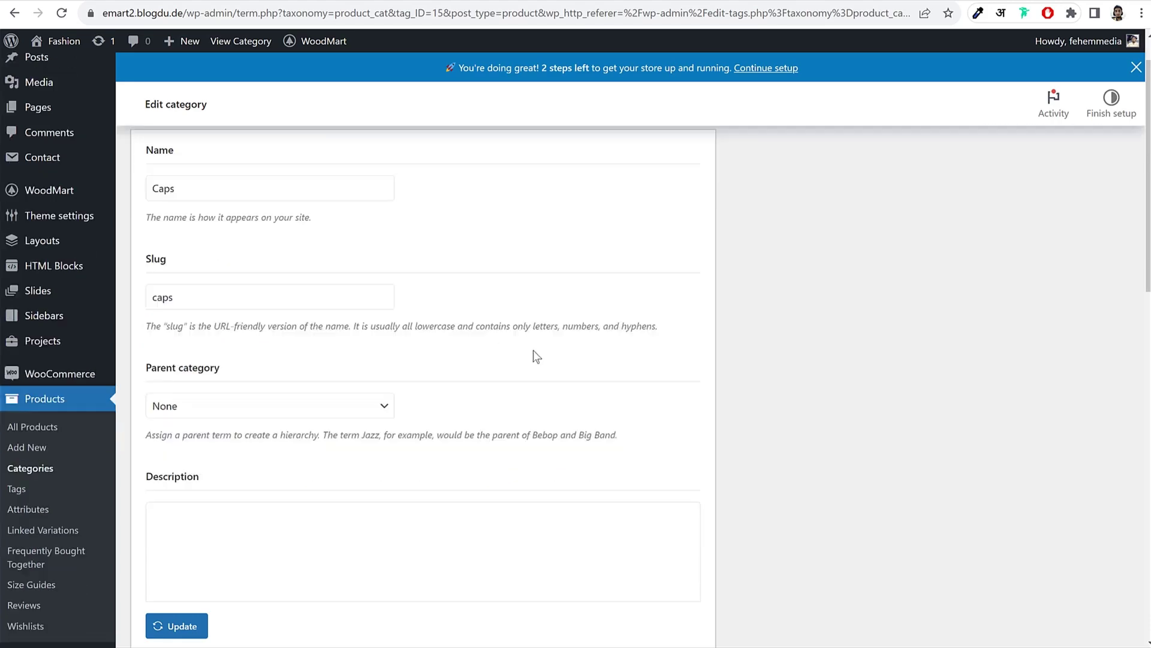
pyautogui.scroll(-5, 535, 341)
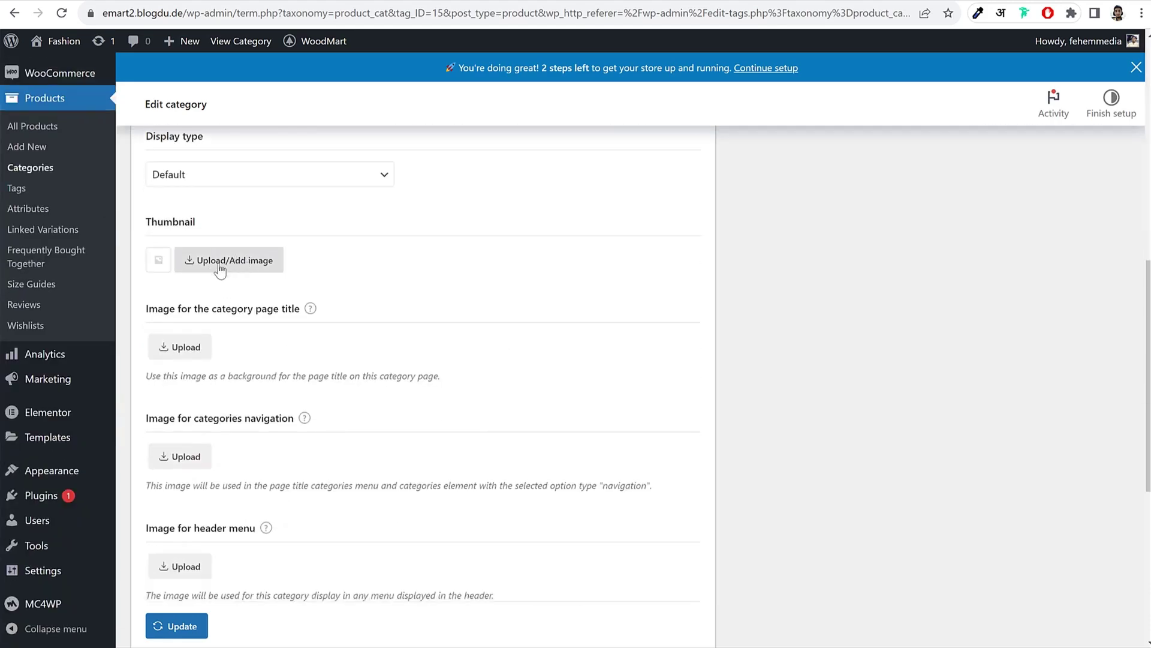
pyautogui.click(245, 263)
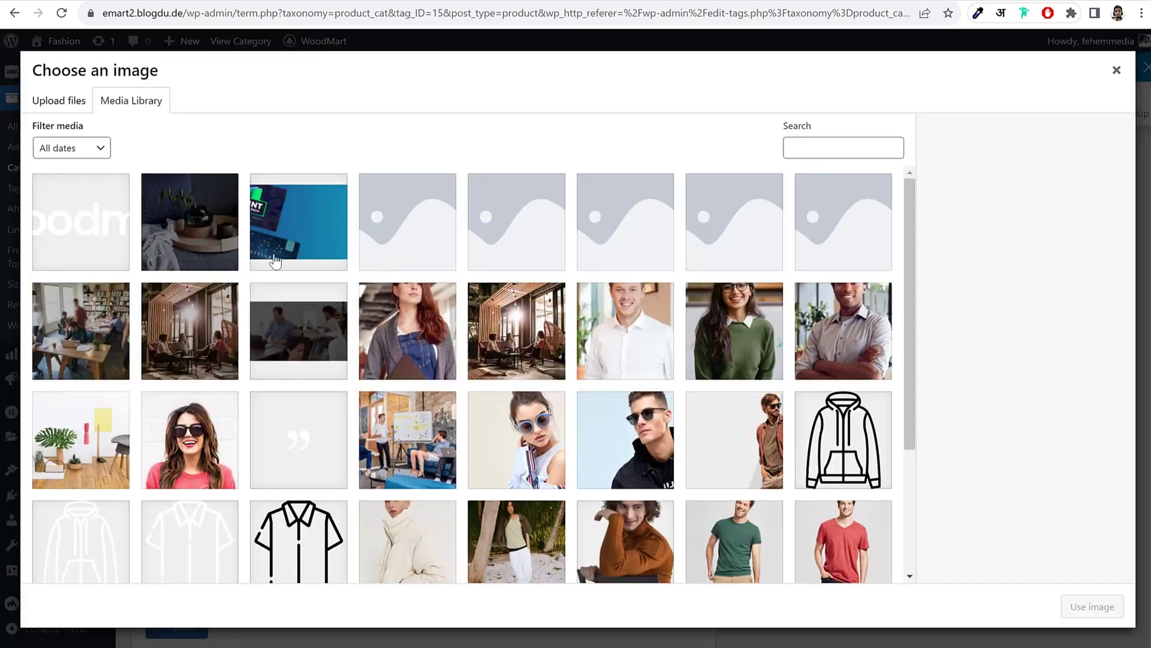
pyautogui.click(418, 334)
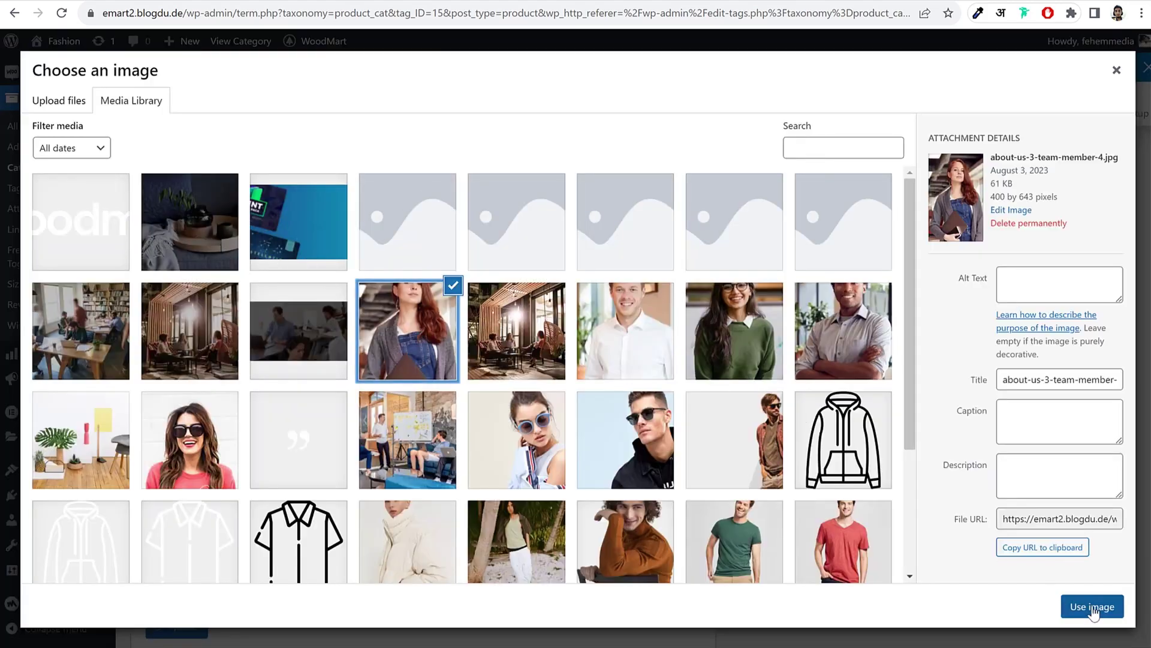
pyautogui.click(623, 567)
pyautogui.click(707, 557)
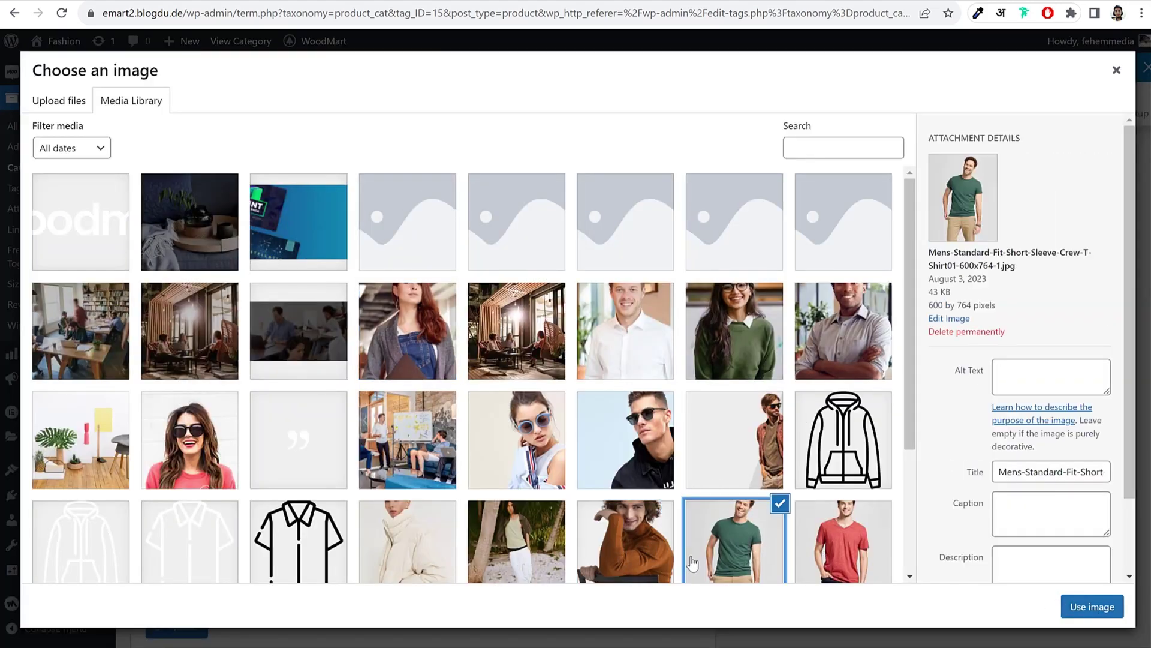
pyautogui.scroll(-3, 720, 483)
pyautogui.scroll(5, 670, 479)
pyautogui.click(518, 533)
pyautogui.click(1106, 604)
# Step: Set the white shirt graphic as the category's page title image
pyautogui.scroll(-3, 295, 372)
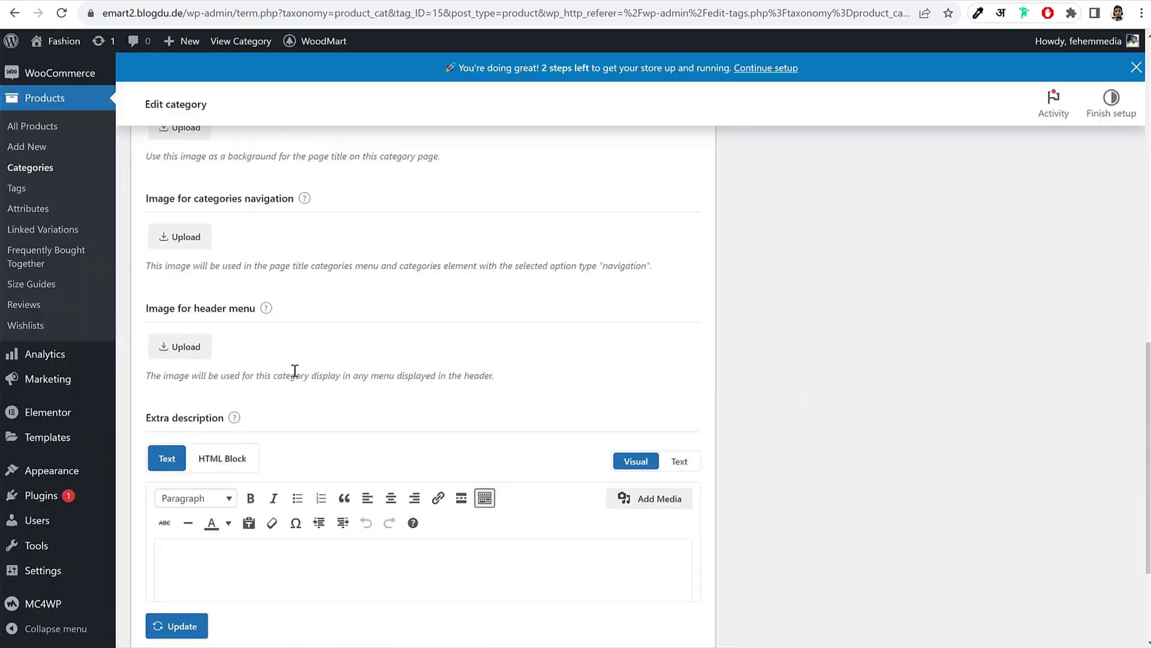
pyautogui.scroll(3, 292, 348)
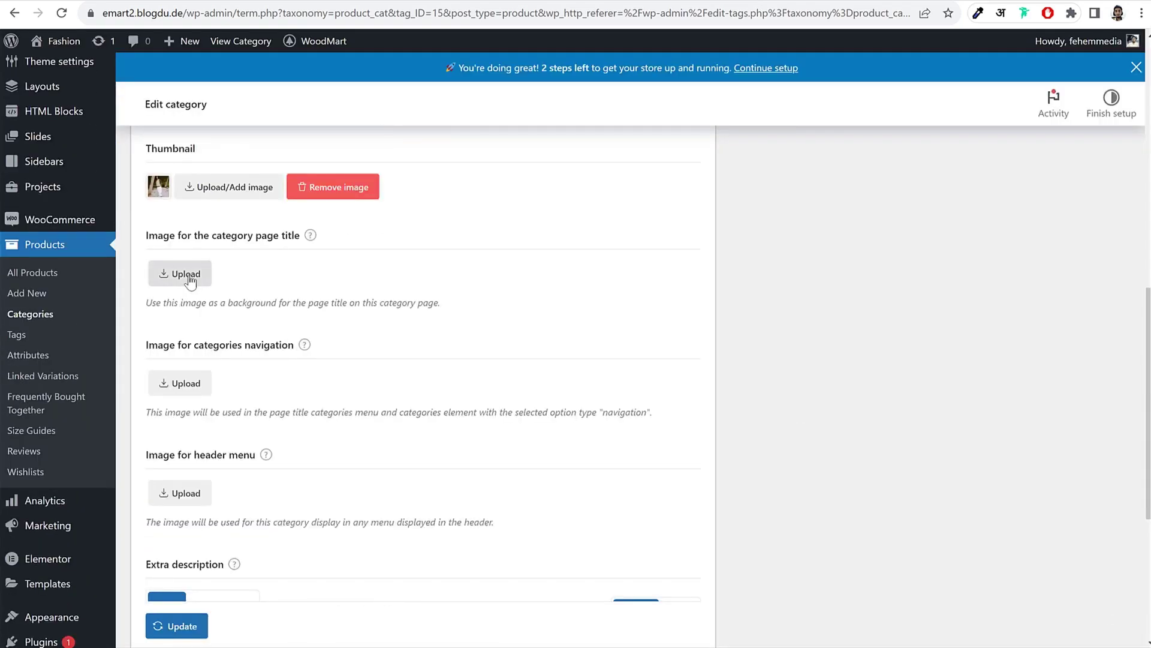
pyautogui.click(191, 280)
pyautogui.click(99, 240)
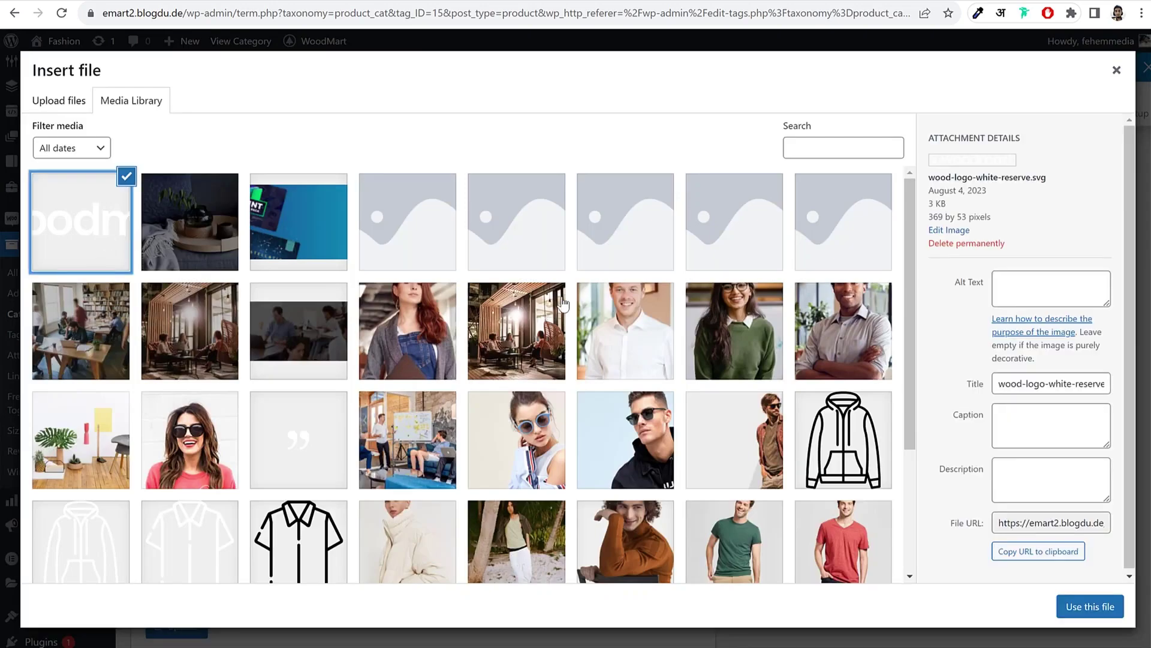
pyautogui.click(316, 440)
pyautogui.scroll(-3, 300, 432)
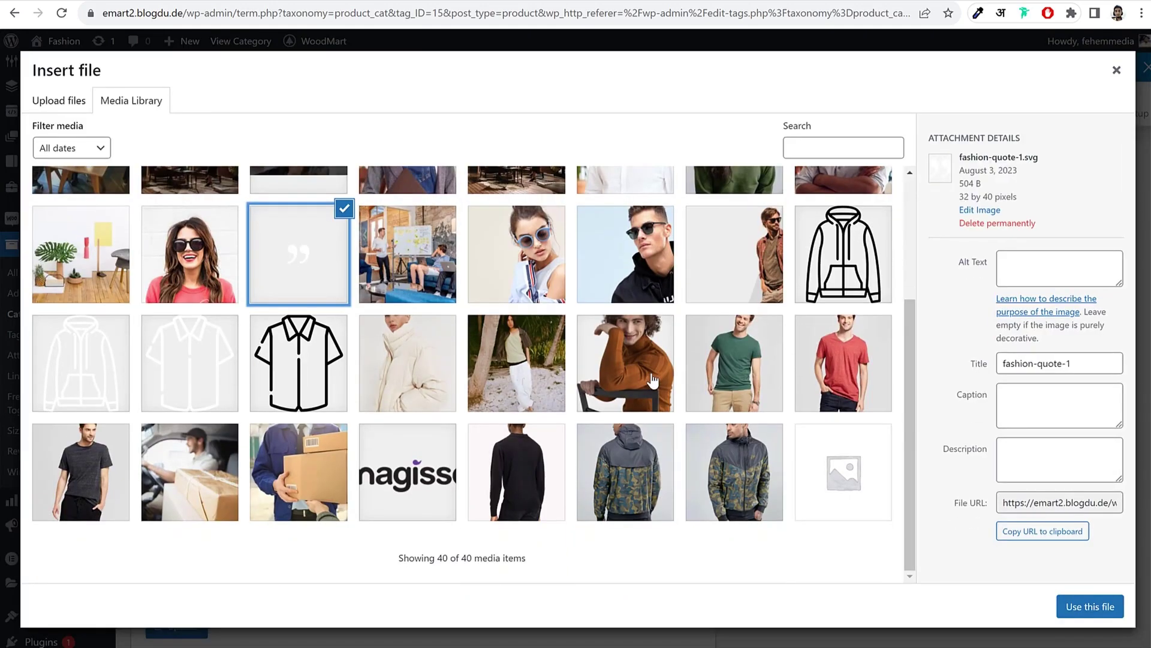
pyautogui.click(220, 396)
pyautogui.click(1080, 606)
# Step: Set the navigation image and the shirt outline header menu image, then update the category
pyautogui.scroll(-3, 474, 371)
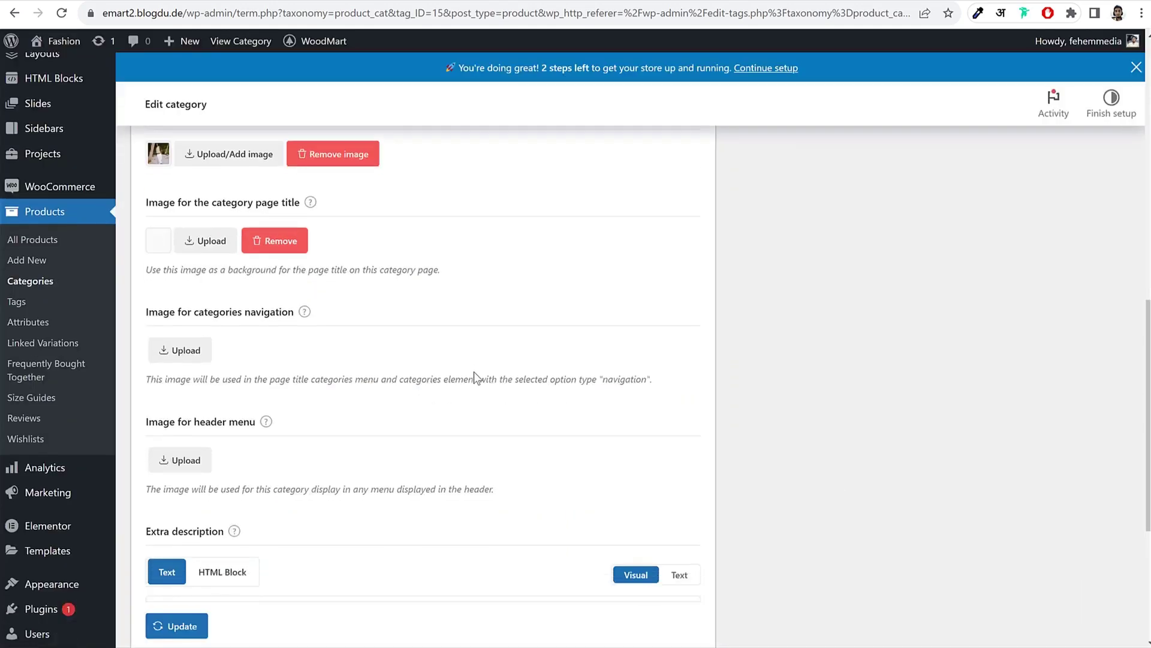
pyautogui.click(180, 237)
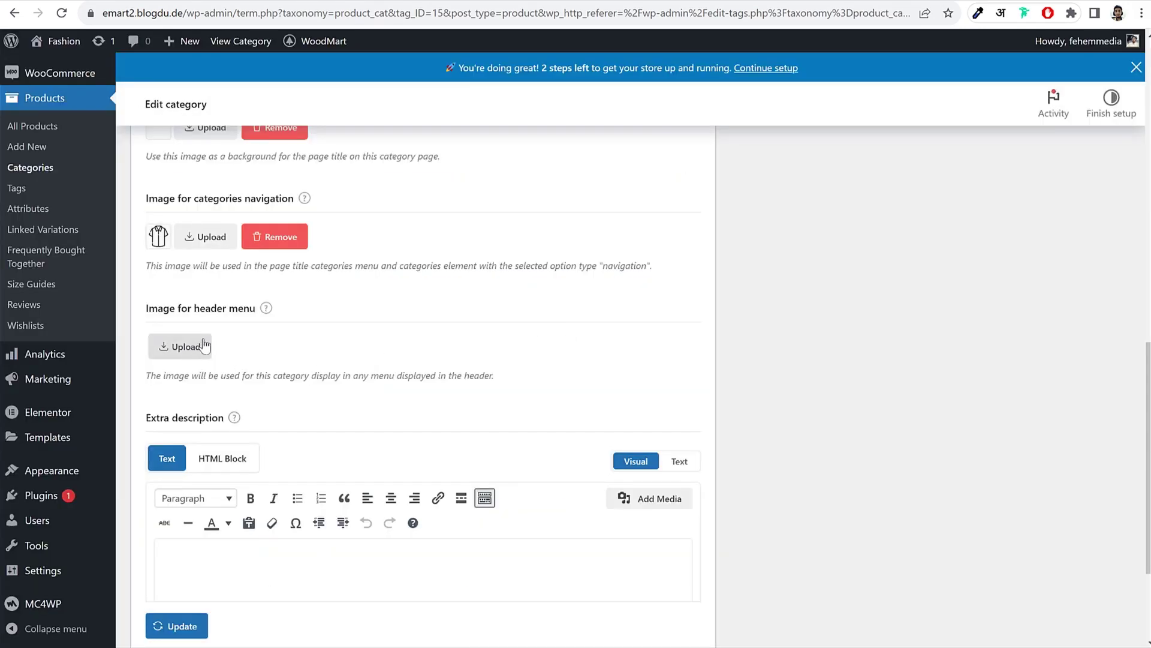
pyautogui.click(202, 352)
pyautogui.scroll(-3, 255, 270)
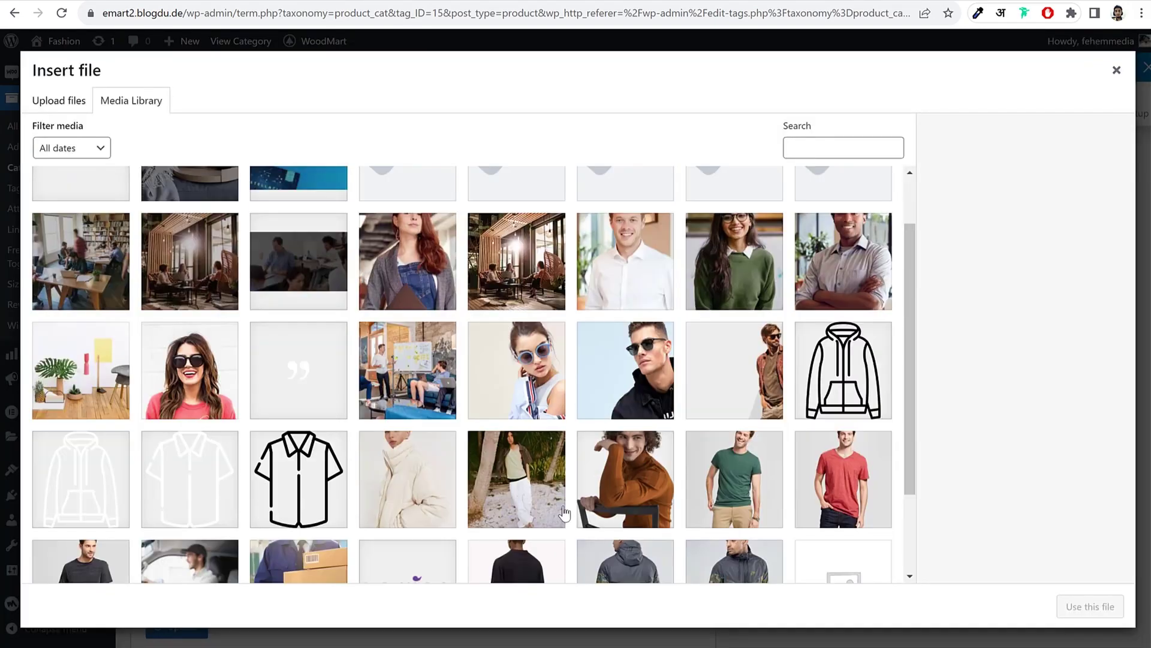
pyautogui.click(331, 436)
pyautogui.click(298, 363)
pyautogui.click(1090, 606)
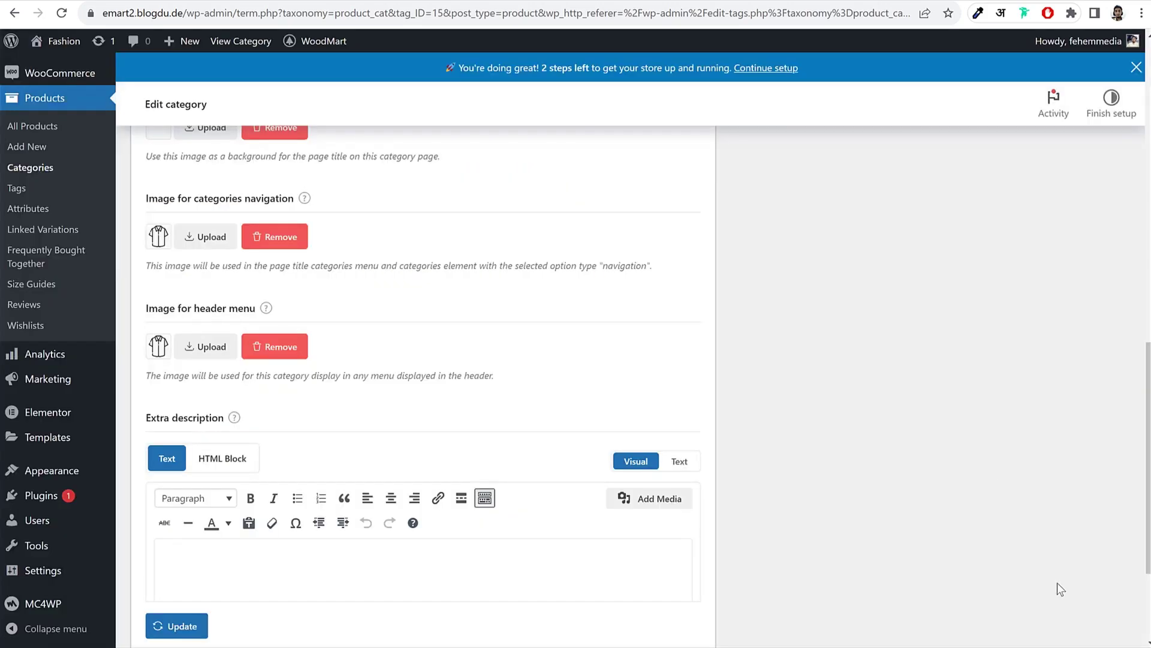
pyautogui.scroll(3, 639, 318)
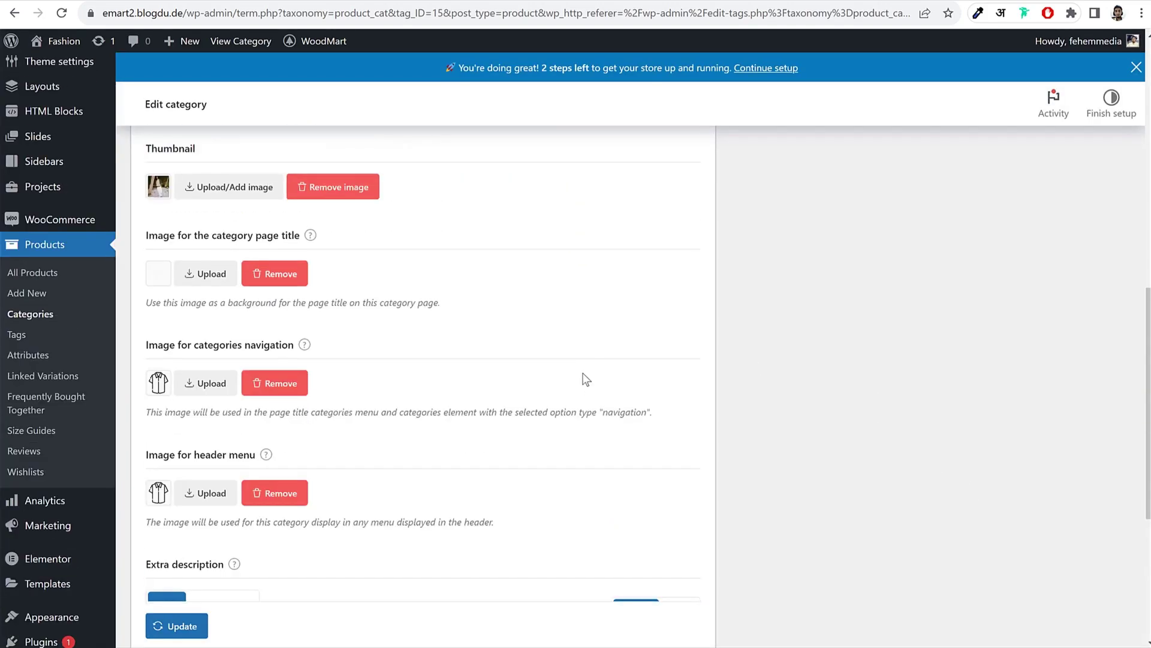
pyautogui.scroll(-5, 581, 306)
pyautogui.click(196, 581)
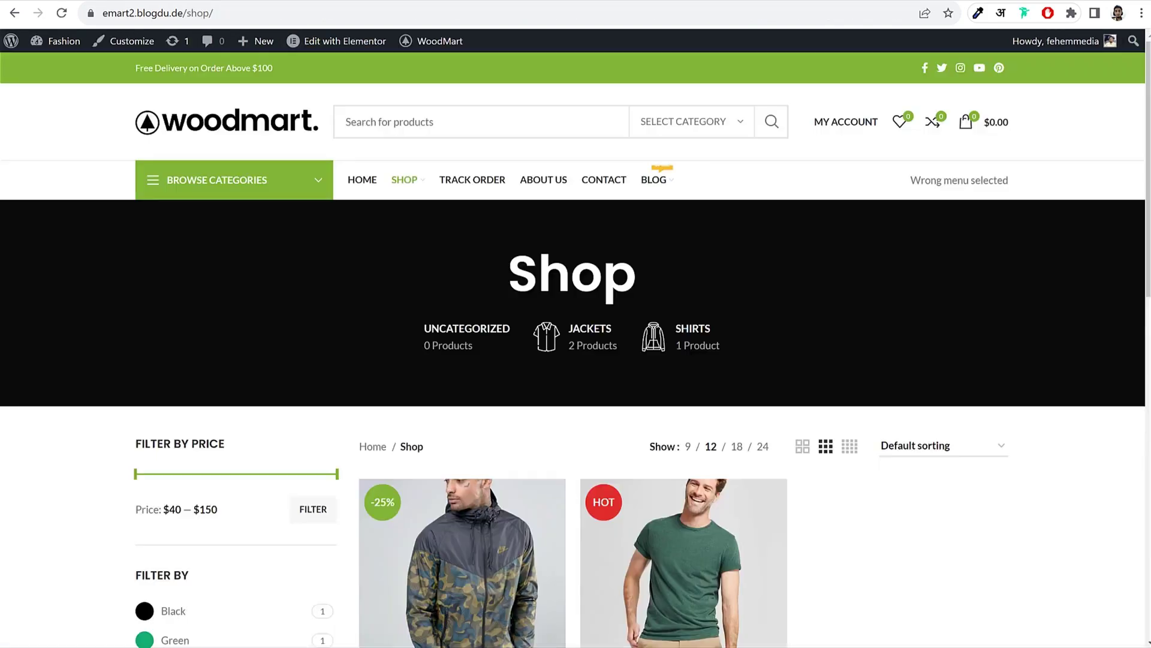
# Step: Reload the Shop page and scroll to check the category icons
pyautogui.click(61, 14)
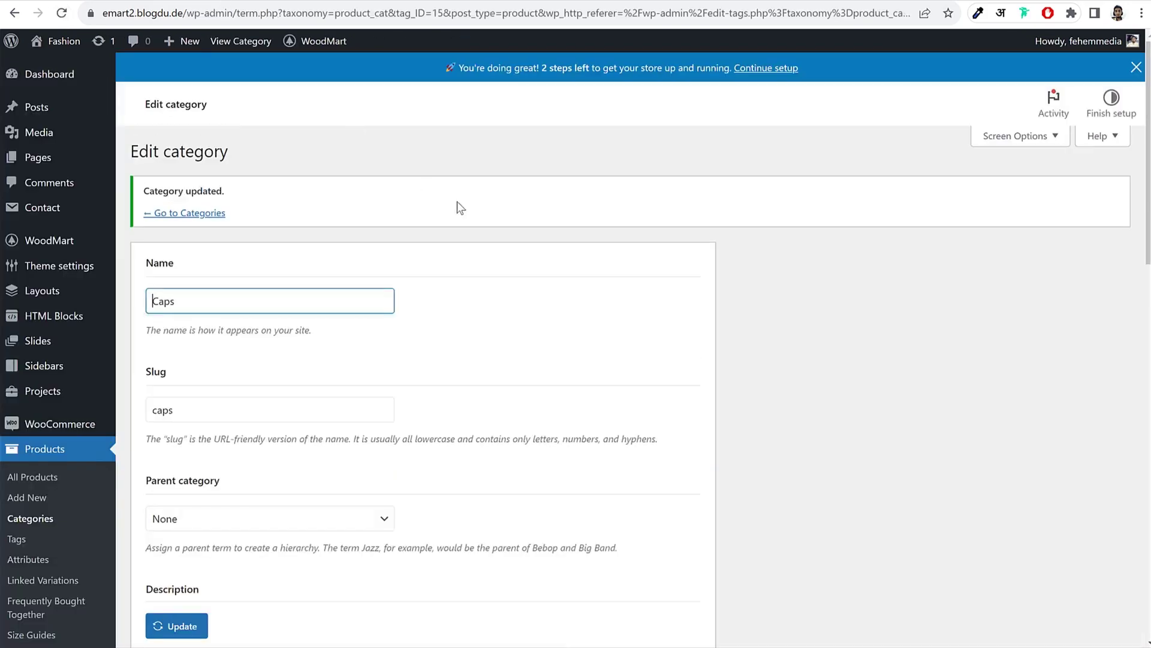
pyautogui.scroll(-10, 671, 378)
pyautogui.scroll(-3, 670, 378)
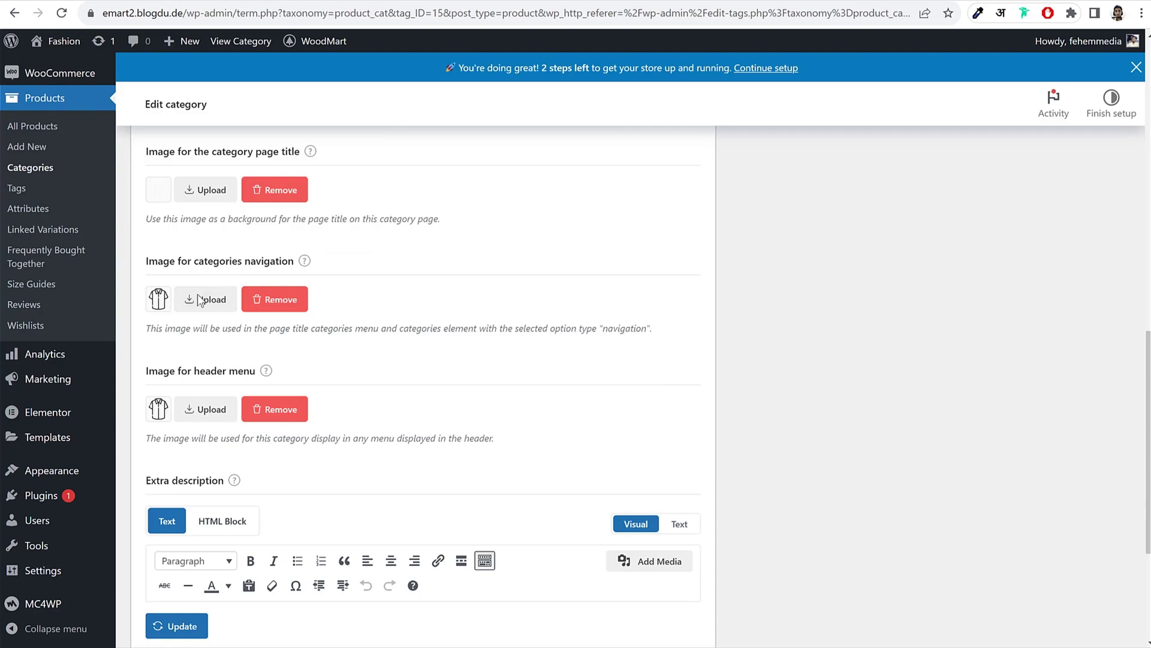
# Step: Replace the Caps navigation image with the white shirt icon and update the category
pyautogui.click(204, 306)
pyautogui.scroll(-1, 520, 510)
pyautogui.scroll(-3, 520, 509)
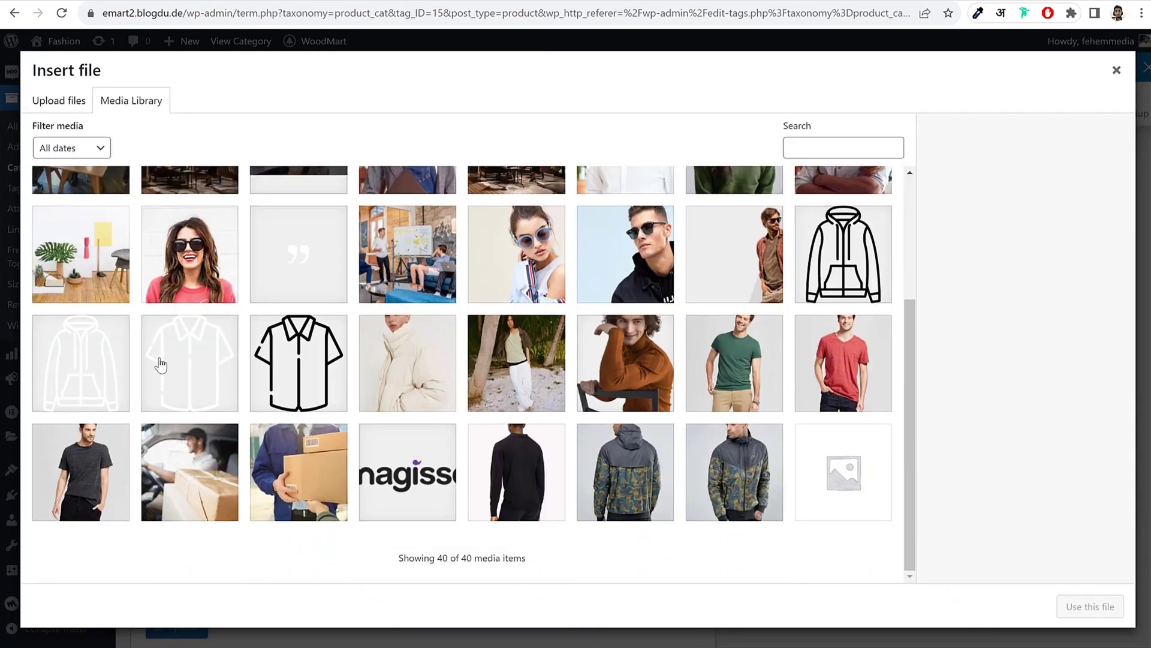
pyautogui.click(159, 363)
pyautogui.click(1083, 607)
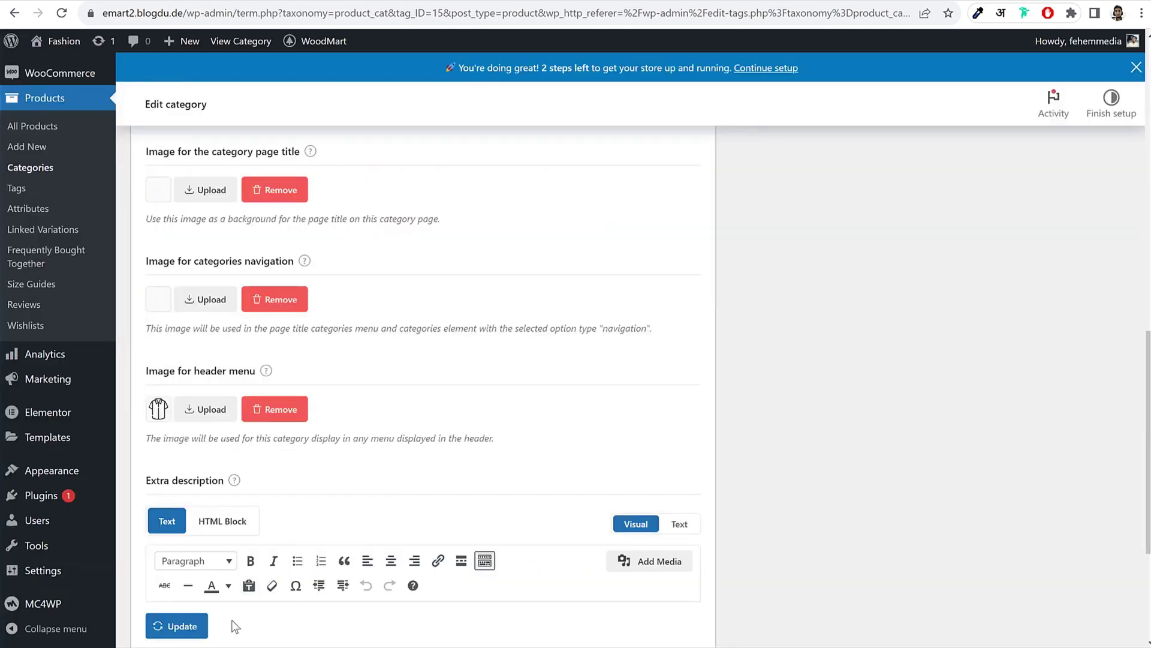
pyautogui.click(183, 626)
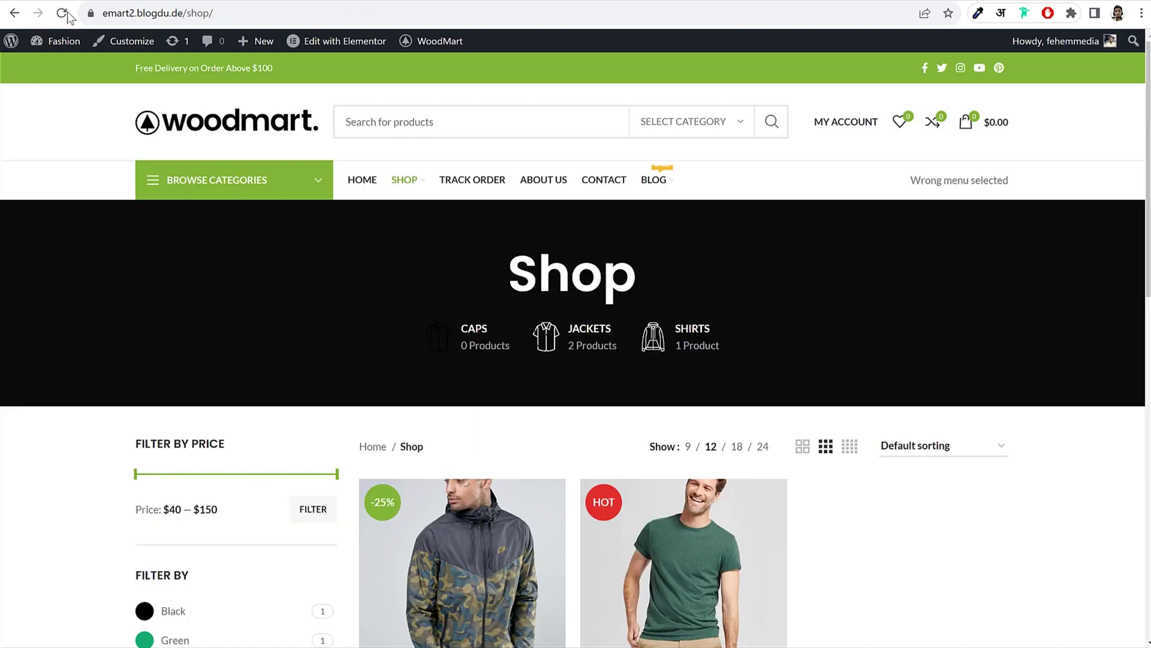
# Step: Reload the Shop page to see the new icon, then return to the Caps edit page
pyautogui.click(65, 14)
pyautogui.hotkey('ctrl', 'Tab')
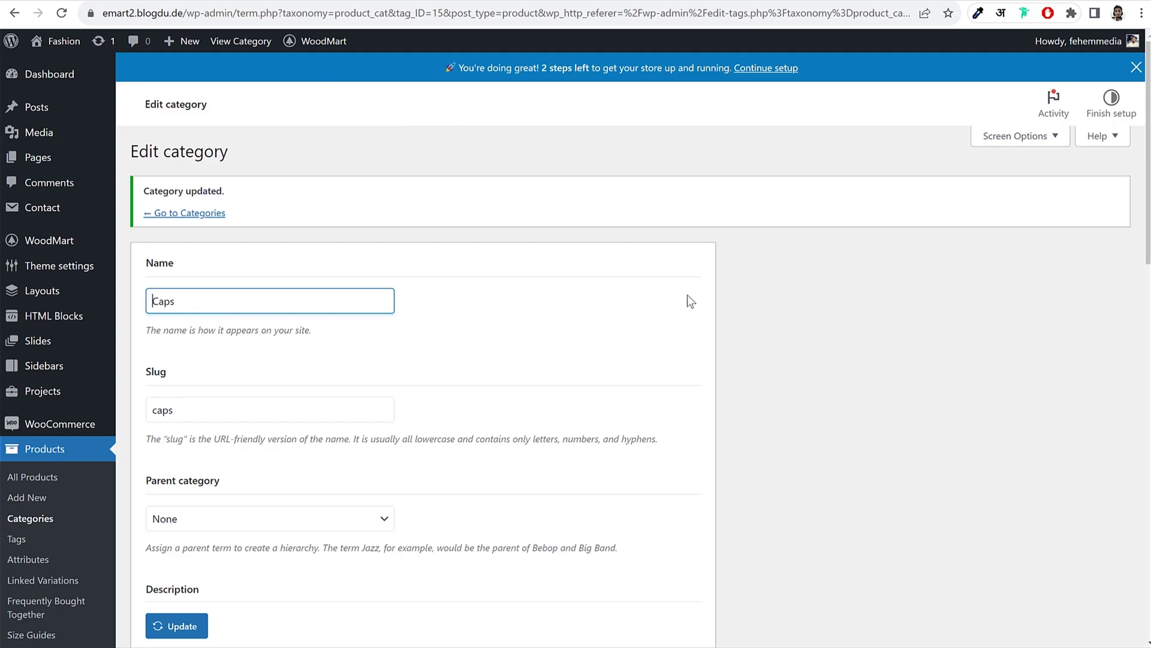
pyautogui.scroll(-3, 690, 303)
pyautogui.scroll(3, 694, 312)
pyautogui.moveTo(321, 43)
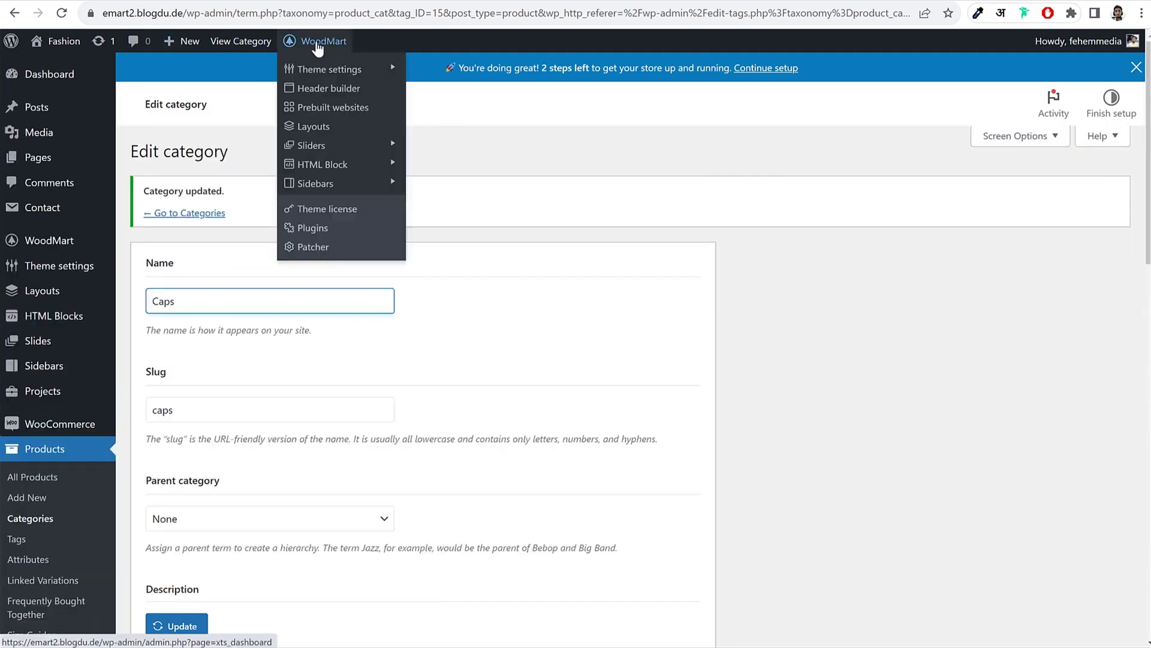
# Step: Browse the WoodMart Header banner, Promo popup and Age verify popup settings
pyautogui.click(318, 78)
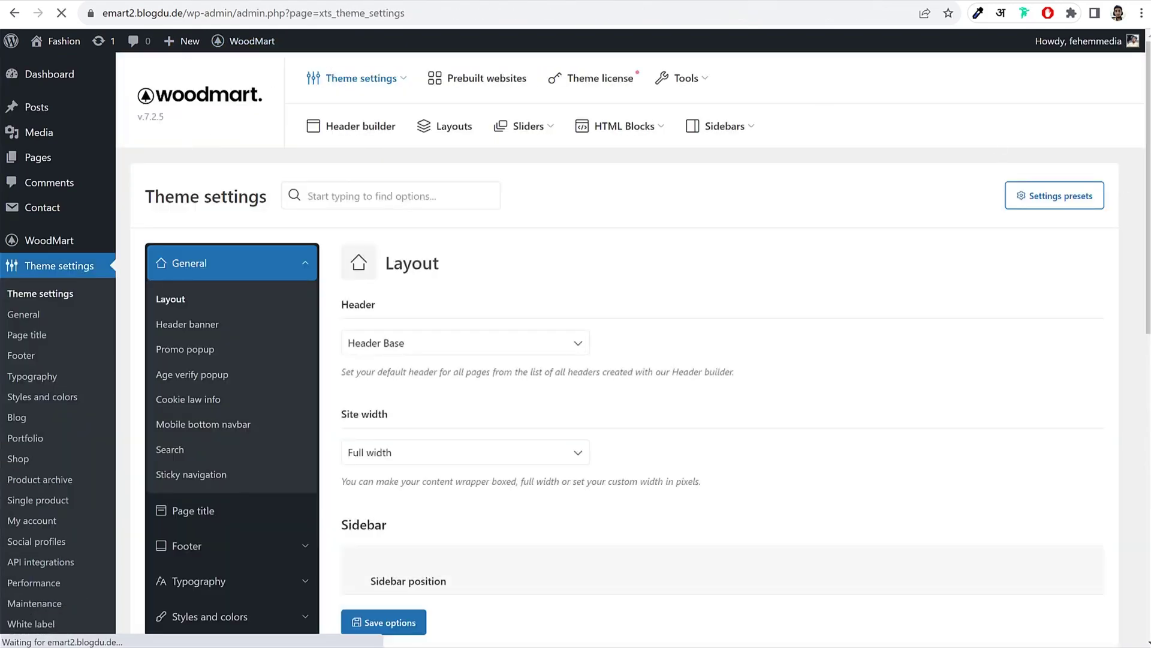
pyautogui.scroll(-4, 861, 277)
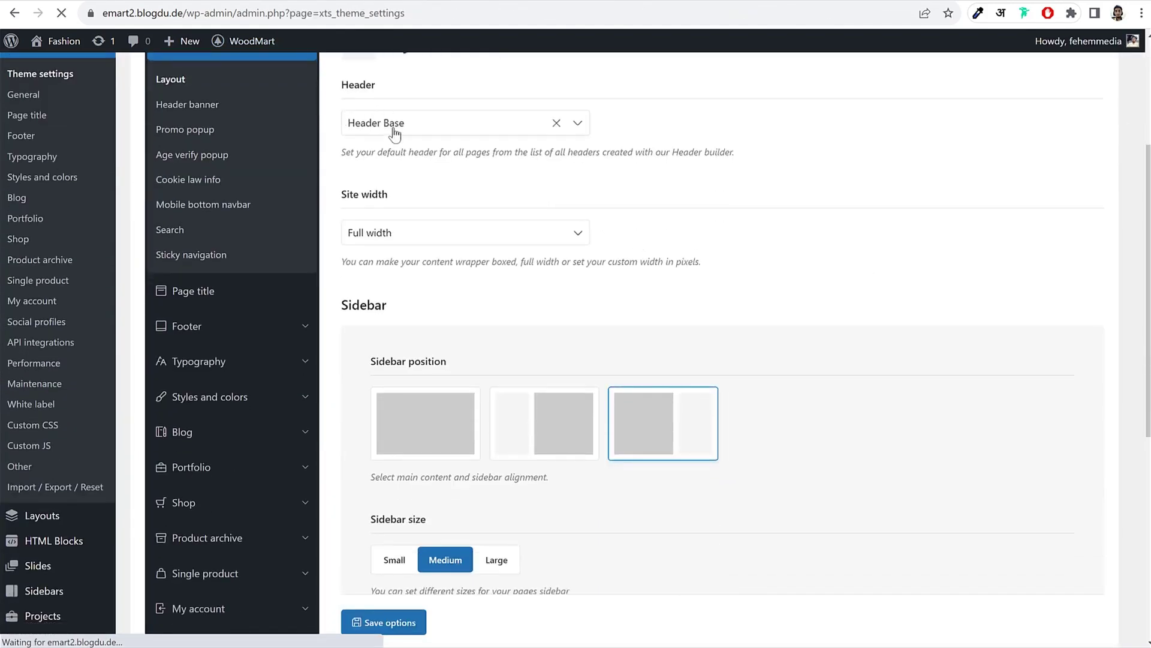
pyautogui.scroll(-5, 766, 200)
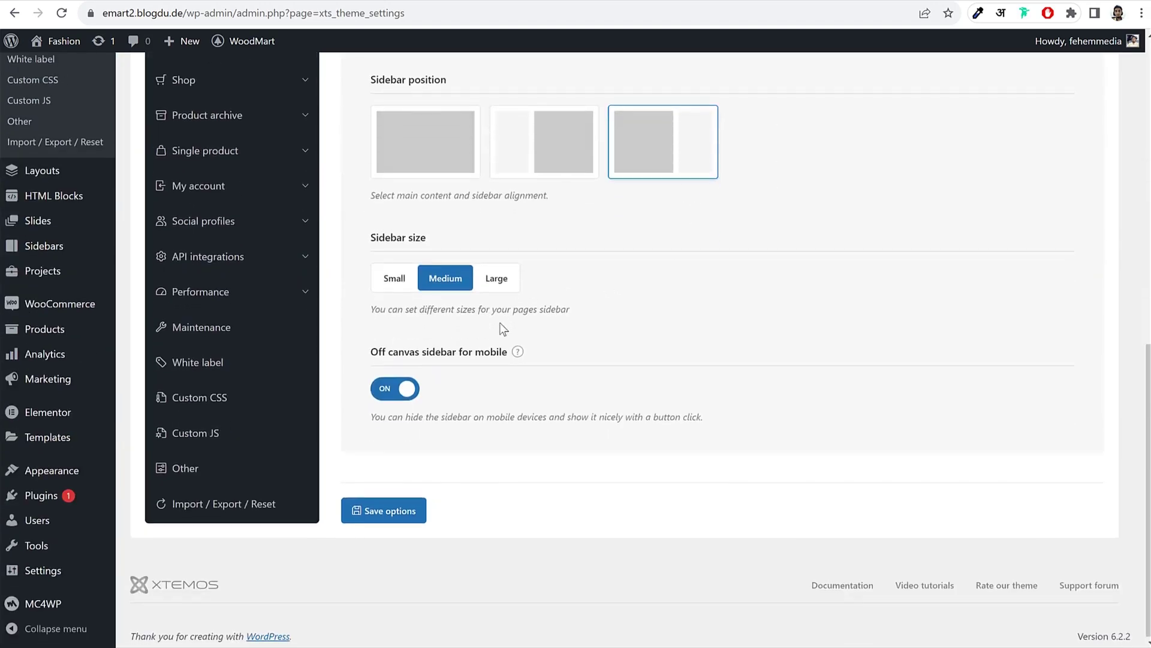
pyautogui.scroll(8, 501, 327)
pyautogui.click(208, 330)
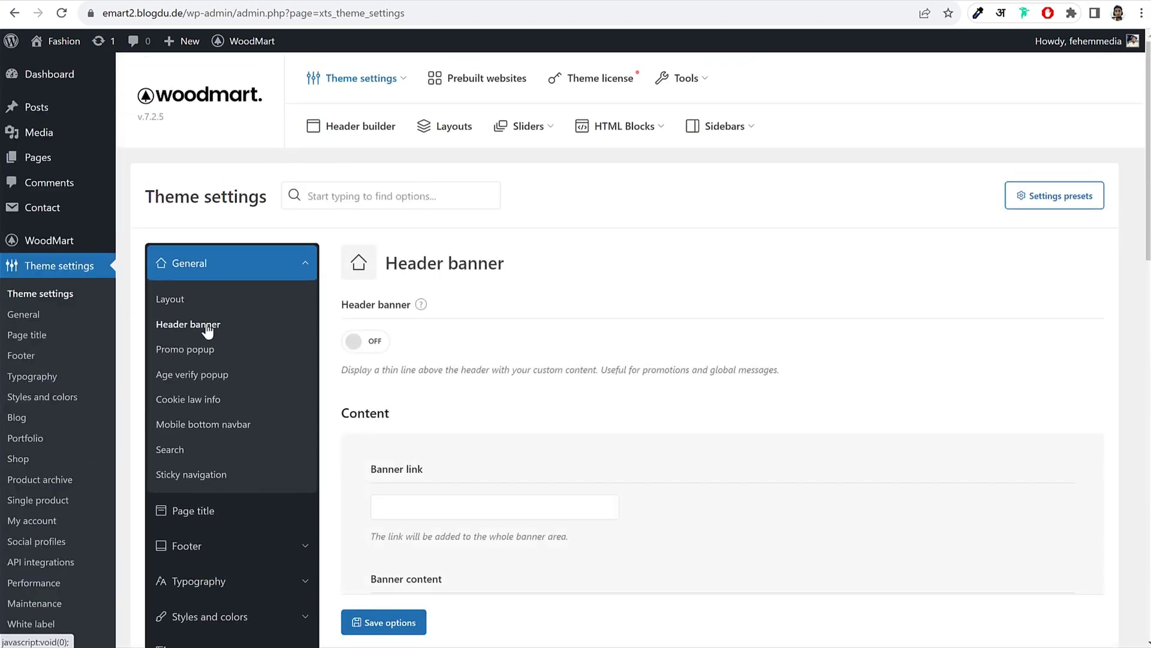
pyautogui.click(209, 355)
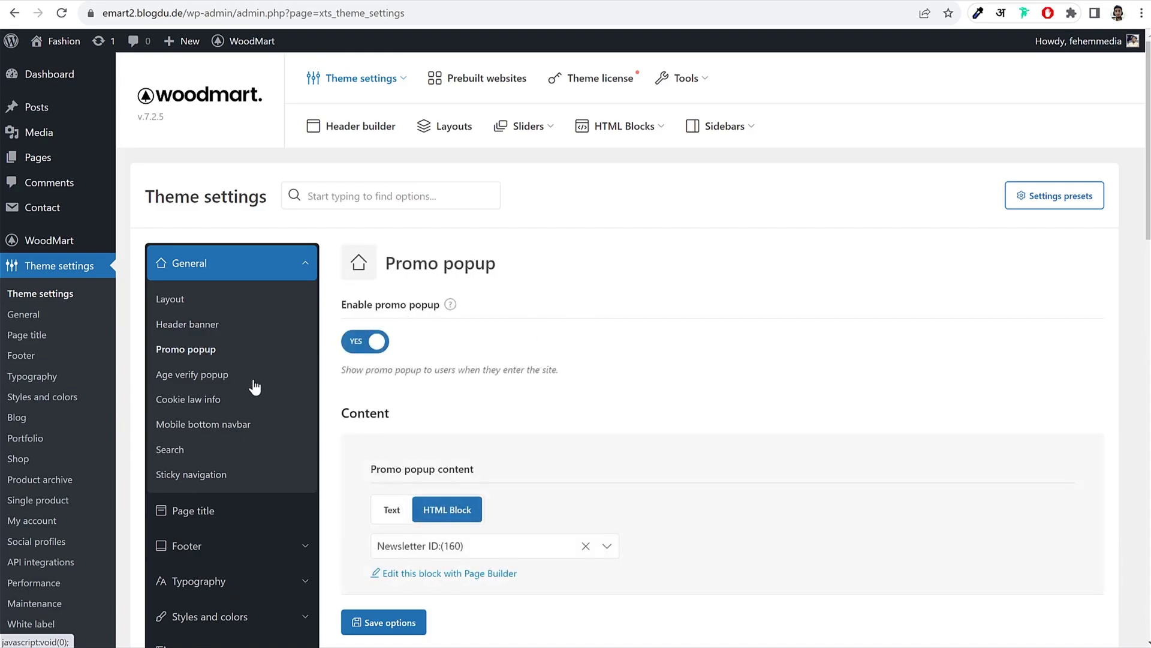
pyautogui.click(204, 379)
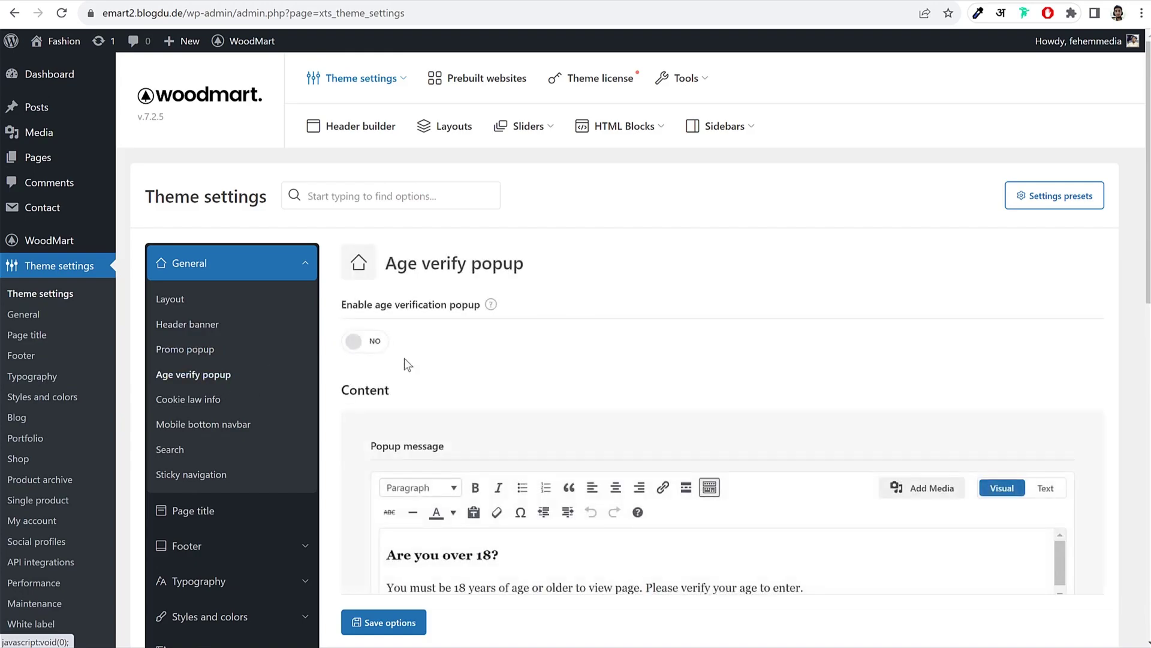
pyautogui.scroll(-1, 572, 333)
pyautogui.scroll(-2, 572, 336)
pyautogui.moveTo(419, 409); pyautogui.dragTo(516, 407)
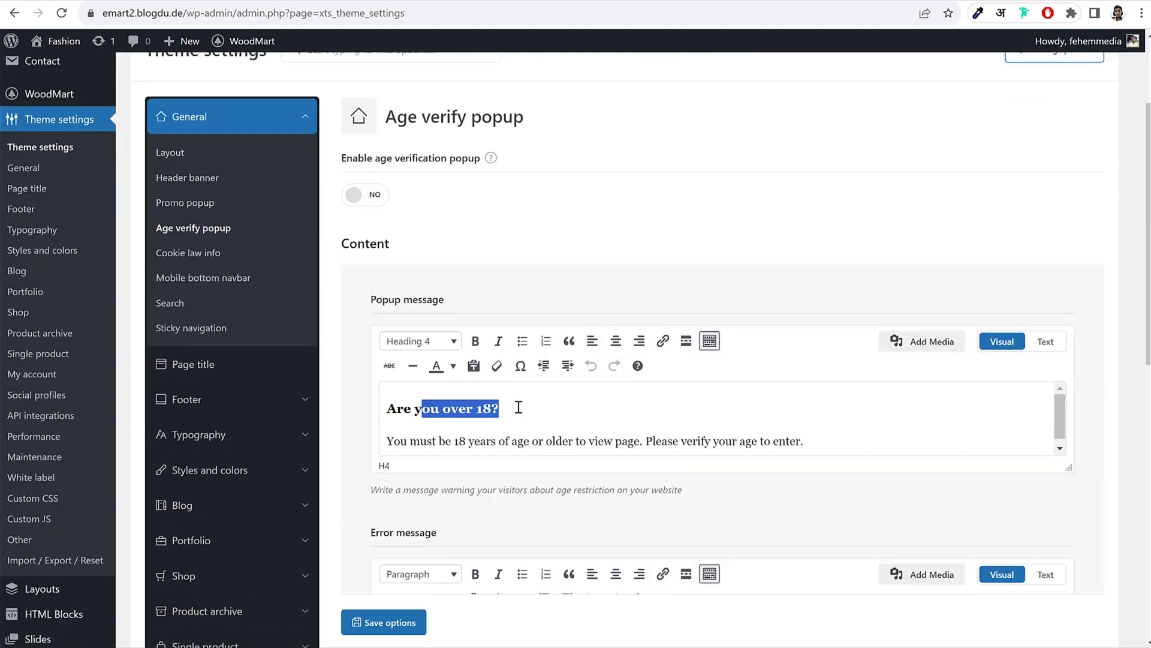
pyautogui.click(519, 407)
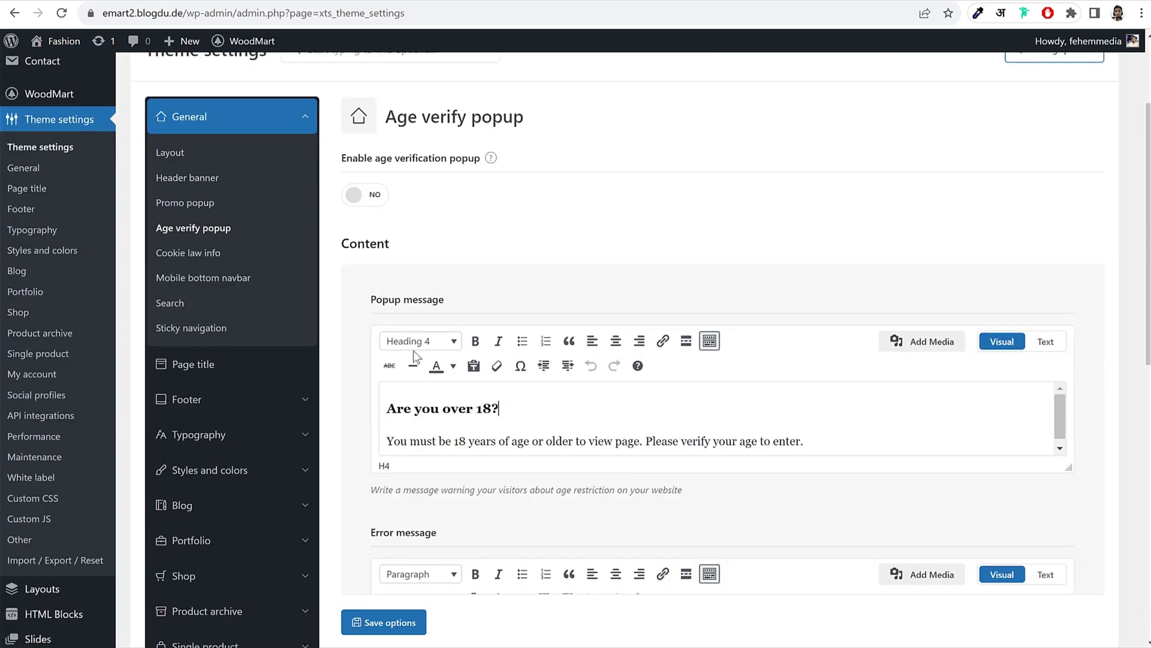
# Step: Set Show cookies info to YES under Cookie law info and save
pyautogui.click(239, 254)
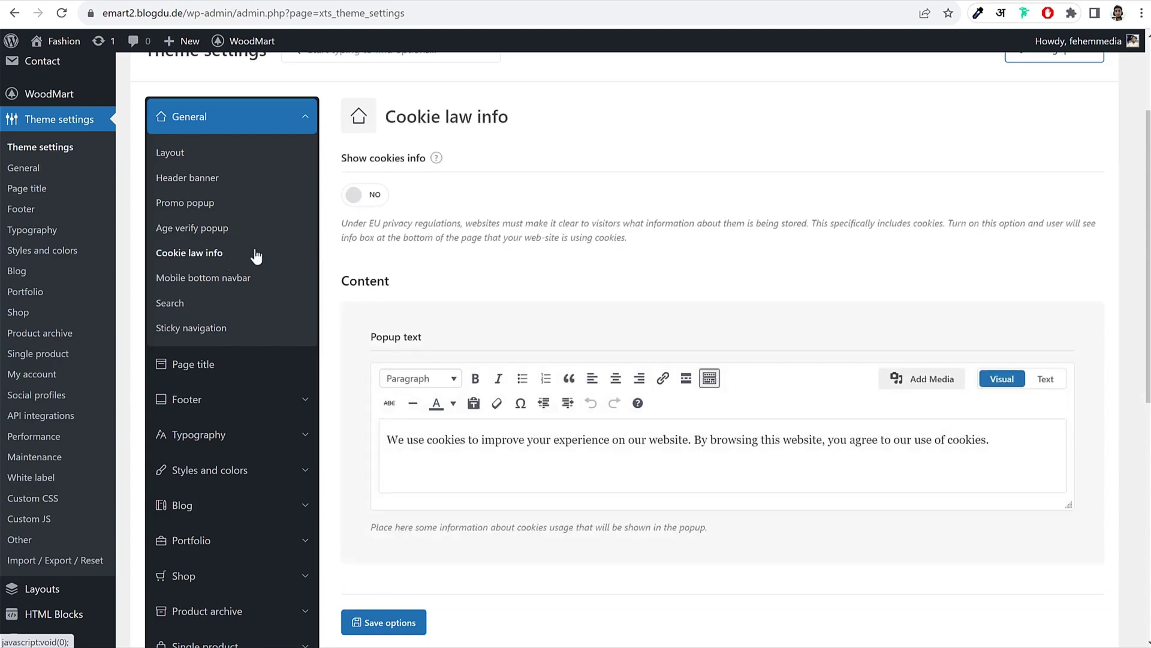
pyautogui.click(380, 201)
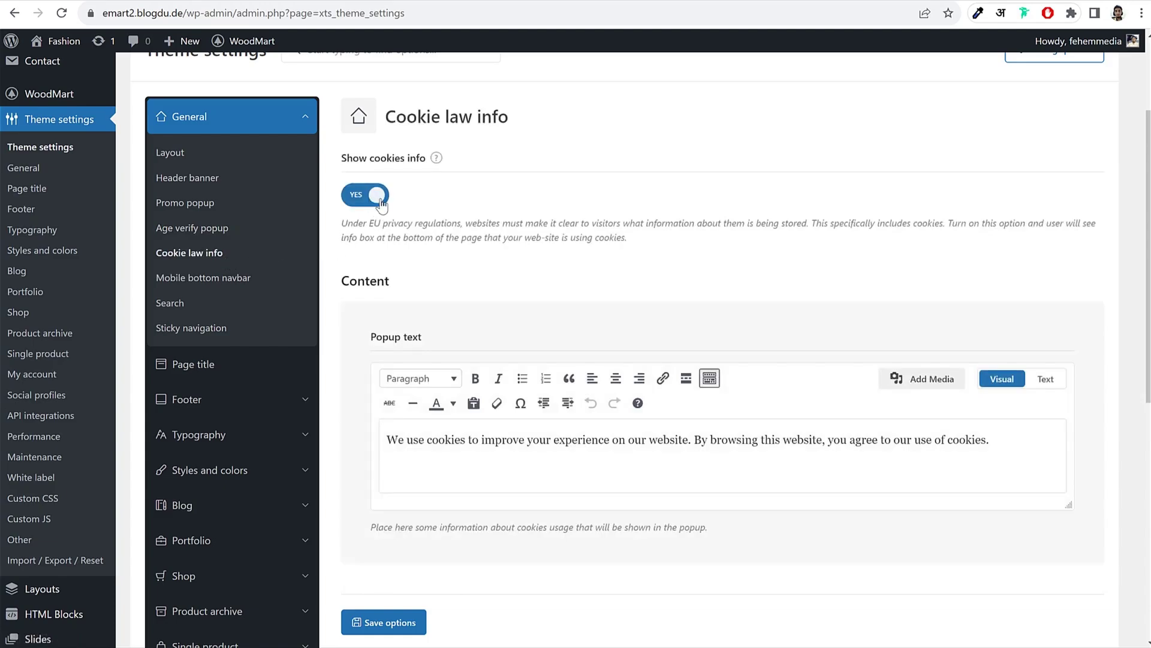
pyautogui.click(384, 622)
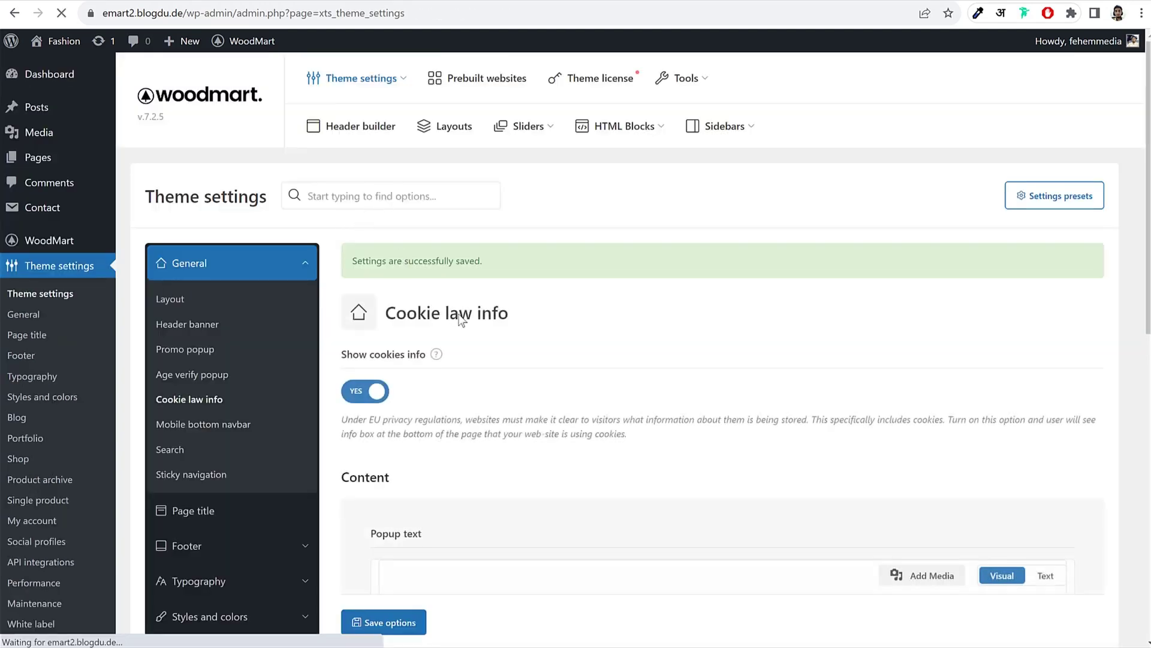
# Step: Review the Mobile bottom navbar settings, then bring up the context menu on the Shop page
pyautogui.scroll(-4, 389, 160)
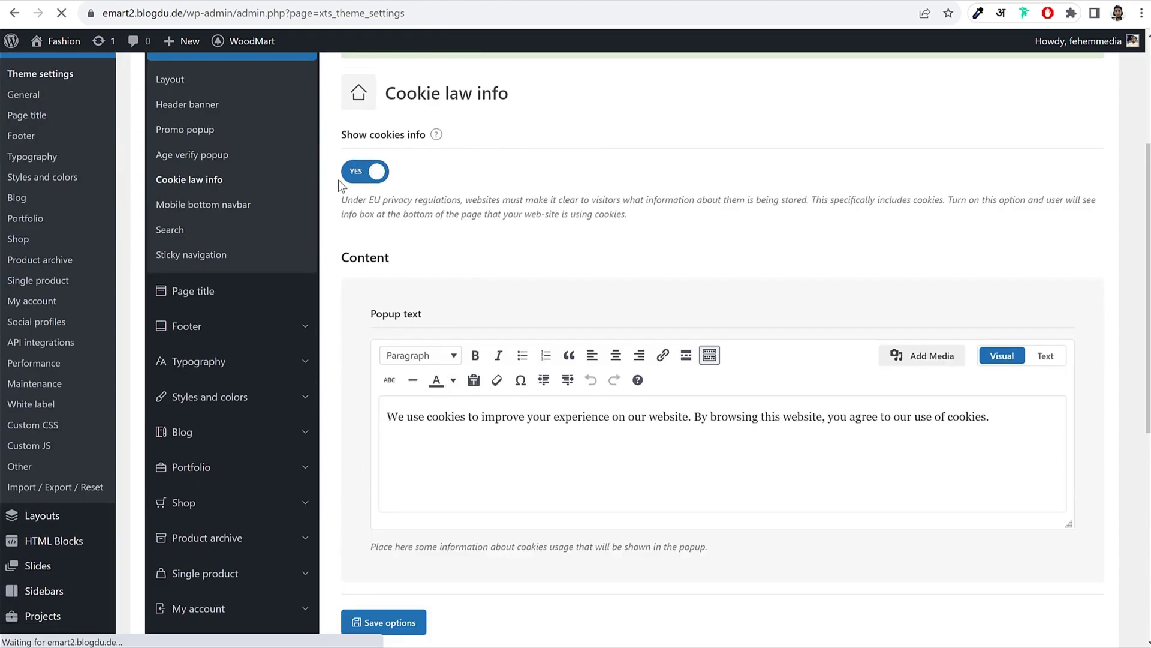
pyautogui.moveTo(358, 135); pyautogui.dragTo(410, 135)
pyautogui.click(410, 136)
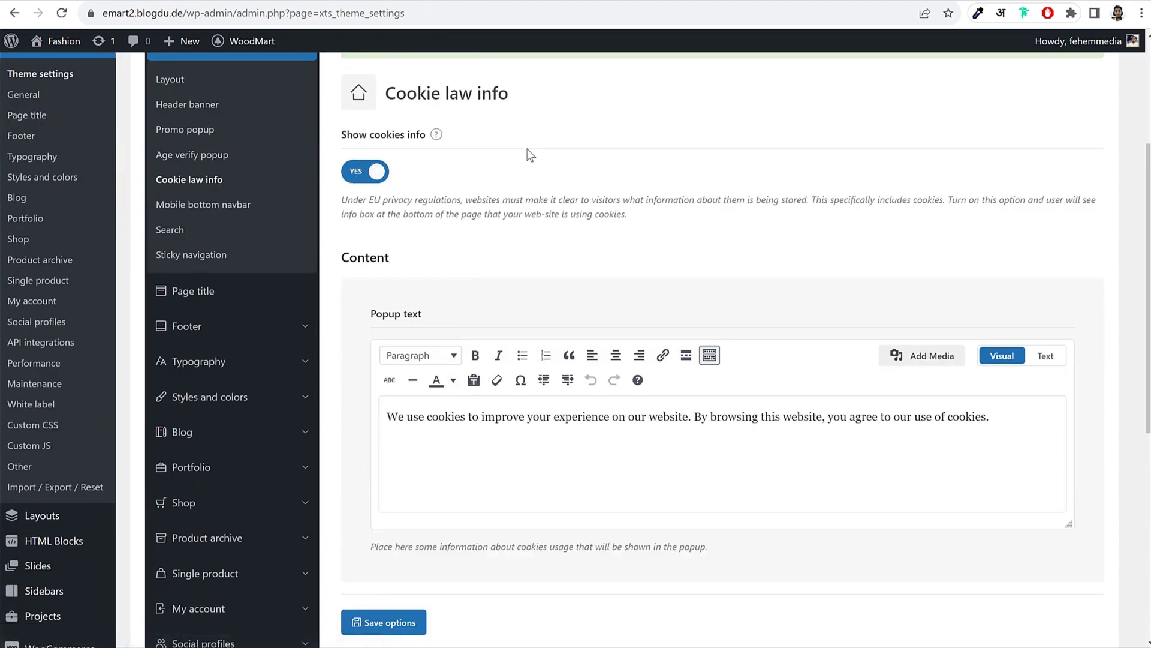
pyautogui.click(257, 211)
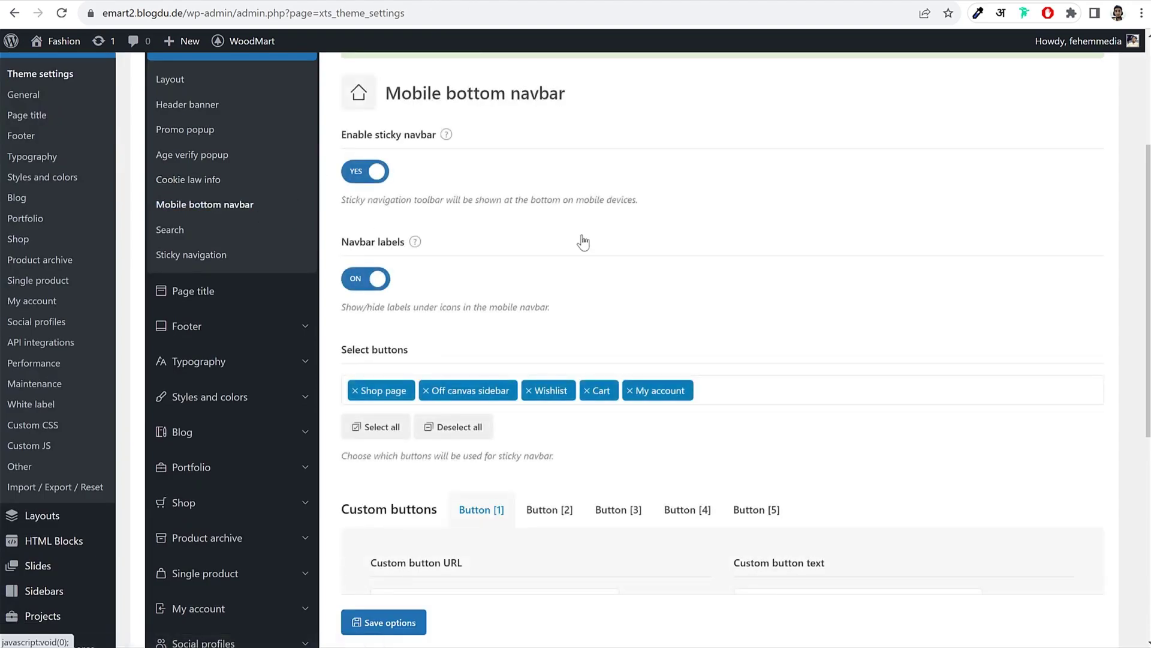
pyautogui.scroll(-2, 638, 360)
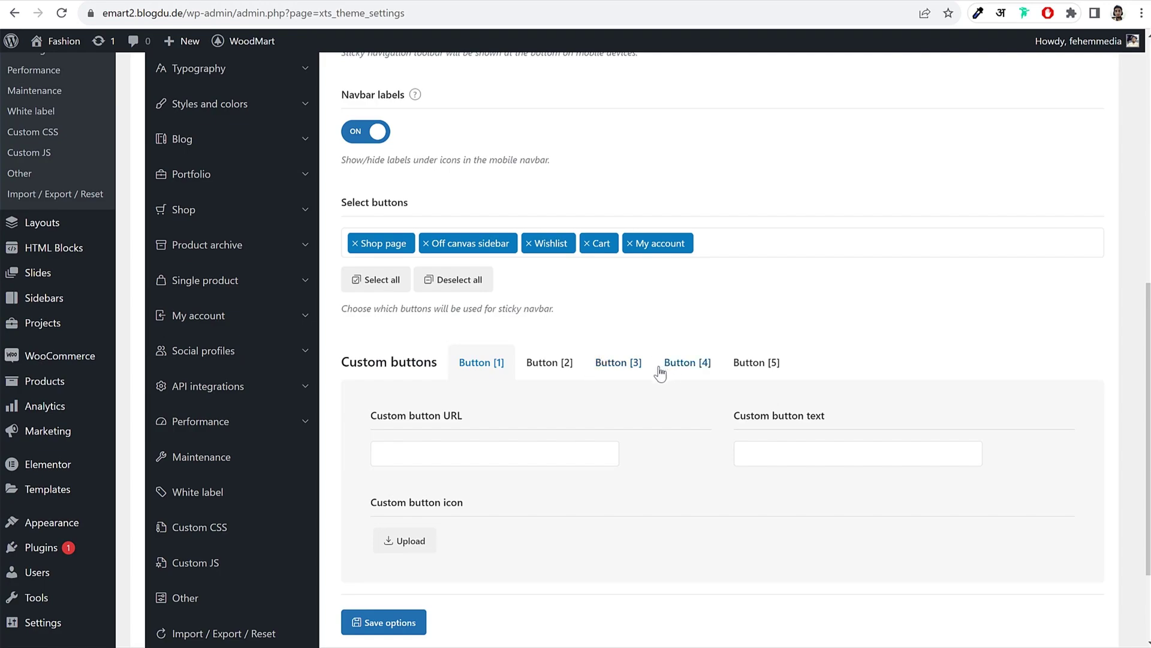
pyautogui.scroll(1, 657, 374)
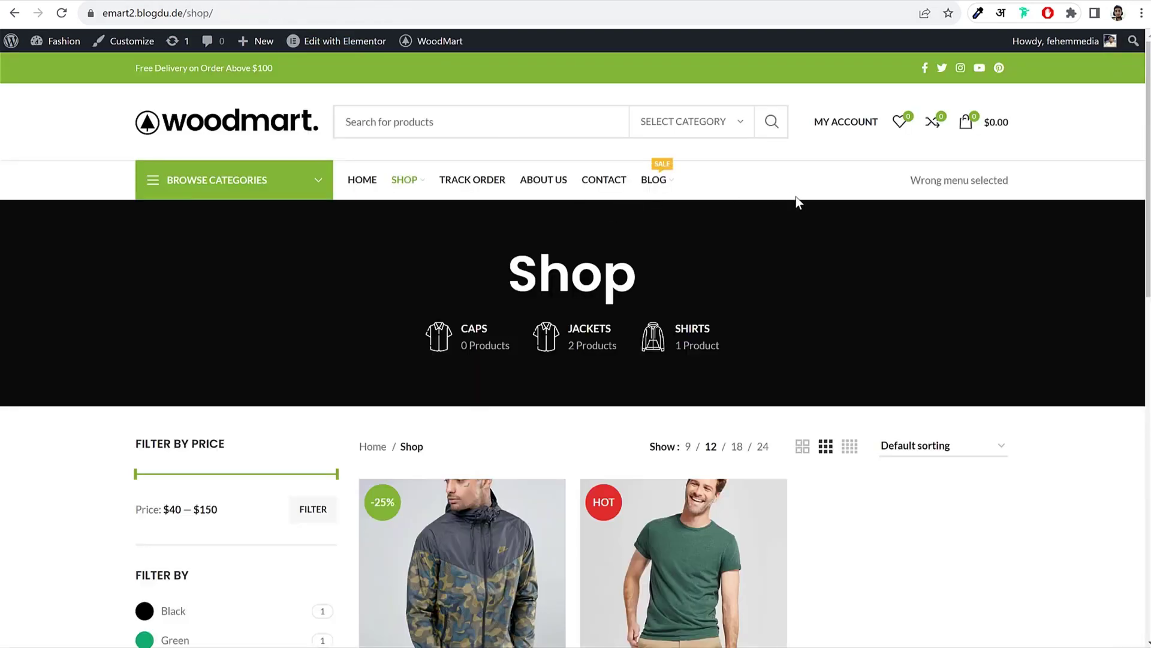
pyautogui.rightClick(796, 198)
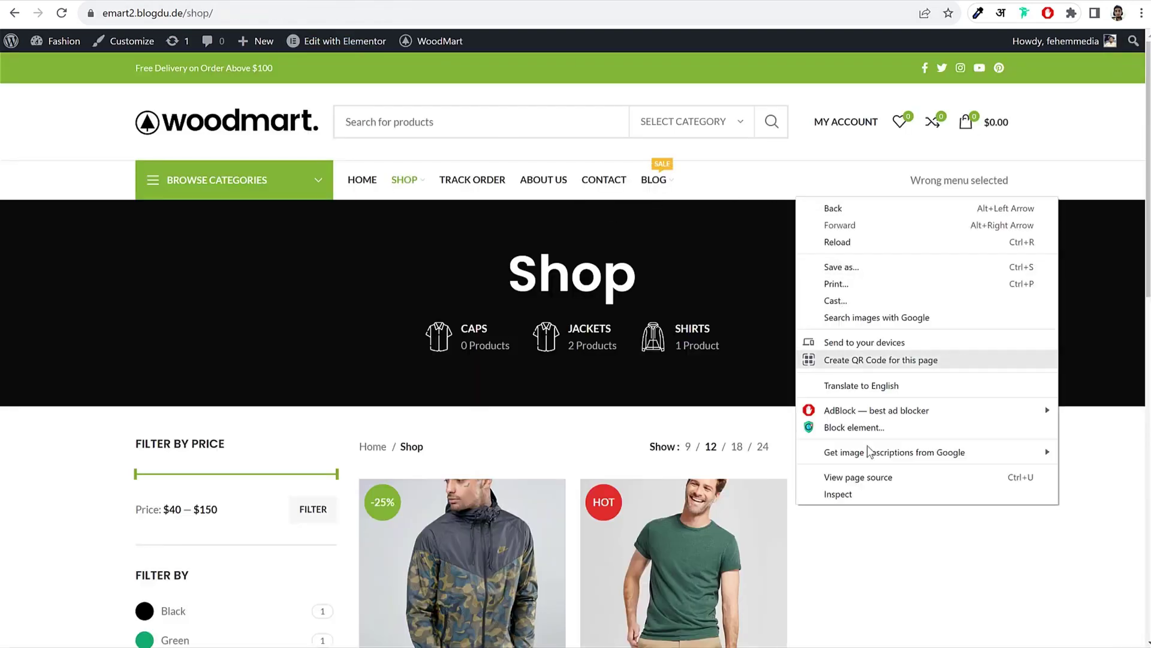
# Step: Inspect the Shop page in iPhone 12 Pro device view to check the bottom navbar
pyautogui.click(881, 494)
pyautogui.click(27, 385)
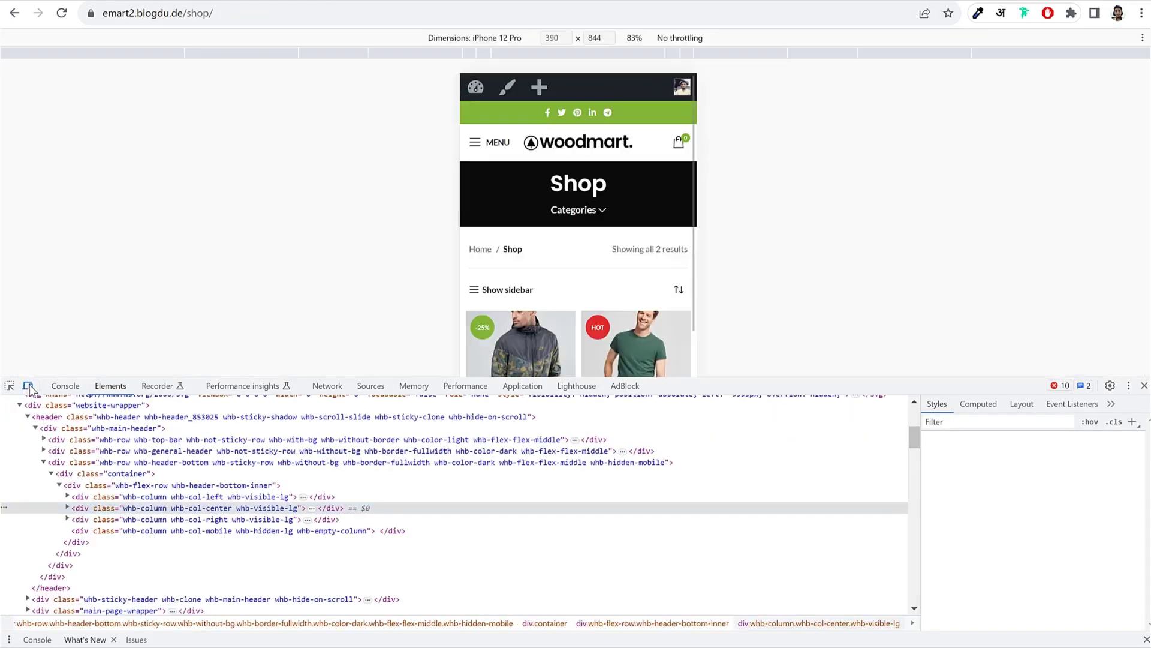
pyautogui.moveTo(896, 385); pyautogui.dragTo(896, 601)
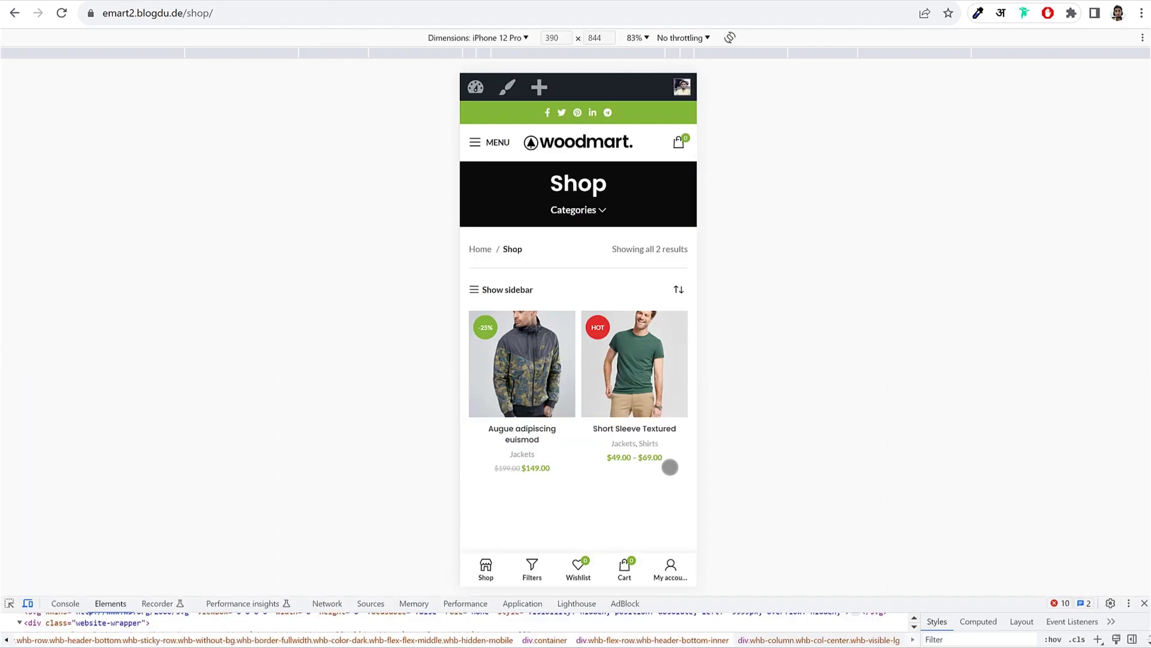
pyautogui.scroll(-2, 671, 465)
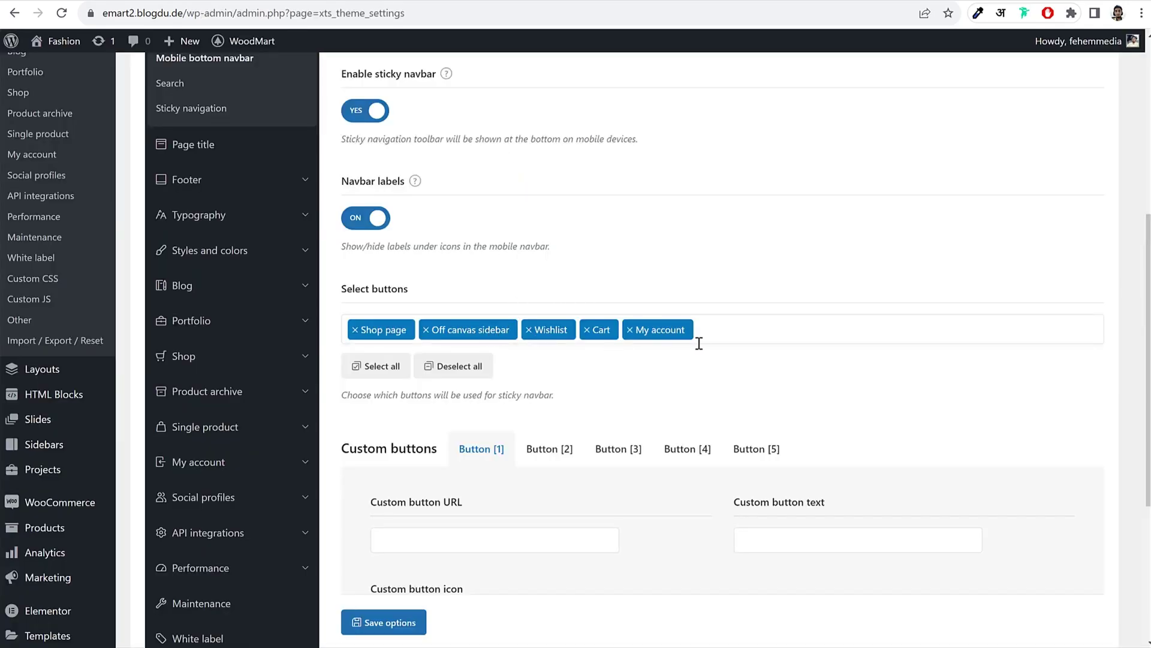
# Step: Replace Off canvas sidebar with Compare in the mobile navbar buttons, save, and reload the shop
pyautogui.click(755, 332)
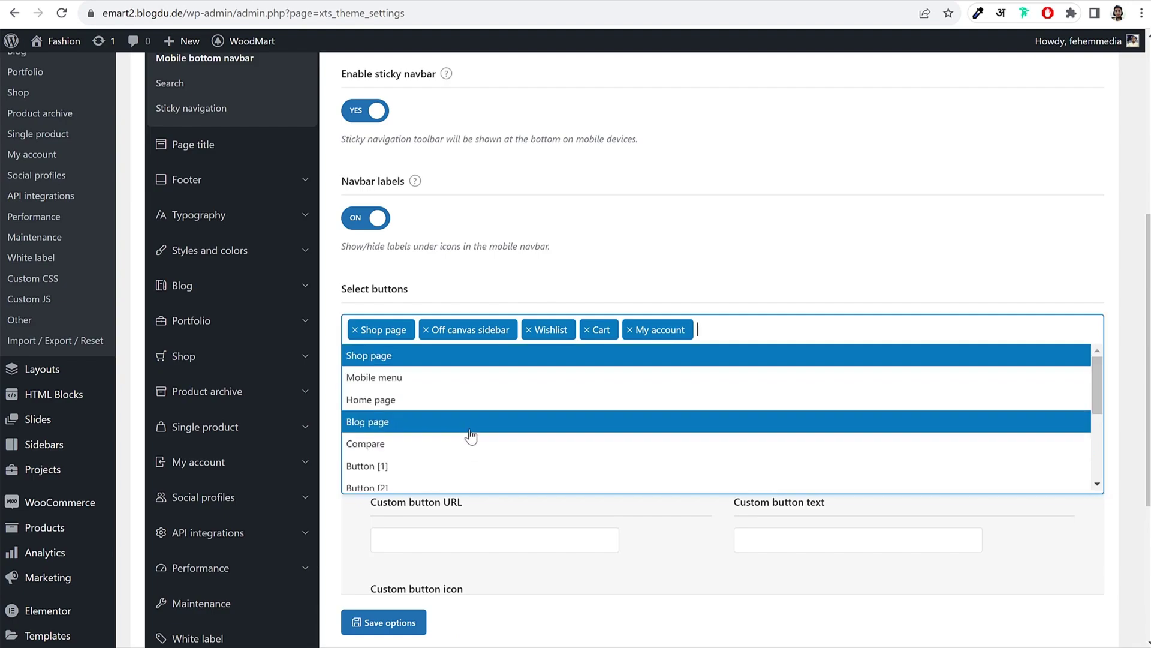
pyautogui.click(488, 444)
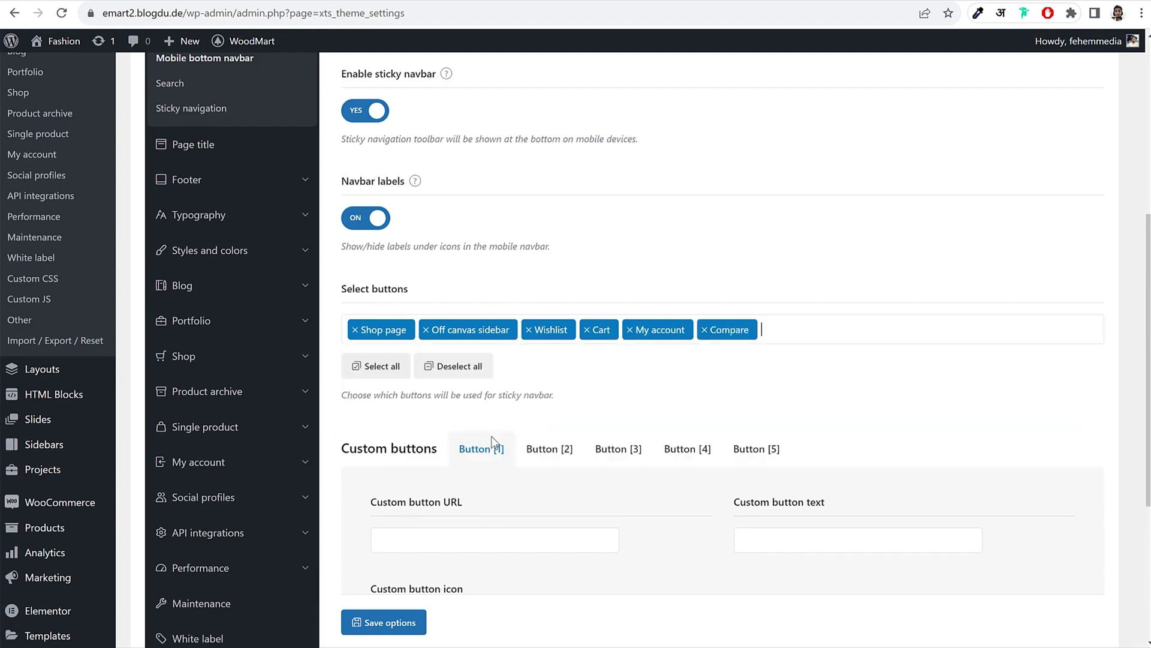
pyautogui.click(425, 331)
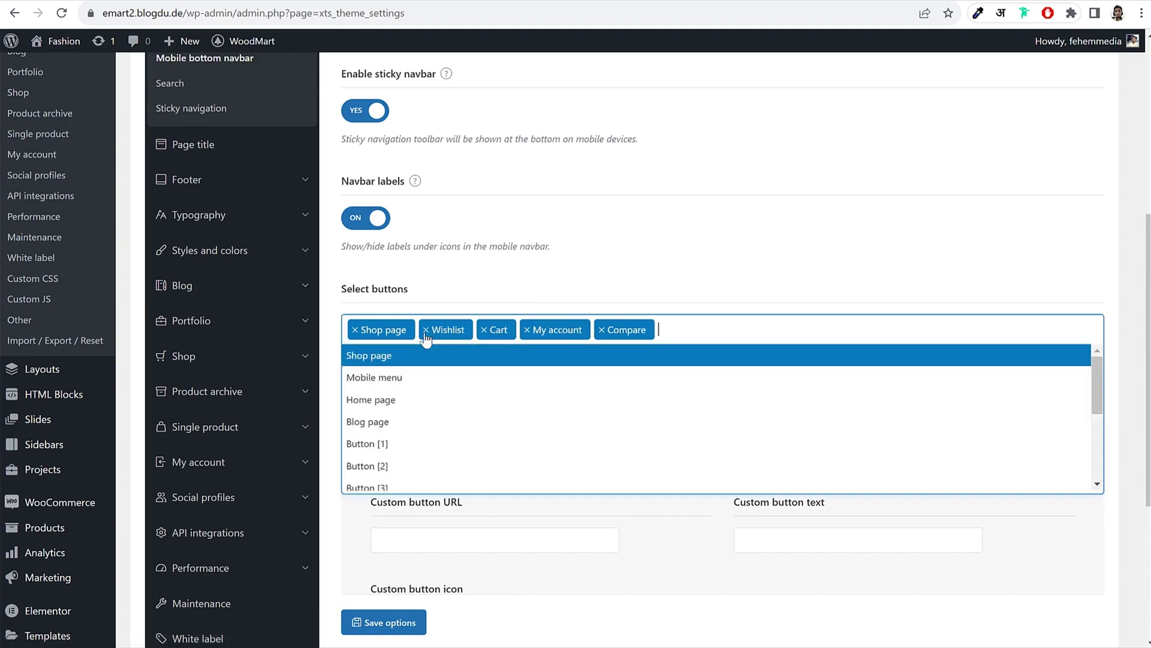
pyautogui.click(741, 297)
pyautogui.click(383, 622)
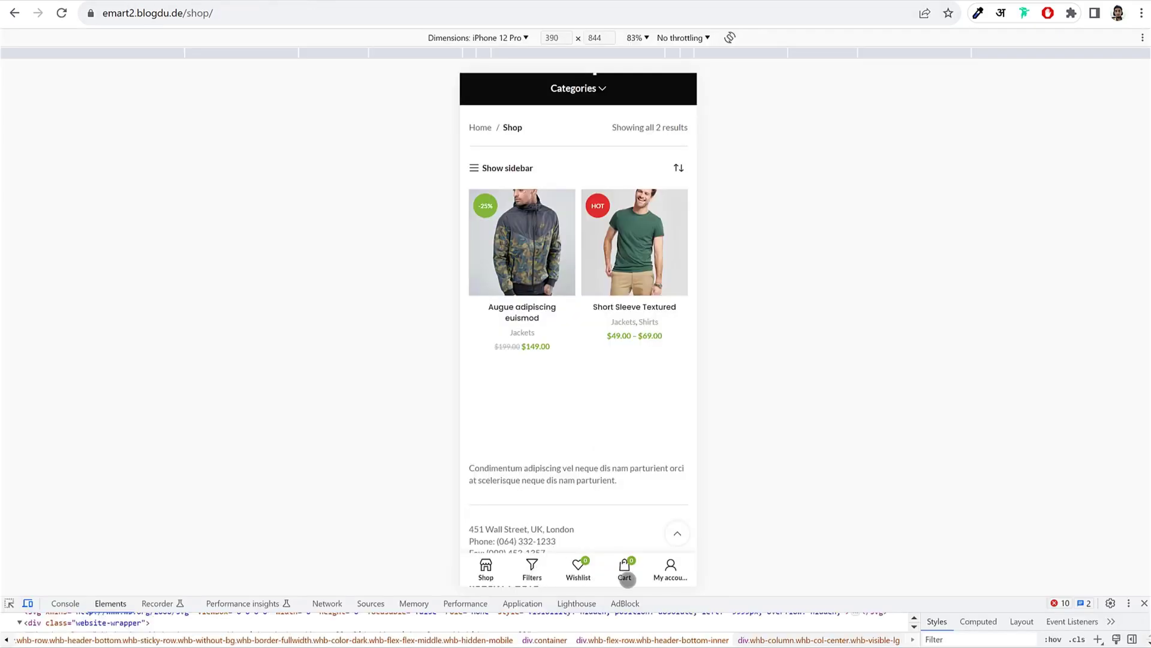
pyautogui.click(61, 14)
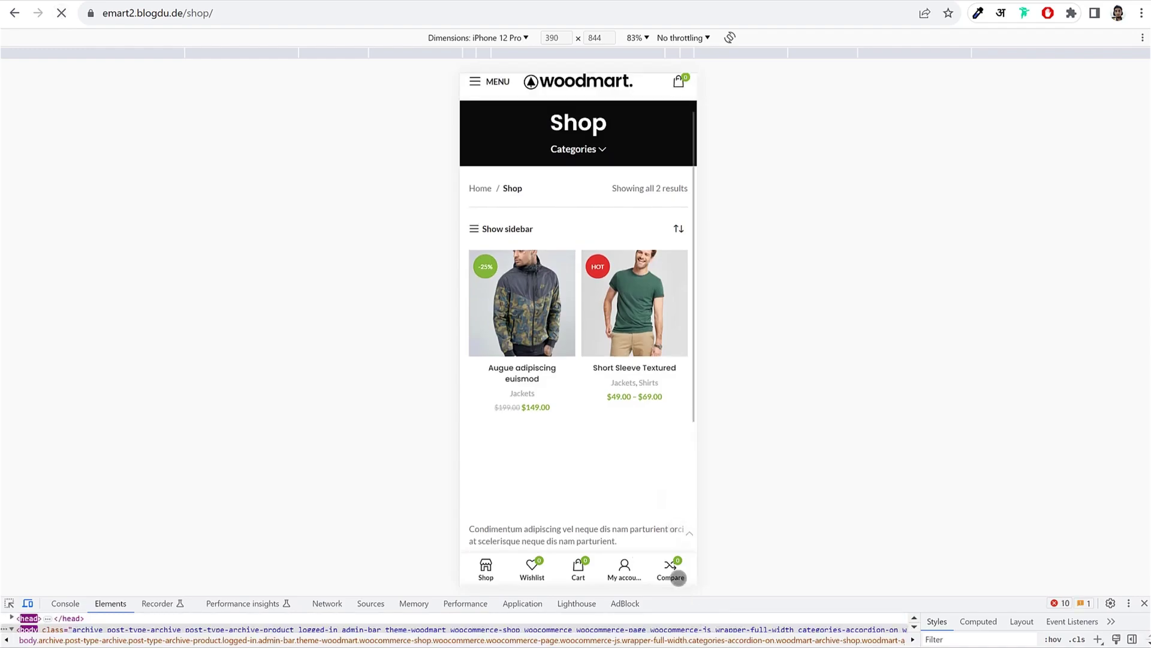
pyautogui.click(313, 2)
# Step: Set Use Relevanssi for AJAX search to YES in Search settings and save
pyautogui.scroll(-8, 690, 341)
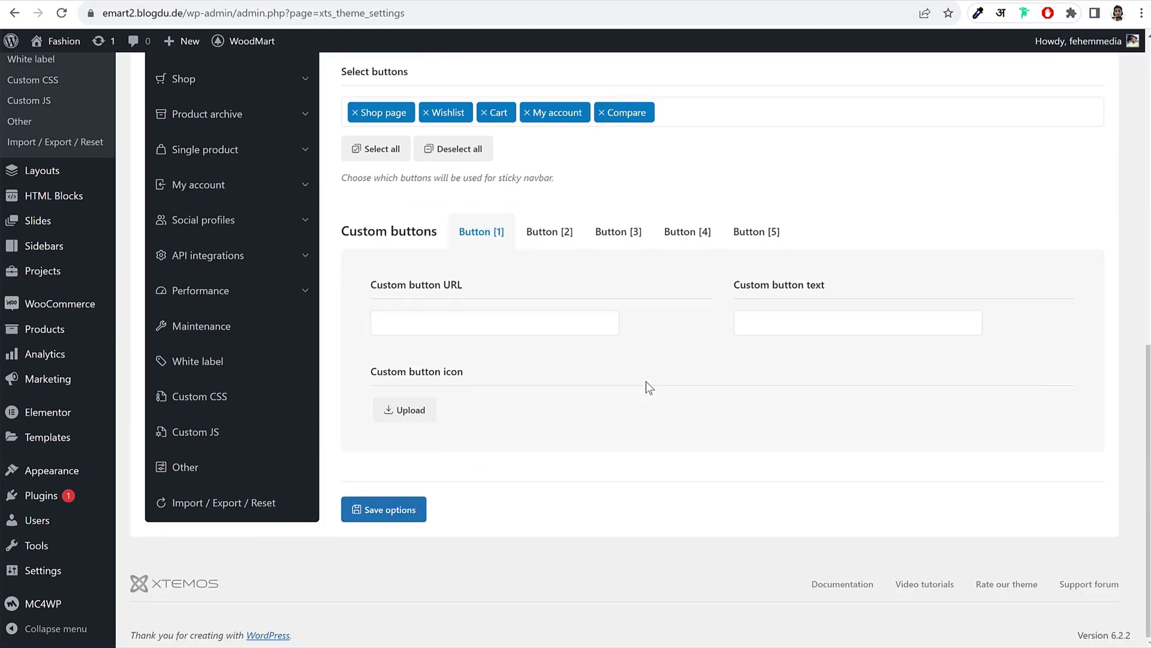
pyautogui.scroll(4, 646, 384)
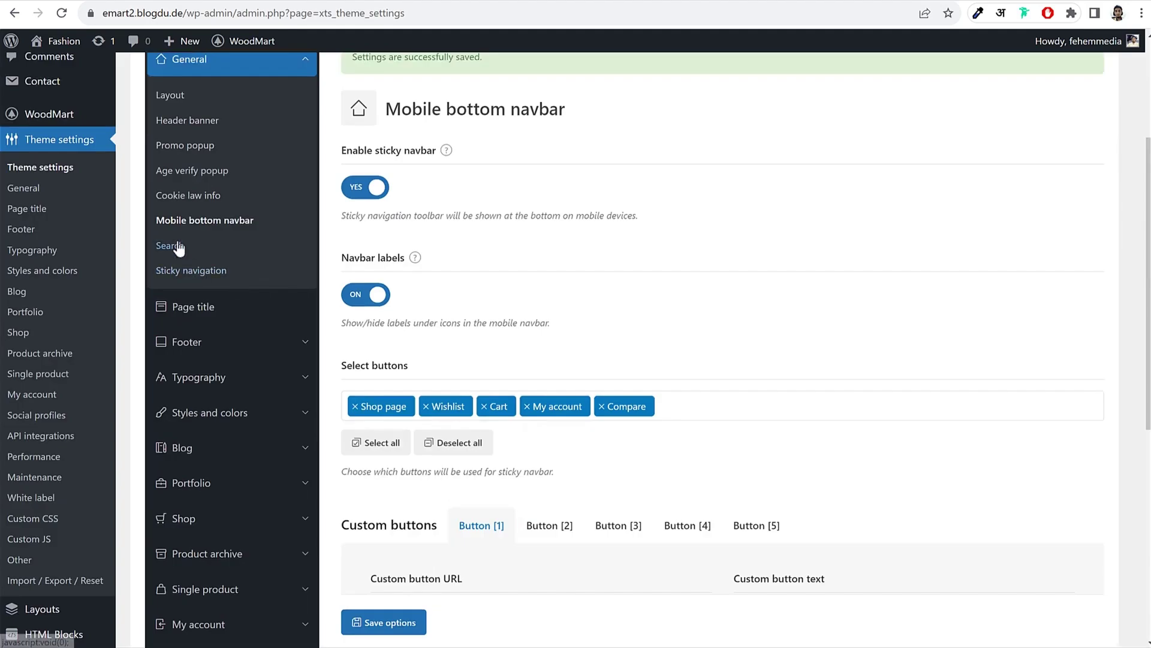
pyautogui.click(176, 246)
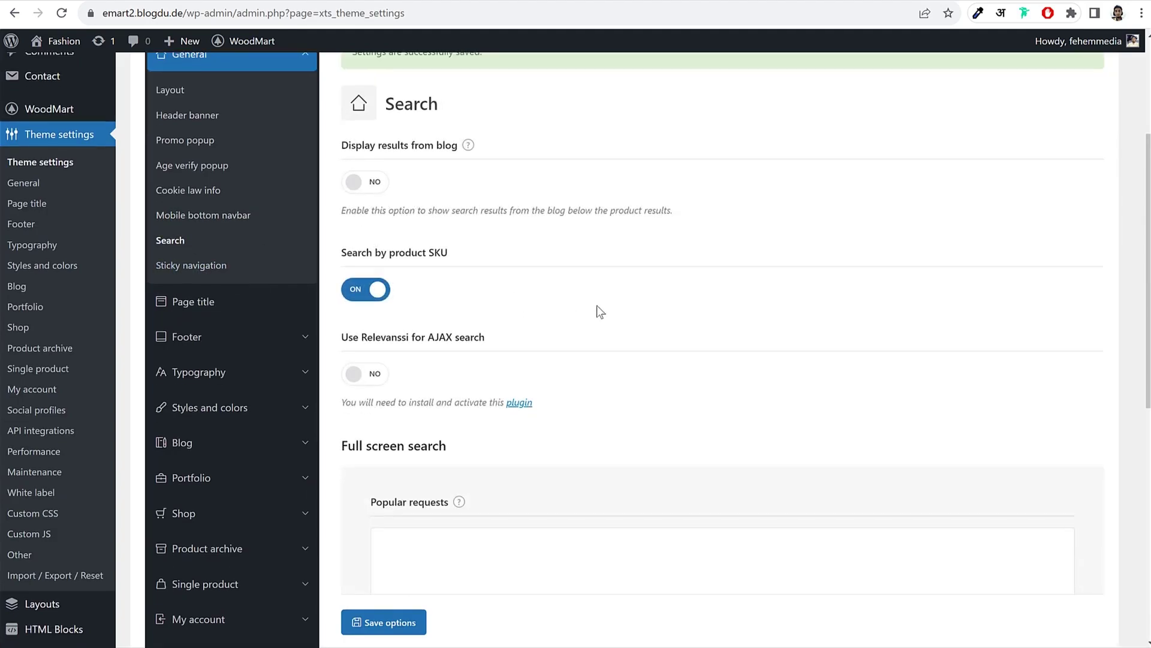
pyautogui.scroll(-3, 596, 304)
pyautogui.click(371, 163)
pyautogui.moveTo(344, 123); pyautogui.dragTo(453, 123)
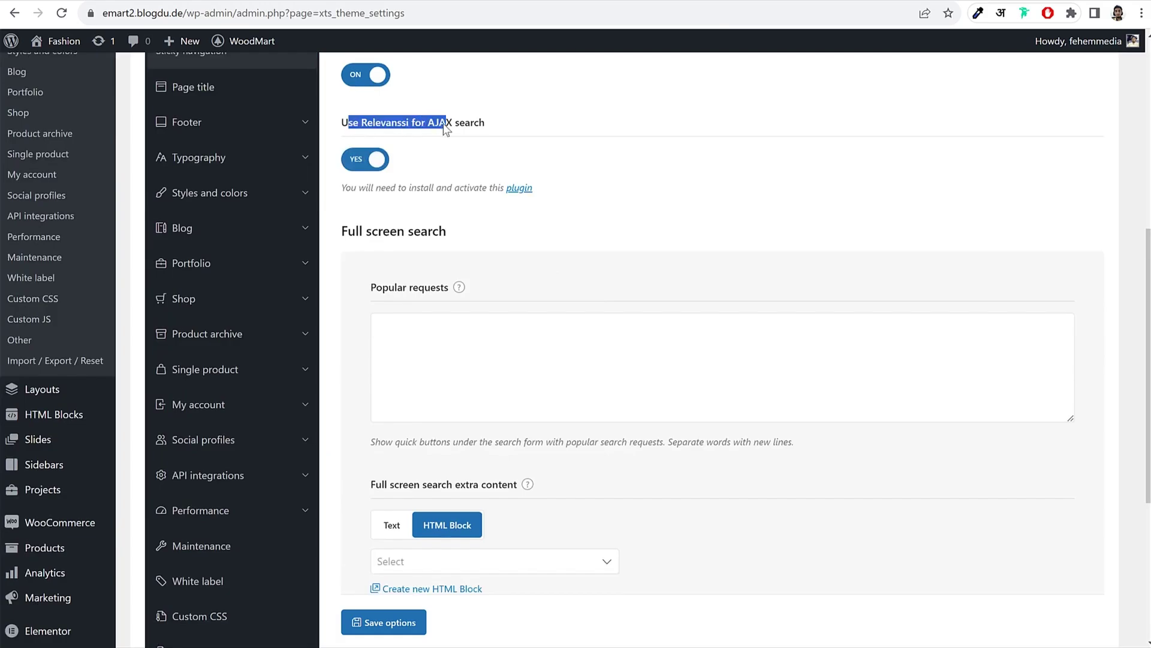
pyautogui.click(410, 127)
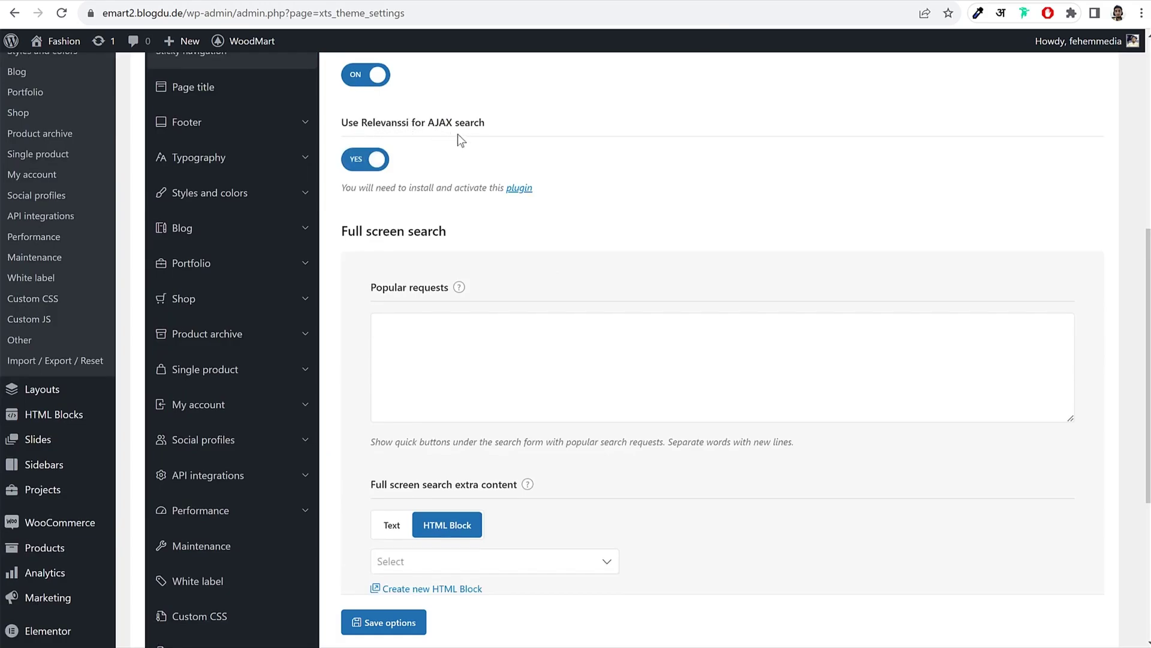
pyautogui.scroll(-4, 545, 172)
pyautogui.click(389, 519)
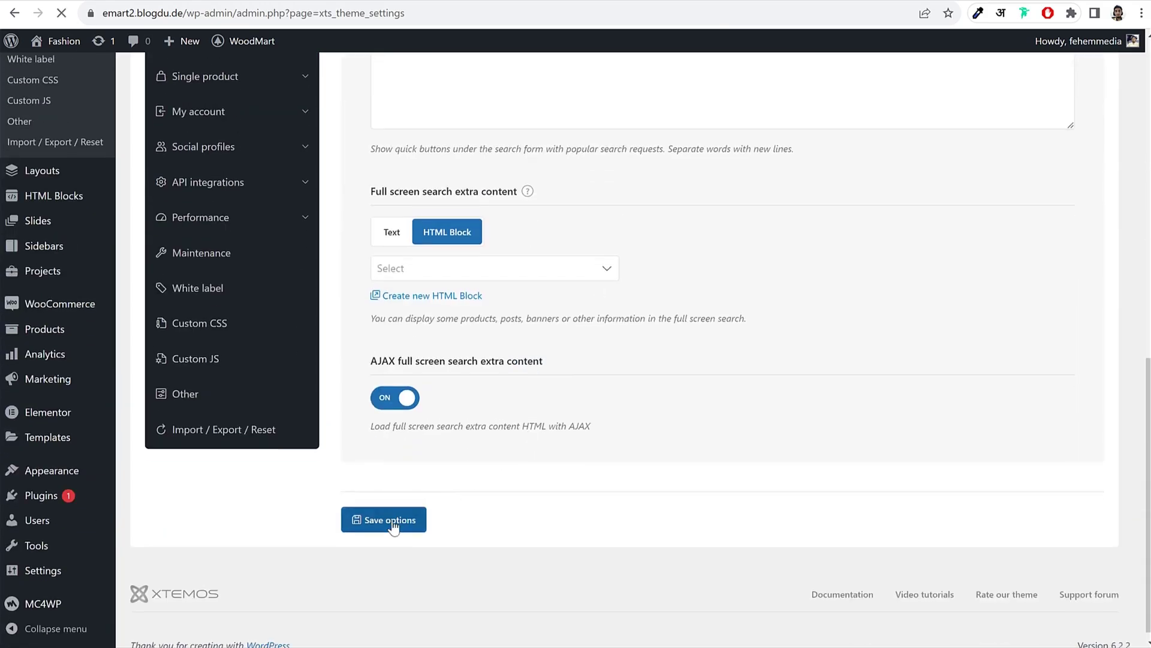
pyautogui.scroll(3, 818, 288)
pyautogui.scroll(-3, 590, 231)
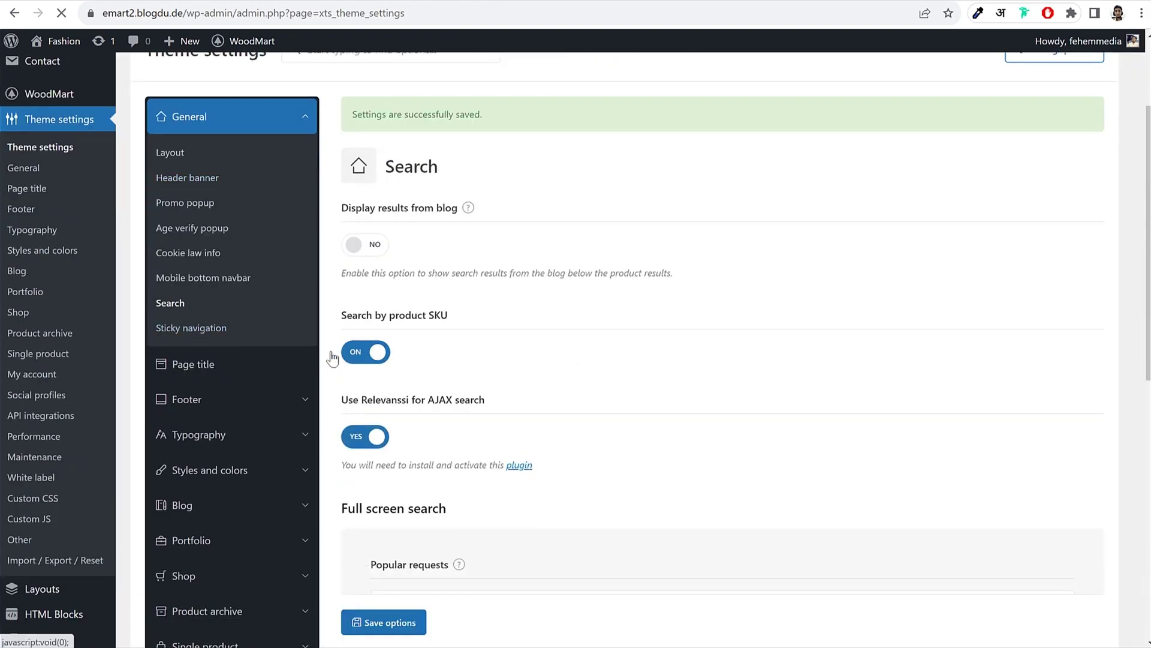
pyautogui.click(233, 373)
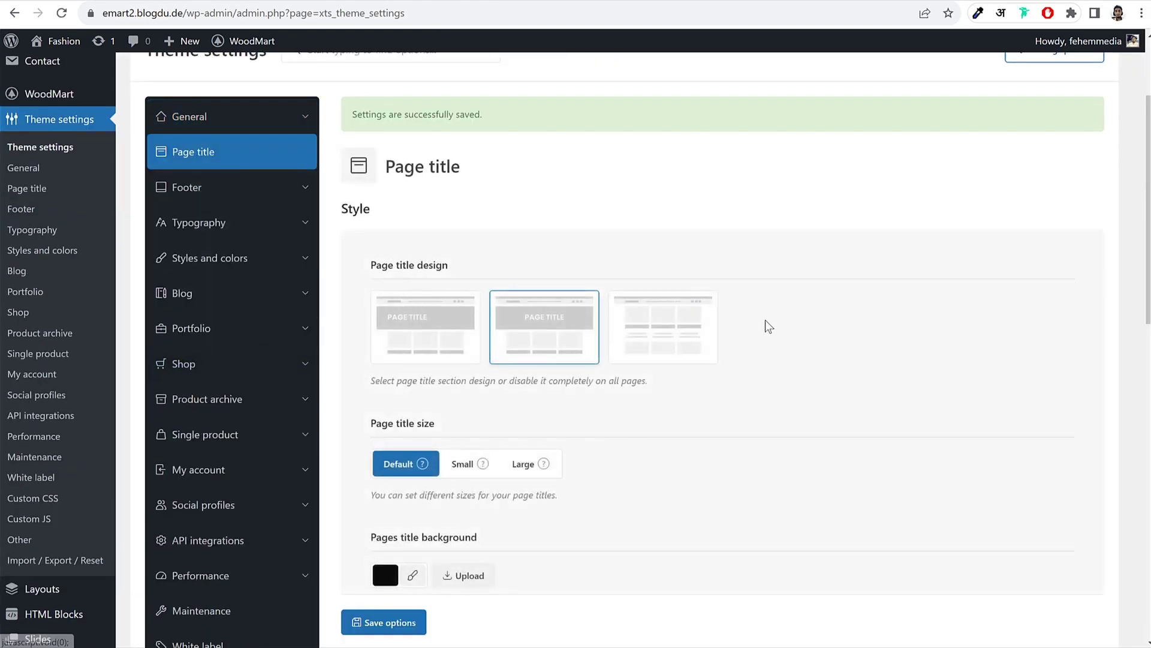
# Step: Choose the office photo as the default page title background image
pyautogui.scroll(-7, 806, 330)
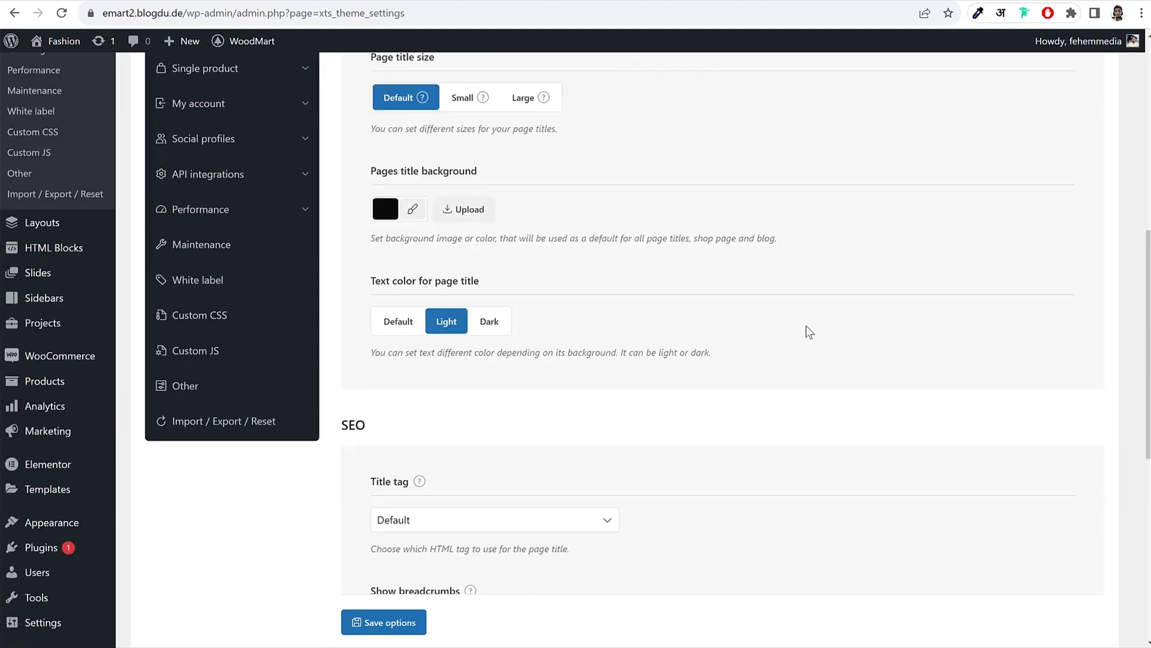
pyautogui.scroll(10, 806, 326)
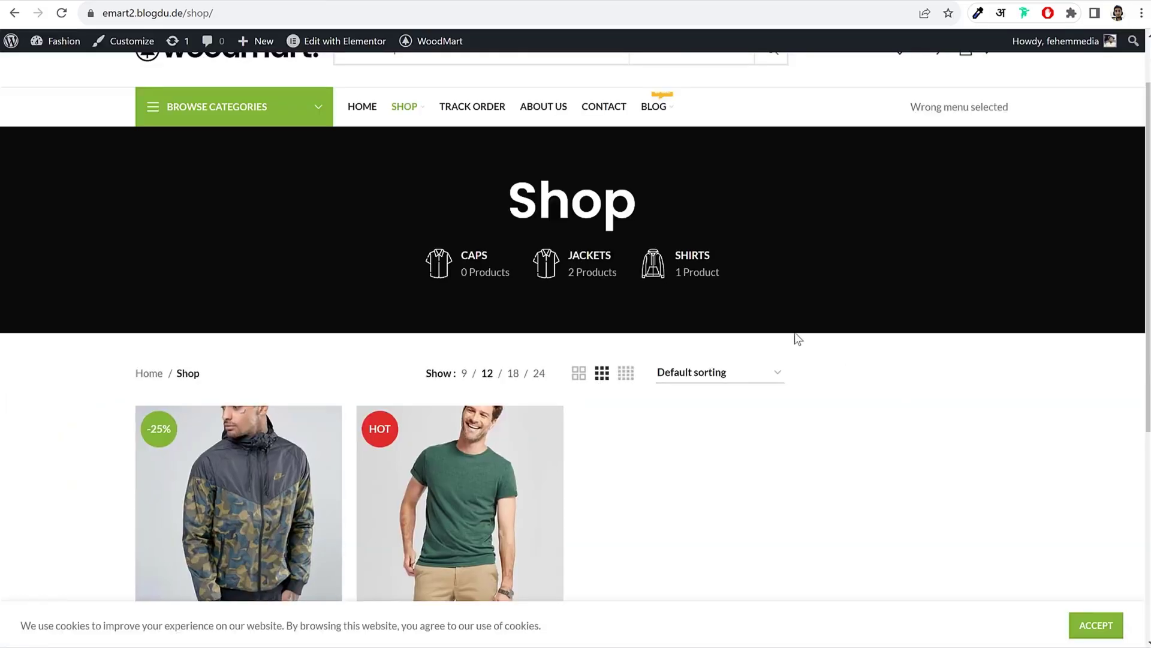
pyautogui.scroll(2, 791, 330)
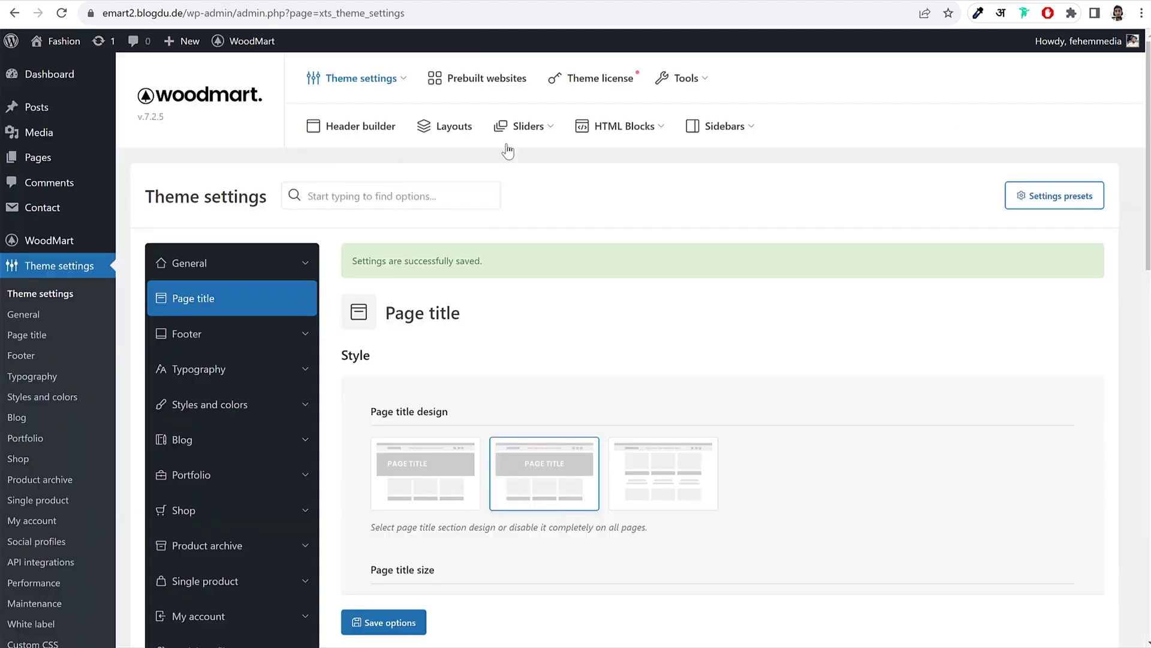
pyautogui.scroll(-5, 755, 305)
pyautogui.scroll(-1, 755, 304)
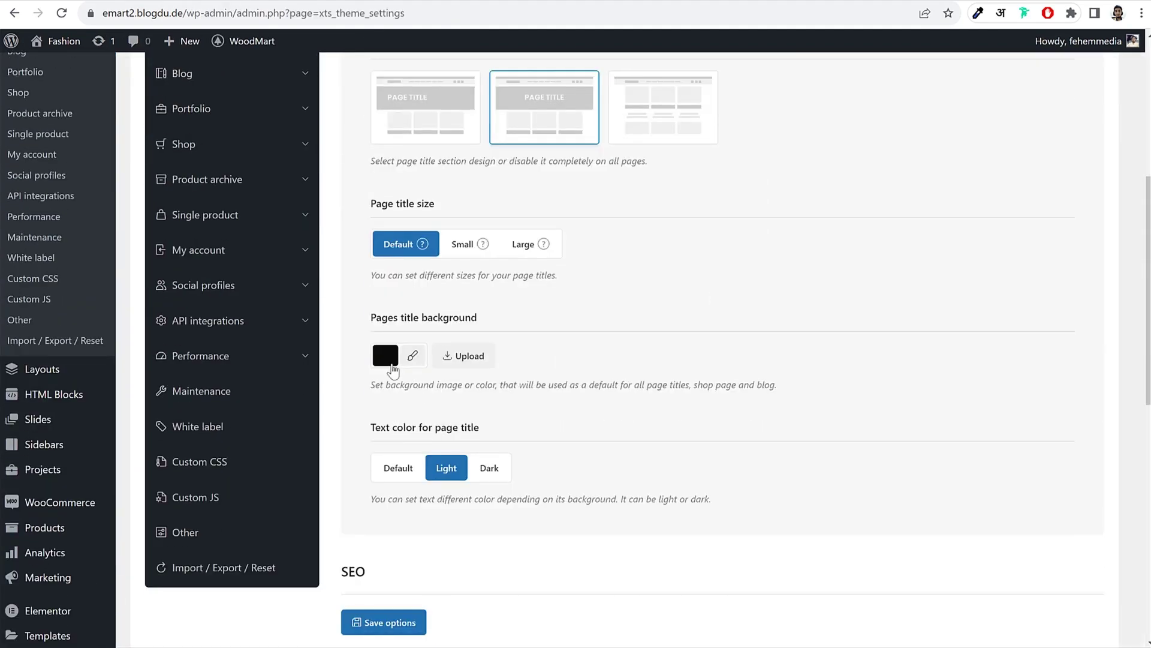
pyautogui.click(476, 360)
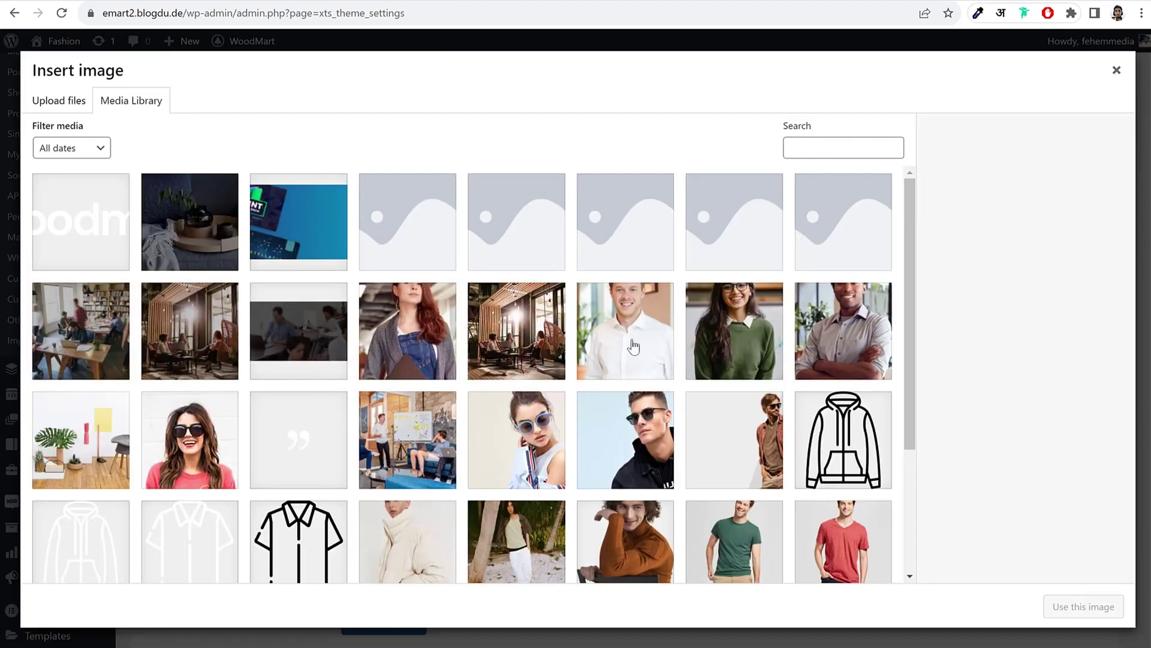
pyautogui.click(520, 353)
pyautogui.scroll(-3, 582, 362)
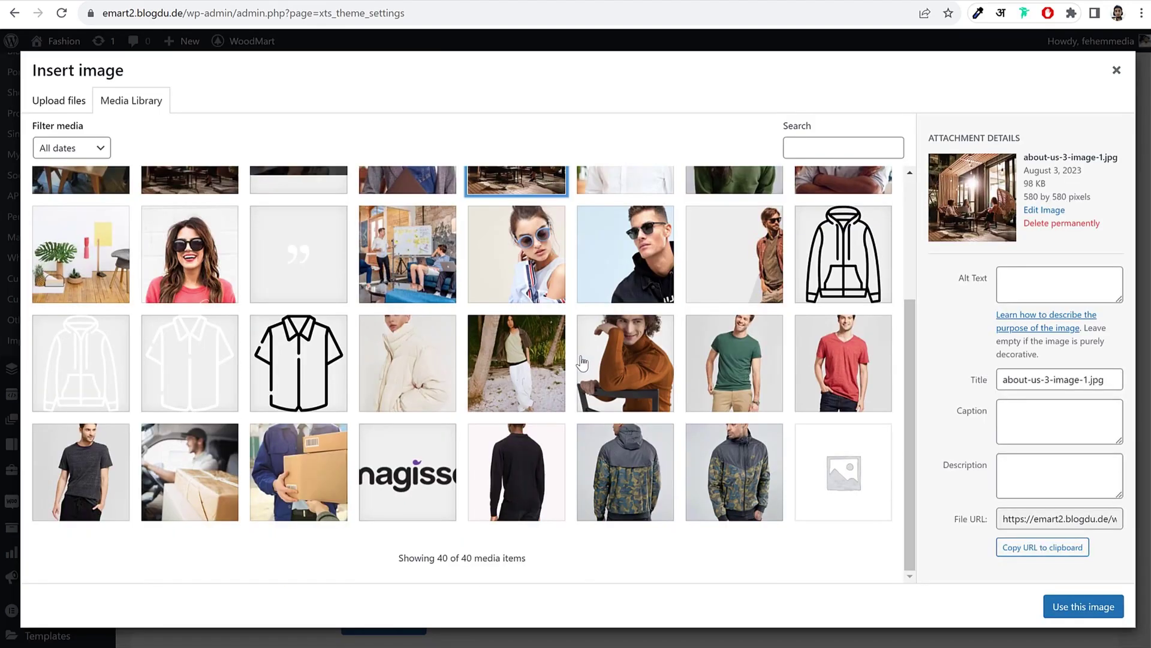
pyautogui.scroll(3, 540, 403)
pyautogui.click(424, 429)
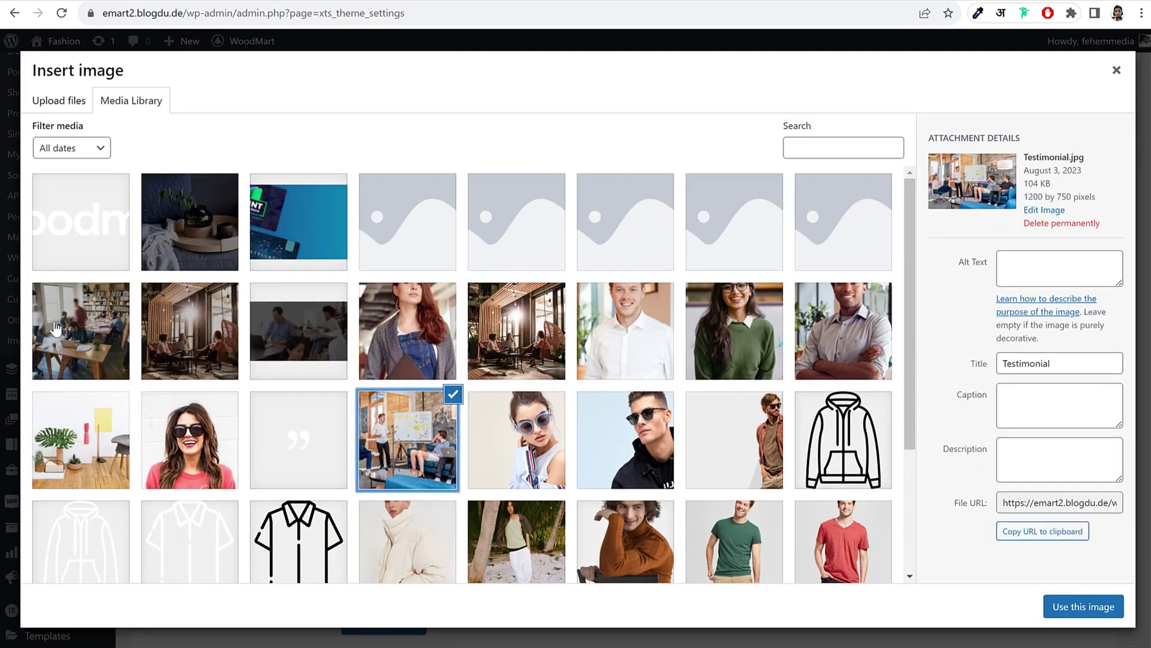
pyautogui.click(72, 328)
pyautogui.click(1105, 613)
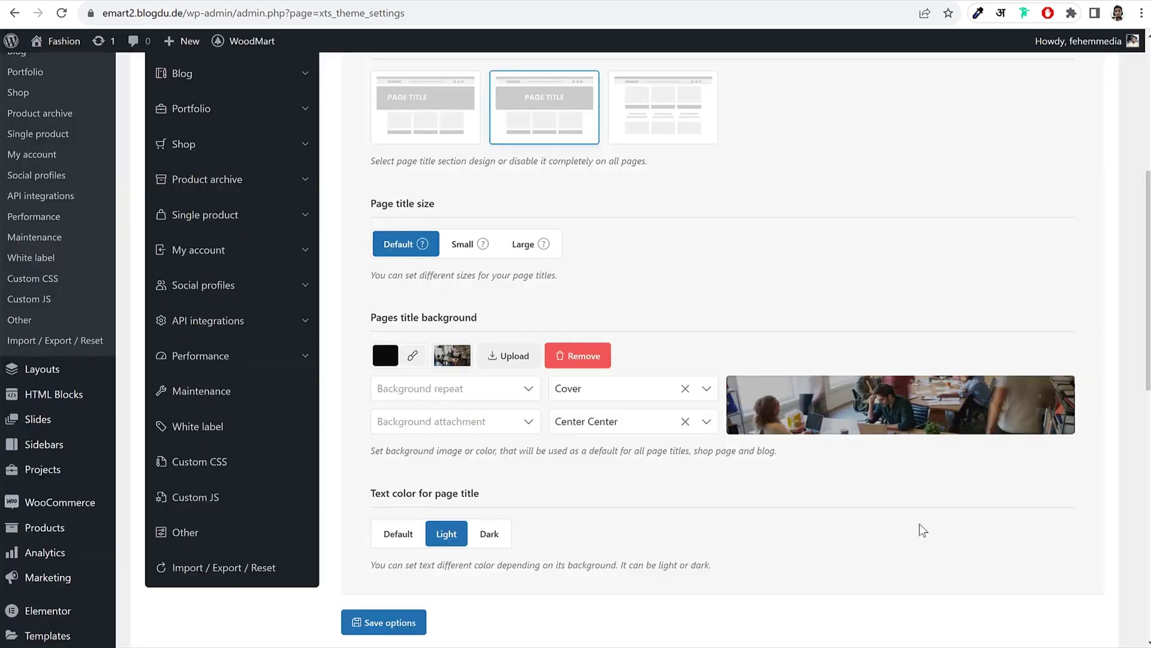
# Step: Save the page title settings and reload the Shop page to review the background
pyautogui.click(381, 624)
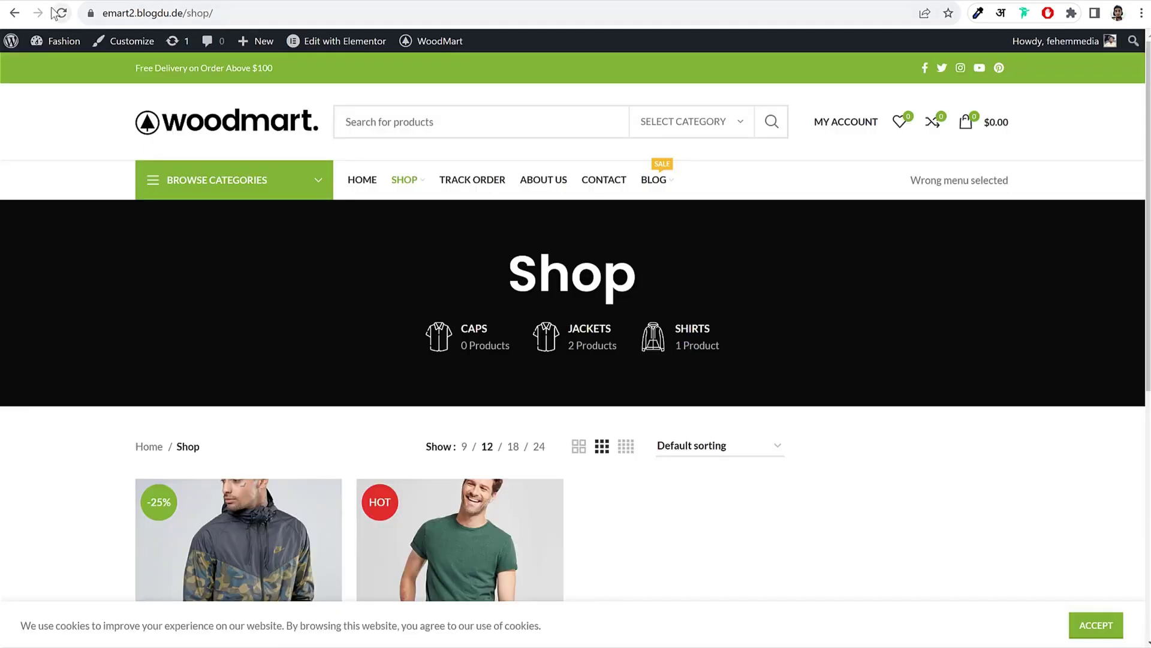
pyautogui.click(61, 12)
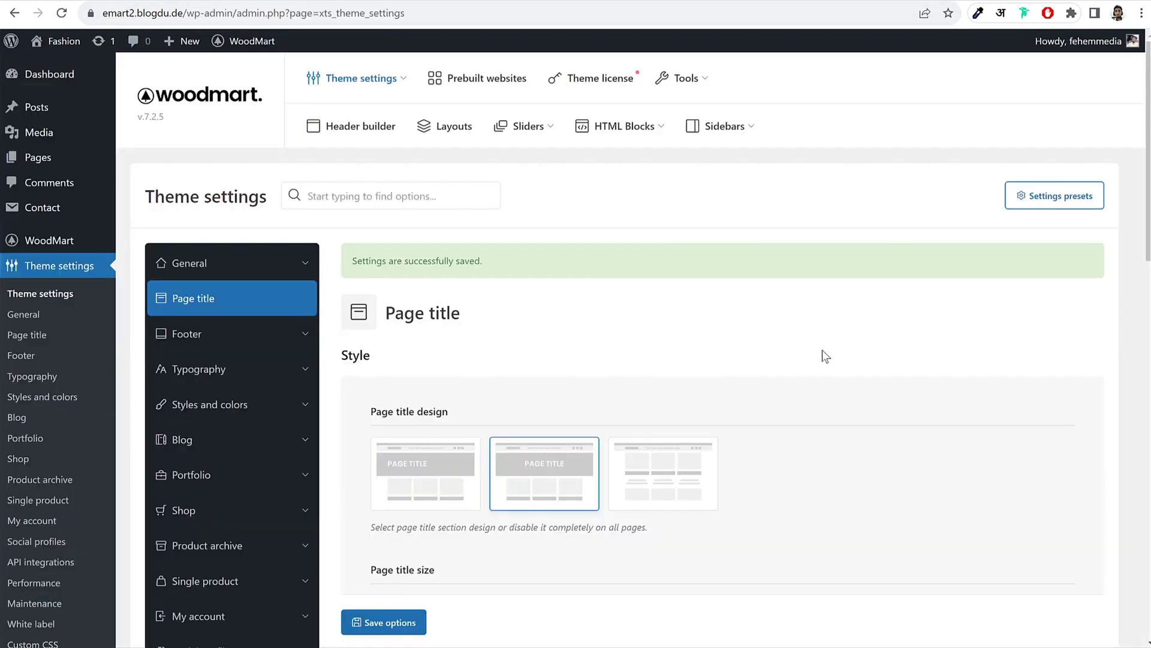
pyautogui.scroll(-10, 822, 350)
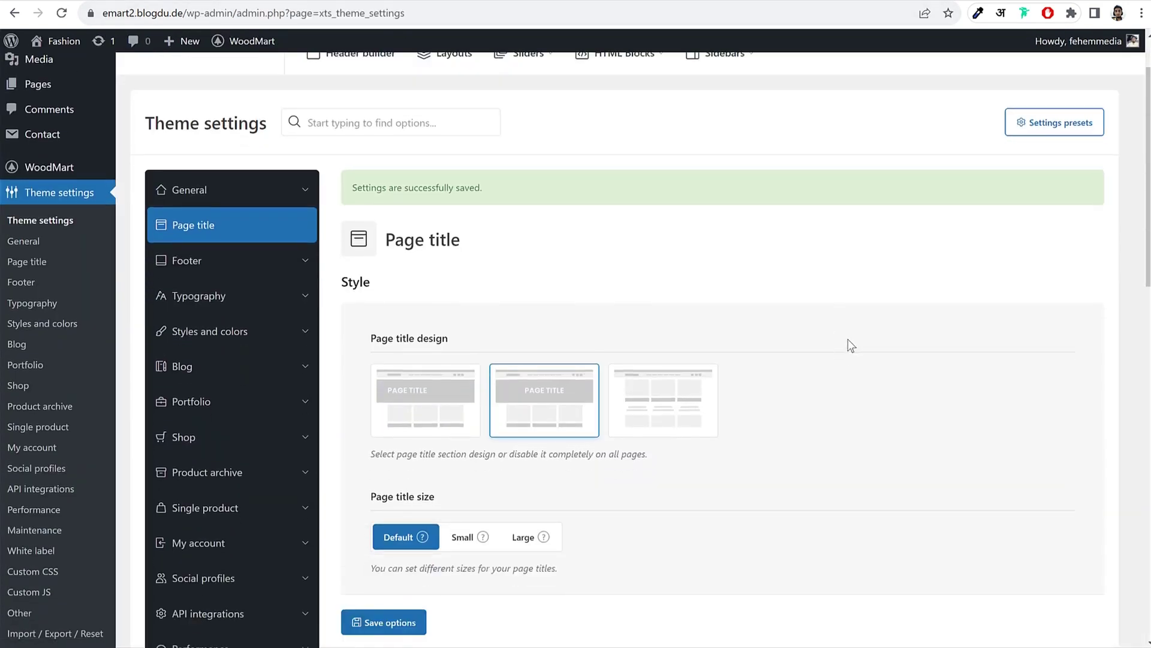
pyautogui.scroll(5, 853, 327)
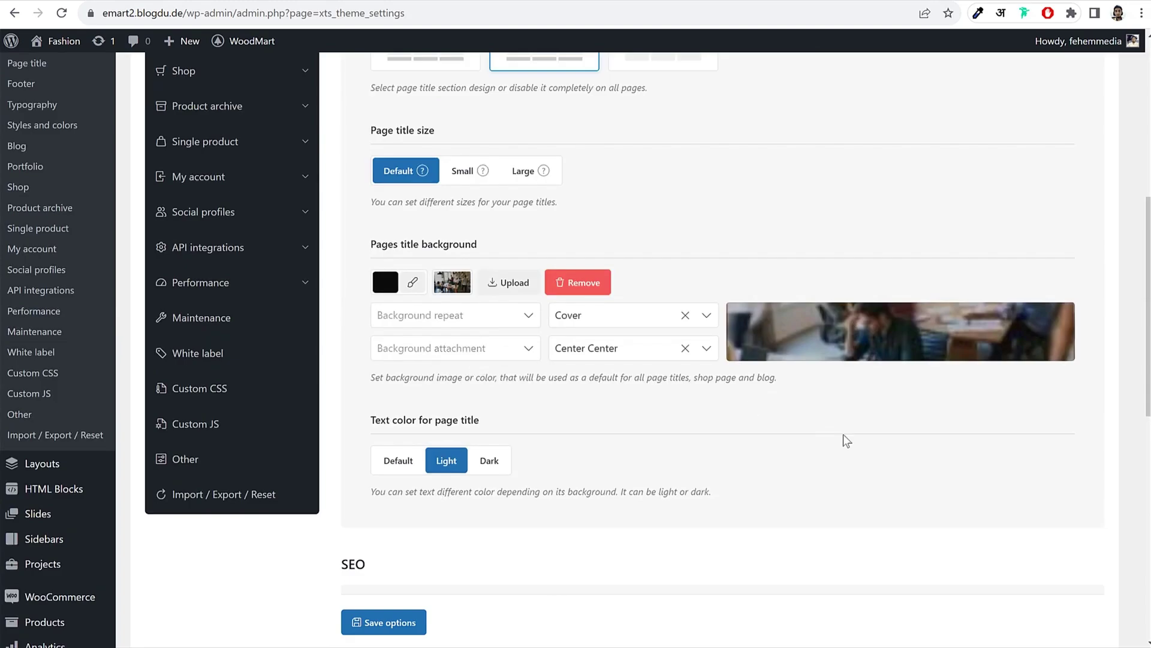
pyautogui.scroll(-6, 843, 434)
pyautogui.scroll(-3, 846, 436)
pyautogui.scroll(6, 843, 437)
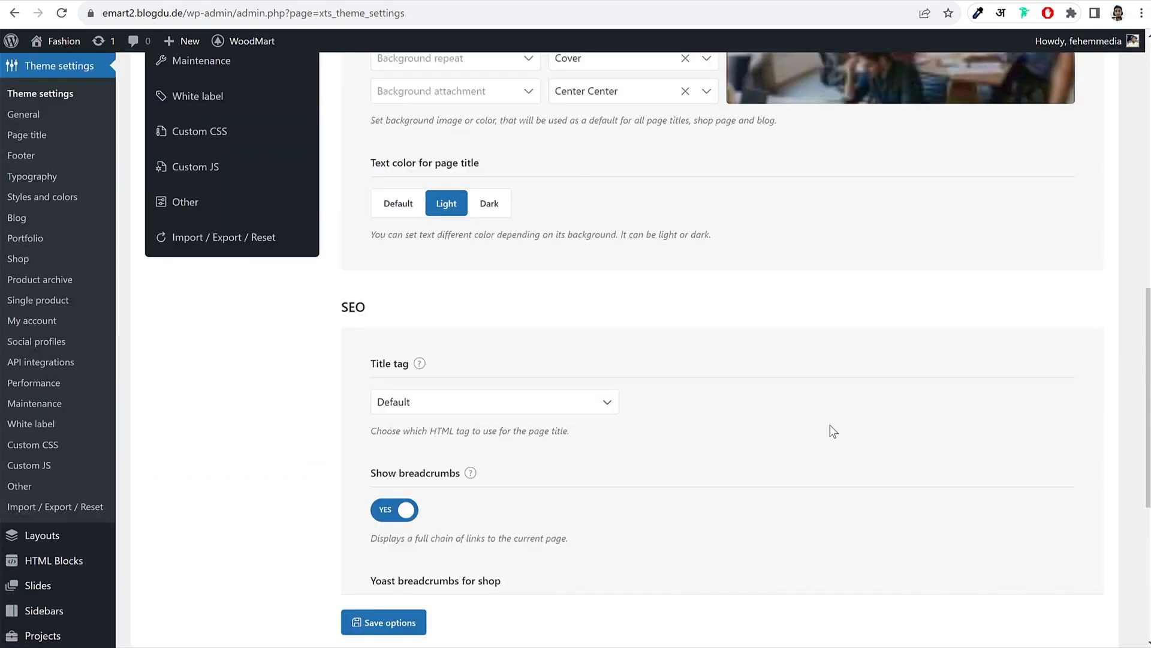
pyautogui.scroll(7, 831, 428)
# Step: Set the footer background colour to black and footer text to Light, then save
pyautogui.click(189, 151)
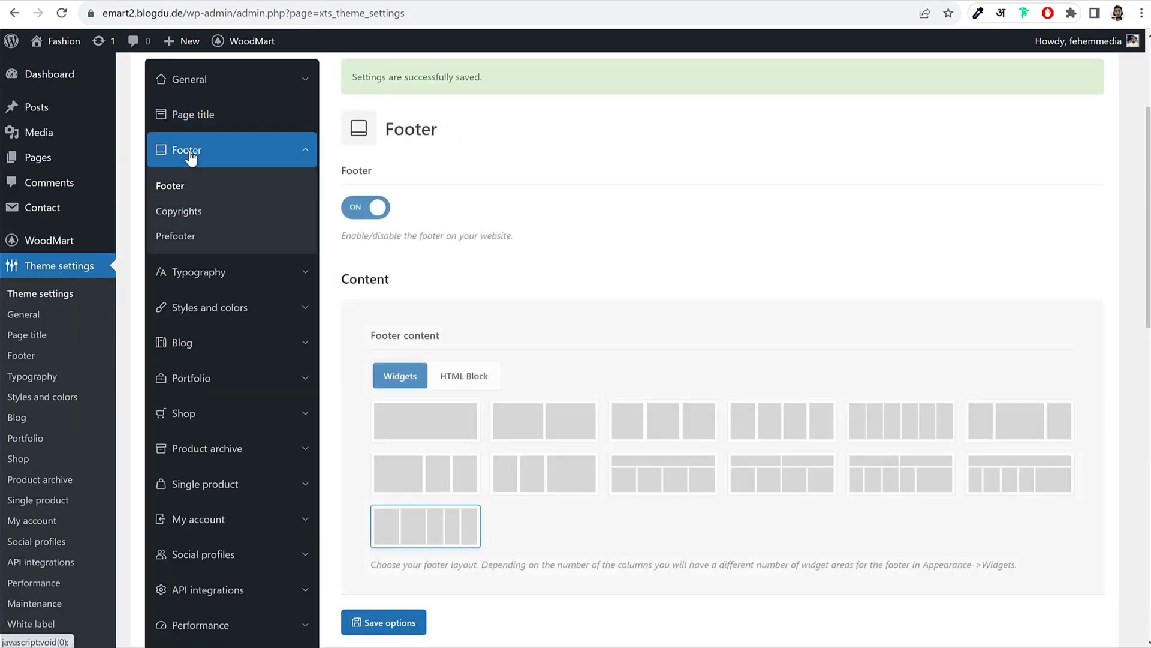
pyautogui.scroll(-7, 857, 294)
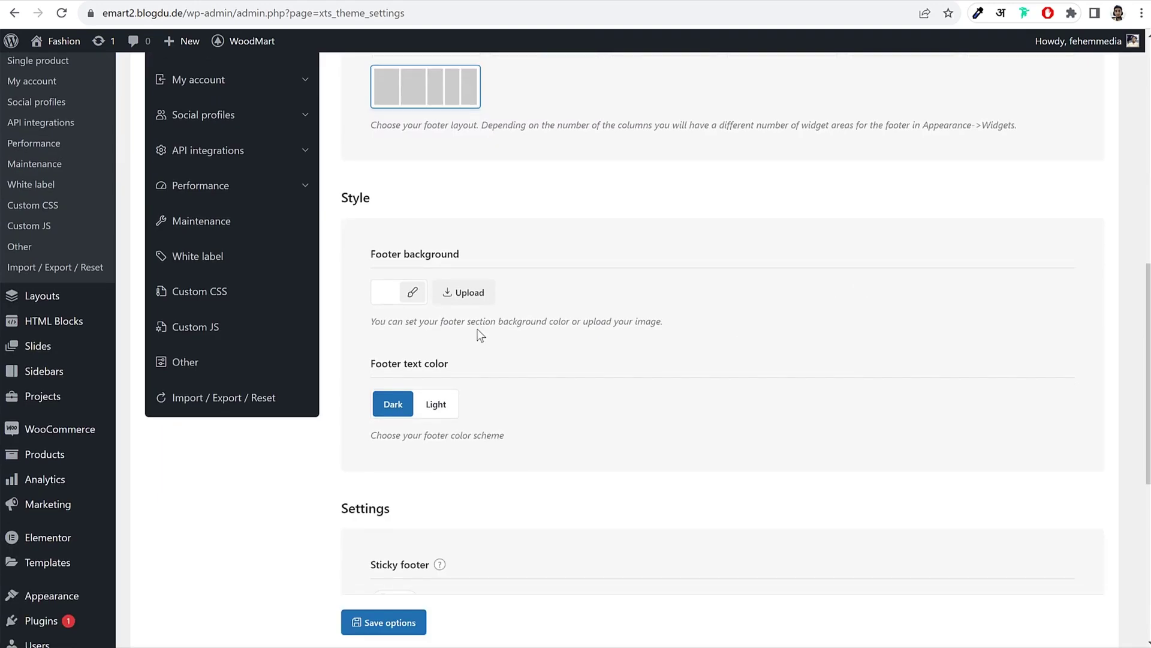
pyautogui.click(414, 294)
pyautogui.click(389, 461)
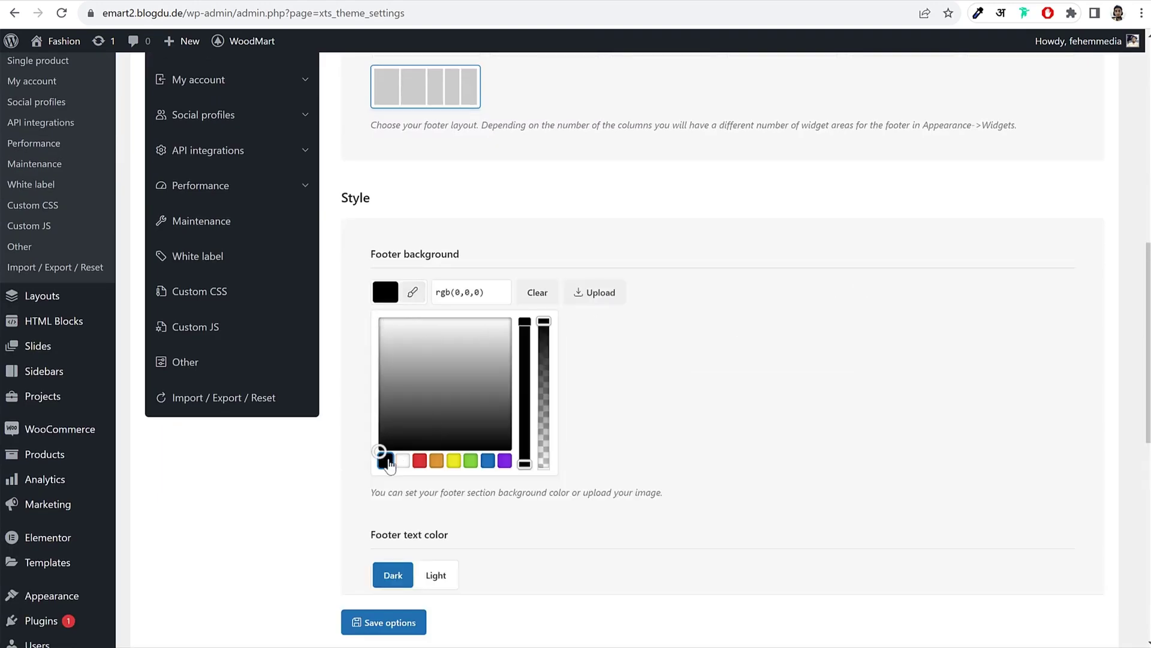
pyautogui.click(822, 279)
pyautogui.scroll(-4, 738, 304)
pyautogui.click(447, 188)
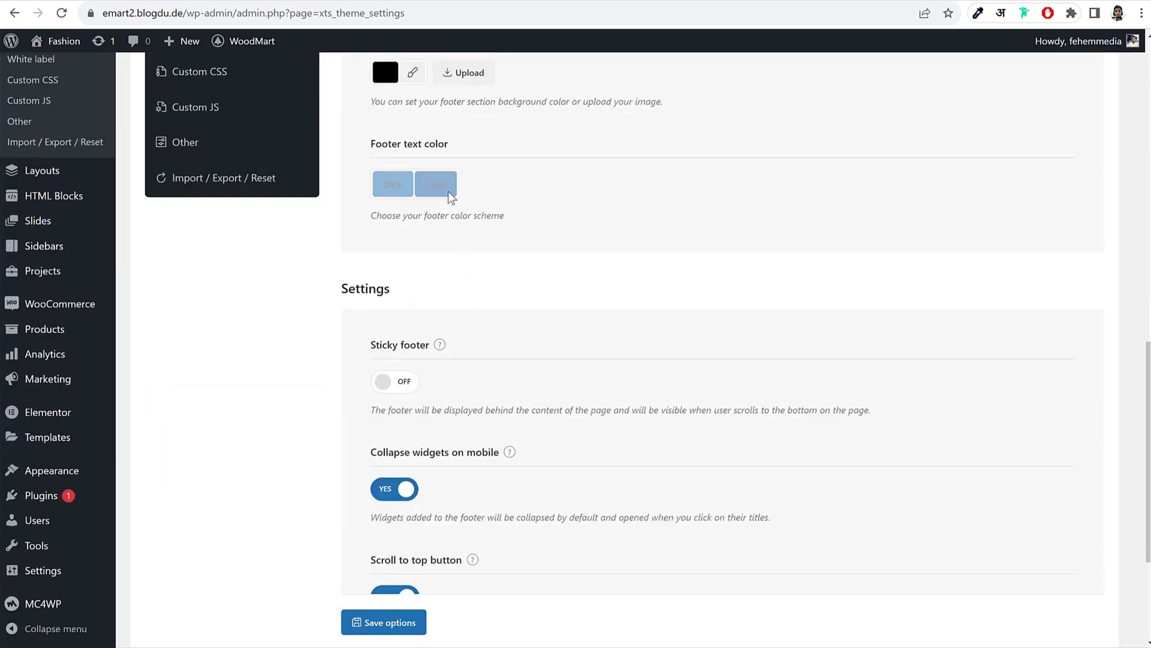
pyautogui.scroll(-4, 601, 386)
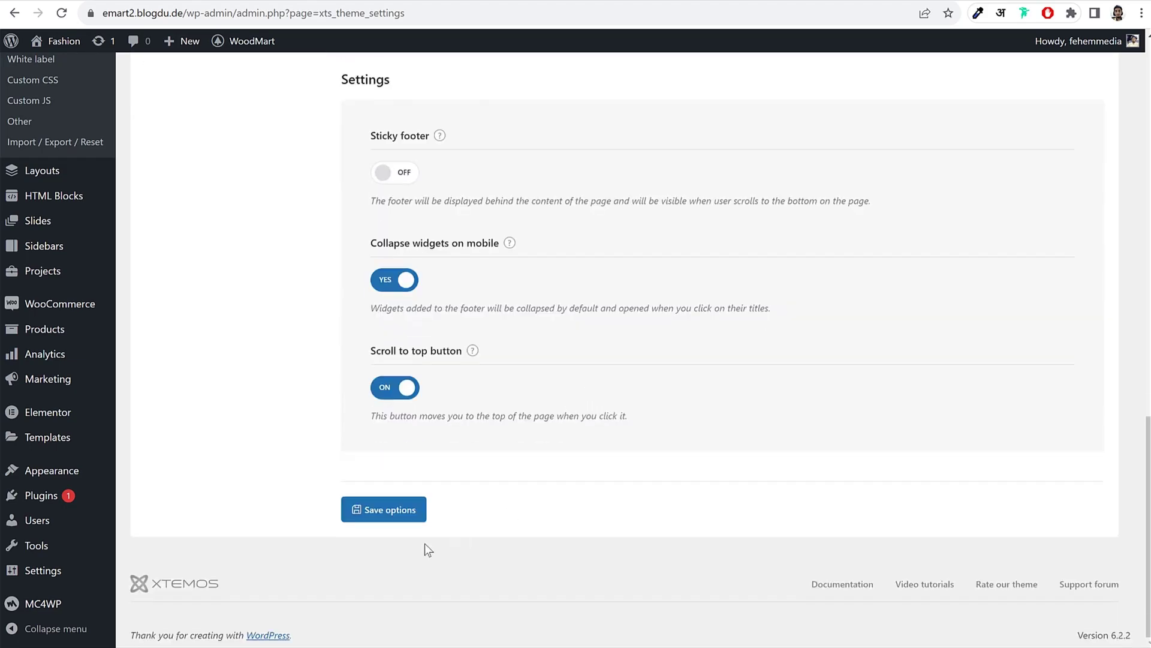
pyautogui.click(389, 509)
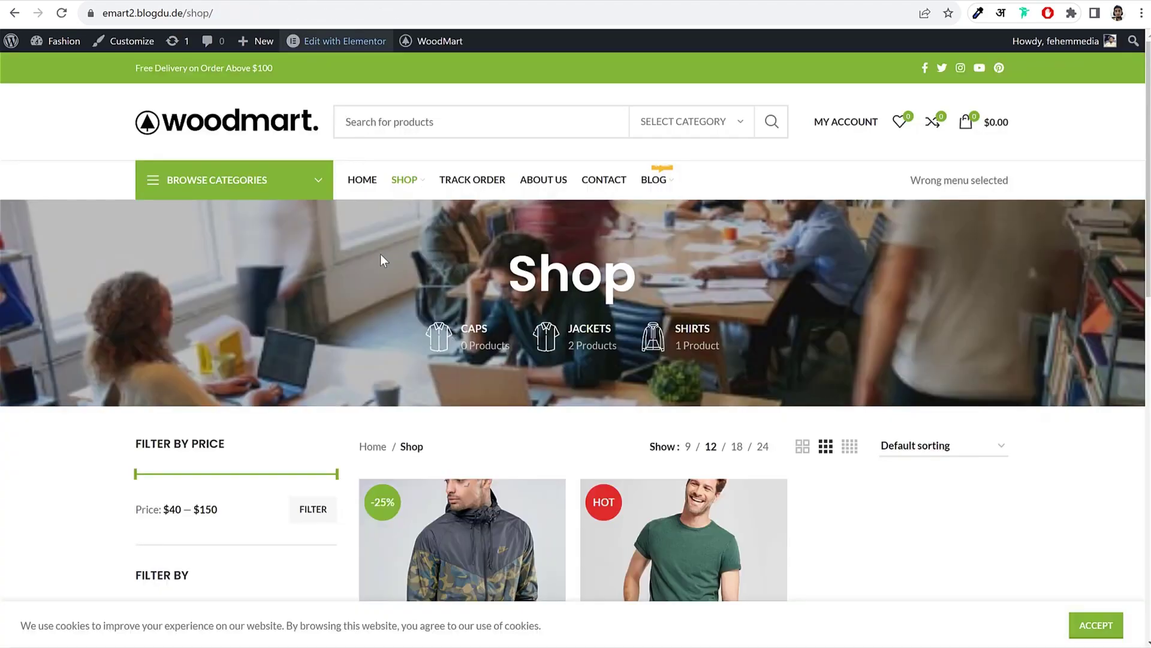
# Step: Reload the Shop page to check the black footer, then return to theme settings
pyautogui.scroll(-10, 380, 254)
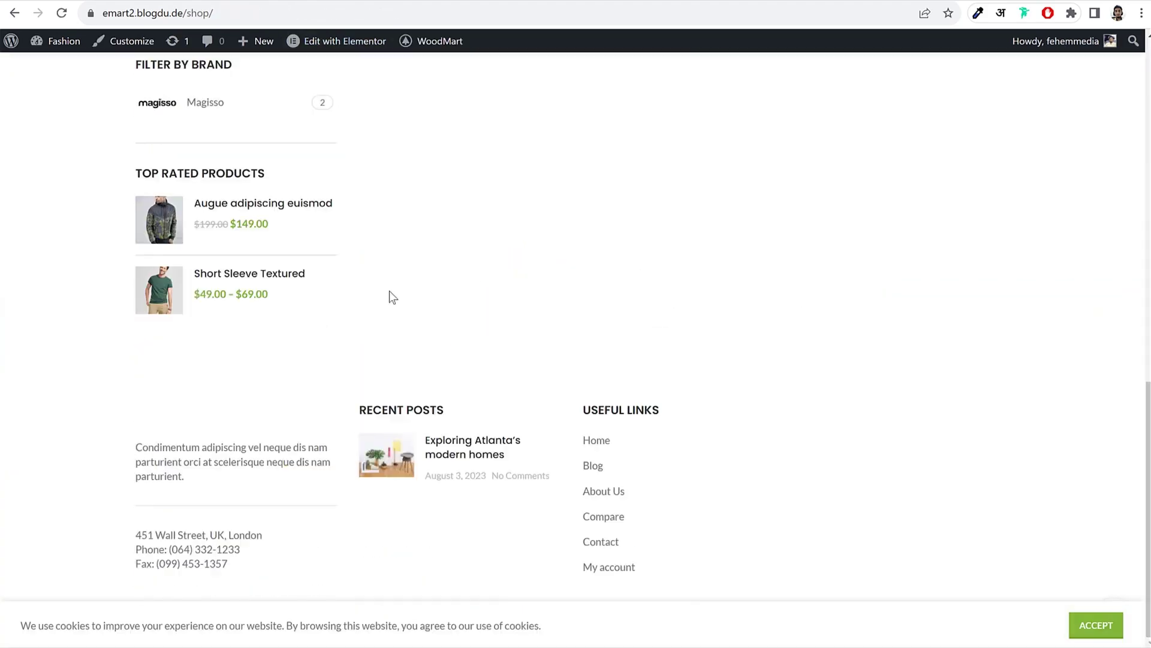
pyautogui.click(63, 14)
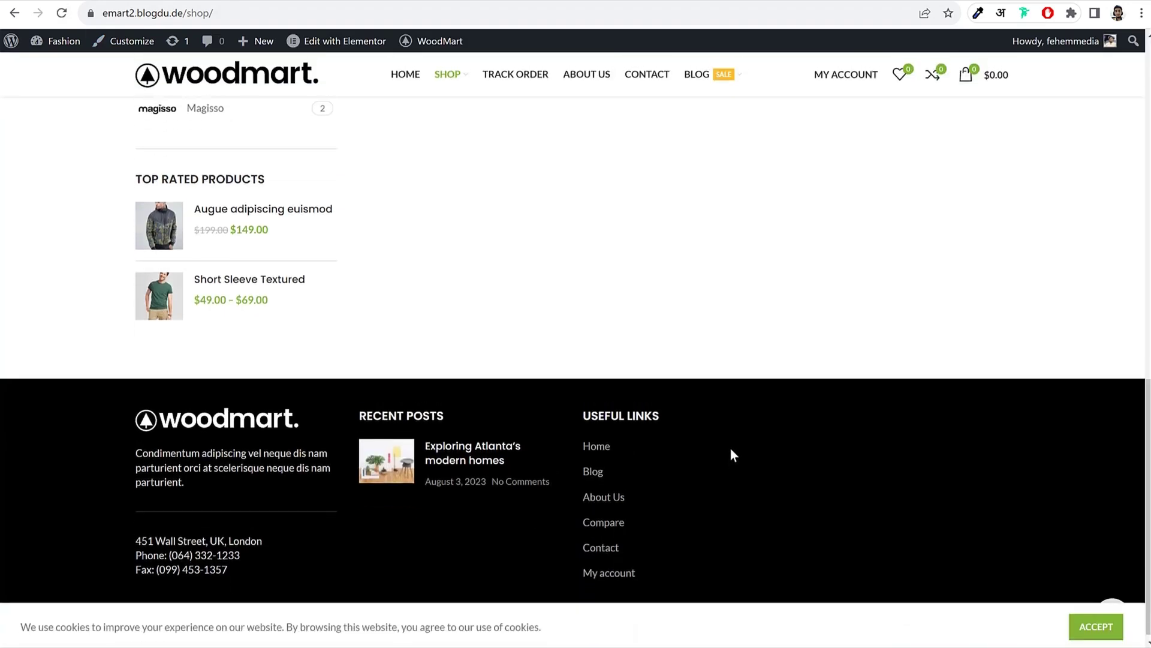
pyautogui.hotkey('ctrl', 'Tab')
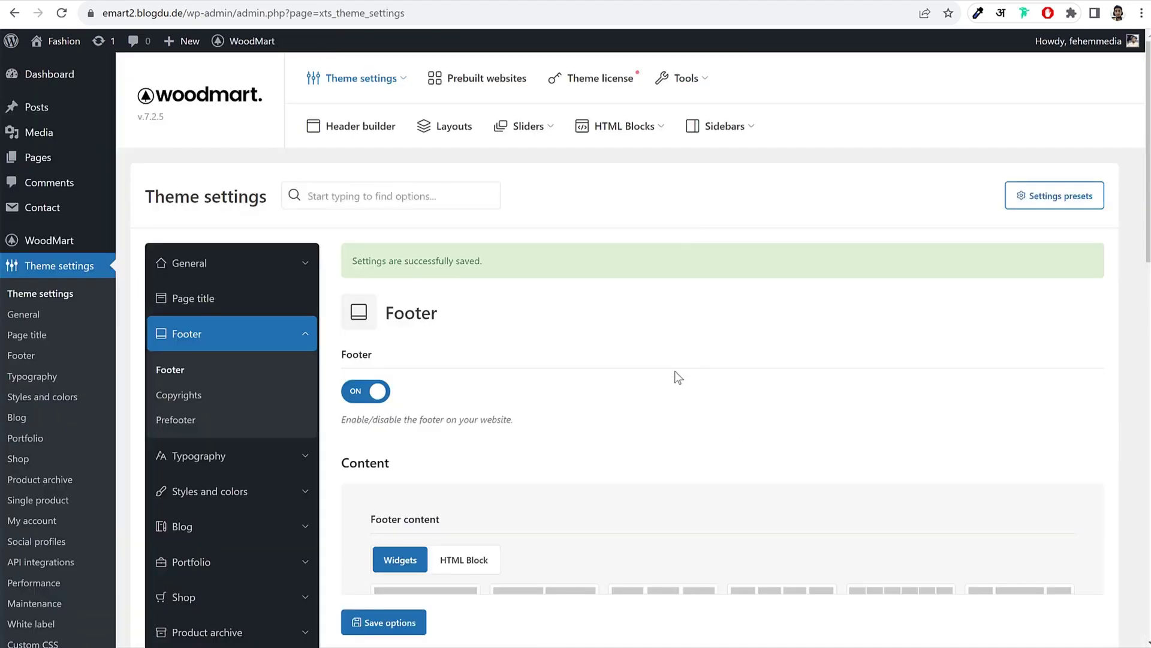
pyautogui.scroll(-10, 462, 282)
pyautogui.scroll(5, 466, 277)
pyautogui.scroll(3, 465, 277)
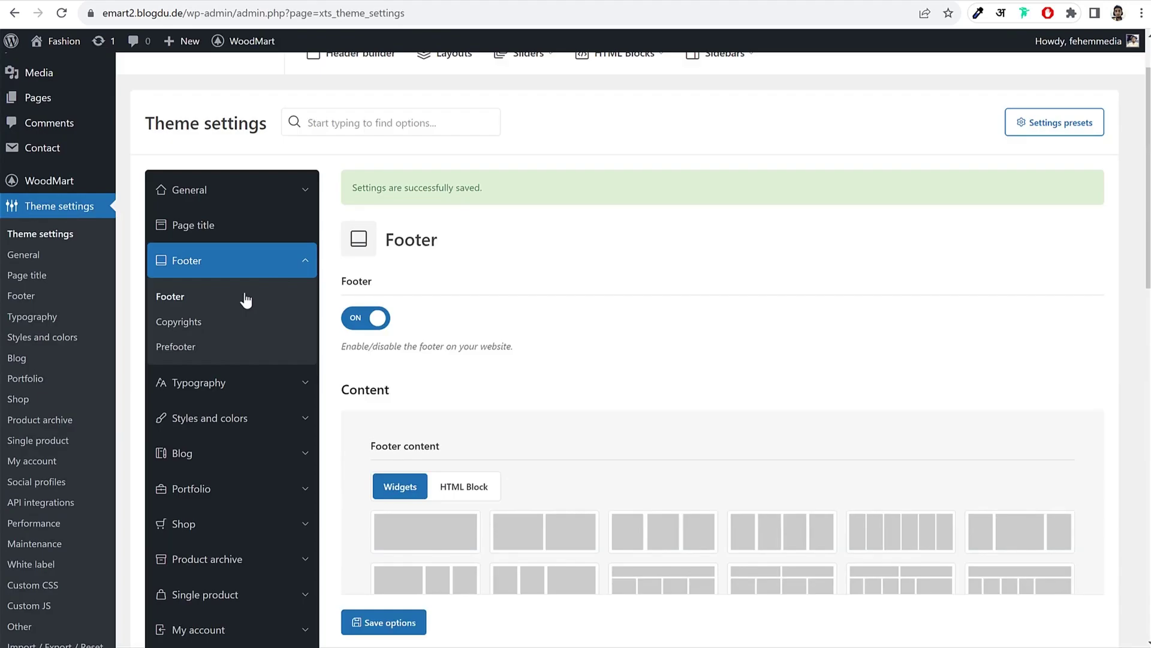
# Step: Open the Footer Copyrights settings, accept the shop's cookie notice, and select the copyright line
pyautogui.click(207, 326)
pyautogui.scroll(-3, 660, 384)
pyautogui.scroll(-4, 660, 383)
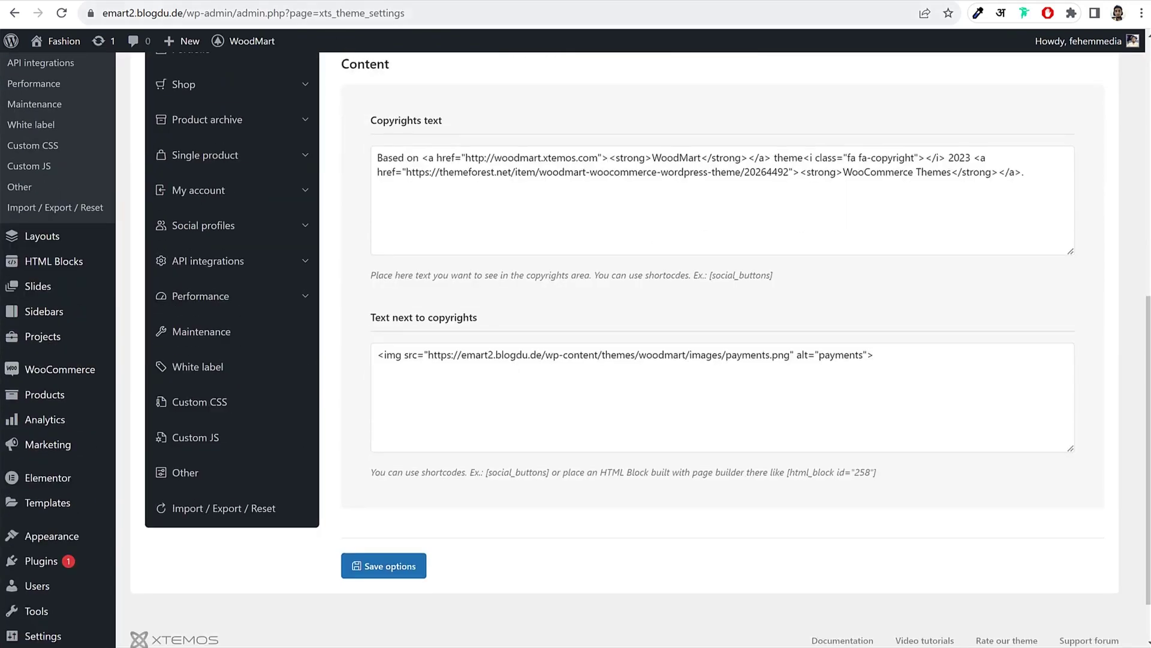
pyautogui.hotkey('ctrl', 'Tab')
pyautogui.scroll(-13, 373, 583)
pyautogui.scroll(1, 719, 605)
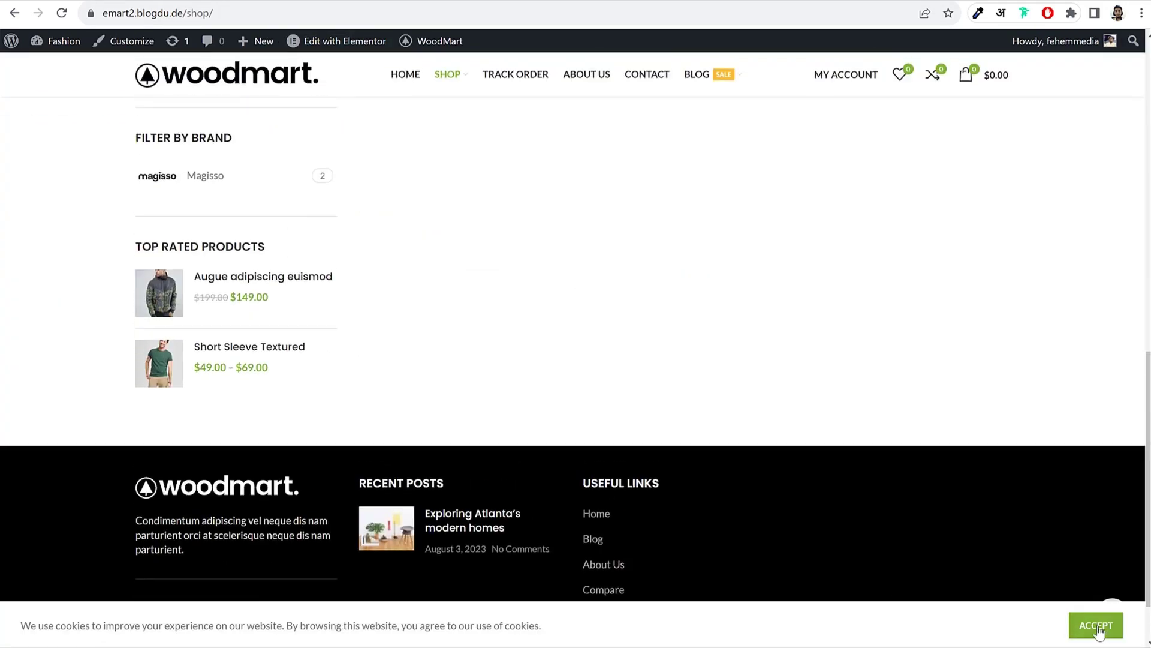
pyautogui.scroll(-1, 1064, 585)
pyautogui.click(1097, 624)
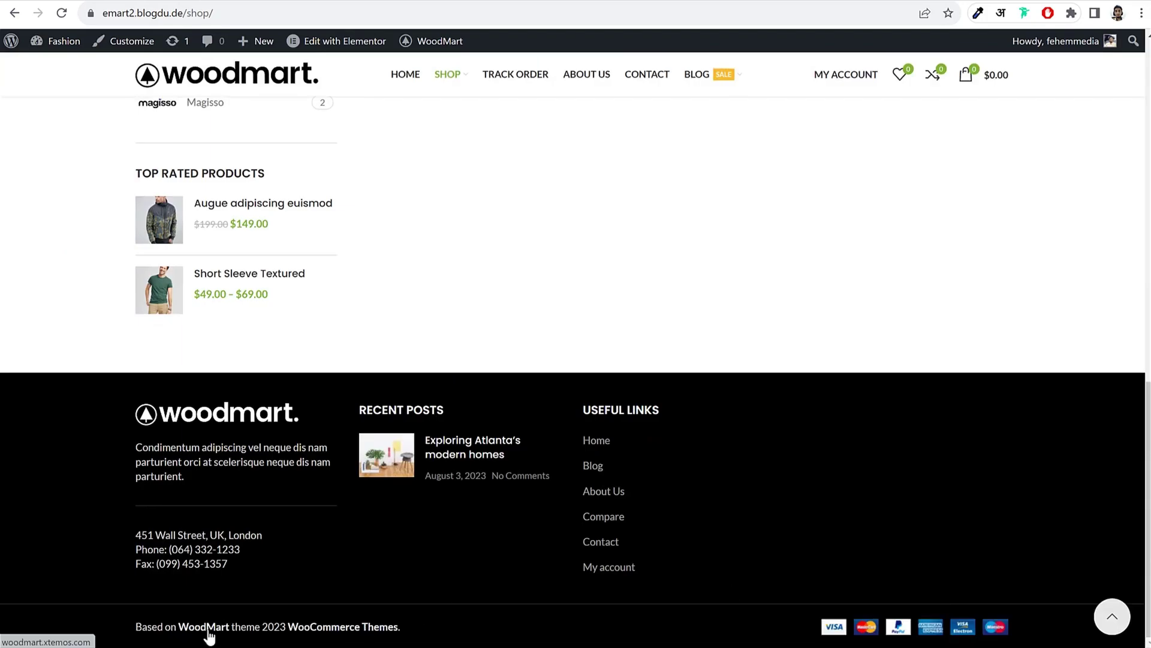
pyautogui.moveTo(142, 626); pyautogui.dragTo(430, 631)
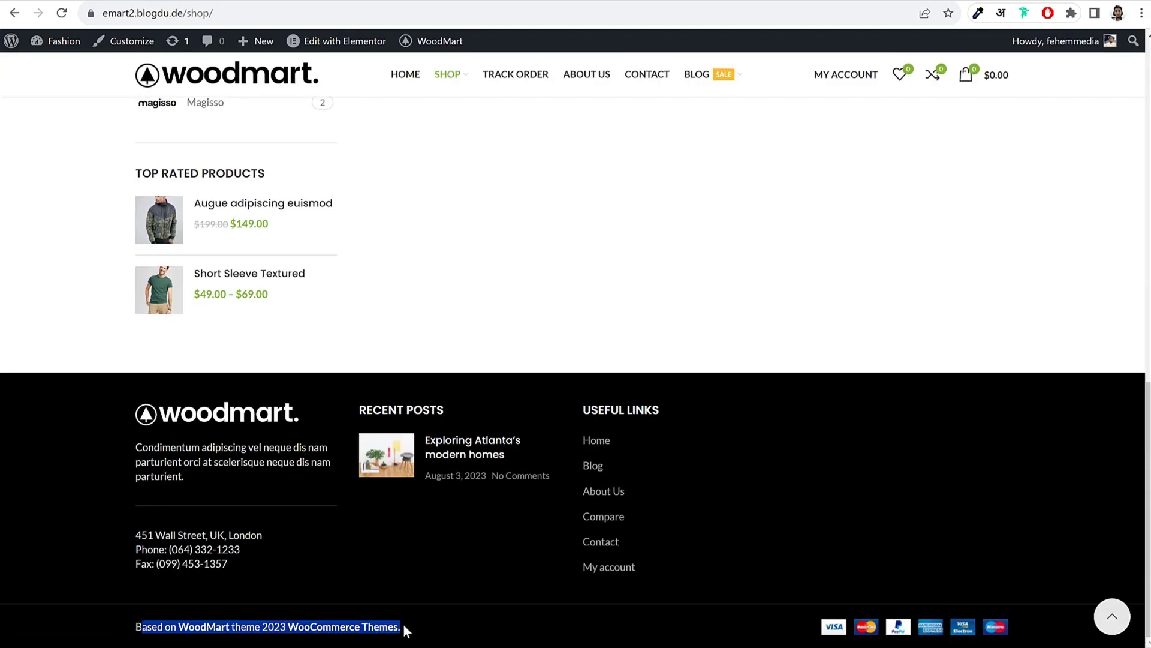
# Step: Replace the copyrights text with 'Copyright 2023 | Made by' plus the author's name, then save
pyautogui.hotkey('ctrl', 'Tab')
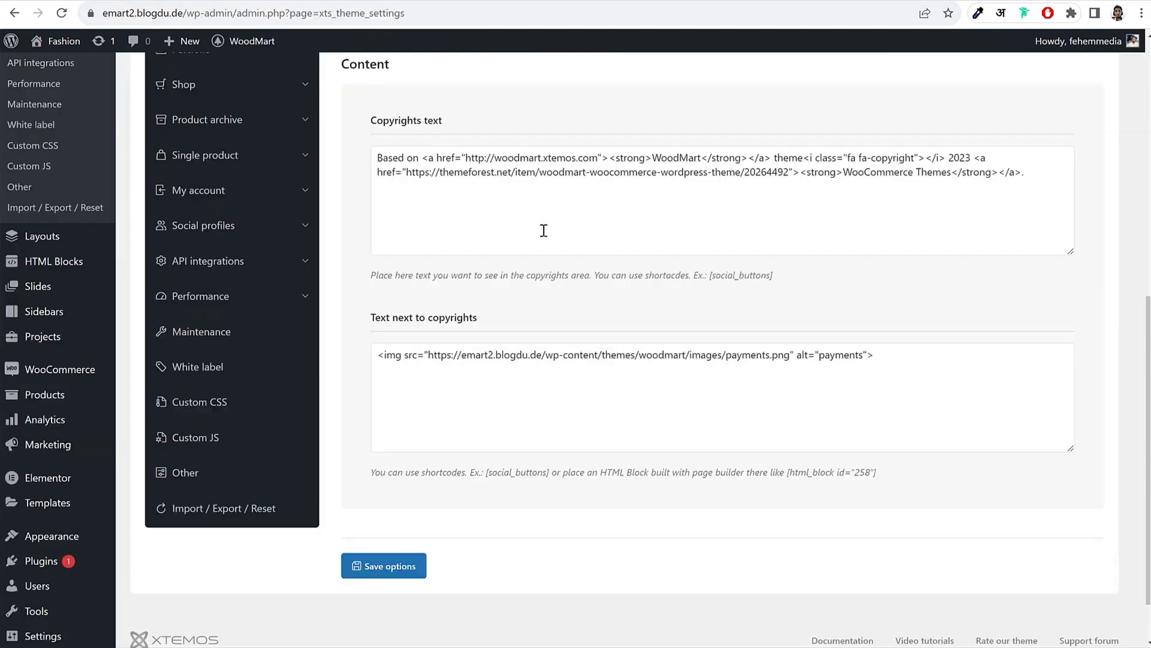
pyautogui.moveTo(378, 153); pyautogui.dragTo(1042, 188)
pyautogui.press('BackSpace')
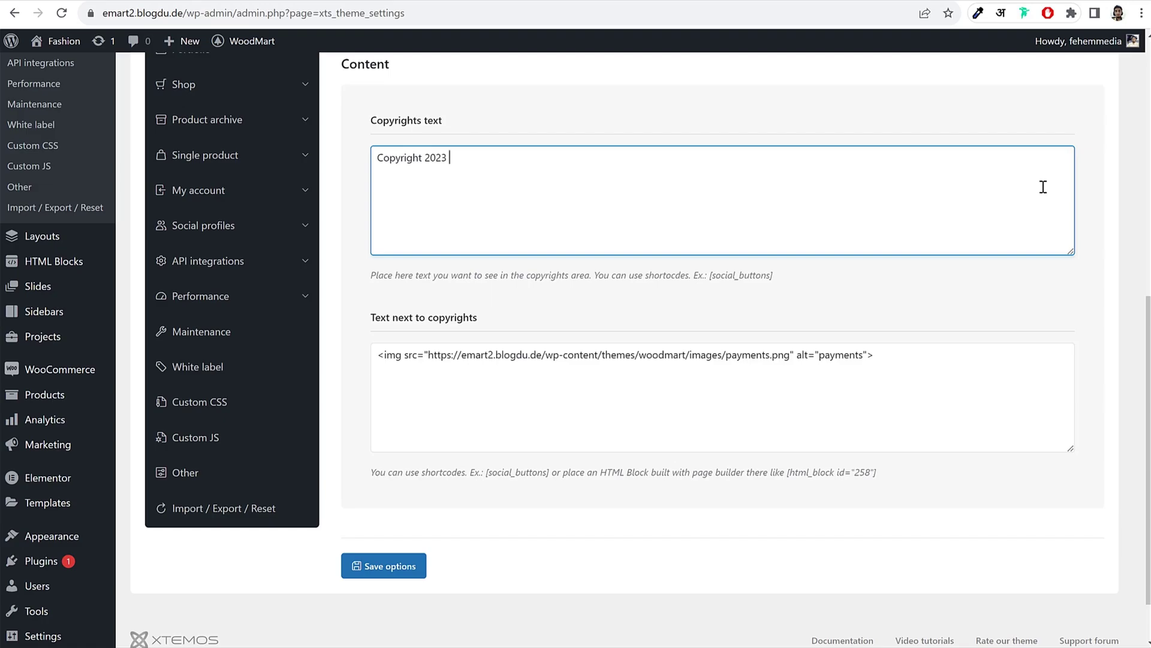
pyautogui.write('de by Nayyar Shaikh')
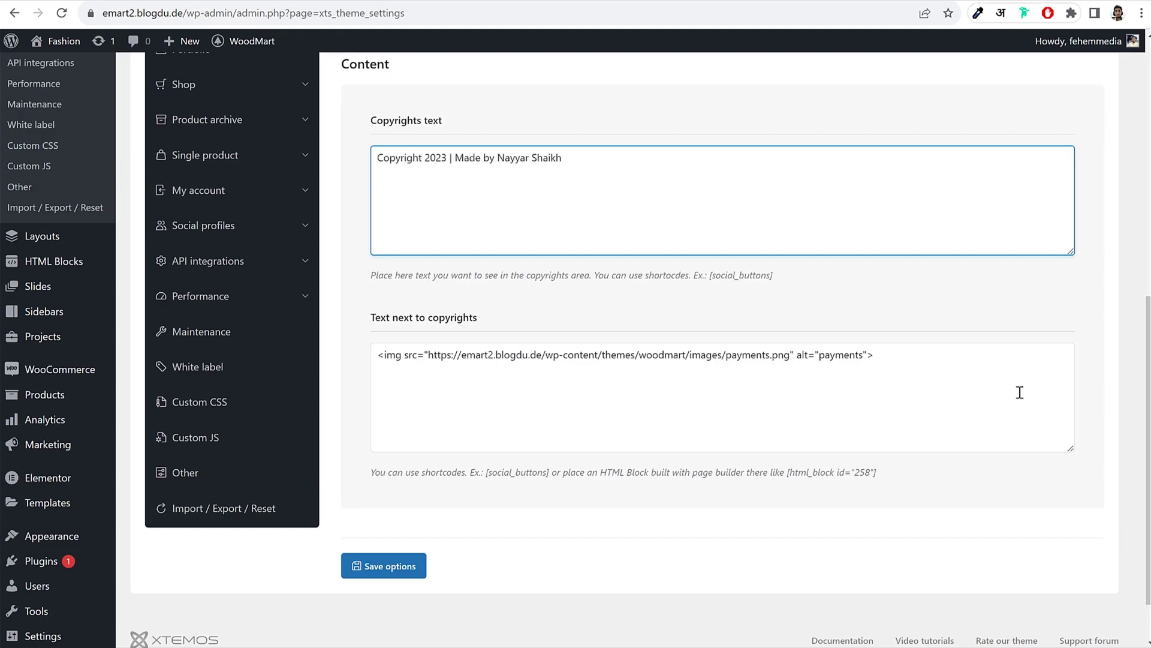
pyautogui.click(420, 579)
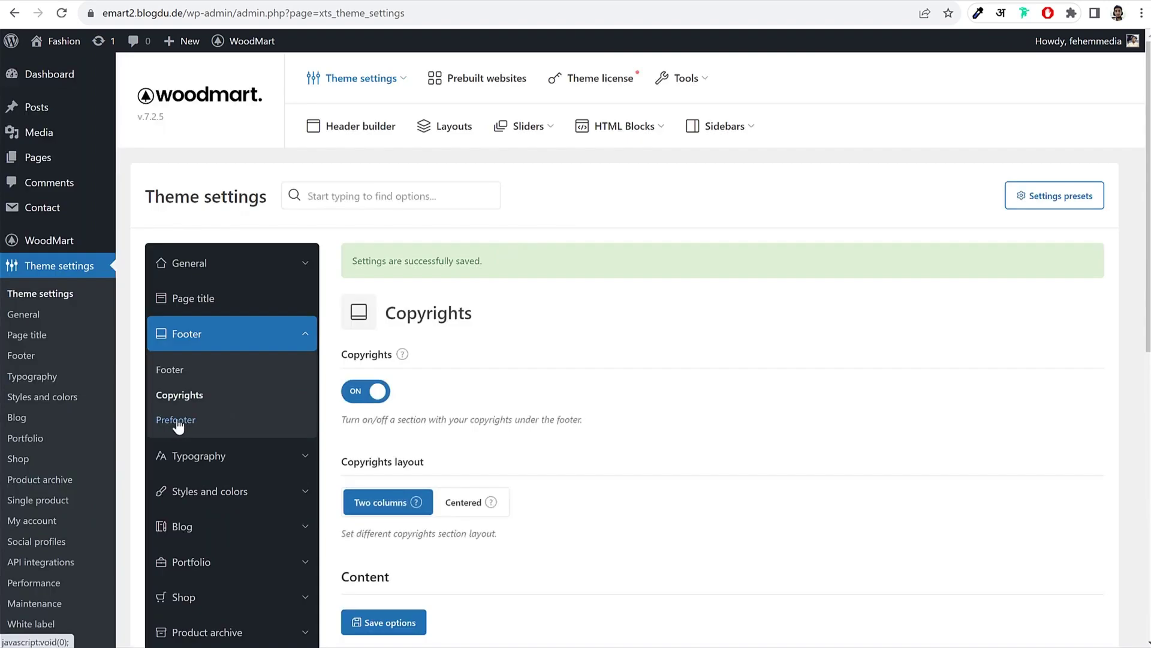
# Step: Try an HTML block as prefooter content, revert to text, and save the Prefooter settings
pyautogui.click(176, 421)
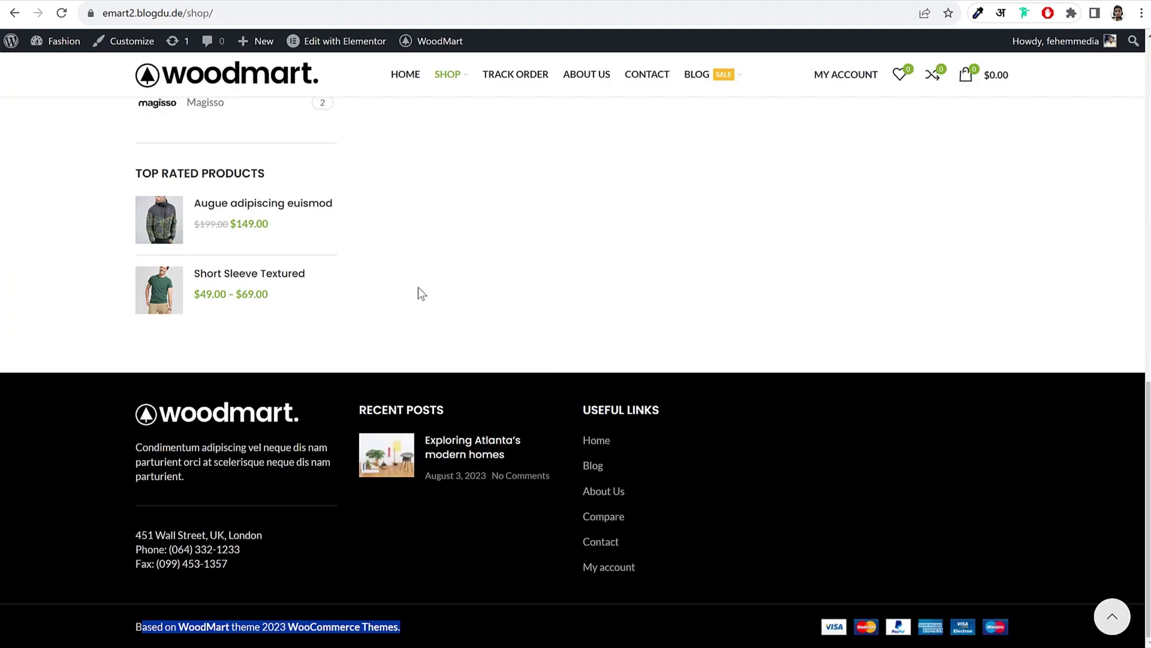
pyautogui.scroll(6, 418, 287)
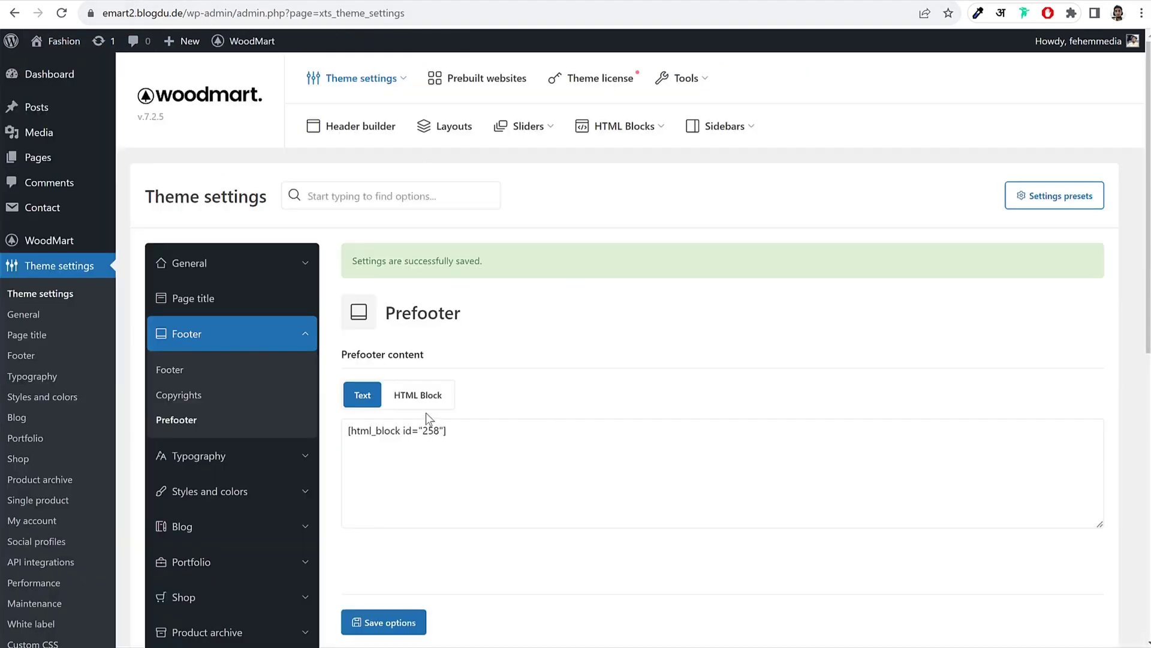
pyautogui.click(426, 398)
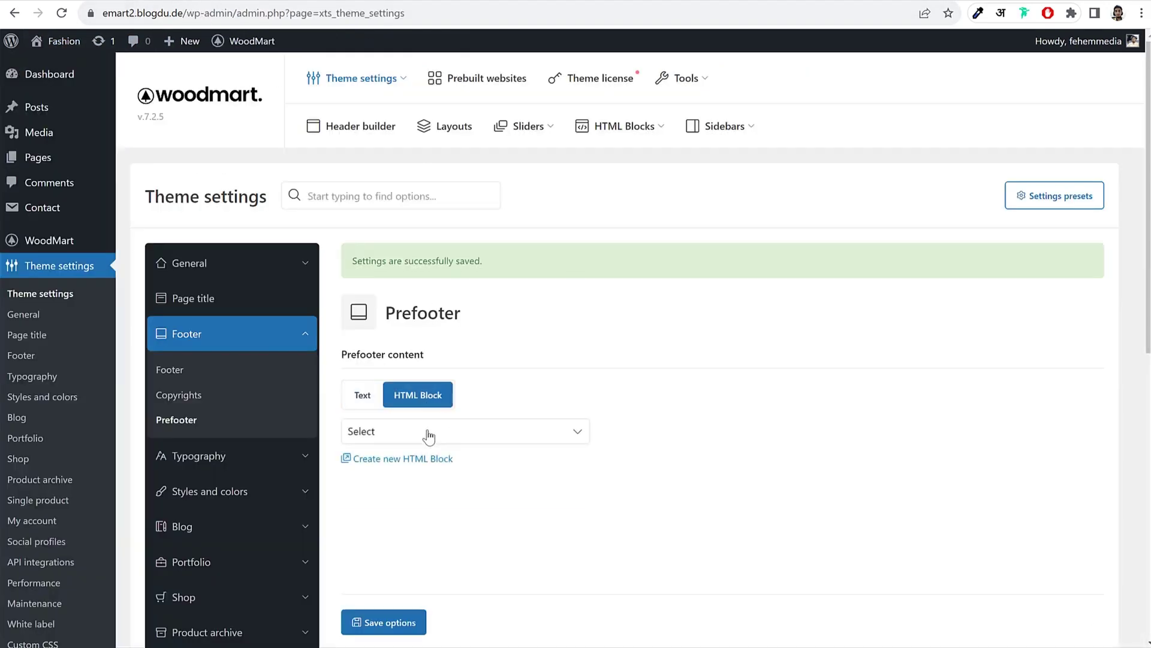
pyautogui.click(426, 437)
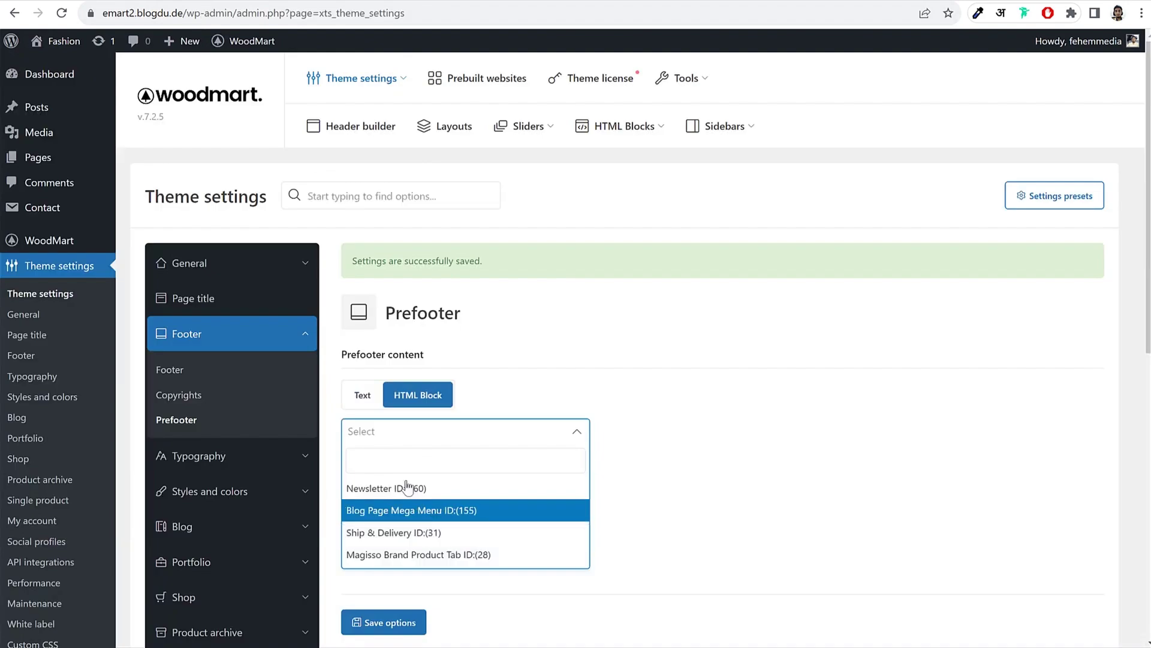
pyautogui.click(362, 395)
pyautogui.click(404, 623)
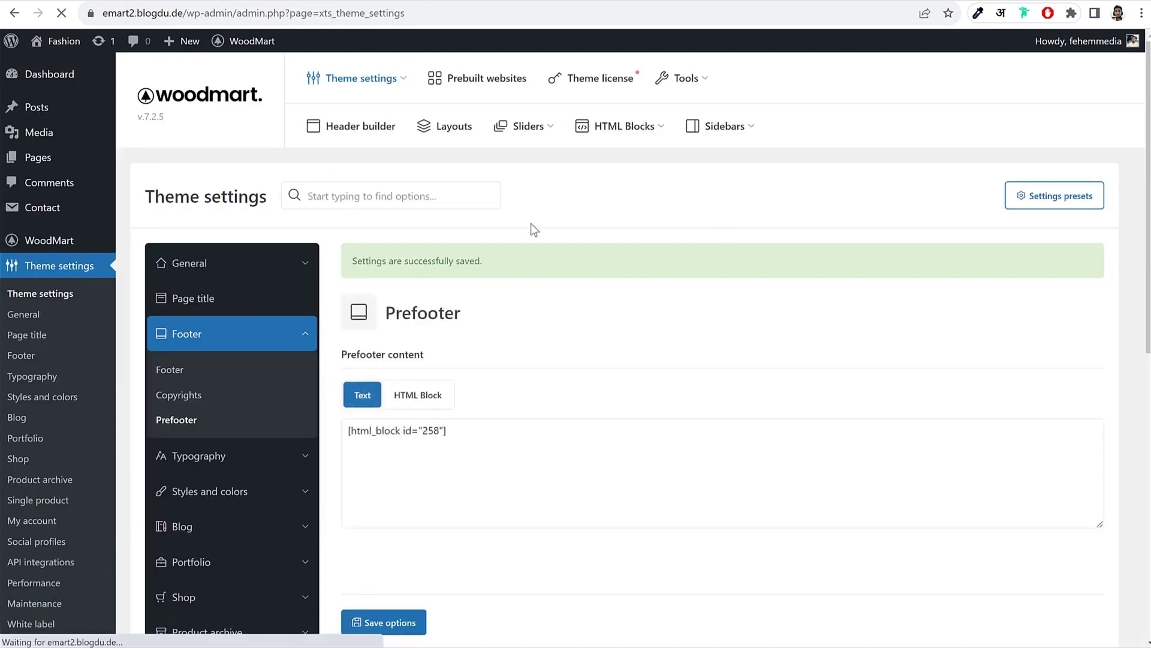
# Step: Open the list of all HTML blocks from the admin sidebar
pyautogui.scroll(-5, 89, 252)
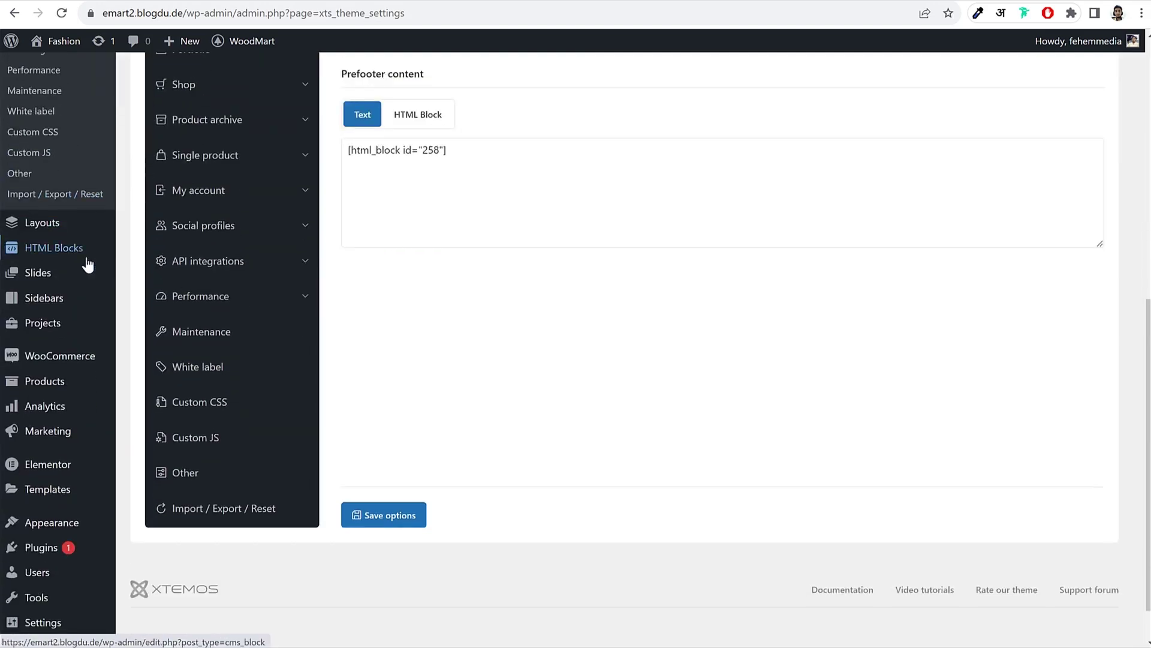
pyautogui.rightClick(44, 255)
pyautogui.click(90, 256)
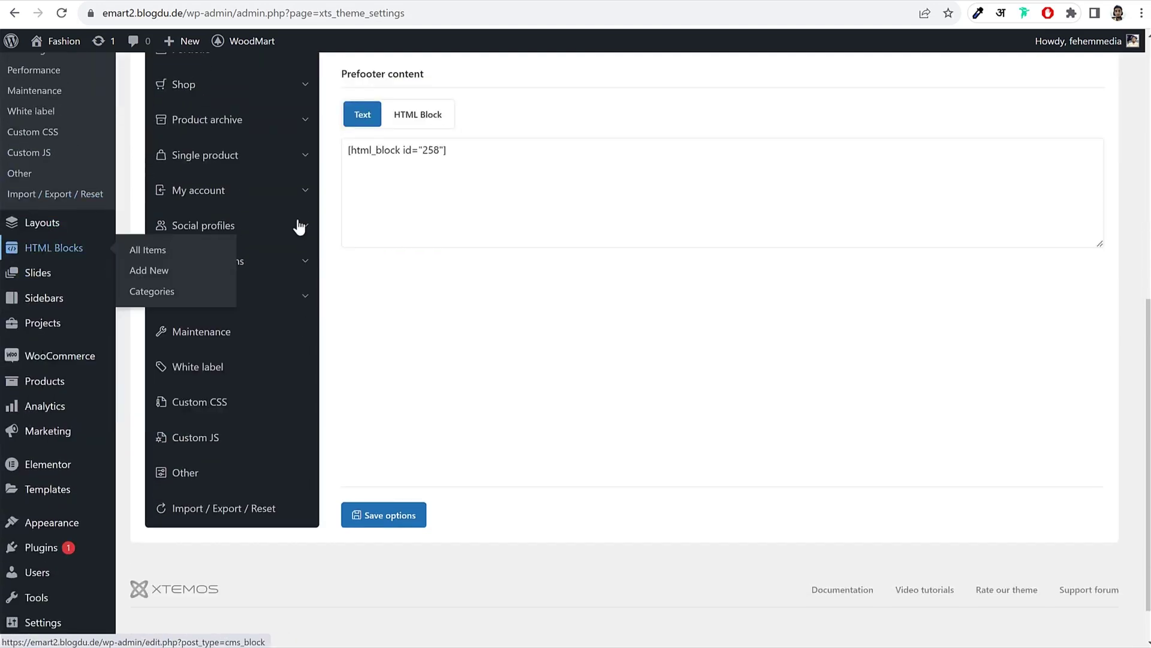
pyautogui.scroll(4, 440, 223)
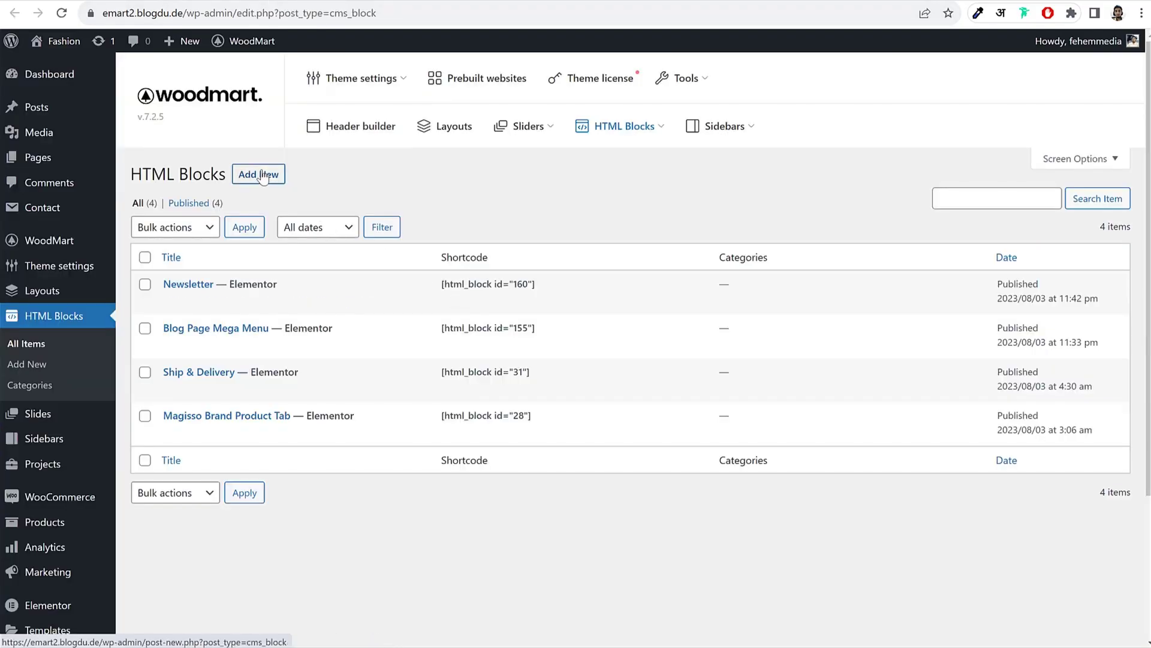
# Step: Add an HTML block titled 'Pre Footer', publish it, and open it in Elementor
pyautogui.click(259, 175)
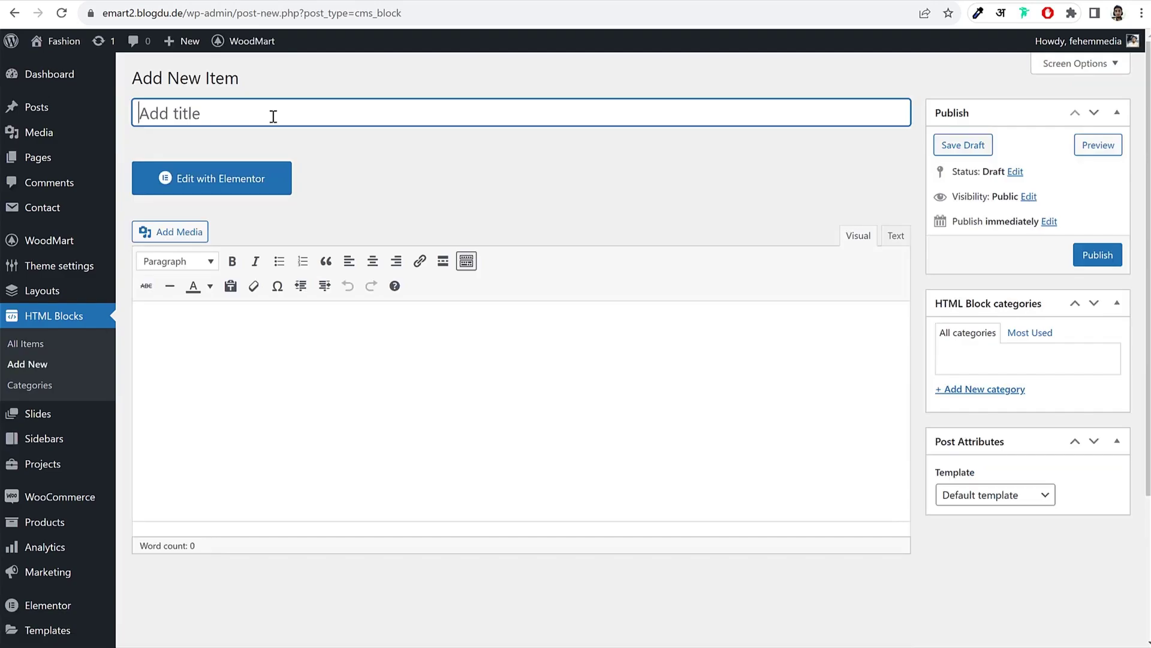
pyautogui.write('Pre Footer')
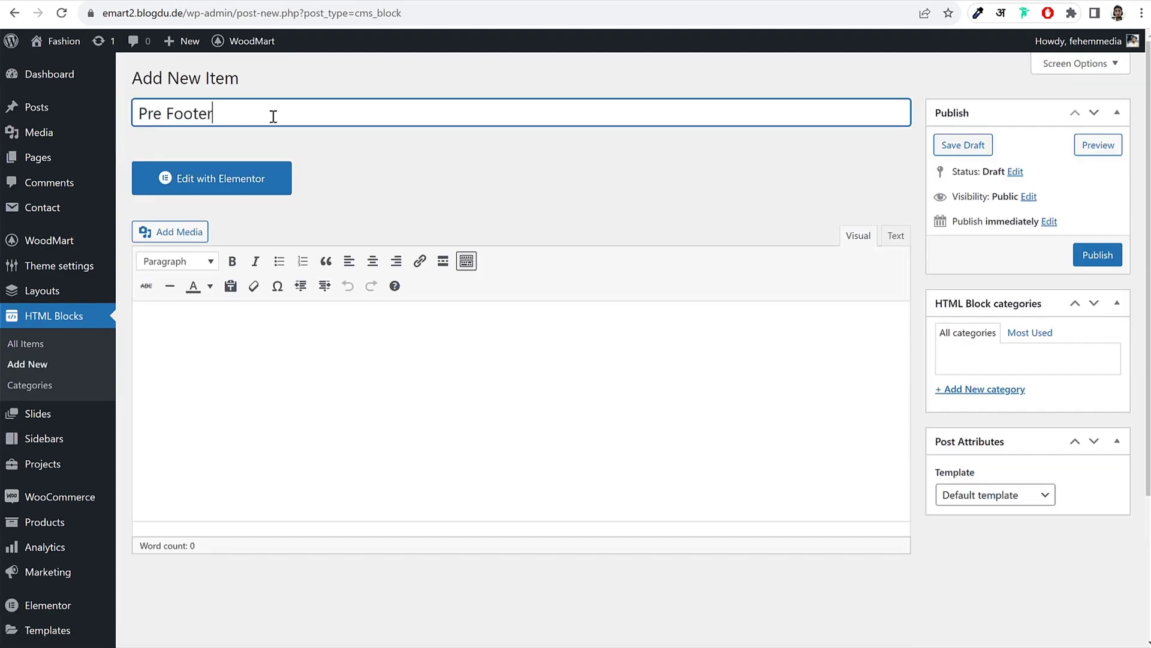
pyautogui.click(1098, 255)
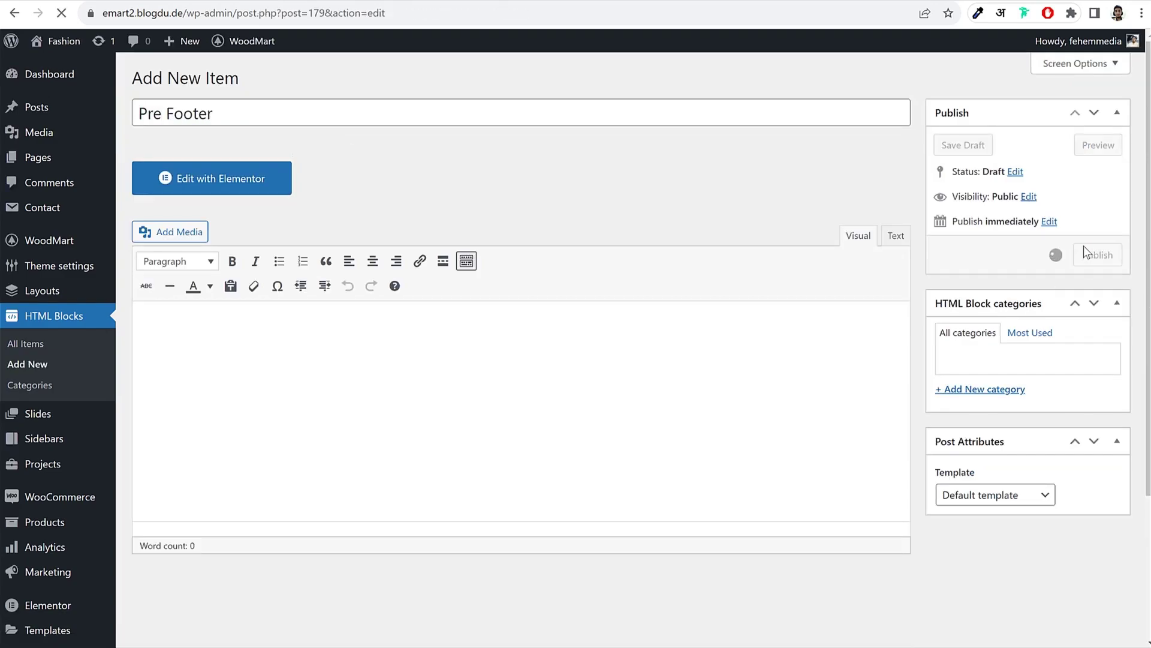
pyautogui.click(249, 228)
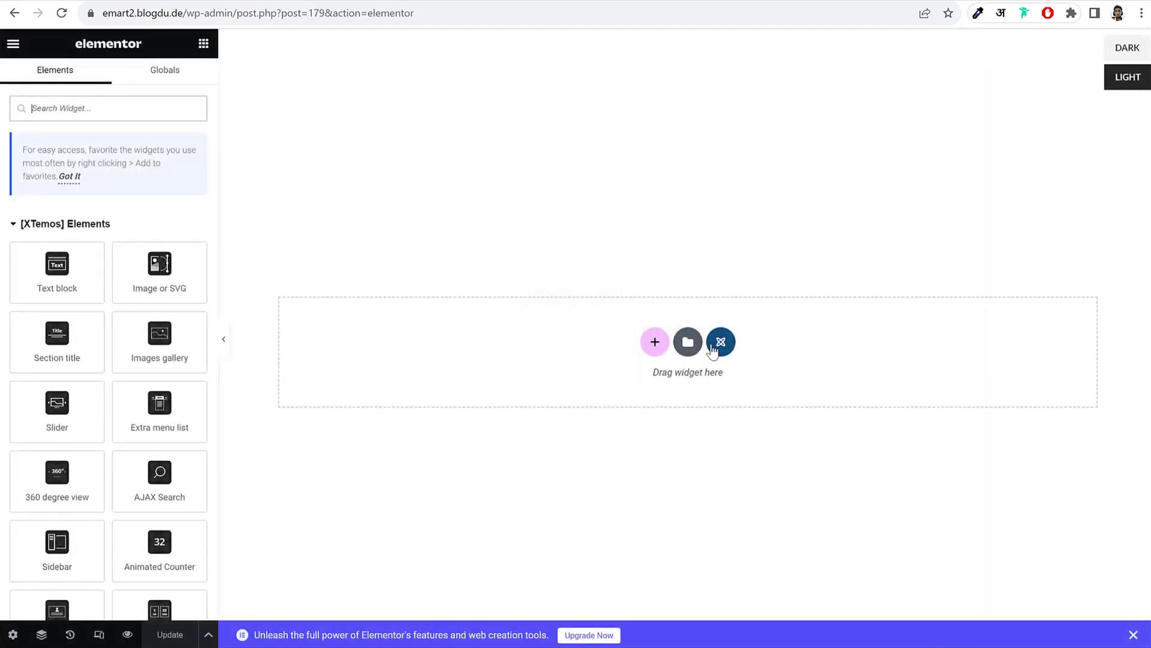
# Step: Insert the WoodMart Fashion - PreFooter template from My Templates into the block
pyautogui.click(687, 343)
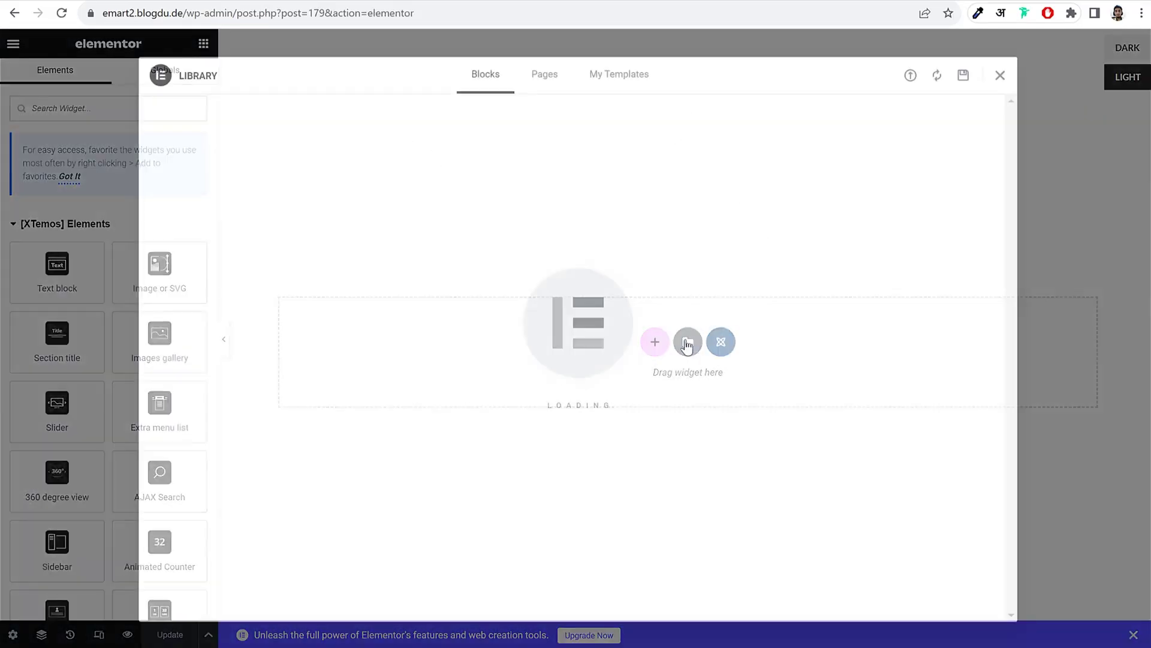
pyautogui.click(624, 89)
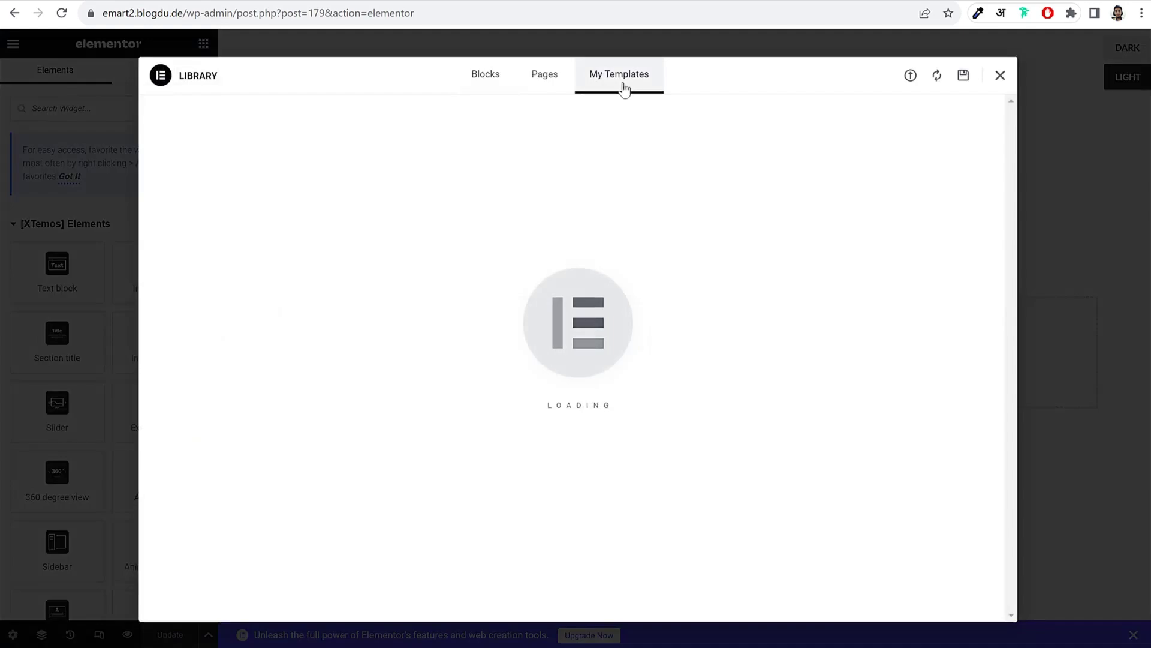
pyautogui.click(542, 88)
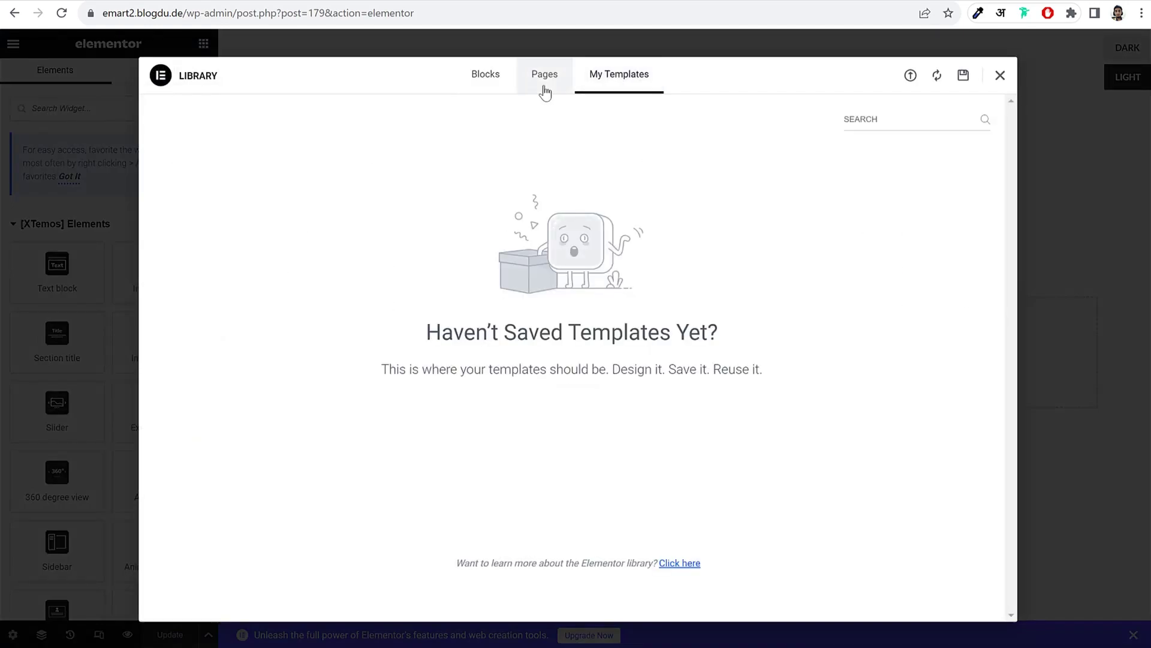
pyautogui.click(619, 82)
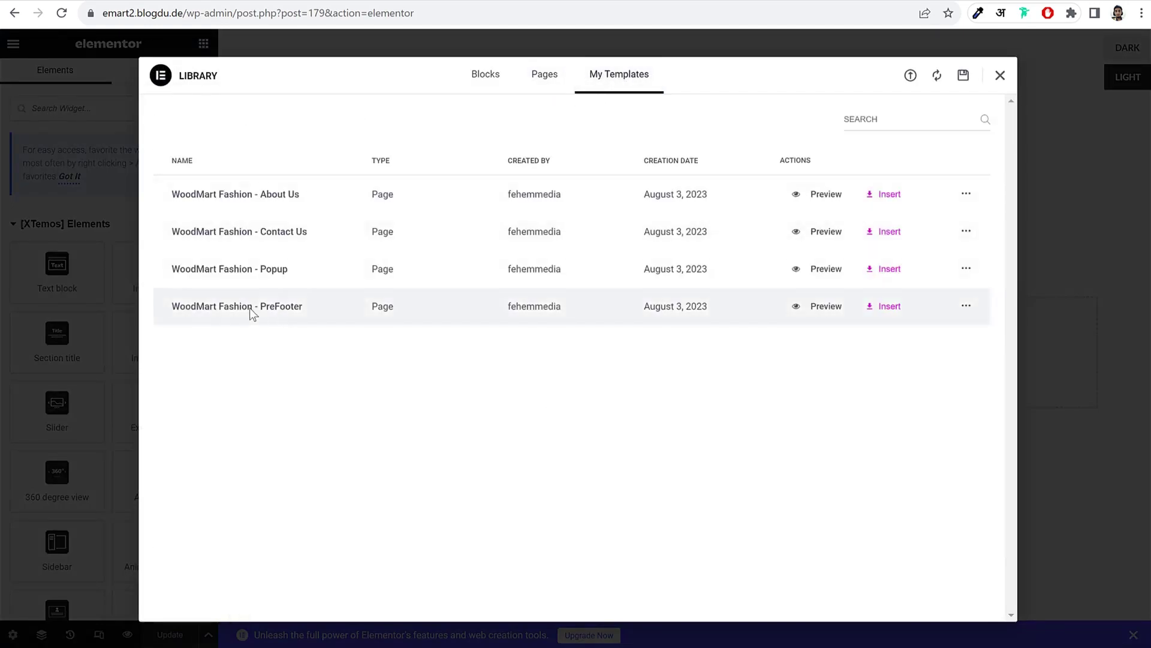
pyautogui.click(890, 307)
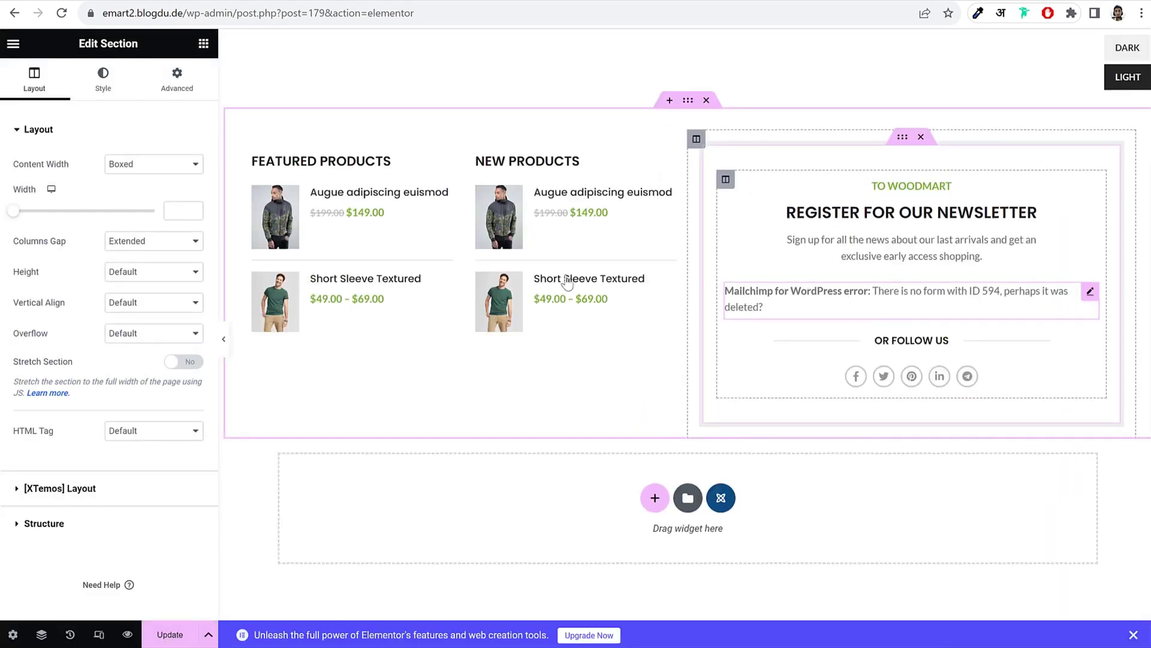
# Step: Set the newsletter signup widget to Form 1 and update the Pre Footer block
pyautogui.click(946, 300)
pyautogui.click(153, 186)
pyautogui.click(124, 224)
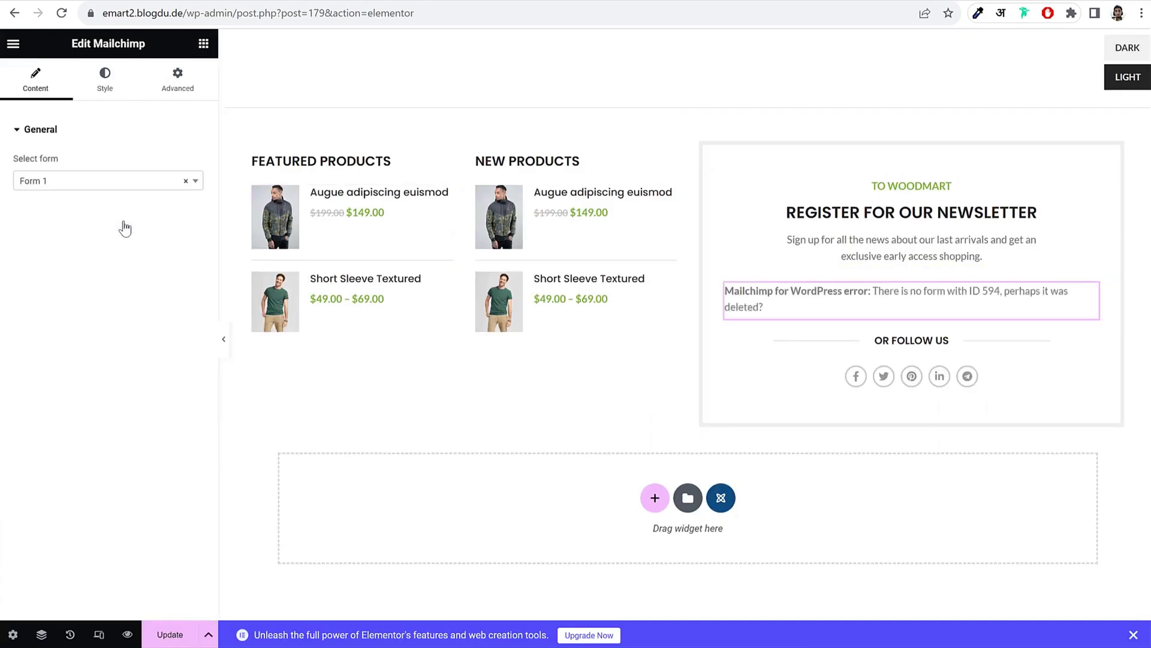
pyautogui.click(171, 636)
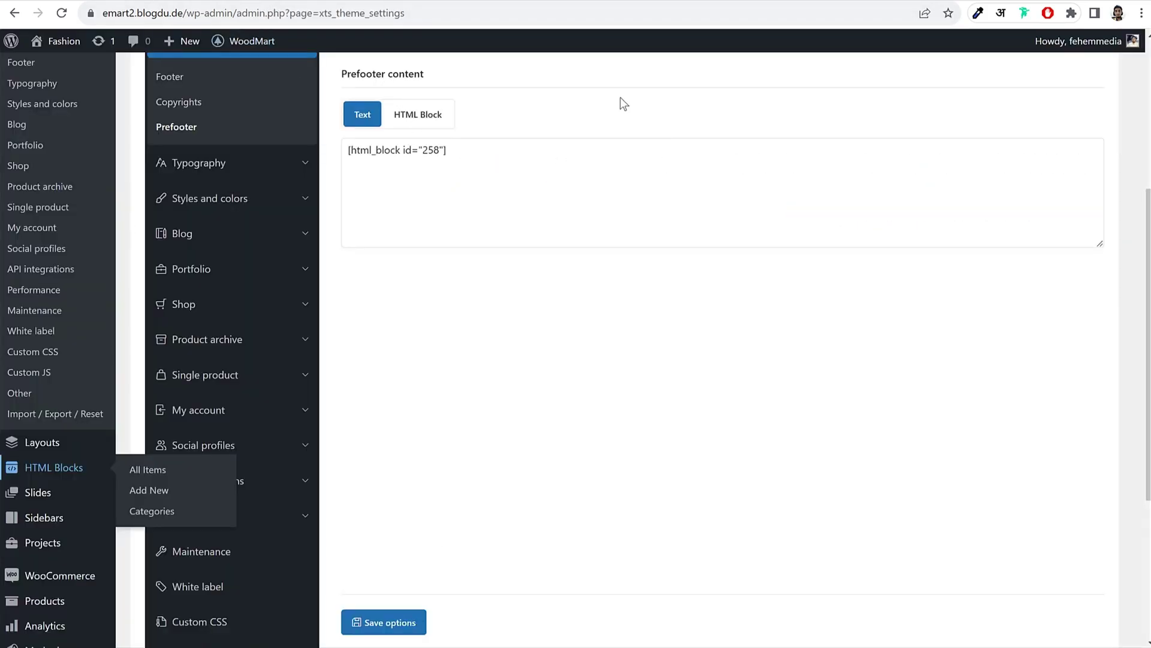
pyautogui.scroll(4, 539, 107)
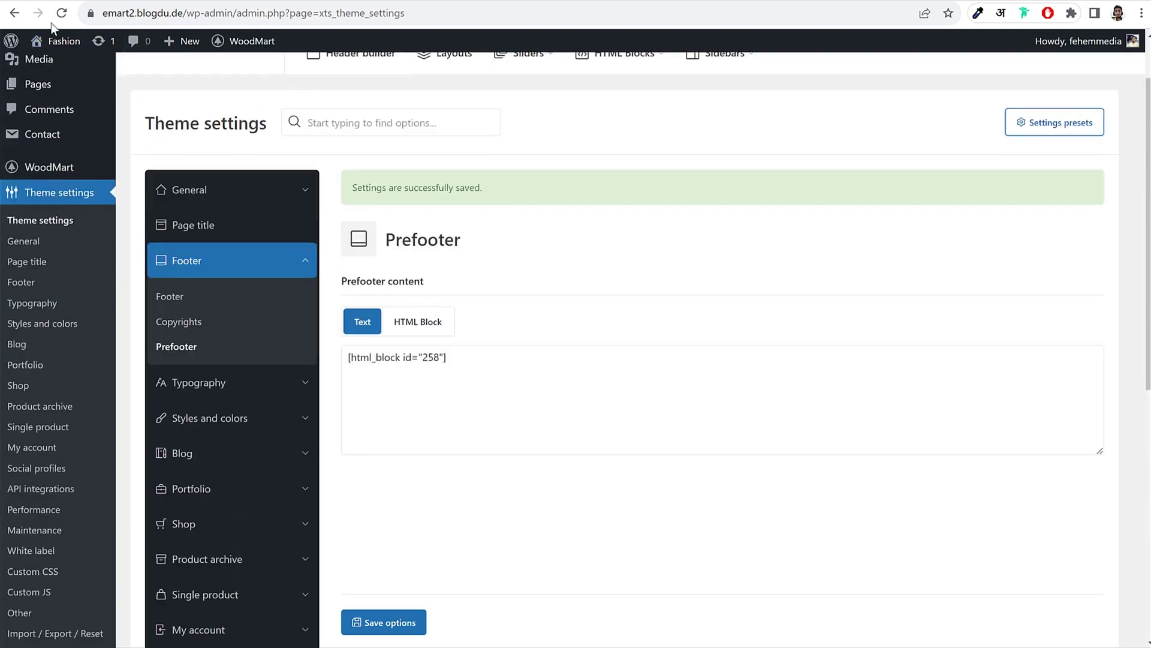
# Step: Set Footer > Prefooter content to the Pre Footer HTML block (ID 179) and save
pyautogui.click(63, 13)
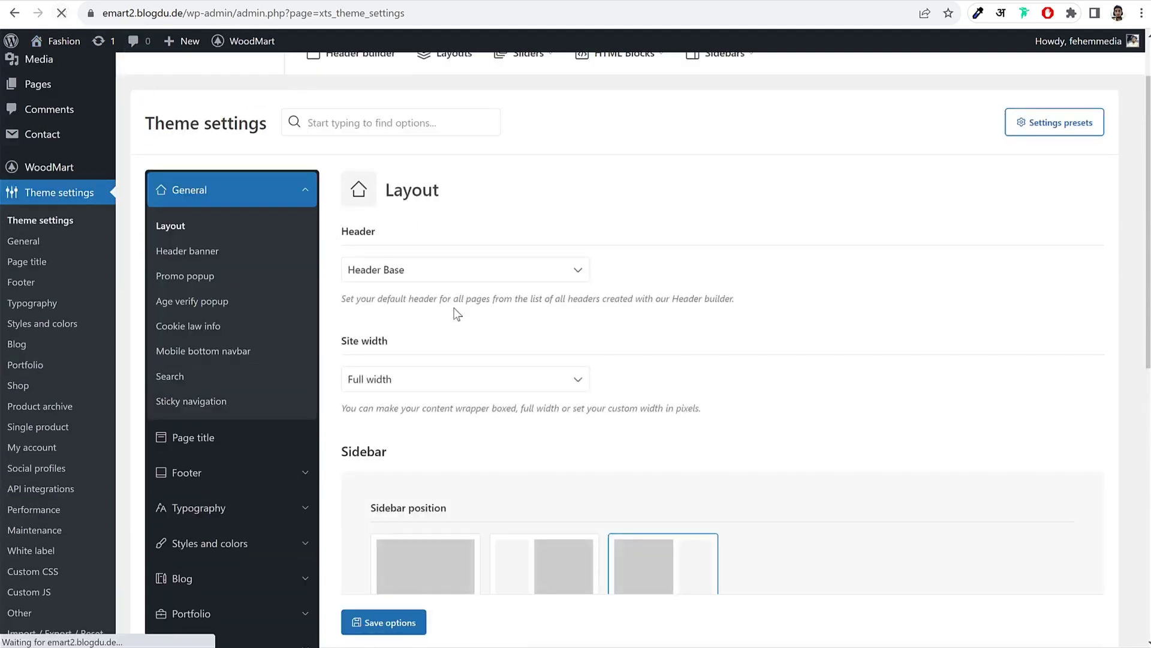
pyautogui.scroll(-3, 282, 296)
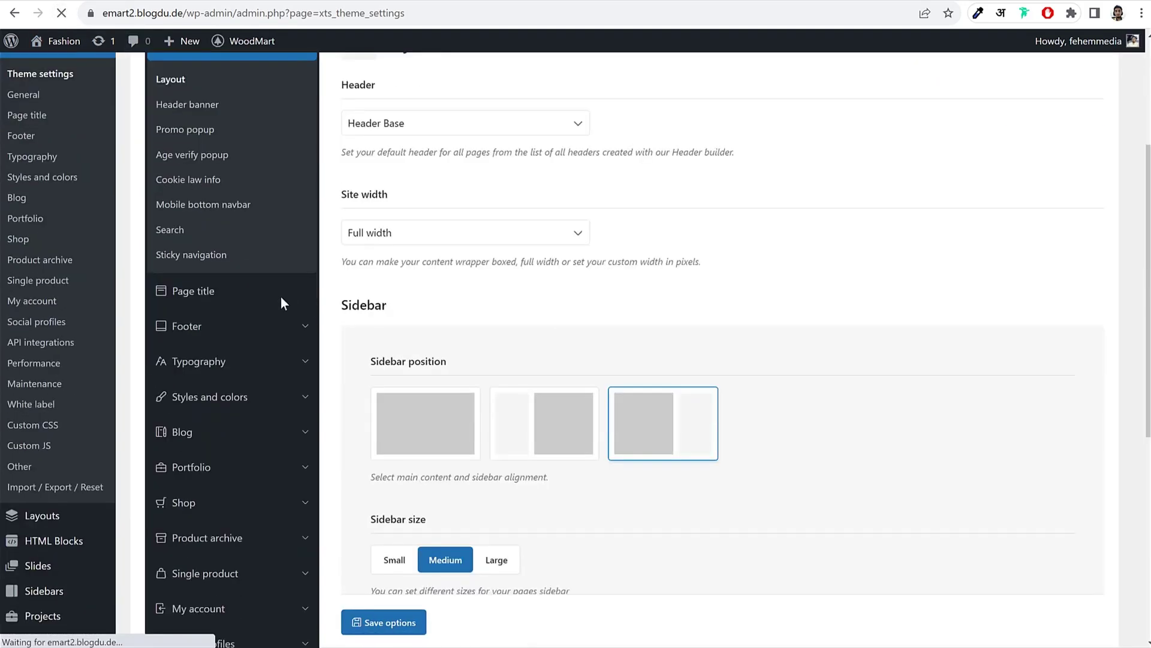
pyautogui.click(229, 326)
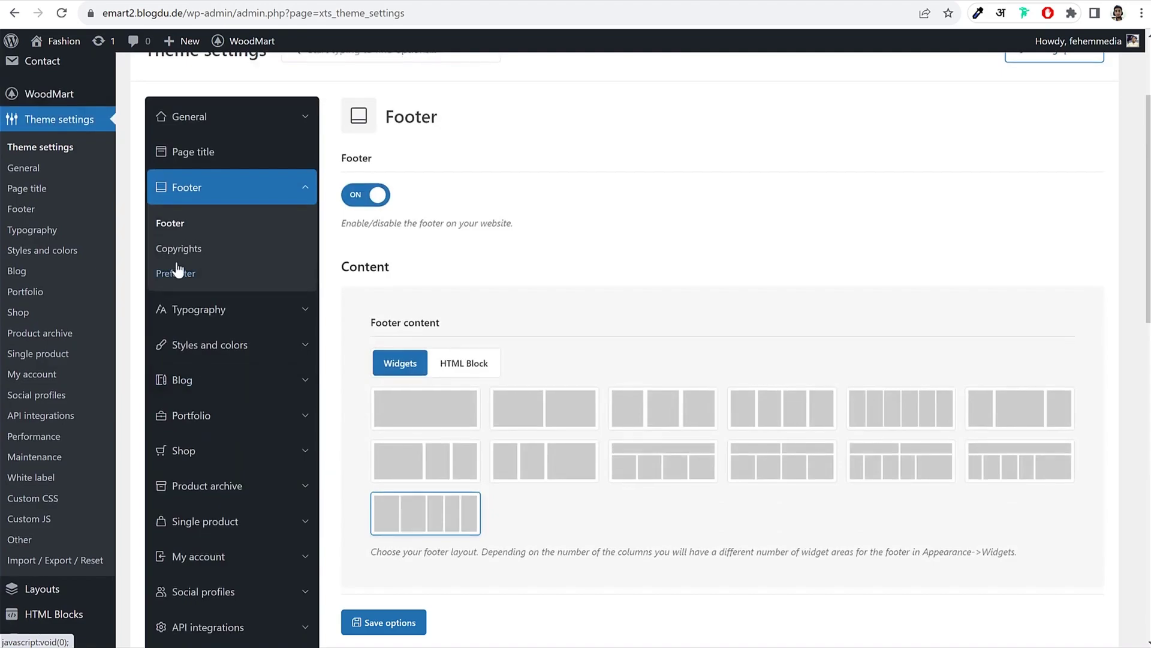
pyautogui.click(175, 272)
pyautogui.click(428, 204)
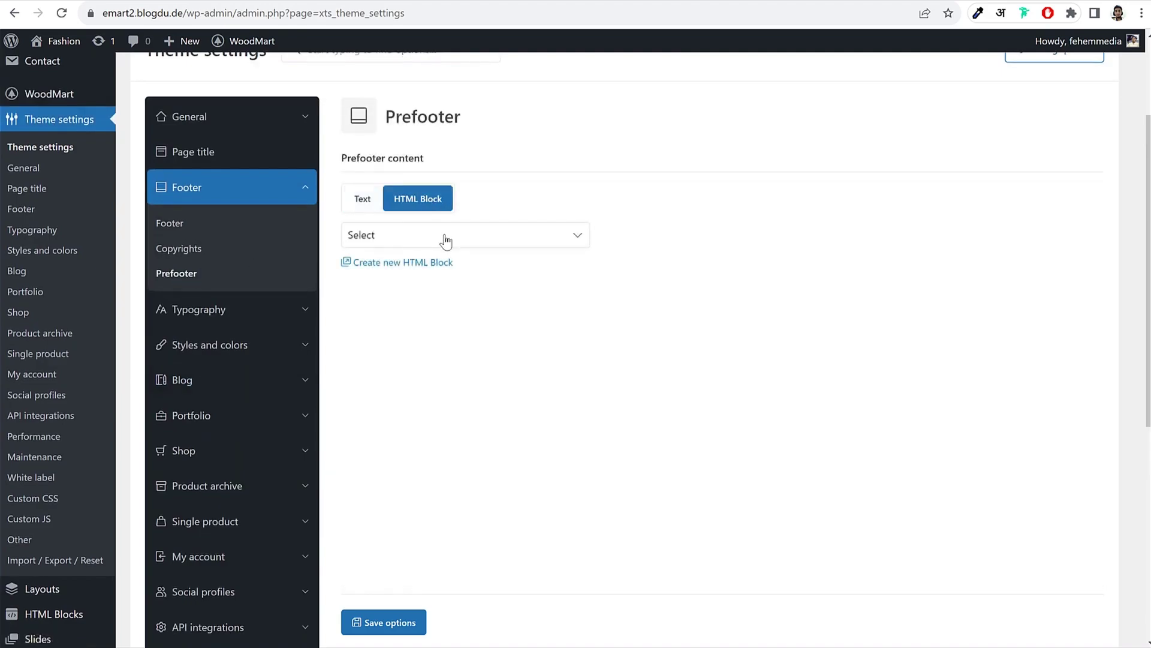
pyautogui.click(442, 236)
pyautogui.click(387, 291)
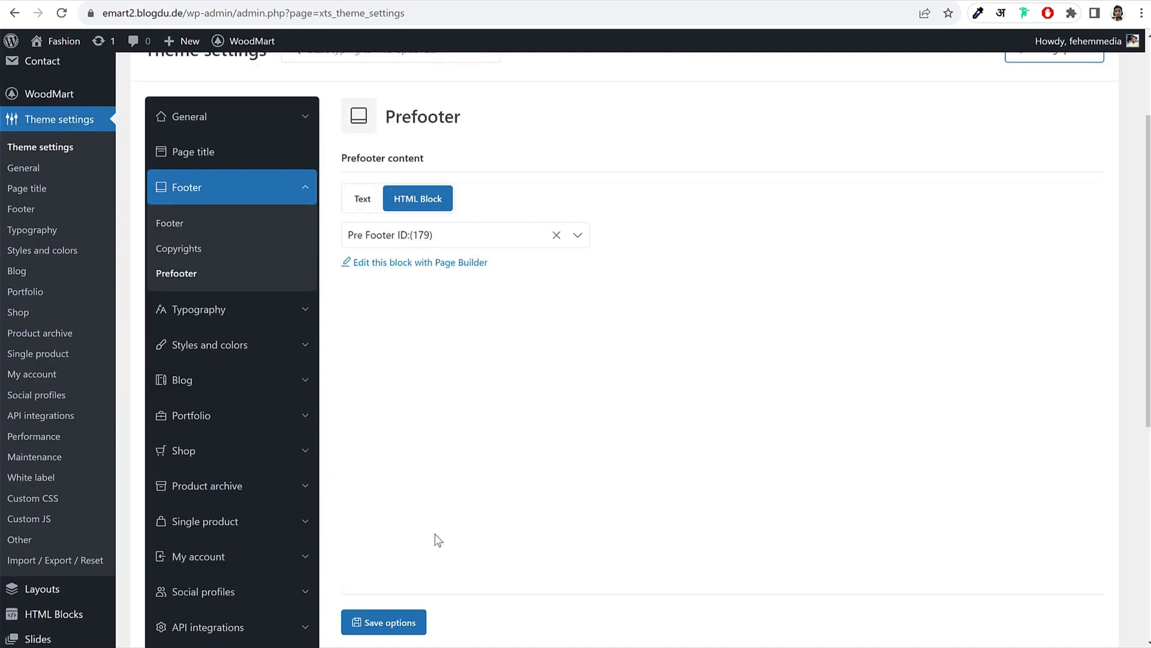
pyautogui.click(392, 623)
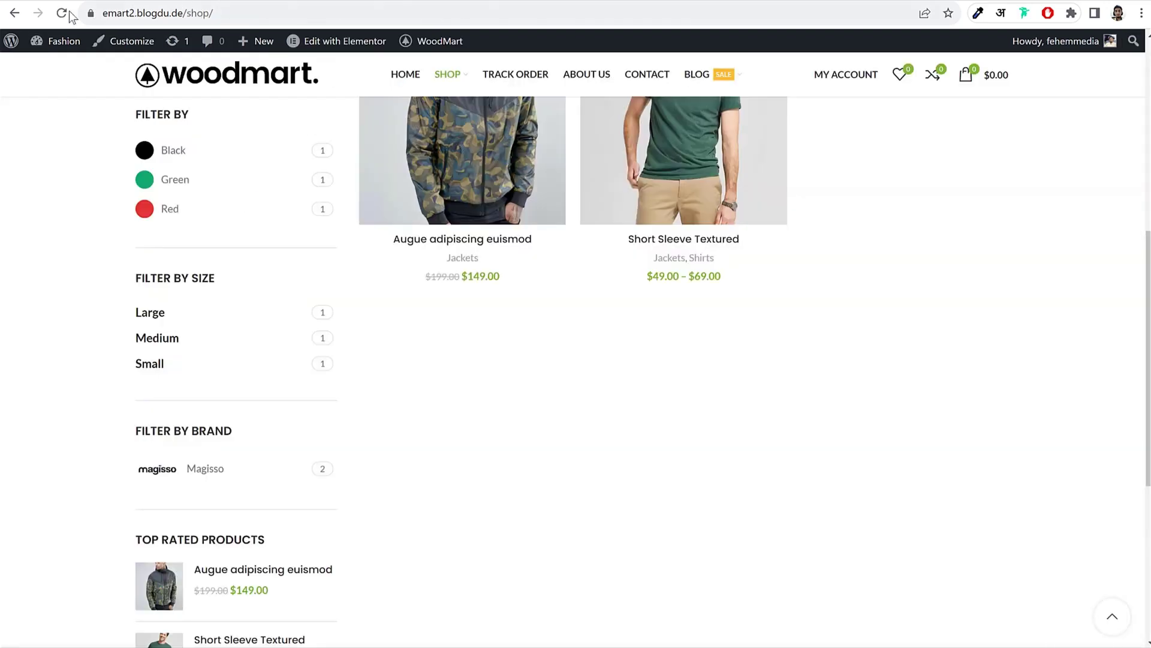
# Step: Reload the shop page and scroll to check the new newsletter prefooter
pyautogui.click(62, 12)
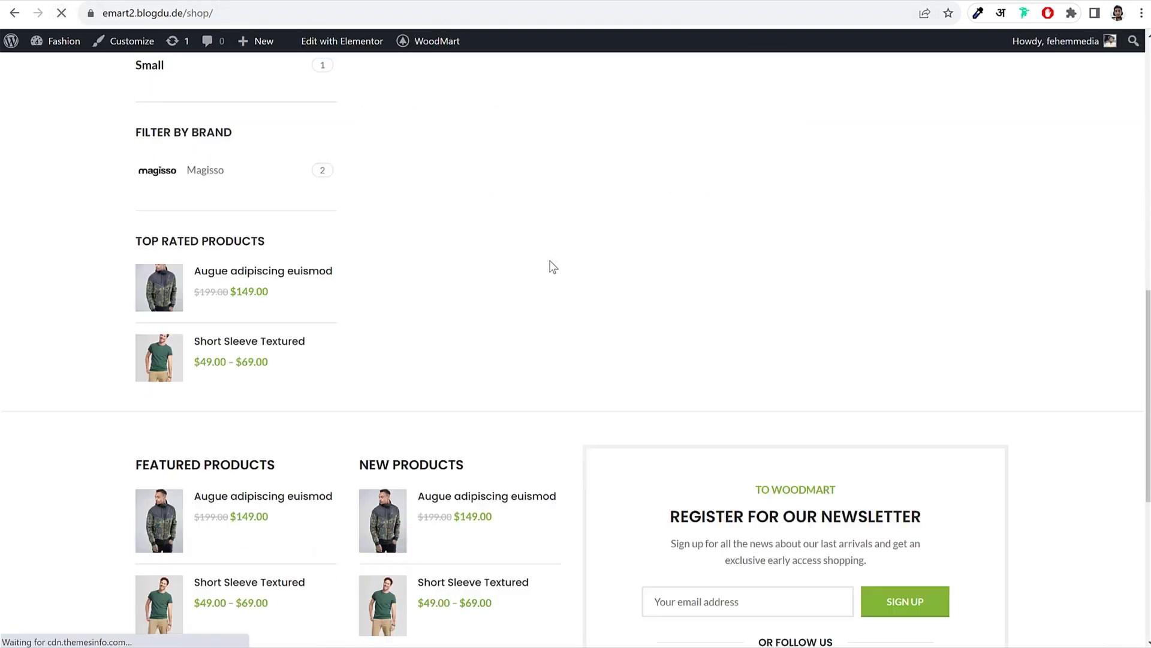
pyautogui.scroll(-3, 660, 270)
pyautogui.scroll(1, 573, 244)
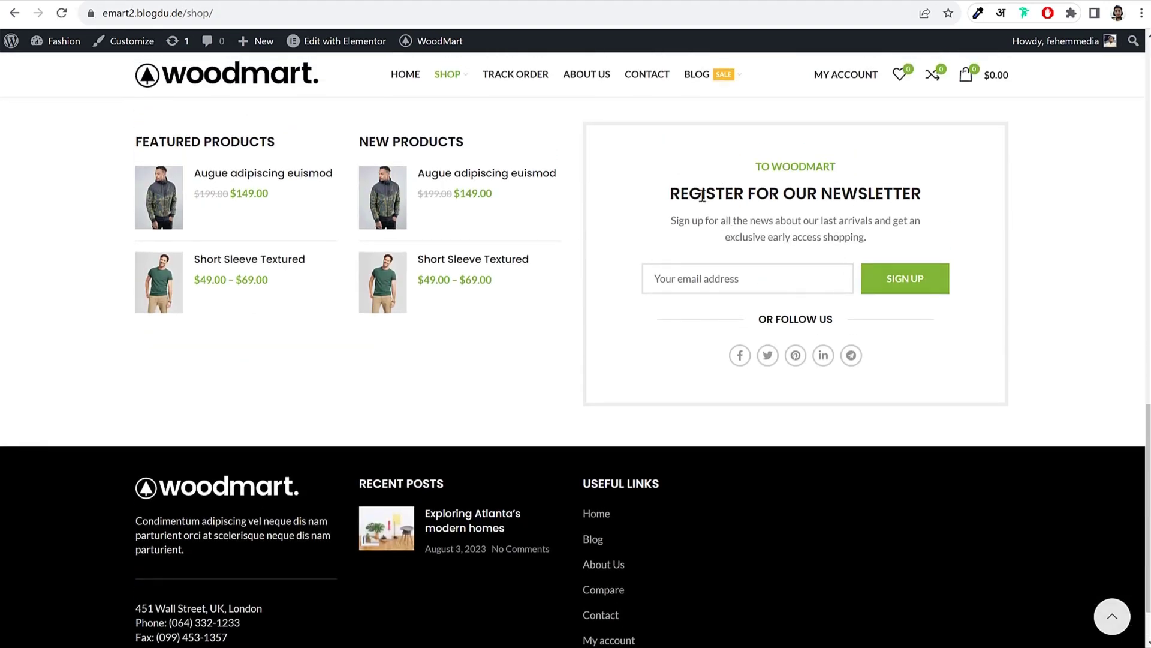
pyautogui.scroll(1, 546, 243)
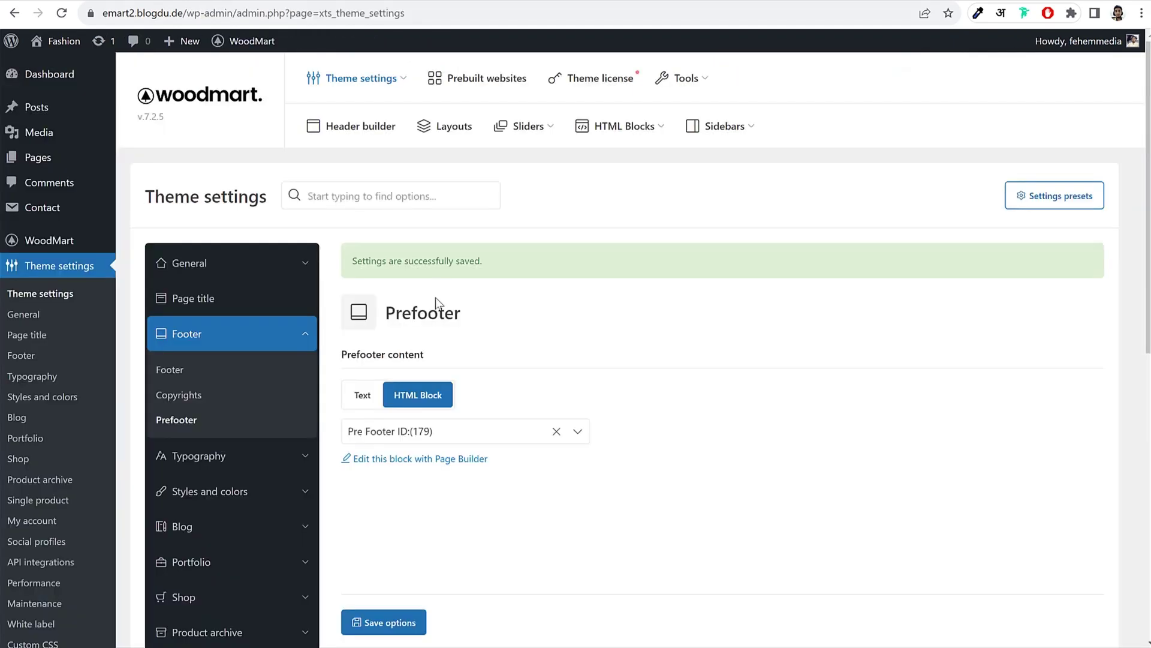
# Step: Open Typography > Basic and scroll through the Lato 14 px text and Poppins title fonts
pyautogui.click(211, 457)
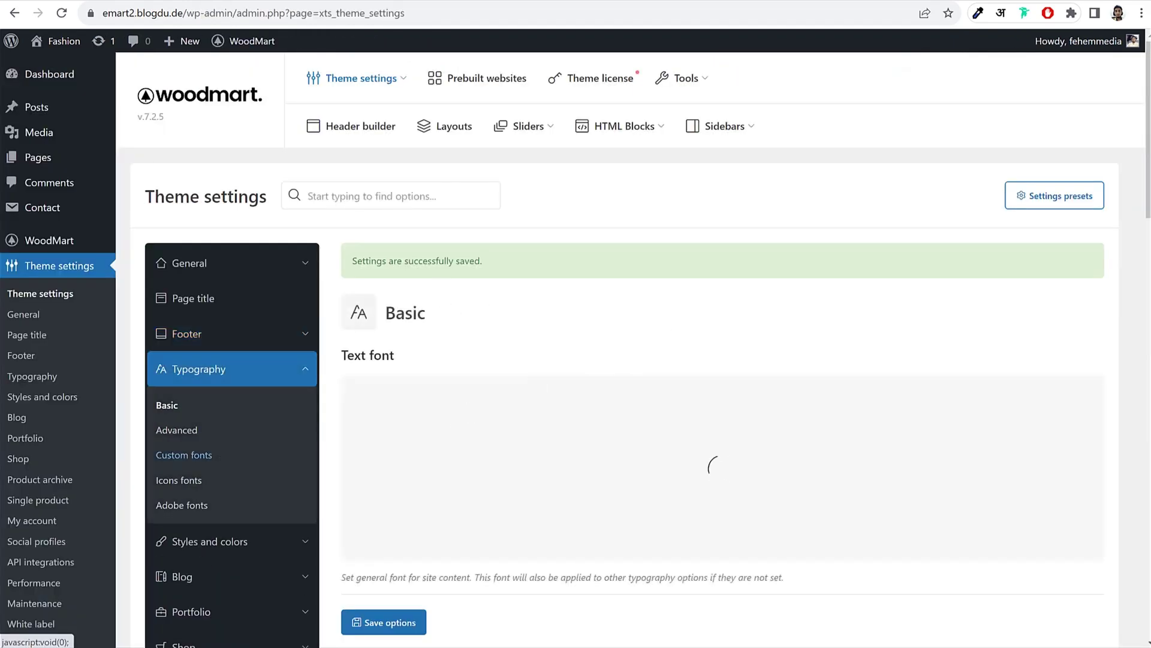
pyautogui.scroll(-4, 719, 246)
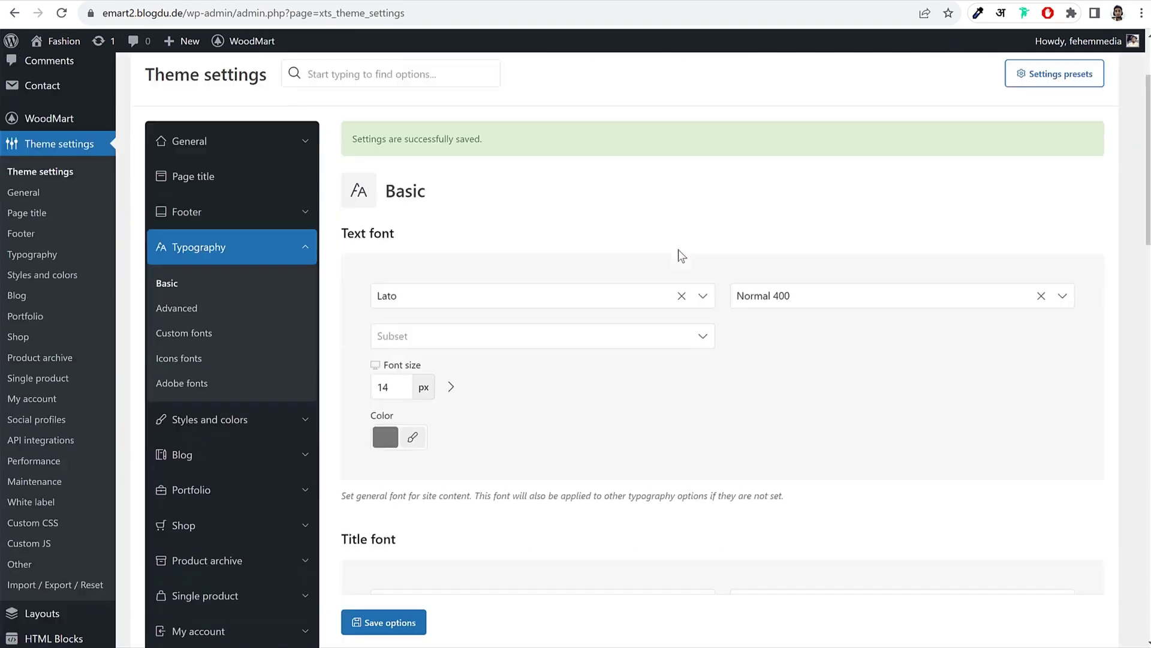
pyautogui.scroll(-1, 533, 280)
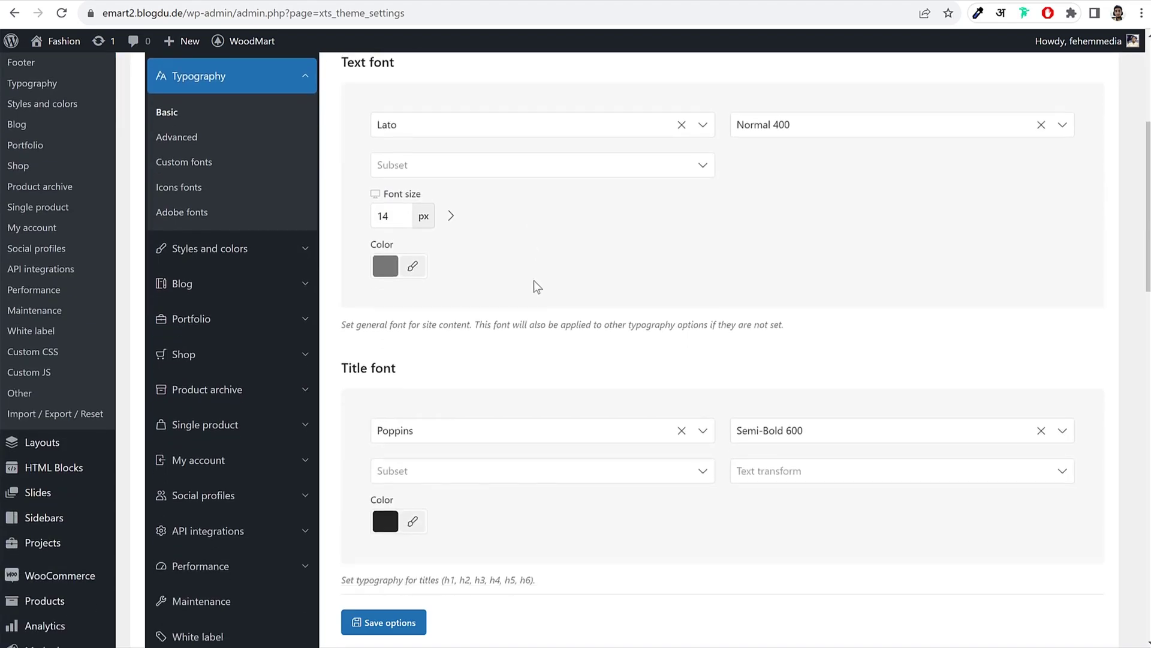
pyautogui.scroll(2, 535, 280)
pyautogui.scroll(-1, 418, 177)
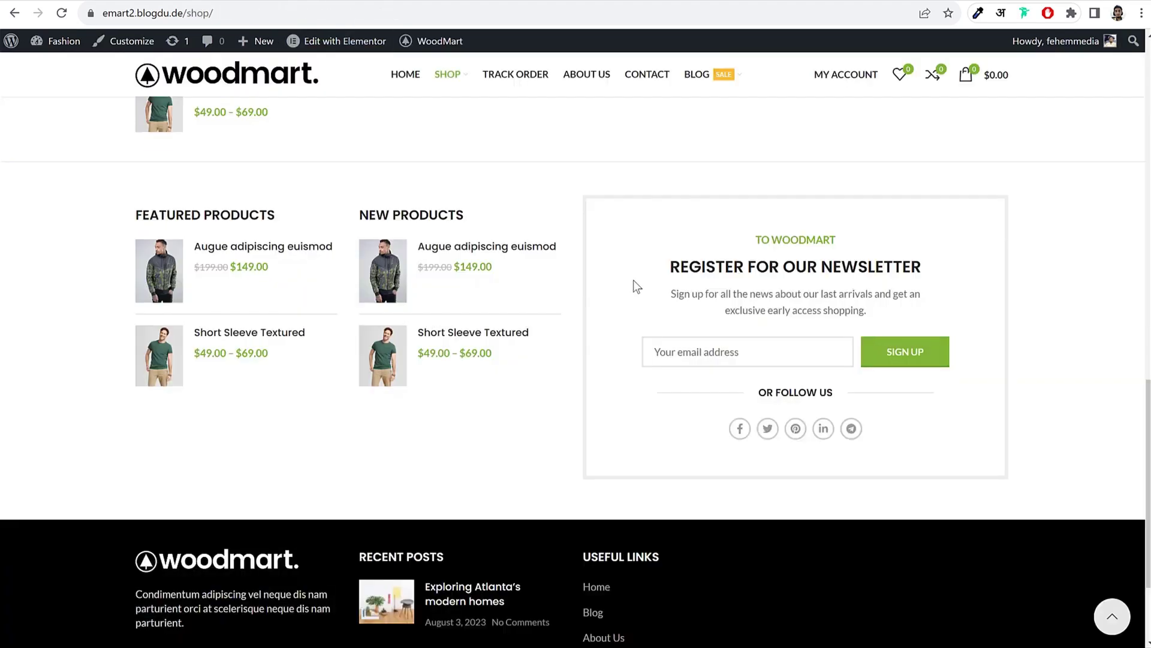
pyautogui.scroll(3, 570, 300)
pyautogui.scroll(12, 566, 298)
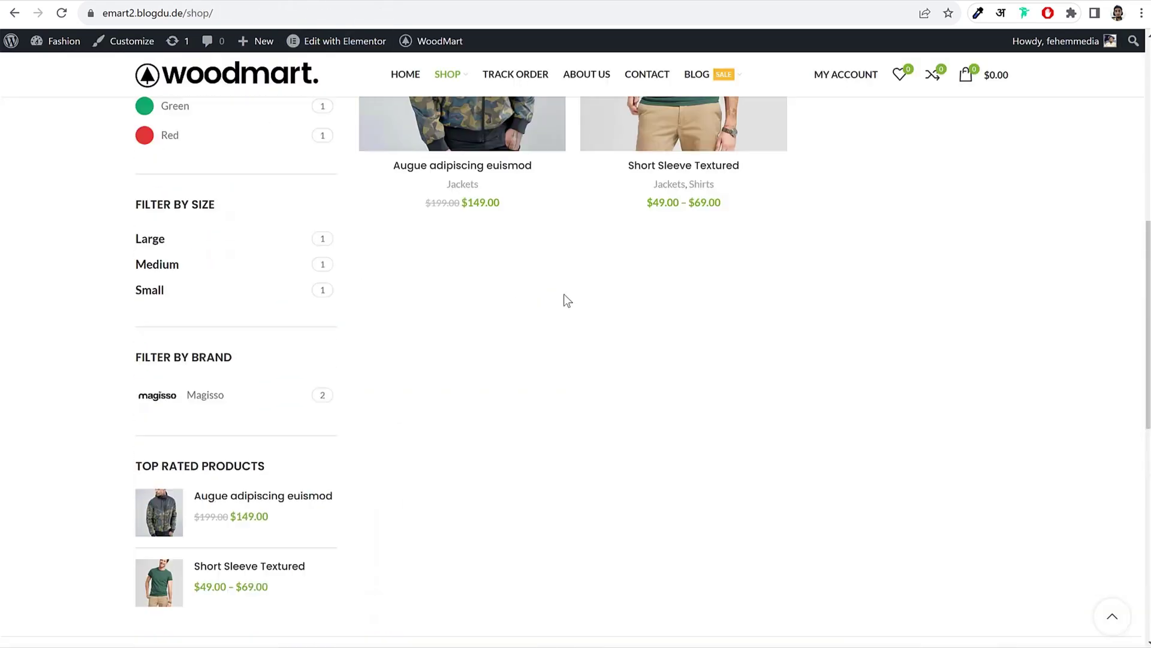
# Step: Darken the body text colour and save the typography settings
pyautogui.click(463, 408)
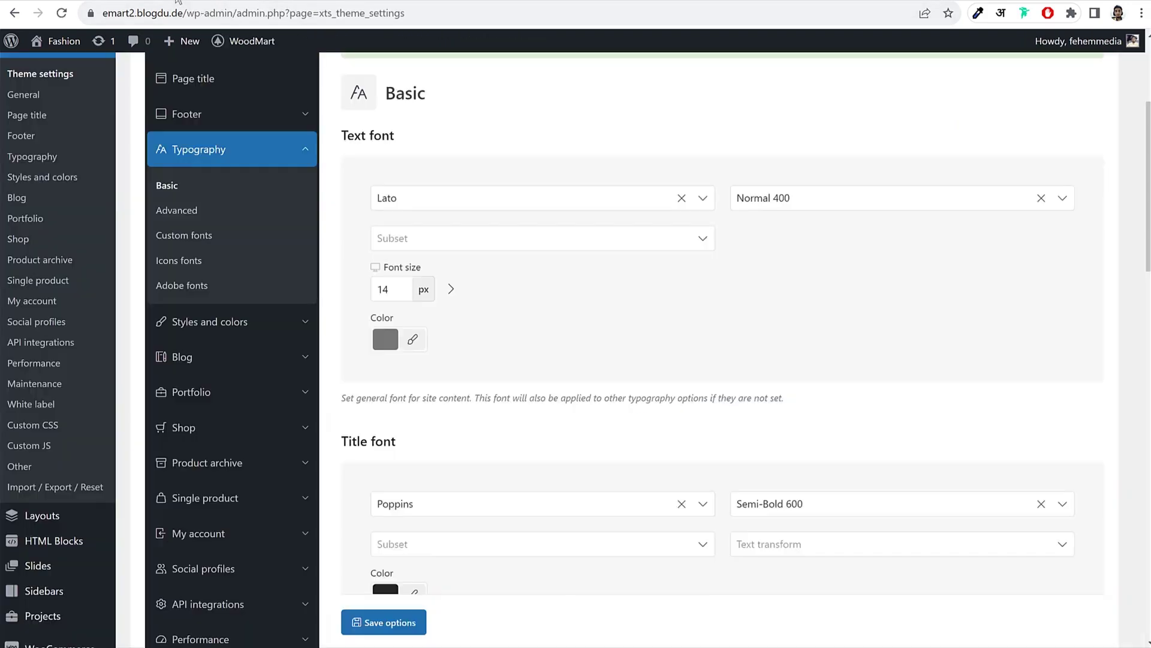
pyautogui.click(412, 339)
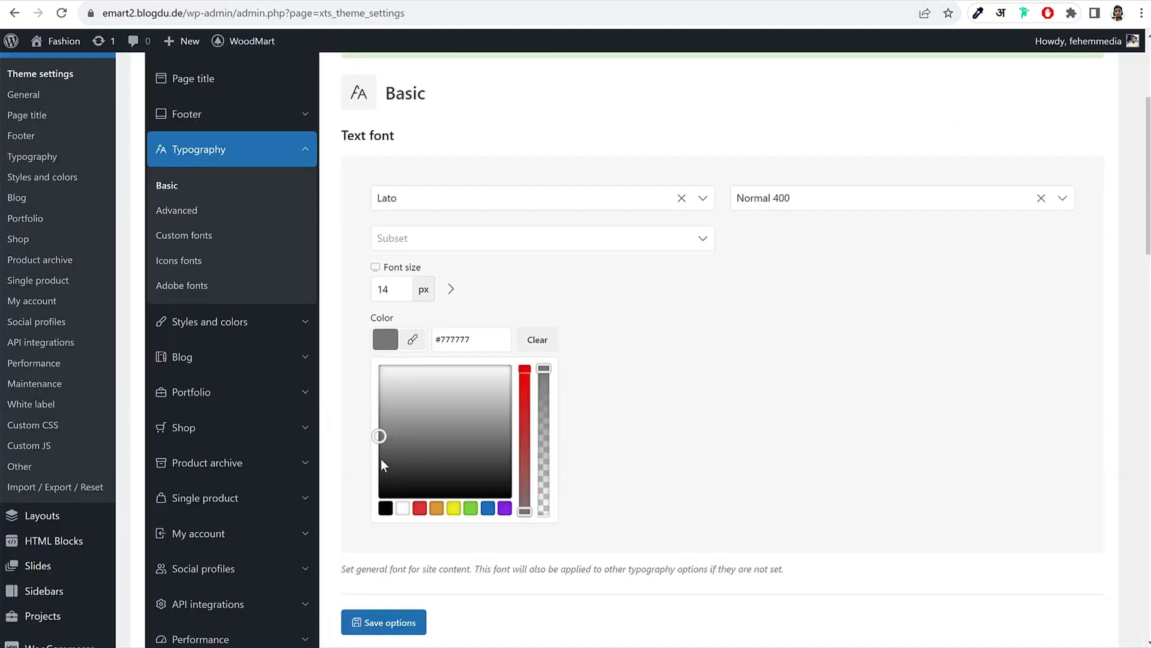
pyautogui.click(381, 468)
pyautogui.click(753, 385)
pyautogui.click(368, 630)
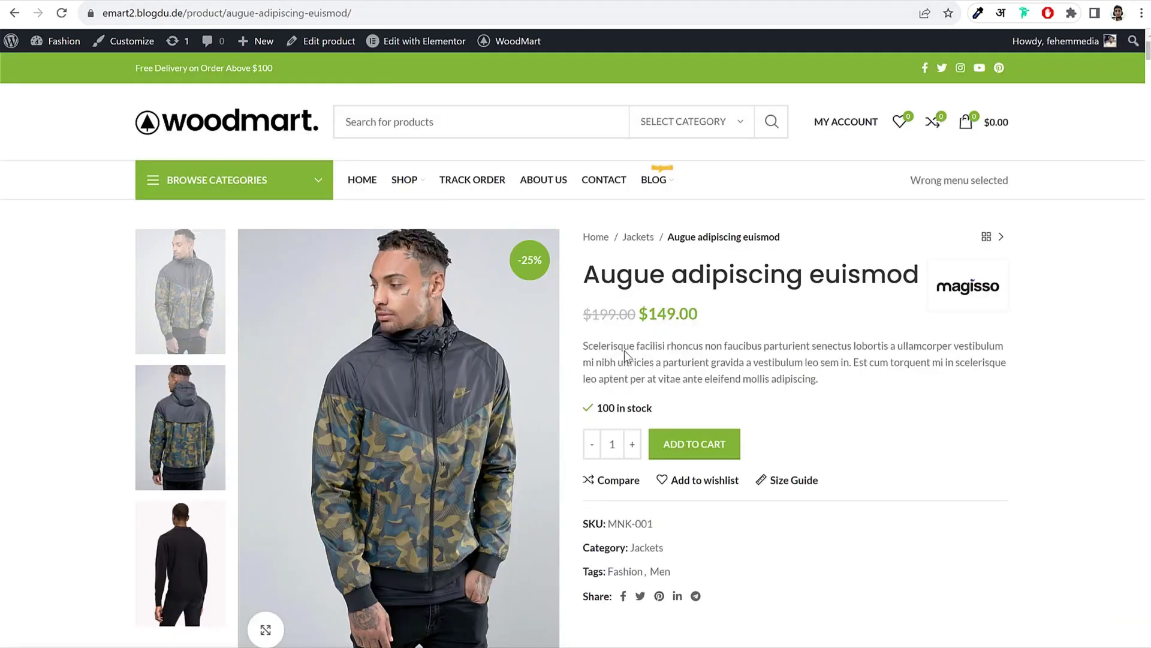
# Step: Inspect the jacket's product description text and scroll down the product page
pyautogui.moveTo(624, 346); pyautogui.dragTo(723, 365)
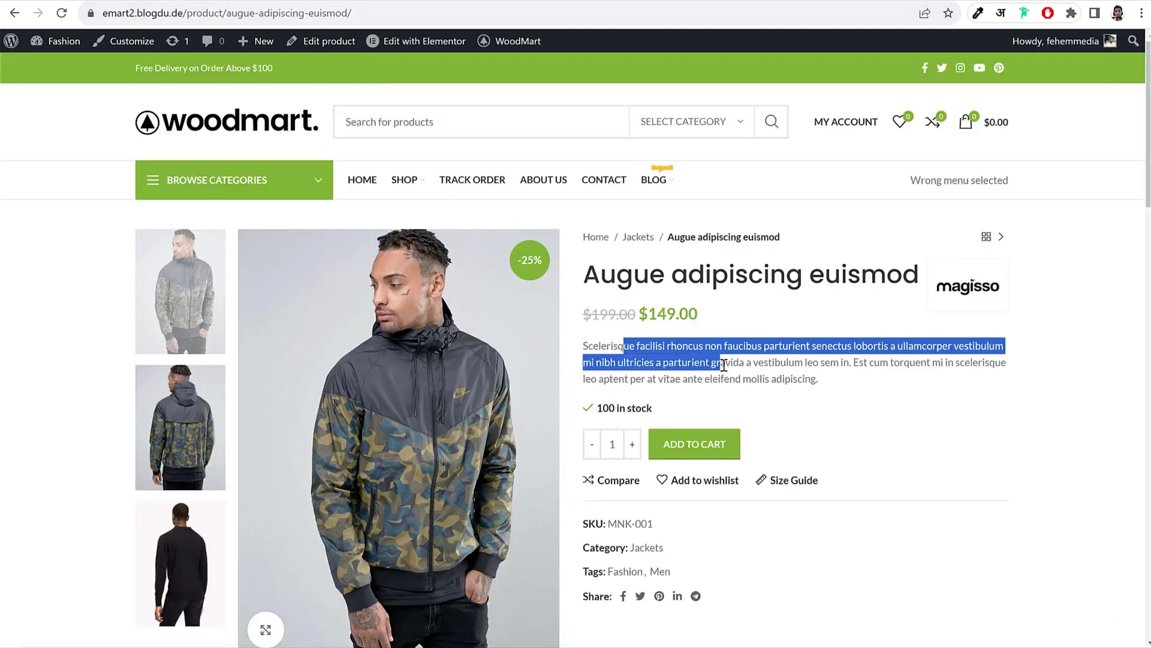
pyautogui.click(724, 365)
pyautogui.moveTo(624, 346); pyautogui.dragTo(750, 364)
pyautogui.click(750, 364)
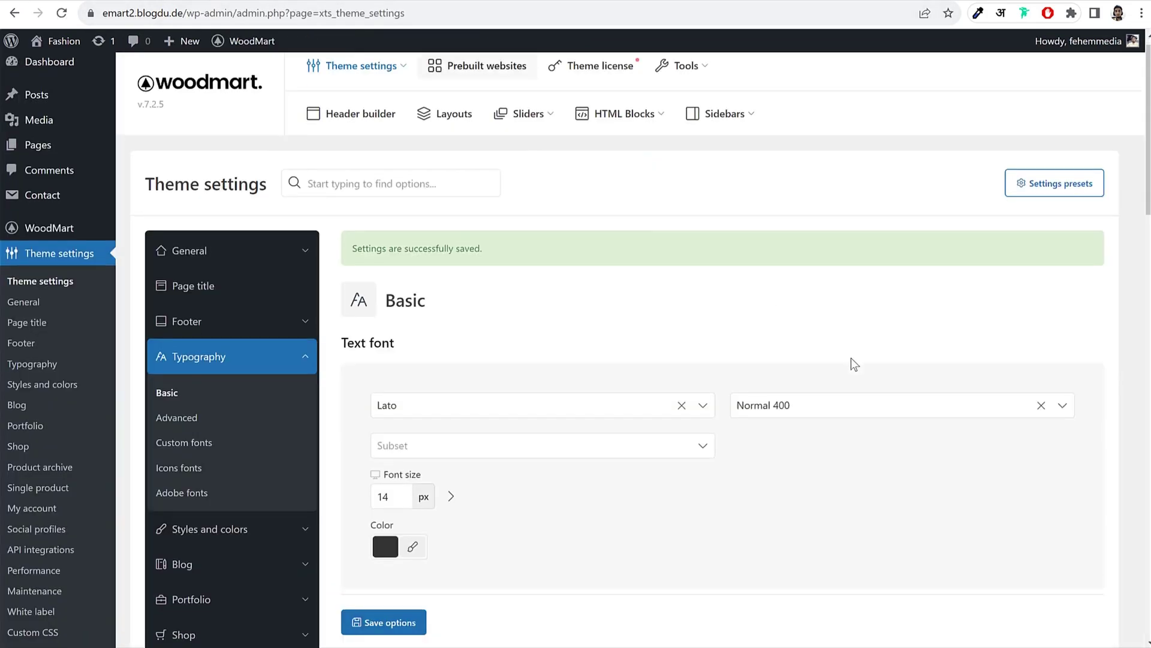
pyautogui.scroll(-15, 383, 519)
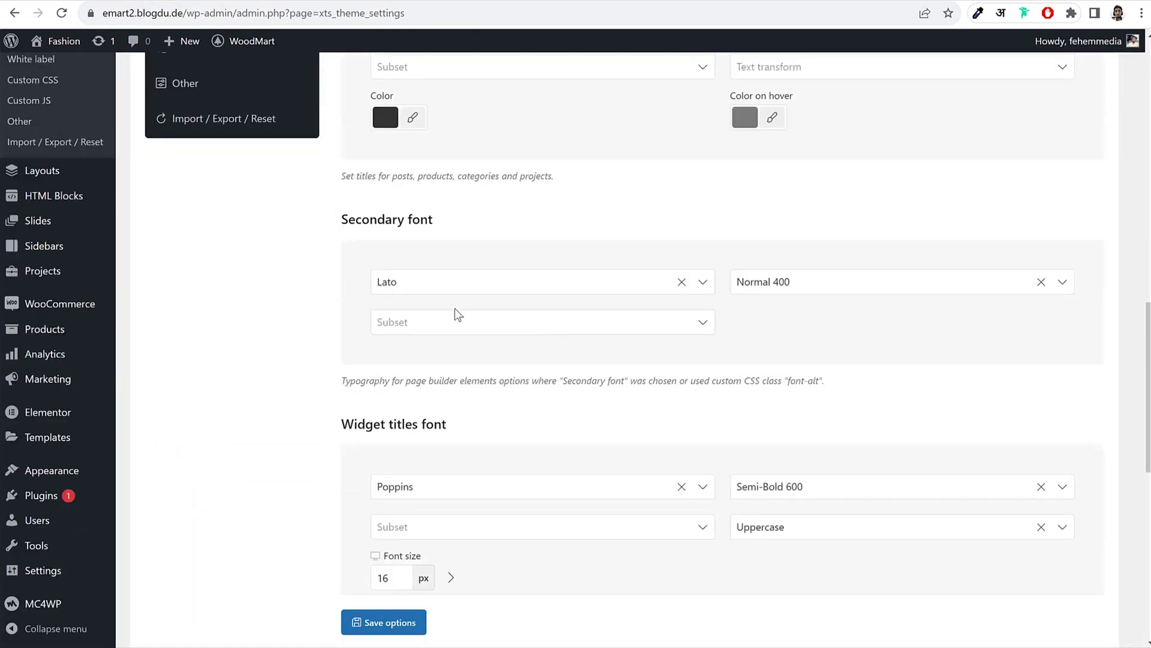
pyautogui.scroll(-3, 455, 308)
pyautogui.scroll(-2, 484, 311)
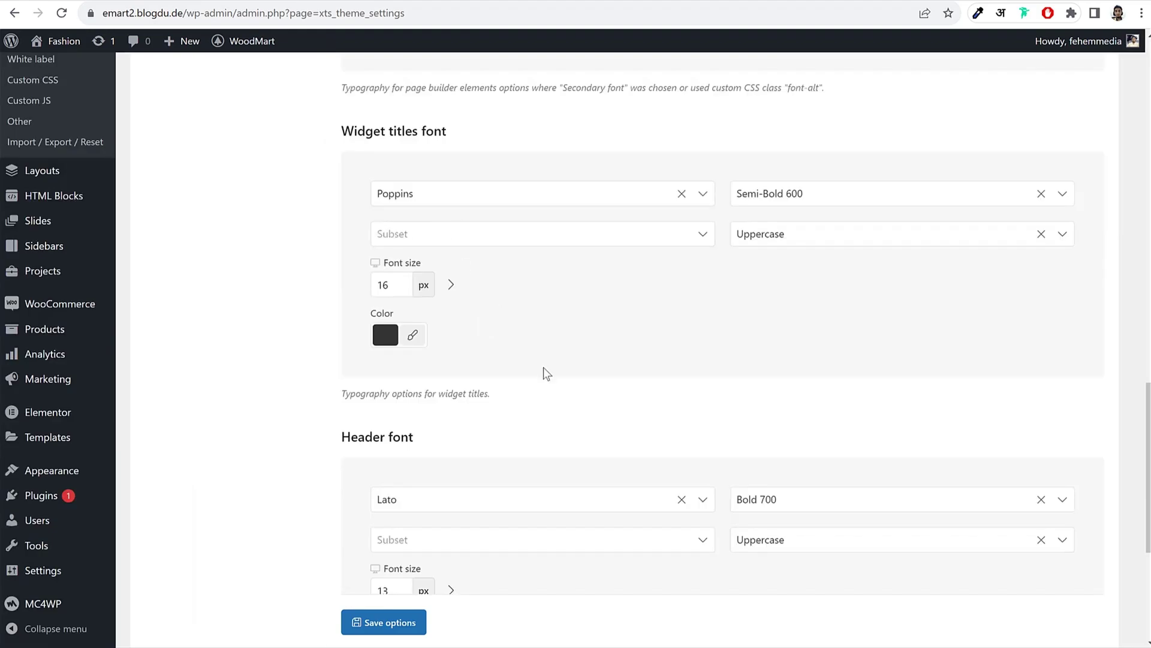
pyautogui.scroll(-5, 543, 372)
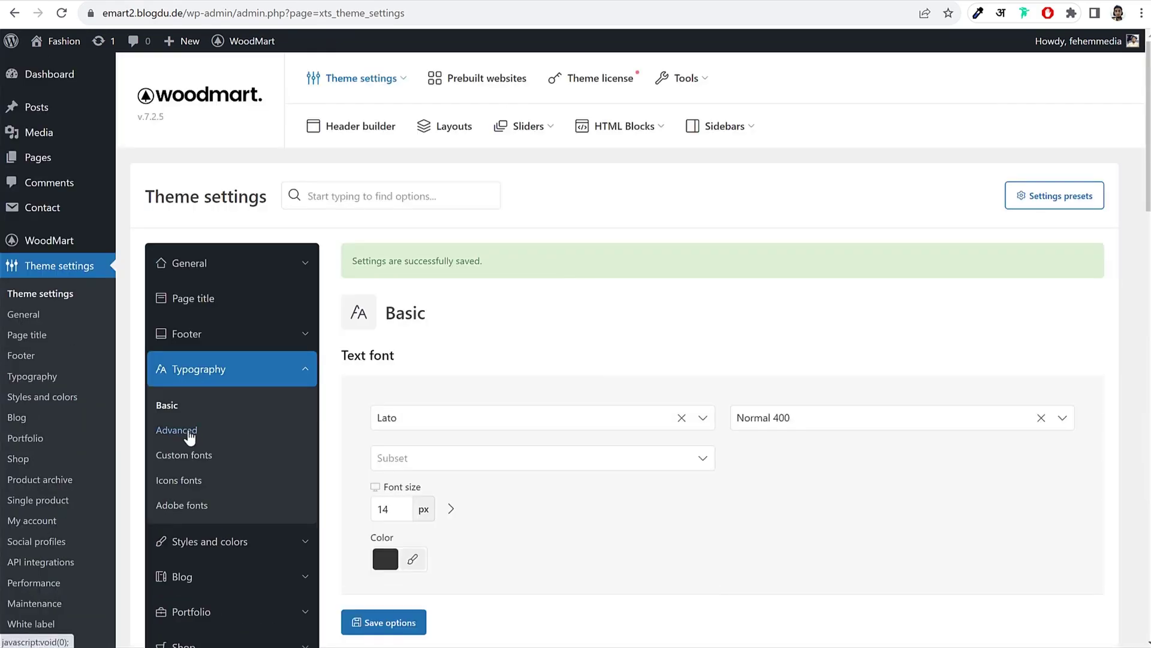
pyautogui.scroll(-3, 190, 437)
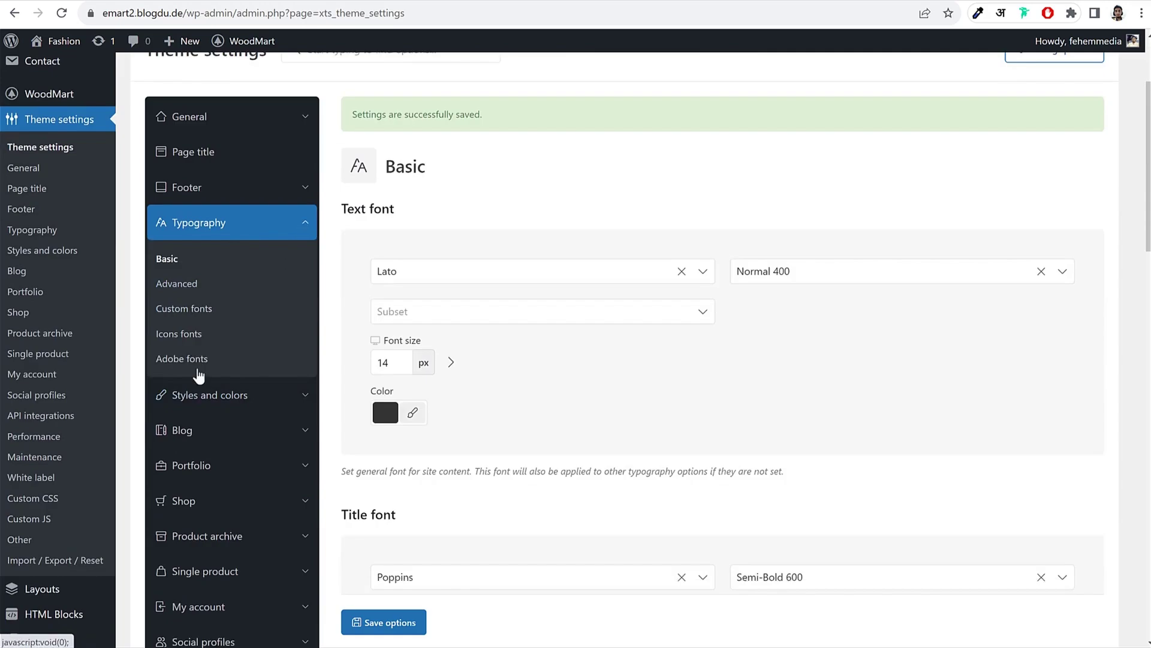
# Step: Change the primary colour from green to a lighter, semi-transparent red and save
pyautogui.click(166, 394)
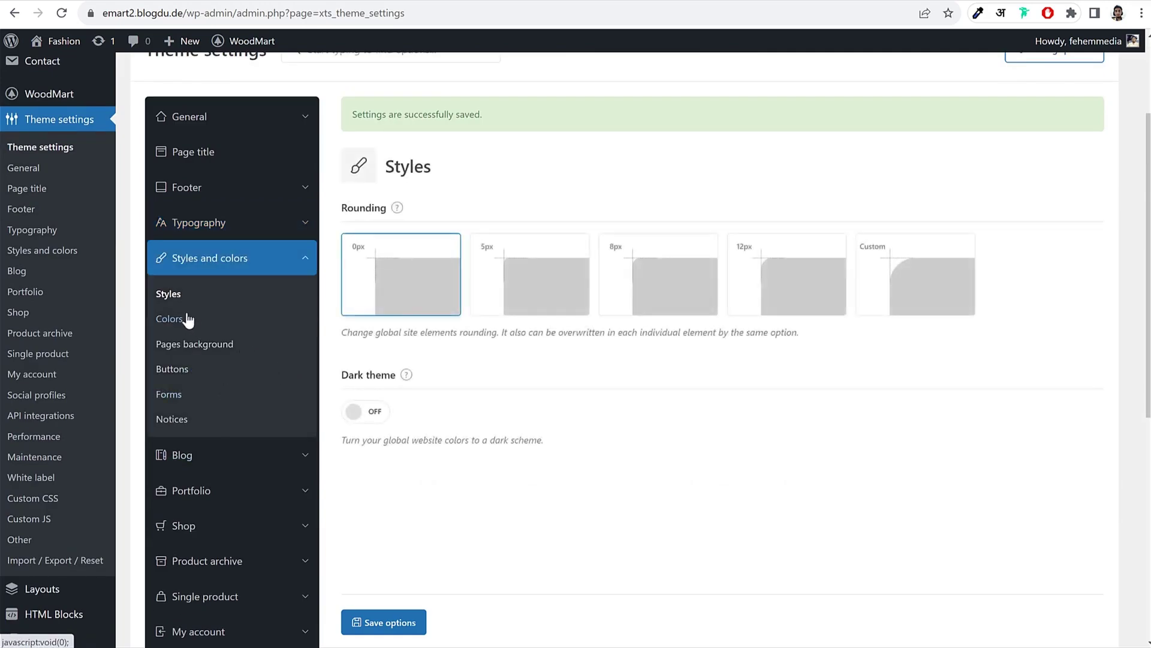
pyautogui.click(167, 321)
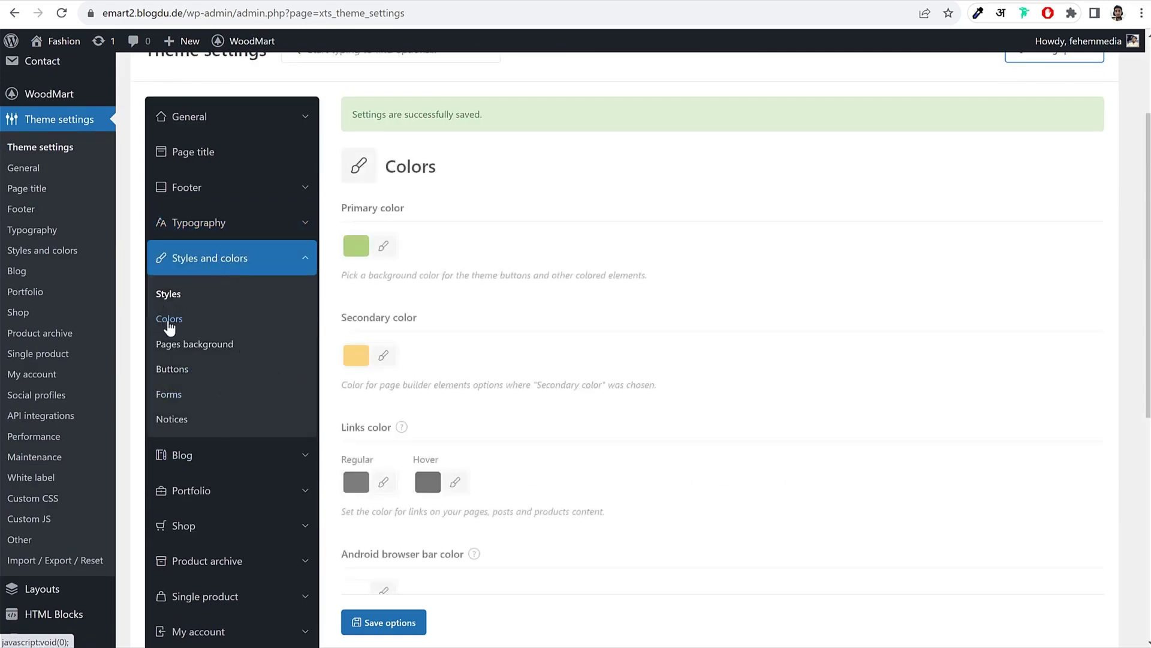
pyautogui.click(384, 247)
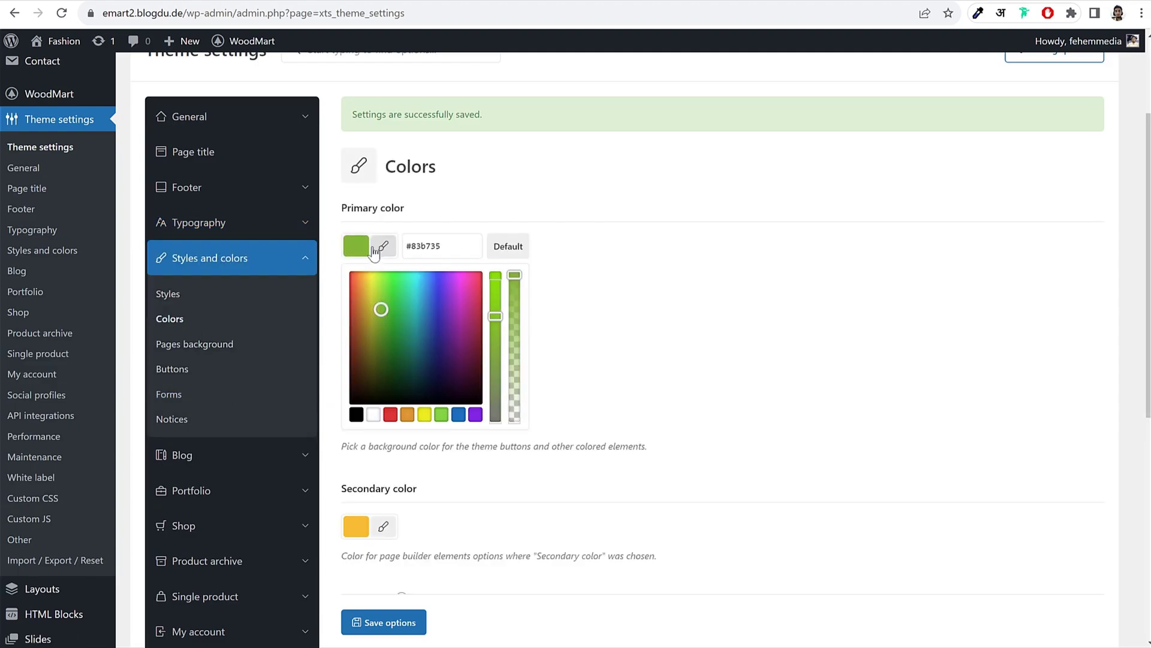
pyautogui.click(390, 414)
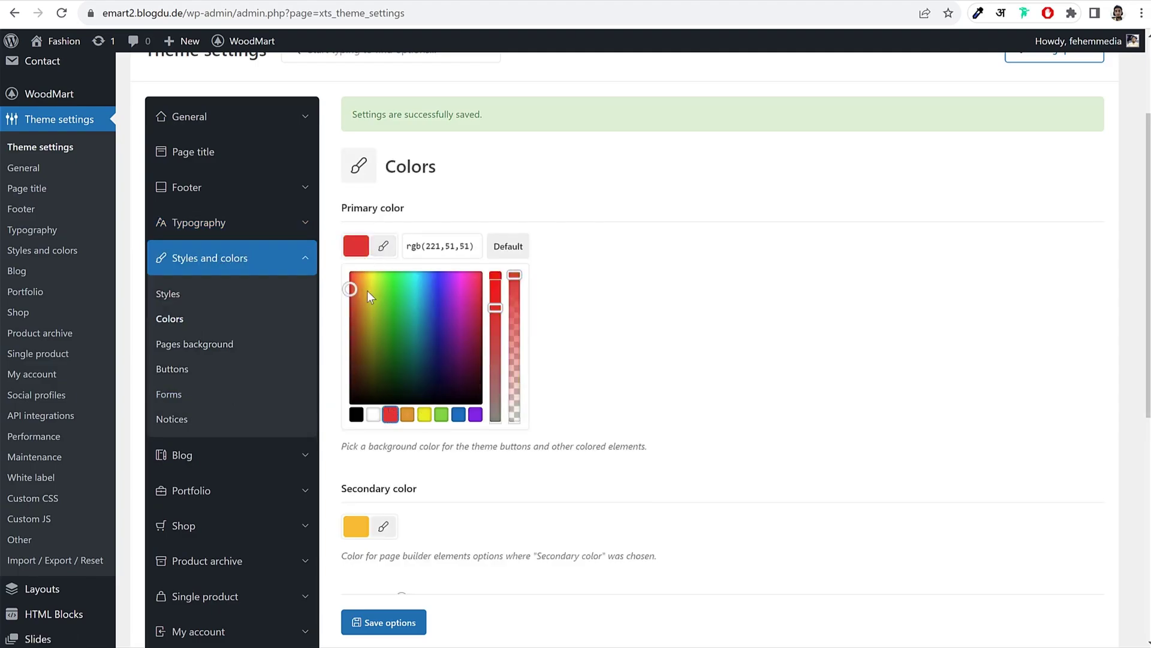
pyautogui.moveTo(349, 287)
pyautogui.mouseDown()
pyautogui.moveTo(337, 274)
pyautogui.moveTo(327, 289)
pyautogui.mouseUp()
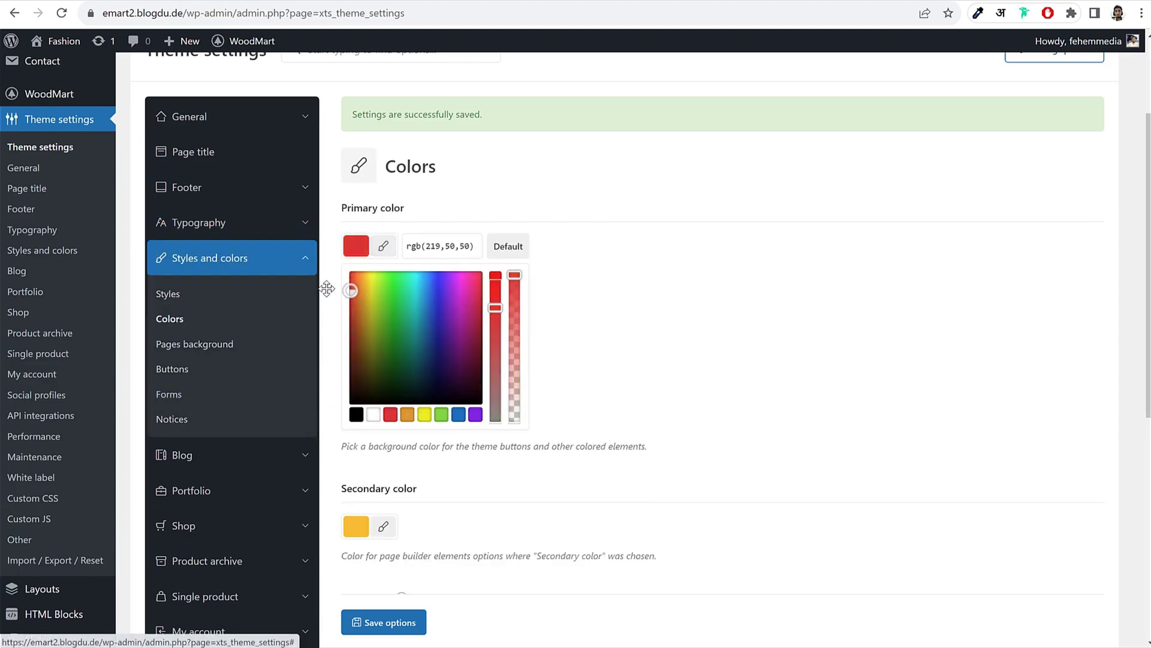
pyautogui.click(327, 289)
pyautogui.click(384, 246)
pyautogui.moveTo(501, 318); pyautogui.dragTo(496, 336)
pyautogui.moveTo(513, 289); pyautogui.dragTo(517, 292)
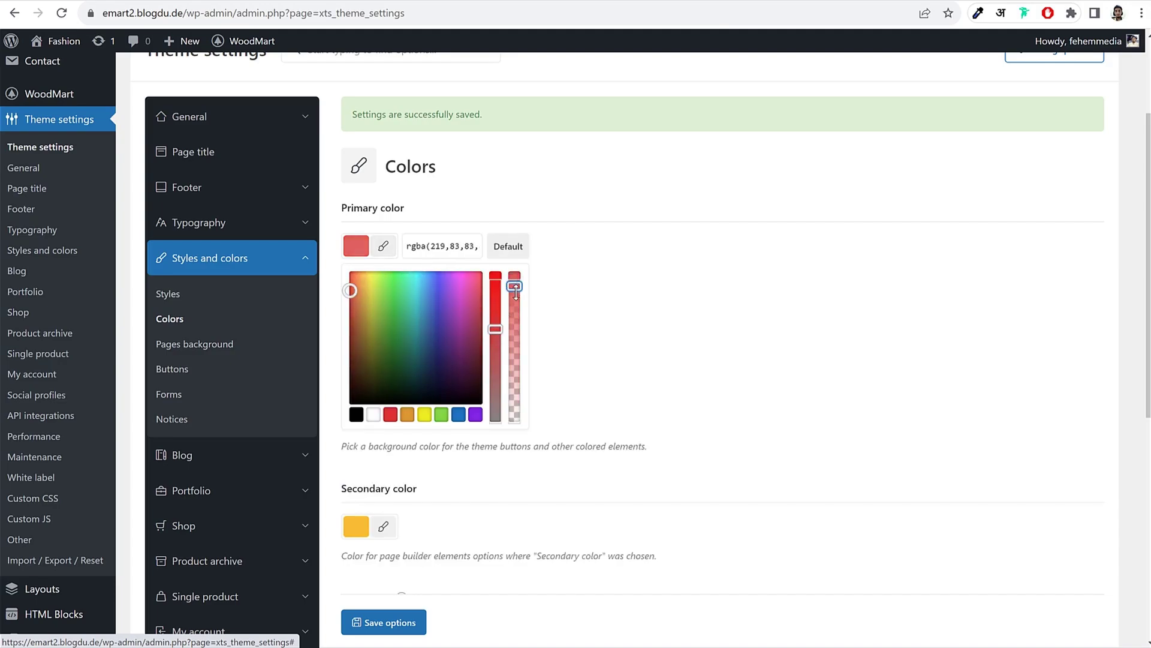
pyautogui.click(632, 298)
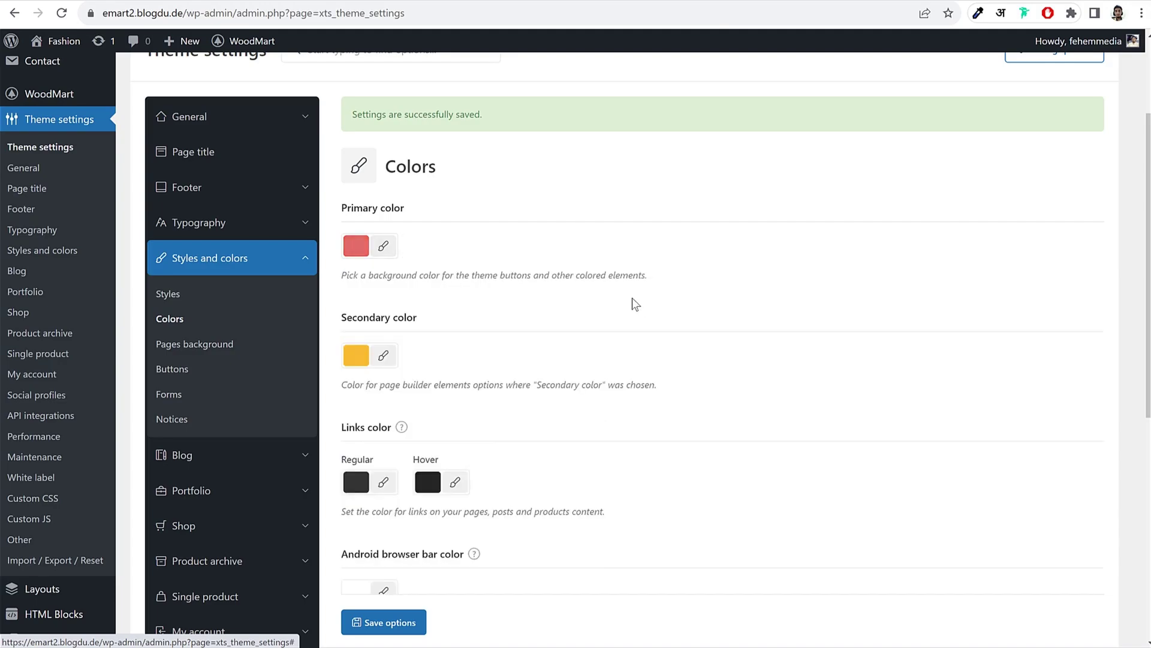
pyautogui.click(390, 623)
# Step: Reload the jacket product page to see the red accents
pyautogui.click(314, 5)
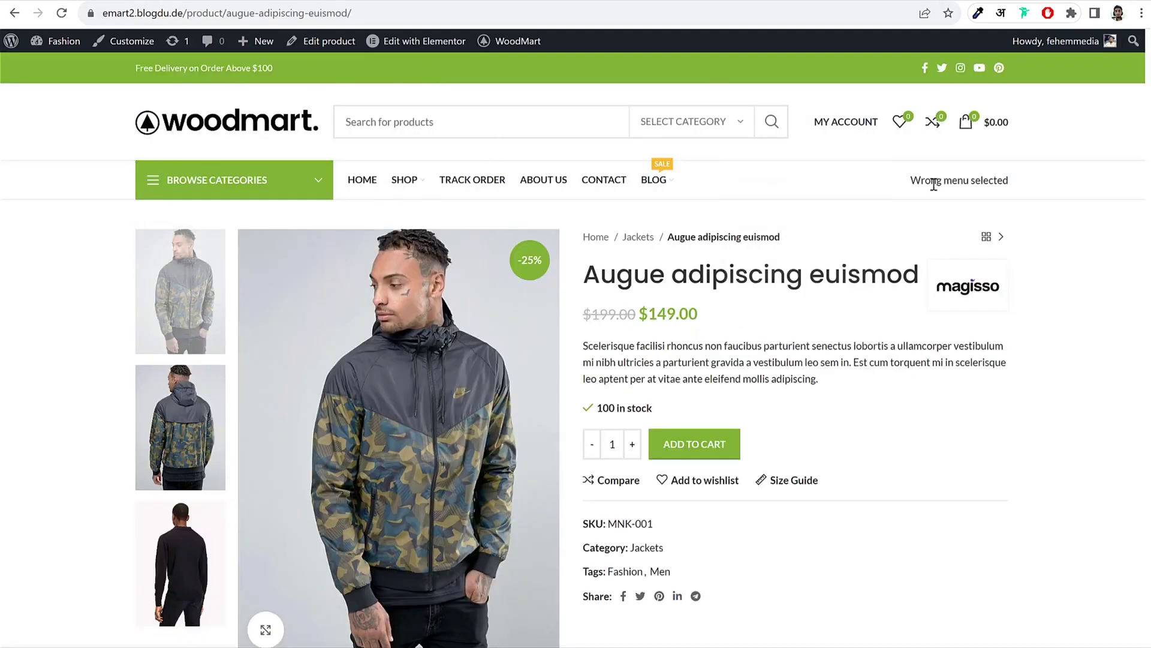
pyautogui.click(61, 13)
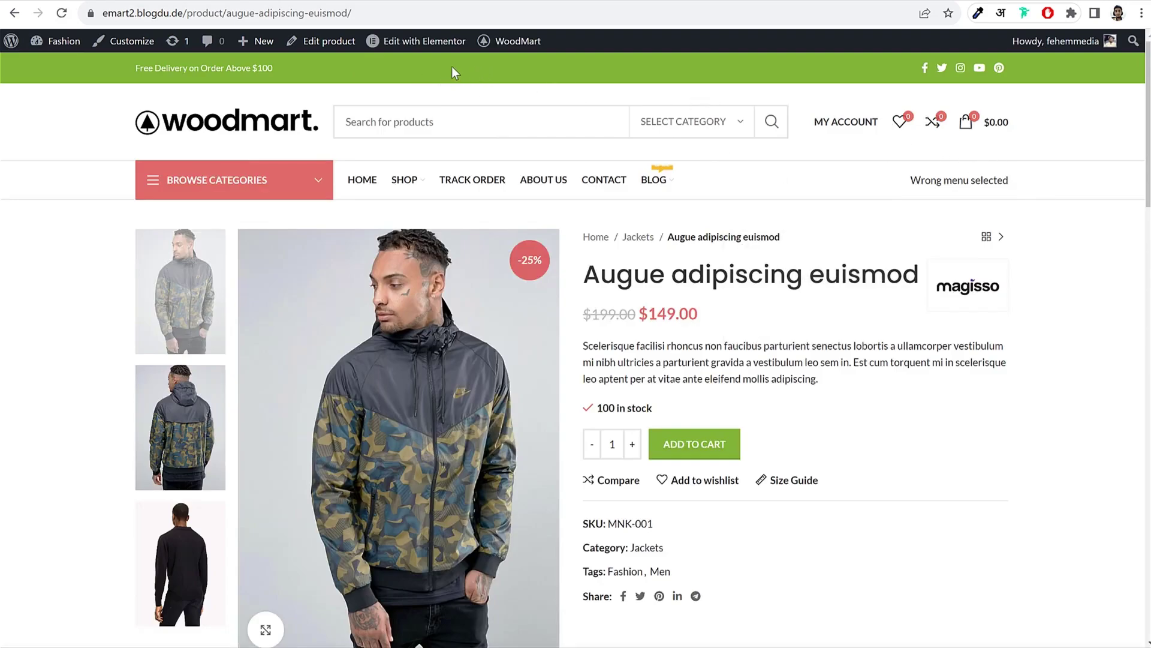
pyautogui.moveTo(430, 47)
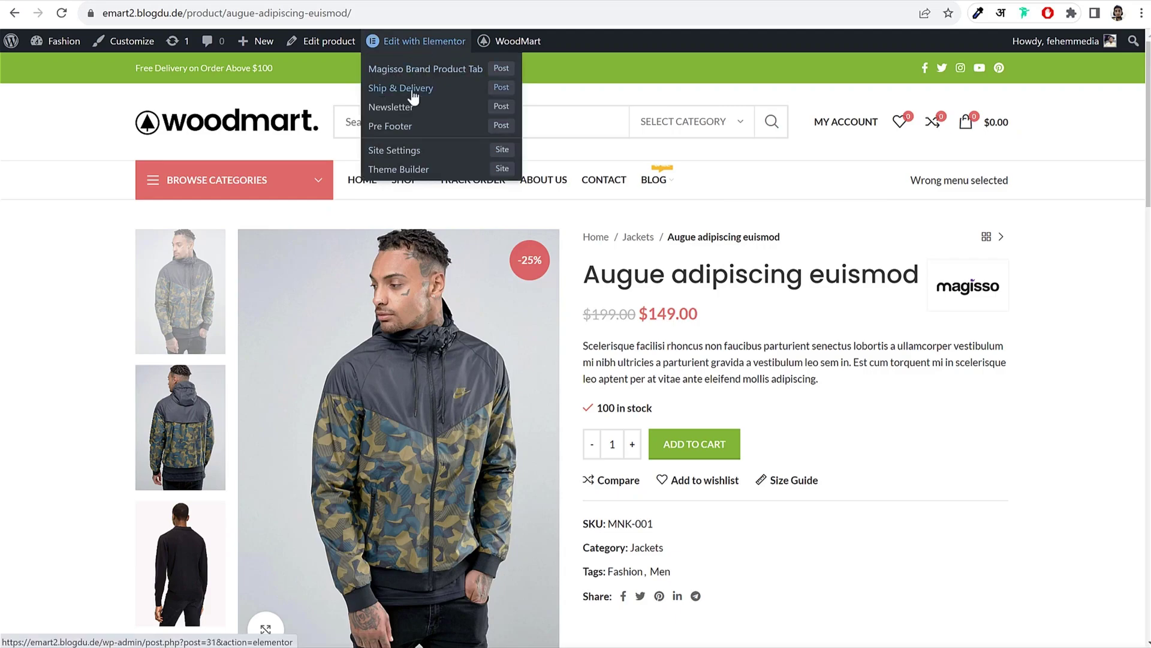
# Step: Open the Header Base layout in the WoodMart header builder
pyautogui.moveTo(508, 46)
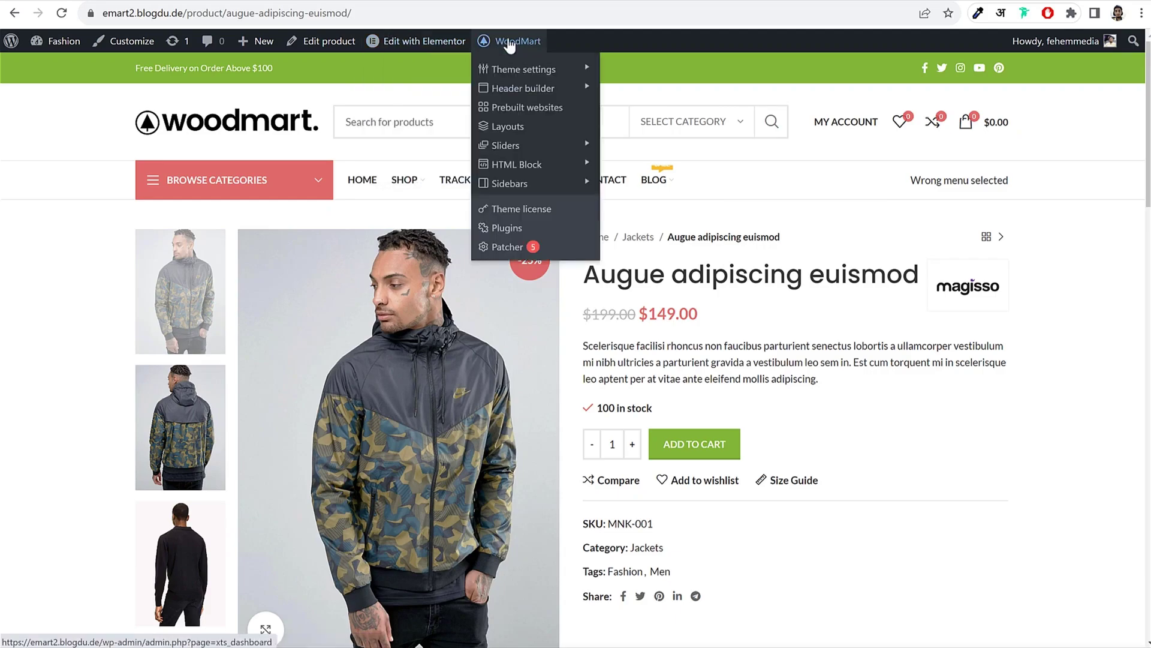
pyautogui.click(523, 90)
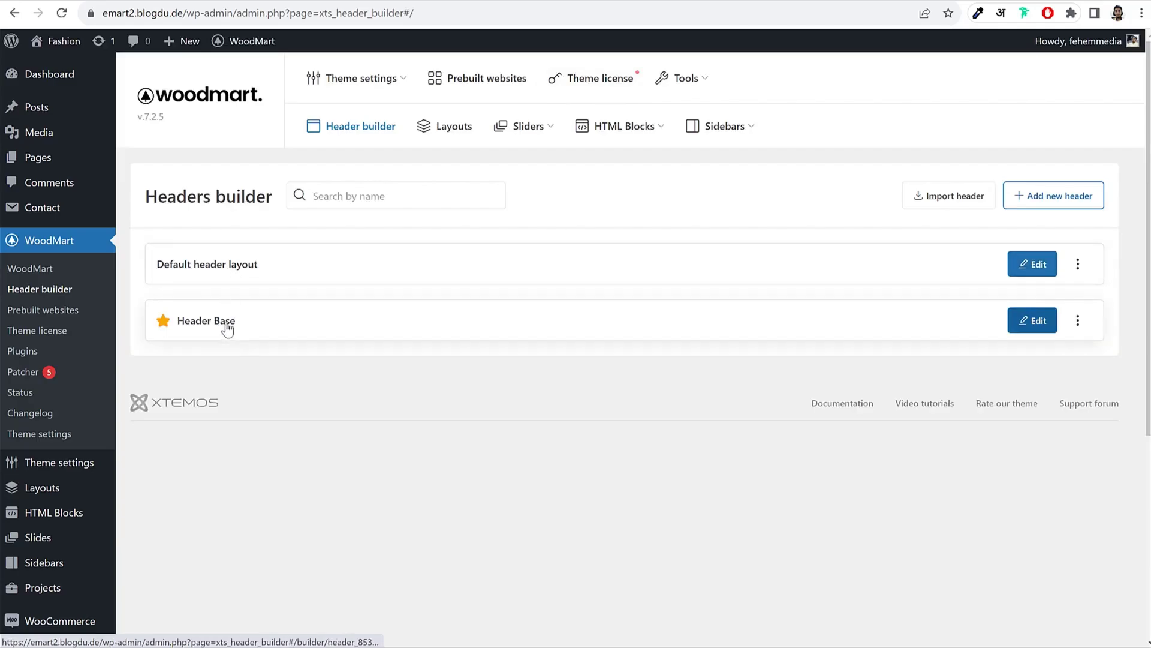
pyautogui.click(226, 325)
pyautogui.scroll(-1, 685, 278)
pyautogui.scroll(-1, 685, 278)
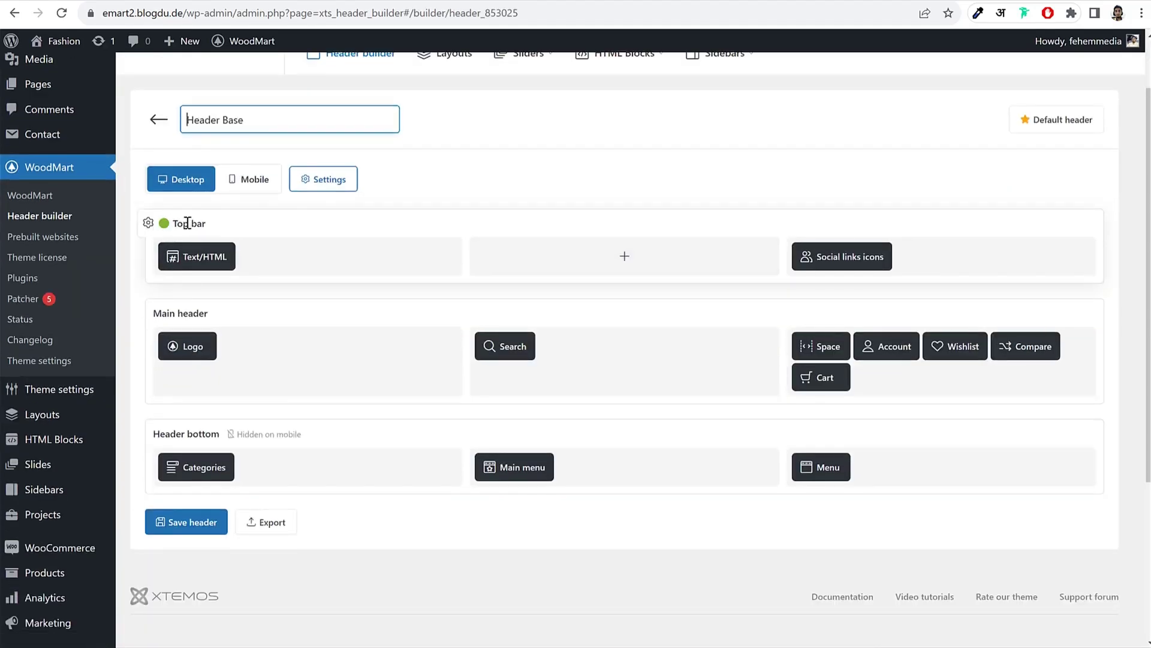
# Step: Shift the Top bar row's background colour from green towards red
pyautogui.click(149, 223)
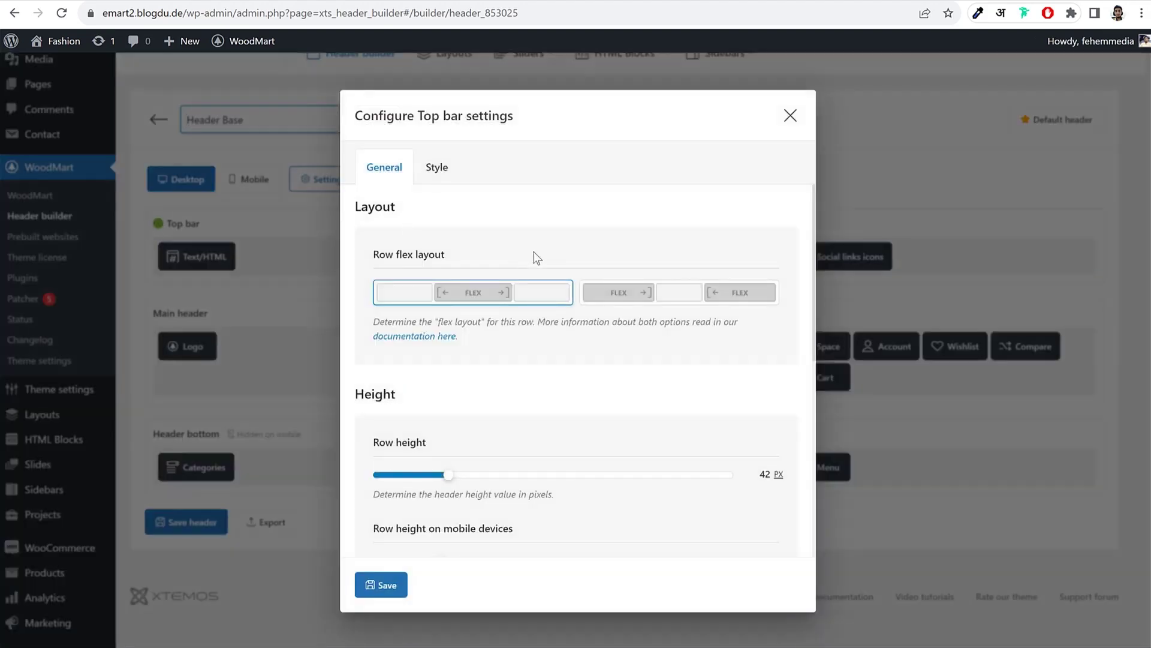
pyautogui.click(452, 174)
pyautogui.click(626, 399)
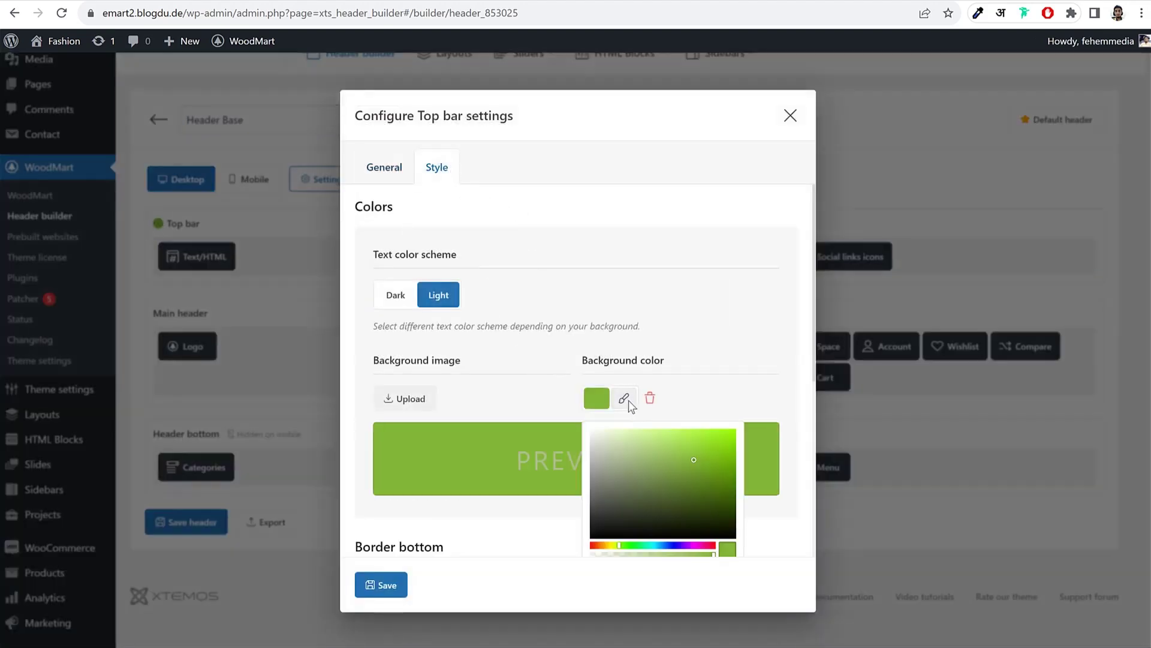
pyautogui.scroll(-4, 789, 466)
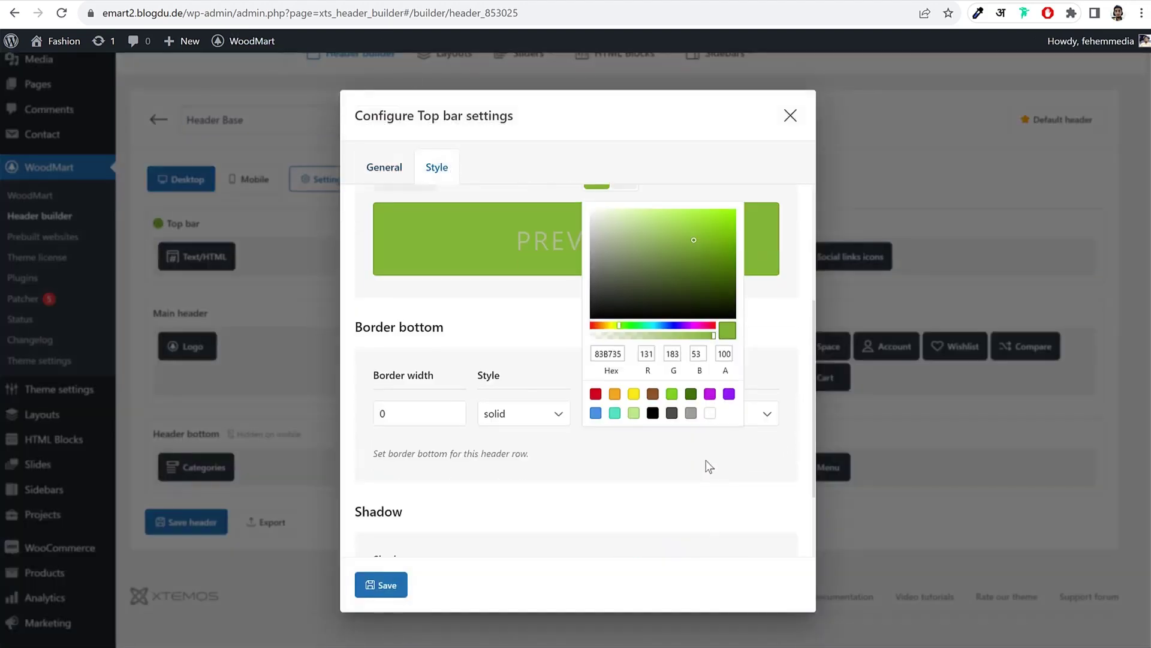
pyautogui.moveTo(617, 325); pyautogui.dragTo(562, 322)
pyautogui.moveTo(664, 211)
pyautogui.mouseDown()
pyautogui.moveTo(675, 204)
pyautogui.moveTo(662, 195)
pyautogui.mouseUp()
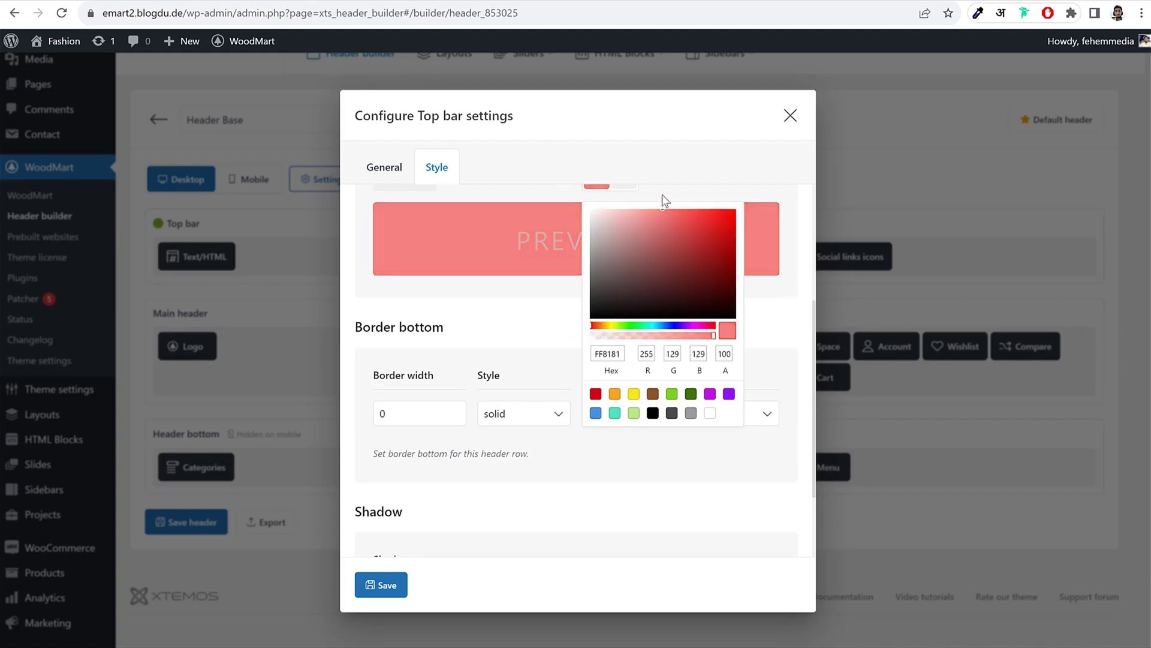
pyautogui.scroll(1, 757, 281)
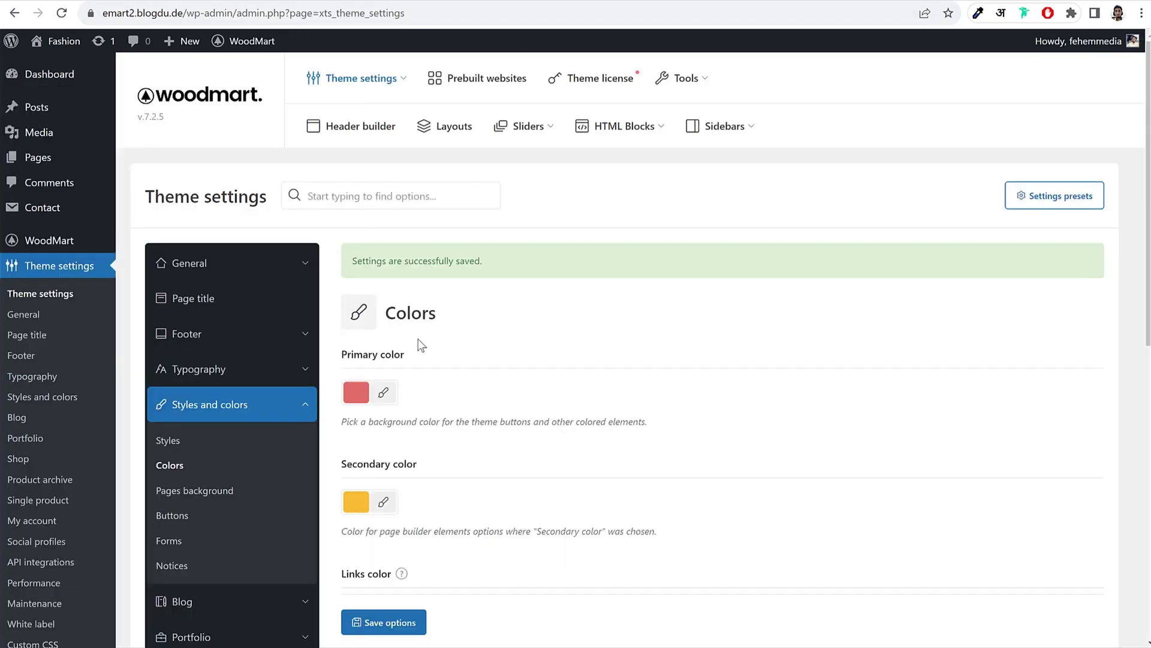
# Step: Enter the top bar background as RGB 219, 83, 83 to match the primary red
pyautogui.click(393, 396)
pyautogui.doubleClick(451, 397)
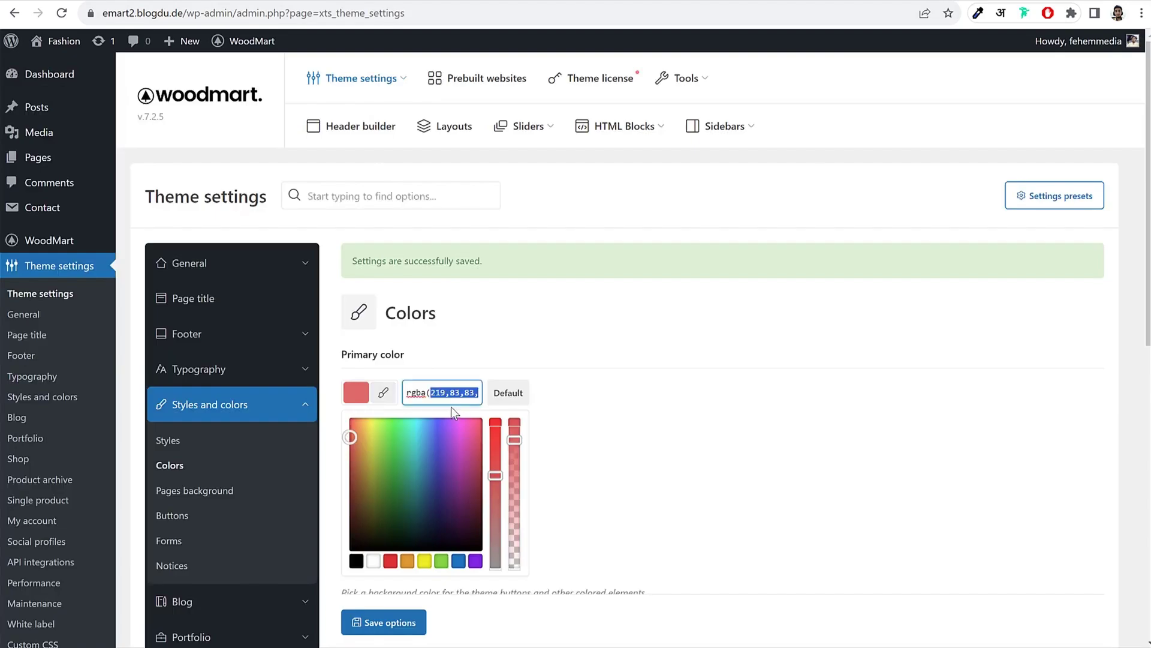
pyautogui.click(445, 396)
pyautogui.moveTo(429, 397); pyautogui.dragTo(480, 400)
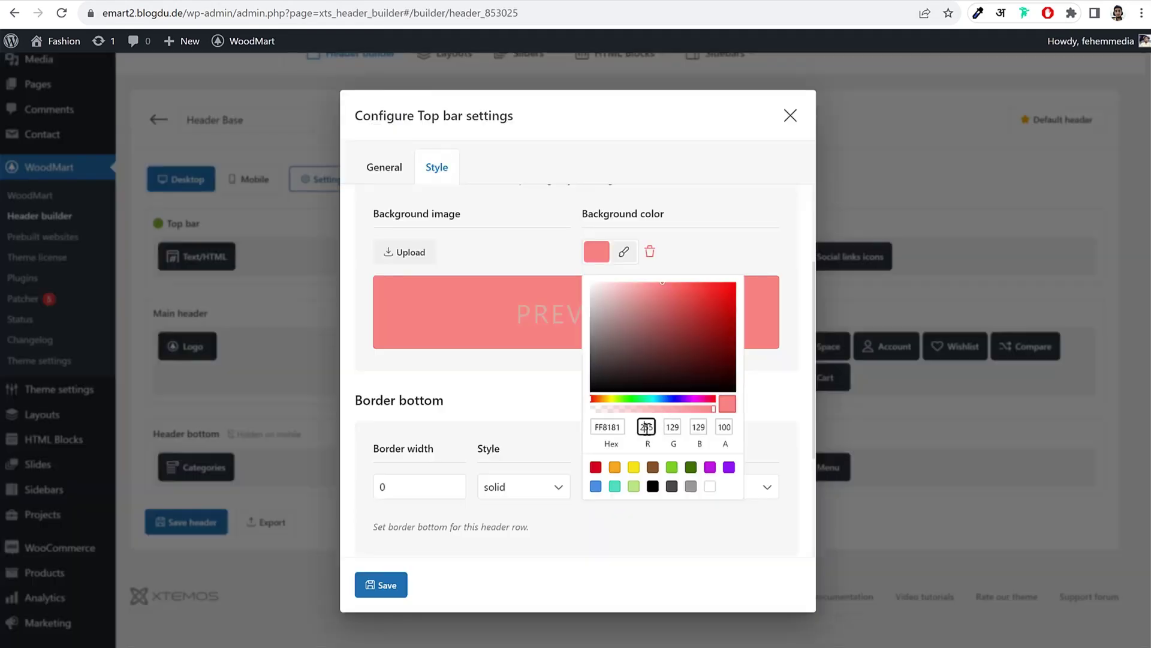
pyautogui.write('219')
pyautogui.press('Tab')
pyautogui.write('83')
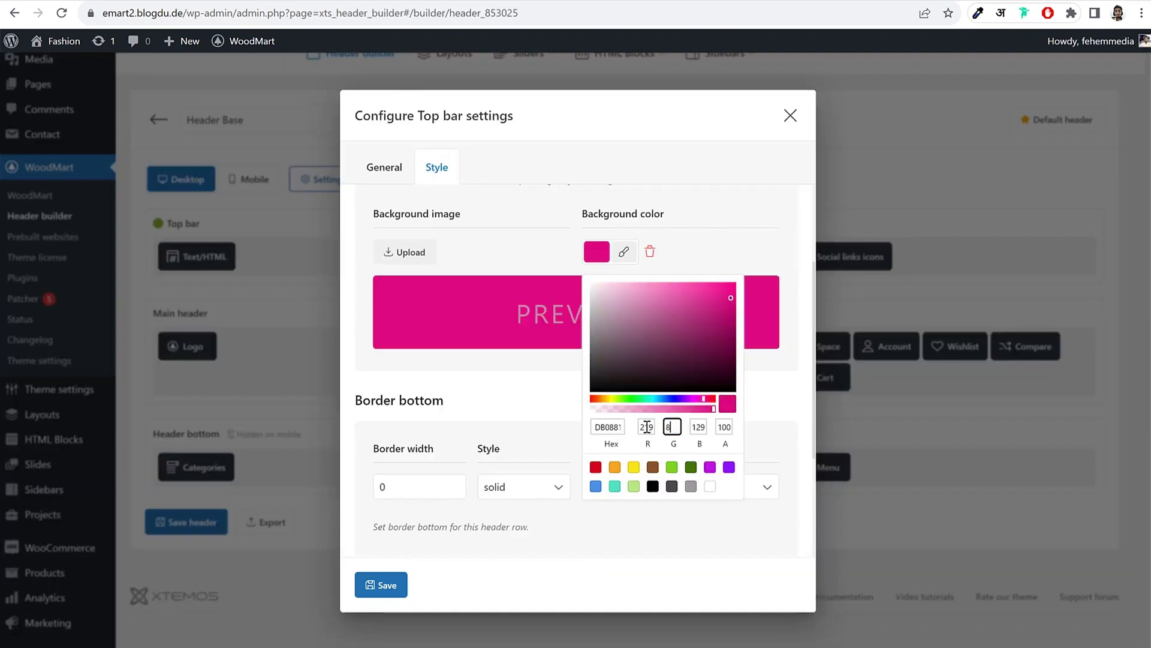
pyautogui.press('Tab')
pyautogui.write('87')
pyautogui.press('BackSpace')
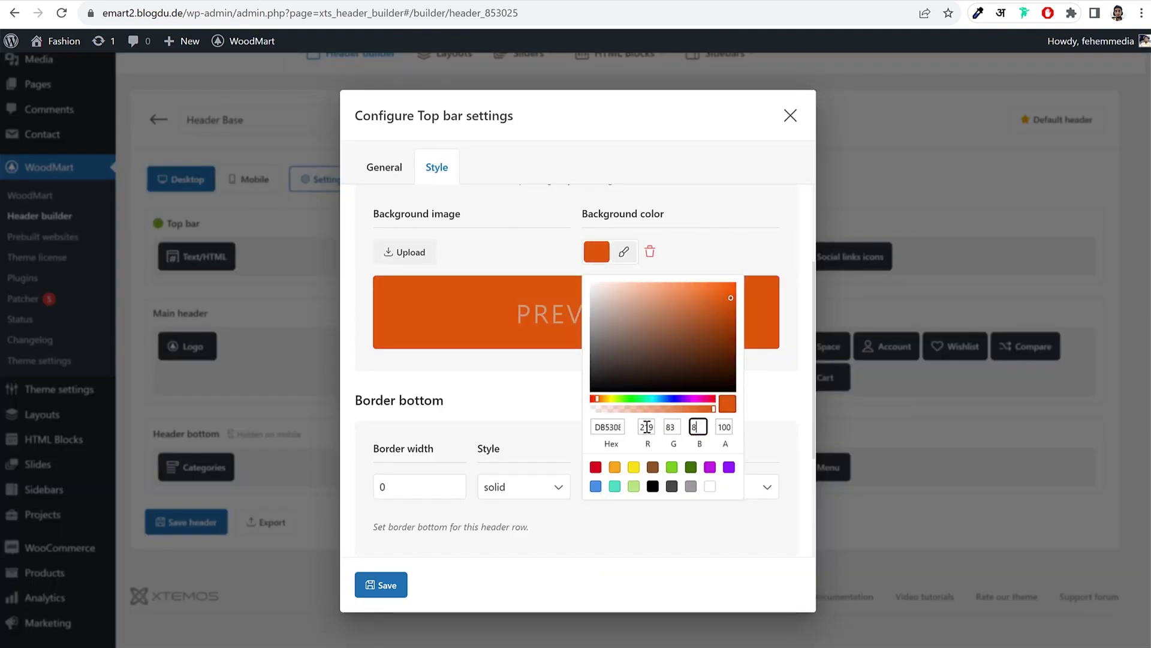
pyautogui.write('3')
# Step: Adjust the top bar colour's alpha value to make it semi-transparent
pyautogui.press('Tab')
pyautogui.write('73')
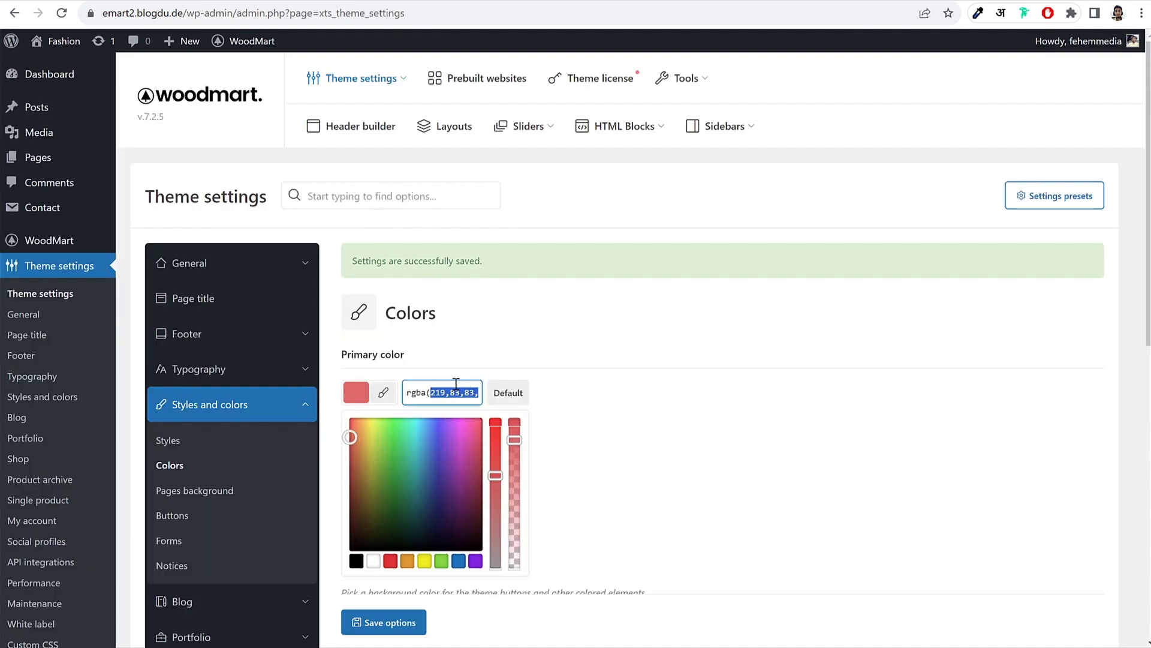
pyautogui.click(463, 393)
pyautogui.hotkey('shift', 'End')
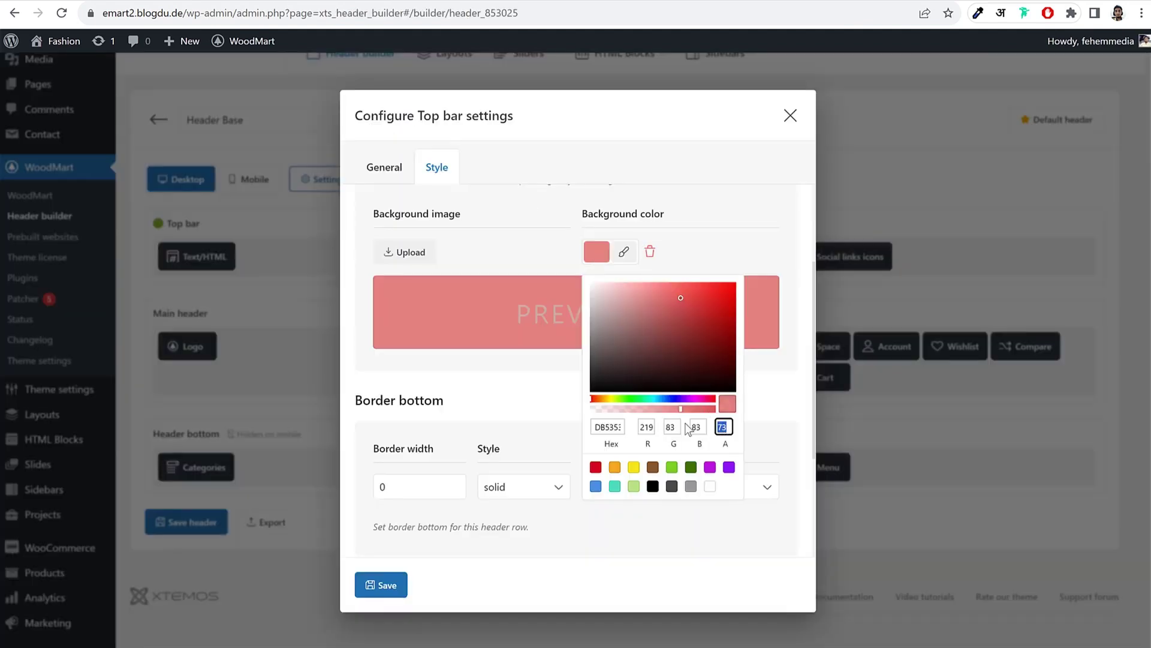
pyautogui.write('87')
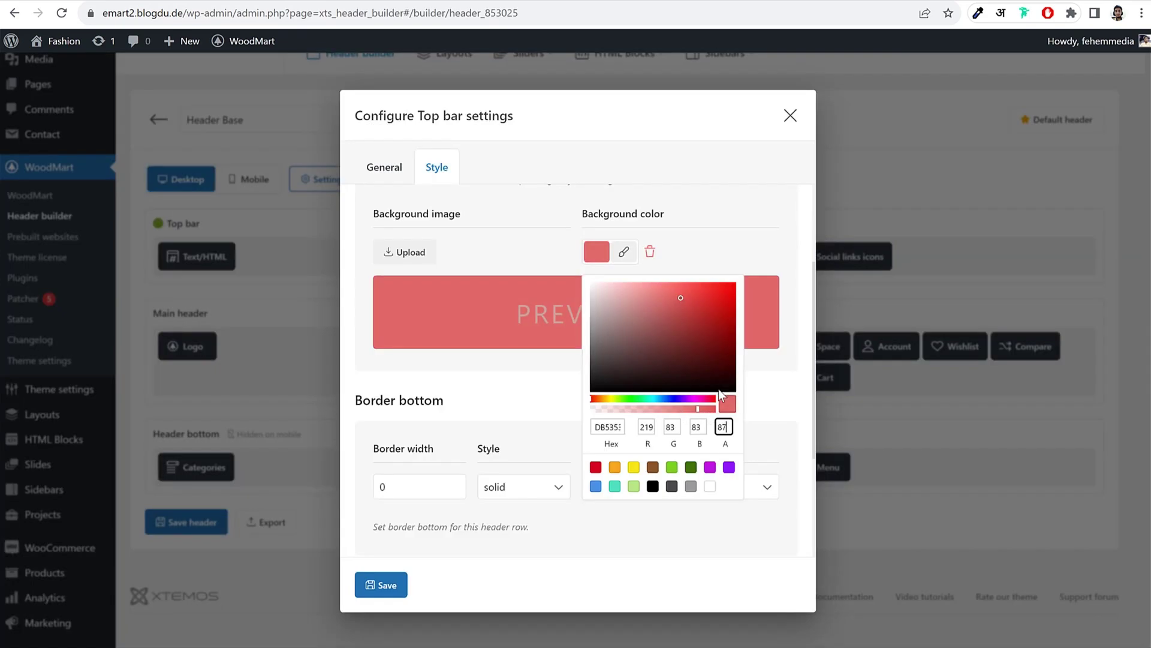
# Step: Save the DB5353 top bar background and check it on the storefront homepage
pyautogui.click(384, 585)
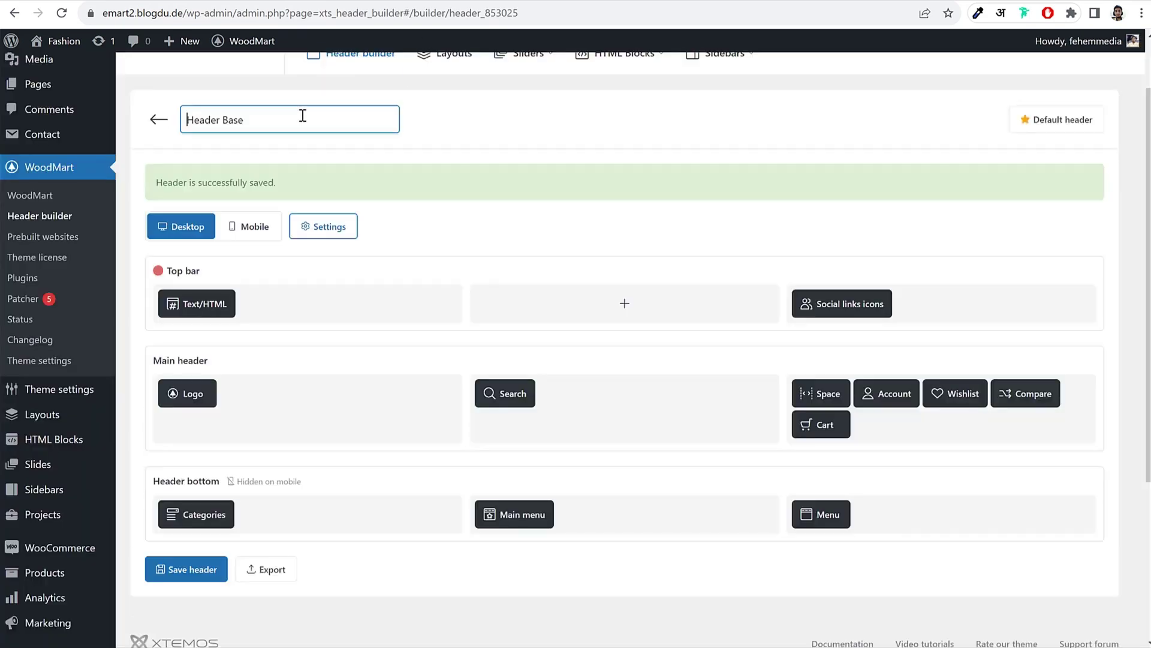
pyautogui.rightClick(75, 40)
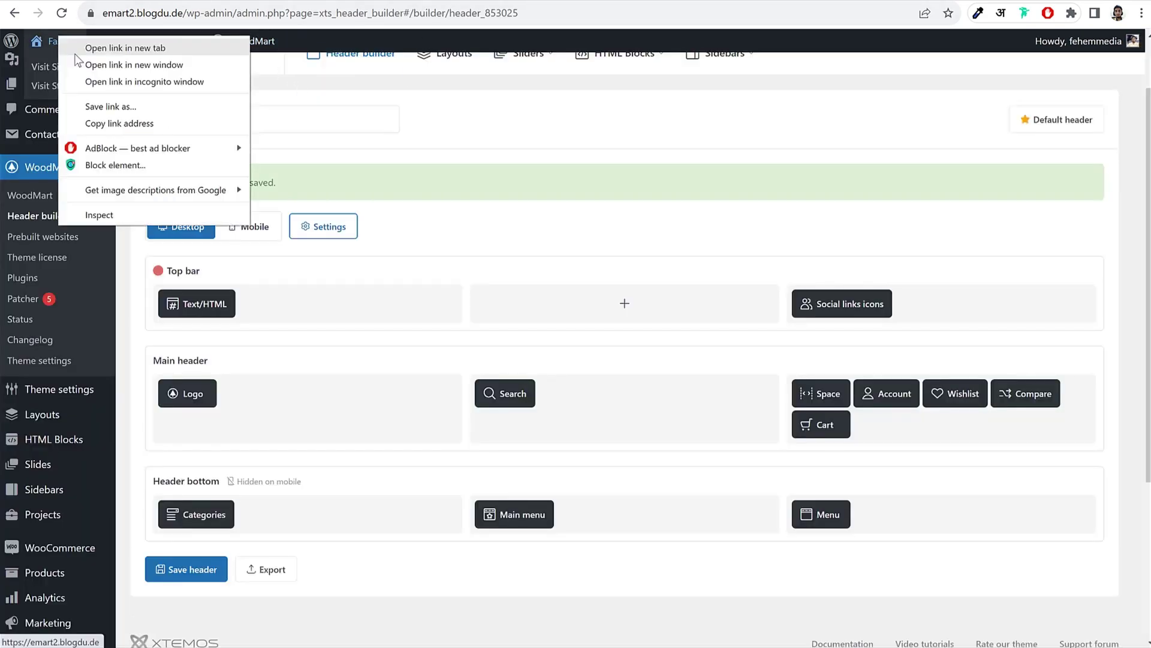
pyautogui.press('Escape')
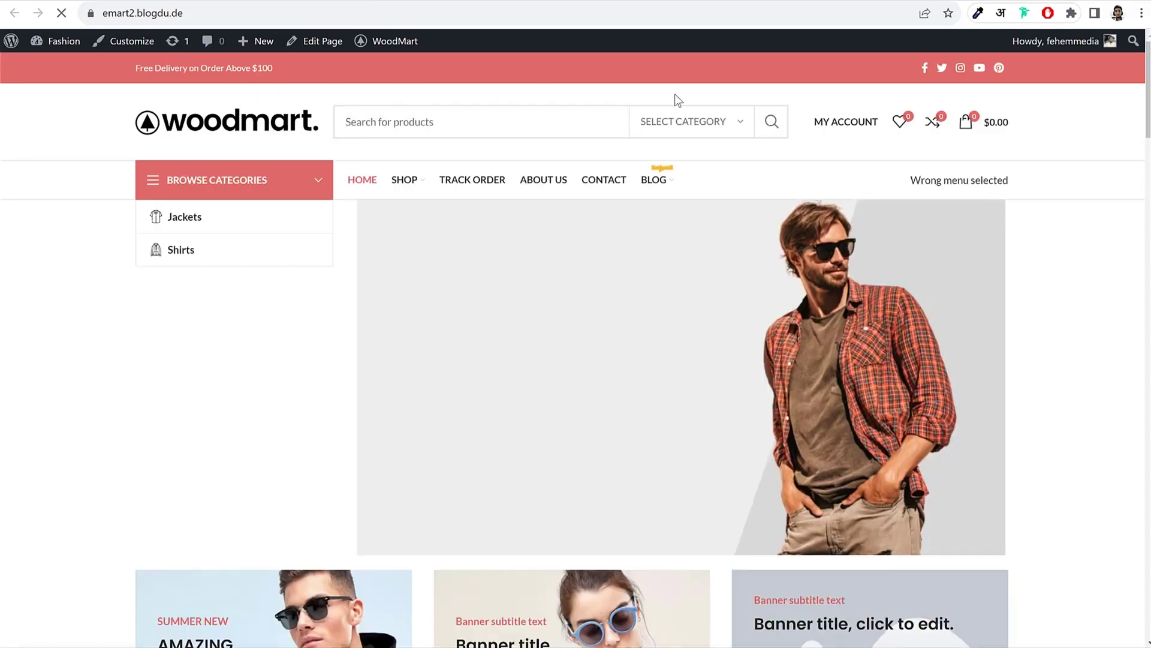
pyautogui.scroll(-20, 1074, 228)
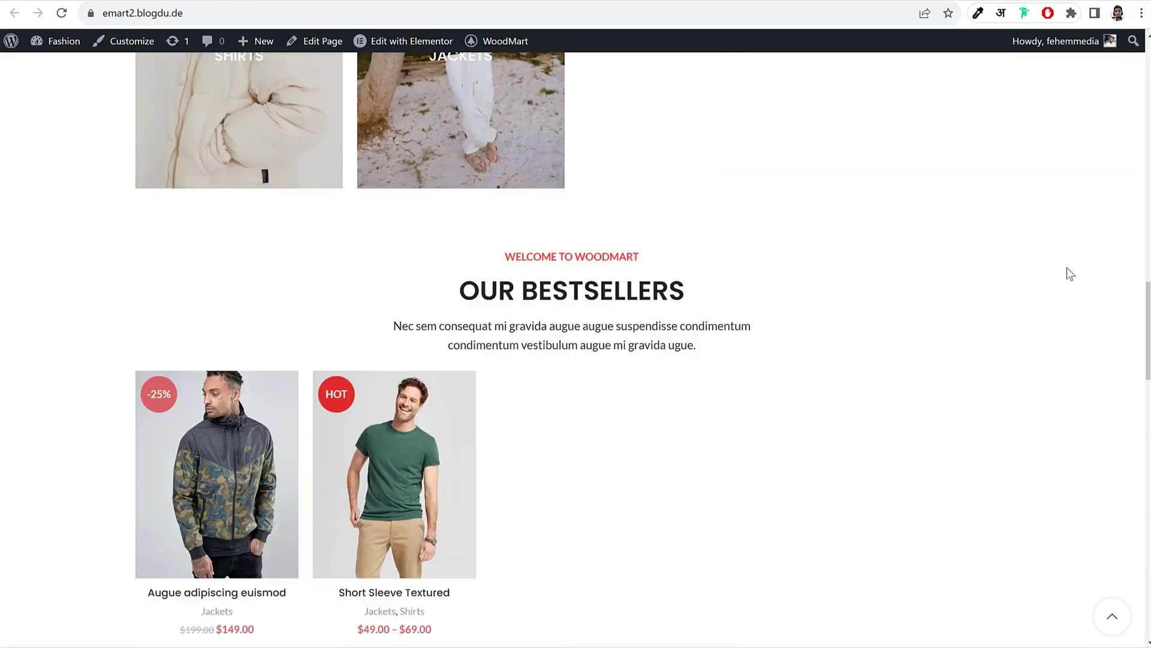
pyautogui.scroll(20, 871, 327)
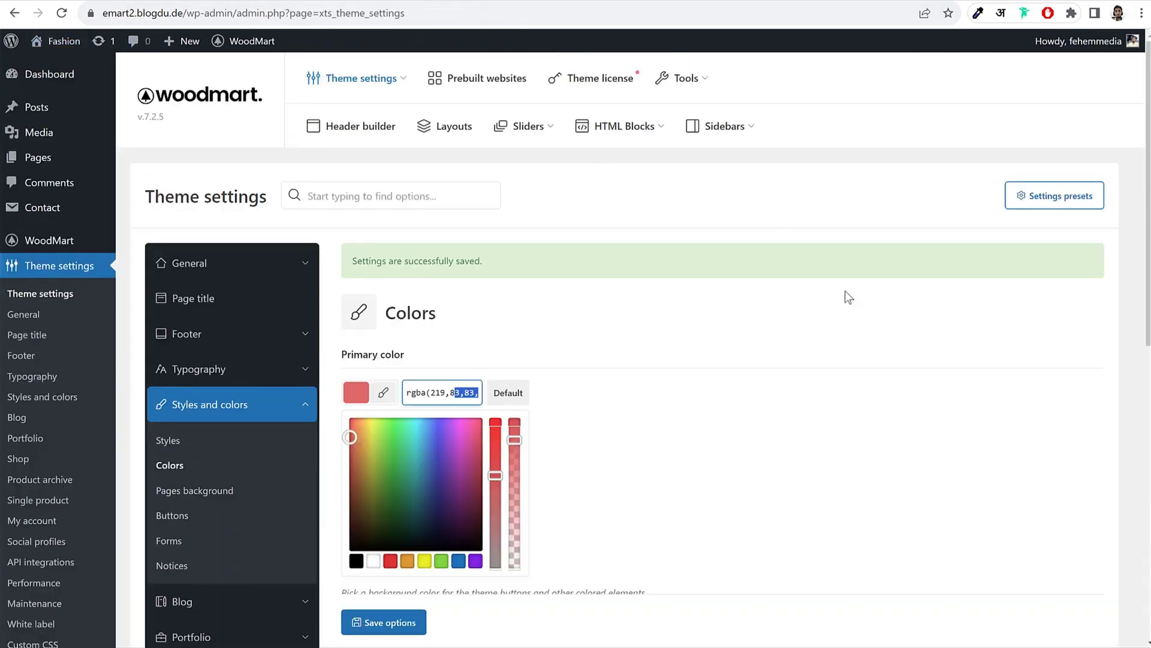
# Step: Open the Buttons styling settings and view the Short Sleeve Textured product page
pyautogui.scroll(-3, 844, 291)
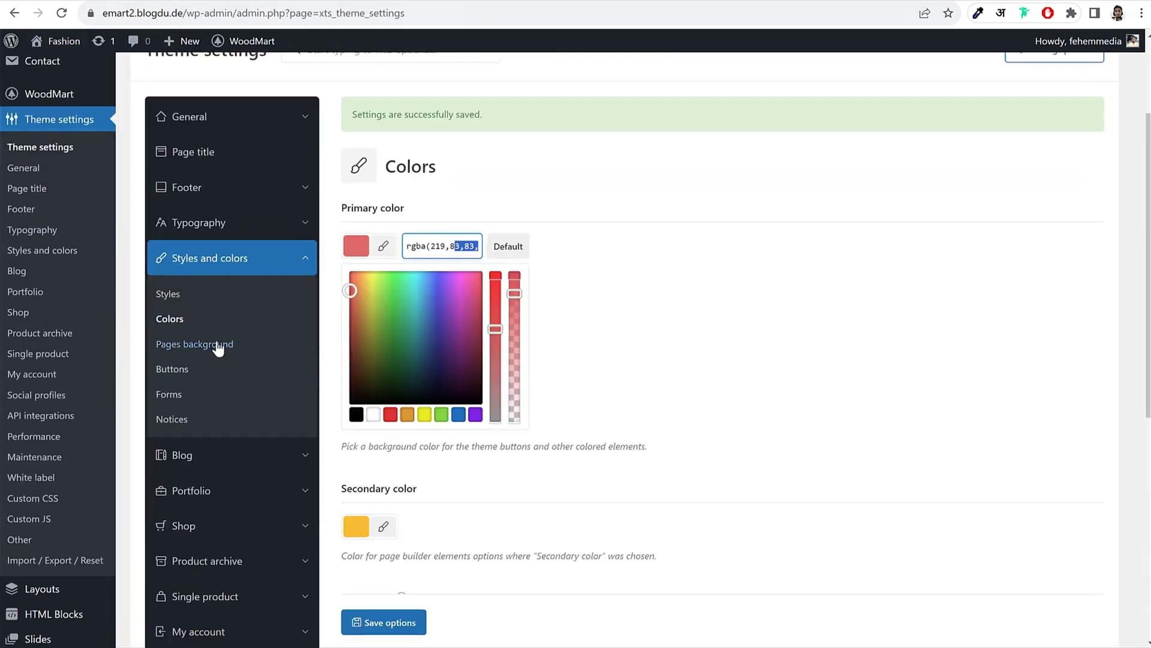
pyautogui.click(189, 378)
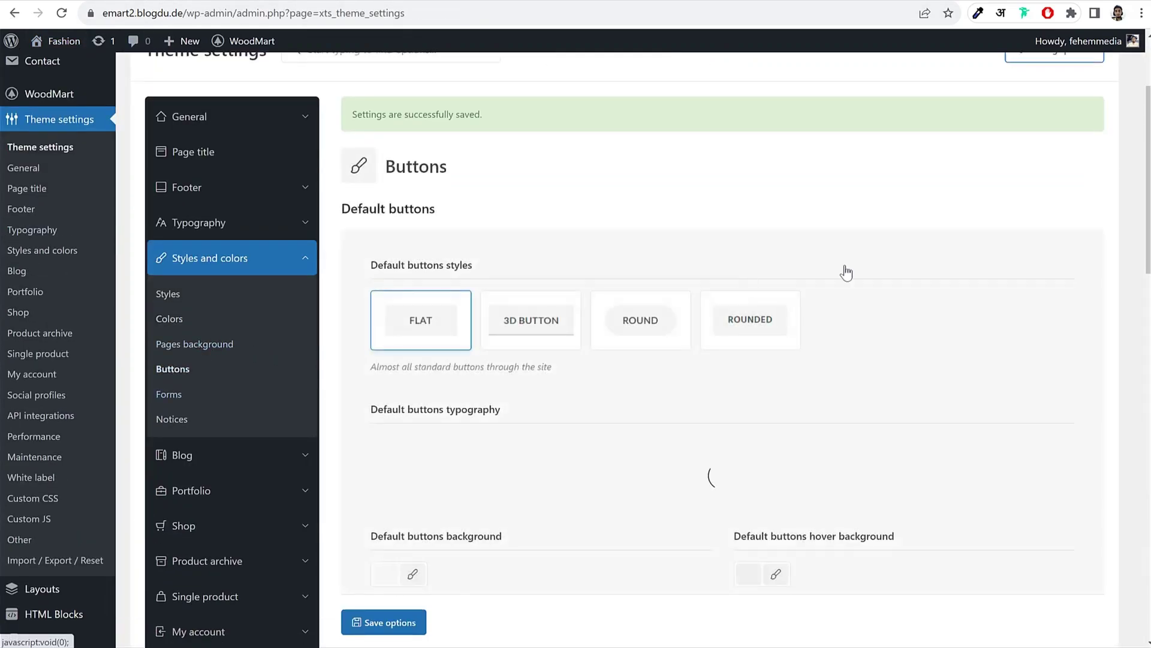
pyautogui.scroll(-3, 918, 301)
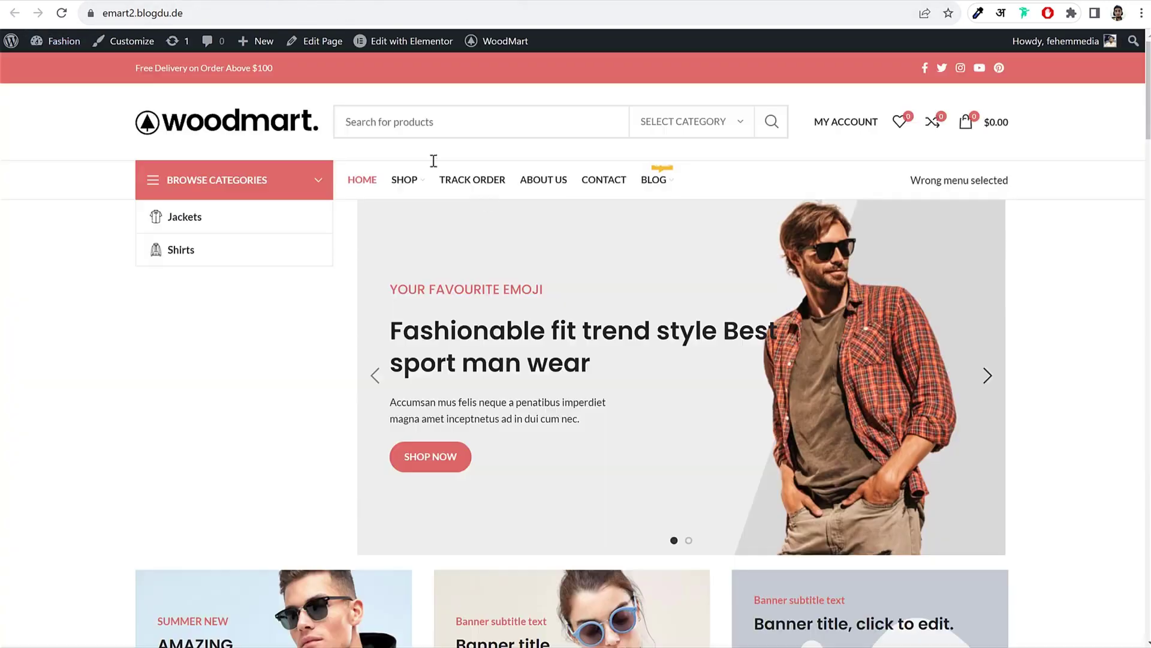
pyautogui.scroll(-12, 575, 231)
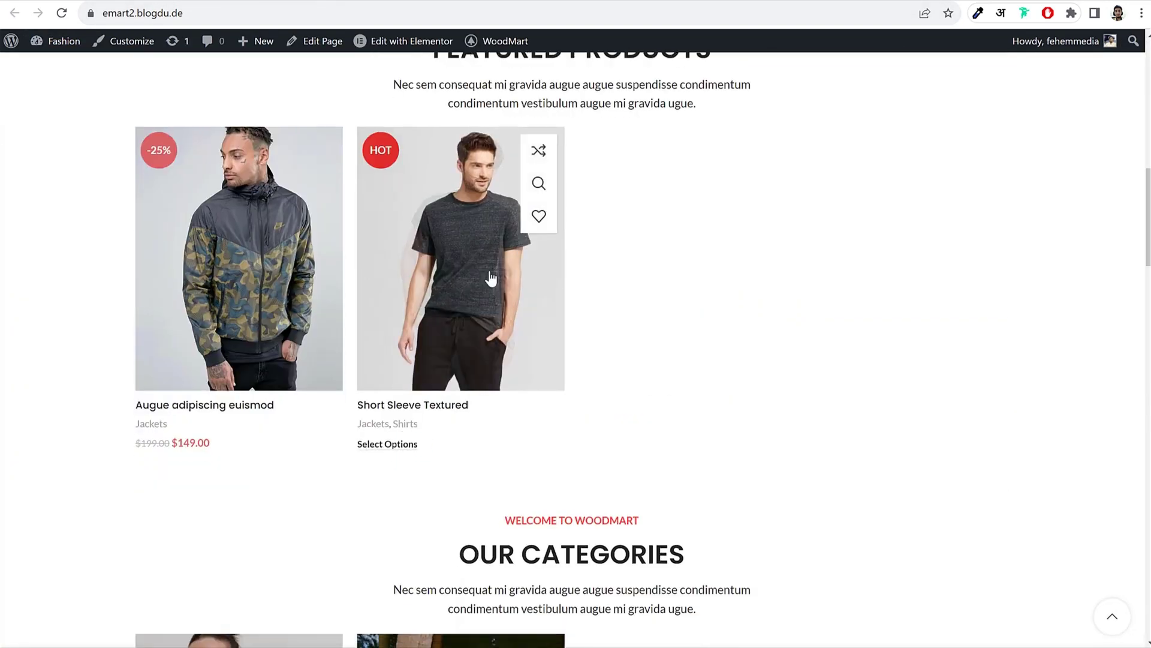
pyautogui.click(489, 279)
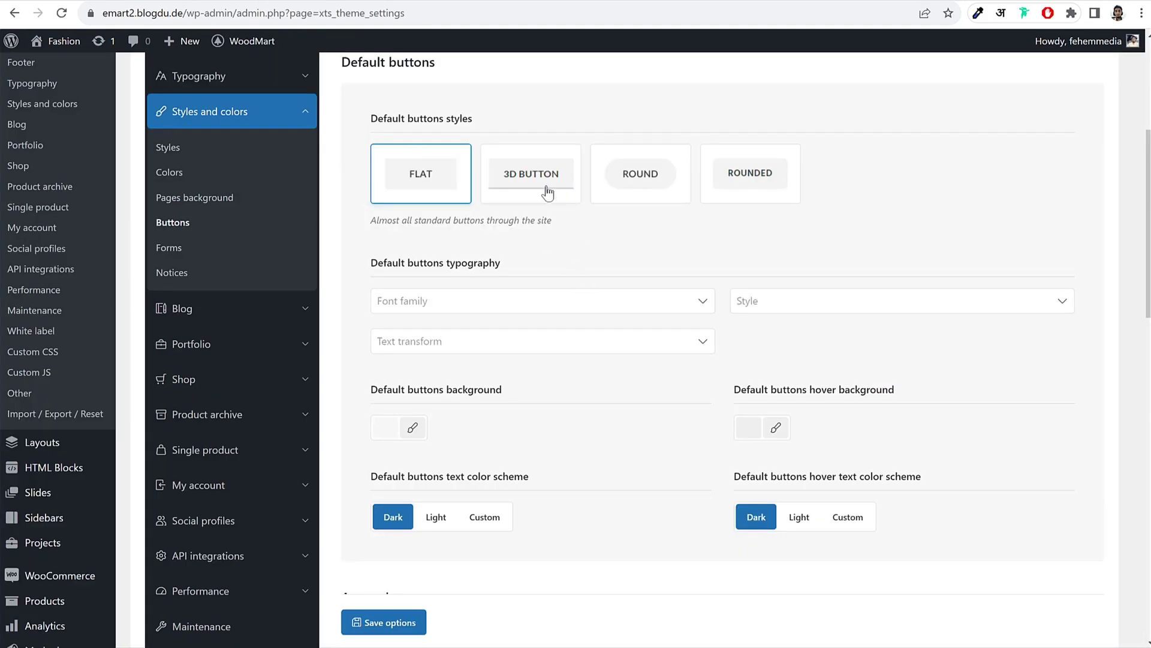
pyautogui.scroll(-5, 749, 347)
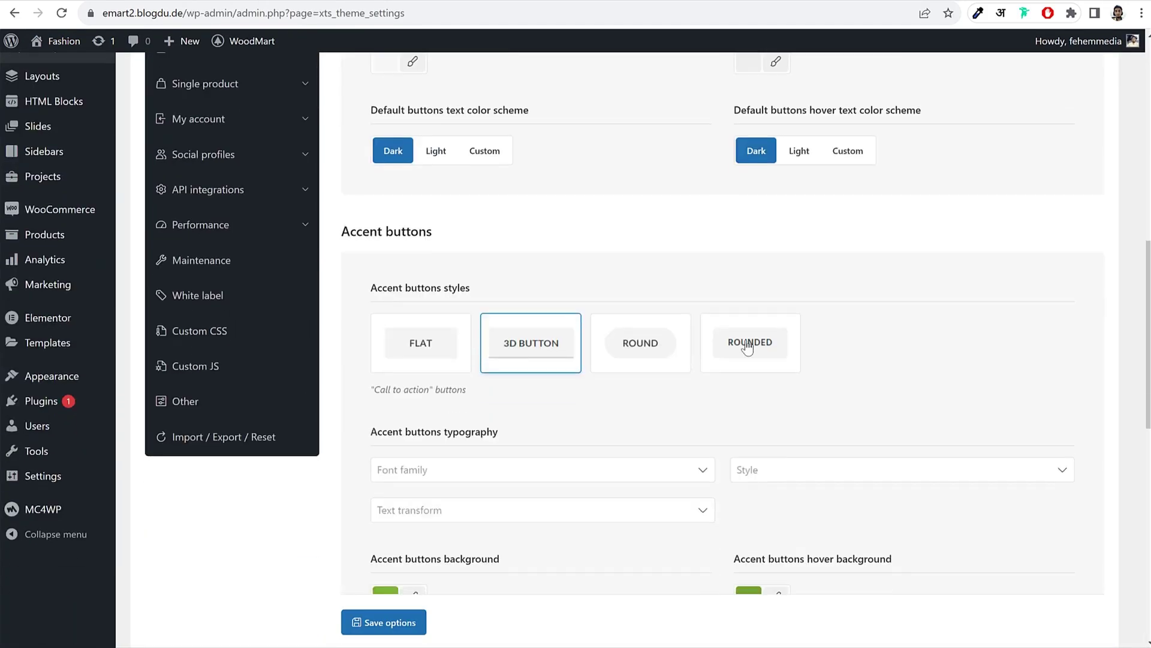
pyautogui.scroll(-3, 659, 350)
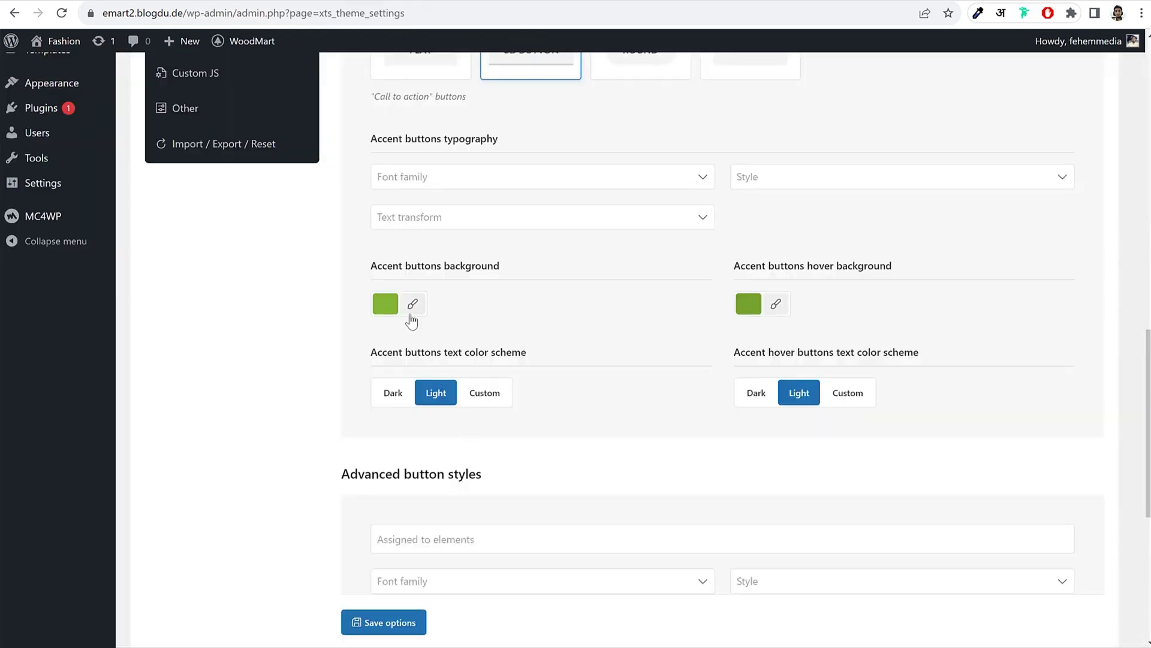
# Step: Set accent button background and hover background to orange rgb(221,153,51), save, and preview
pyautogui.click(412, 311)
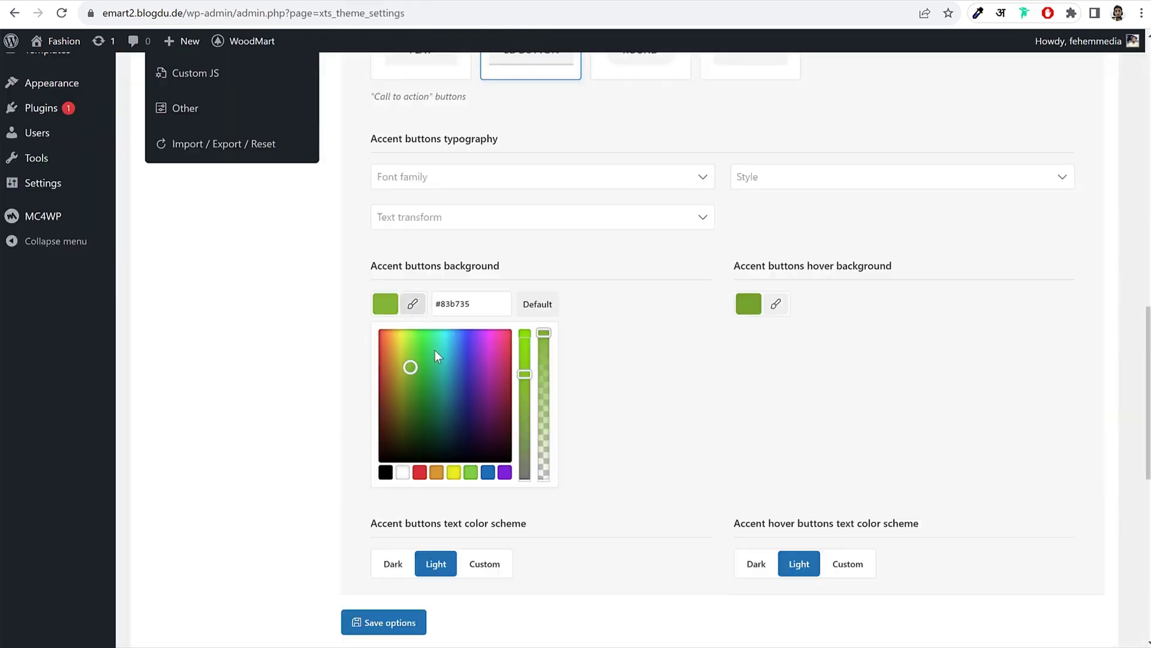
pyautogui.click(436, 473)
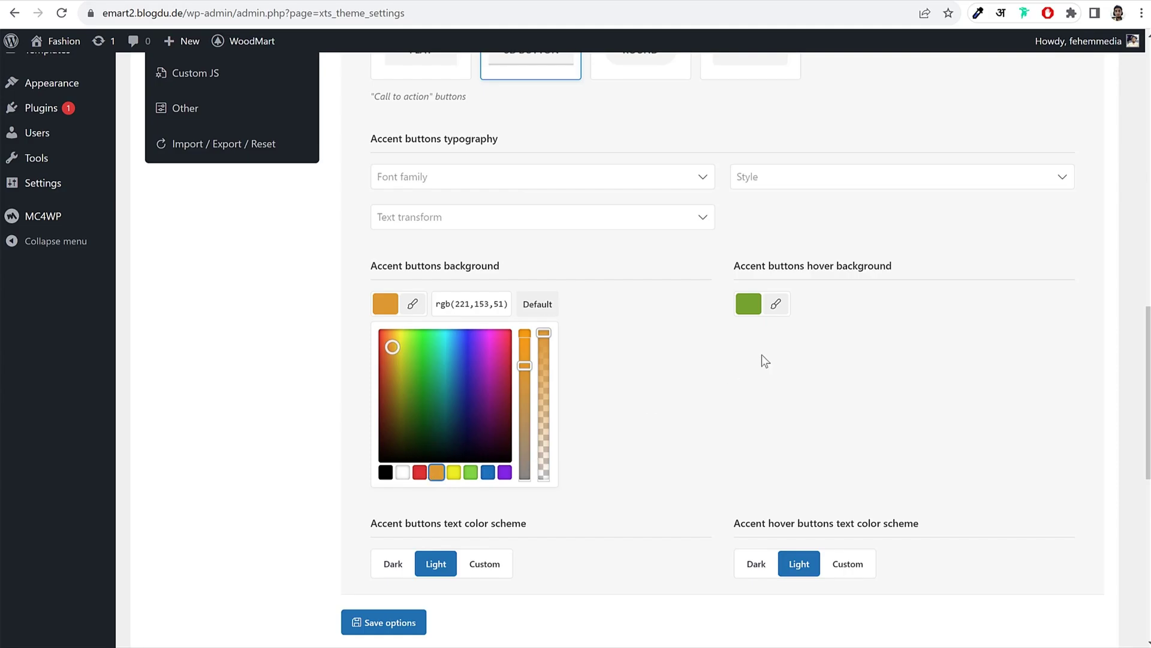
pyautogui.click(821, 347)
pyautogui.click(775, 304)
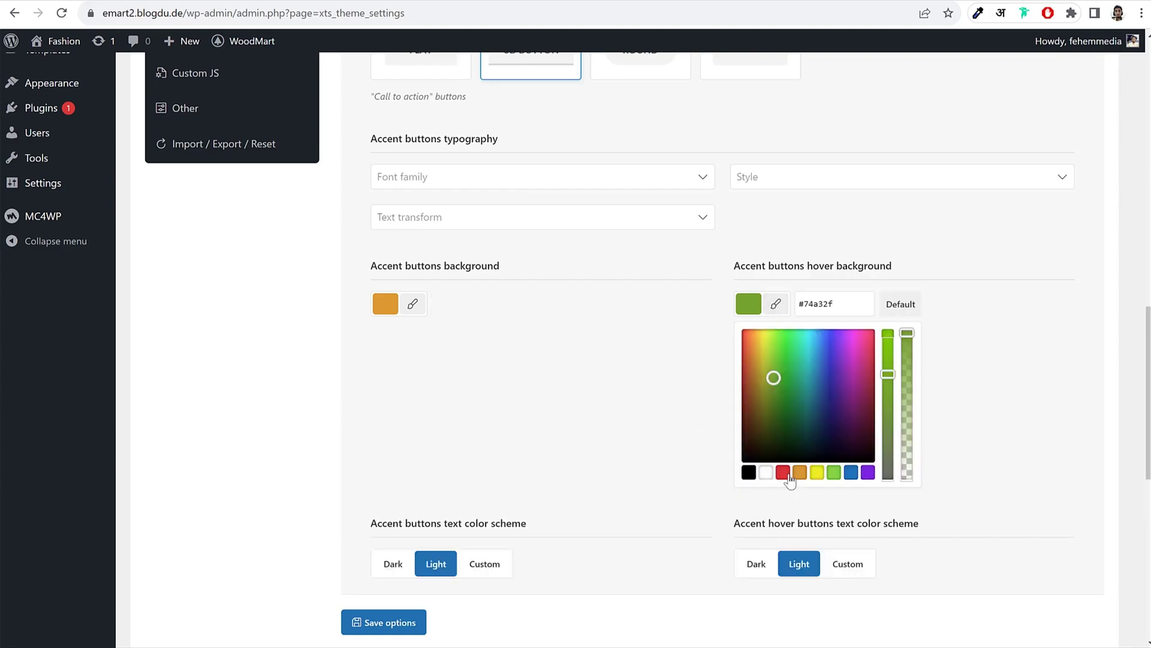
pyautogui.click(800, 473)
pyautogui.click(386, 624)
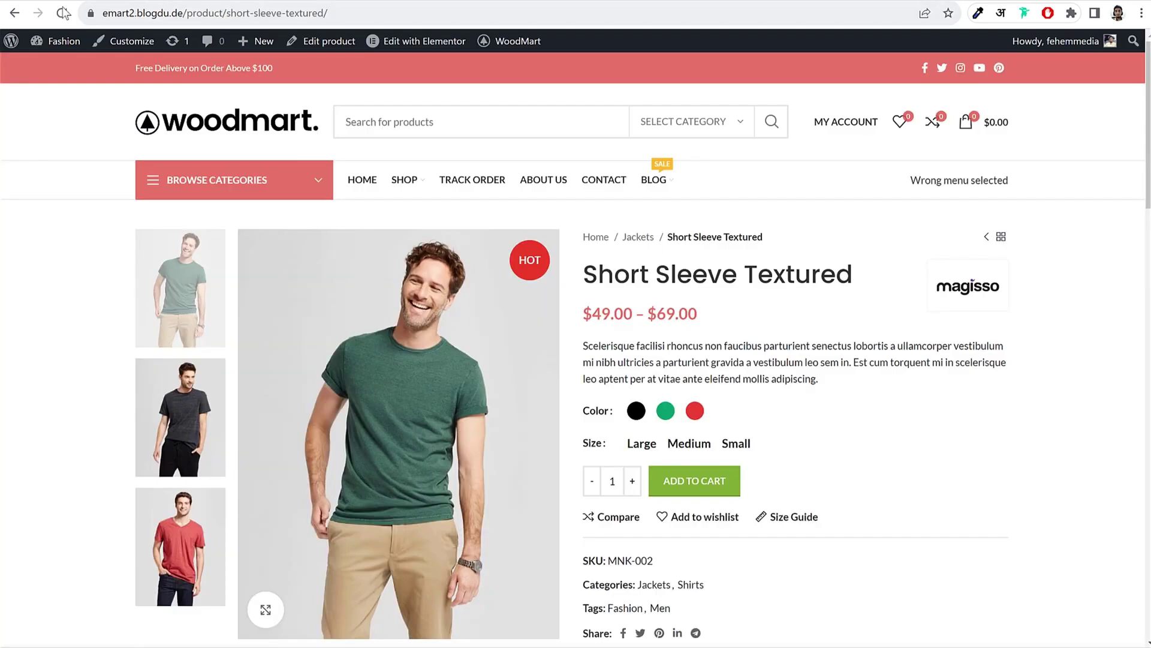
pyautogui.click(63, 13)
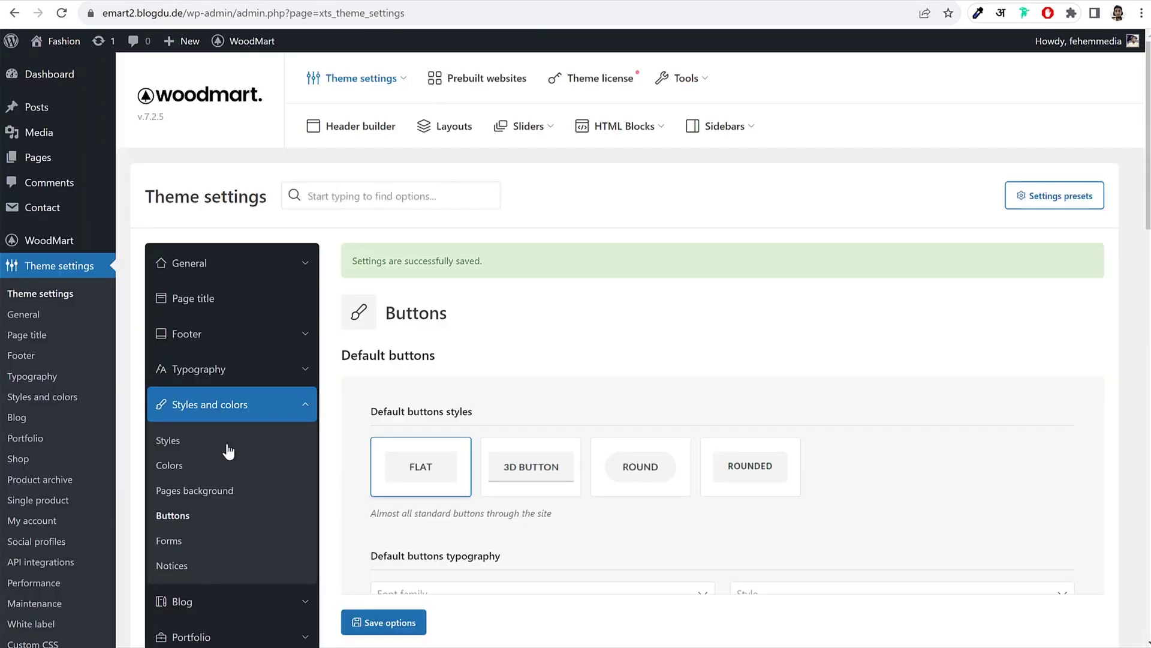
# Step: Browse the Forms, Blog and Portfolio settings, ending on Shop's cart widget and SKU options
pyautogui.scroll(-3, 355, 419)
pyautogui.click(169, 321)
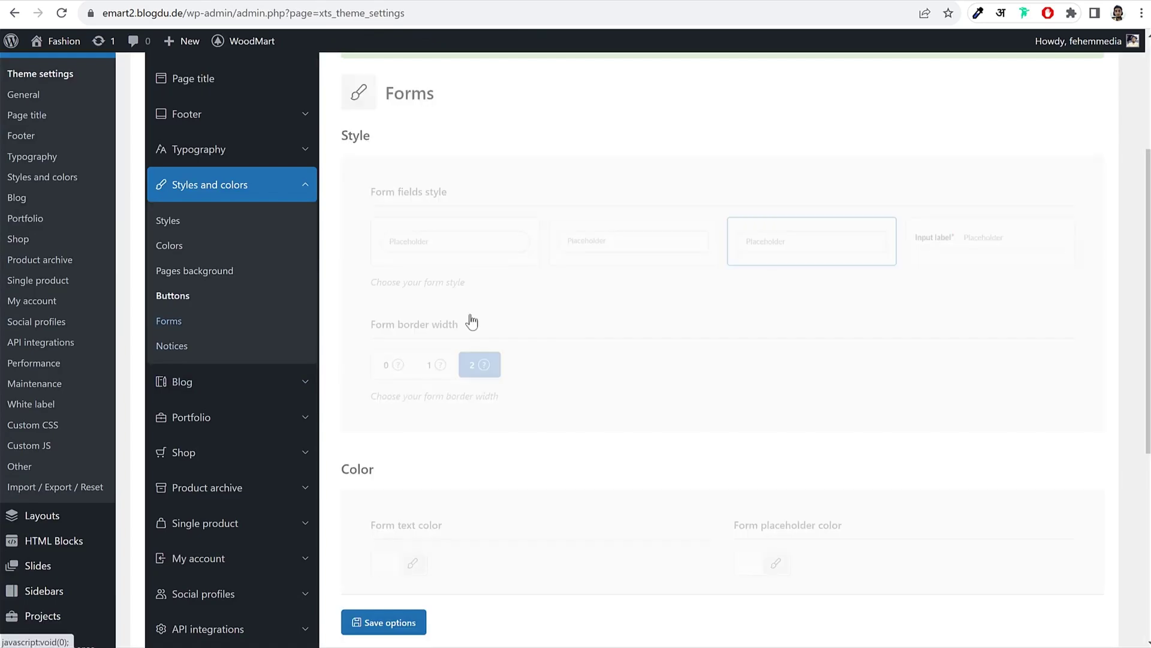
pyautogui.scroll(-5, 812, 361)
pyautogui.scroll(5, 813, 365)
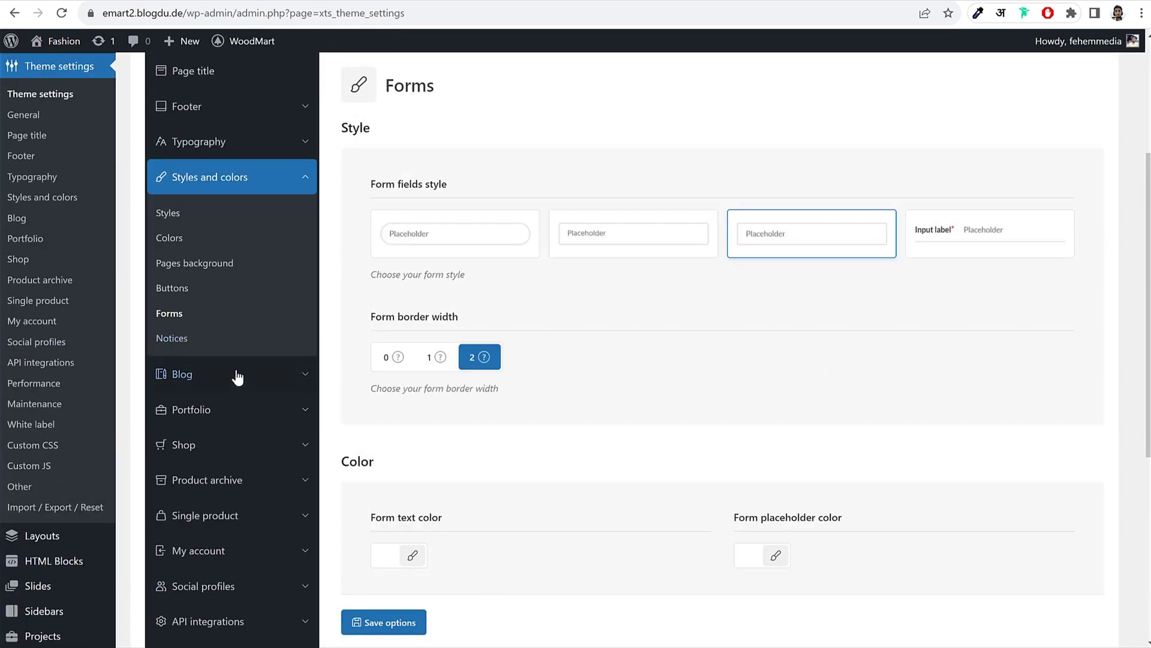
pyautogui.click(236, 375)
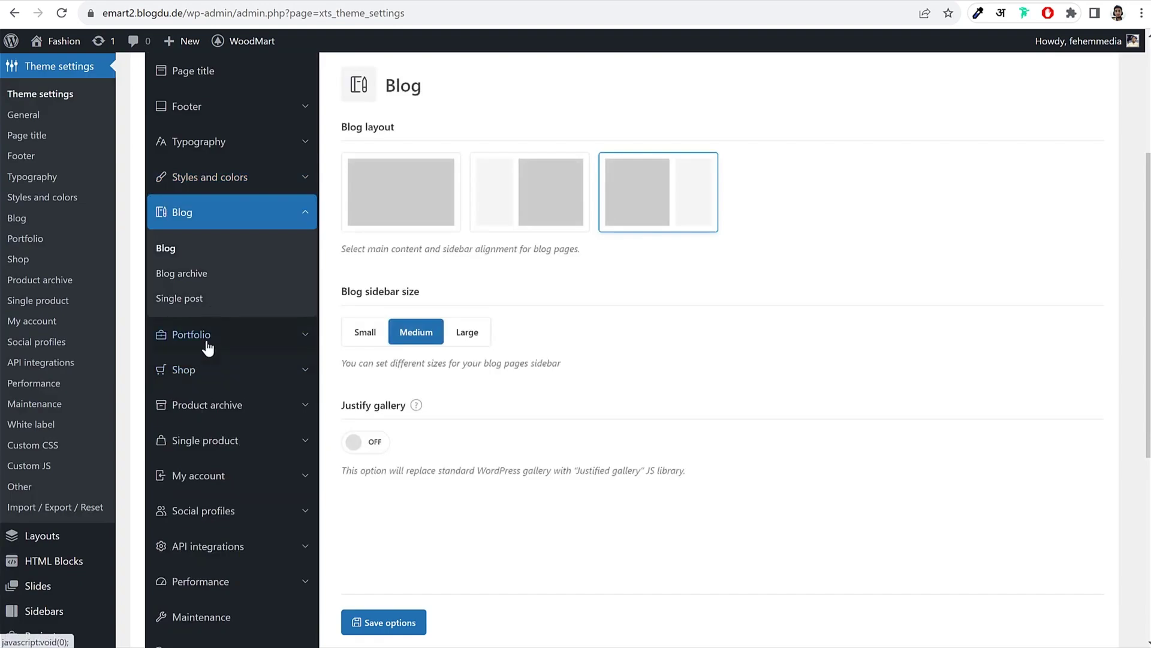
pyautogui.click(205, 338)
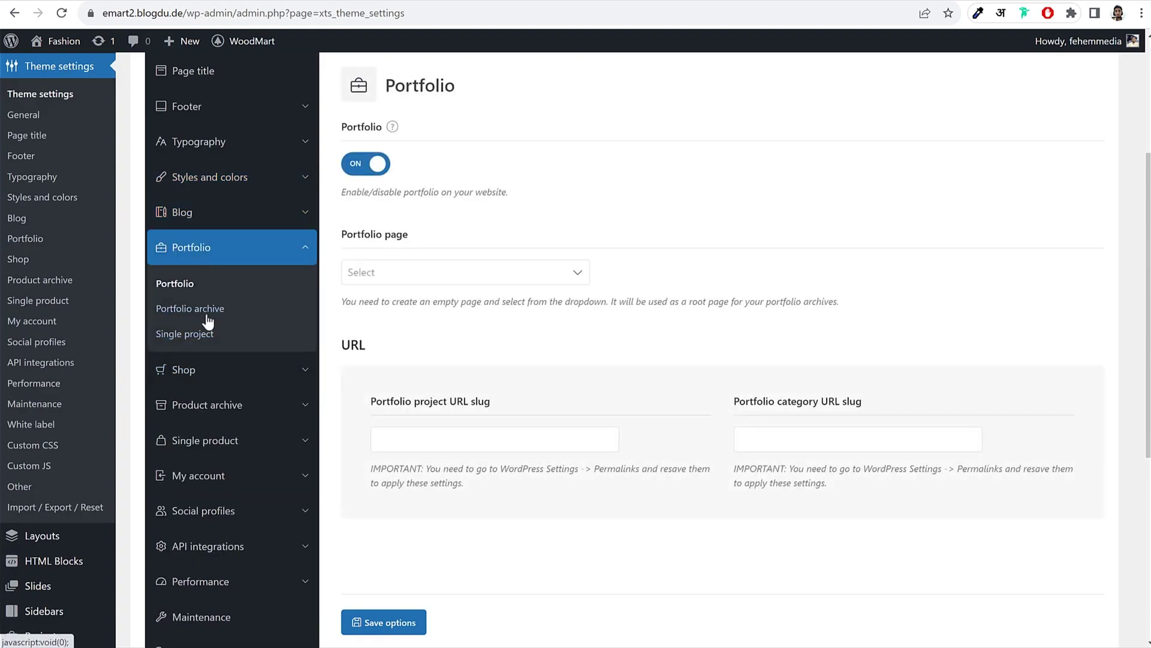
pyautogui.click(206, 368)
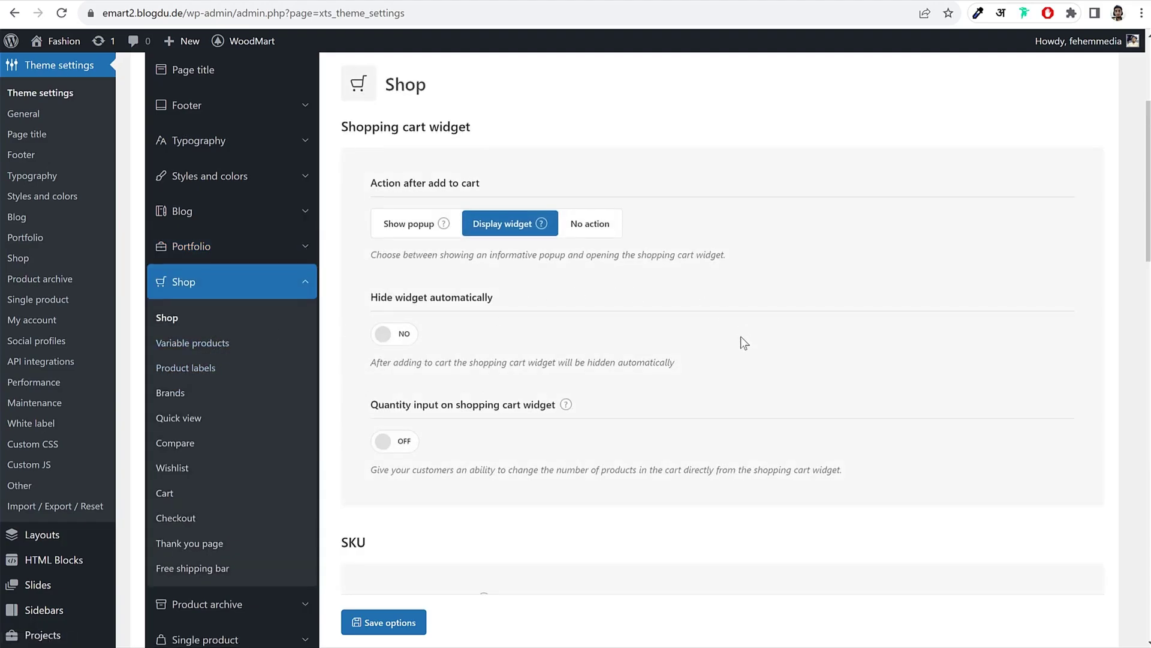
pyautogui.scroll(-12, 740, 336)
pyautogui.scroll(8, 738, 353)
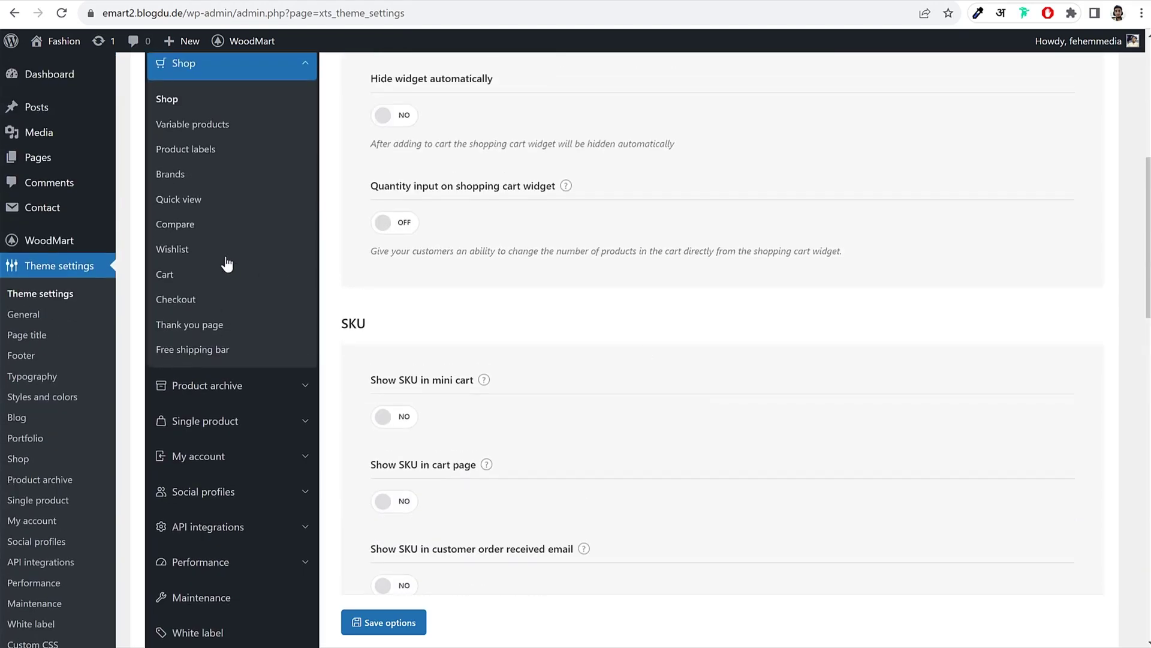
# Step: Set the product comparison page to Compare
pyautogui.click(185, 230)
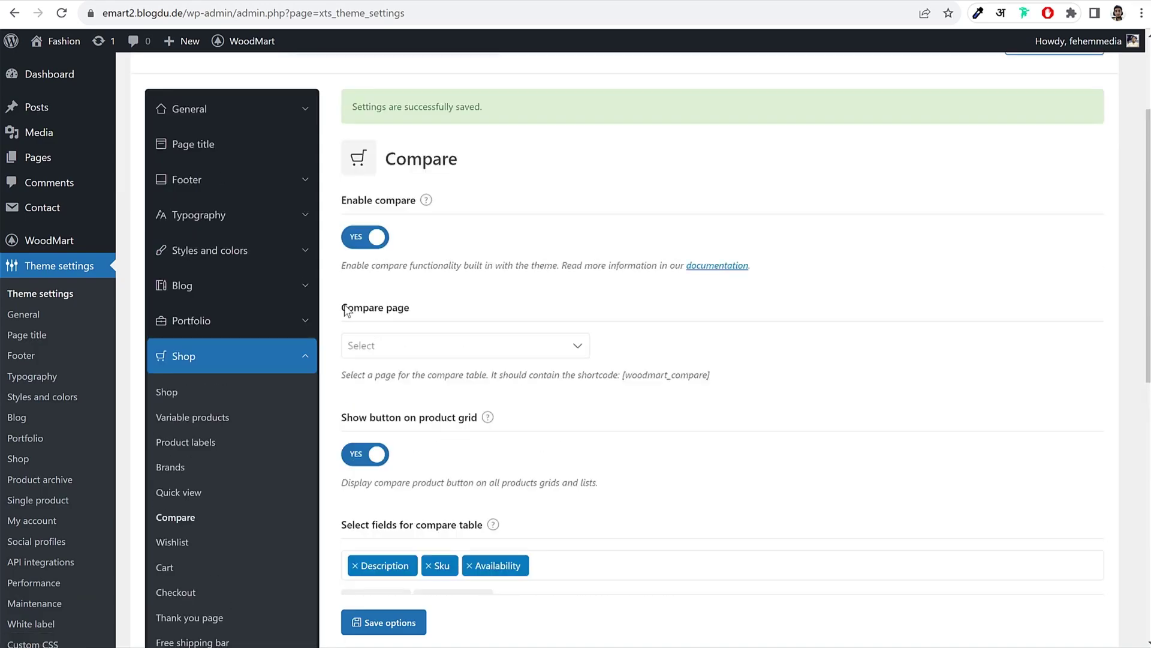
pyautogui.moveTo(345, 310); pyautogui.dragTo(401, 355)
pyautogui.click(401, 355)
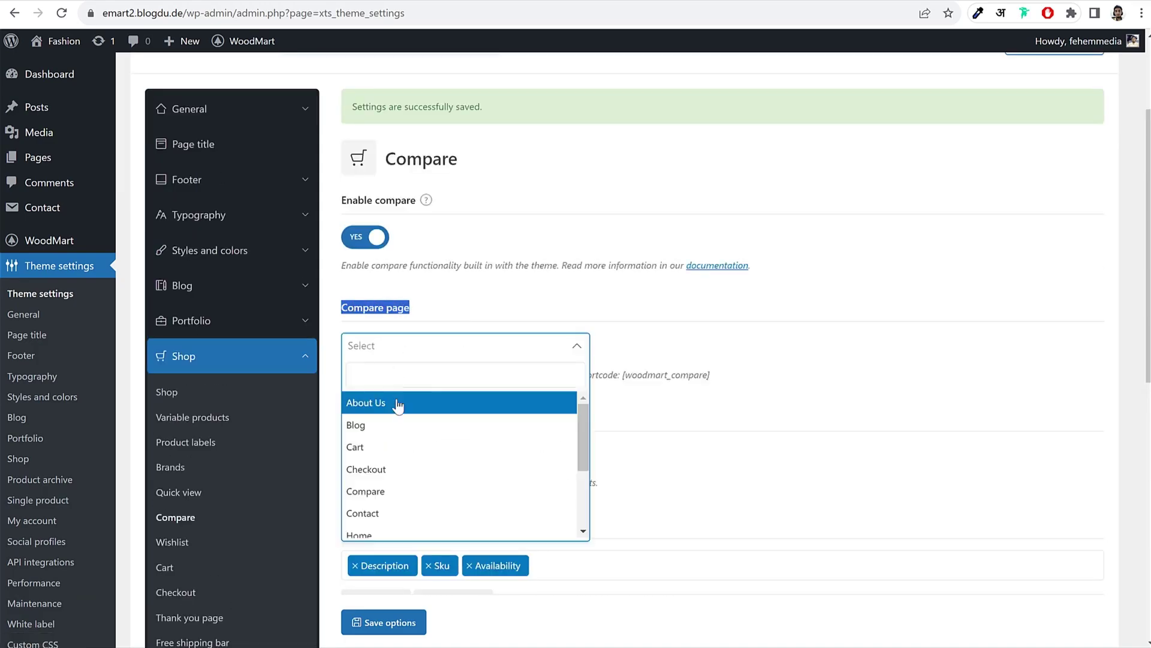
pyautogui.click(382, 496)
pyautogui.click(750, 412)
pyautogui.scroll(-2, 185, 300)
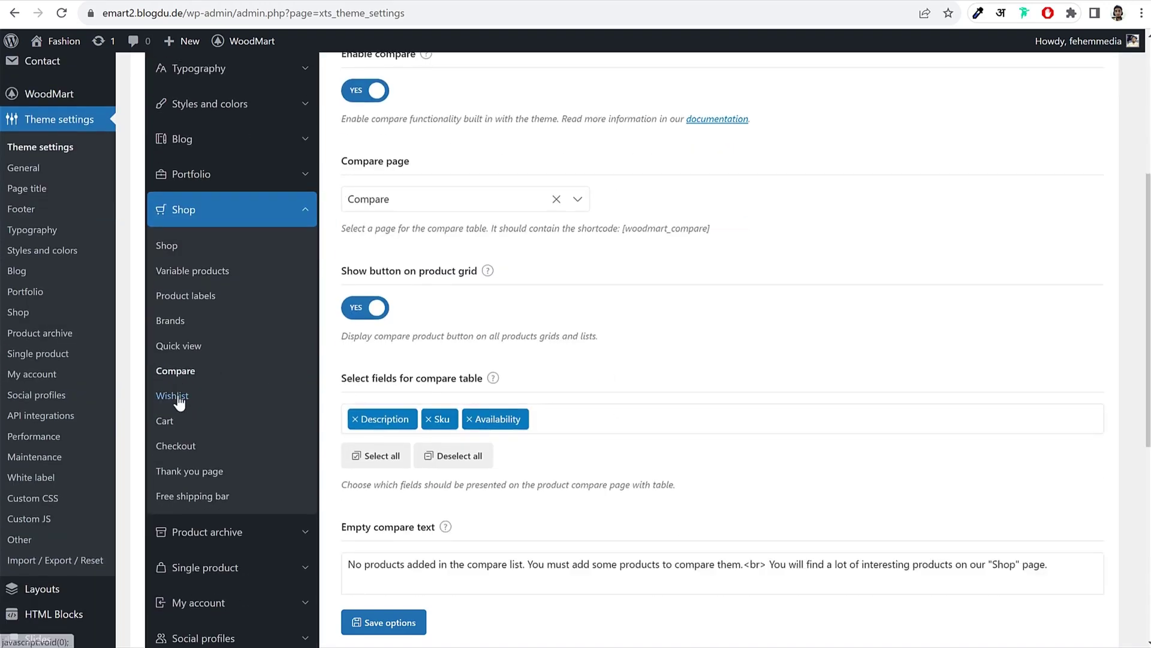
# Step: Set the wishlist page to Wishlist
pyautogui.click(172, 395)
pyautogui.click(423, 204)
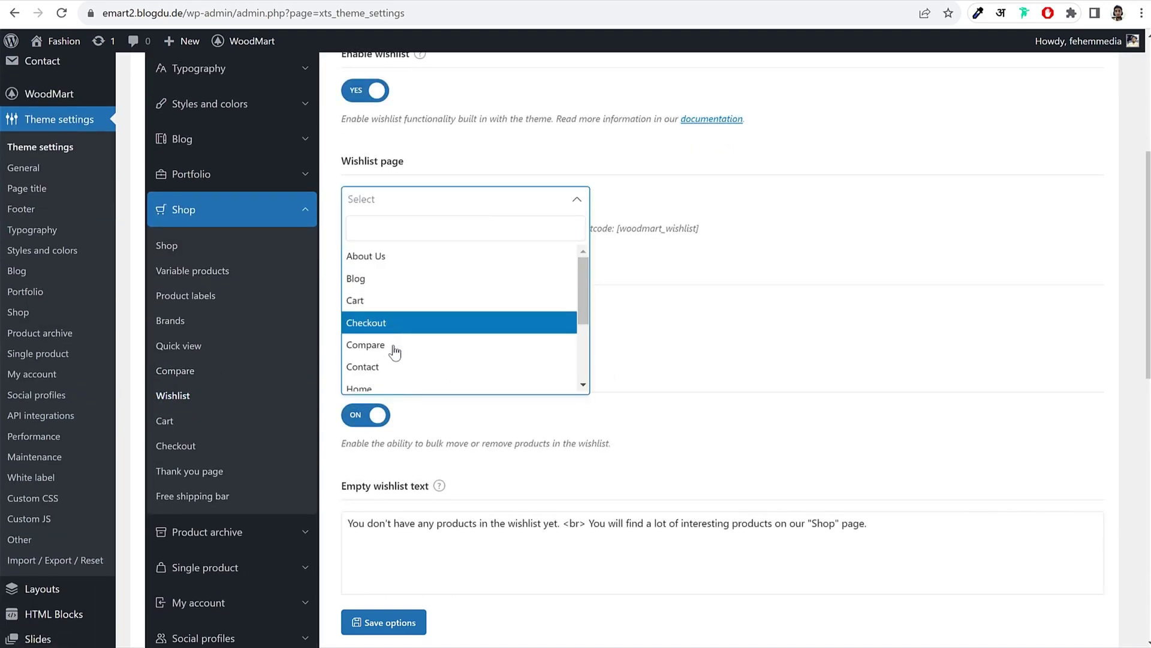
pyautogui.scroll(-2, 419, 349)
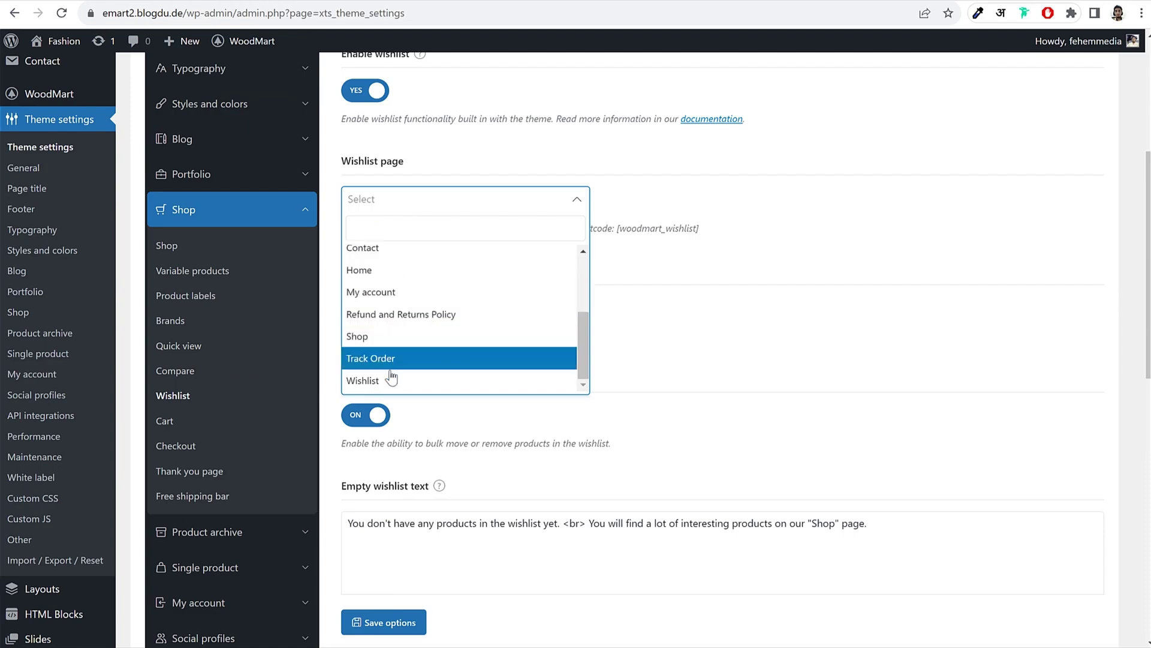
pyautogui.click(459, 381)
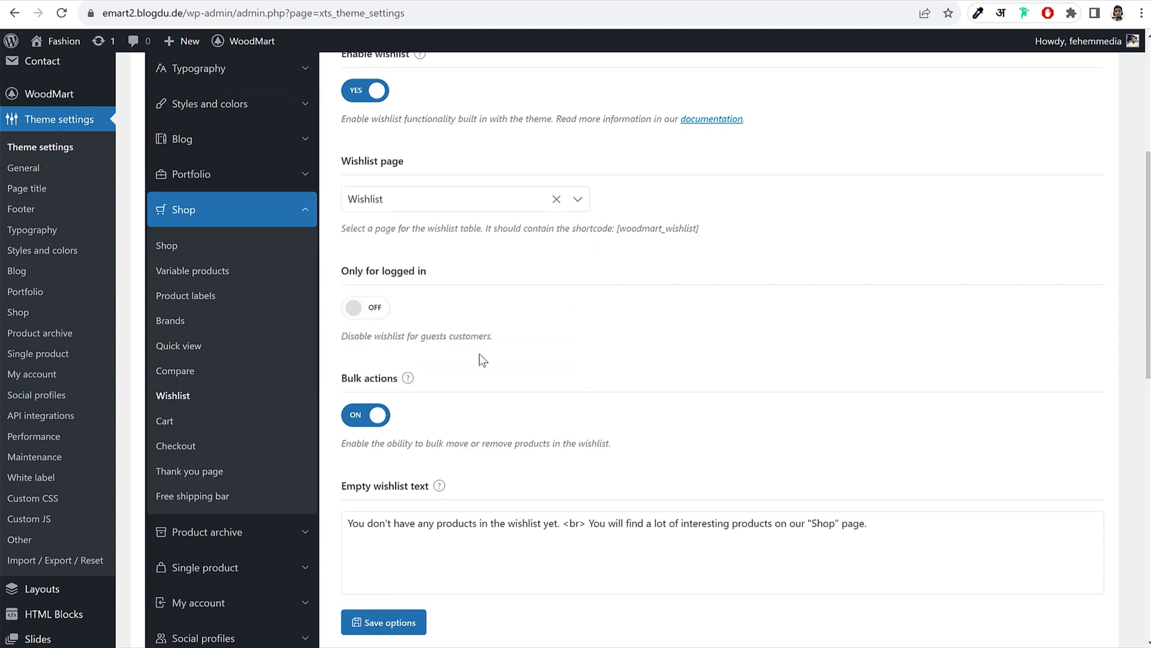
pyautogui.click(191, 347)
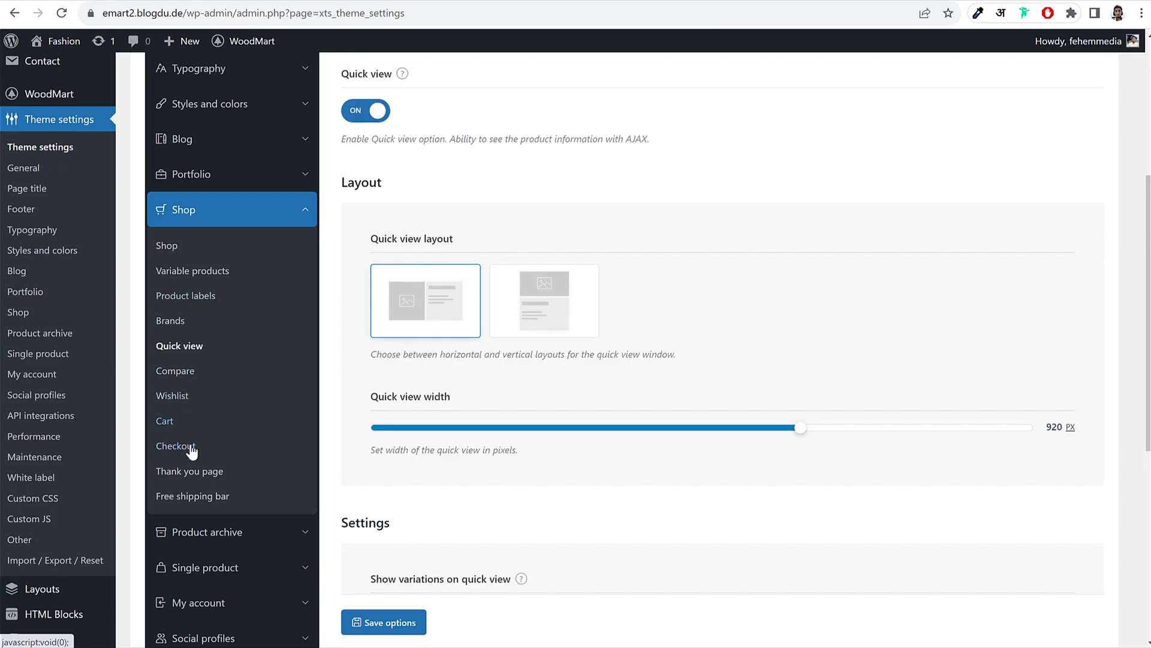
# Step: Check the cart settings and save the shop page assignments
pyautogui.click(169, 423)
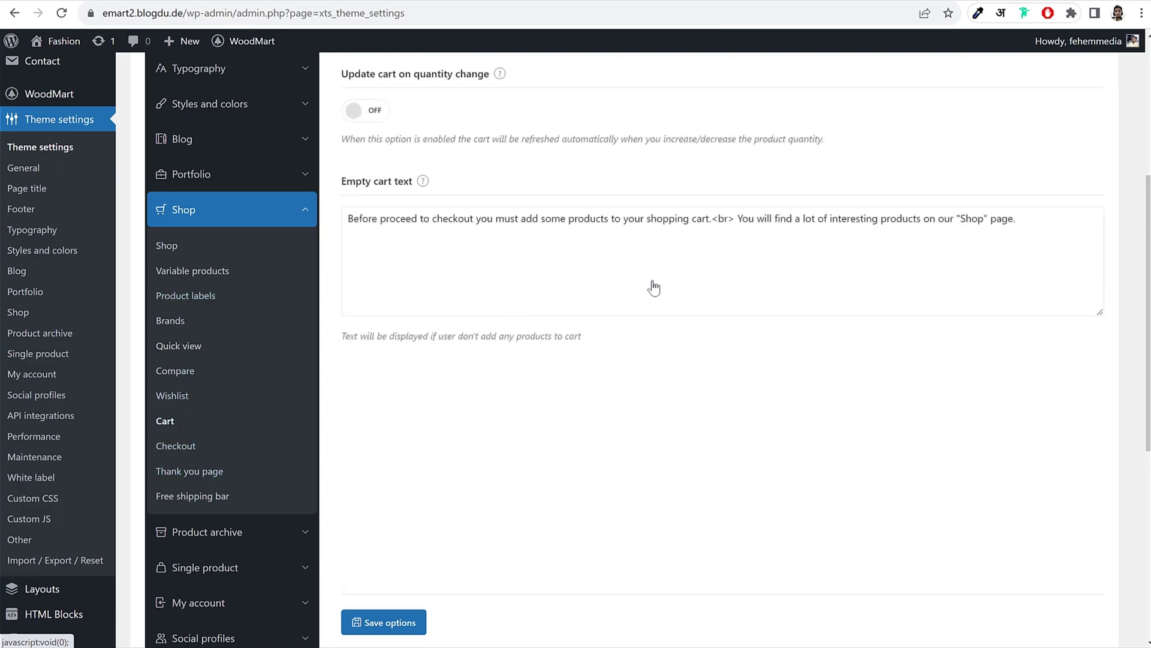
pyautogui.scroll(4, 653, 286)
pyautogui.scroll(-2, 638, 297)
pyautogui.click(397, 624)
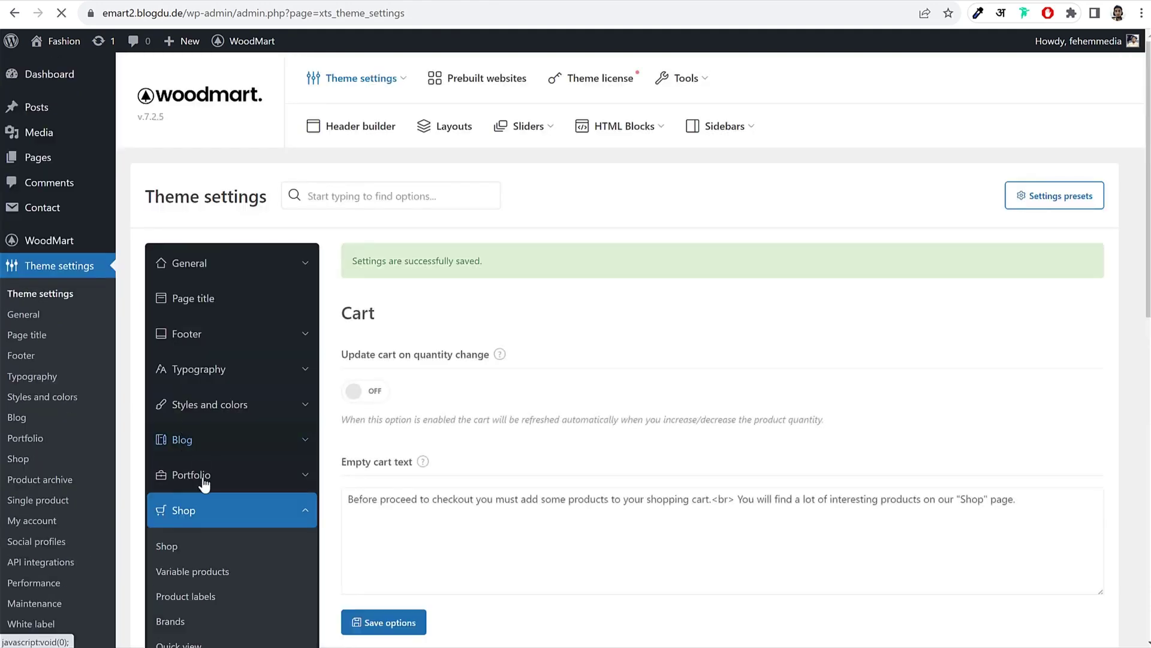
# Step: Go back to the storefront homepage and browse the Shop page
pyautogui.scroll(-5, 248, 477)
pyautogui.scroll(-3, 248, 476)
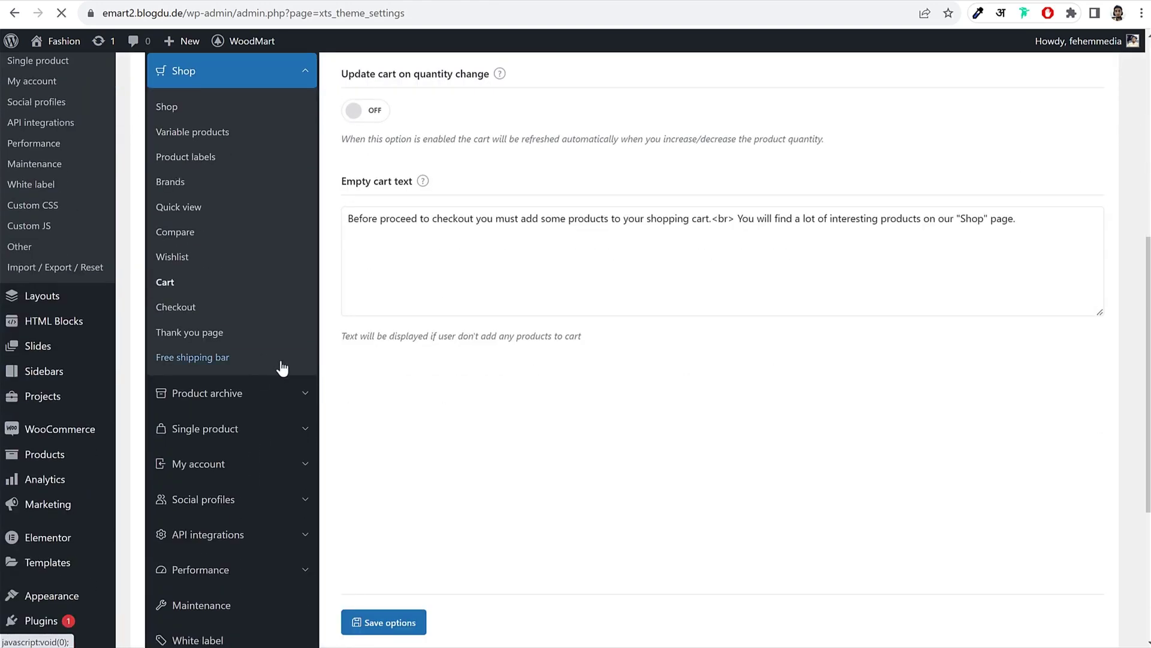
pyautogui.click(265, 400)
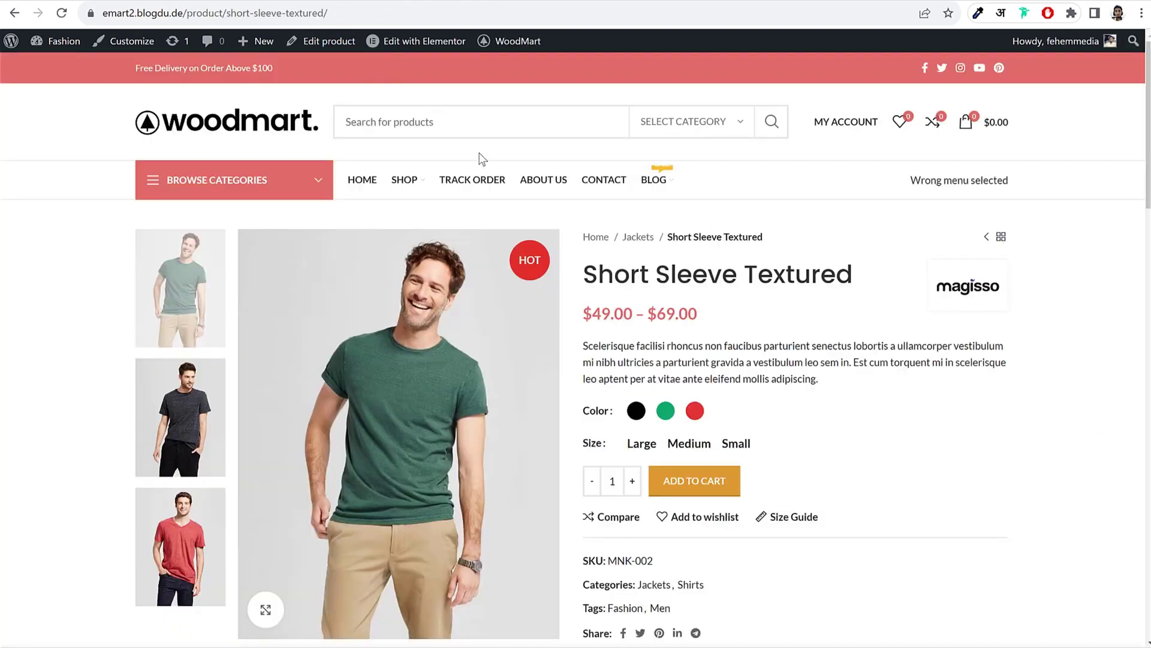
pyautogui.hotkey('alt', 'Left')
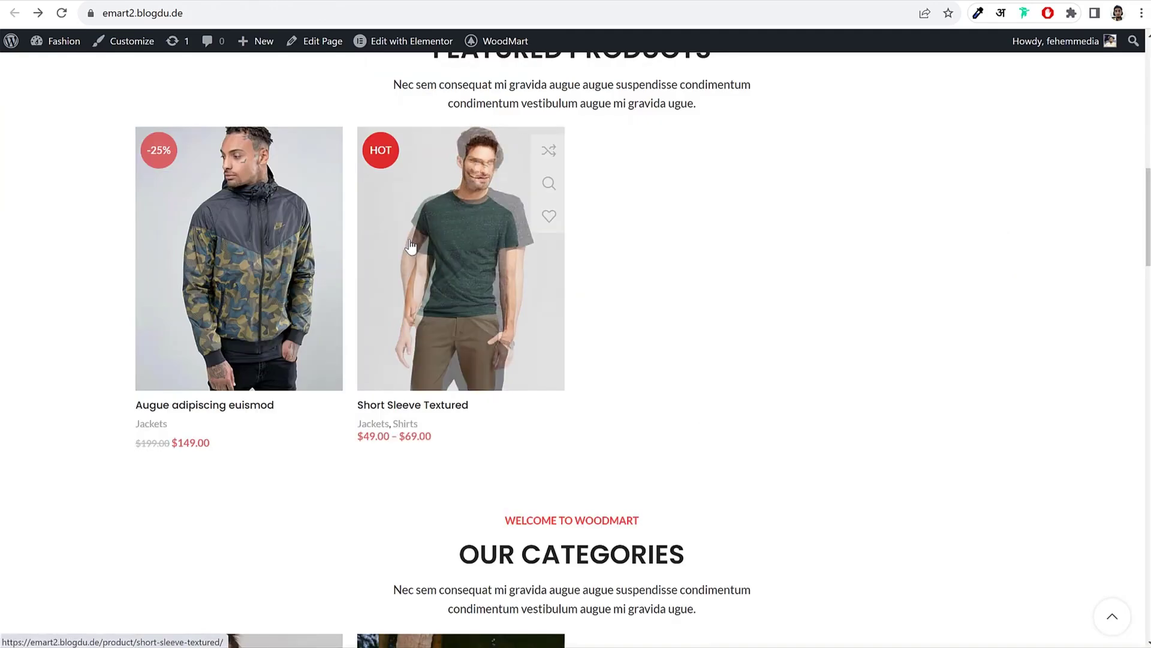
pyautogui.scroll(7, 411, 246)
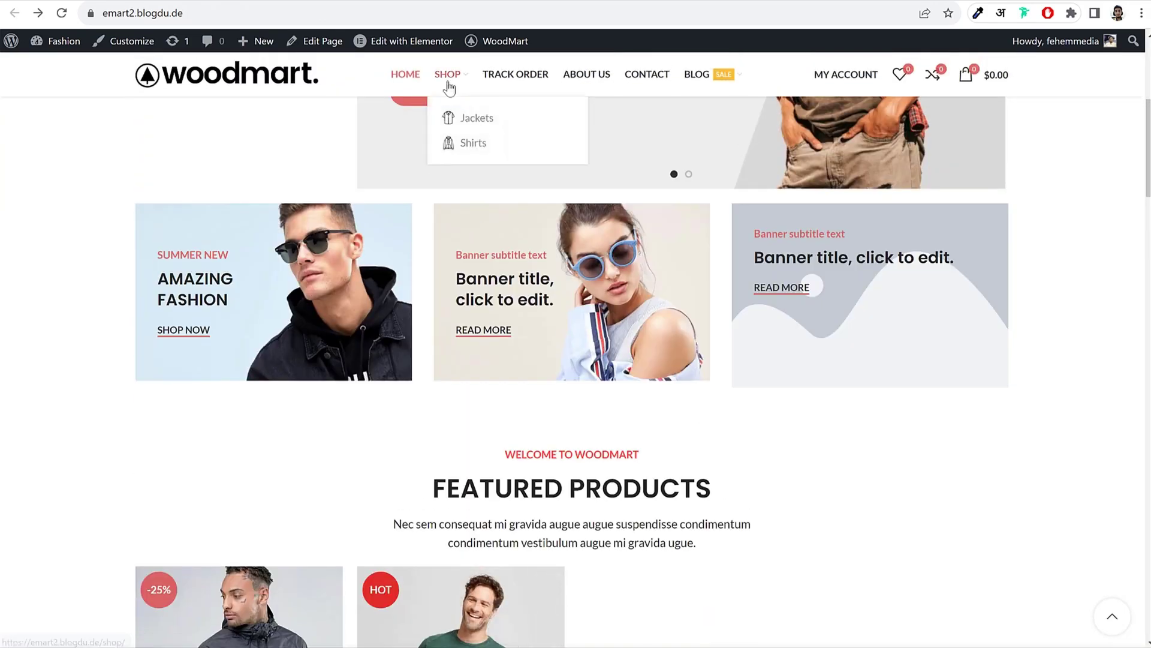
pyautogui.click(449, 87)
pyautogui.scroll(-5, 854, 283)
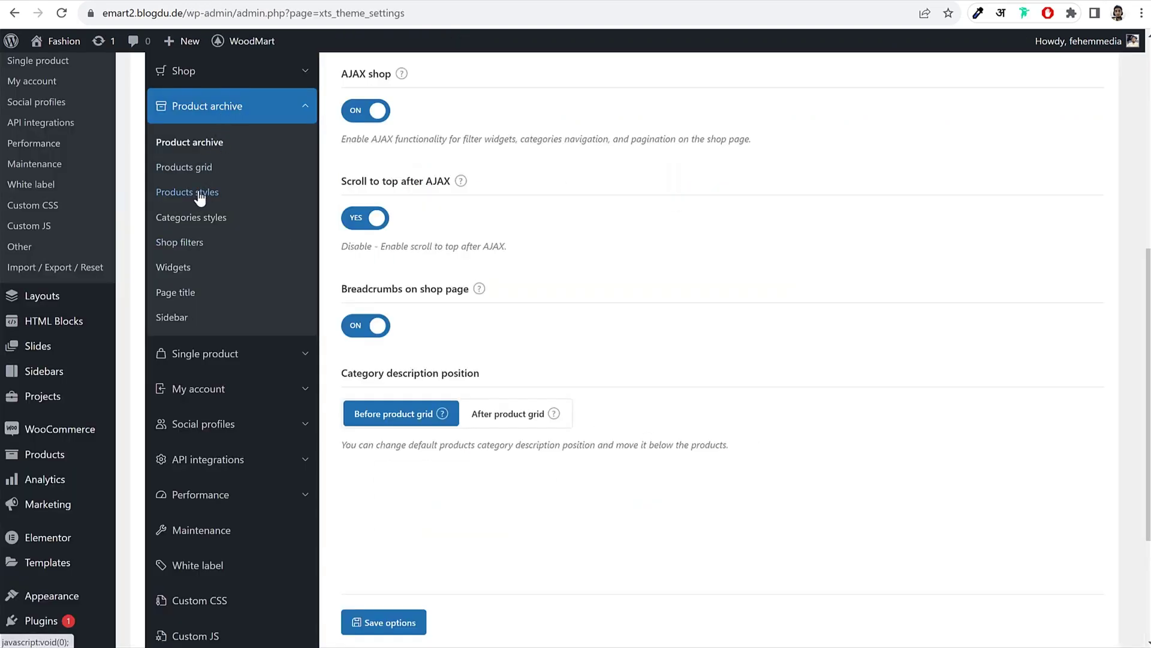
# Step: In Products styles, choose the third hover effect with the Select Options link and save
pyautogui.click(190, 192)
pyautogui.scroll(4, 952, 312)
pyautogui.scroll(2, 952, 311)
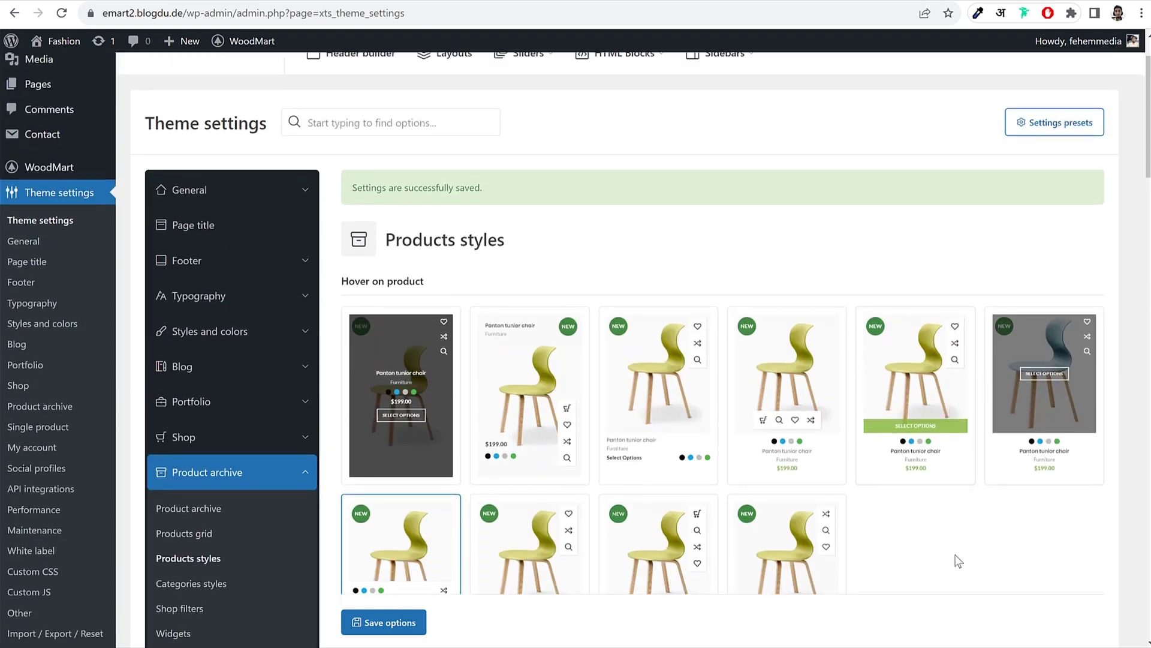
pyautogui.click(643, 391)
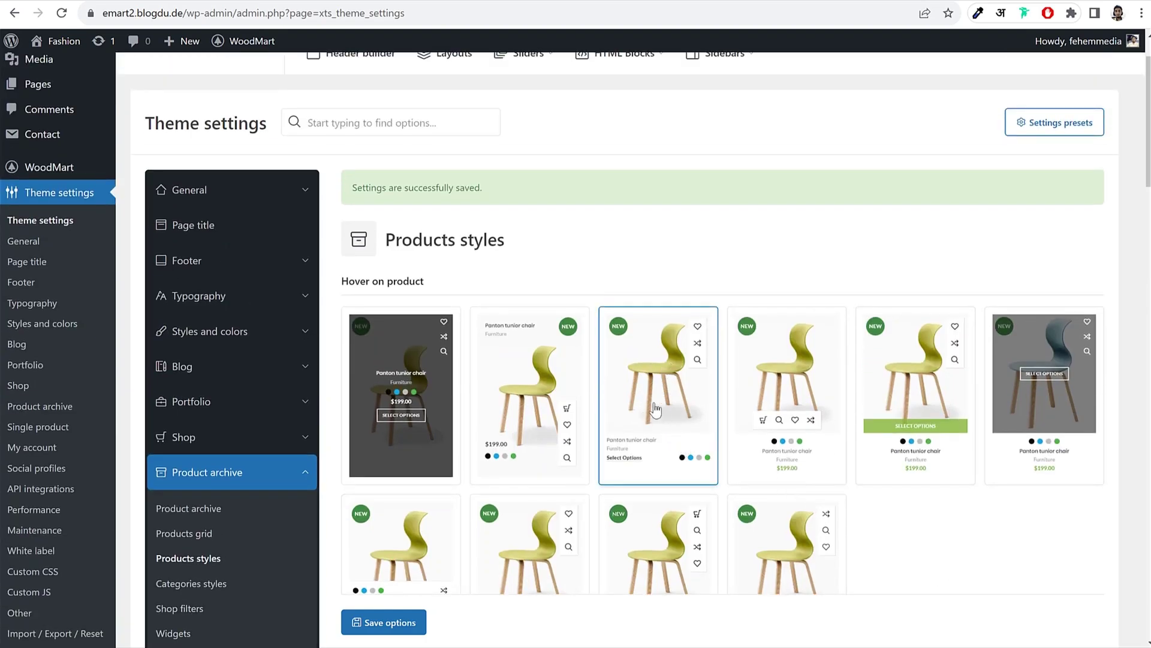
pyautogui.scroll(-3, 1033, 462)
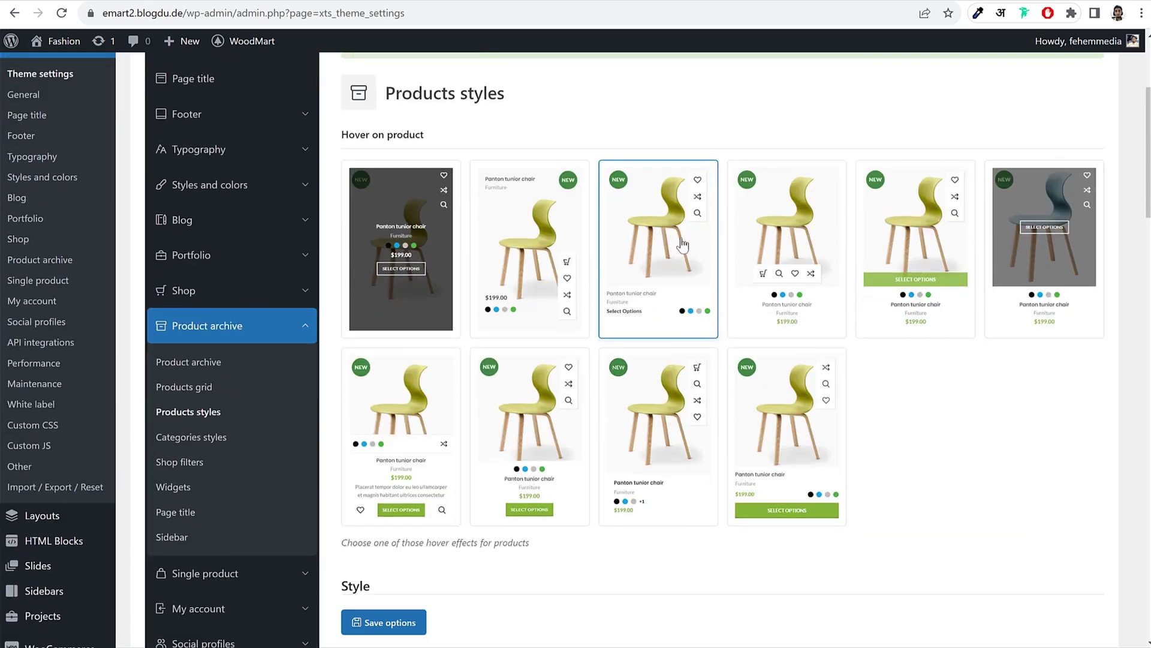
pyautogui.click(651, 431)
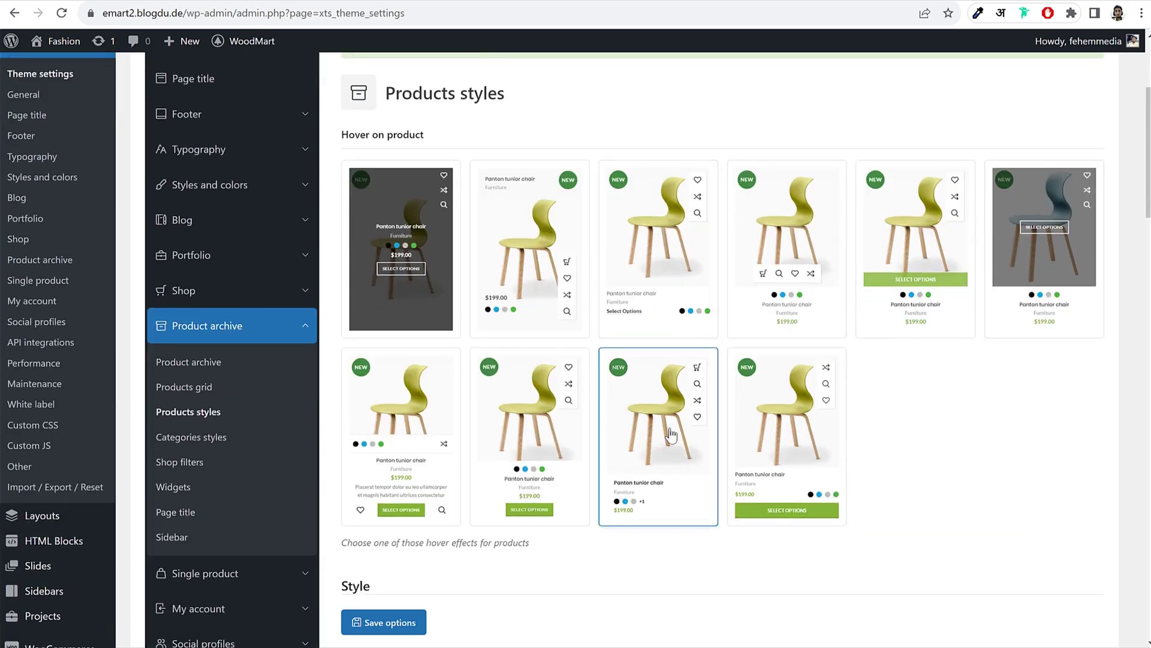
pyautogui.click(375, 624)
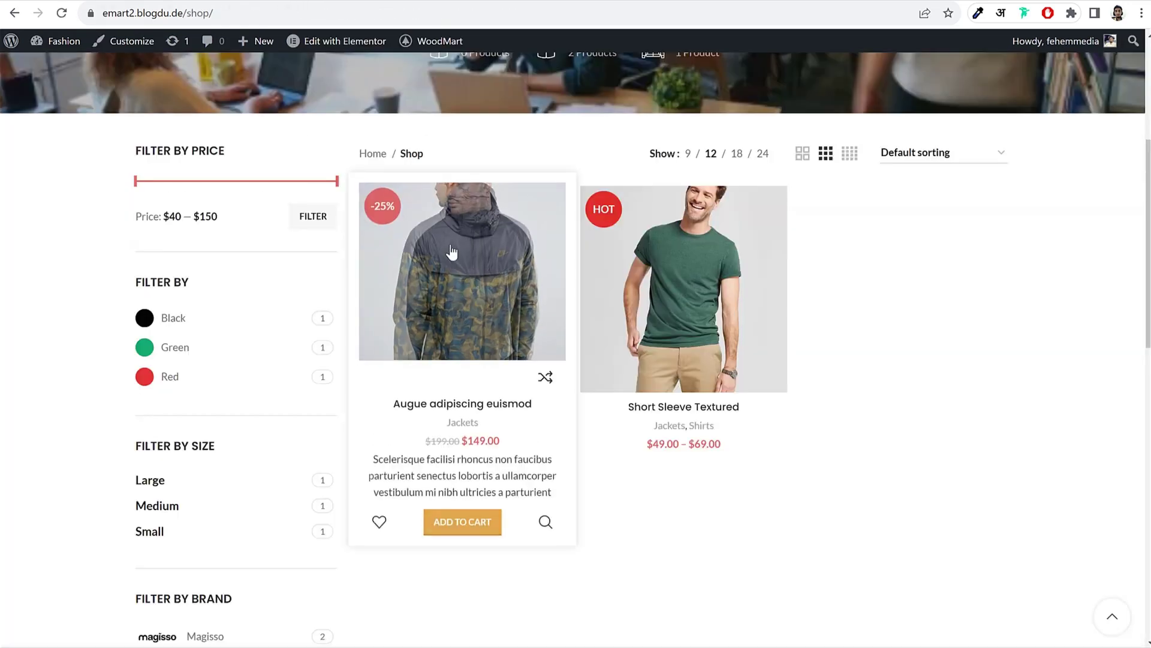
# Step: Reload the shop and scroll through the products to check the new hover effect
pyautogui.click(61, 13)
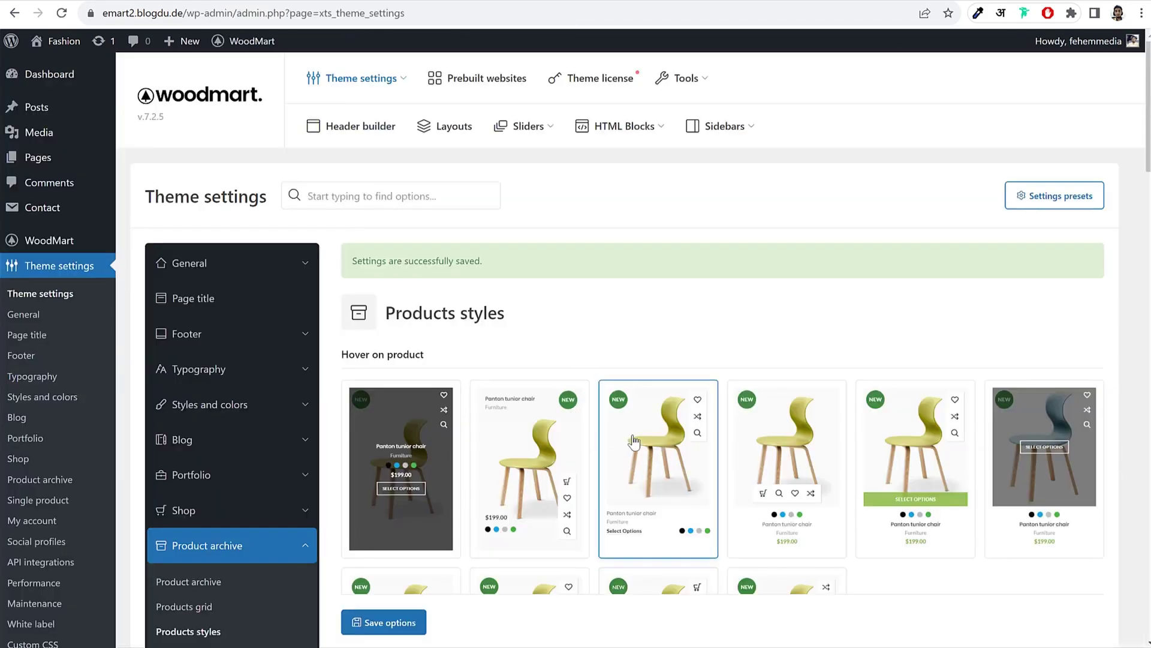
pyautogui.scroll(-3, 693, 406)
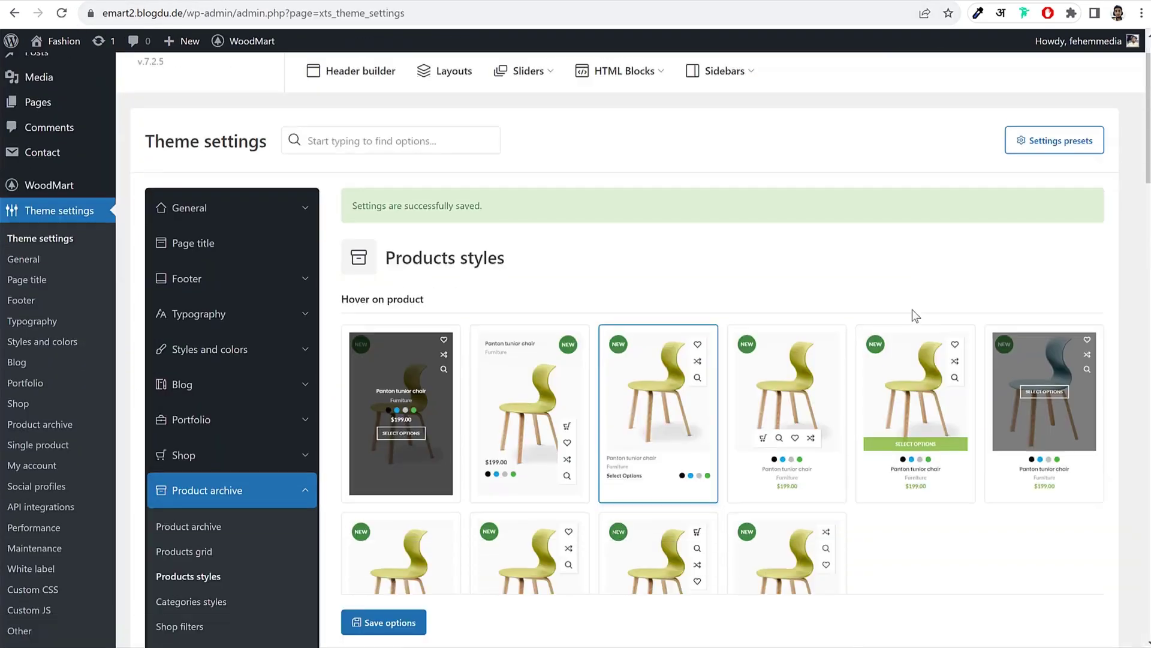
pyautogui.scroll(-8, 912, 309)
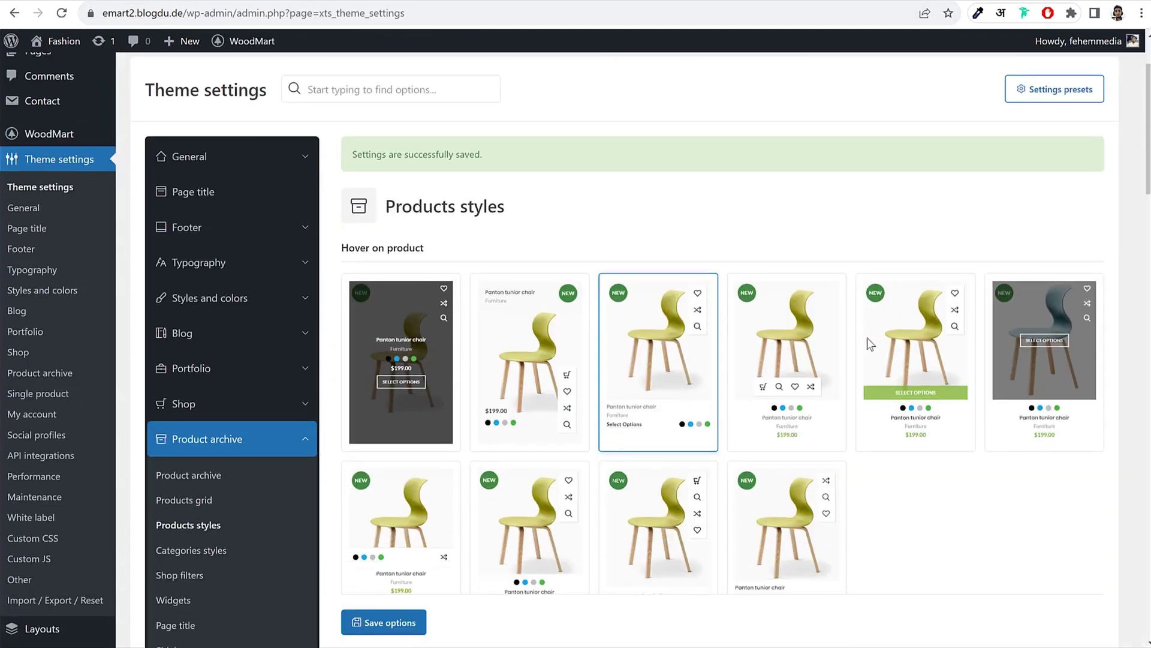
pyautogui.scroll(-12, 867, 338)
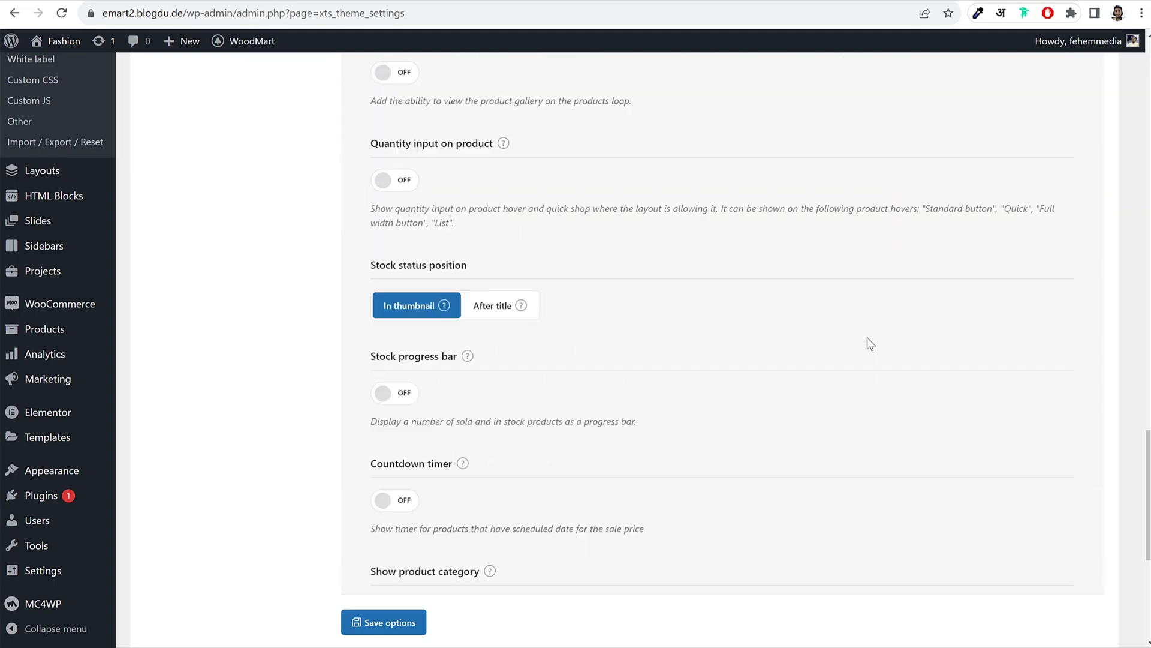
pyautogui.scroll(-4, 867, 338)
pyautogui.scroll(20, 867, 337)
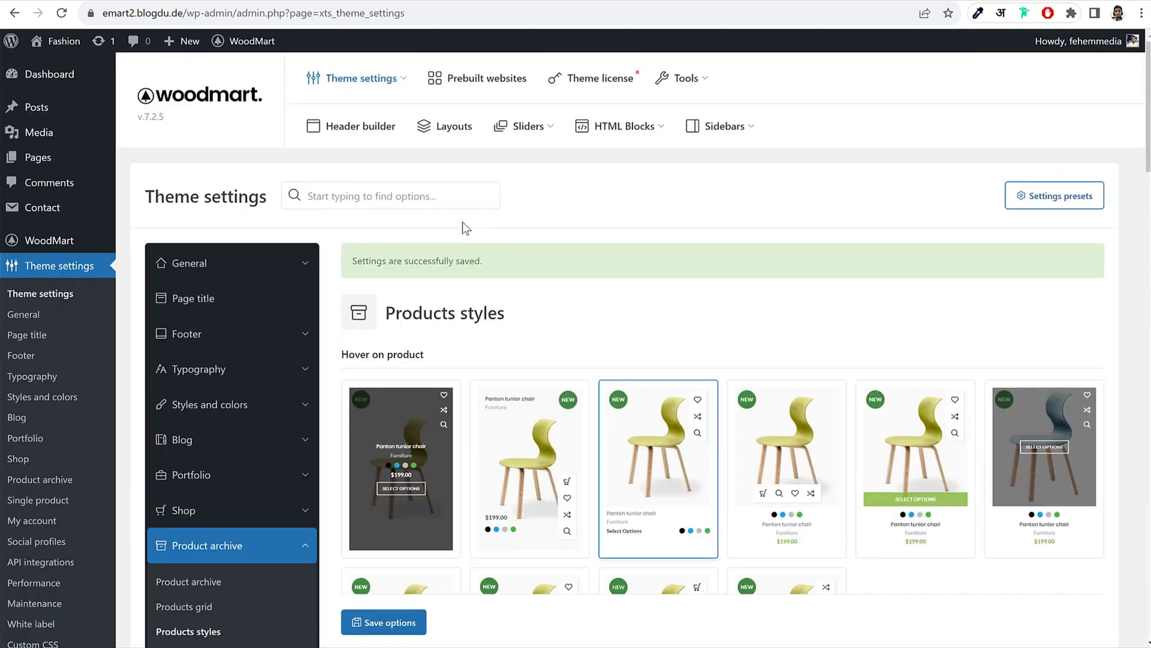
pyautogui.scroll(-4, 480, 225)
pyautogui.scroll(-2, 505, 225)
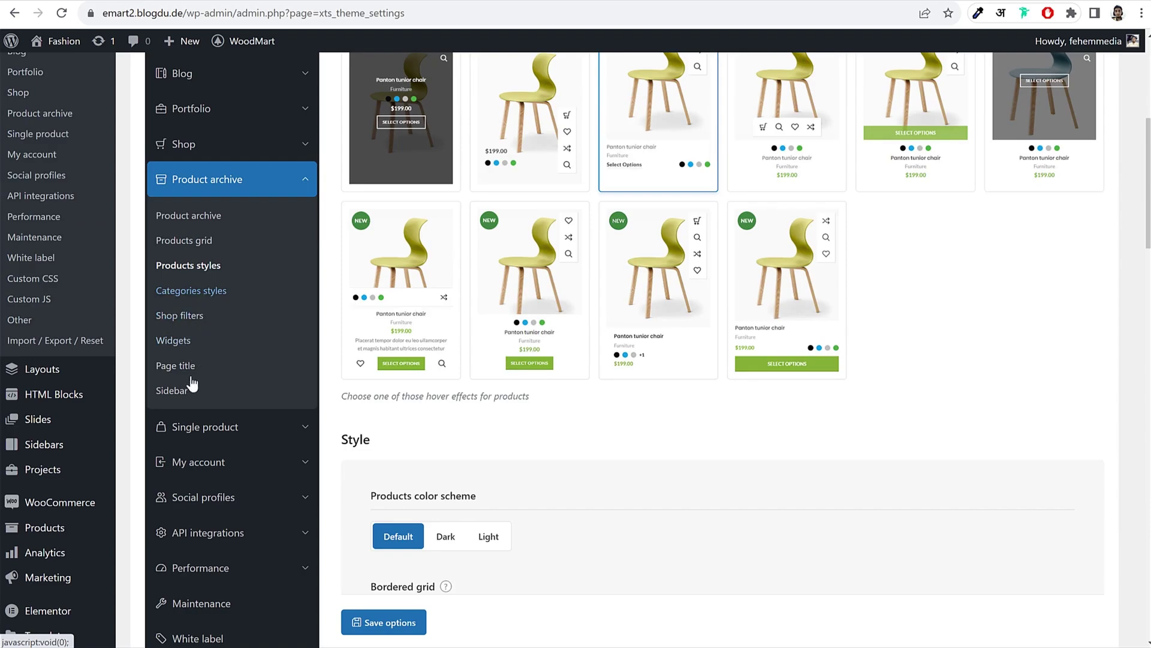
# Step: Preview the alternative product page design, then revert to the original Default design
pyautogui.scroll(-2, 274, 326)
pyautogui.click(269, 292)
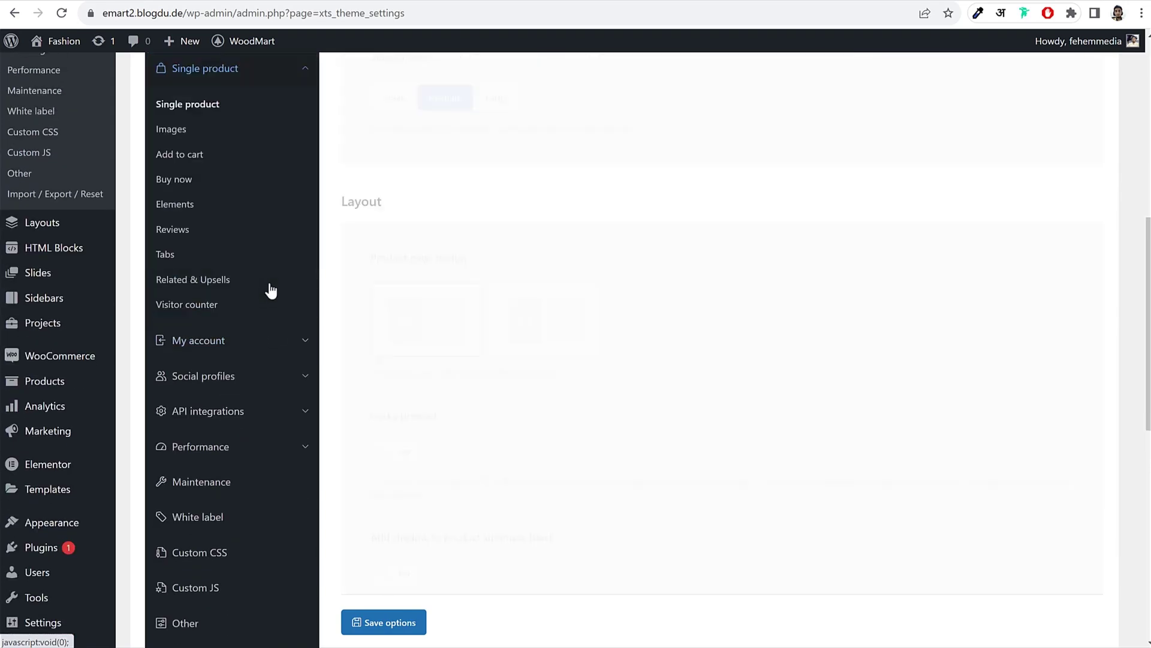
pyautogui.scroll(-7, 770, 308)
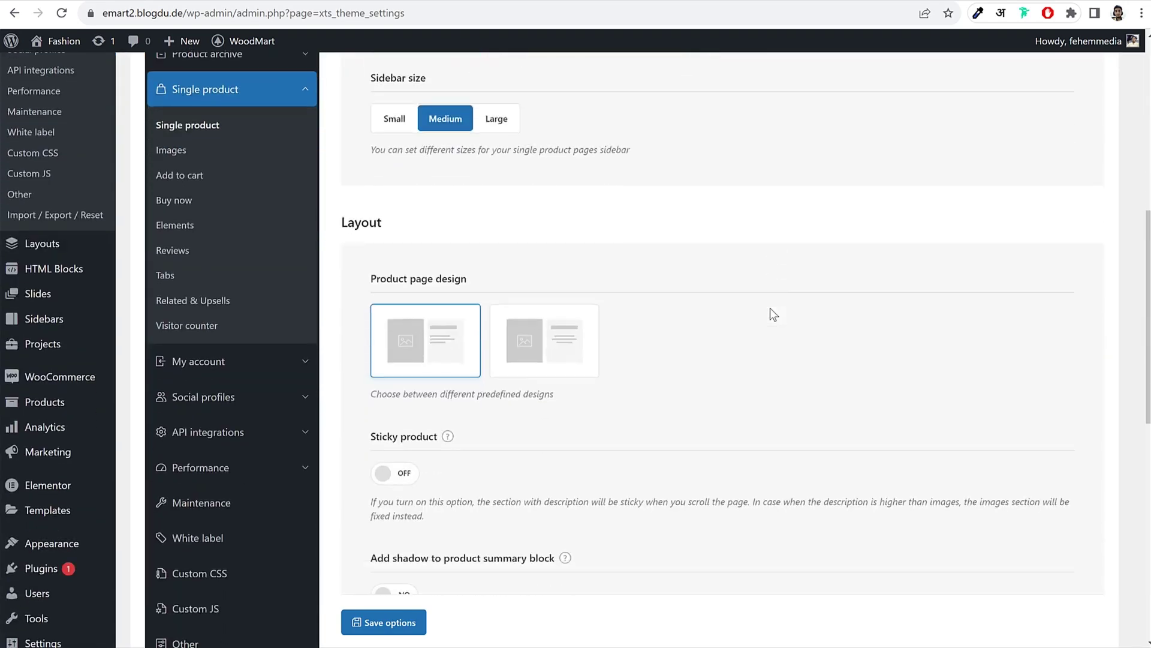
pyautogui.scroll(-3, 770, 308)
pyautogui.scroll(1, 769, 307)
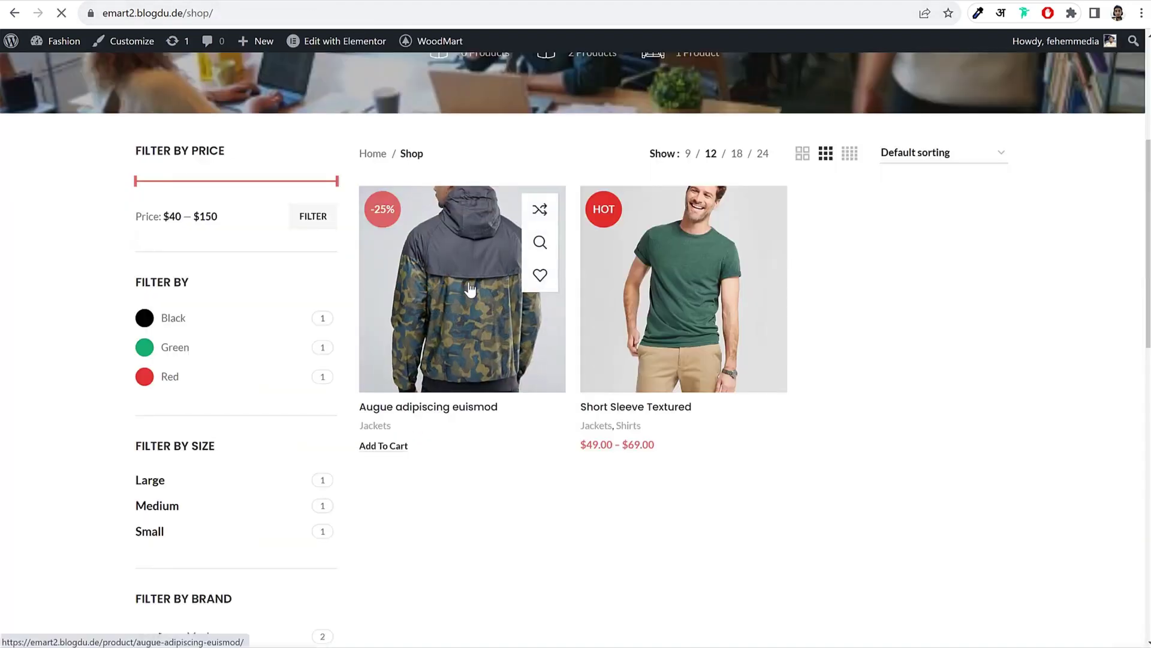
pyautogui.click(470, 289)
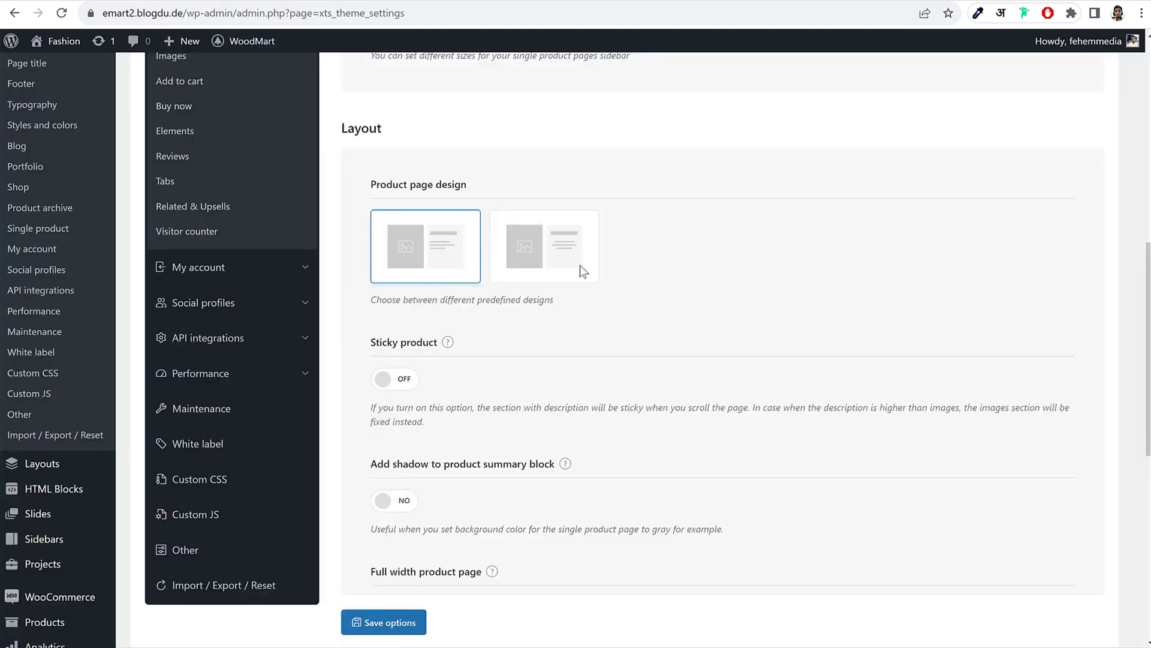
pyautogui.click(566, 248)
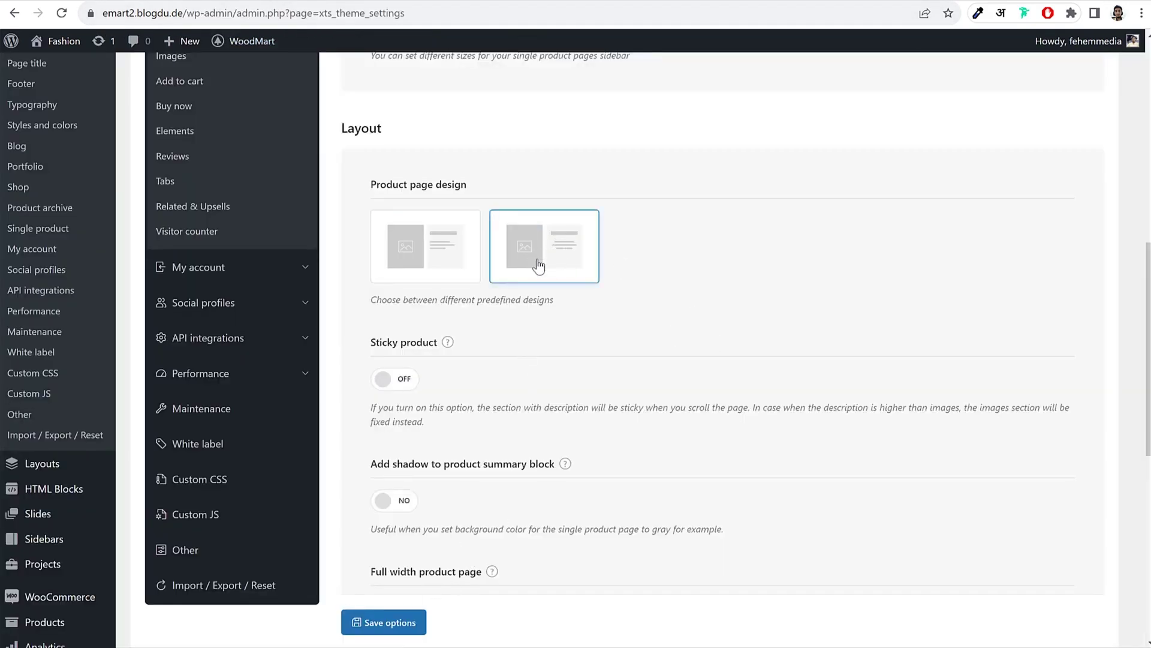
pyautogui.click(435, 270)
# Step: Look through the single product Images settings
pyautogui.scroll(-8, 713, 282)
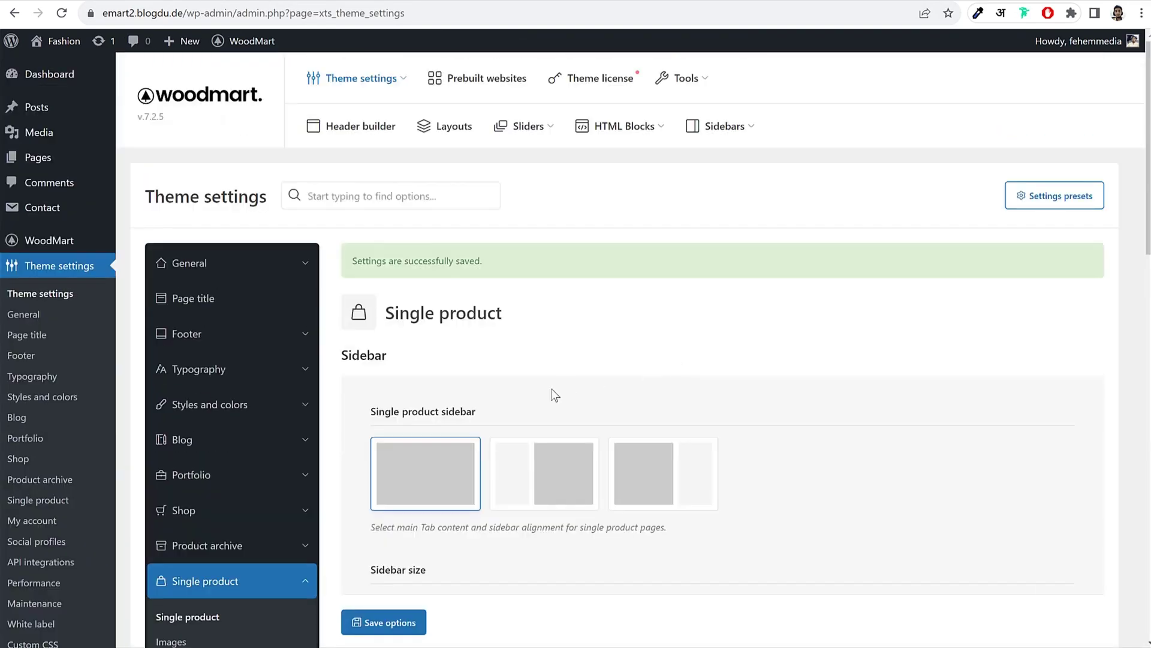
pyautogui.scroll(-7, 419, 384)
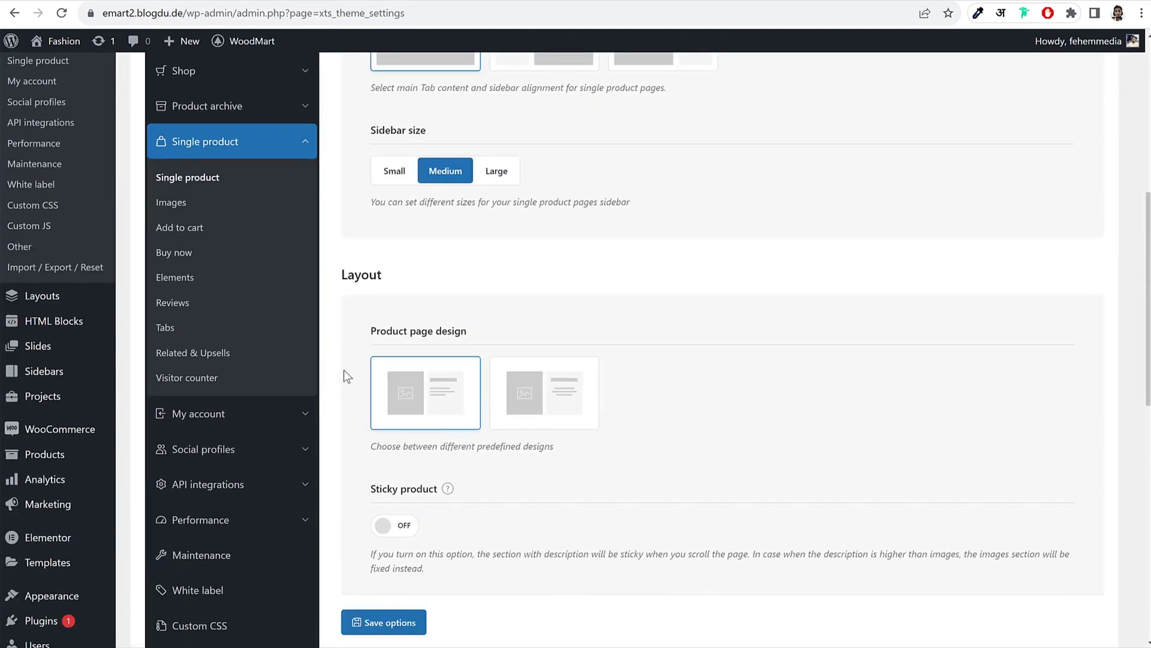
pyautogui.click(171, 202)
pyautogui.scroll(6, 646, 342)
pyautogui.scroll(-1, 647, 336)
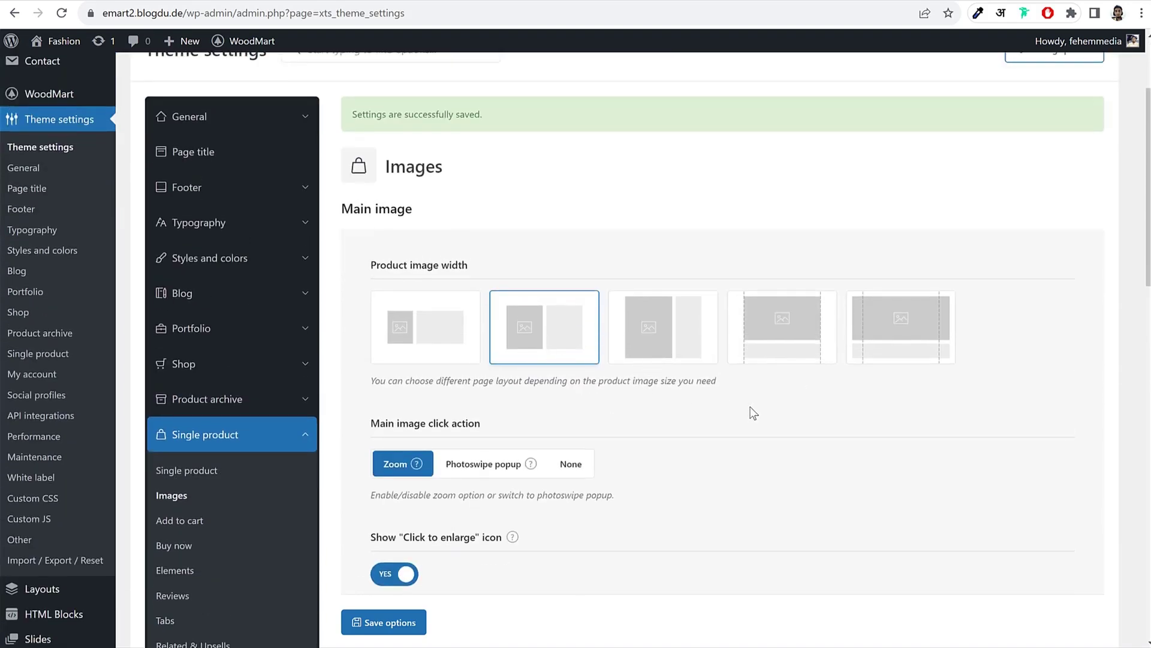
pyautogui.scroll(-3, 583, 433)
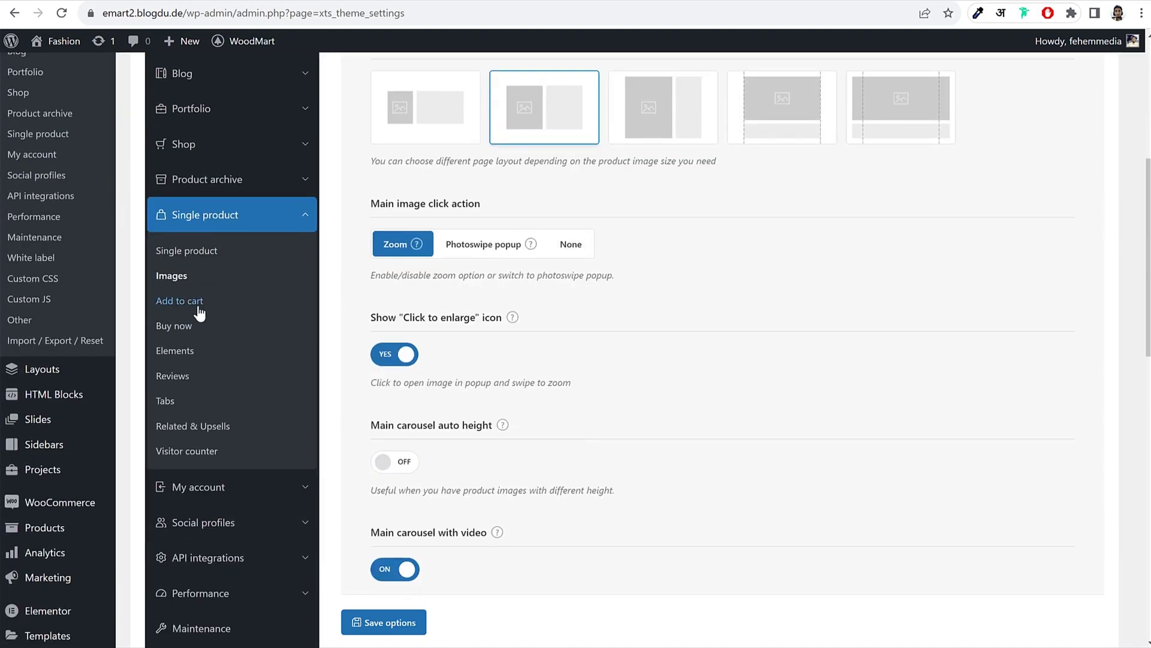
pyautogui.click(188, 328)
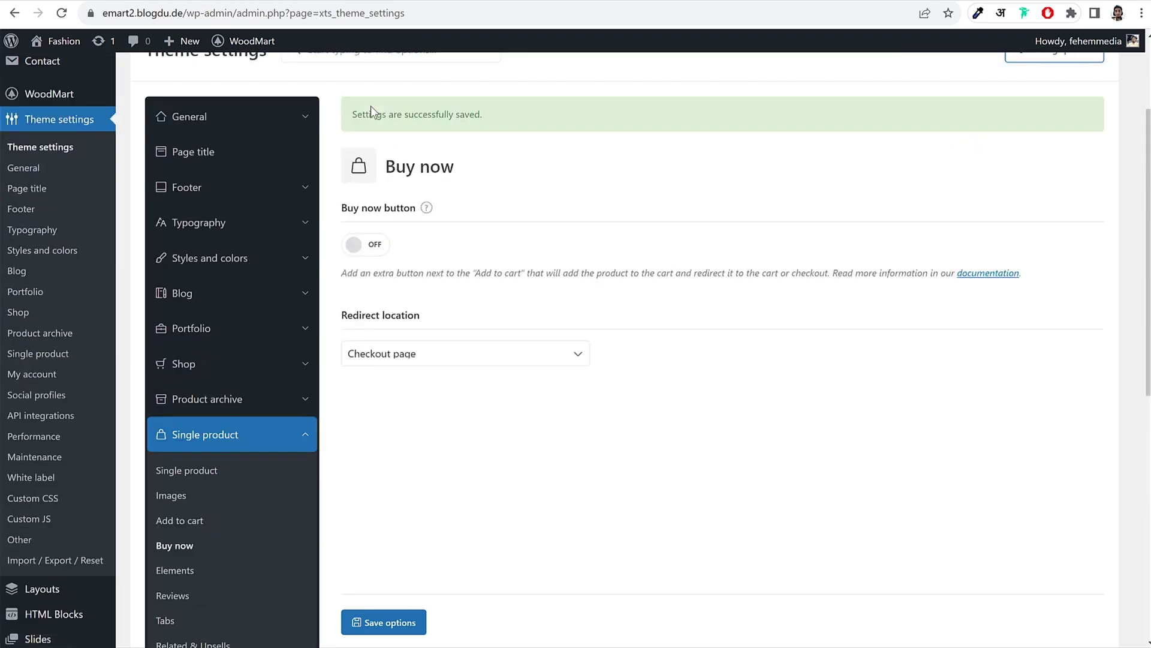
# Step: Switch on the Buy now button, save, and reload the product page to see it
pyautogui.click(380, 251)
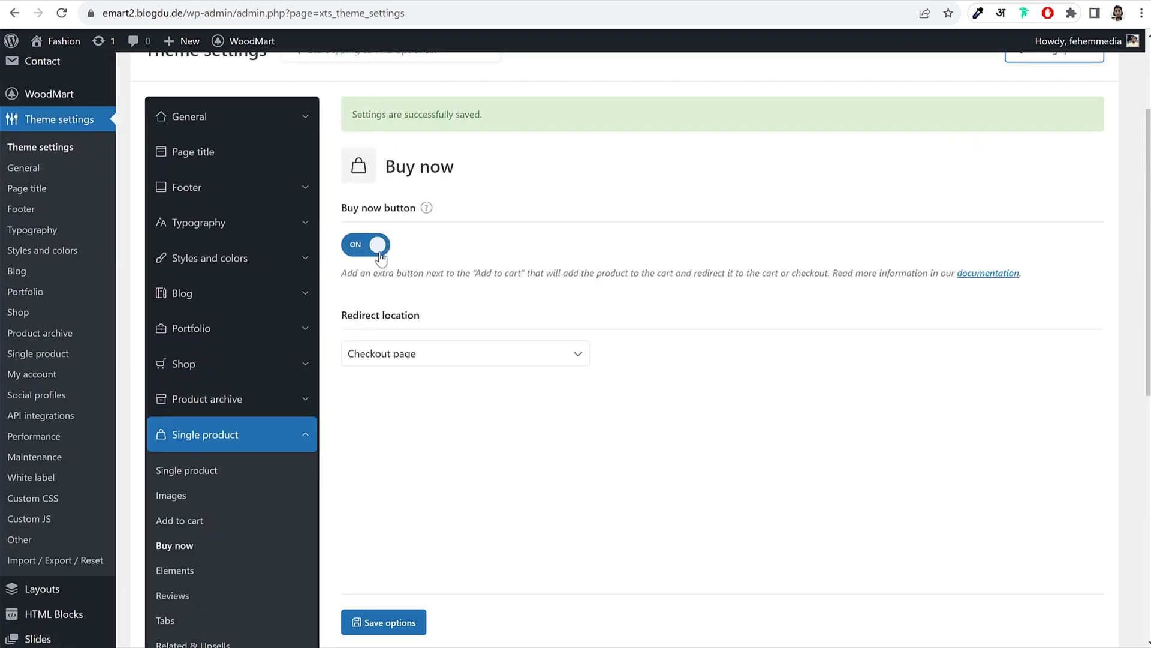
pyautogui.click(403, 622)
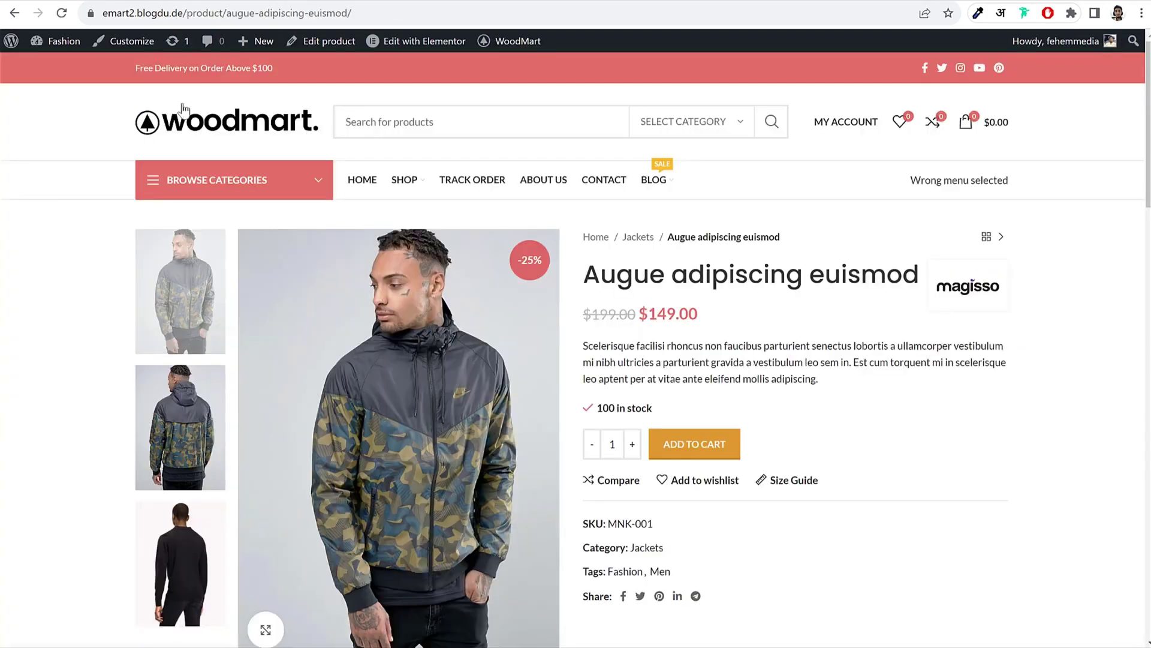
pyautogui.click(62, 12)
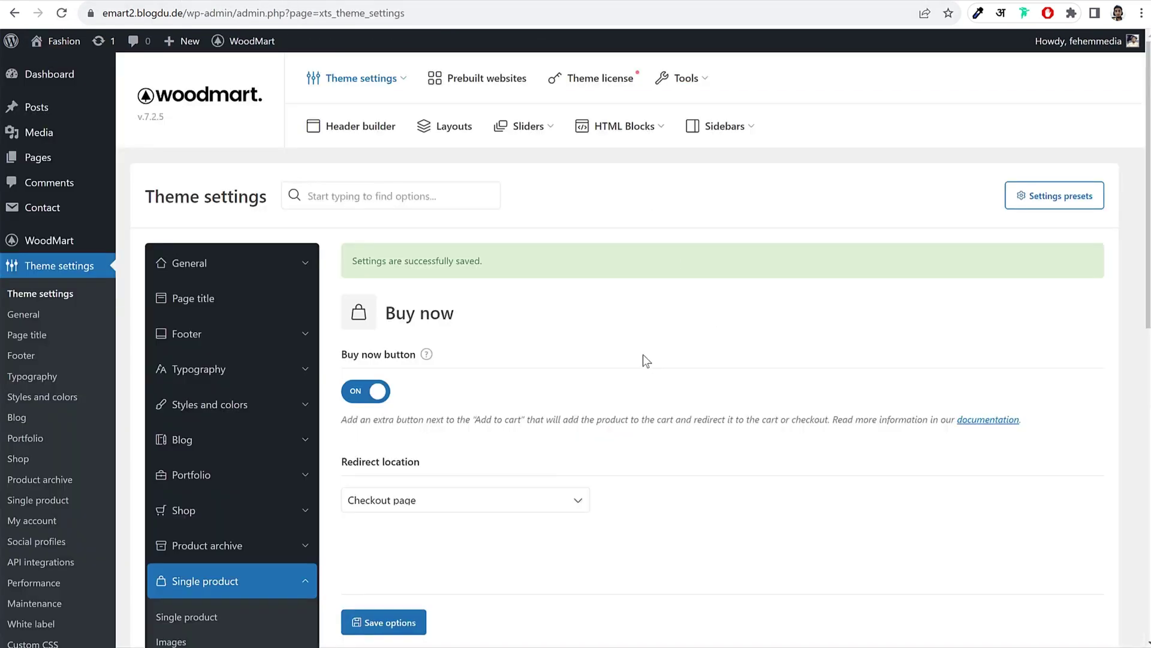
pyautogui.scroll(-3, 646, 358)
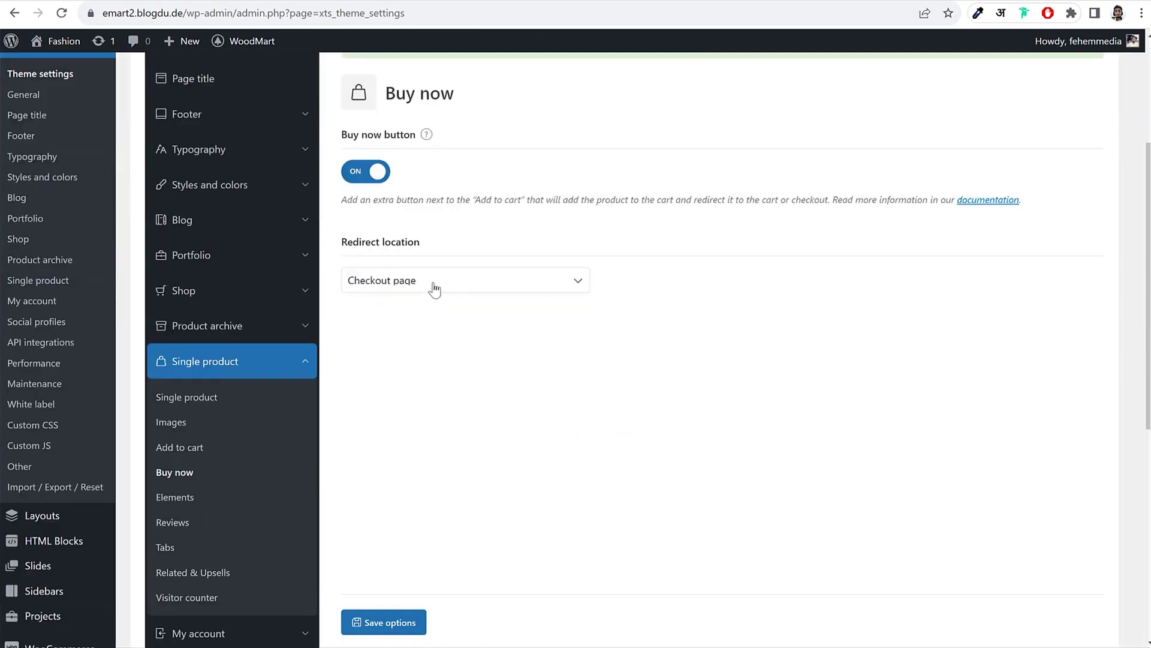
pyautogui.scroll(-1, 664, 411)
# Step: Turn on stock progress bar, countdown timer and variable-product countdown, then save
pyautogui.click(191, 424)
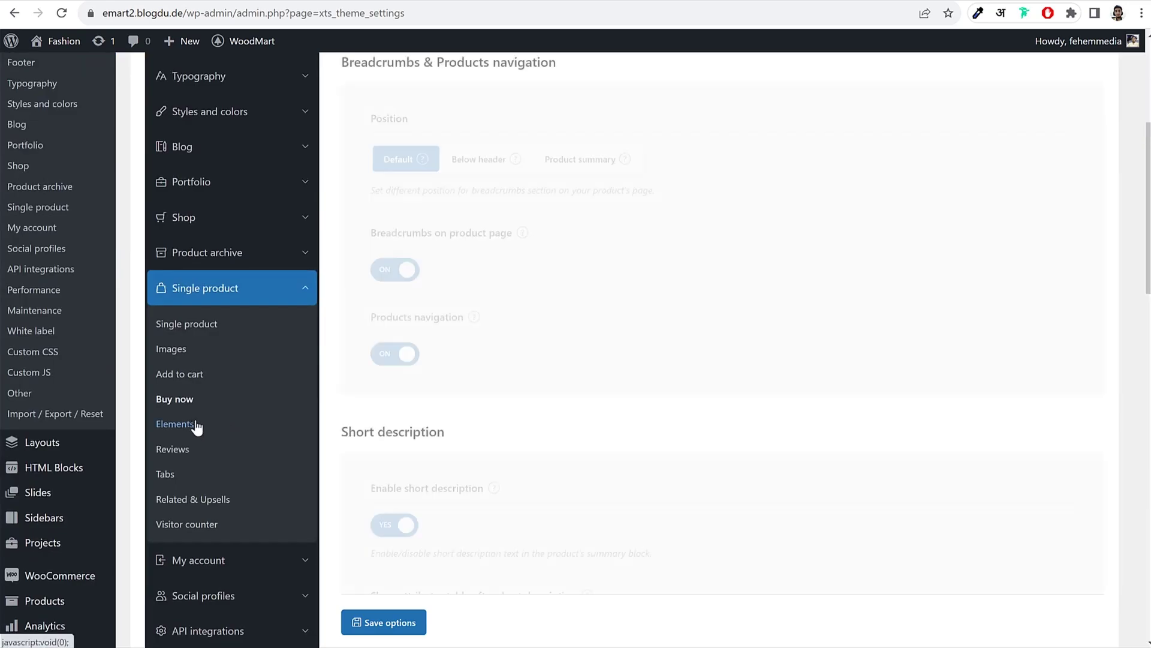
pyautogui.scroll(-8, 874, 381)
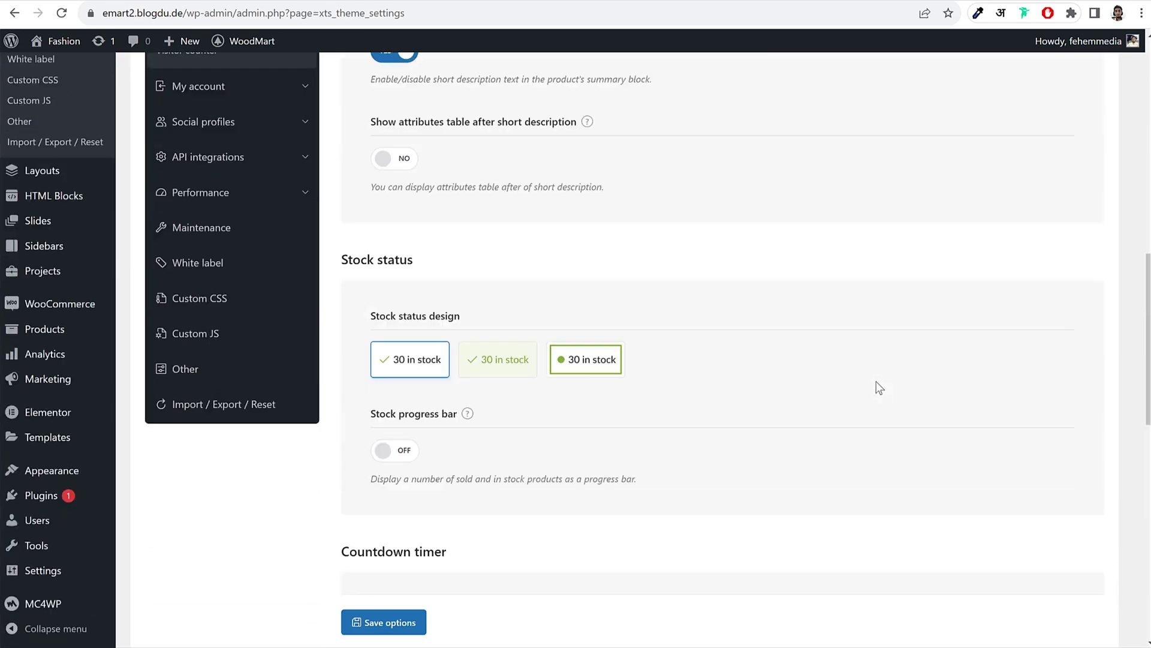
pyautogui.scroll(-9, 876, 381)
pyautogui.scroll(11, 876, 381)
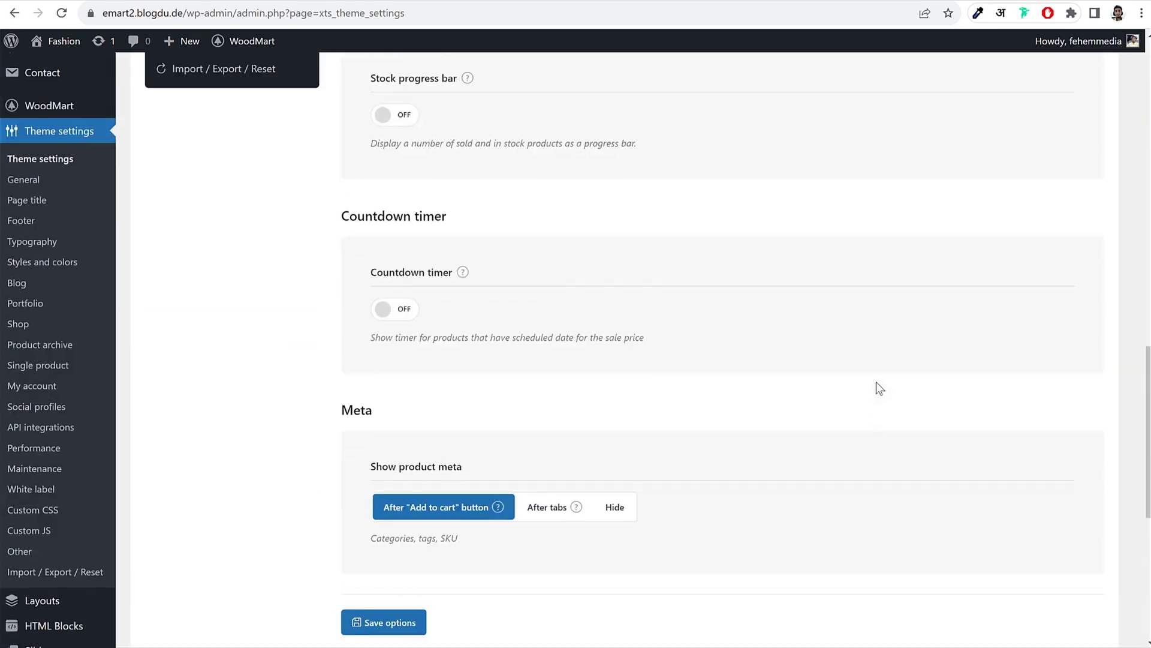
pyautogui.scroll(2, 876, 381)
pyautogui.scroll(-6, 782, 256)
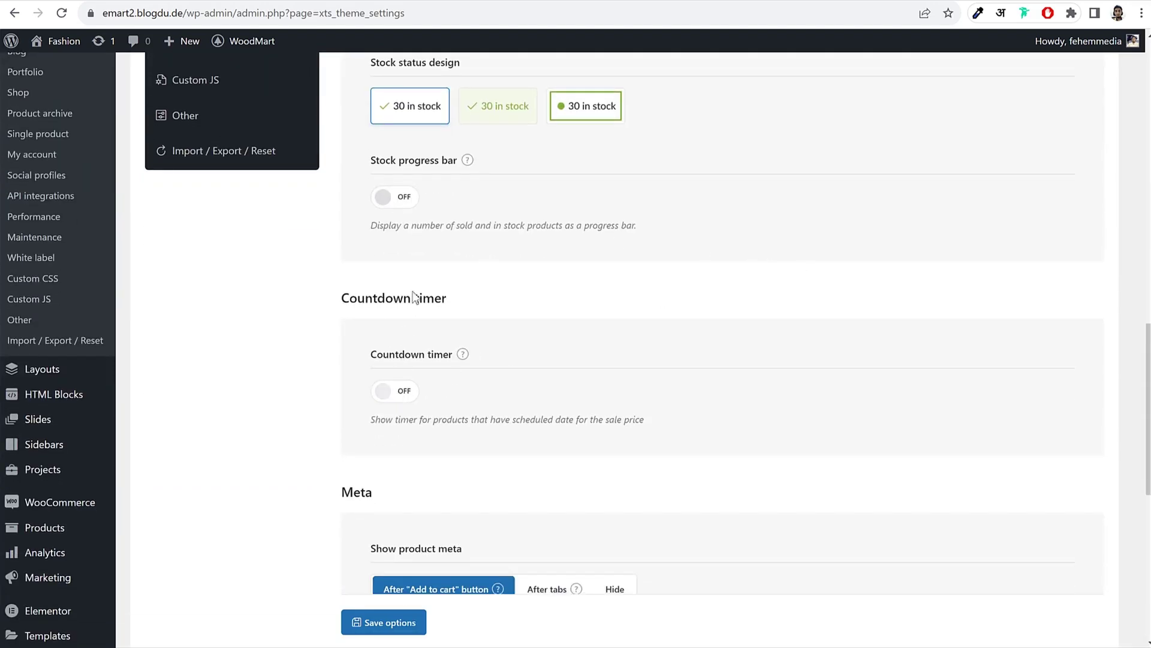
pyautogui.click(403, 201)
pyautogui.click(401, 391)
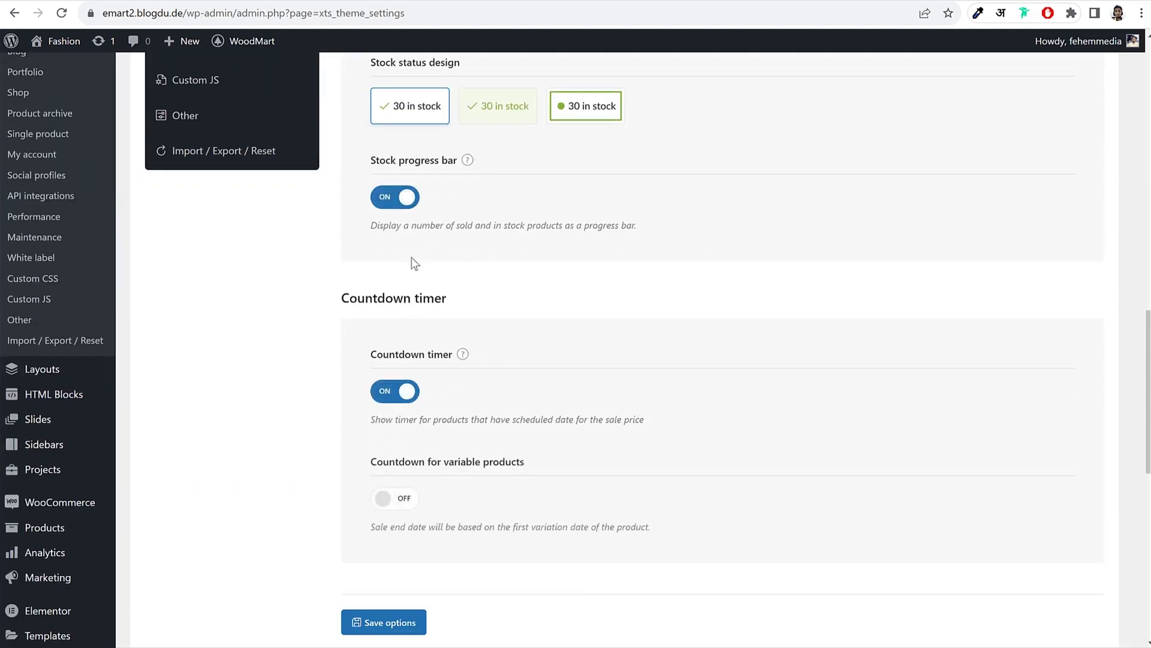
pyautogui.click(399, 500)
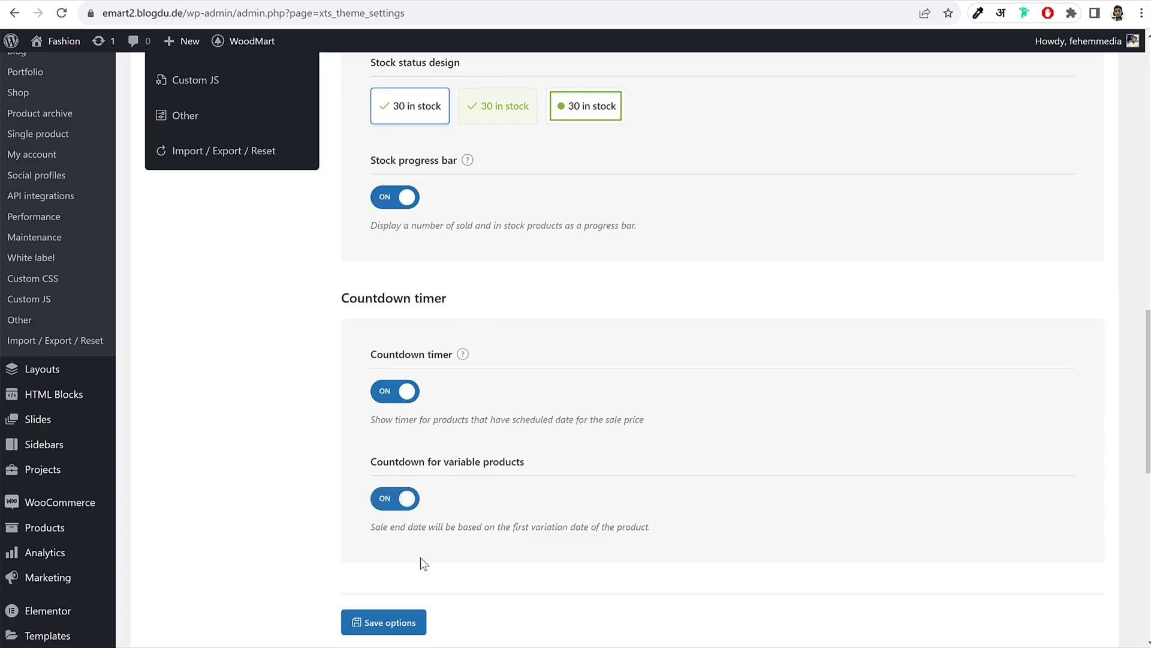
pyautogui.click(387, 624)
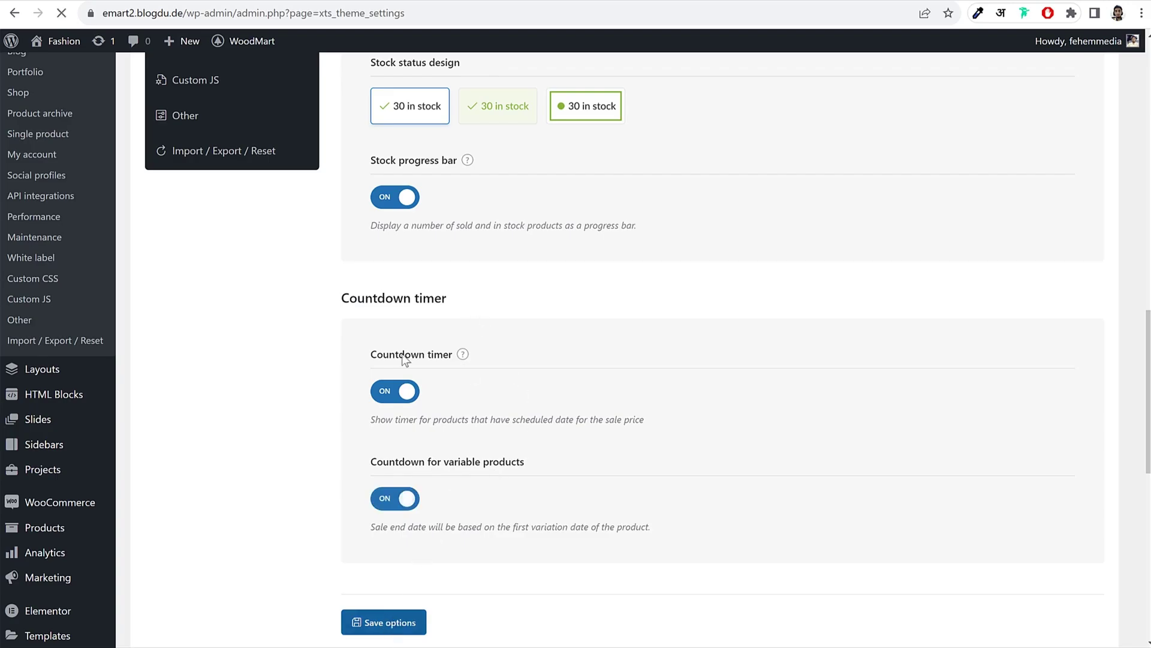
# Step: Reload the jacket product page and check the new sale countdown
pyautogui.click(326, 1)
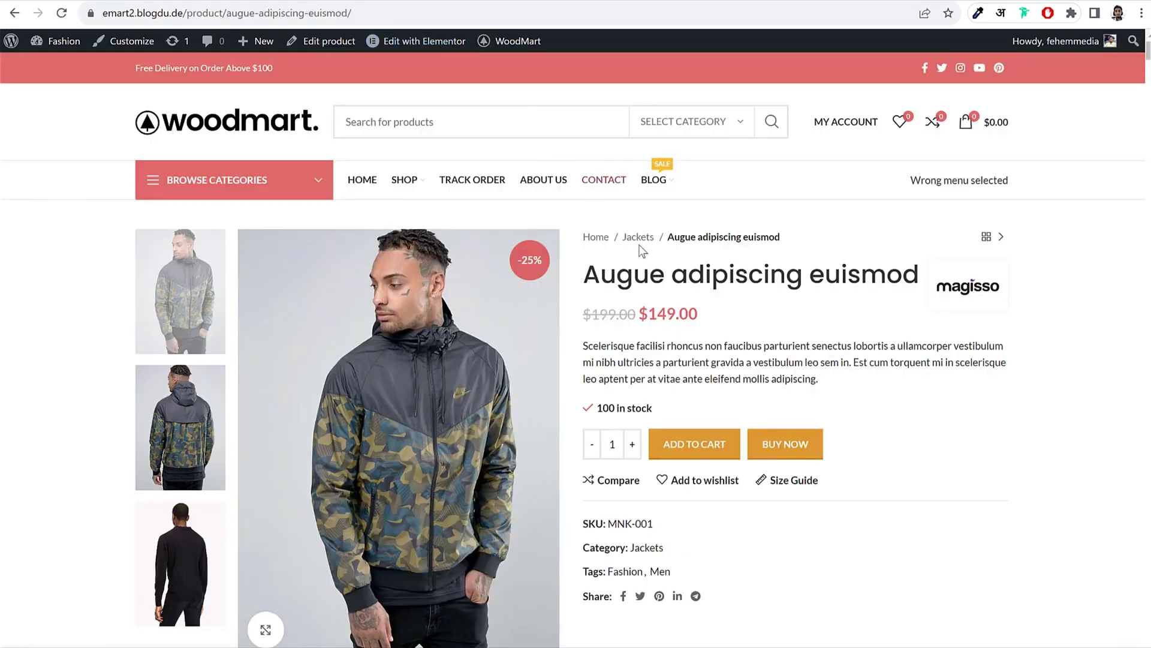
pyautogui.click(63, 14)
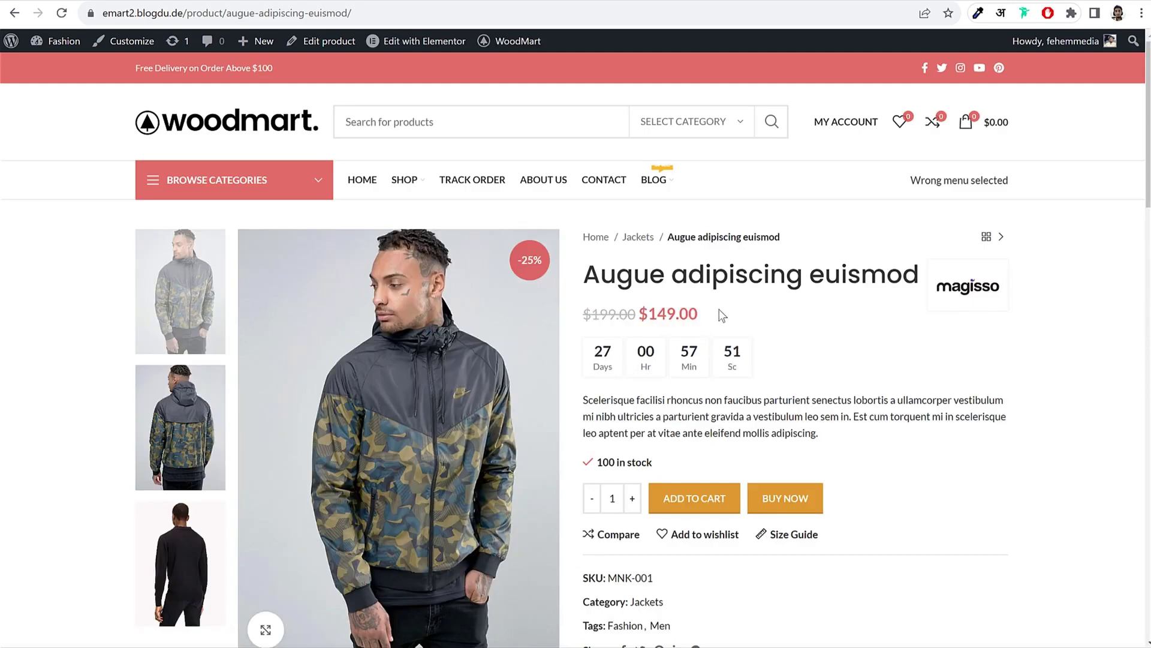
pyautogui.moveTo(594, 351); pyautogui.dragTo(772, 355)
# Step: Review the Reviews settings and the additional product tabs in Tabs
pyautogui.click(234, 1)
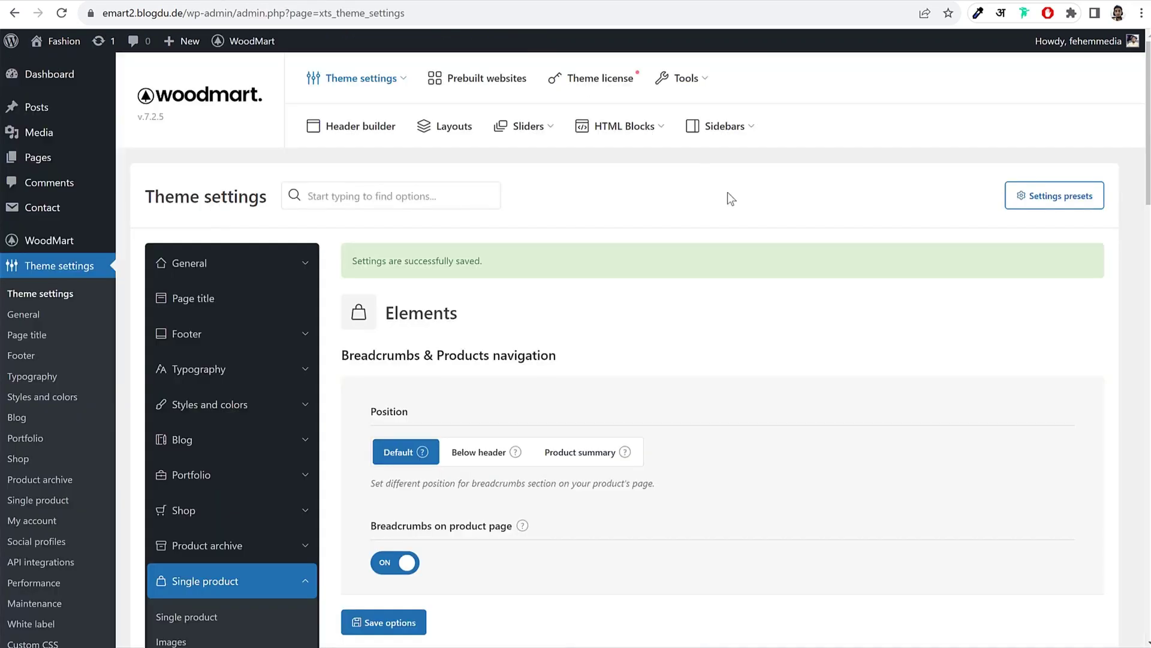
pyautogui.scroll(-7, 786, 364)
pyautogui.scroll(2, 218, 257)
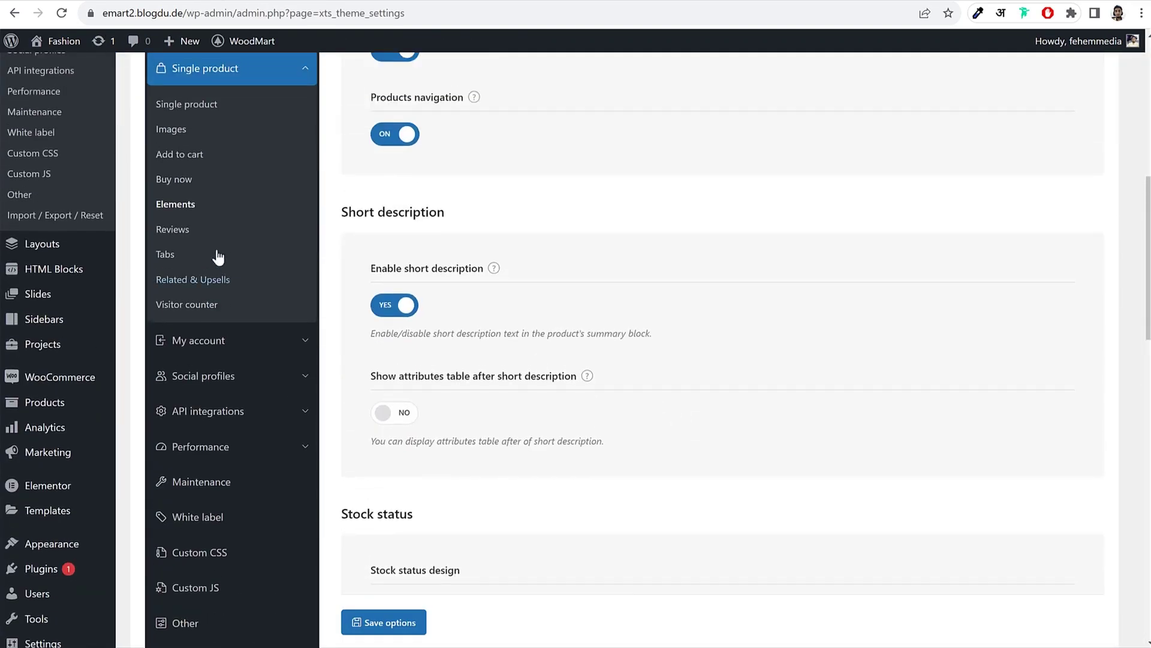
pyautogui.click(191, 233)
pyautogui.click(198, 257)
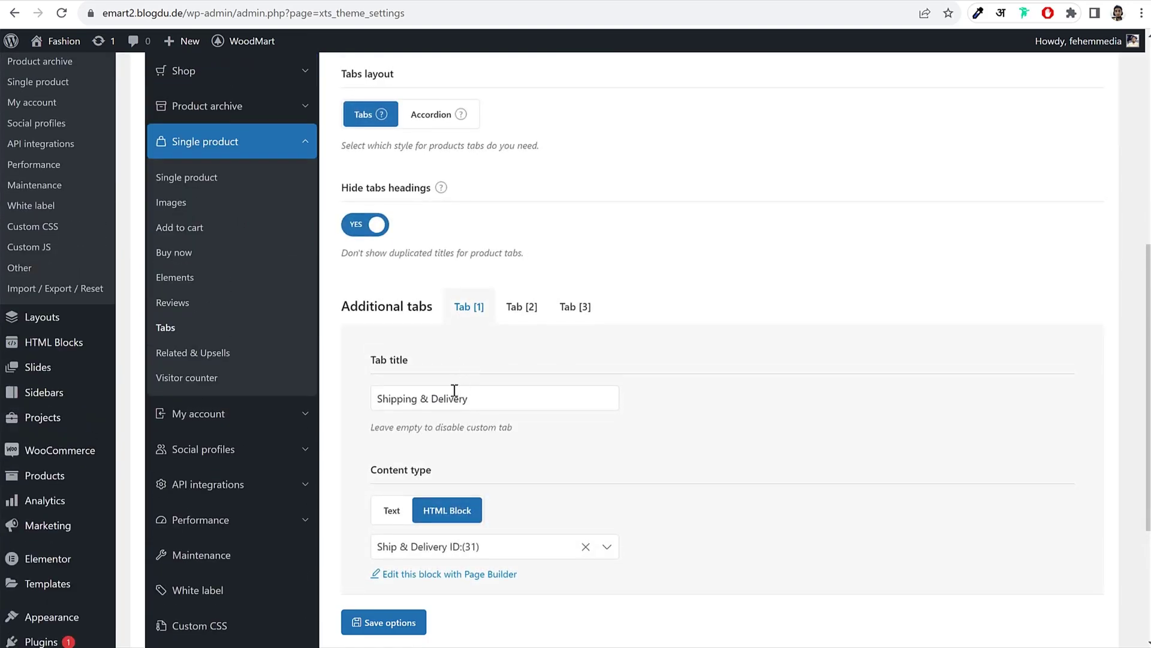
pyautogui.click(520, 307)
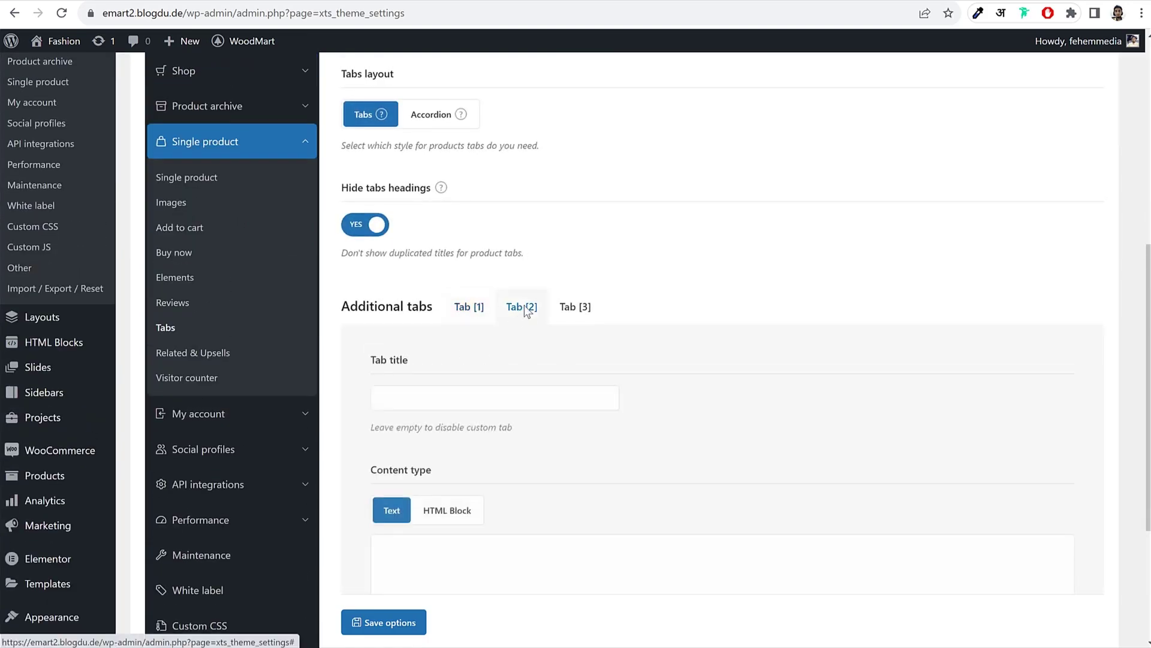
pyautogui.click(474, 392)
pyautogui.click(576, 307)
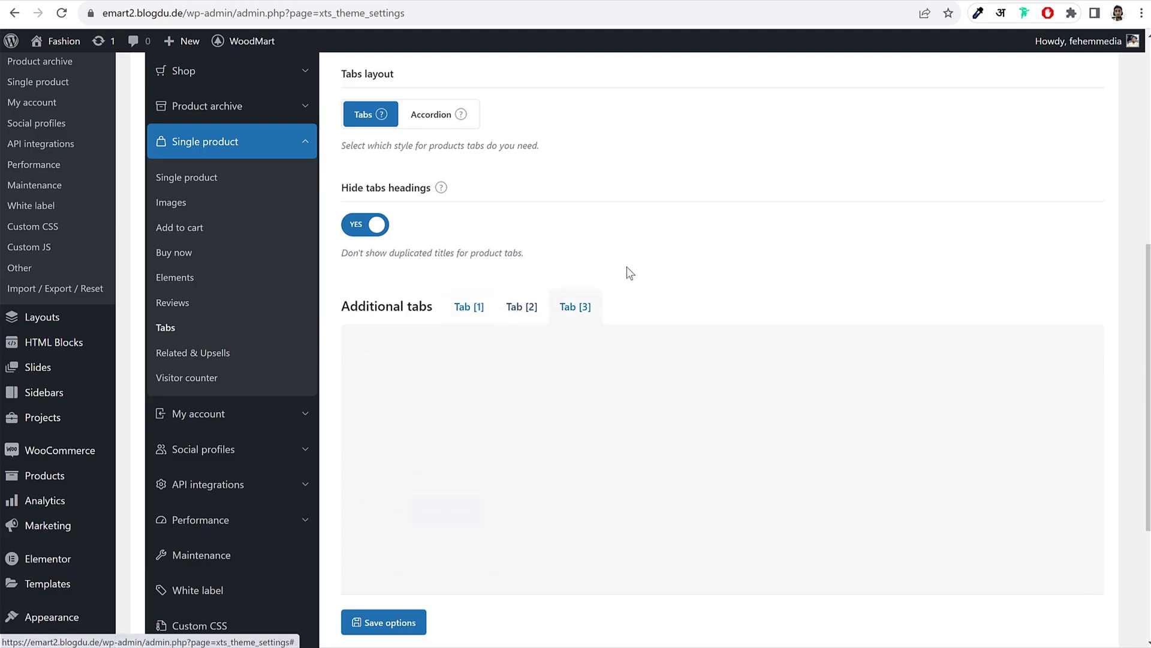
# Step: Switch the visitor counter on and save
pyautogui.click(239, 377)
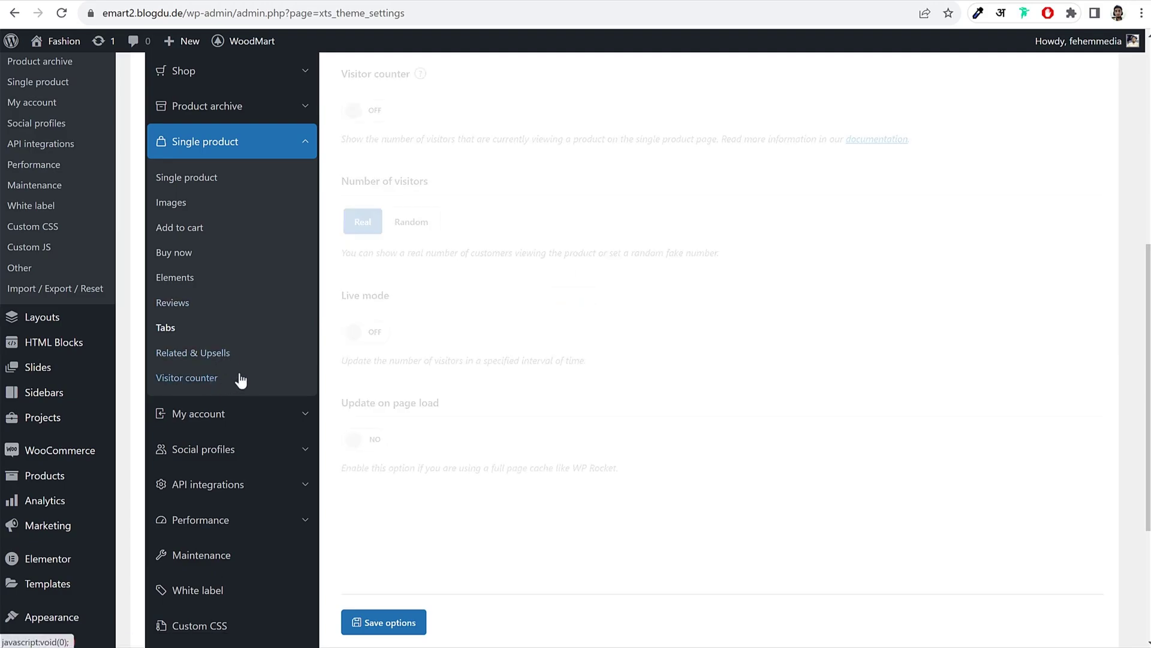
pyautogui.click(376, 111)
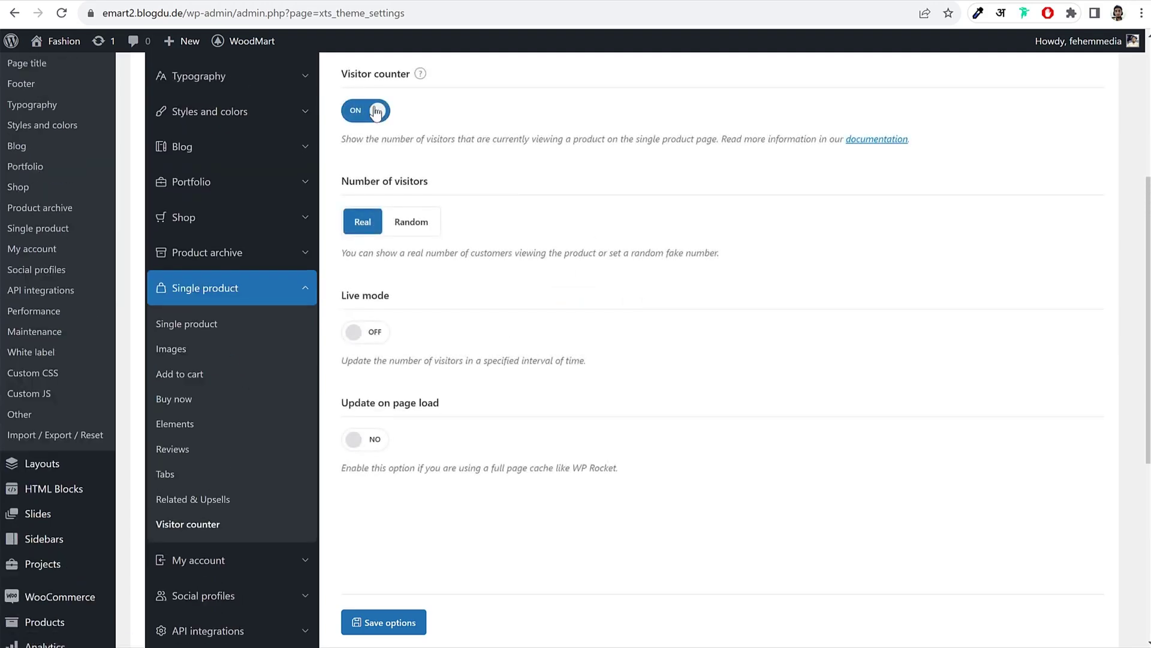
pyautogui.click(387, 623)
# Step: Browse the My account login/register and Dashboard settings
pyautogui.scroll(-4, 270, 426)
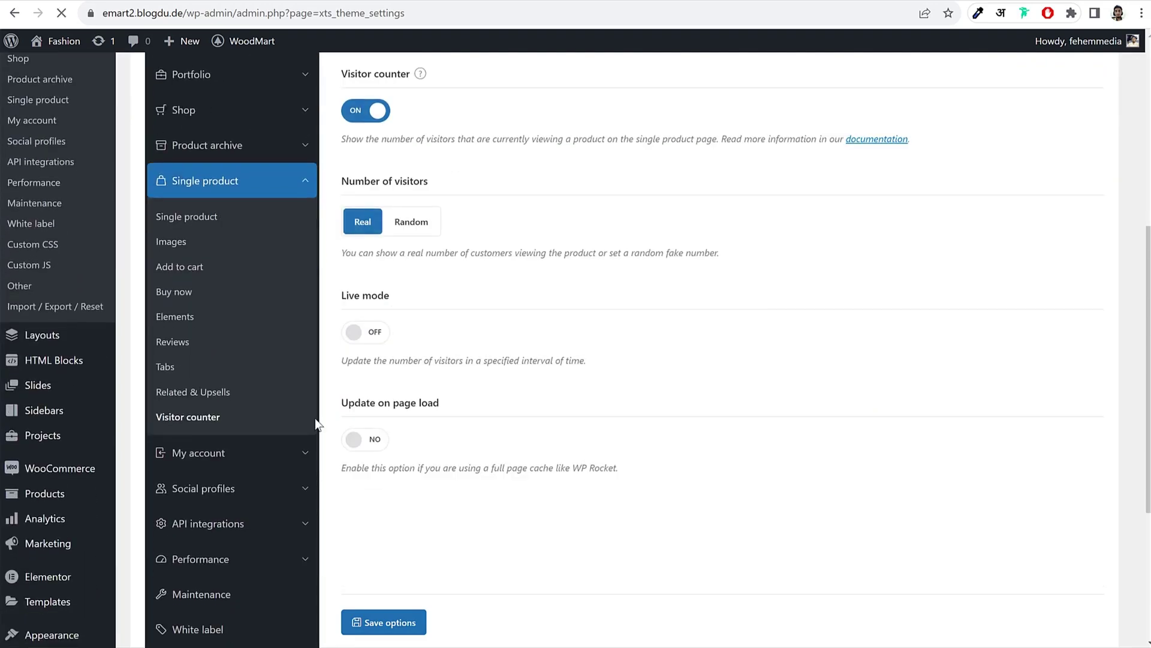
pyautogui.scroll(-3, 255, 303)
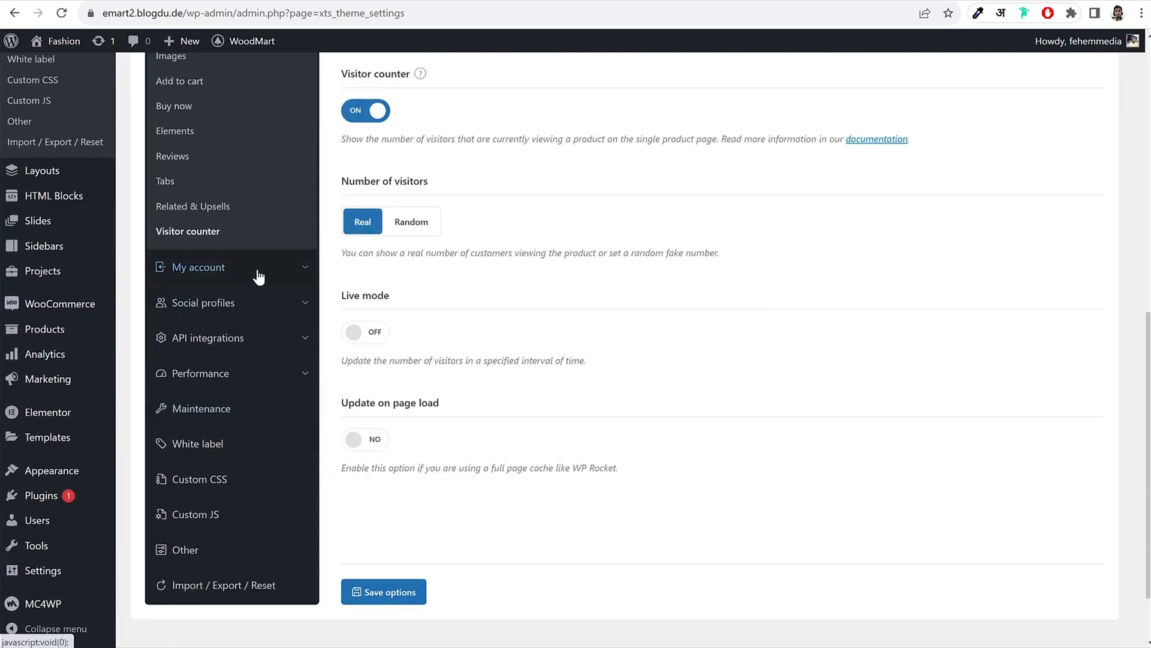
pyautogui.click(259, 276)
pyautogui.scroll(5, 584, 324)
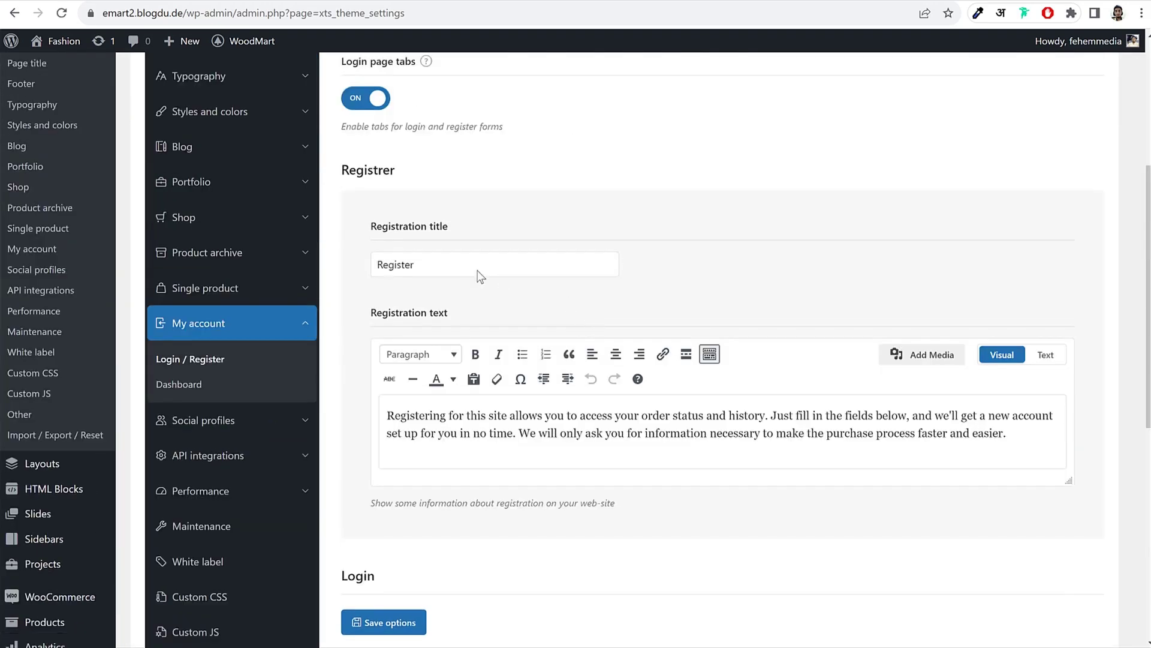
pyautogui.scroll(5, 525, 301)
pyautogui.scroll(-5, 526, 306)
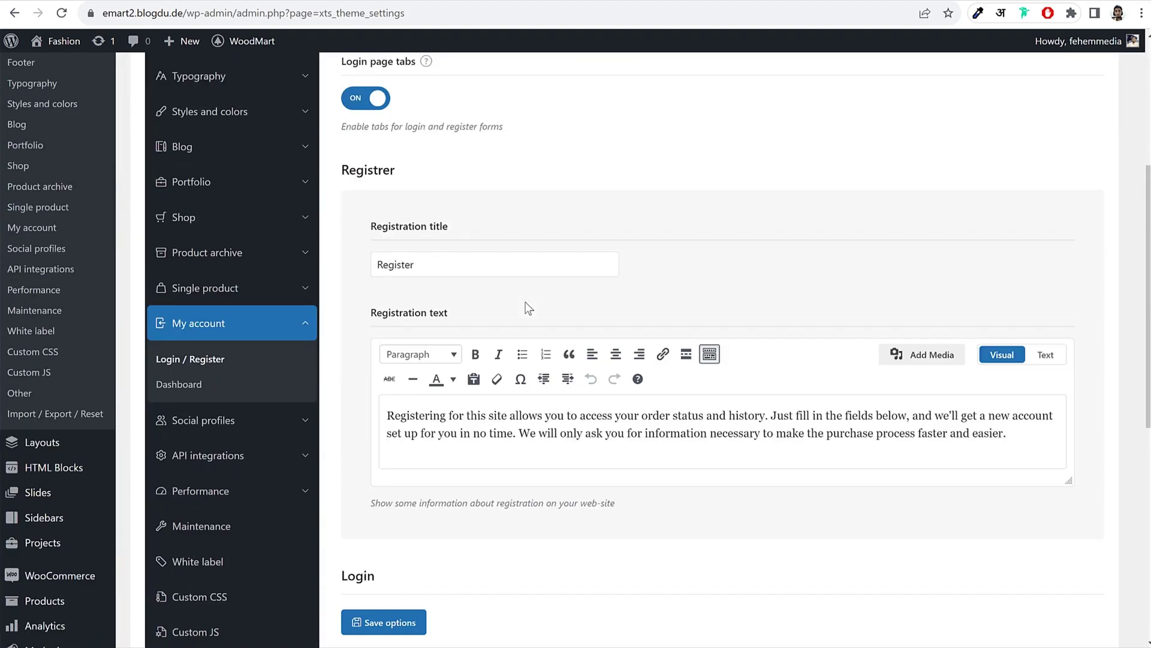
pyautogui.scroll(-6, 492, 321)
pyautogui.scroll(-3, 496, 326)
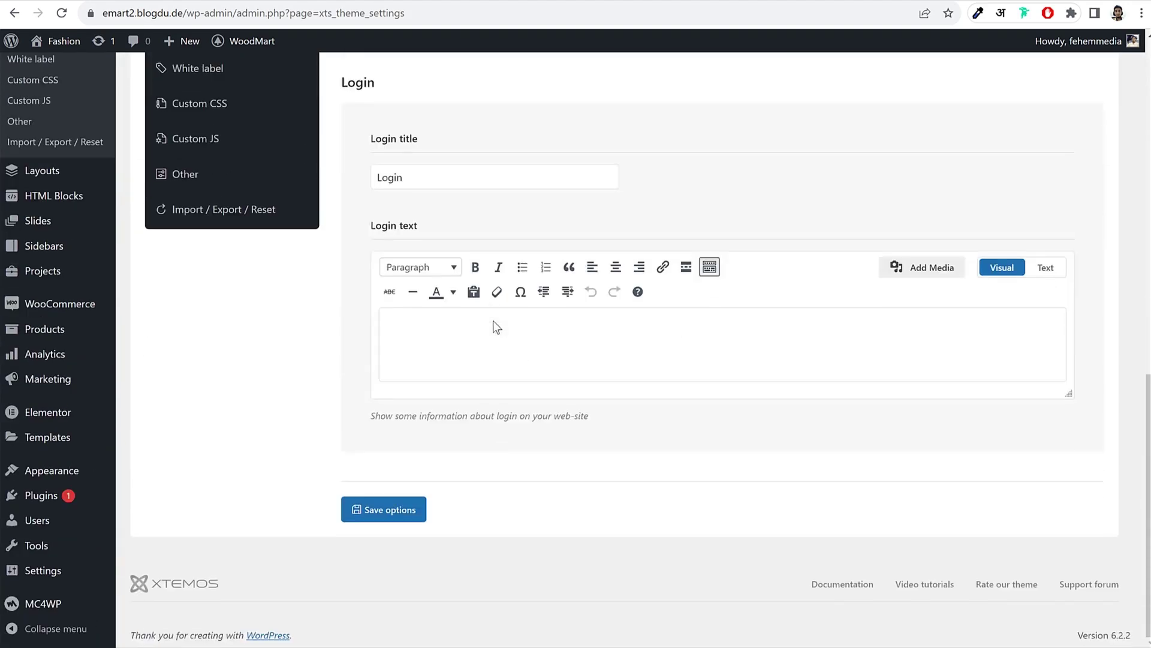
pyautogui.scroll(8, 420, 325)
pyautogui.click(211, 335)
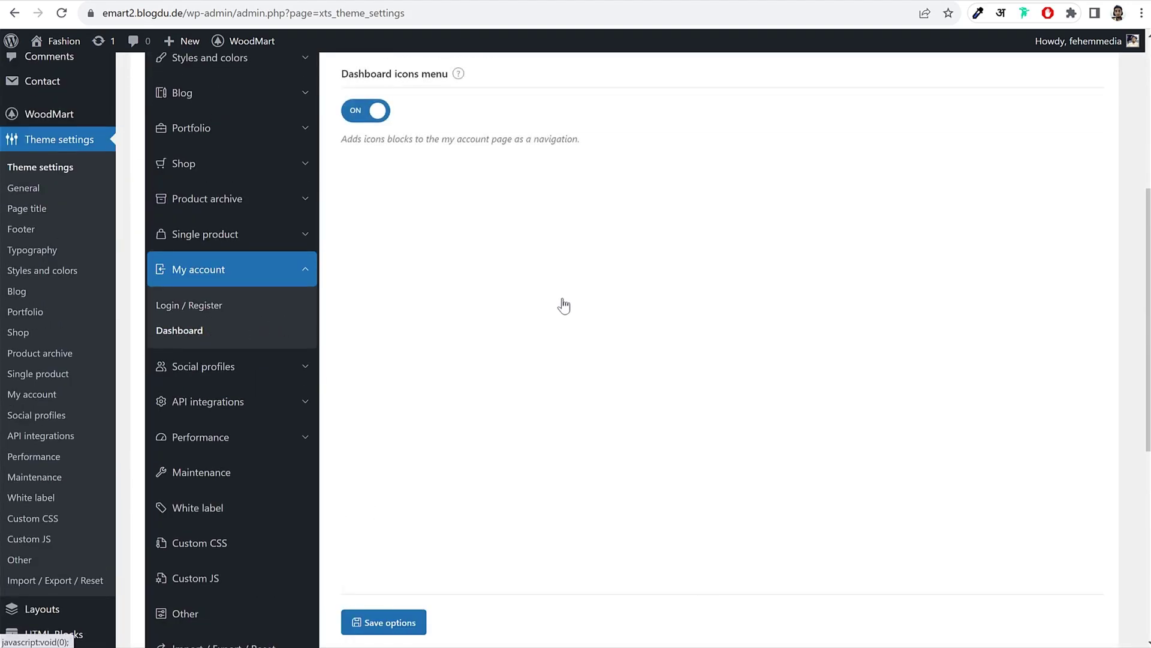
pyautogui.scroll(5, 503, 316)
pyautogui.scroll(-6, 553, 332)
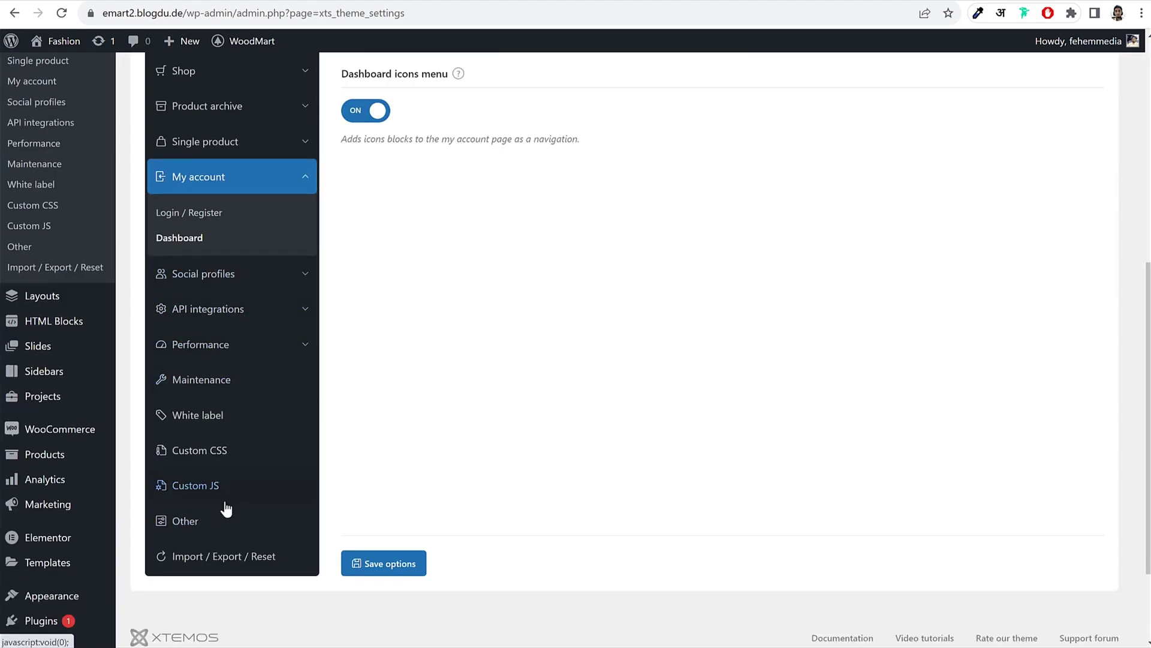
pyautogui.scroll(5, 224, 514)
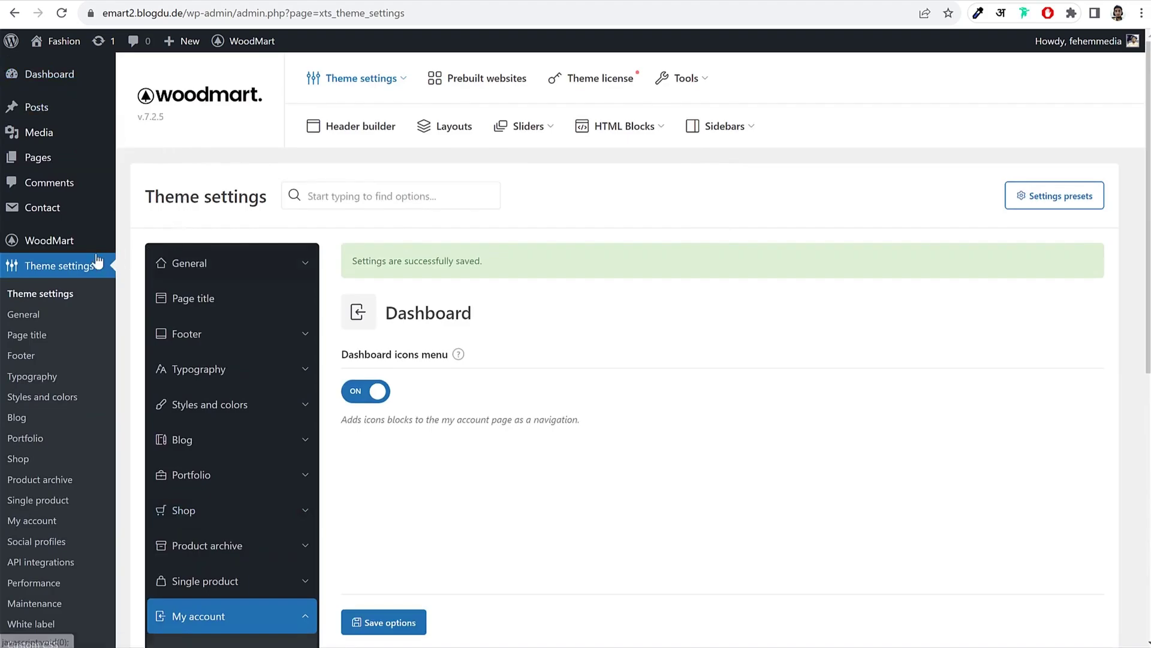
# Step: From the front-end Shop page, launch the Customizer via the admin bar
pyautogui.scroll(-4, 100, 323)
pyautogui.scroll(-2, 96, 360)
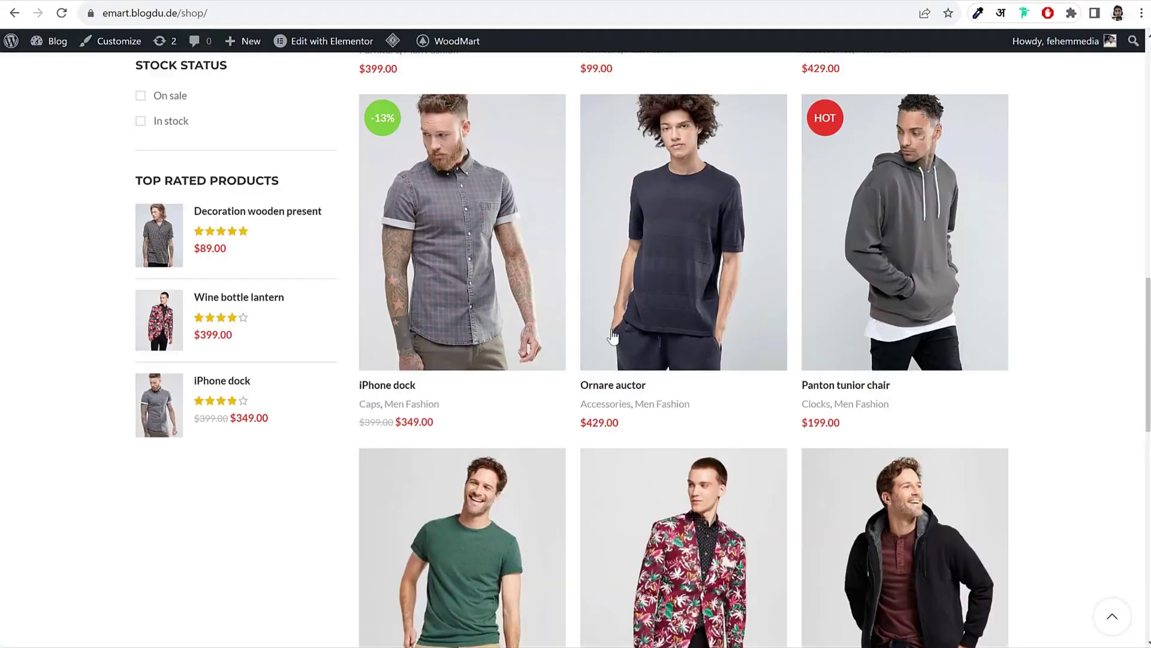
pyautogui.scroll(7, 572, 348)
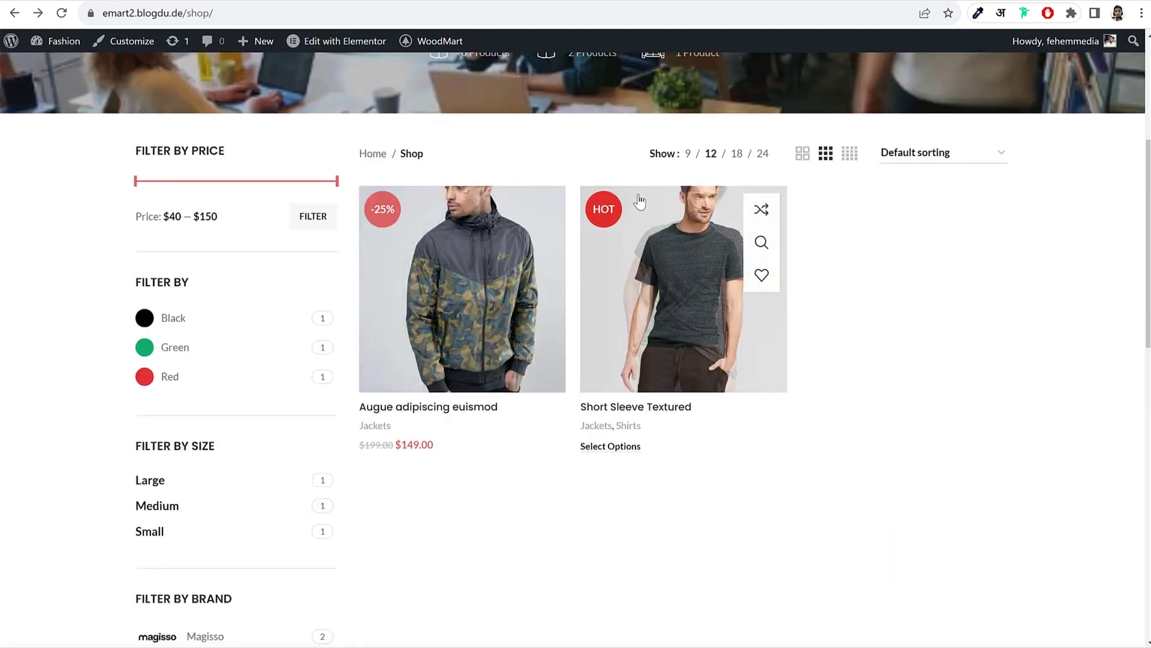
pyautogui.click(121, 44)
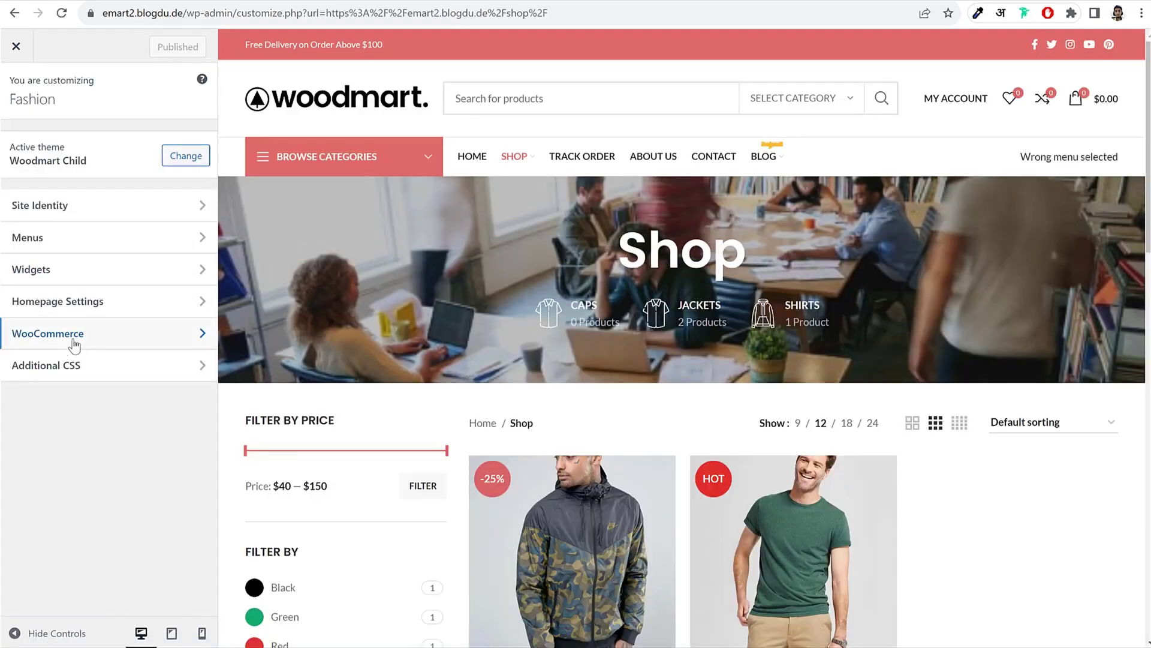
# Step: Set WooCommerce Product Images thumbnail cropping to Custom with a 3 : 4 ratio
pyautogui.click(71, 337)
pyautogui.click(91, 209)
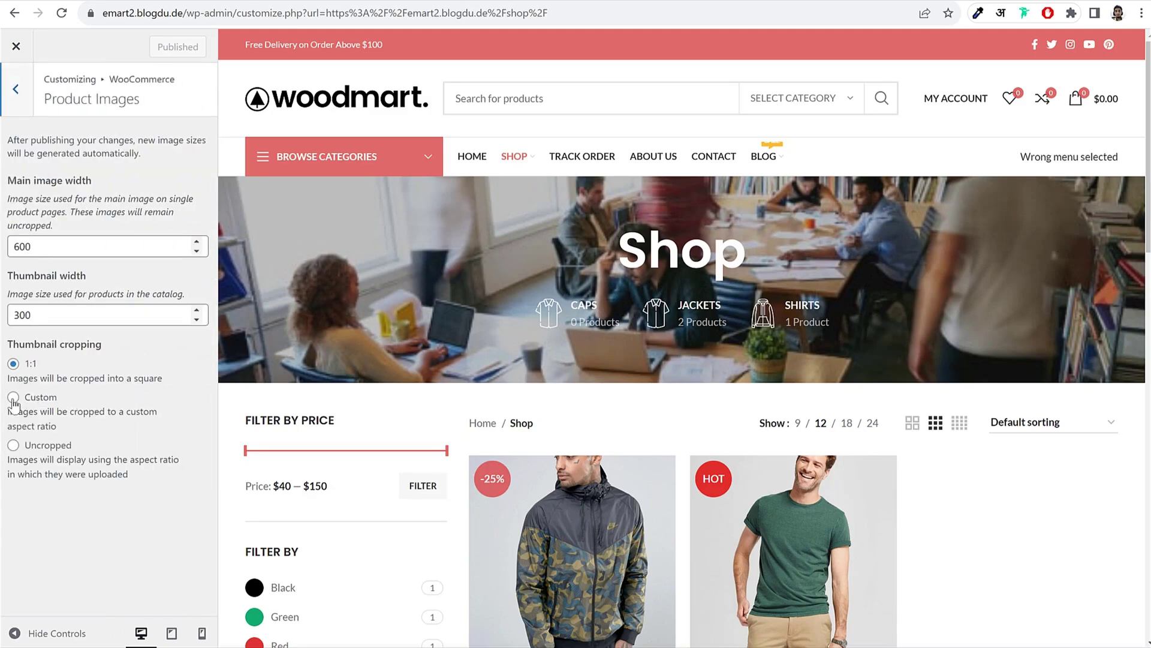
pyautogui.click(13, 397)
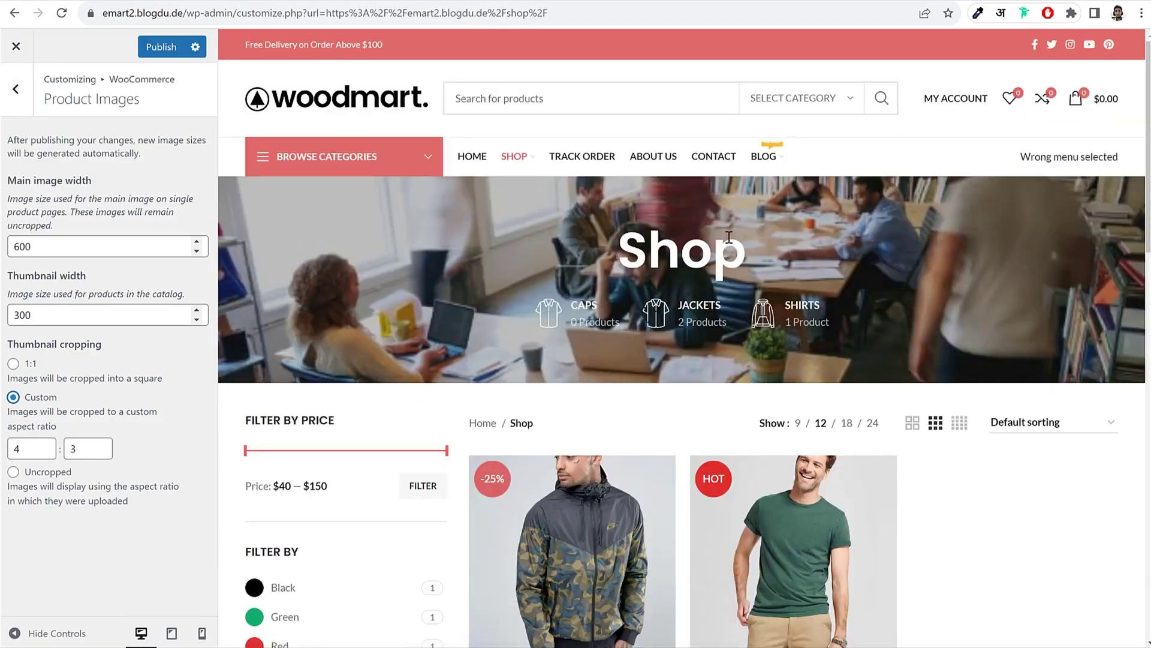
pyautogui.scroll(-3, 728, 270)
pyautogui.click(33, 448)
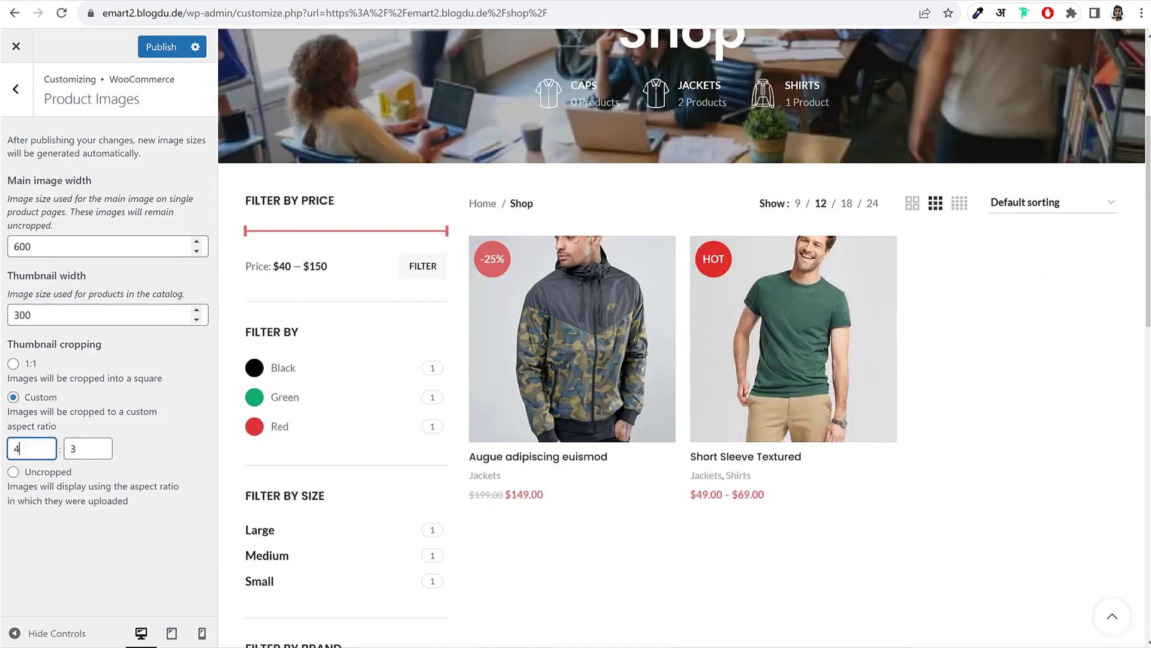
pyautogui.press('Tab')
pyautogui.write('4')
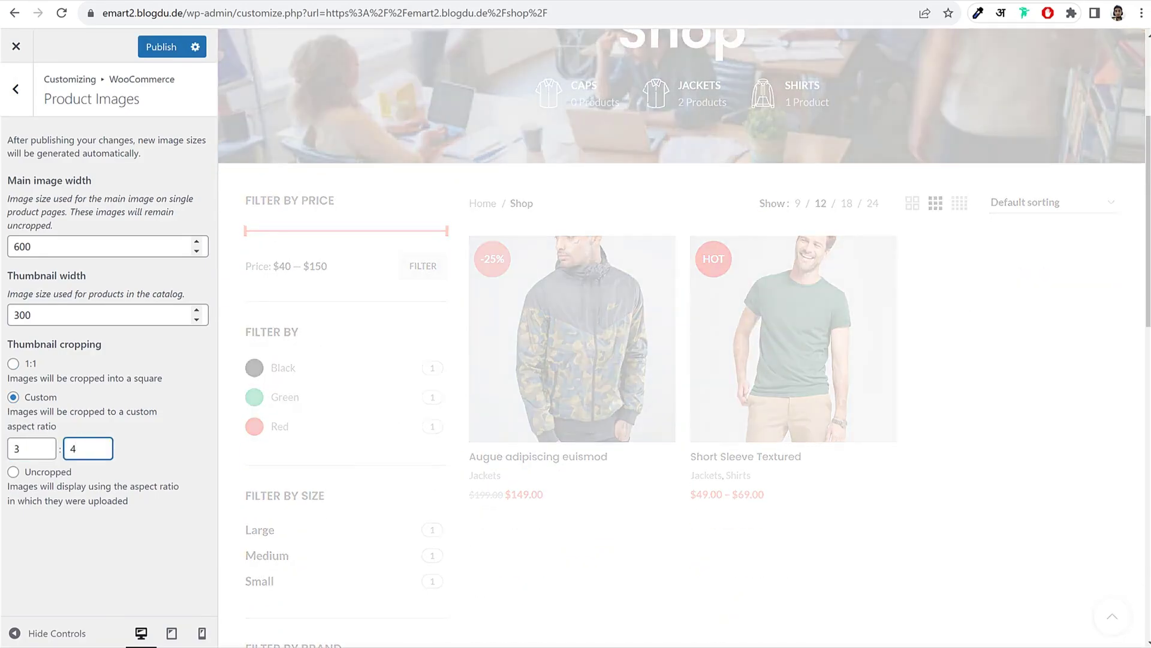
# Step: Publish the cropping change and view the taller thumbnails on the Shop page
pyautogui.click(174, 46)
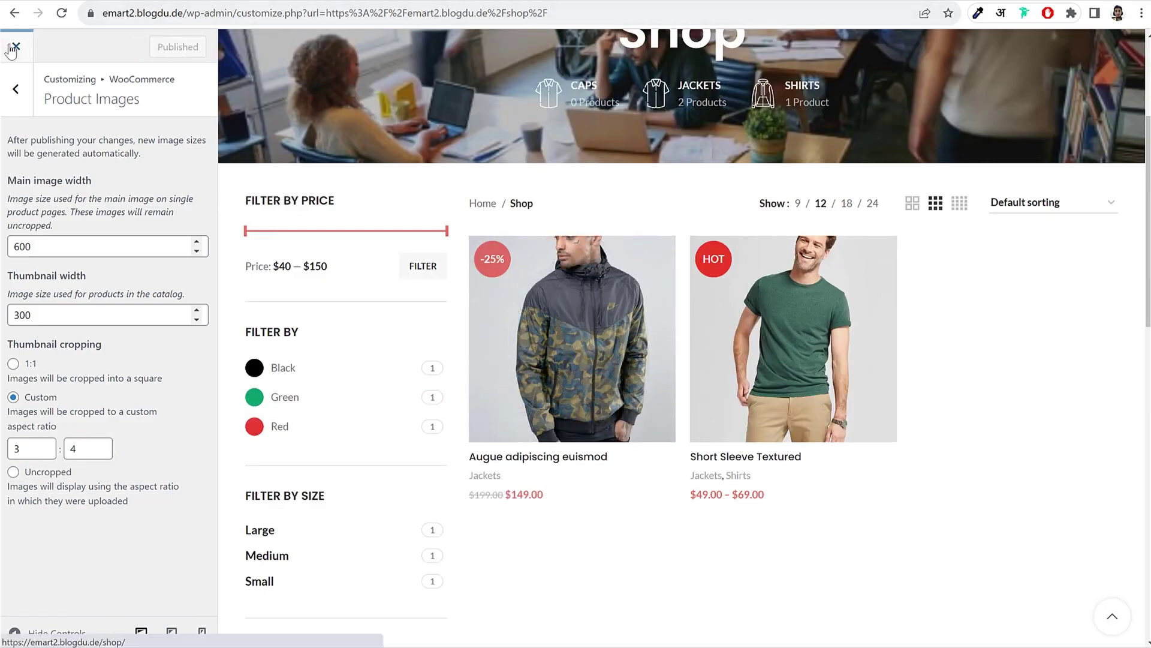
pyautogui.click(29, 53)
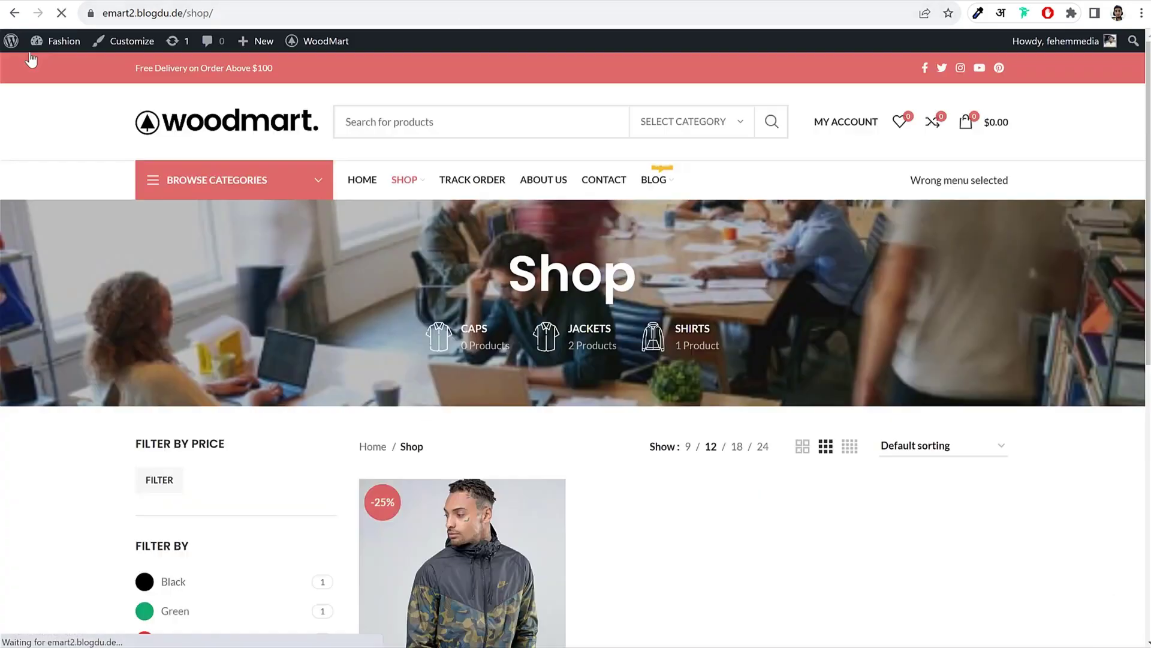
pyautogui.scroll(-4, 604, 414)
pyautogui.scroll(-1, 603, 413)
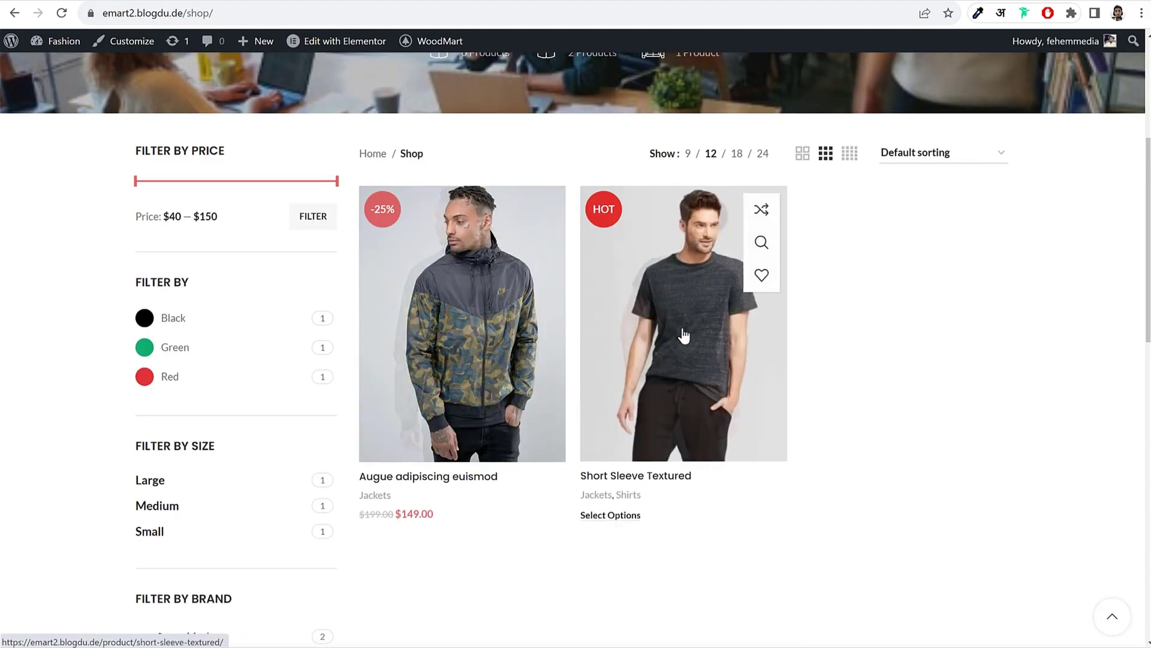
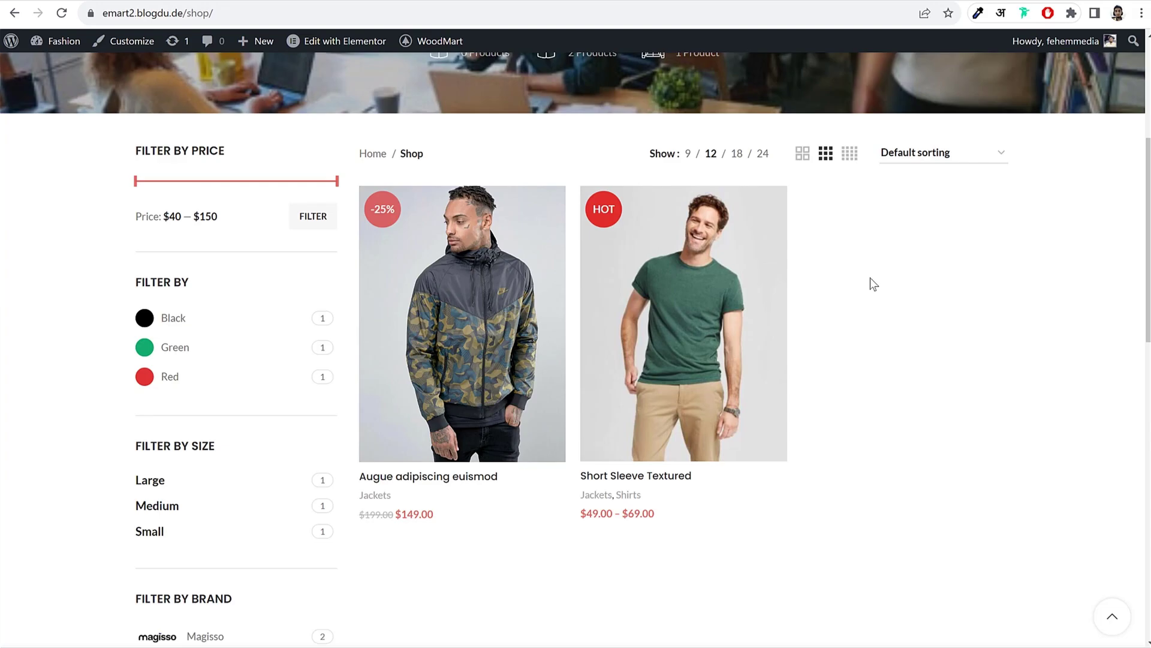
# Step: Return to the WoodMart homepage via the logo, select its address, and open Chrome's menu
pyautogui.scroll(5, 860, 304)
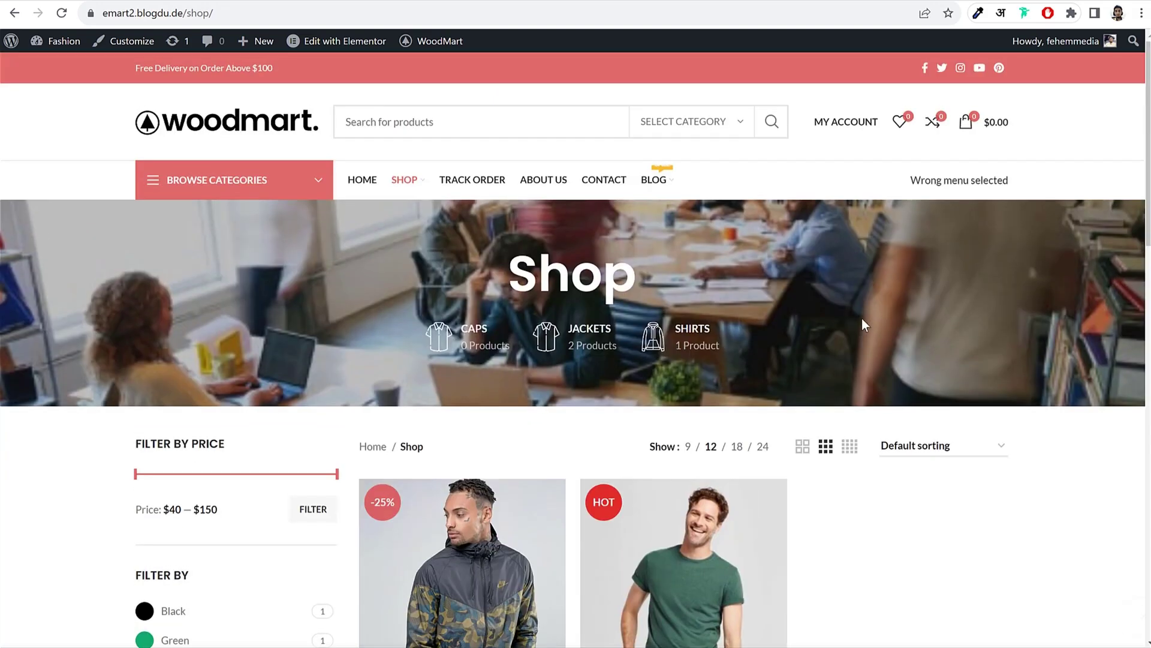
pyautogui.click(222, 111)
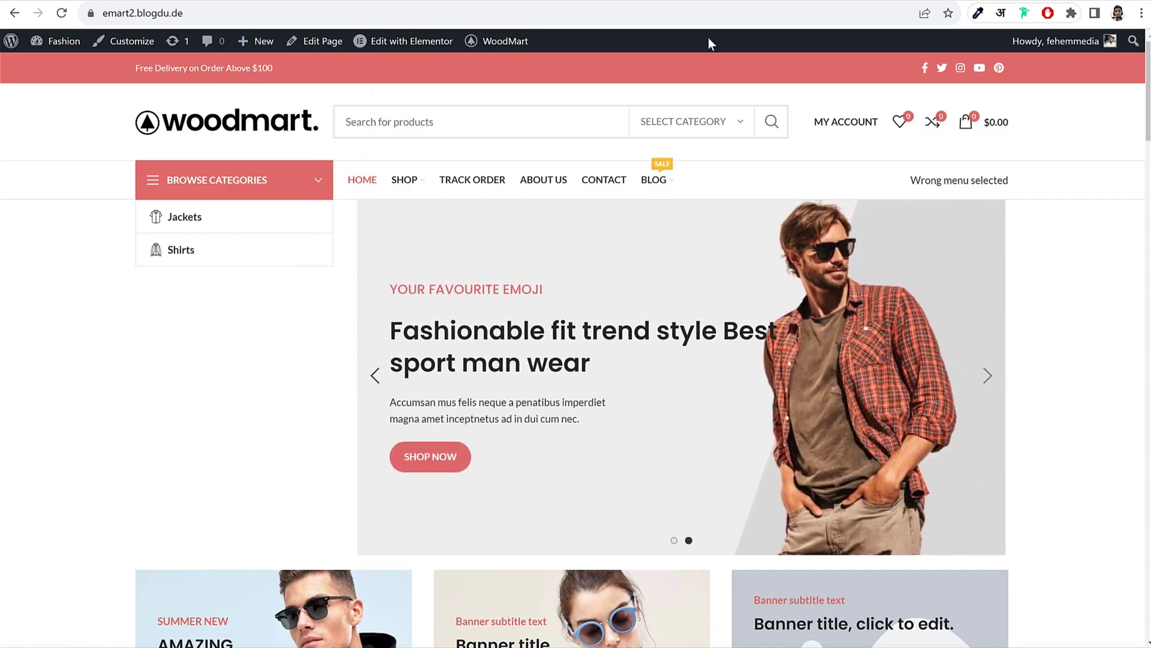
pyautogui.click(315, 13)
pyautogui.hotkey('ctrl', 'c')
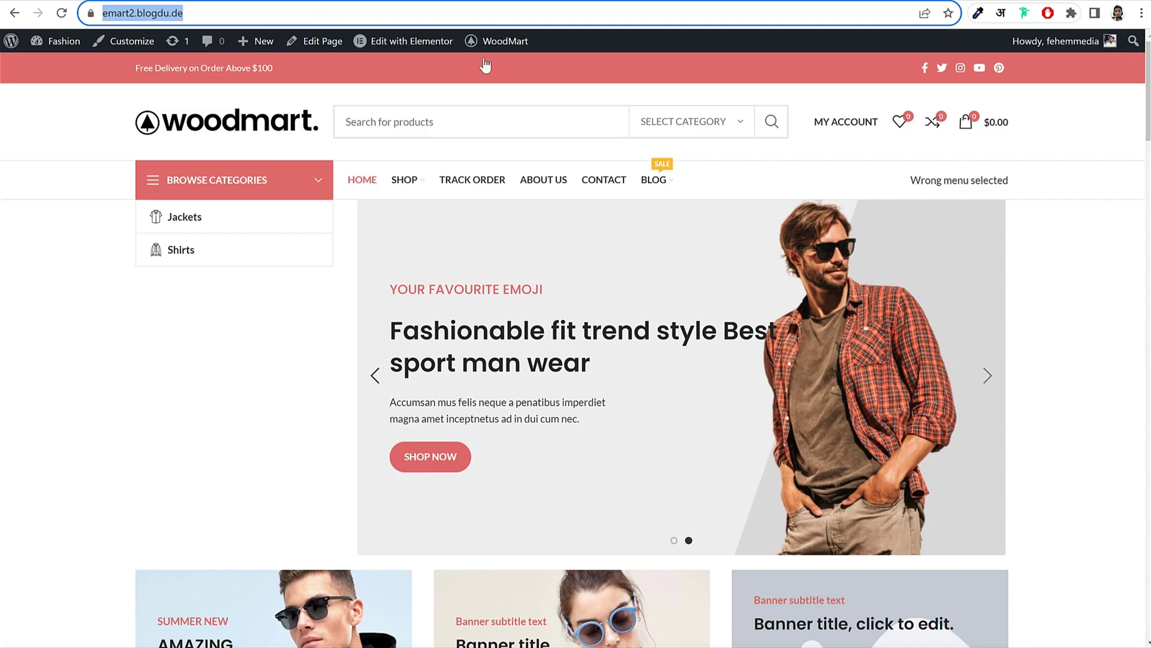
pyautogui.click(1141, 13)
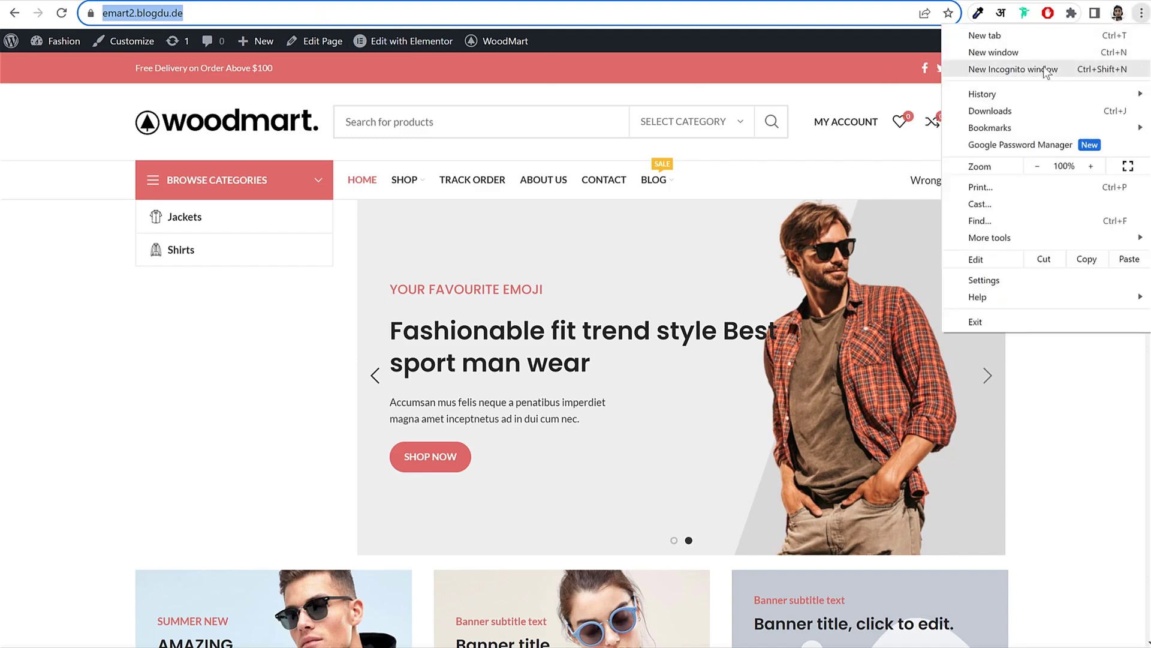
# Step: Load the store in an Incognito window, dismiss the newsletter popup and reach the registration form
pyautogui.click(1013, 69)
pyautogui.hotkey('ctrl', 'v')
pyautogui.press('Return')
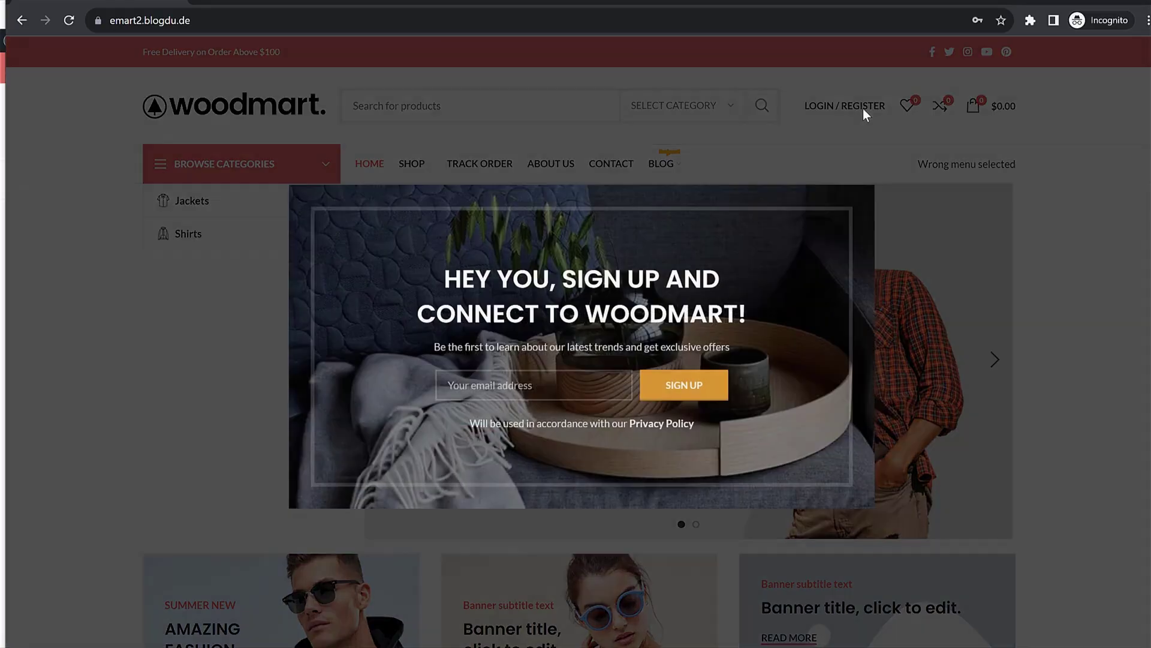
pyautogui.click(863, 108)
pyautogui.click(856, 108)
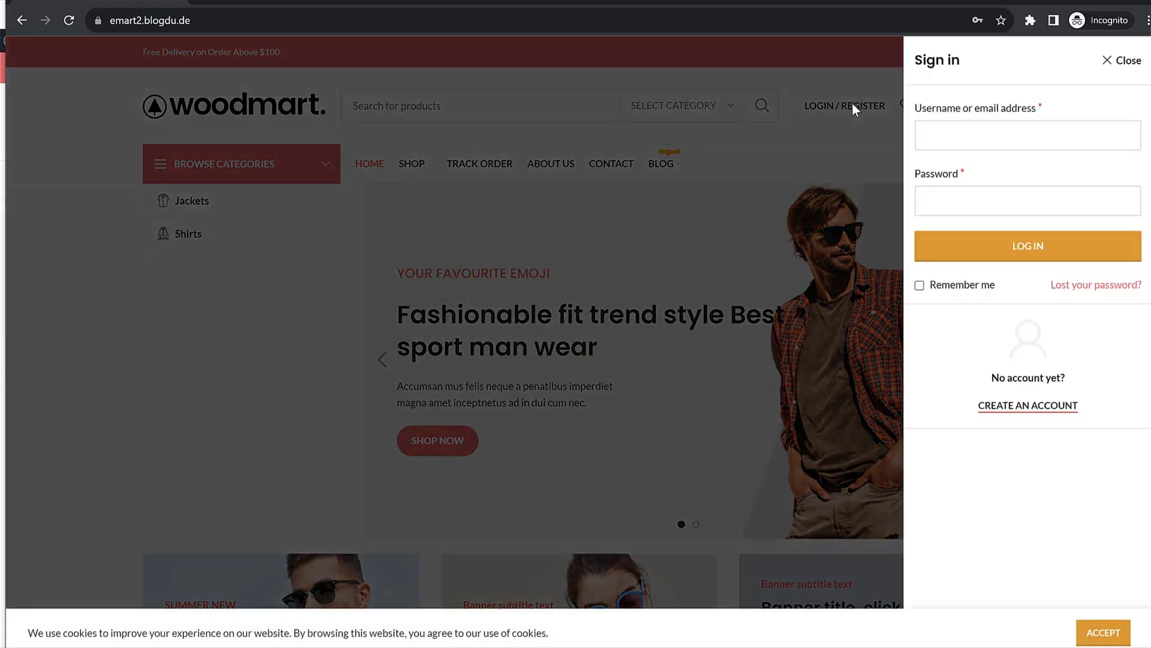
pyautogui.click(1028, 406)
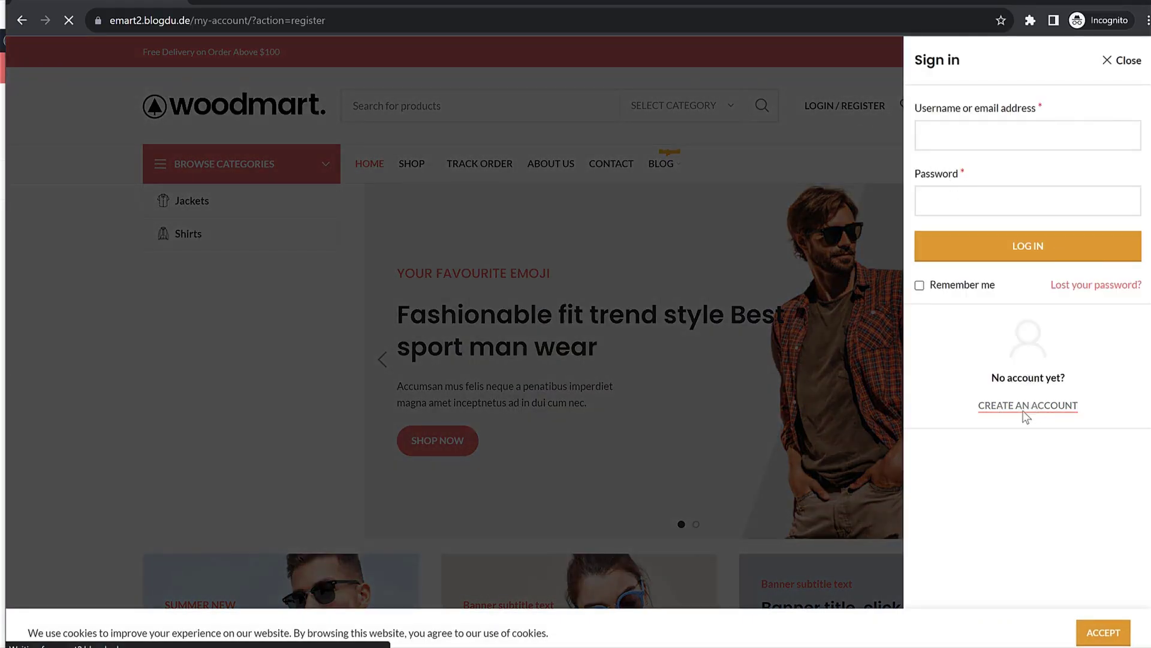
pyautogui.scroll(-2, 1002, 402)
pyautogui.scroll(-3, 1008, 396)
# Step: Register with a username, a matching gmail.com e-mail address and a password
pyautogui.click(341, 184)
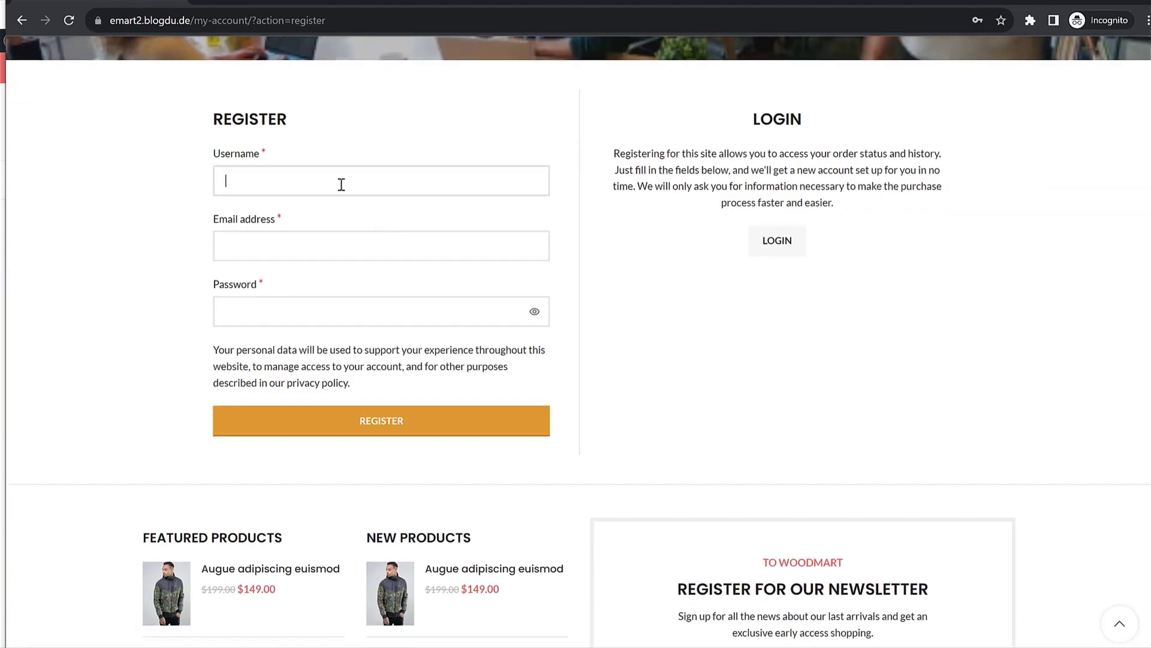
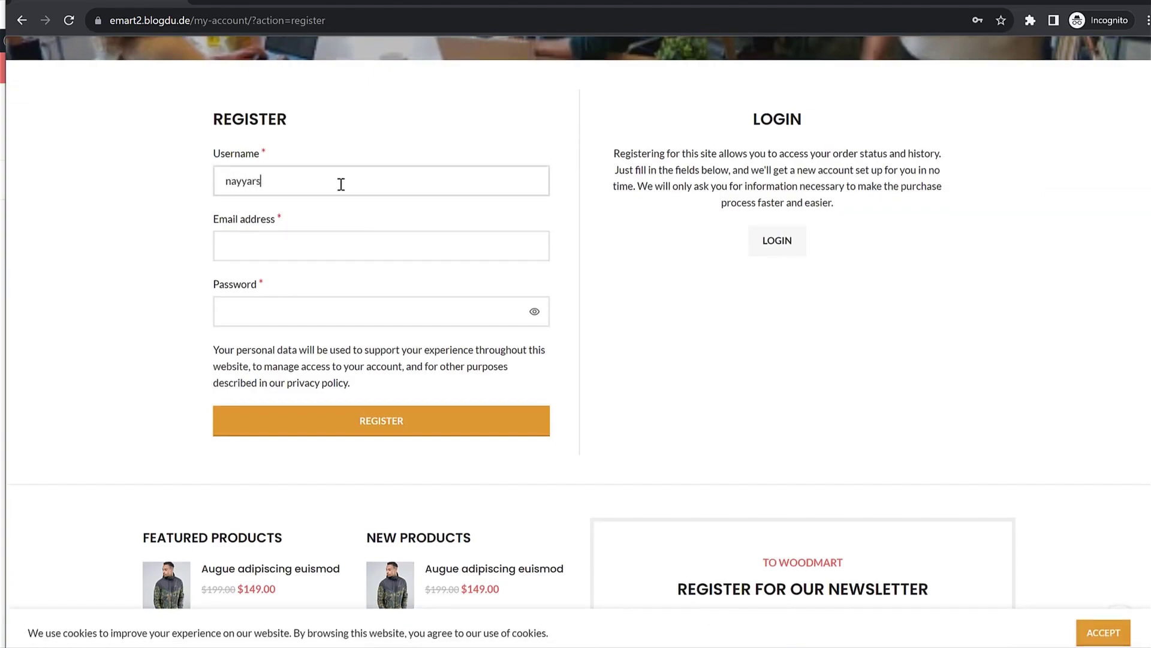
pyautogui.press('Tab')
pyautogui.doubleClick(337, 185)
pyautogui.write('https://emart2.blogdu.de/')
pyautogui.hotkey('ctrl', 'z')
pyautogui.hotkey('ctrl', 'c')
pyautogui.click(315, 238)
pyautogui.hotkey('ctrl', 'v')
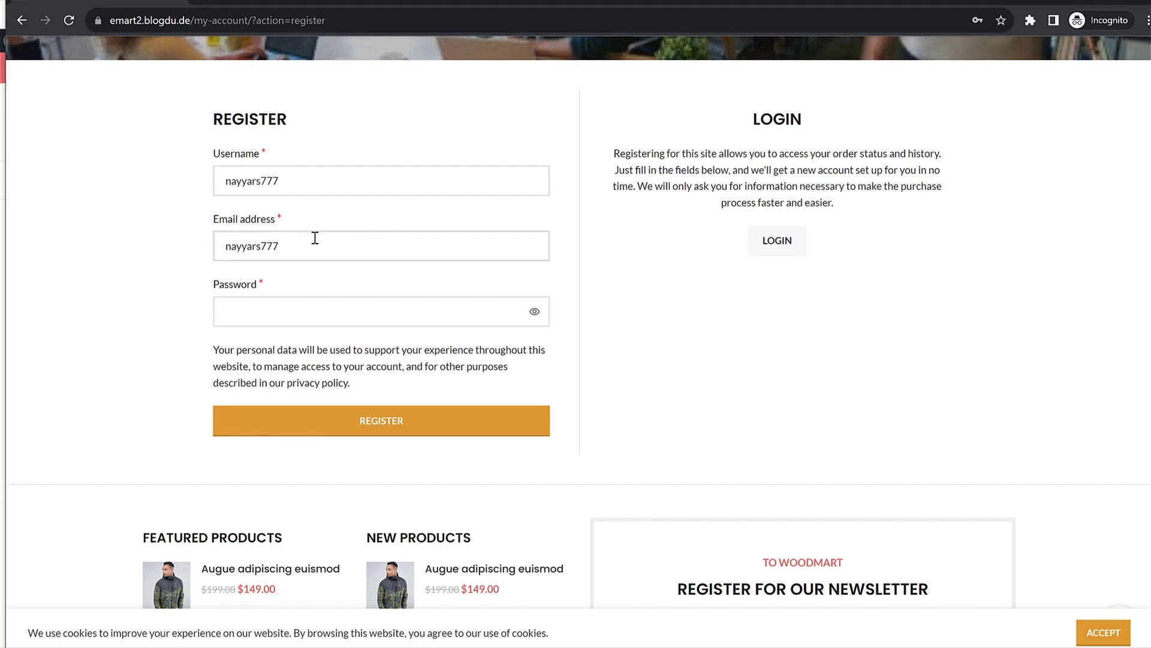
pyautogui.press('Tab')
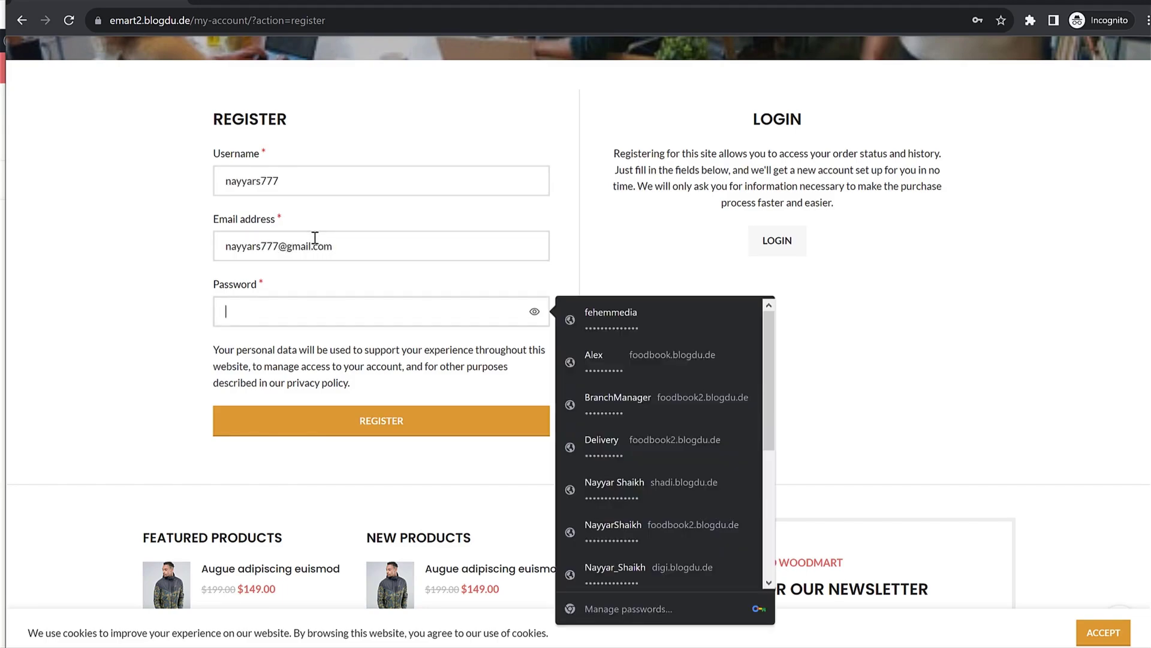
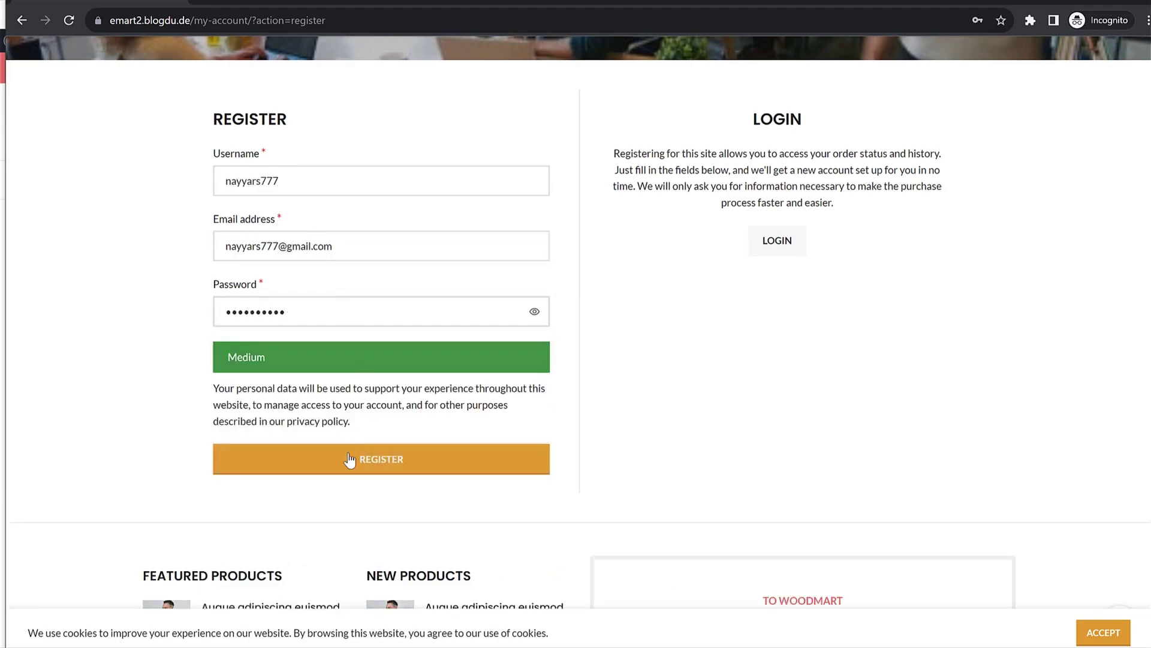
pyautogui.click(350, 460)
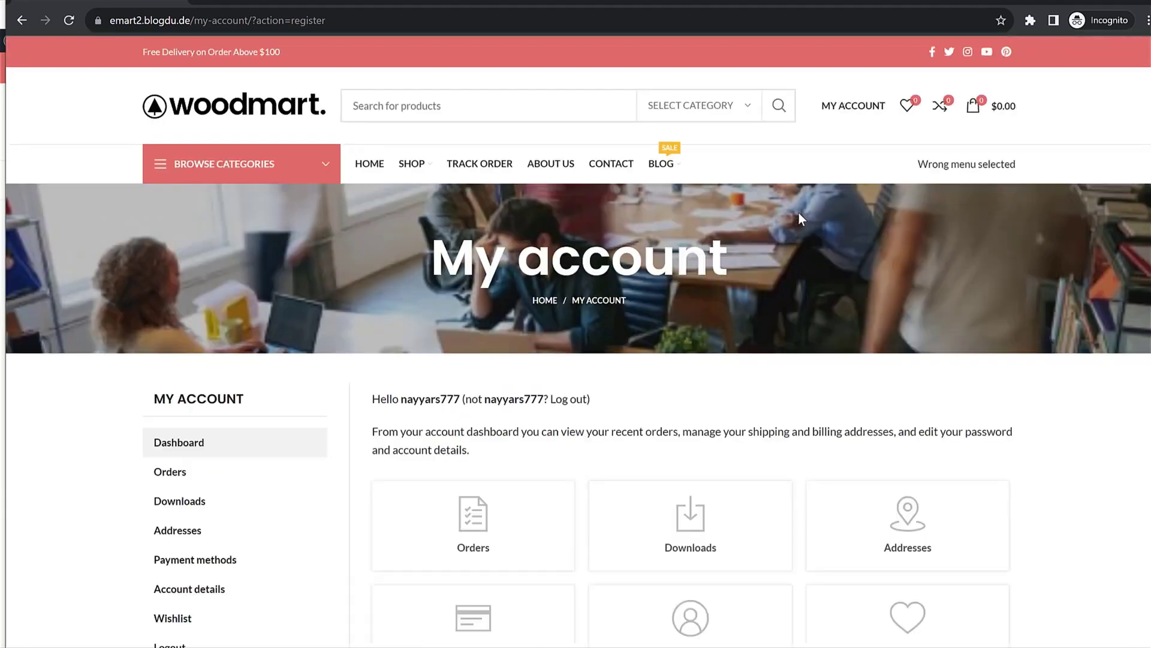
# Step: Open the Short Sleeve Textured shirt from the Shop and choose red, size Medium
pyautogui.scroll(-1, 798, 212)
pyautogui.scroll(-2, 788, 234)
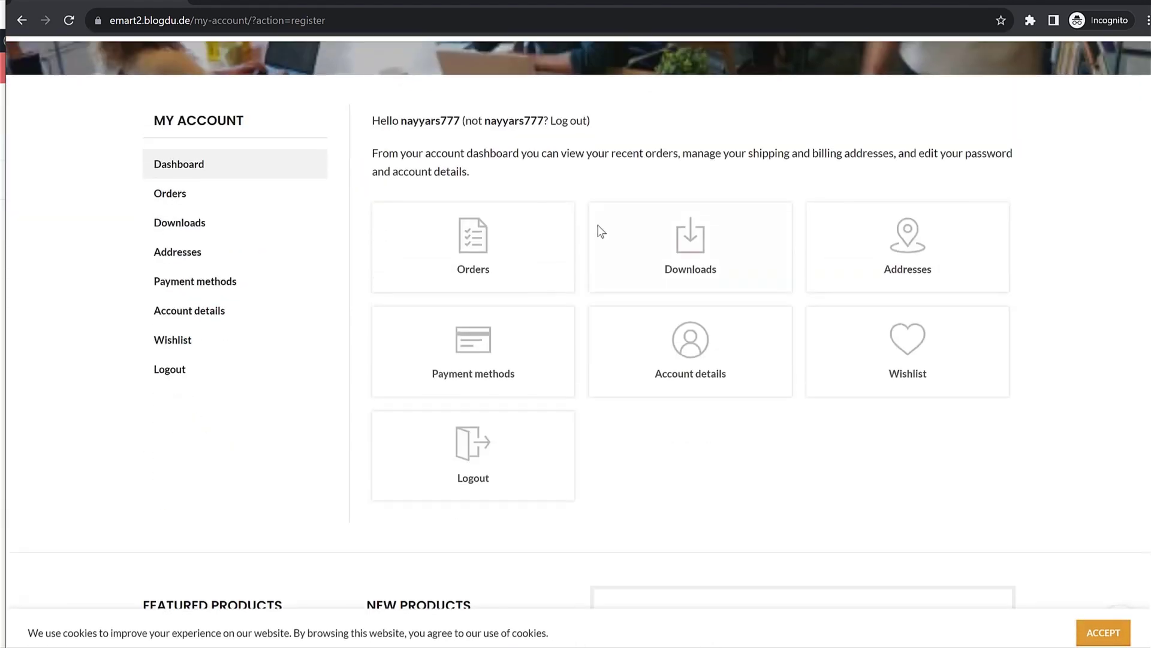
pyautogui.scroll(3, 786, 311)
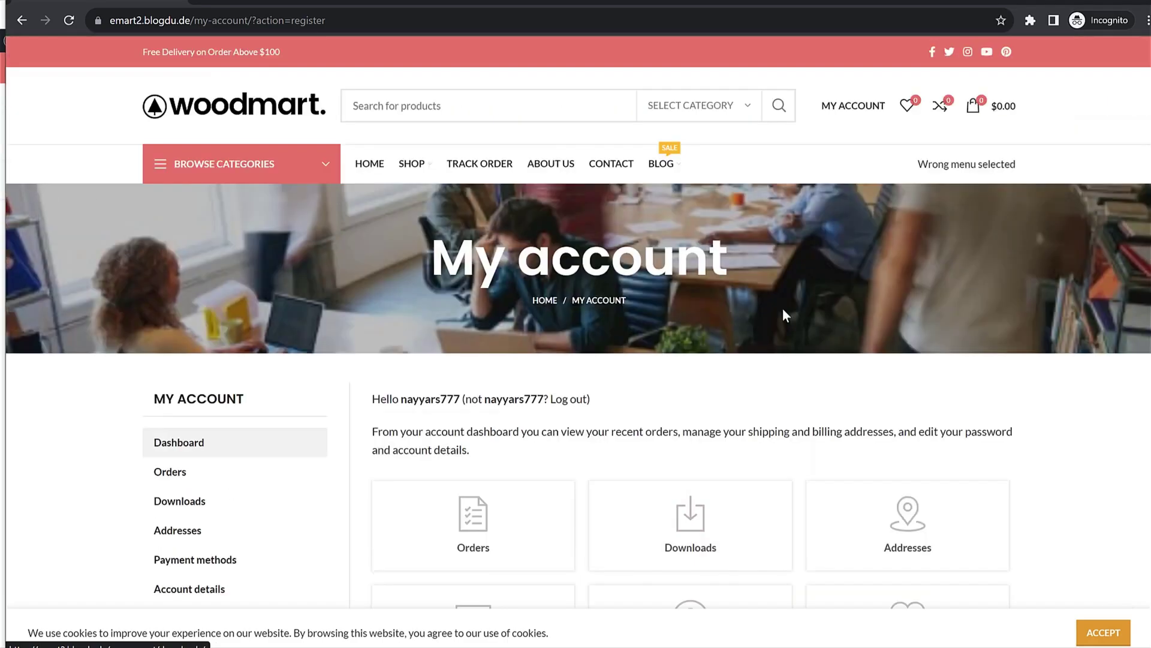
pyautogui.click(413, 163)
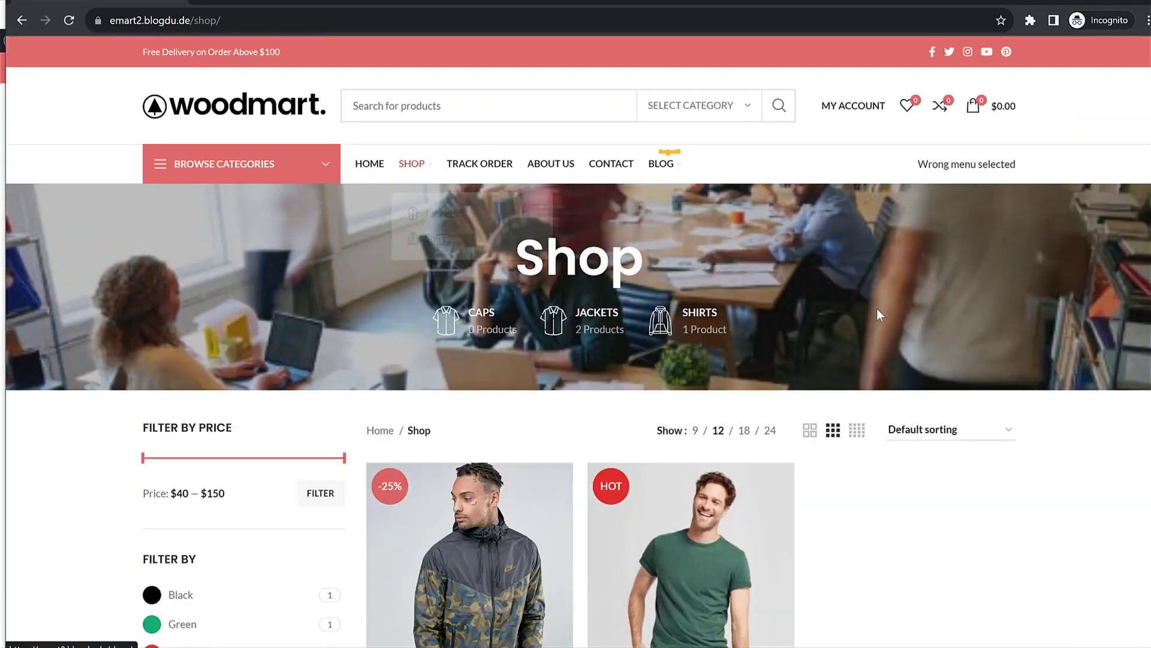
pyautogui.scroll(-5, 880, 313)
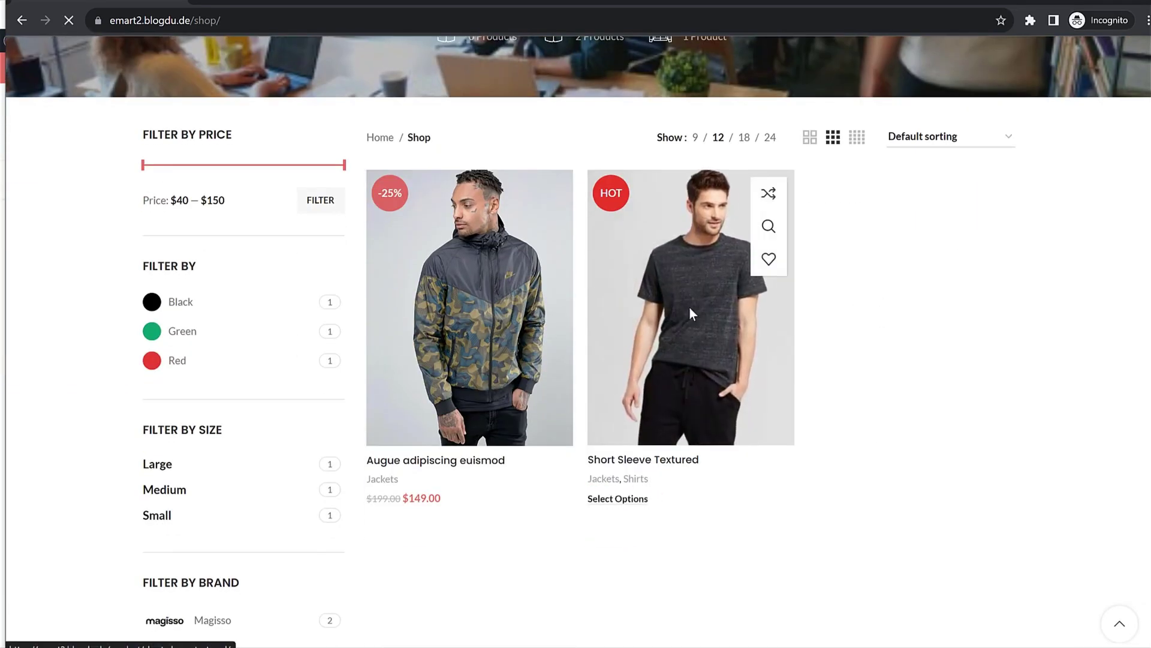
pyautogui.click(689, 309)
pyautogui.scroll(-1, 720, 336)
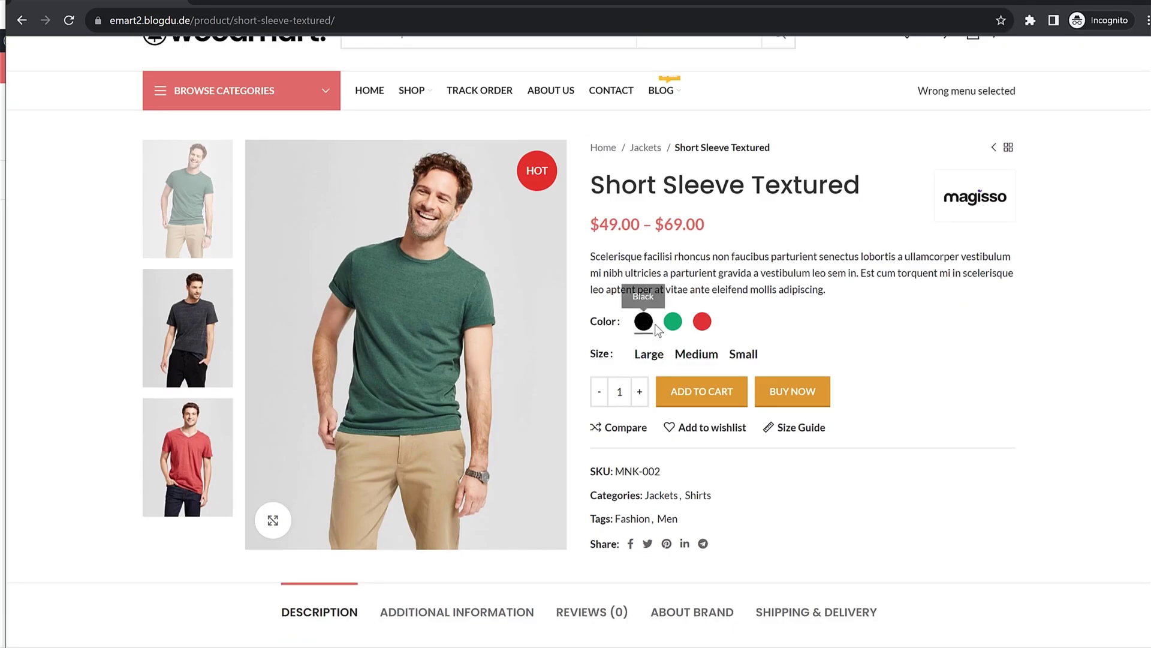
pyautogui.click(702, 322)
pyautogui.click(698, 356)
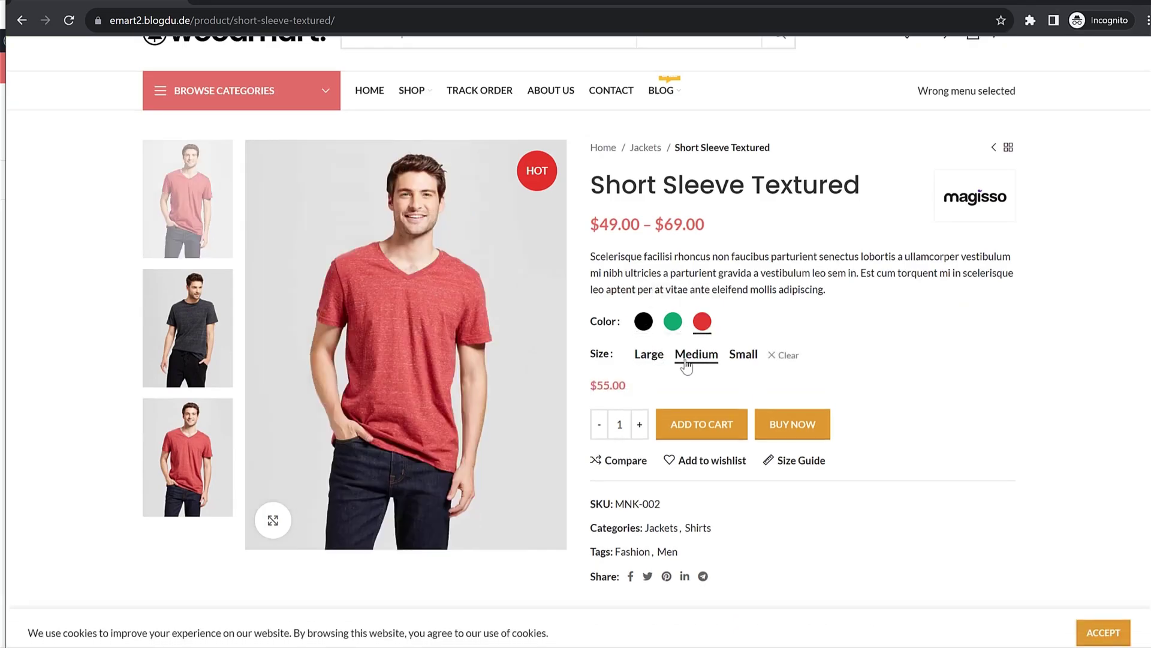
# Step: Check the $55.00 price and size guide, then add the shirt to the wishlist and cart
pyautogui.tripleClick(618, 385)
pyautogui.click(703, 405)
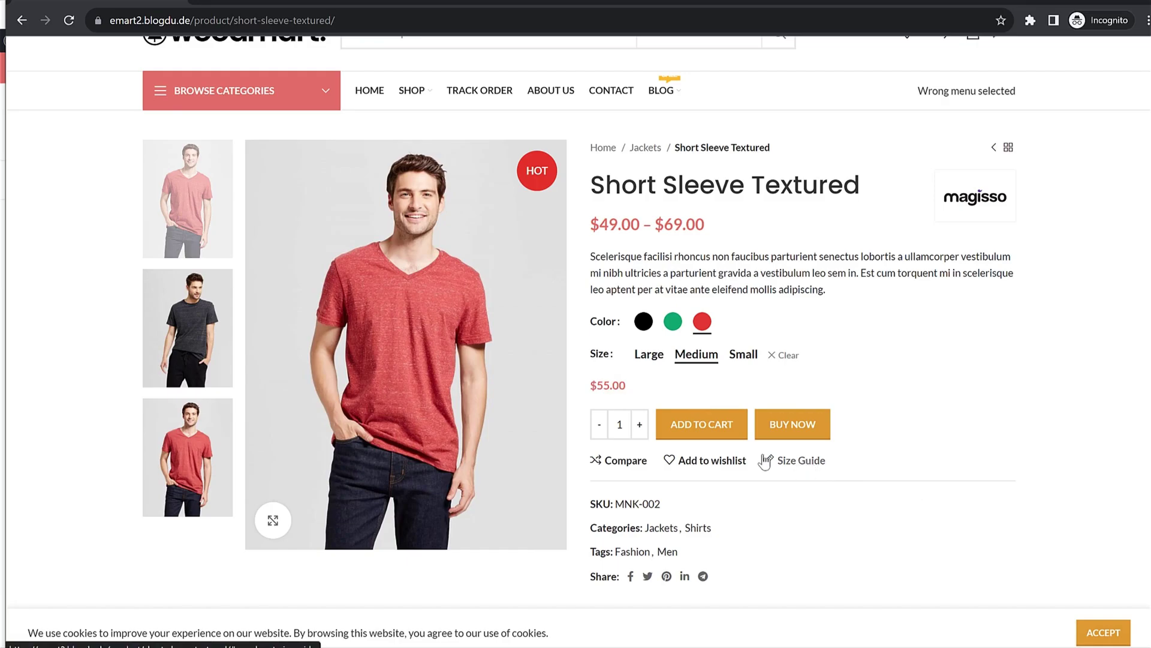
pyautogui.click(804, 460)
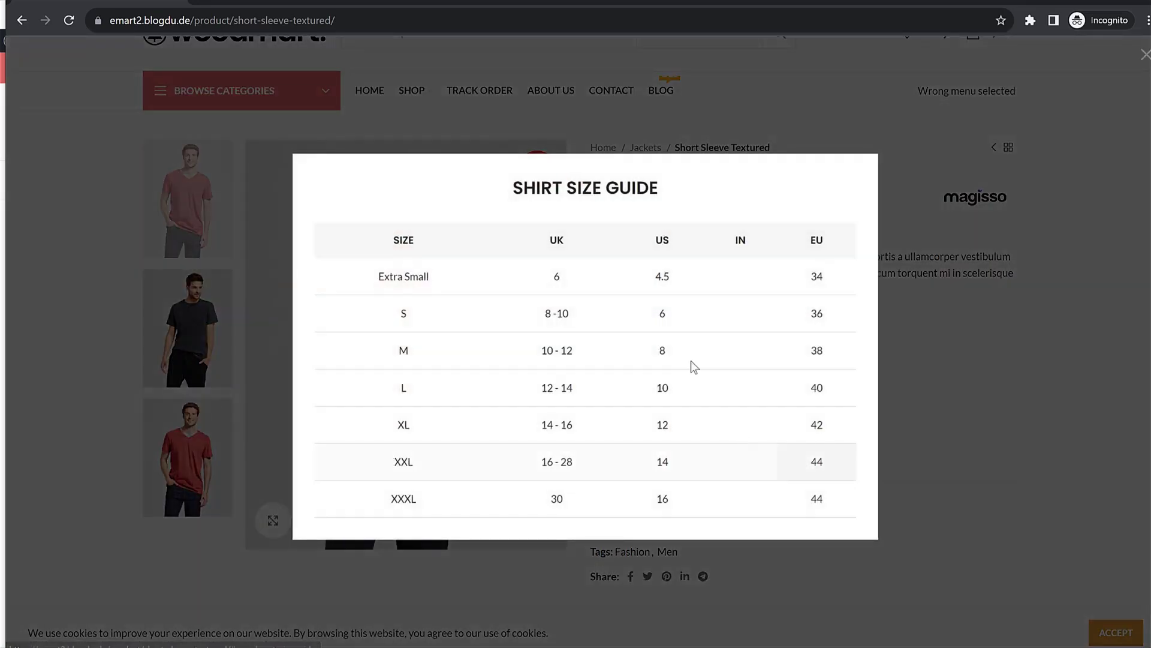
pyautogui.click(1047, 351)
pyautogui.click(719, 460)
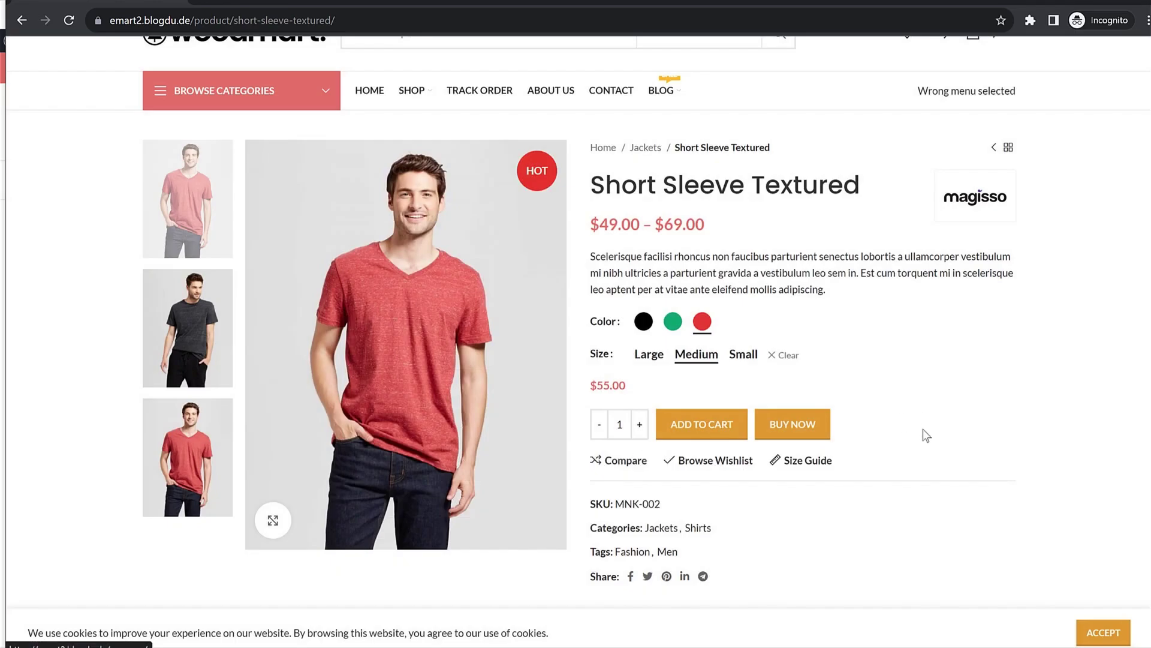
pyautogui.scroll(-7, 921, 431)
pyautogui.scroll(-4, 920, 433)
pyautogui.scroll(1, 919, 433)
pyautogui.scroll(-4, 919, 433)
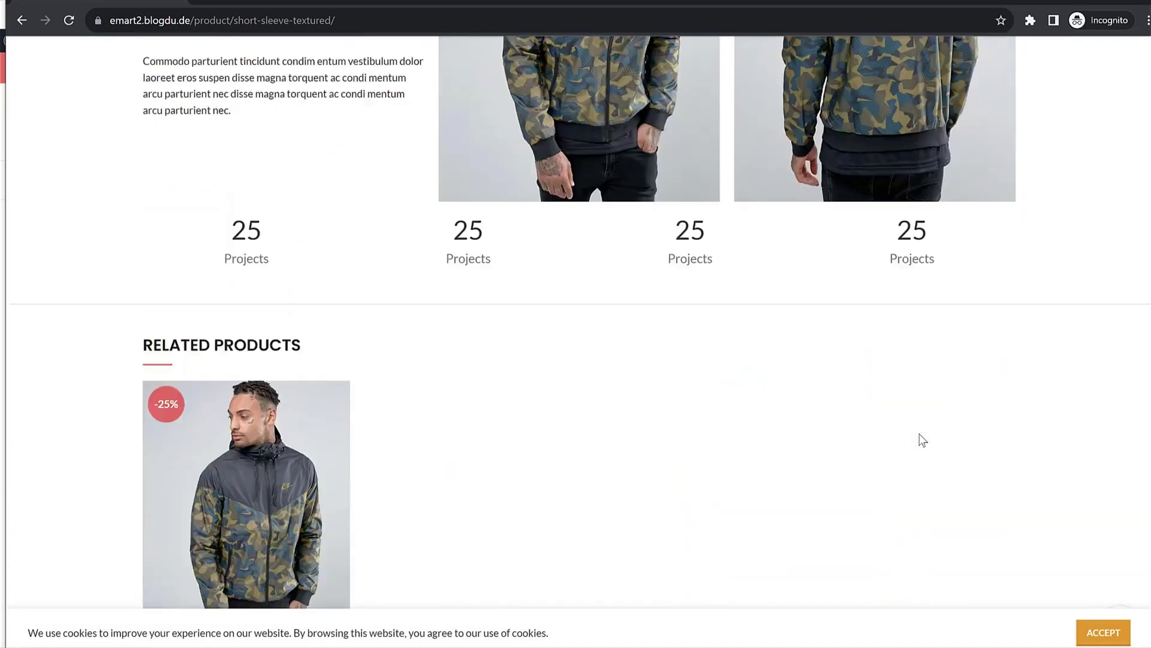
pyautogui.scroll(1, 919, 434)
pyautogui.scroll(15, 920, 434)
pyautogui.click(715, 357)
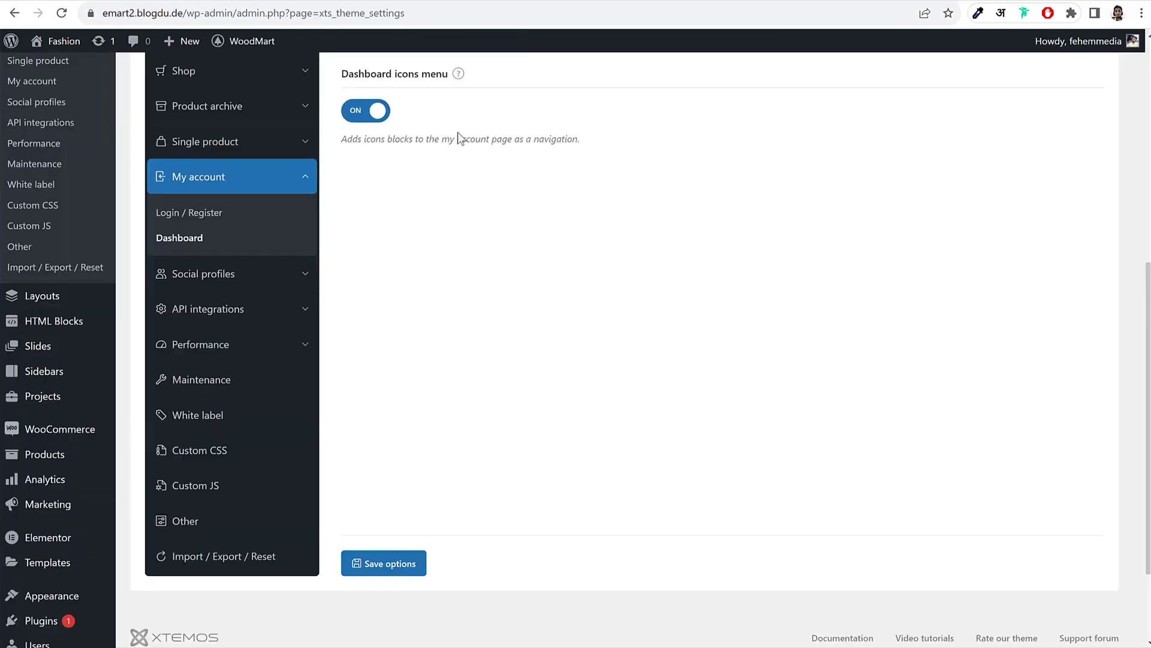
# Step: Open the WooCommerce Coupons list from the Marketing menu in the admin sidebar
pyautogui.scroll(7, 577, 287)
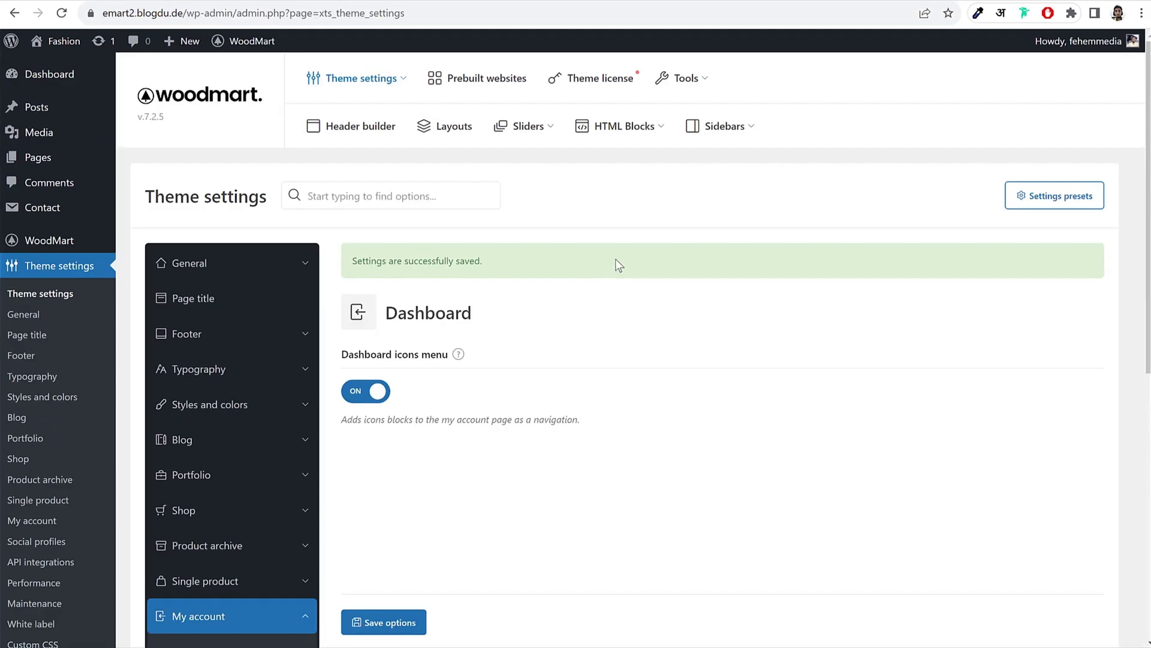
pyautogui.scroll(-5, 617, 264)
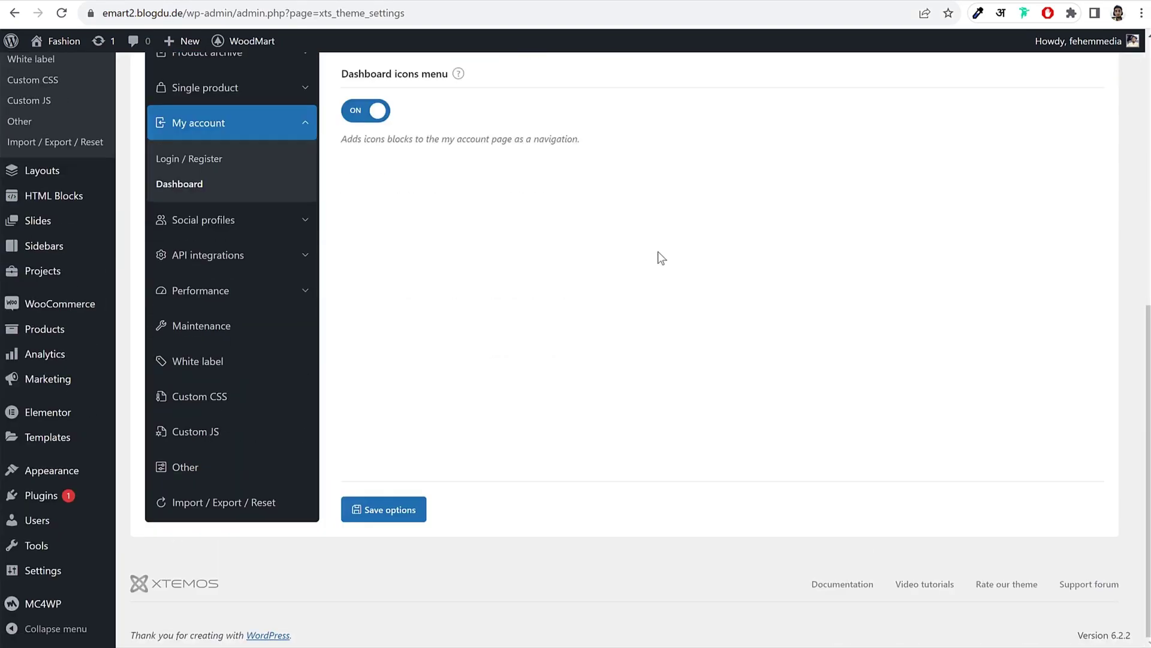
pyautogui.moveTo(43, 379)
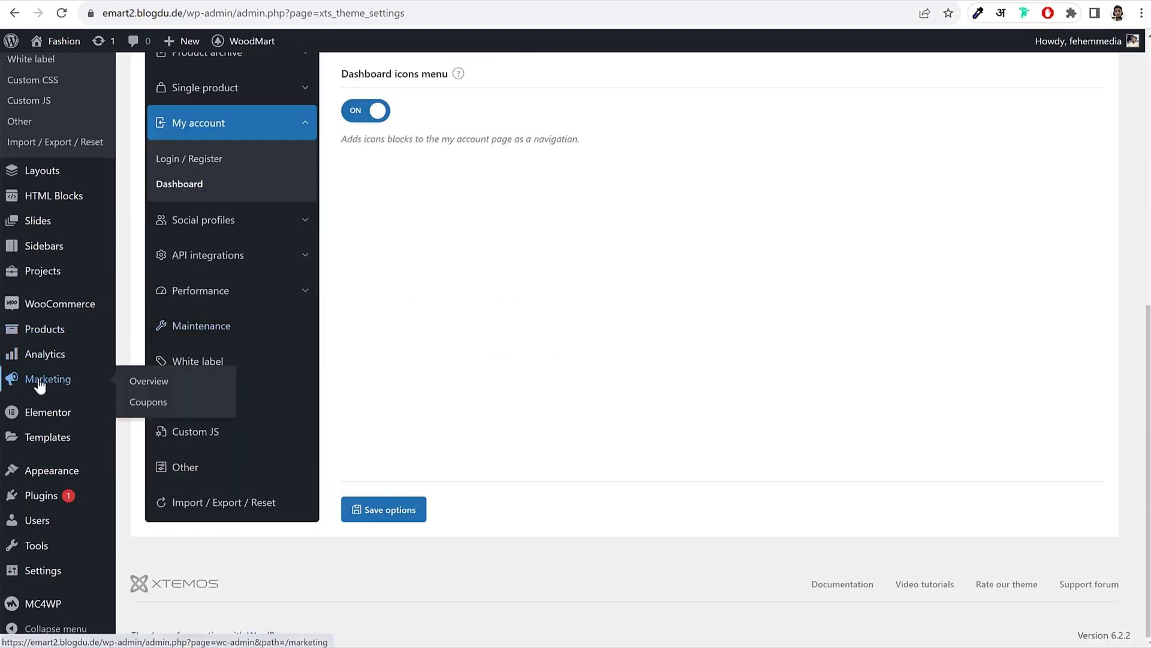
pyautogui.click(150, 404)
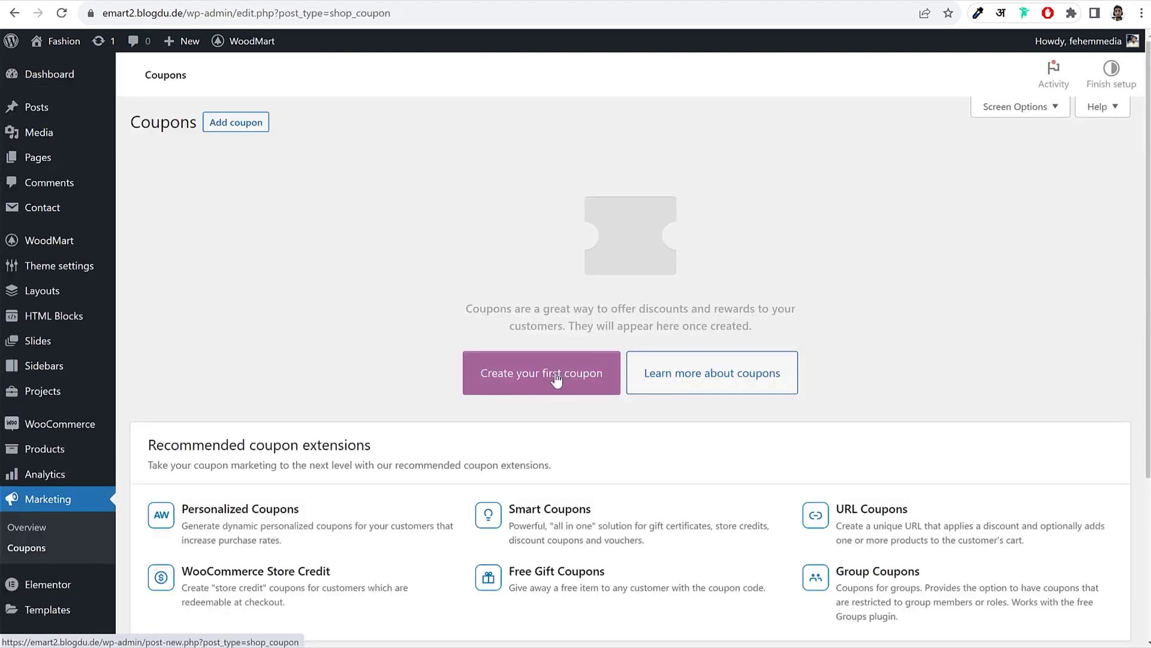
# Step: Start a new coupon with code NAYYAR as a 10 Percentage discount
pyautogui.click(556, 387)
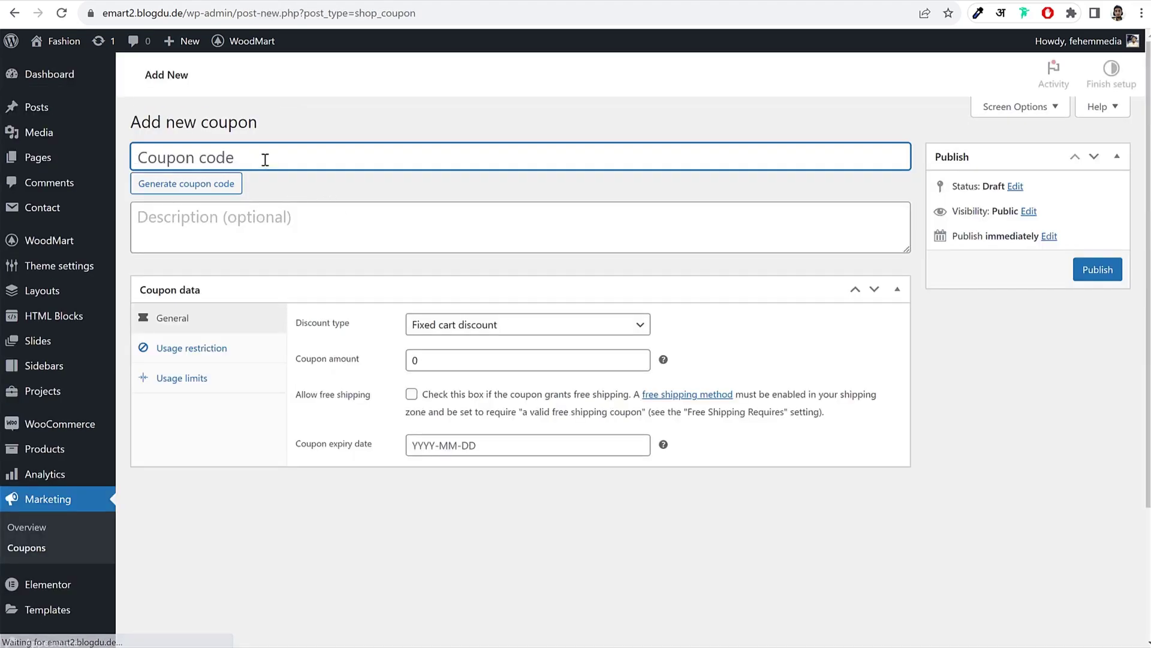
pyautogui.write('NAYYAR')
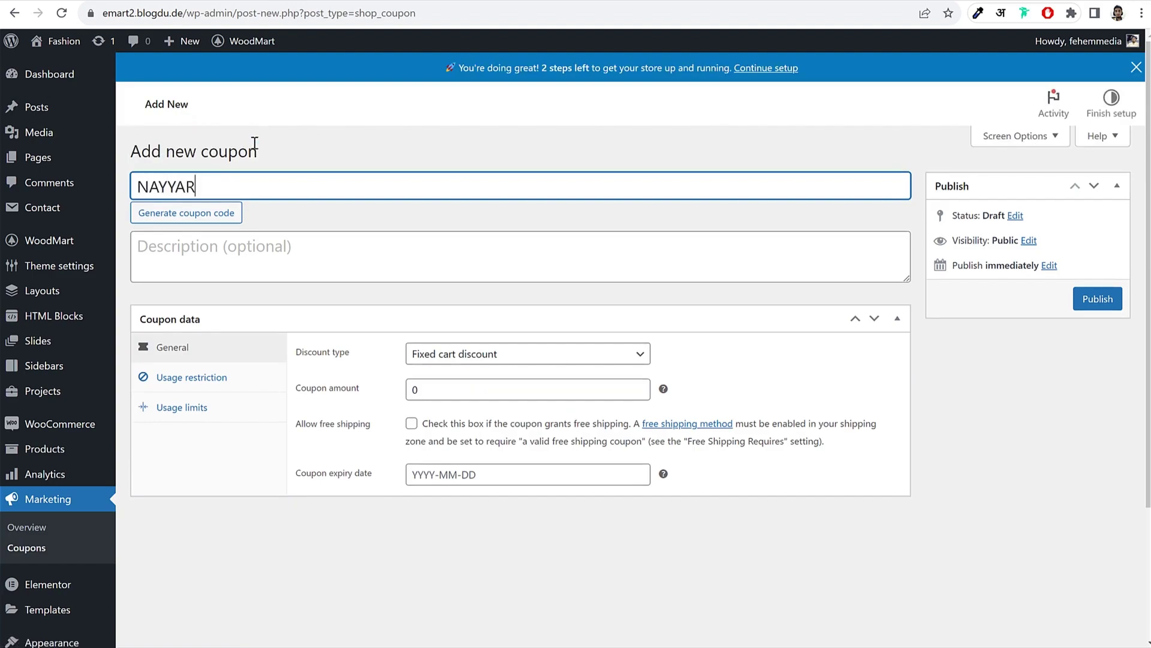
pyautogui.hotkey('ctrl', 'a')
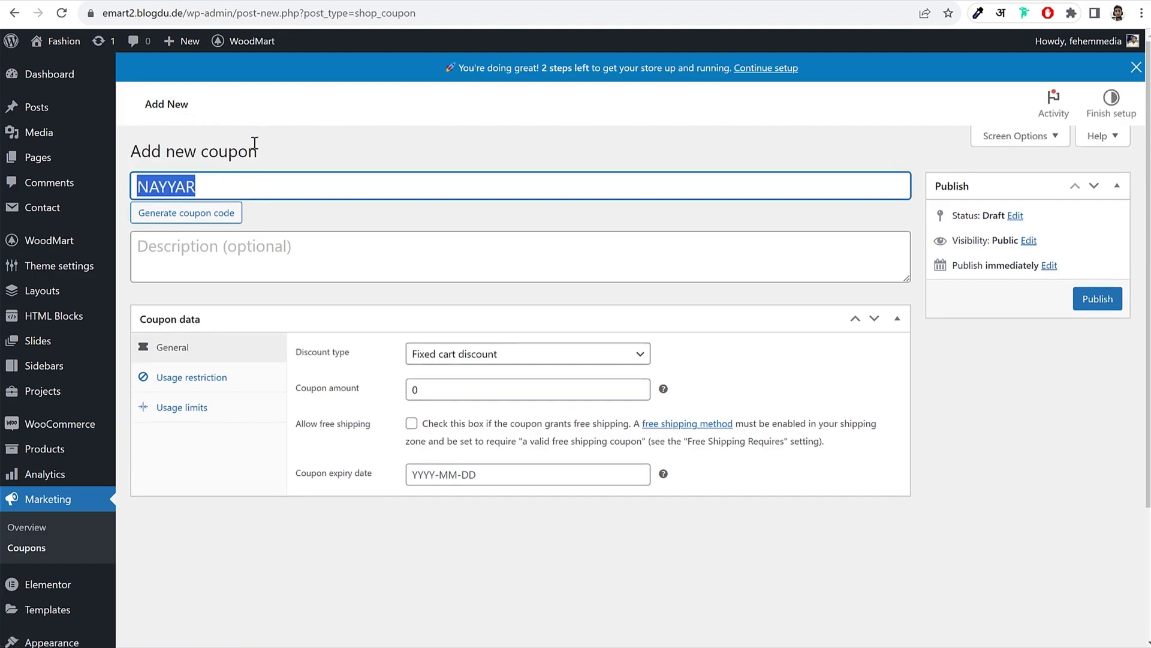
pyautogui.click(226, 185)
pyautogui.hotkey('ctrl', 'a')
pyautogui.doubleClick(345, 389)
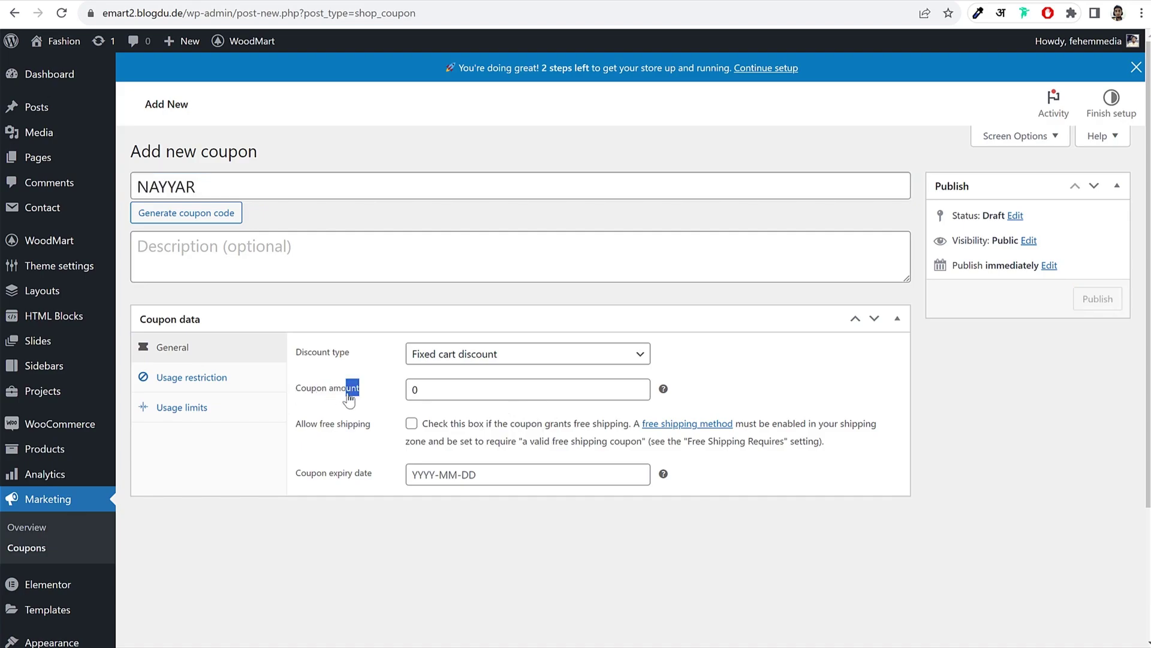
pyautogui.click(436, 390)
pyautogui.press('BackSpace')
pyautogui.write('10')
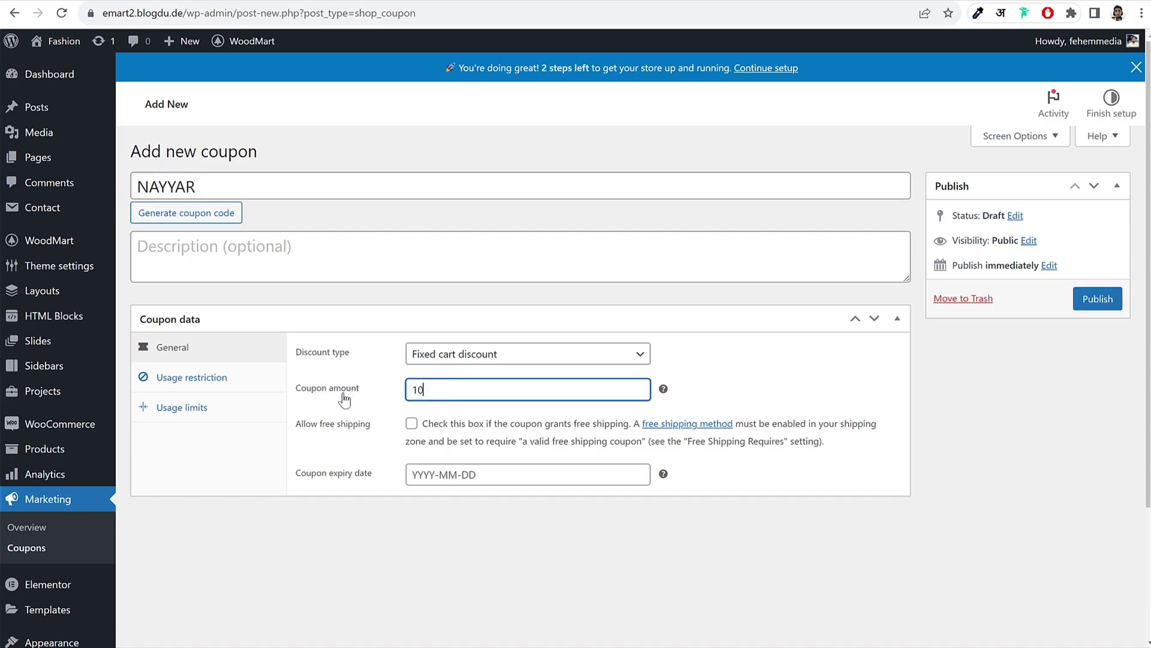
pyautogui.click(710, 352)
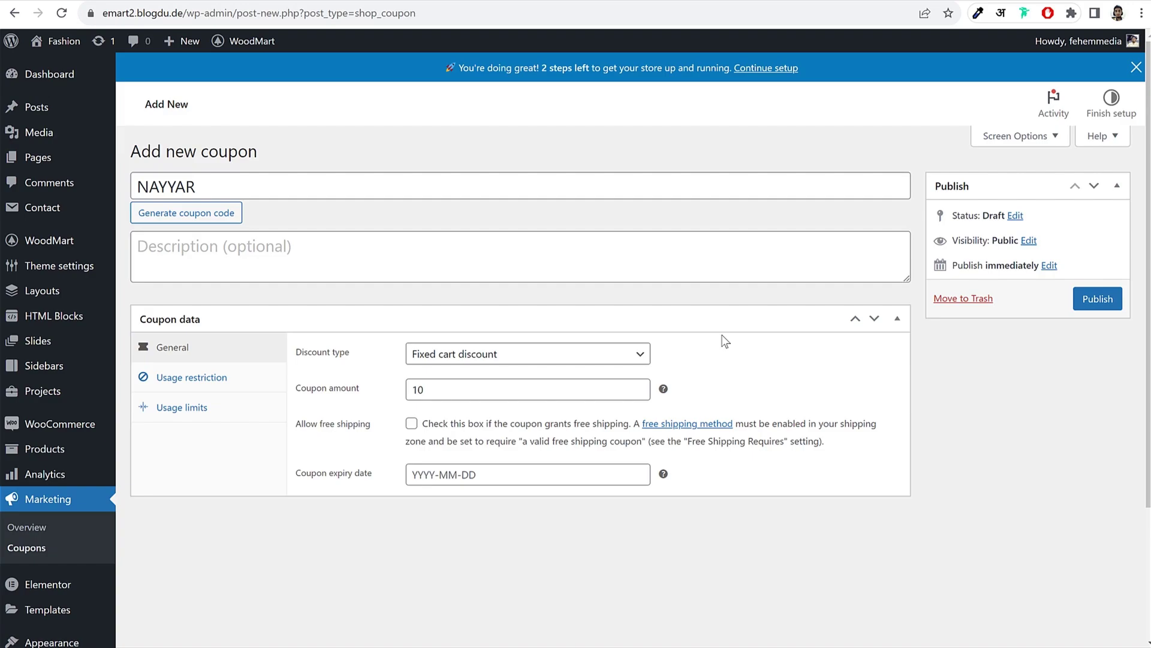
pyautogui.click(480, 355)
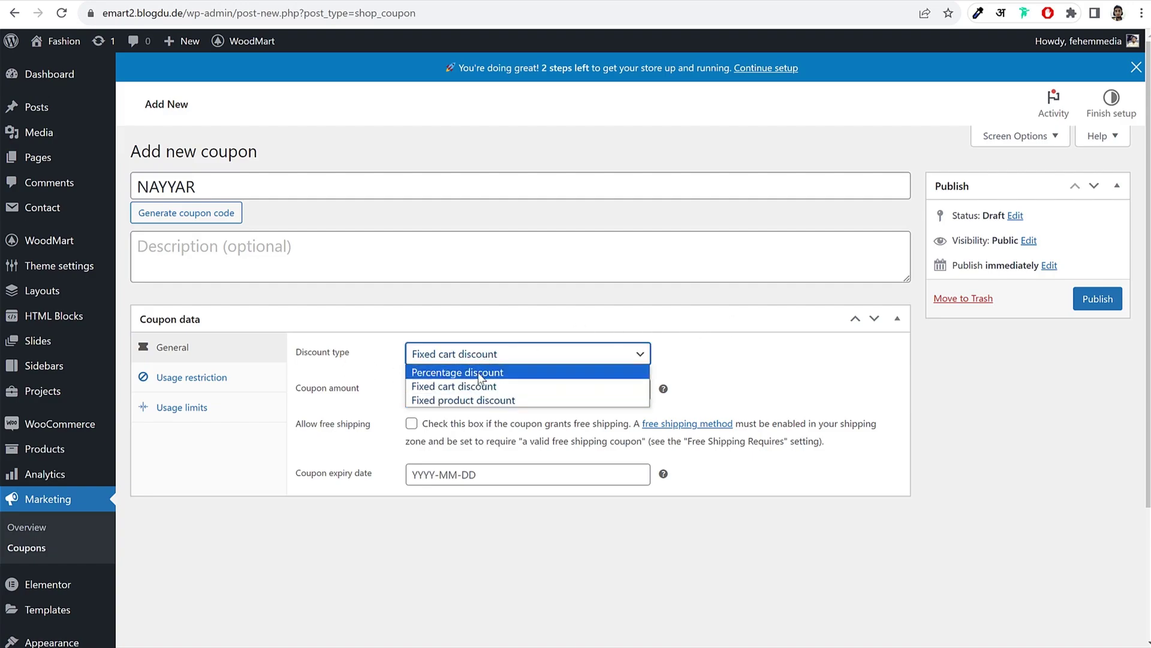
pyautogui.click(475, 373)
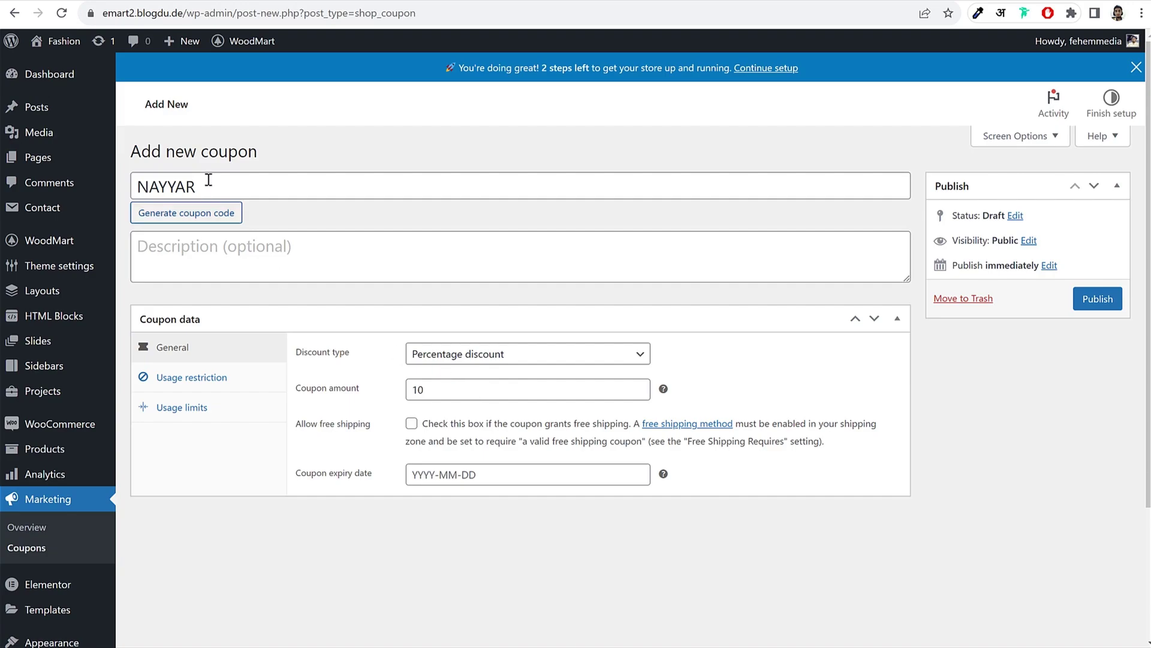
# Step: Set the coupon expiry date to 31 December 2023
pyautogui.moveTo(204, 186); pyautogui.dragTo(101, 196)
pyautogui.doubleClick(478, 391)
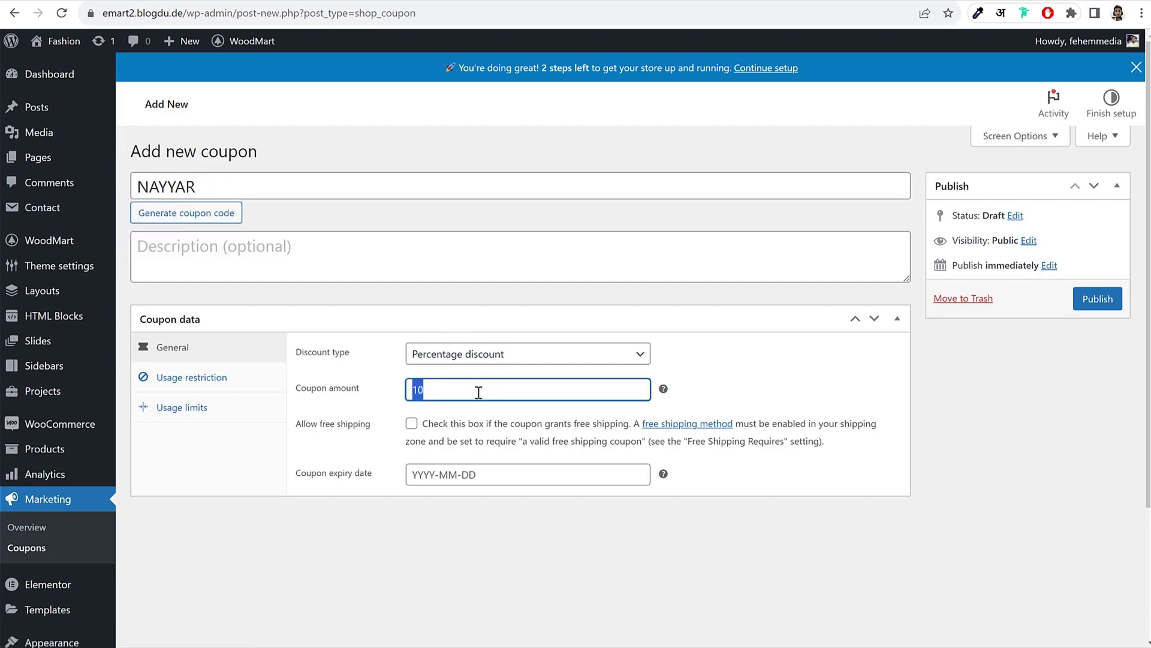
pyautogui.click(766, 389)
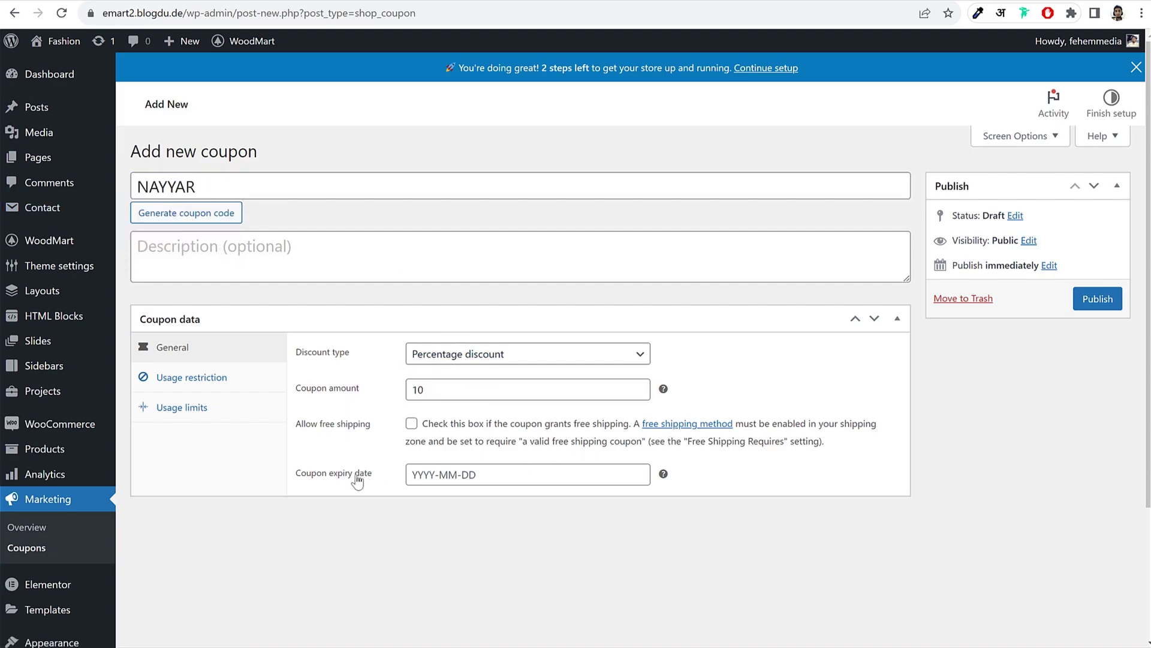
pyautogui.click(427, 474)
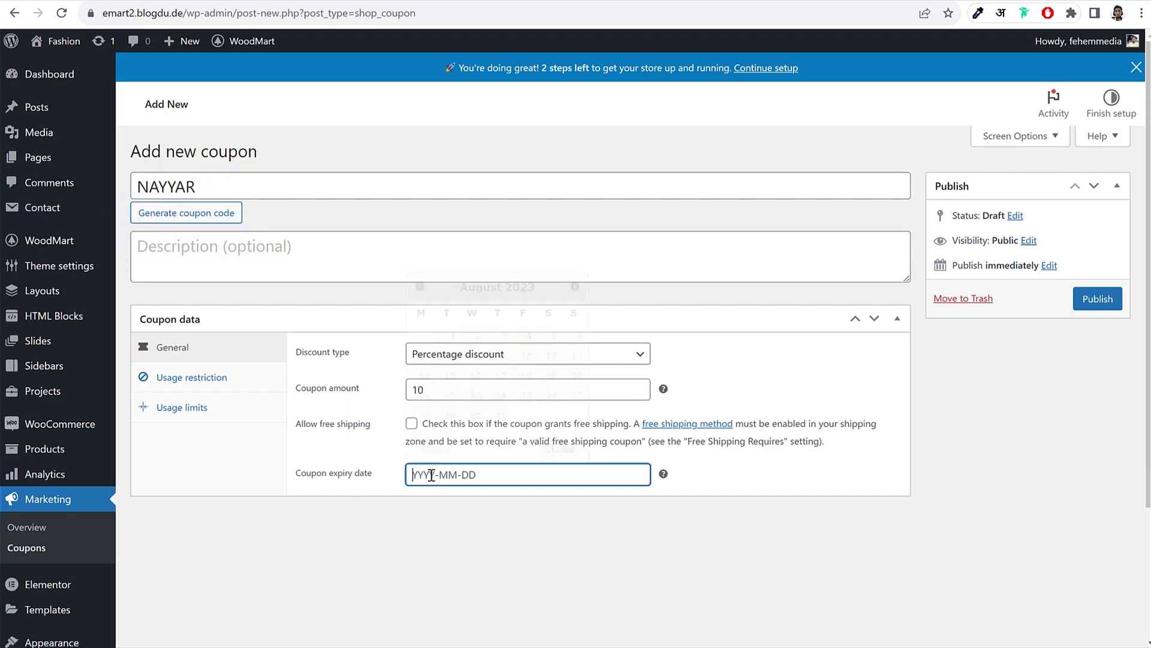
pyautogui.click(590, 288)
pyautogui.click(502, 473)
pyautogui.click(574, 286)
pyautogui.click(574, 286)
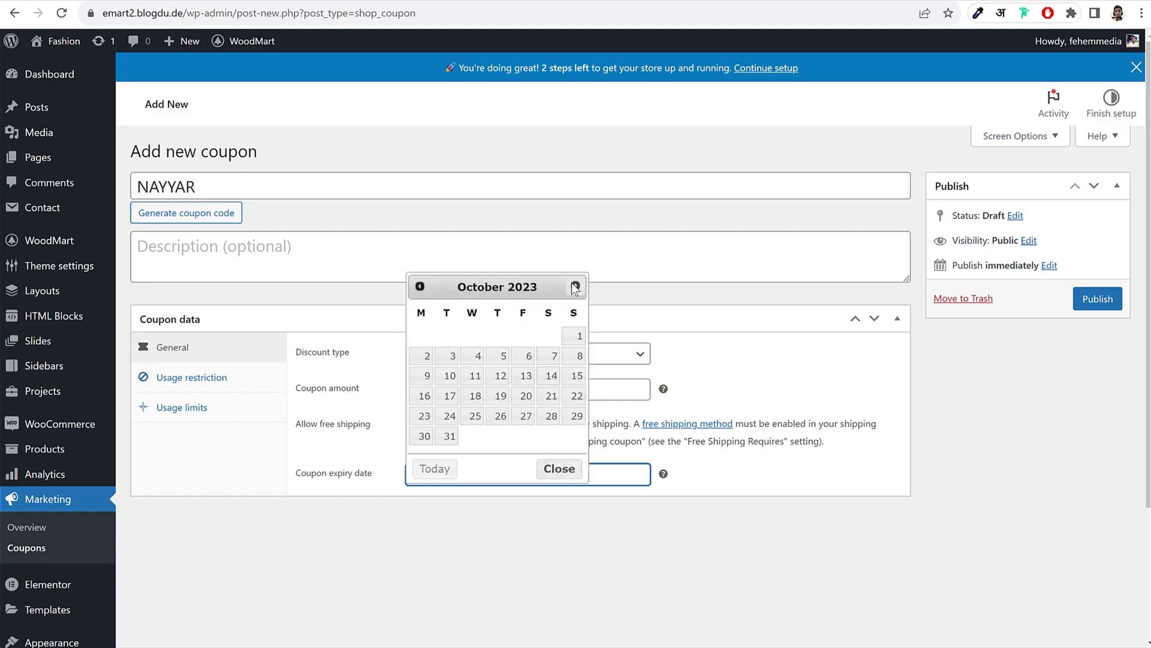
pyautogui.click(574, 286)
pyautogui.click(575, 286)
pyautogui.click(575, 286)
pyautogui.click(419, 286)
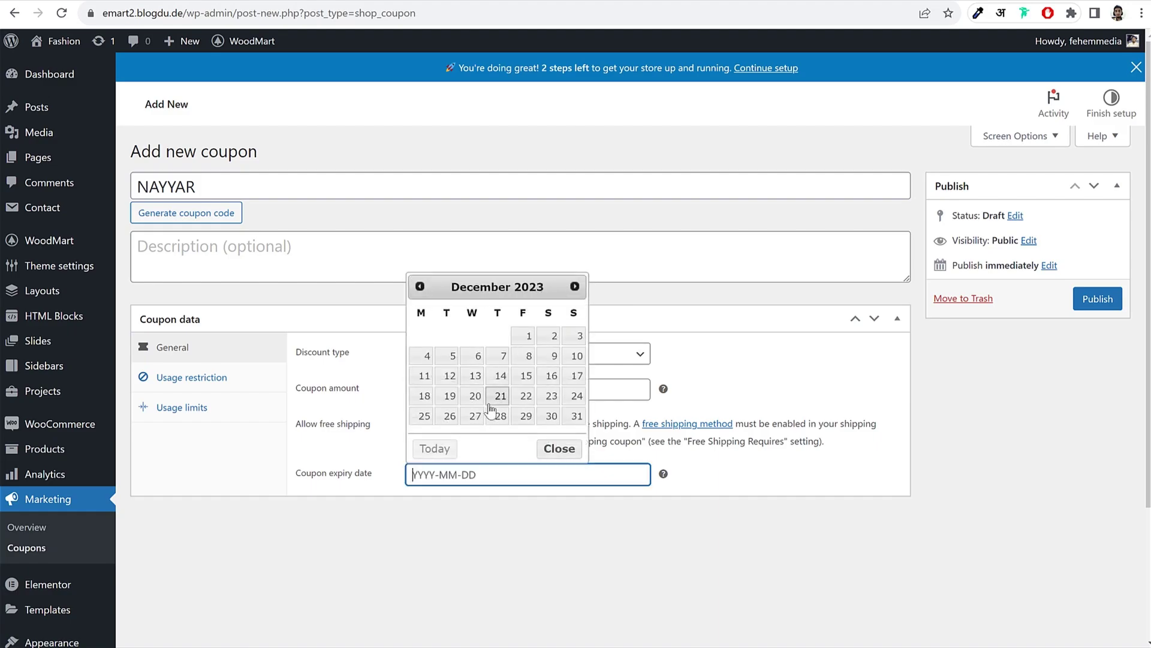
pyautogui.click(577, 416)
# Step: Set the usage limit per user to 1 and publish the coupon
pyautogui.click(213, 379)
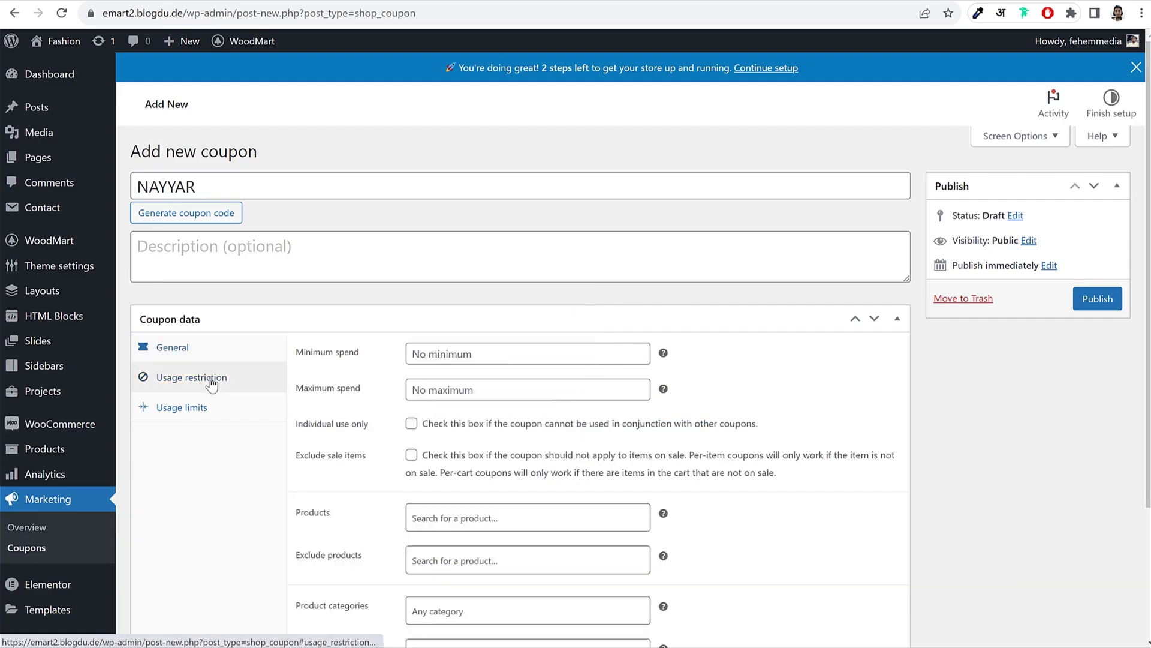
pyautogui.click(474, 354)
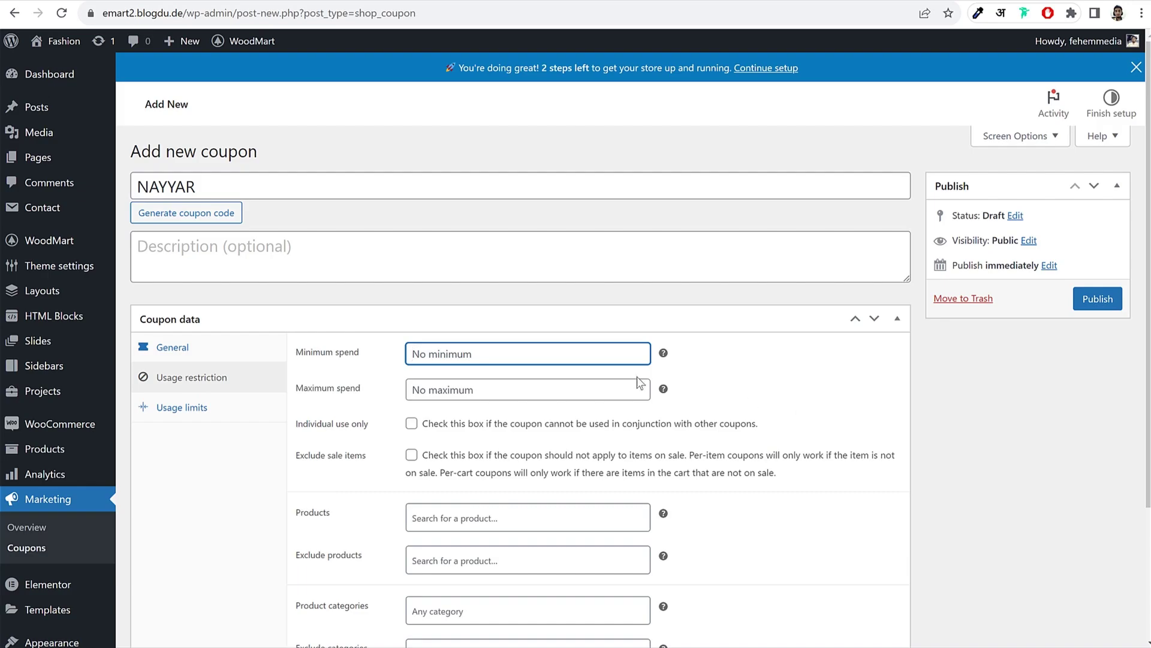
pyautogui.click(467, 387)
pyautogui.scroll(-2, 575, 412)
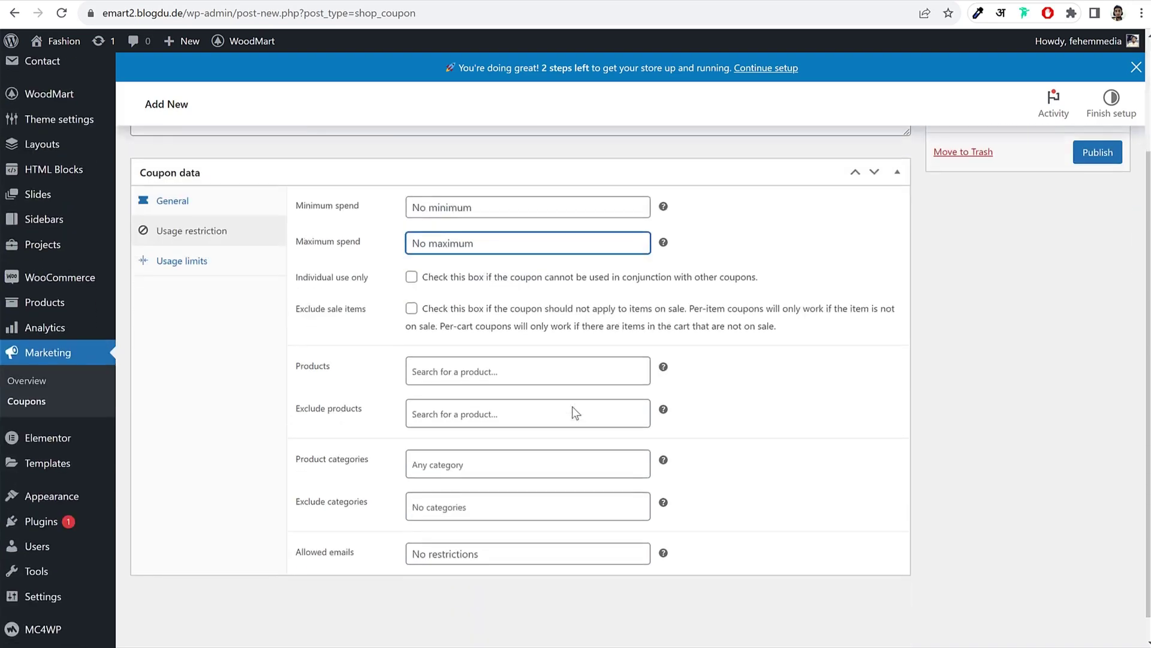
pyautogui.click(209, 264)
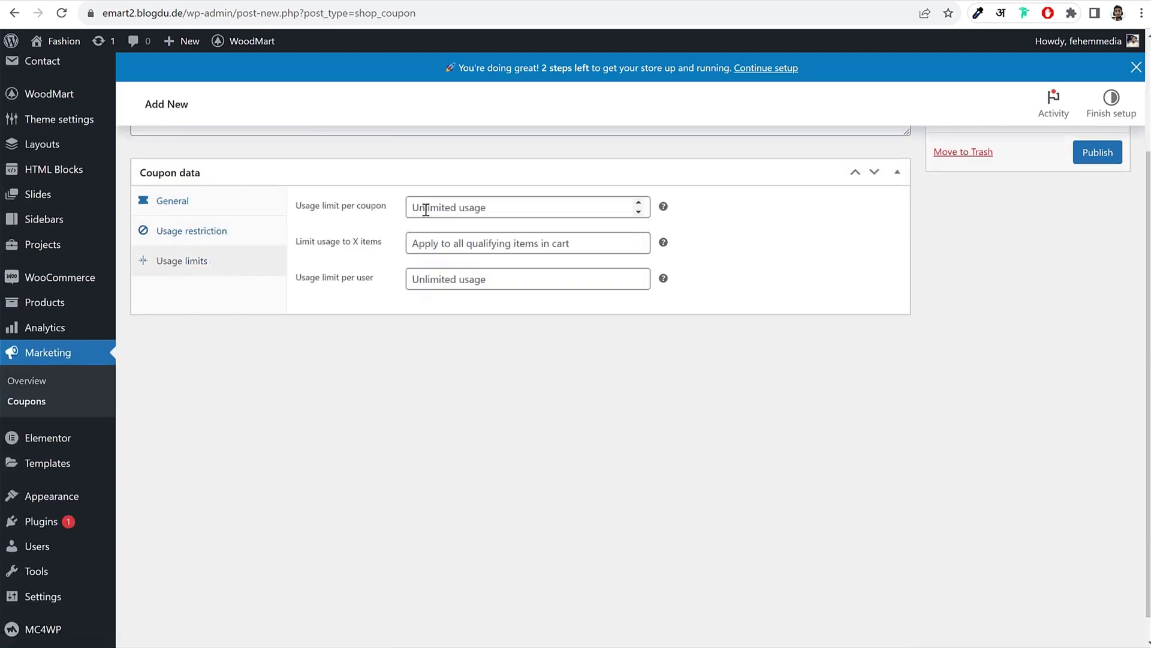
pyautogui.moveTo(293, 209); pyautogui.dragTo(376, 210)
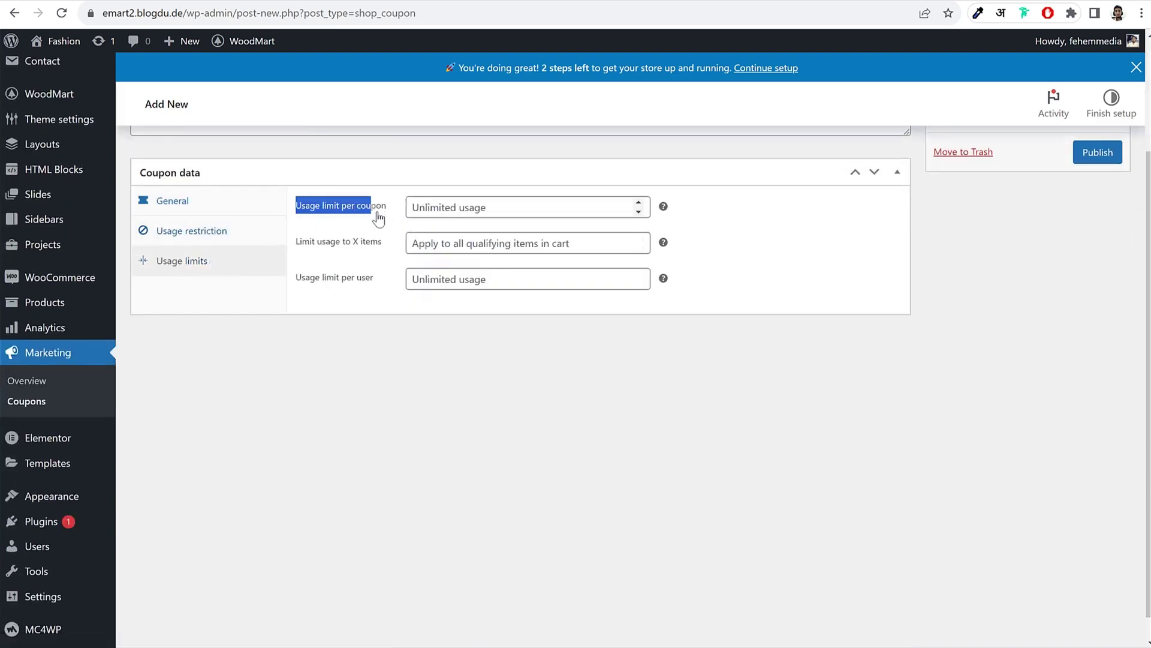
pyautogui.click(836, 200)
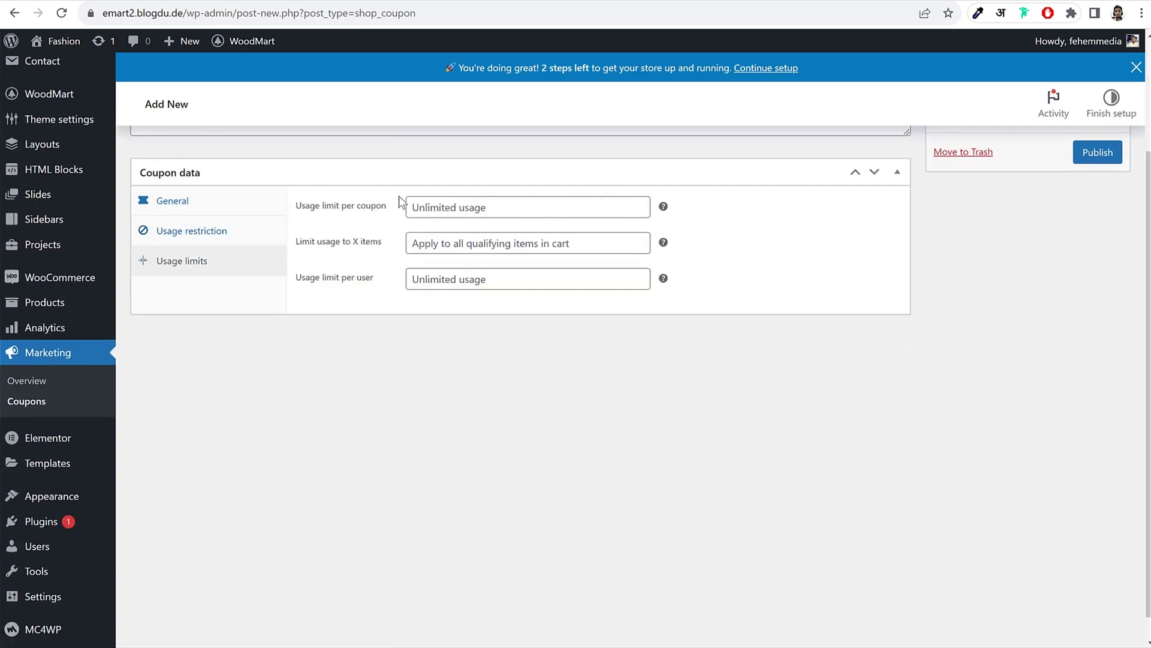
pyautogui.moveTo(310, 278); pyautogui.dragTo(375, 290)
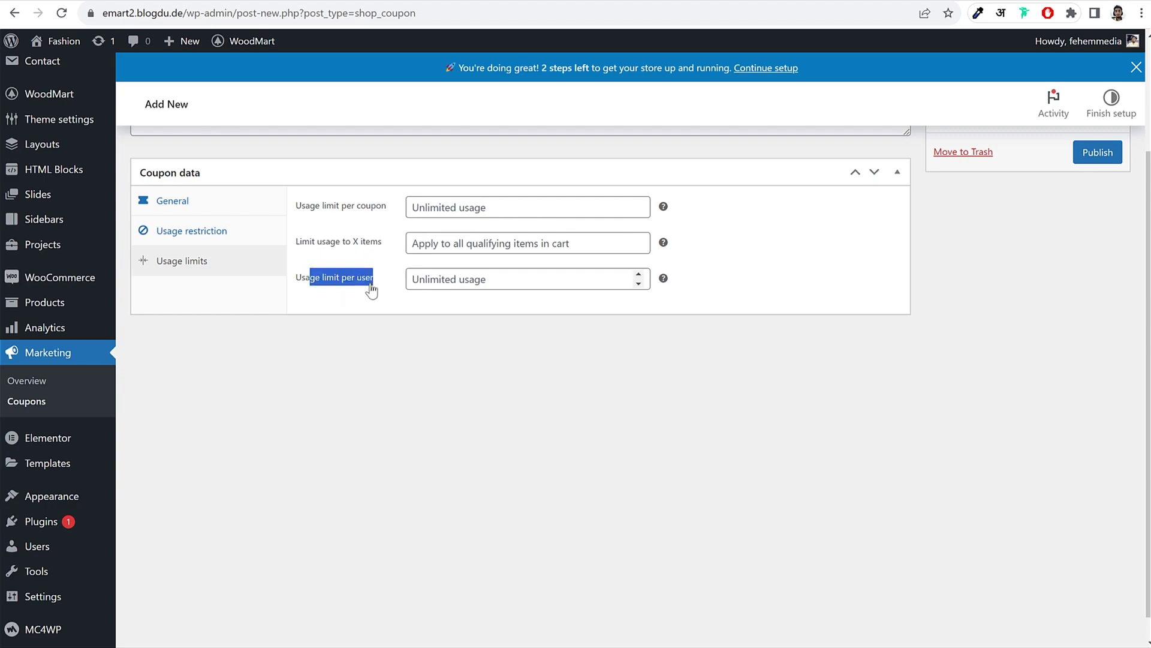
pyautogui.click(371, 290)
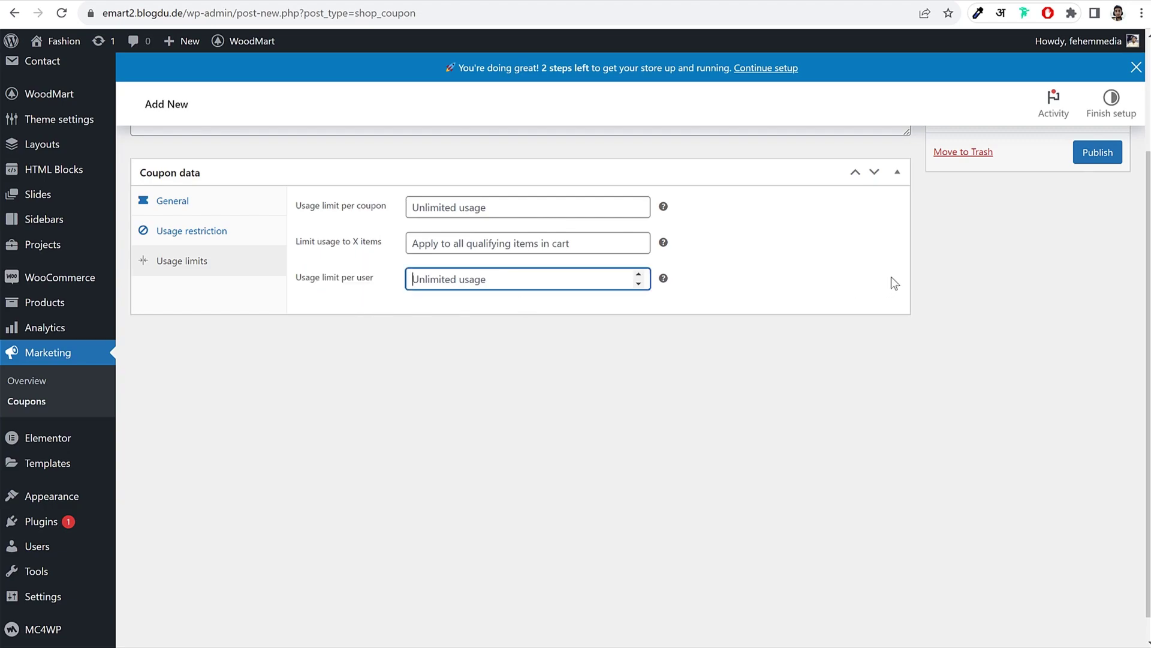
pyautogui.write('1')
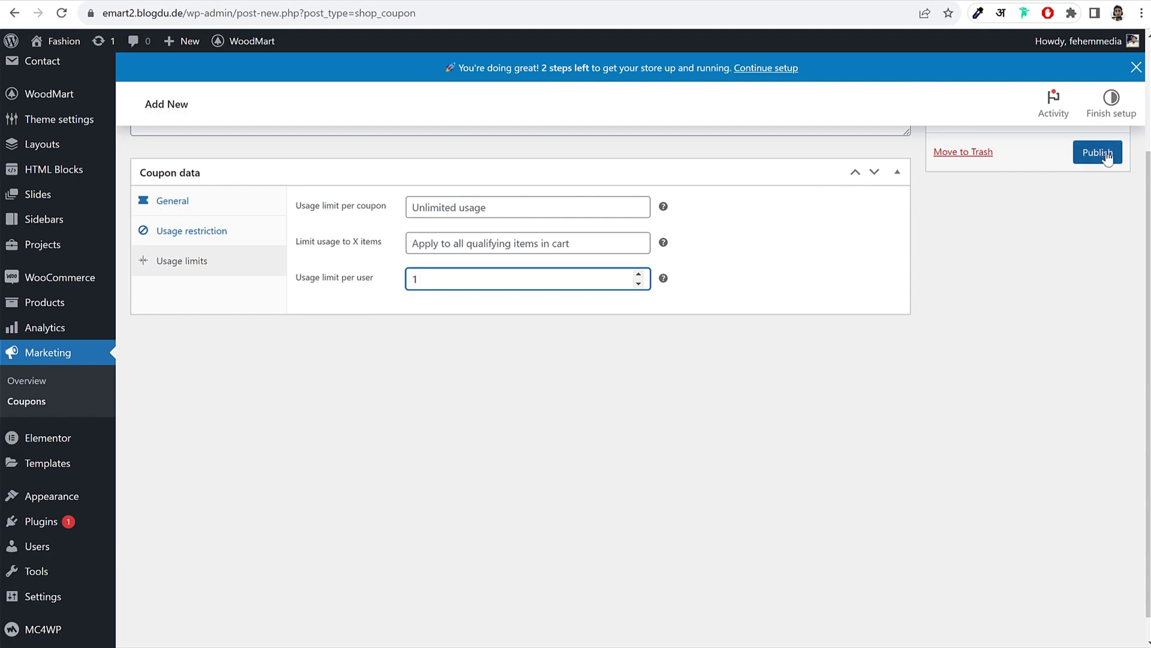
pyautogui.click(1099, 153)
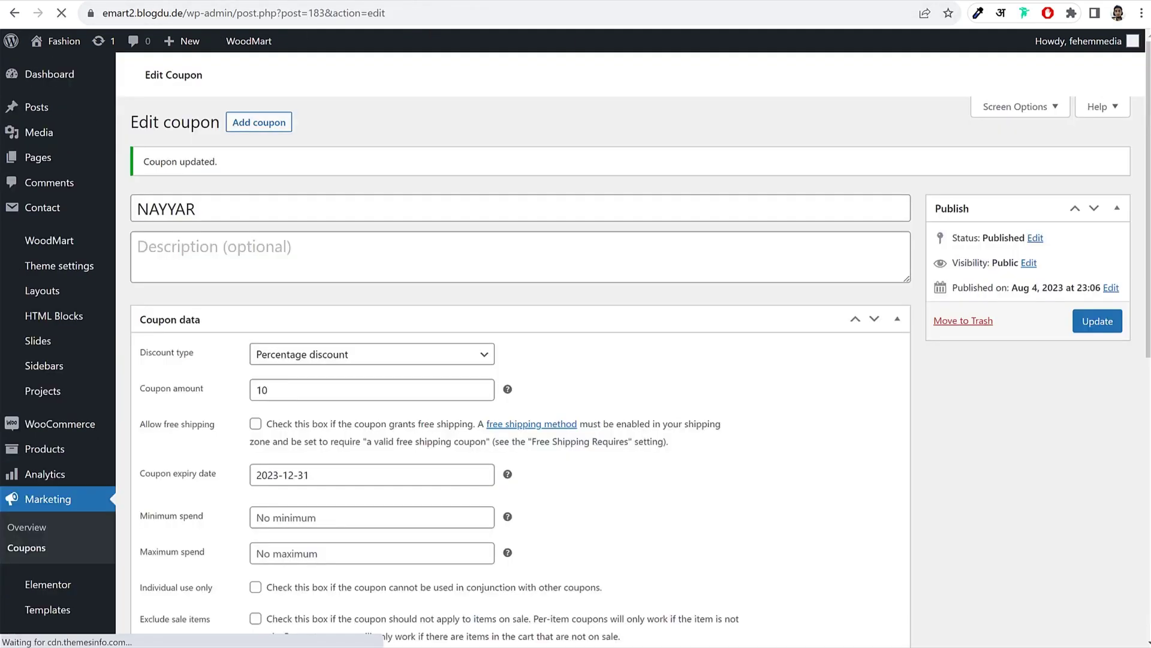
# Step: Open the full cart page in the storefront and review the flat-rate shipping and GST 5% charges
pyautogui.click(522, 635)
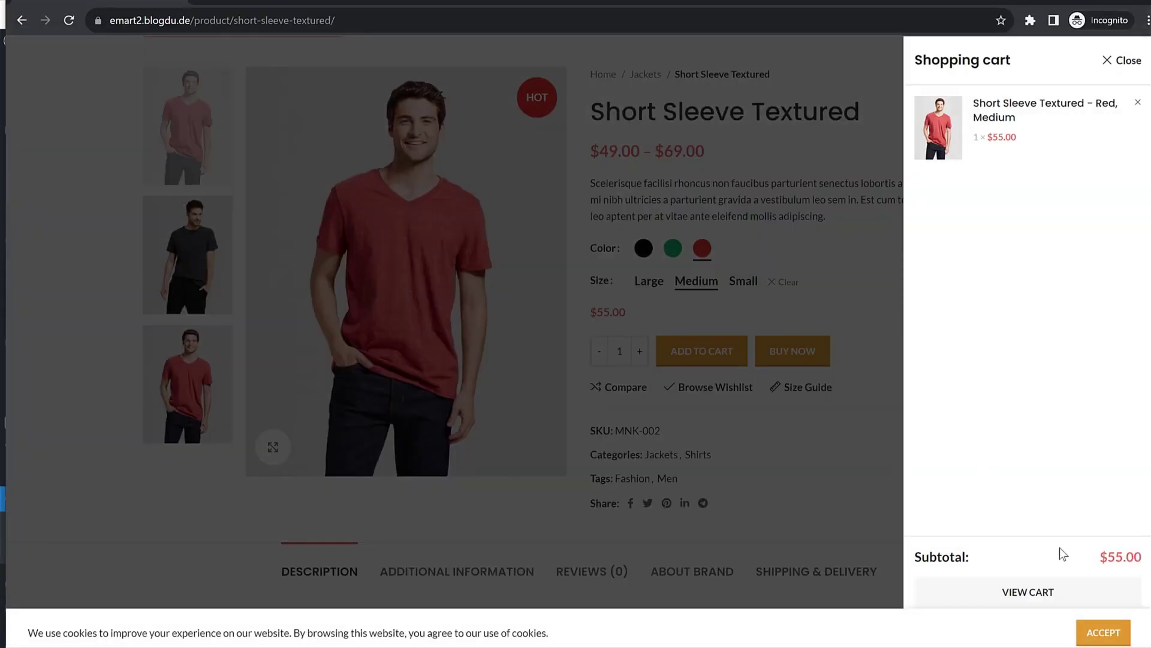
pyautogui.click(1051, 594)
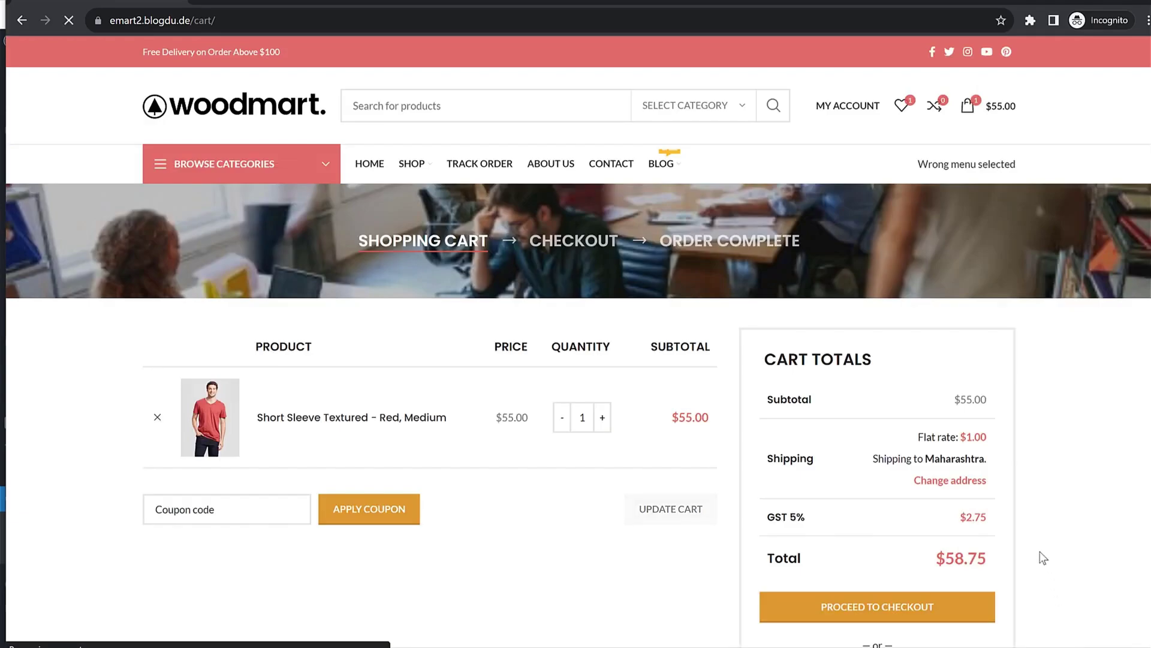
pyautogui.scroll(-2, 1013, 466)
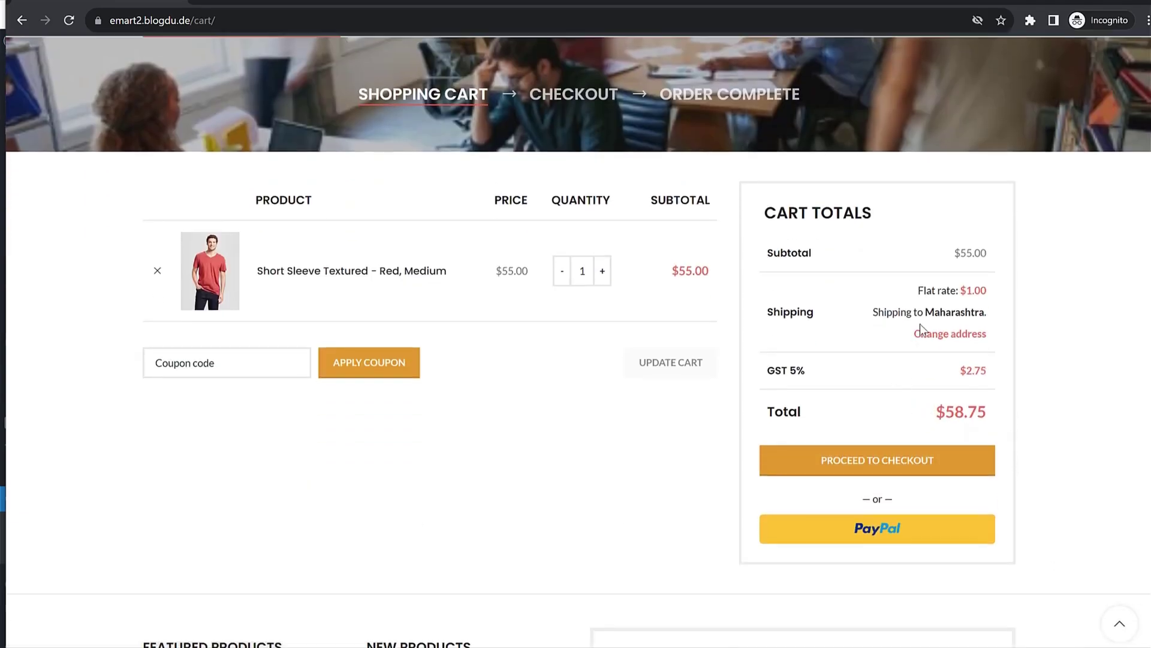
pyautogui.moveTo(880, 307)
pyautogui.mouseDown()
pyautogui.moveTo(990, 309)
pyautogui.moveTo(894, 315)
pyautogui.mouseUp()
pyautogui.click(894, 314)
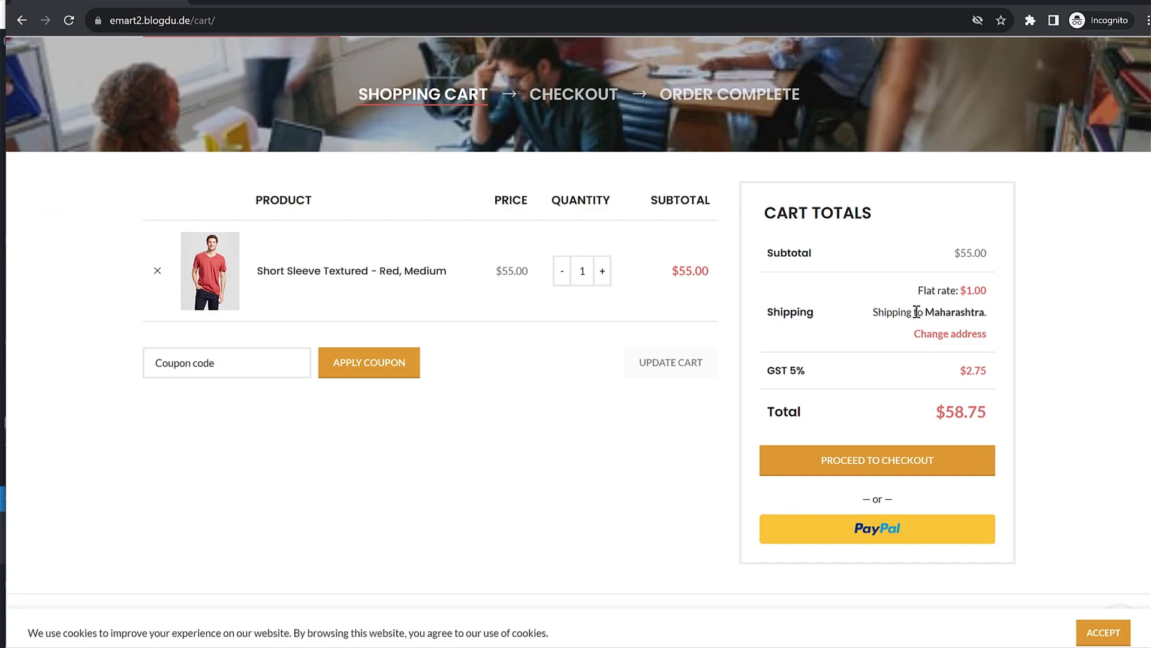
pyautogui.moveTo(920, 292); pyautogui.dragTo(989, 313)
pyautogui.click(947, 310)
pyautogui.moveTo(797, 376); pyautogui.dragTo(980, 372)
pyautogui.click(982, 373)
# Step: Apply coupon nayyar for $5.50 off, reaching a $52.98 total, and proceed to checkout
pyautogui.click(254, 365)
pyautogui.write('nayyar')
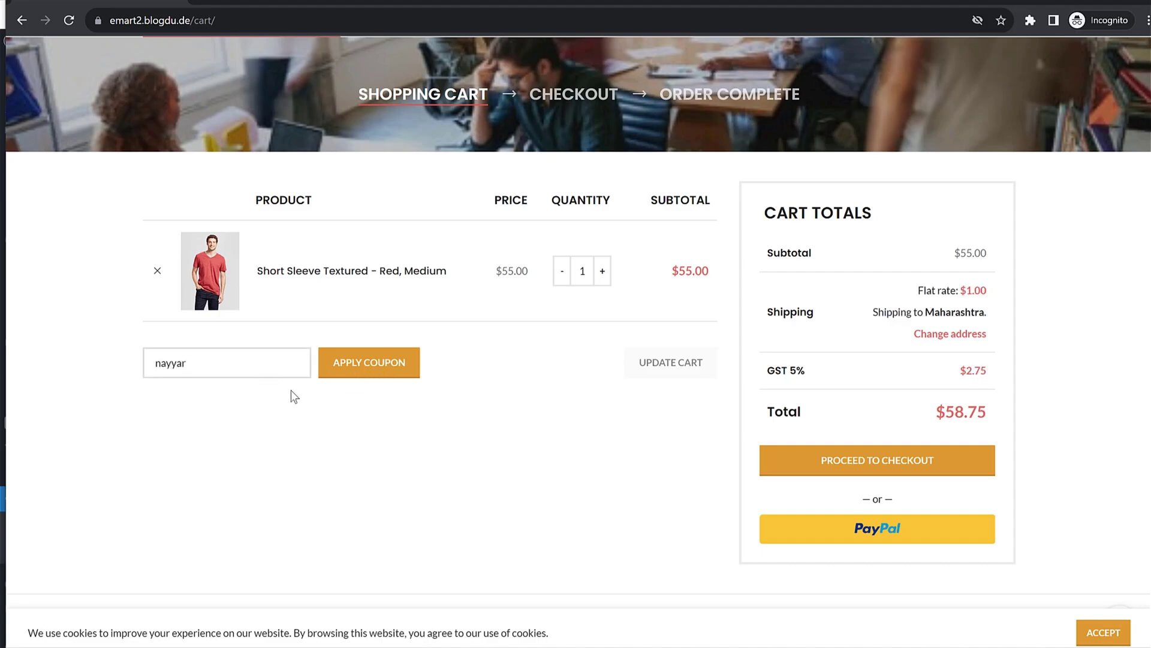
pyautogui.click(362, 361)
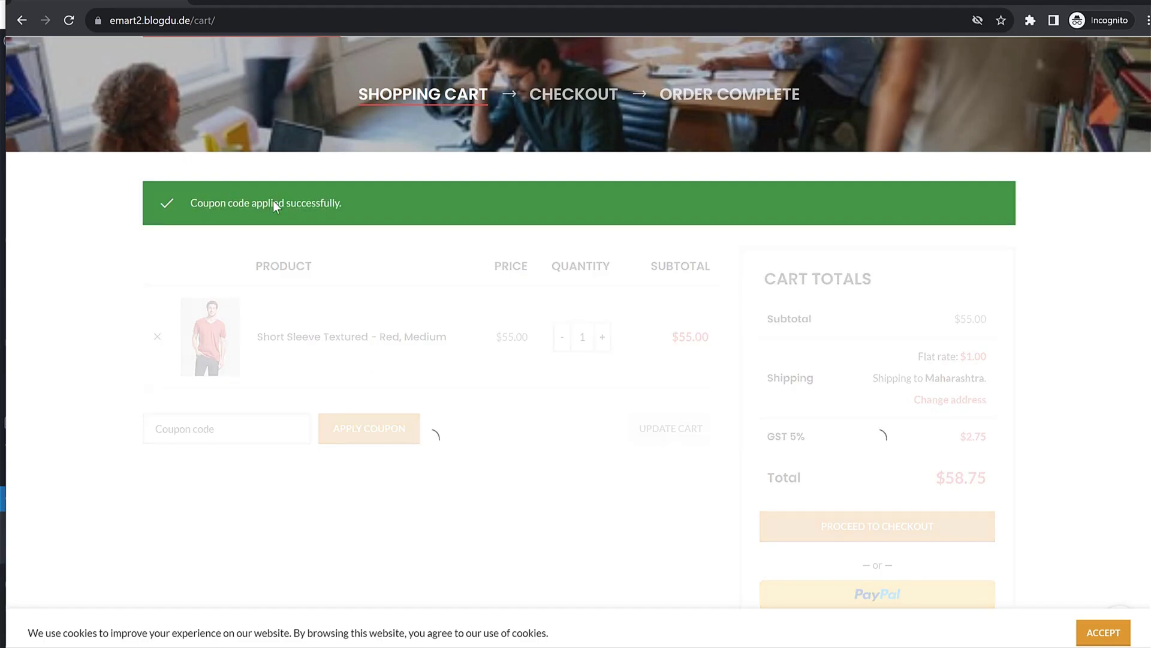
pyautogui.moveTo(198, 202); pyautogui.dragTo(383, 202)
pyautogui.click(1055, 284)
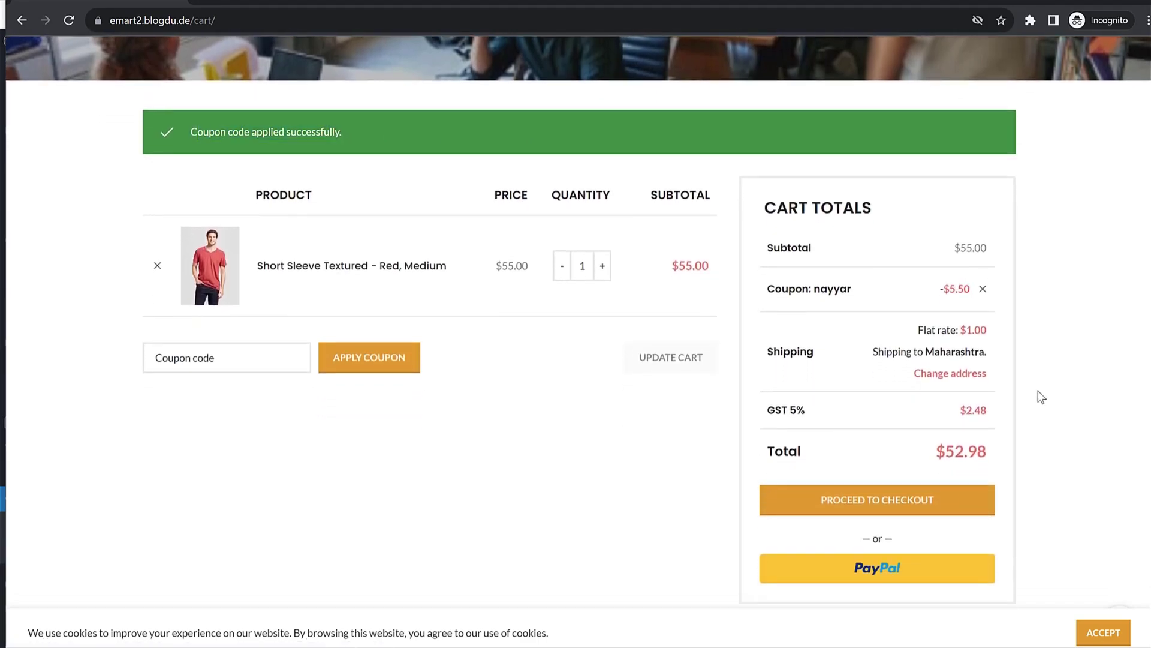
pyautogui.moveTo(766, 241); pyautogui.dragTo(974, 291)
pyautogui.click(1099, 299)
pyautogui.click(917, 503)
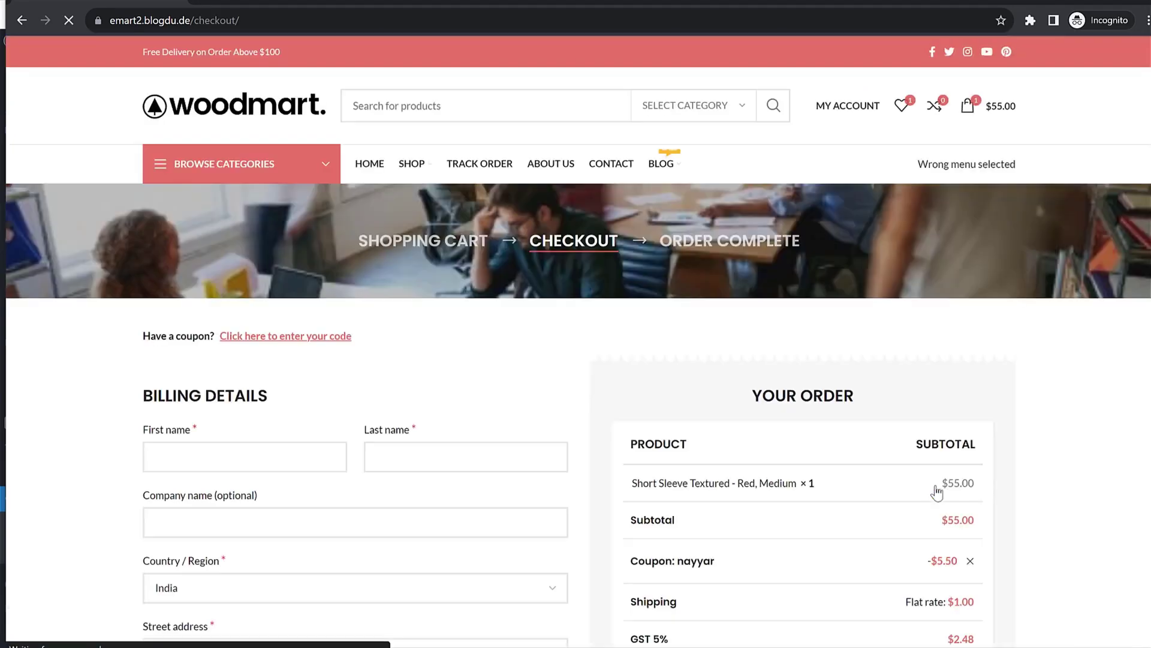
# Step: Fill in the billing details: the customer's name, street address and PIN code
pyautogui.scroll(-4, 983, 414)
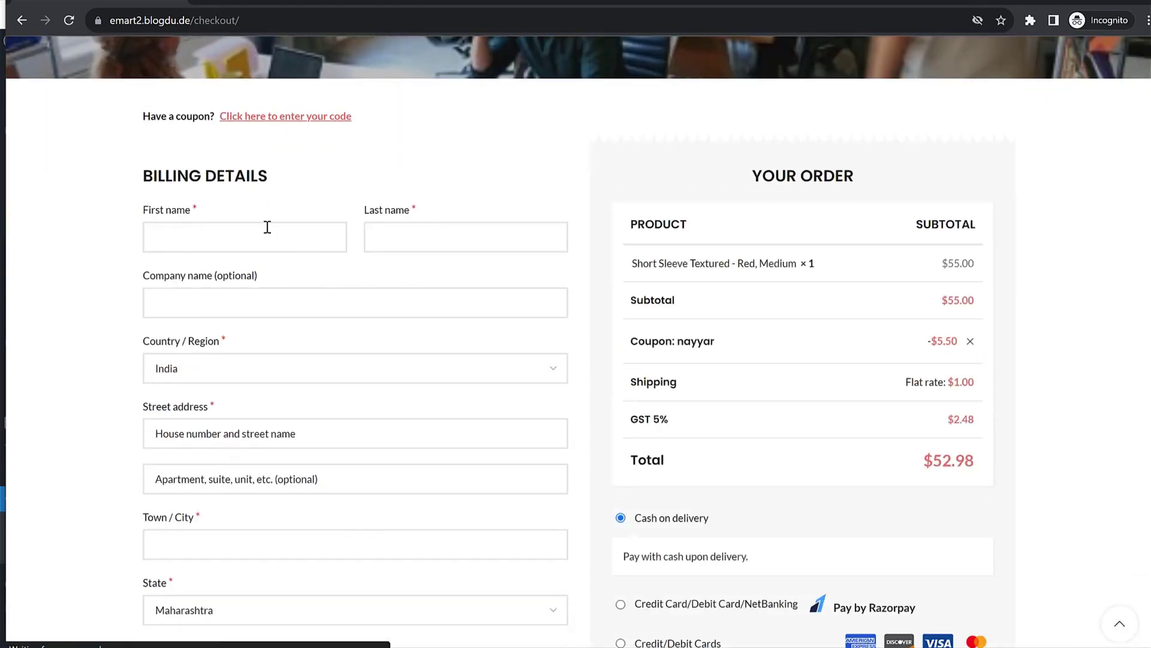
pyautogui.click(268, 227)
pyautogui.write('Nayyar')
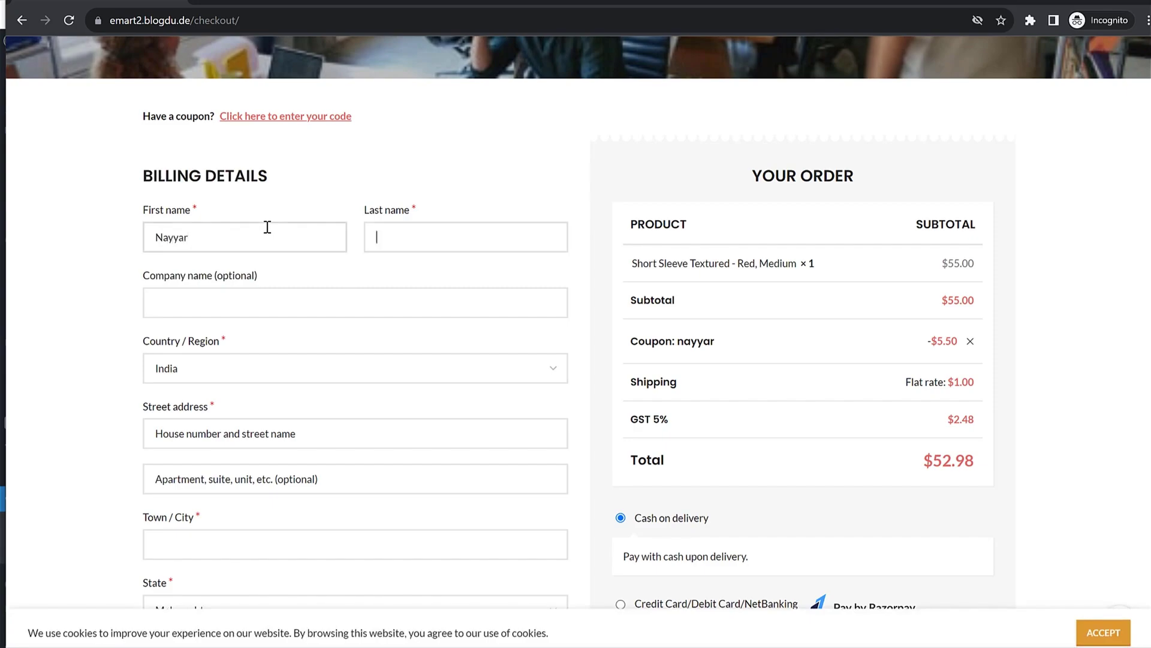
pyautogui.write('Shaikh')
pyautogui.press('Tab')
pyautogui.write('123')
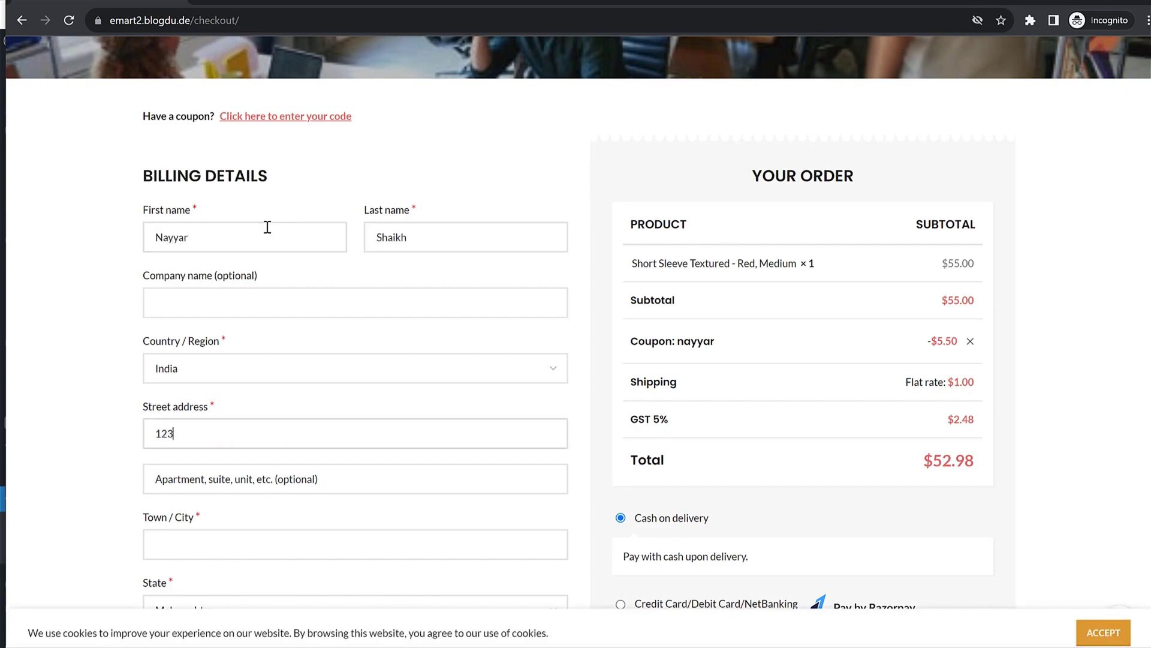
pyautogui.write('ABC')
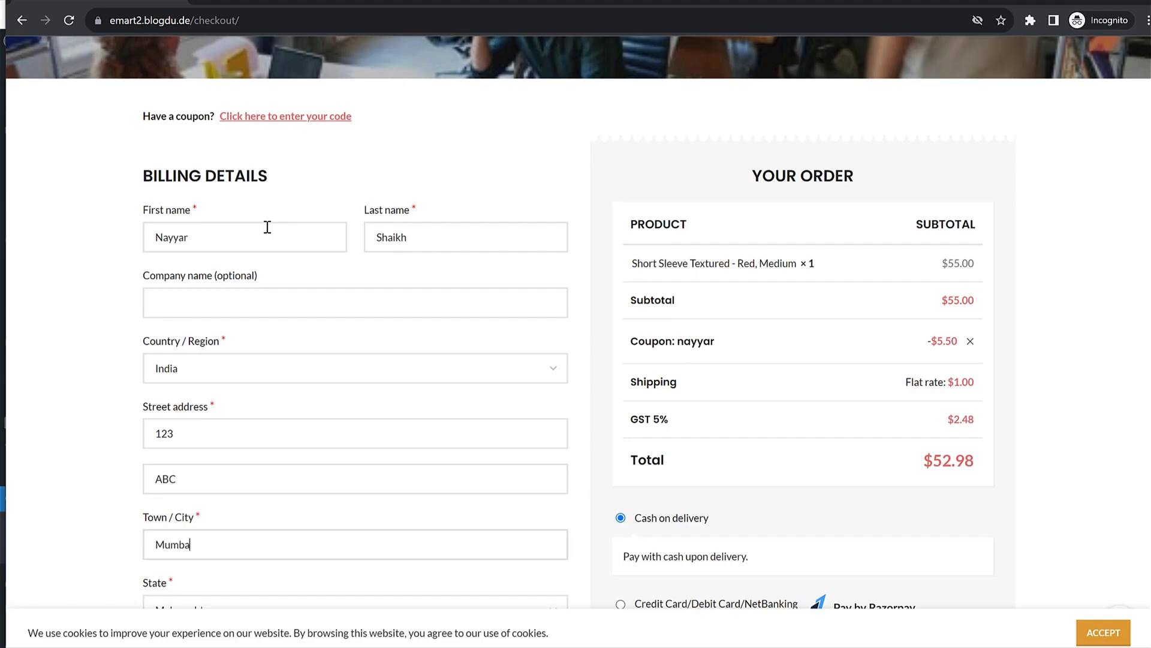
pyautogui.scroll(-5, 377, 329)
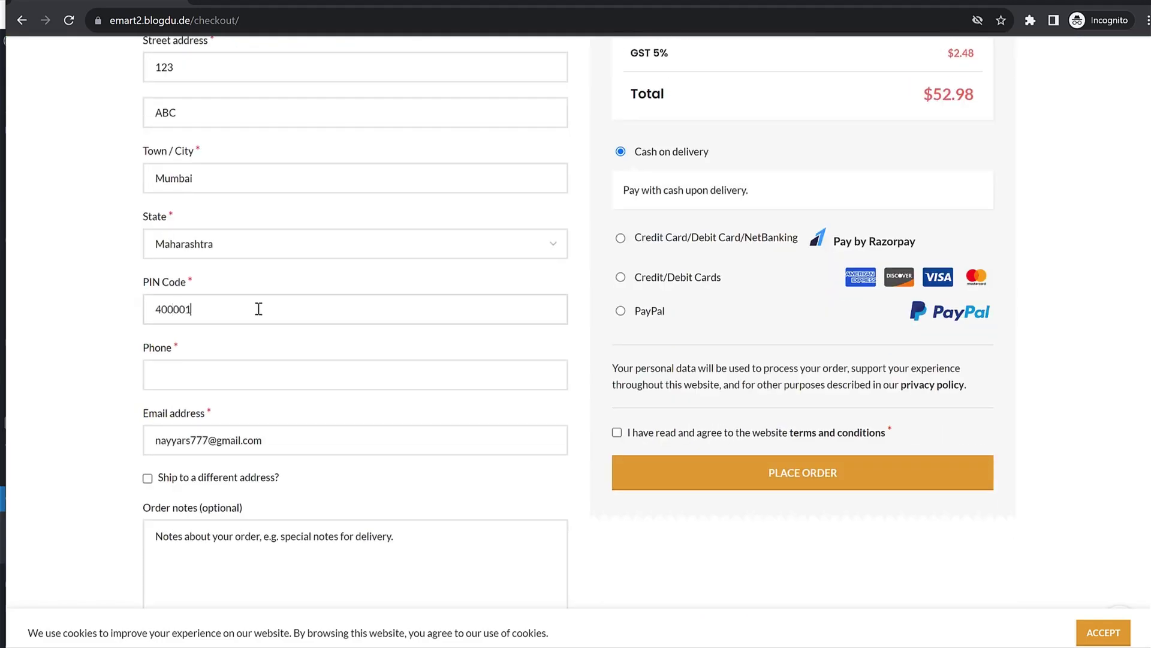
pyautogui.write('789641250')
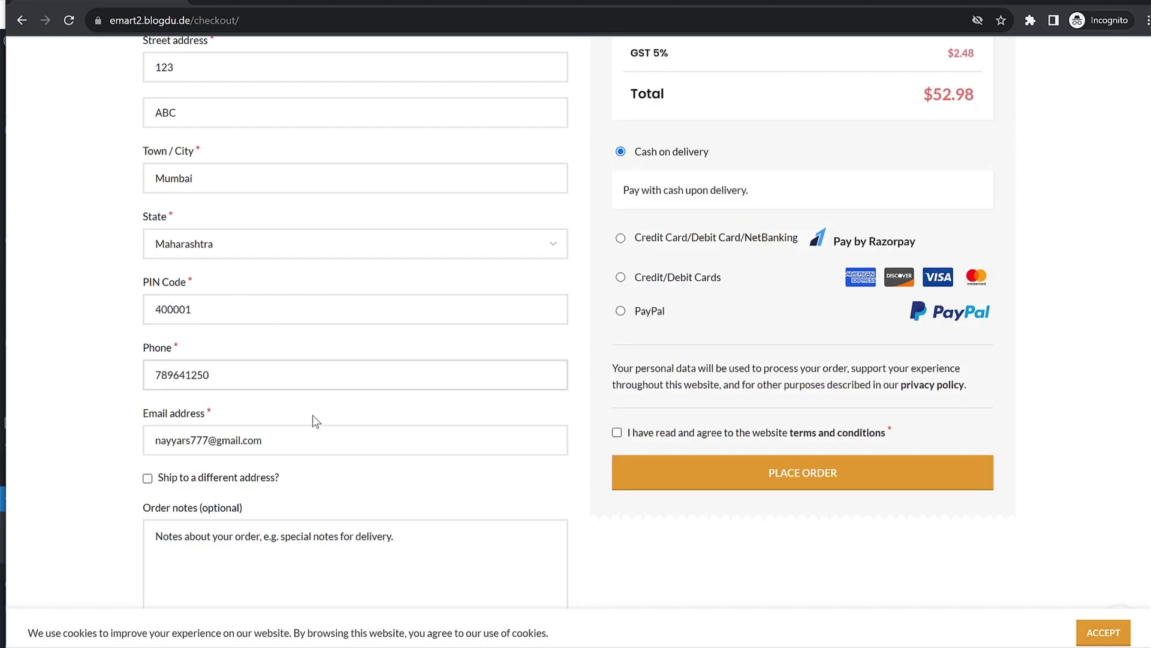
pyautogui.scroll(-3, 313, 419)
pyautogui.scroll(5, 363, 430)
pyautogui.scroll(6, 381, 443)
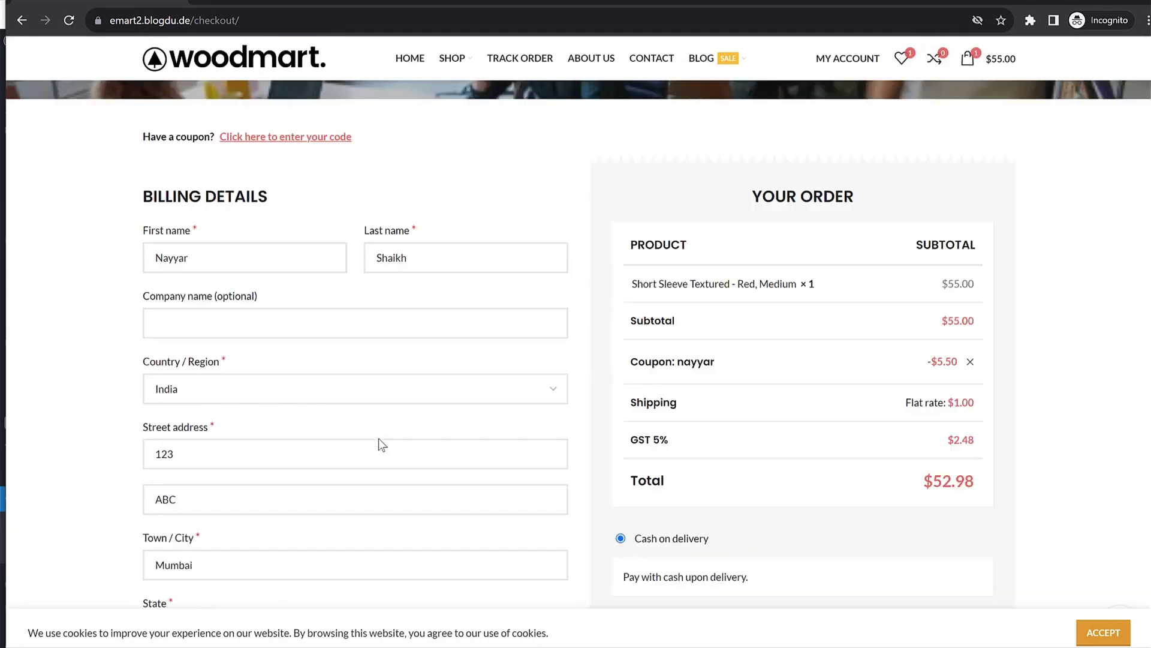
pyautogui.scroll(-5, 869, 336)
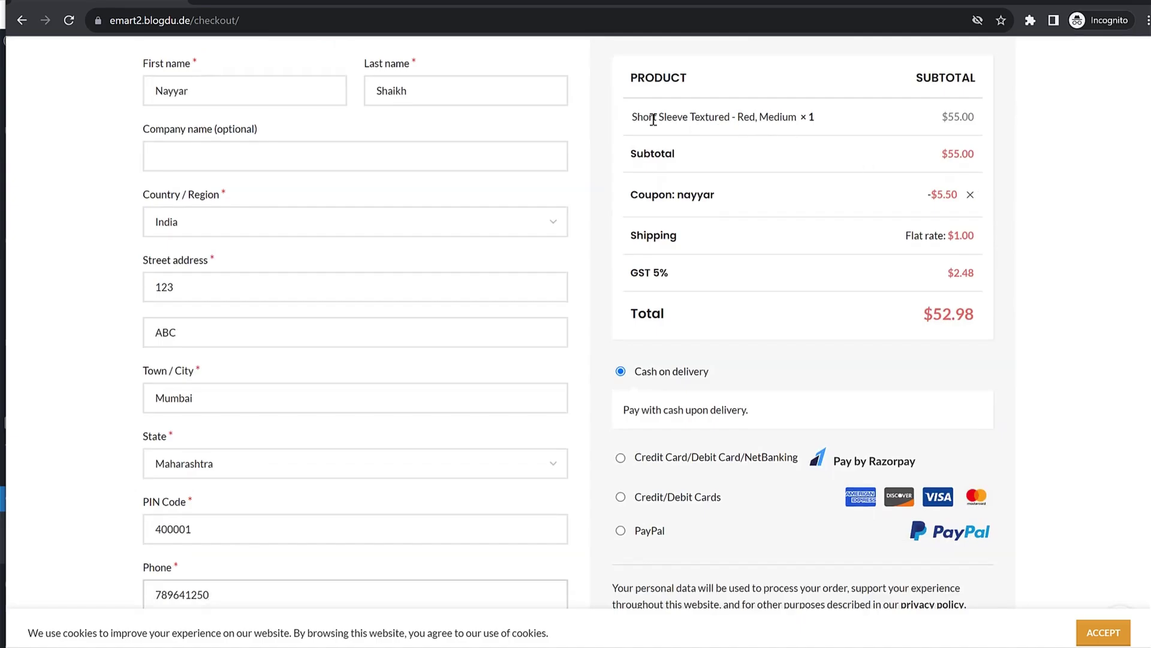
pyautogui.moveTo(655, 195); pyautogui.dragTo(802, 201)
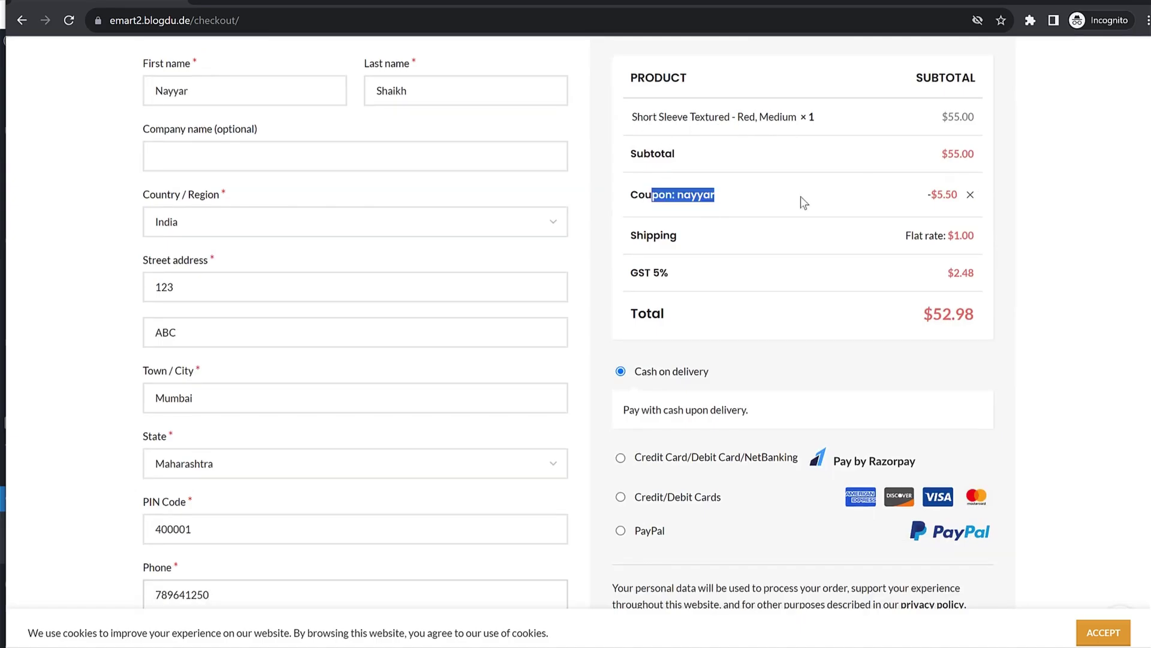
pyautogui.click(801, 291)
pyautogui.scroll(-3, 802, 318)
# Step: Compare Razorpay, card and PayPal options, settle on Cash on delivery, and place the order
pyautogui.click(620, 312)
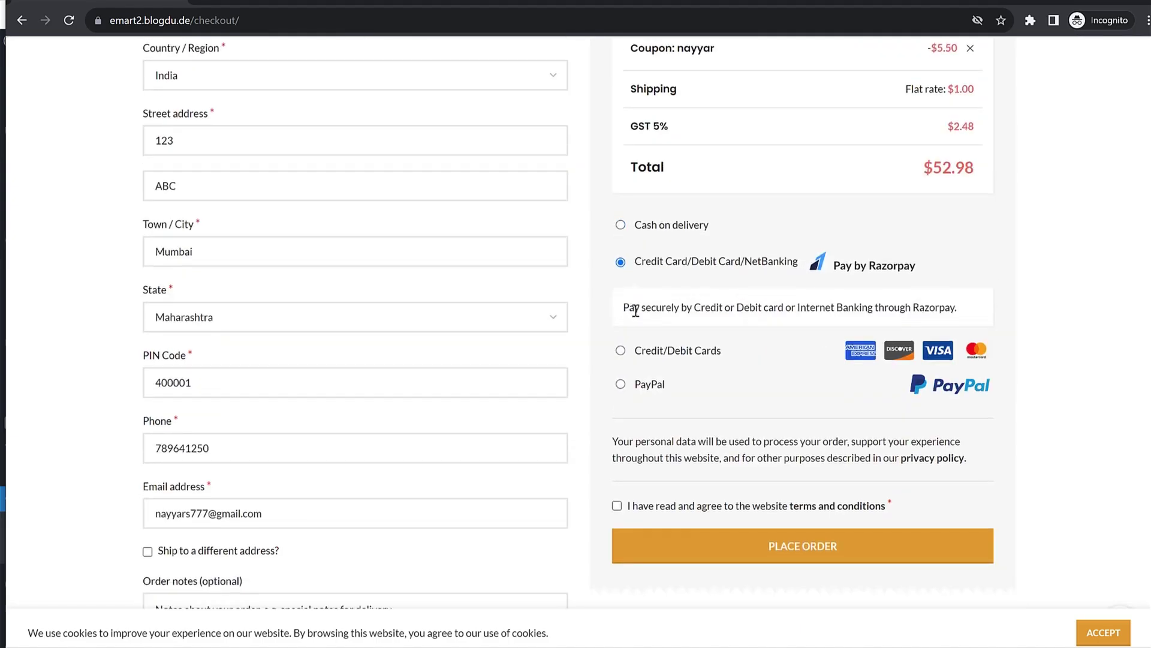
pyautogui.moveTo(709, 307); pyautogui.dragTo(922, 307)
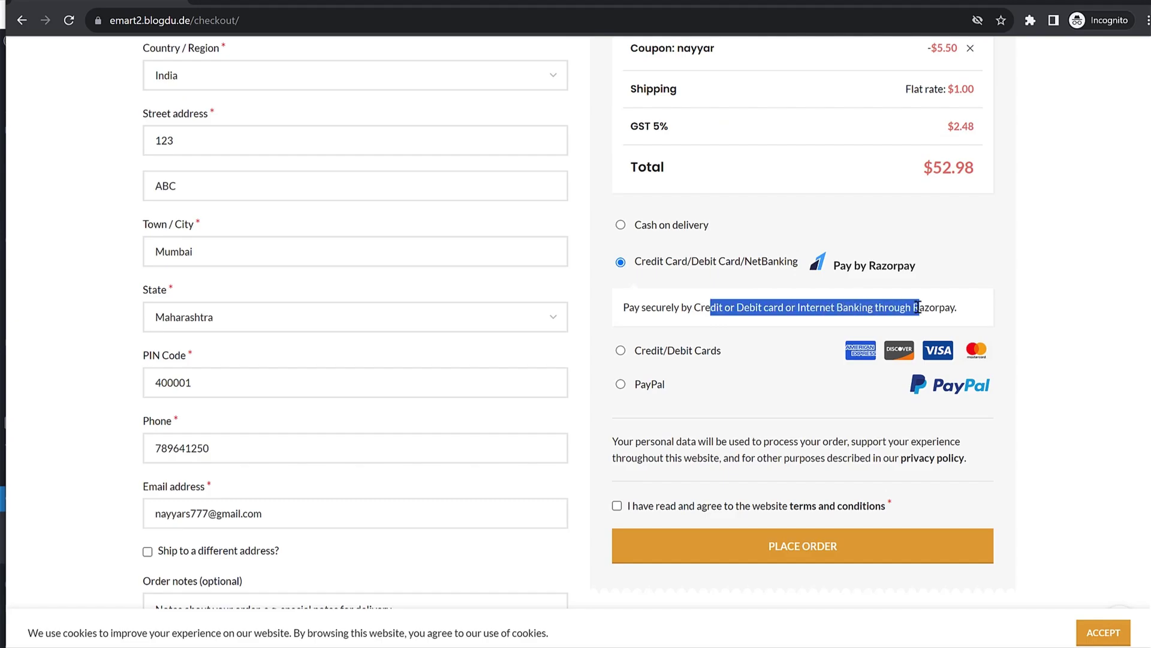
pyautogui.moveTo(693, 265); pyautogui.dragTo(642, 264)
pyautogui.moveTo(780, 266); pyautogui.dragTo(773, 276)
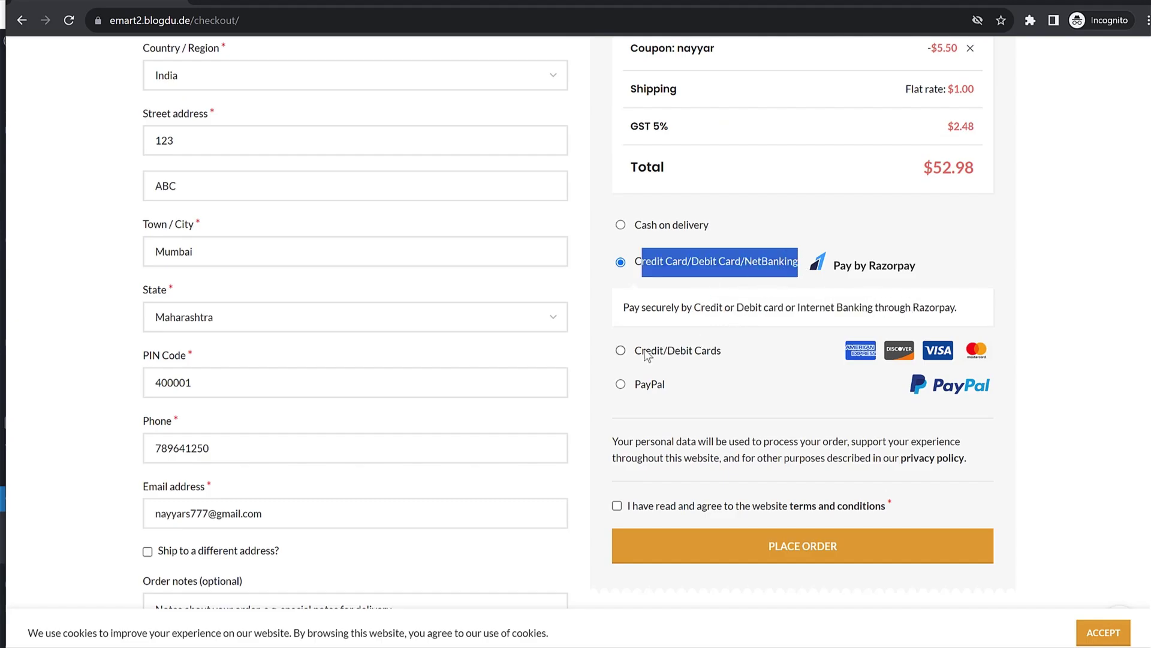
pyautogui.click(620, 351)
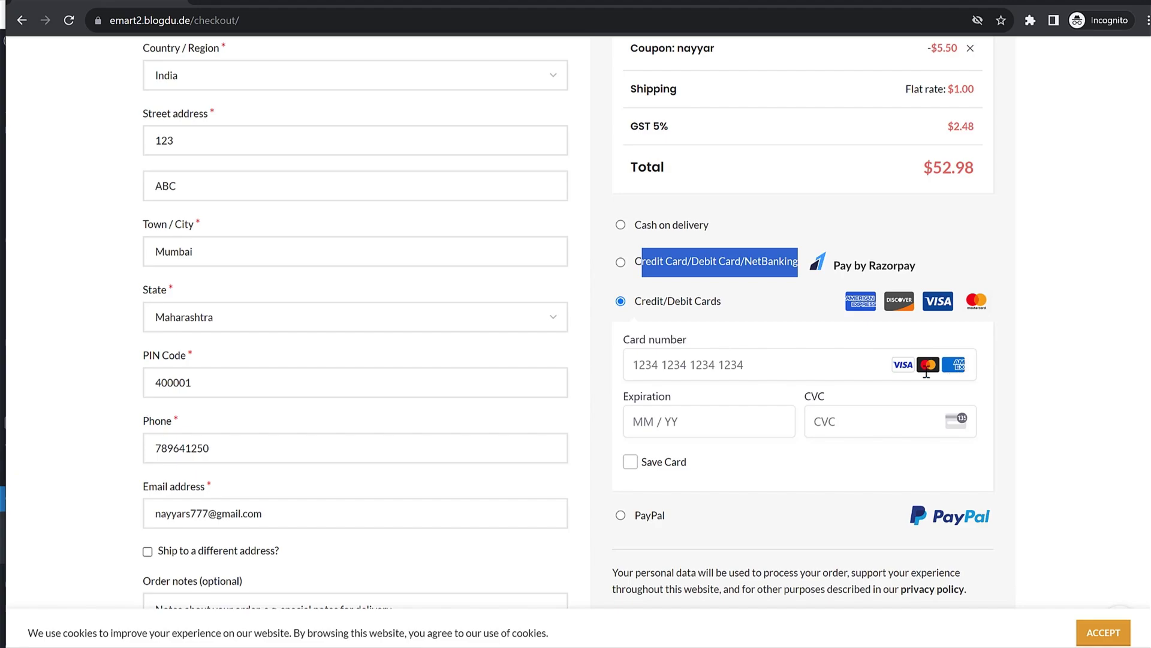
pyautogui.click(619, 520)
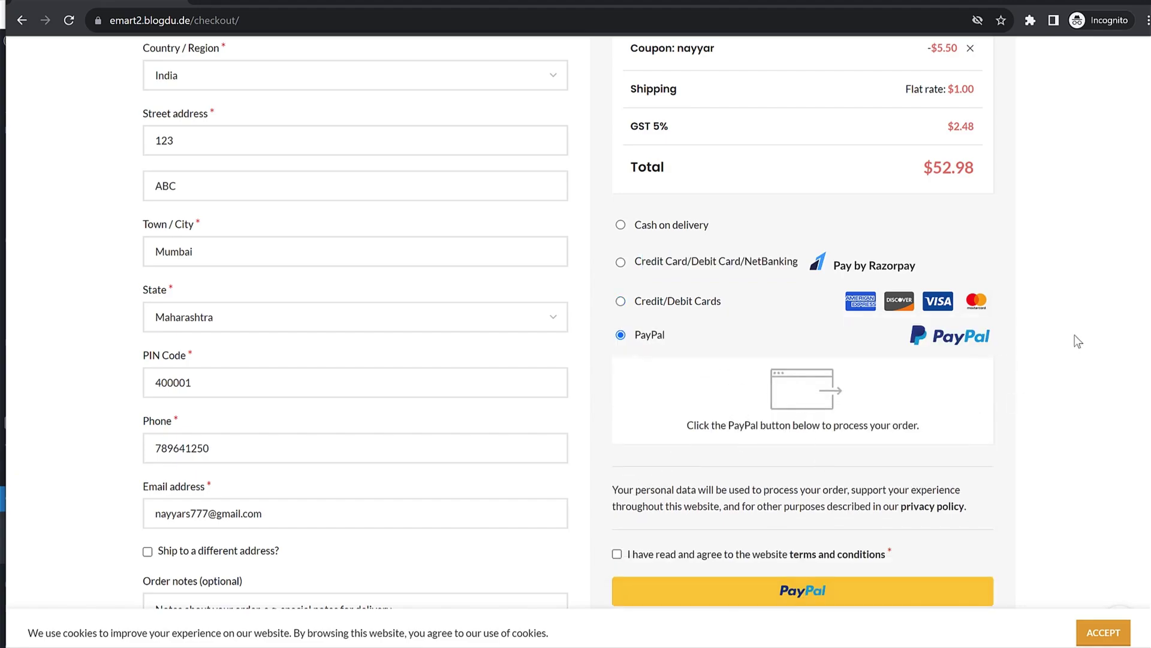
pyautogui.click(622, 225)
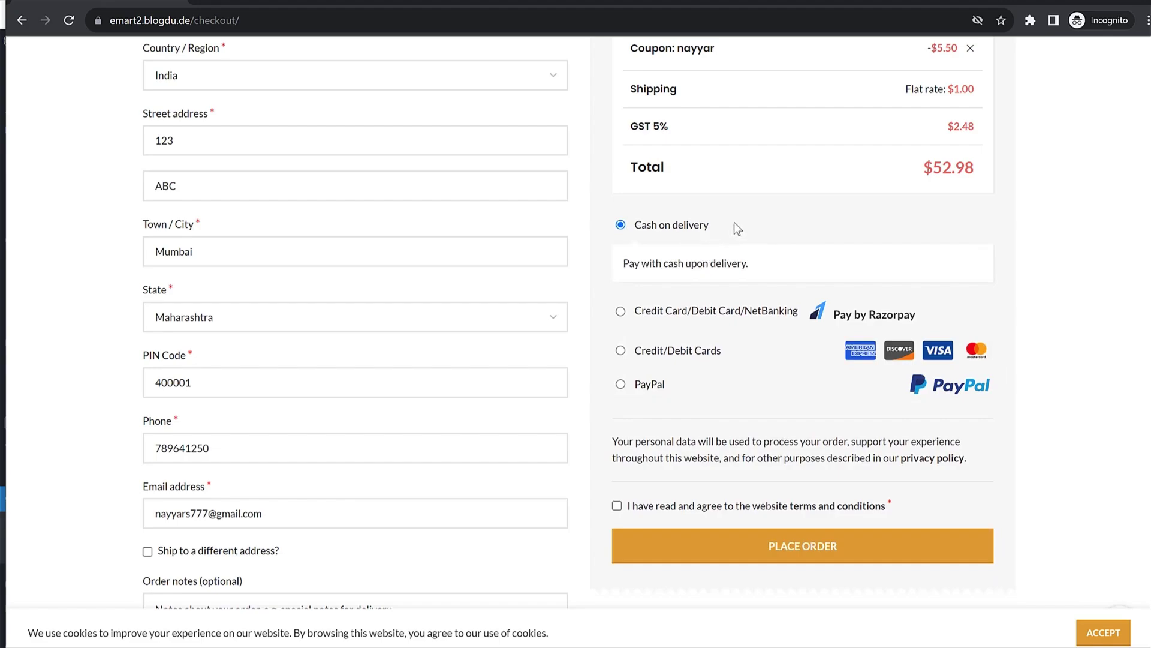
pyautogui.moveTo(734, 223); pyautogui.dragTo(635, 226)
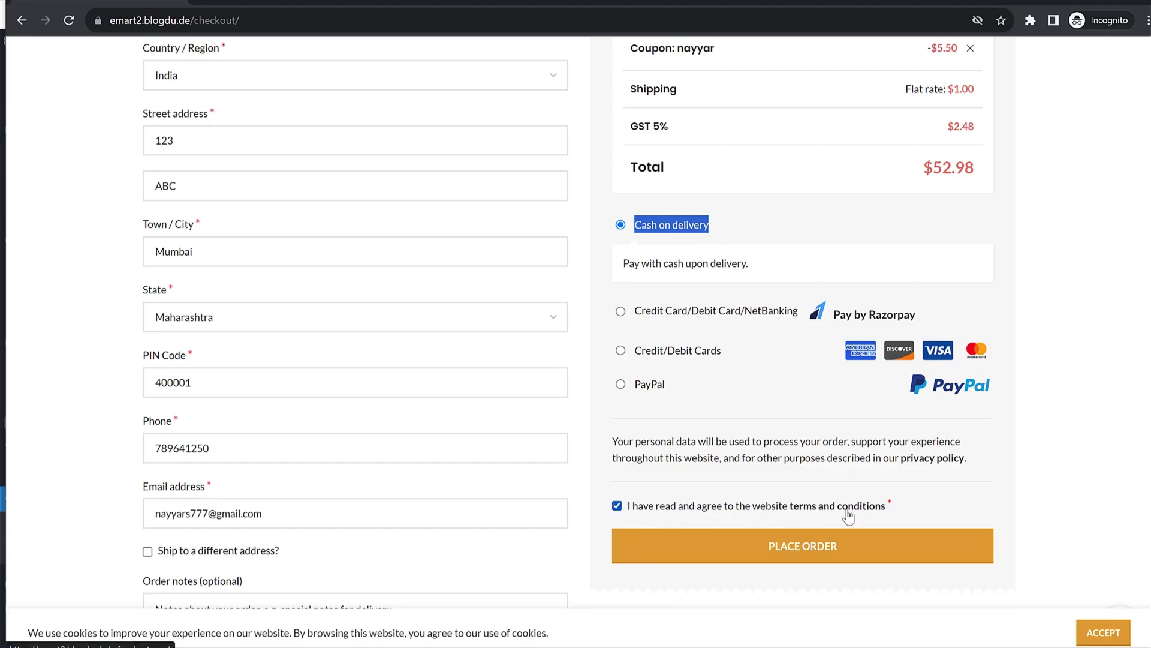
pyautogui.click(866, 550)
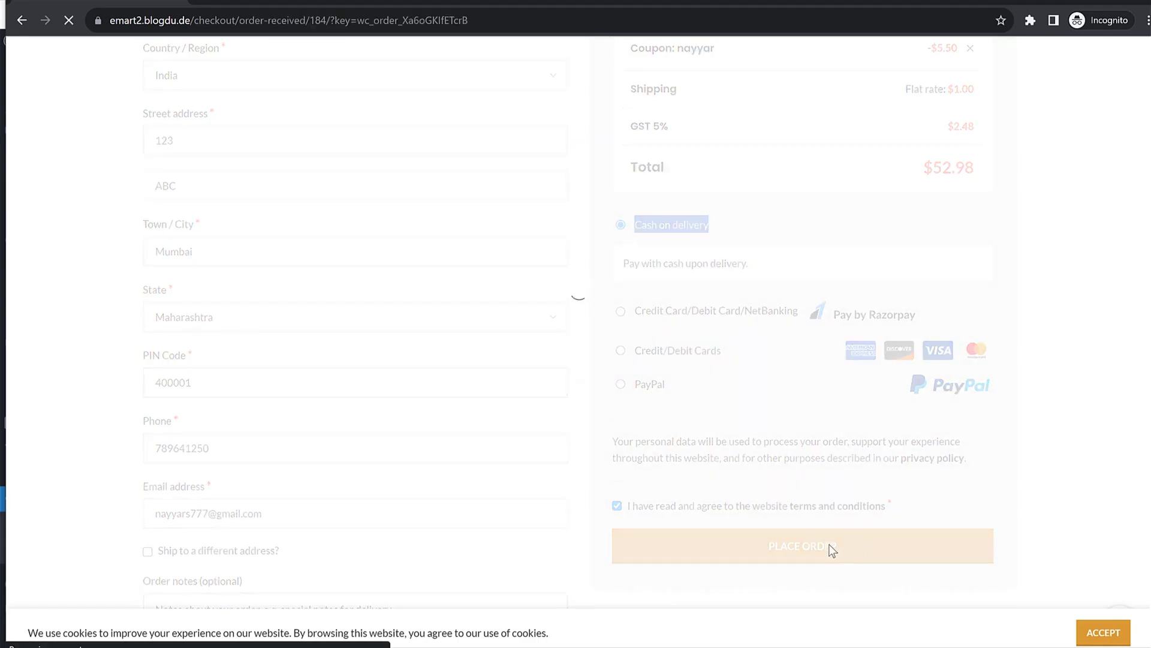
# Step: On the order-received page, note the new order's number and billing email
pyautogui.scroll(-3, 936, 414)
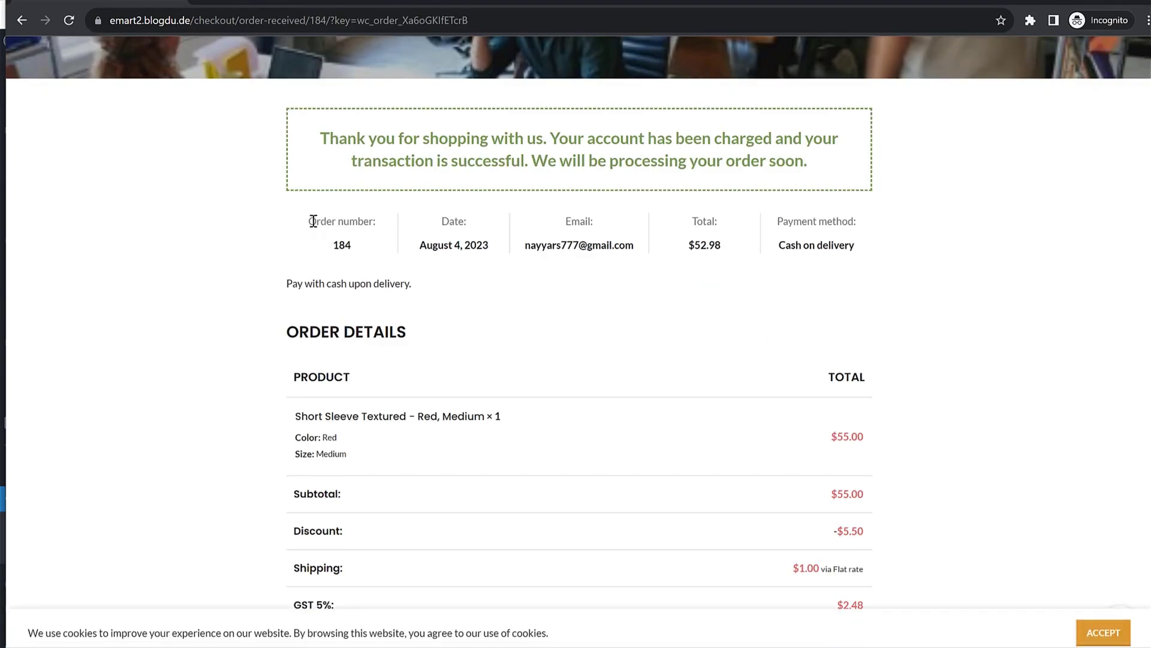
pyautogui.moveTo(325, 241); pyautogui.dragTo(362, 250)
pyautogui.moveTo(525, 246); pyautogui.dragTo(636, 249)
pyautogui.scroll(-4, 693, 322)
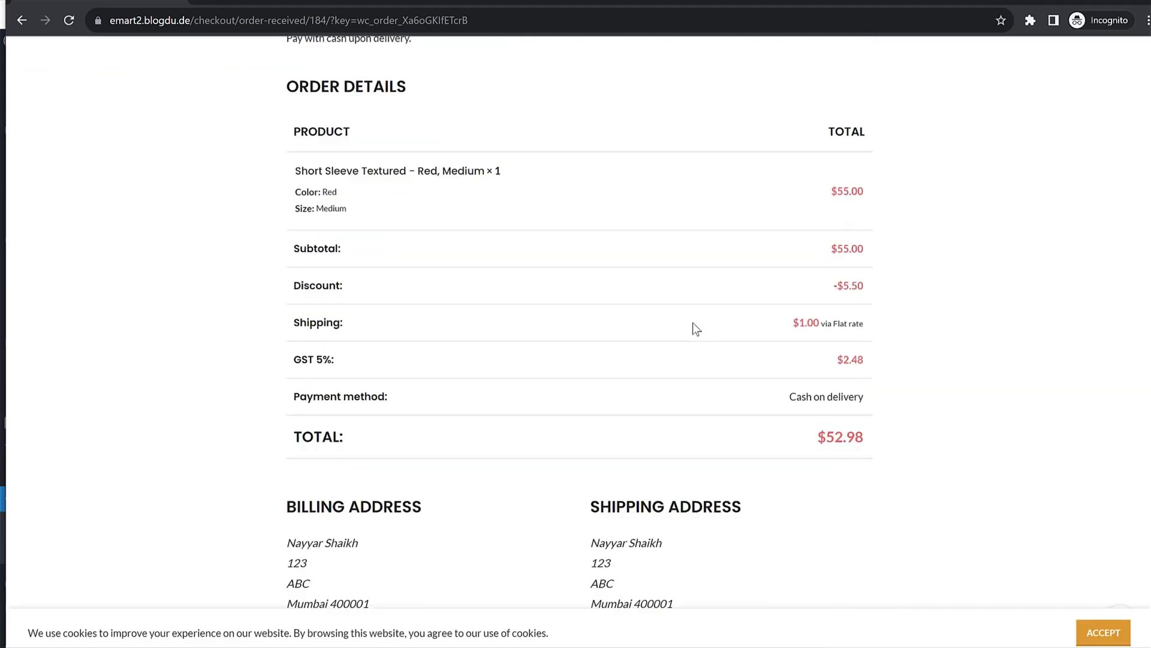
pyautogui.scroll(5, 694, 329)
pyautogui.moveTo(330, 315); pyautogui.dragTo(369, 318)
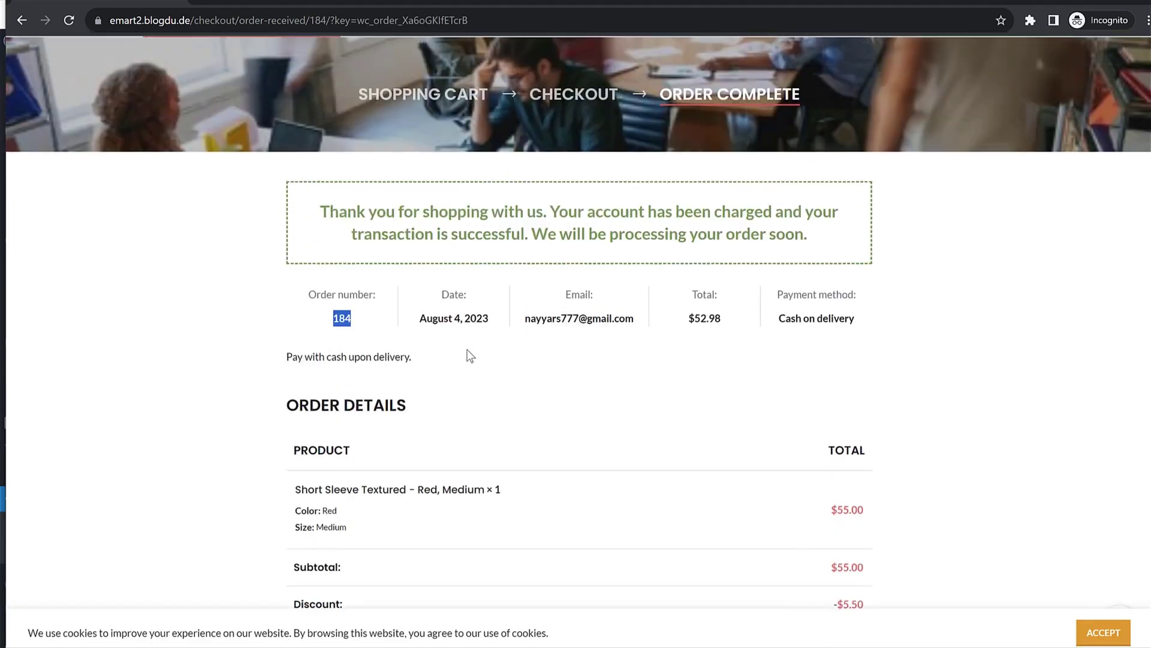
pyautogui.scroll(3, 510, 372)
pyautogui.click(573, 465)
pyautogui.moveTo(528, 468); pyautogui.dragTo(634, 469)
pyautogui.hotkey('ctrl', 'c')
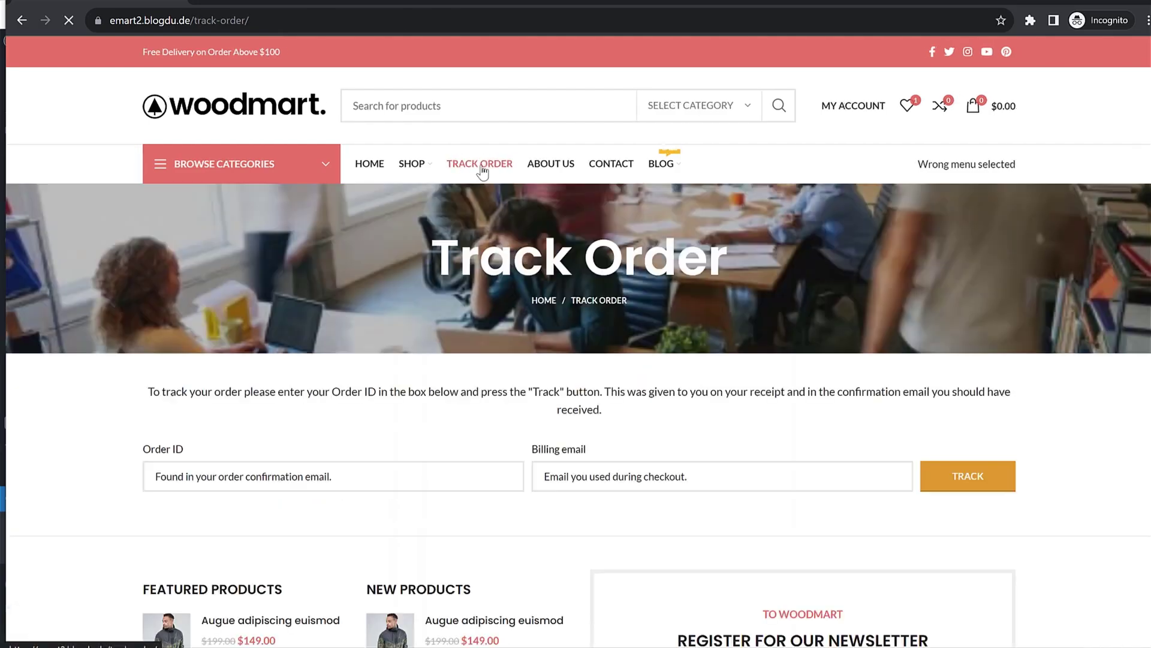
# Step: Fill the Track Order form with the billing email and order ID, and track it
pyautogui.scroll(-2, 569, 281)
pyautogui.click(624, 336)
pyautogui.hotkey('ctrl', 'v')
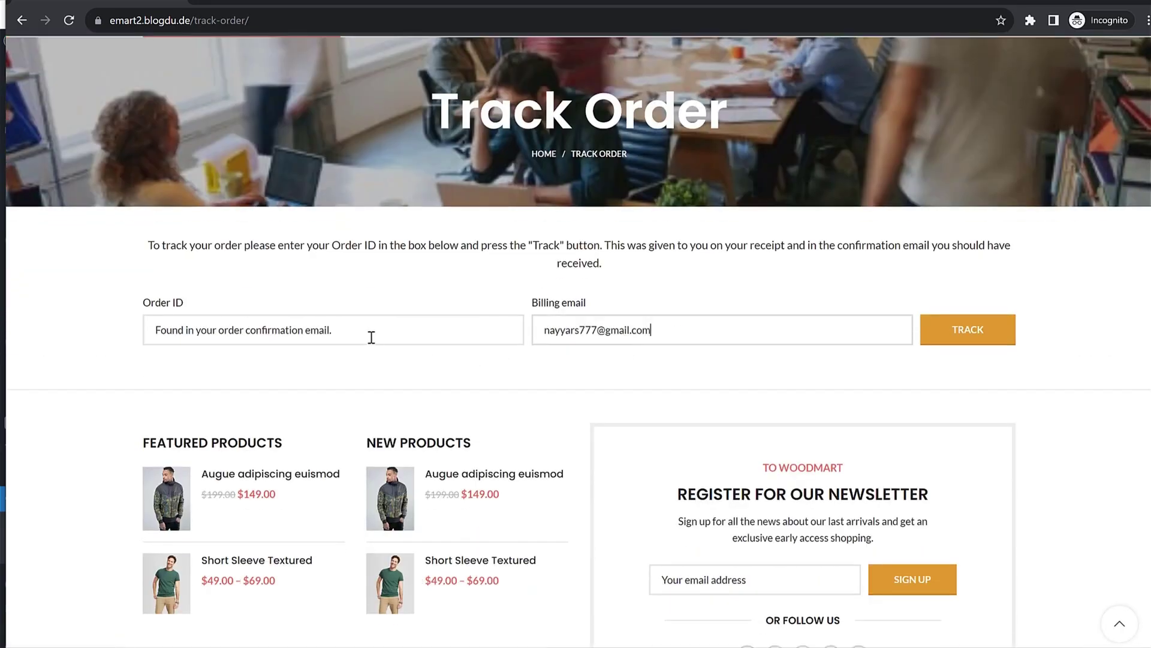
pyautogui.click(367, 330)
pyautogui.write('184')
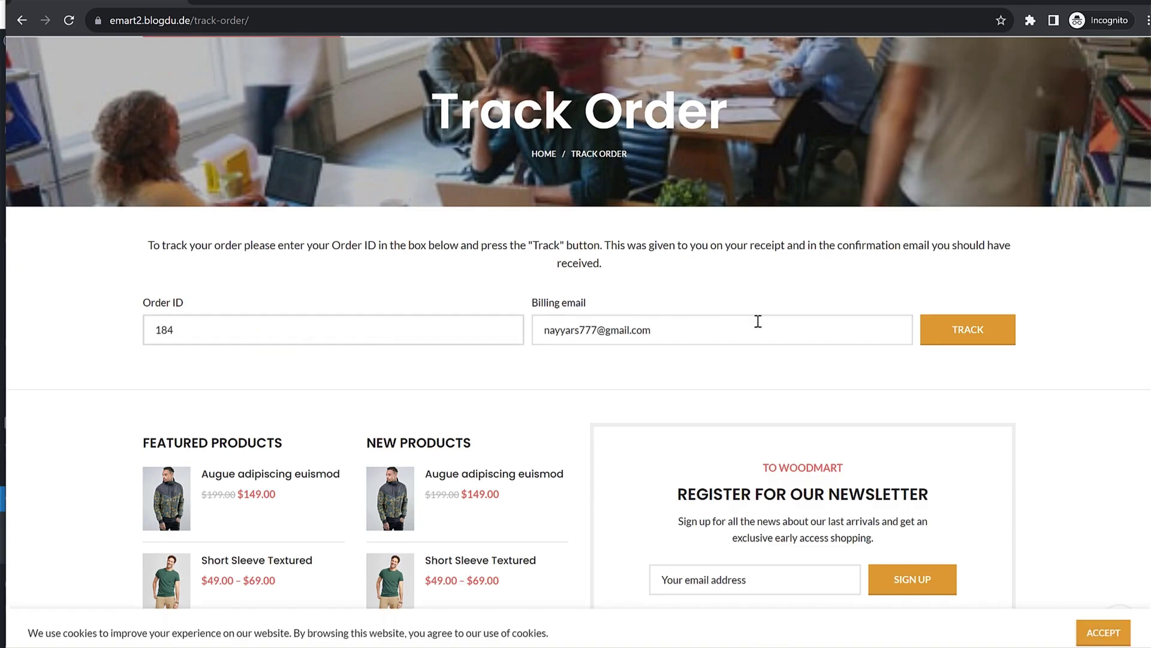
pyautogui.click(1005, 343)
# Step: Confirm the order shows Processing for $52.98, then minimise the store window
pyautogui.scroll(-5, 995, 341)
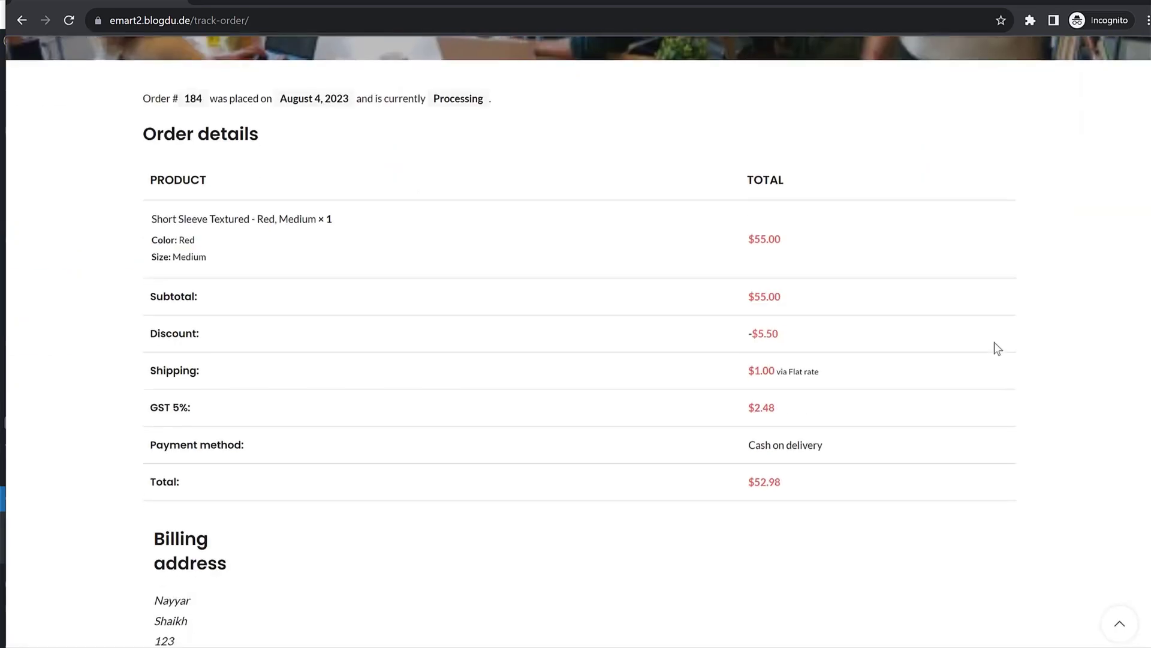
pyautogui.scroll(-10, 994, 343)
pyautogui.scroll(15, 992, 354)
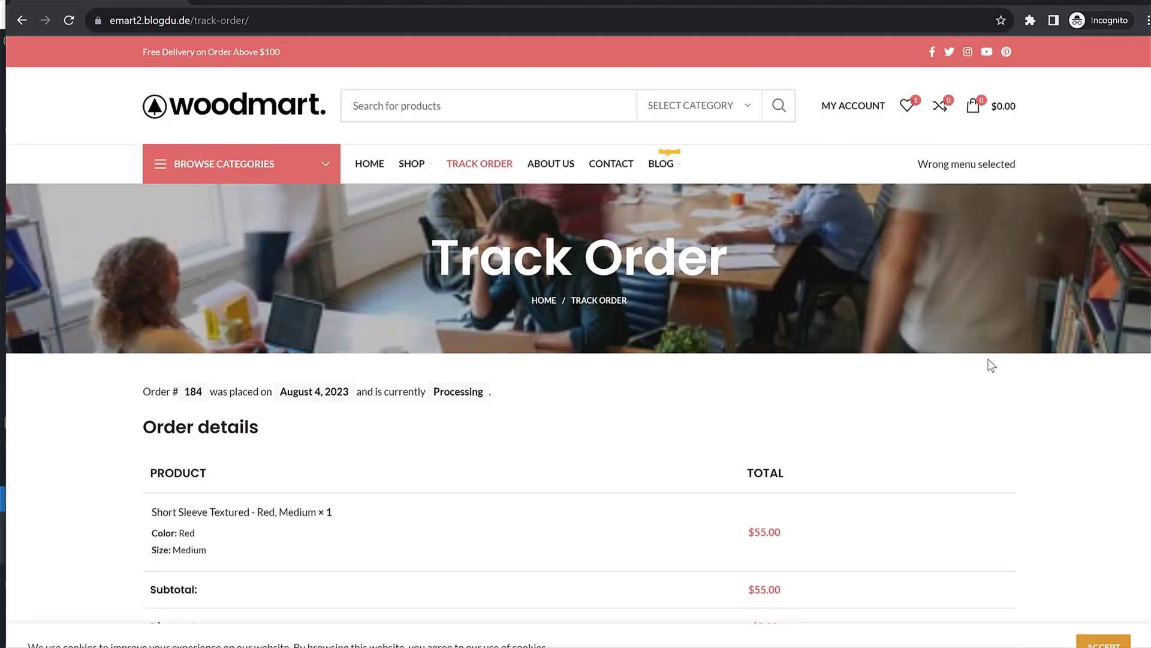
pyautogui.scroll(-1, 486, 483)
pyautogui.moveTo(374, 318); pyautogui.dragTo(367, 318)
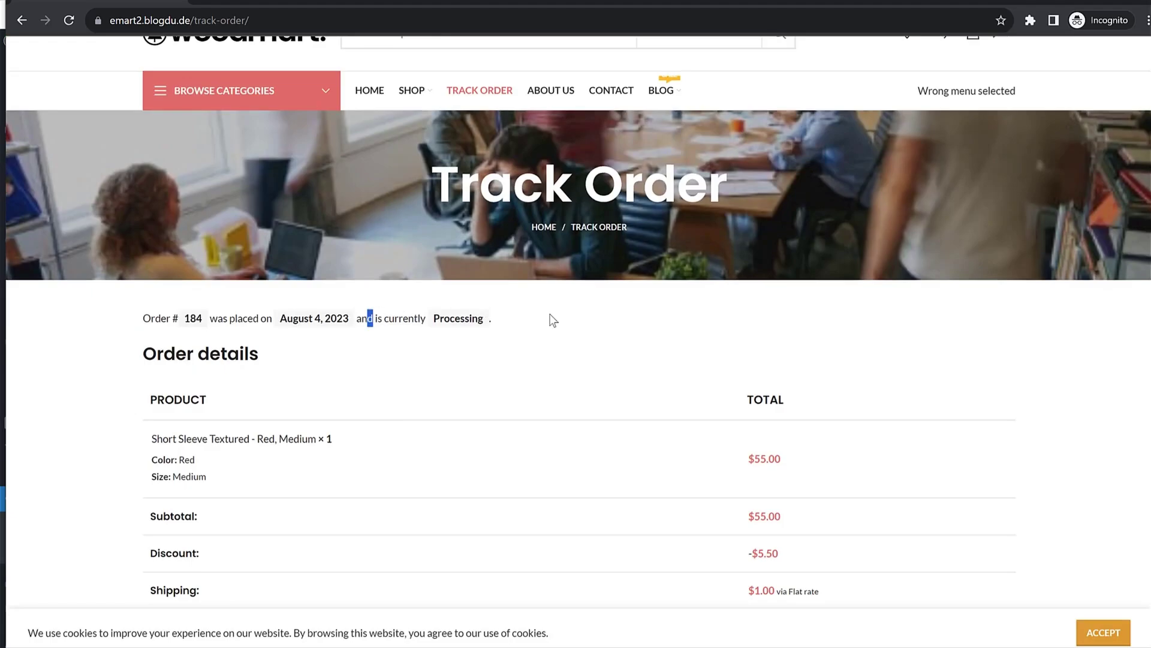
pyautogui.moveTo(552, 320); pyautogui.dragTo(528, 321)
pyautogui.click(444, 319)
pyautogui.moveTo(444, 318); pyautogui.dragTo(541, 321)
pyautogui.click(542, 322)
pyautogui.scroll(1, 726, 297)
pyautogui.scroll(-4, 723, 318)
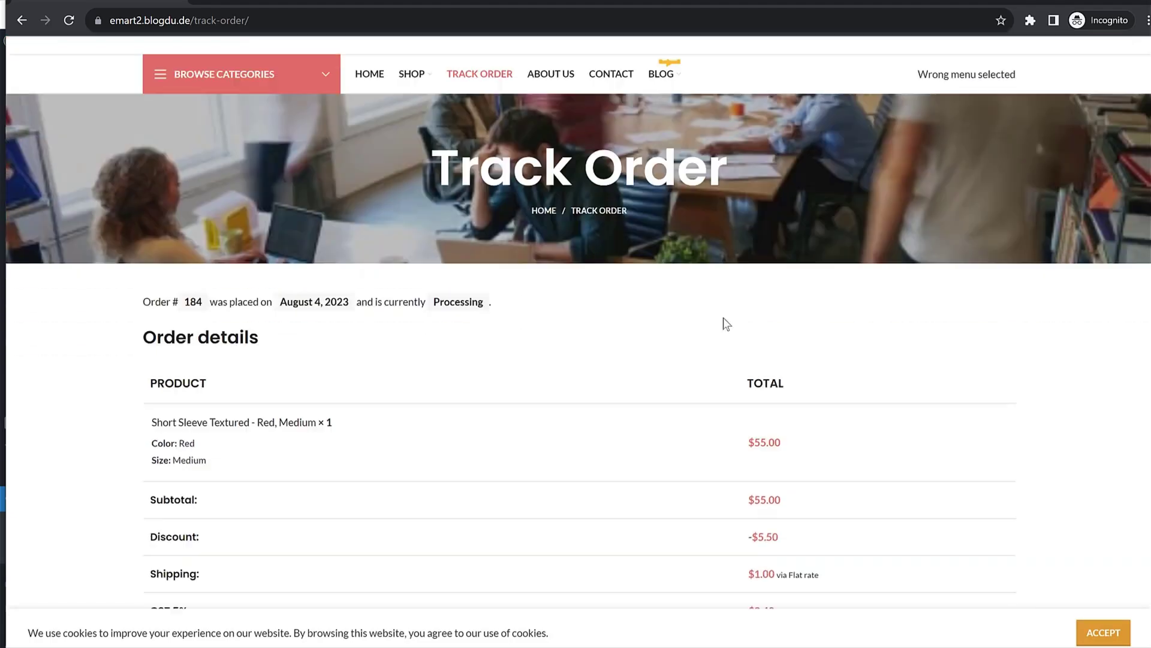
pyautogui.scroll(-1, 727, 322)
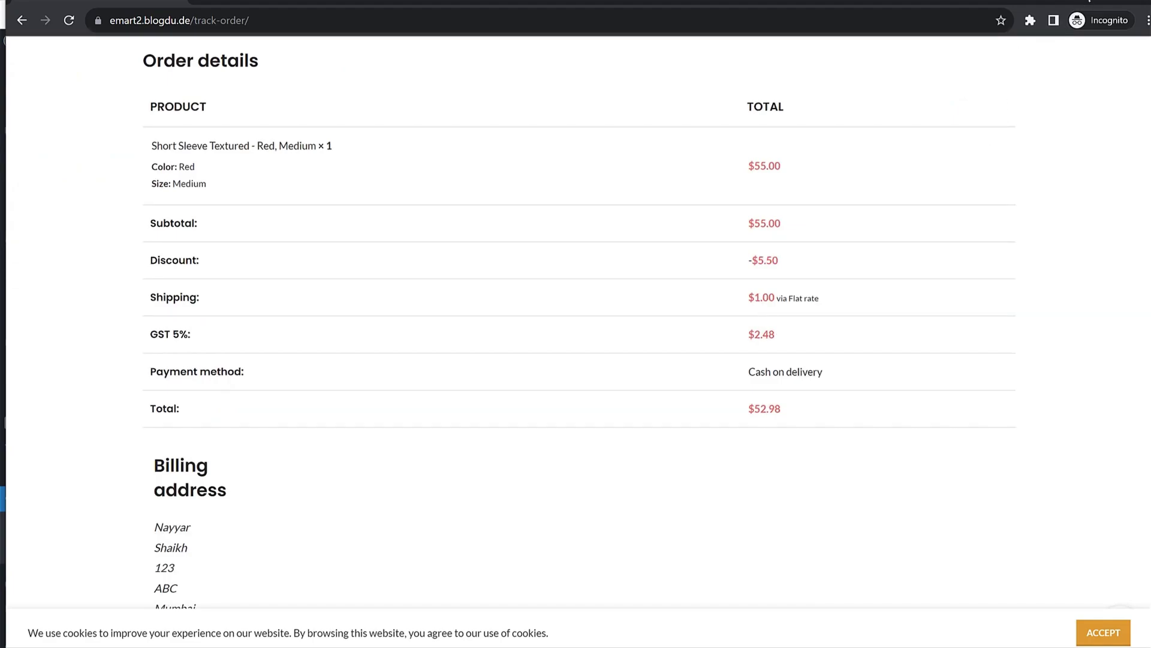
pyautogui.click(1085, 0)
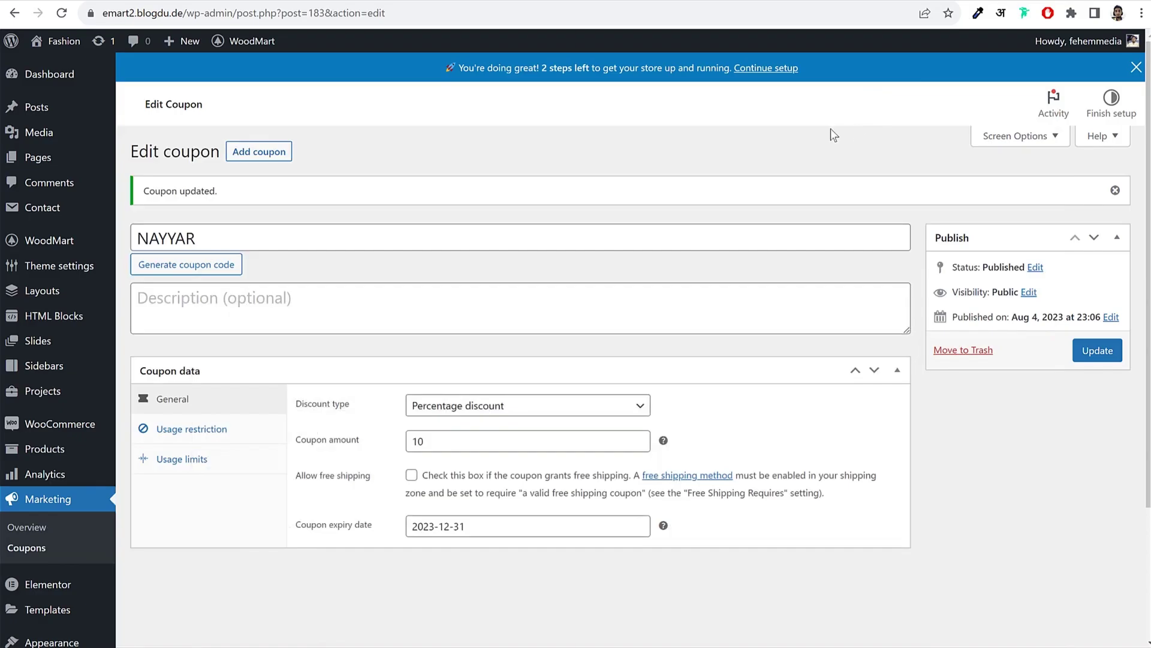
# Step: Reload the coupon editor, then open WooCommerce Orders to find the new Processing order
pyautogui.click(61, 13)
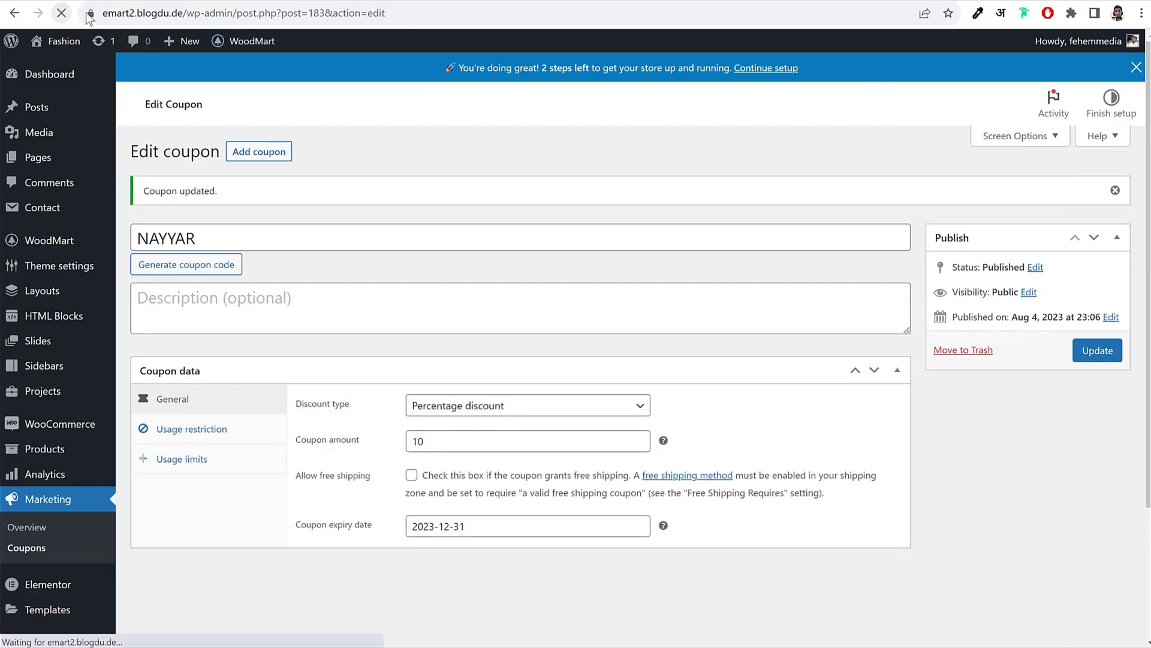
pyautogui.scroll(-3, 750, 181)
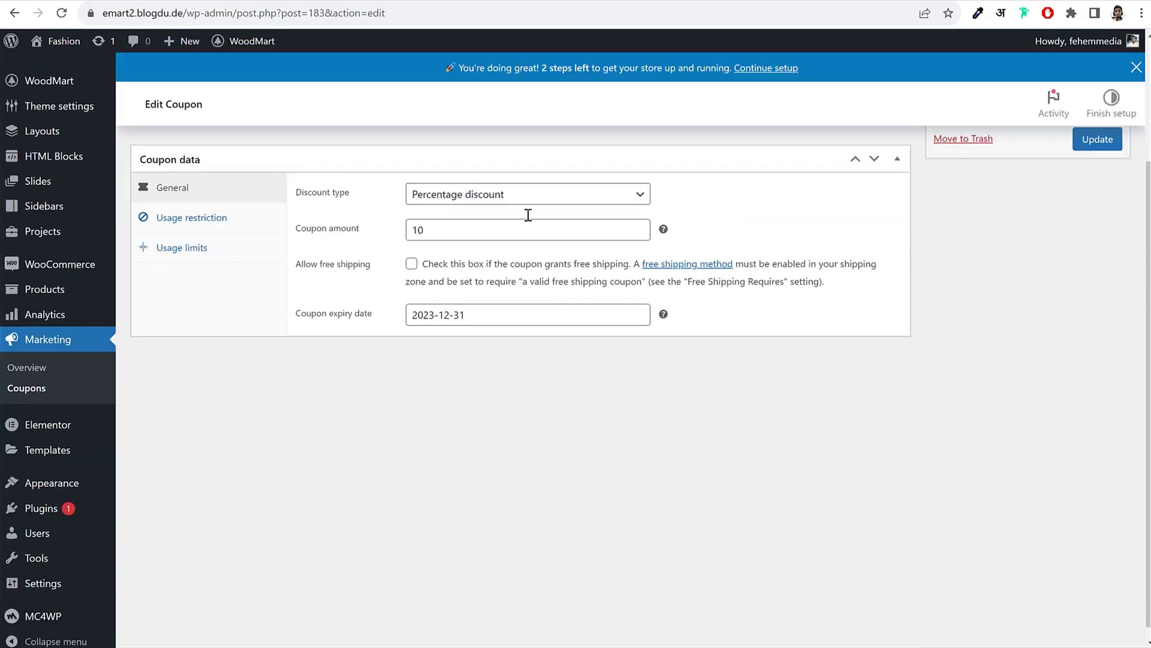
pyautogui.moveTo(57, 258)
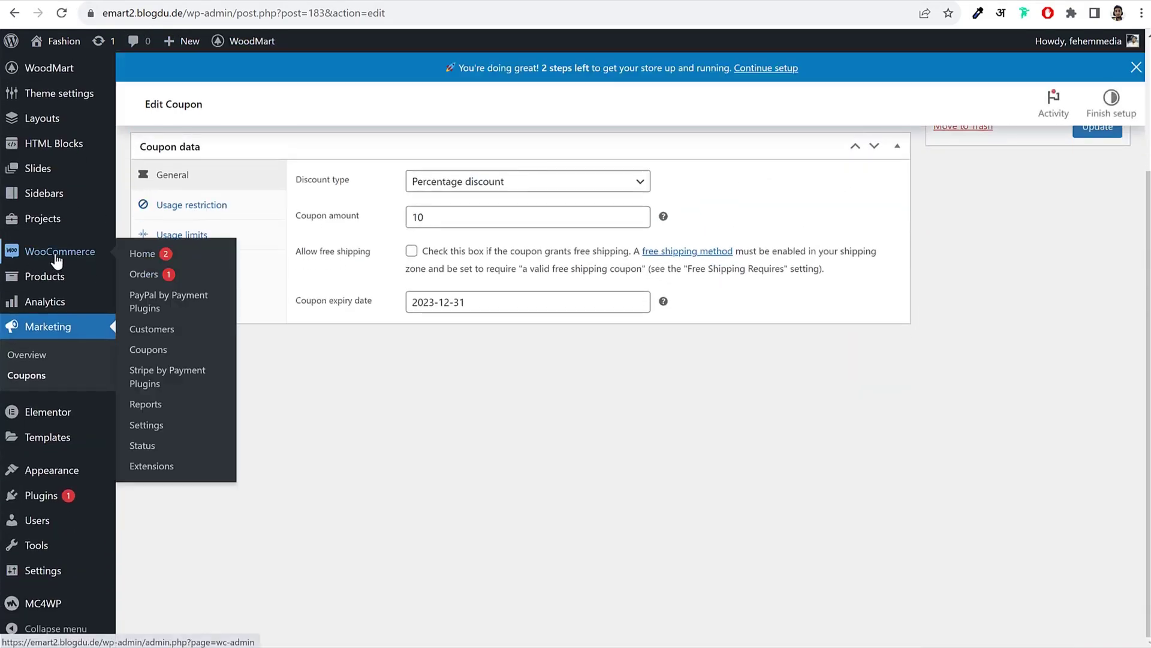
pyautogui.click(155, 279)
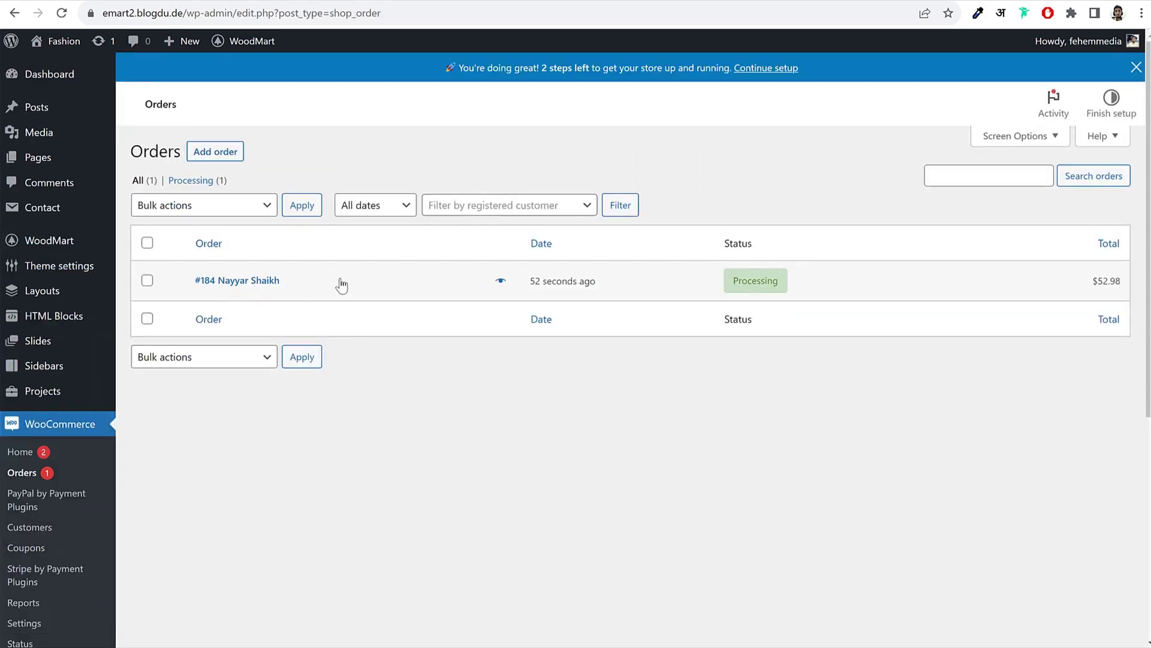
pyautogui.moveTo(340, 283); pyautogui.dragTo(195, 293)
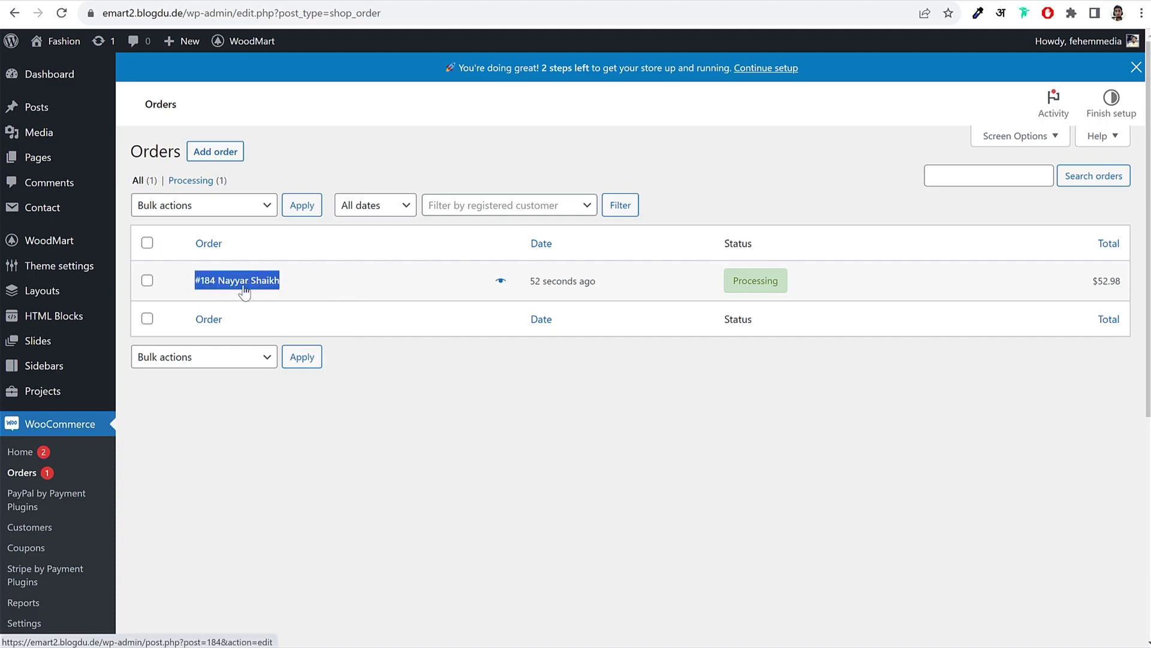
# Step: Open the new order's edit page and read its order note about the status change
pyautogui.click(630, 290)
pyautogui.moveTo(573, 291); pyautogui.dragTo(528, 288)
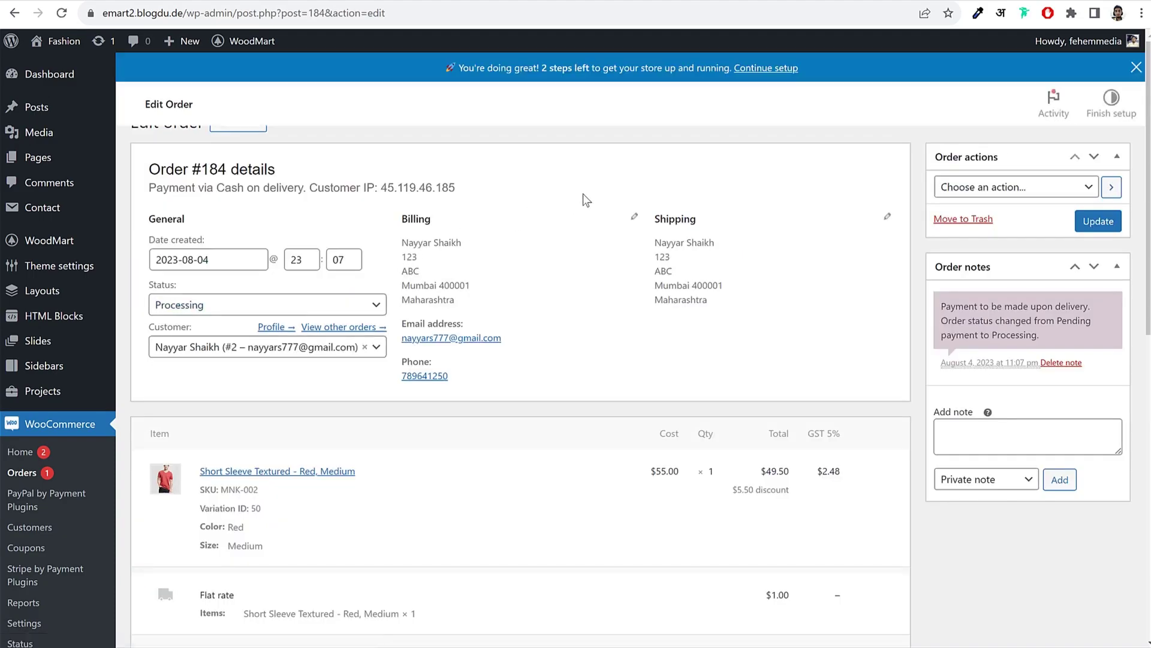
pyautogui.moveTo(950, 338); pyautogui.dragTo(1041, 364)
pyautogui.click(1043, 361)
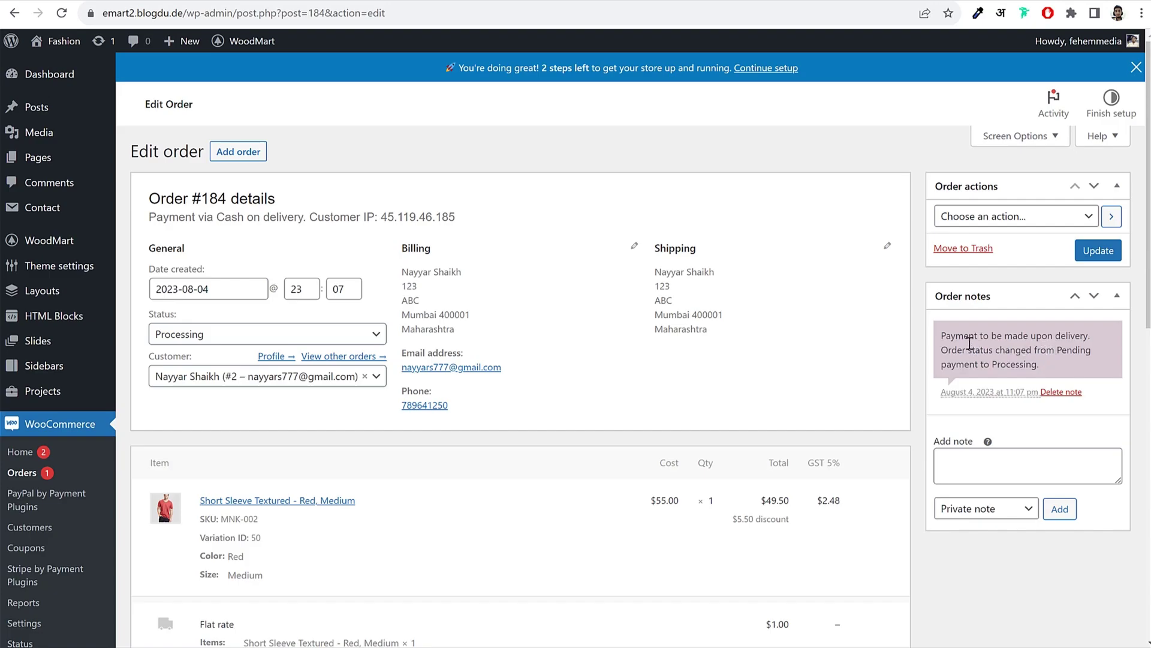
pyautogui.moveTo(942, 334); pyautogui.dragTo(1041, 363)
pyautogui.click(1037, 361)
pyautogui.moveTo(942, 334); pyautogui.dragTo(1042, 370)
pyautogui.click(1042, 369)
pyautogui.moveTo(971, 351); pyautogui.dragTo(1068, 347)
pyautogui.click(1068, 347)
# Step: Review the ordered item's Red colour and size, the coupon discount and $52.98 total
pyautogui.scroll(-4, 864, 376)
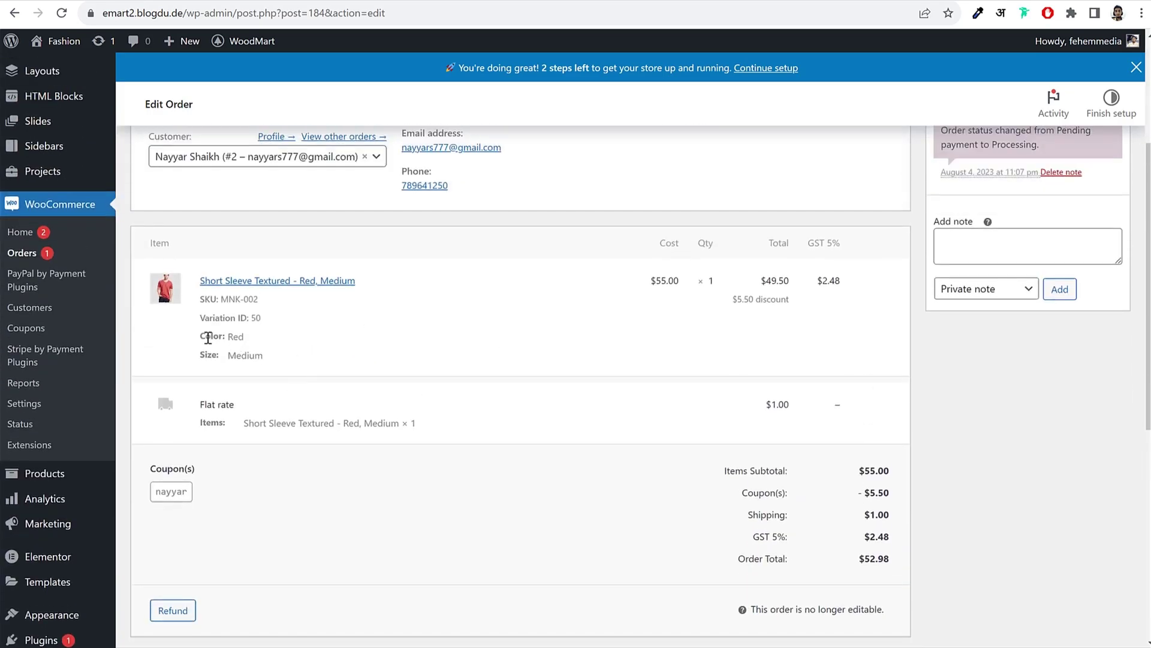
pyautogui.moveTo(207, 335); pyautogui.dragTo(264, 356)
pyautogui.click(251, 333)
pyautogui.click(235, 336)
pyautogui.click(262, 353)
pyautogui.click(264, 356)
pyautogui.scroll(-7, 381, 434)
pyautogui.scroll(10, 596, 445)
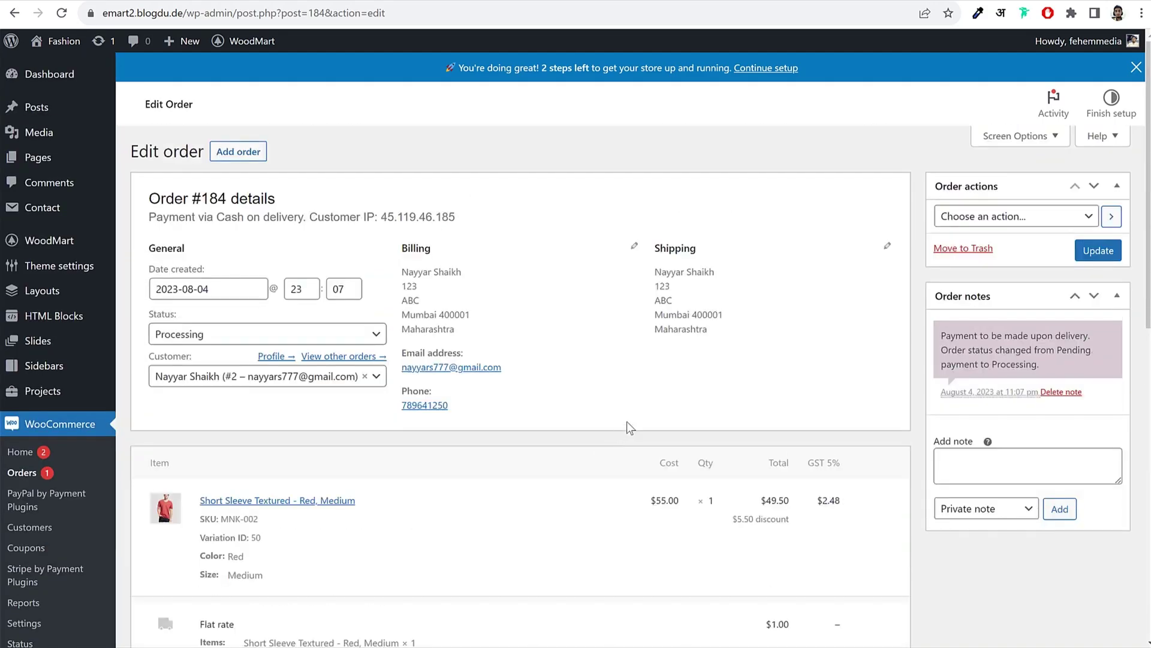
# Step: Set the order status from Processing to Completed and update the order
pyautogui.click(207, 334)
pyautogui.scroll(-1, 222, 414)
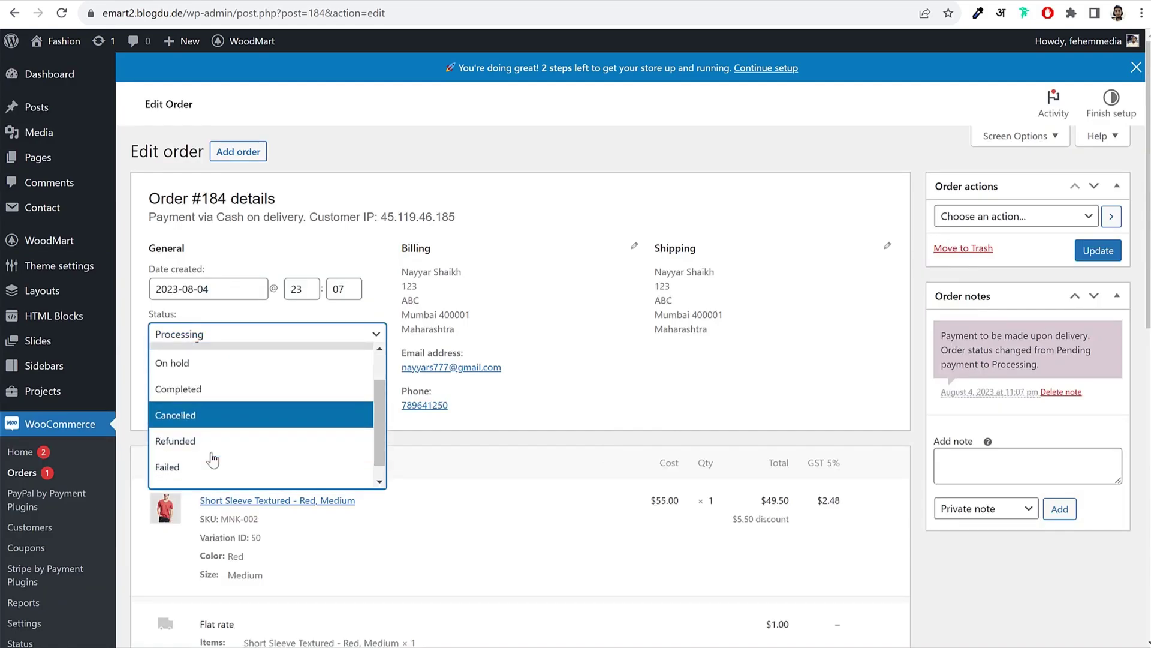
pyautogui.scroll(-1, 213, 460)
pyautogui.scroll(3, 210, 446)
pyautogui.click(198, 432)
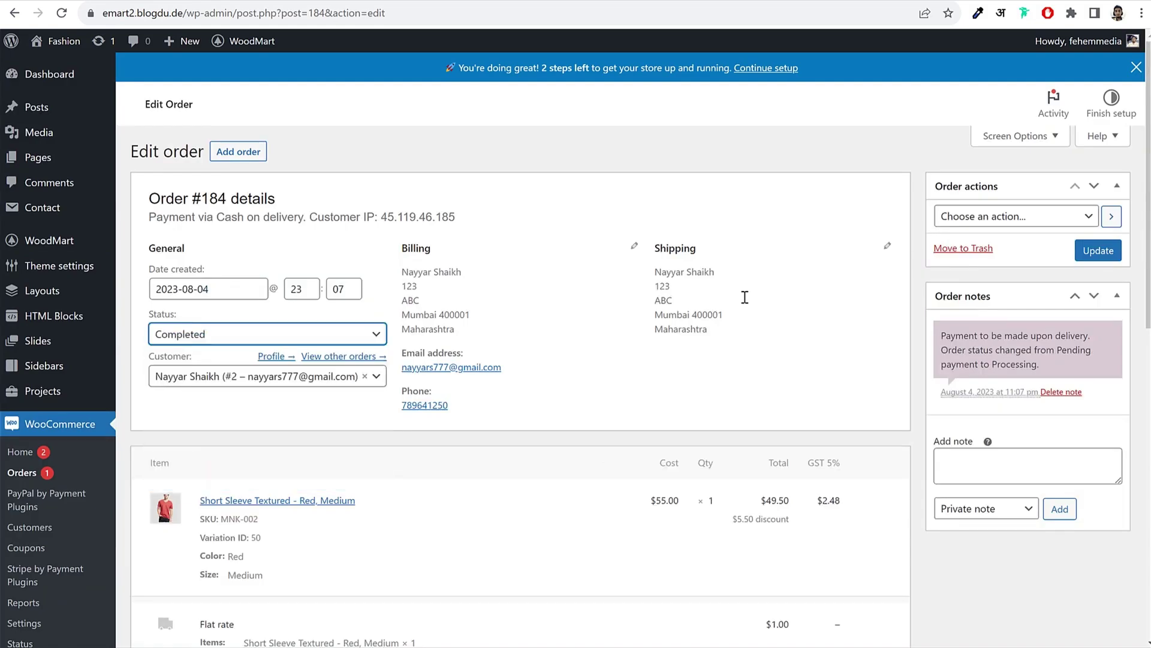
pyautogui.click(813, 300)
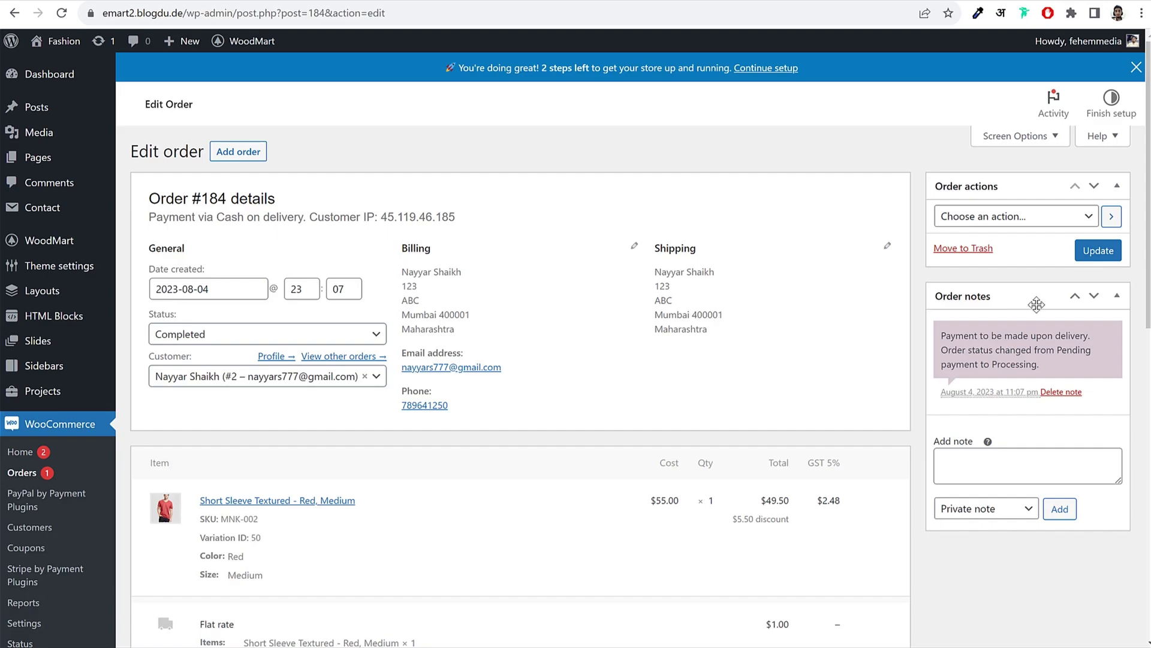
pyautogui.click(1101, 258)
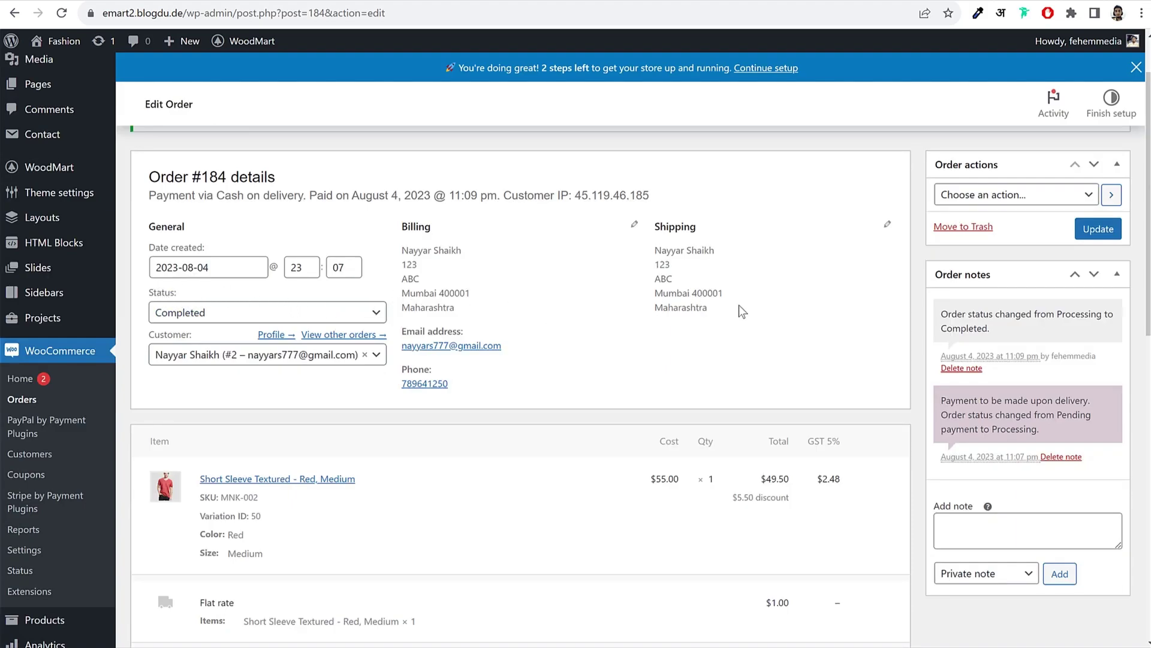
# Step: Add a Note to customer stating the shipment's tracking number
pyautogui.scroll(-2, 997, 419)
pyautogui.moveTo(935, 362); pyautogui.dragTo(971, 367)
pyautogui.click(975, 382)
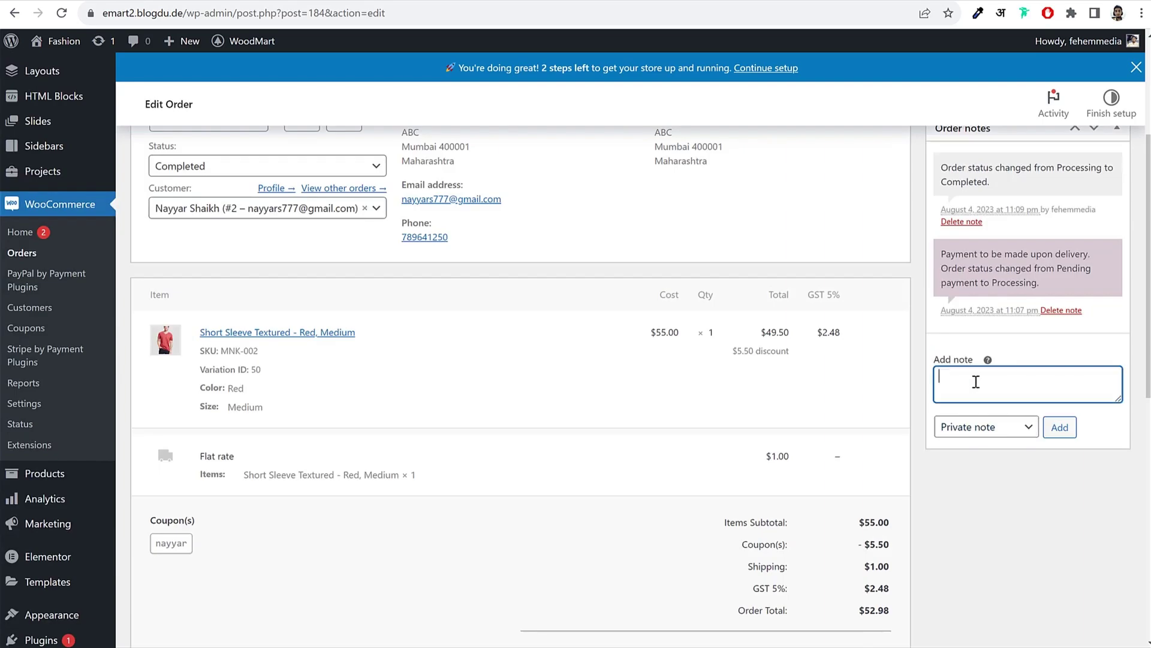
pyautogui.write('Tracking Number: 6516516516')
pyautogui.click(984, 427)
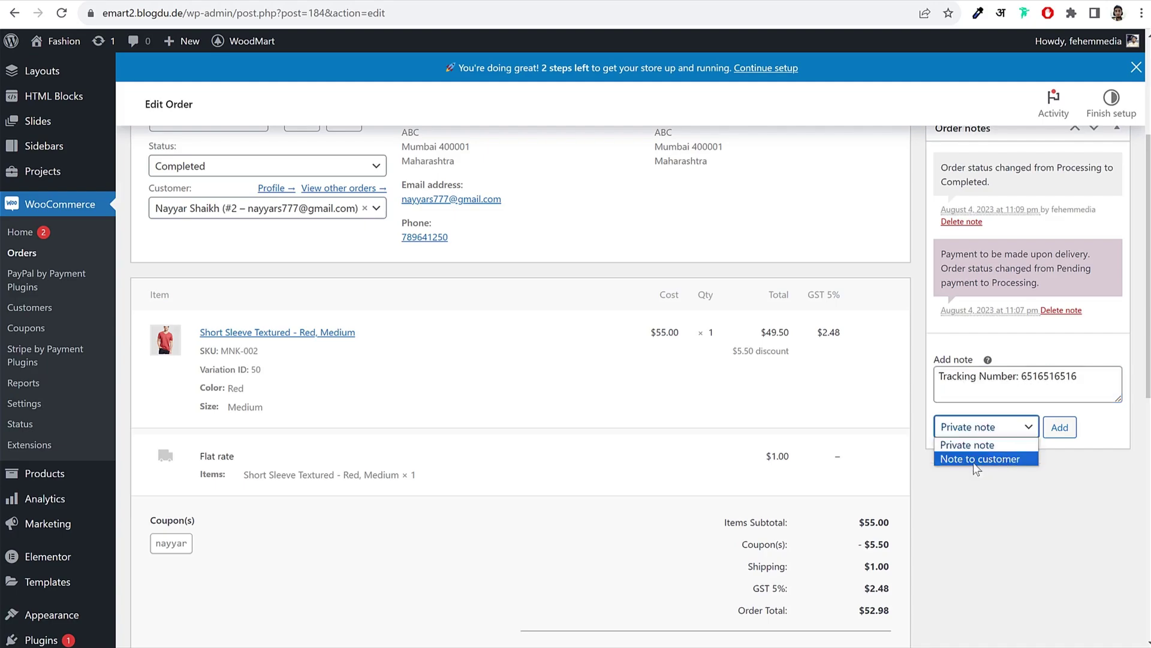
pyautogui.click(970, 459)
pyautogui.click(1059, 427)
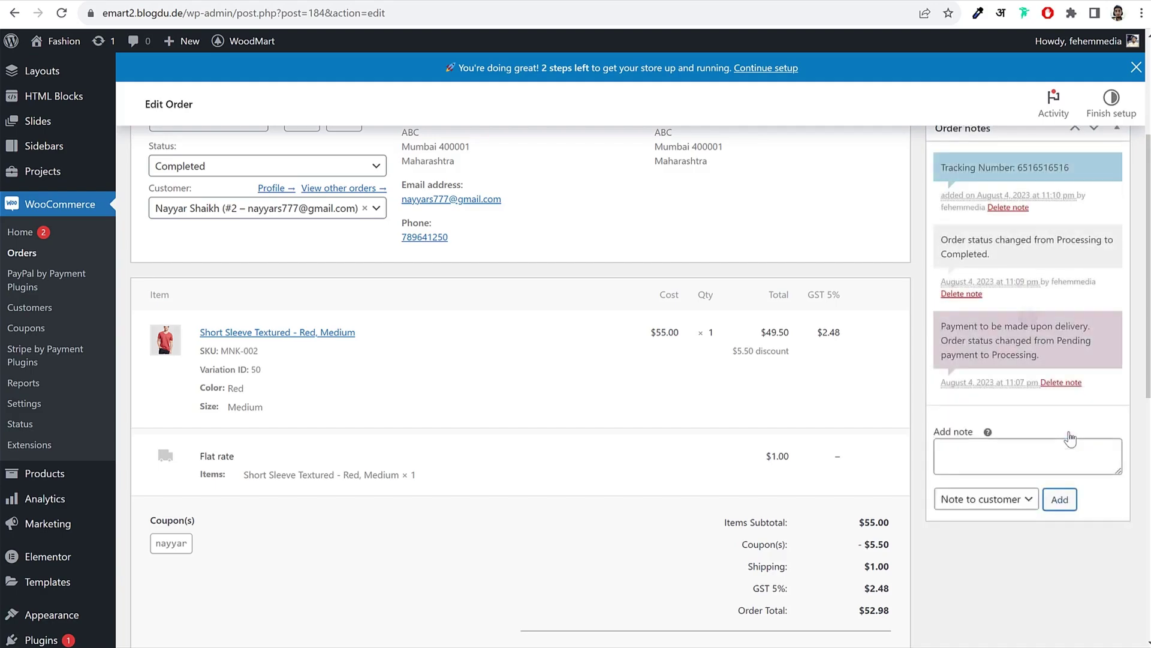
pyautogui.scroll(3, 1070, 439)
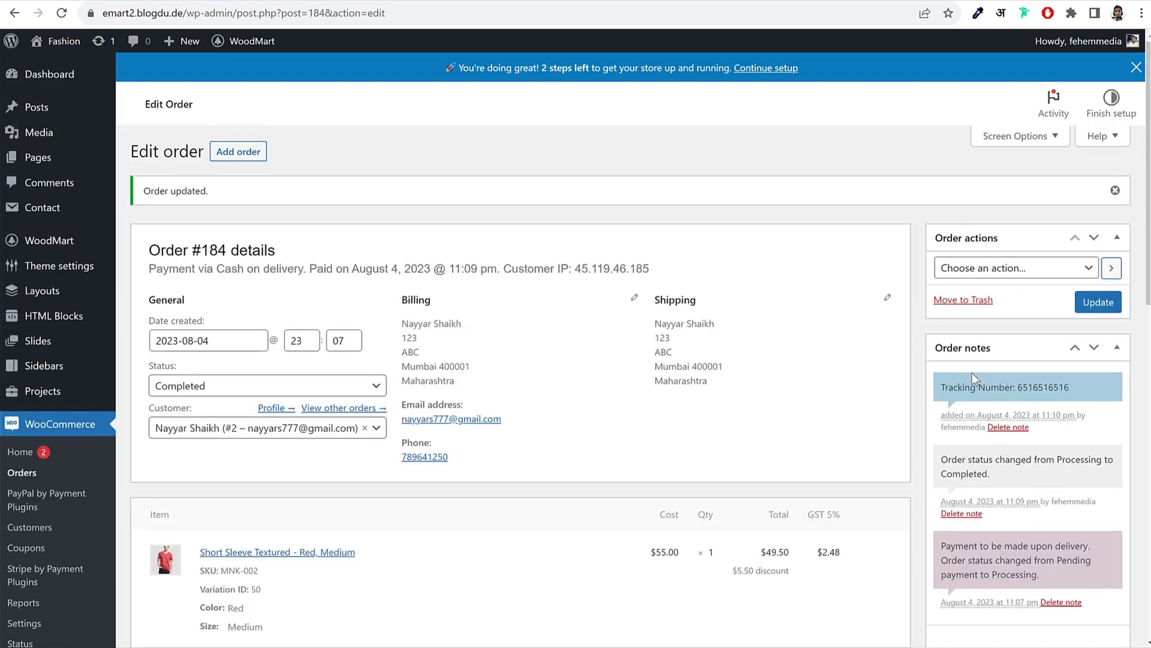
# Step: Reload the storefront Track Order page, resubmitting the form, and confirm the order is Completed
pyautogui.click(519, 634)
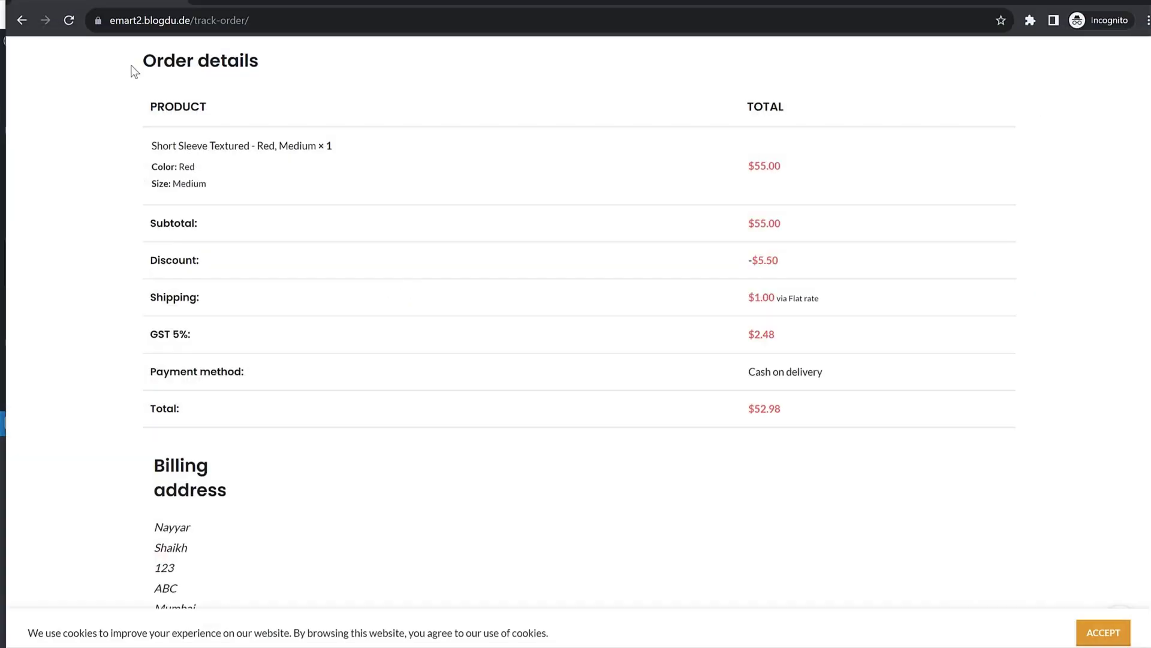
pyautogui.click(59, 20)
pyautogui.click(627, 131)
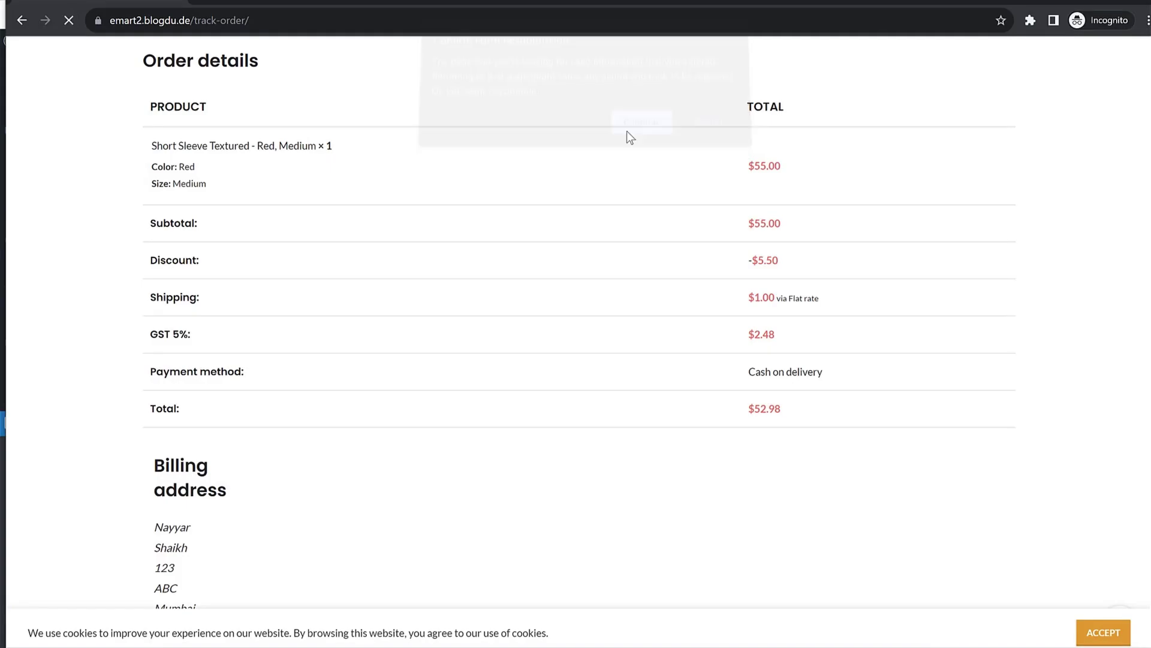
pyautogui.scroll(8, 558, 198)
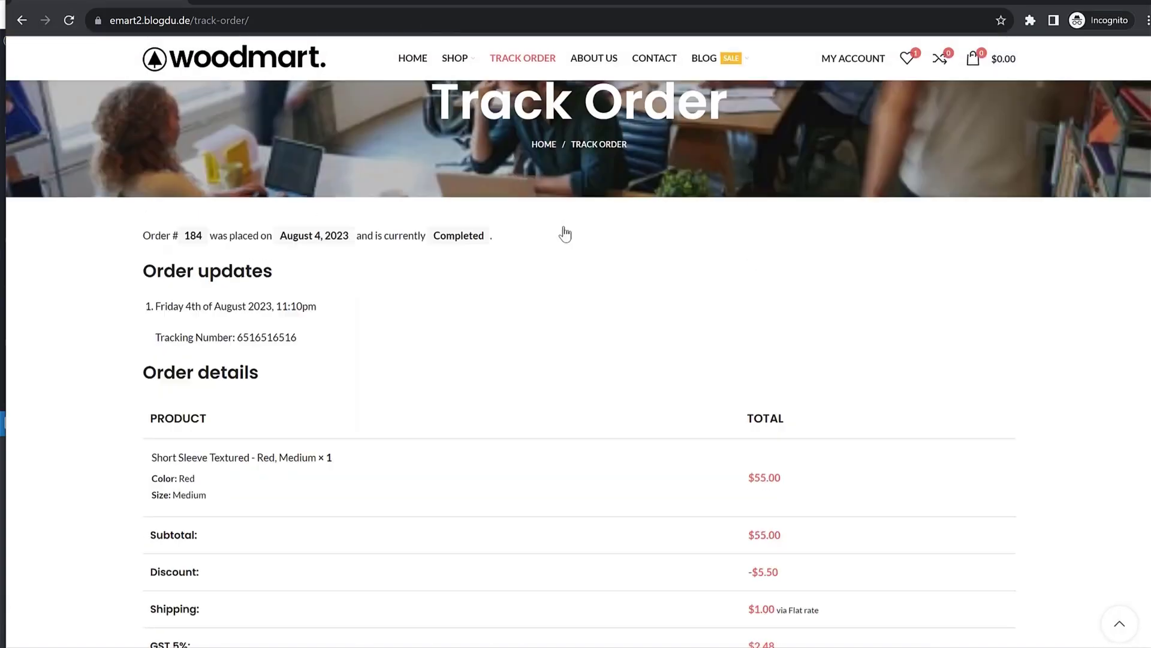
pyautogui.moveTo(435, 392); pyautogui.dragTo(525, 393)
pyautogui.click(401, 475)
# Step: Check the tracking-number note under Order updates and the Completed status
pyautogui.scroll(-3, 401, 462)
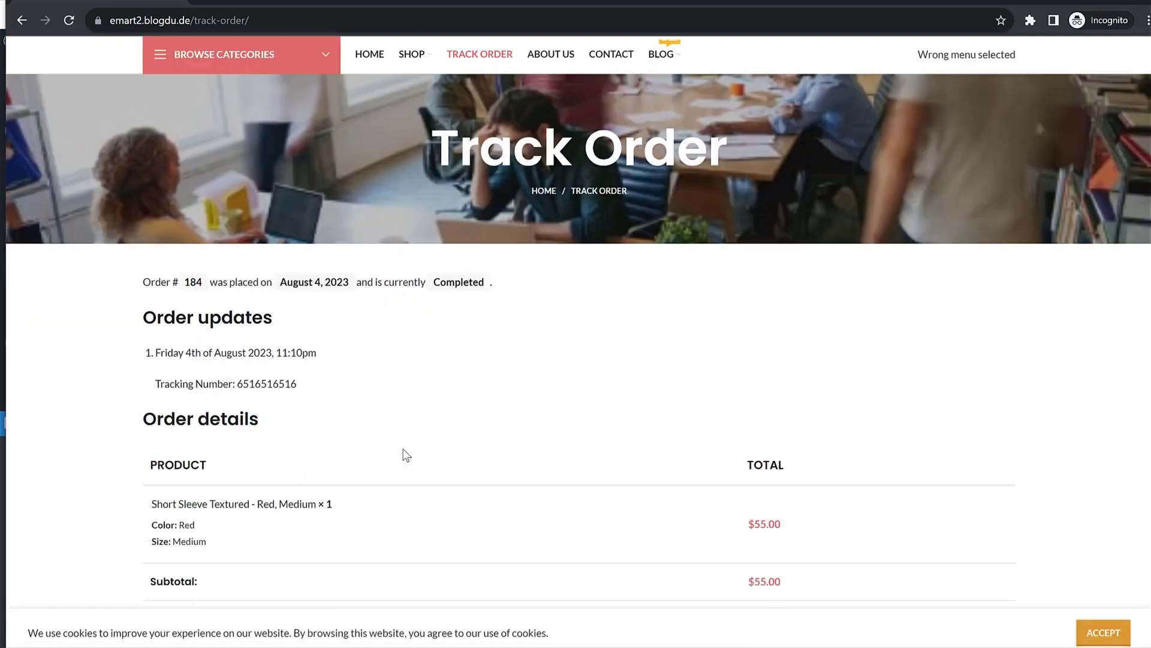
pyautogui.moveTo(154, 346); pyautogui.dragTo(349, 362)
pyautogui.click(255, 347)
pyautogui.moveTo(234, 346); pyautogui.dragTo(360, 356)
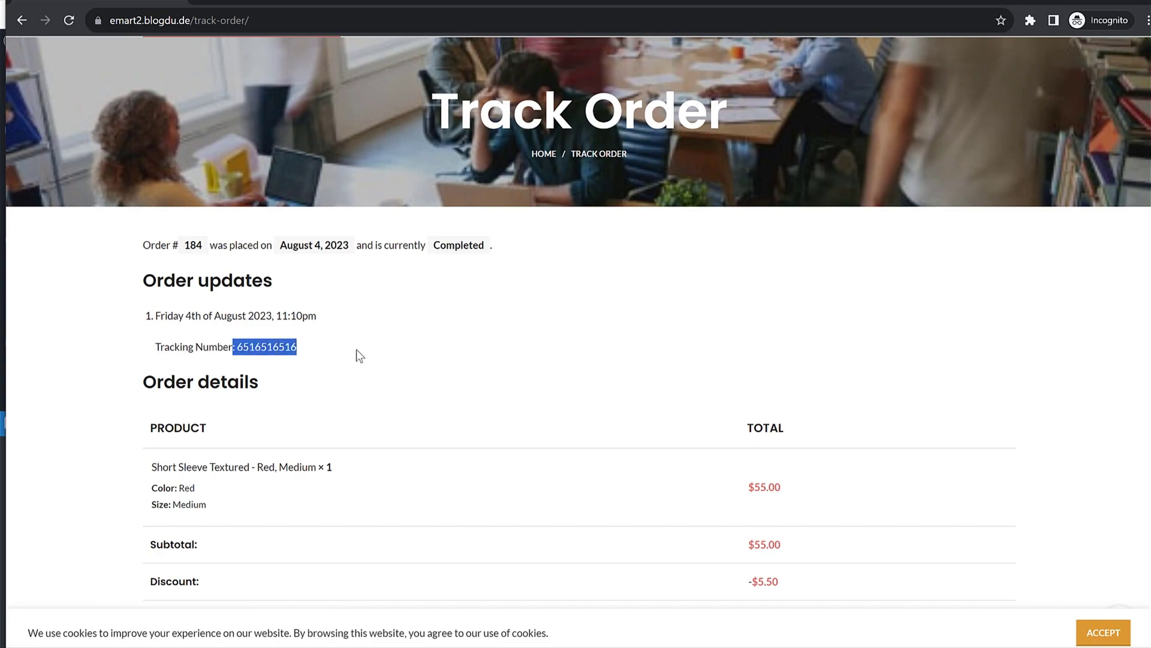
pyautogui.click(360, 356)
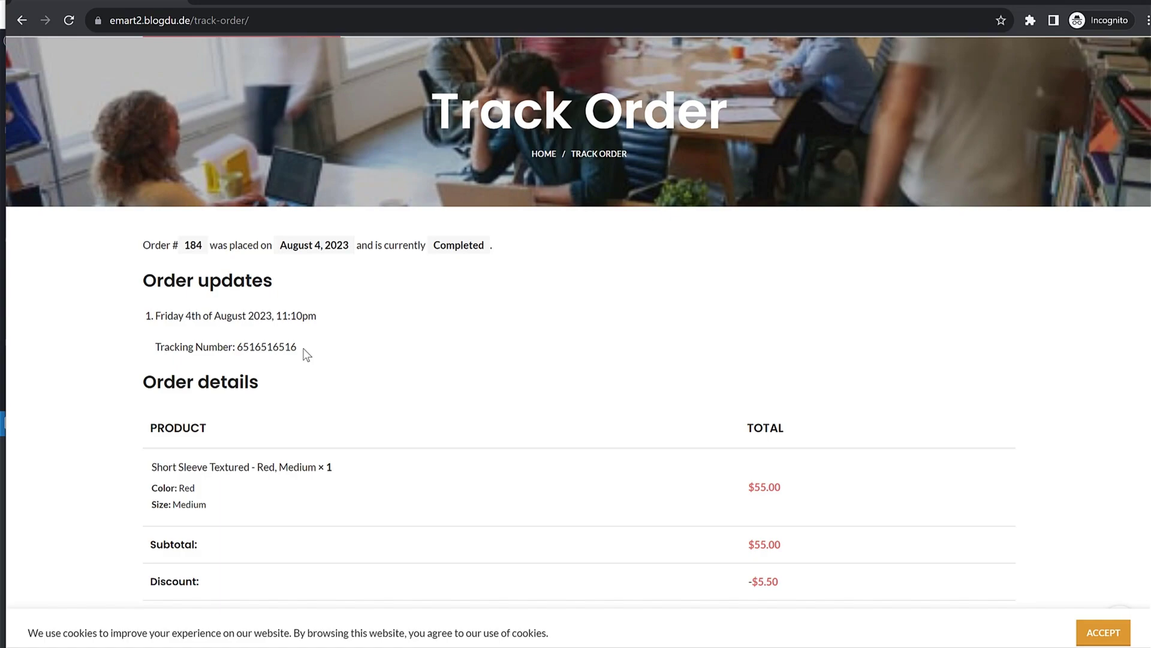
pyautogui.moveTo(307, 353); pyautogui.dragTo(159, 346)
pyautogui.click(198, 346)
pyautogui.moveTo(239, 346); pyautogui.dragTo(345, 354)
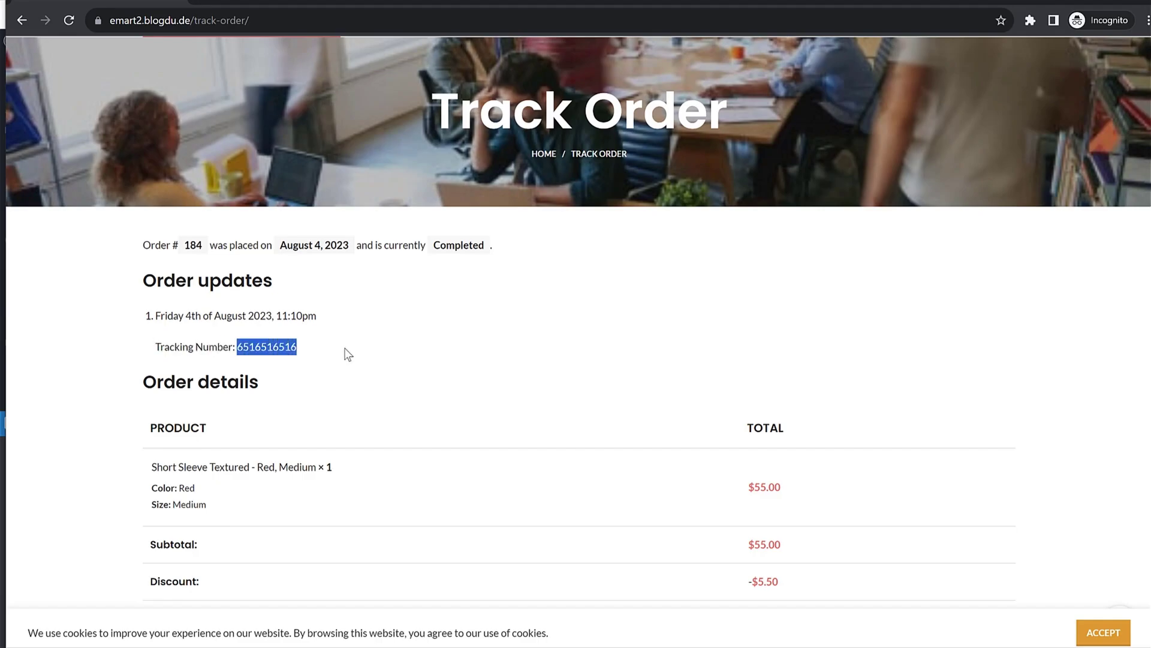
pyautogui.click(345, 350)
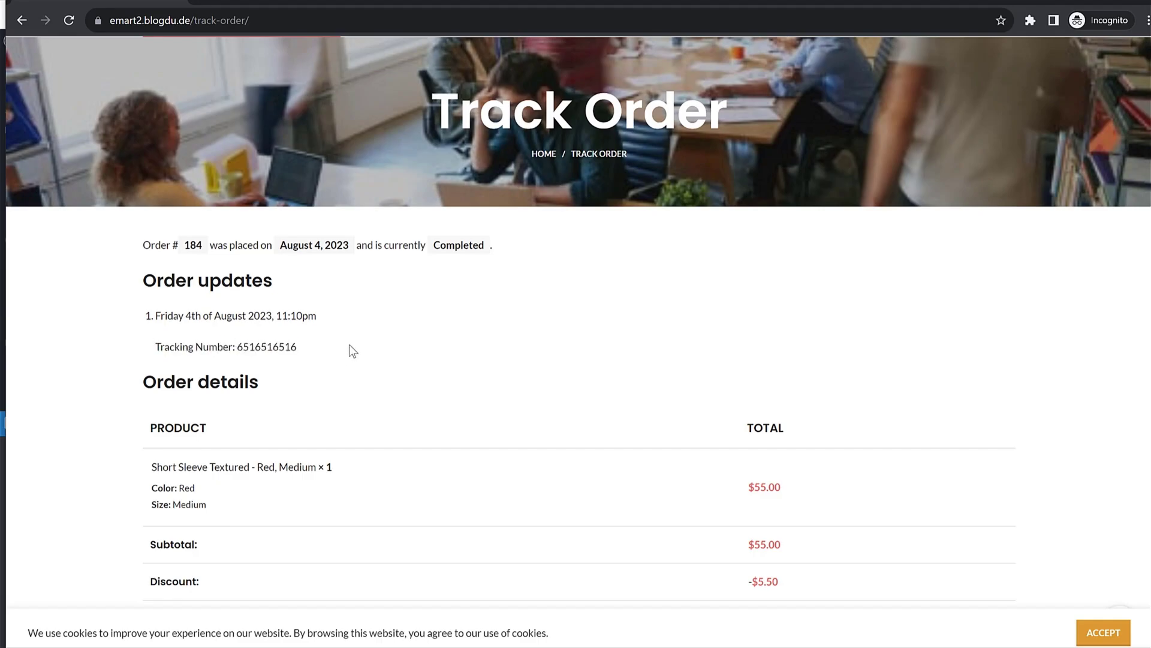
pyautogui.scroll(3, 547, 367)
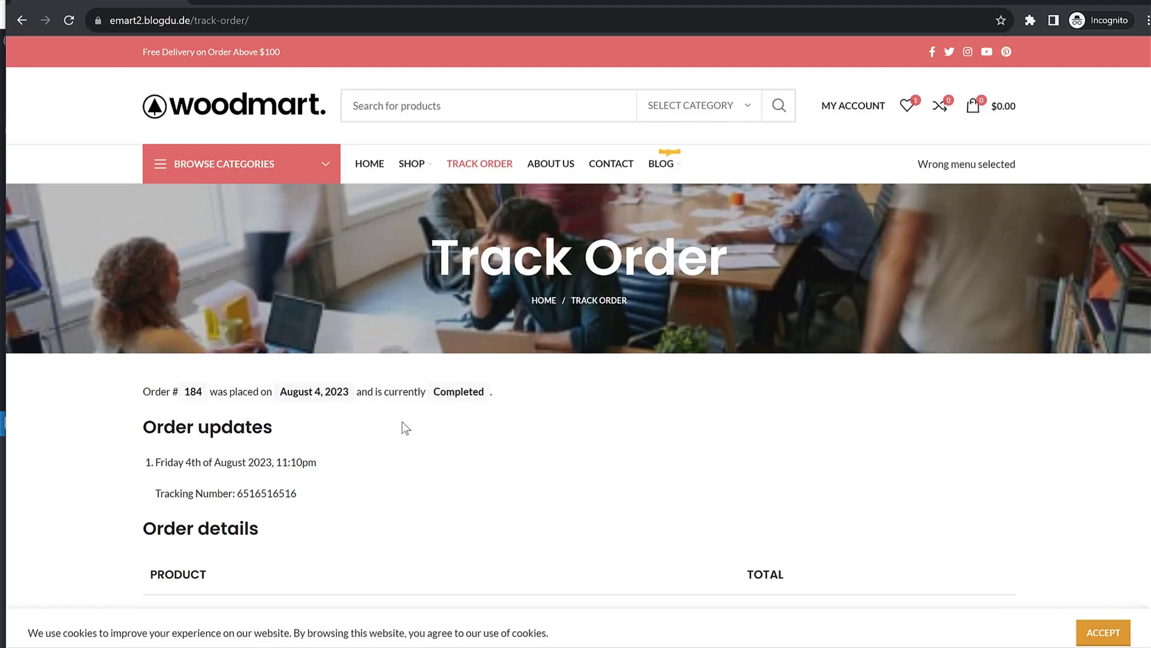
pyautogui.moveTo(418, 395); pyautogui.dragTo(495, 396)
pyautogui.click(484, 396)
# Step: From My Account, open Orders and view the completed order's details
pyautogui.click(851, 108)
pyautogui.scroll(-4, 246, 334)
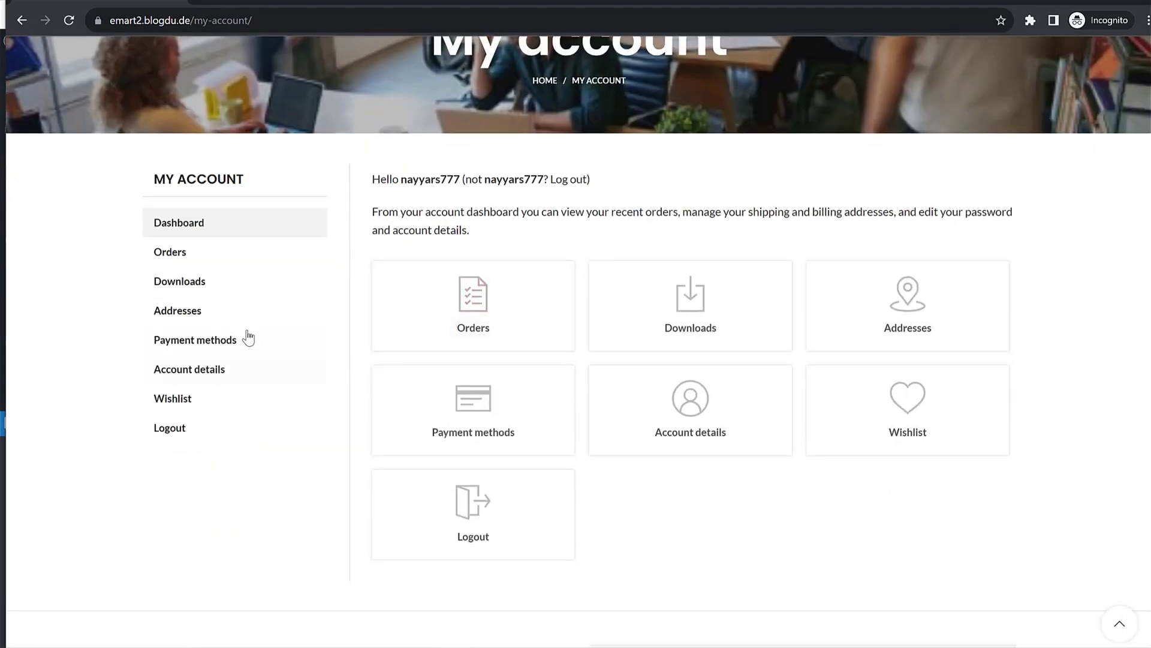
pyautogui.click(197, 251)
pyautogui.scroll(-2, 773, 313)
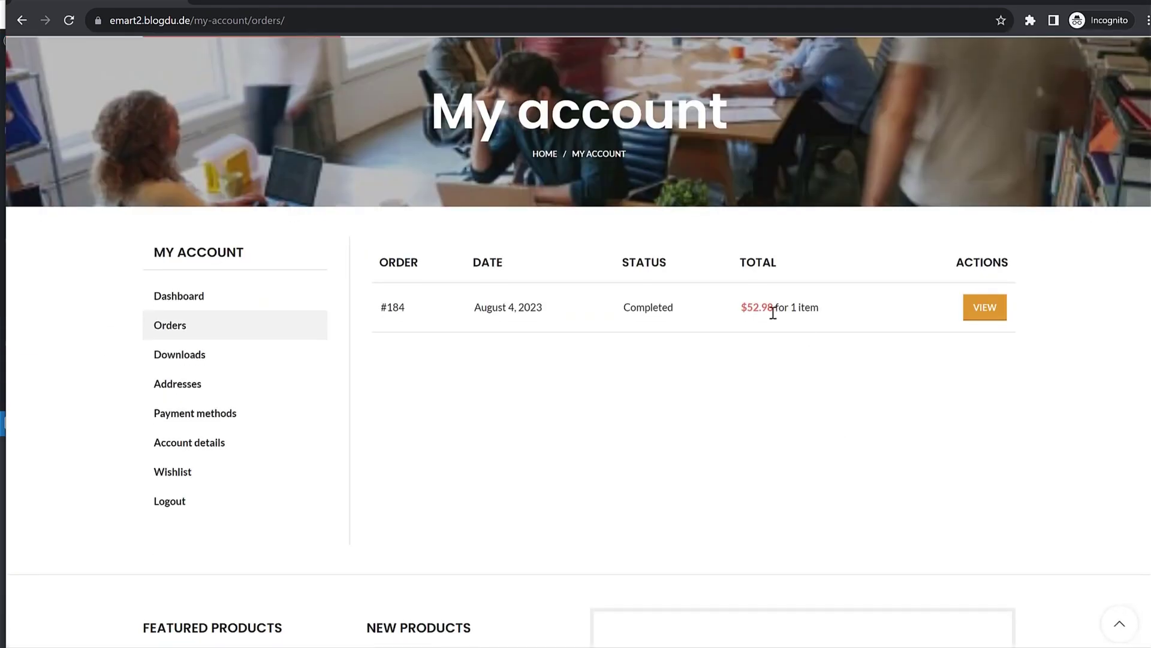
pyautogui.click(996, 312)
pyautogui.scroll(-8, 790, 393)
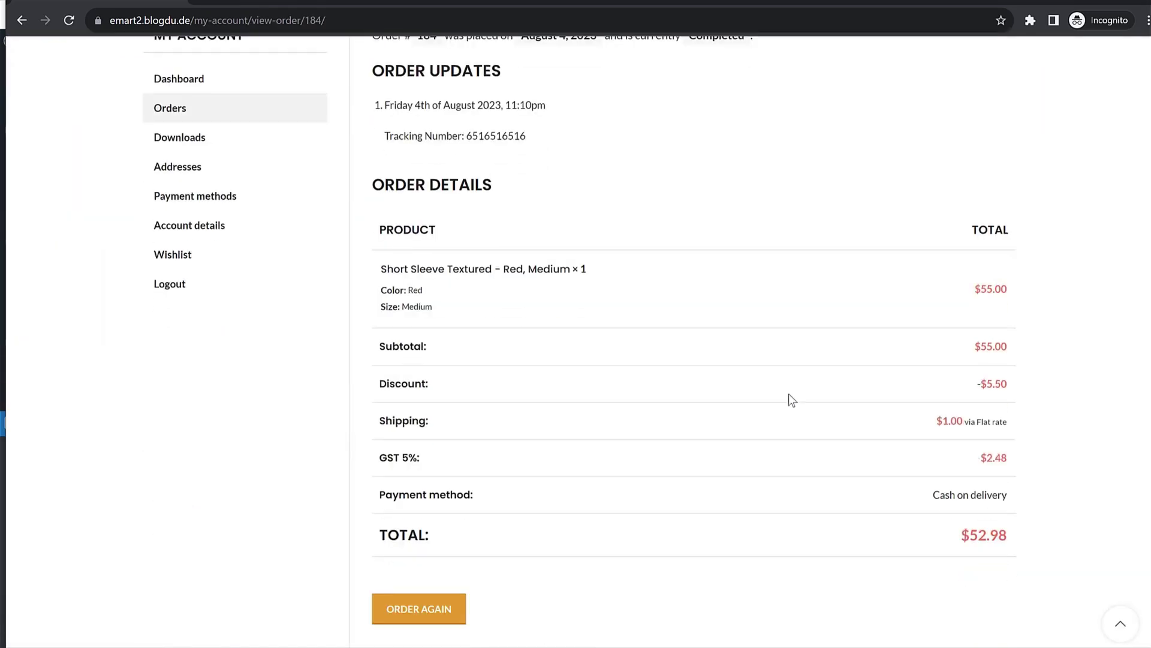
pyautogui.scroll(-4, 836, 416)
pyautogui.scroll(6, 830, 449)
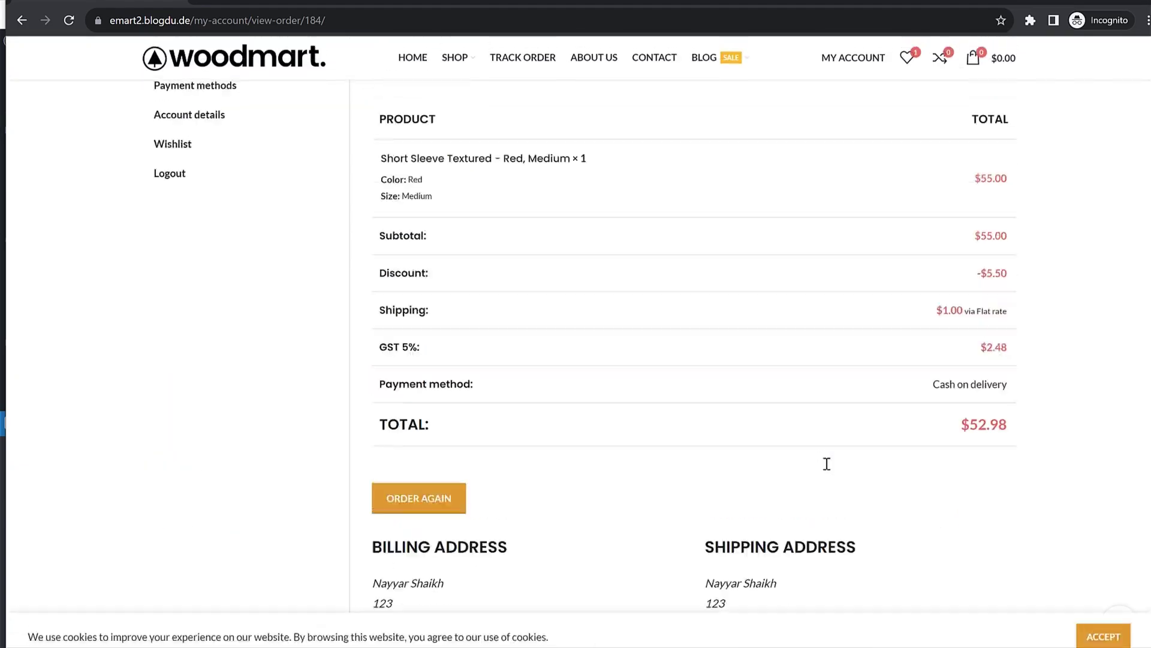
pyautogui.scroll(-1, 591, 501)
pyautogui.scroll(7, 447, 548)
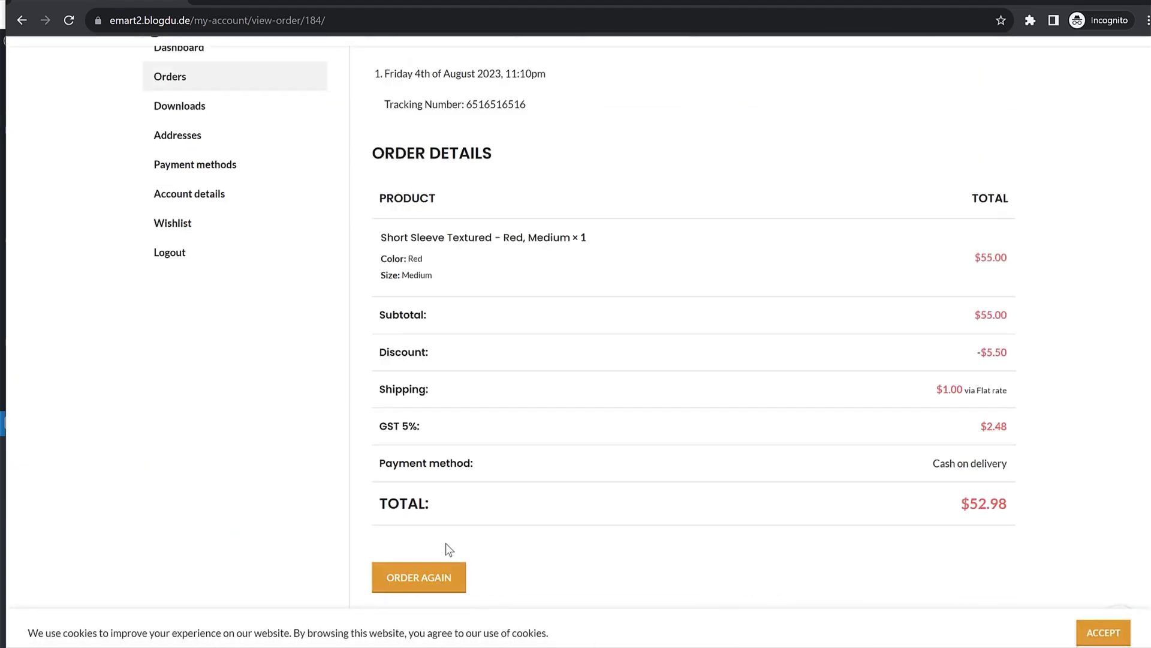
# Step: Go back to the account dashboard and view the Wishlist and Payment methods pages
pyautogui.hotkey('alt', 'Left')
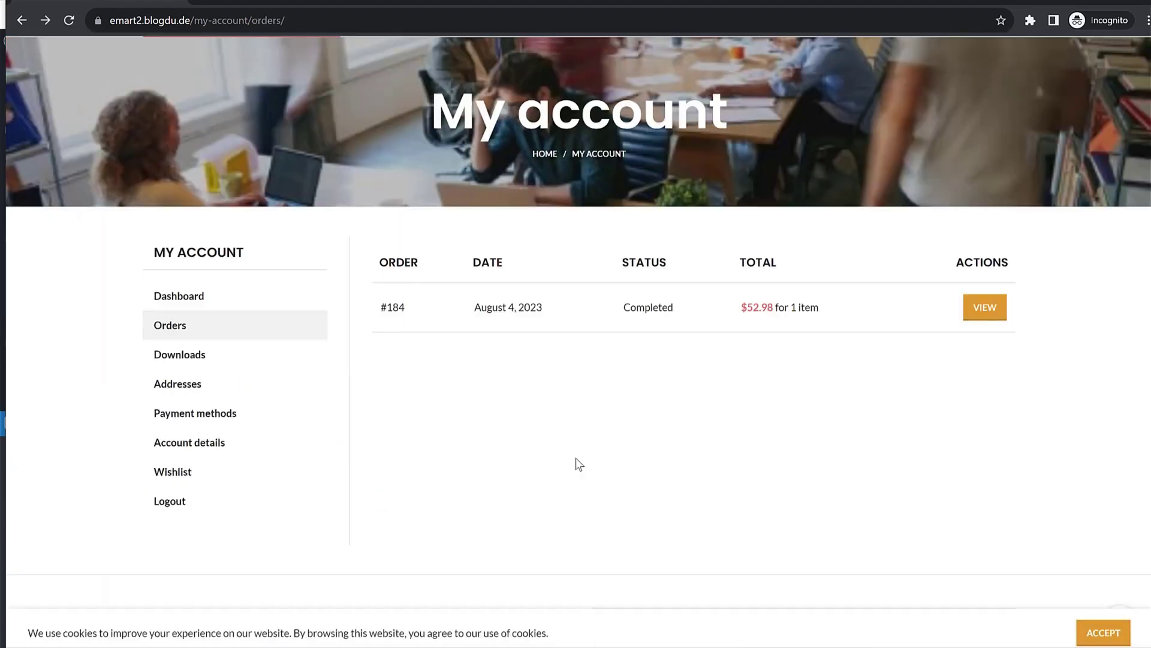
pyautogui.hotkey('alt', 'Left')
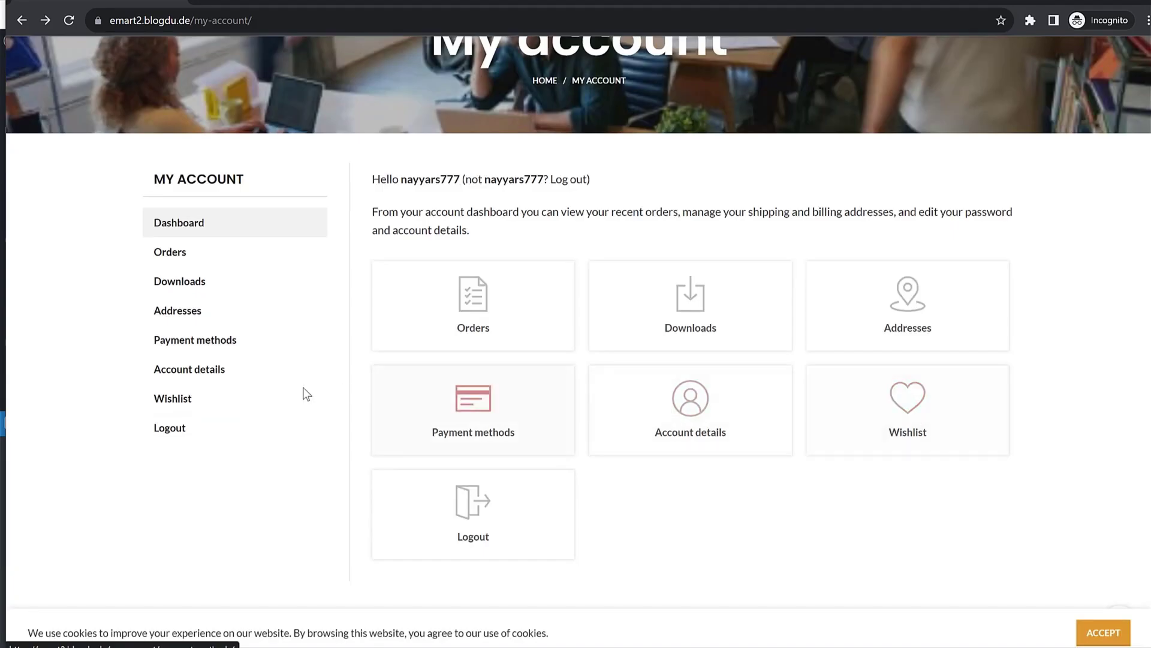
pyautogui.click(179, 402)
pyautogui.scroll(-6, 480, 449)
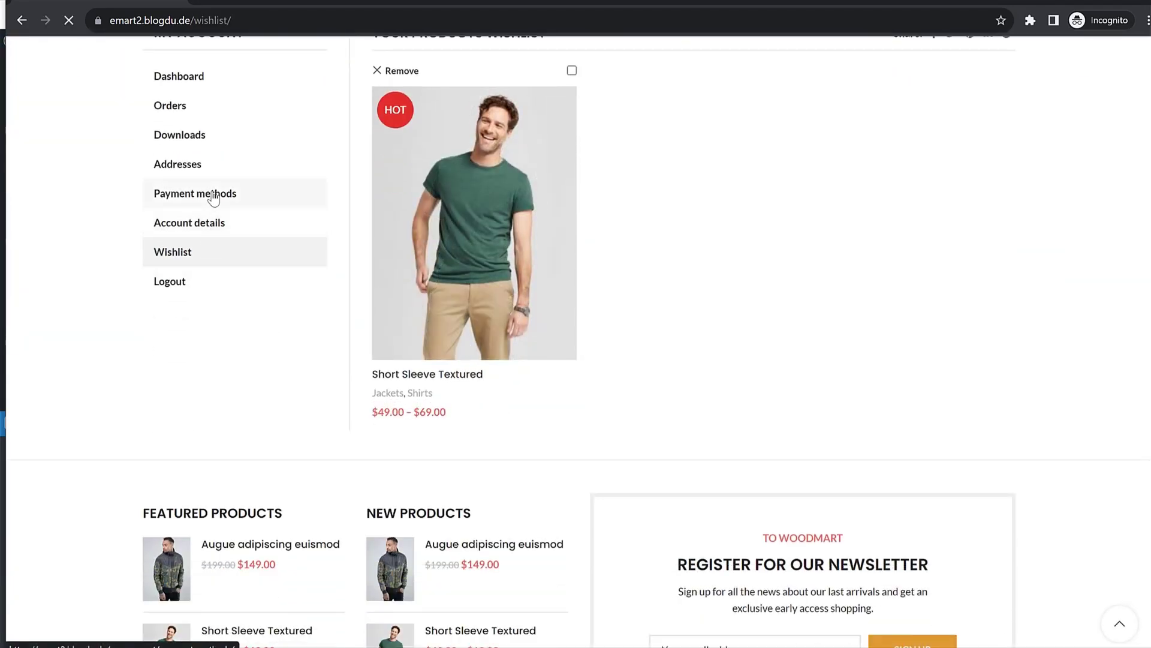
pyautogui.click(212, 198)
pyautogui.scroll(-2, 610, 423)
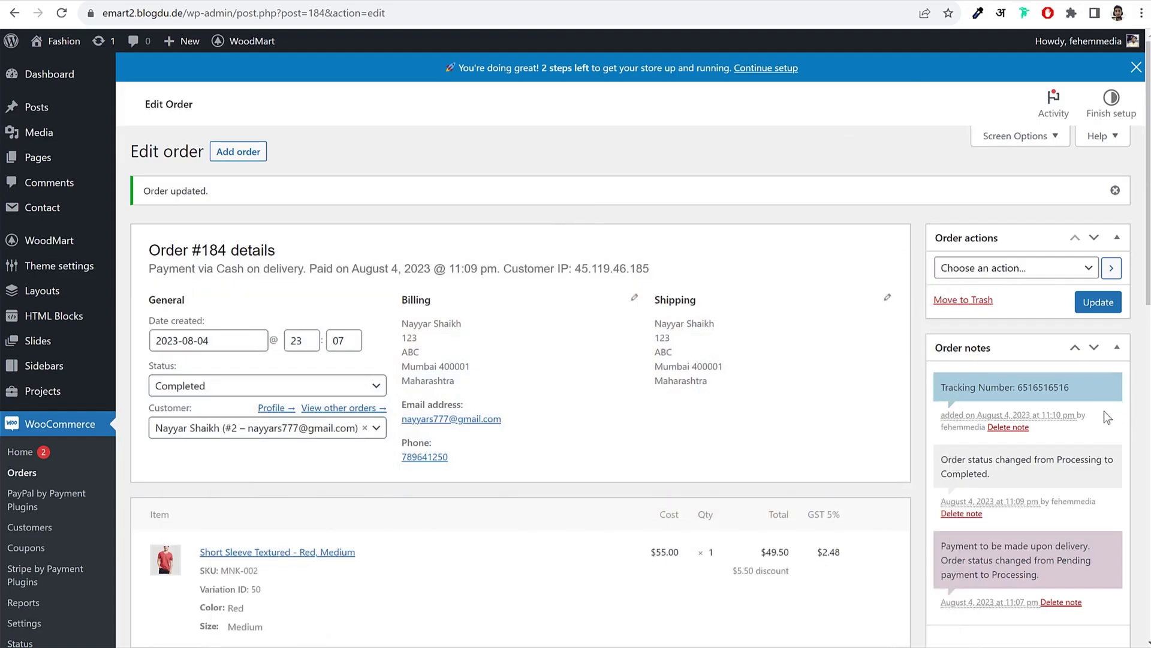
# Step: Return to the admin Dashboard and load the WoodMart storefront home page
pyautogui.click(71, 74)
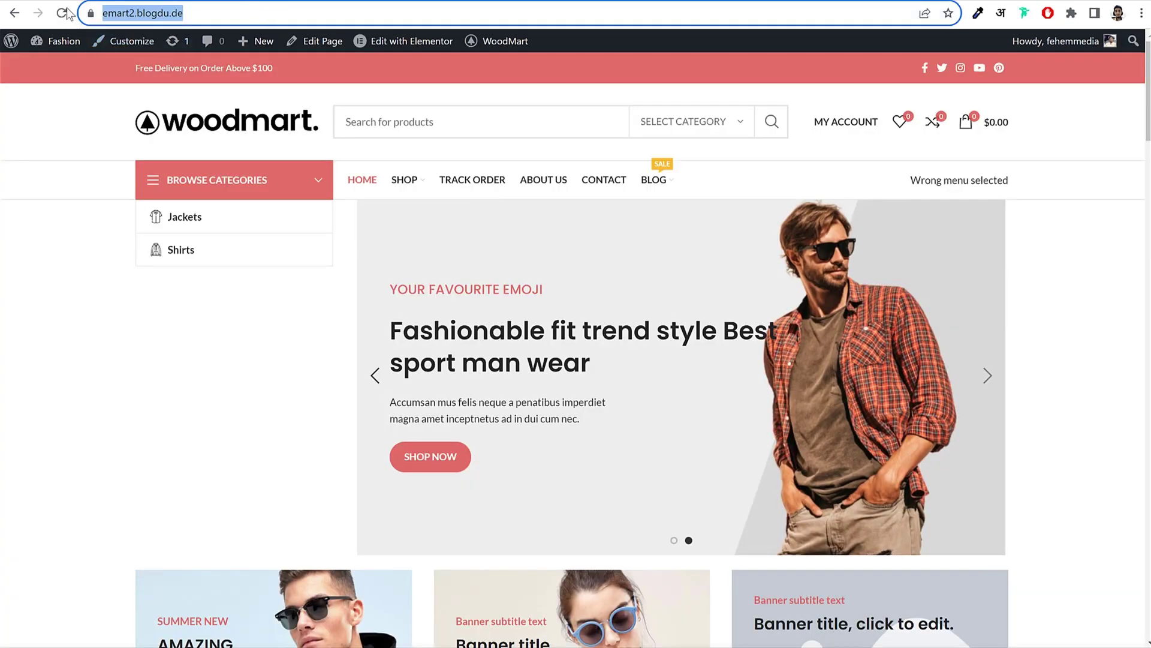
pyautogui.click(62, 13)
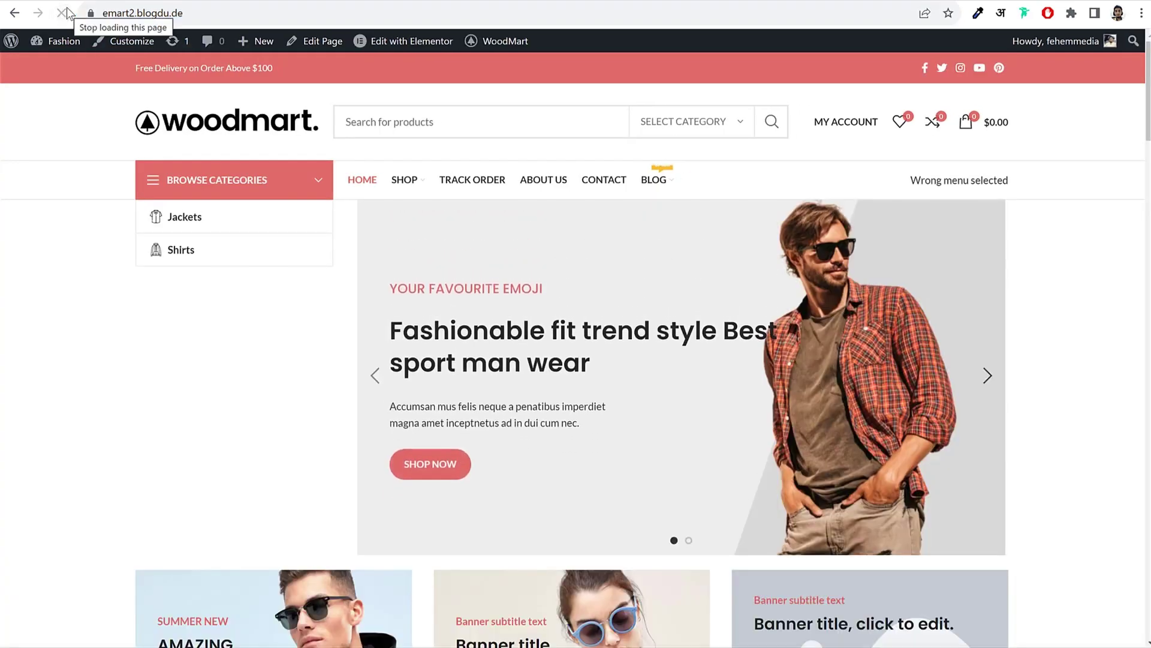
pyautogui.hotkey('ctrl', 'shift', 'i')
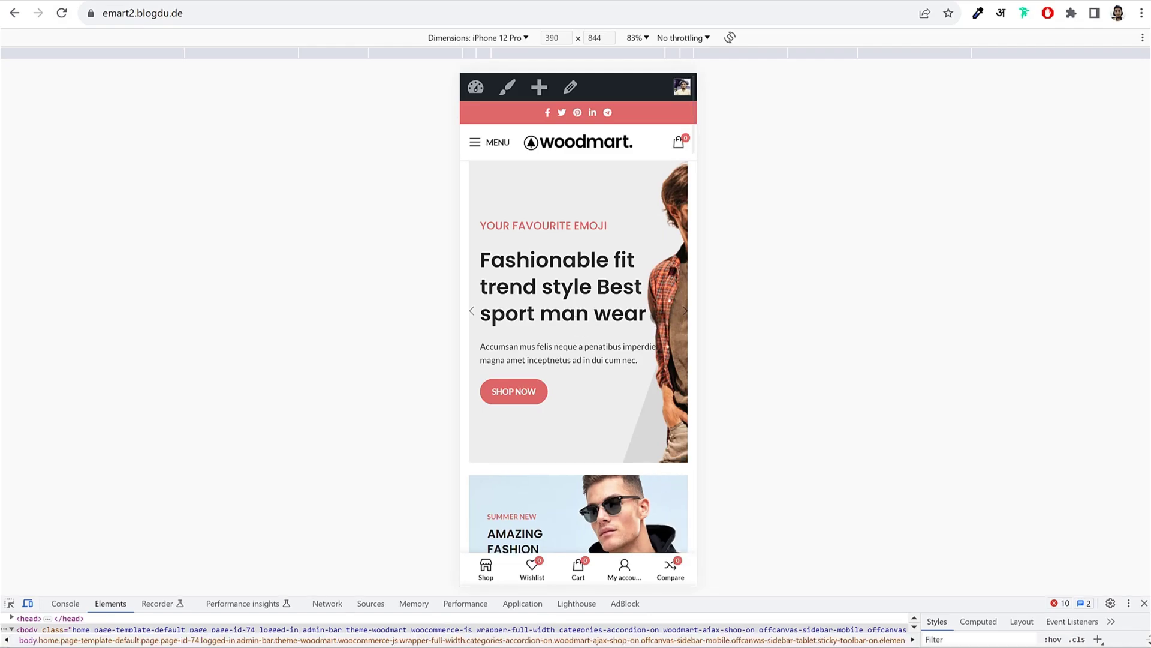
pyautogui.scroll(-10, 662, 329)
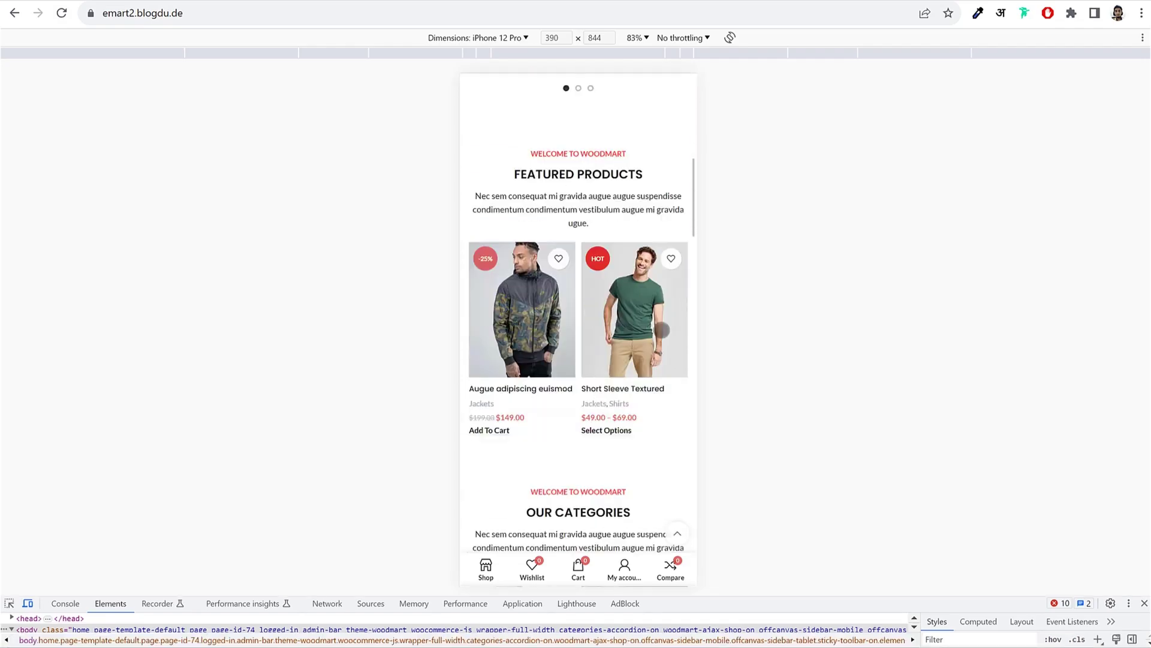
pyautogui.scroll(-15, 662, 329)
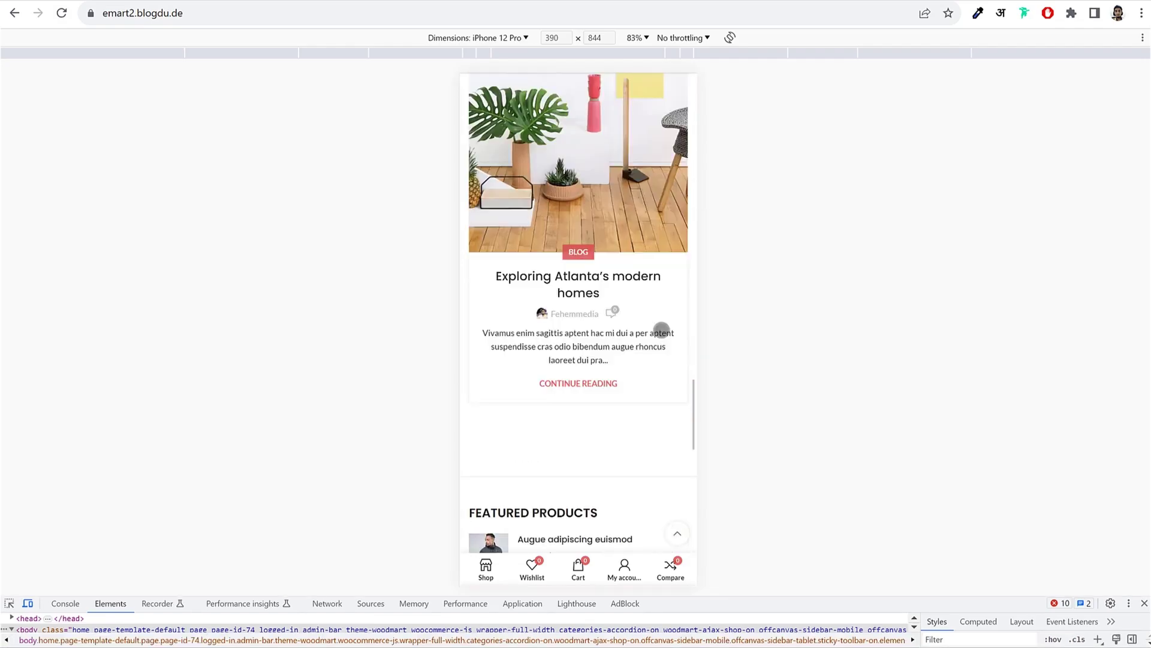
pyautogui.scroll(-3, 662, 329)
pyautogui.scroll(20, 662, 330)
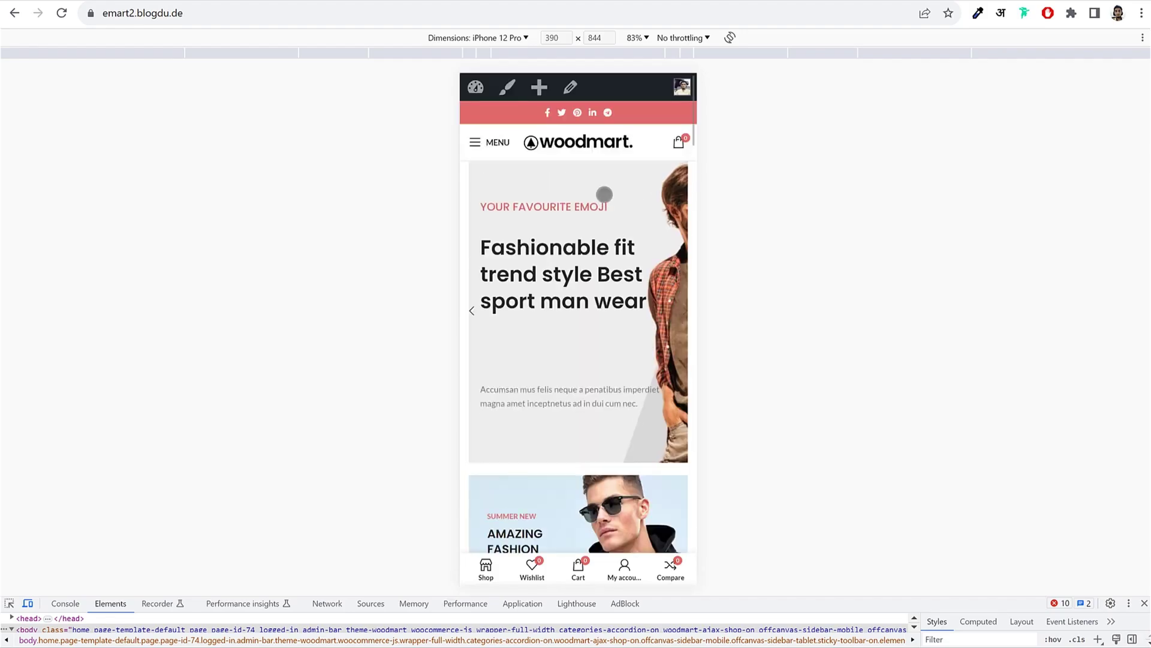
pyautogui.click(475, 142)
pyautogui.click(606, 131)
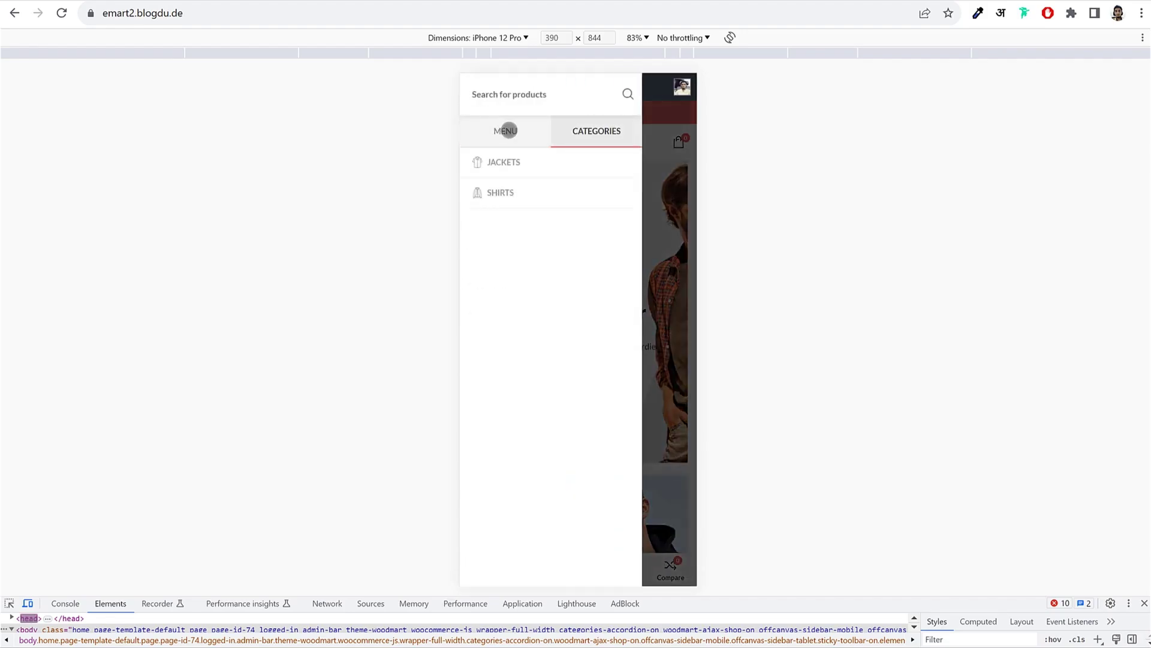
pyautogui.click(505, 130)
pyautogui.click(1144, 603)
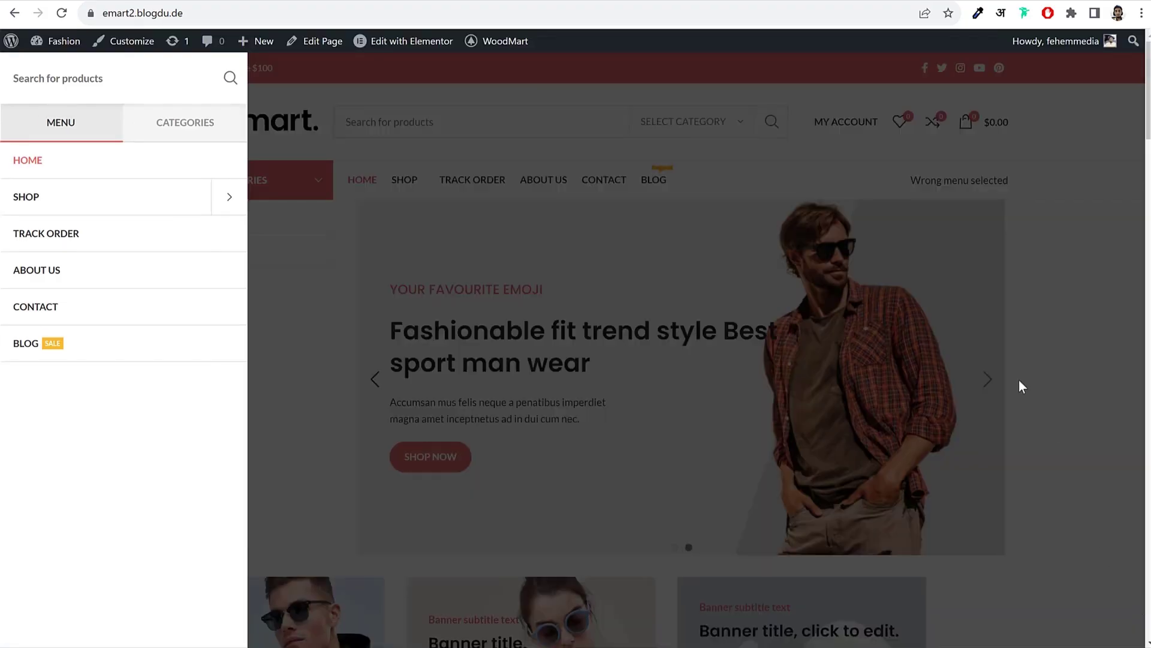
pyautogui.click(1027, 289)
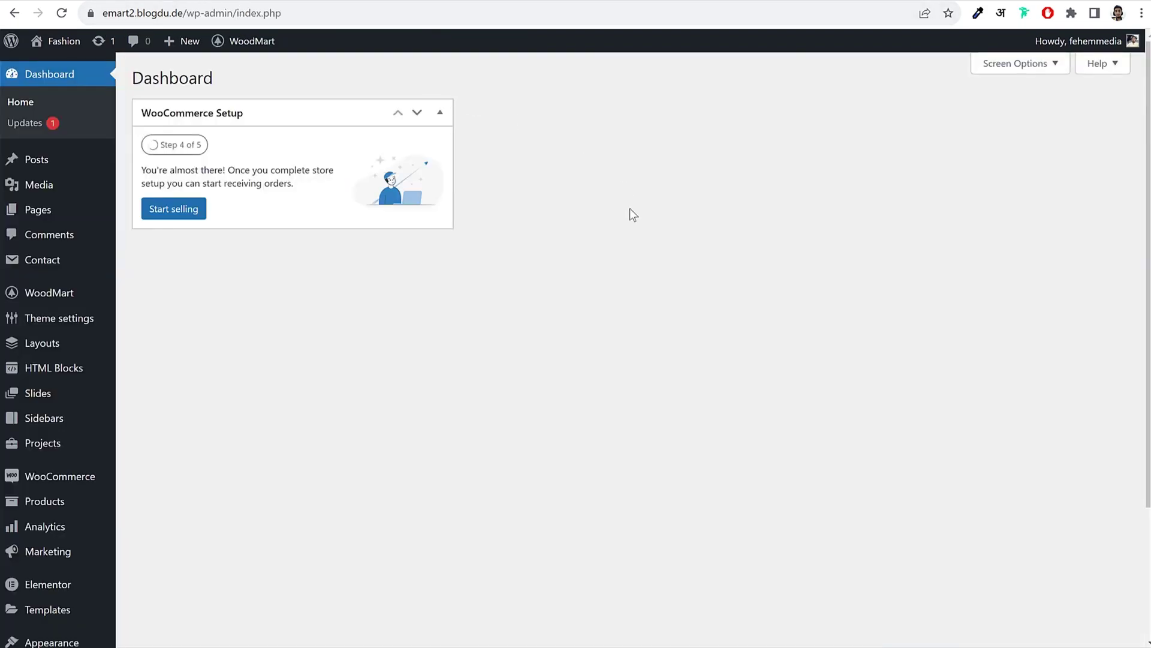
# Step: Under Plugins > Add New, search for 'wapppress' and locate the WappPress plugin
pyautogui.scroll(-3, 671, 293)
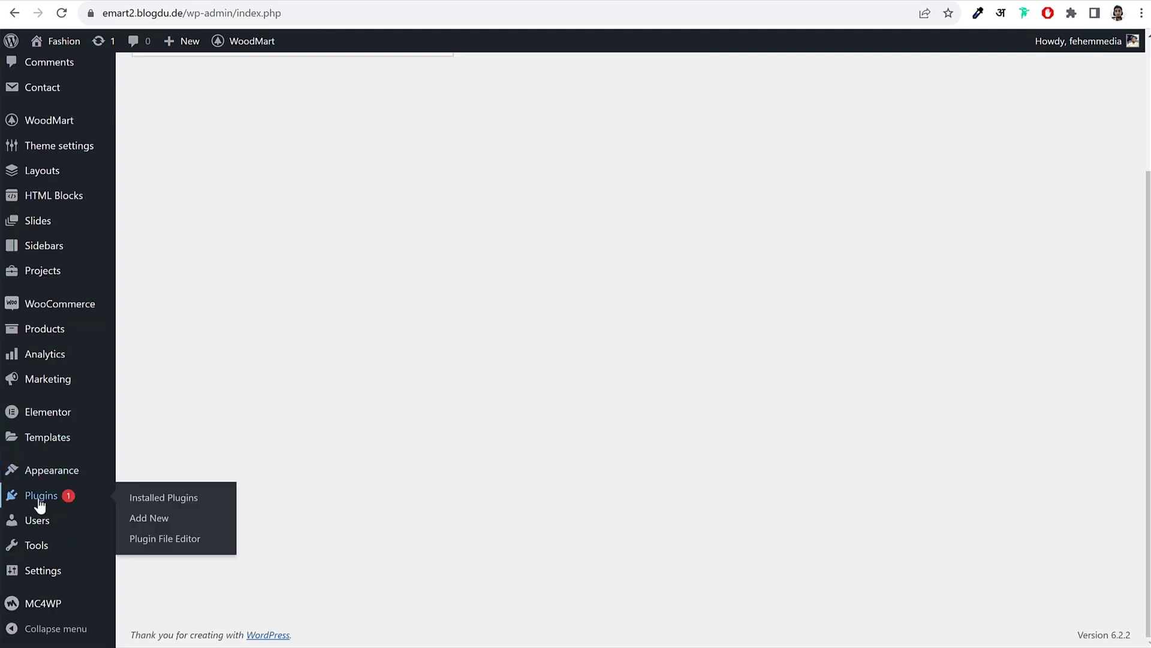
pyautogui.click(40, 499)
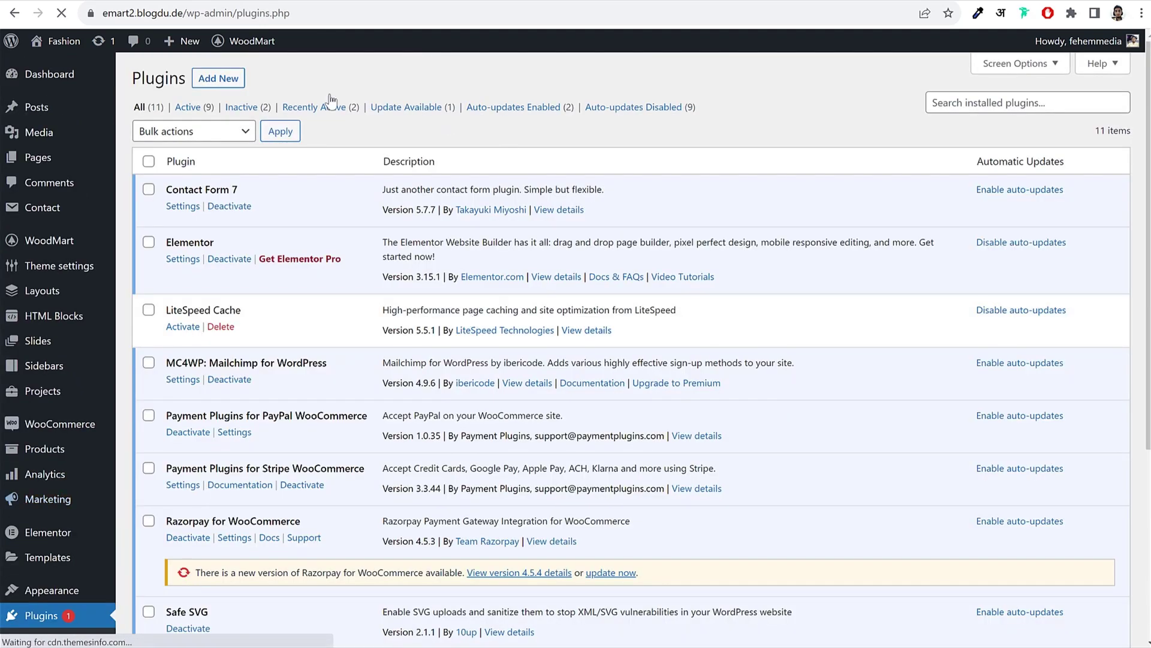
pyautogui.click(218, 79)
pyautogui.write('wappr')
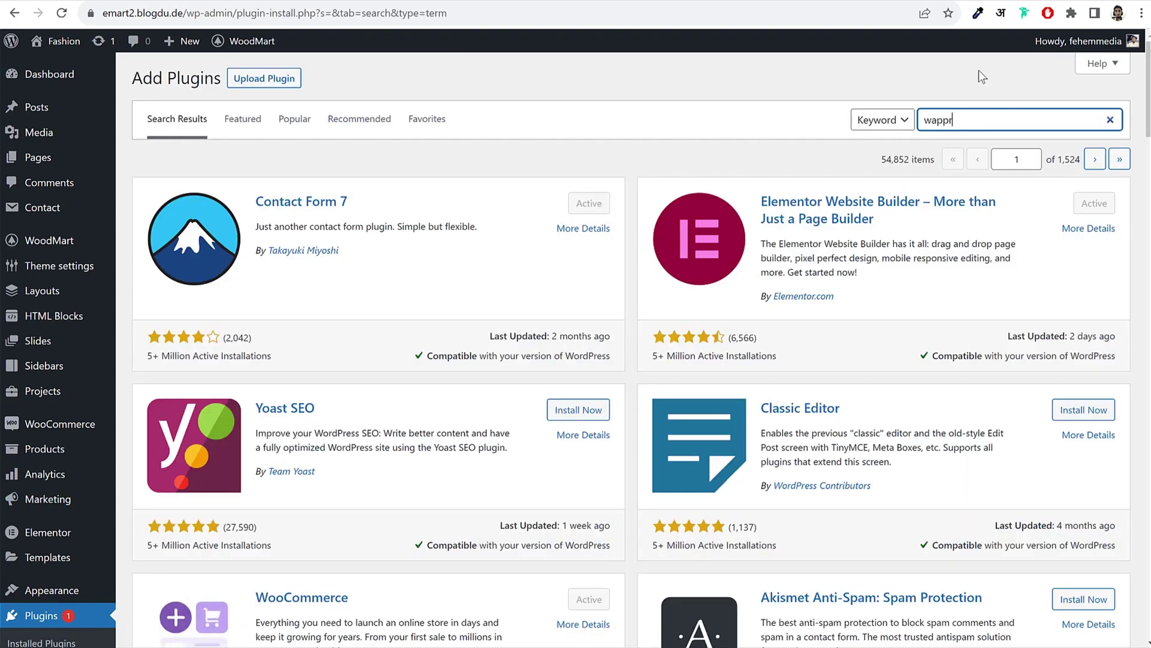
pyautogui.press('BackSpace')
pyautogui.write('er')
pyautogui.press('BackSpace')
pyautogui.press('BackSpace')
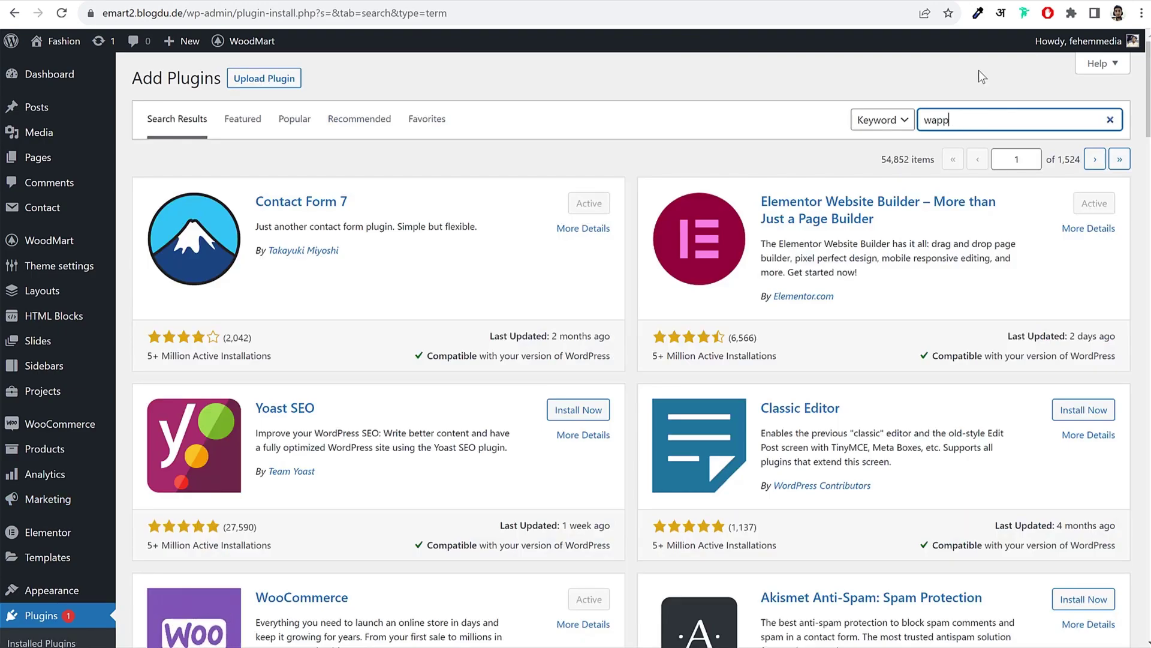
pyautogui.write('press')
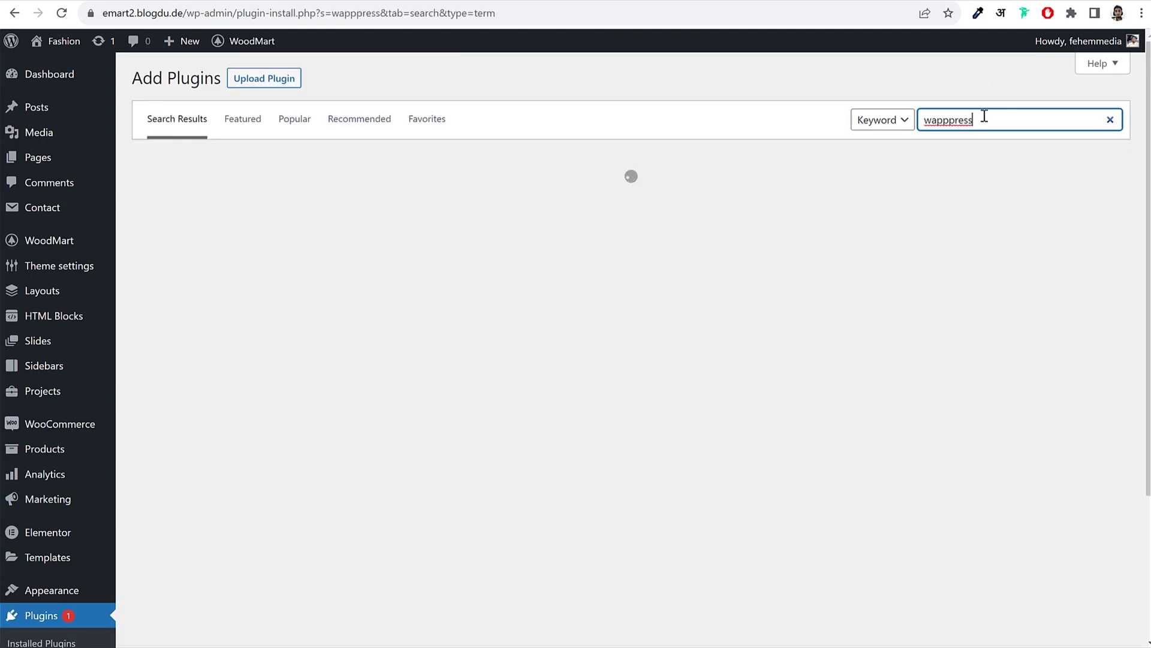
pyautogui.moveTo(985, 117); pyautogui.dragTo(892, 132)
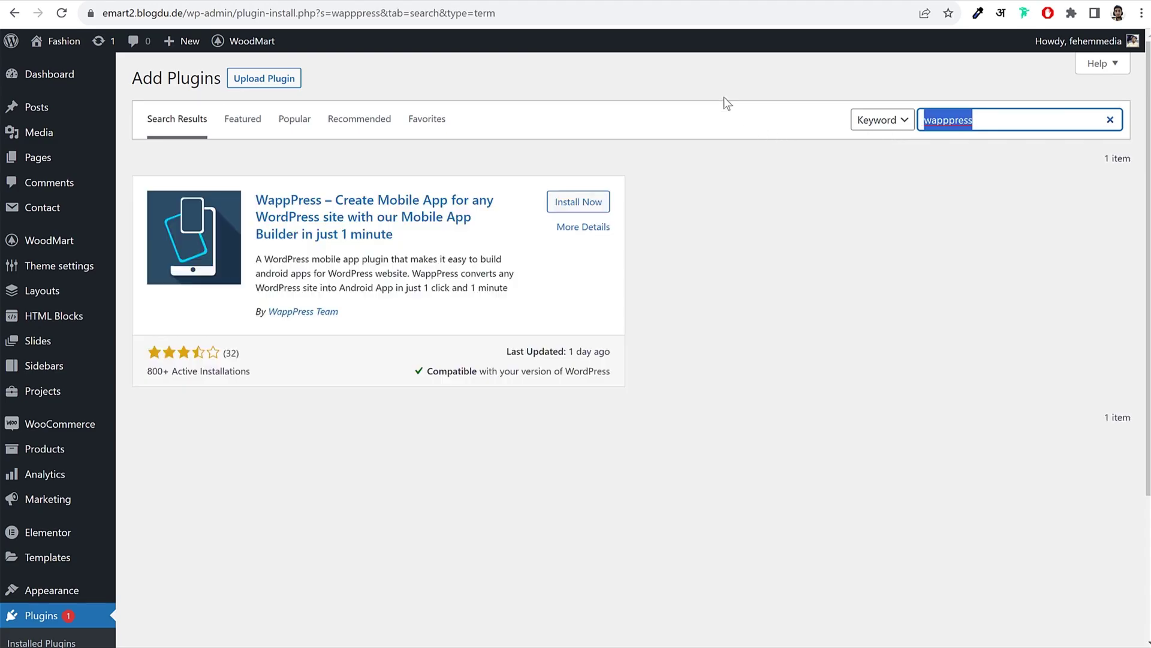
pyautogui.moveTo(254, 199); pyautogui.dragTo(336, 201)
# Step: Install and activate the WappPress plugin
pyautogui.click(598, 203)
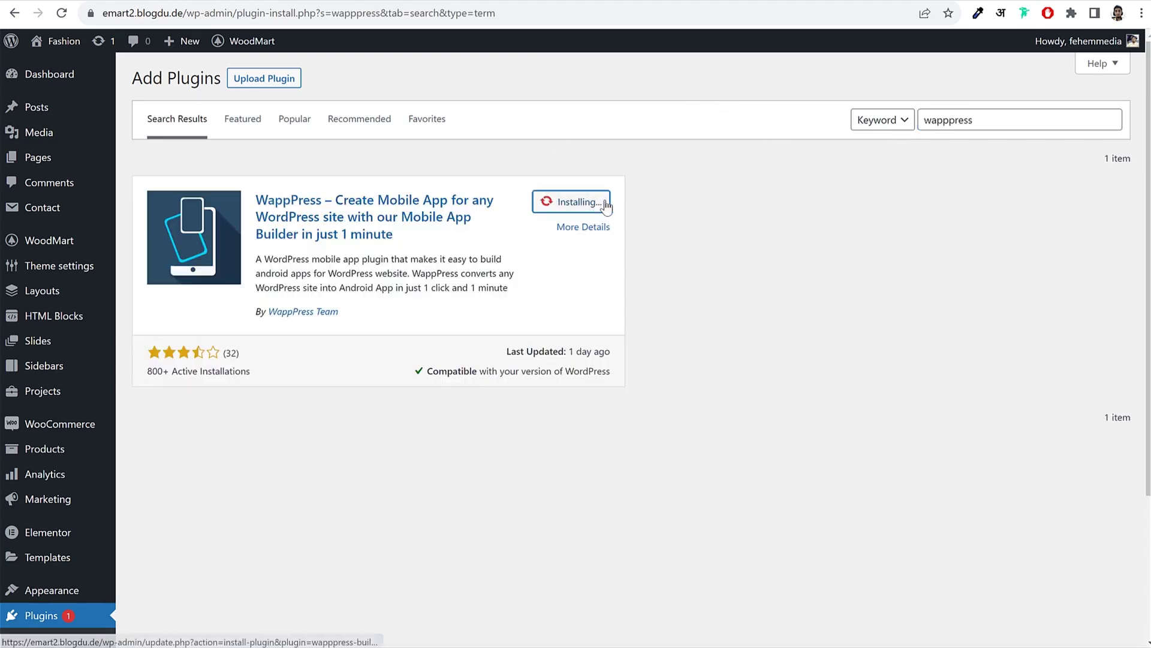
pyautogui.moveTo(338, 311); pyautogui.dragTo(283, 325)
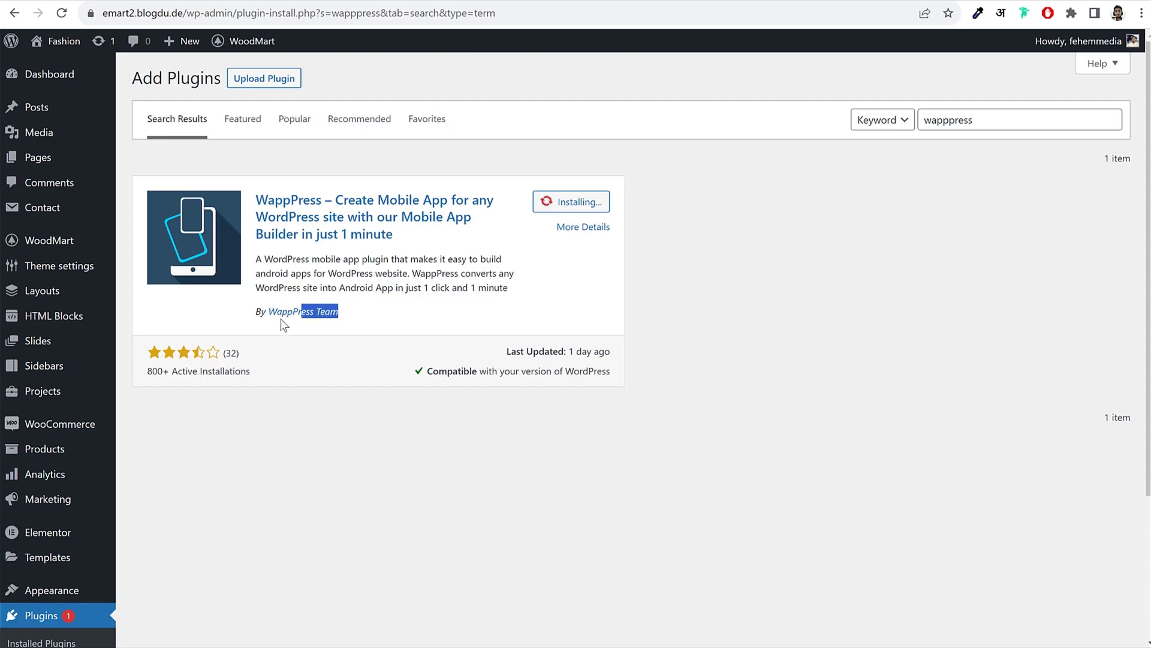
pyautogui.click(446, 301)
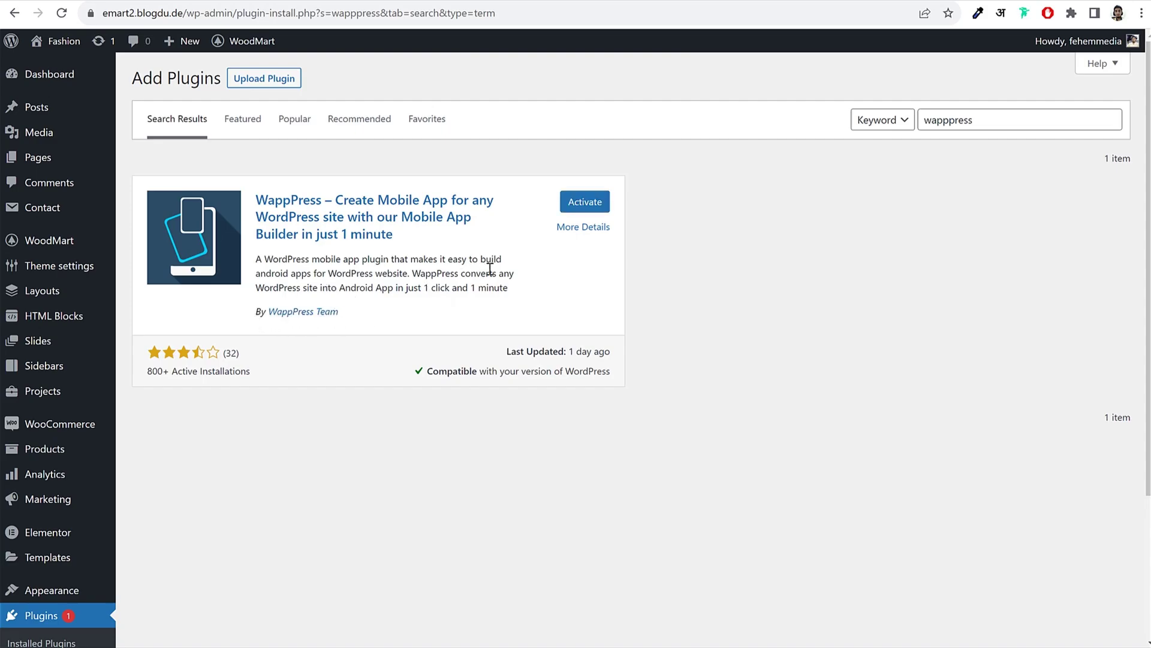
pyautogui.click(589, 204)
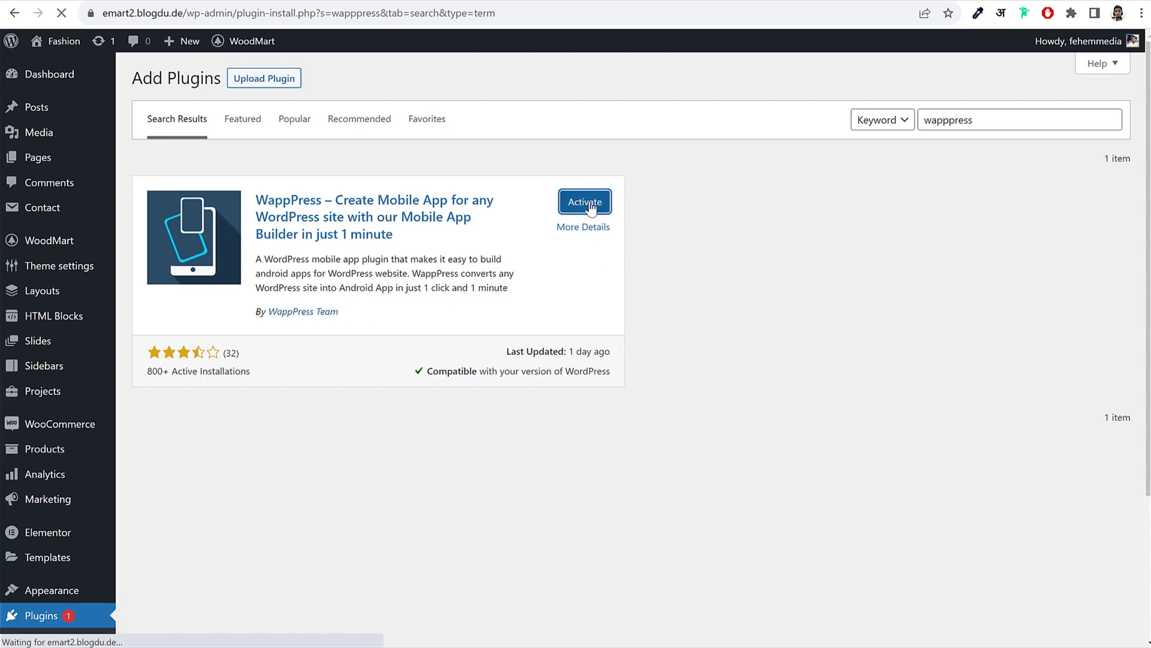
pyautogui.scroll(-4, 630, 270)
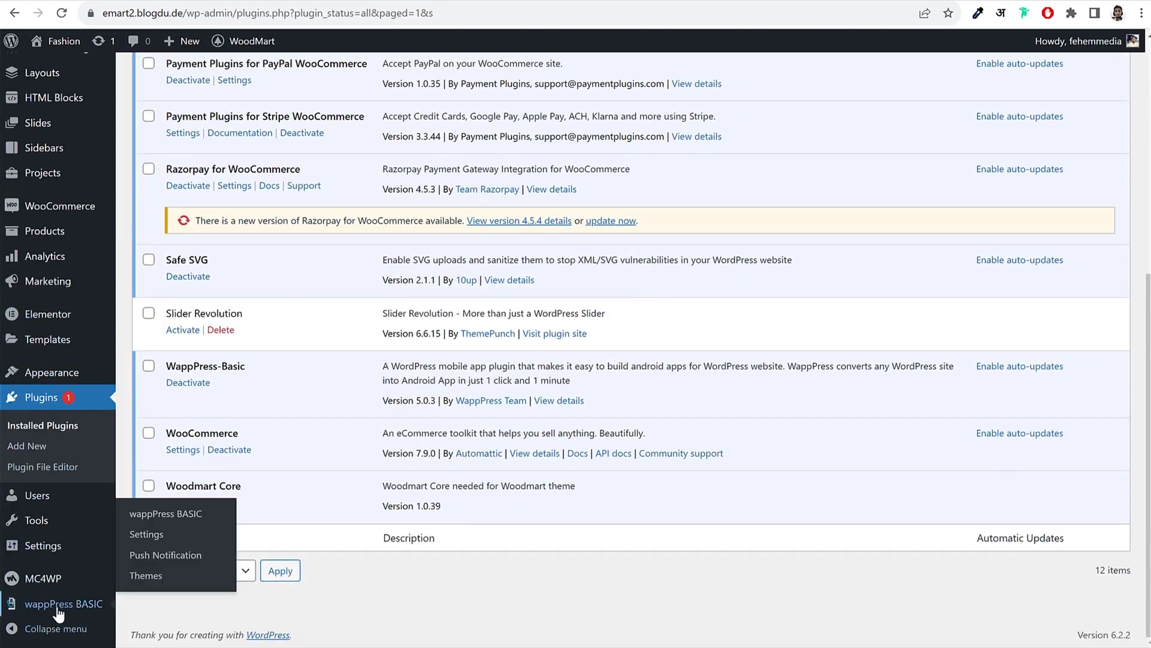
# Step: Open WappPress Settings and expand the app name, desktop theme and theme selection sections
pyautogui.click(66, 607)
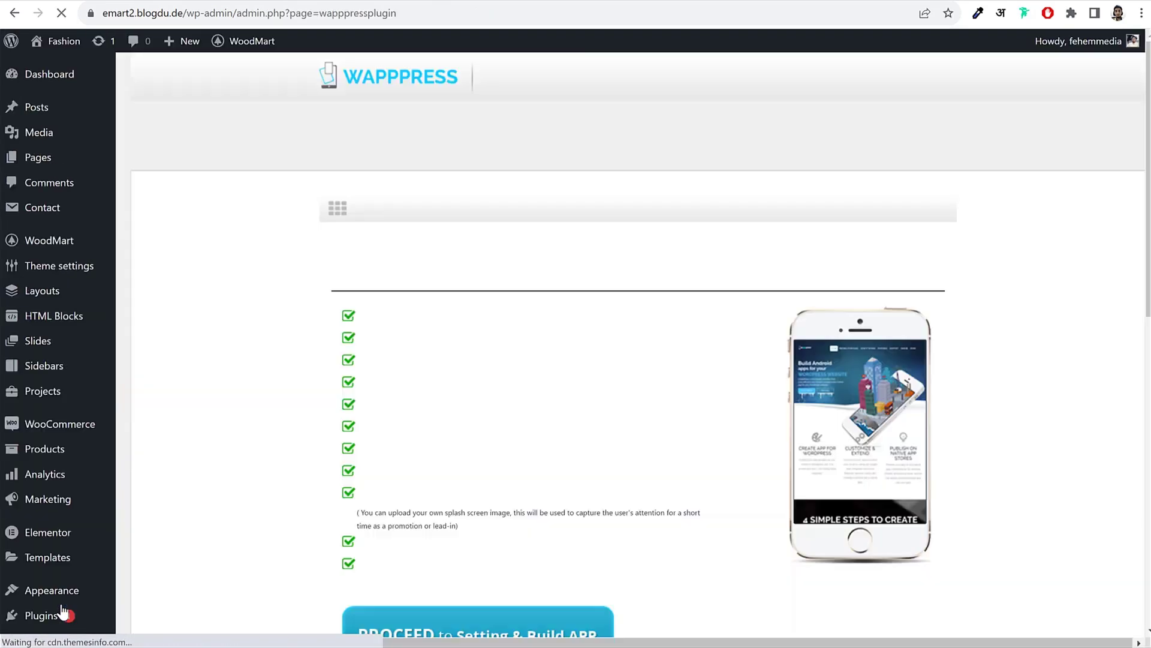
pyautogui.scroll(-10, 606, 400)
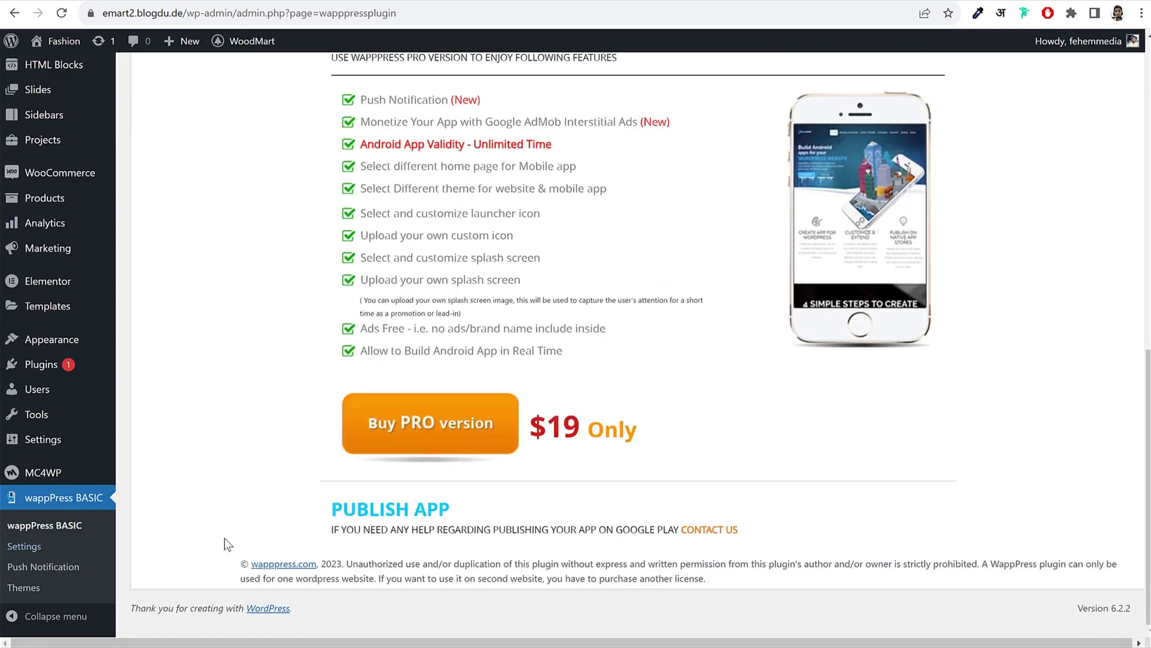
pyautogui.click(32, 554)
pyautogui.click(474, 362)
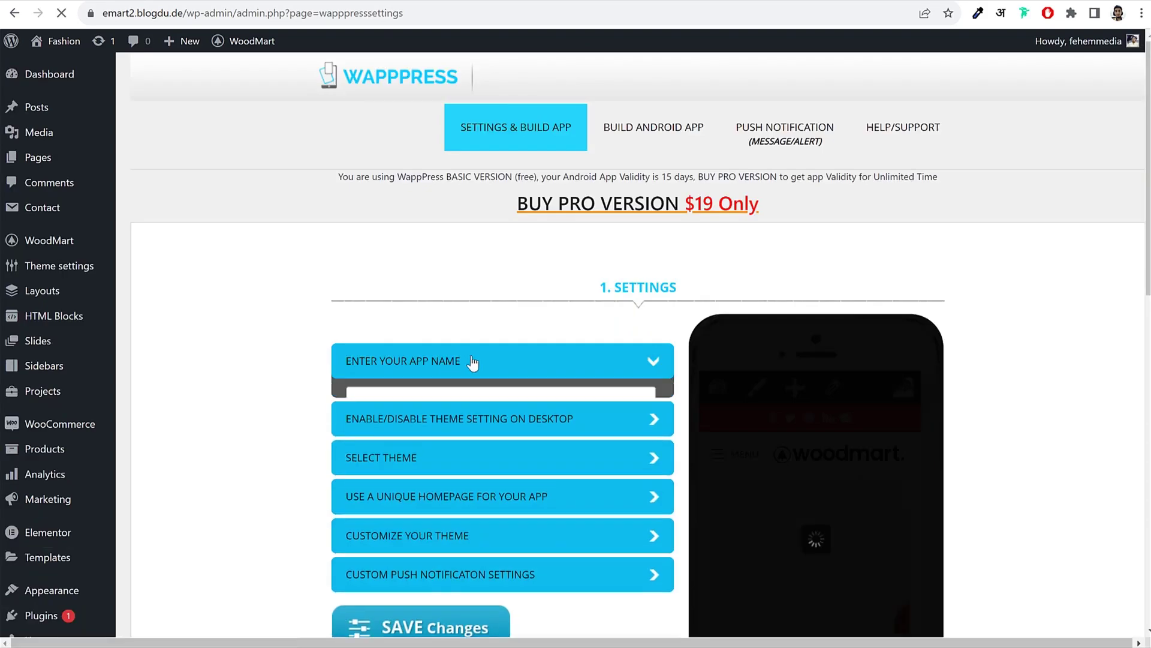
pyautogui.scroll(-4, 550, 246)
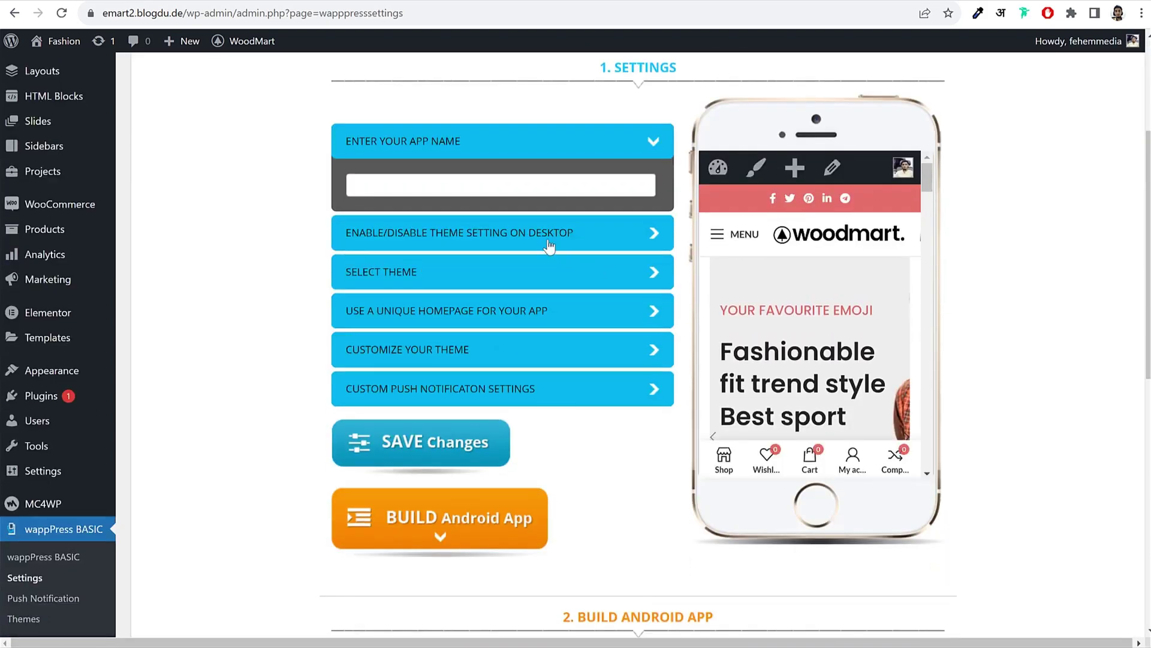
pyautogui.click(495, 182)
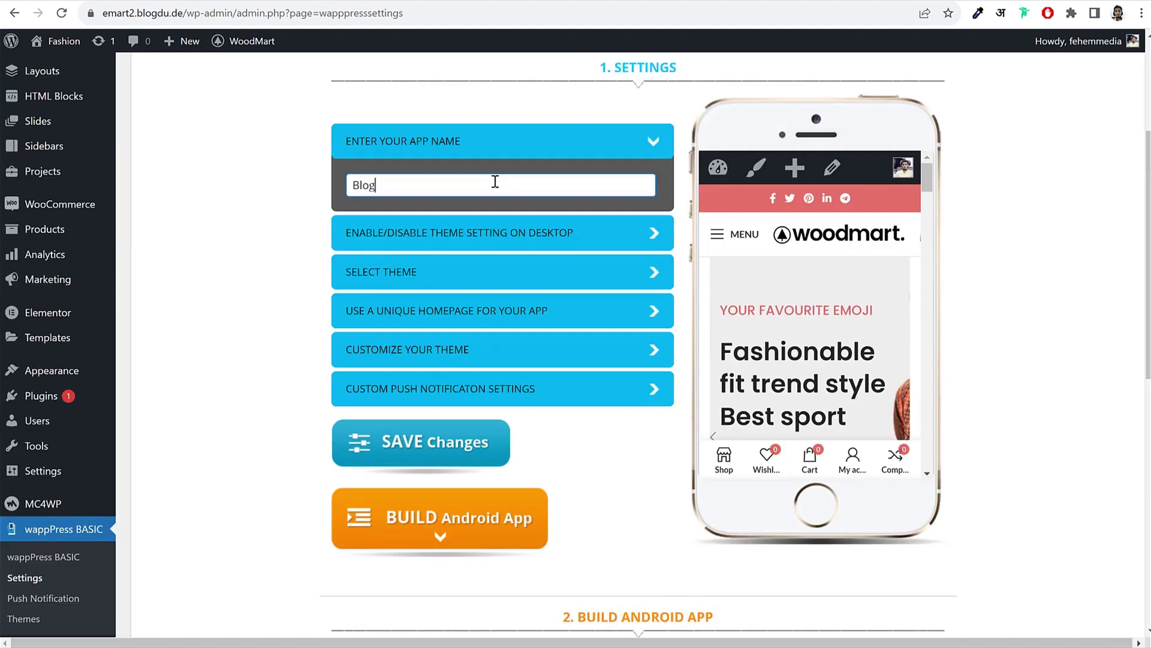
pyautogui.hotkey('ctrl', 'a')
pyautogui.click(529, 230)
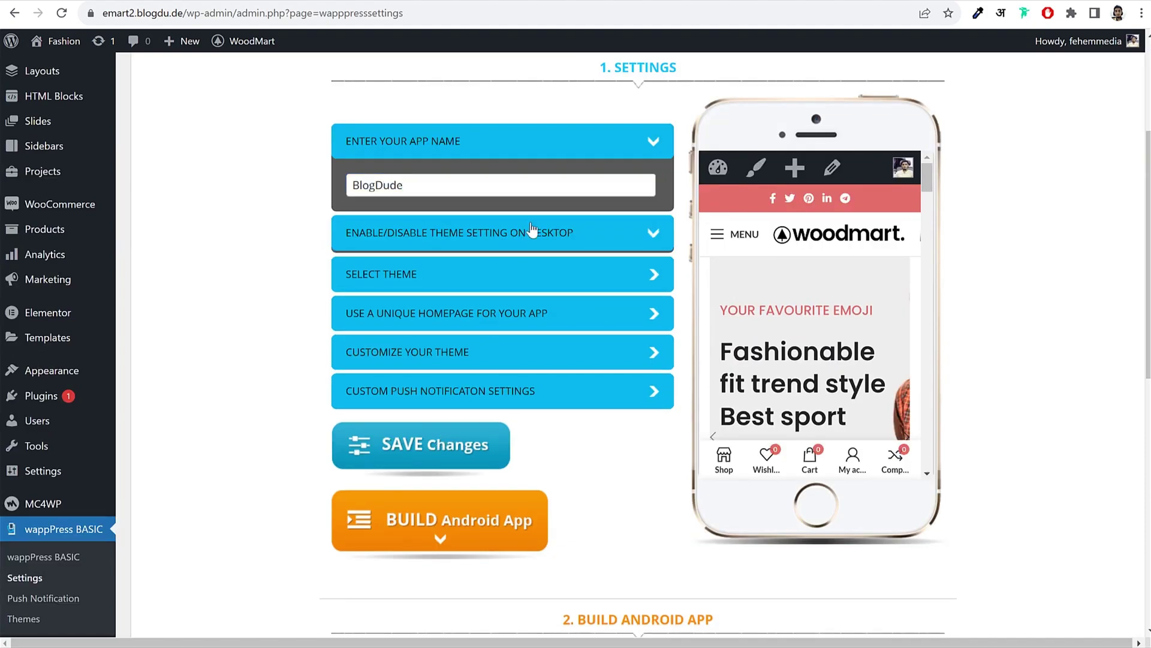
pyautogui.click(476, 313)
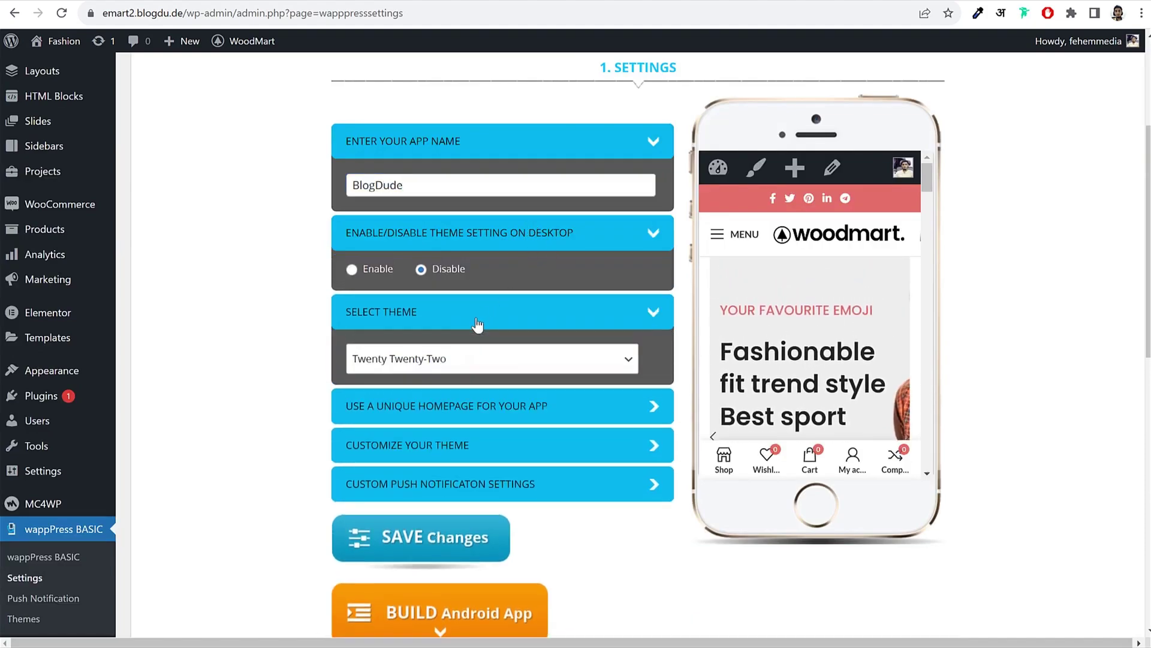
# Step: Delete the Twenty Twenty-Two theme, then check WappPress's theme list without changing it
pyautogui.rightClick(65, 377)
pyautogui.press('Escape')
pyautogui.click(60, 371)
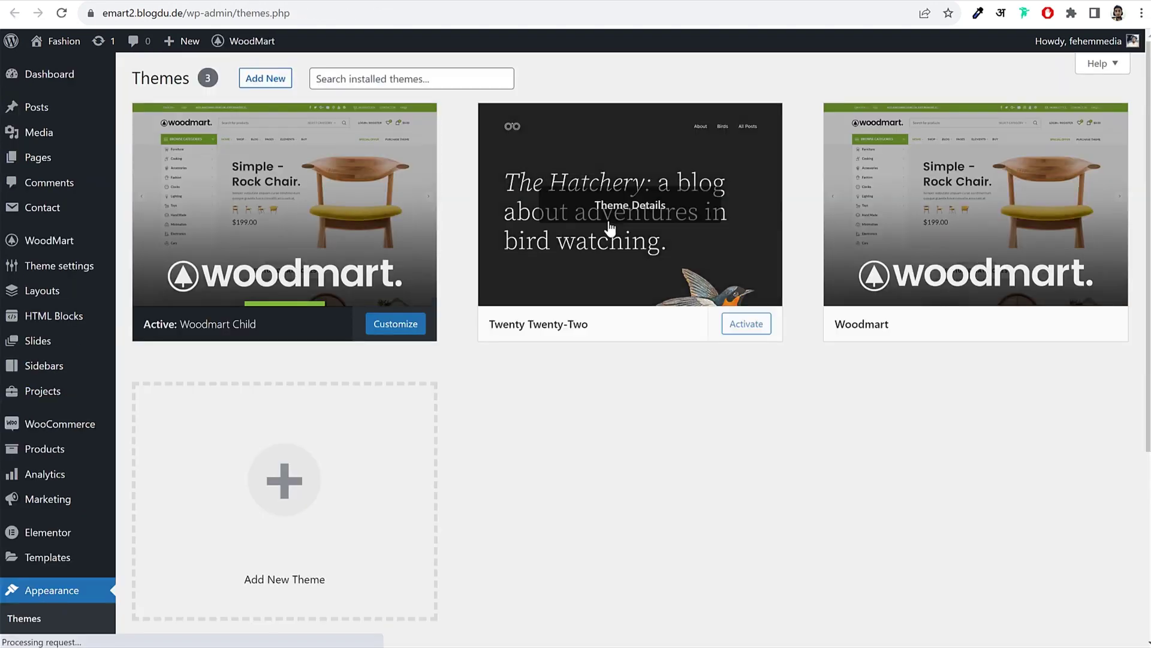
pyautogui.click(564, 242)
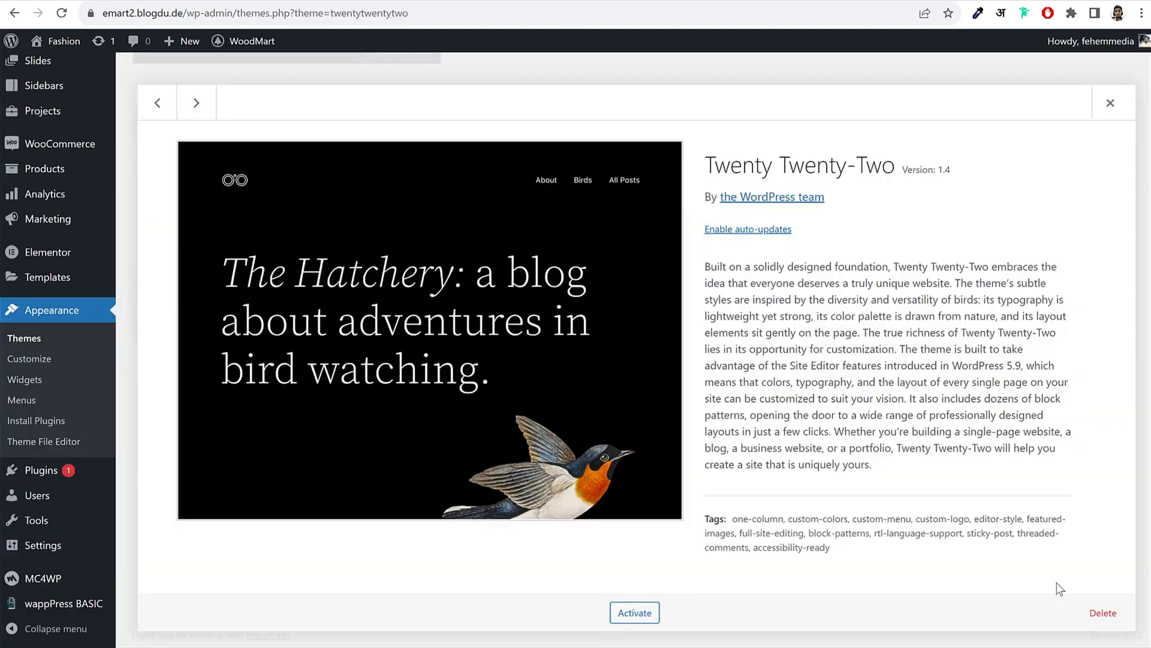
pyautogui.click(1103, 612)
pyautogui.click(649, 129)
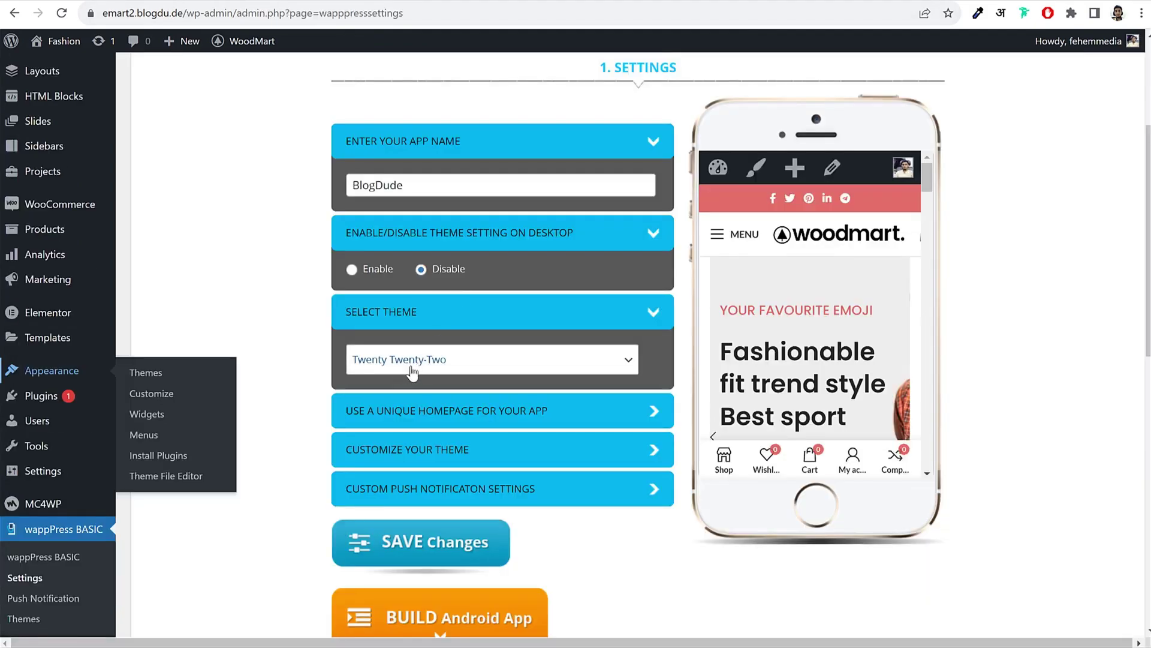
pyautogui.click(428, 369)
pyautogui.click(257, 307)
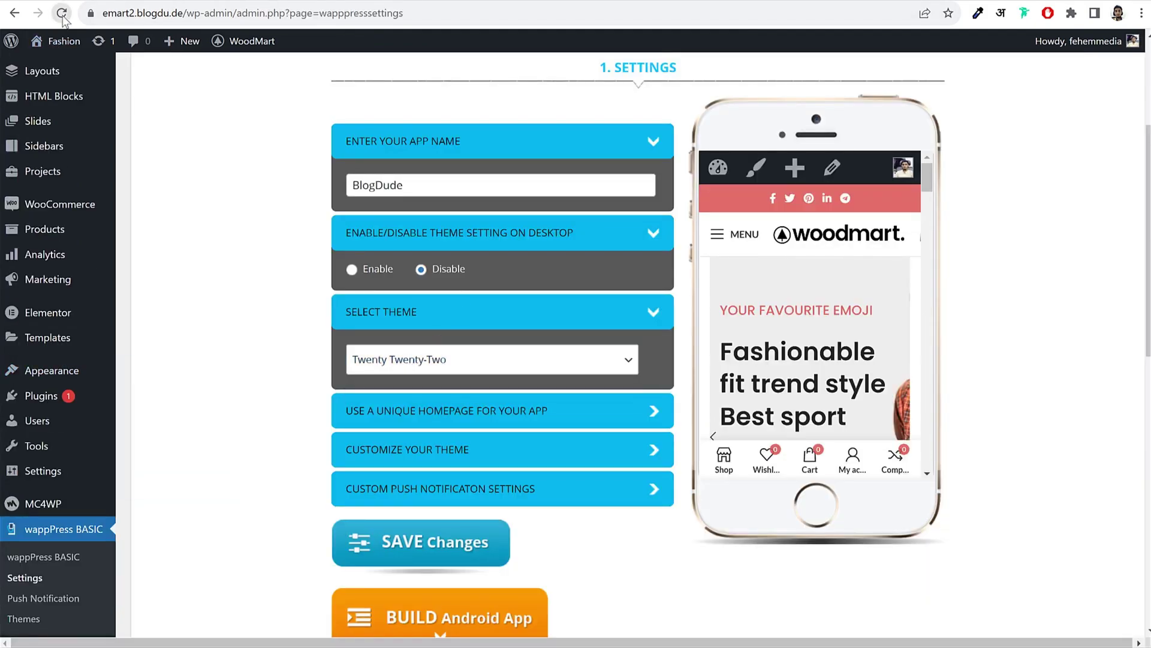
# Step: Re-enter the app name BlogDude, confirm the Woodmart Child theme, and save the wappPress settings
pyautogui.click(391, 140)
pyautogui.click(401, 180)
pyautogui.write('BlogDude')
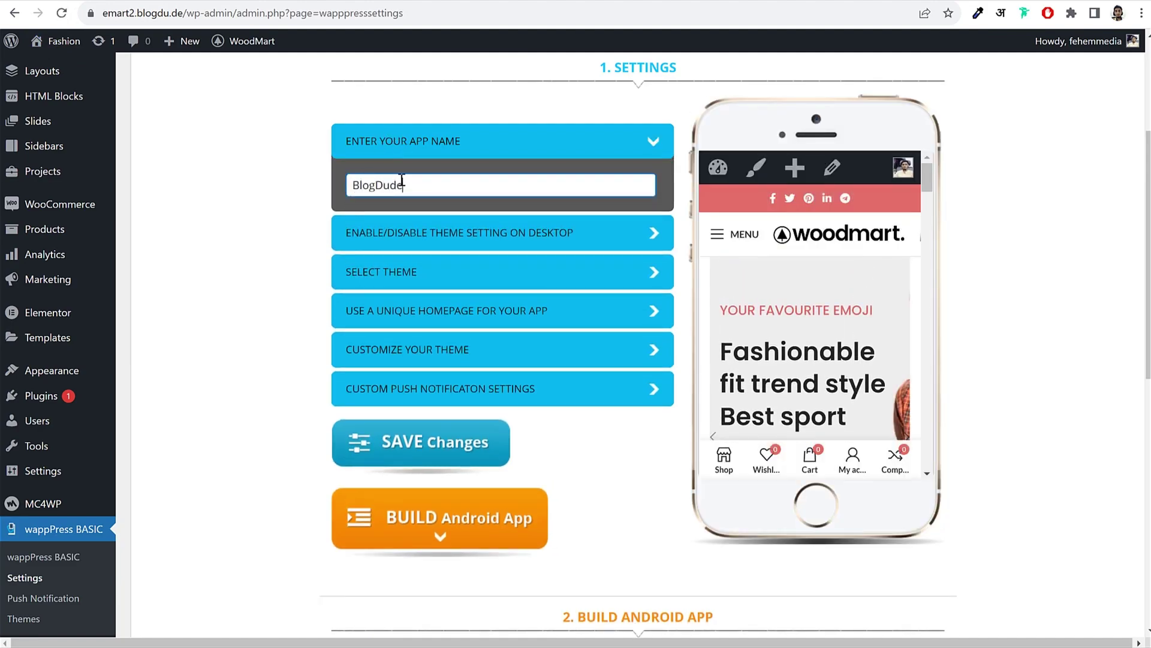
pyautogui.click(467, 147)
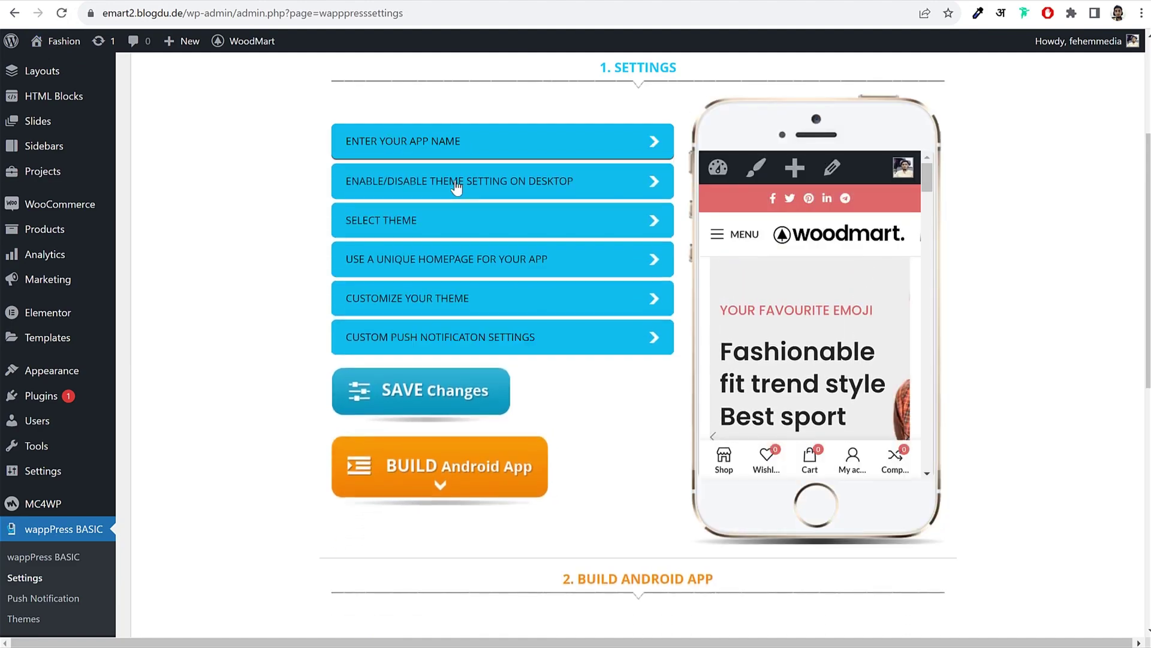
pyautogui.click(426, 222)
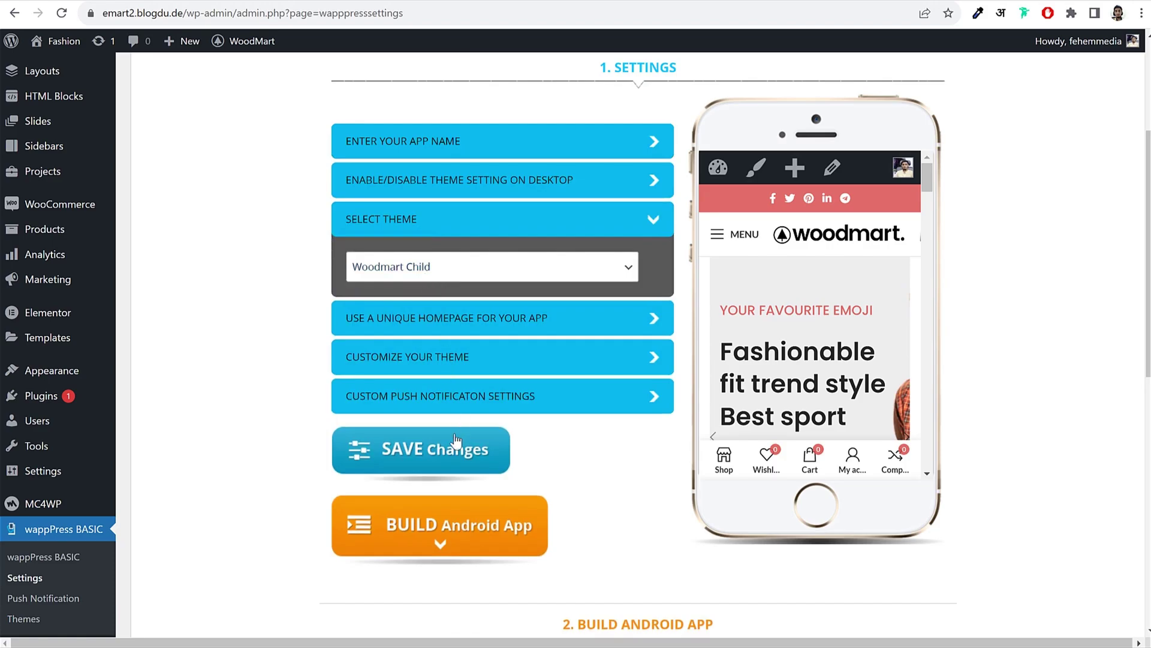
pyautogui.click(470, 324)
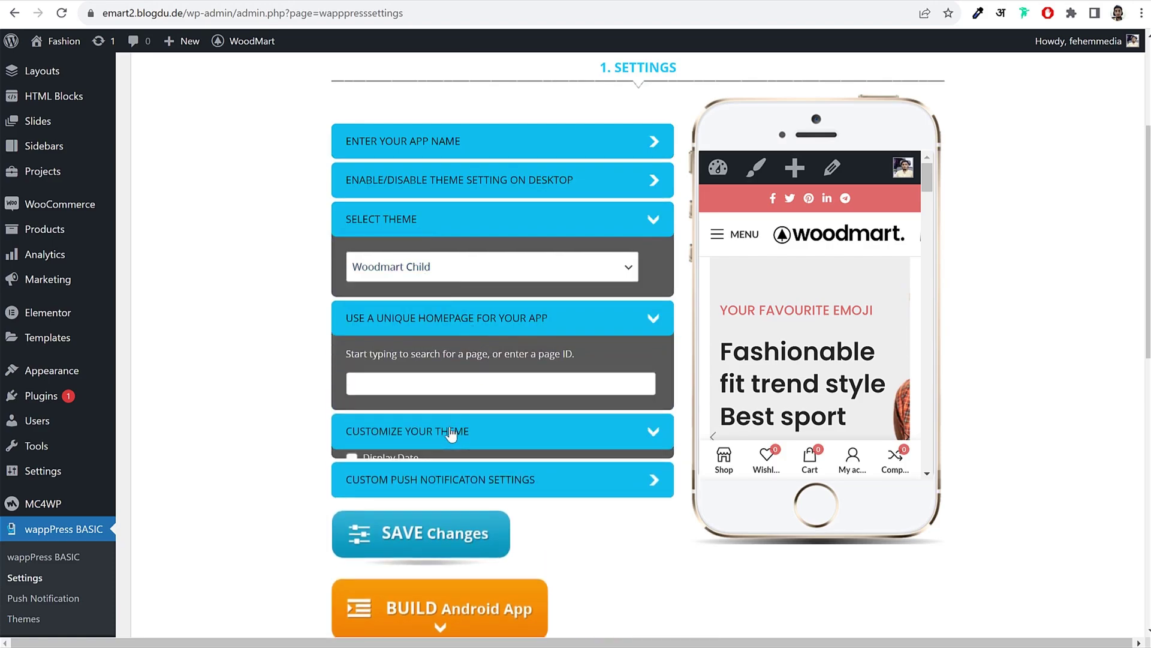
pyautogui.doubleClick(513, 432)
pyautogui.click(468, 520)
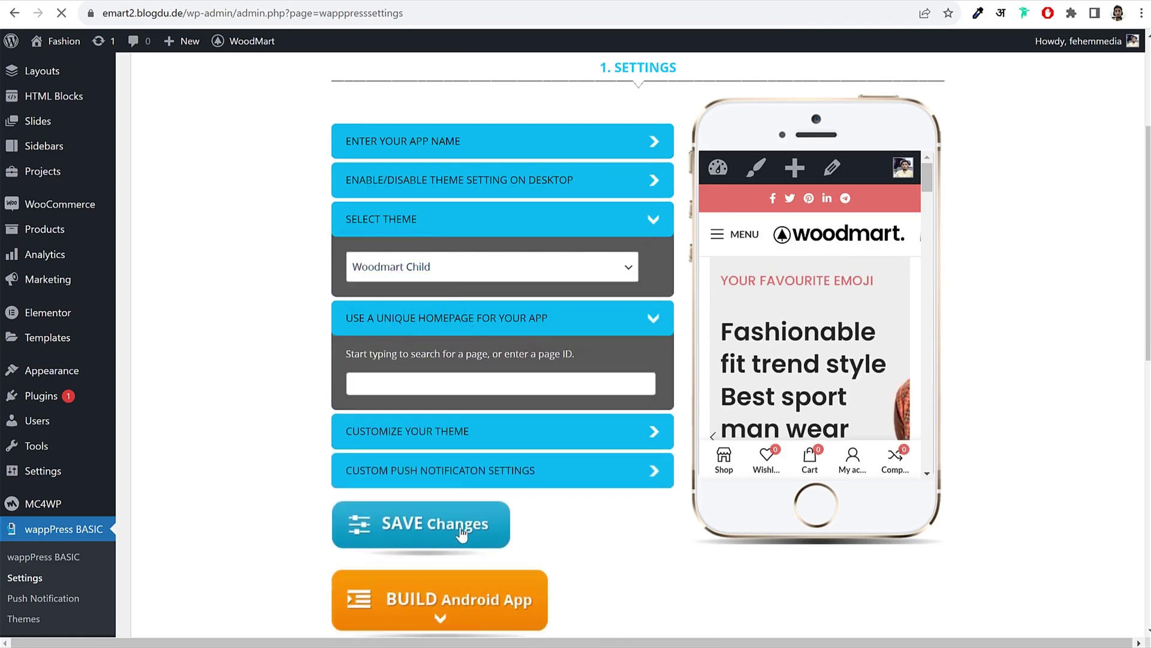
# Step: Scroll down to the 2. Build Android App form
pyautogui.scroll(-7, 645, 470)
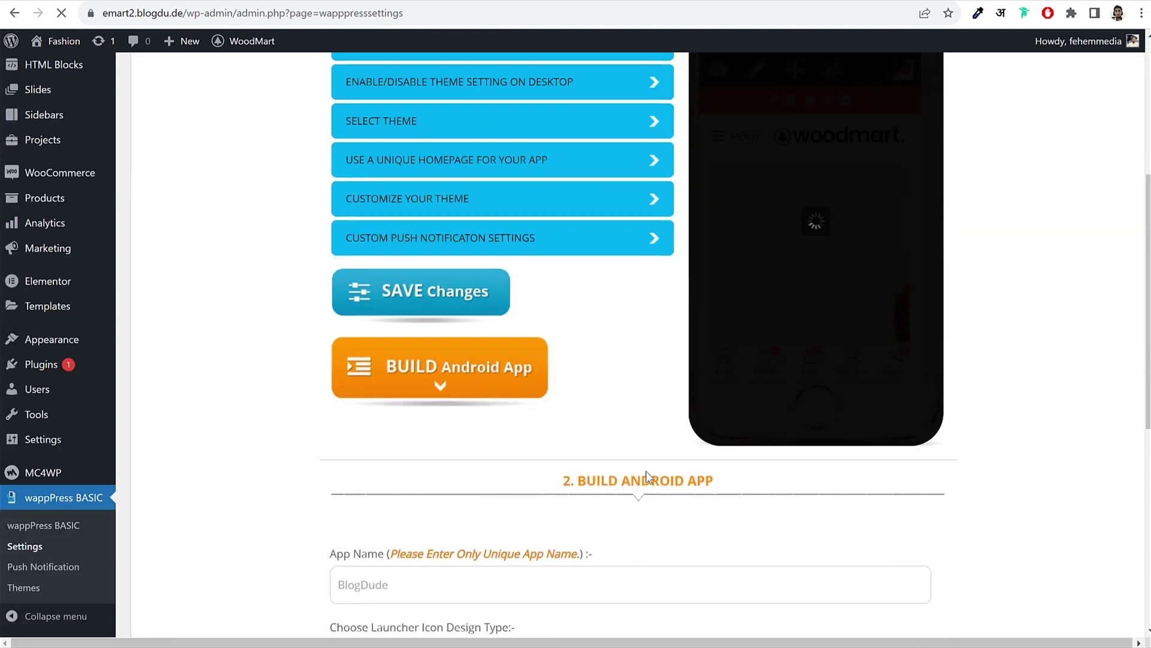
pyautogui.scroll(-5, 650, 470)
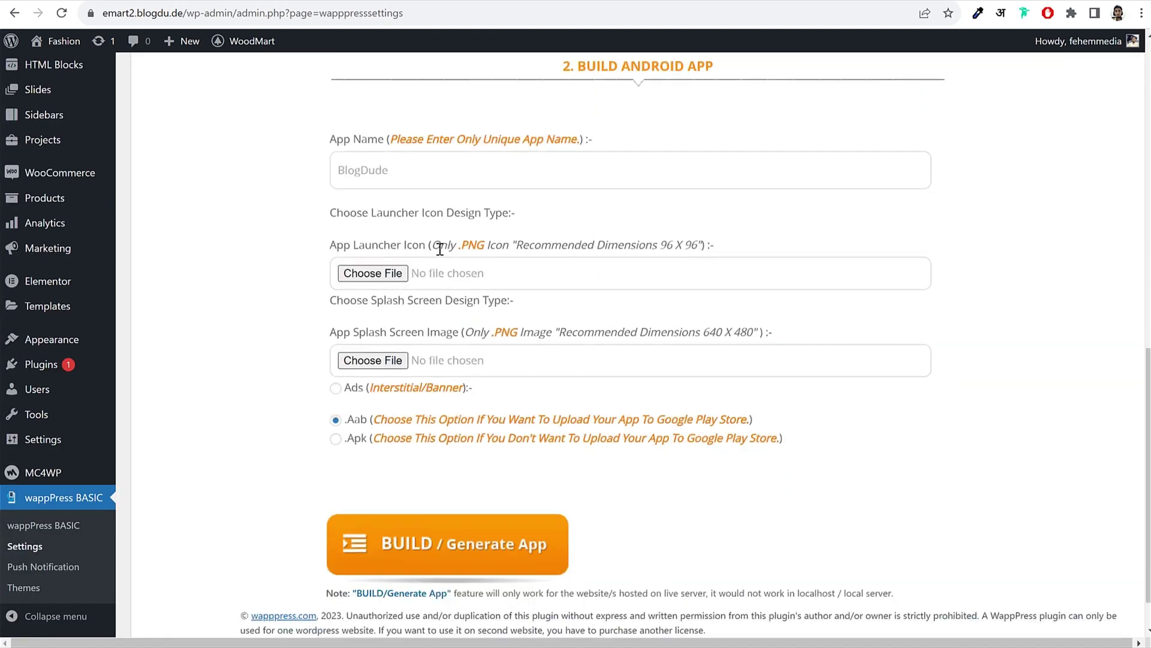
pyautogui.moveTo(330, 246); pyautogui.dragTo(422, 246)
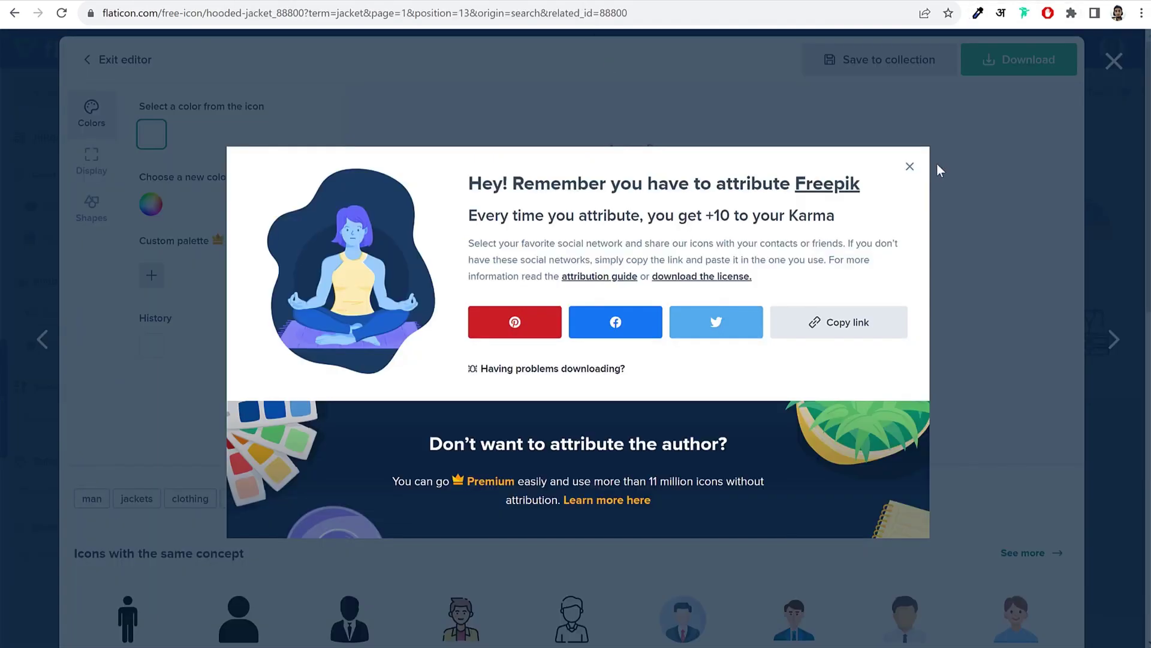
# Step: Dismiss the attribution reminder and open the red hooded jacket icon in Flaticon's editor
pyautogui.click(909, 166)
pyautogui.click(1114, 61)
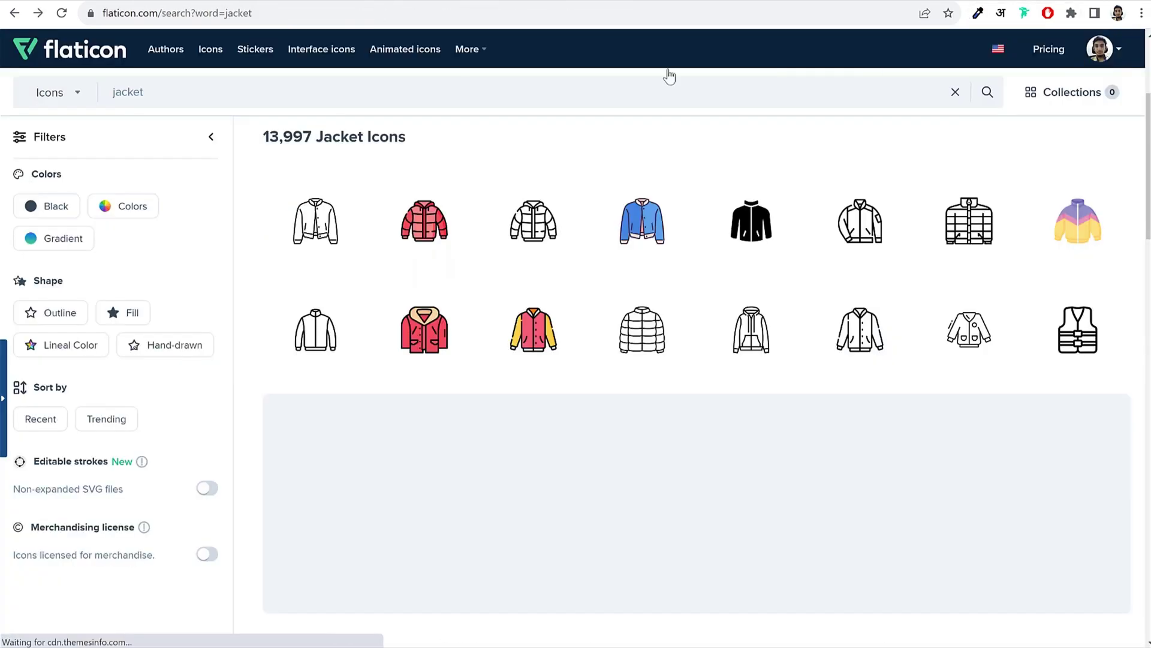
pyautogui.doubleClick(352, 93)
pyautogui.click(423, 327)
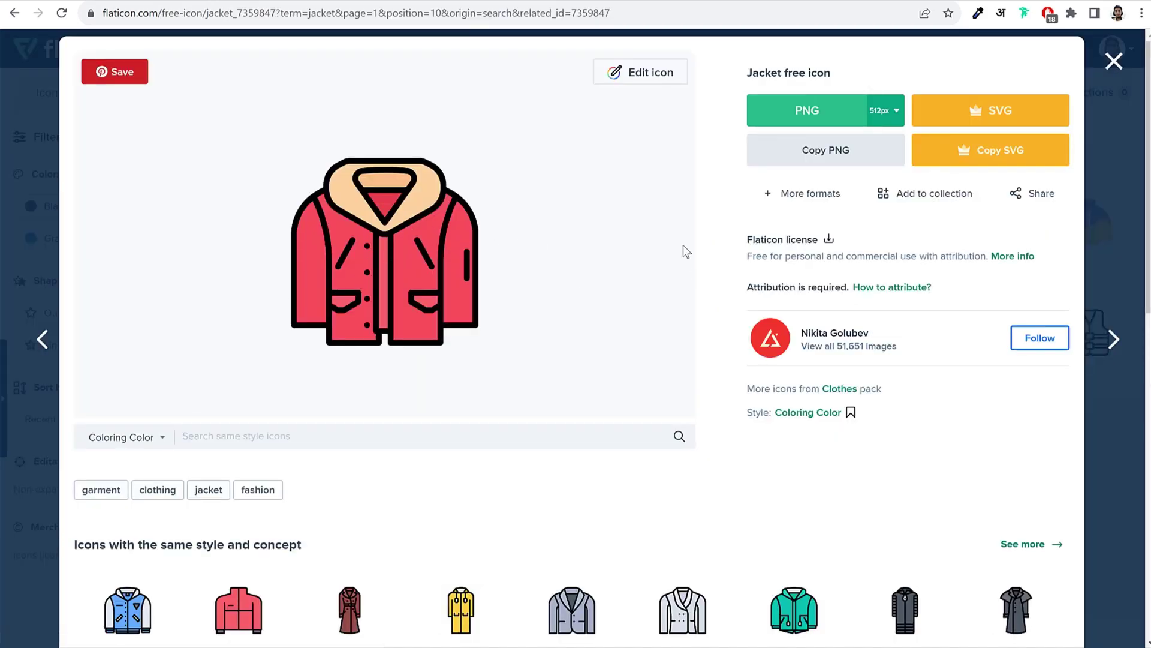
pyautogui.click(632, 74)
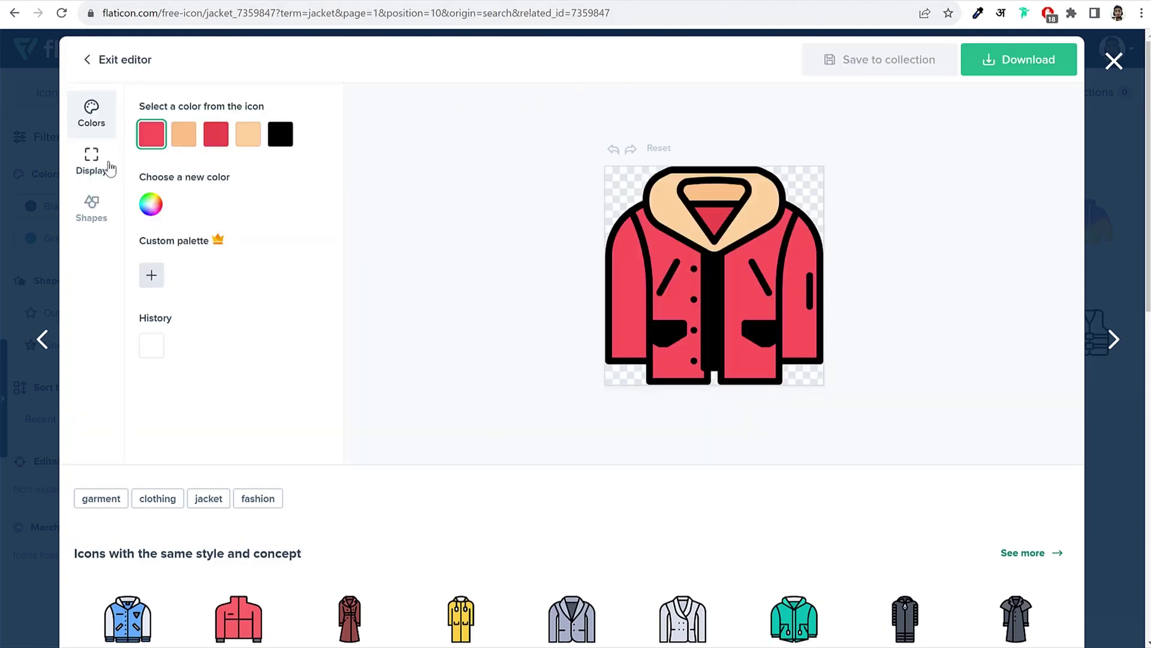
# Step: Try circle and square backgrounds, remove the shape, and shrink the jacket to 60% scale
pyautogui.click(87, 216)
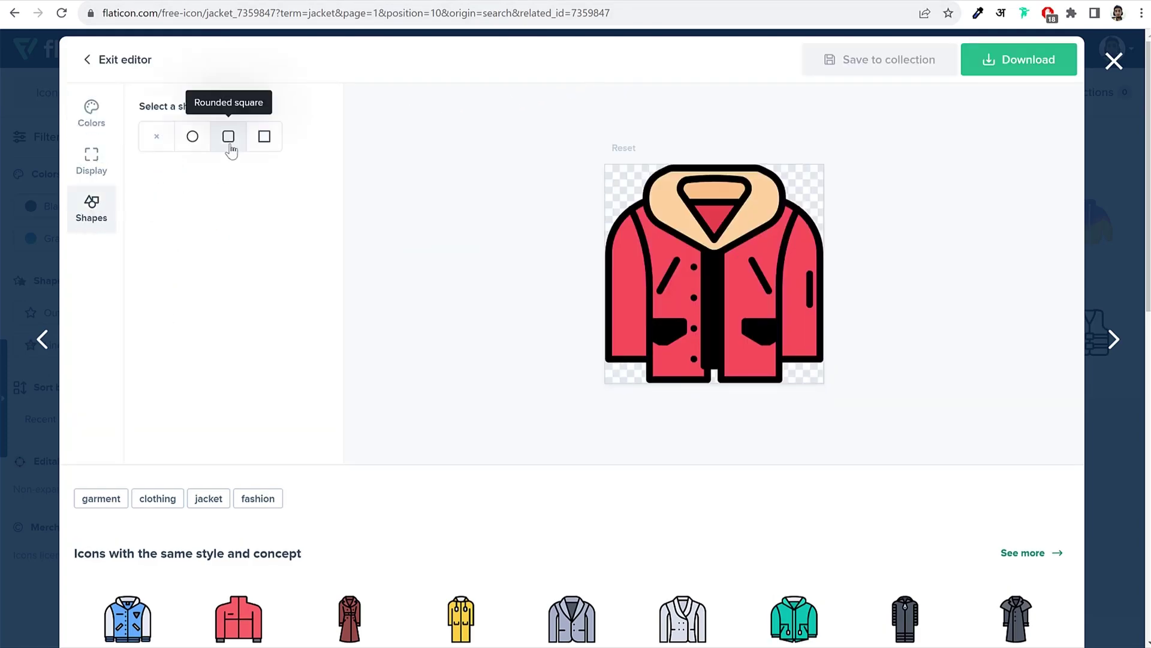
pyautogui.click(192, 136)
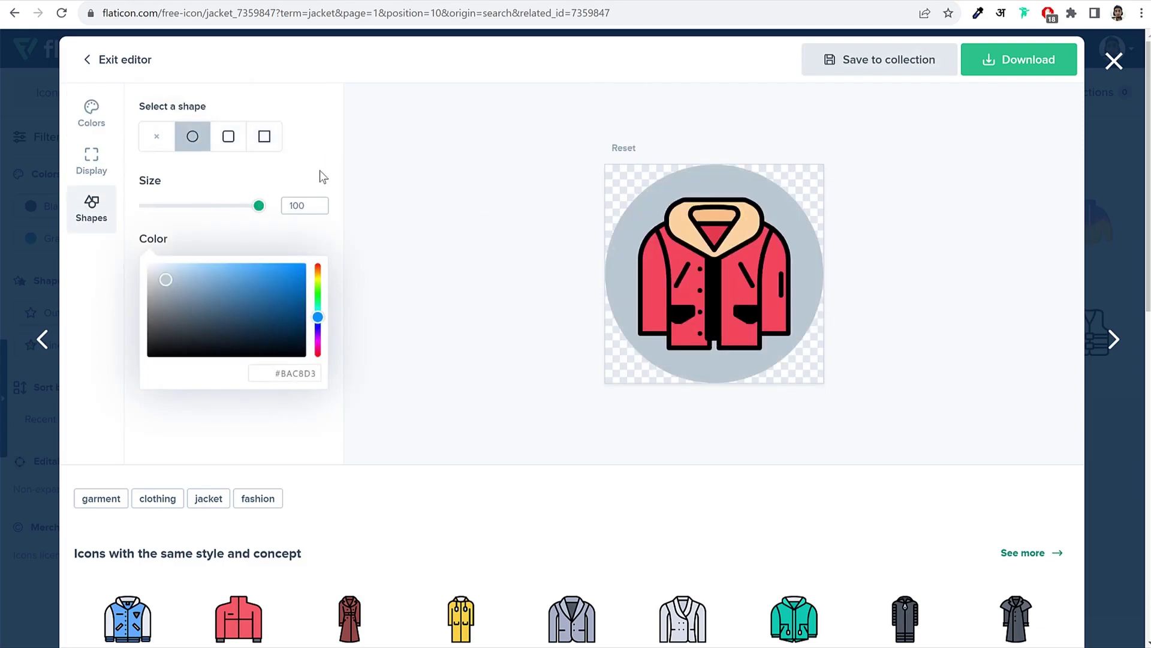
pyautogui.click(266, 138)
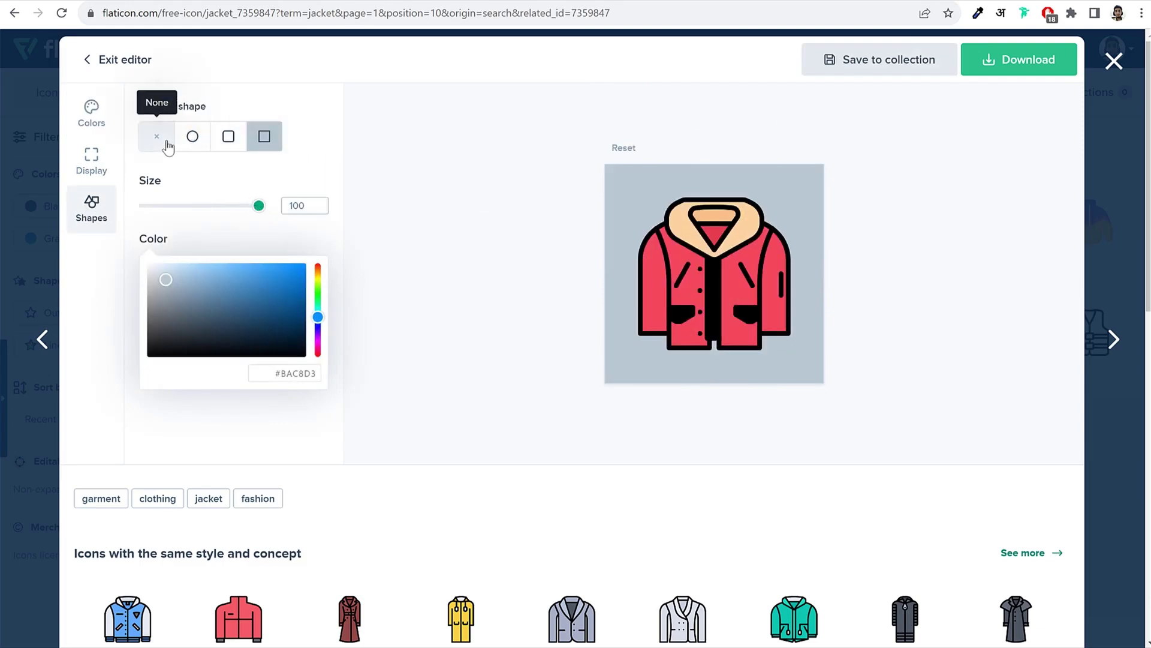
pyautogui.click(166, 139)
pyautogui.click(101, 160)
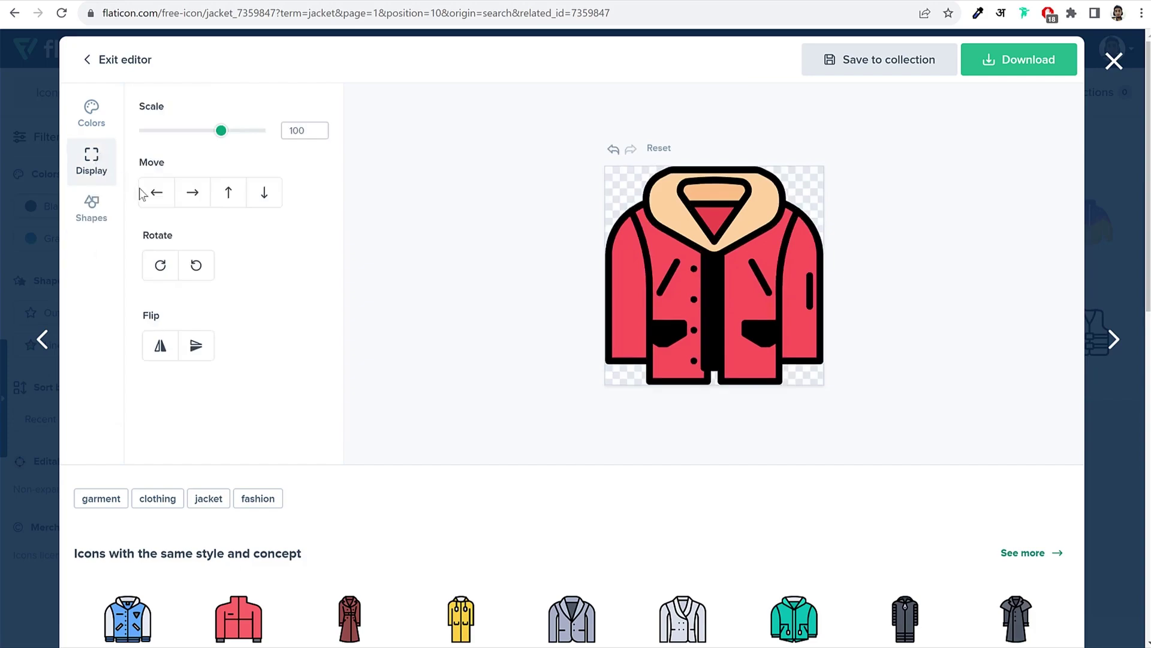
pyautogui.moveTo(220, 137); pyautogui.dragTo(192, 146)
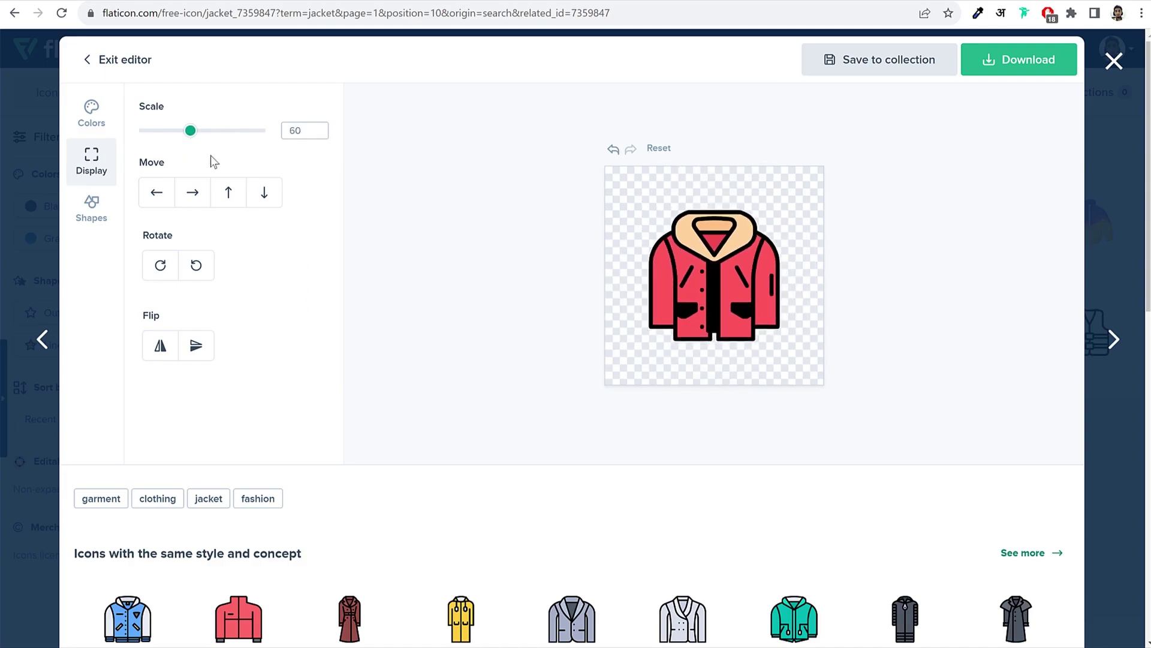
# Step: Make the jacket body white, then leave the editor for the jacket search results
pyautogui.click(99, 208)
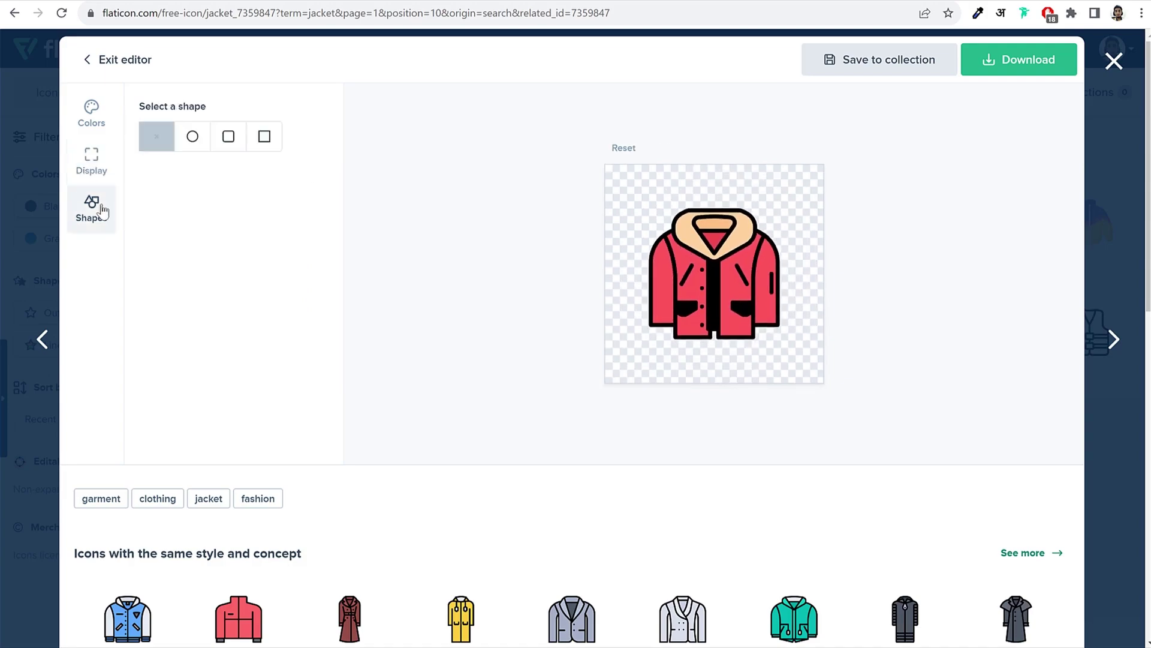
pyautogui.click(94, 120)
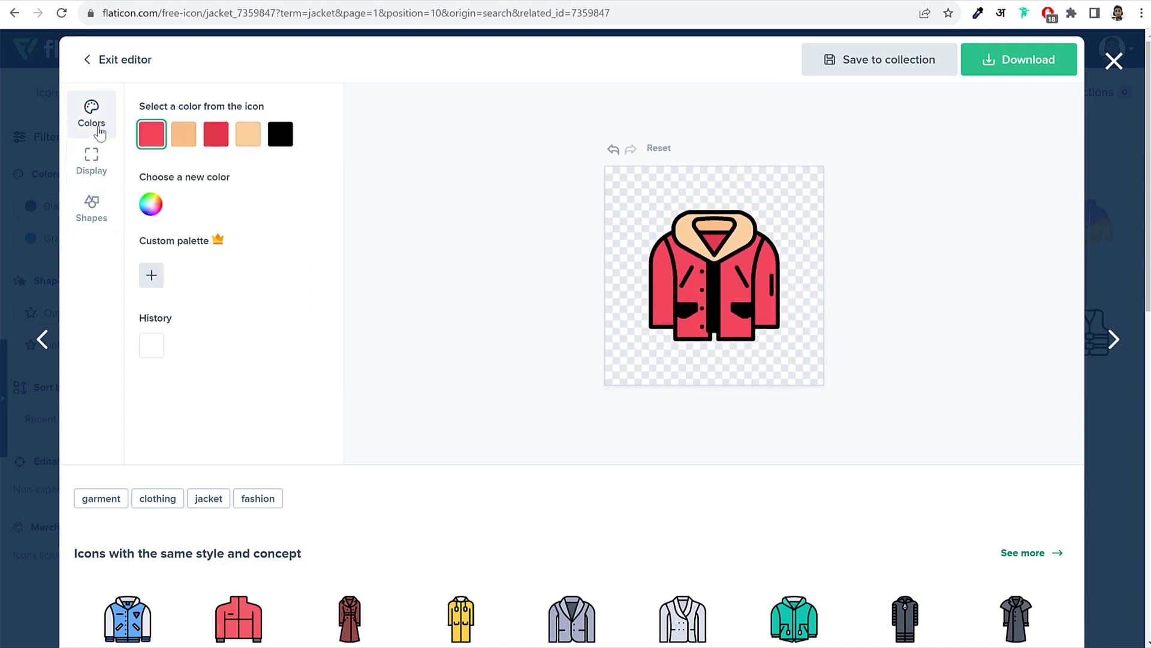
pyautogui.click(152, 204)
pyautogui.moveTo(183, 233); pyautogui.dragTo(104, 173)
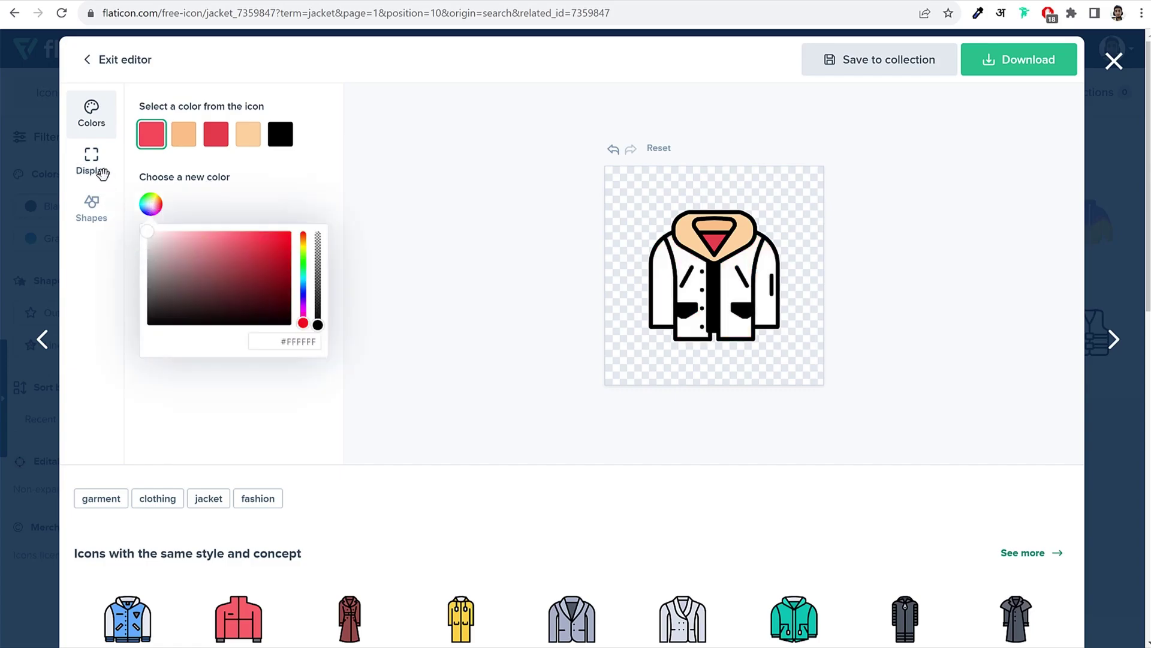
pyautogui.click(215, 190)
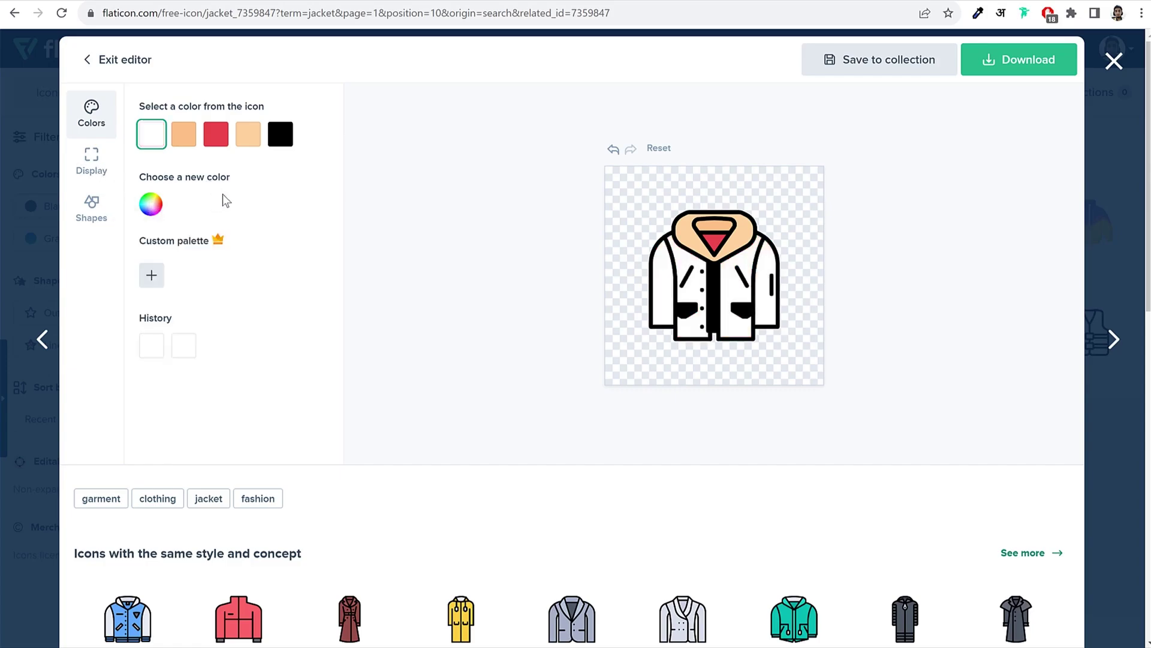
pyautogui.click(1113, 61)
# Step: Edit the red hooded jacket icon with a square background and the jacket scaled to 60
pyautogui.moveTo(458, 265)
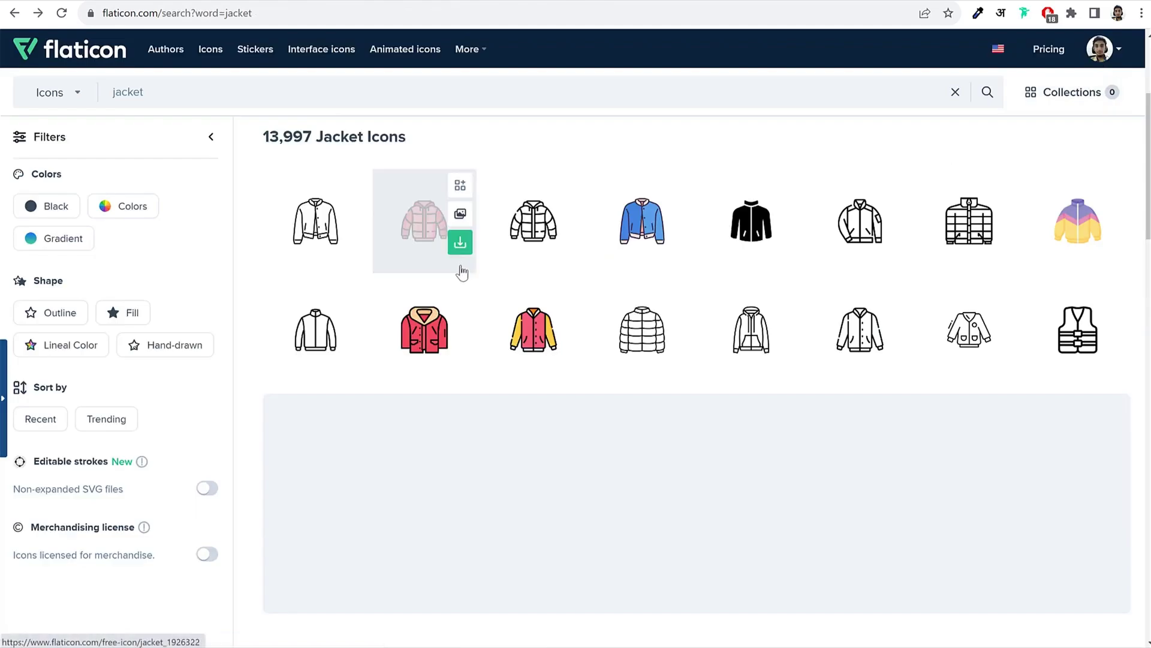
pyautogui.click(428, 322)
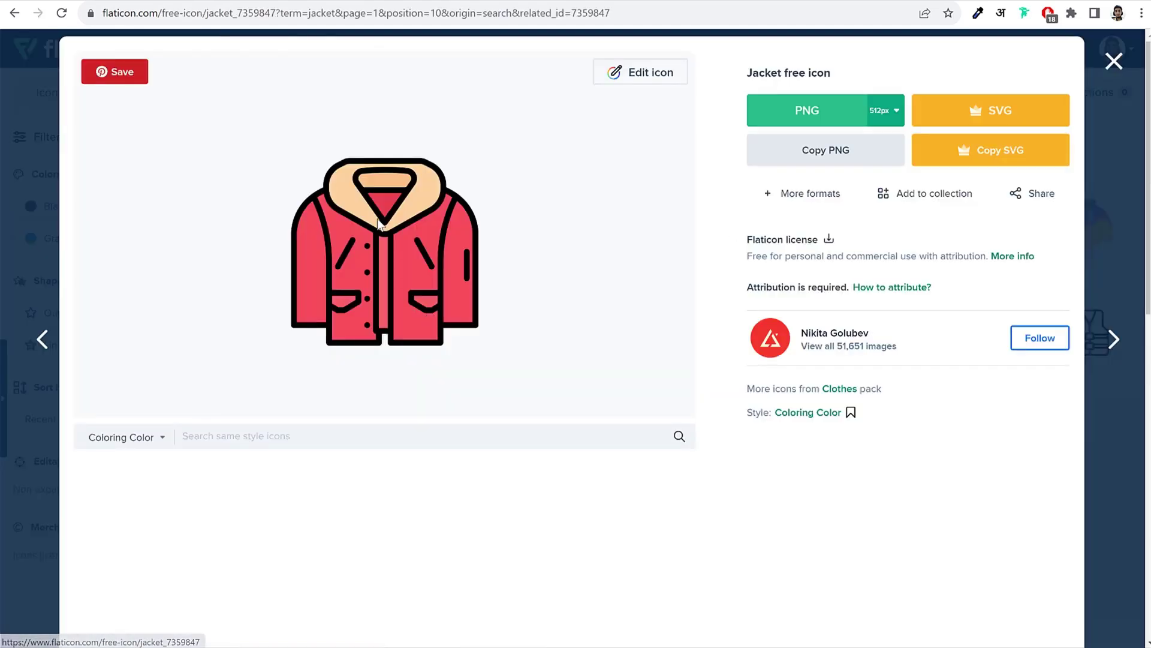
pyautogui.click(635, 71)
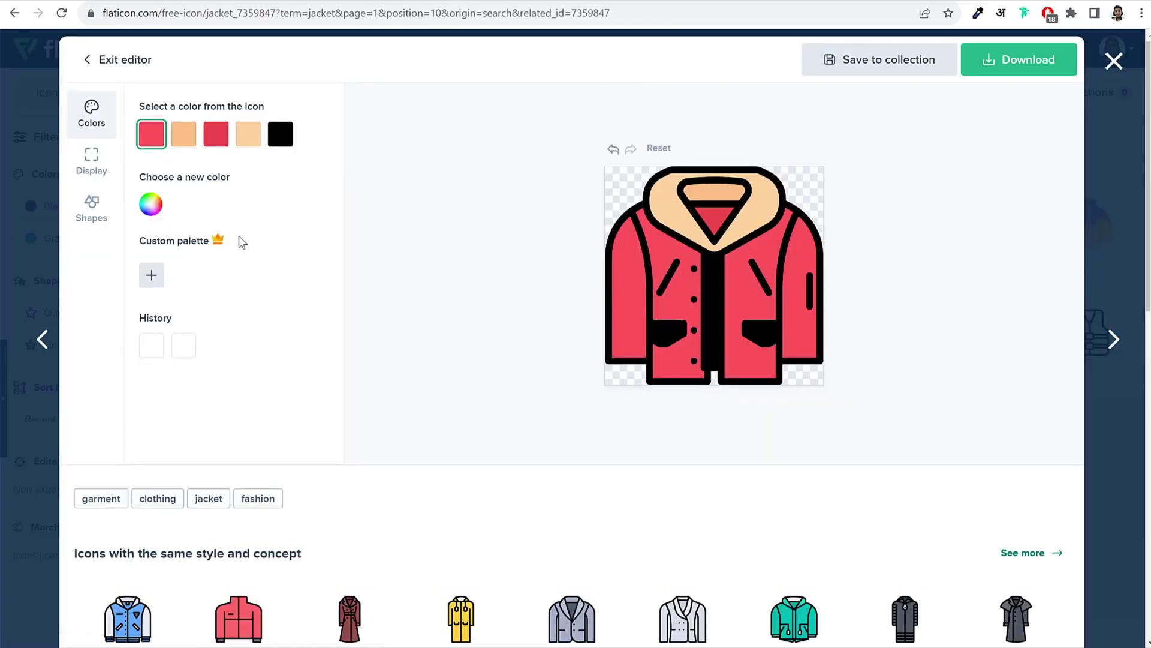
pyautogui.click(92, 169)
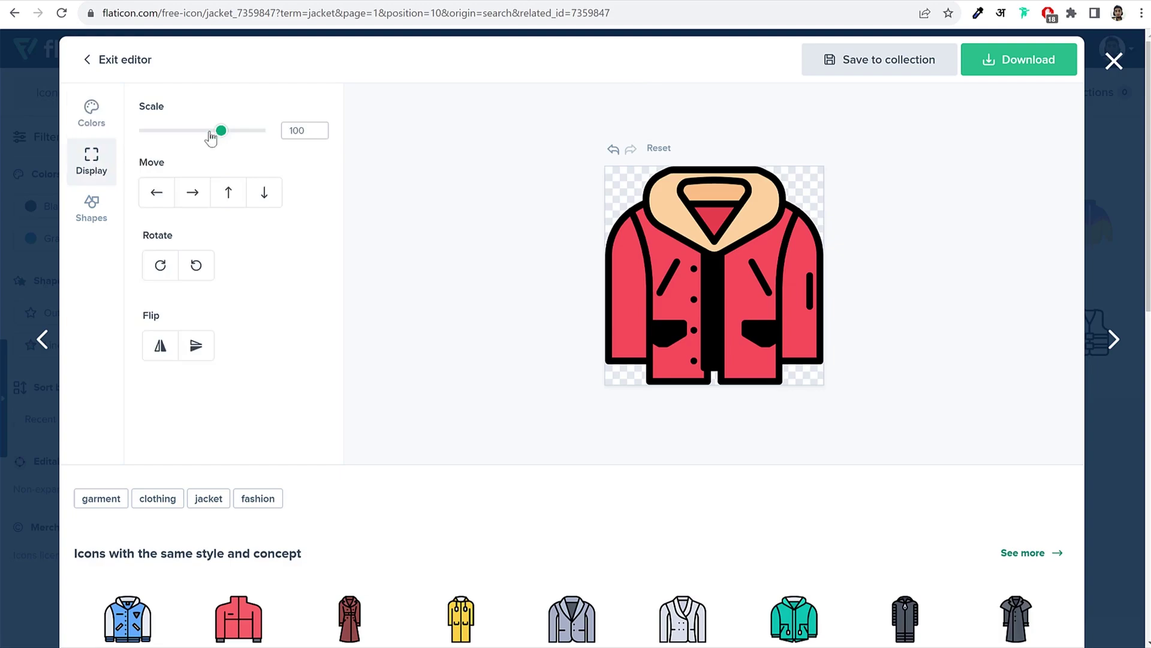
pyautogui.moveTo(220, 131); pyautogui.dragTo(190, 135)
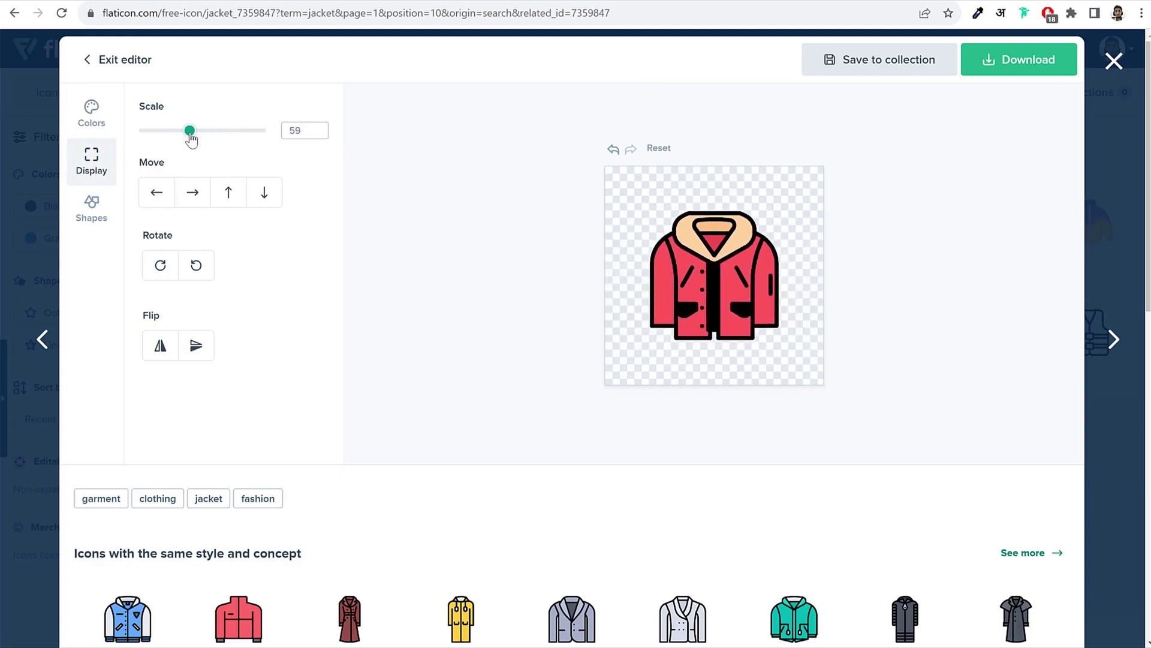
pyautogui.click(106, 224)
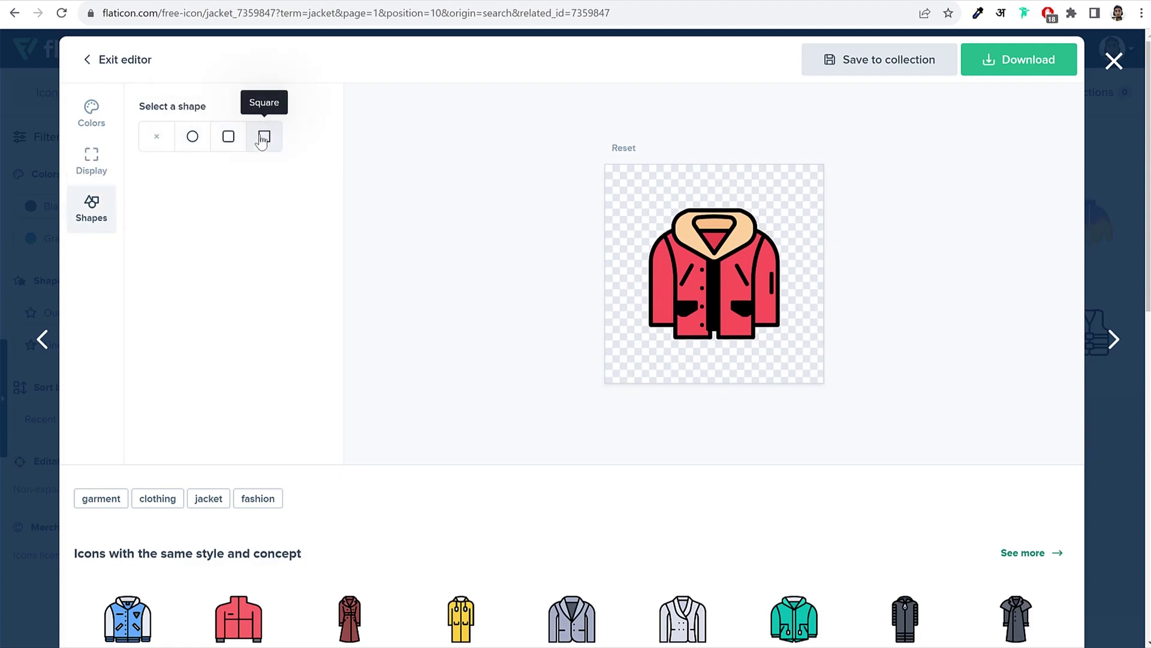
pyautogui.click(262, 138)
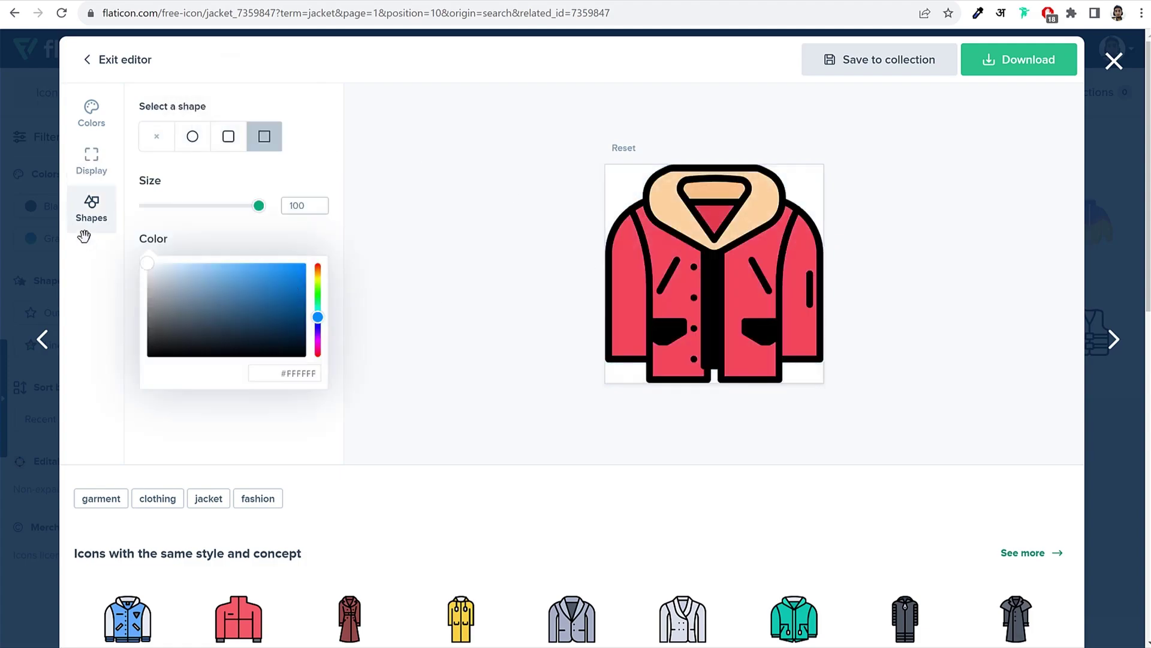
pyautogui.moveTo(259, 206); pyautogui.dragTo(283, 213)
pyautogui.click(92, 159)
pyautogui.moveTo(221, 133); pyautogui.dragTo(190, 137)
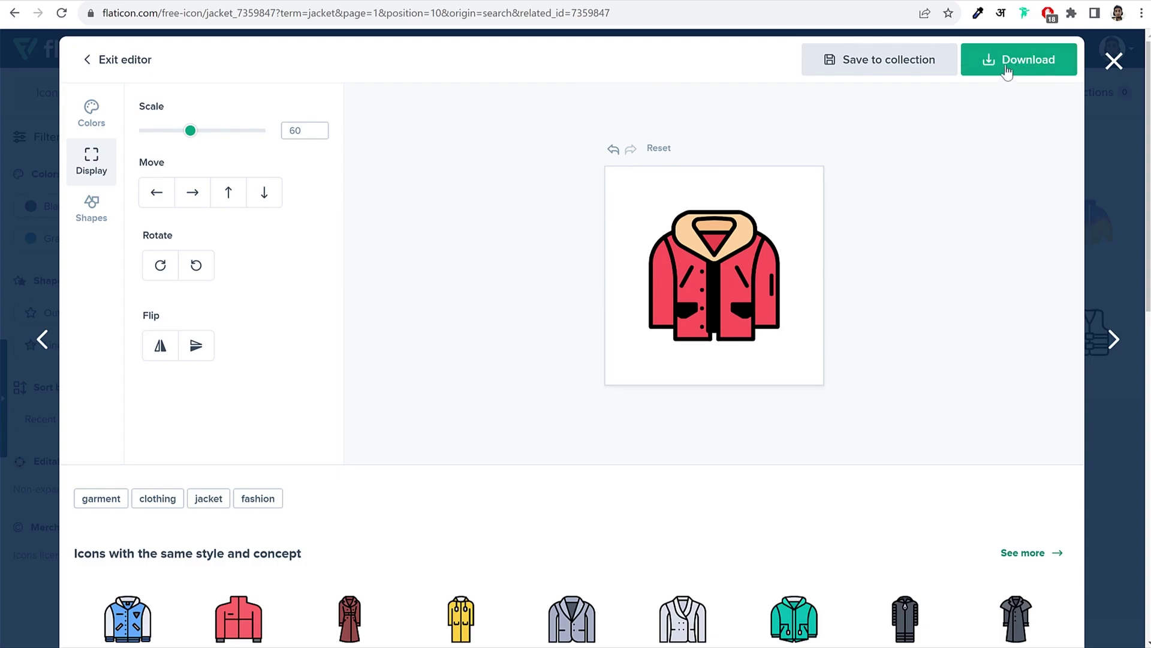
# Step: Download the icon as a 512px PNG using the free download with attribution
pyautogui.click(1007, 72)
pyautogui.click(1009, 106)
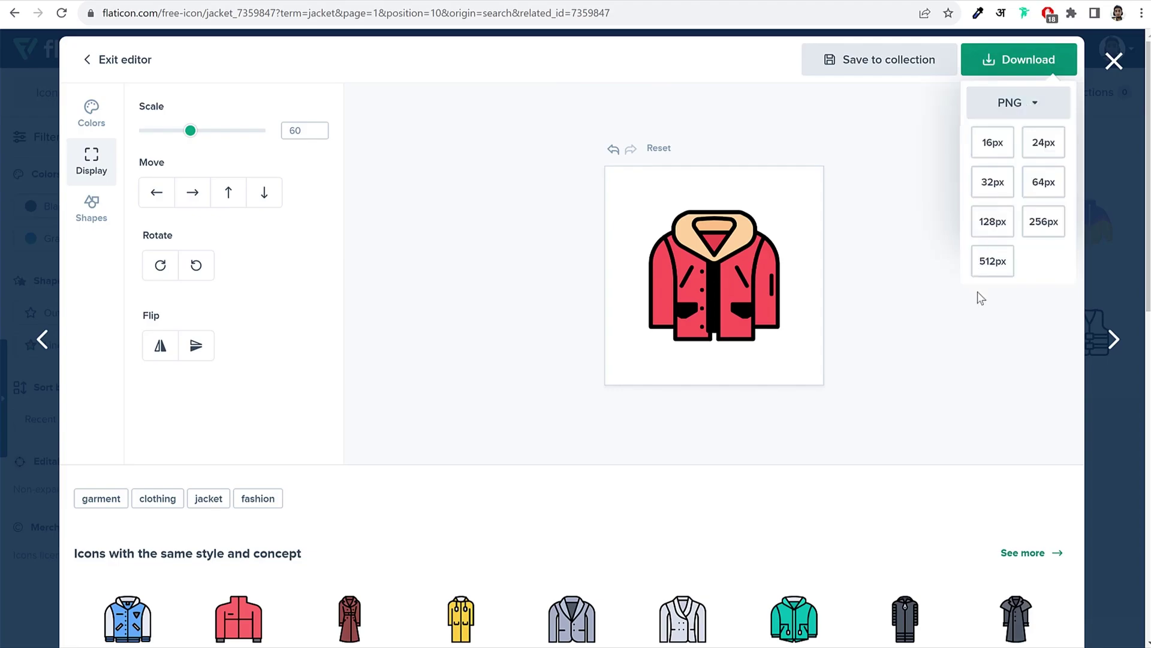
pyautogui.click(994, 264)
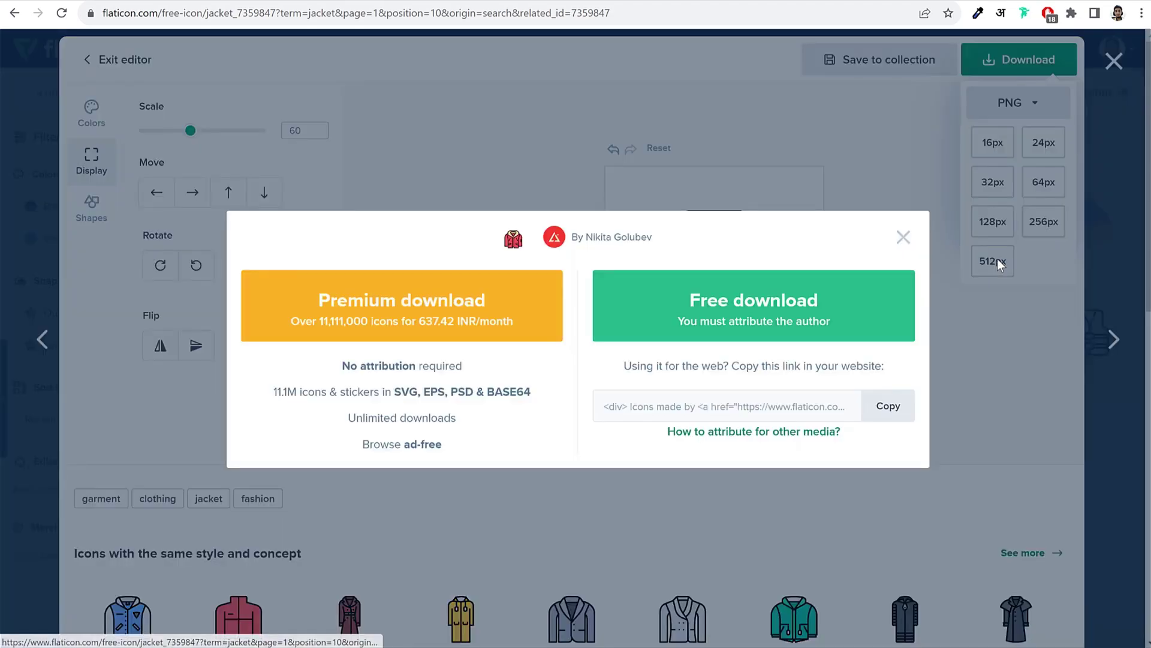
pyautogui.click(738, 306)
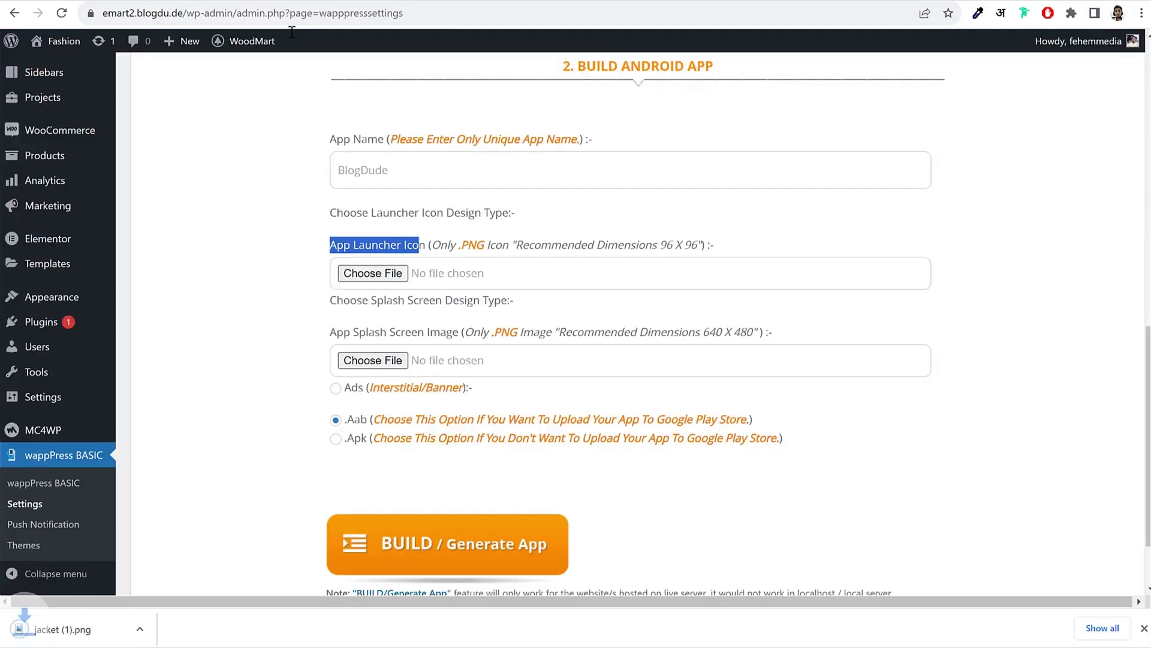
# Step: Set jacket (1).png from Downloads as the App Launcher Icon
pyautogui.click(379, 276)
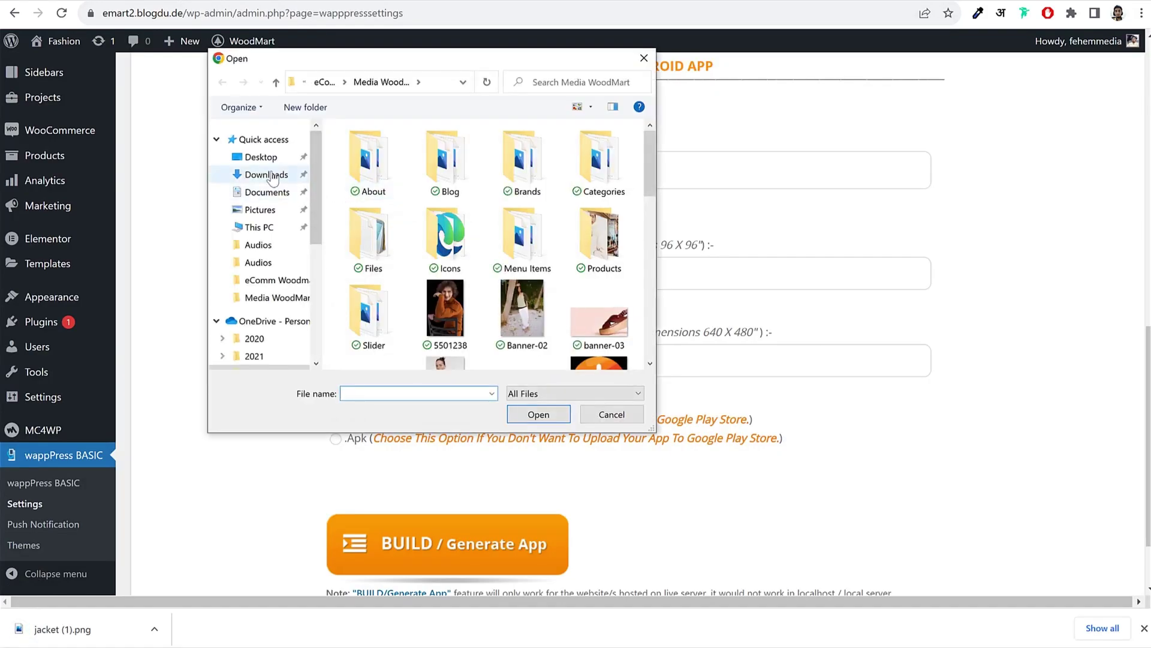
pyautogui.click(271, 177)
pyautogui.click(426, 171)
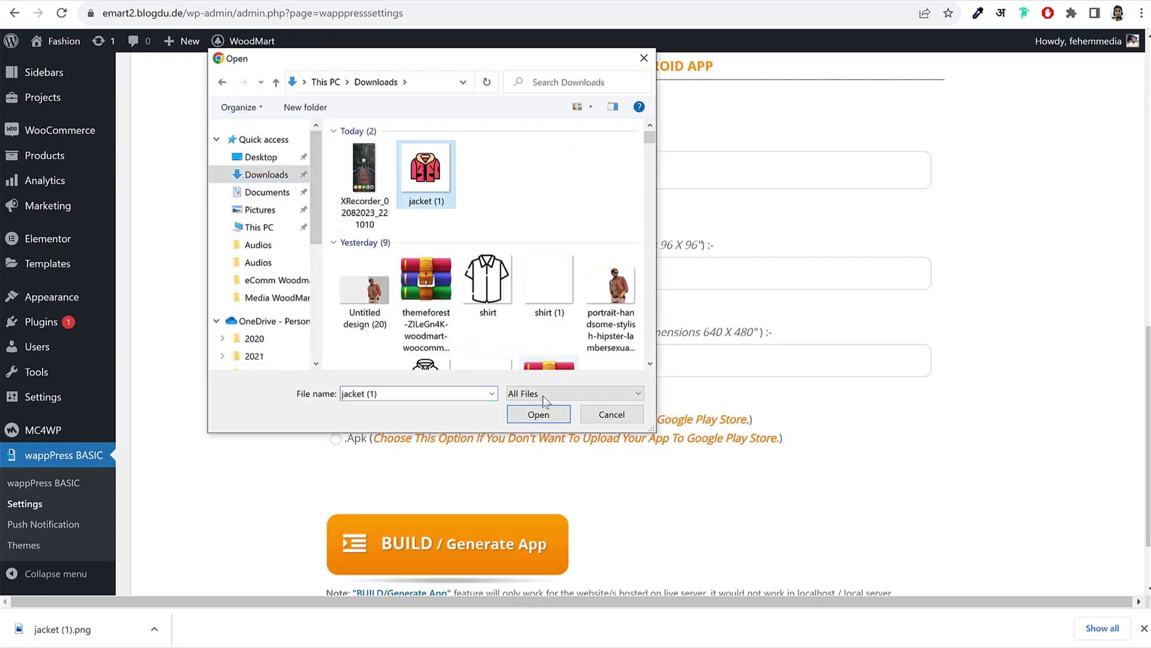
pyautogui.click(537, 415)
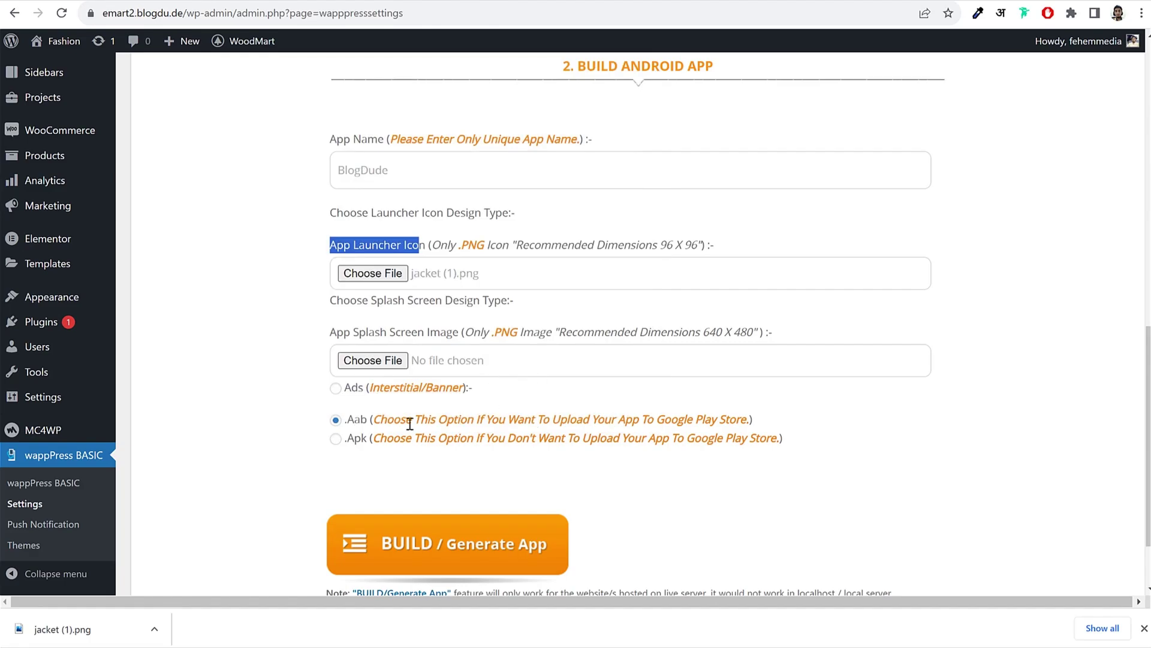
pyautogui.scroll(-2, 529, 368)
# Step: Choose the .Apk output format, build the Android app, and download emart2.blogdu.de.apk
pyautogui.click(336, 346)
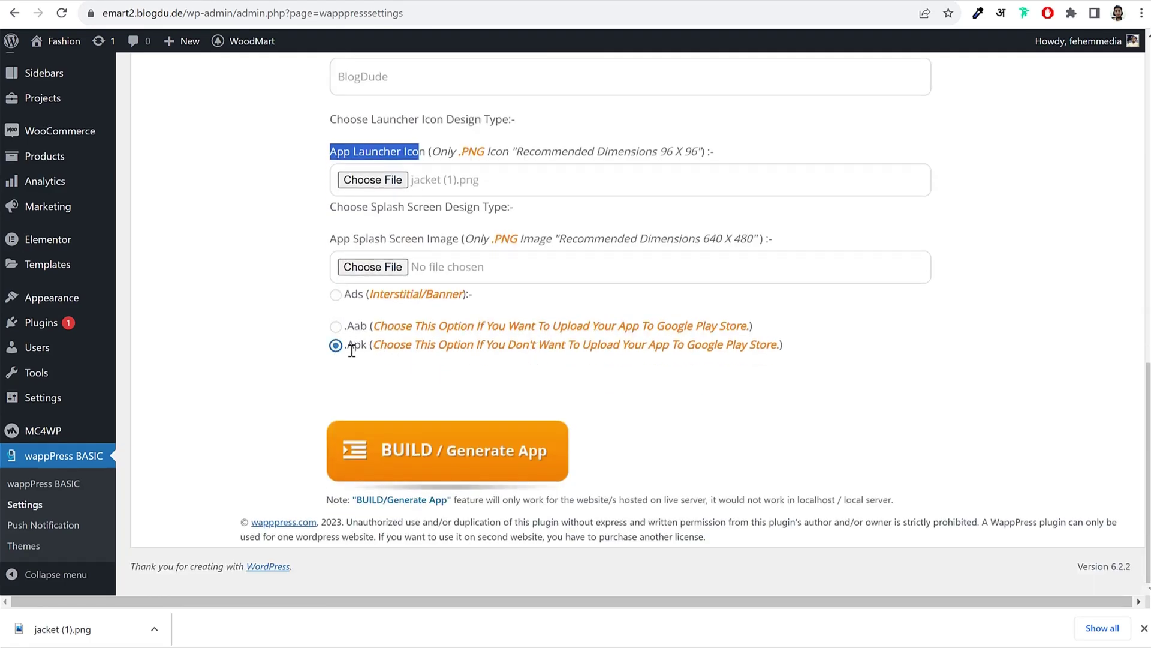
pyautogui.moveTo(368, 328); pyautogui.dragTo(728, 331)
pyautogui.click(719, 332)
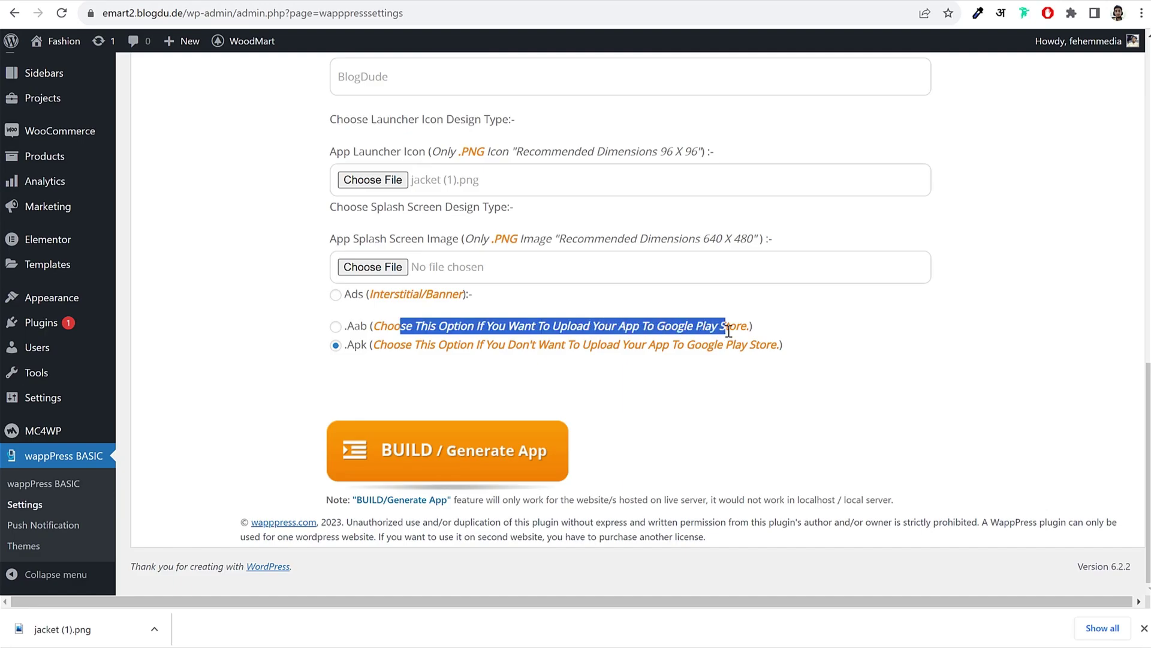
pyautogui.click(337, 328)
pyautogui.moveTo(348, 327); pyautogui.dragTo(367, 329)
pyautogui.click(337, 347)
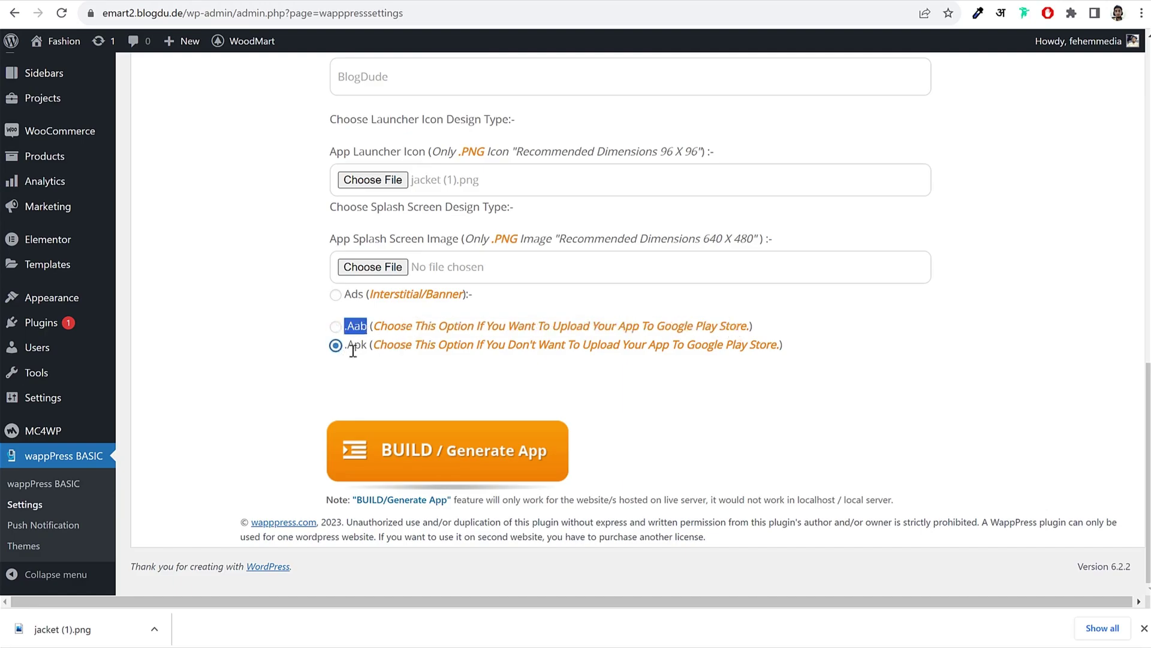
pyautogui.click(375, 366)
pyautogui.moveTo(343, 346); pyautogui.dragTo(369, 346)
pyautogui.click(367, 375)
pyautogui.moveTo(342, 348); pyautogui.dragTo(369, 347)
pyautogui.click(441, 458)
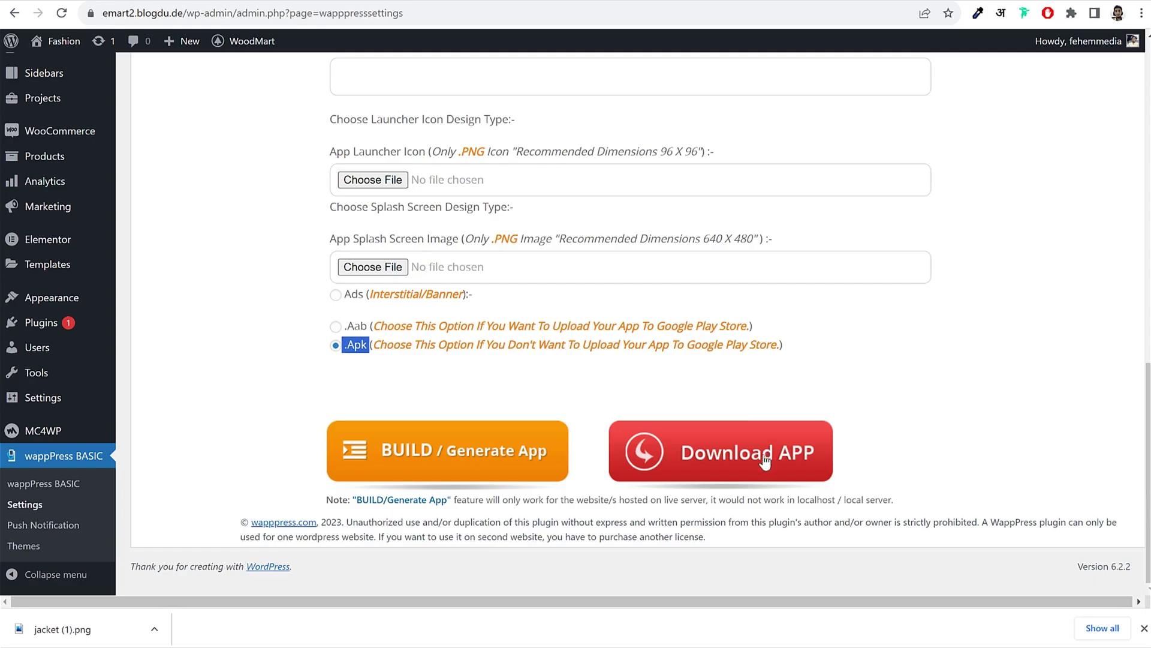
pyautogui.click(725, 455)
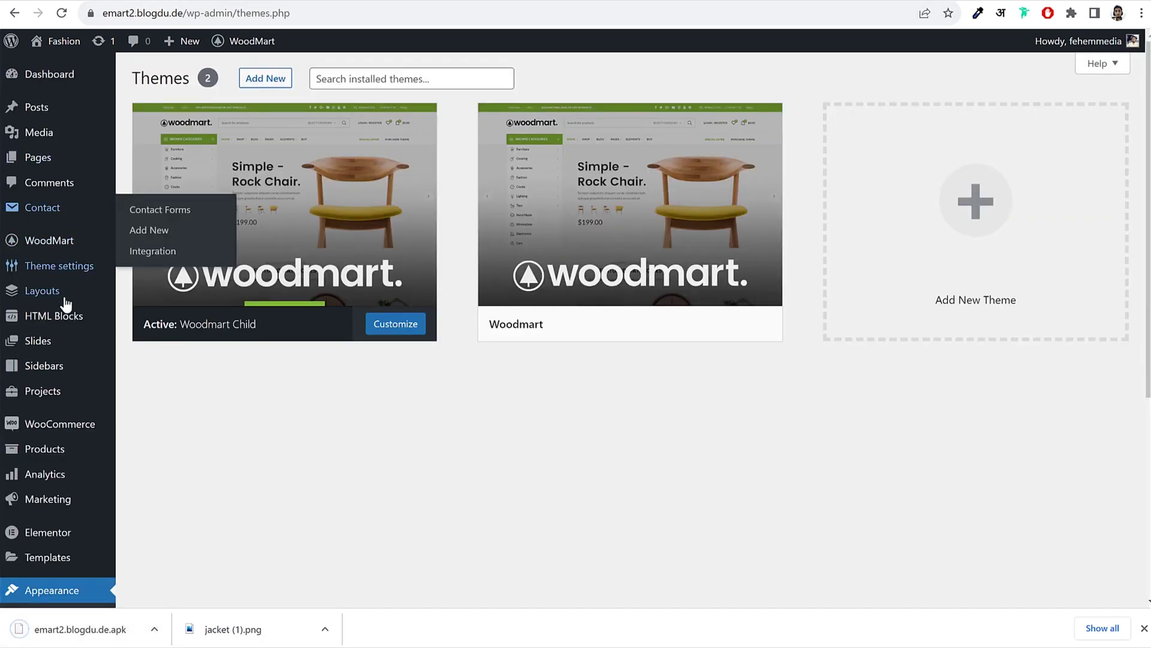
# Step: Drop emart2.blogdu.de.apk onto the Media Library, then dismiss the disallowed file type error
pyautogui.click(52, 134)
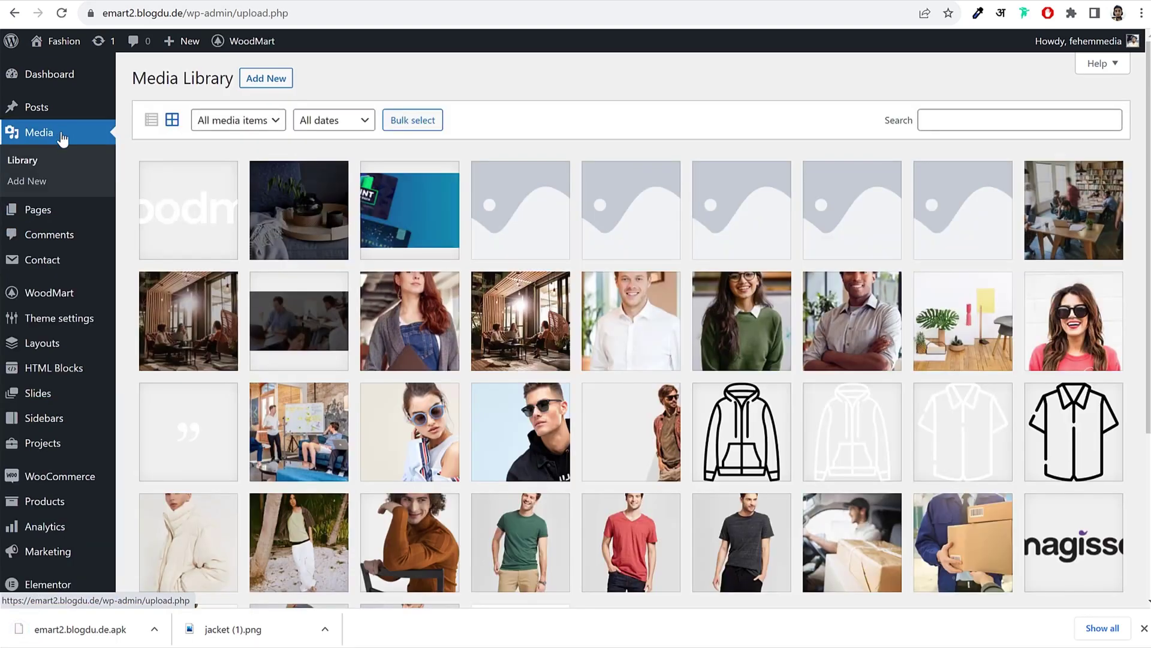
pyautogui.moveTo(72, 638); pyautogui.dragTo(379, 366)
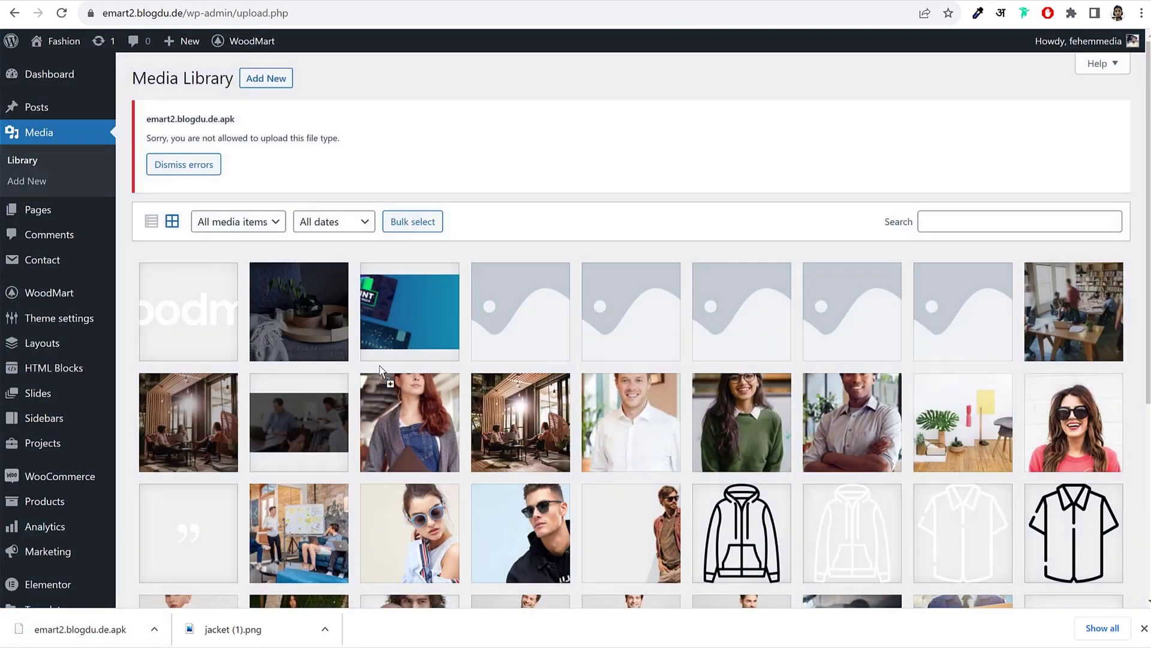
pyautogui.tripleClick(370, 139)
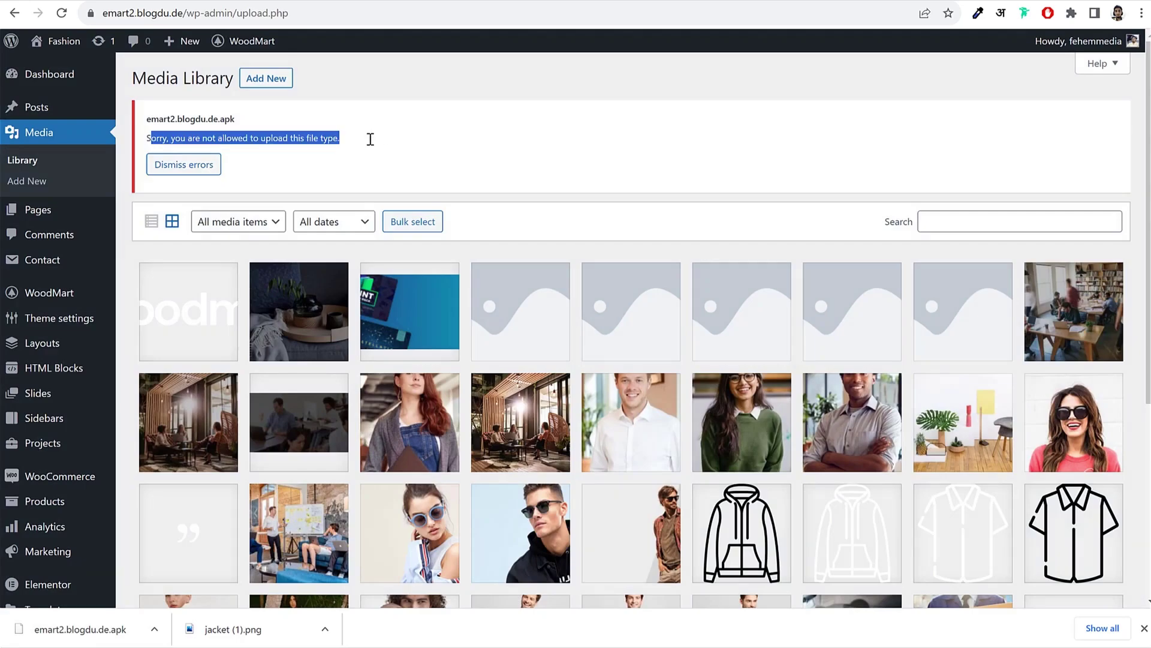
pyautogui.click(370, 139)
pyautogui.click(180, 165)
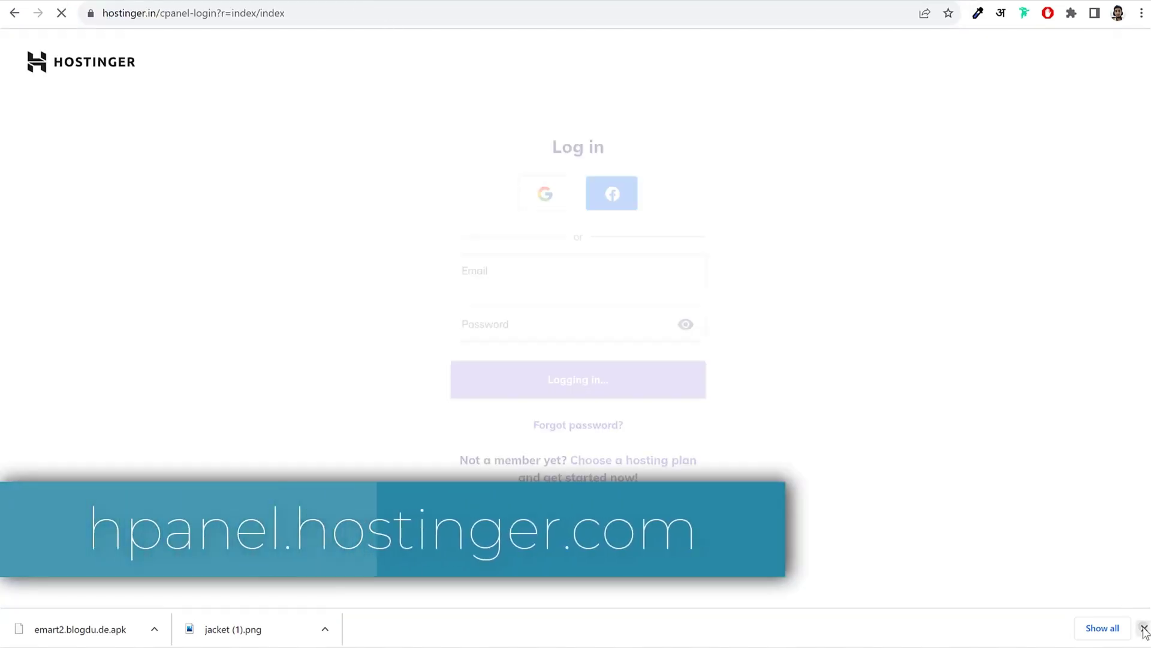
# Step: Log in to Hostinger hPanel with a saved account and open the blogdu.de hosting dashboard
pyautogui.click(1144, 628)
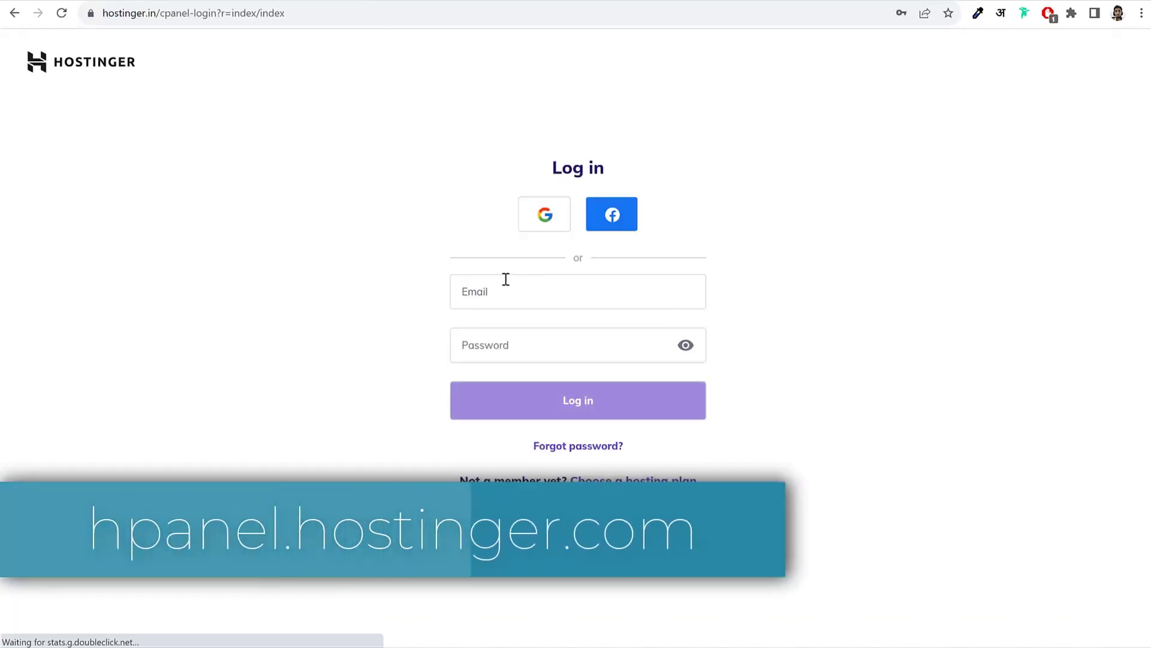
pyautogui.click(509, 301)
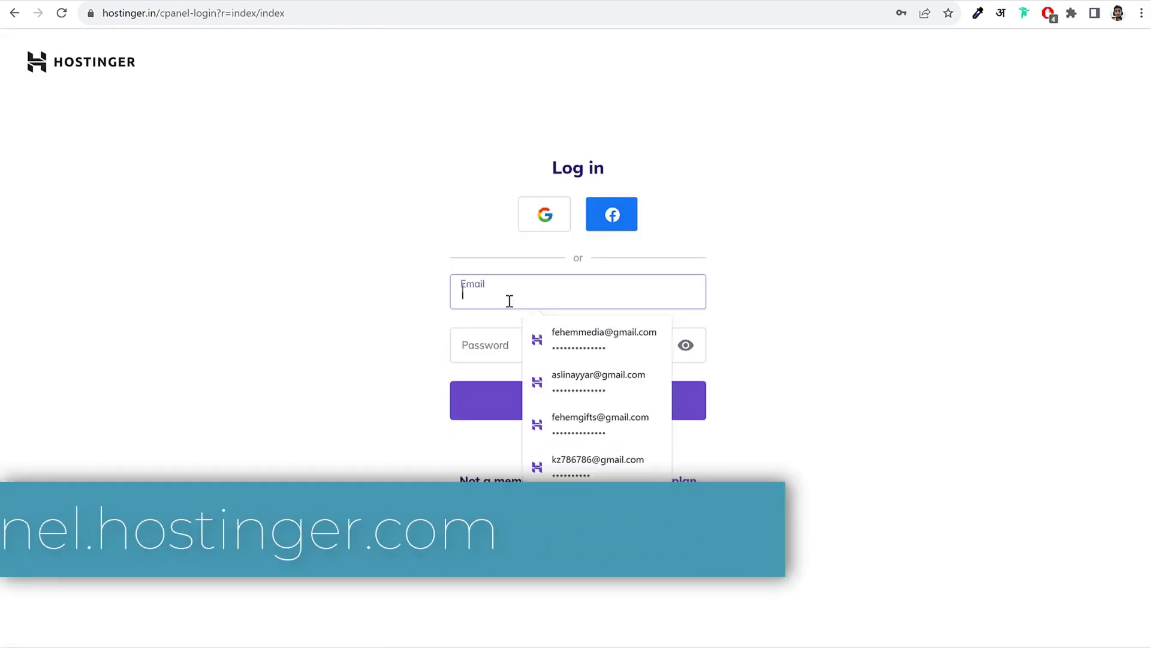
pyautogui.click(591, 333)
pyautogui.press('Return')
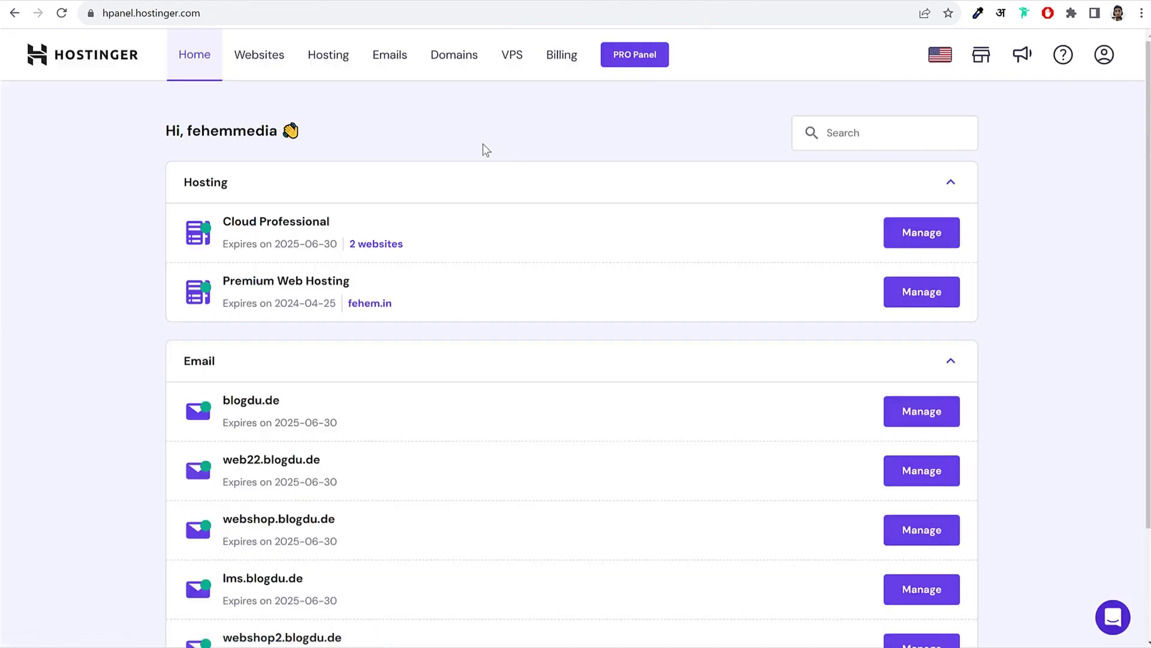
pyautogui.click(268, 67)
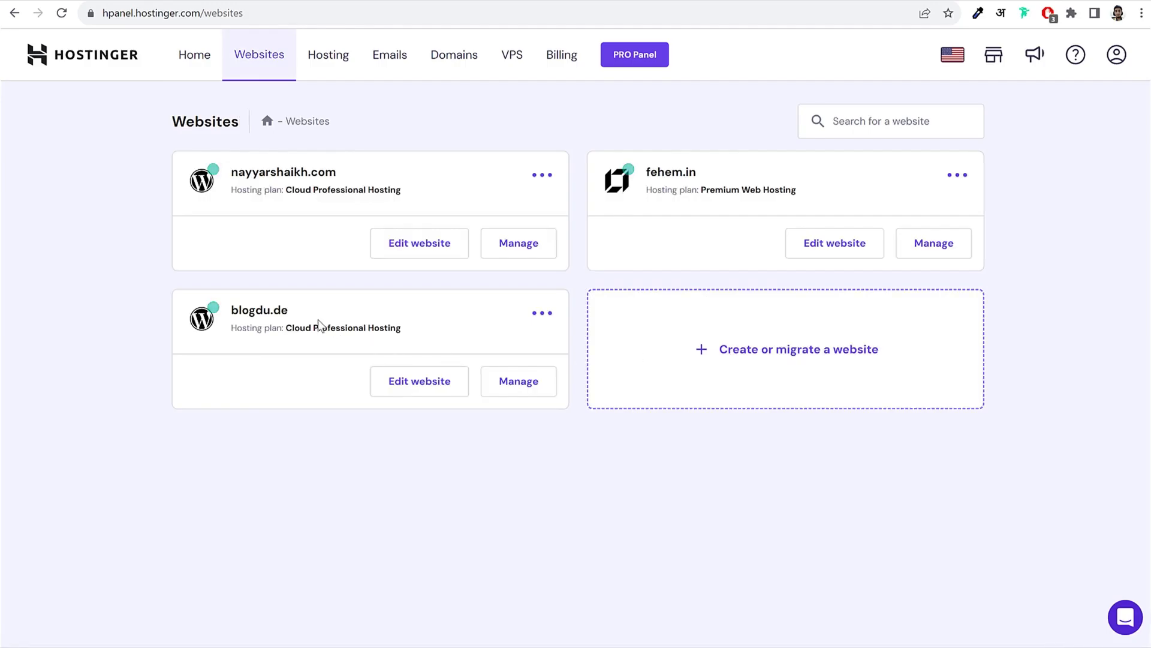
pyautogui.doubleClick(251, 309)
pyautogui.click(519, 381)
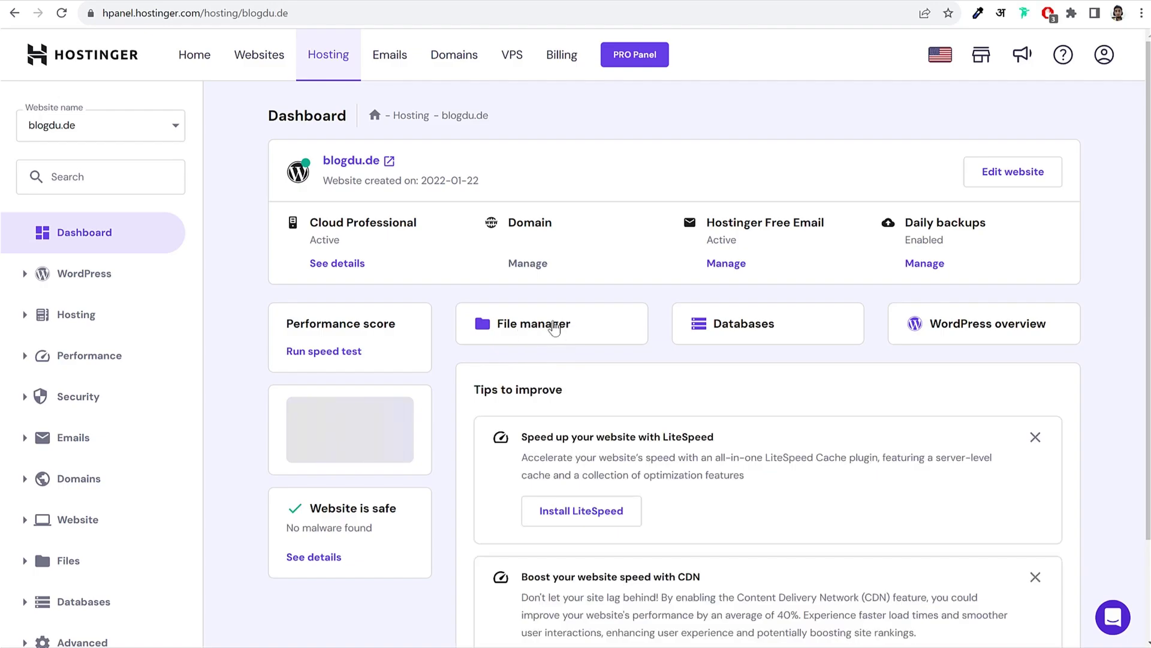
# Step: Open blogdu.de's files in File Manager, enter public_html, and start a new folder
pyautogui.click(93, 180)
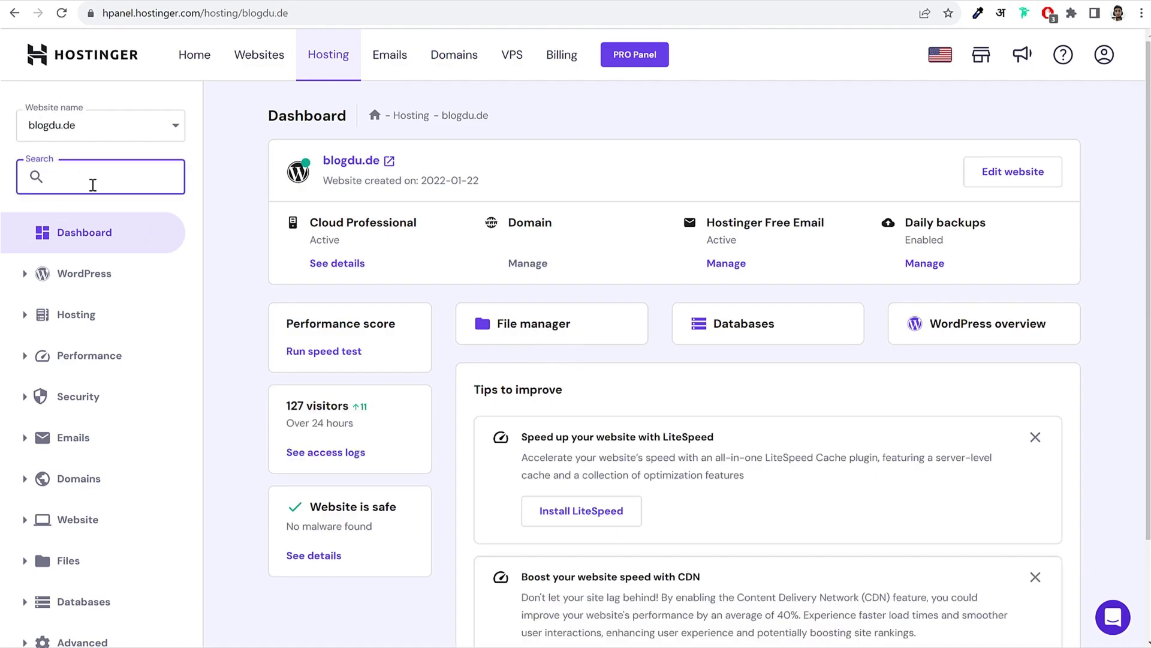
pyautogui.write('file')
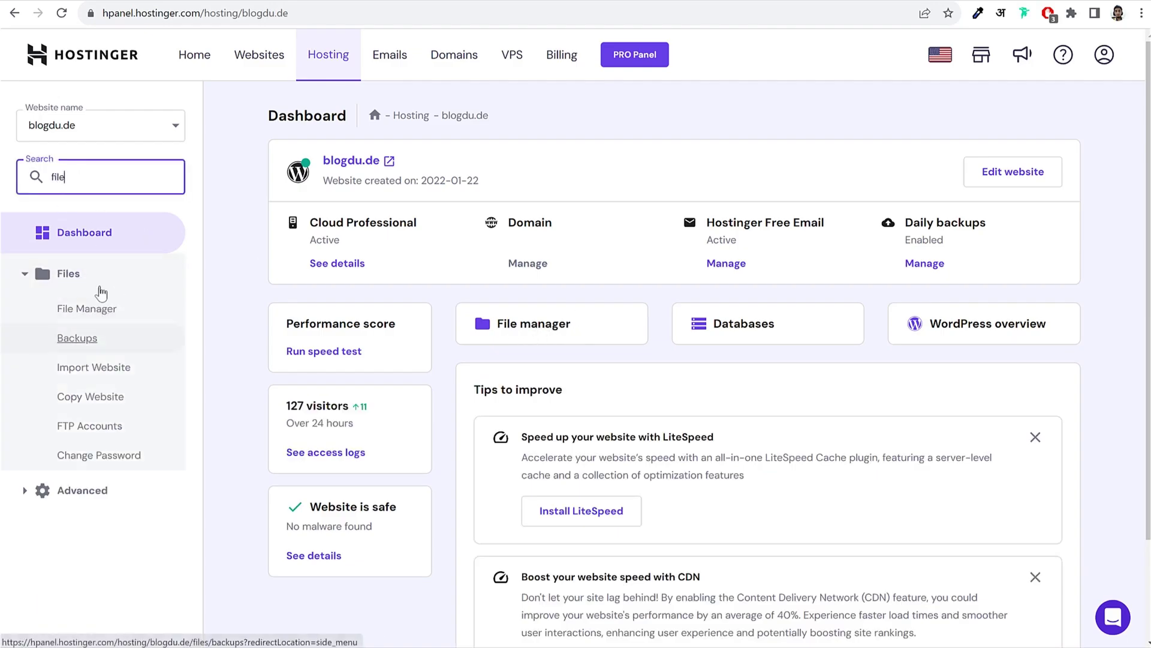
pyautogui.click(93, 309)
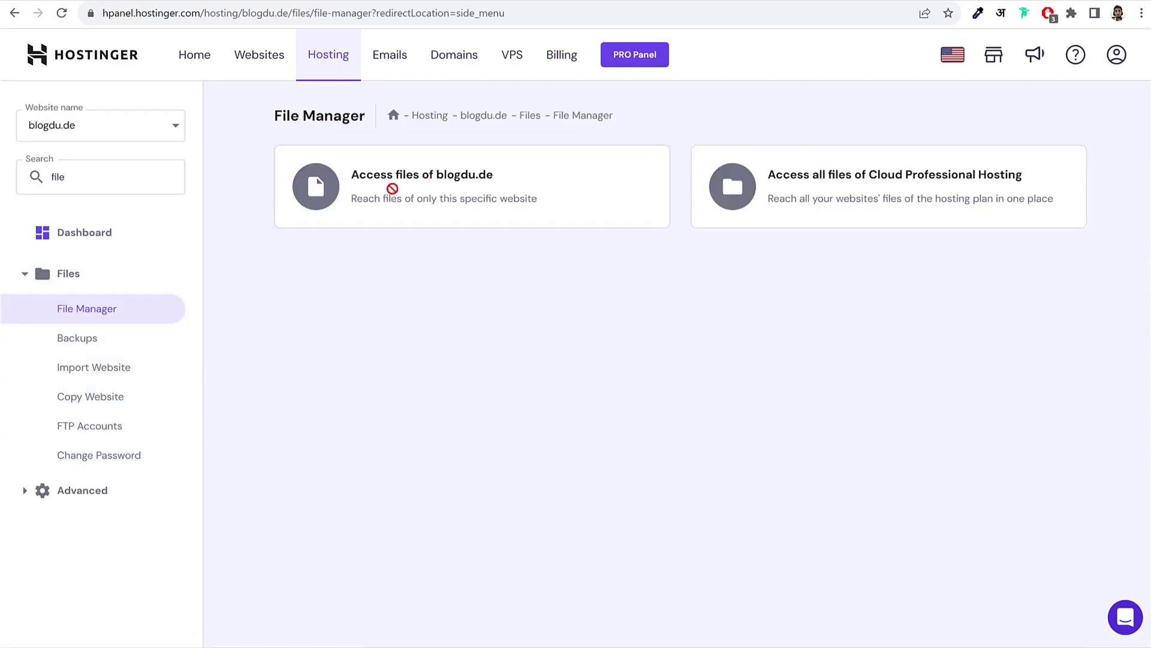
pyautogui.click(419, 188)
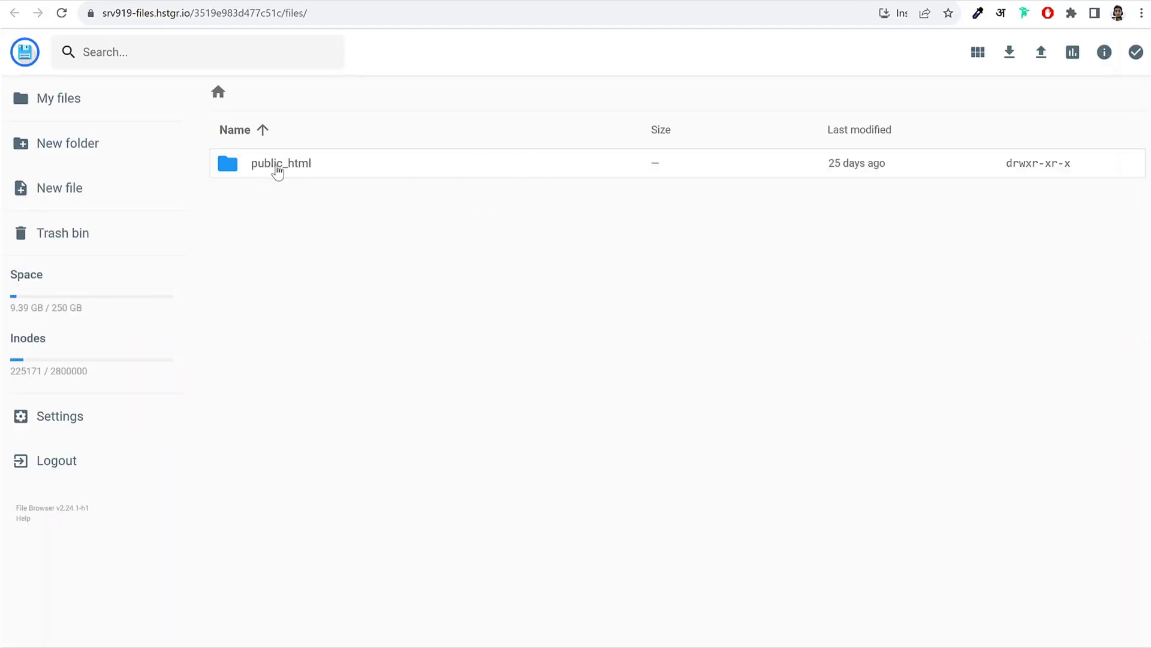
pyautogui.doubleClick(335, 170)
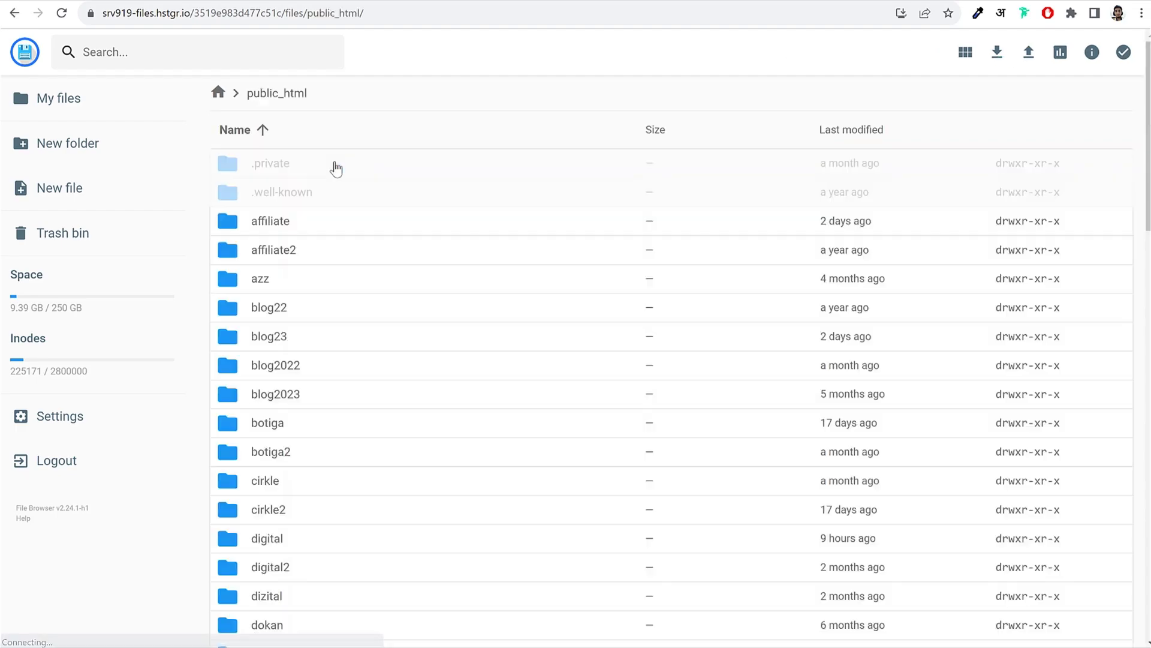
pyautogui.click(81, 154)
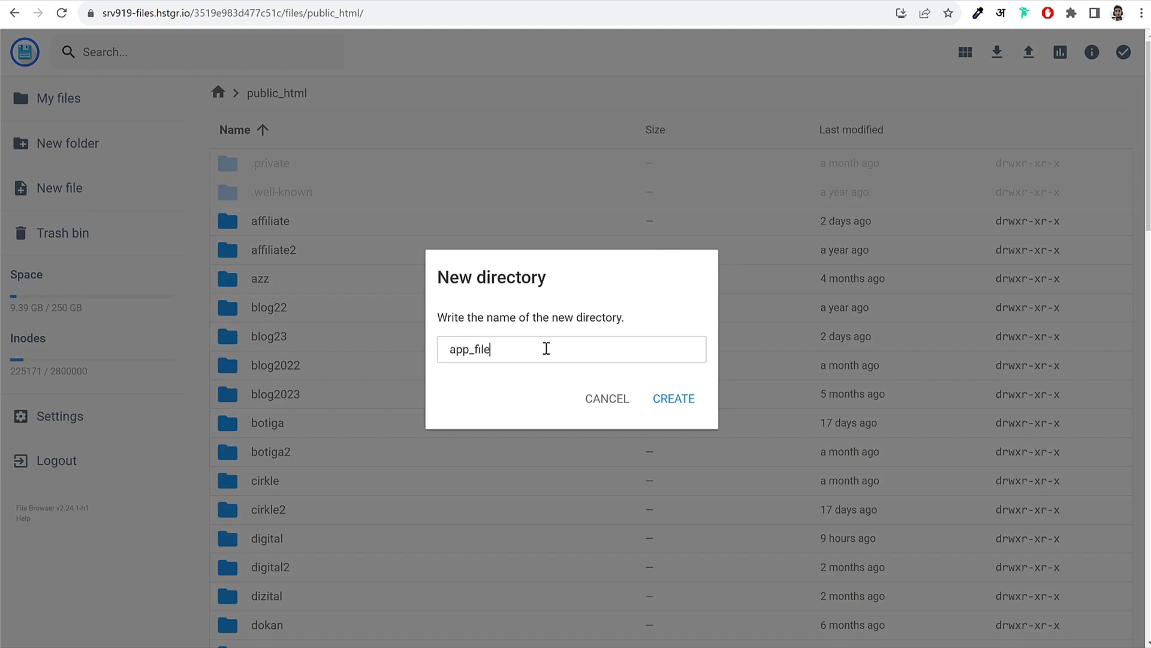
# Step: Create the app_file folder, then upload emart2.blogdu.de.apk from Downloads into it
pyautogui.click(687, 400)
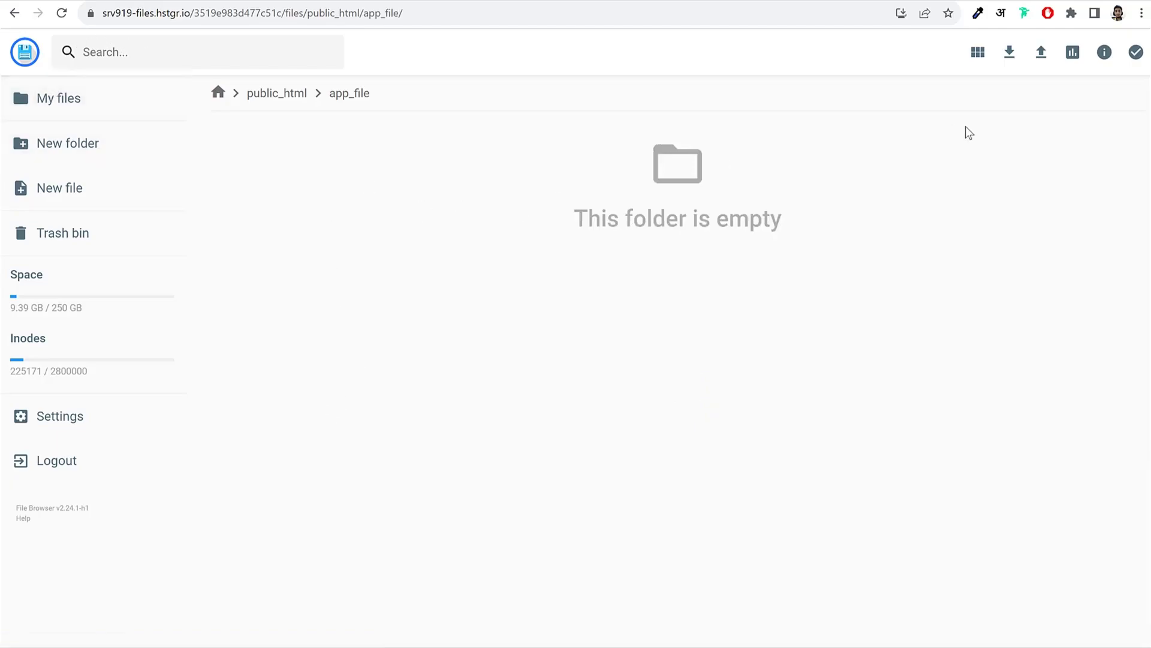
pyautogui.click(1041, 54)
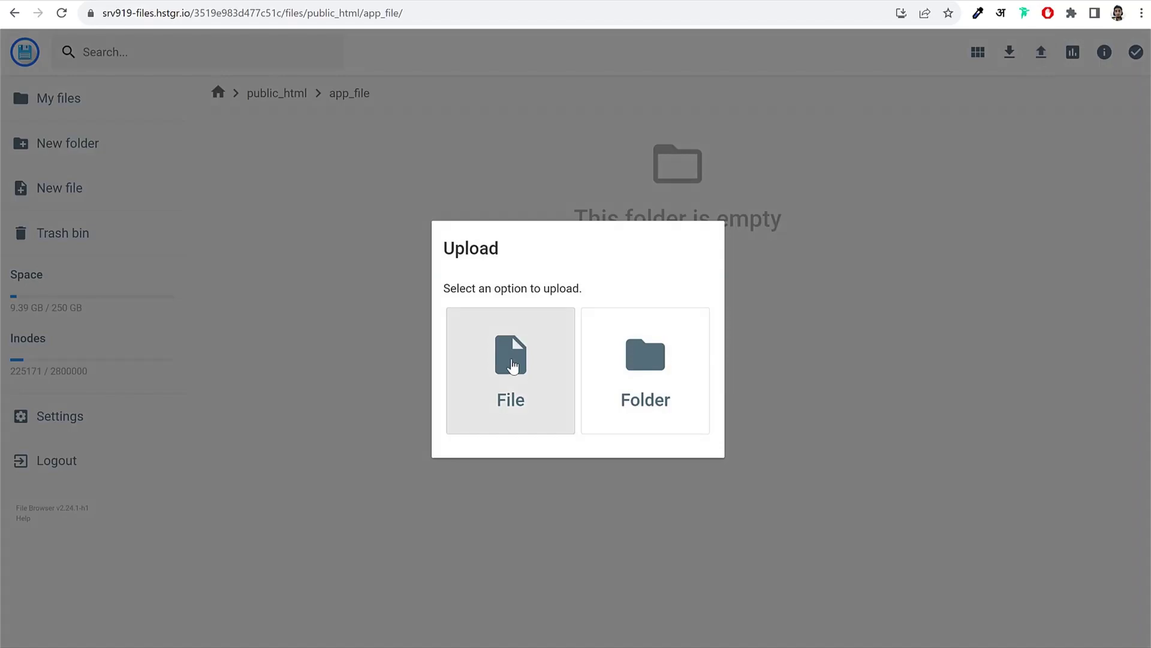
pyautogui.click(512, 362)
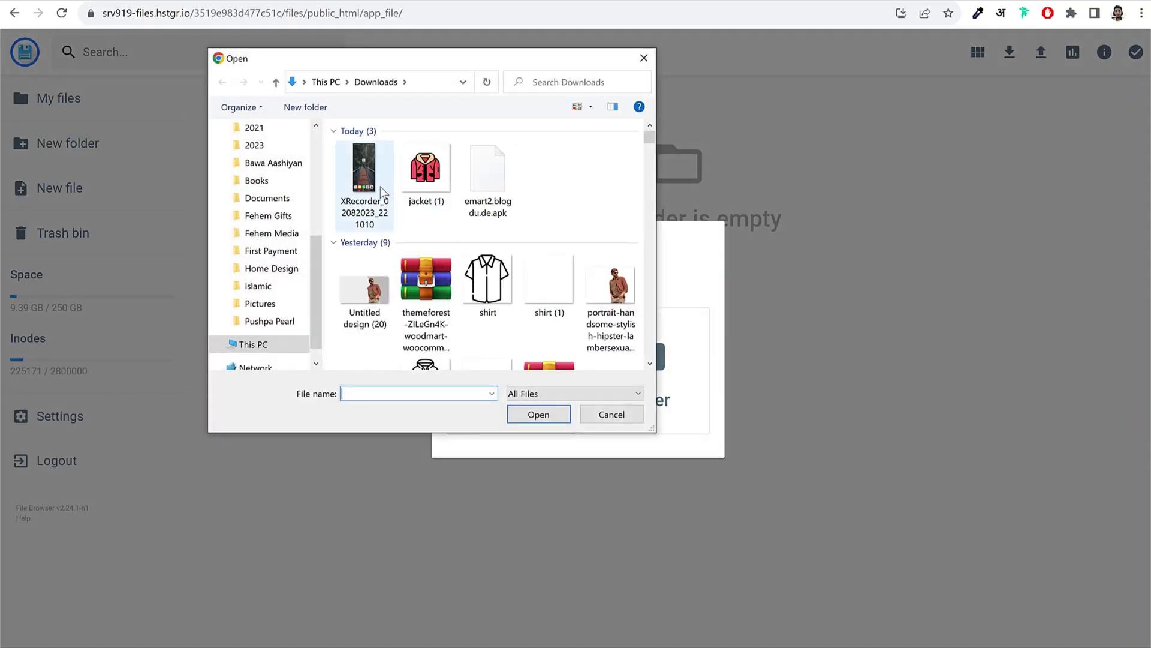
pyautogui.click(483, 193)
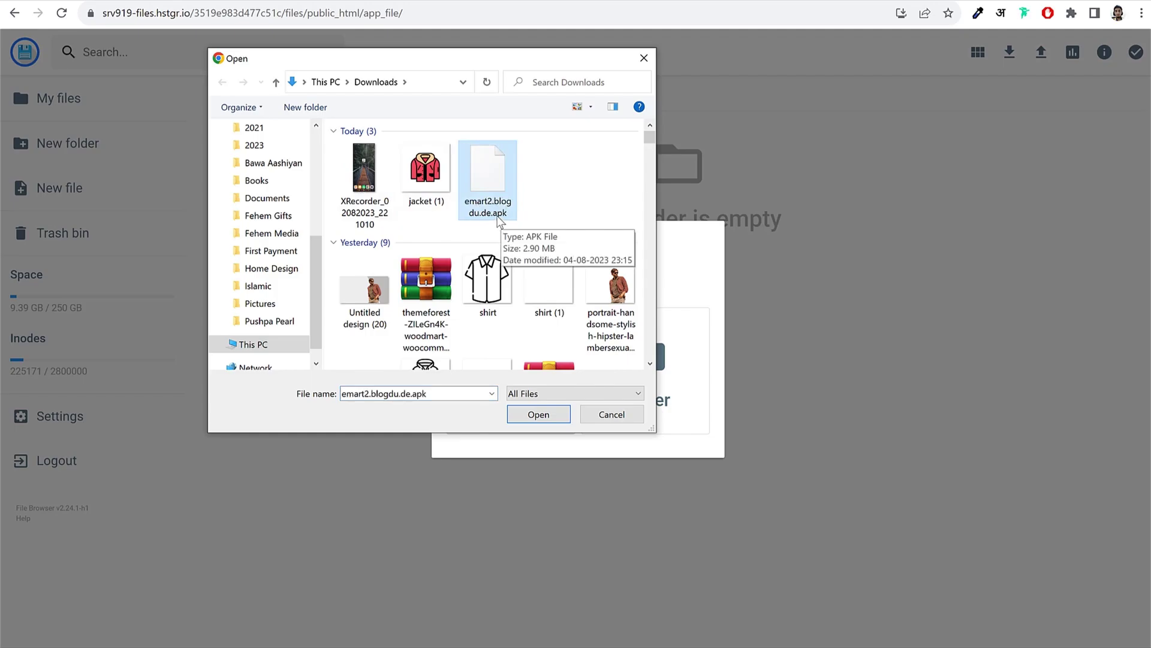
pyautogui.click(540, 415)
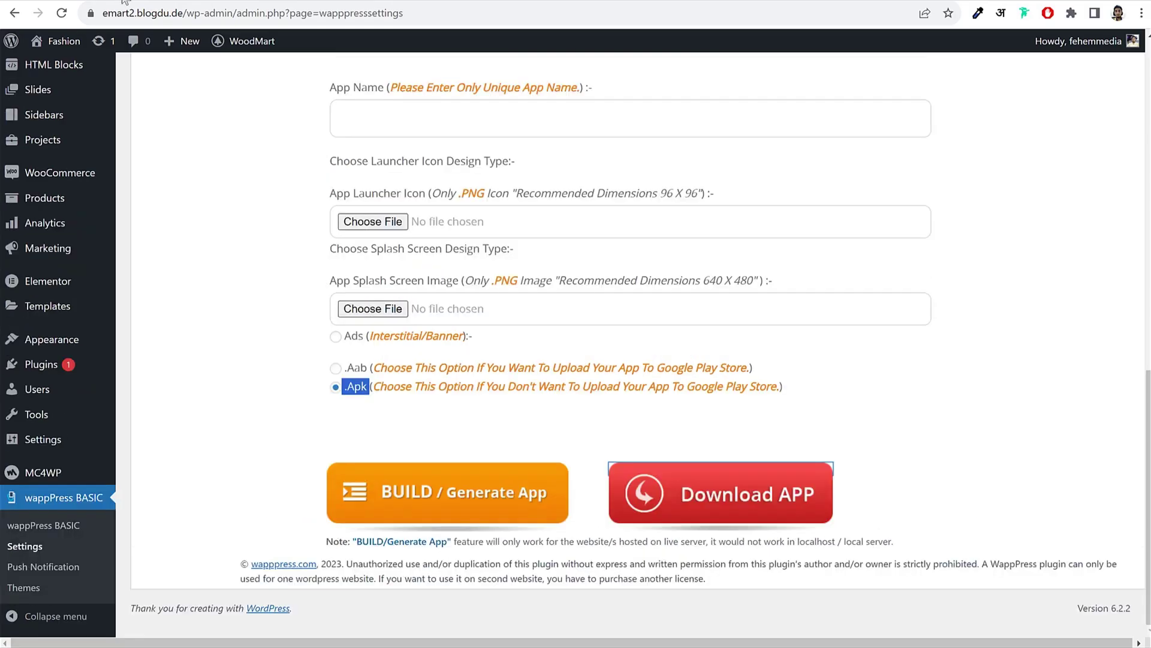
# Step: In the WoodMart Header builder, edit Header Base and delete the Menu element from Header bottom
pyautogui.scroll(5, 225, 153)
pyautogui.scroll(6, 235, 119)
pyautogui.moveTo(246, 41)
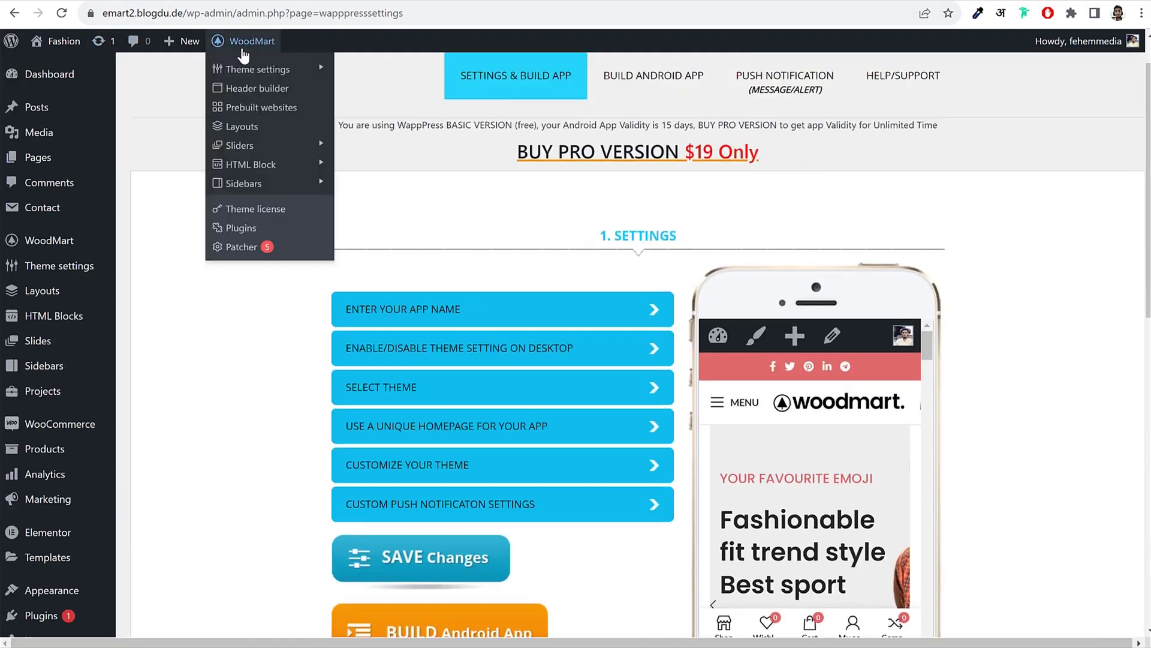
pyautogui.click(256, 90)
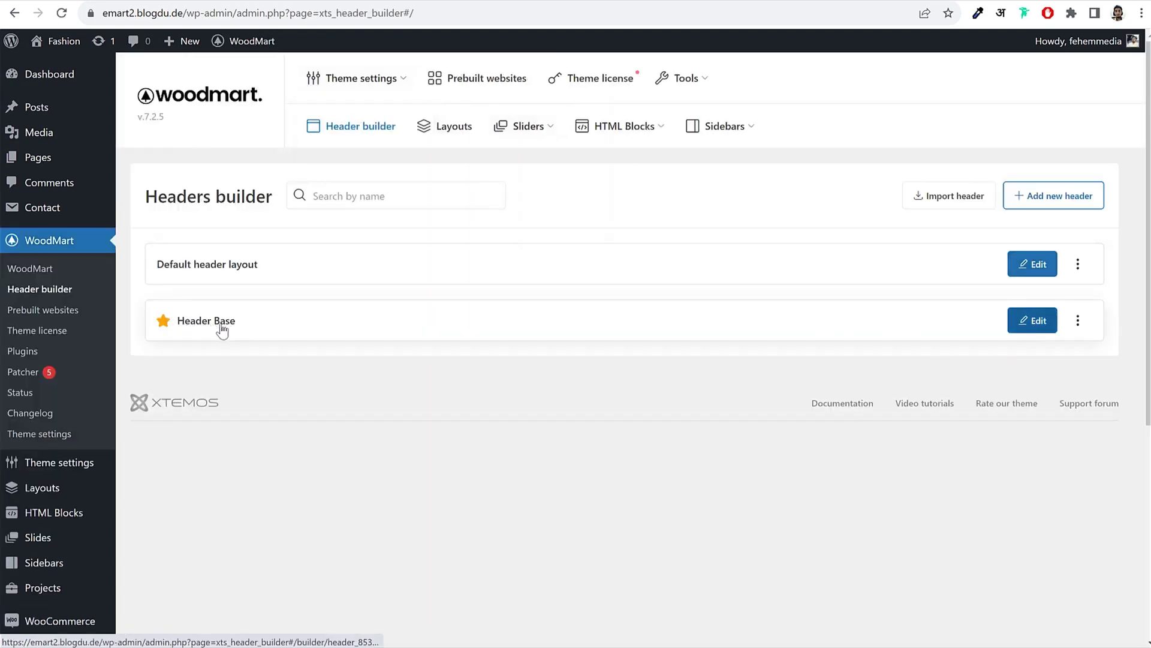
pyautogui.click(195, 322)
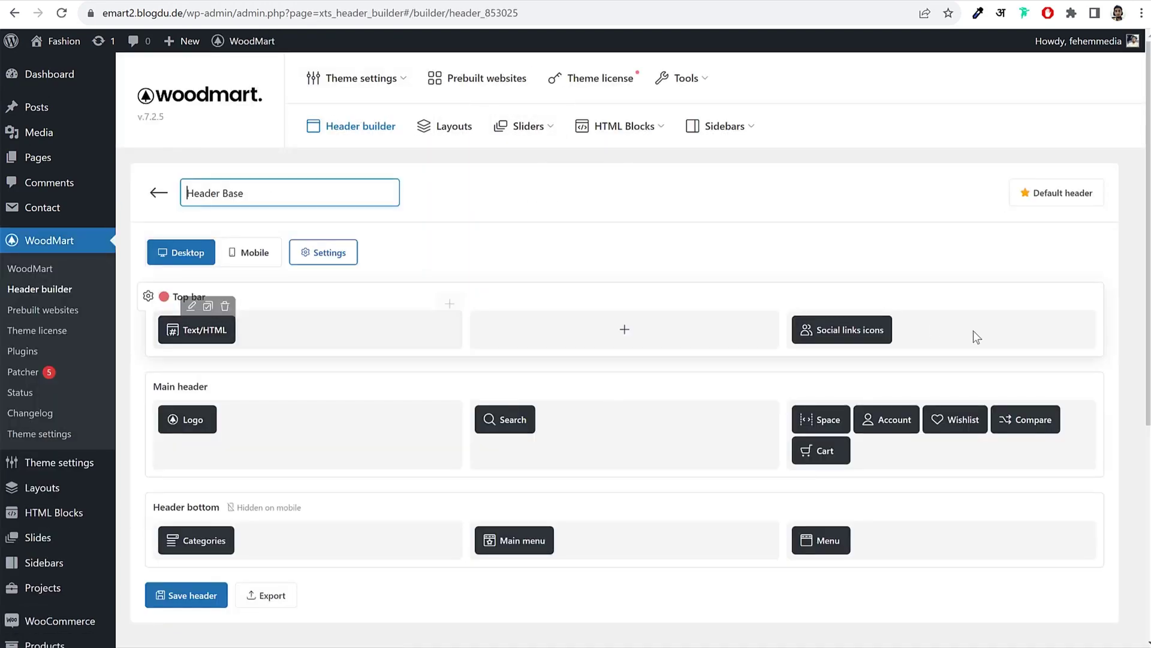
pyautogui.scroll(-4, 959, 348)
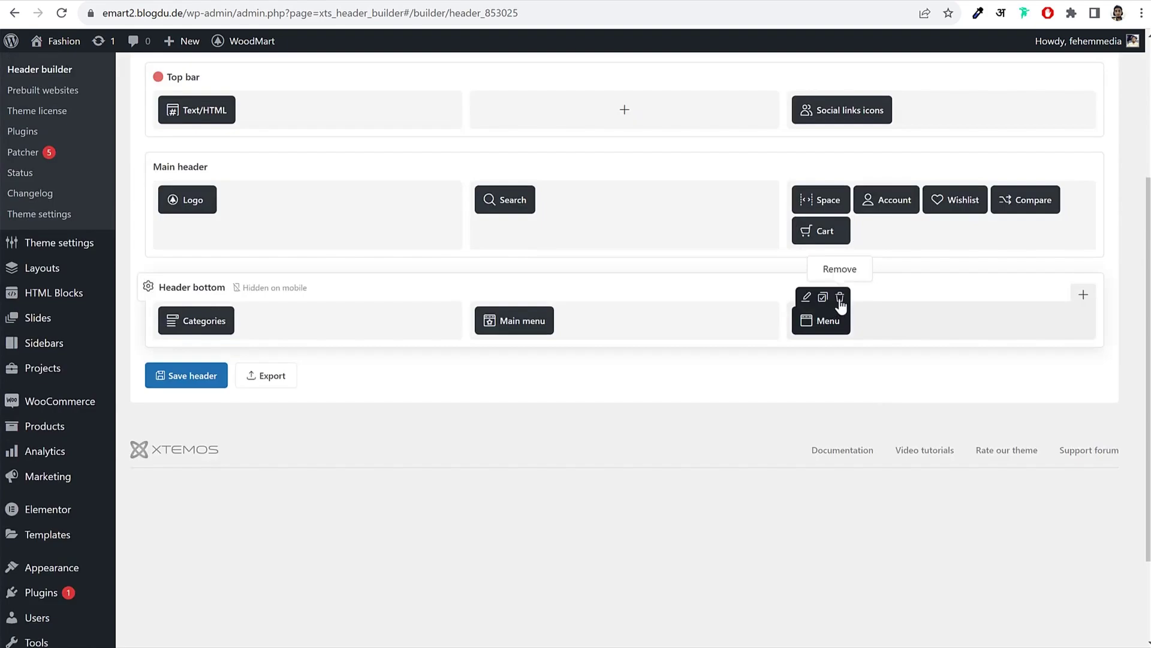
pyautogui.click(840, 298)
pyautogui.click(649, 98)
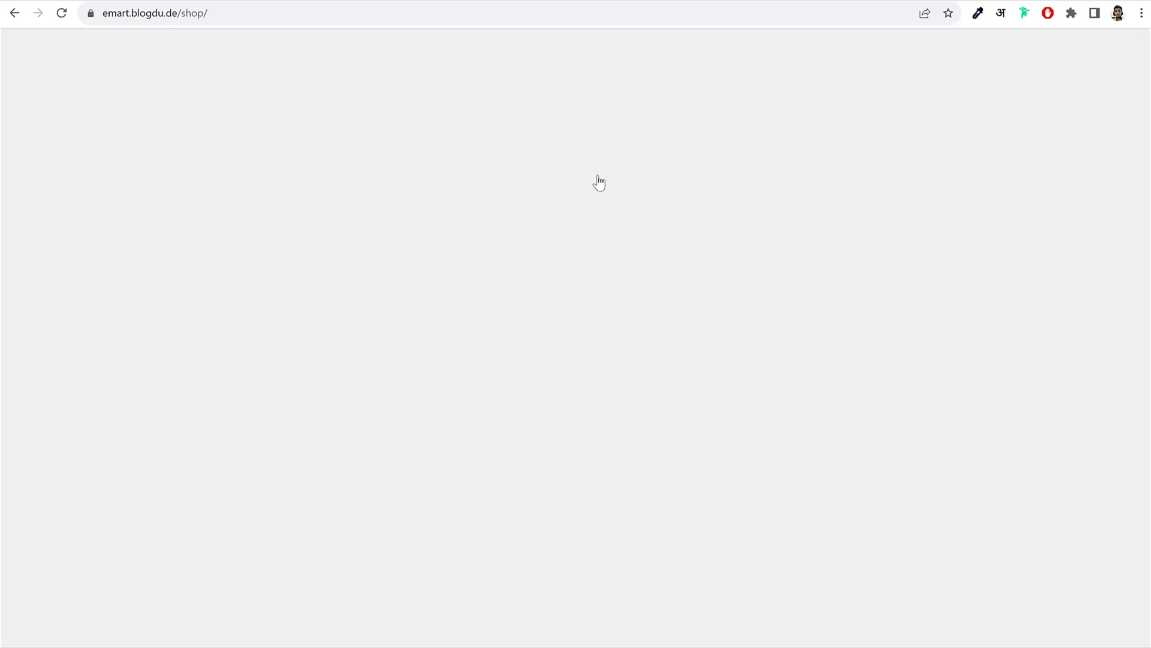
# Step: Add a new Menu element to Header bottom's right column and save the header
pyautogui.scroll(10, 930, 260)
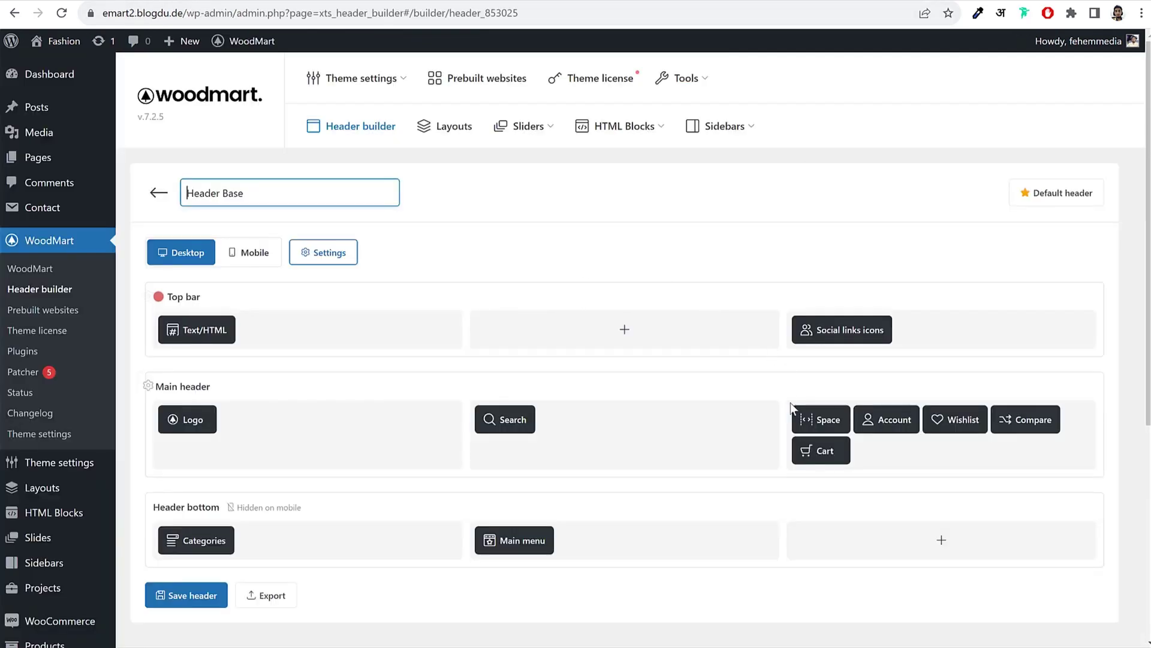
pyautogui.click(936, 539)
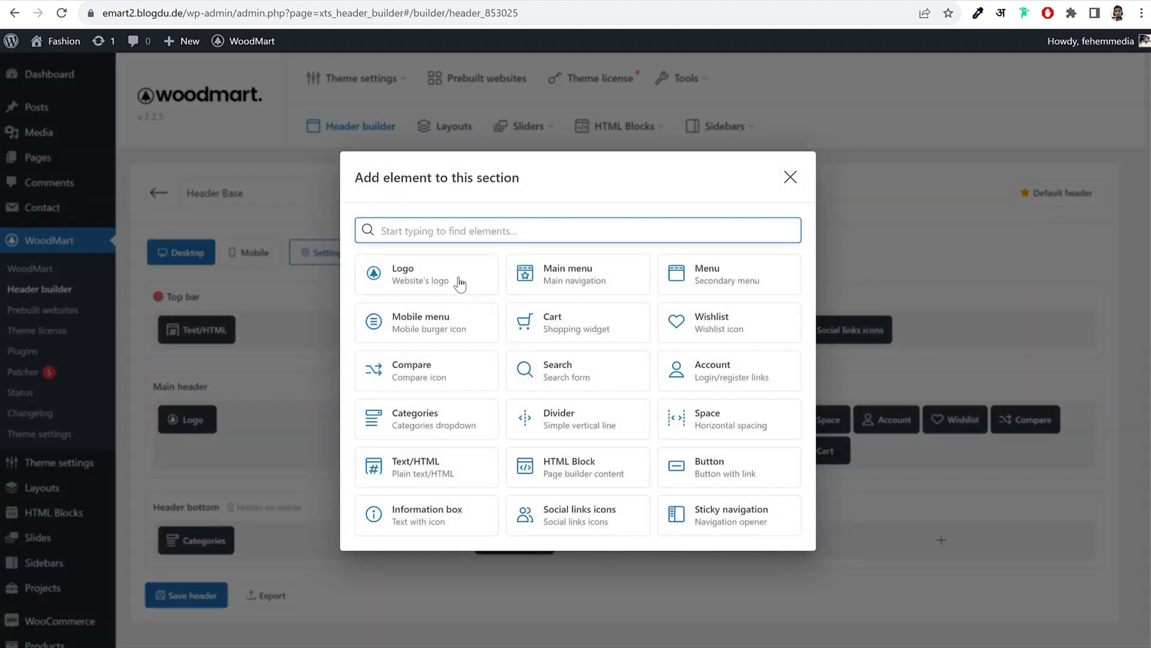
pyautogui.click(711, 289)
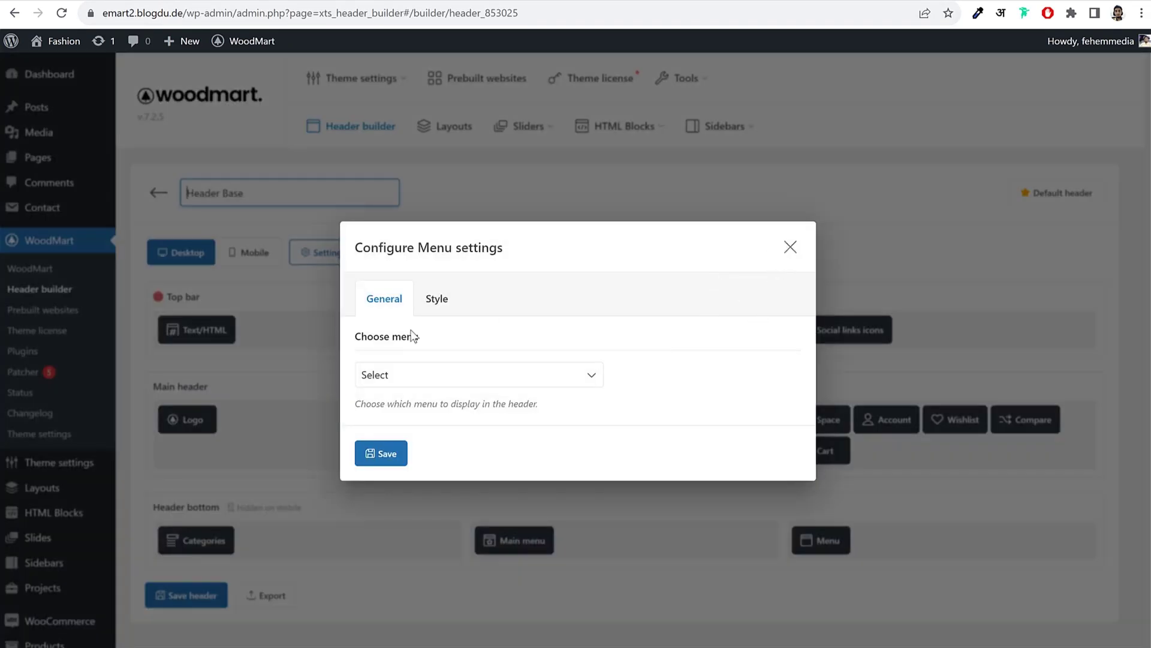
pyautogui.click(381, 453)
pyautogui.click(180, 594)
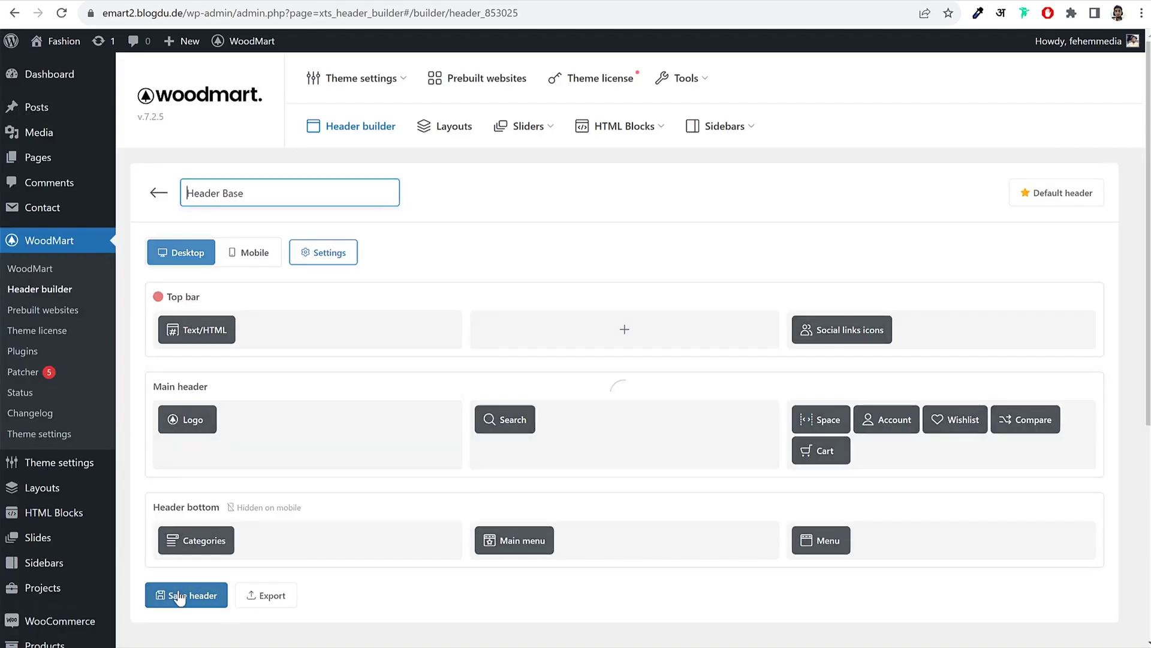
pyautogui.scroll(-2, 702, 395)
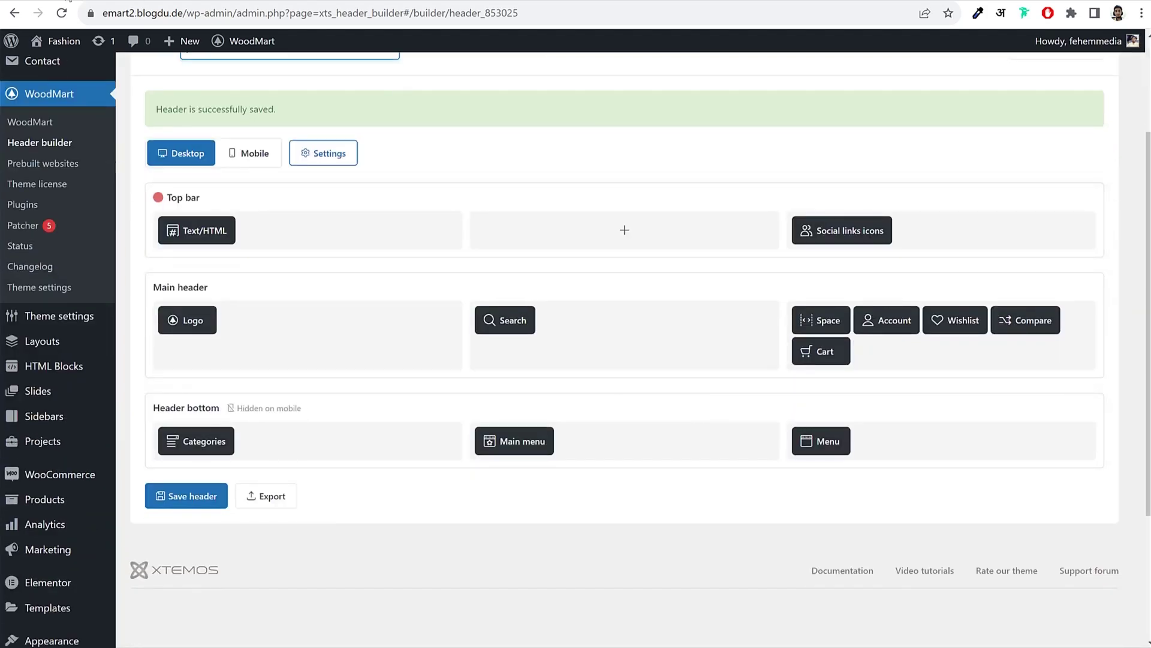
pyautogui.scroll(-3, 99, 354)
# Step: Create a new navigation menu named 'Download App Menu'
pyautogui.moveTo(57, 444)
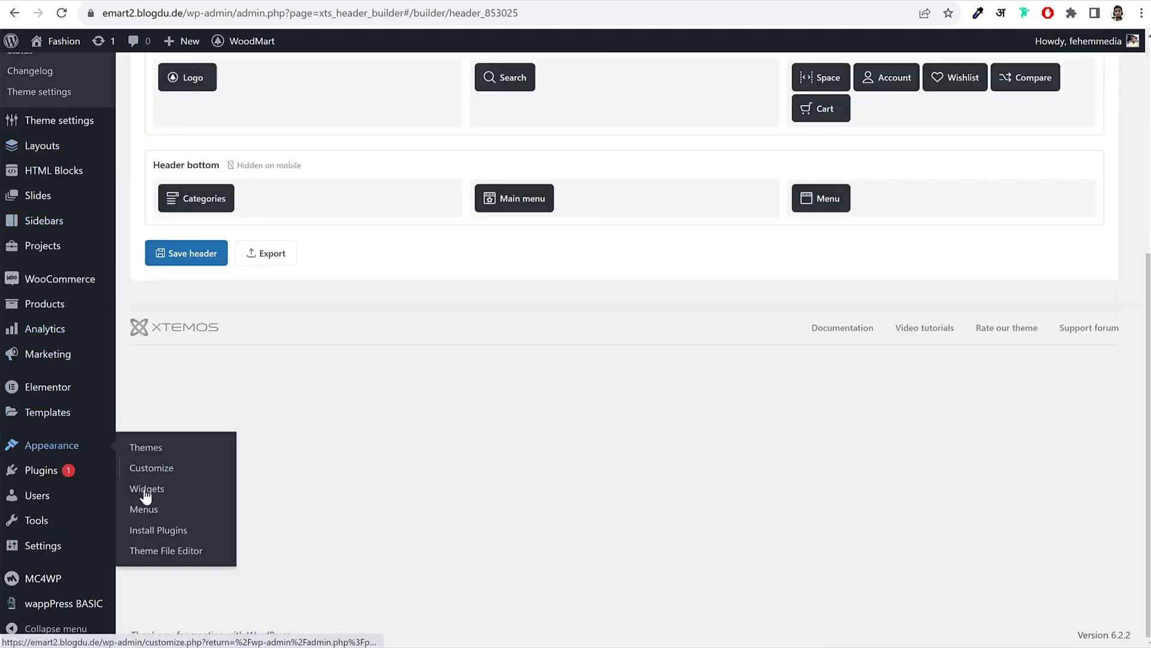
pyautogui.click(161, 511)
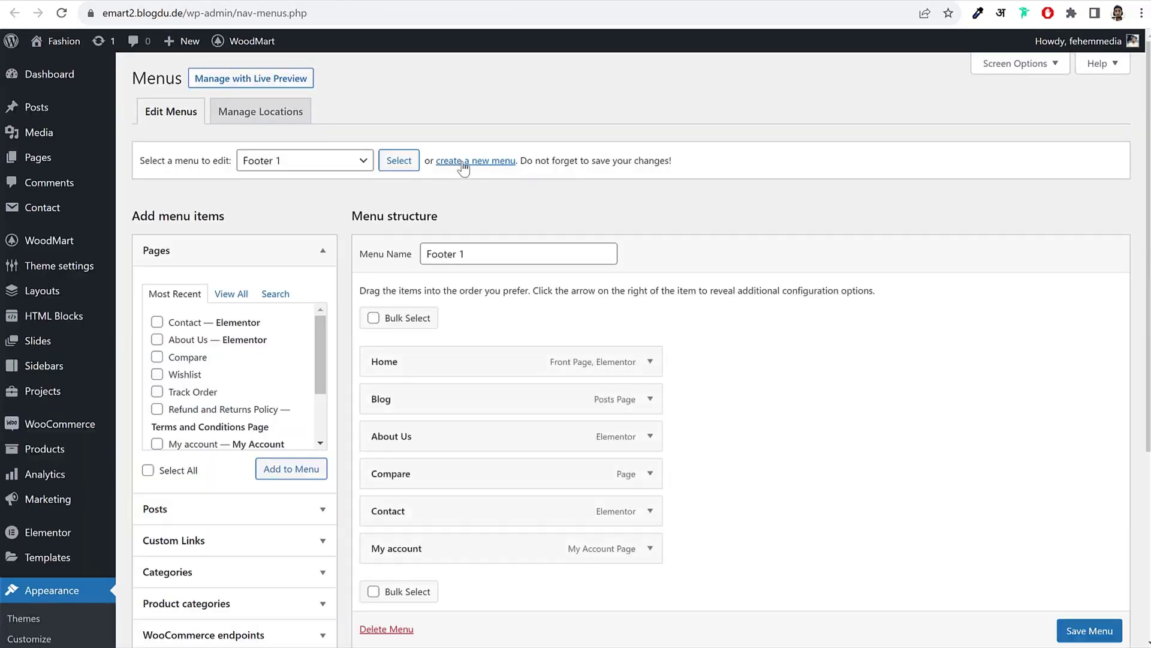
pyautogui.click(464, 162)
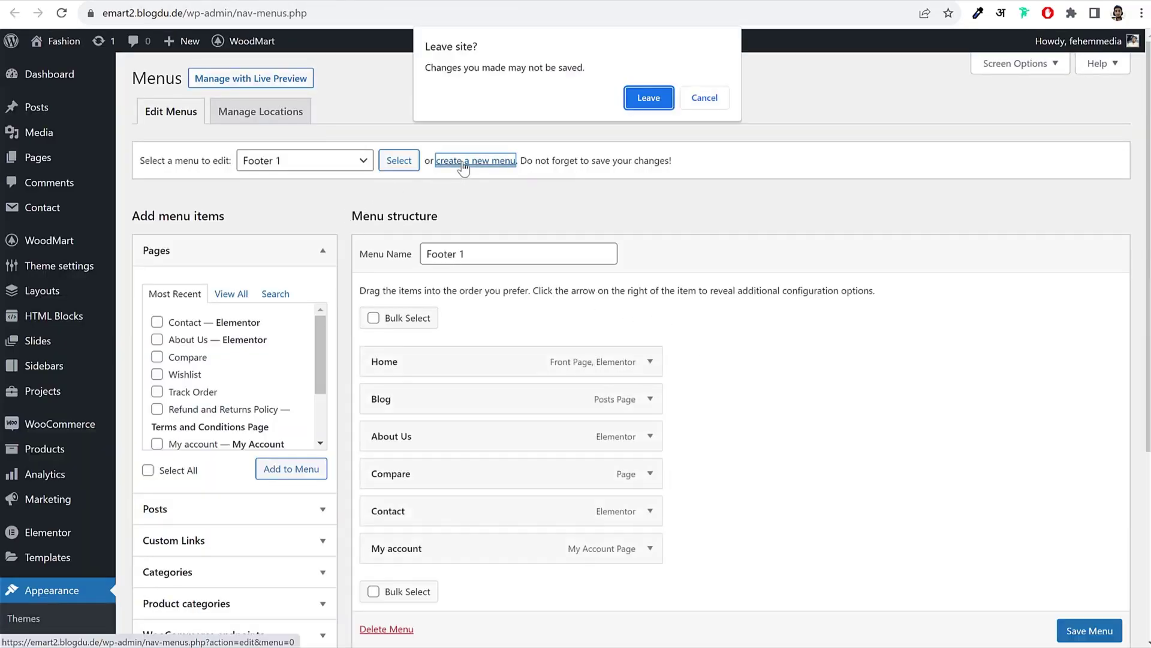
pyautogui.click(639, 91)
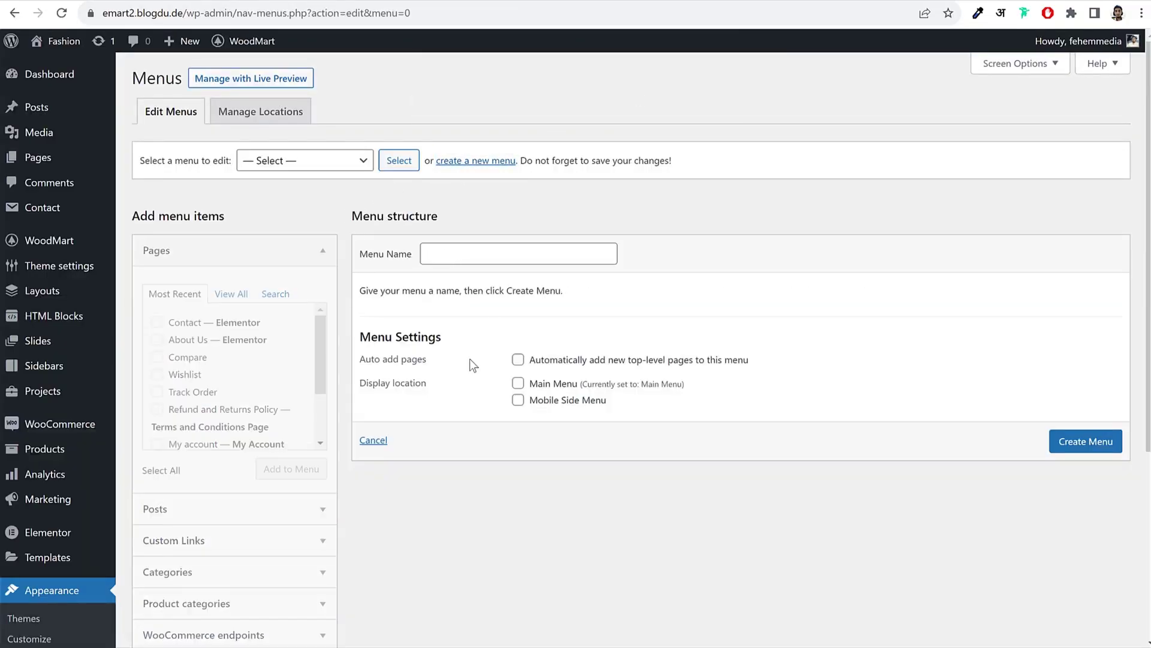
pyautogui.click(485, 252)
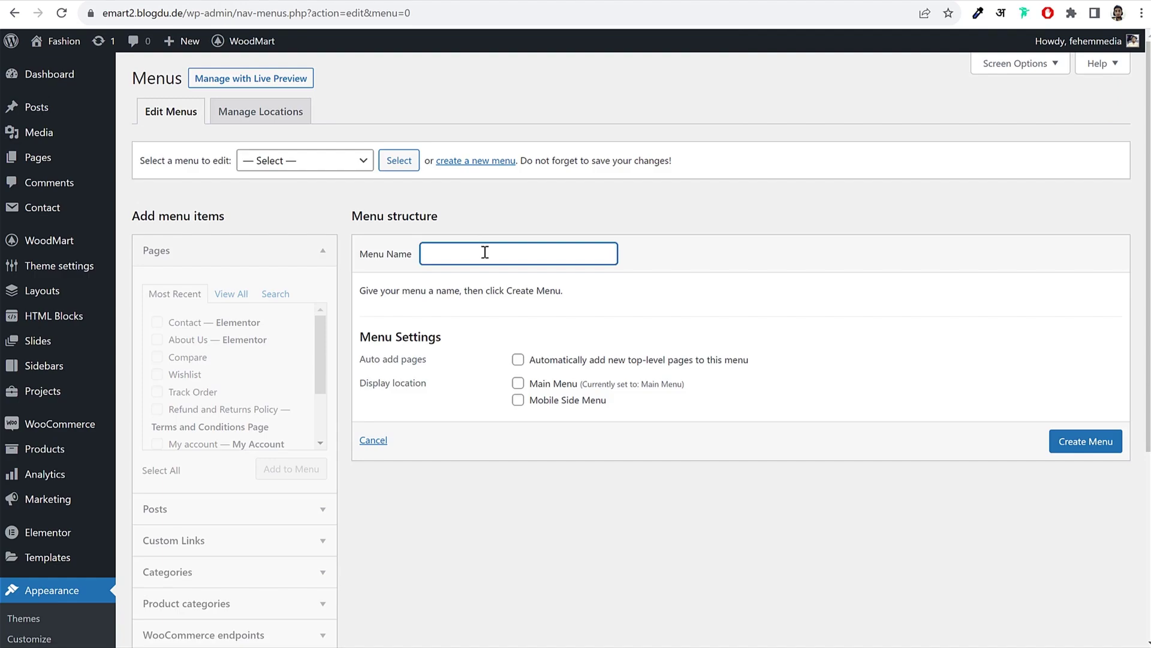
pyautogui.write('Download App Menu')
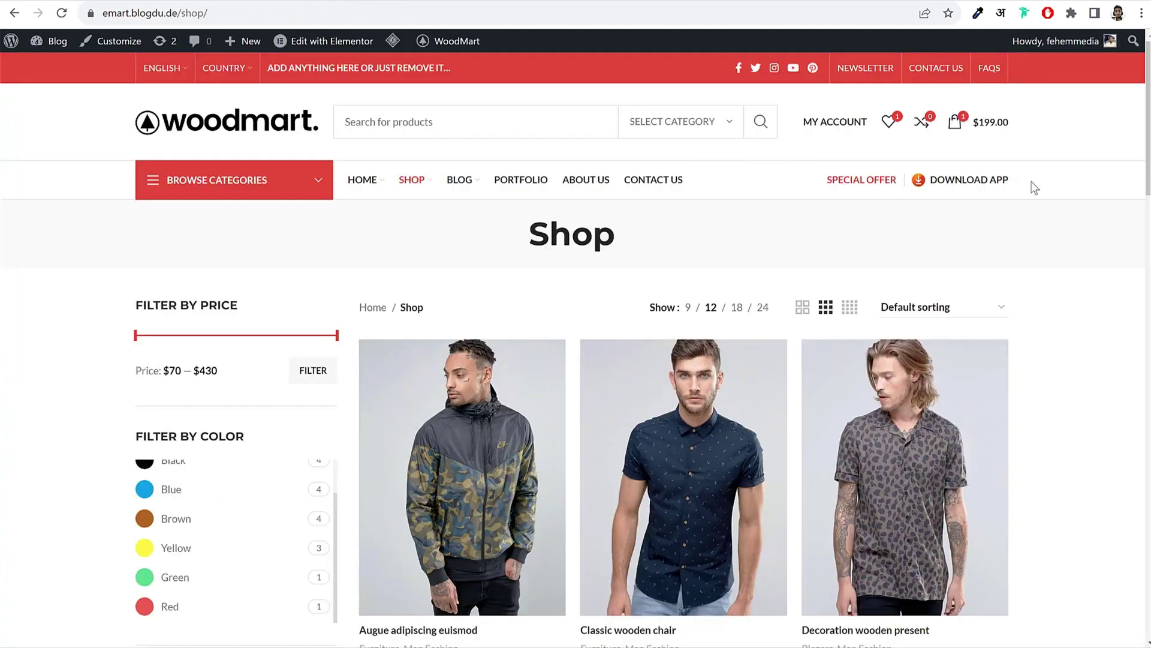
# Step: Enter 'DOWNLOAD APP' as the link text of a new custom link
pyautogui.moveTo(1035, 187); pyautogui.dragTo(931, 184)
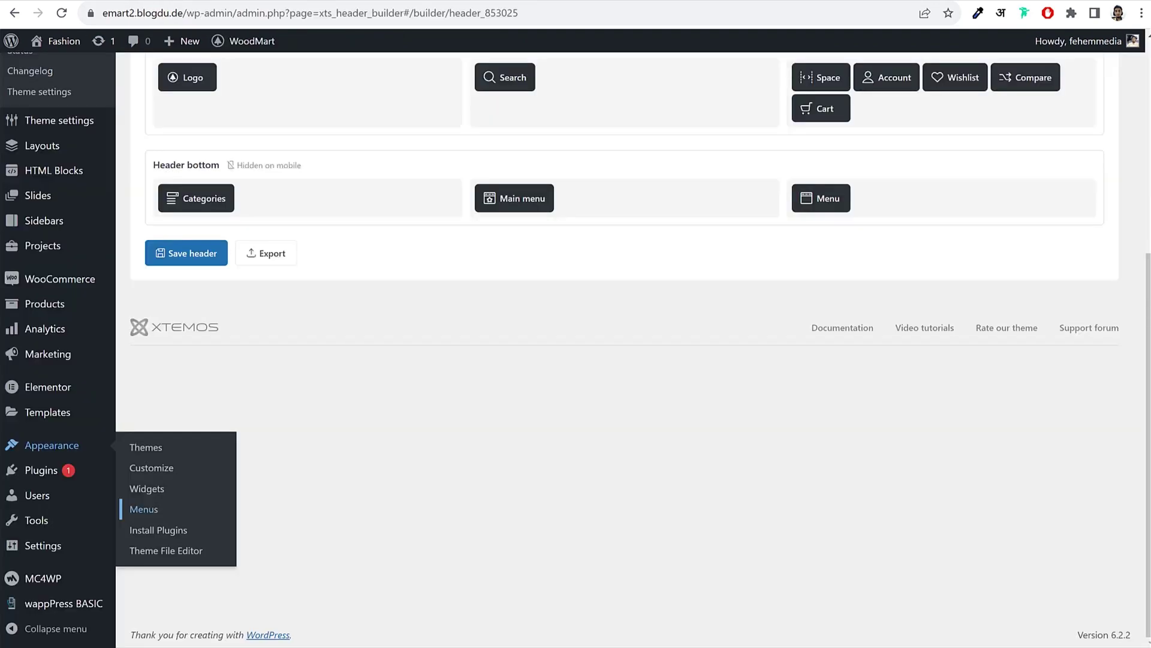
pyautogui.click(141, 581)
pyautogui.scroll(-4, 334, 430)
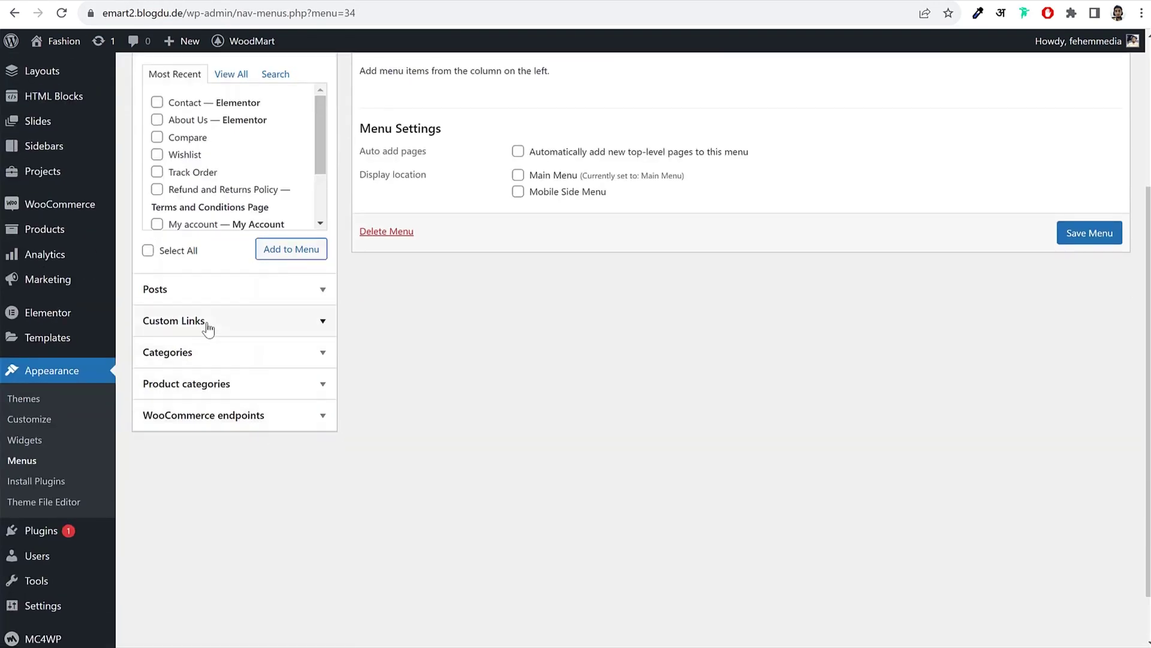
pyautogui.click(209, 328)
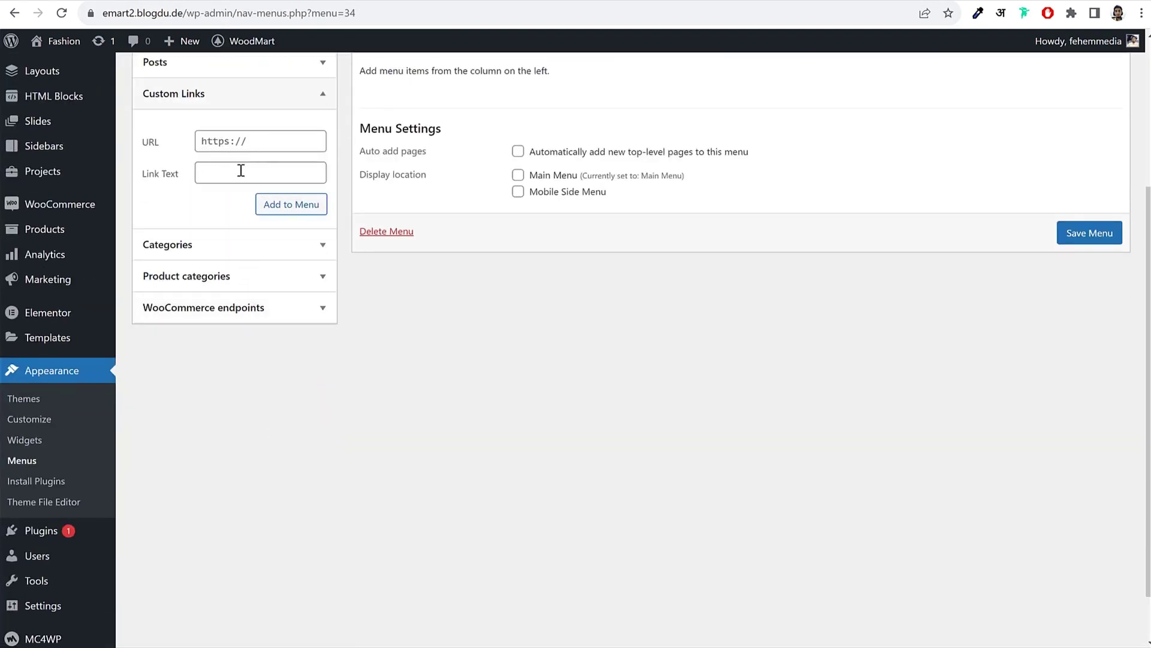
pyautogui.click(241, 171)
pyautogui.write('DOWNLOAD APP')
pyautogui.moveTo(306, 172); pyautogui.dragTo(142, 165)
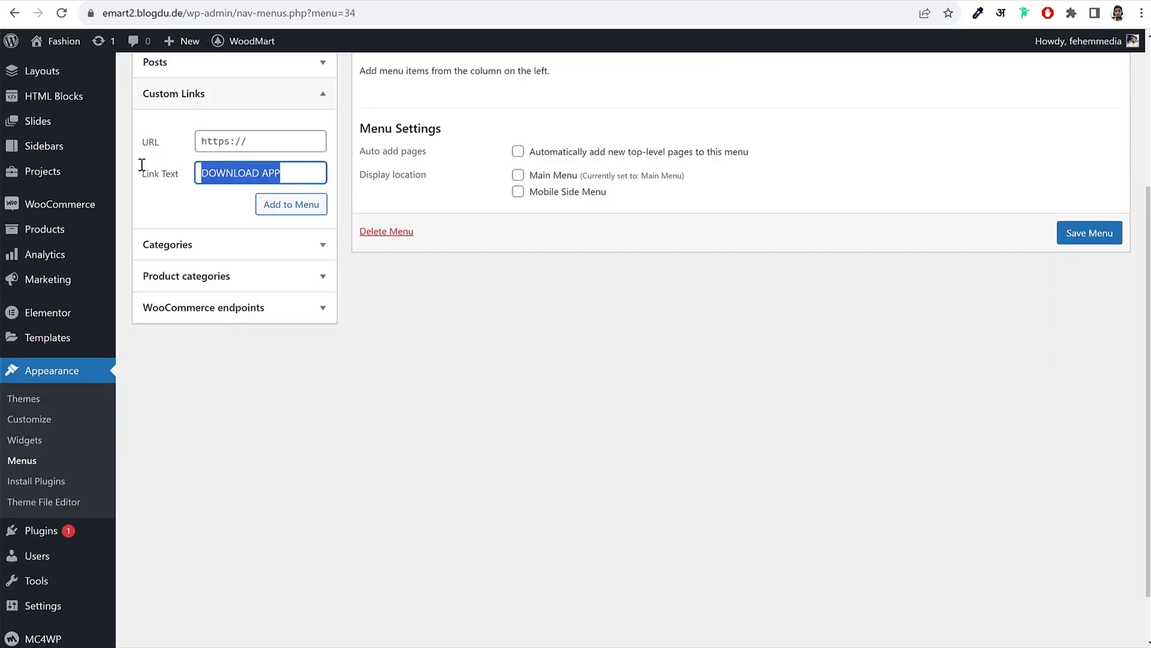
pyautogui.click(245, 141)
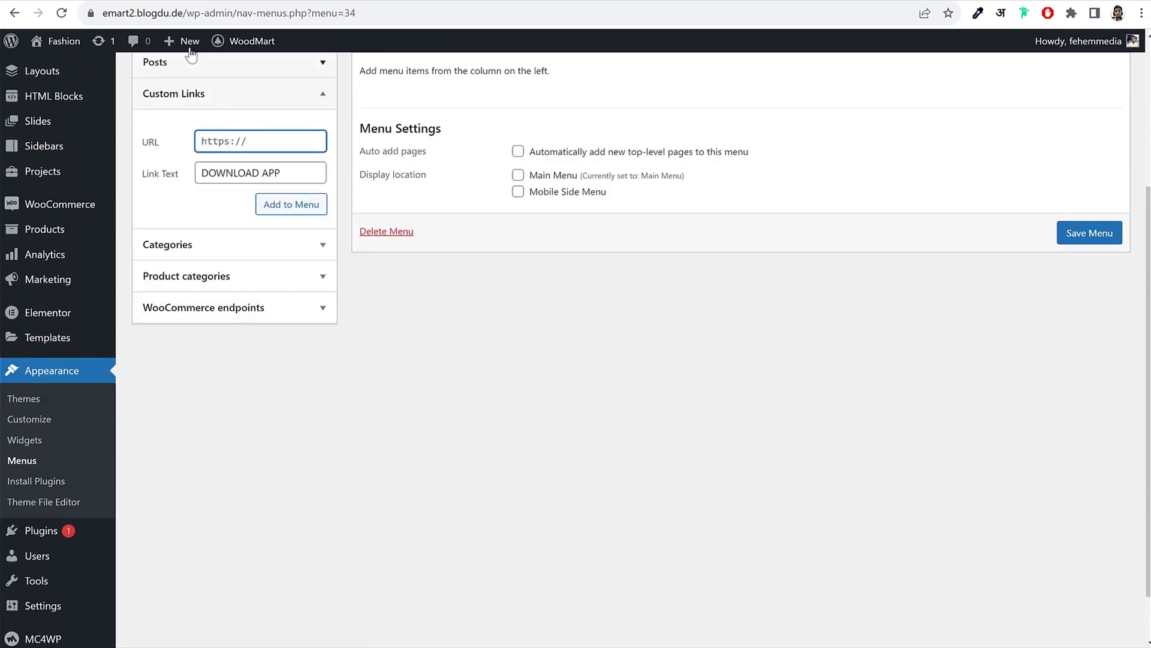
pyautogui.click(186, 14)
pyautogui.click(222, 17)
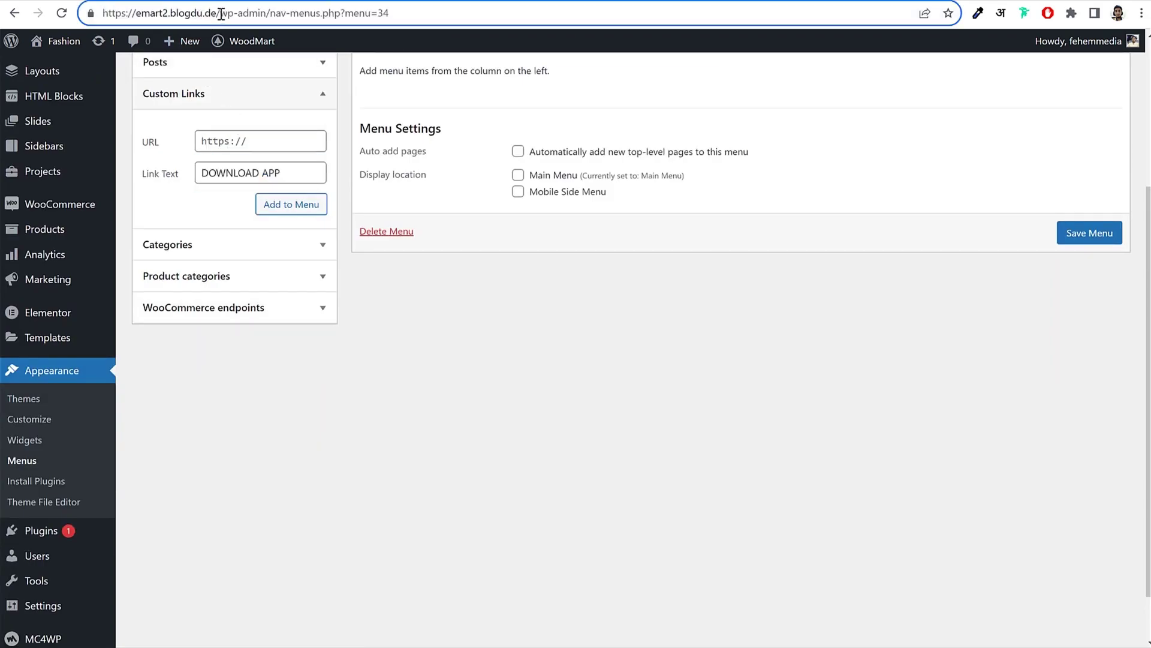
pyautogui.moveTo(220, 12); pyautogui.dragTo(103, 12)
pyautogui.hotkey('ctrl', 'c')
pyautogui.click(227, 142)
pyautogui.hotkey('ctrl', 'v')
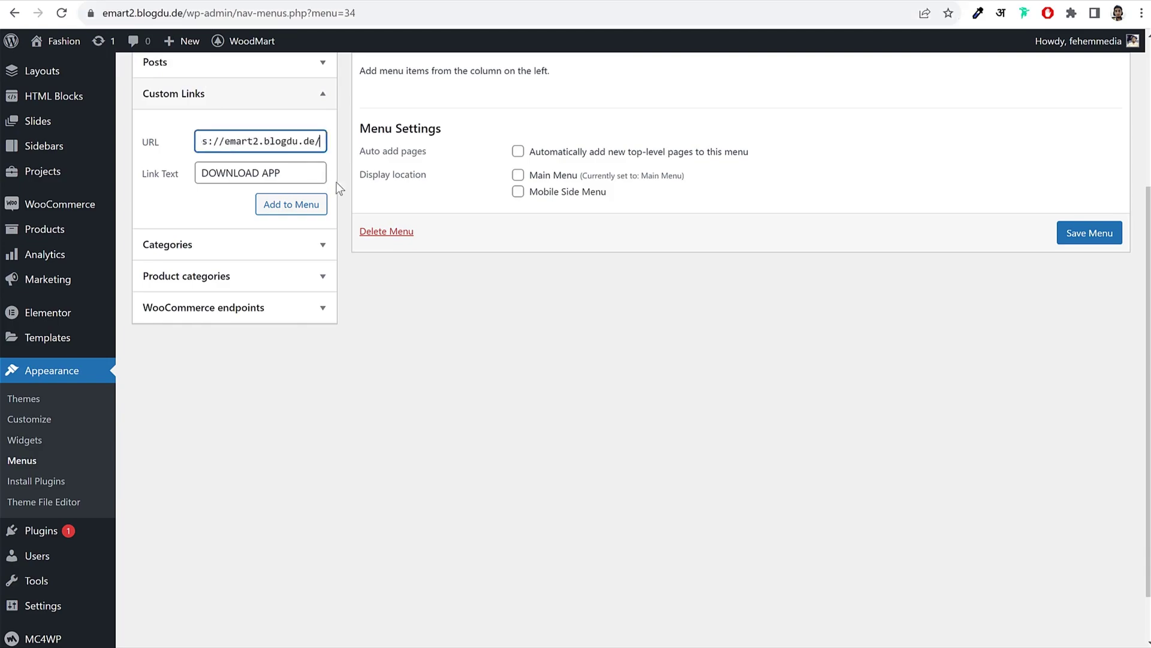
pyautogui.moveTo(260, 142); pyautogui.dragTo(316, 142)
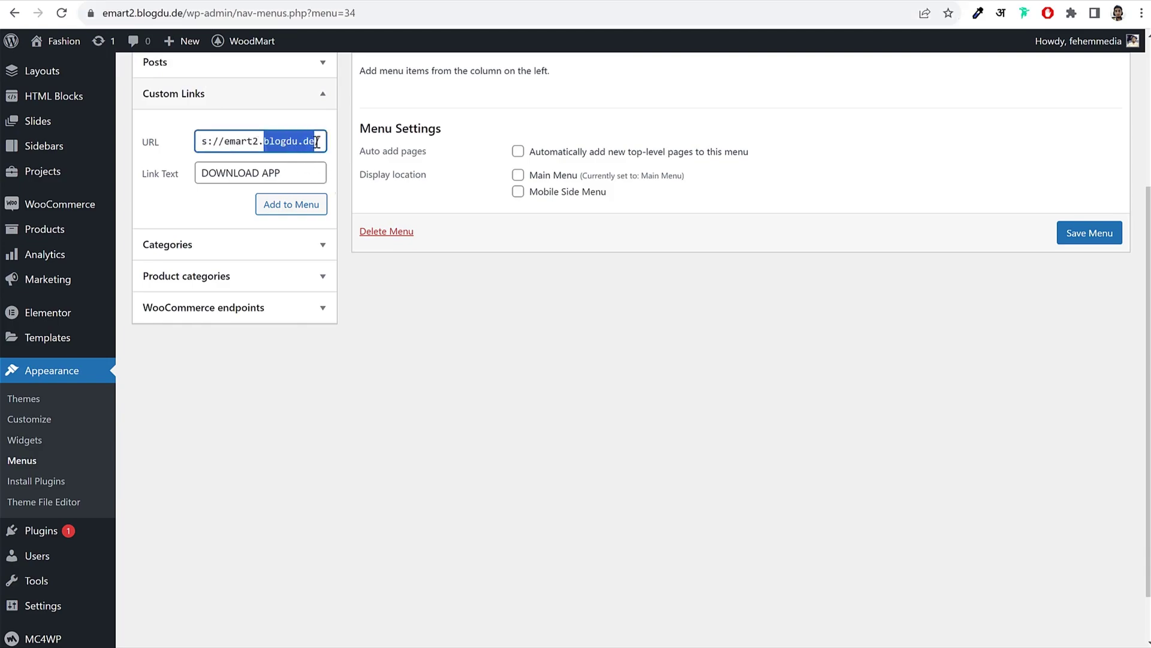
pyautogui.click(319, 141)
pyautogui.tripleClick(319, 141)
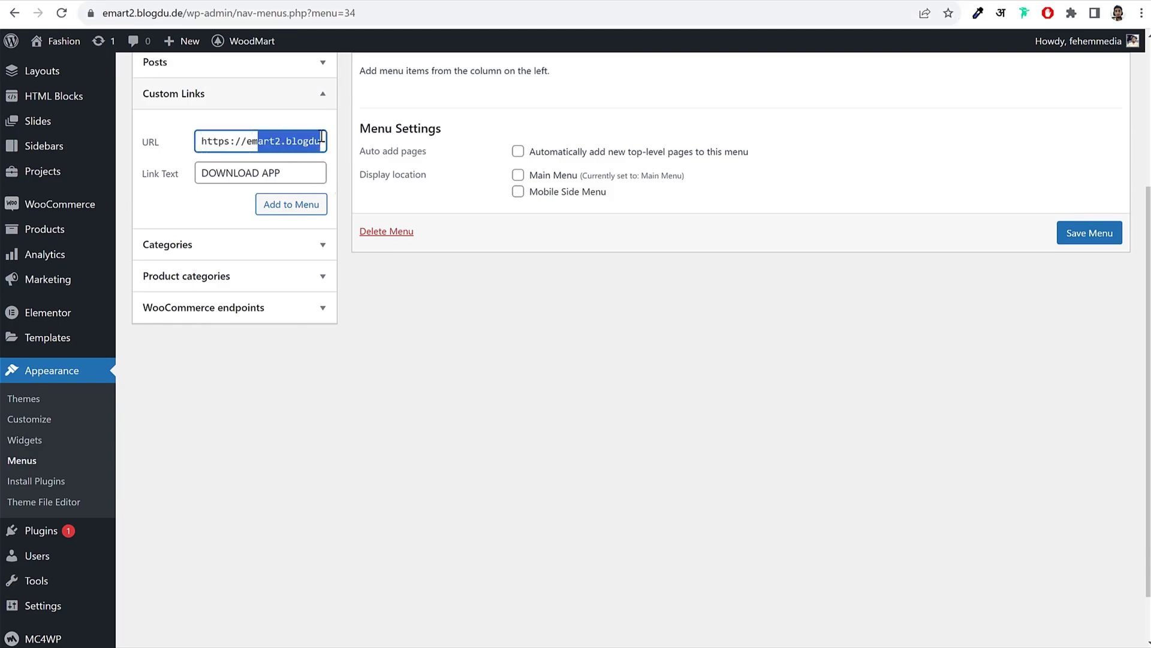
pyautogui.press('End')
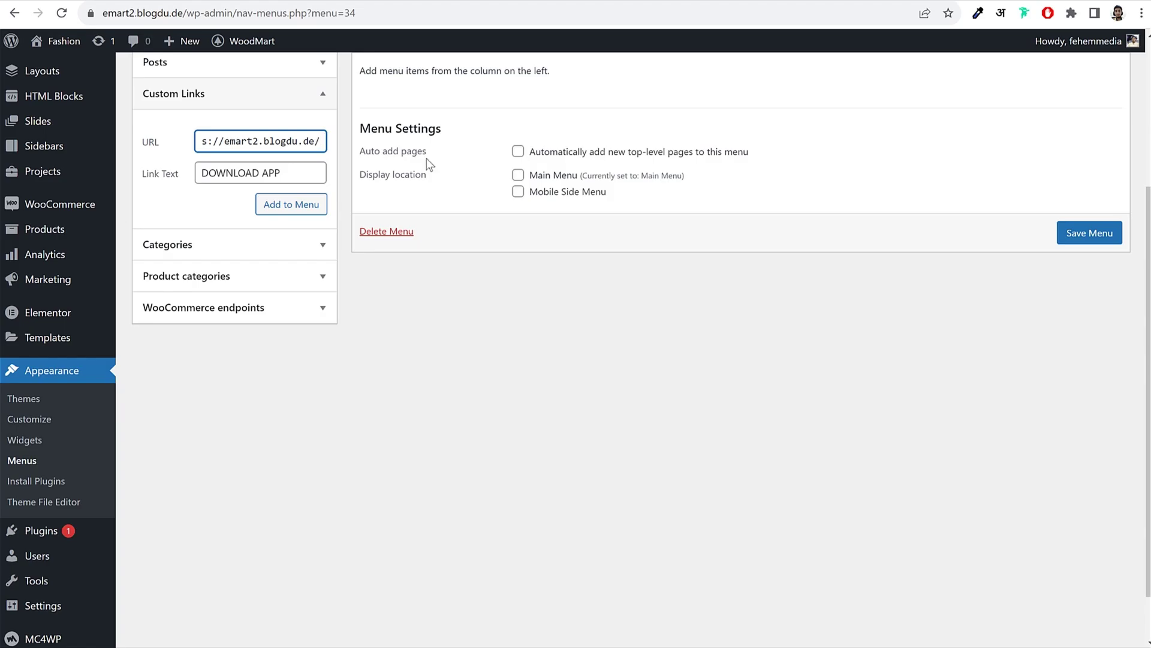
pyautogui.click(362, 1)
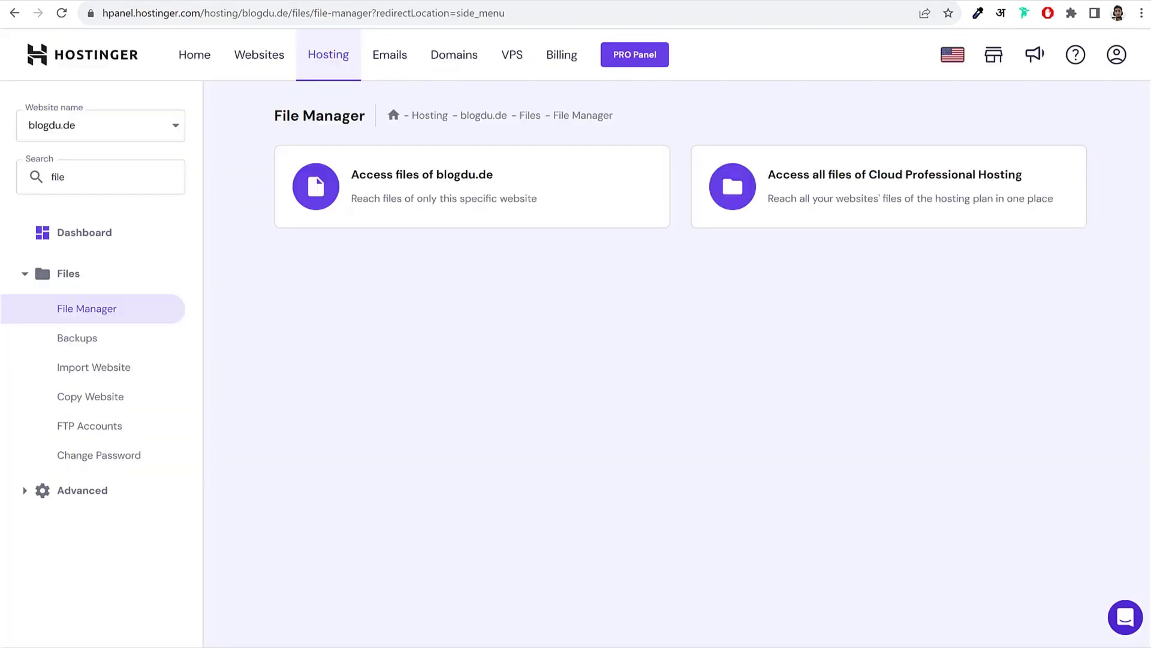
# Step: Copy the app_file folder name from File Browser and append 'app_file/' to the link URL
pyautogui.click(425, 1)
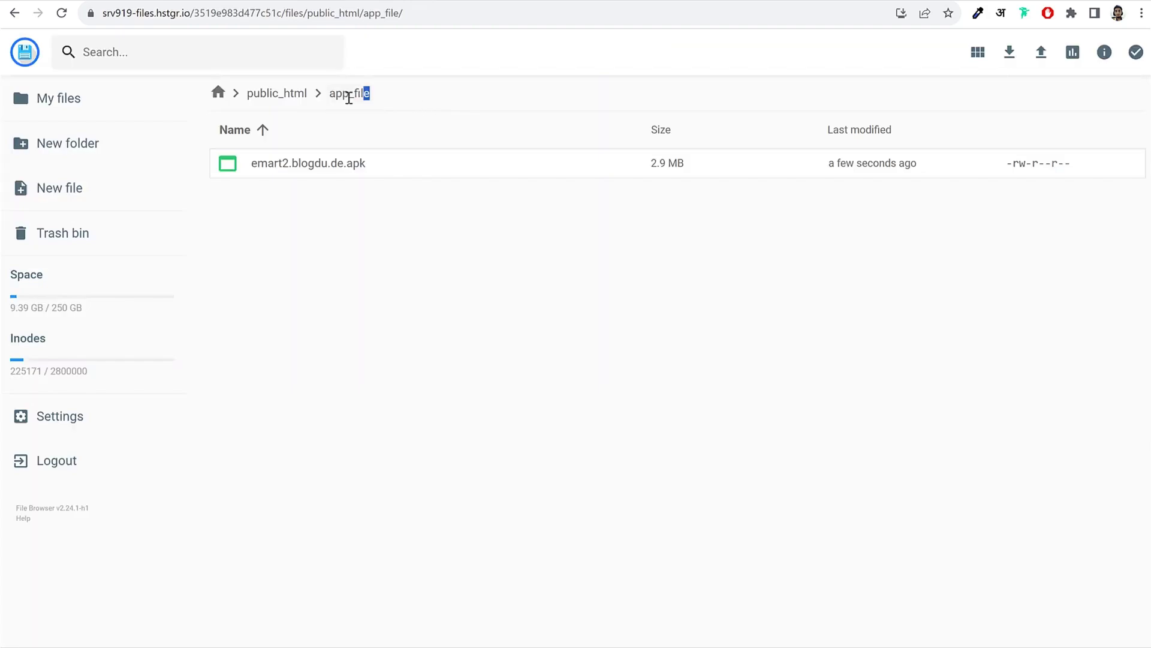
pyautogui.moveTo(349, 98); pyautogui.dragTo(332, 99)
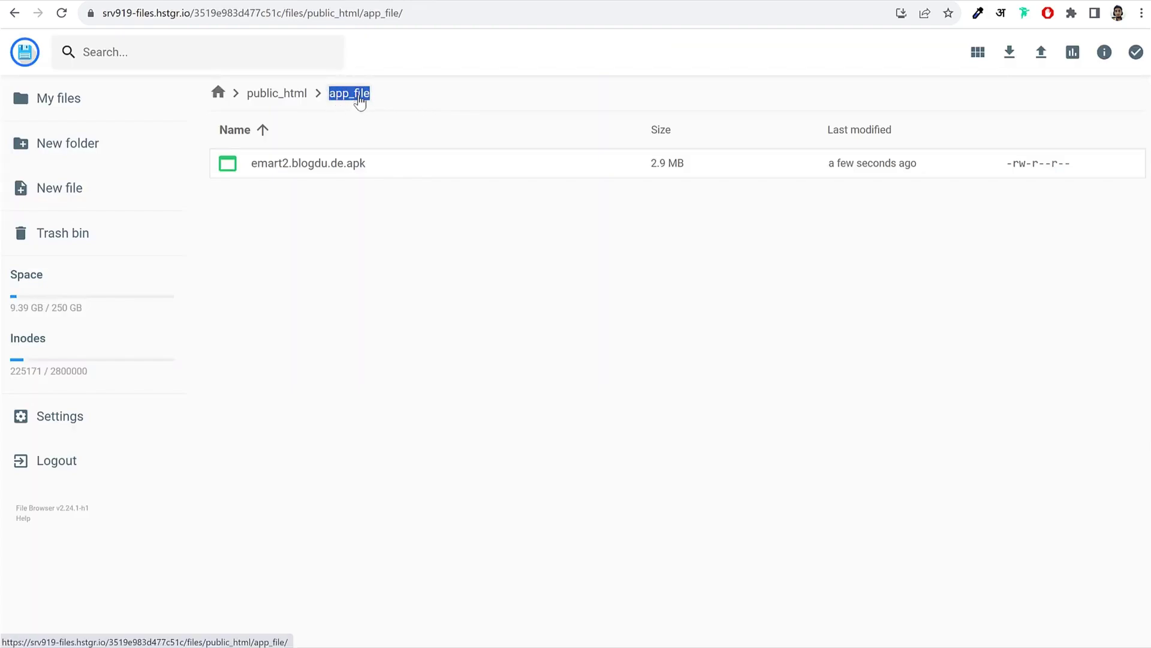
pyautogui.rightClick(351, 102)
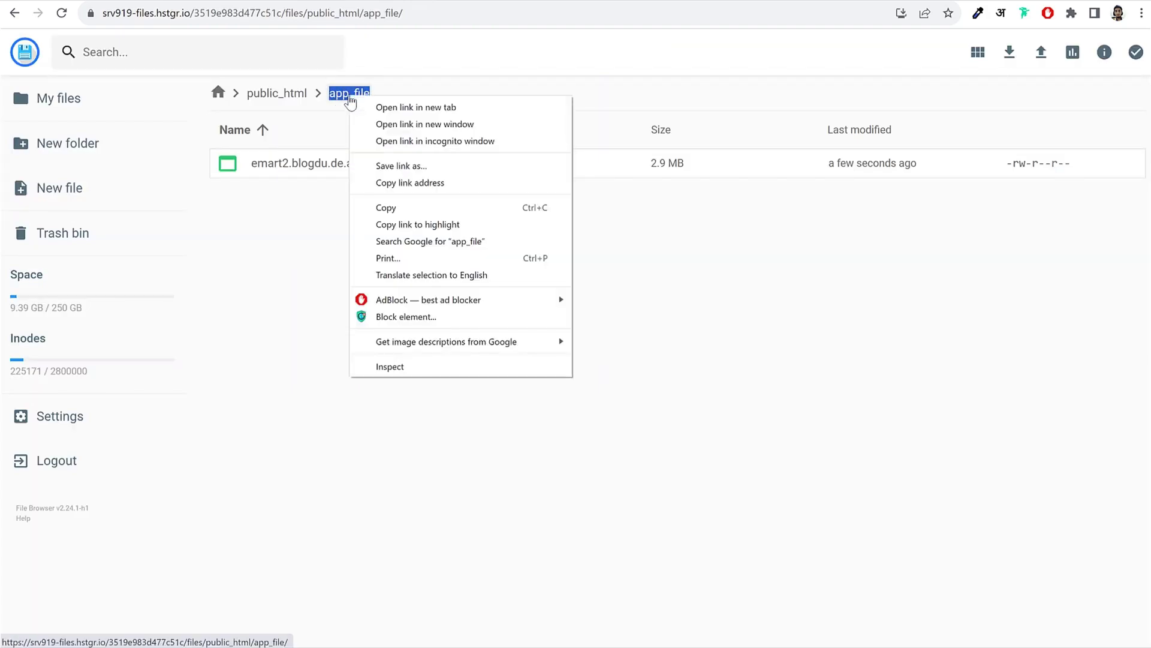
pyautogui.click(393, 207)
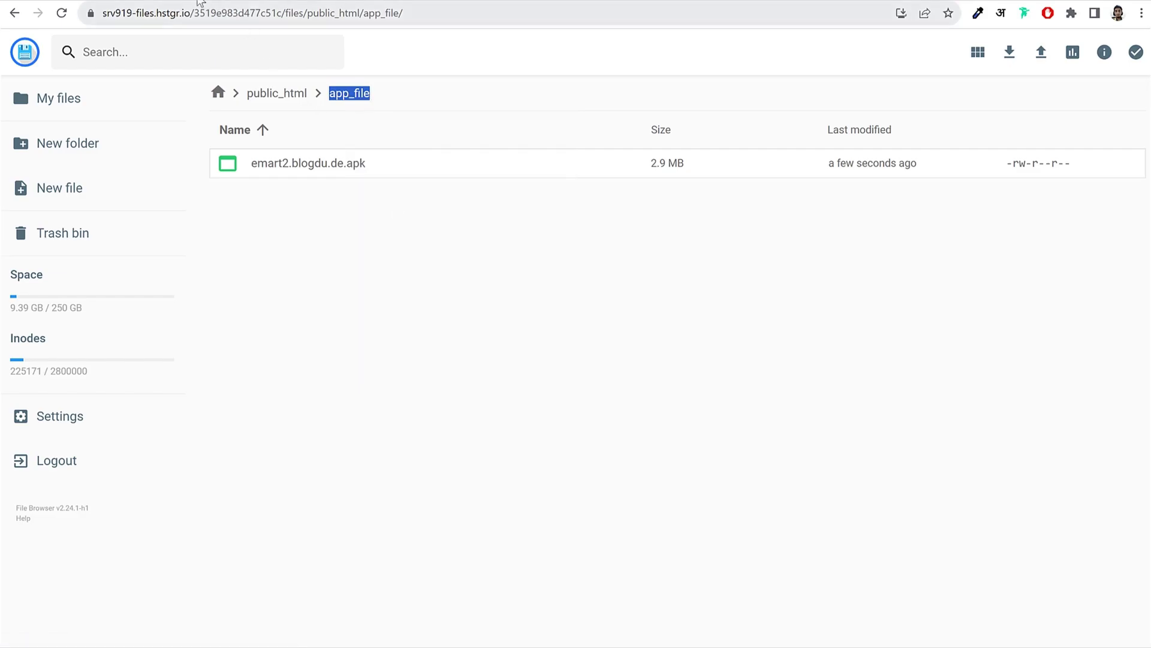
pyautogui.hotkey('ctrl', 'Tab')
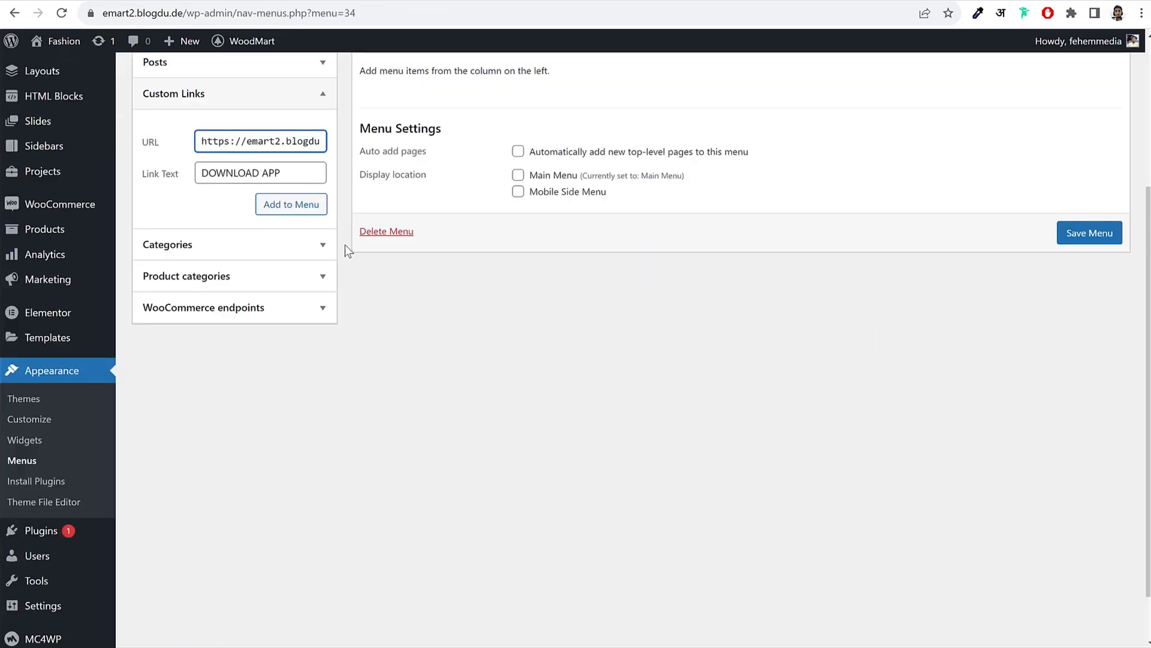
pyautogui.press('End')
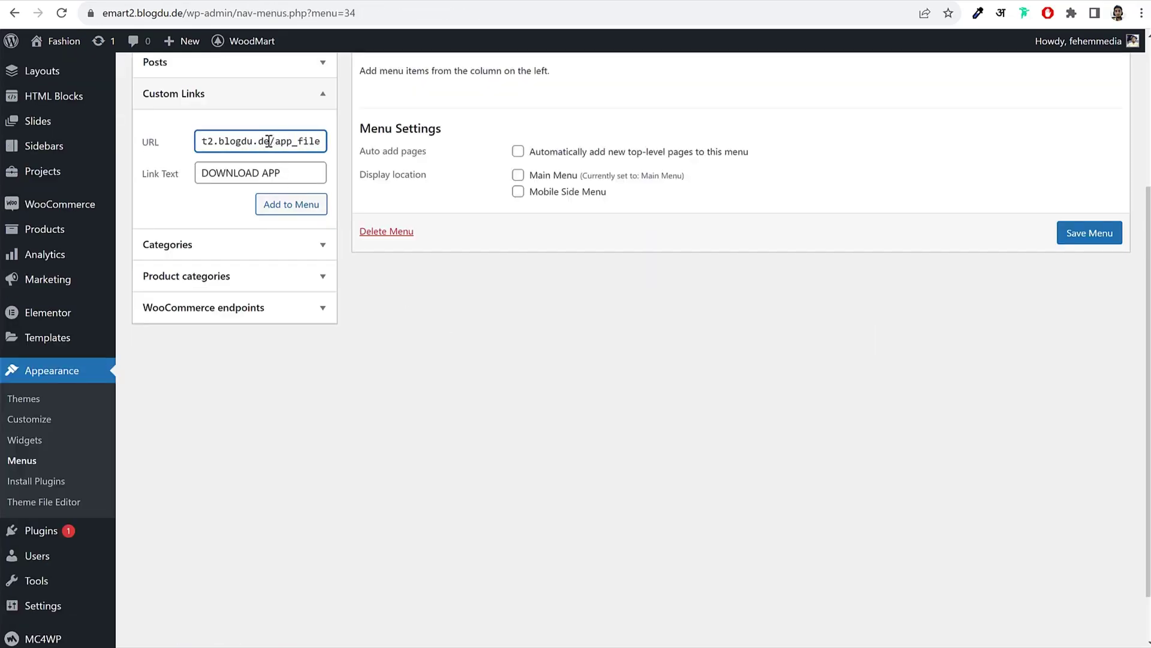
pyautogui.moveTo(286, 142); pyautogui.dragTo(327, 143)
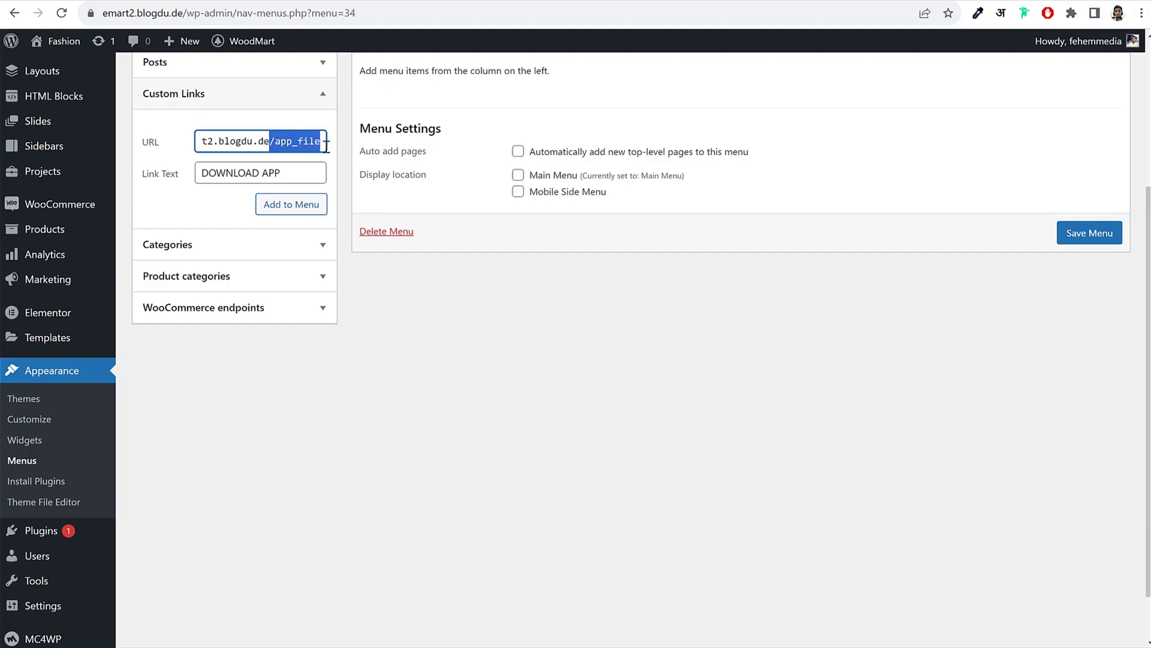
pyautogui.click(322, 145)
pyautogui.write('/')
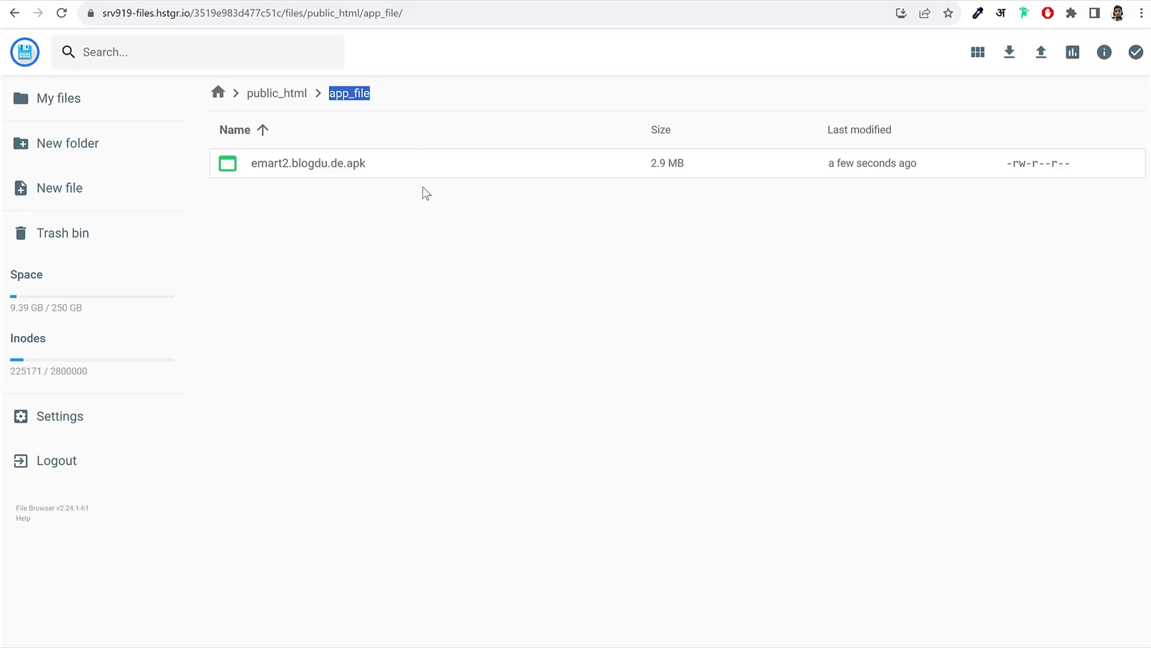
# Step: Copy emart2.blogdu.de.apk from the file's Info and append it to the link URL
pyautogui.click(318, 166)
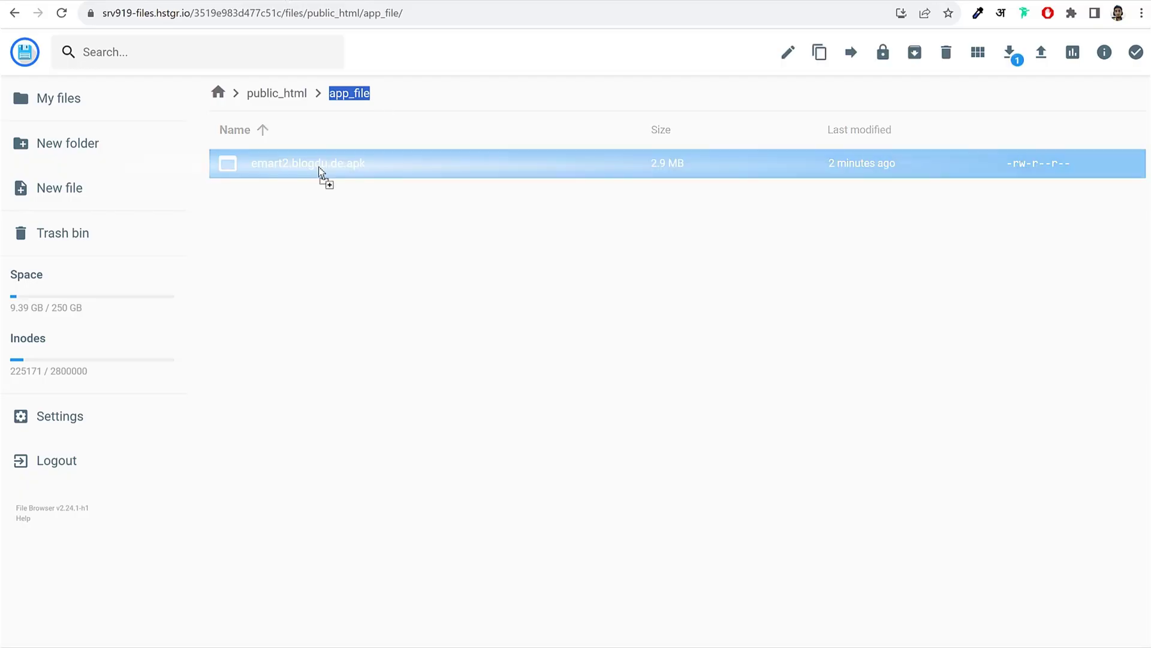
pyautogui.rightClick(290, 166)
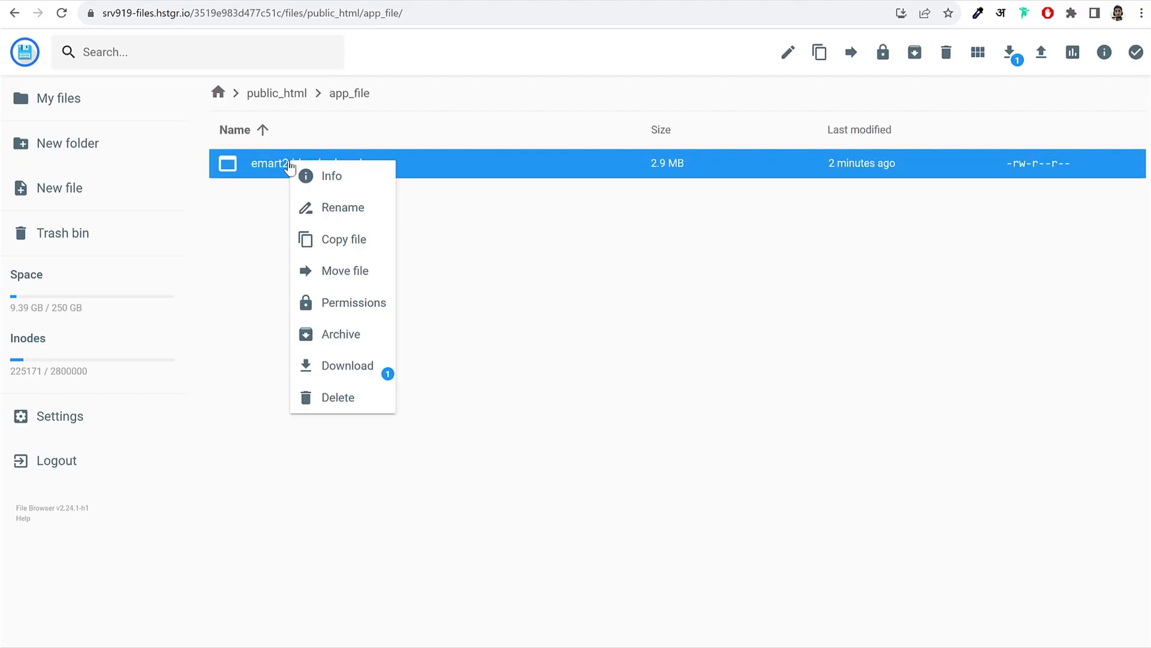
pyautogui.click(315, 177)
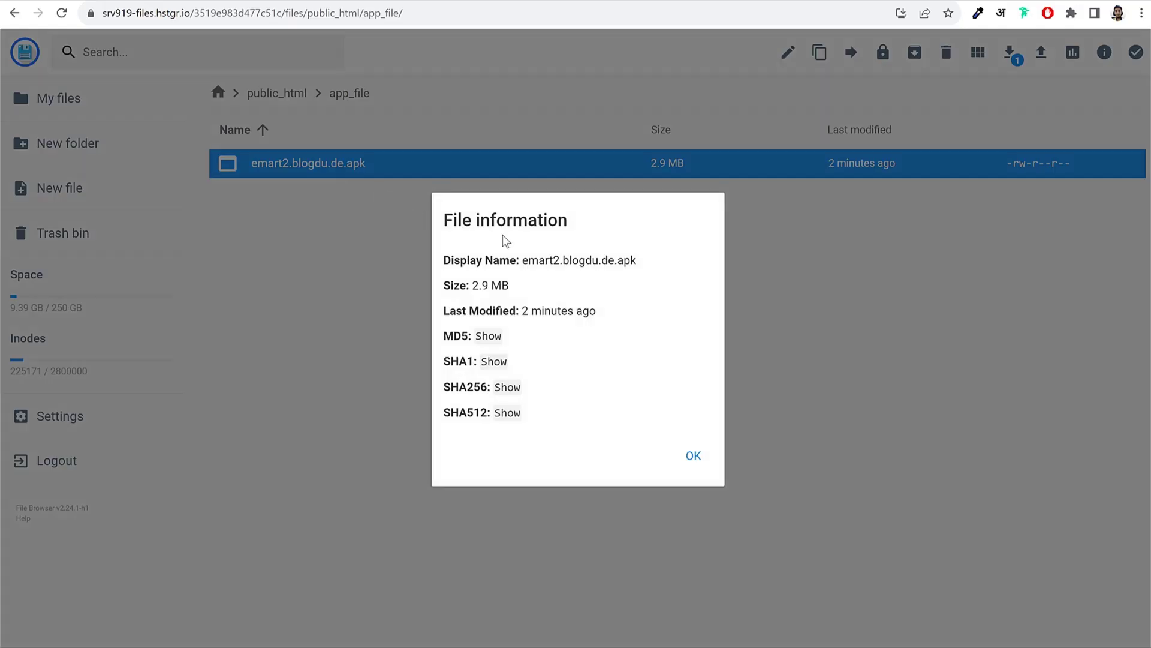
pyautogui.moveTo(665, 264); pyautogui.dragTo(523, 258)
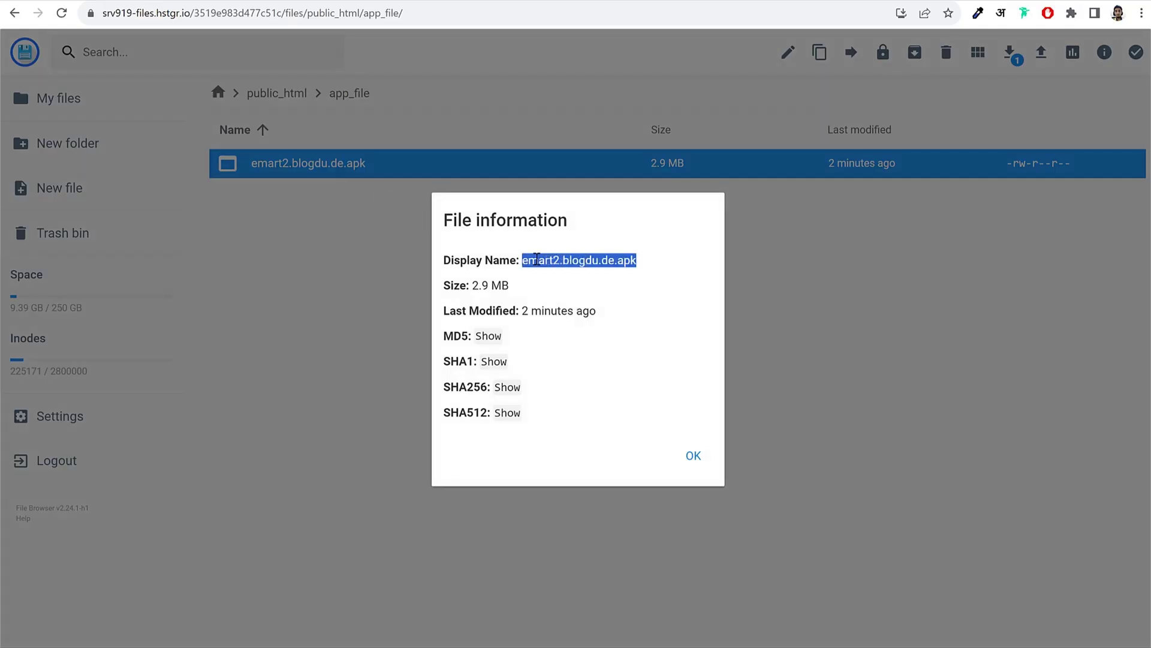
pyautogui.rightClick(536, 258)
pyautogui.click(549, 272)
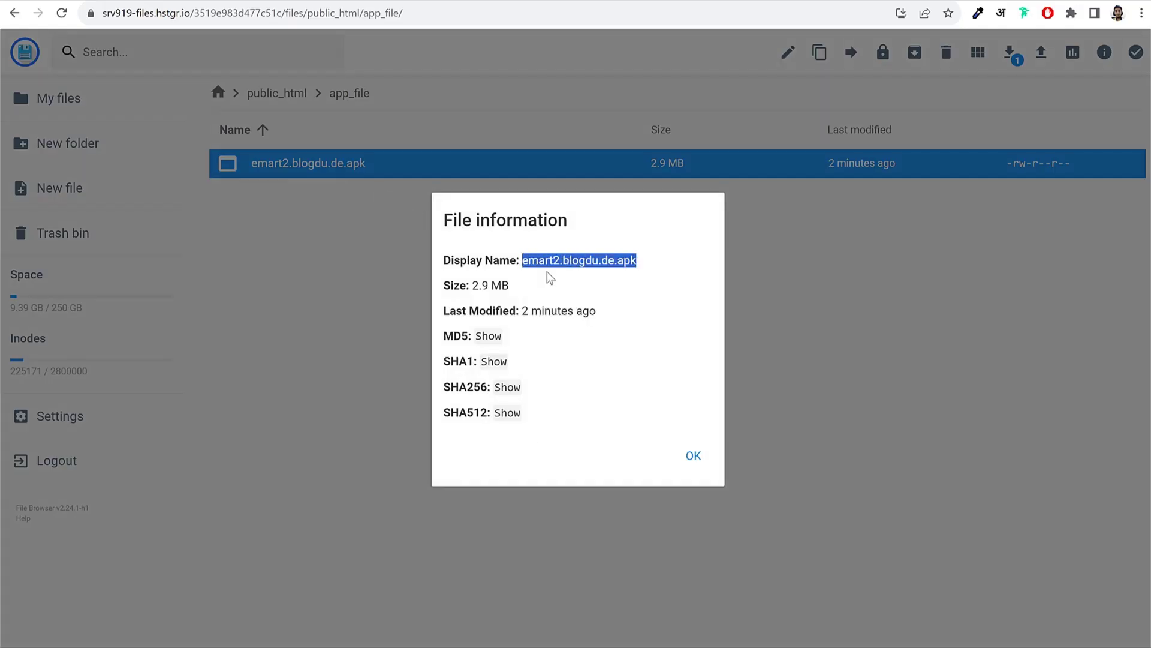
pyautogui.click(120, 3)
pyautogui.click(144, 508)
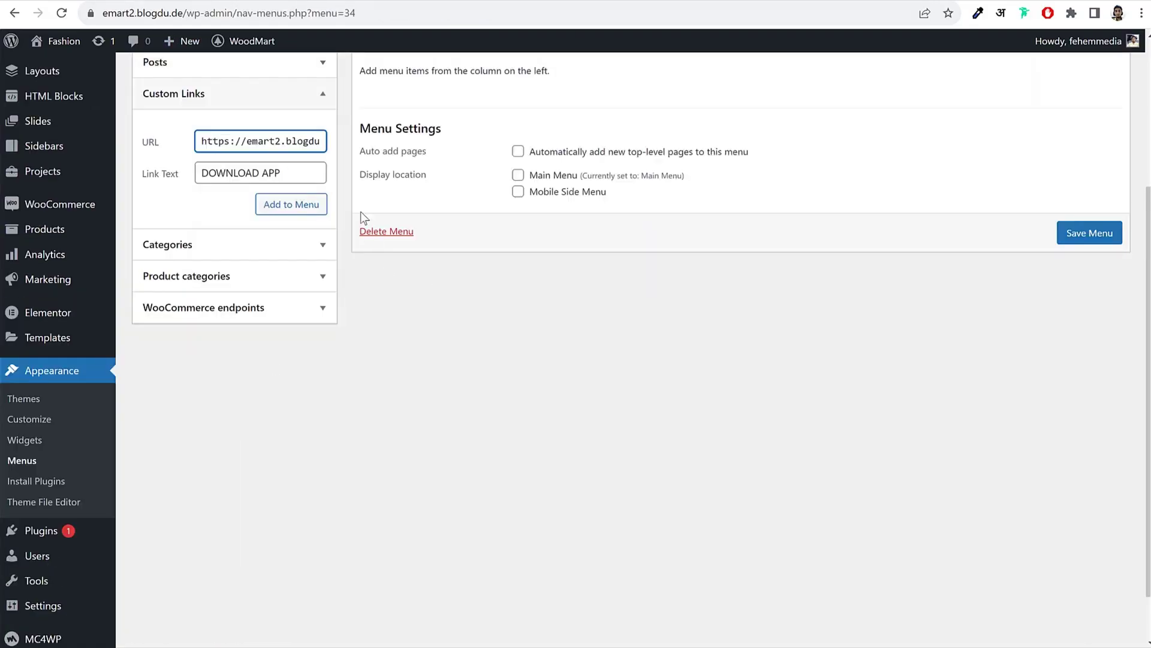
pyautogui.click(316, 147)
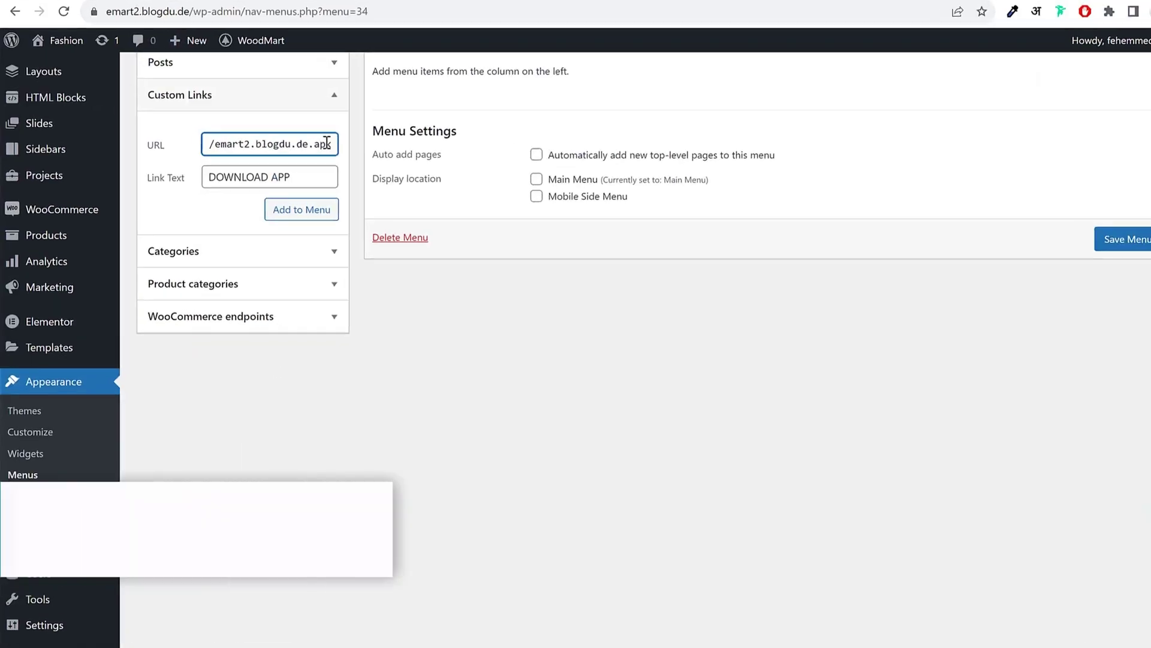
pyautogui.moveTo(305, 141); pyautogui.dragTo(157, 133)
pyautogui.moveTo(234, 141); pyautogui.dragTo(310, 146)
pyautogui.moveTo(507, 199)
pyautogui.mouseDown()
pyautogui.moveTo(536, 198)
pyautogui.moveTo(333, 204)
pyautogui.moveTo(526, 206)
pyautogui.mouseUp()
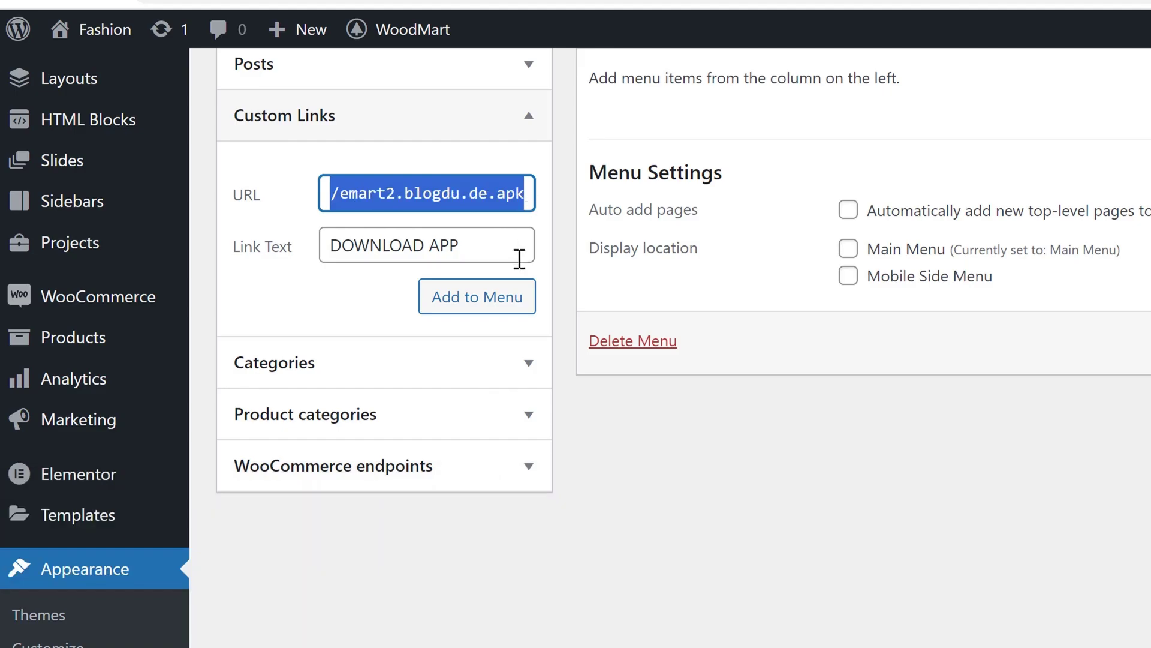
# Step: Add the DOWNLOAD APP custom link to the menu and save the menu
pyautogui.click(489, 303)
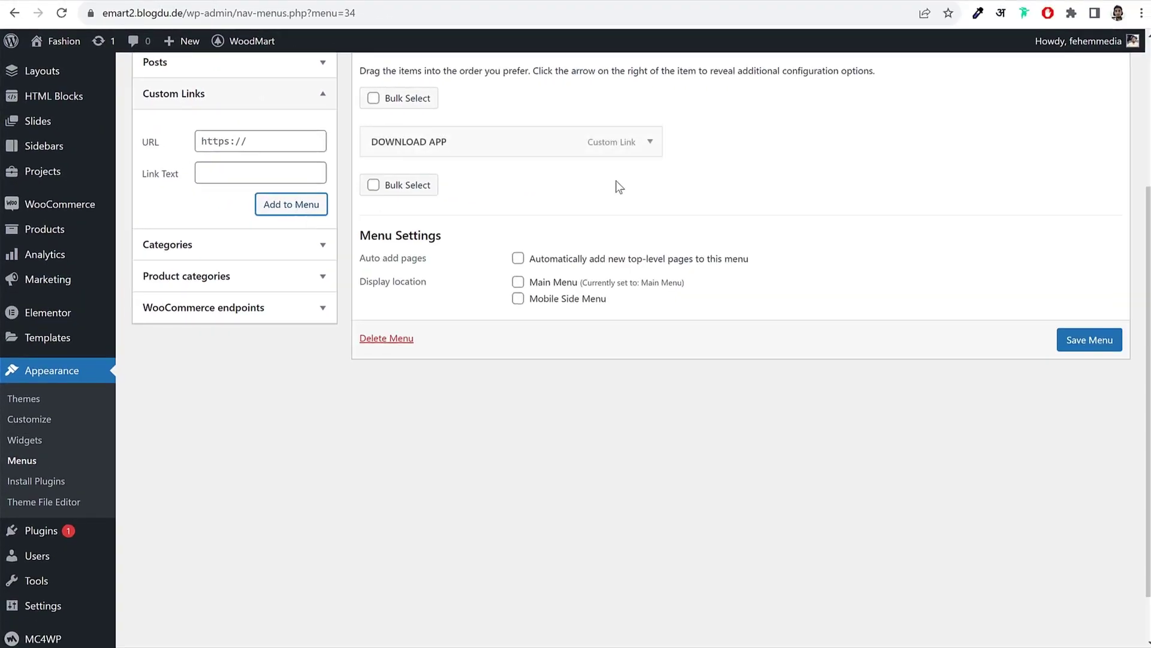
pyautogui.click(651, 144)
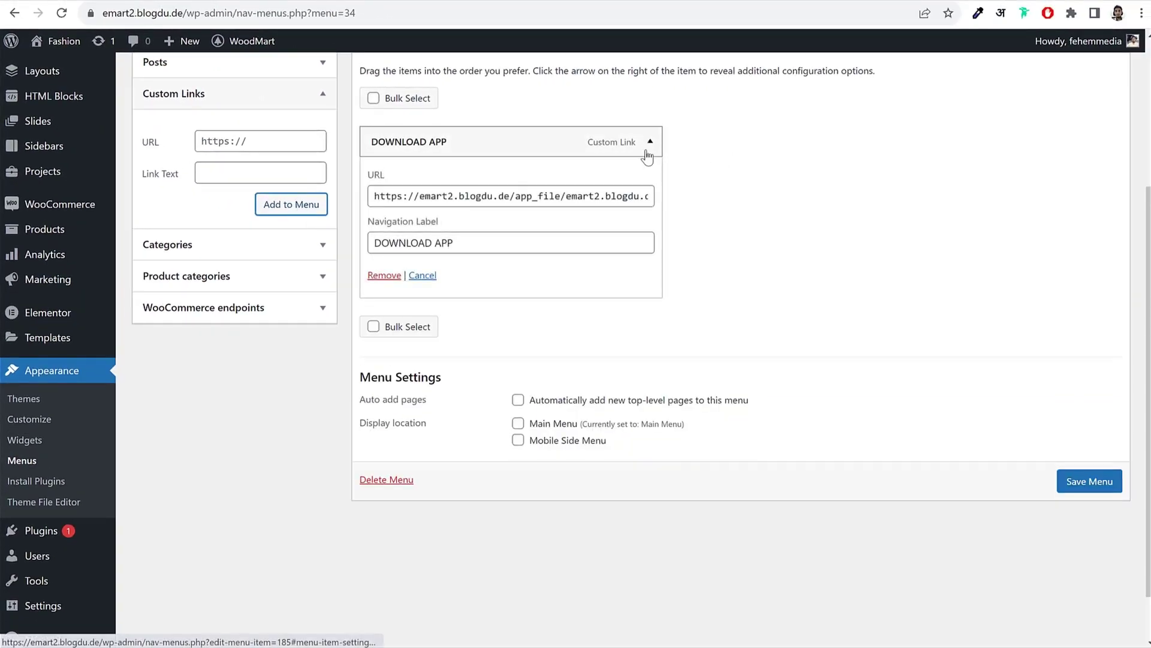
pyautogui.click(1107, 485)
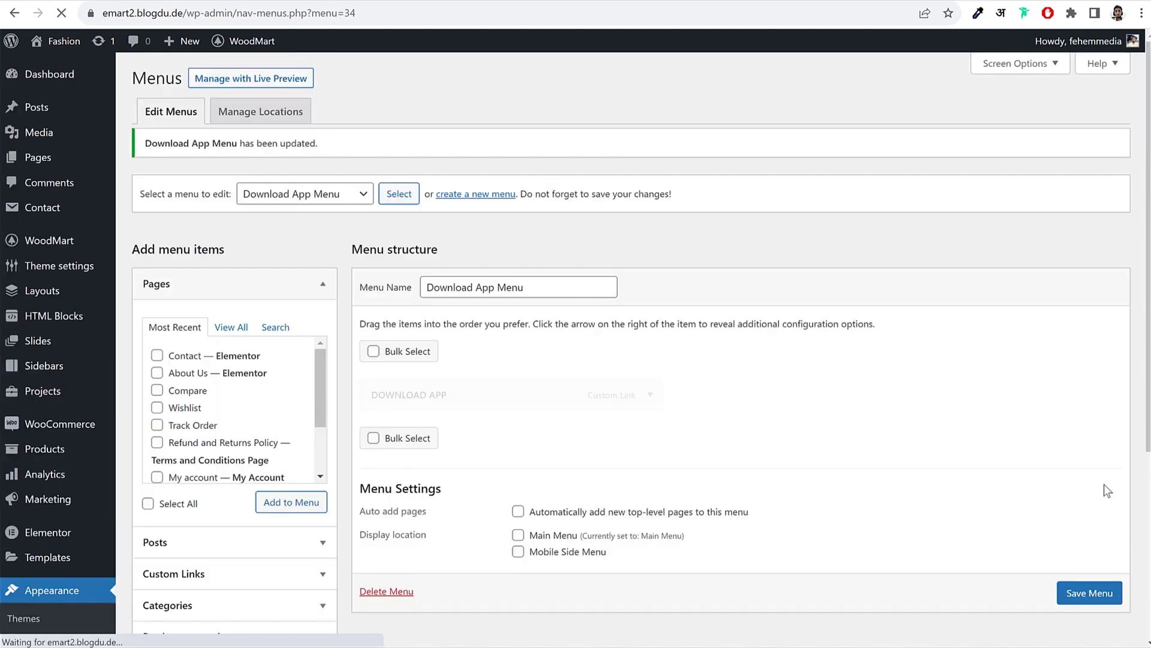
# Step: Keep DOWNLOAD APP's Default design, set 'Use image as' to Menu item icon, and start an image upload
pyautogui.click(651, 406)
pyautogui.scroll(-3, 825, 393)
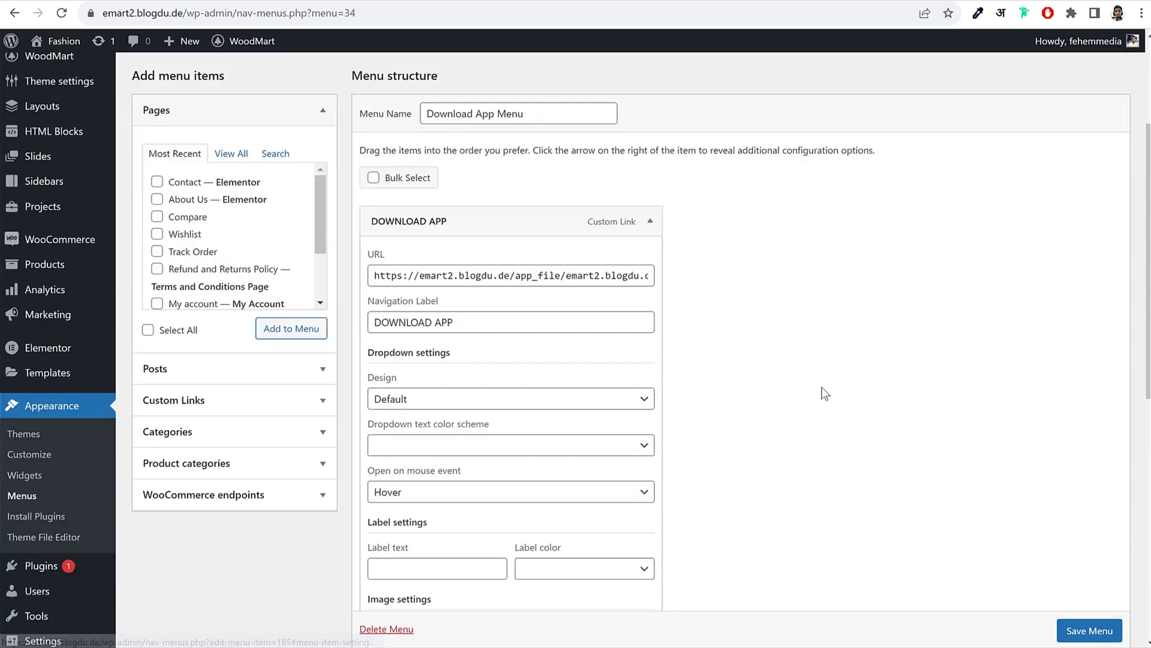
pyautogui.scroll(-5, 820, 389)
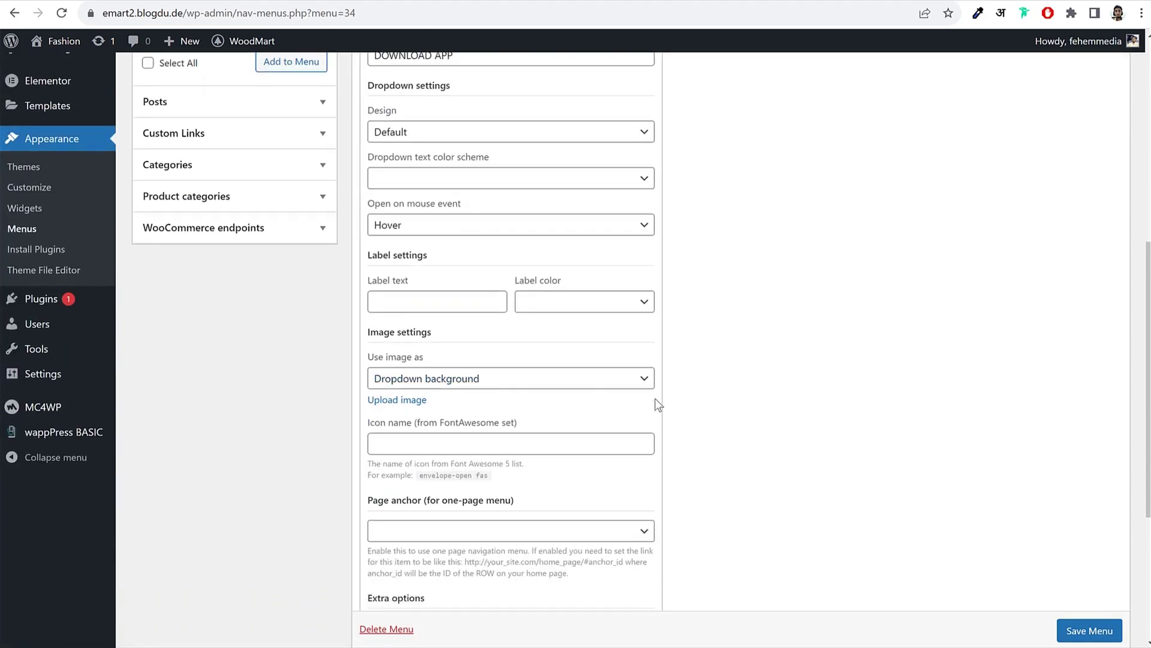
pyautogui.scroll(-3, 655, 398)
pyautogui.scroll(5, 655, 398)
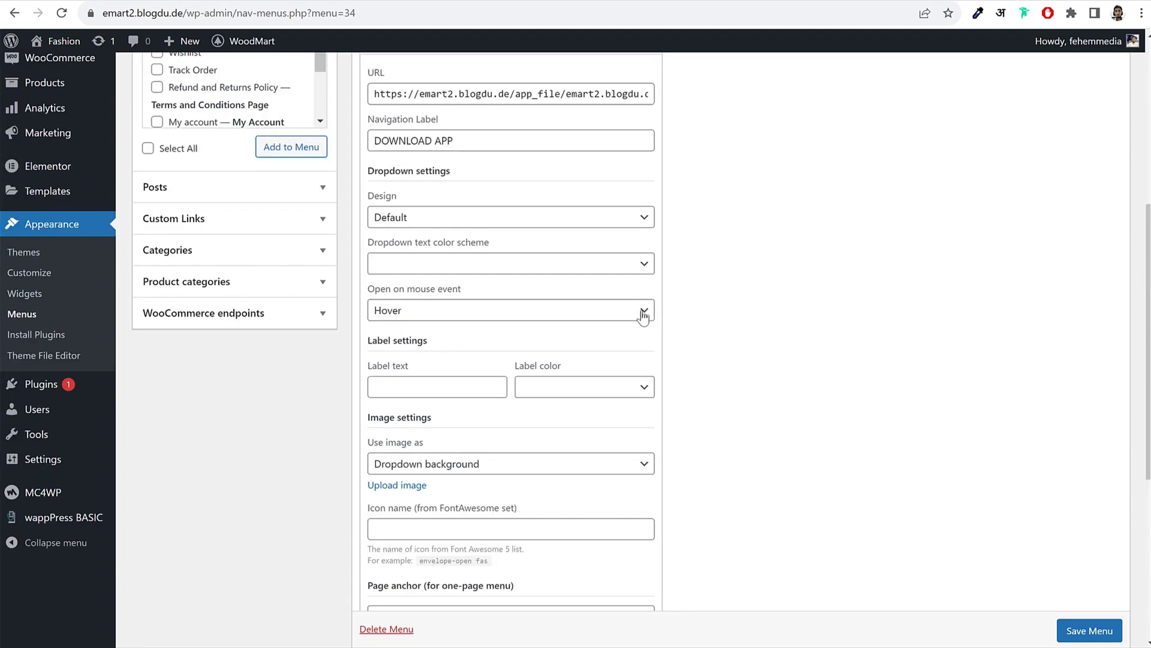
pyautogui.click(445, 216)
pyautogui.click(444, 216)
pyautogui.scroll(-1, 894, 348)
pyautogui.scroll(-1, 893, 351)
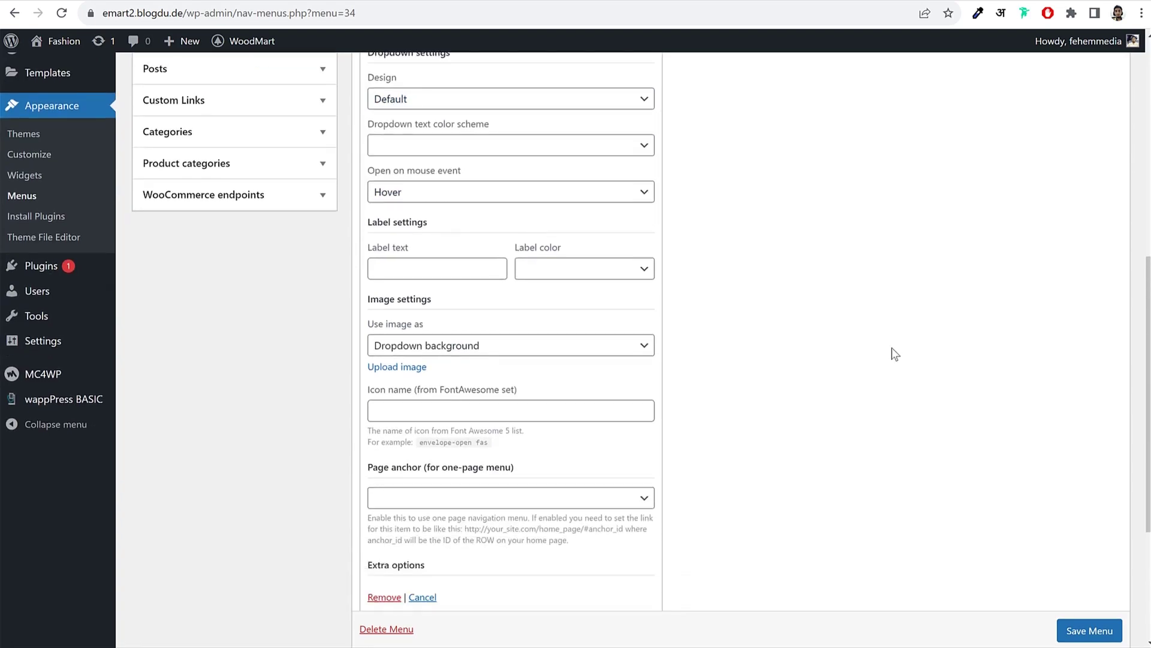
pyautogui.click(440, 322)
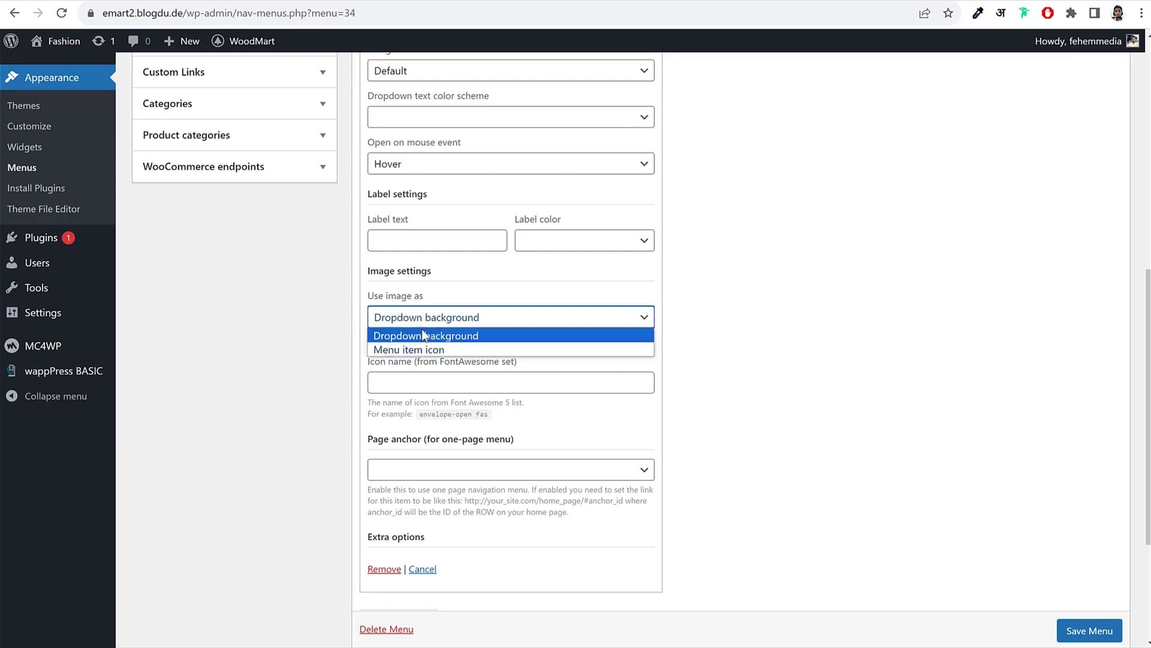
pyautogui.click(413, 349)
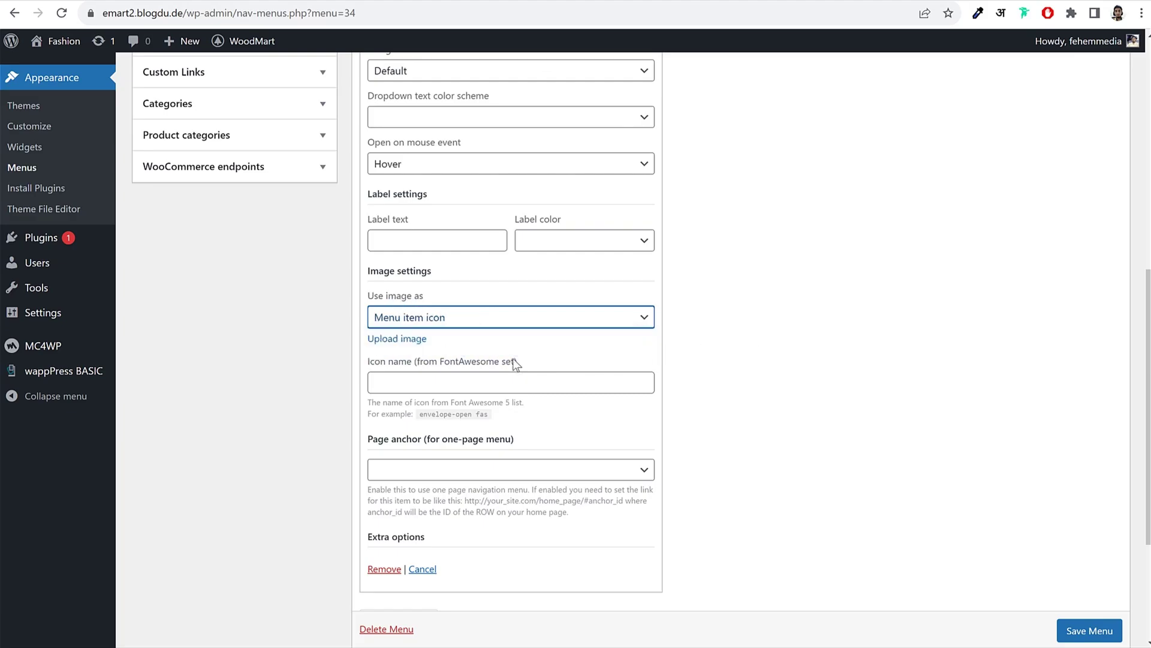
pyautogui.click(397, 339)
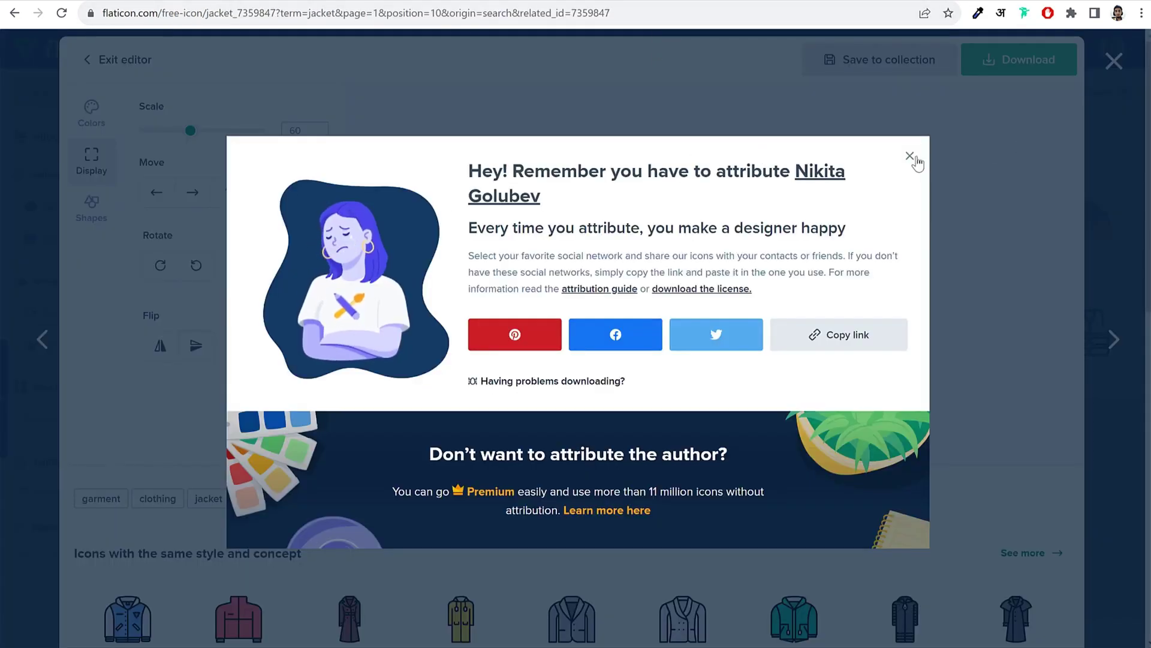
# Step: Search Flaticon for 'download', view the orange round download icon, then return to WordPress
pyautogui.click(907, 155)
pyautogui.click(1103, 64)
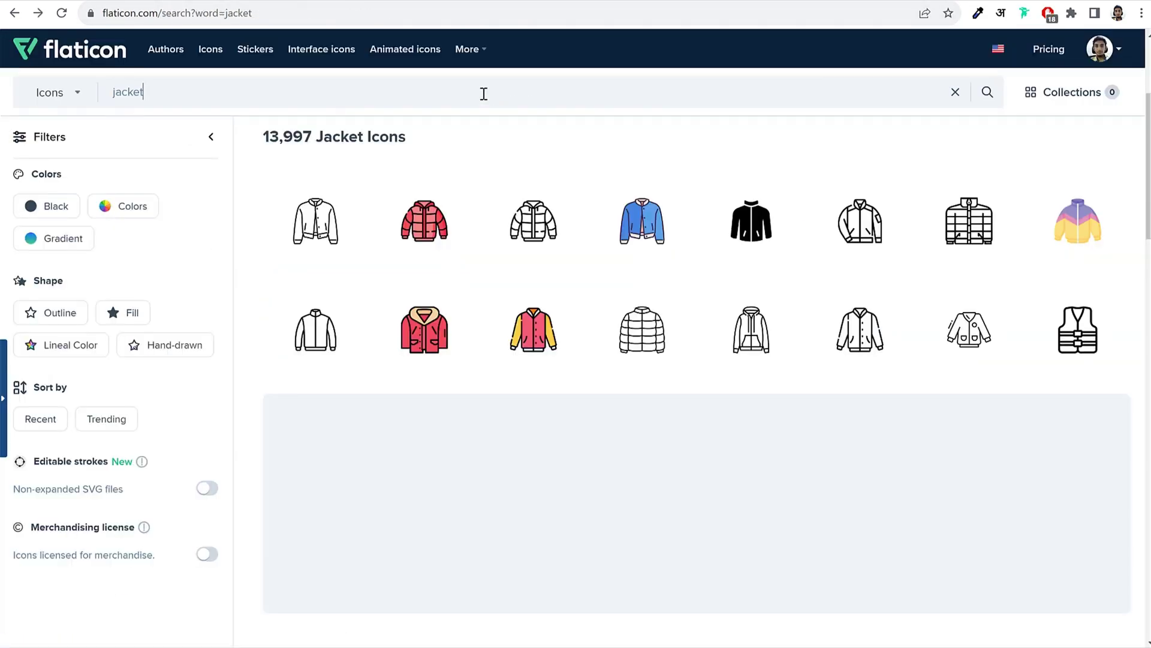
pyautogui.hotkey('ctrl', 'a')
pyautogui.write('download')
pyautogui.press('Return')
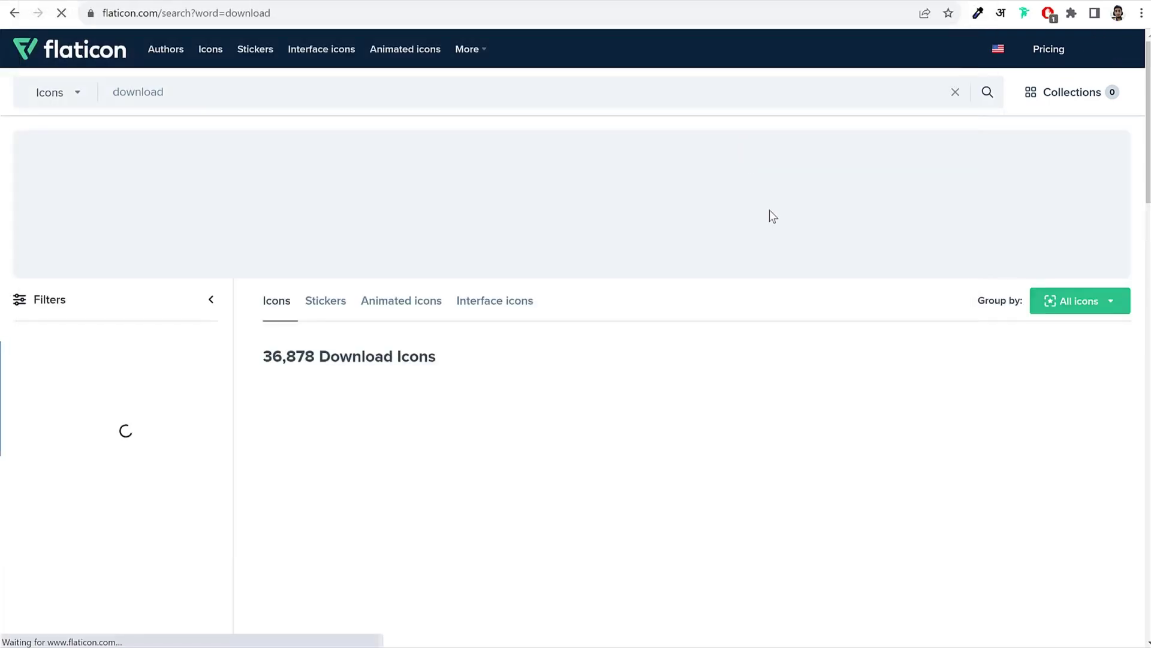
pyautogui.scroll(-10, 861, 302)
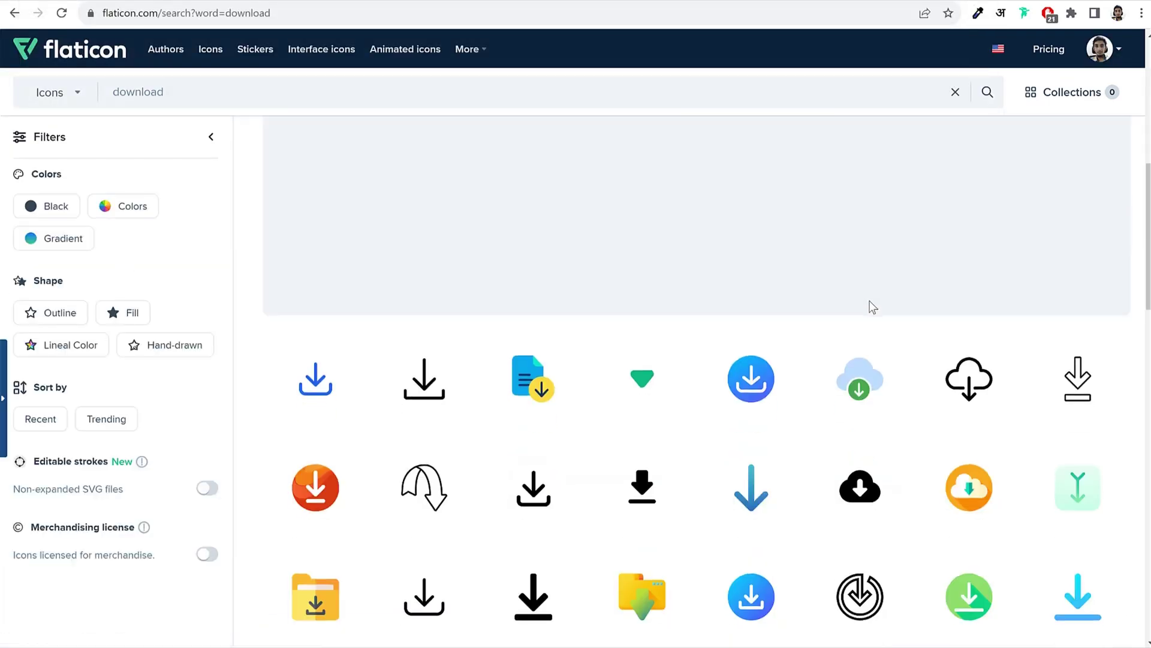
pyautogui.click(318, 347)
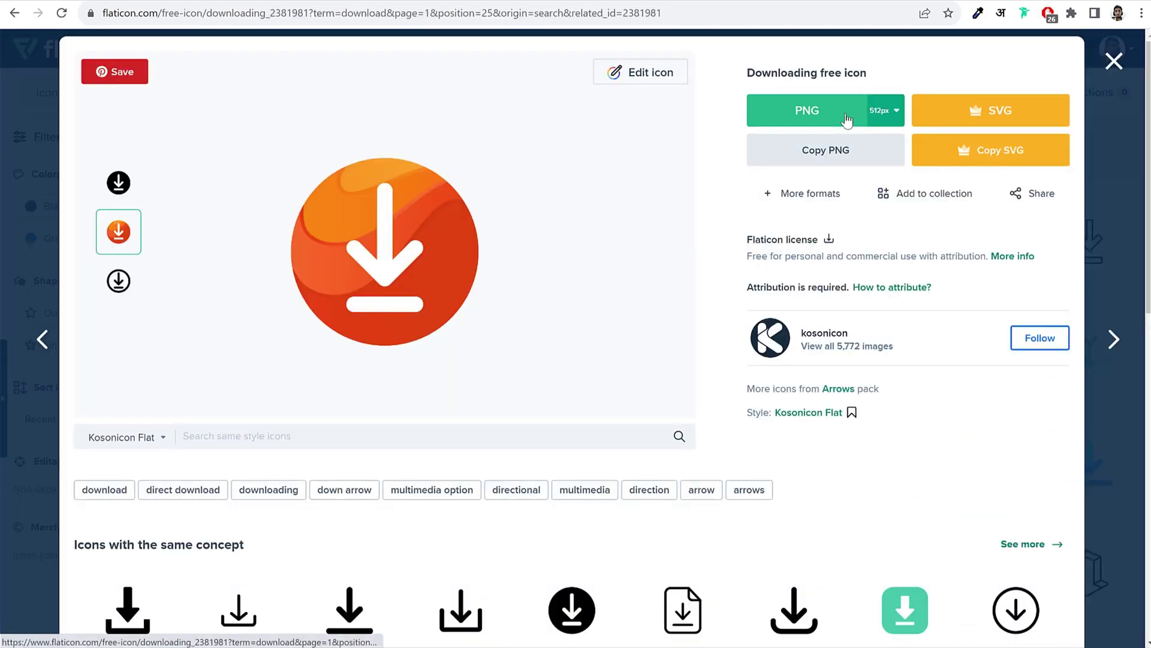
pyautogui.click(1116, 62)
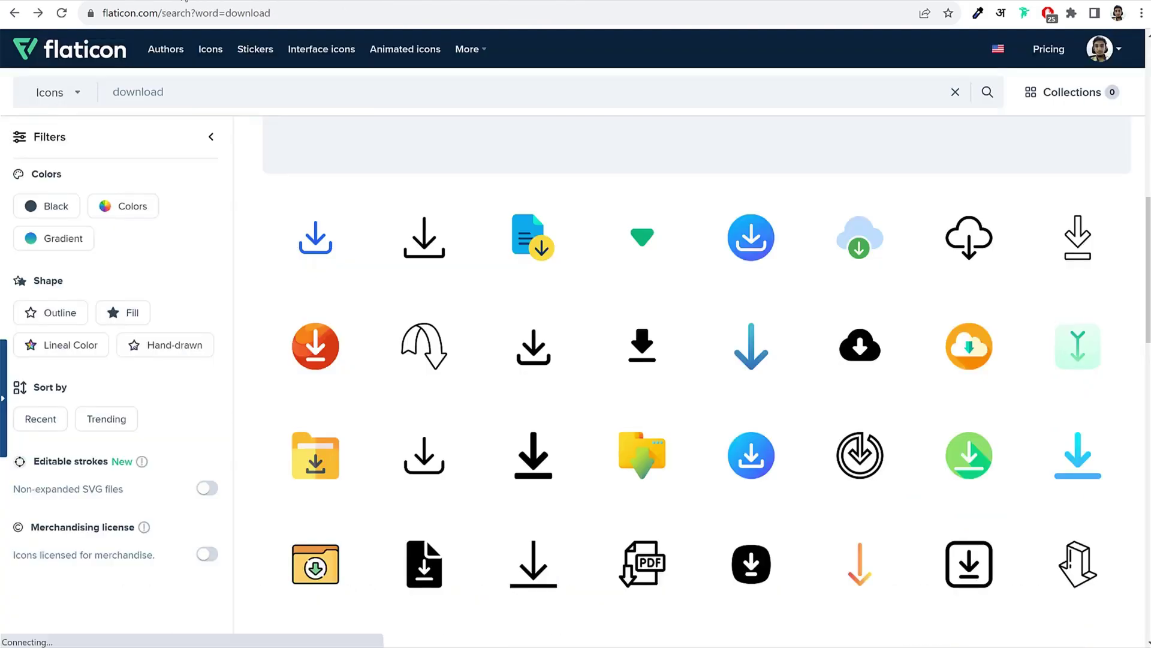
pyautogui.click(124, 2)
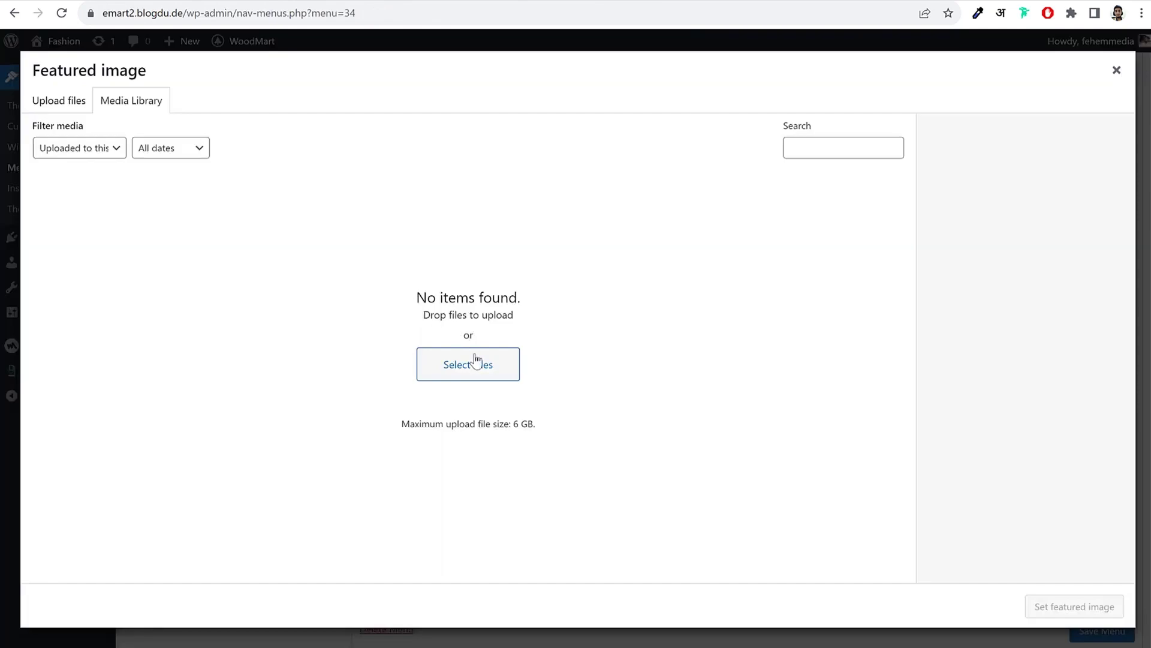
# Step: Upload the 'downloading' image from Media WoodMart as DOWNLOAD APP's icon and save Download App Menu
pyautogui.click(476, 360)
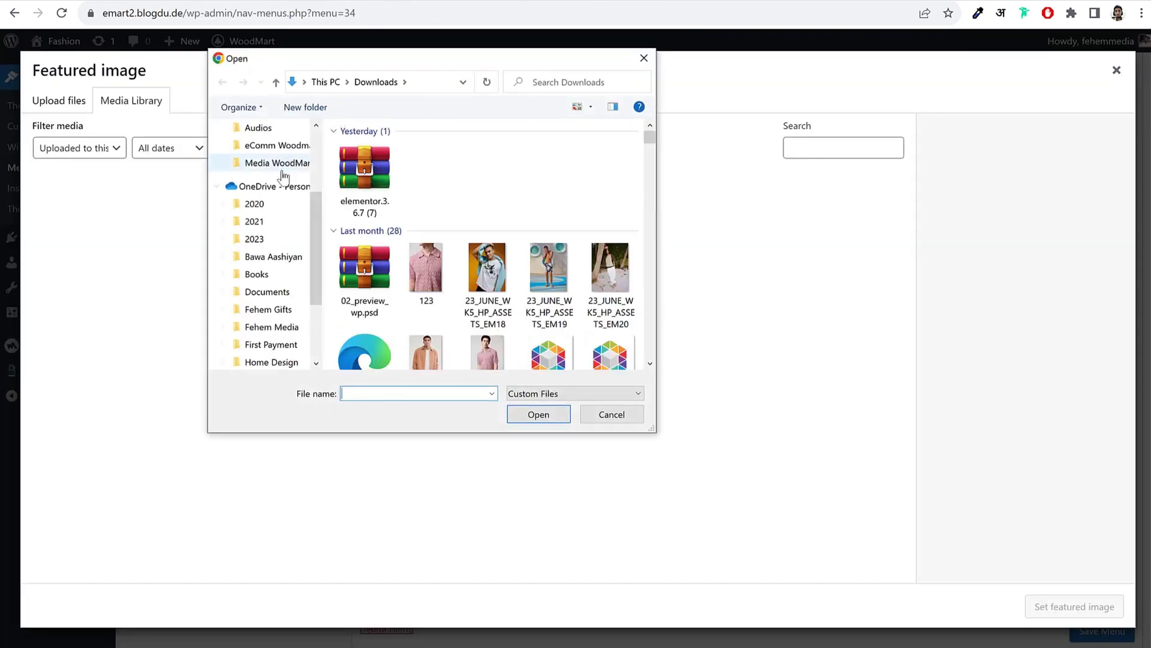
pyautogui.click(282, 172)
pyautogui.scroll(-3, 581, 244)
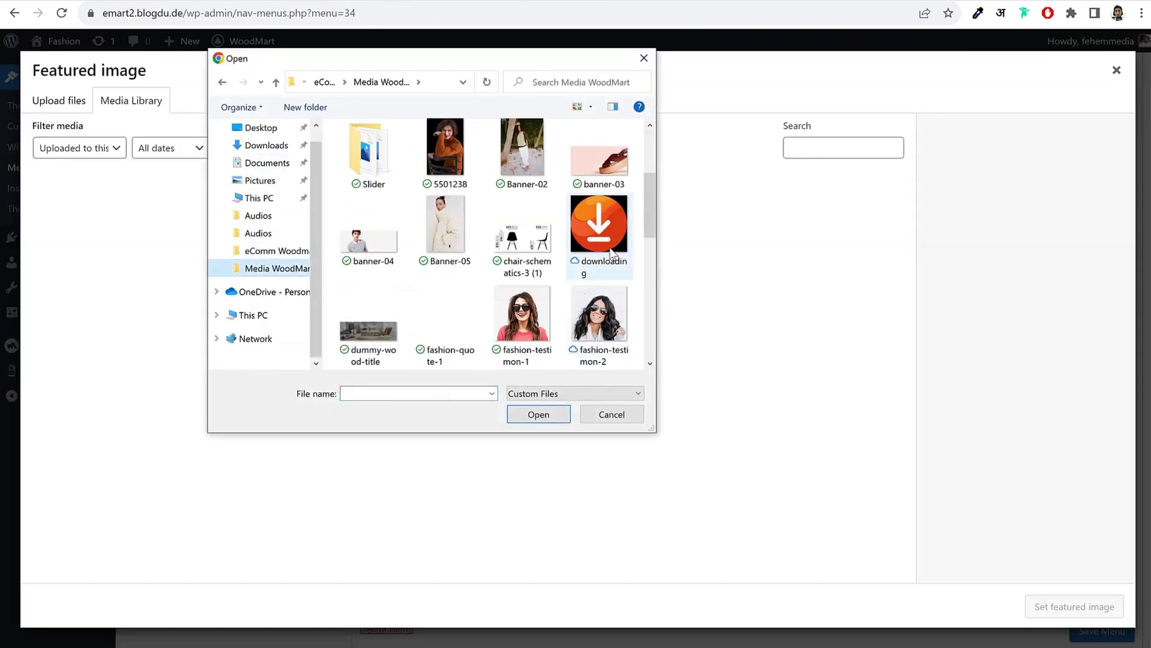
pyautogui.click(612, 253)
pyautogui.click(538, 415)
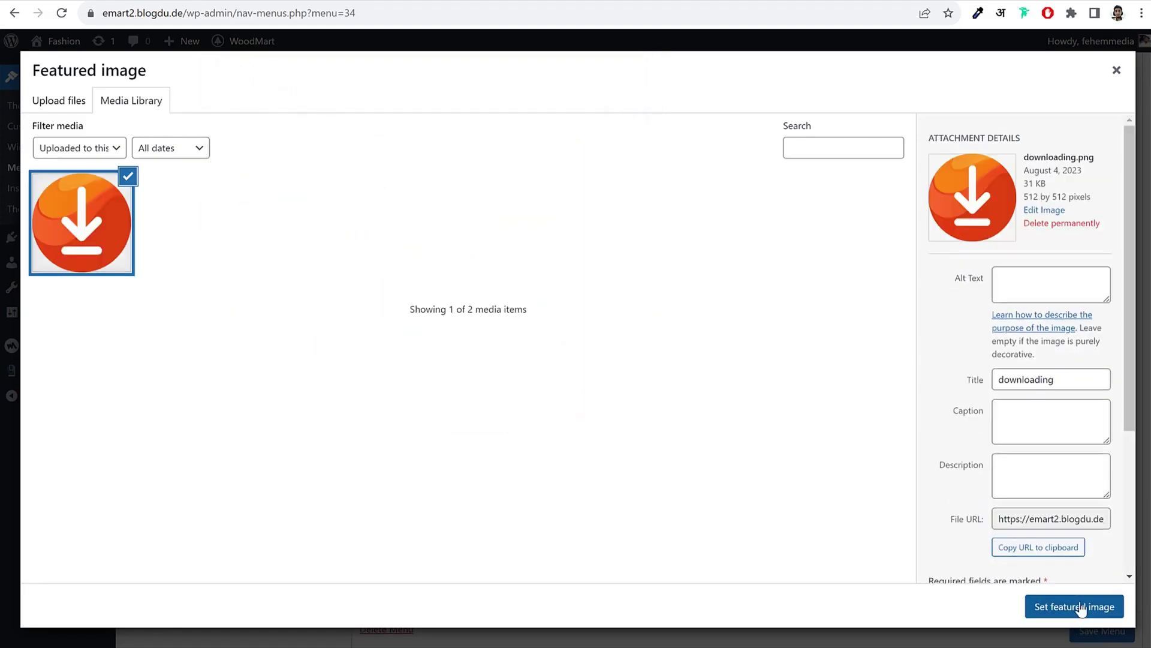
pyautogui.click(1074, 607)
pyautogui.scroll(-5, 872, 427)
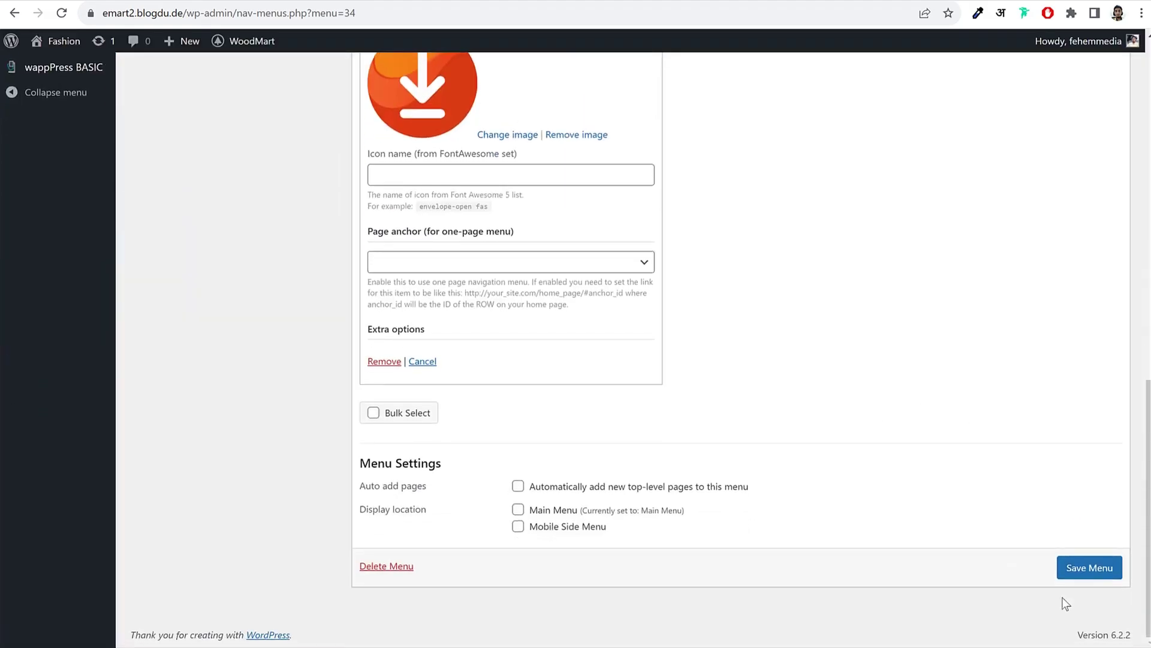
pyautogui.click(1090, 568)
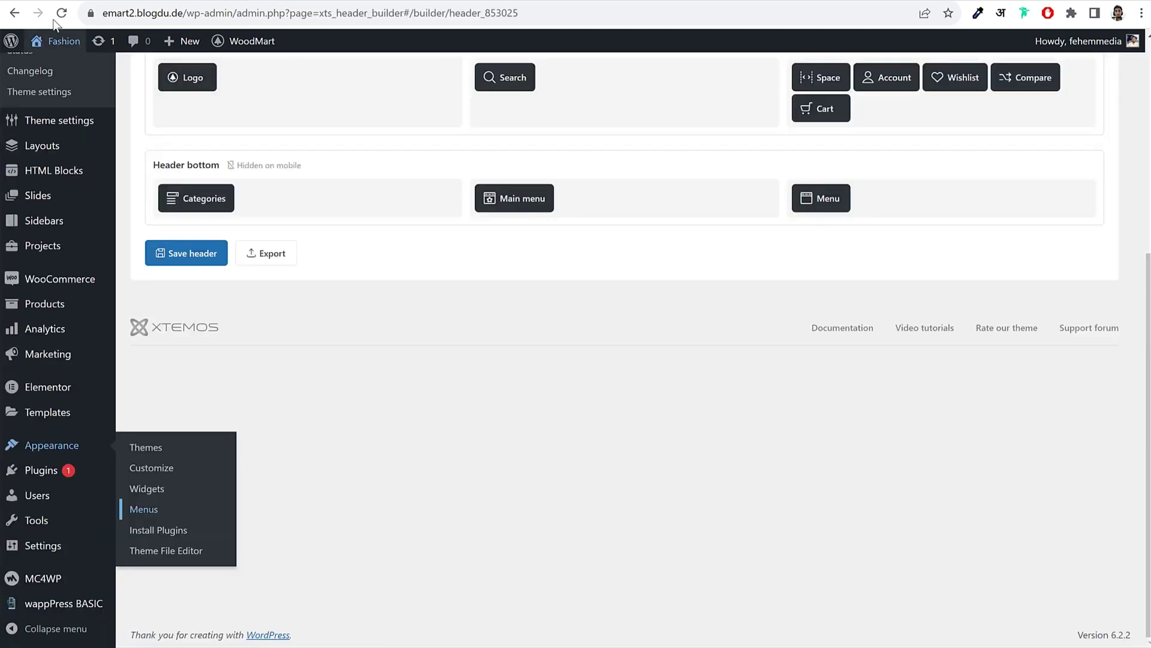
# Step: Set the header-bottom Menu element to Download App Menu and save the header
pyautogui.click(54, 18)
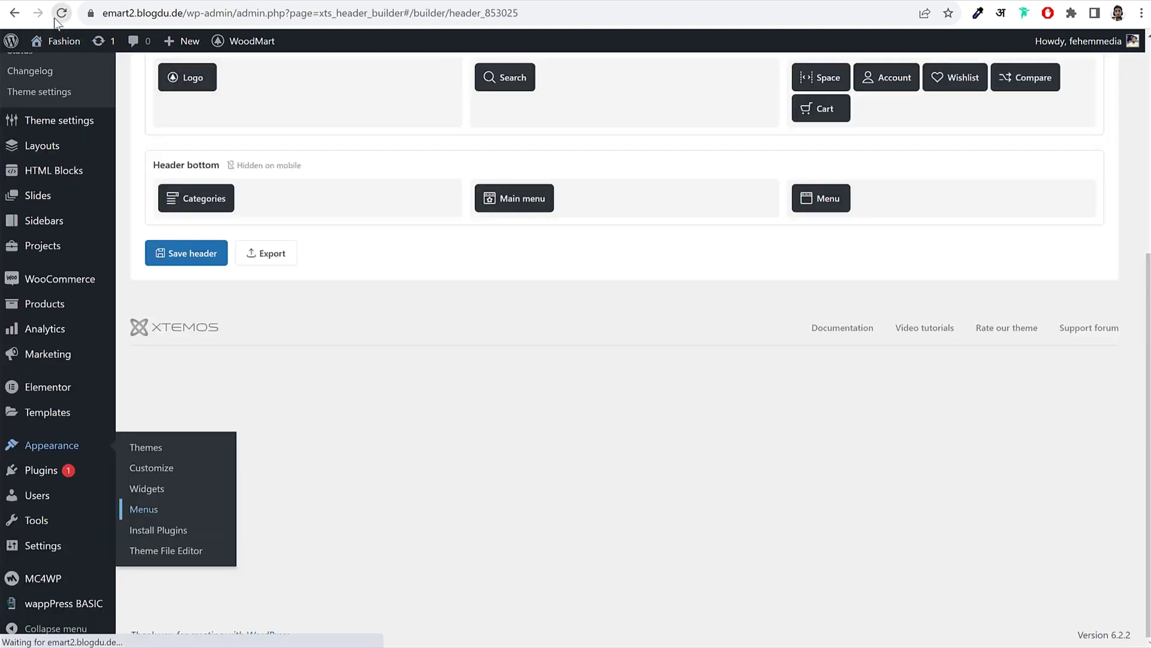
pyautogui.scroll(-3, 898, 375)
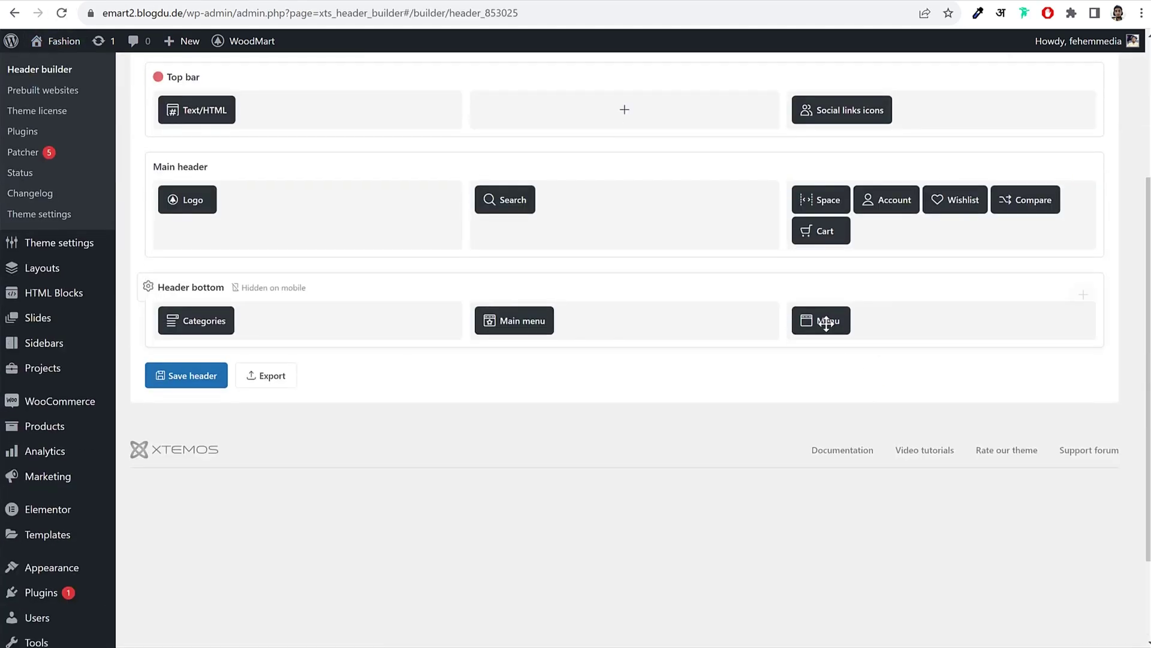
pyautogui.click(806, 299)
pyautogui.click(413, 383)
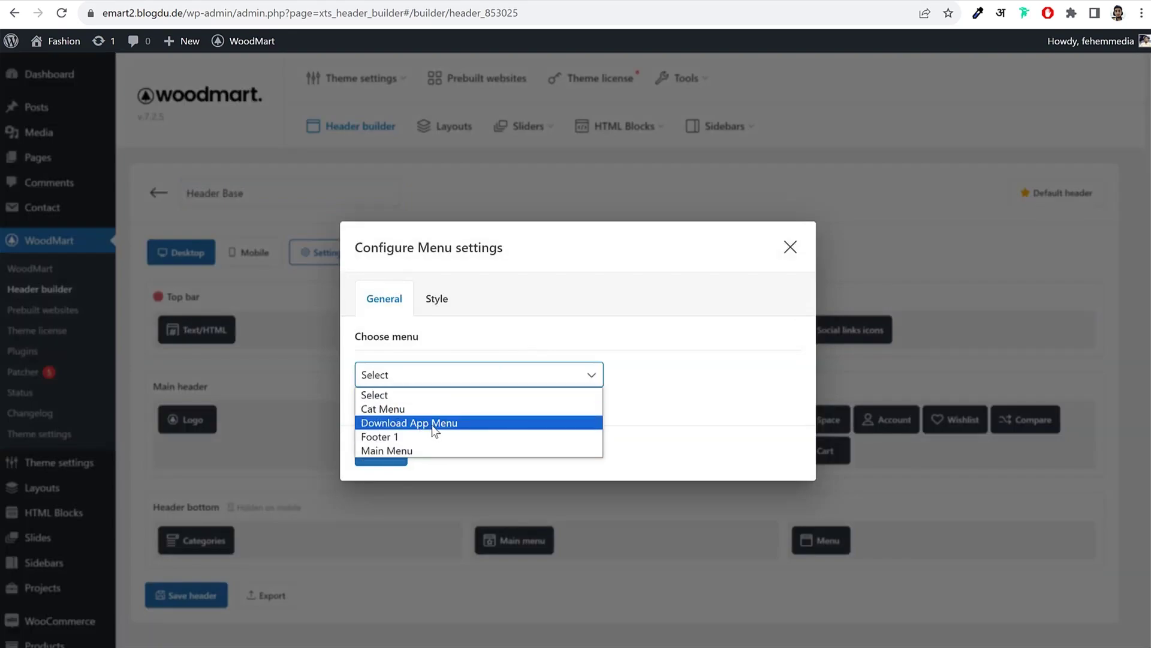
pyautogui.click(434, 423)
pyautogui.click(376, 457)
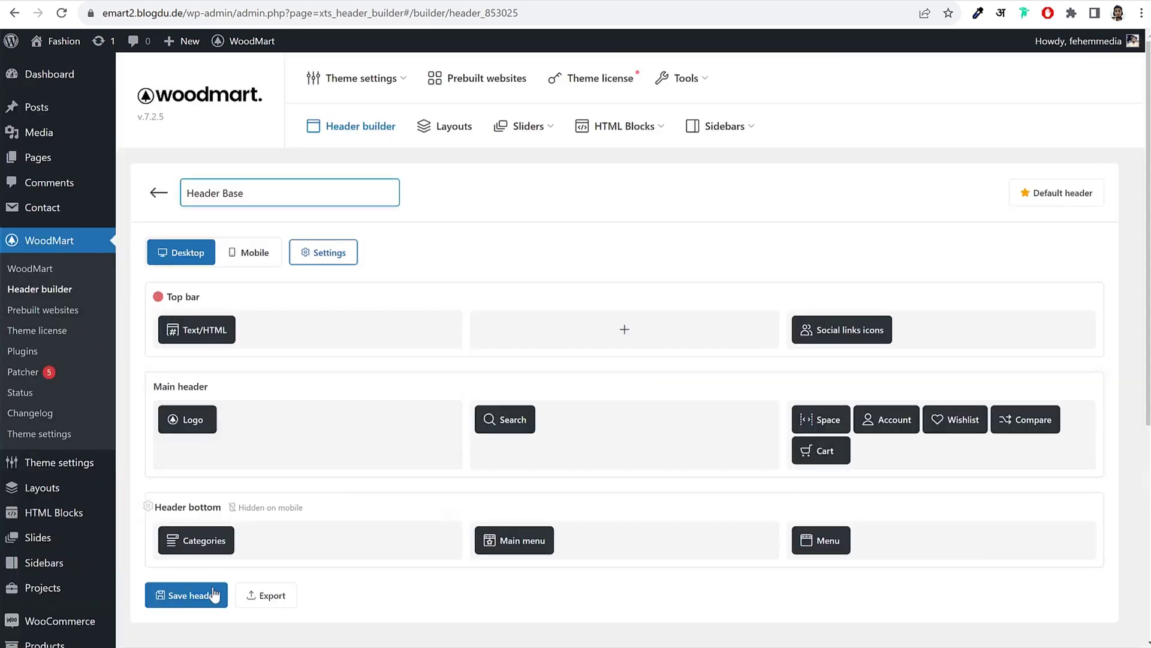
pyautogui.click(183, 593)
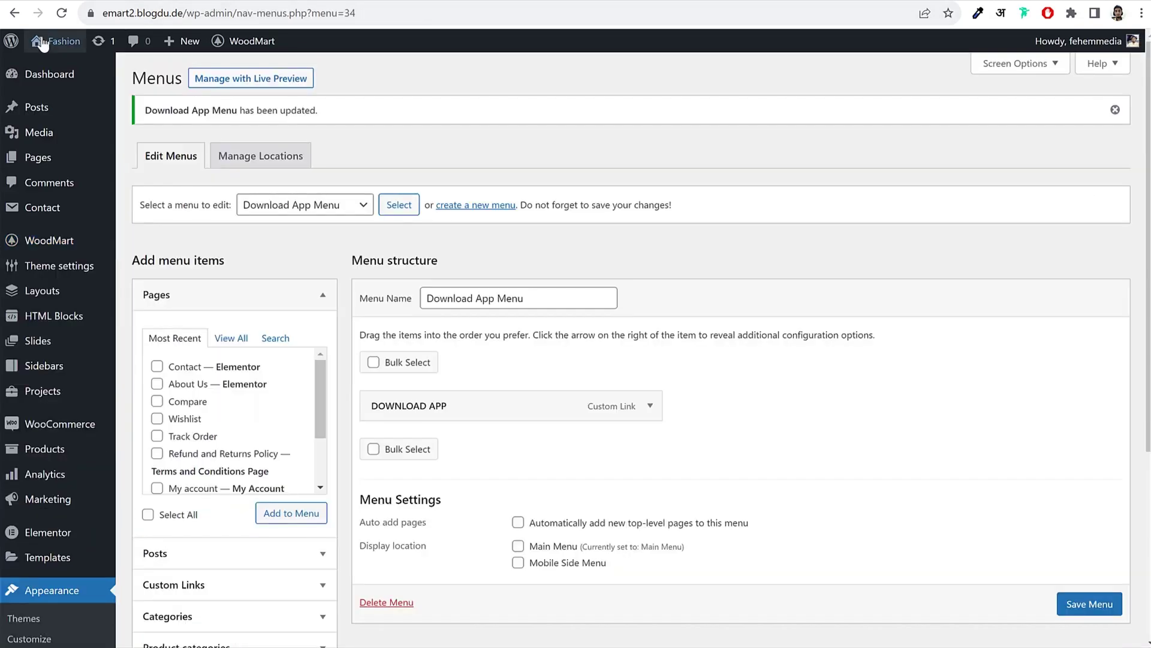
# Step: Visit the live storefront and click DOWNLOAD APP to test the APK download
pyautogui.click(42, 43)
pyautogui.click(635, 97)
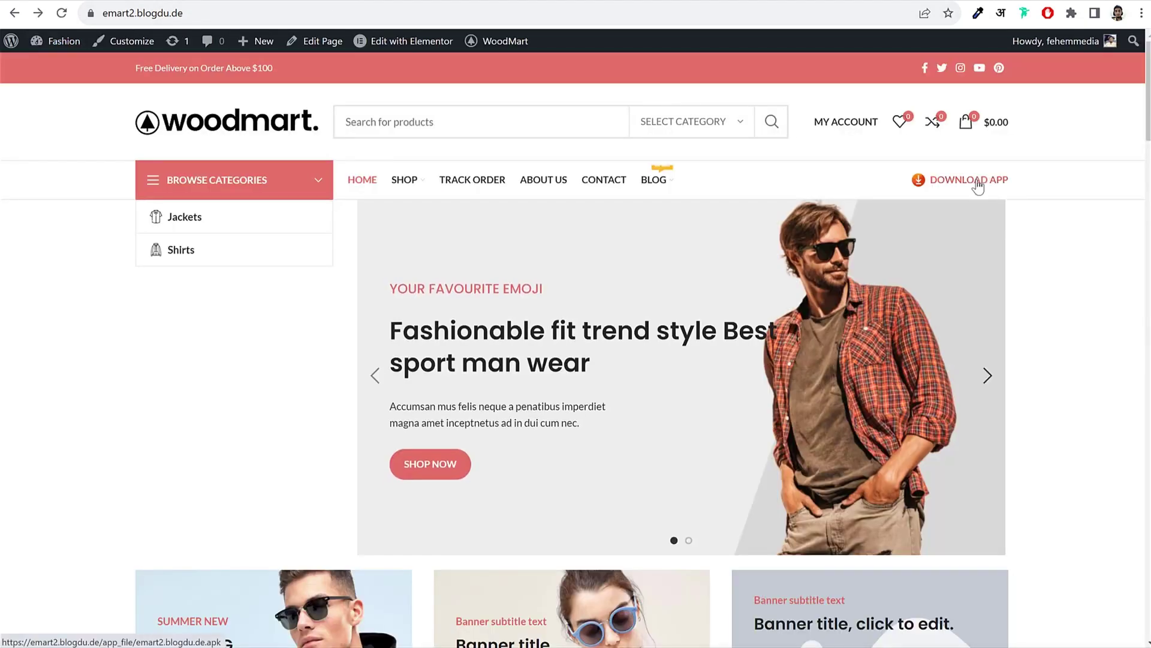
pyautogui.click(975, 183)
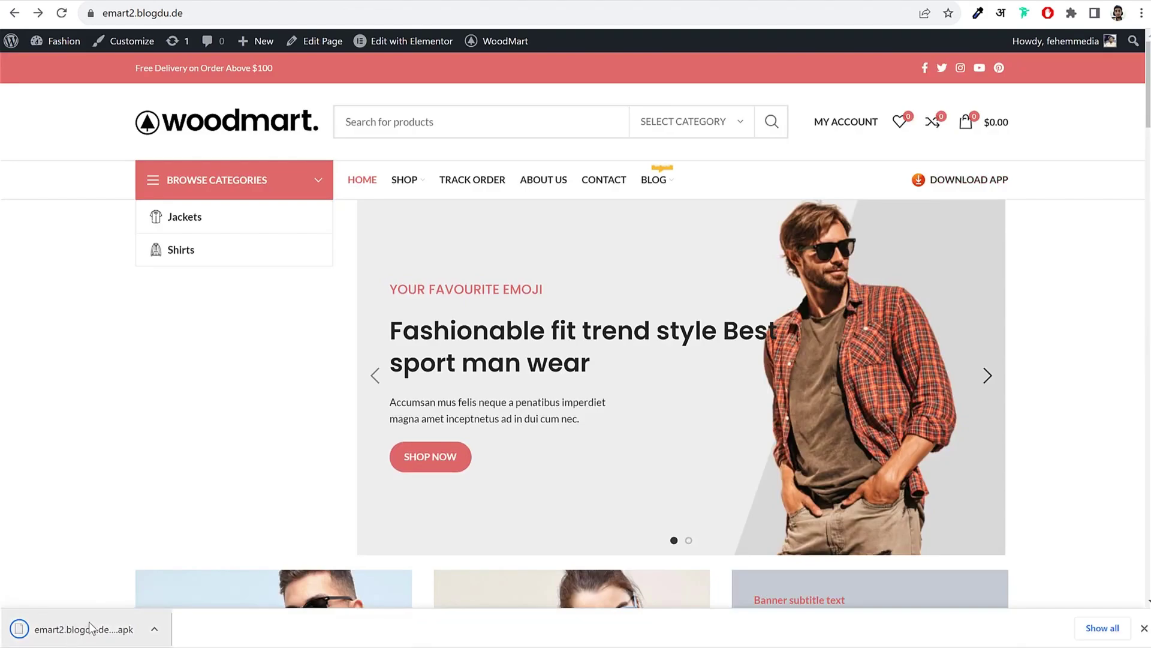
# Step: Close the Chrome download bar showing the finished APK download
pyautogui.click(1144, 629)
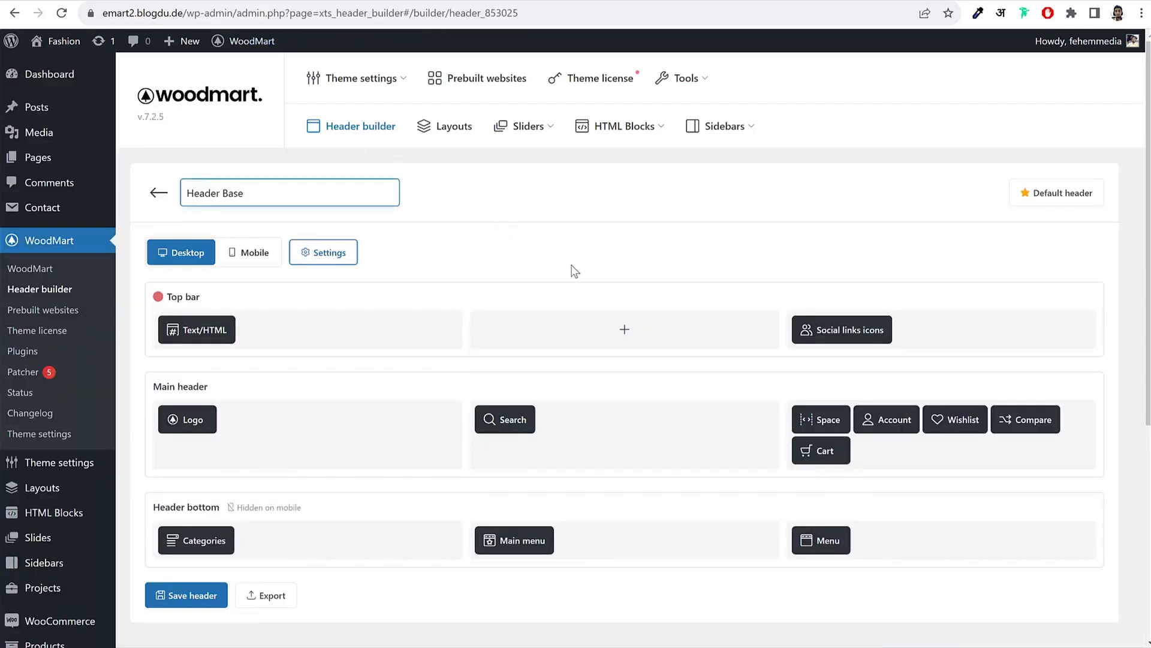
# Step: Load the Main Menu for editing under Appearance > Menus
pyautogui.scroll(-3, 578, 273)
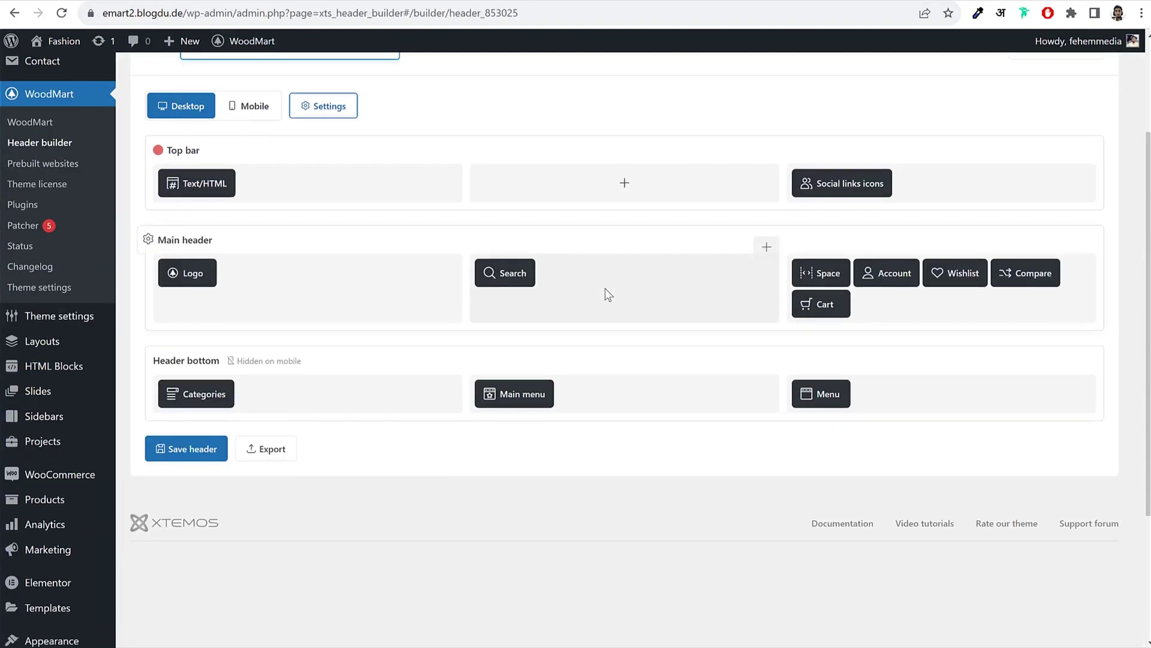
pyautogui.scroll(3, 493, 273)
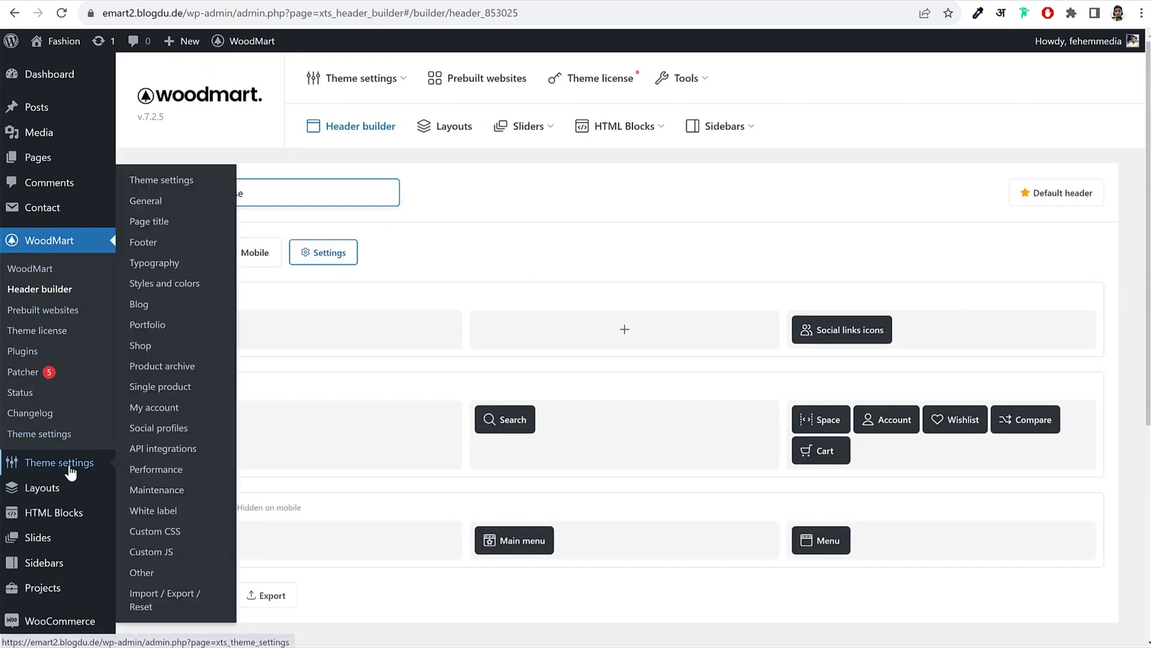
pyautogui.scroll(-4, 75, 470)
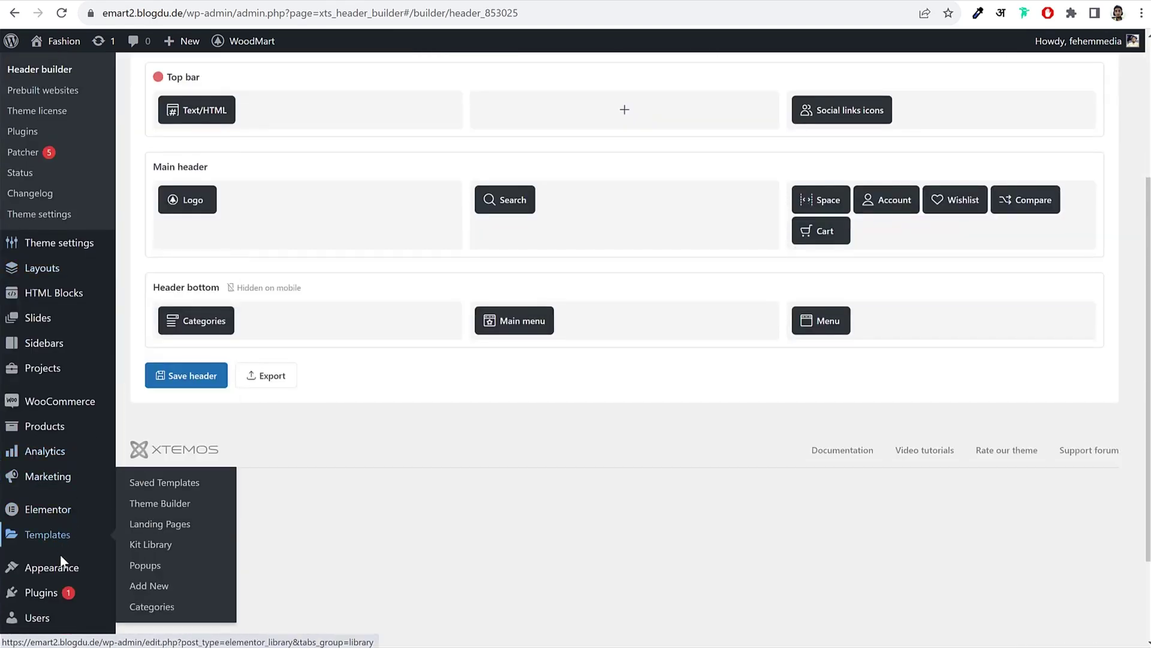
pyautogui.moveTo(66, 569)
pyautogui.click(157, 570)
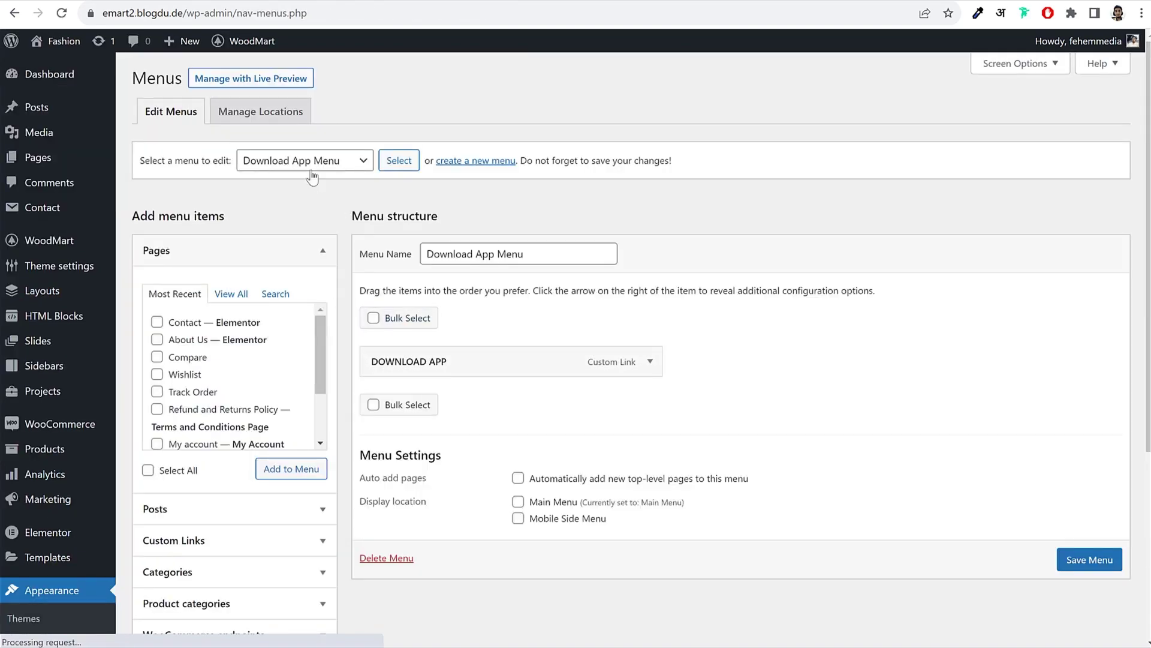
pyautogui.click(312, 175)
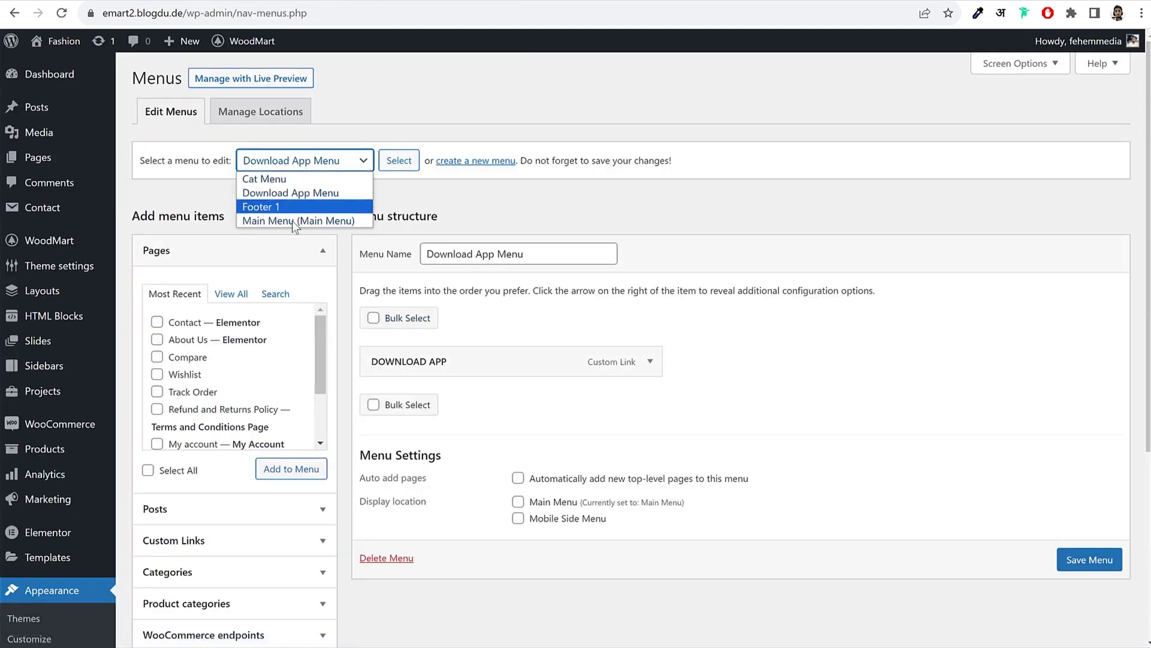
pyautogui.click(307, 217)
pyautogui.click(384, 158)
pyautogui.click(649, 97)
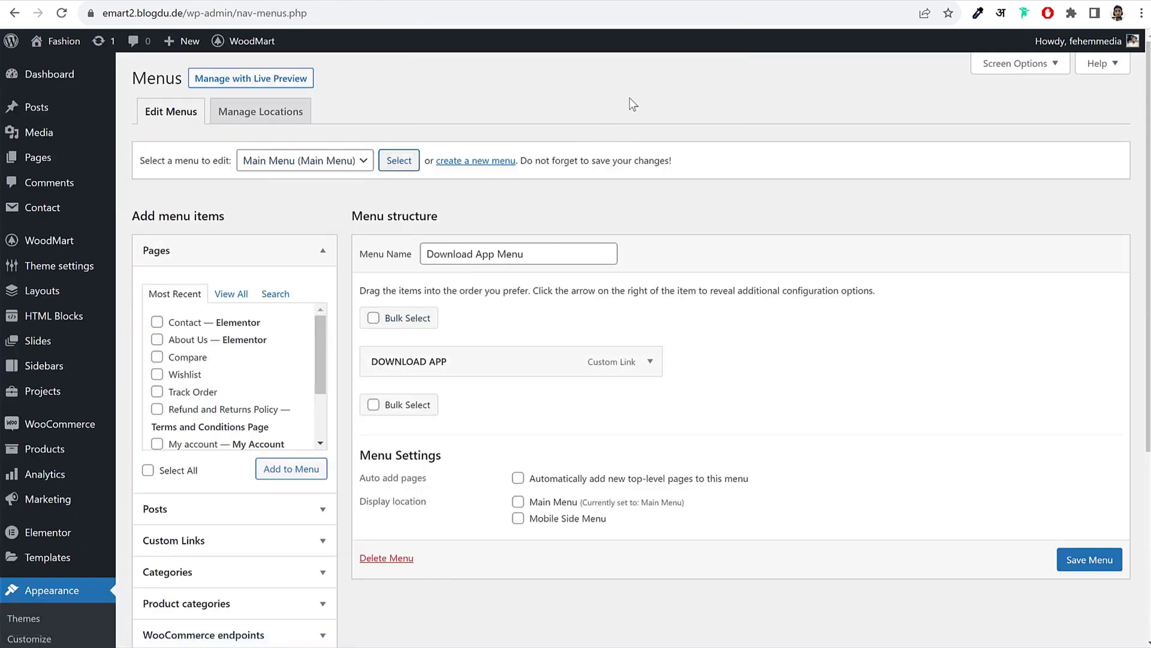
# Step: Add a DOWNLOAD APP custom link with the pasted APK URL to Main Menu and save
pyautogui.scroll(-5, 648, 312)
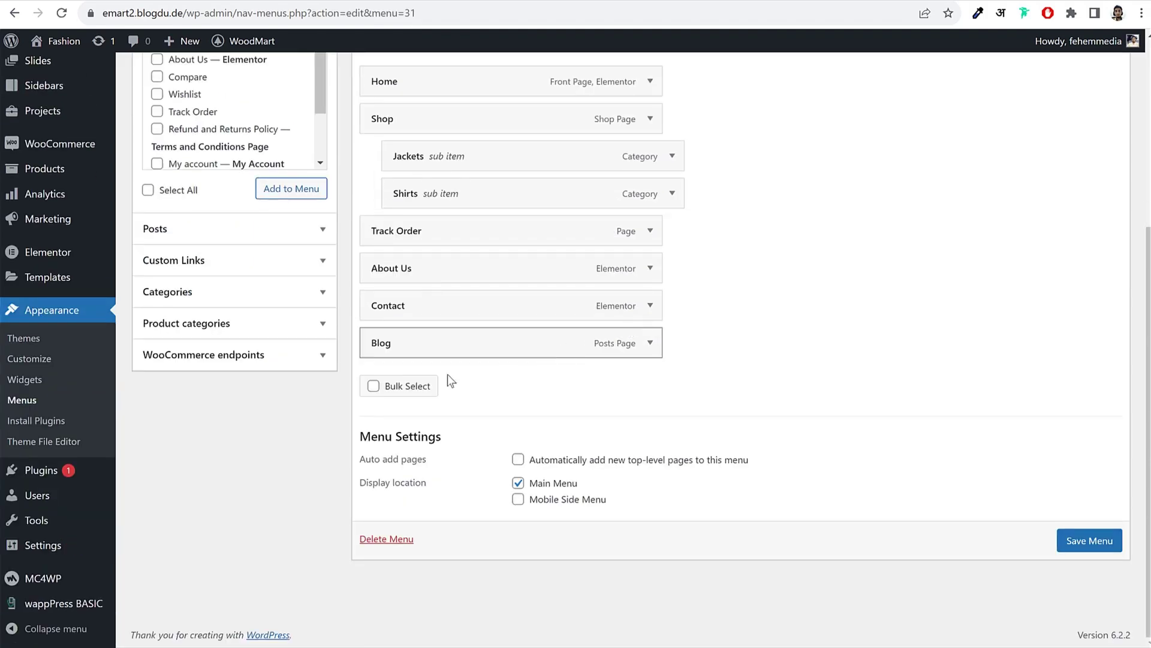
pyautogui.click(256, 270)
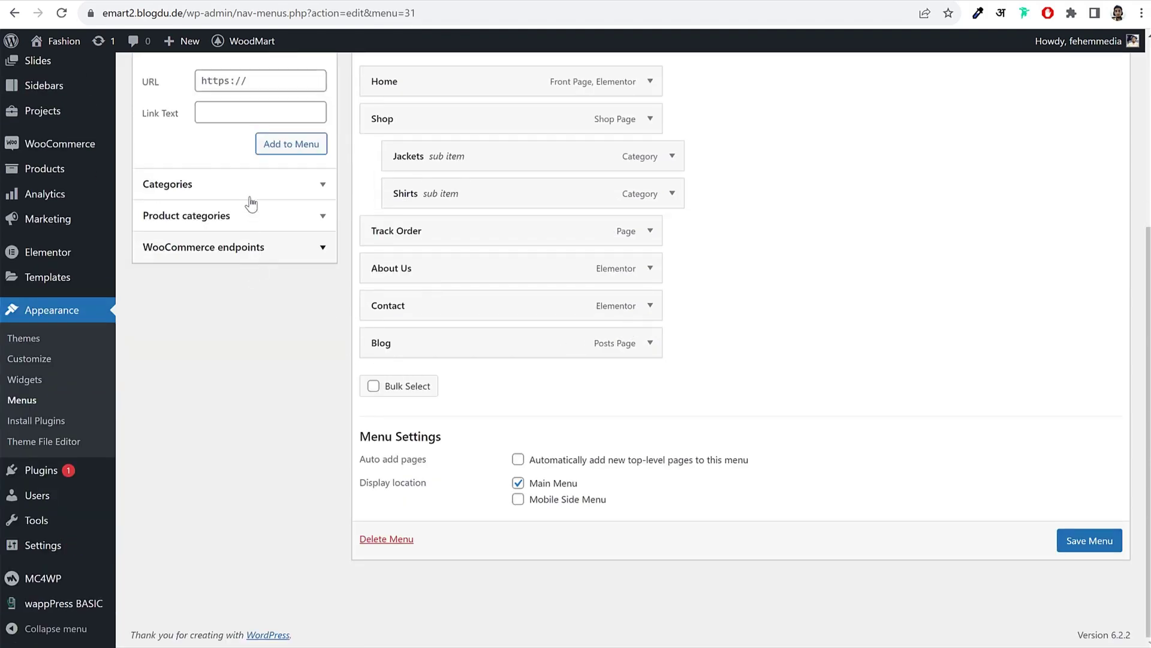
pyautogui.click(251, 113)
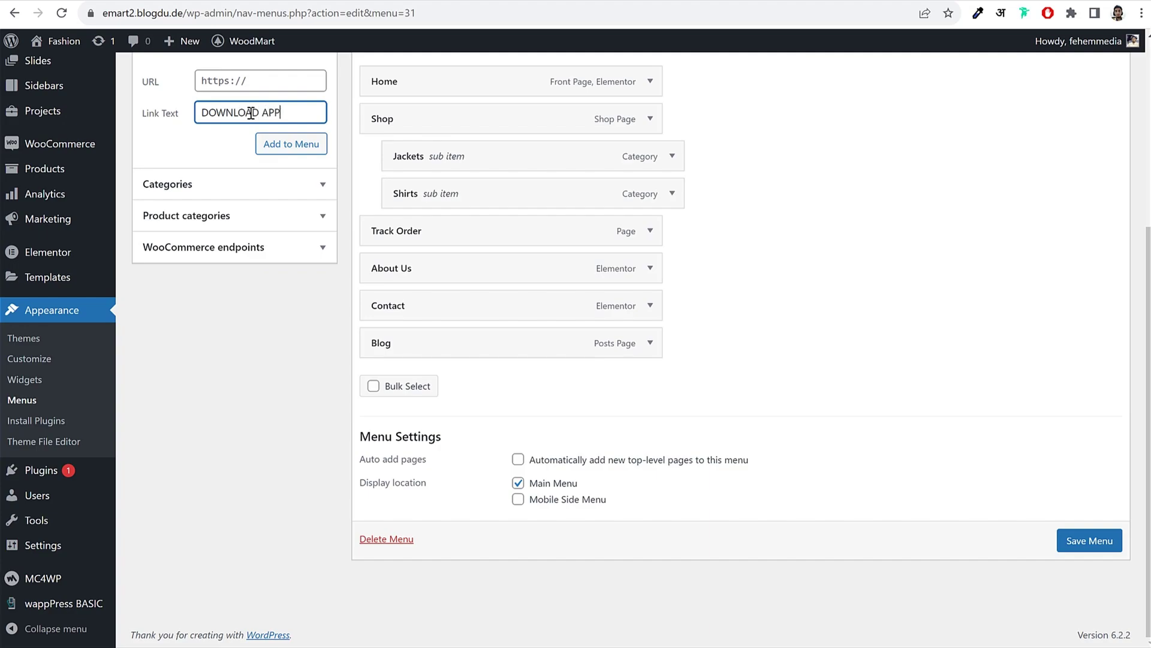
pyautogui.click(258, 75)
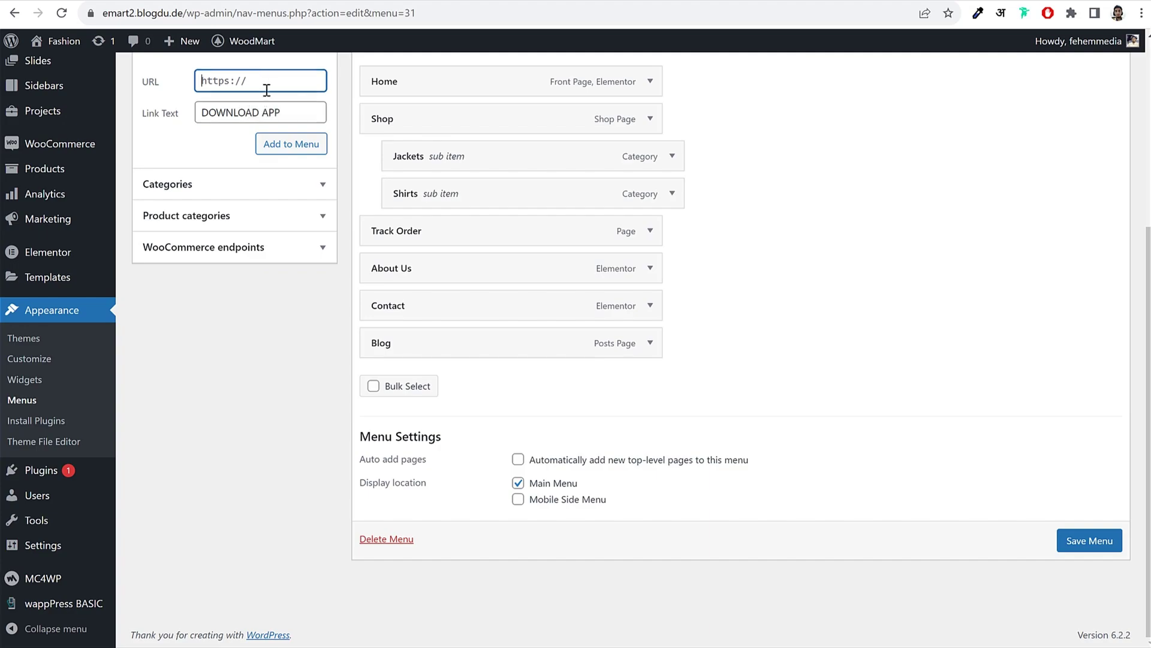
pyautogui.hotkey('ctrl', 'v')
pyautogui.tripleClick(257, 75)
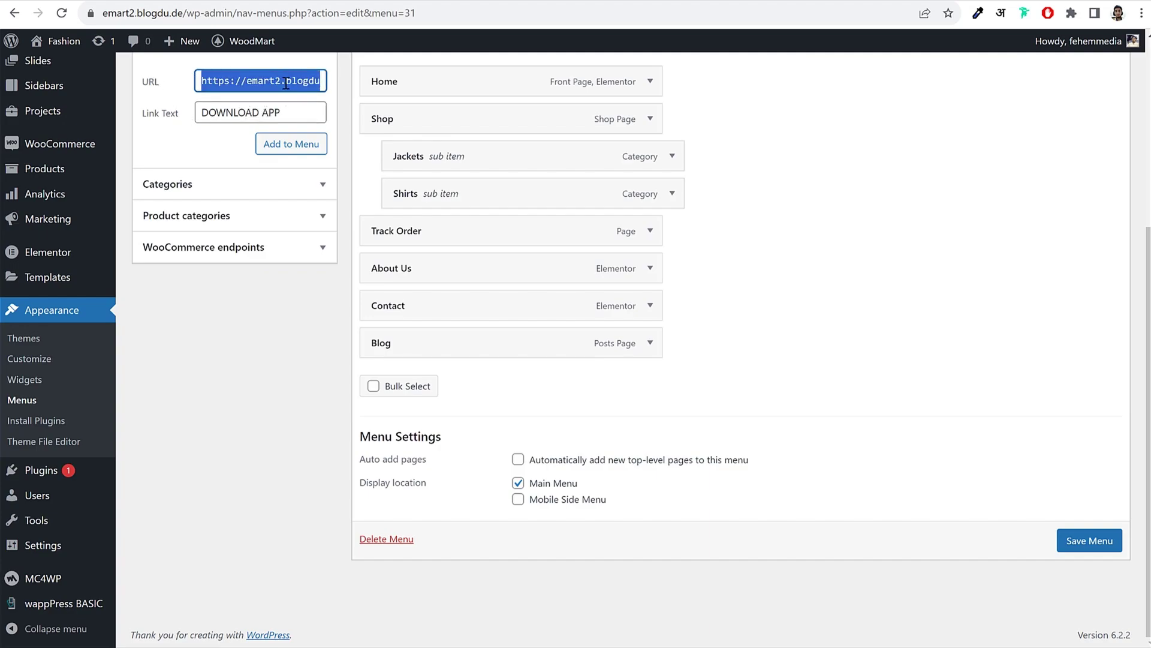
pyautogui.moveTo(286, 83); pyautogui.dragTo(320, 79)
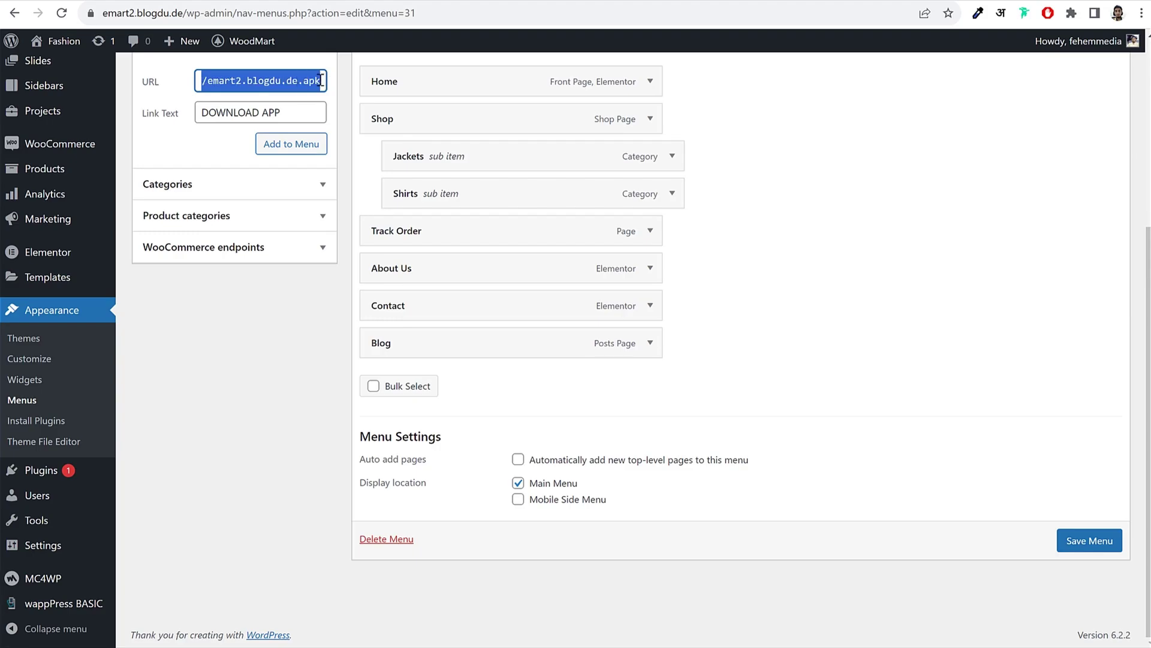
pyautogui.click(297, 147)
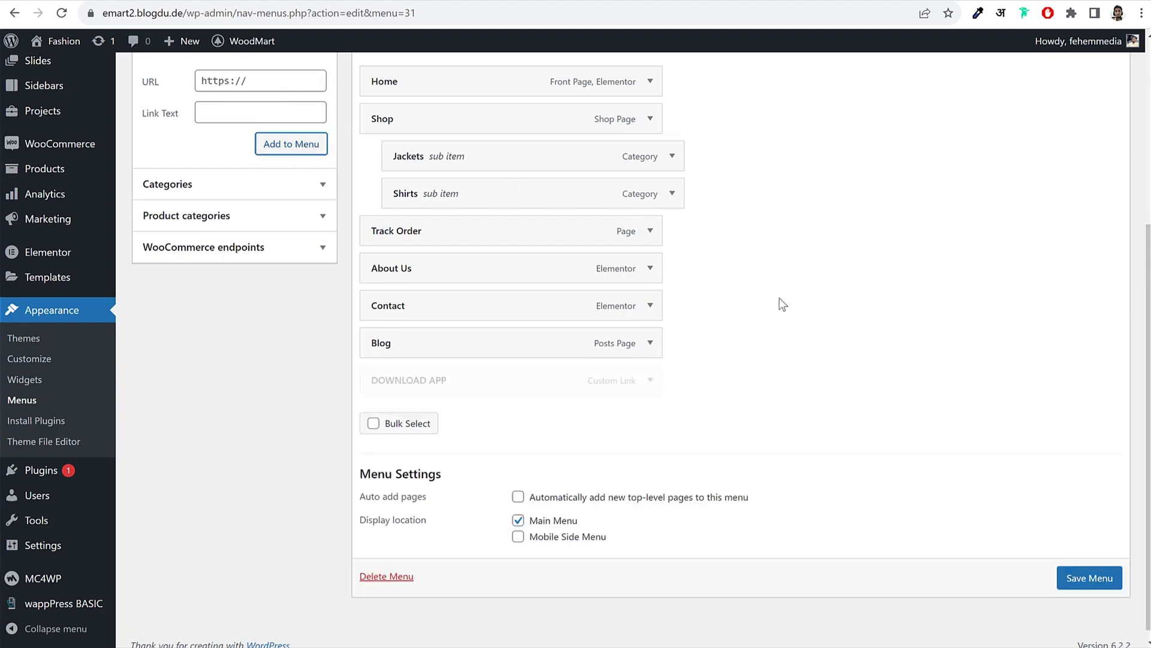
pyautogui.click(649, 379)
pyautogui.scroll(-3, 773, 420)
pyautogui.click(1089, 577)
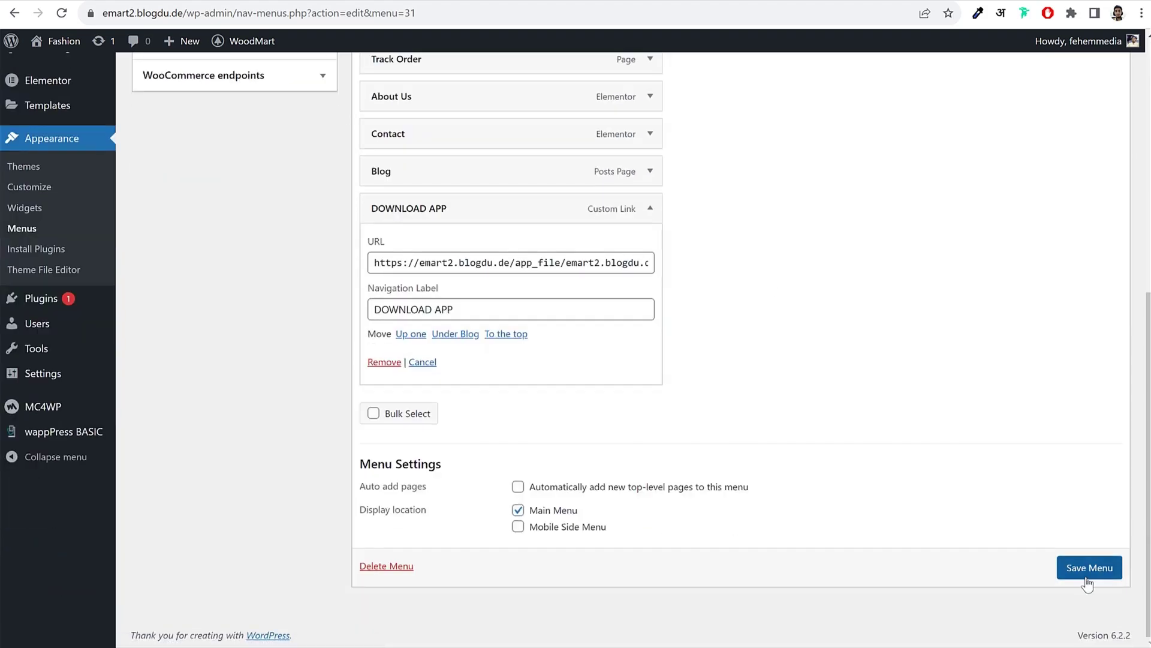
# Step: Give DOWNLOAD APP an uploaded download icon as its Menu item icon and save Main Menu
pyautogui.scroll(-5, 750, 406)
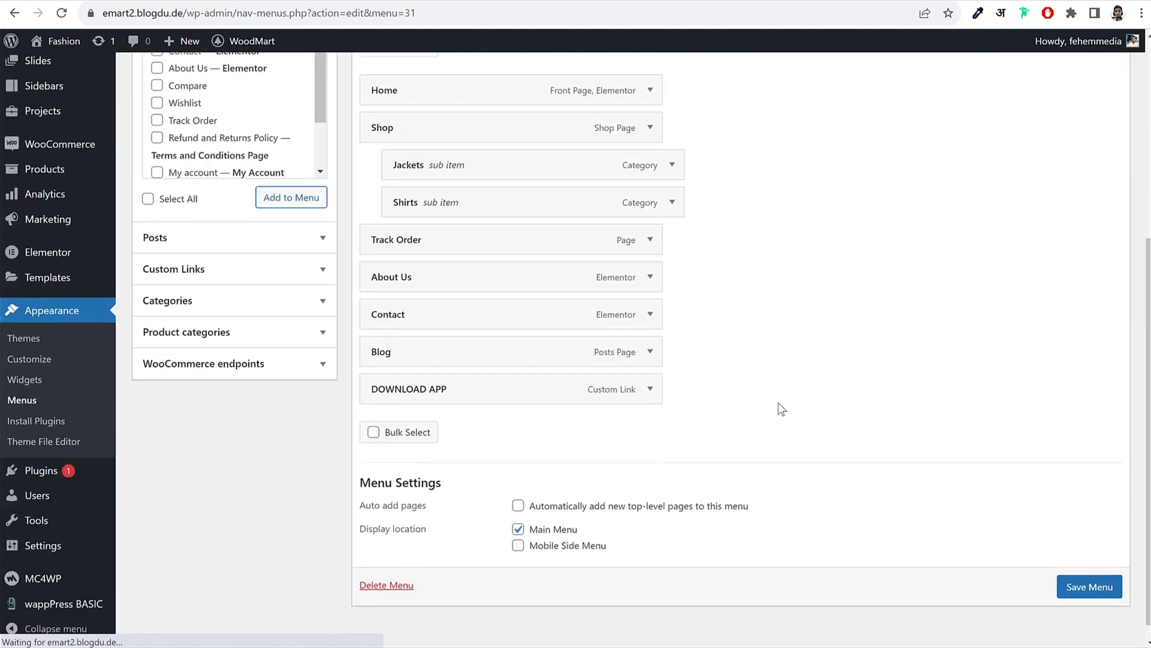
pyautogui.click(650, 370)
pyautogui.scroll(-8, 676, 378)
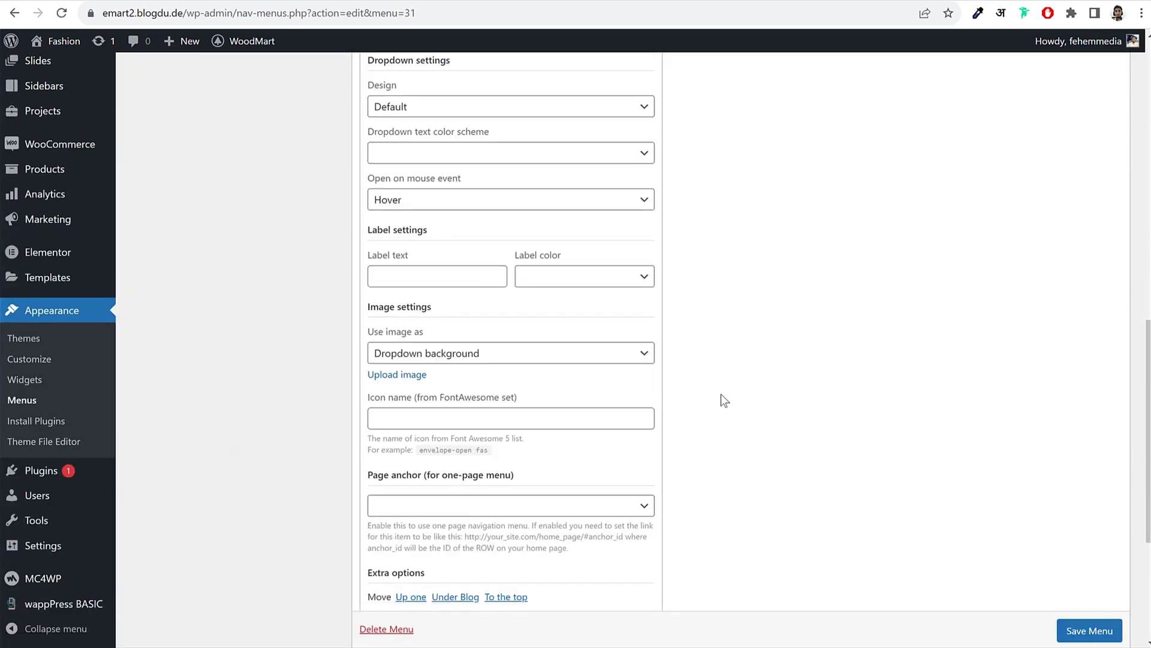
pyautogui.click(444, 281)
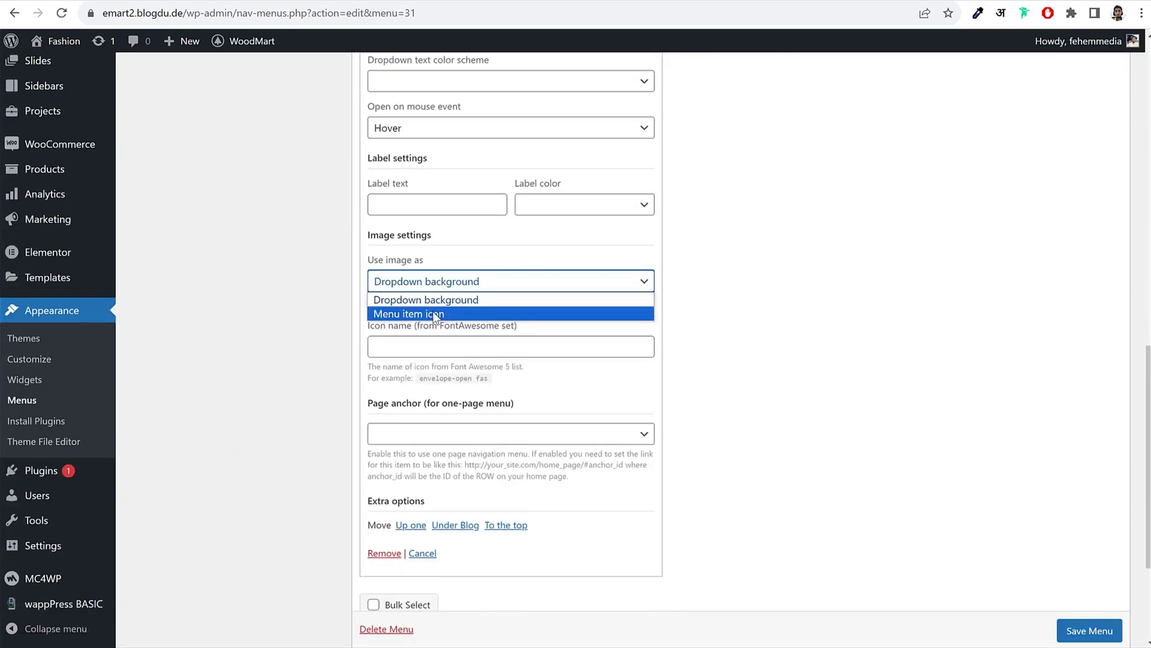
pyautogui.click(447, 311)
pyautogui.click(418, 304)
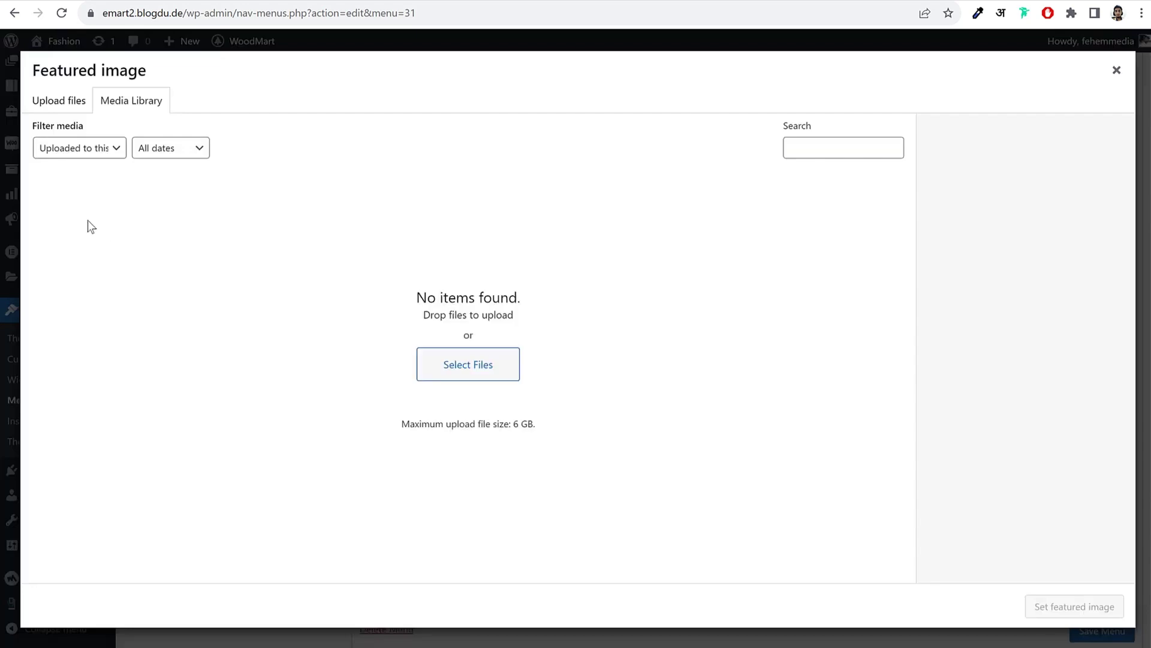
pyautogui.click(467, 362)
pyautogui.click(539, 415)
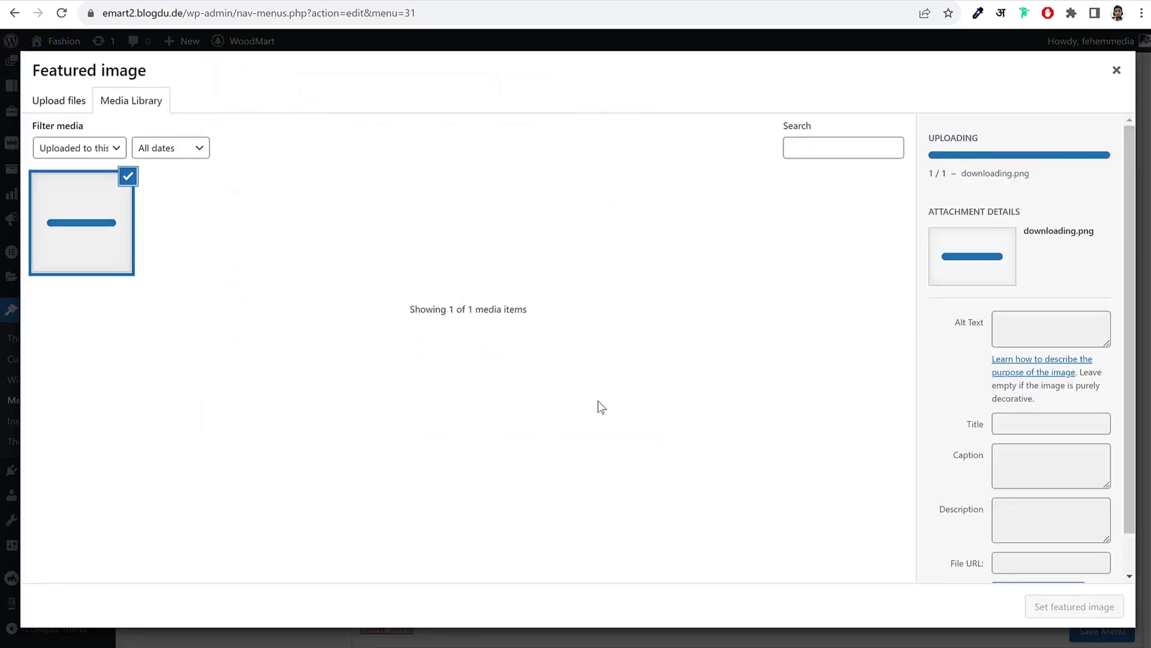
pyautogui.click(1073, 607)
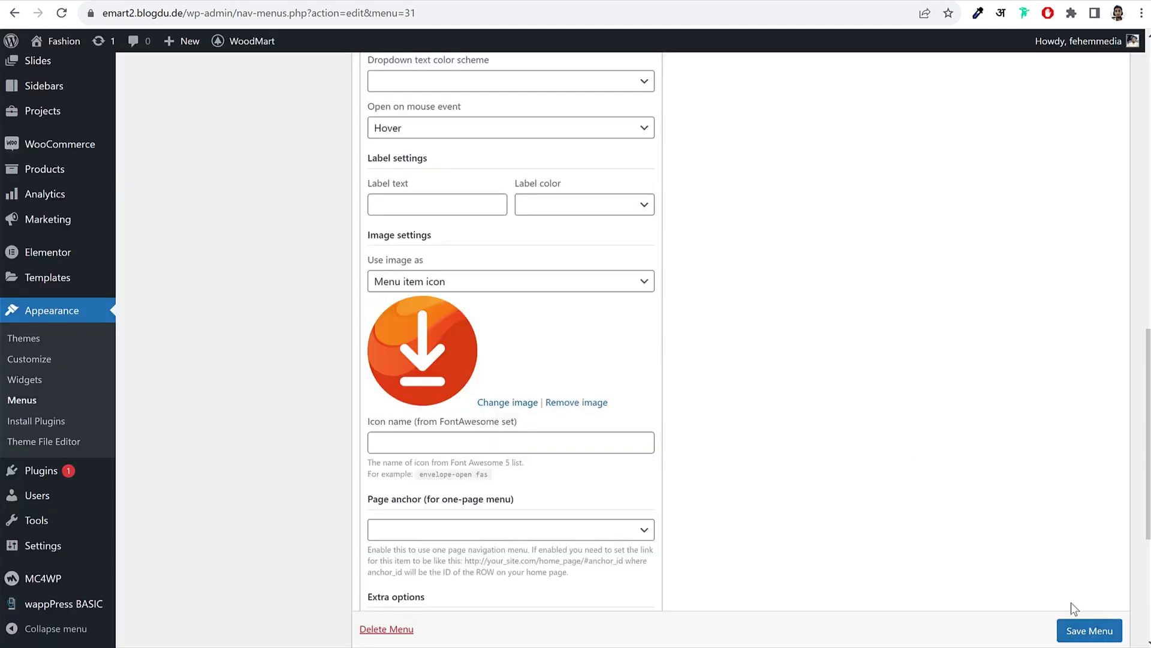
pyautogui.click(1105, 632)
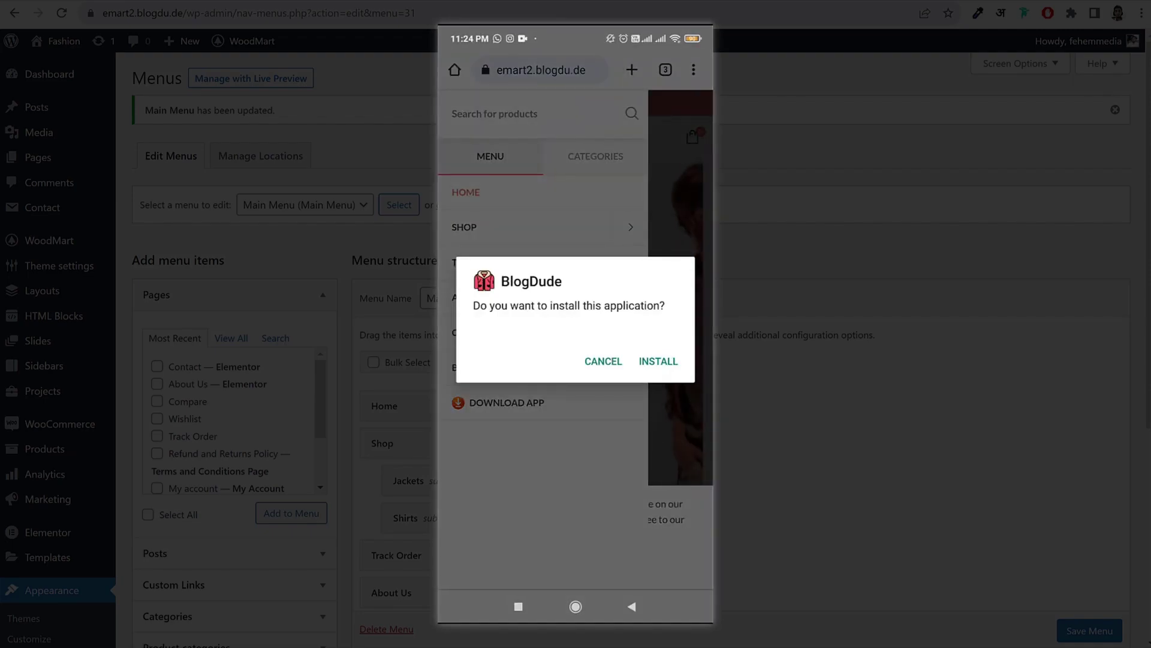
# Step: Install the BlogDude app on the phone, then close the language list on the emart.blogdu.de Shop page
pyautogui.click(658, 360)
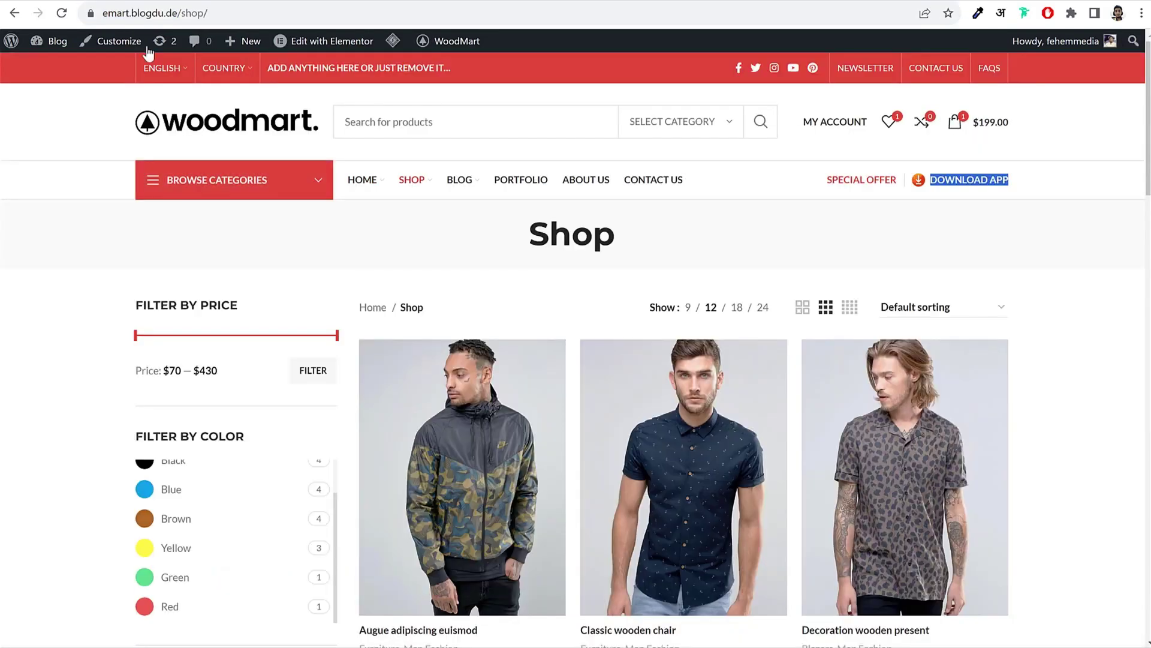
pyautogui.click(187, 146)
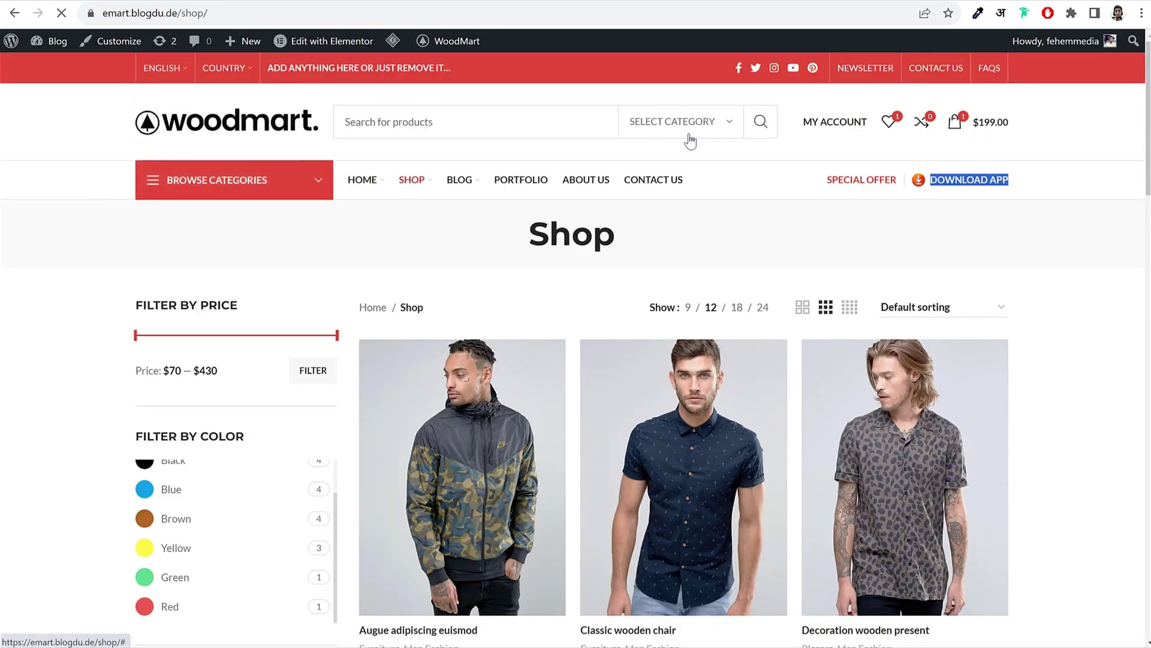